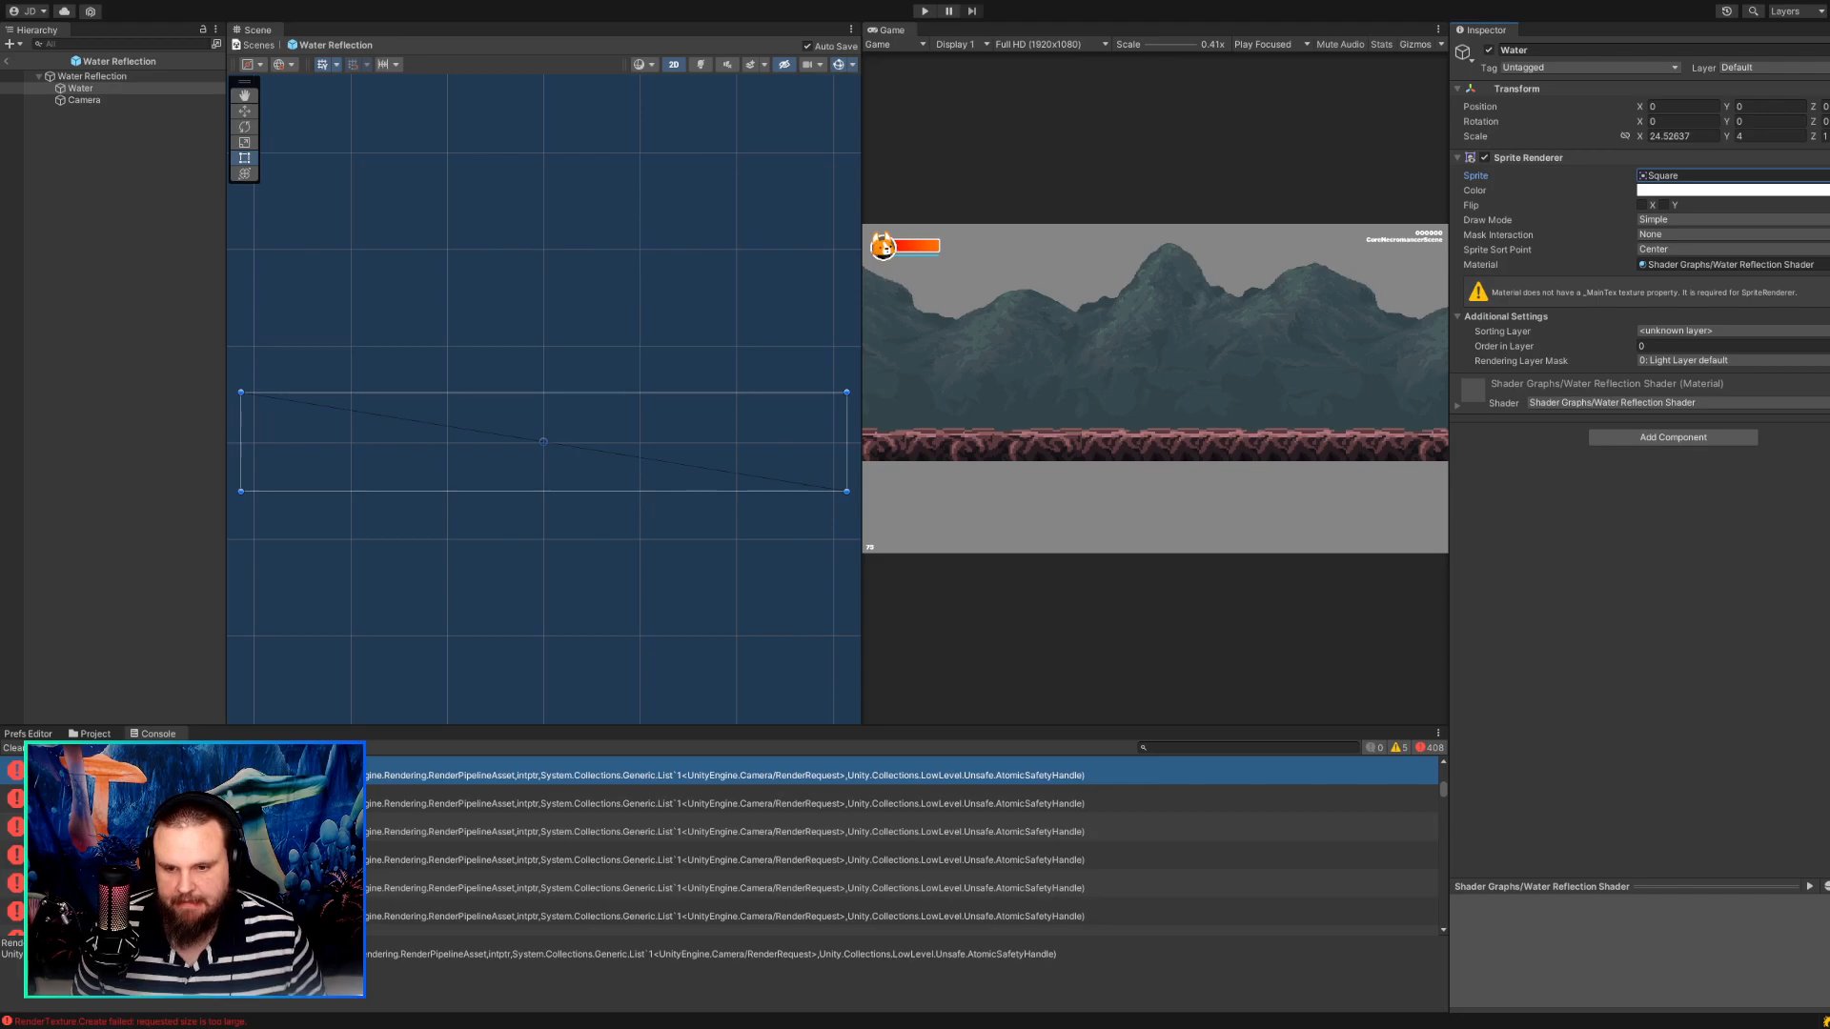
# Restore the Water object's water-square sprite, set its X and Y scale to 1, and save the prefab.
pyautogui.scroll(-2, 410, 375)
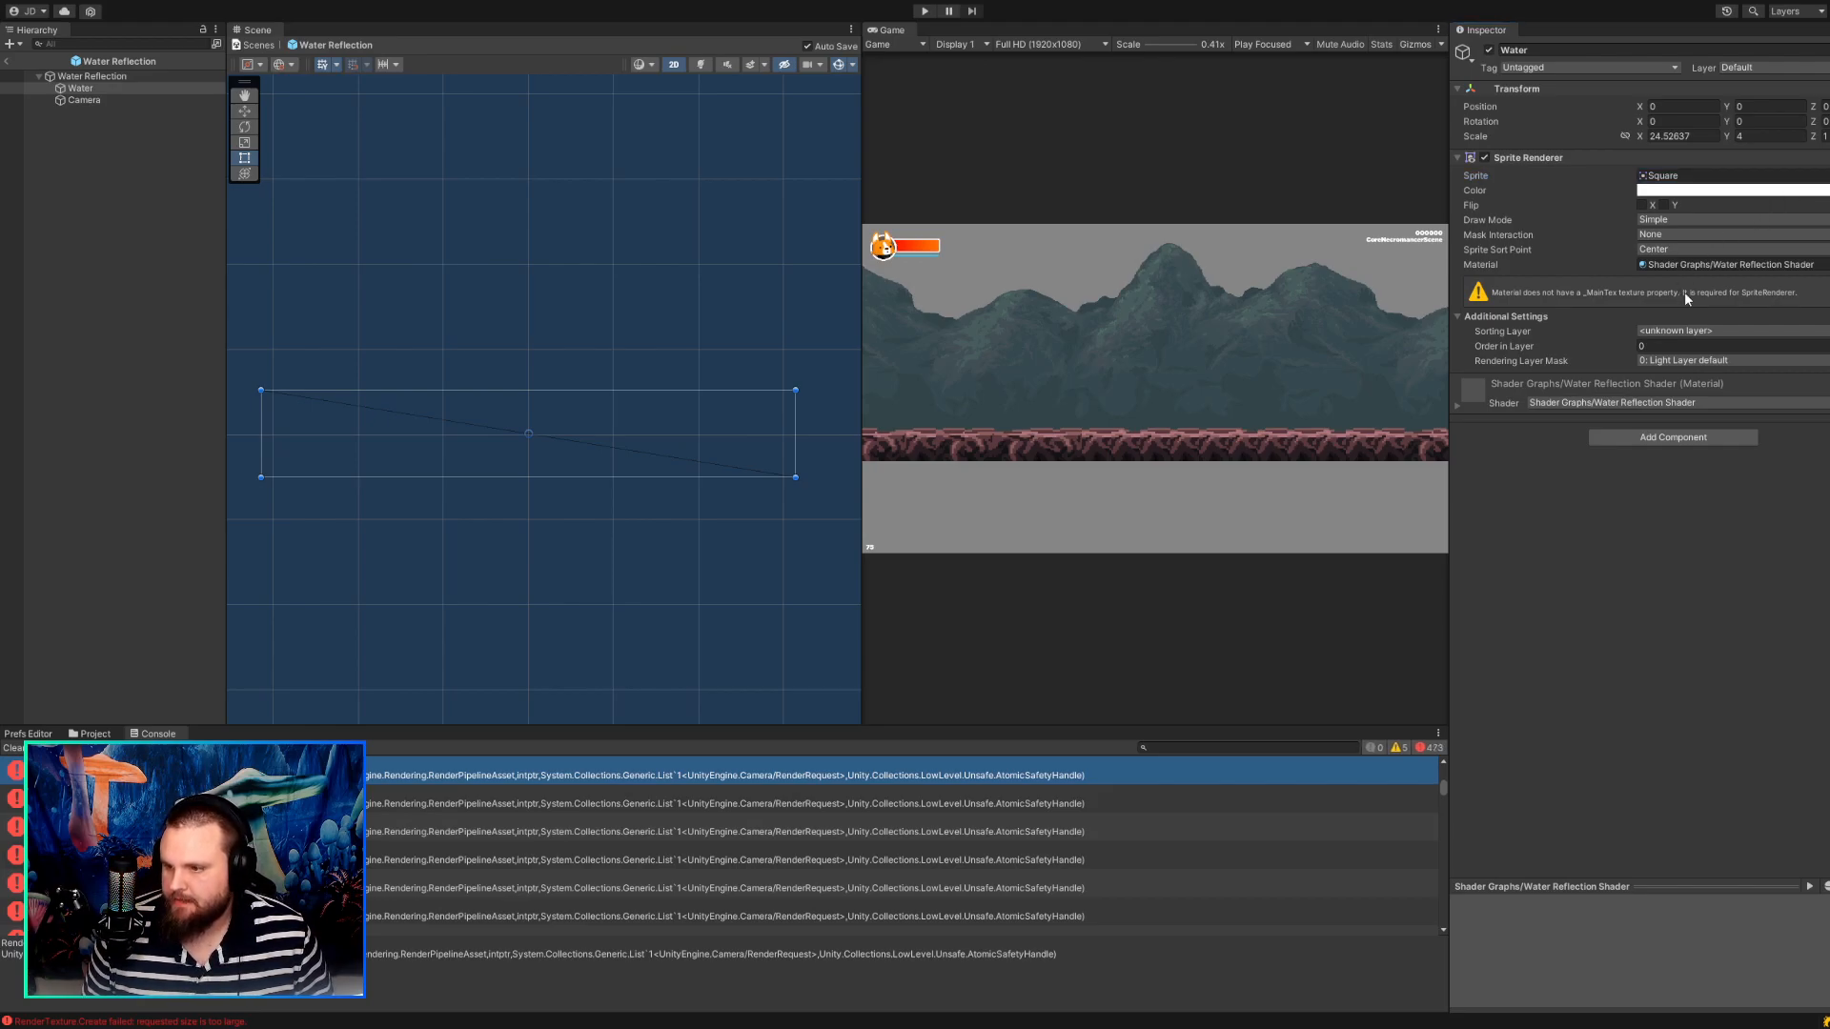
pyautogui.hotkey('ctrl', 'z')
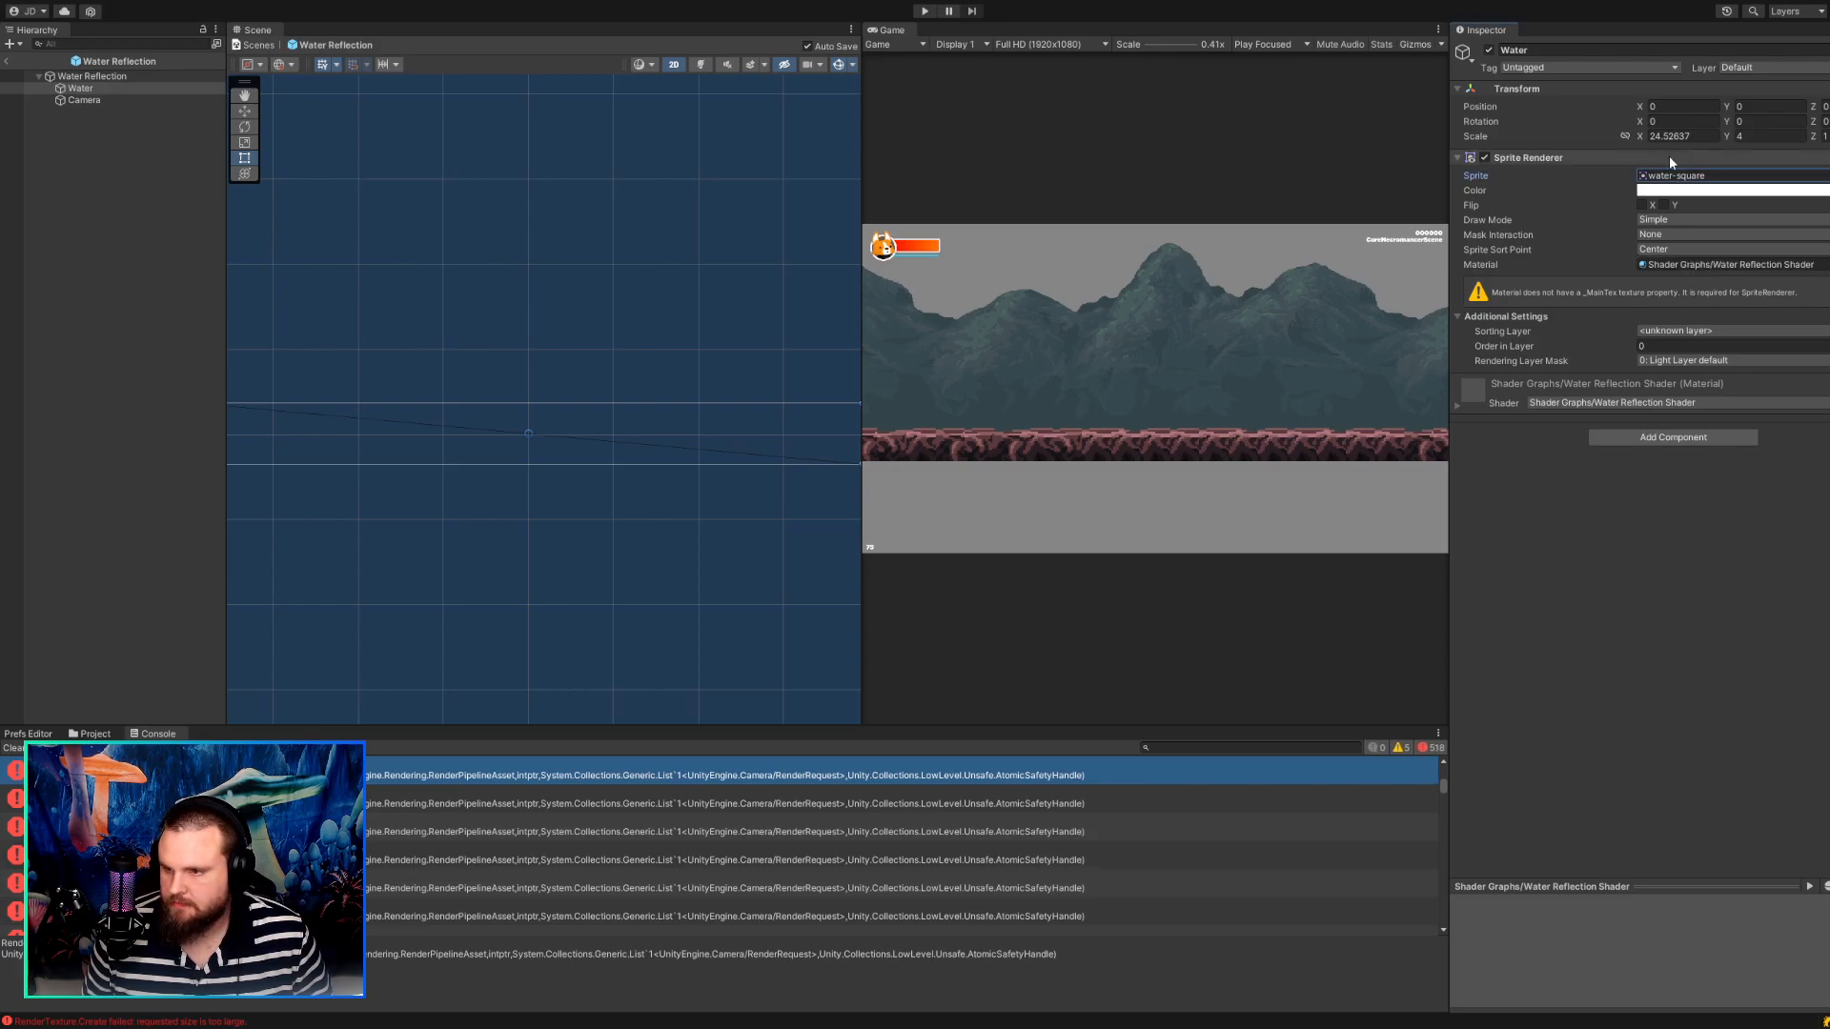
pyautogui.click(1654, 136)
pyautogui.write('1')
pyautogui.click(1737, 137)
pyautogui.write('1')
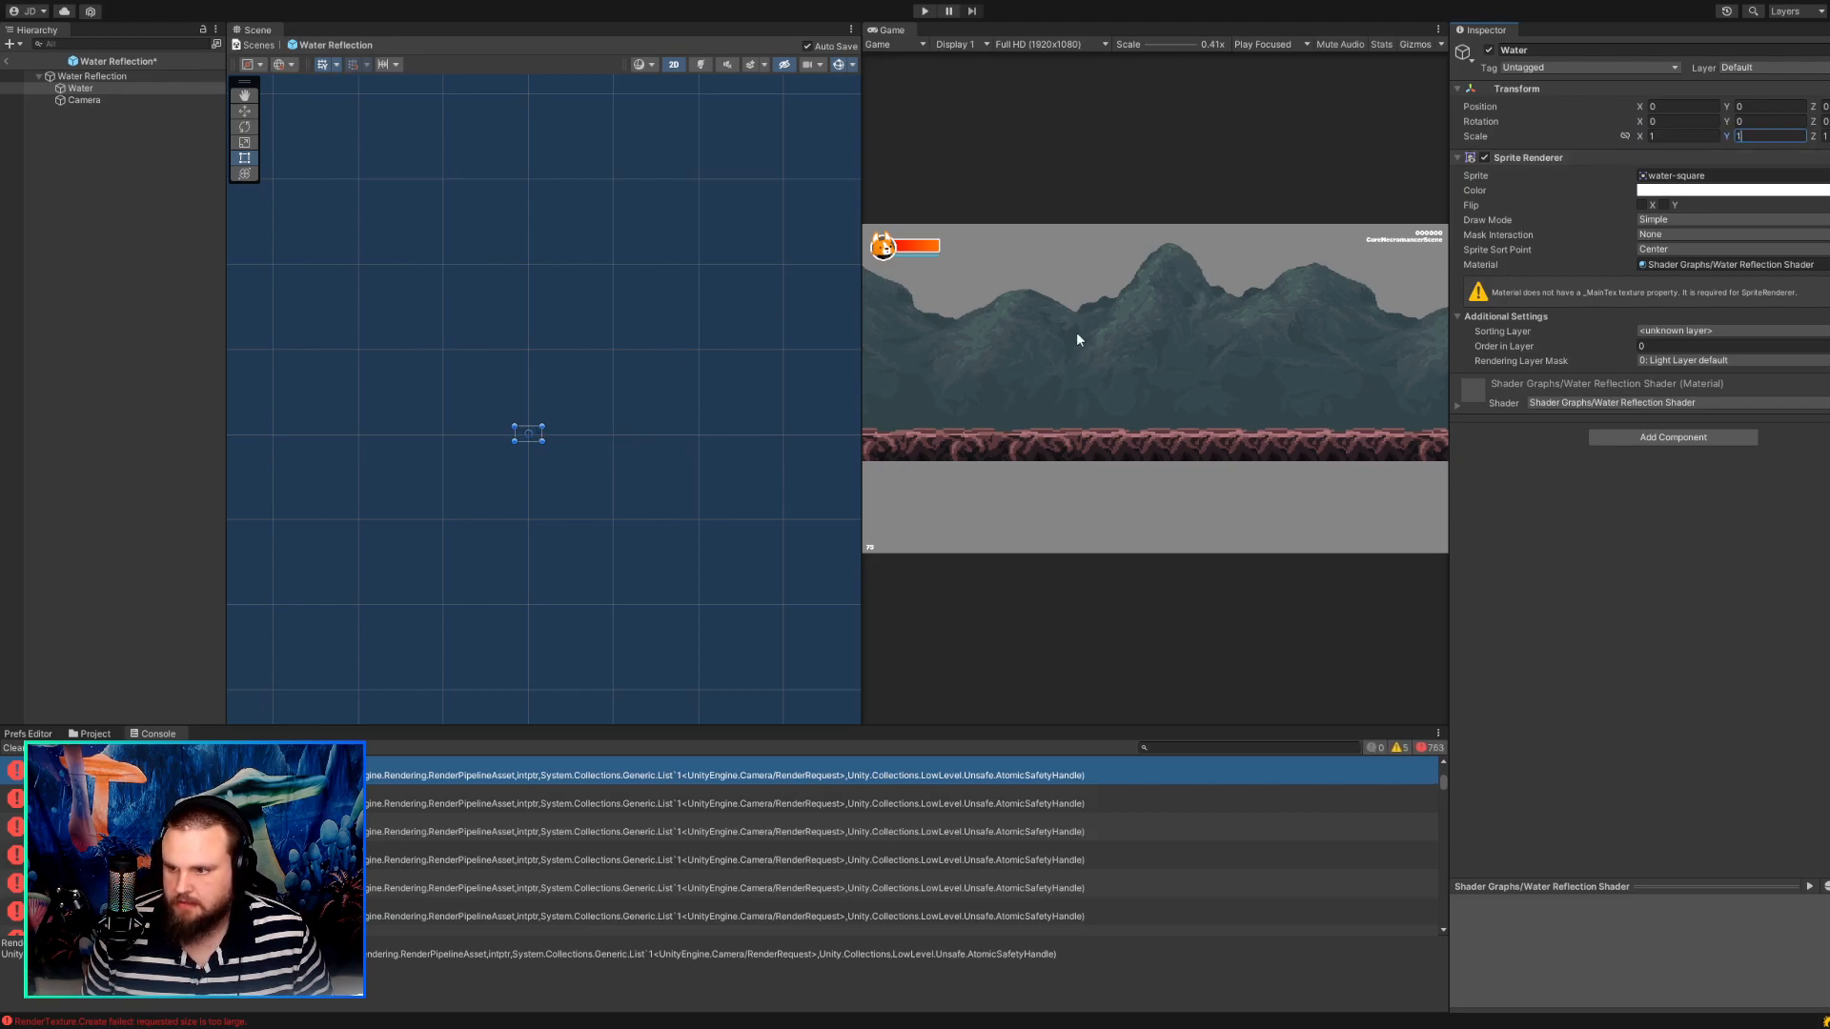
pyautogui.click(1744, 177)
pyautogui.hotkey('ctrl', 's')
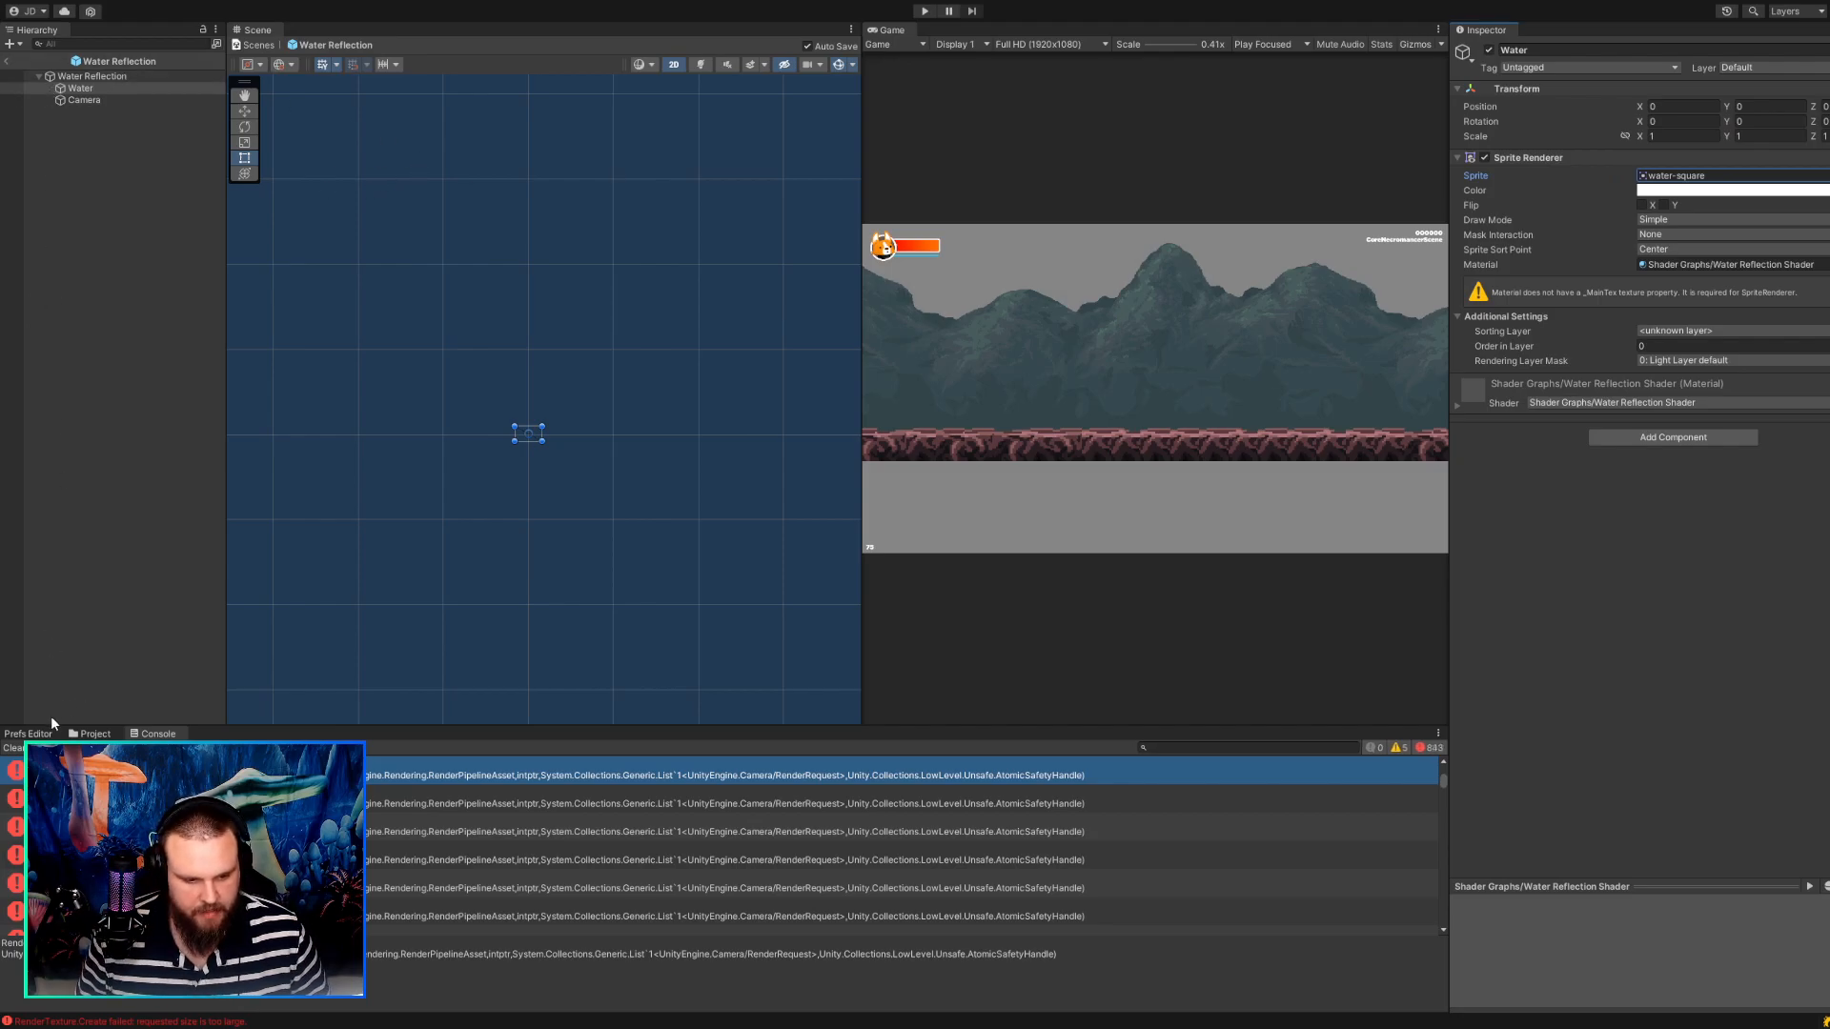
# Inspect the import settings of the water-square texture in the Backgrounds folder, and return to the Water object.
pyautogui.click(91, 734)
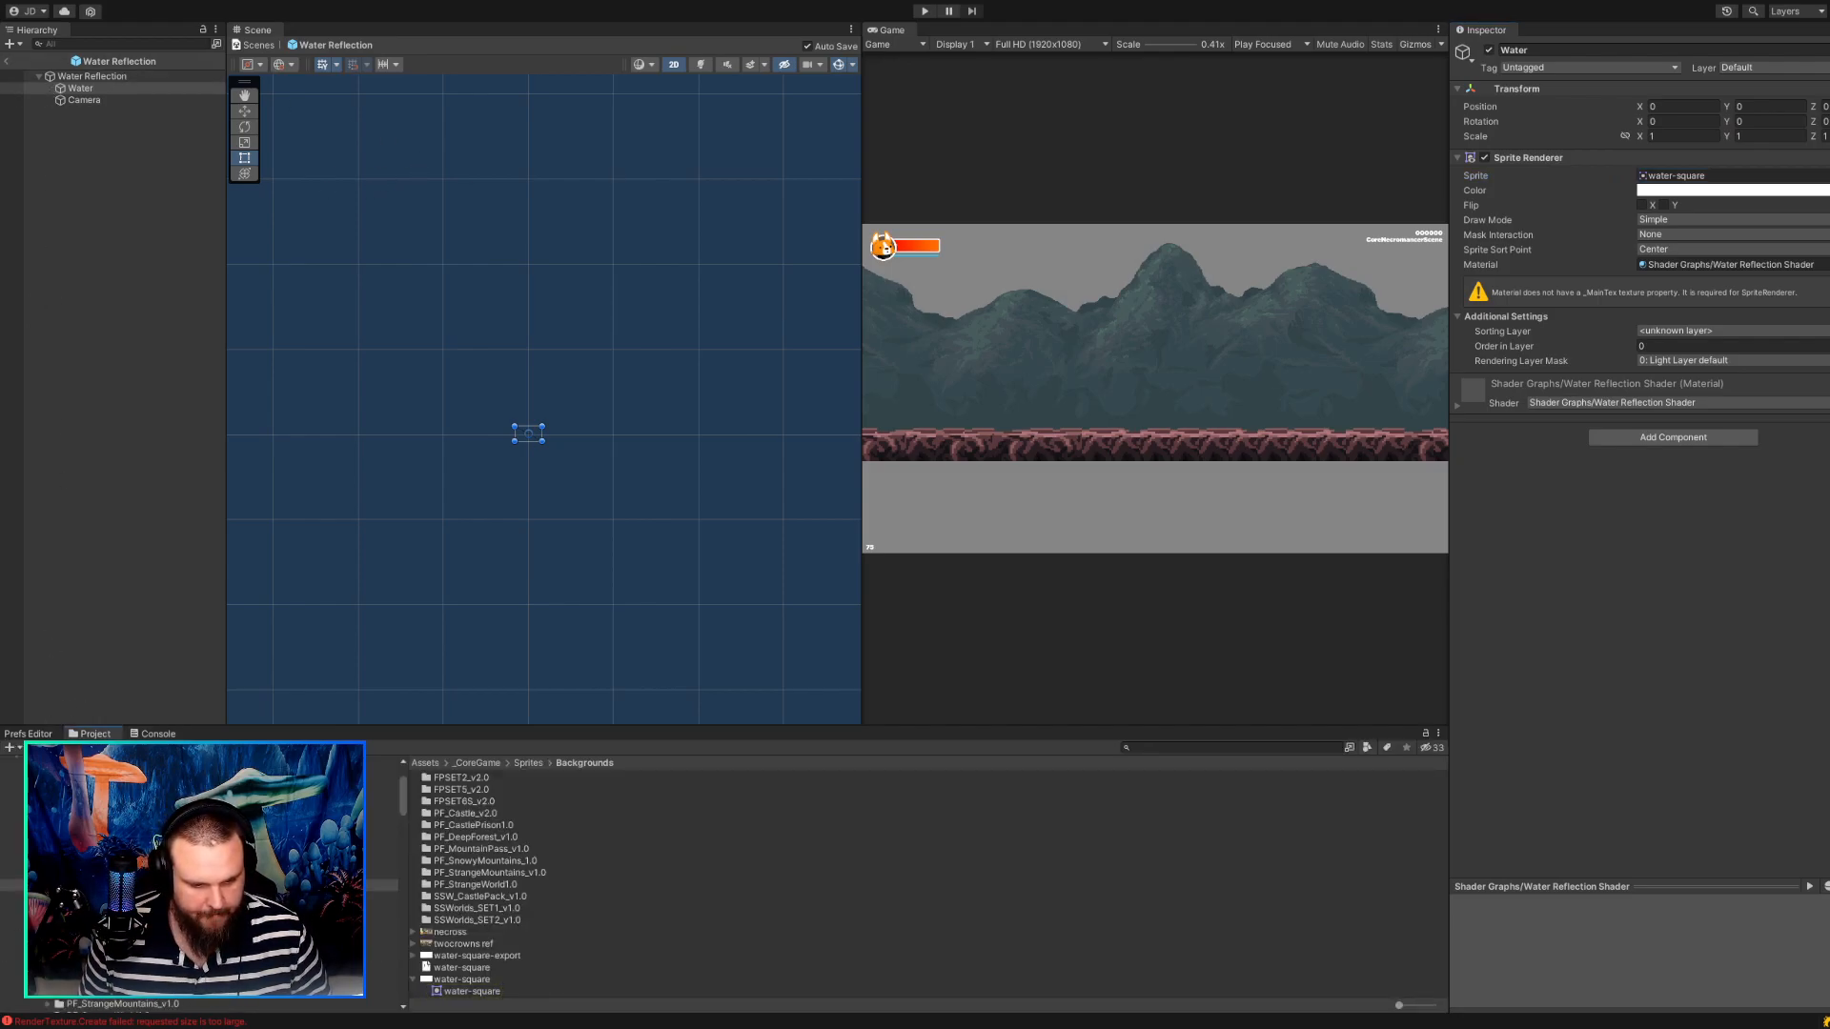
pyautogui.click(461, 979)
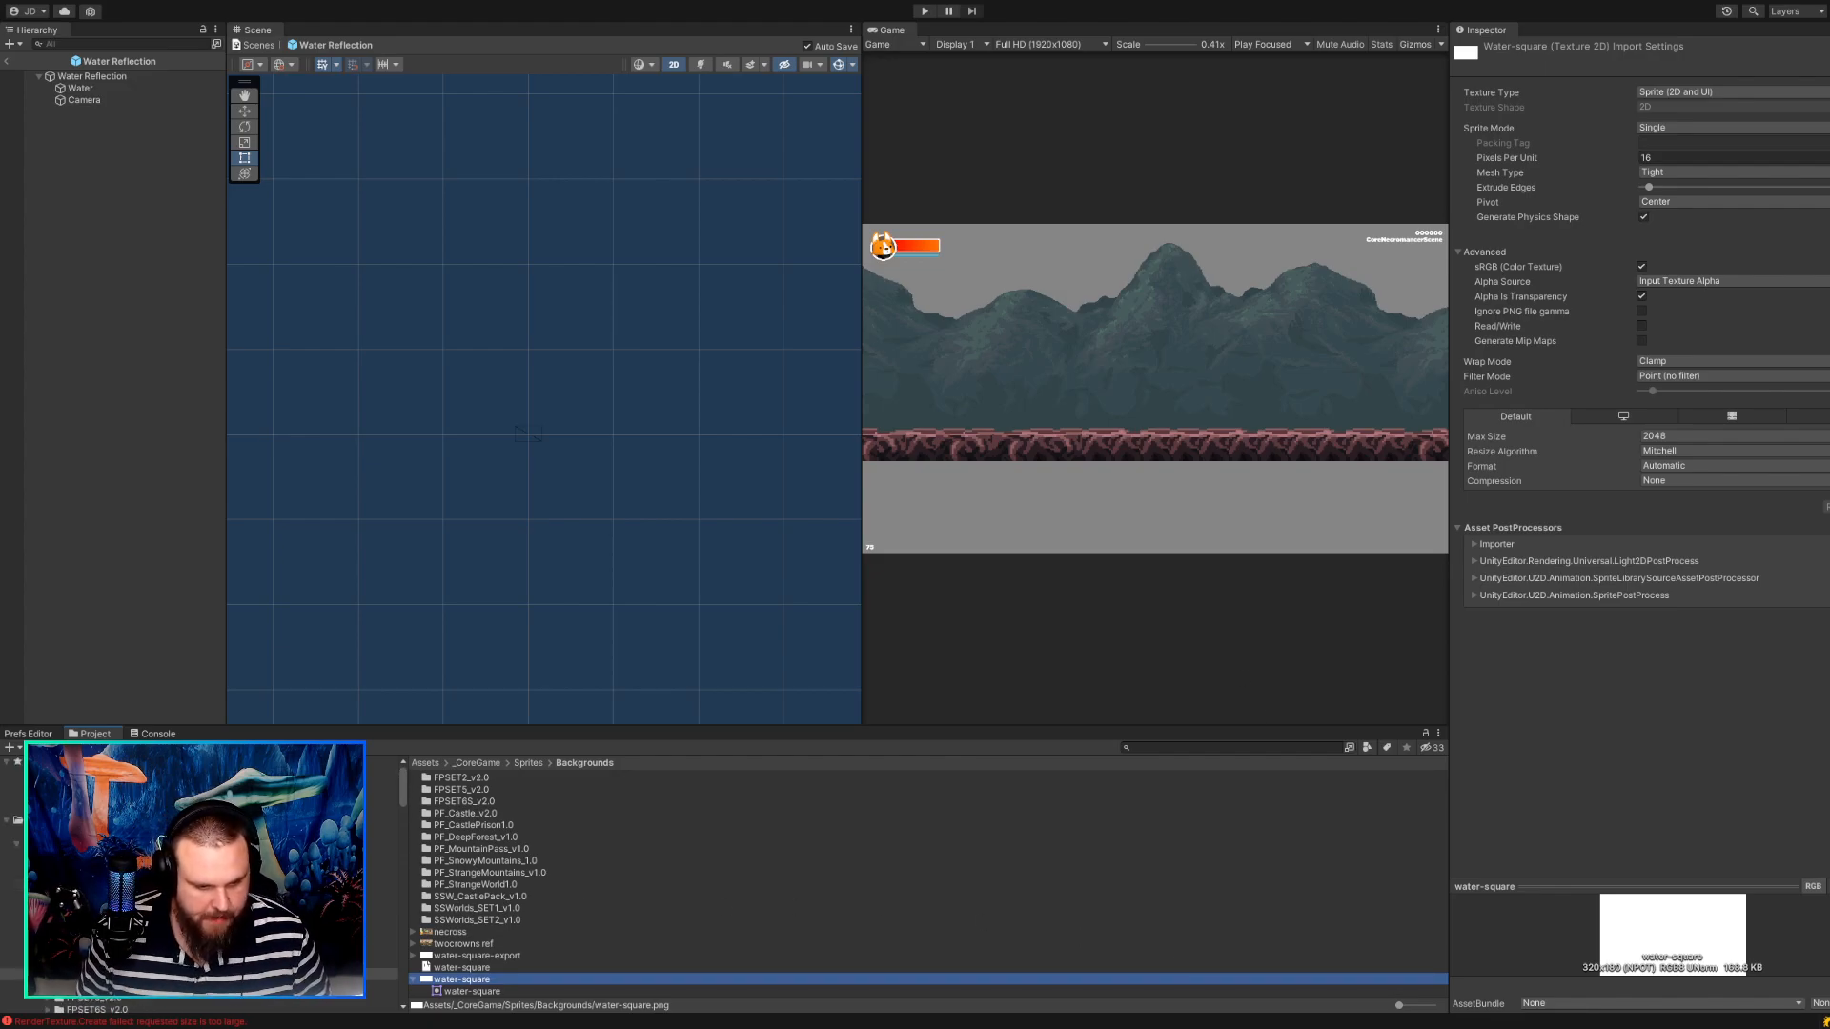
pyautogui.click(28, 873)
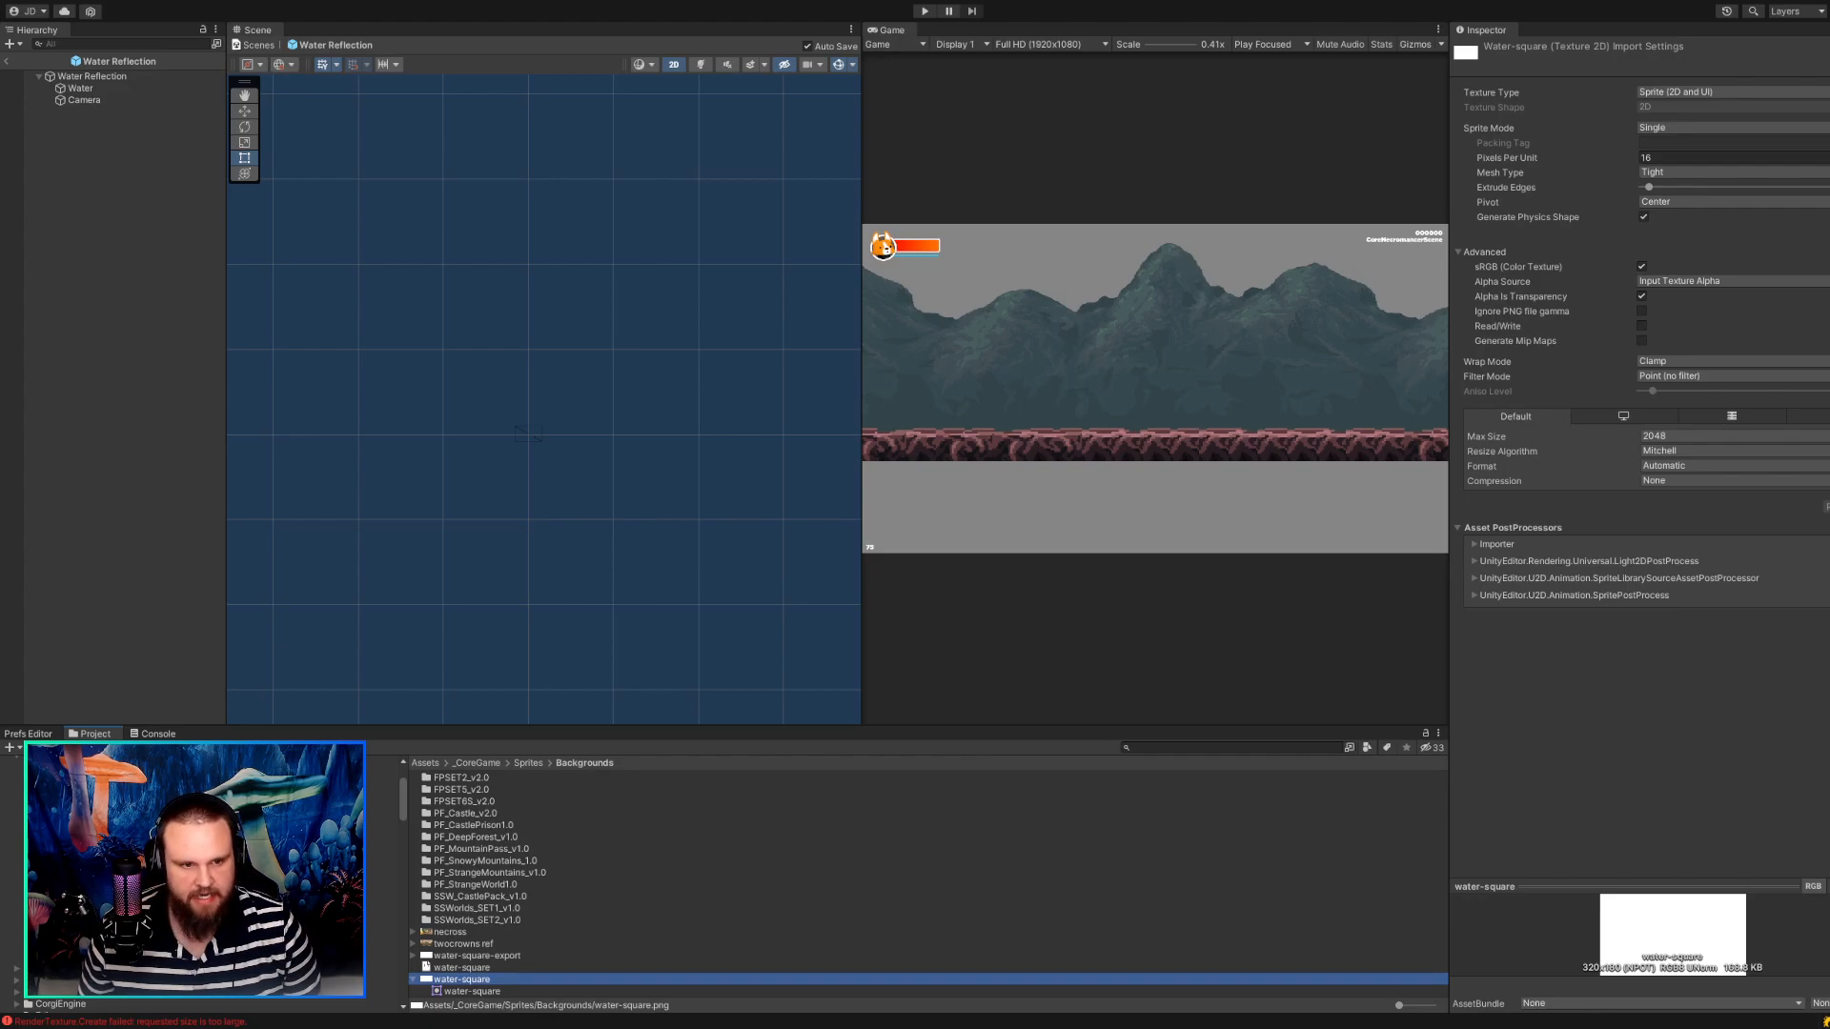
pyautogui.click(91, 89)
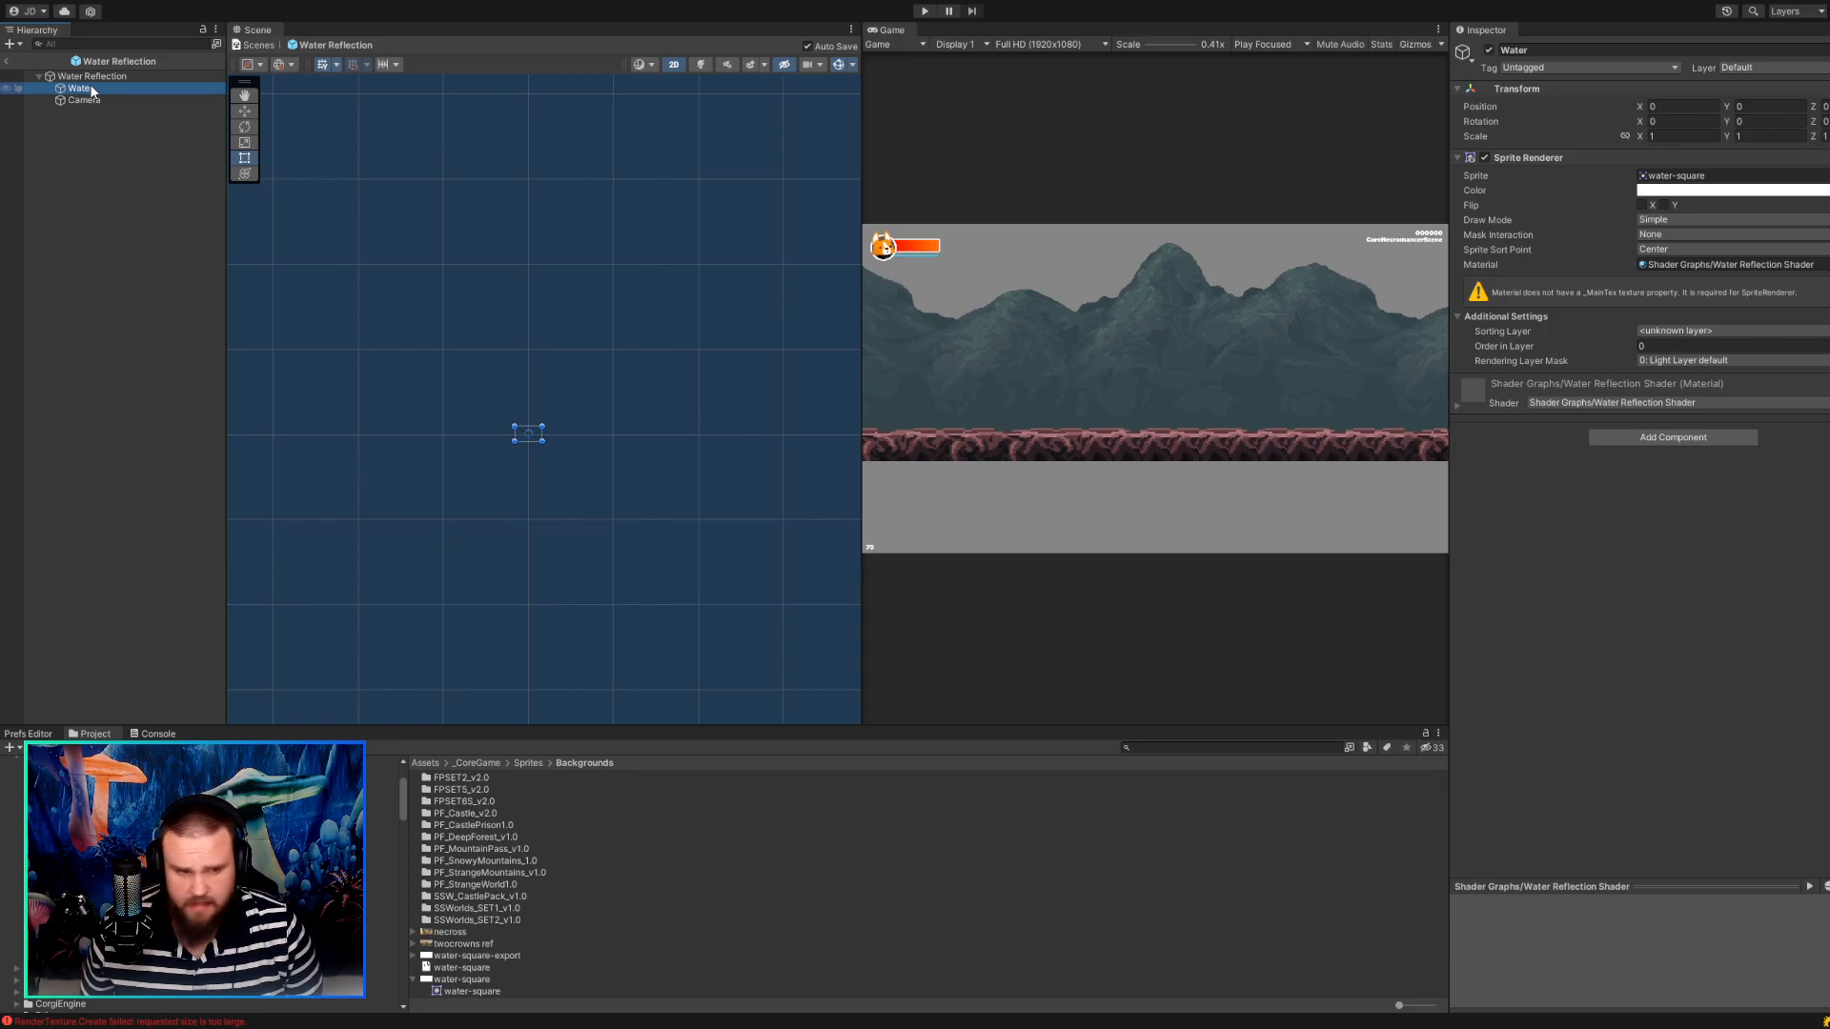
# Set the Camera's Y position to 0 and its orthographic size to 3.
pyautogui.click(86, 100)
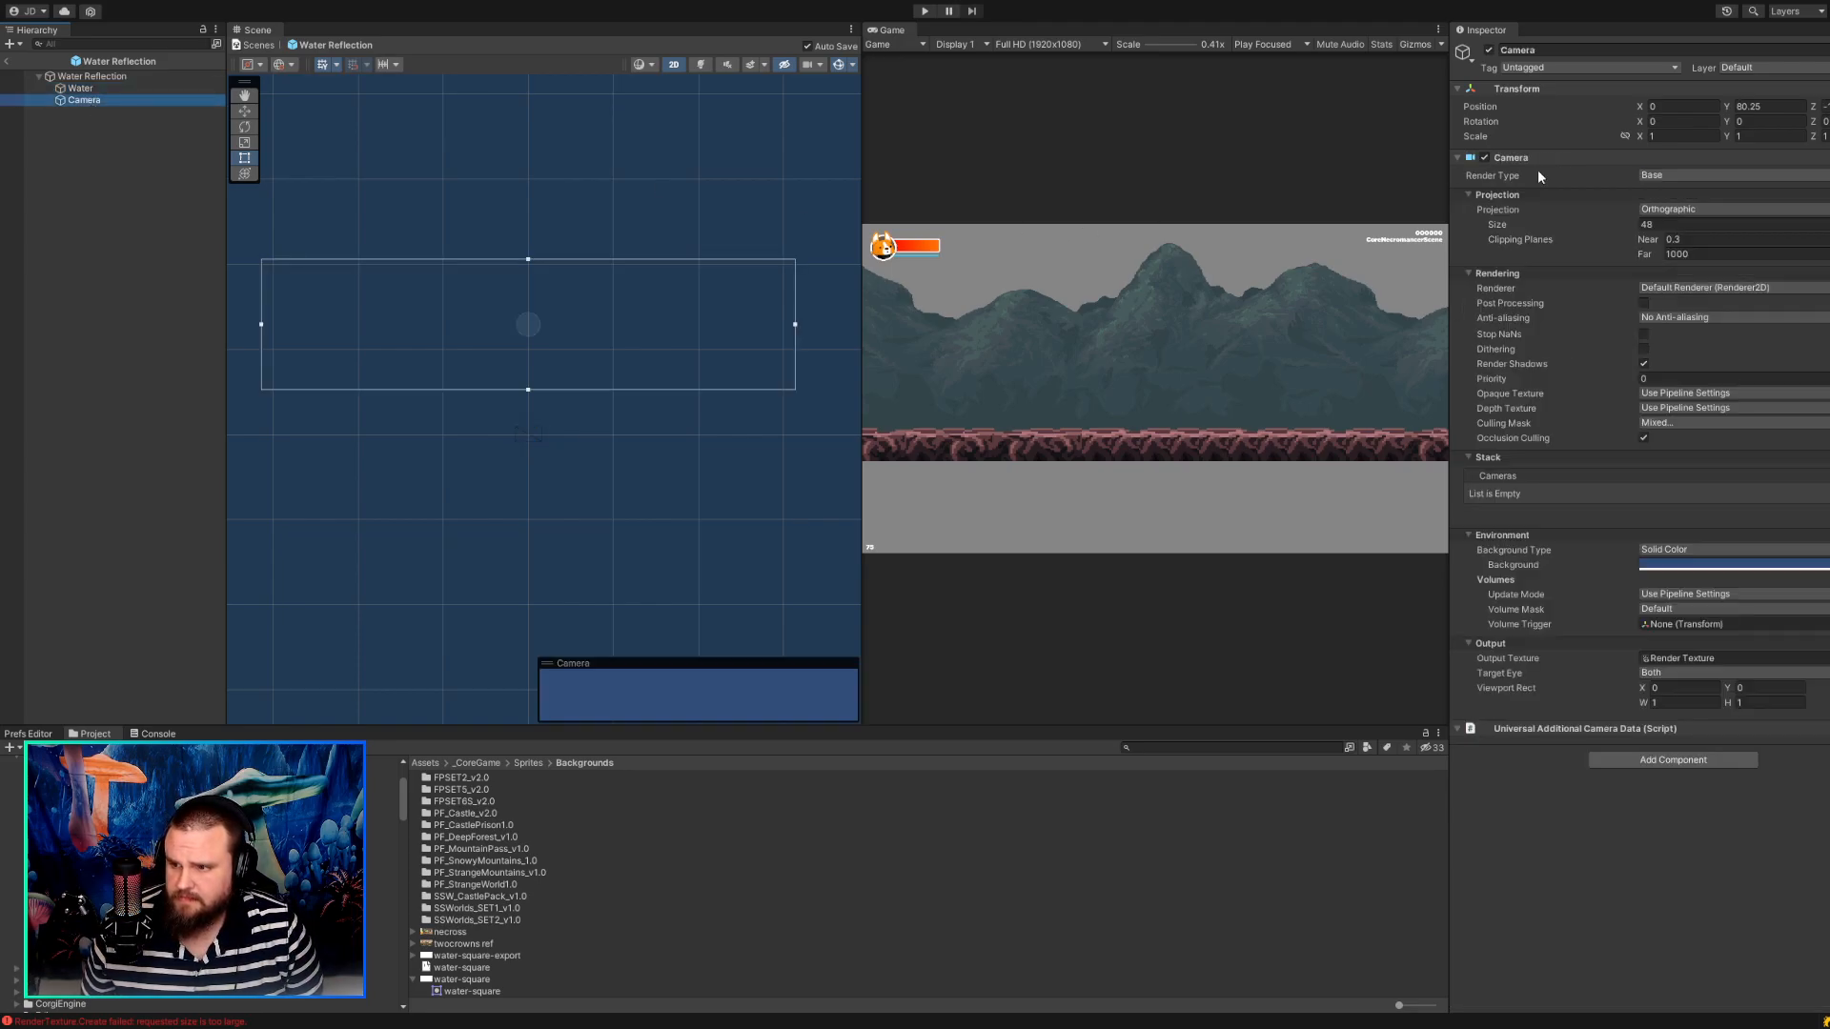
pyautogui.click(1764, 107)
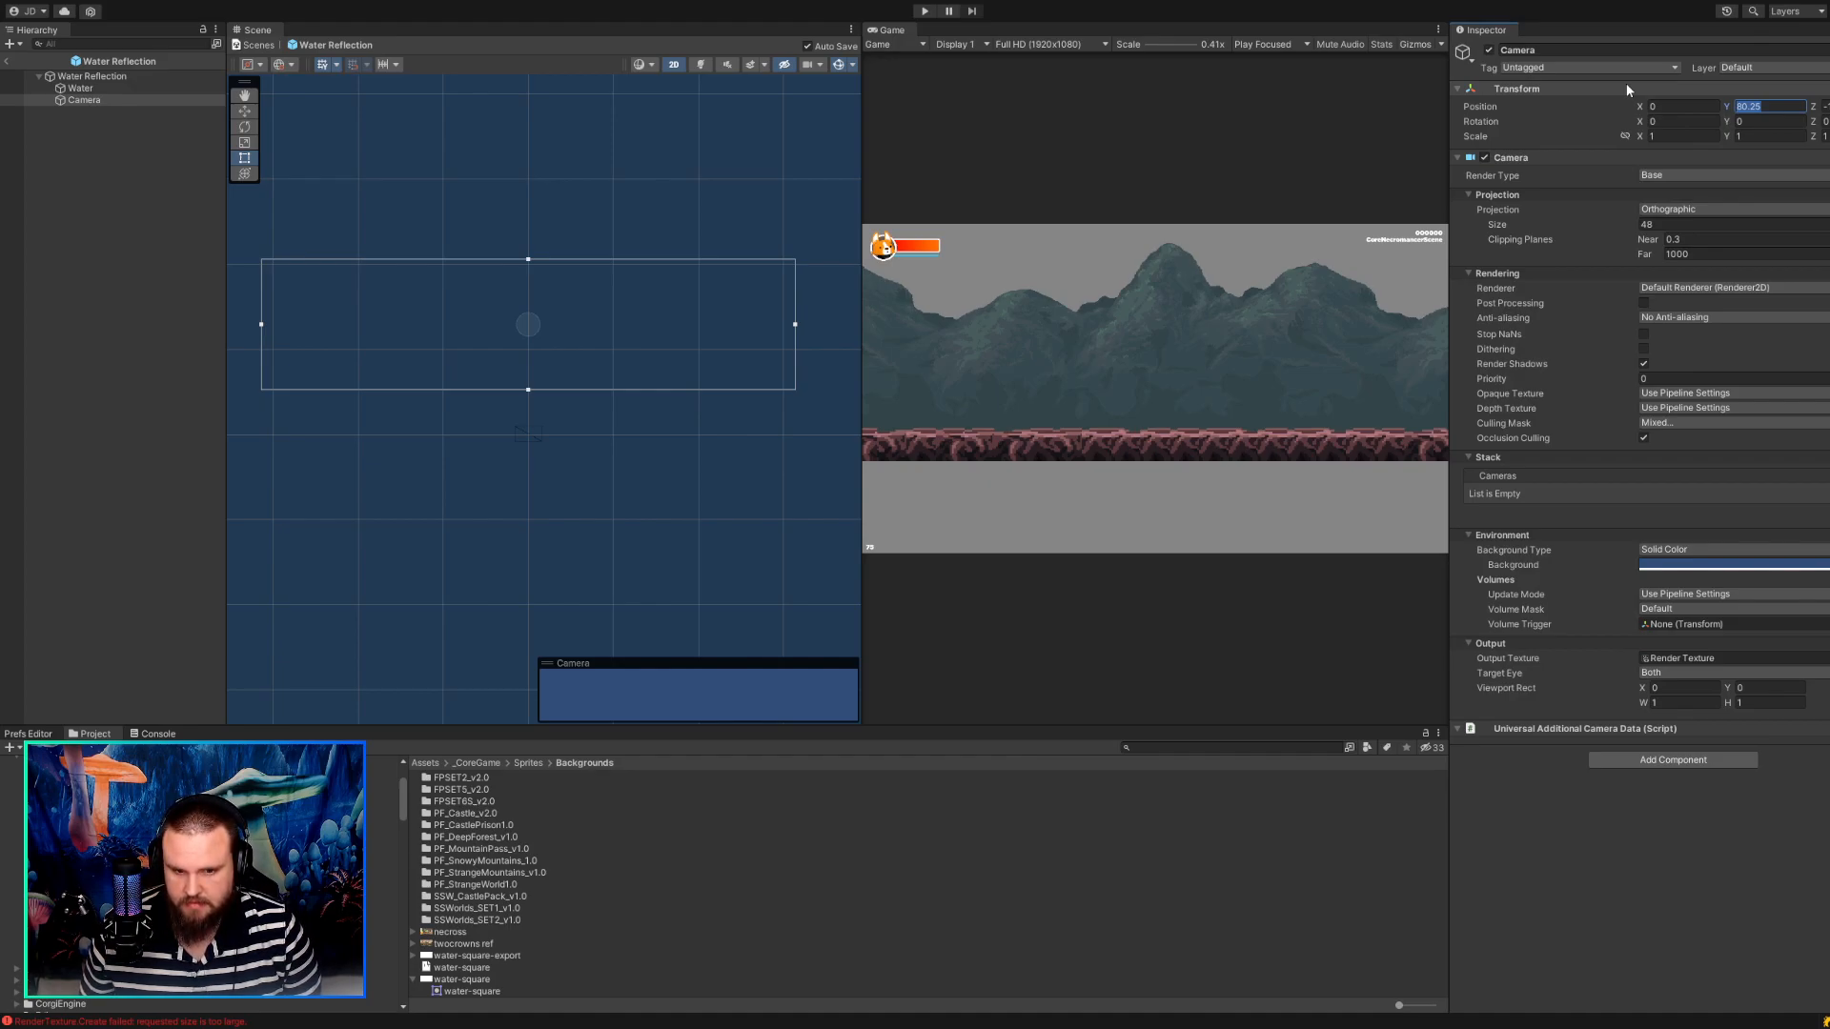
pyautogui.write('0')
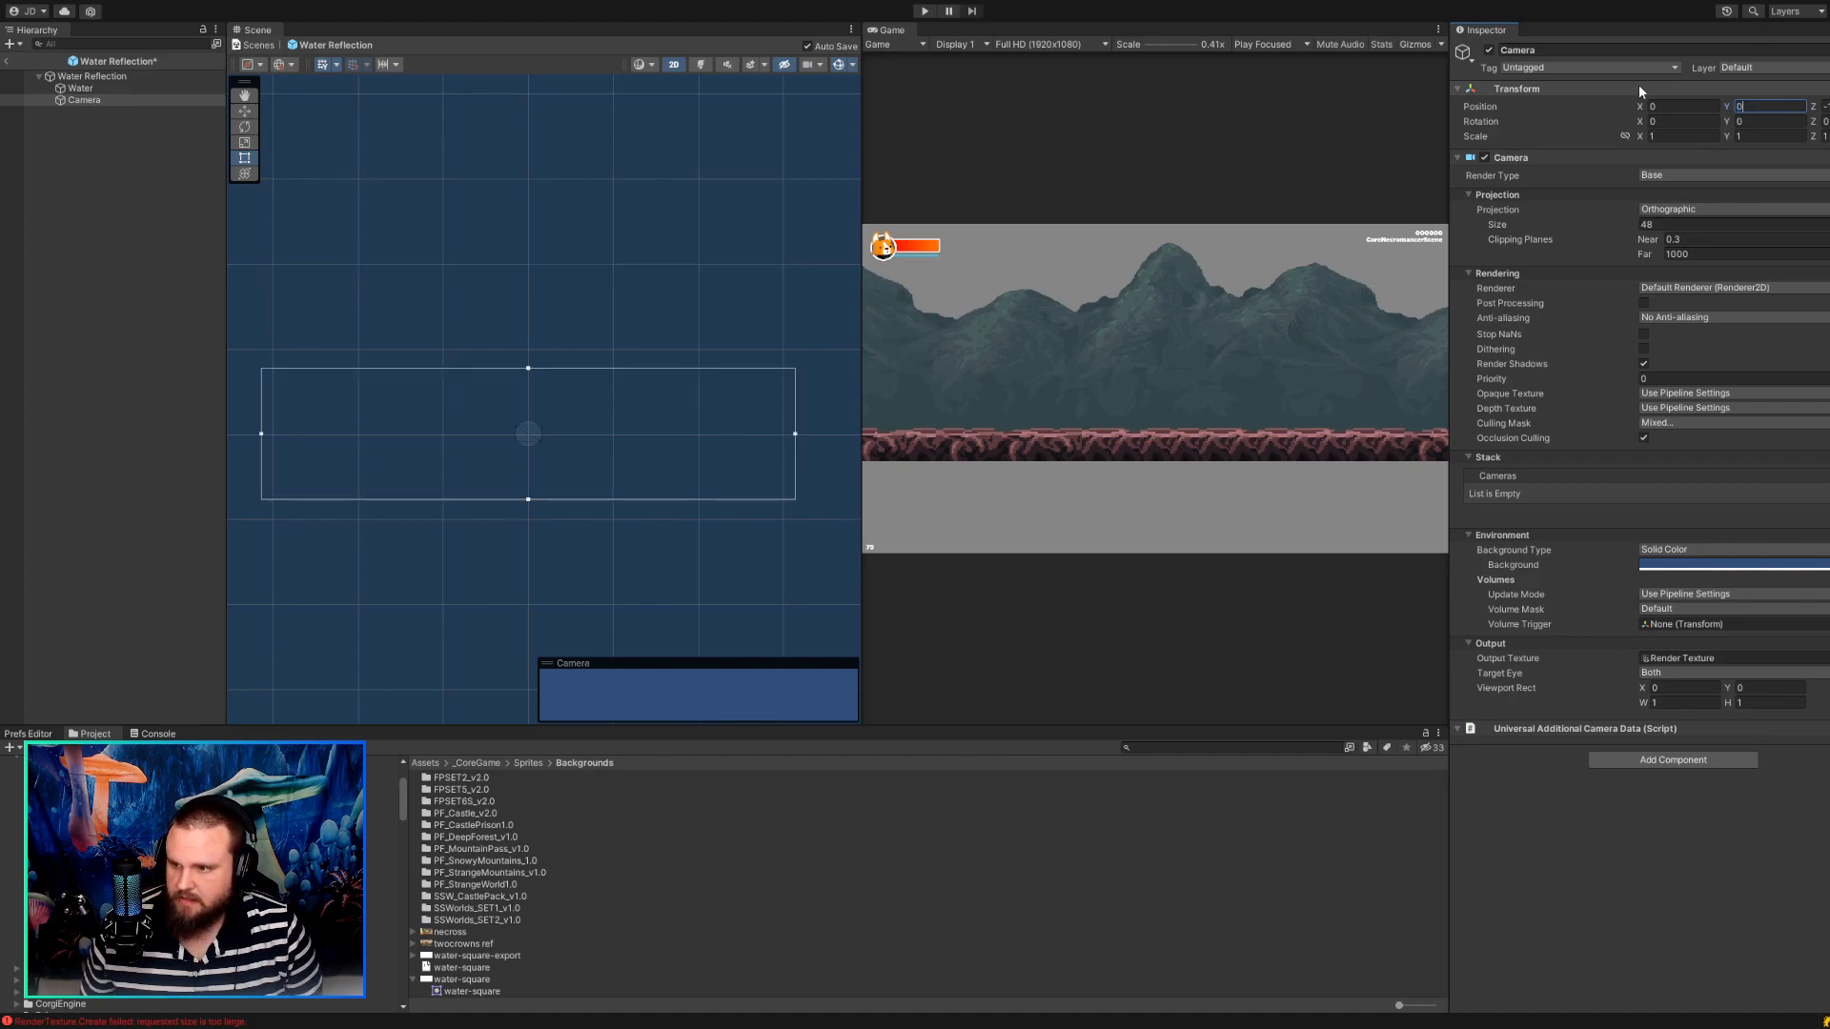
pyautogui.click(1643, 224)
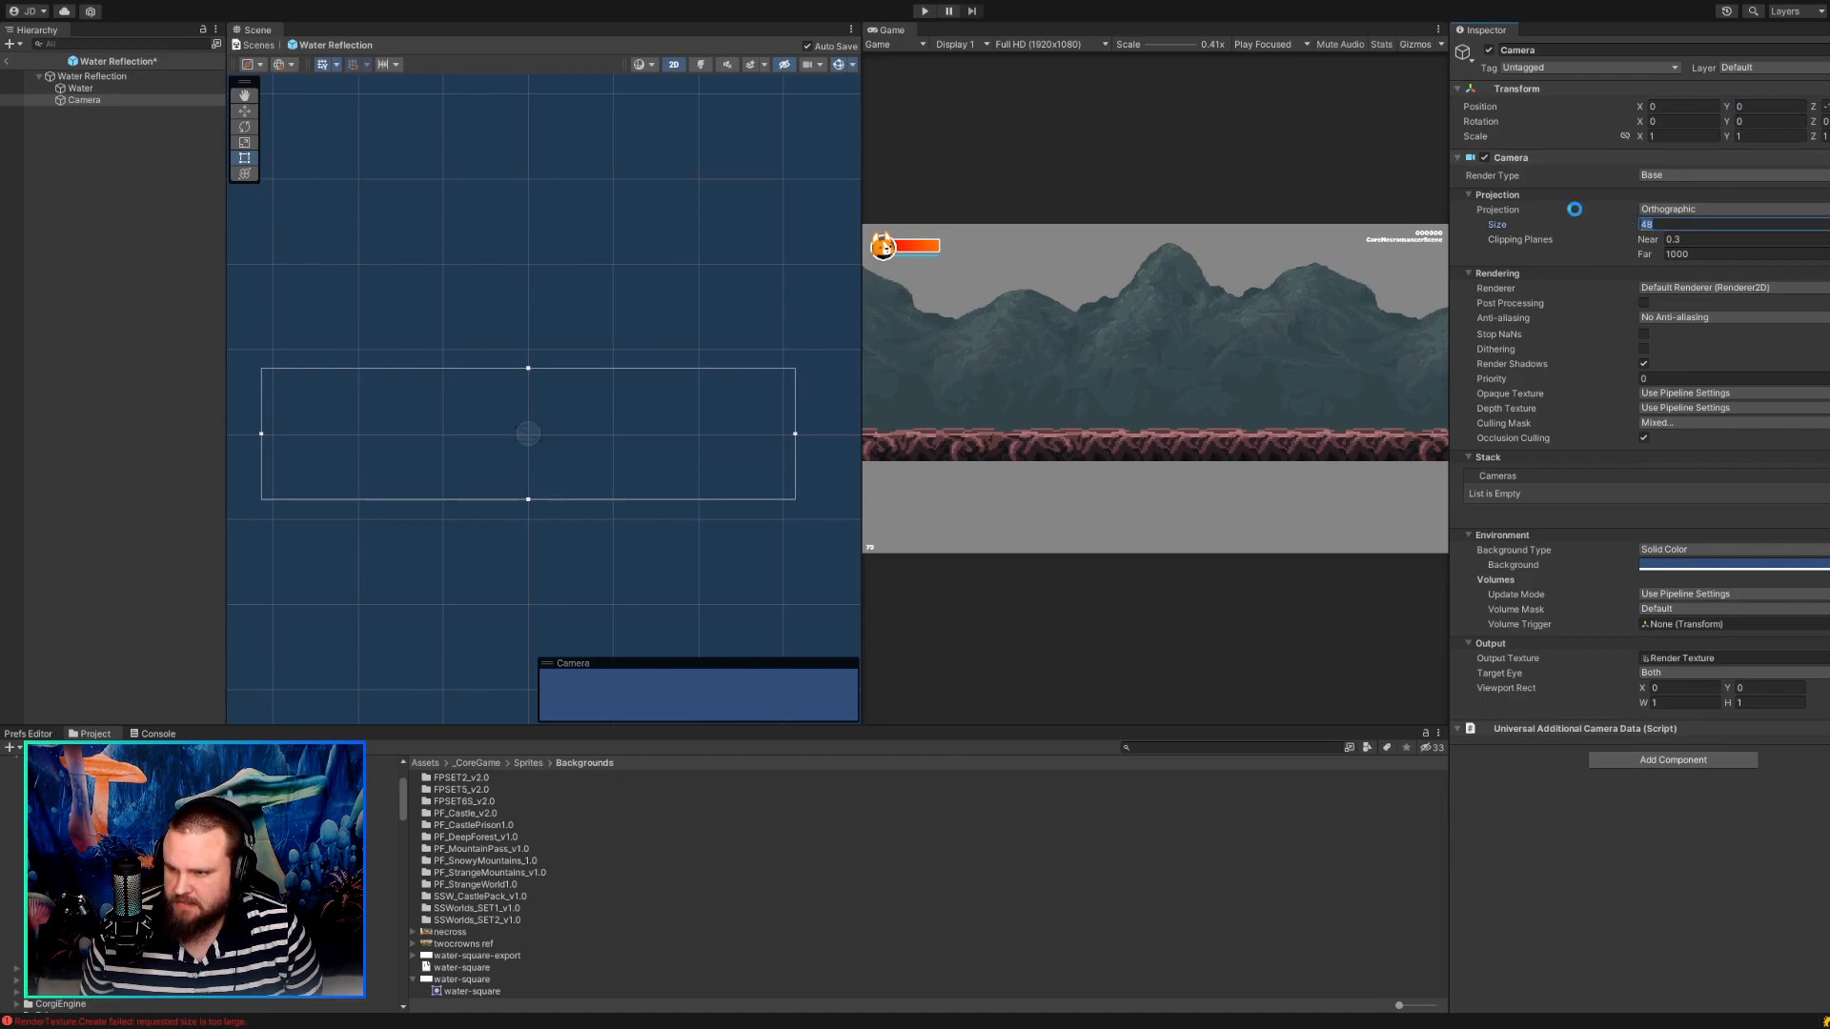
pyautogui.write('3')
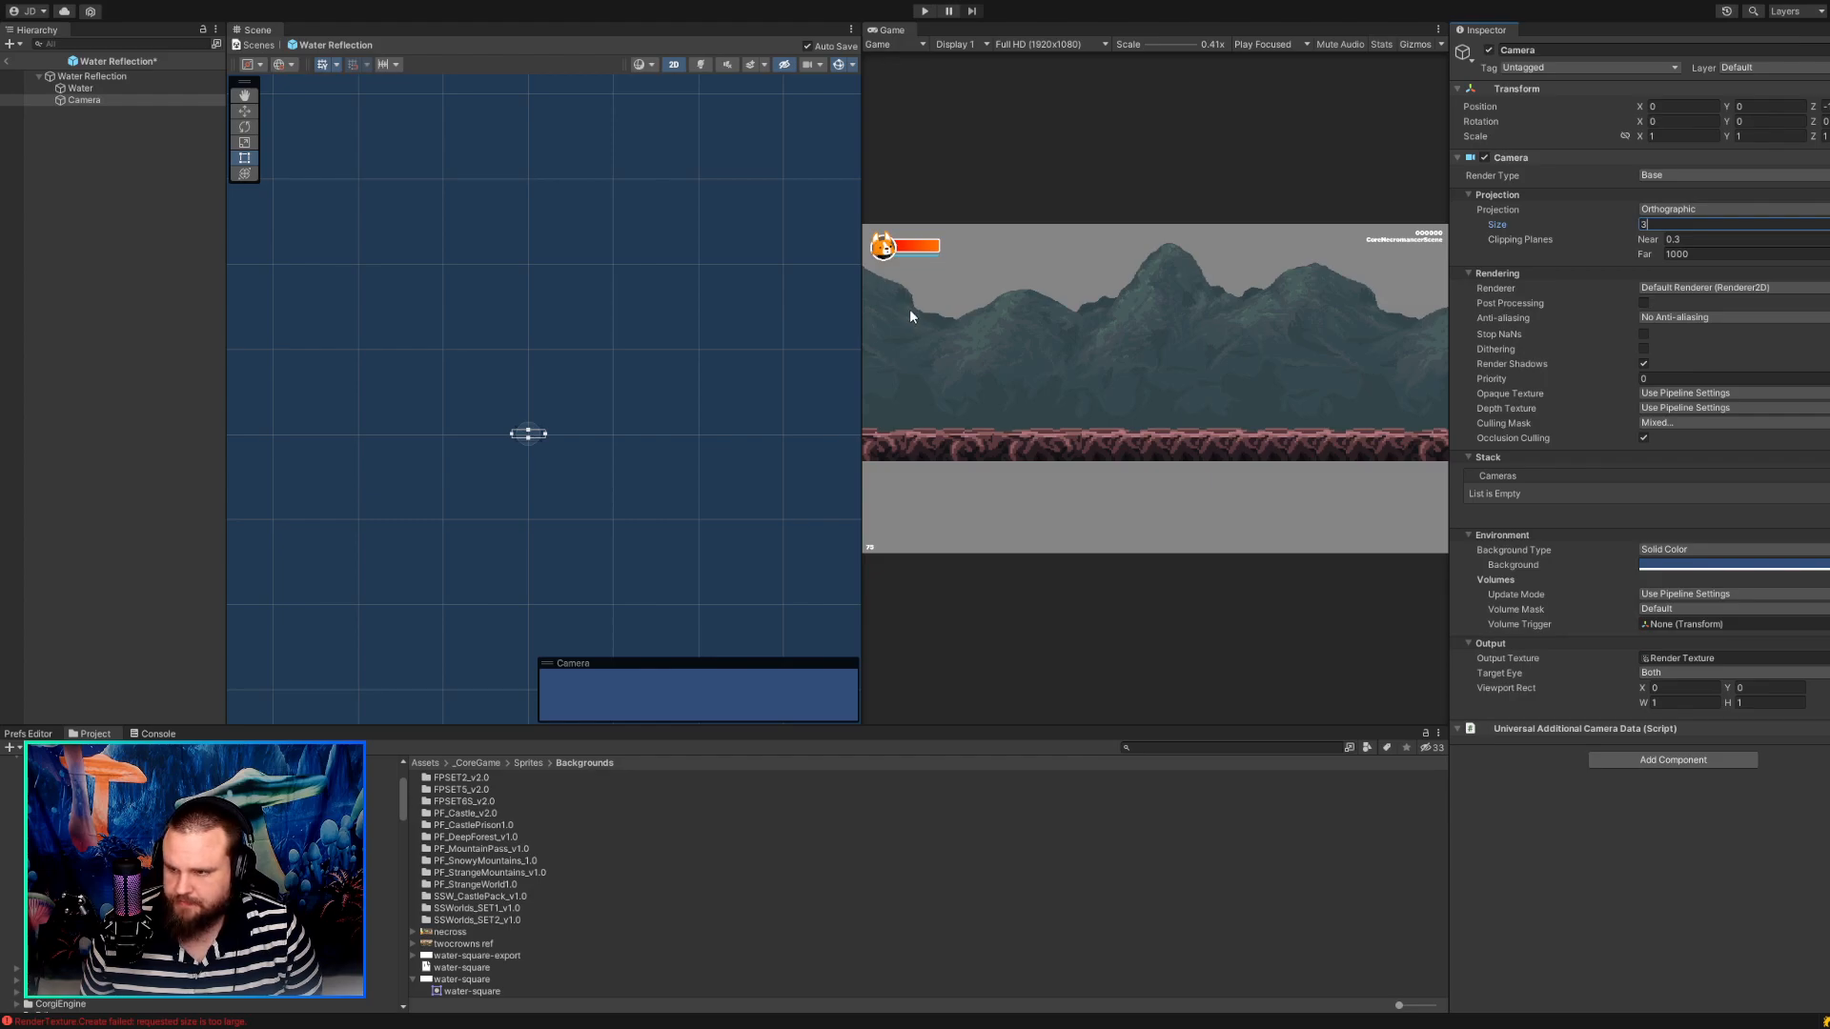
pyautogui.press('Return')
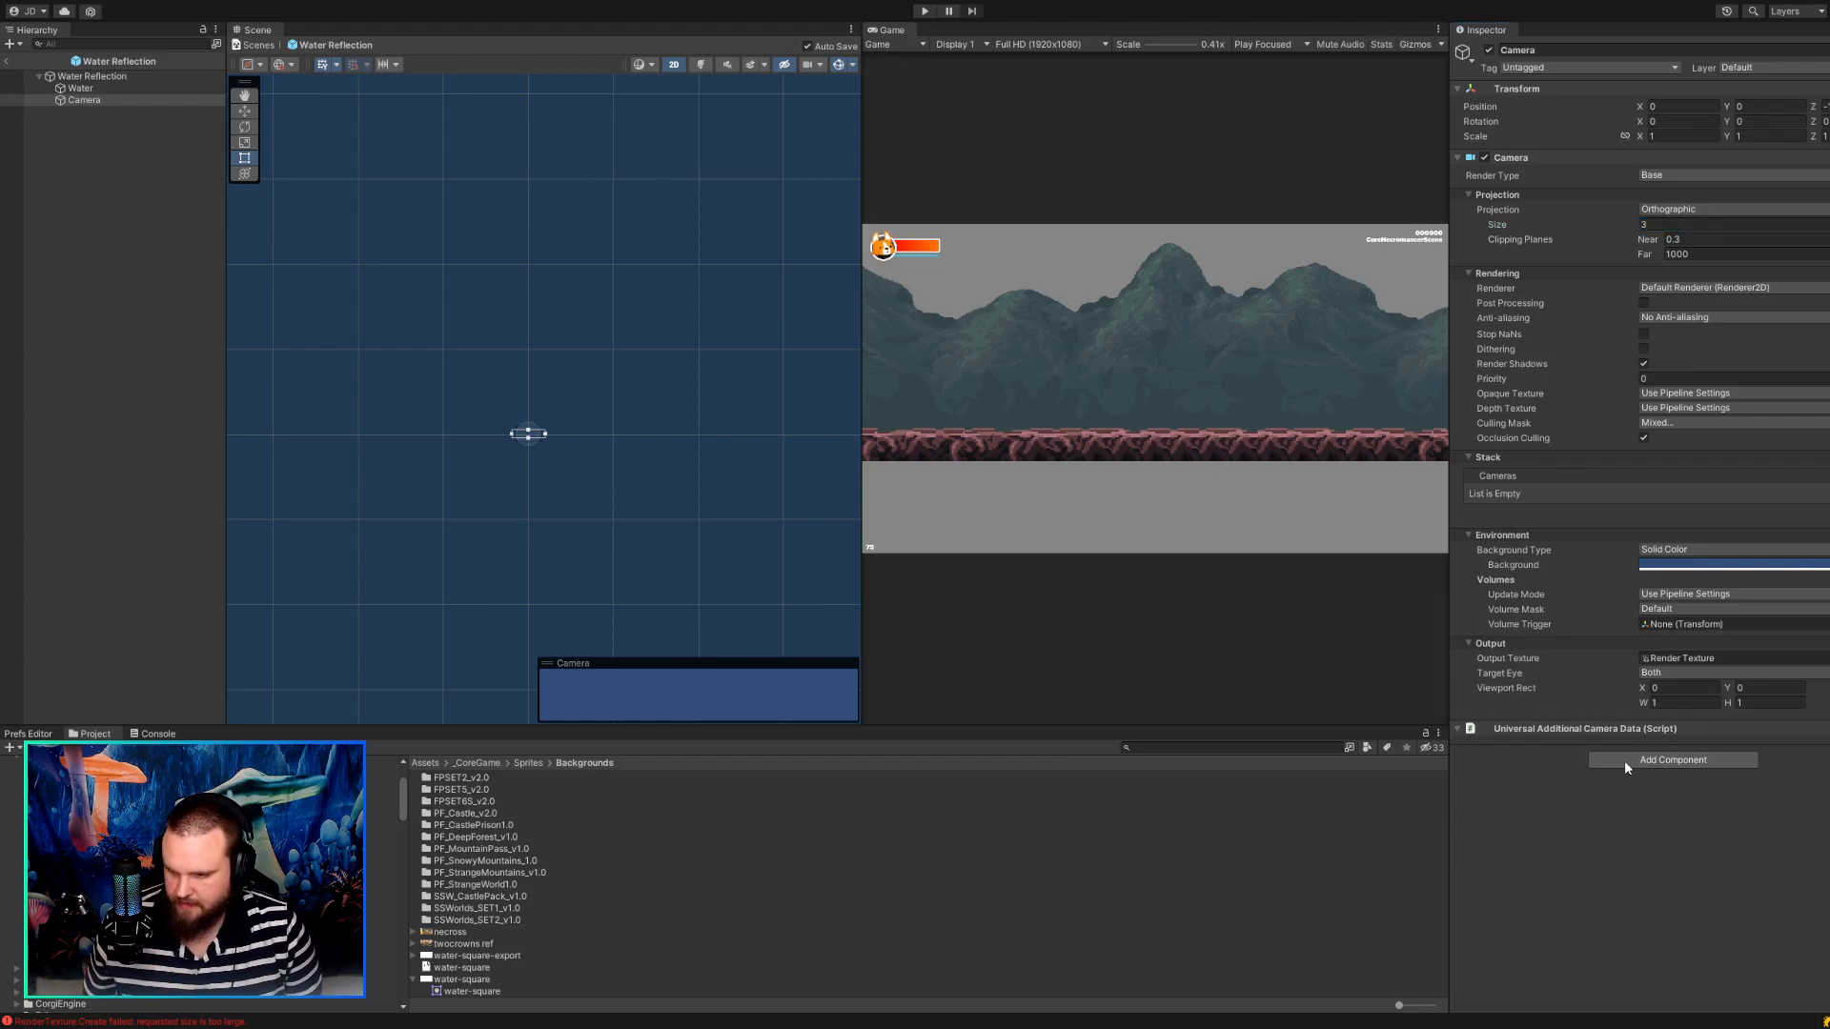
# Add a Pixel Perfect Camera component to the Camera and set its Assets Pixels Per Unit to 16.
pyautogui.doubleClick(1642, 805)
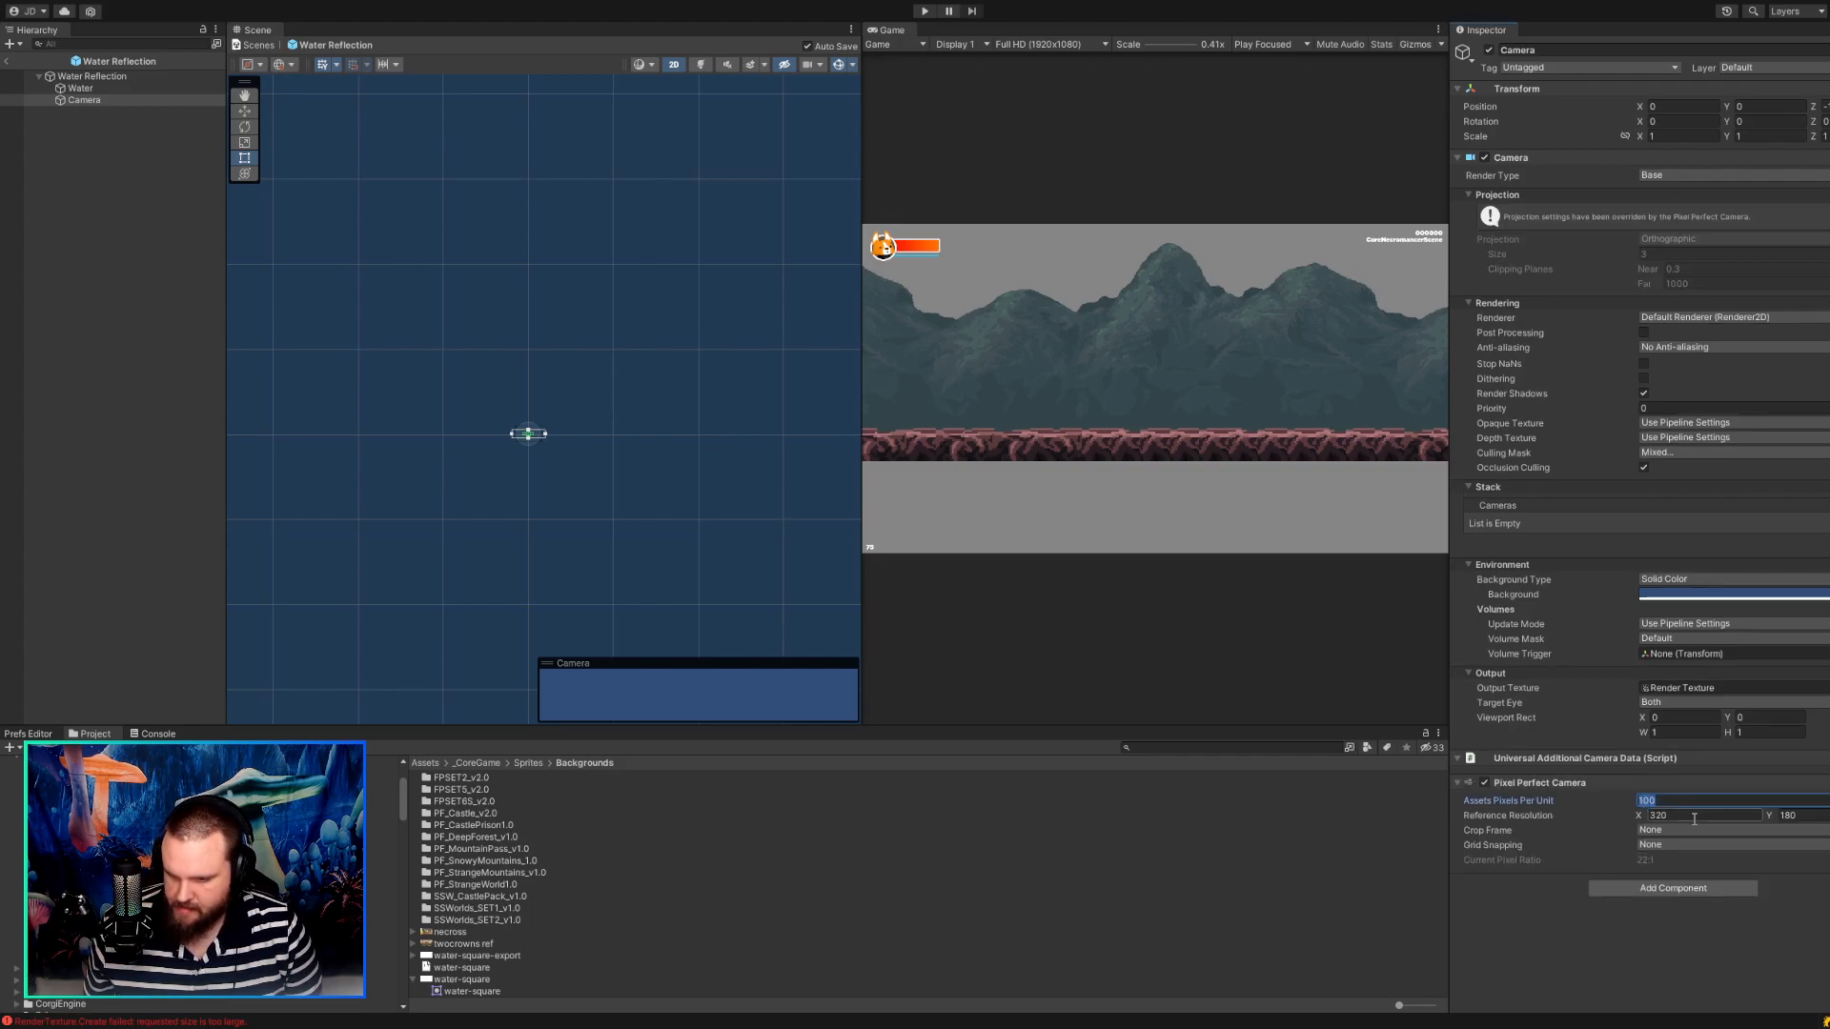
pyautogui.write('16')
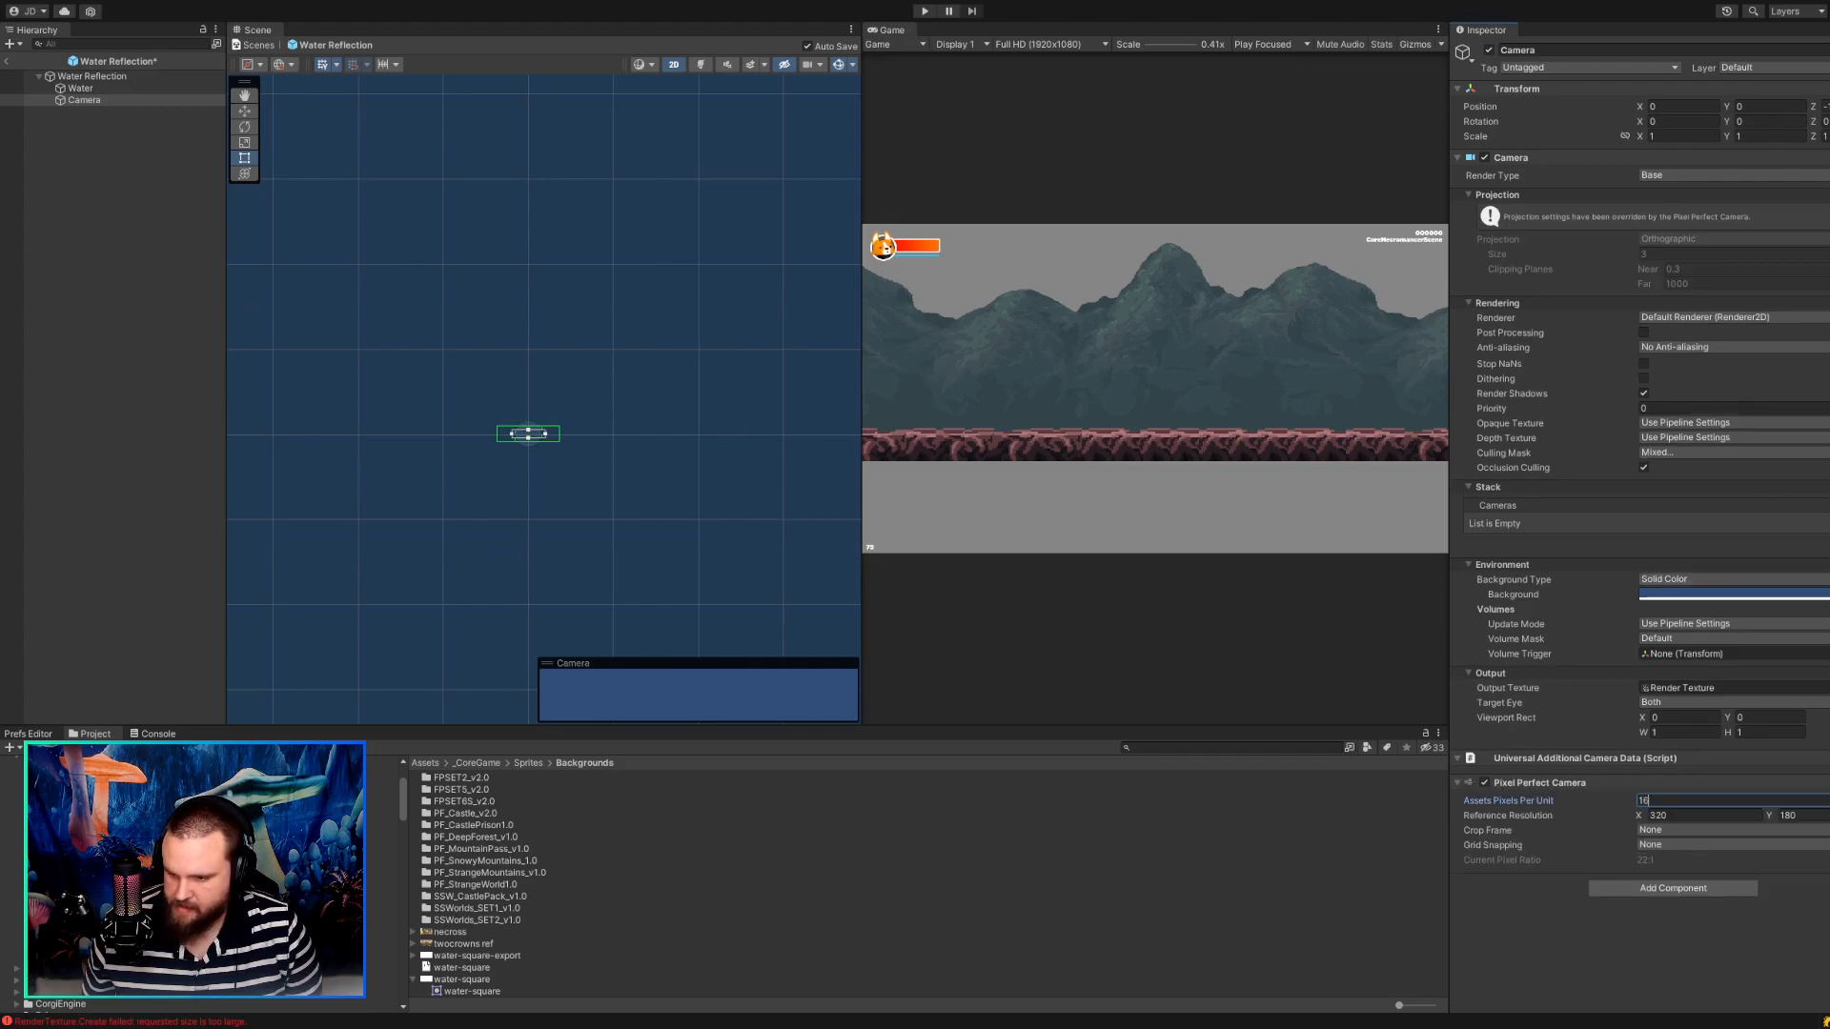
# Move the Camera up above the Water sprite to Y about 8.76 and save the prefab.
pyautogui.scroll(20, 528, 540)
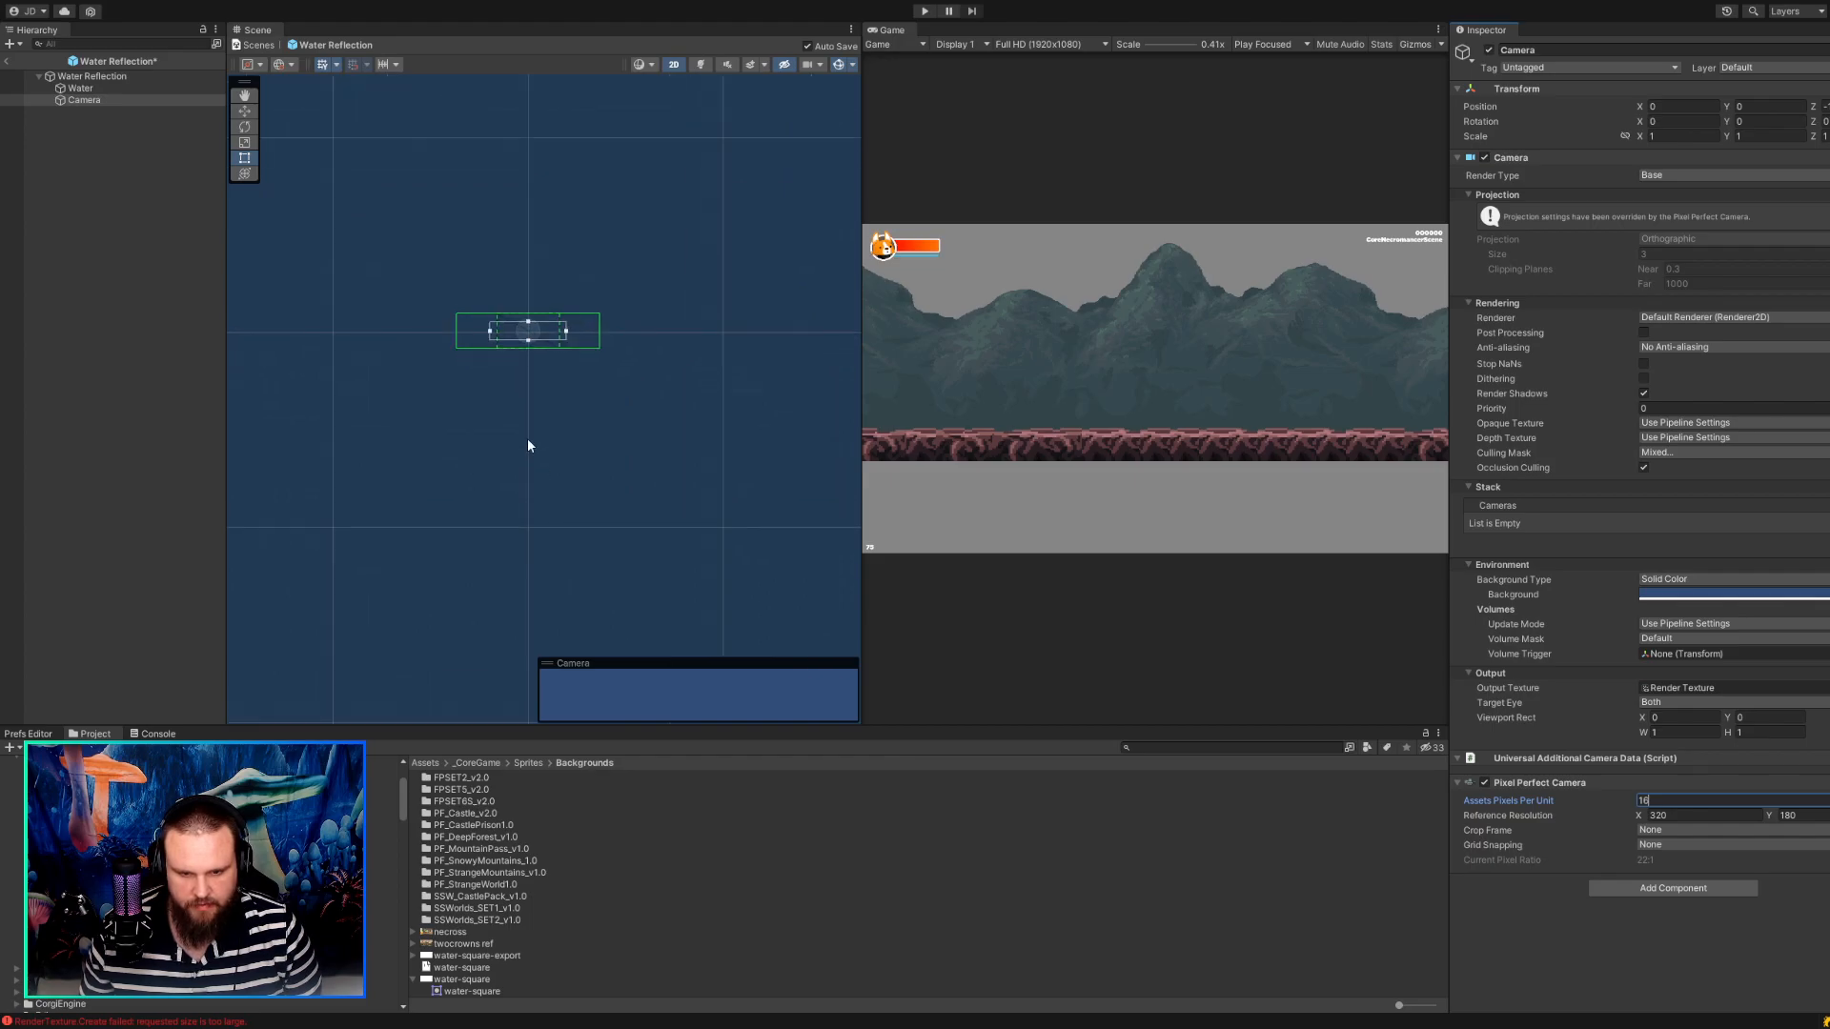
pyautogui.moveTo(515, 379); pyautogui.dragTo(467, 534, button='middle')
pyautogui.scroll(16, 500, 452)
pyautogui.scroll(1, 457, 437)
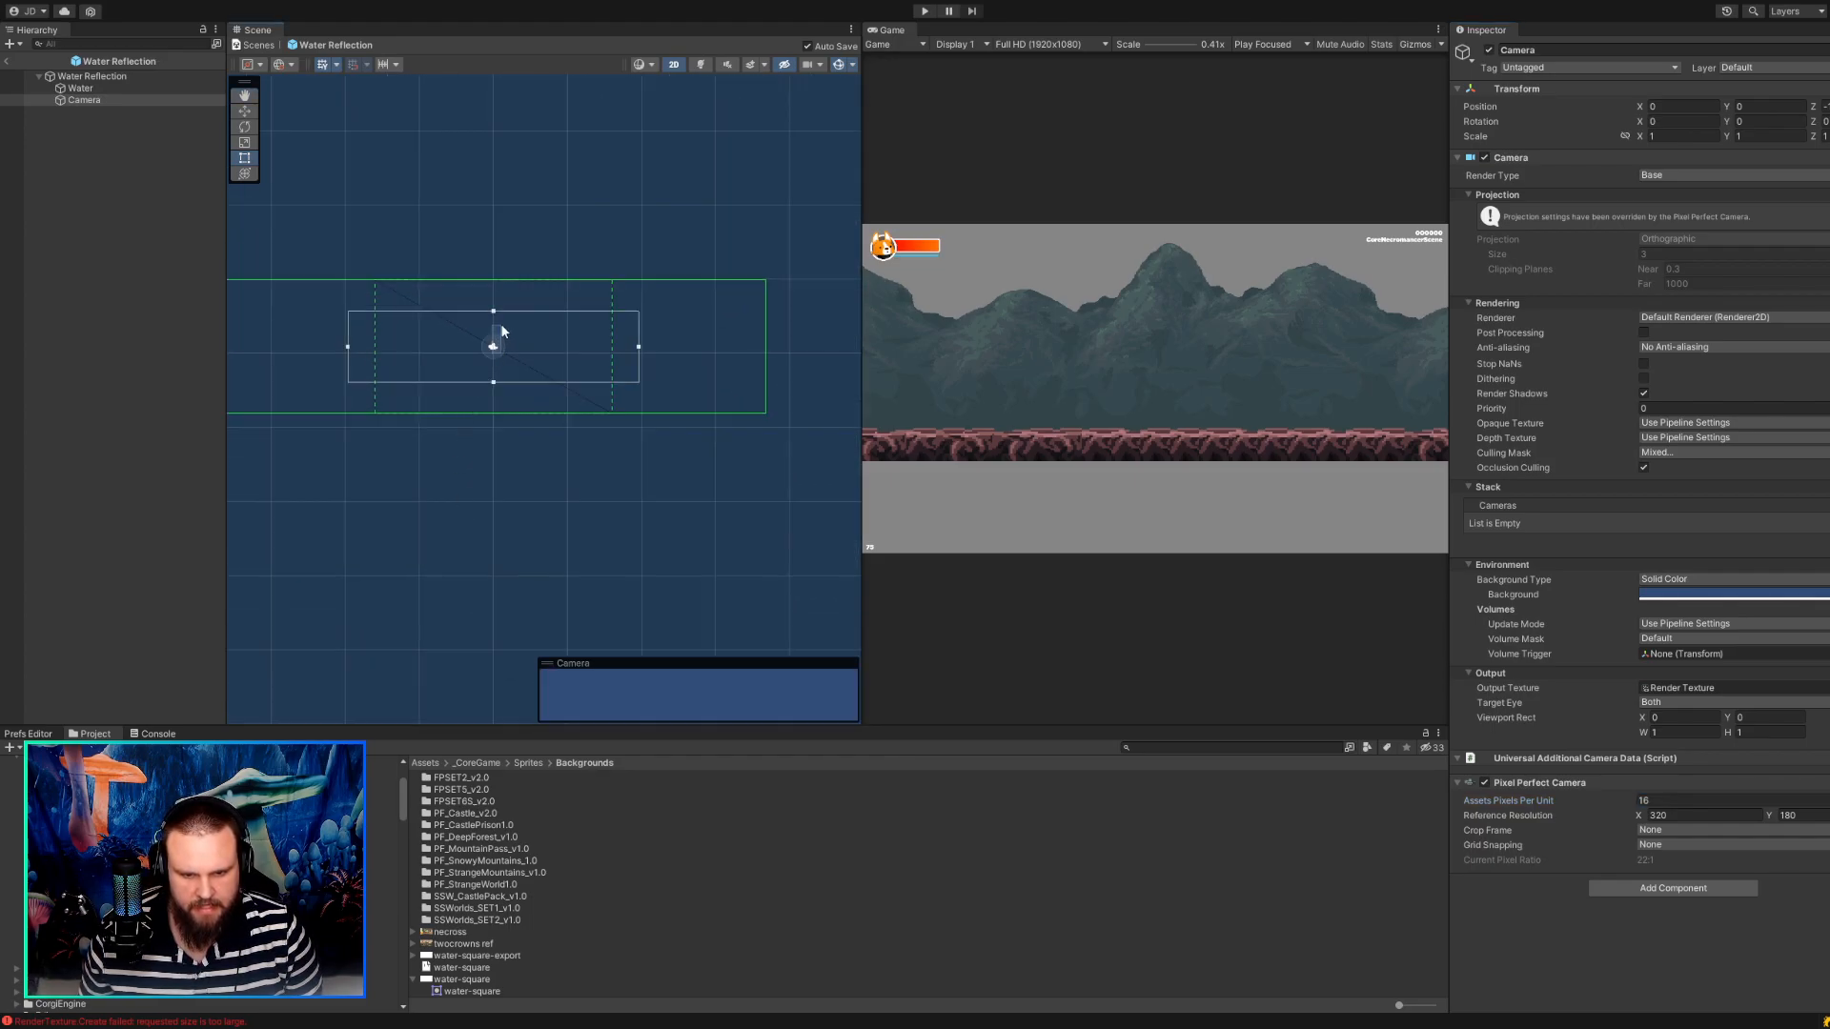
pyautogui.click(103, 98)
pyautogui.click(246, 111)
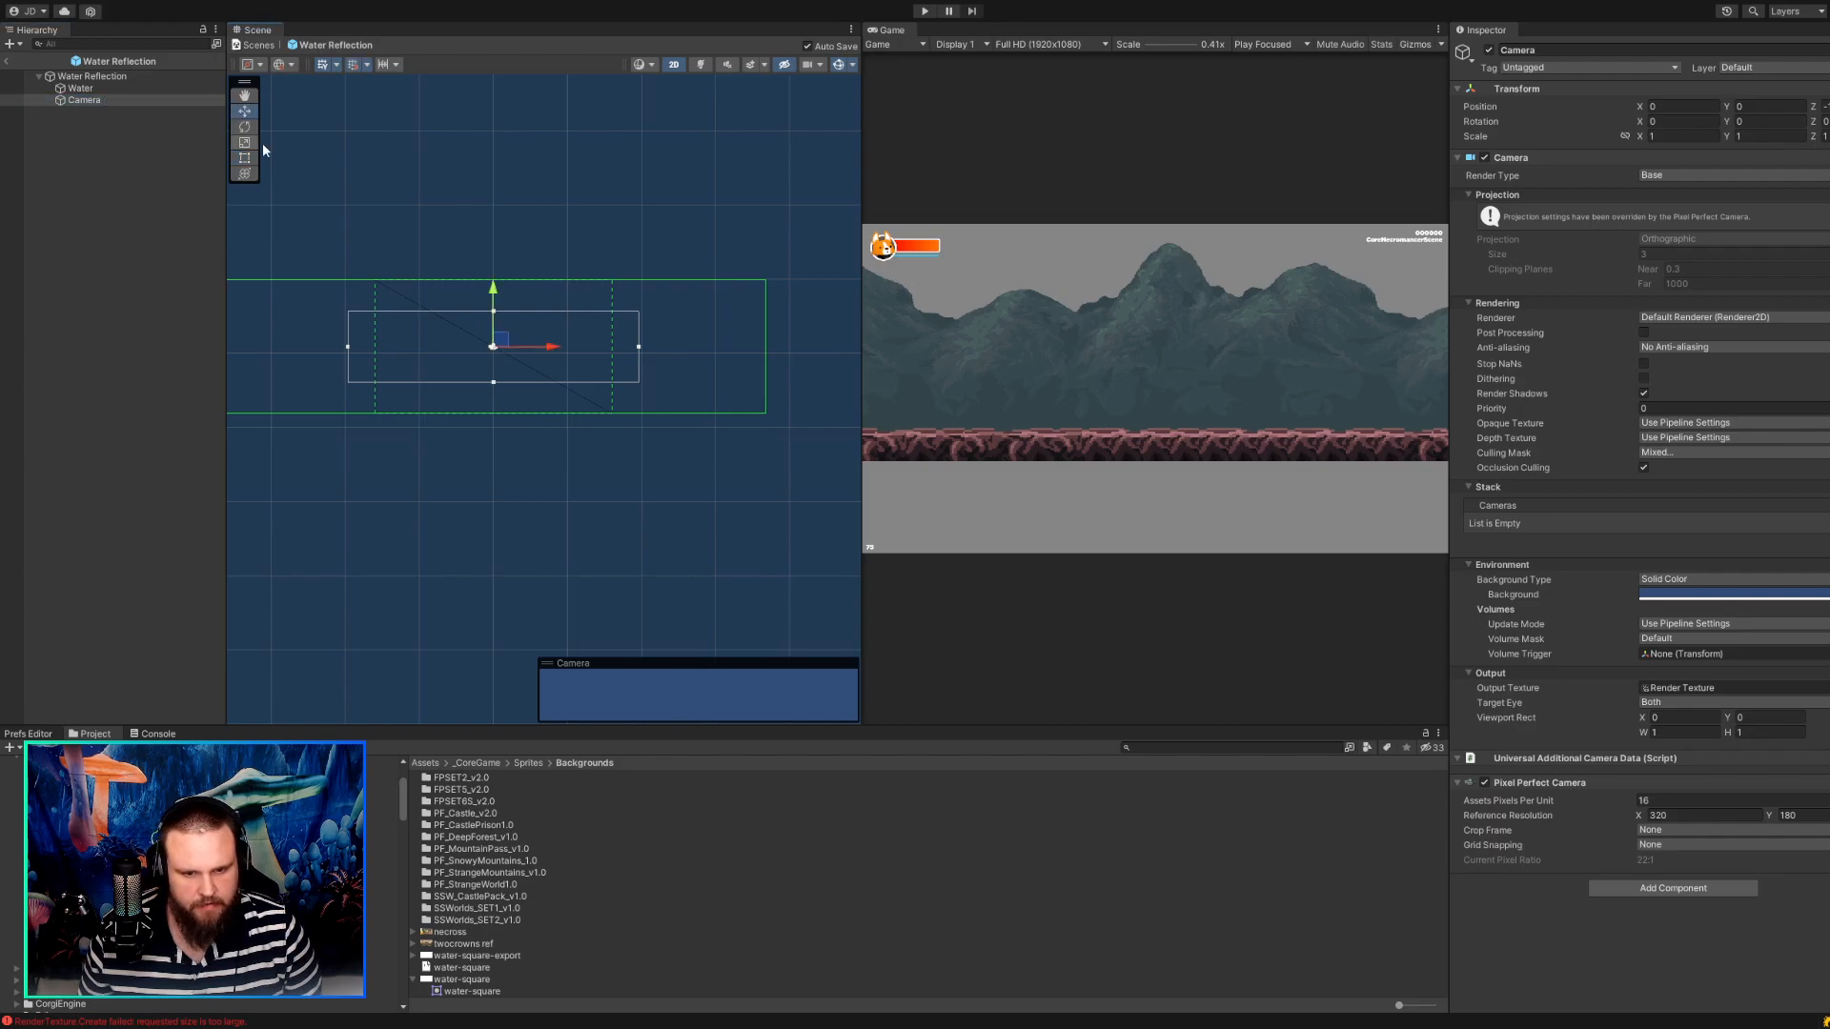
pyautogui.moveTo(498, 337); pyautogui.dragTo(498, 237)
pyautogui.hotkey('ctrl', 's')
# Shift the Water sprite to about X 0.38, Y -0.88 and check the water-square texture's import settings.
pyautogui.click(95, 88)
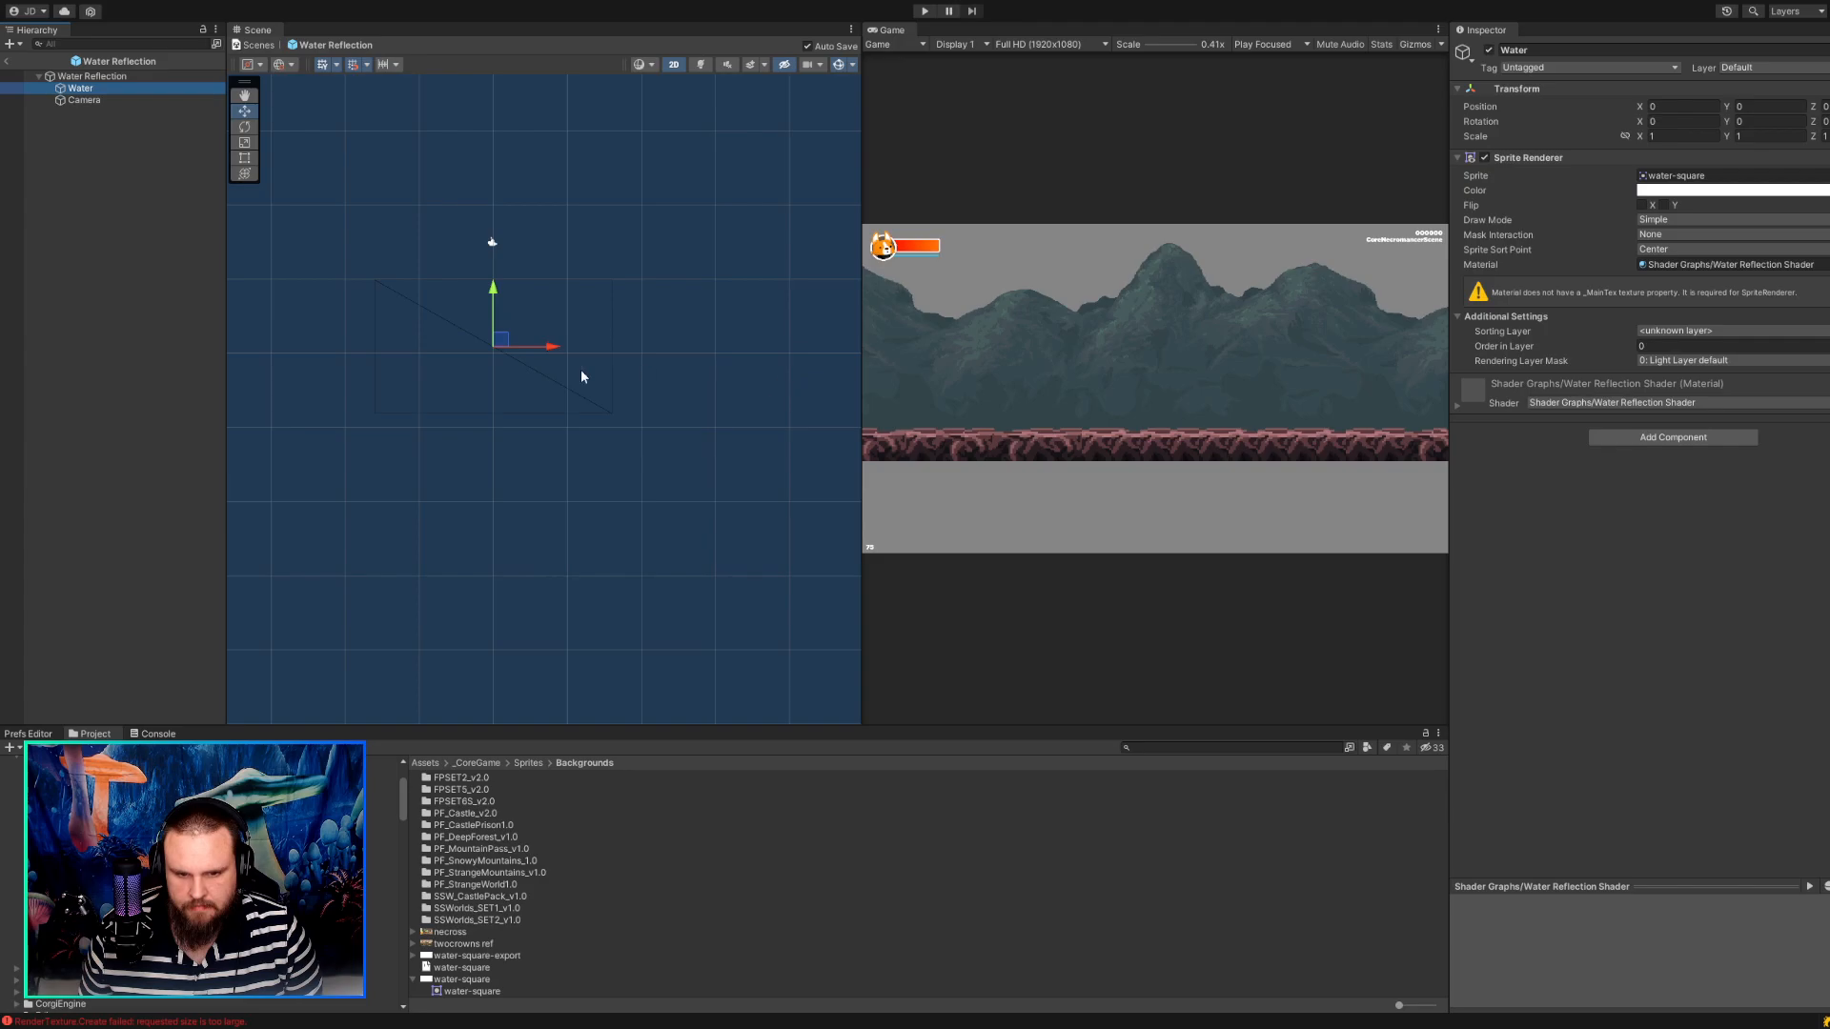
pyautogui.moveTo(504, 349)
pyautogui.mouseDown()
pyautogui.moveTo(504, 372)
pyautogui.moveTo(508, 343)
pyautogui.moveTo(511, 358)
pyautogui.mouseUp()
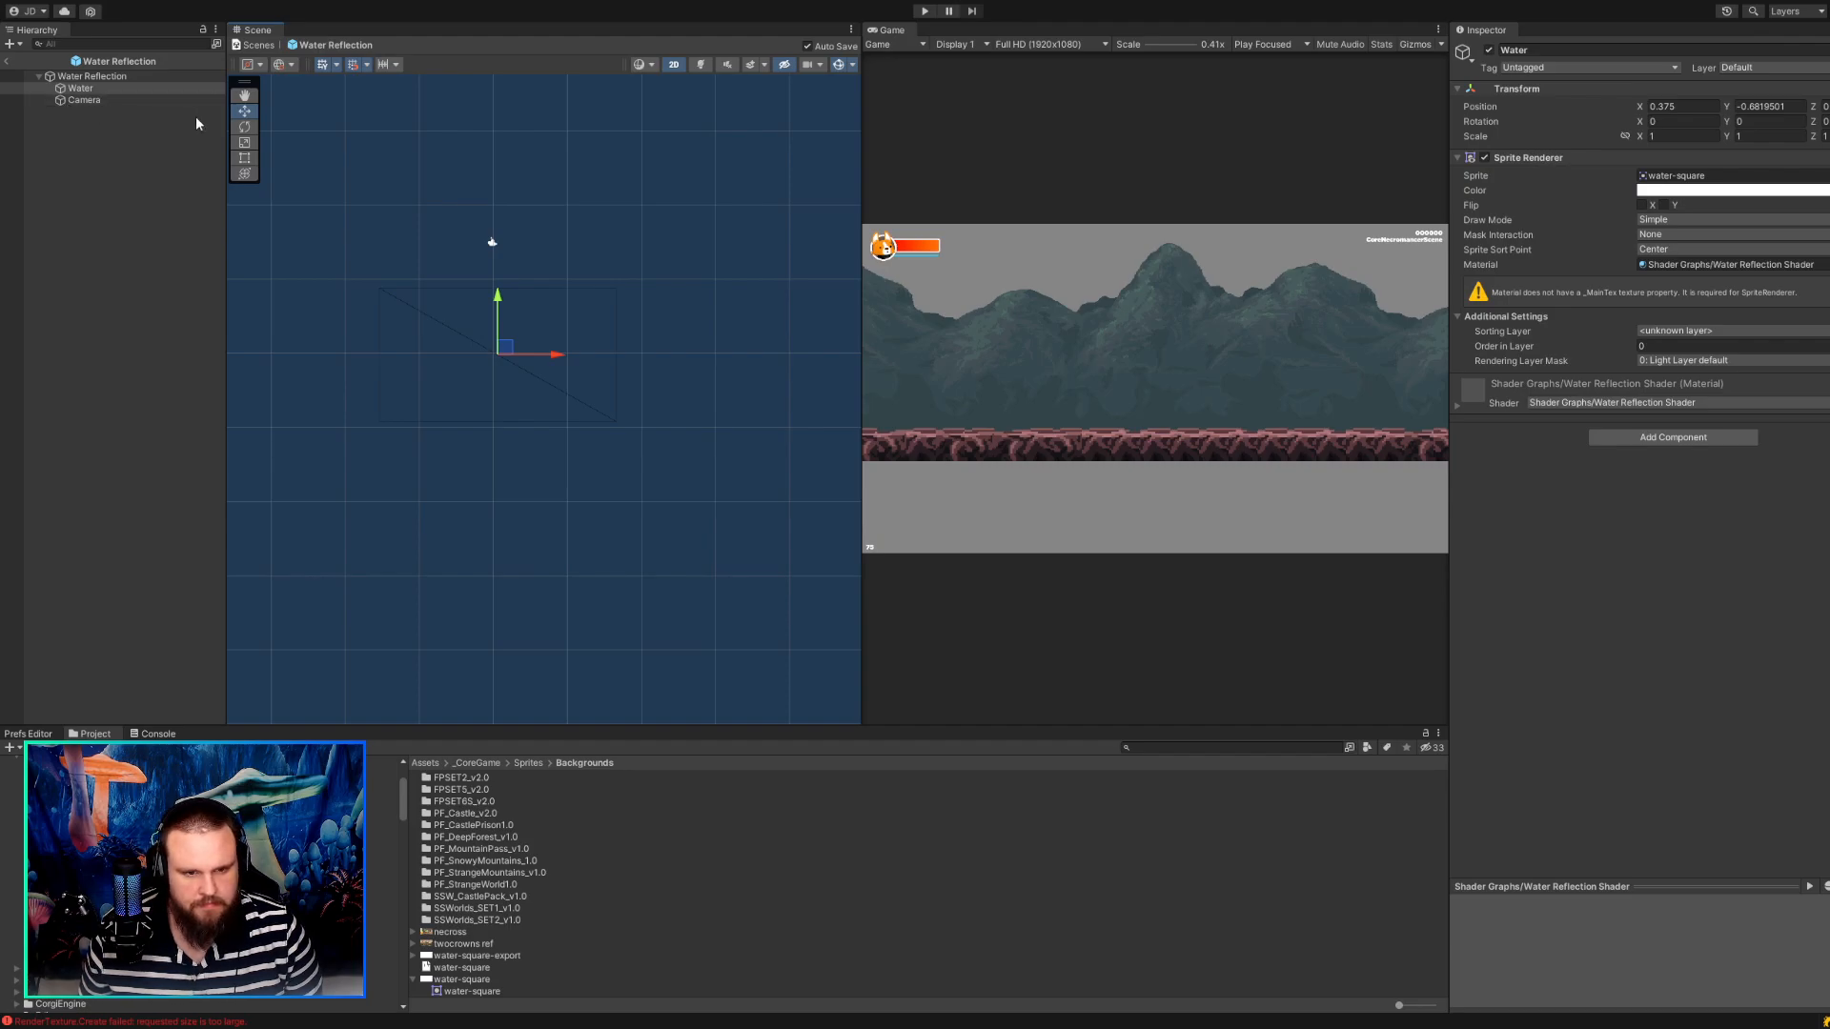
pyautogui.click(114, 100)
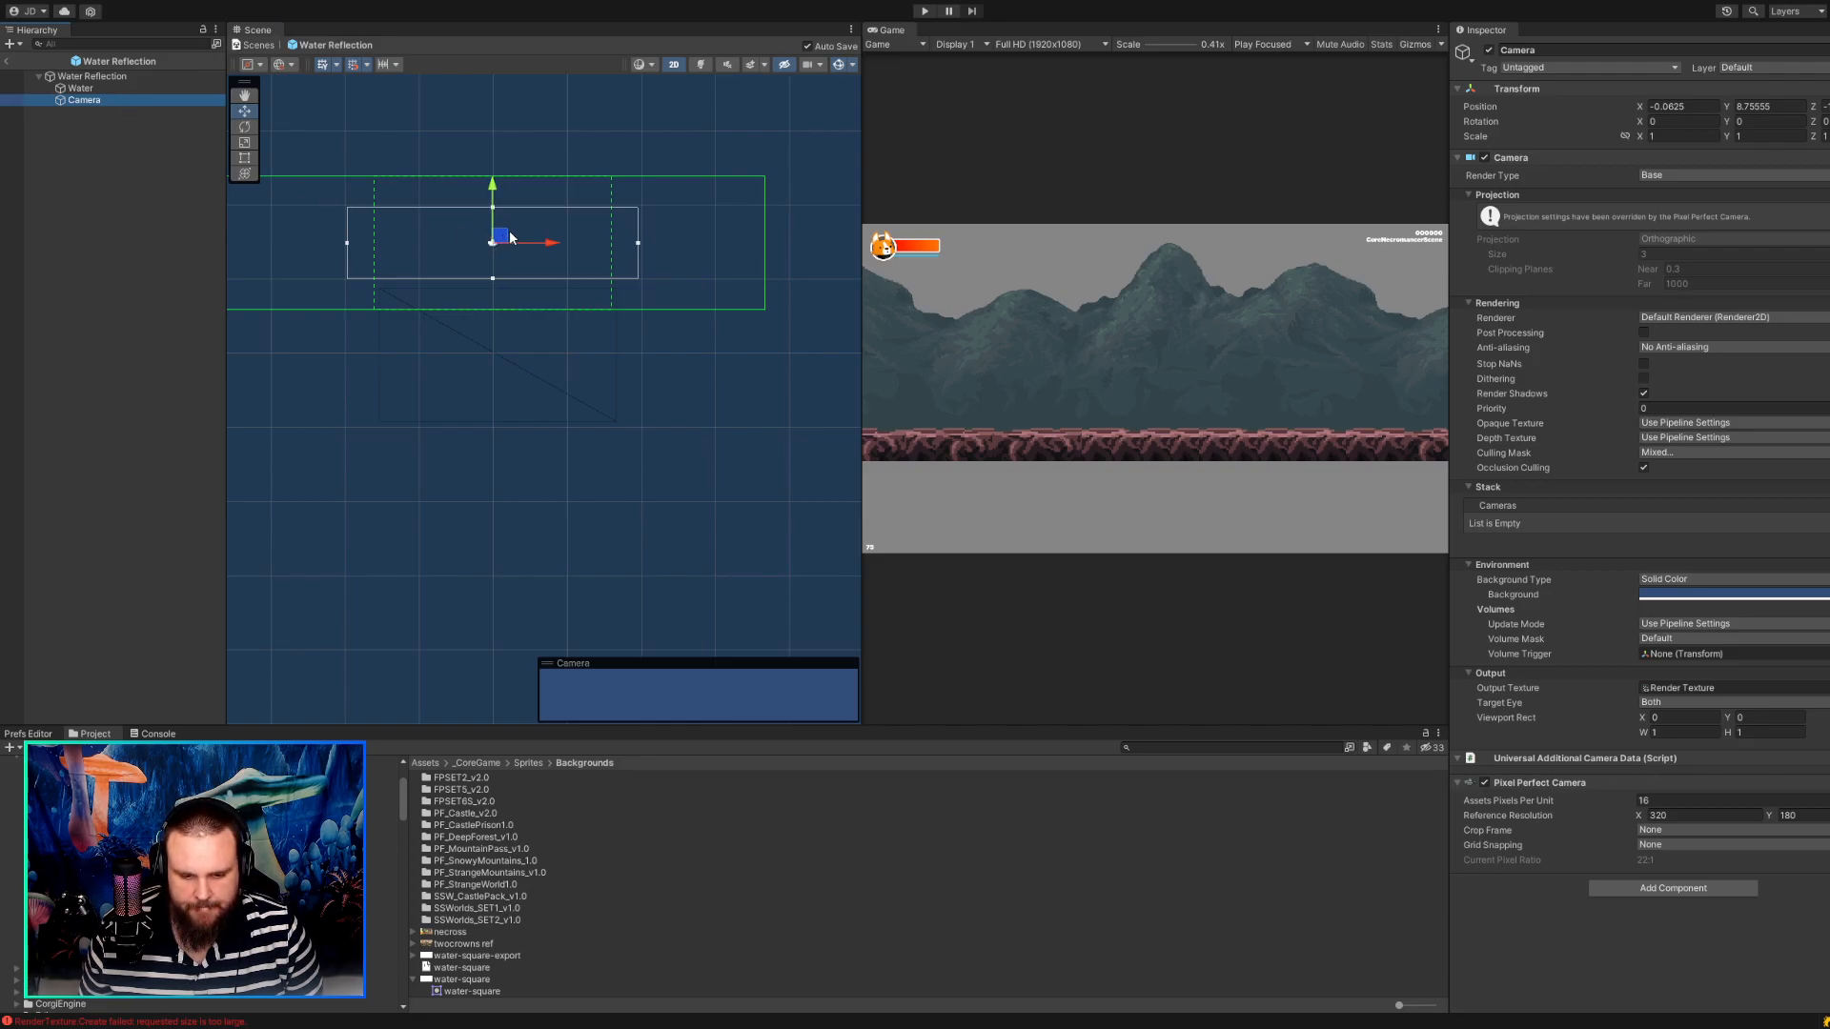
pyautogui.click(465, 956)
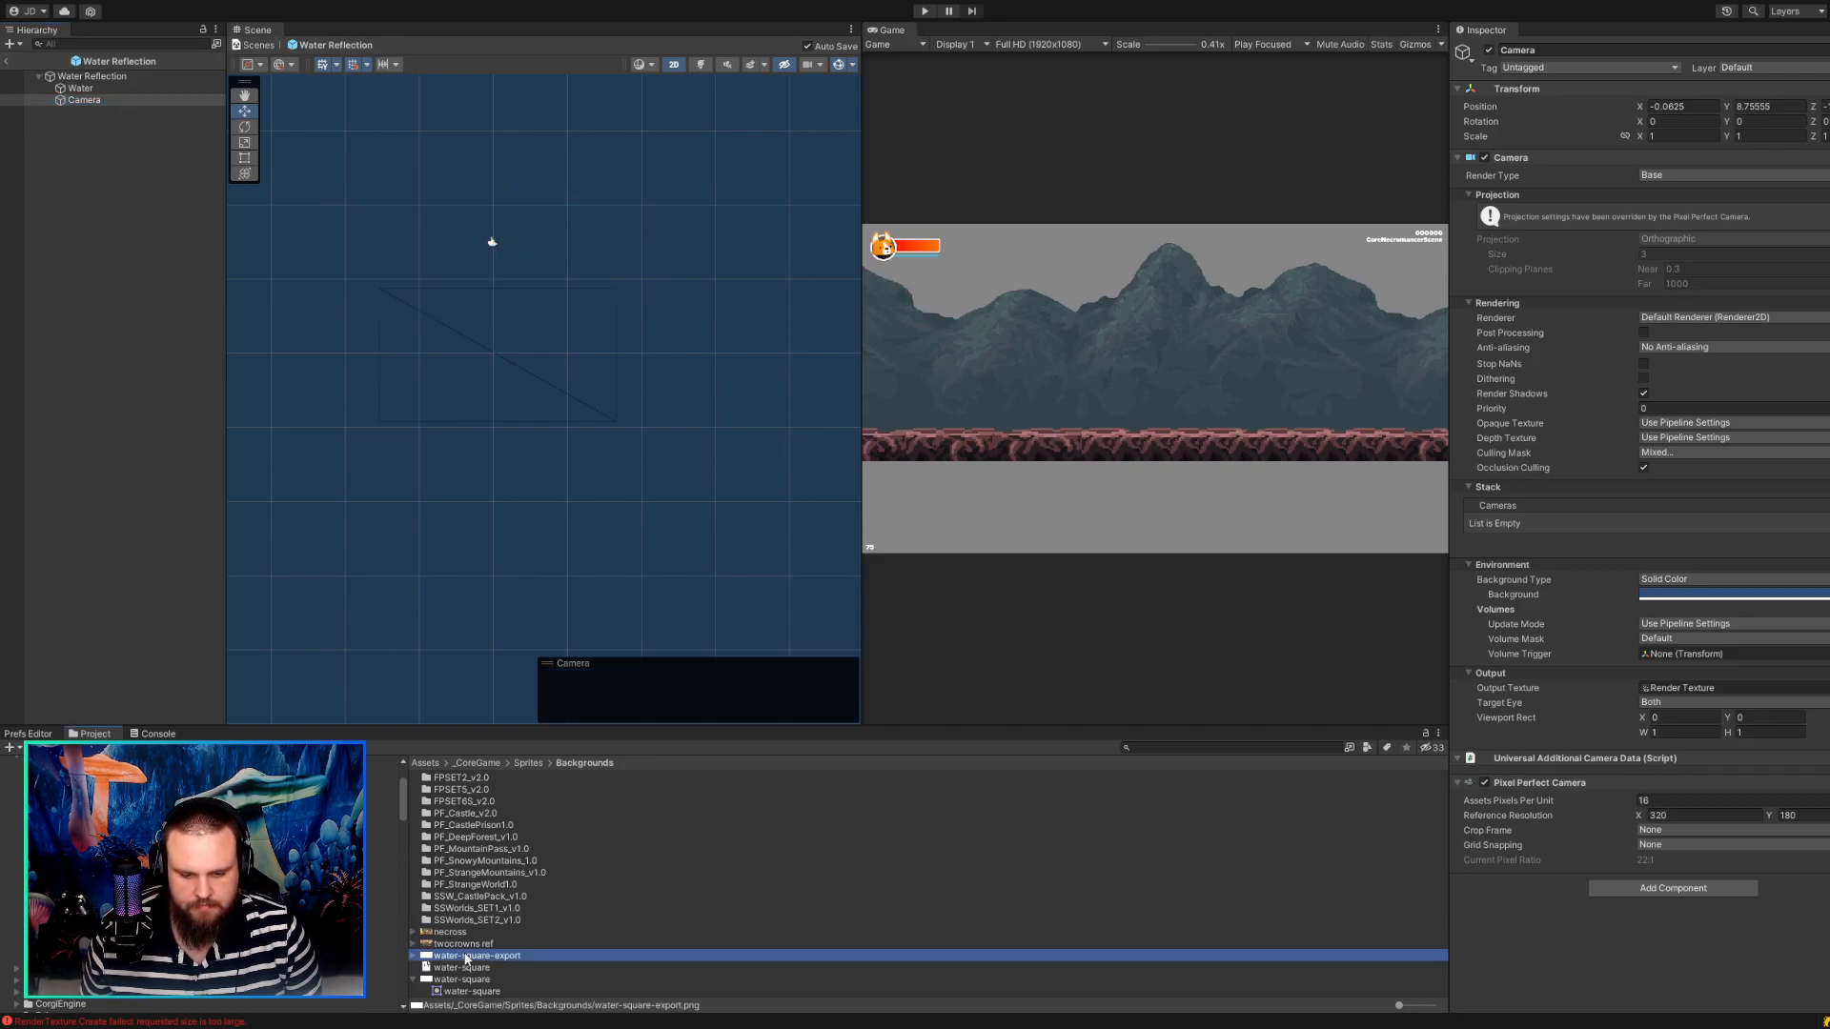
pyautogui.click(468, 980)
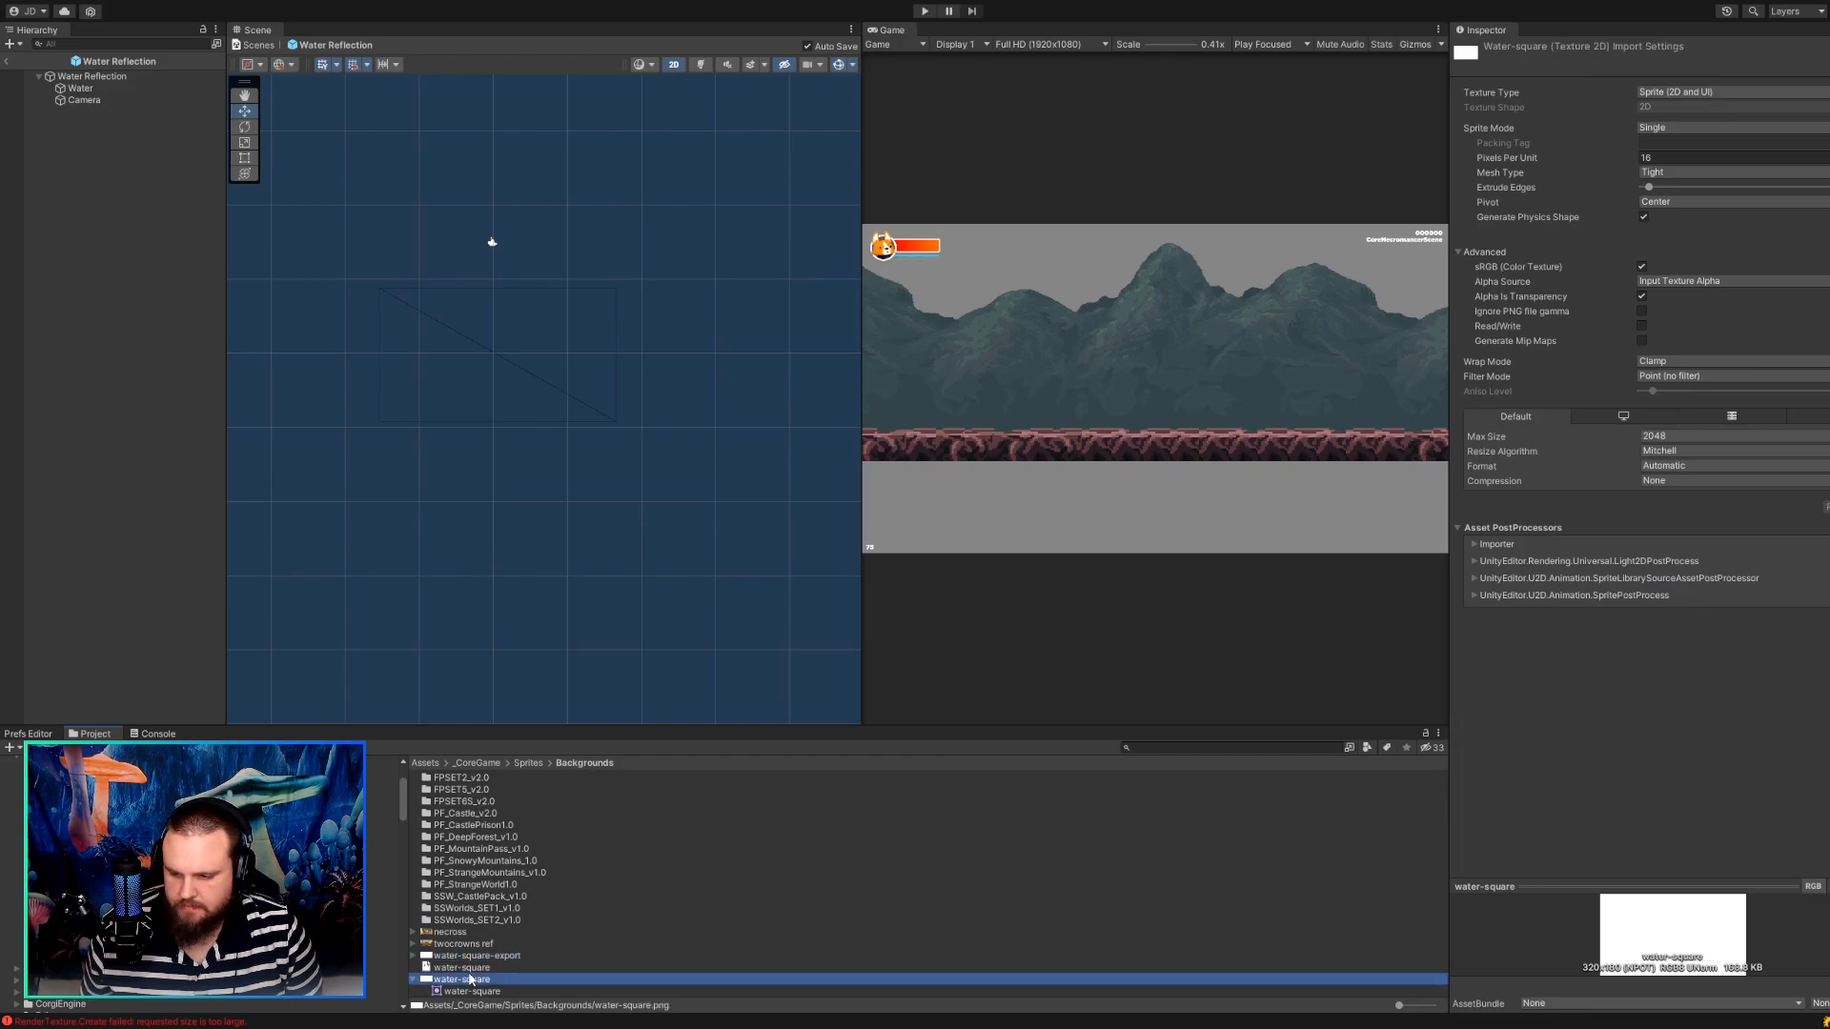
# Reposition the Water sprite beneath the Camera at about X 0.06, Y 1.01.
pyautogui.click(84, 88)
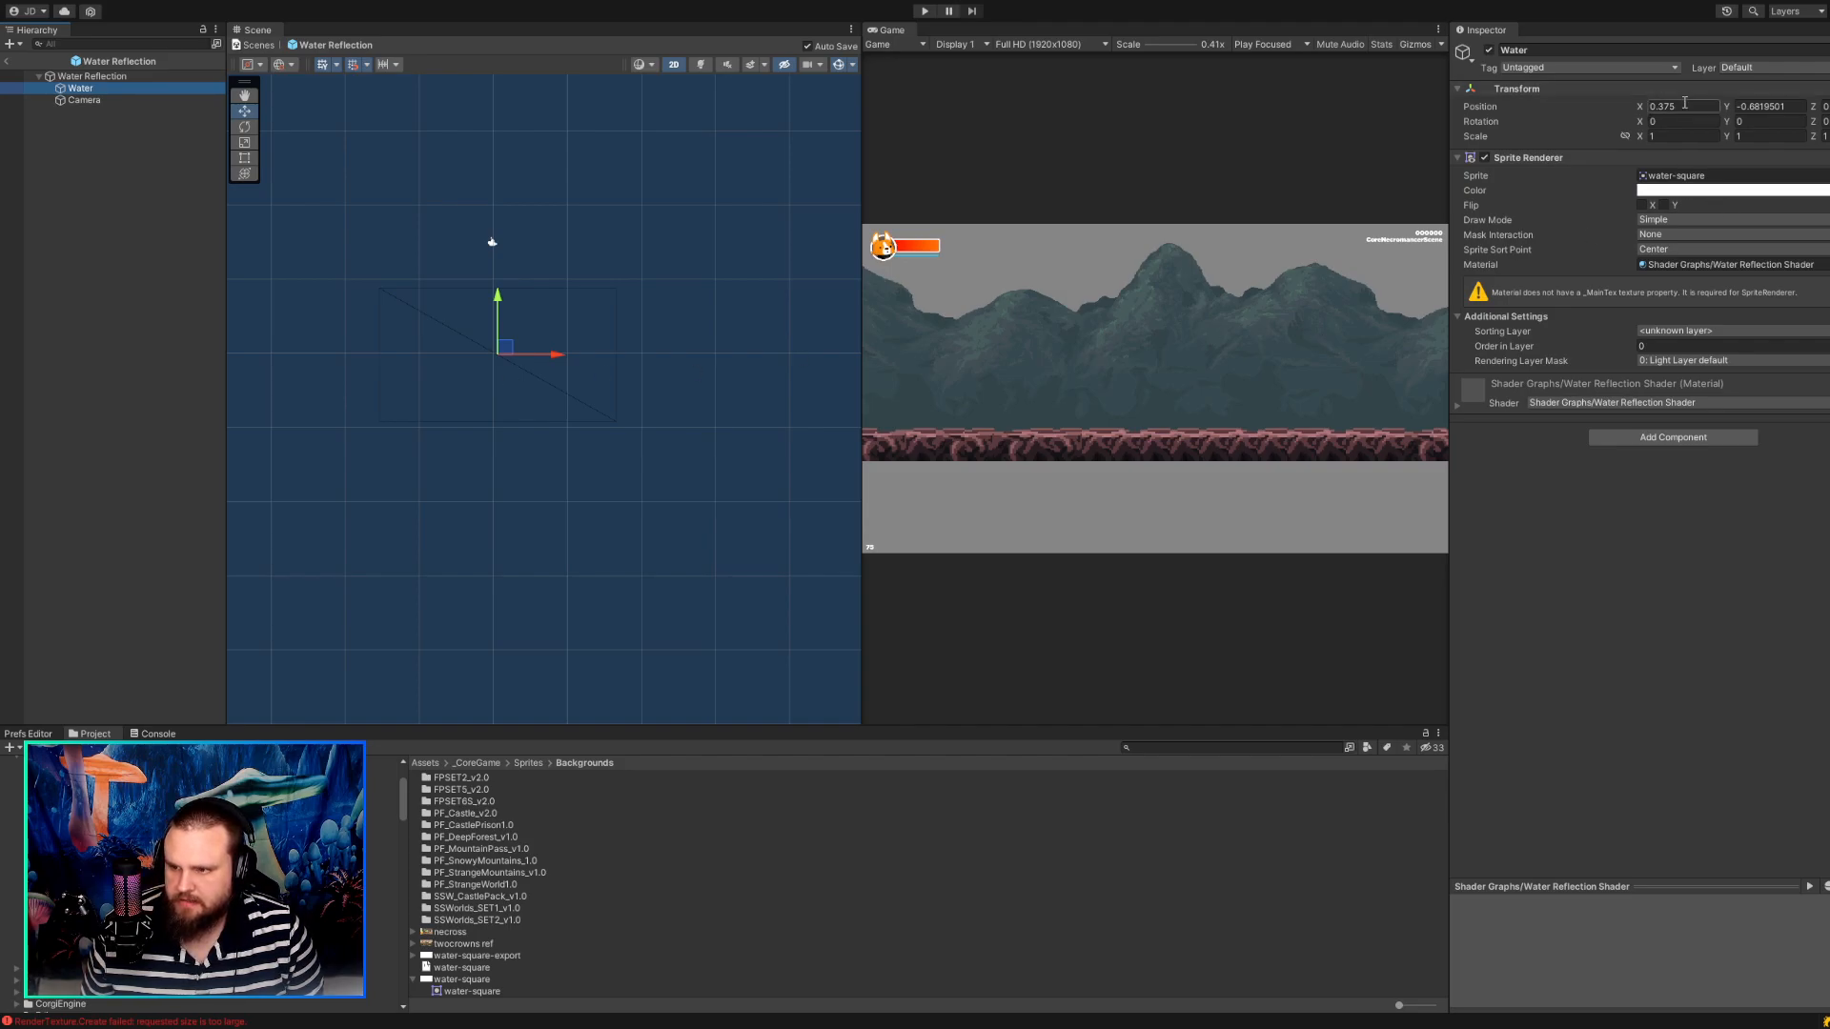
pyautogui.moveTo(505, 347); pyautogui.dragTo(507, 326)
pyautogui.hotkey('ctrl', 'z')
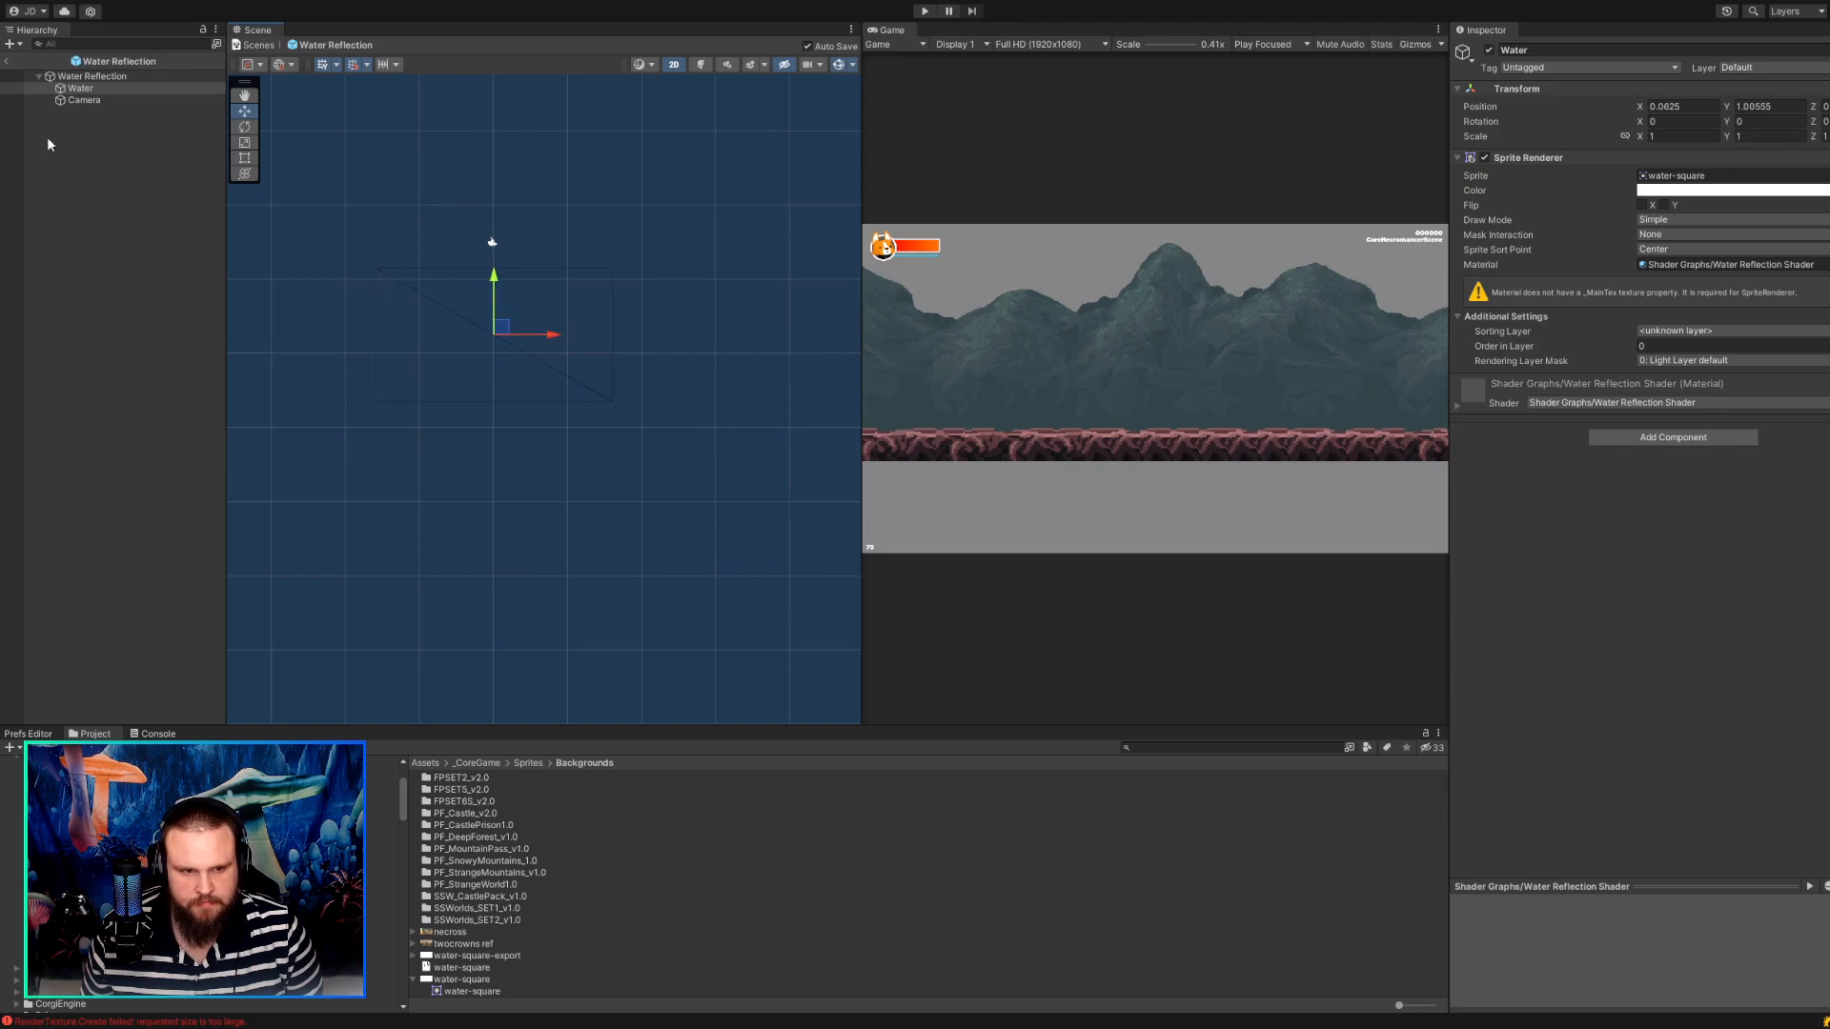
# Raise the Camera to Y about 9.76 so its frame clears more of the Water sprite, and save.
pyautogui.click(86, 101)
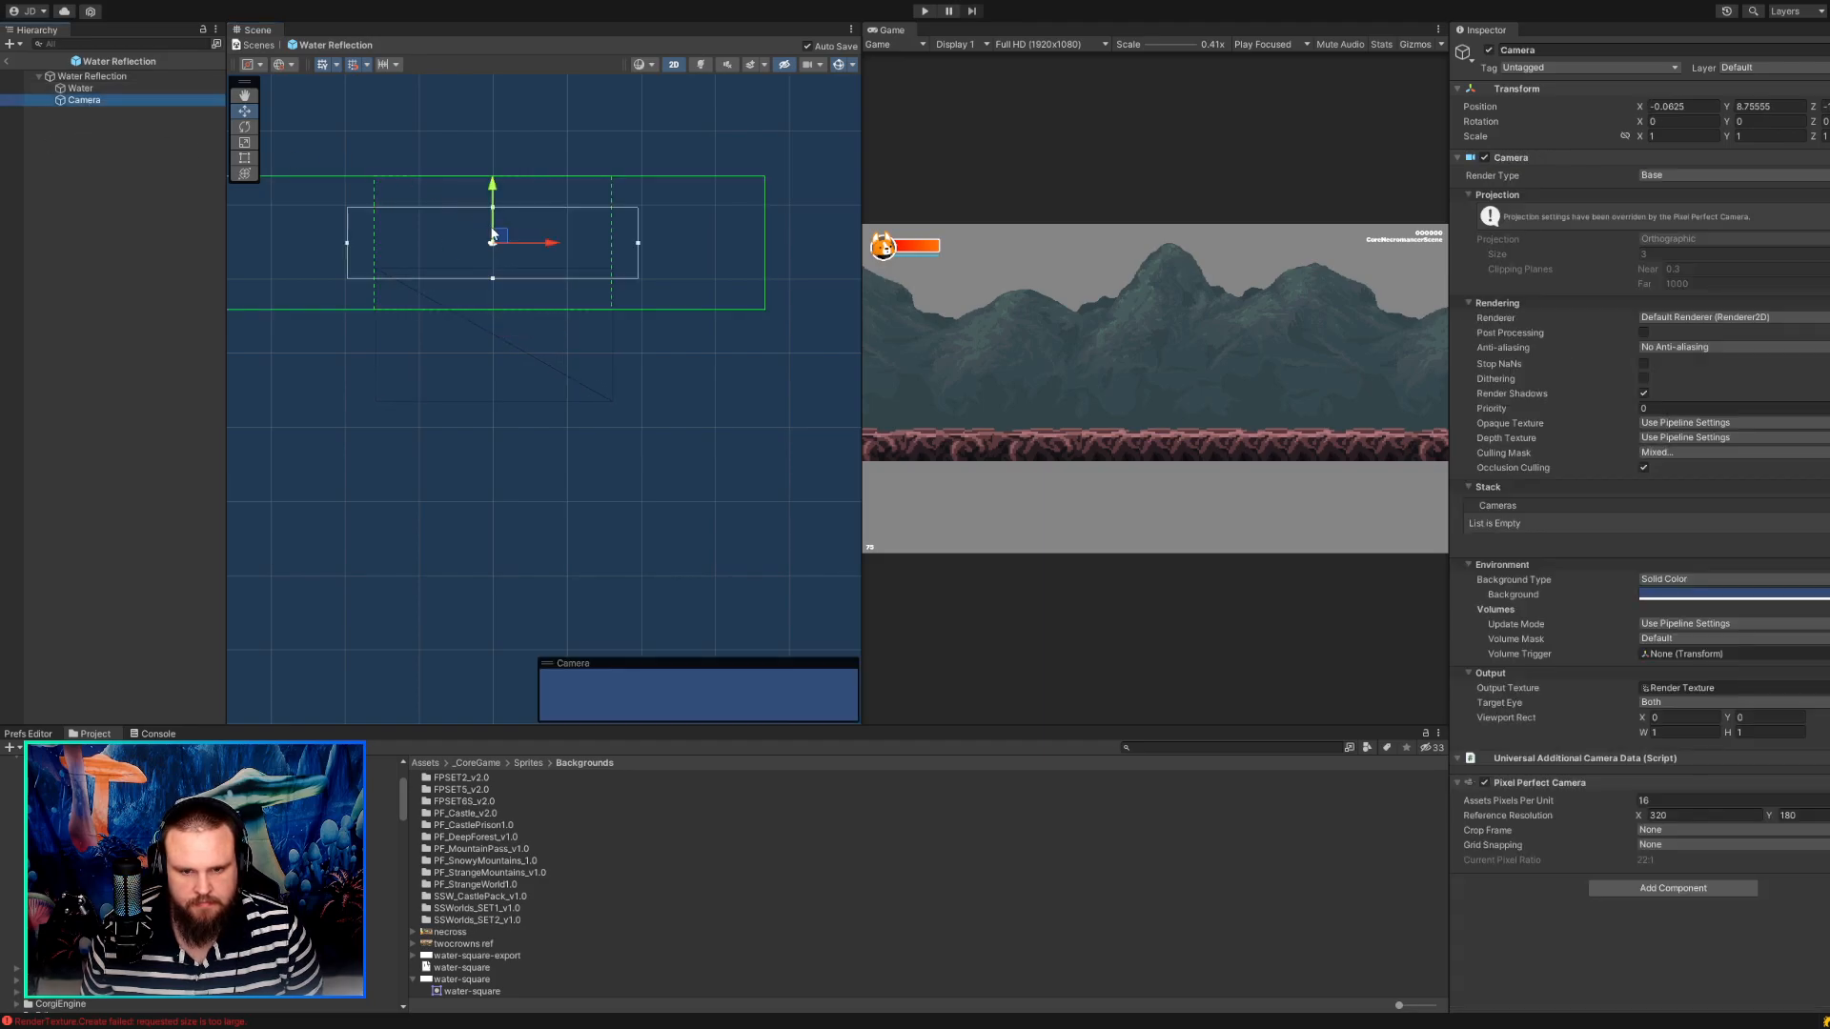
pyautogui.moveTo(494, 234); pyautogui.dragTo(497, 222)
pyautogui.hotkey('ctrl', 's')
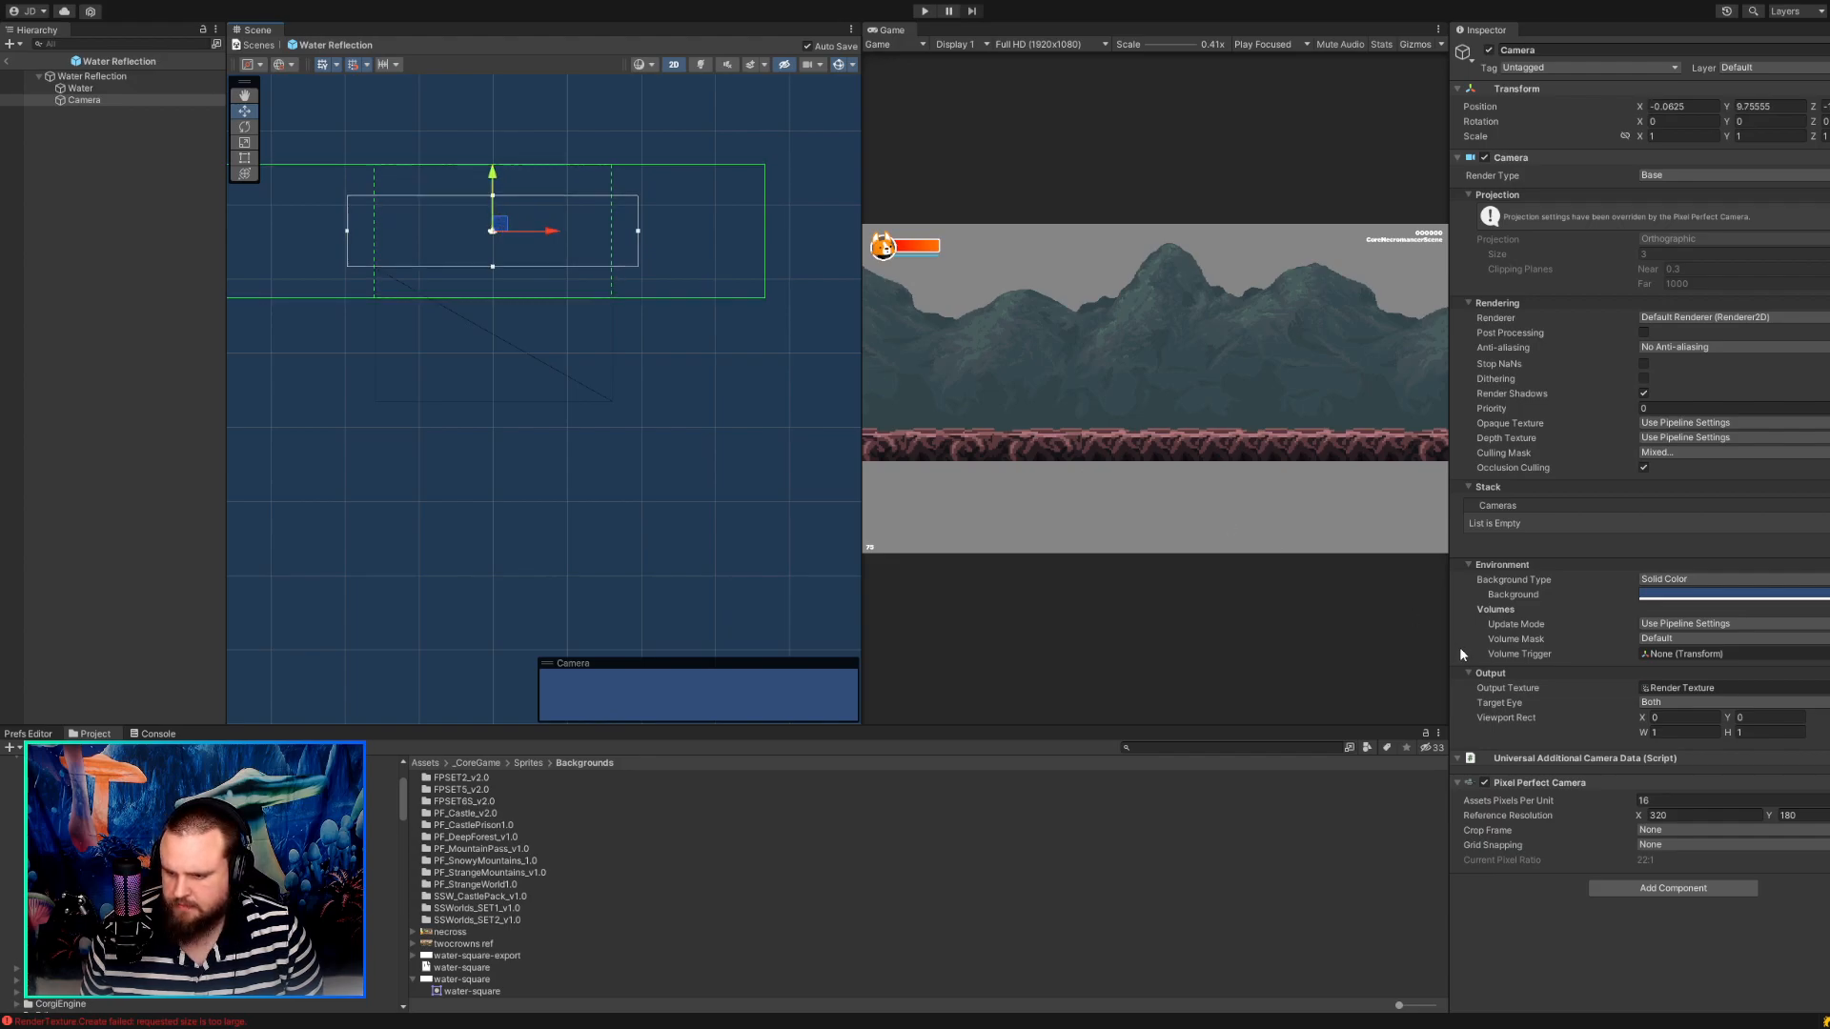
# Widen the Scene view and compare the Pixel Perfect Camera's reference resolution frame with the Water sprite's outline.
pyautogui.doubleClick(1674, 815)
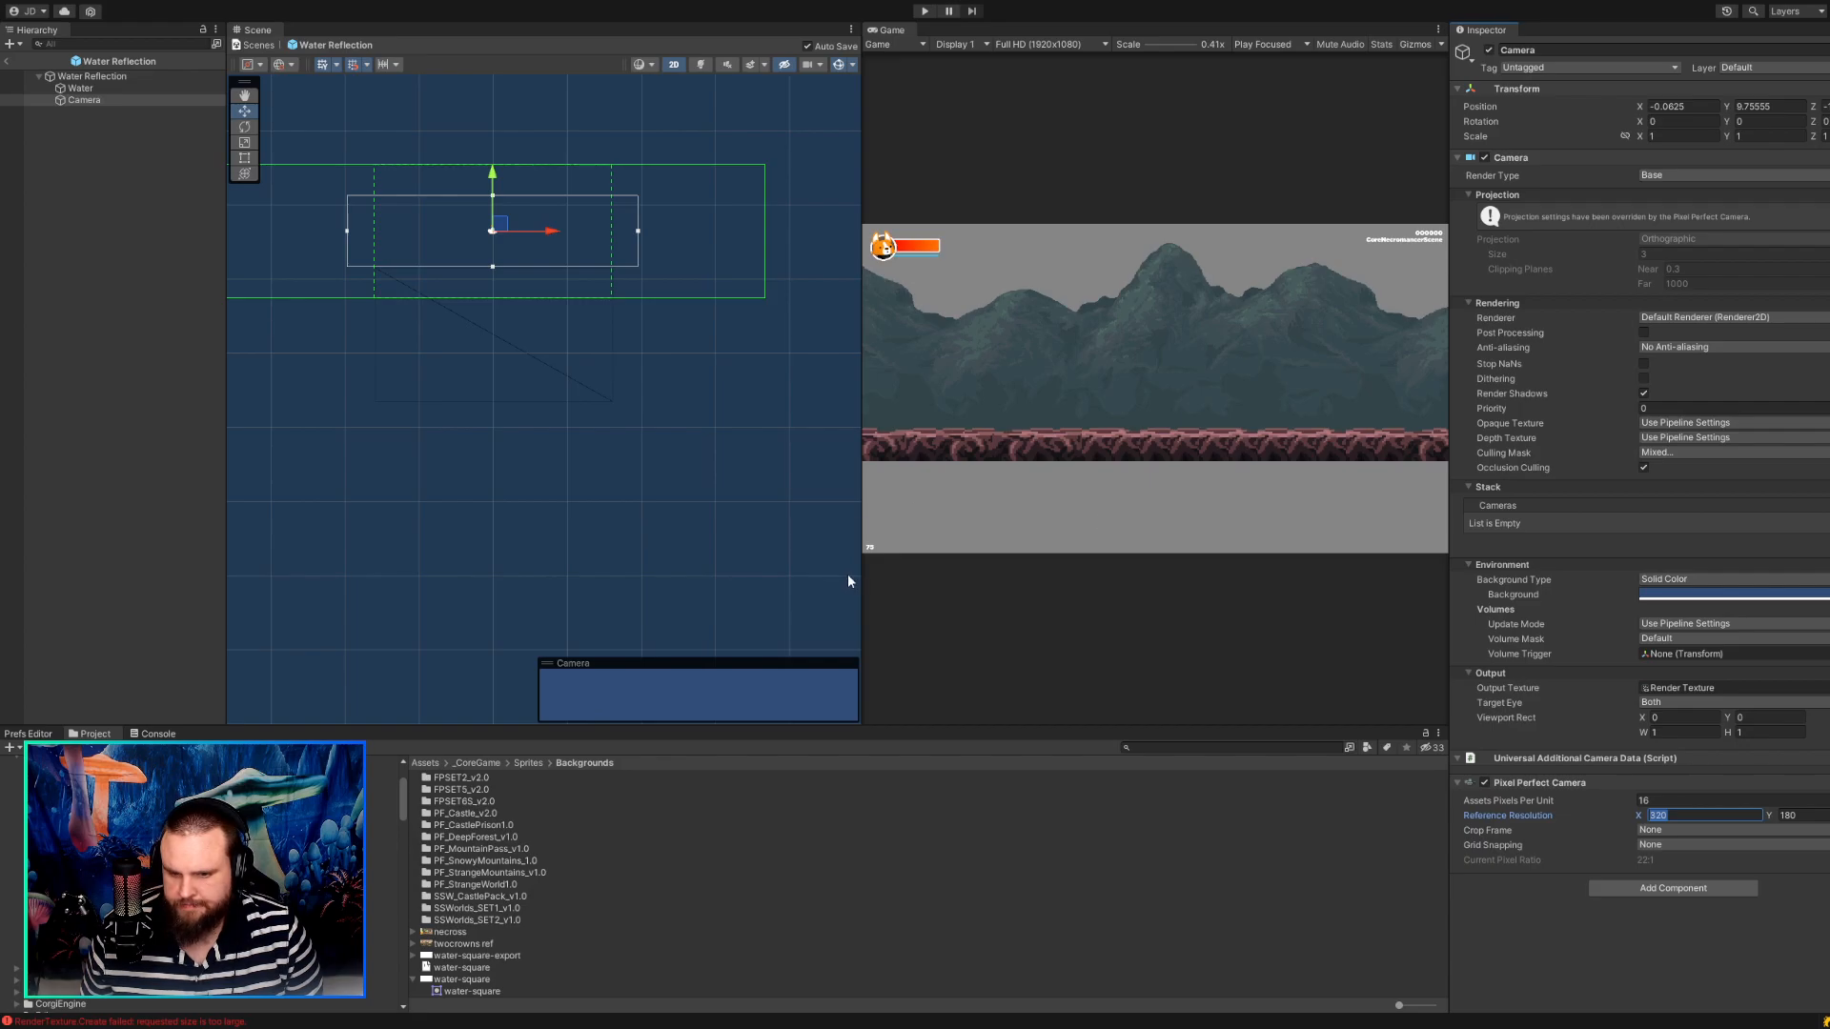
pyautogui.moveTo(862, 575); pyautogui.dragTo(1025, 518)
pyautogui.scroll(-3, 793, 443)
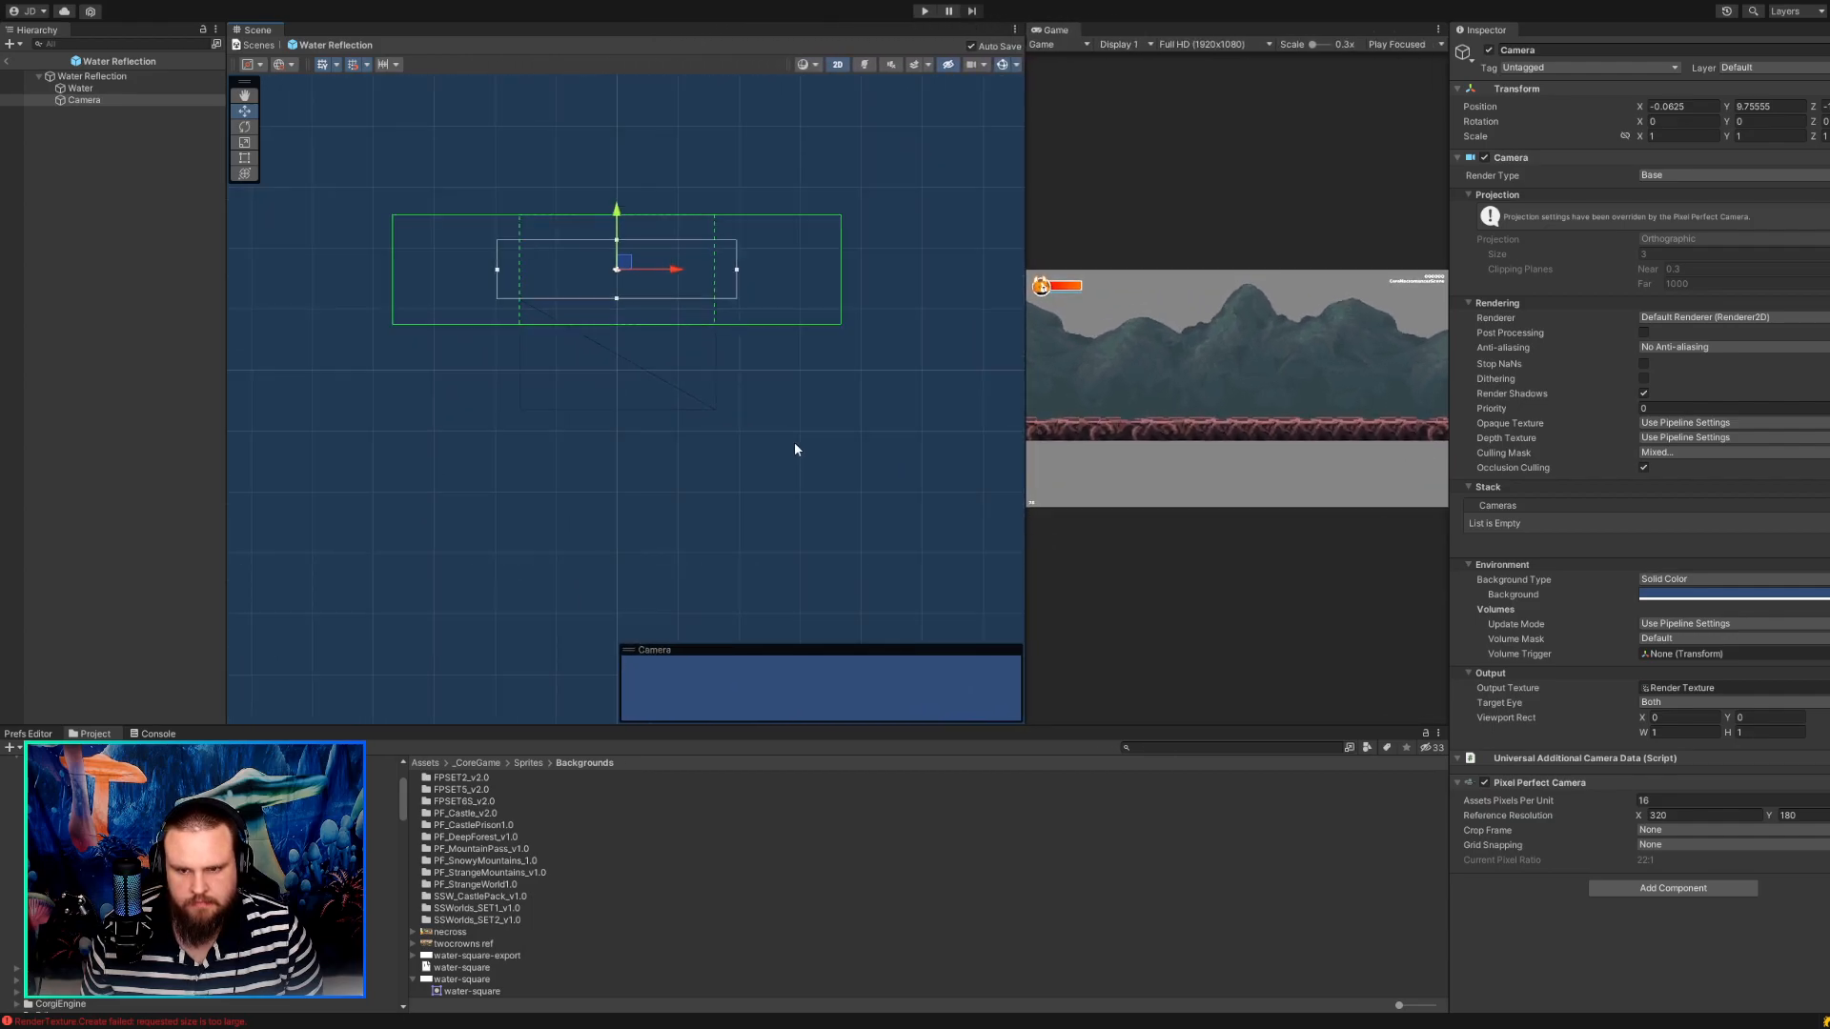
pyautogui.scroll(4, 793, 442)
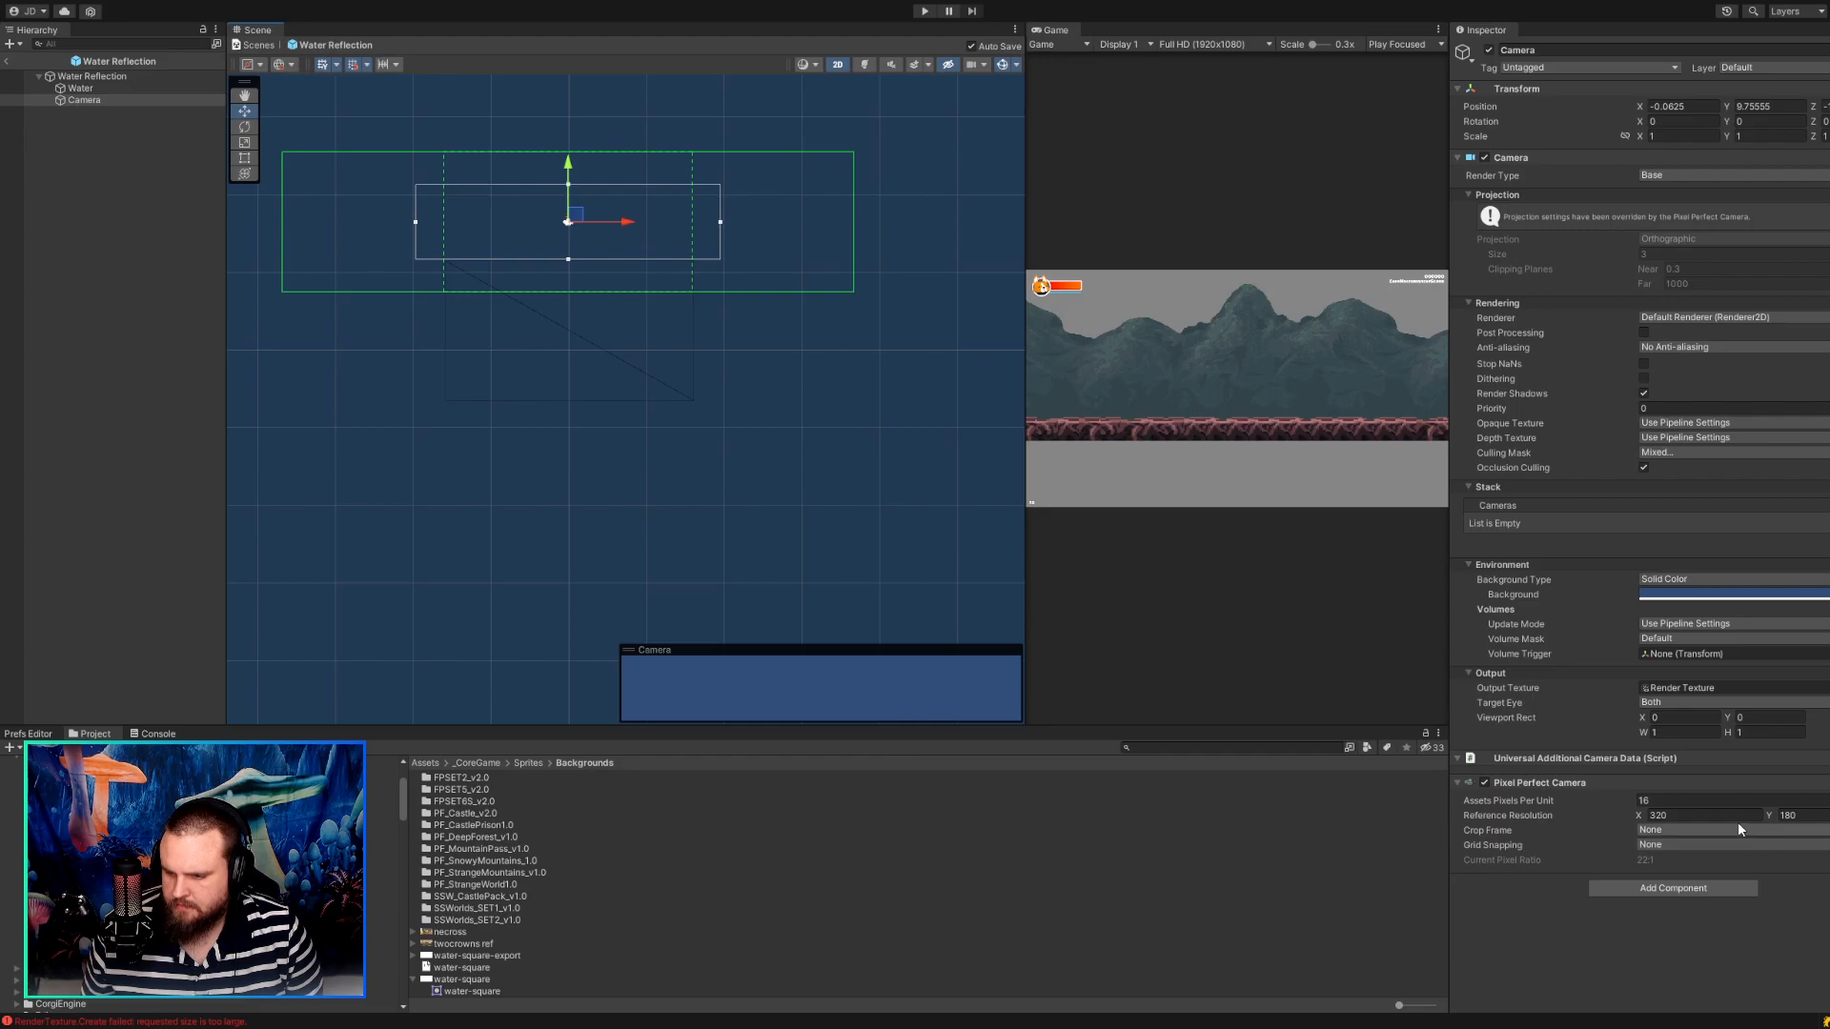
pyautogui.click(1792, 816)
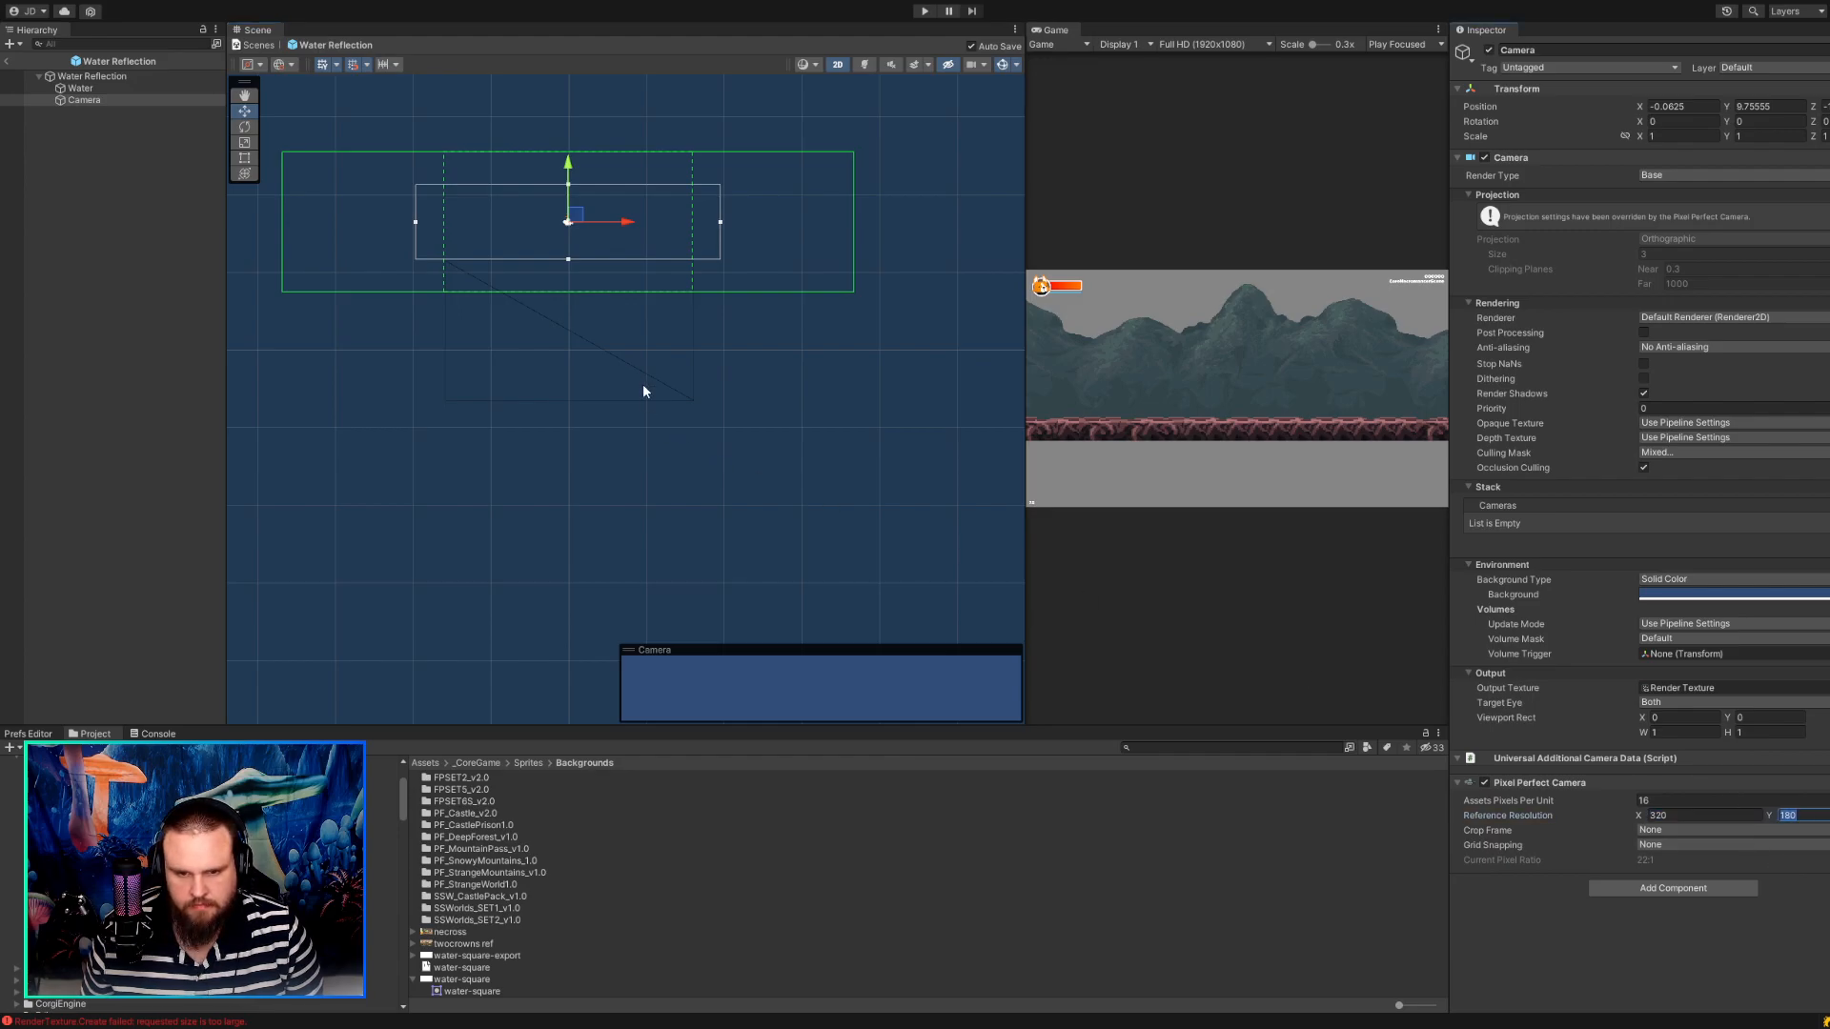
pyautogui.click(600, 341)
pyautogui.click(134, 114)
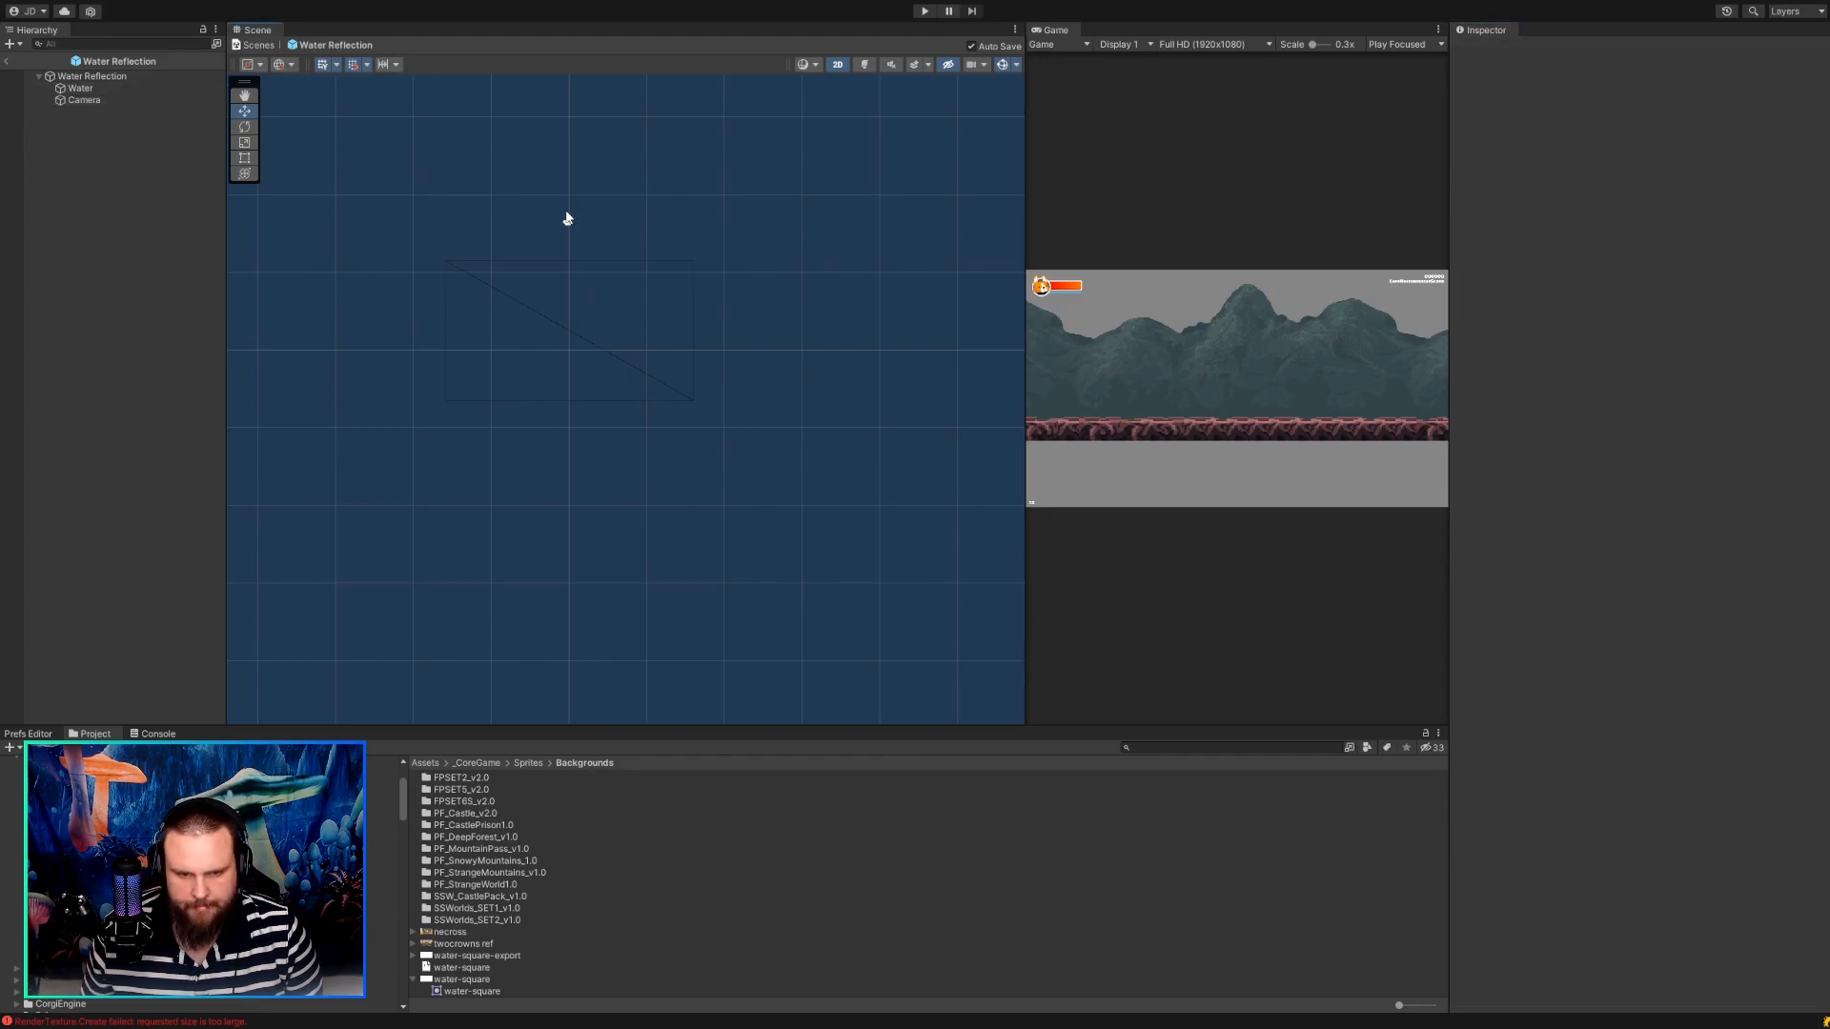
pyautogui.click(126, 89)
# Nudge the Camera down slightly to Y about 9.69.
pyautogui.click(147, 101)
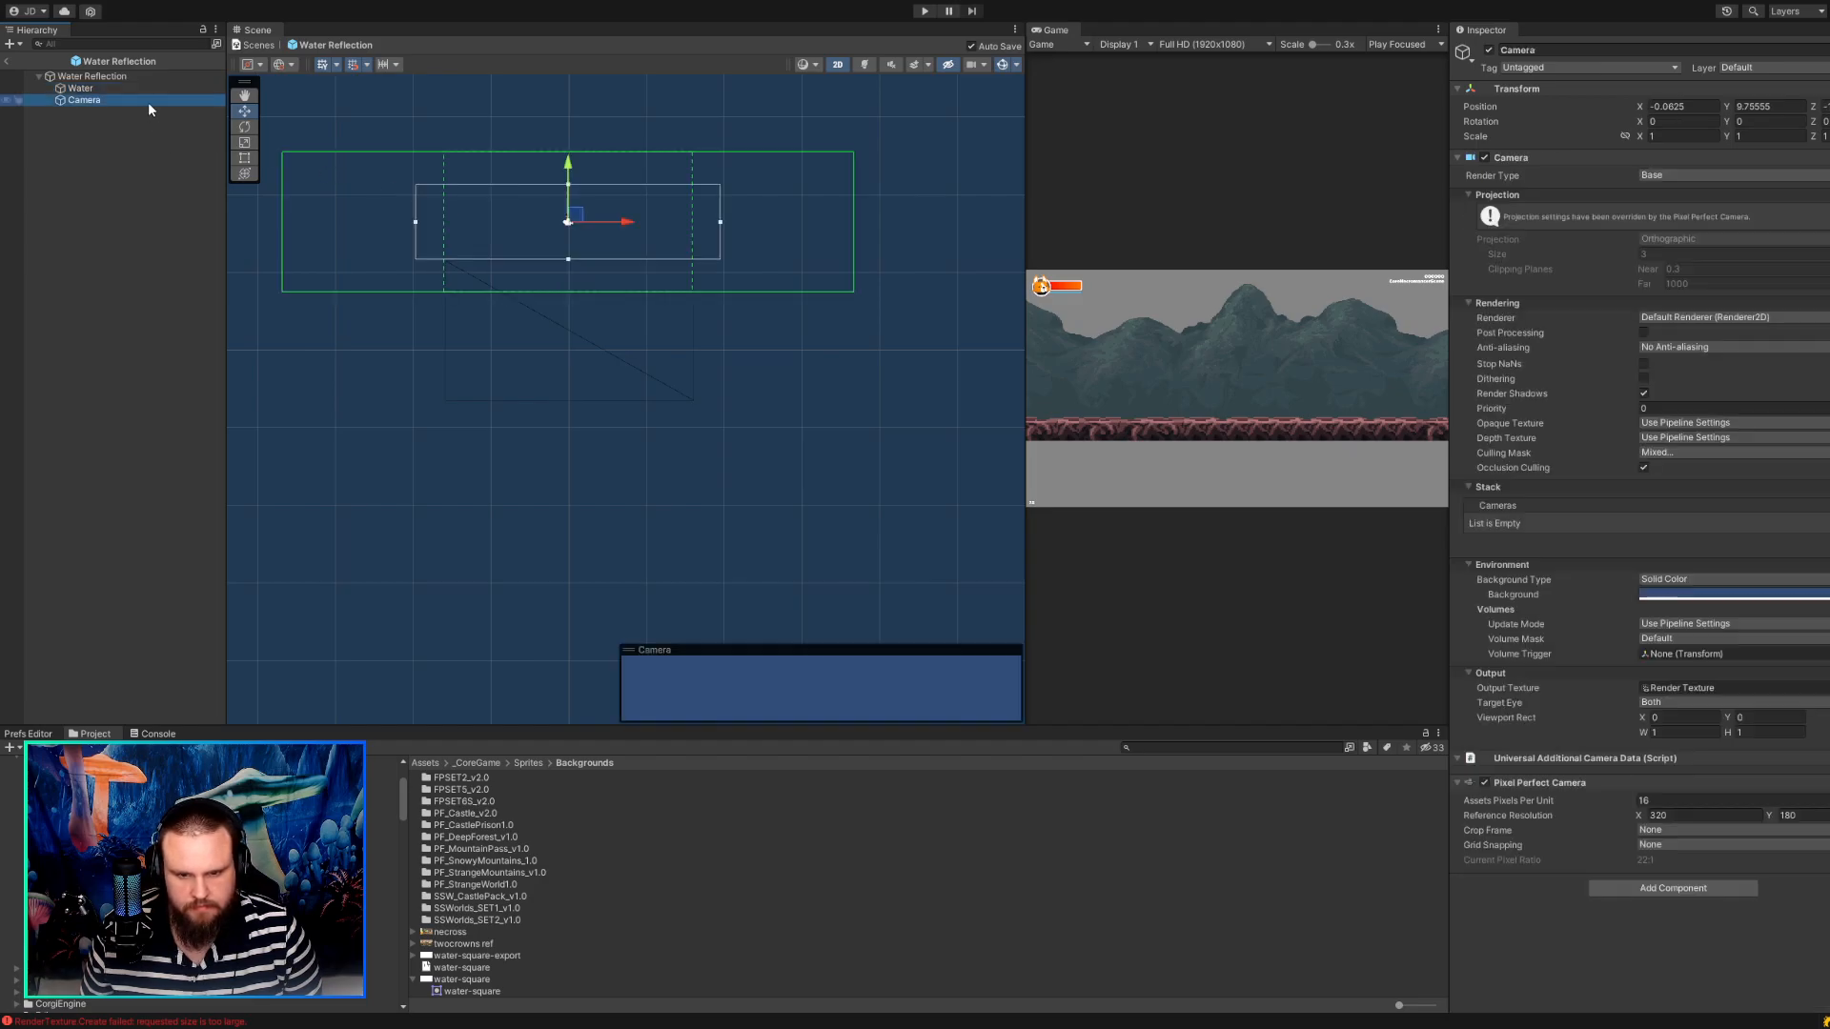
pyautogui.click(578, 216)
pyautogui.moveTo(577, 213); pyautogui.dragTo(578, 216)
pyautogui.moveTo(576, 213); pyautogui.dragTo(577, 215)
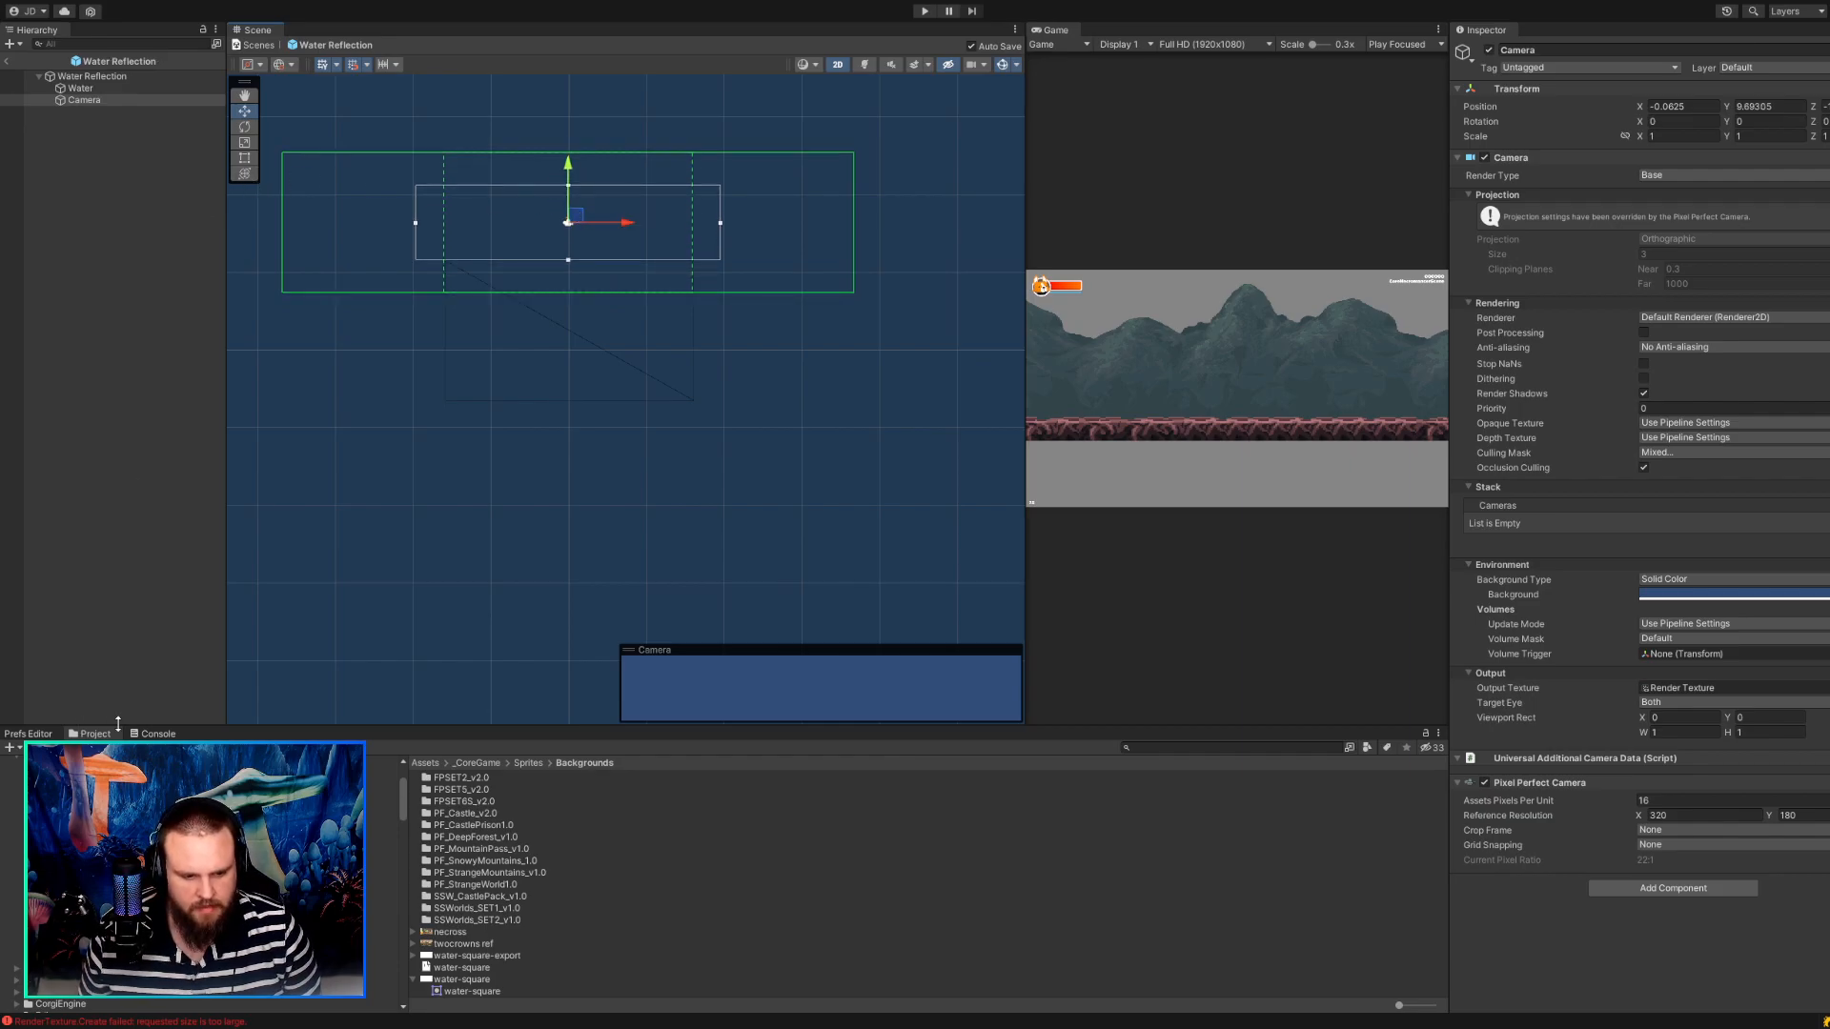
# Leave the prefab editor and place the Water Reflection prefab in the scene at about X -0.55, Y -9.11, below the ground.
pyautogui.scroll(5, 191, 876)
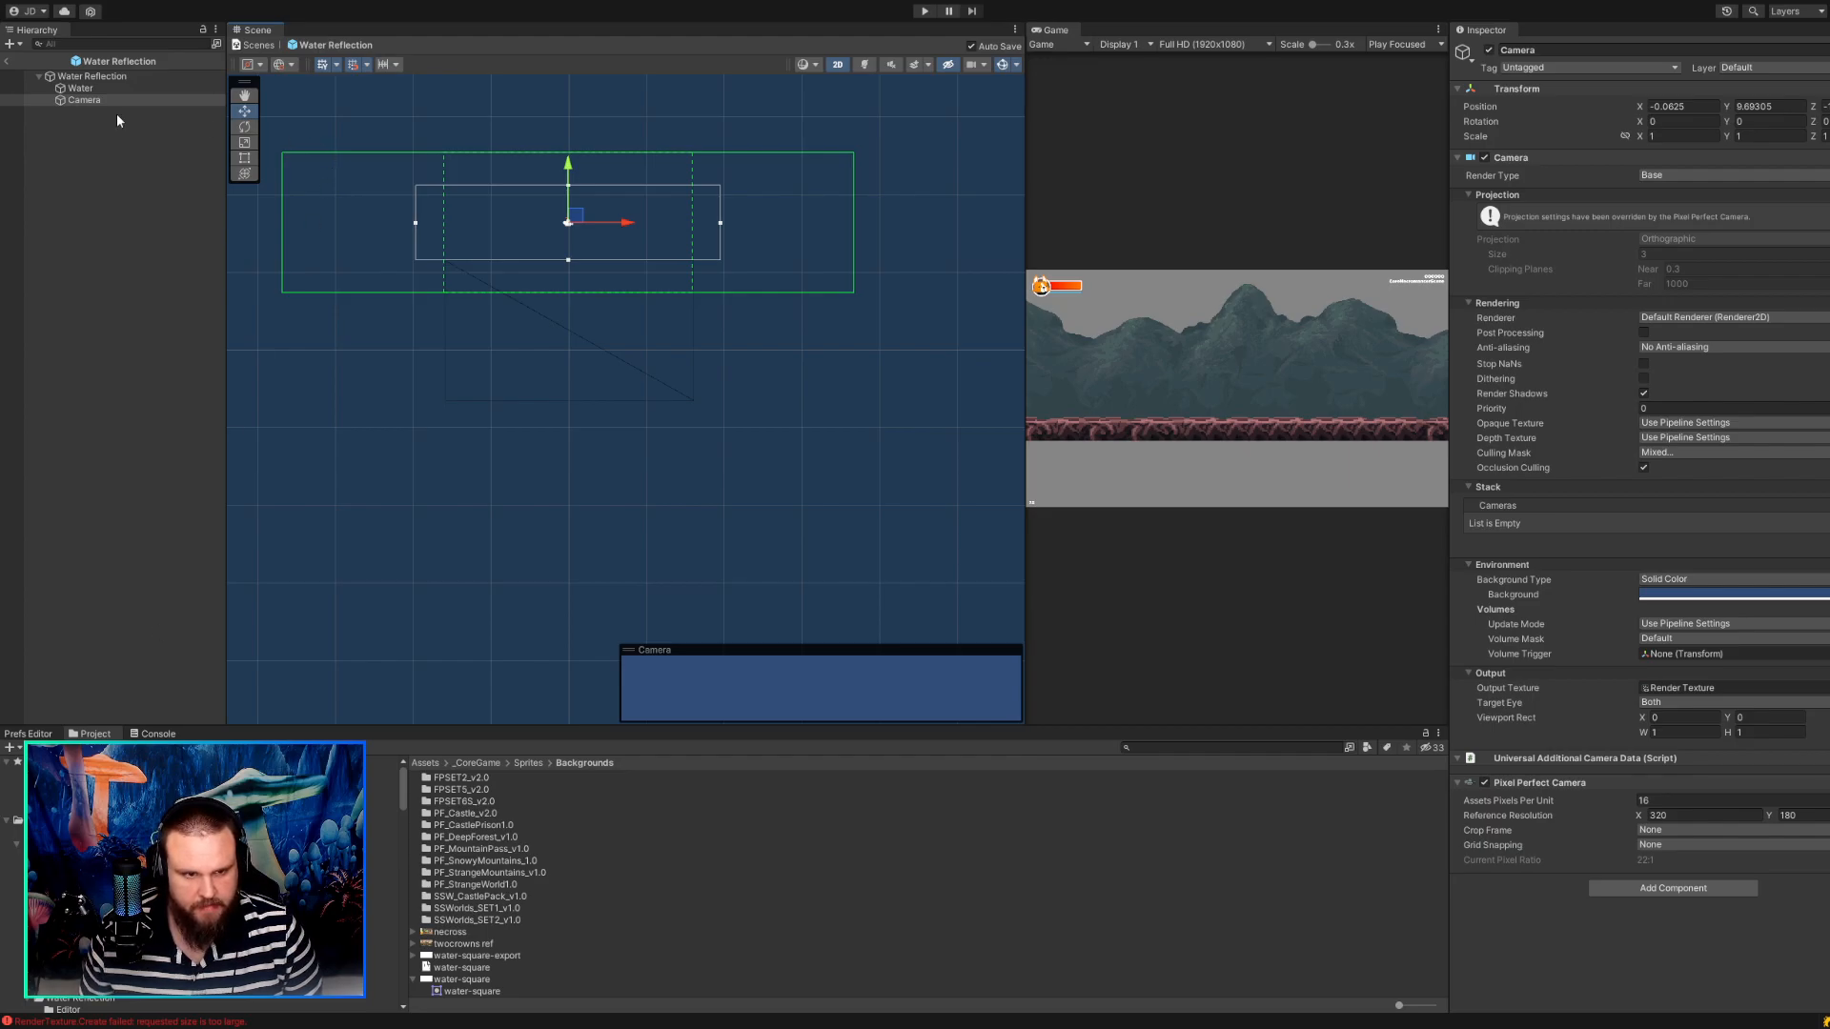
pyautogui.click(7, 60)
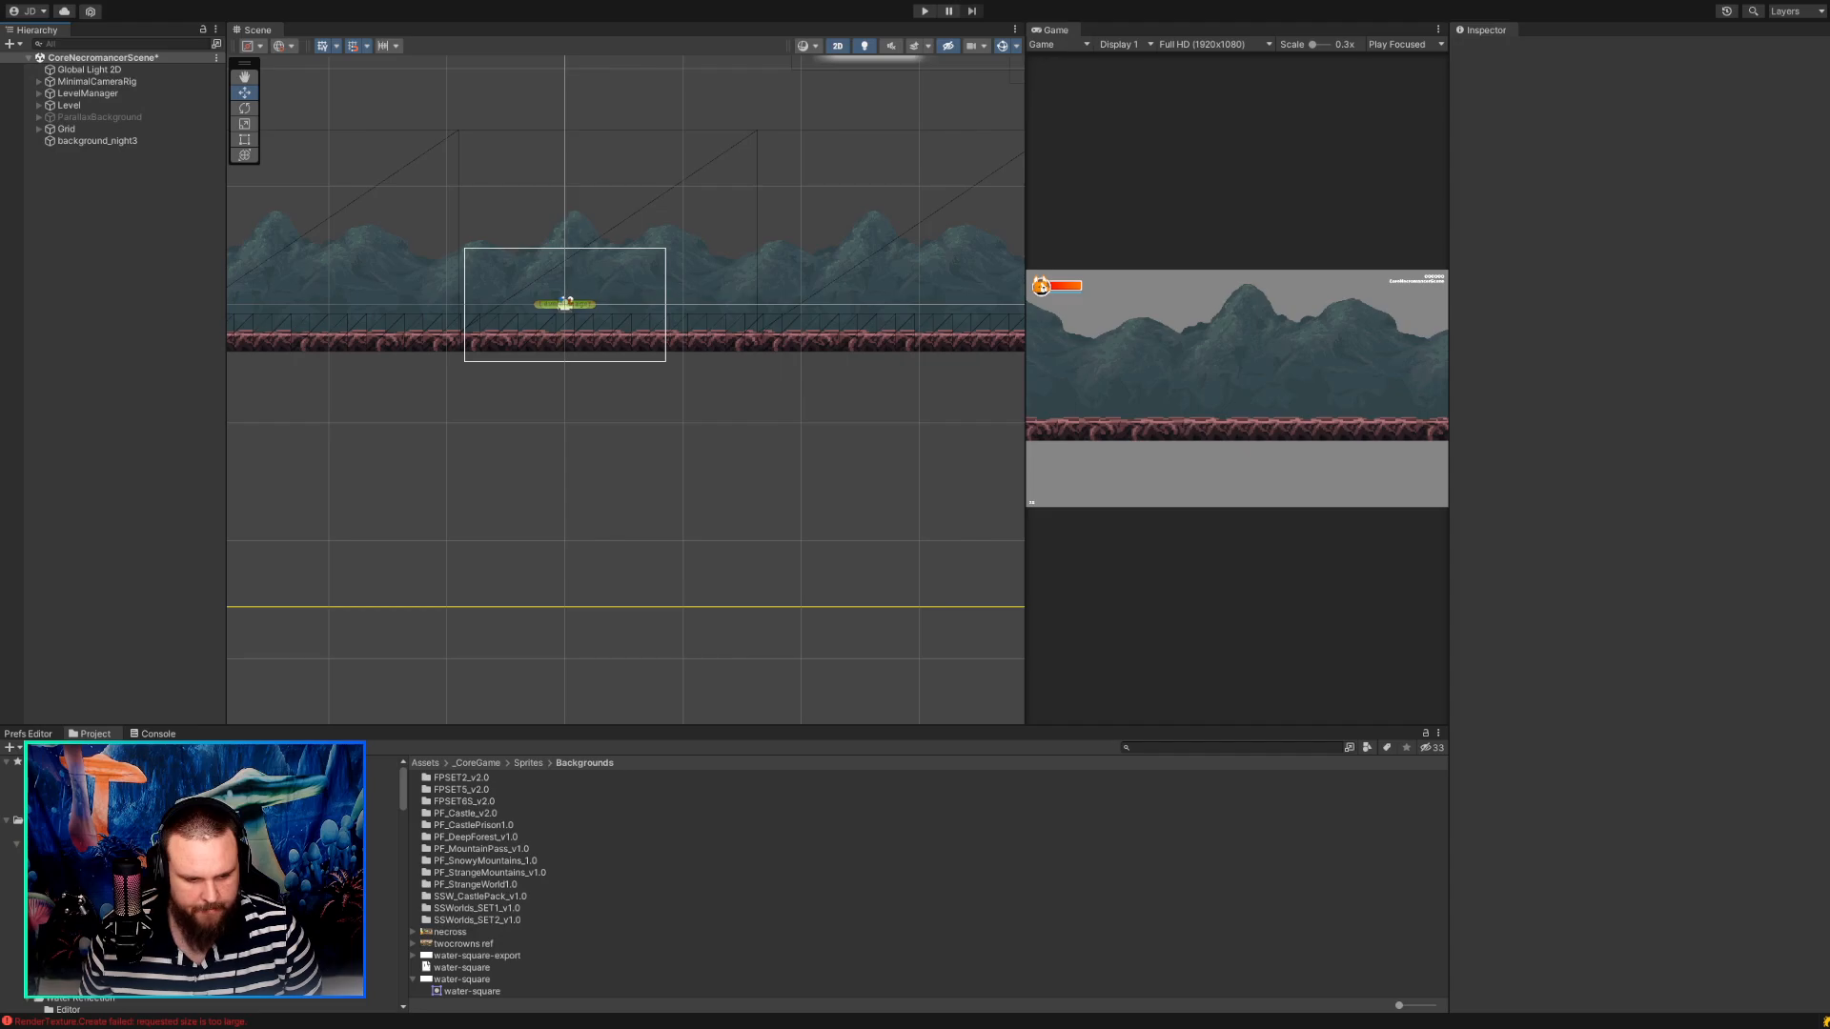
pyautogui.scroll(-3, 191, 877)
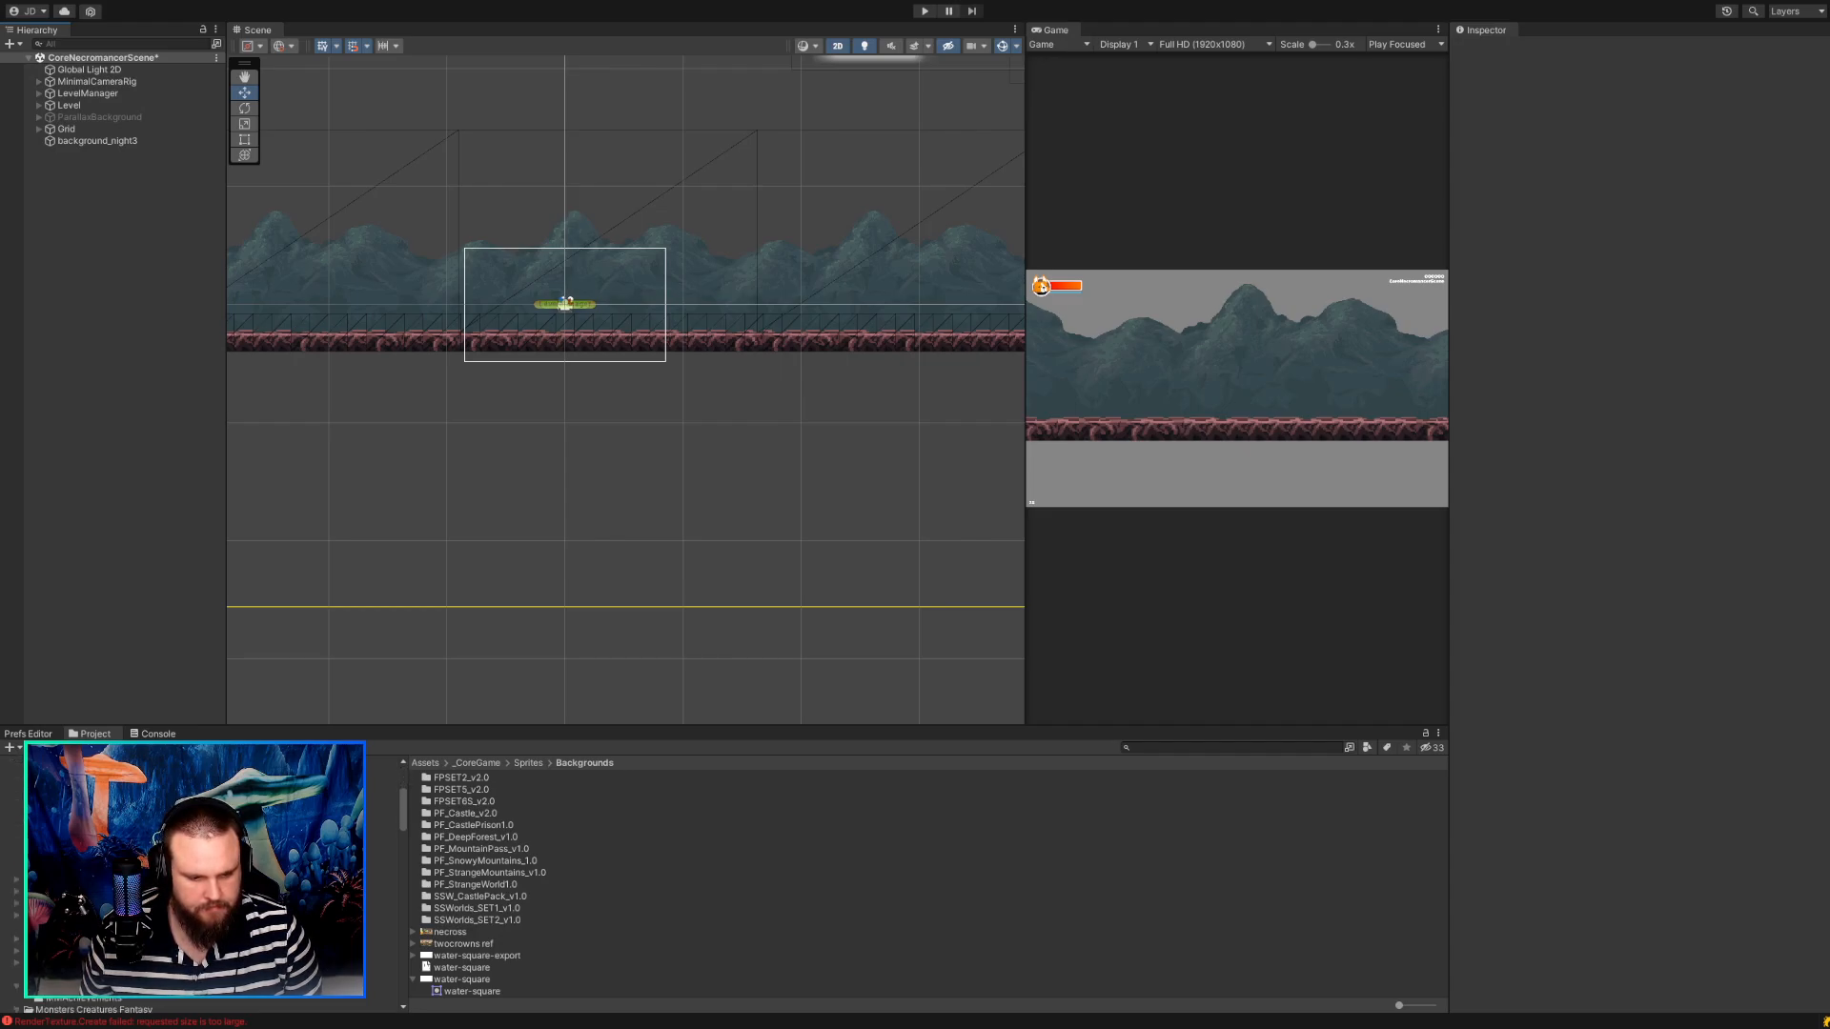
pyautogui.click(86, 843)
pyautogui.moveTo(454, 780); pyautogui.dragTo(555, 484)
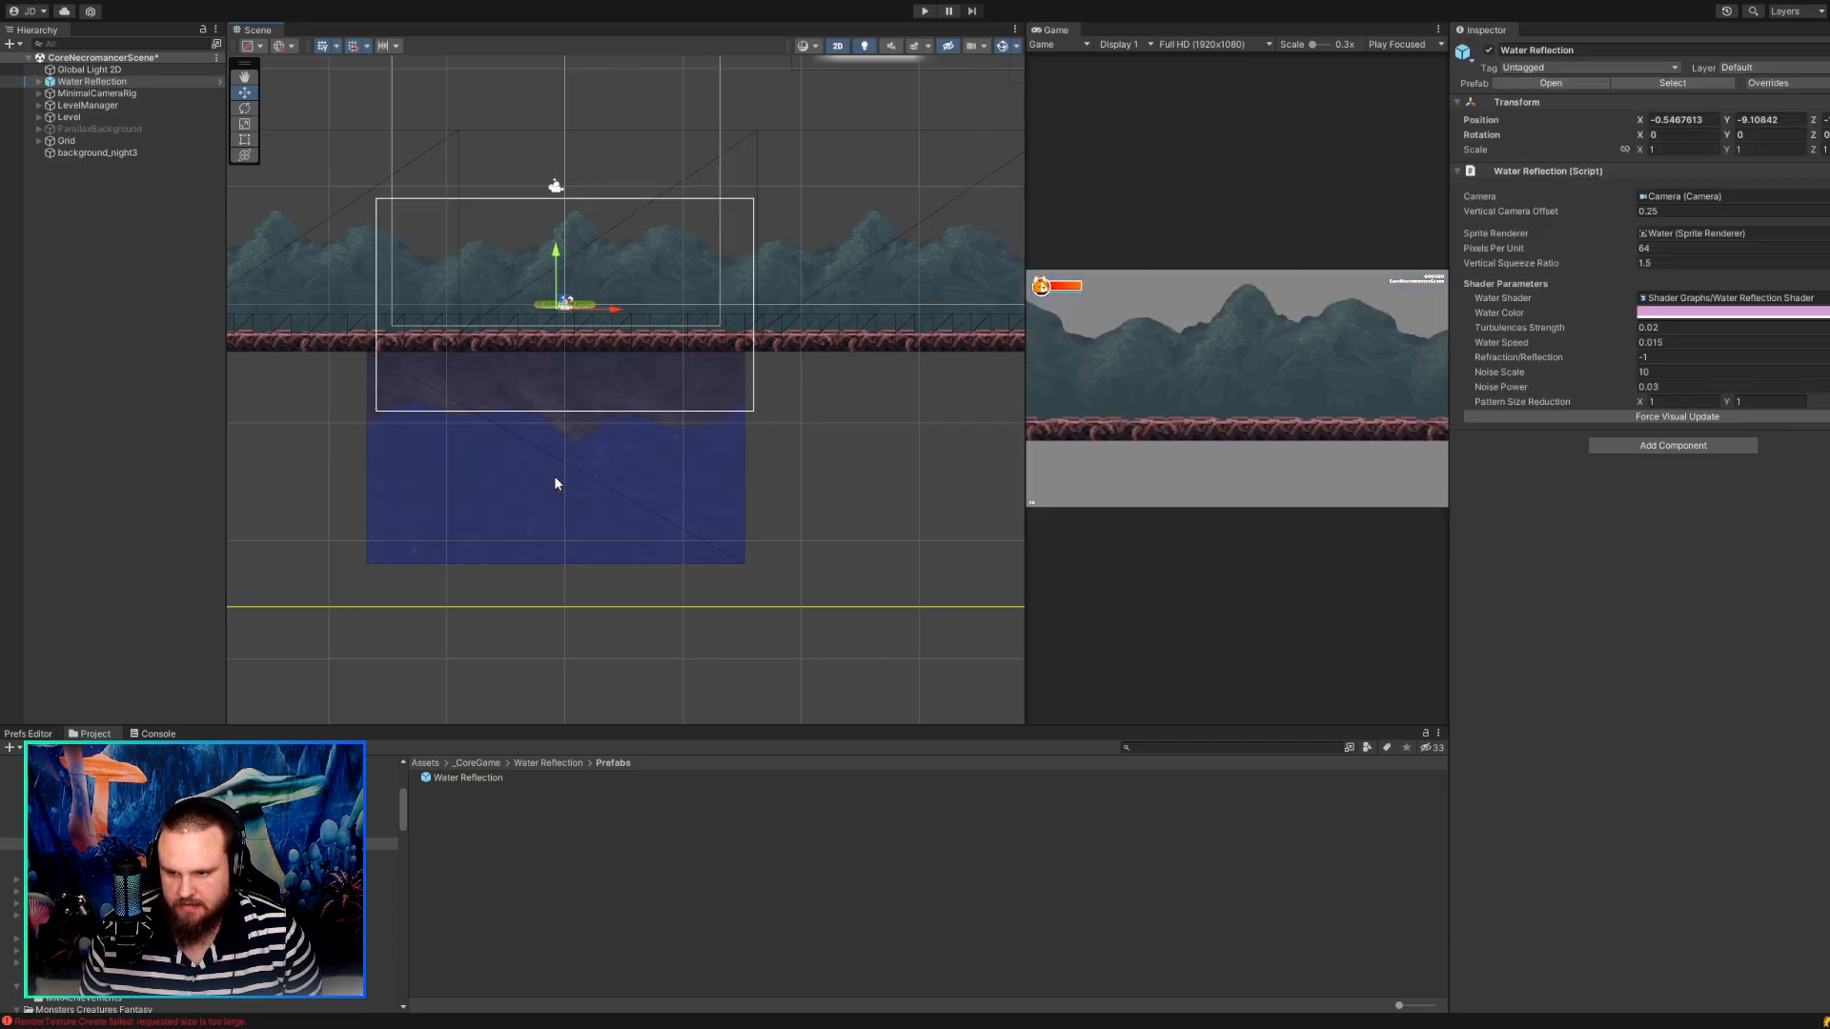
# Try to move the Water sprite of the placed Water Reflection slightly lower, and undo the move.
pyautogui.scroll(3, 553, 354)
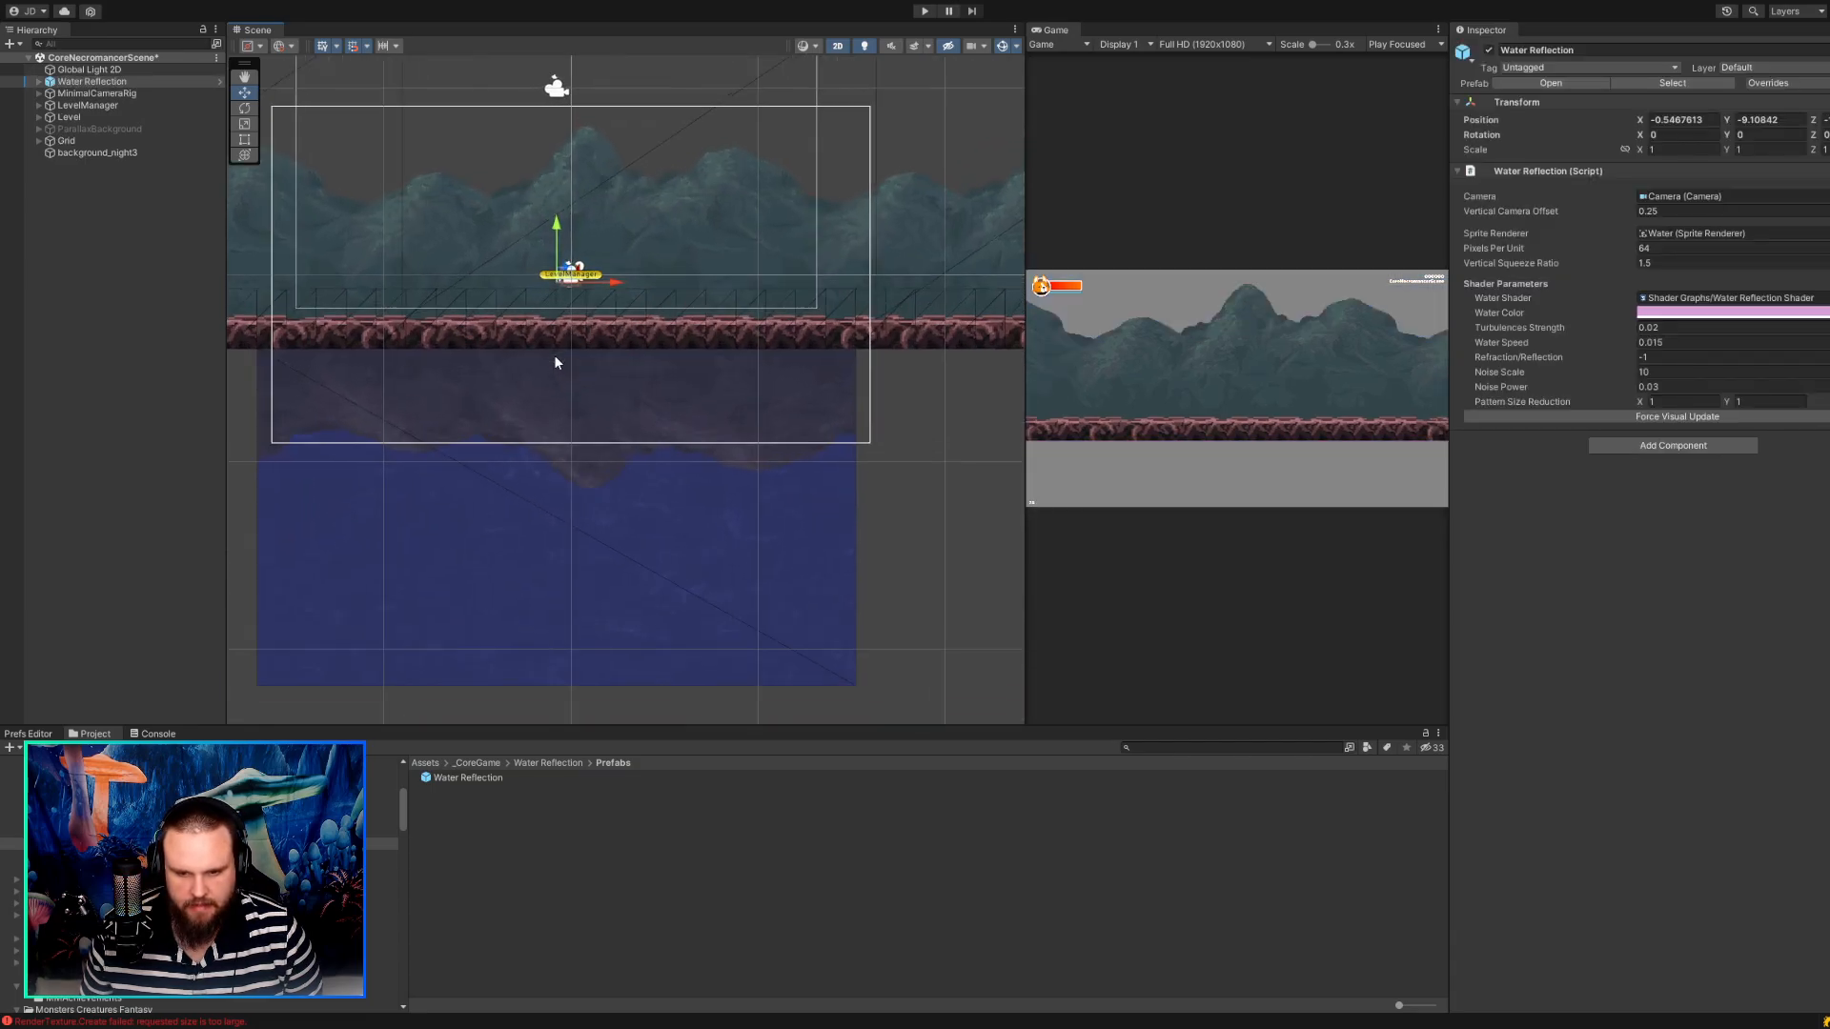
pyautogui.click(654, 474)
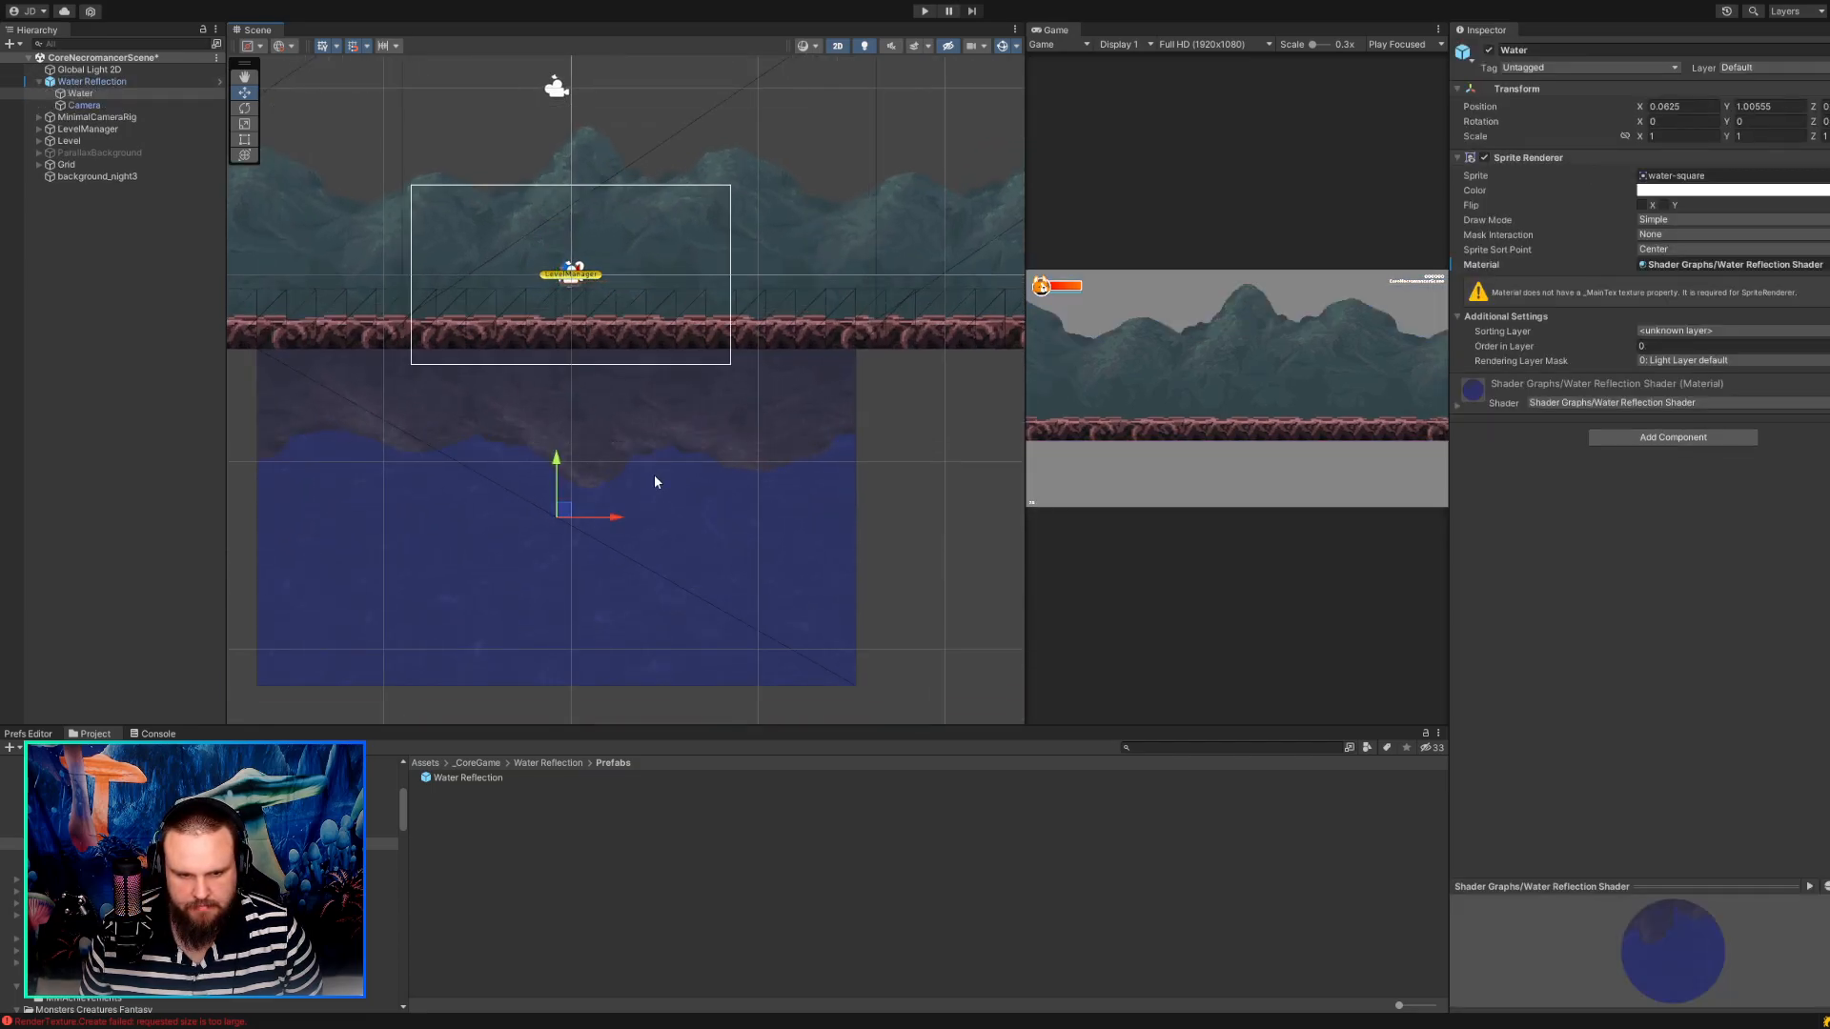
pyautogui.click(740, 441)
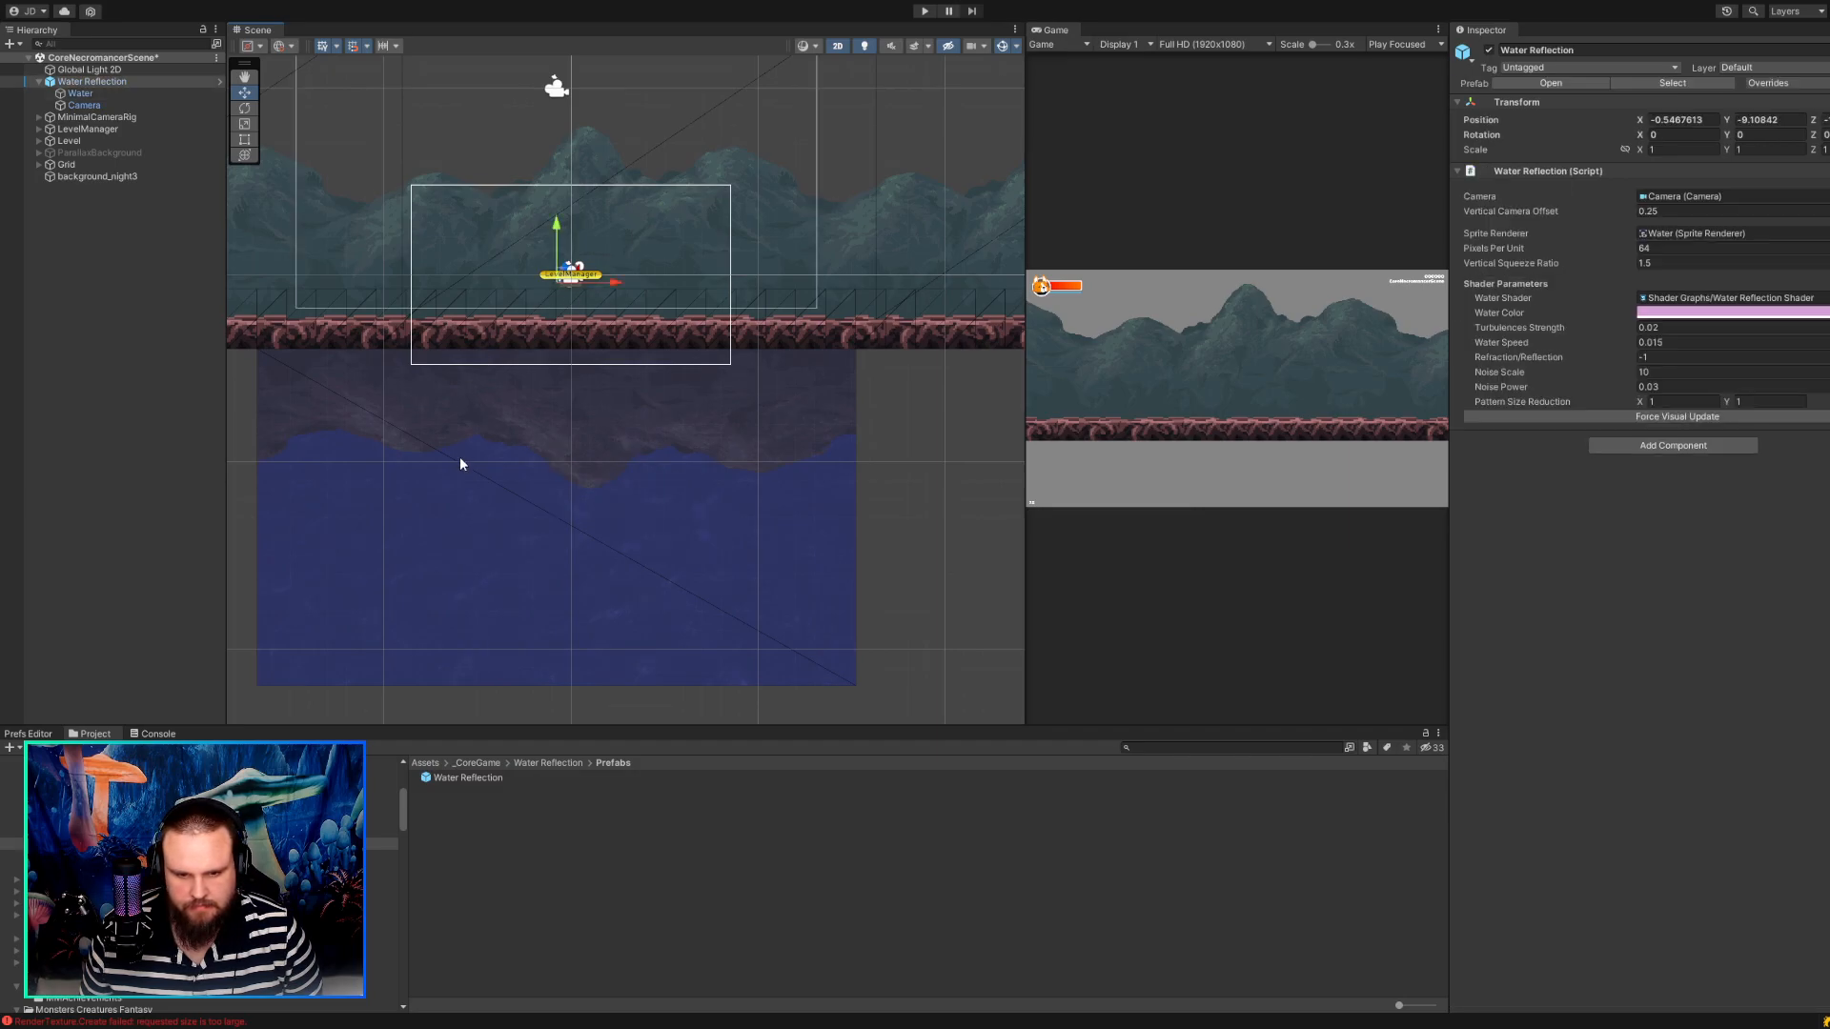
pyautogui.scroll(3, 430, 421)
pyautogui.scroll(-3, 431, 422)
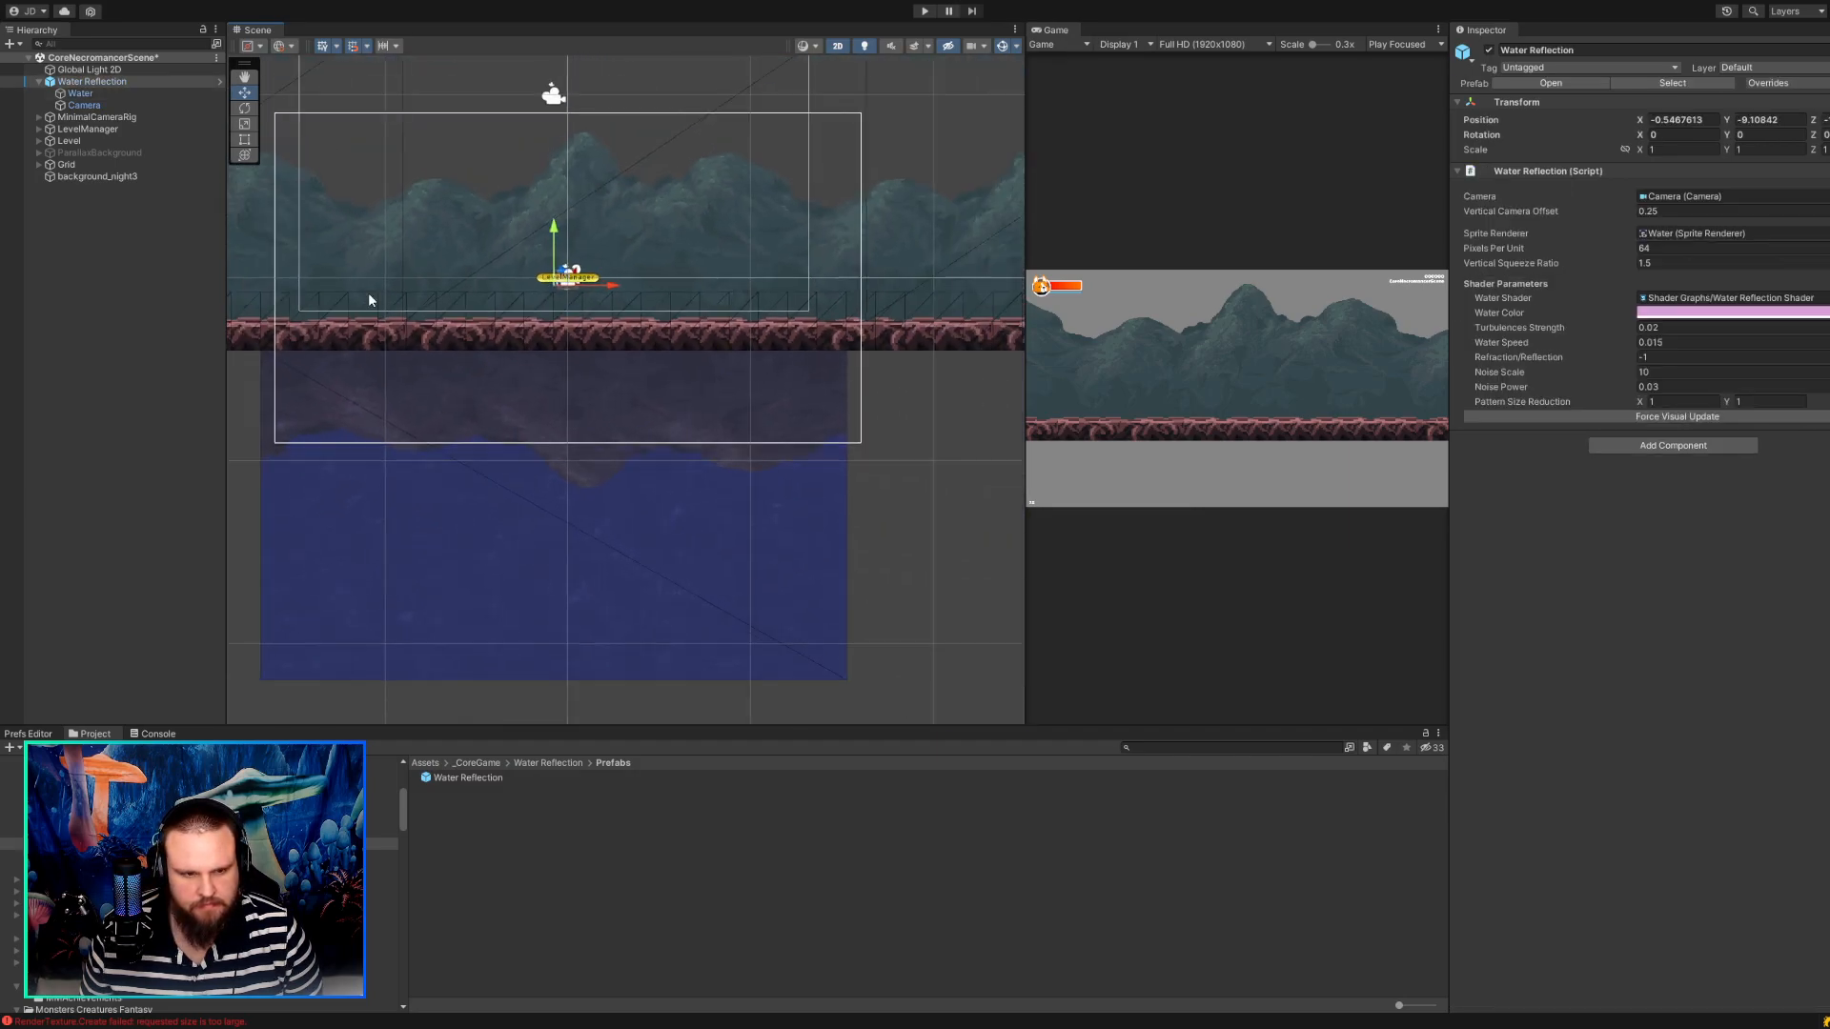
pyautogui.click(82, 94)
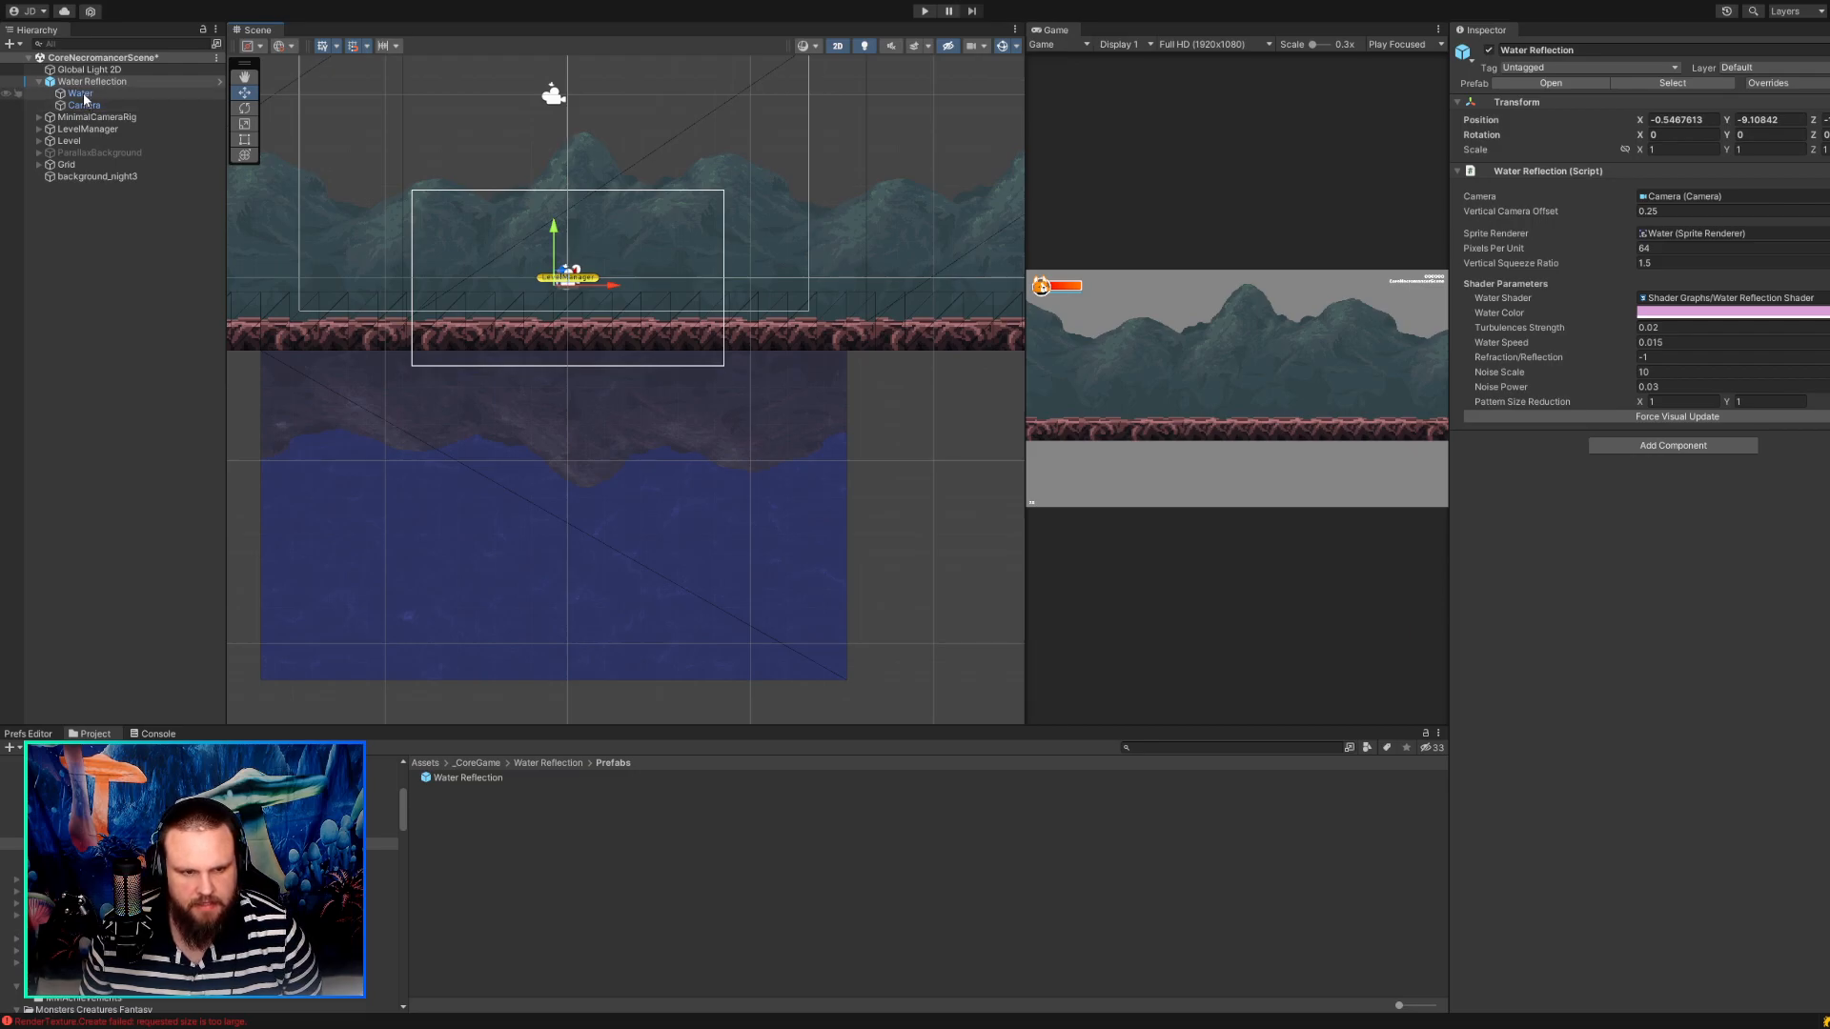
pyautogui.moveTo(561, 505); pyautogui.dragTo(563, 534)
pyautogui.hotkey('ctrl', 'z')
# Reposition the instance's Camera to about X 0.30, Y 13.86 and examine its Pixel Perfect Camera reference resolution and pixels-per-unit settings.
pyautogui.click(84, 105)
pyautogui.moveTo(560, 89); pyautogui.dragTo(565, 135)
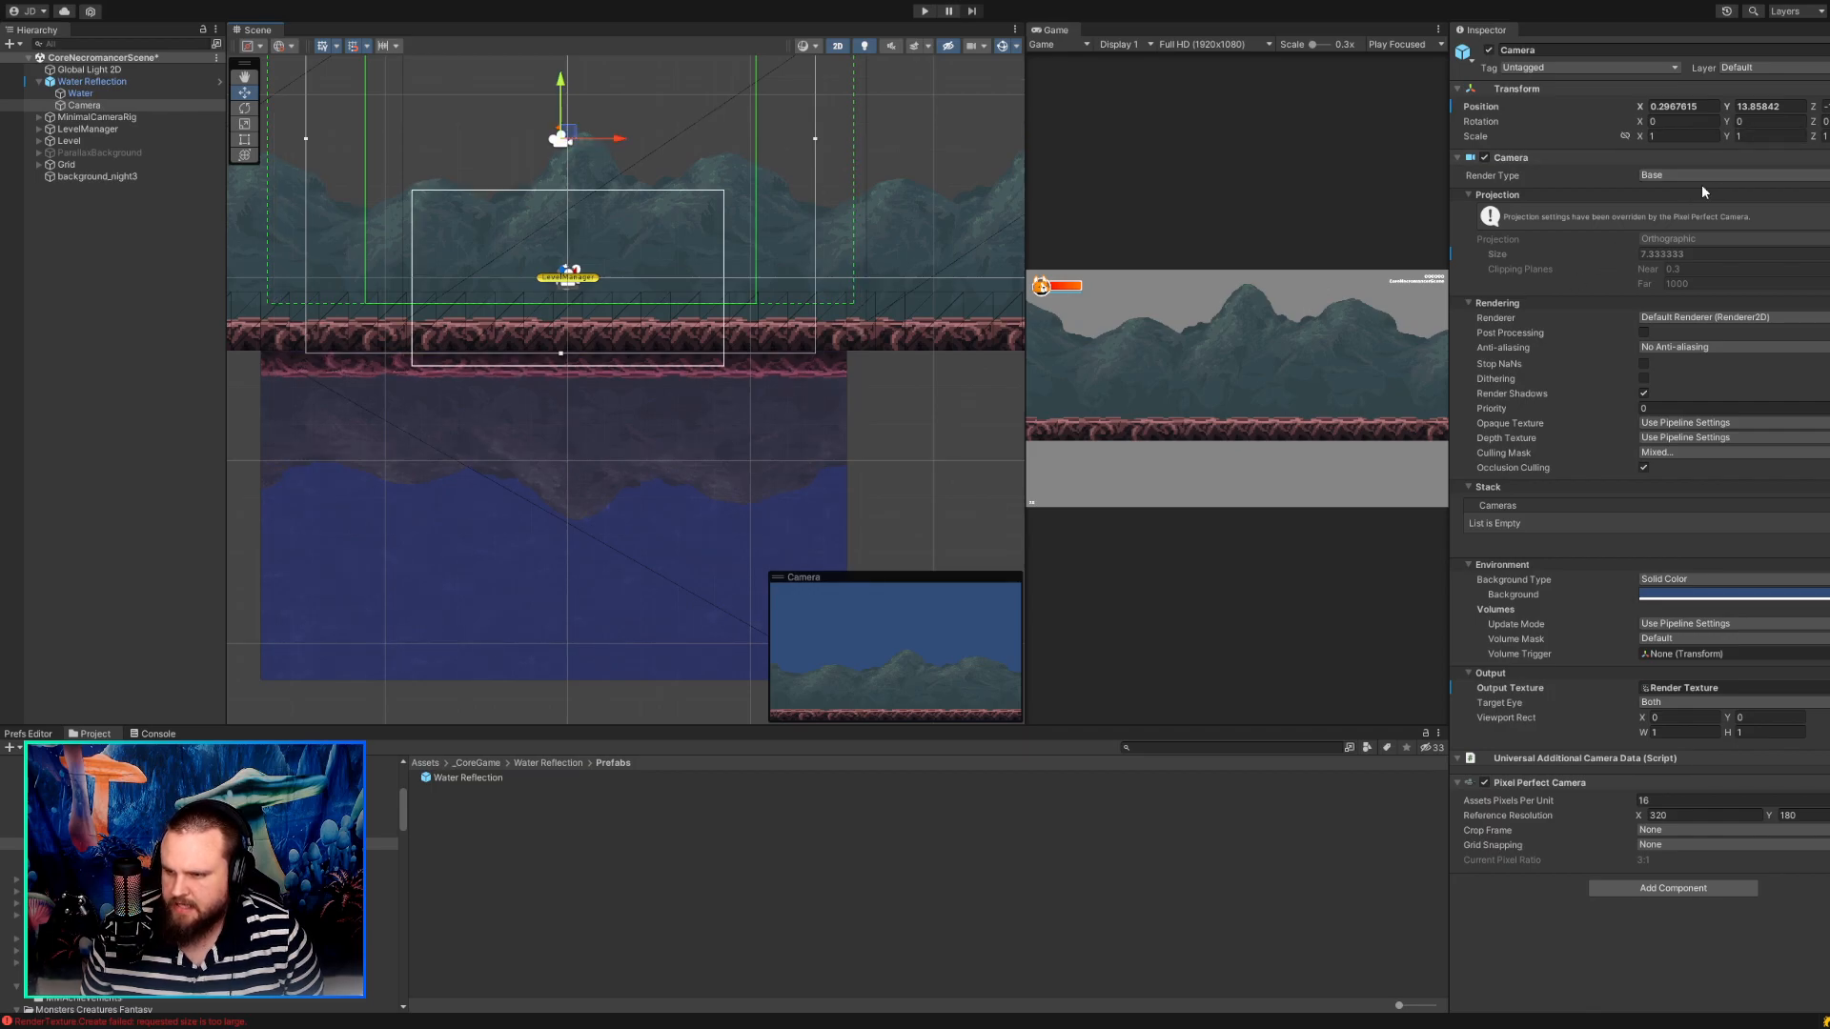
pyautogui.click(1664, 816)
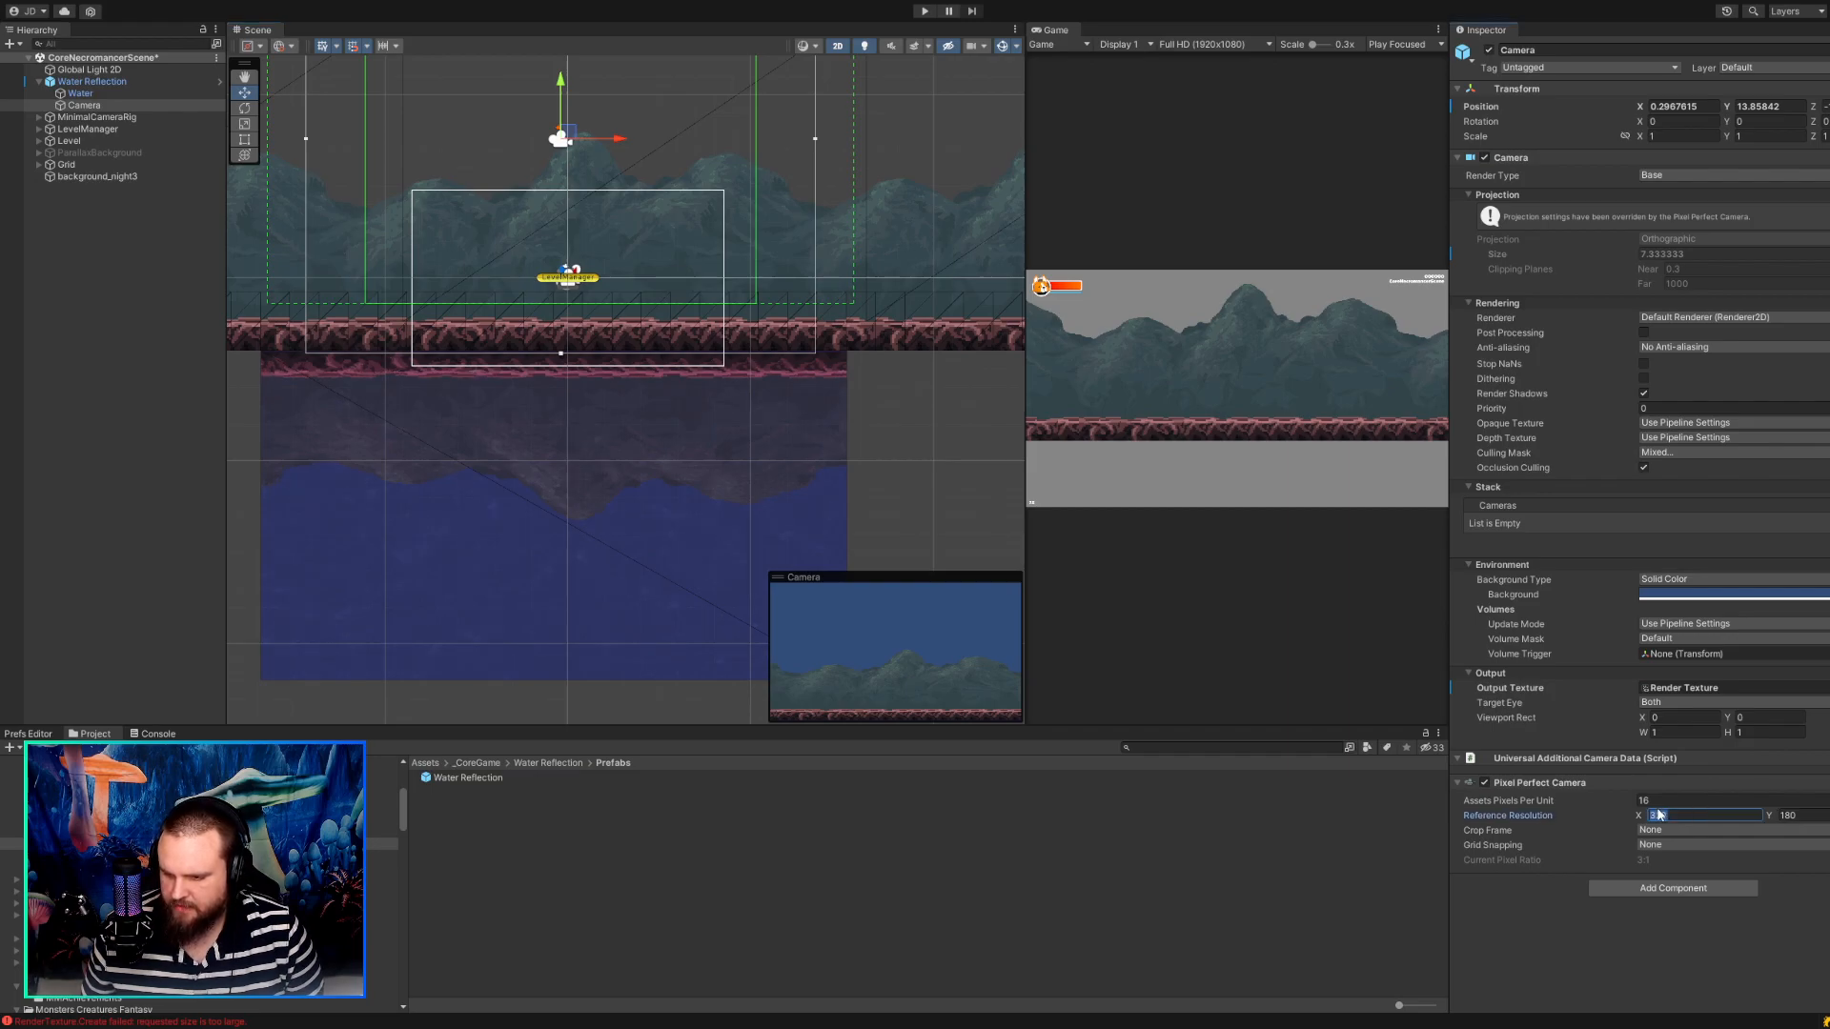
pyautogui.click(1800, 816)
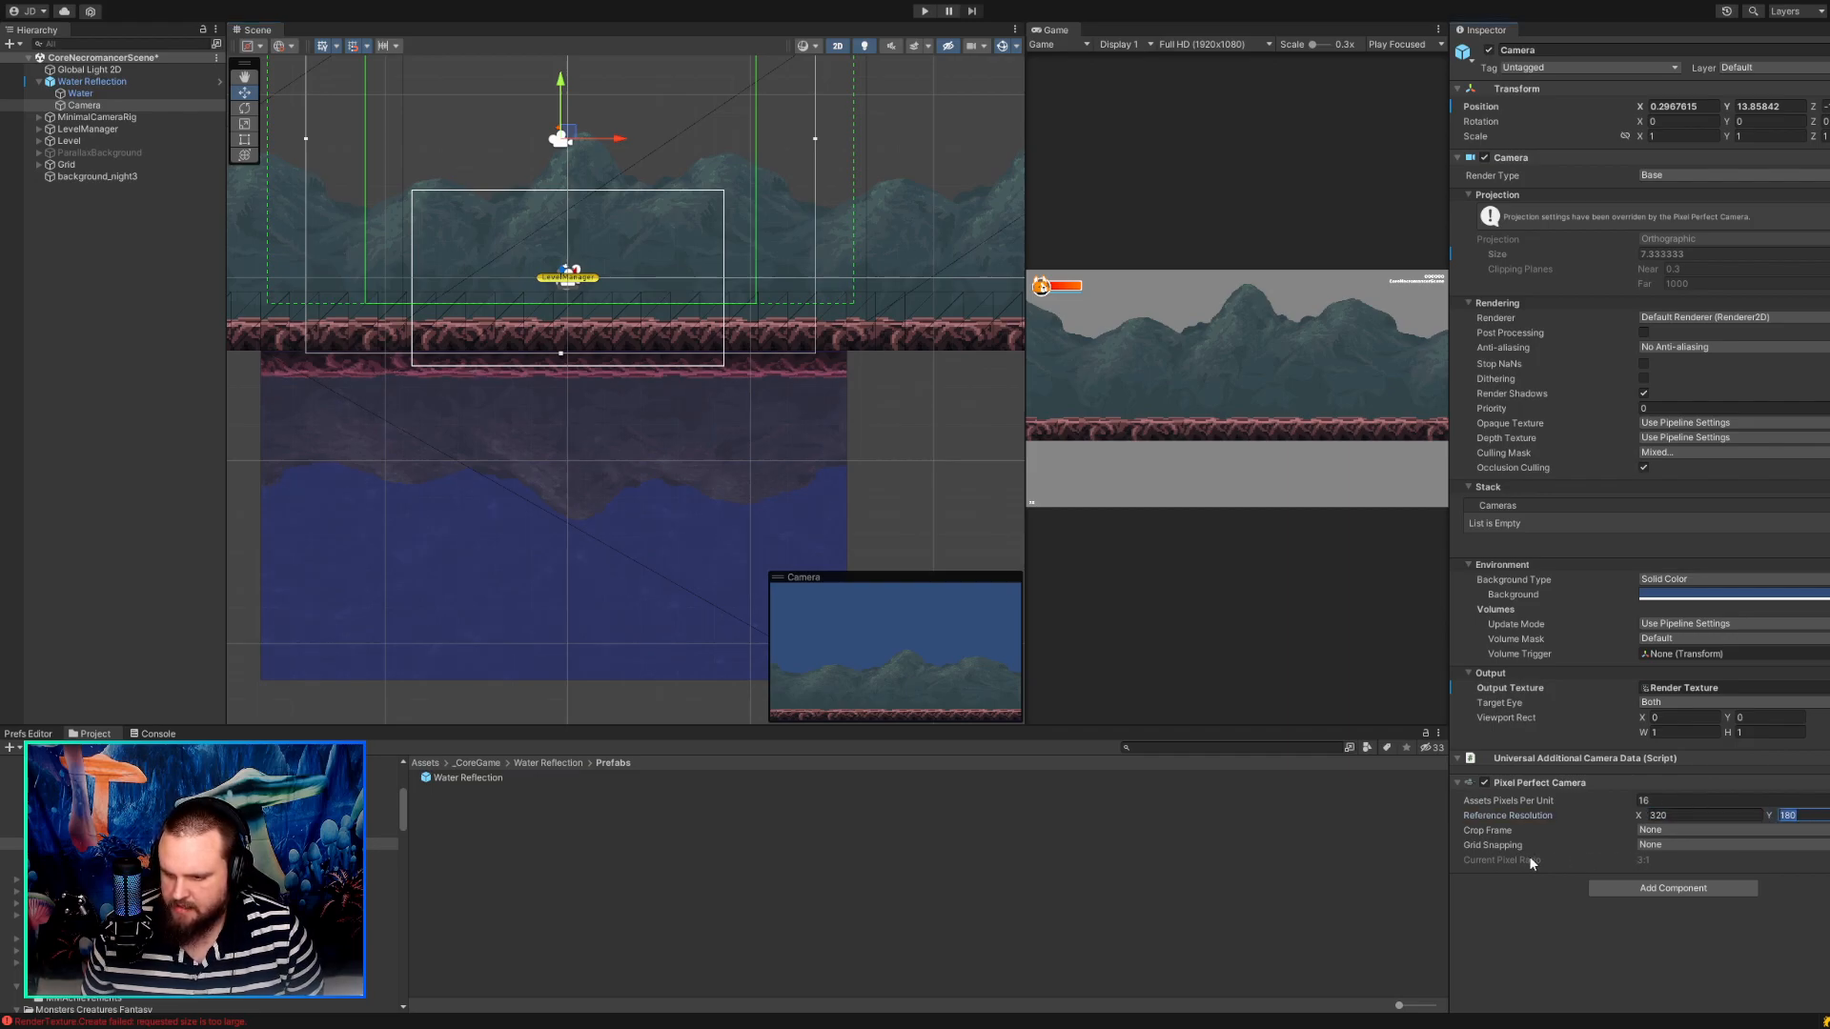
pyautogui.click(1643, 392)
pyautogui.click(1647, 801)
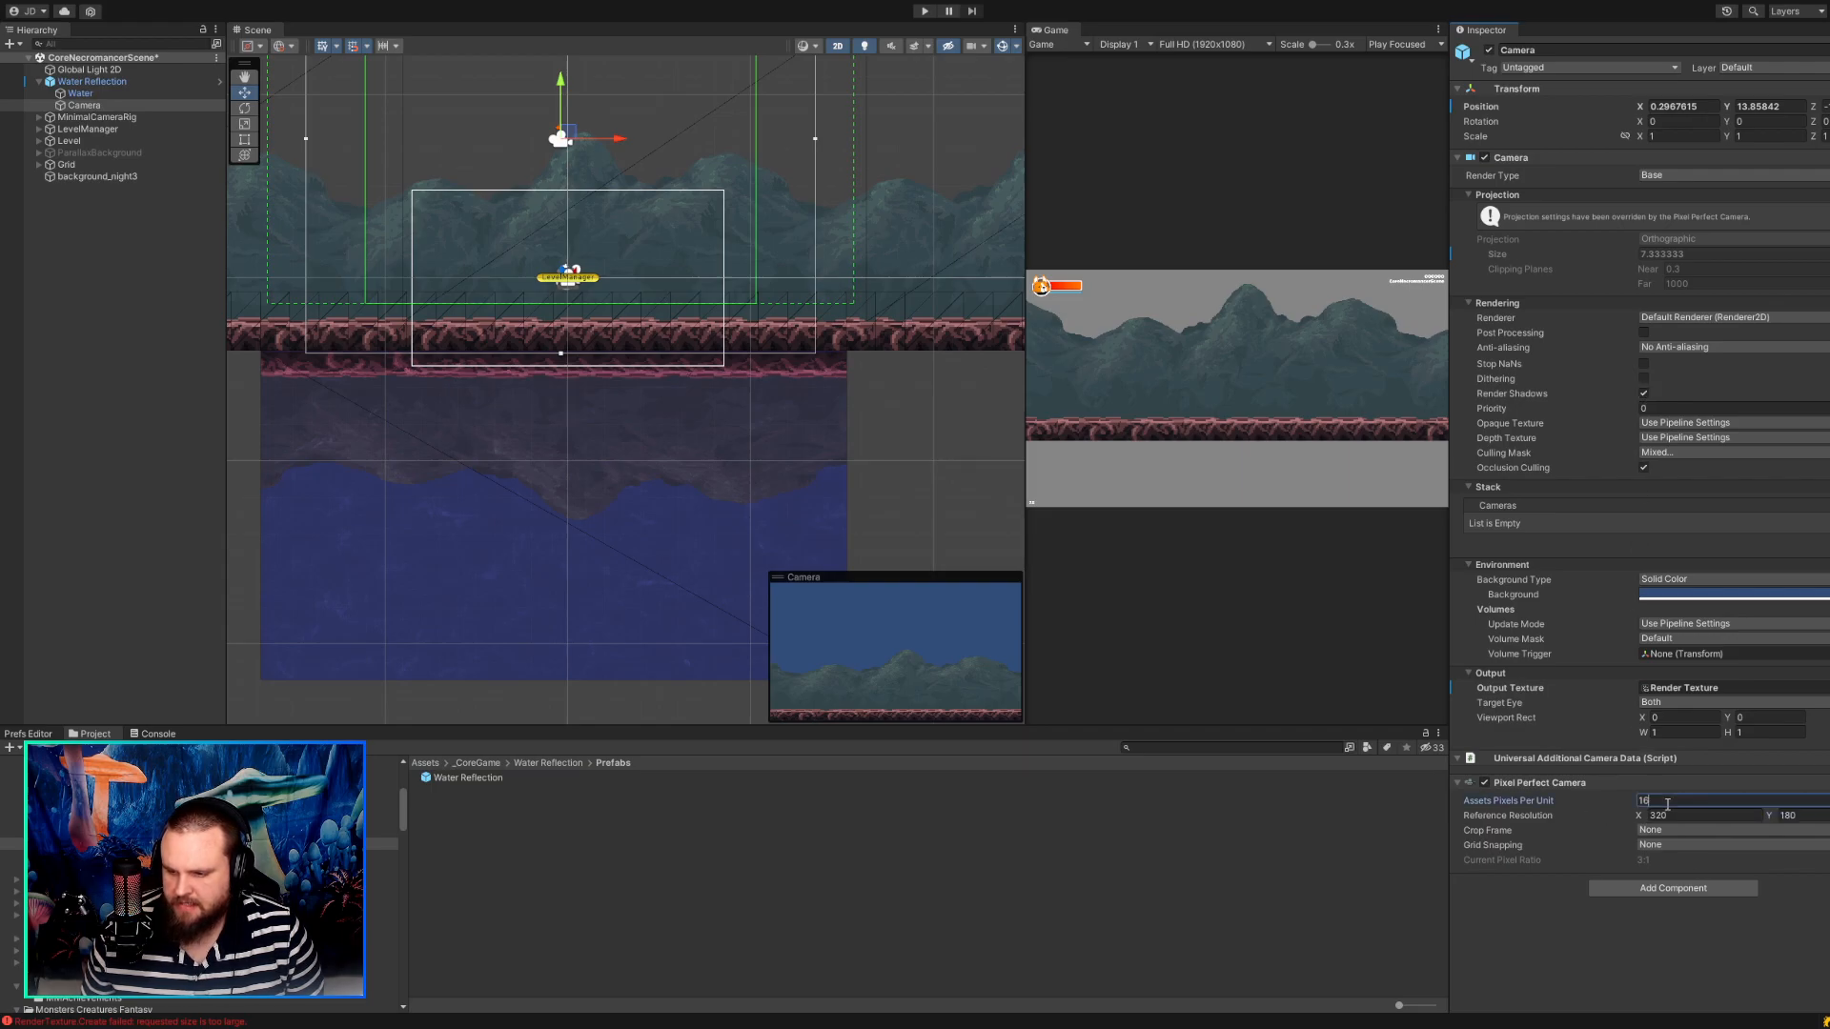
# Shift the Water sprite to about X 0.48, Y 1.05, and raise the Camera to Y about 13.98.
pyautogui.click(151, 93)
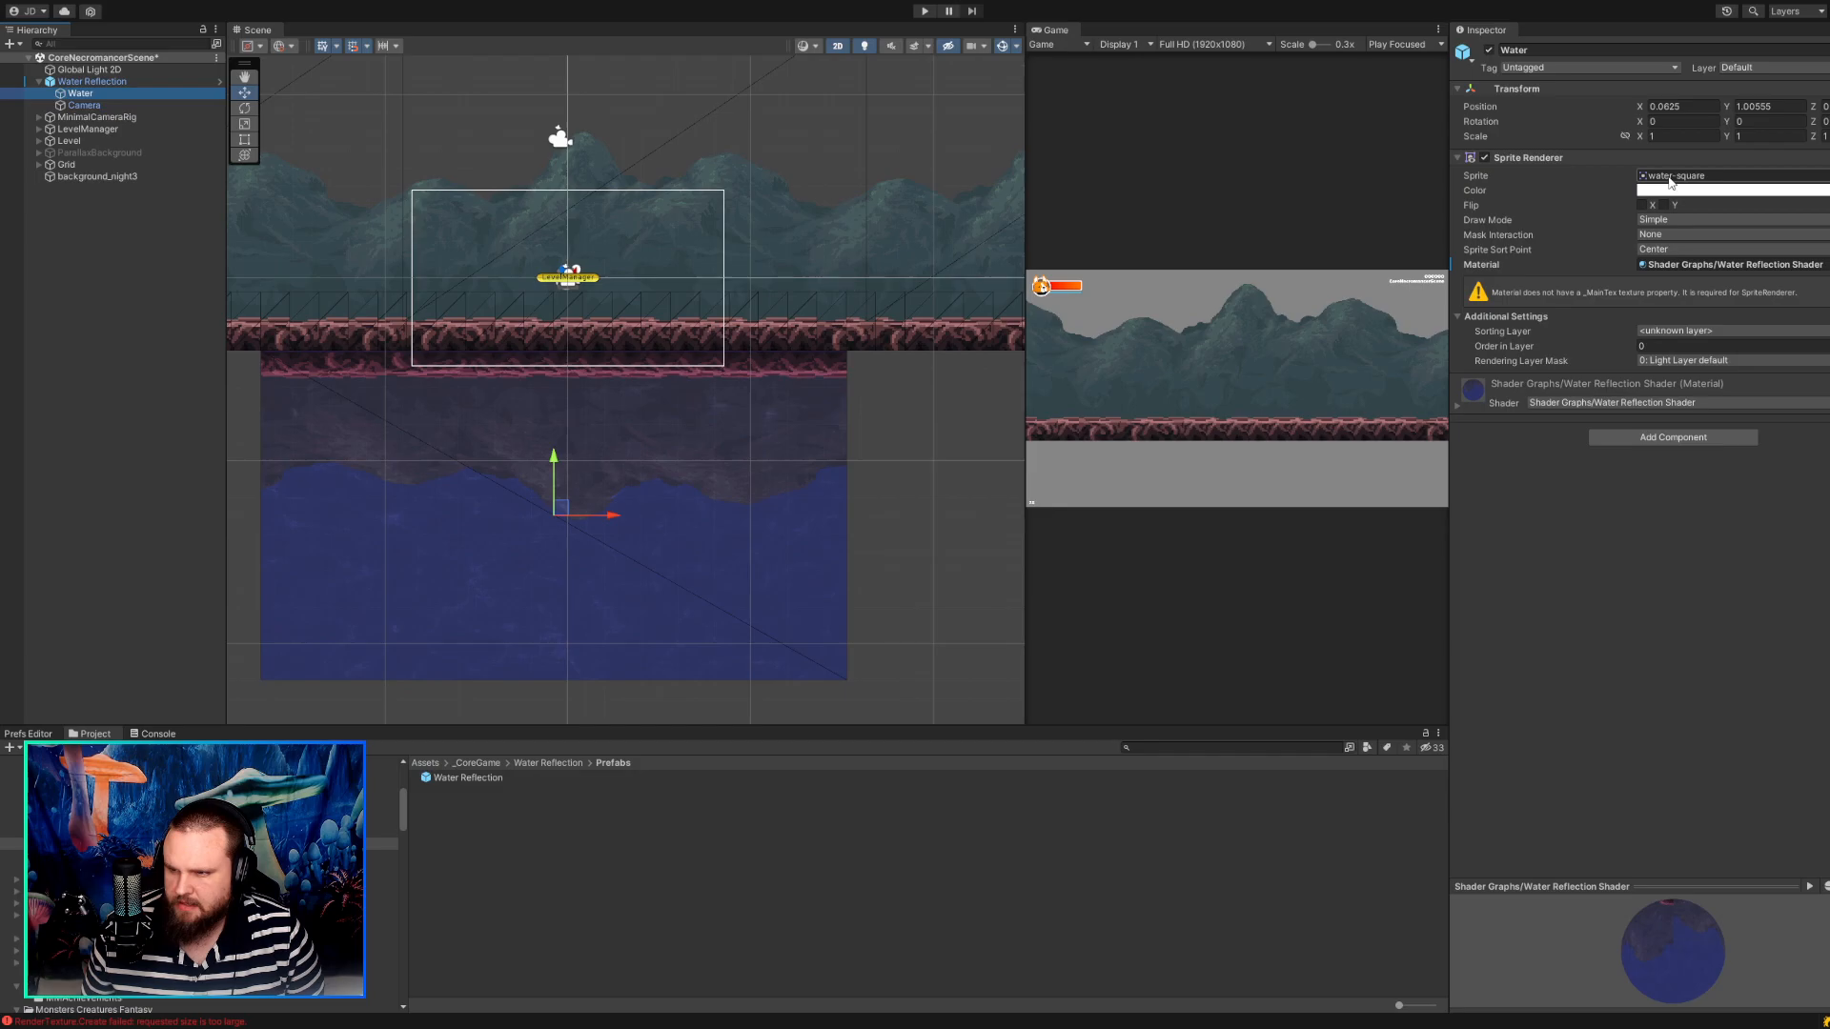
pyautogui.moveTo(561, 505)
pyautogui.mouseDown()
pyautogui.moveTo(530, 505)
pyautogui.moveTo(576, 505)
pyautogui.mouseUp()
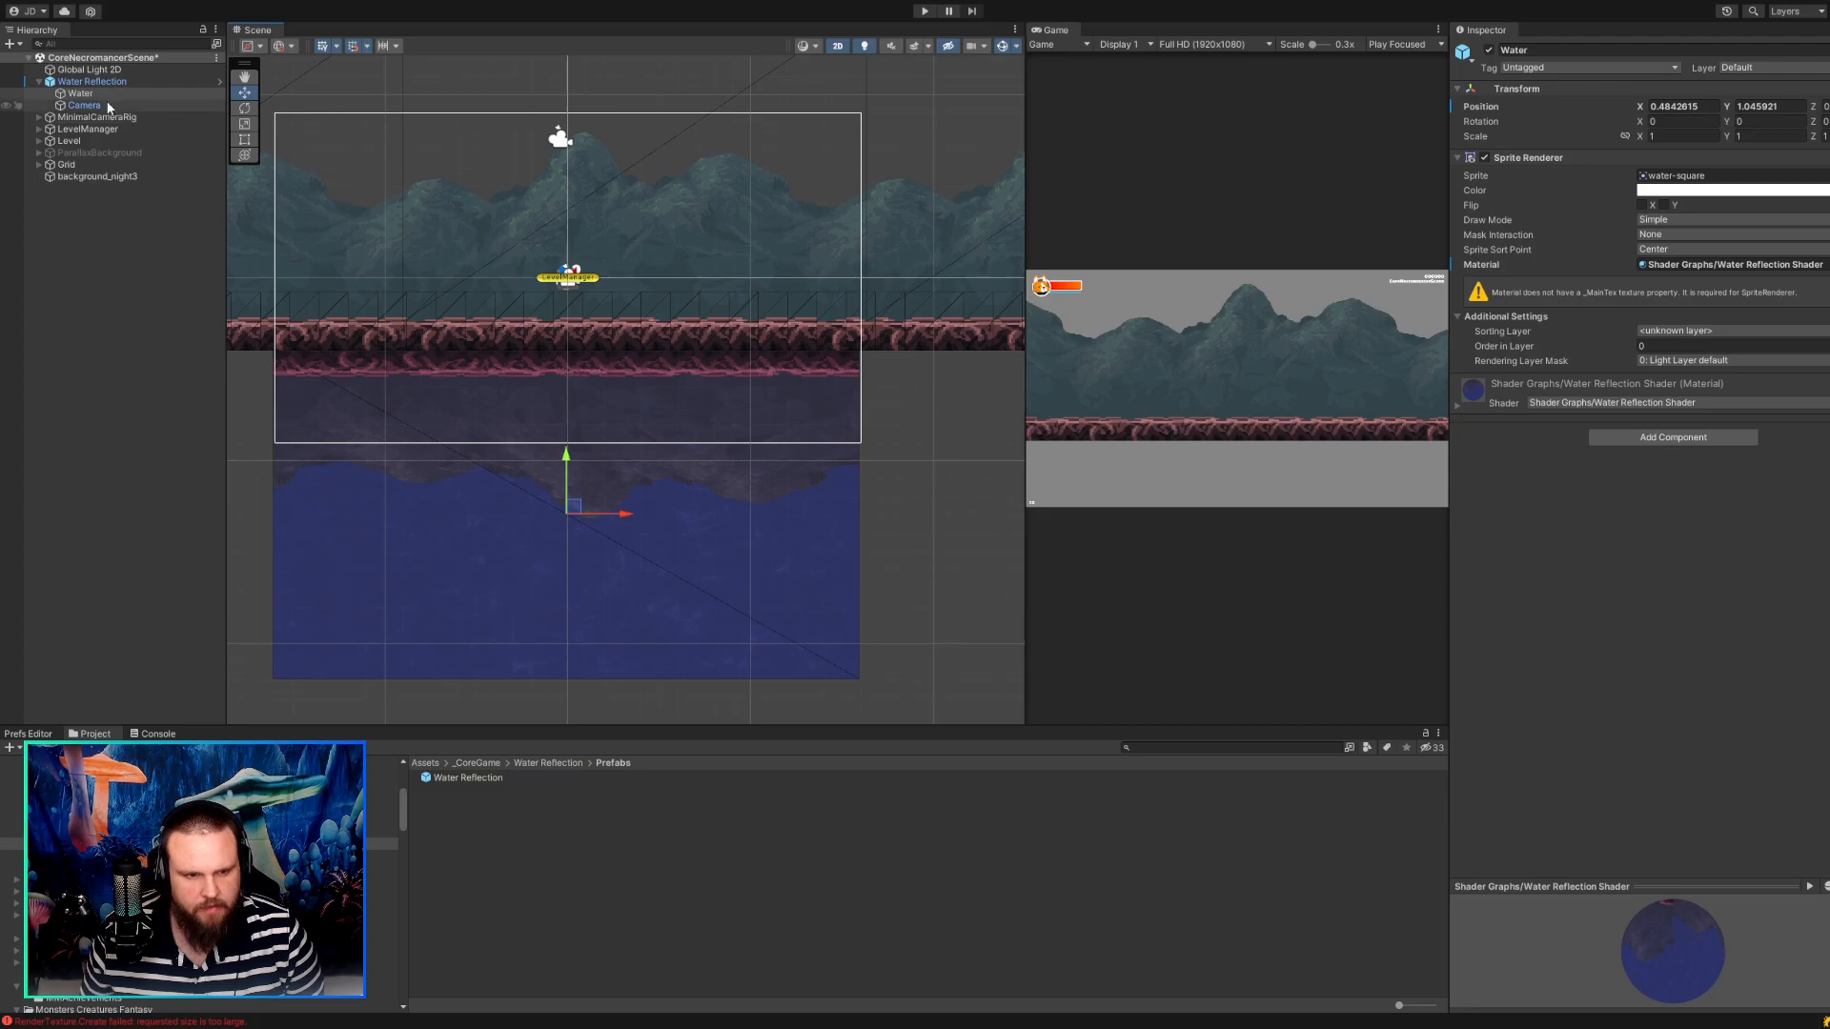
pyautogui.click(104, 106)
pyautogui.moveTo(569, 141); pyautogui.dragTo(569, 138)
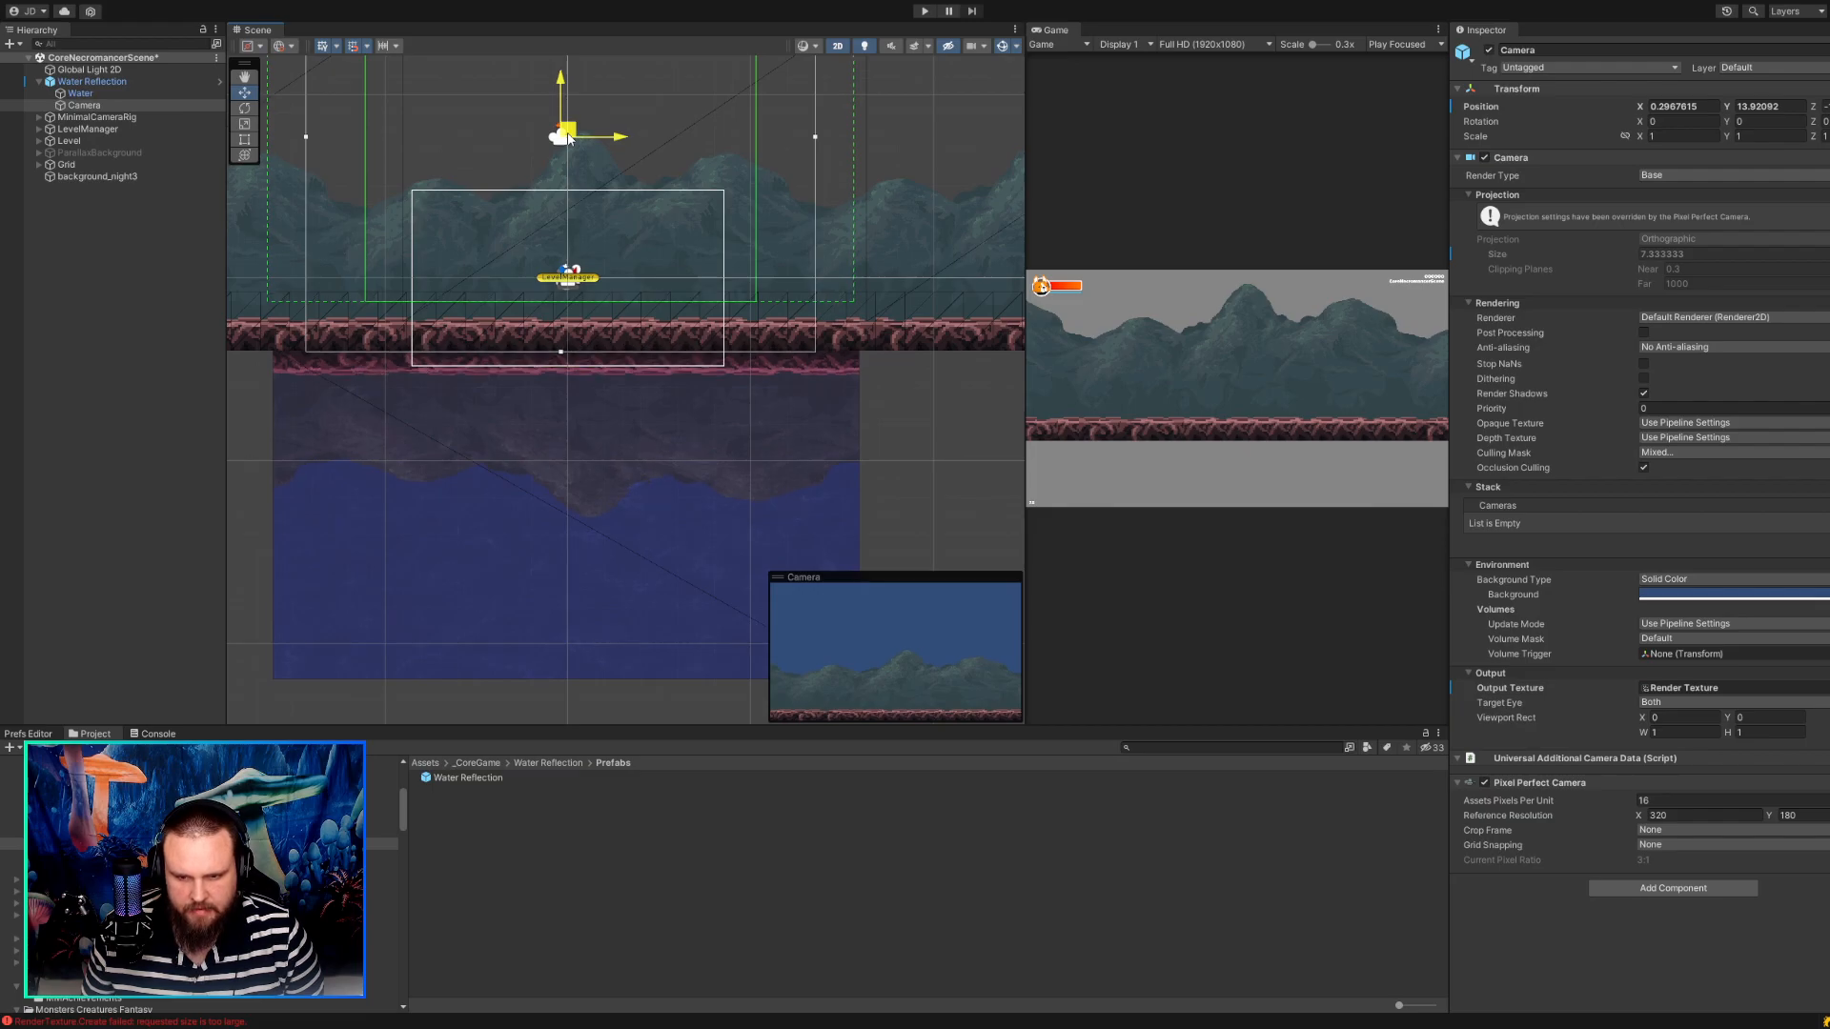
pyautogui.click(67, 93)
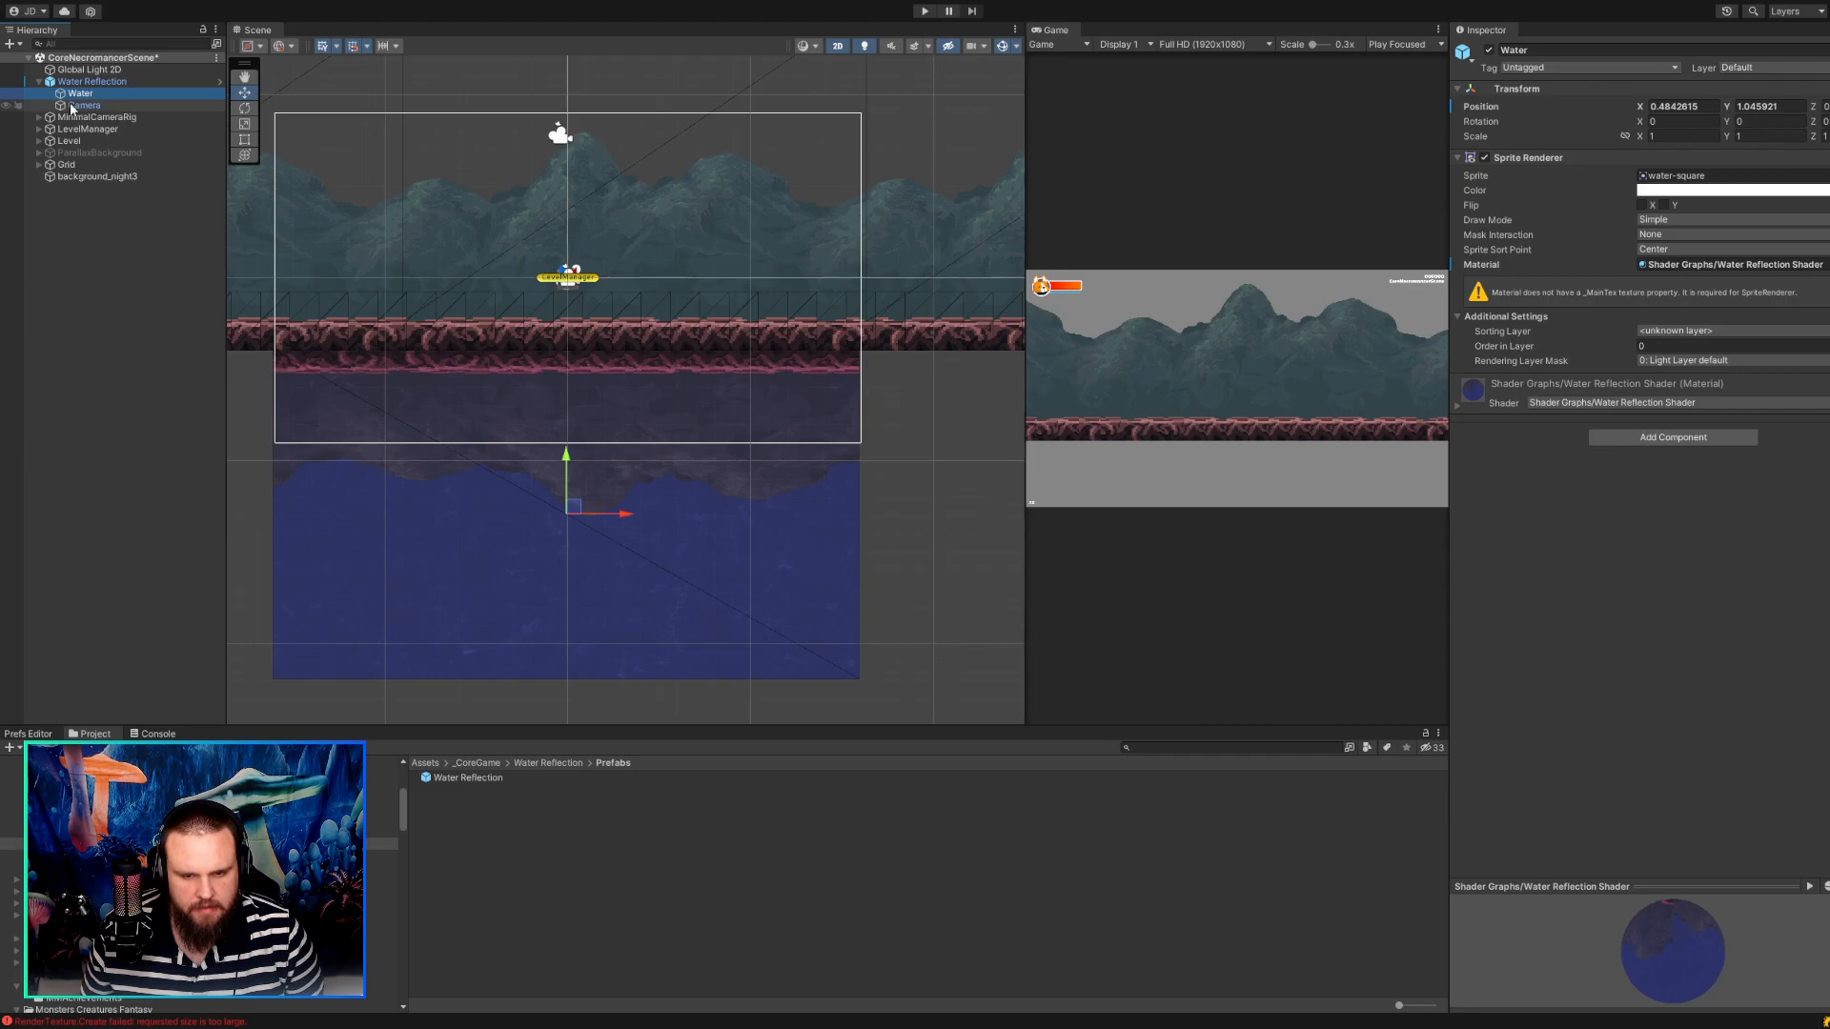
pyautogui.click(76, 105)
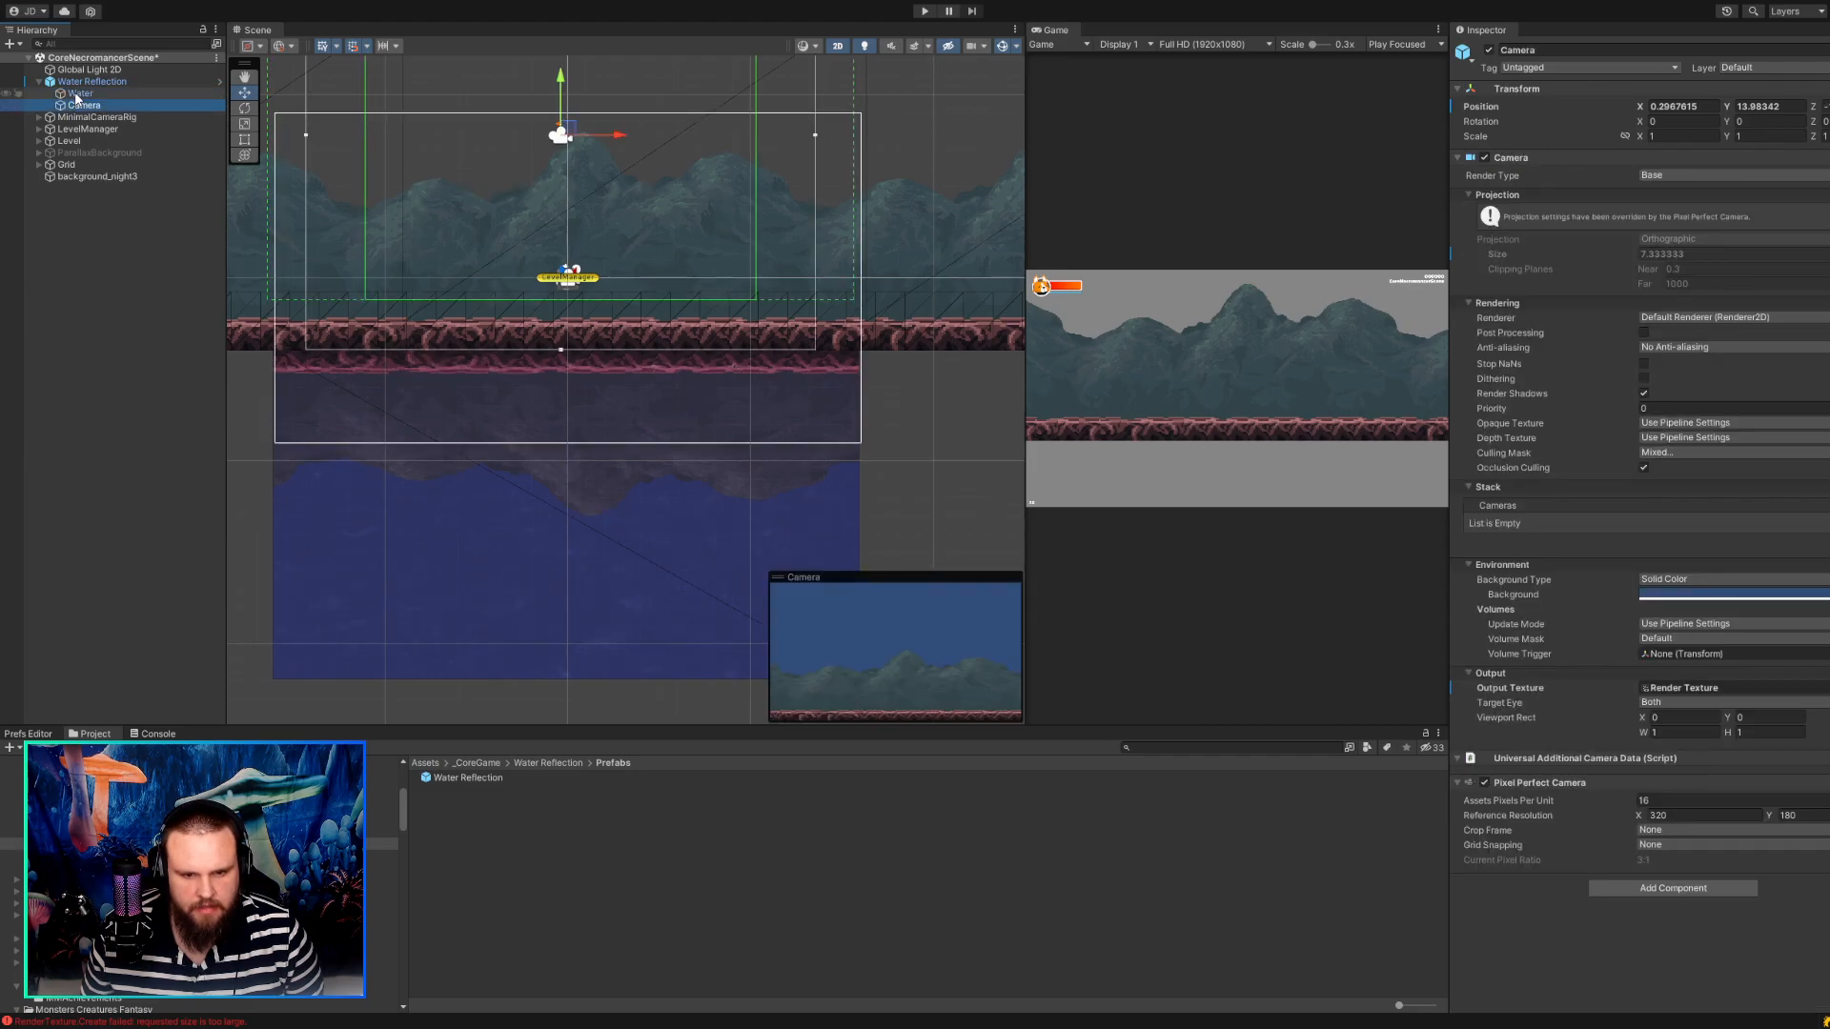
# Widen the Game view beside the Scene view and examine the Camera's Environment background settings.
pyautogui.scroll(3, 343, 192)
pyautogui.scroll(-9, 343, 192)
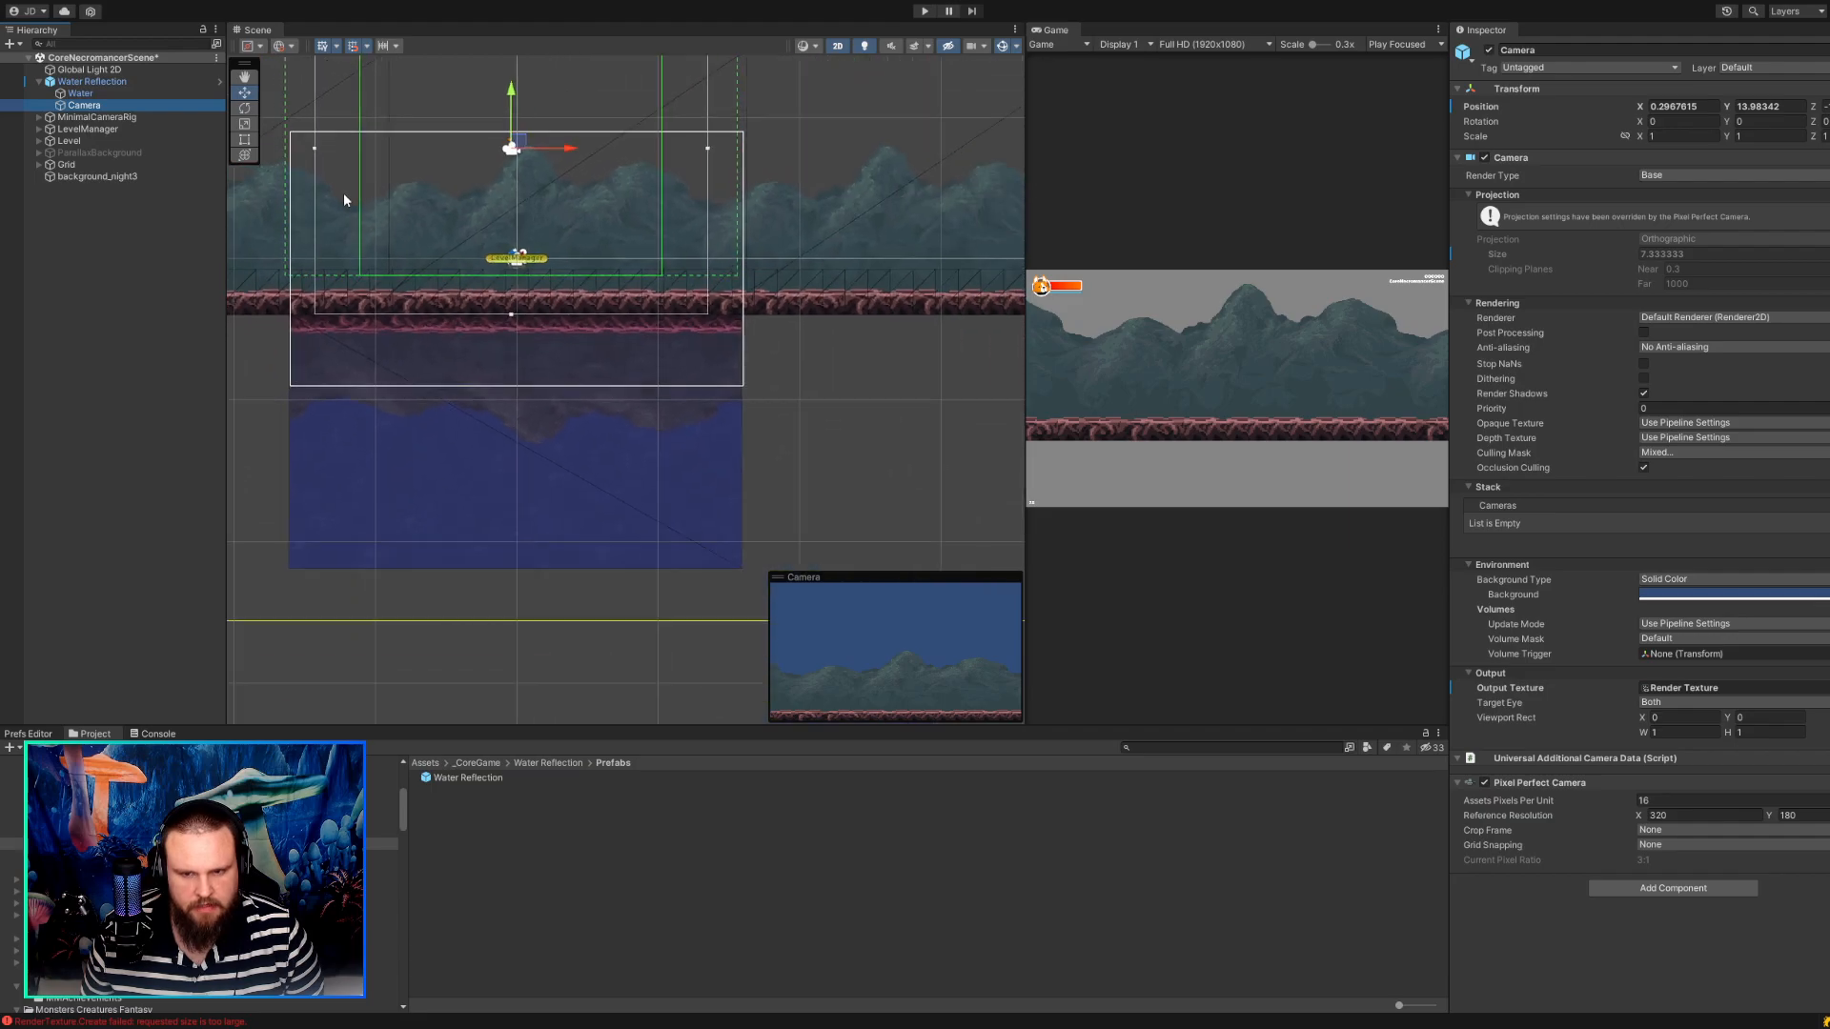
pyautogui.moveTo(822, 370); pyautogui.dragTo(813, 482, button='middle')
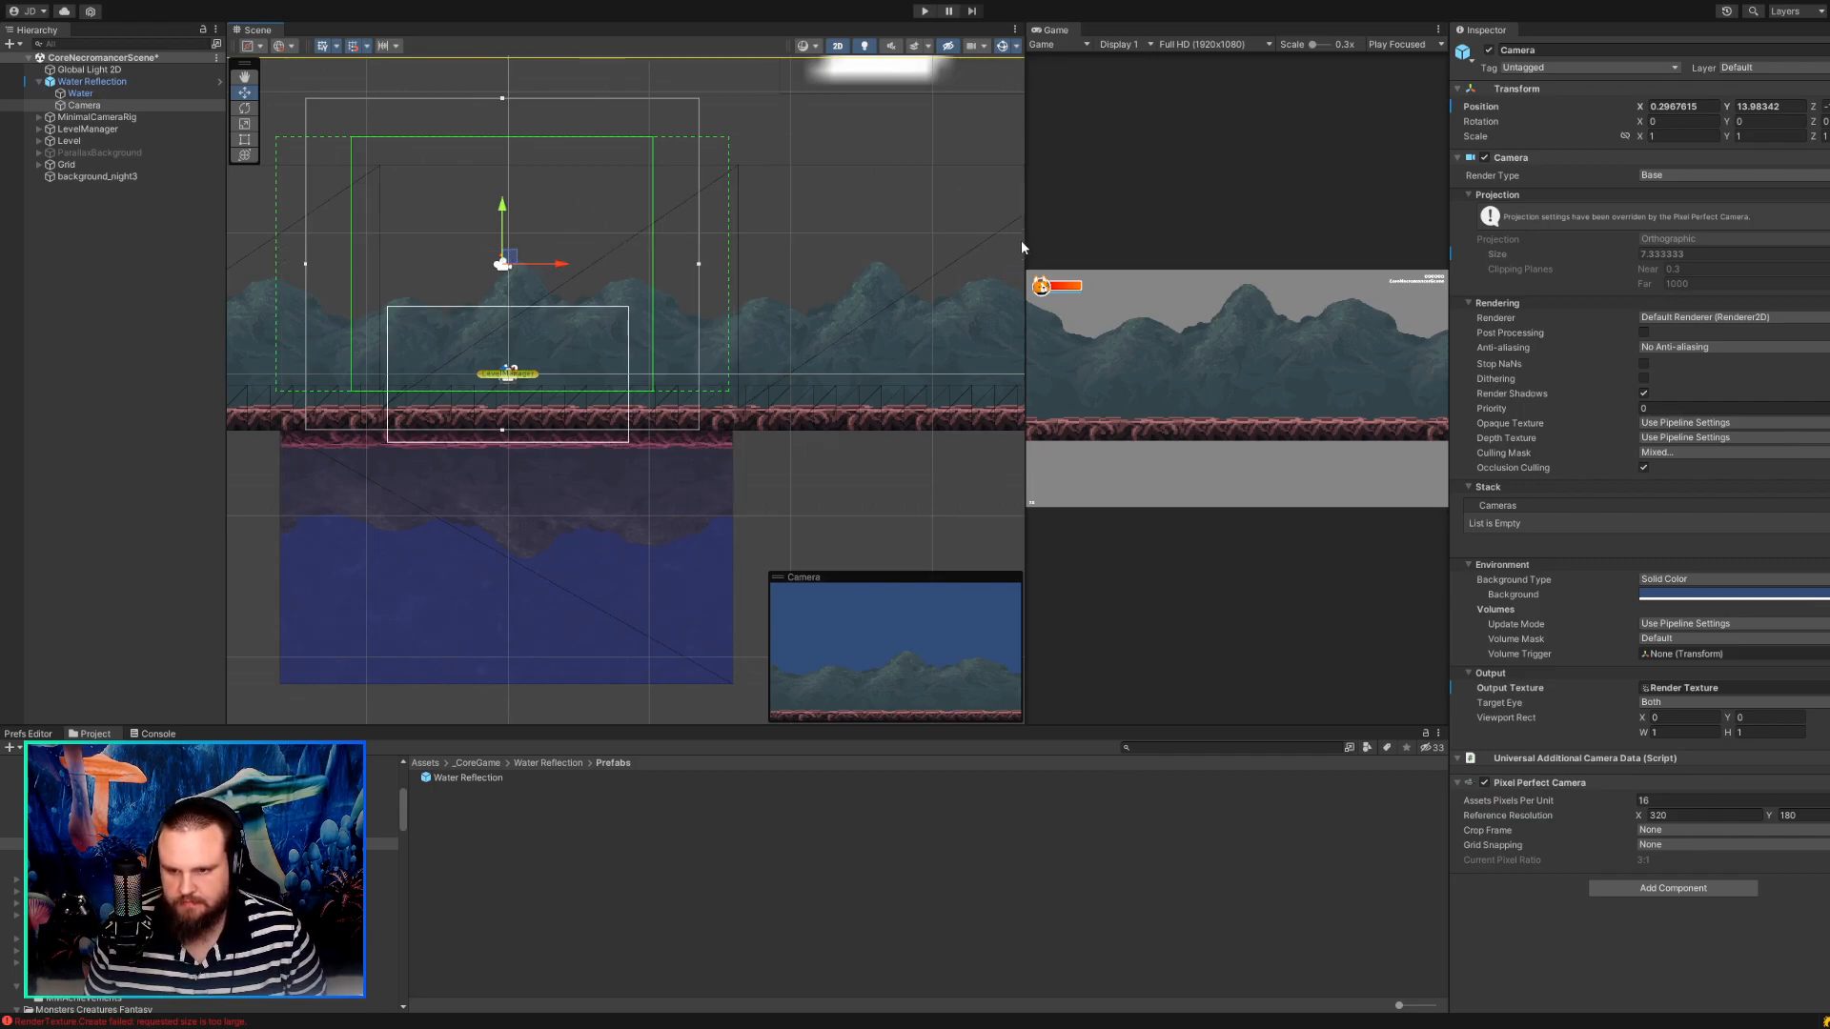
pyautogui.moveTo(1023, 244); pyautogui.dragTo(915, 244)
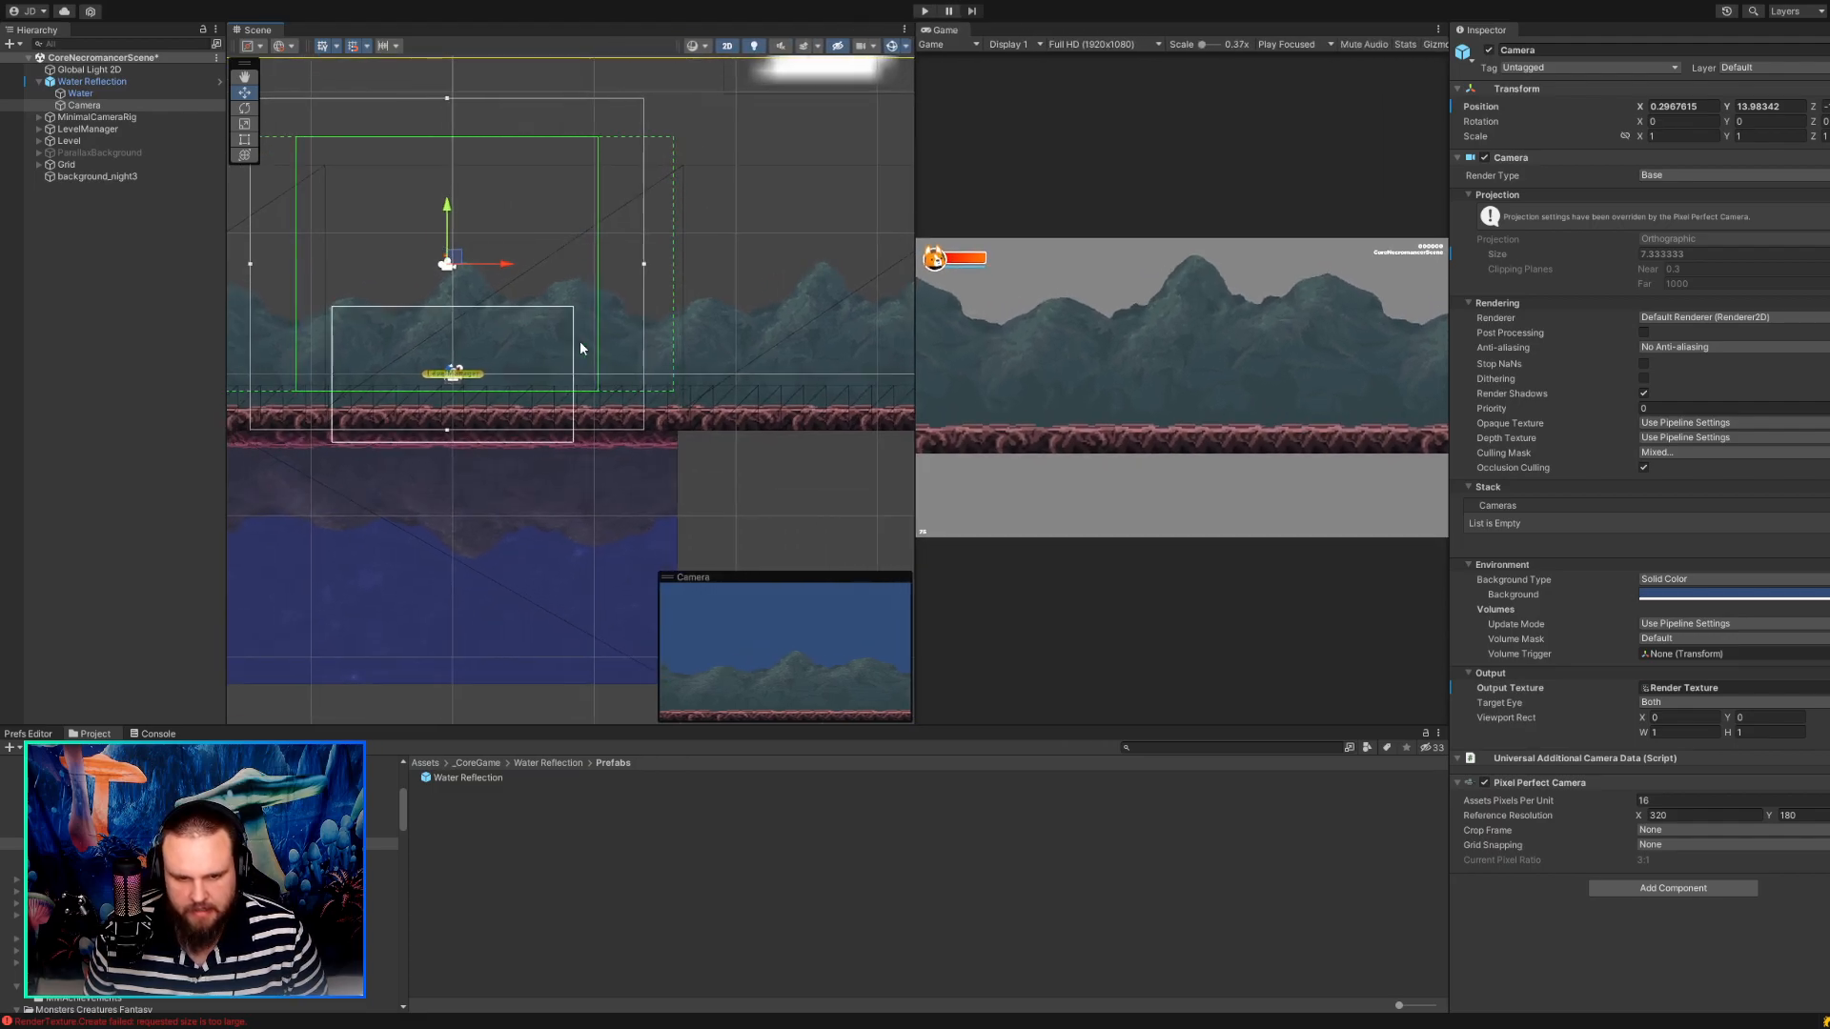
pyautogui.click(97, 105)
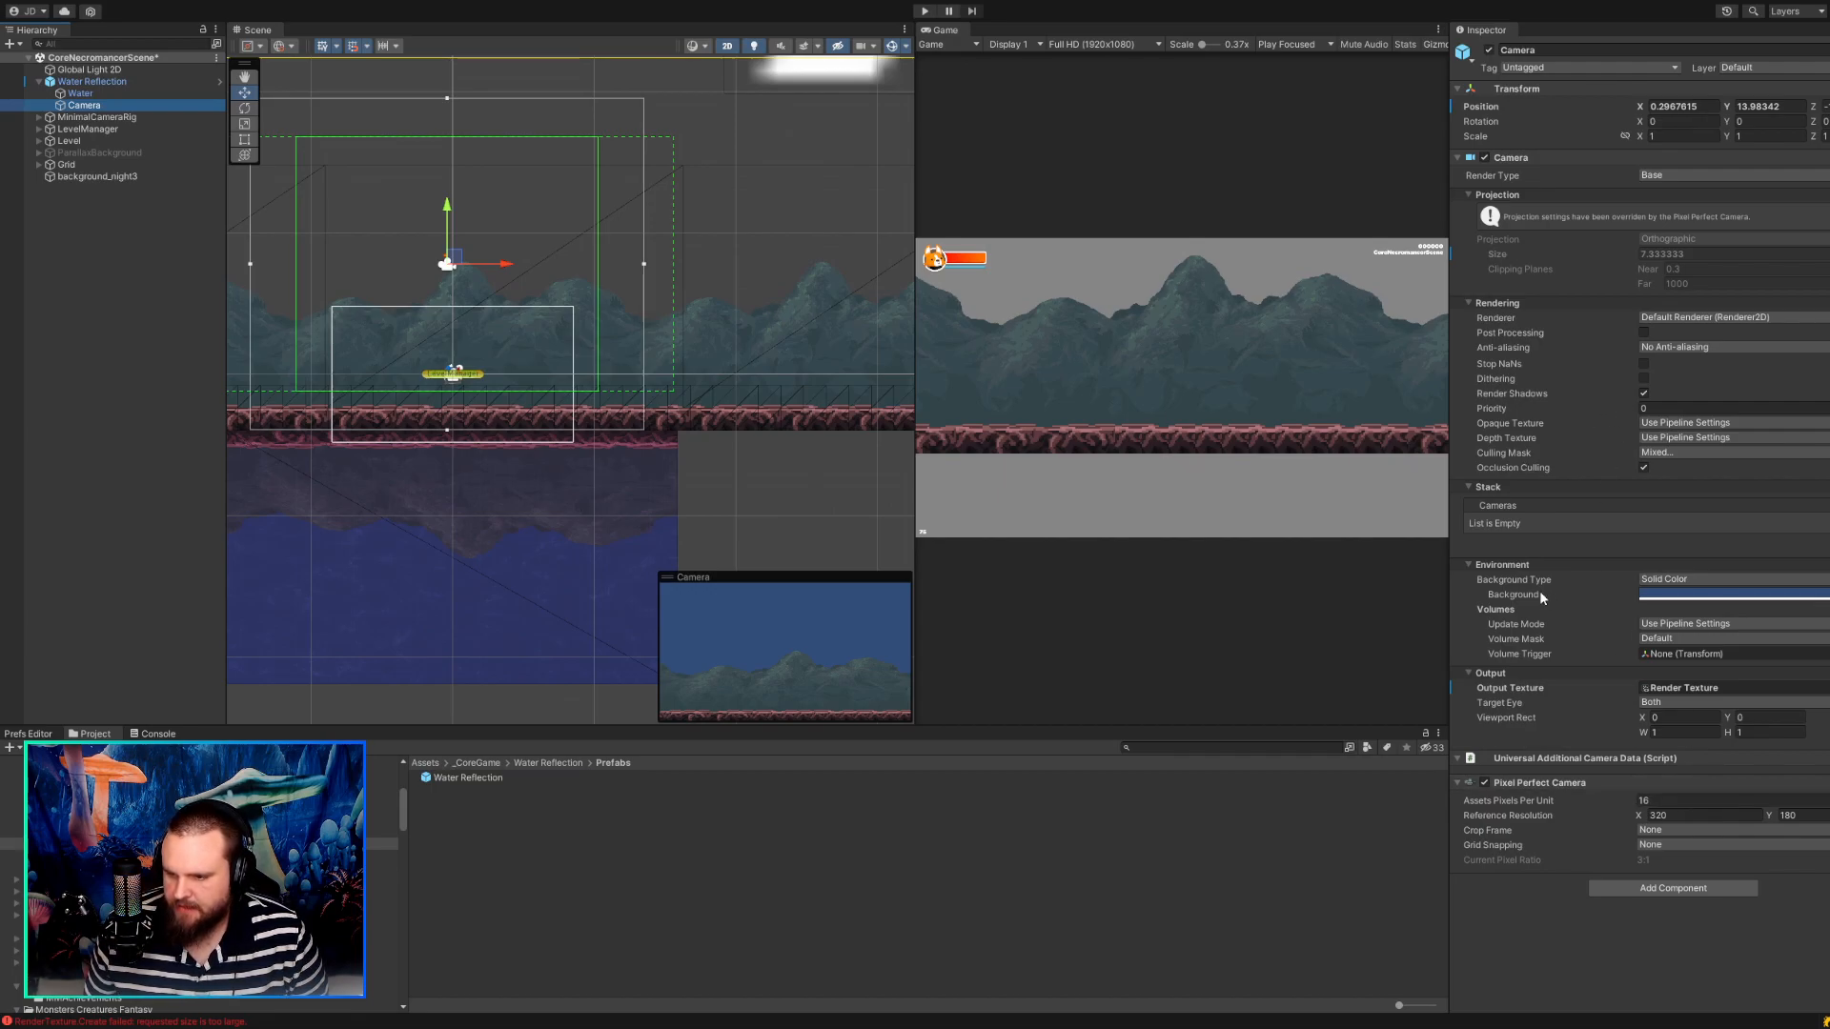
pyautogui.click(1624, 565)
pyautogui.click(1503, 565)
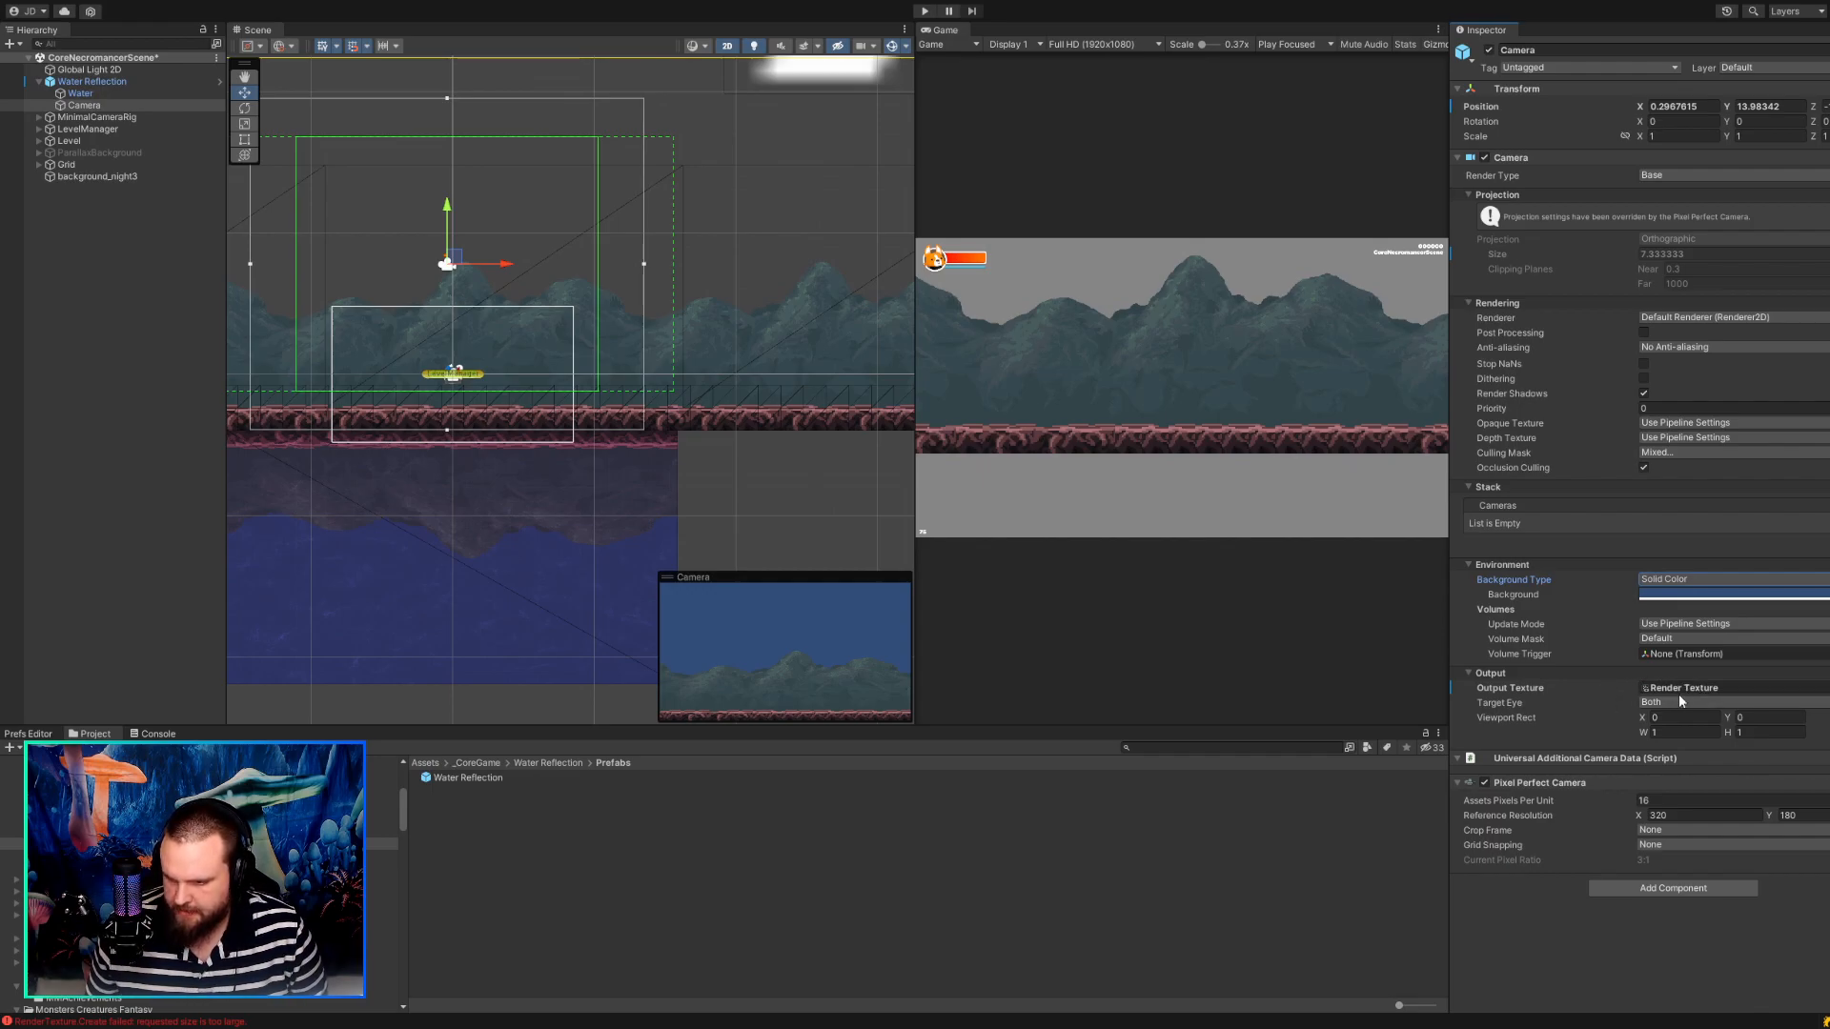
# Try an X value of 23 in the Camera's Viewport Rect and step through the Y, W and H values.
pyautogui.click(1658, 719)
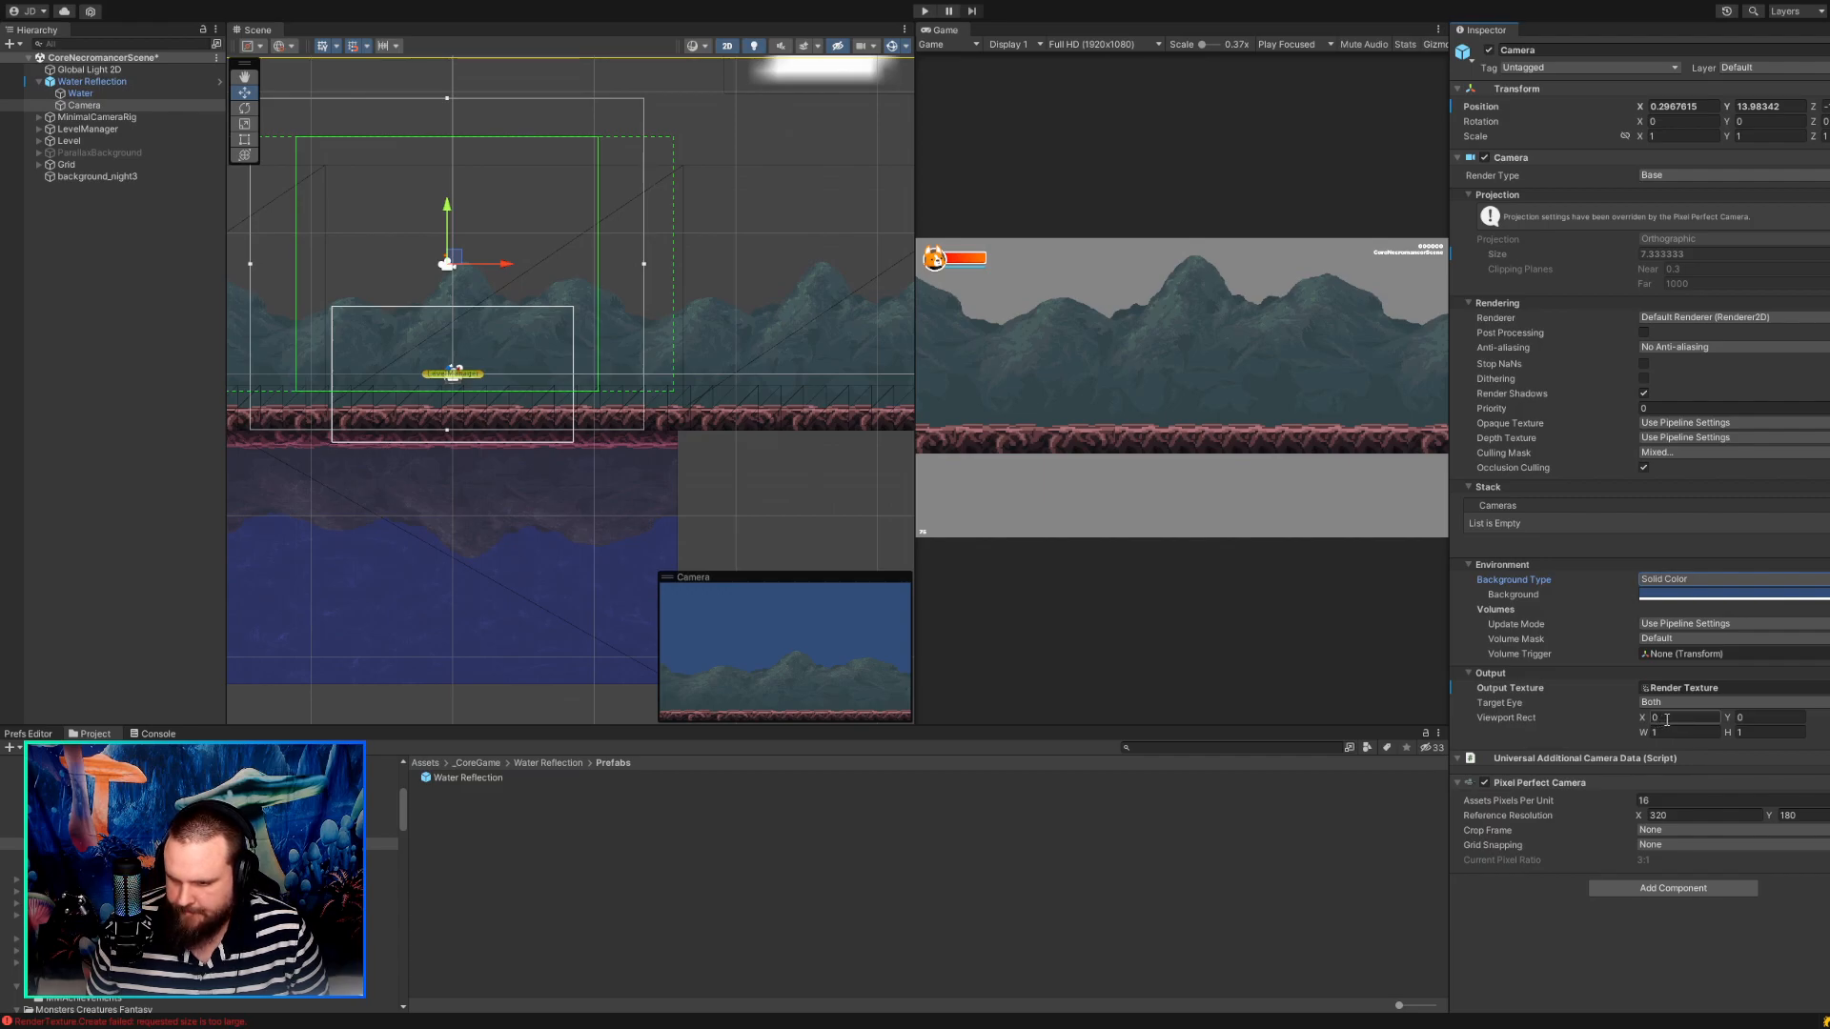
pyautogui.moveTo(1667, 720); pyautogui.dragTo(1632, 721)
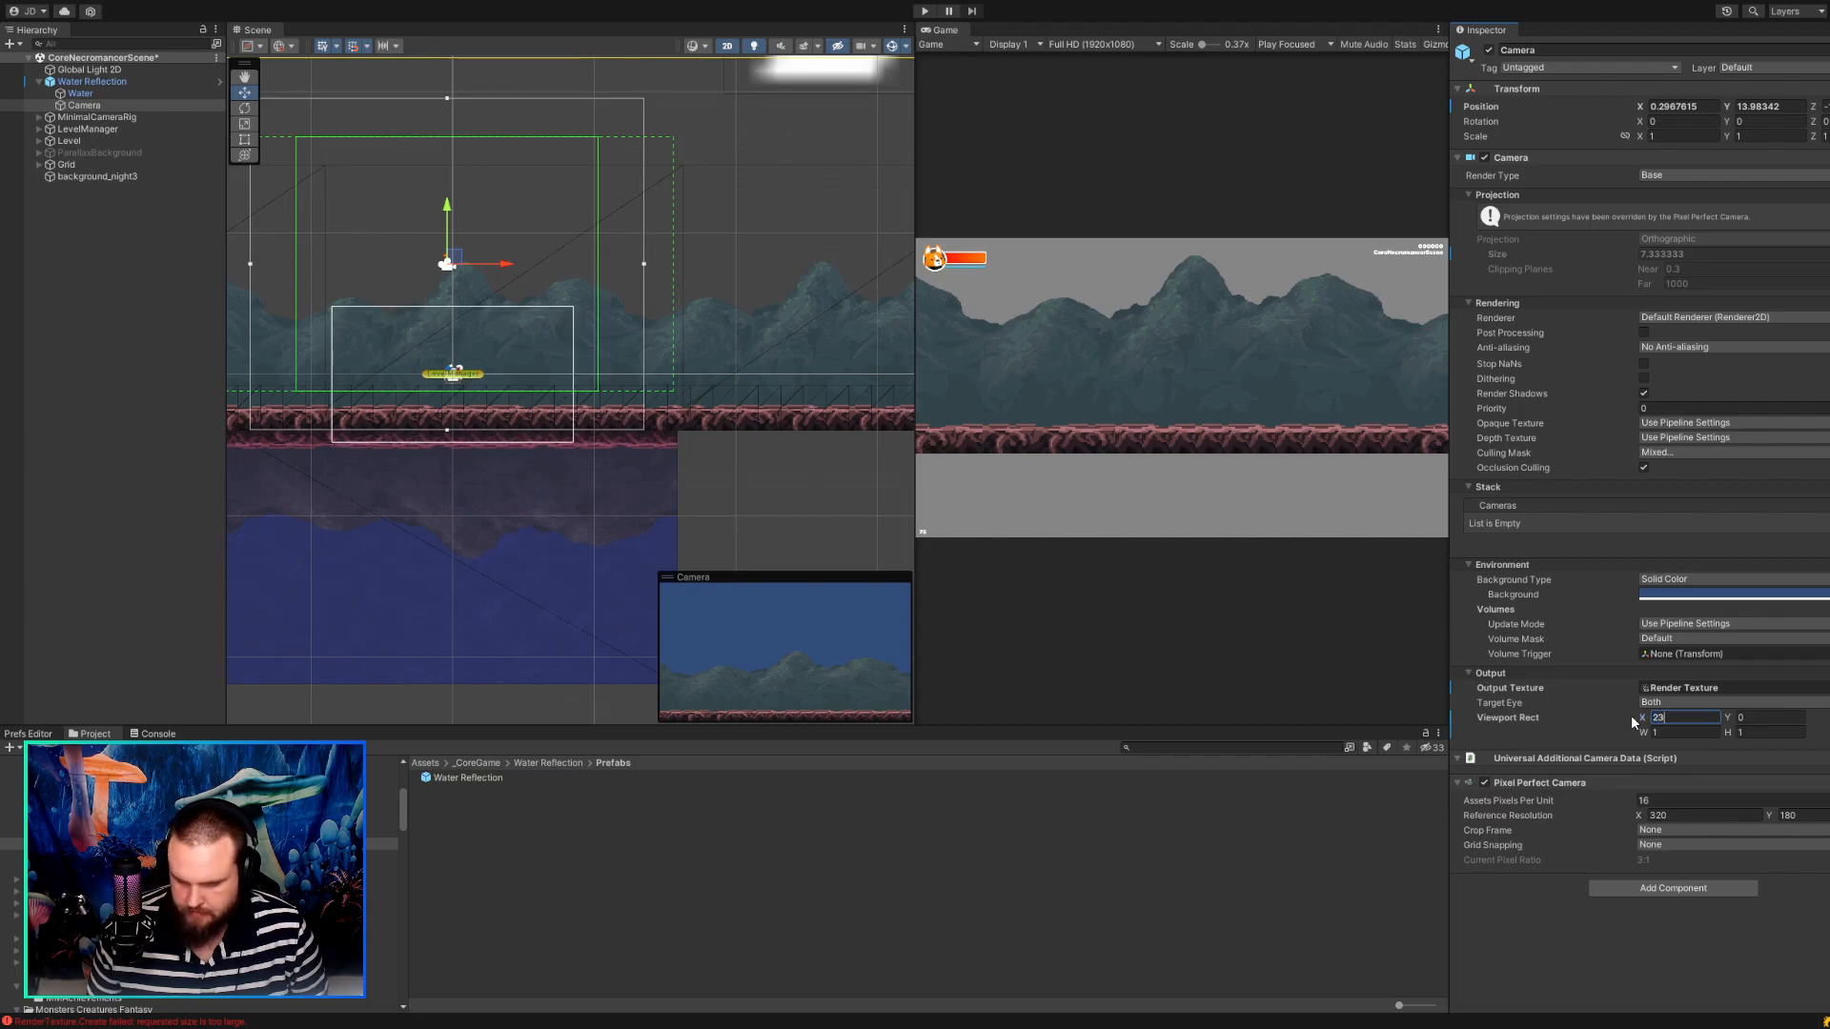
pyautogui.press('Tab')
pyautogui.press('Tab')
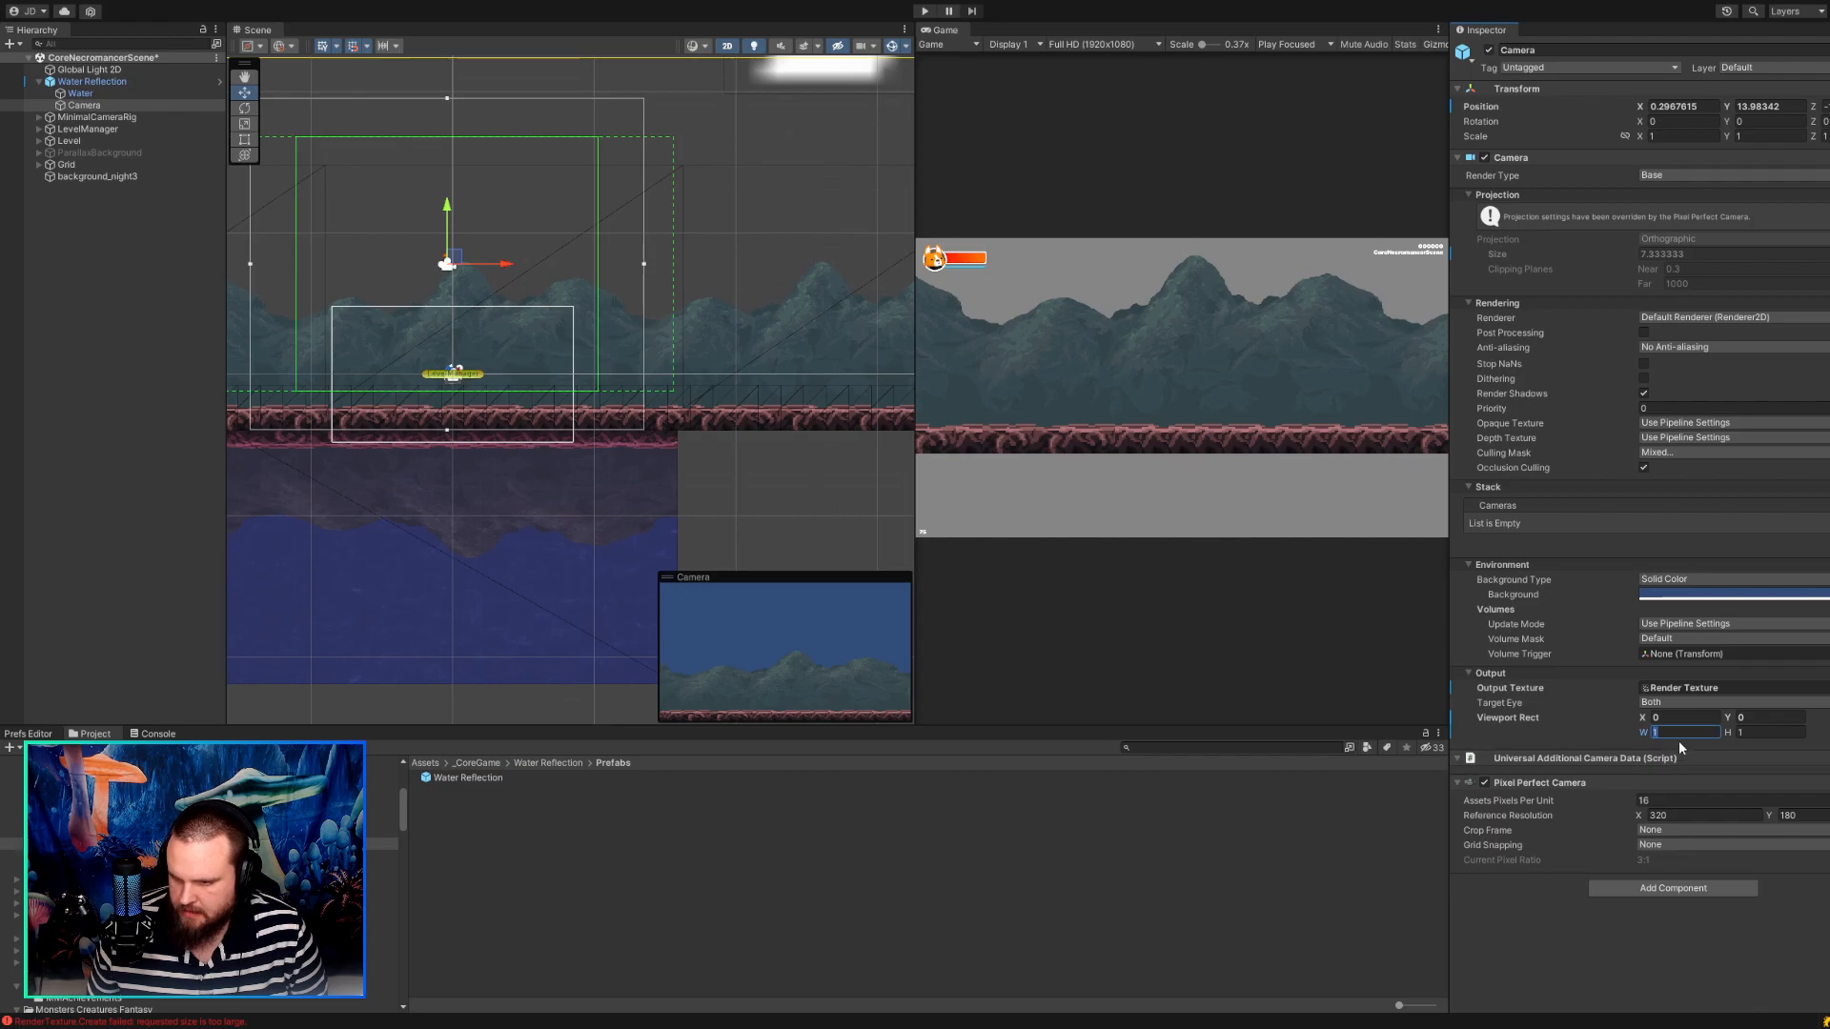
pyautogui.press('Tab')
pyautogui.moveTo(1663, 720); pyautogui.dragTo(1638, 722)
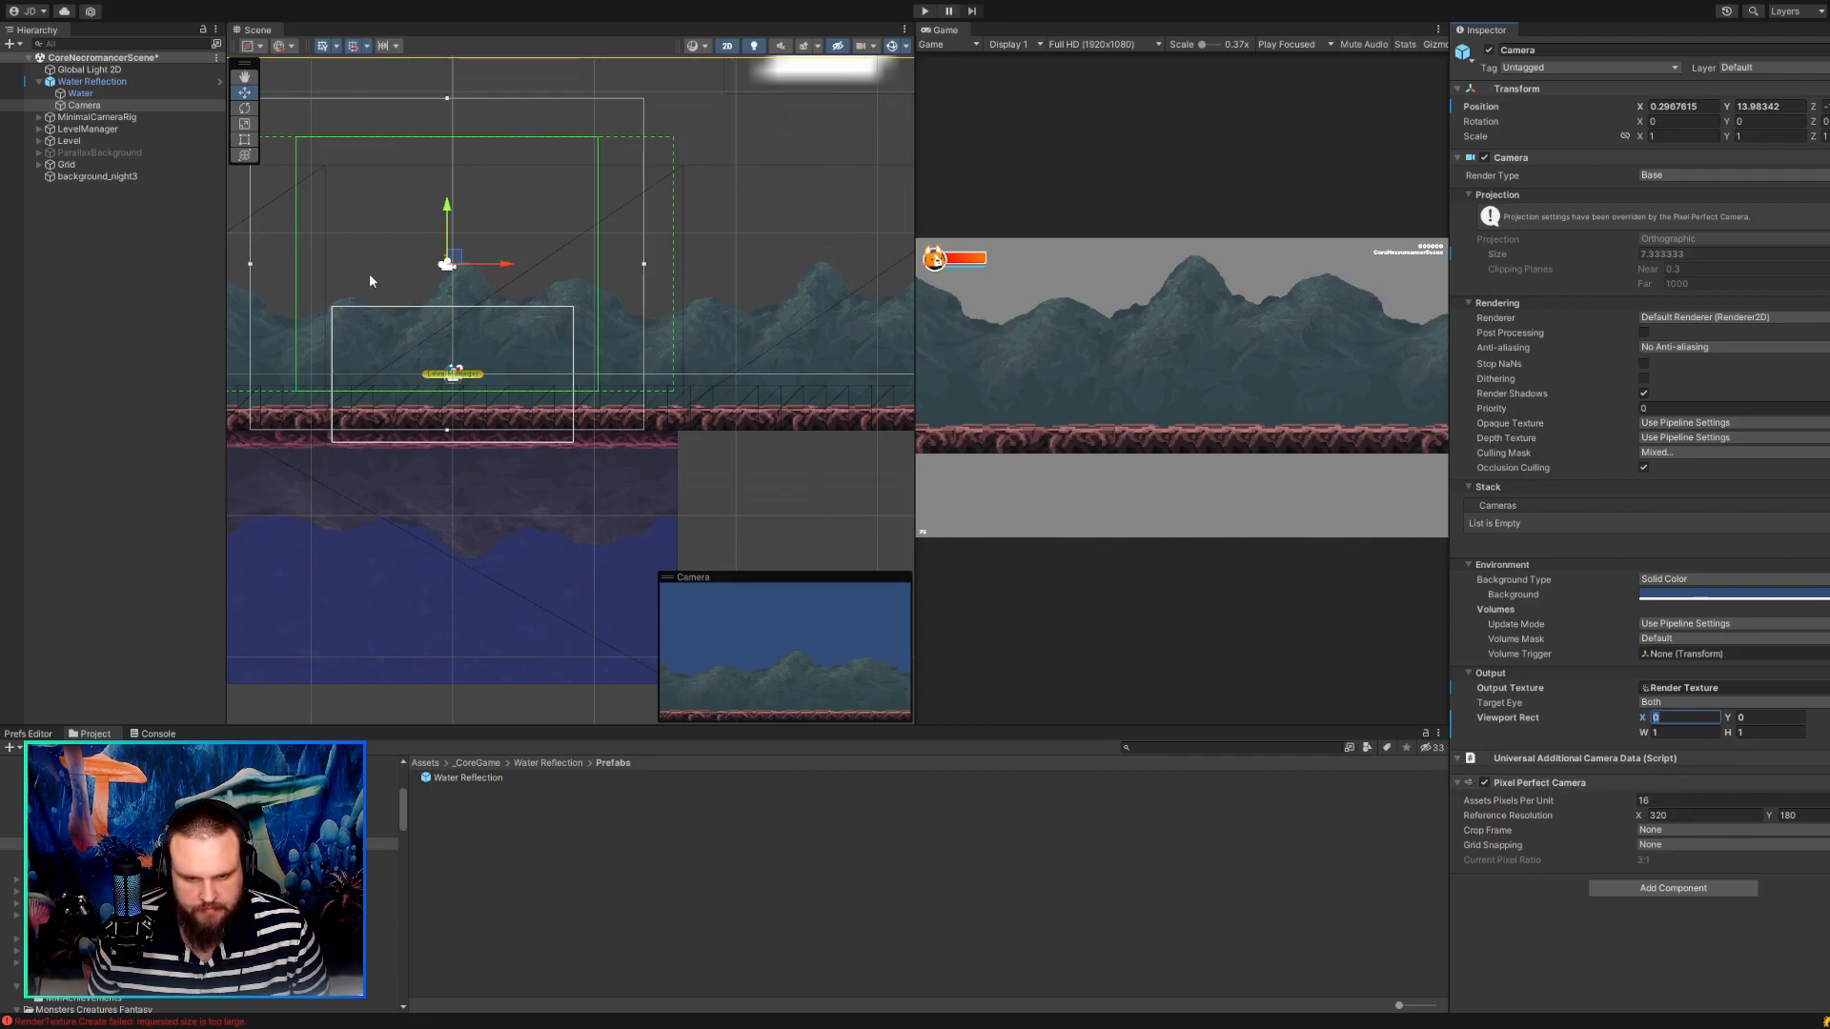
# Move the Camera freely above the water to about X 3.98, Y 14.30.
pyautogui.moveTo(437, 259); pyautogui.dragTo(445, 263)
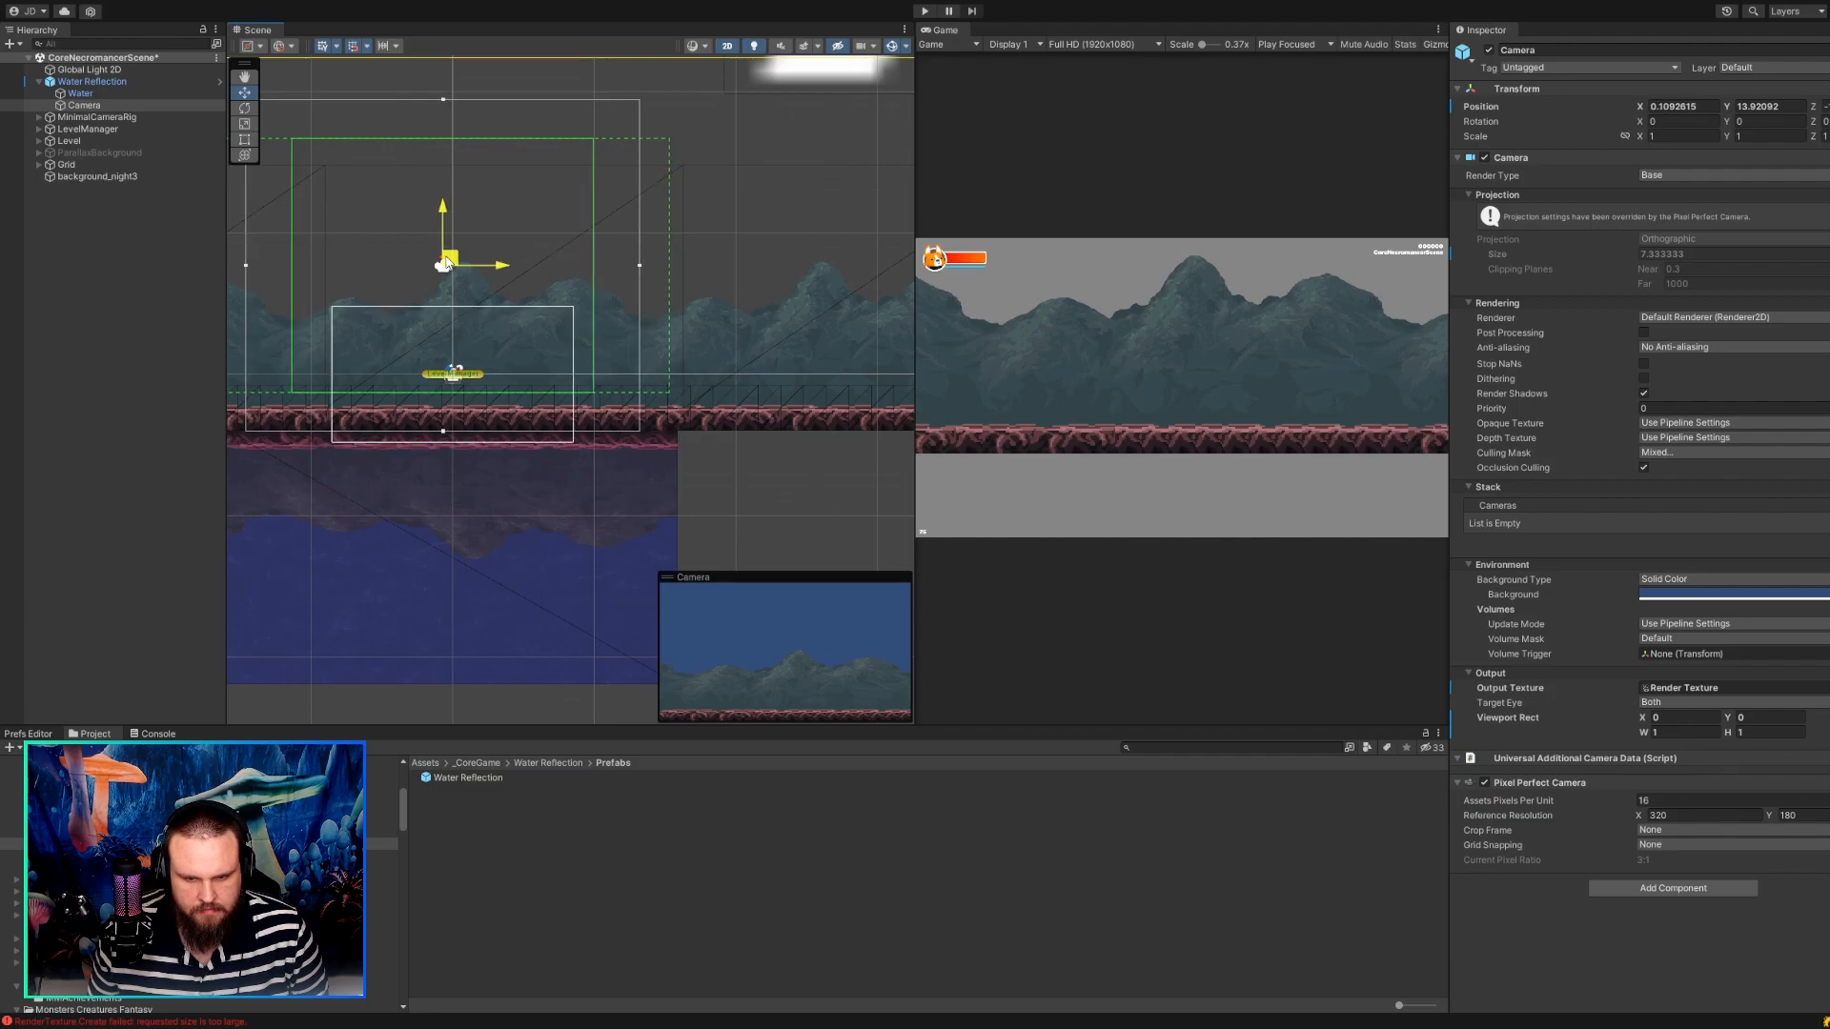
pyautogui.moveTo(445, 264); pyautogui.dragTo(531, 256)
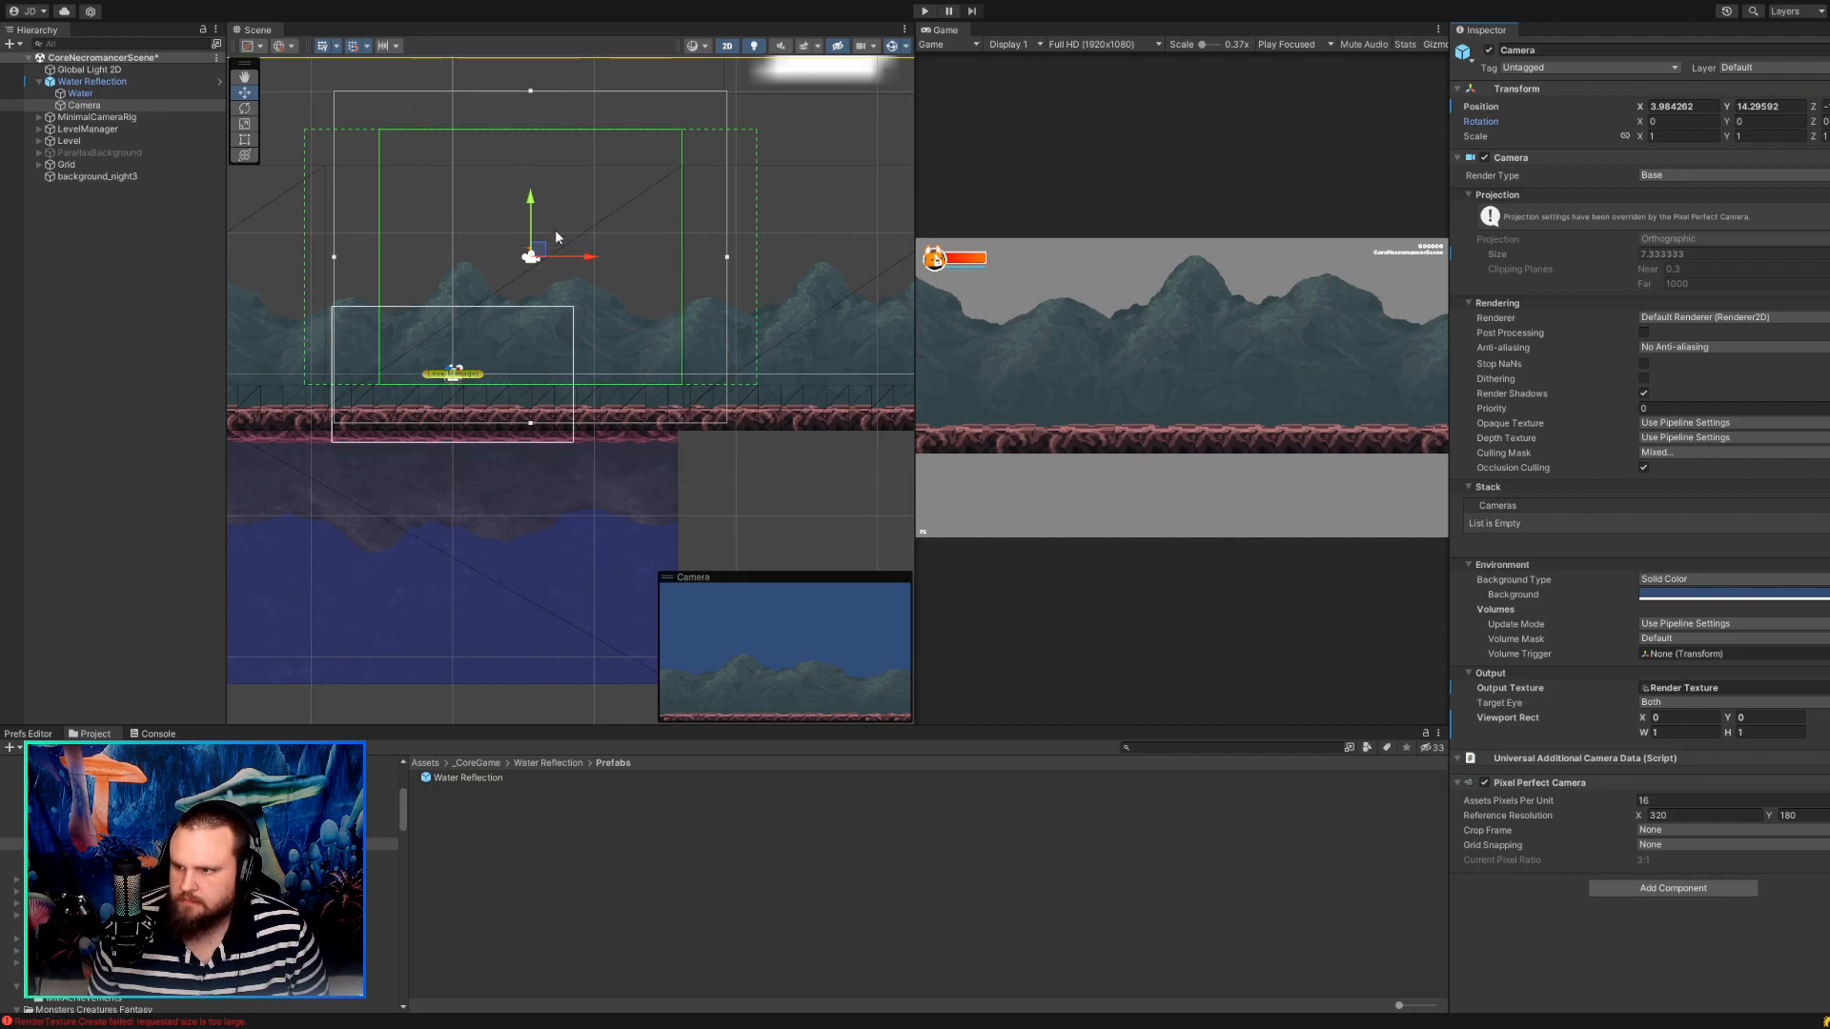
# Reset the Camera's position to X 0, Y 0, and move it above the water to about X -0.14, Y 14.05.
pyautogui.click(1702, 107)
pyautogui.write('0')
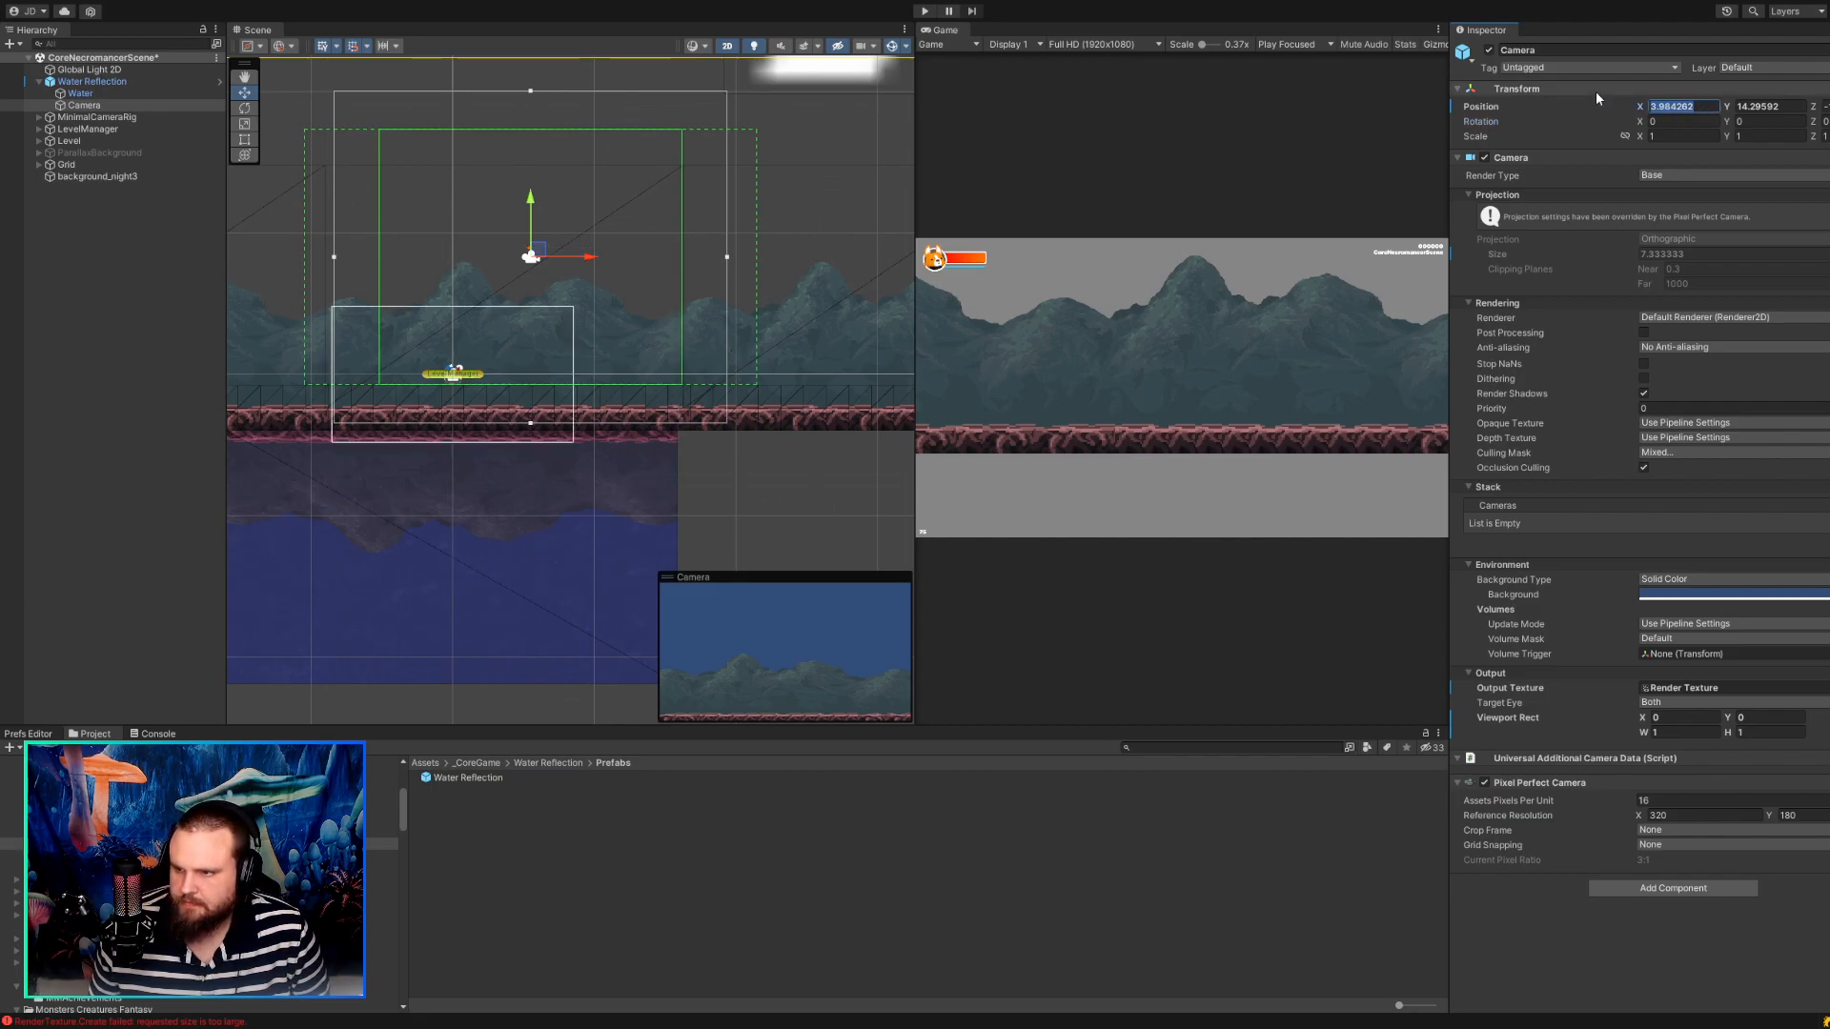
pyautogui.press('Tab')
pyautogui.write('0')
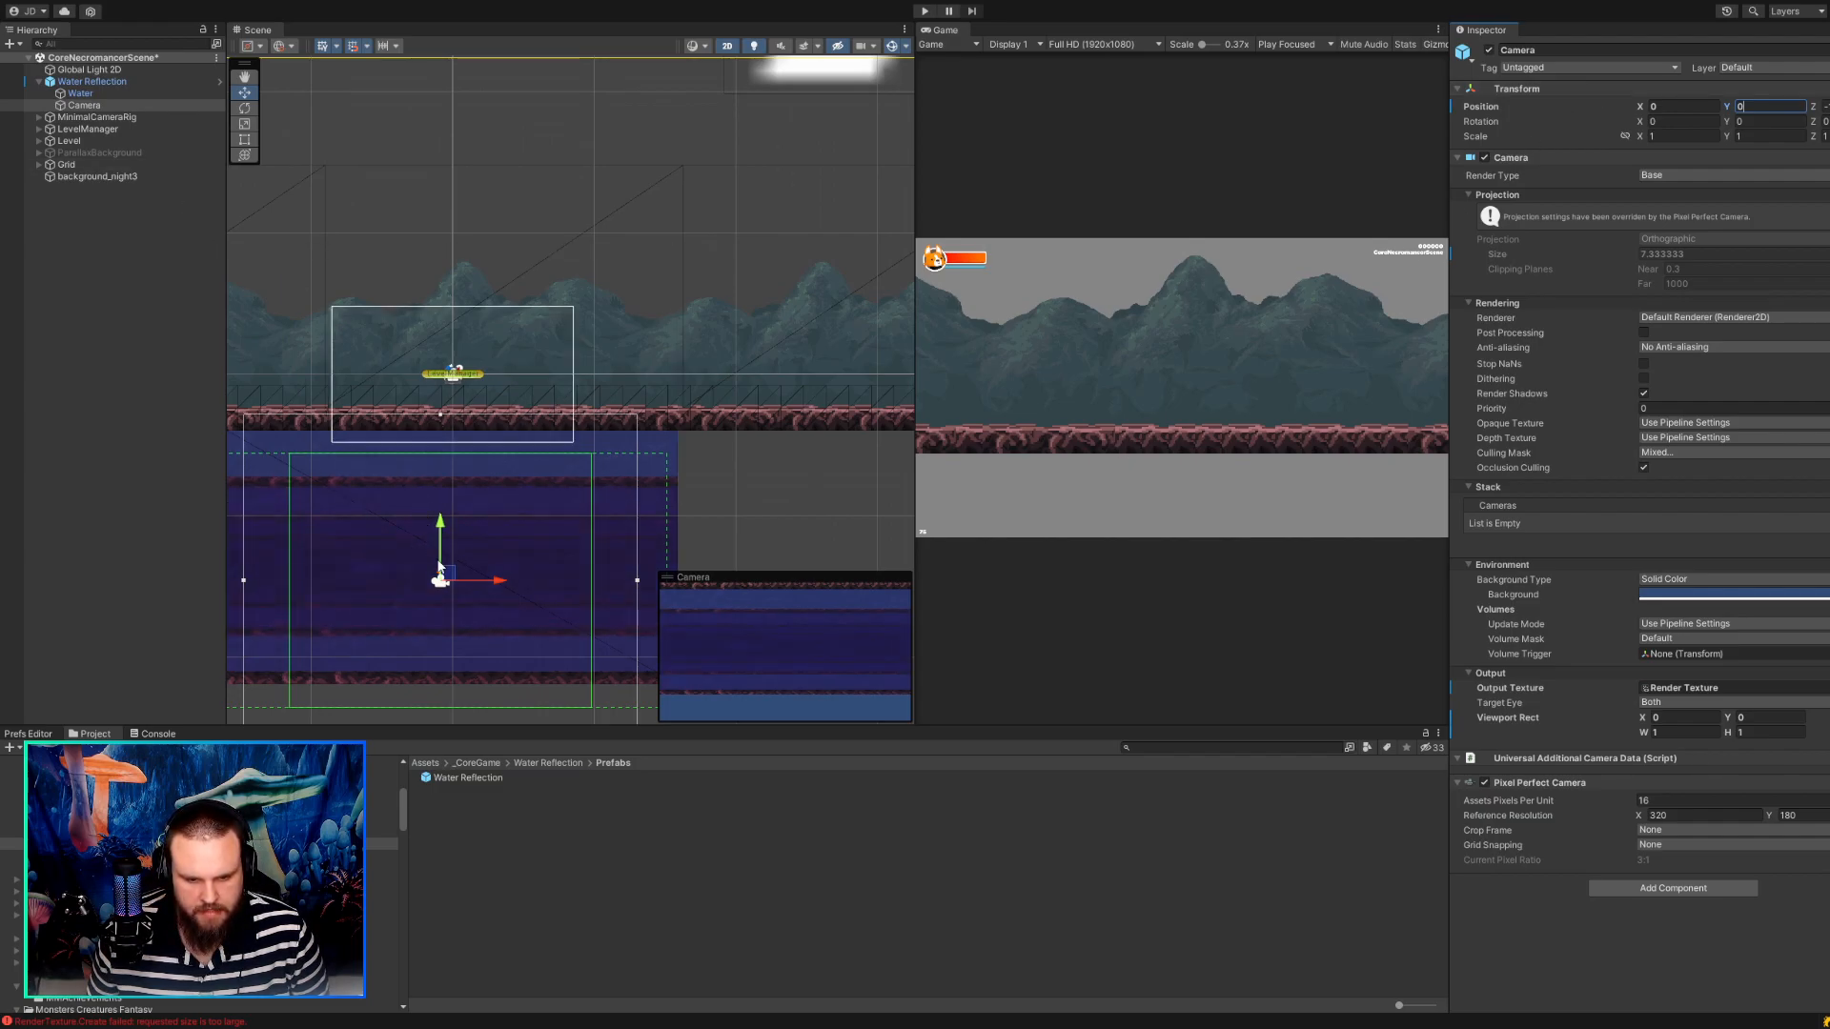
pyautogui.moveTo(448, 575); pyautogui.dragTo(445, 257)
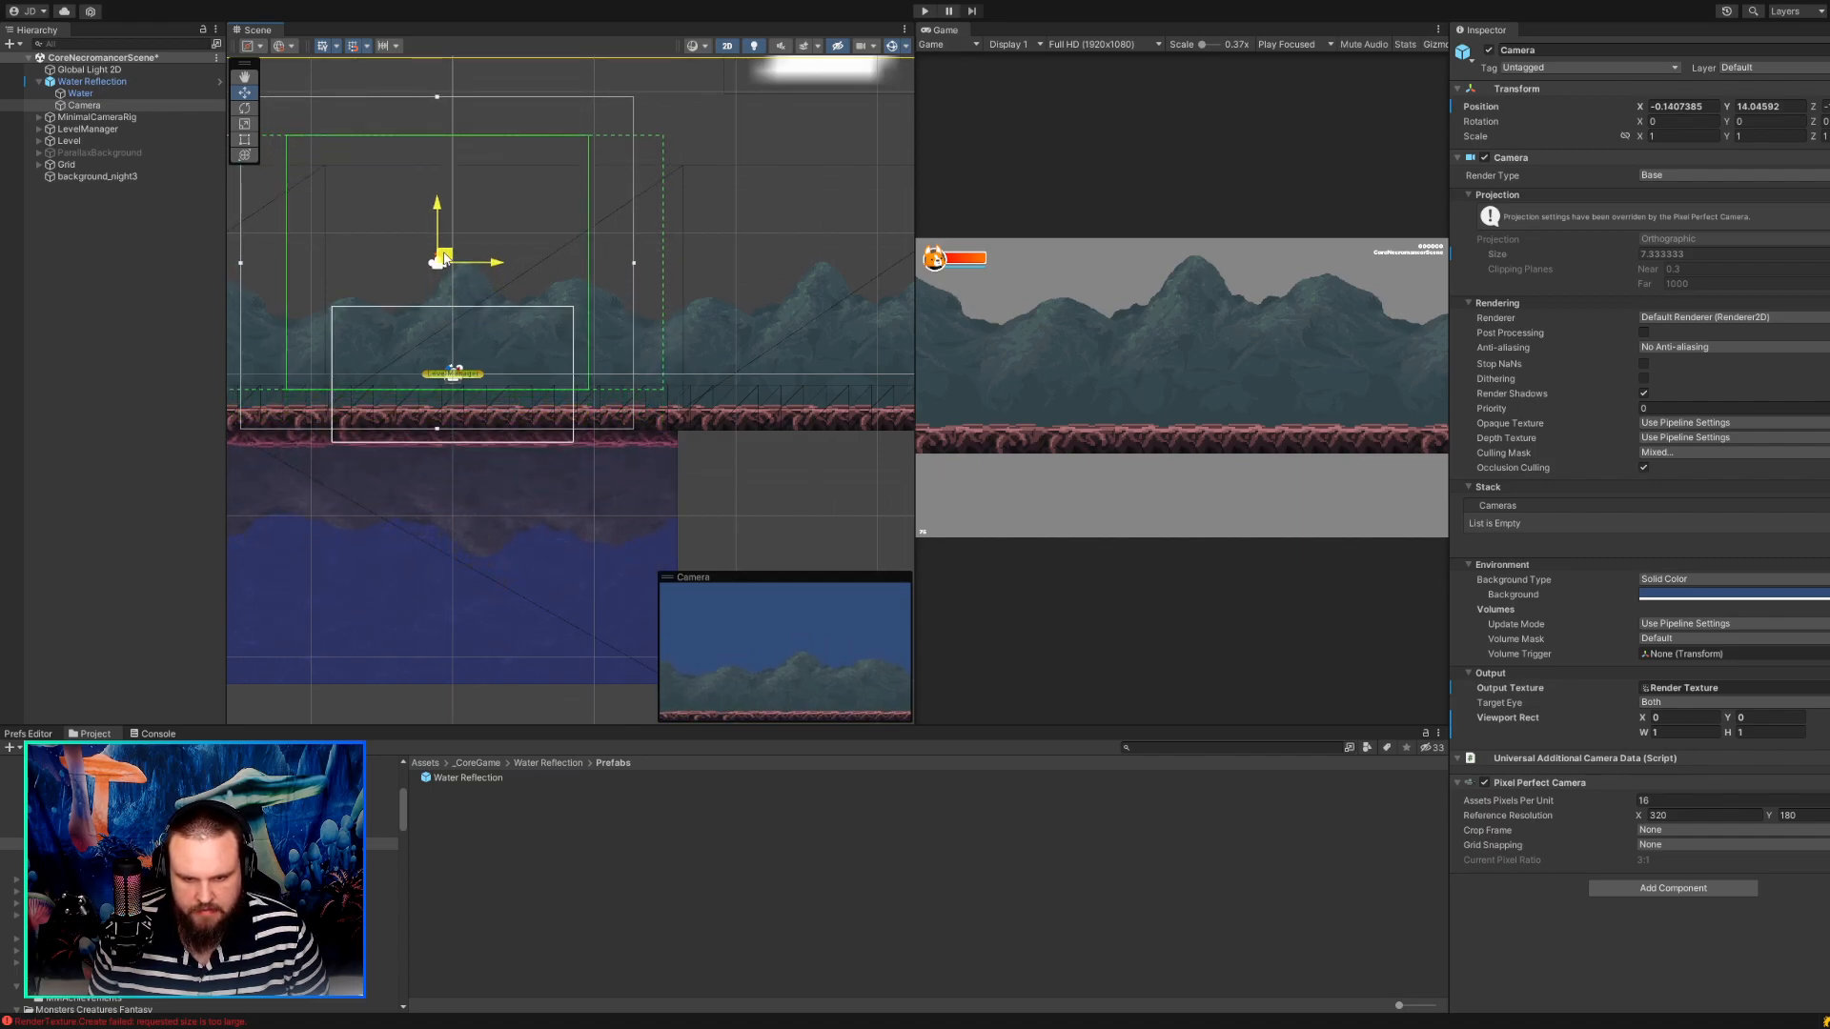
# Set the Water sprite's local position to X 0, Y 0.
pyautogui.click(82, 94)
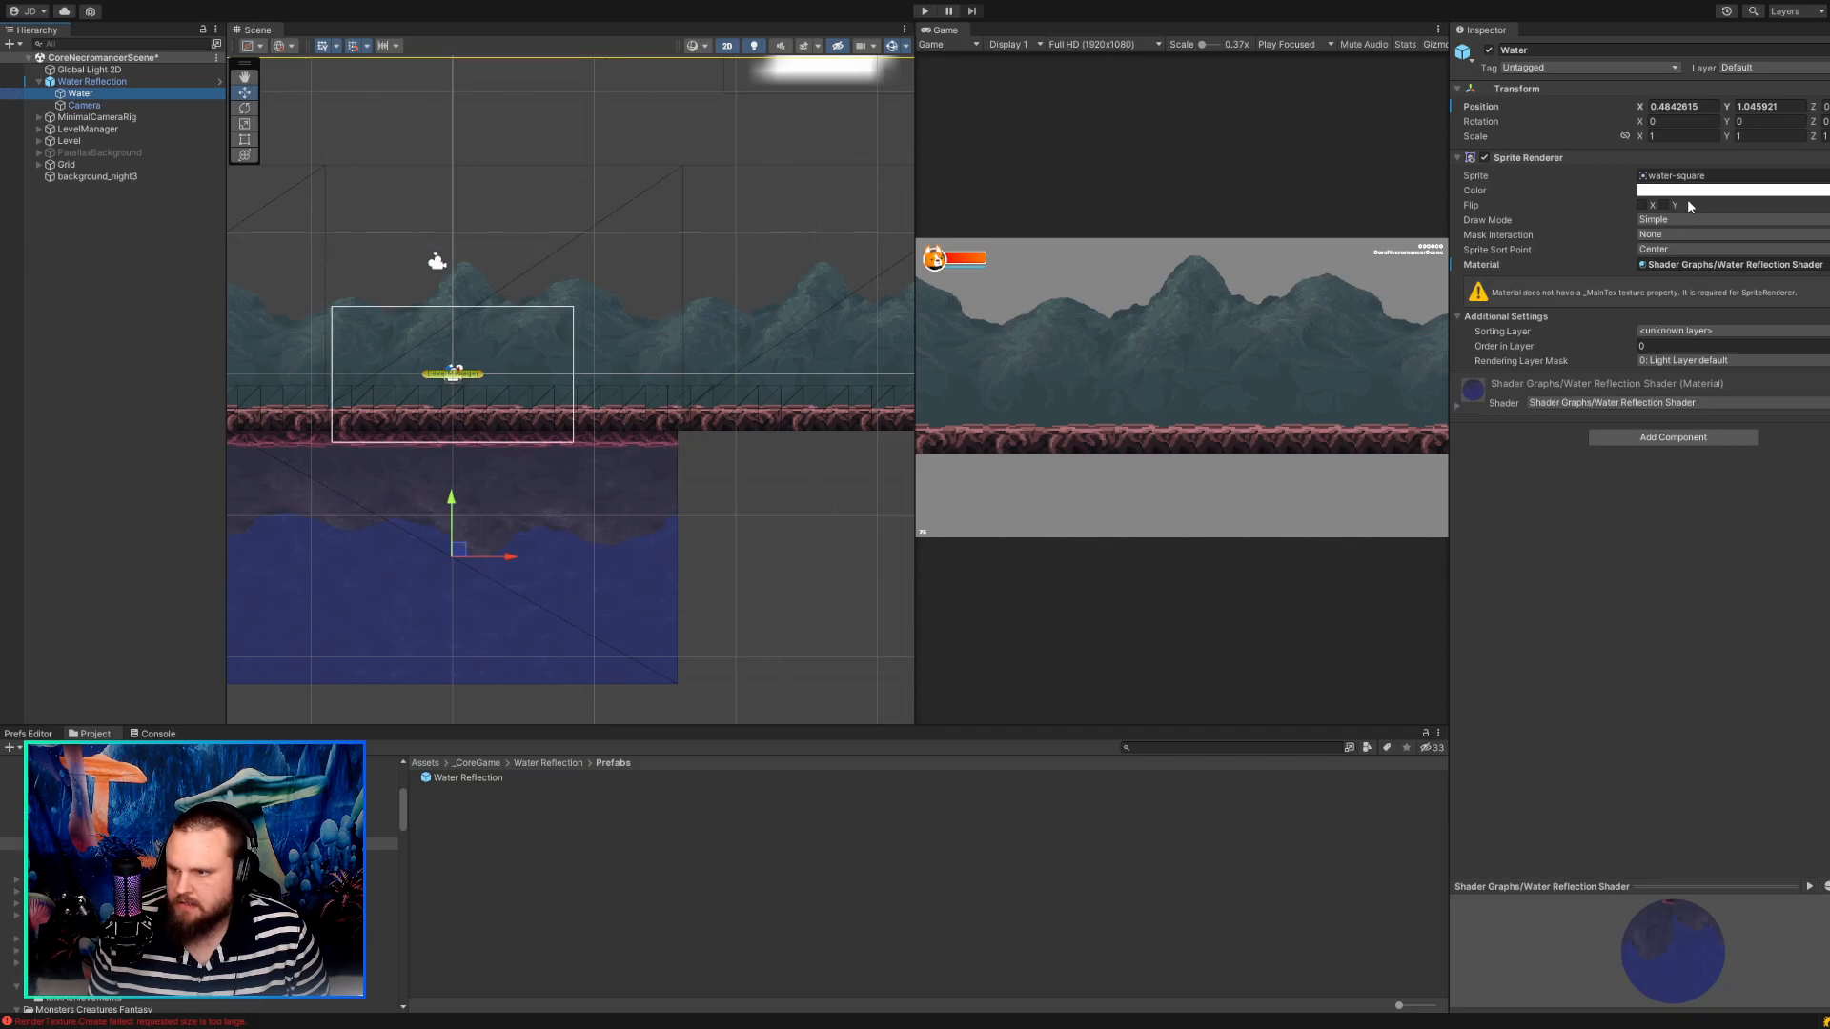
pyautogui.click(1674, 107)
pyautogui.click(1678, 107)
pyautogui.write('0')
pyautogui.press('Tab')
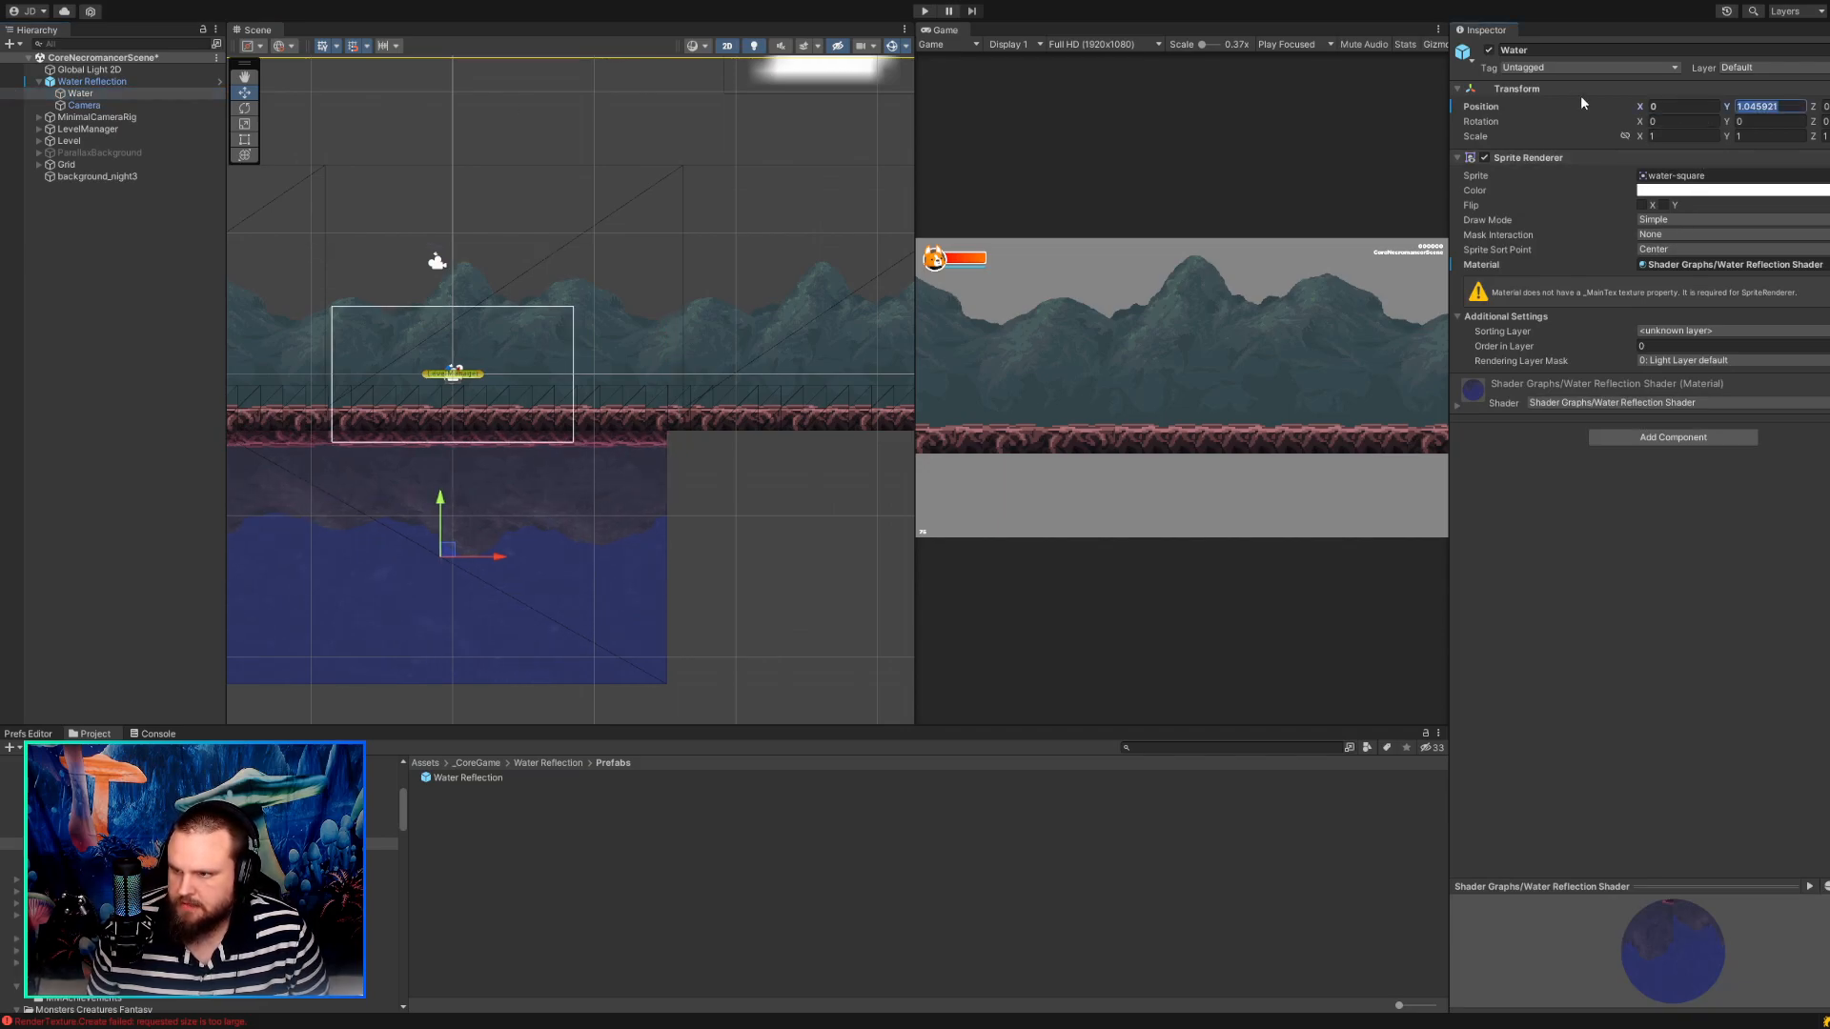
pyautogui.write('0')
pyautogui.press('Tab')
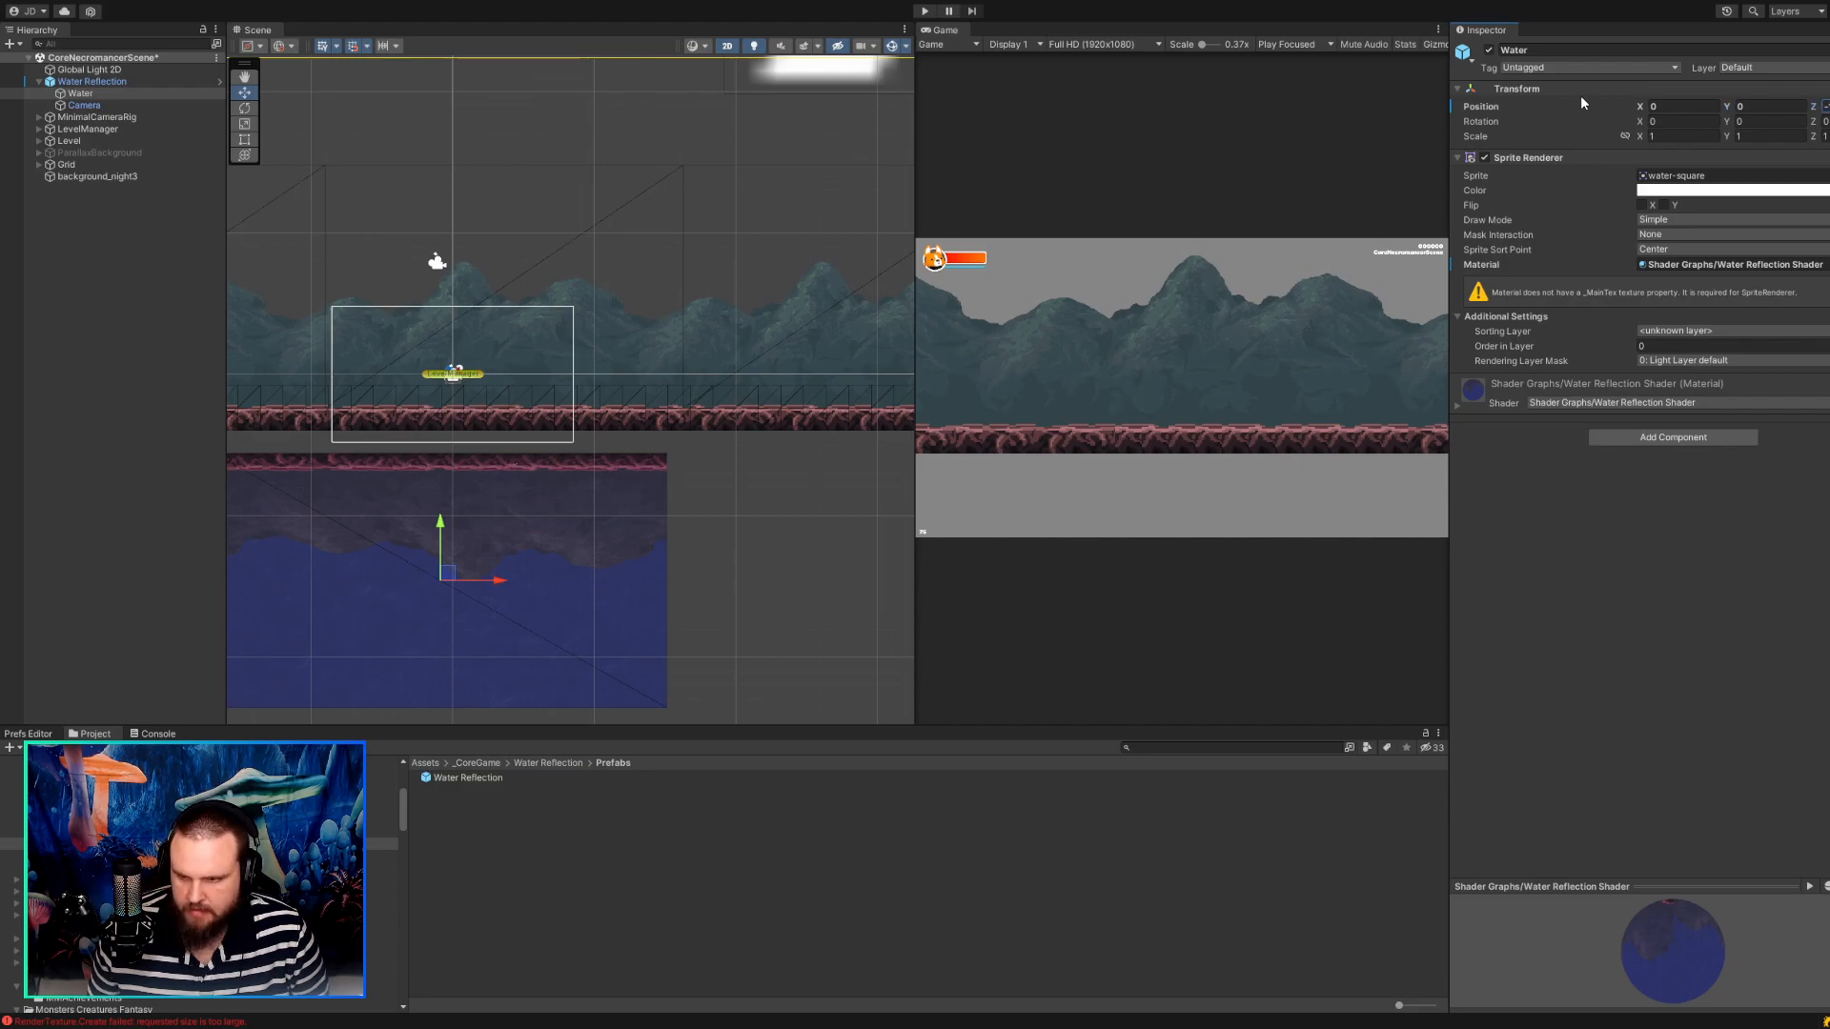
pyautogui.hotkey('shift', 'Tab')
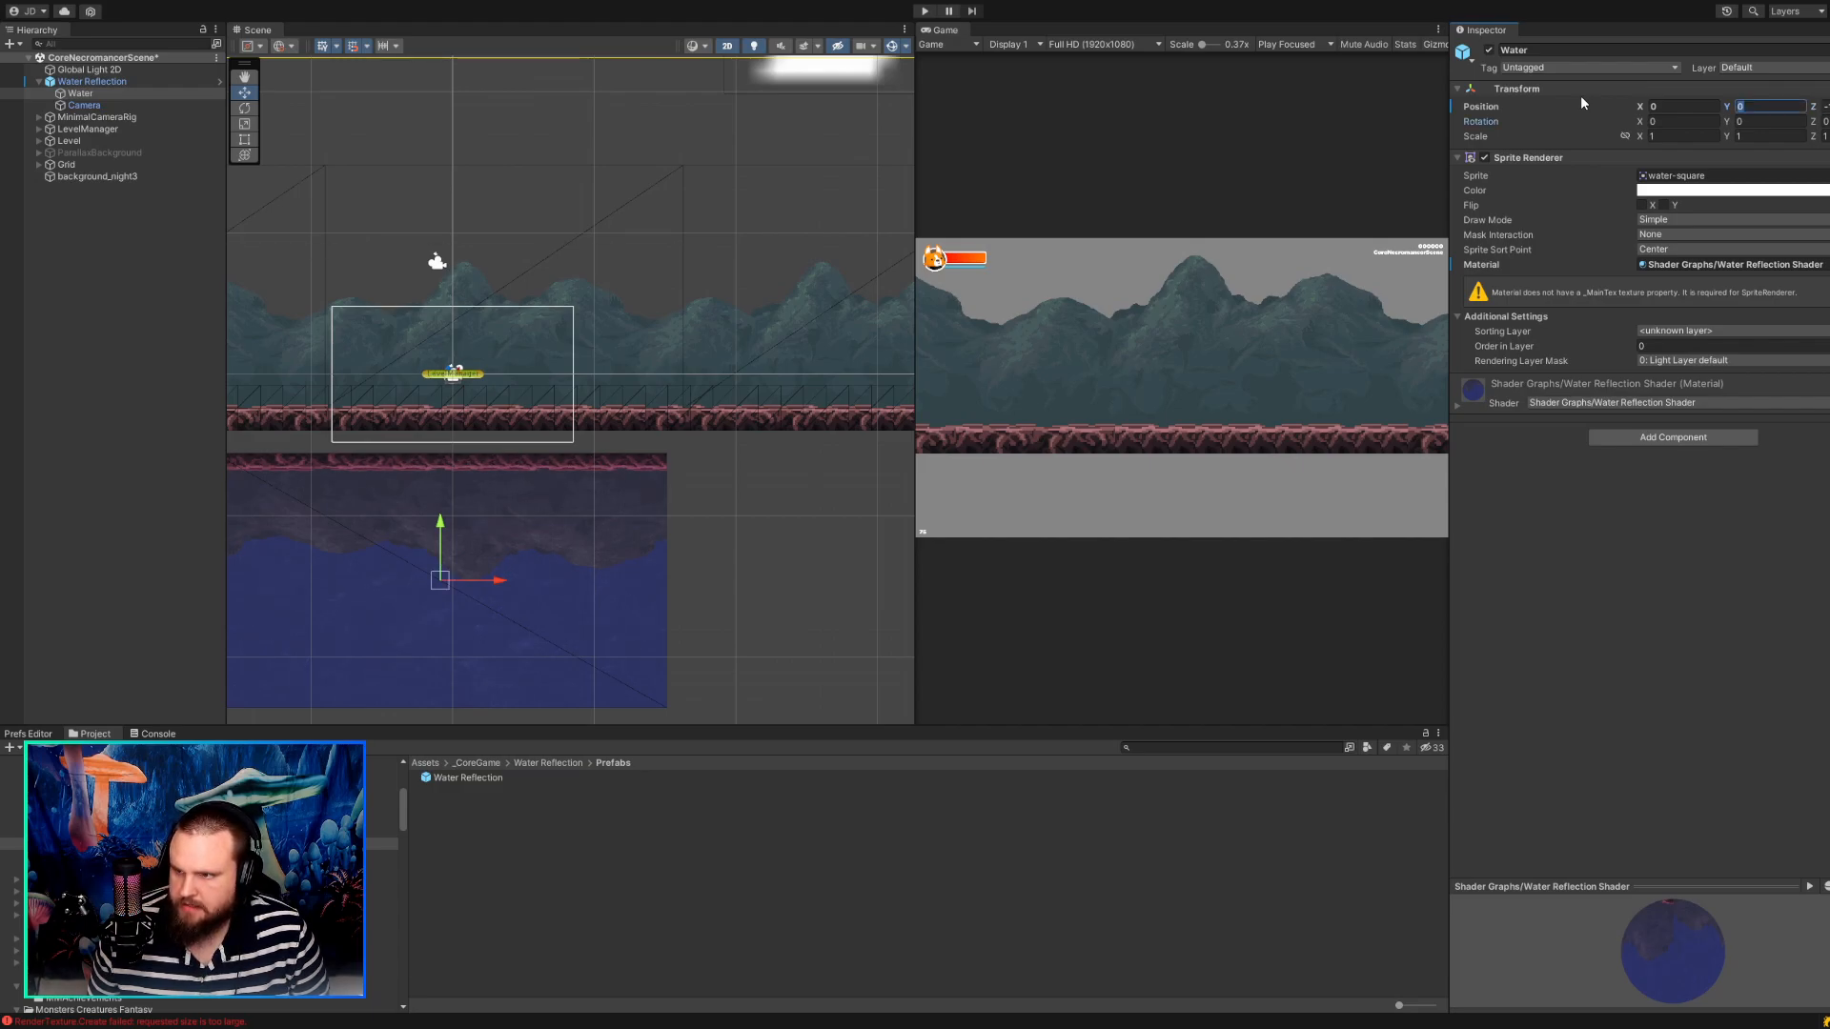
pyautogui.press('Tab')
pyautogui.press('Tab')
pyautogui.press('Tab')
pyautogui.press('Tab')
pyautogui.press('Tab')
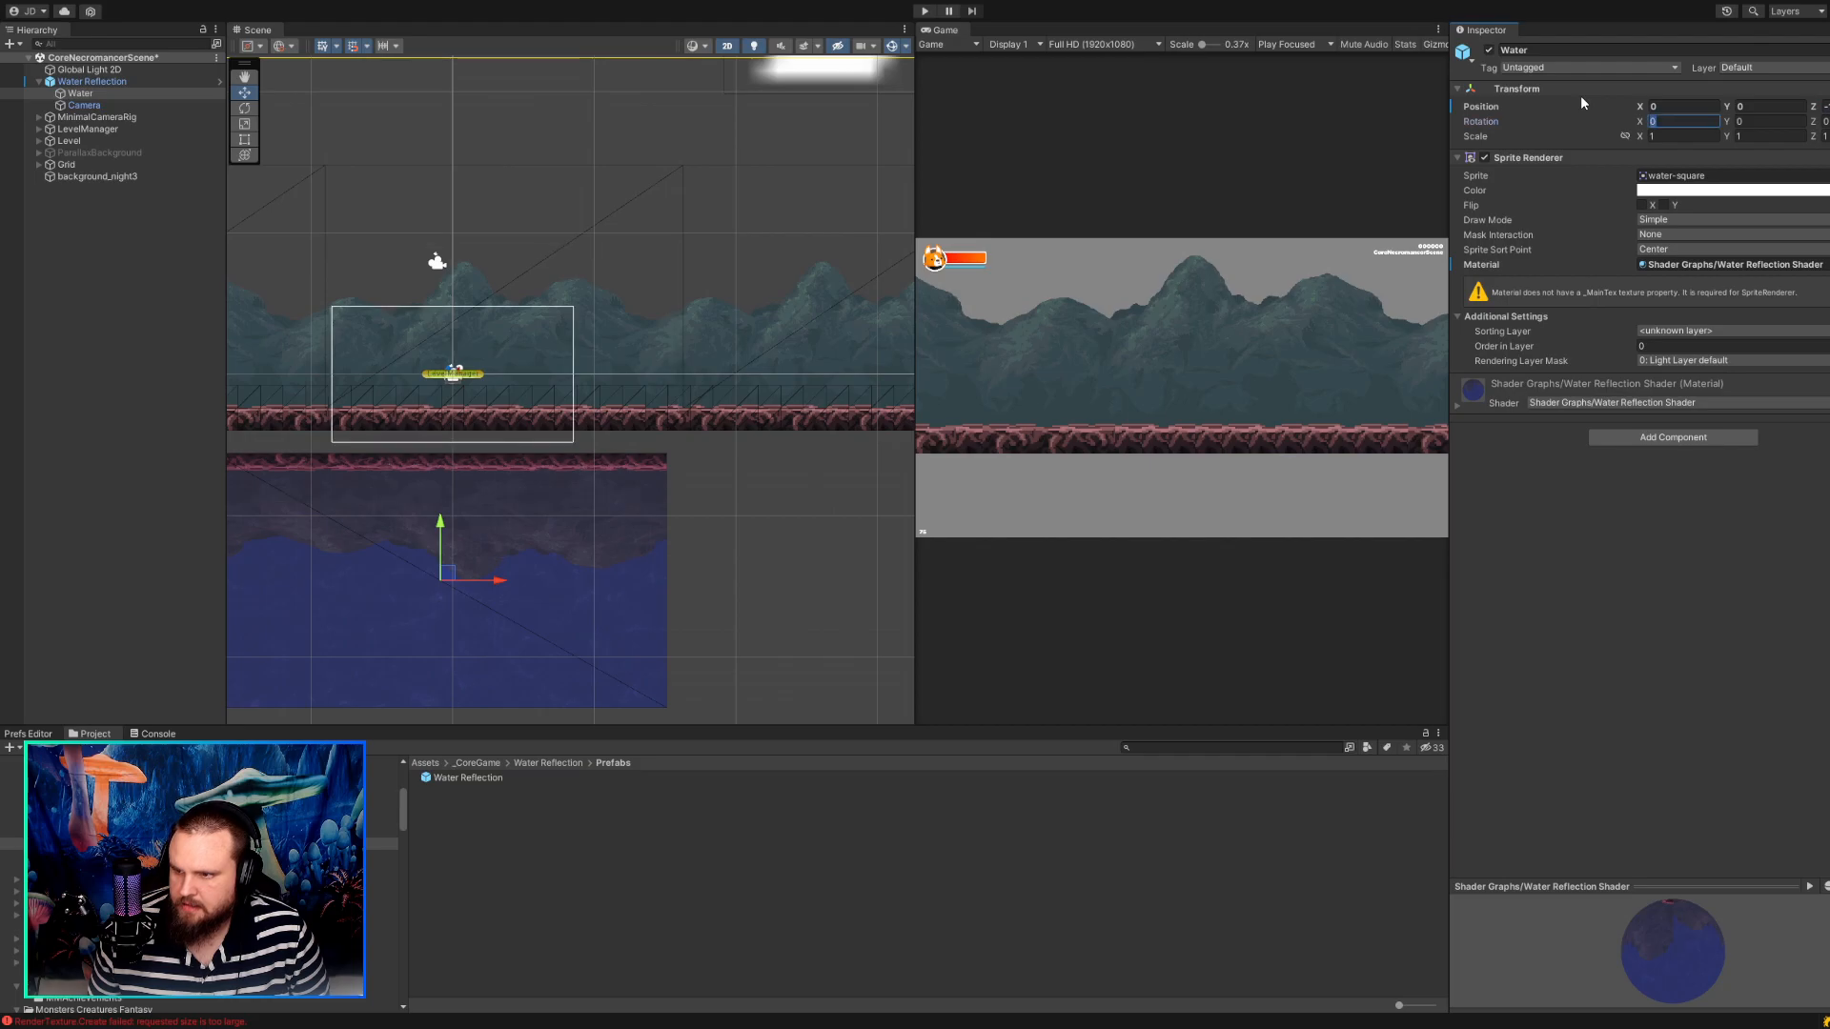
pyautogui.press('Tab')
pyautogui.press('Tab')
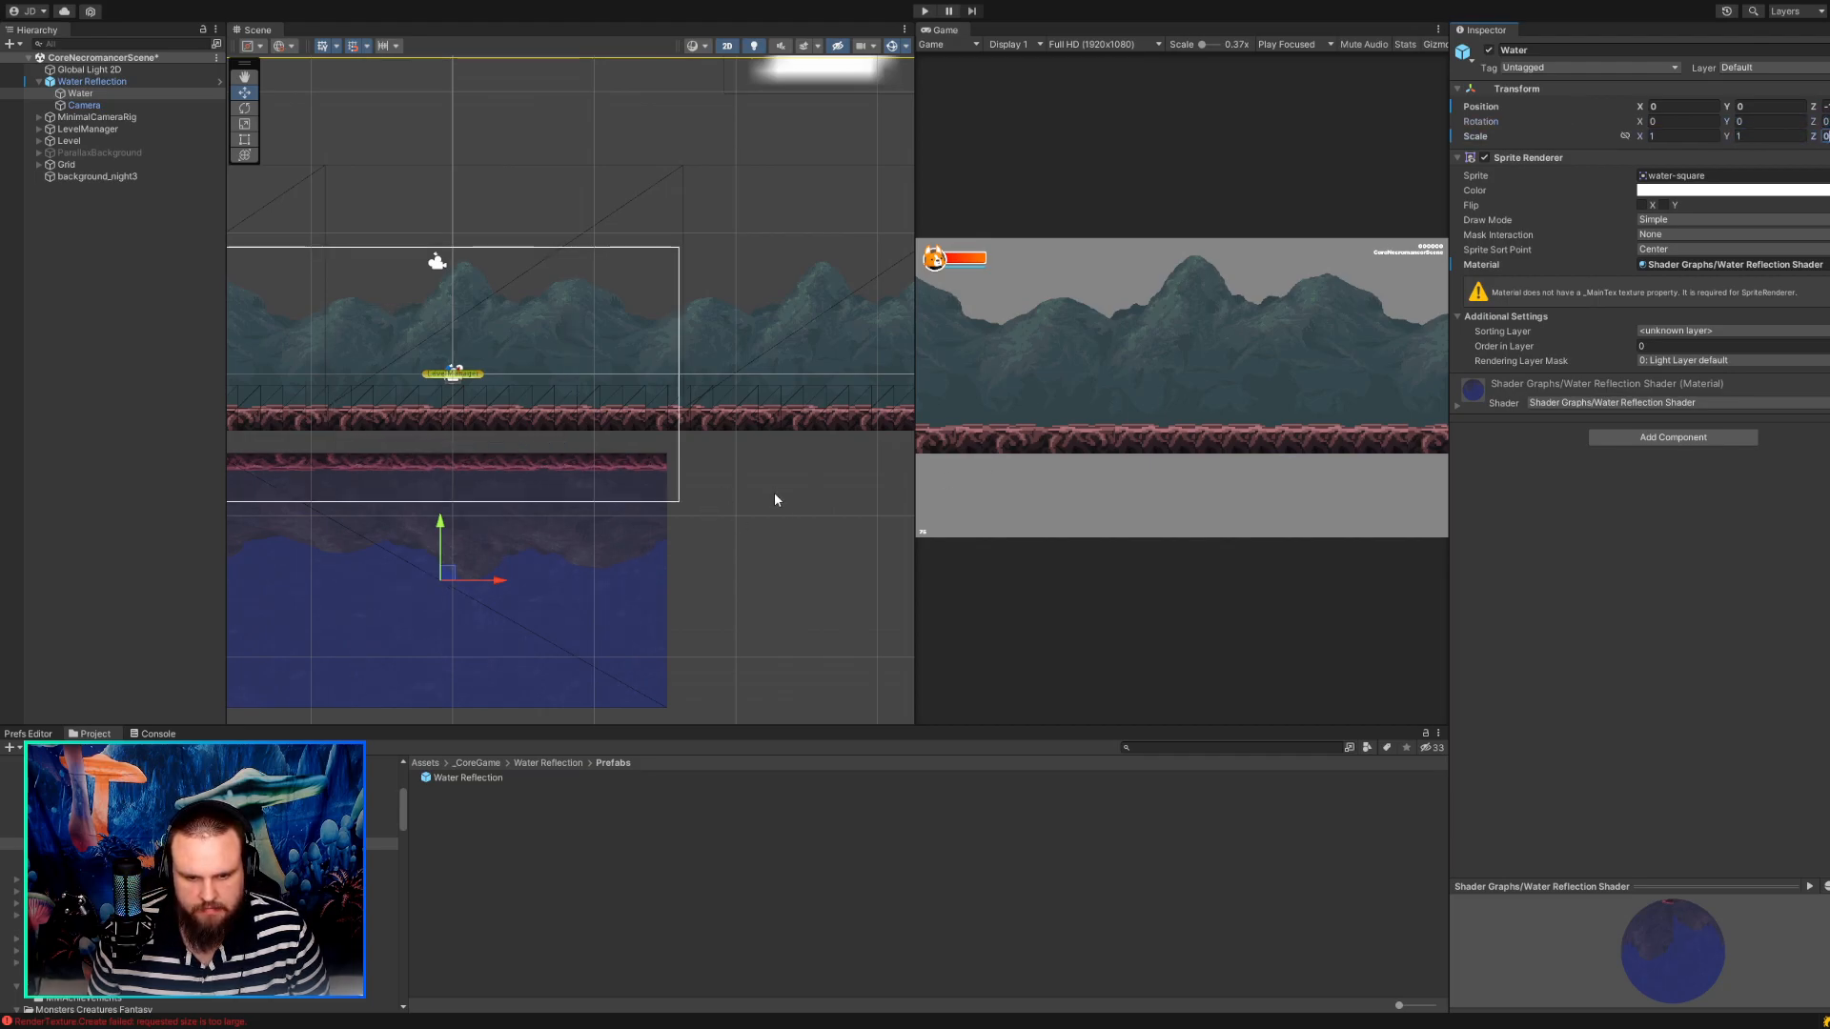
# Move the Water sprite up against the underside of the ground, to about X -0.08, Y 1.05.
pyautogui.moveTo(447, 572); pyautogui.dragTo(447, 549)
pyautogui.scroll(5, 476, 485)
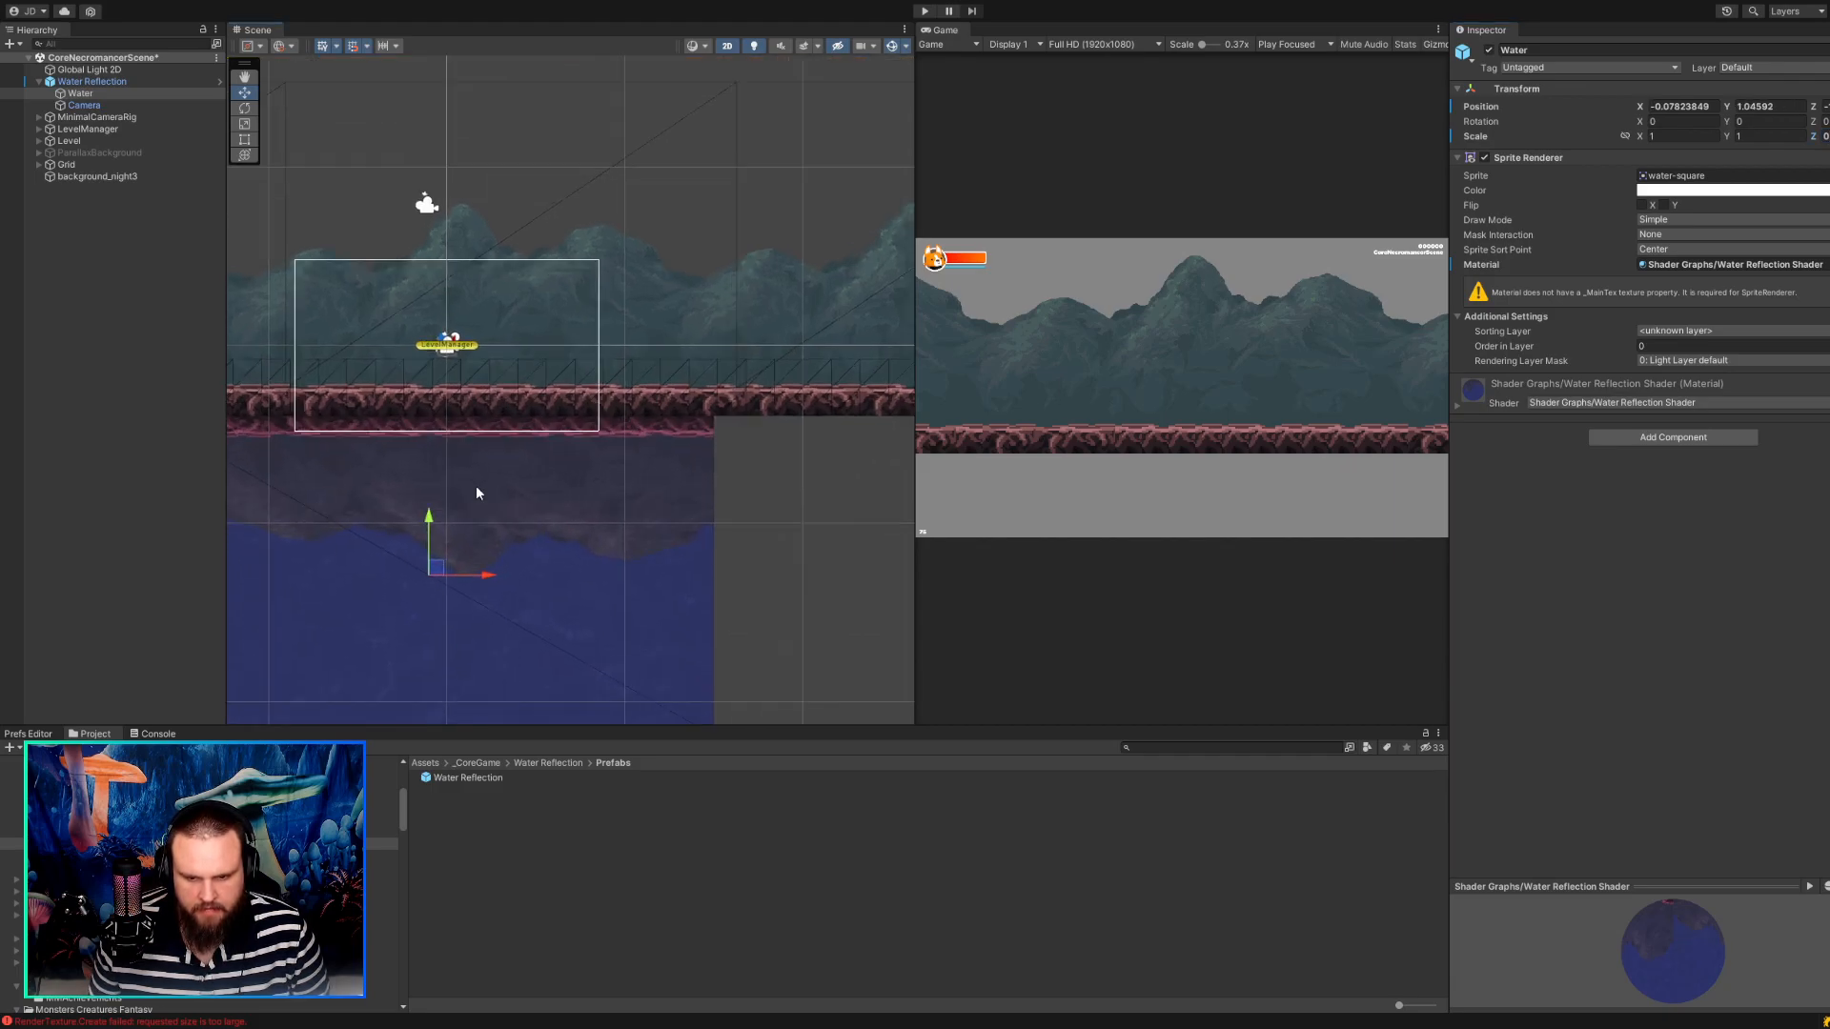
pyautogui.moveTo(476, 485); pyautogui.dragTo(511, 527, button='middle')
pyautogui.scroll(-1, 511, 533)
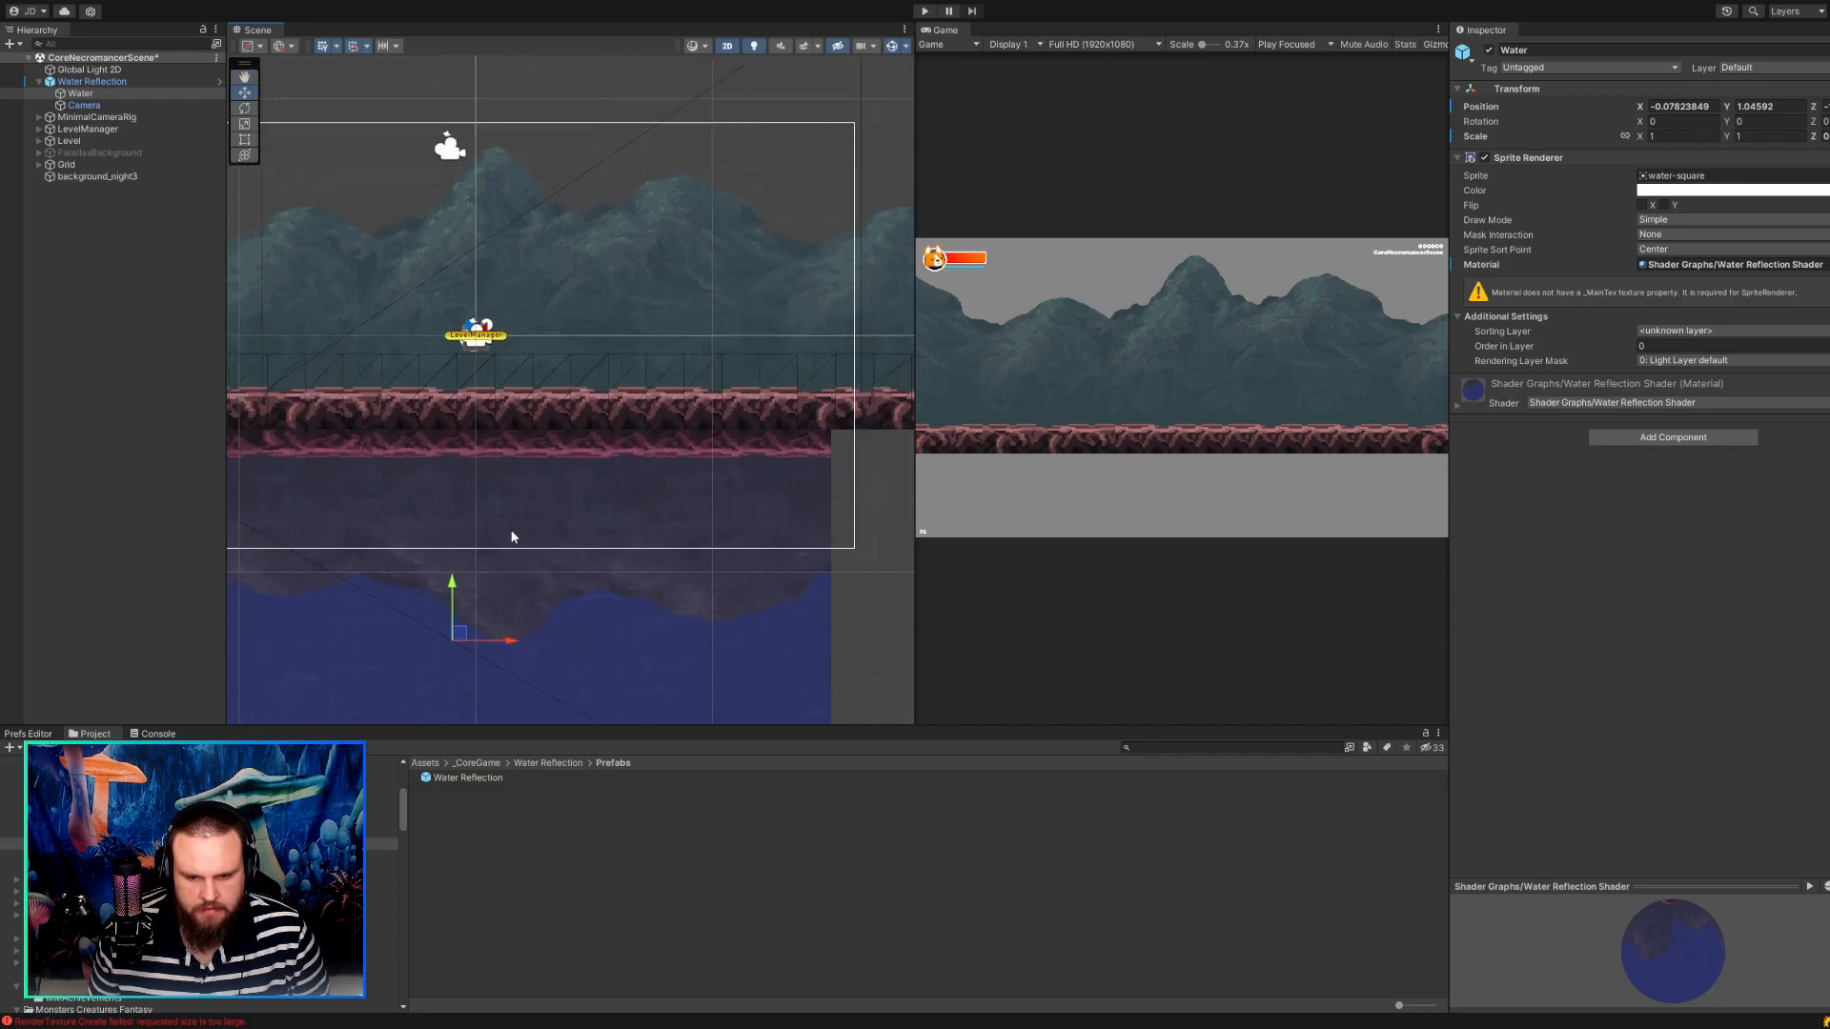
pyautogui.scroll(-6, 511, 537)
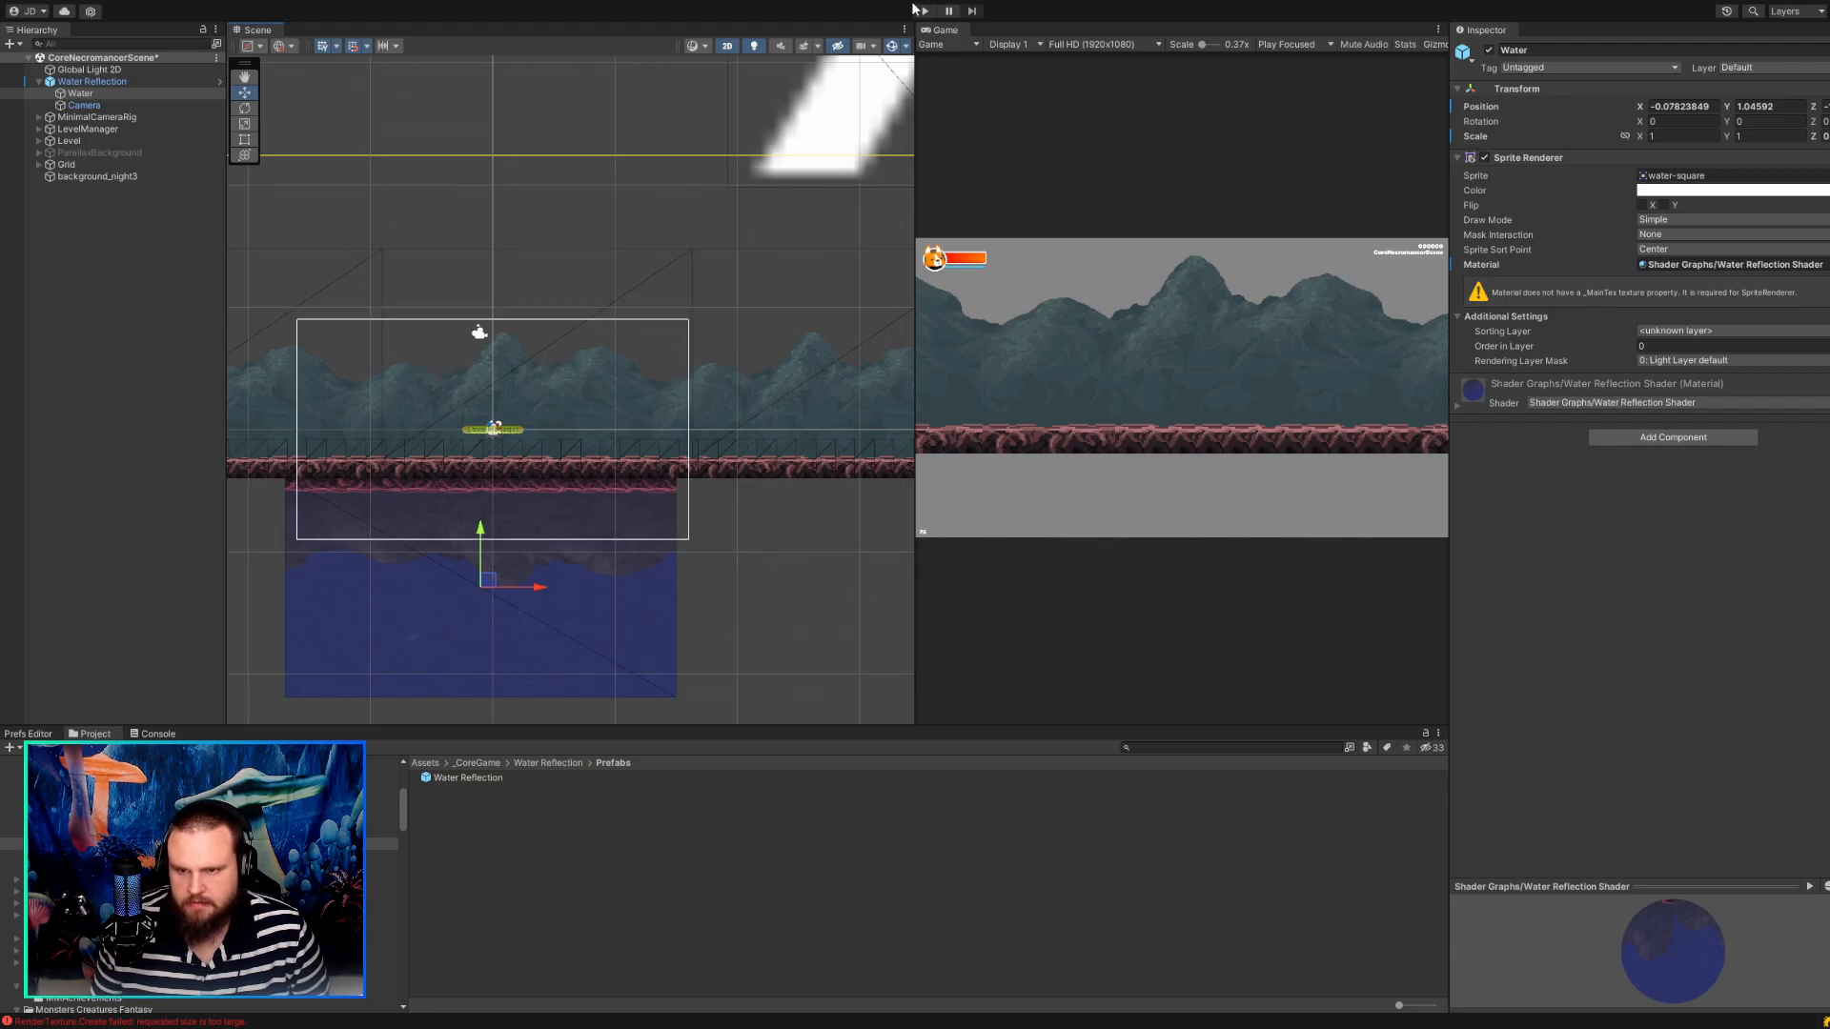
# Play-test the scene, walking the character back and forth above the water to check its reflection, and stop the game.
pyautogui.hotkey('ctrl', 'p')
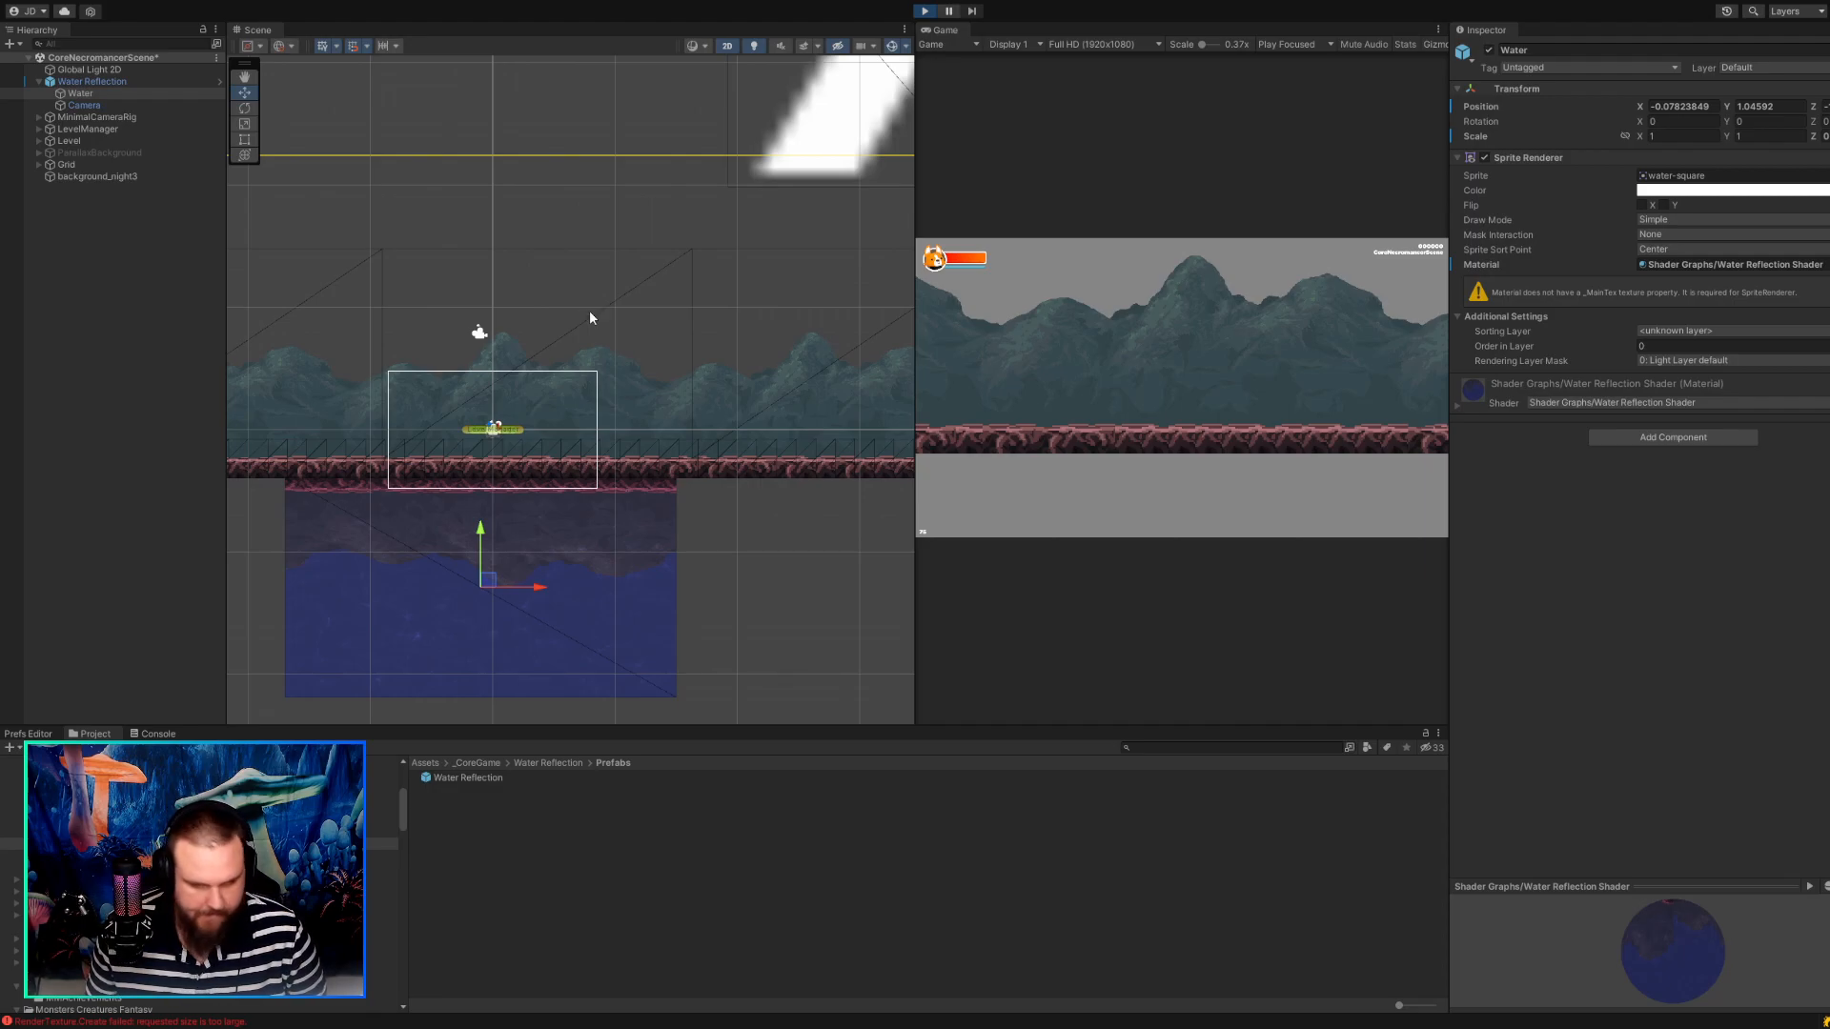
pyautogui.click(1054, 358)
pyautogui.press('a')
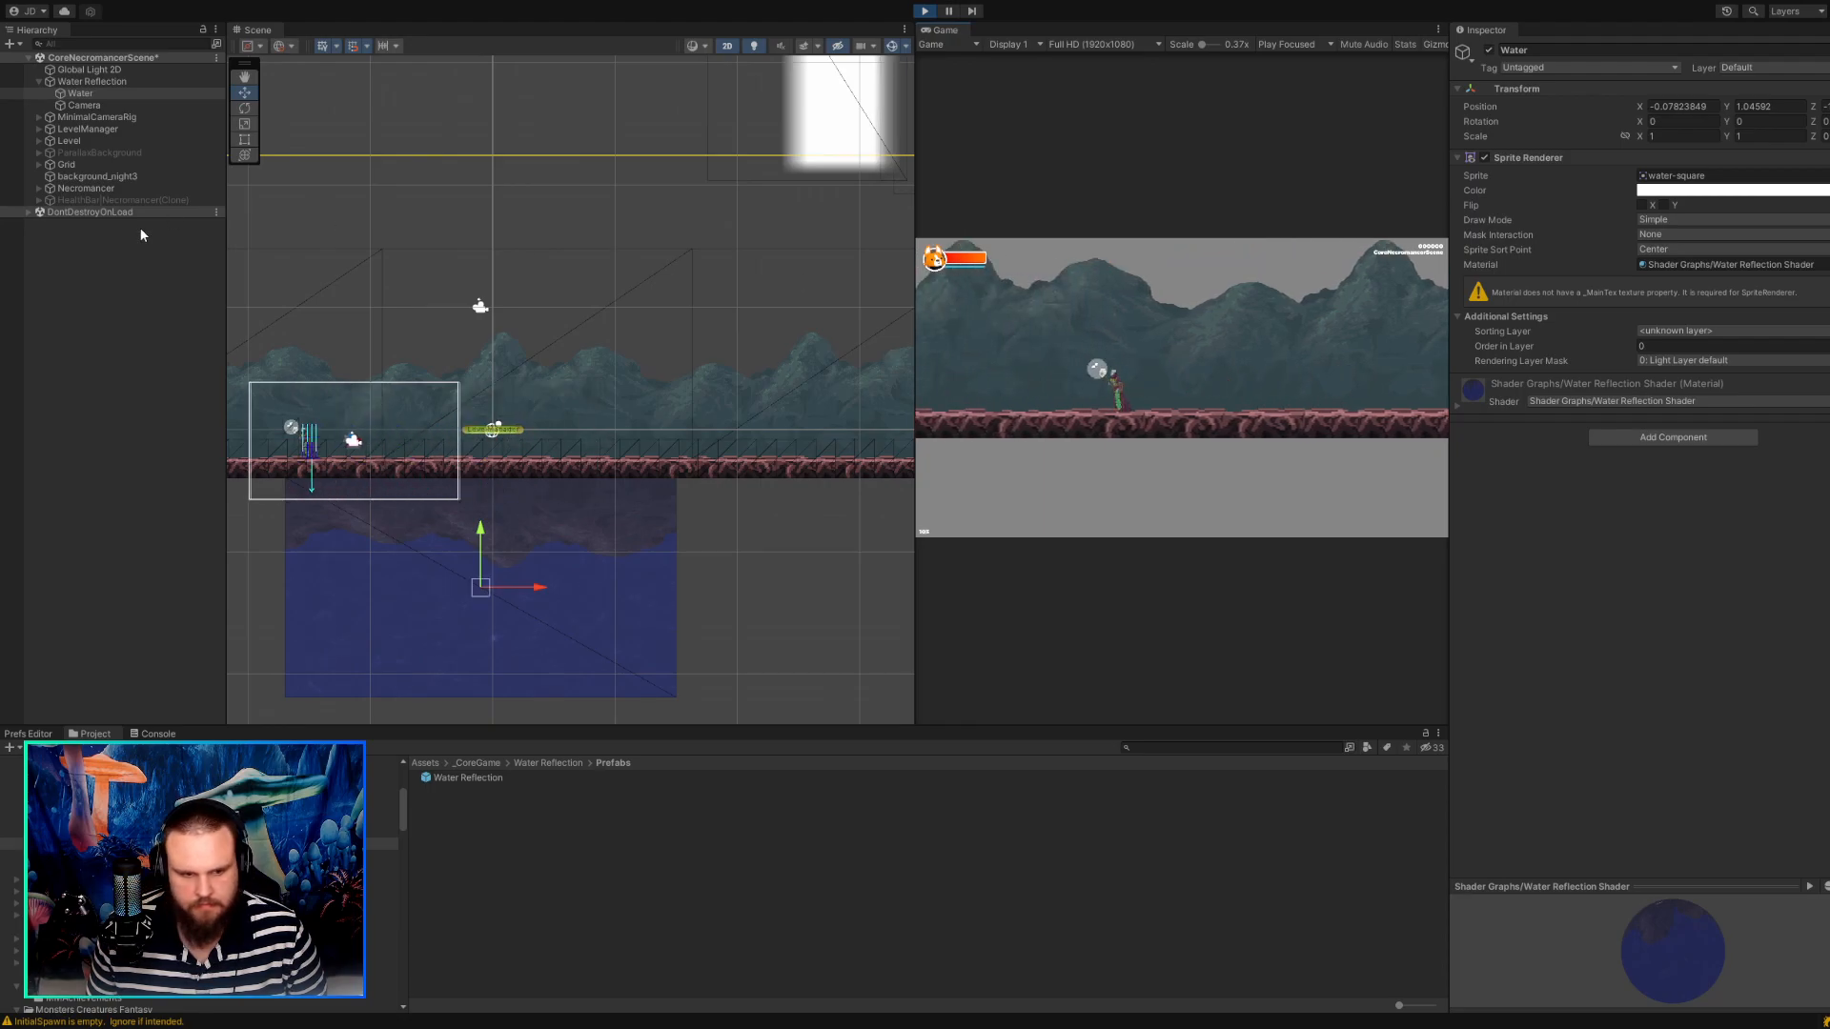
pyautogui.press('d')
pyautogui.press('d')
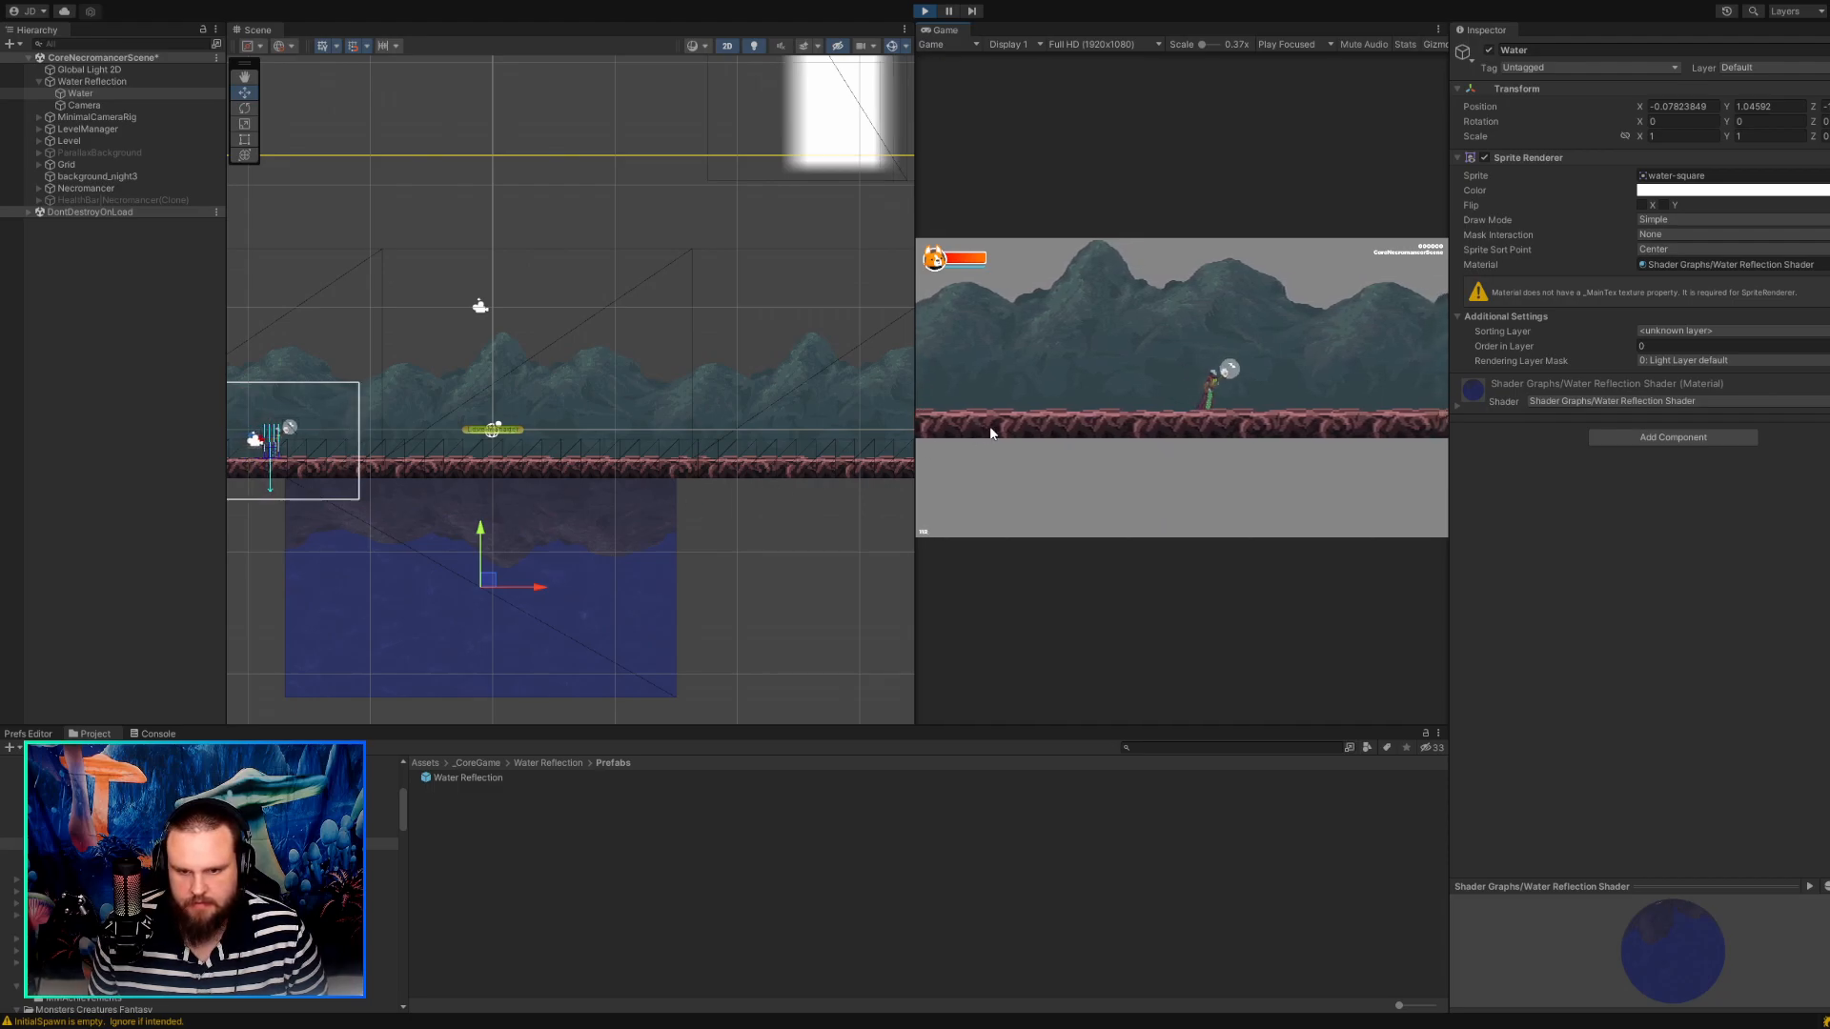
pyautogui.press('a')
pyautogui.press('d')
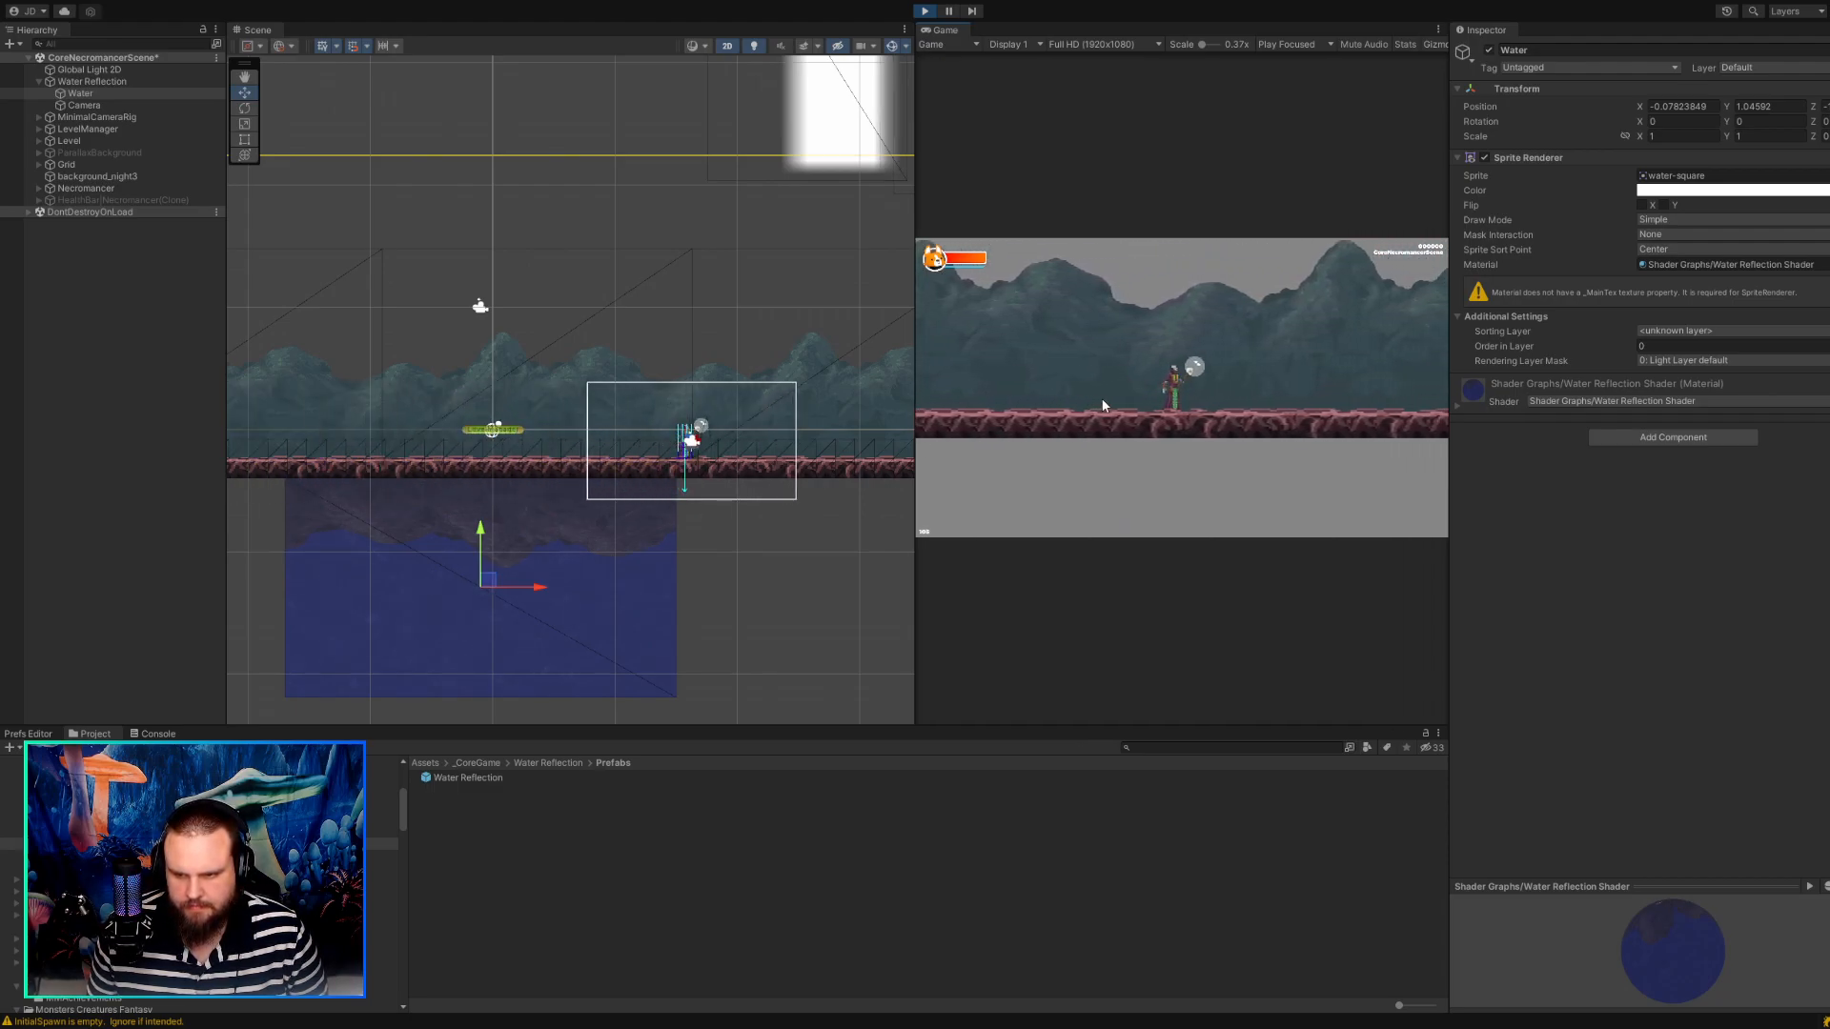
pyautogui.press('a')
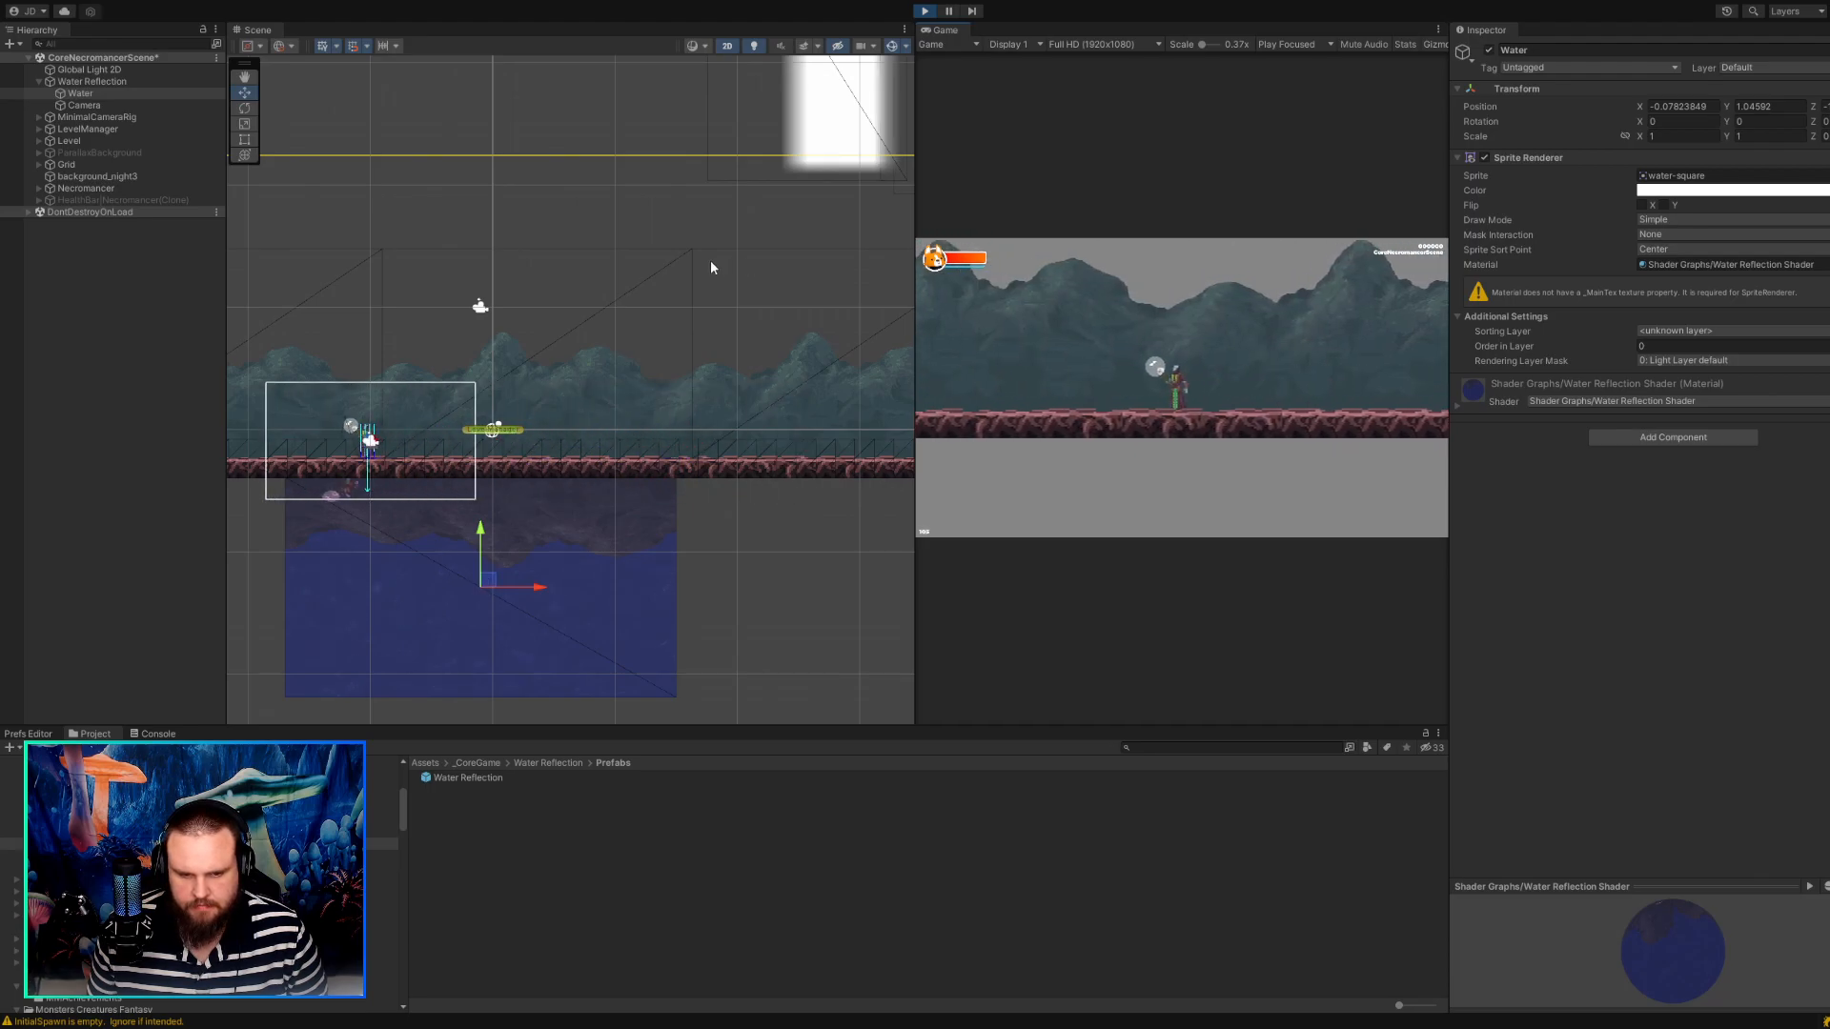
pyautogui.press('d')
pyautogui.click(925, 11)
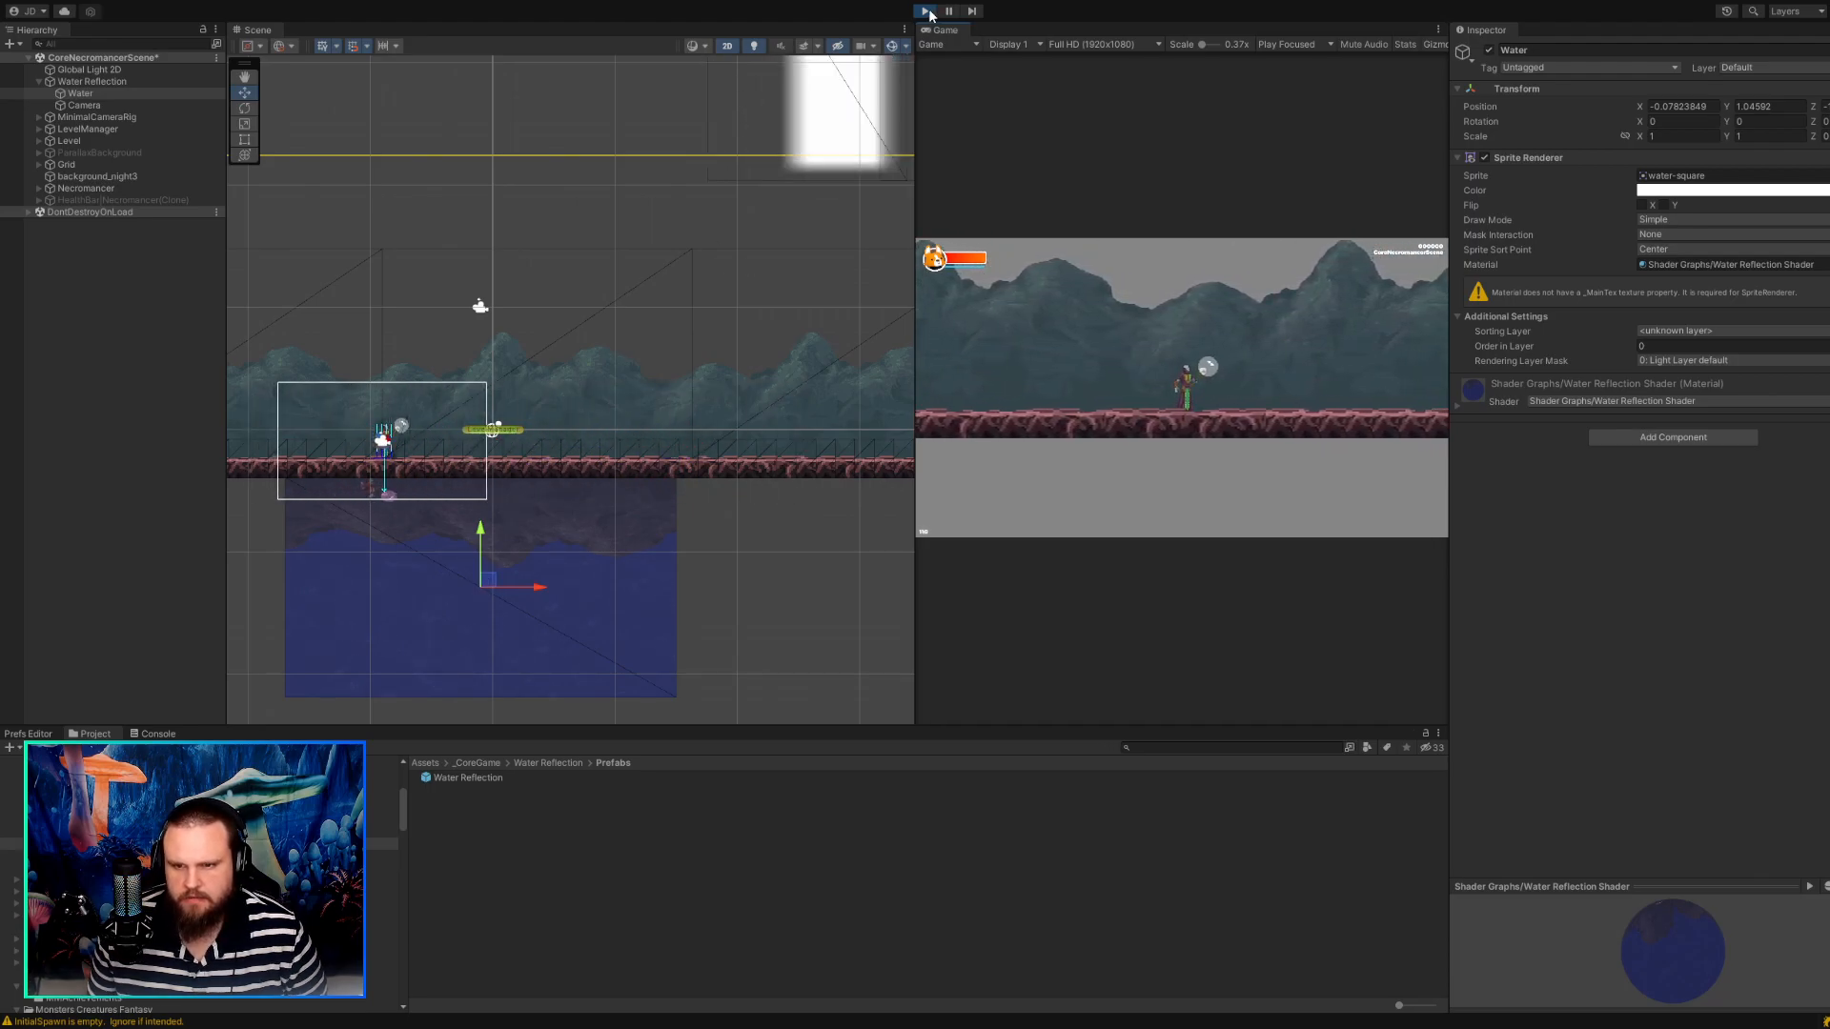
# Move the Water Reflection's Camera to about X 0.30, Y 13.98 and deselect it.
pyautogui.click(380, 566)
pyautogui.click(627, 558)
pyautogui.click(540, 539)
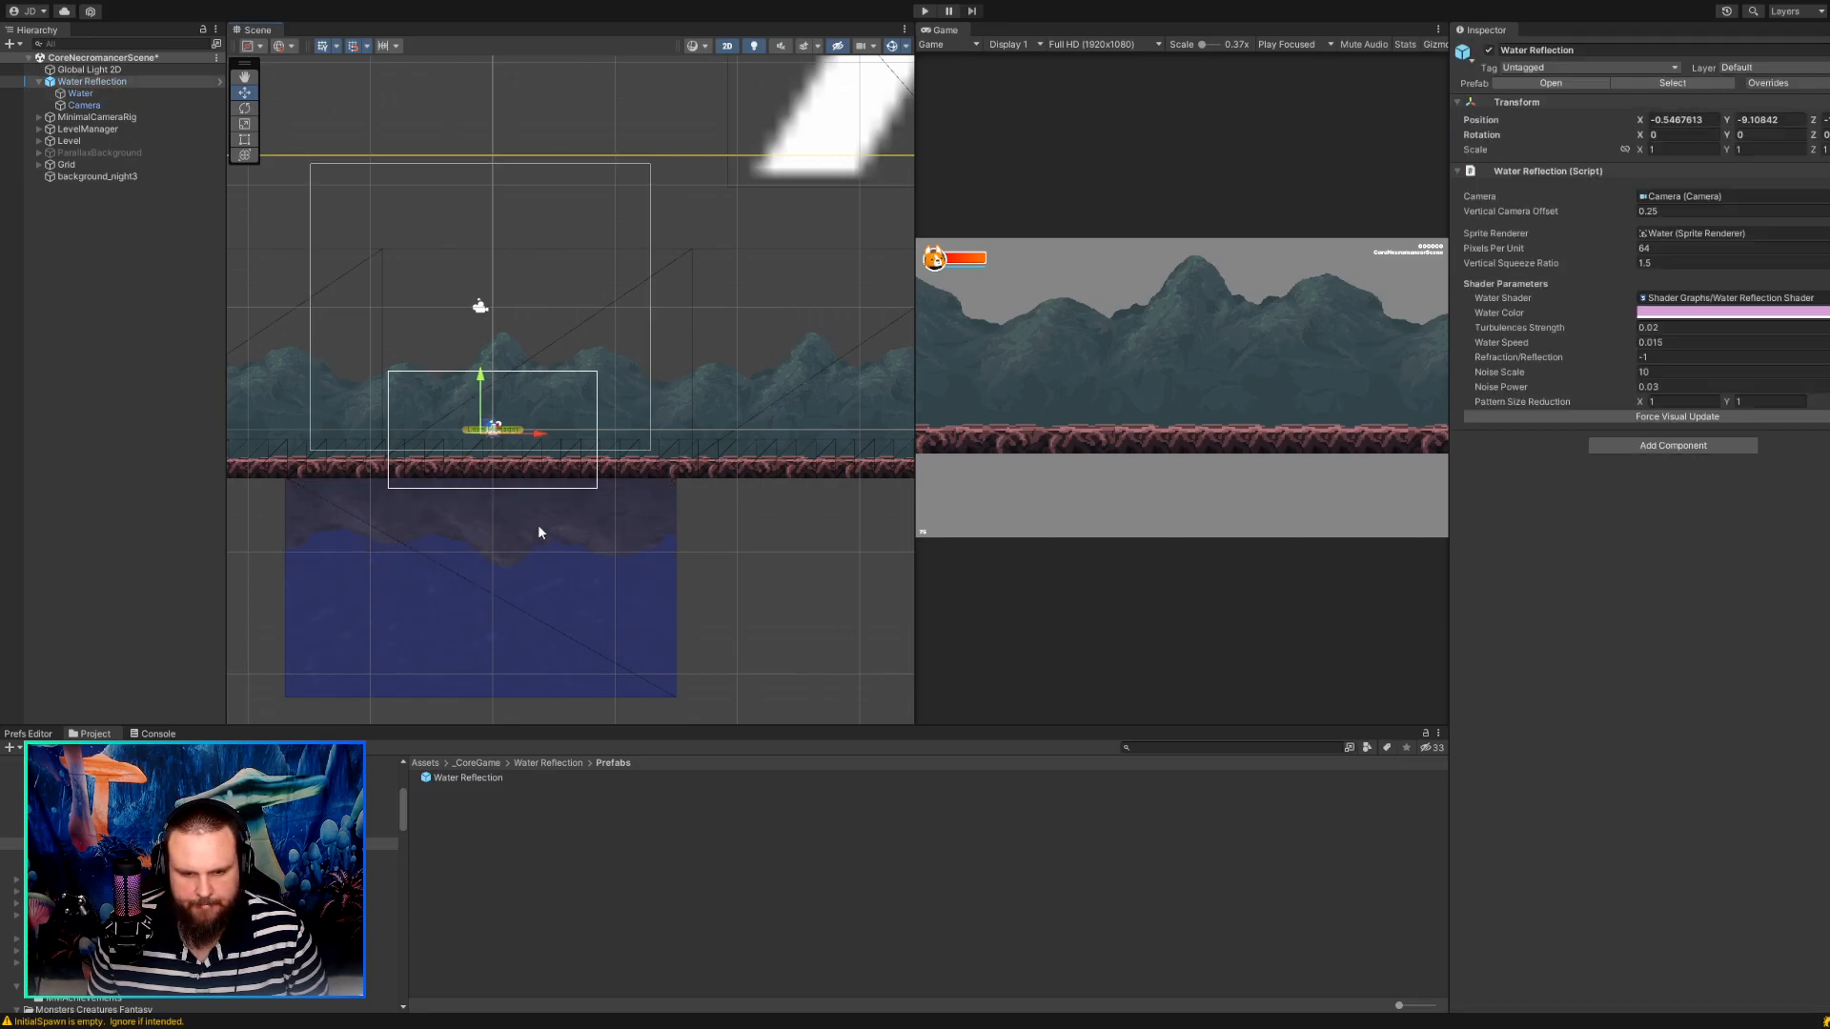
pyautogui.click(186, 365)
pyautogui.click(483, 530)
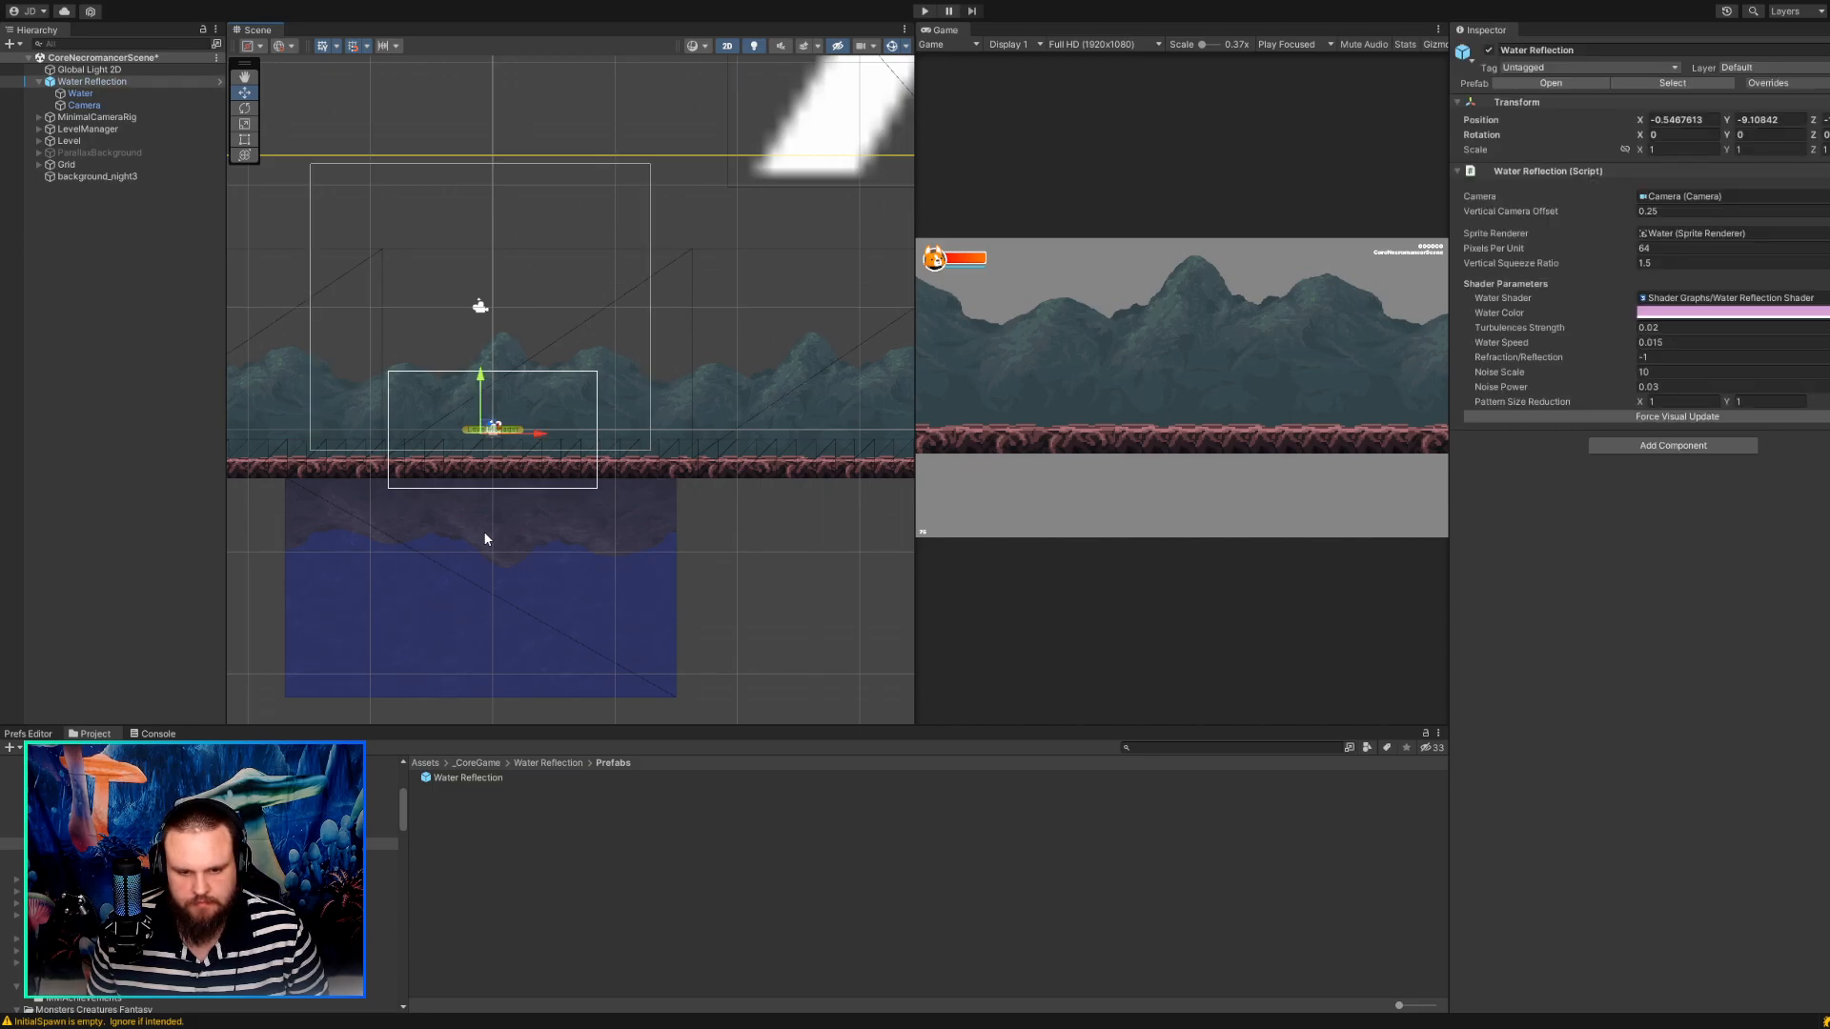
pyautogui.click(483, 530)
pyautogui.click(484, 537)
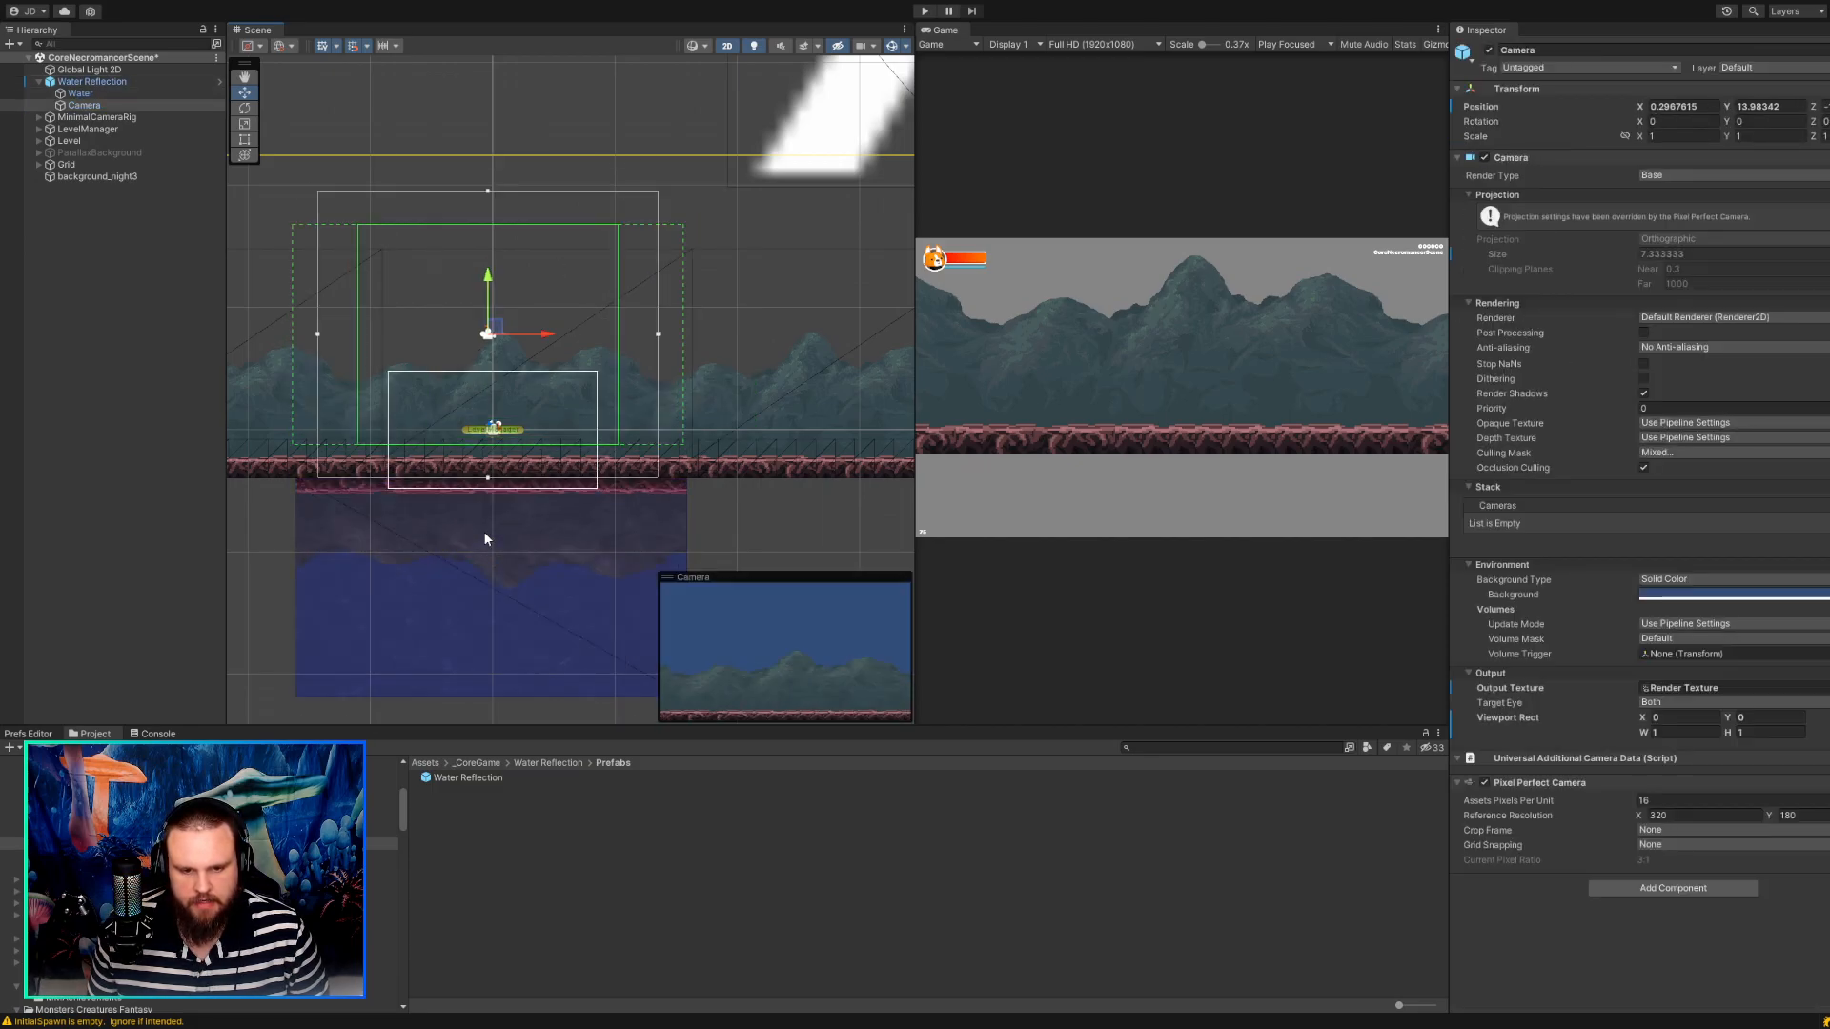
pyautogui.click(484, 529)
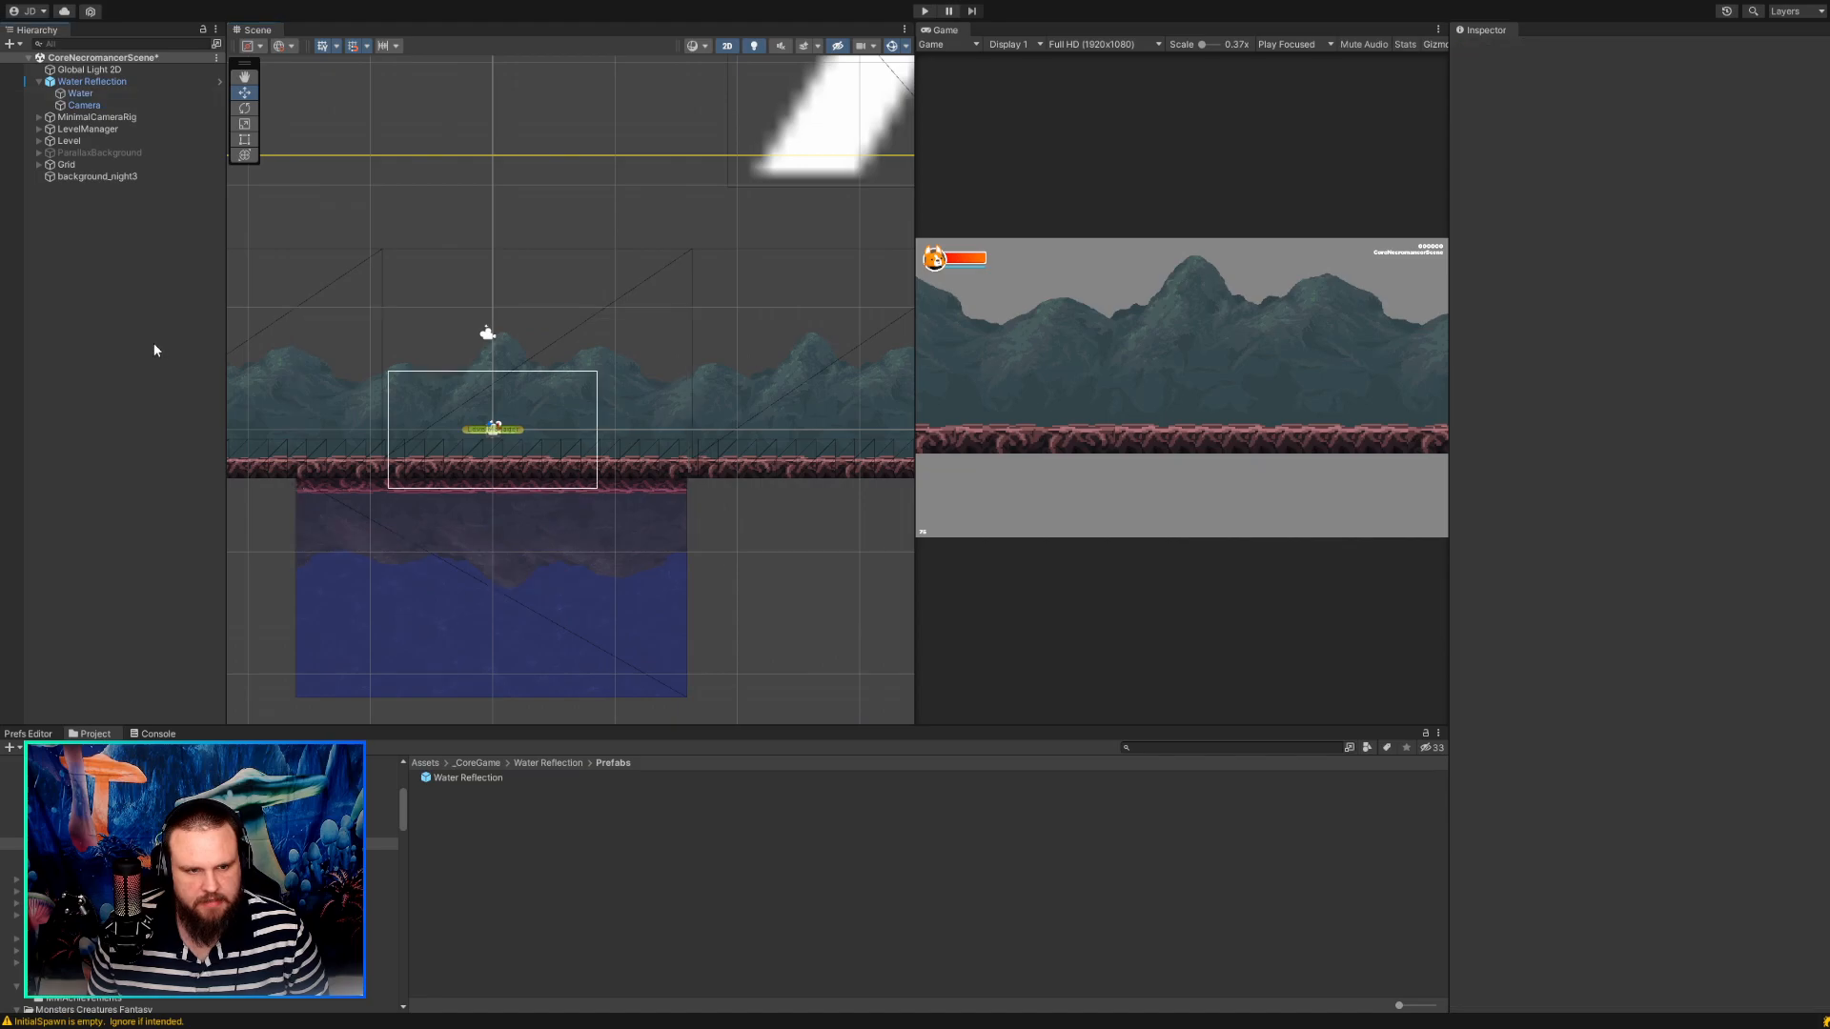
# Undo the Water Reflection prefab work back to the earlier setup with the water-square and Regular Camera objects.
pyautogui.hotkey('ctrl', 'z')
pyautogui.hotkey('ctrl', 'z')
pyautogui.hotkey('ctrl', 'z')
pyautogui.hotkey('ctrl', 'z')
pyautogui.hotkey('ctrl', 'z')
pyautogui.hotkey('ctrl', 'z')
pyautogui.hotkey('ctrl', 'z')
pyautogui.hotkey('ctrl', 'z')
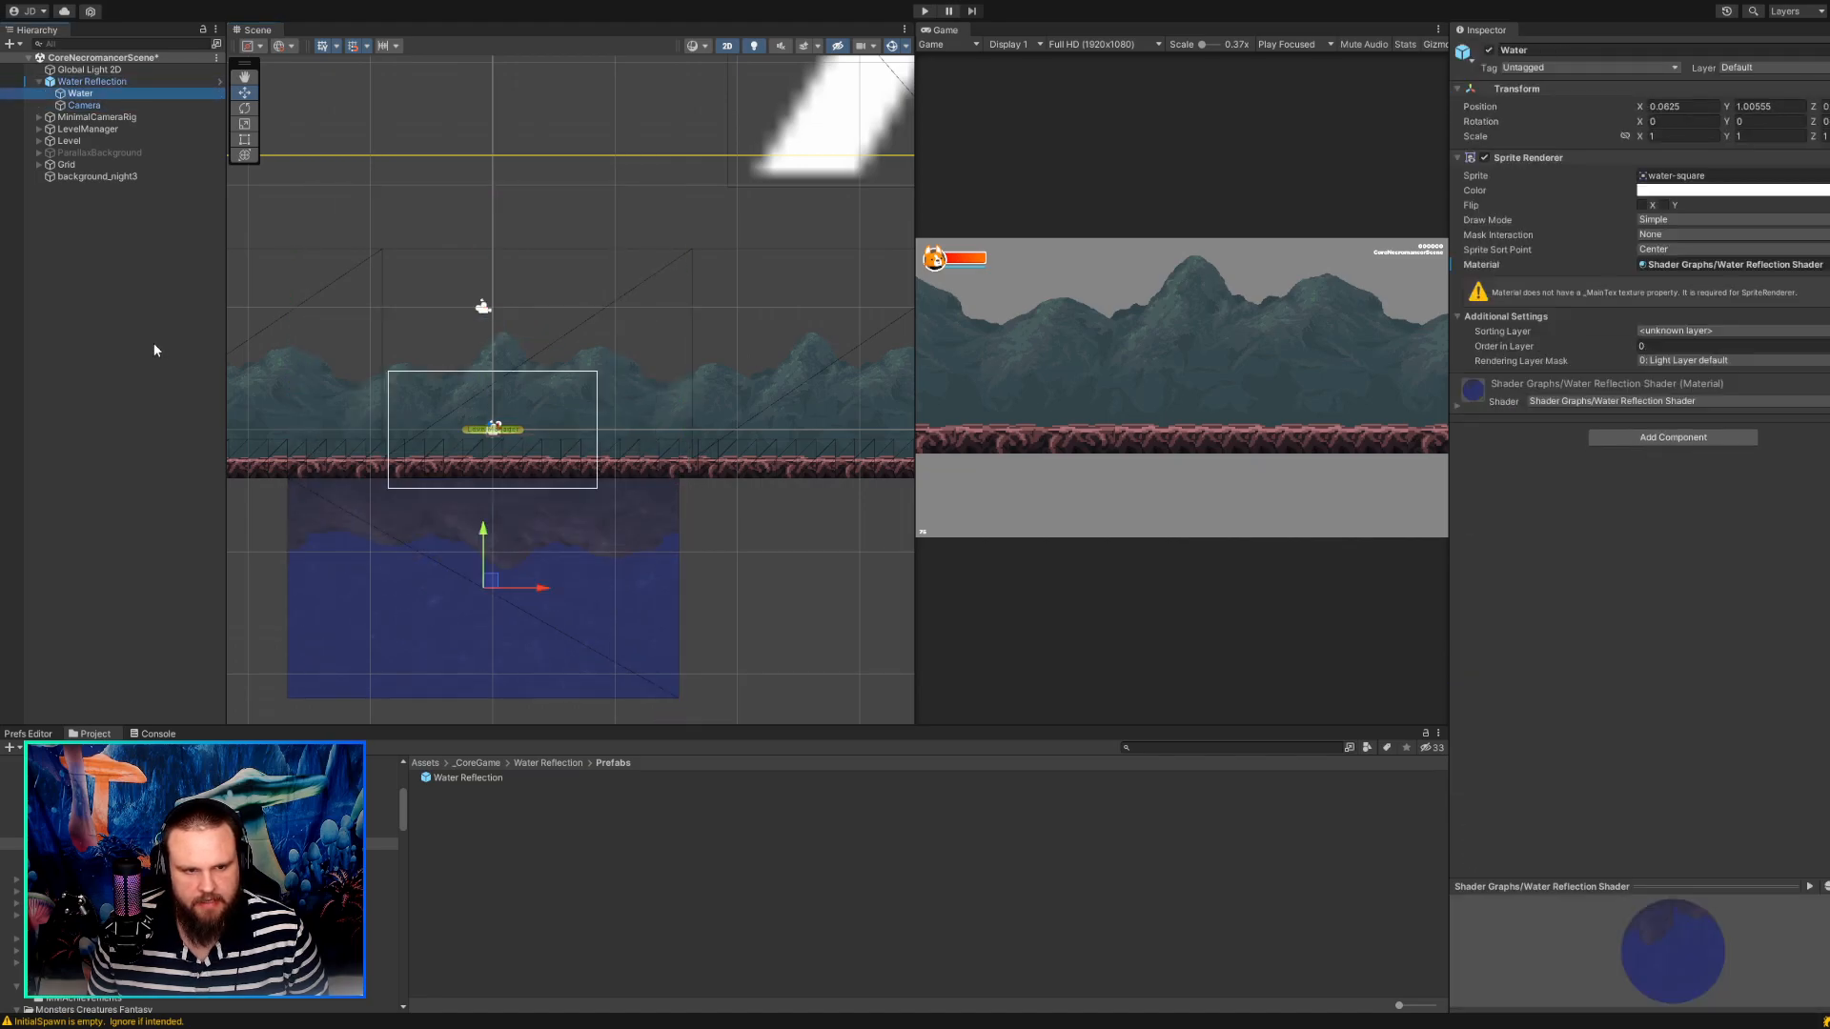
pyautogui.hotkey('ctrl', 'z')
pyautogui.hotkey('ctrl', 'z')
pyautogui.hotkey('ctrl', 'z')
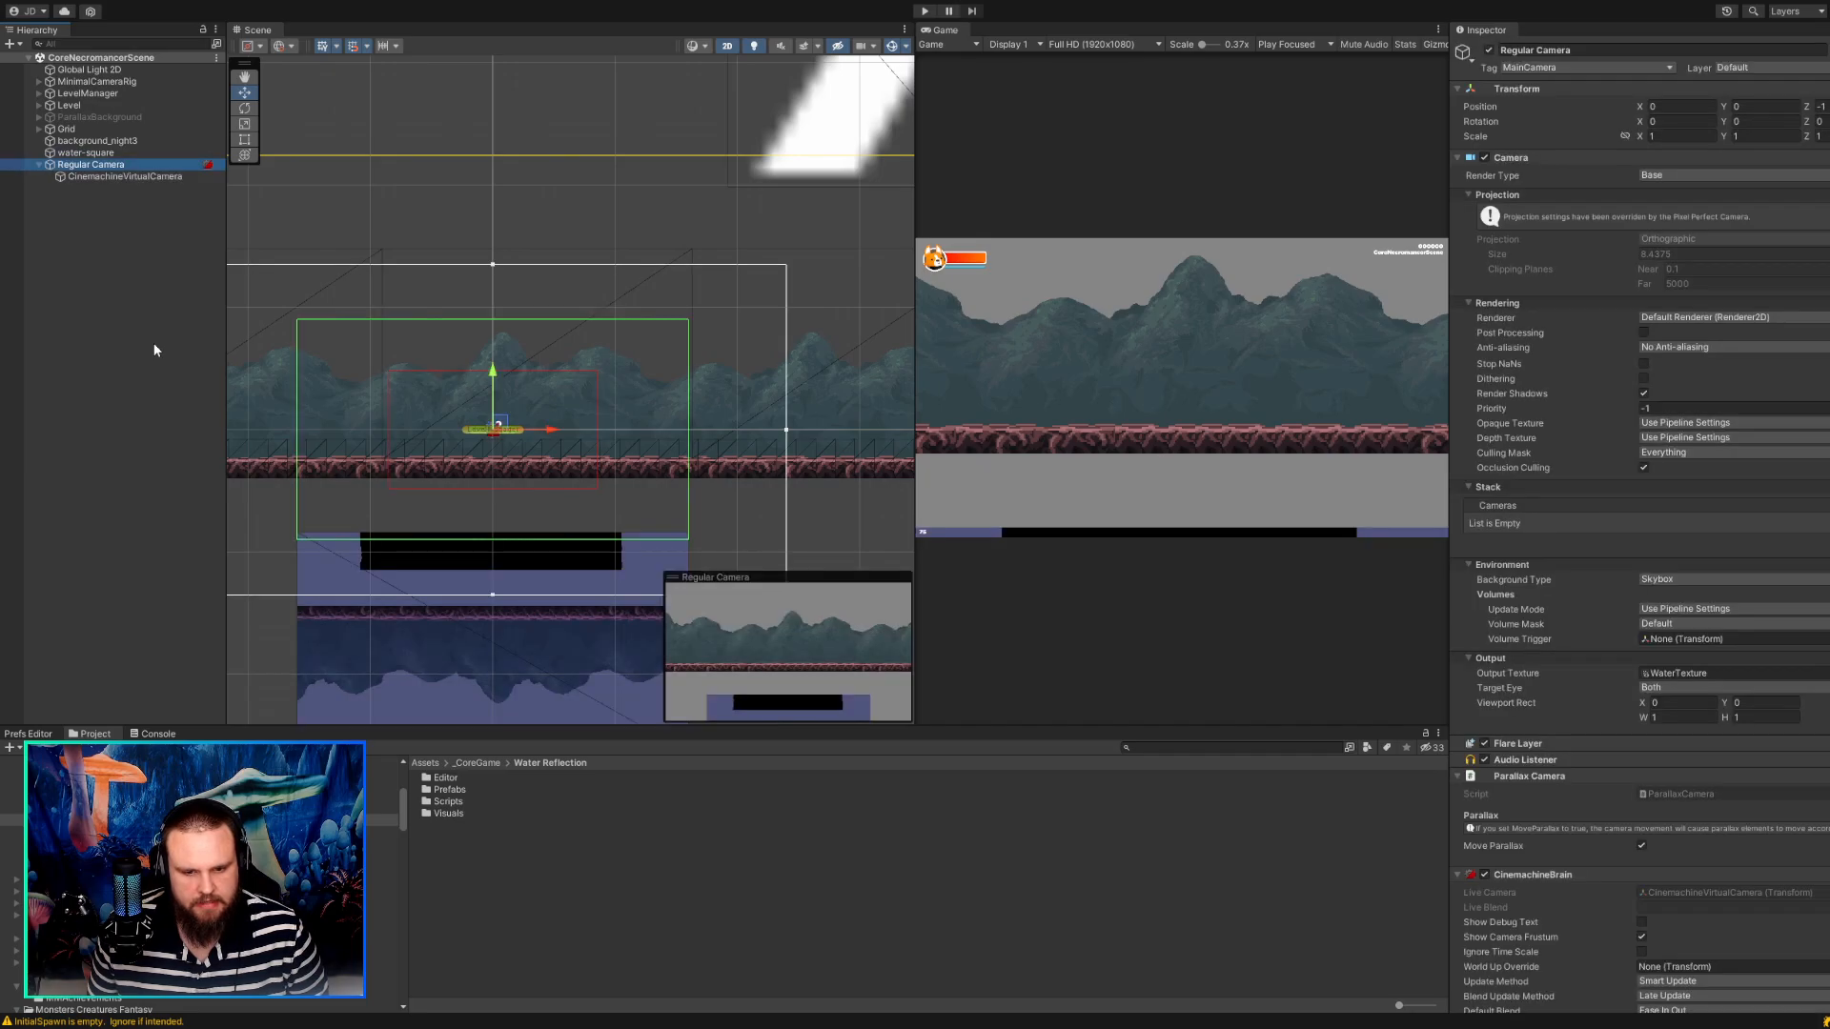
# Move the water-square up over the ground strip, to about X 0.13, Y -4.31.
pyautogui.scroll(-4, 420, 488)
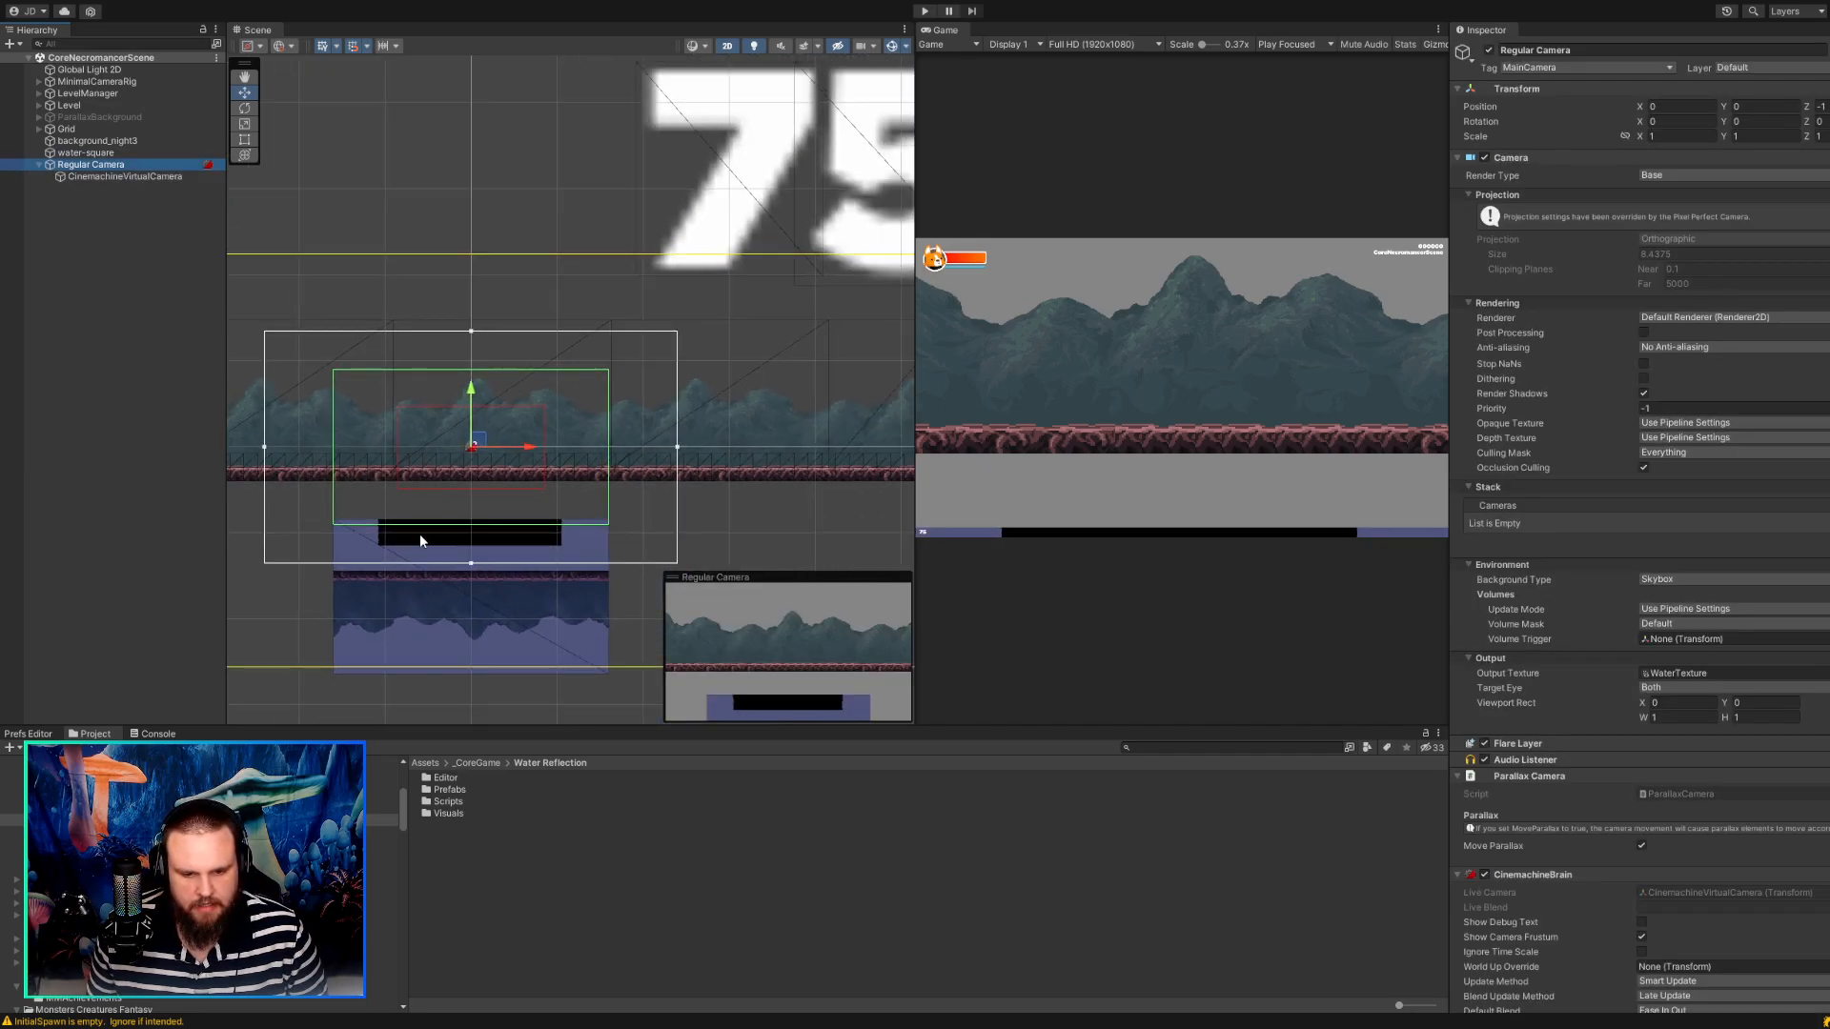
pyautogui.scroll(3, 419, 529)
pyautogui.scroll(3, 425, 568)
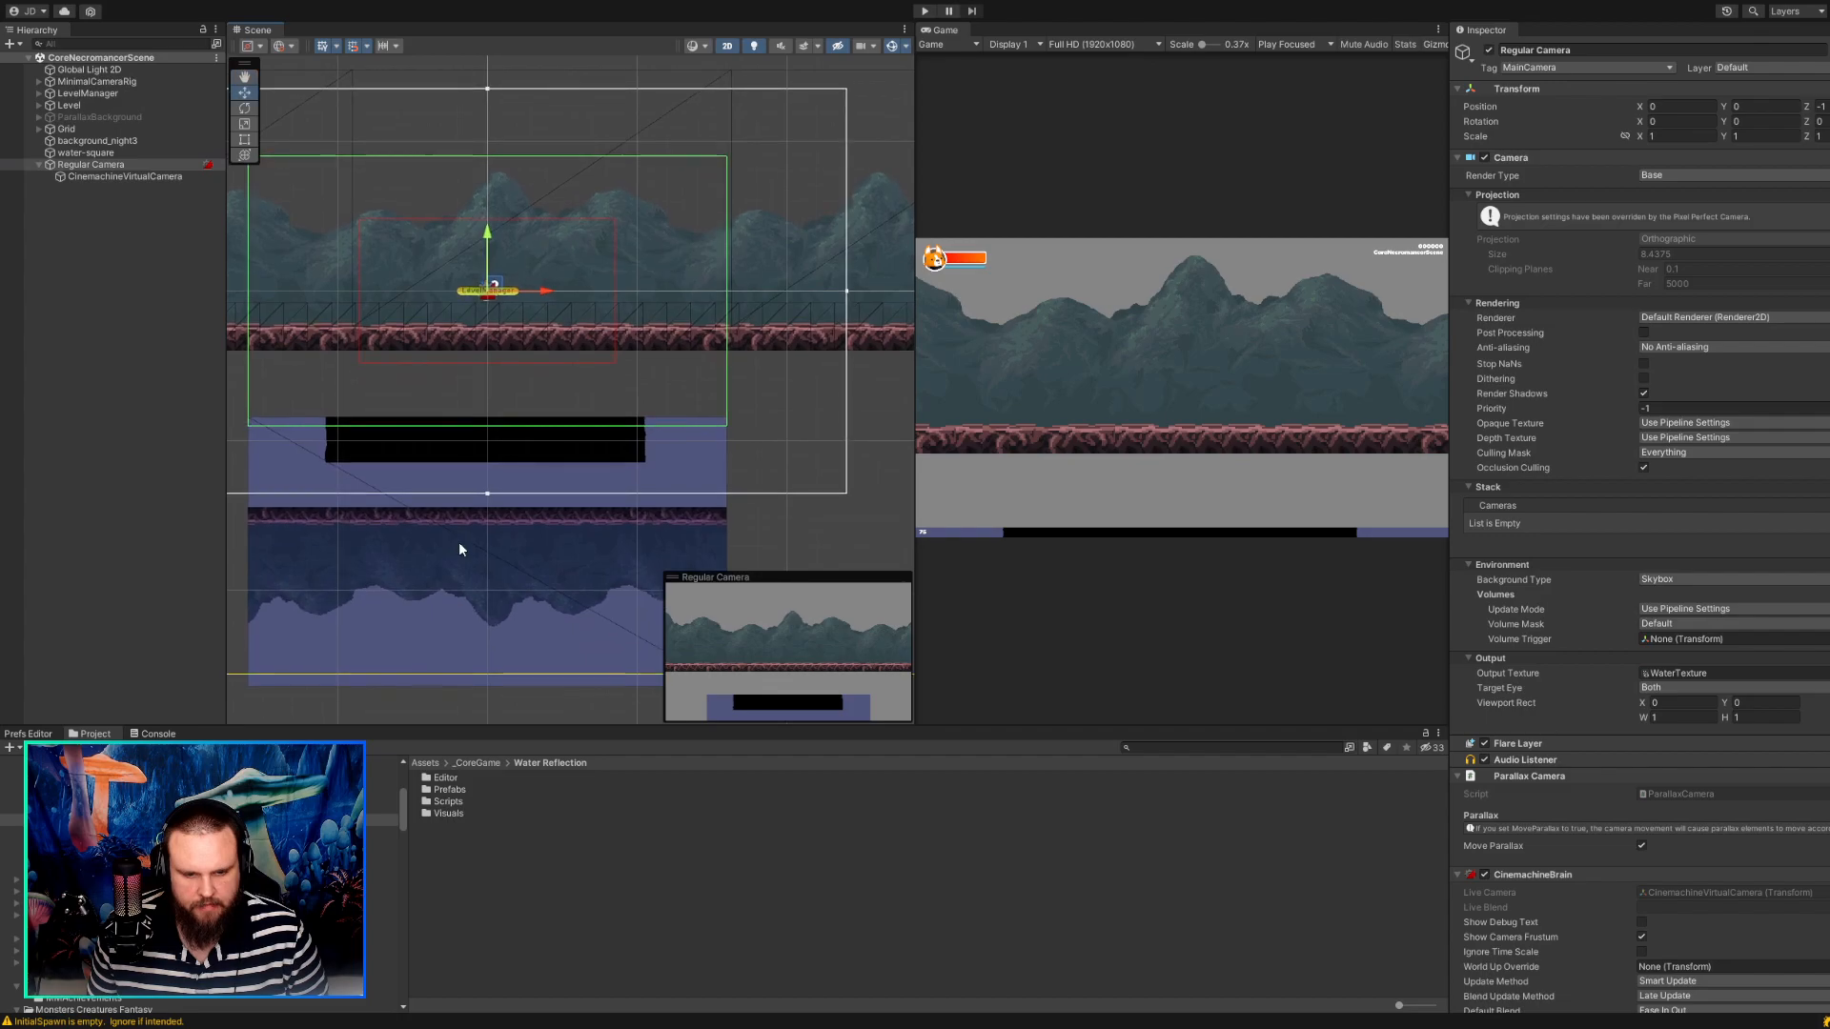
pyautogui.click(483, 573)
pyautogui.moveTo(494, 545); pyautogui.dragTo(498, 395)
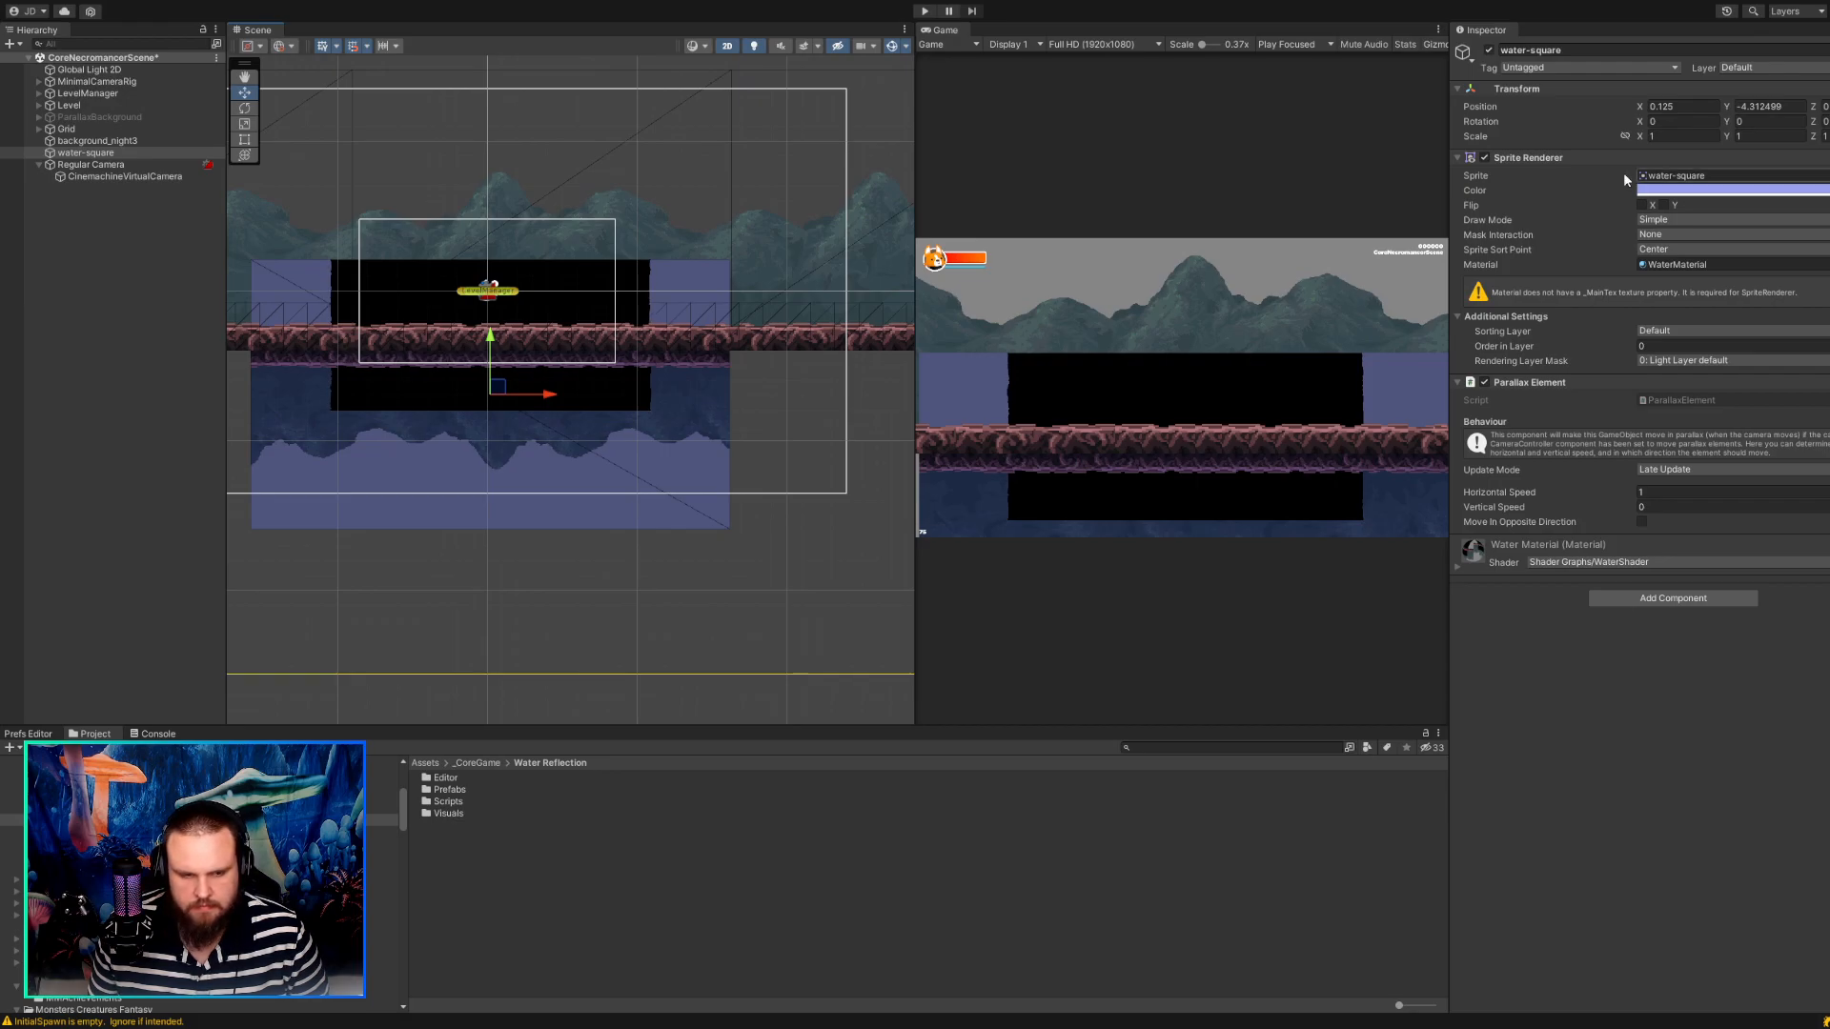
# Delete the CinemachineVirtualCamera child and remove the CinemachineBrain component from Regular Camera.
pyautogui.click(124, 177)
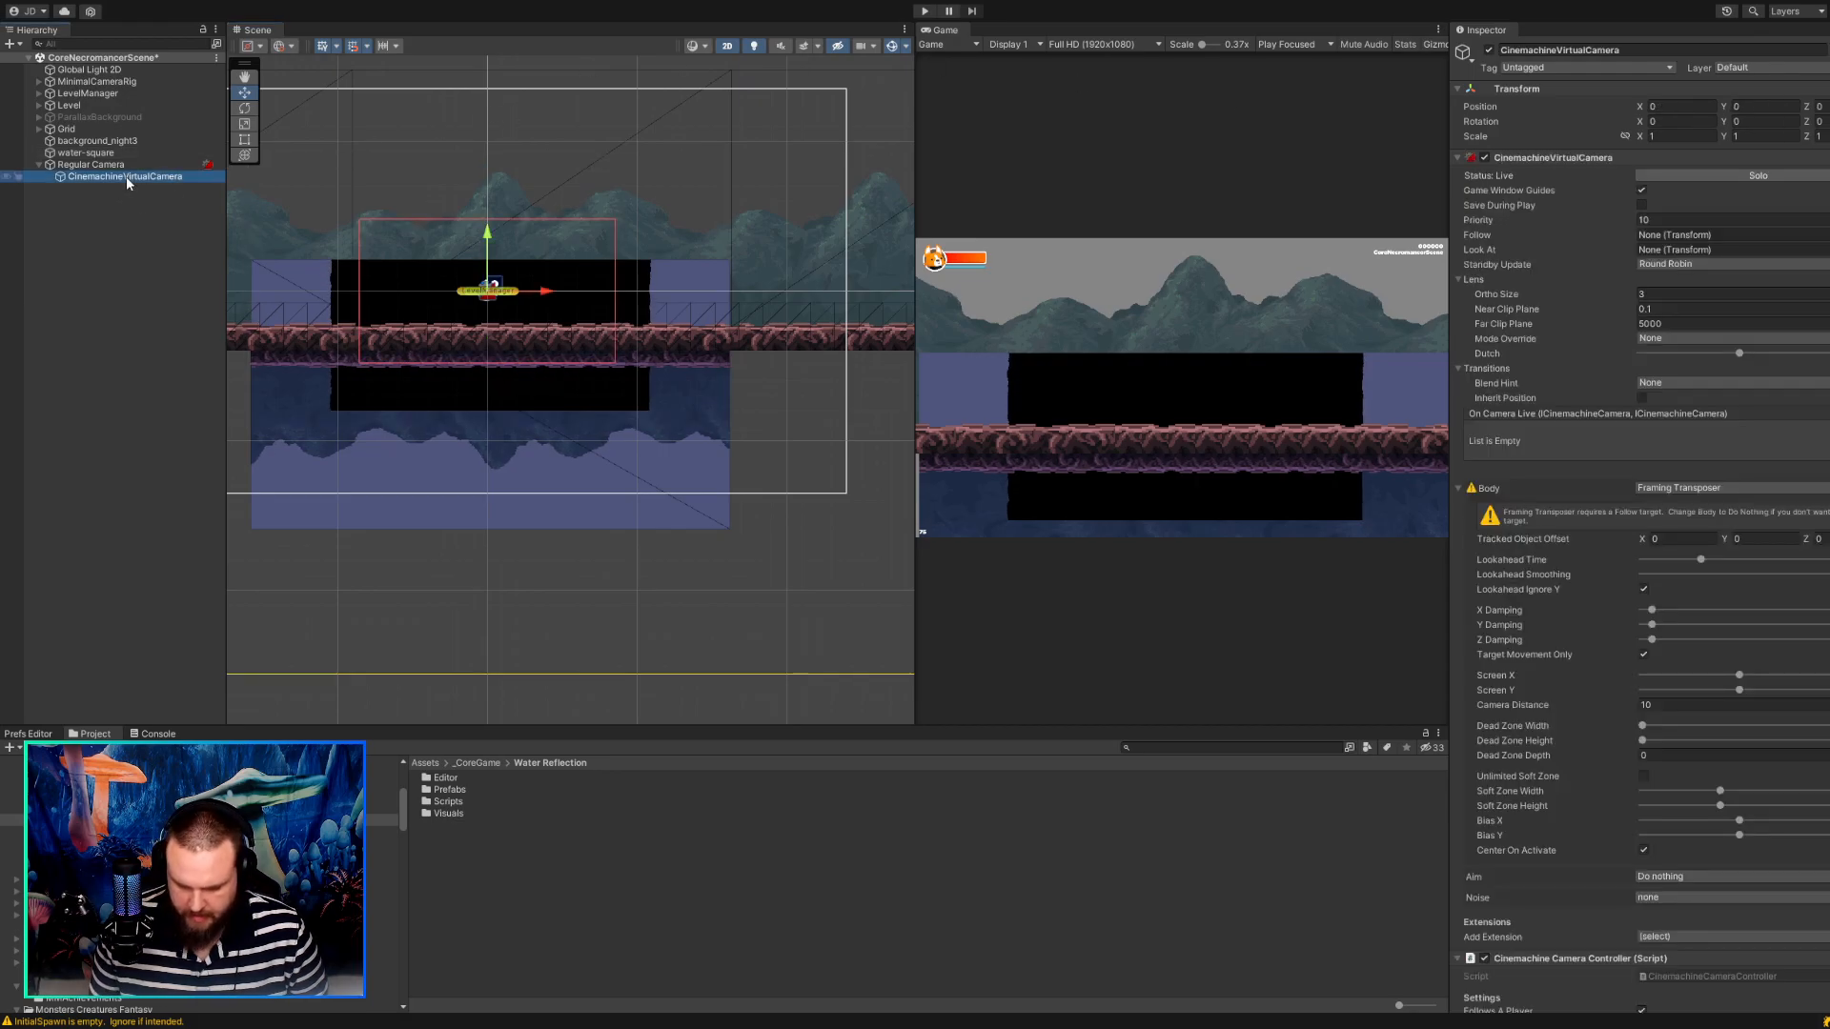
pyautogui.click(126, 168)
pyautogui.press('Left')
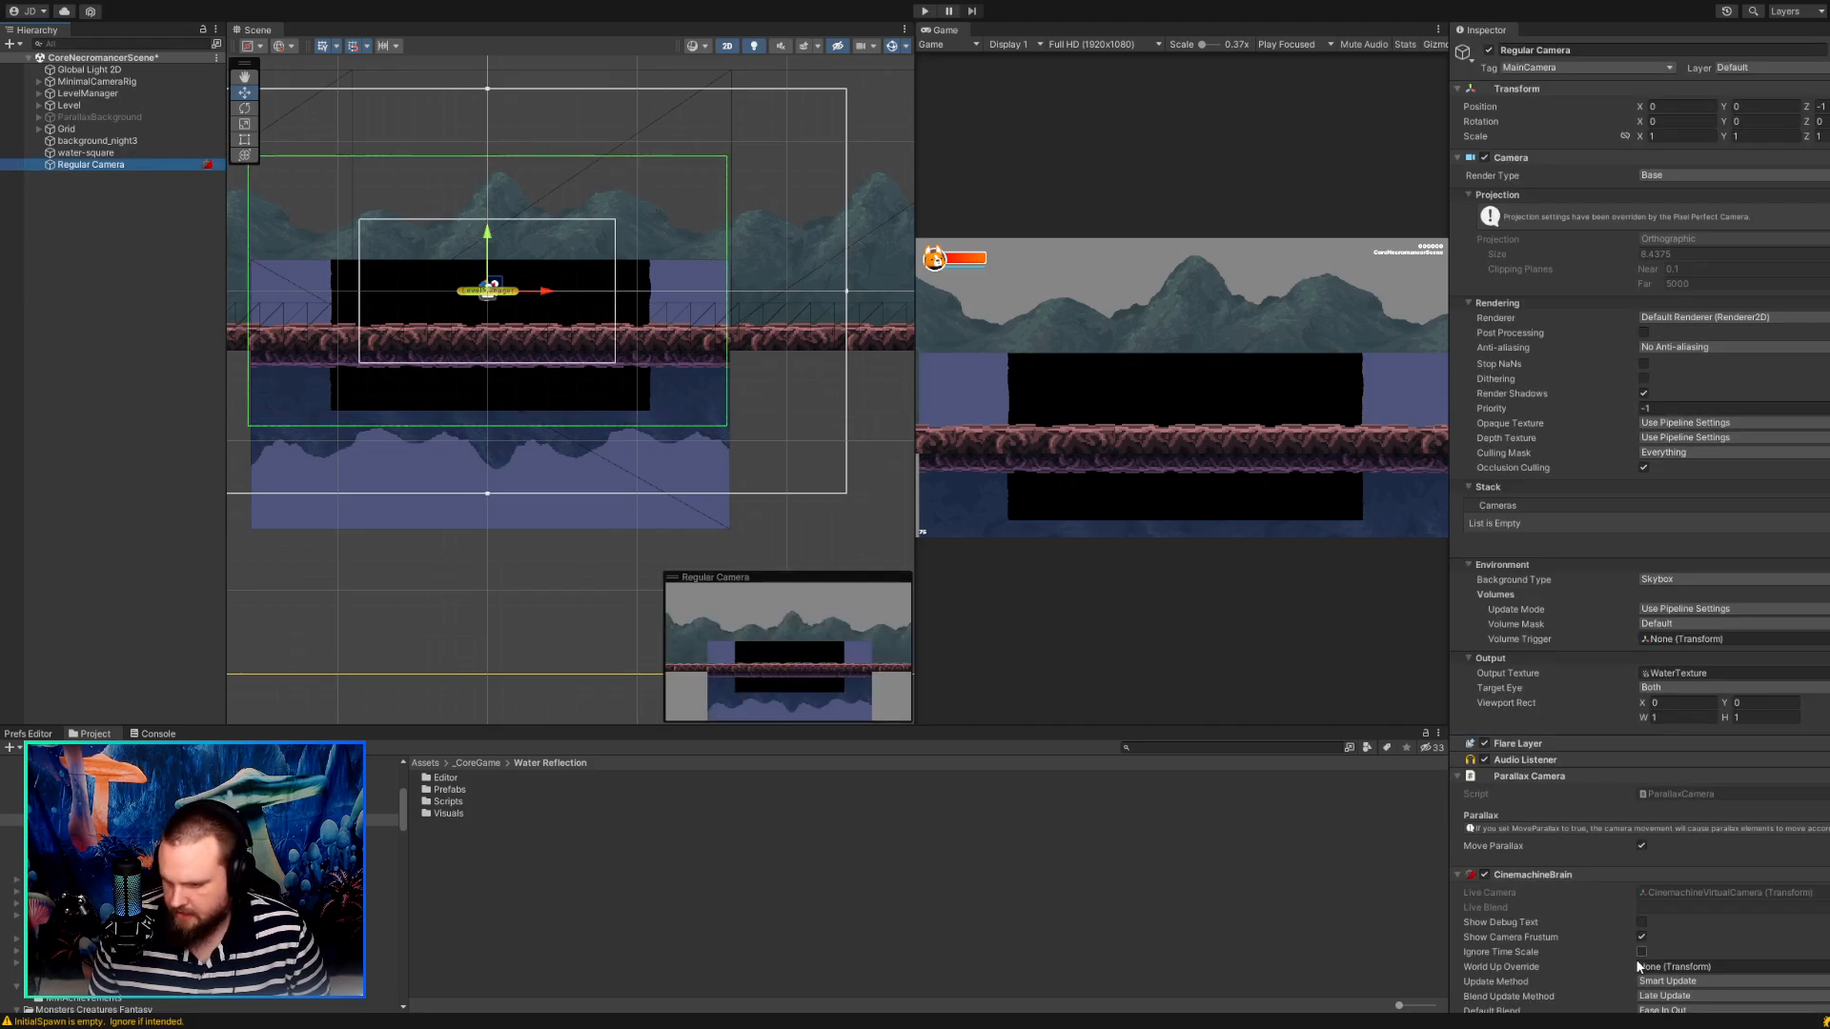
pyautogui.click(1551, 873)
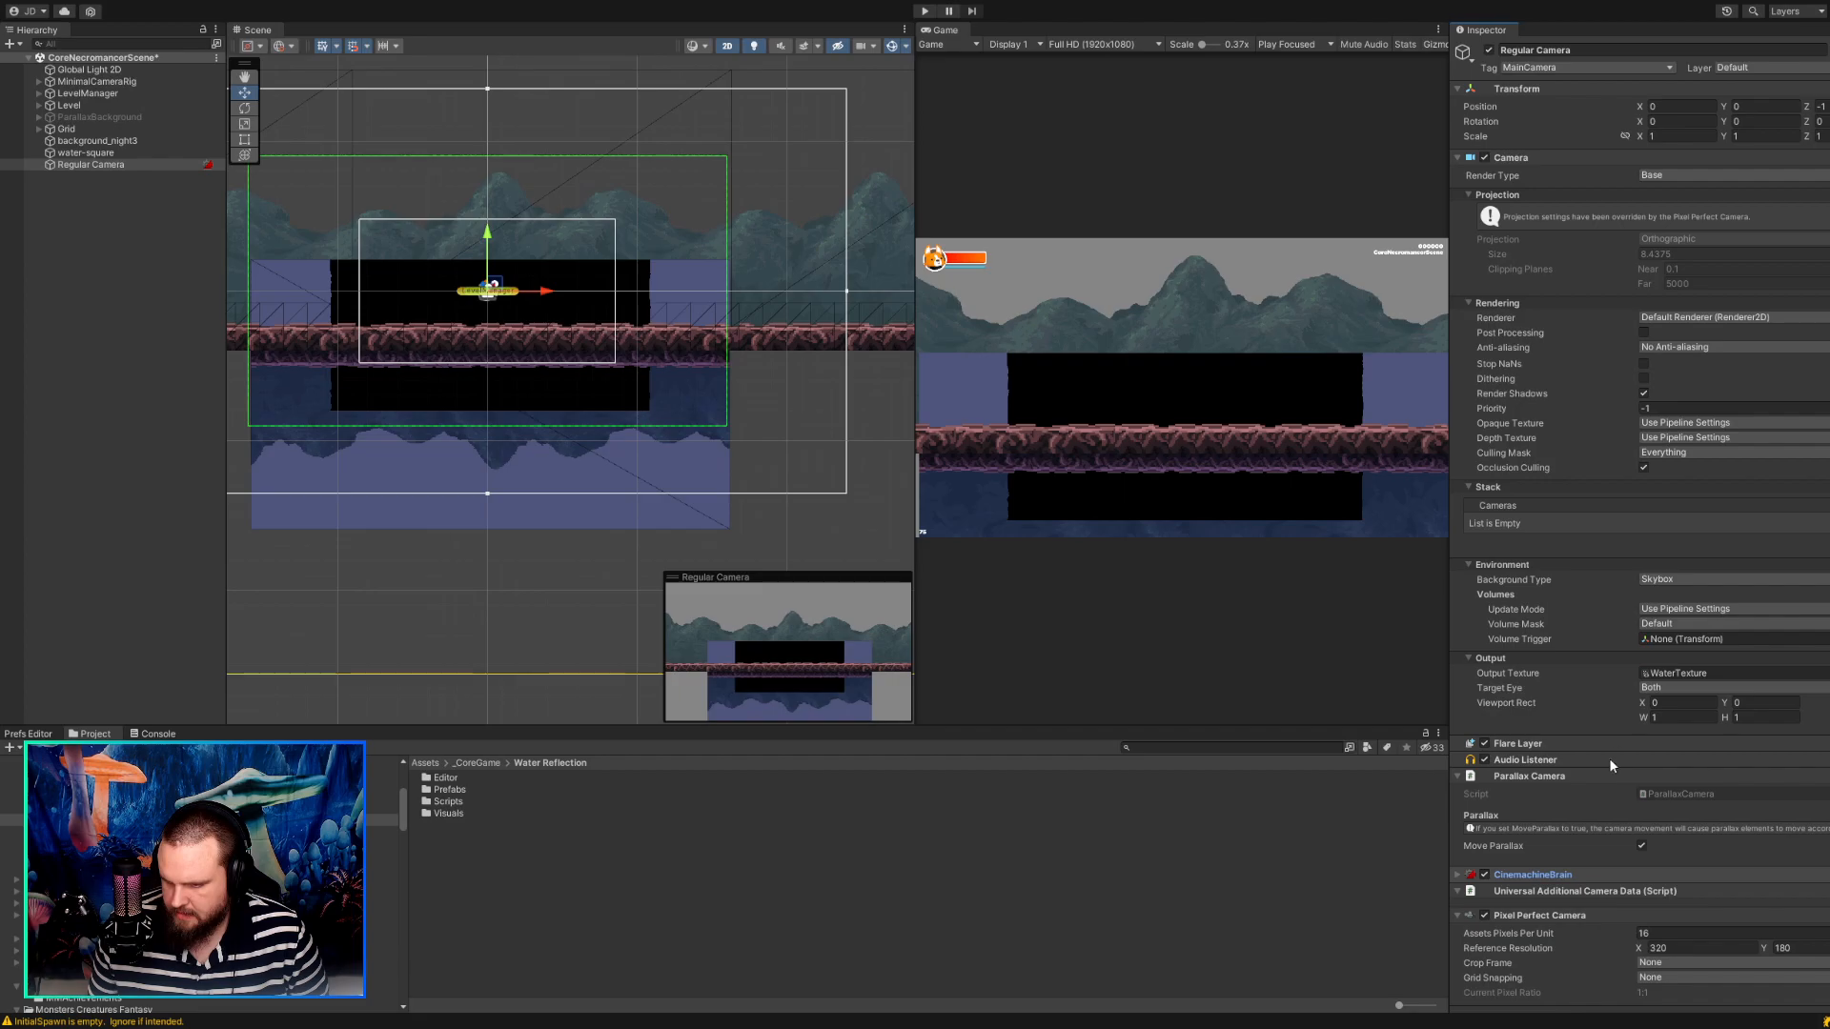
pyautogui.press('Delete')
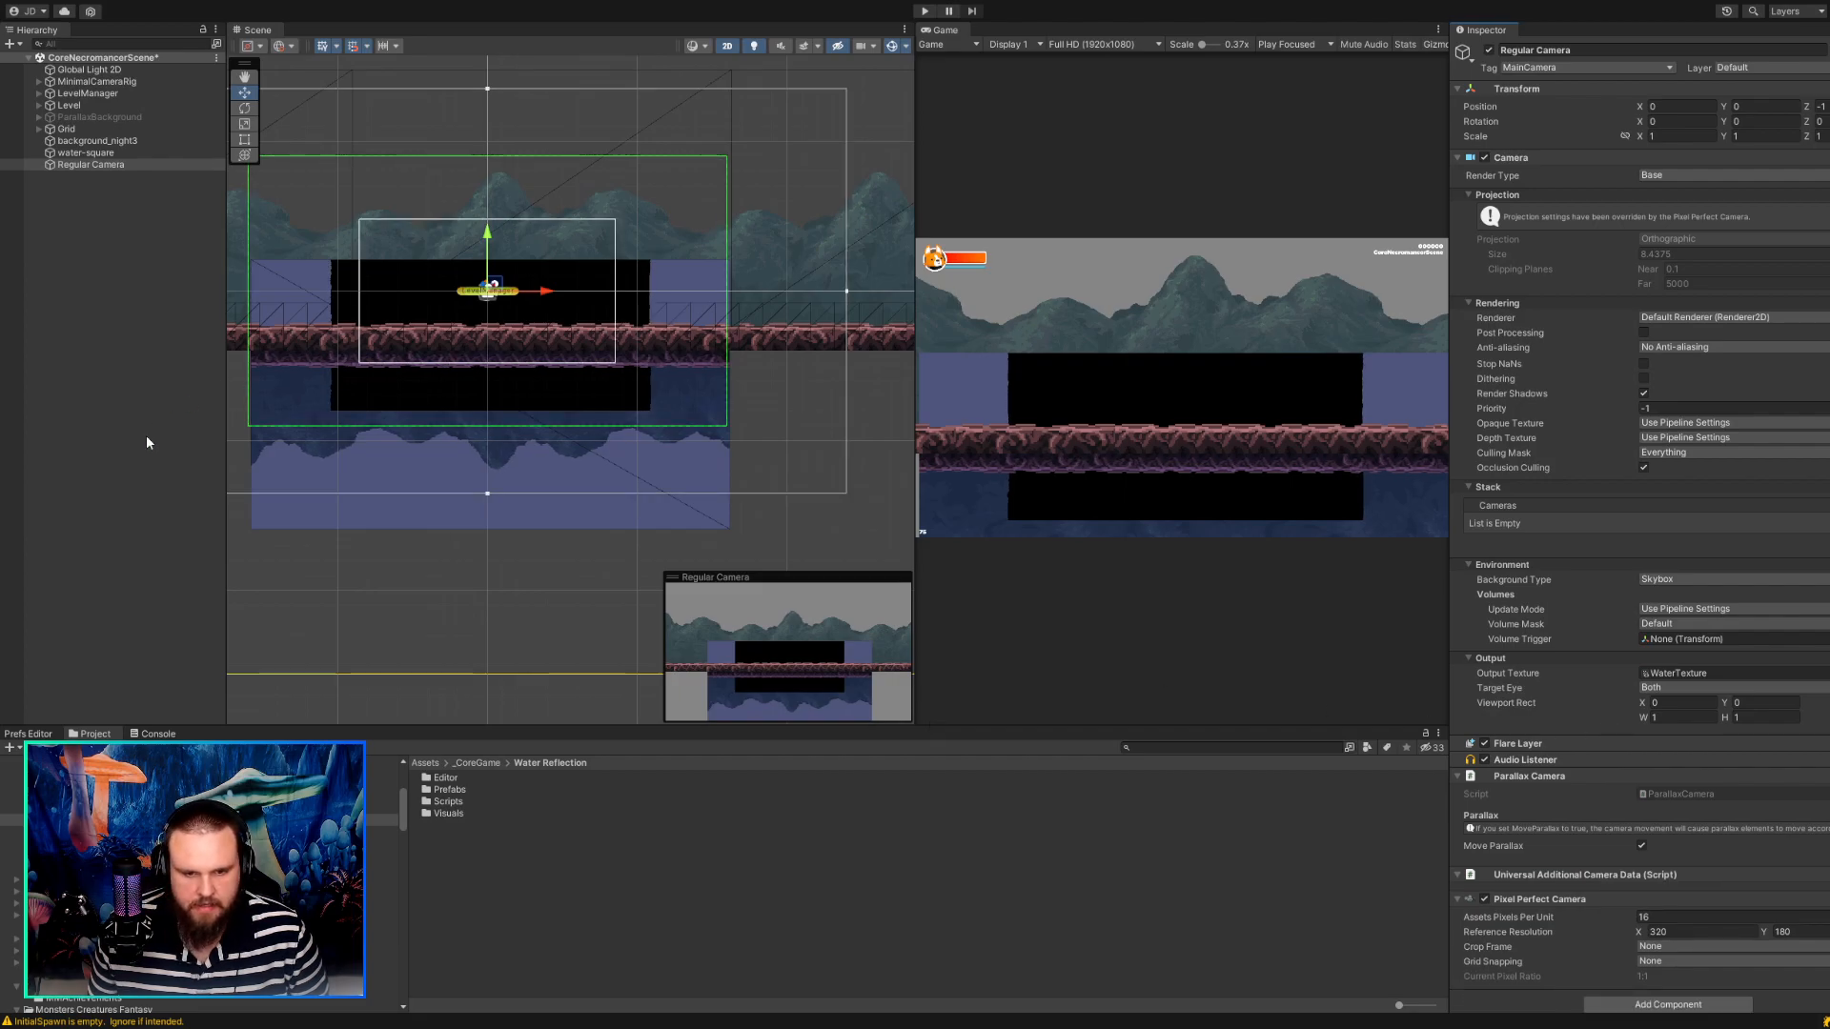
# Move the water-square down to just below the ground strip, at about X 0.06, Y -8.1.
pyautogui.click(59, 398)
pyautogui.click(433, 453)
pyautogui.moveTo(494, 385); pyautogui.dragTo(499, 478)
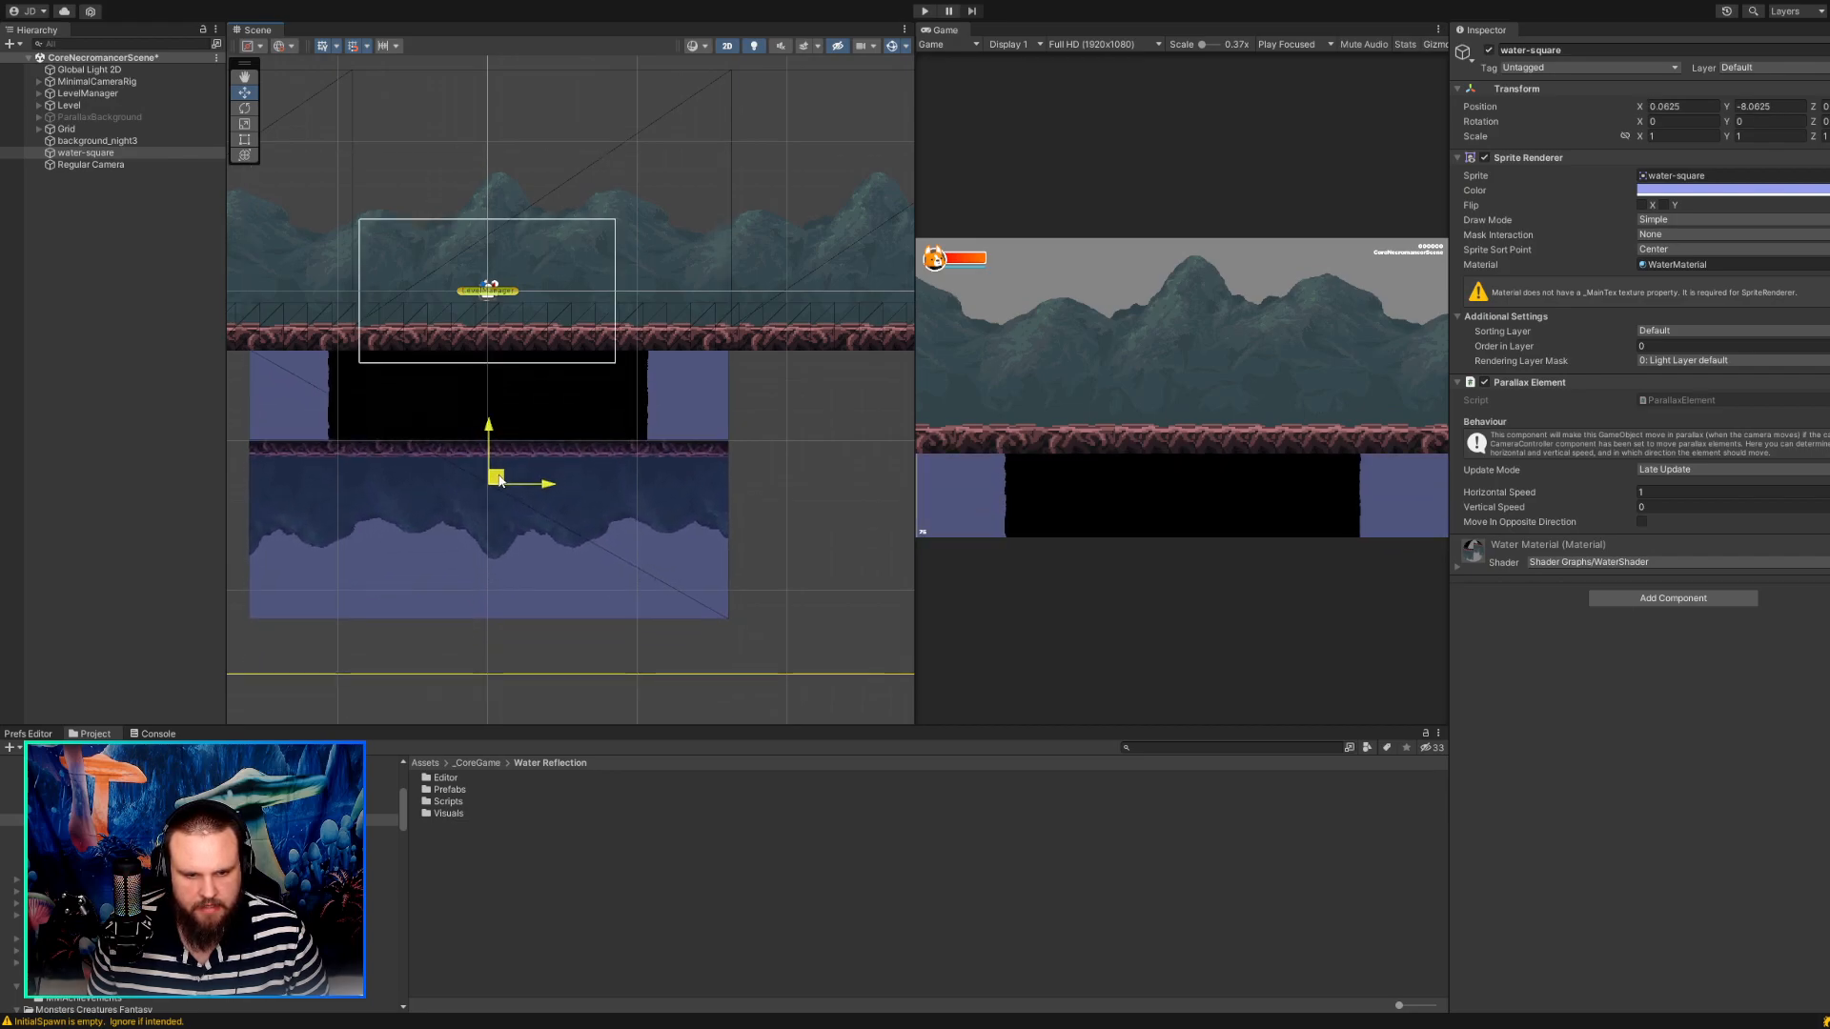
# Move Regular Camera up to about X -0.5, Y 5.69 and check the reflection where it meets the ground.
pyautogui.click(83, 165)
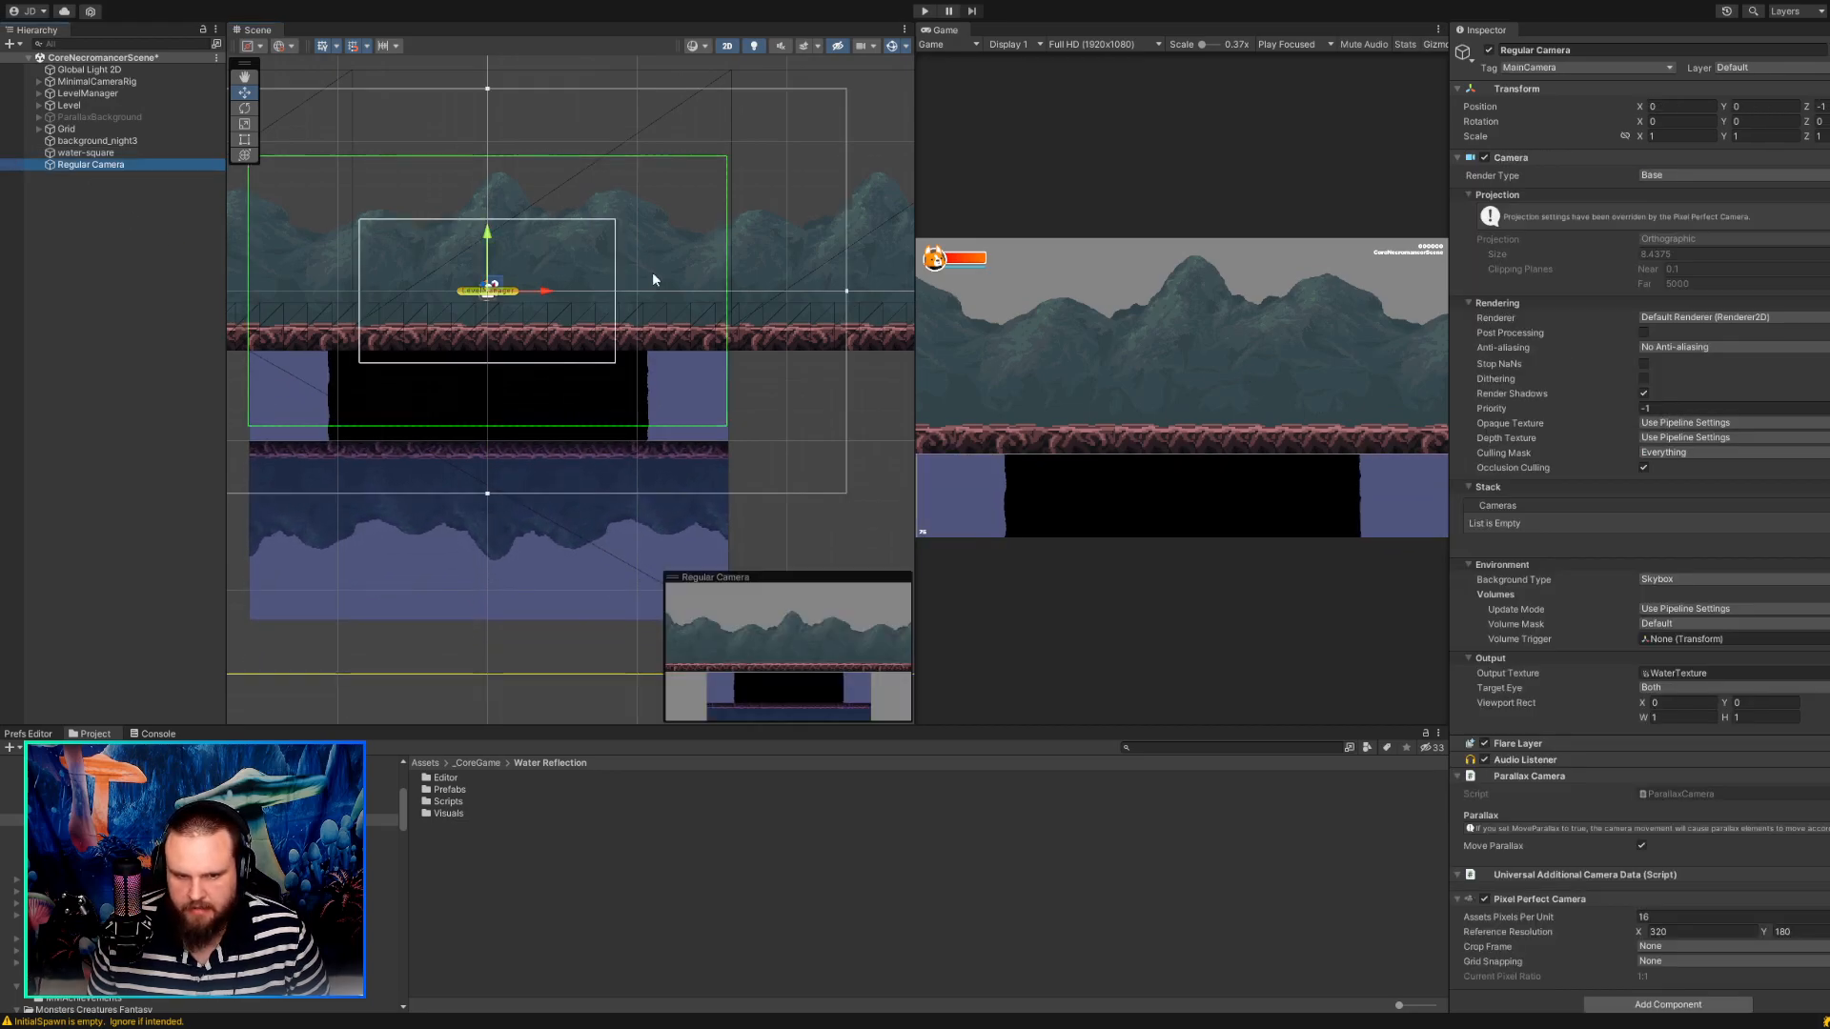
pyautogui.moveTo(488, 290); pyautogui.dragTo(479, 150)
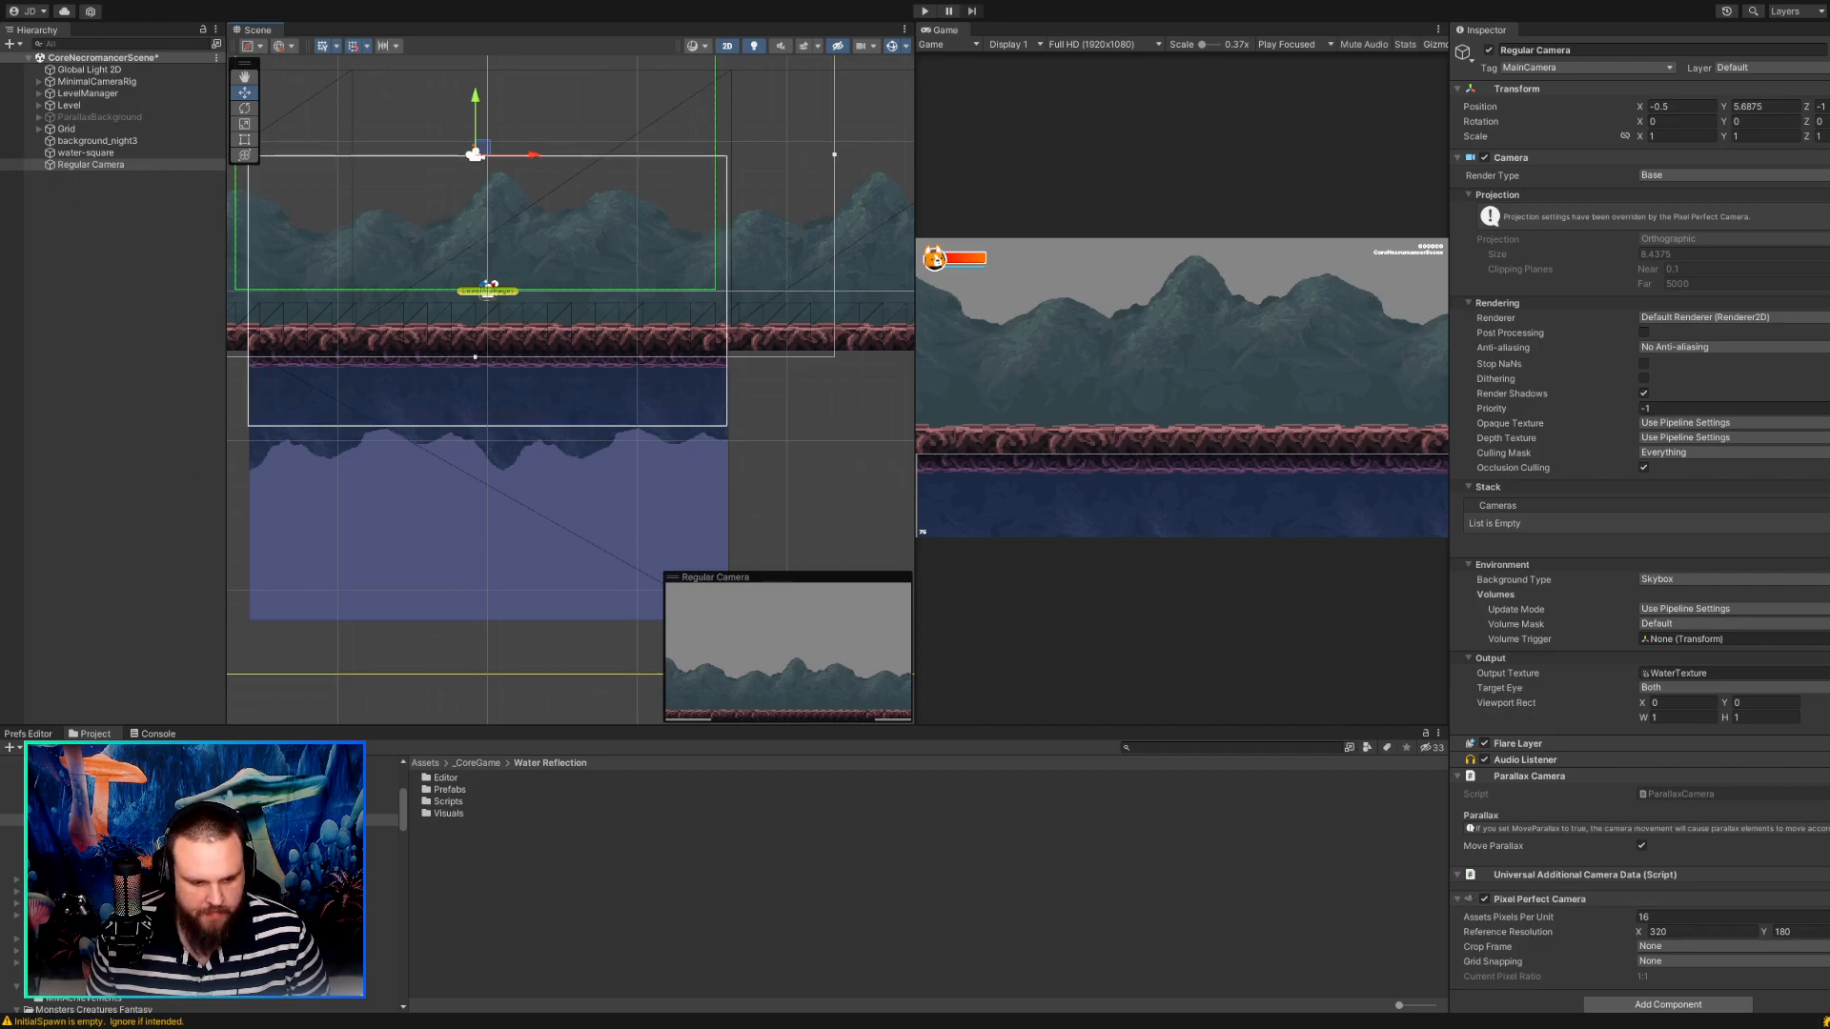
pyautogui.moveTo(316, 641); pyautogui.dragTo(358, 668, button='middle')
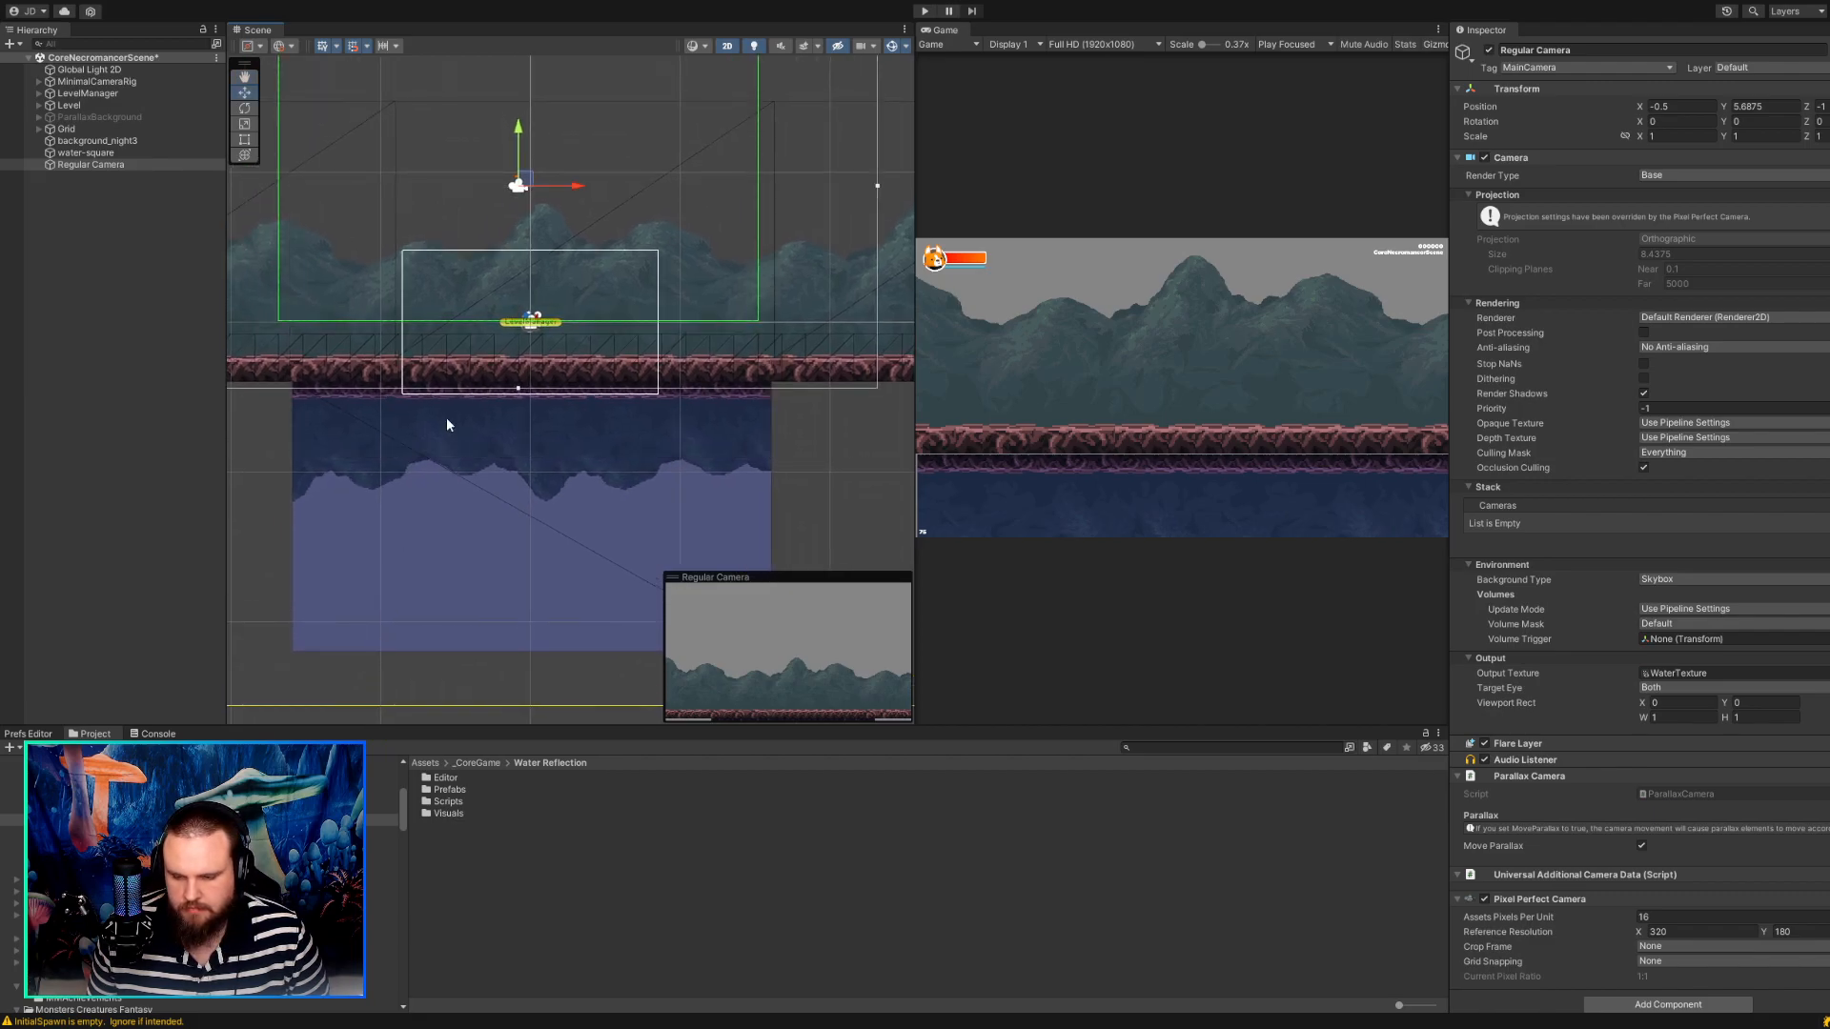
pyautogui.scroll(5, 972, 511)
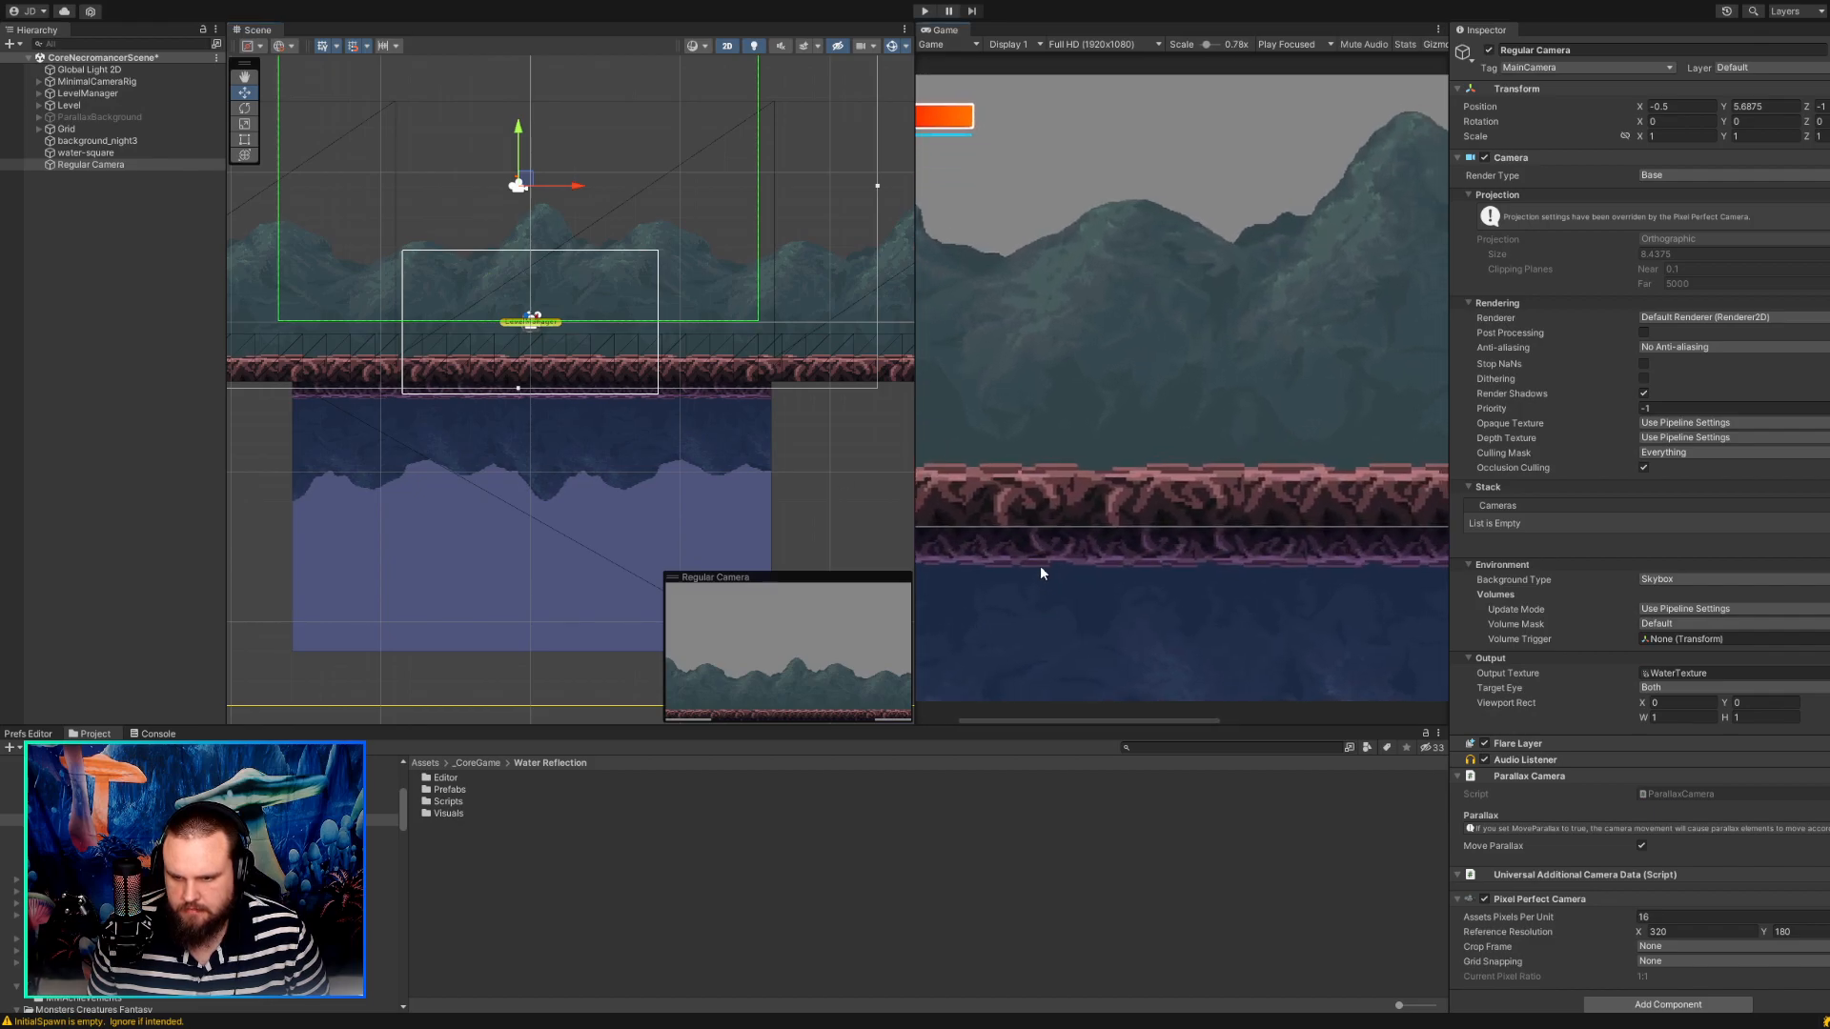
pyautogui.scroll(1, 1042, 572)
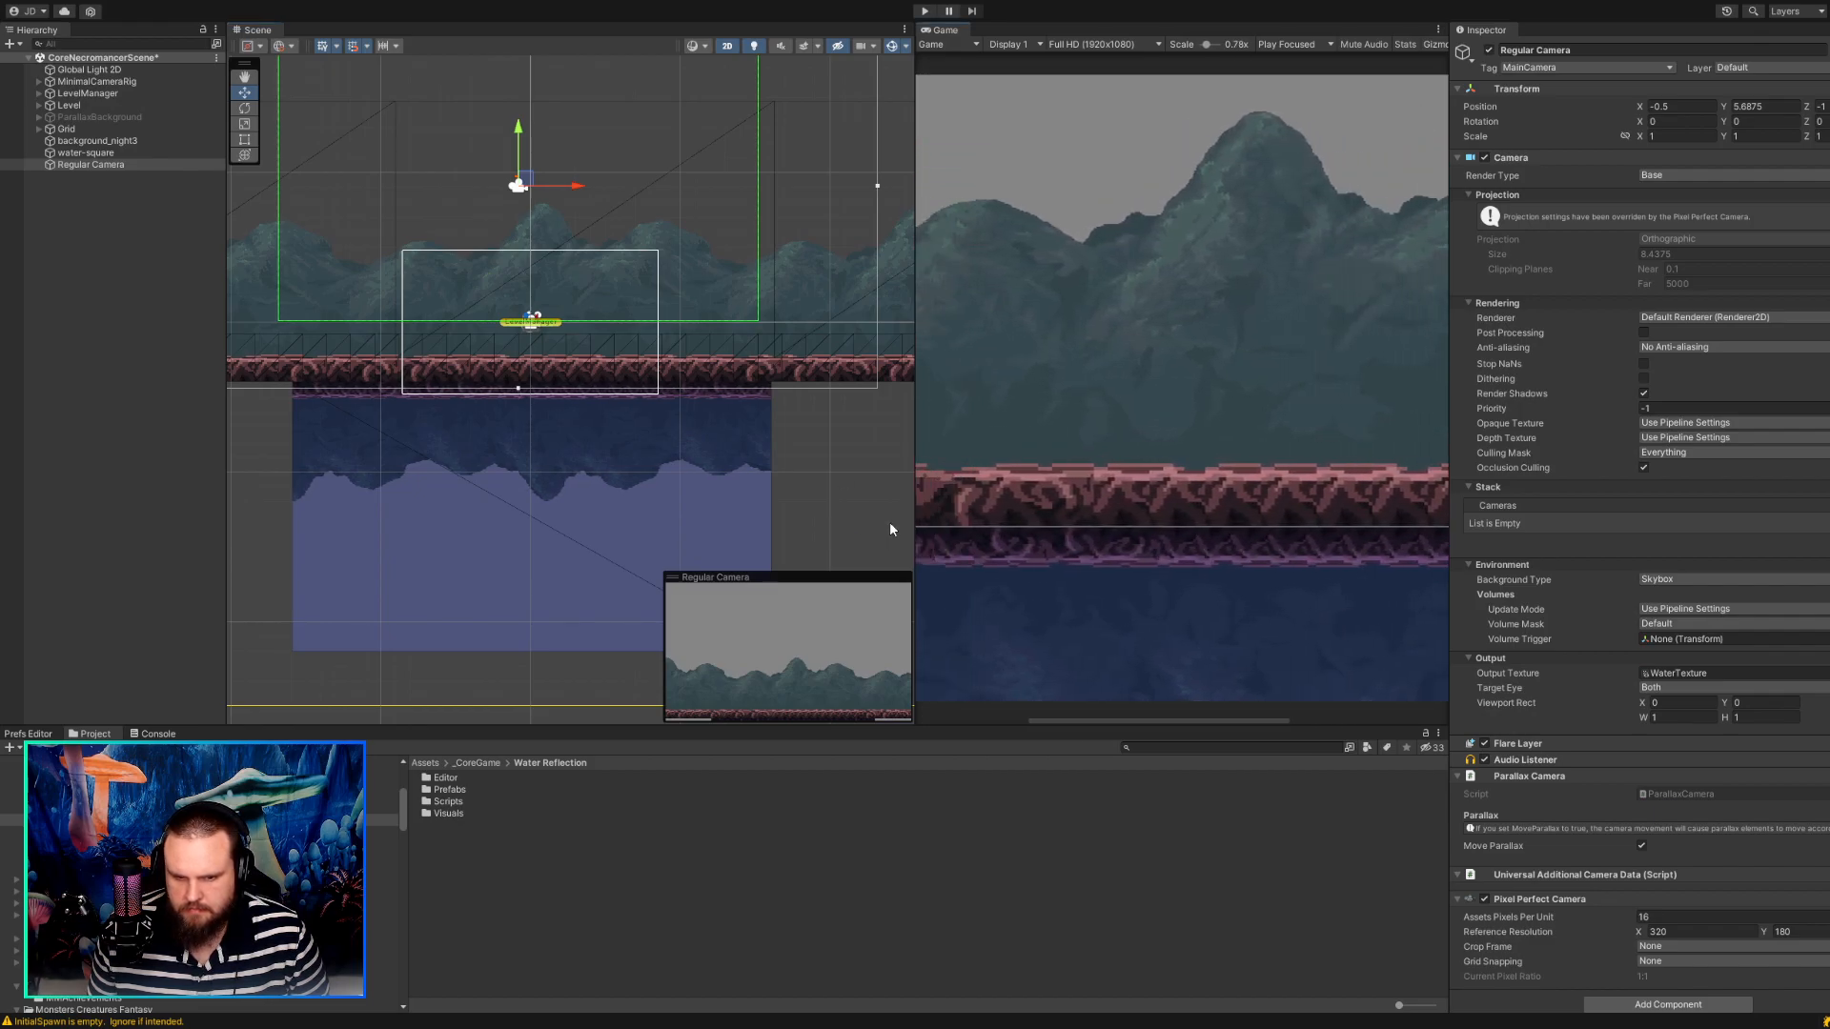
pyautogui.scroll(1, 832, 532)
# Locate the water-square object's sprite asset and open it in the Sprite Editor, docked beside the Game view.
pyautogui.click(529, 486)
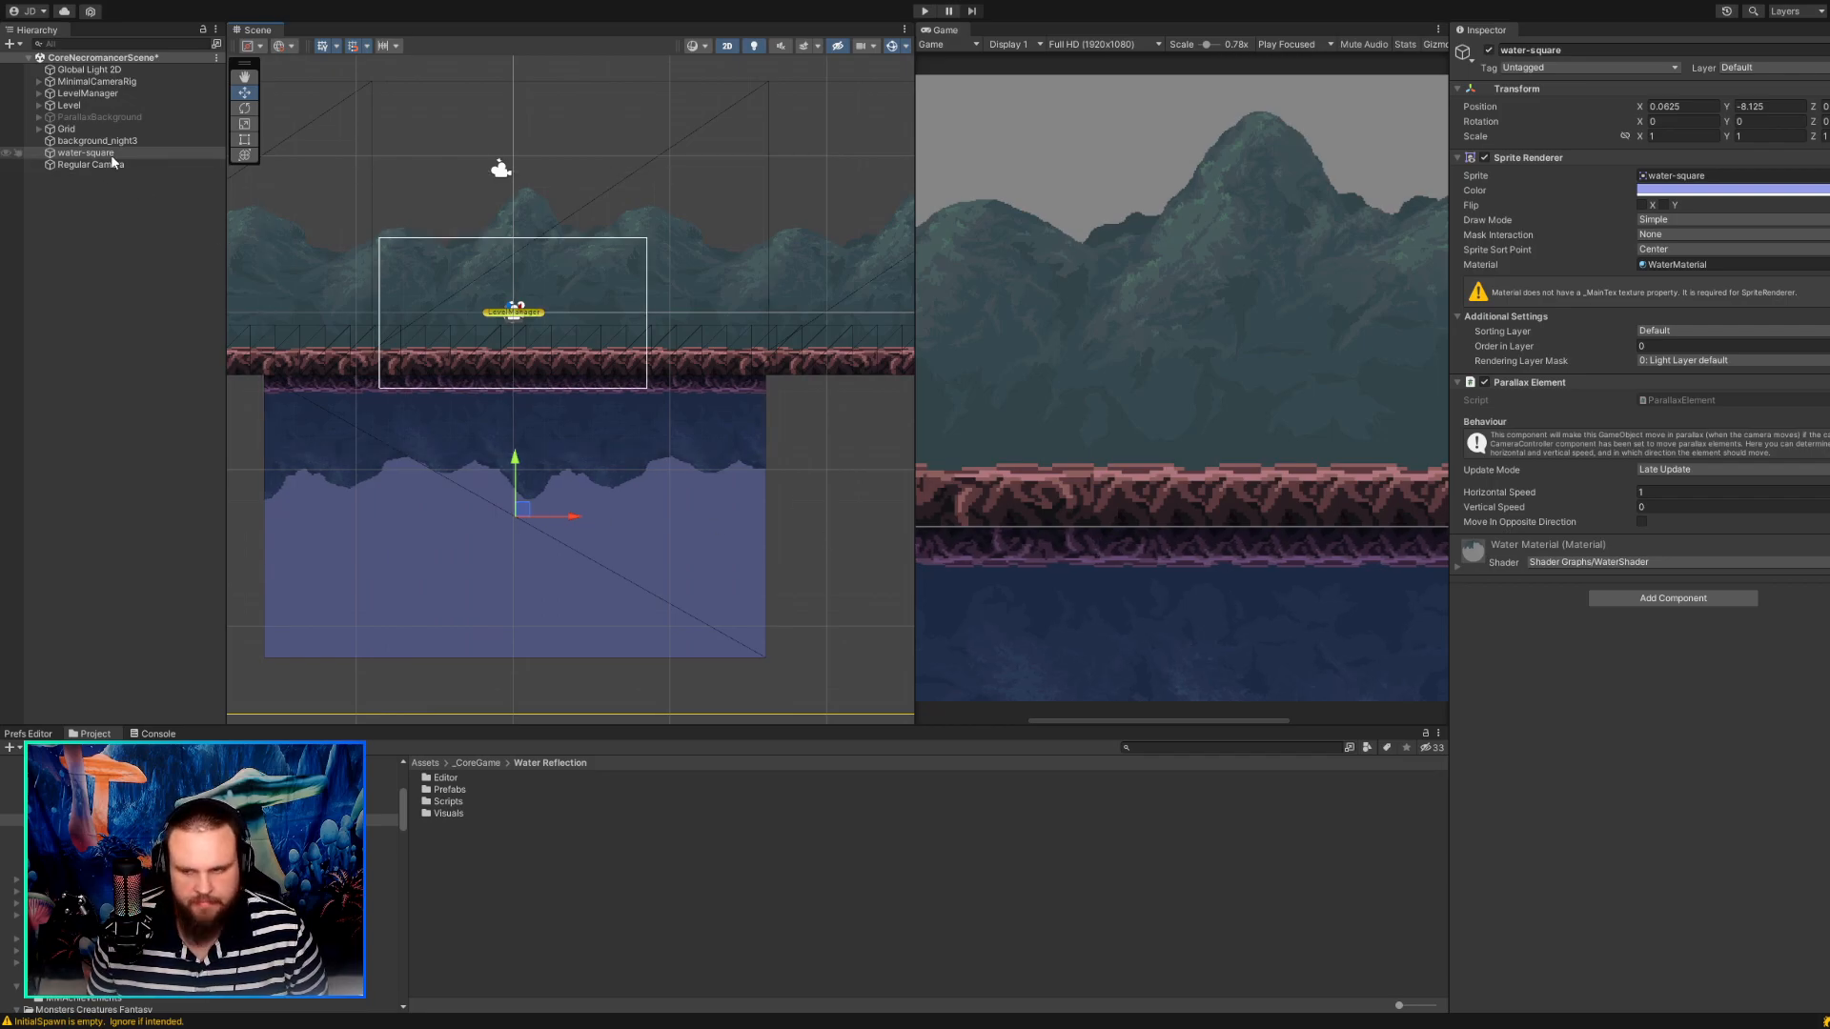
pyautogui.click(1680, 175)
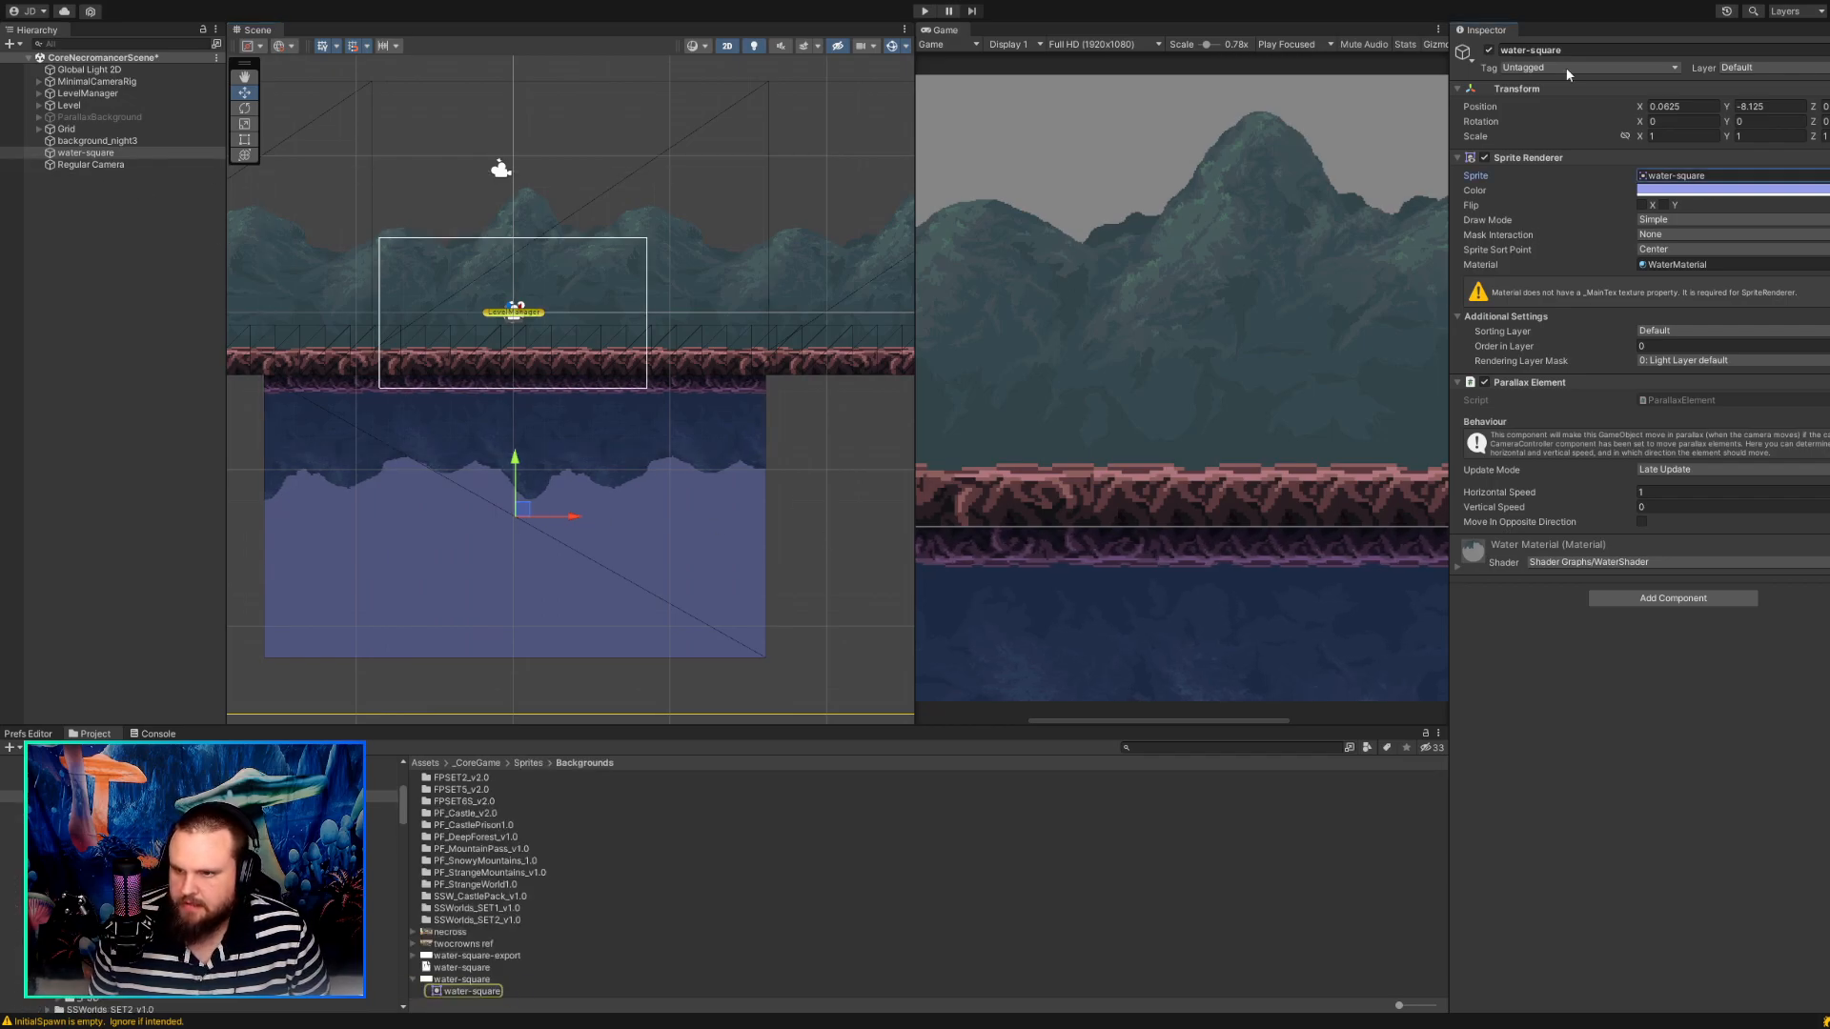
pyautogui.click(1015, 26)
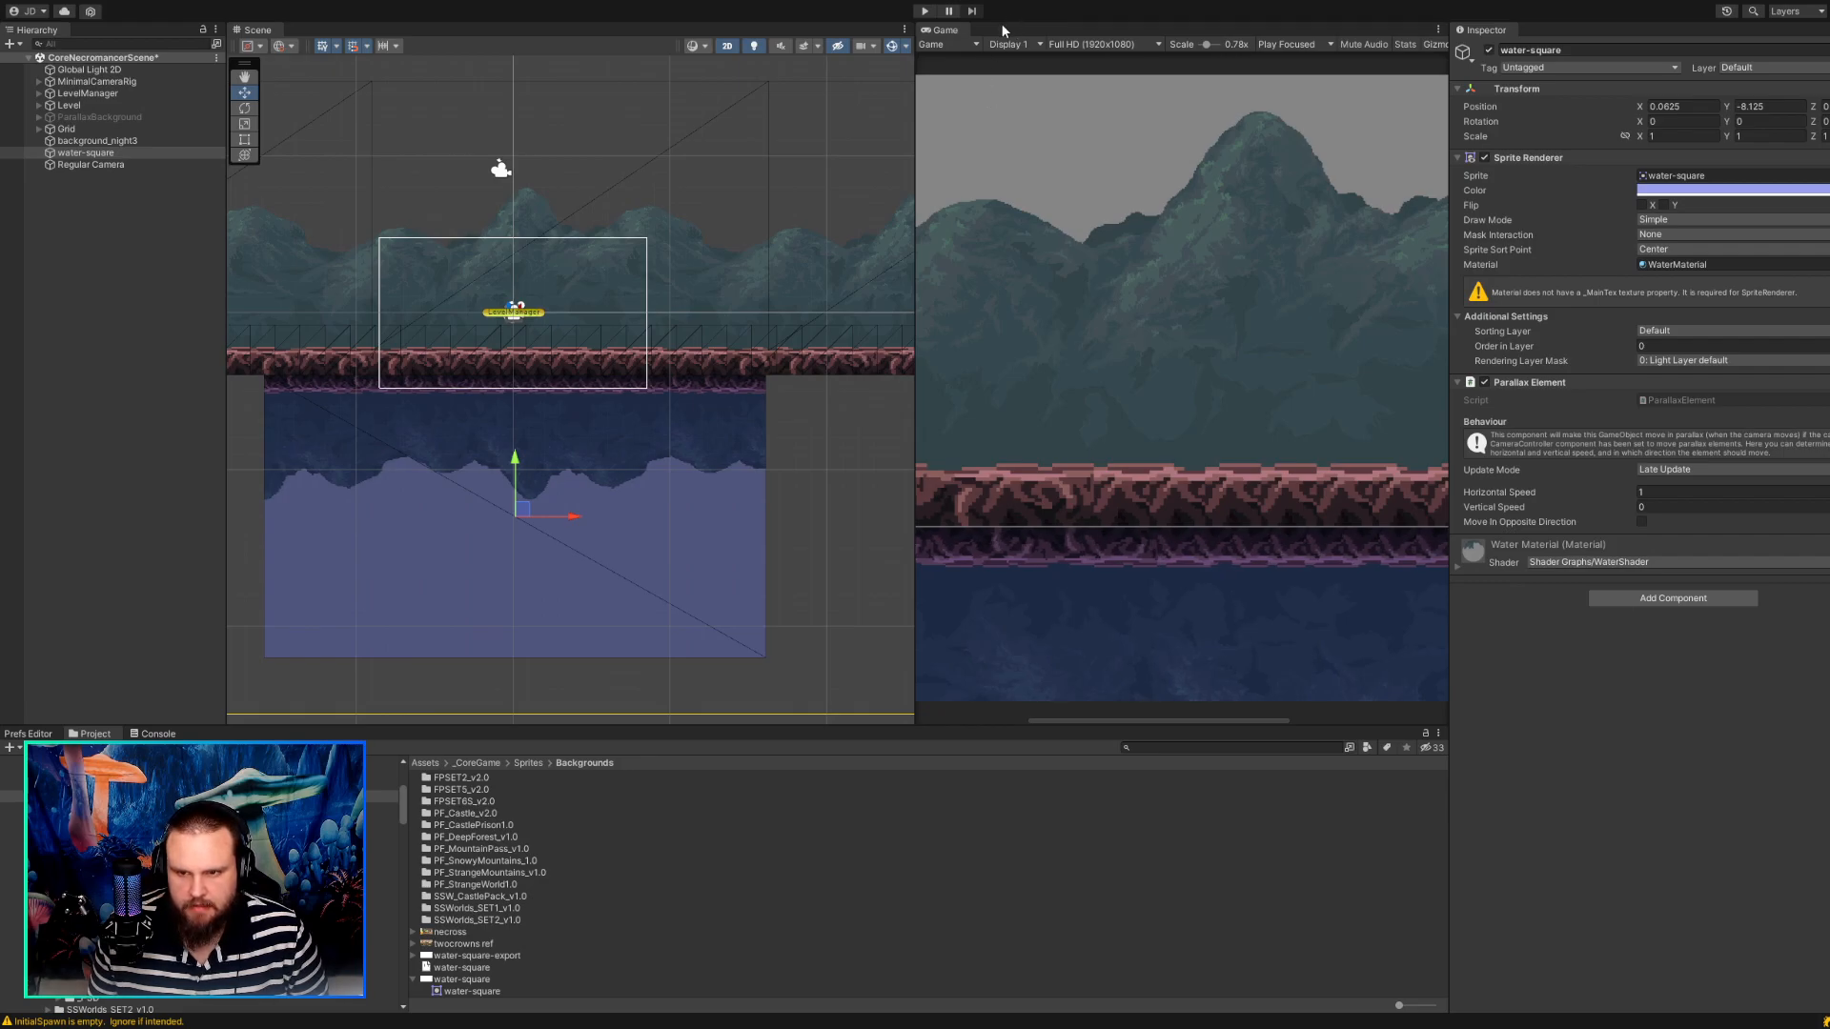
pyautogui.moveTo(1002, 26); pyautogui.dragTo(1001, 27)
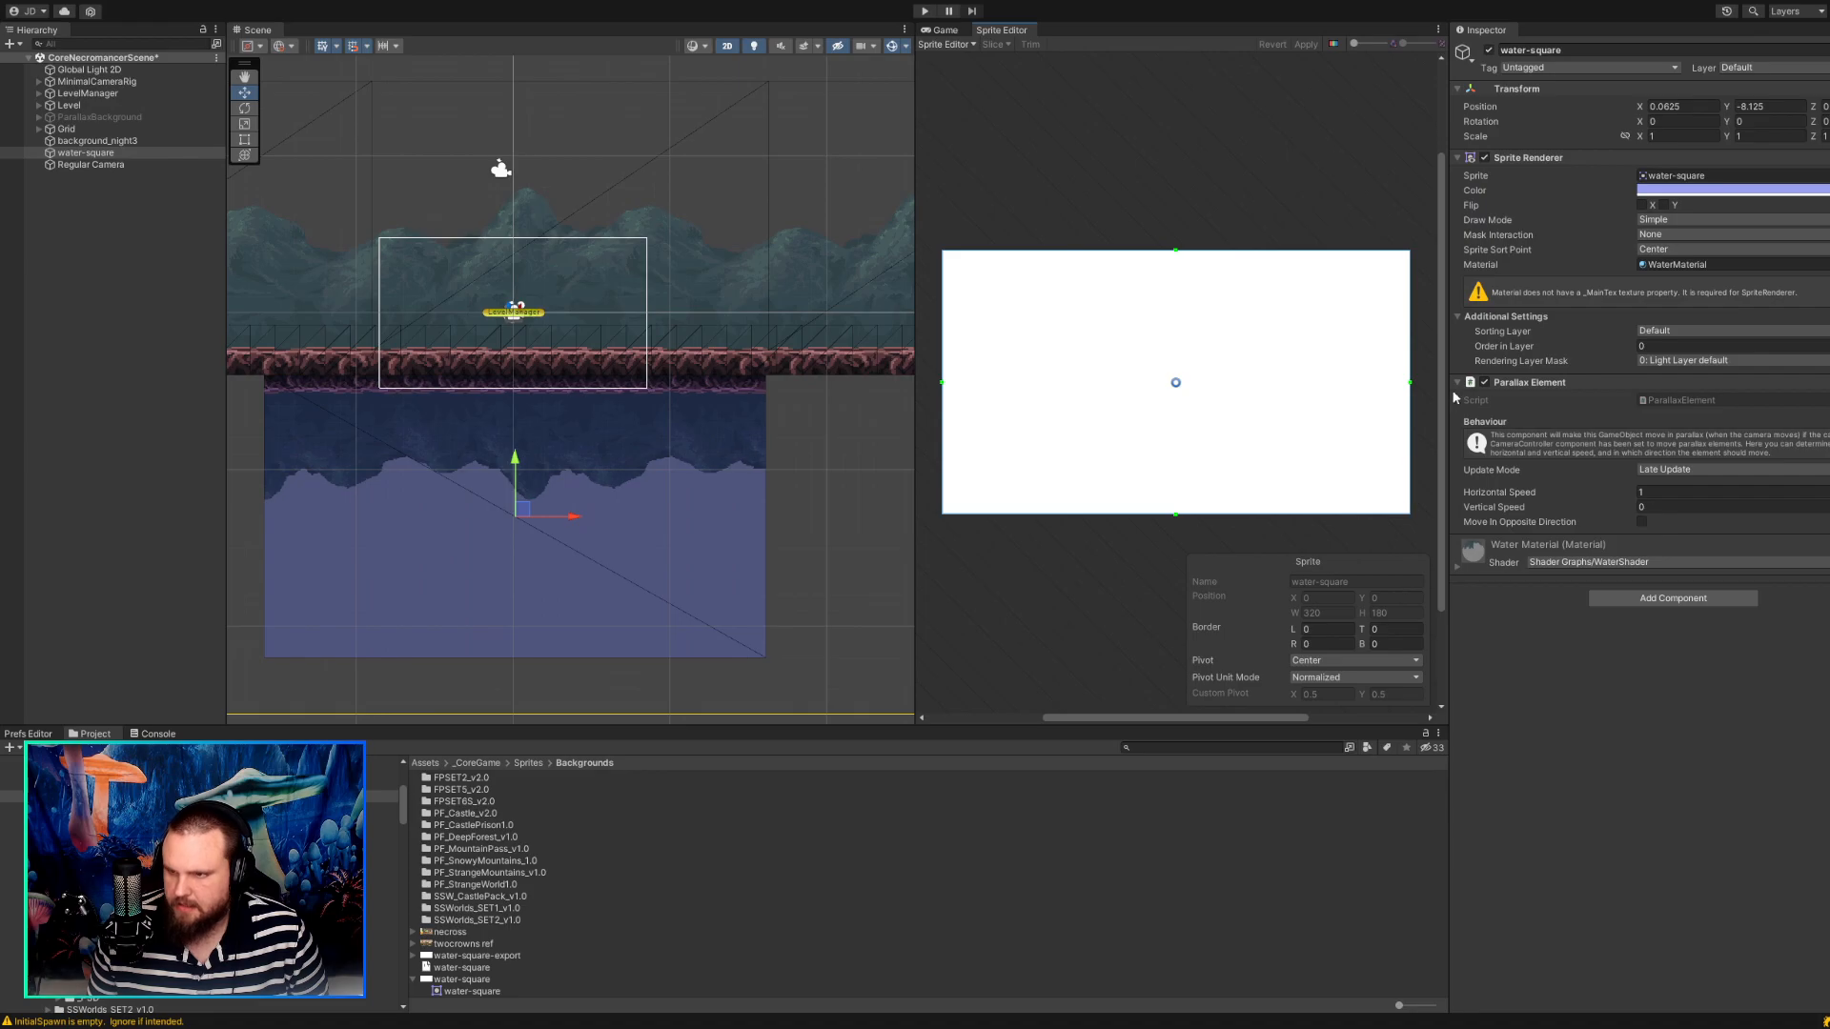
# Open the import settings of the water-square texture and check its Pixels Per Unit.
pyautogui.click(1706, 175)
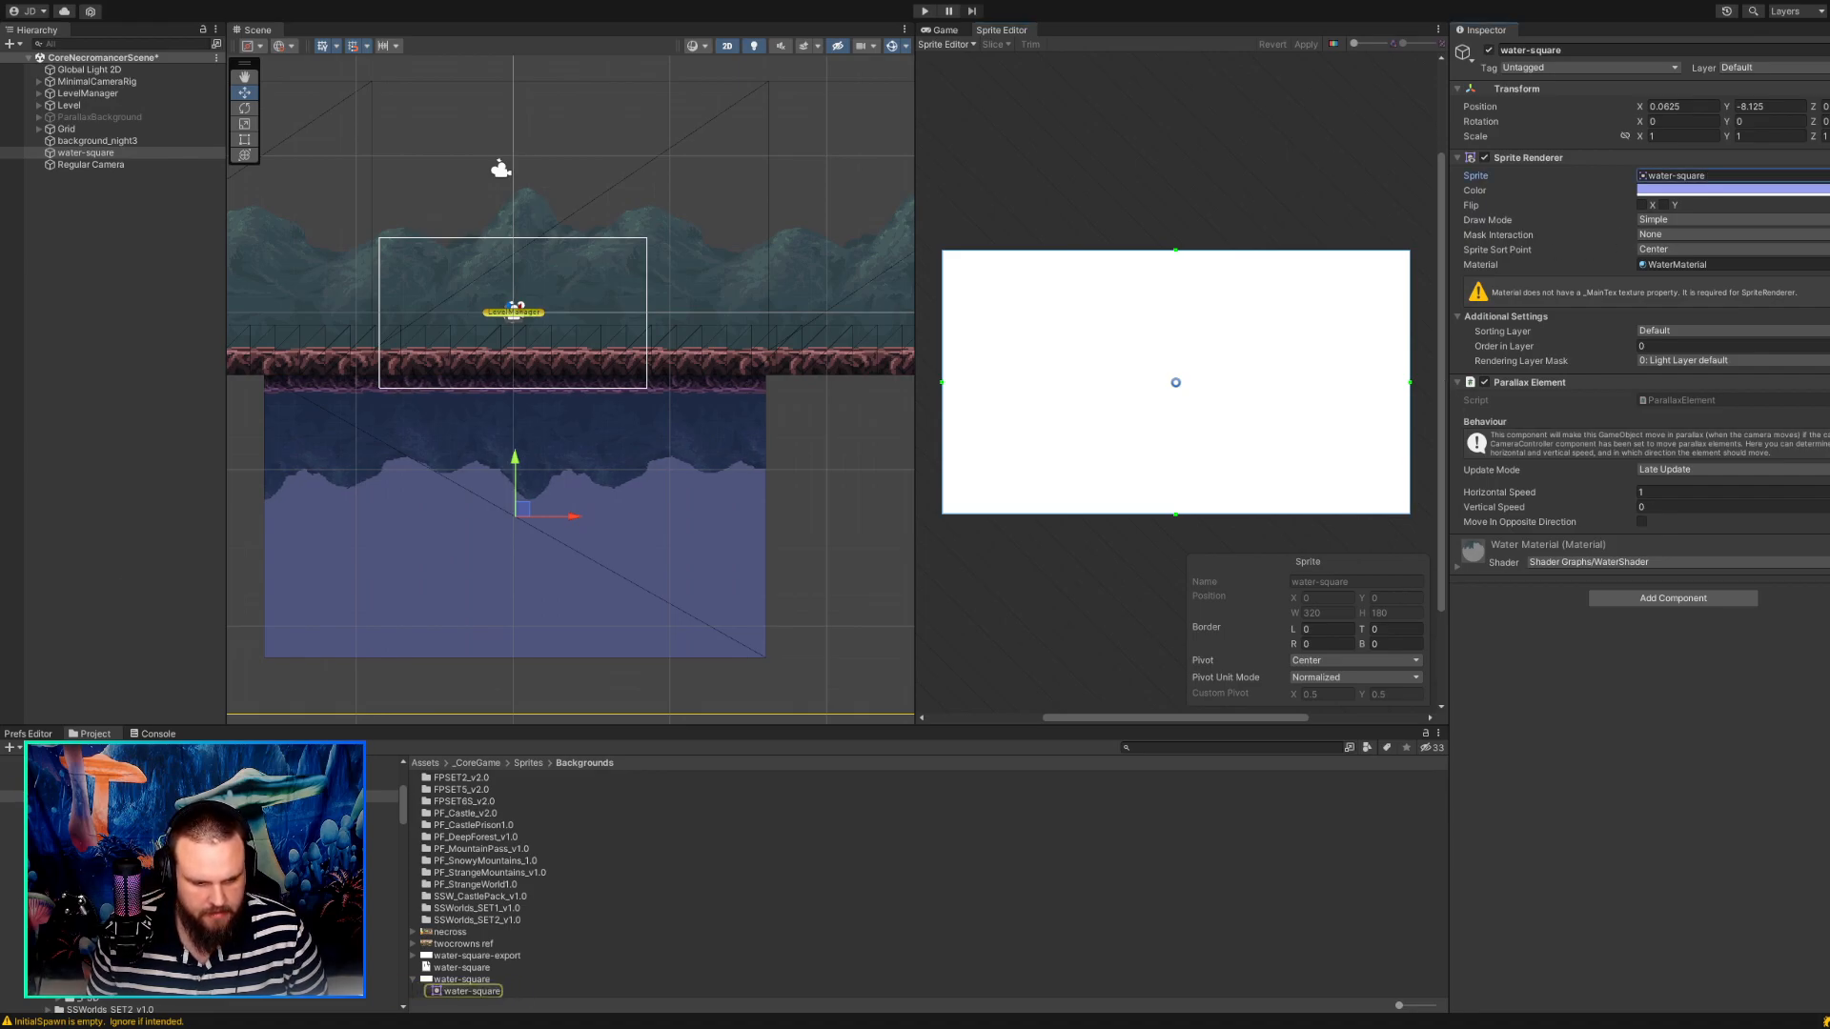
pyautogui.click(462, 979)
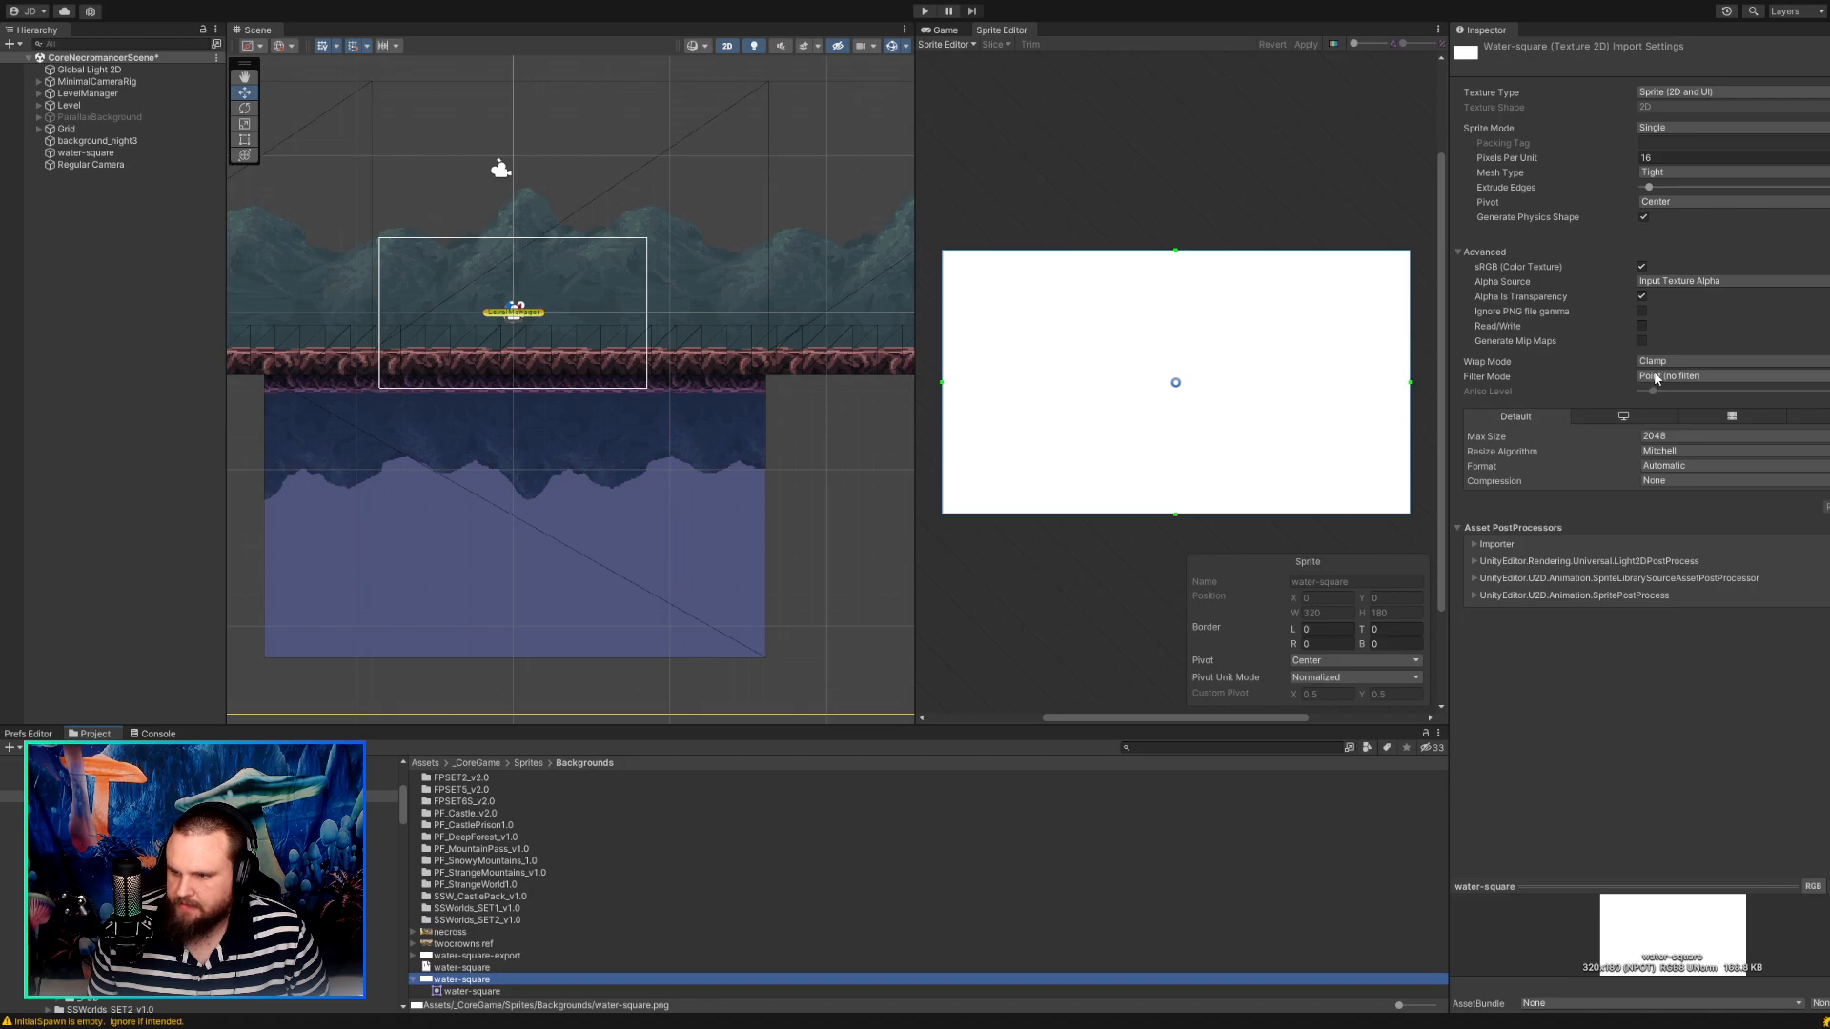
pyautogui.click(1647, 158)
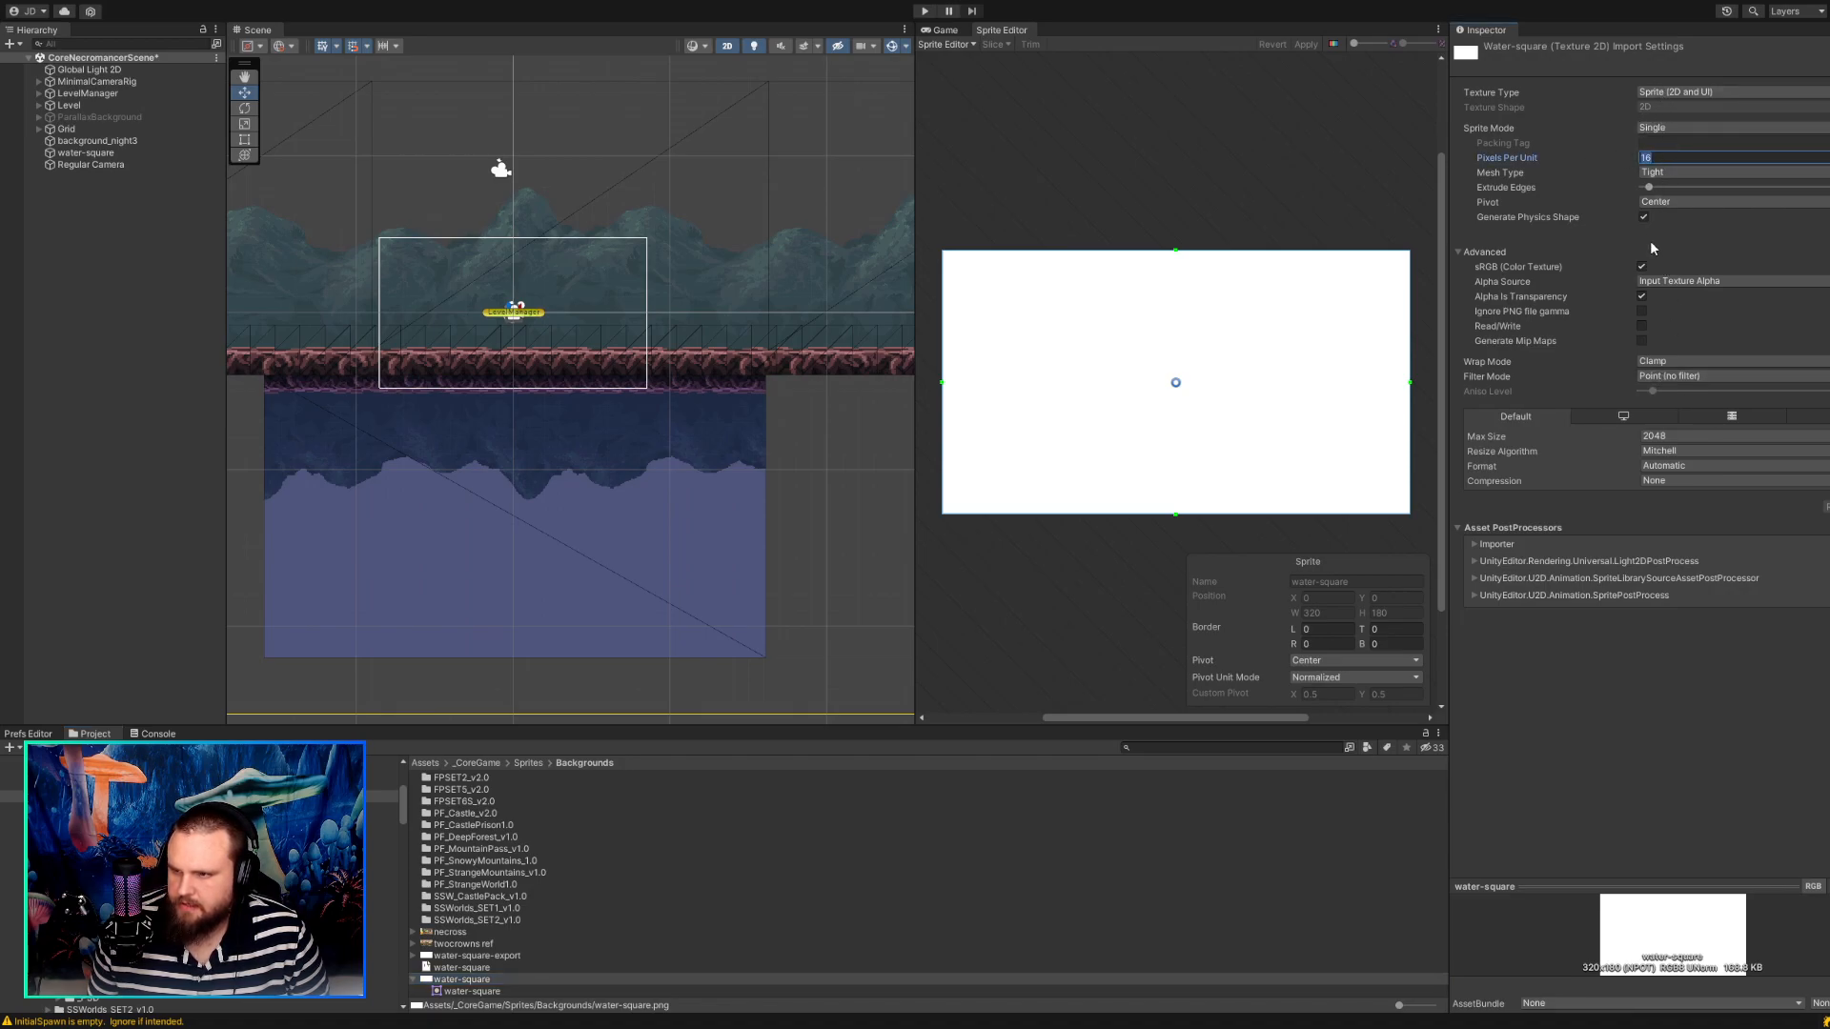
pyautogui.click(796, 505)
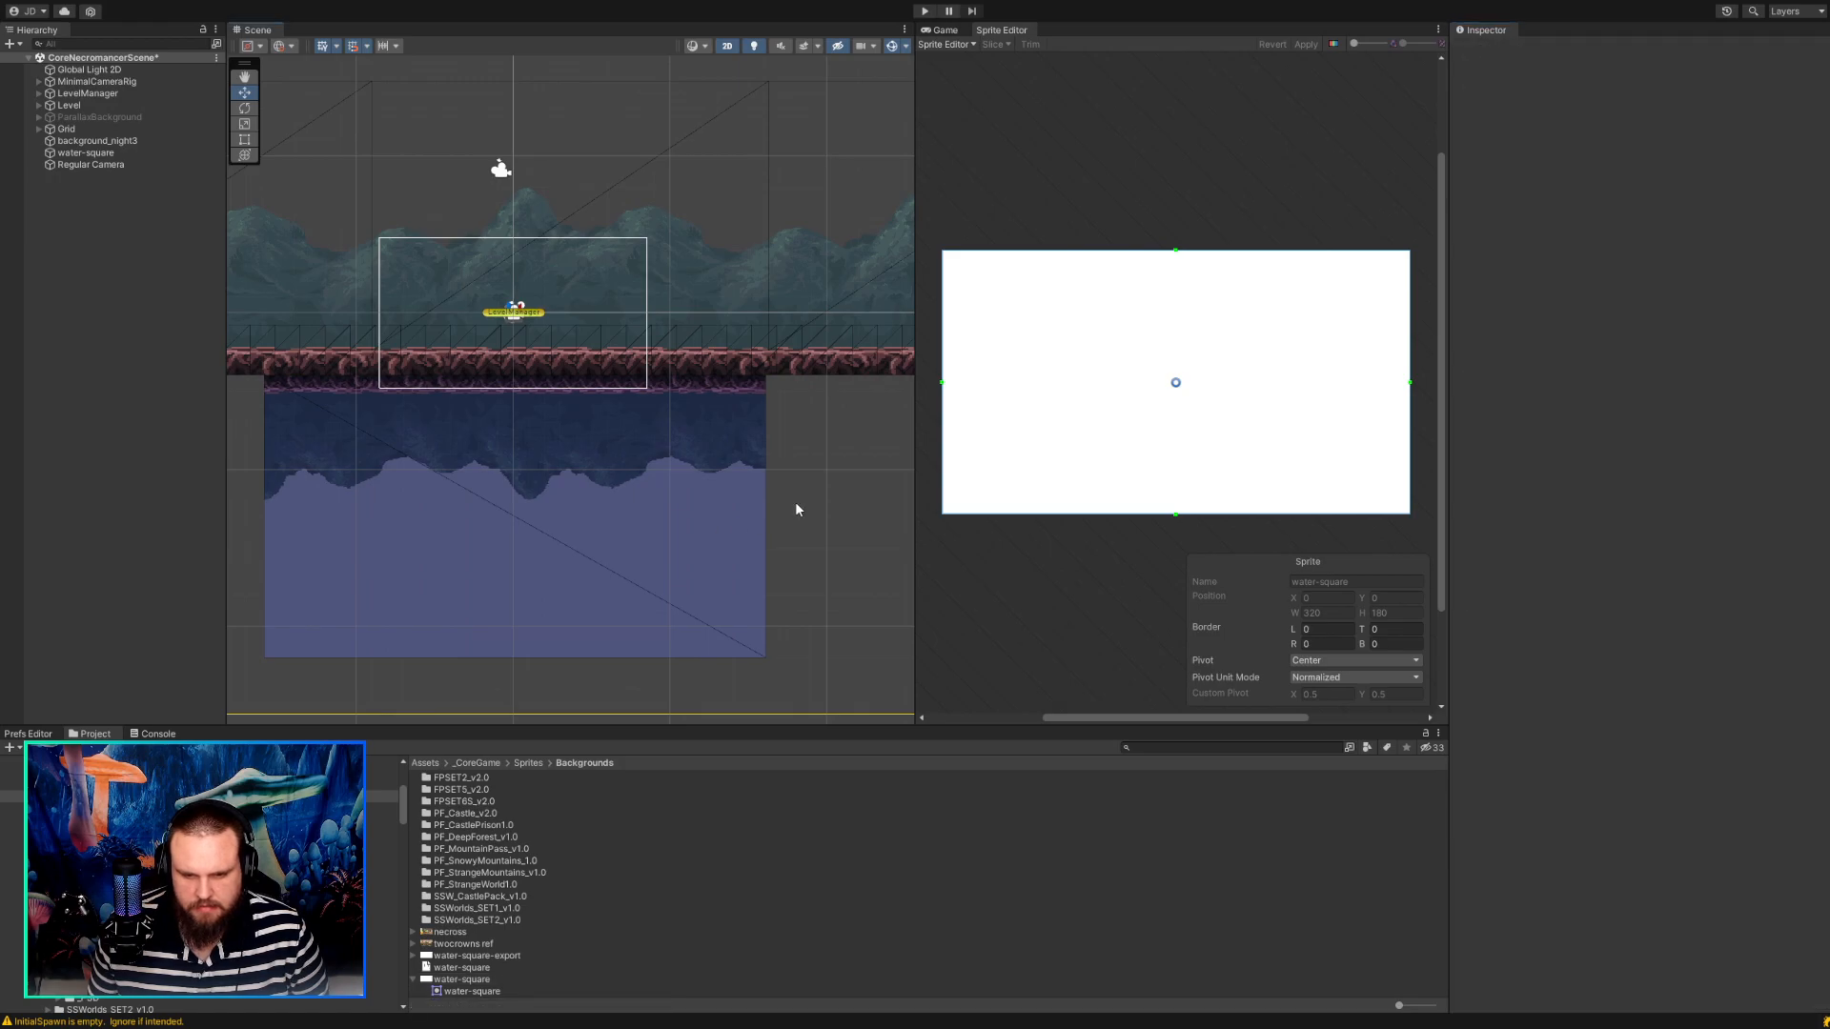
pyautogui.scroll(1, 798, 510)
pyautogui.click(543, 474)
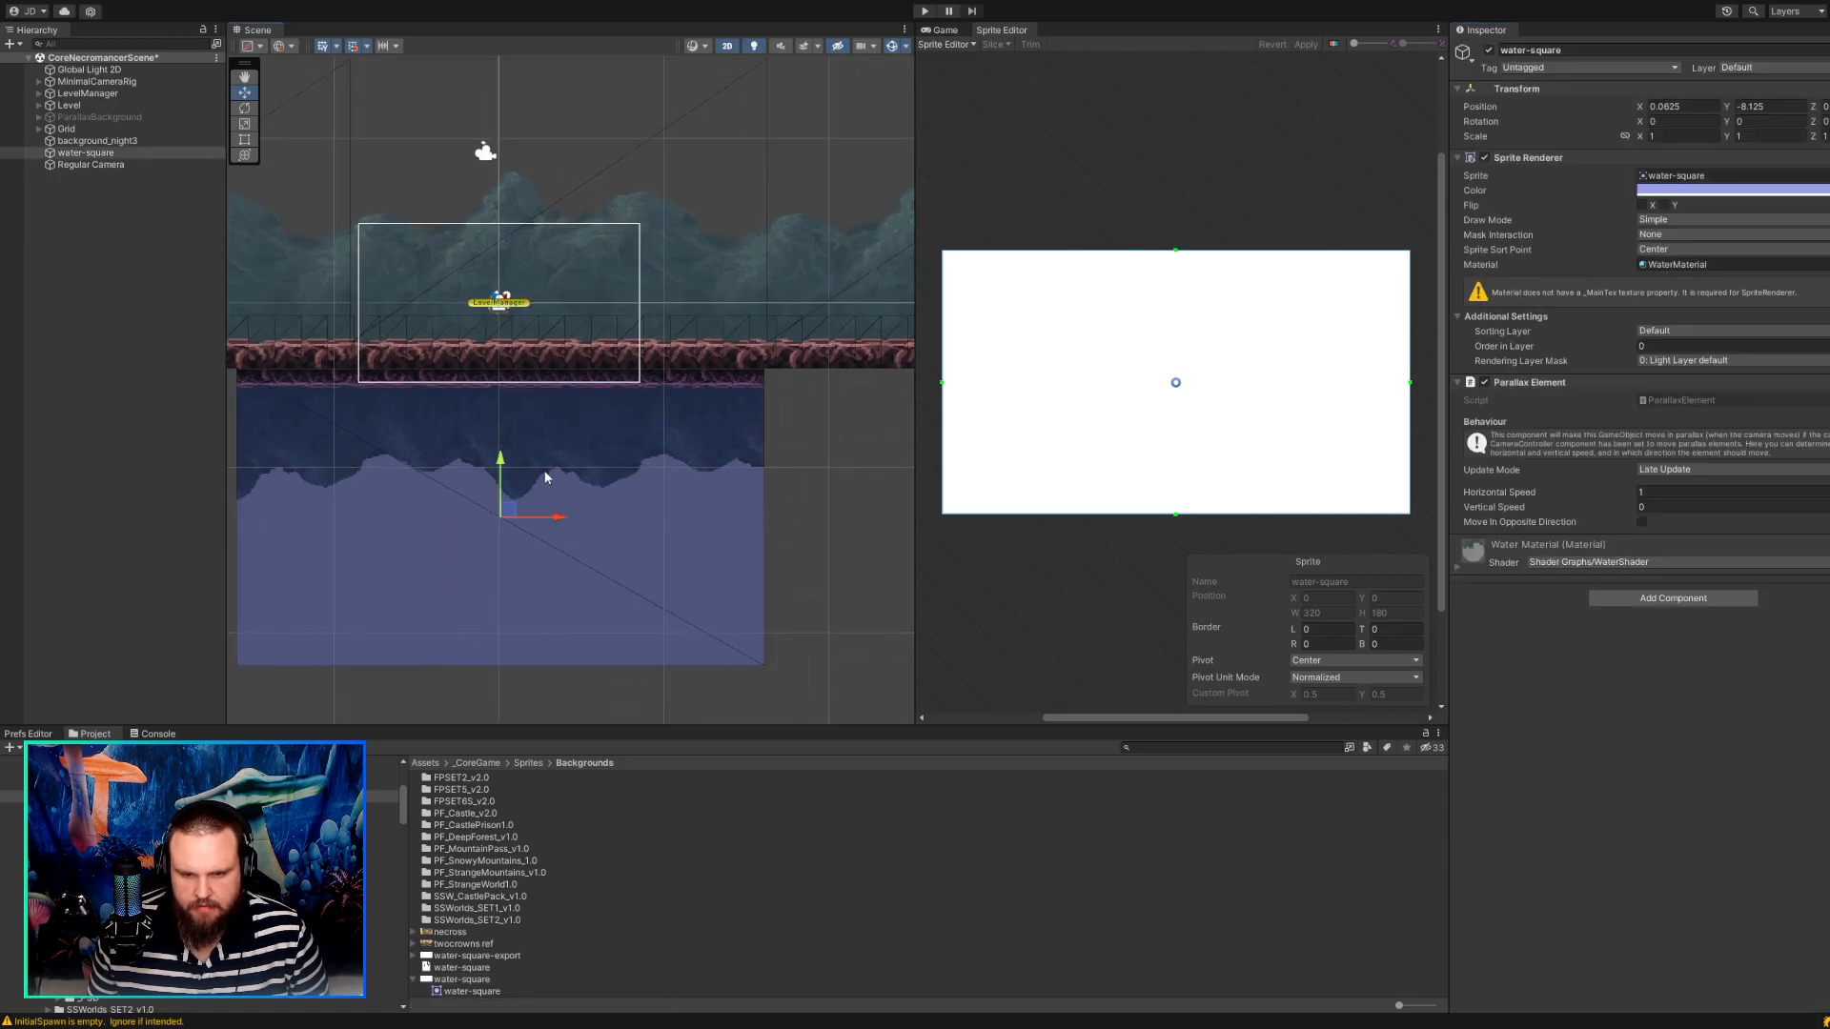
# Inspect the Pixel Perfect Camera reference resolution of the Regular Camera inside MinimalCameraRig.
pyautogui.click(39, 82)
pyautogui.click(78, 94)
pyautogui.scroll(-15, 1633, 673)
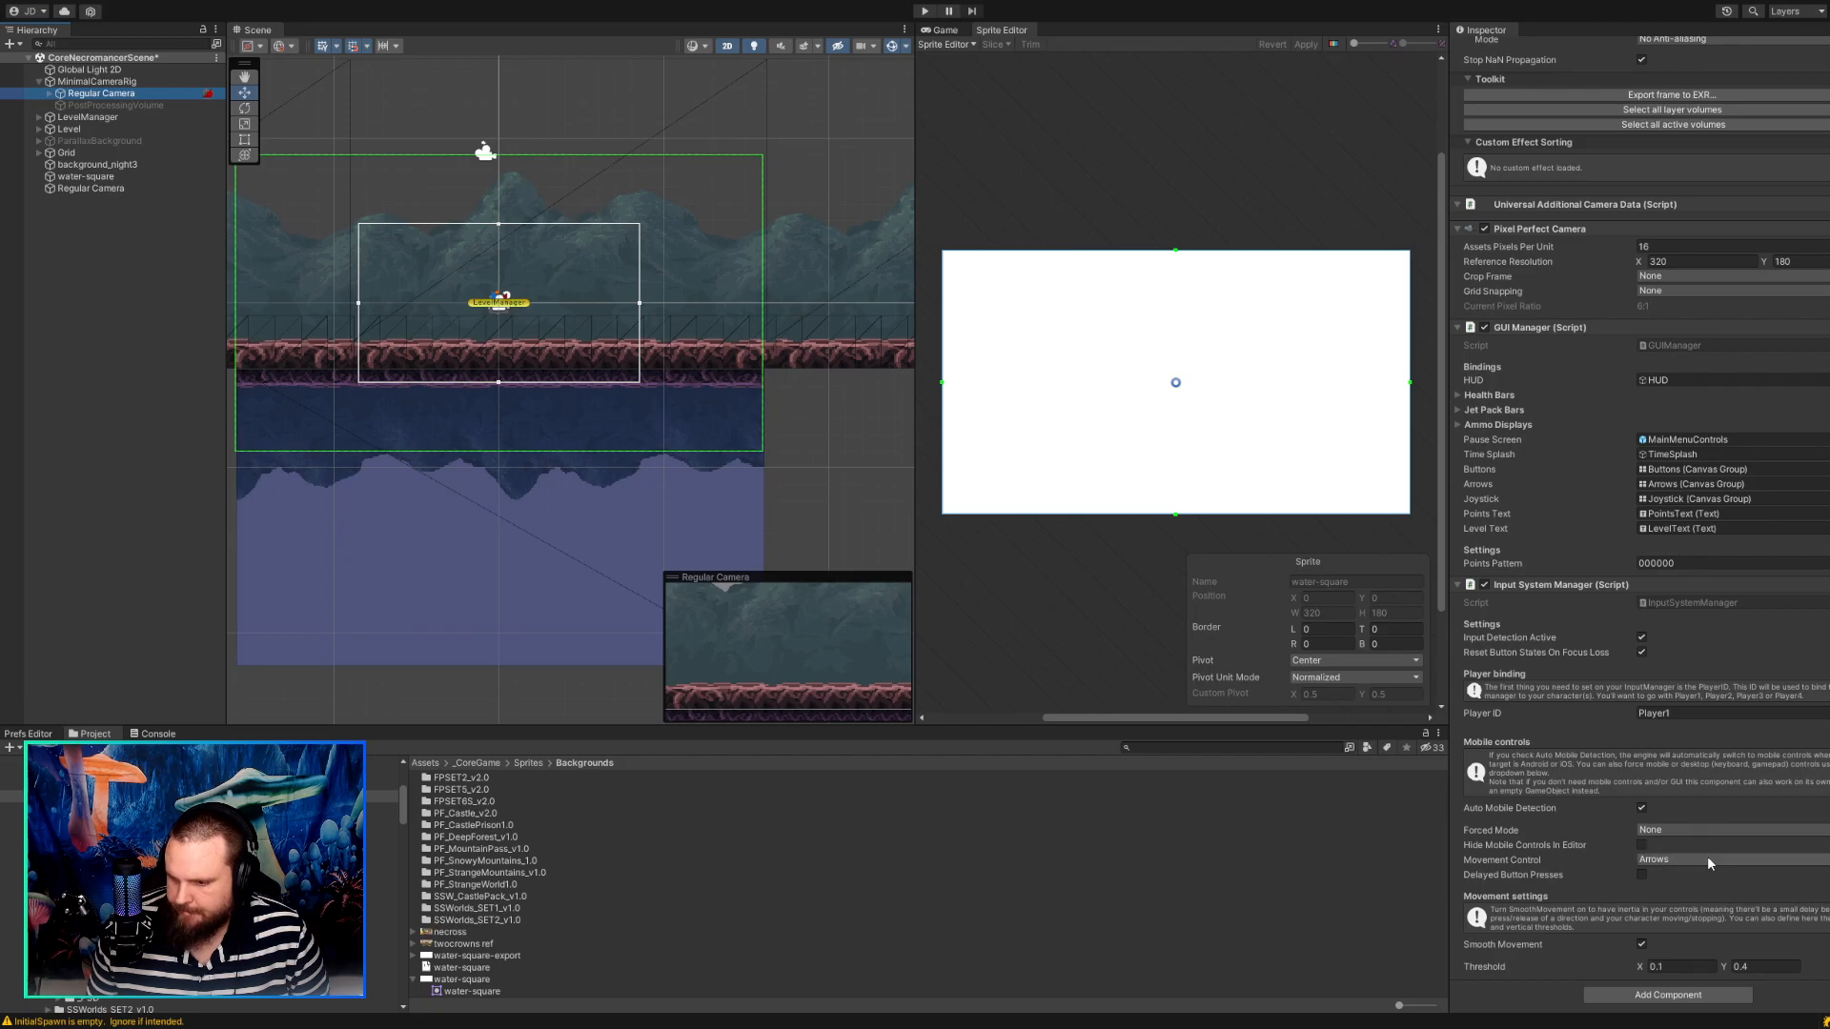
pyautogui.scroll(3, 1713, 399)
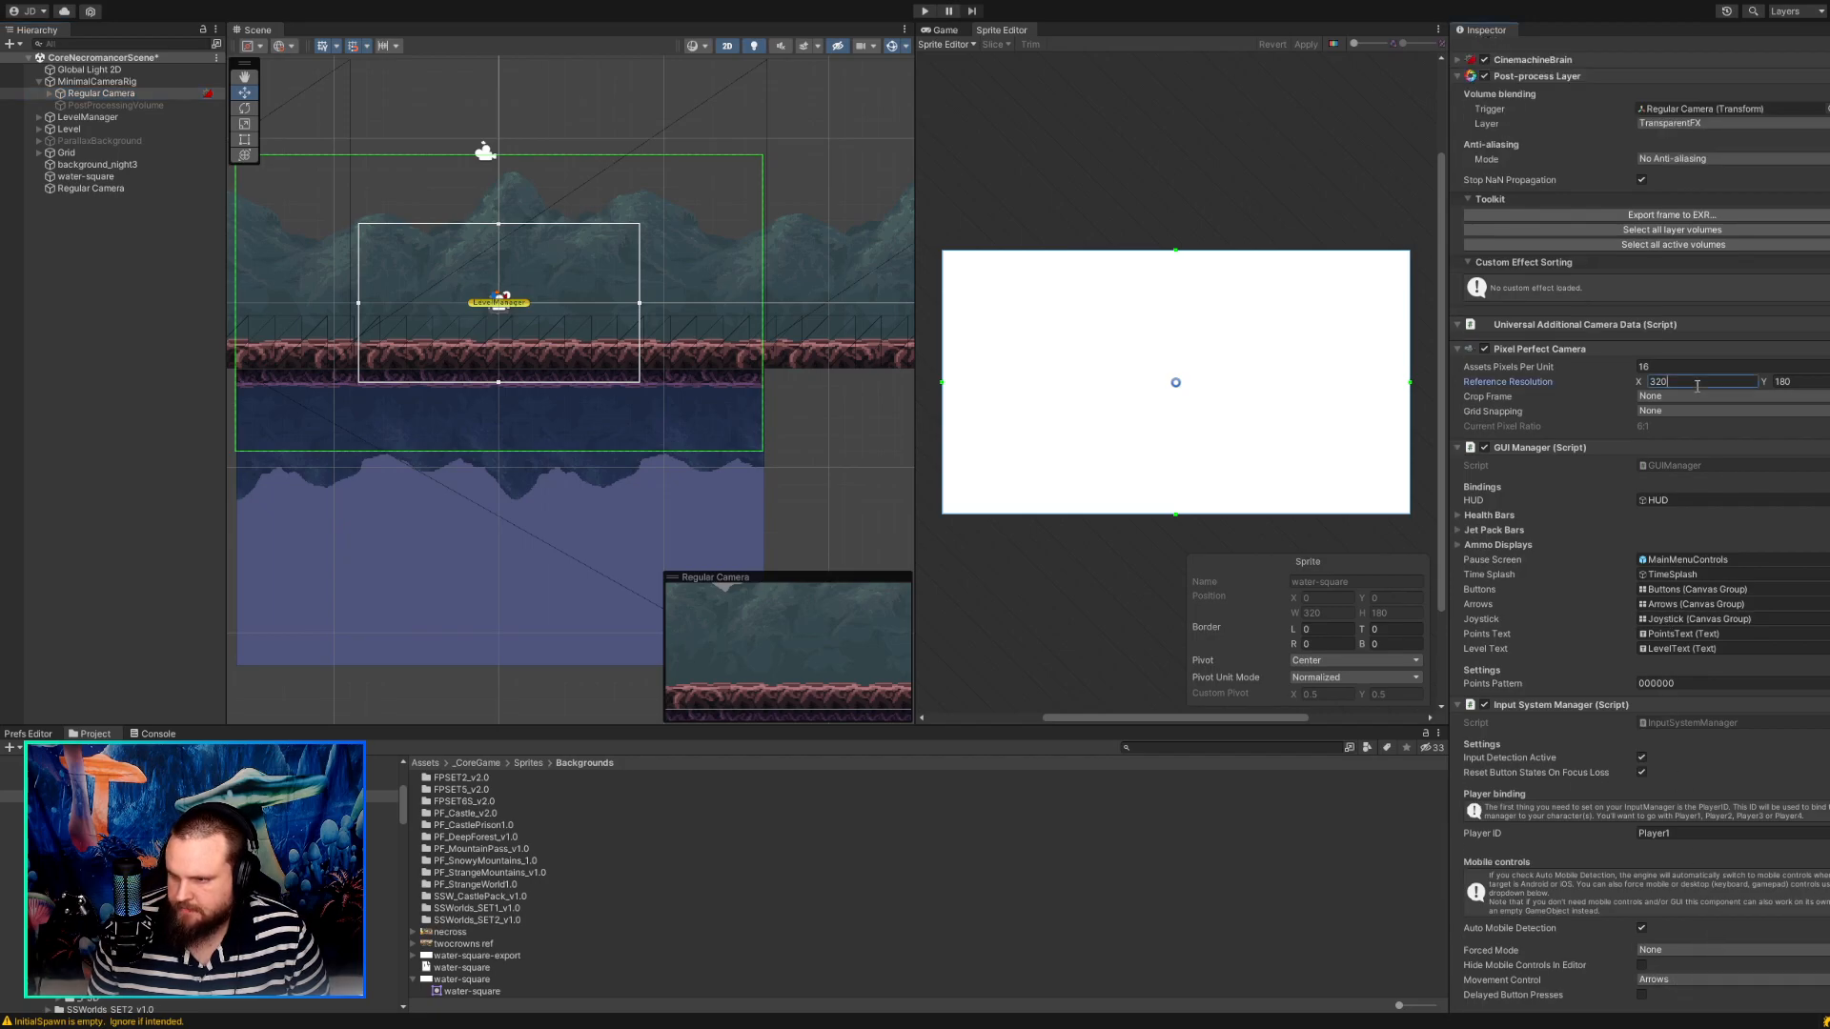
pyautogui.click(1692, 381)
pyautogui.press('Tab')
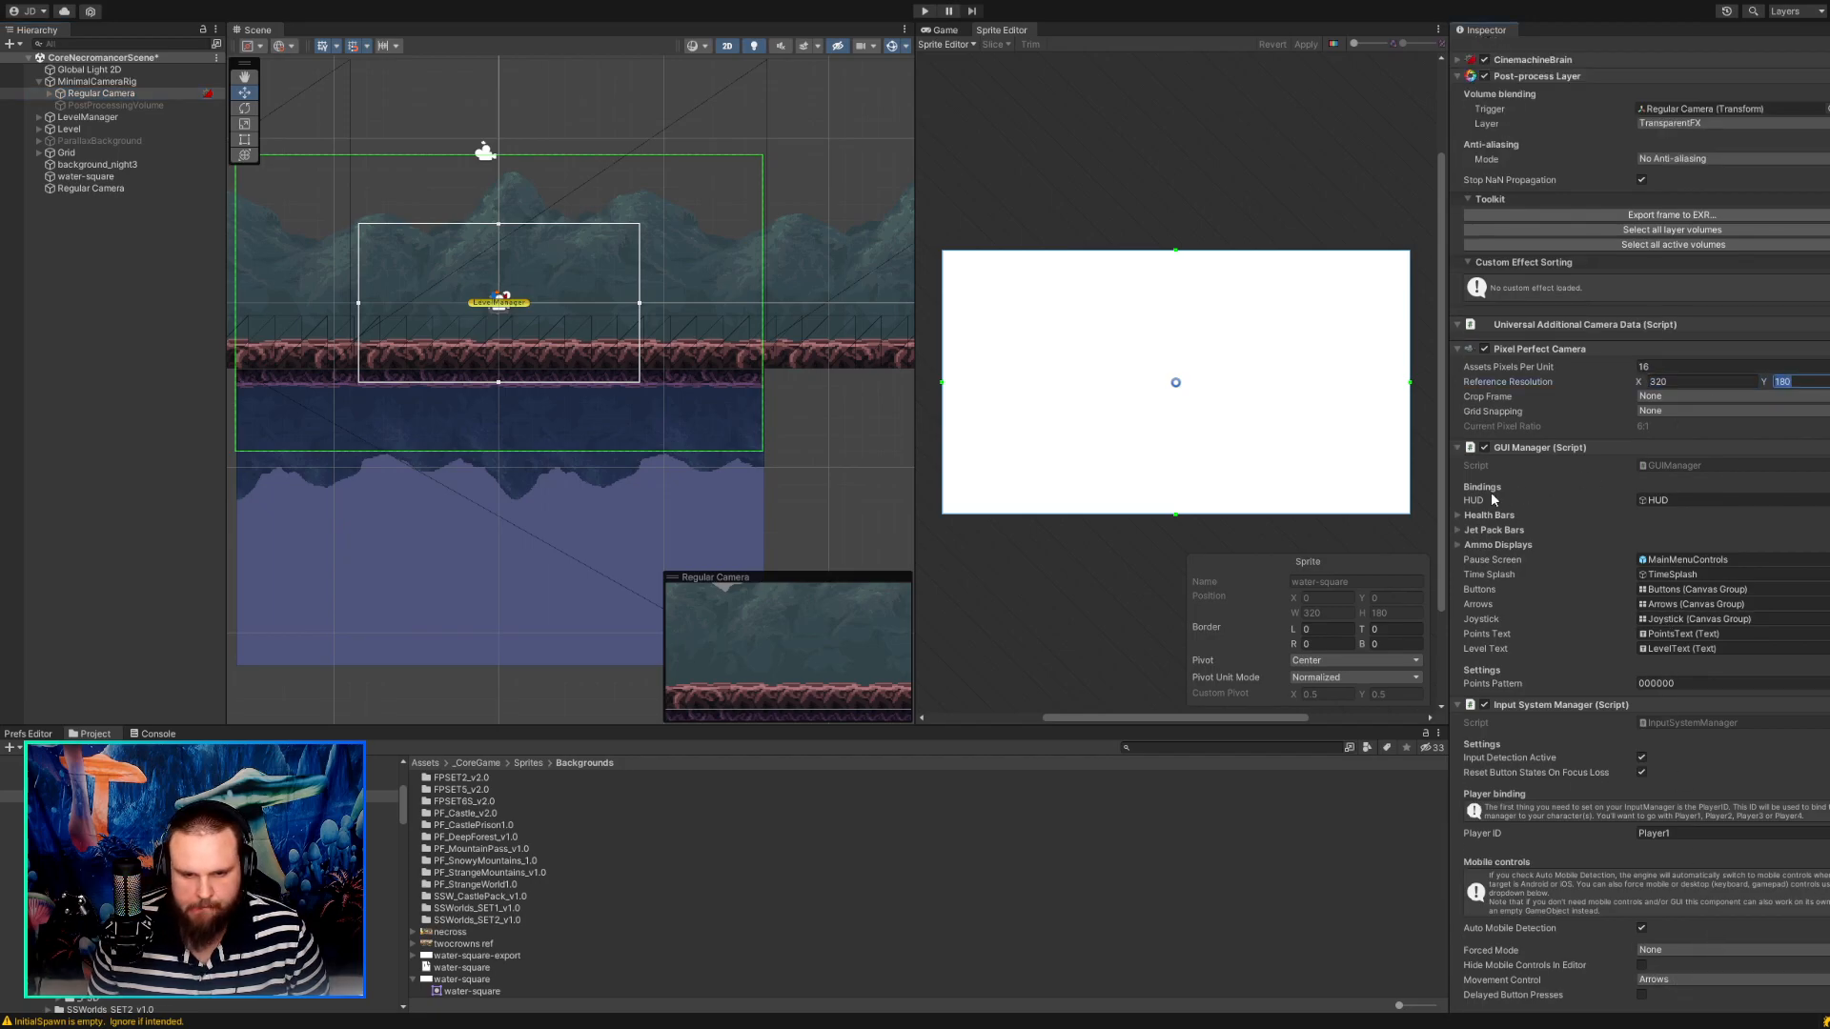
pyautogui.scroll(5, 554, 368)
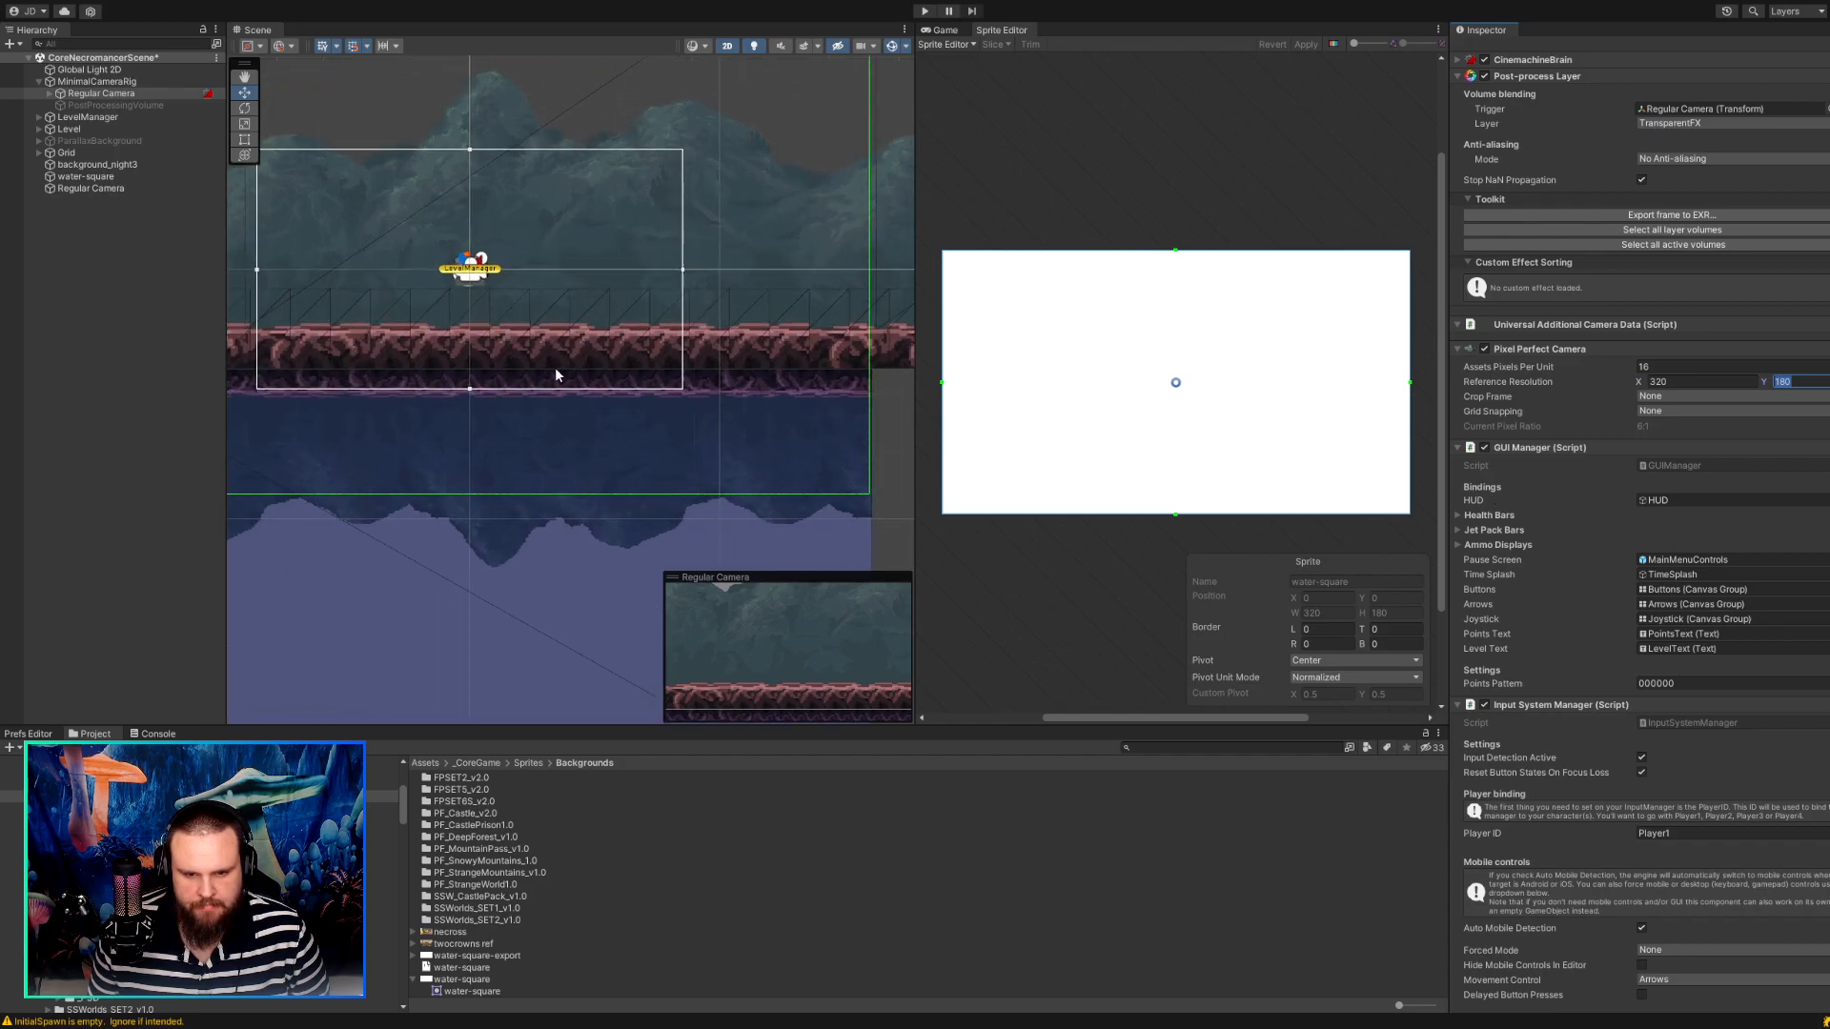
pyautogui.scroll(-2, 555, 368)
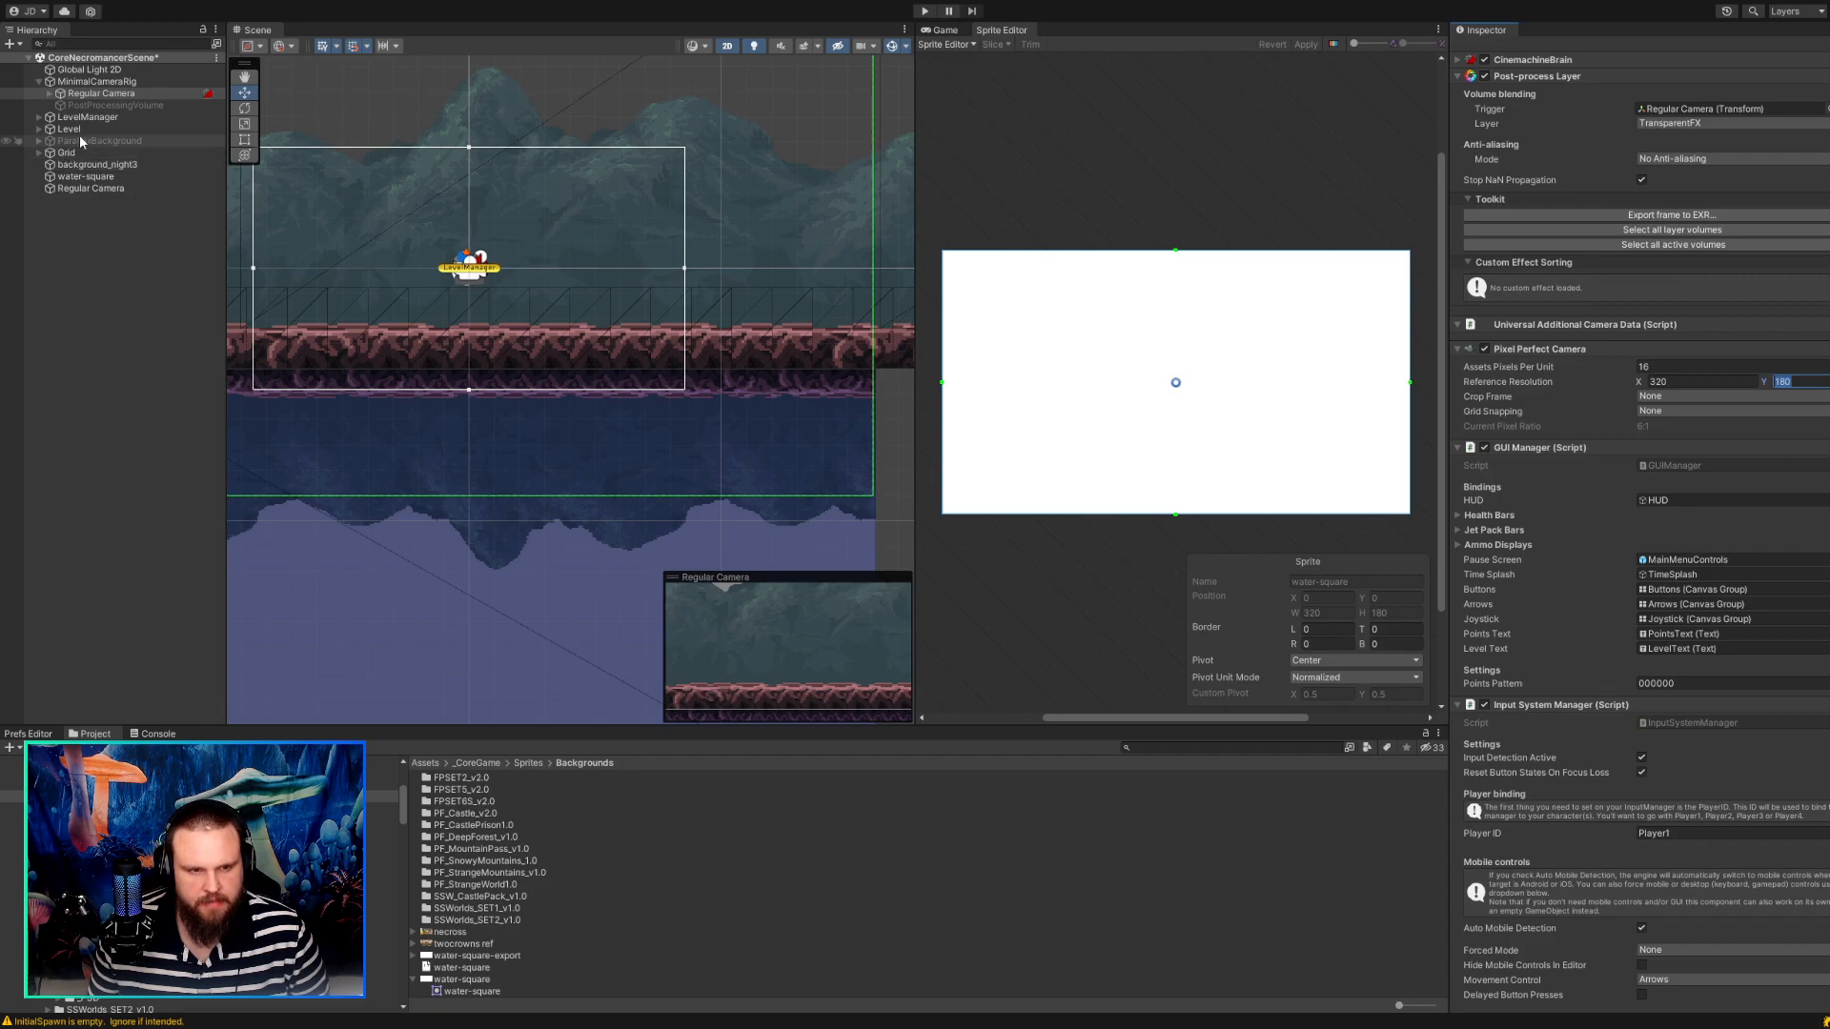
# Compare the standalone Regular Camera with the one in MinimalCameraRig, and examine the rig camera's frame along the water-square's left edge.
pyautogui.click(105, 93)
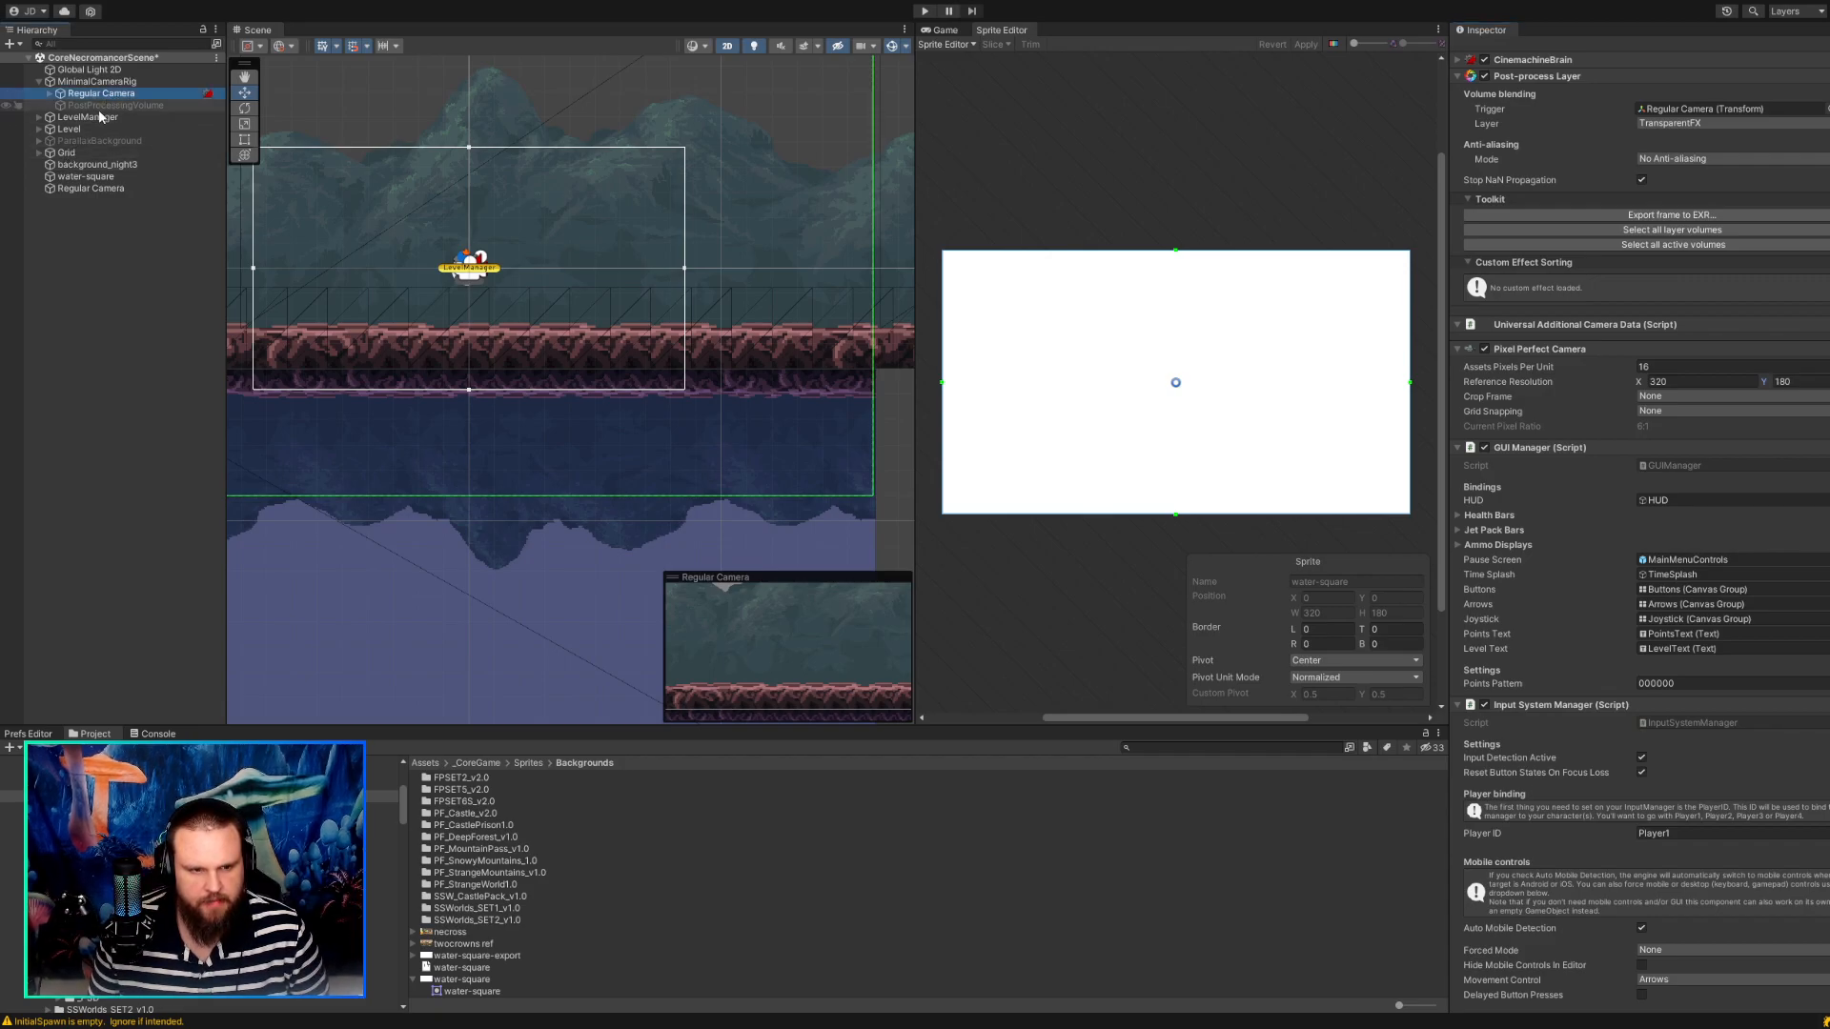
pyautogui.click(88, 186)
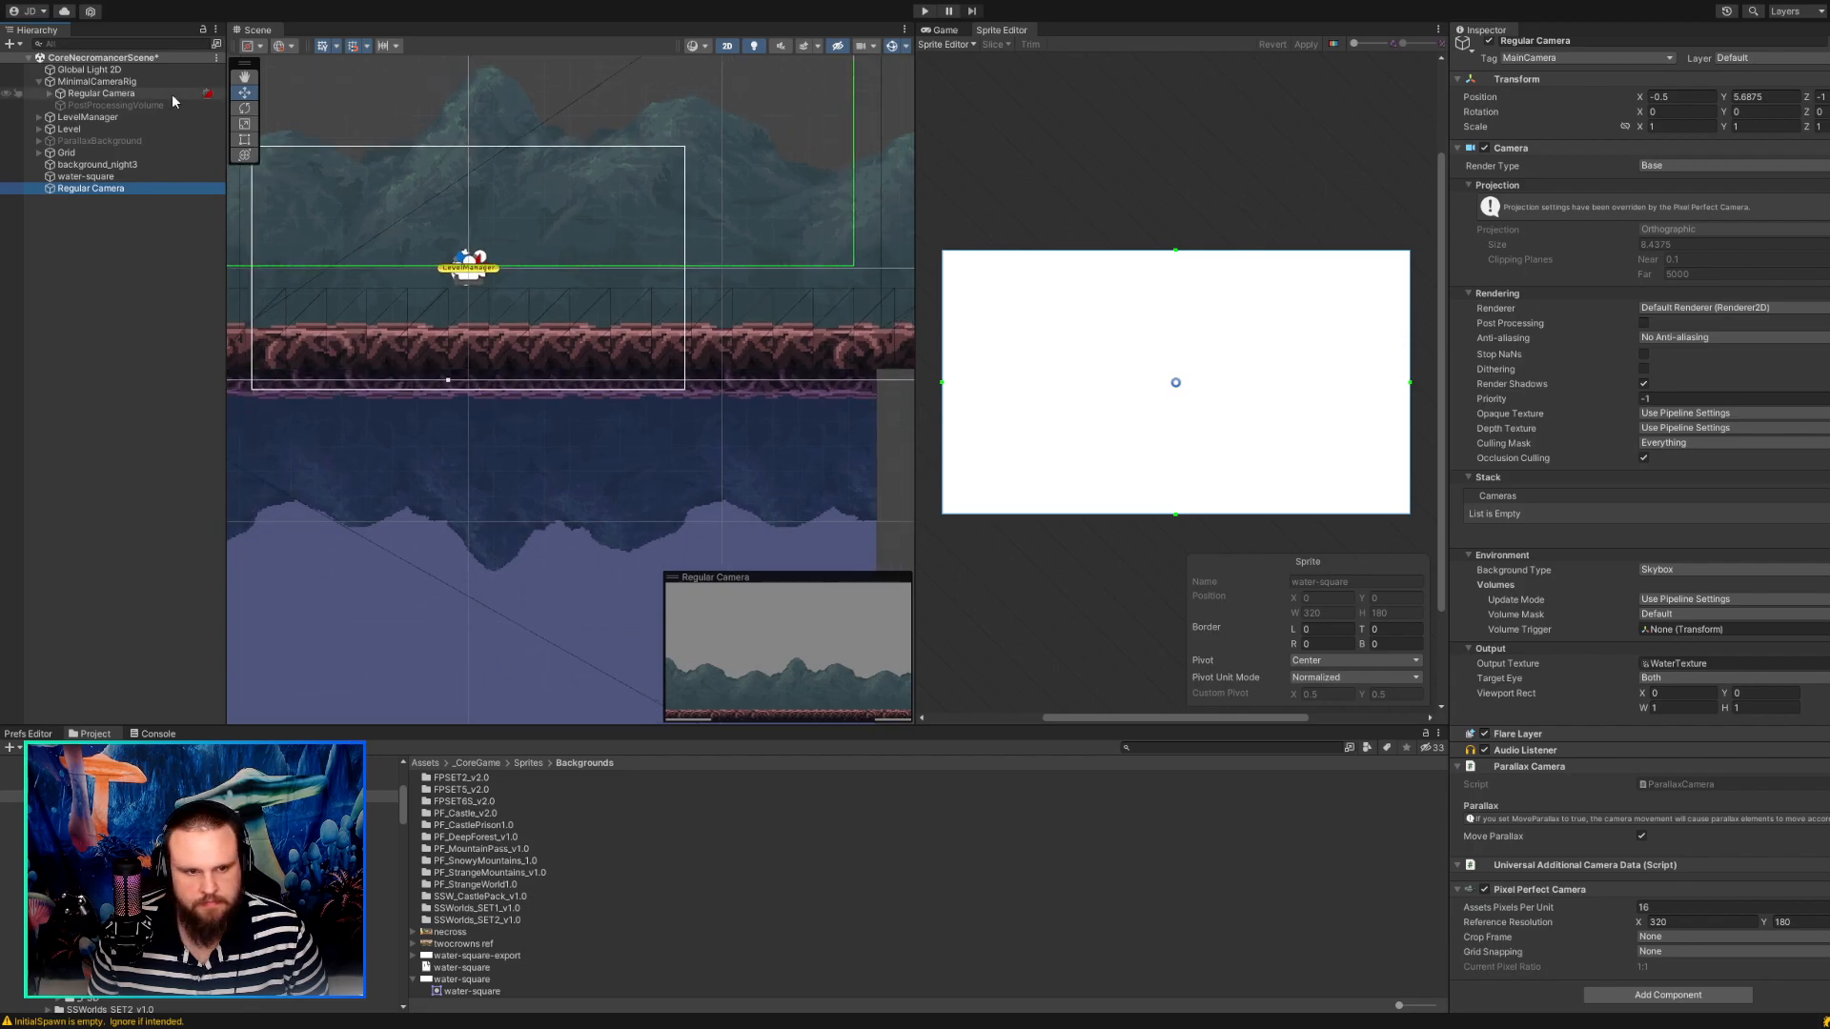
pyautogui.click(128, 93)
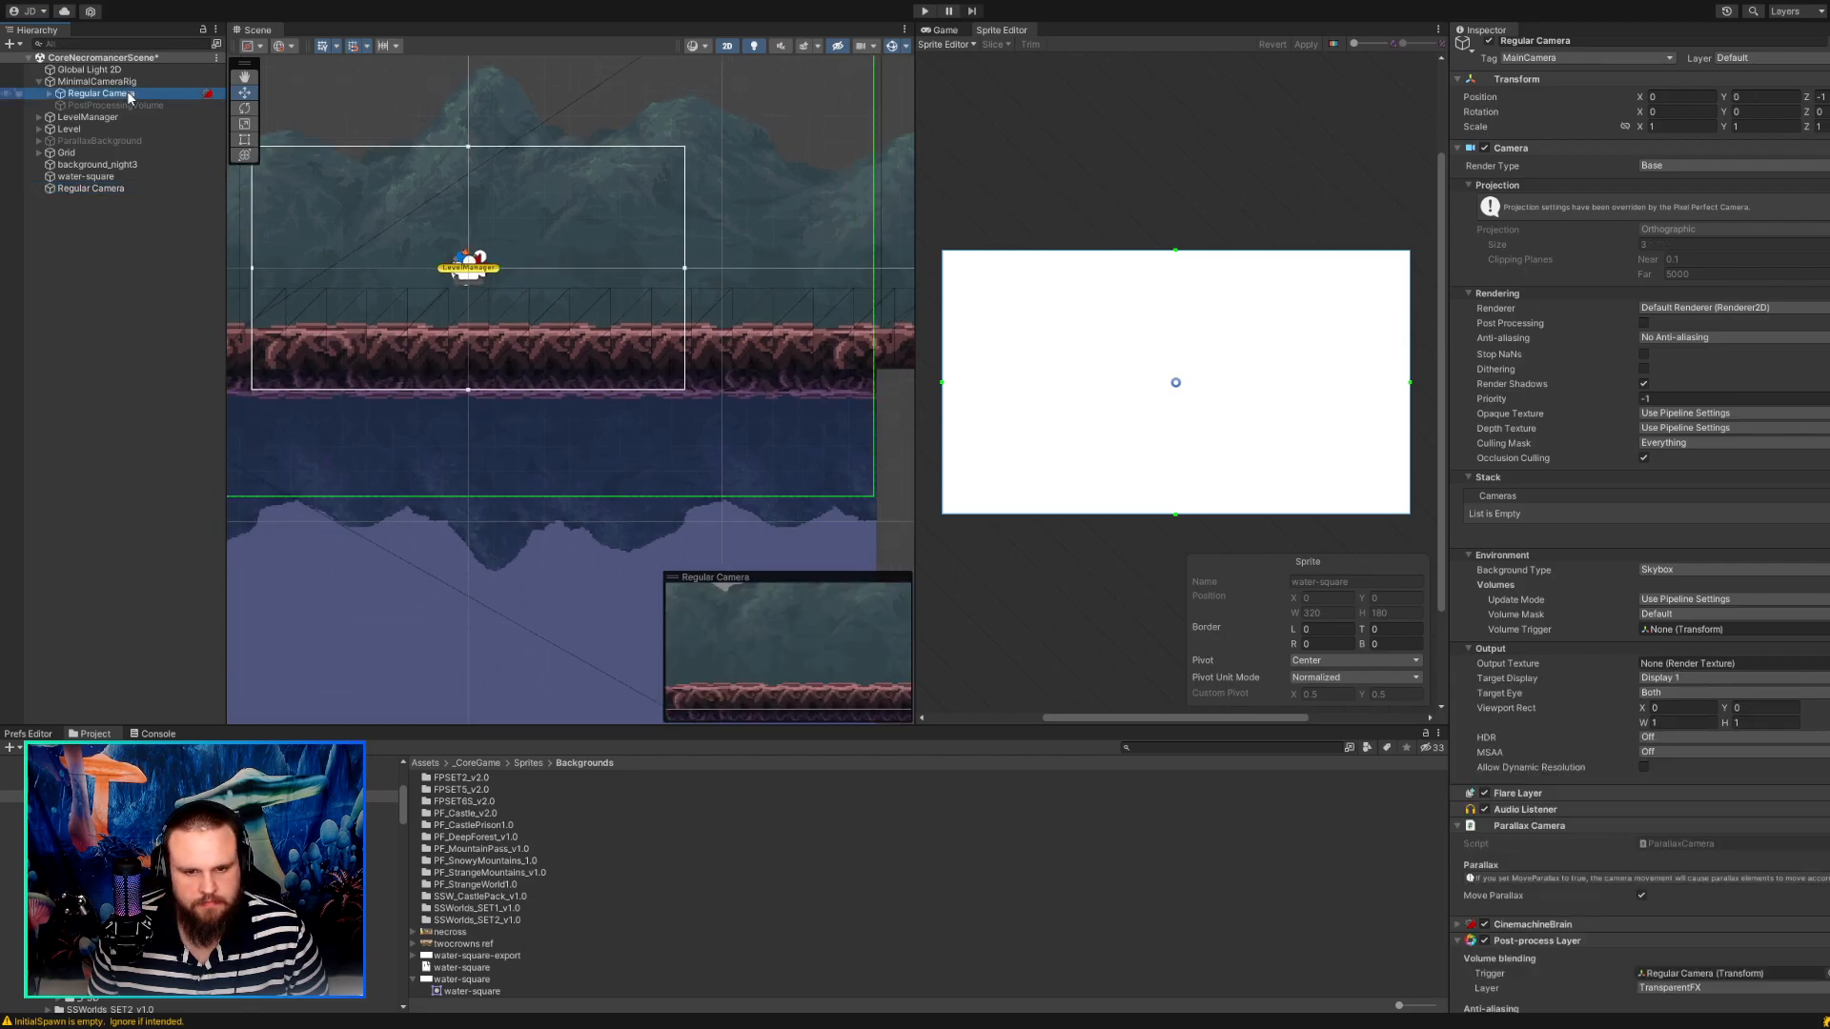
pyautogui.scroll(-5, 545, 307)
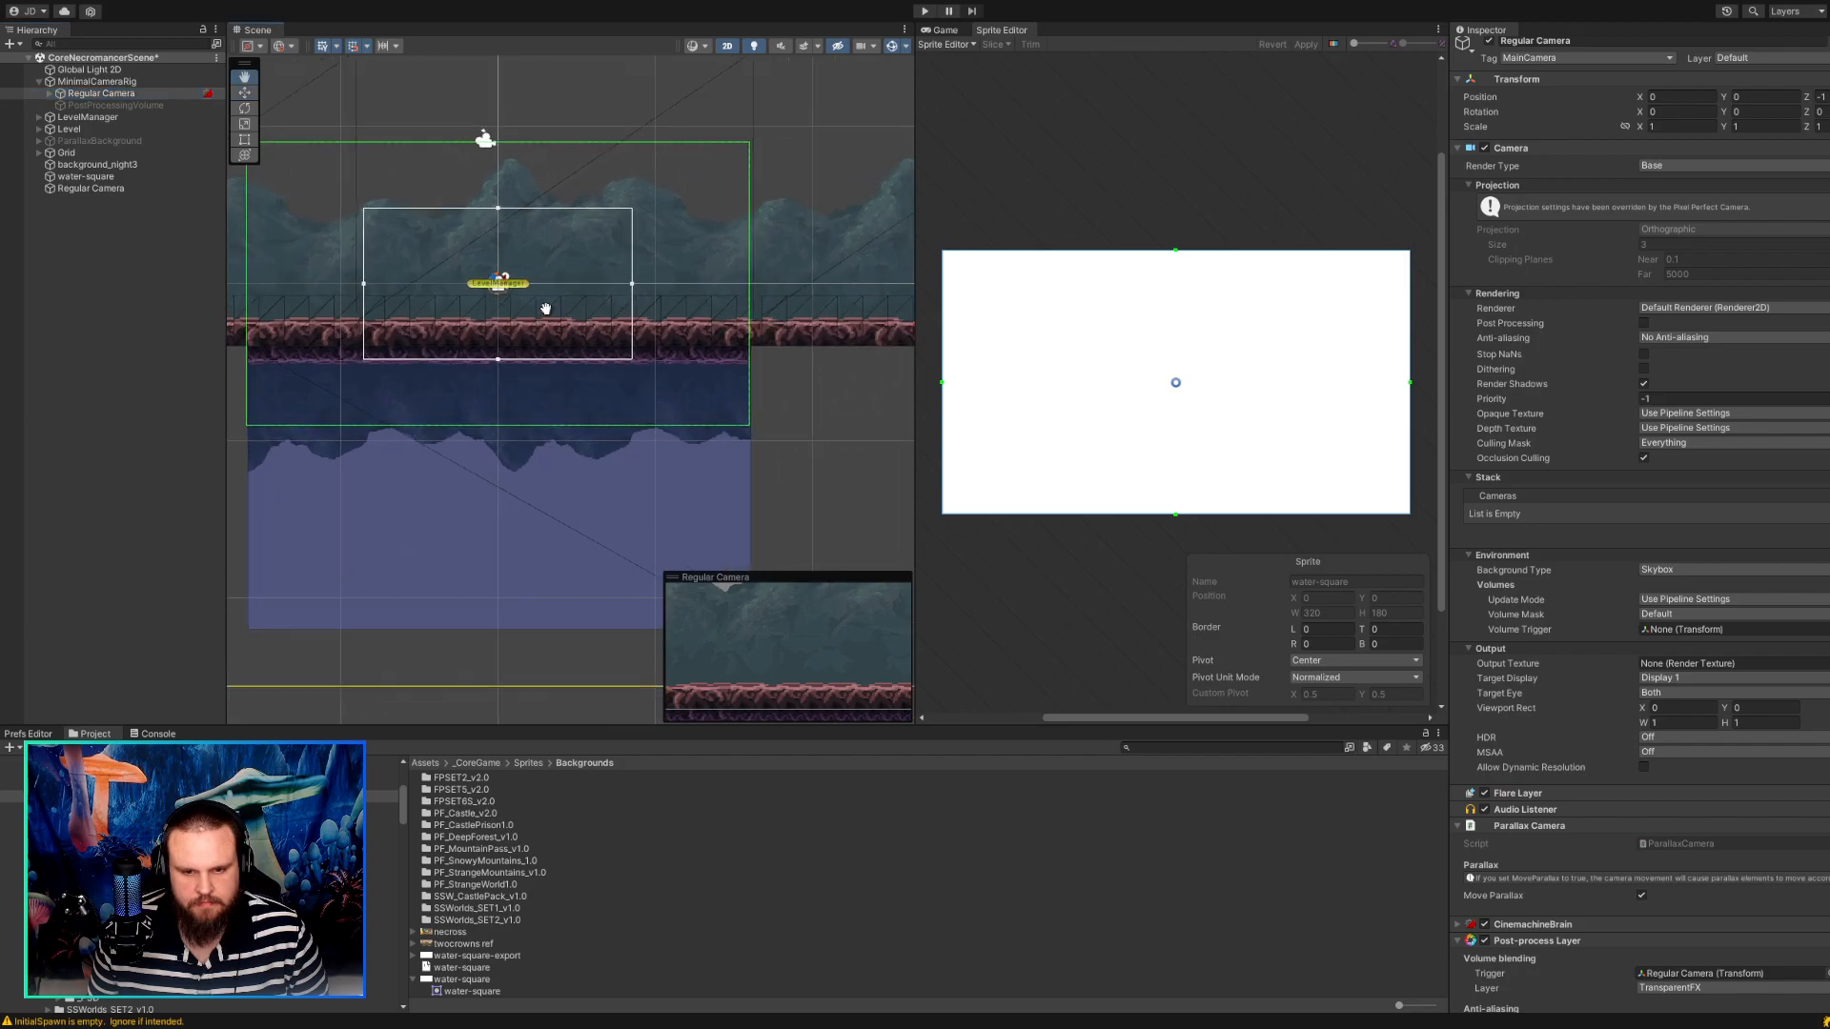
pyautogui.scroll(5, 546, 307)
pyautogui.moveTo(575, 355); pyautogui.dragTo(884, 257, button='middle')
pyautogui.moveTo(456, 445); pyautogui.dragTo(468, 390, button='middle')
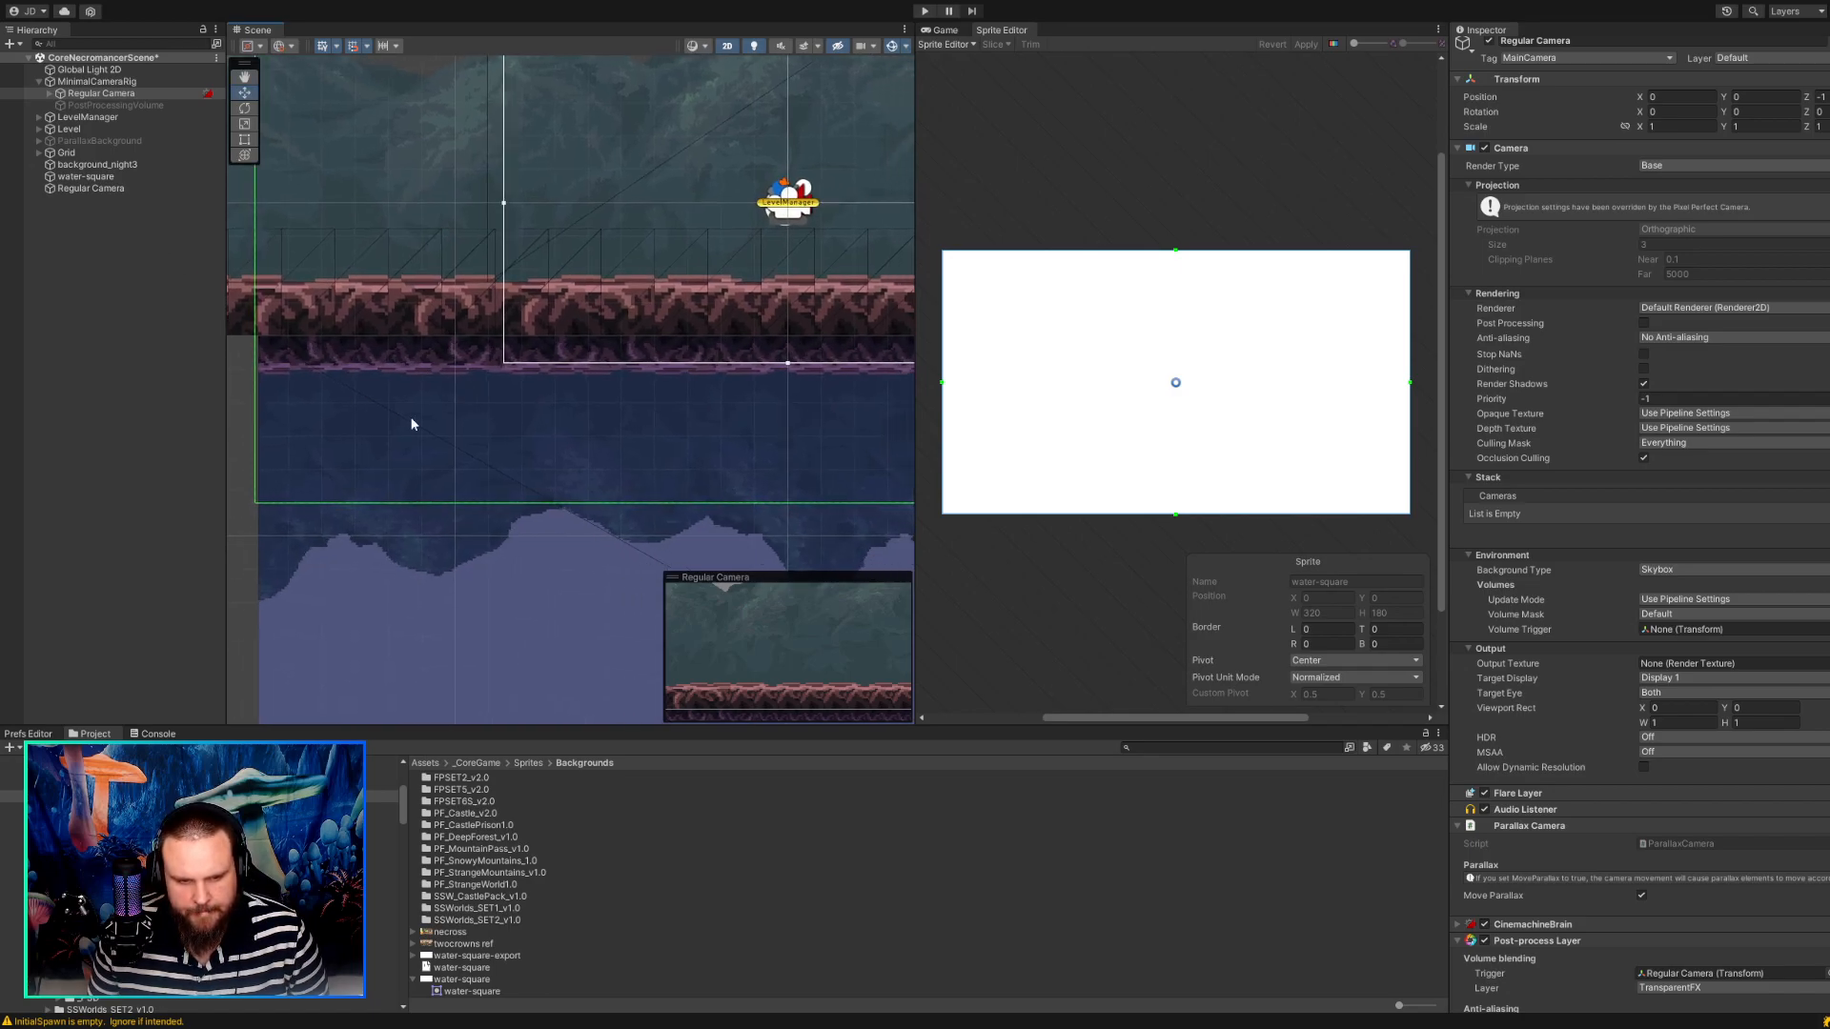
pyautogui.scroll(-2, 427, 426)
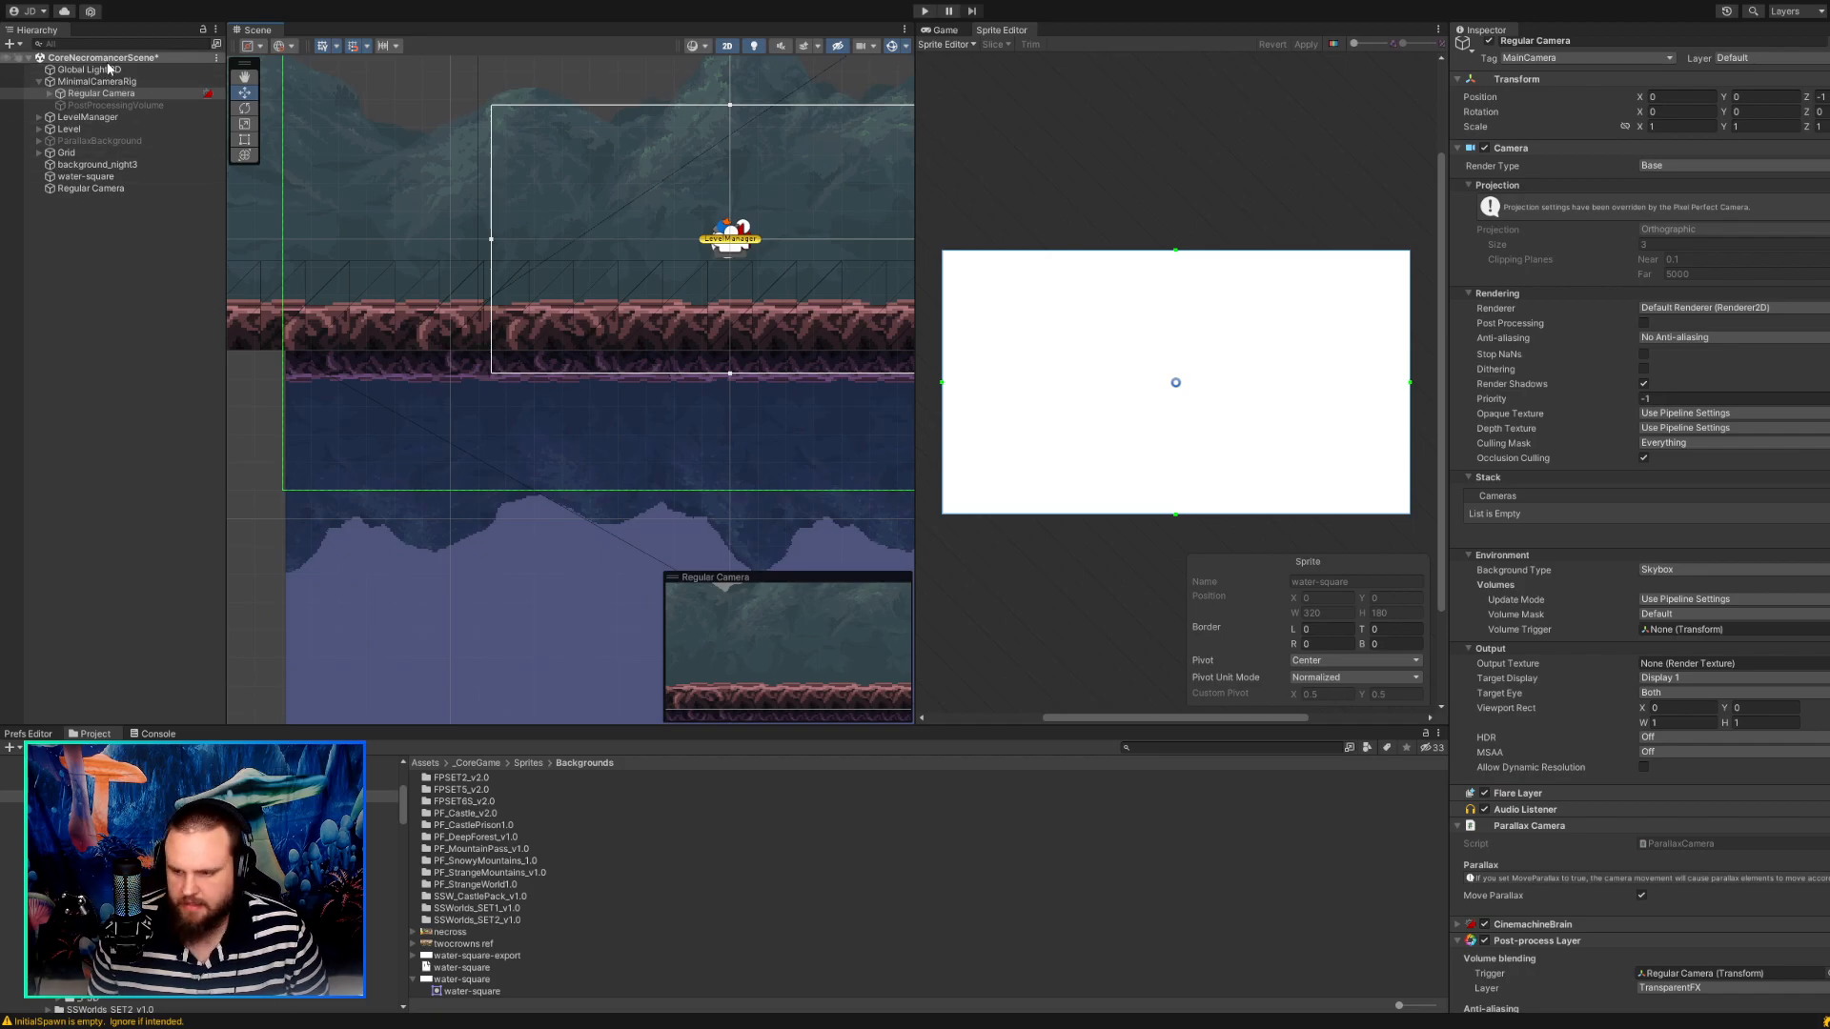
# Recheck the rig camera's Assets Pixels Per Unit and Reference Resolution, and save the scene.
pyautogui.scroll(-10, 1760, 747)
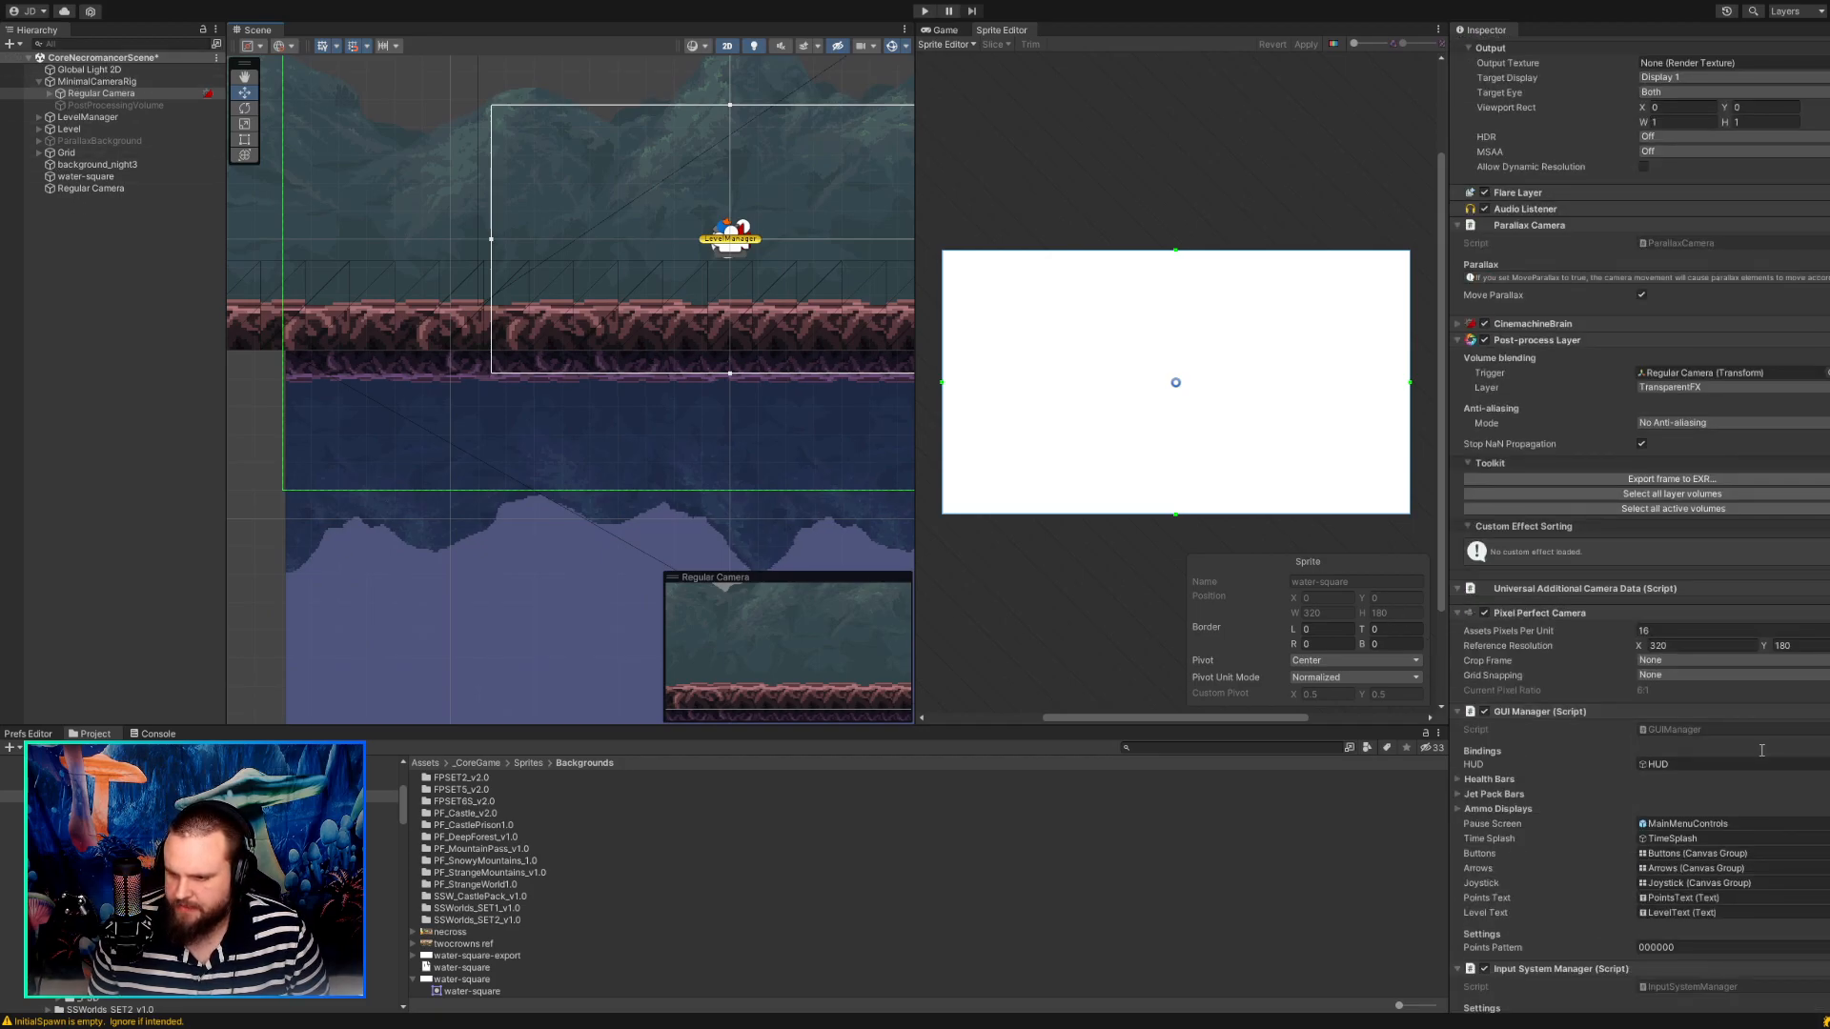
pyautogui.click(1643, 631)
pyautogui.click(1692, 645)
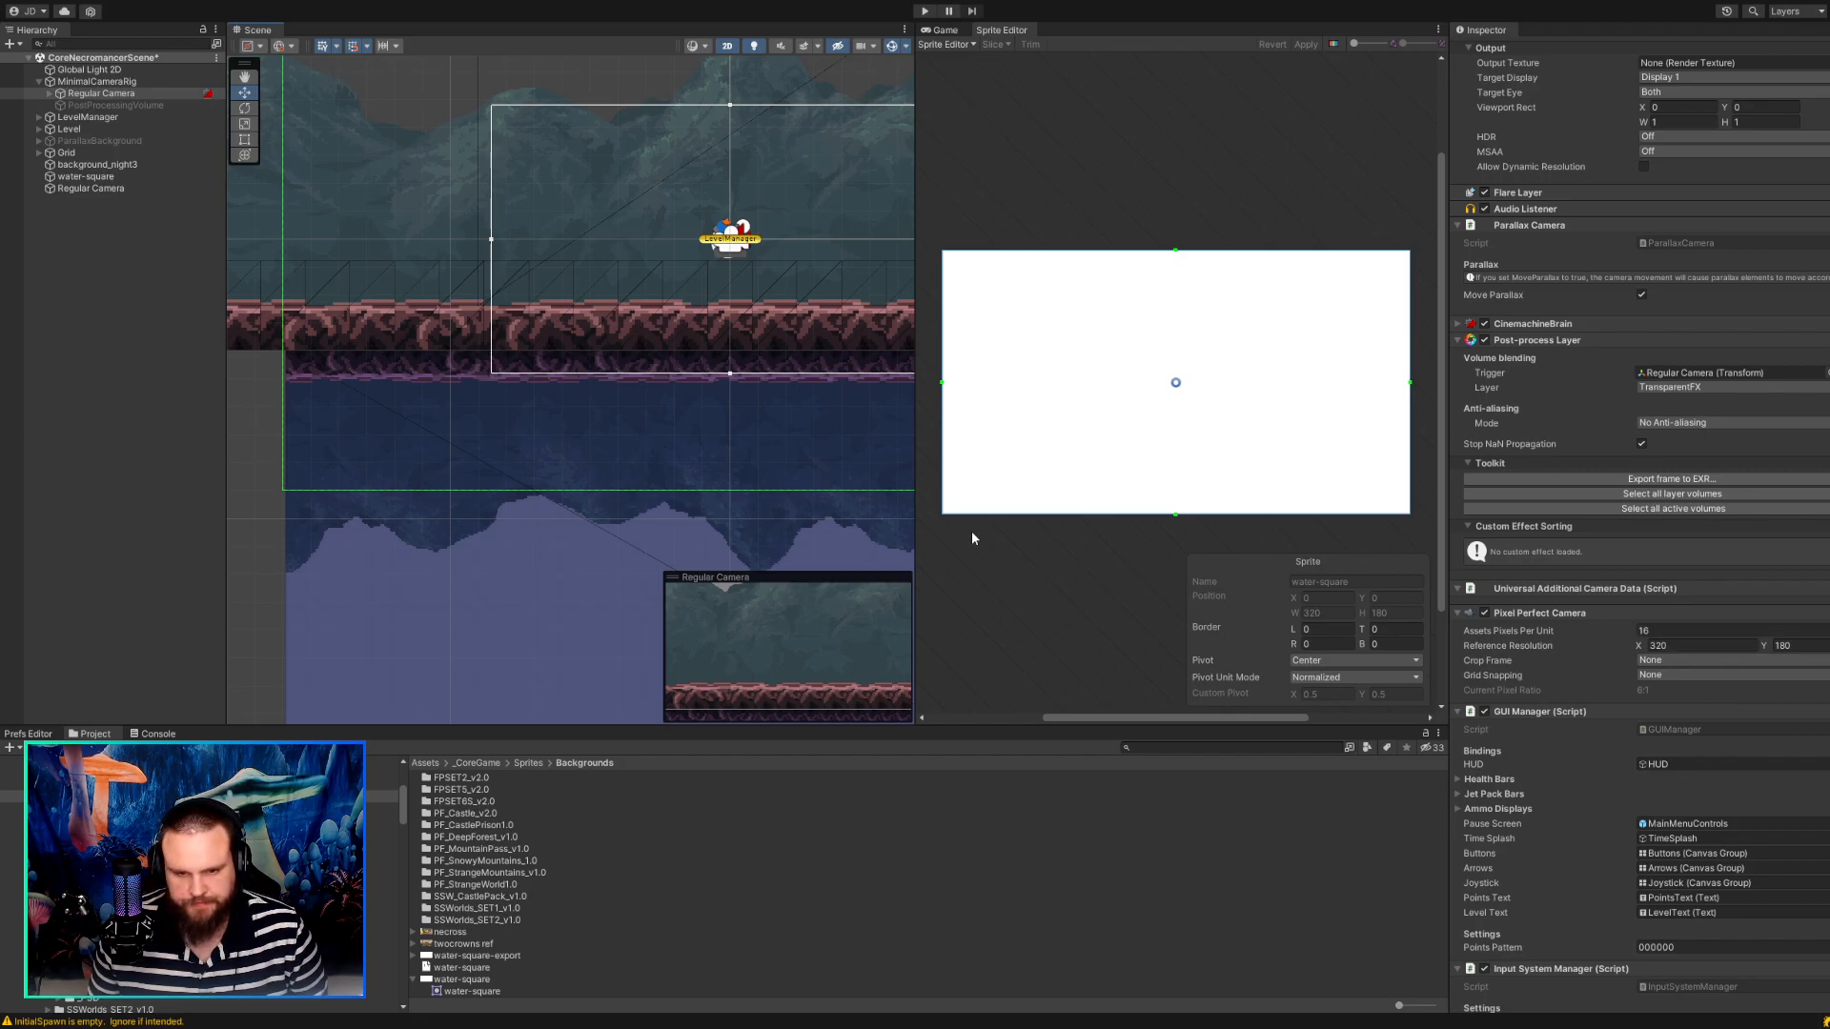
pyautogui.scroll(-6, 497, 429)
pyautogui.scroll(4, 499, 428)
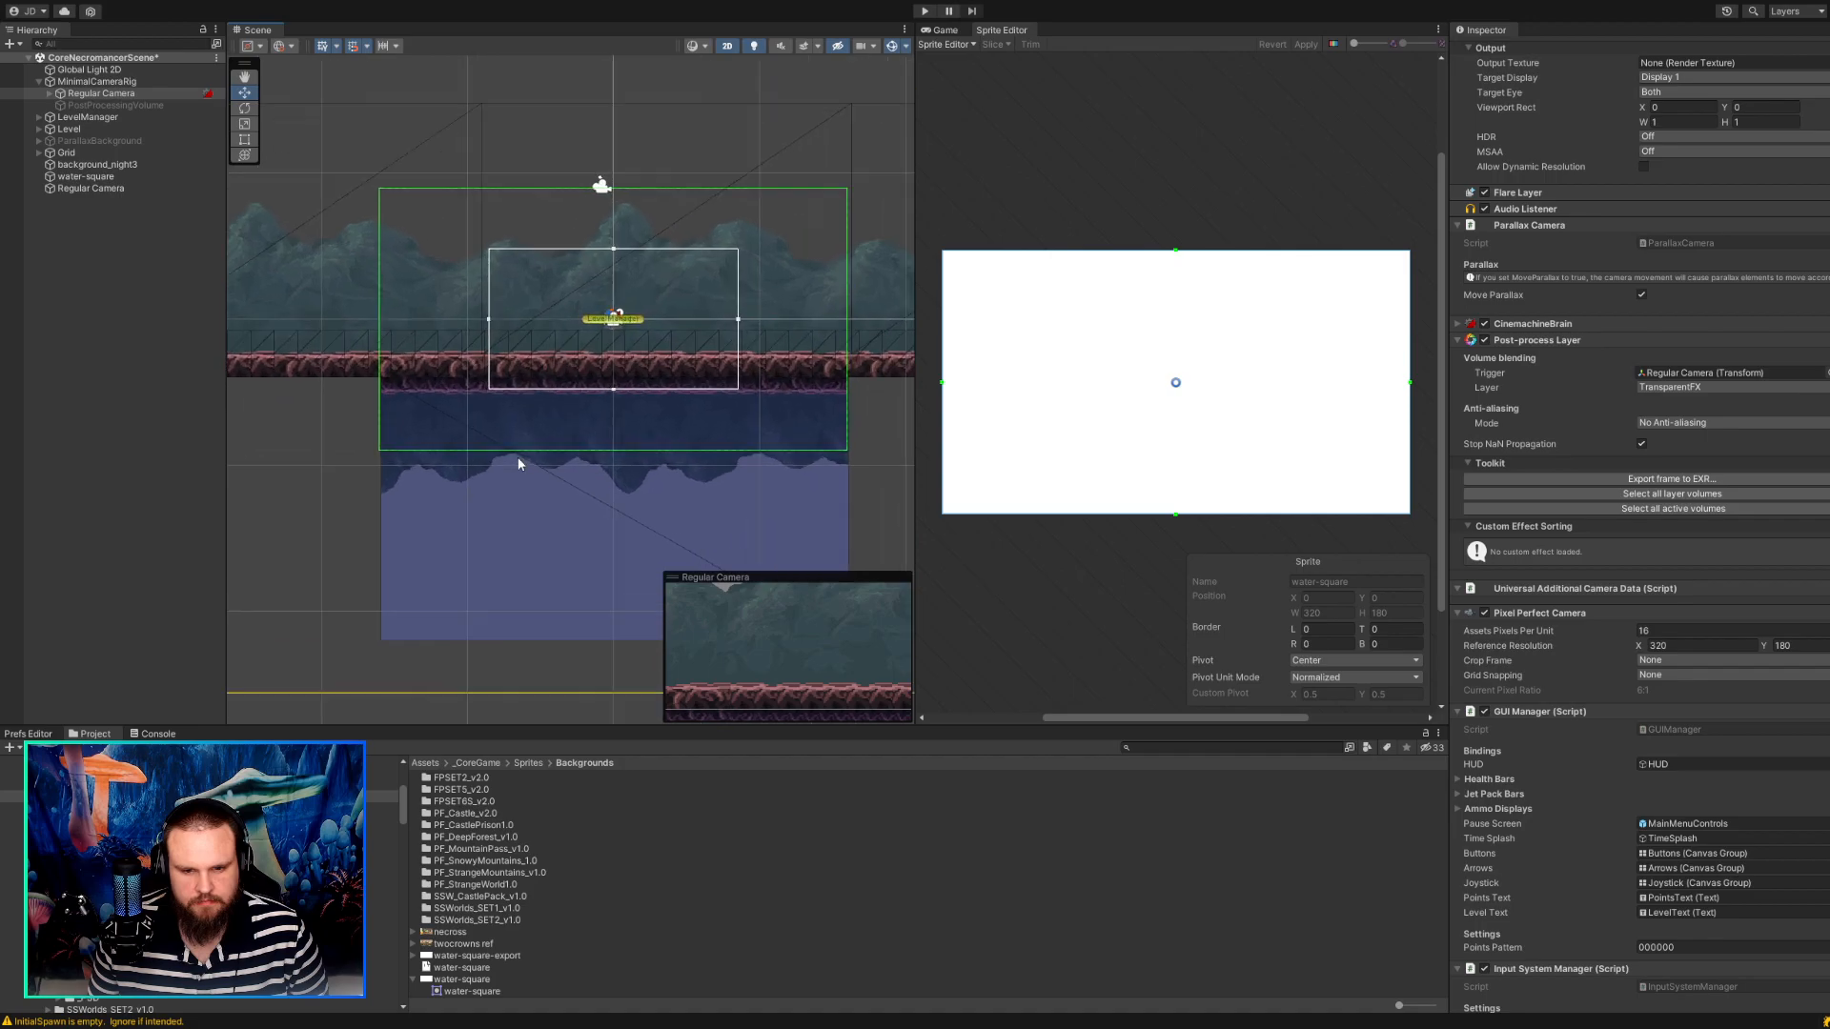
pyautogui.moveTo(557, 432); pyautogui.dragTo(479, 466, button='middle')
pyautogui.hotkey('ctrl', 's')
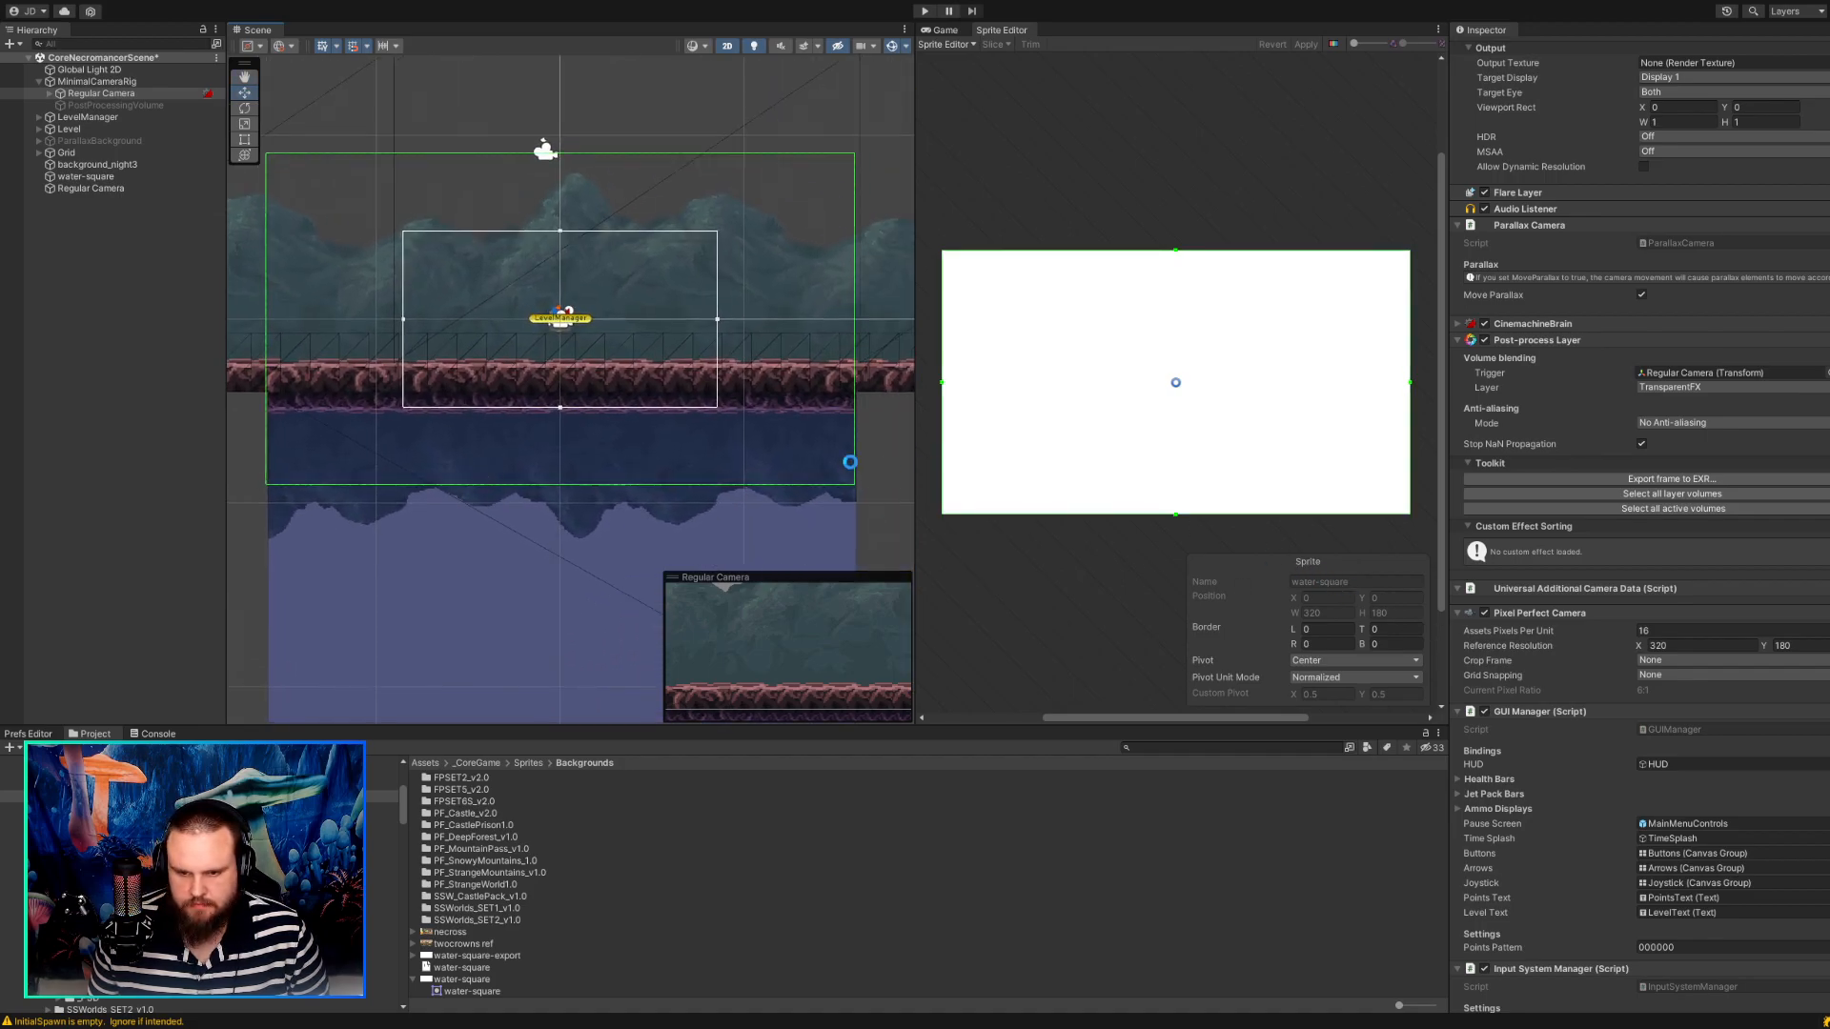
# Examine how the water-square's left edge and pixels line up with the rig camera's frame and the ground strip.
pyautogui.scroll(3, 337, 467)
pyautogui.scroll(-4, 338, 467)
pyautogui.scroll(2, 338, 467)
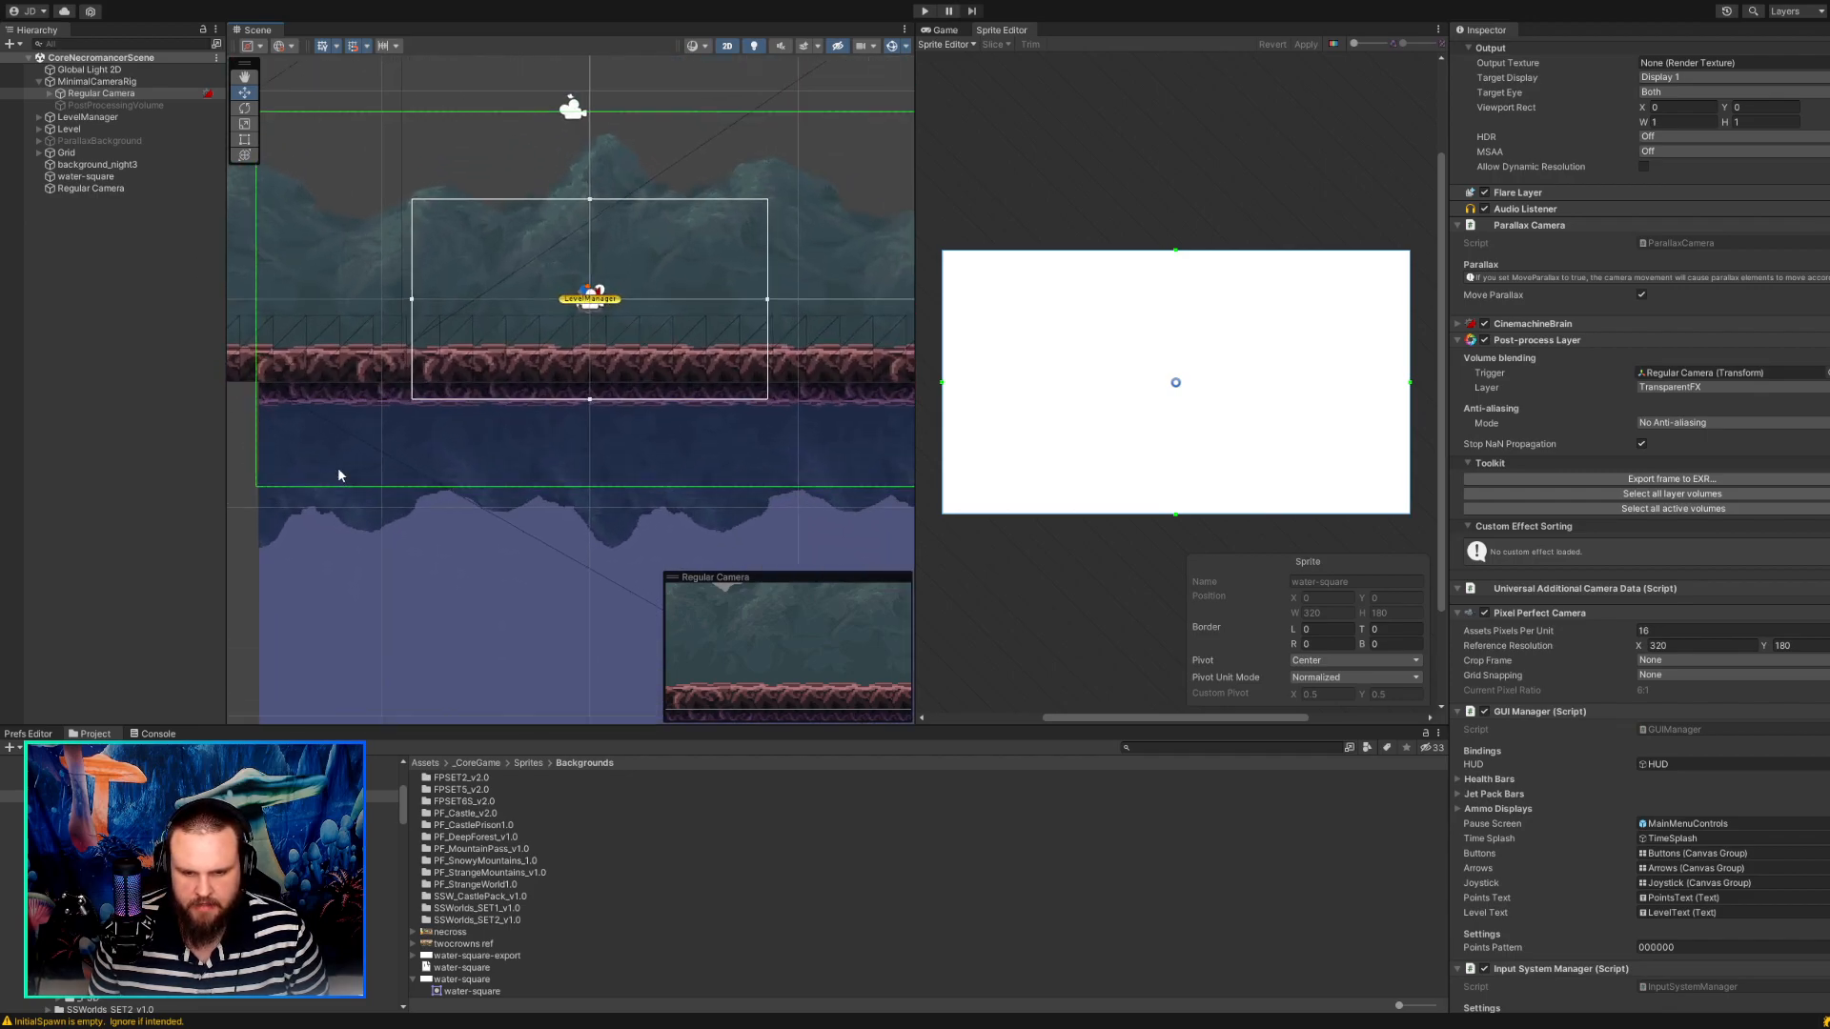
pyautogui.scroll(4, 337, 467)
pyautogui.scroll(2, 337, 467)
pyautogui.moveTo(337, 467); pyautogui.dragTo(515, 490, button='middle')
pyautogui.scroll(1, 515, 490)
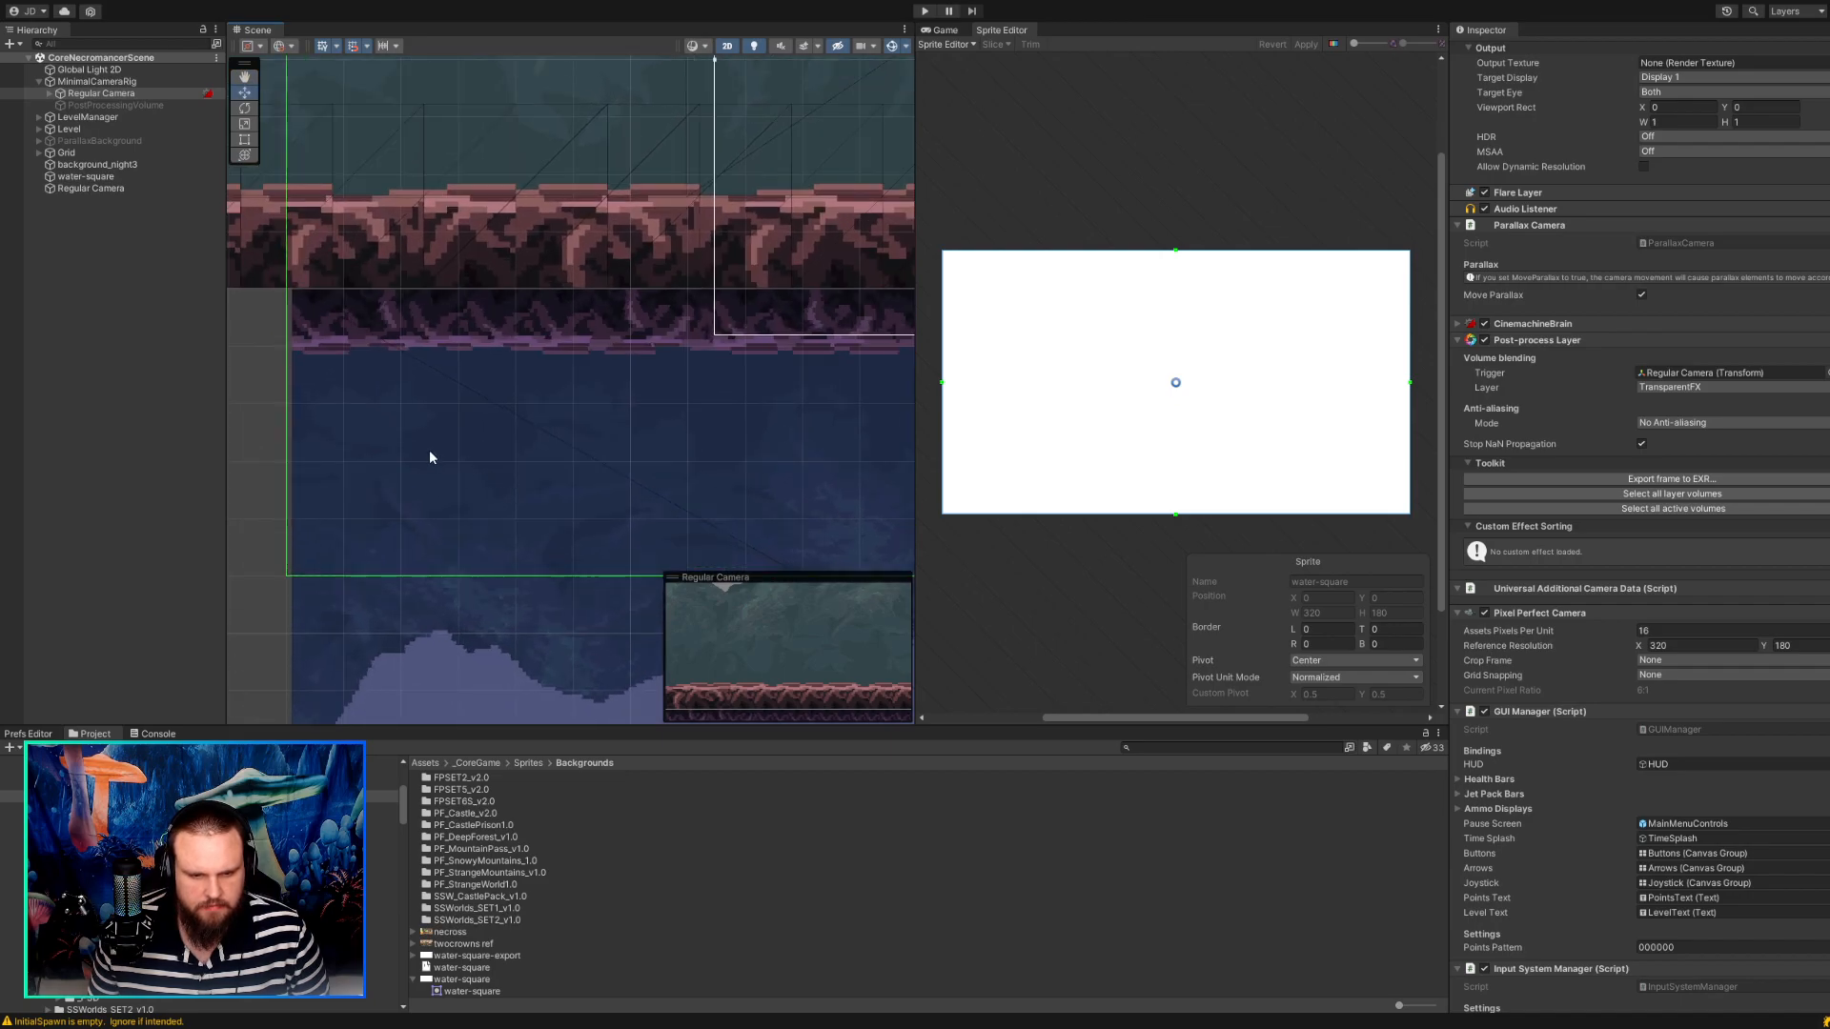
pyautogui.scroll(-5, 455, 457)
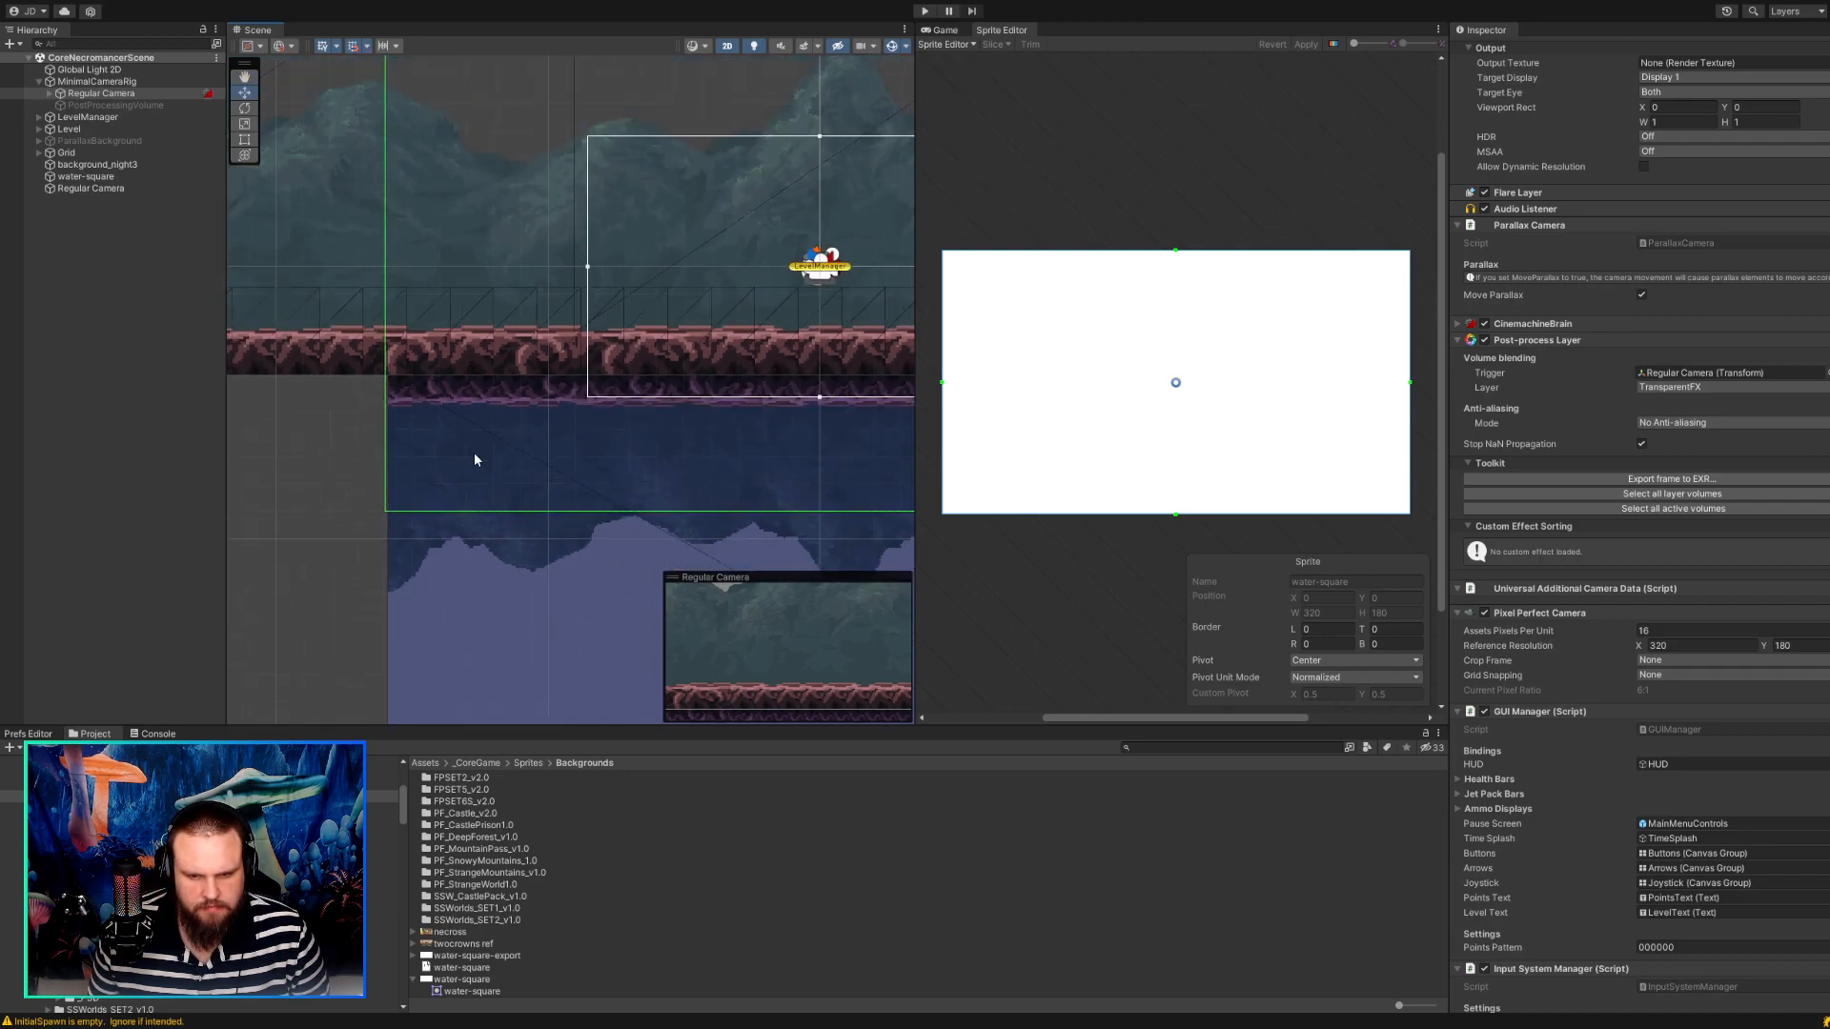
pyautogui.scroll(-2, 415, 486)
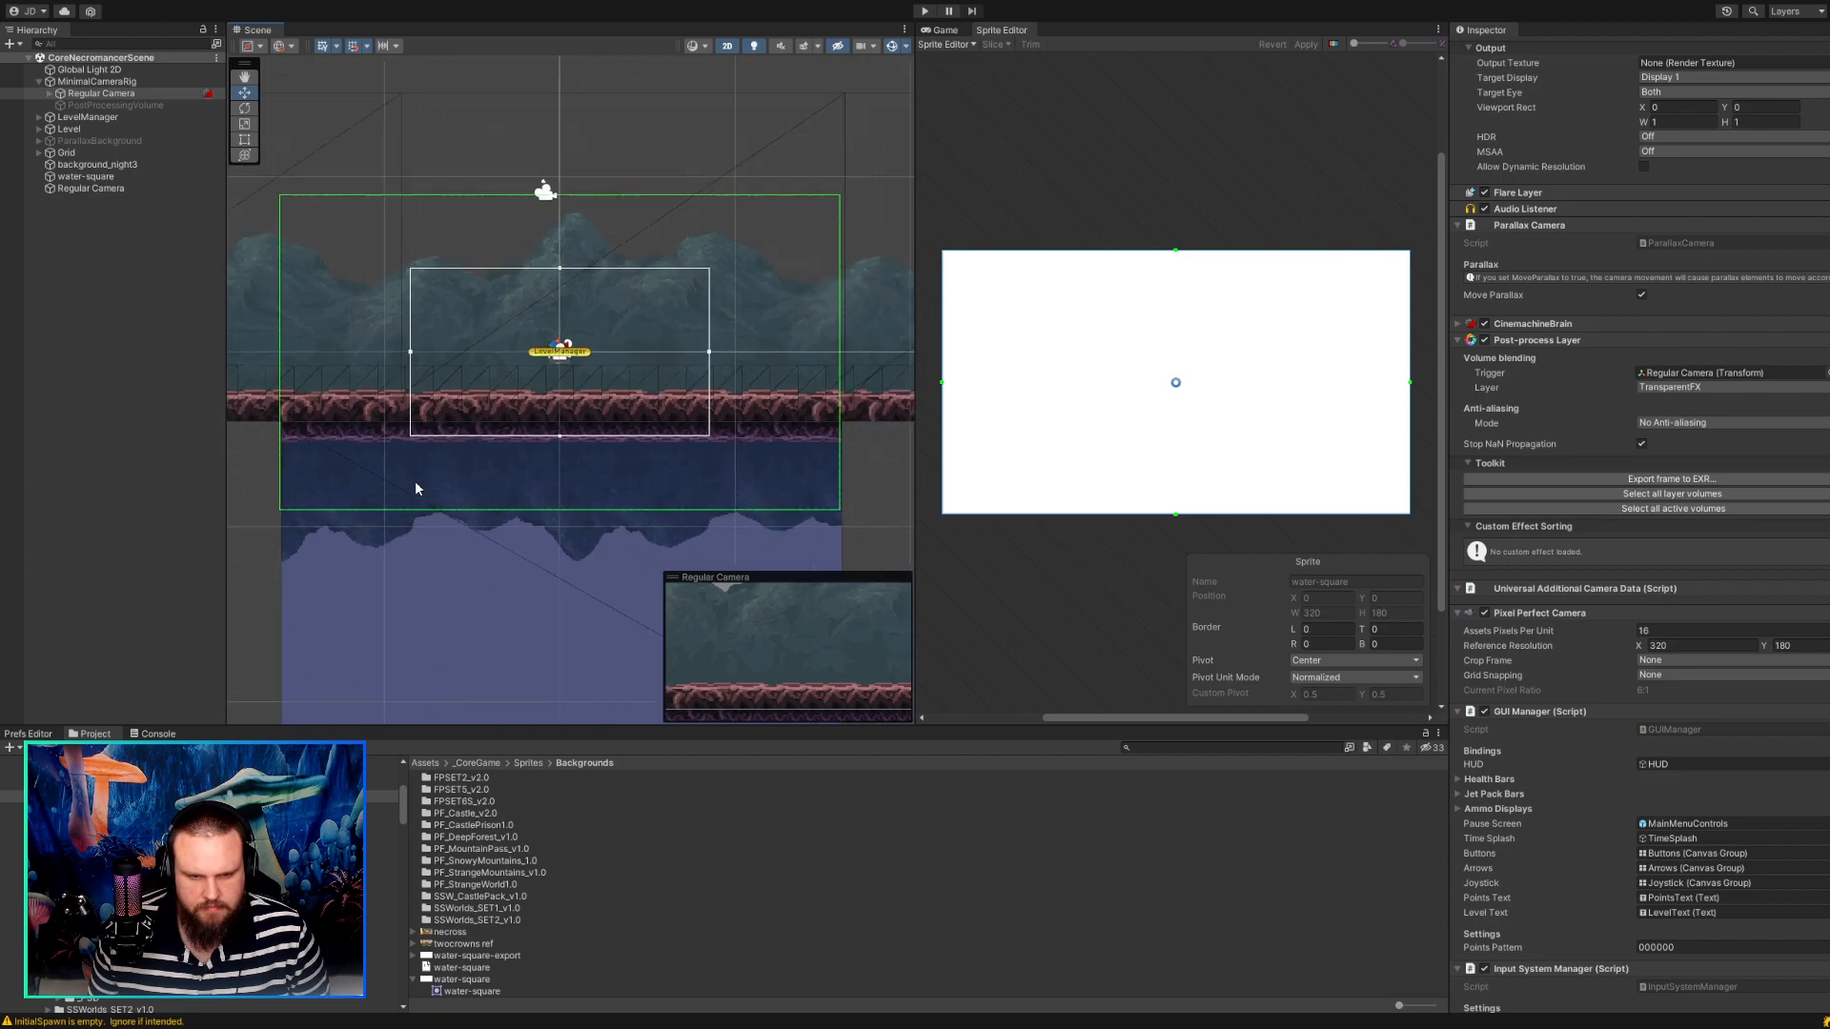
# Try moving the standalone Regular Camera to about X -0.19, Y 5.88 and inspect the reflection's edges against the ground.
pyautogui.click(82, 178)
pyautogui.click(80, 189)
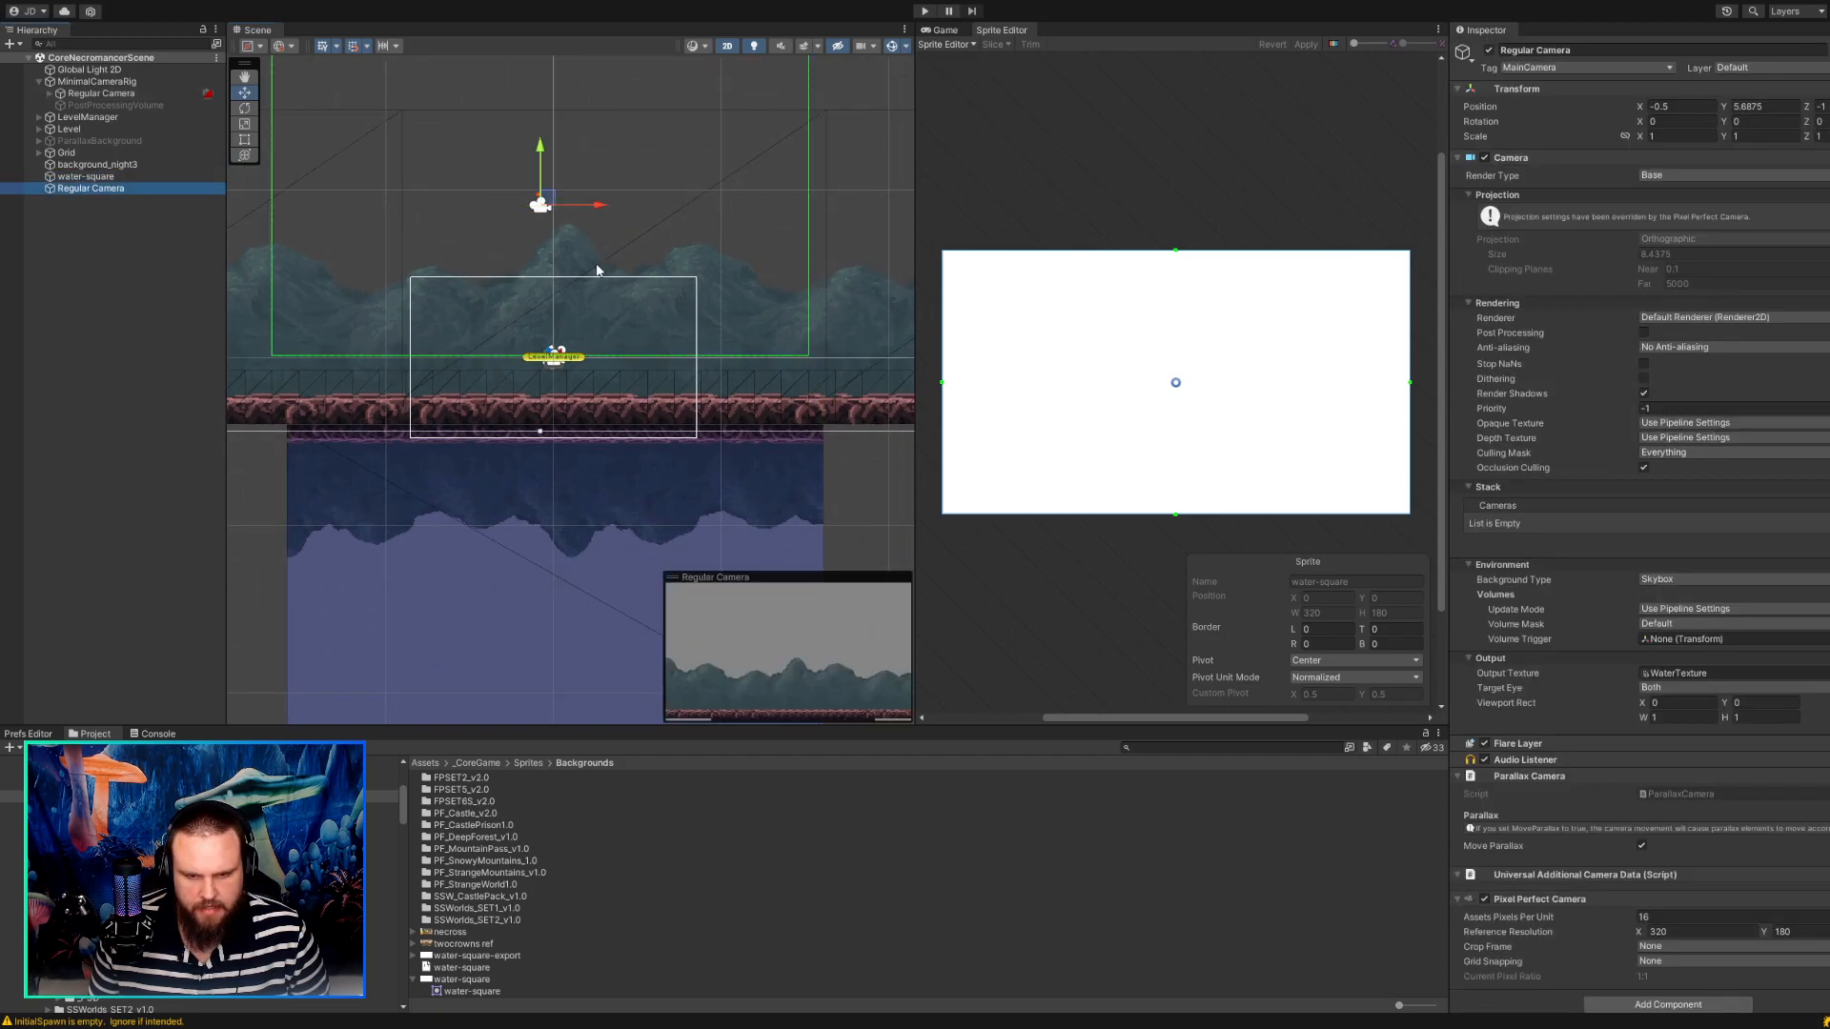
pyautogui.moveTo(558, 209)
pyautogui.mouseDown()
pyautogui.moveTo(560, 253)
pyautogui.moveTo(560, 199)
pyautogui.mouseUp()
pyautogui.scroll(2, 459, 386)
pyautogui.scroll(3, 481, 505)
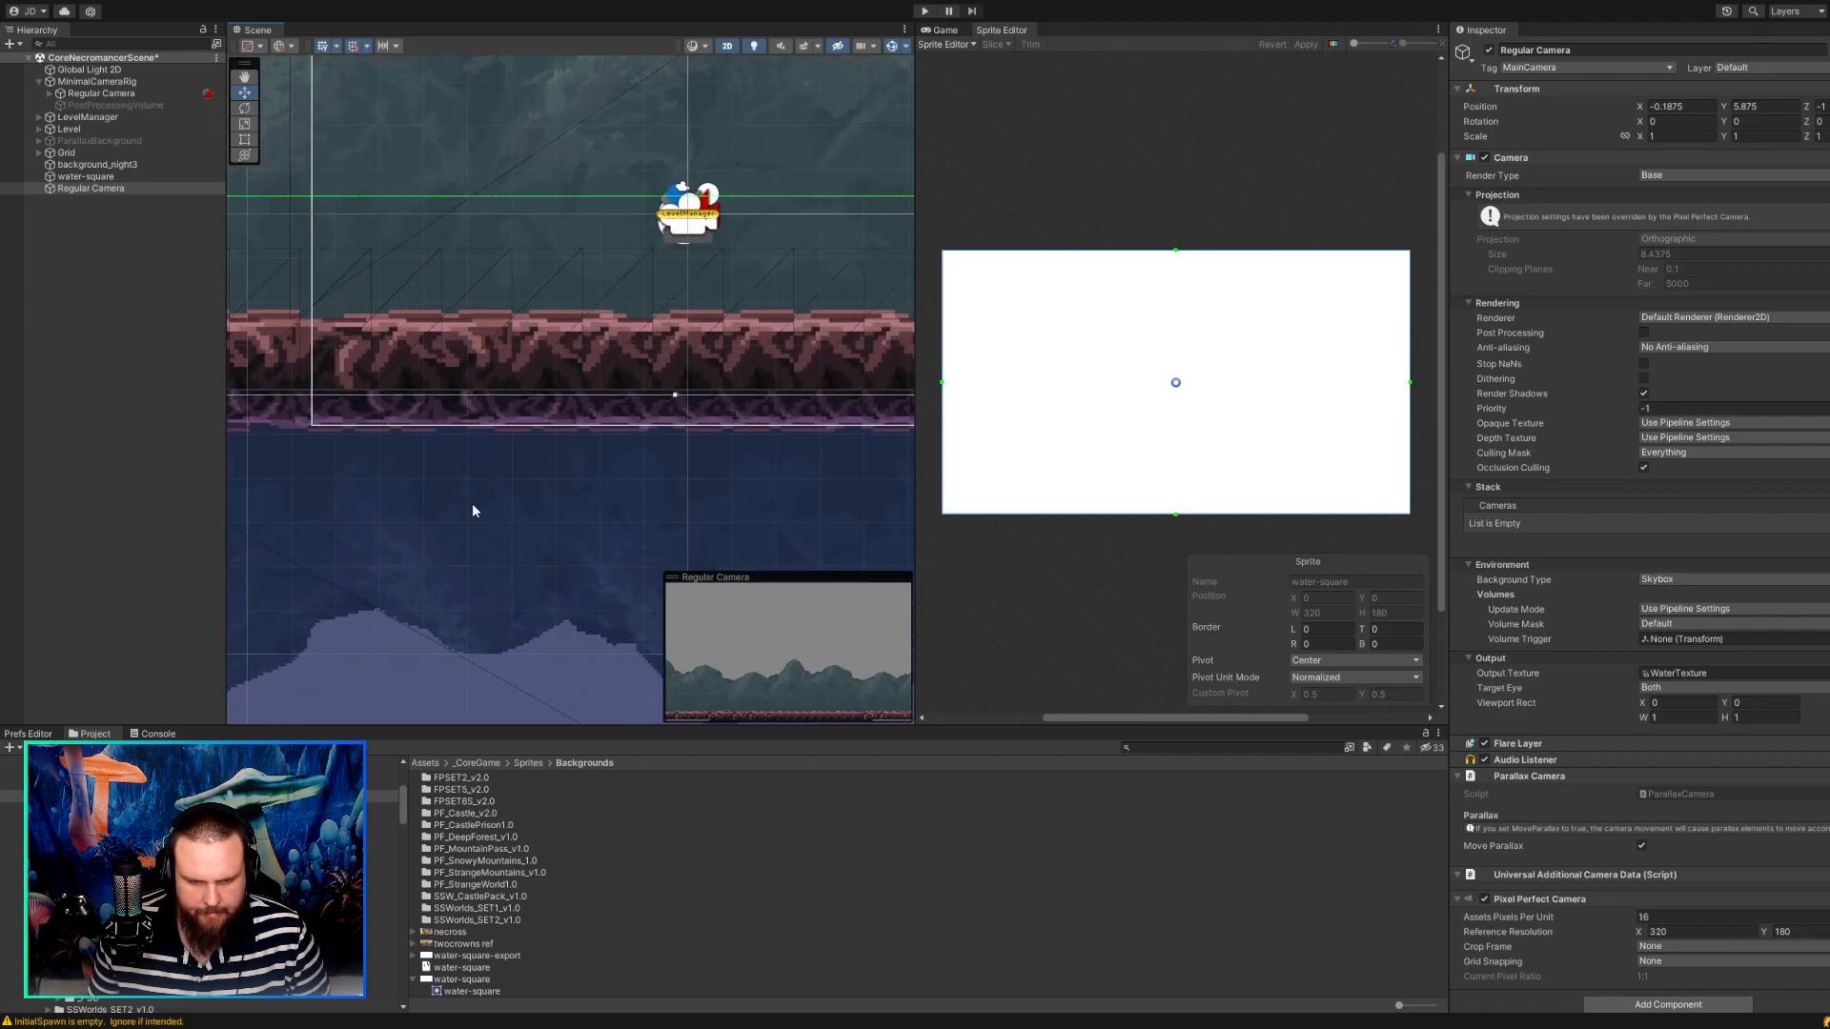
pyautogui.moveTo(442, 498); pyautogui.dragTo(518, 400, button='middle')
pyautogui.scroll(-8, 518, 400)
pyautogui.moveTo(668, 421); pyautogui.dragTo(493, 469, button='middle')
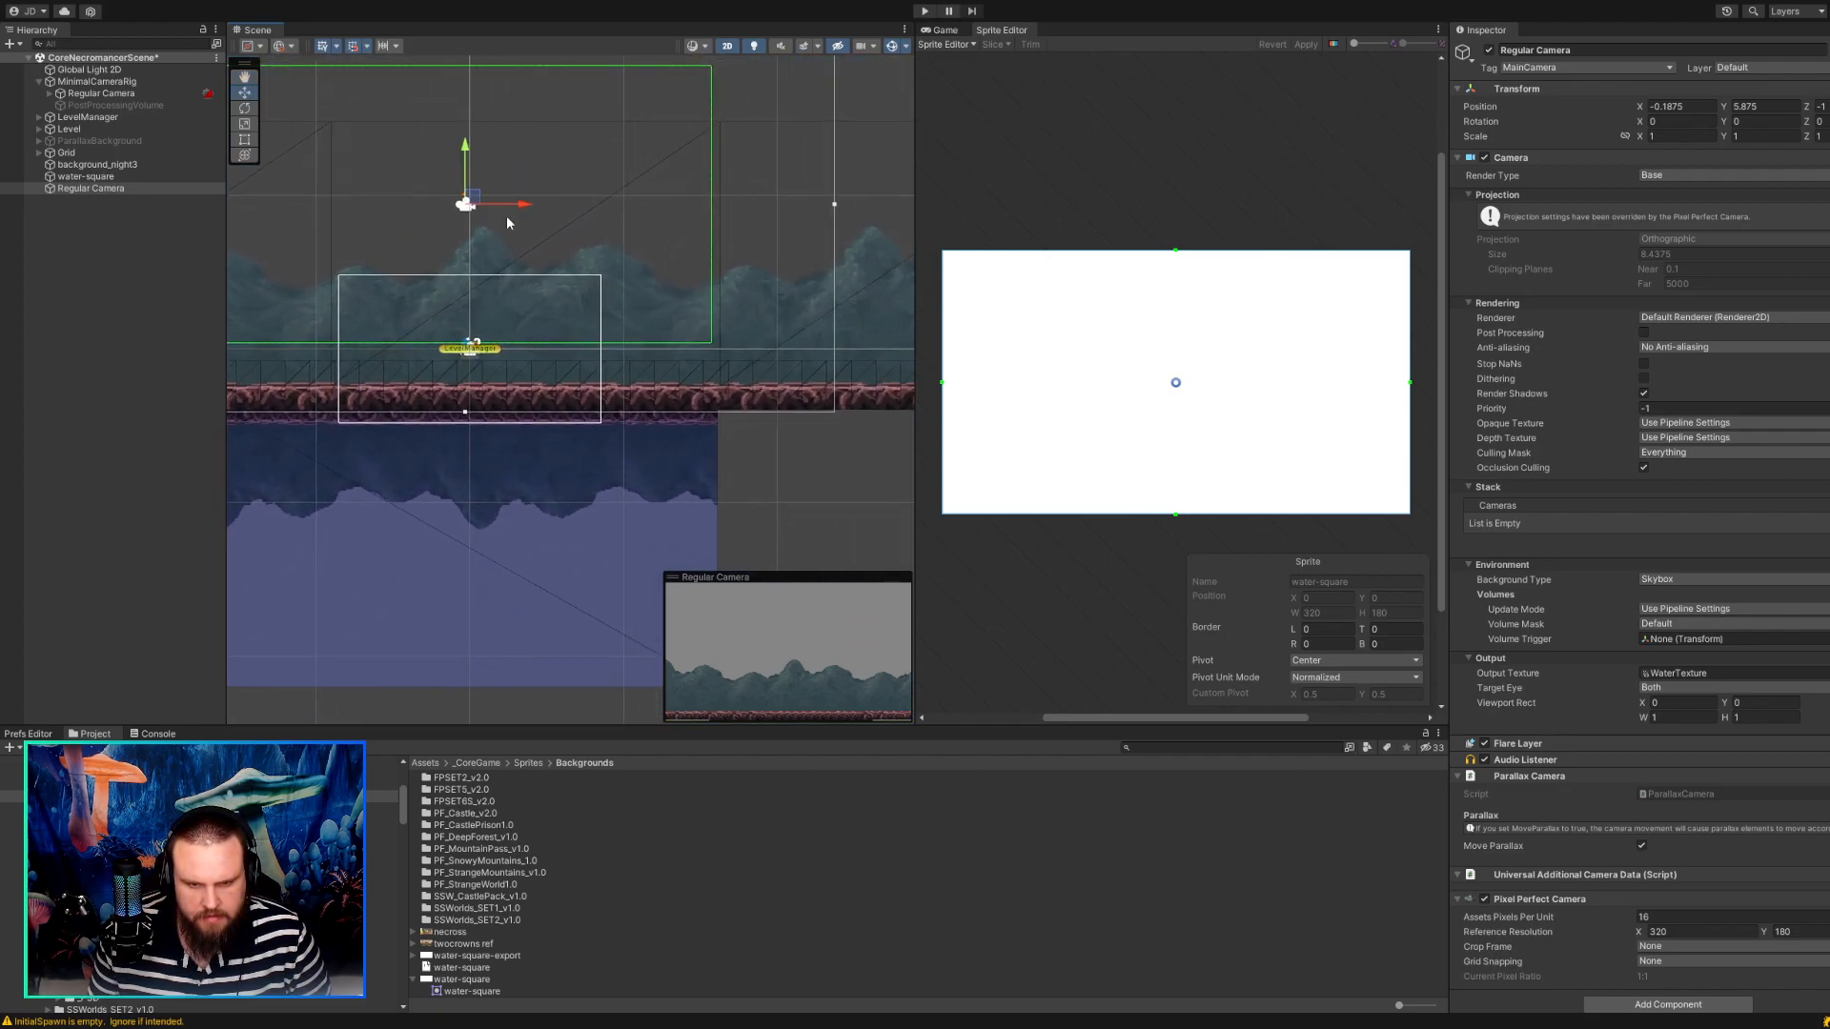
# Try the standalone Regular Camera at about X -0.44, Y 6 and inspect the reflection where it meets the ground.
pyautogui.moveTo(474, 199); pyautogui.dragTo(469, 205)
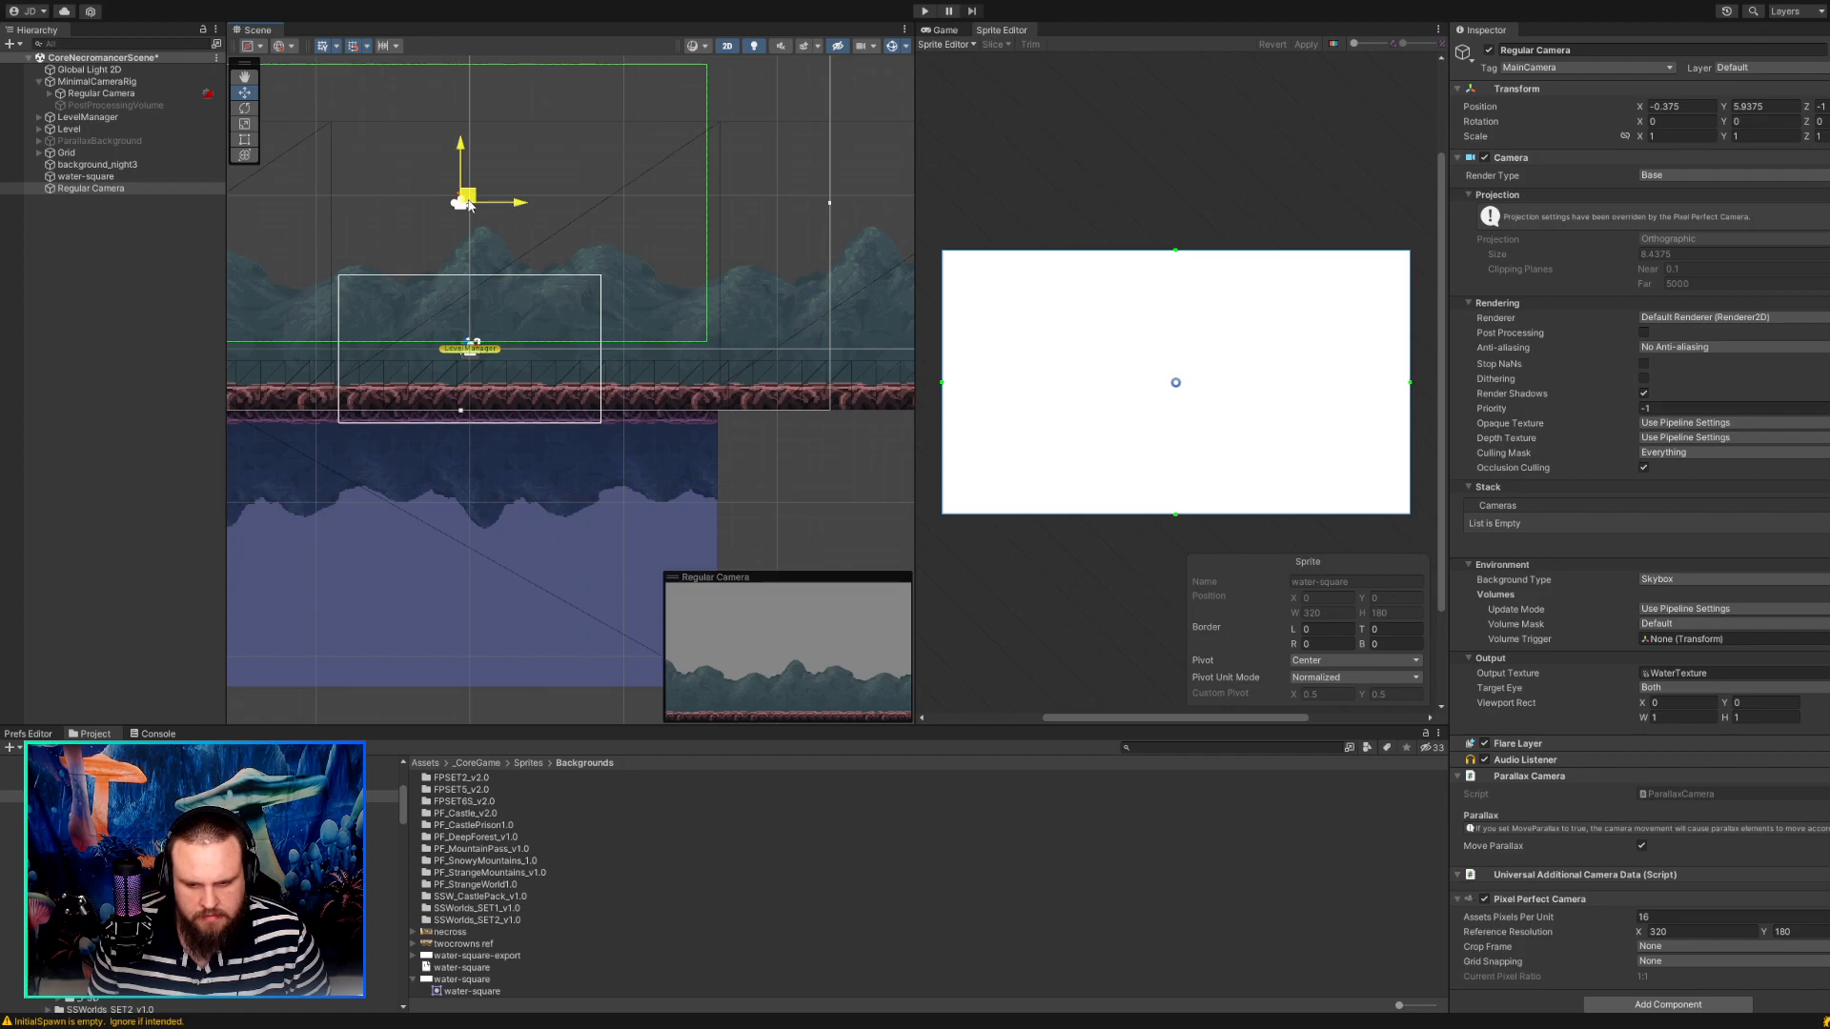
pyautogui.moveTo(469, 204); pyautogui.dragTo(468, 202)
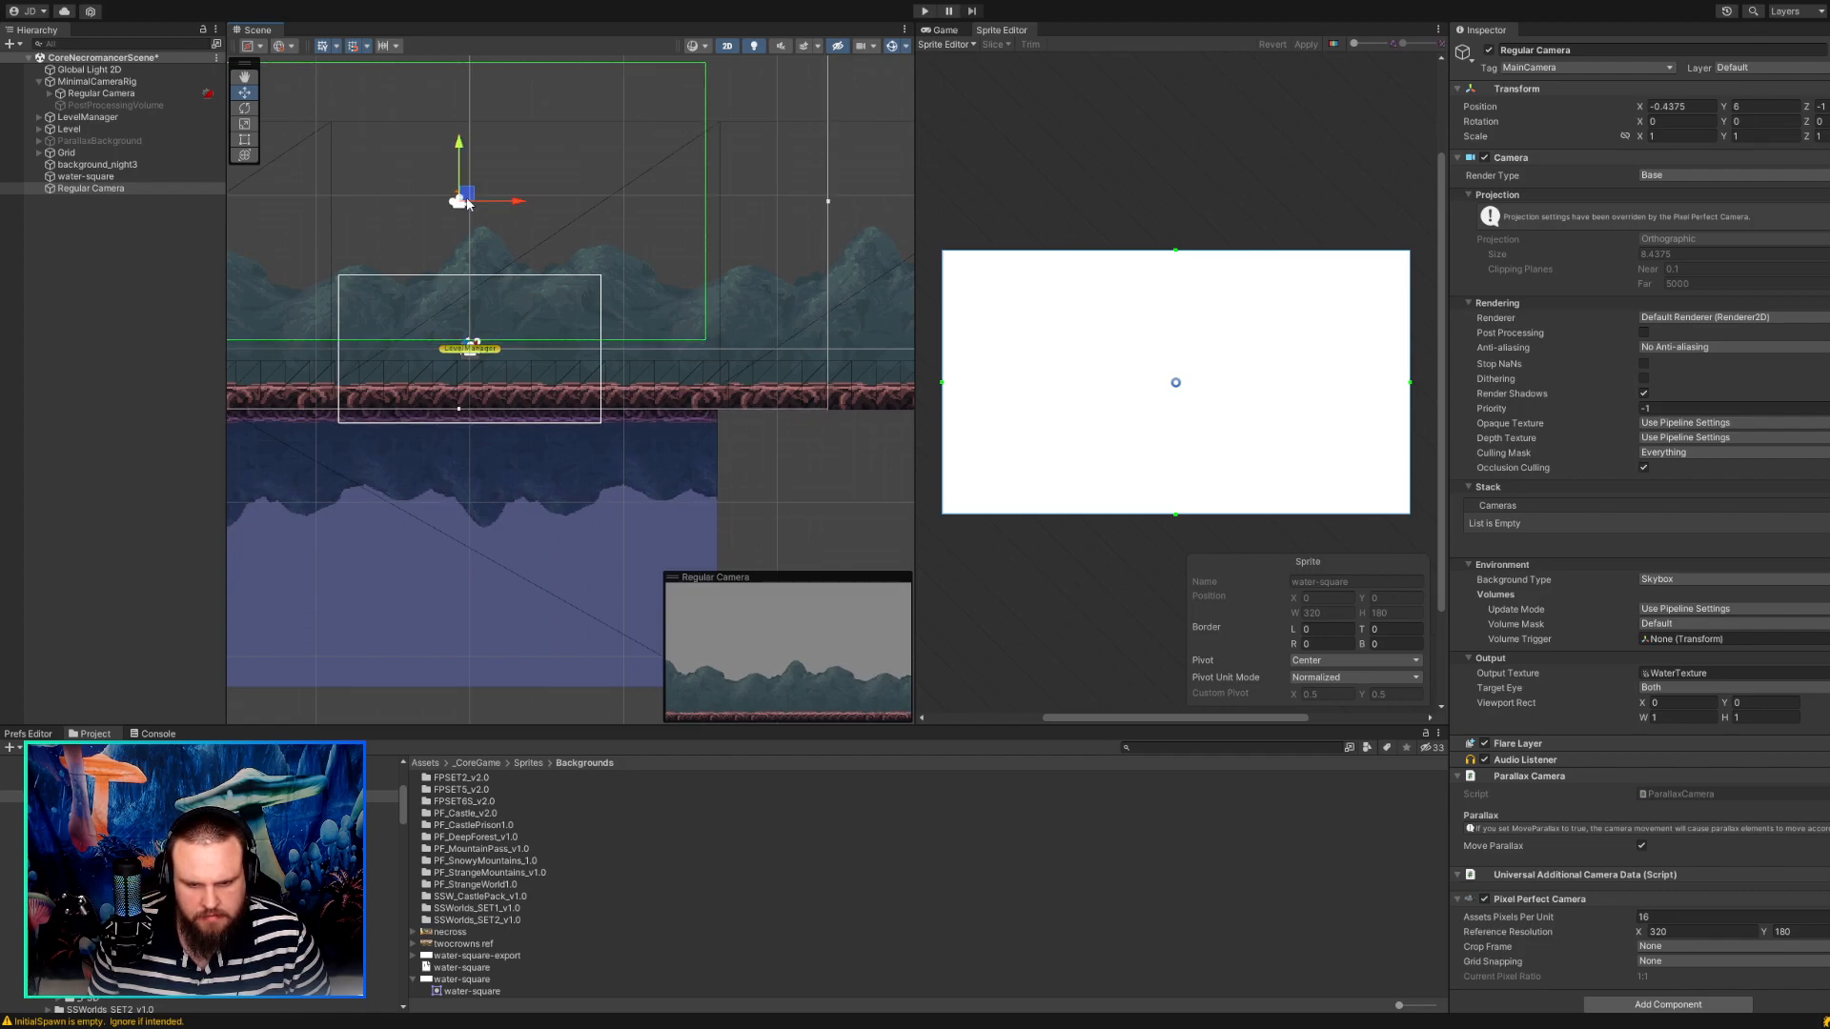
pyautogui.scroll(6, 469, 395)
pyautogui.scroll(6, 609, 438)
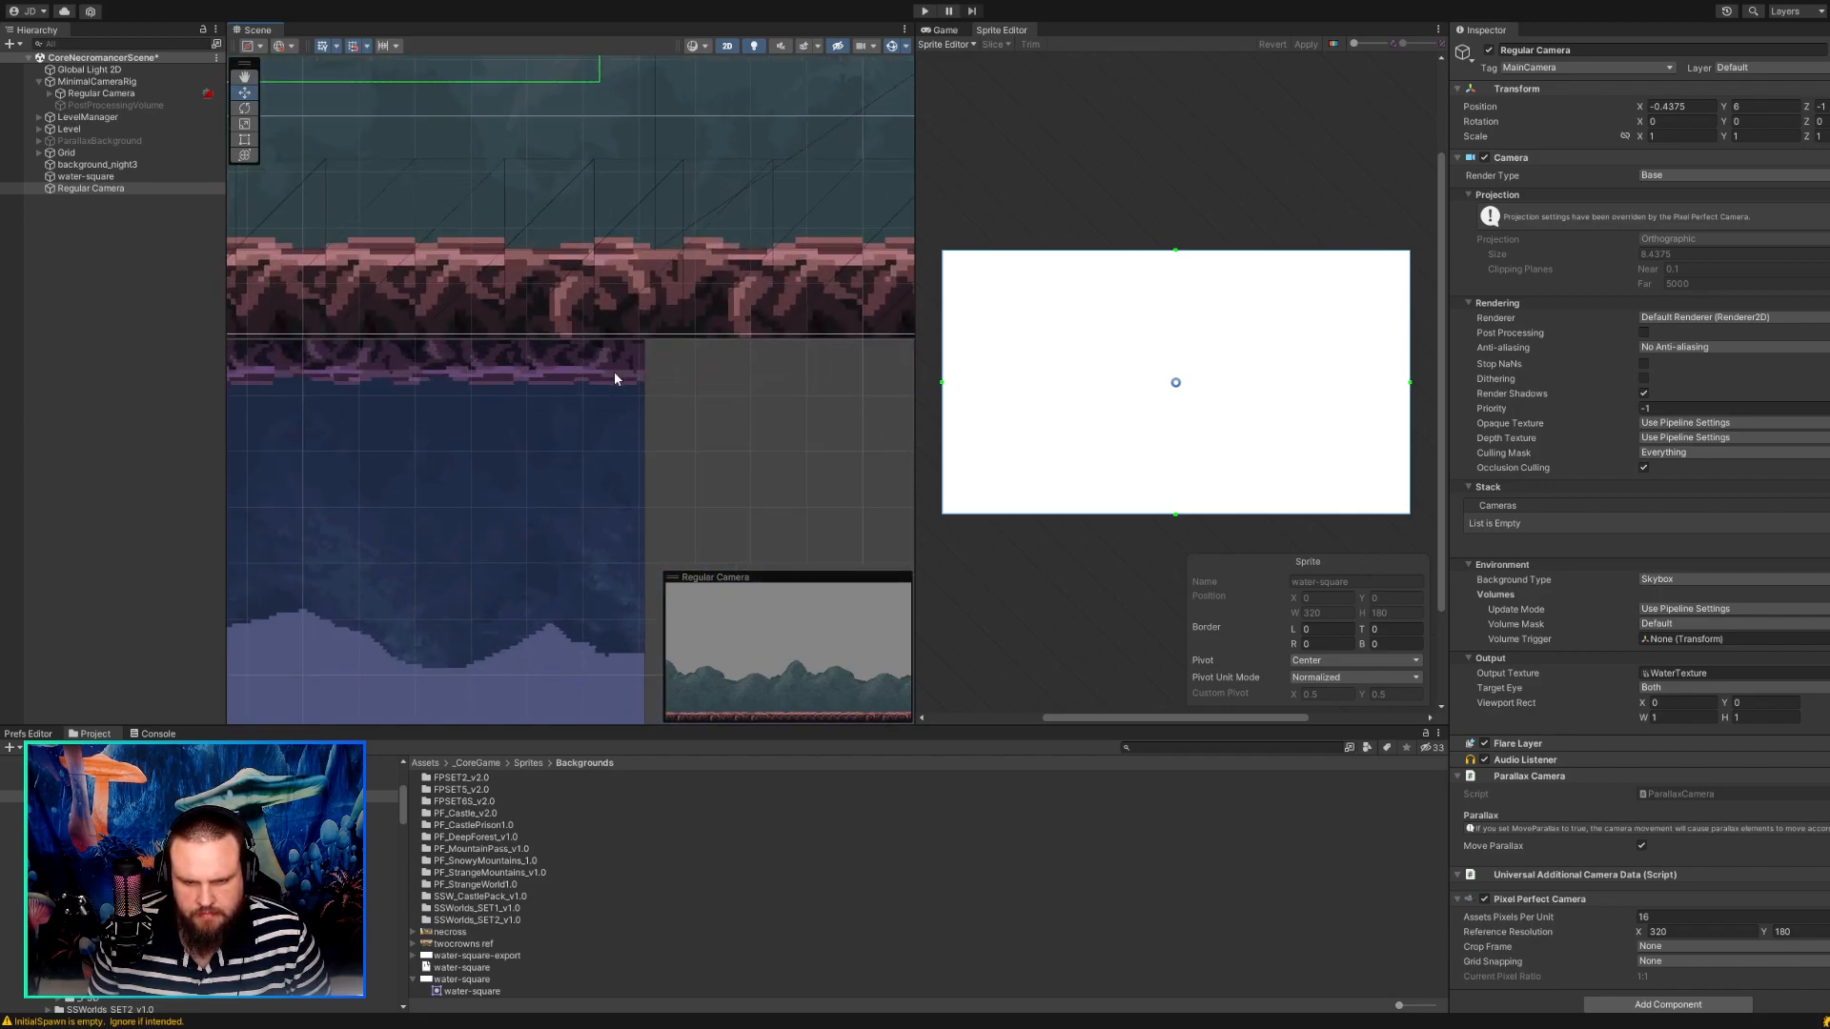
pyautogui.scroll(-5, 598, 381)
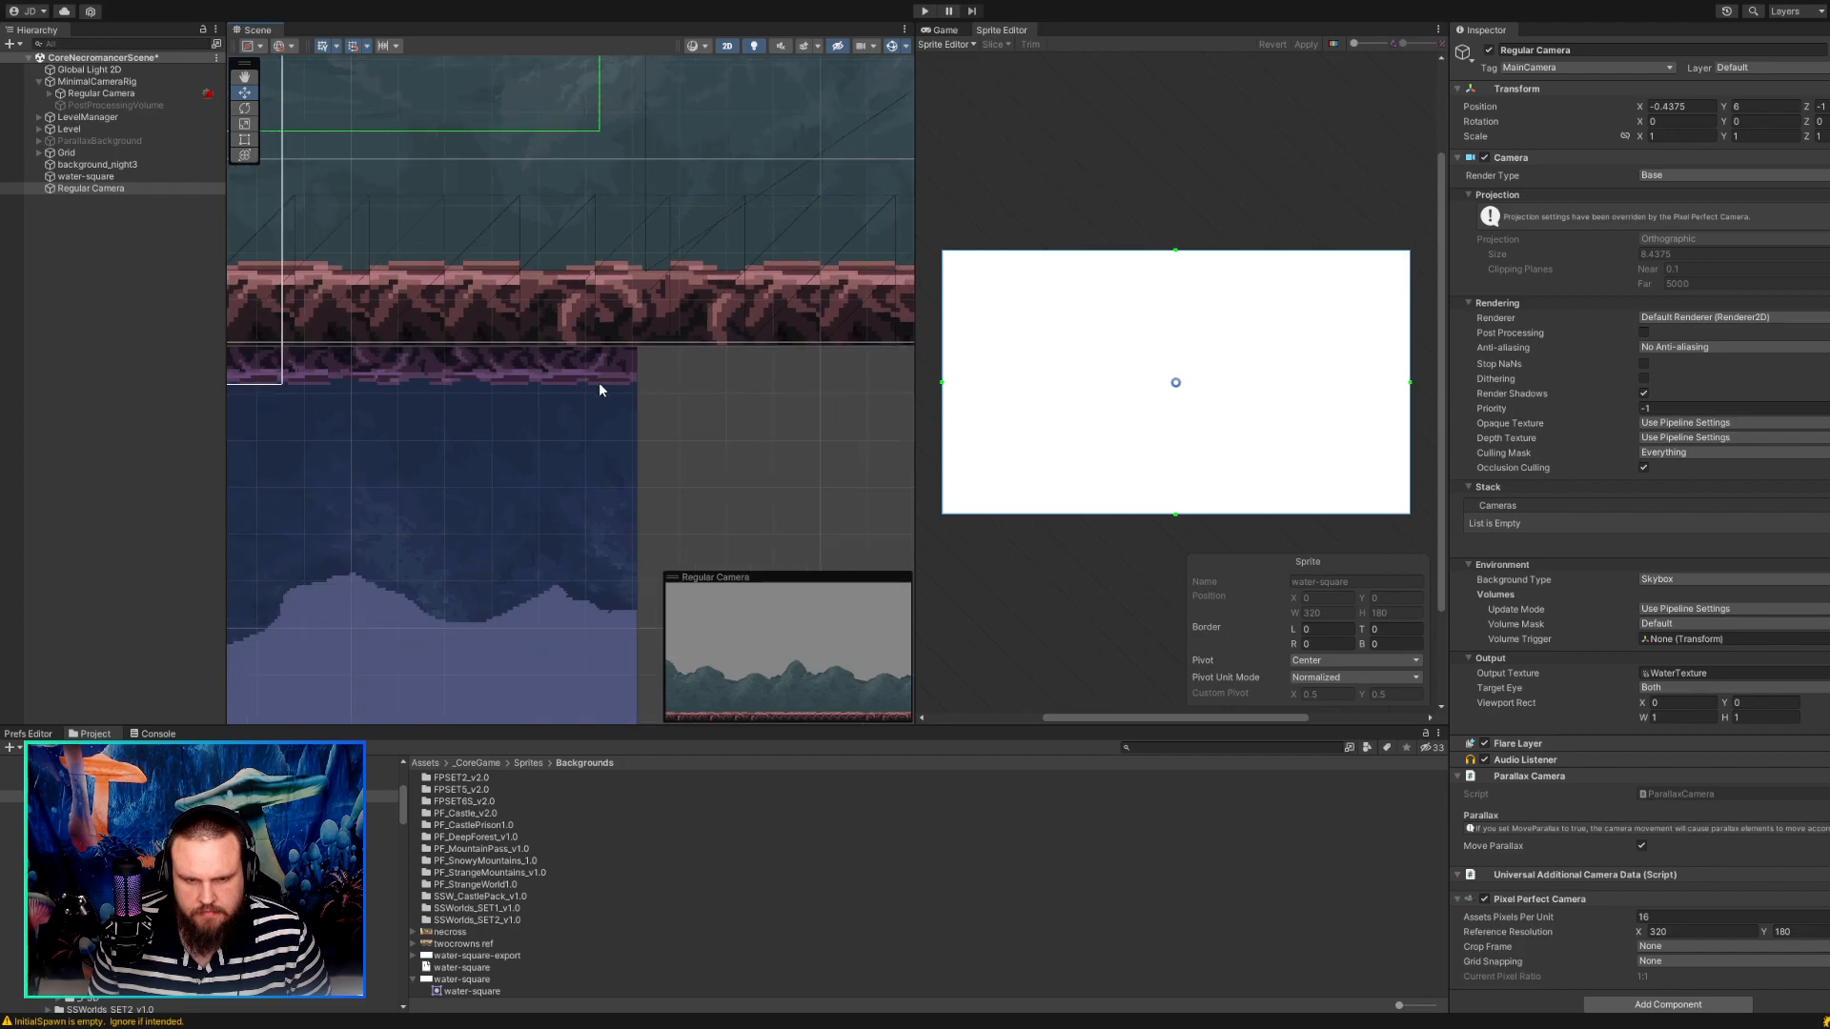
pyautogui.scroll(-8, 541, 407)
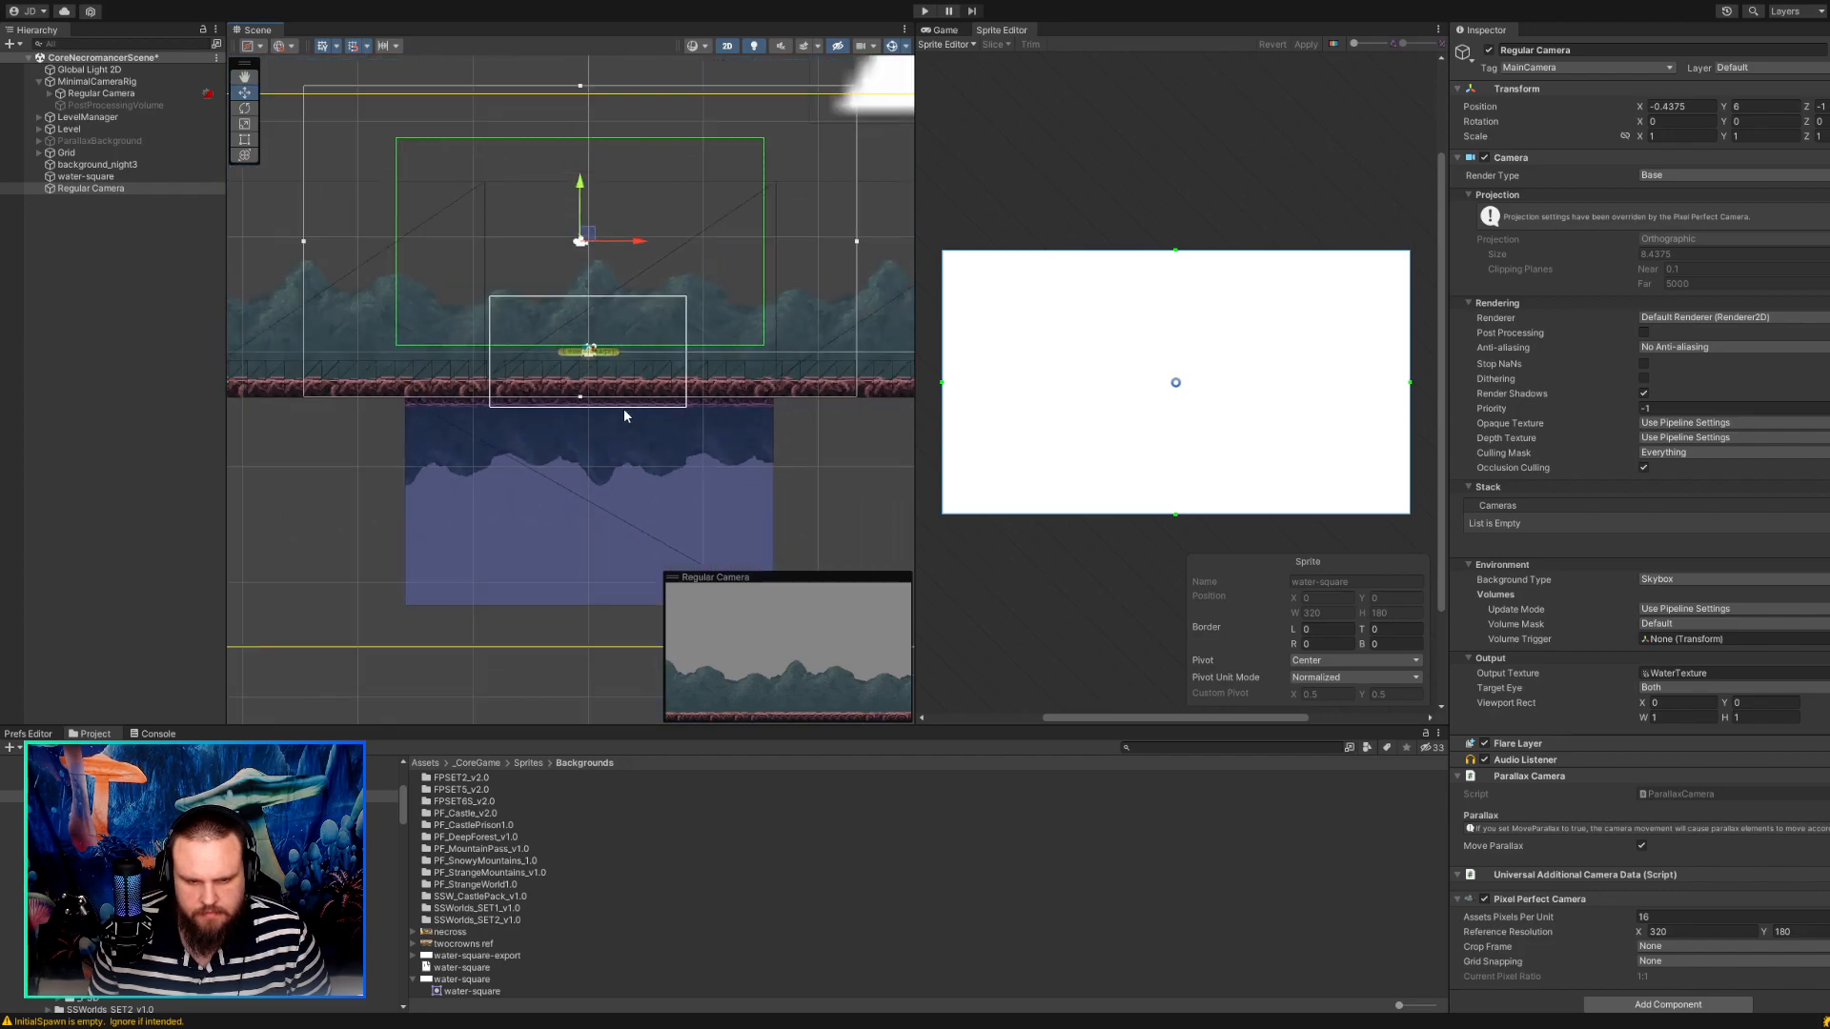
pyautogui.scroll(8, 490, 444)
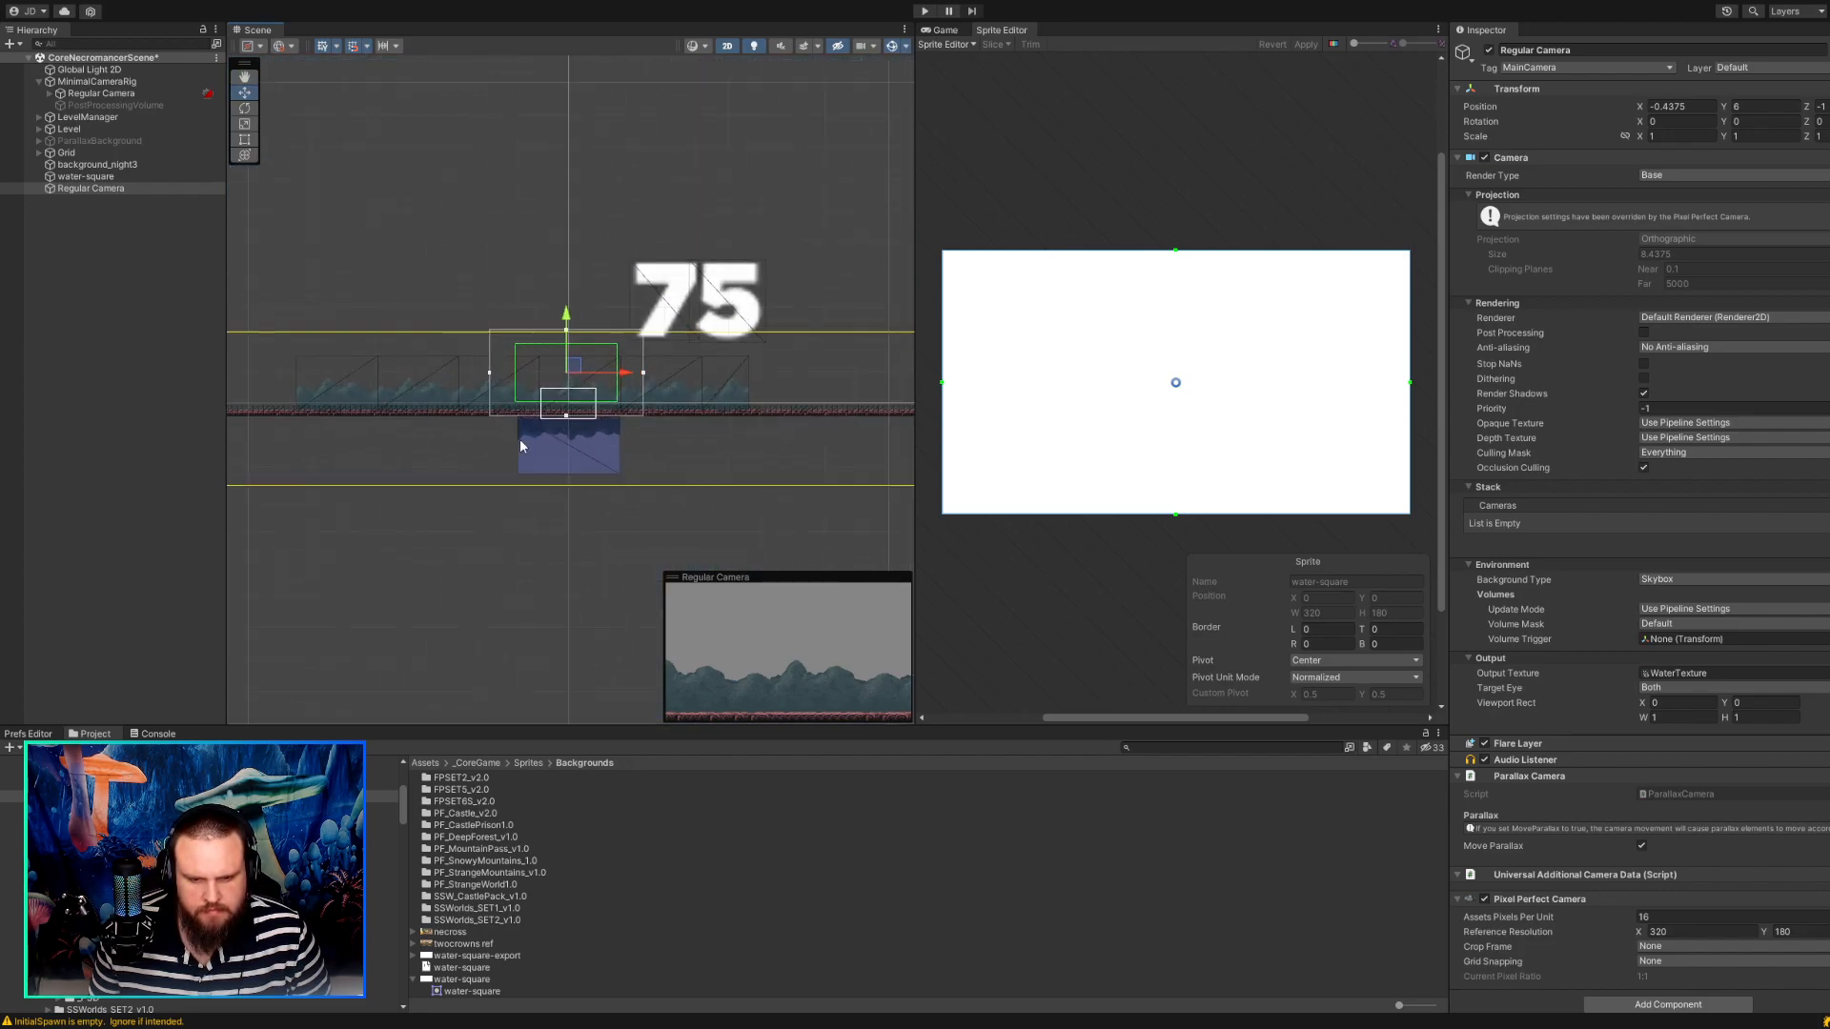
# Shift the standalone Regular Camera to about X -1.13, Y 5.94 and check the reflection along the ground's lower edge.
pyautogui.moveTo(615, 269)
pyautogui.mouseDown()
pyautogui.moveTo(739, 266)
pyautogui.moveTo(622, 269)
pyautogui.mouseUp()
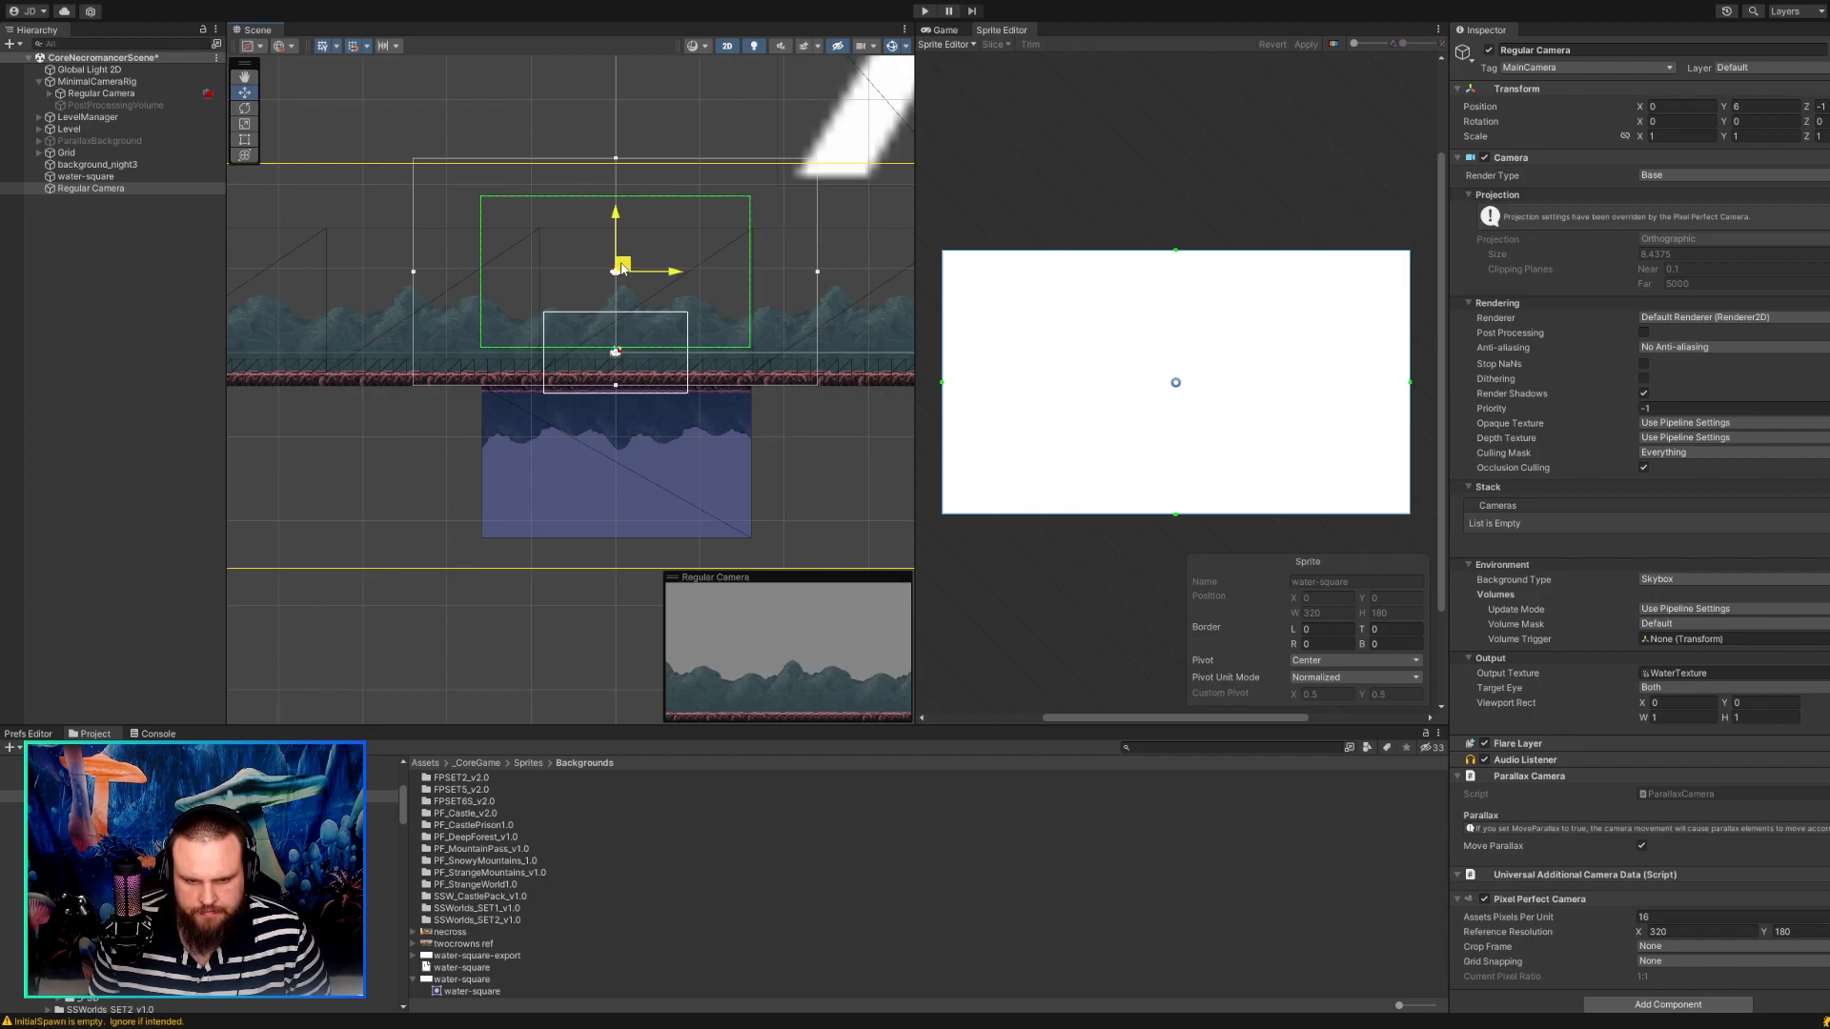
pyautogui.moveTo(621, 268); pyautogui.dragTo(606, 269)
pyautogui.scroll(6, 608, 395)
pyautogui.scroll(5, 512, 401)
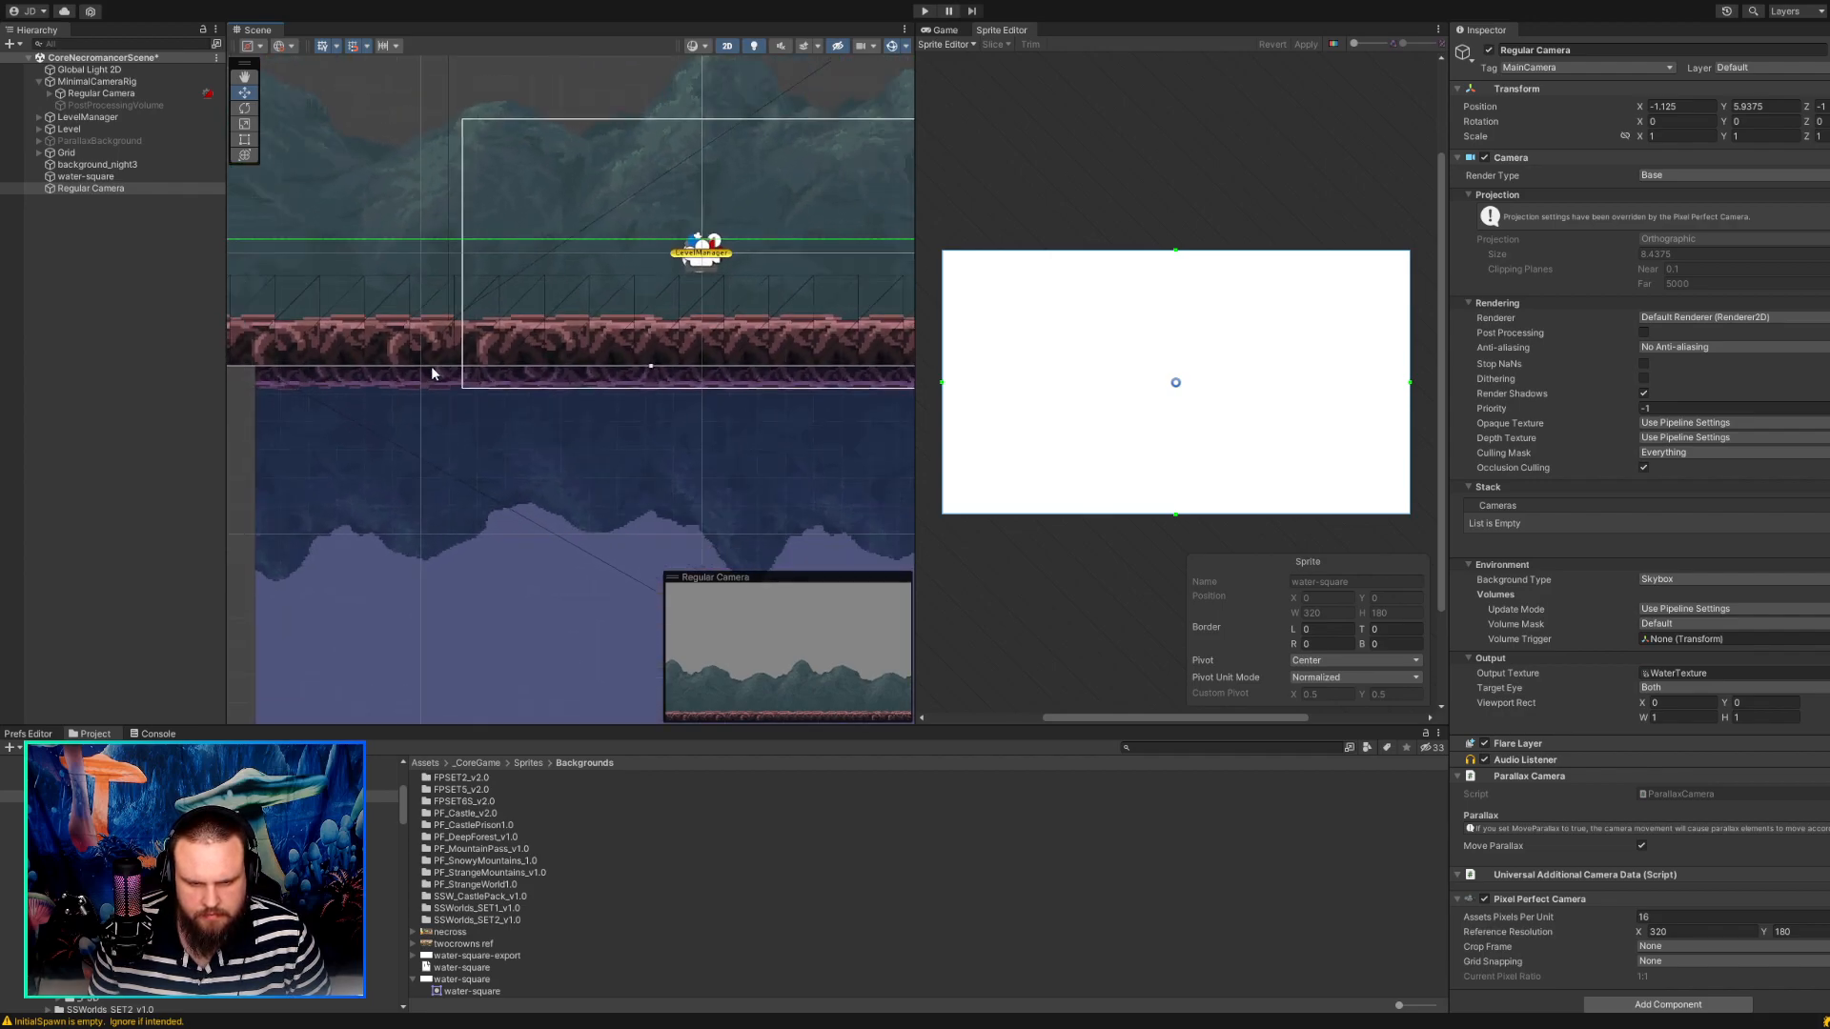
# Examine the reflection's left corner and pixels where the water-square meets the ground strip's lower edge.
pyautogui.scroll(5, 458, 407)
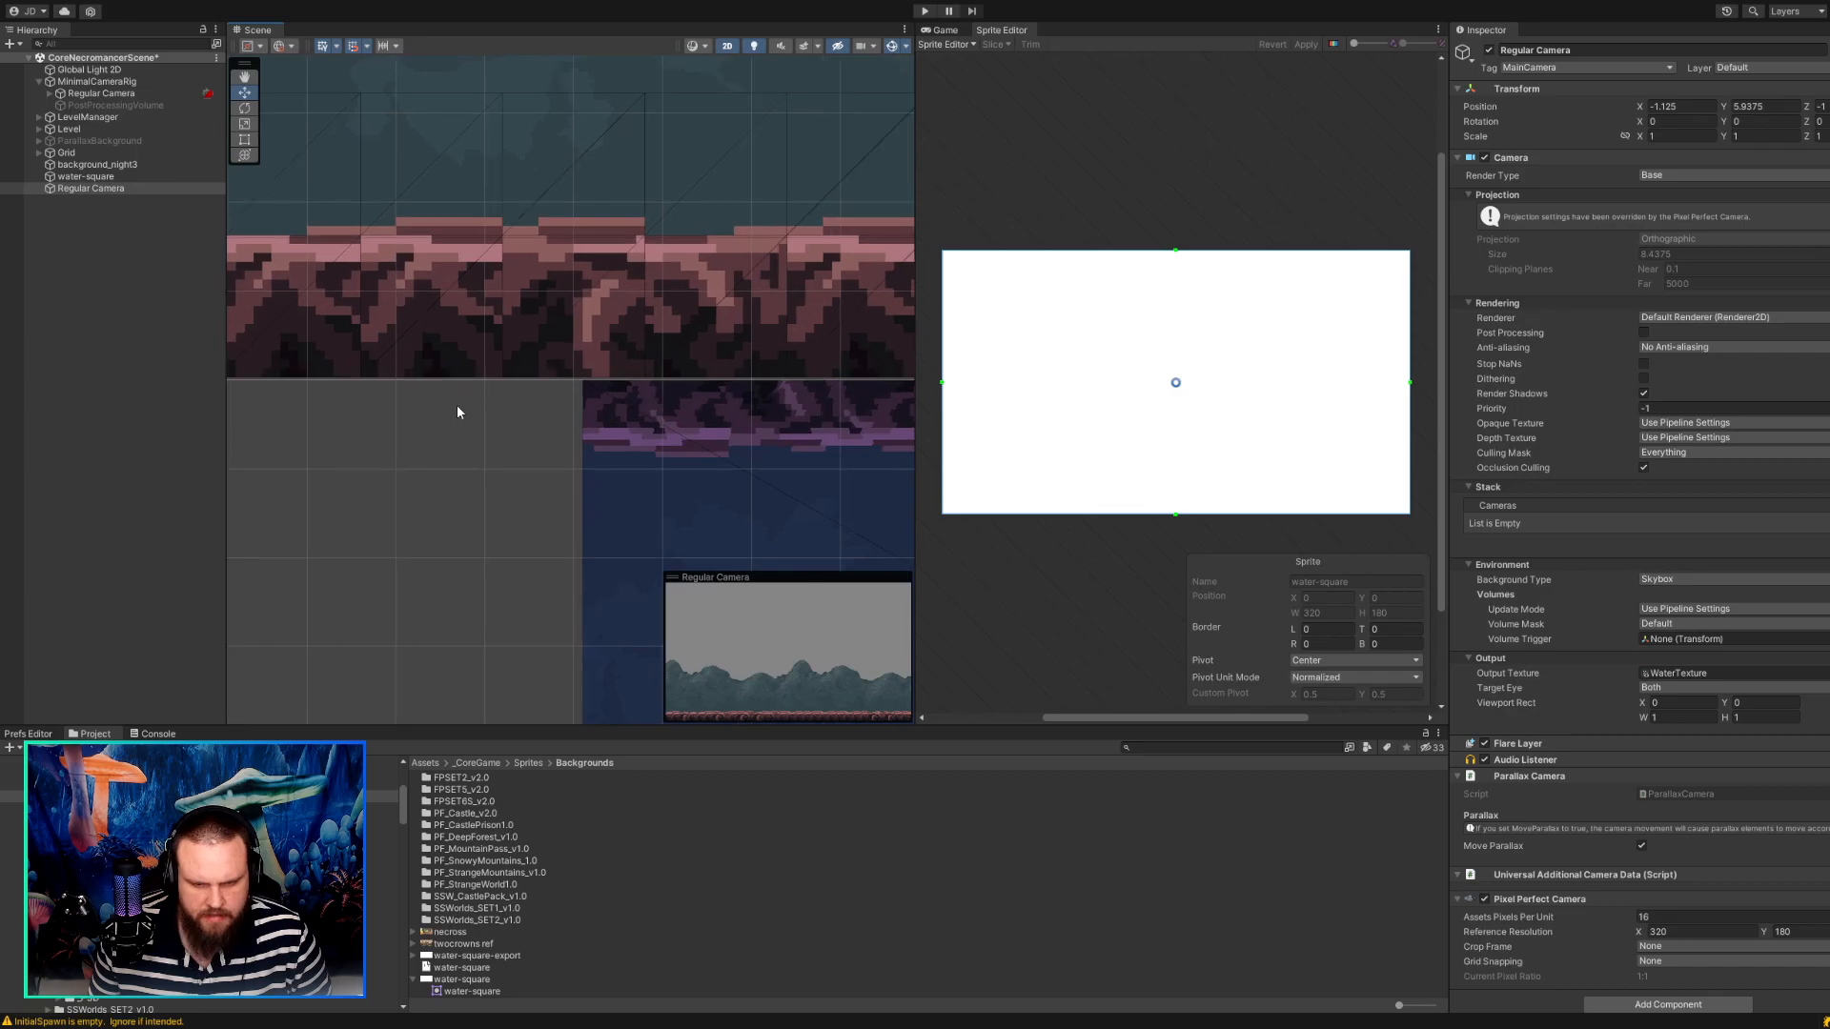
pyautogui.scroll(-12, 457, 404)
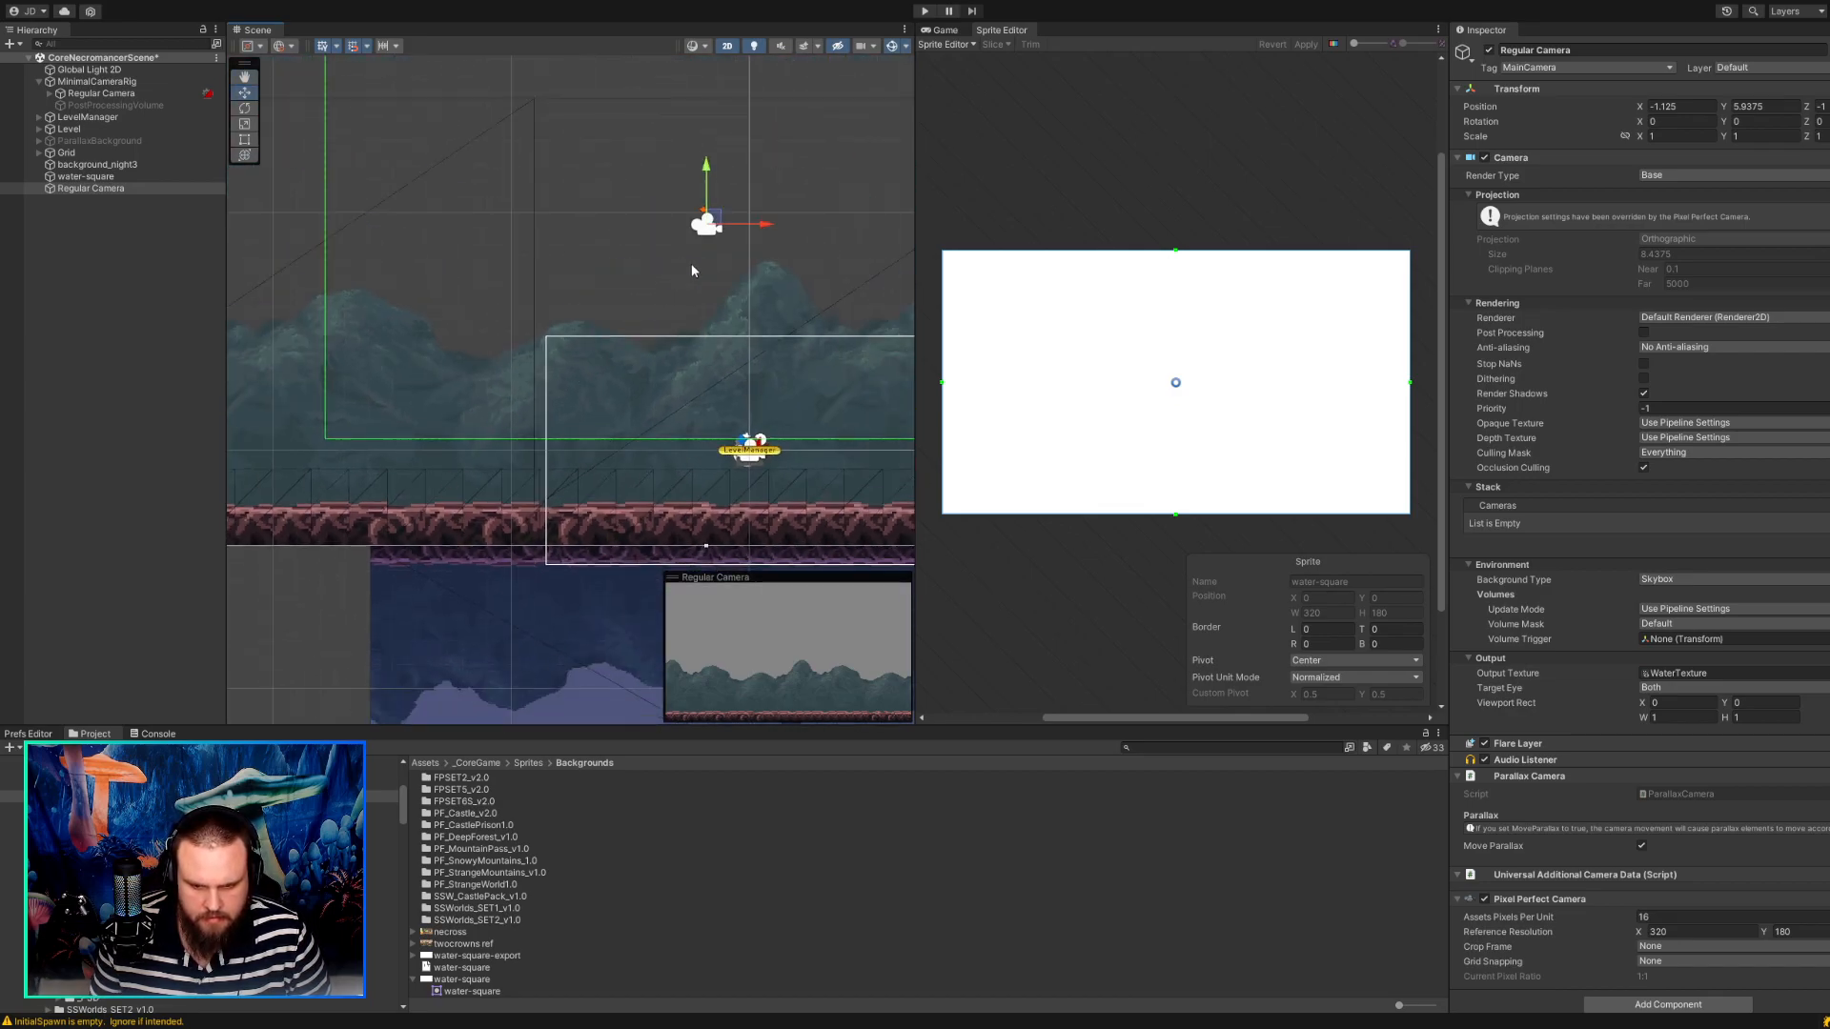
pyautogui.moveTo(720, 223); pyautogui.dragTo(720, 225)
pyautogui.scroll(-1, 721, 225)
pyautogui.scroll(8, 477, 401)
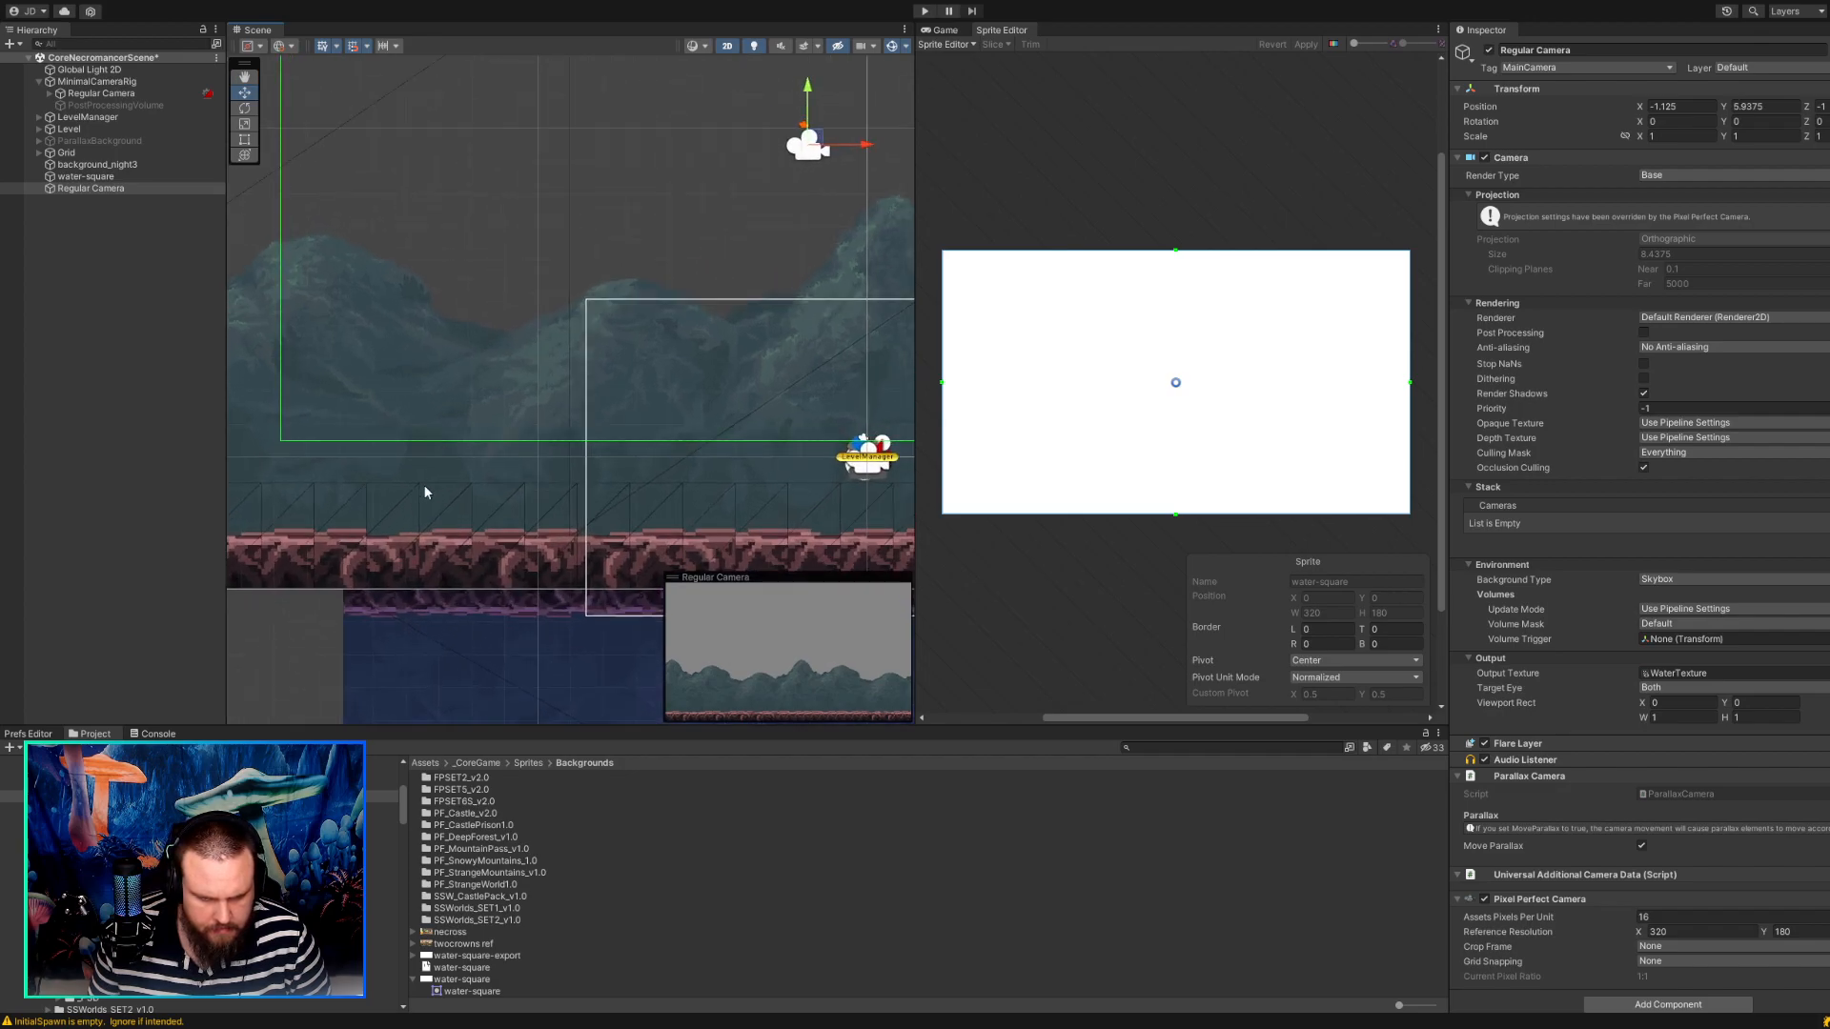
pyautogui.moveTo(404, 559); pyautogui.dragTo(469, 481, button='middle')
pyautogui.scroll(10, 347, 524)
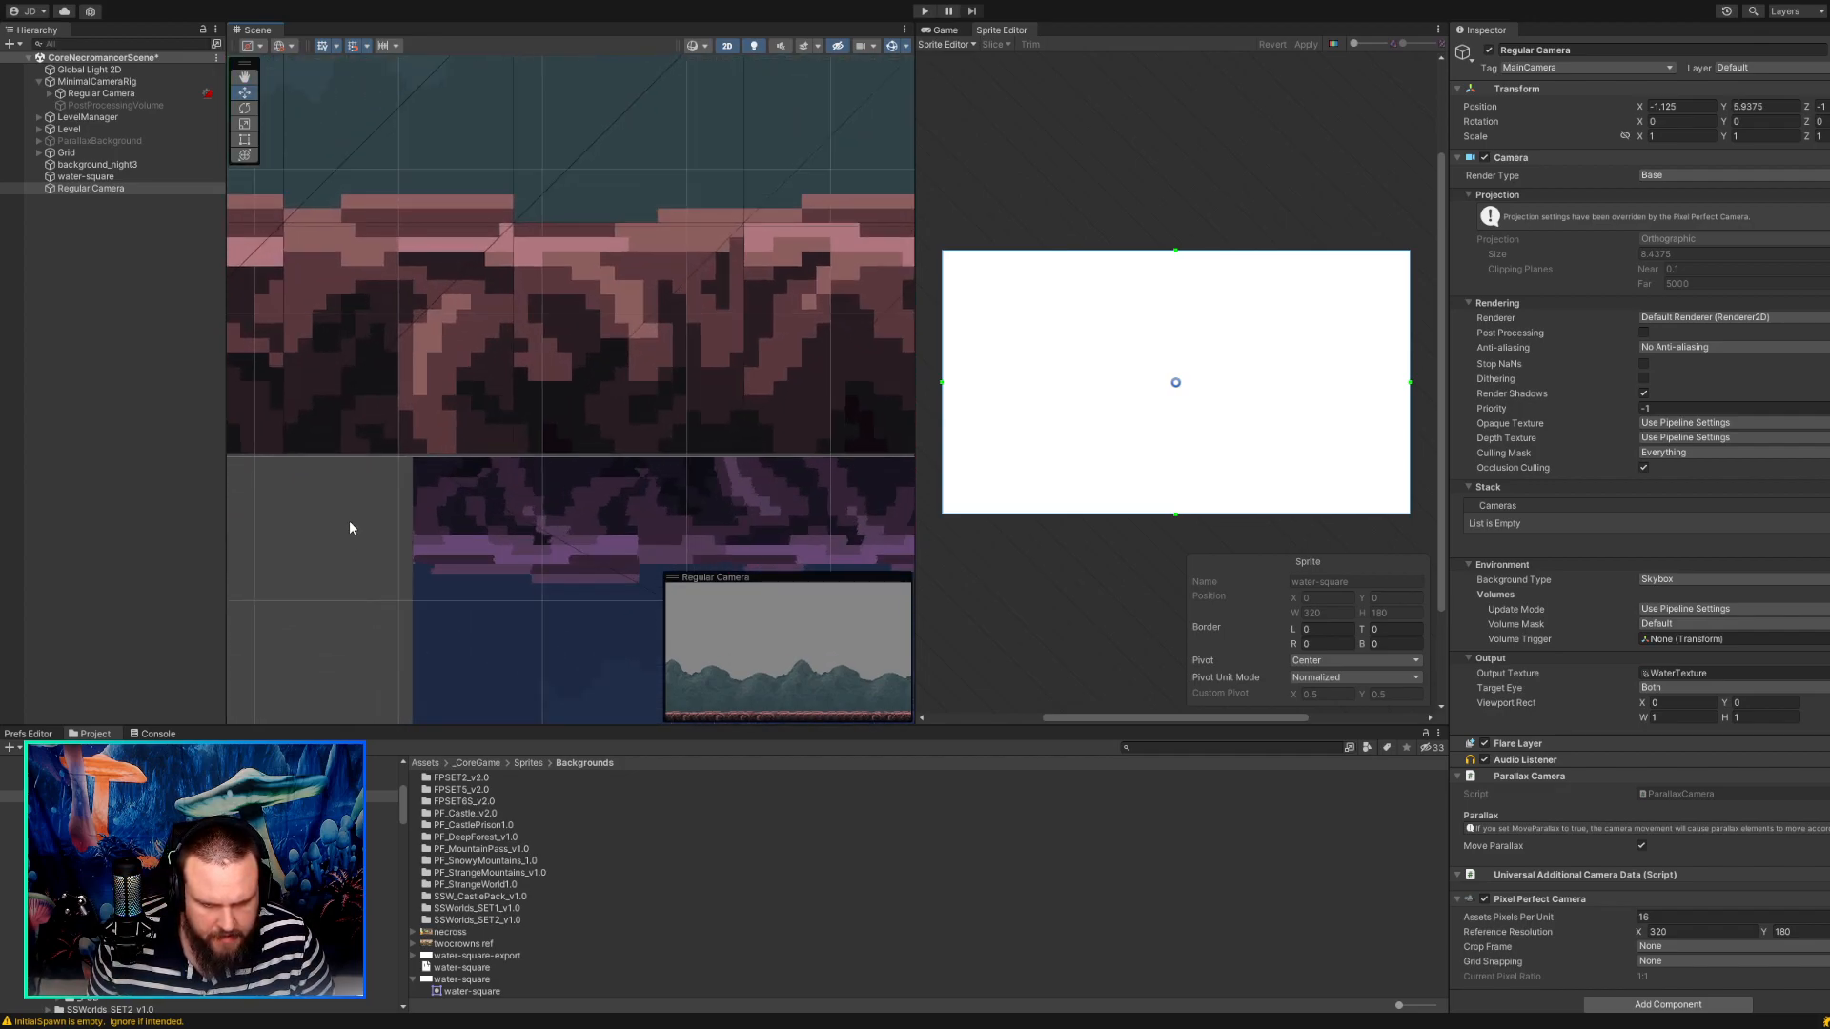
pyautogui.scroll(-15, 354, 518)
pyautogui.scroll(3, 501, 414)
# Move the standalone Regular Camera to about X -1.06, Y 6 and inspect the reflection along the ground.
pyautogui.moveTo(476, 430); pyautogui.dragTo(633, 330, button='middle')
pyautogui.moveTo(632, 325); pyautogui.dragTo(631, 324)
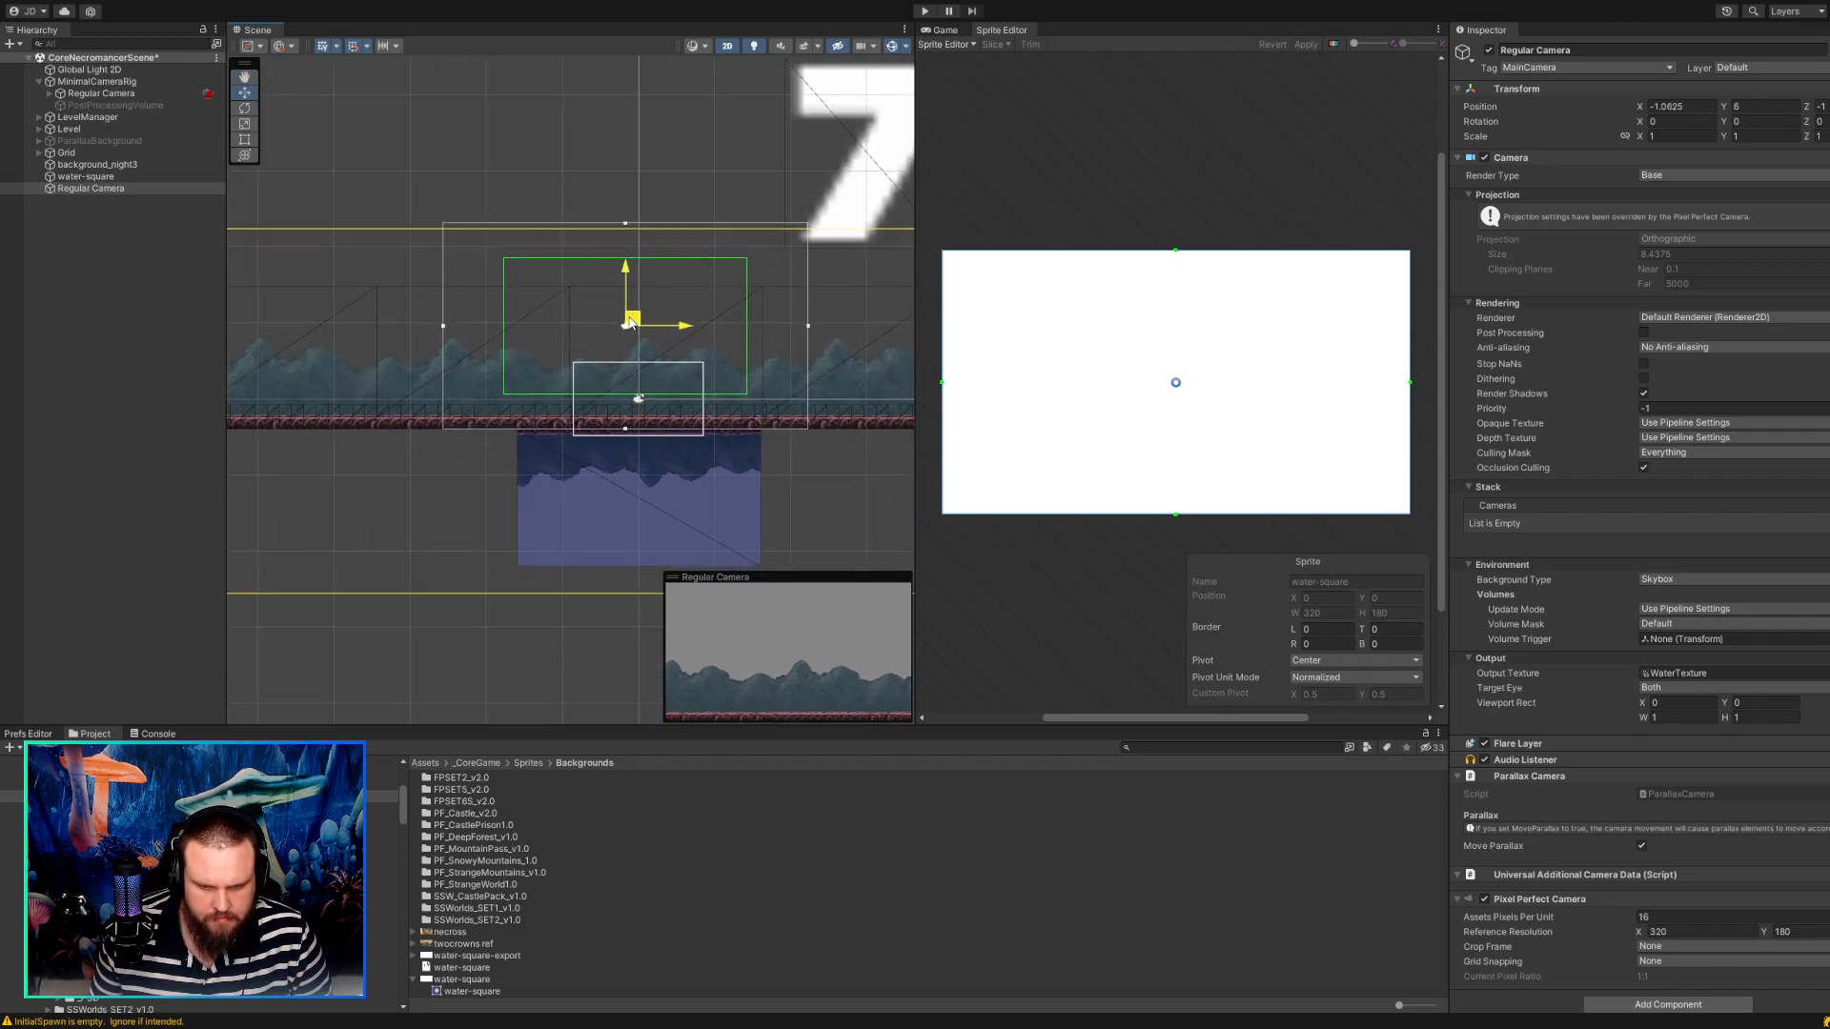
pyautogui.scroll(10, 475, 488)
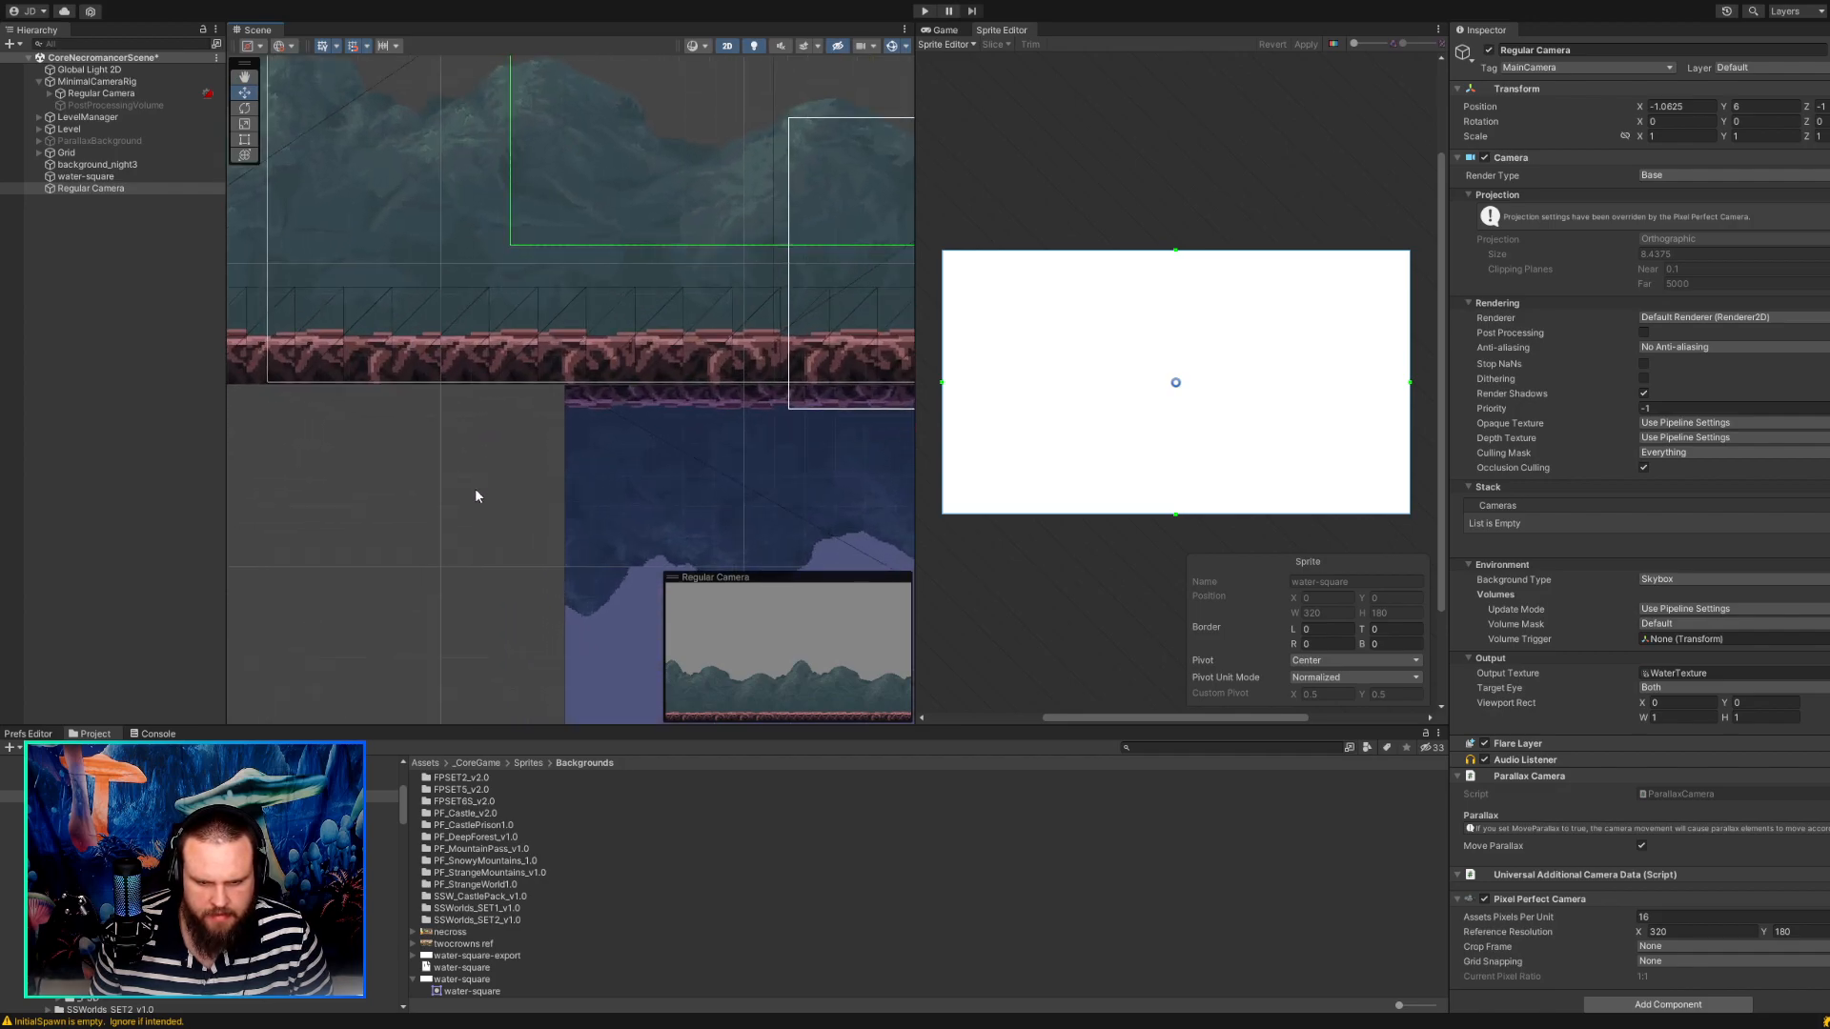
pyautogui.scroll(-6, 472, 458)
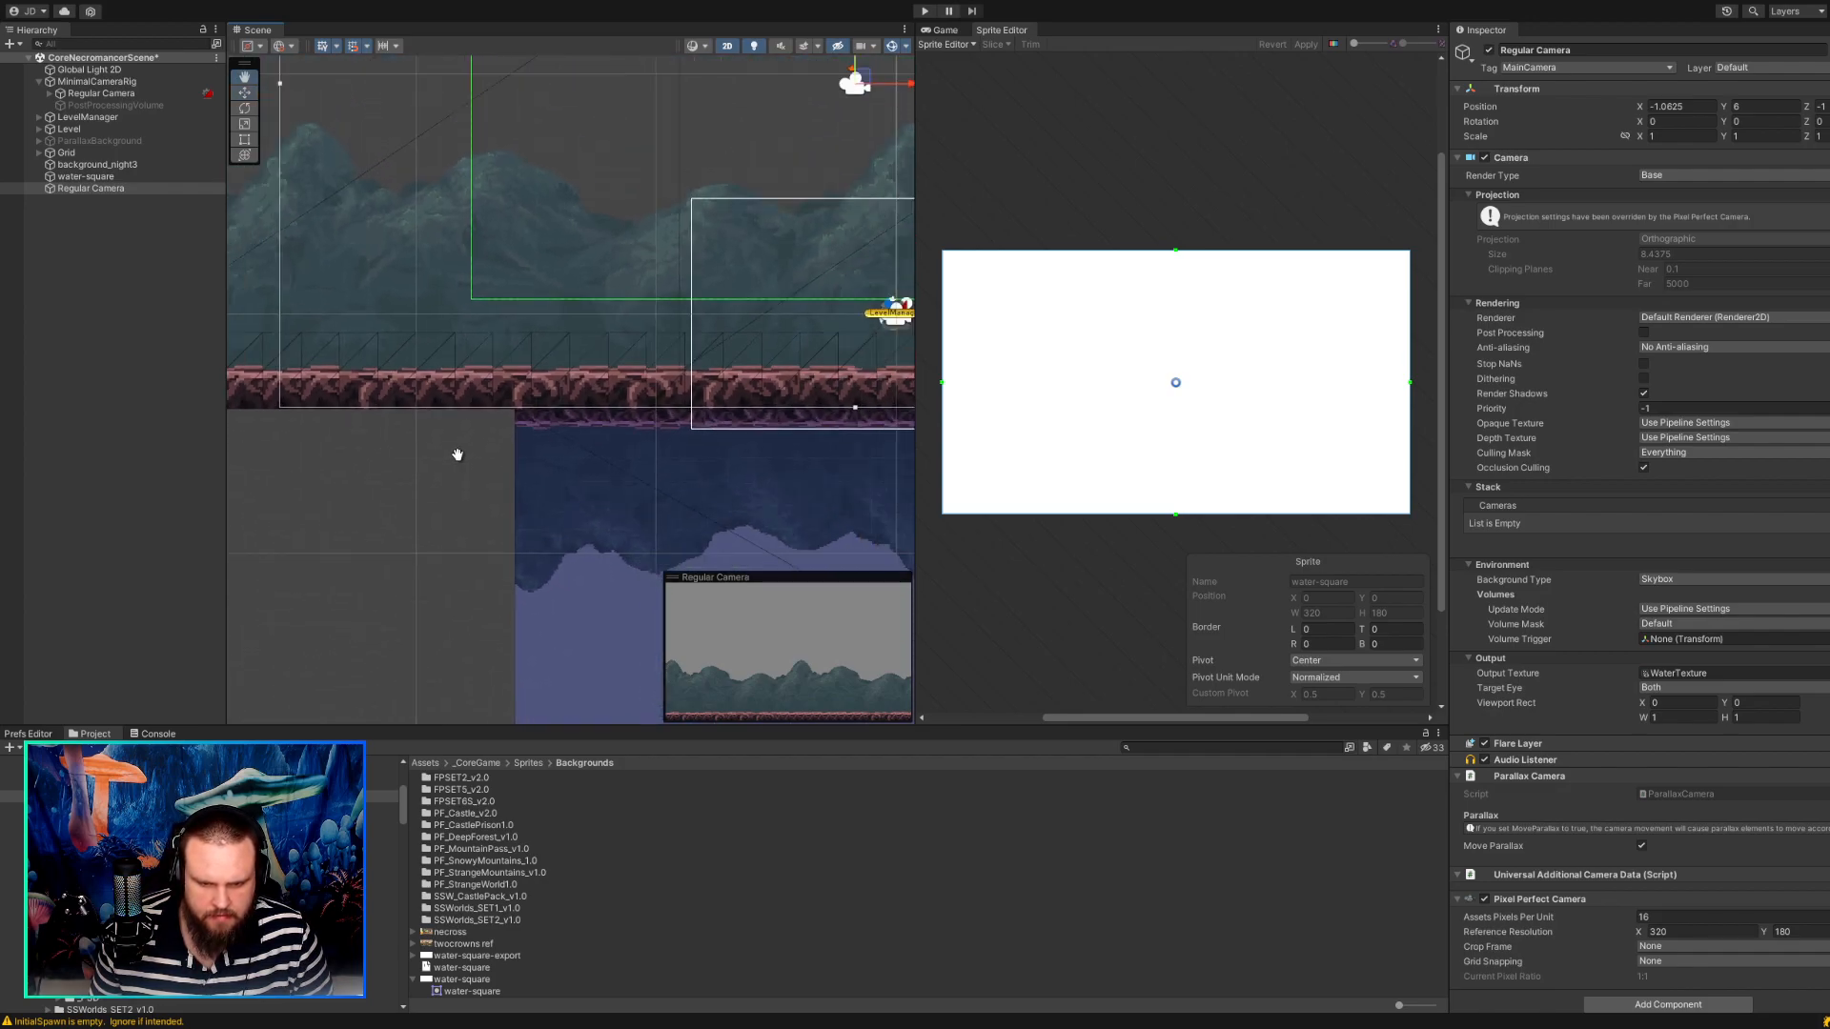
# Lower the standalone Regular Camera to about Y 5.94 and check how the reflection's pixels line up with the ground strip.
pyautogui.moveTo(822, 82); pyautogui.dragTo(825, 91)
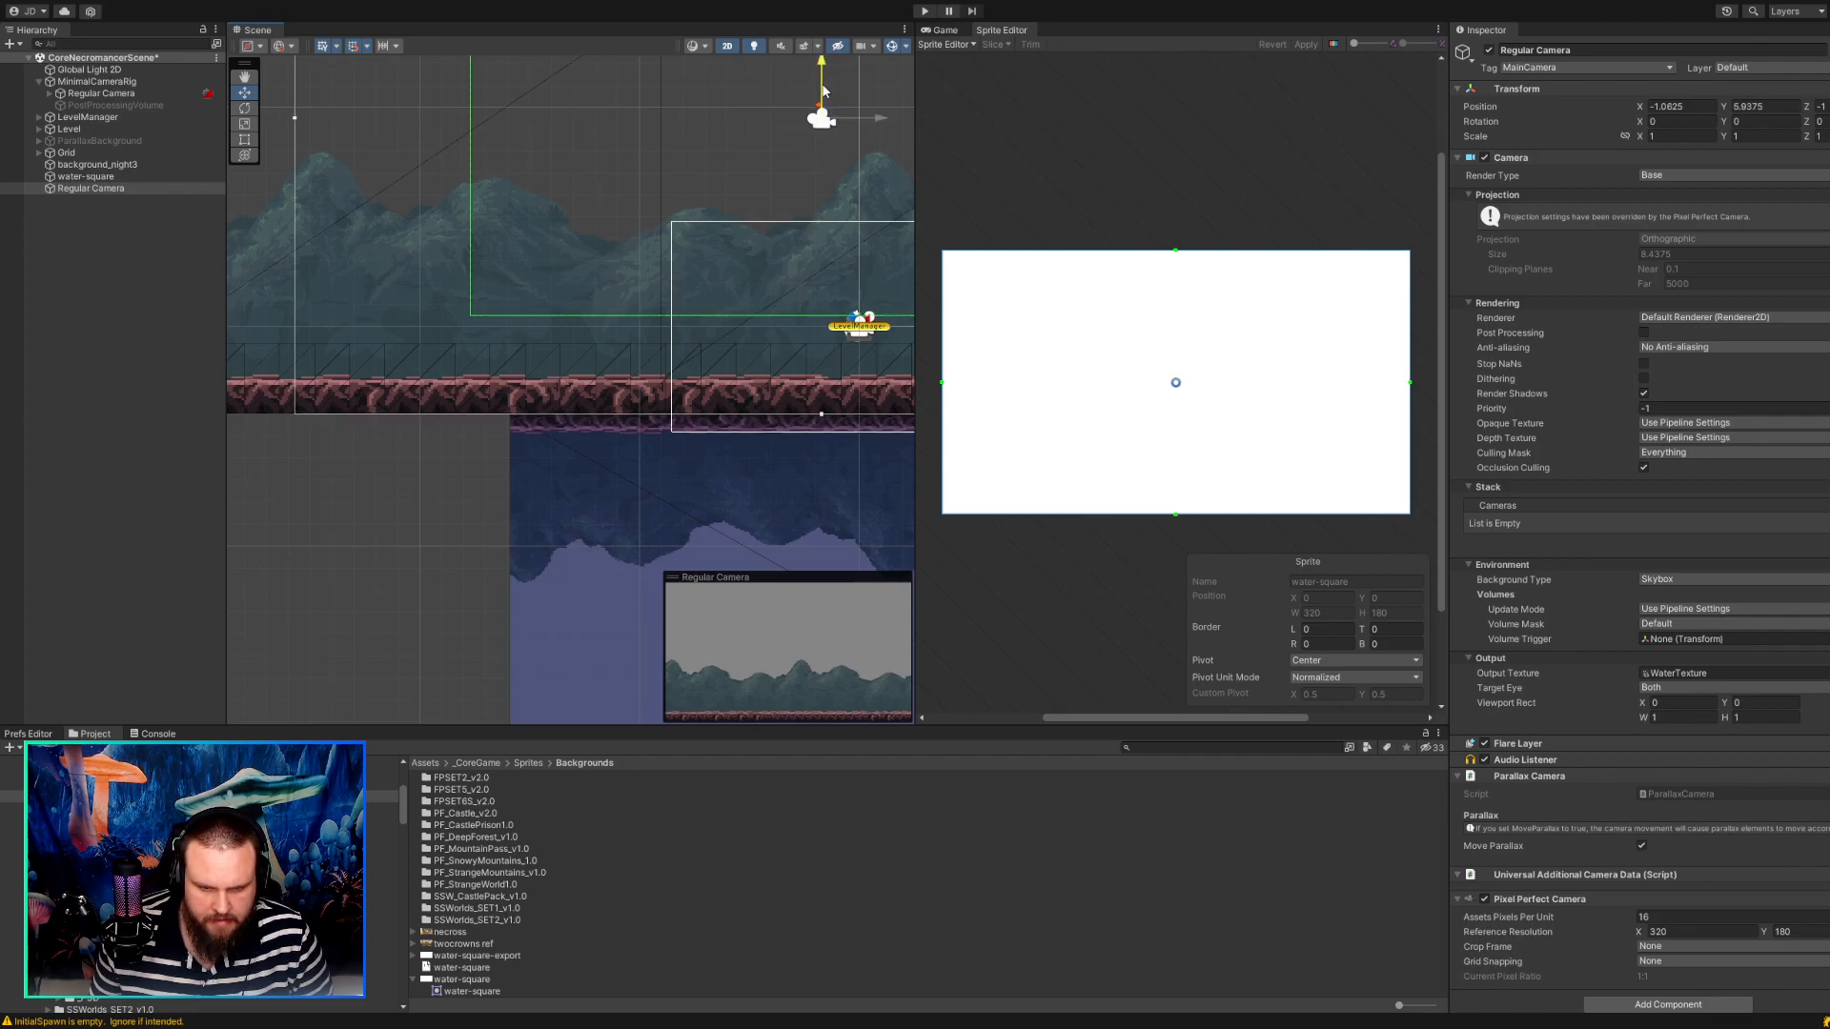
pyautogui.scroll(8, 564, 300)
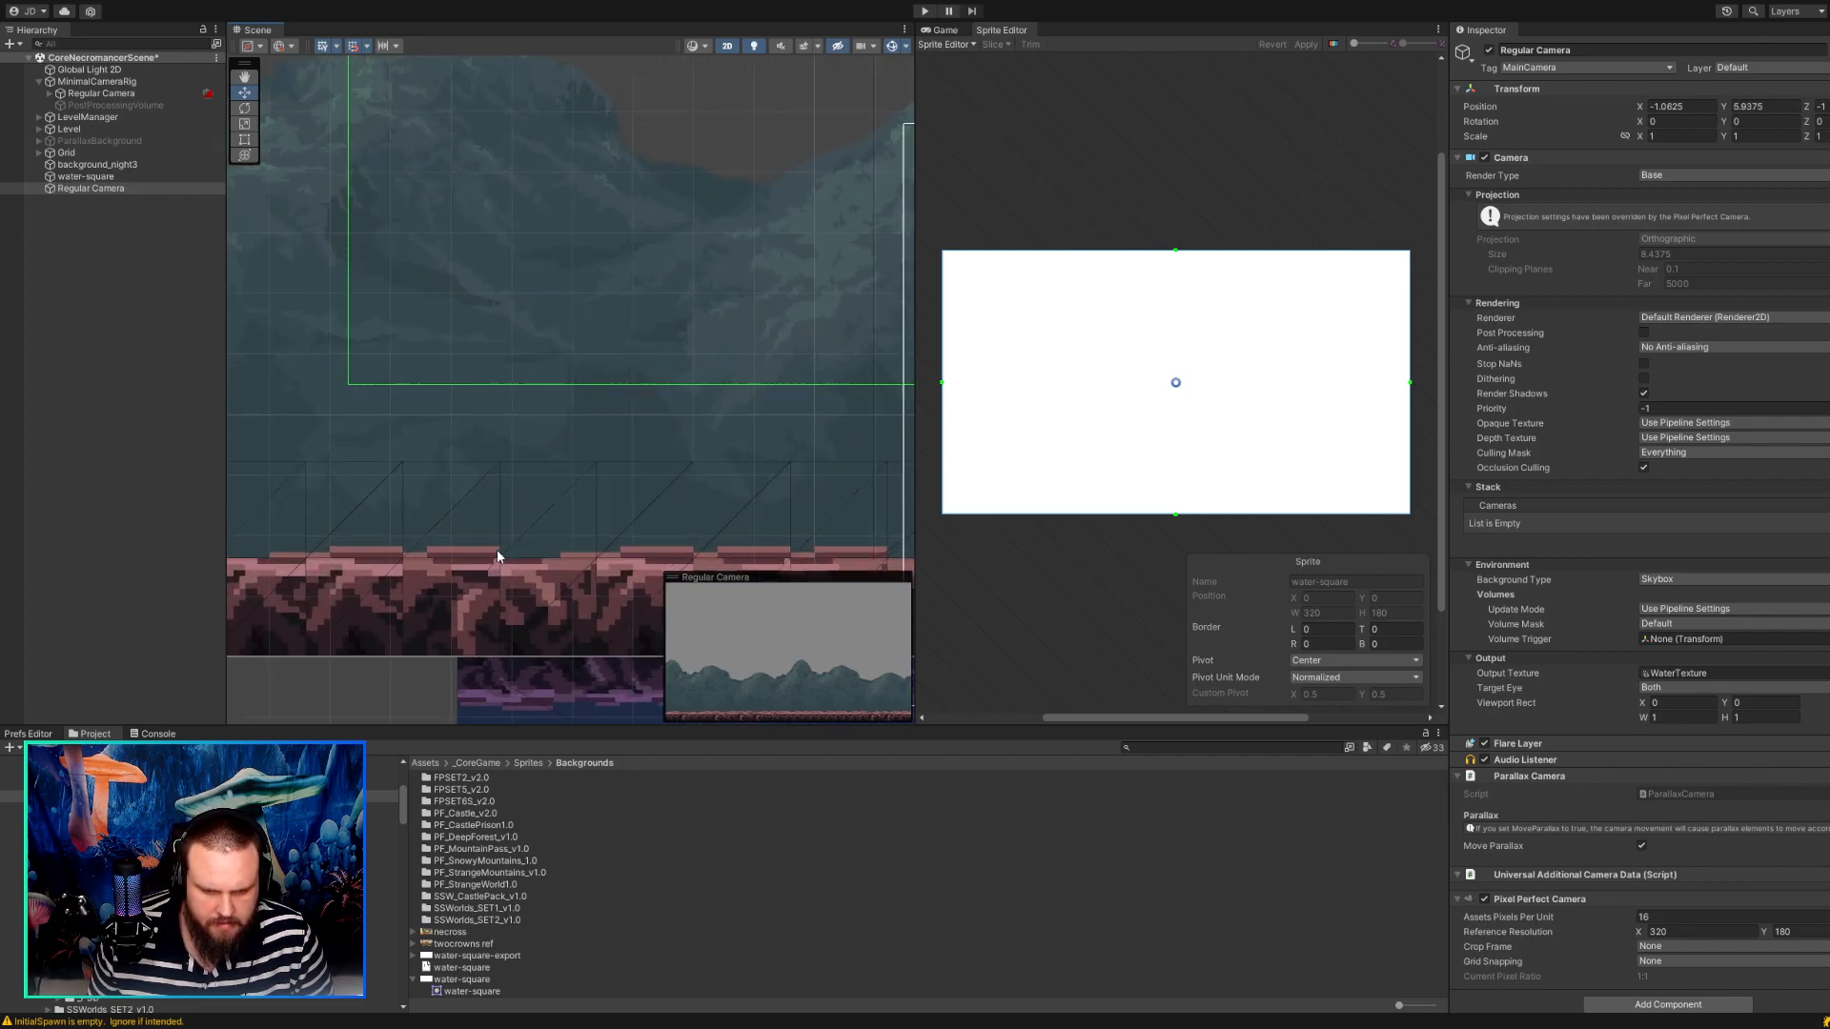
pyautogui.scroll(-8, 495, 569)
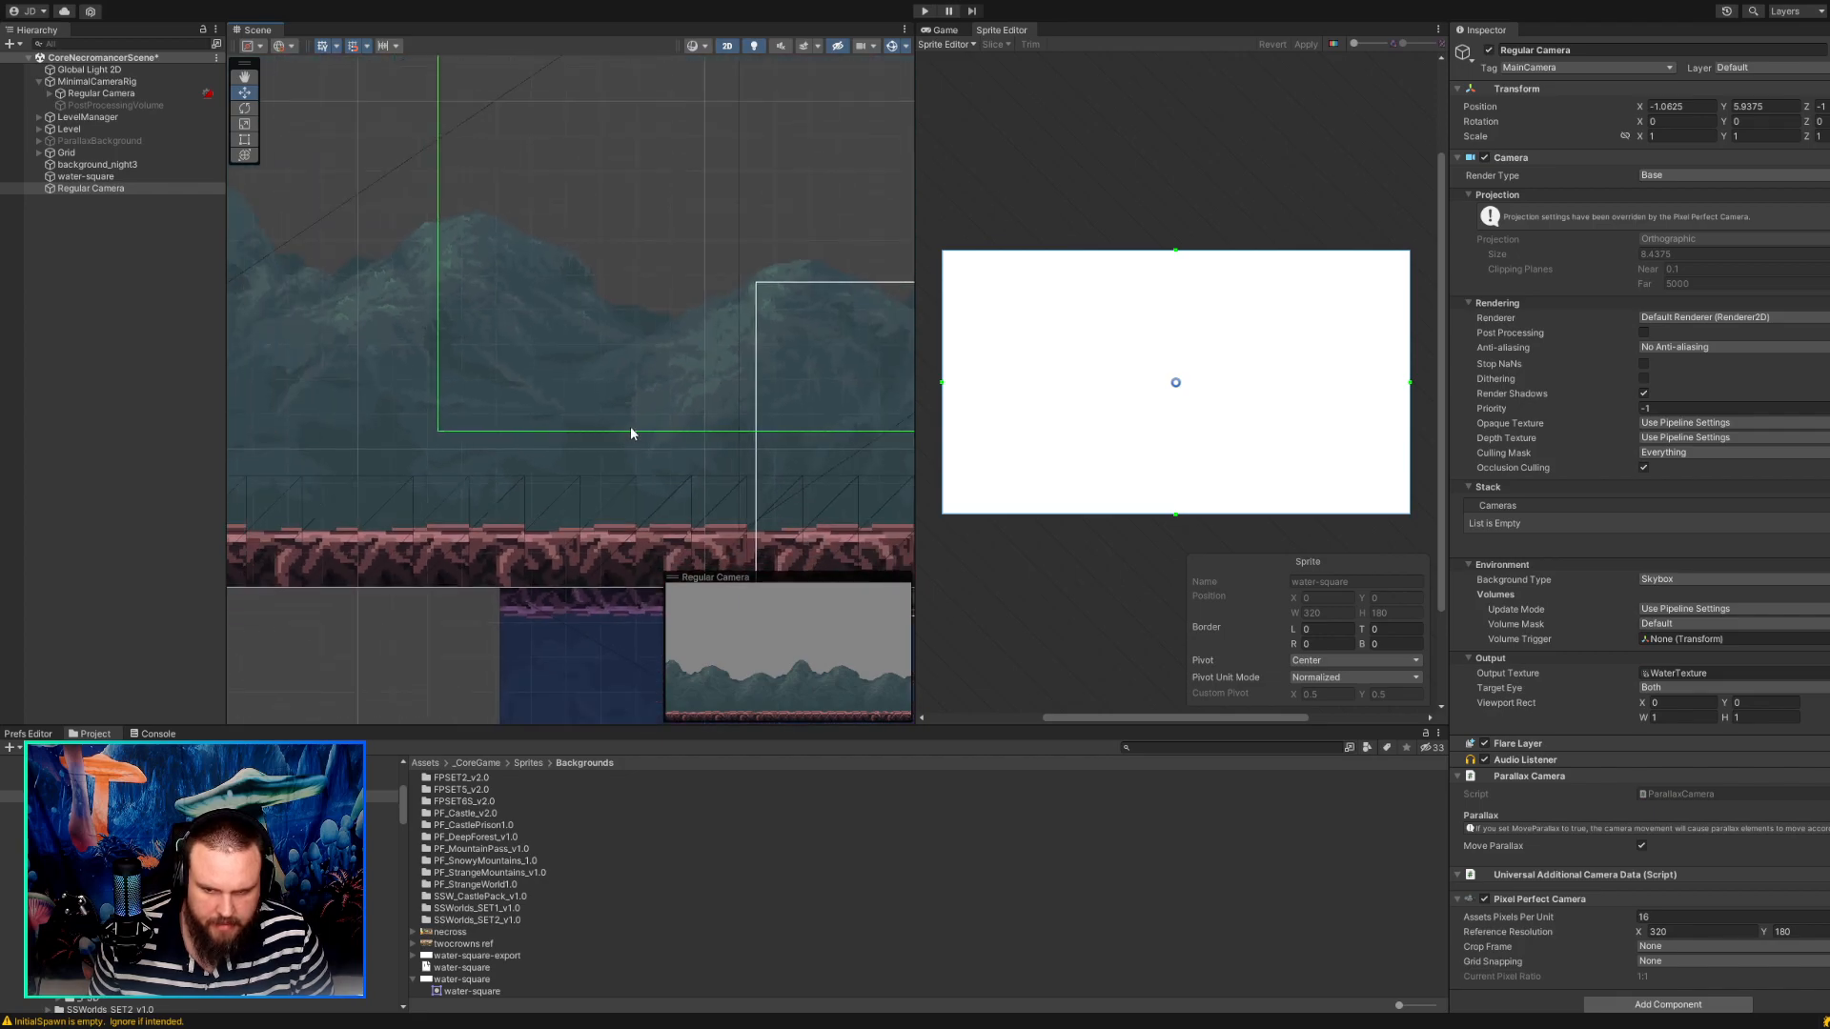
pyautogui.moveTo(808, 274); pyautogui.dragTo(781, 263, button='middle')
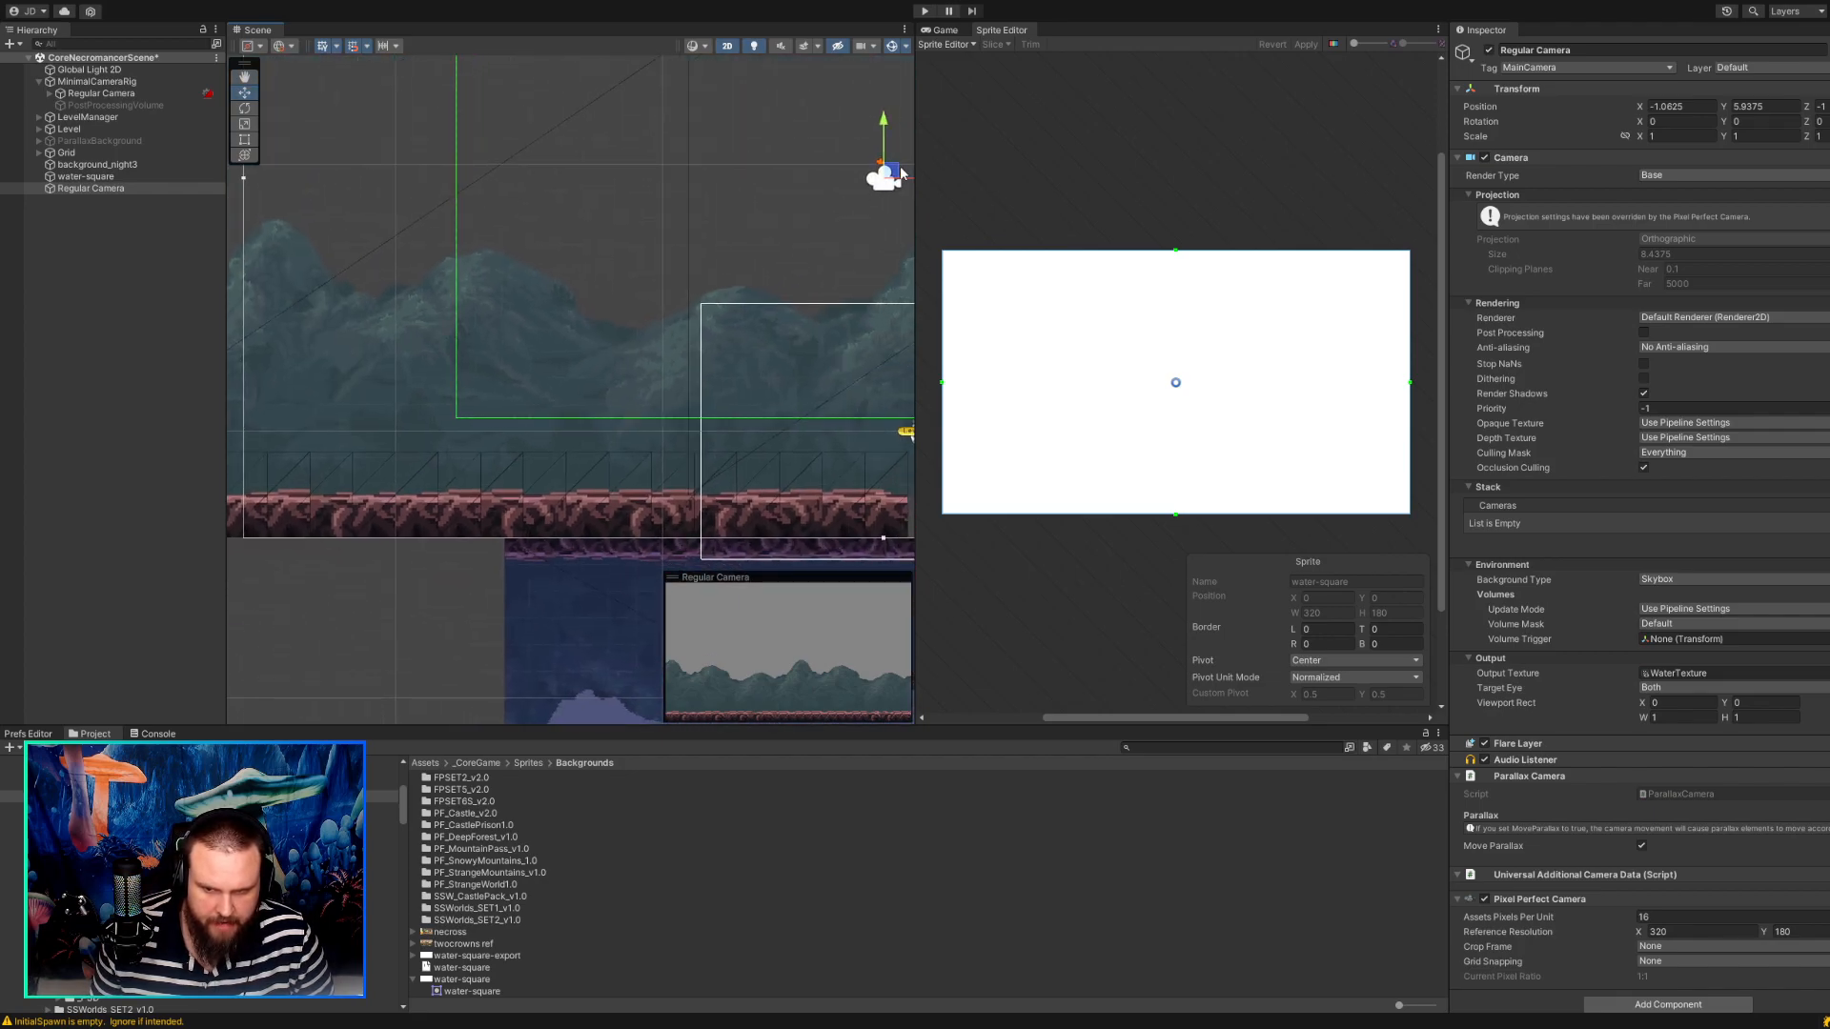
pyautogui.moveTo(883, 158)
pyautogui.mouseDown()
pyautogui.moveTo(881, 174)
pyautogui.moveTo(882, 158)
pyautogui.mouseUp()
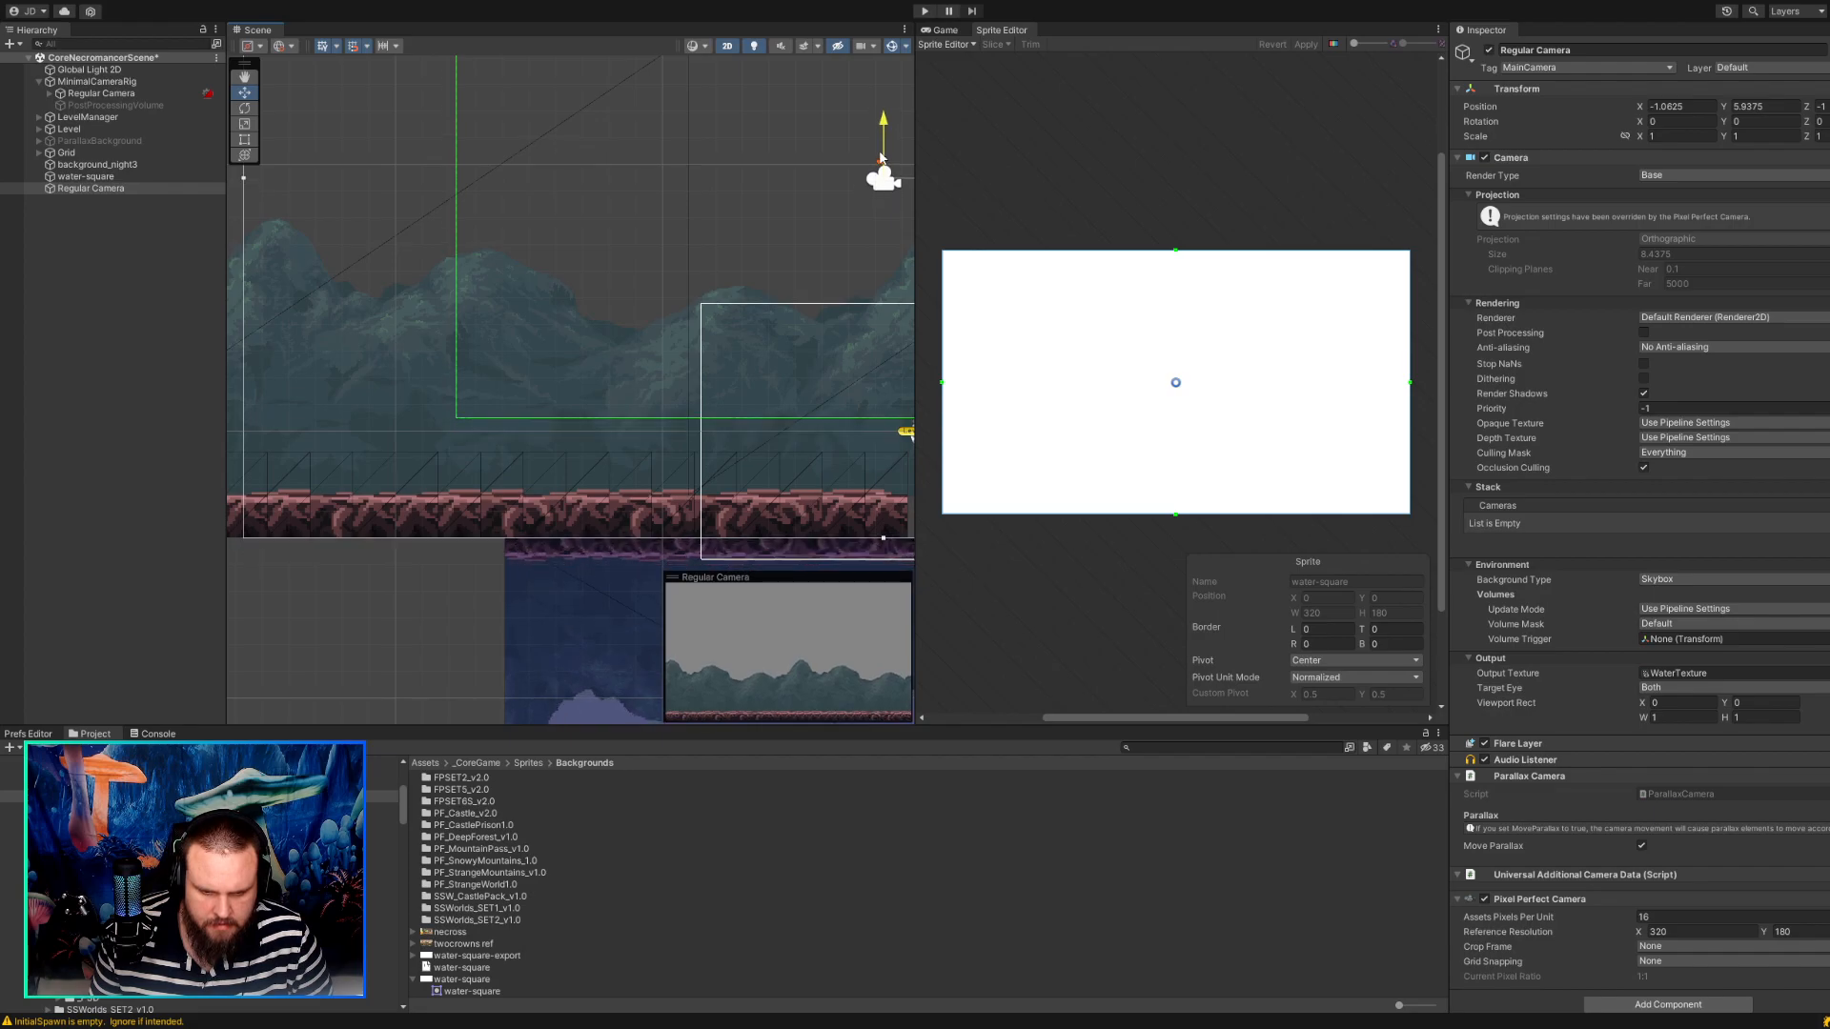
pyautogui.scroll(8, 563, 480)
pyautogui.scroll(-8, 522, 579)
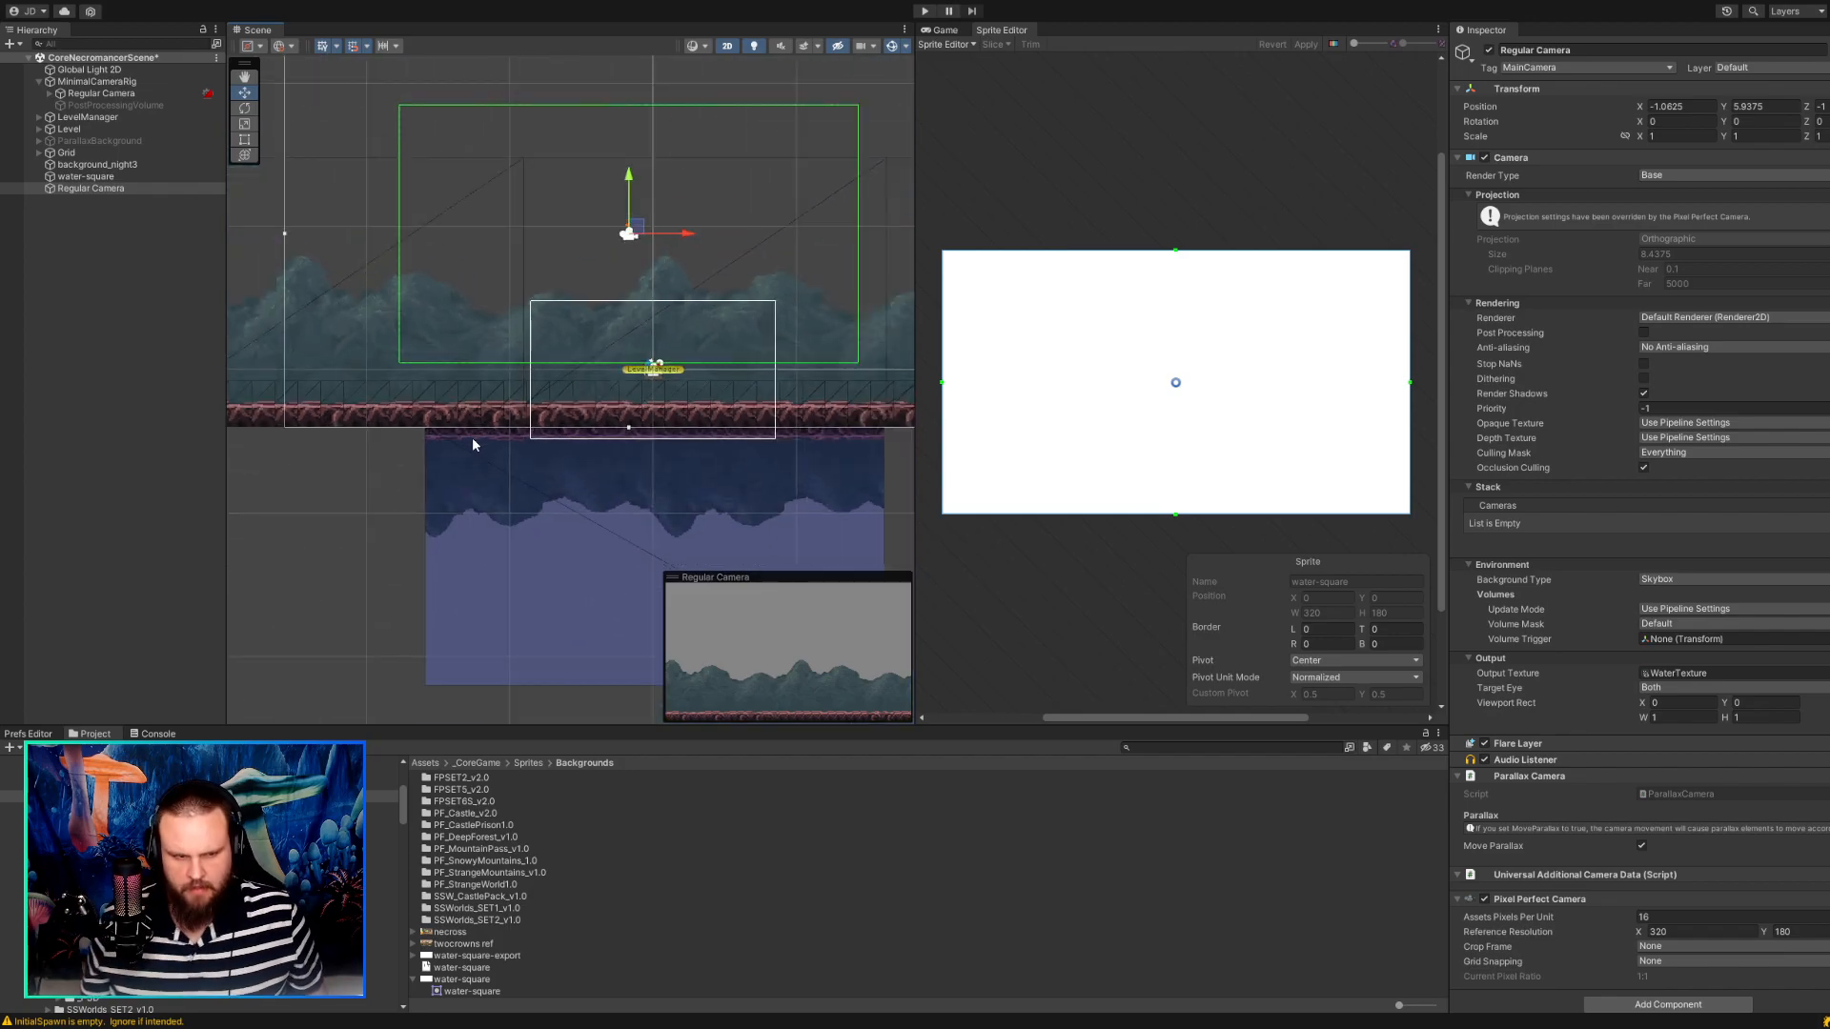
# Select the water-square object below the ground and delete it from the scene.
pyautogui.click(130, 190)
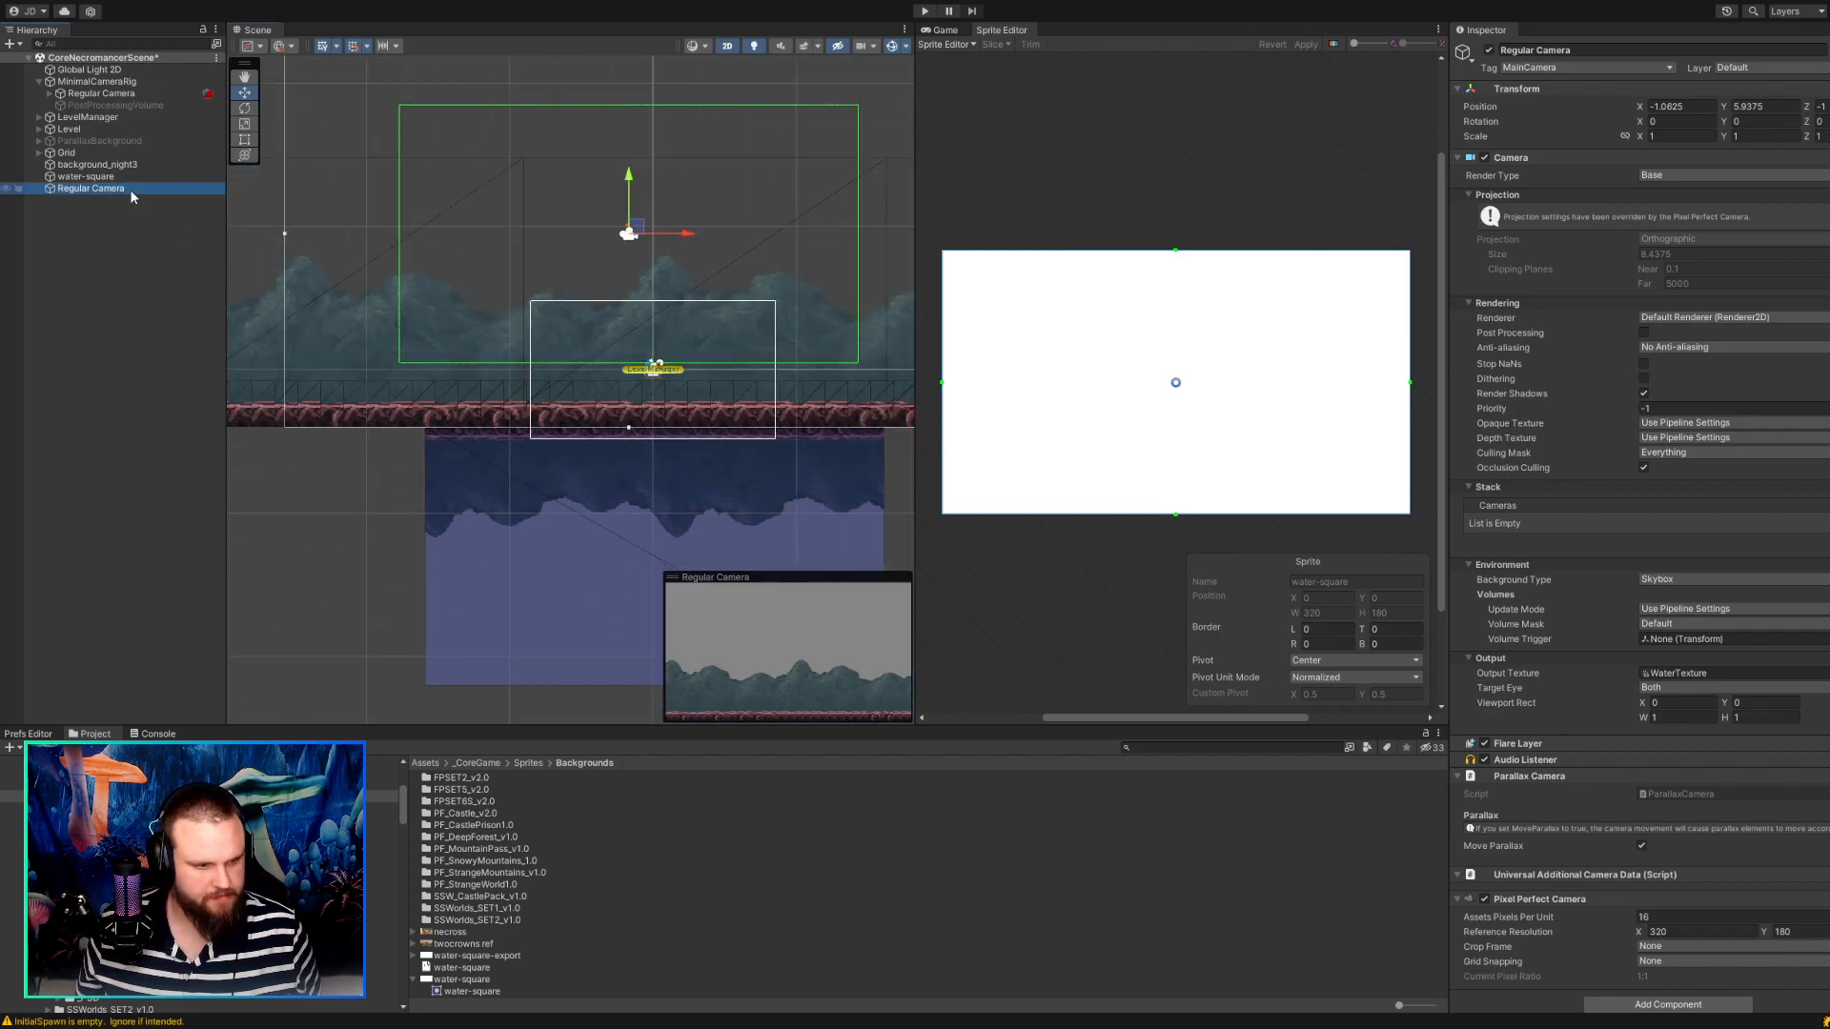
pyautogui.click(553, 494)
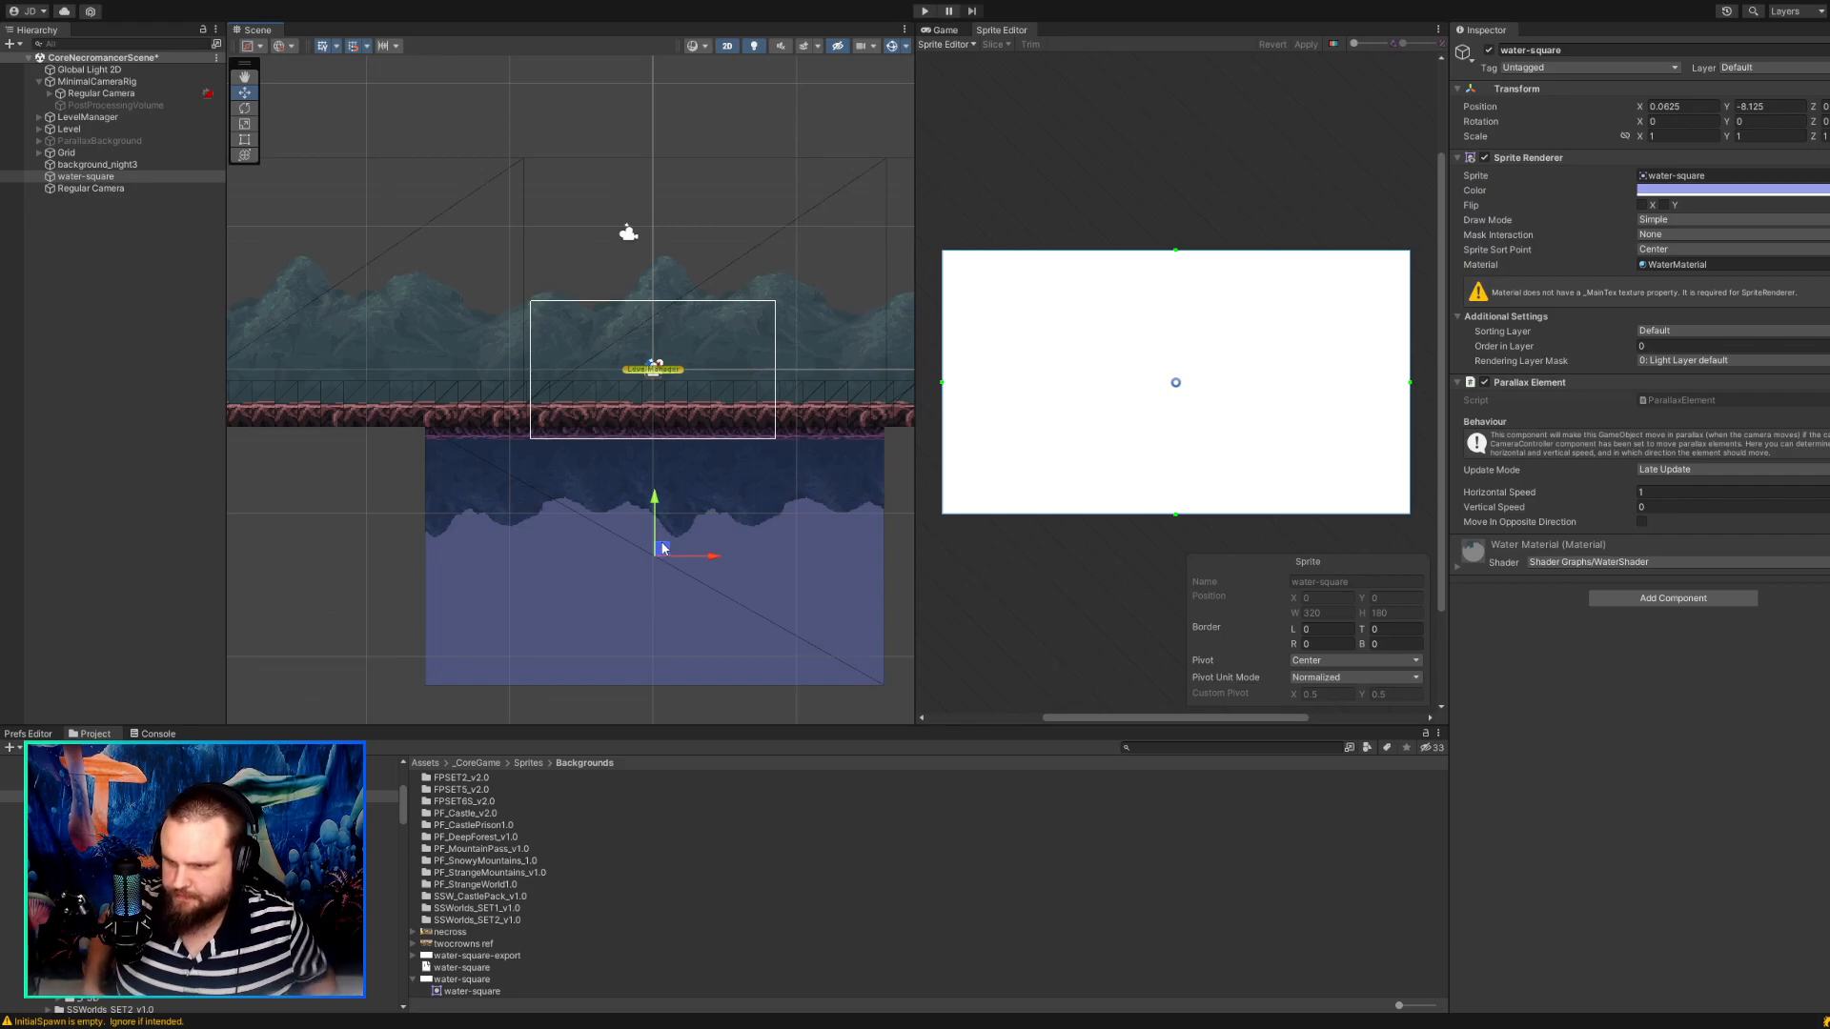
pyautogui.scroll(6, 693, 544)
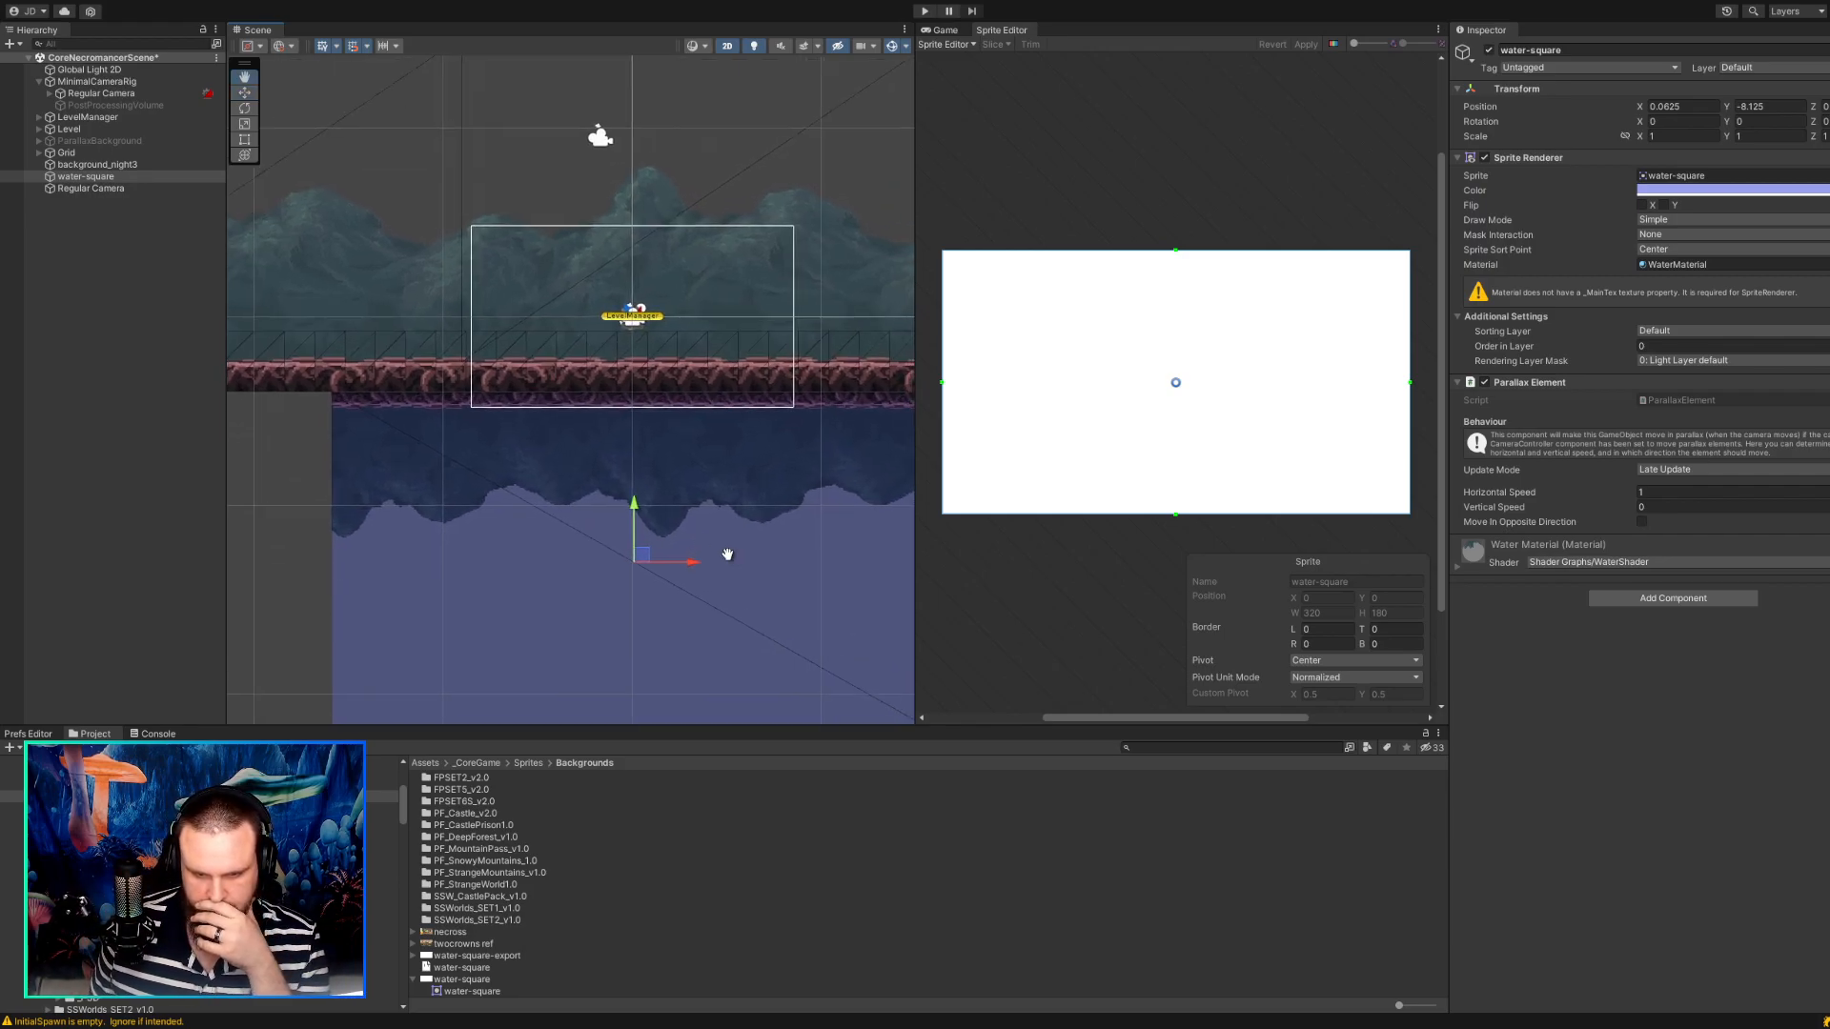
pyautogui.moveTo(731, 556); pyautogui.dragTo(573, 562, button='middle')
pyautogui.scroll(-5, 574, 561)
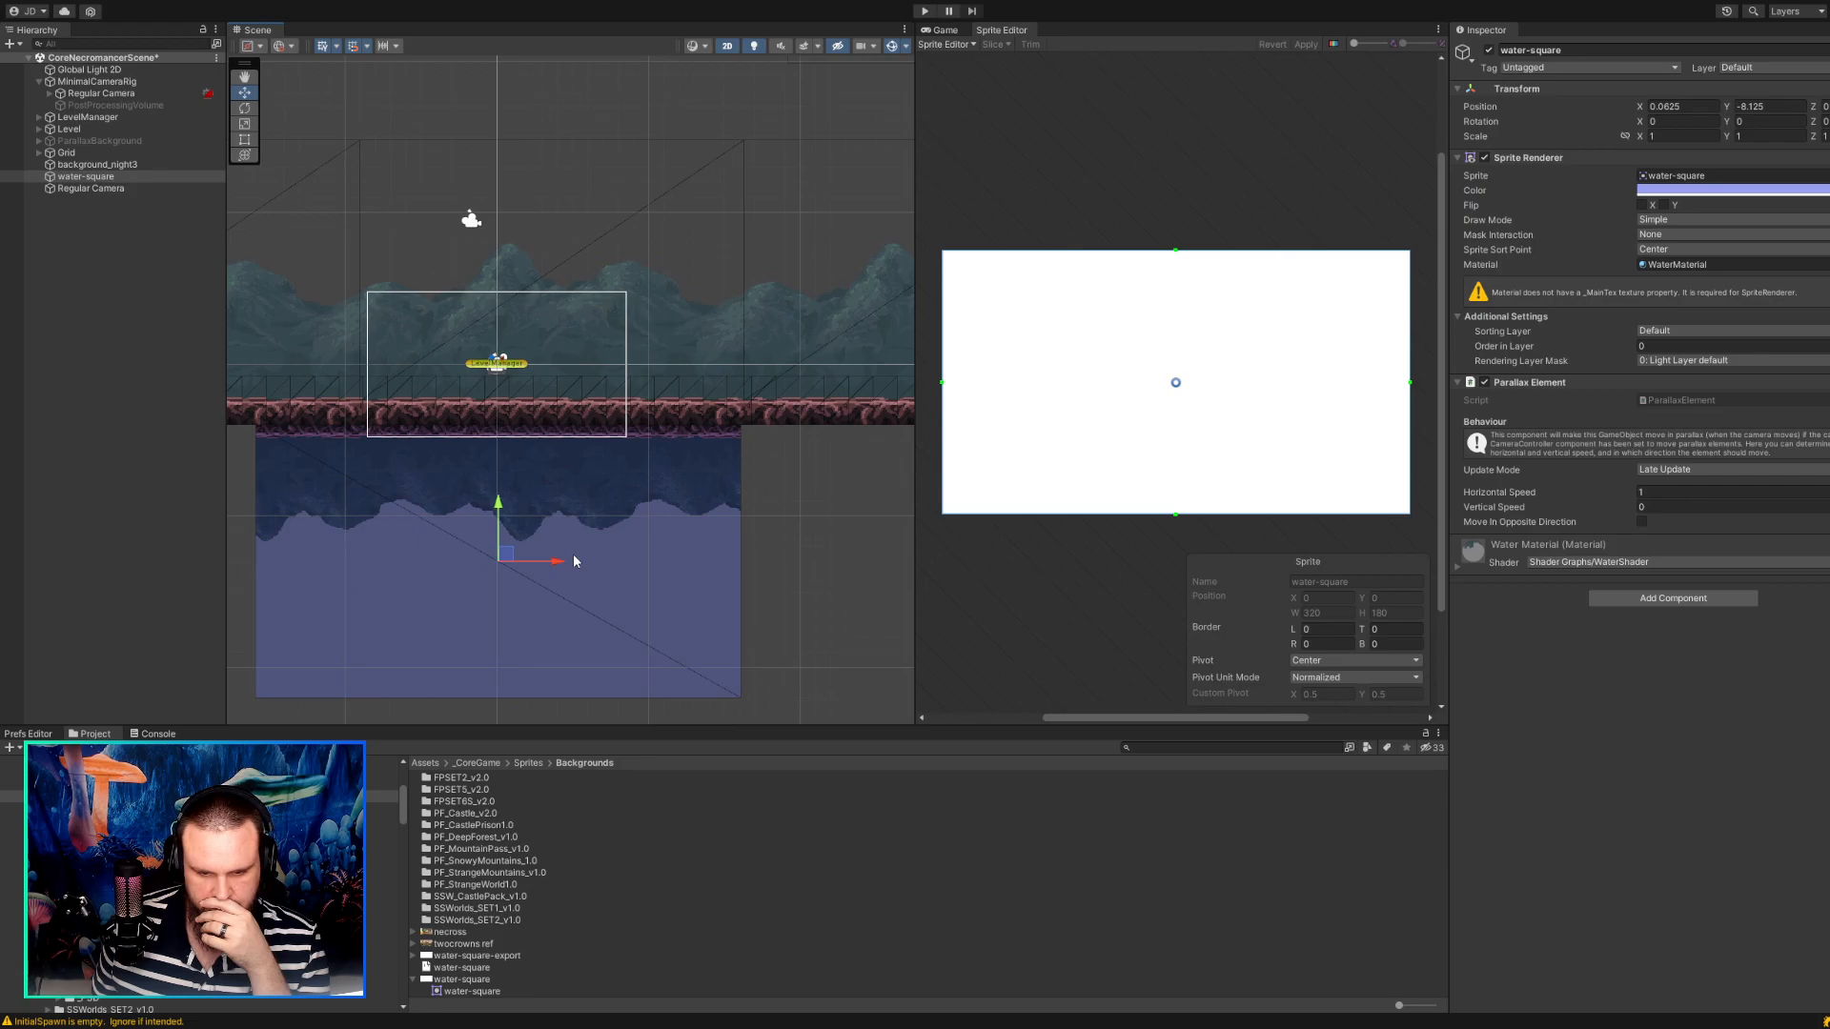
pyautogui.scroll(-2, 574, 560)
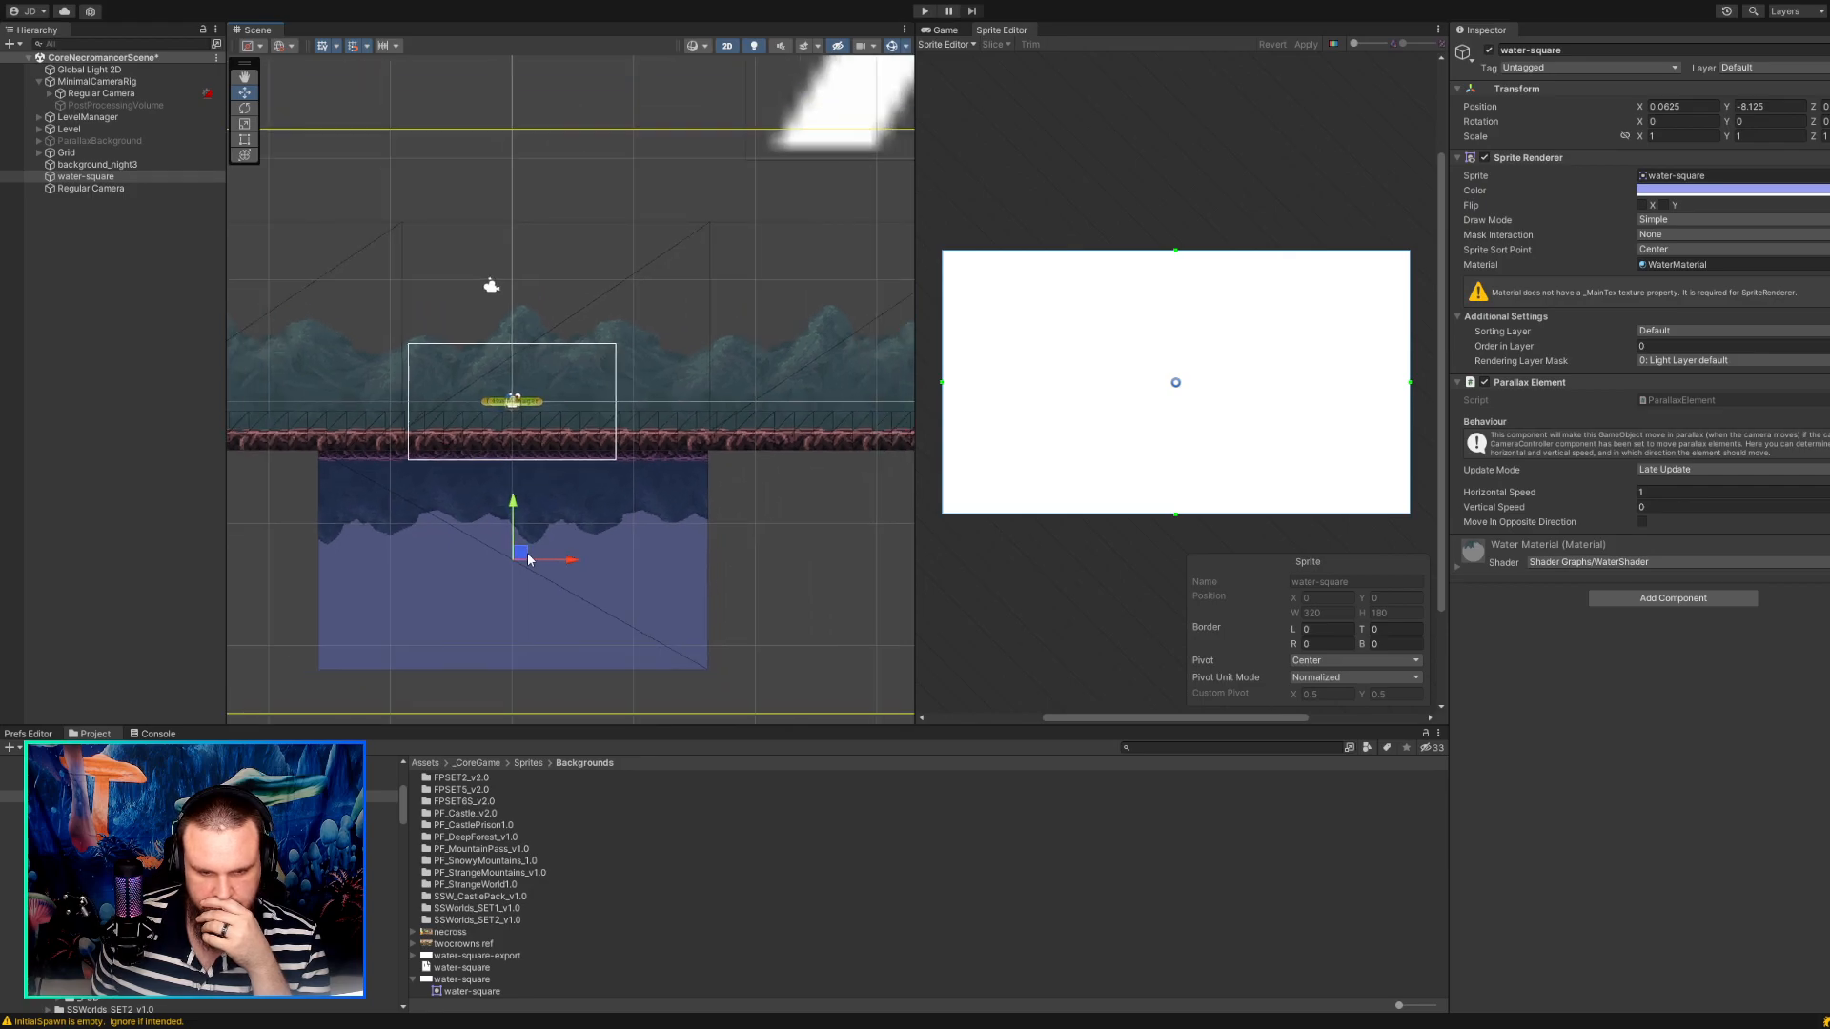
pyautogui.click(80, 180)
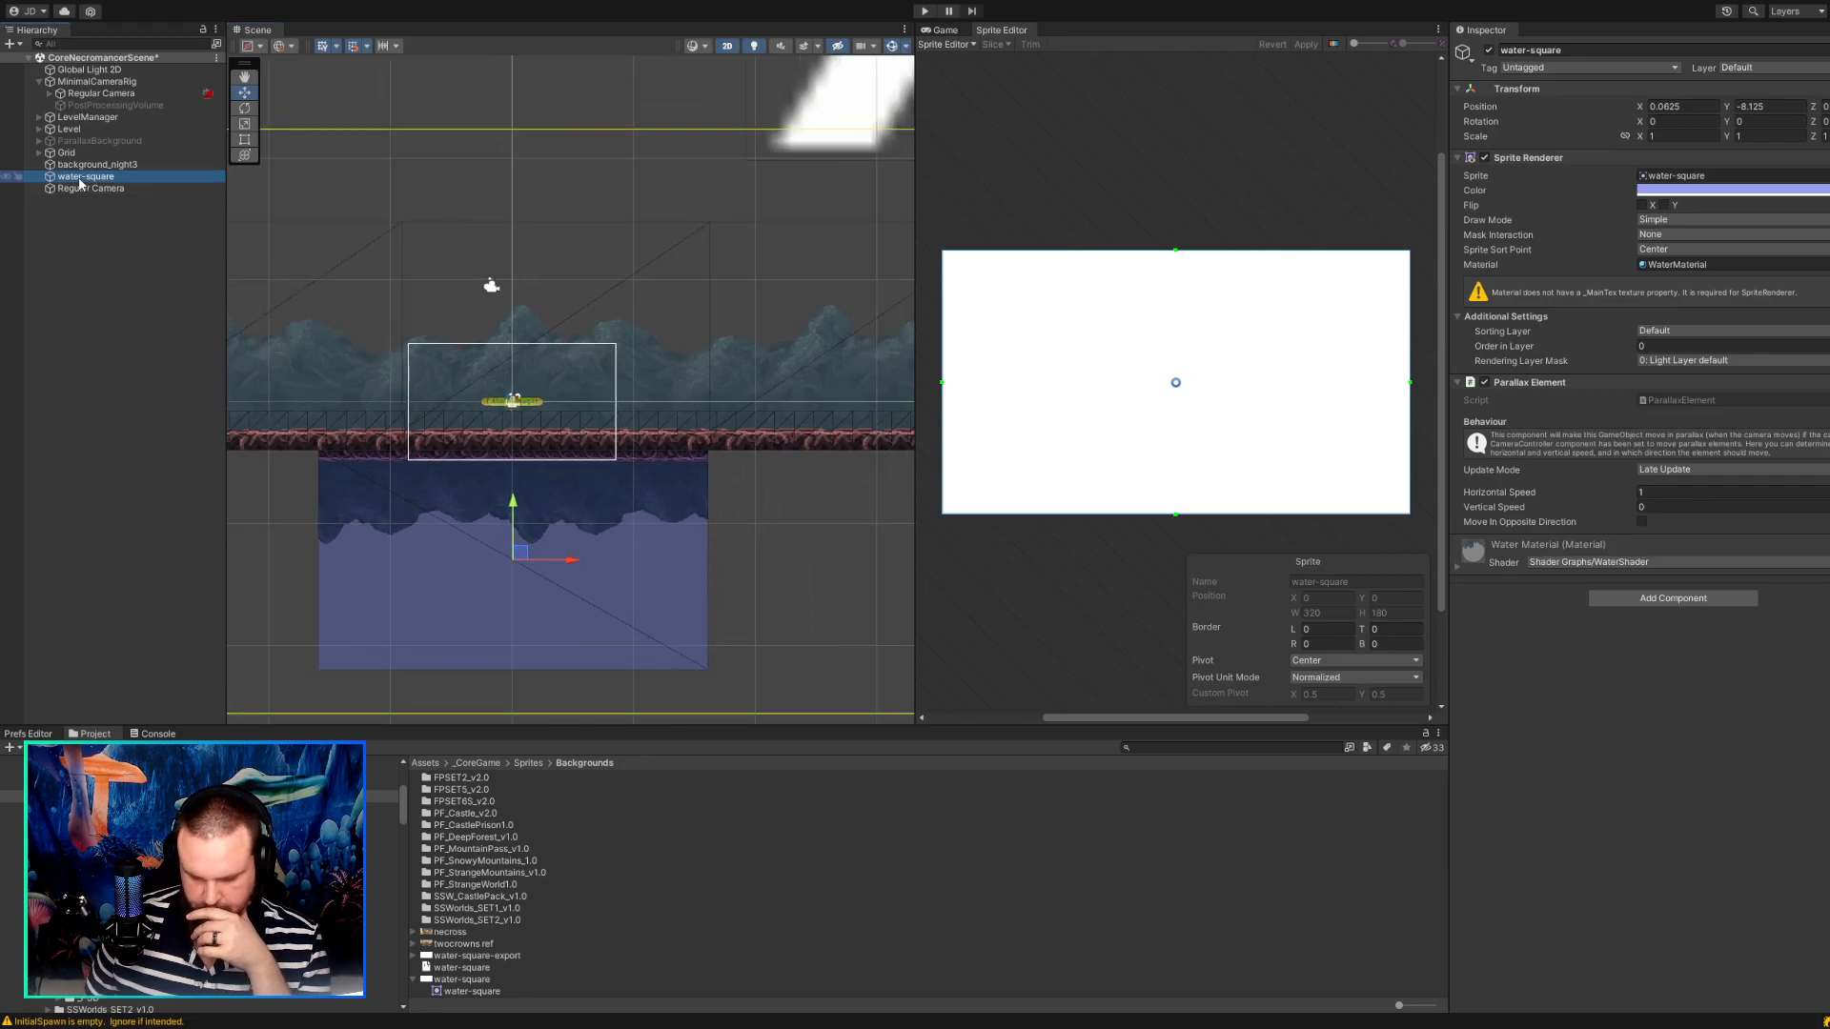
pyautogui.press('Delete')
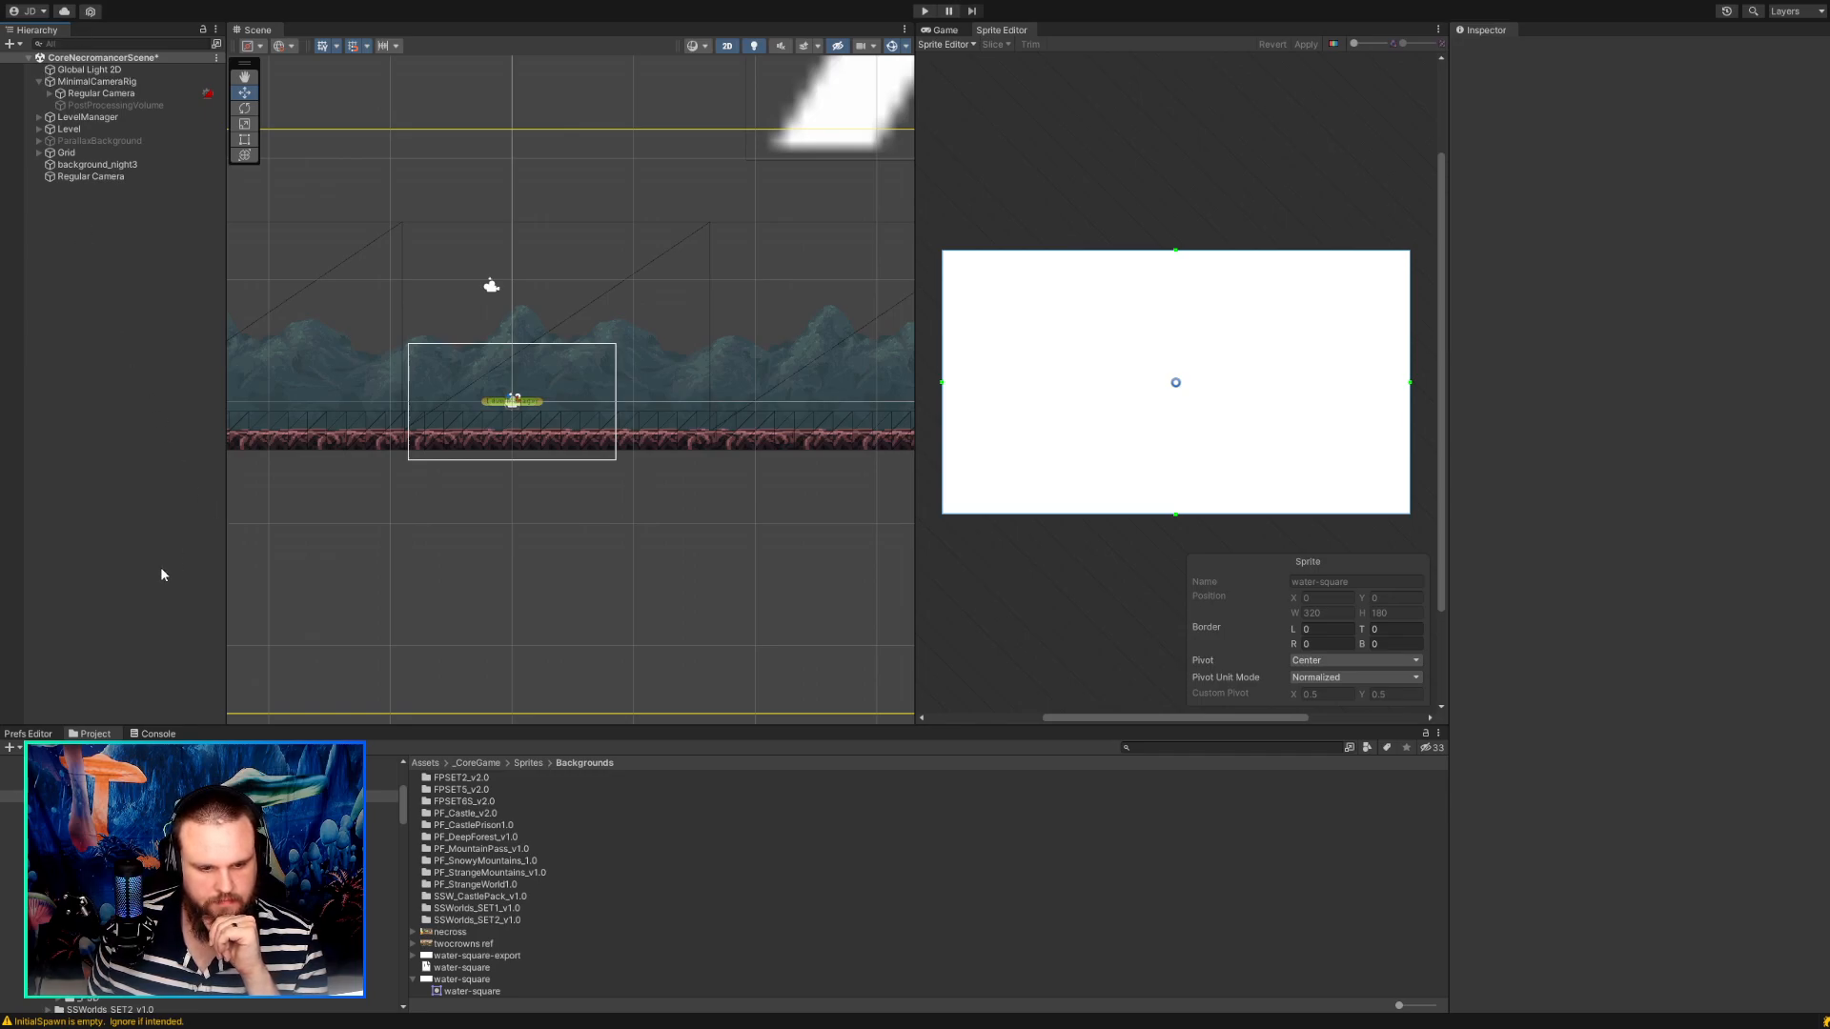
# Create a new Square sprite object in the scene and assign the water-square-export sprite to its Sprite Renderer.
pyautogui.click(506, 457)
pyautogui.click(1829, 176)
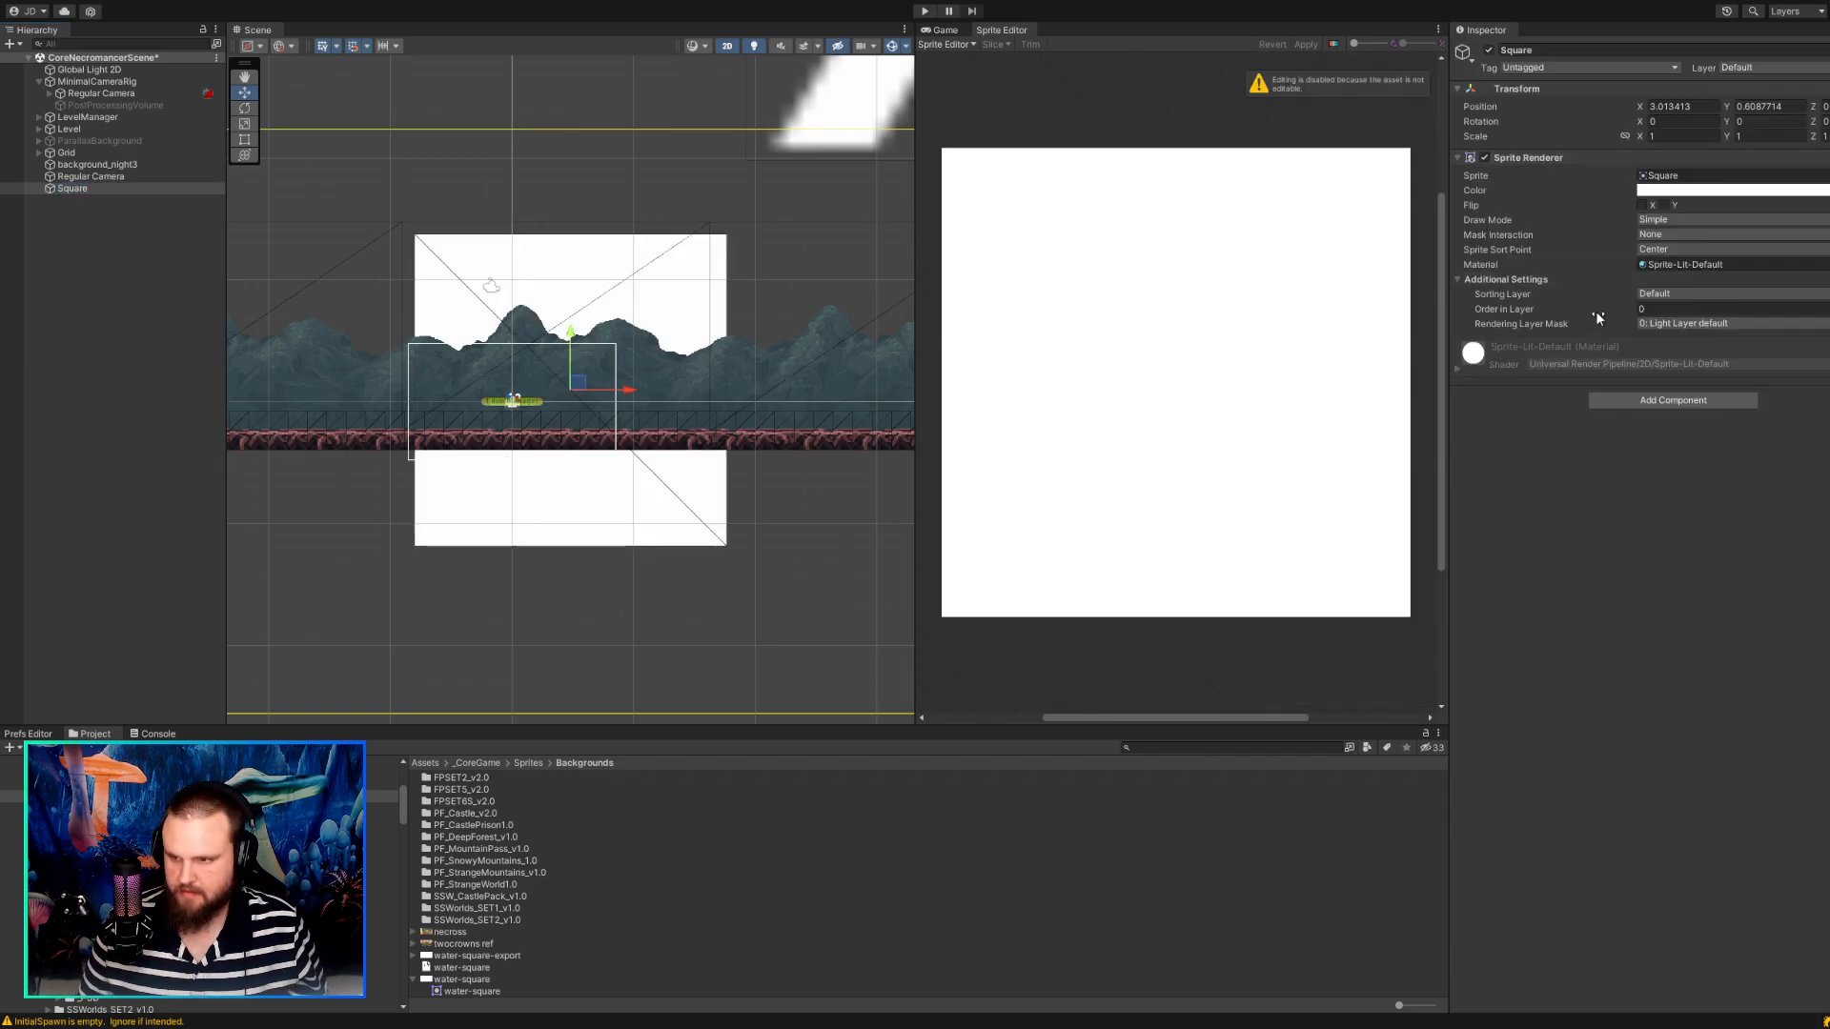
pyautogui.click(1693, 235)
pyautogui.click(1686, 222)
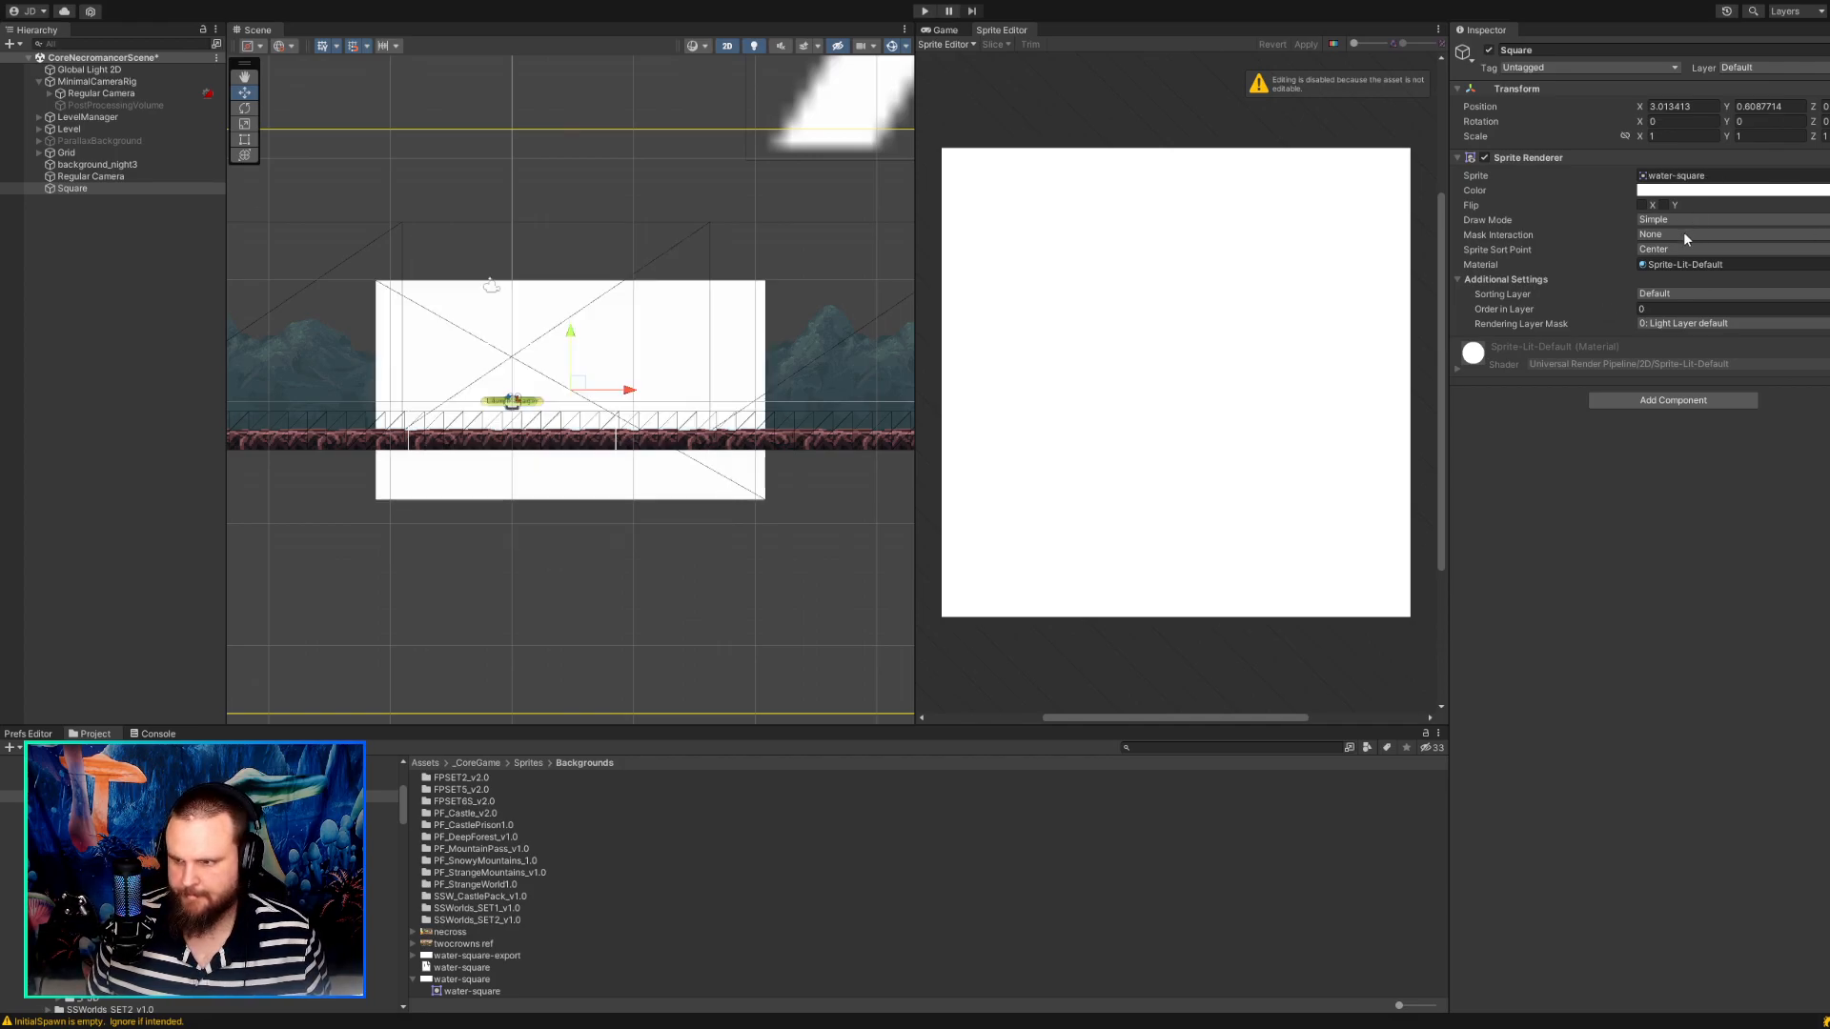
pyautogui.click(1685, 234)
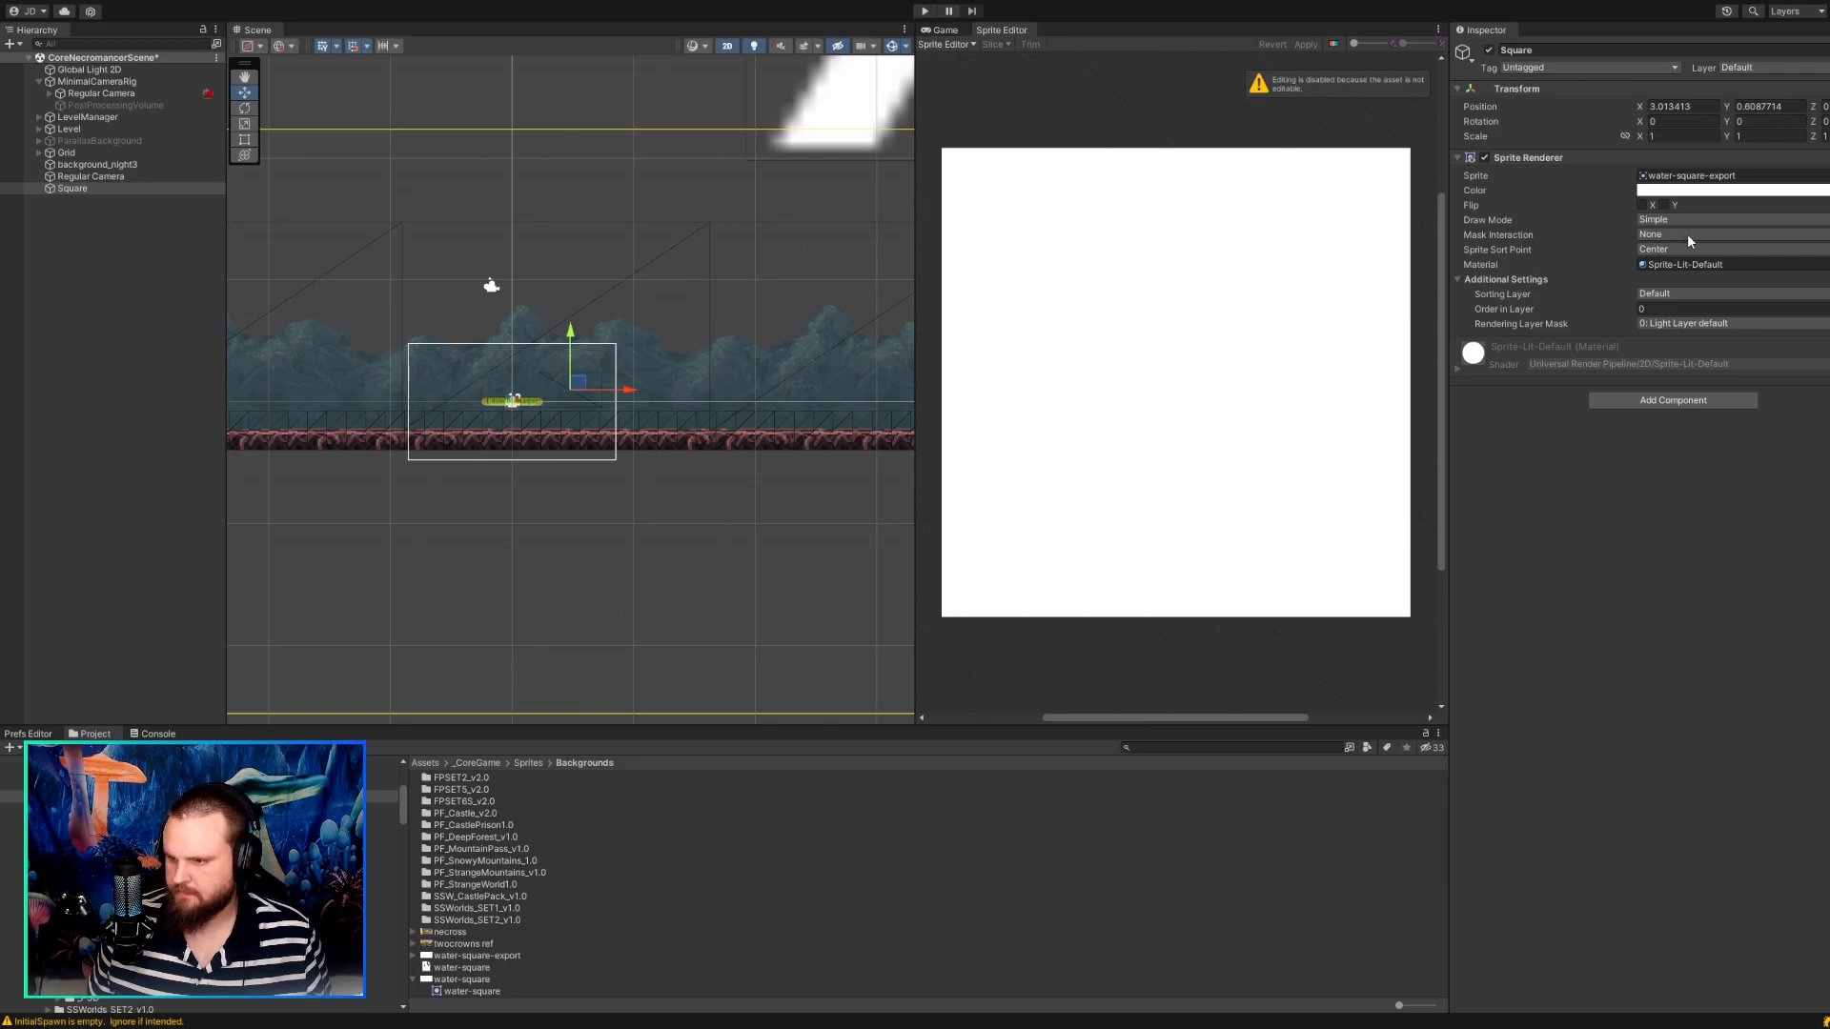
pyautogui.click(1693, 222)
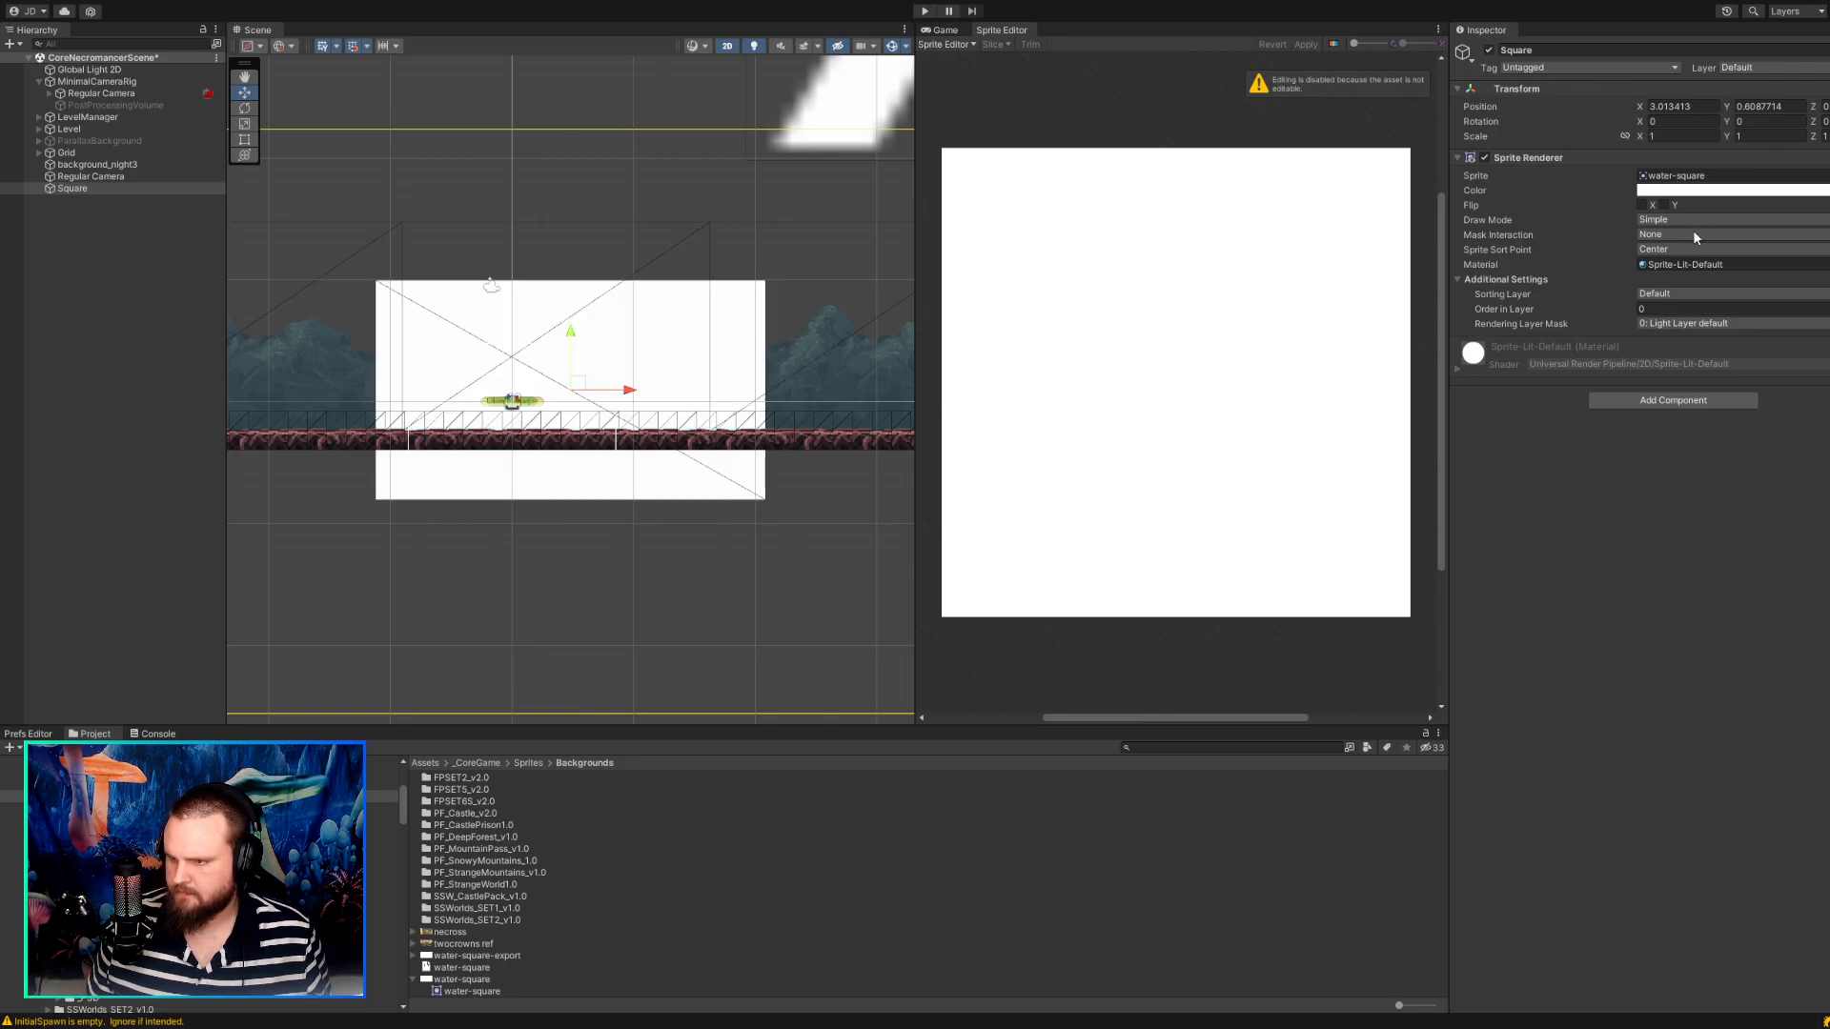
pyautogui.click(1694, 234)
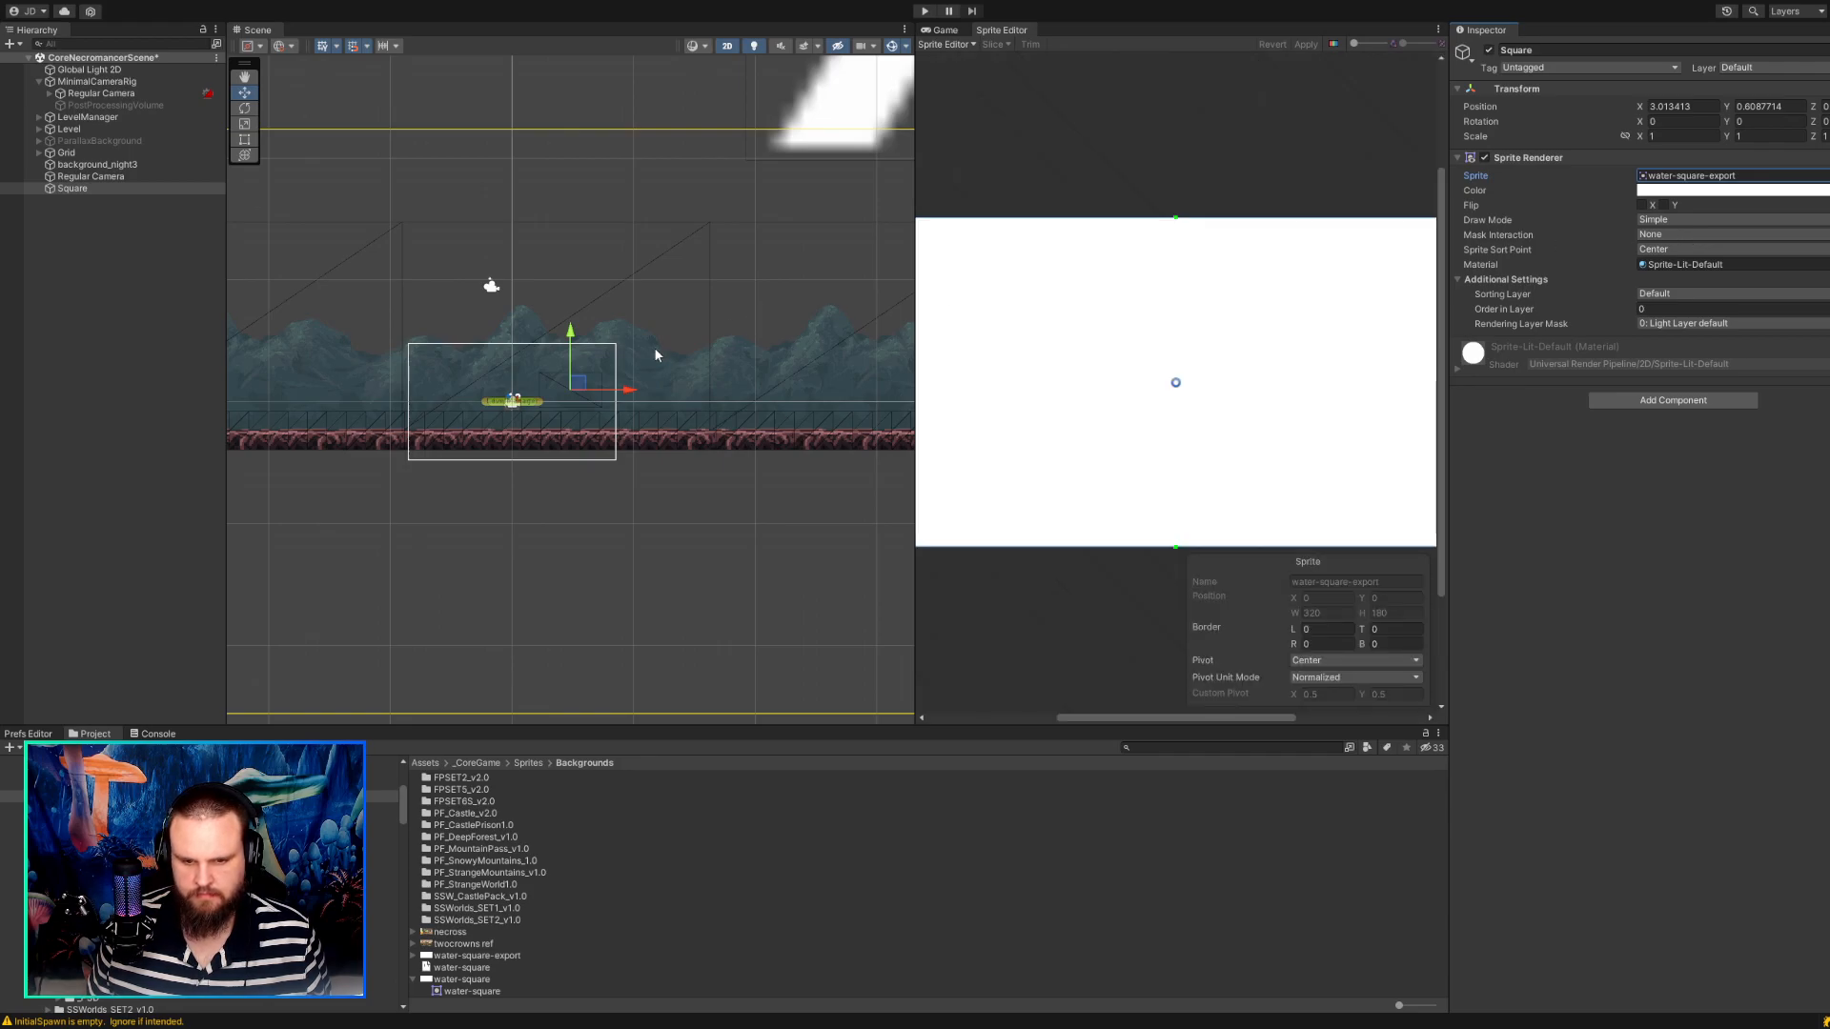
# Move the new Square below the ground strip to about X -0.19, Y -4.38.
pyautogui.moveTo(581, 383); pyautogui.dragTo(519, 481)
pyautogui.scroll(6, 520, 482)
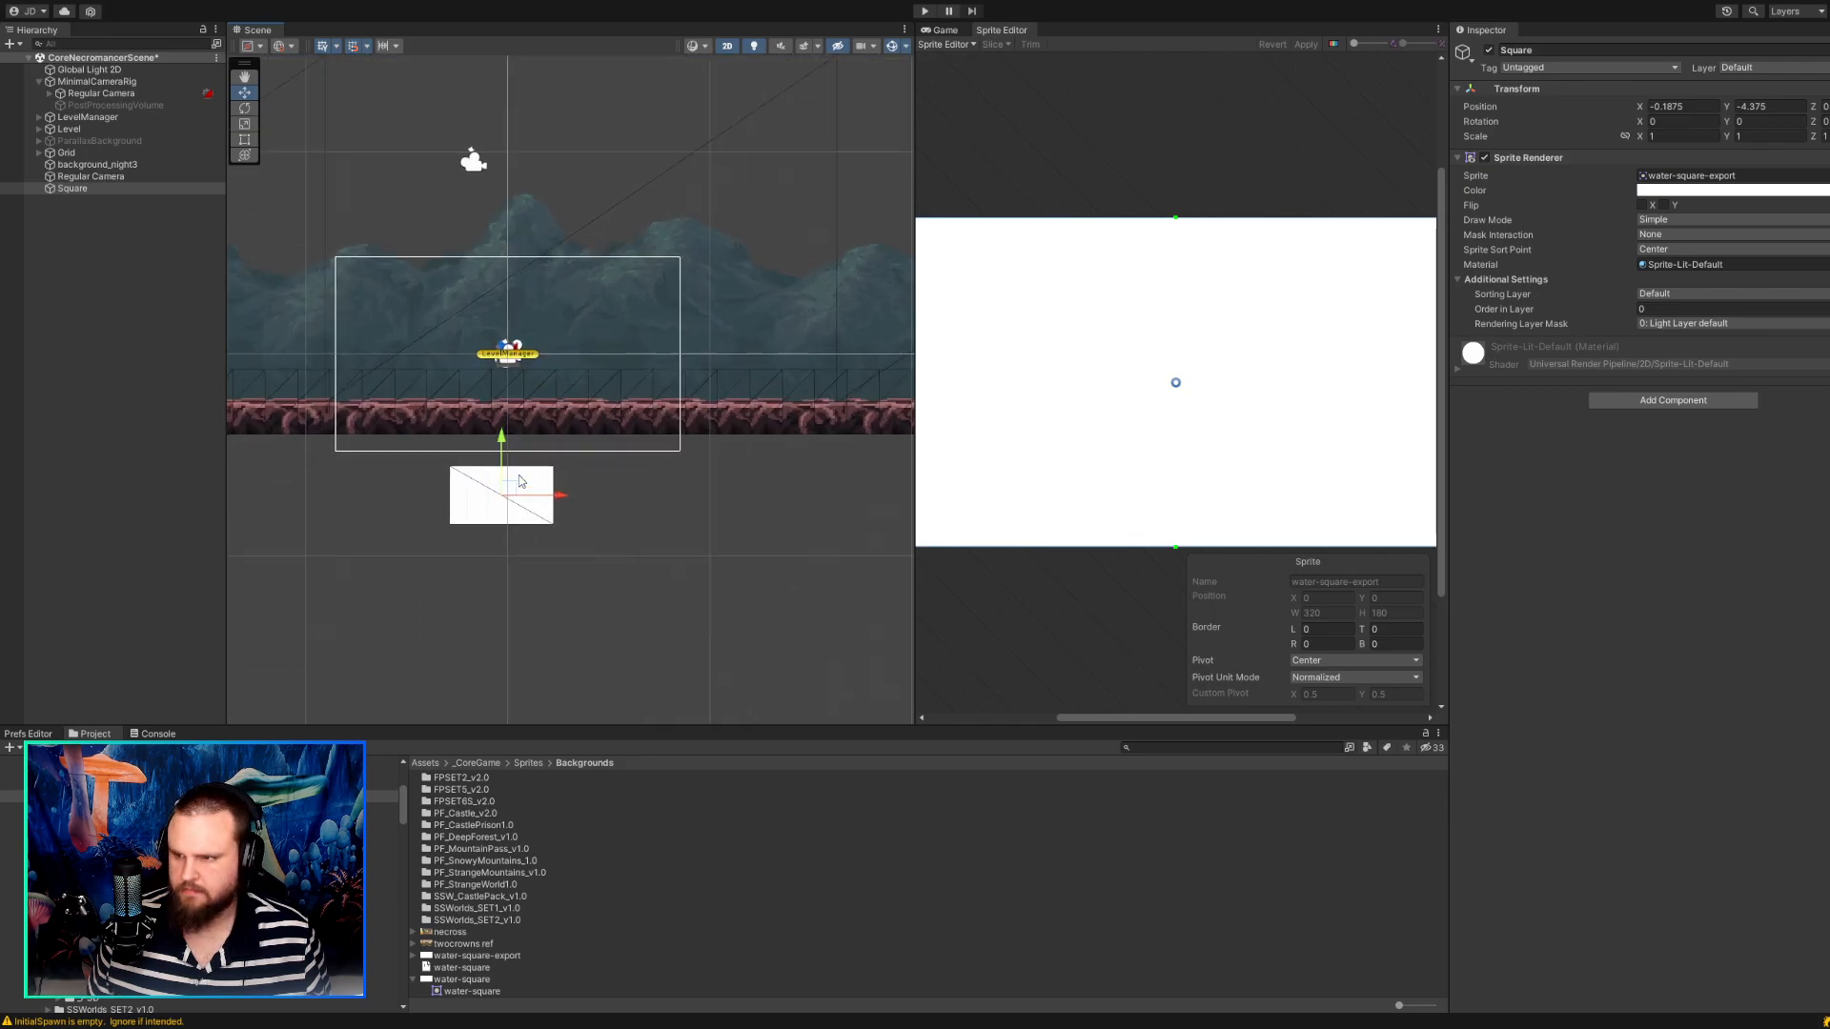
pyautogui.scroll(3, 519, 481)
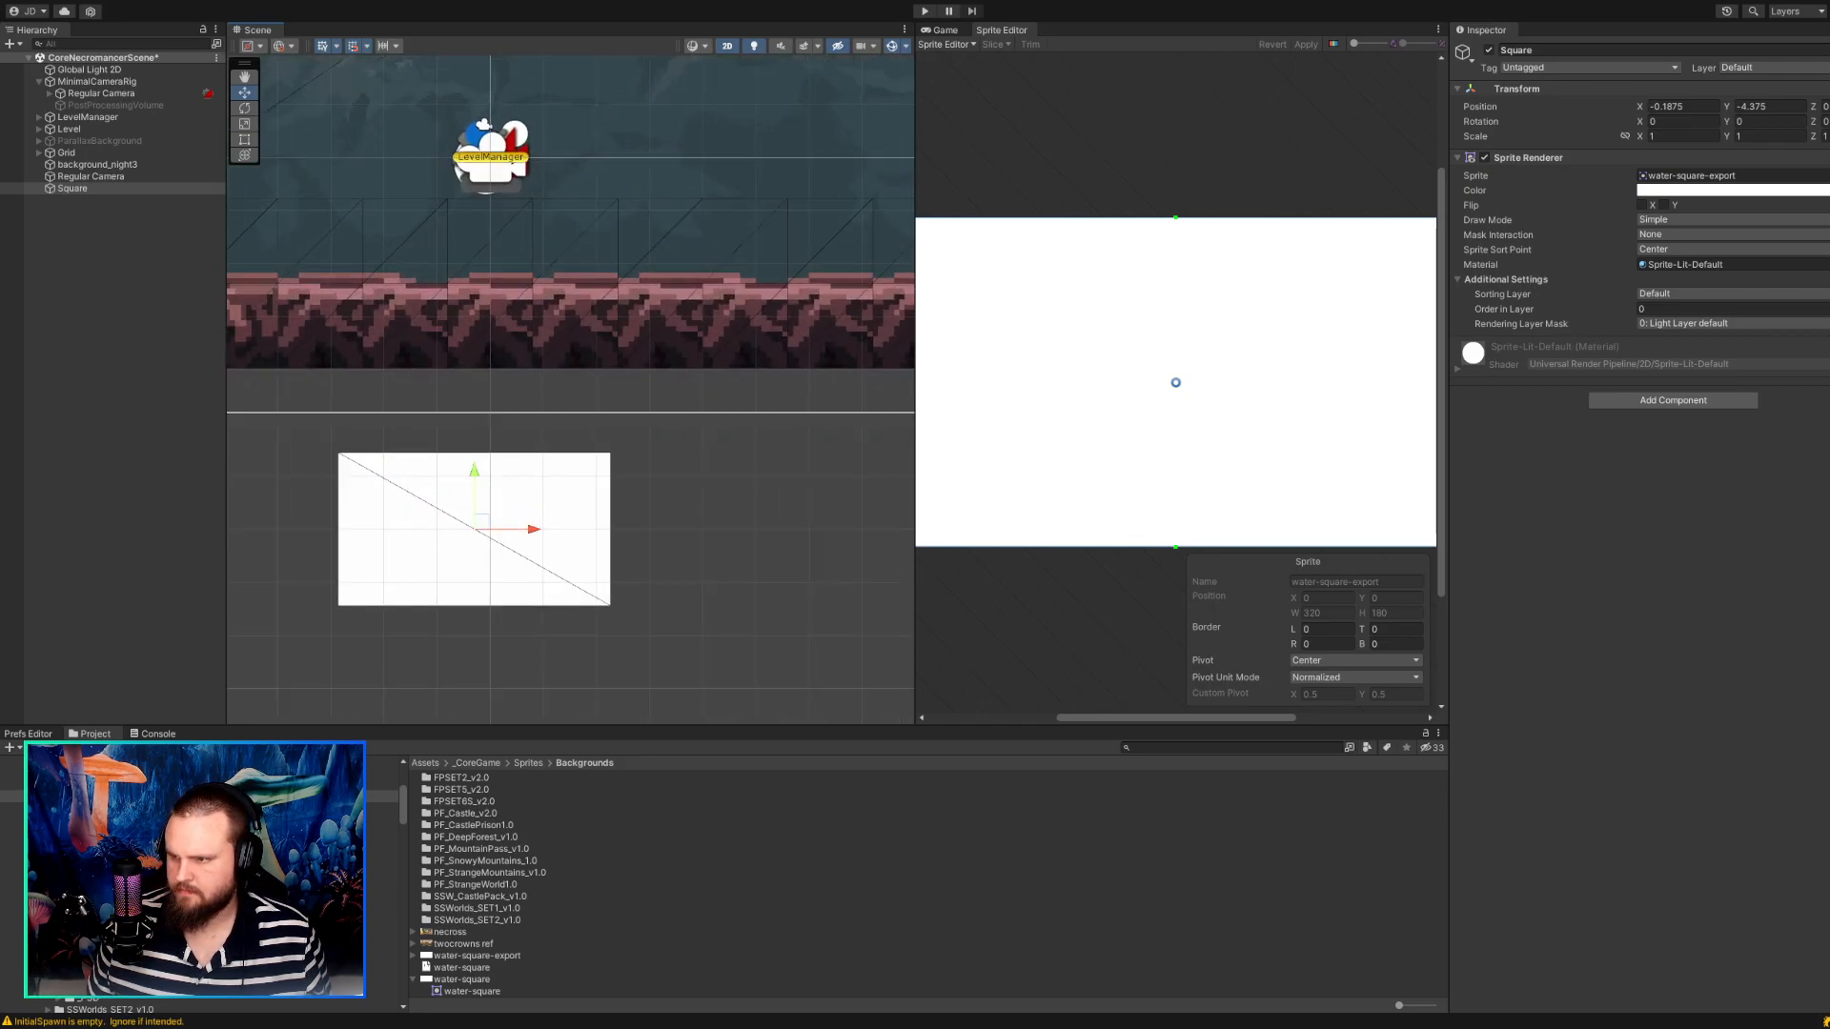
# Set the water-square-export texture's Pixels Per Unit to 16, apply the import settings, and check the square's size against the ground.
pyautogui.click(1677, 176)
pyautogui.click(476, 956)
pyautogui.click(1520, 158)
pyautogui.write('16')
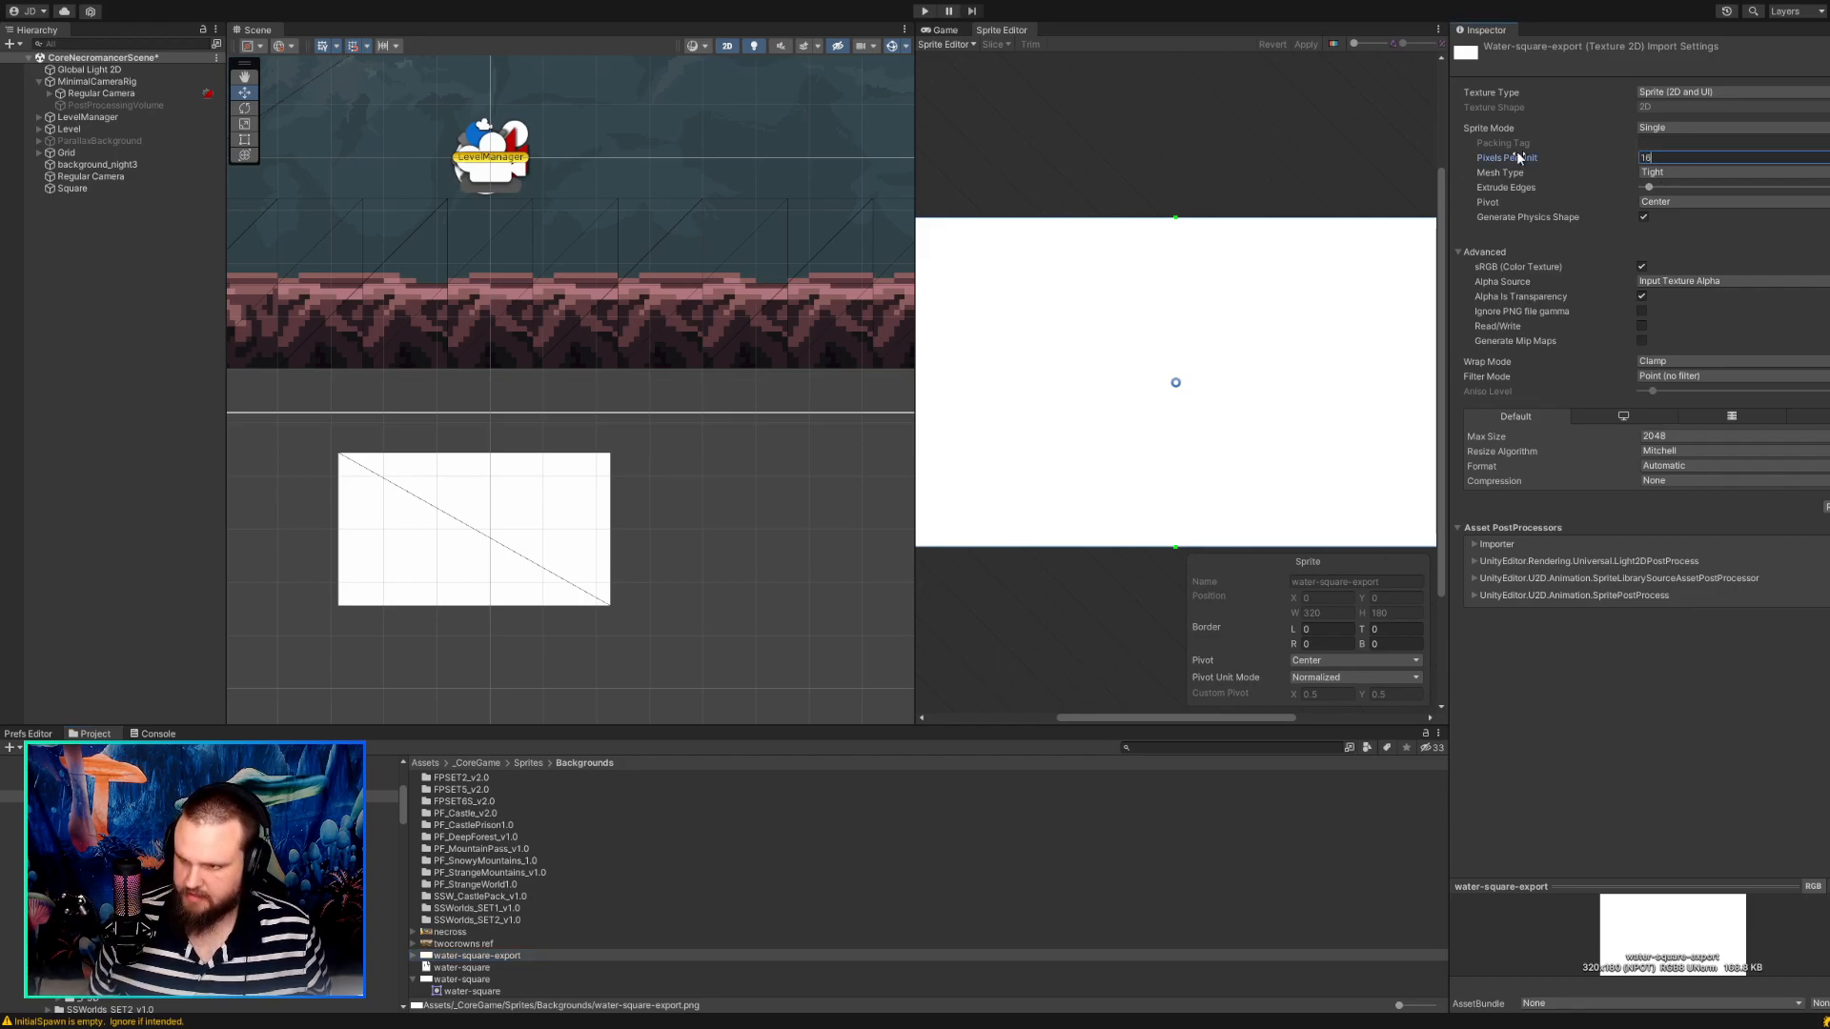
pyautogui.press('Tab')
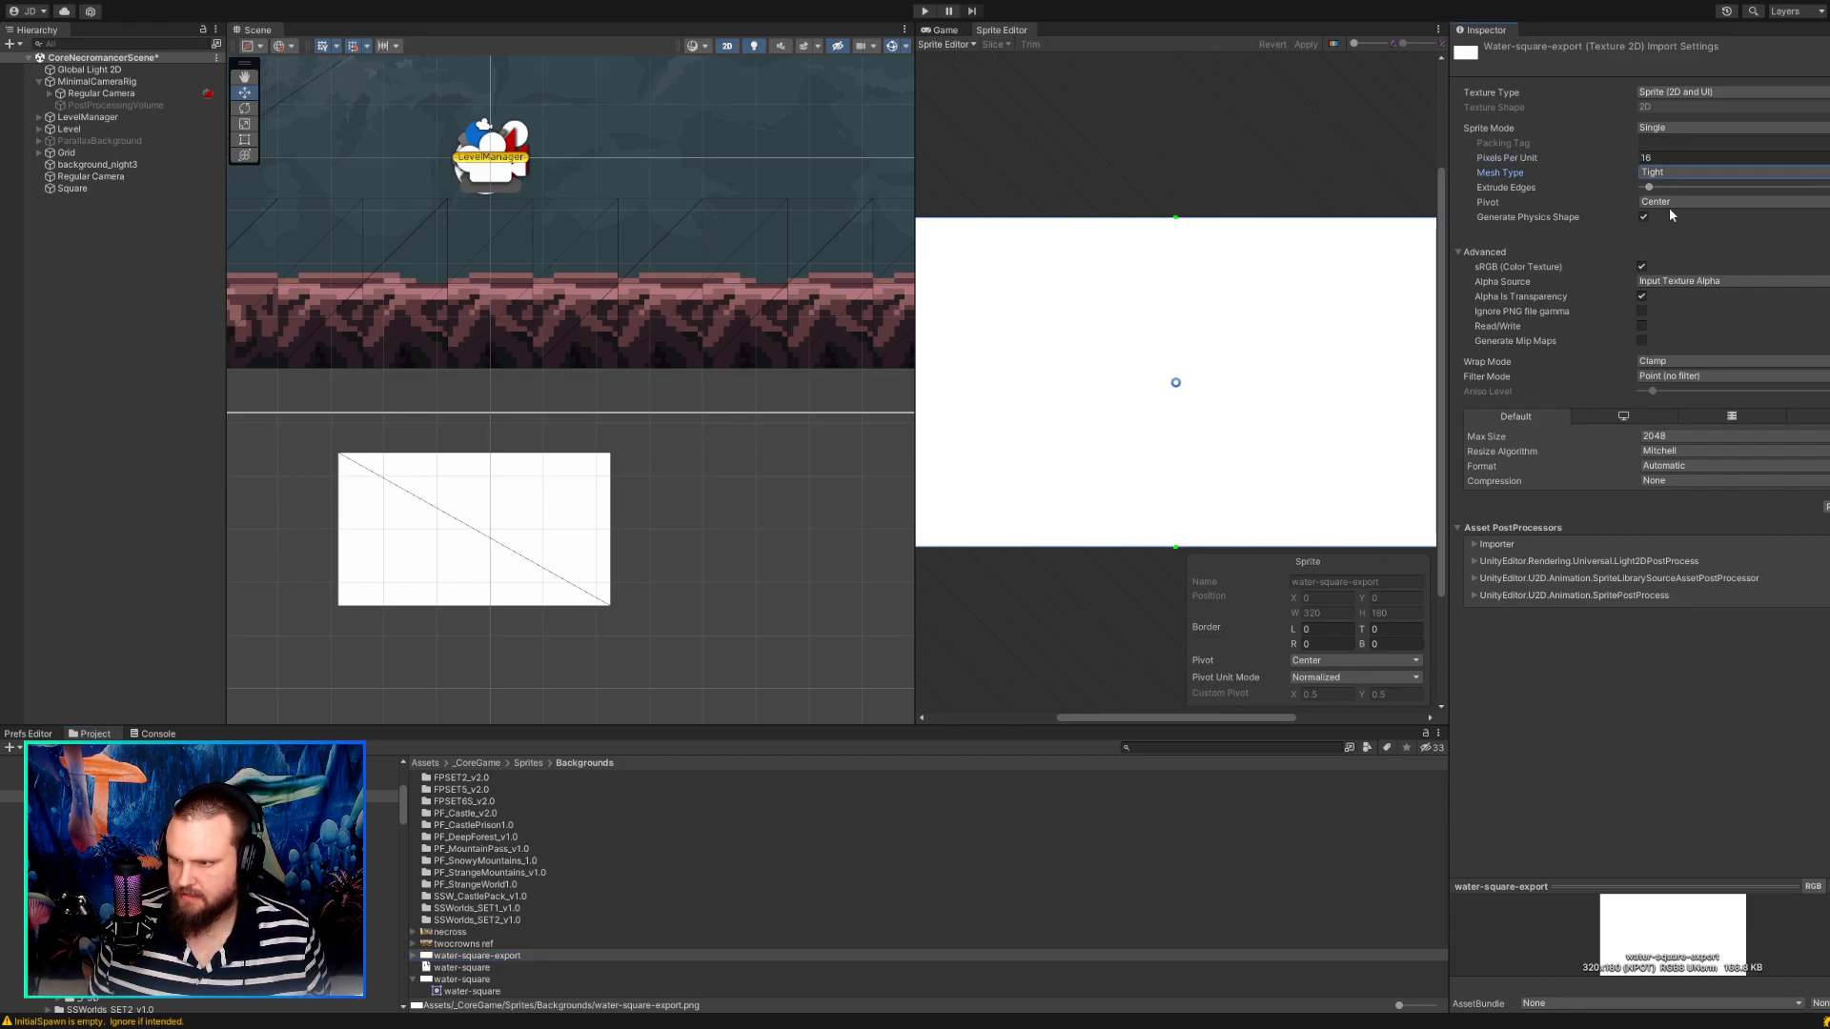
pyautogui.press('Tab')
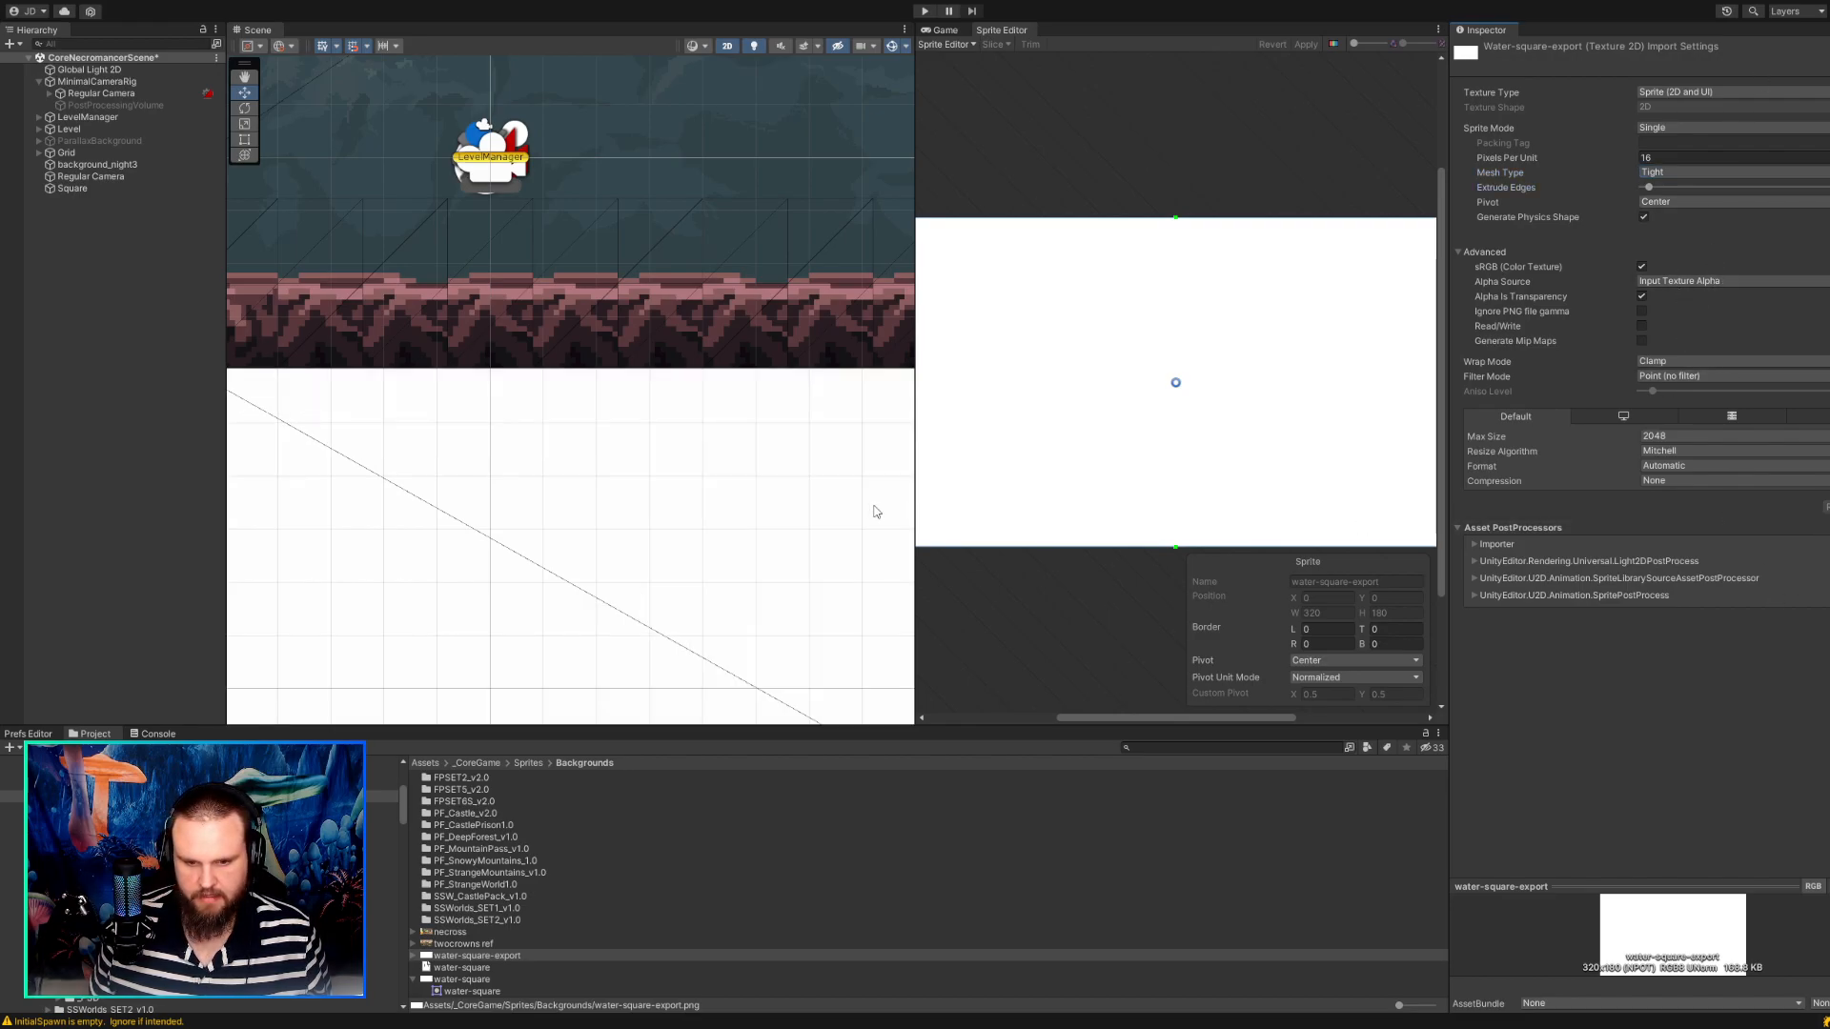
pyautogui.scroll(-10, 657, 487)
pyautogui.moveTo(696, 522); pyautogui.dragTo(644, 492, button='middle')
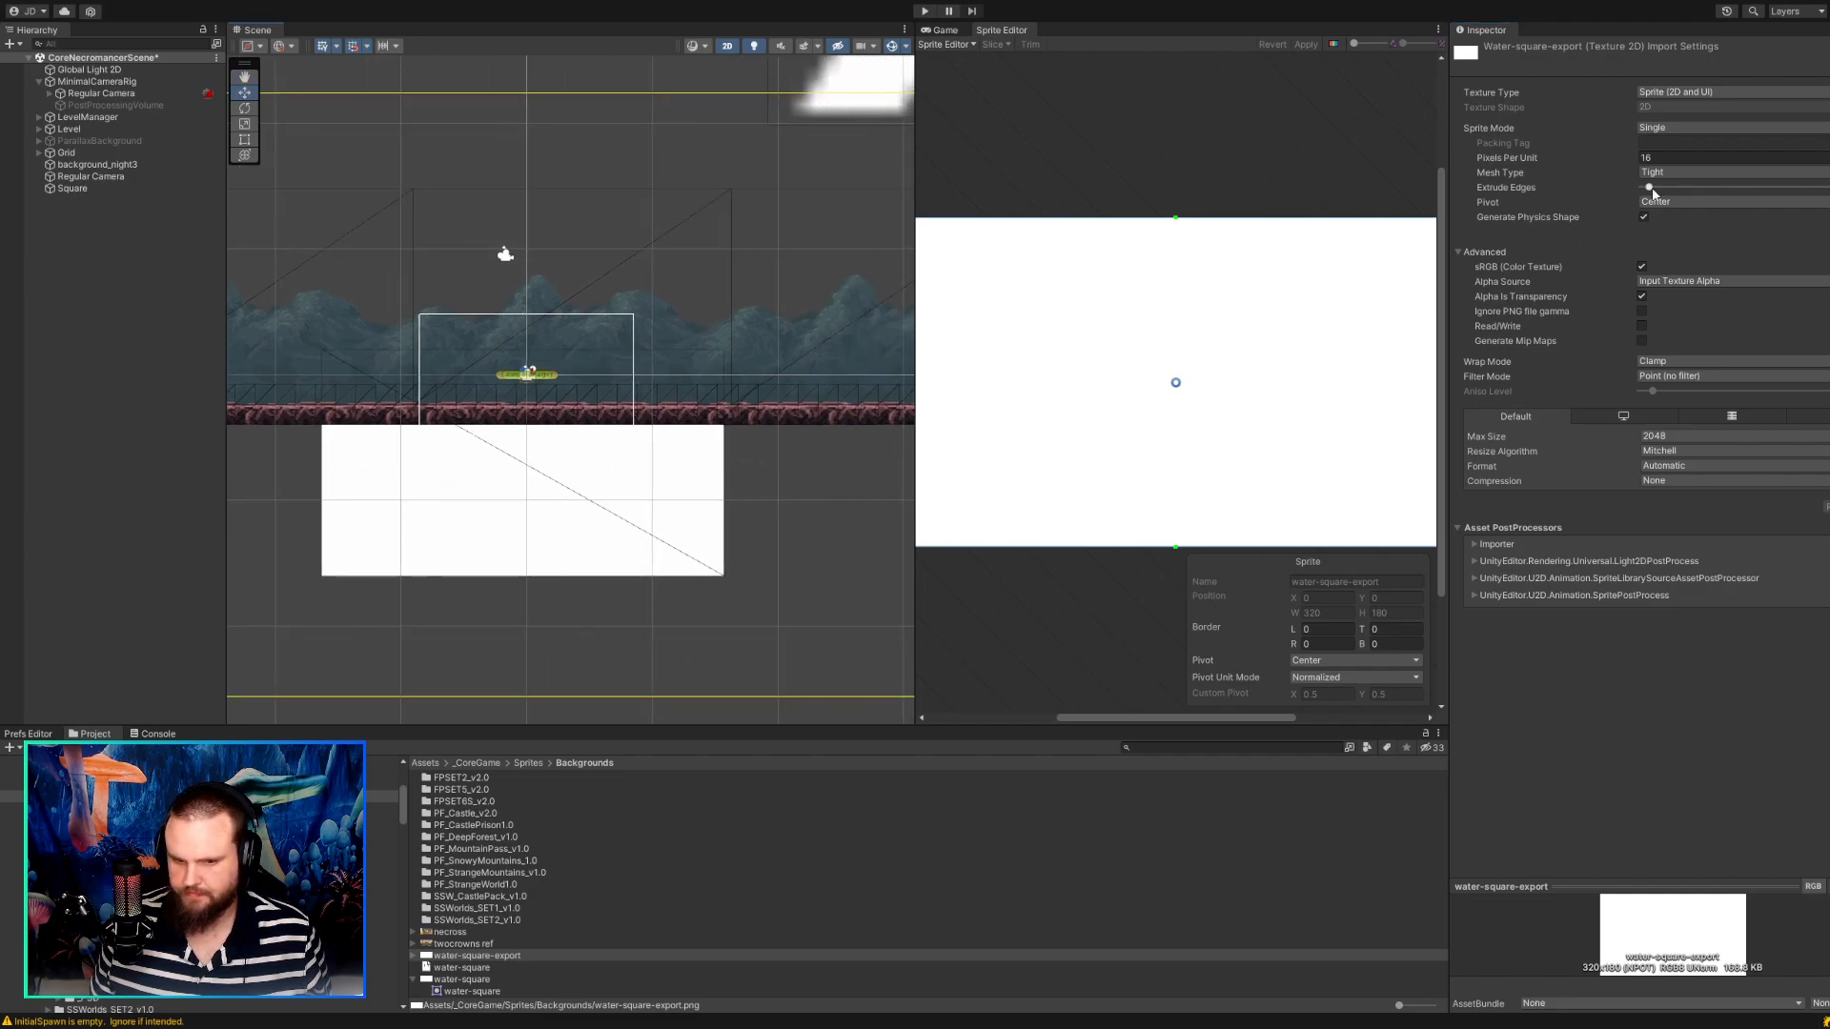
pyautogui.scroll(2, 675, 470)
pyautogui.scroll(-3, 675, 471)
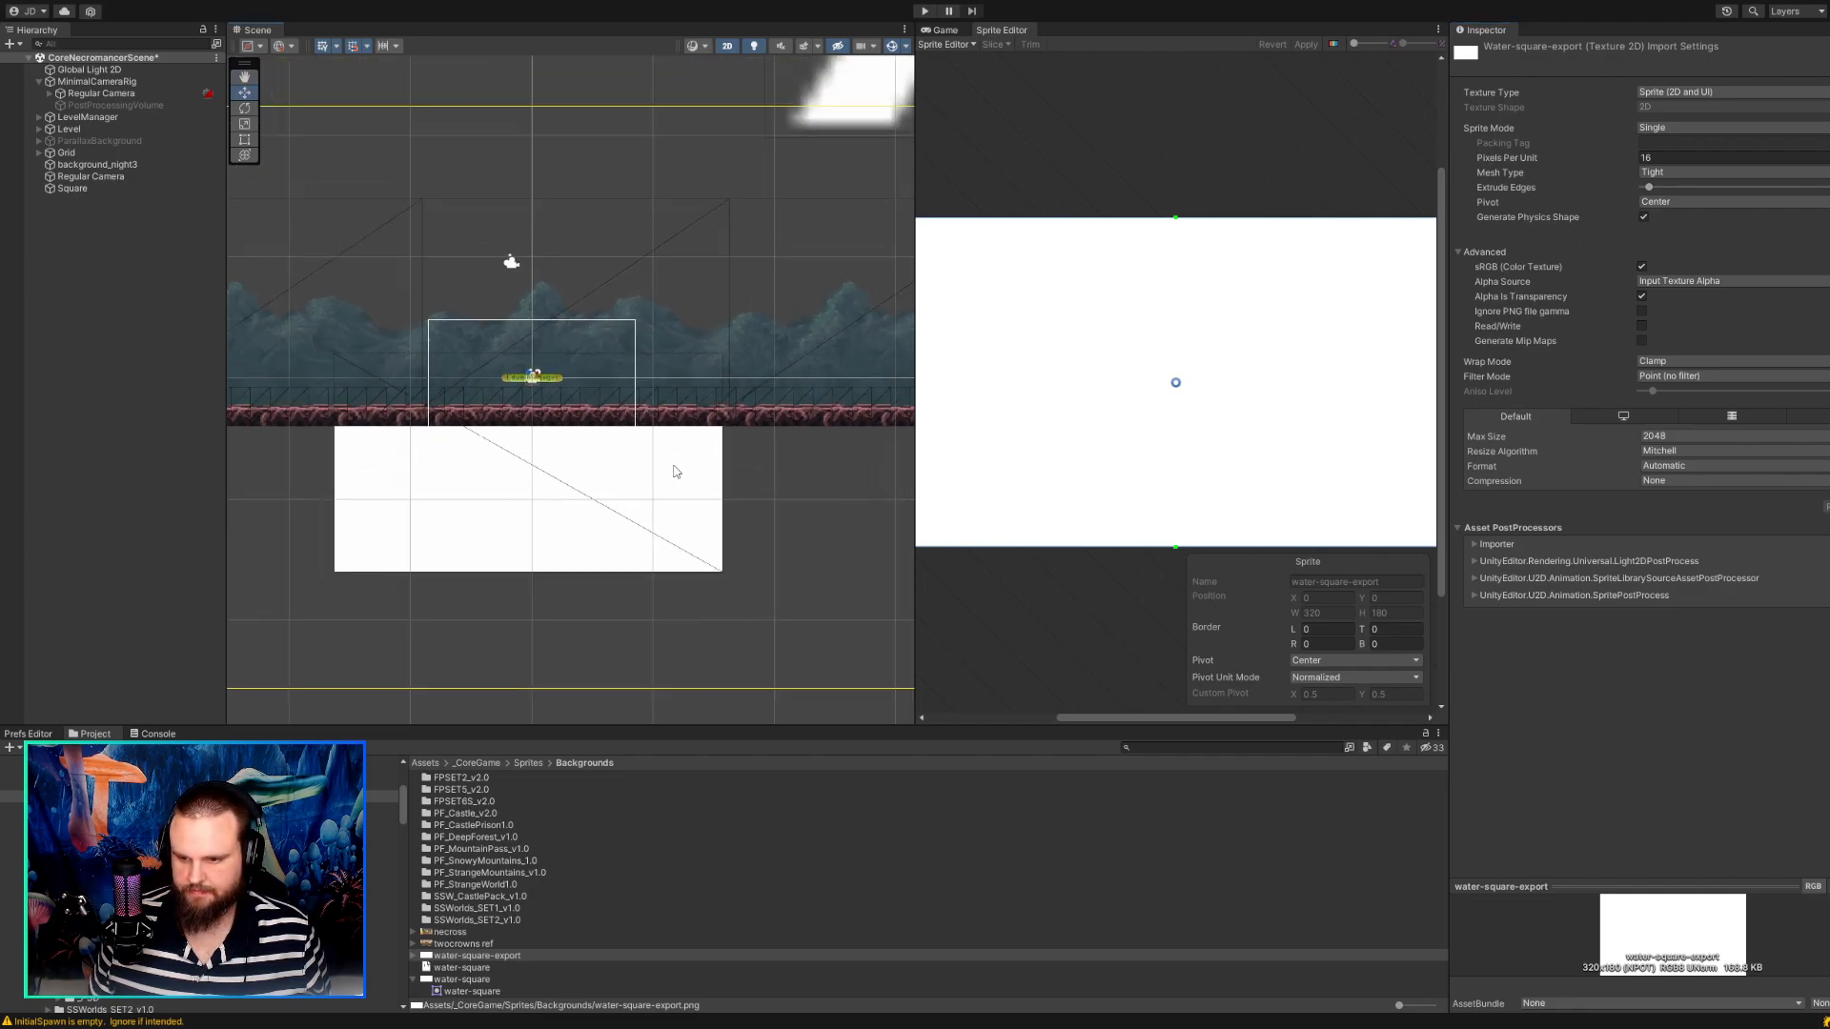
# Select the MinimalCameraRig object and show the Game view.
pyautogui.click(790, 480)
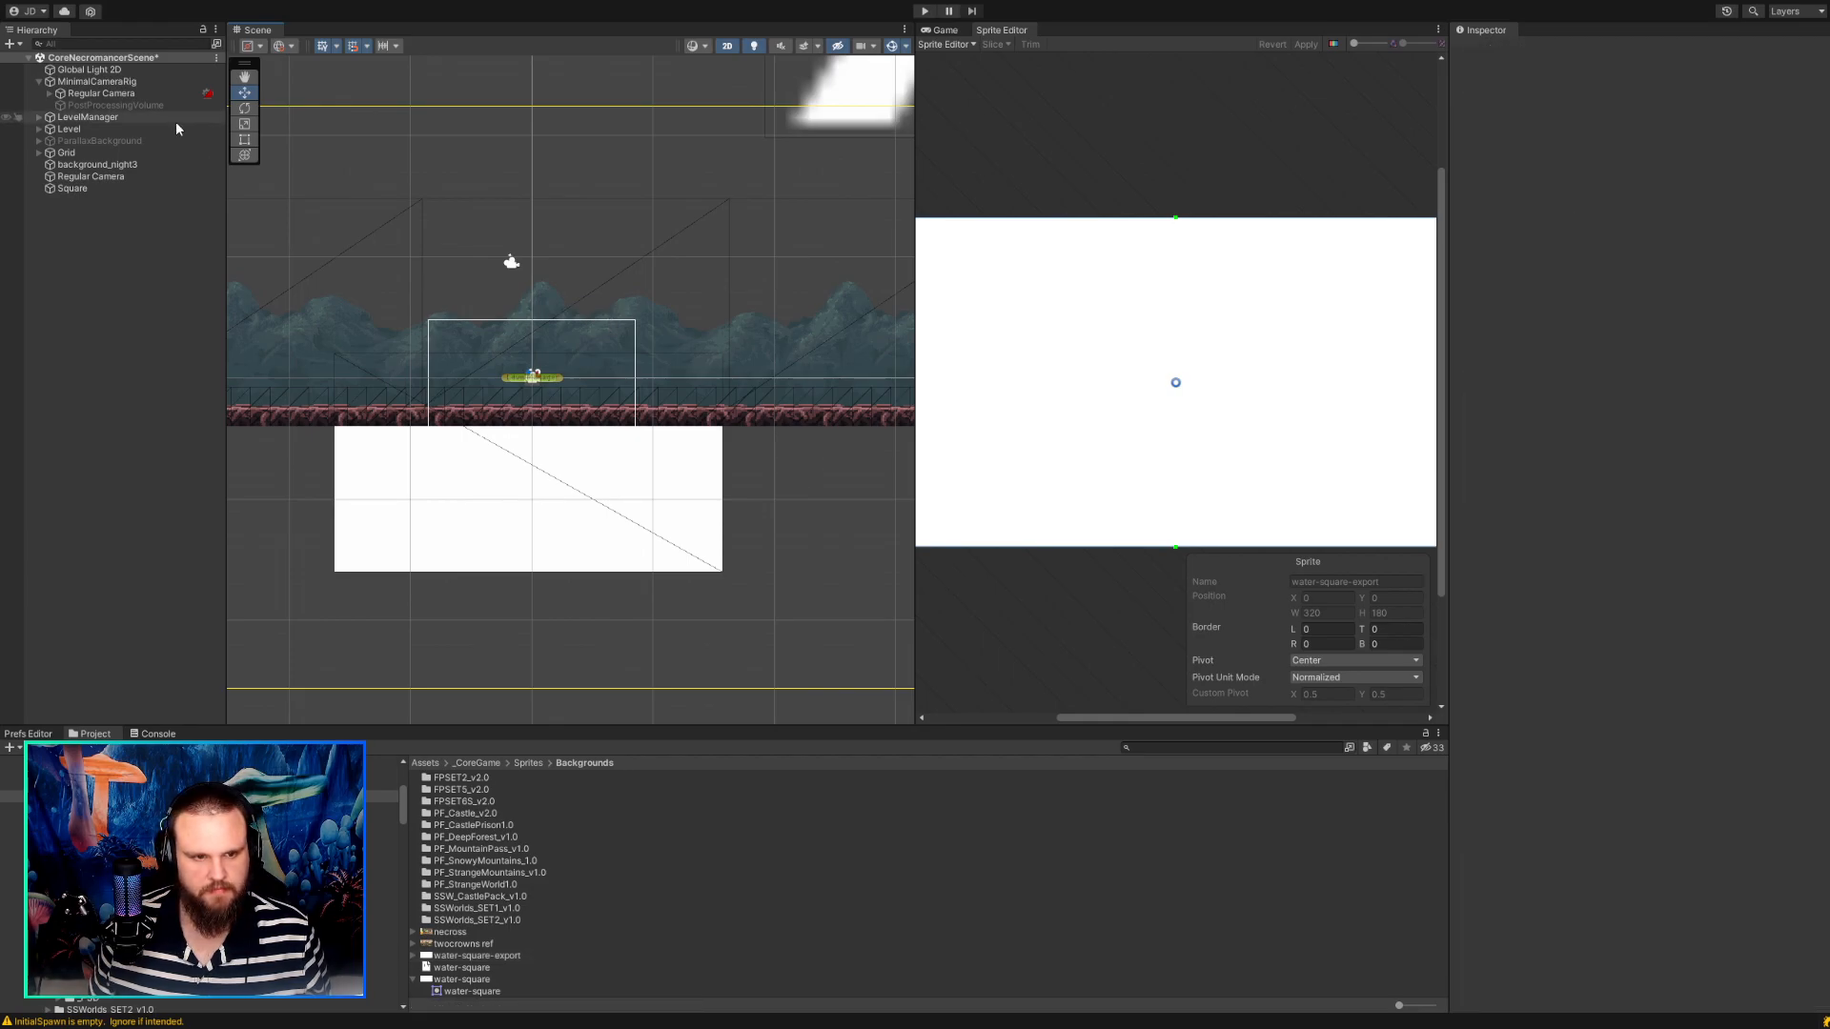
pyautogui.click(96, 83)
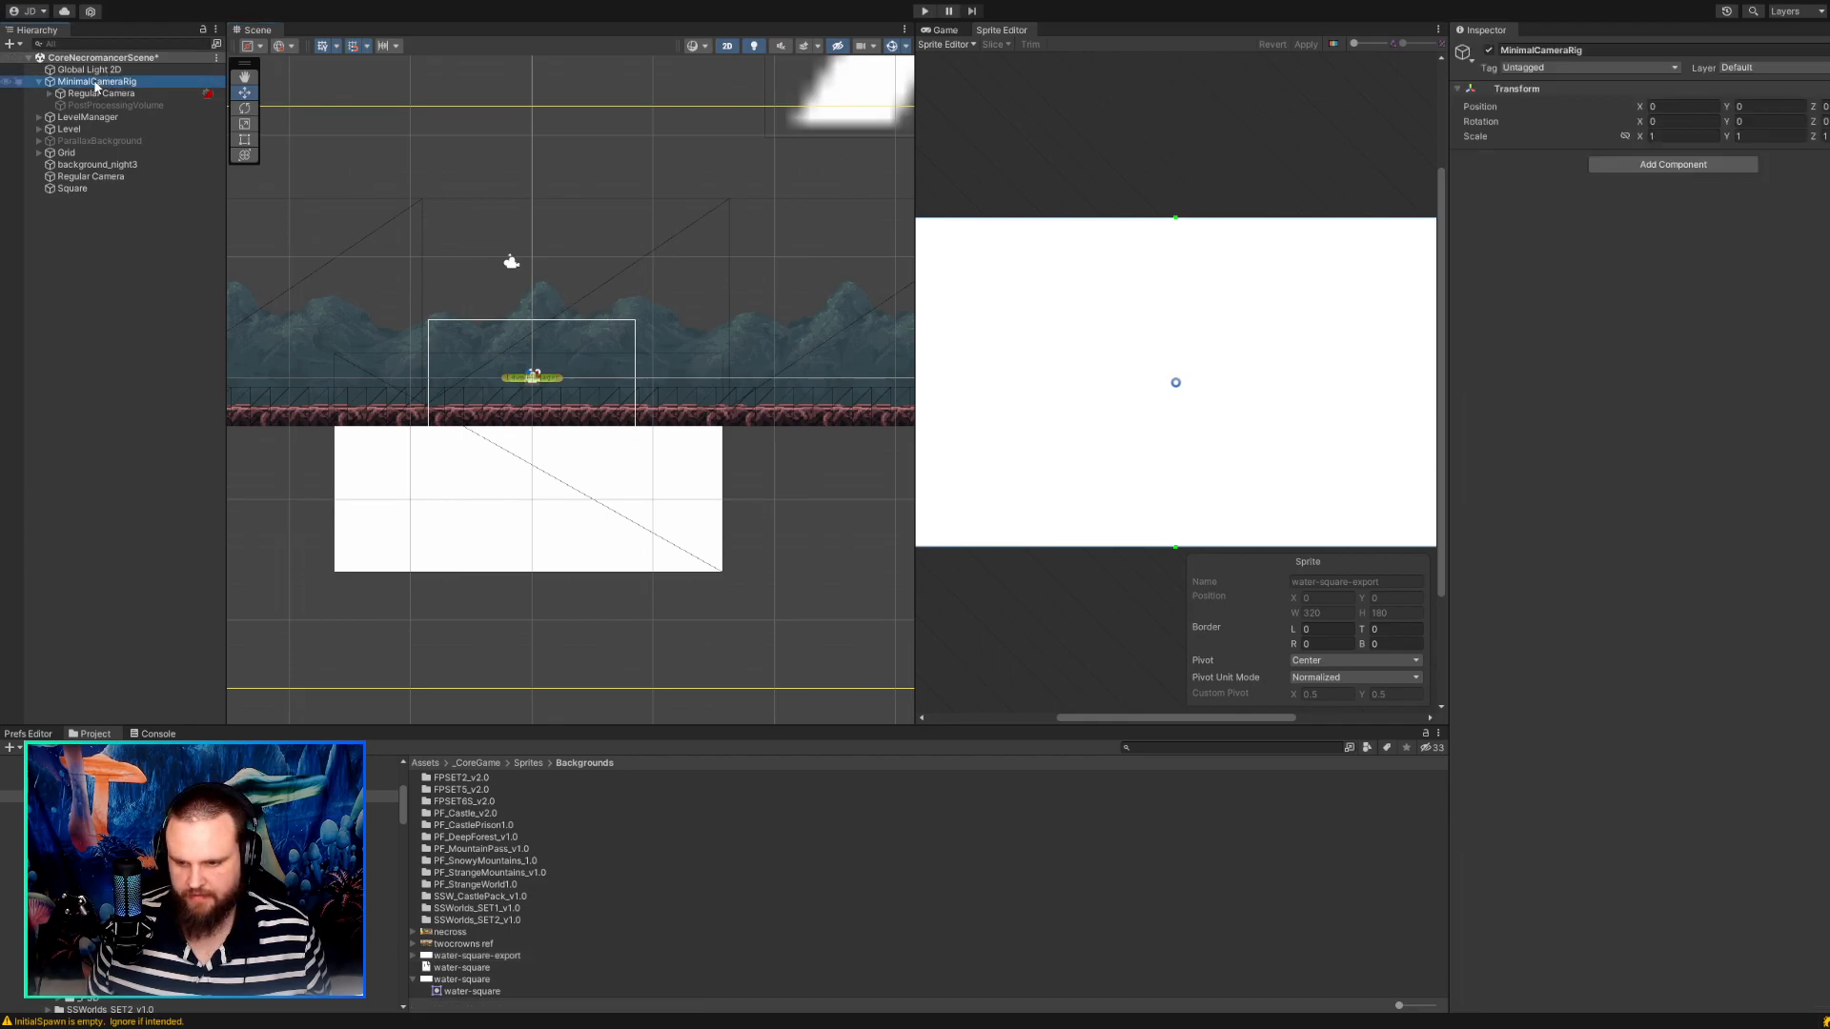
pyautogui.click(942, 30)
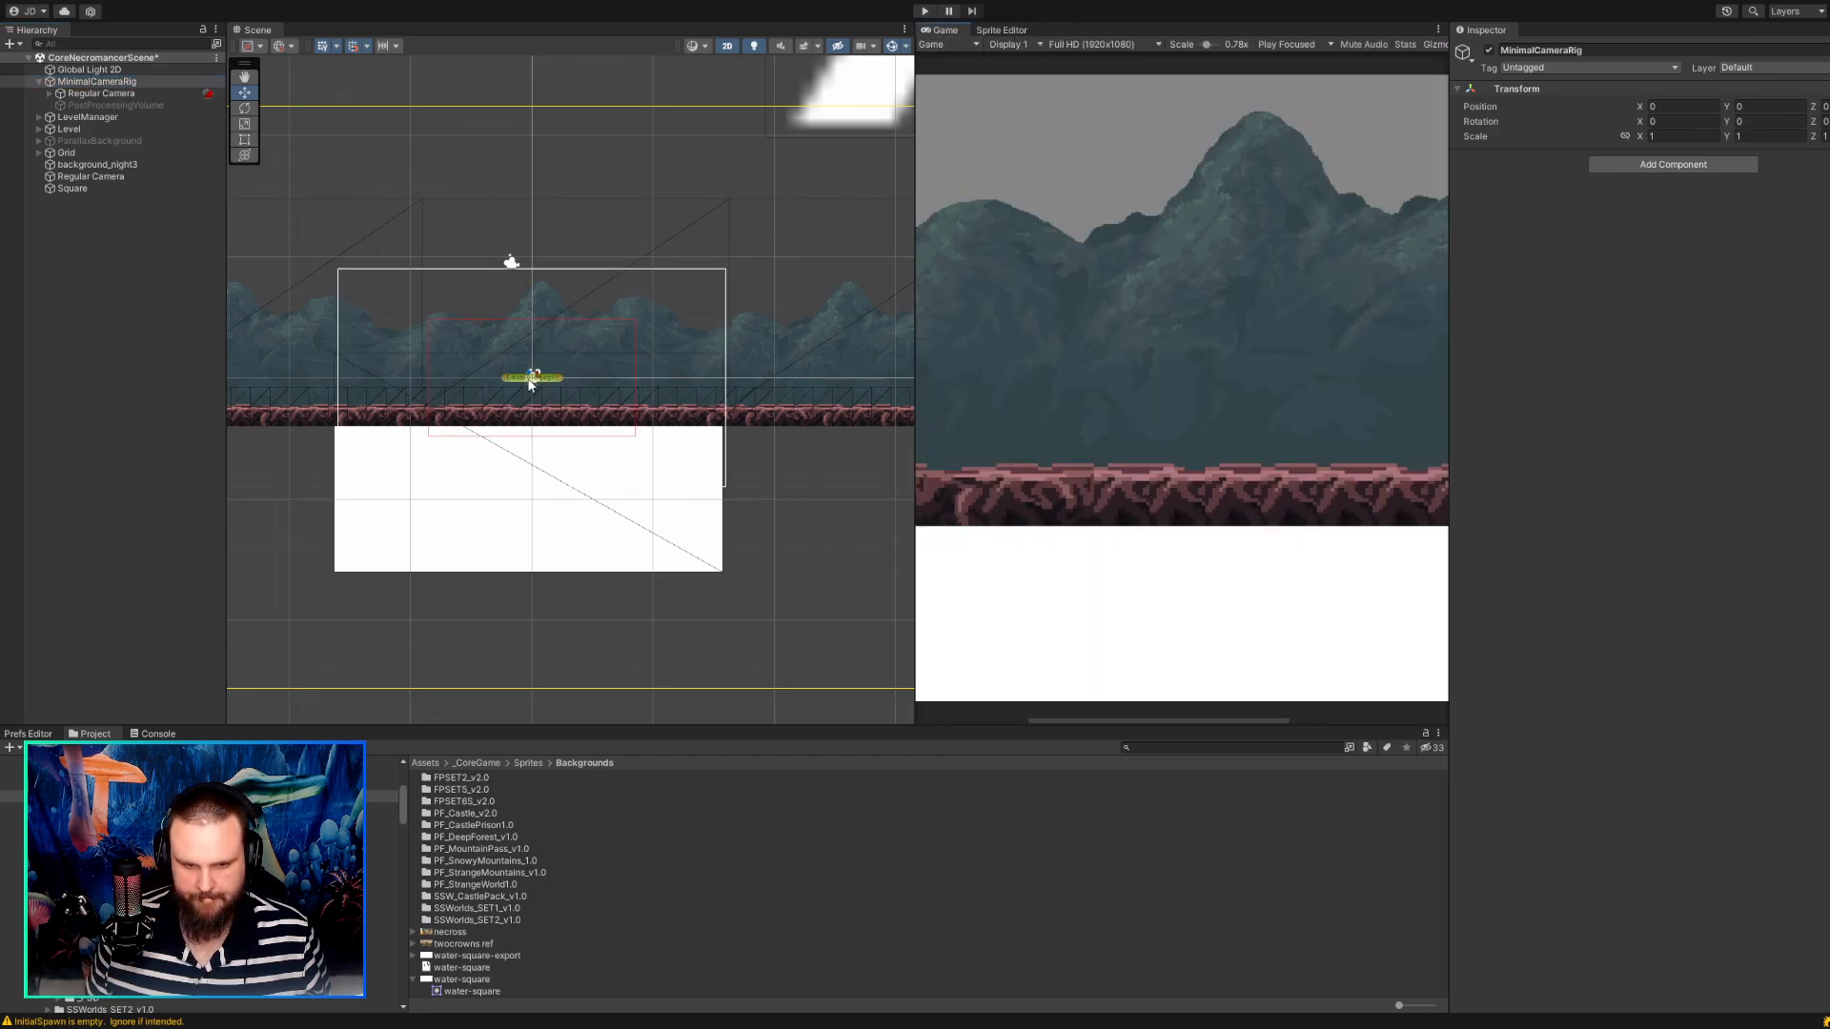
# Move the Square to X 0, Y -5 below the ground strip and show the full frame in the Game view.
pyautogui.scroll(3, 455, 323)
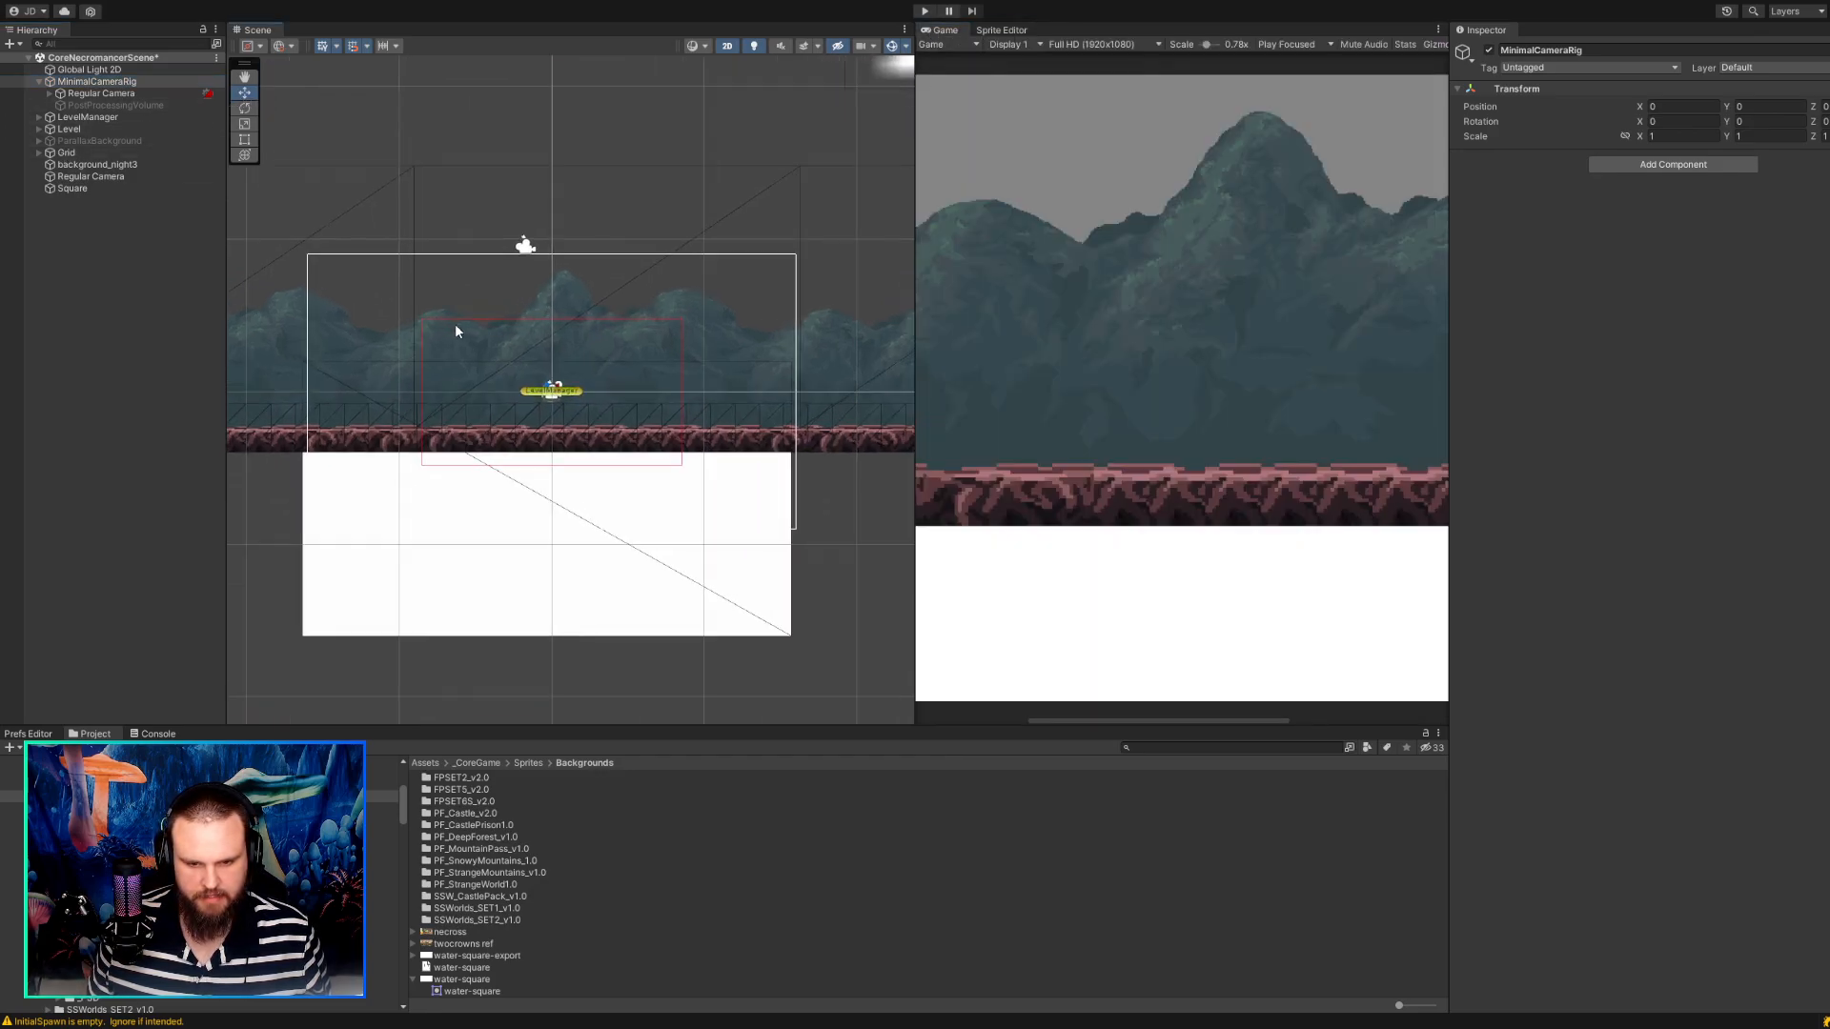
pyautogui.click(94, 187)
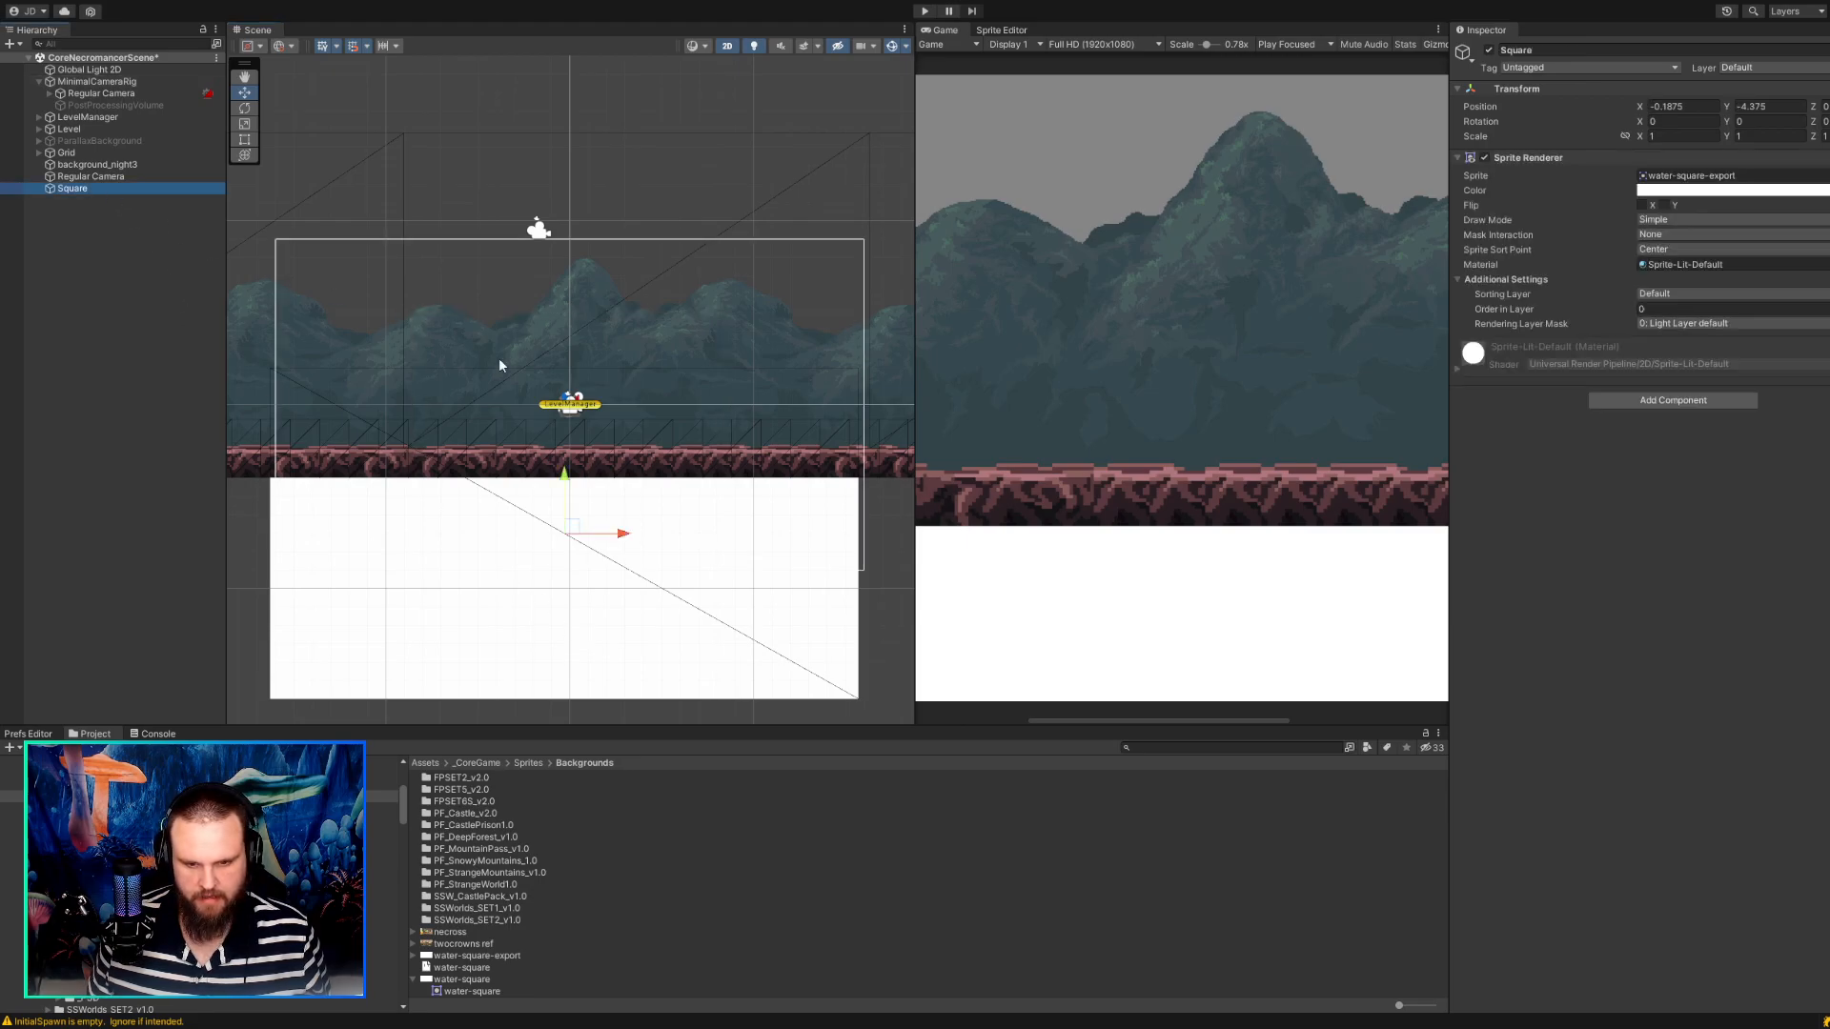
pyautogui.moveTo(572, 532); pyautogui.dragTo(399, 537)
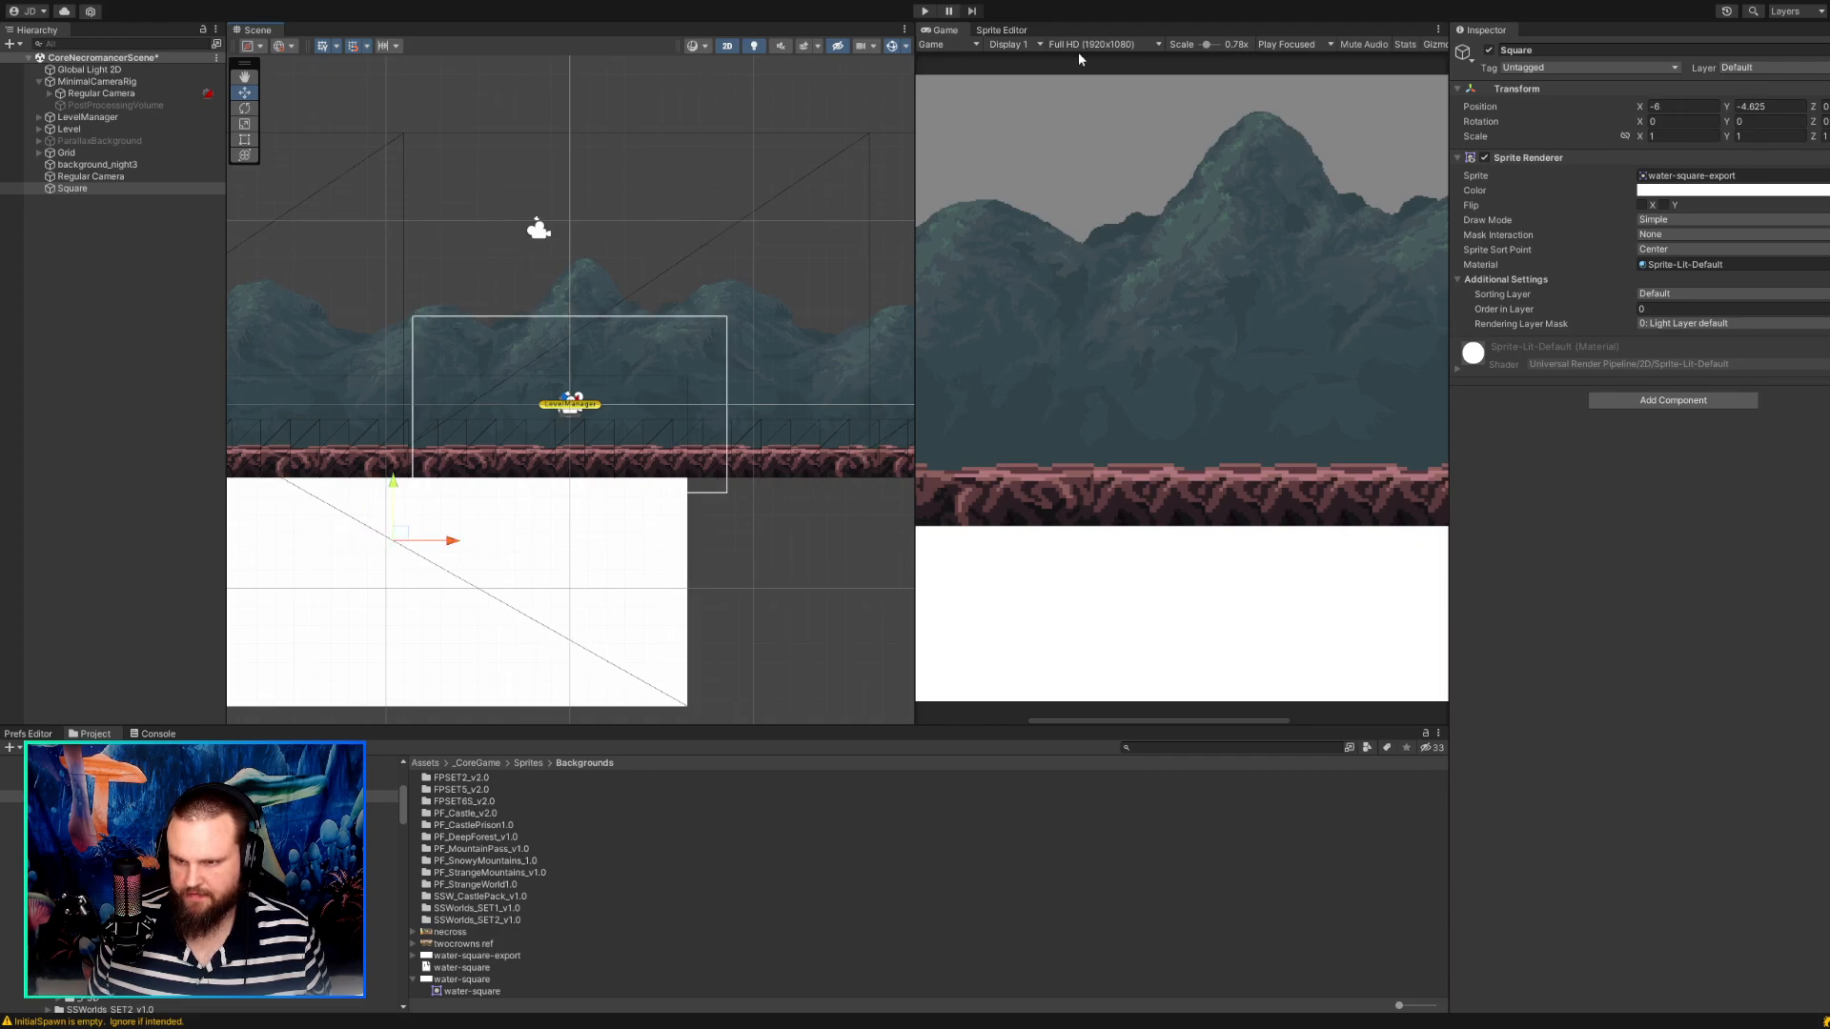
pyautogui.scroll(-5, 1092, 167)
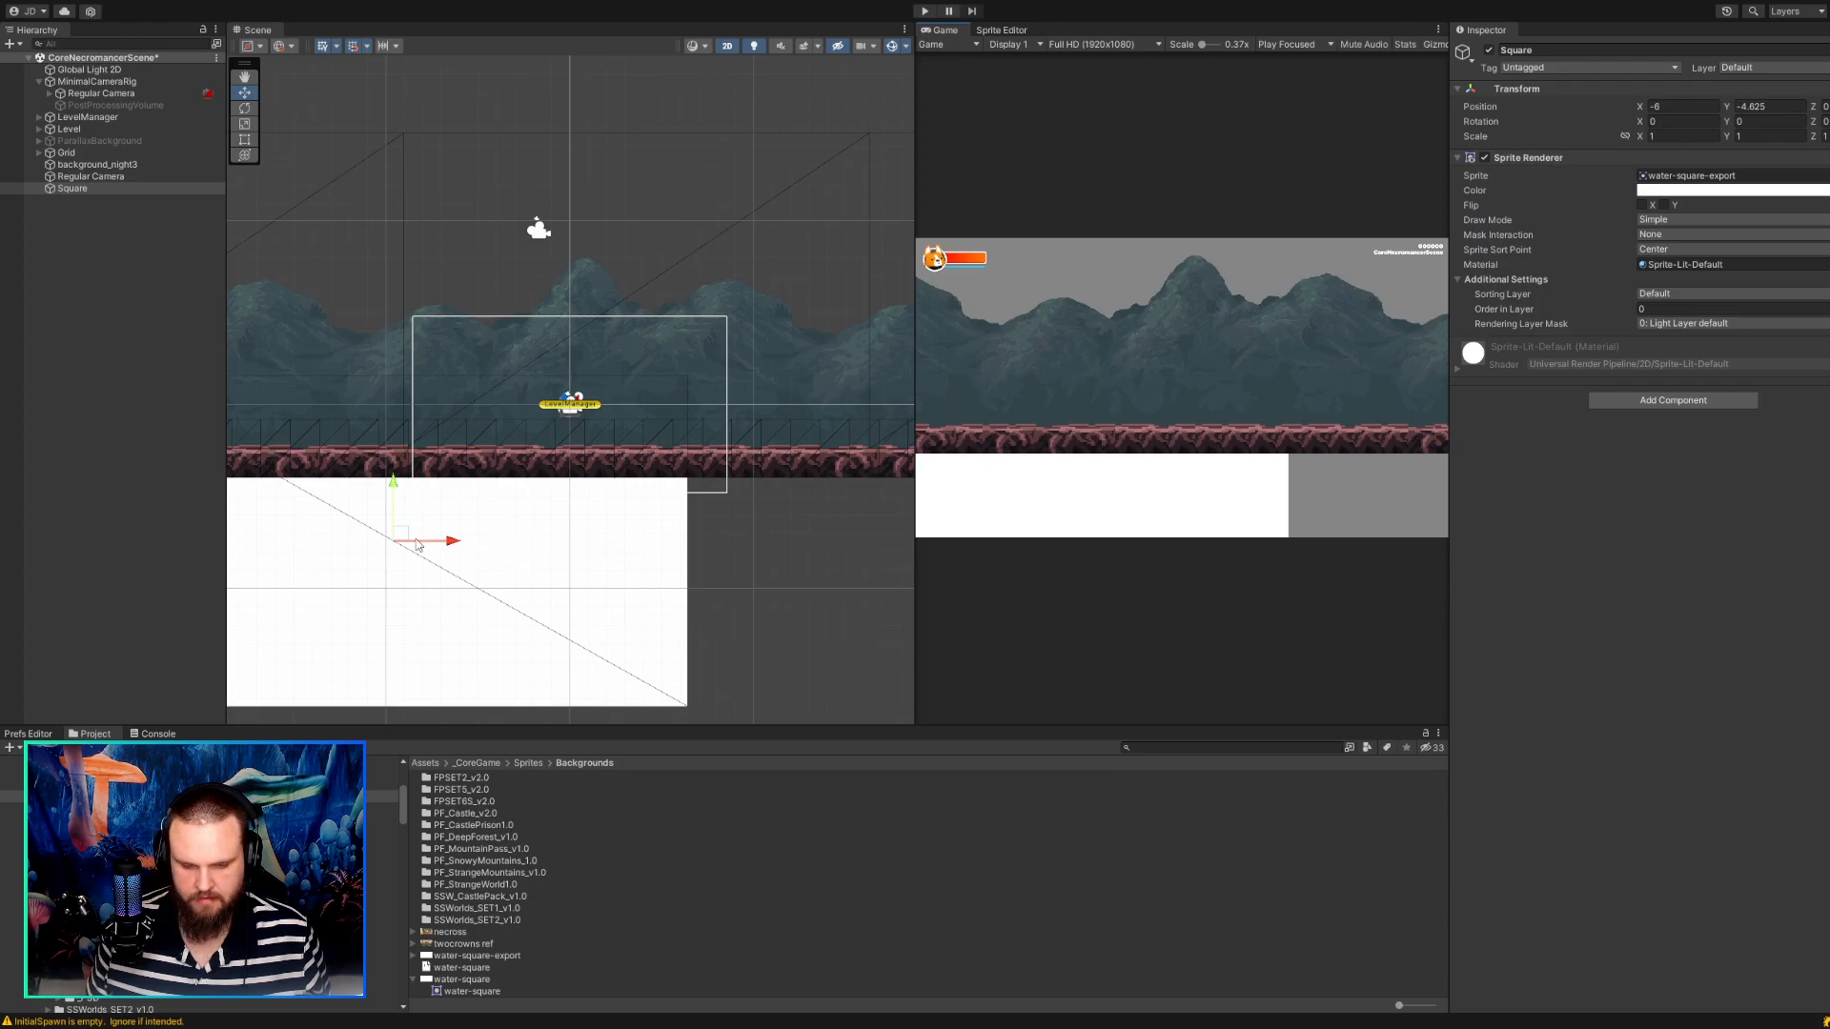
pyautogui.moveTo(398, 535); pyautogui.dragTo(573, 551)
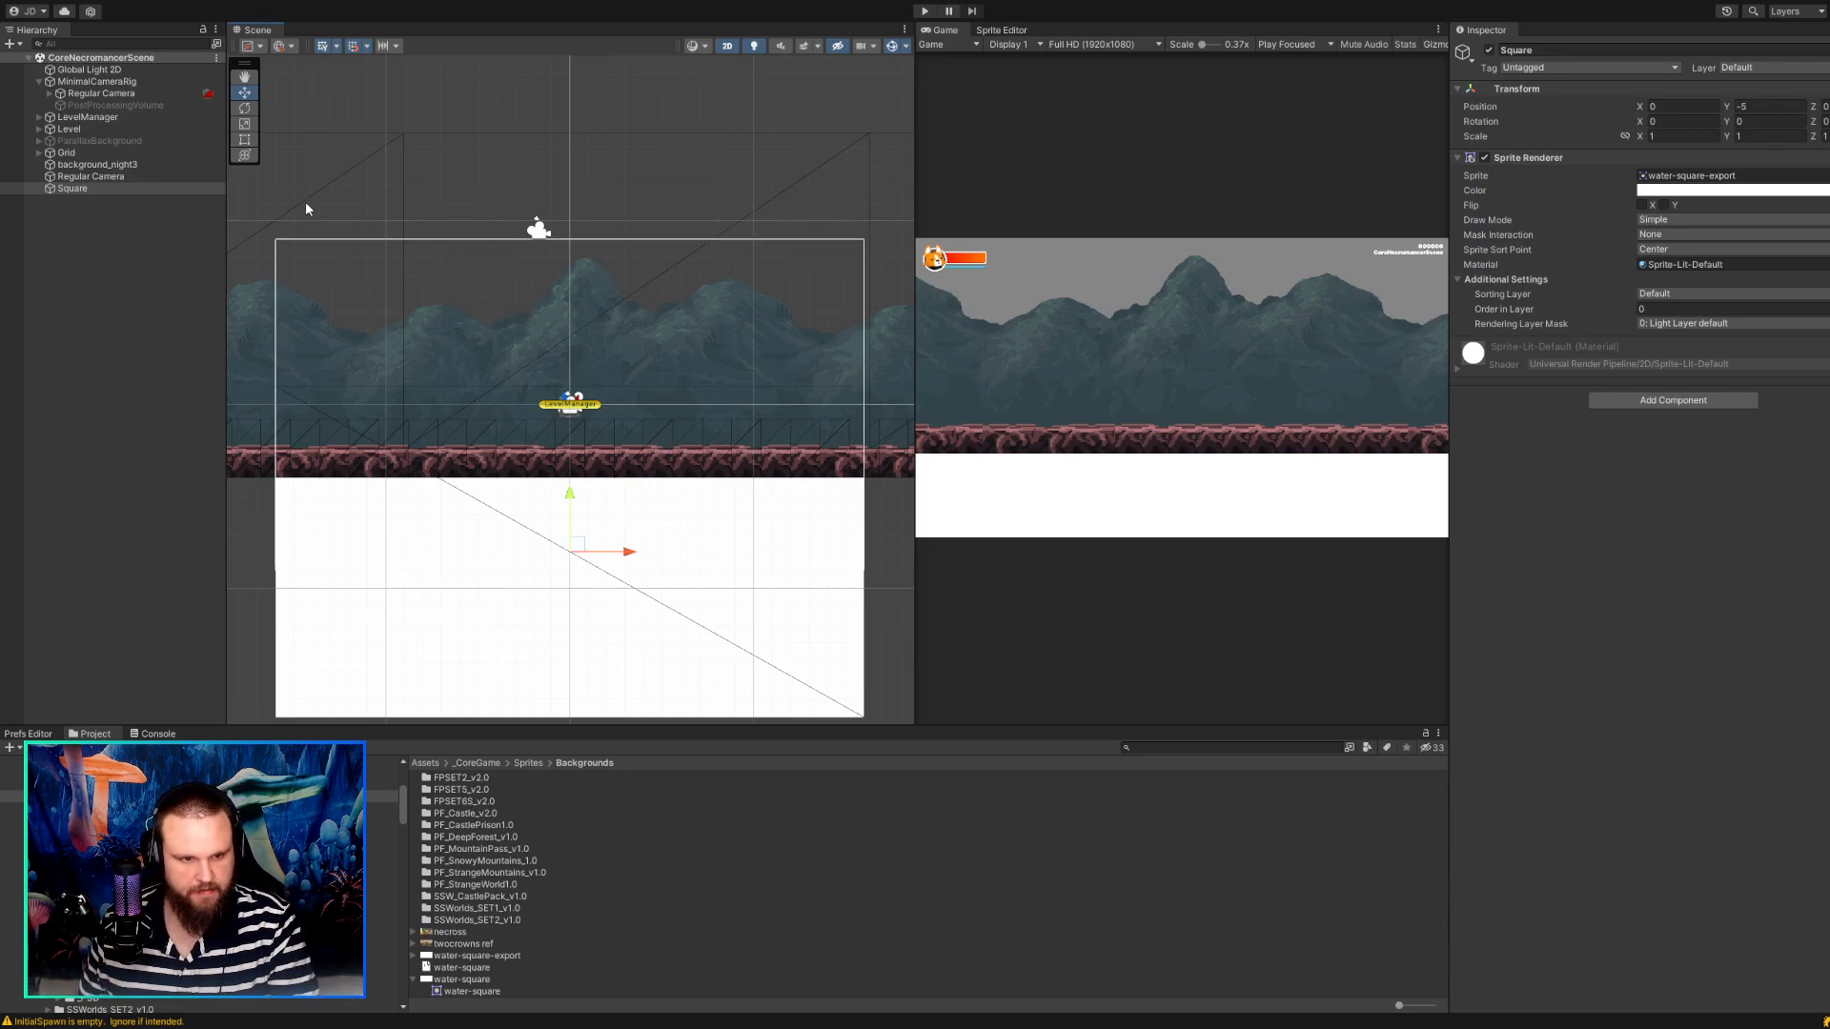
# Check the output texture and Pixel Perfect Camera settings of the standalone Regular Camera, and reselect the Square.
pyautogui.click(96, 179)
pyautogui.scroll(-1, 1597, 662)
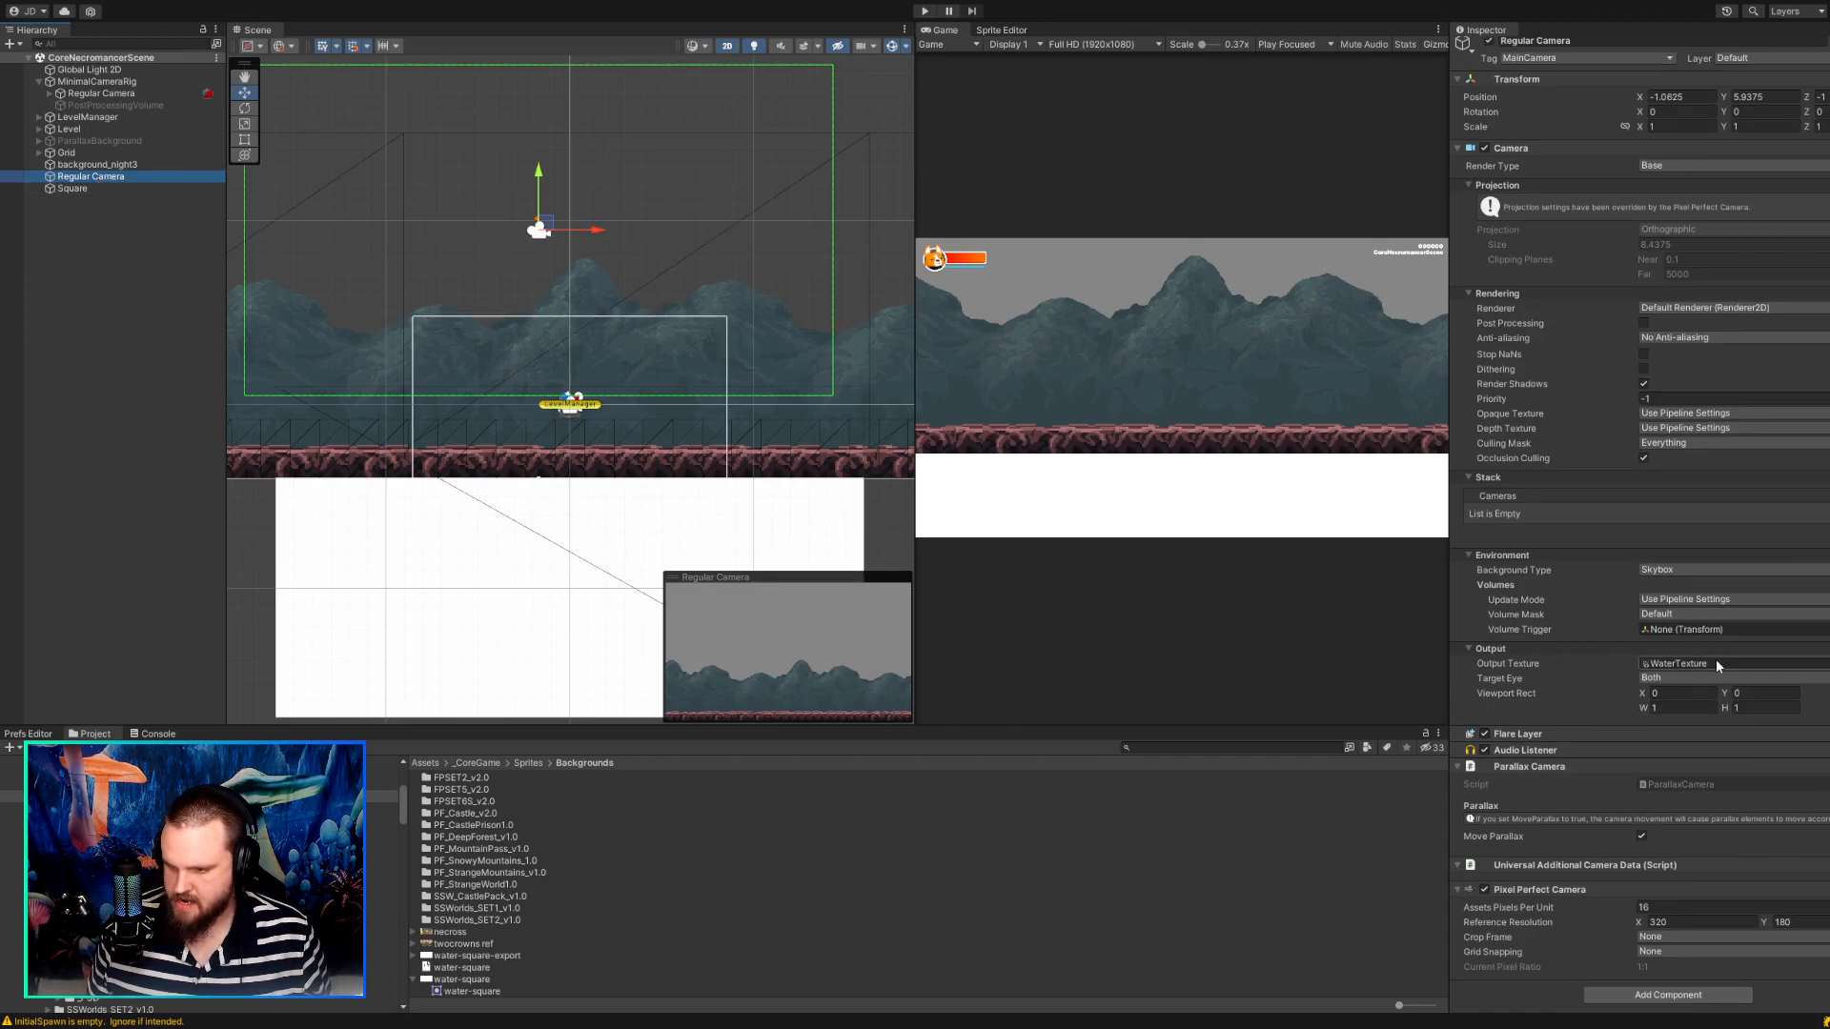
pyautogui.click(595, 617)
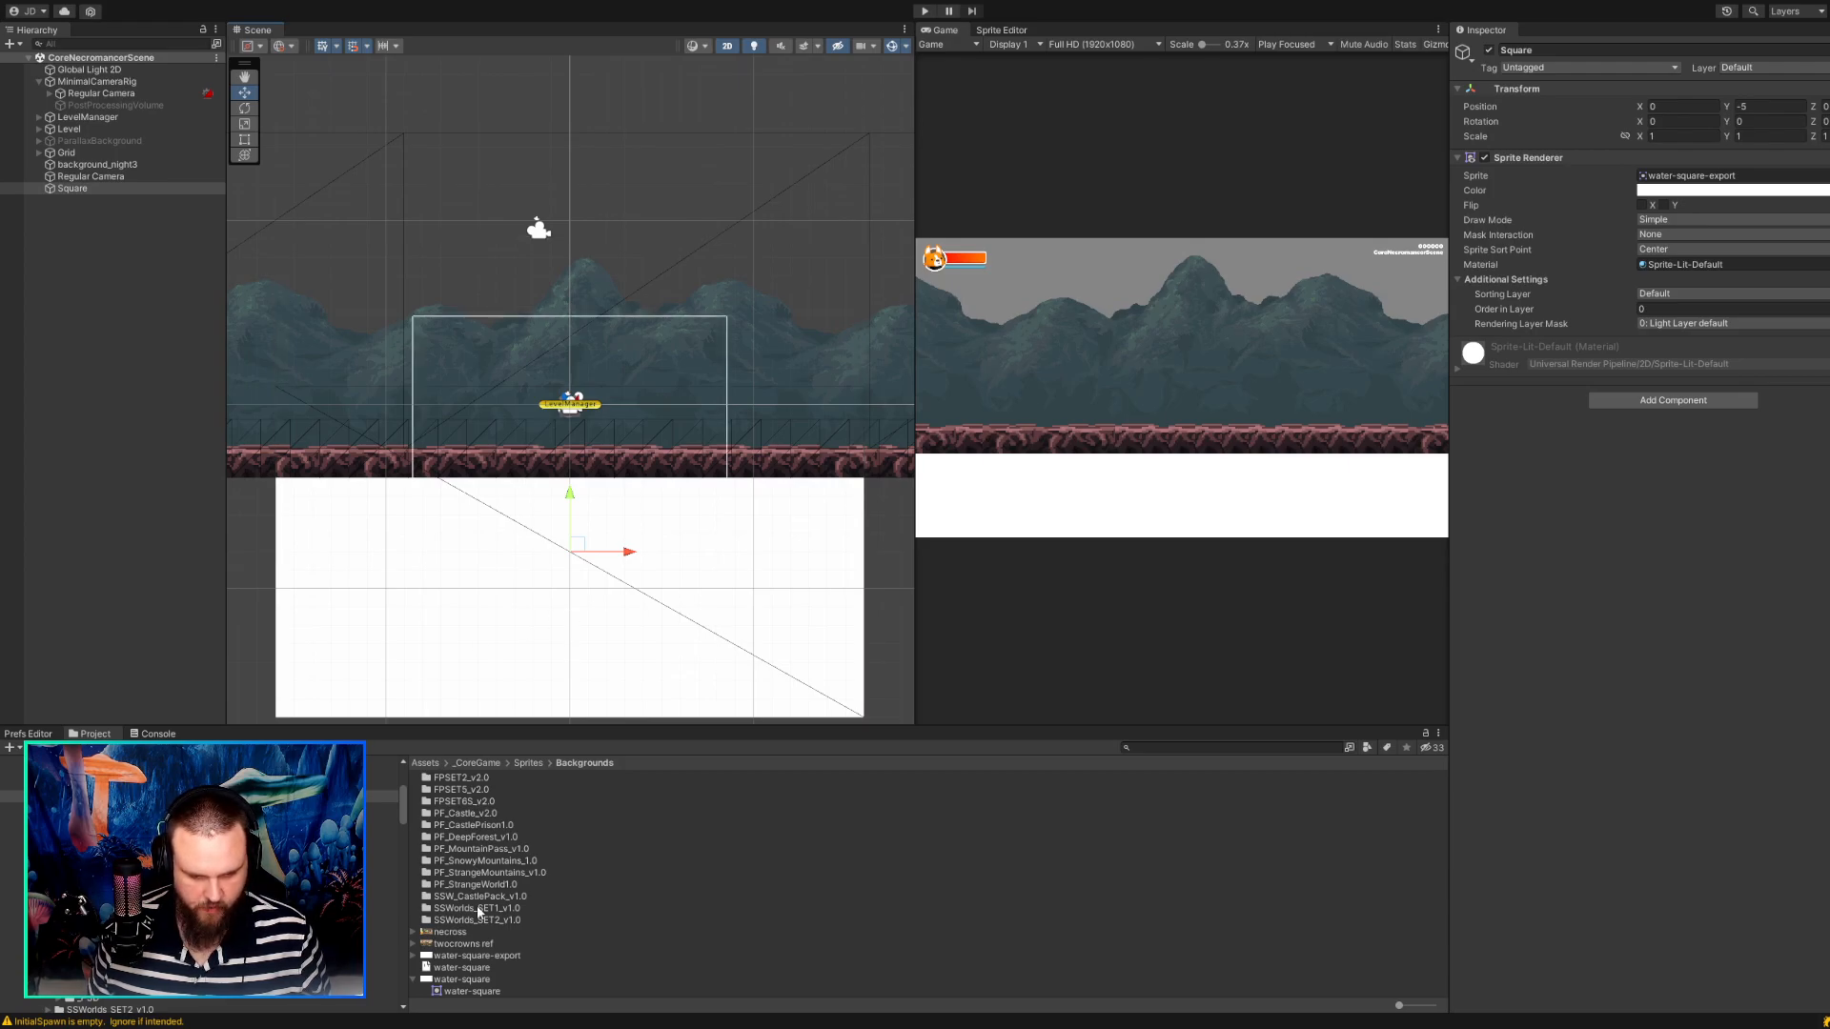
# Open the _CoreGame Textures folder and apply WaterMaterial to the Square.
pyautogui.scroll(-2, 286, 896)
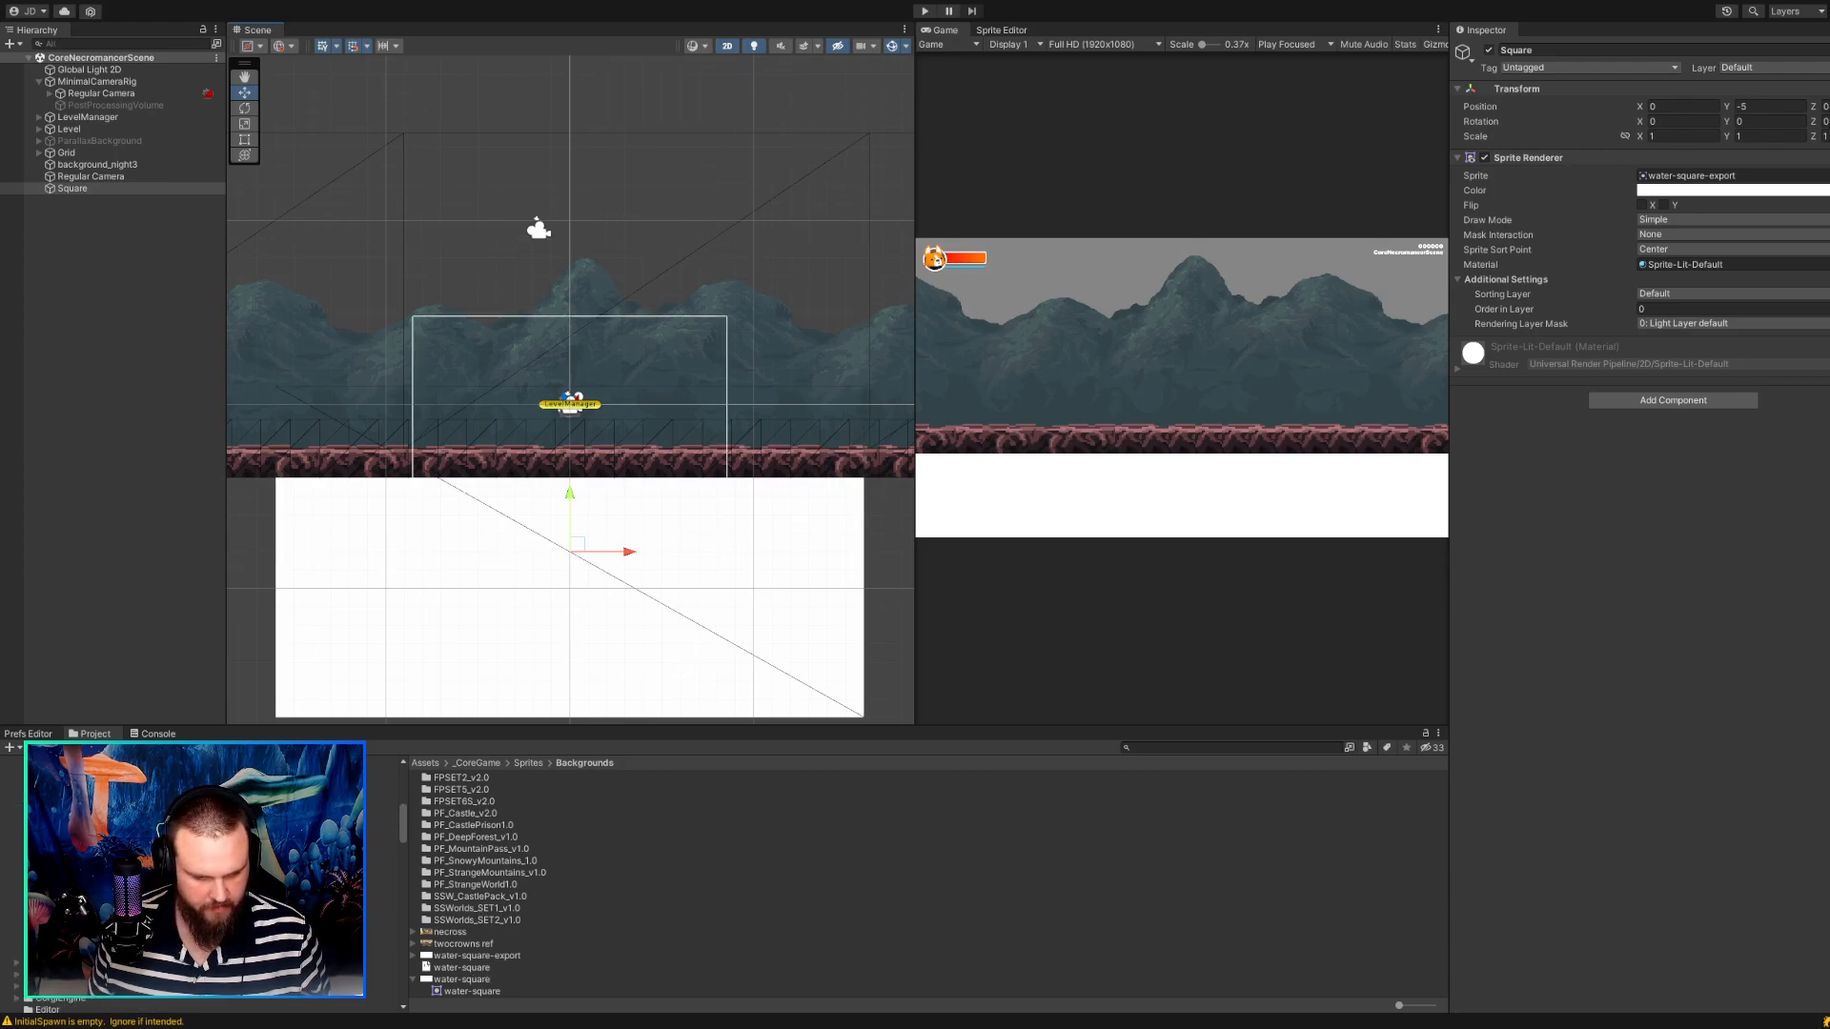
pyautogui.scroll(2, 9, 881)
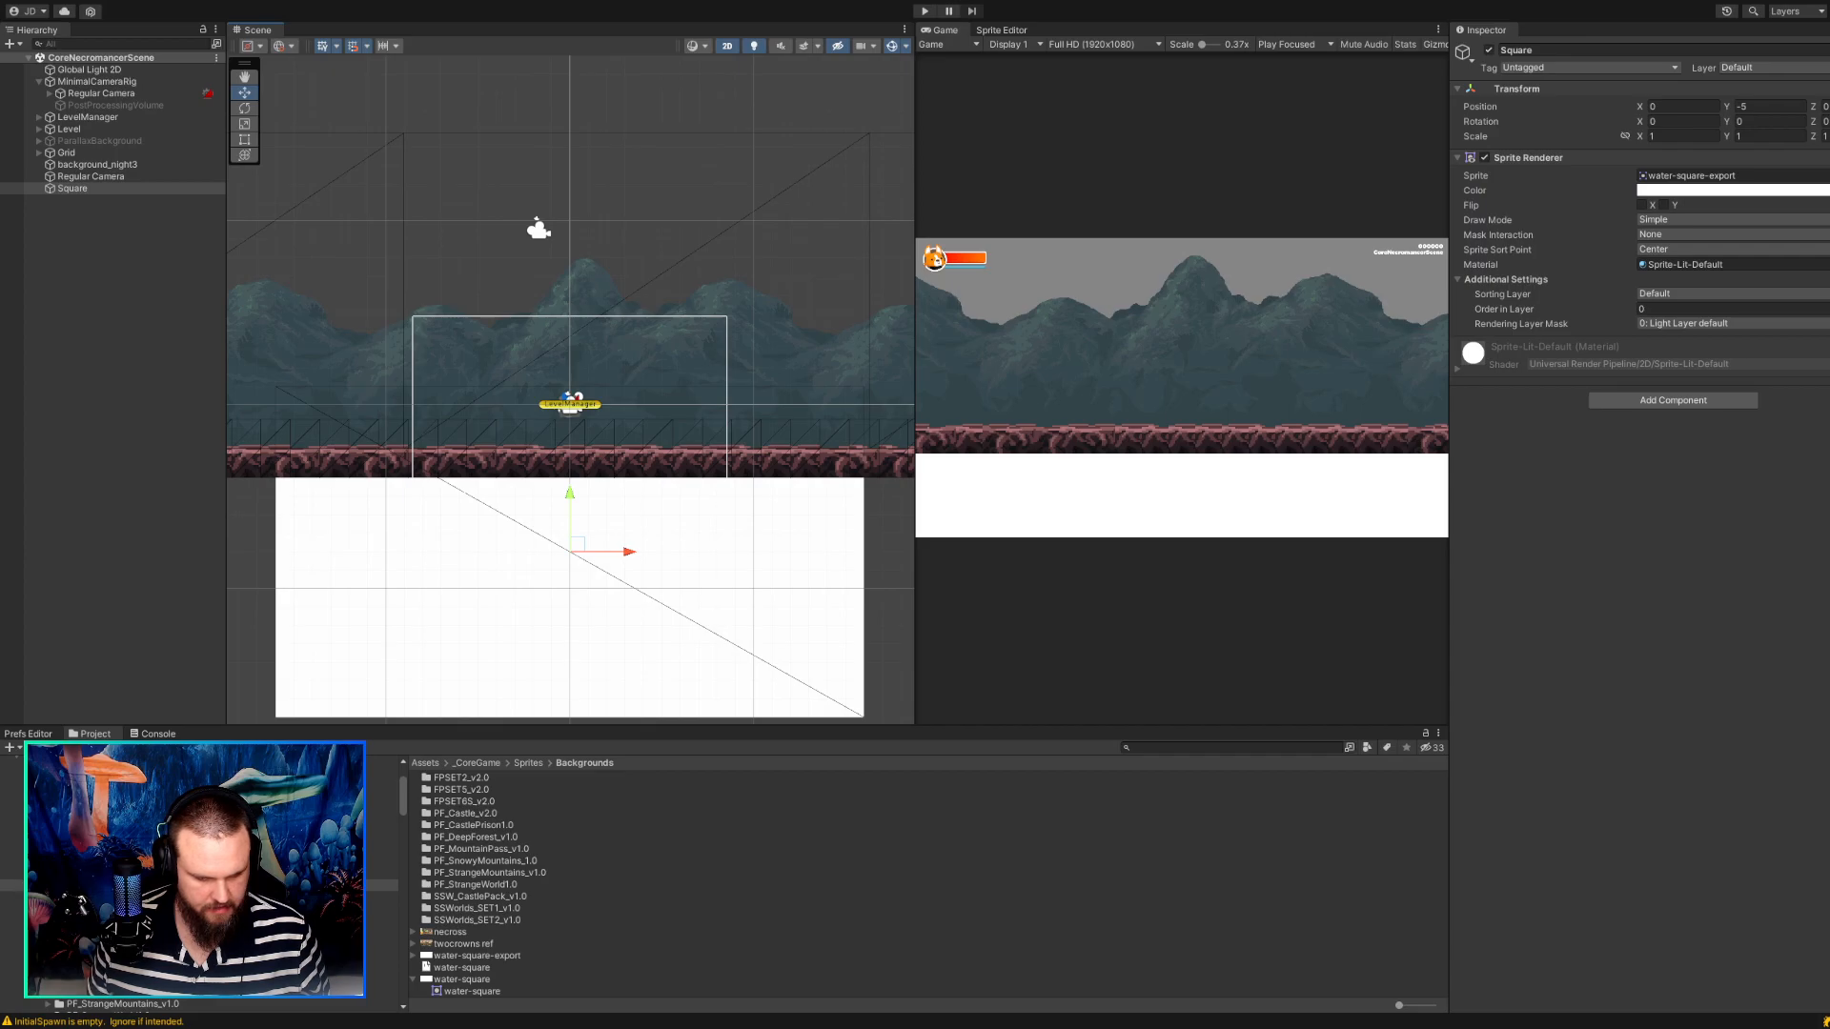
pyautogui.scroll(-3, 9, 881)
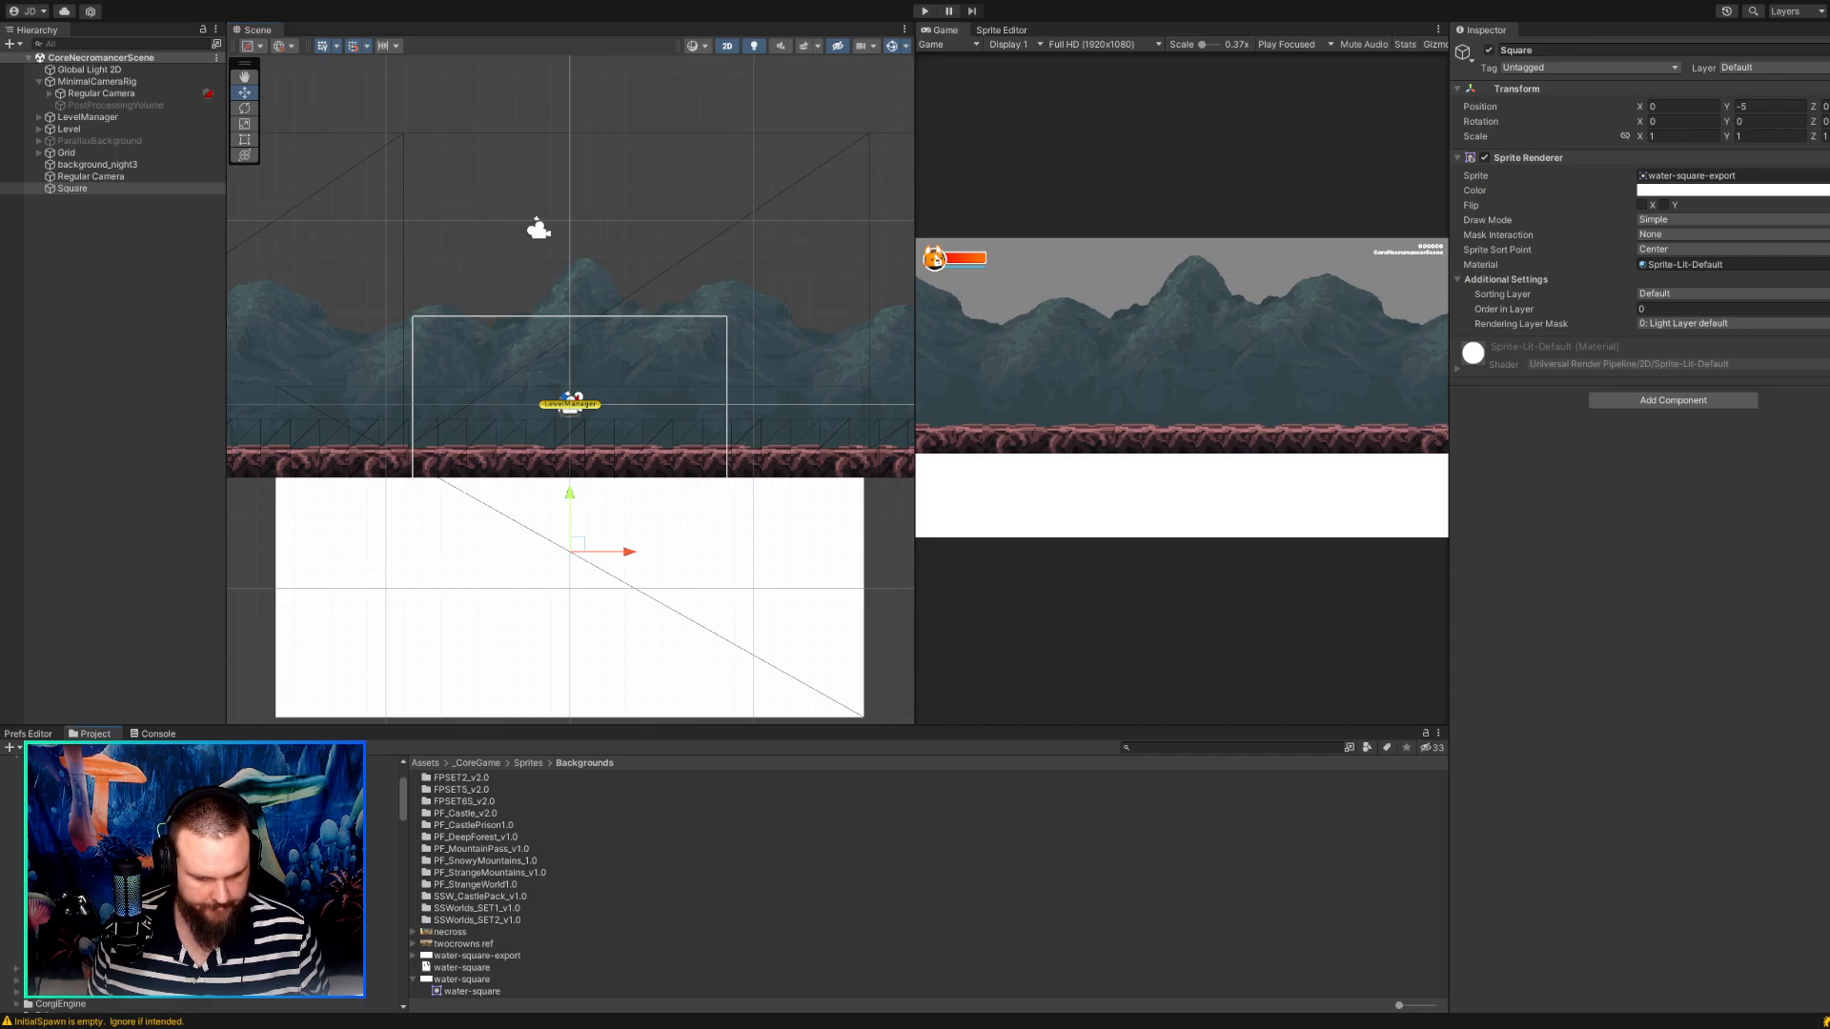
pyautogui.click(95, 908)
pyautogui.click(27, 908)
pyautogui.click(95, 885)
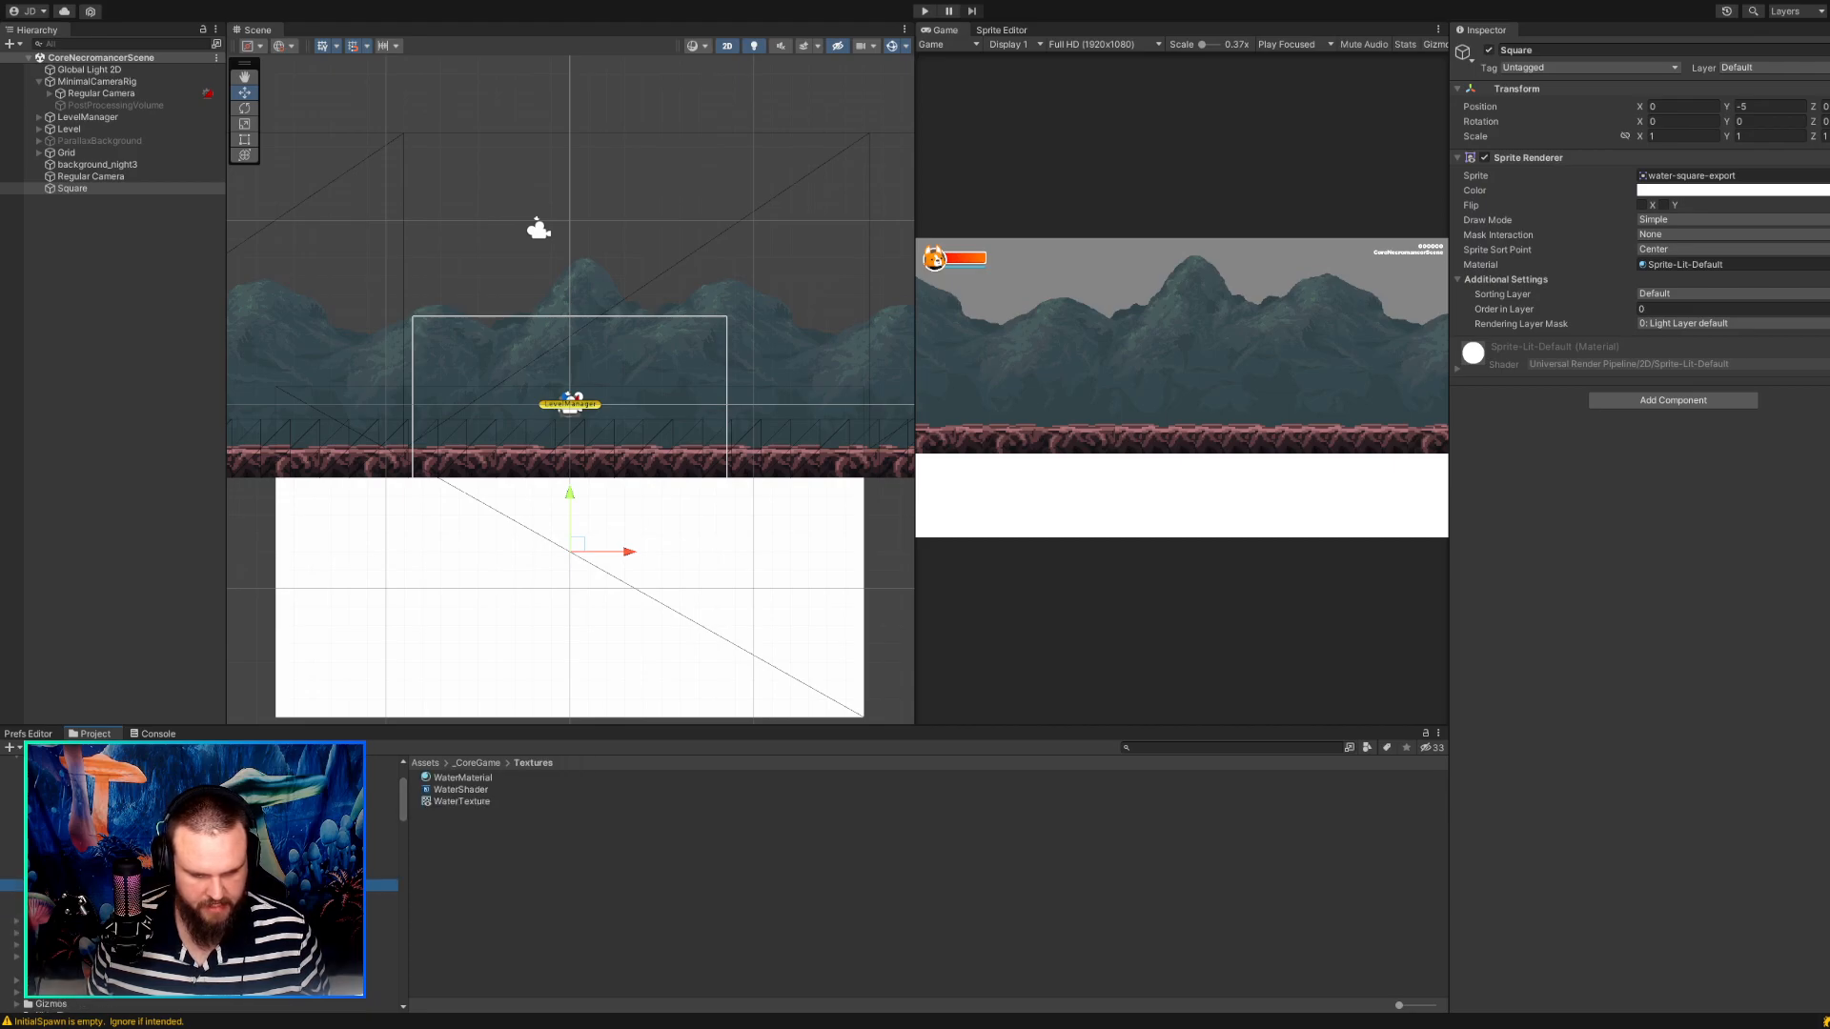
pyautogui.moveTo(463, 777); pyautogui.dragTo(520, 633)
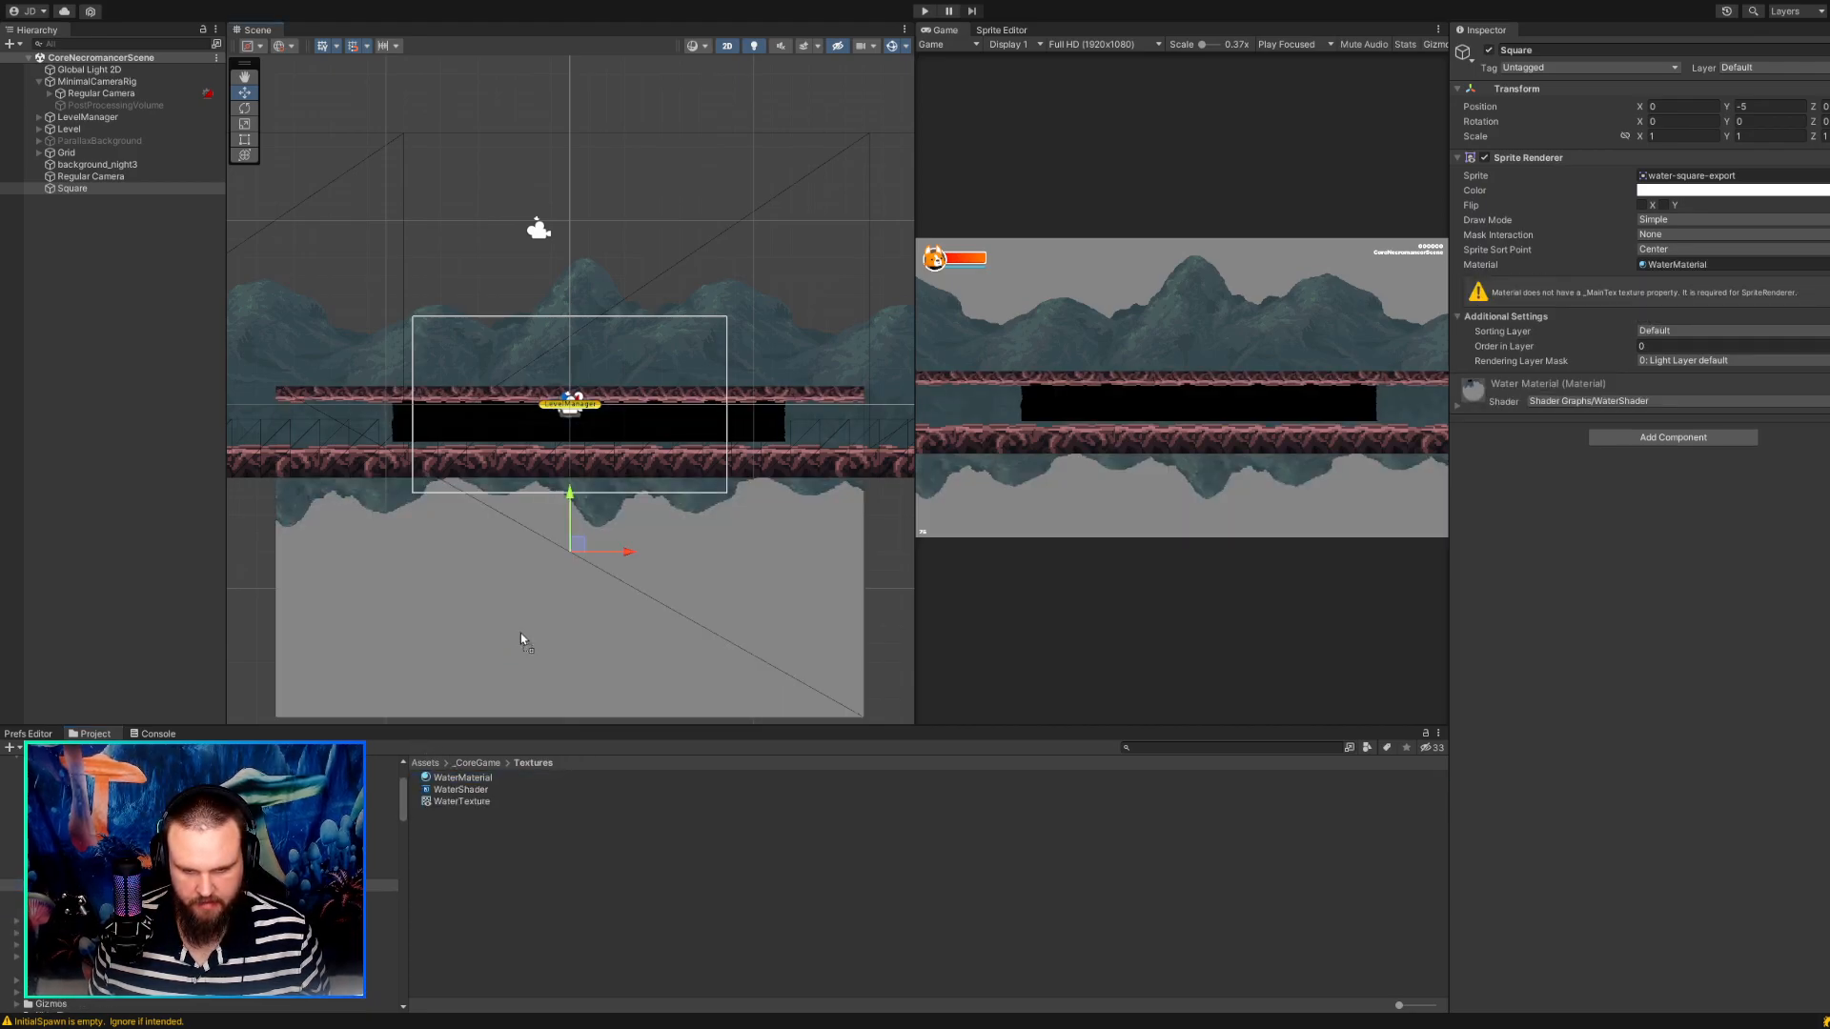
# Move the Square down to Y -8.0625 so the reflected ground meets the real ground strip, and inspect the seam.
pyautogui.moveTo(575, 545); pyautogui.dragTo(576, 636)
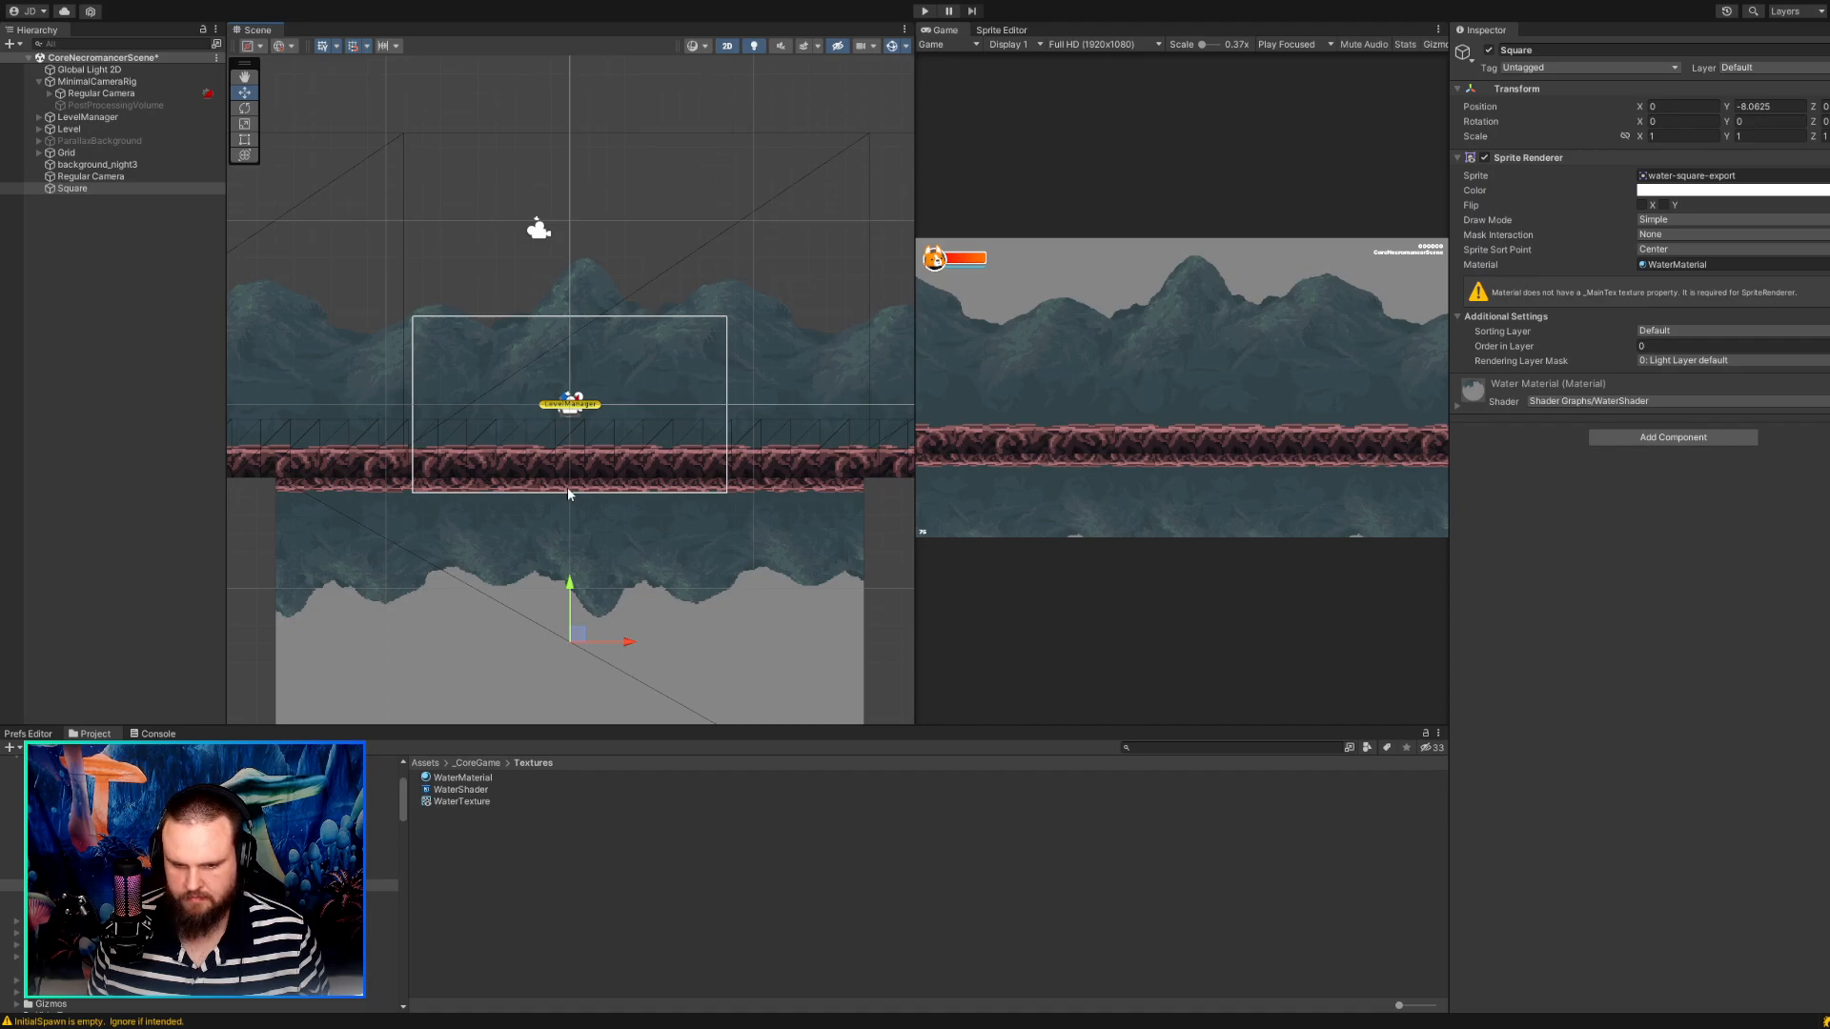
pyautogui.scroll(-3, 567, 486)
pyautogui.scroll(3, 853, 587)
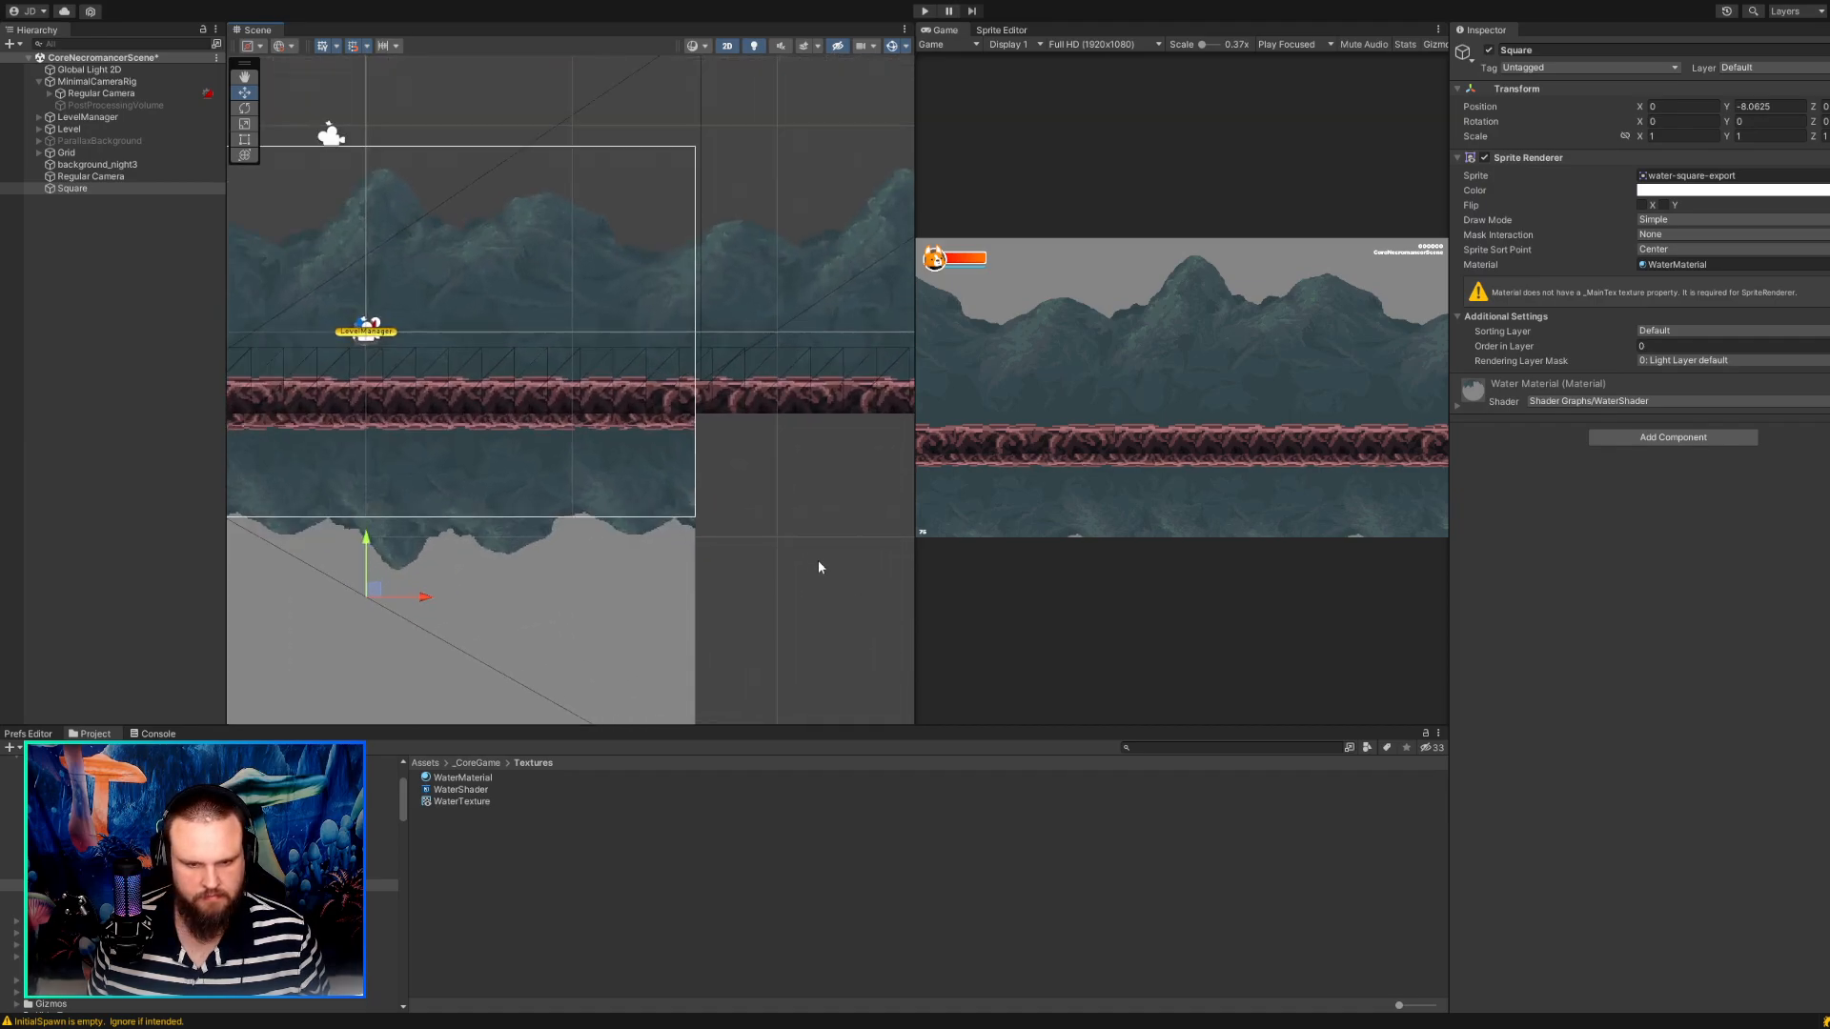
pyautogui.scroll(3, 444, 518)
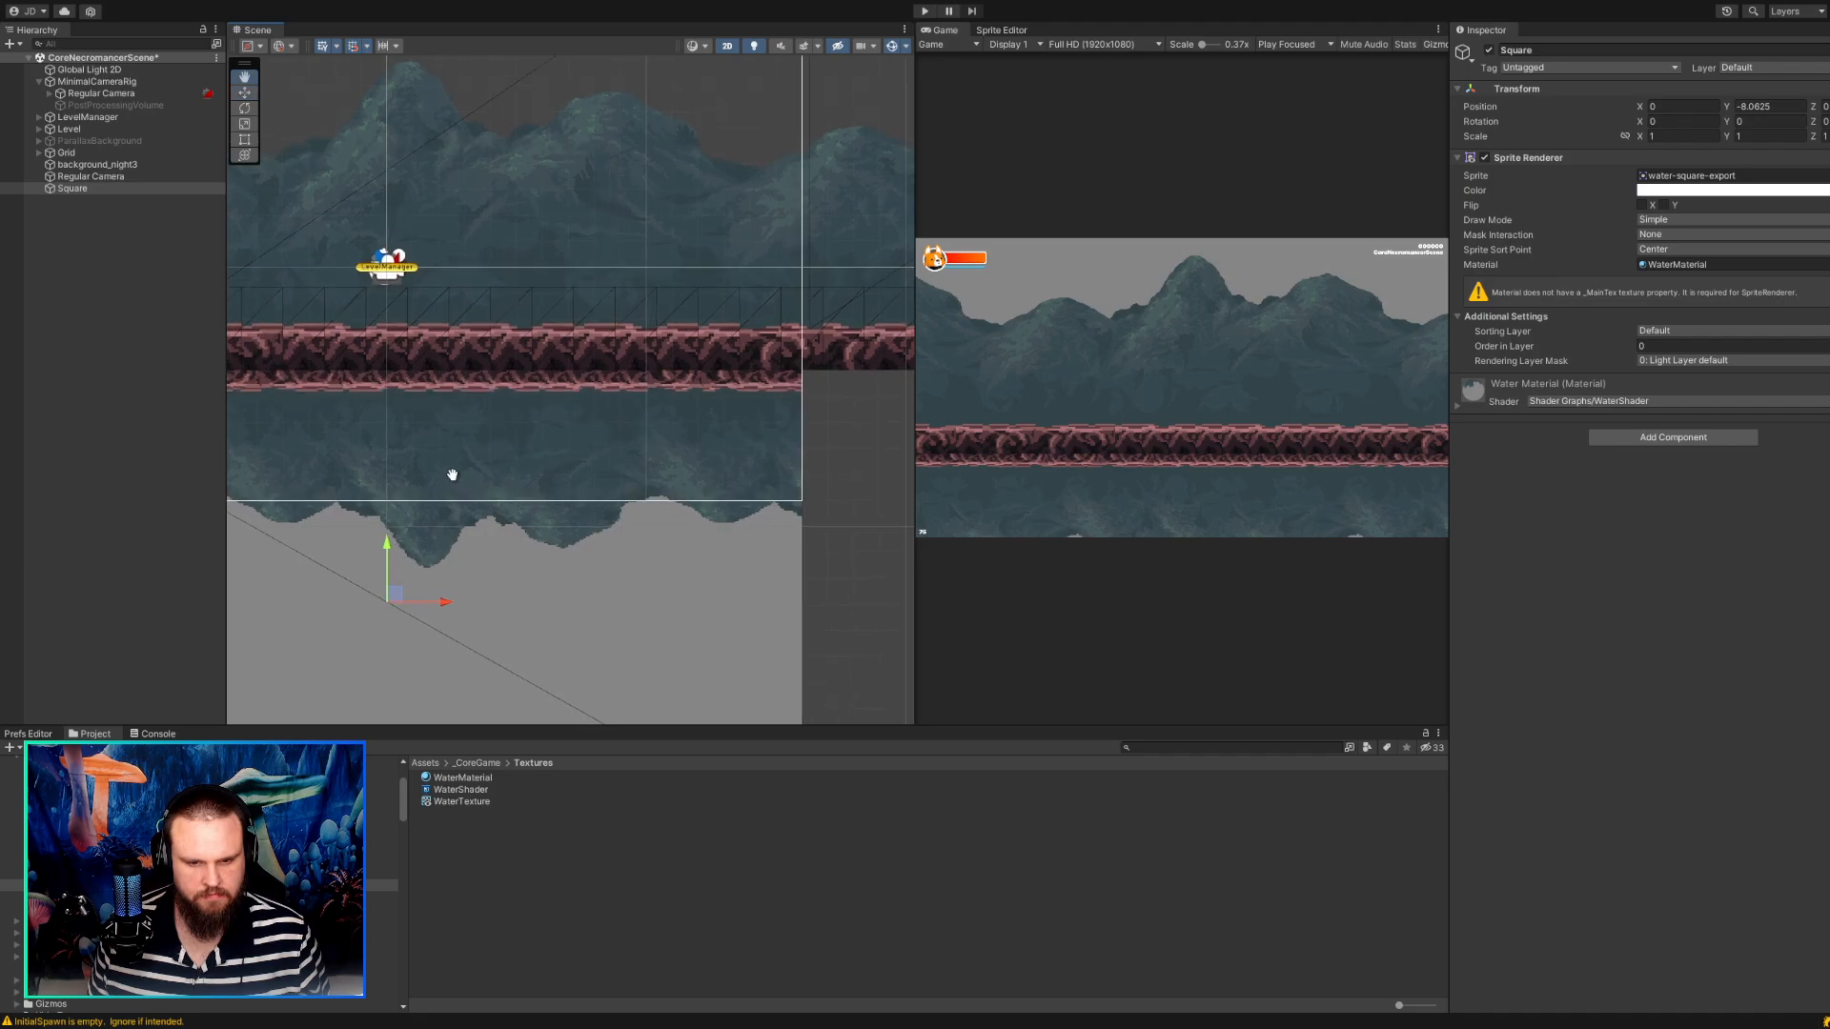
pyautogui.moveTo(453, 474); pyautogui.dragTo(536, 580, button='middle')
pyautogui.scroll(-3, 483, 208)
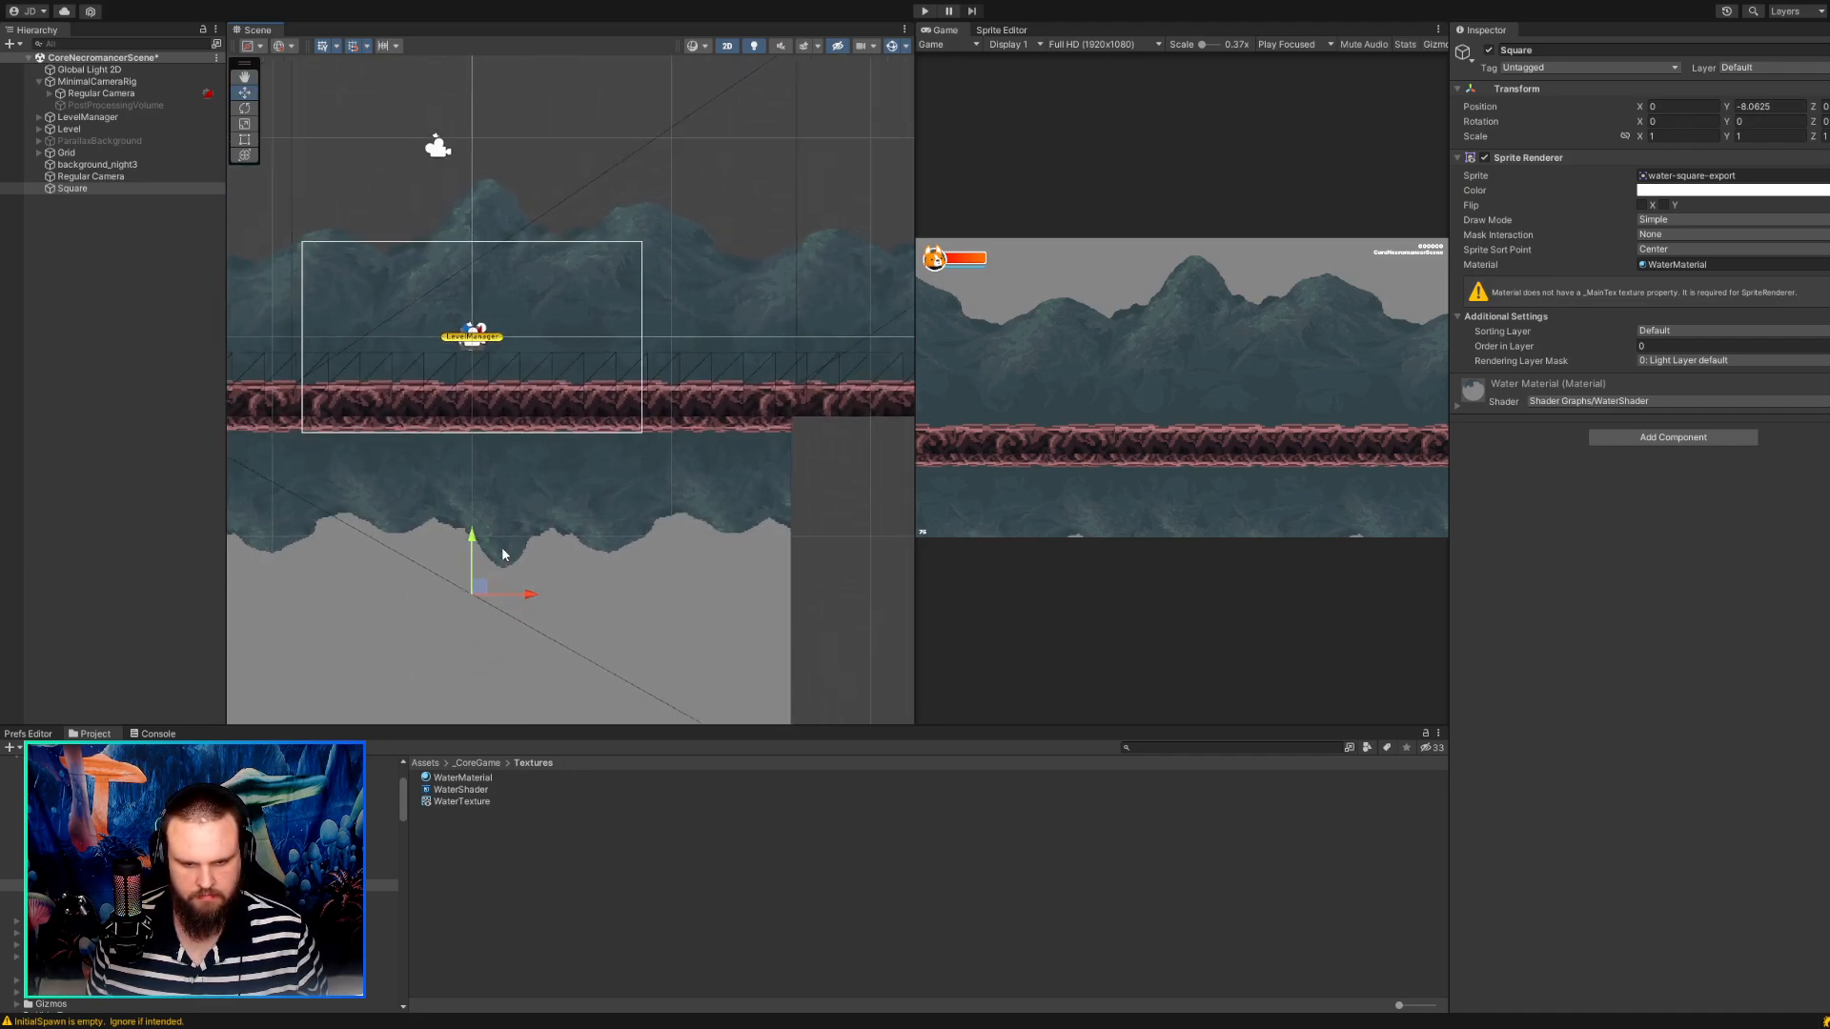
# Play the scene, run the necromancer back and forth to test the water reflection, and stop playing.
pyautogui.click(924, 11)
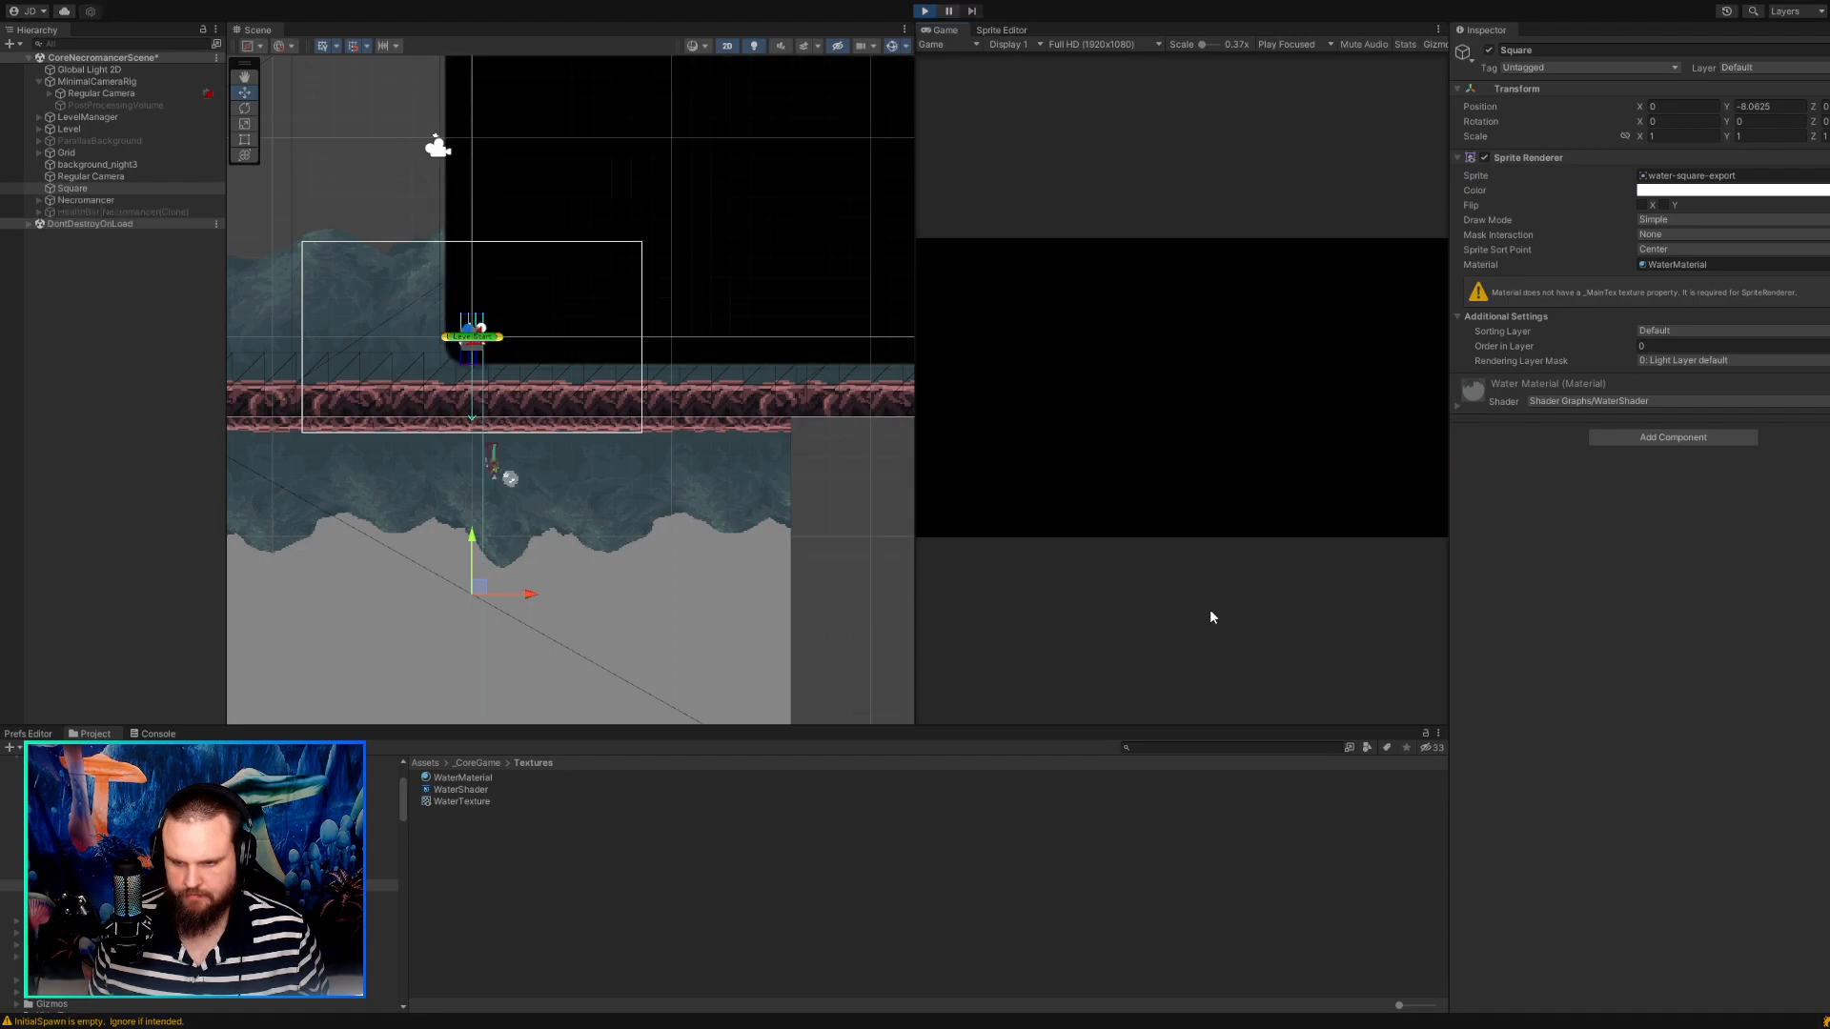
pyautogui.press('d')
pyautogui.press('a')
pyautogui.press('d')
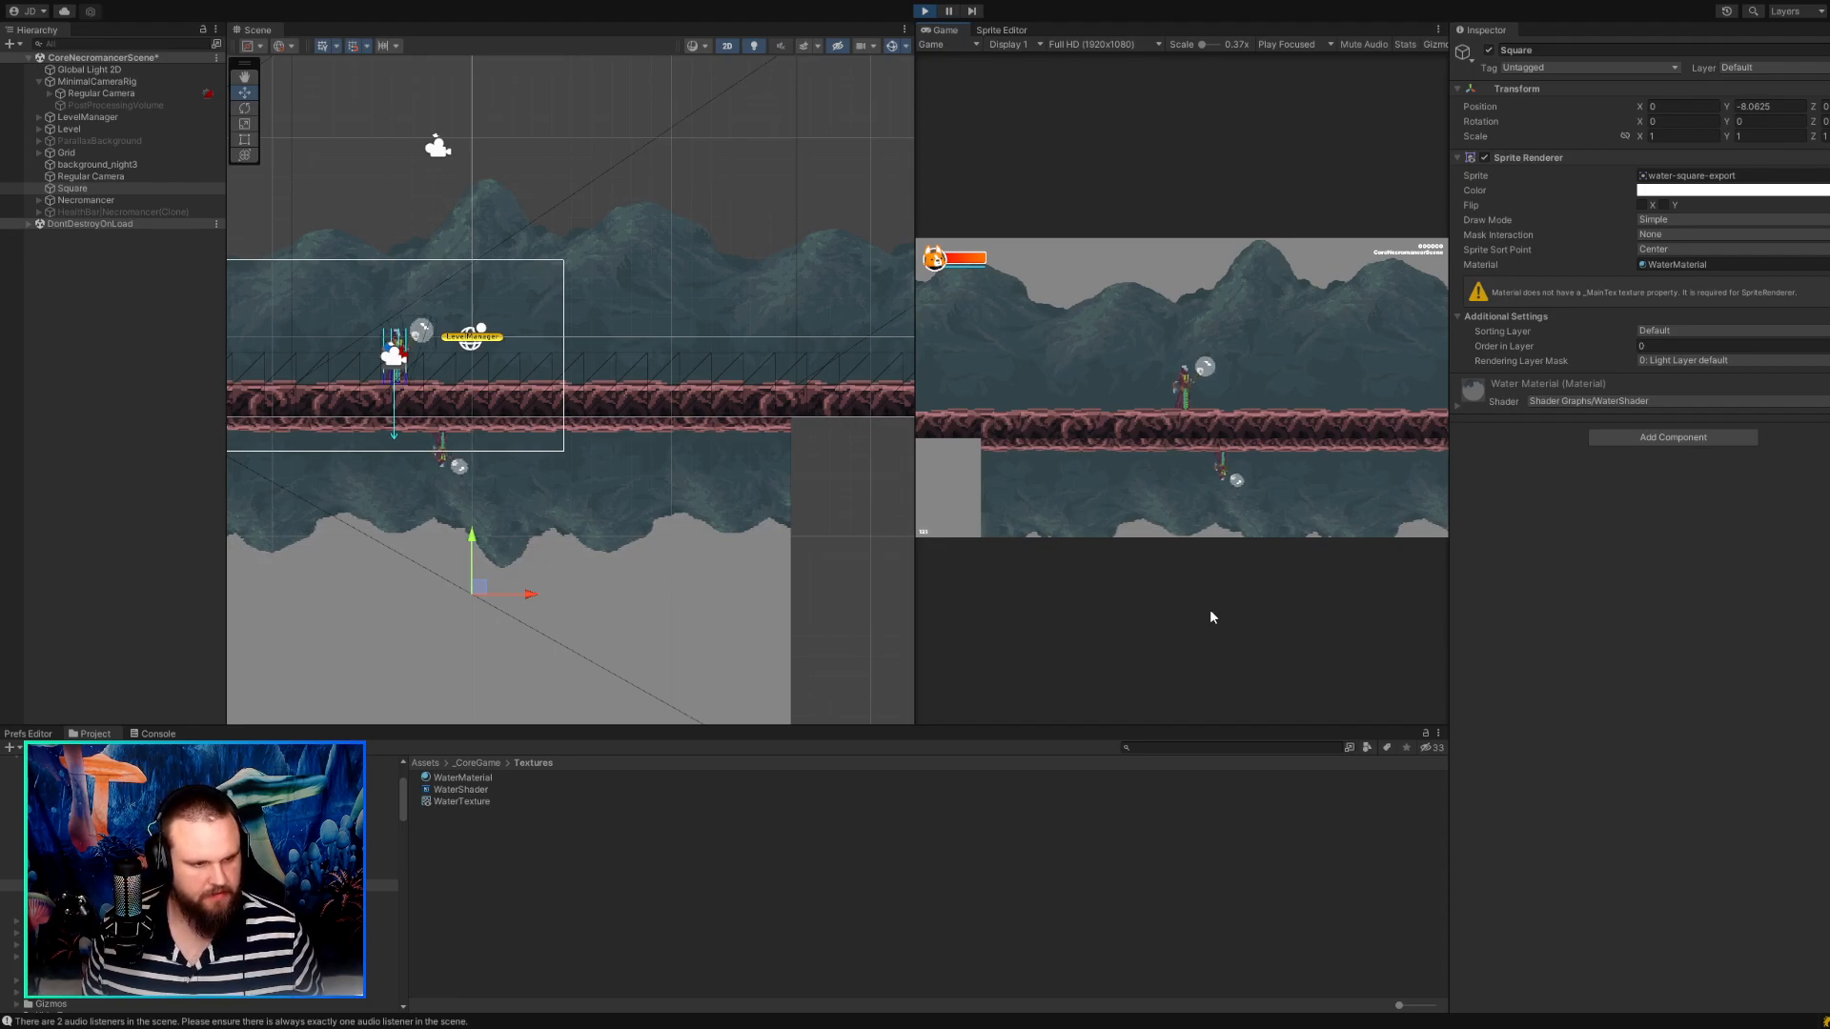
pyautogui.press('d')
pyautogui.press('a')
pyautogui.press('d')
pyautogui.press('a')
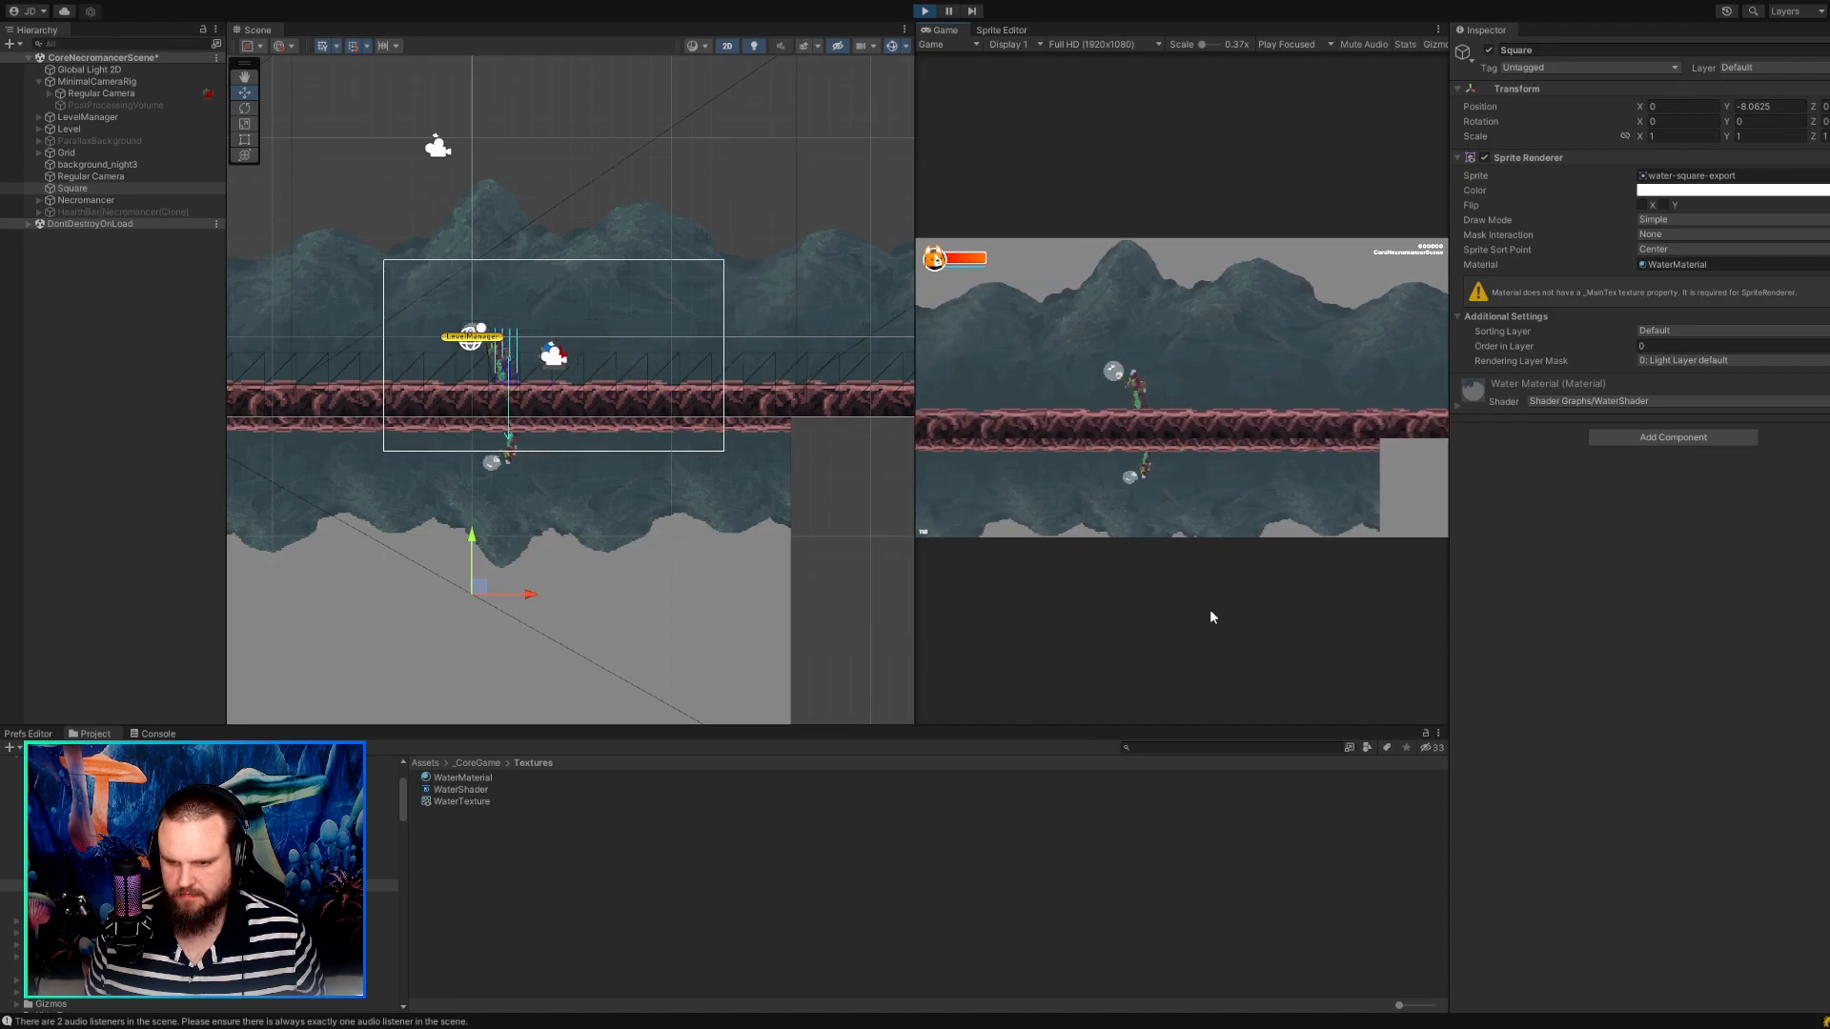
pyautogui.press('d')
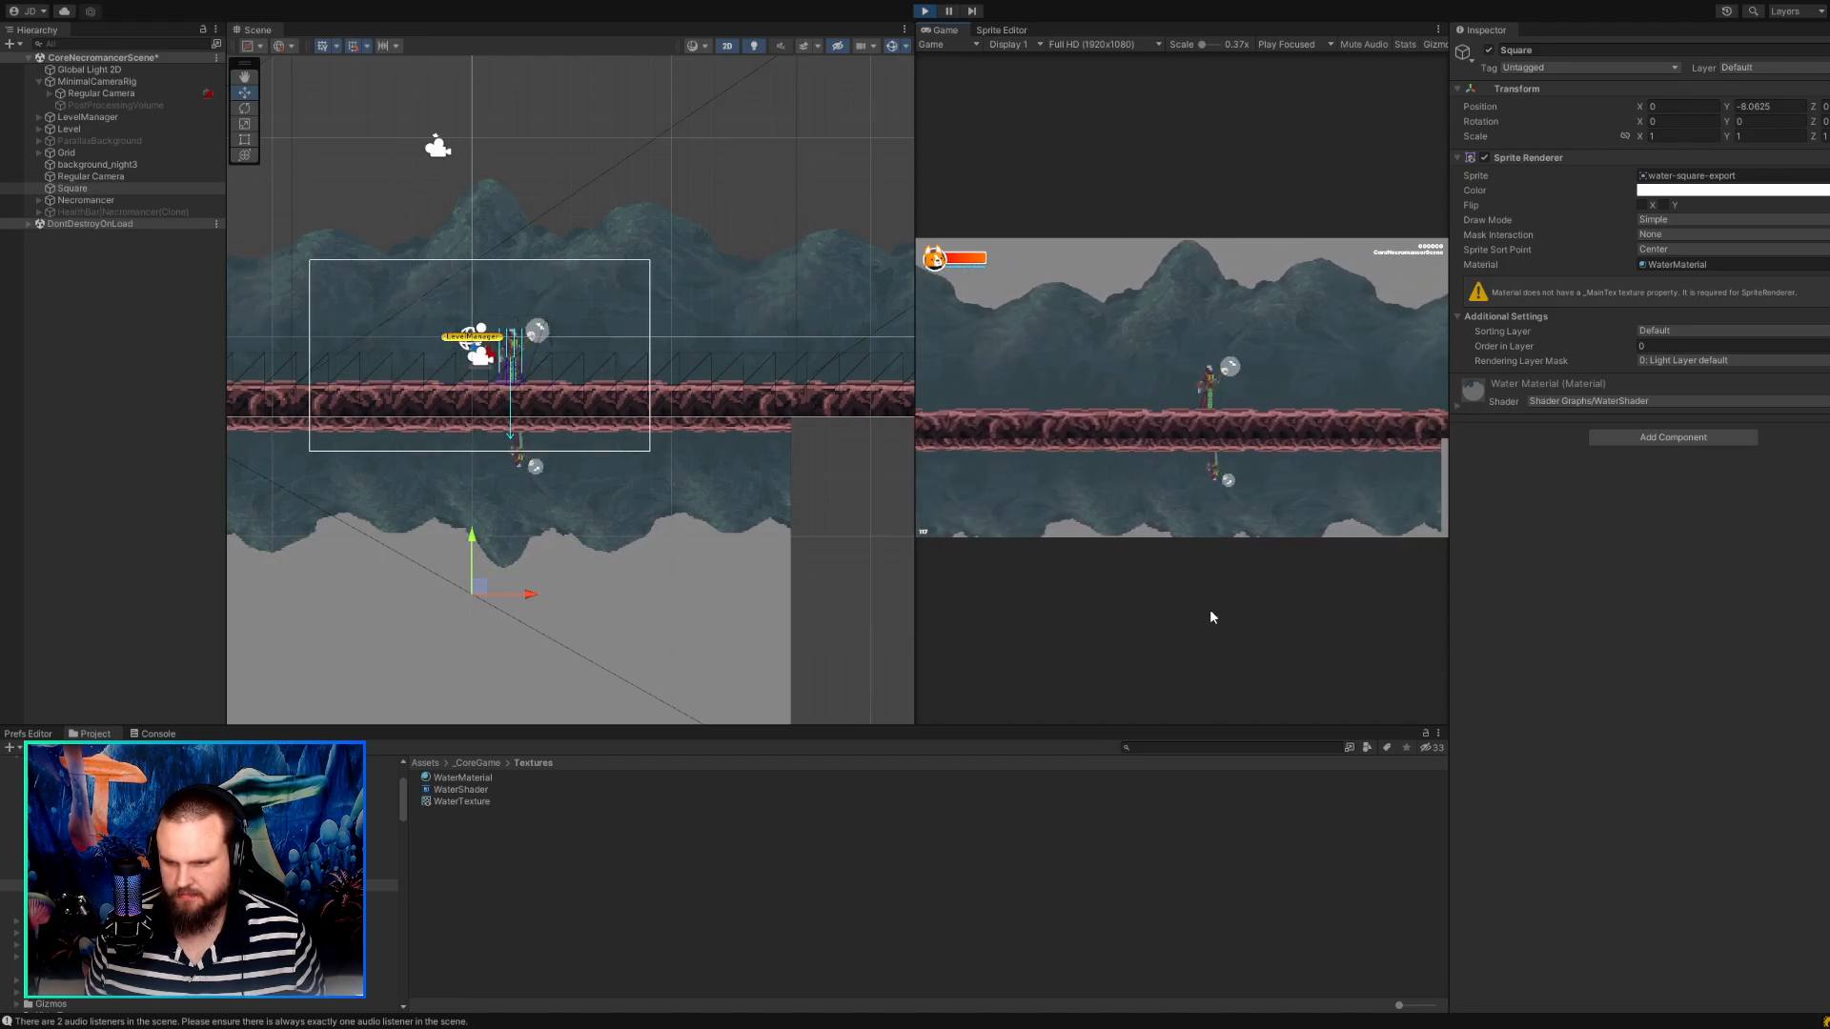
pyautogui.press('a')
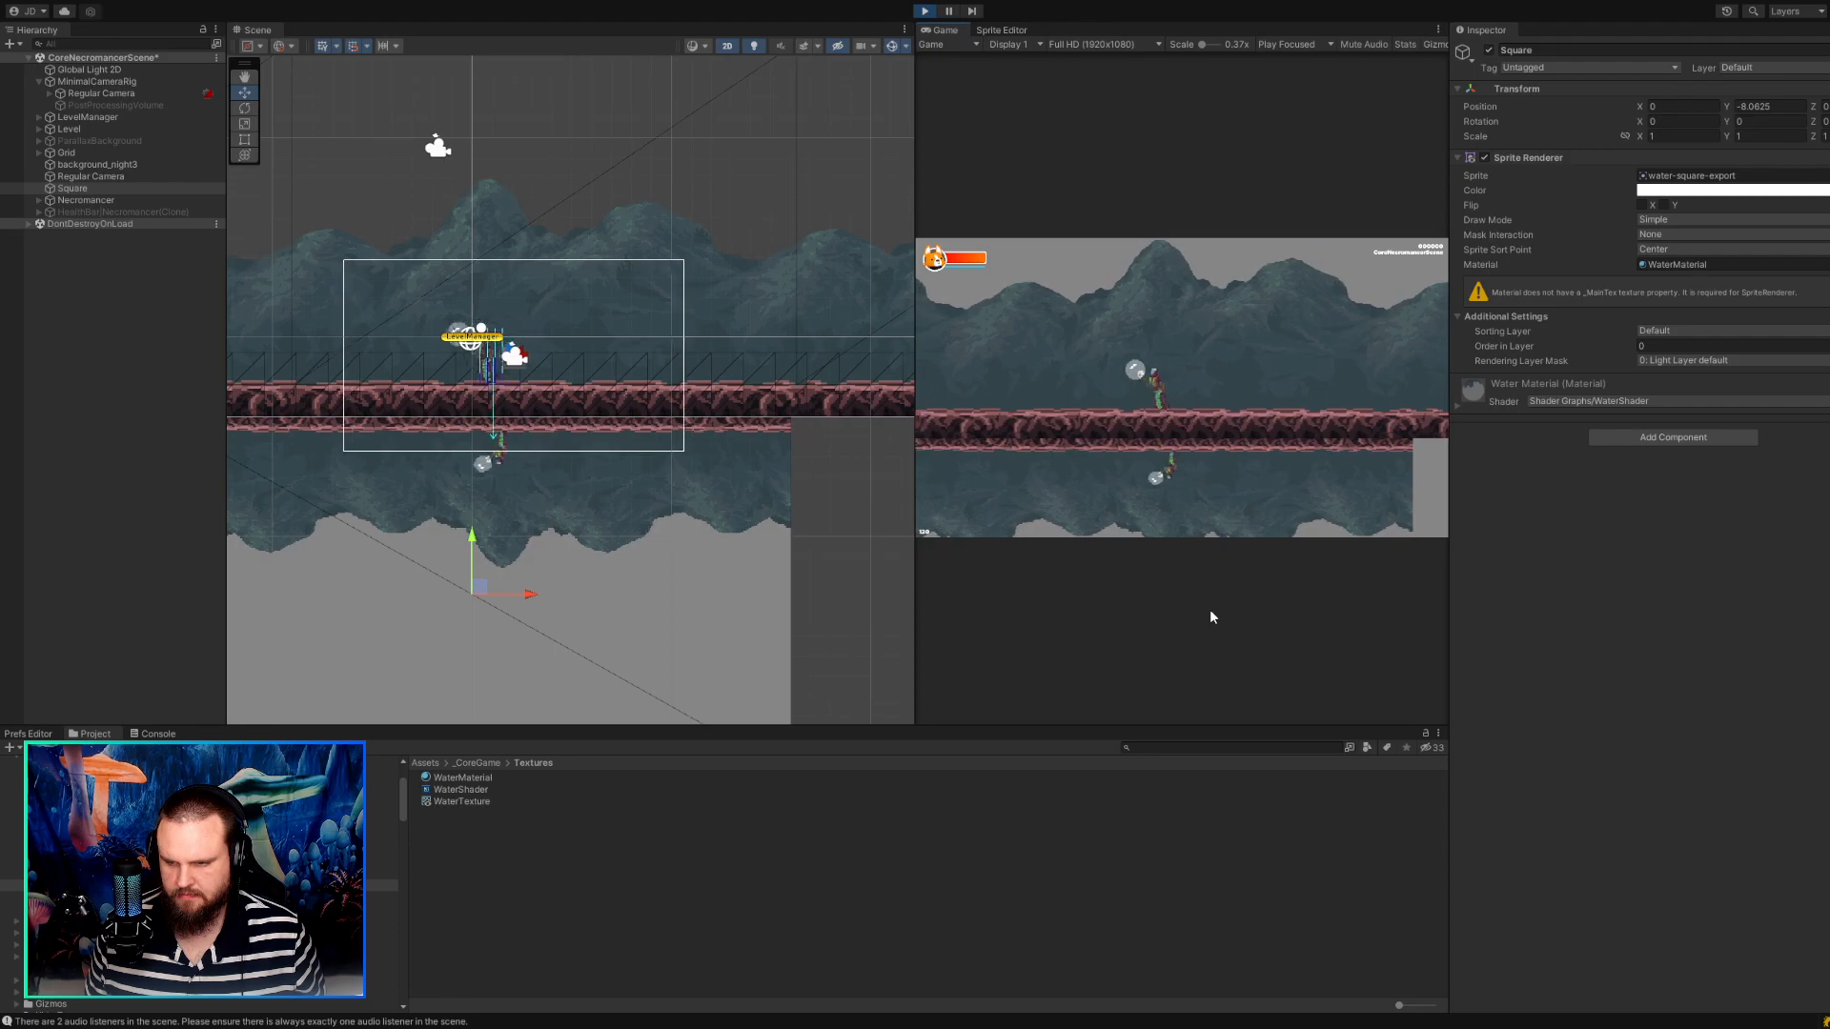
pyautogui.press('d')
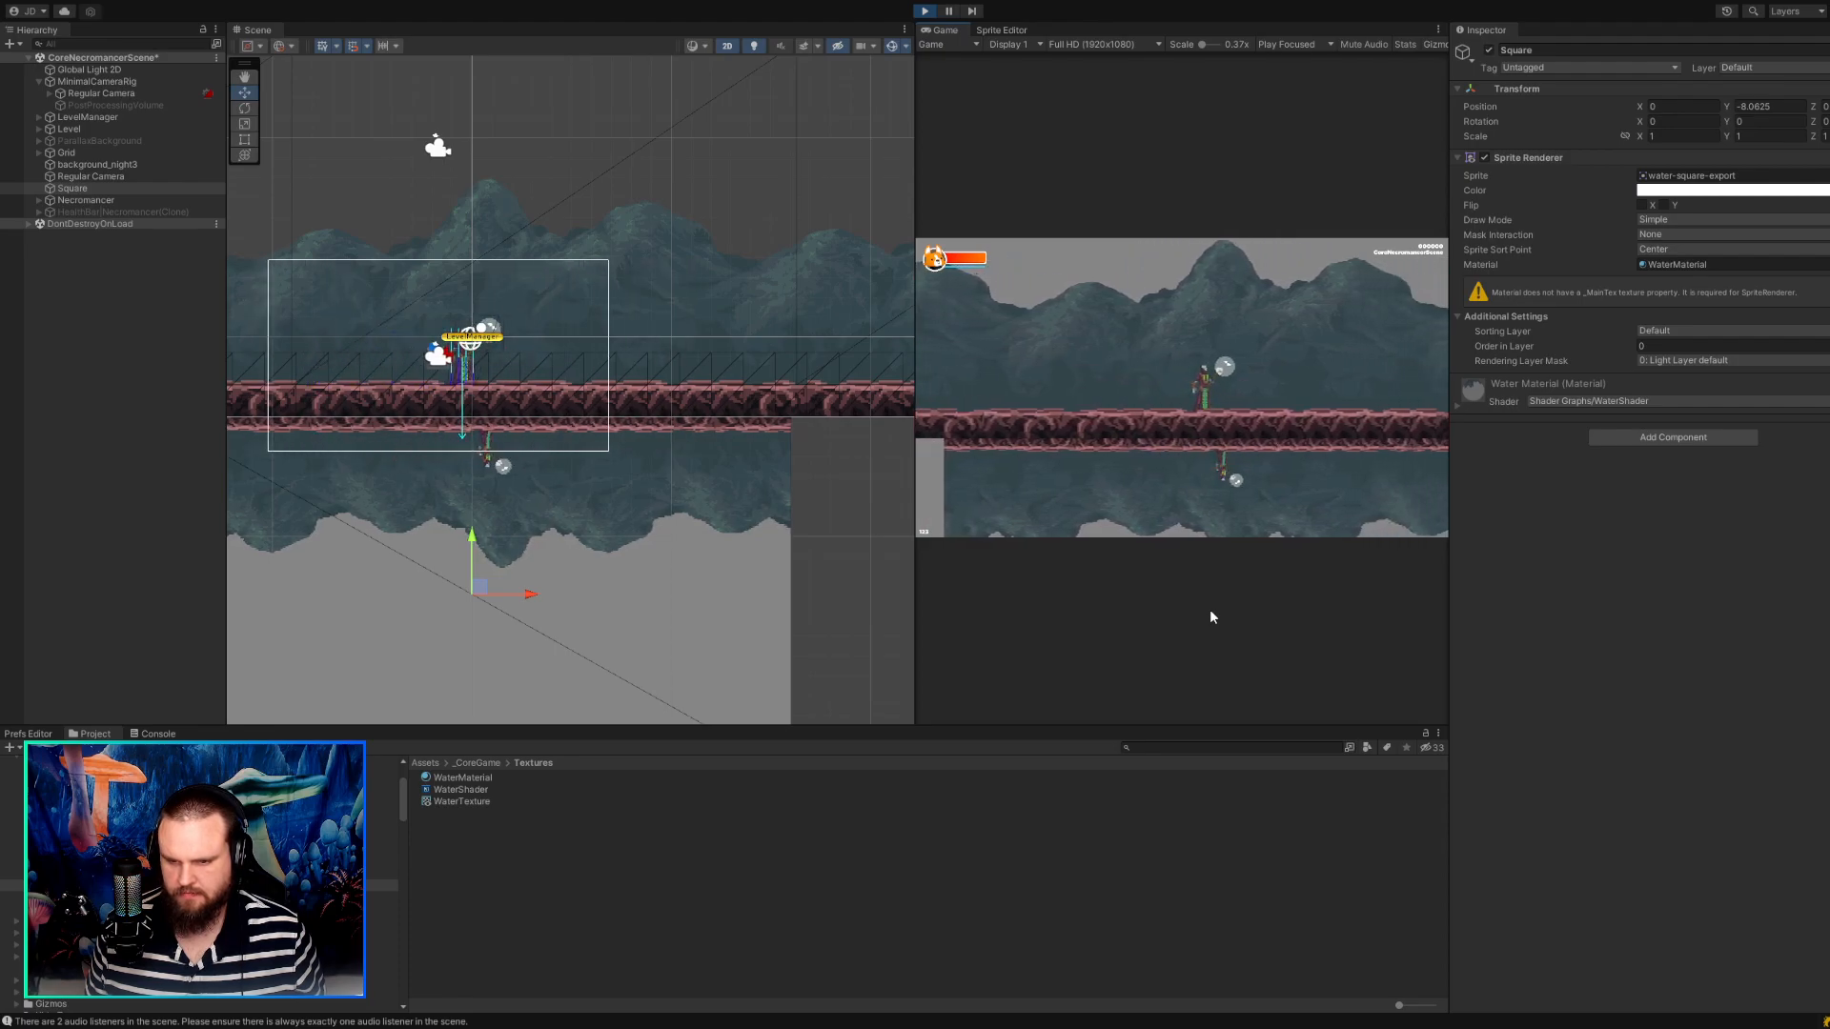
pyautogui.click(924, 10)
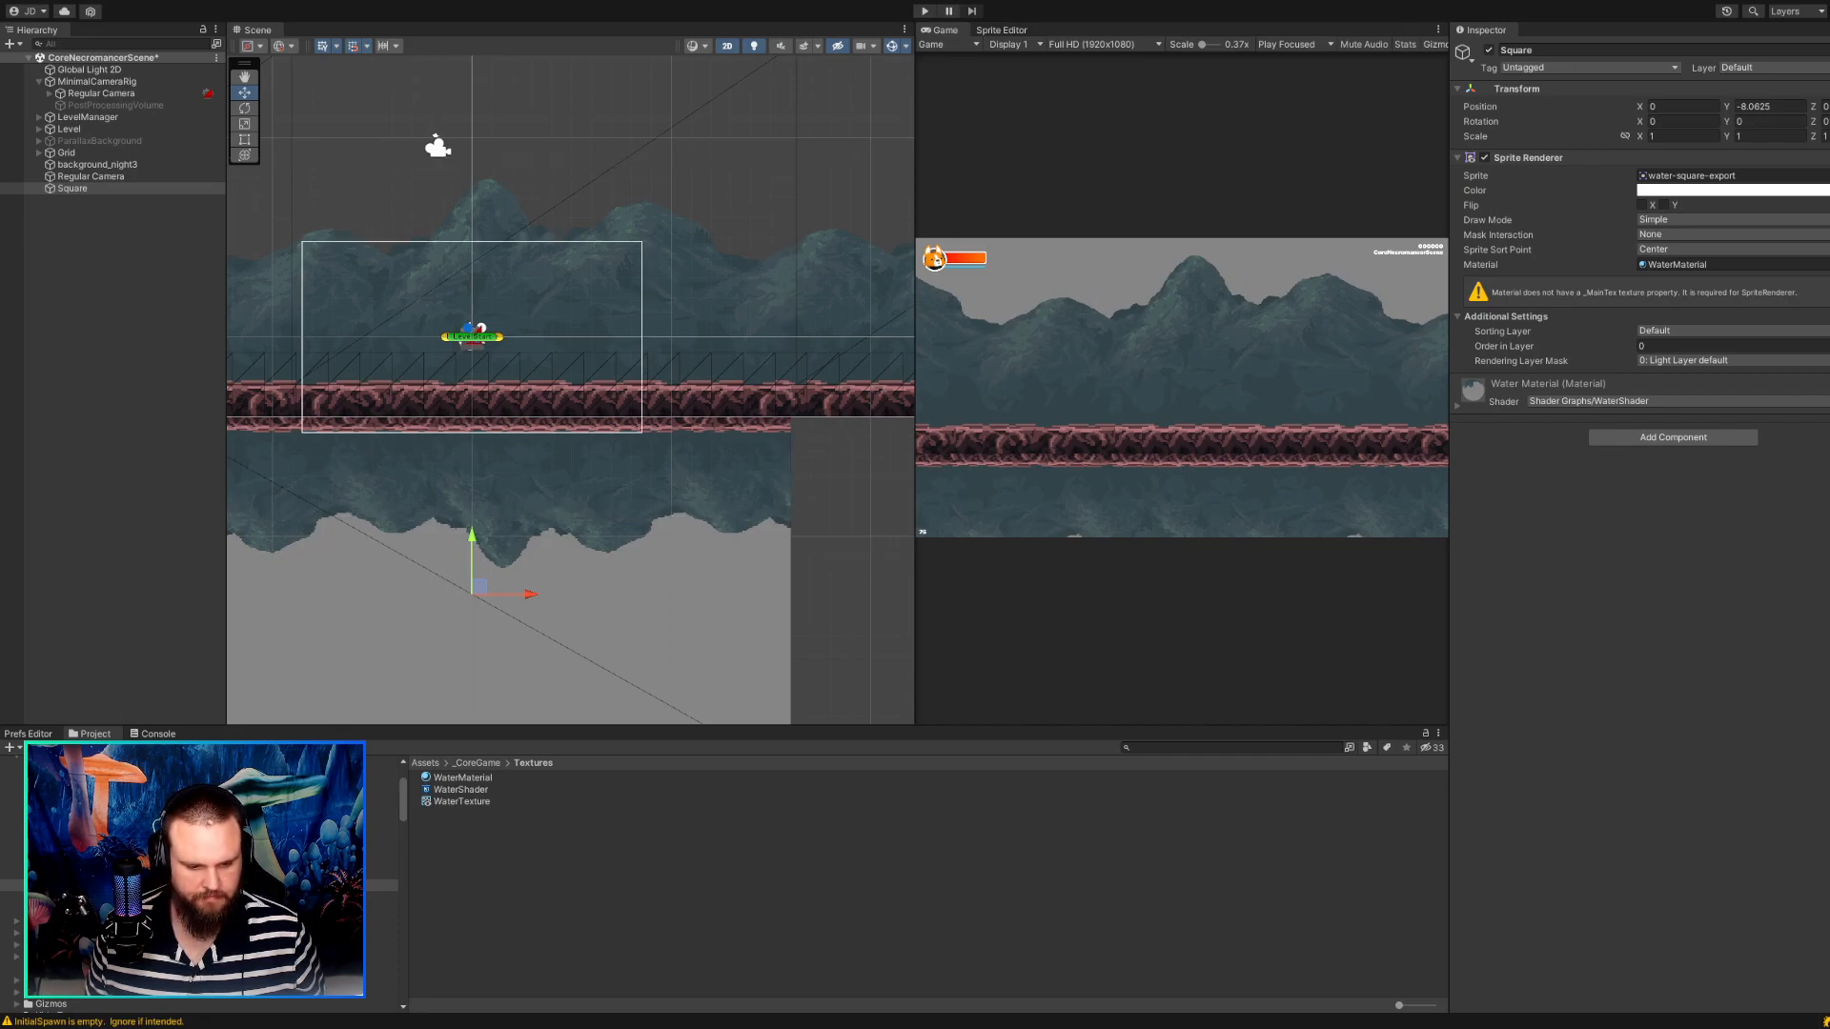
# Check the import settings of necromancer-attack-00 in the Sprites/Characters/Necromancer folder.
pyautogui.click(65, 873)
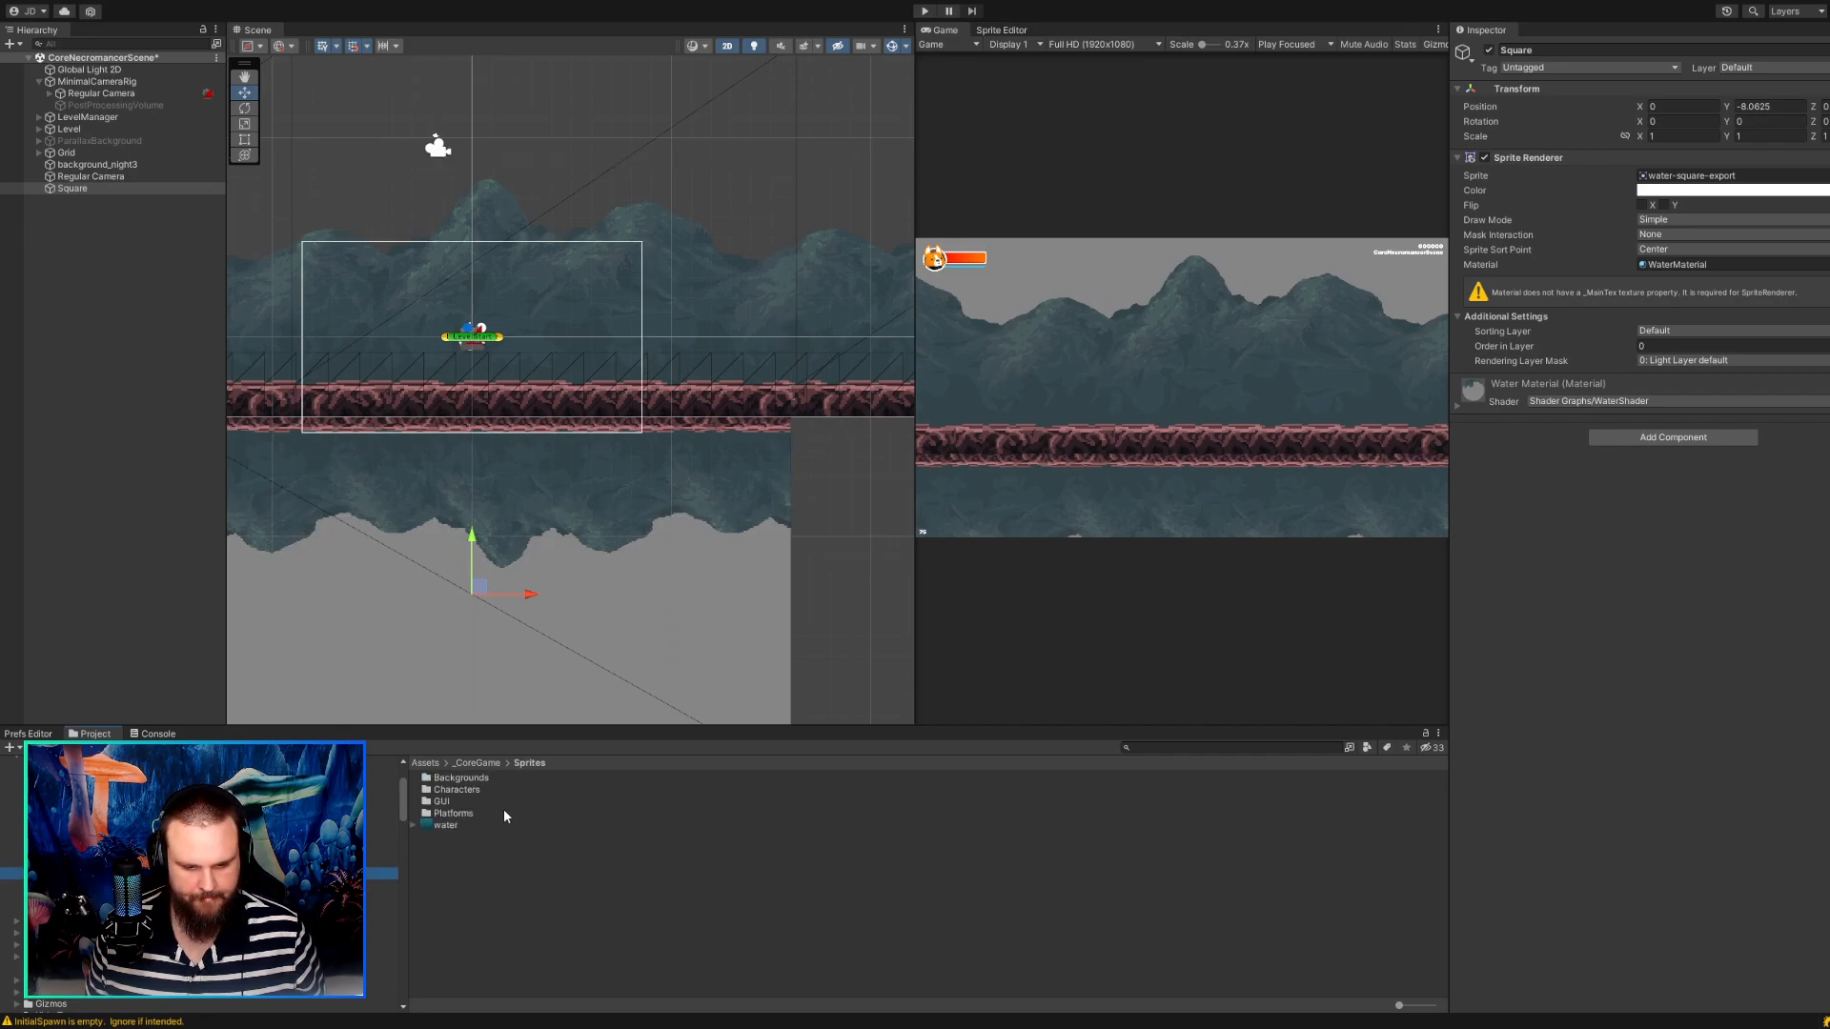
pyautogui.doubleClick(479, 790)
pyautogui.doubleClick(464, 779)
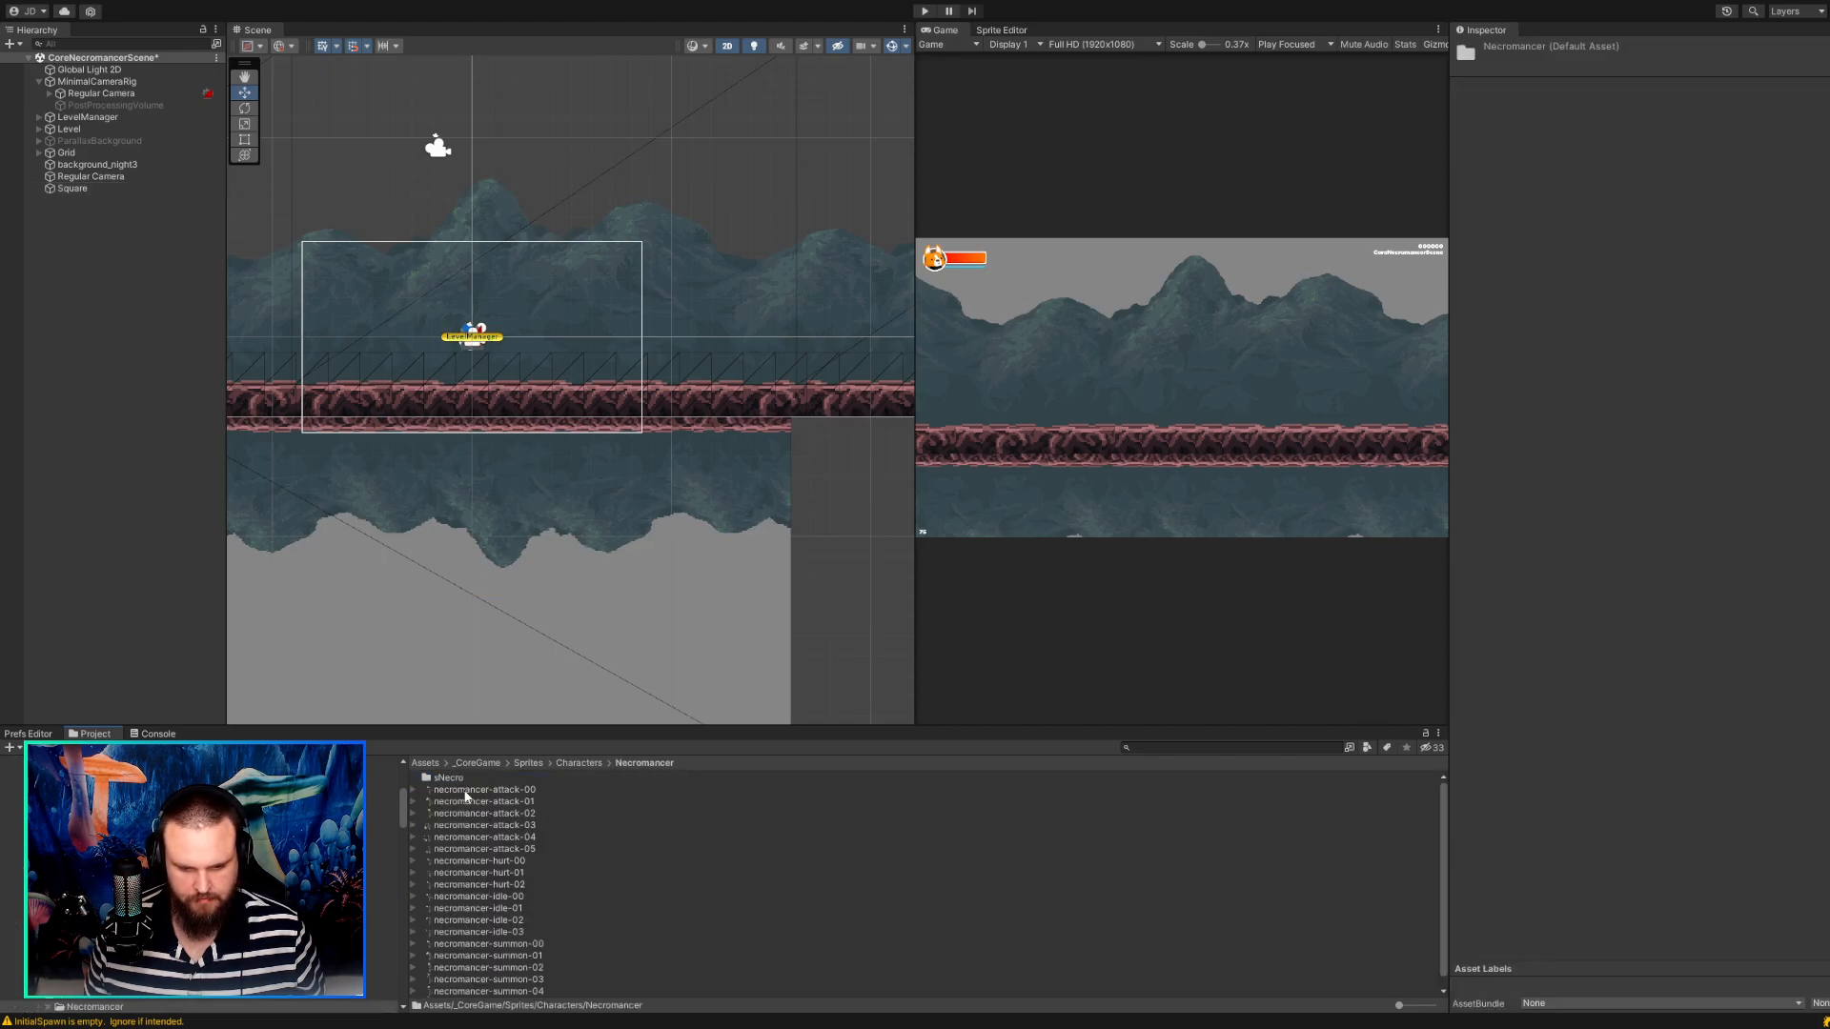
pyautogui.click(466, 790)
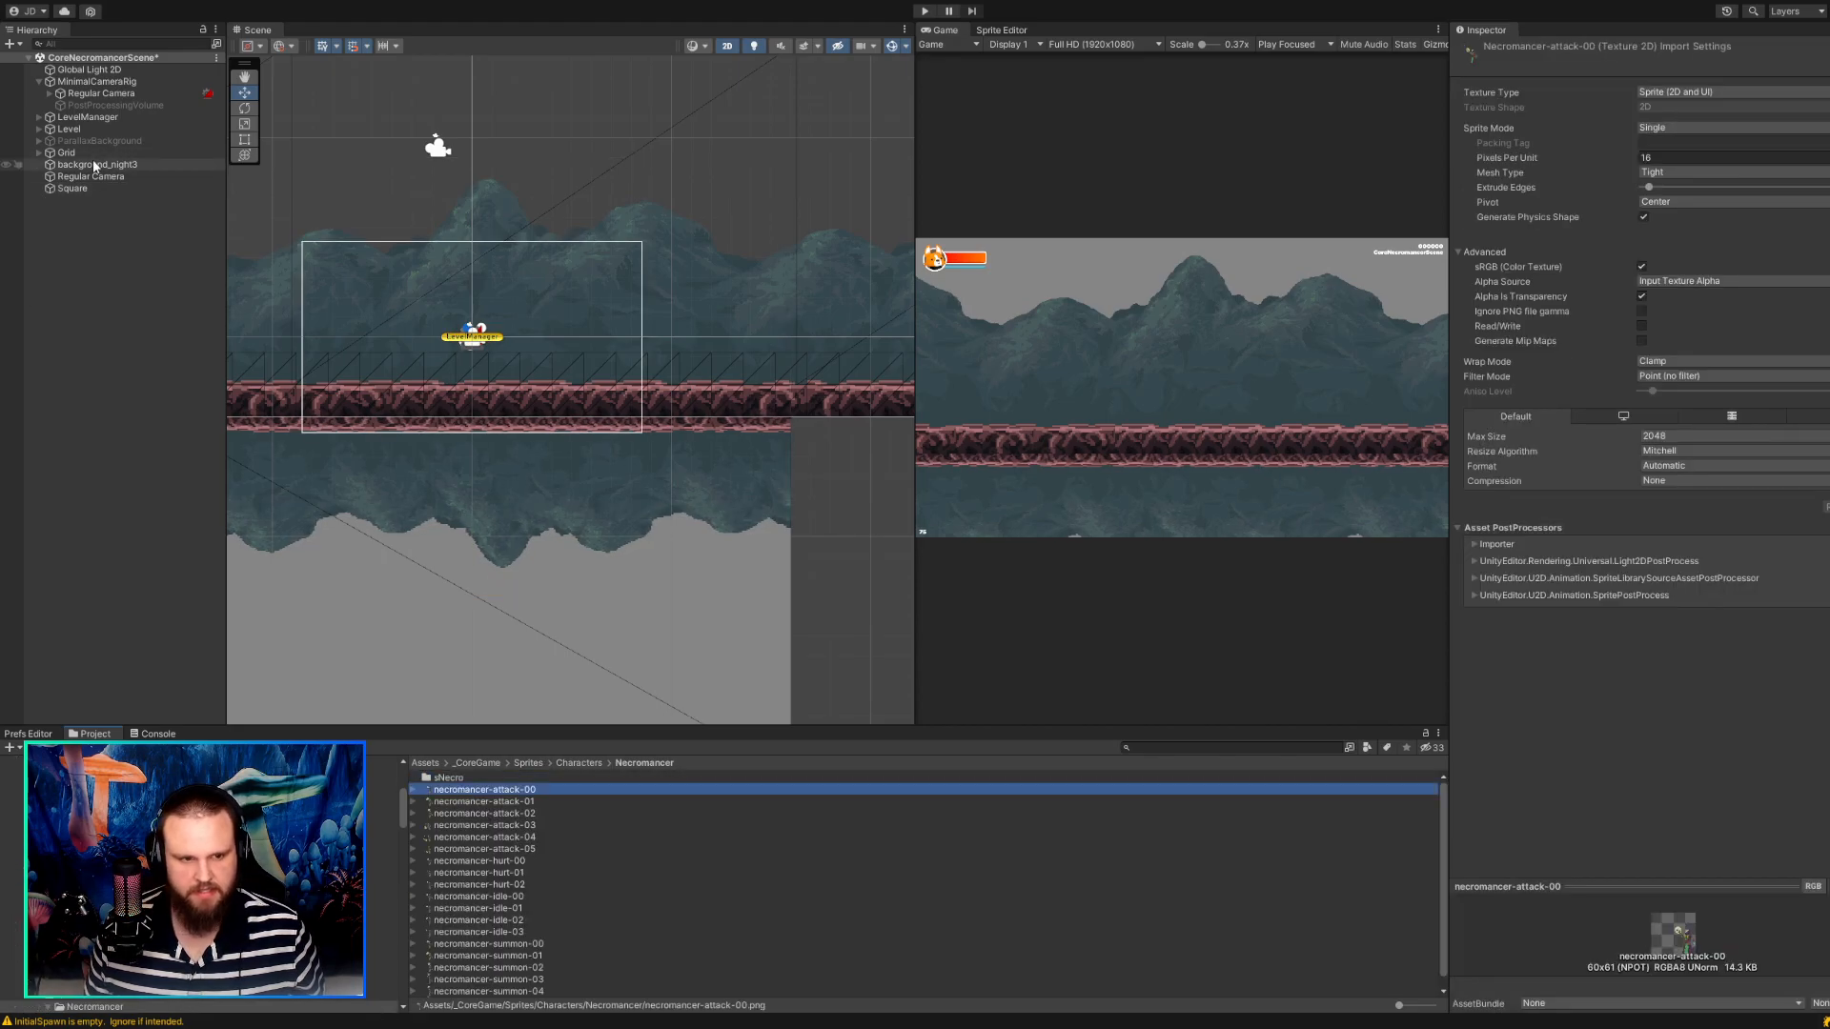
# Examine the Pixel Perfect Camera's pixels per unit and reference resolution on the Regular Camera inside MinimalCameraRig.
pyautogui.click(88, 83)
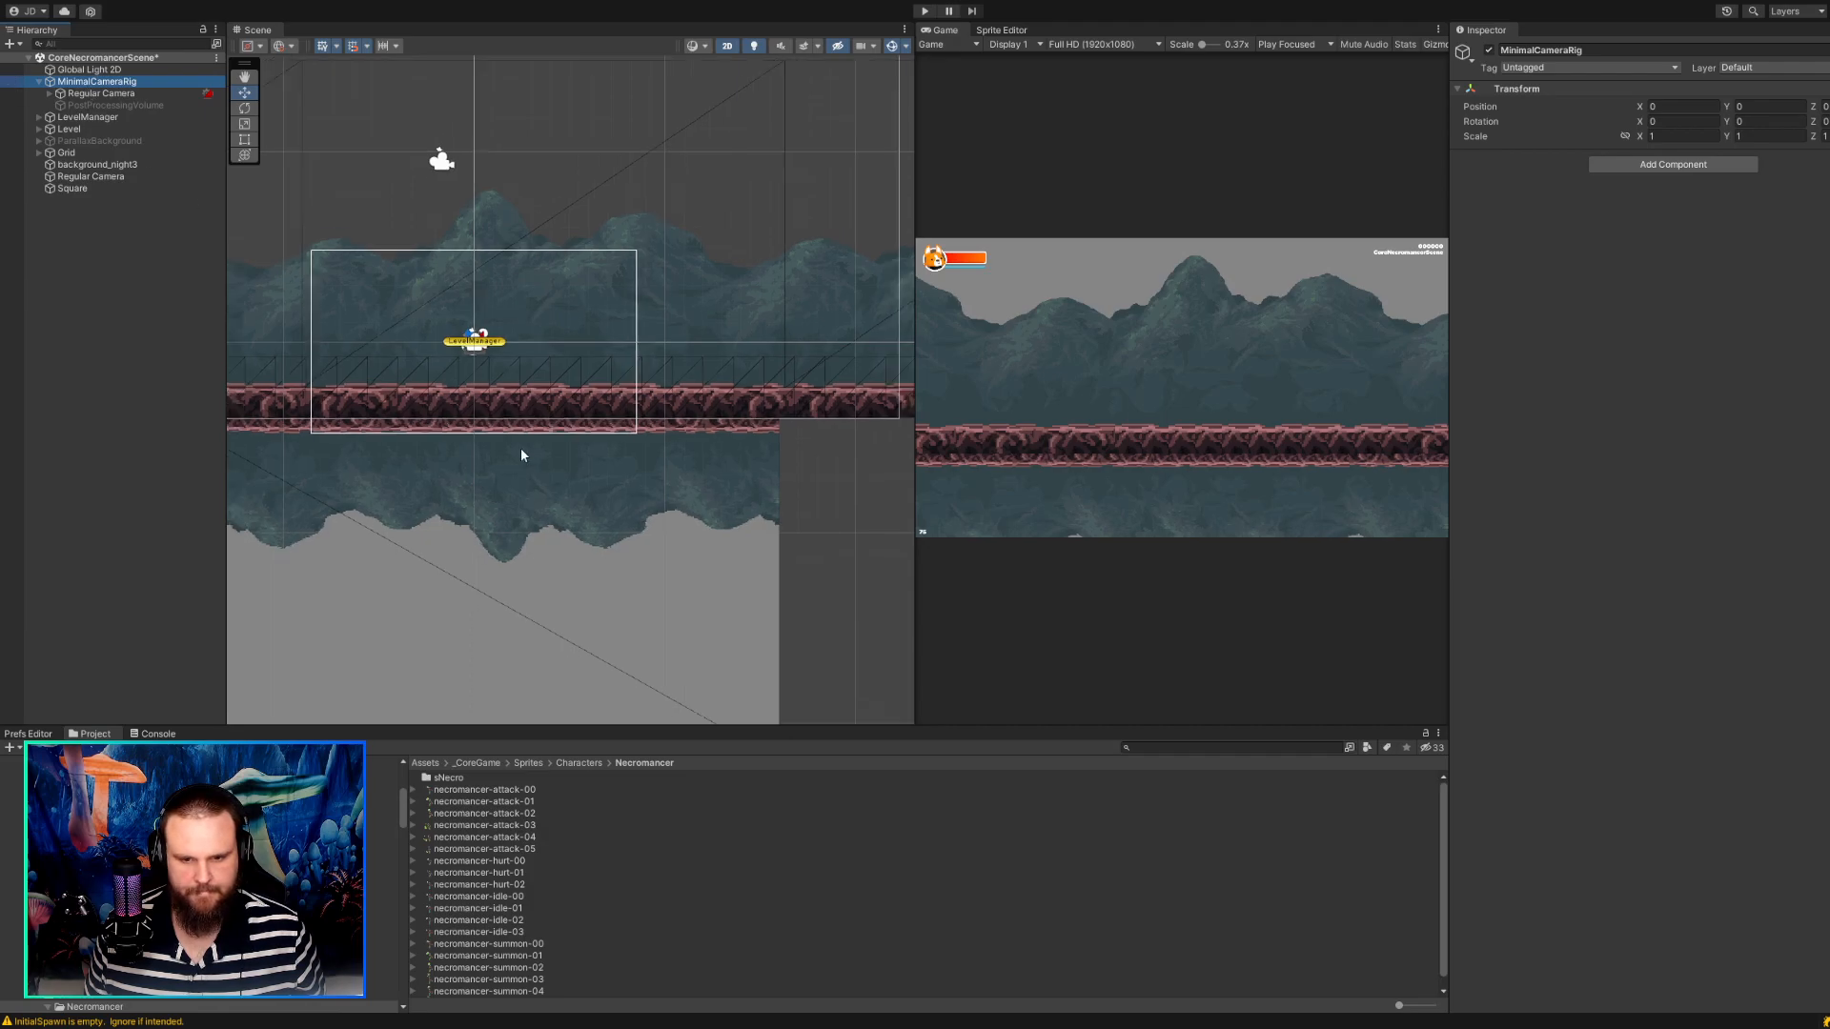
pyautogui.press('f')
pyautogui.scroll(2, 521, 454)
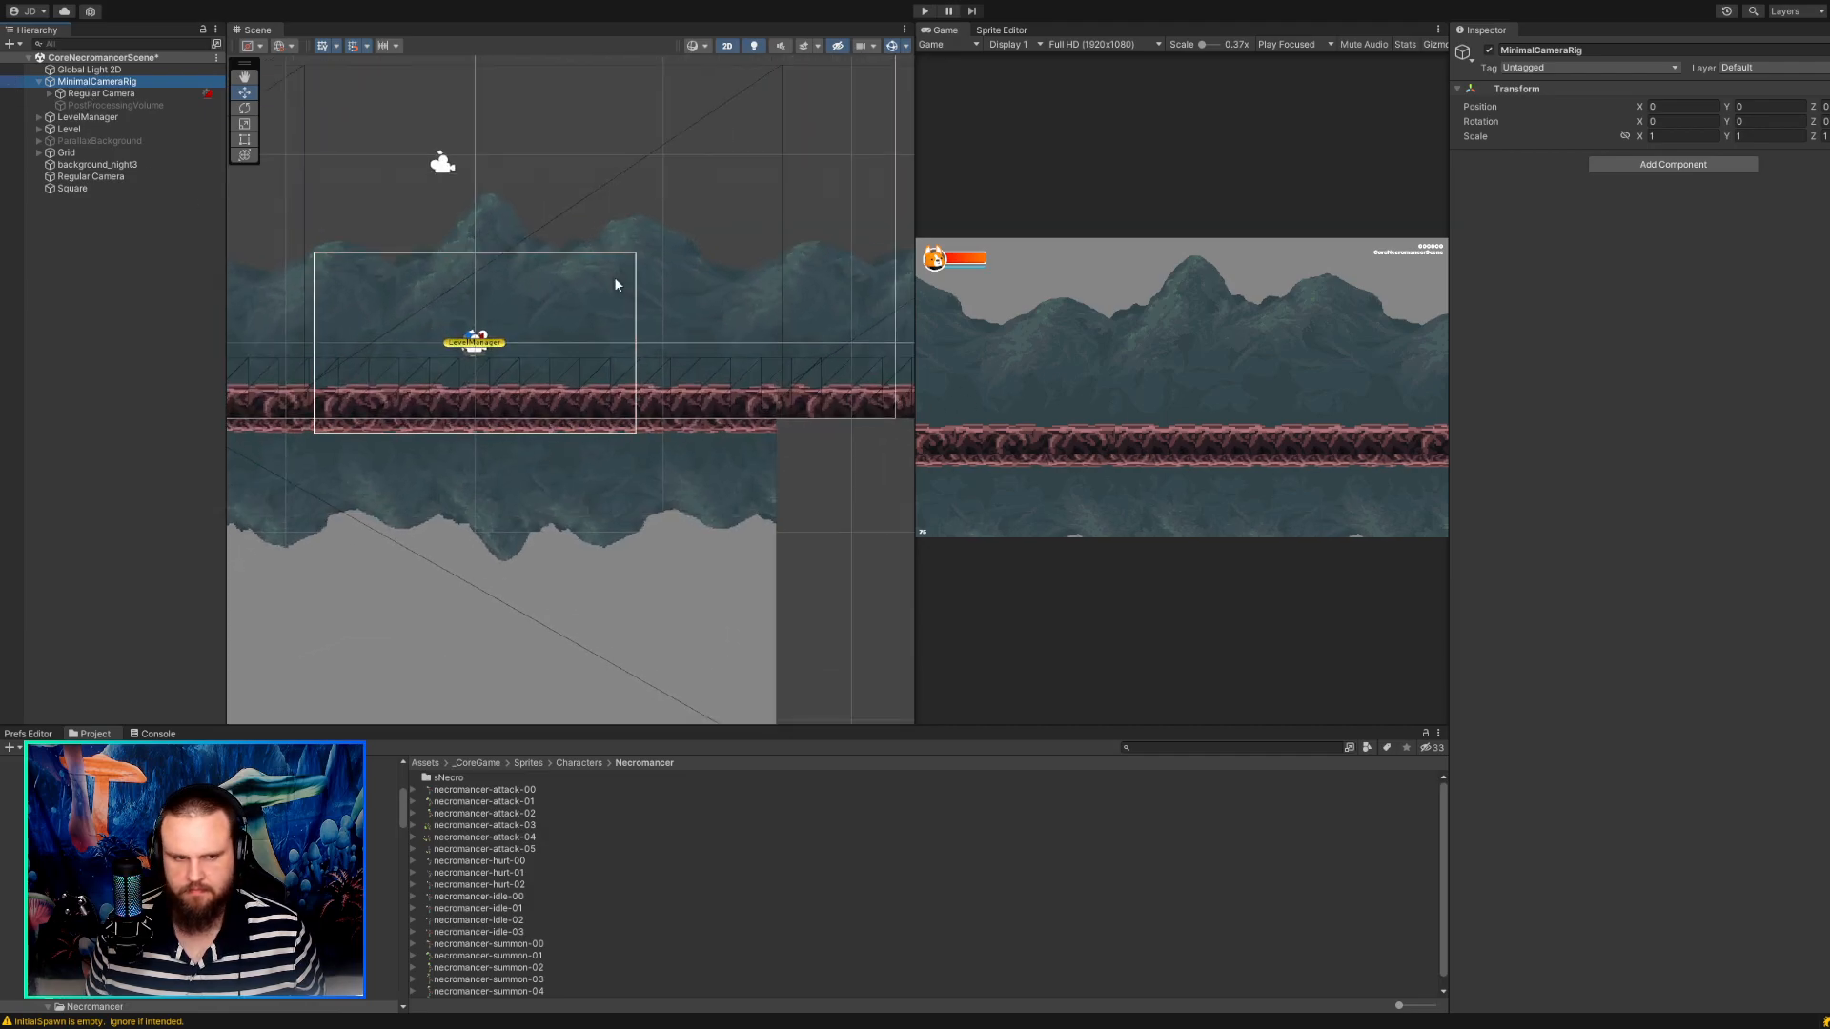
pyautogui.click(123, 94)
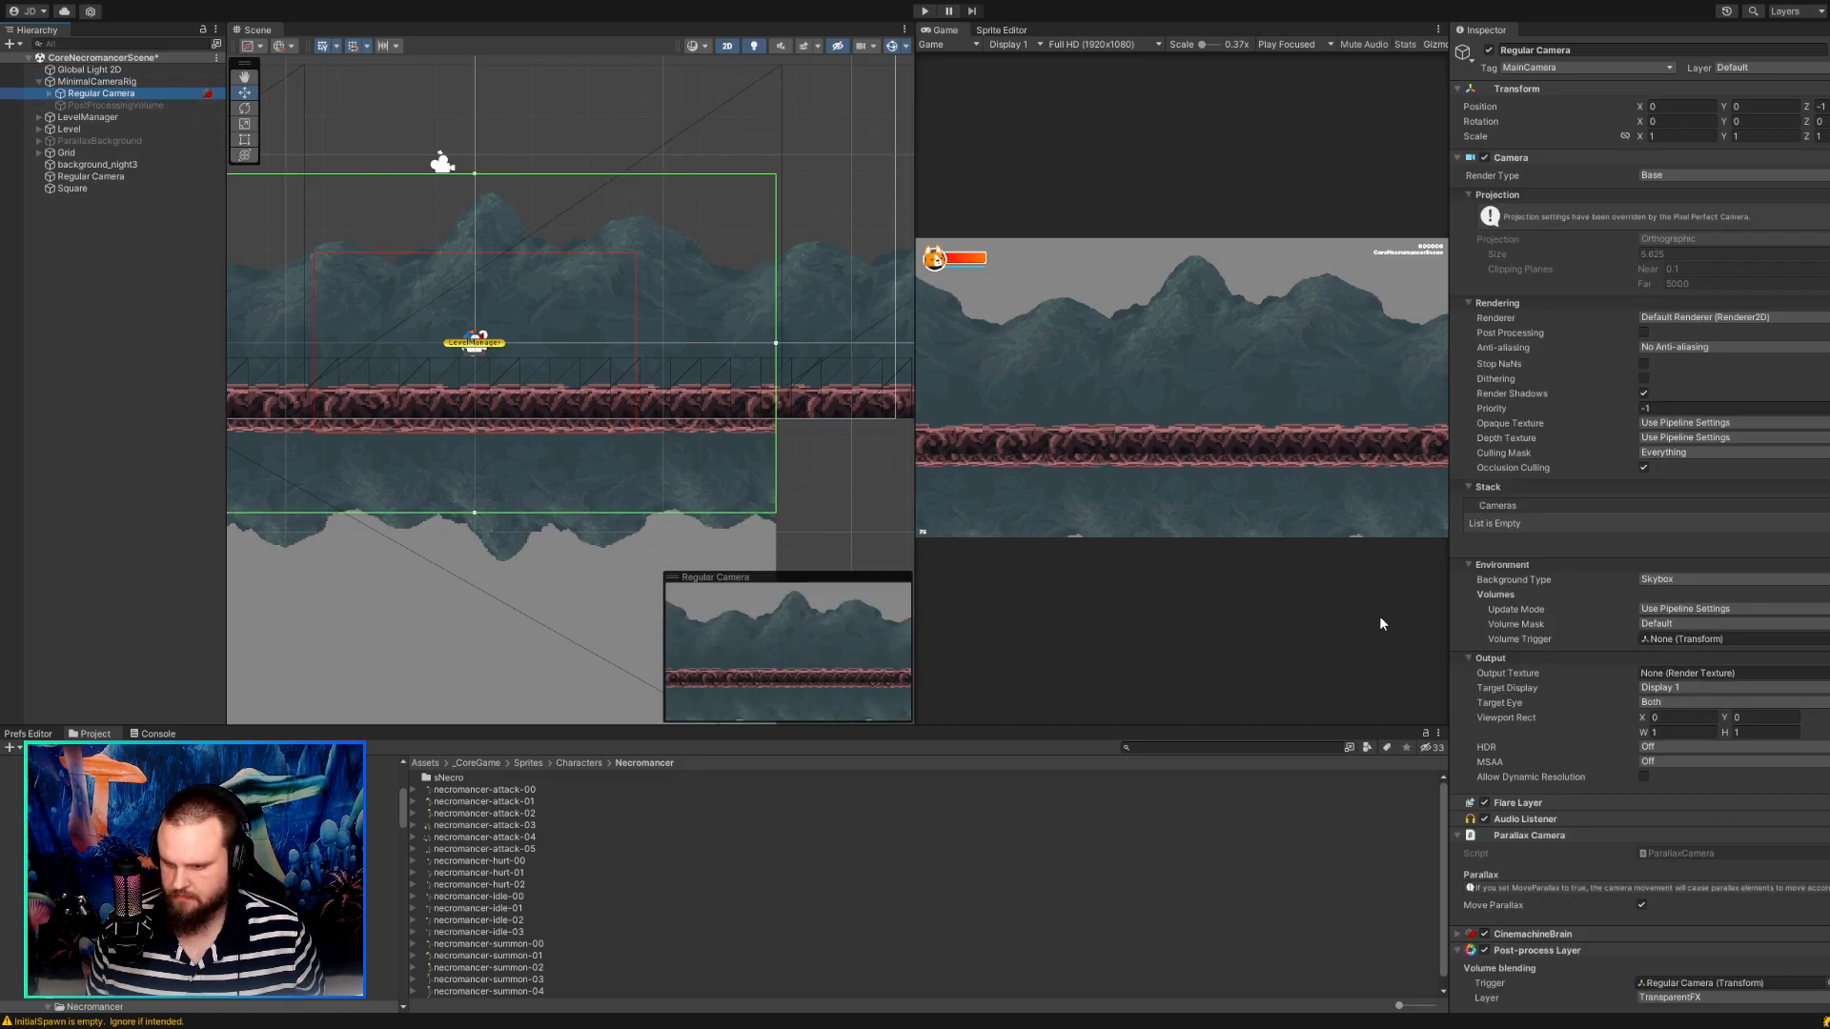
pyautogui.scroll(-5, 1821, 727)
pyautogui.scroll(-3, 1820, 727)
pyautogui.click(1605, 530)
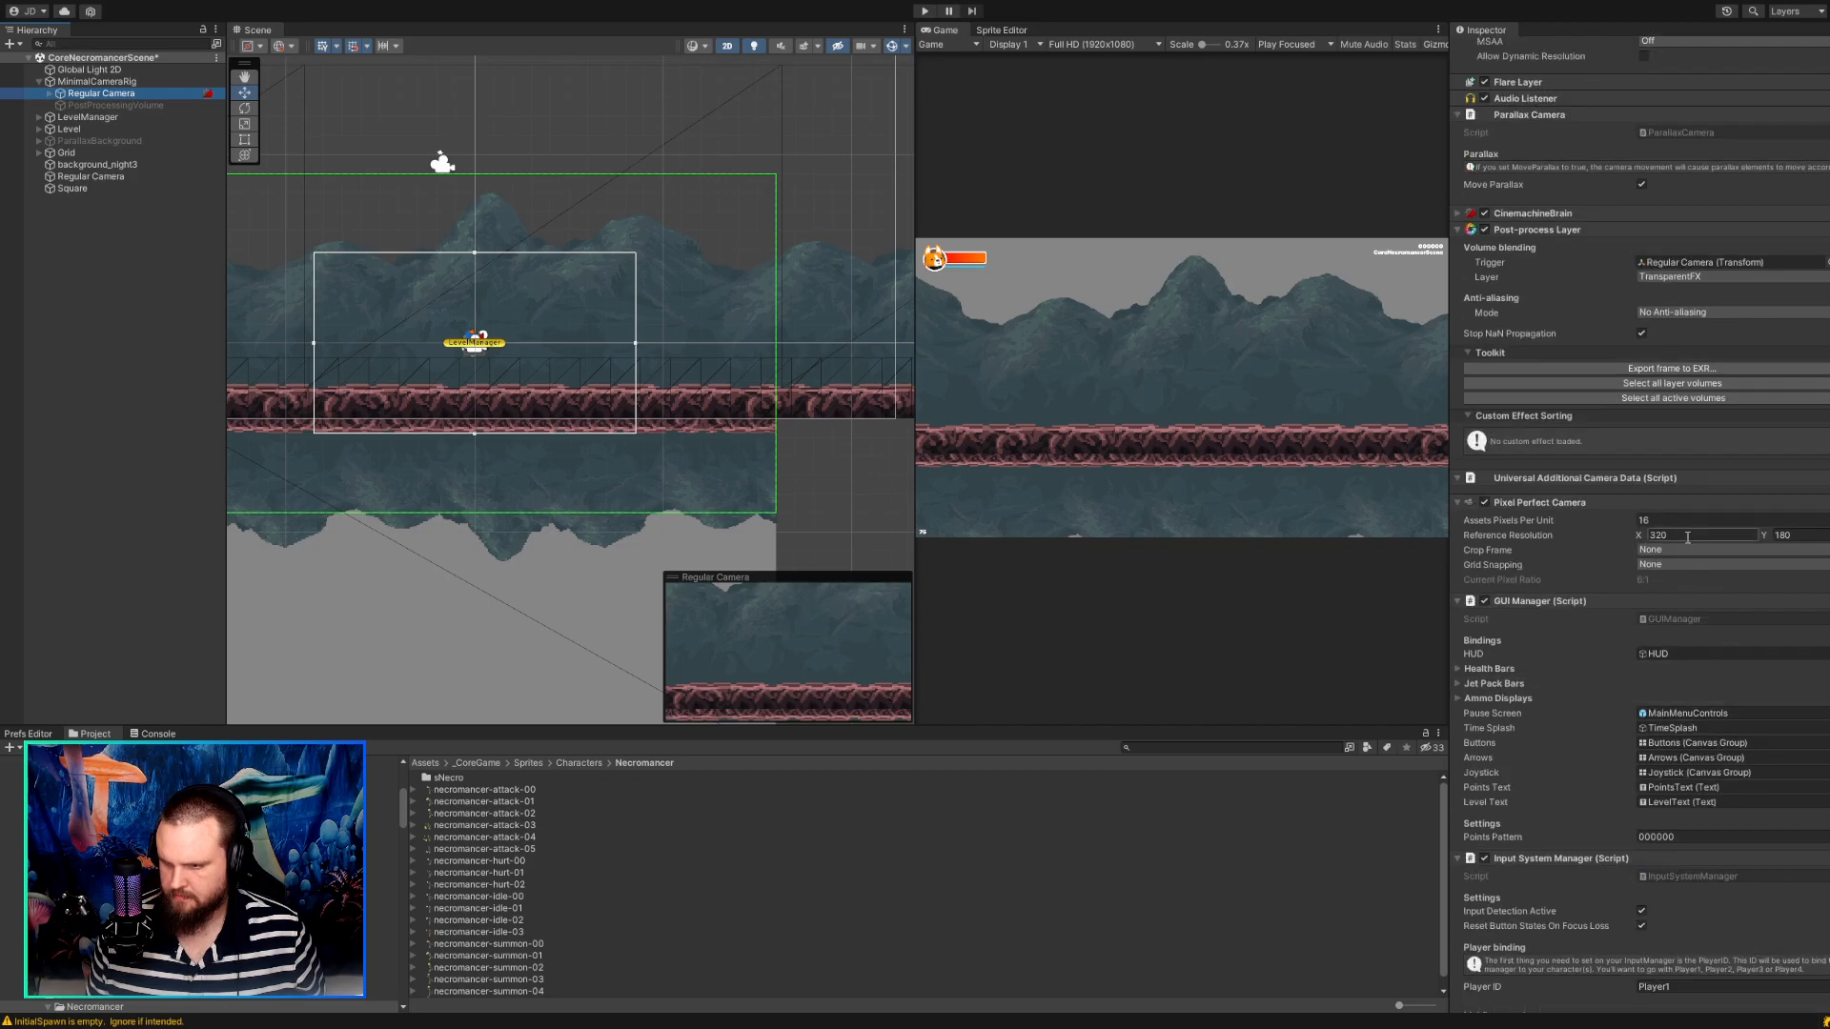
pyautogui.press('Tab')
pyautogui.press('Tab')
# Try an Assets Pixels Per Unit of 32 on the rig's Pixel Perfect Camera, and restore it to 16.
pyautogui.click(1666, 521)
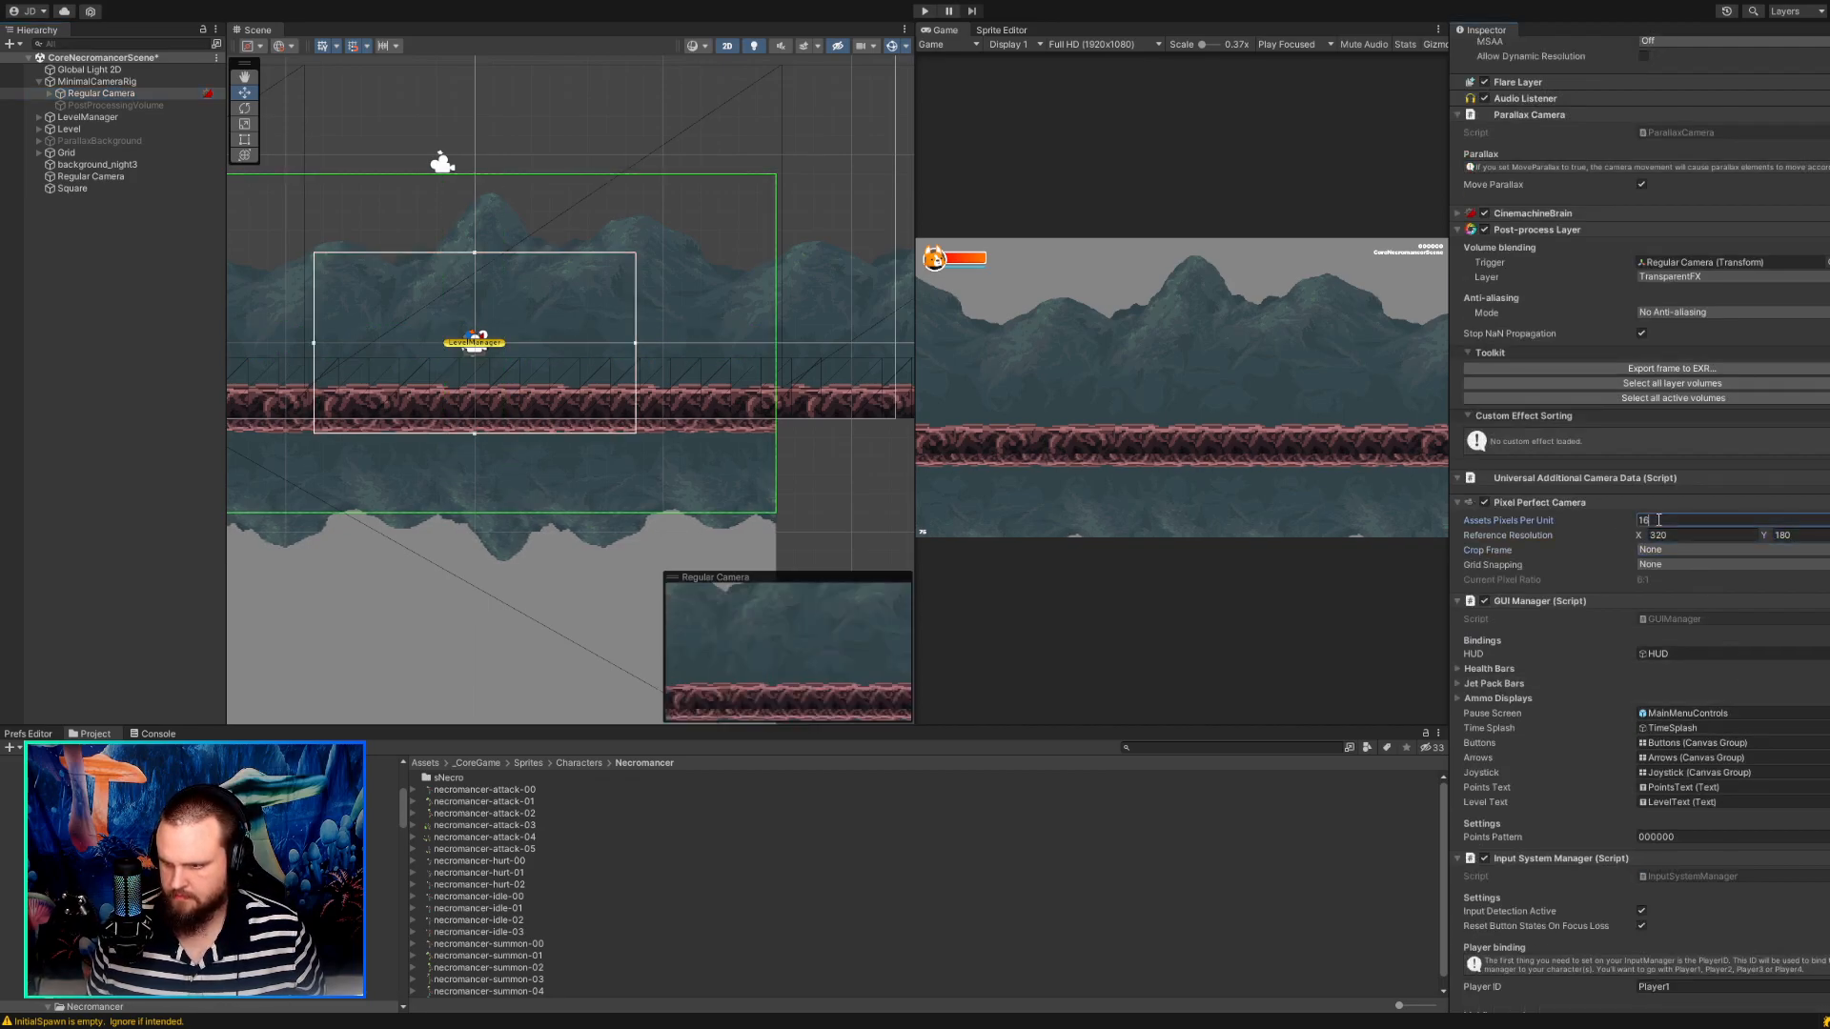
pyautogui.write('32')
pyautogui.press('Tab')
pyautogui.hotkey('shift', 'Tab')
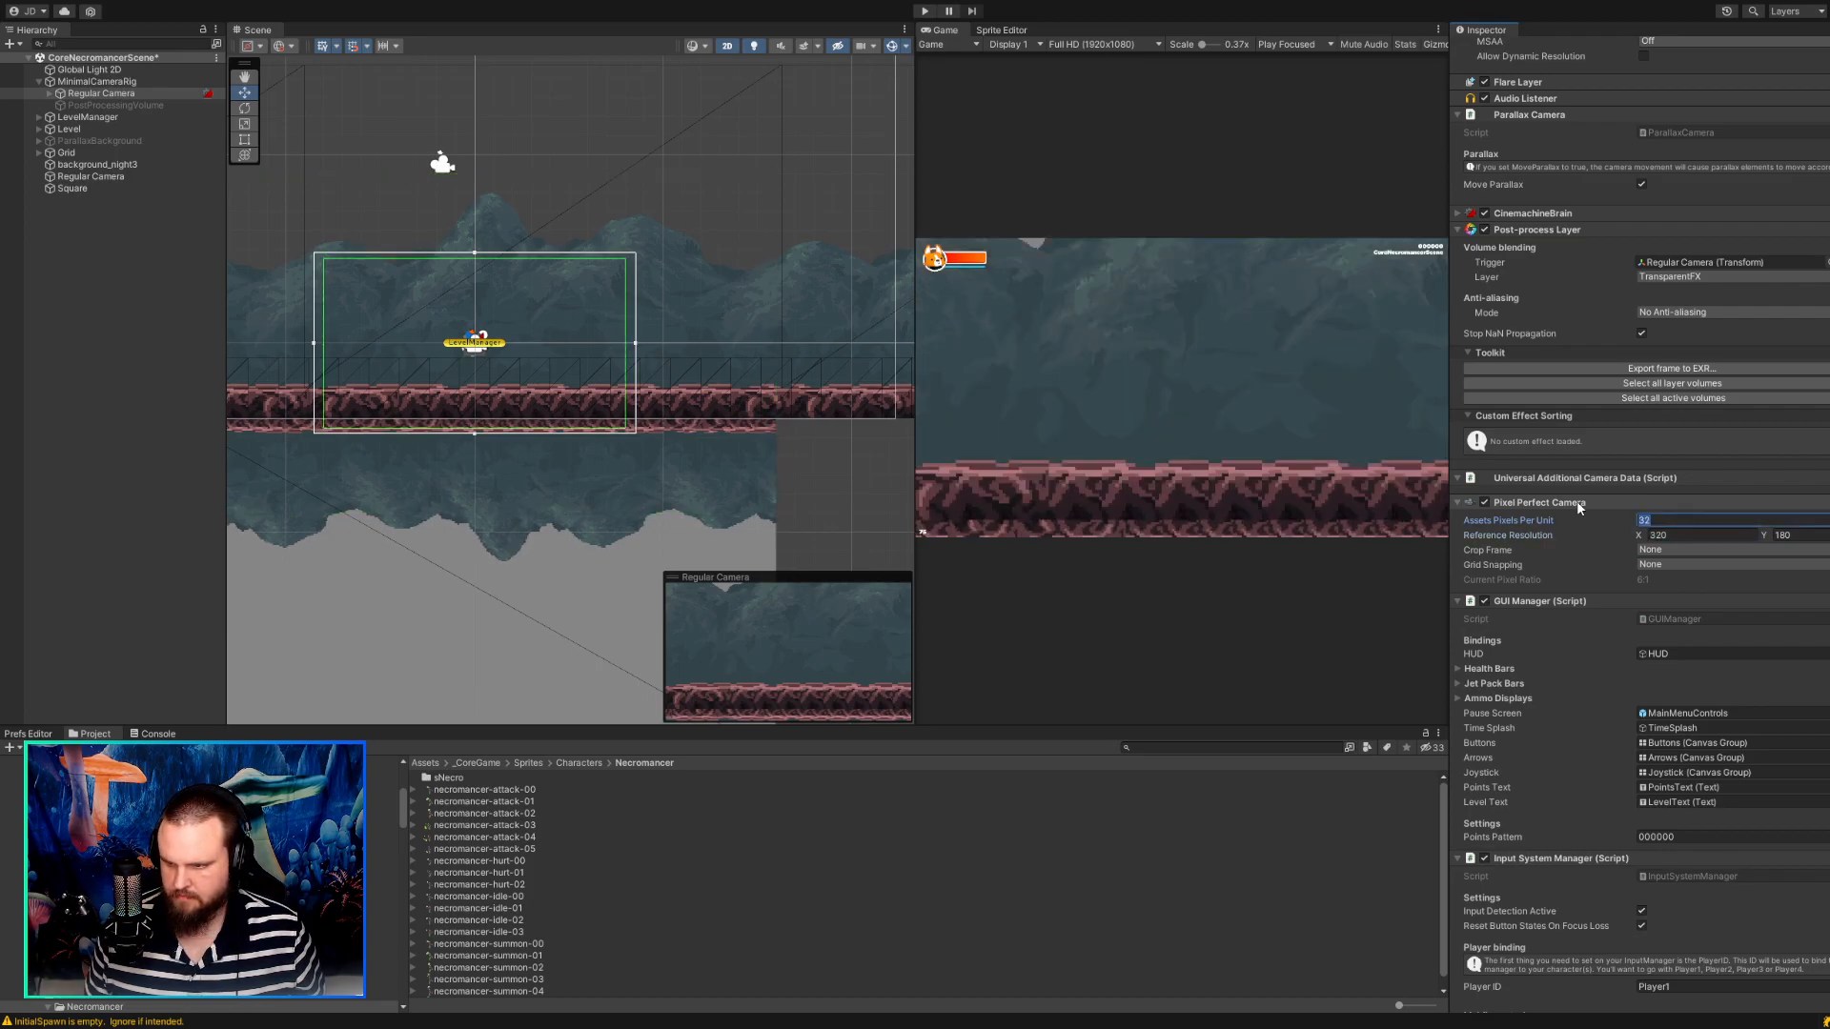
pyautogui.write('16')
pyautogui.press('Tab')
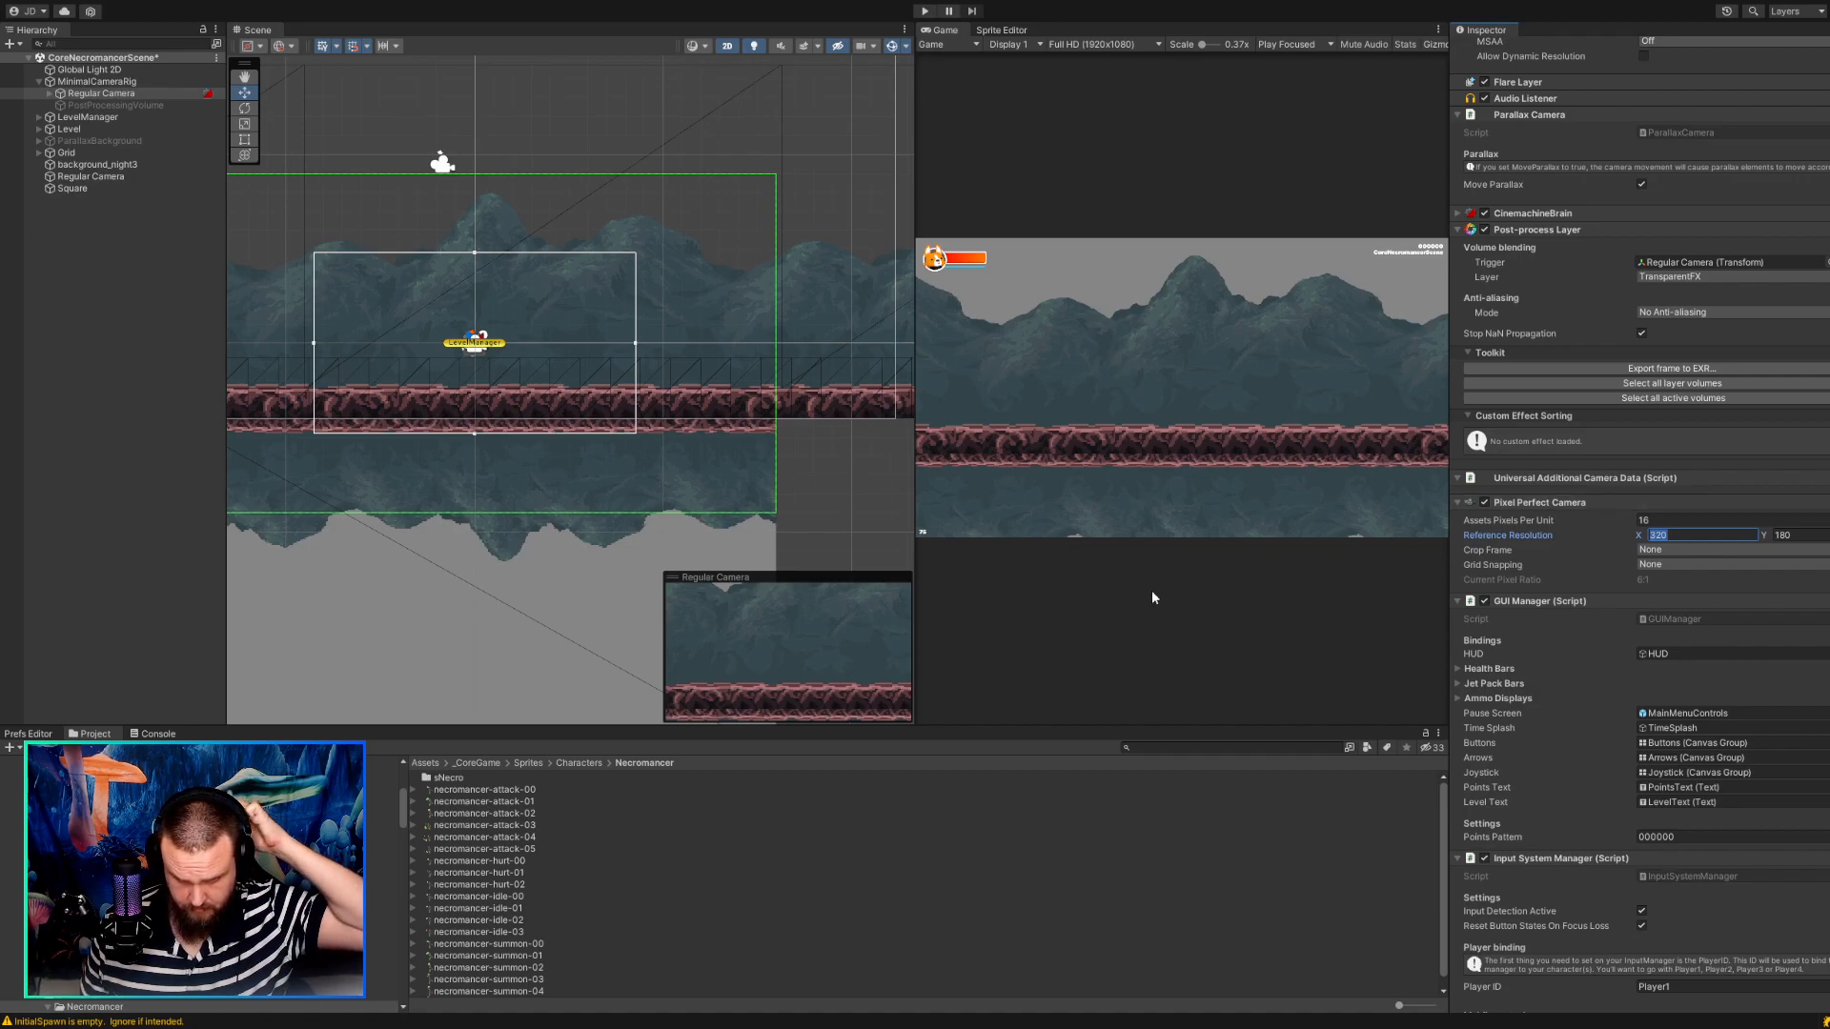
# Scale the Square uniformly to about 1.6 in the scene.
pyautogui.scroll(-4, 883, 534)
pyautogui.scroll(-2, 603, 558)
pyautogui.moveTo(322, 562); pyautogui.dragTo(336, 413, button='middle')
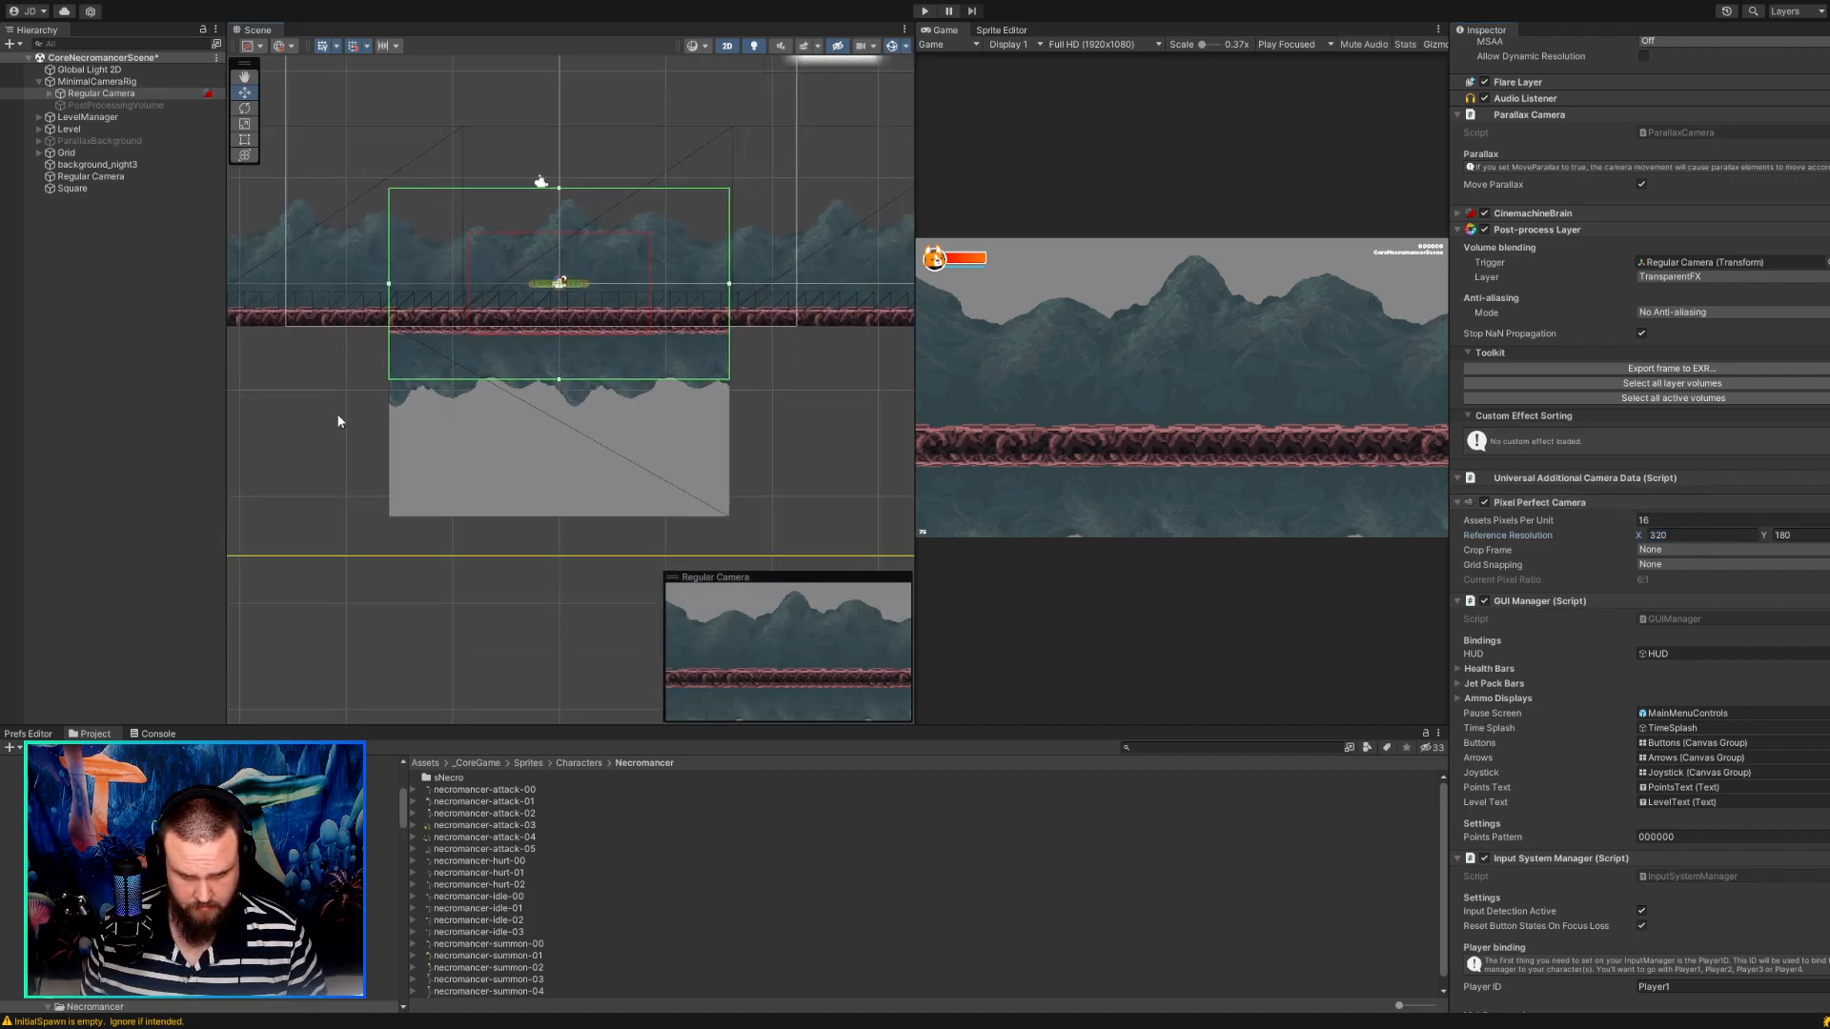
pyautogui.click(448, 466)
pyautogui.press('r')
pyautogui.moveTo(558, 420); pyautogui.dragTo(610, 429)
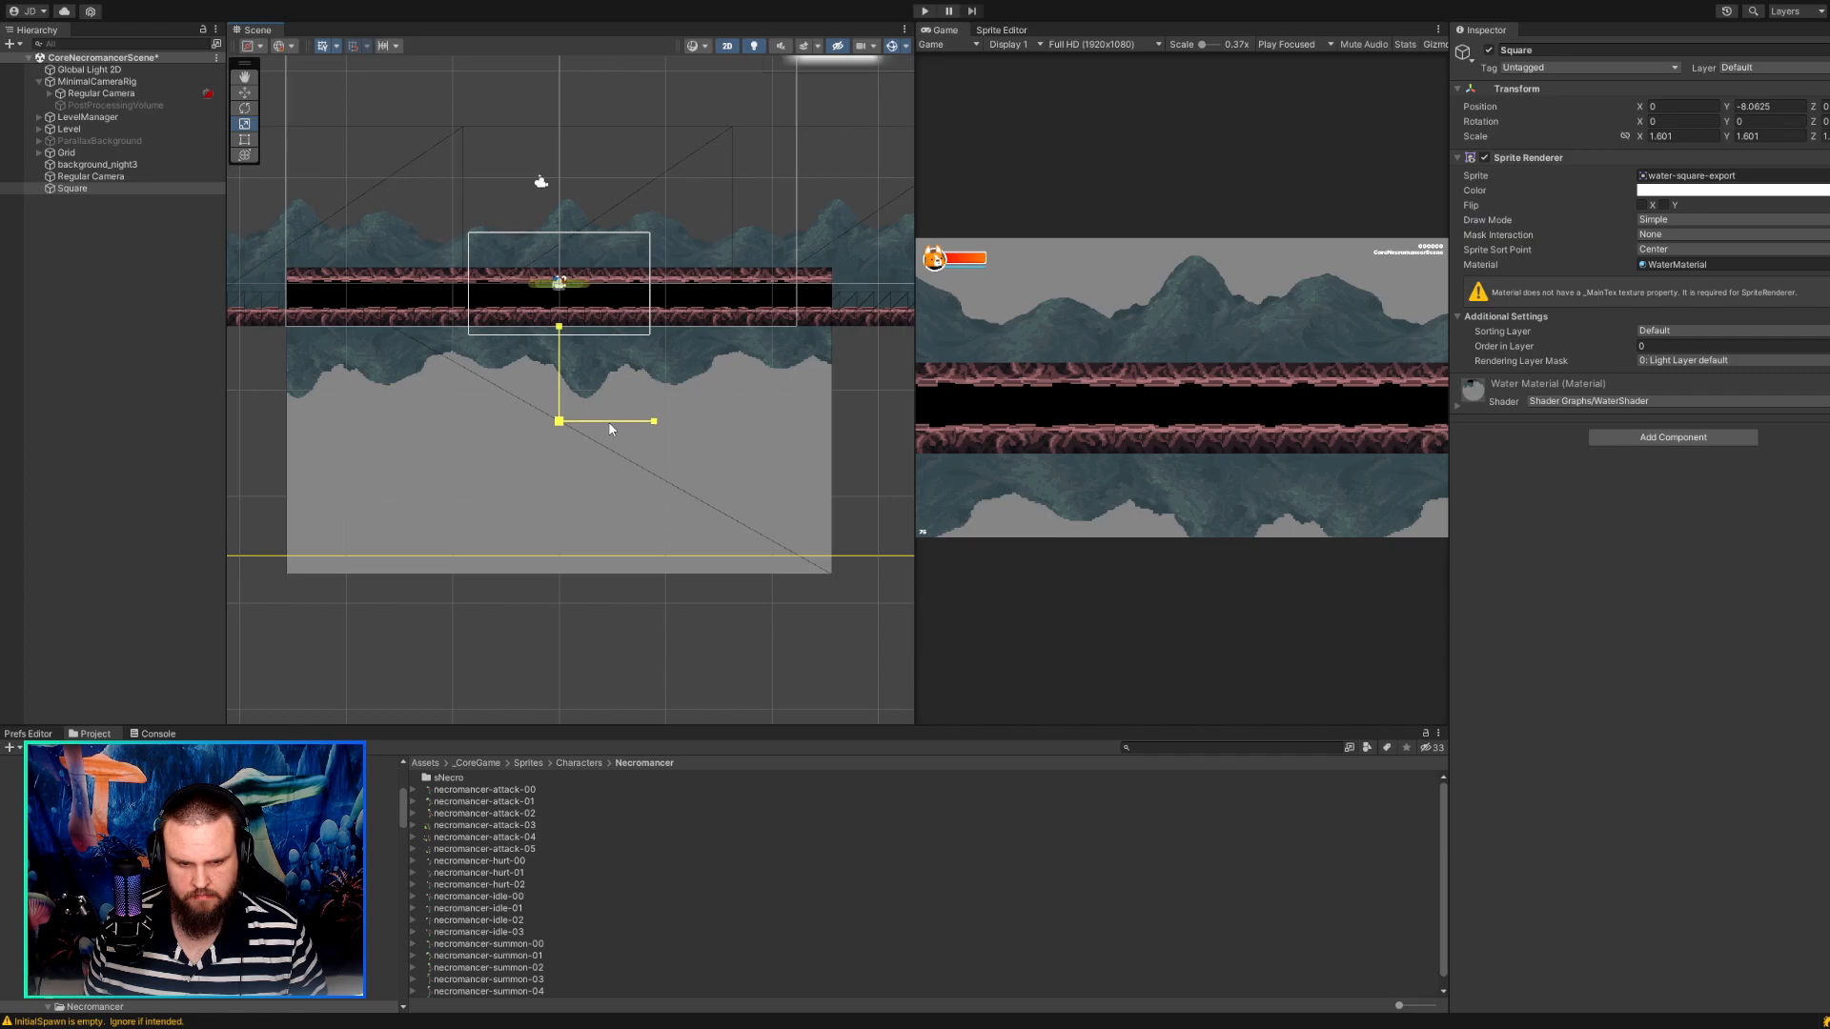
# Undo the scaling of the Square so it is back at scale 1.
pyautogui.moveTo(610, 425); pyautogui.dragTo(613, 428)
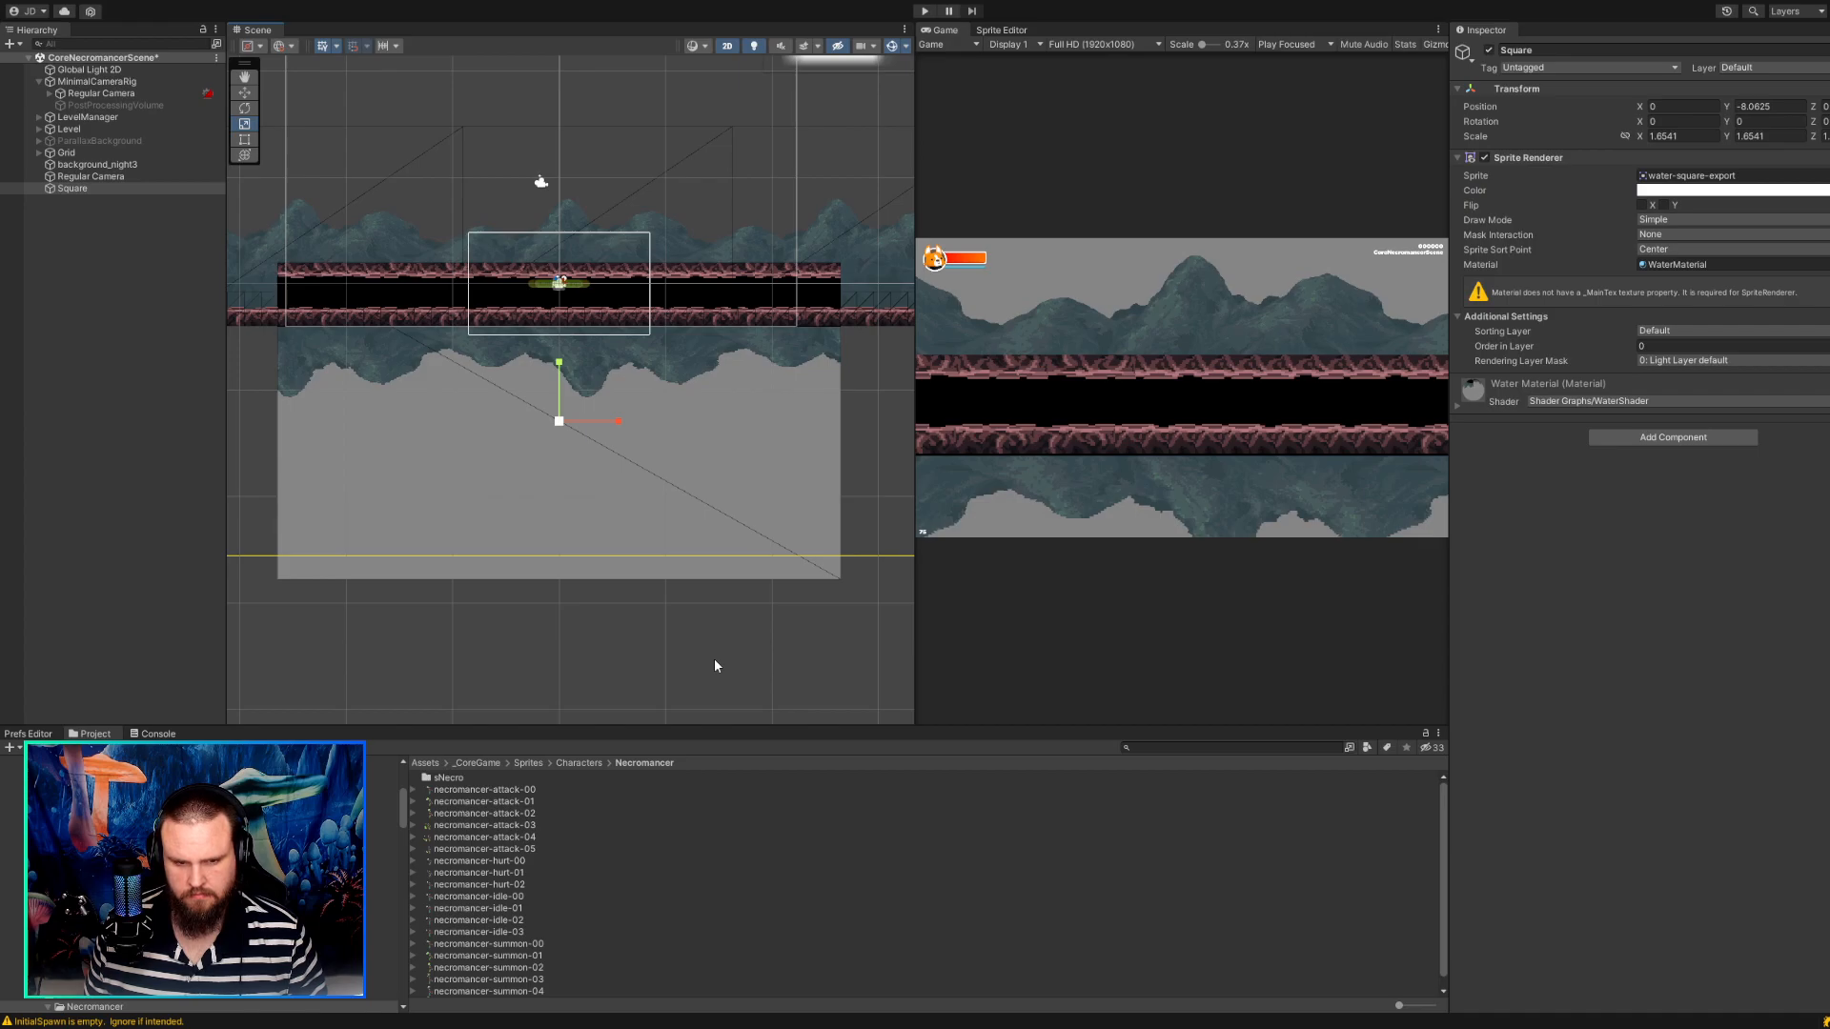
pyautogui.hotkey('ctrl', 'z')
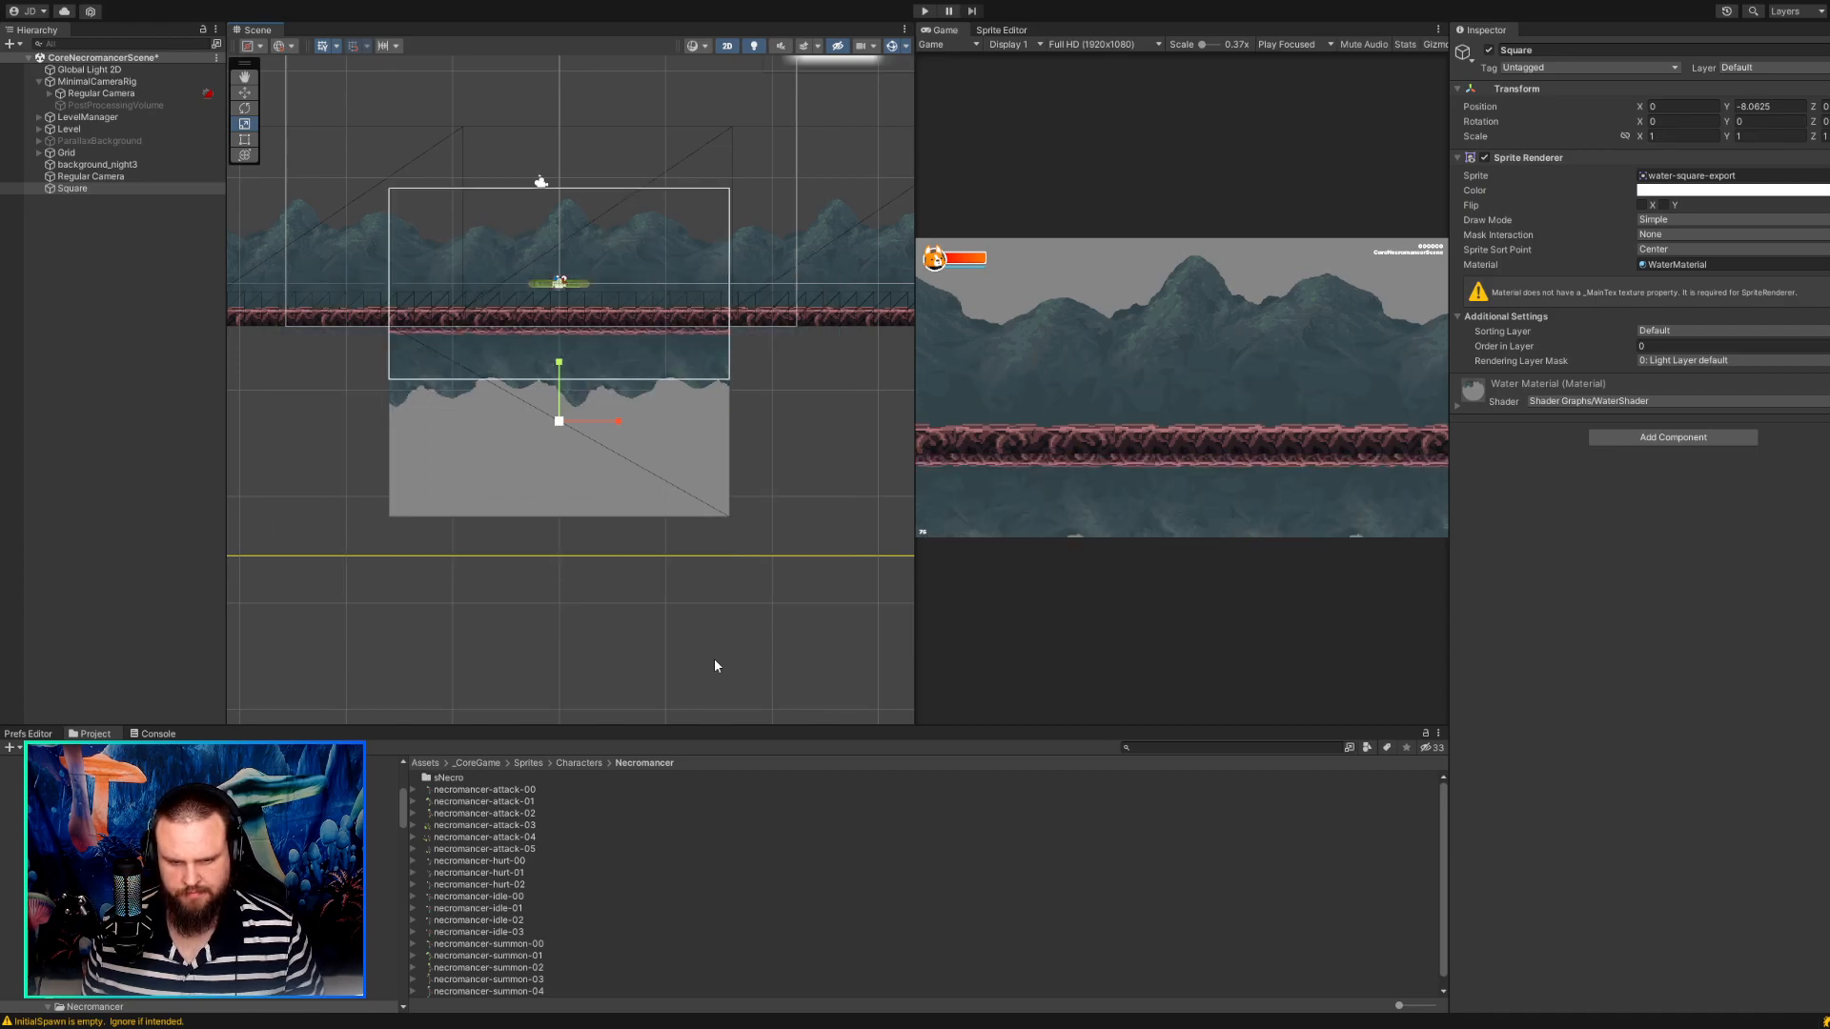
pyautogui.scroll(10, 642, 492)
pyautogui.moveTo(673, 417); pyautogui.dragTo(648, 569, button='middle')
pyautogui.scroll(4, 596, 449)
pyautogui.scroll(-2, 759, 534)
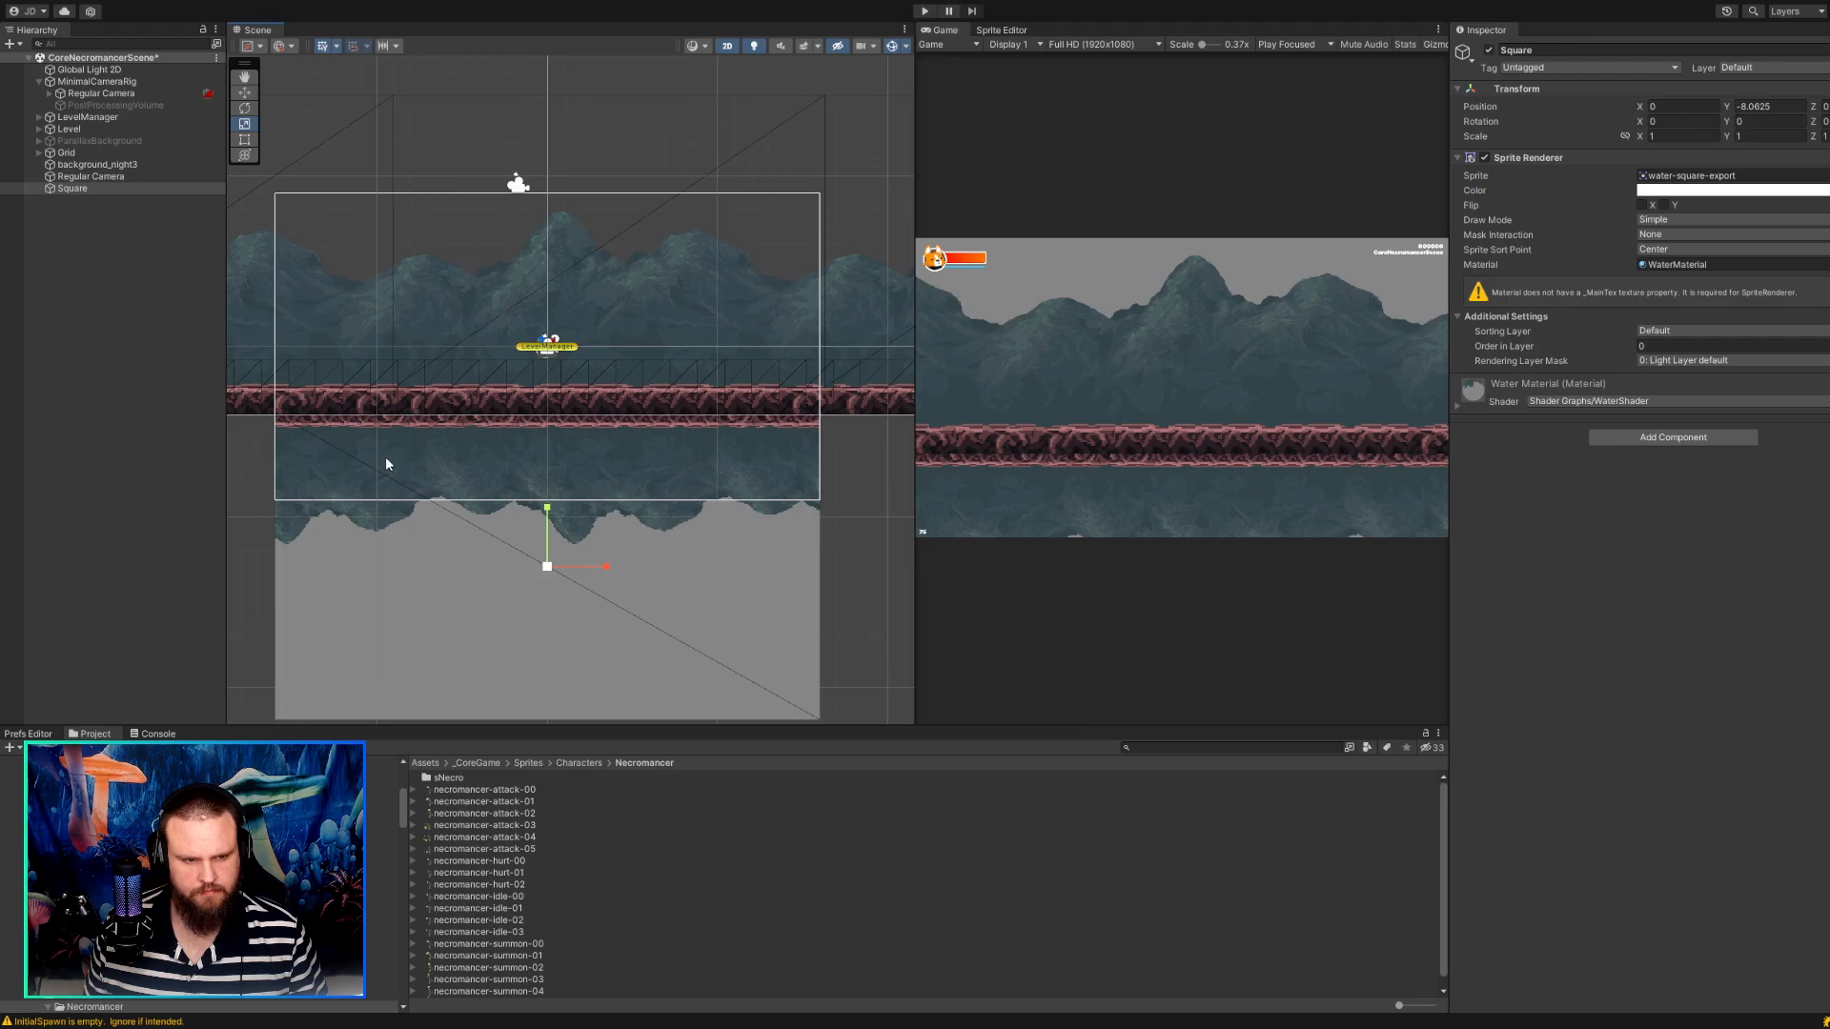
# Try turning off the Pixel Perfect Camera on the standalone Regular Camera that outputs to WaterTexture, and turn it back on.
pyautogui.click(118, 176)
pyautogui.scroll(-1, 1631, 639)
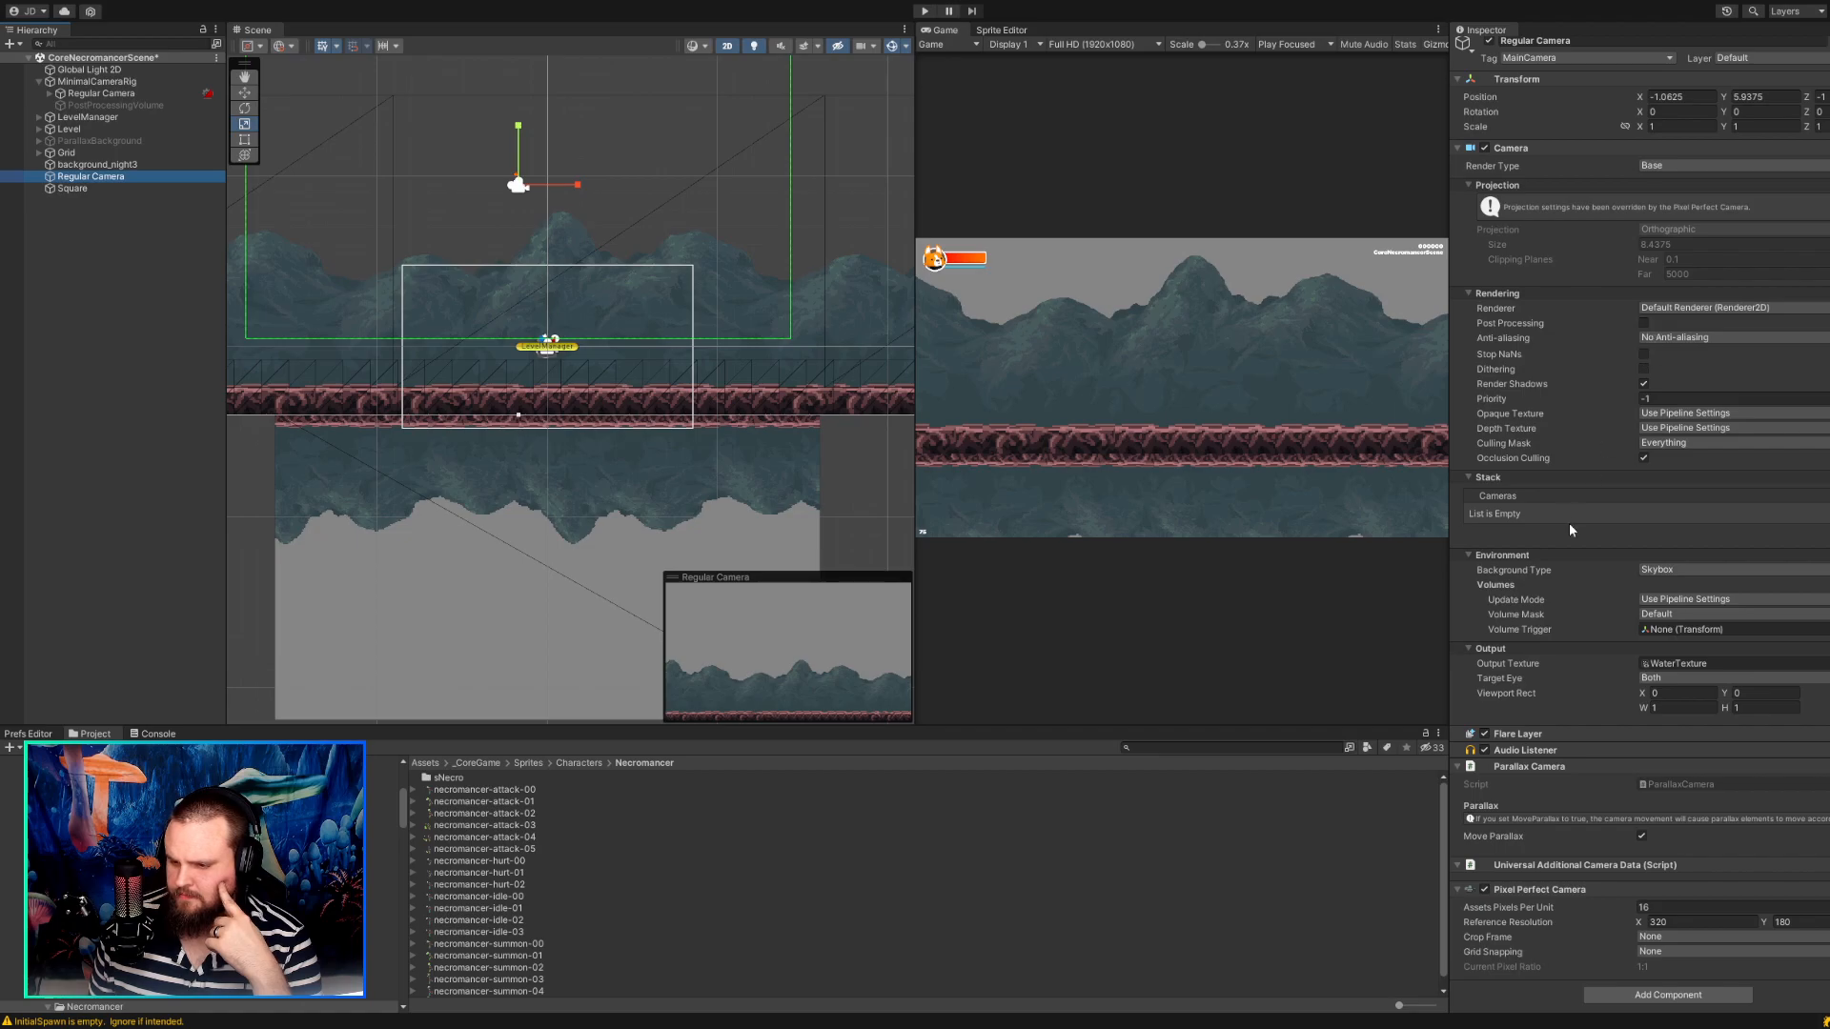
pyautogui.click(1484, 890)
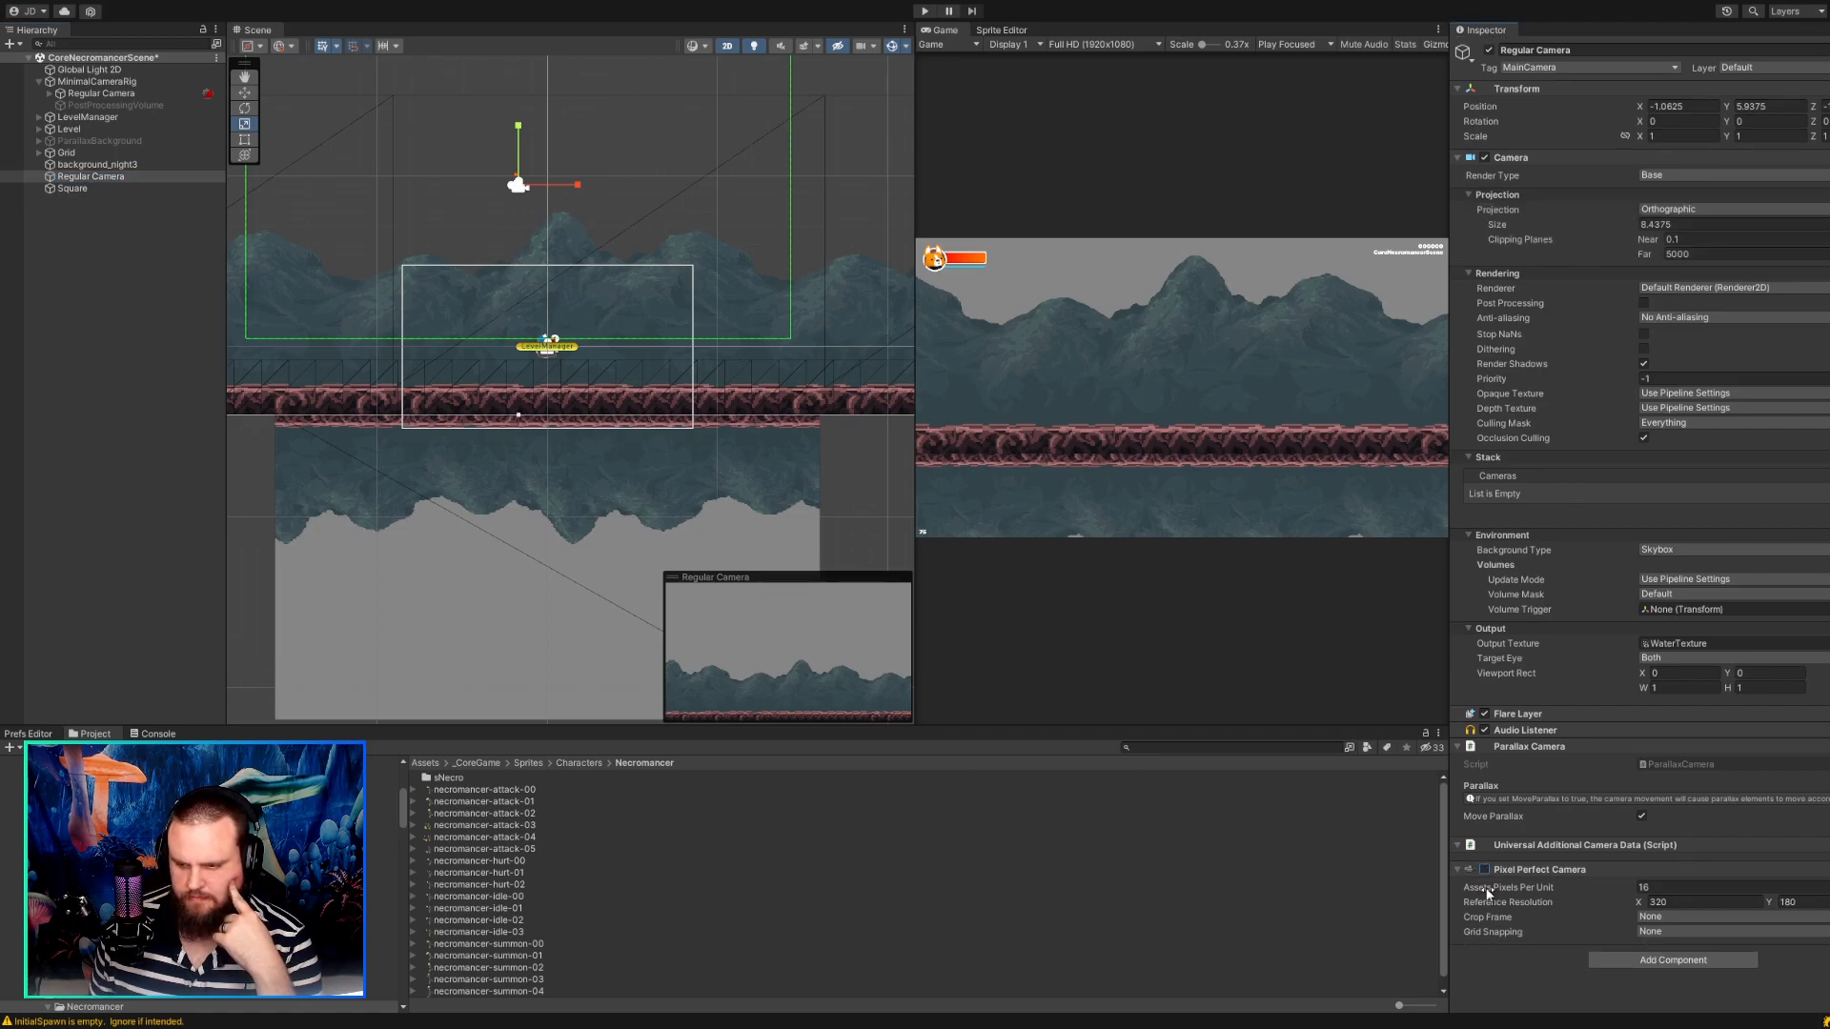
pyautogui.click(1485, 870)
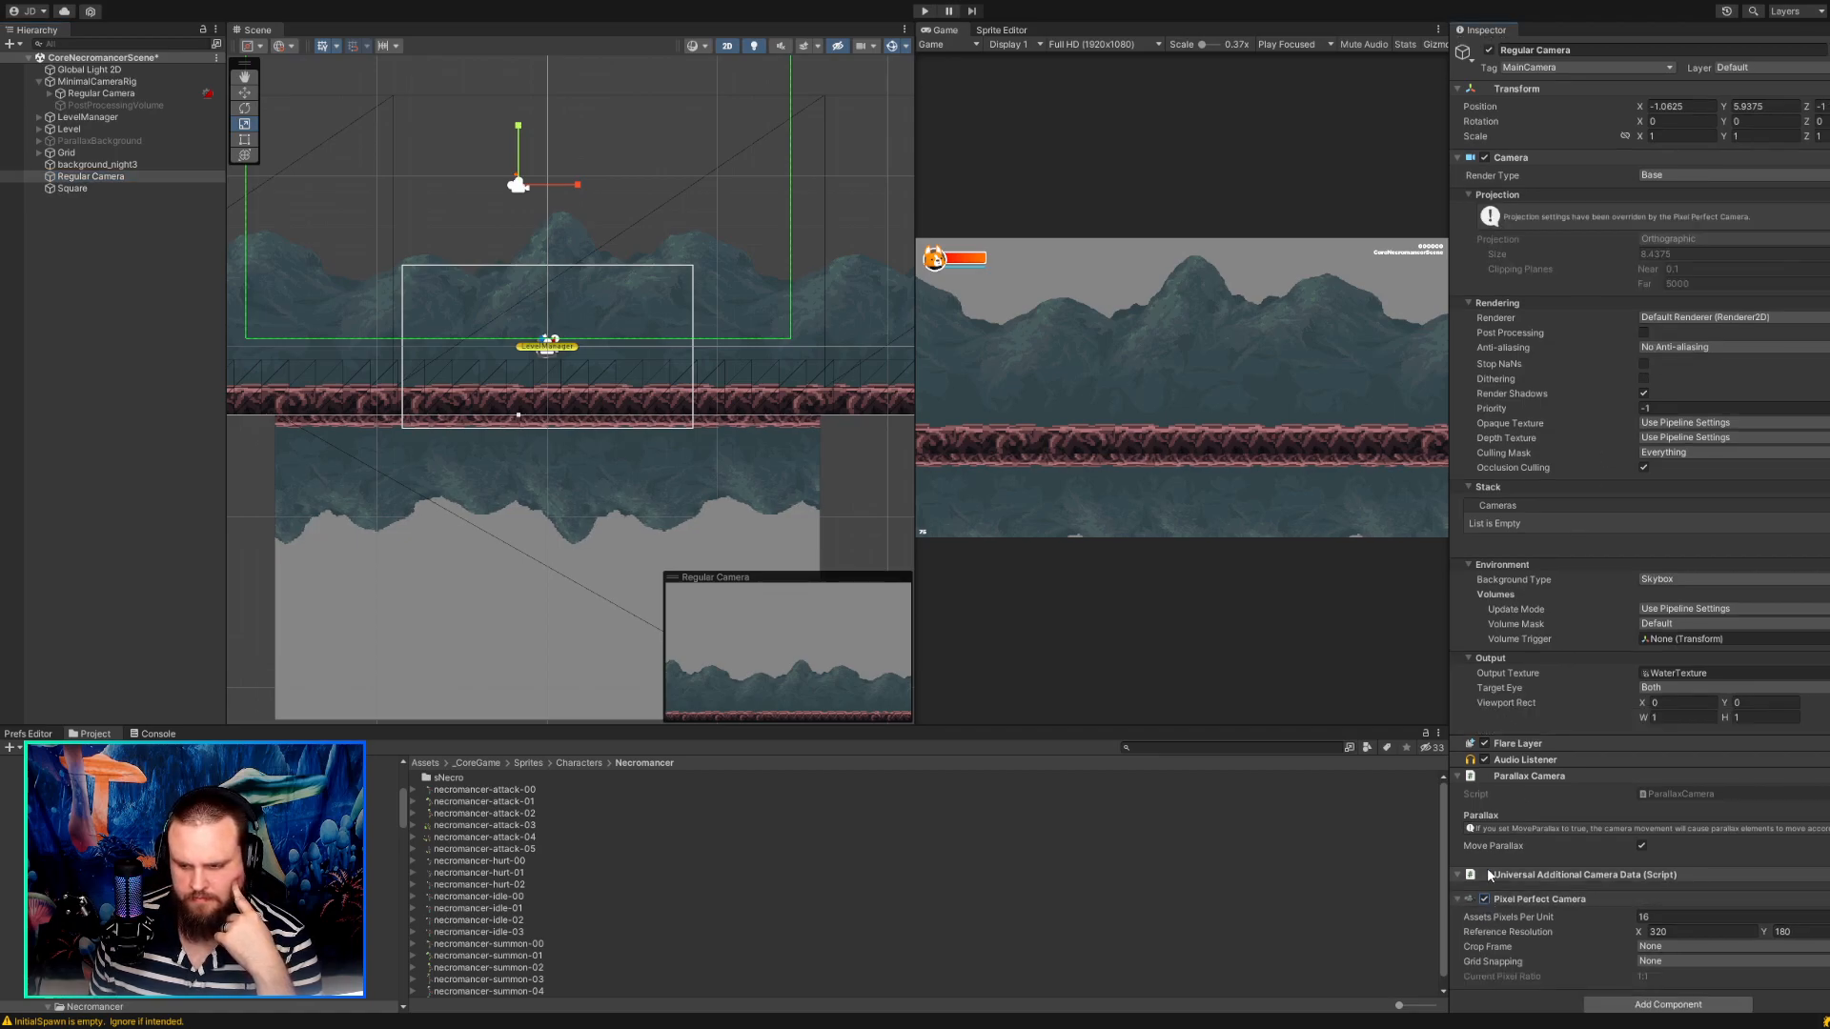
pyautogui.scroll(-1, 1660, 834)
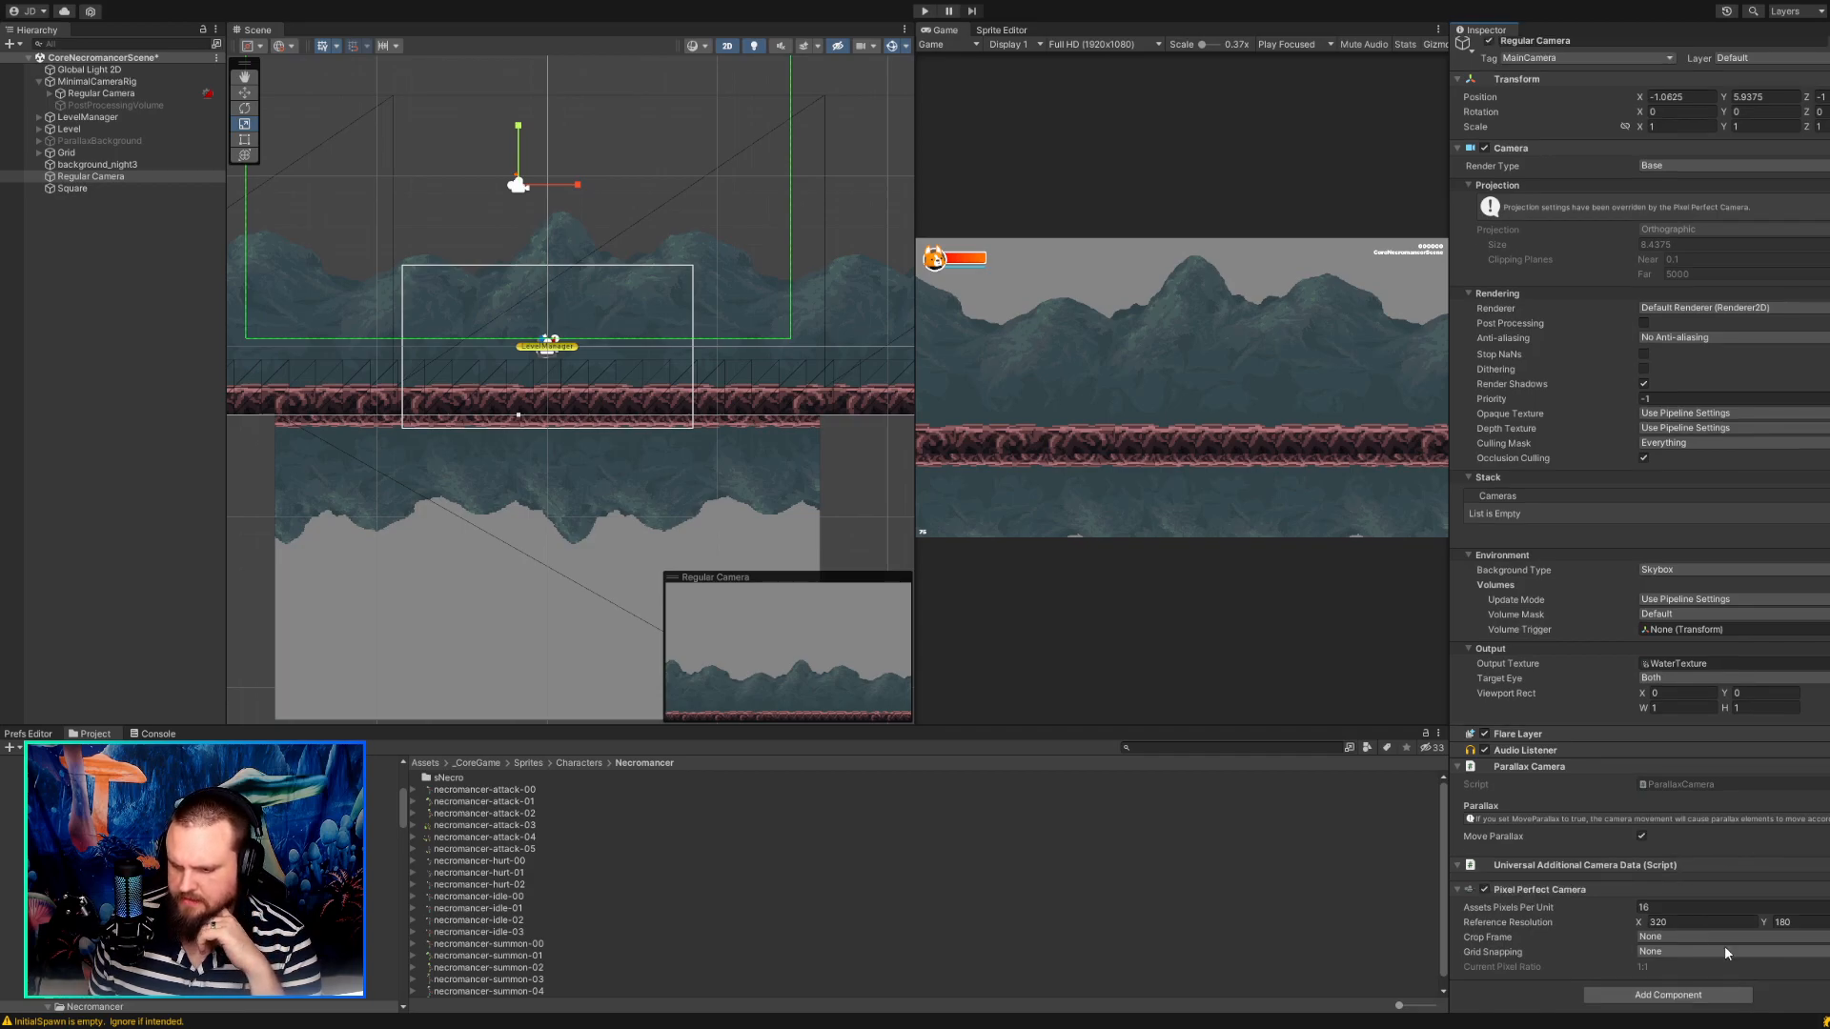
pyautogui.moveTo(1449, 698); pyautogui.dragTo(1438, 658)
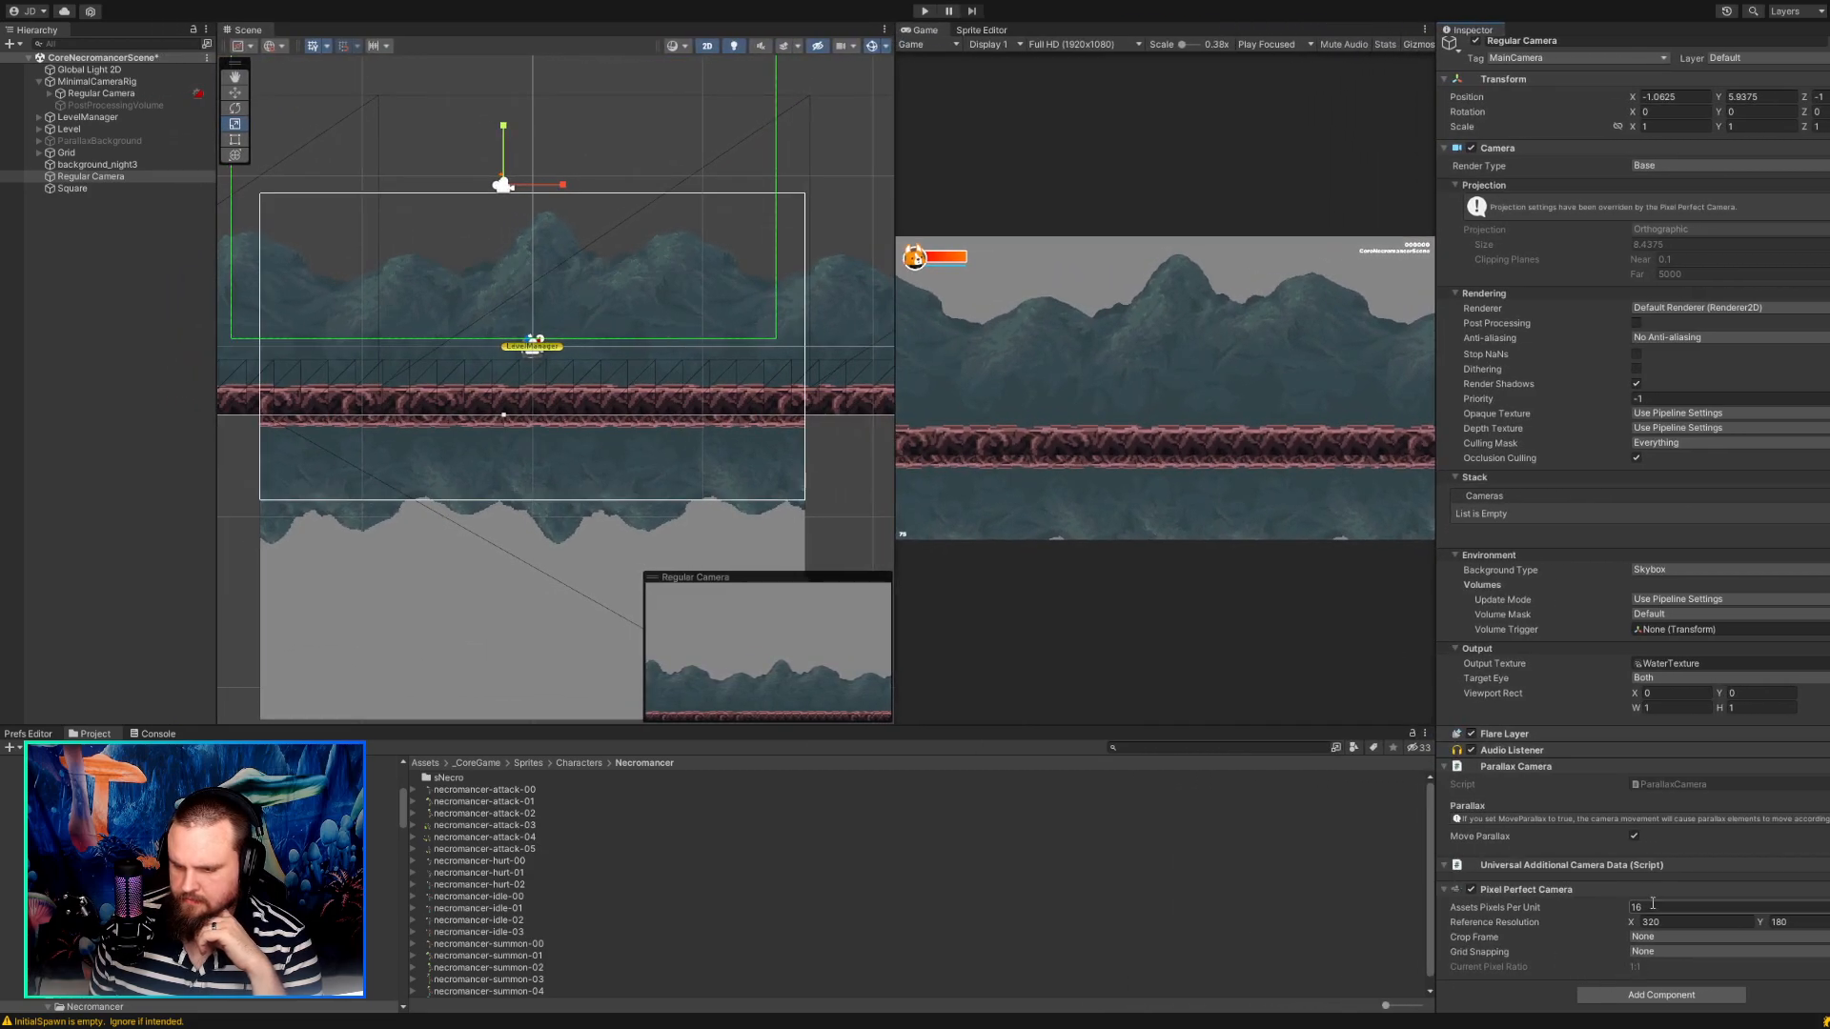
pyautogui.moveTo(1610, 919); pyautogui.dragTo(1434, 891)
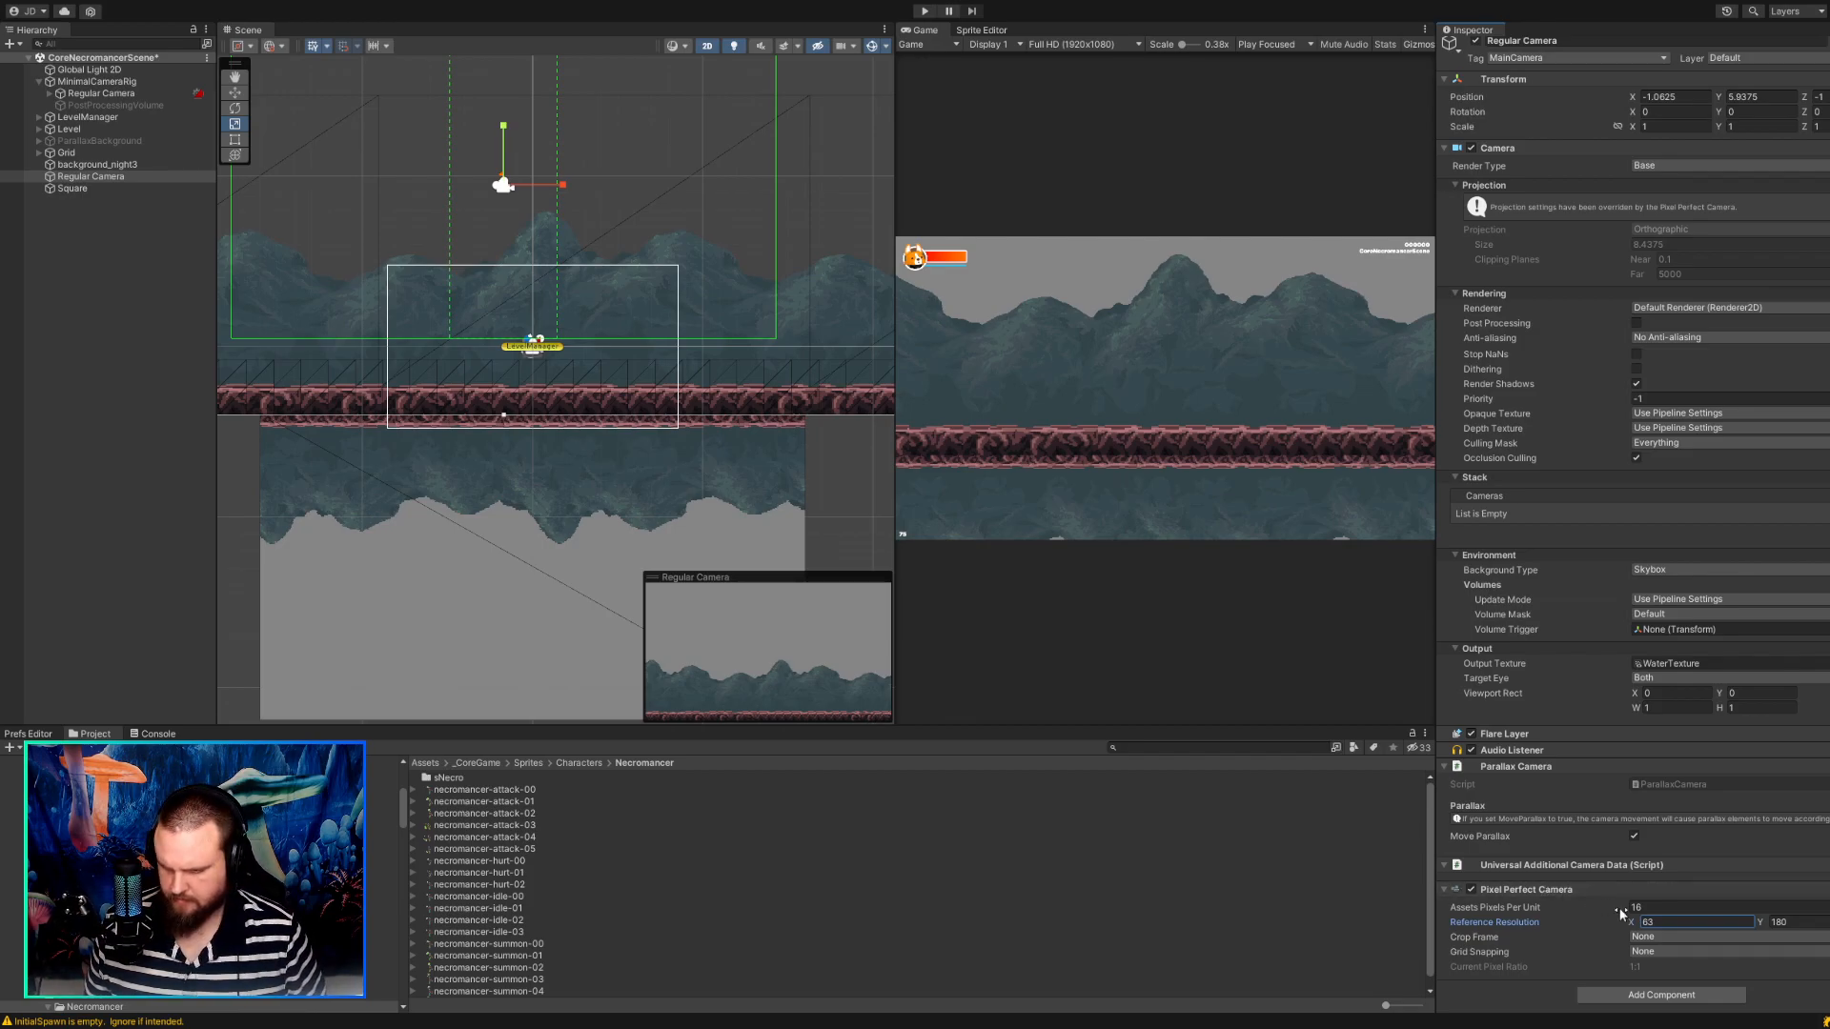
pyautogui.click(1680, 918)
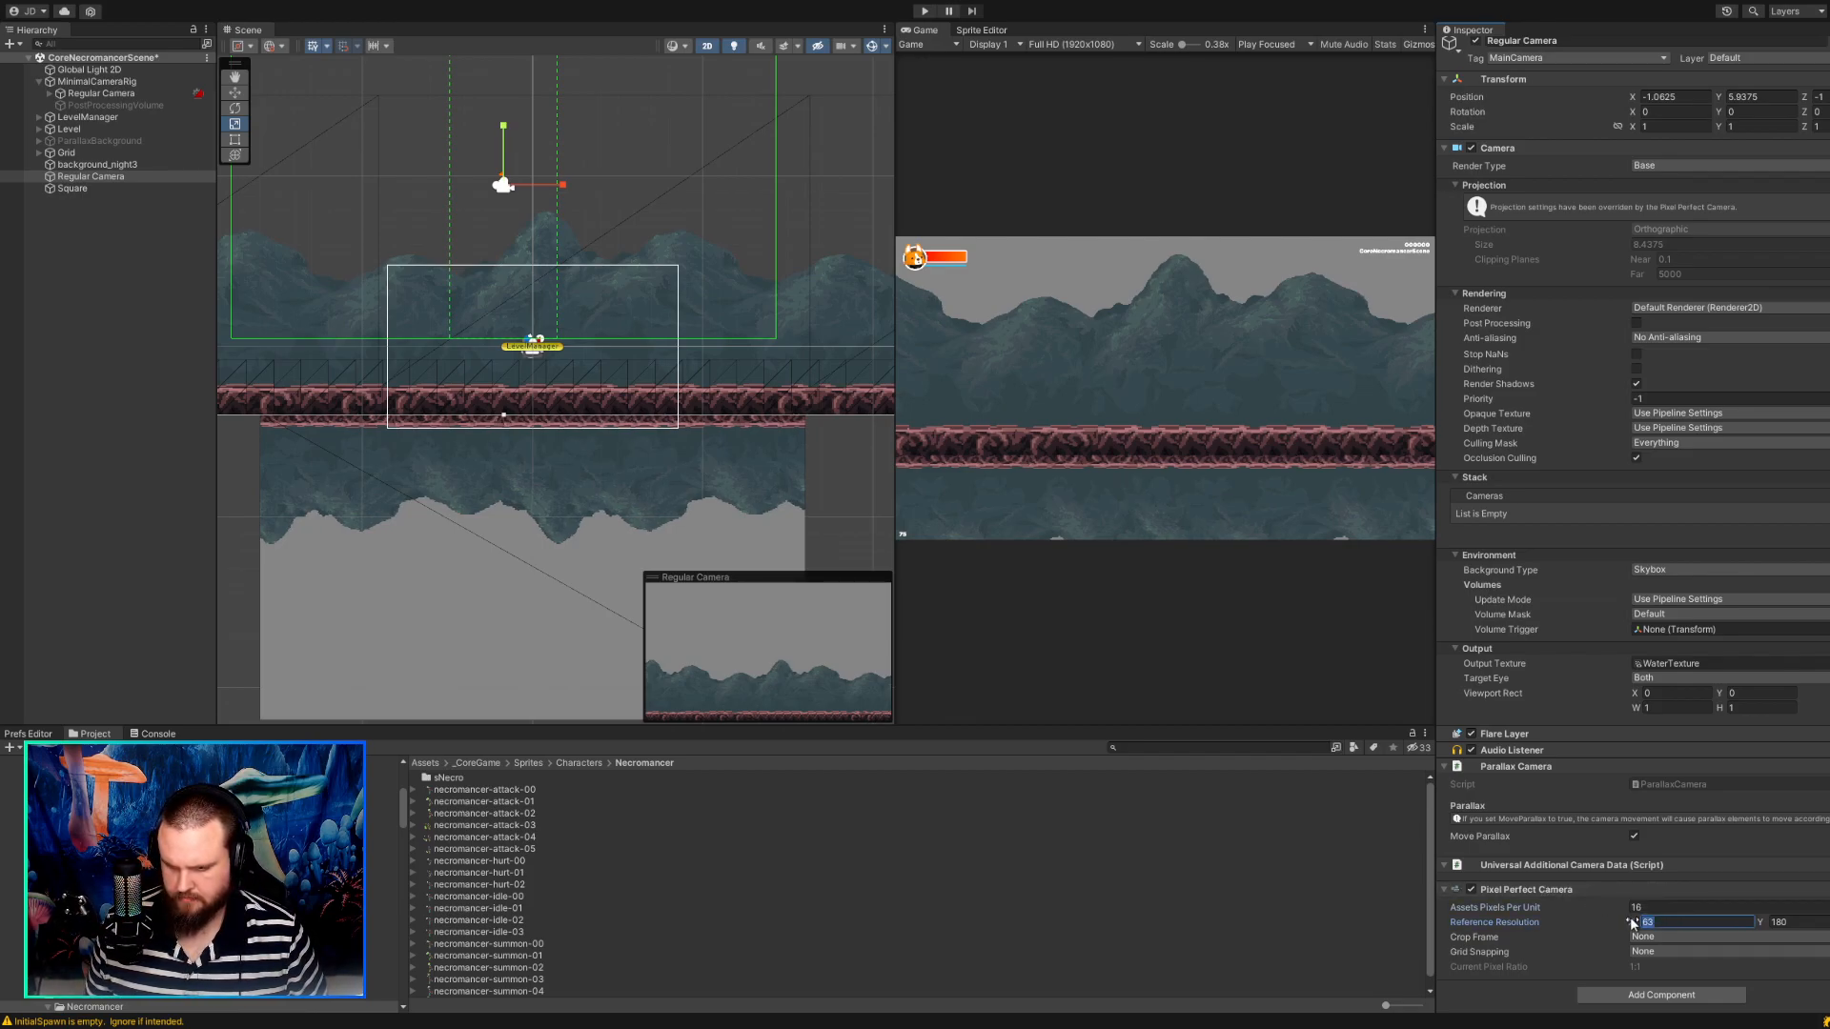
pyautogui.write('320')
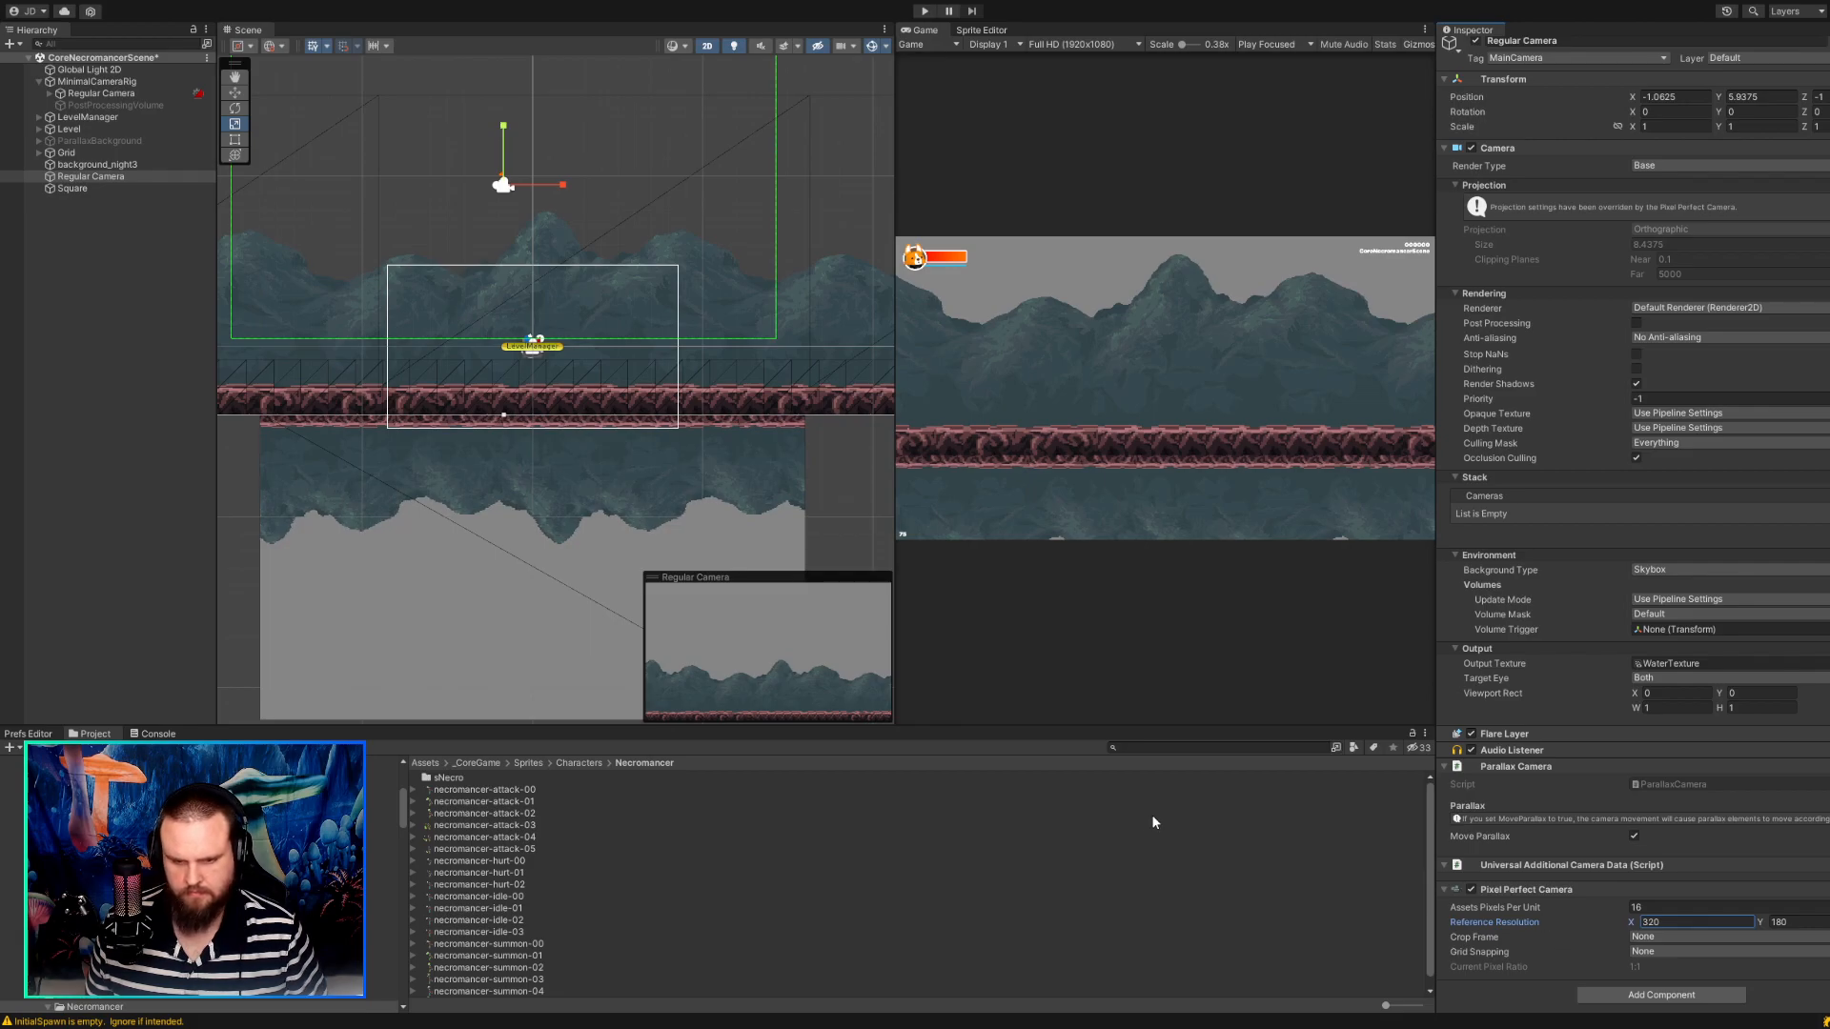
# Examine the Draw Mode and Sprite Sort Point options in the Square's Sprite Renderer.
pyautogui.click(519, 526)
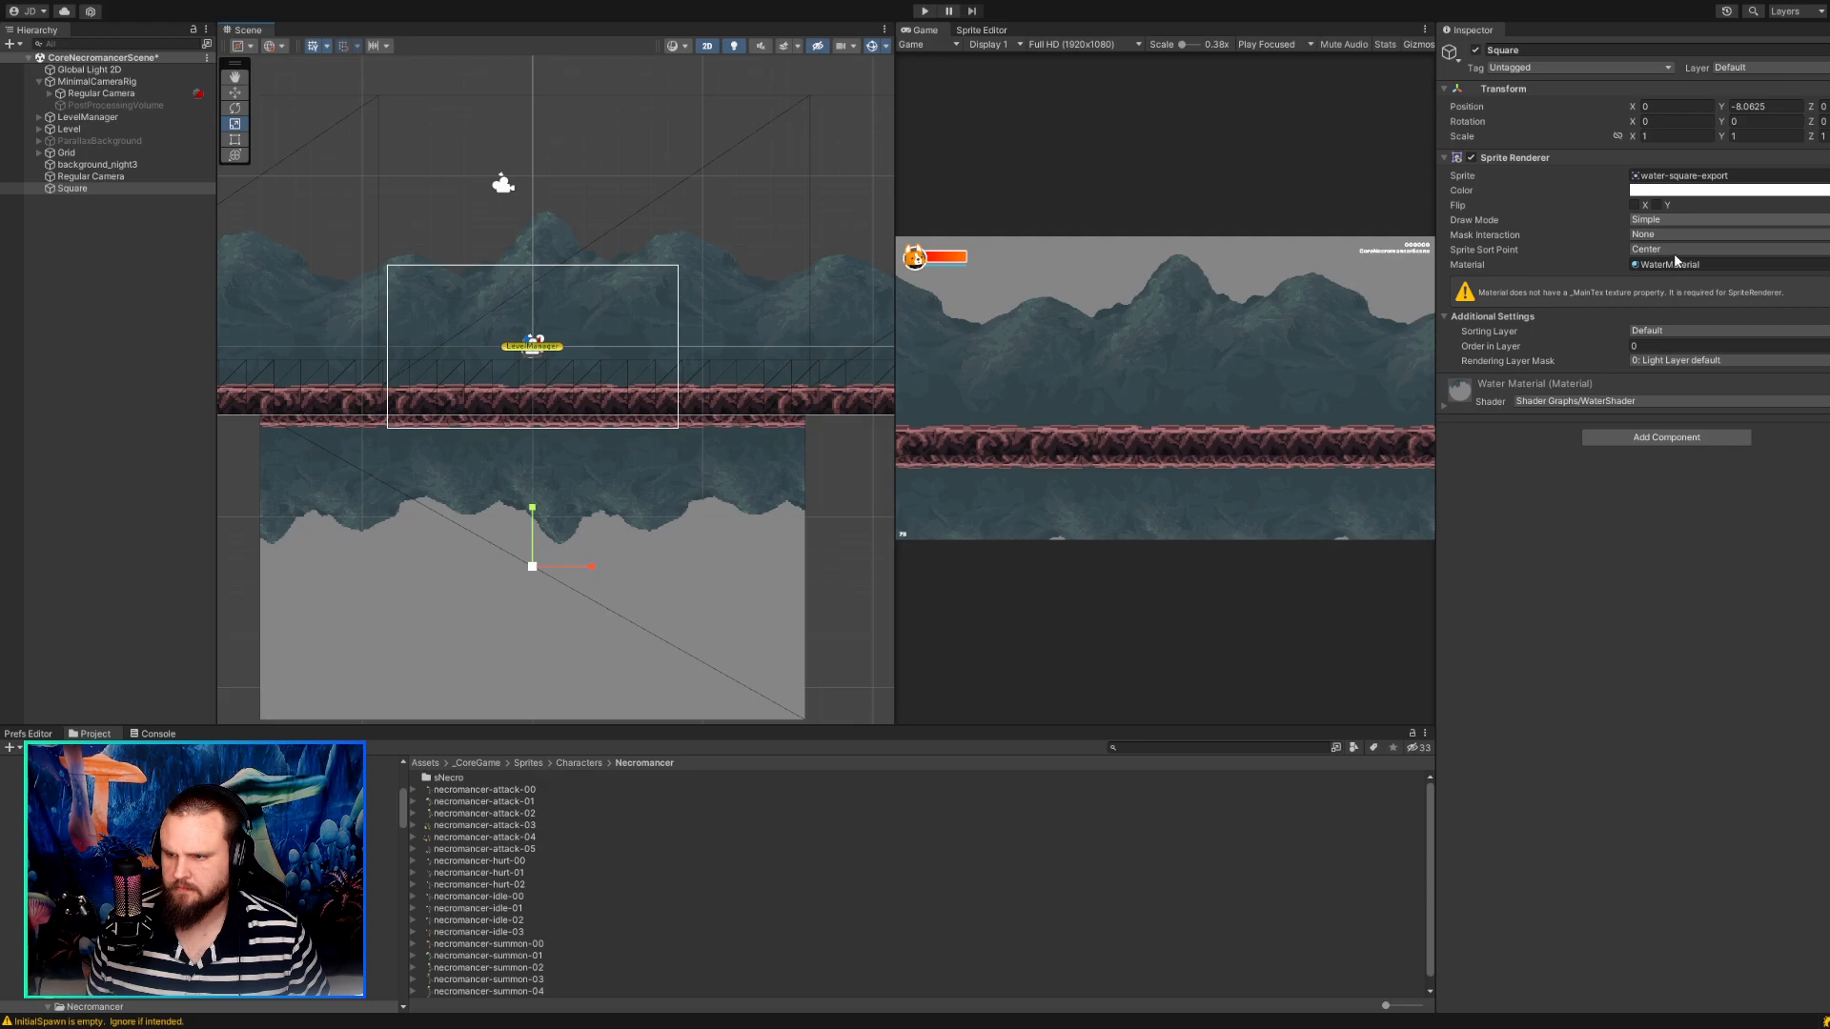
pyautogui.click(1560, 220)
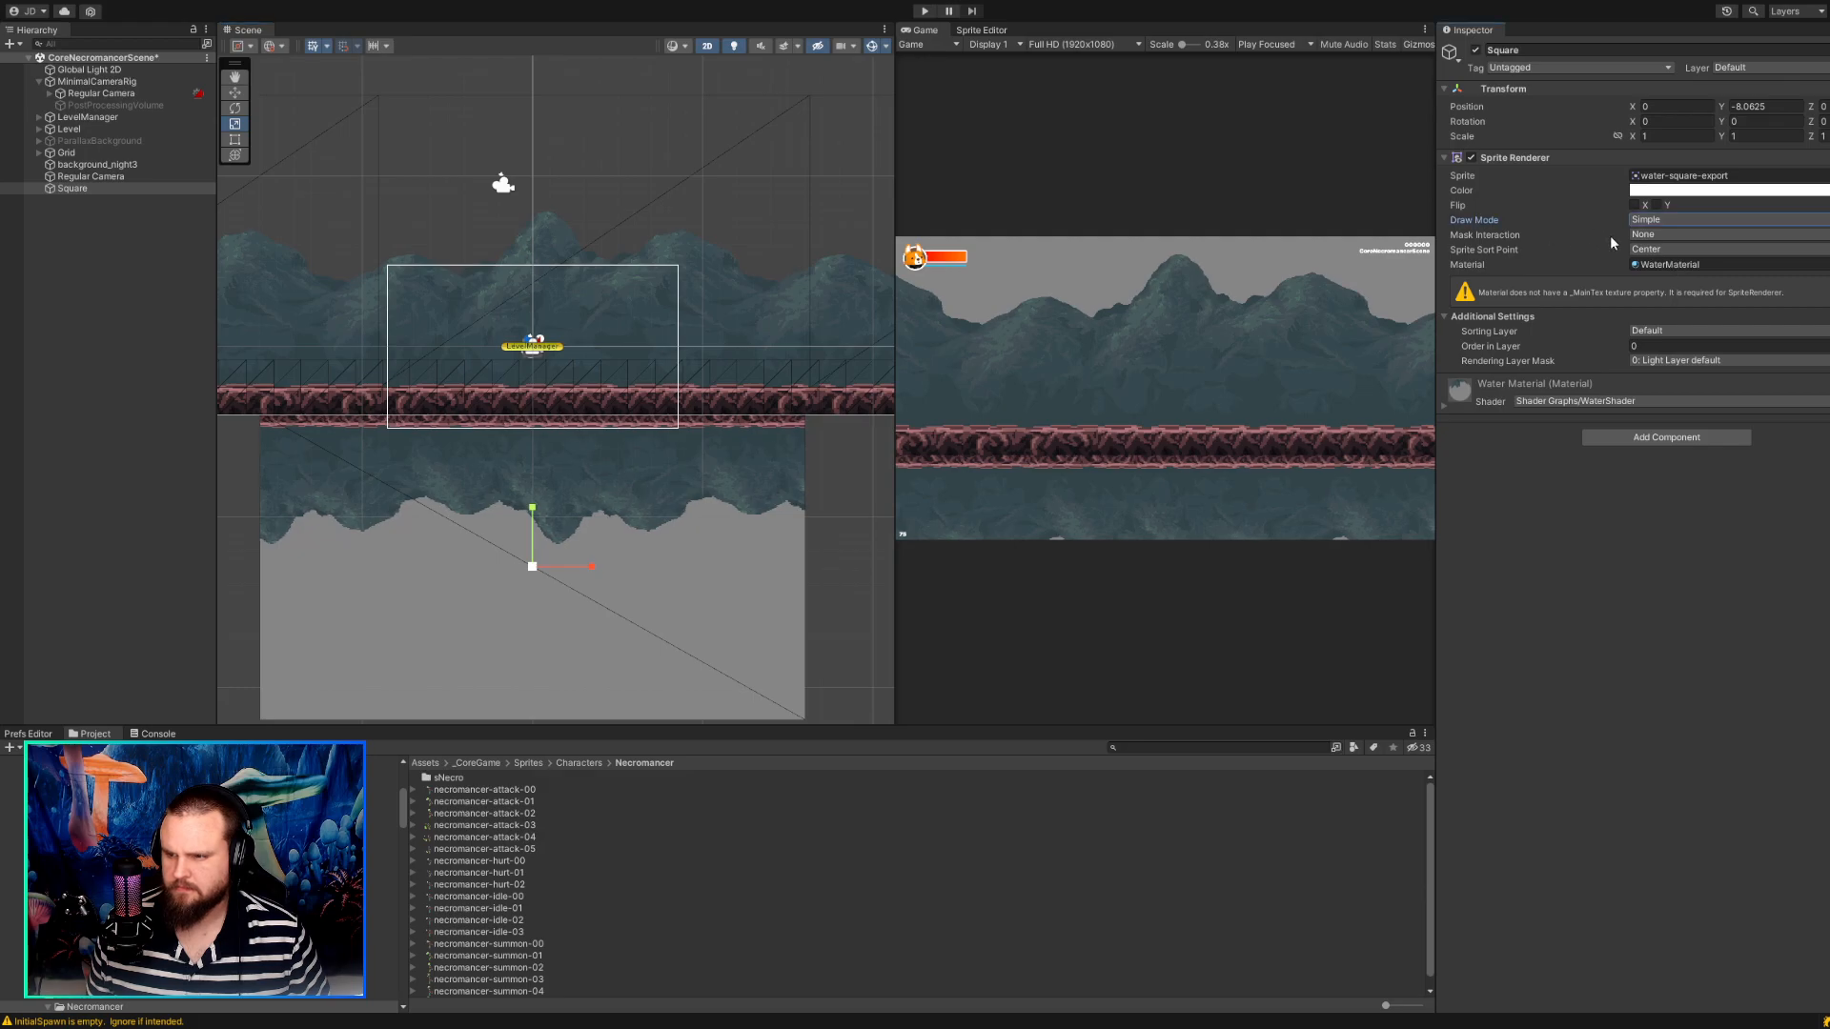
pyautogui.click(1657, 252)
pyautogui.click(1523, 247)
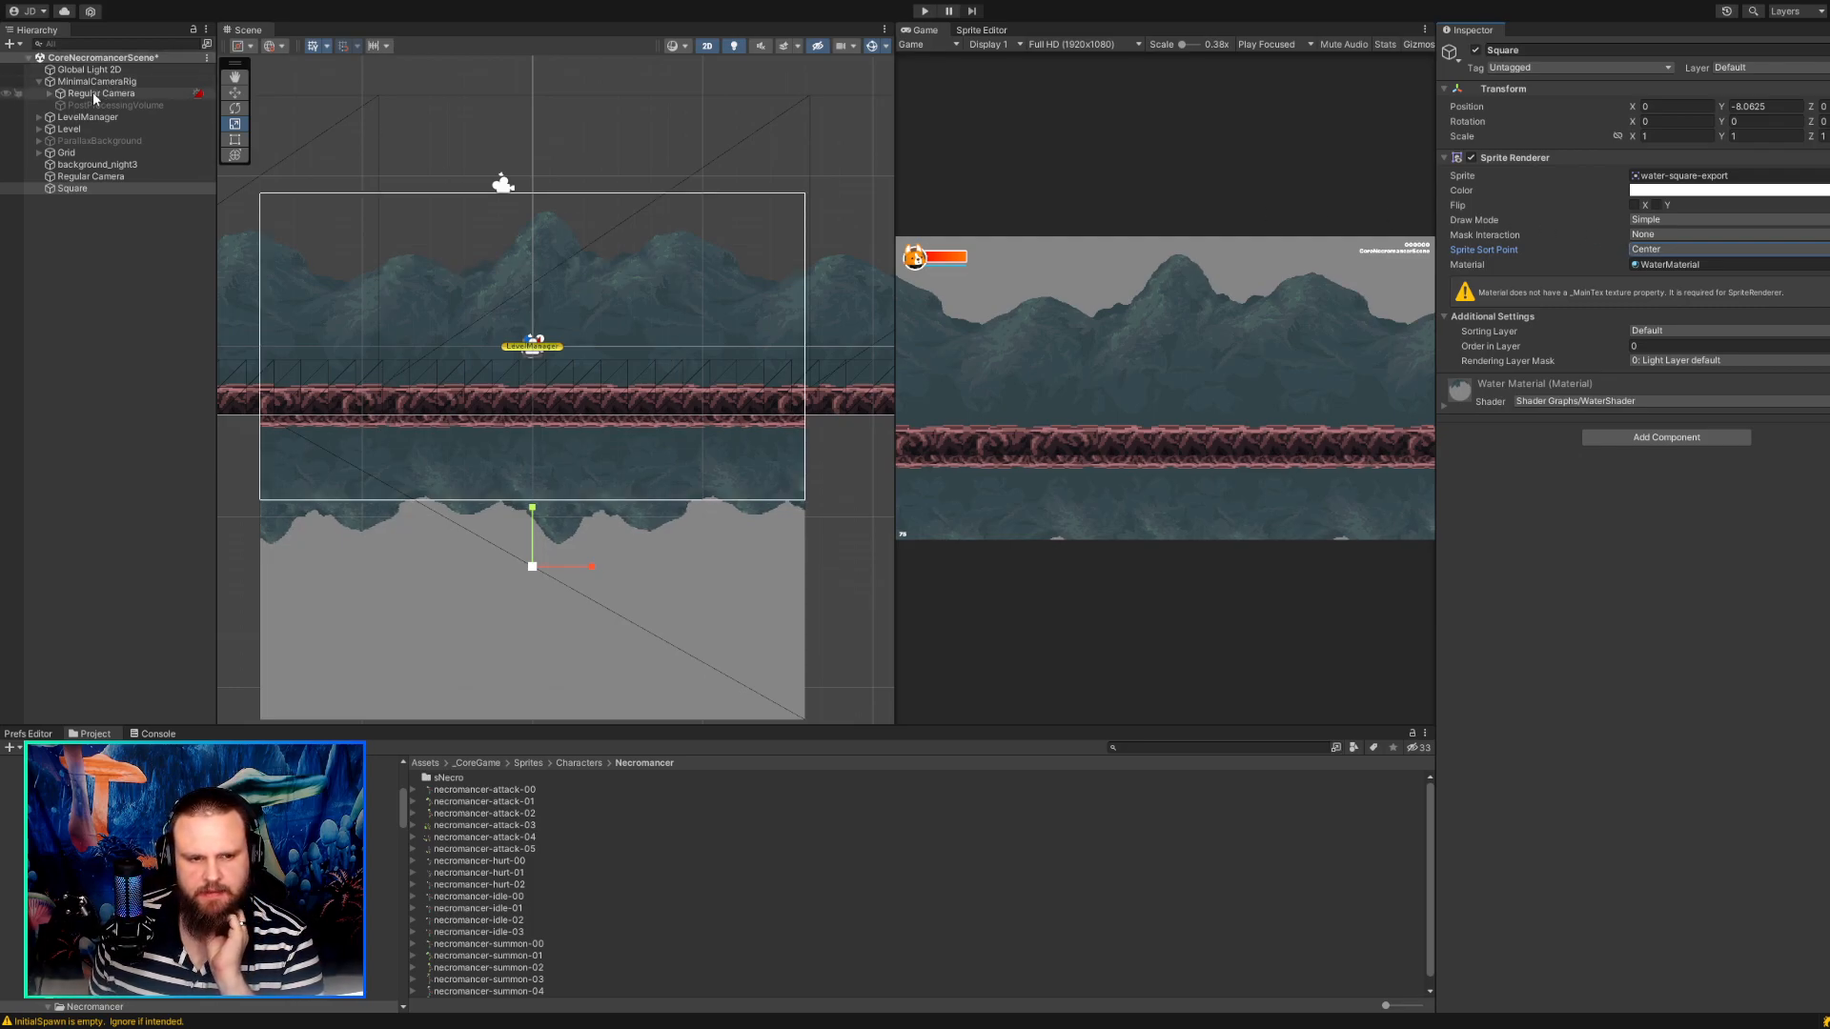
# Try an X and Y scale of 1 on the background_night3 sprite and check the reflection in the scene.
pyautogui.click(85, 165)
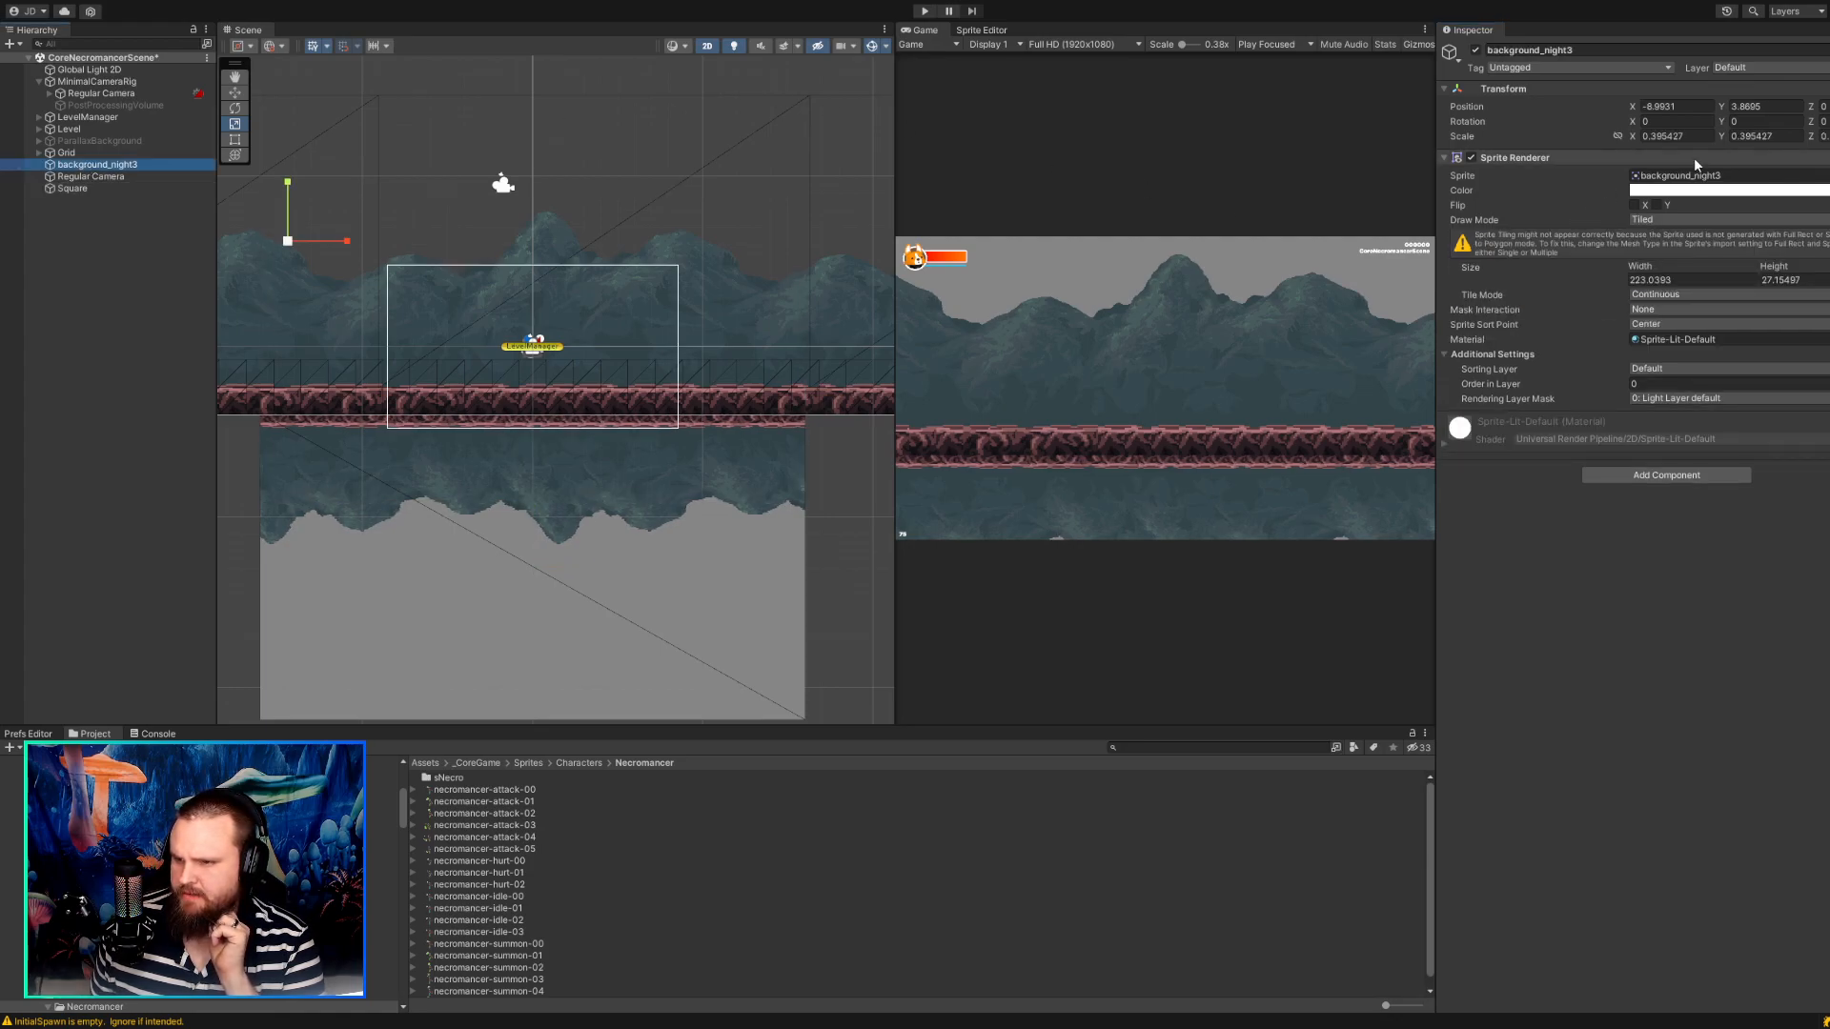
pyautogui.click(1659, 137)
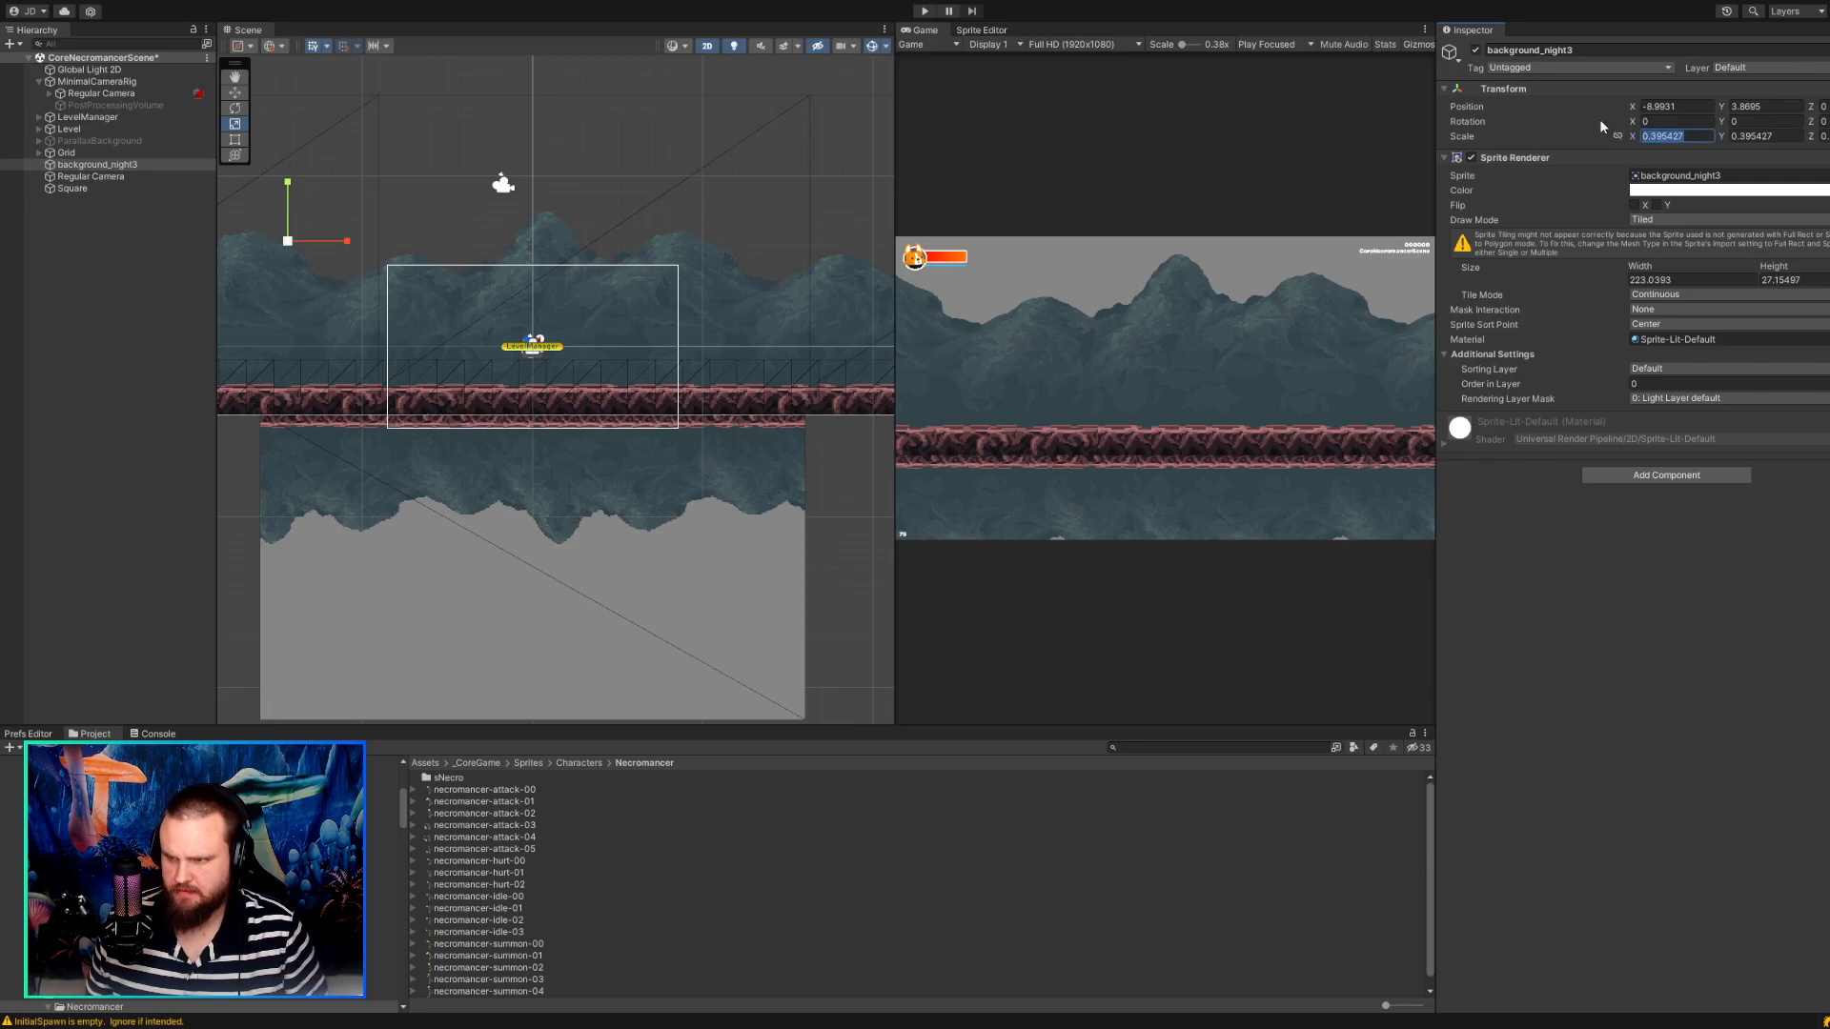
pyautogui.write('1')
pyautogui.press('Tab')
pyautogui.write('1')
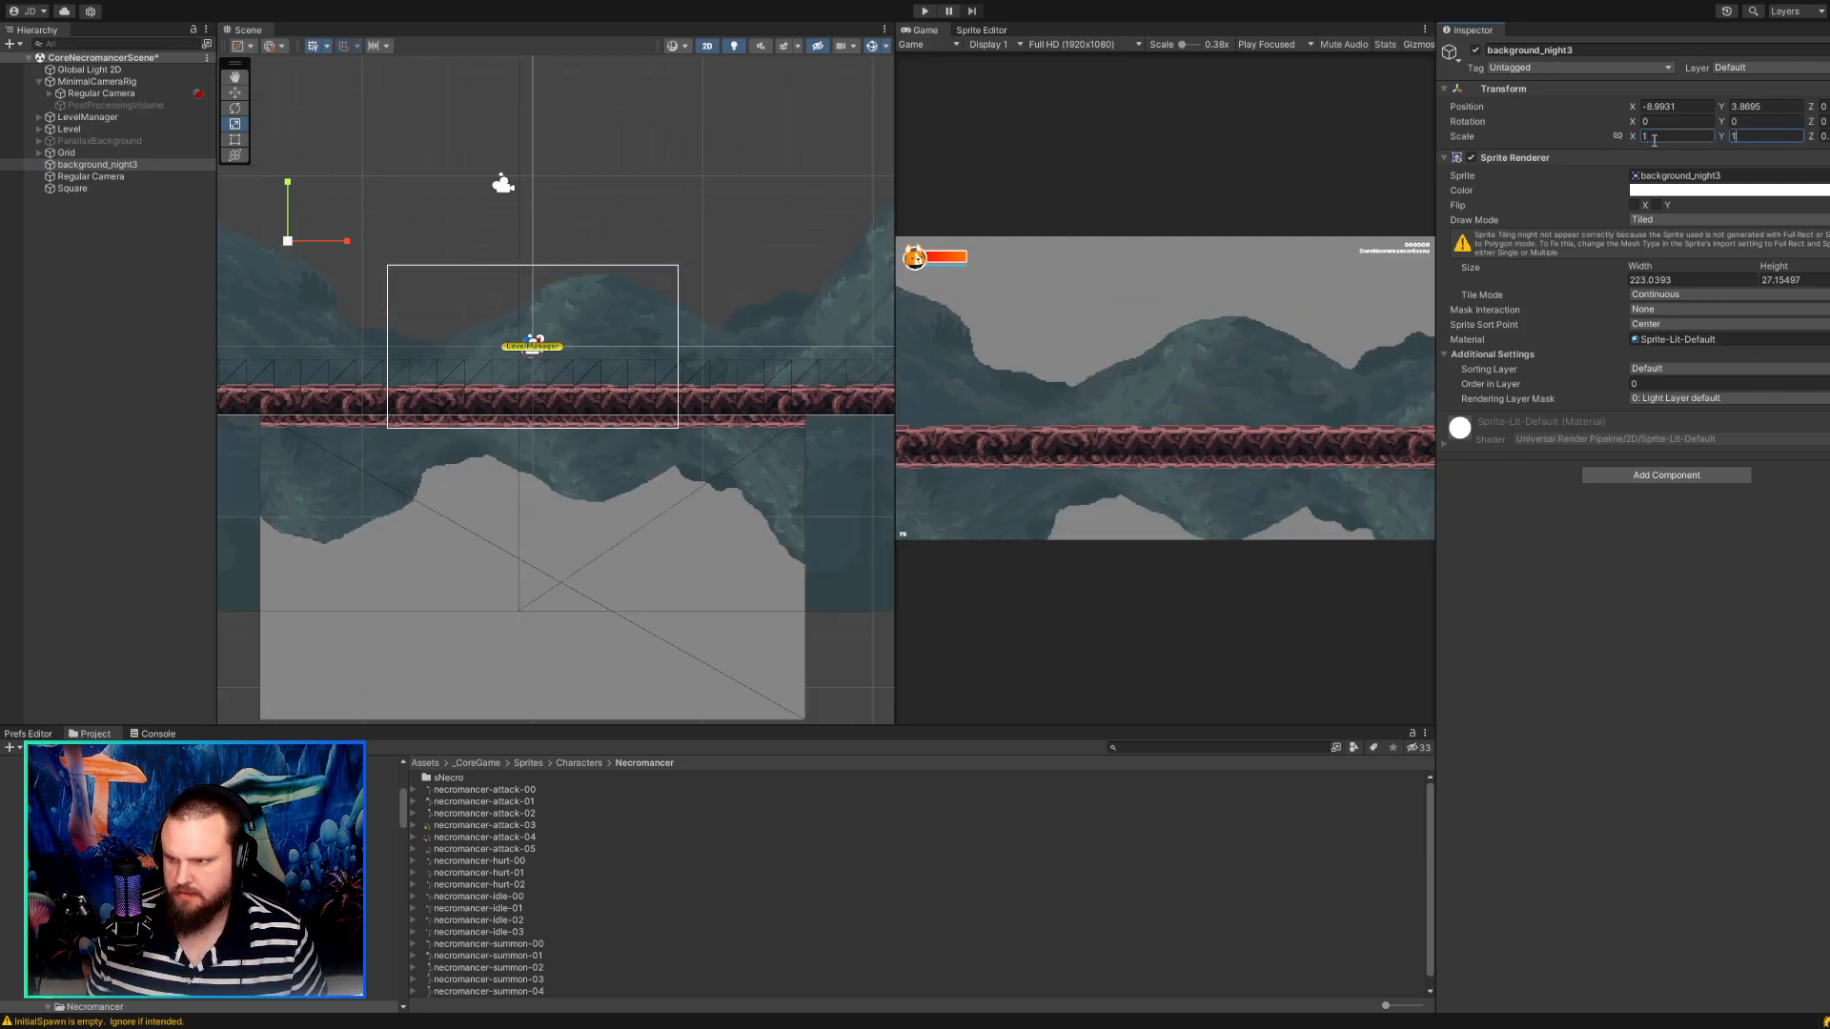
pyautogui.scroll(-3, 568, 345)
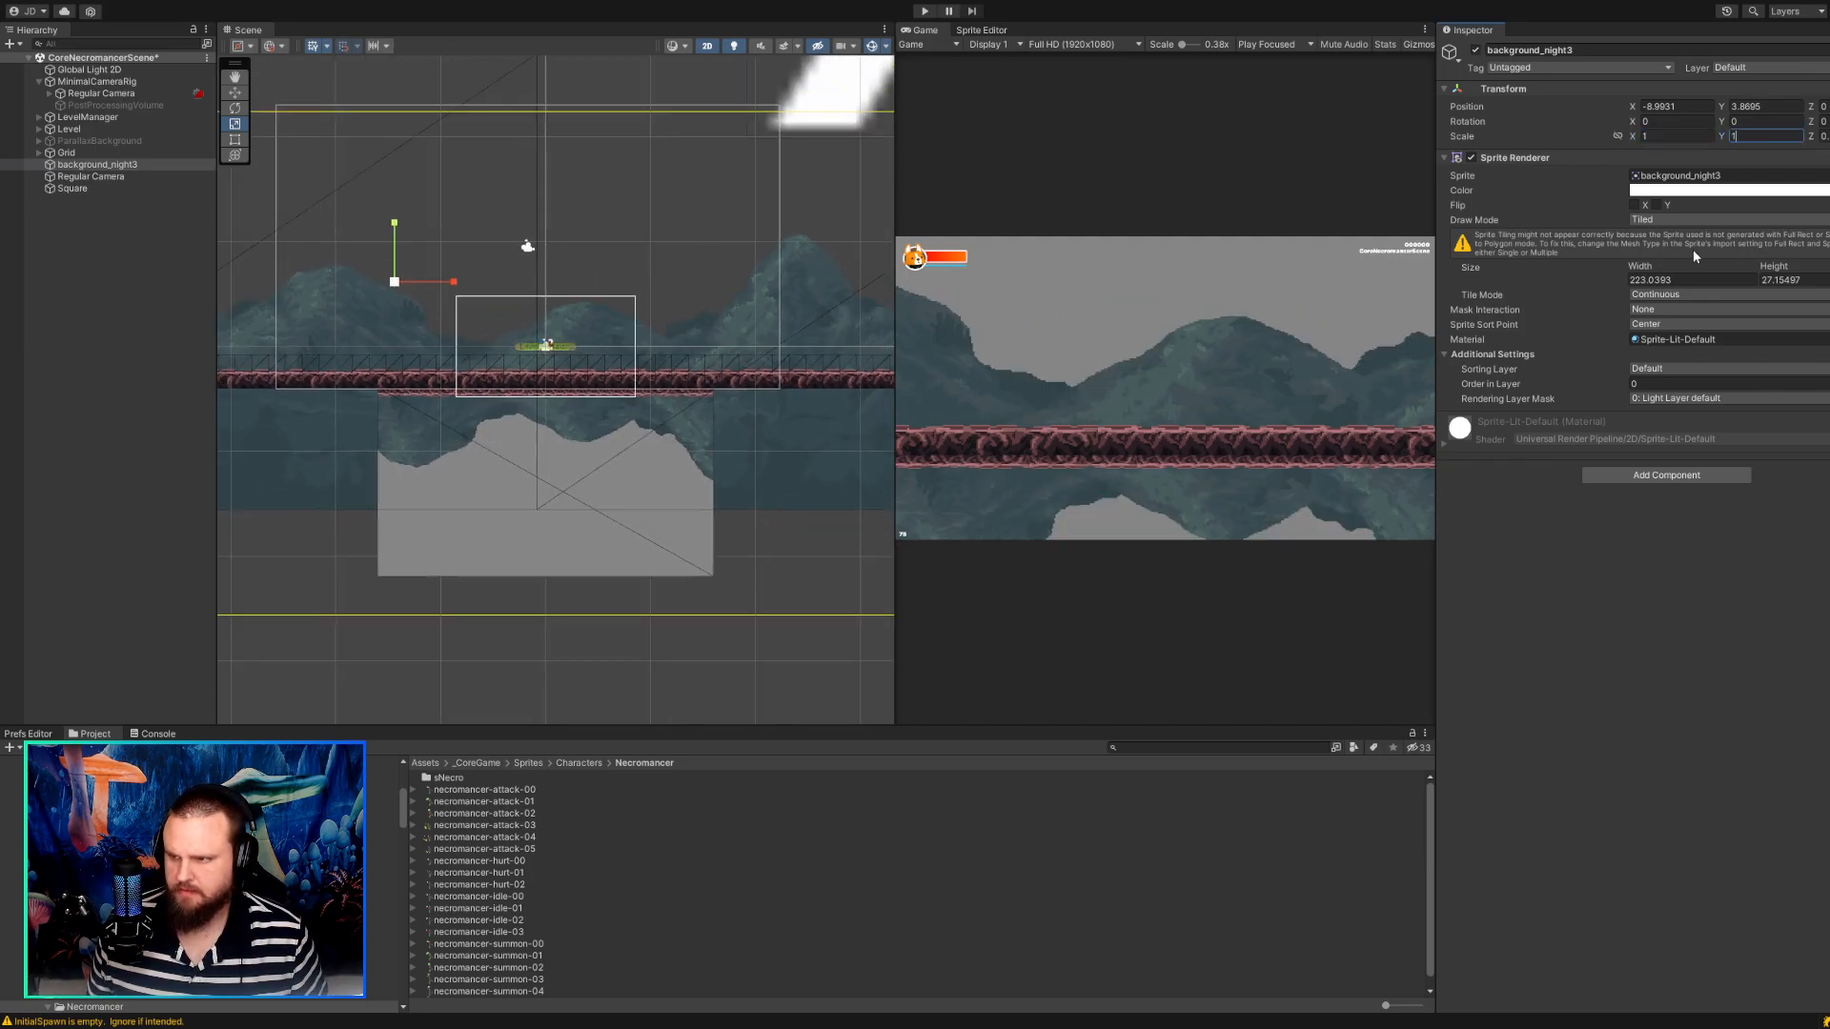
pyautogui.press('Tab')
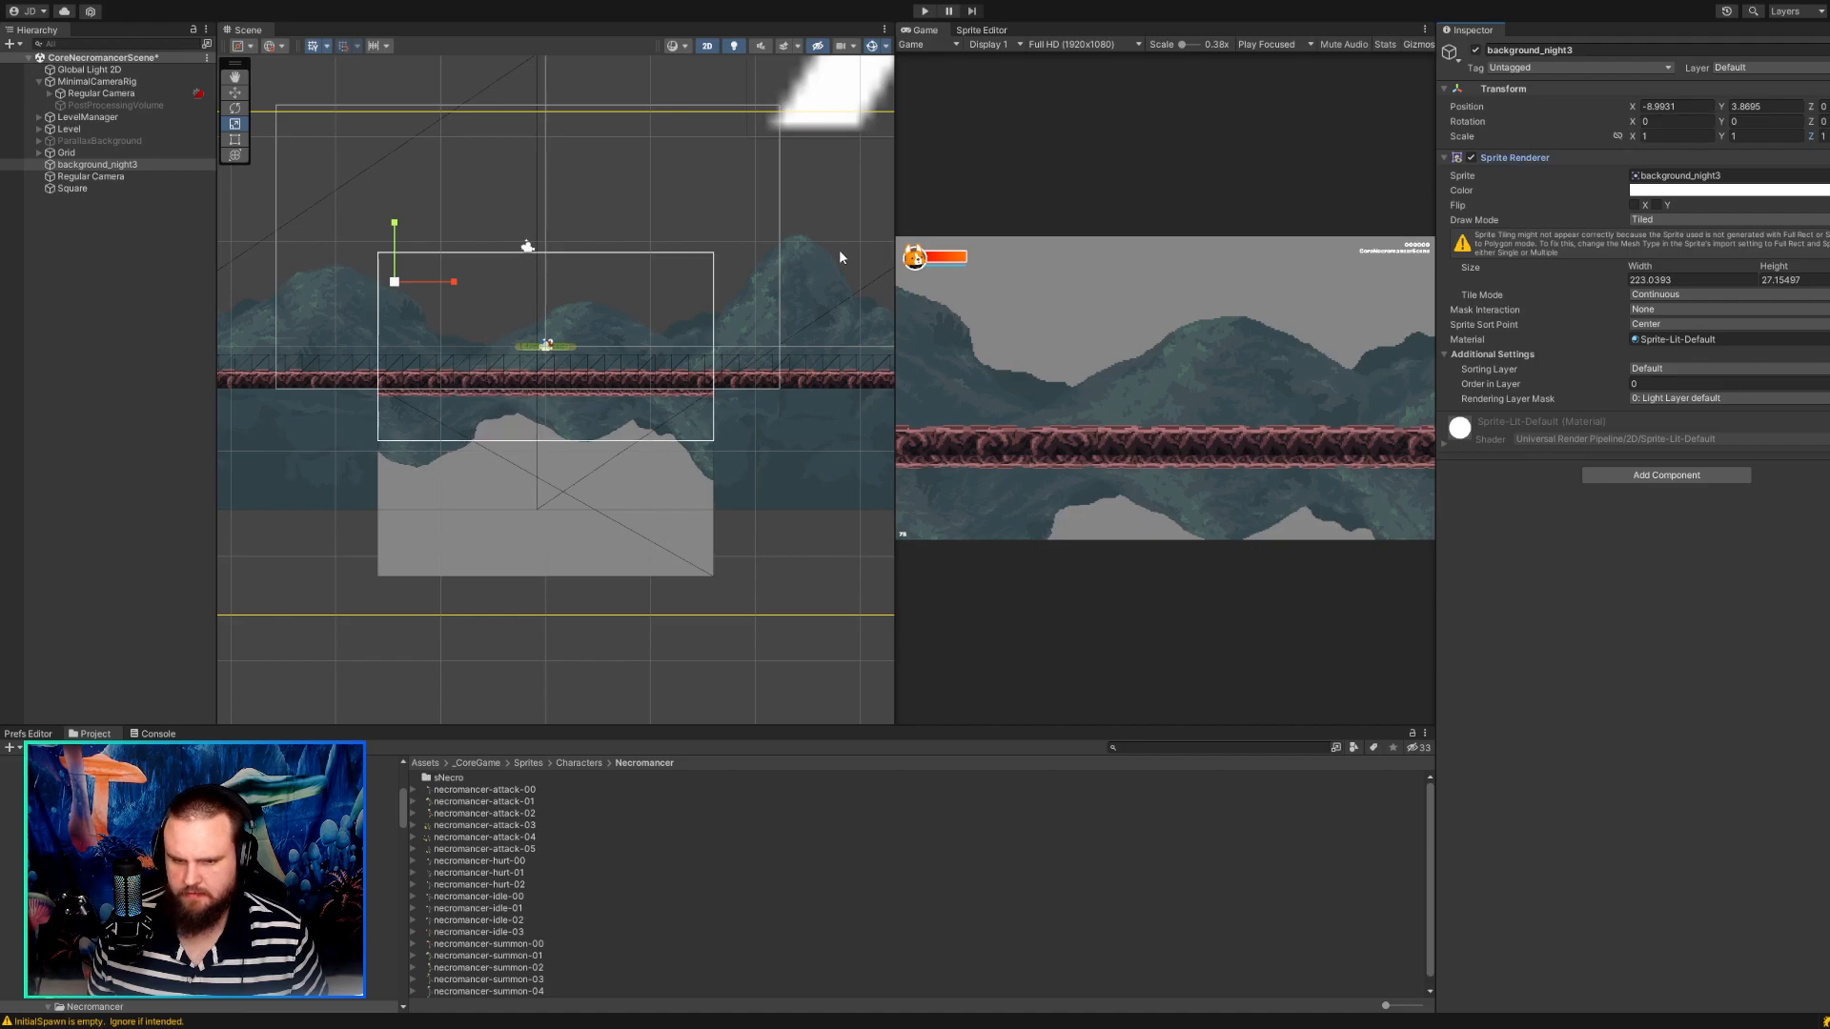
pyautogui.scroll(-4, 639, 310)
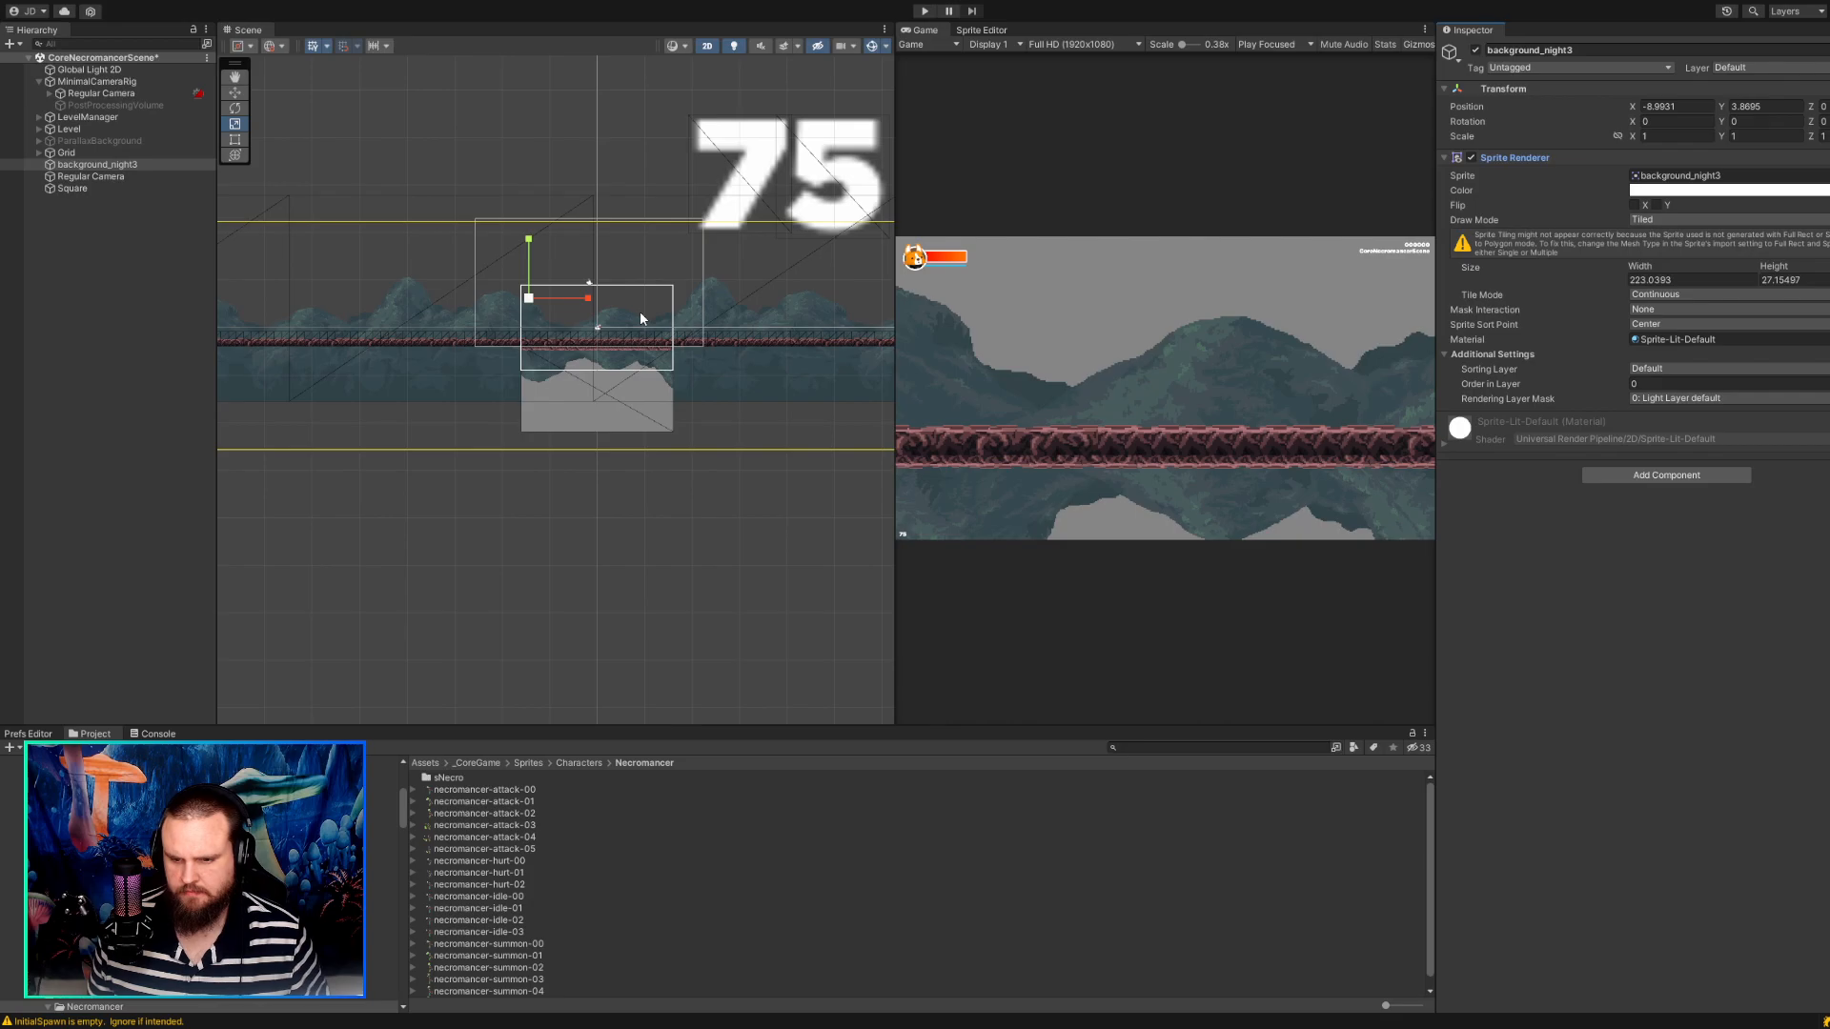
pyautogui.click(724, 515)
pyautogui.scroll(3, 711, 455)
pyautogui.scroll(5, 711, 453)
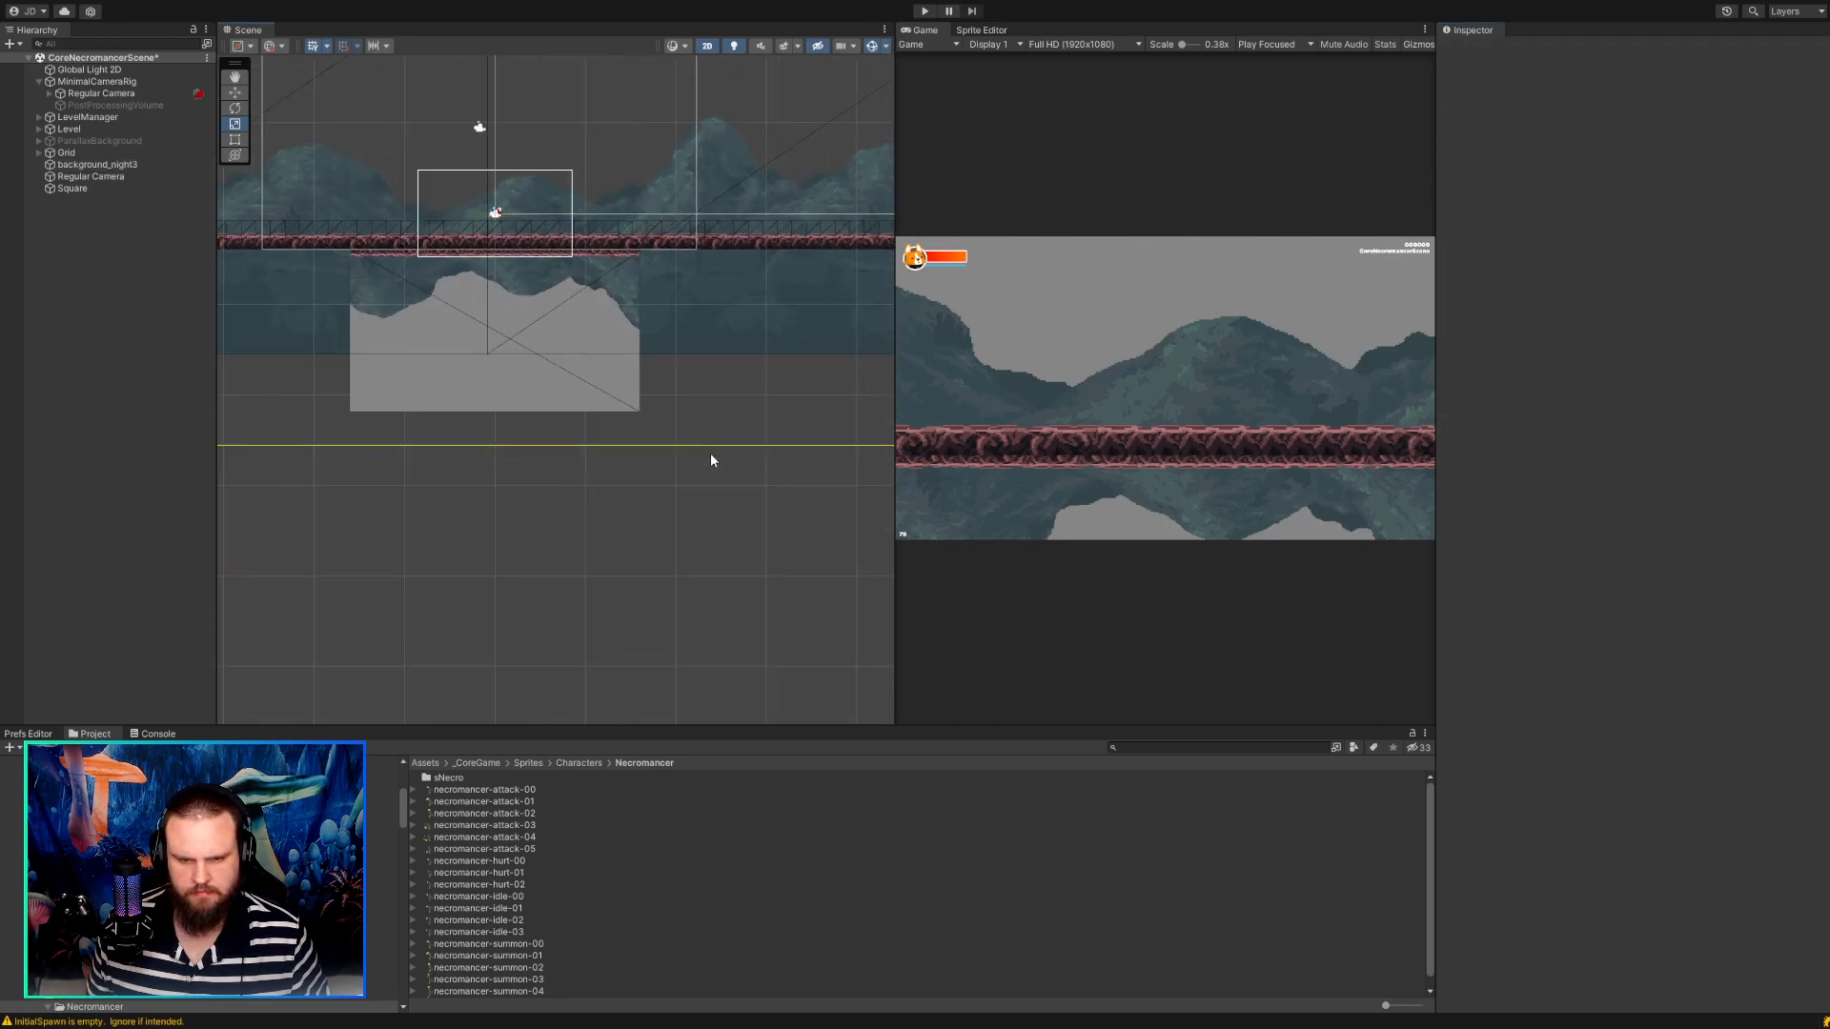
# Undo the X and Y scale changes on background_night3.
pyautogui.hotkey('ctrl', 'z')
pyautogui.hotkey('ctrl', 'z')
pyautogui.hotkey('ctrl', 'z')
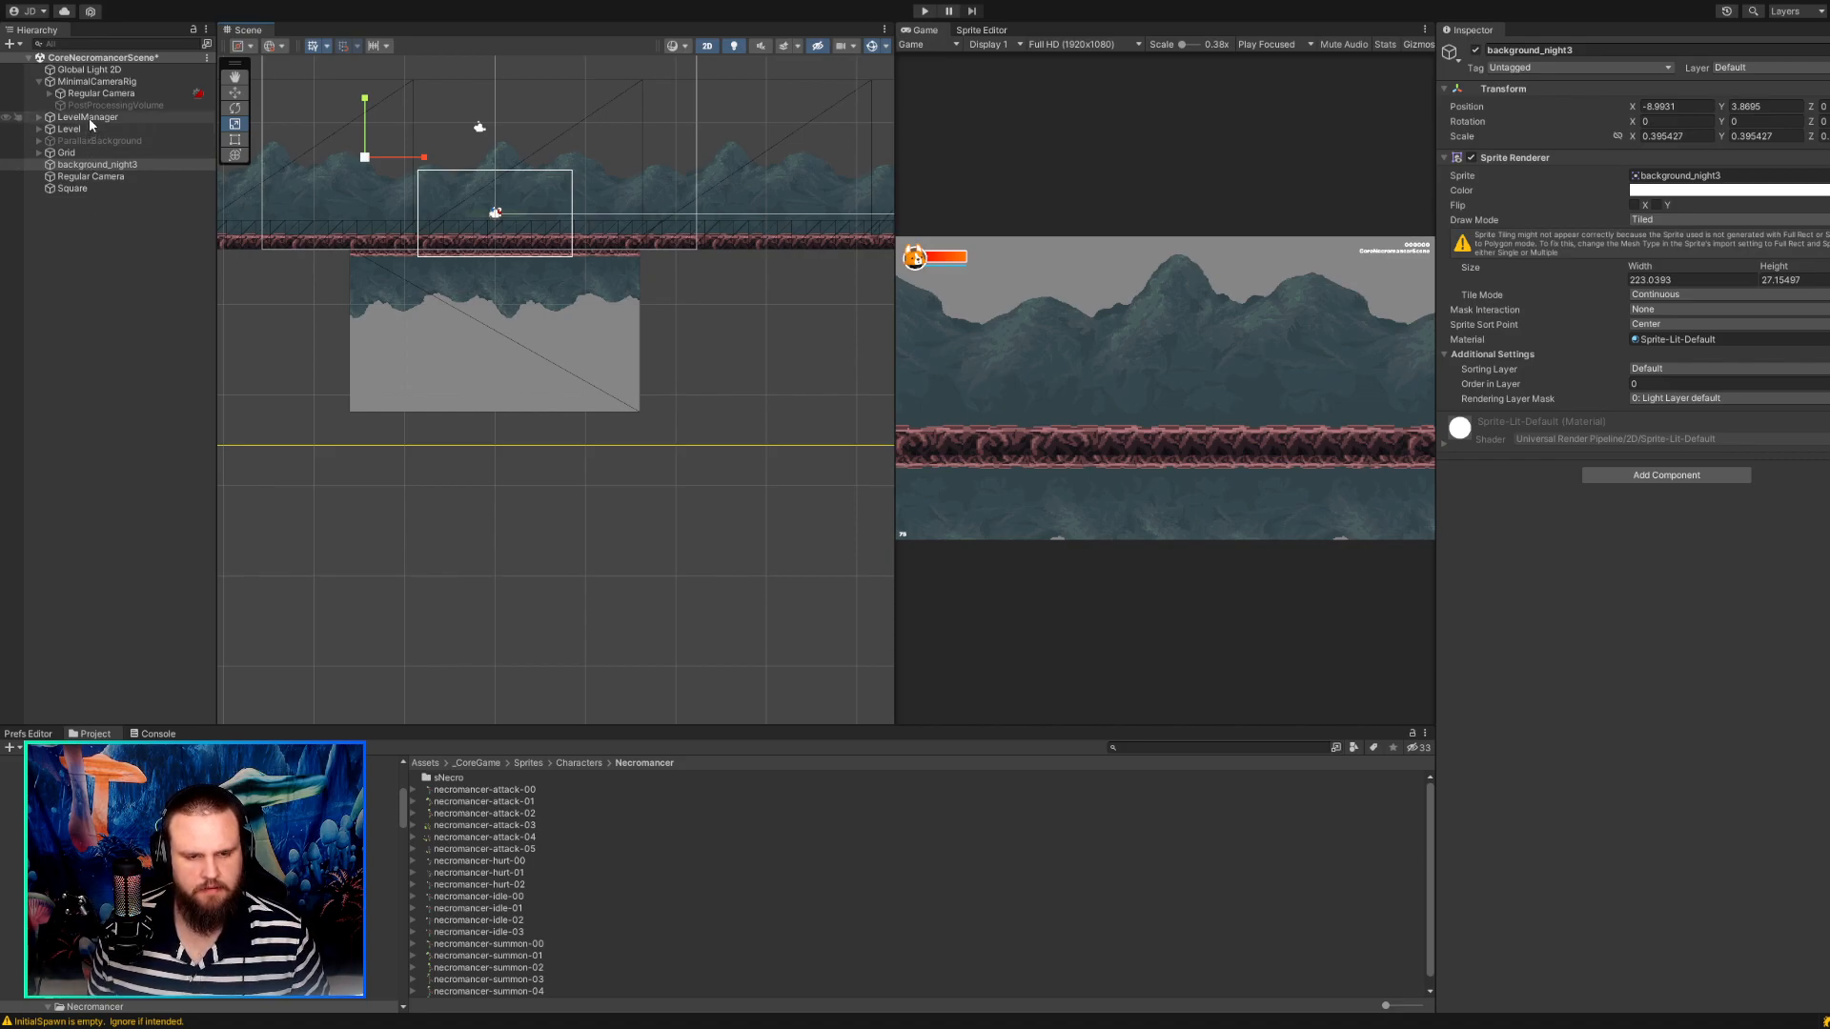
# Inspect the Square's reflection up close in the scene along with its Transform and Sprite Renderer settings.
pyautogui.moveTo(257, 267); pyautogui.dragTo(267, 366, button='middle')
pyautogui.scroll(8, 268, 367)
pyautogui.scroll(2, 376, 408)
pyautogui.click(530, 480)
pyautogui.moveTo(535, 479); pyautogui.dragTo(370, 418, button='middle')
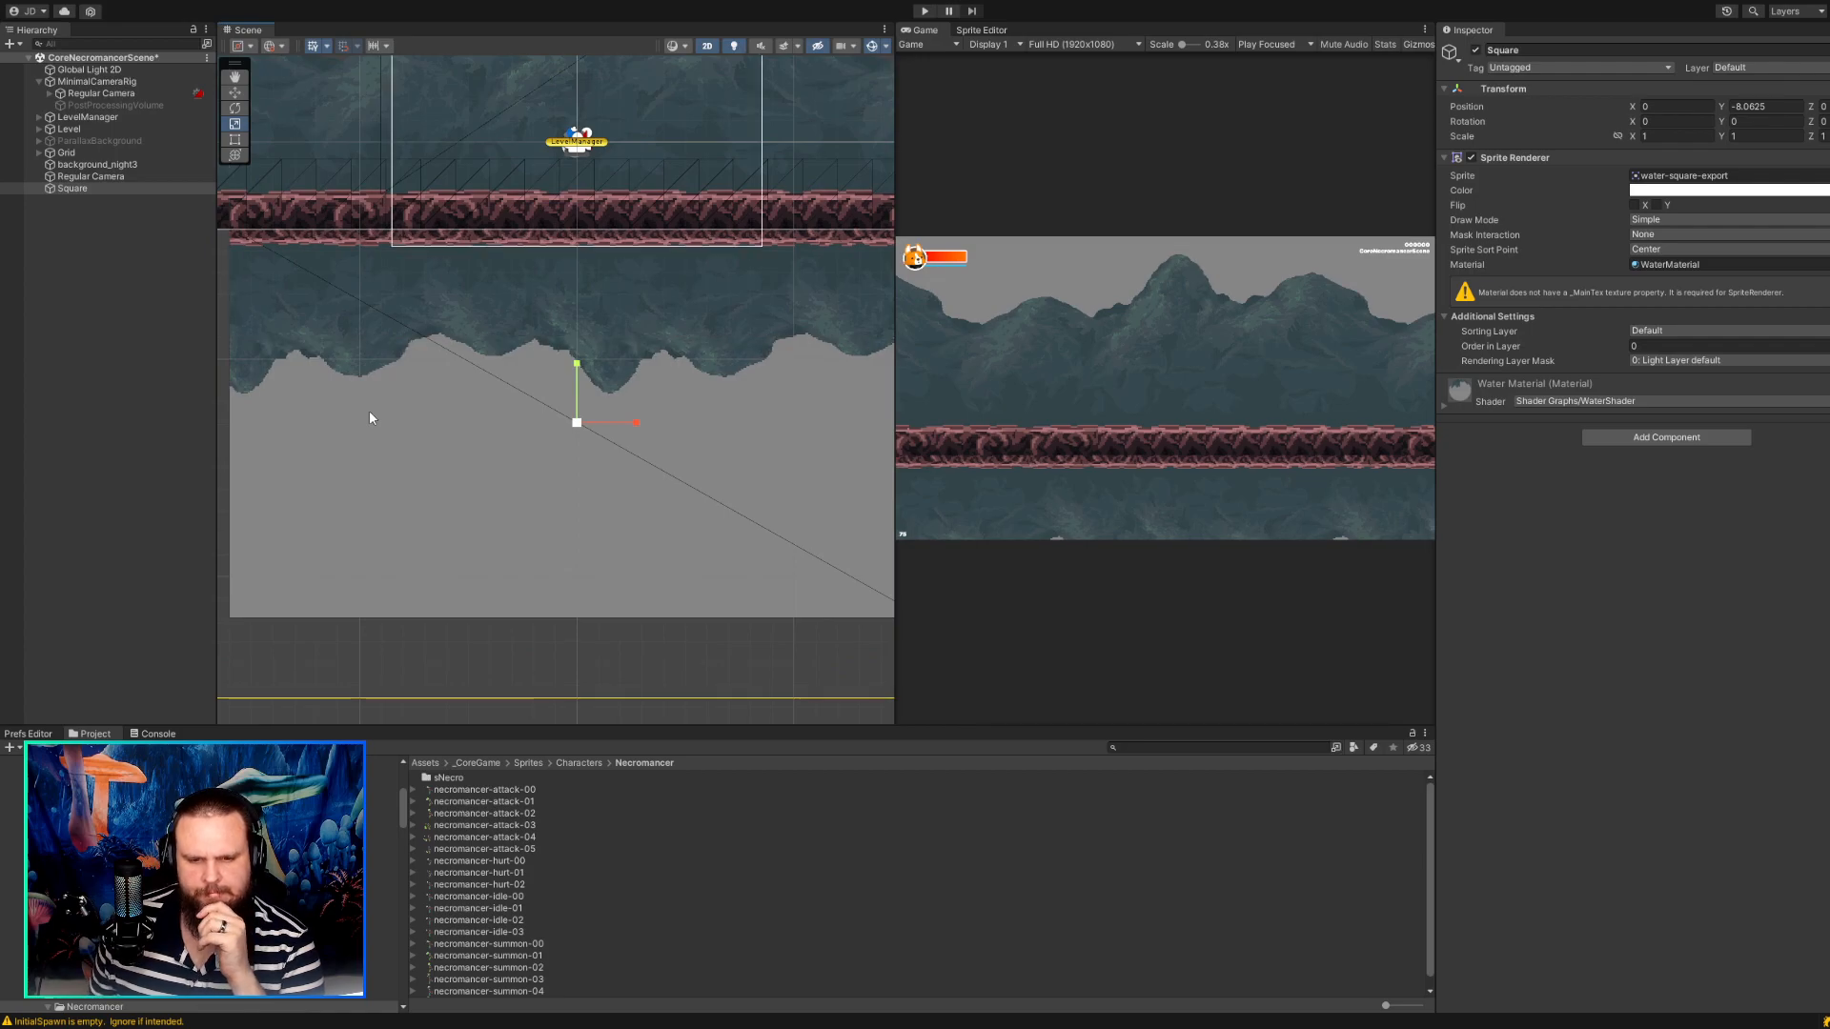
pyautogui.moveTo(83, 186)
pyautogui.mouseDown()
pyautogui.moveTo(96, 178)
pyautogui.moveTo(59, 191)
pyautogui.mouseUp()
pyautogui.click(77, 177)
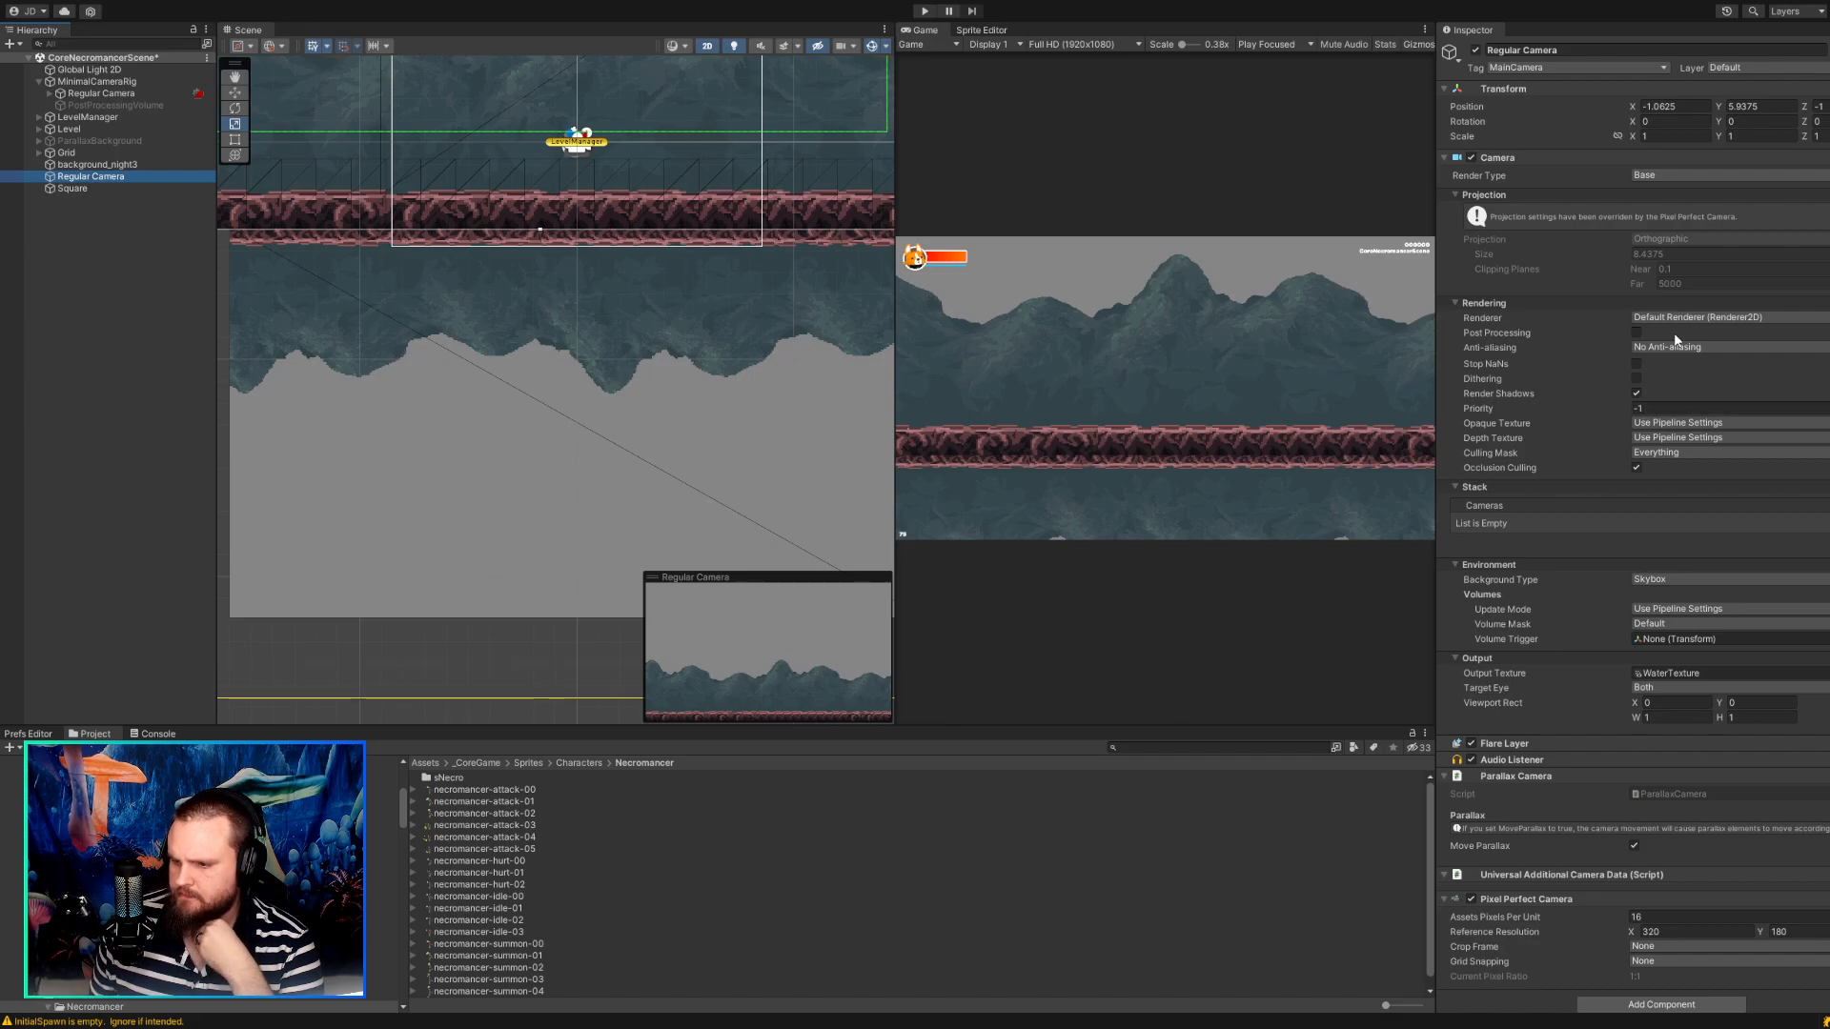
pyautogui.scroll(-1, 1688, 486)
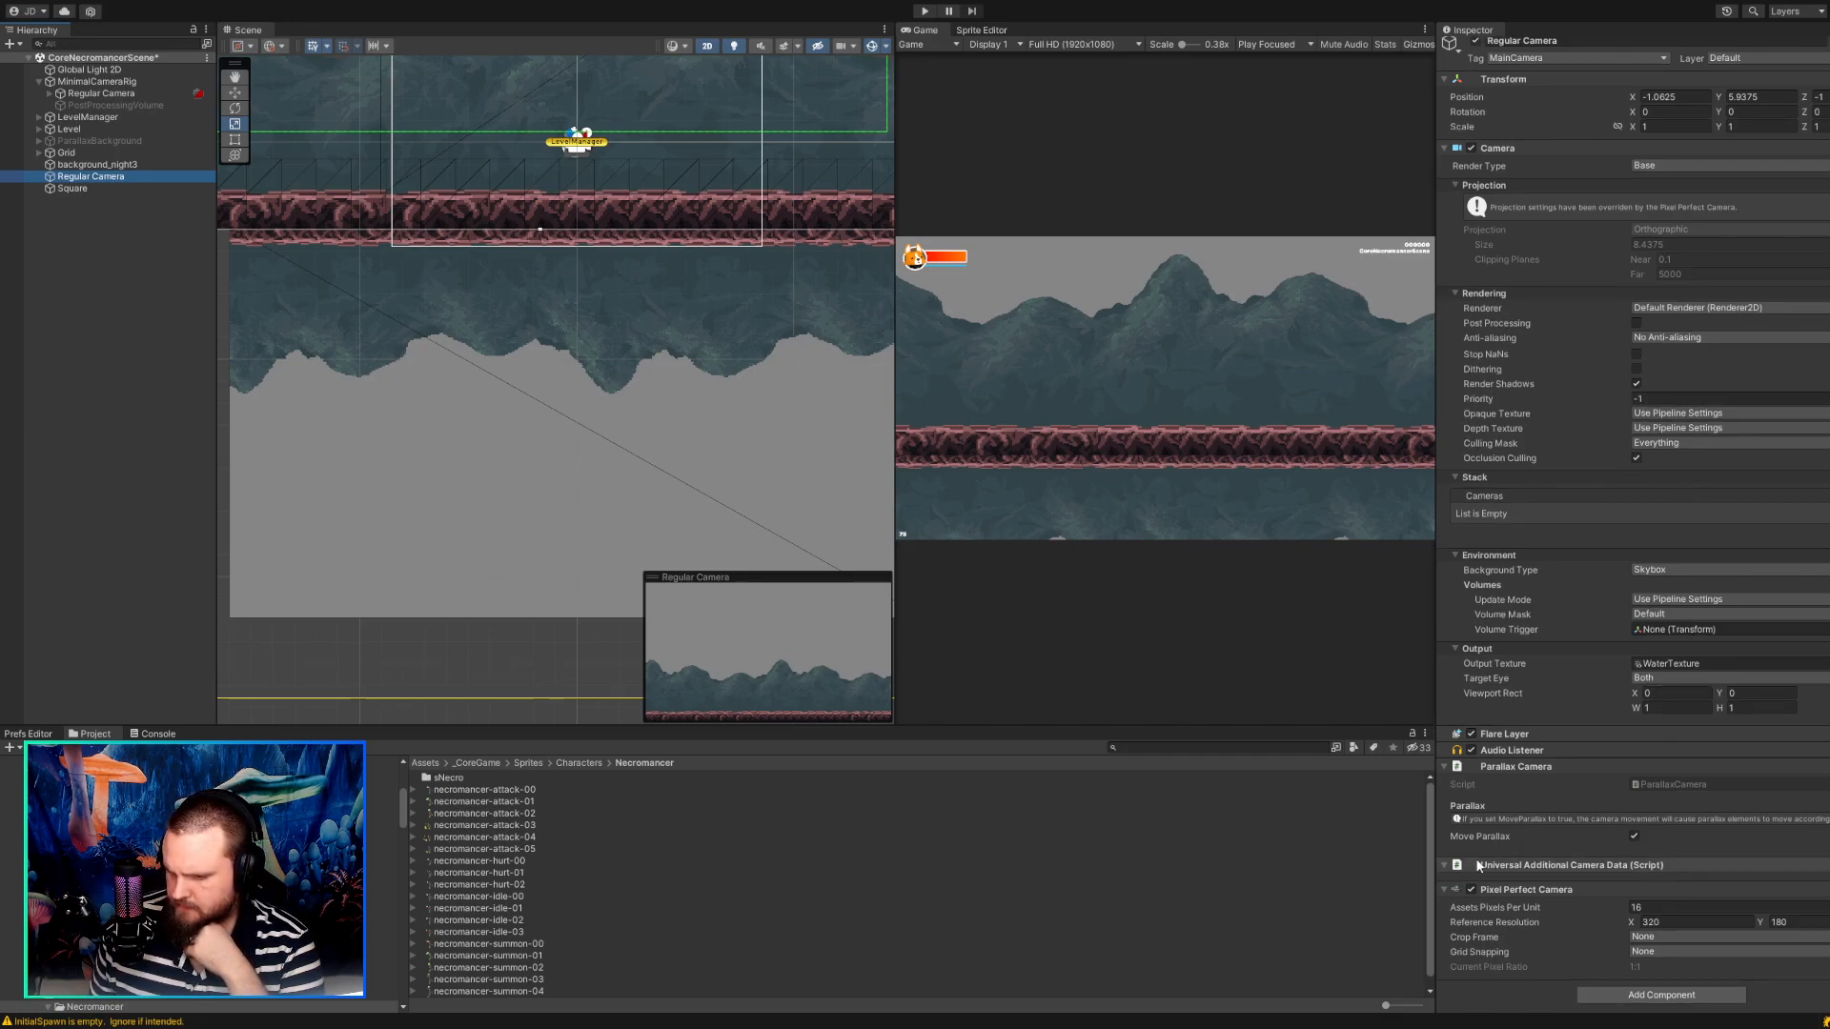
pyautogui.click(1472, 889)
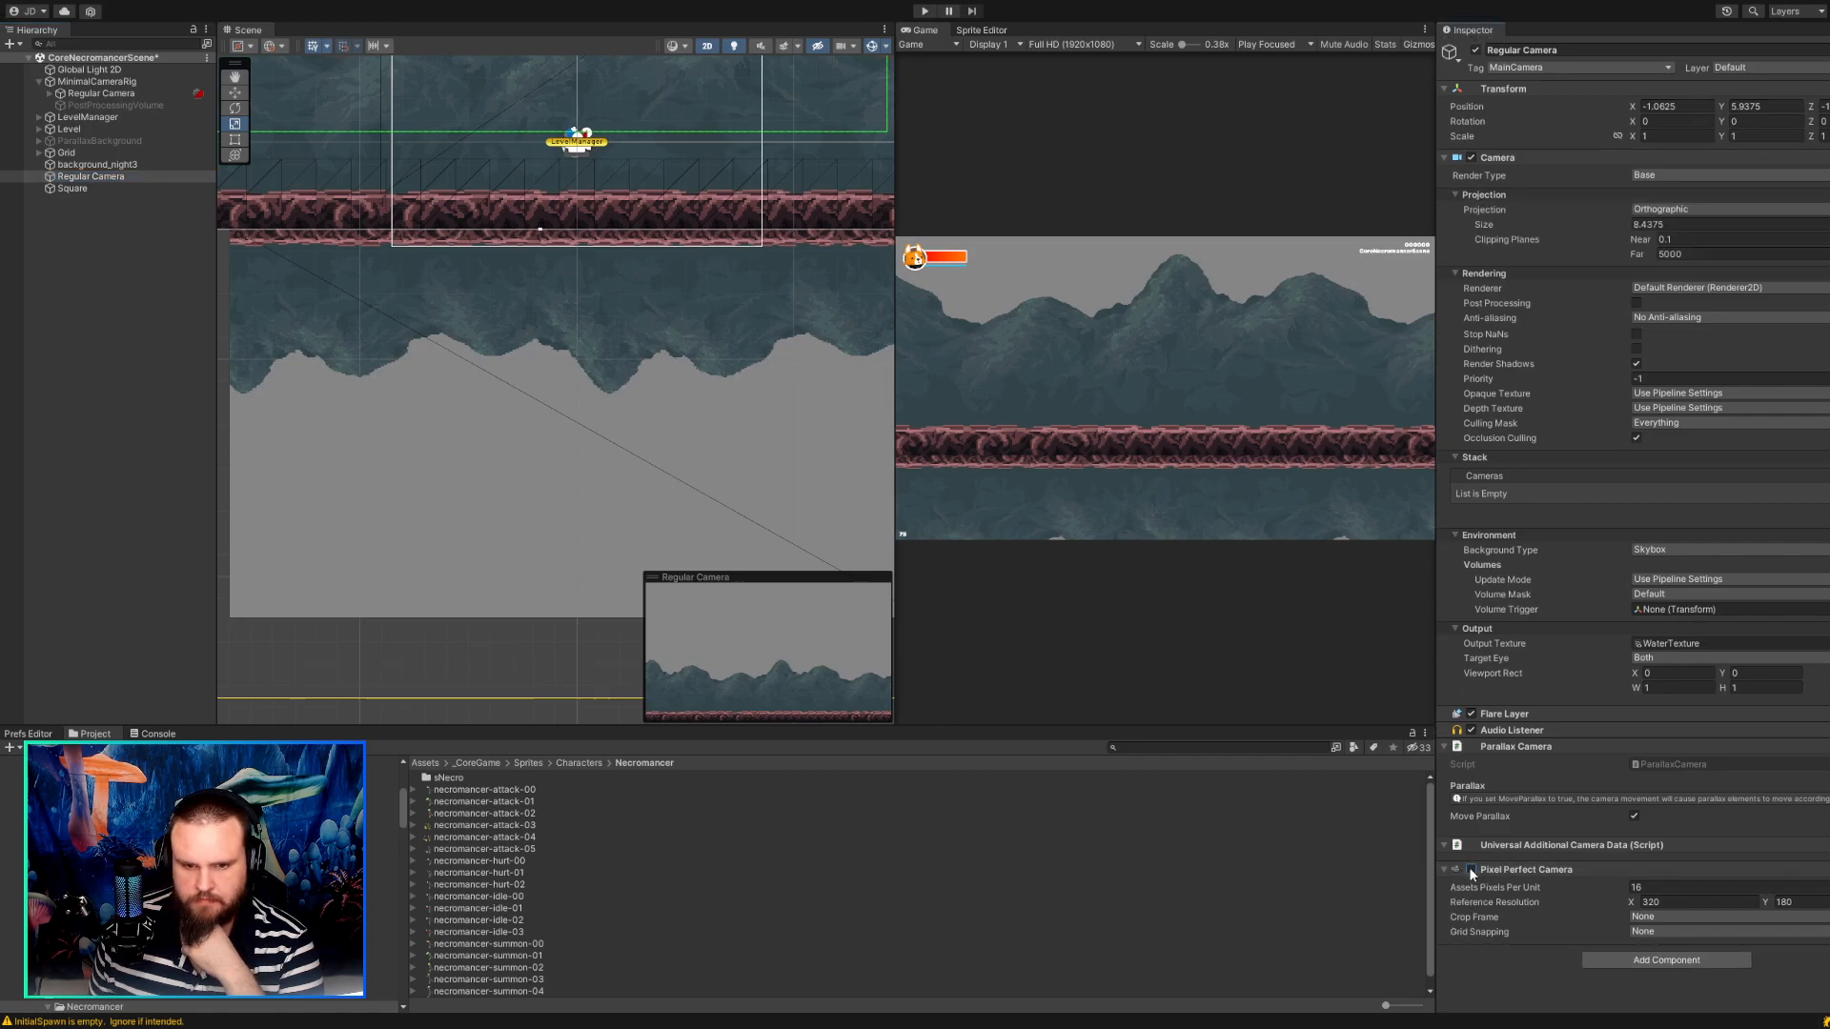
pyautogui.click(1471, 870)
pyautogui.scroll(-3, 625, 402)
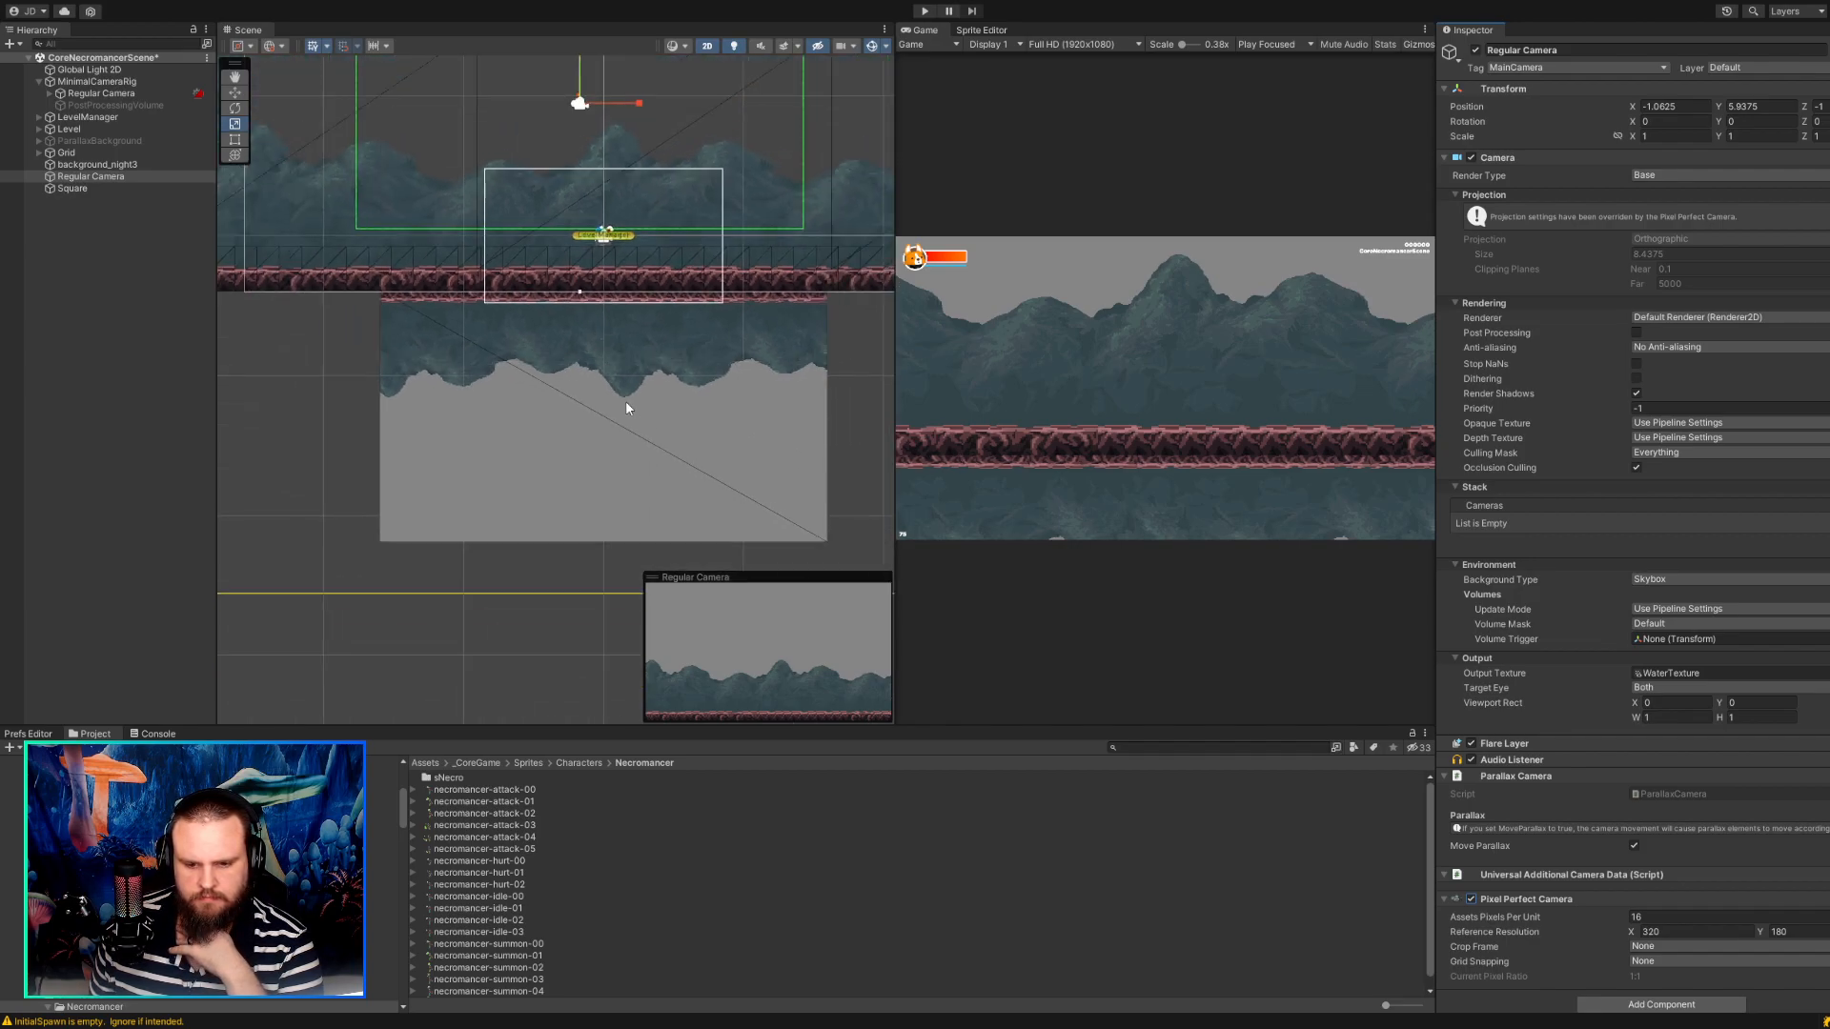
# Compare the Square's properties with the settings of the standalone Regular Camera.
pyautogui.click(626, 402)
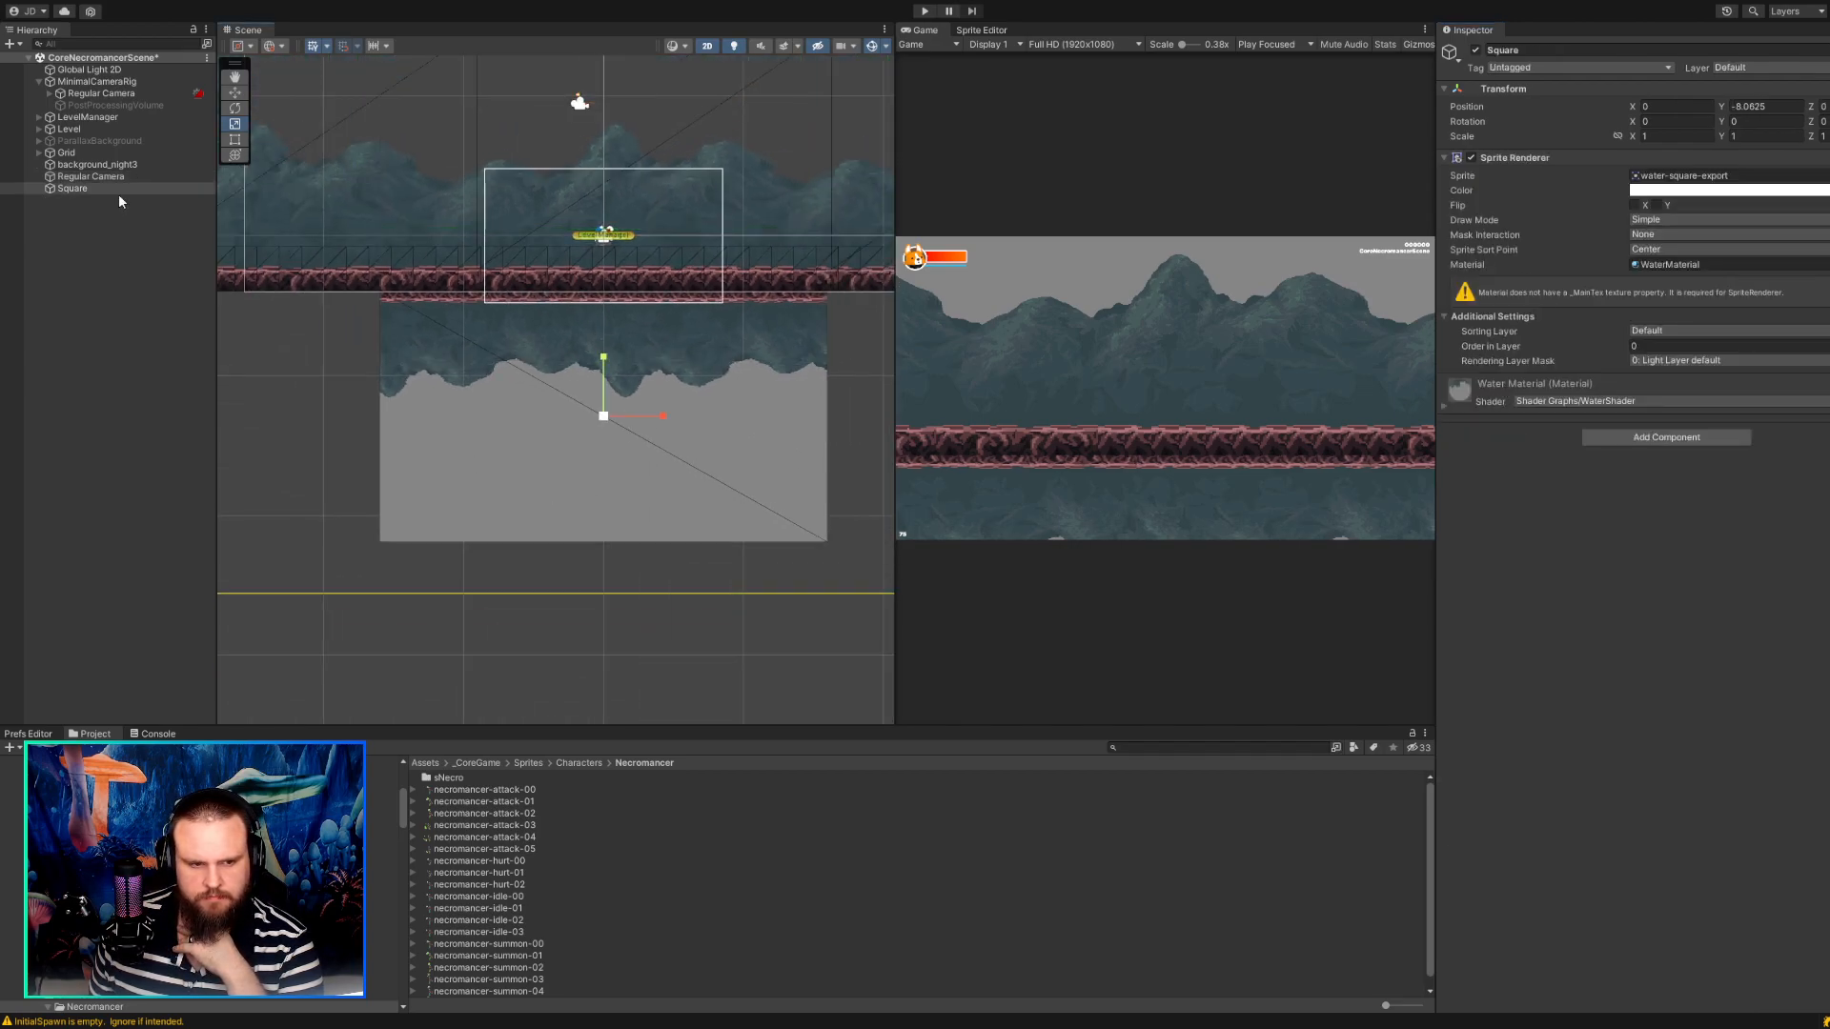
pyautogui.click(91, 175)
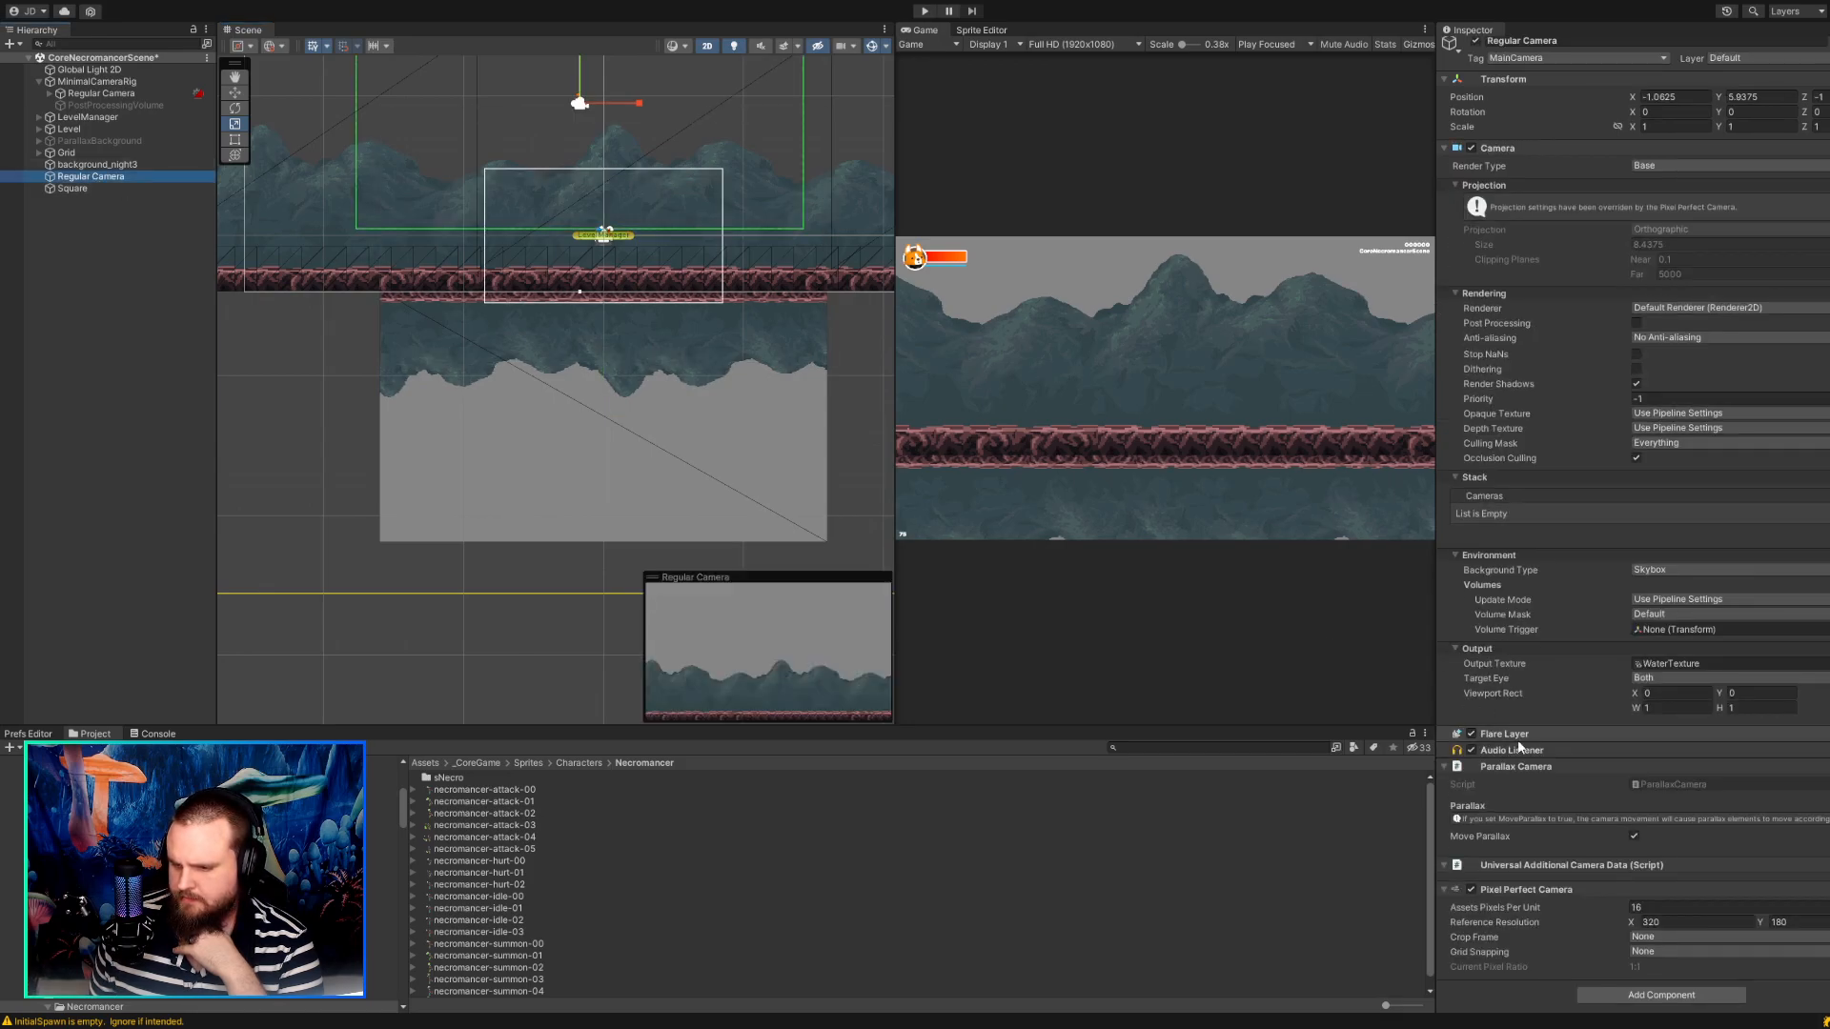
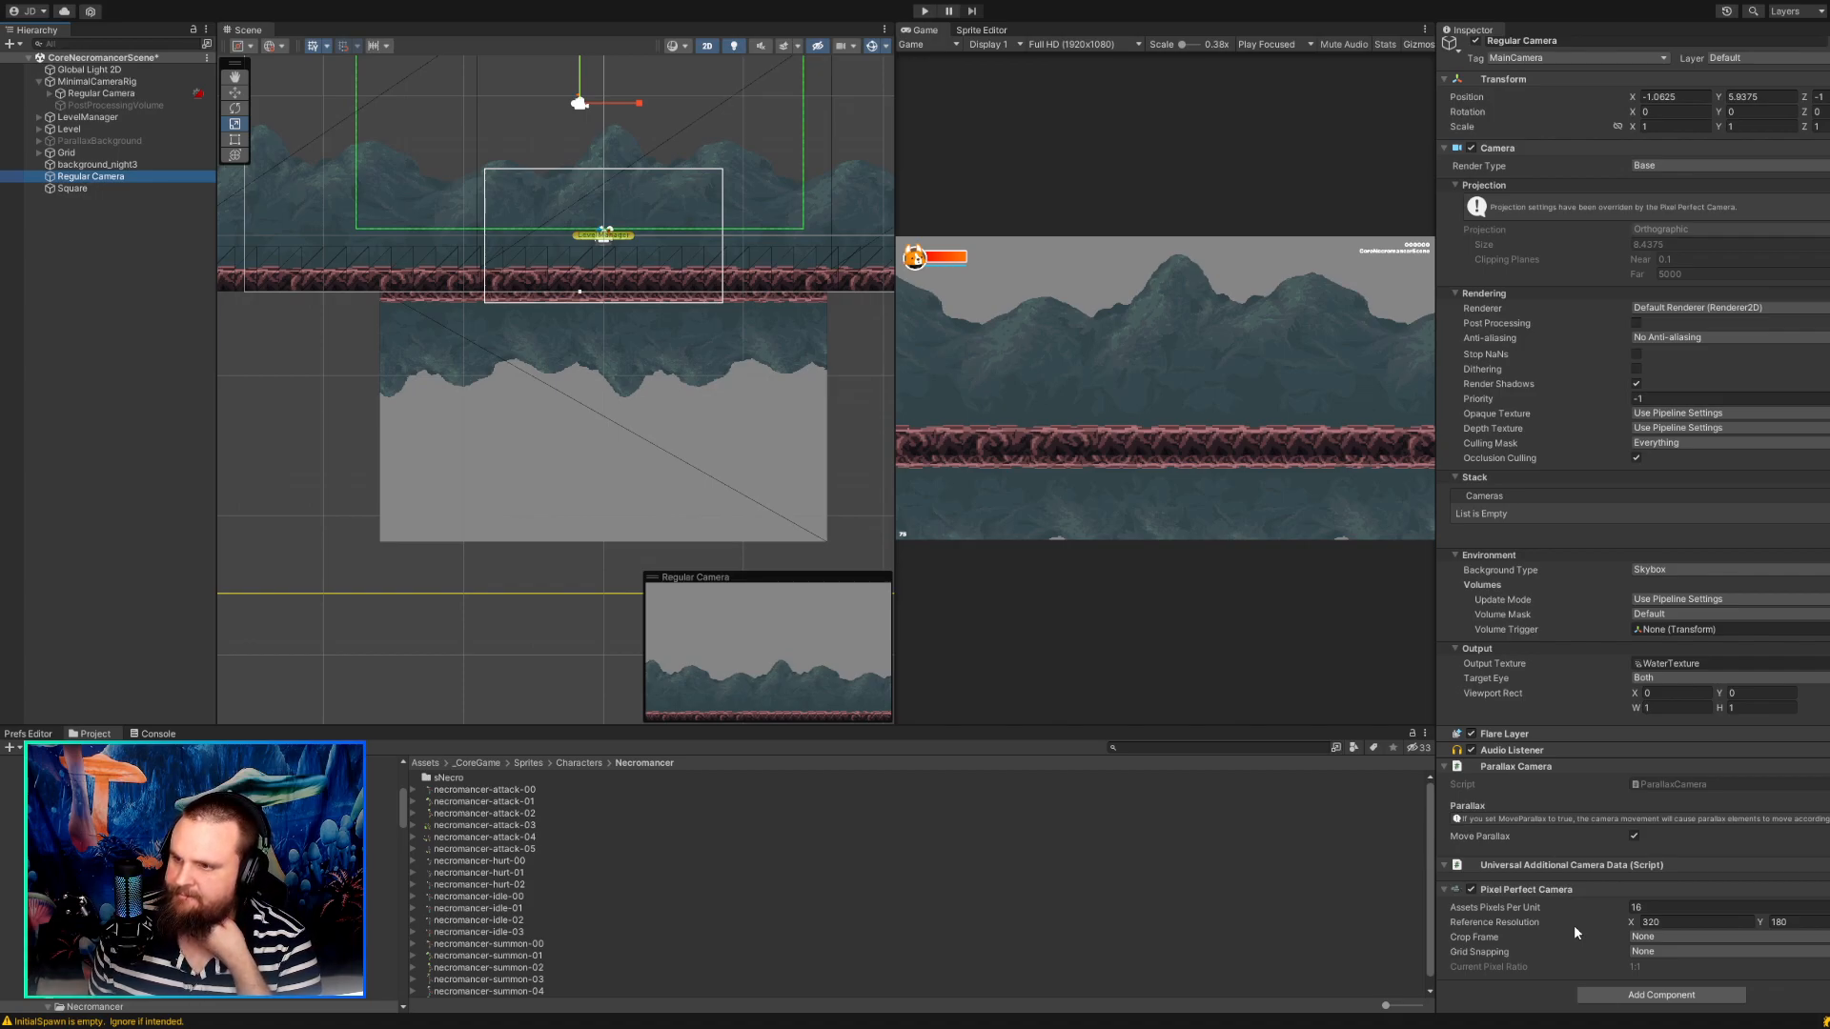
# Examine the Tilemap under Grid, checking its renderer and collider settings and how its tiles meet the water reflection.
pyautogui.click(1603, 169)
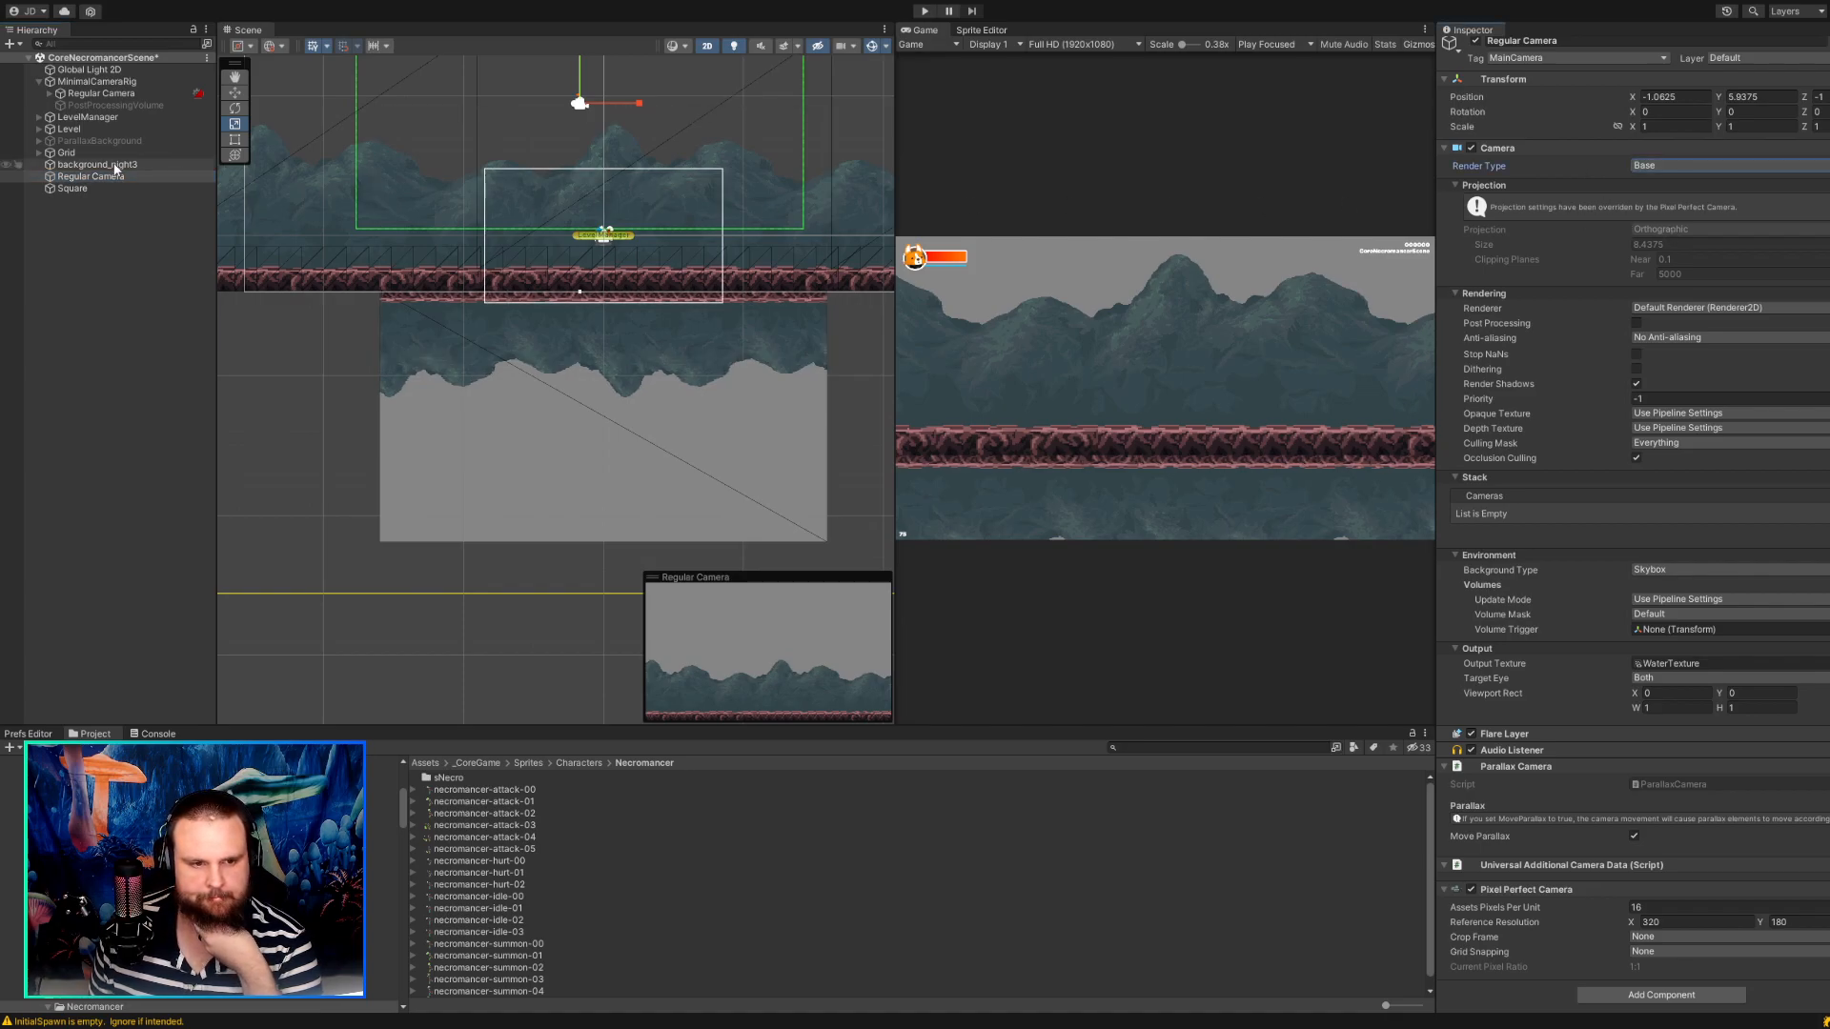
pyautogui.click(76, 153)
pyautogui.click(39, 152)
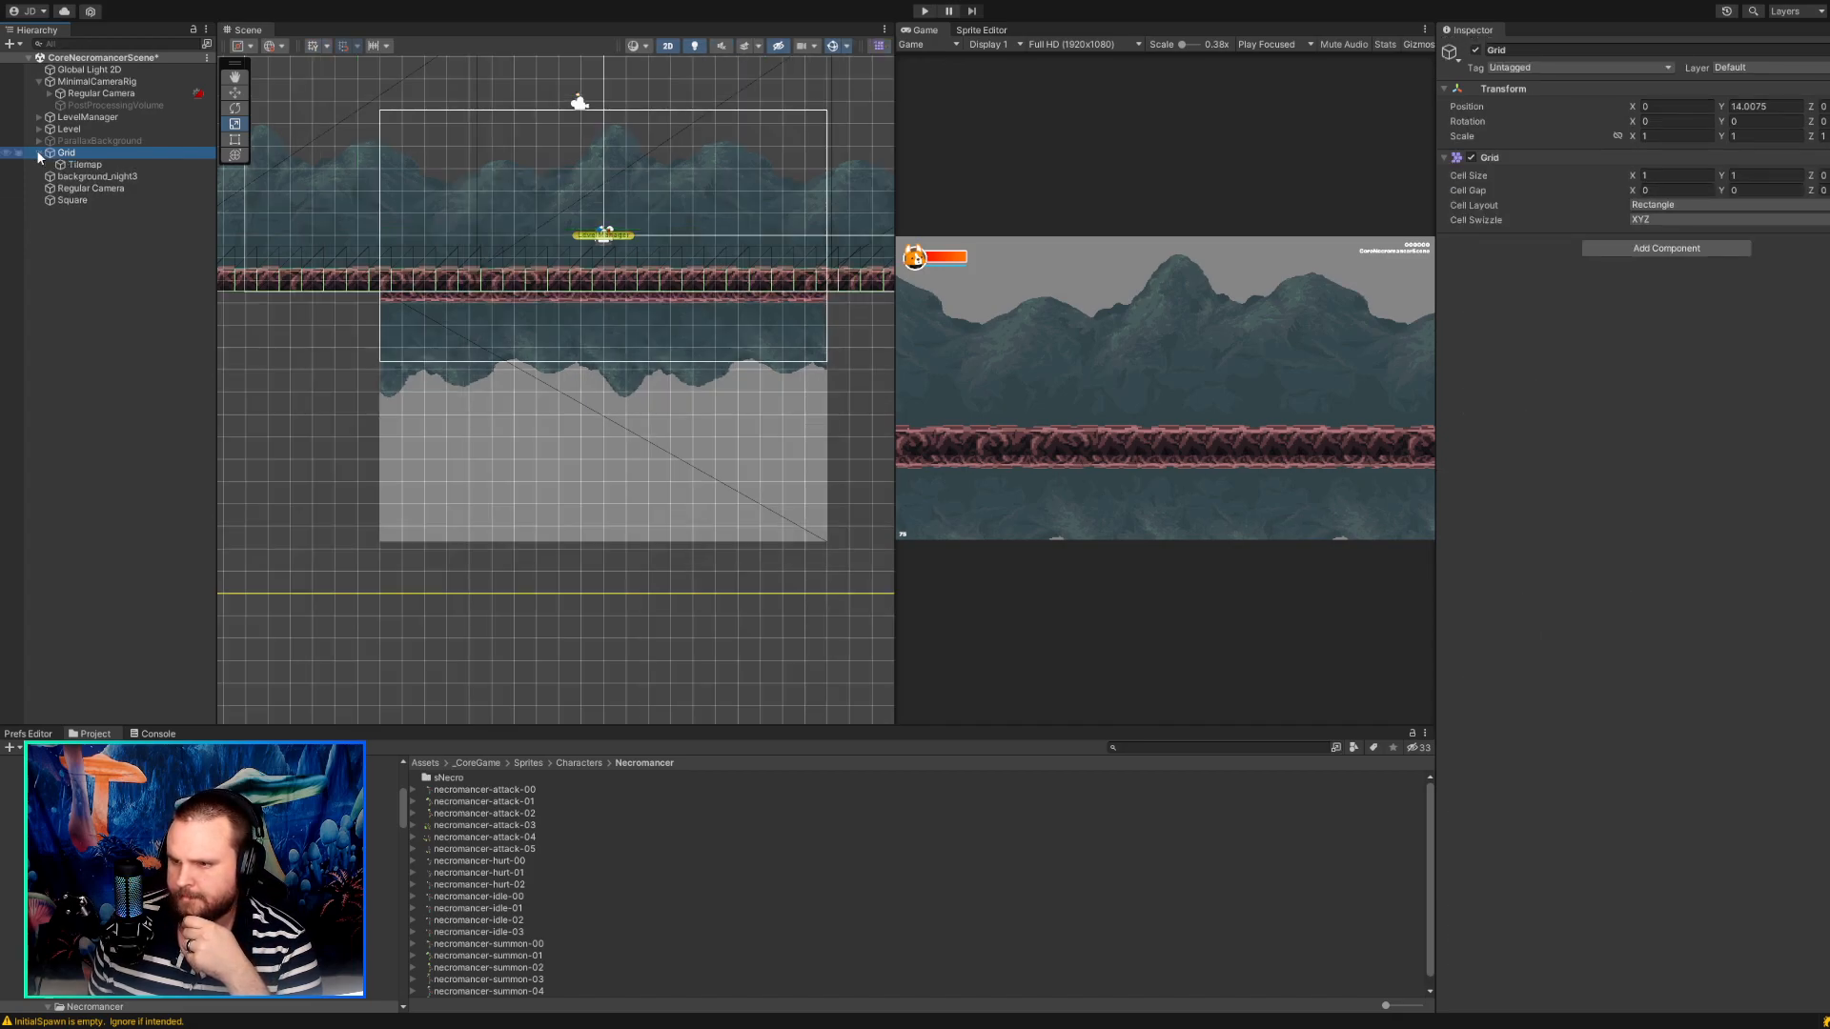
pyautogui.click(86, 164)
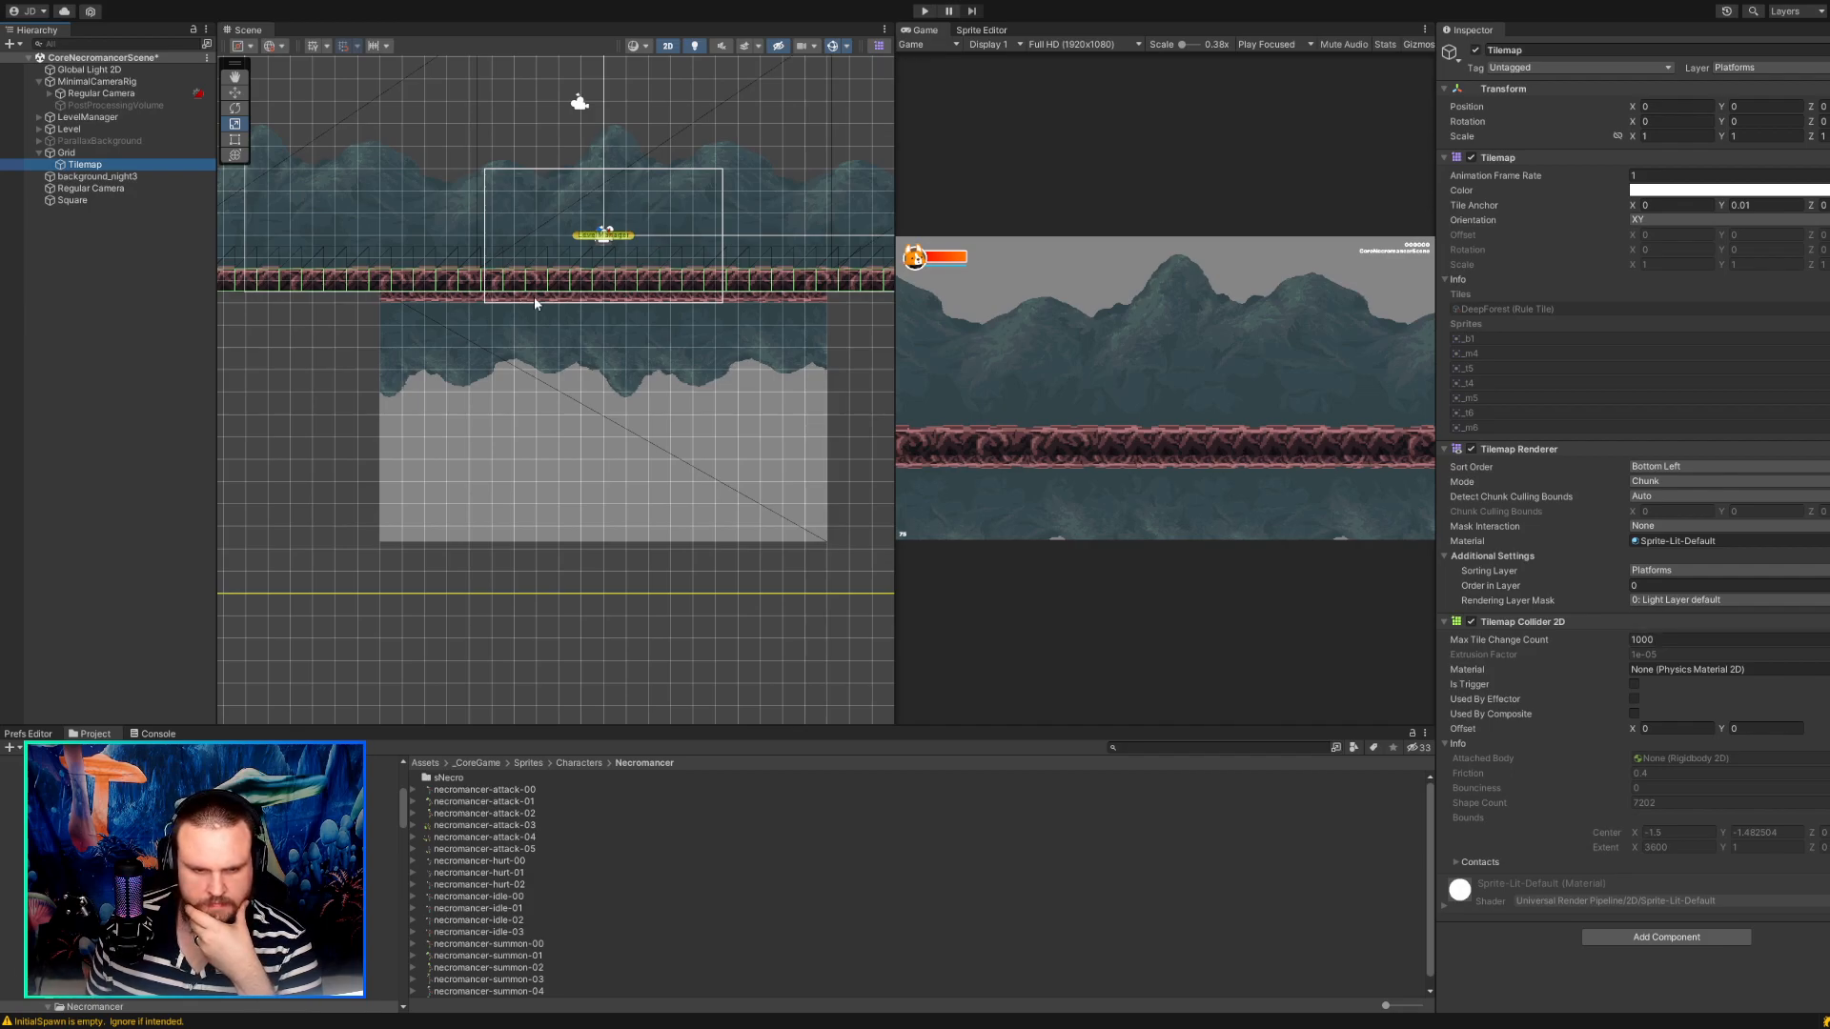
pyautogui.scroll(5, 534, 295)
pyautogui.scroll(1, 534, 295)
pyautogui.click(471, 253)
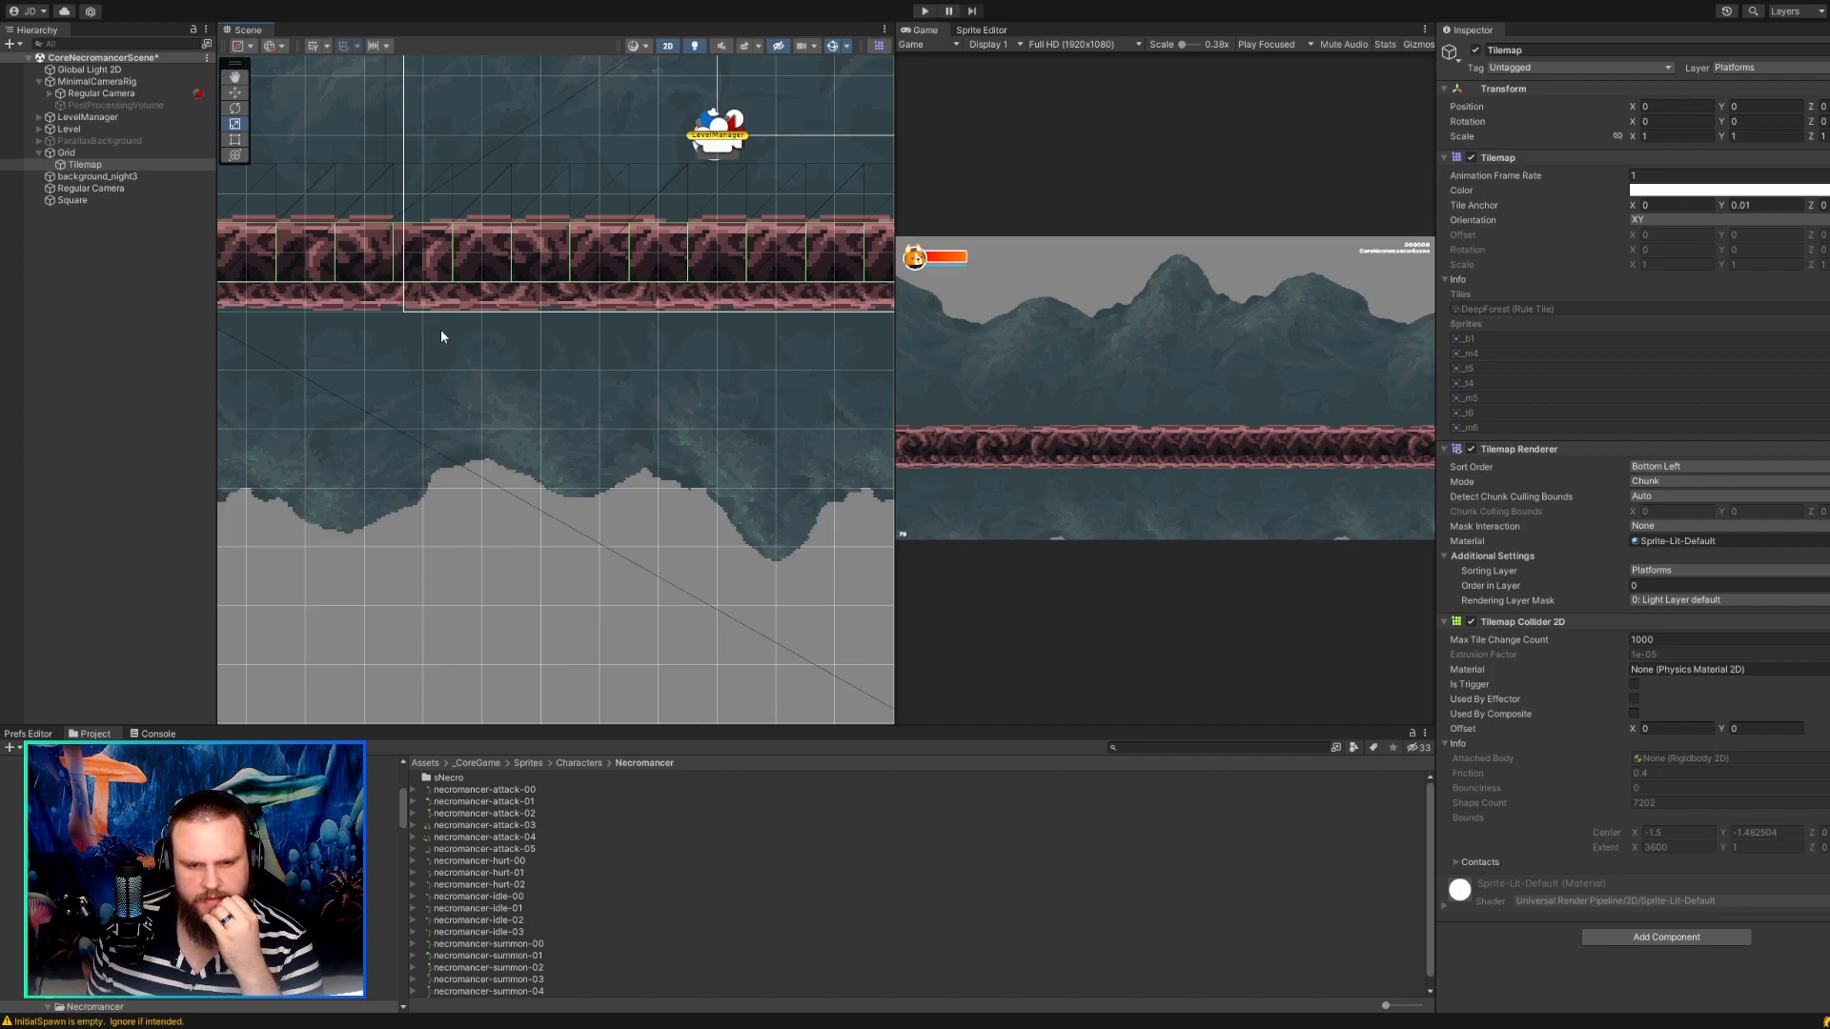
pyautogui.scroll(-1, 469, 193)
pyautogui.moveTo(517, 189); pyautogui.dragTo(514, 254, button='middle')
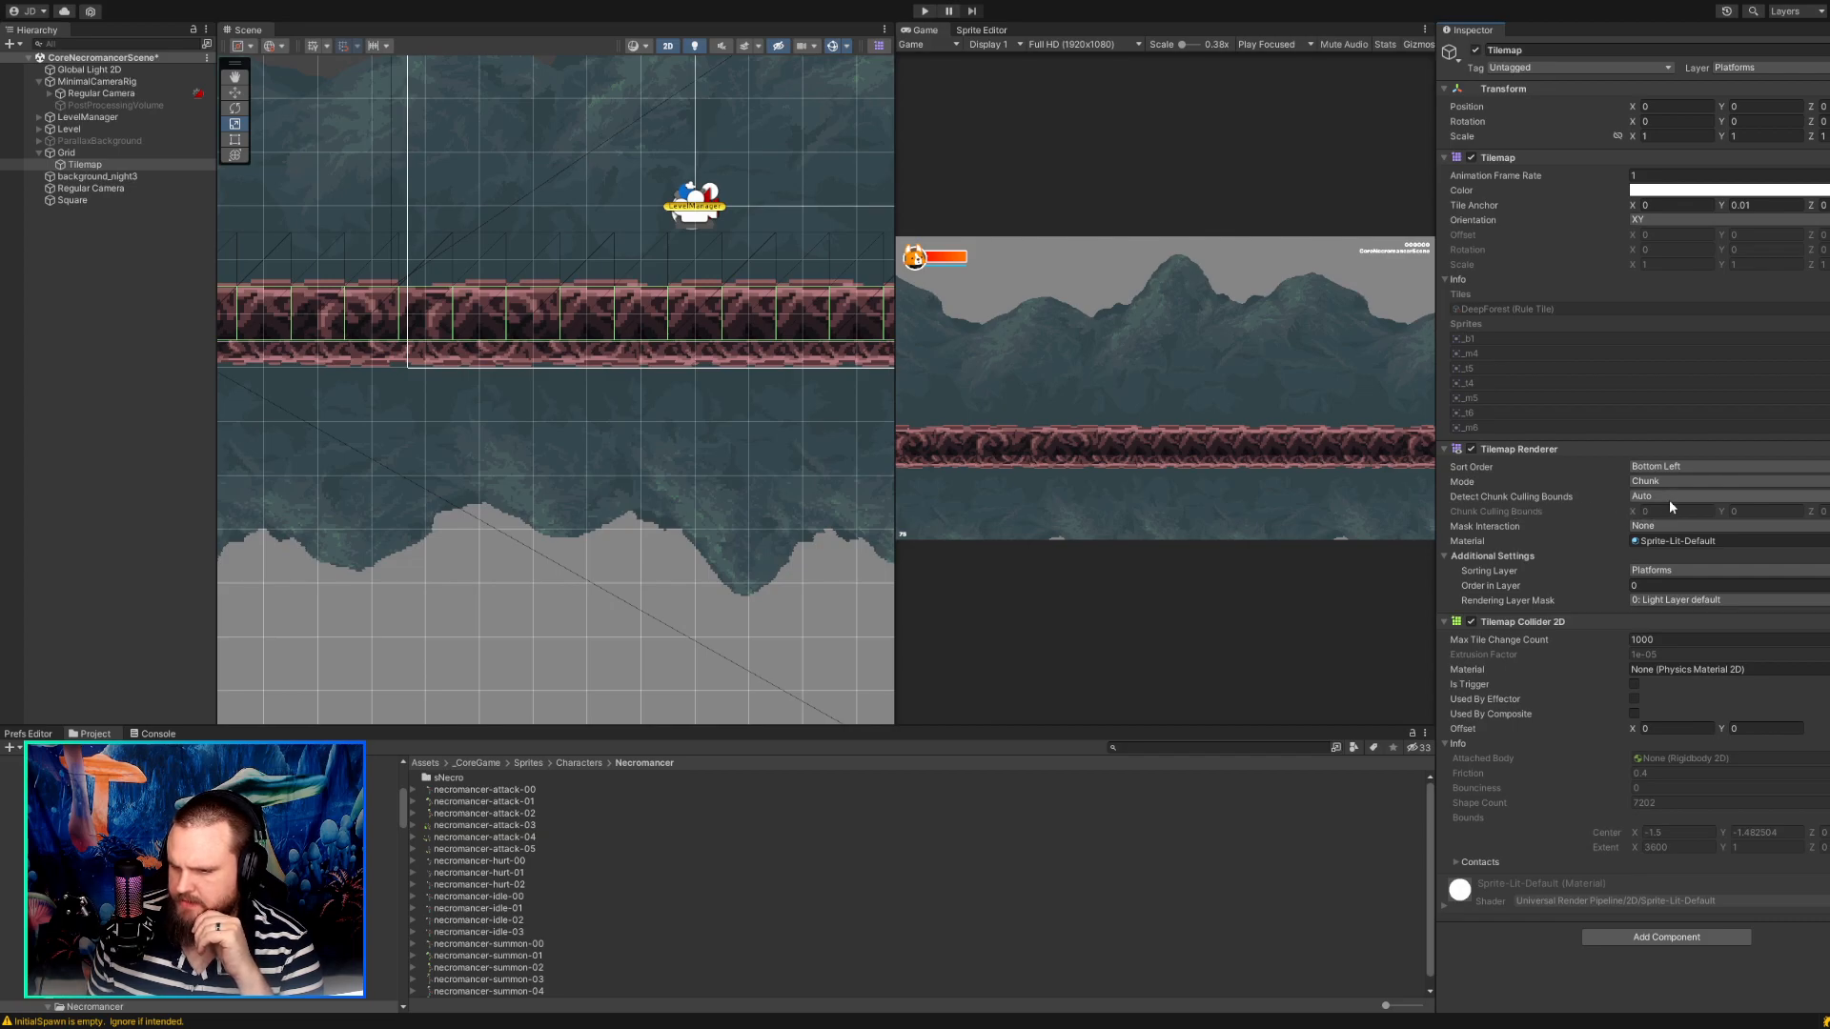
pyautogui.click(1580, 494)
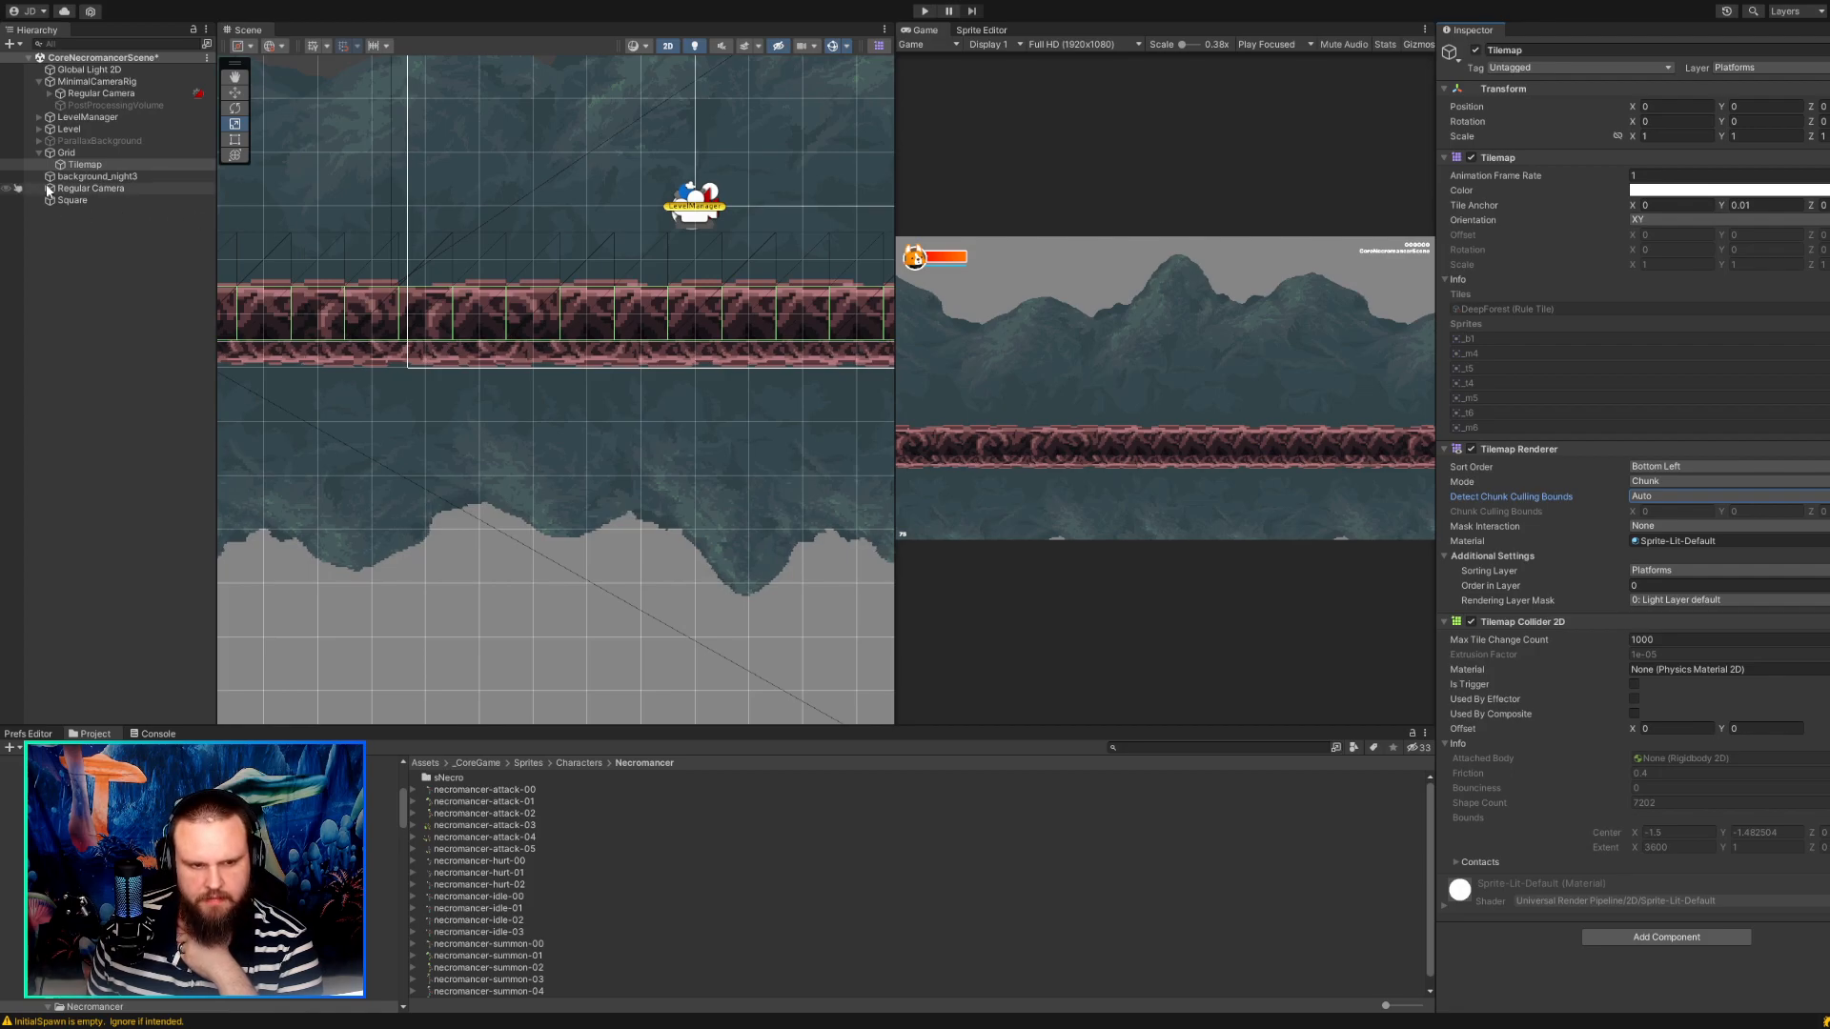
# Compare the Pixel Perfect Camera settings of the MinimalCameraRig's Regular Camera with those of the standalone Regular Camera.
pyautogui.click(93, 131)
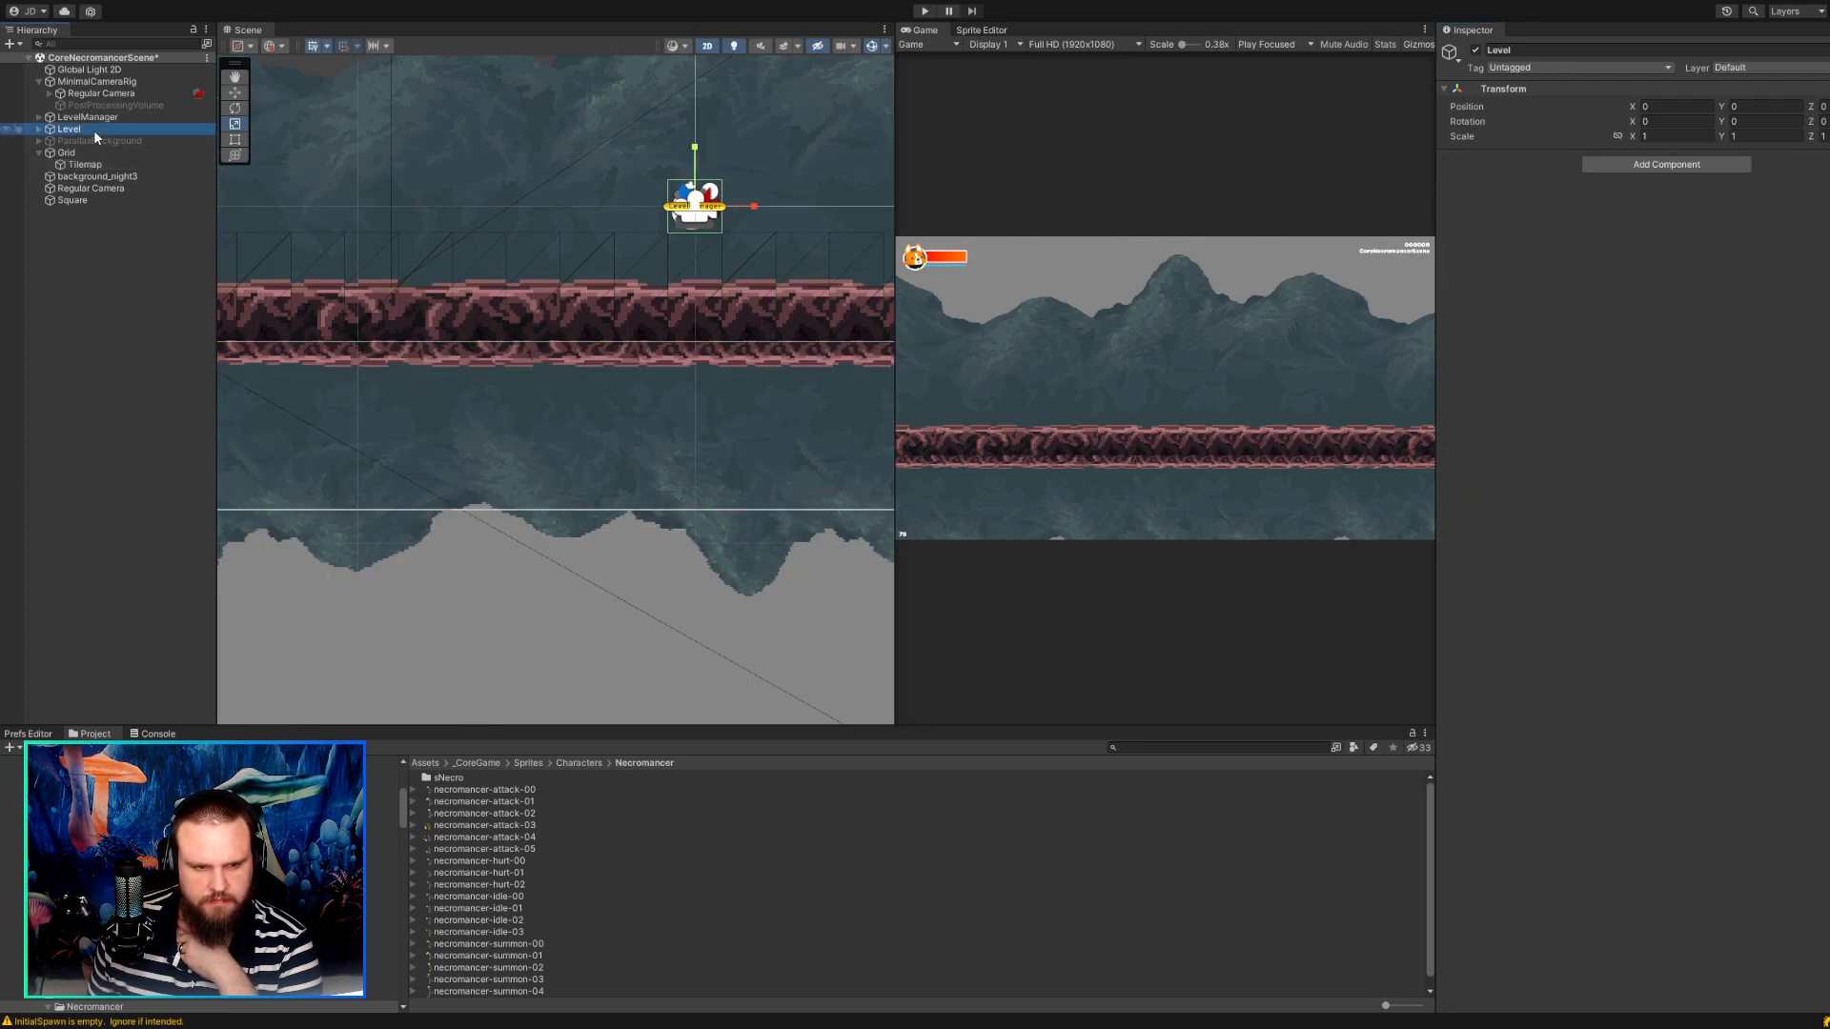
pyautogui.click(107, 118)
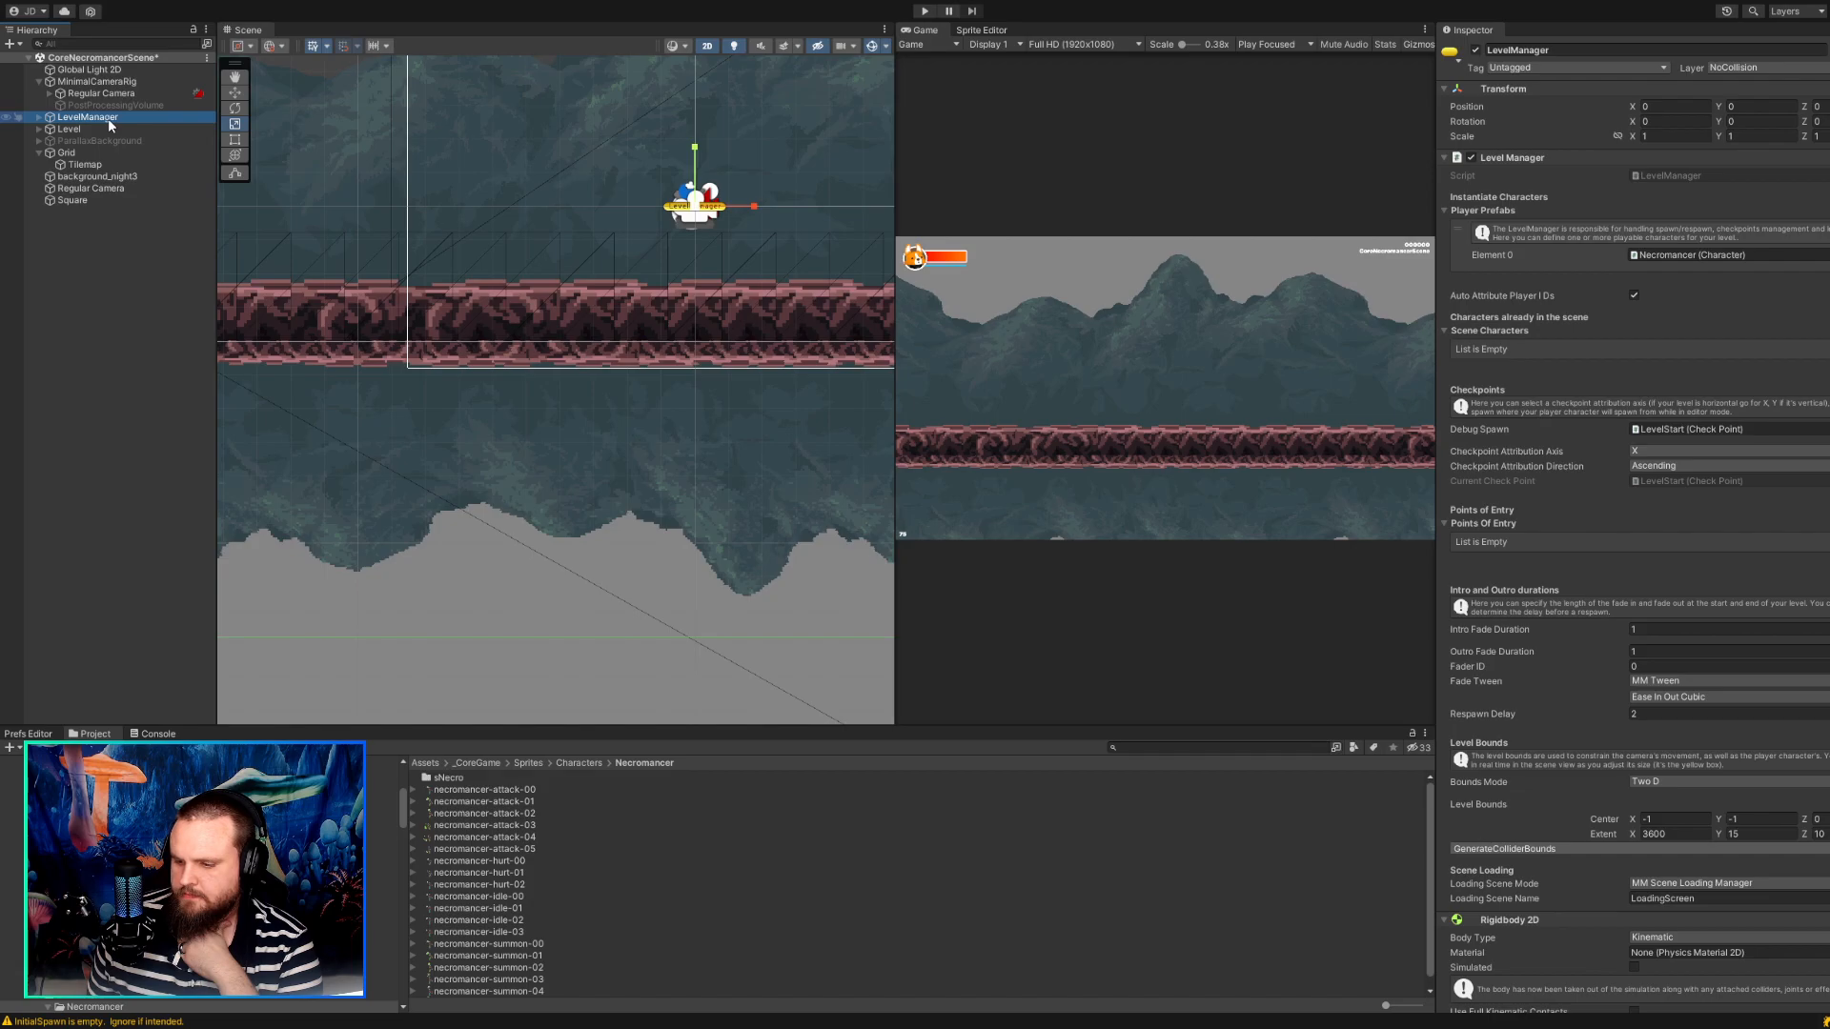
pyautogui.click(113, 95)
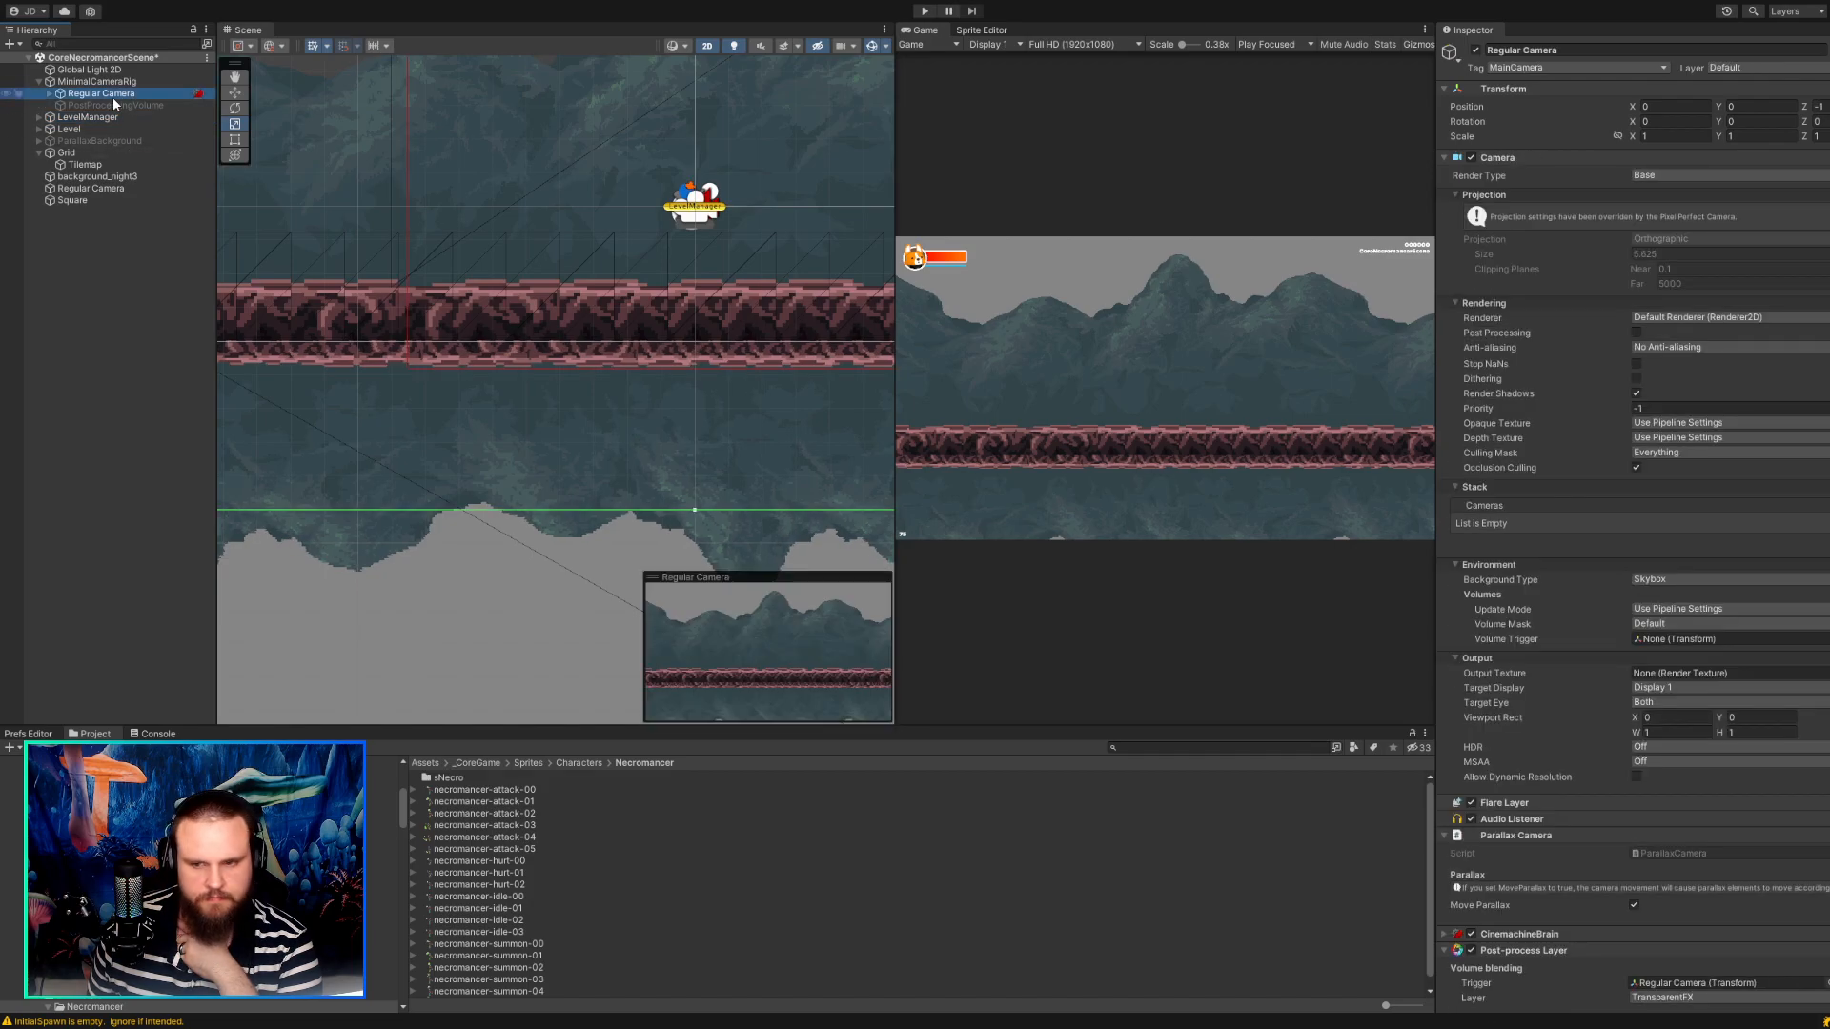
pyautogui.scroll(-10, 1545, 565)
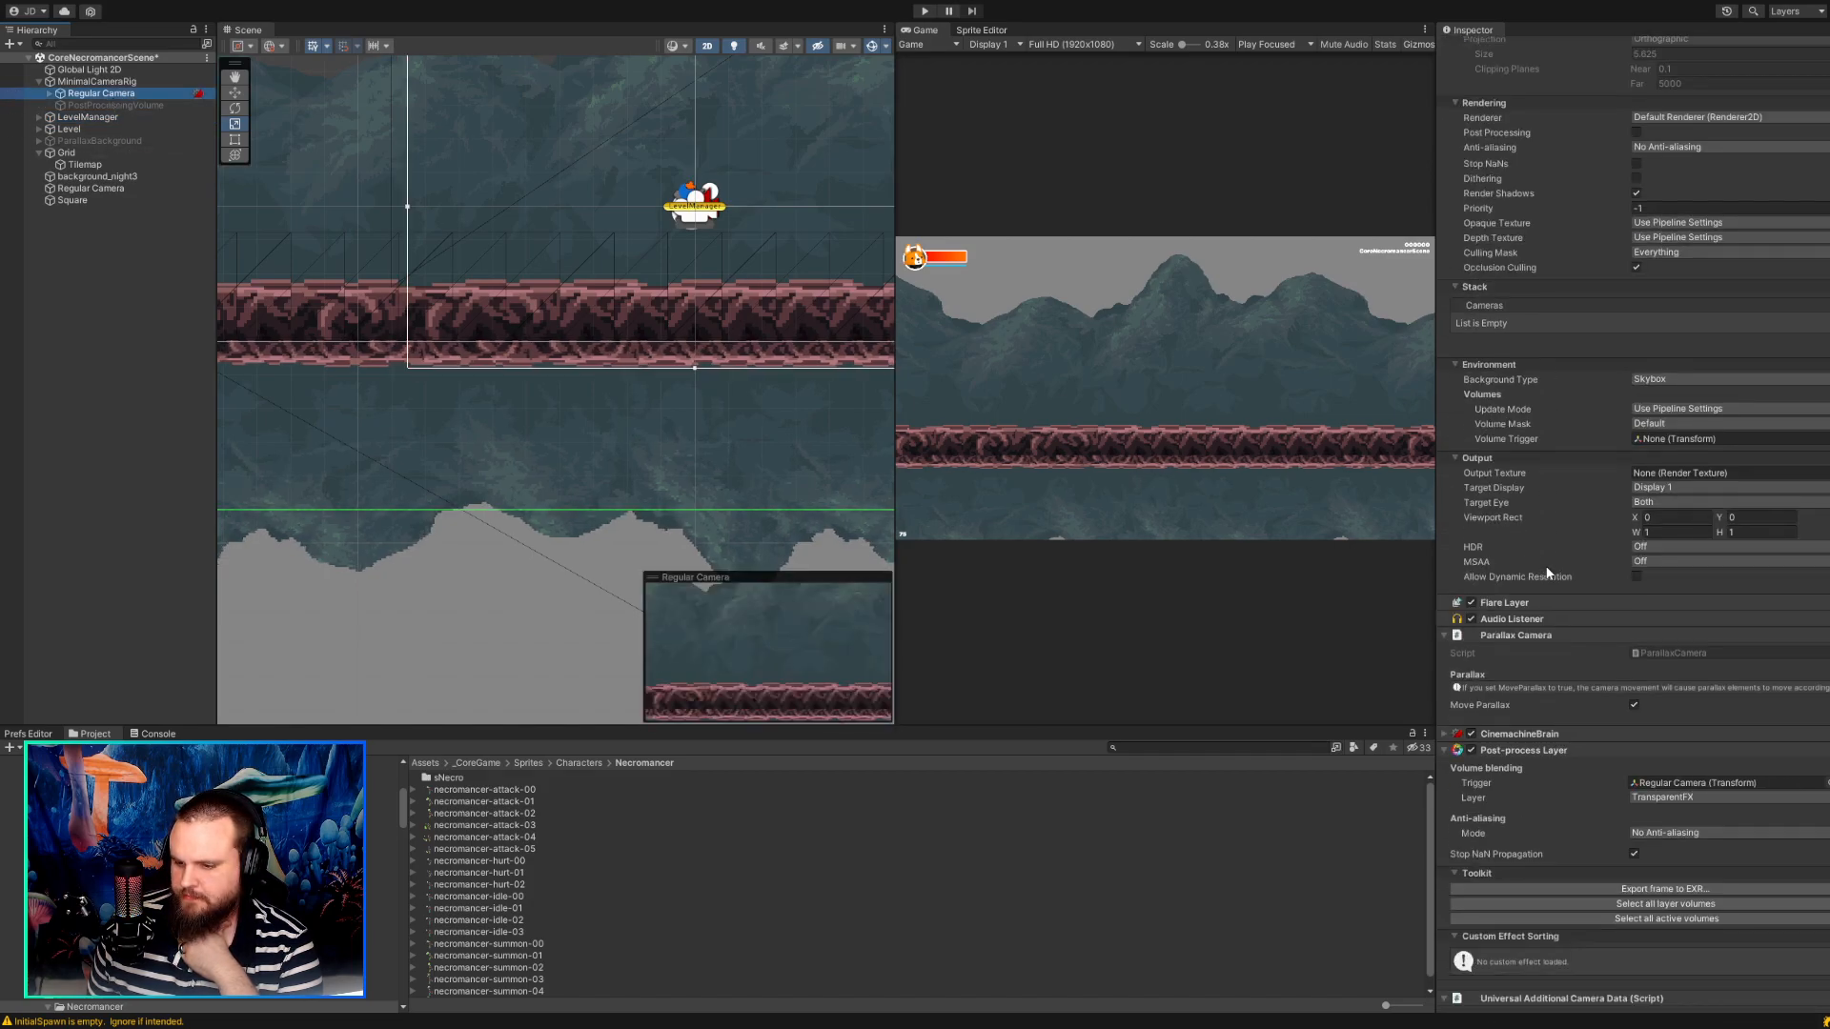
pyautogui.scroll(-2, 1546, 567)
pyautogui.scroll(-10, 1546, 564)
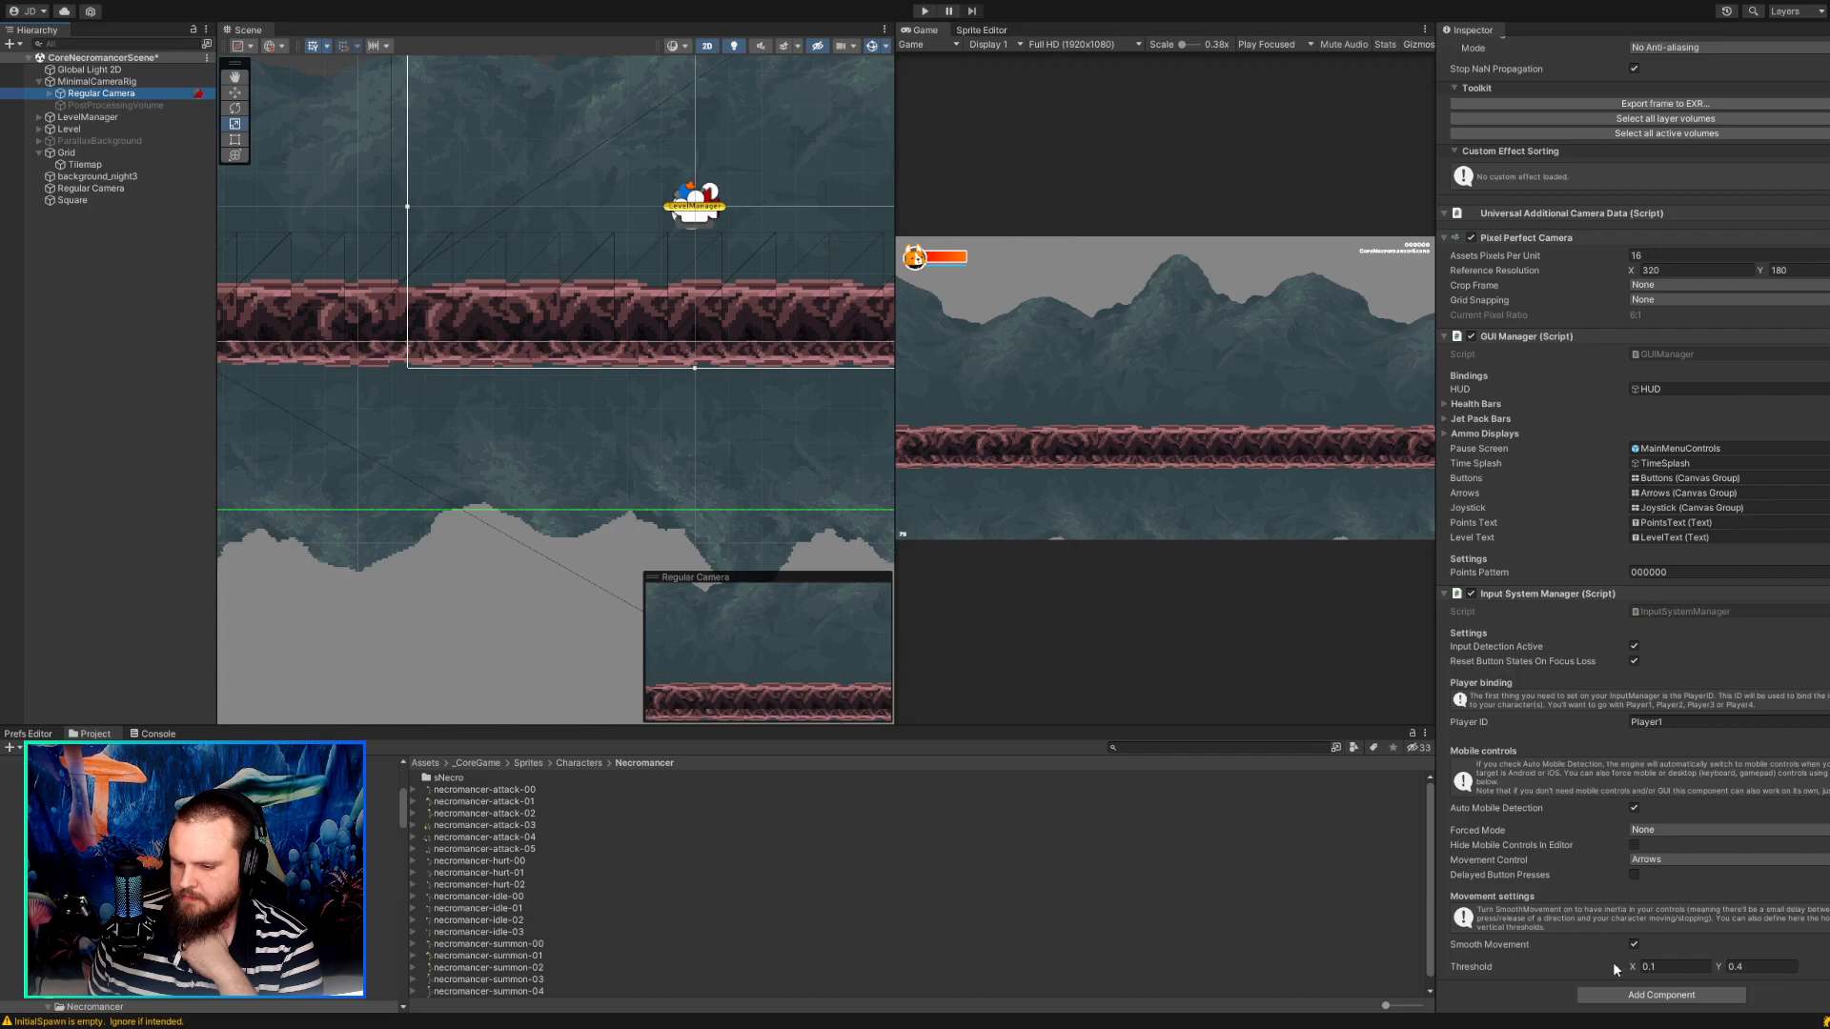
pyautogui.scroll(7, 1596, 877)
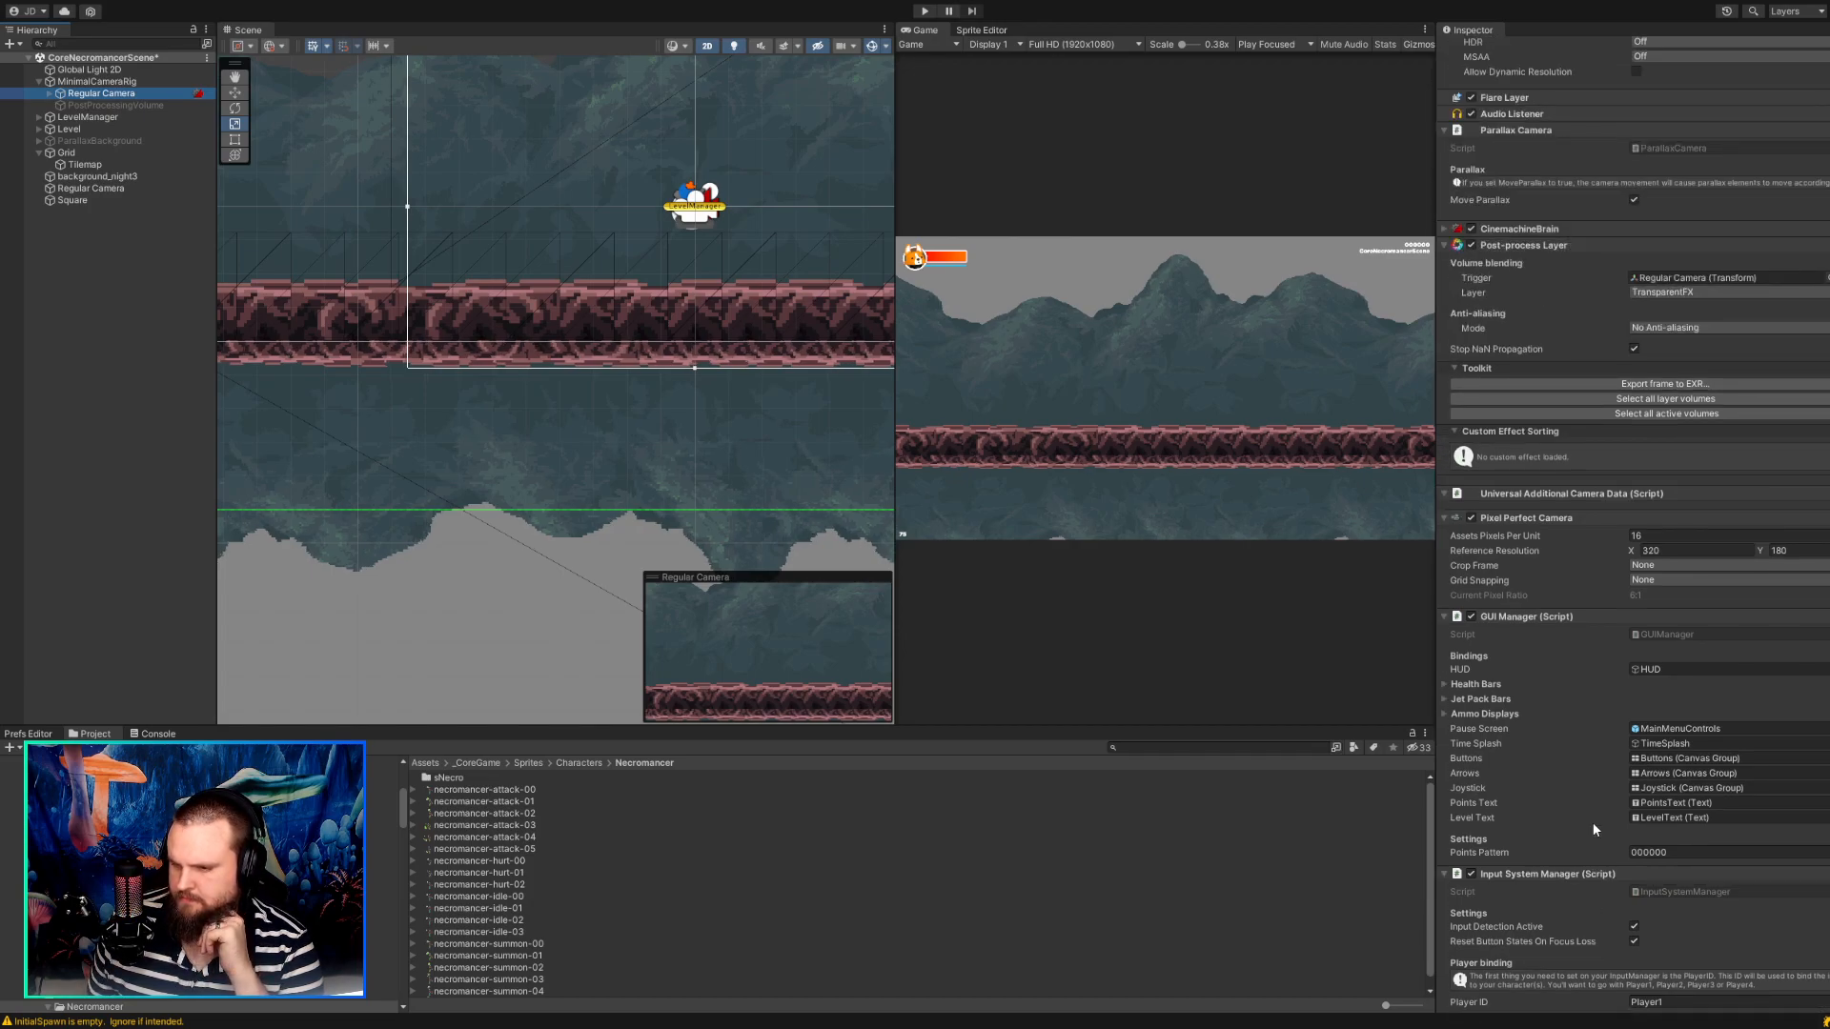
pyautogui.click(1637, 599)
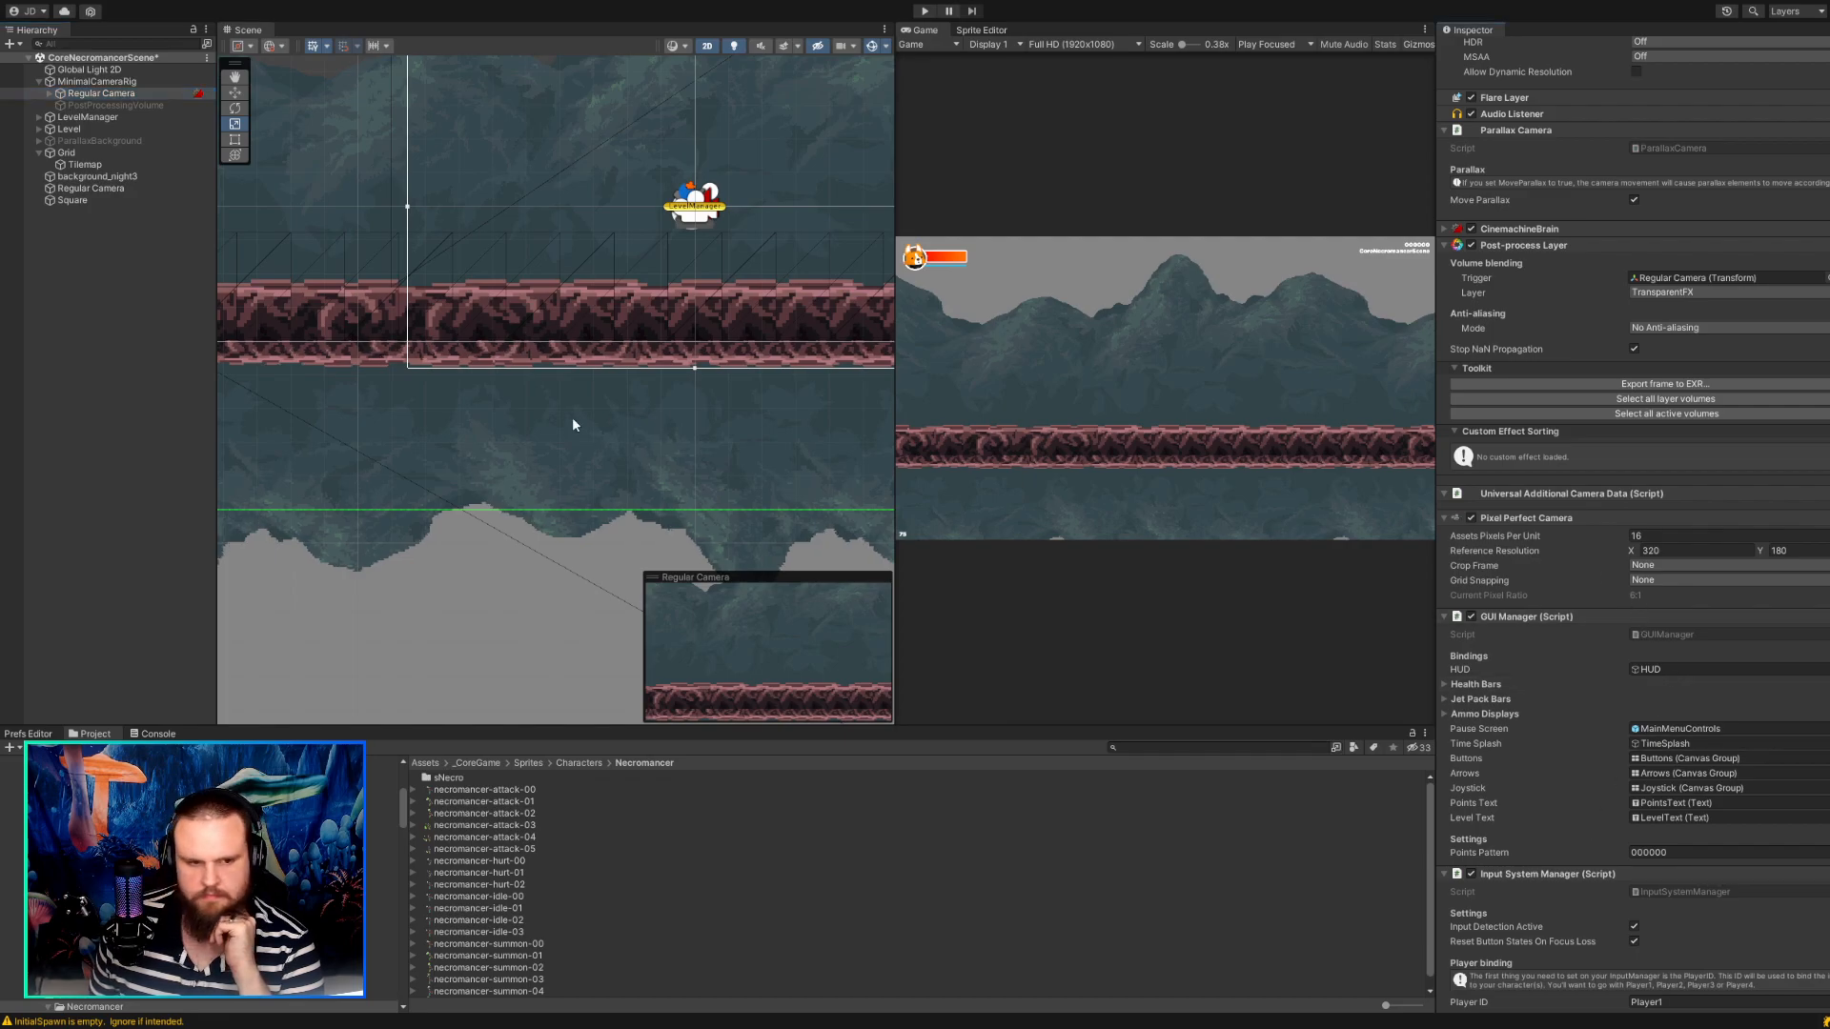
pyautogui.click(119, 187)
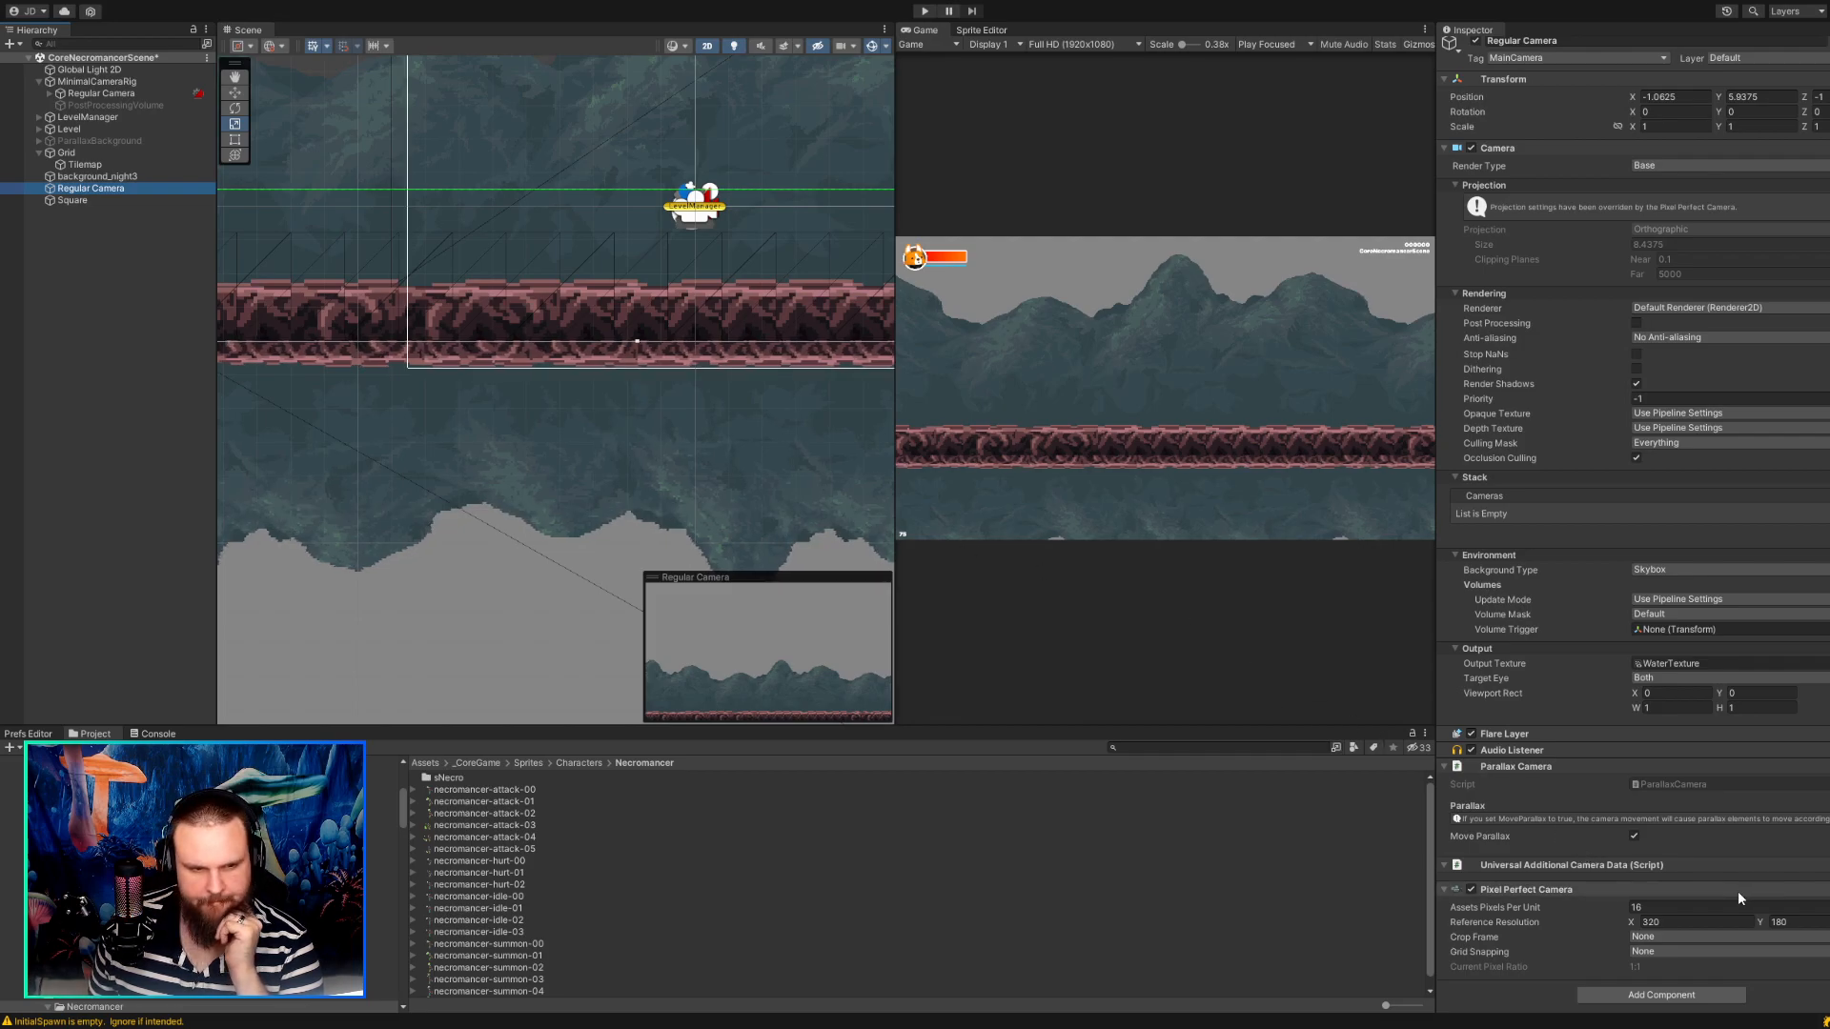
pyautogui.click(1701, 907)
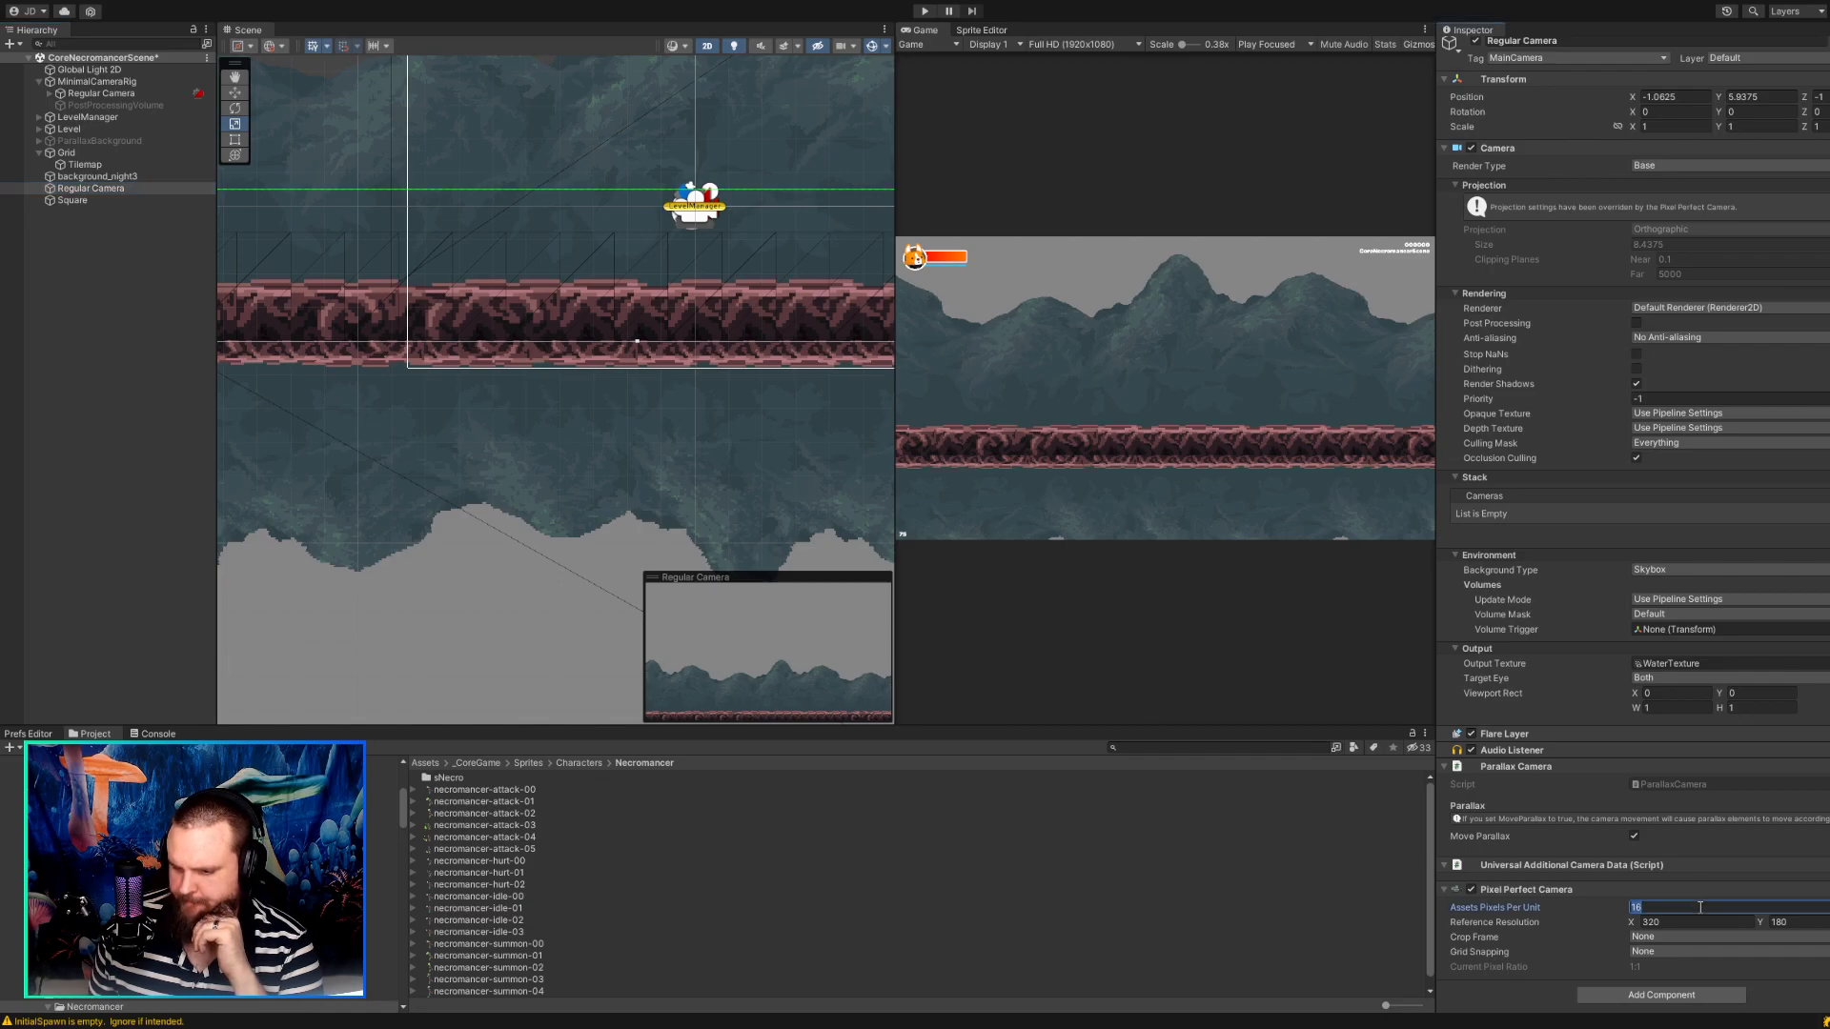
# Try the standalone Regular Camera above MinimalCameraRig and the Square inside the rig, and move both back to the end of the hierarchy.
pyautogui.moveTo(52, 193); pyautogui.dragTo(50, 82)
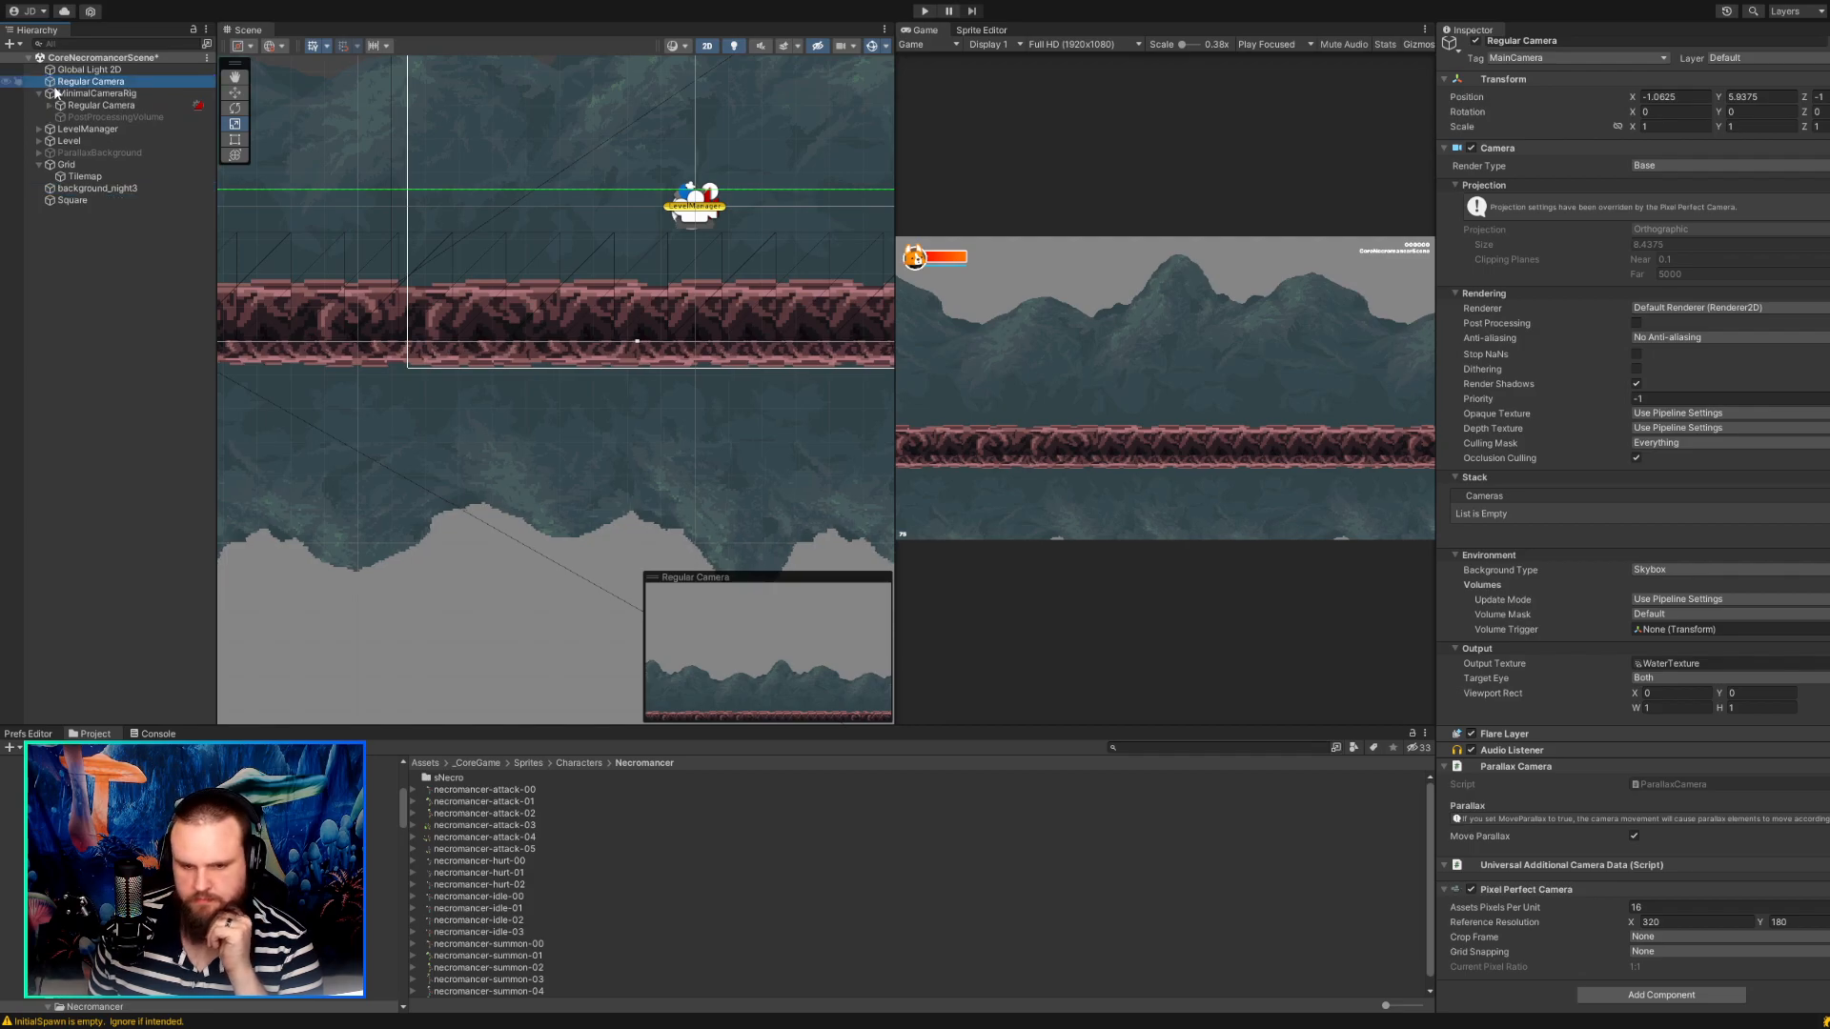
pyautogui.press('f')
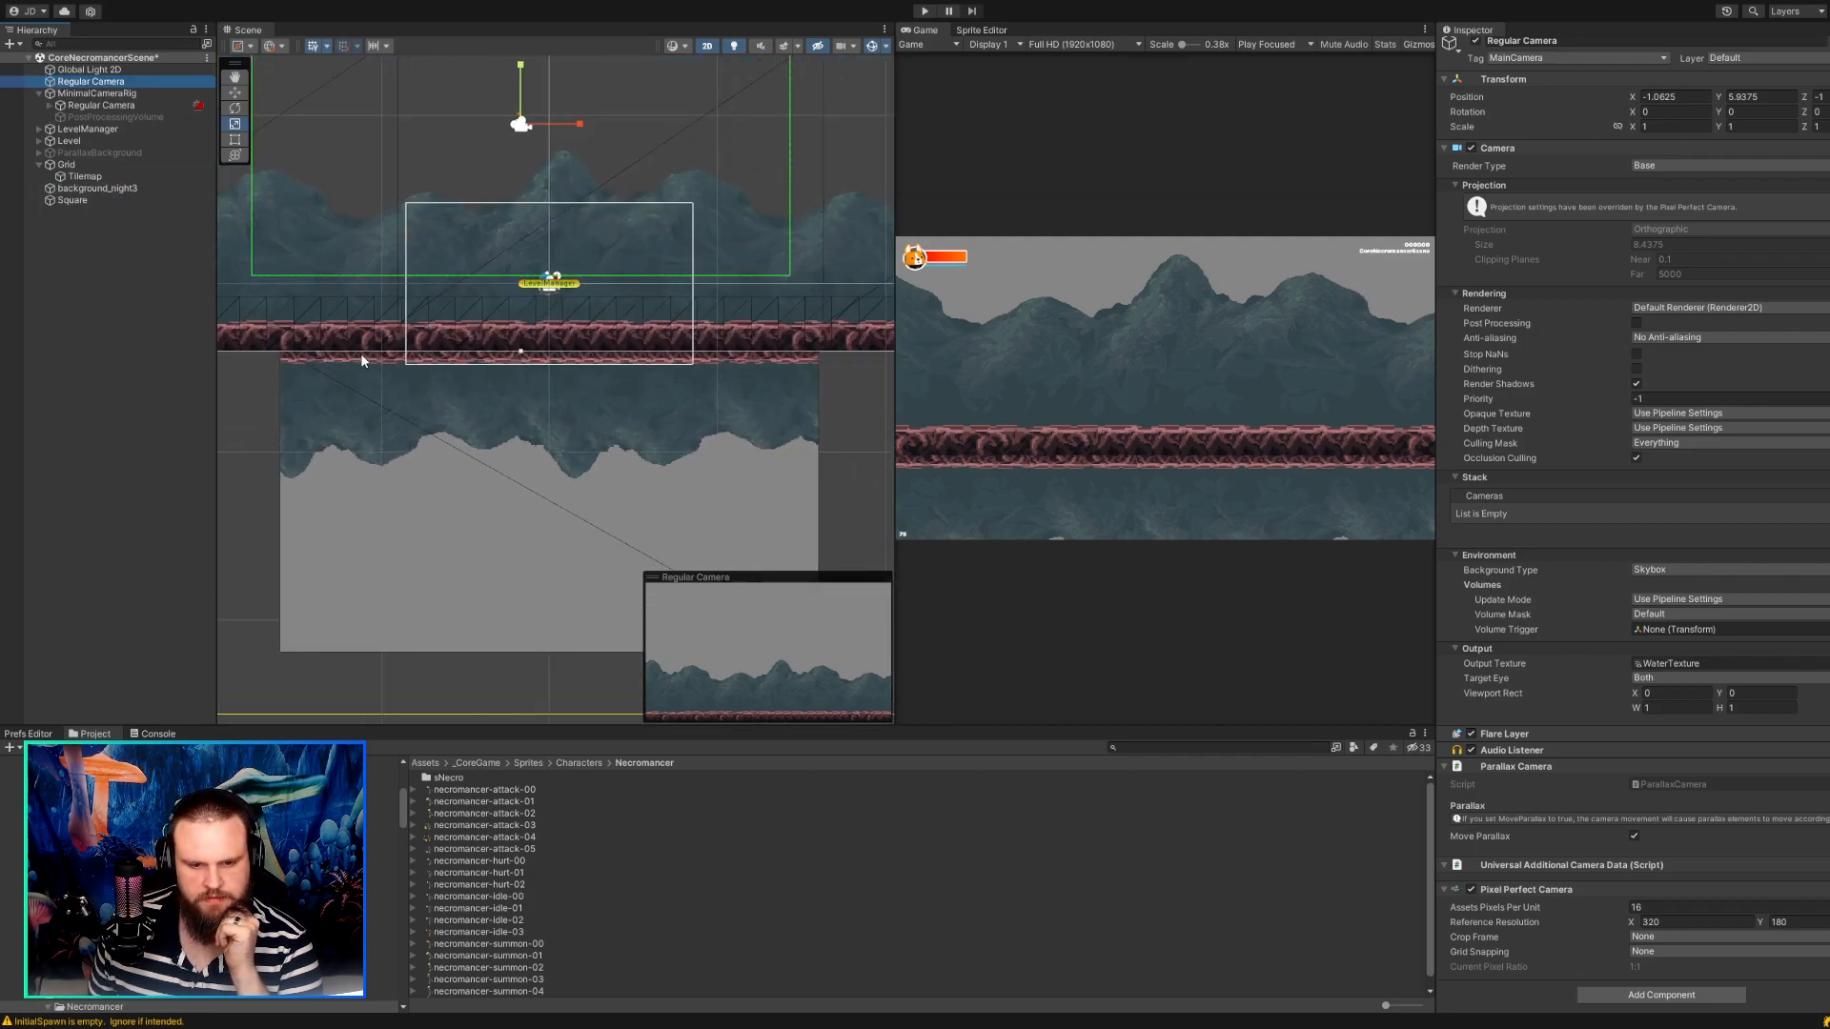
pyautogui.click(73, 201)
pyautogui.moveTo(77, 186); pyautogui.dragTo(80, 107)
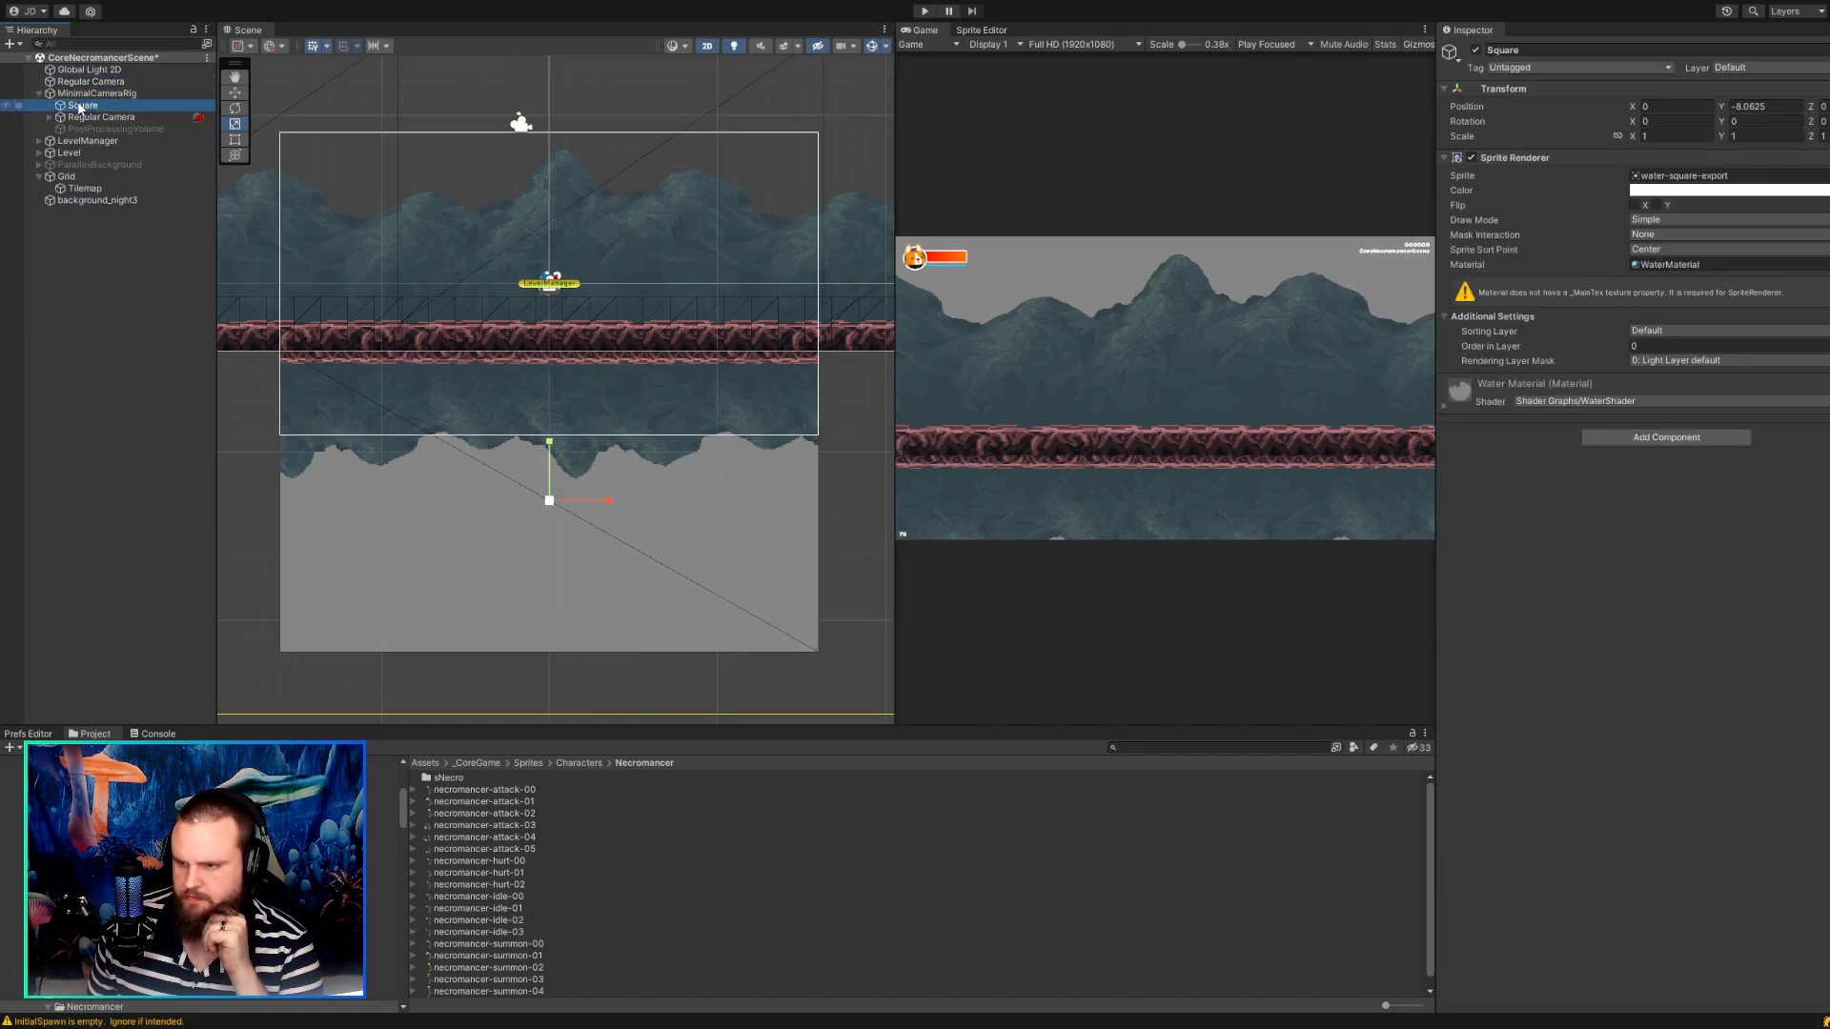
pyautogui.moveTo(79, 106); pyautogui.dragTo(47, 204)
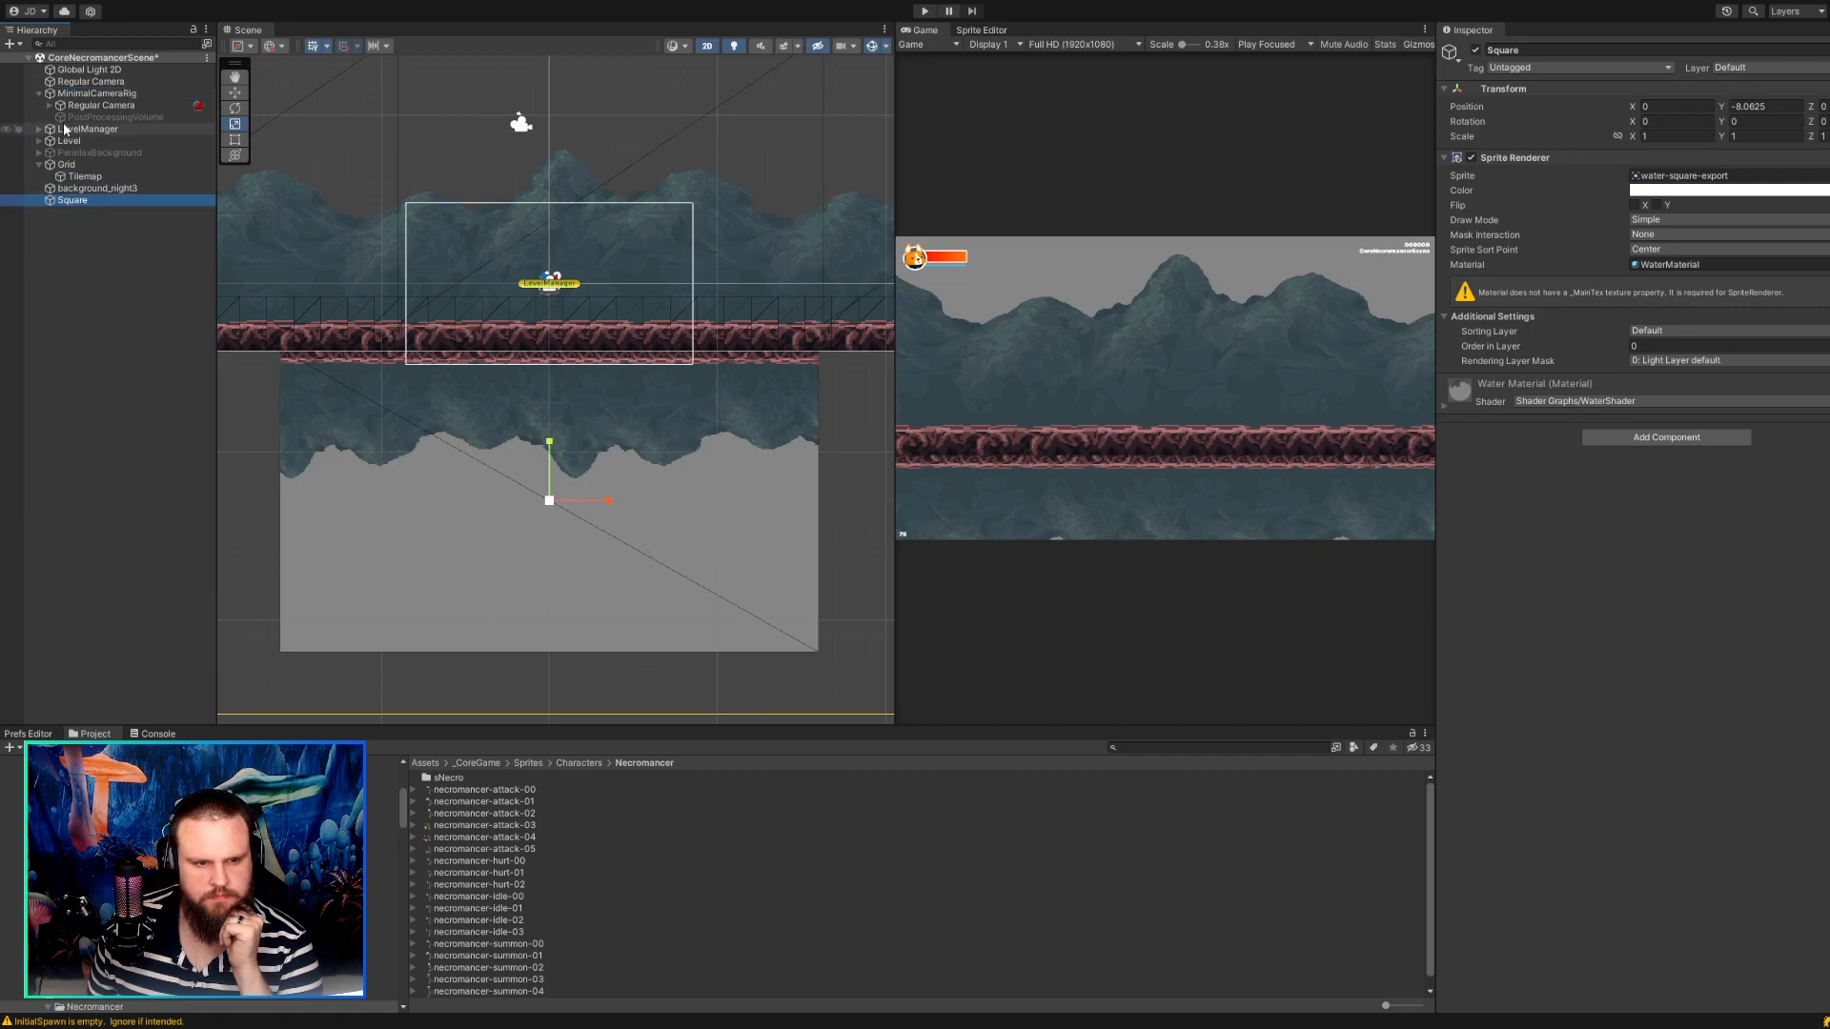
pyautogui.moveTo(72, 81); pyautogui.dragTo(49, 208)
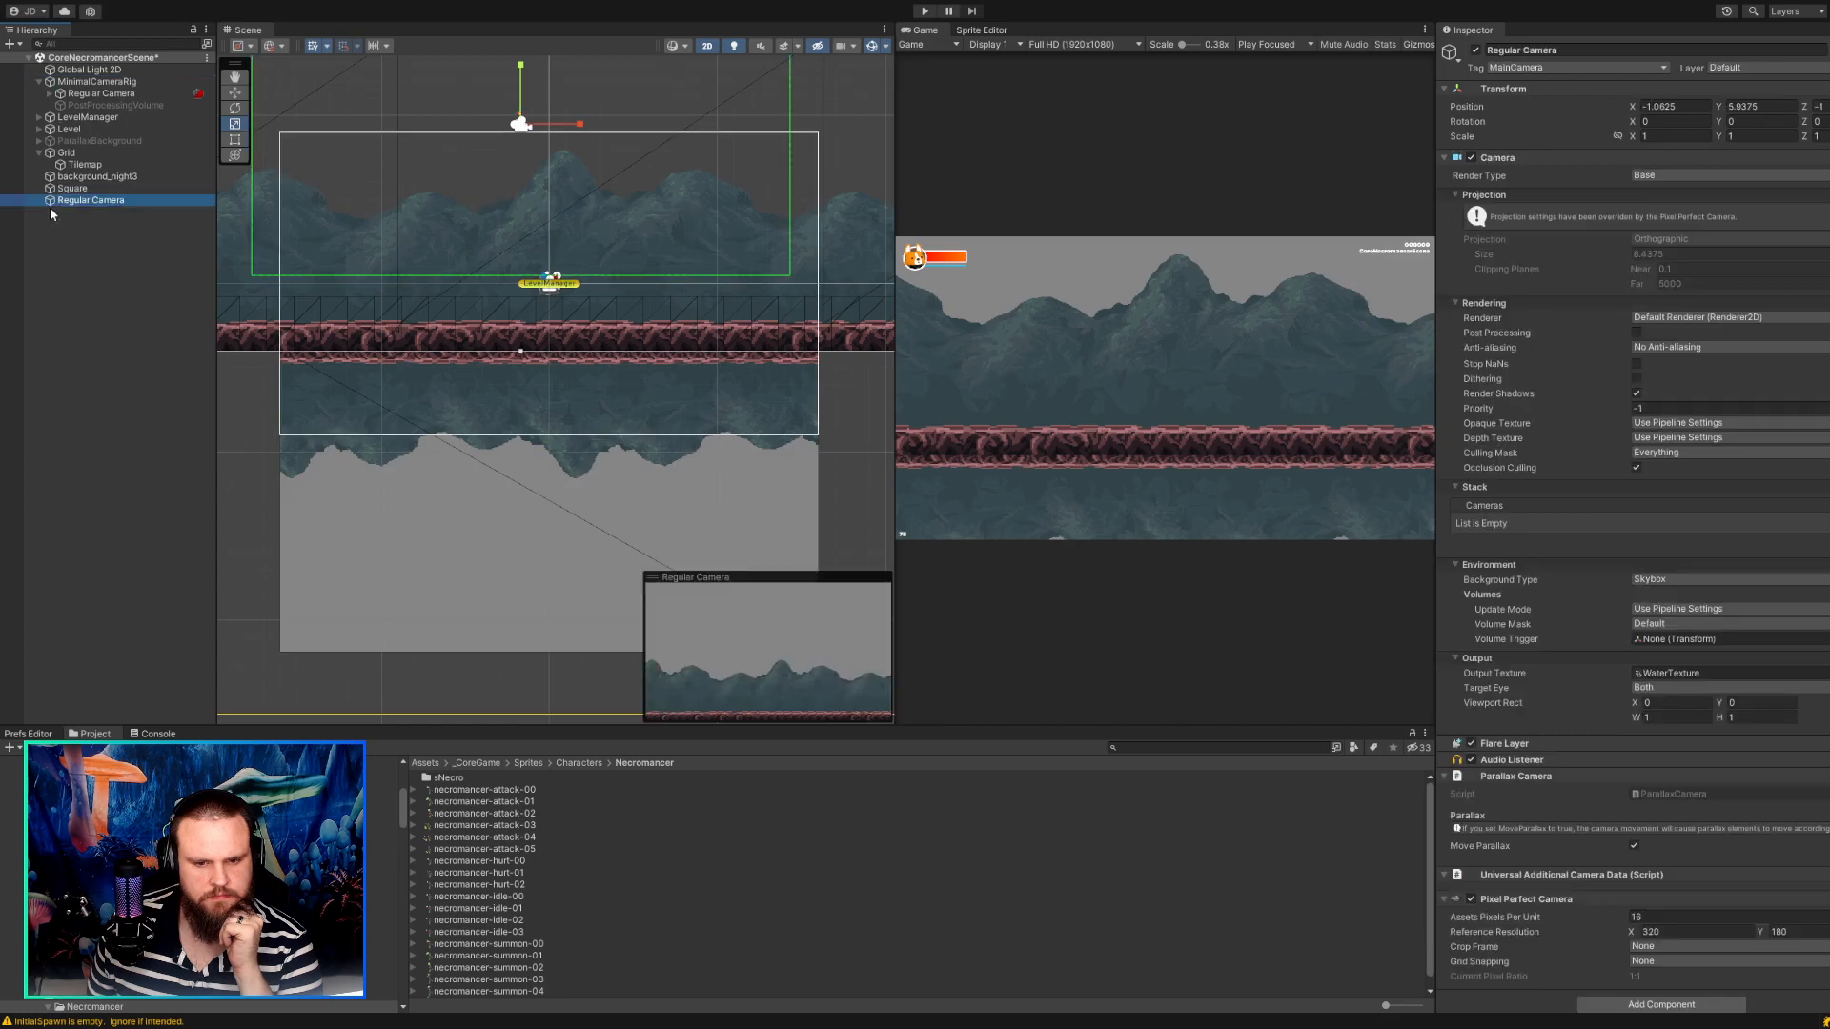
pyautogui.click(370, 473)
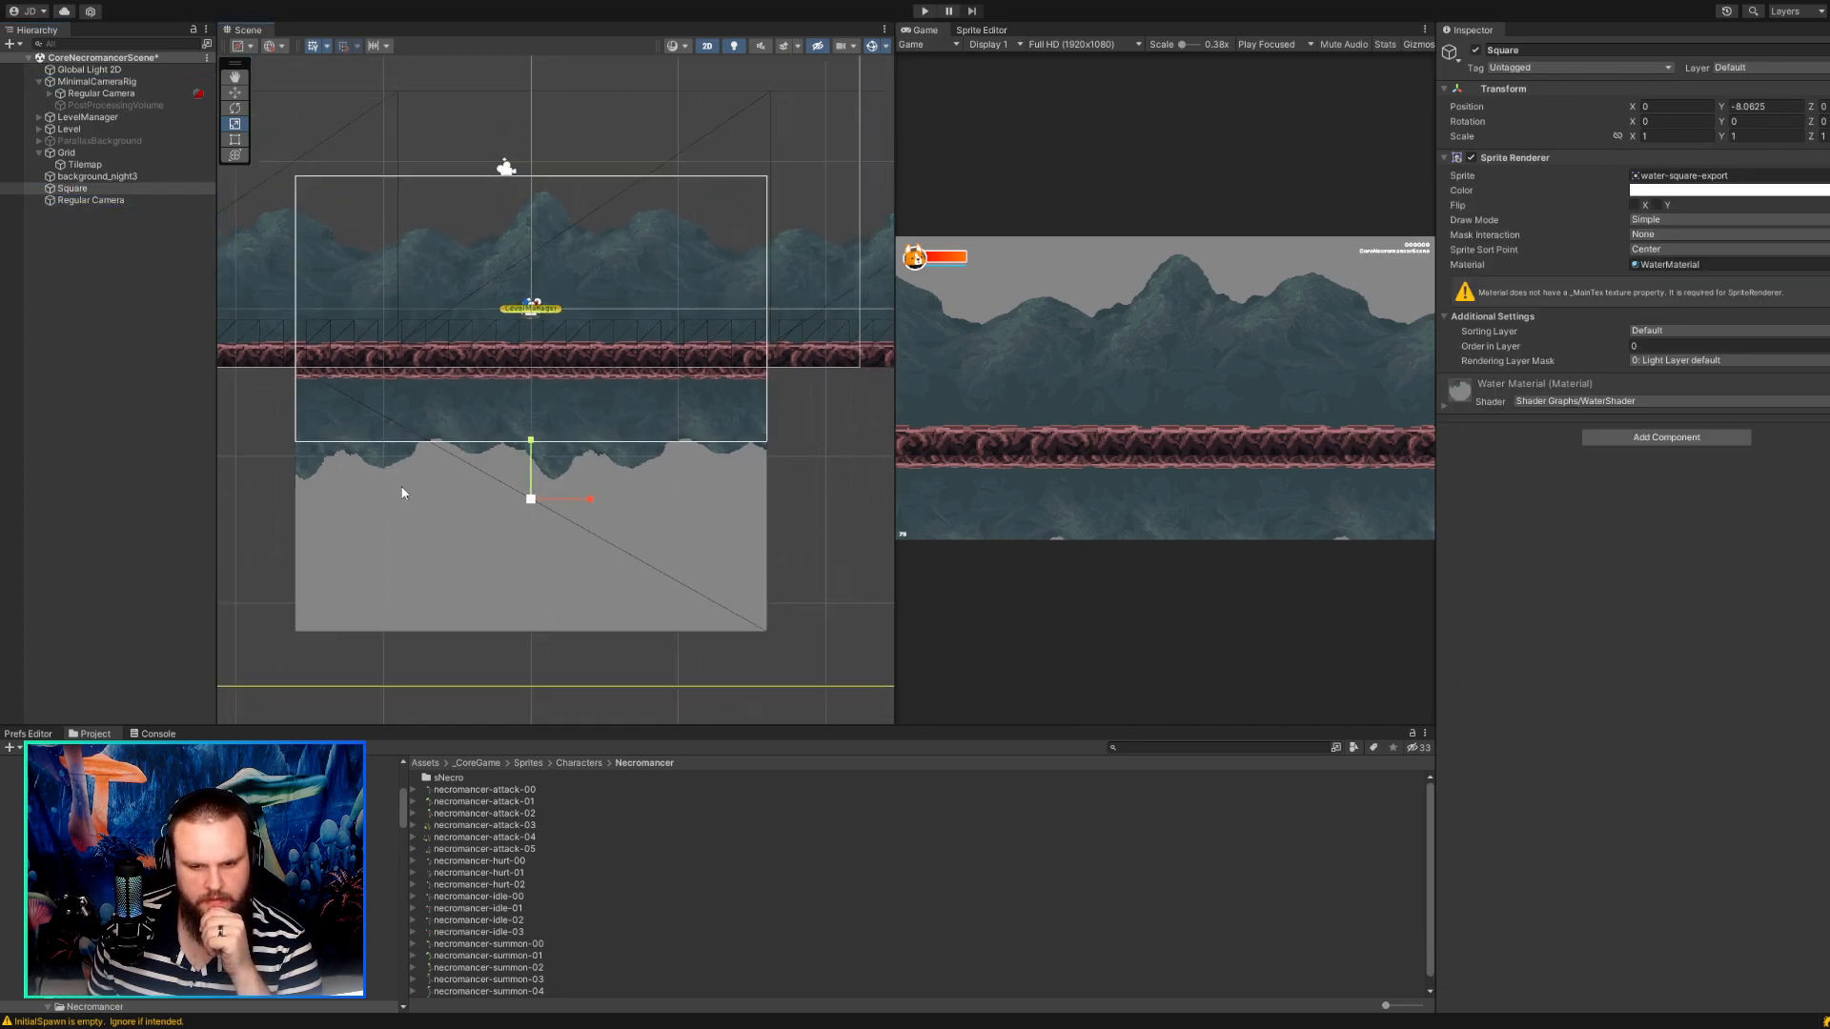
pyautogui.scroll(-1, 401, 484)
pyautogui.moveTo(527, 502); pyautogui.dragTo(528, 503)
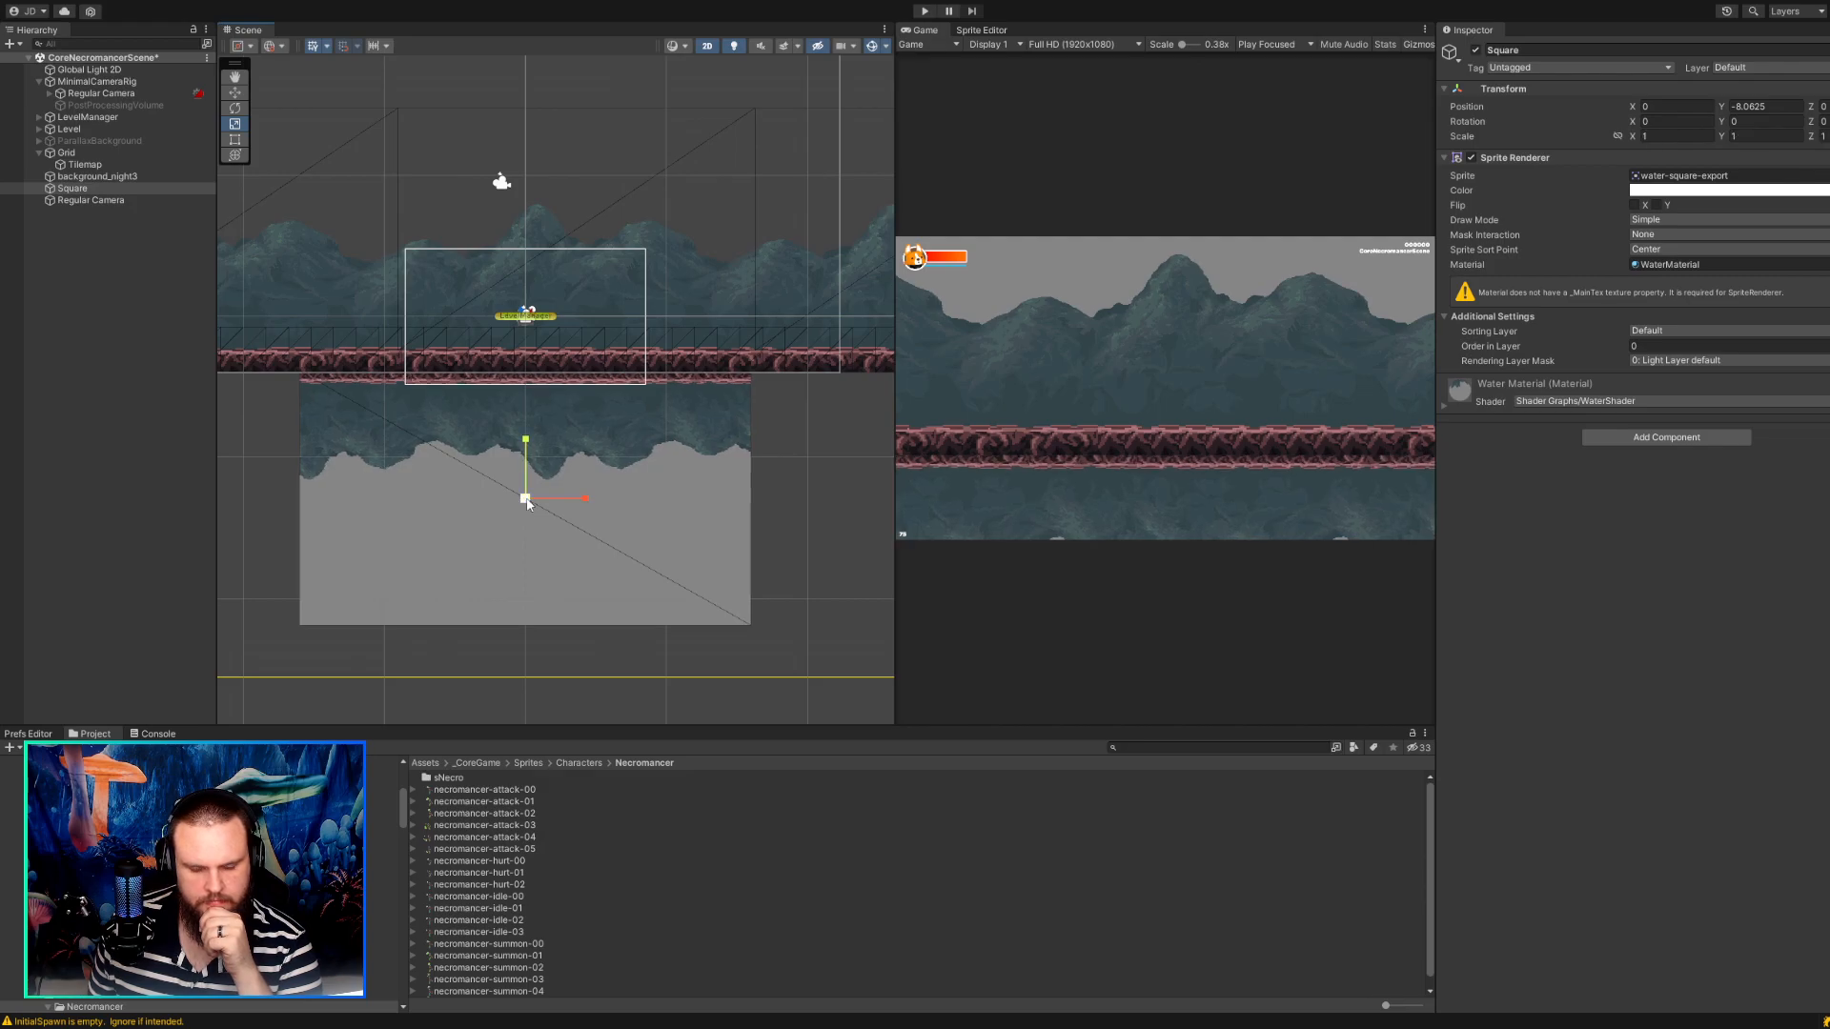
pyautogui.scroll(4, 483, 471)
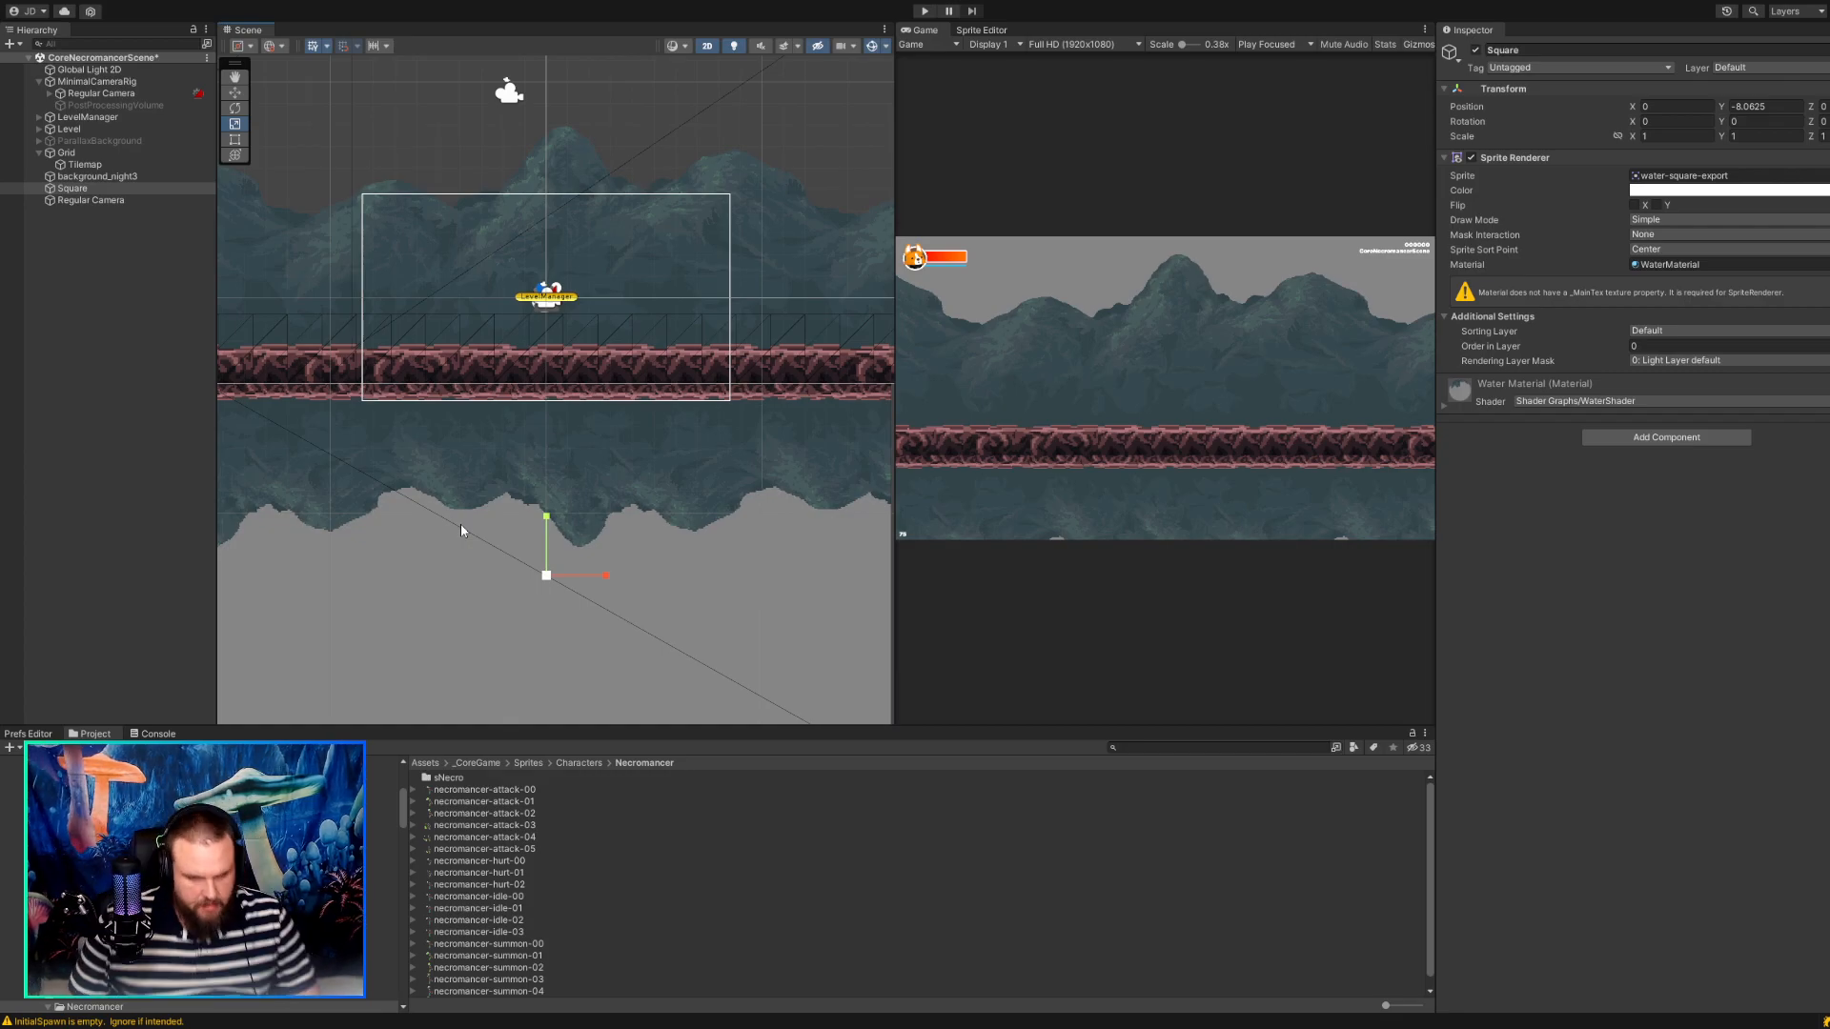
# Undo the recent changes back to the tinted water-square and the standalone Regular Camera with its CinemachineVirtualCamera child.
pyautogui.click(88, 116)
pyautogui.hotkey('ctrl', 'z')
pyautogui.hotkey('ctrl', 'z')
pyautogui.hotkey('ctrl', 'z')
pyautogui.hotkey('ctrl', 'z')
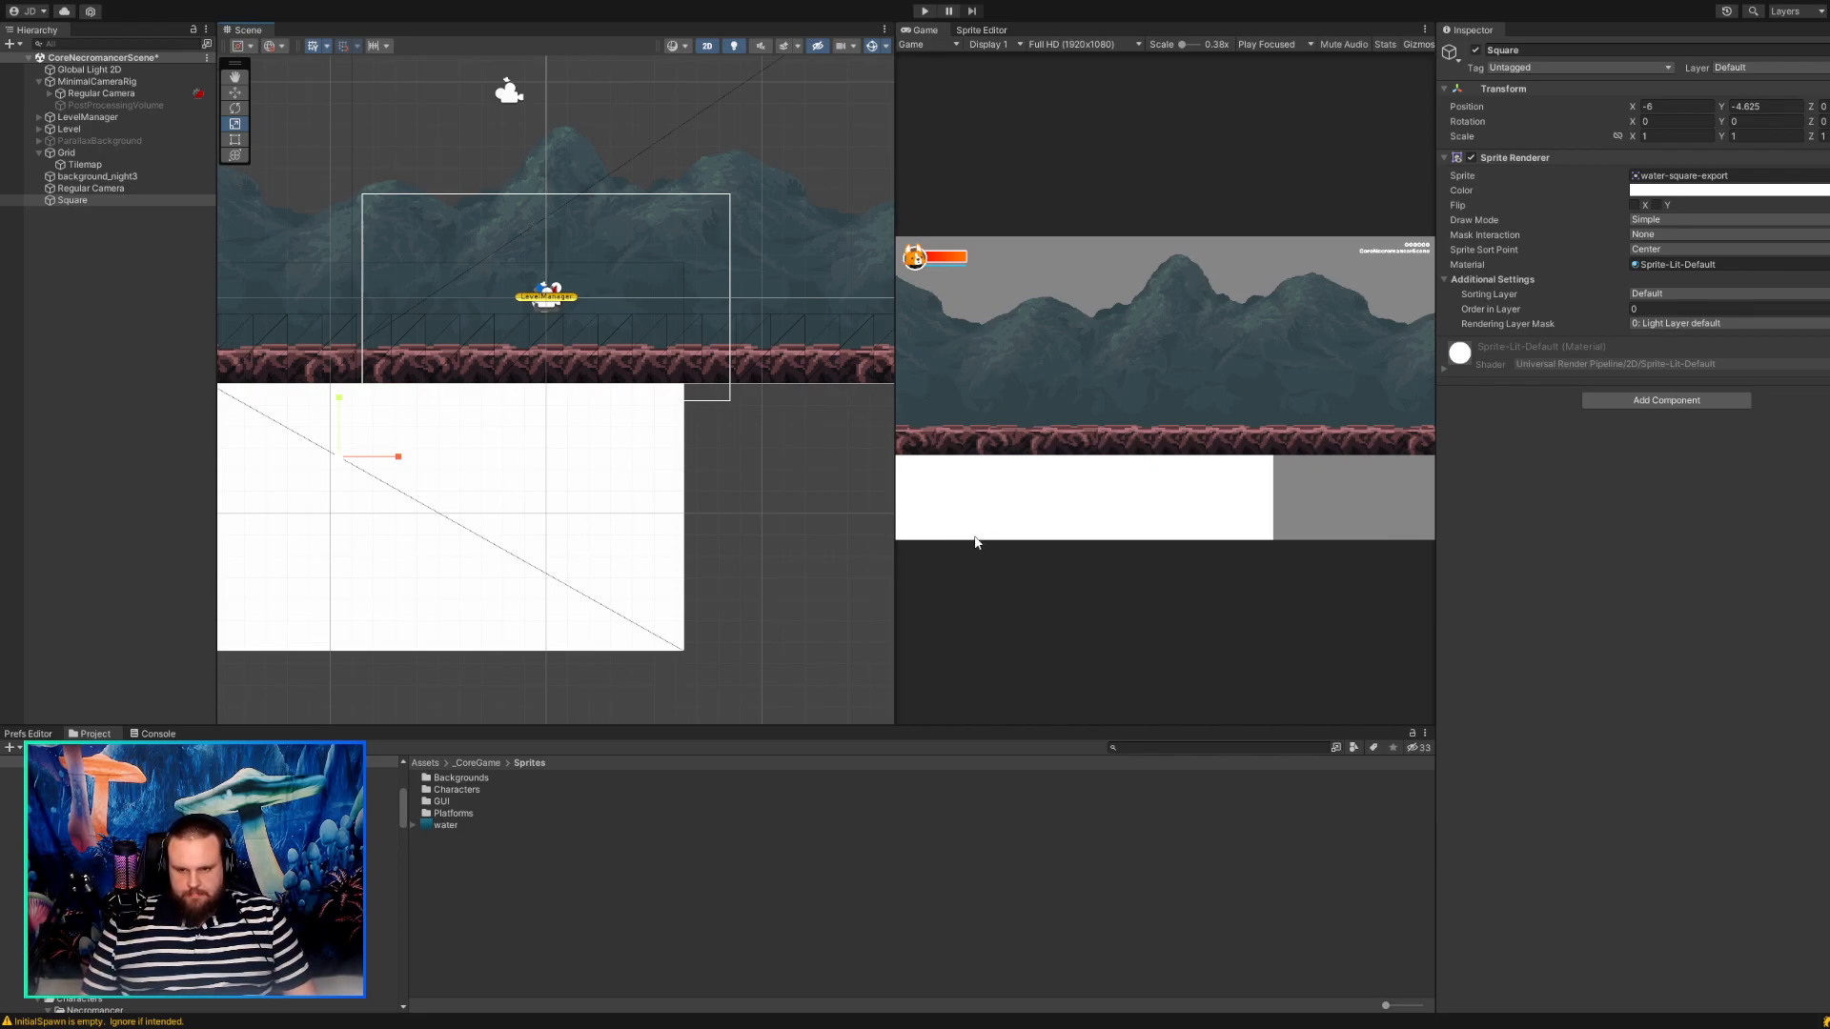
pyautogui.hotkey('ctrl', 'z')
pyautogui.hotkey('ctrl', 'z')
pyautogui.hotkey('ctrl', 'z')
pyautogui.hotkey('ctrl', 'z')
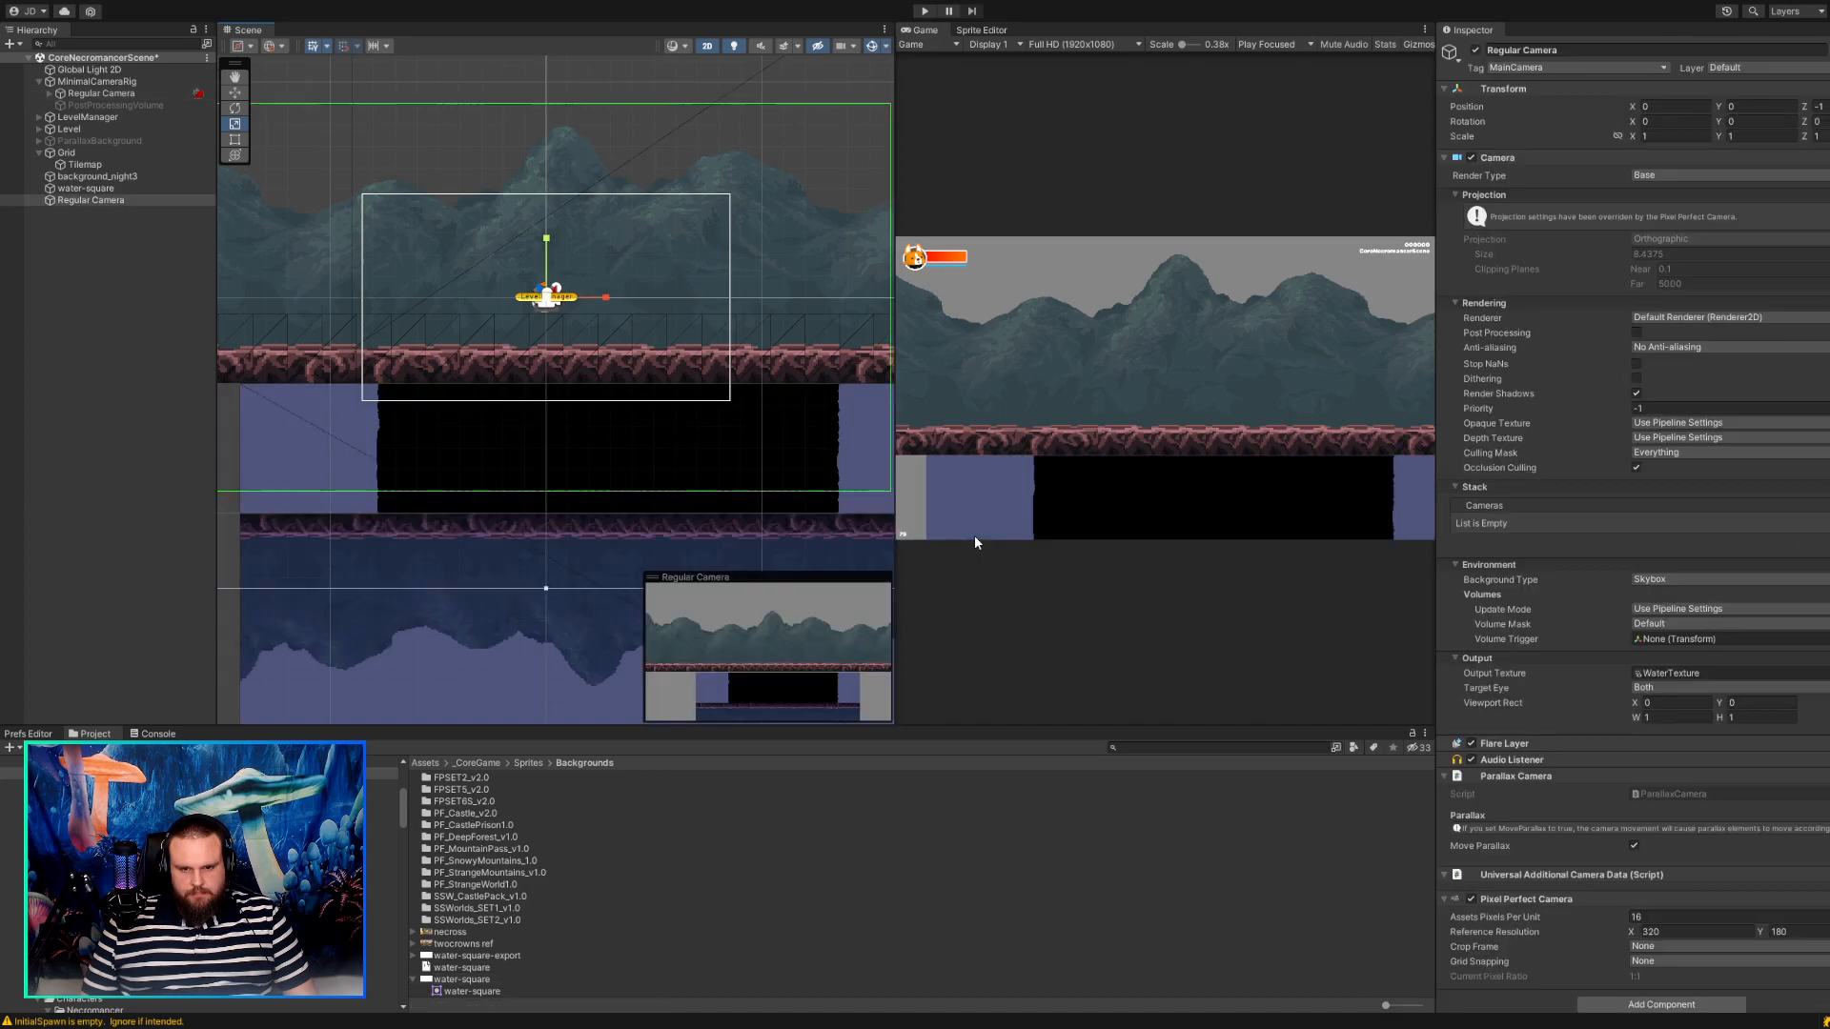
pyautogui.hotkey('ctrl', 'z')
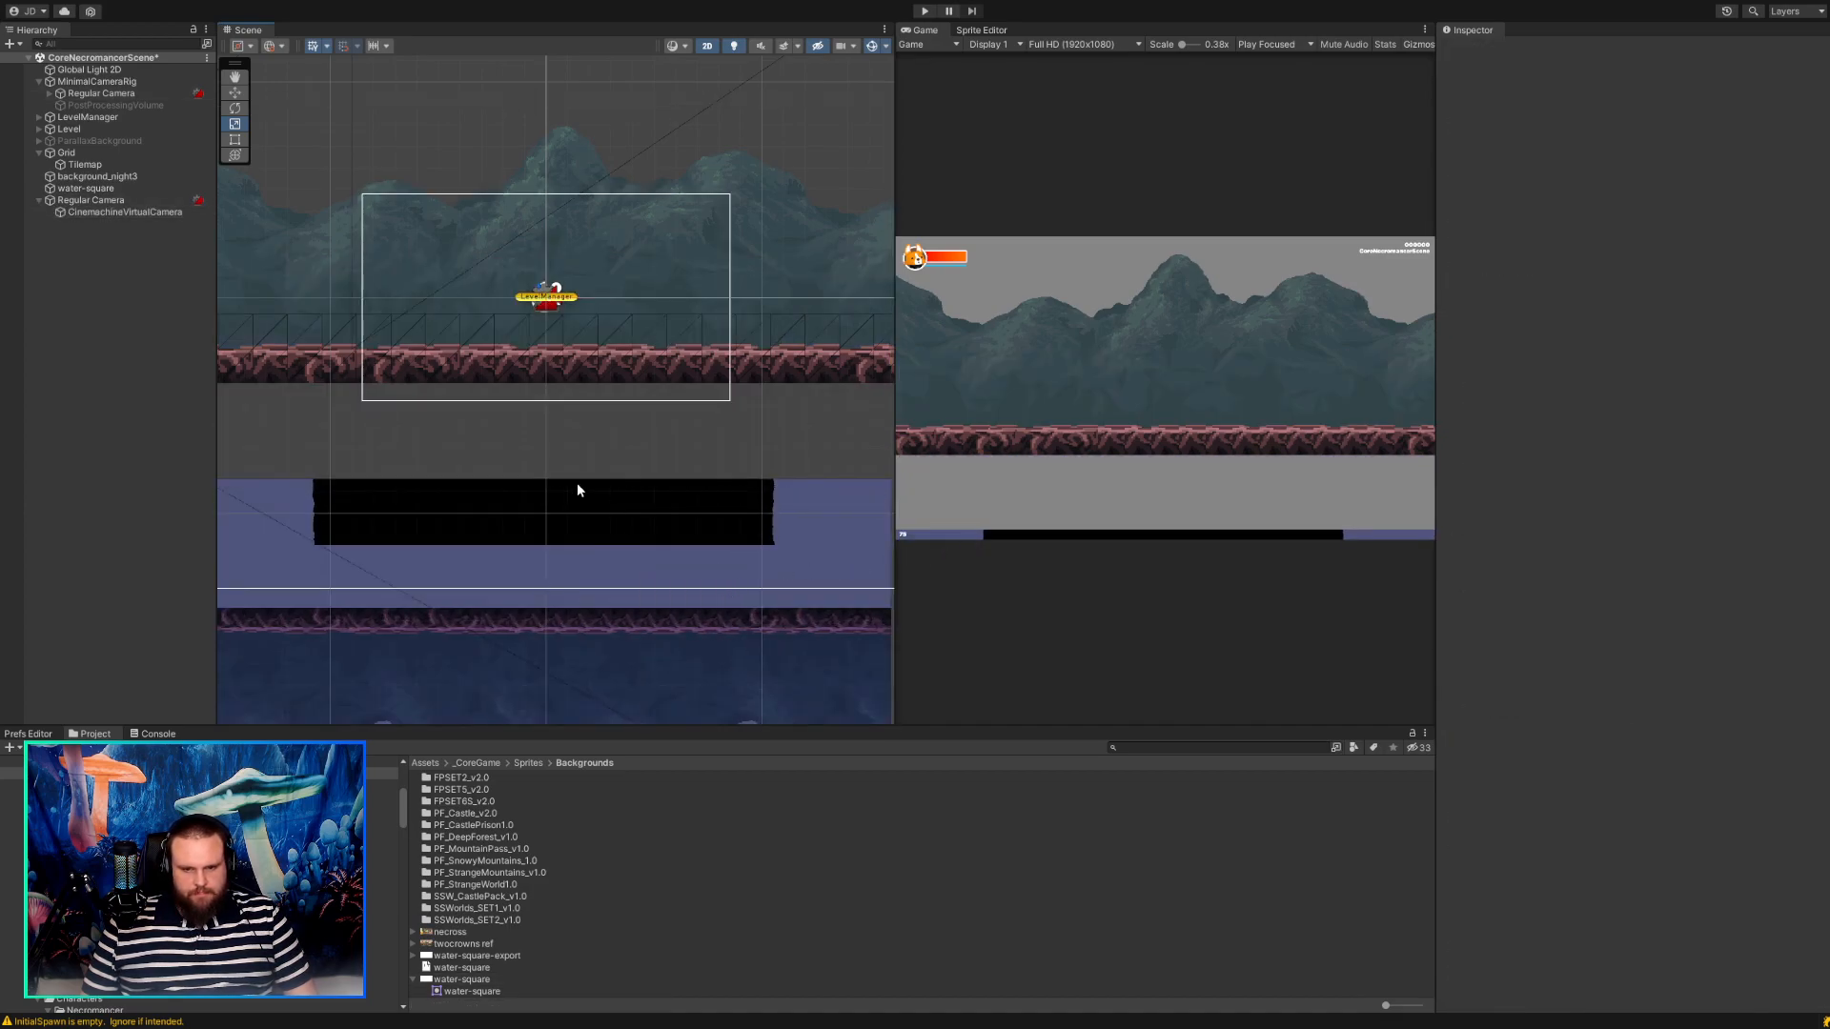
# Delete the CinemachineVirtualCamera under the standalone Regular Camera.
pyautogui.scroll(-2, 535, 530)
pyautogui.moveTo(535, 531); pyautogui.dragTo(577, 410, button='middle')
pyautogui.scroll(-1, 577, 410)
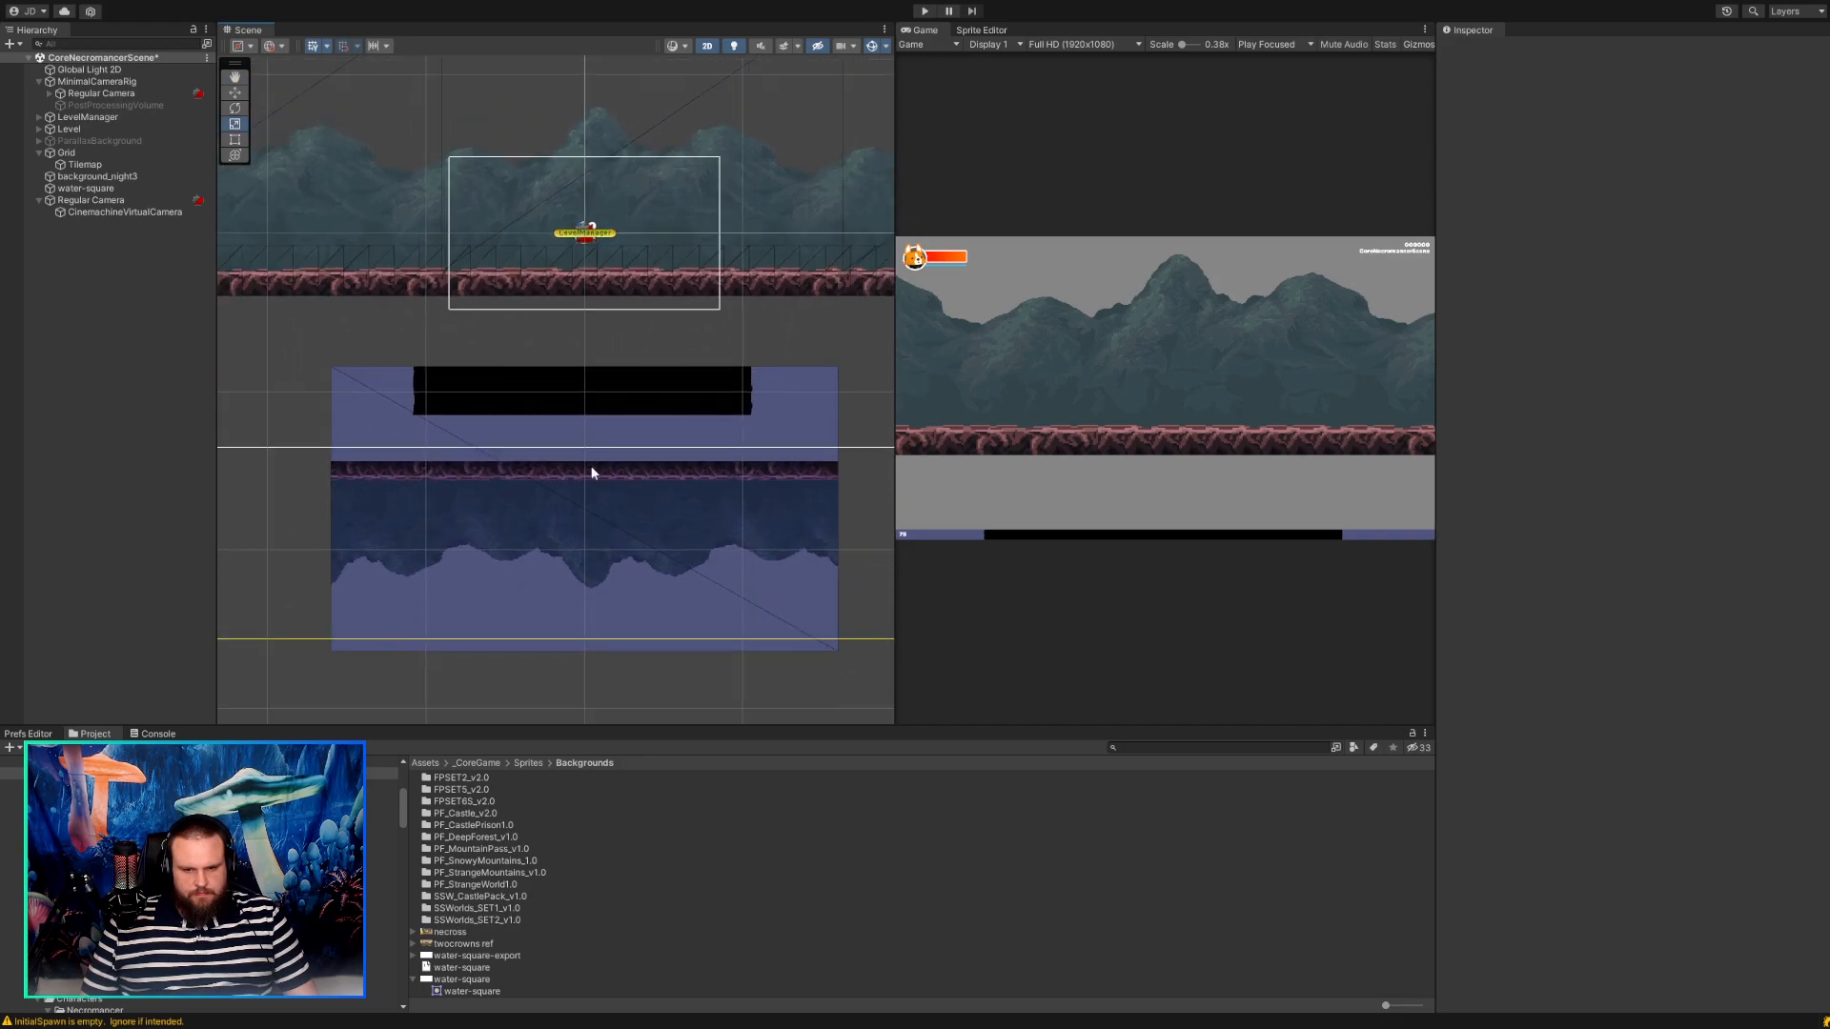
pyautogui.moveTo(597, 486); pyautogui.dragTo(528, 514, button='middle')
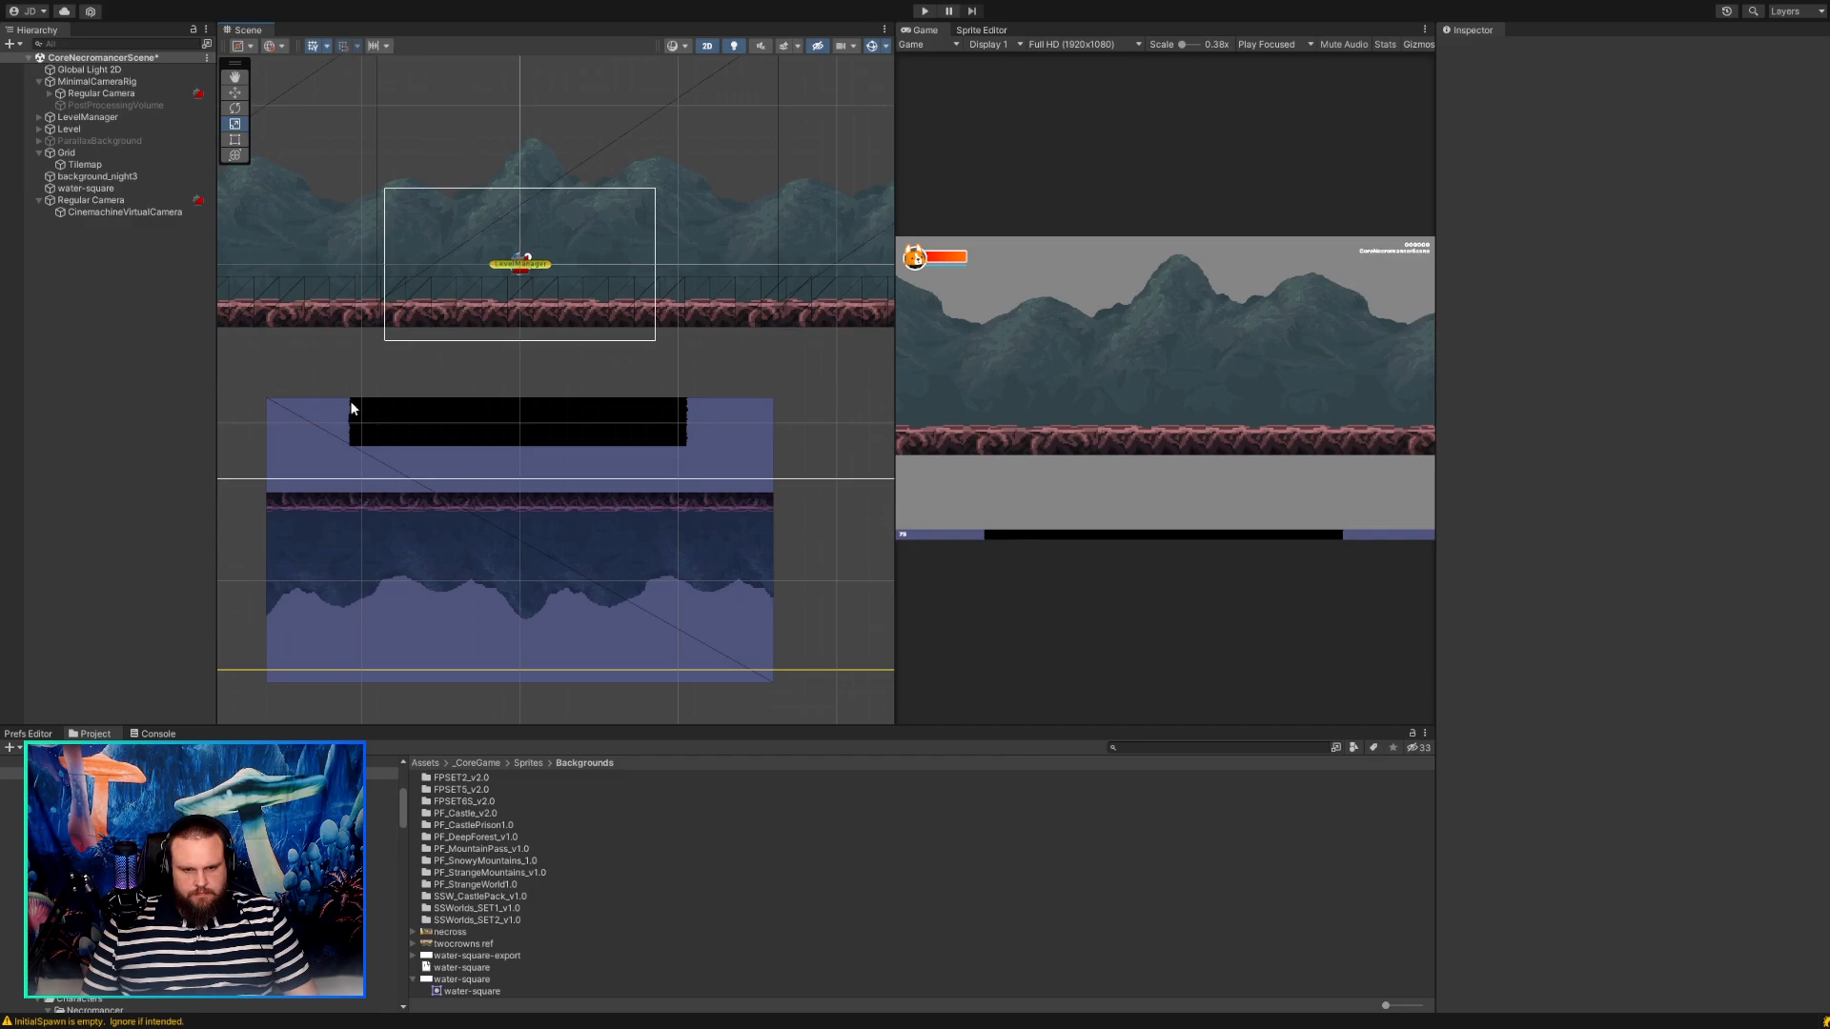
pyautogui.click(123, 212)
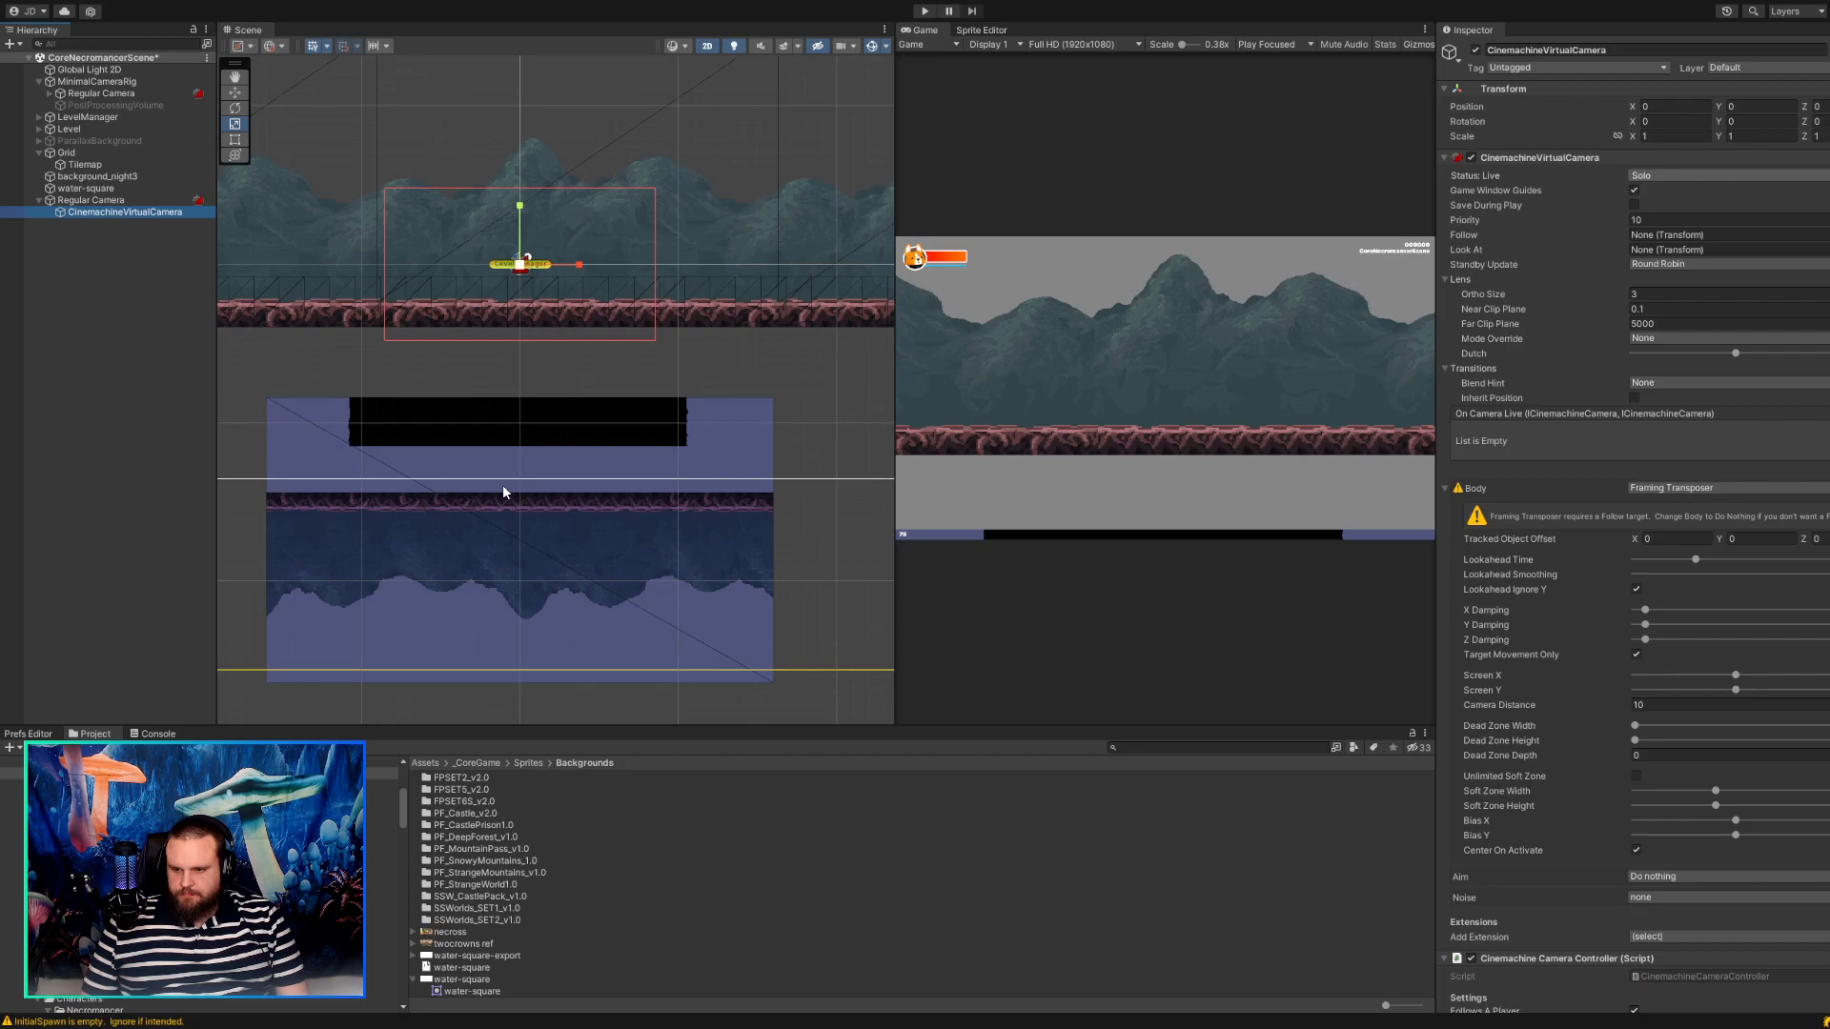
pyautogui.press('Delete')
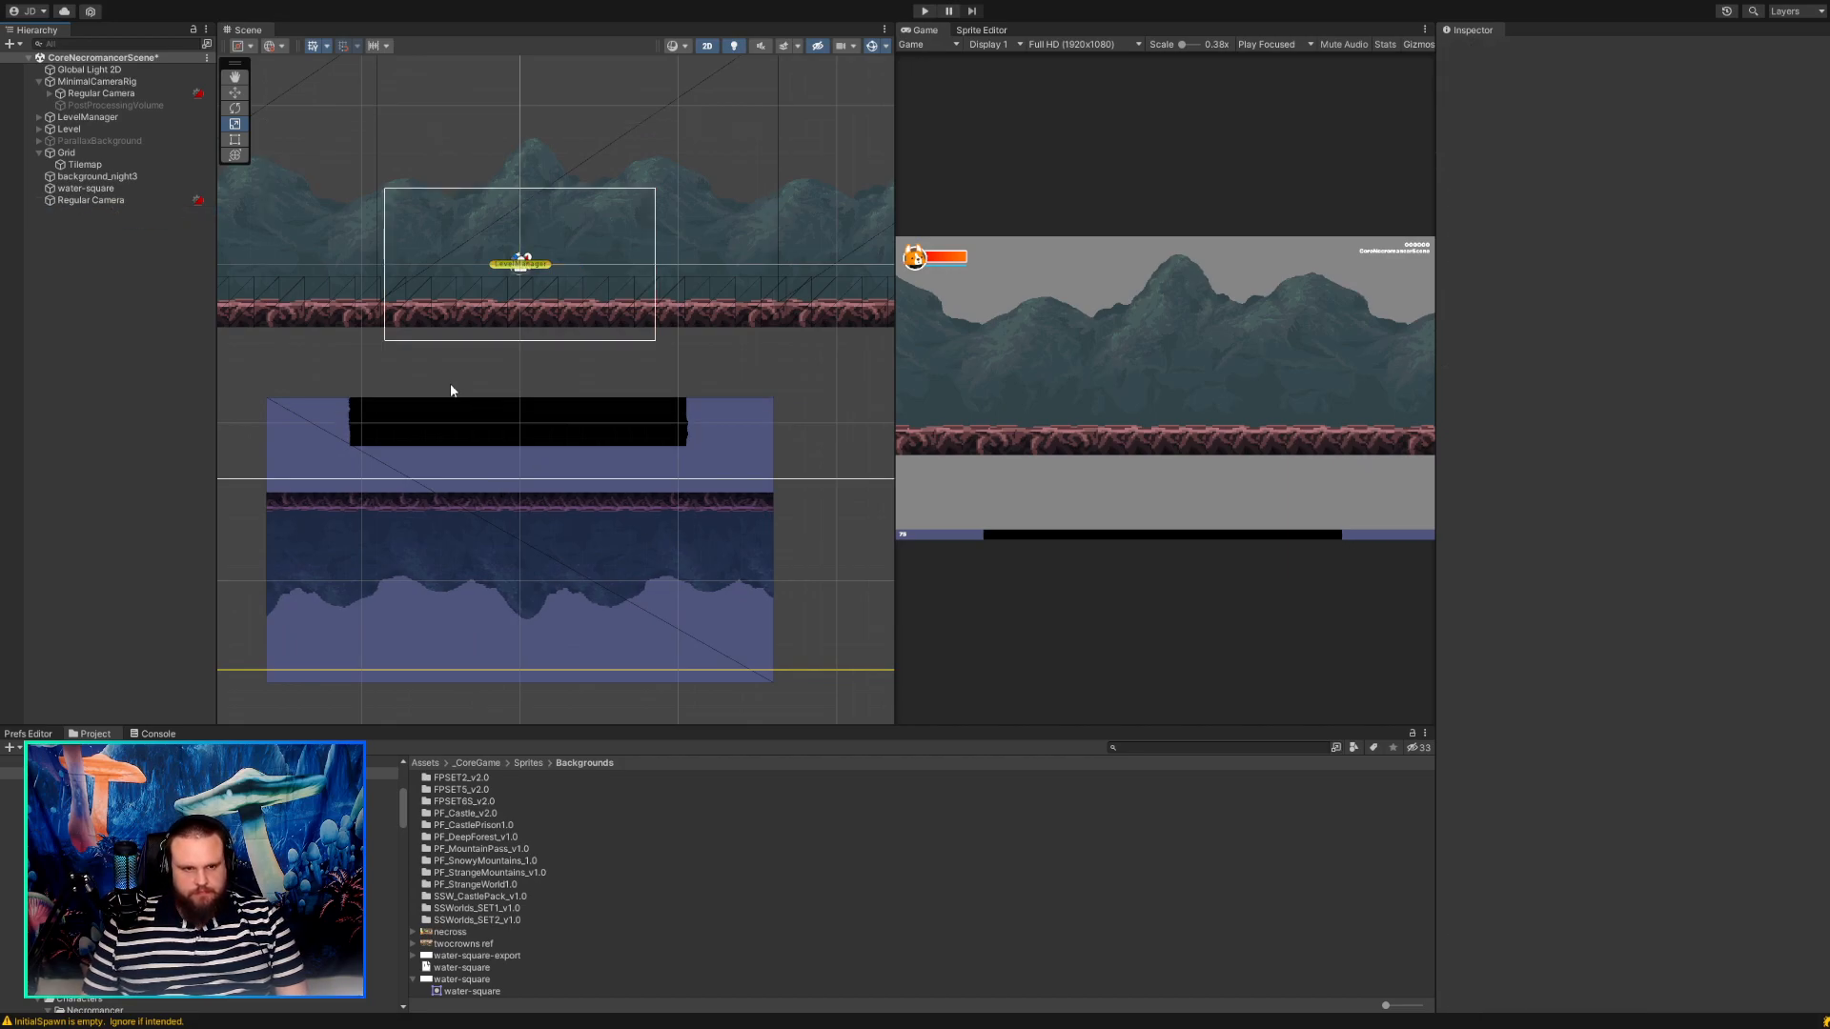
# Remove the CinemachineBrain component from the standalone Regular Camera, keeping the camera at its original position.
pyautogui.click(84, 201)
pyautogui.click(101, 189)
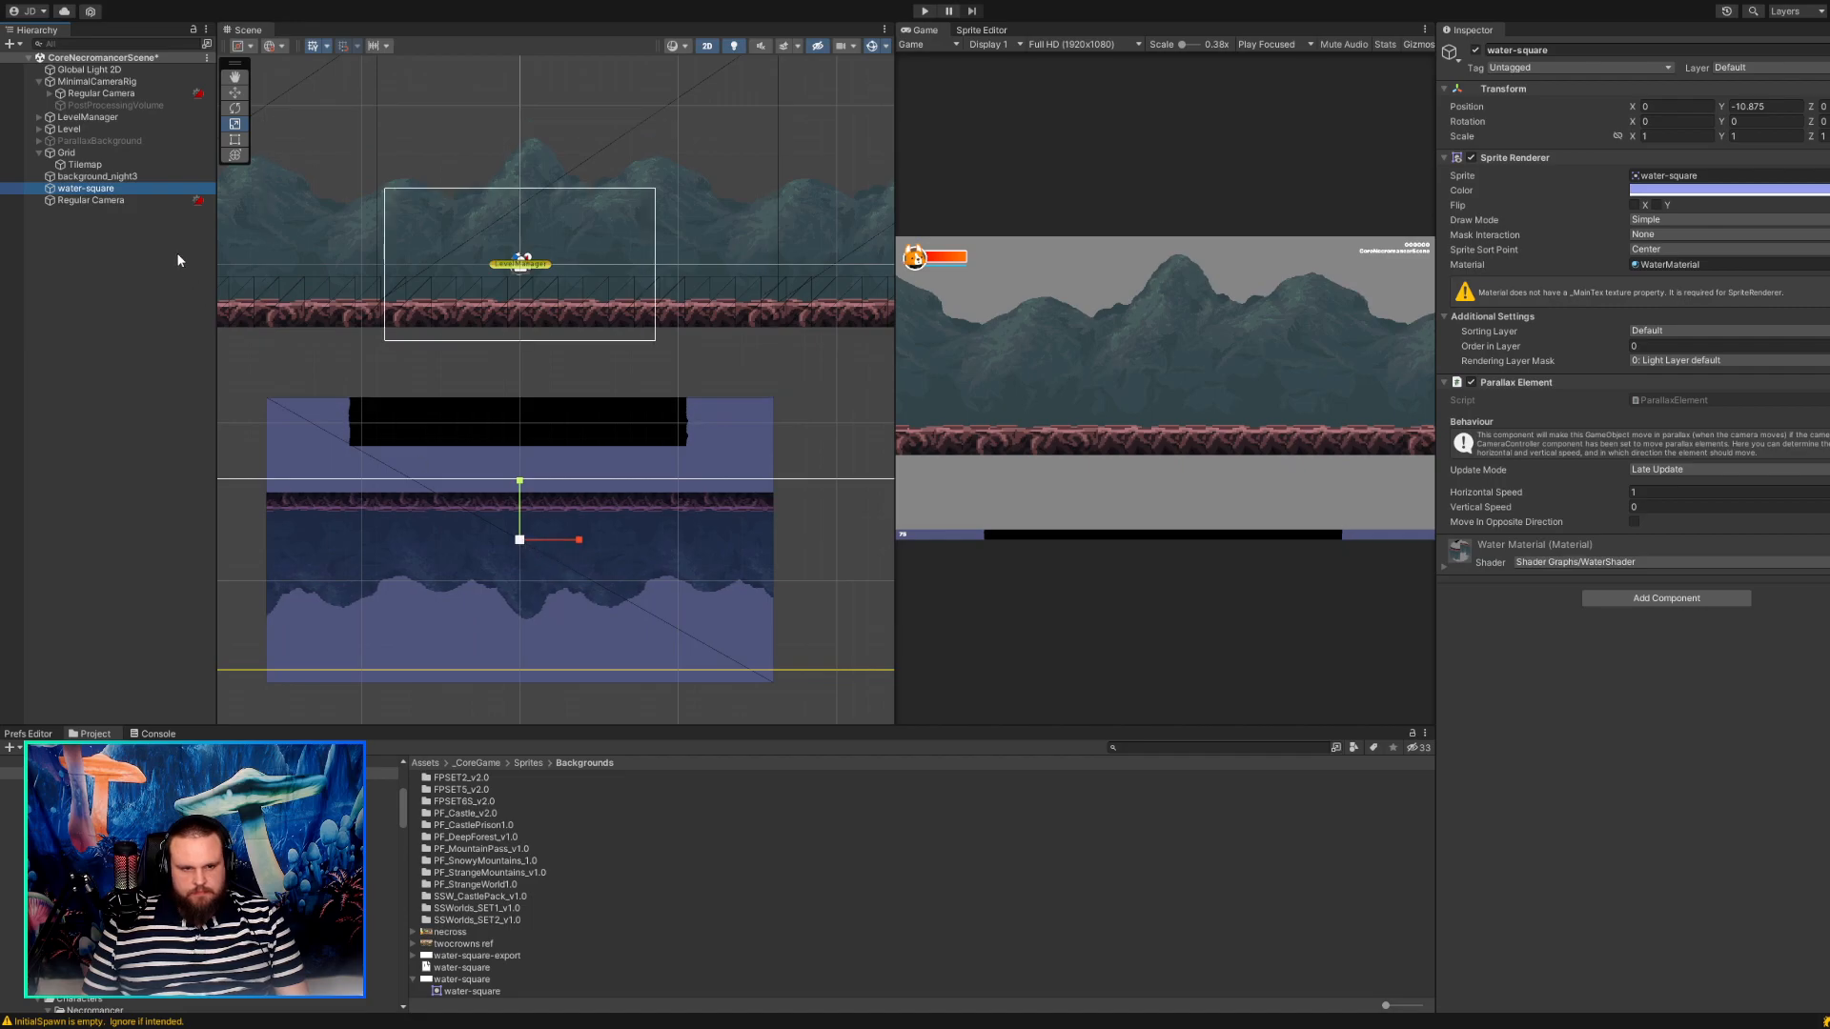
pyautogui.click(140, 202)
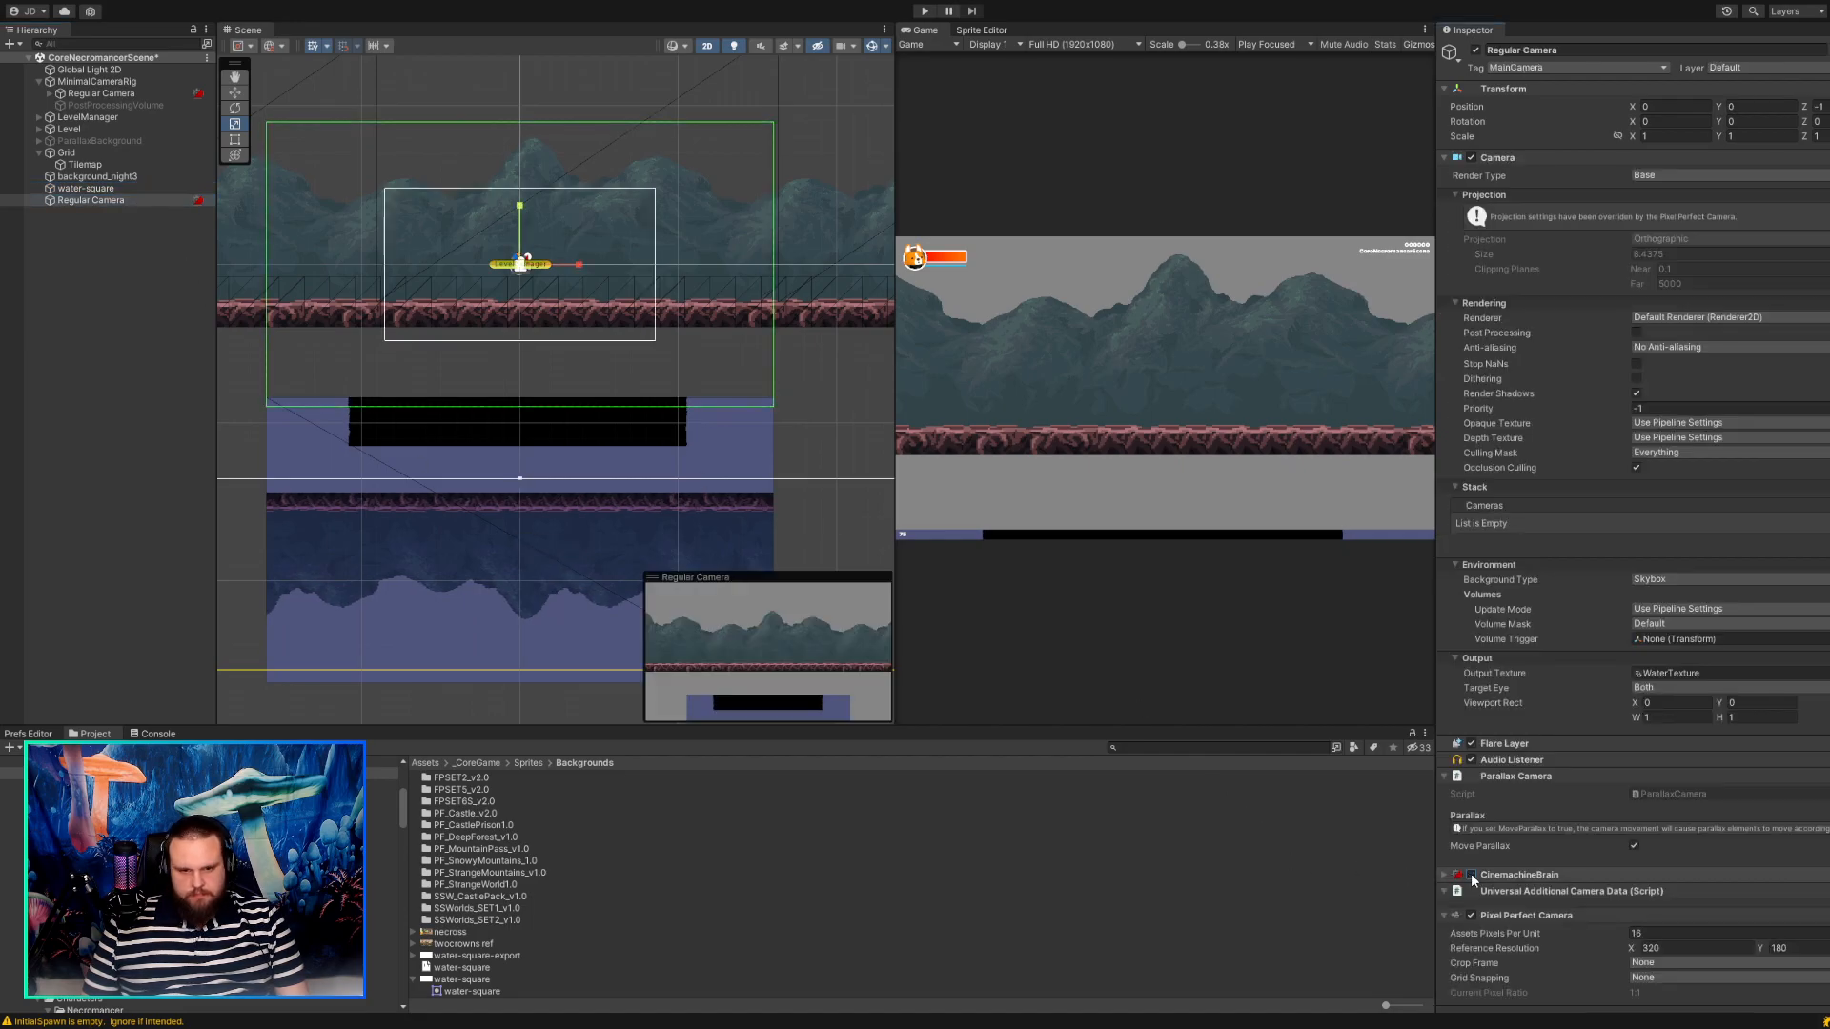
pyautogui.click(139, 186)
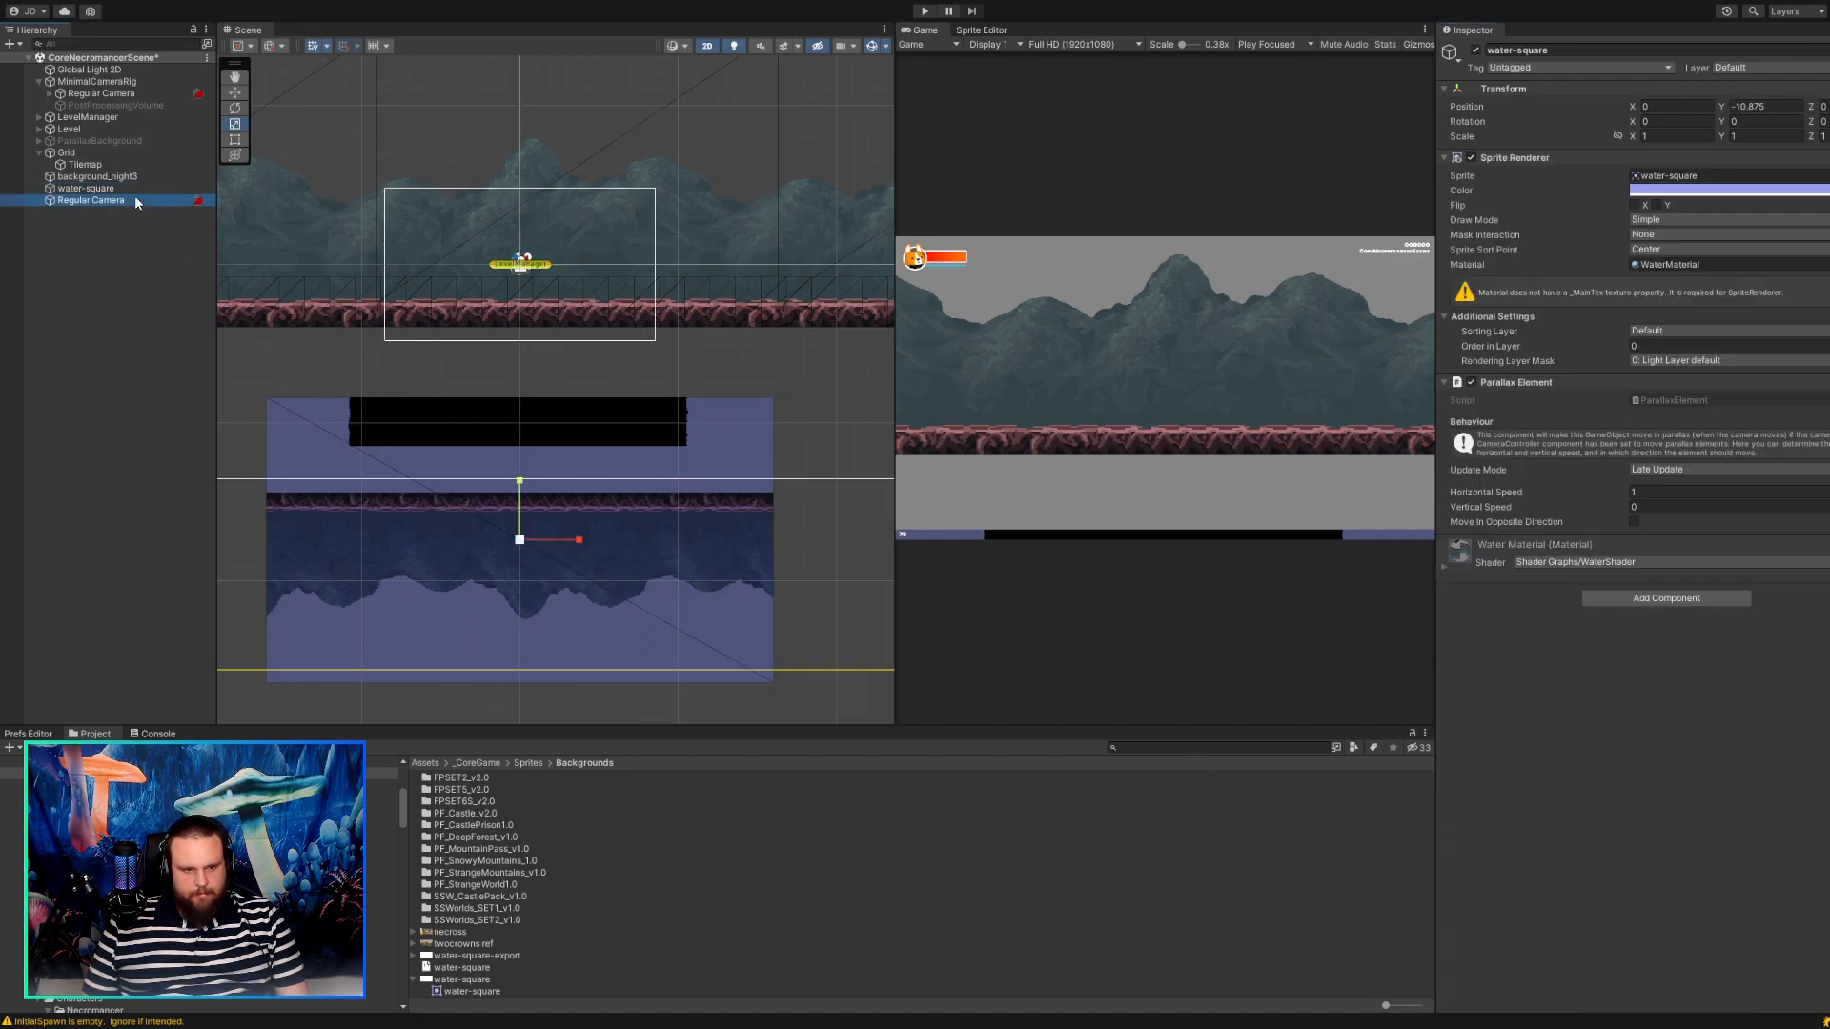
pyautogui.click(134, 199)
pyautogui.moveTo(522, 266); pyautogui.dragTo(527, 264)
pyautogui.hotkey('ctrl', 'z')
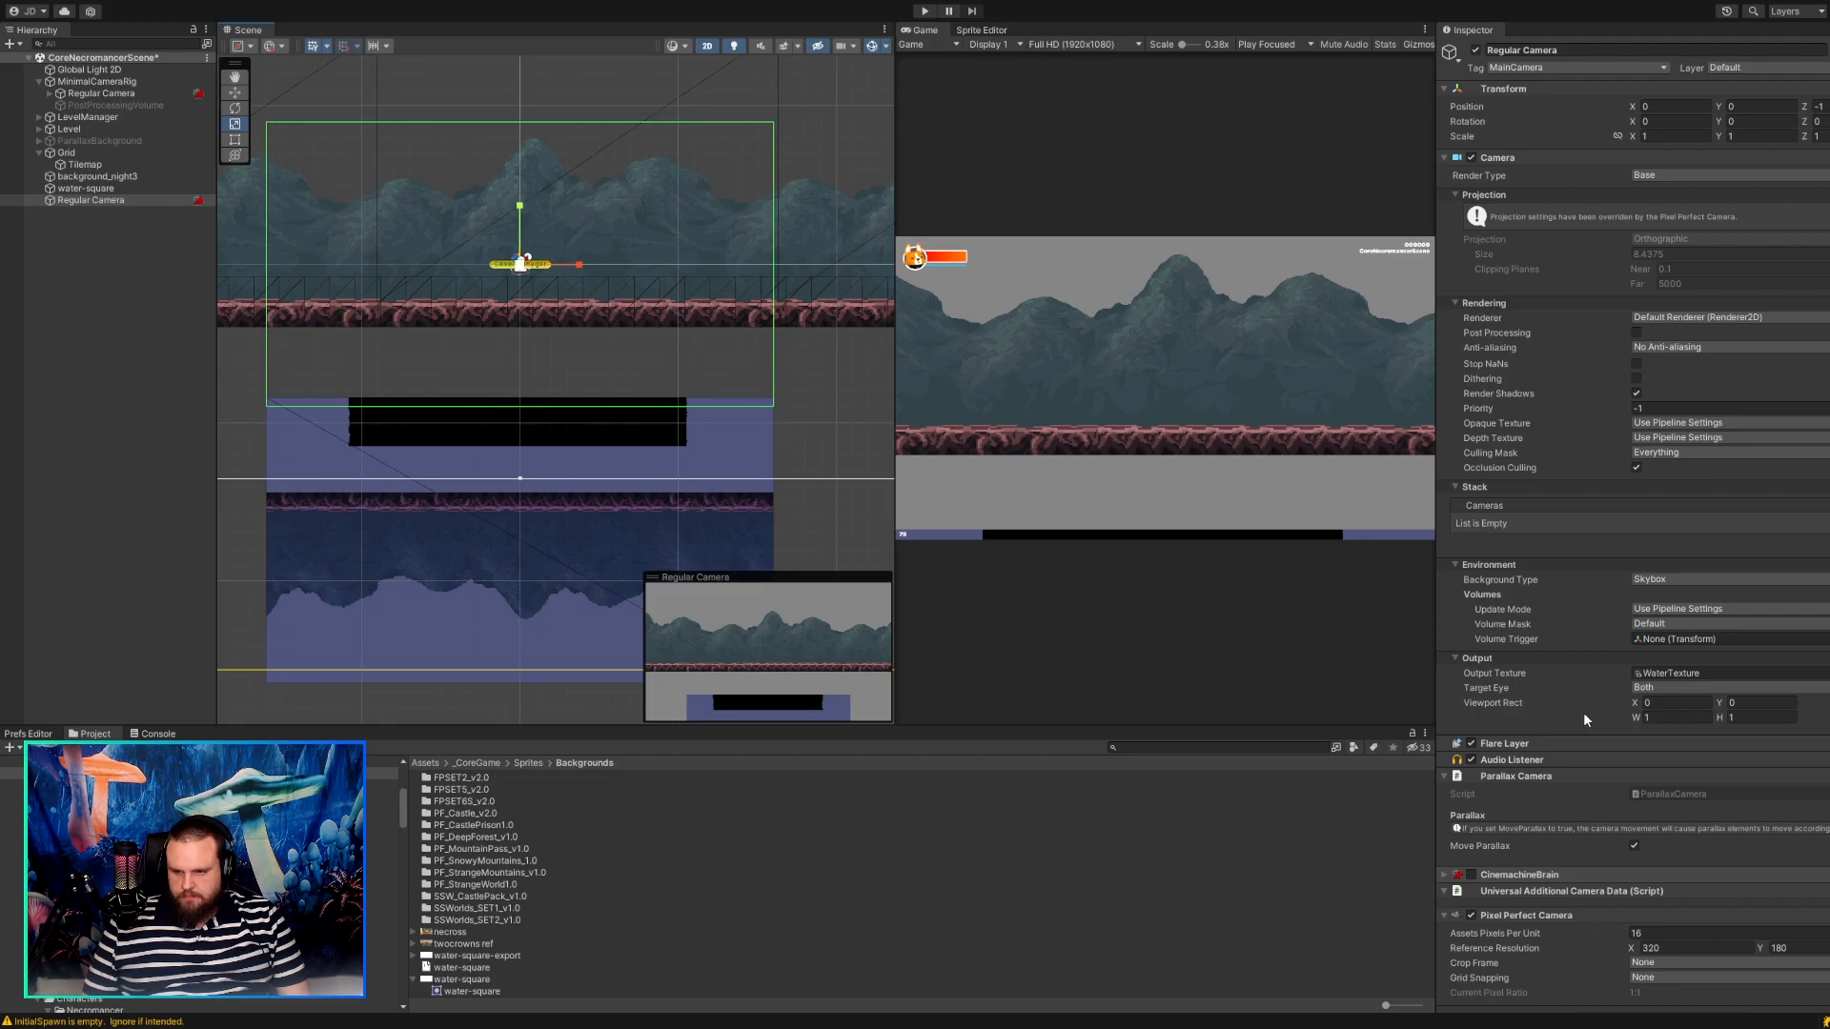
pyautogui.hotkey('ctrl', 'y')
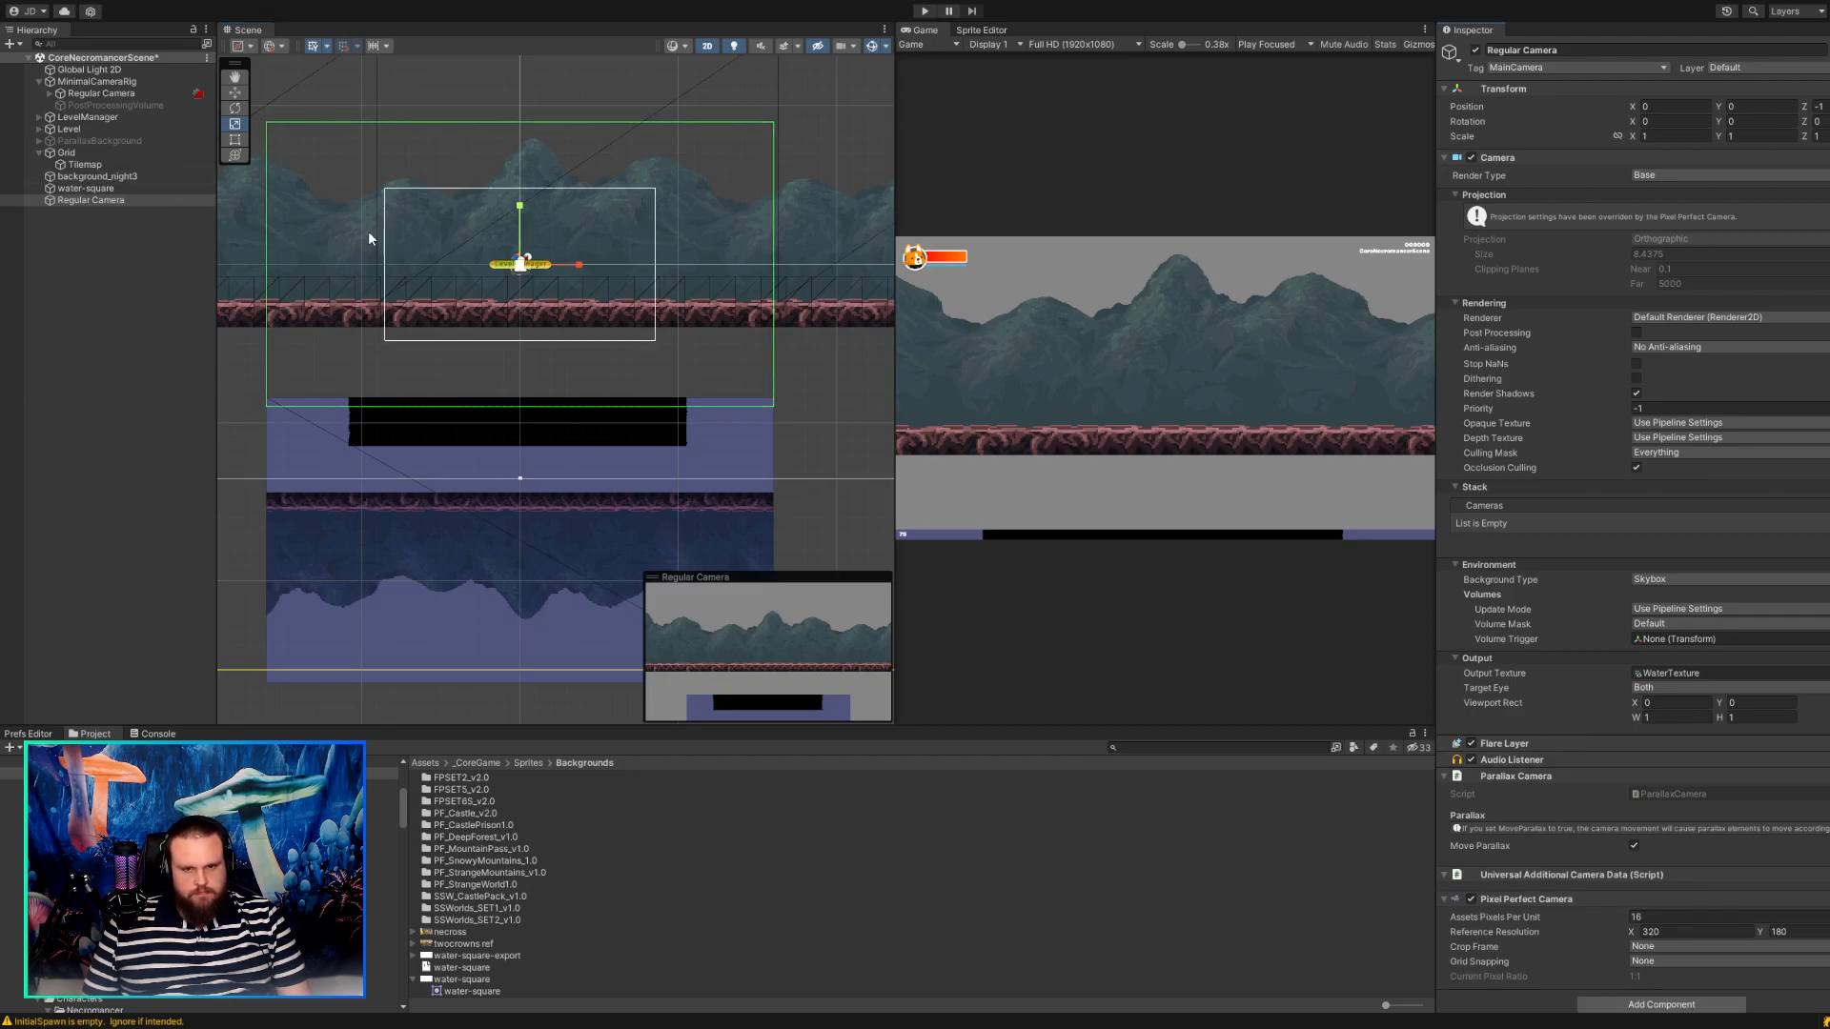
# Try moving the standalone Regular Camera up to about X -0.125, Y 5.625.
pyautogui.click(234, 93)
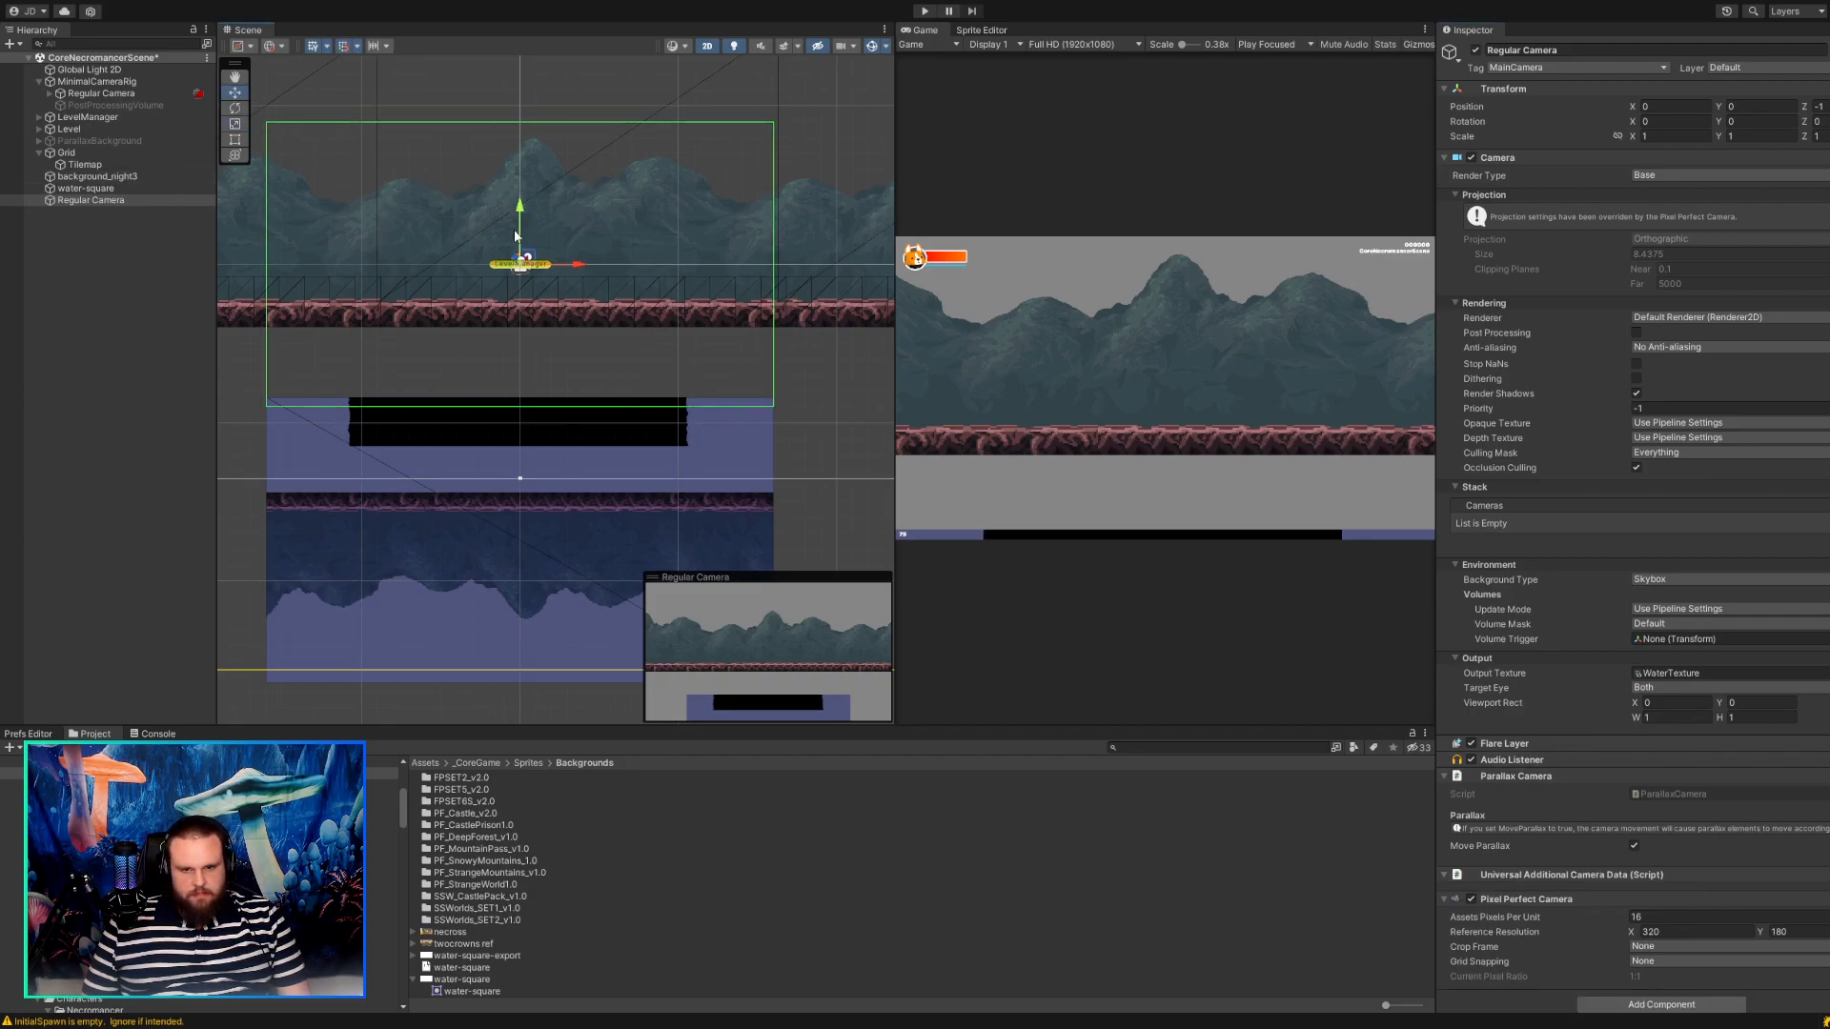
pyautogui.moveTo(523, 261); pyautogui.dragTo(524, 111)
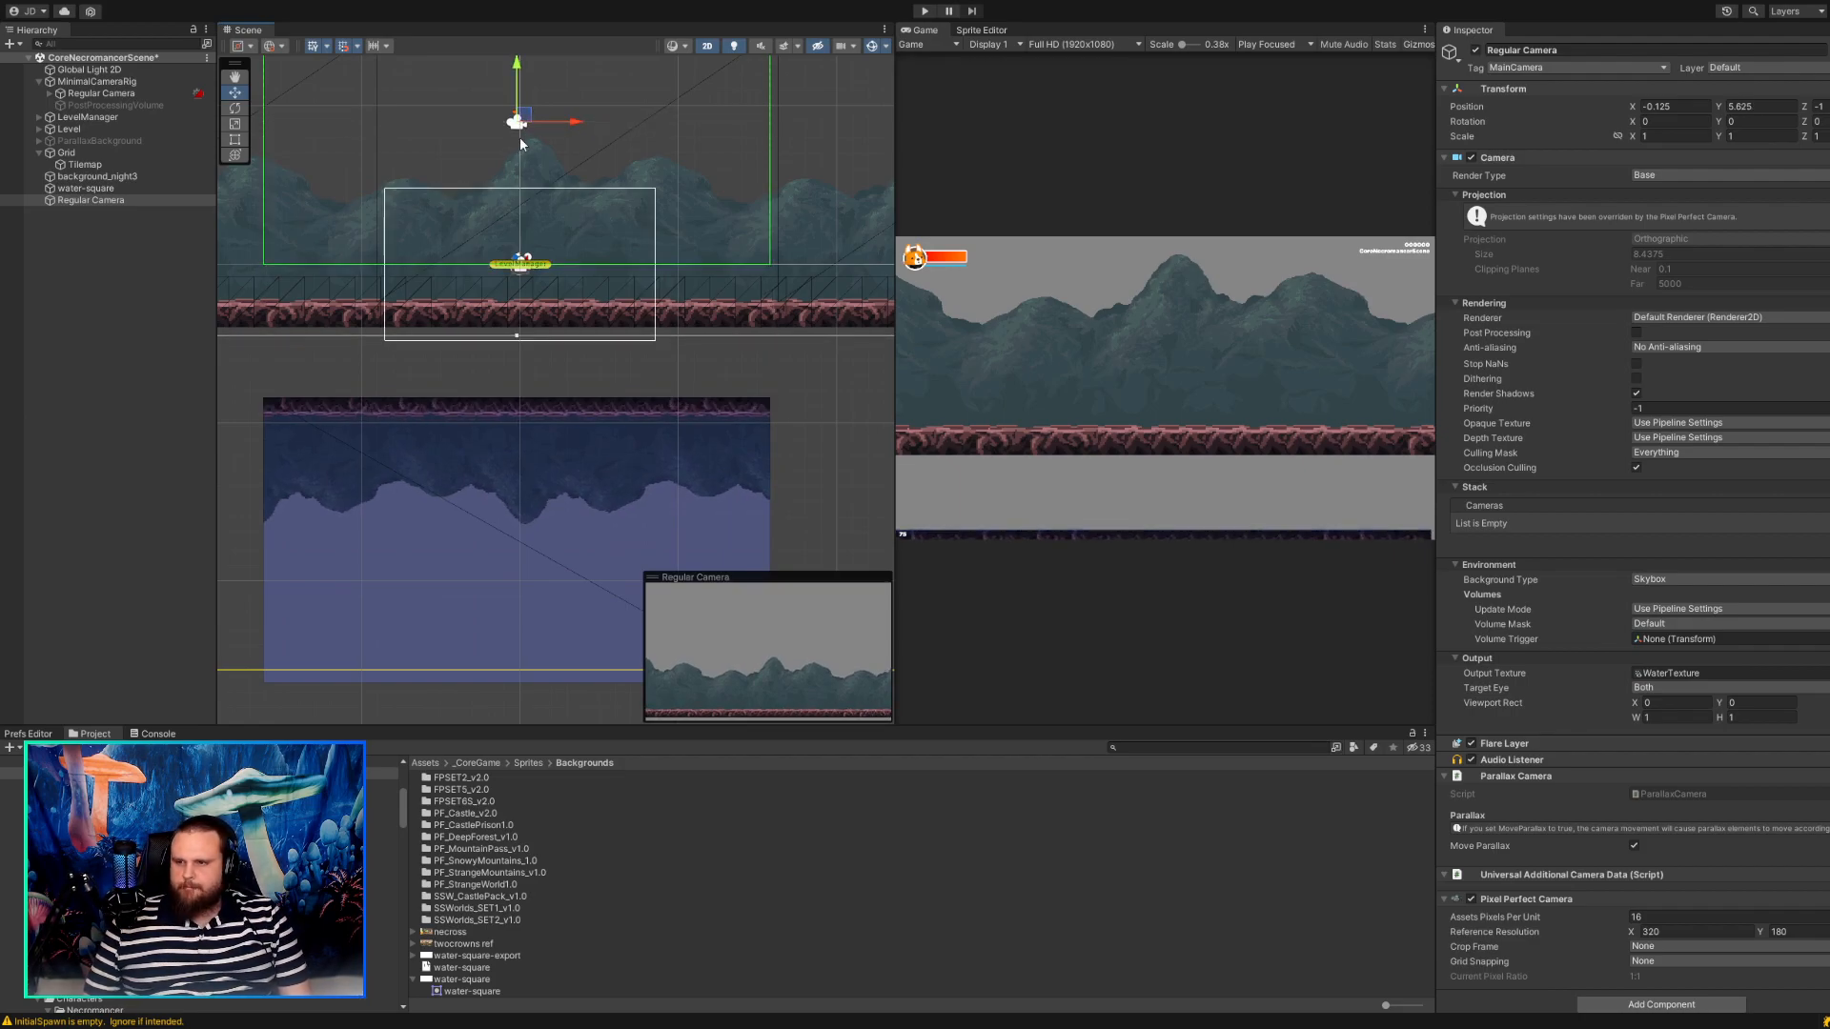
pyautogui.click(85, 188)
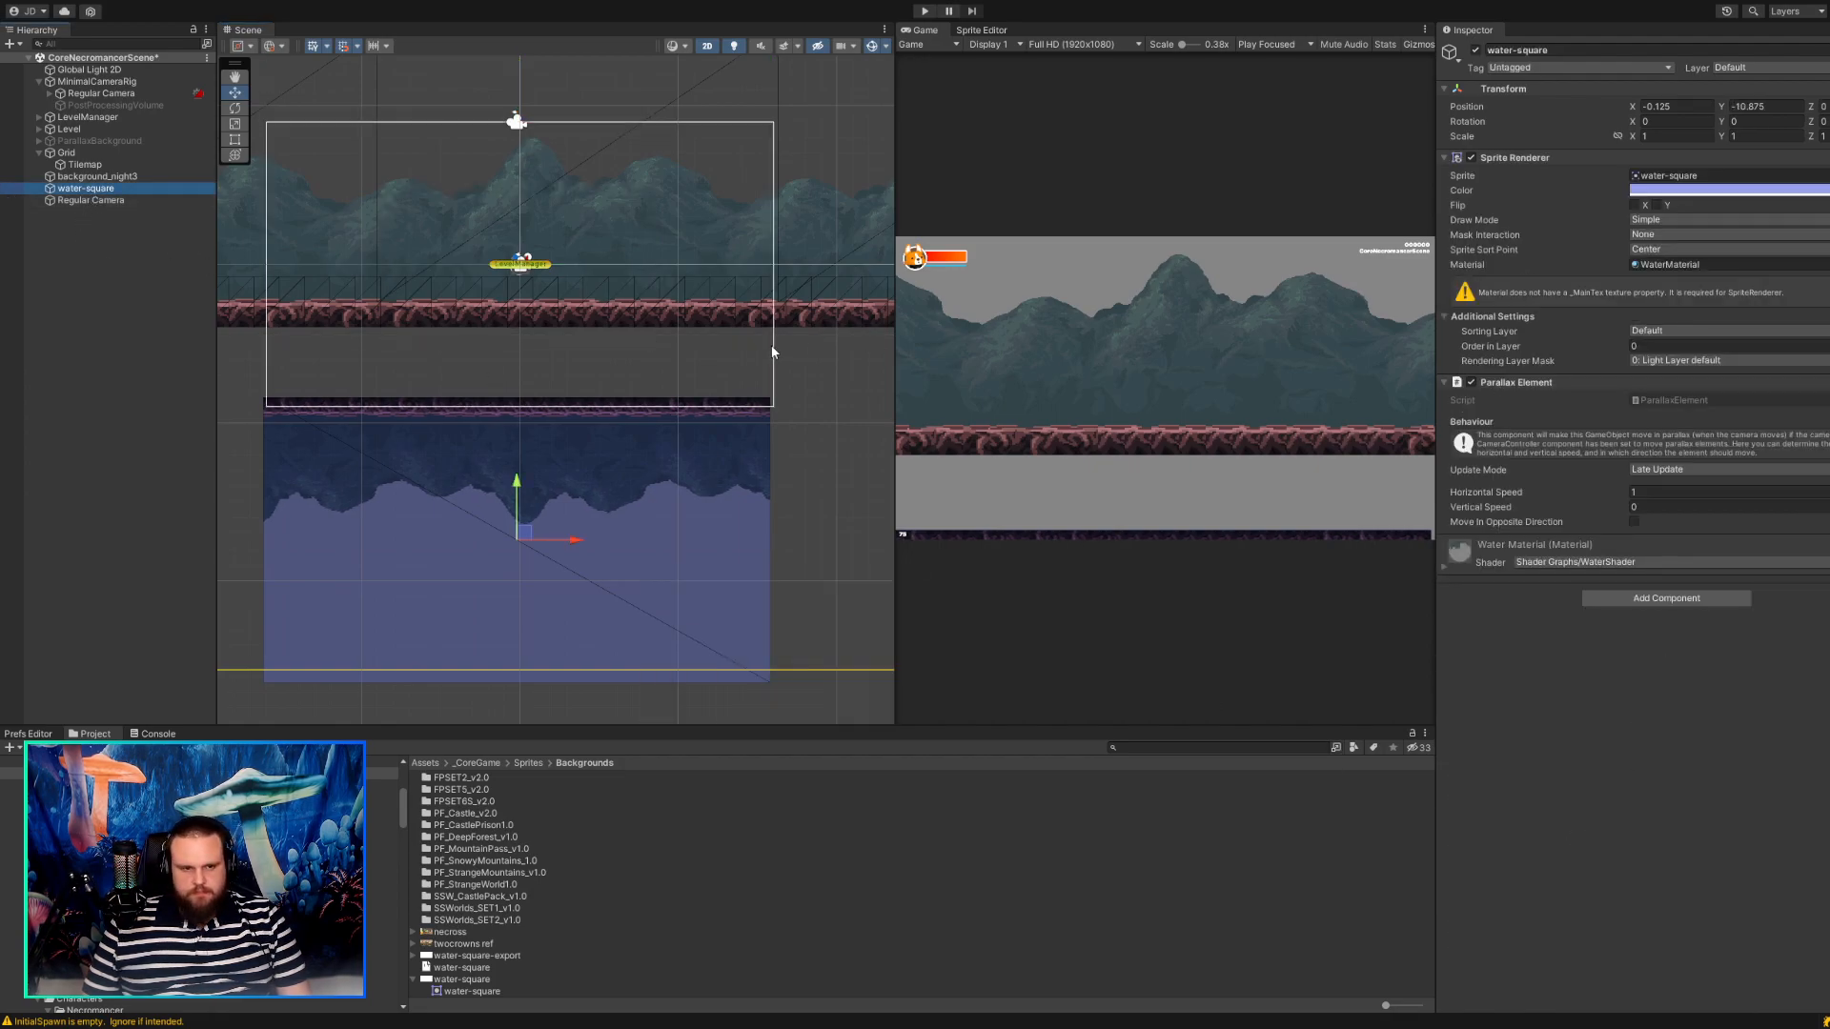
# Try Assets Pixels Per Unit values of 8, 32 and 16 on the standalone Regular Camera, lowering it to about Y 1.625.
pyautogui.click(95, 200)
pyautogui.click(1711, 915)
pyautogui.write('8')
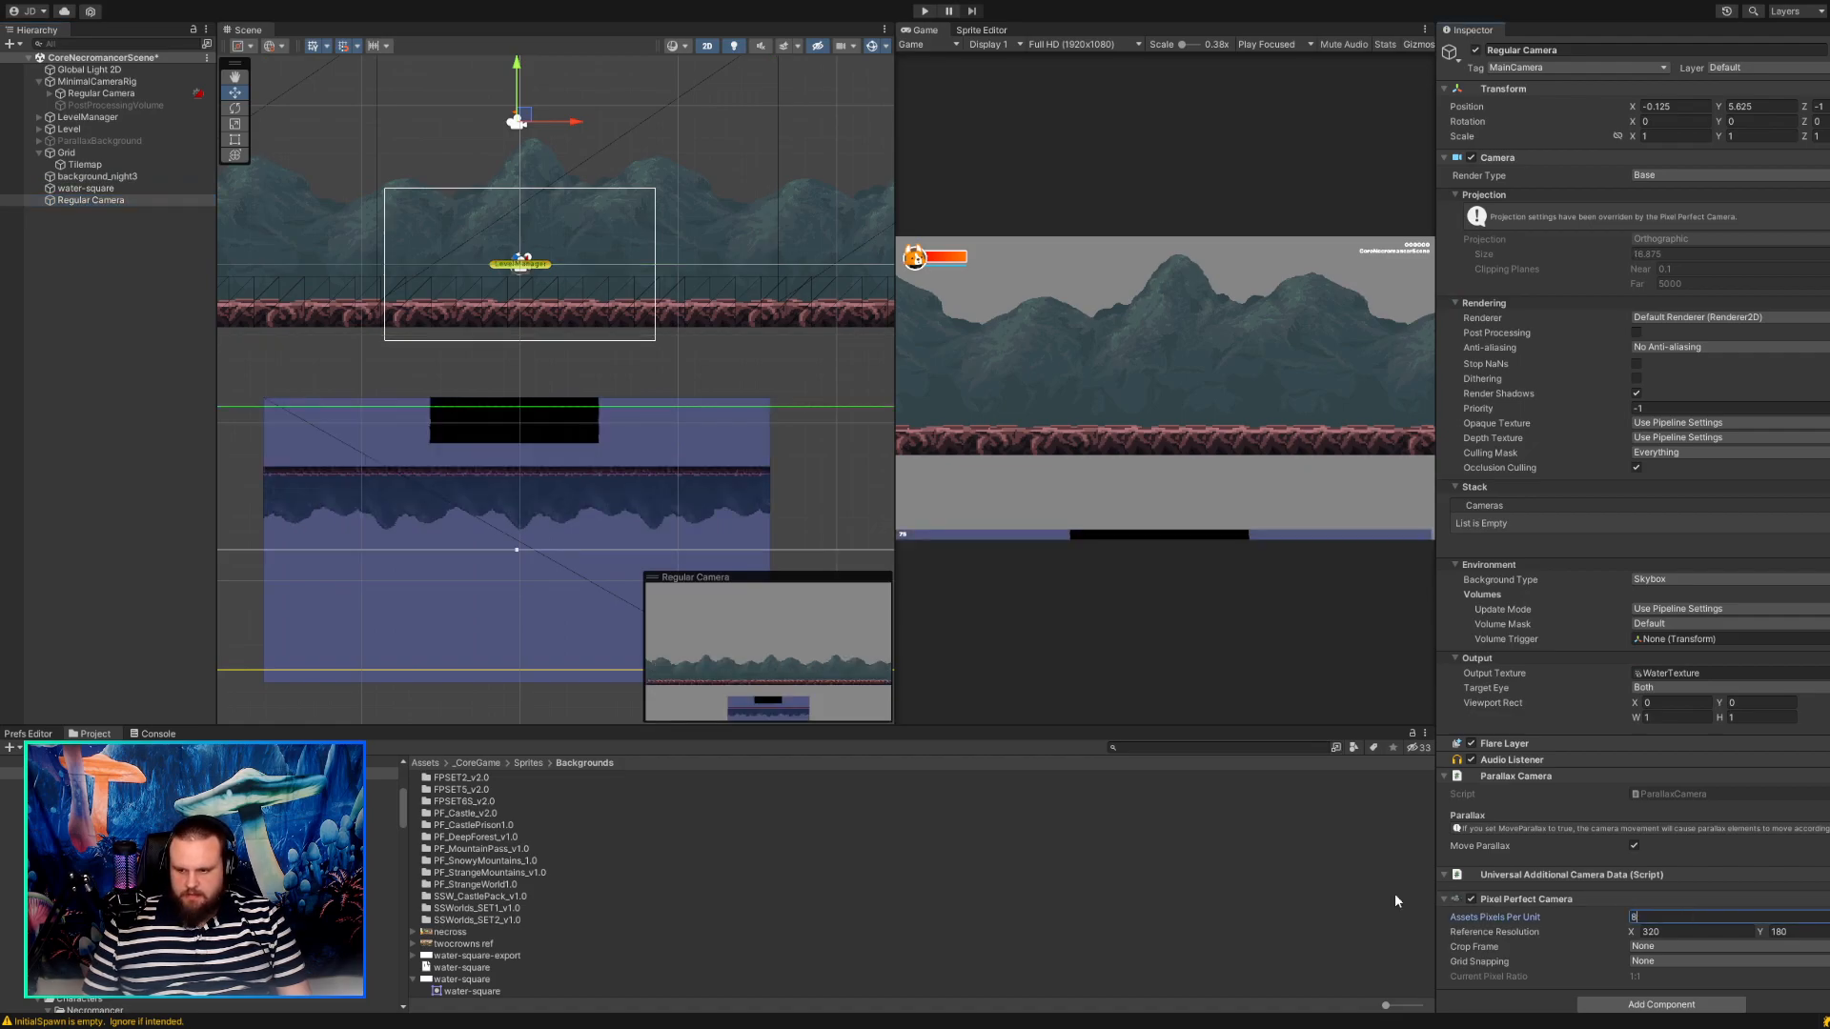
pyautogui.write('32')
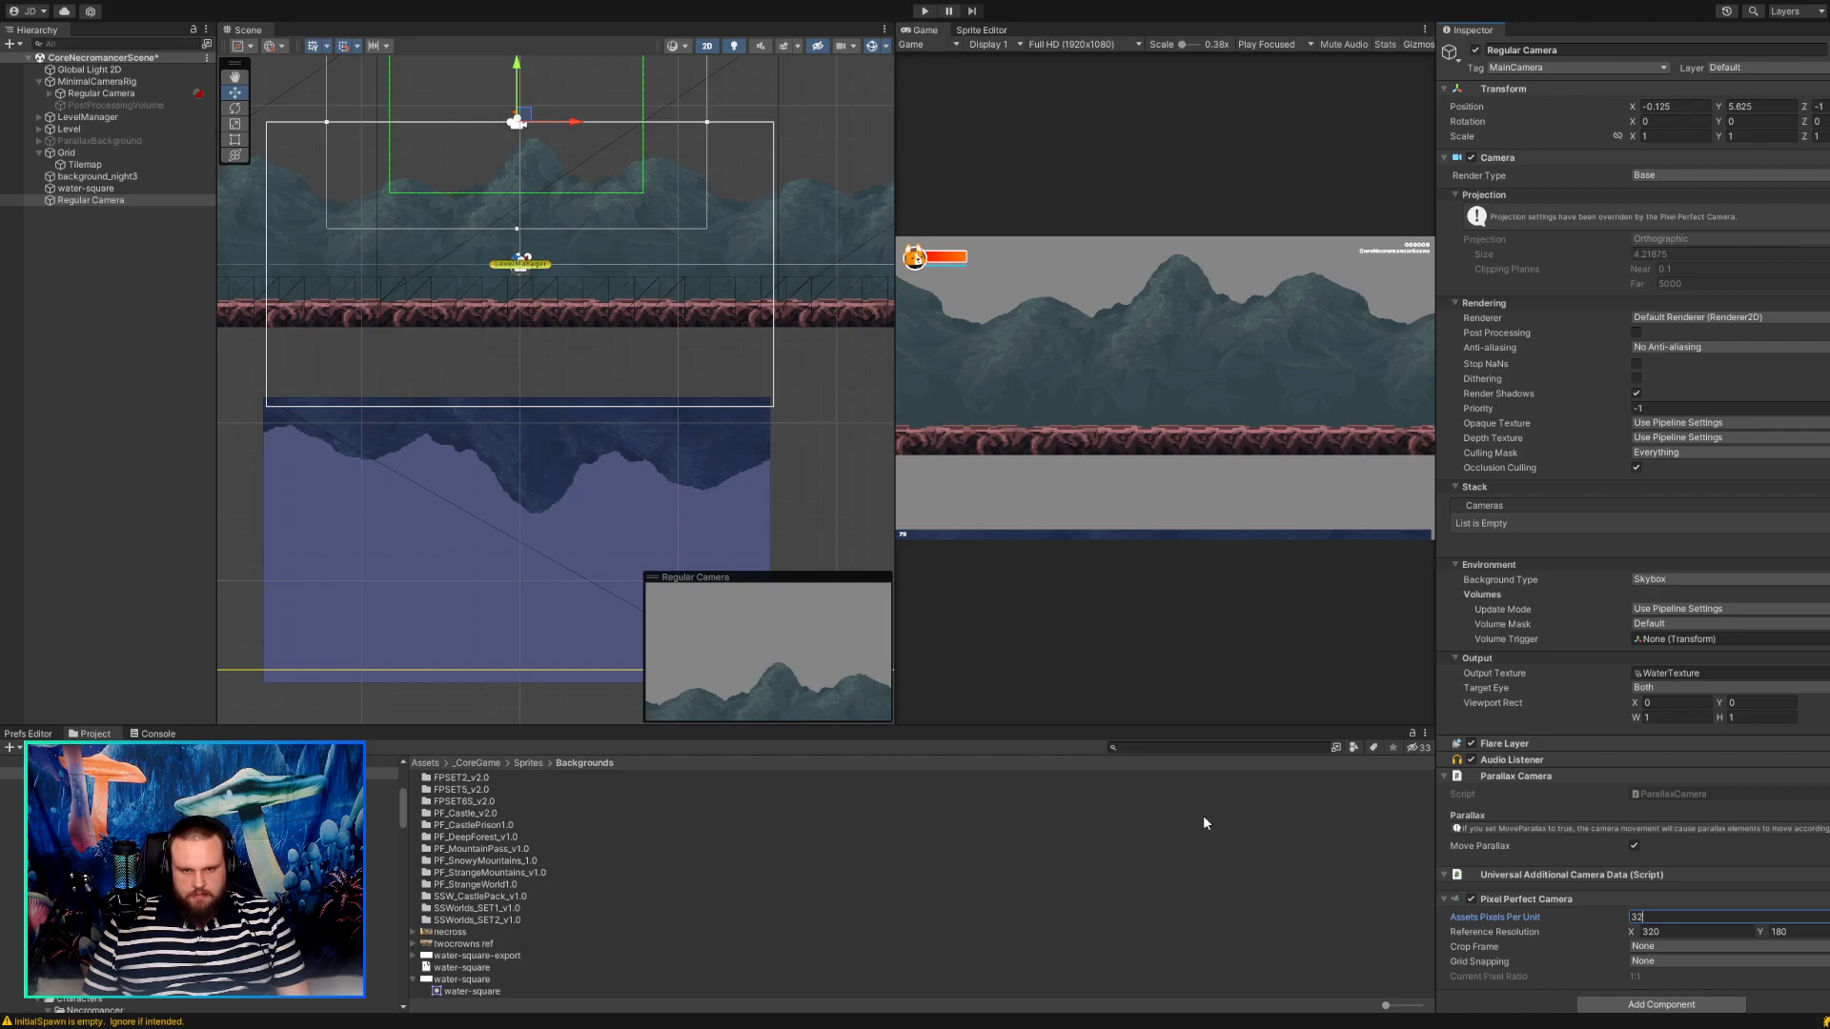
pyautogui.moveTo(524, 116); pyautogui.dragTo(522, 219)
pyautogui.write('16')
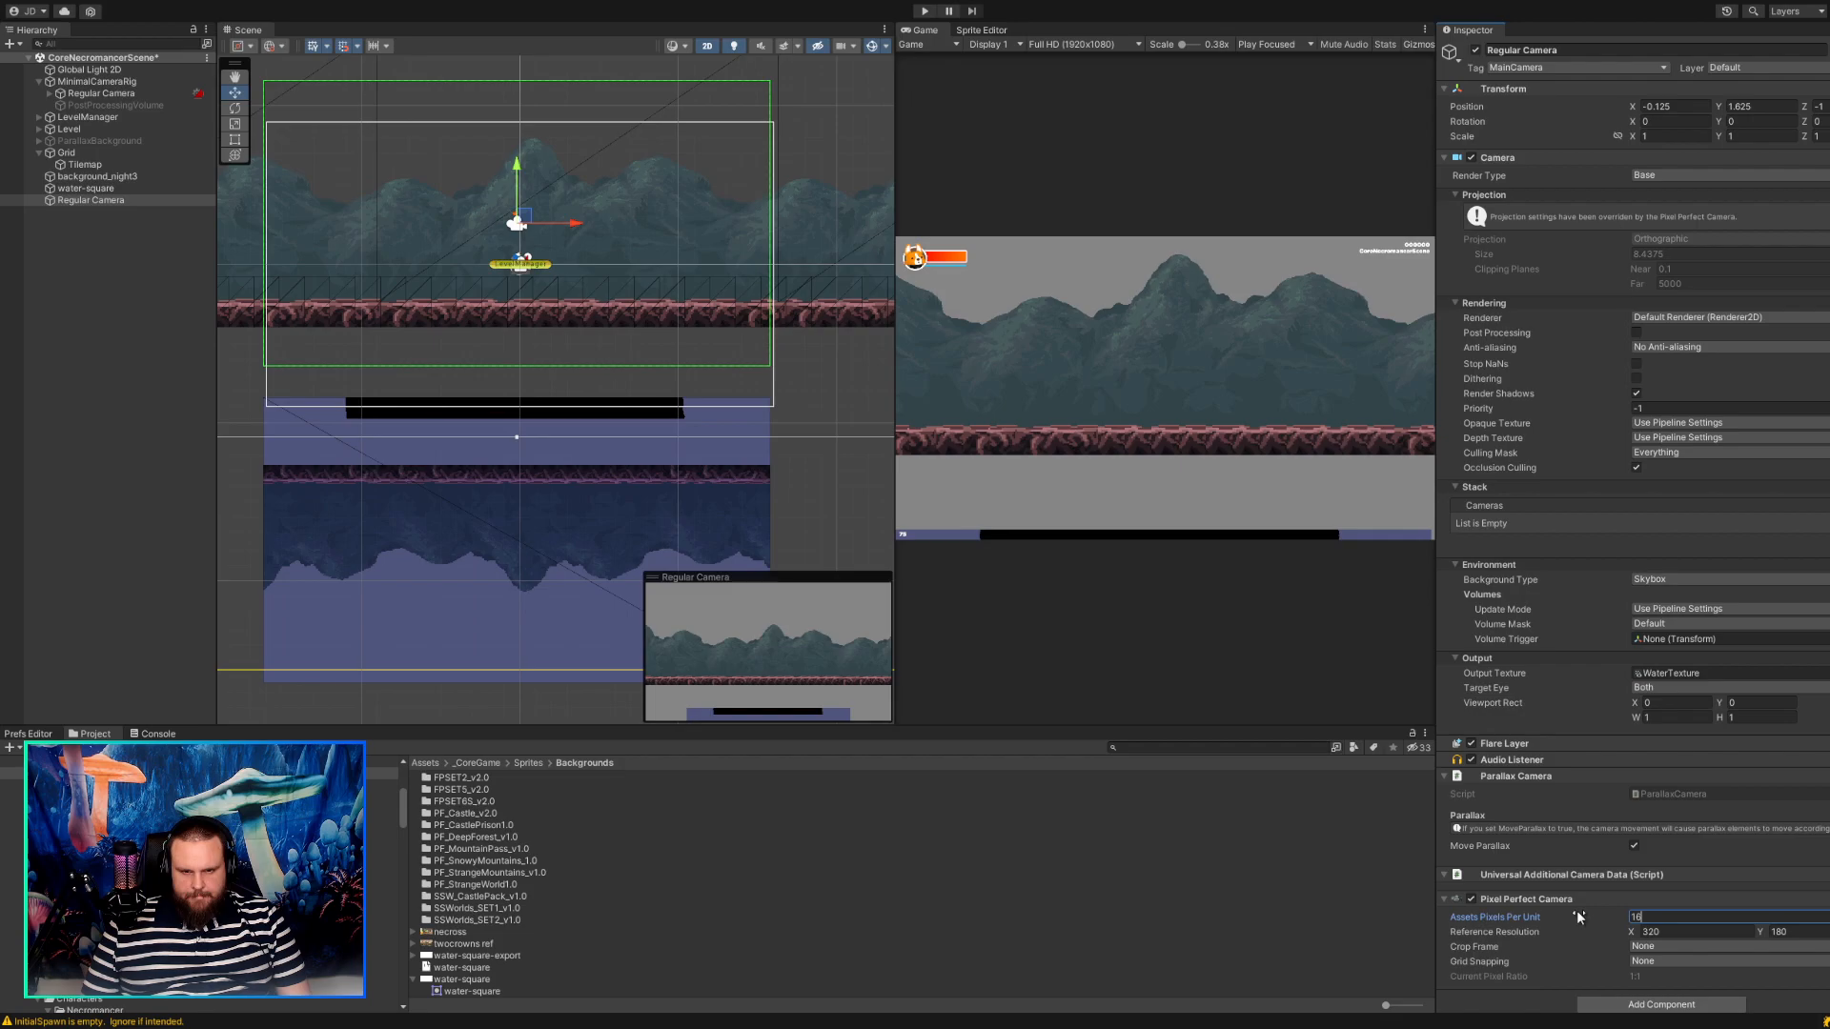
# Set the standalone Regular Camera's Assets Pixels Per Unit to 24 and move it up to about X -0.1875, Y 2.9375.
pyautogui.press('BackSpace')
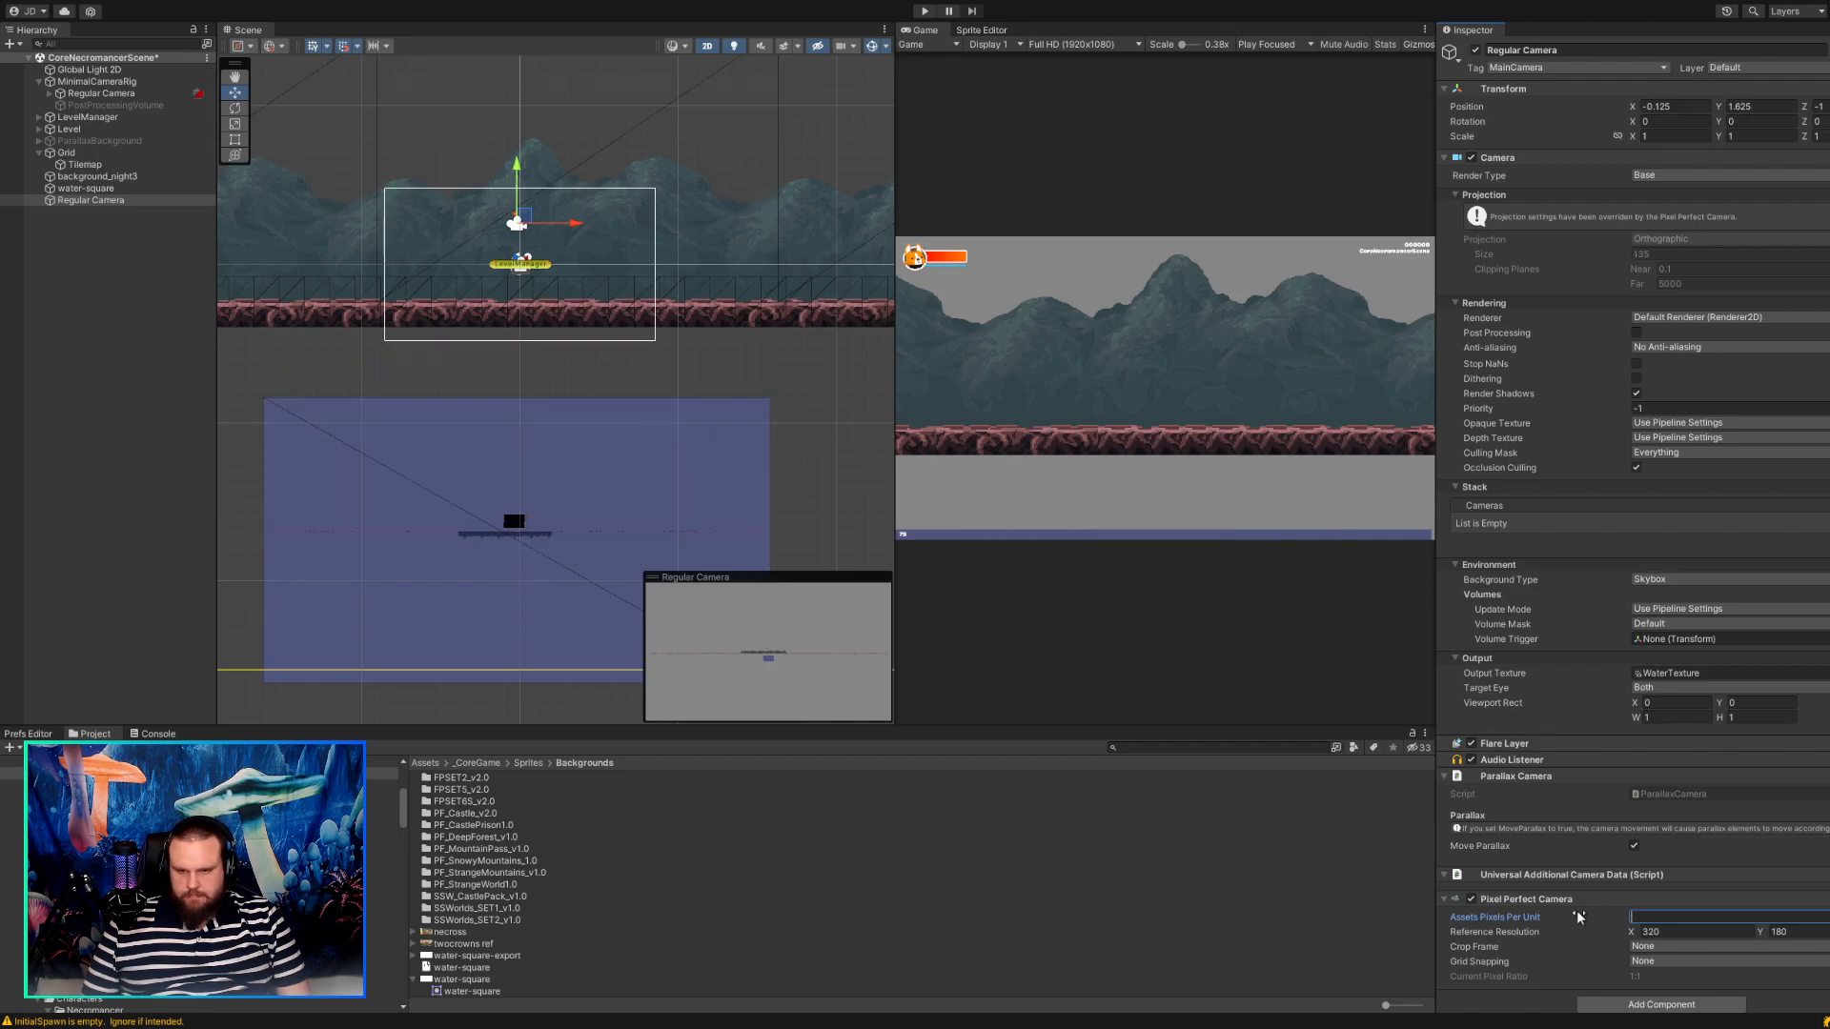
pyautogui.write('24')
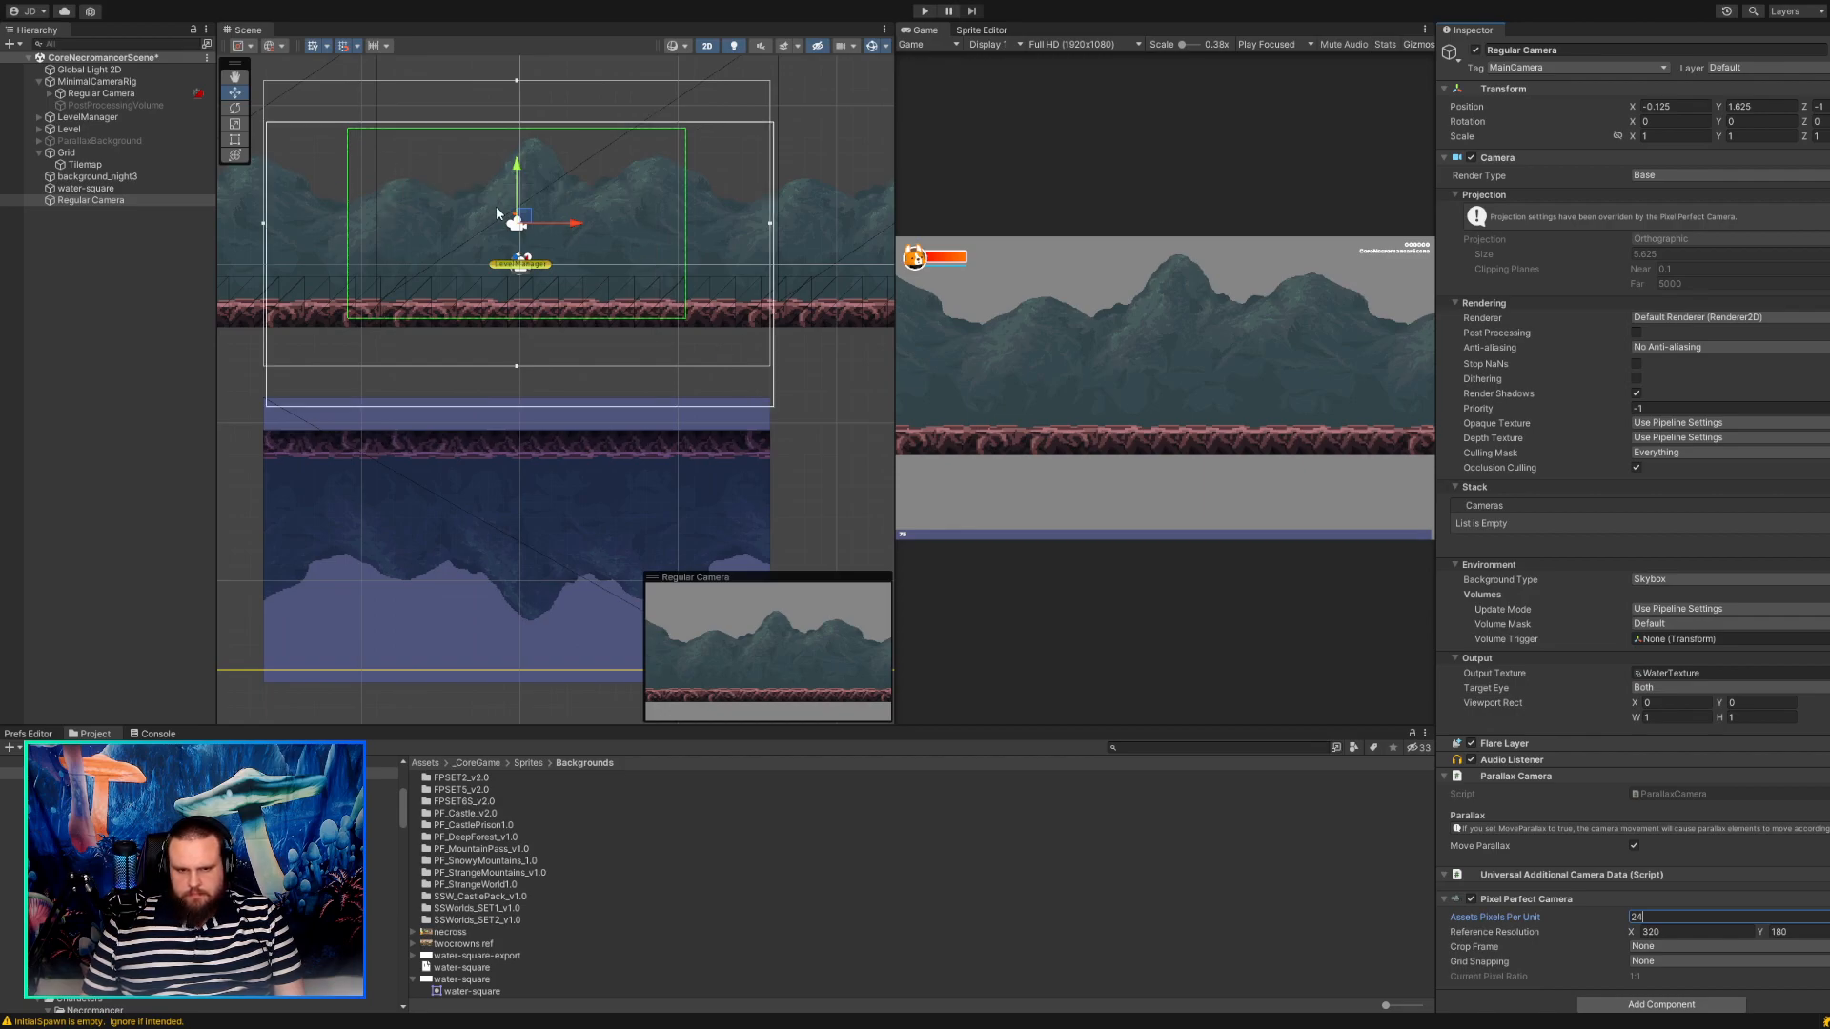
pyautogui.moveTo(527, 220); pyautogui.dragTo(525, 187)
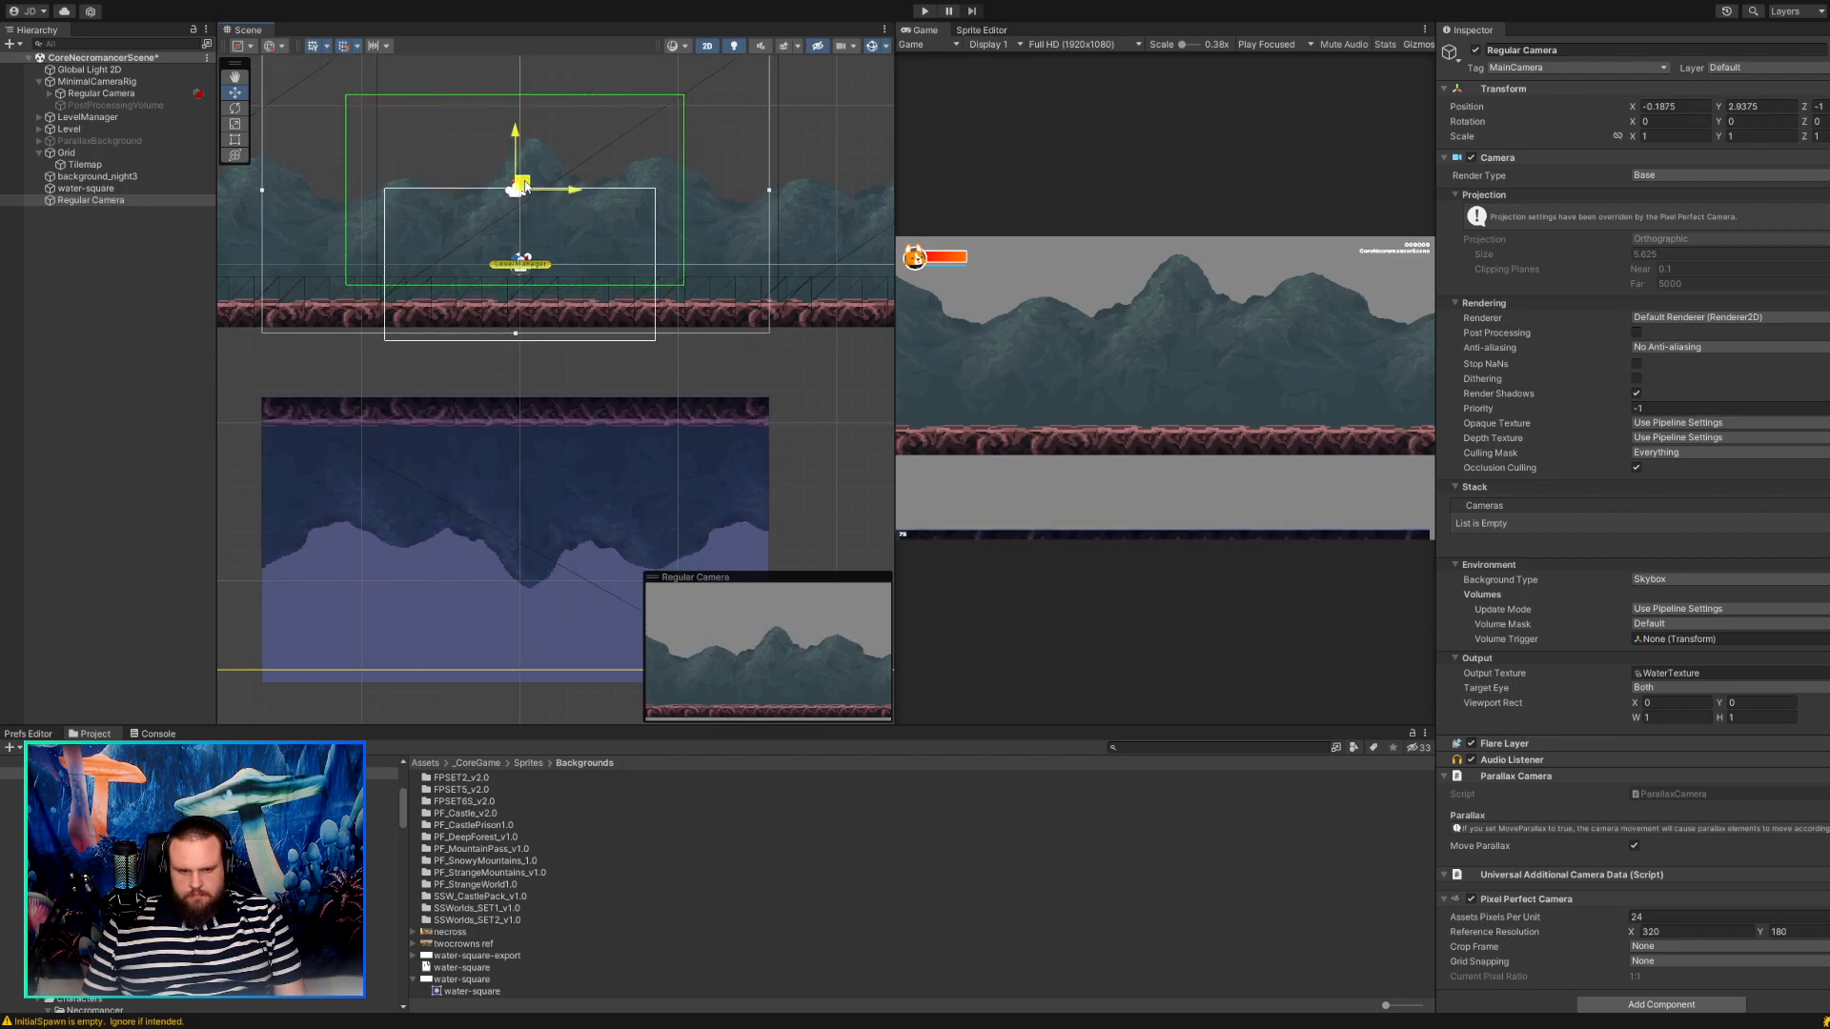
# Move the water-square up to about X 0, Y -8.06, joining its reflection to the ground's lower edge.
pyautogui.click(86, 188)
pyautogui.moveTo(522, 532); pyautogui.dragTo(531, 460)
pyautogui.scroll(8, 490, 340)
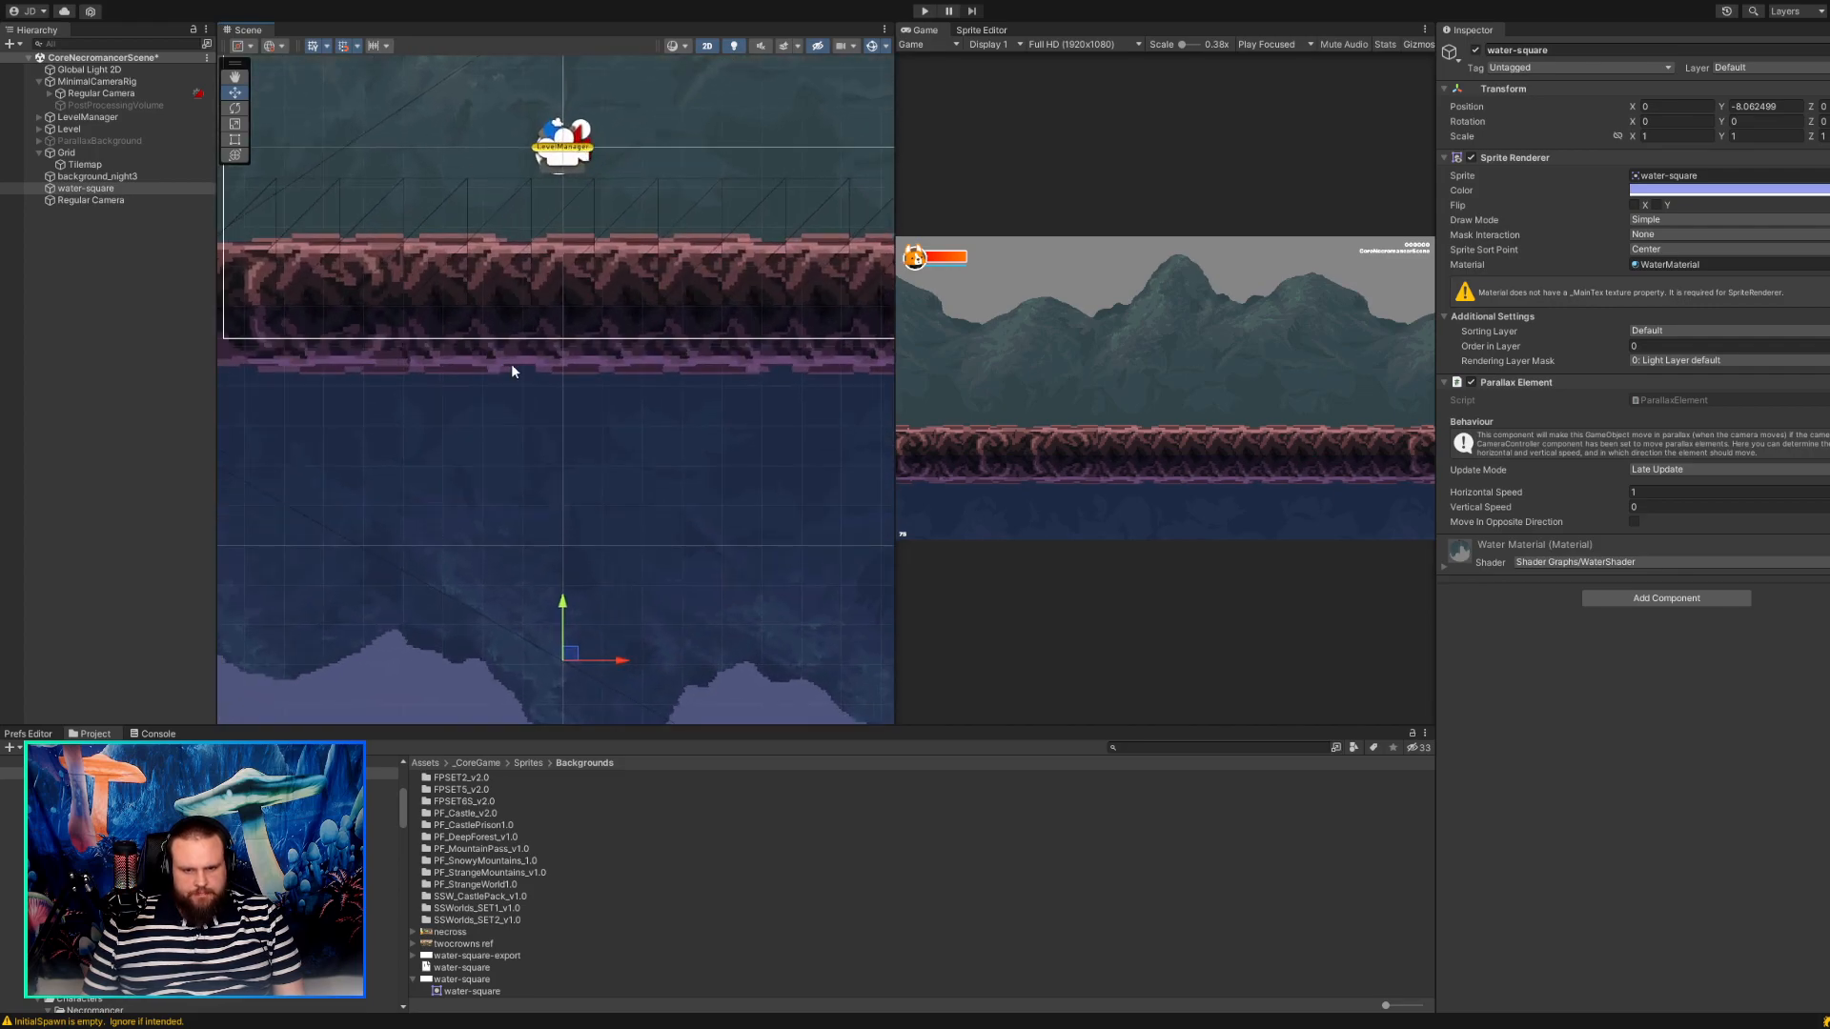
pyautogui.scroll(10, 511, 363)
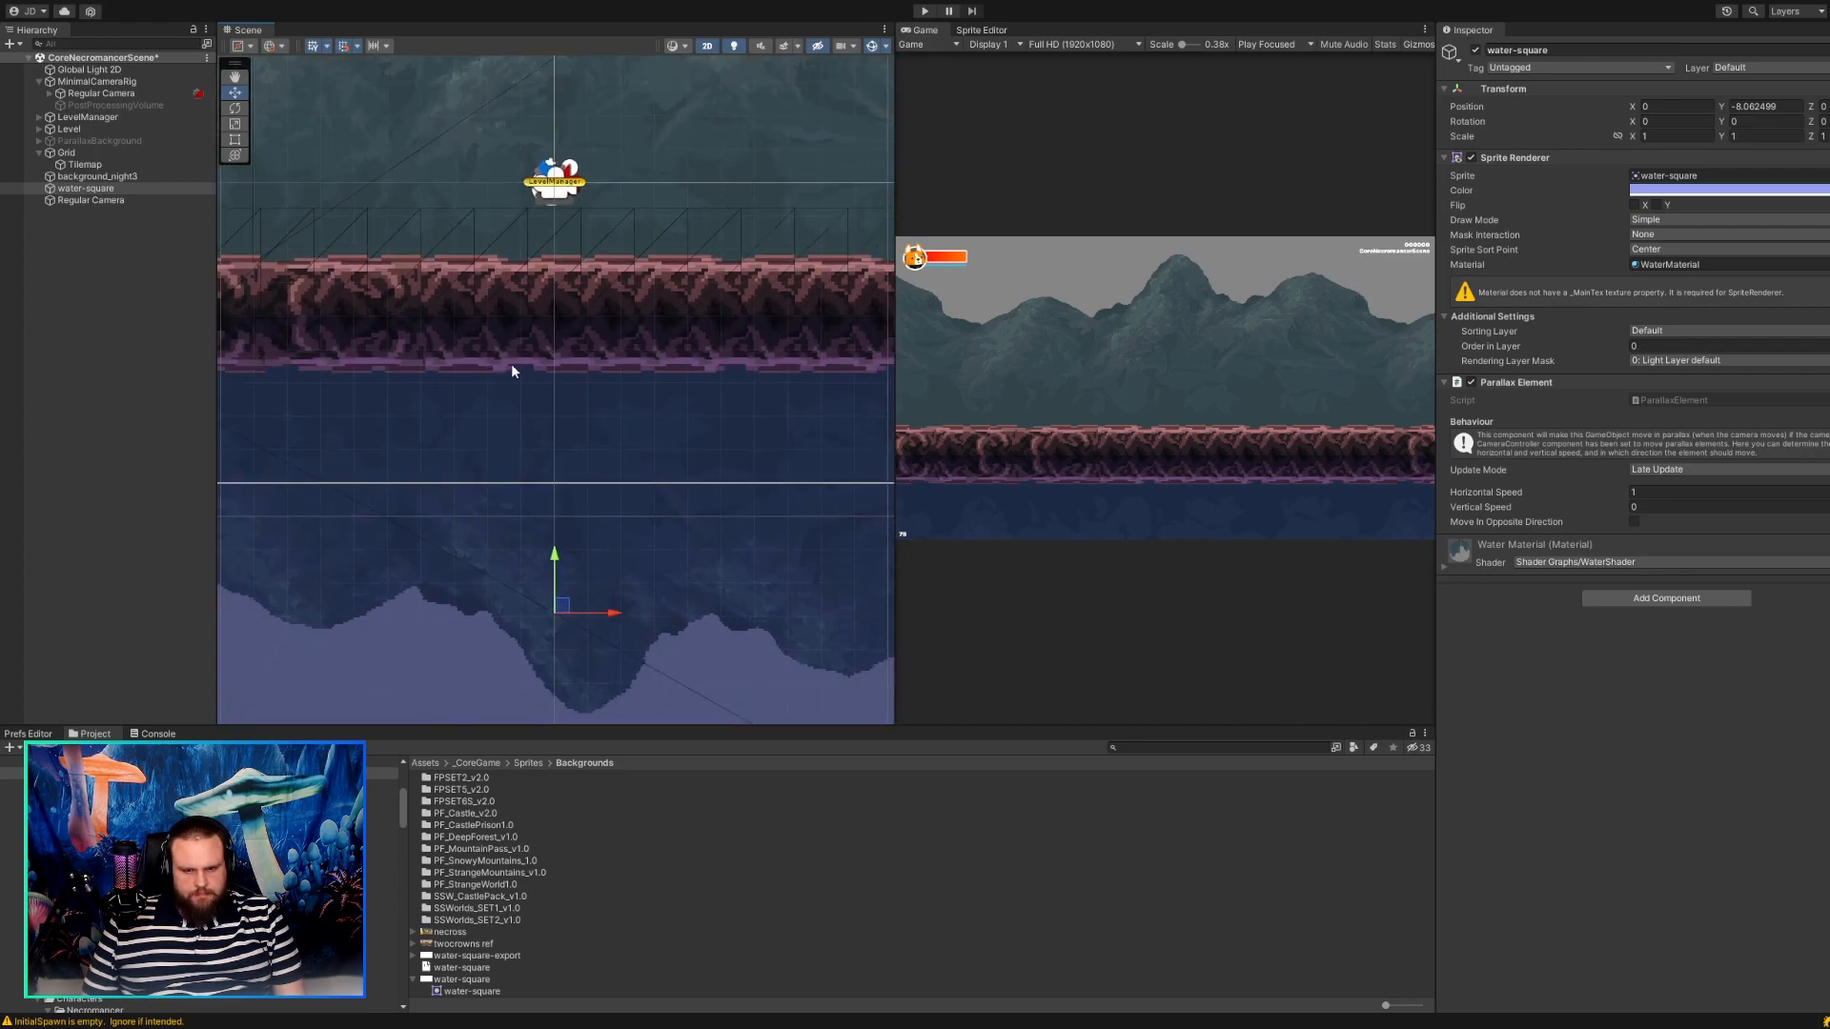
pyautogui.scroll(-10, 510, 381)
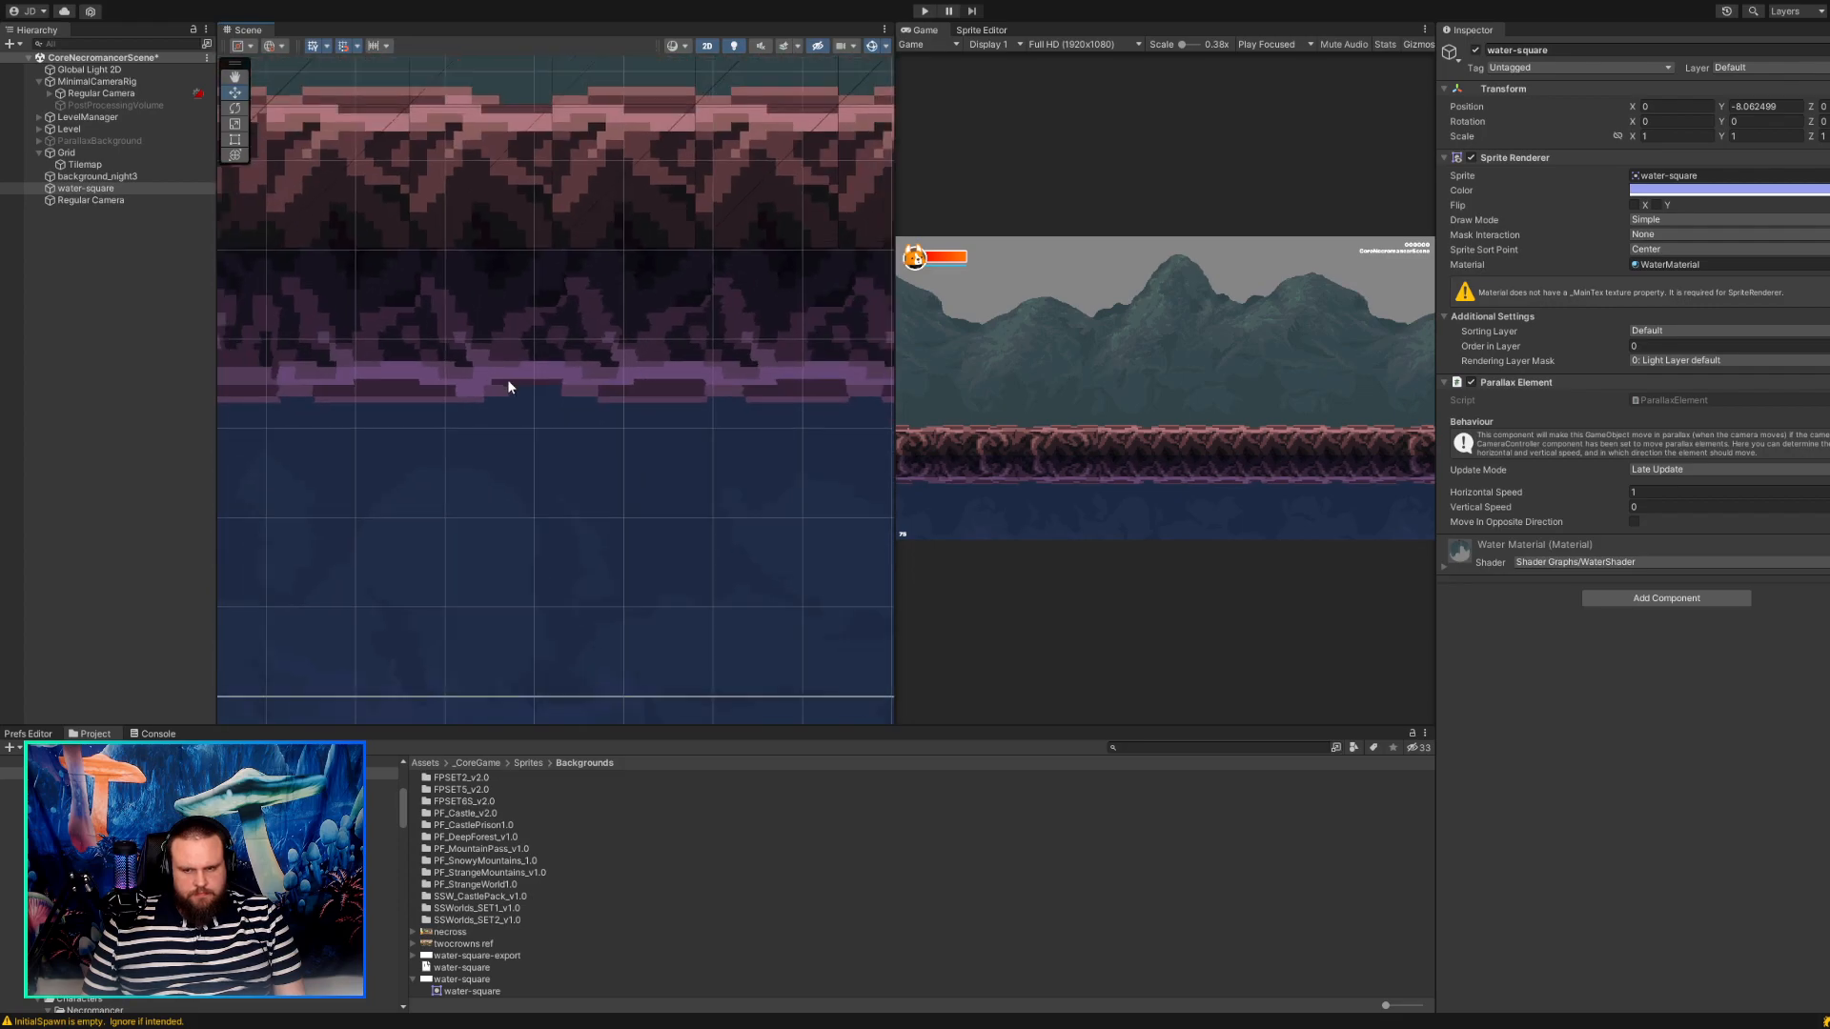
pyautogui.scroll(-5, 507, 380)
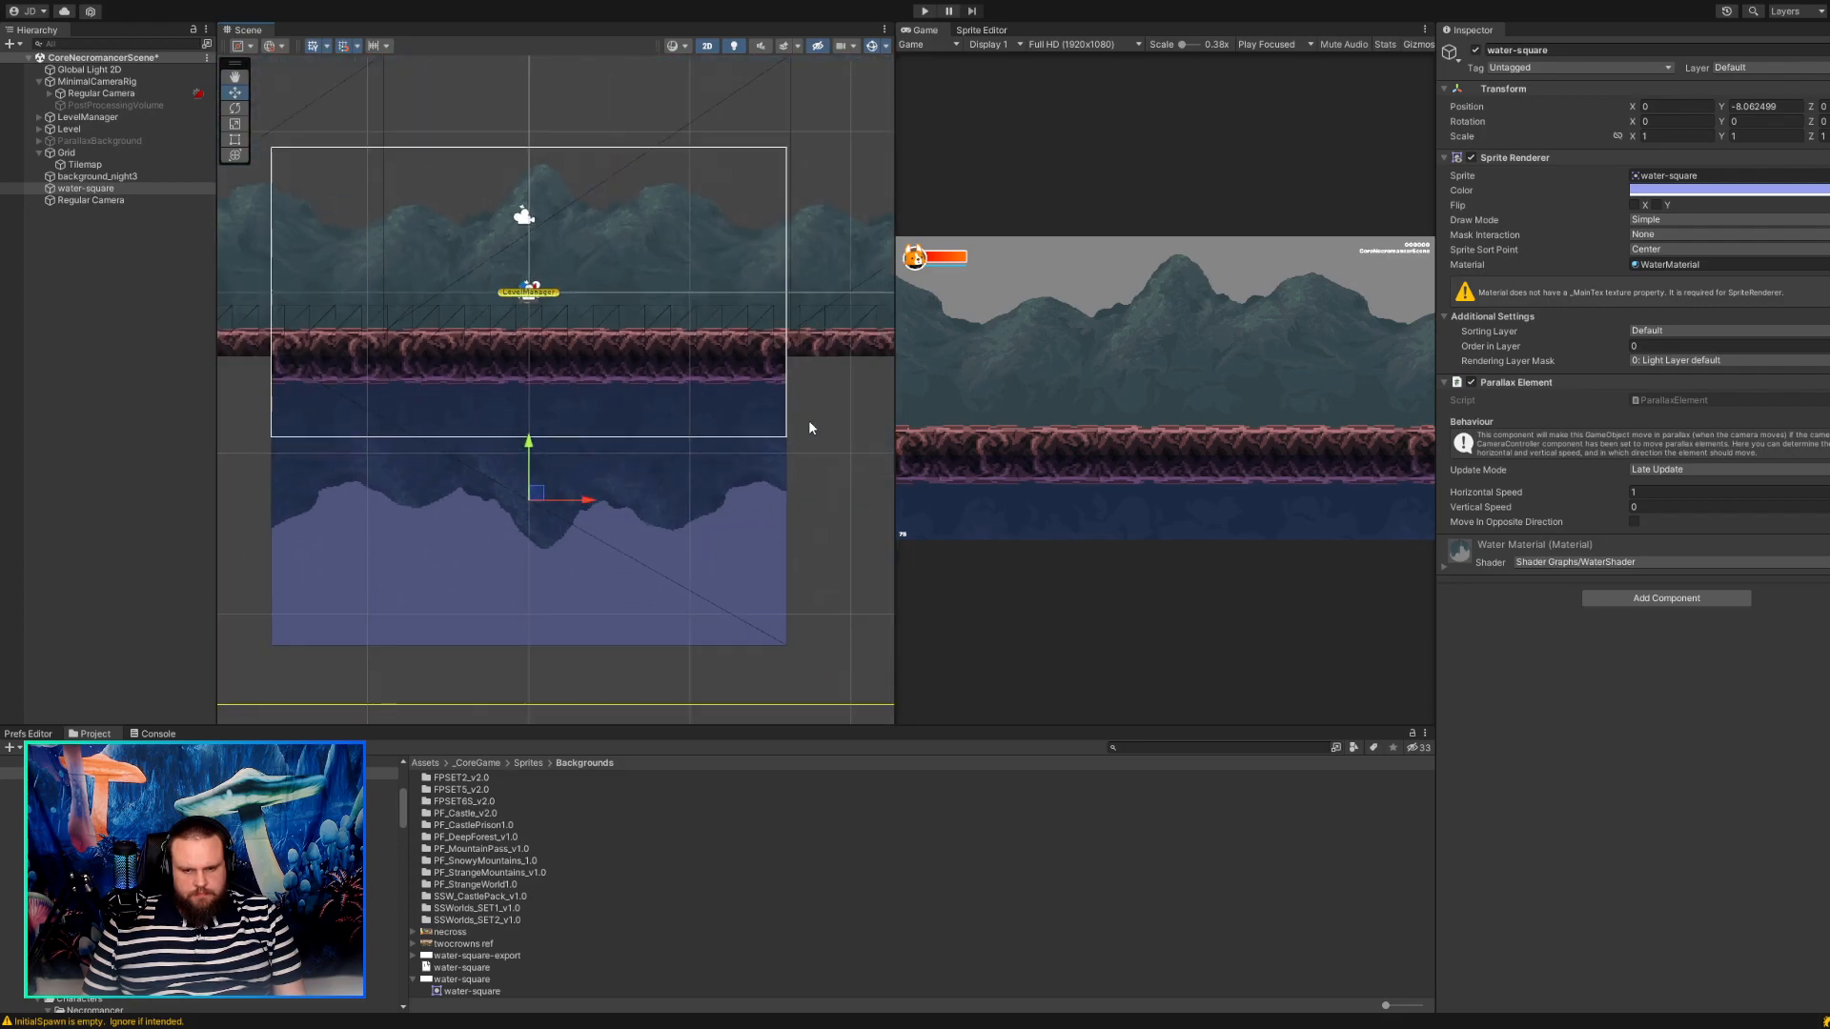
# Widen the game view slightly and nudge the water-square onto X 0, Y -8.0625.
pyautogui.moveTo(809, 419); pyautogui.dragTo(799, 530, button='middle')
pyautogui.scroll(-3, 634, 432)
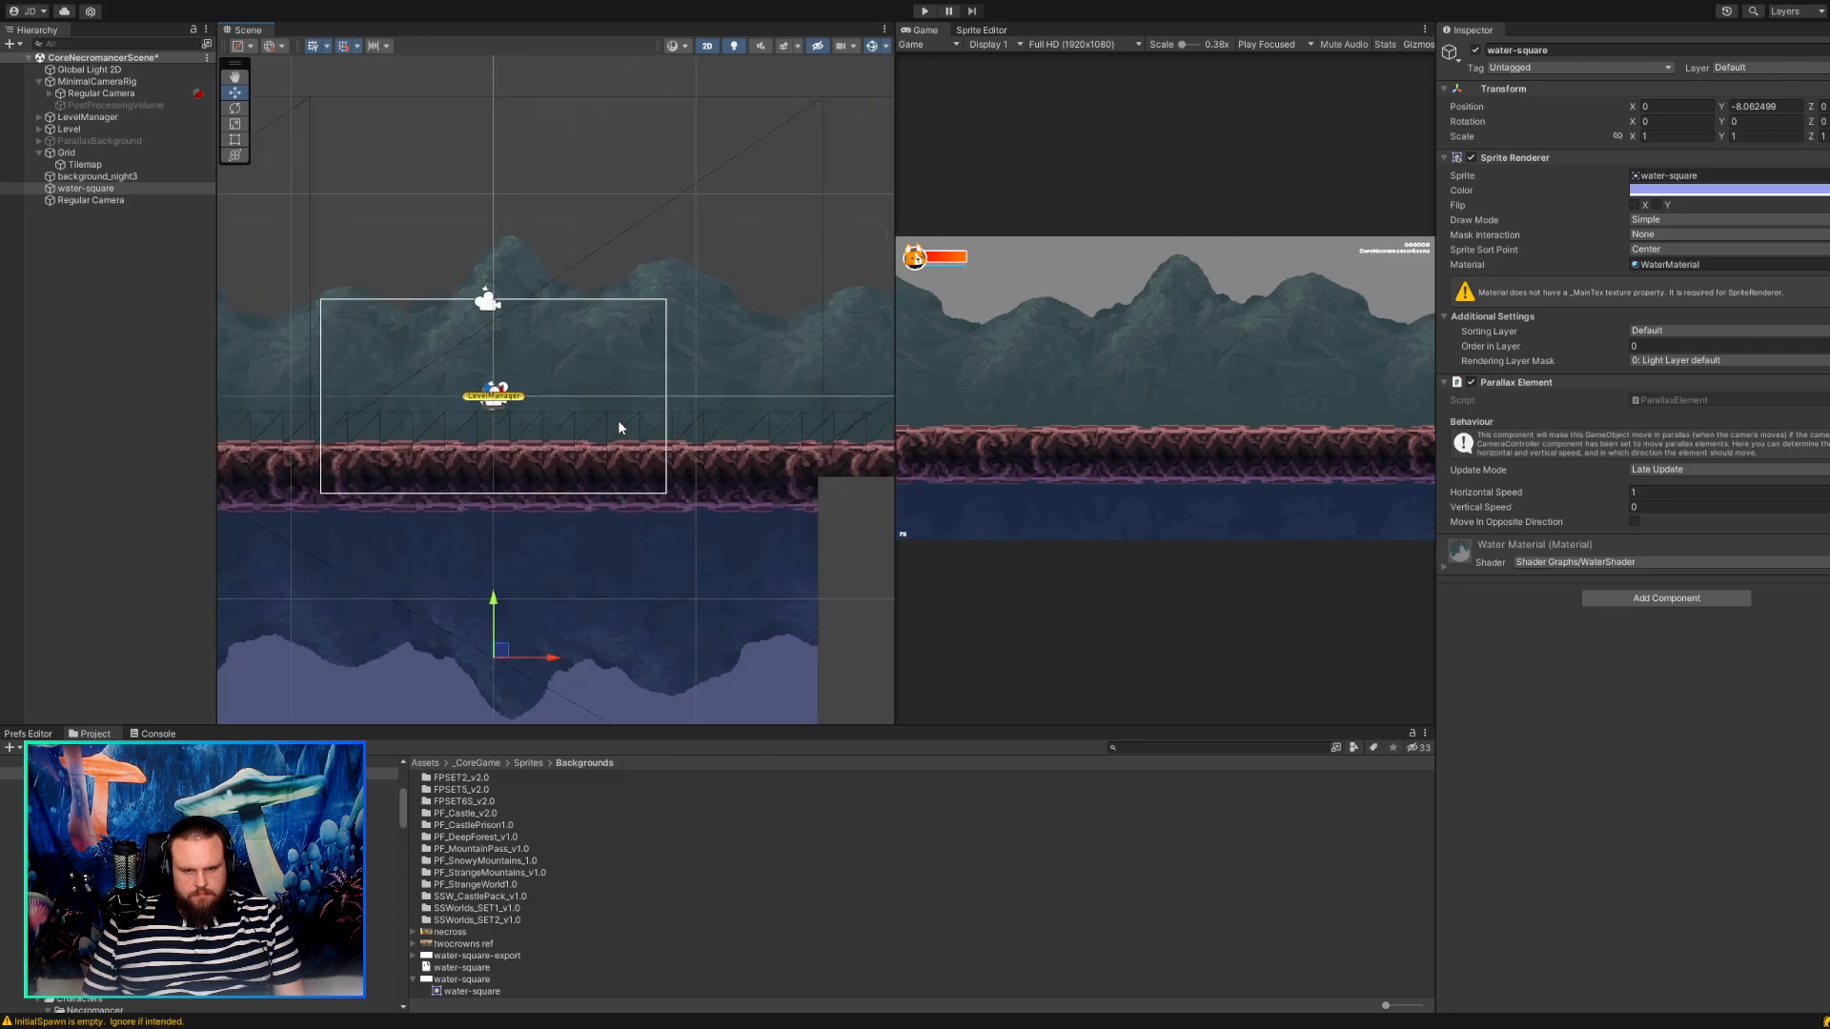
pyautogui.scroll(-2, 619, 427)
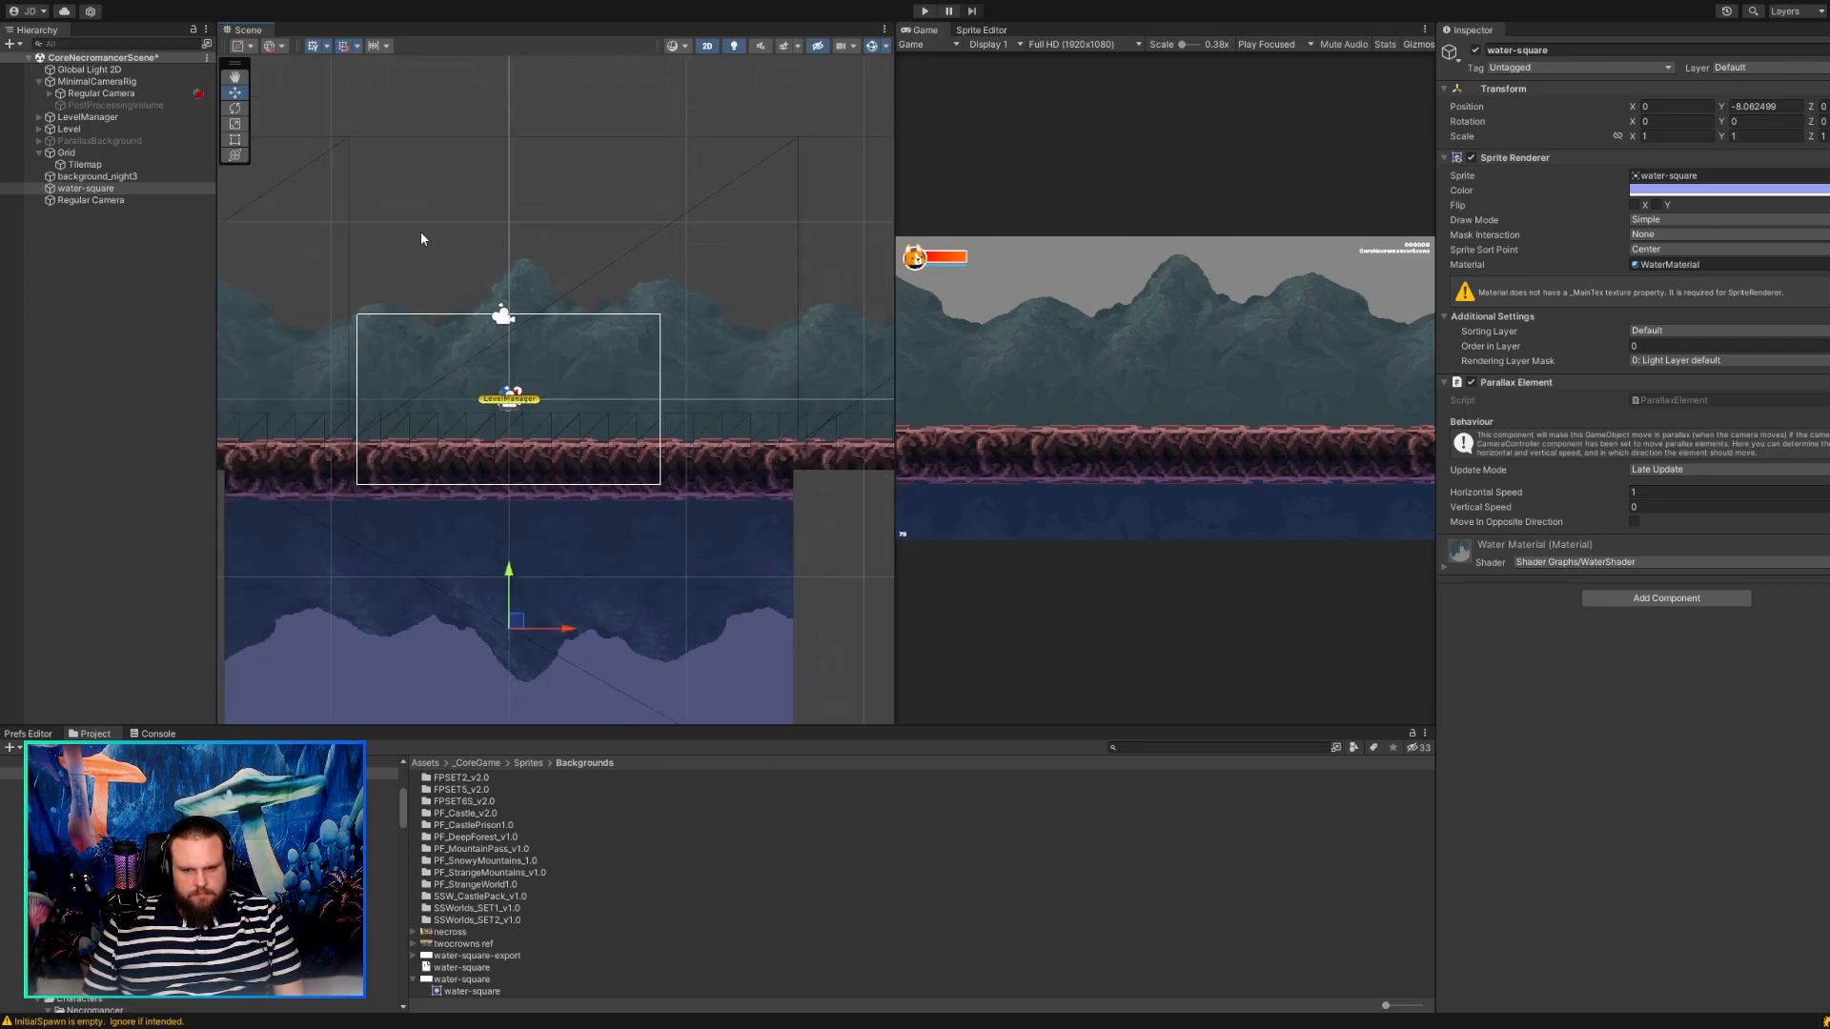
pyautogui.moveTo(523, 626); pyautogui.dragTo(524, 626)
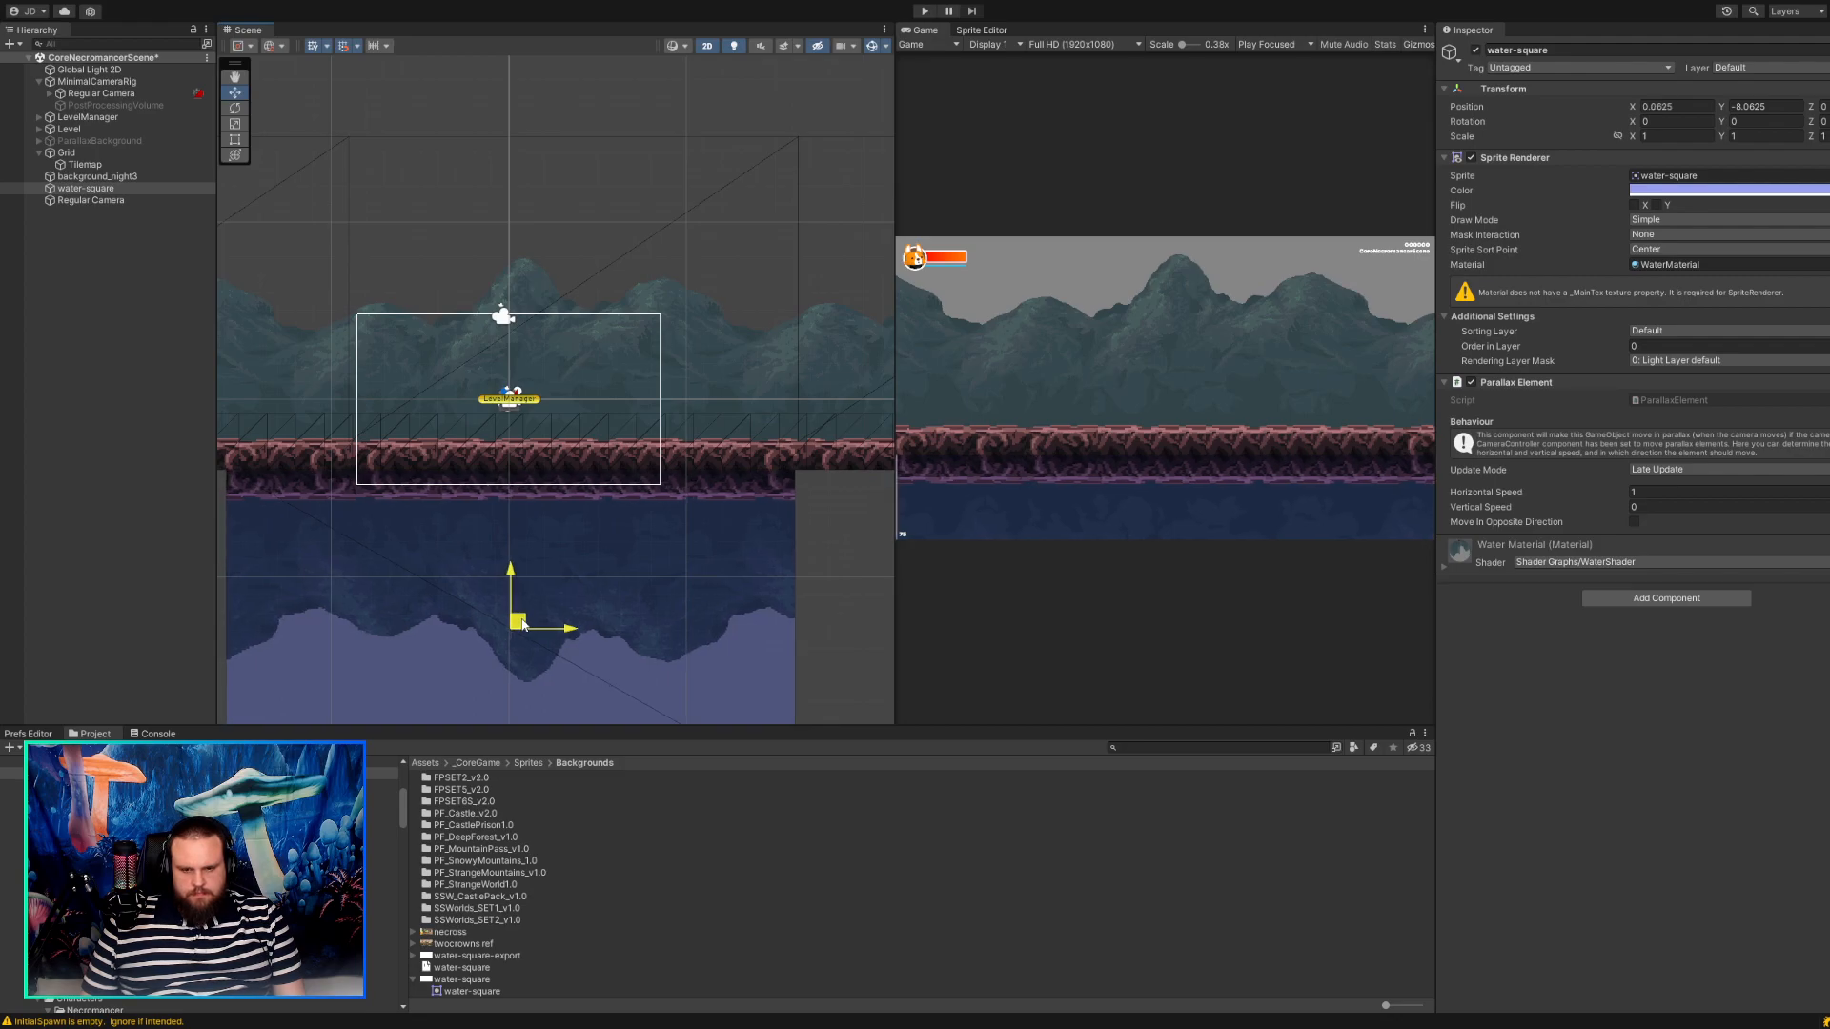
pyautogui.scroll(-8, 523, 579)
pyautogui.moveTo(769, 604); pyautogui.dragTo(800, 525, button='middle')
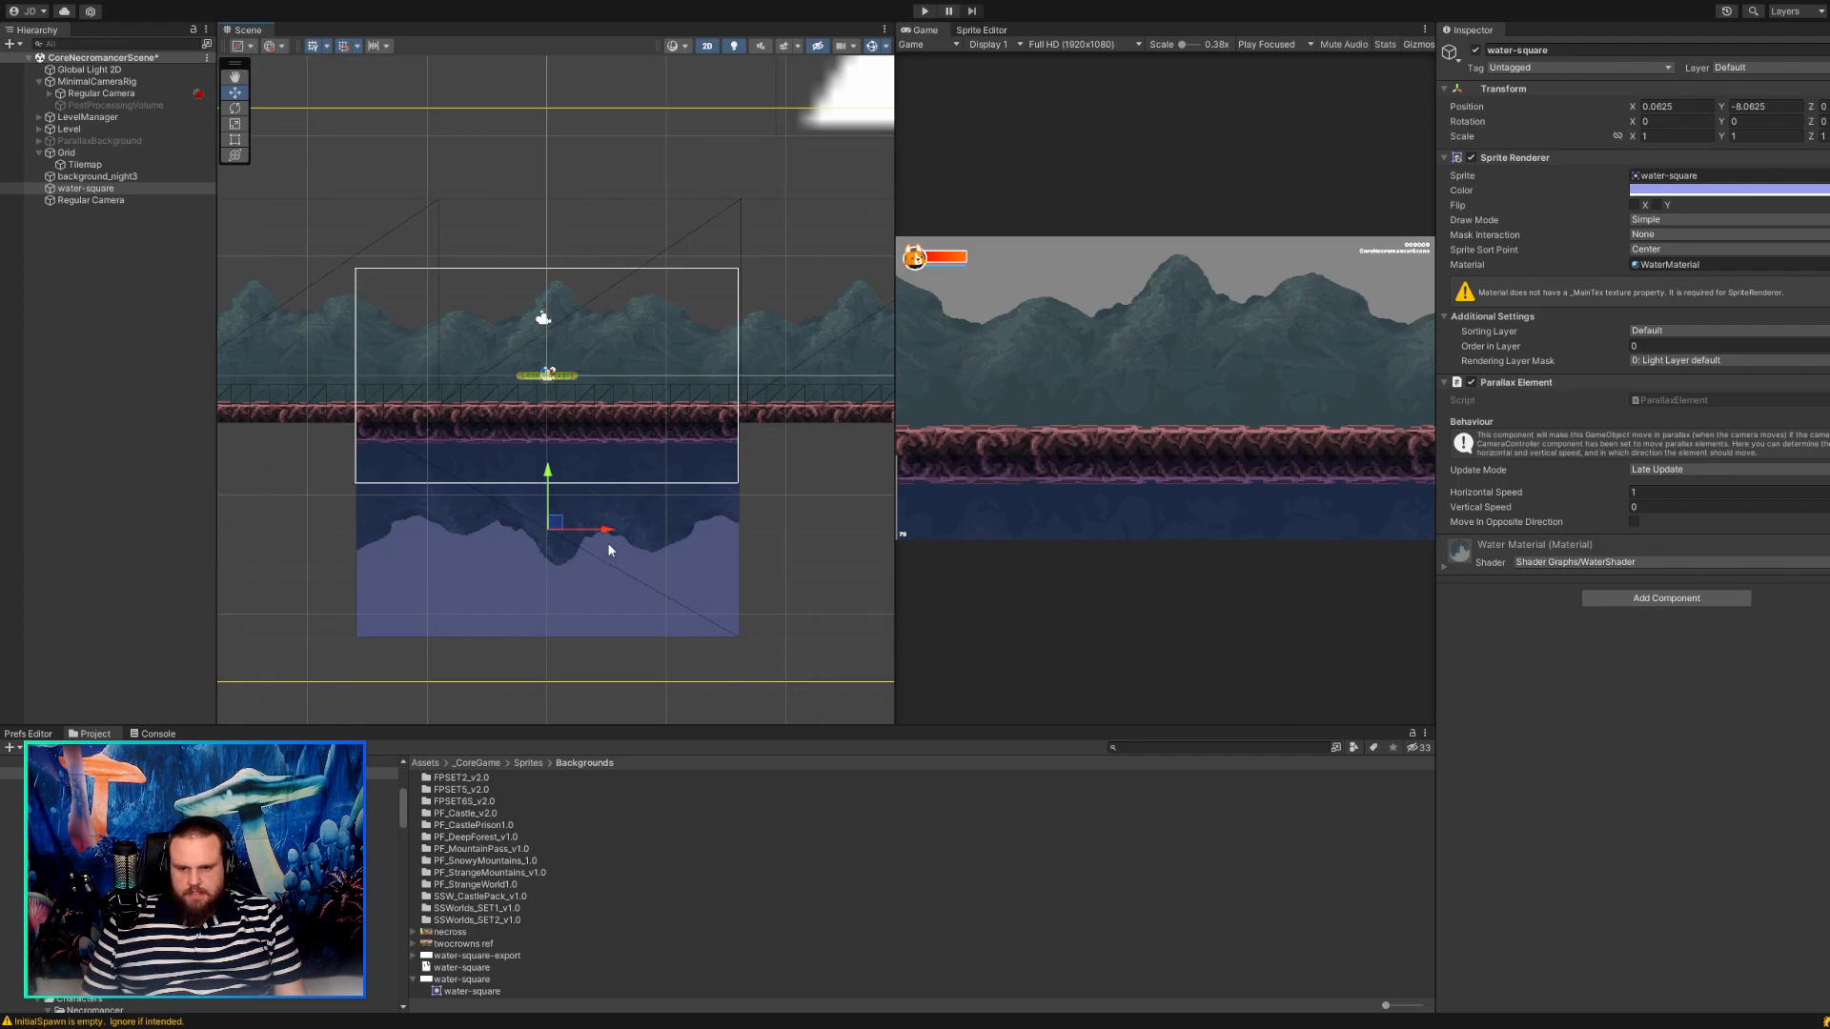
pyautogui.scroll(2, 534, 524)
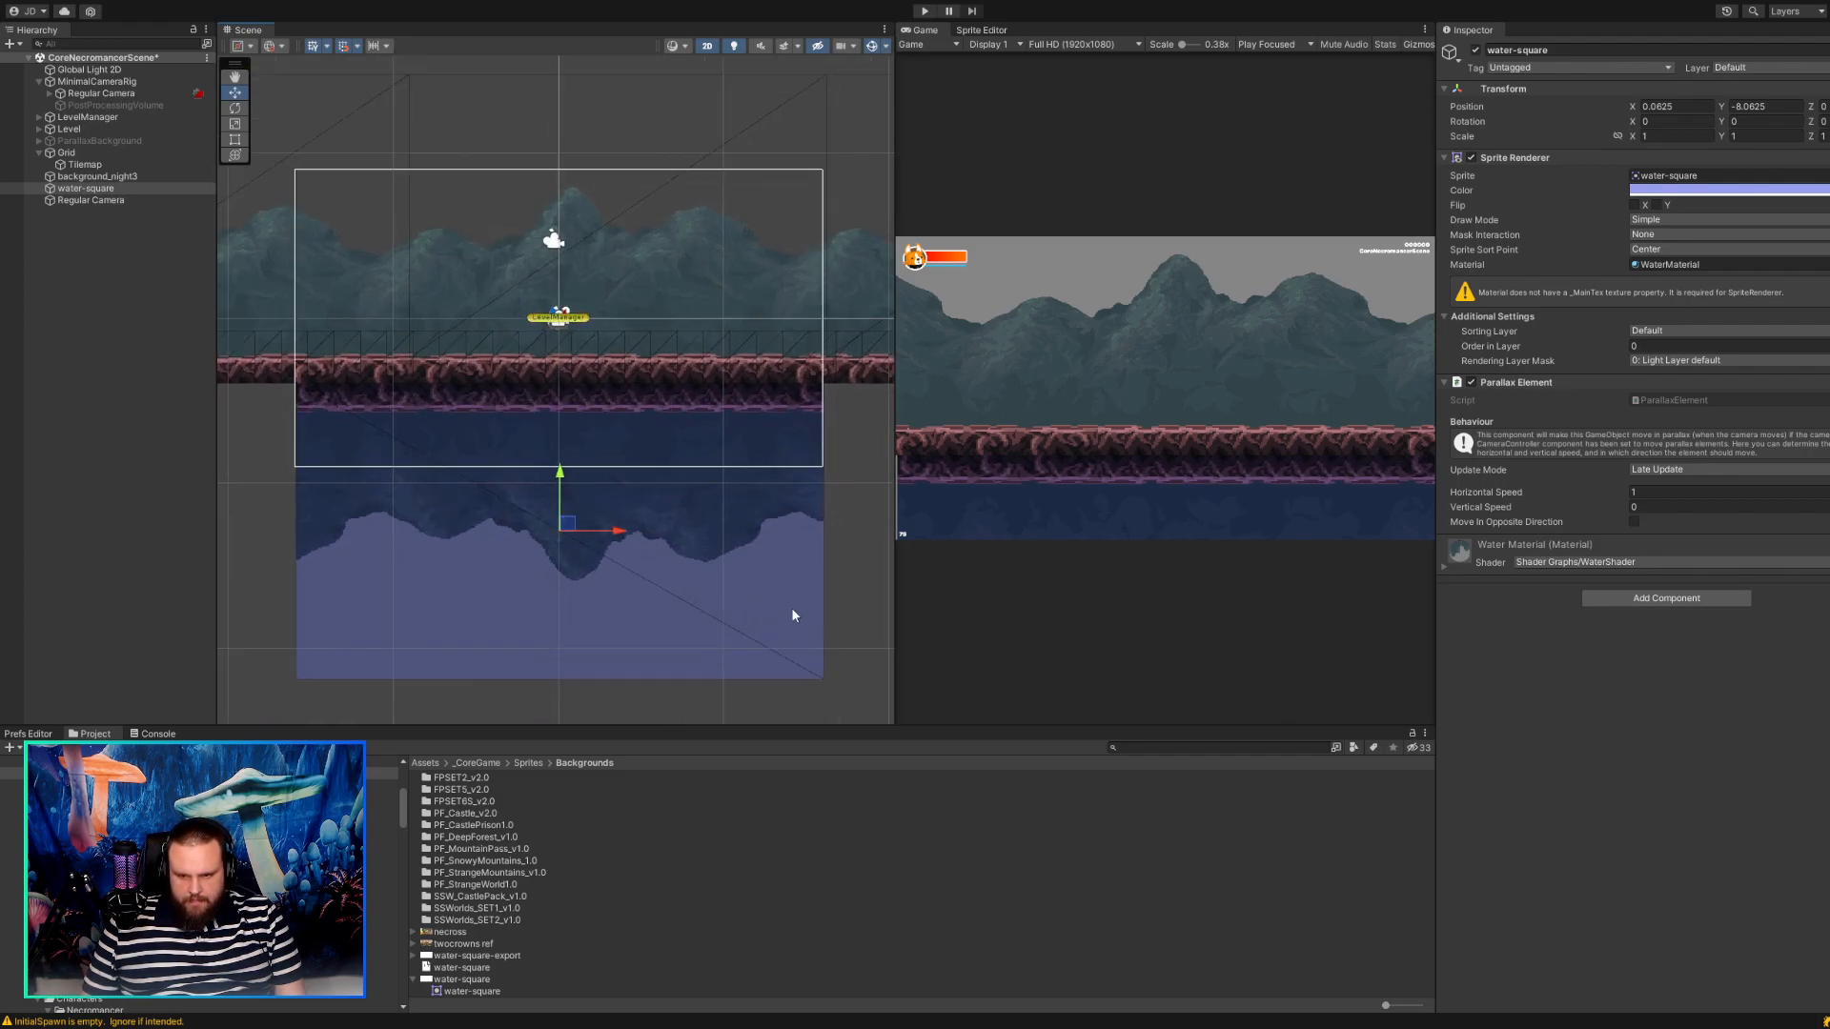
pyautogui.moveTo(906, 636); pyautogui.dragTo(857, 624)
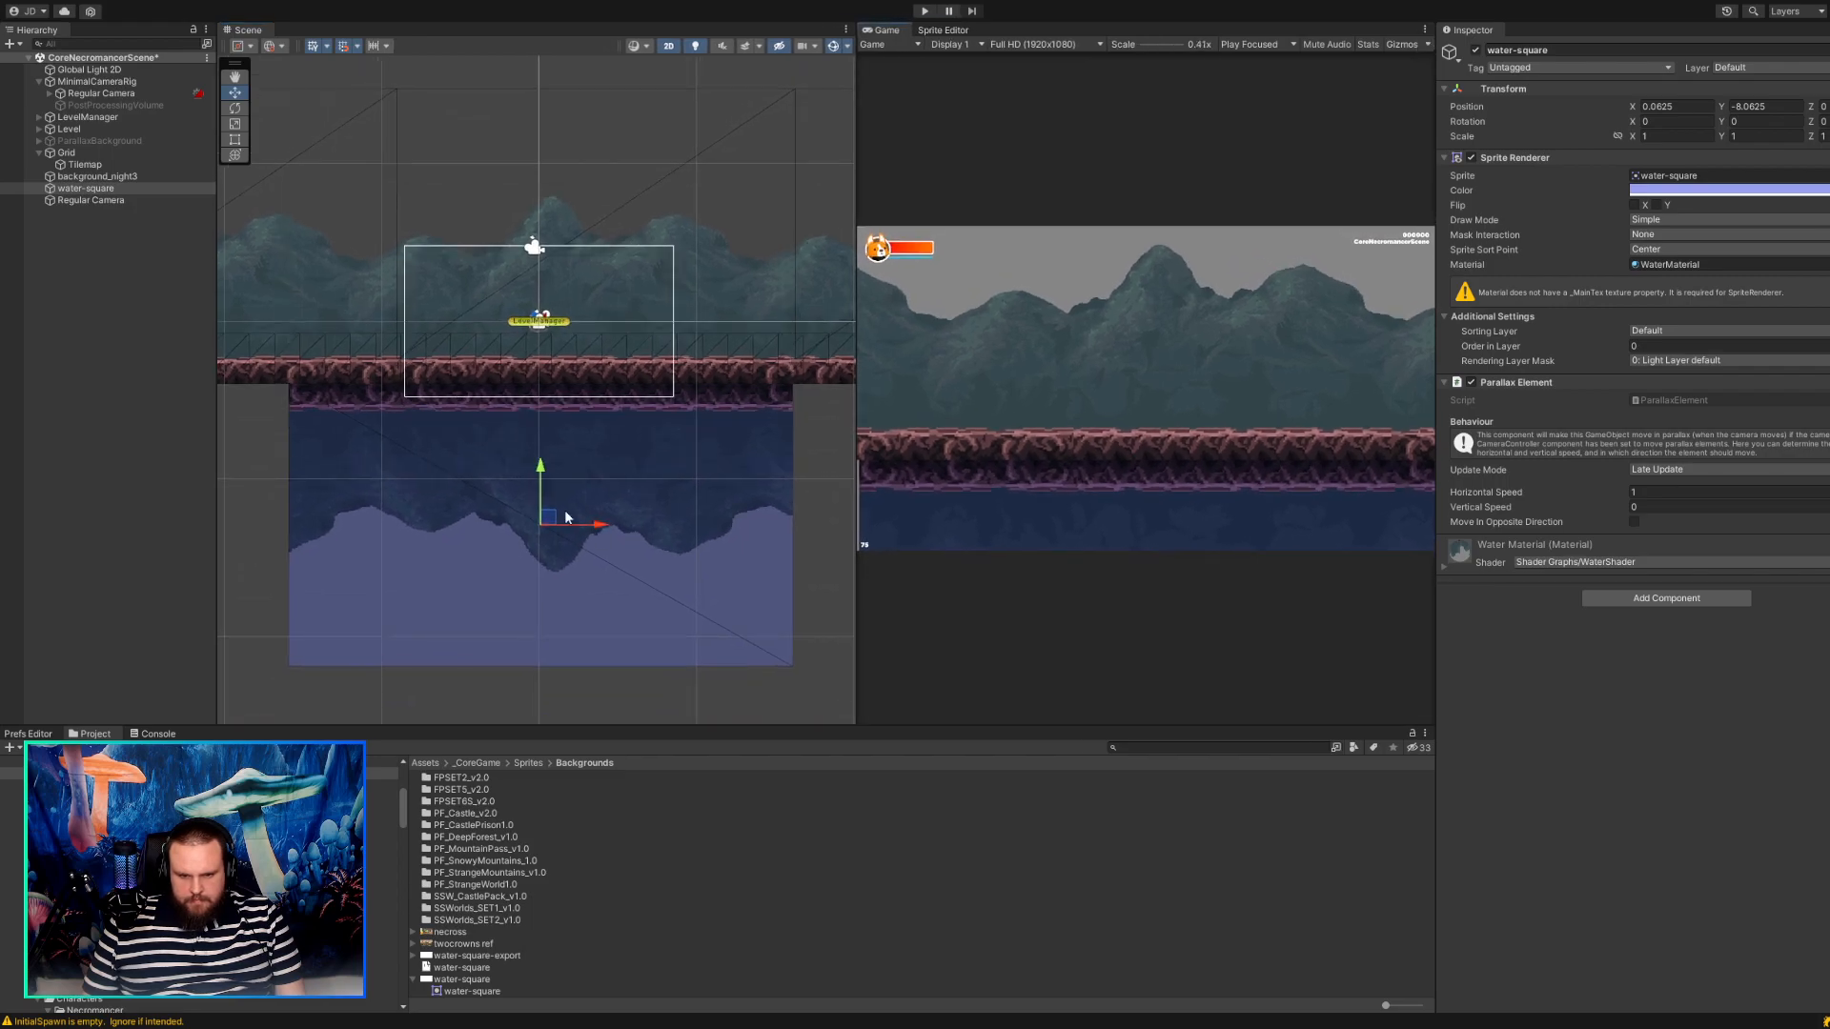
pyautogui.moveTo(549, 520); pyautogui.dragTo(547, 520)
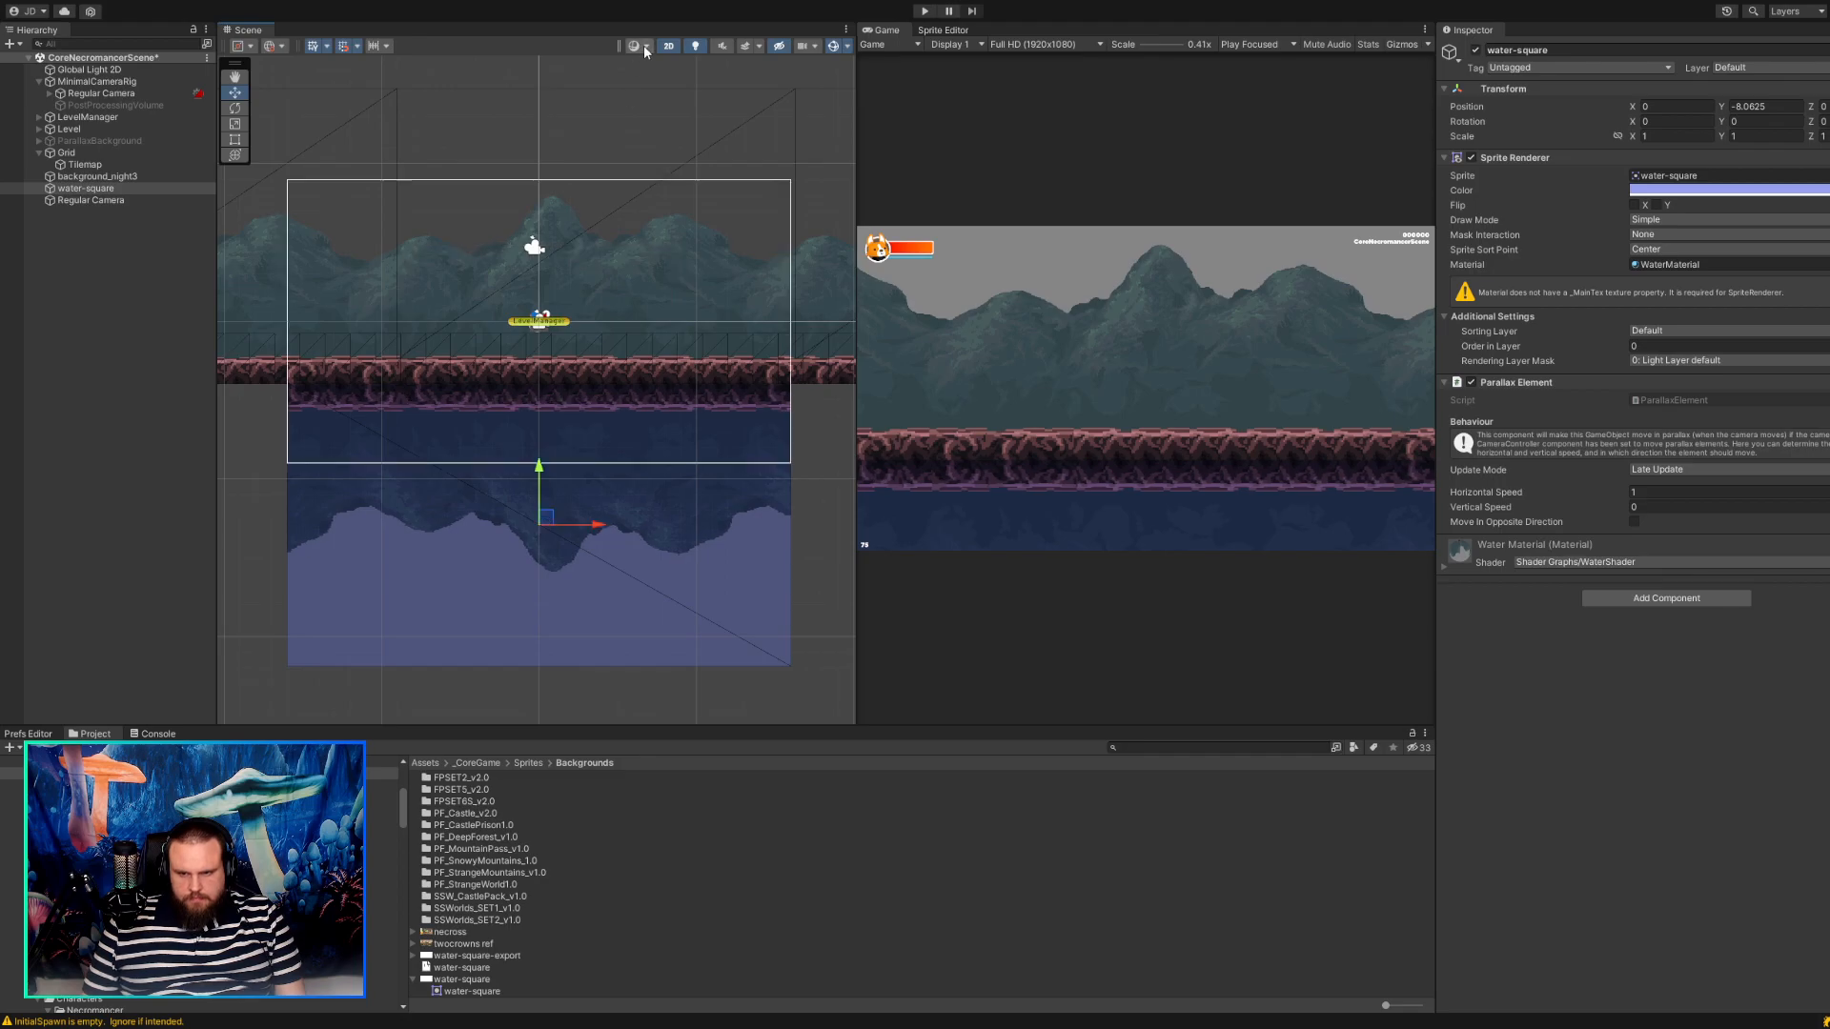
# Run the game and walk the character back and forth above the water to check its reflection.
pyautogui.hotkey('ctrl', 'p')
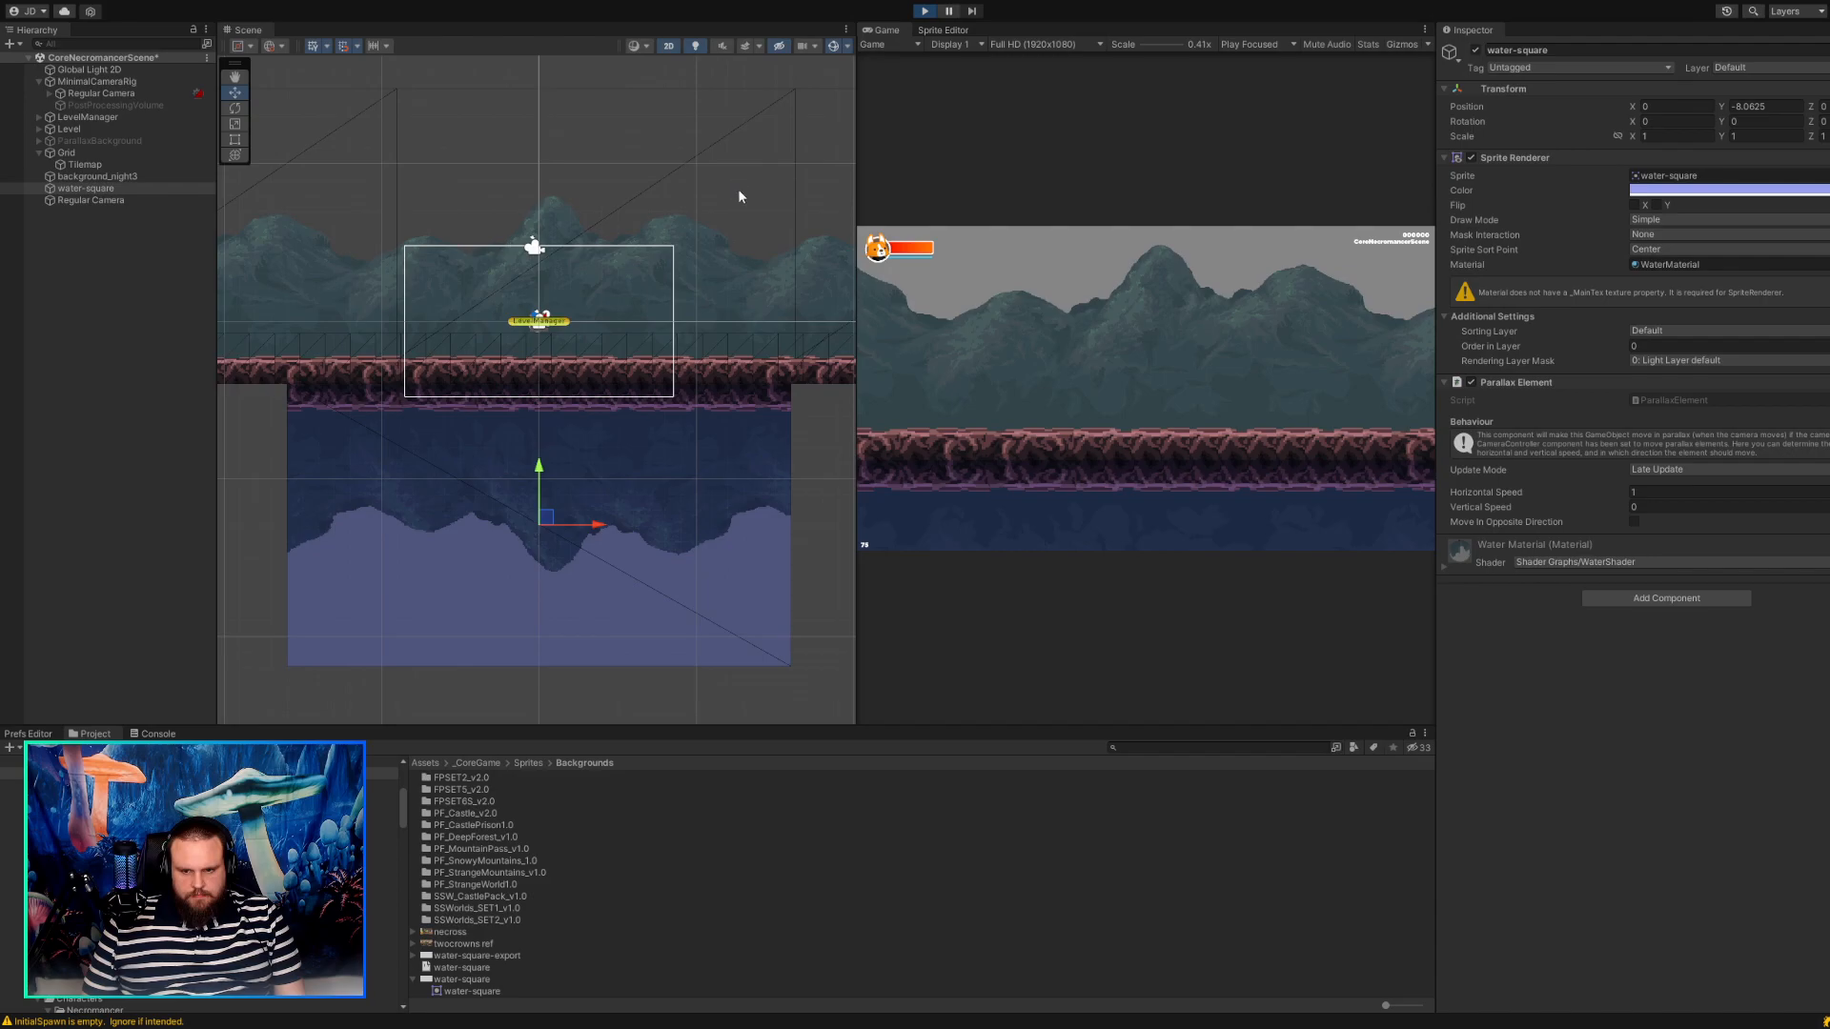
pyautogui.press('a')
pyautogui.press('d')
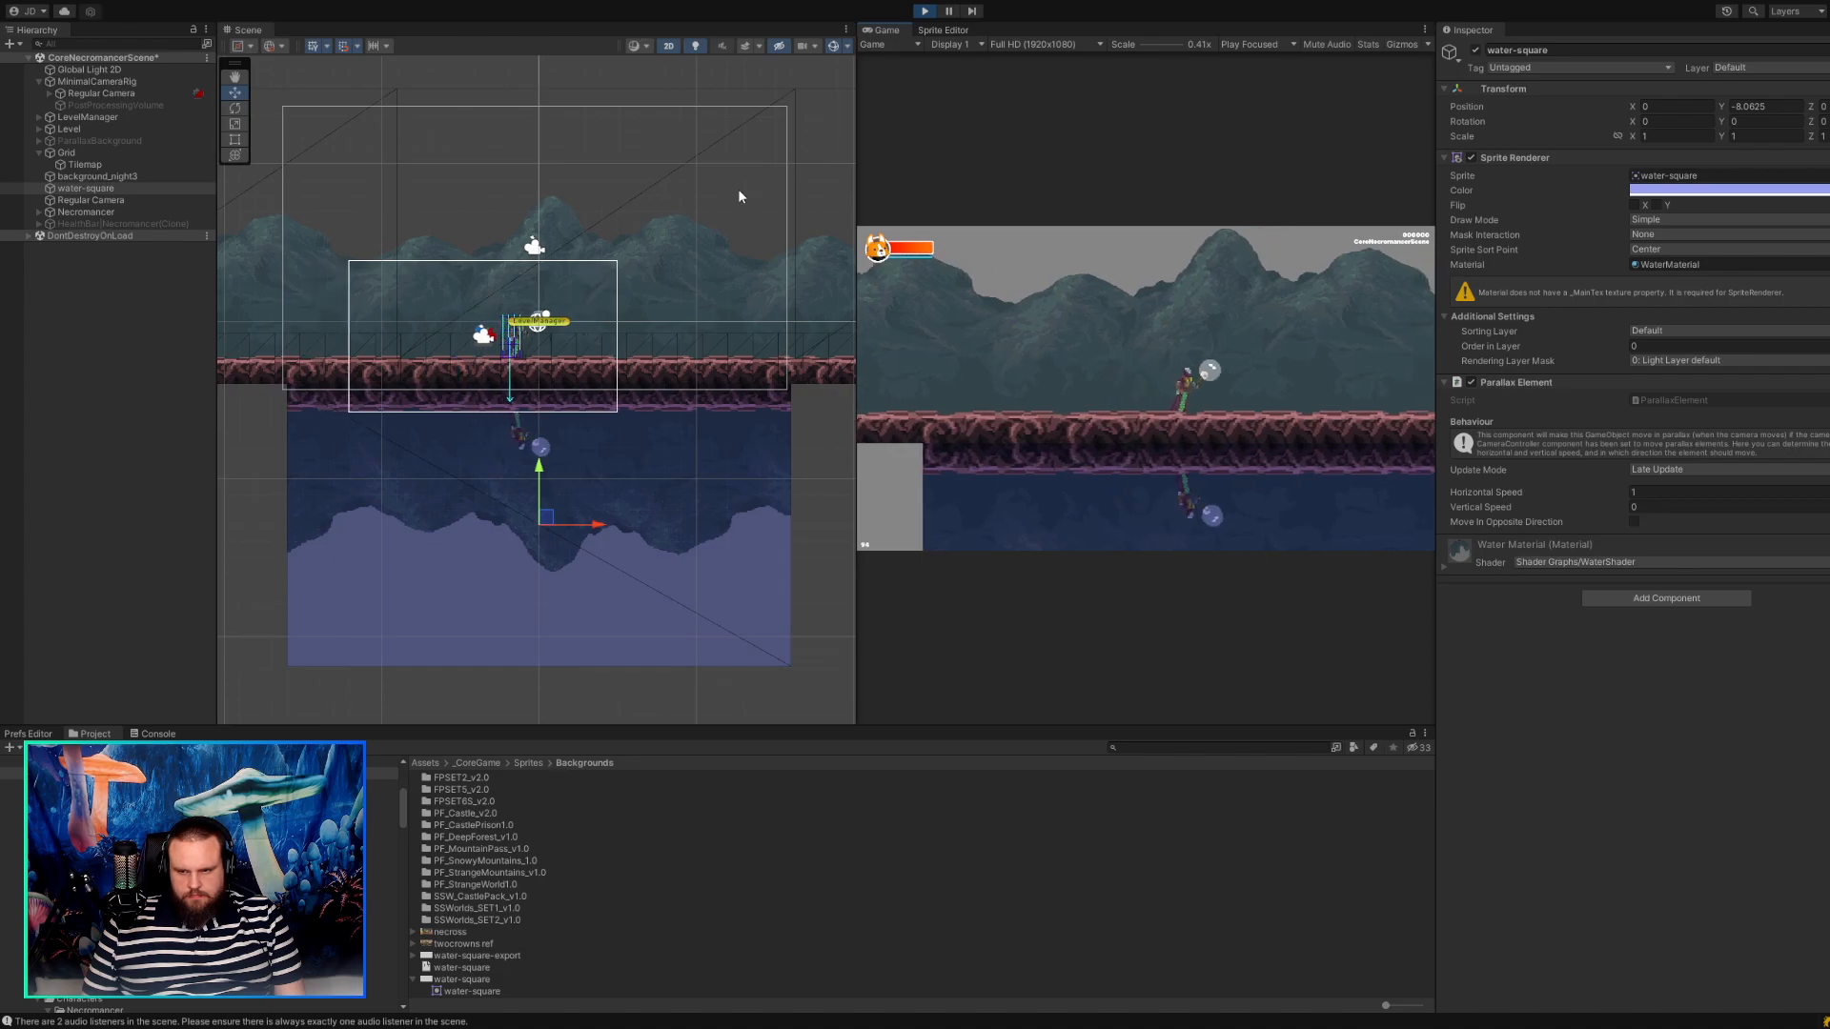
pyautogui.press('a')
pyautogui.press('d')
pyautogui.press('a')
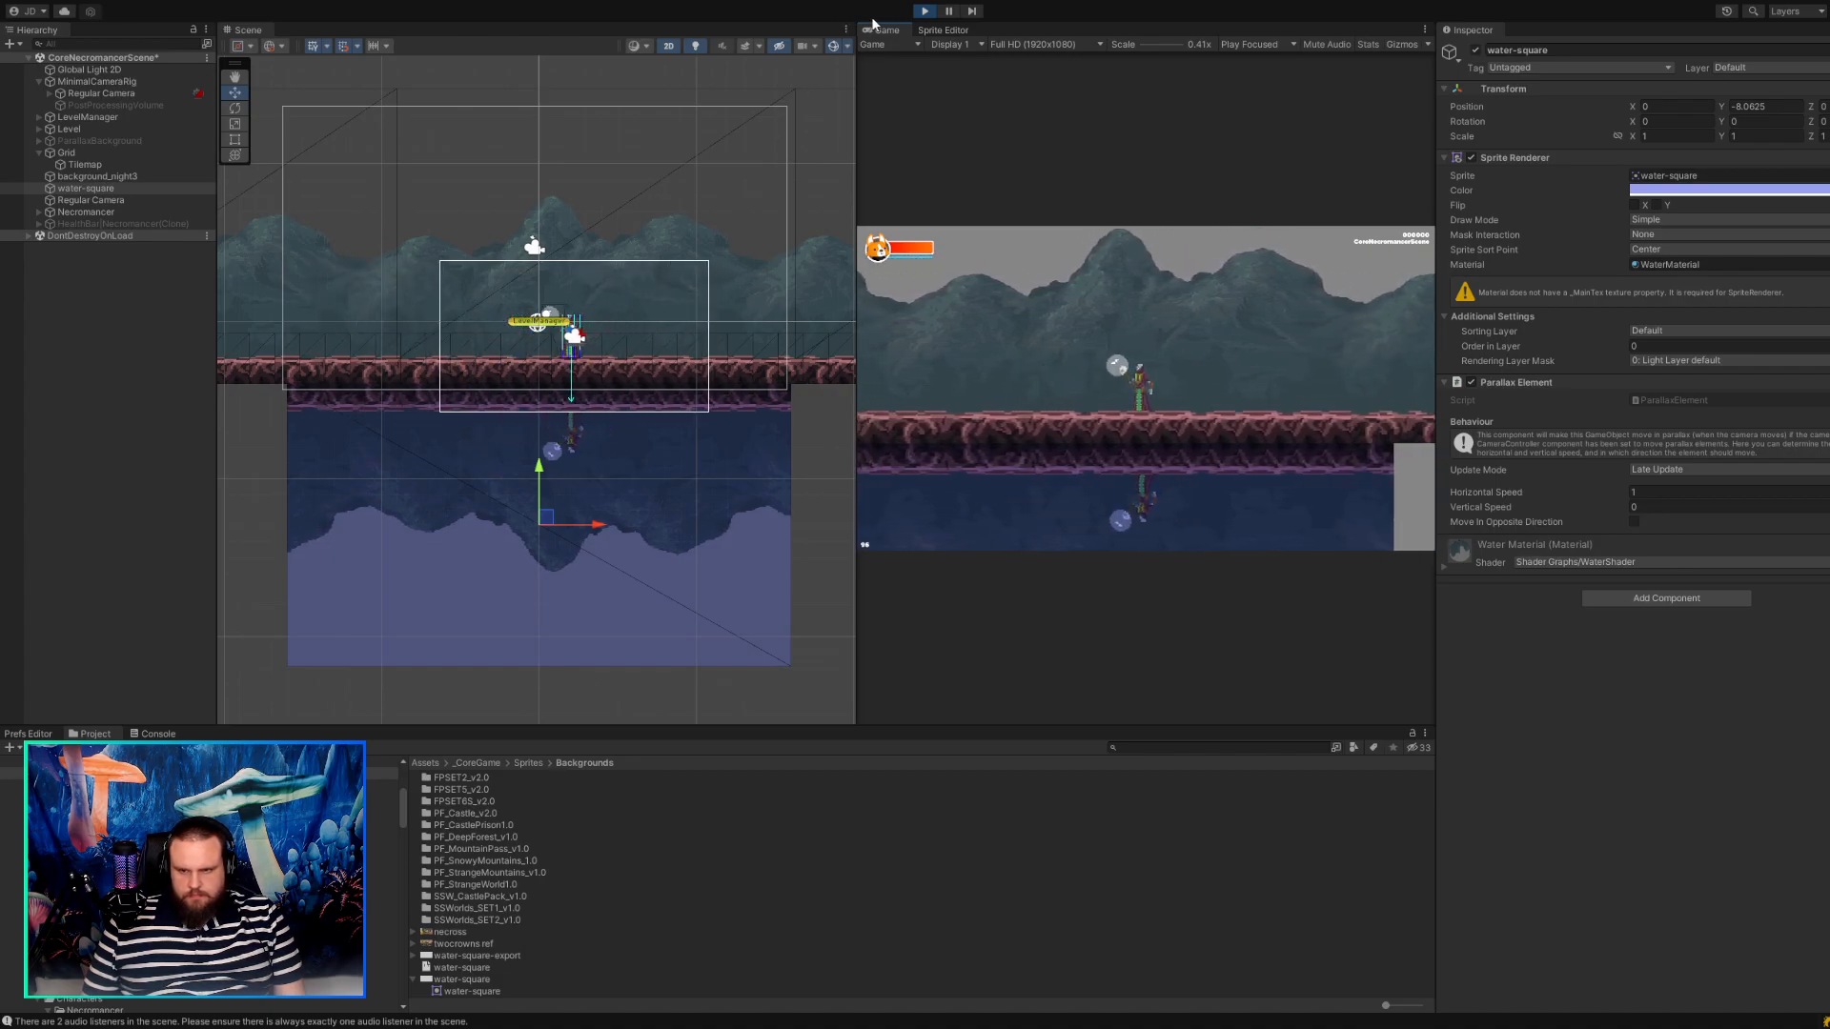
# Enlarge the running game to about 0.88x, walk the character to inspect the reflection closely, and return the scale to 0.41x.
pyautogui.moveTo(1142, 45); pyautogui.dragTo(1154, 46)
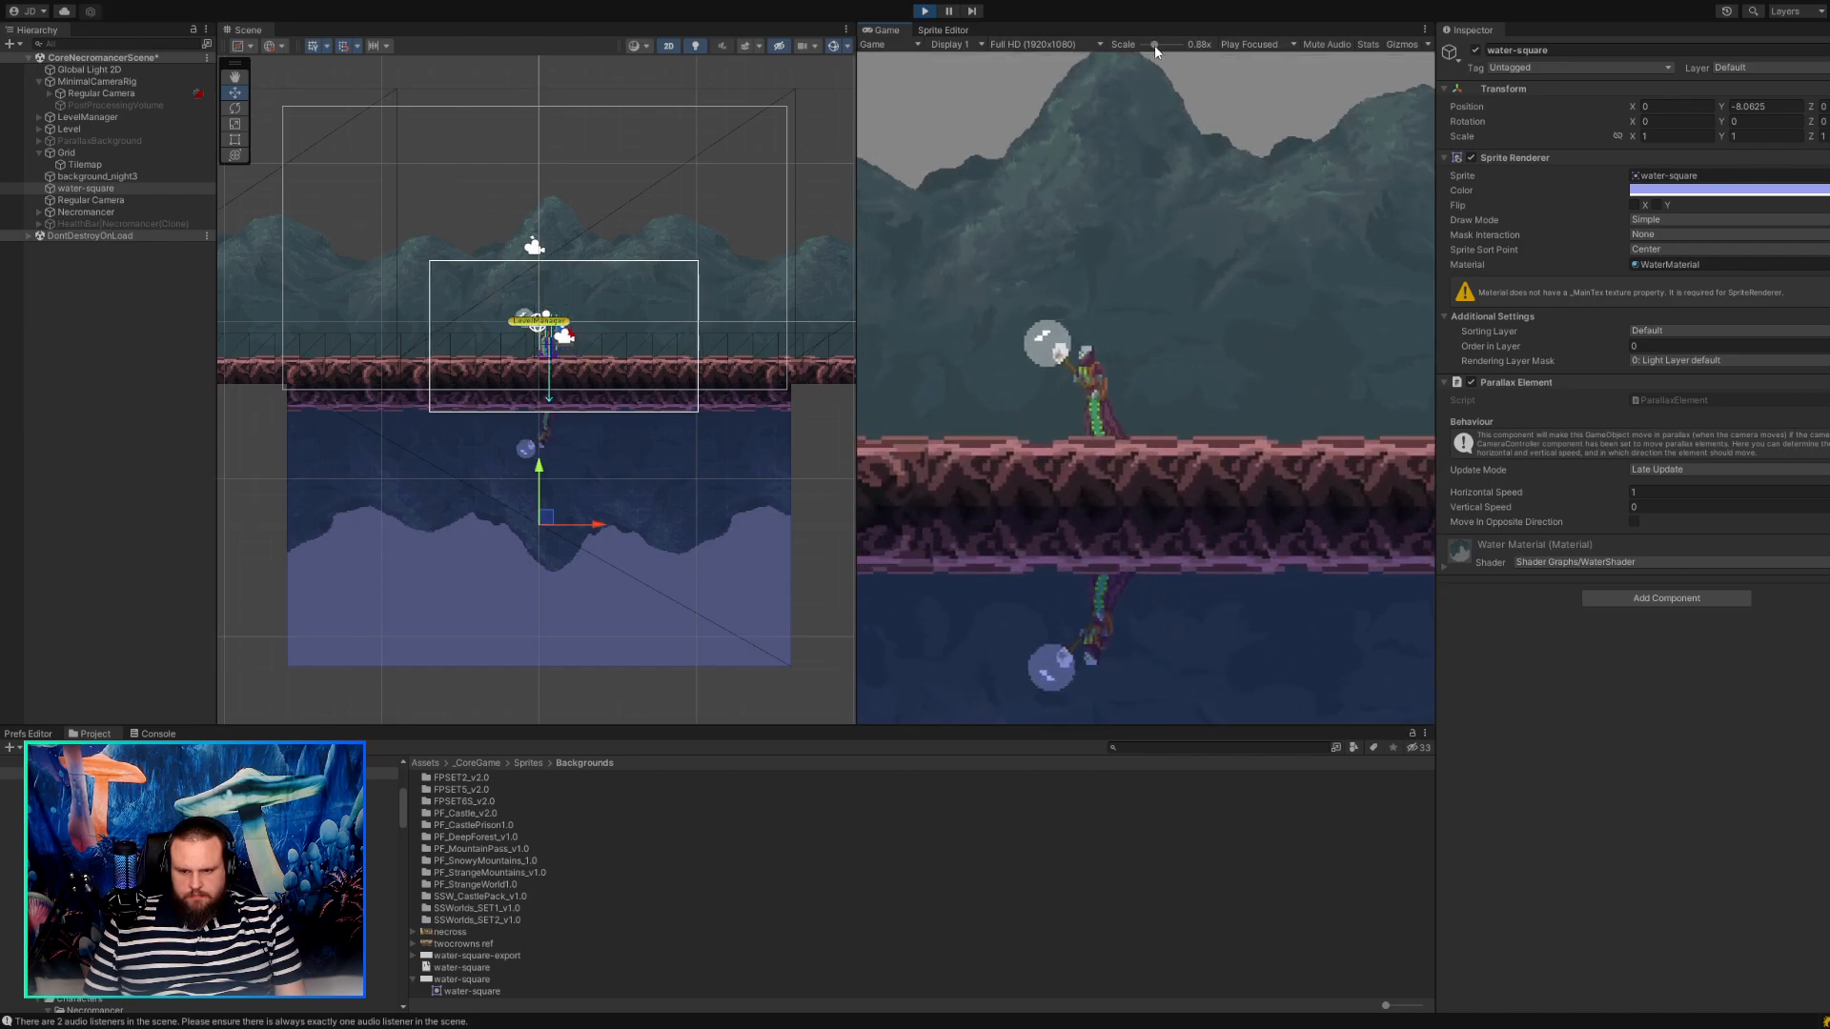
pyautogui.press('d')
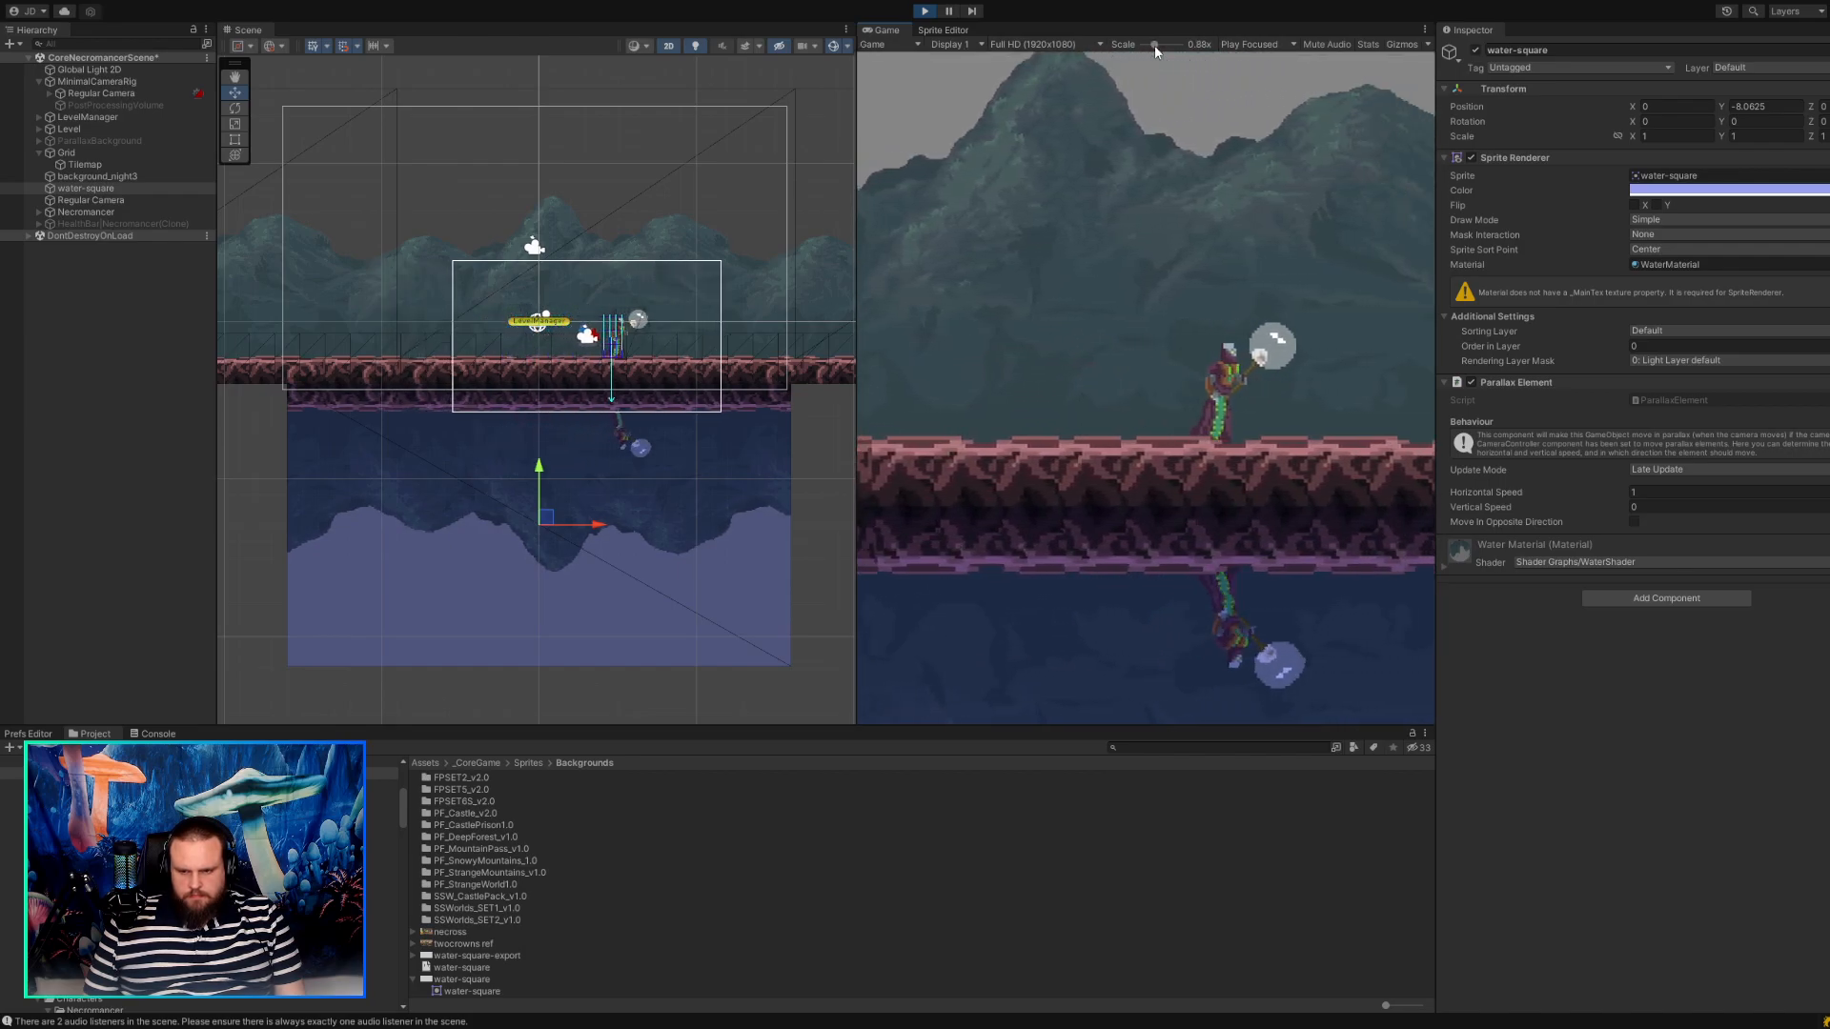
pyautogui.press('a')
pyautogui.press('d')
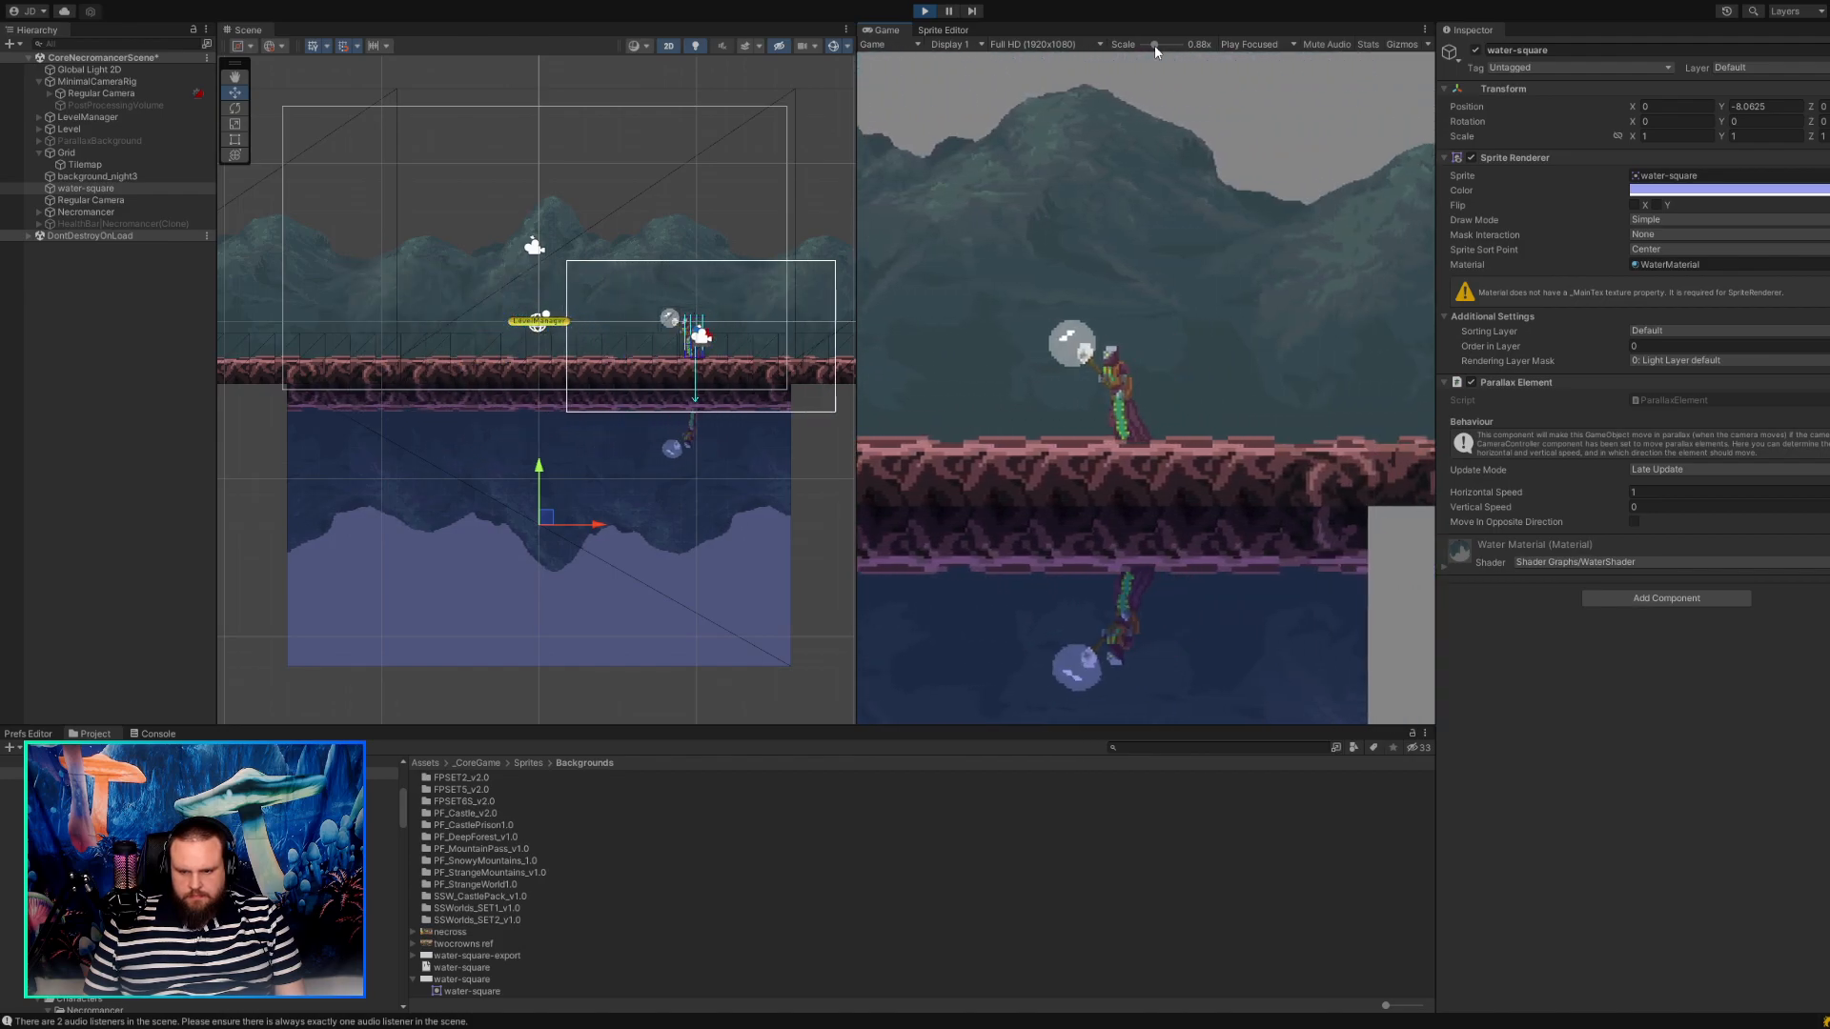
pyautogui.press('a')
pyautogui.press('d')
pyautogui.moveTo(1155, 45); pyautogui.dragTo(1141, 44)
pyautogui.press('d')
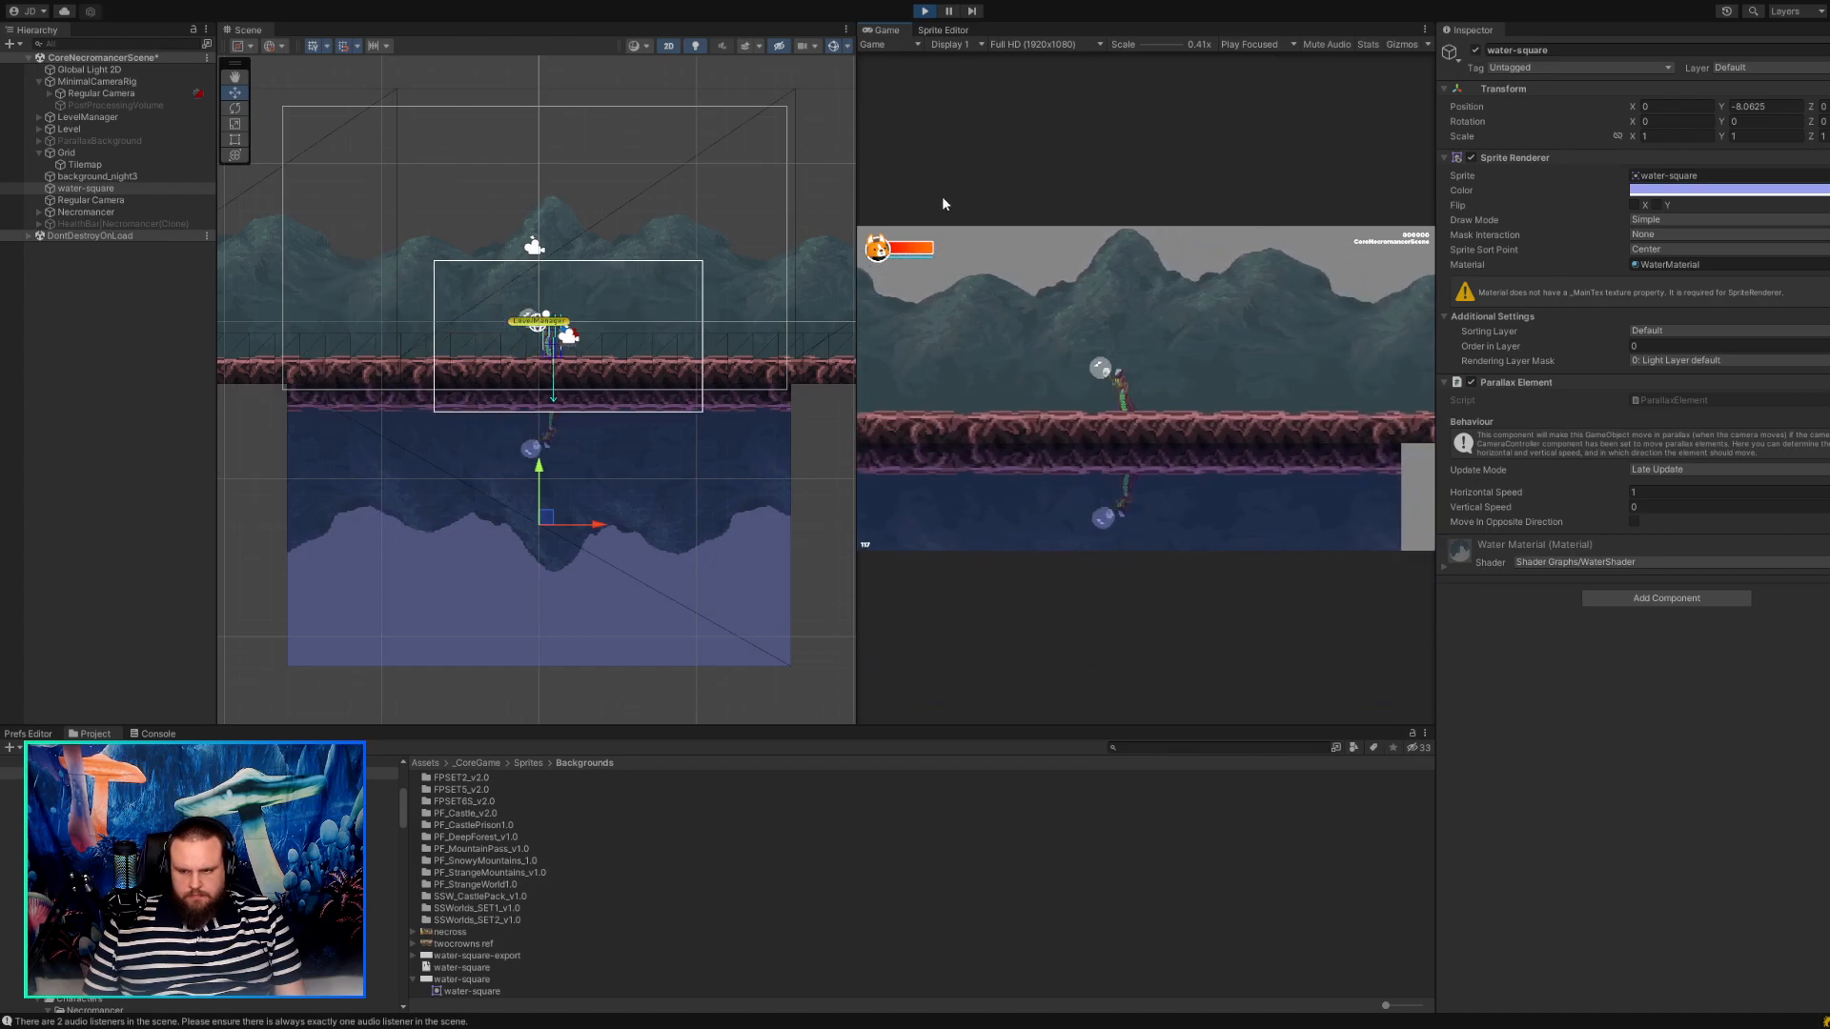
pyautogui.press('a')
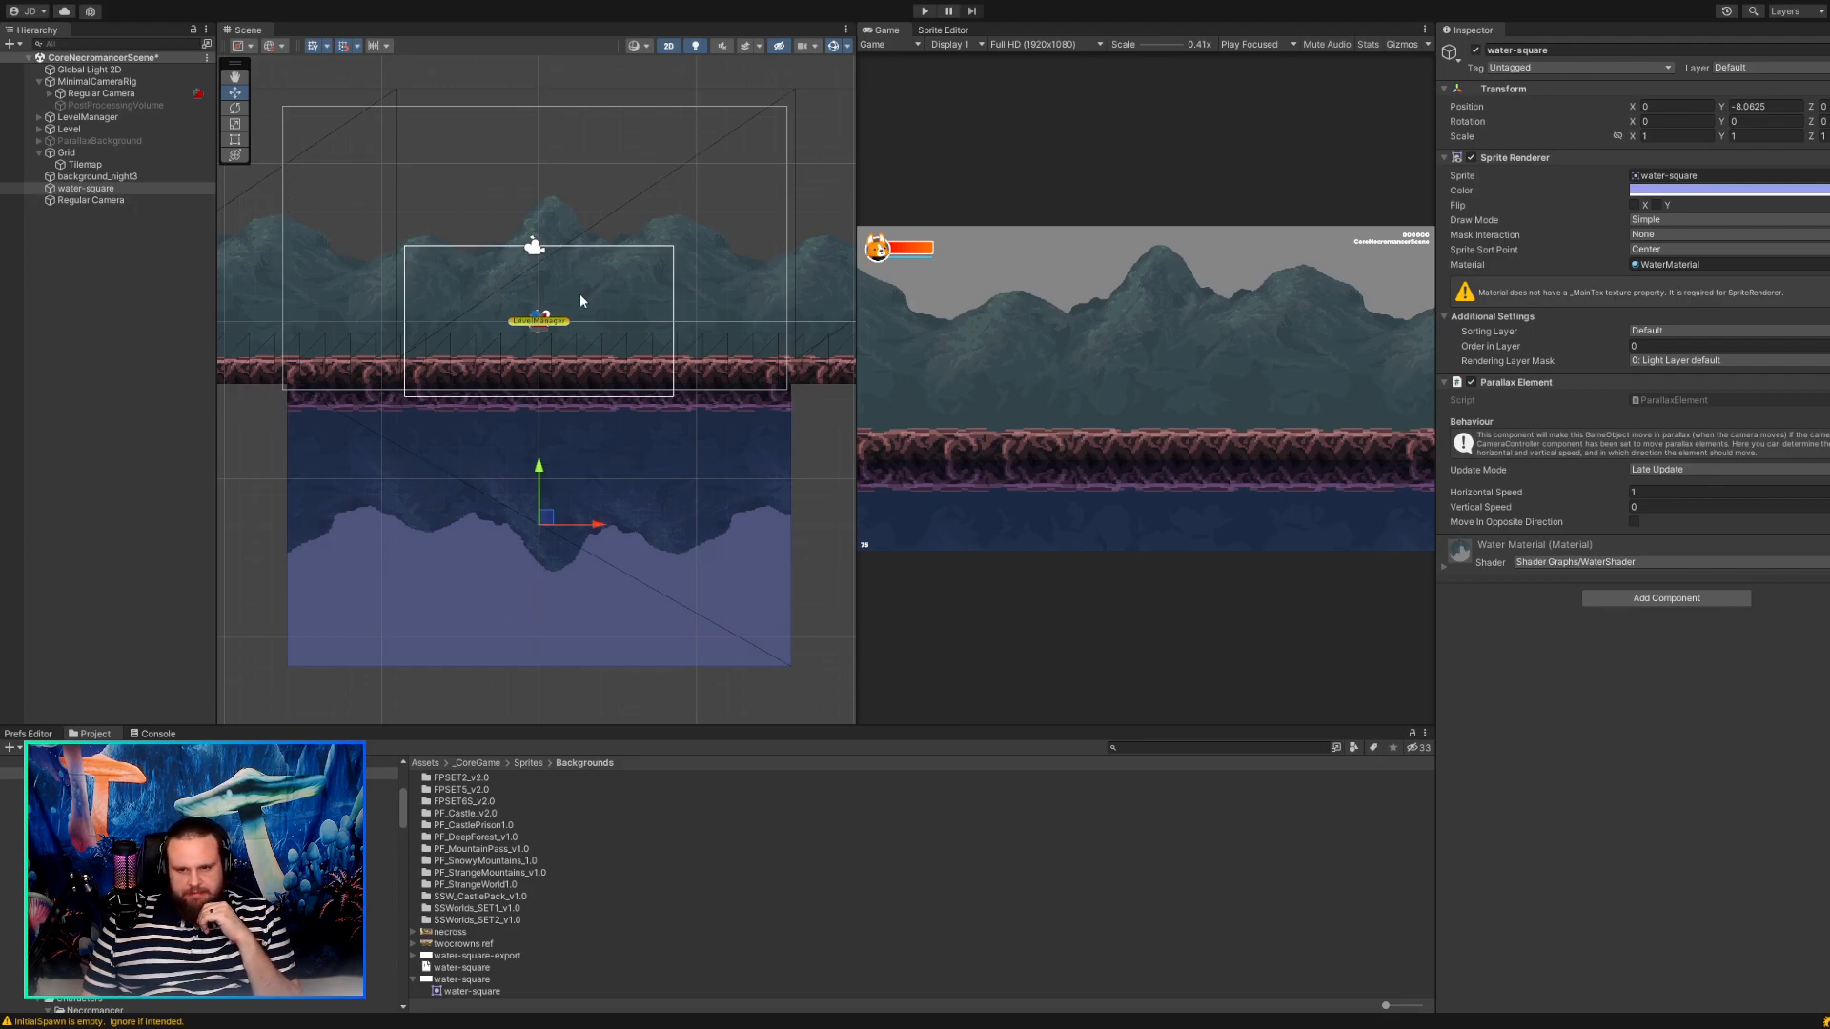
# Remove the Parallax Camera component from the standalone Regular Camera.
pyautogui.click(116, 202)
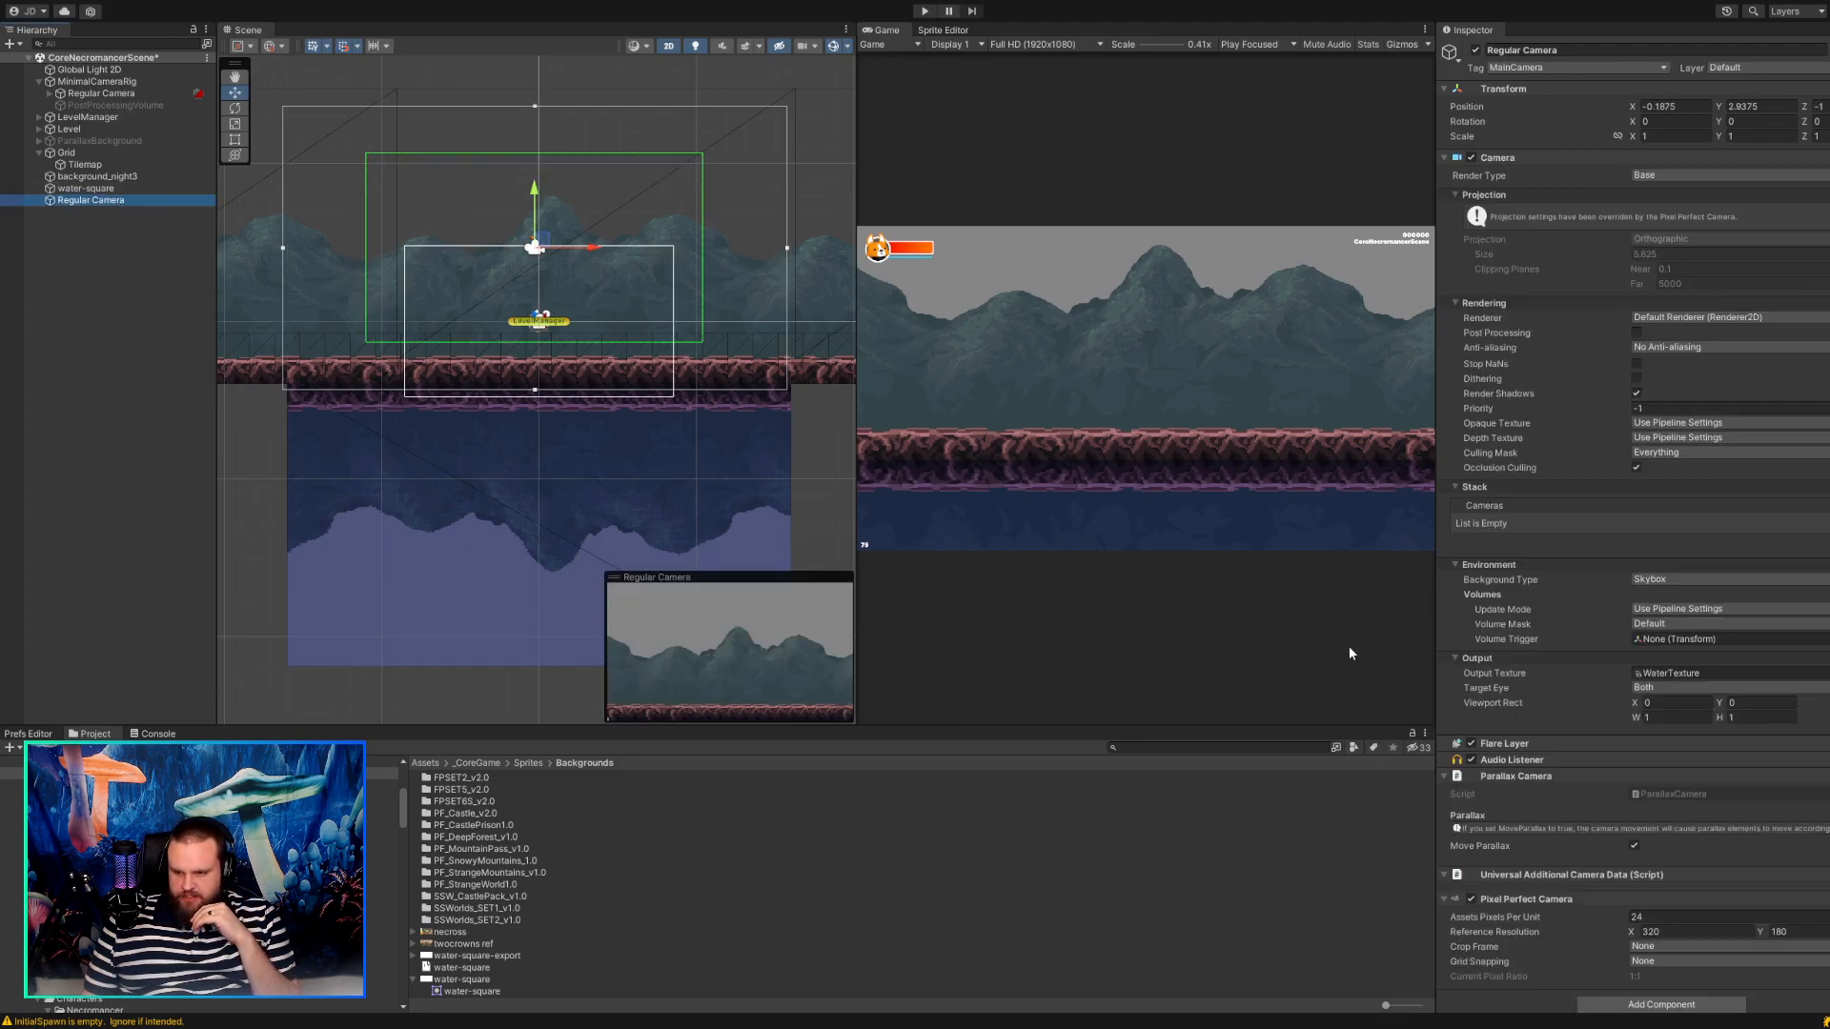
pyautogui.click(1561, 910)
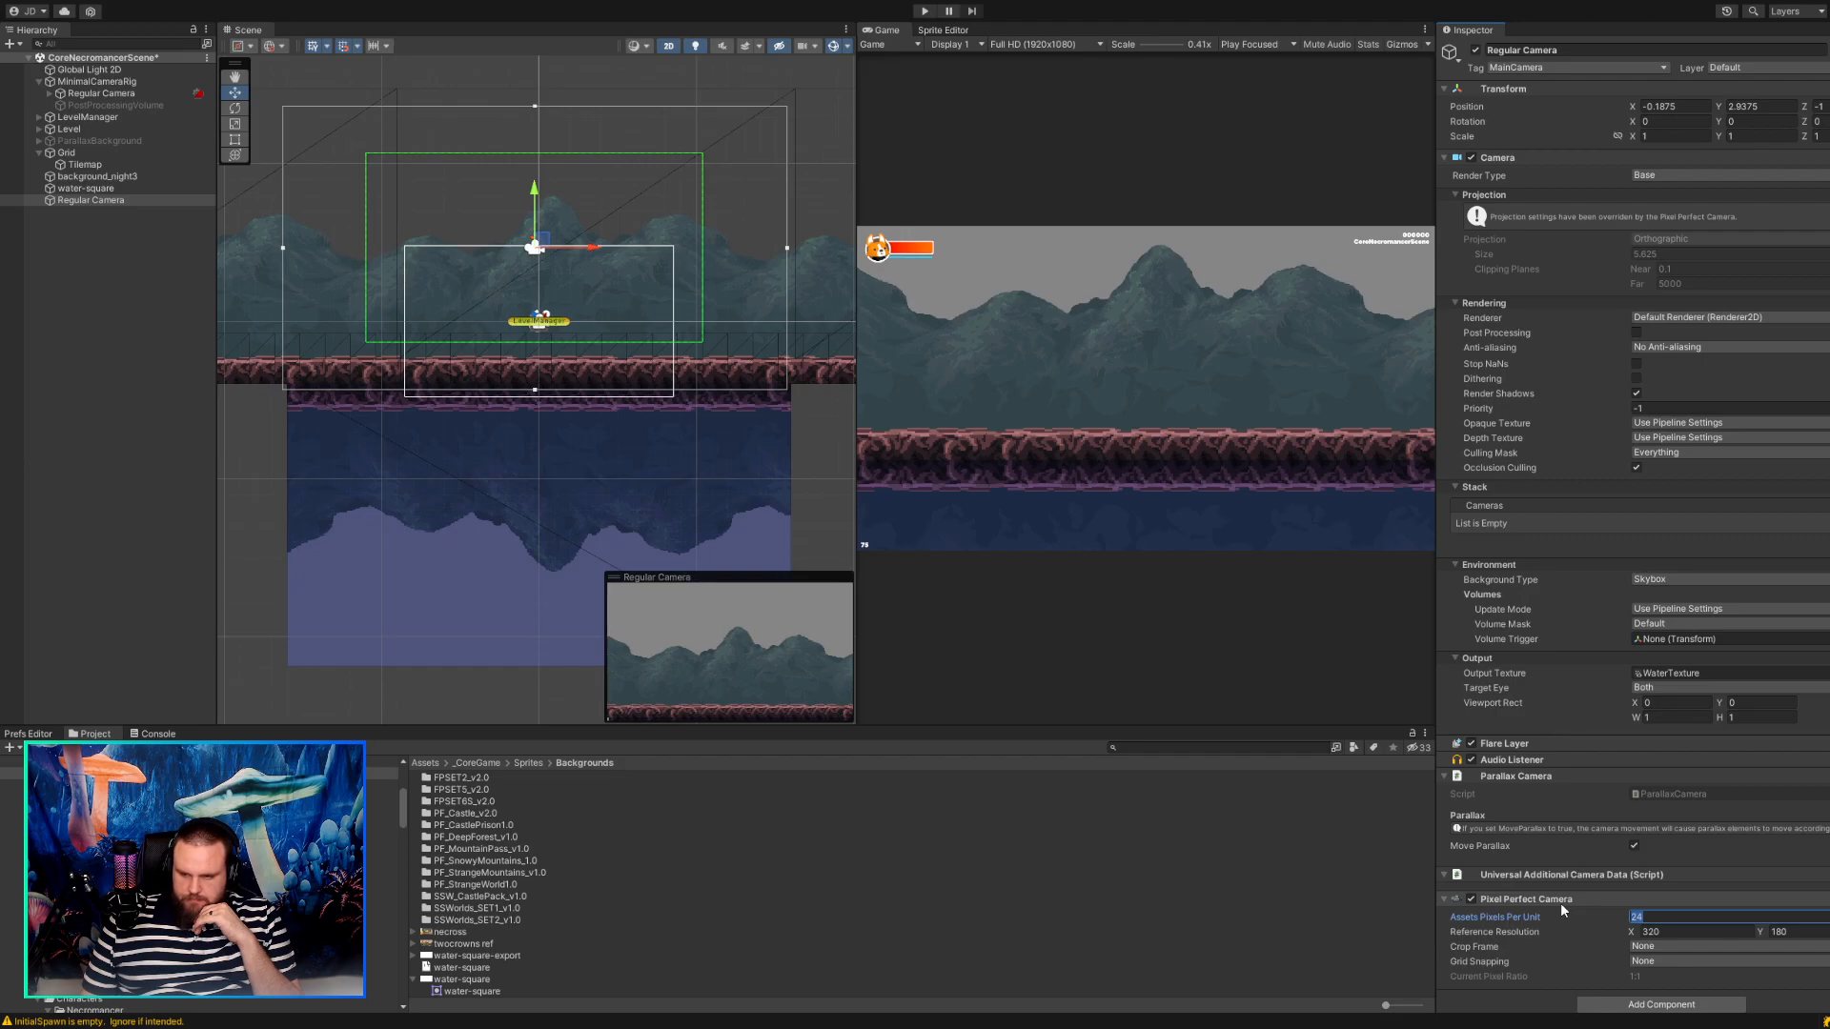
pyautogui.click(1544, 777)
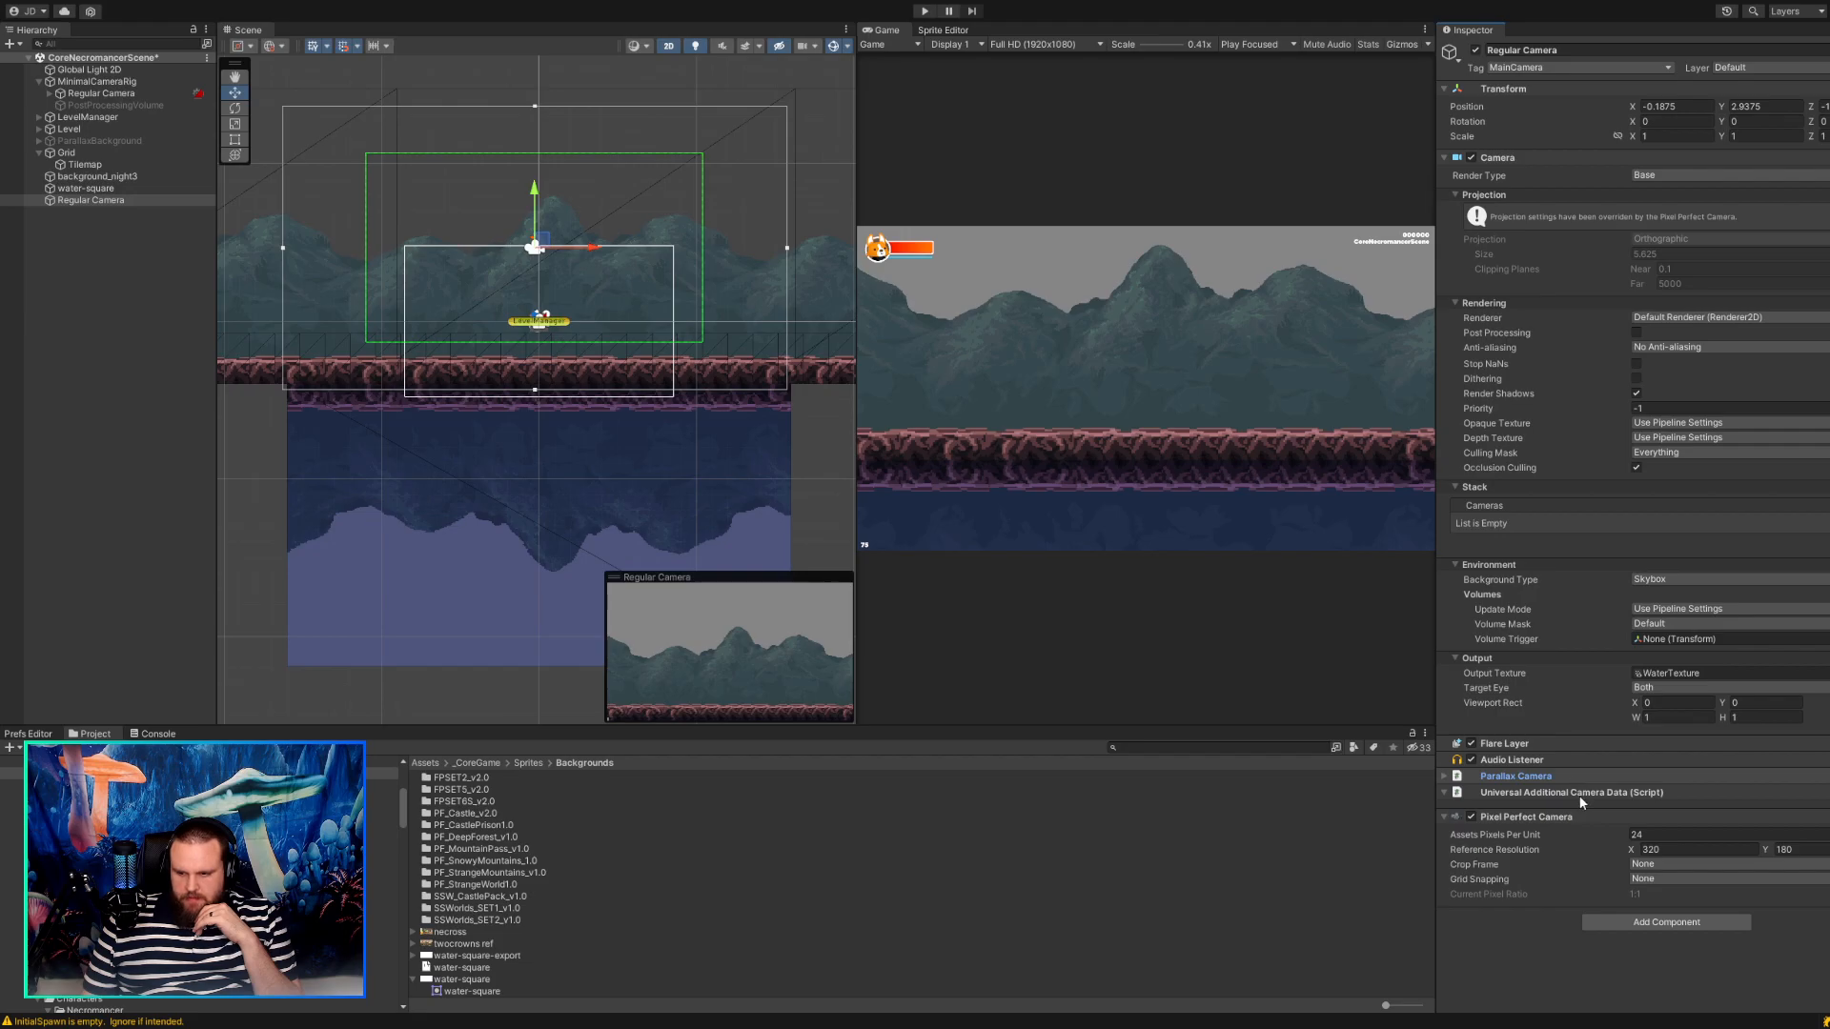
pyautogui.click(1580, 806)
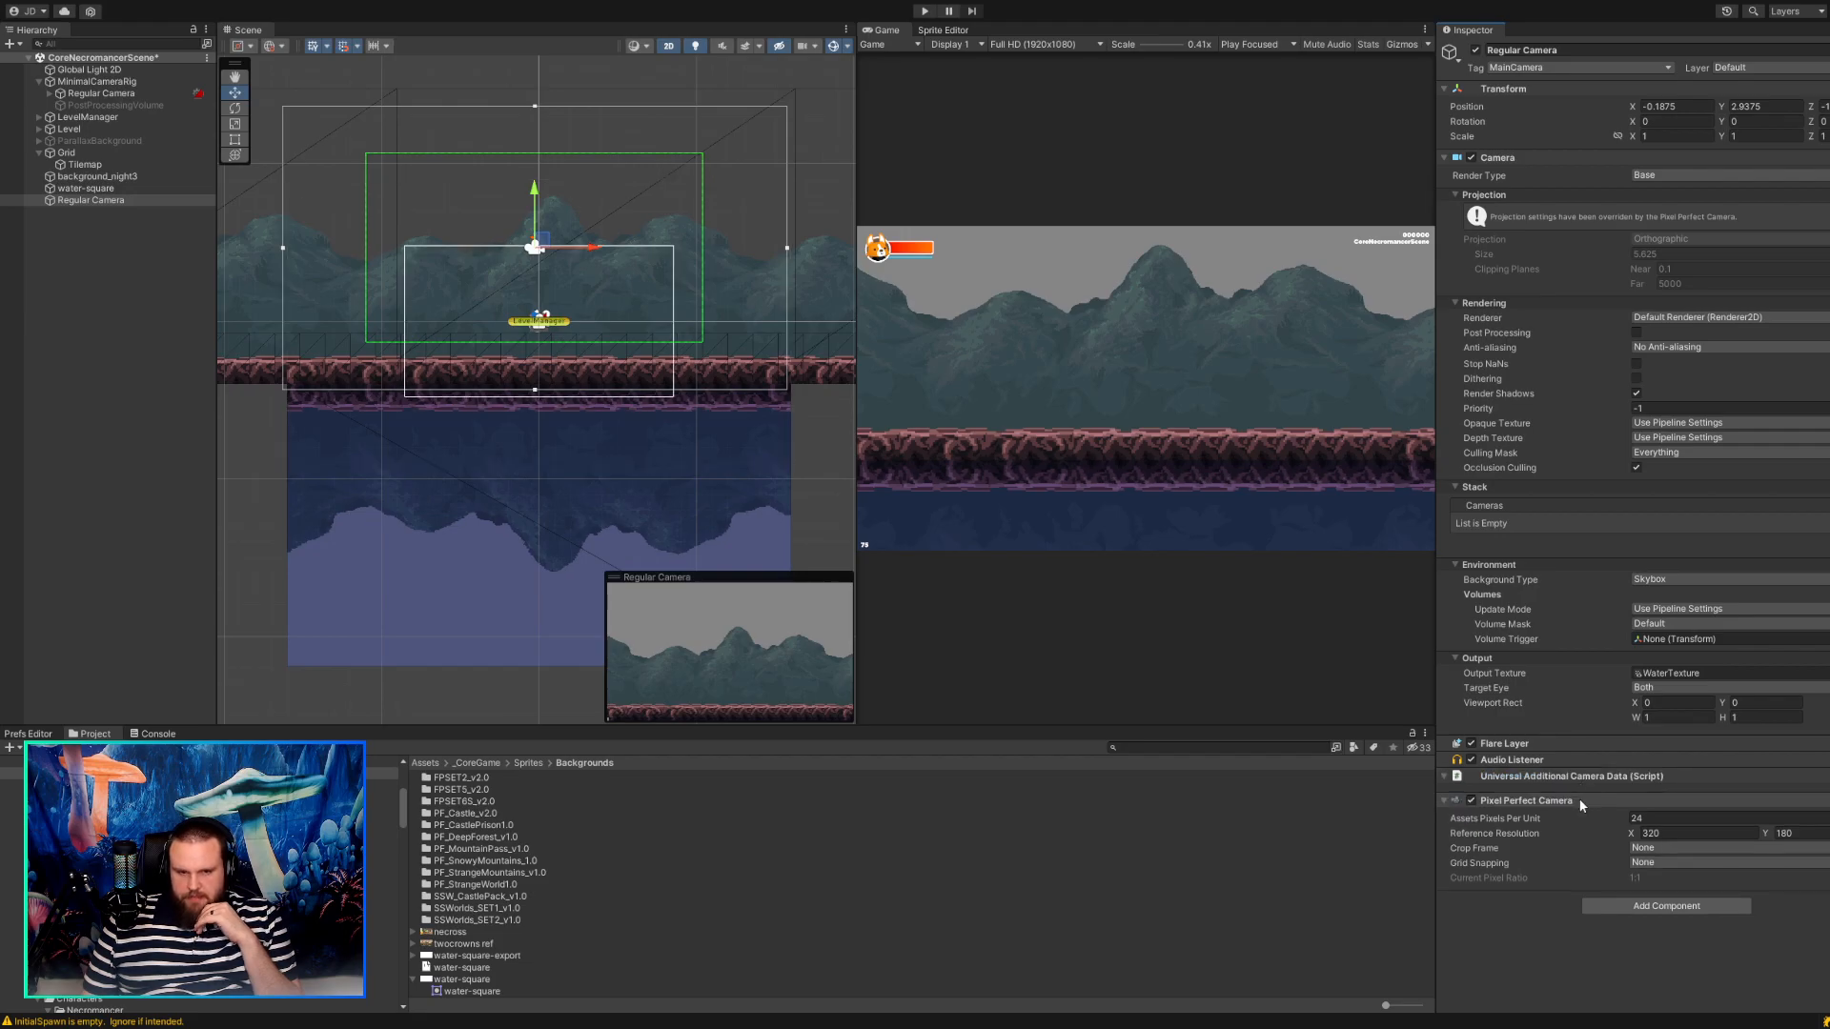
# Remove the Parallax Element component from the water-square.
pyautogui.click(86, 188)
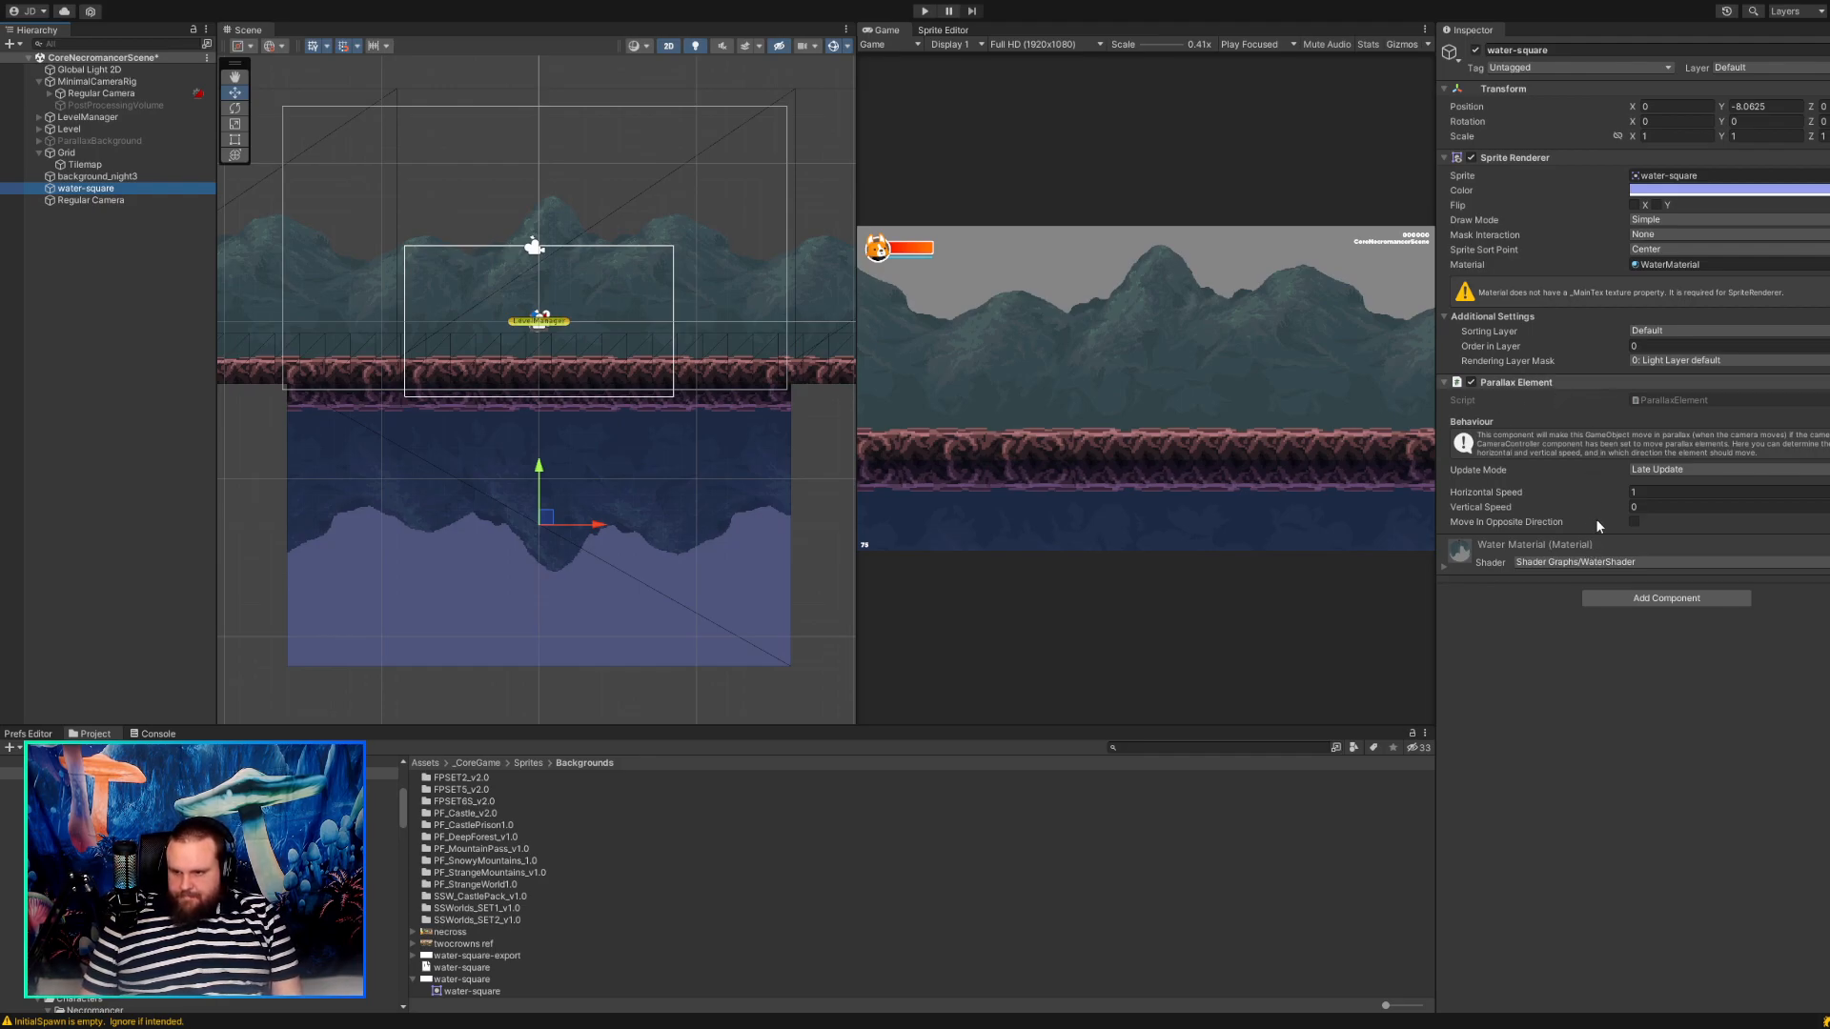
pyautogui.click(1611, 439)
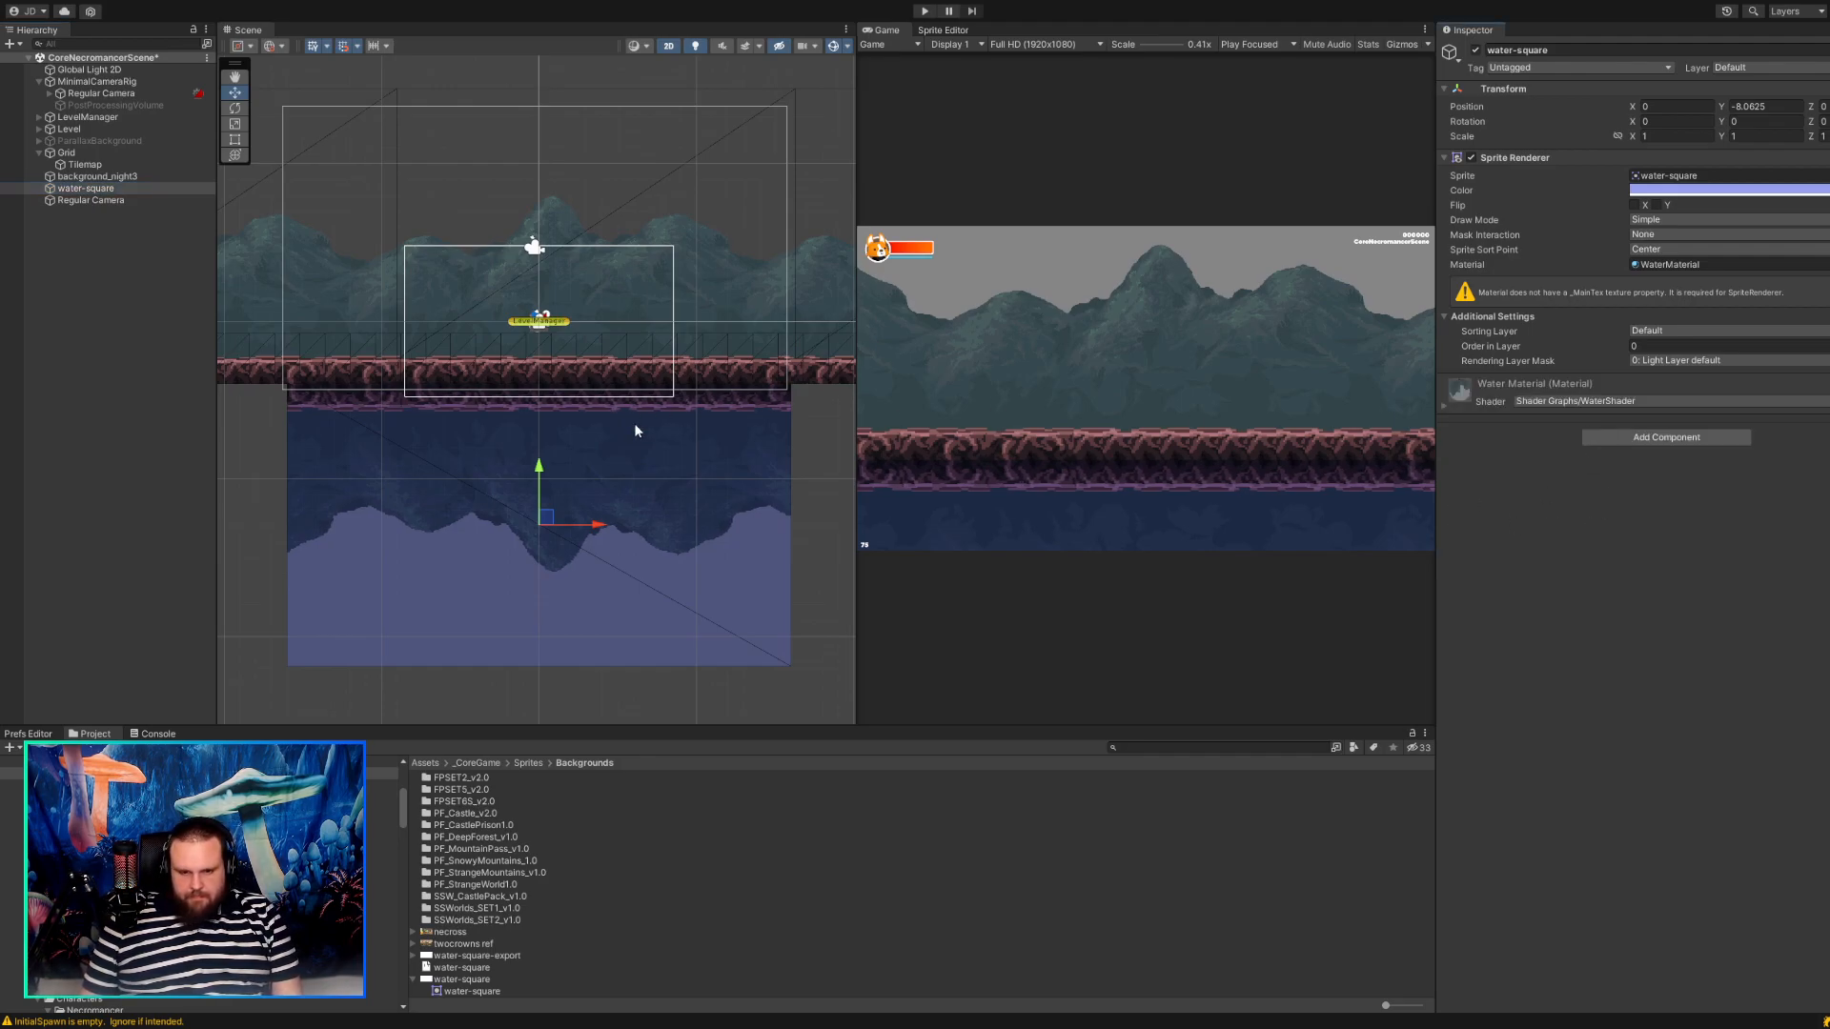
pyautogui.scroll(5, 437, 473)
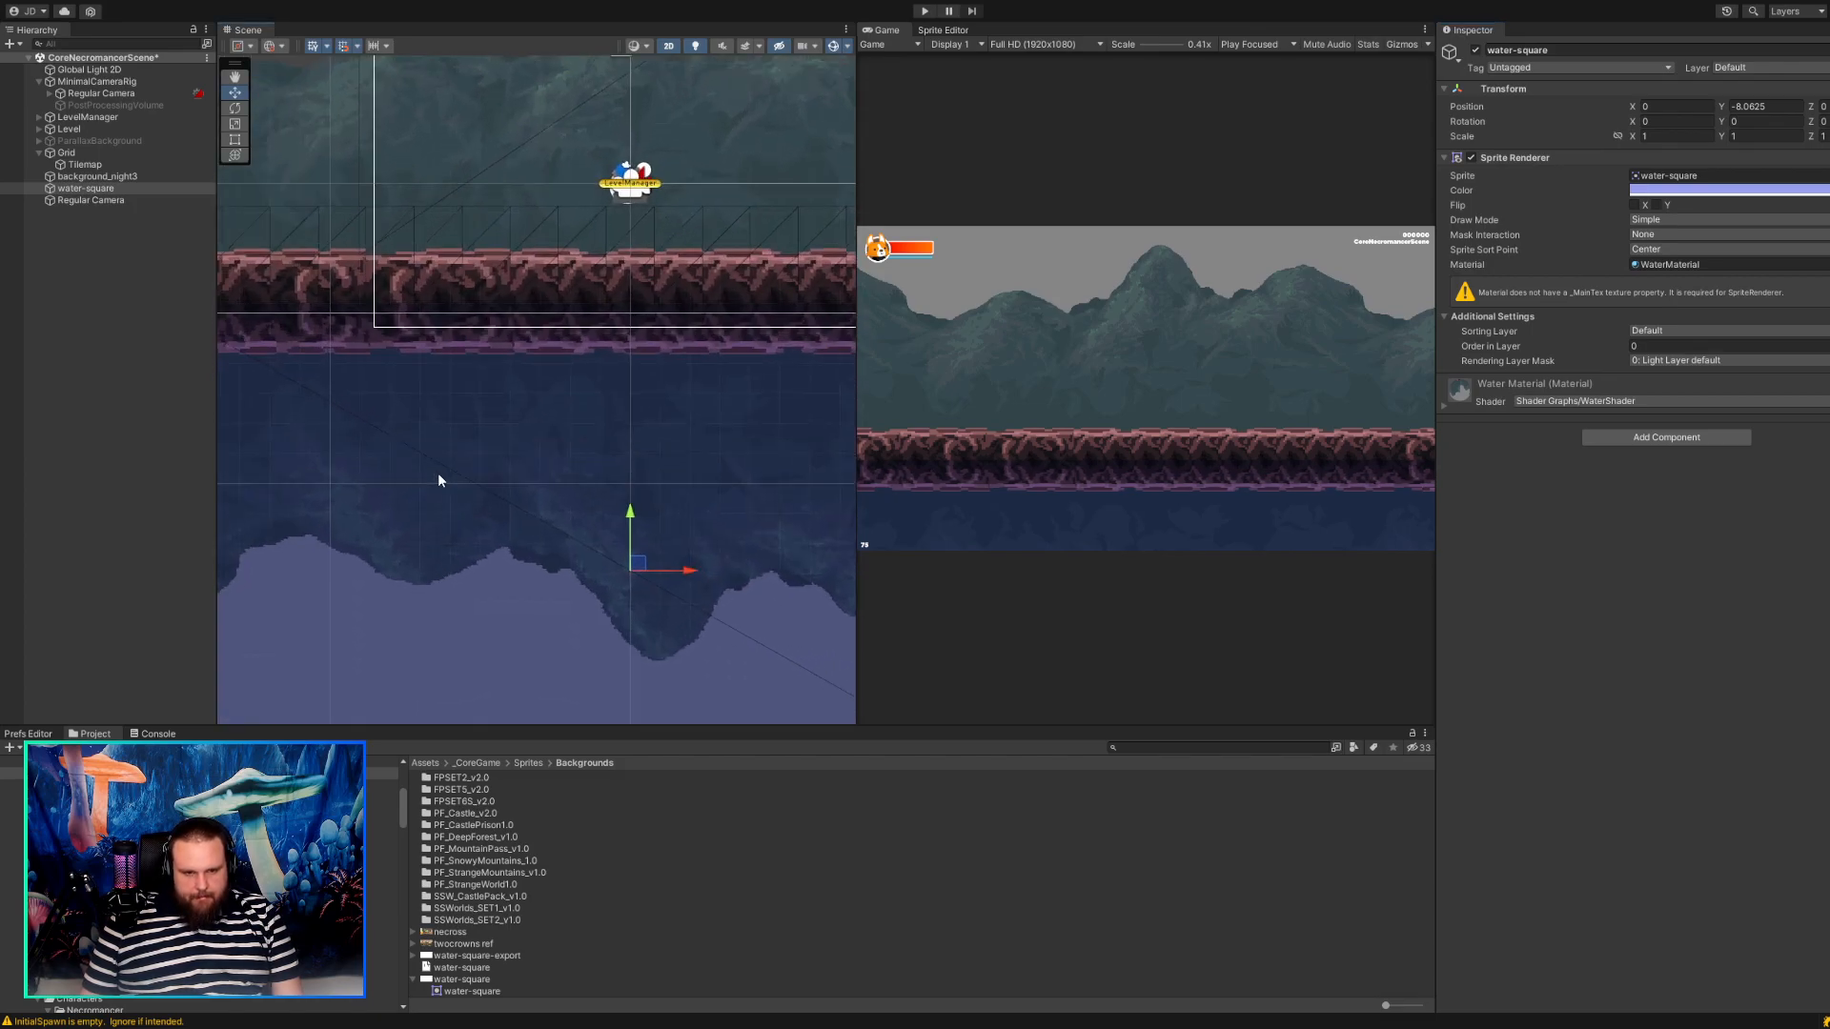
pyautogui.moveTo(425, 453); pyautogui.dragTo(452, 531, button='middle')
pyautogui.scroll(-3, 452, 532)
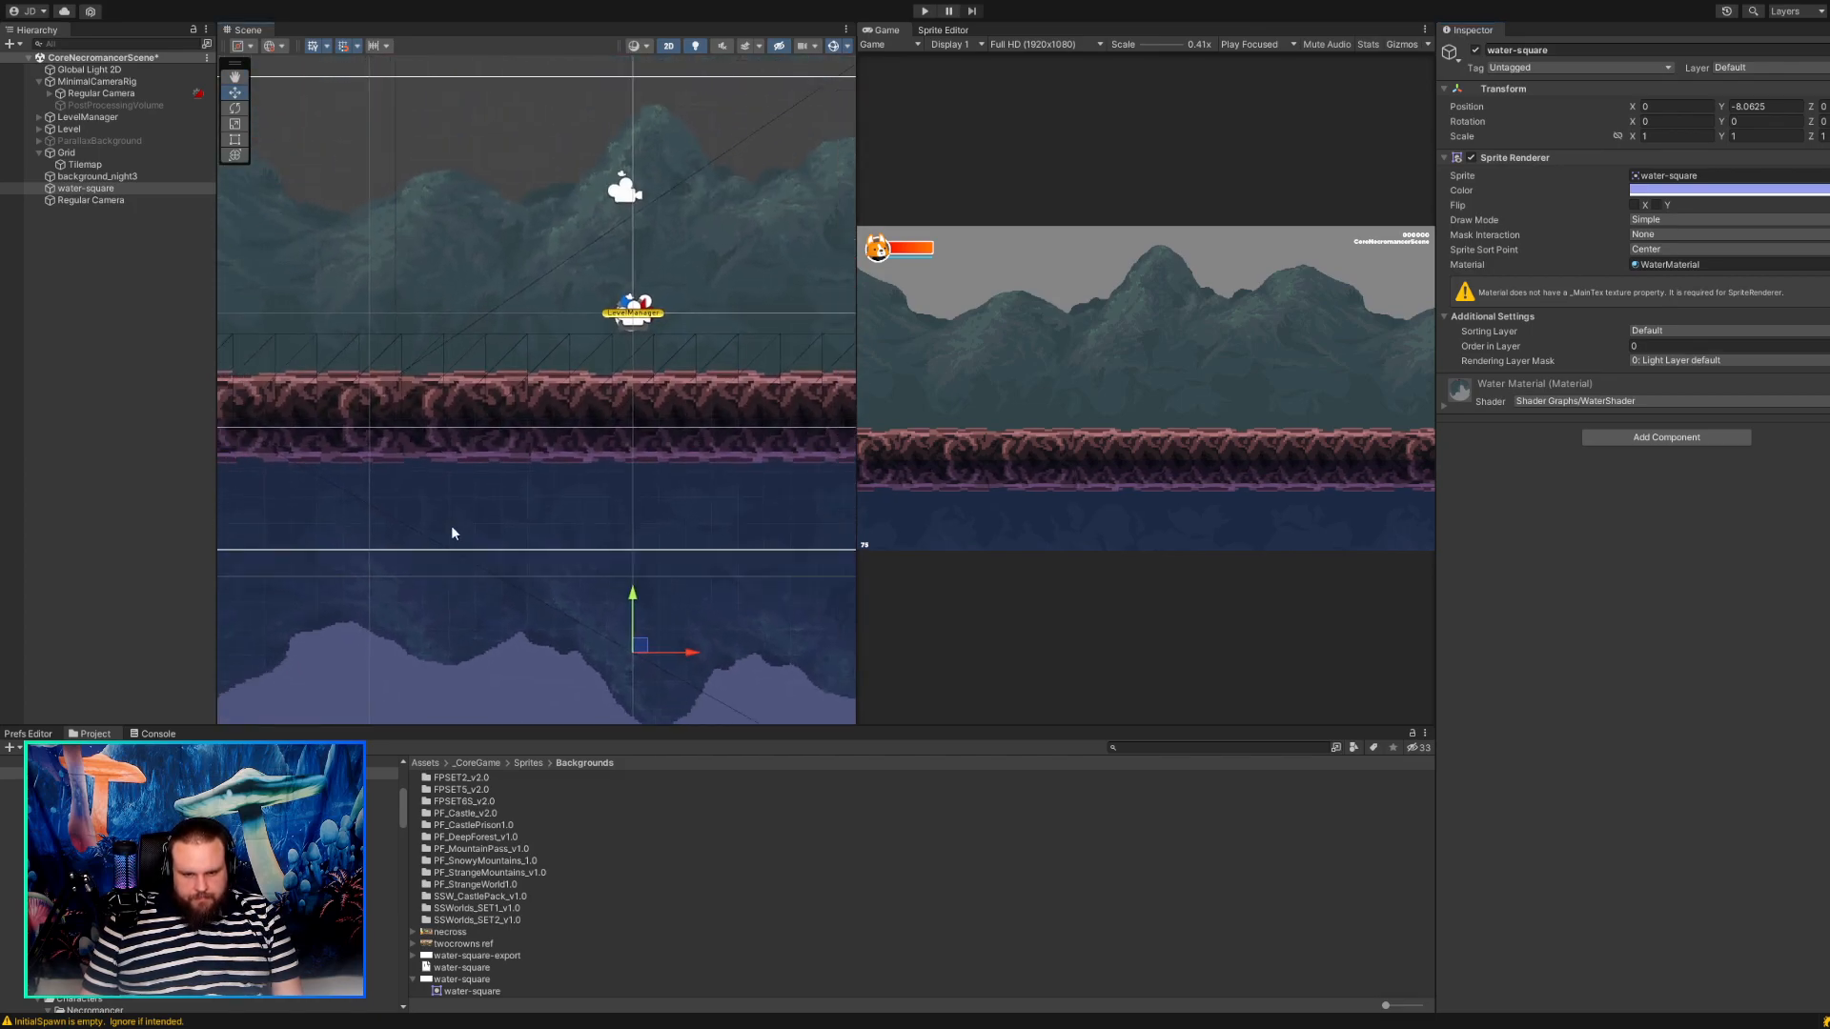
pyautogui.click(80, 201)
pyautogui.click(1649, 818)
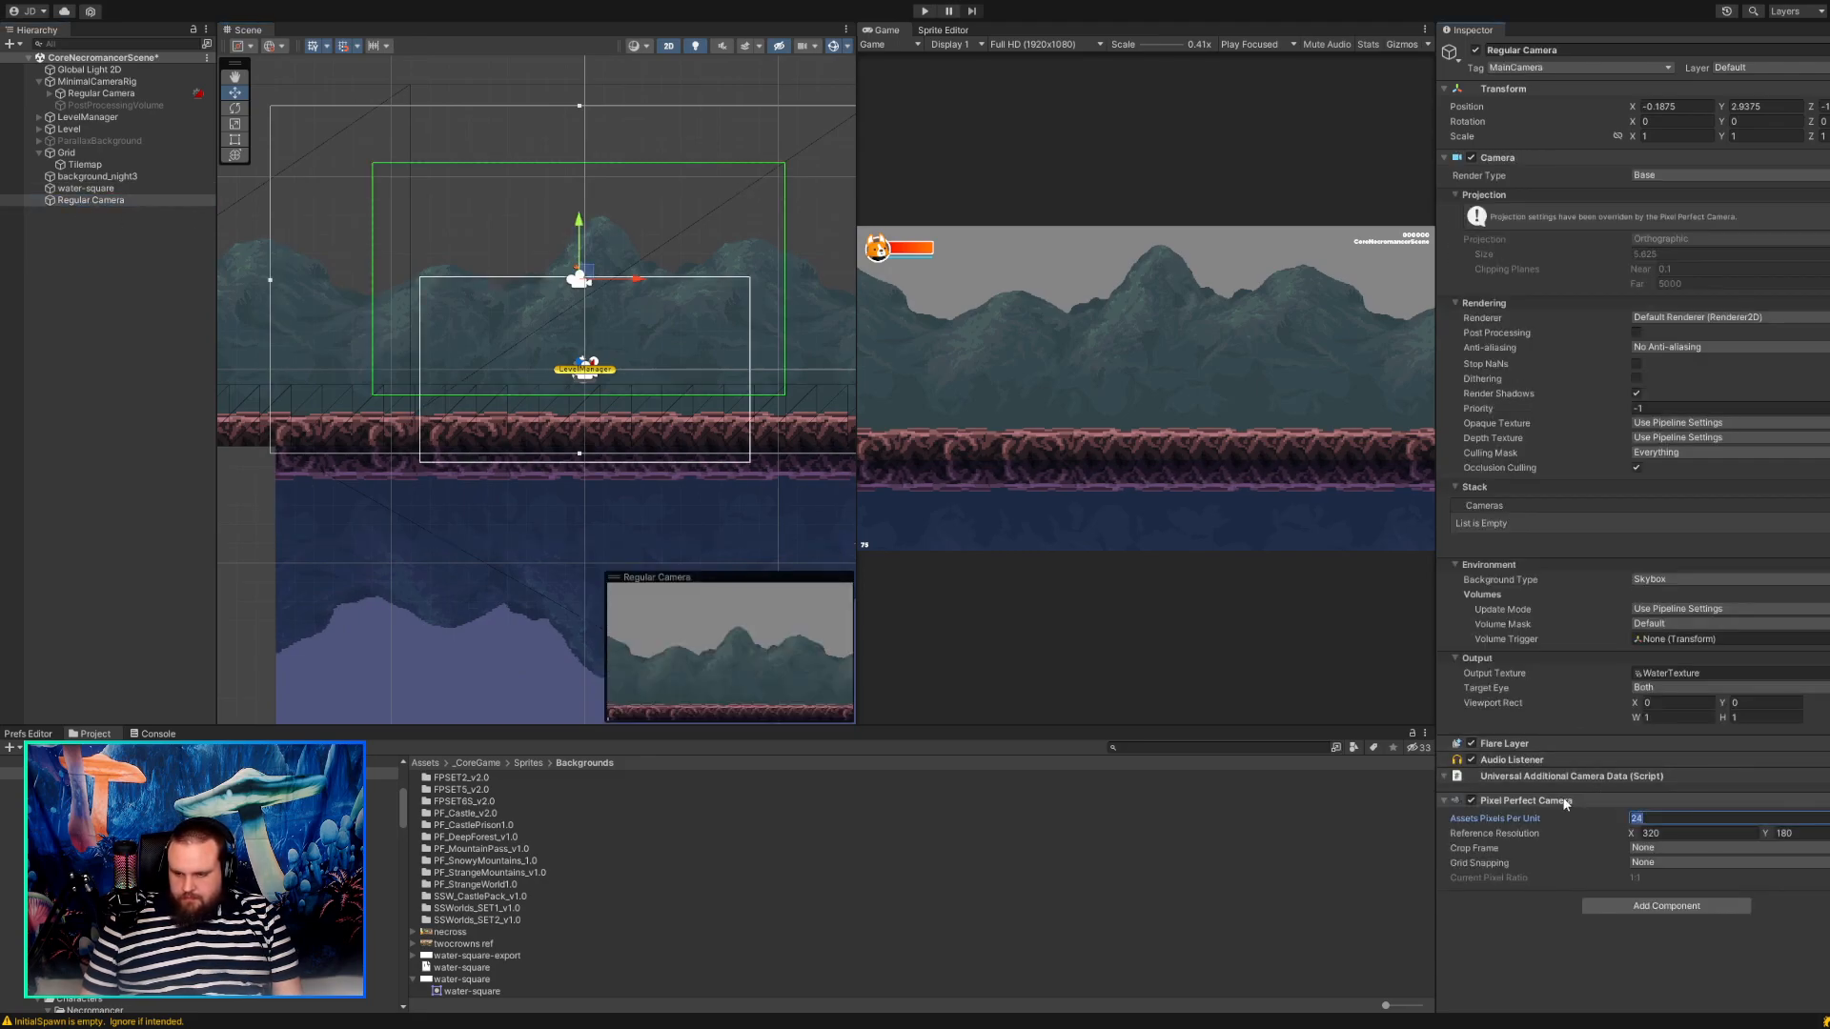
pyautogui.write('16')
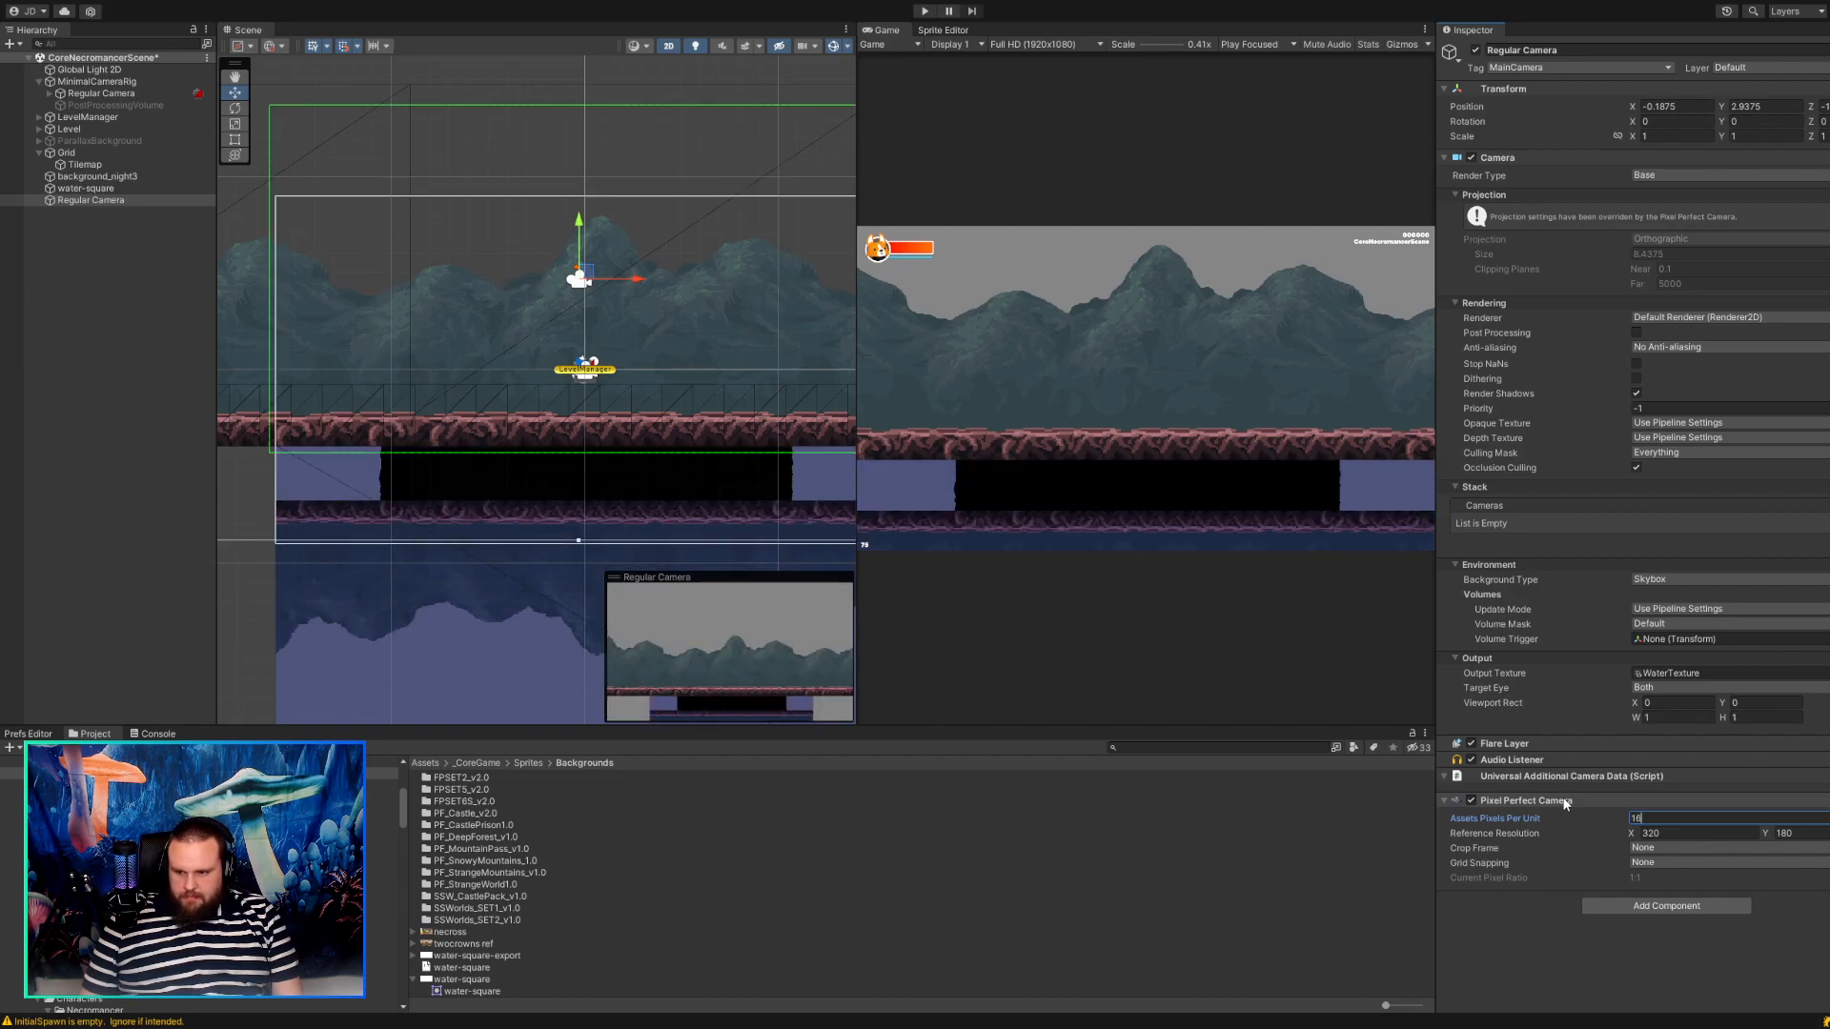
pyautogui.press('Tab')
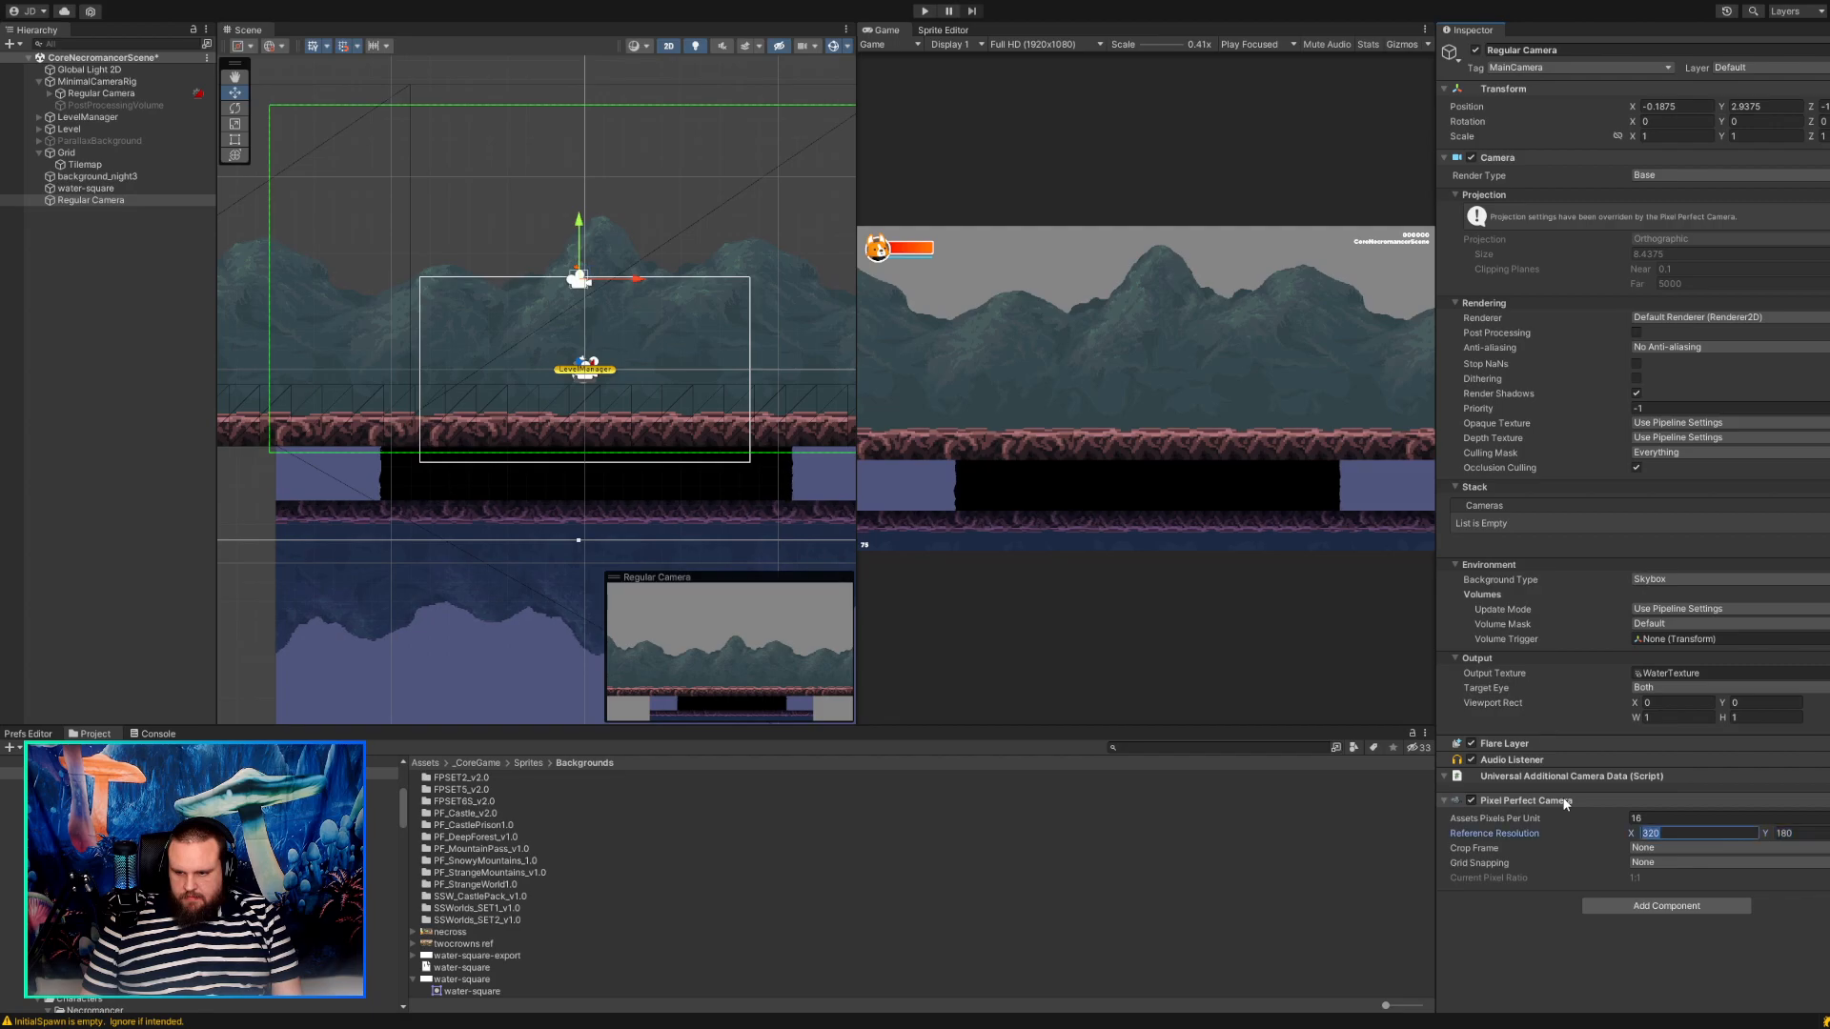
# Try a reference resolution of 430 by 280 on the standalone Regular Camera and undo it.
pyautogui.write('430')
pyautogui.press('Tab')
pyautogui.write('280')
pyautogui.hotkey('shift', 'Tab')
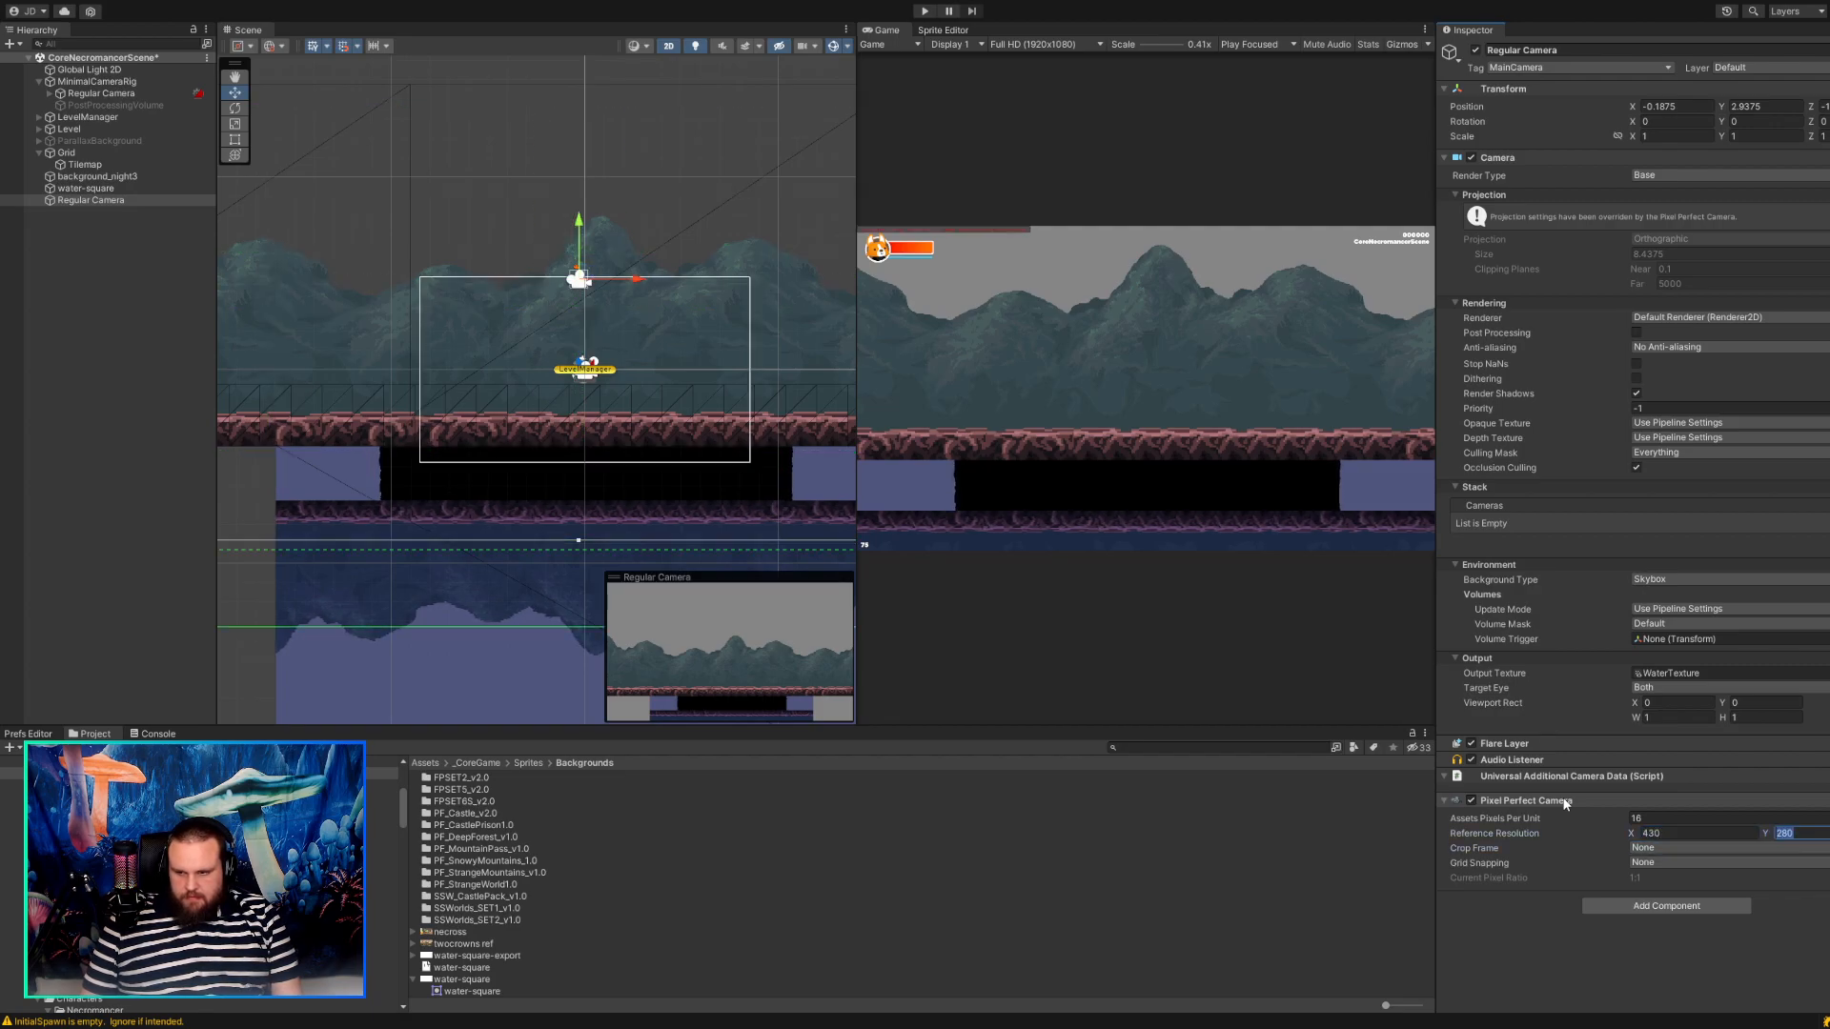
pyautogui.press('Return')
pyautogui.hotkey('ctrl', 'z')
pyautogui.hotkey('ctrl', 'z')
pyautogui.scroll(-8, 522, 438)
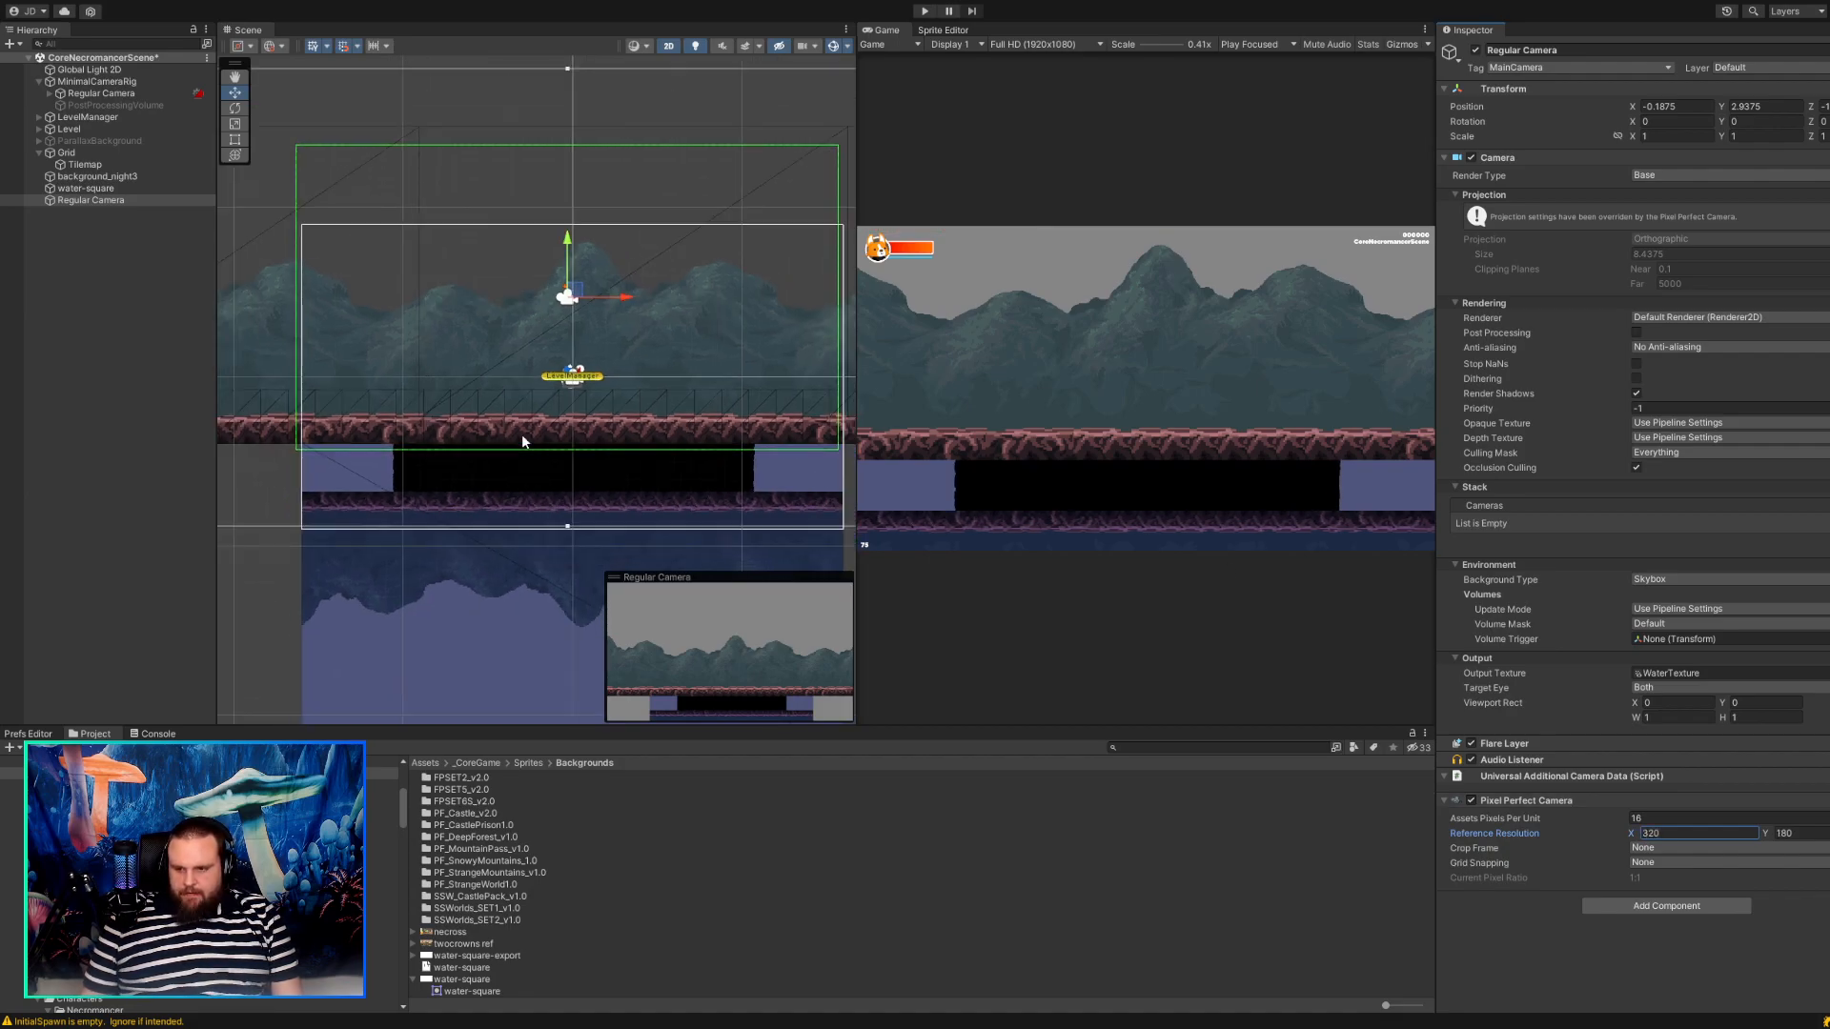
pyautogui.scroll(7, 522, 438)
pyautogui.scroll(2, 522, 436)
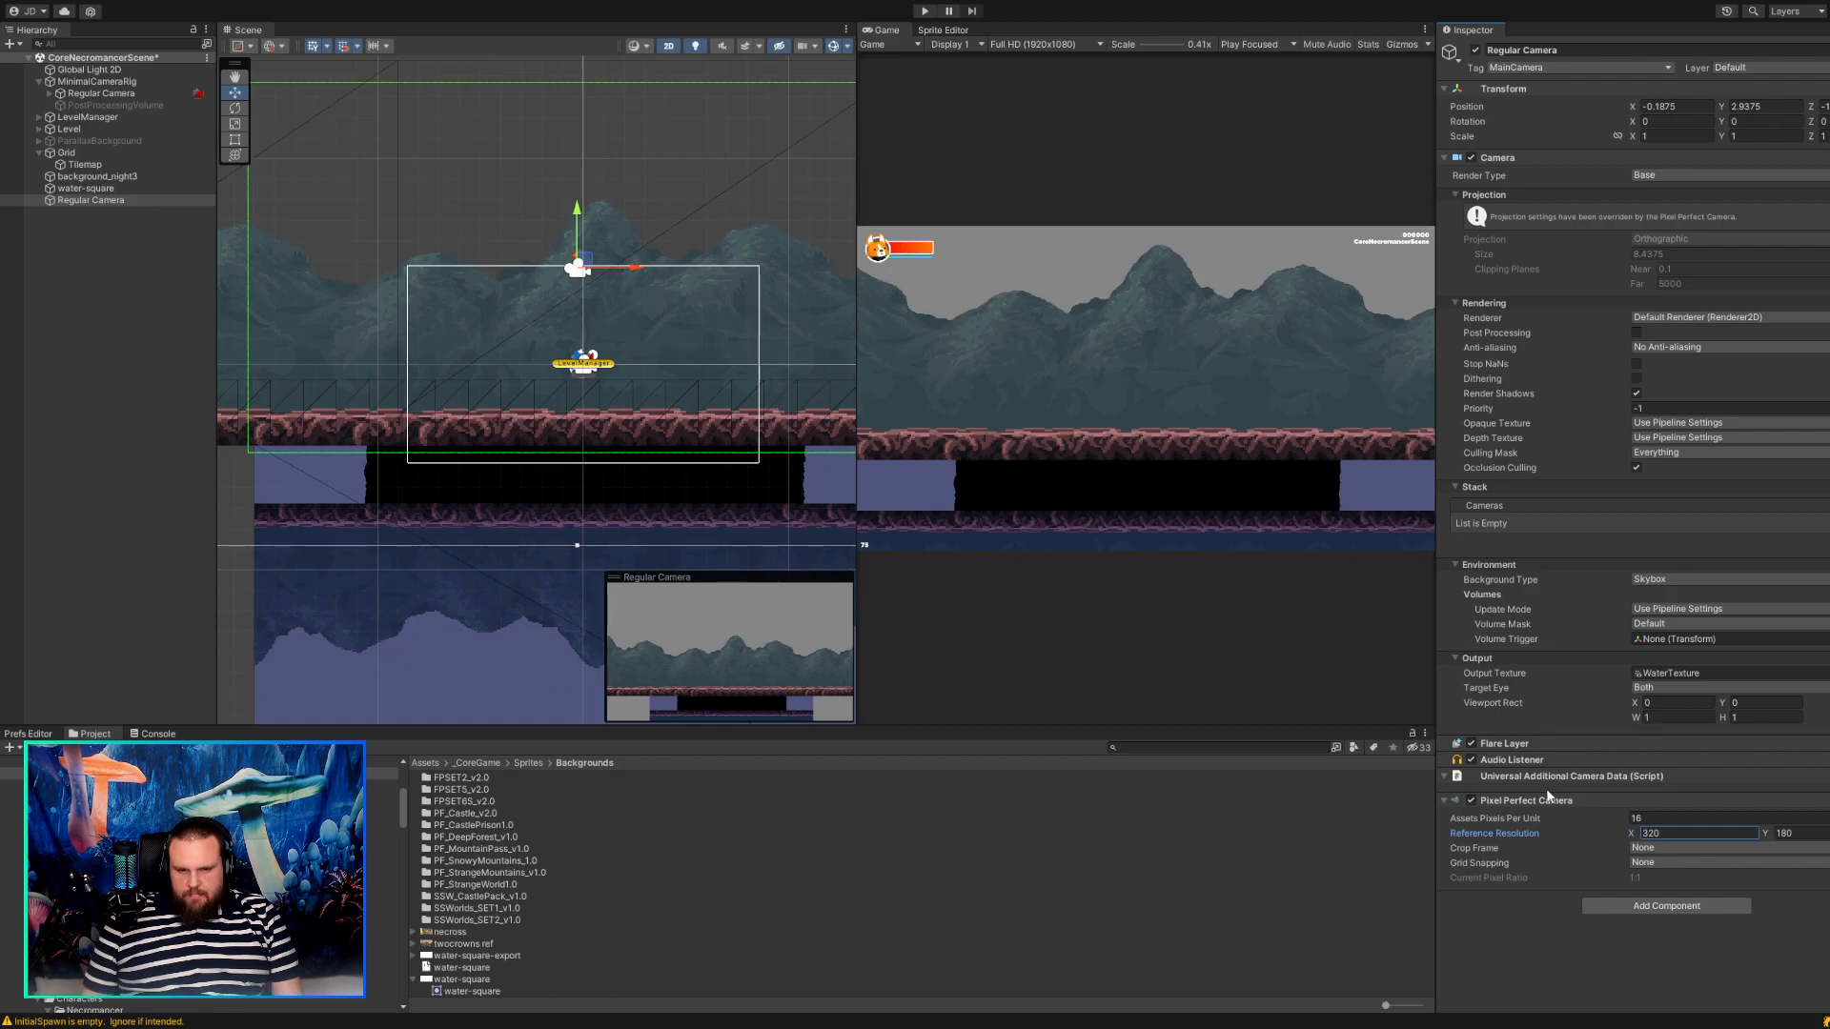
pyautogui.moveTo(1666, 832); pyautogui.dragTo(1603, 822)
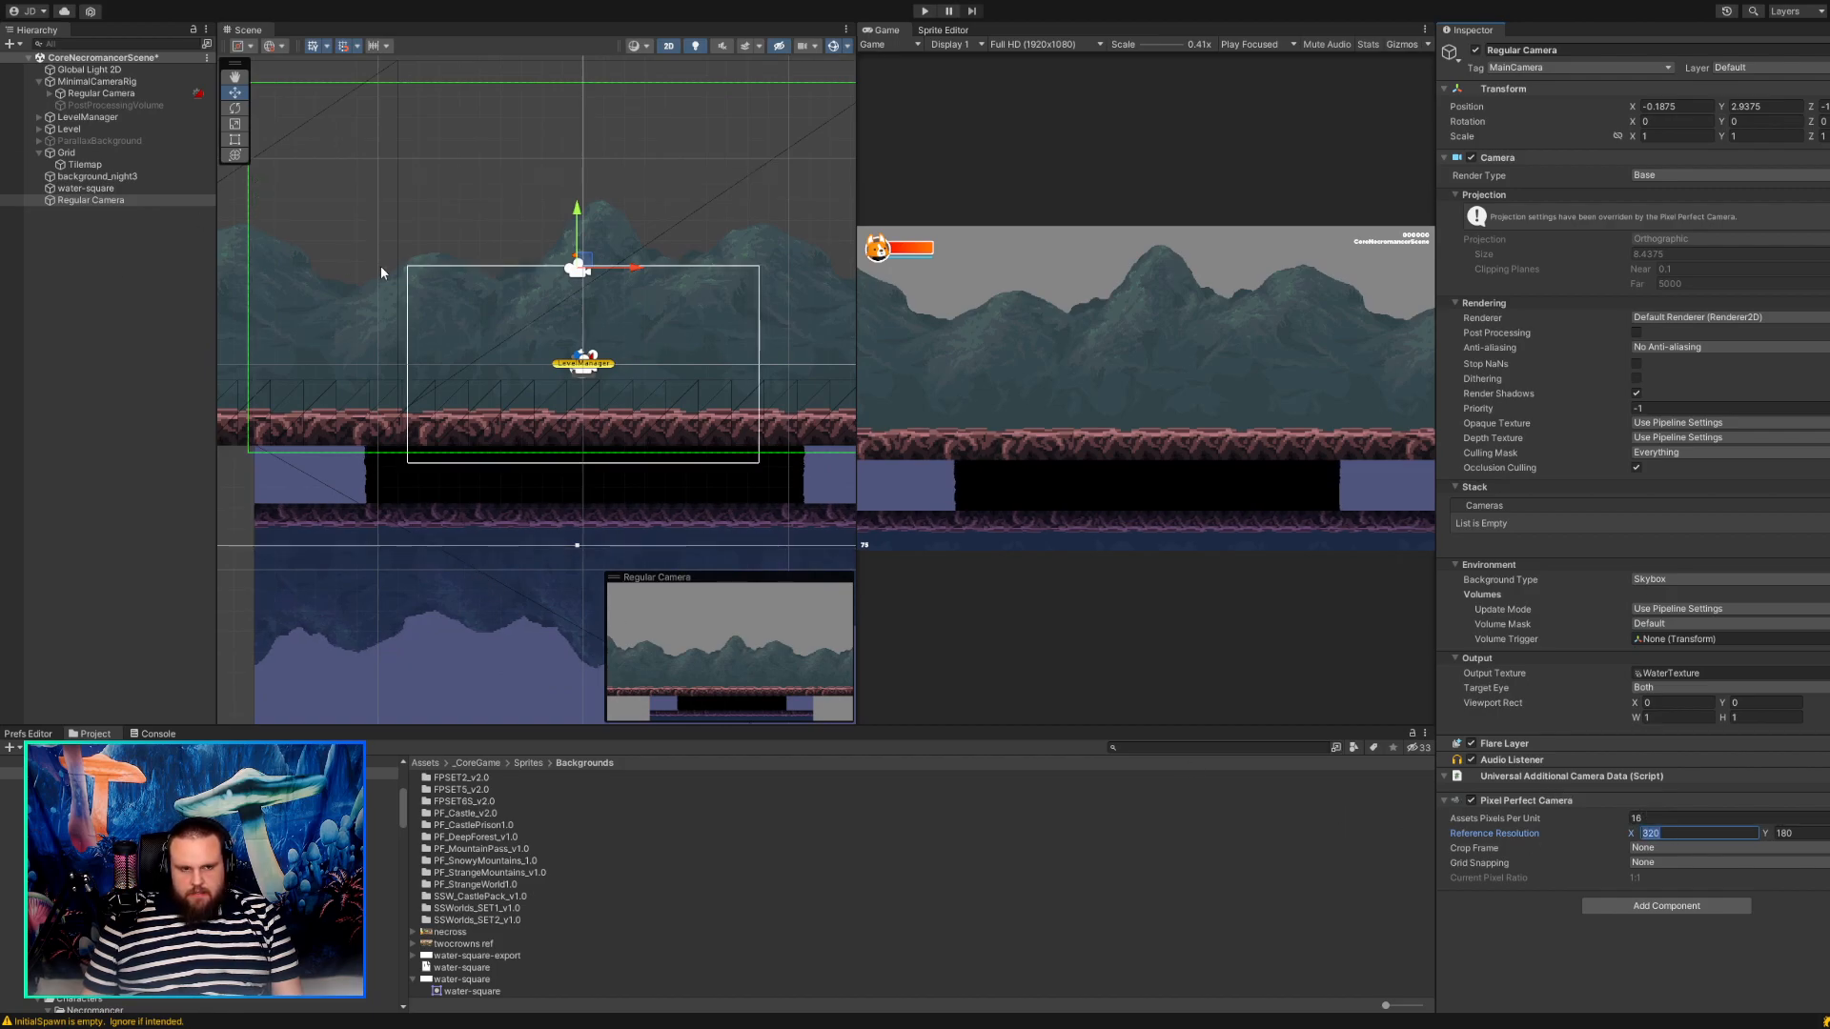
# Rename the standalone Regular Camera object to WaterCamera.
pyautogui.click(87, 200)
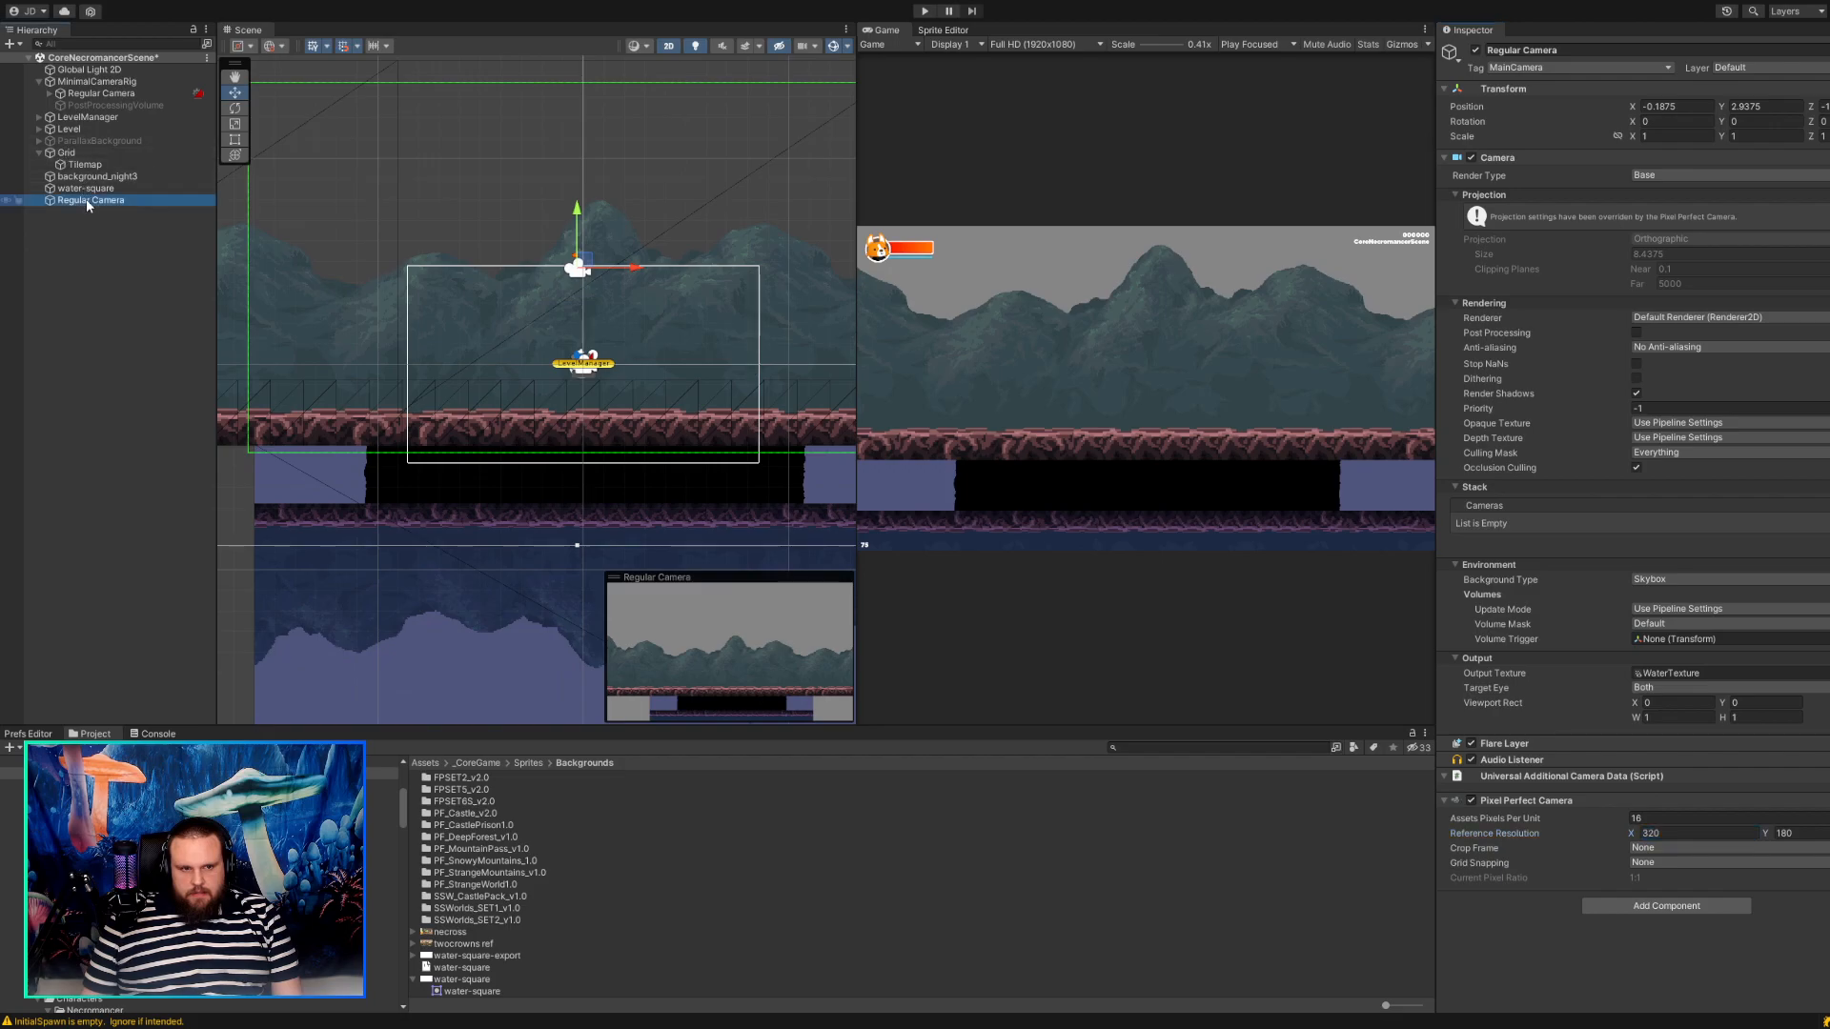
pyautogui.click(86, 200)
pyautogui.write('Watera')
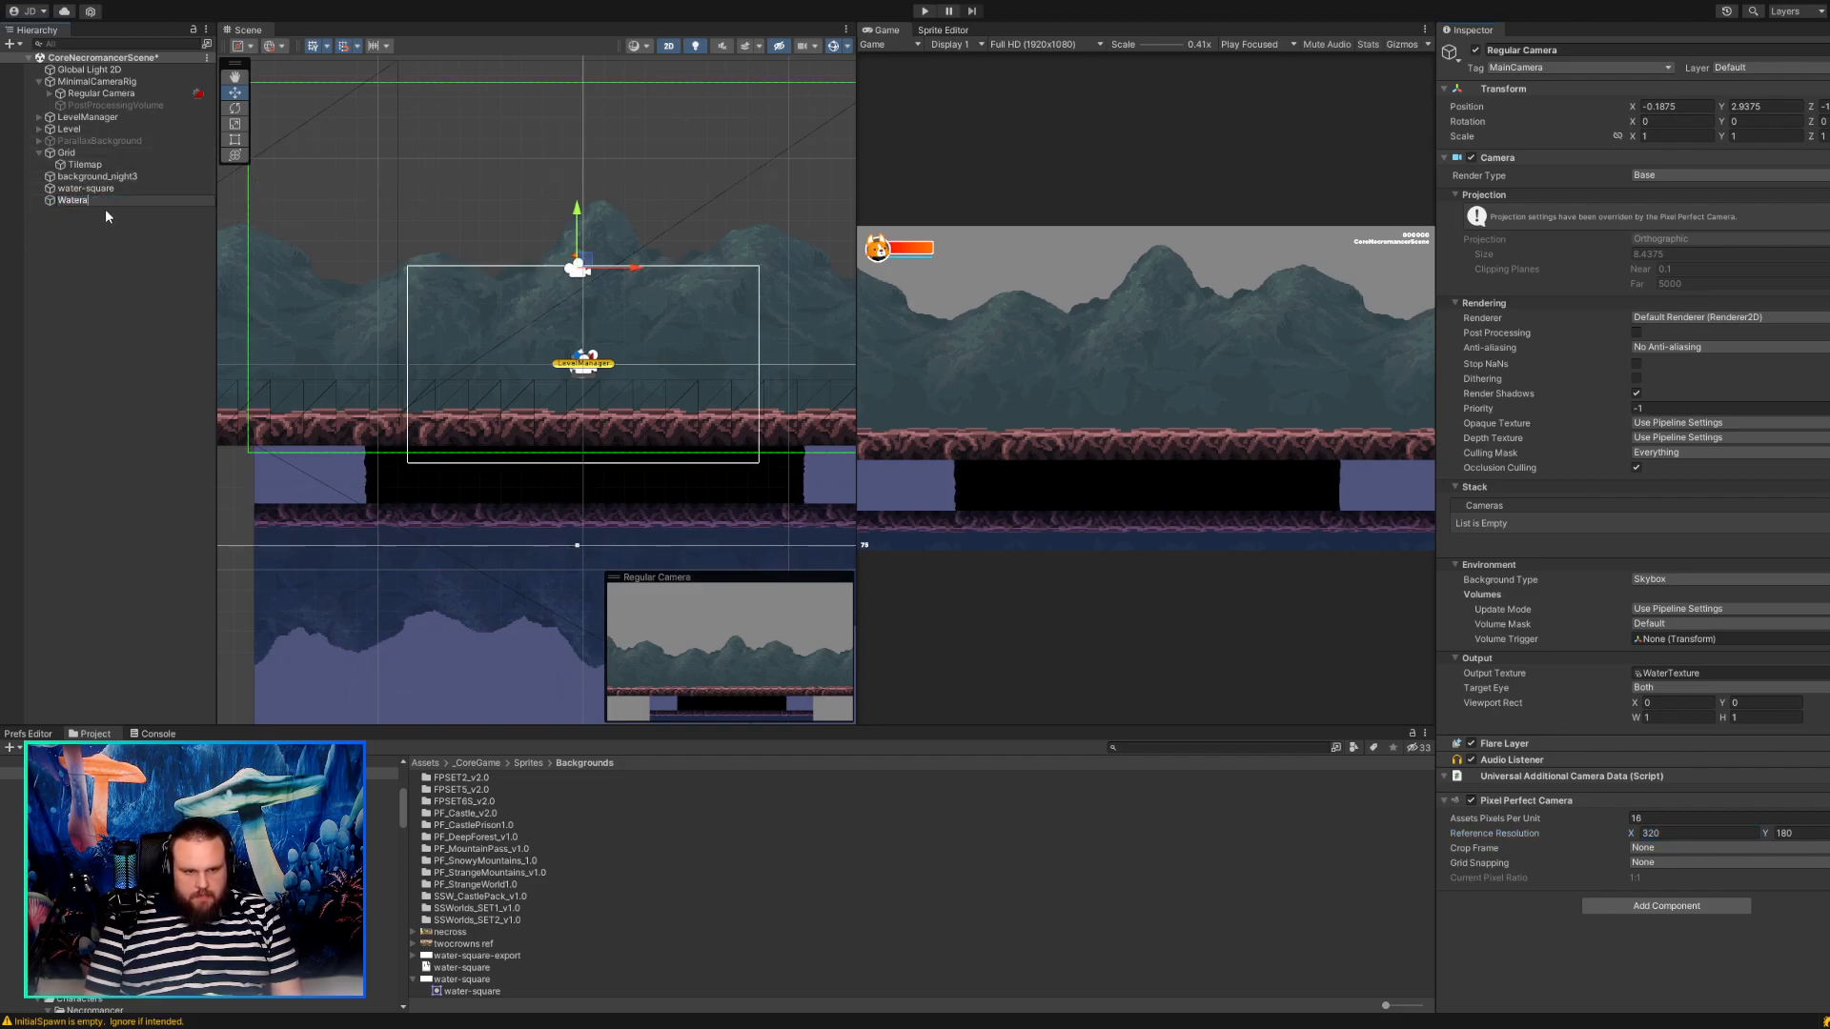
pyautogui.press('BackSpace')
pyautogui.write('Camera')
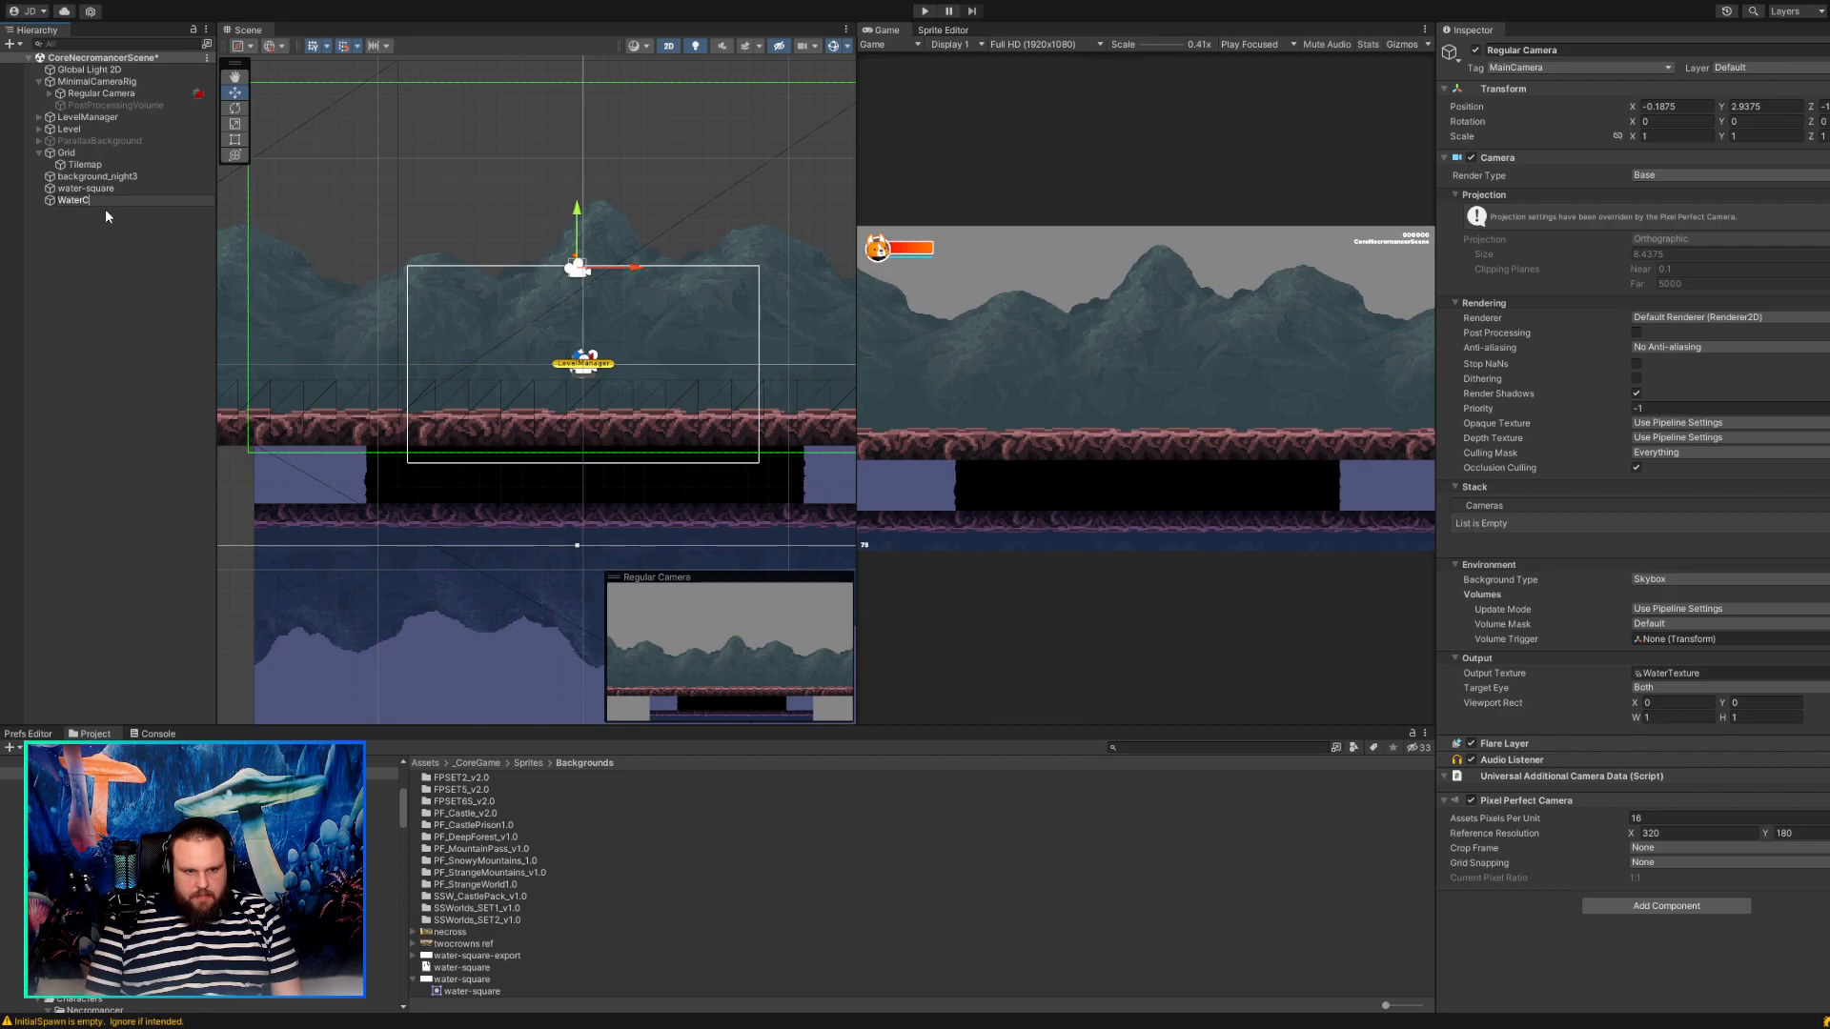
pyautogui.press('Return')
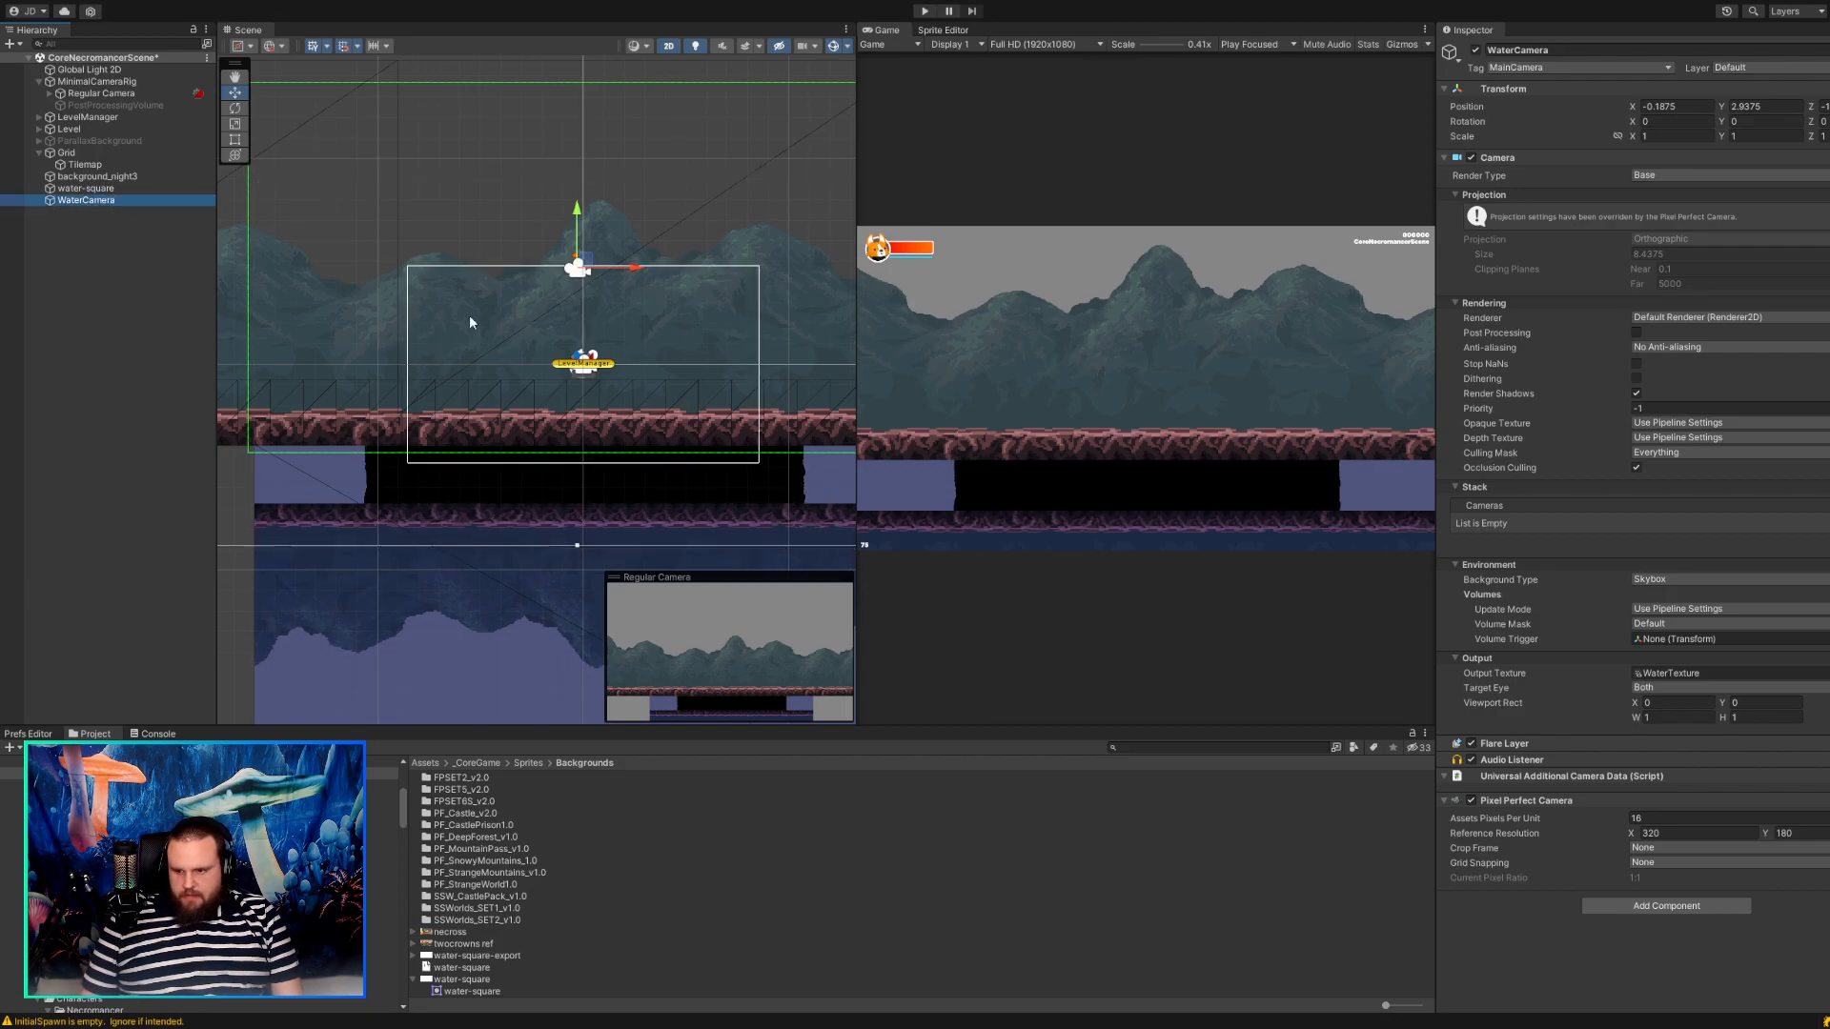
# Set the WaterCamera's reference resolution to 800 by 600 and move the camera up to about X -0.375, Y 5.56.
pyautogui.click(1683, 833)
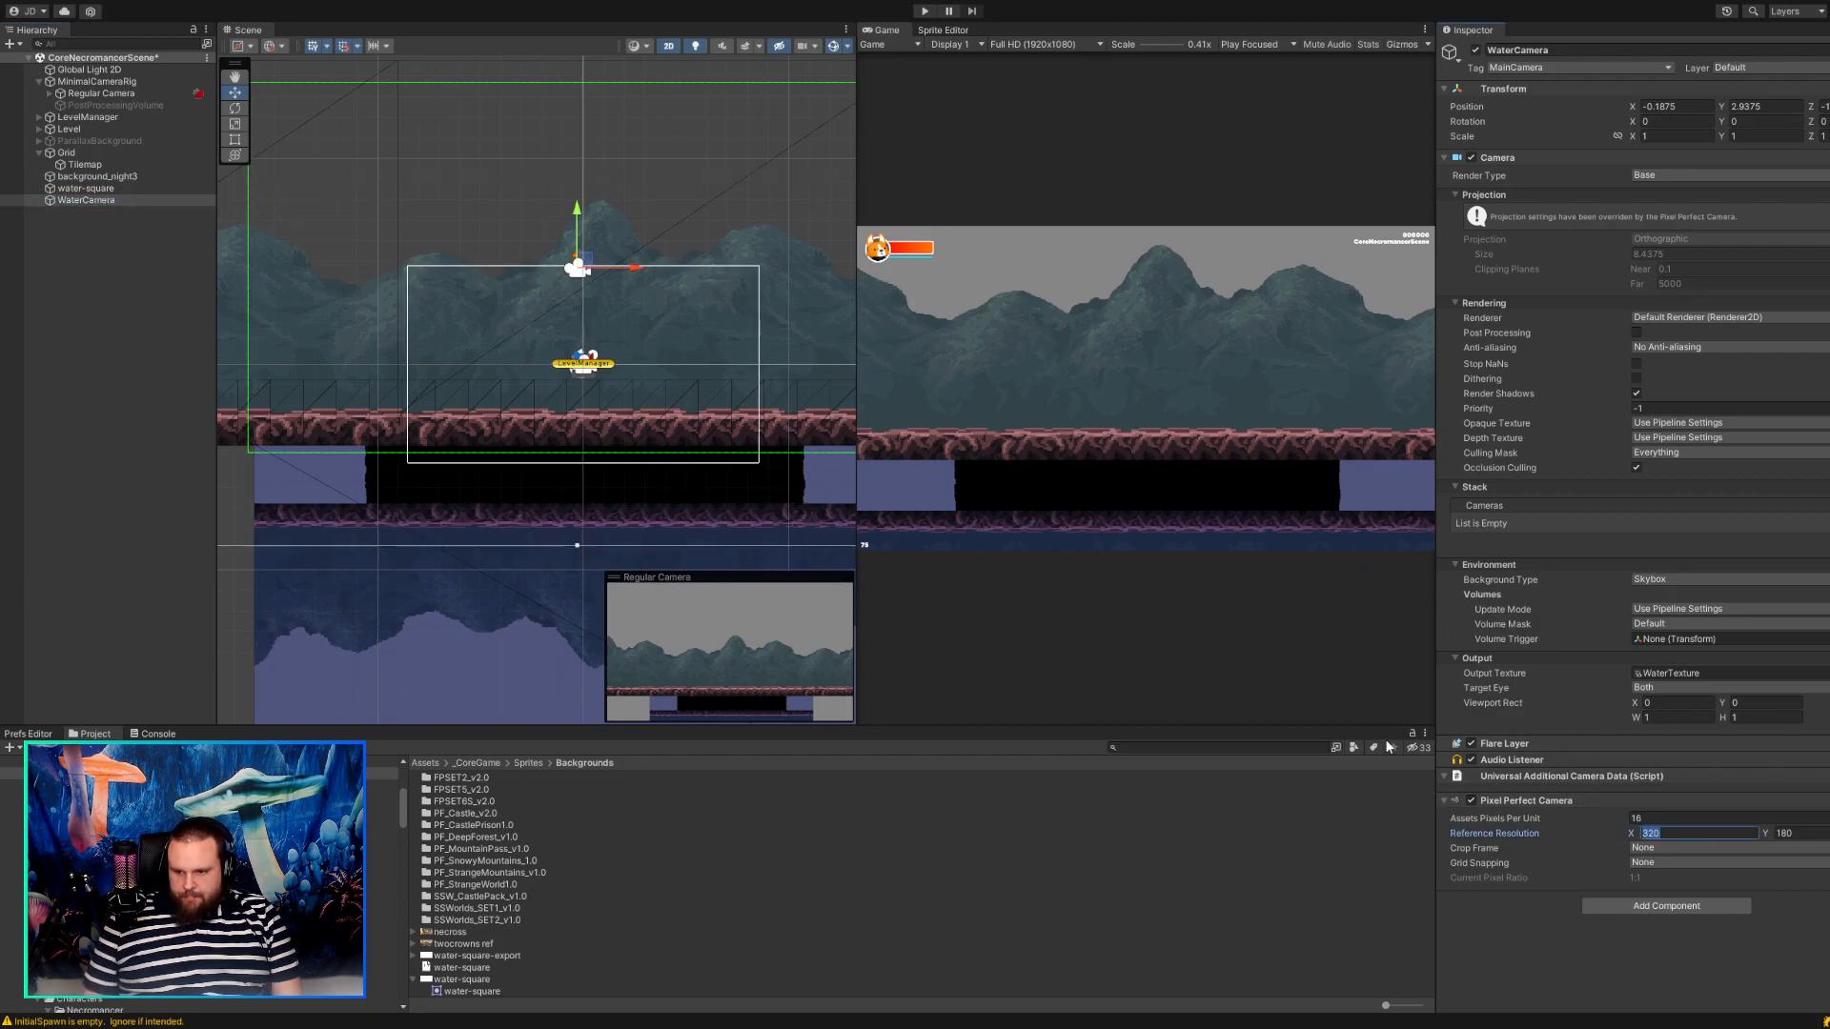
pyautogui.write('800')
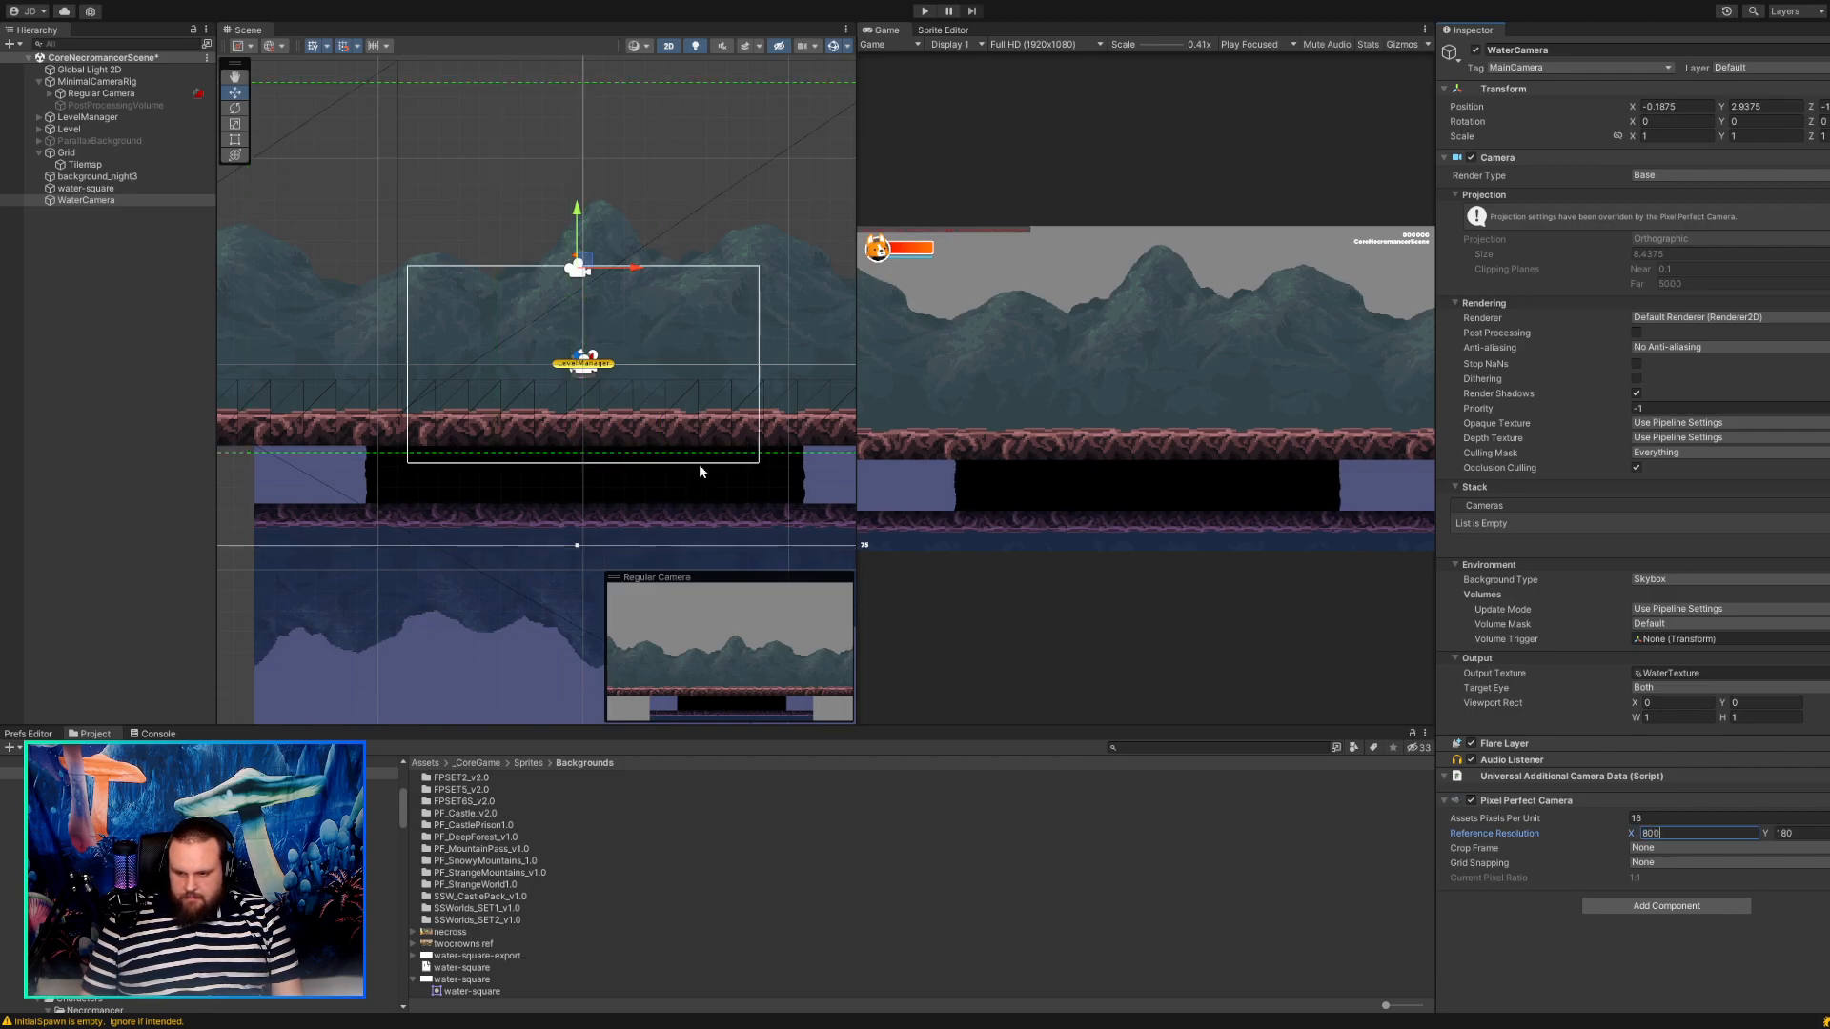
pyautogui.press('Tab')
pyautogui.write('600')
pyautogui.press('Tab')
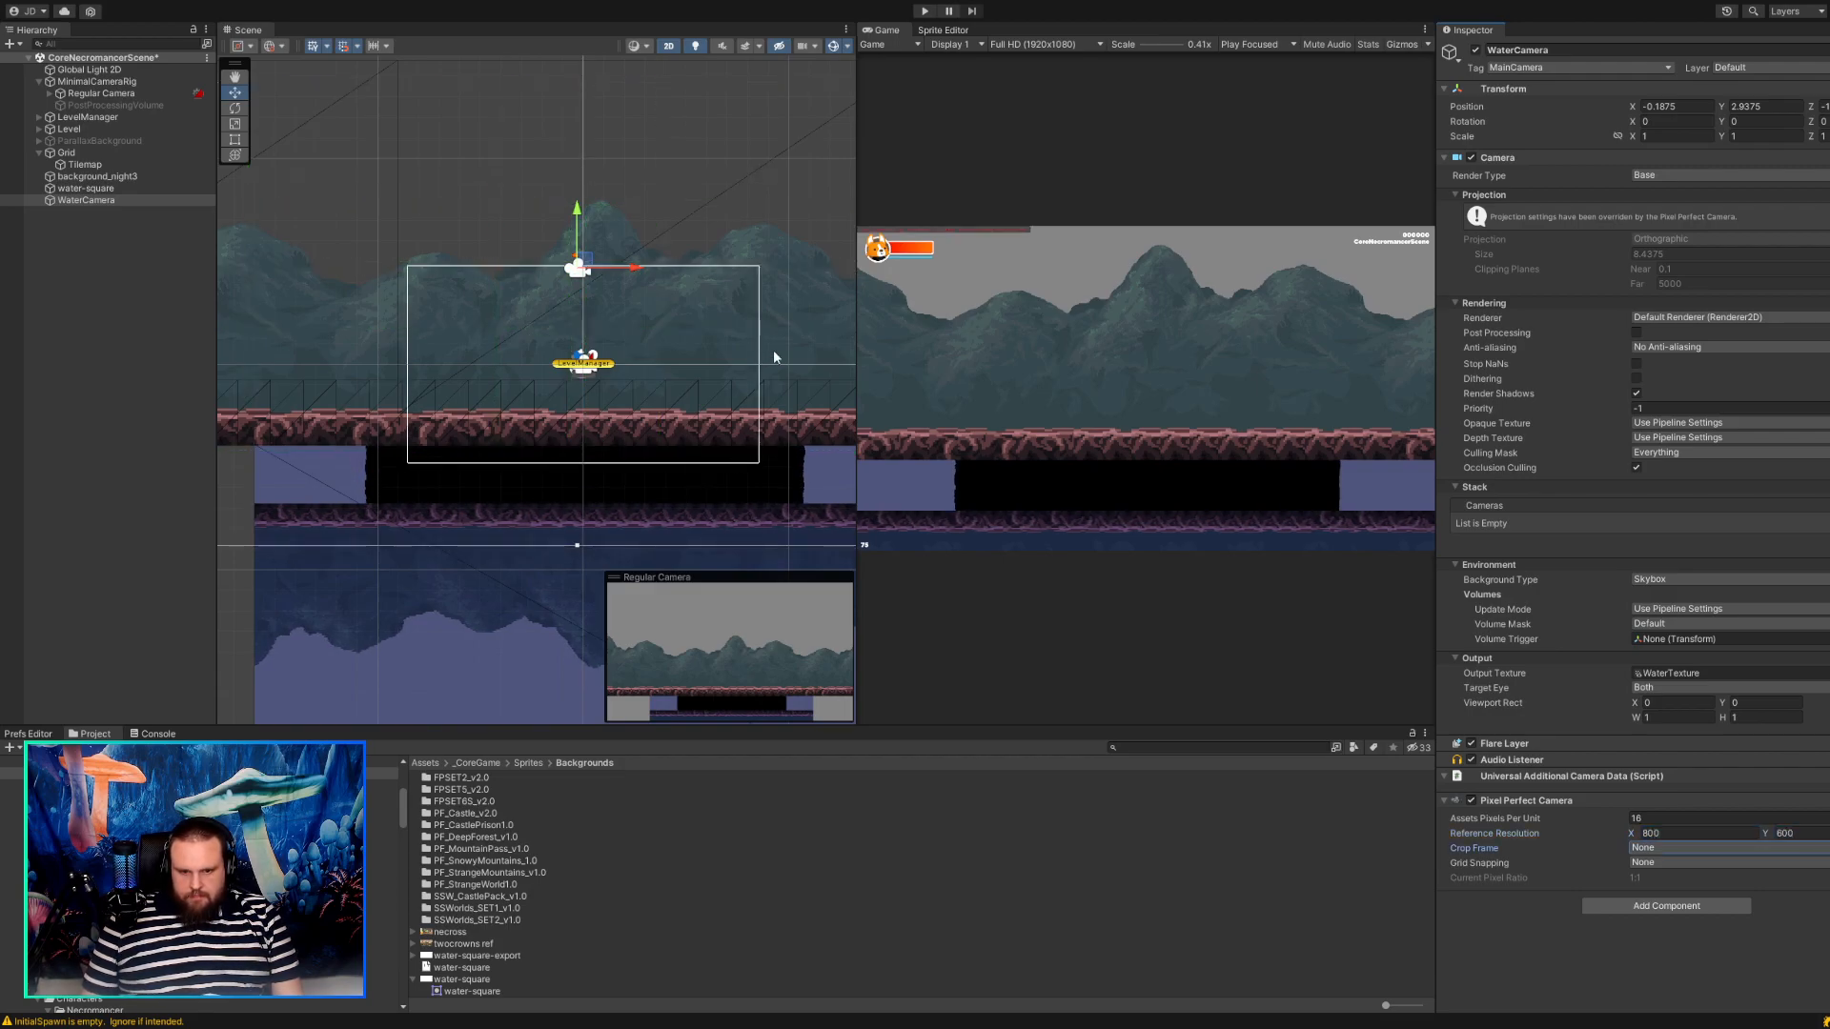
pyautogui.moveTo(584, 263); pyautogui.dragTo(578, 179)
# Place the WaterCamera's Pixel Perfect Camera component directly above the Flare Layer, then disable and re-enable it.
pyautogui.moveTo(1545, 800); pyautogui.dragTo(1546, 744)
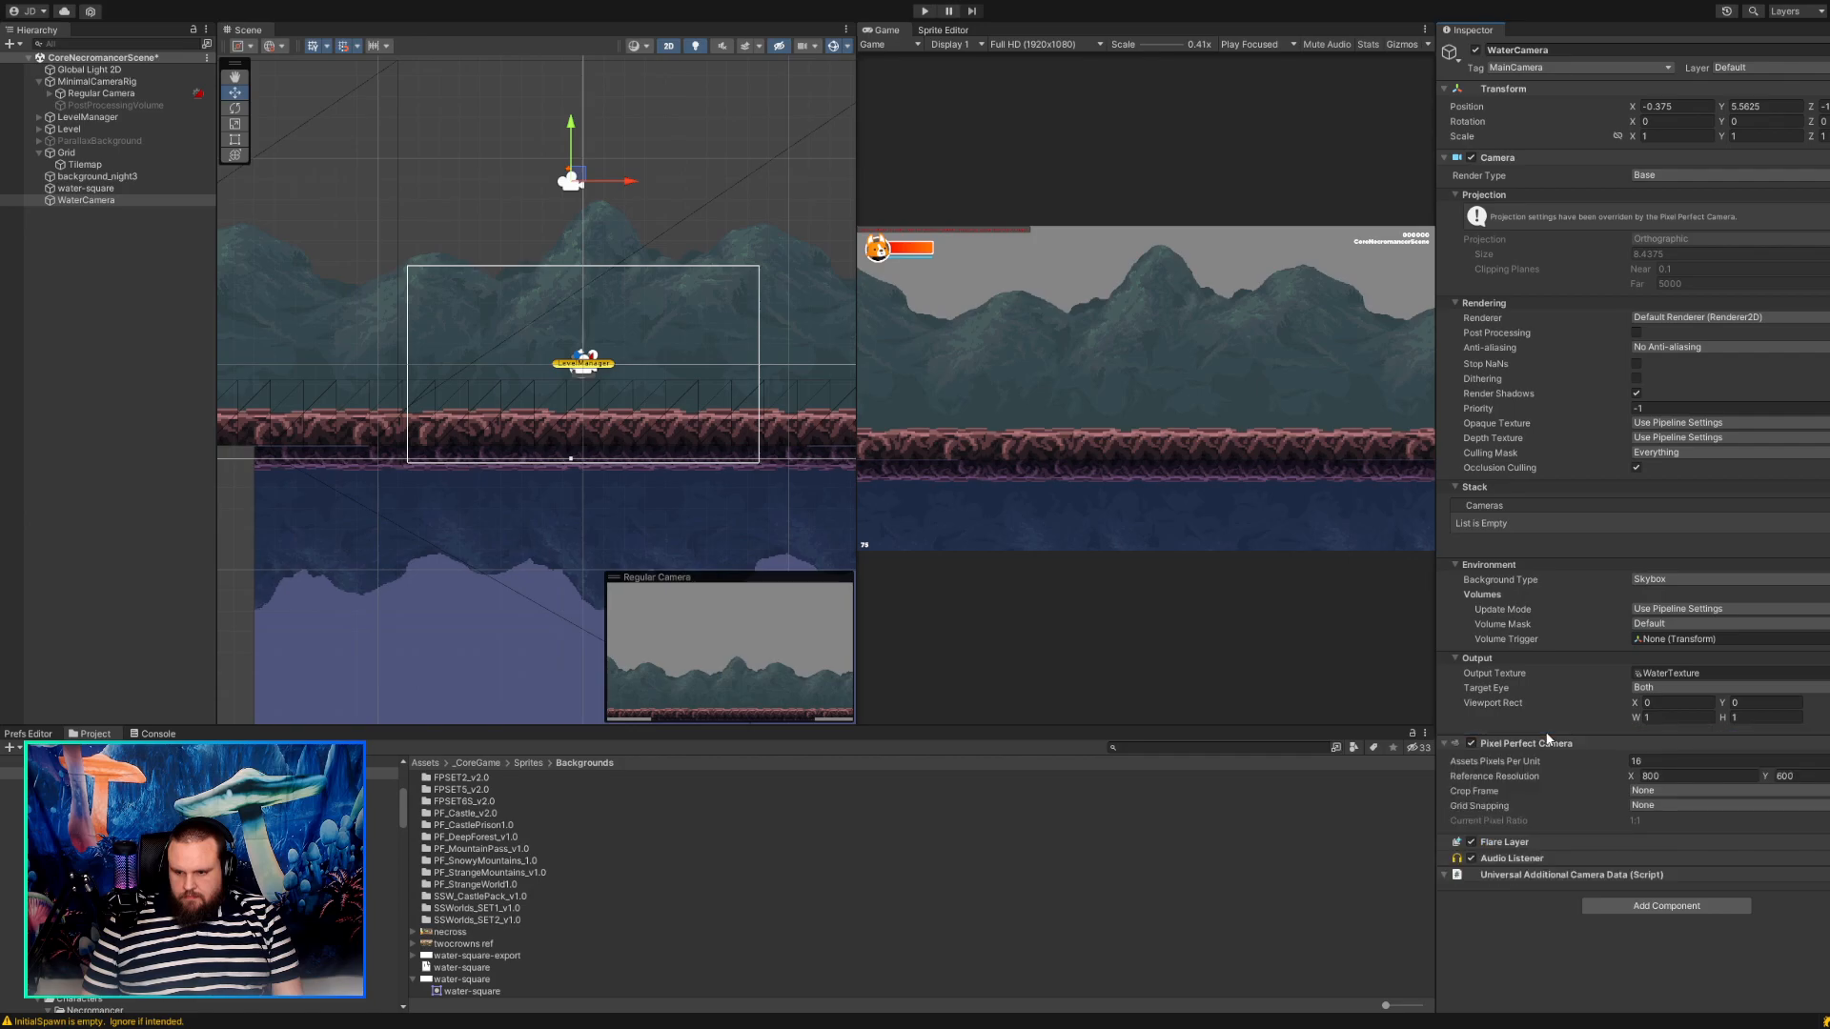
pyautogui.click(1469, 742)
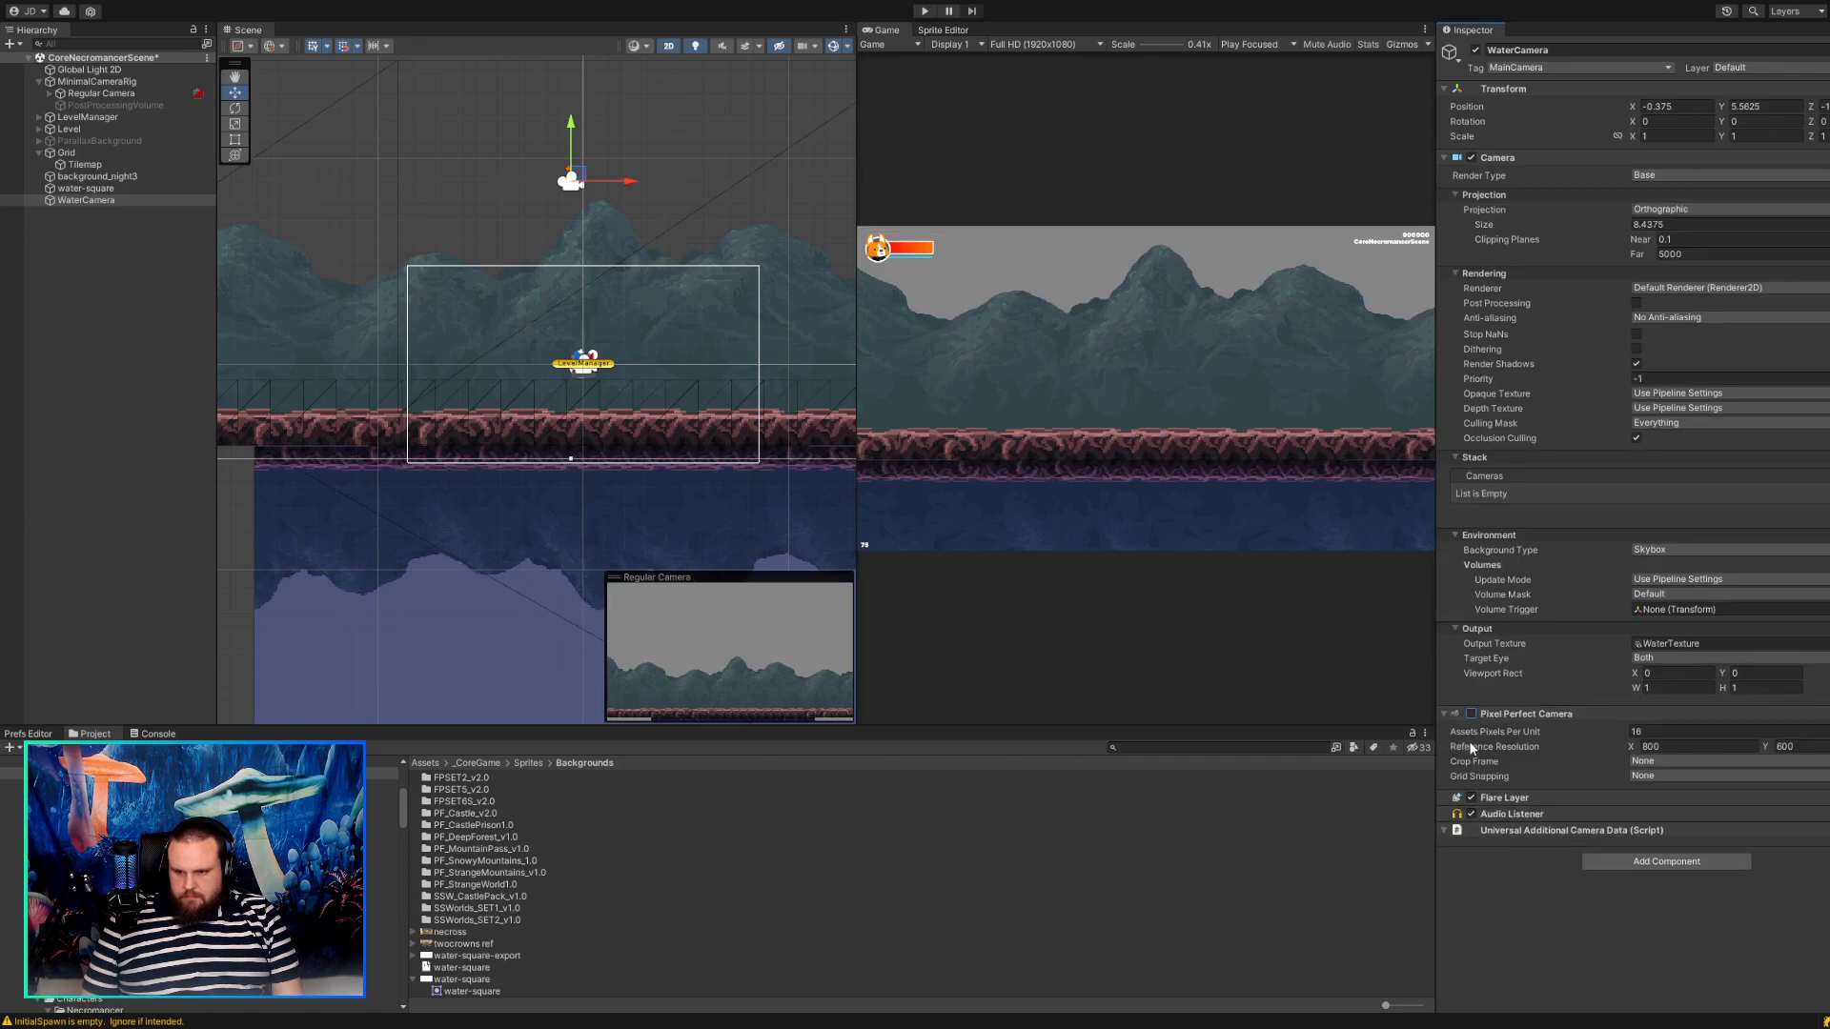
pyautogui.click(1476, 713)
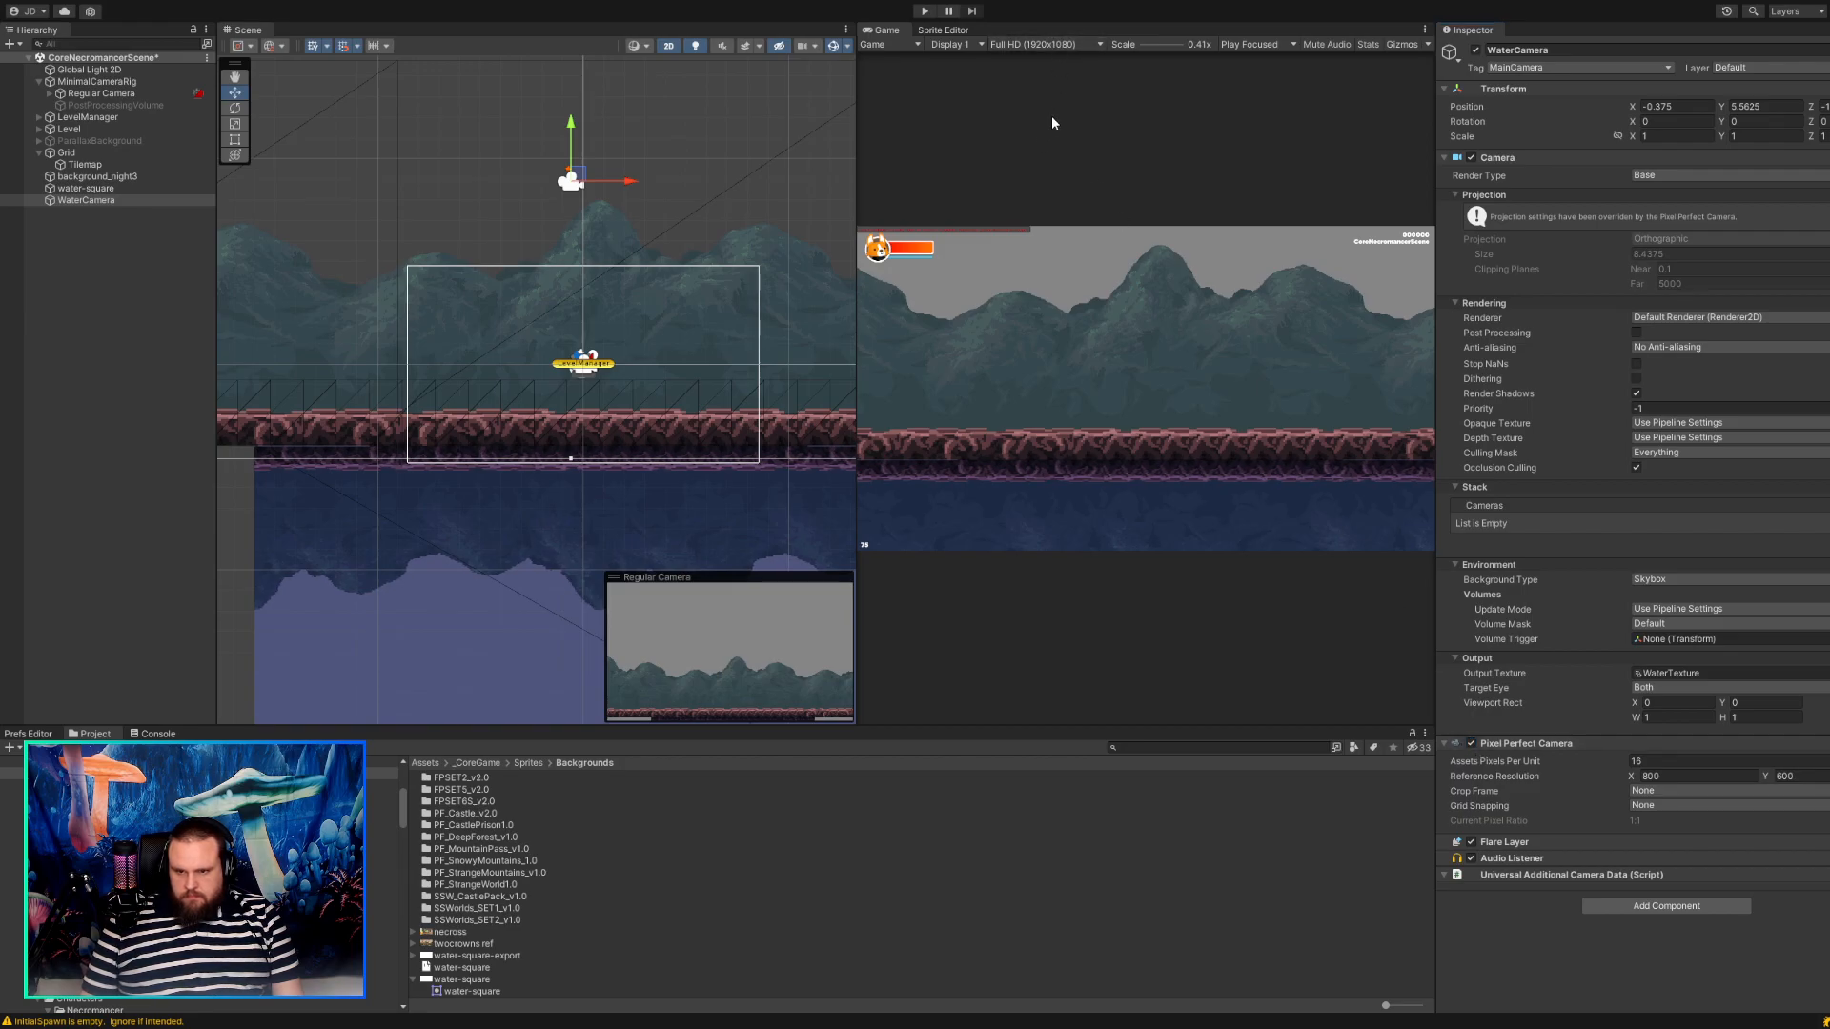
# Inspect the game view enlarged and set the WaterCamera's reference resolution to 320 by 180.
pyautogui.scroll(4, 1007, 237)
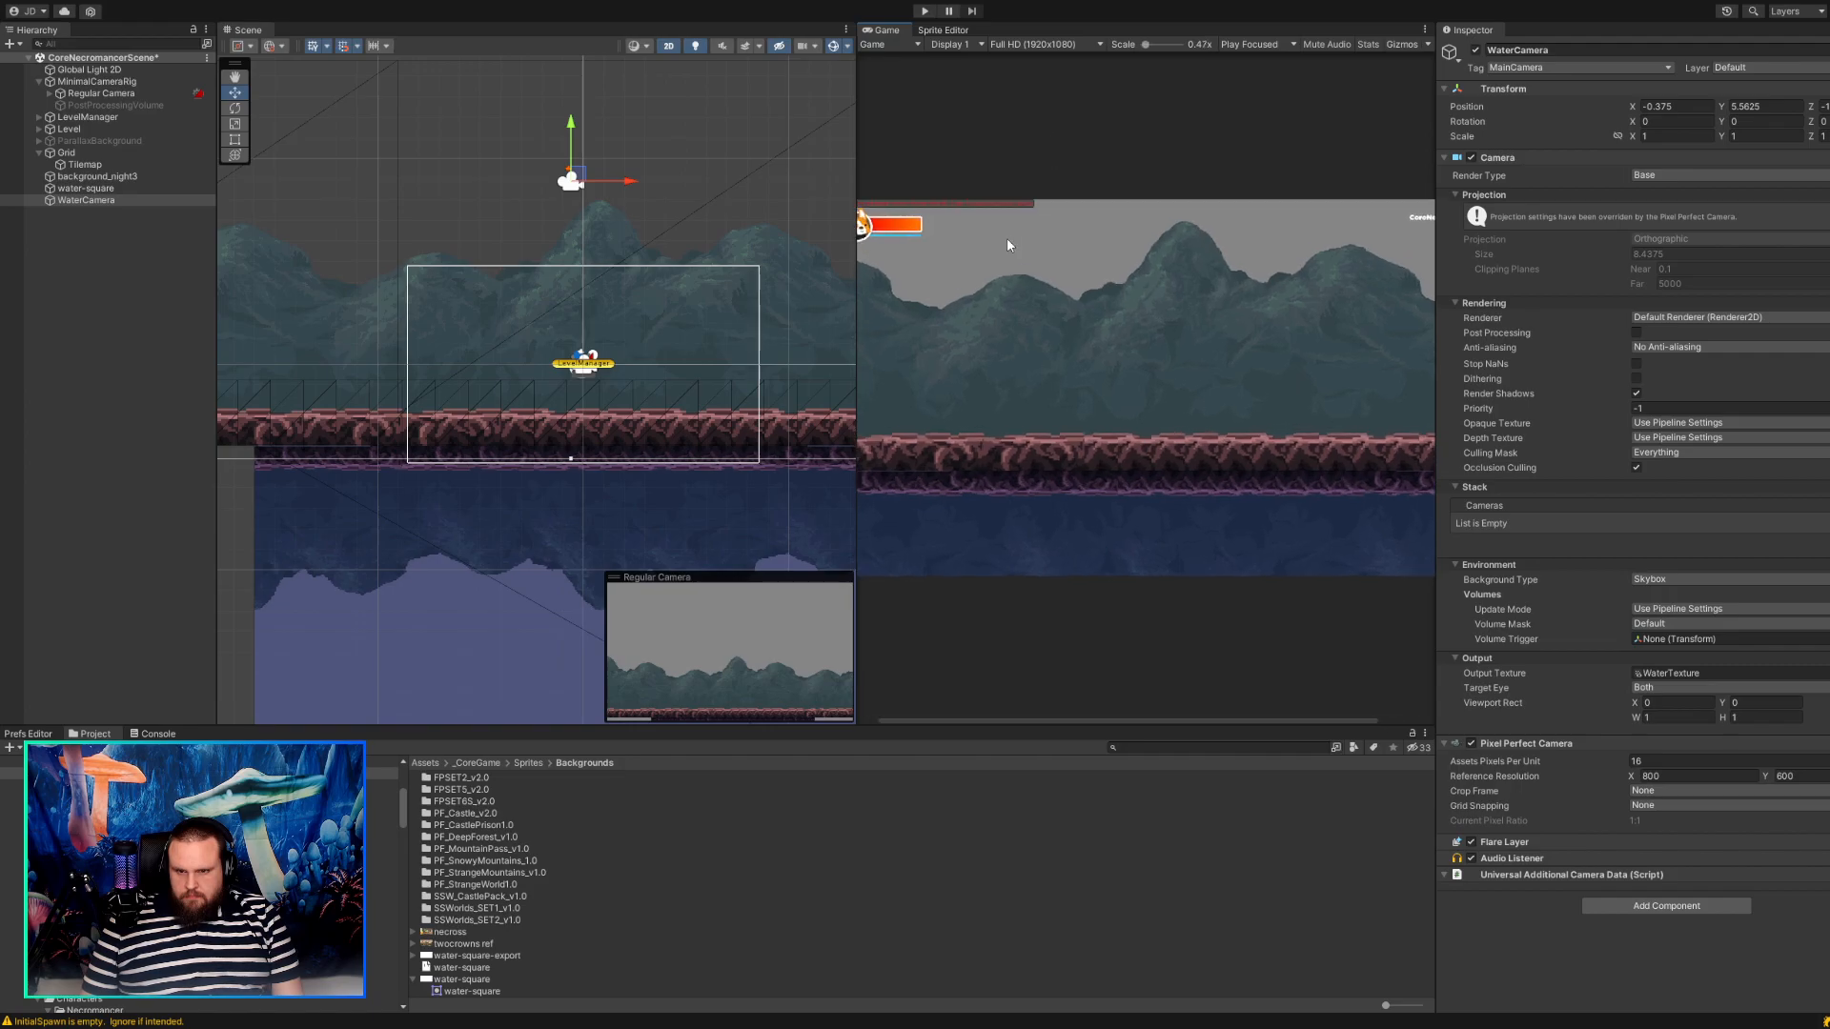
pyautogui.scroll(4, 1056, 290)
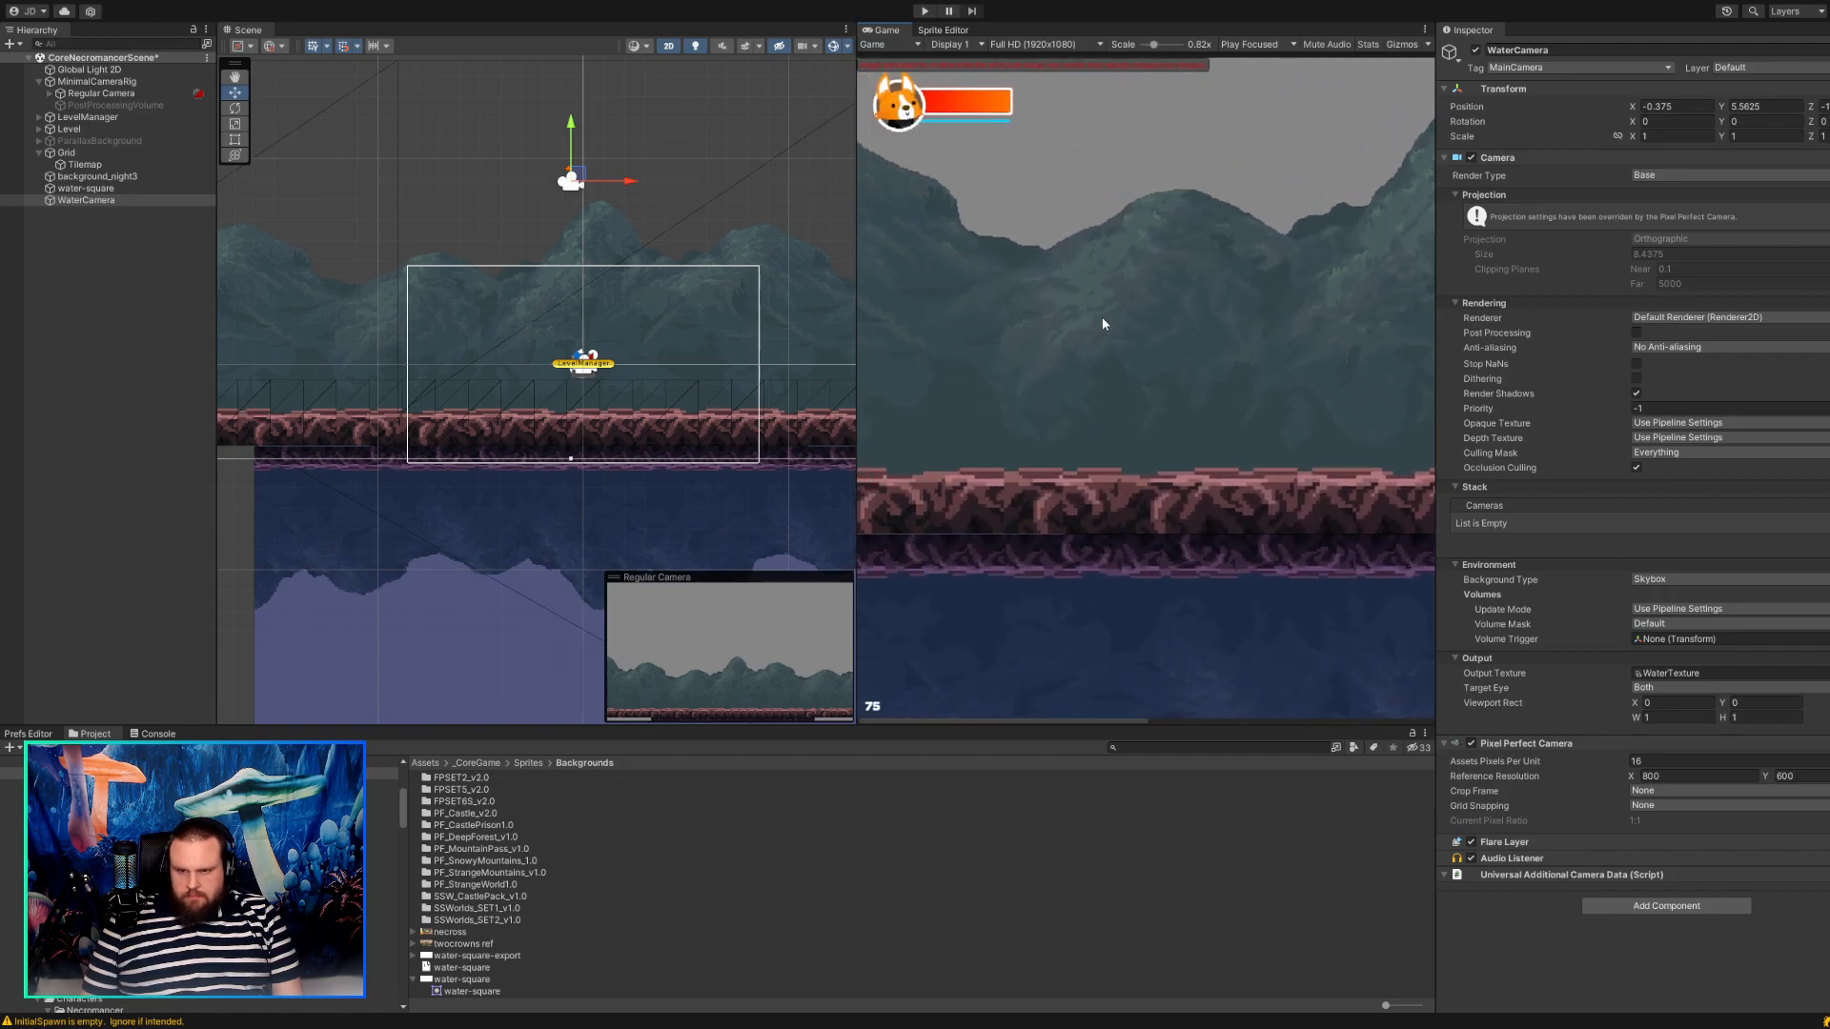
pyautogui.scroll(-4, 1102, 322)
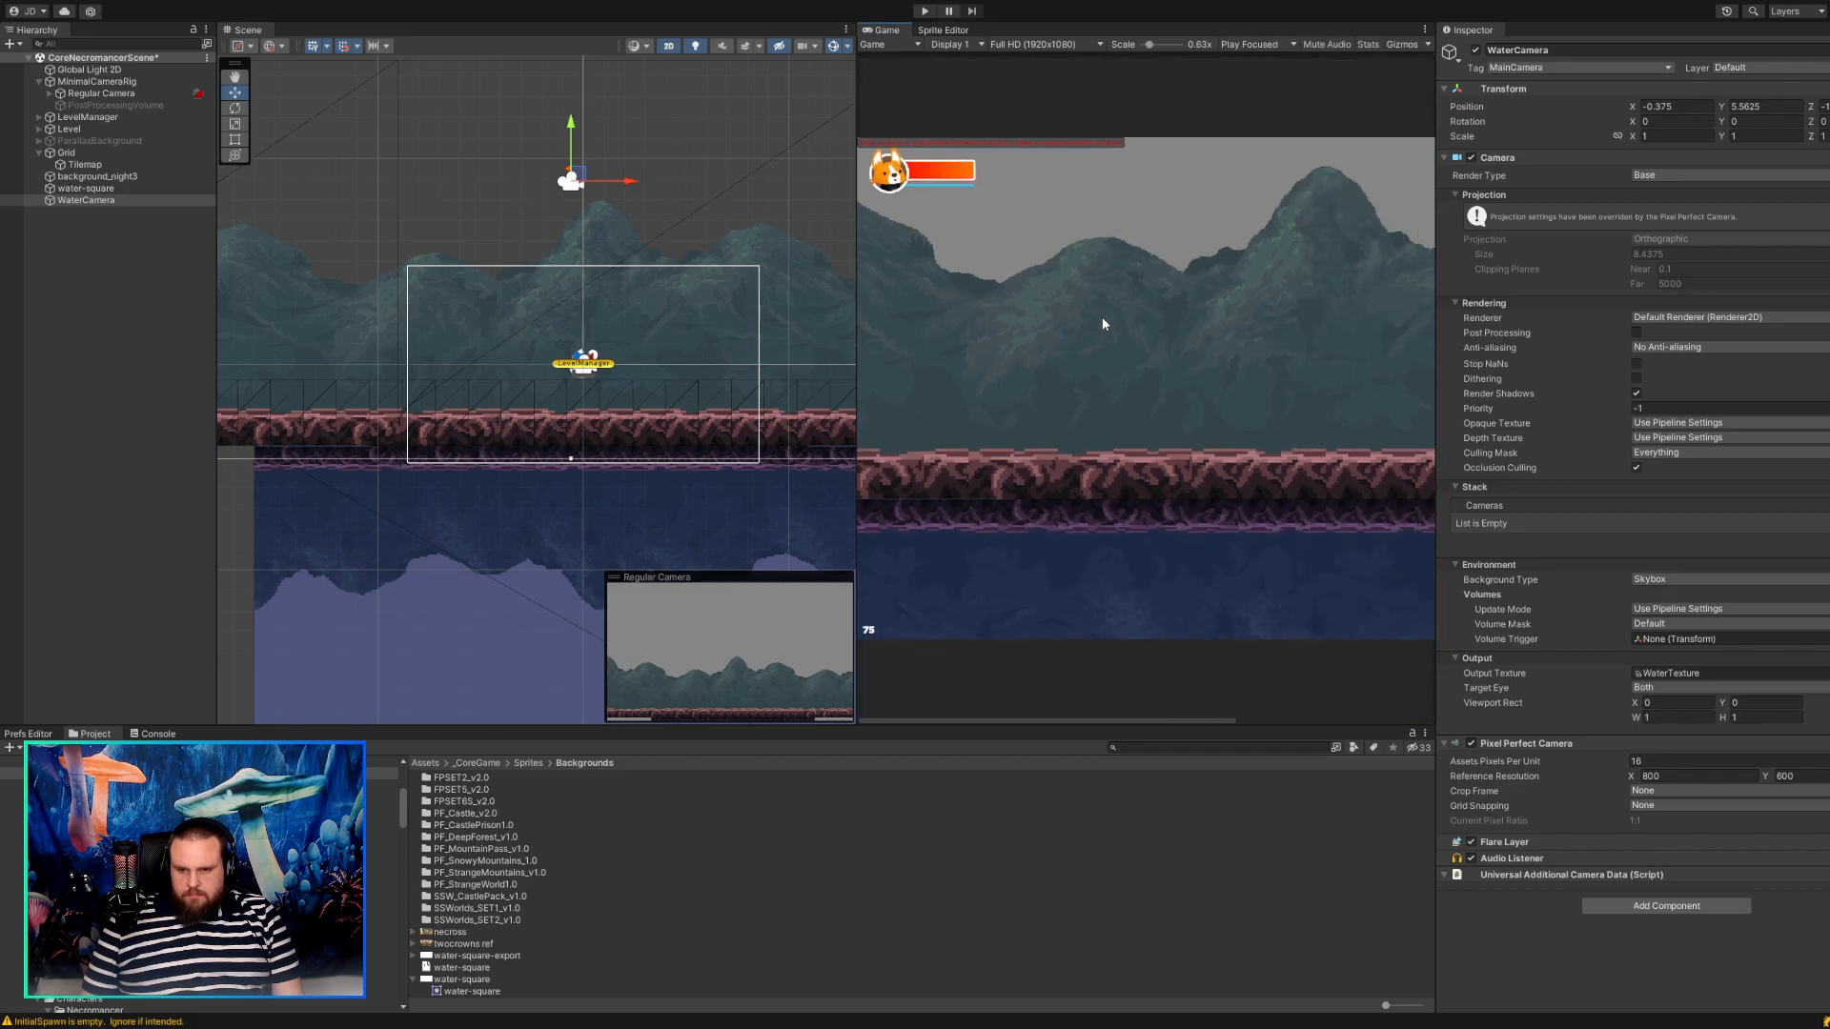
pyautogui.click(1682, 776)
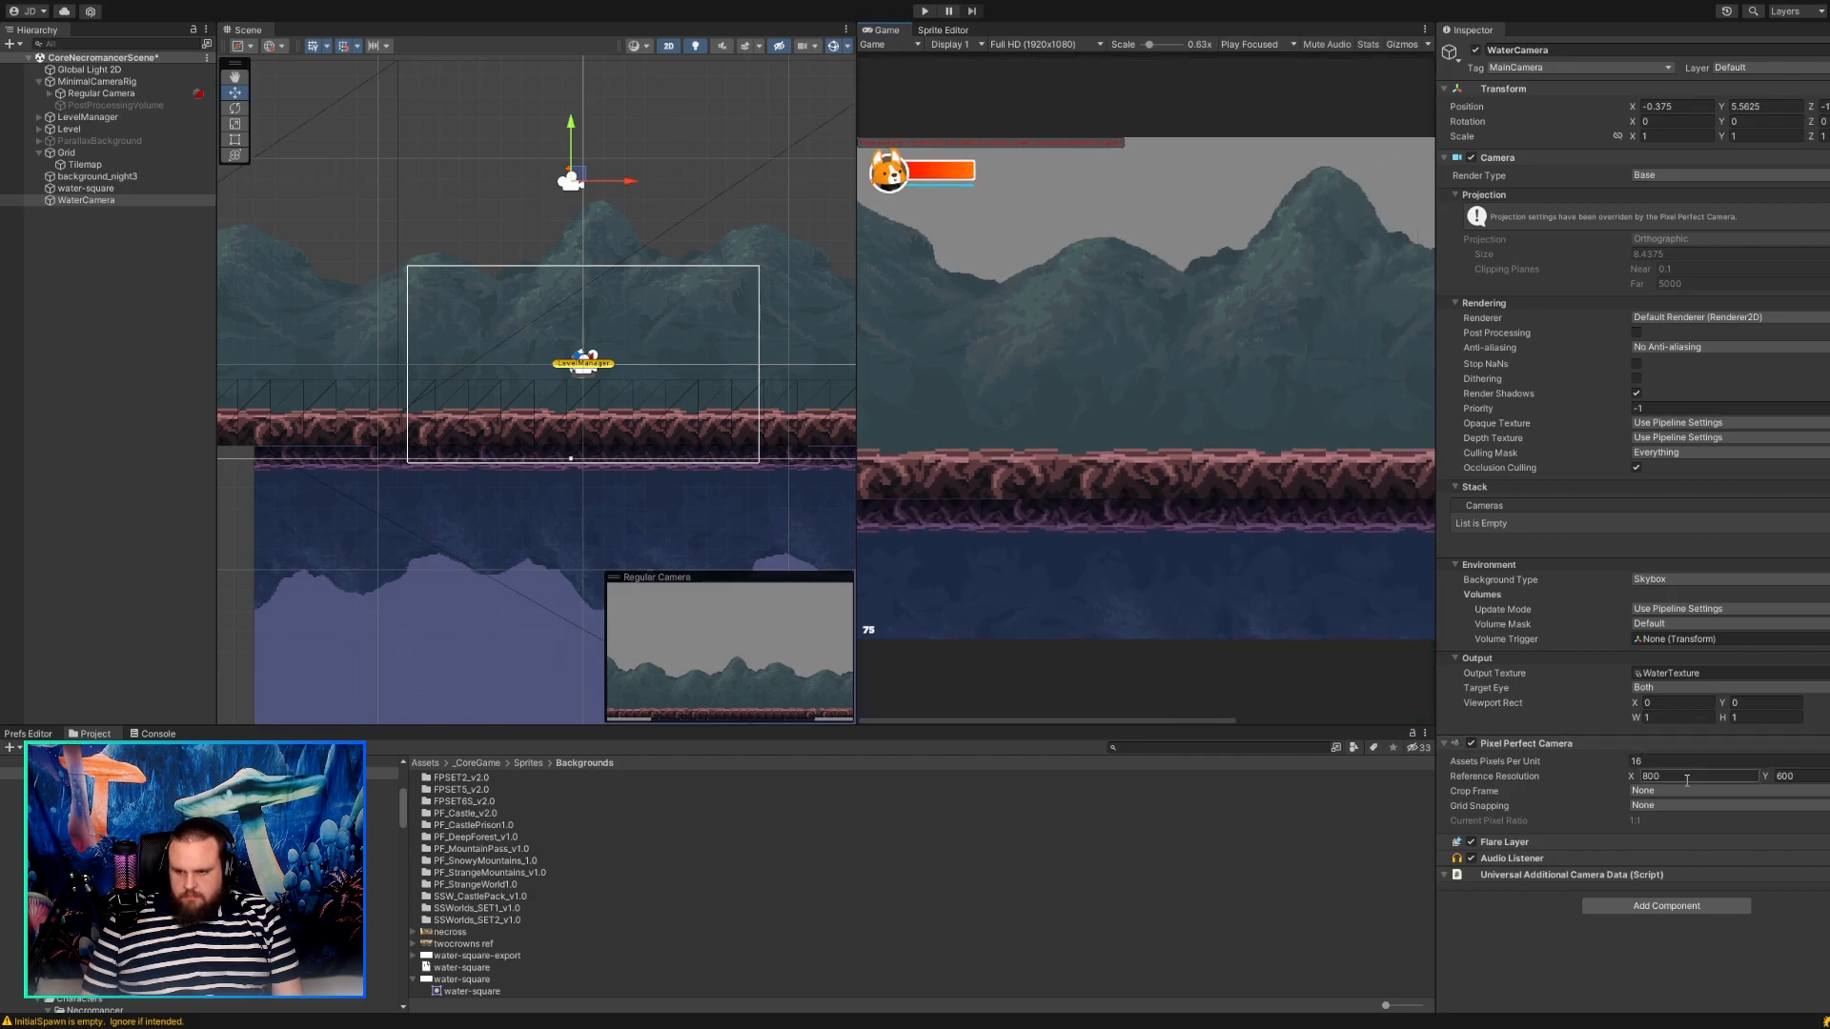
pyautogui.write('320')
pyautogui.press('Tab')
pyautogui.write('180')
pyautogui.hotkey('shift', 'Tab')
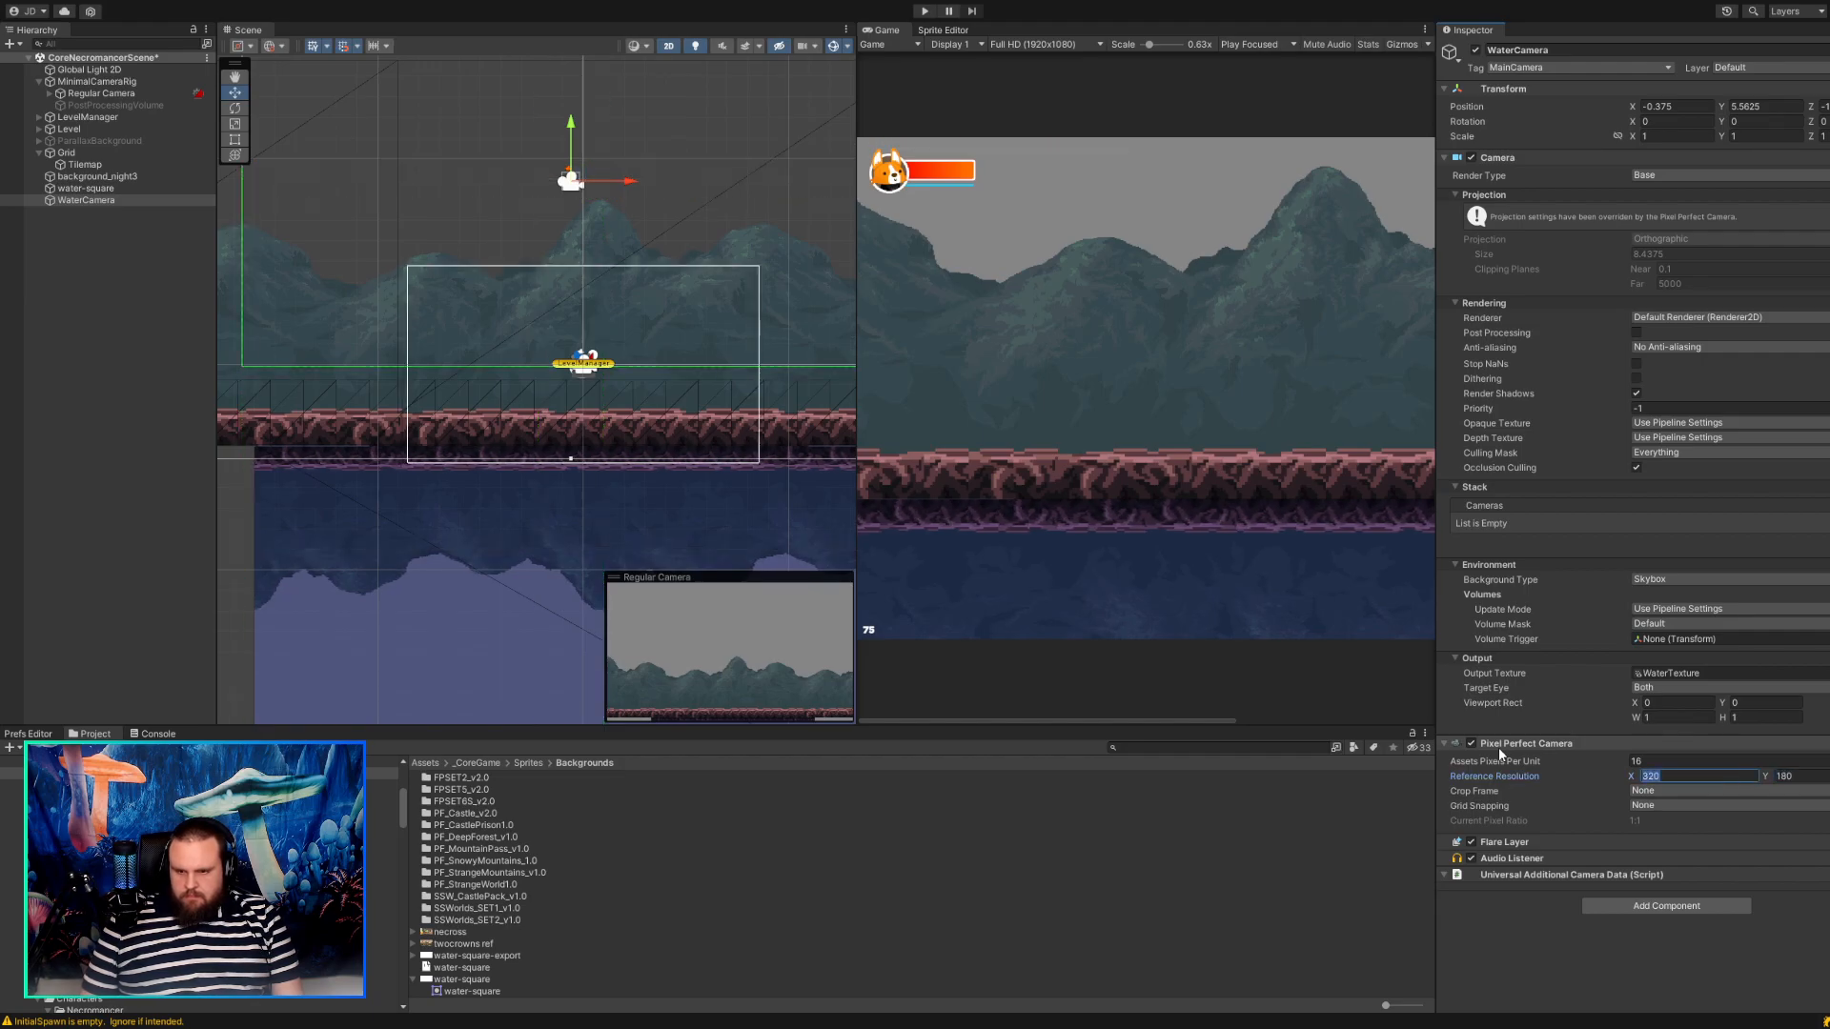
pyautogui.click(1152, 673)
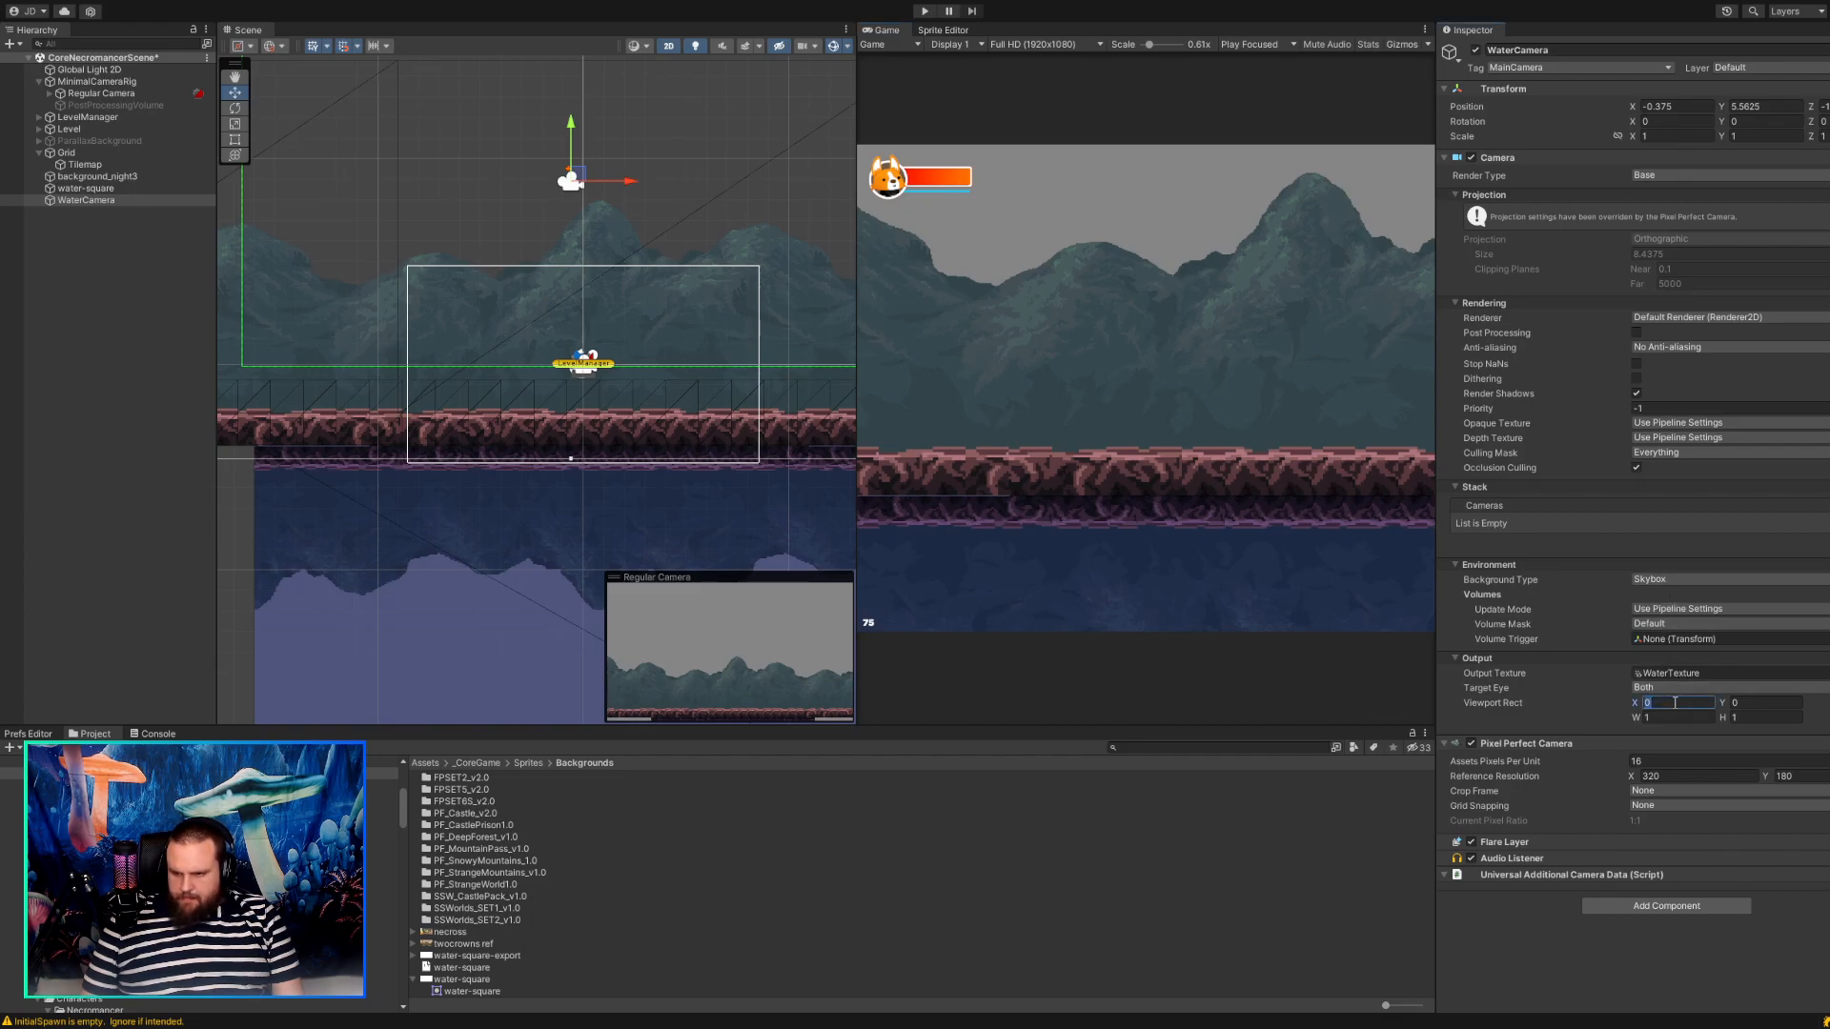
pyautogui.write('1')
pyautogui.press('Tab')
pyautogui.write('1')
pyautogui.press('Return')
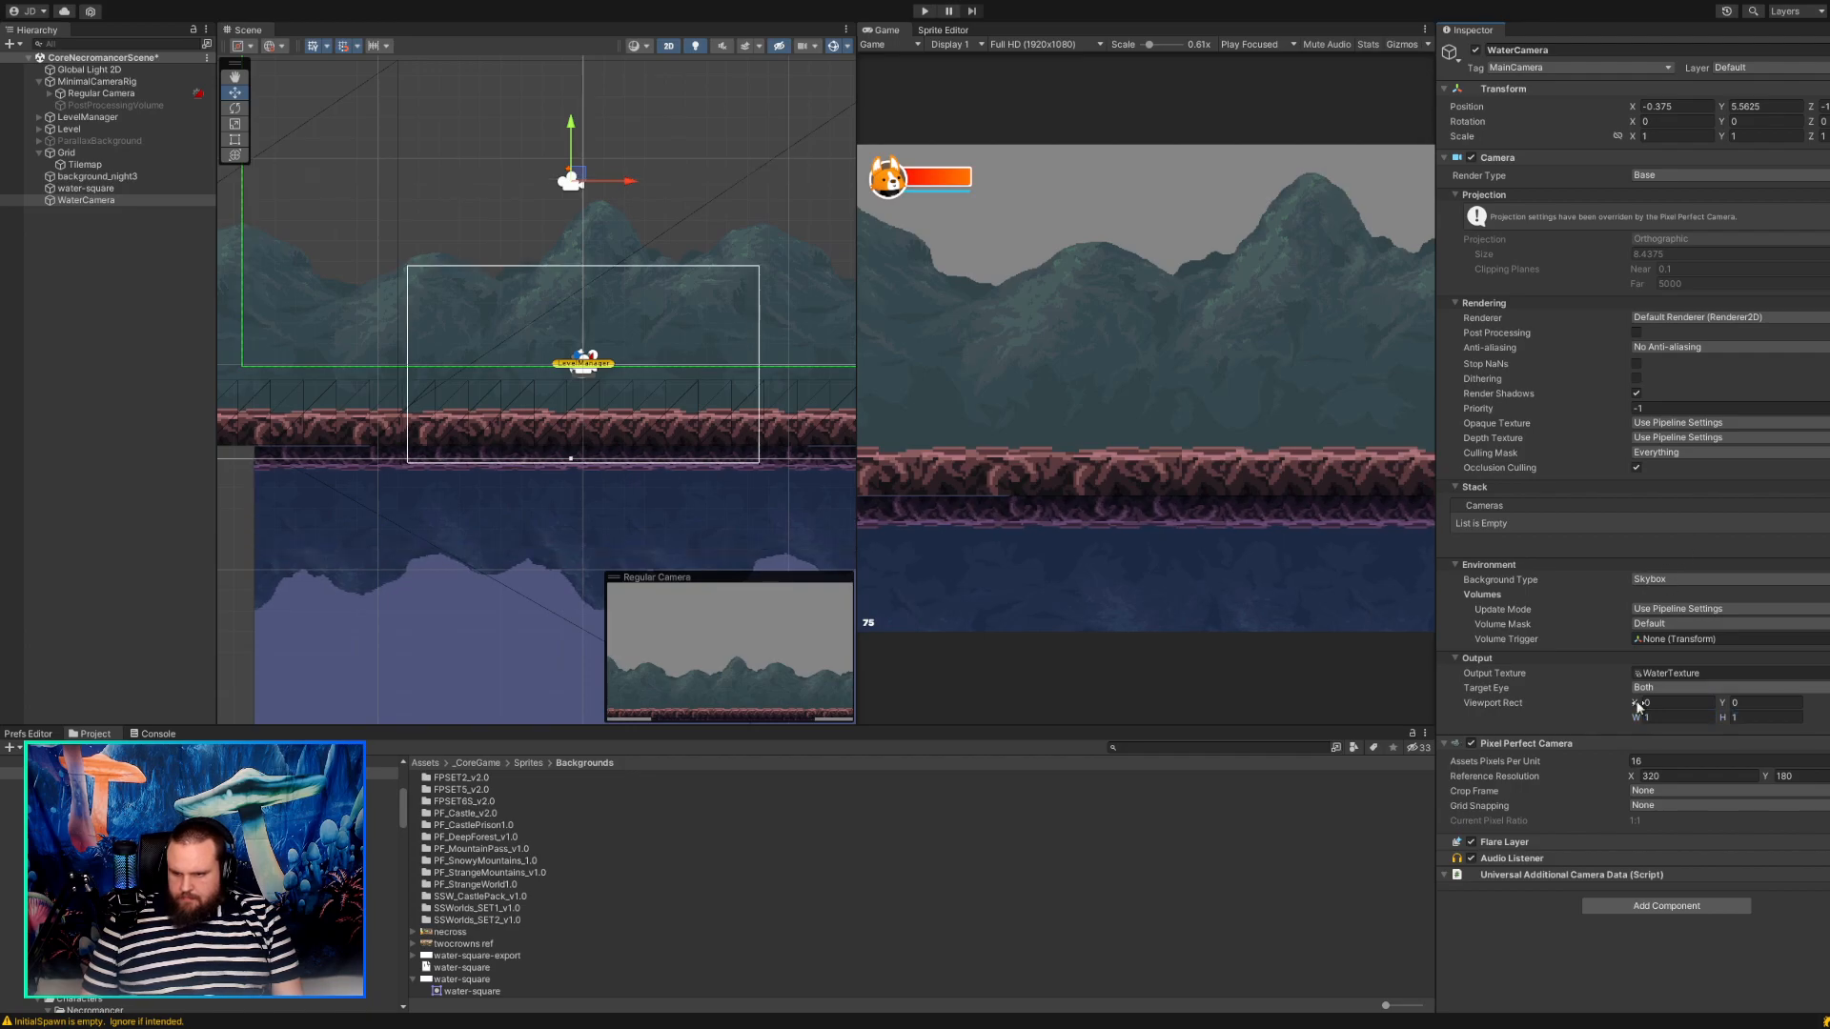
pyautogui.click(1662, 639)
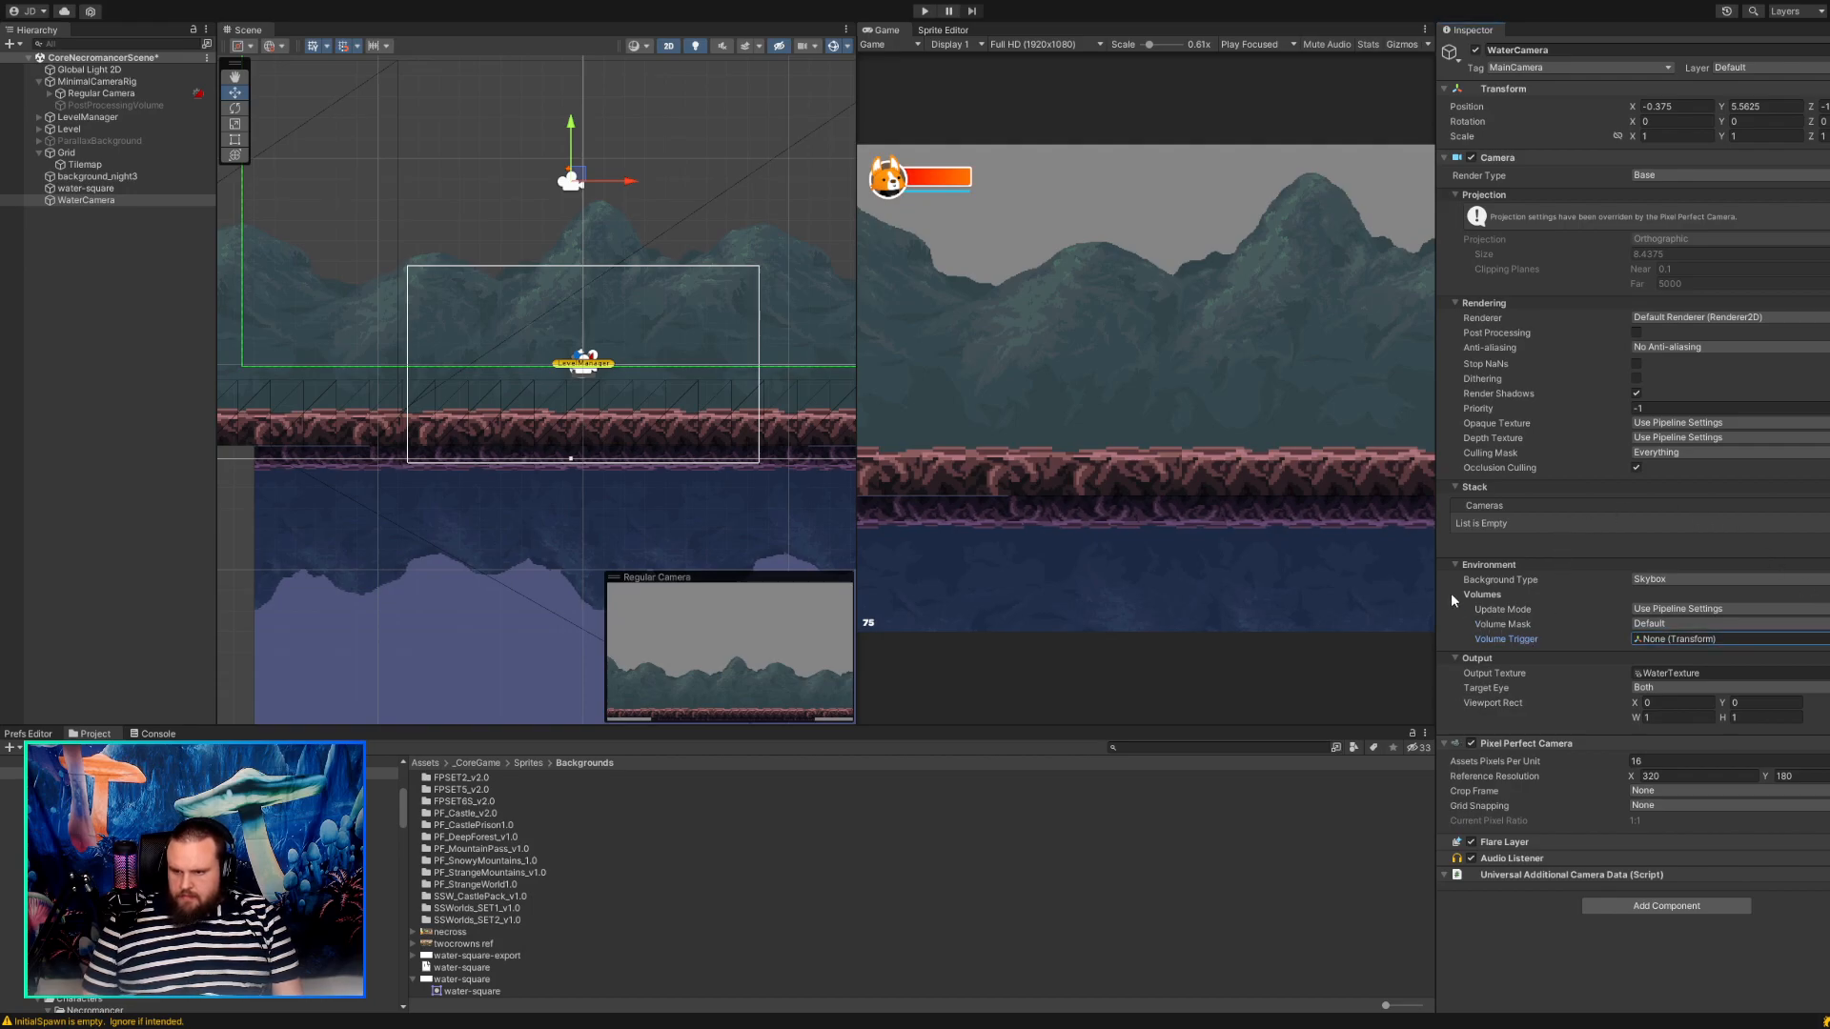
pyautogui.click(1707, 315)
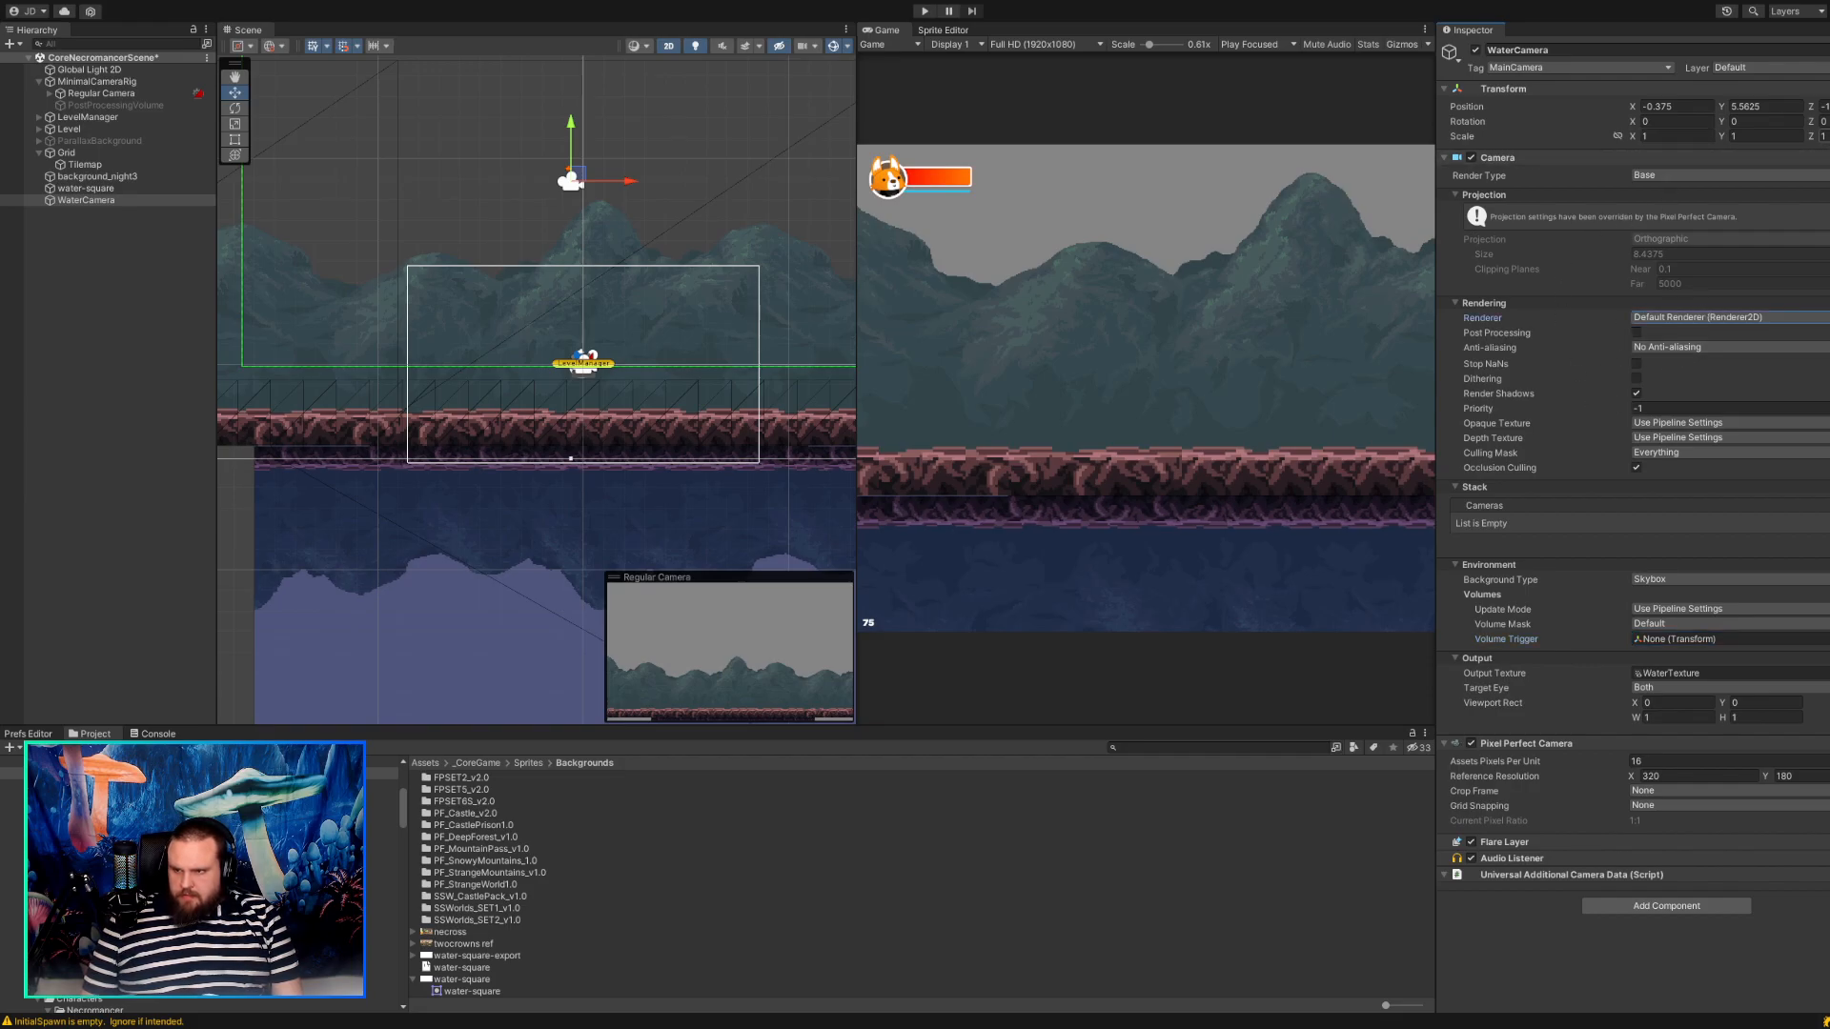
# Set the WaterCamera's position to X 0, Y 0, Z -10.
pyautogui.click(1698, 106)
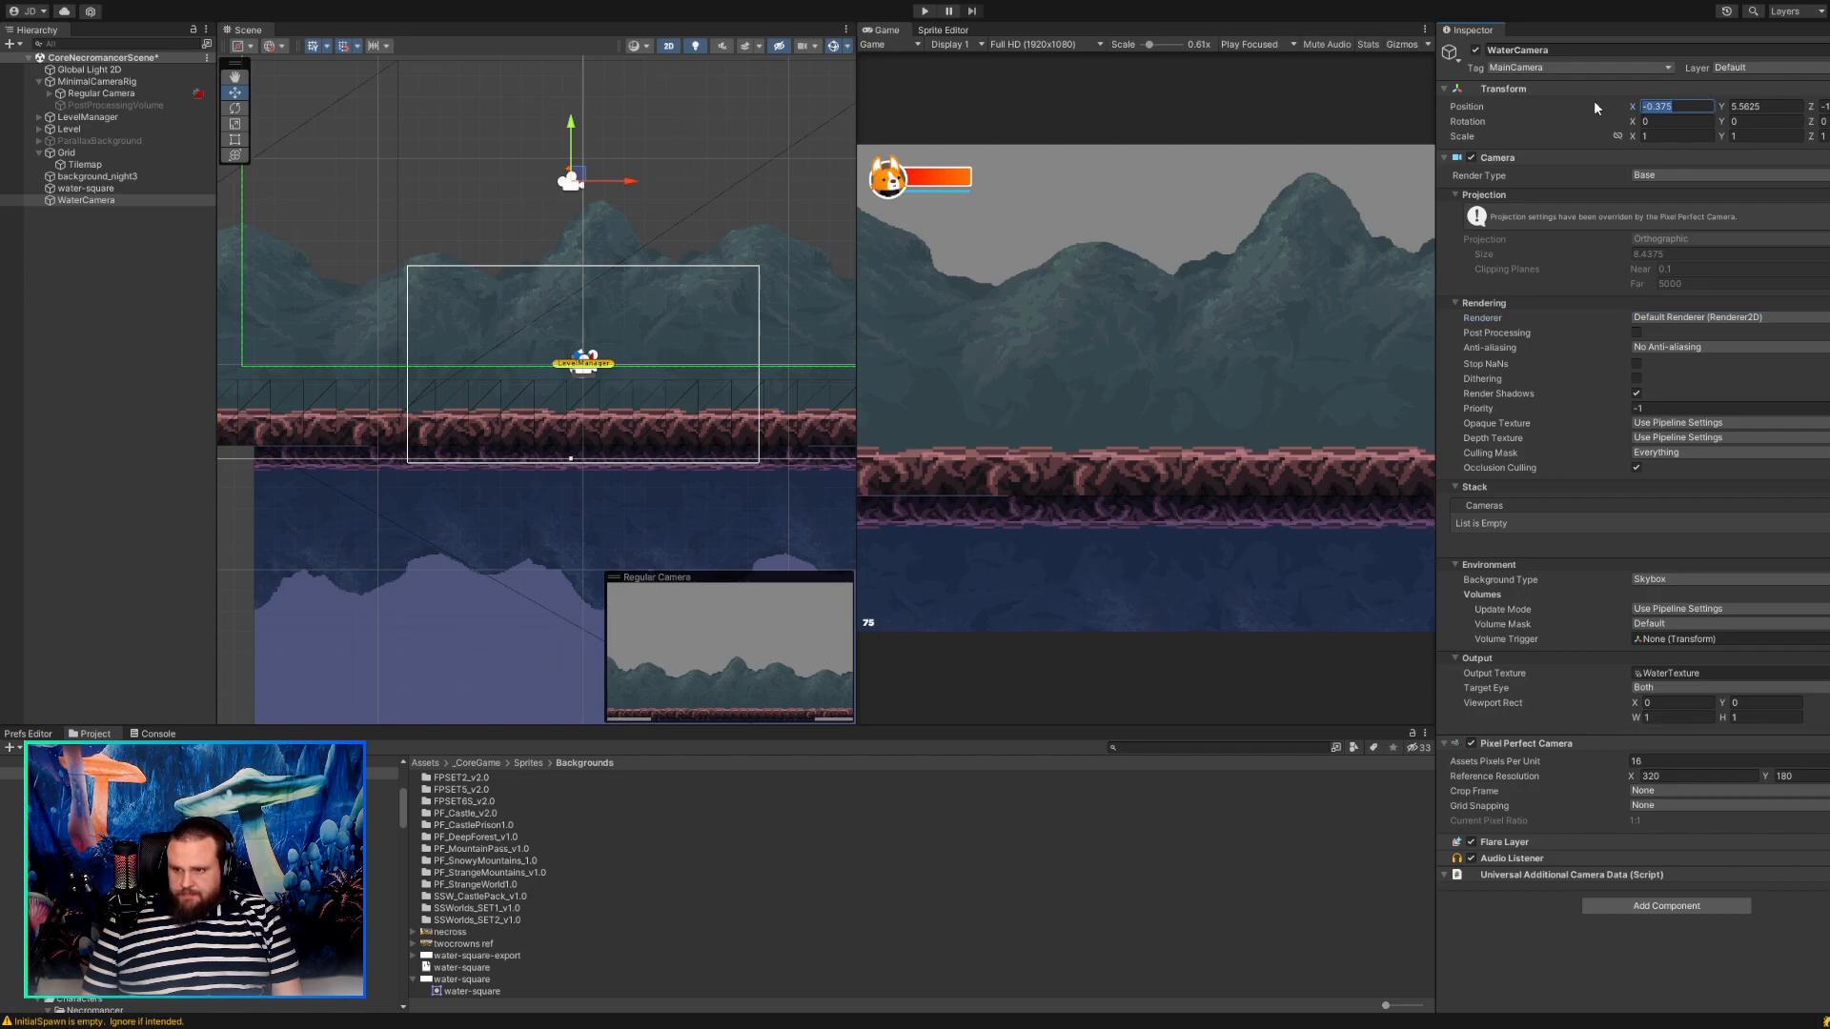
pyautogui.write('0')
pyautogui.press('Tab')
pyautogui.write('0')
pyautogui.press('Tab')
pyautogui.write('0')
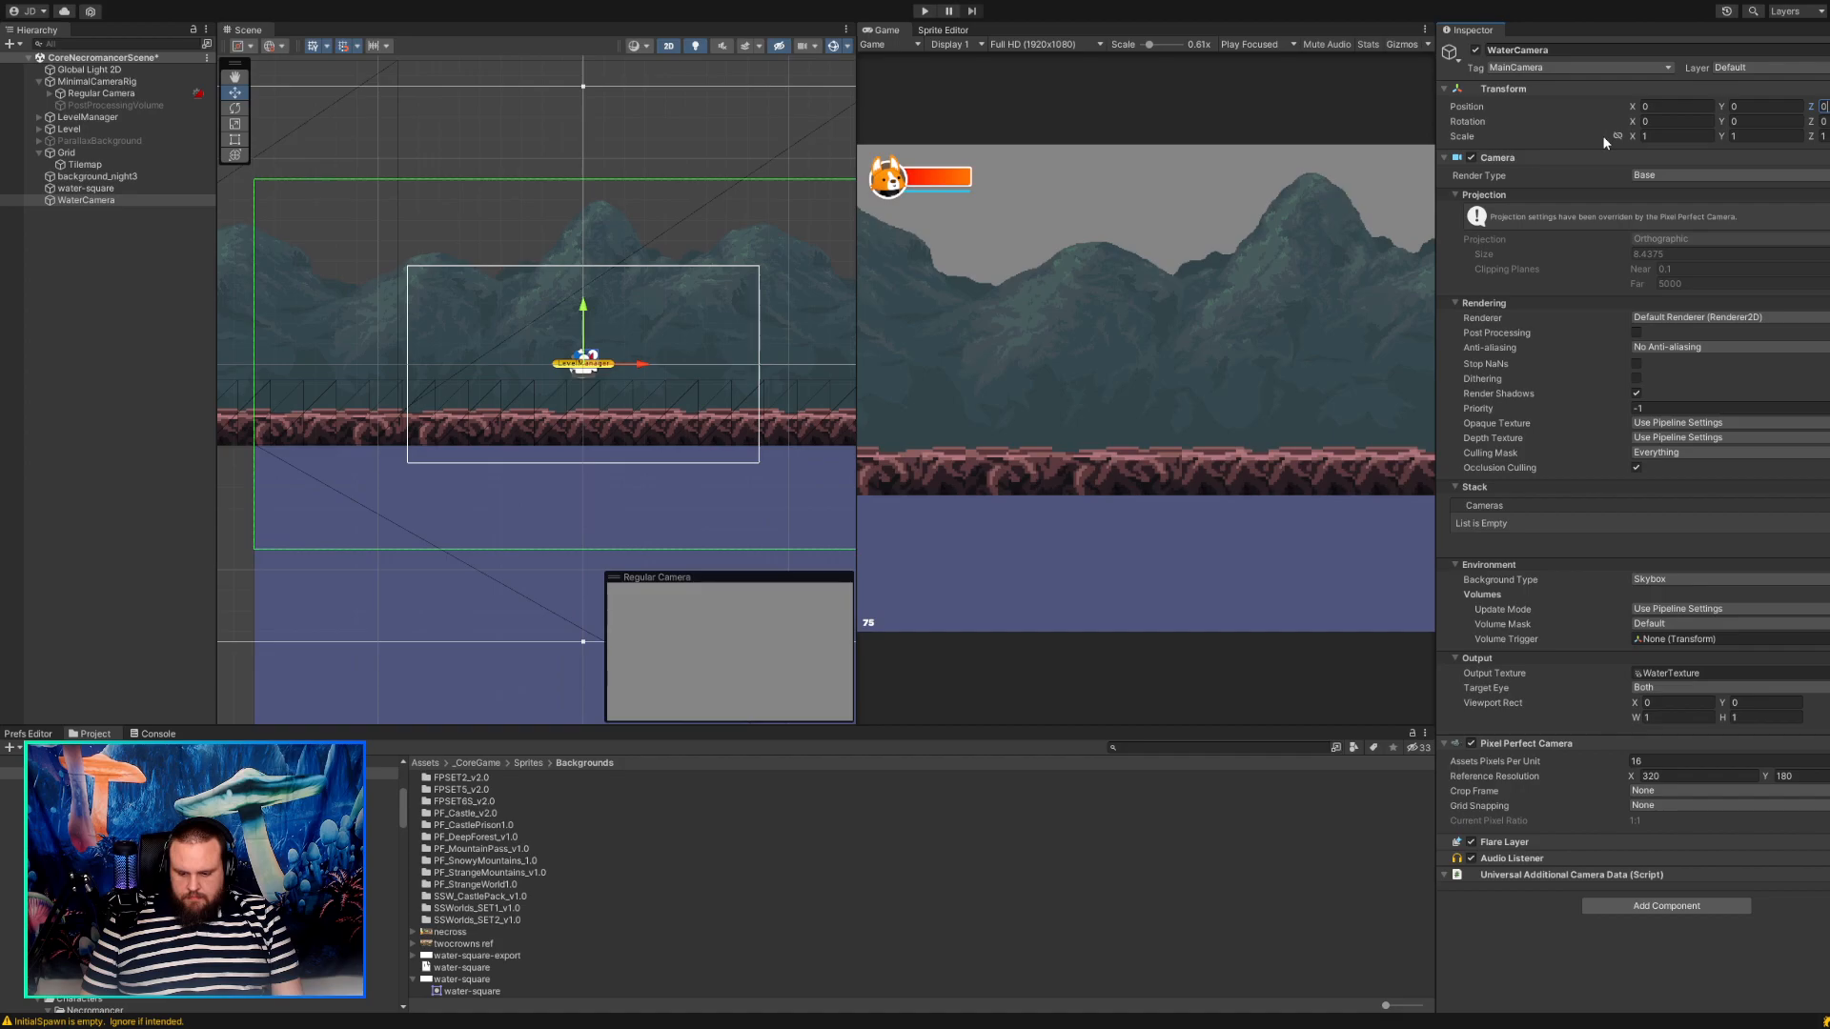
pyautogui.press('BackSpace')
pyautogui.write('-10')
pyautogui.press('Tab')
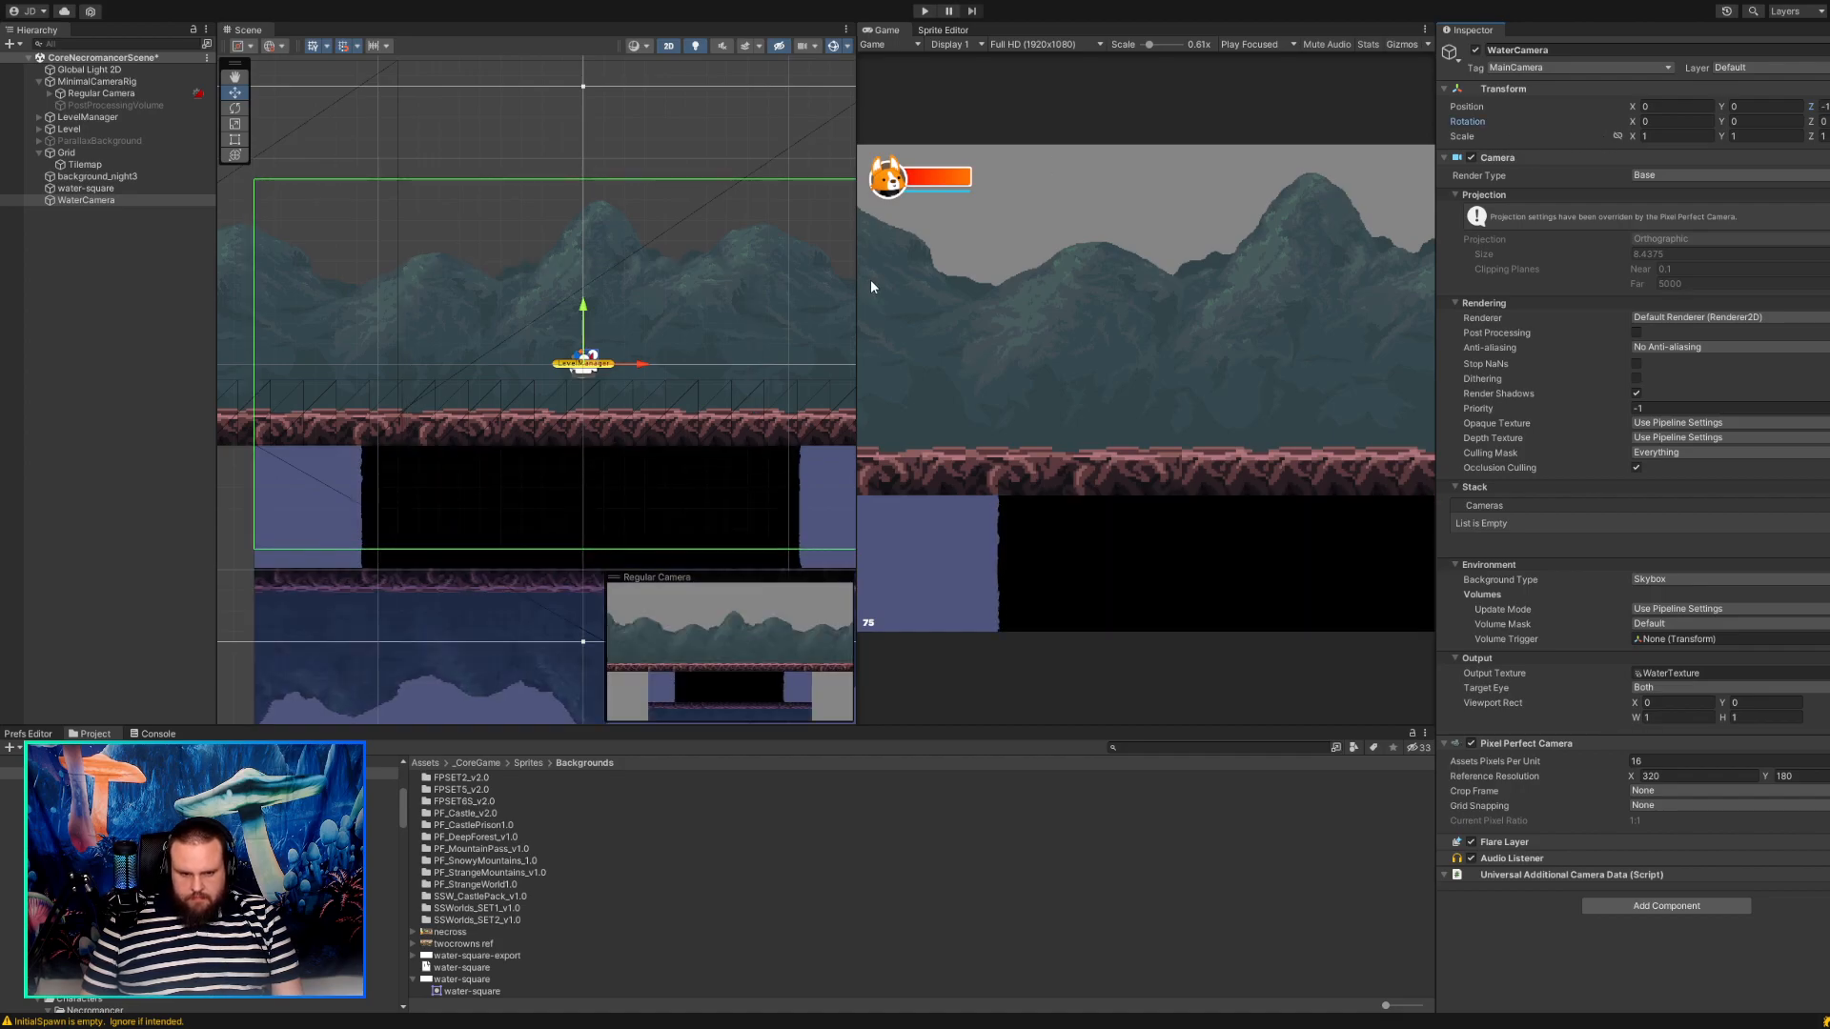
# Undo a diagonal move of the WaterCamera and raise it straight up to about Y 5.56.
pyautogui.scroll(6, 445, 407)
pyautogui.scroll(-7, 453, 402)
pyautogui.click(103, 191)
pyautogui.click(103, 200)
pyautogui.moveTo(586, 355); pyautogui.dragTo(473, 177)
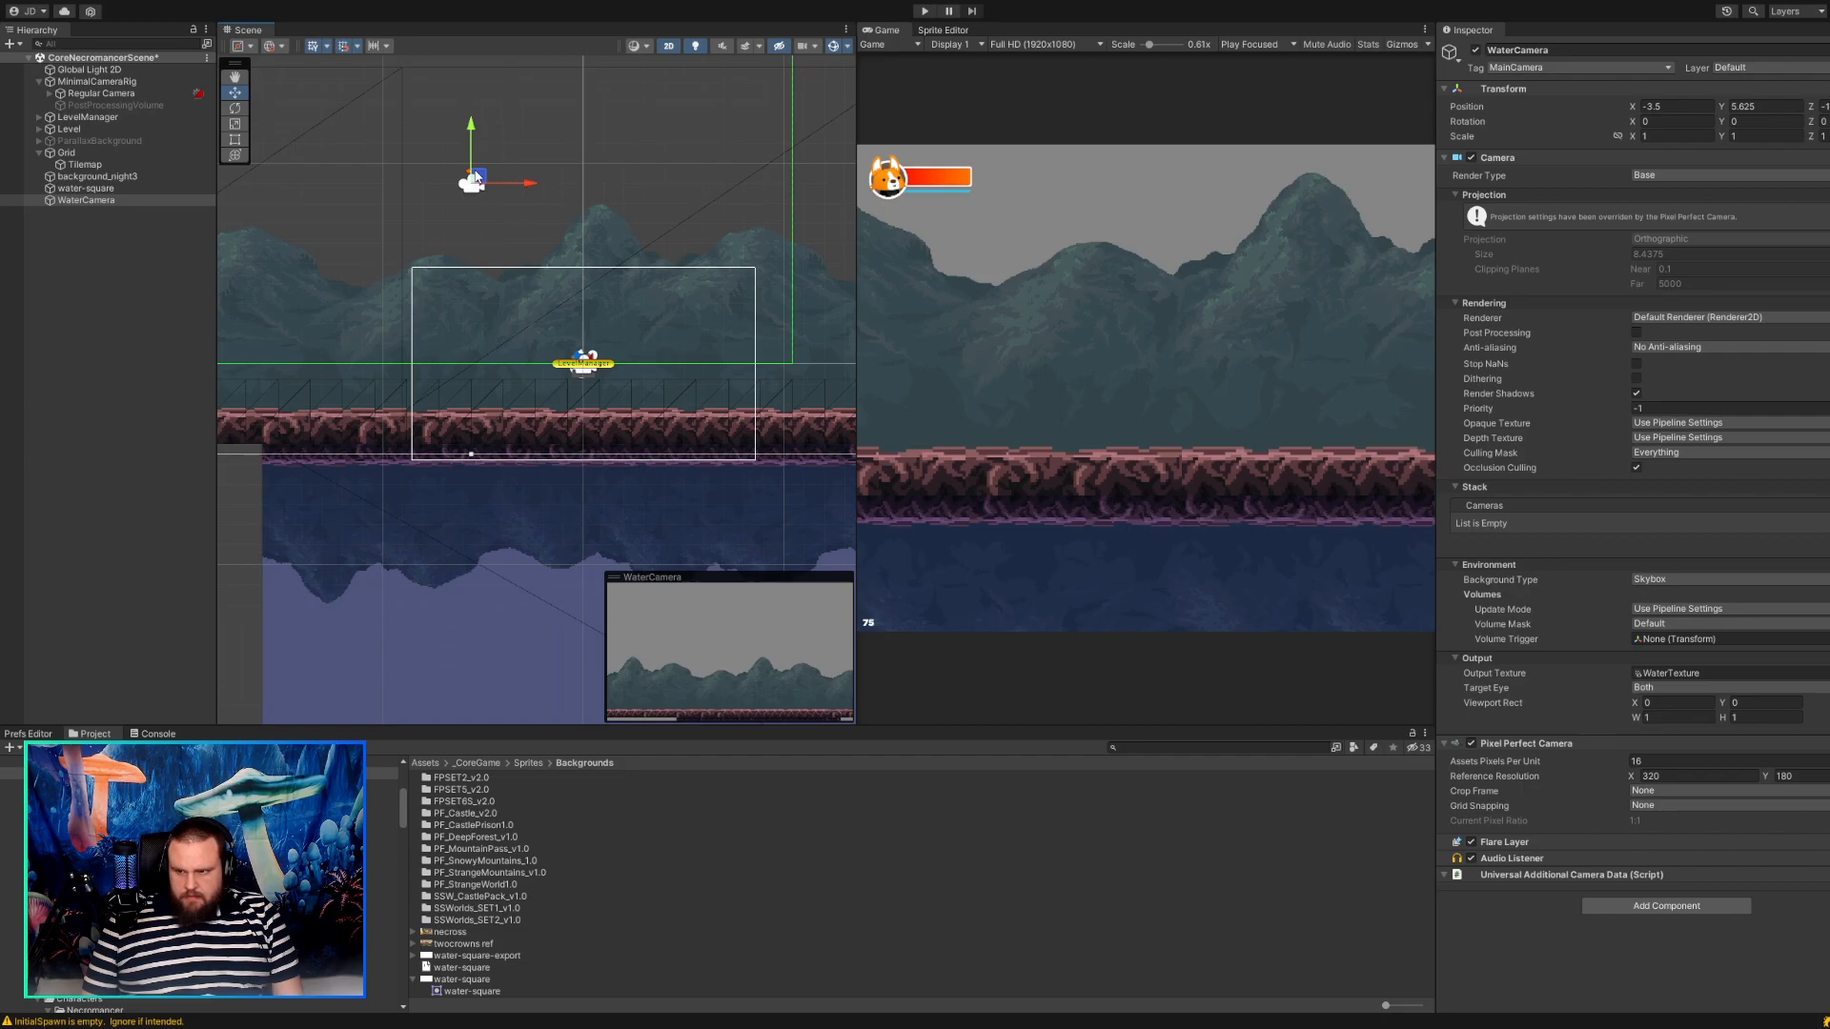
pyautogui.hotkey('ctrl', 'z')
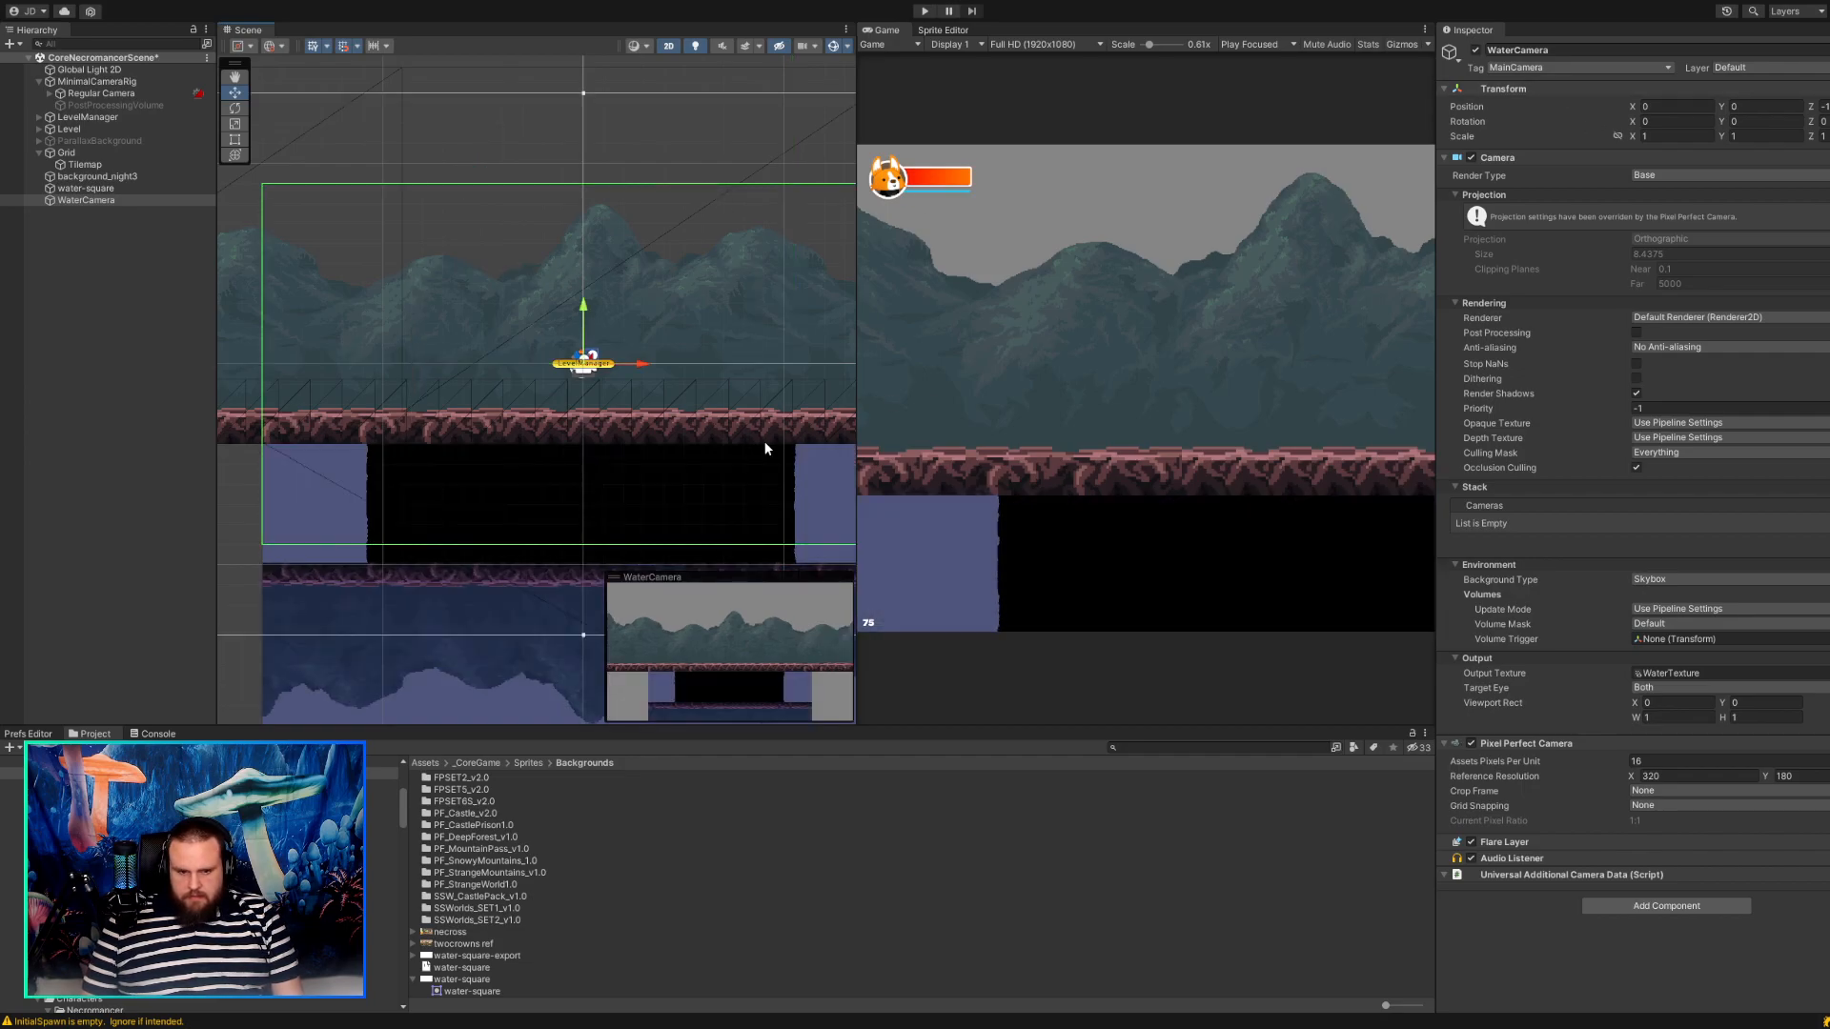
pyautogui.moveTo(588, 346); pyautogui.dragTo(593, 160)
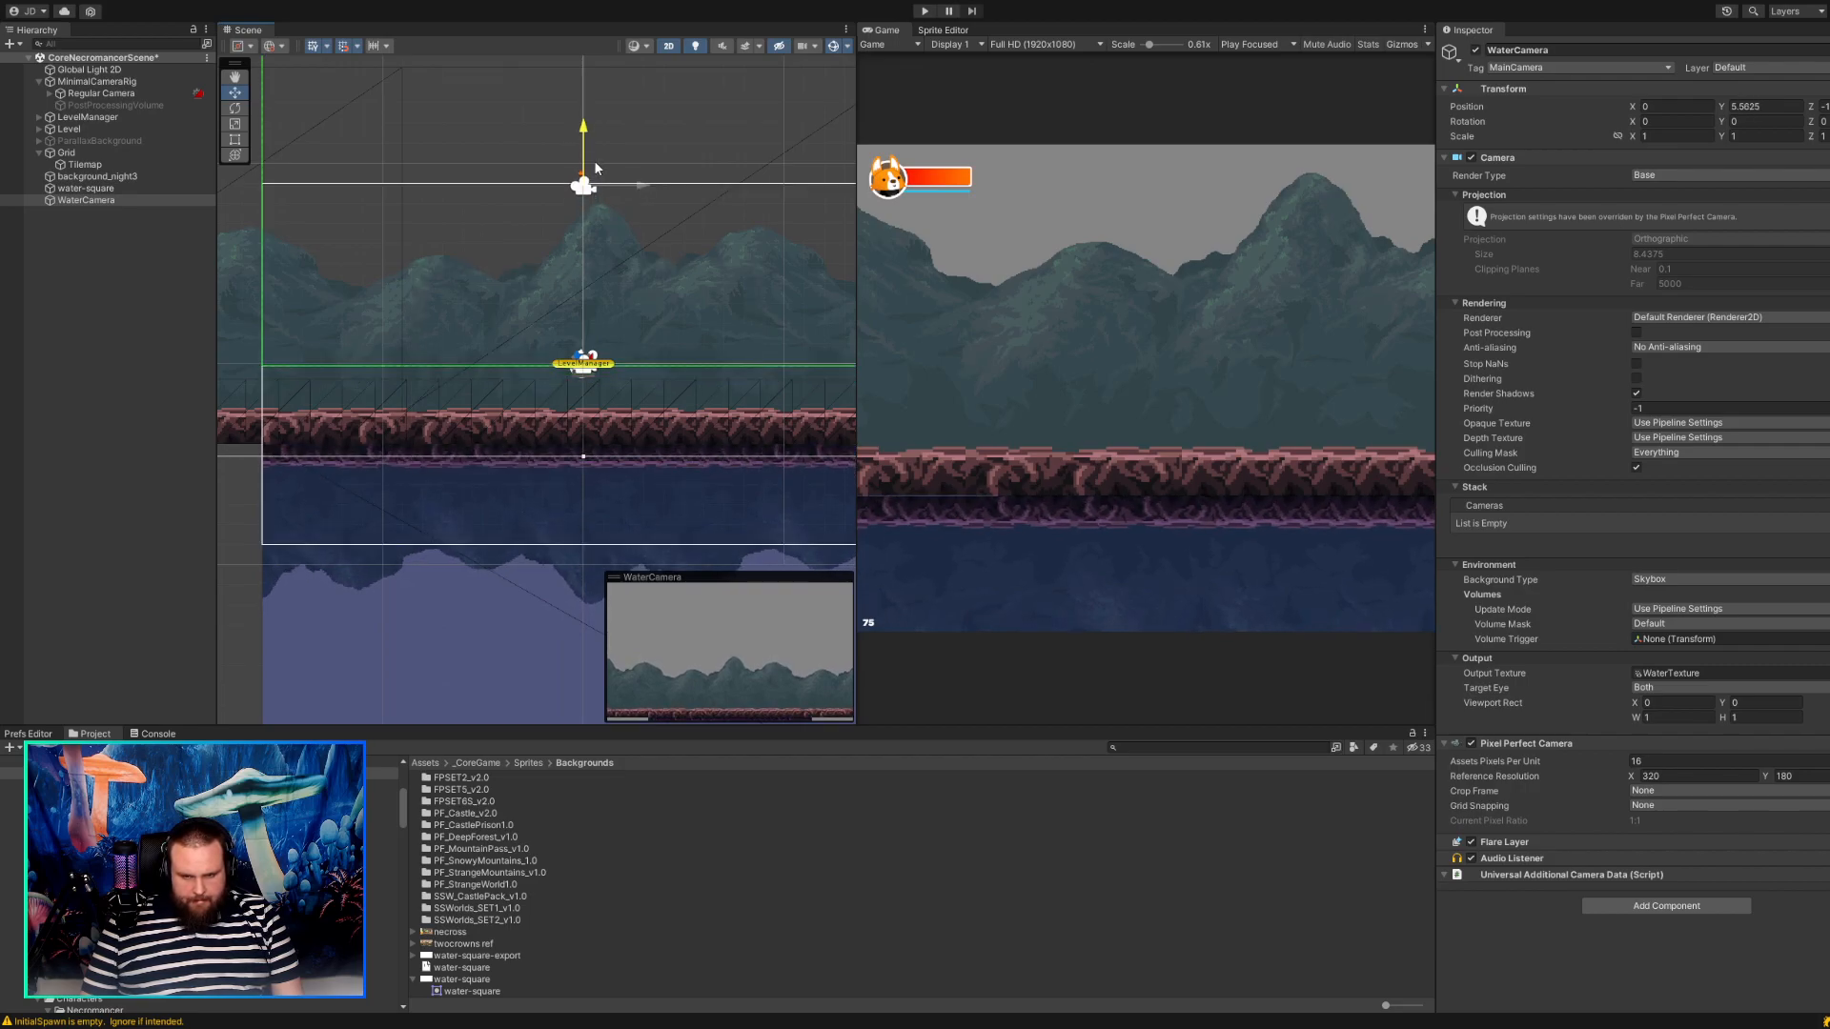
# Locate the water-square's WaterMaterial in the project files and open the settings of the WaterTexture render texture.
pyautogui.click(473, 589)
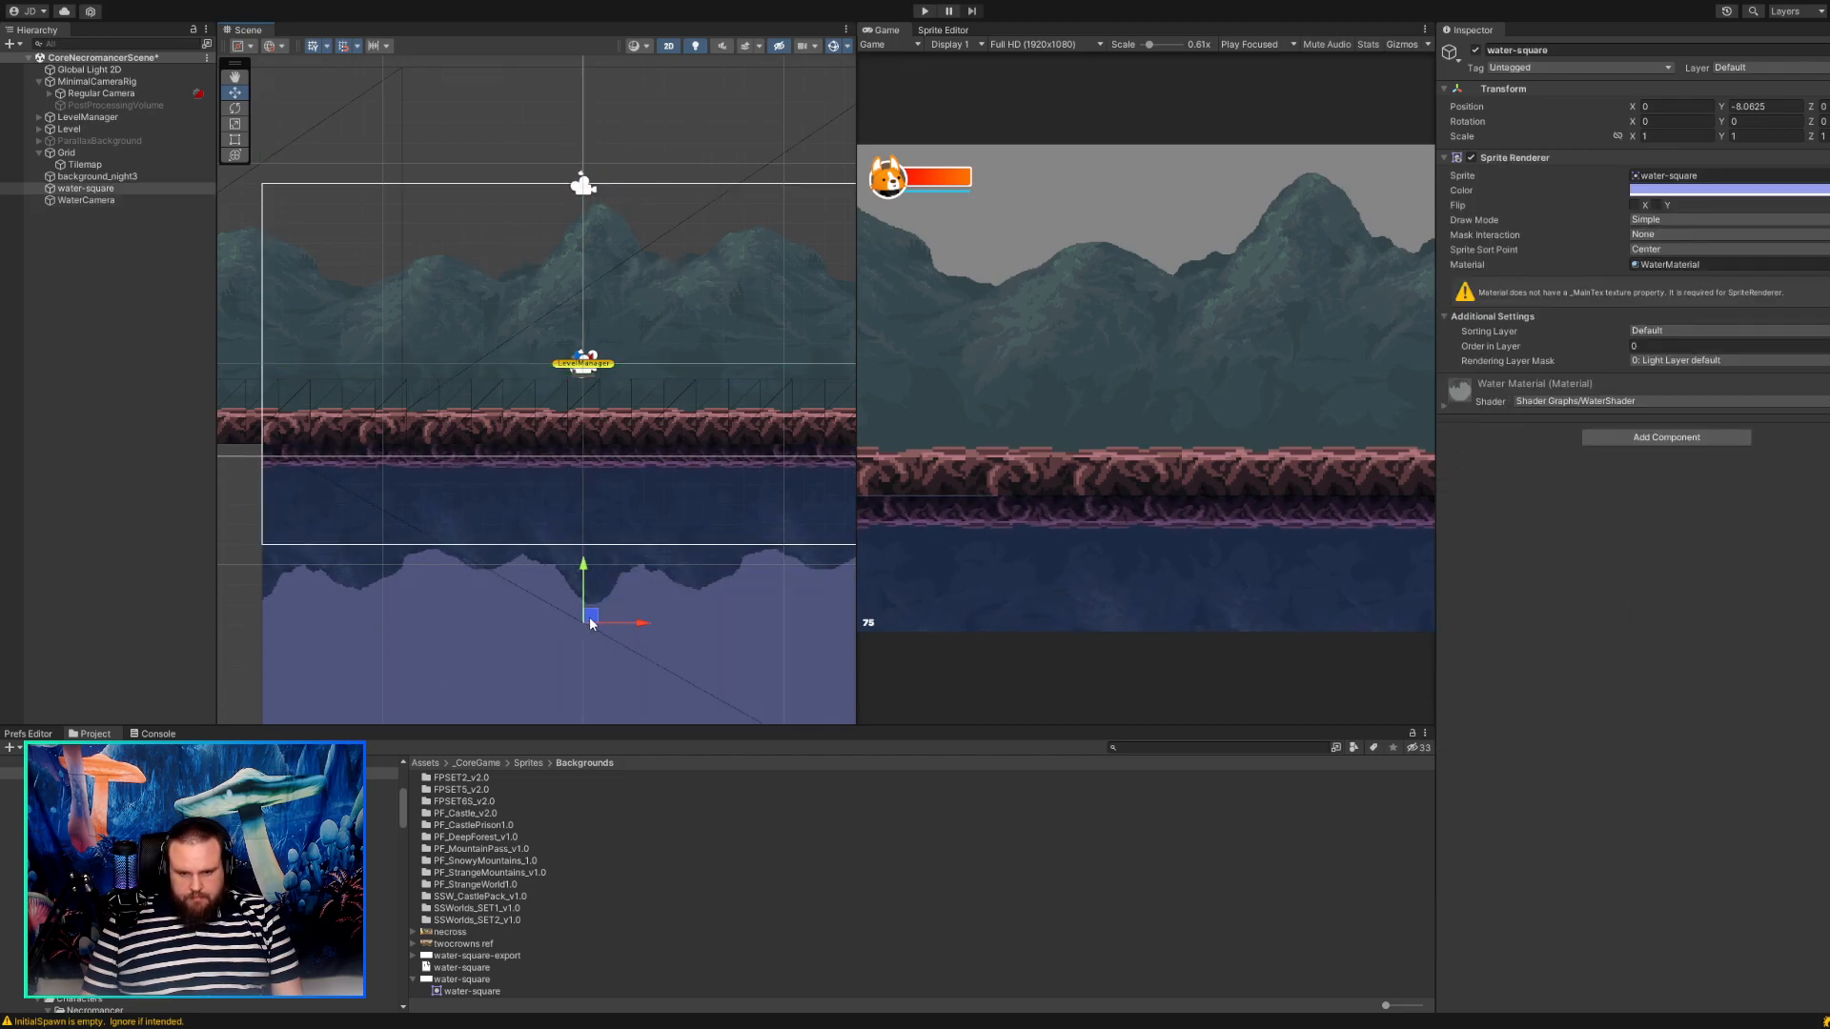
pyautogui.click(1684, 264)
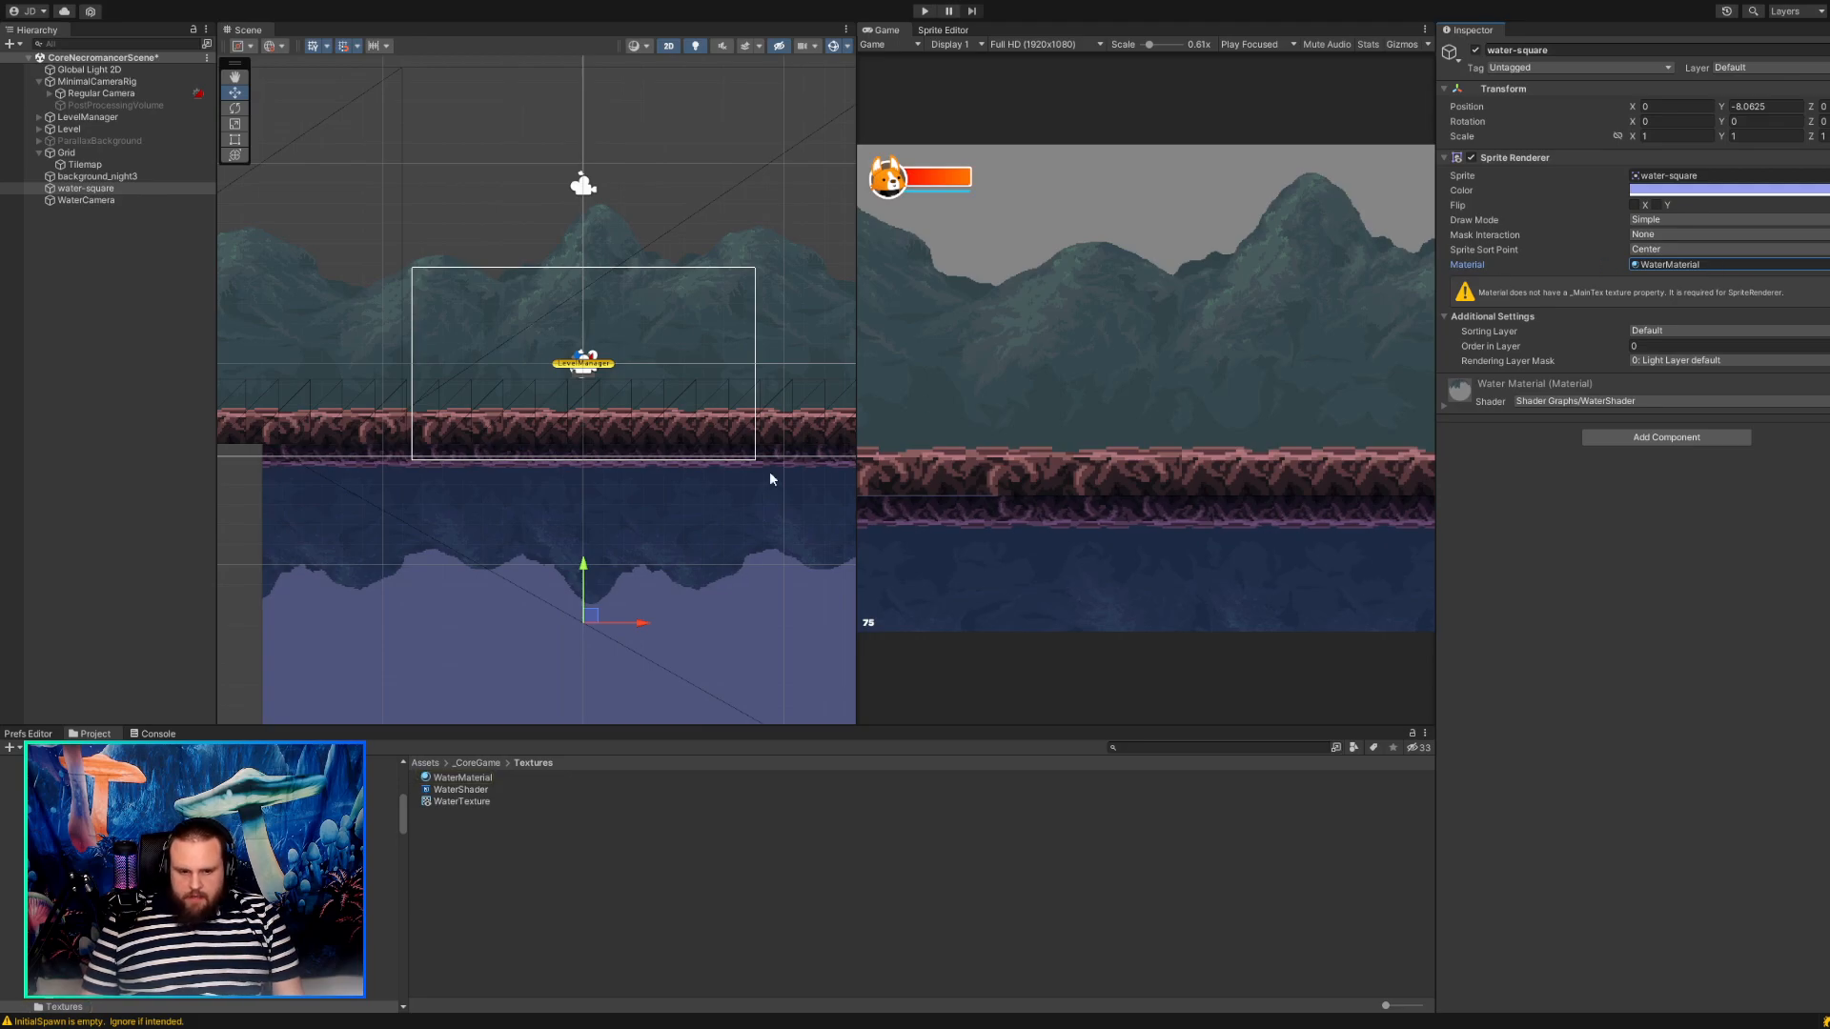
pyautogui.click(456, 803)
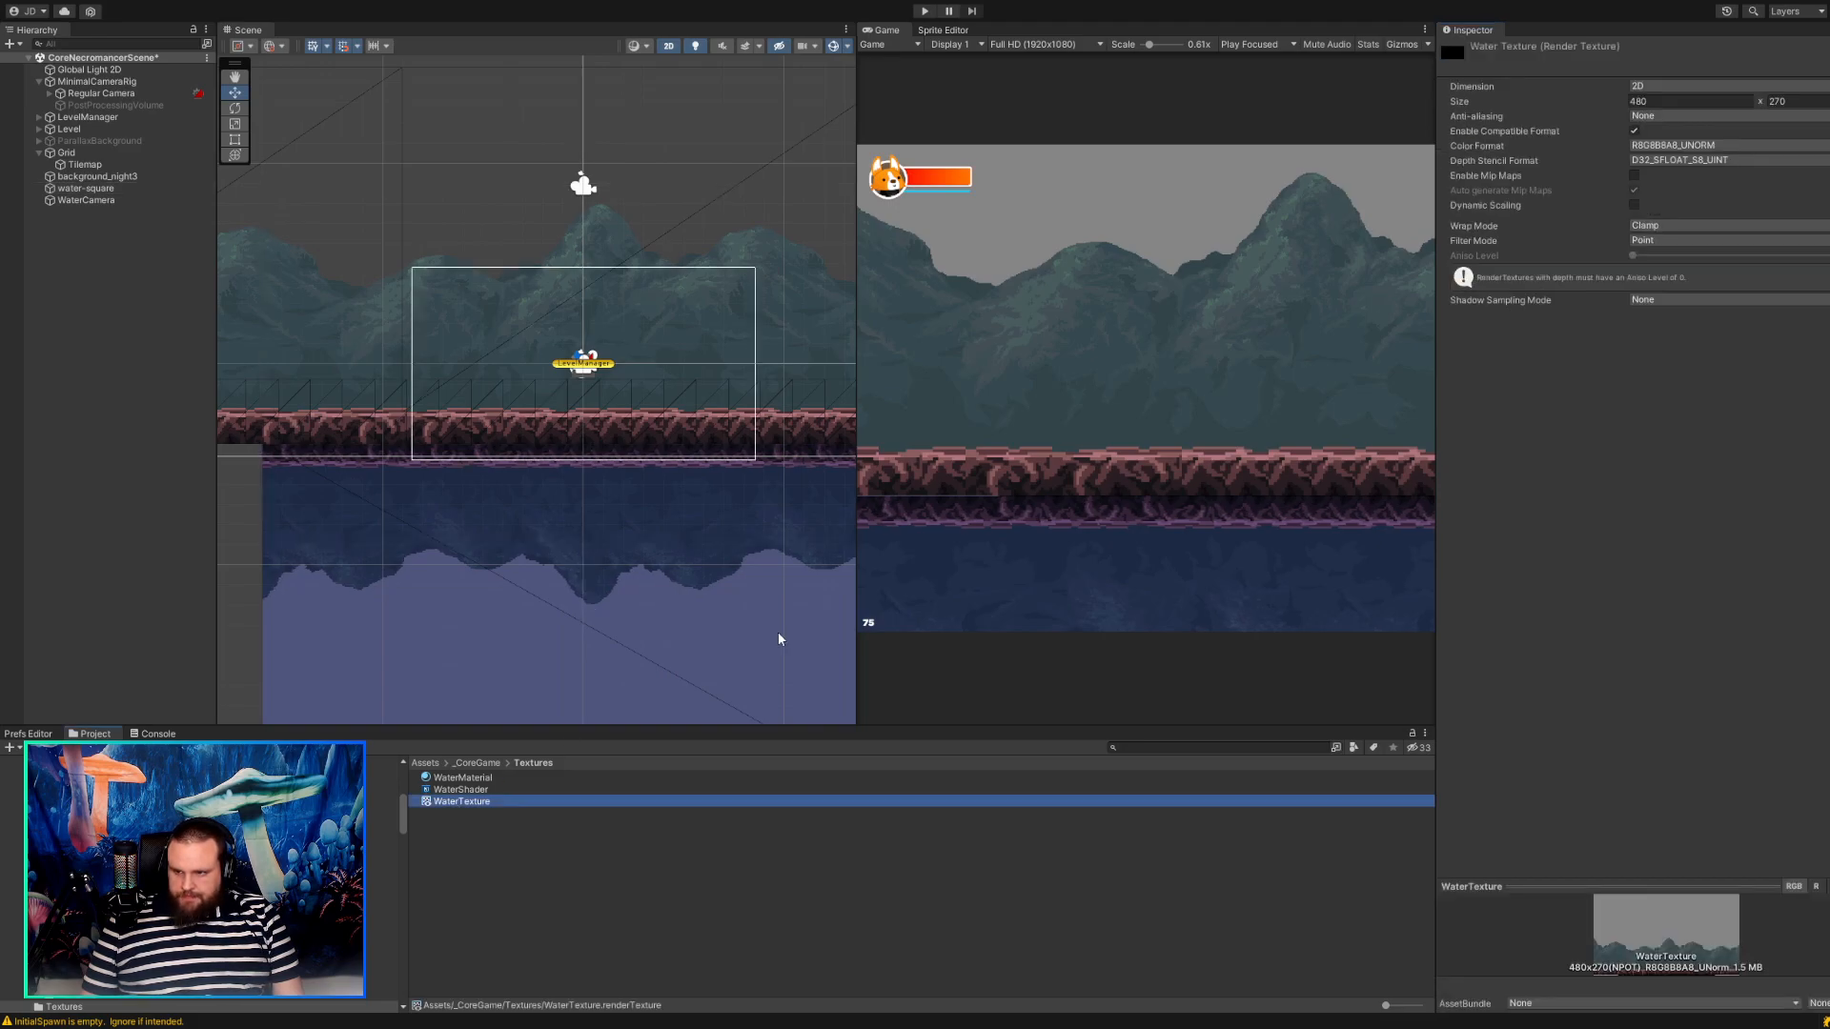
# Set the WaterTexture's size to 320 x 180 and view the resulting reflection in the scene.
pyautogui.click(1679, 102)
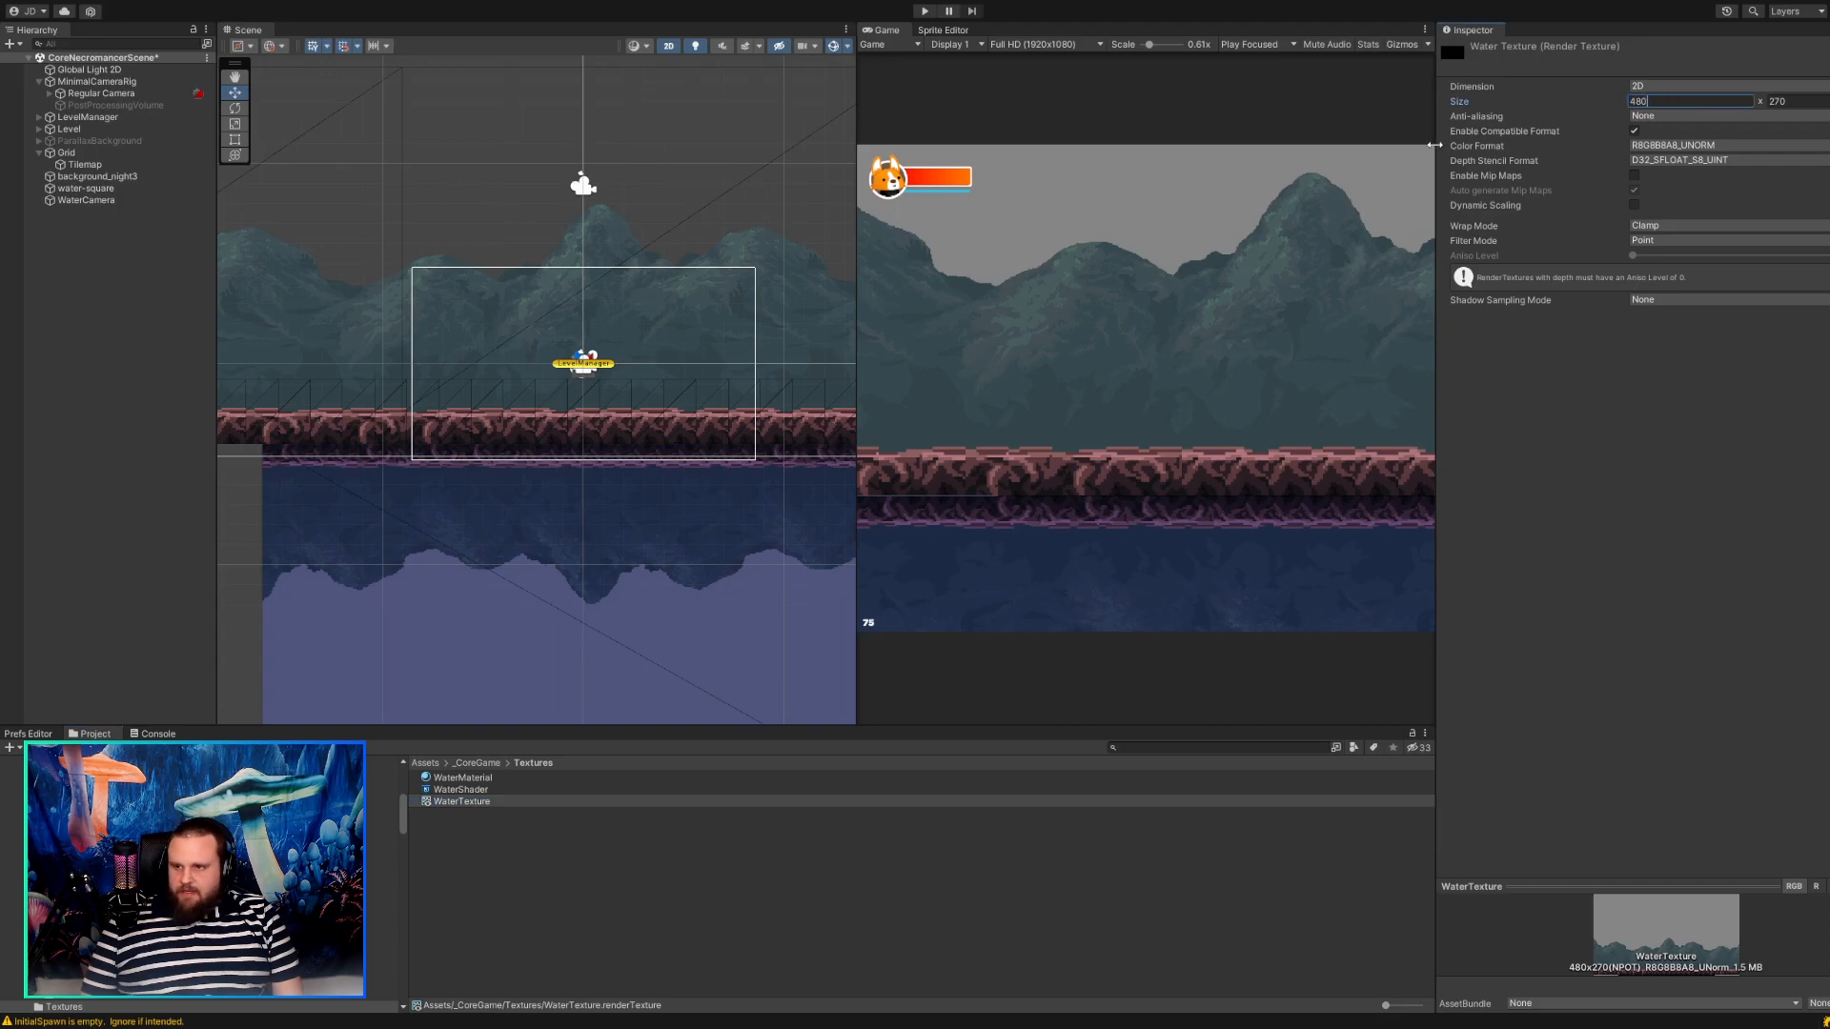
pyautogui.hotkey('ctrl', 'a')
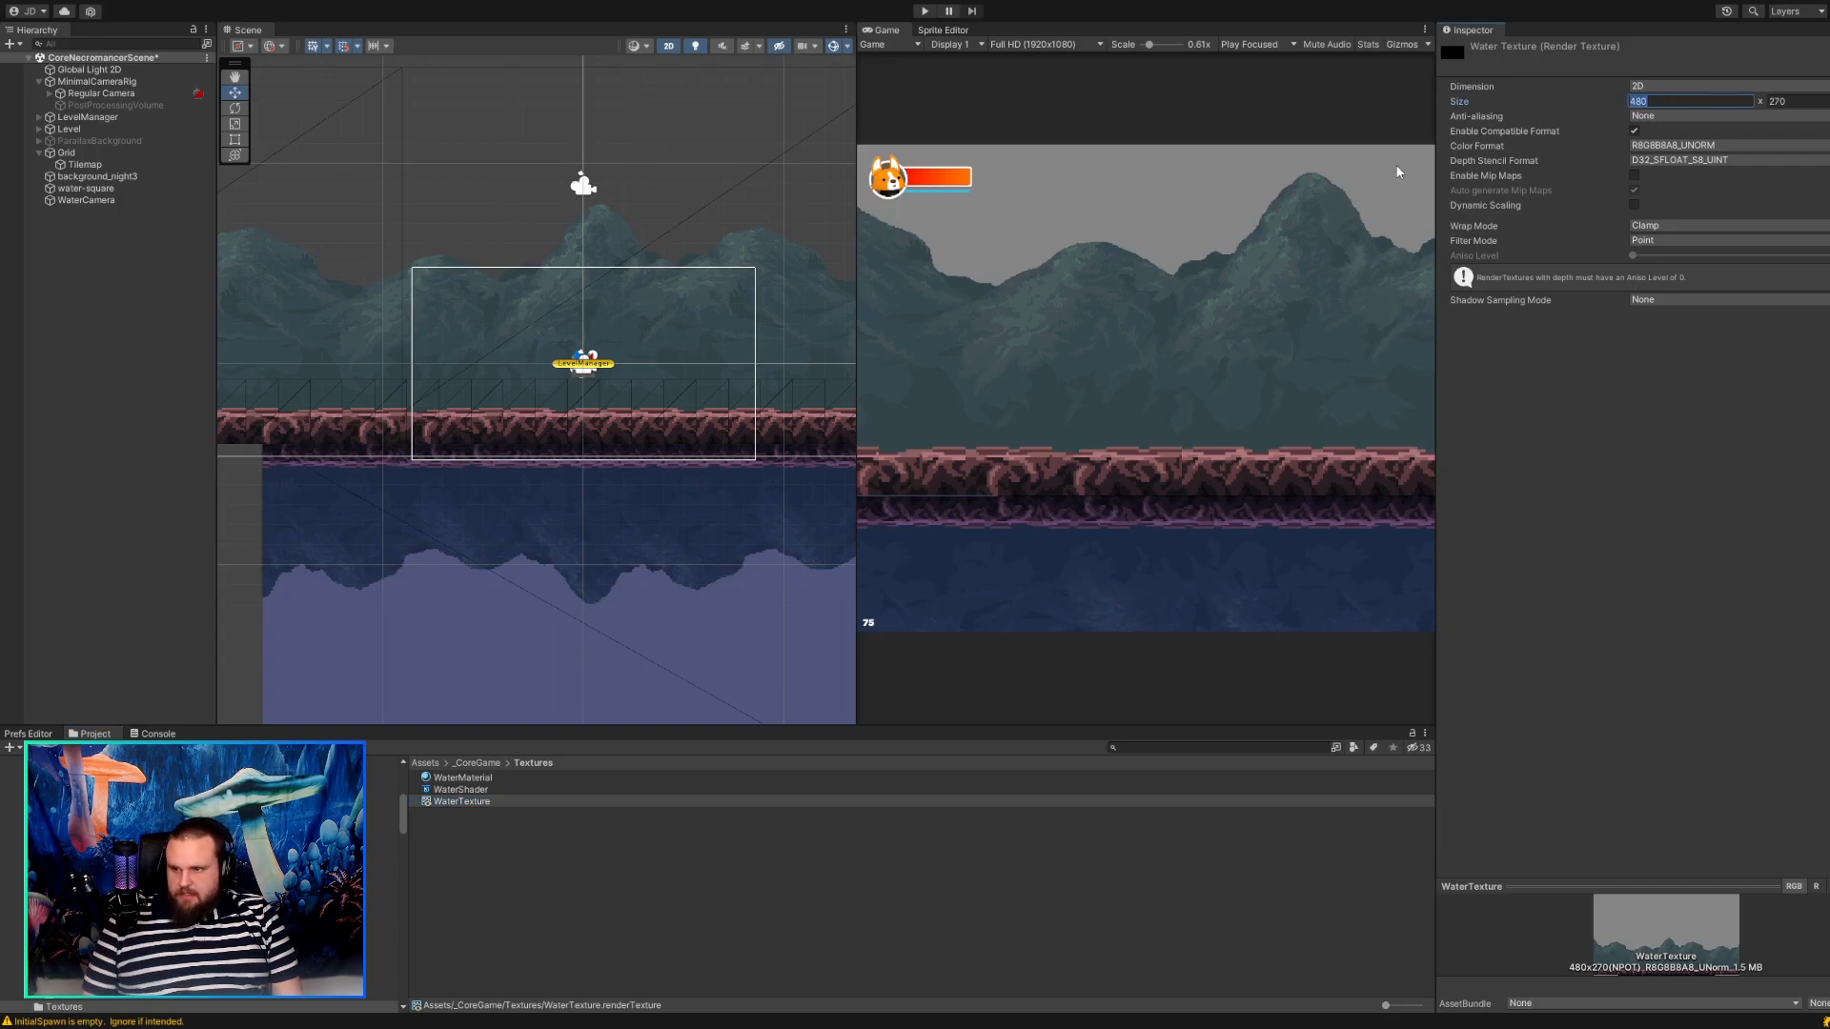
pyautogui.write('320')
pyautogui.press('Tab')
pyautogui.write('180')
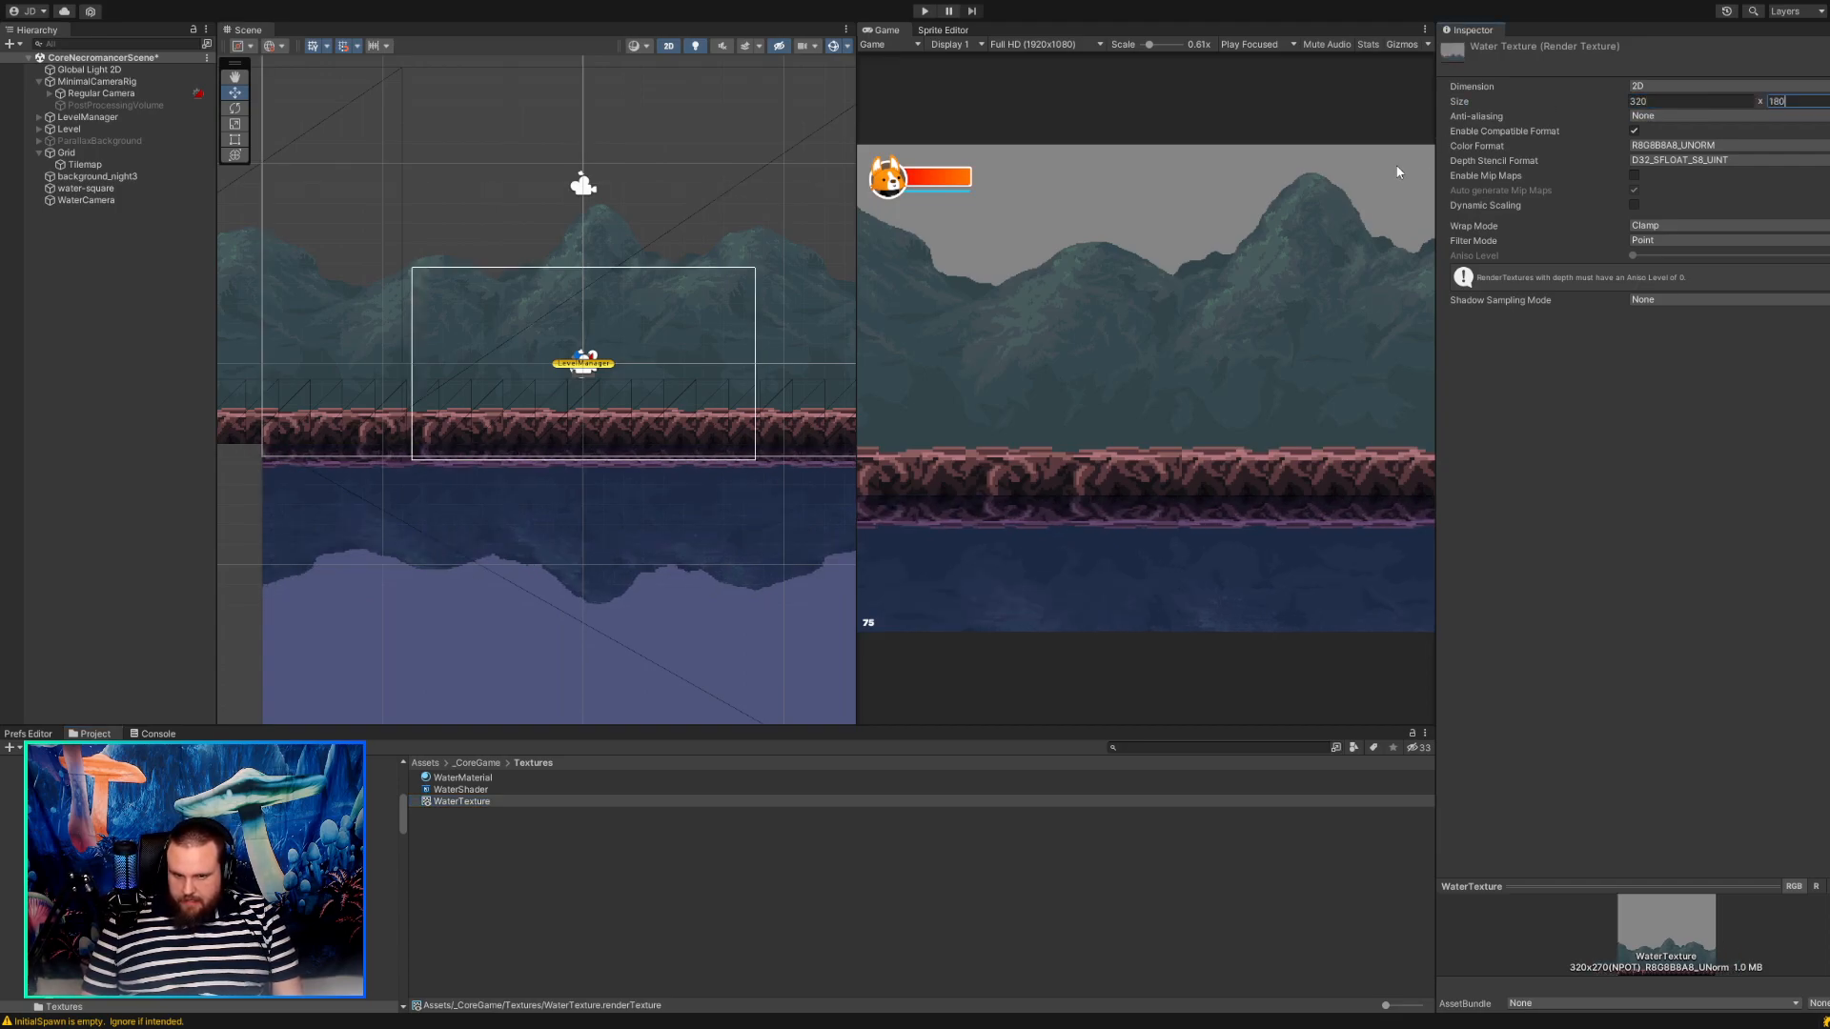
pyautogui.press('Tab')
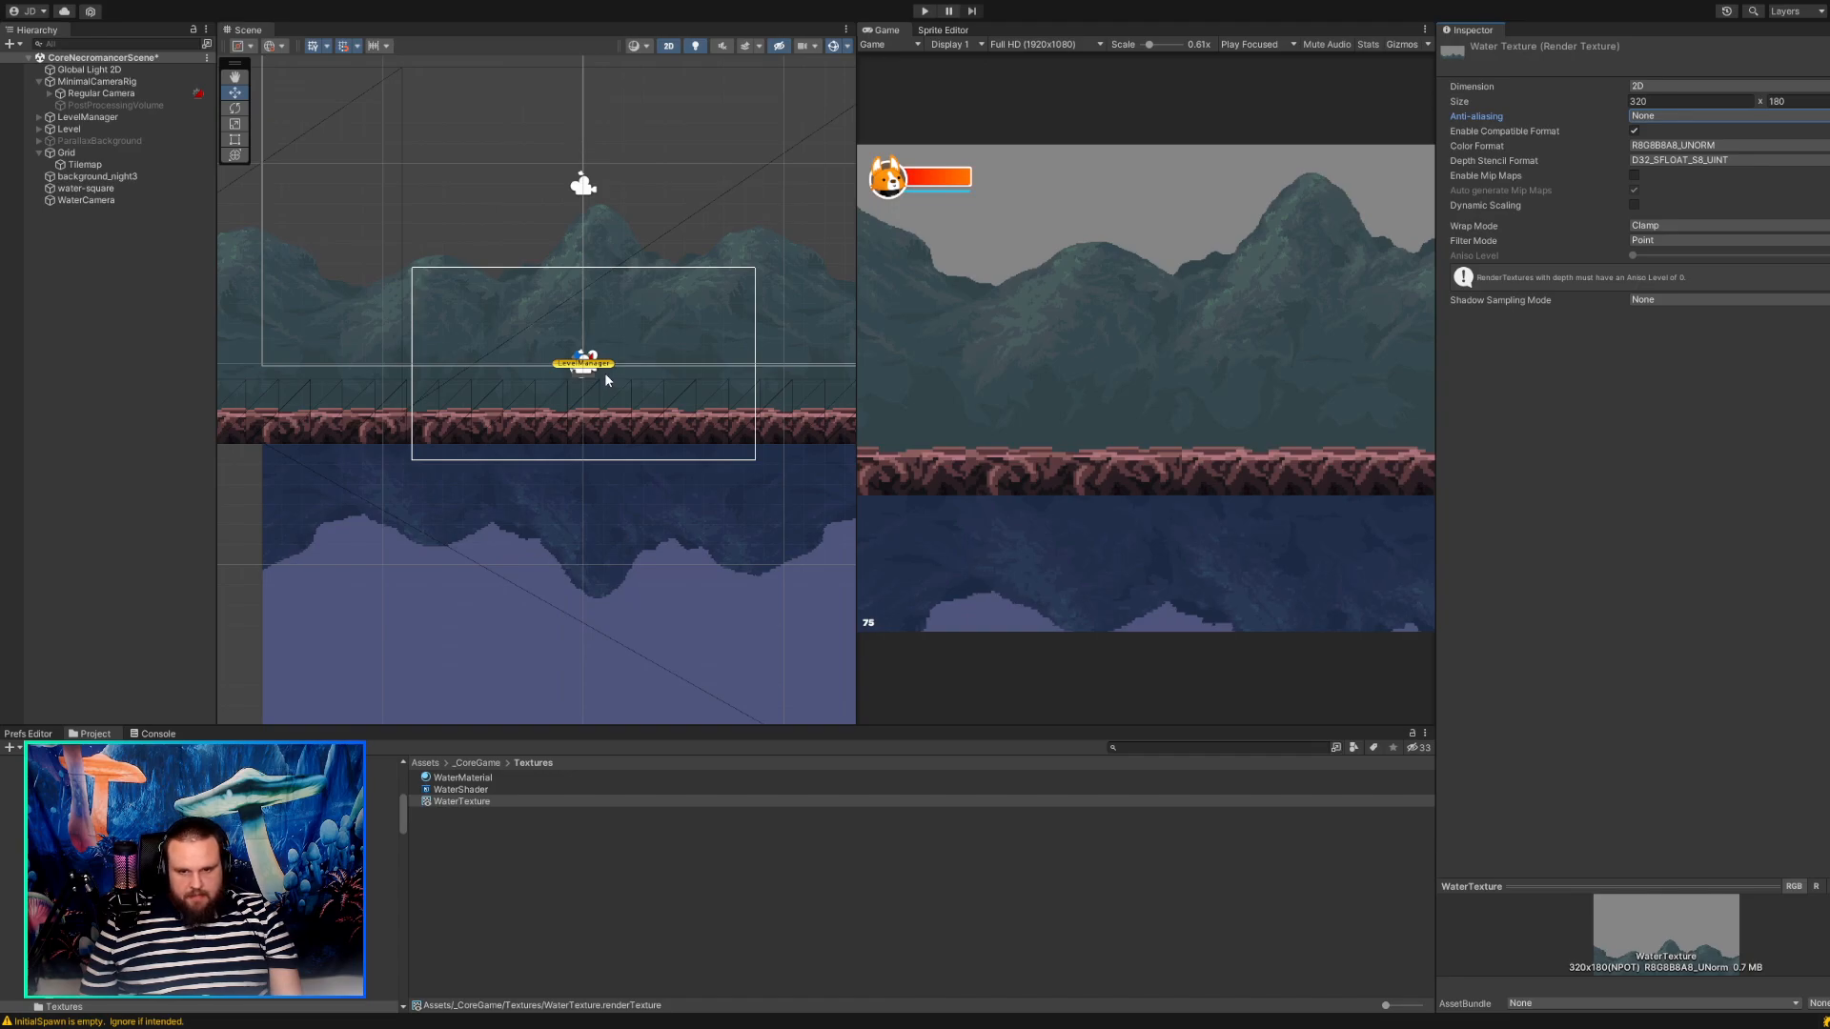
pyautogui.scroll(-4, 684, 334)
pyautogui.scroll(5, 684, 334)
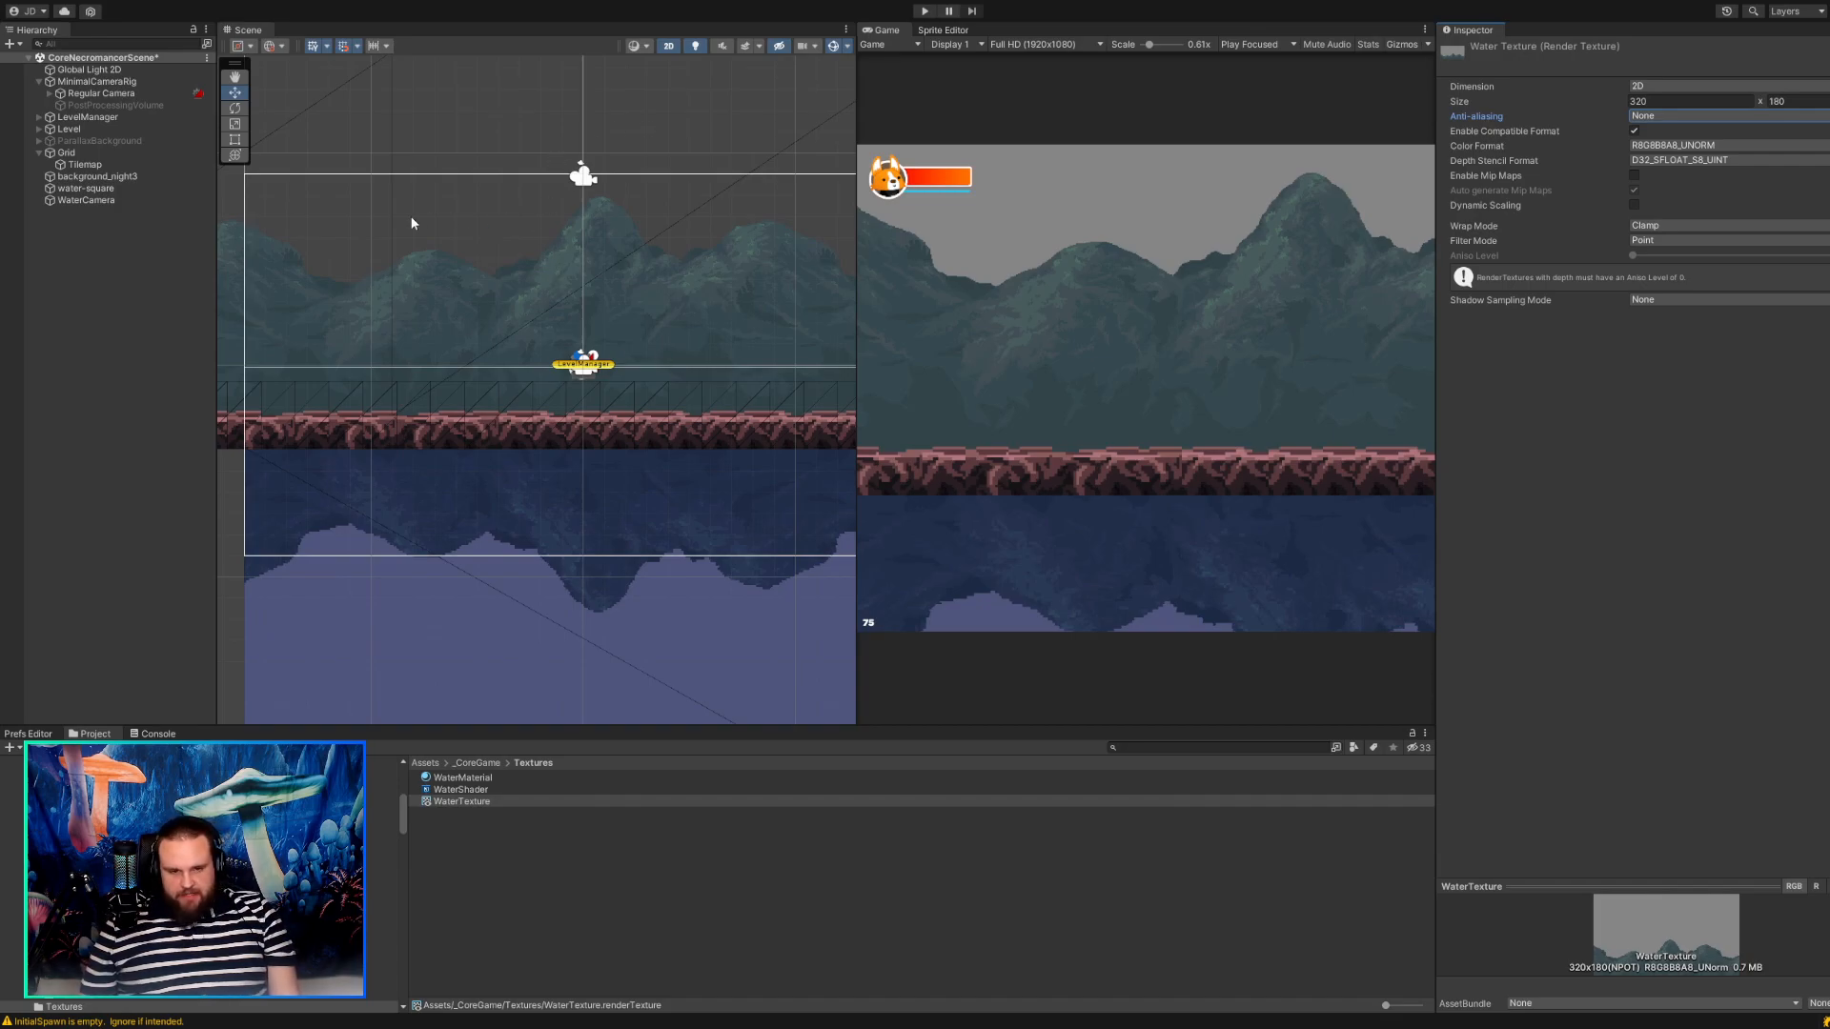
# Compare the WaterCamera with the water-square and lower the camera to about X -0.06, Y 2.88.
pyautogui.click(120, 82)
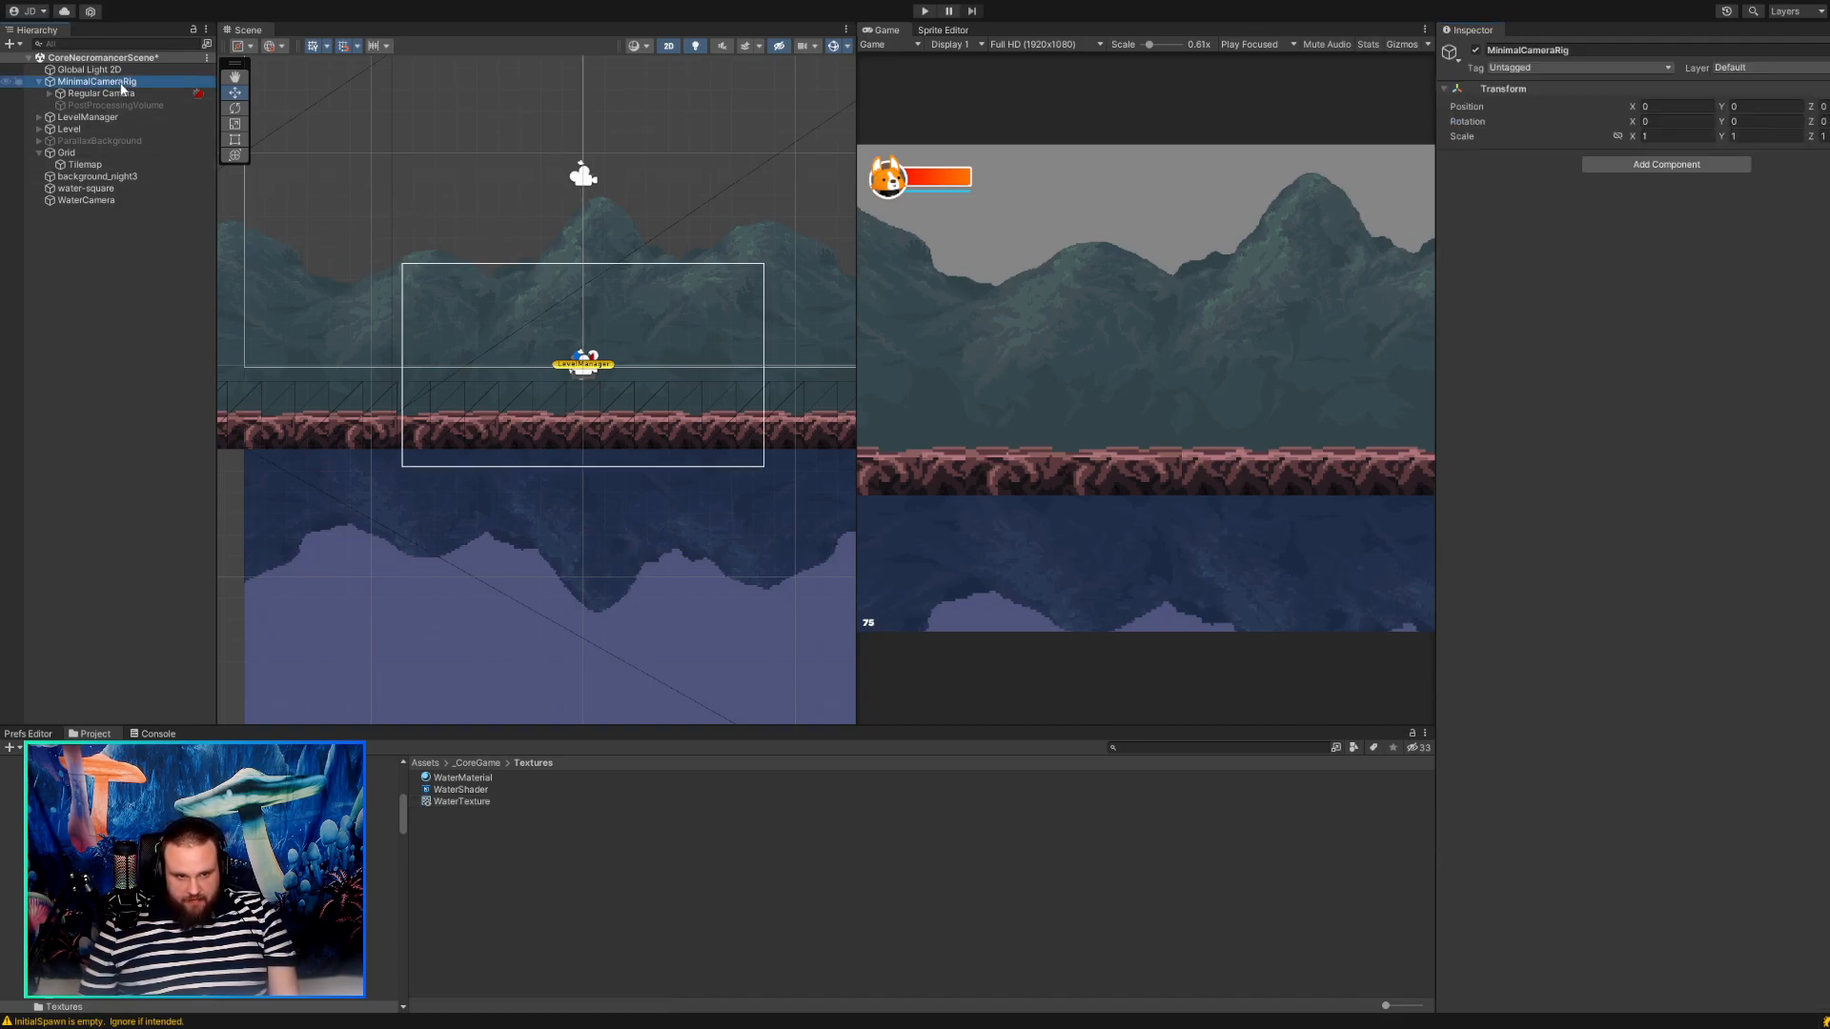
pyautogui.click(117, 68)
pyautogui.click(114, 82)
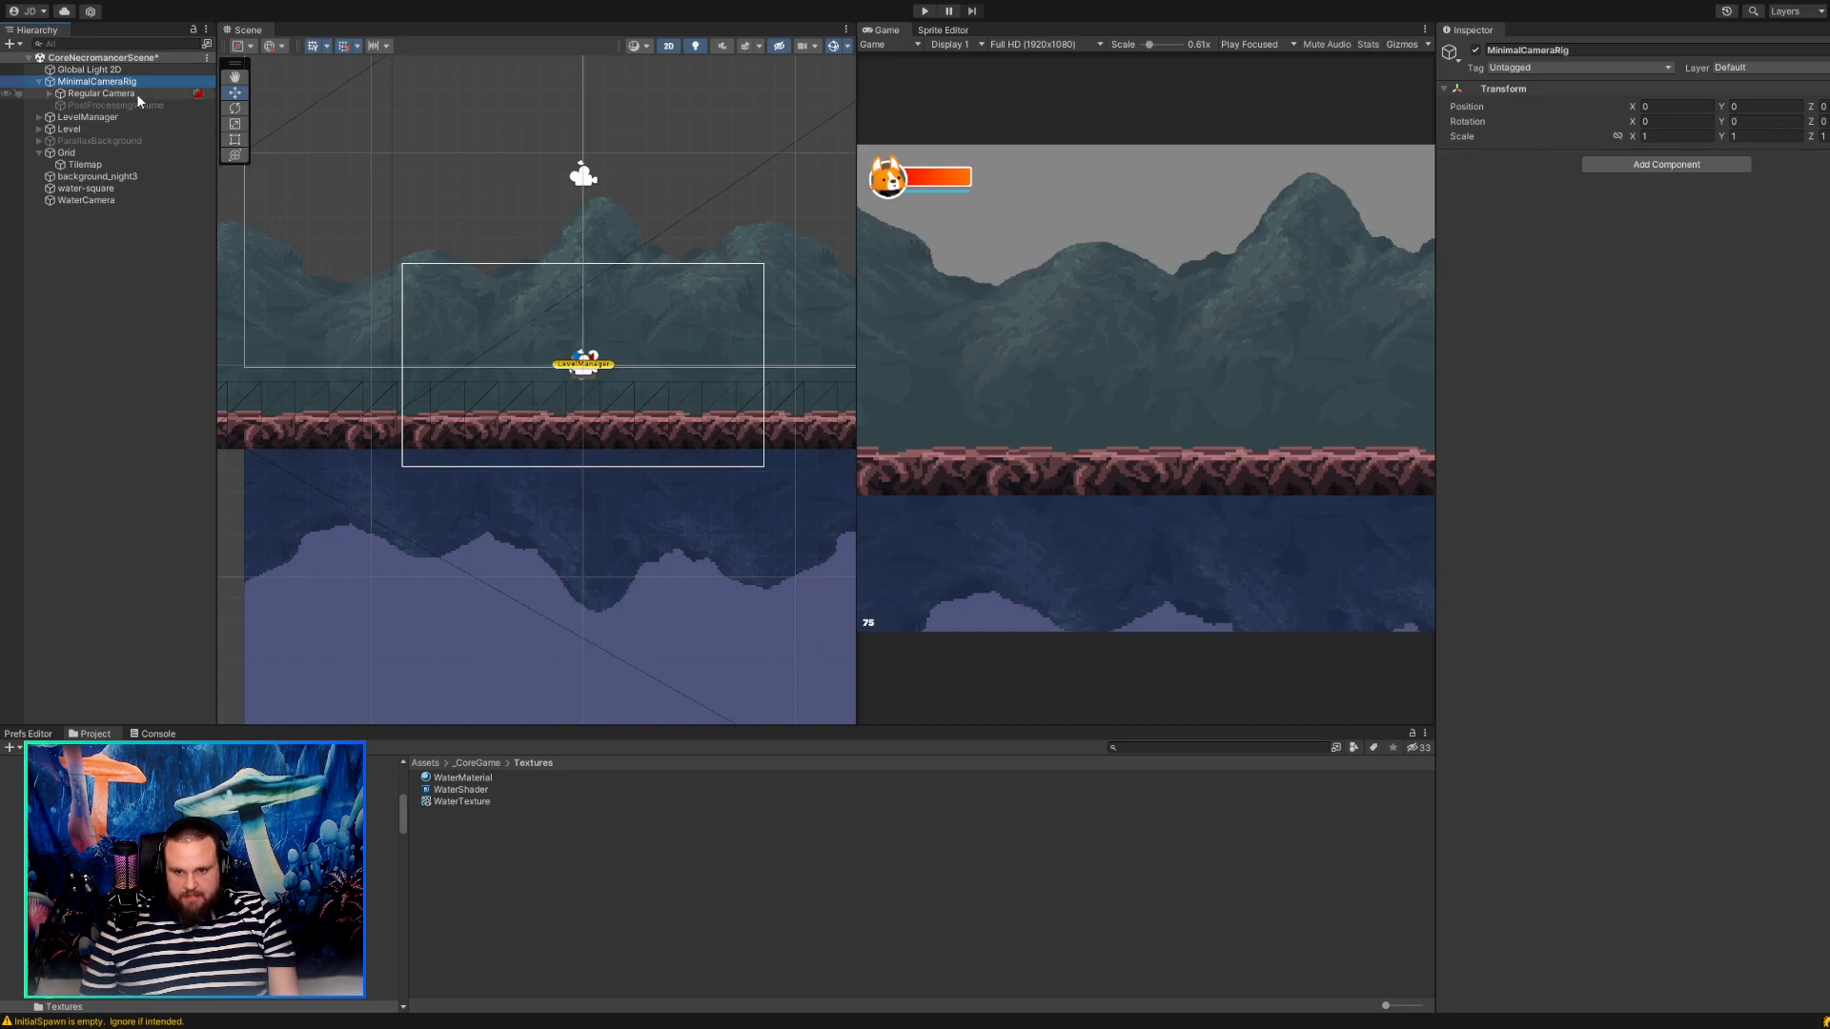
pyautogui.click(73, 202)
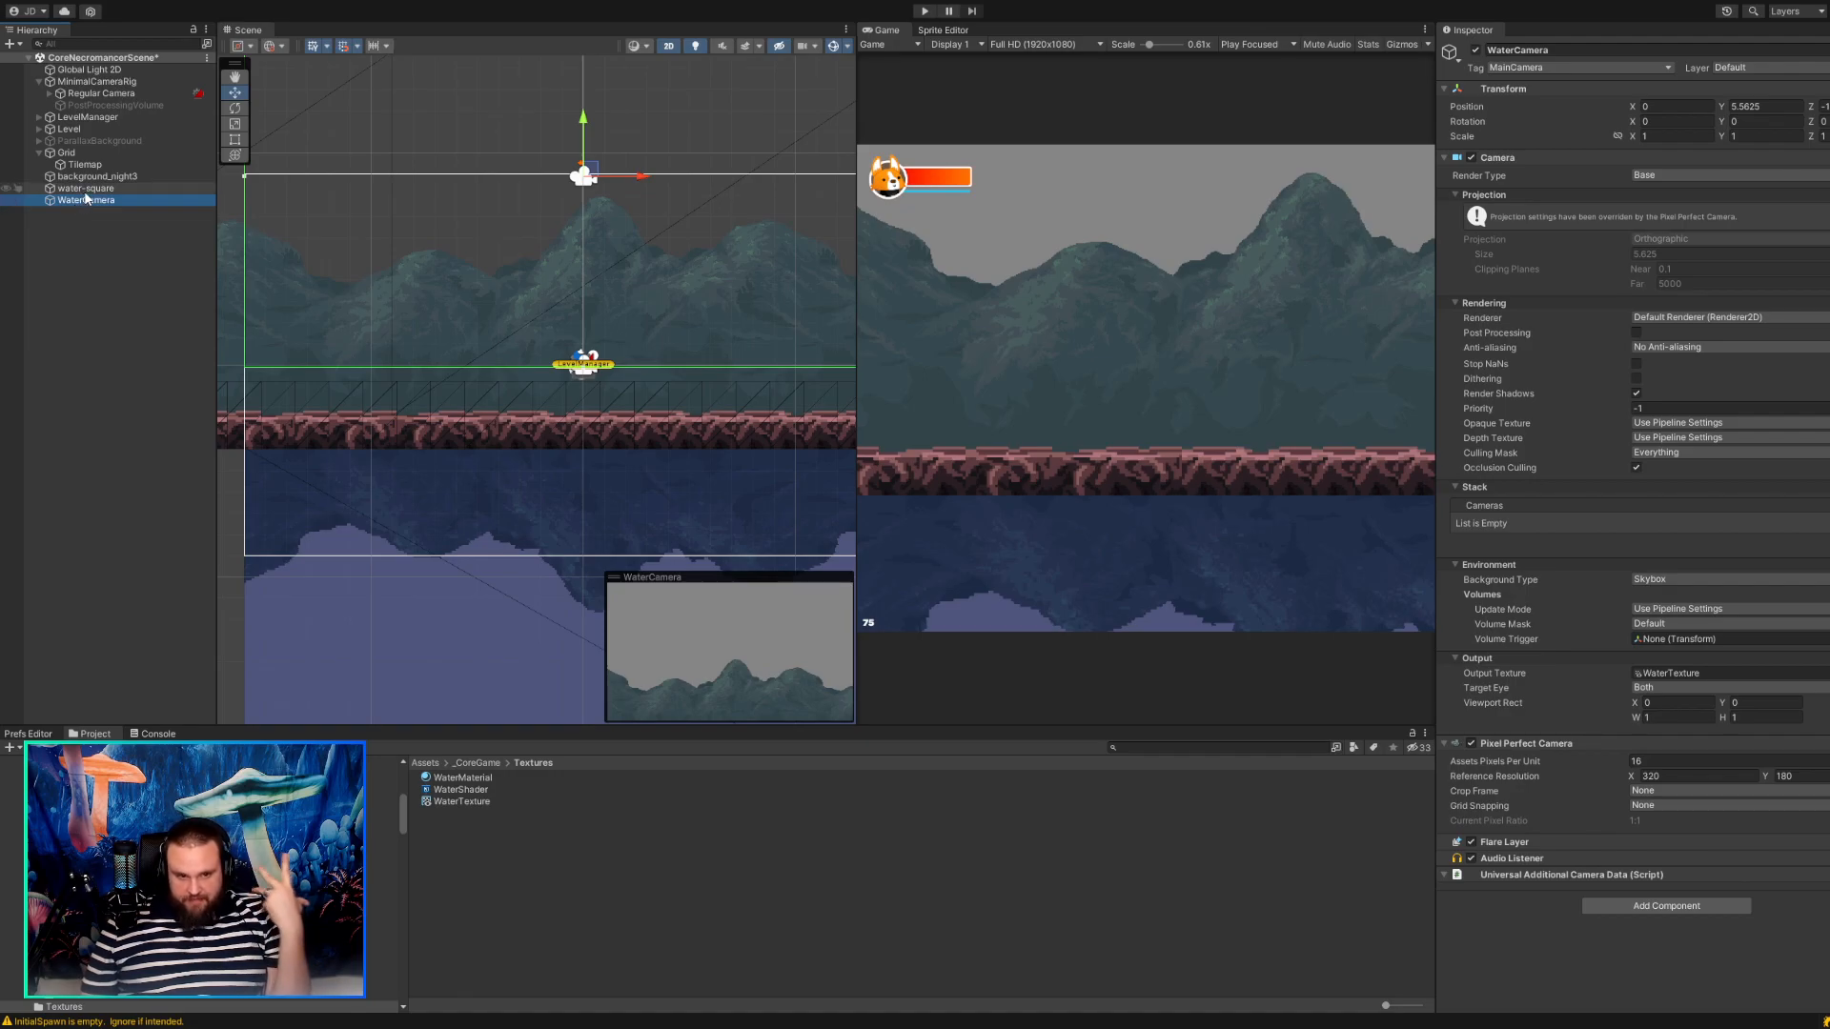
pyautogui.click(86, 189)
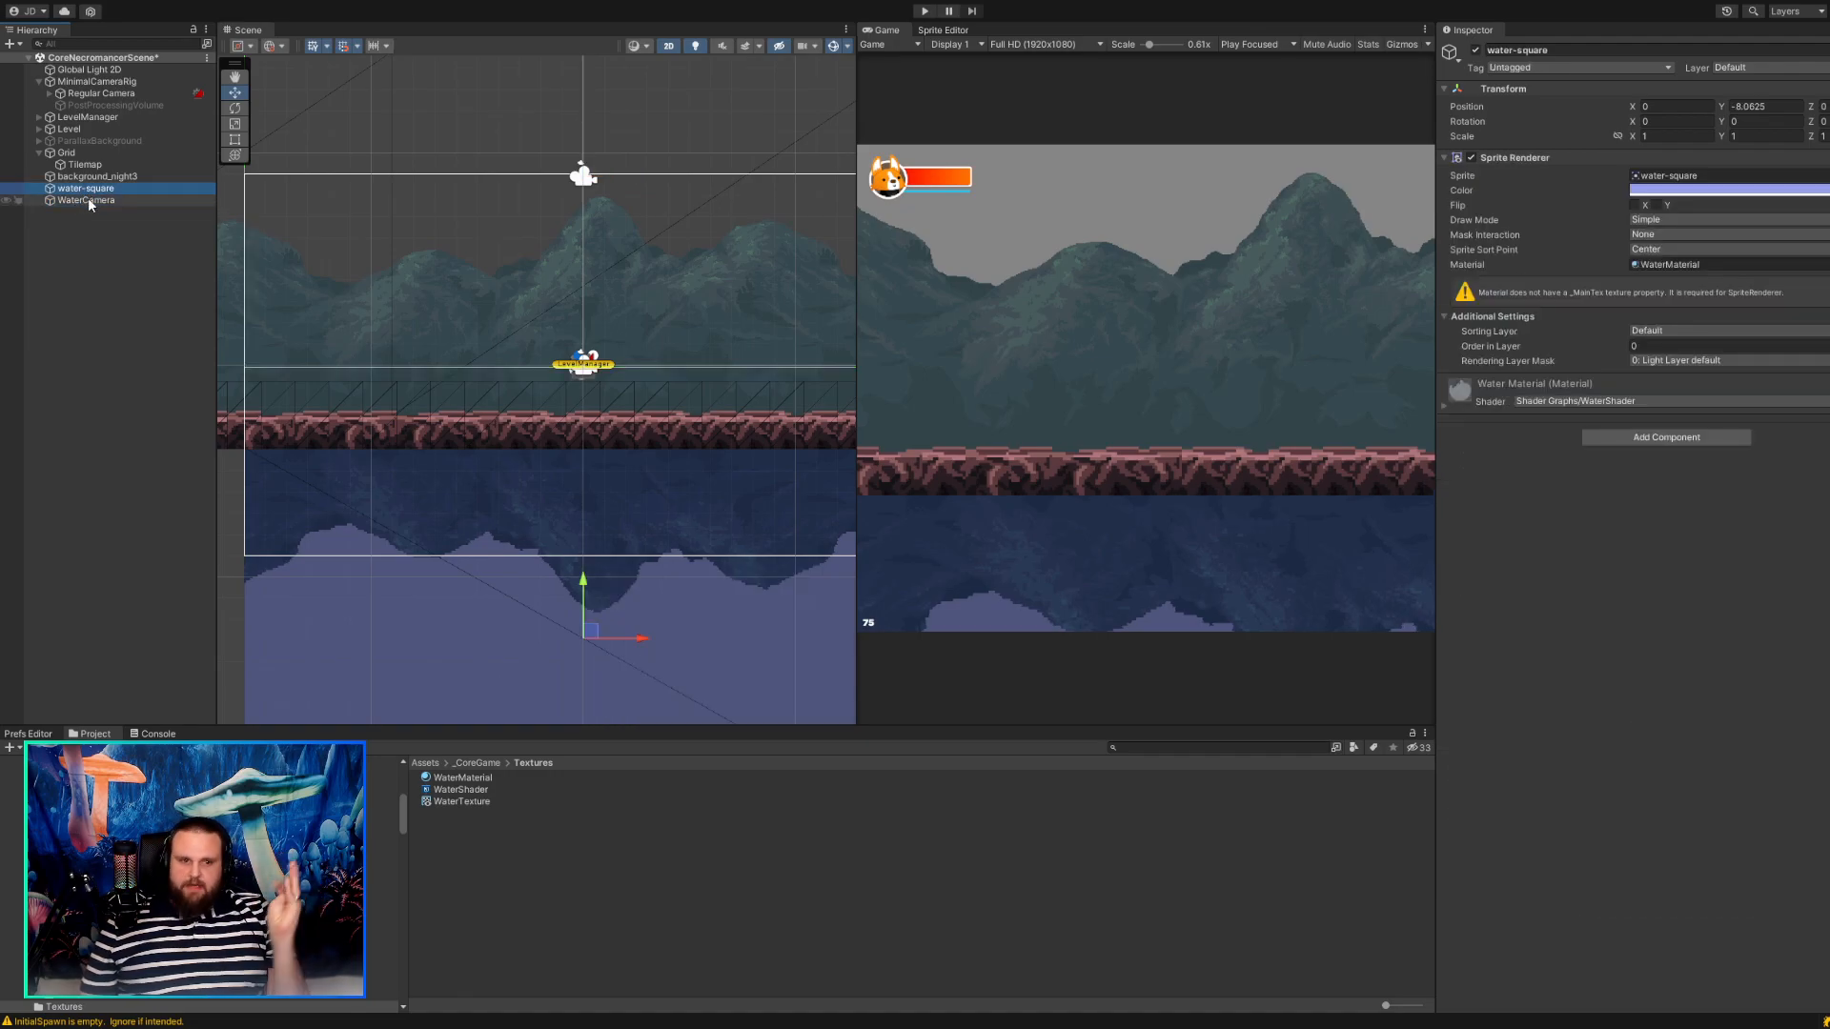
pyautogui.click(87, 200)
pyautogui.moveTo(586, 173); pyautogui.dragTo(586, 265)
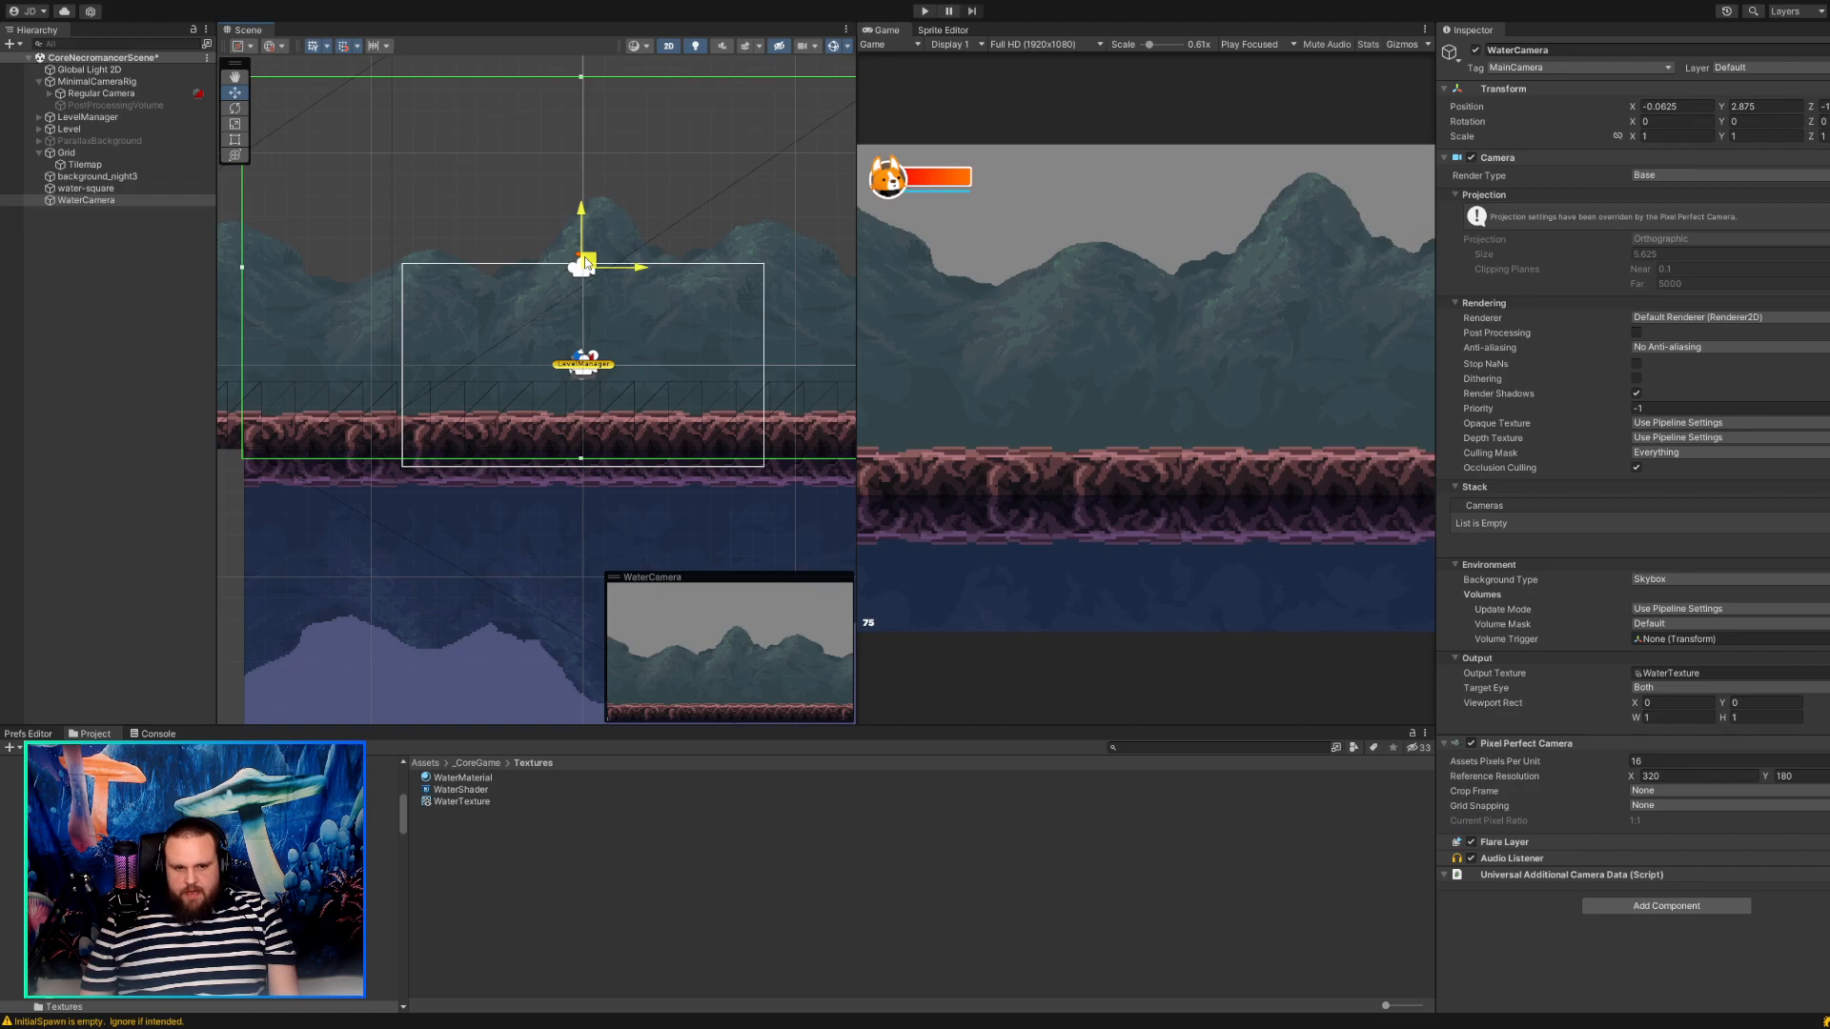
# Zoom the game view in on the ground's reflection and widen the game and scene views.
pyautogui.scroll(-3, 1052, 374)
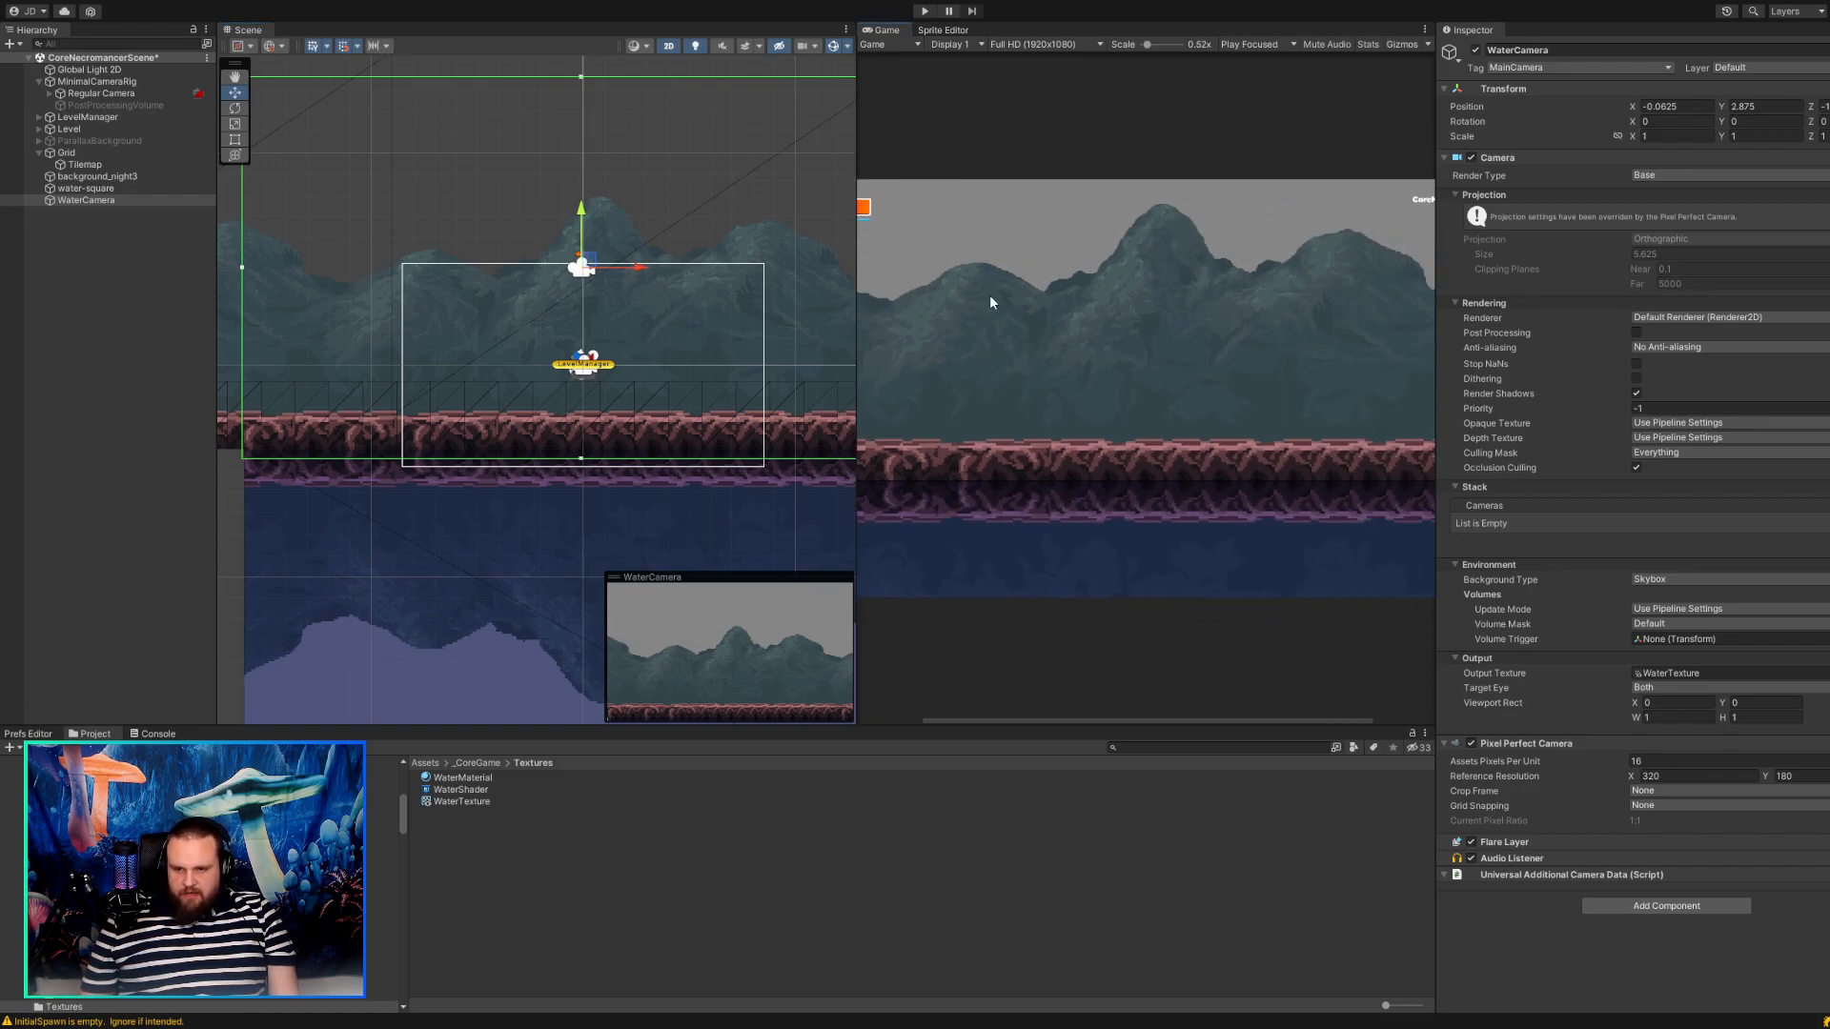
pyautogui.scroll(4, 1005, 306)
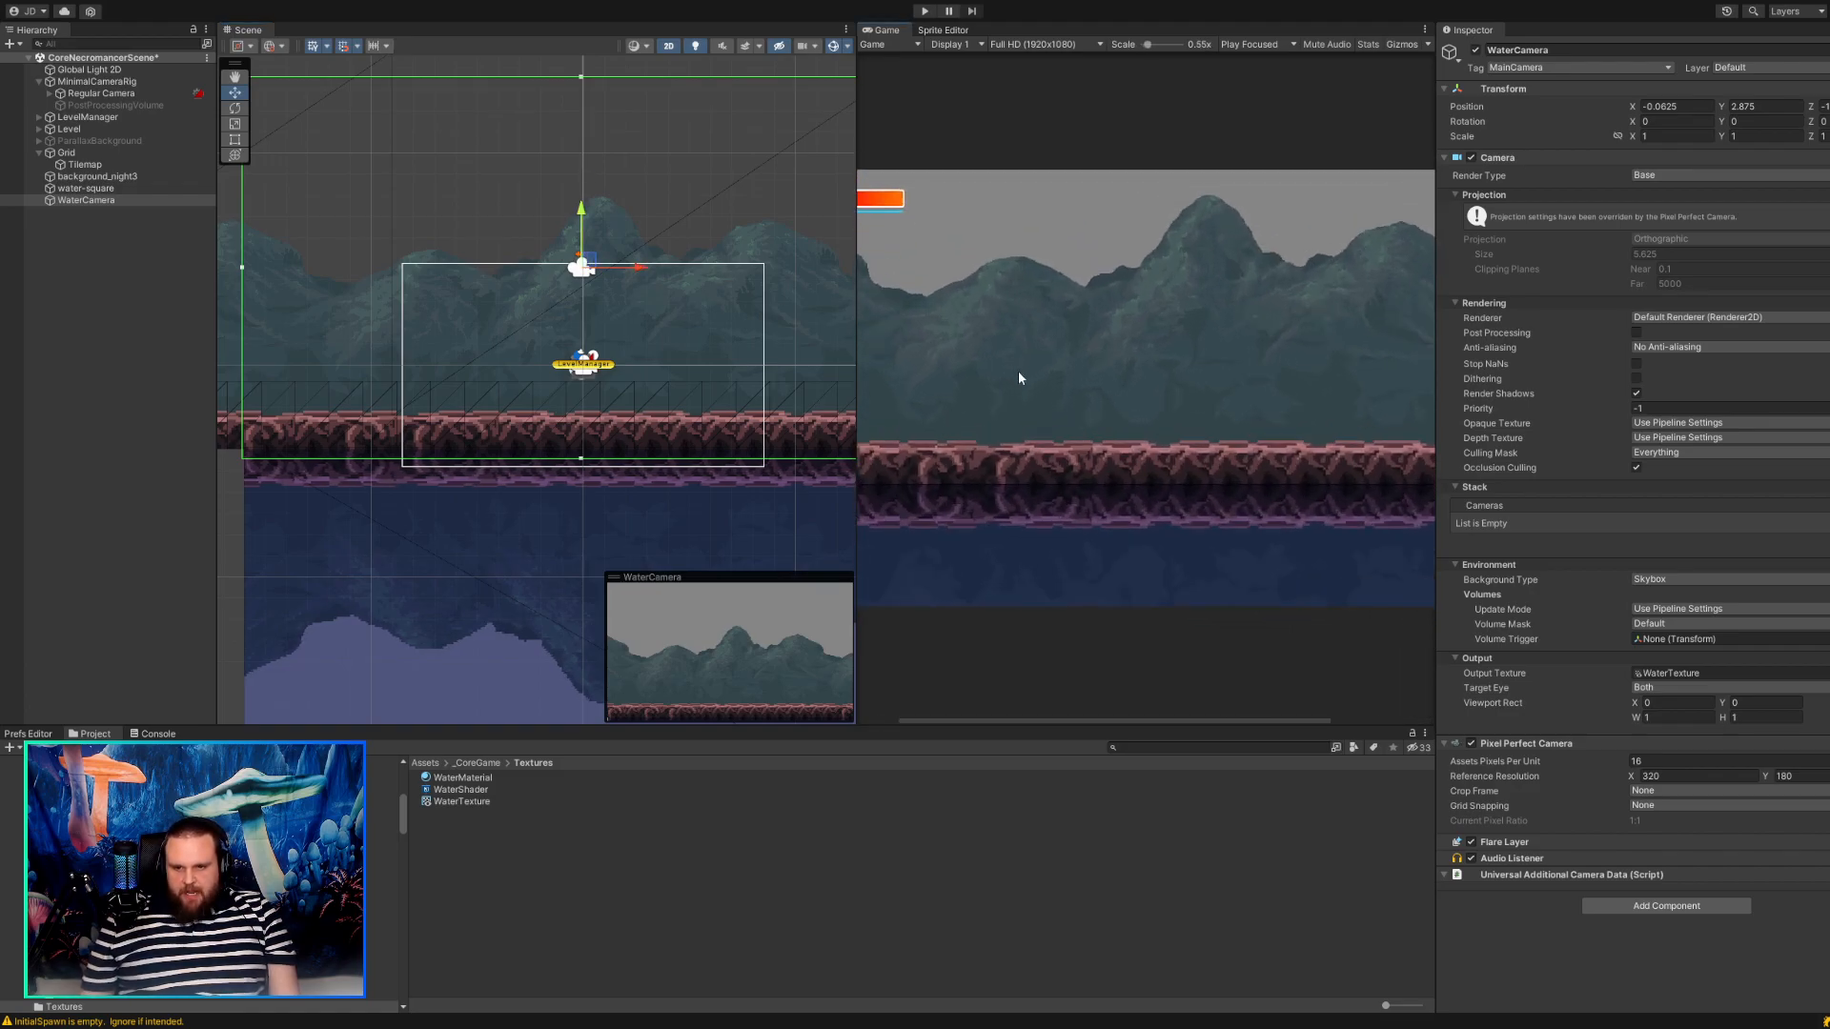
pyautogui.scroll(3, 1019, 377)
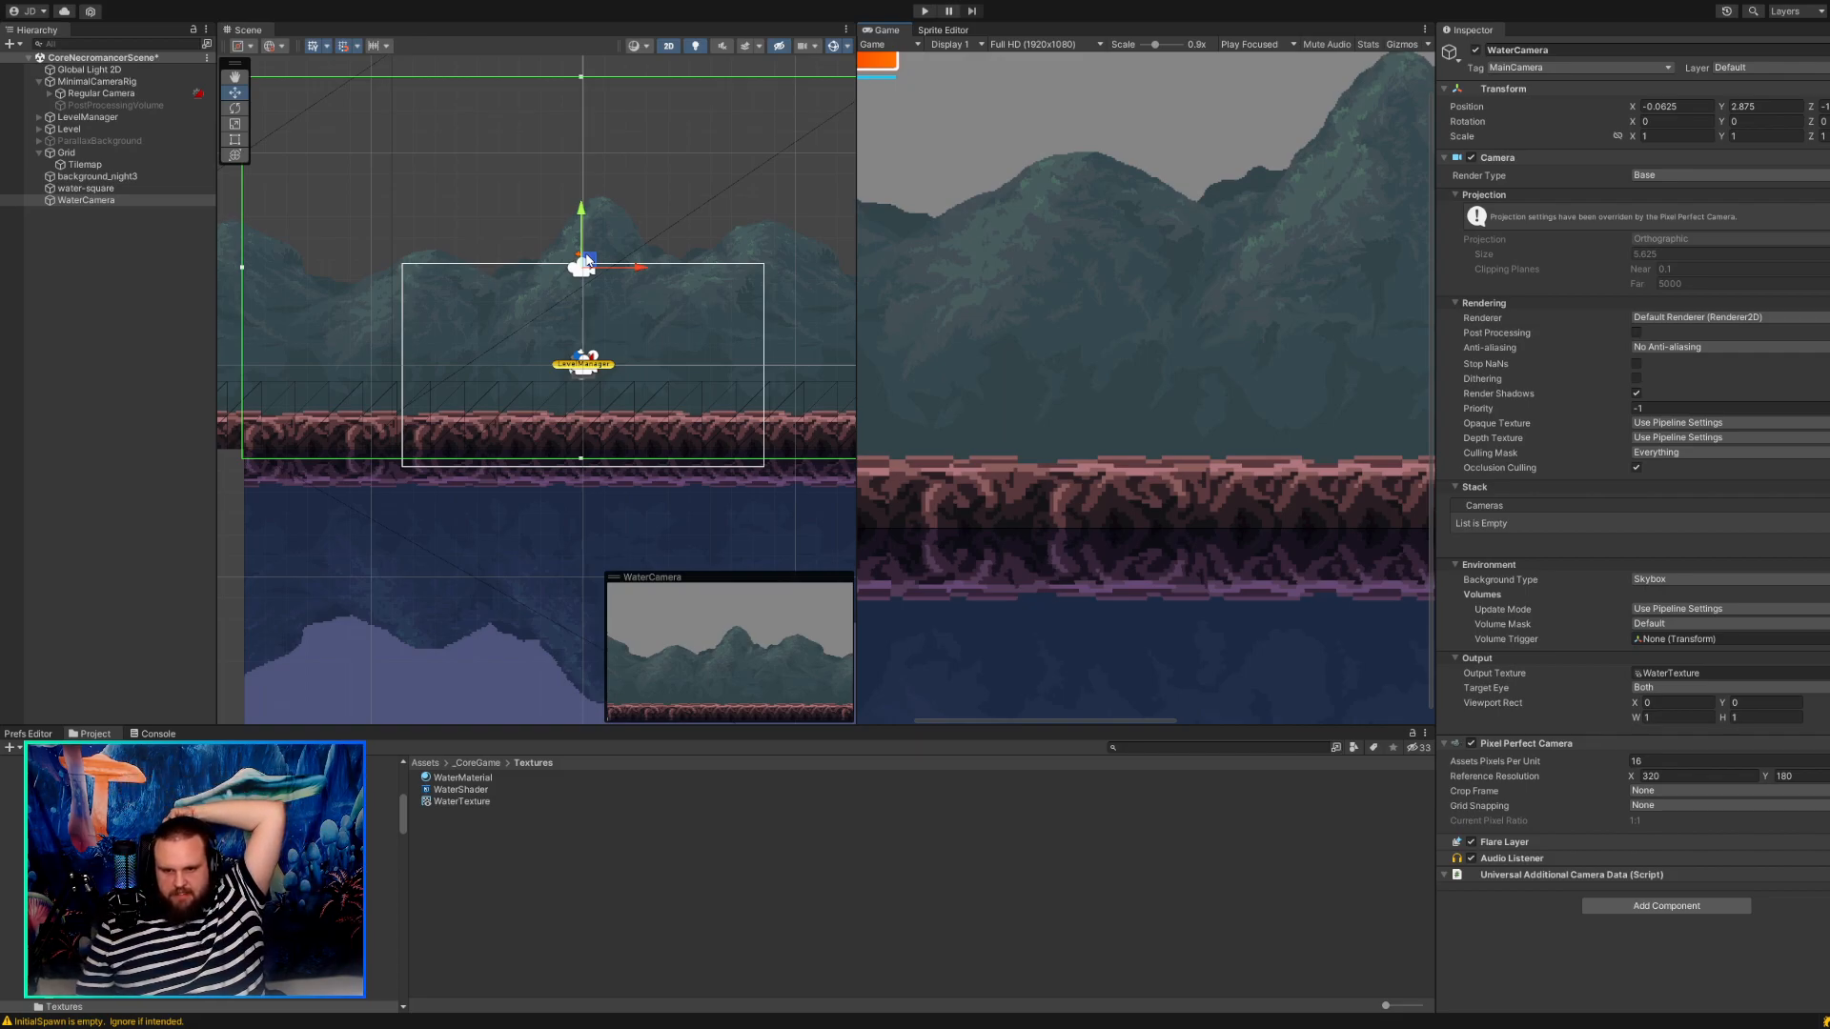
pyautogui.moveTo(852, 301); pyautogui.dragTo(790, 305)
pyautogui.moveTo(213, 378); pyautogui.dragTo(133, 379)
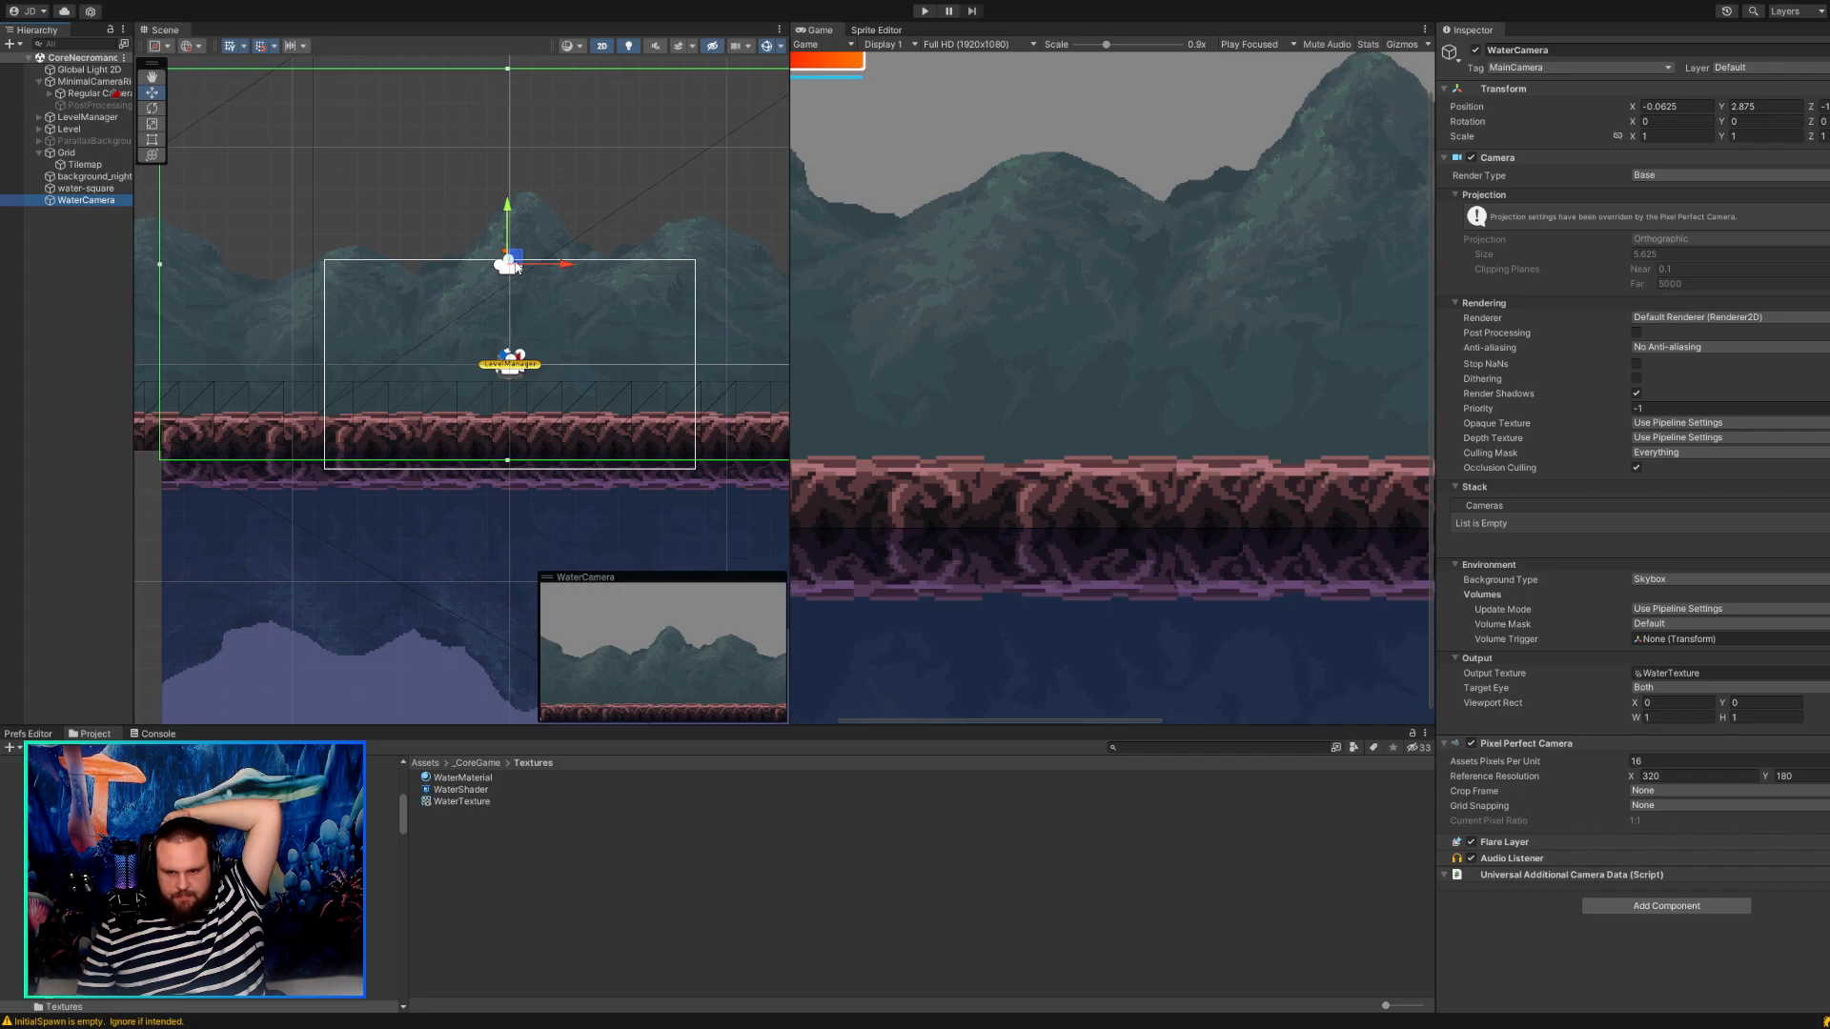
# Run the game with the view scale at 0.45x and walk the necromancer back and forth to check the reflection.
pyautogui.click(924, 11)
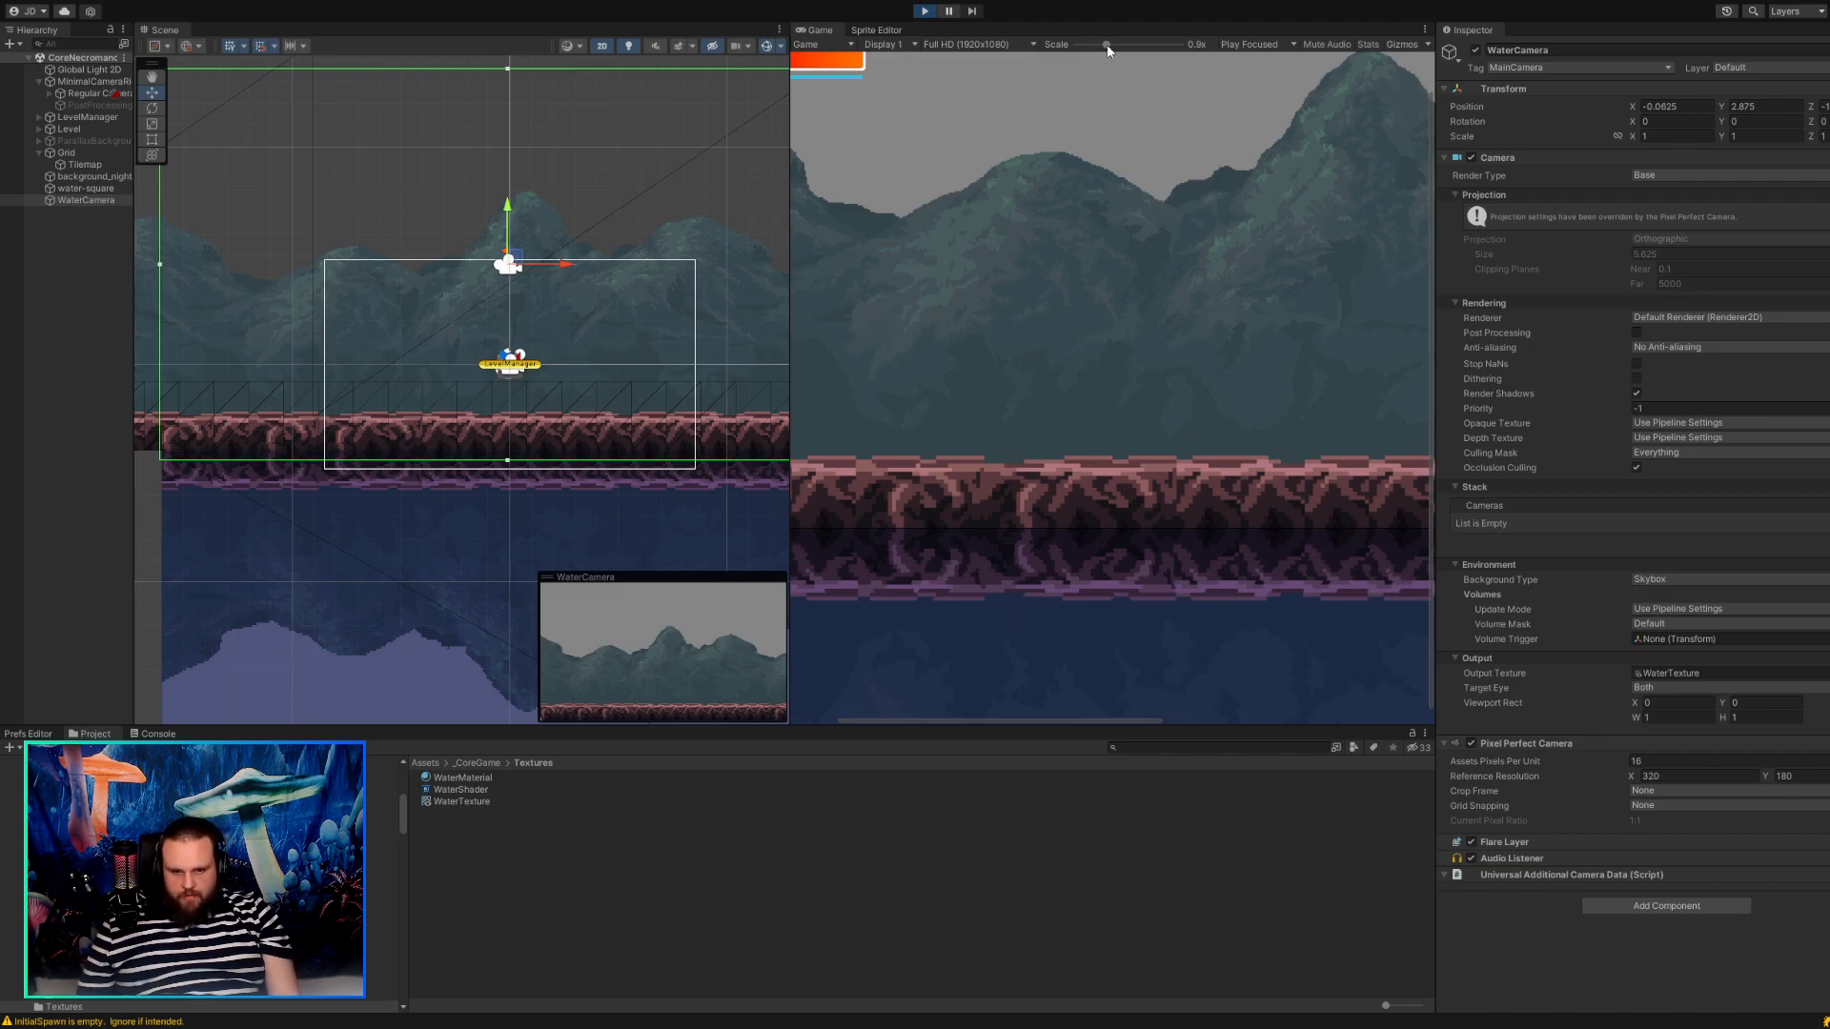
pyautogui.moveTo(1106, 44); pyautogui.dragTo(1042, 38)
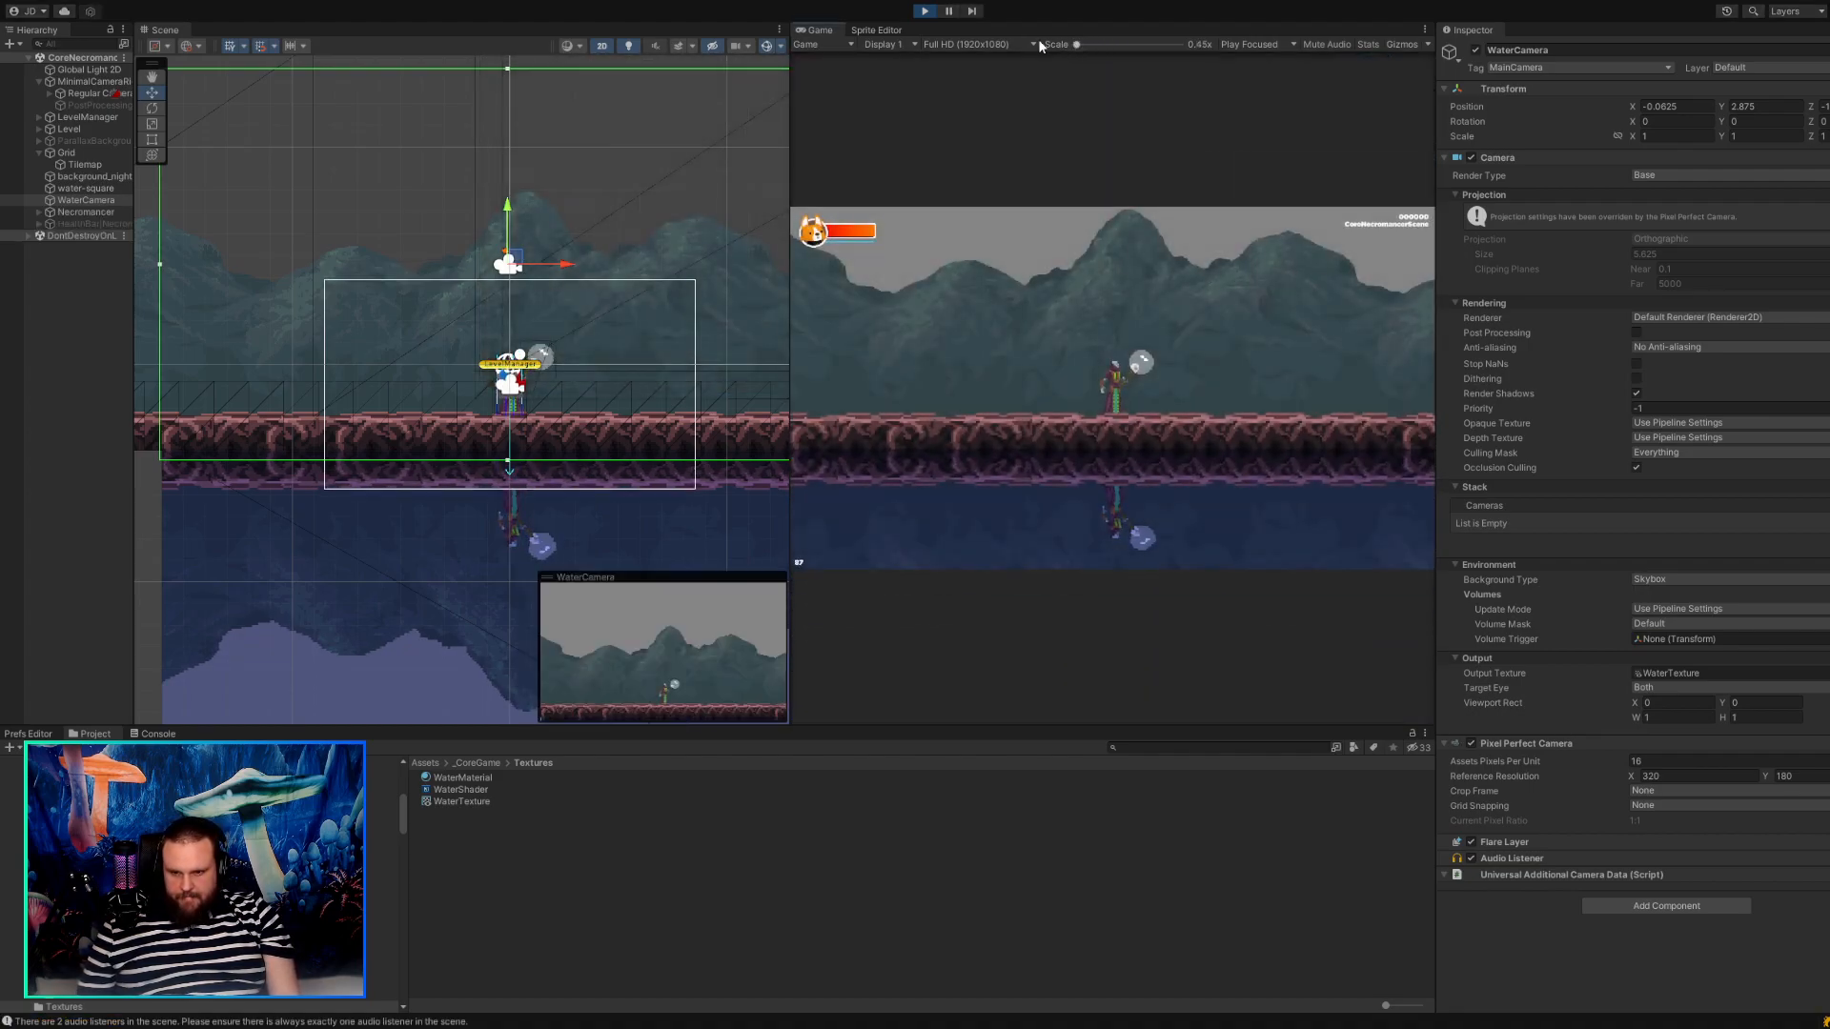
pyautogui.press('a')
pyautogui.press('d')
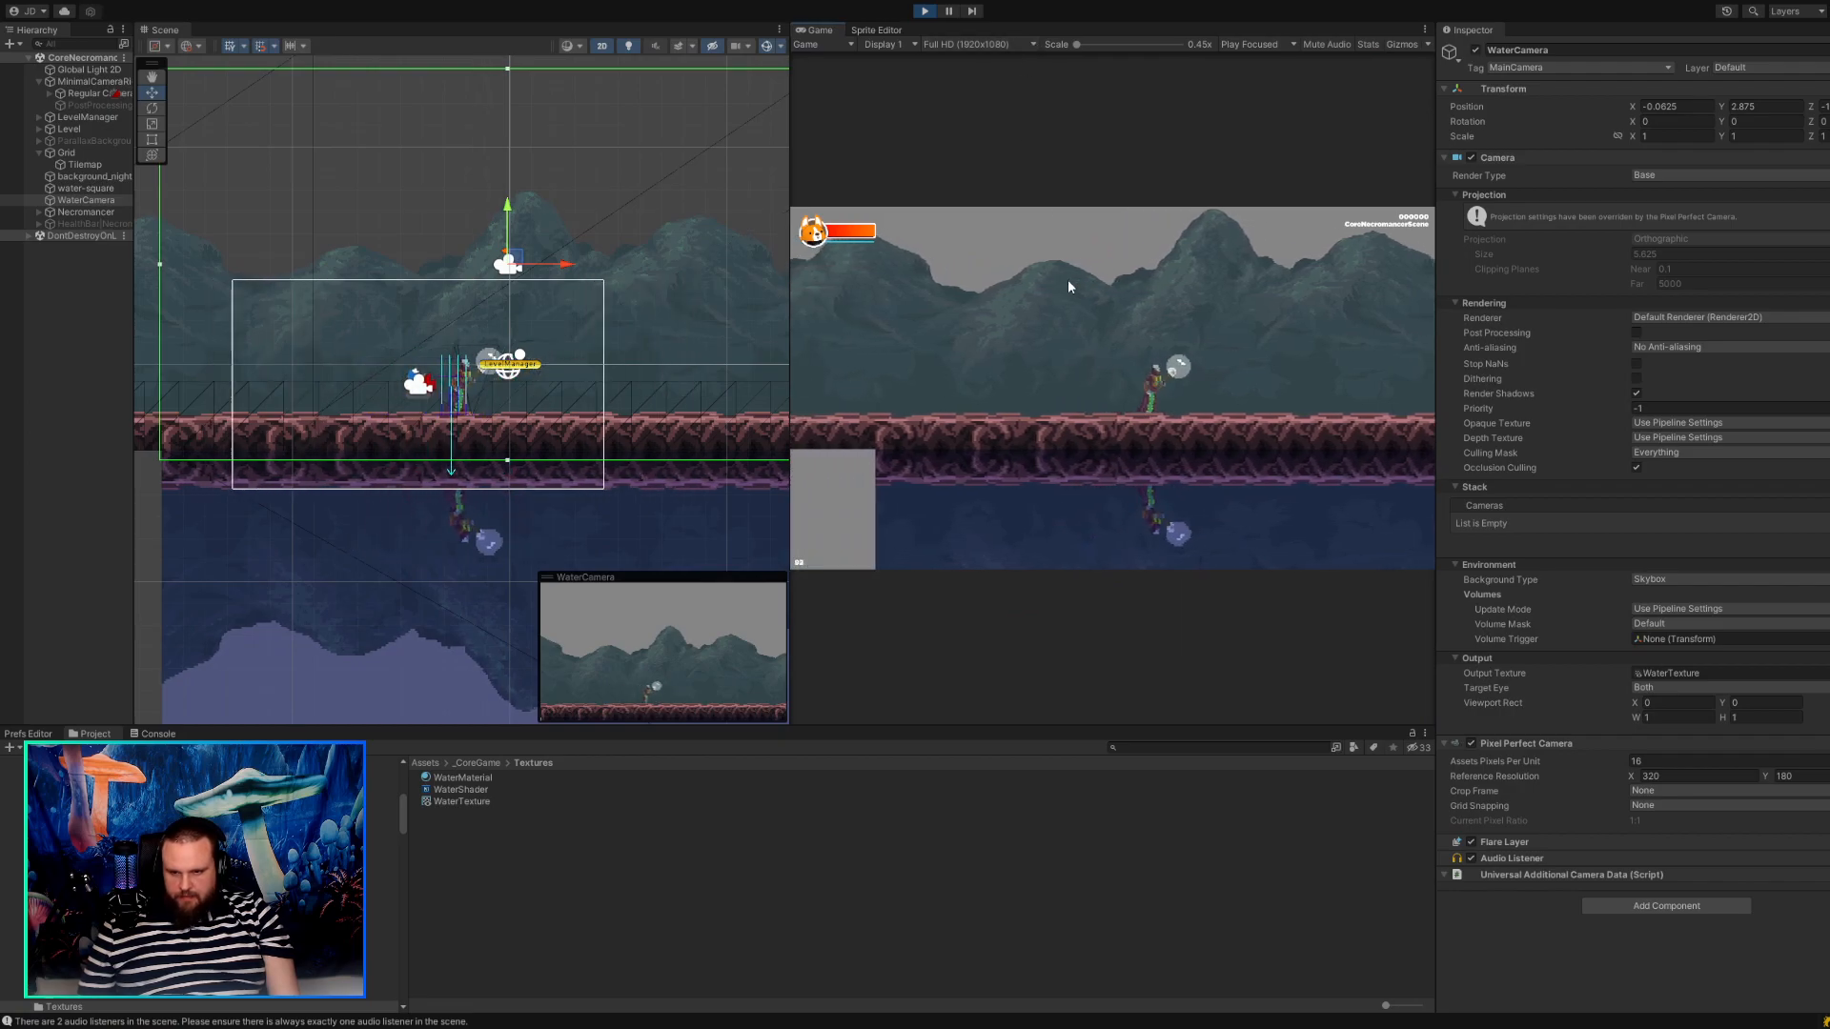
pyautogui.press('a')
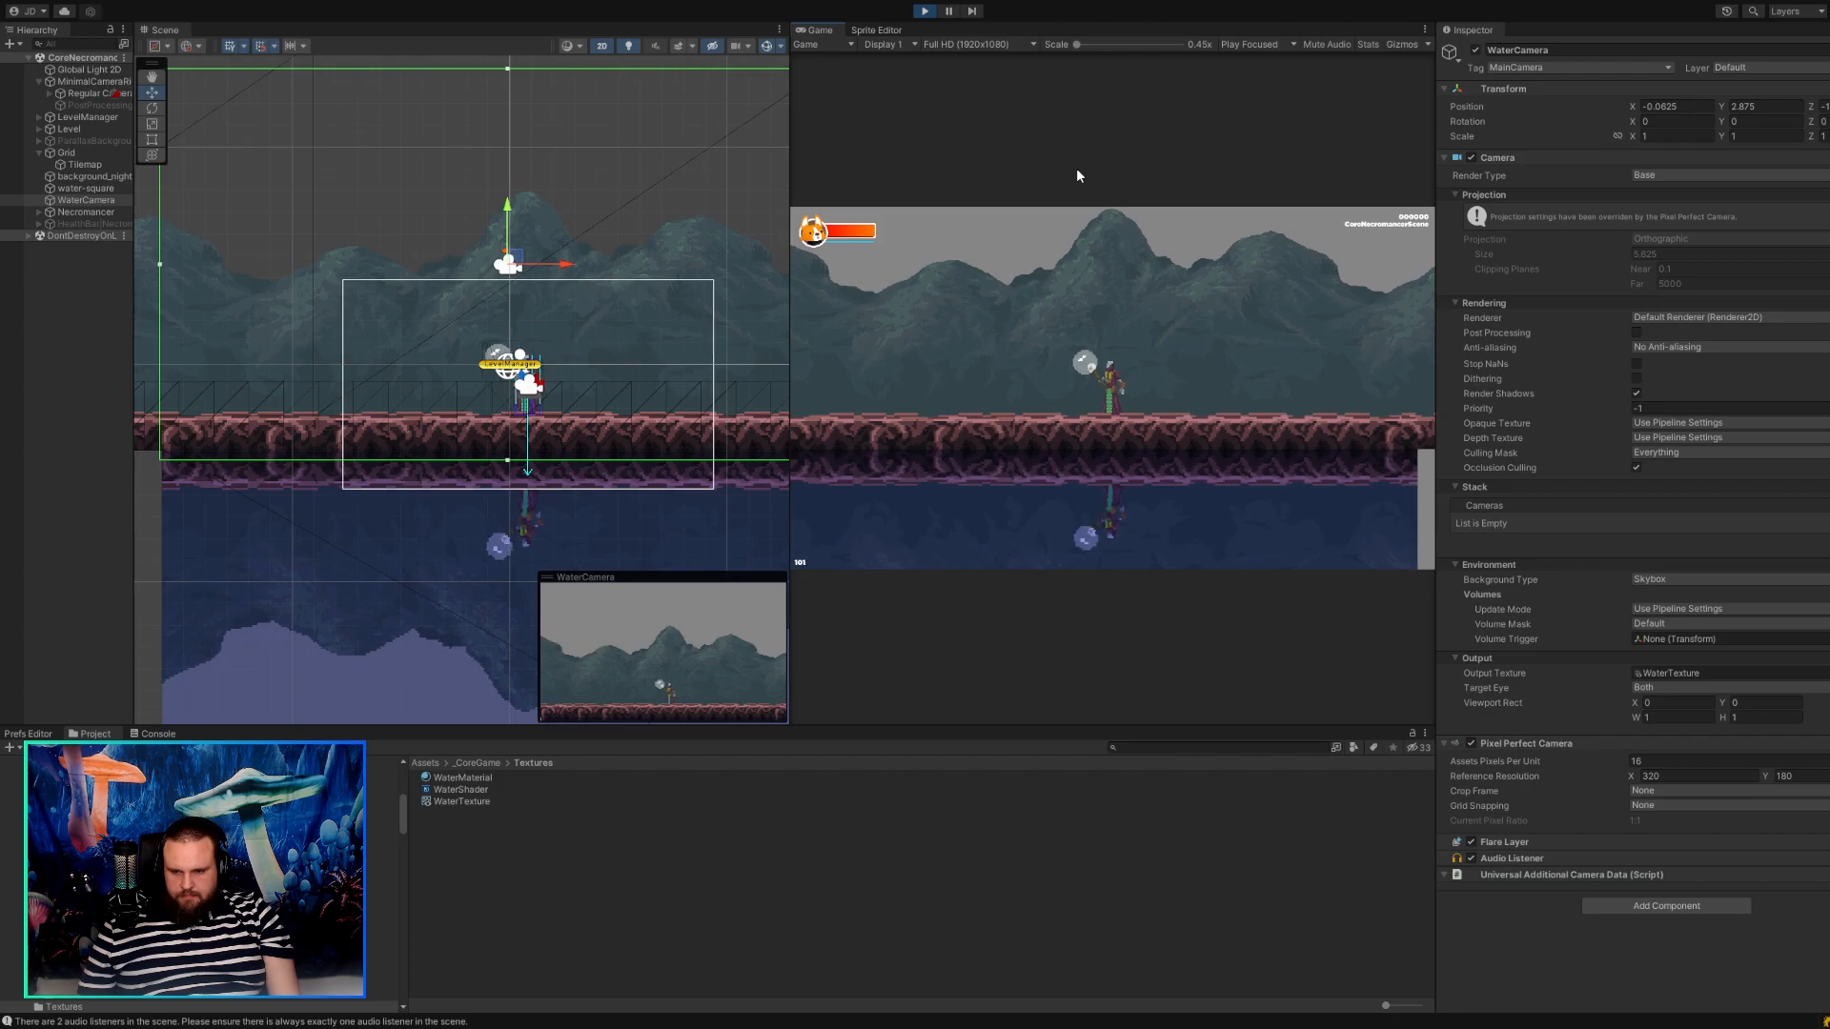
pyautogui.press('a')
pyautogui.press('d')
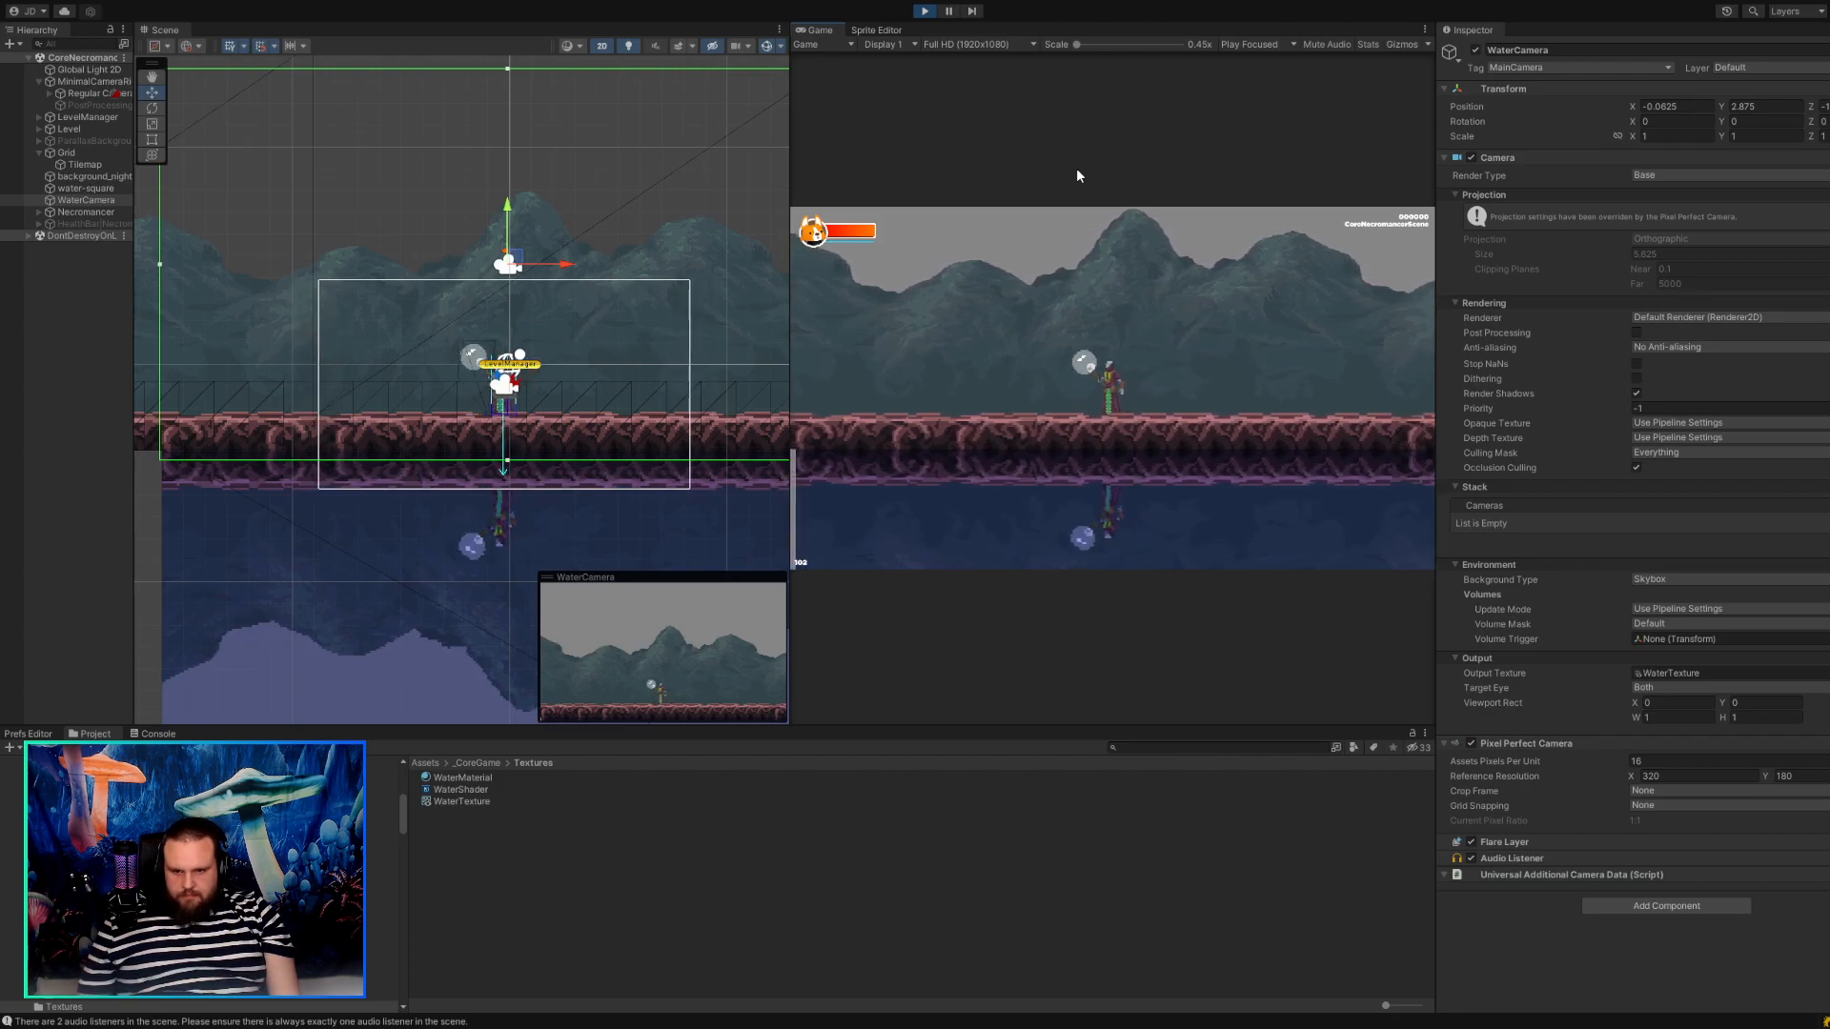
pyautogui.press('a')
pyautogui.press('d')
pyautogui.press('a')
pyautogui.press('d')
pyautogui.press('a')
pyautogui.press('d')
pyautogui.press('a')
# Widen the game view over the scene view and keep walking the necromancer both ways to examine the reflection enlarged.
pyautogui.moveTo(788, 128); pyautogui.dragTo(158, 105)
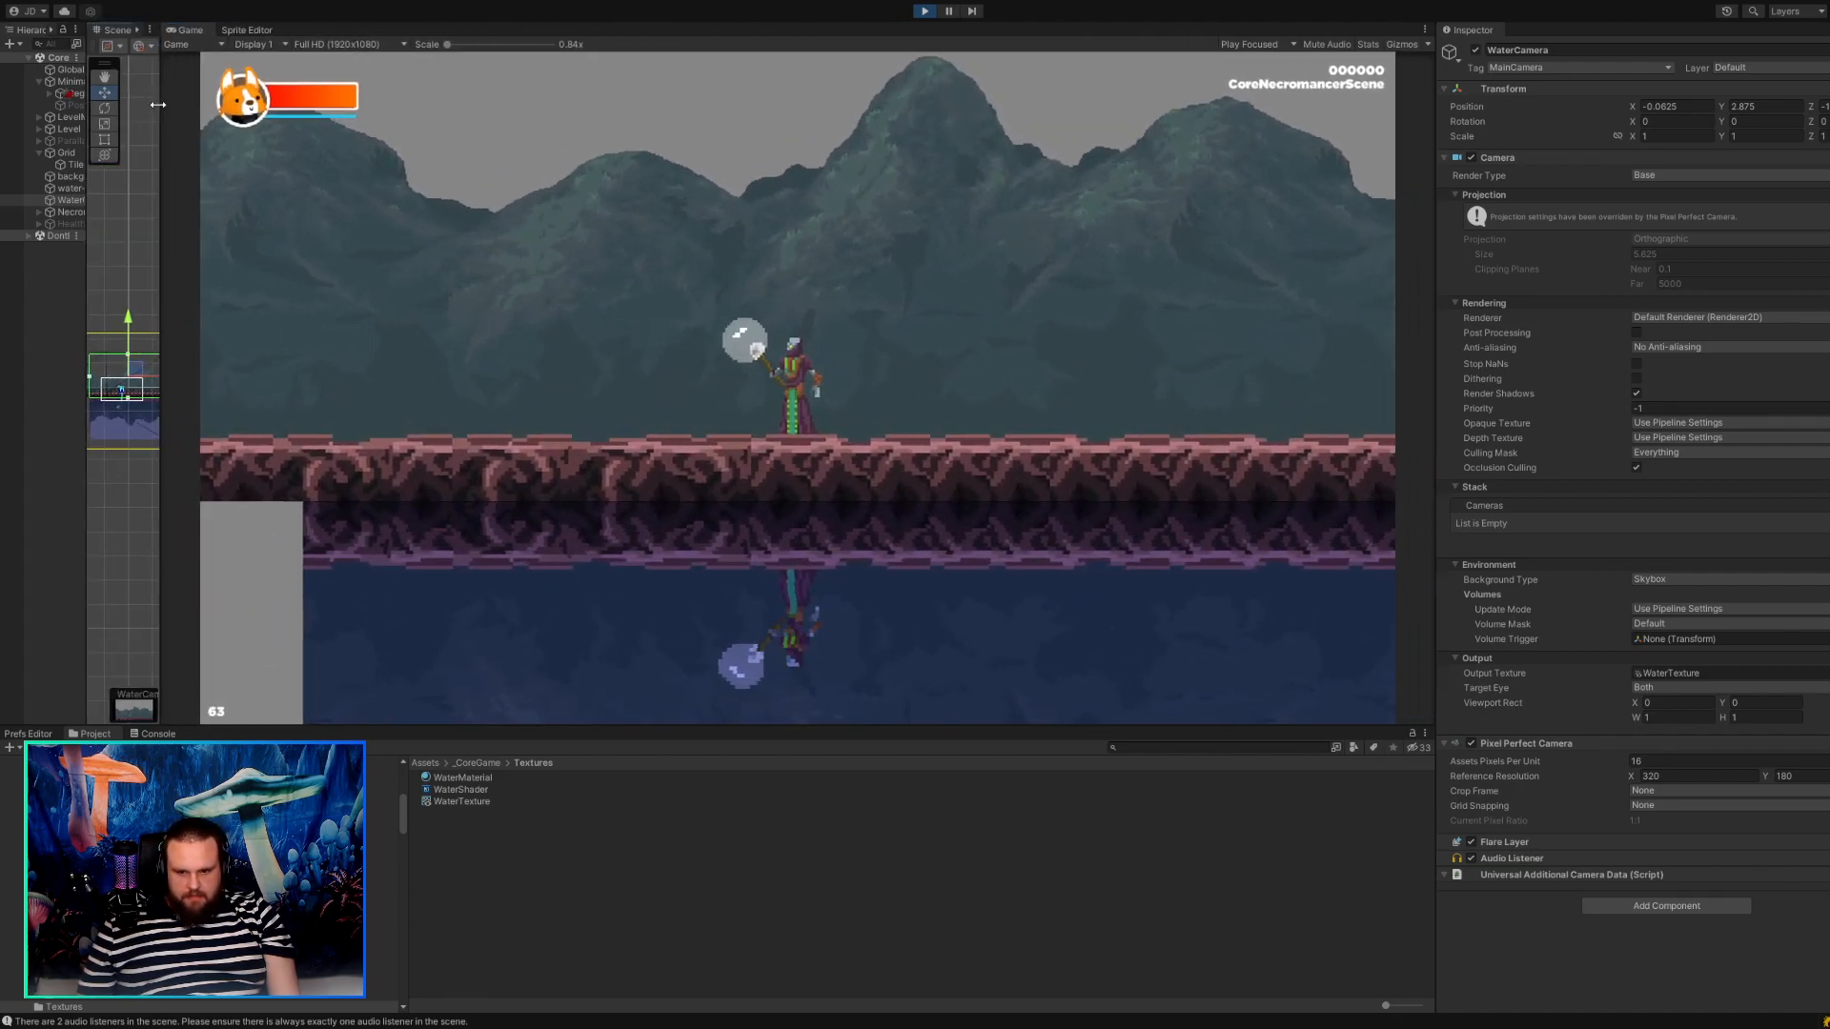
pyautogui.press('d')
pyautogui.press('a')
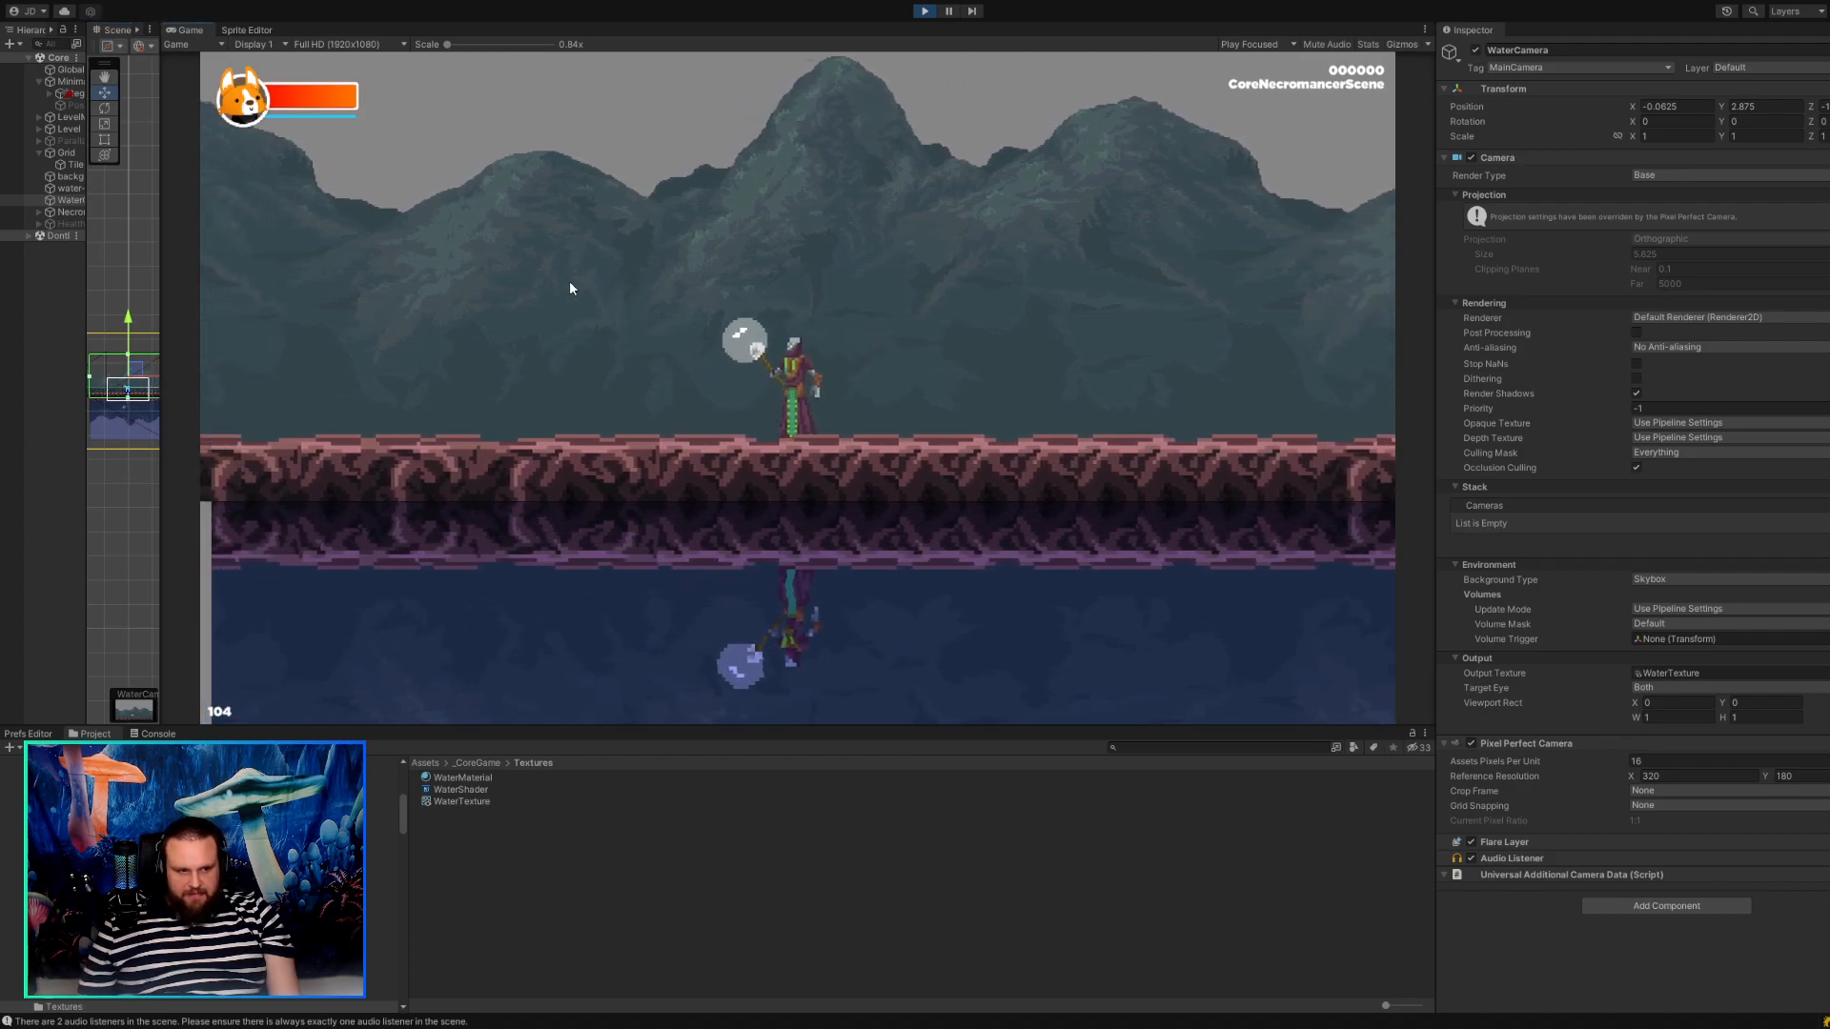
pyautogui.press('d')
pyautogui.press('a')
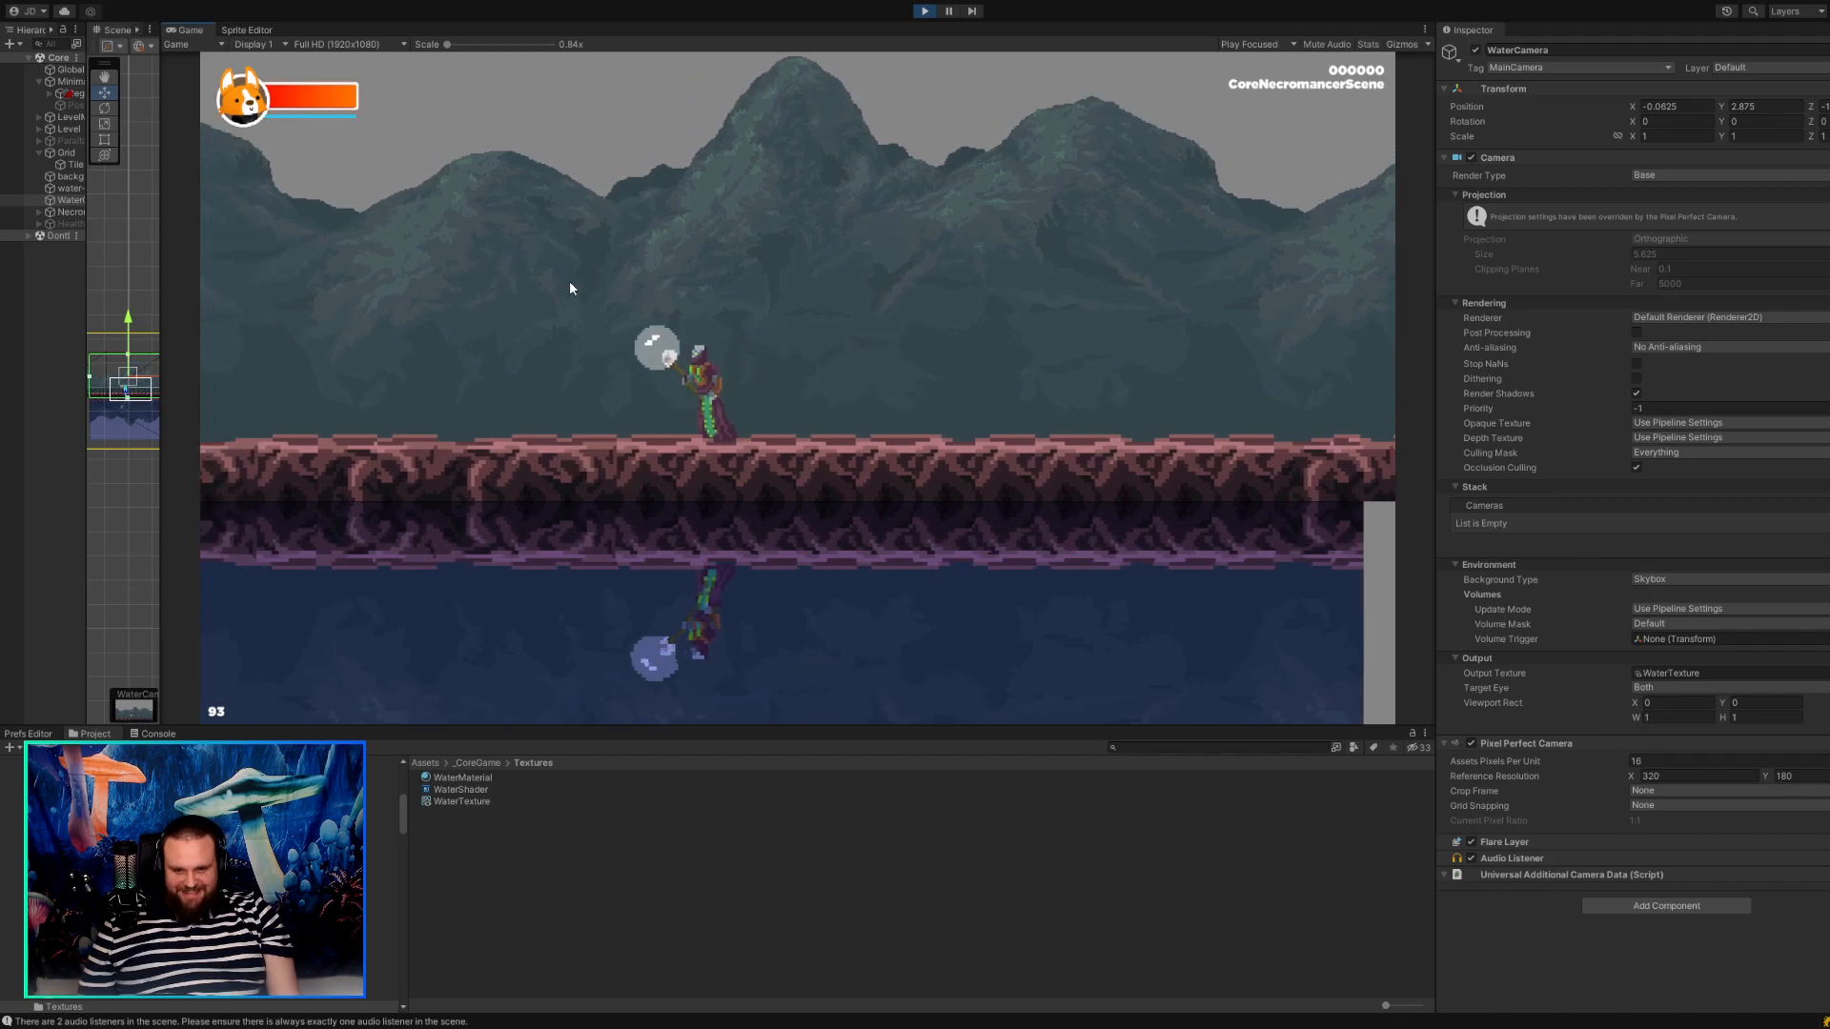
pyautogui.press('d')
pyautogui.press('a')
# Preview the game in Free Aspect and give the scene view more width again.
pyautogui.click(314, 44)
pyautogui.click(332, 103)
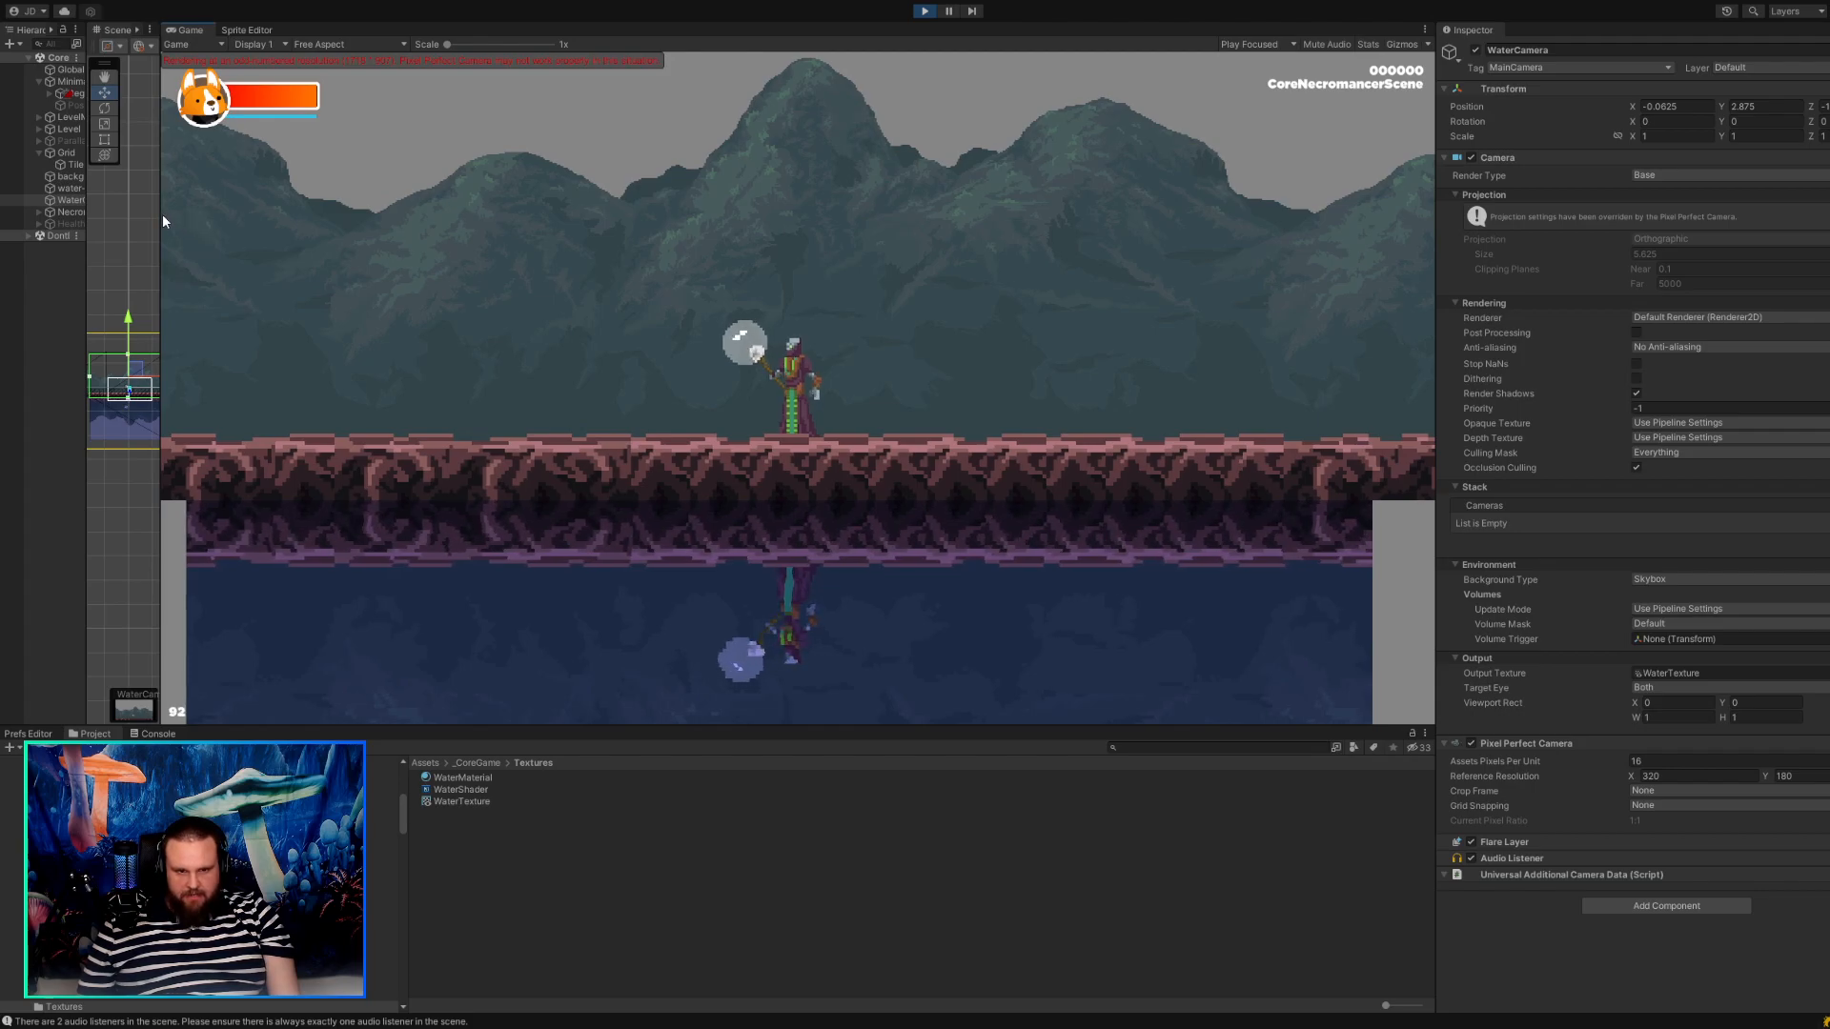
pyautogui.moveTo(163, 219); pyautogui.dragTo(579, 286)
# Walk the necromancer back and forth again, enlarging the game view to about 0.81x to examine the reflection.
pyautogui.press('d')
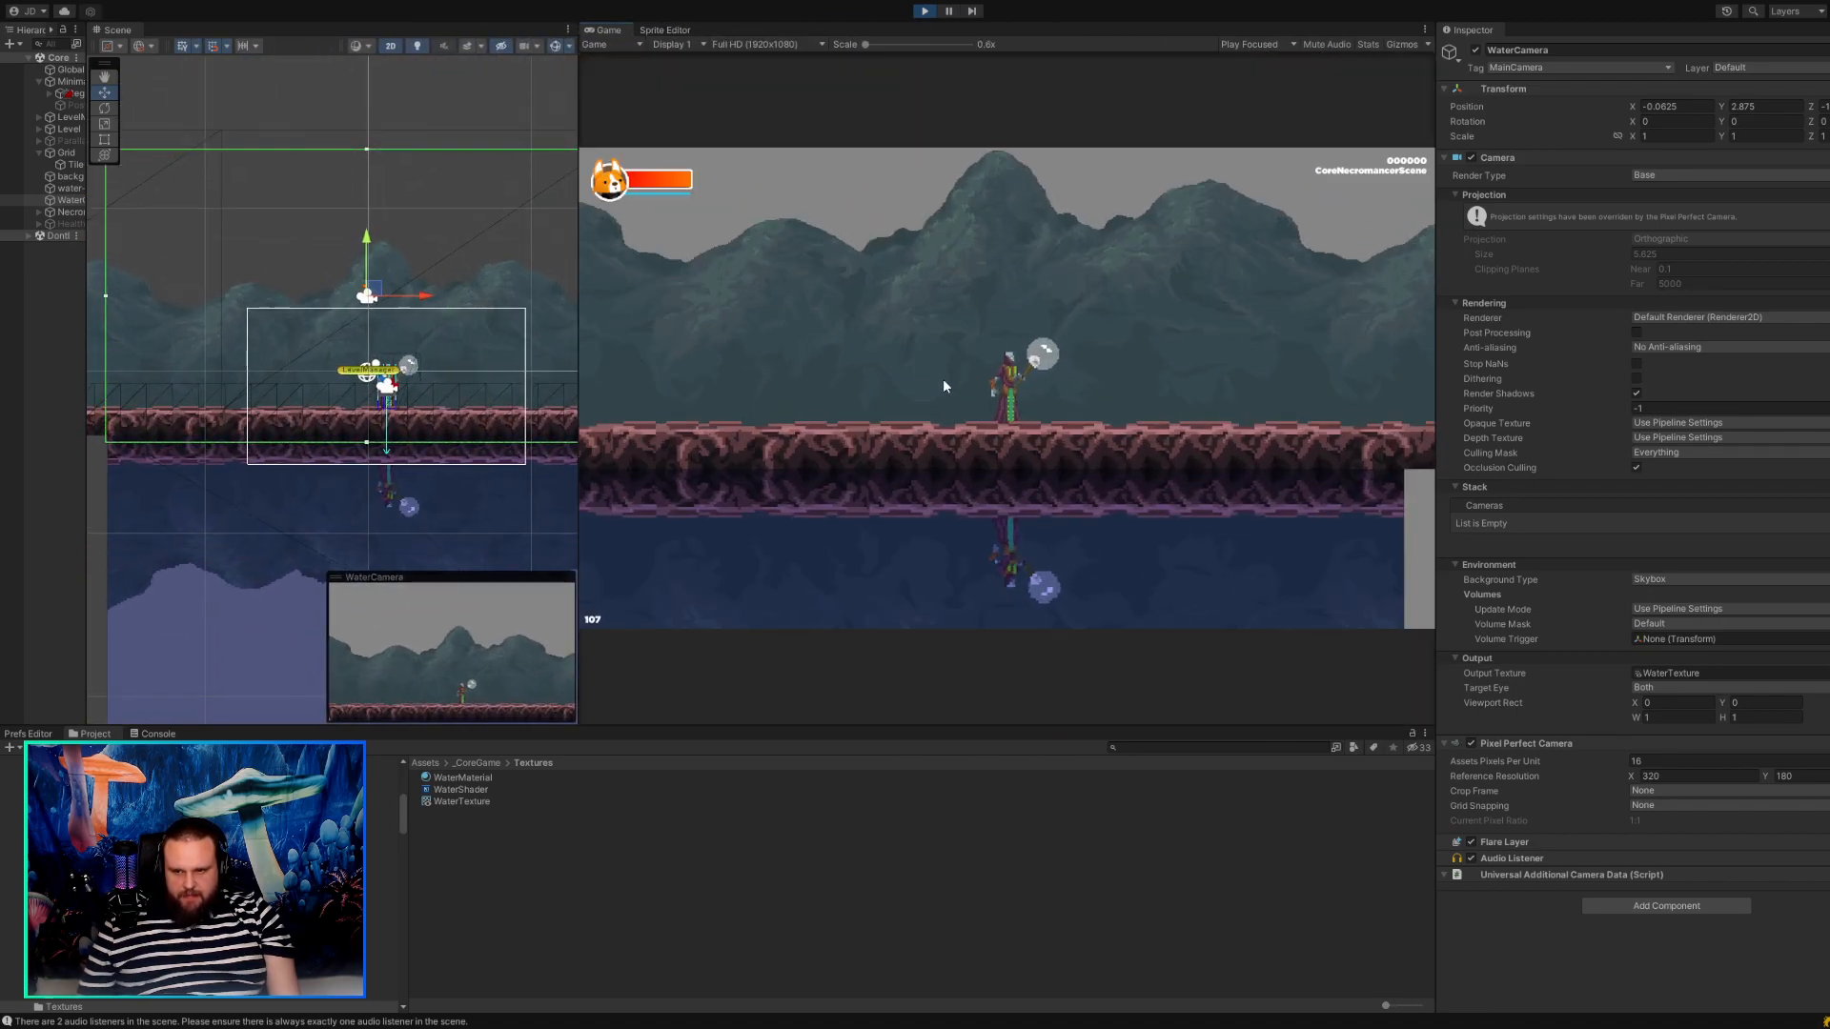
pyautogui.press('a')
pyautogui.press('d')
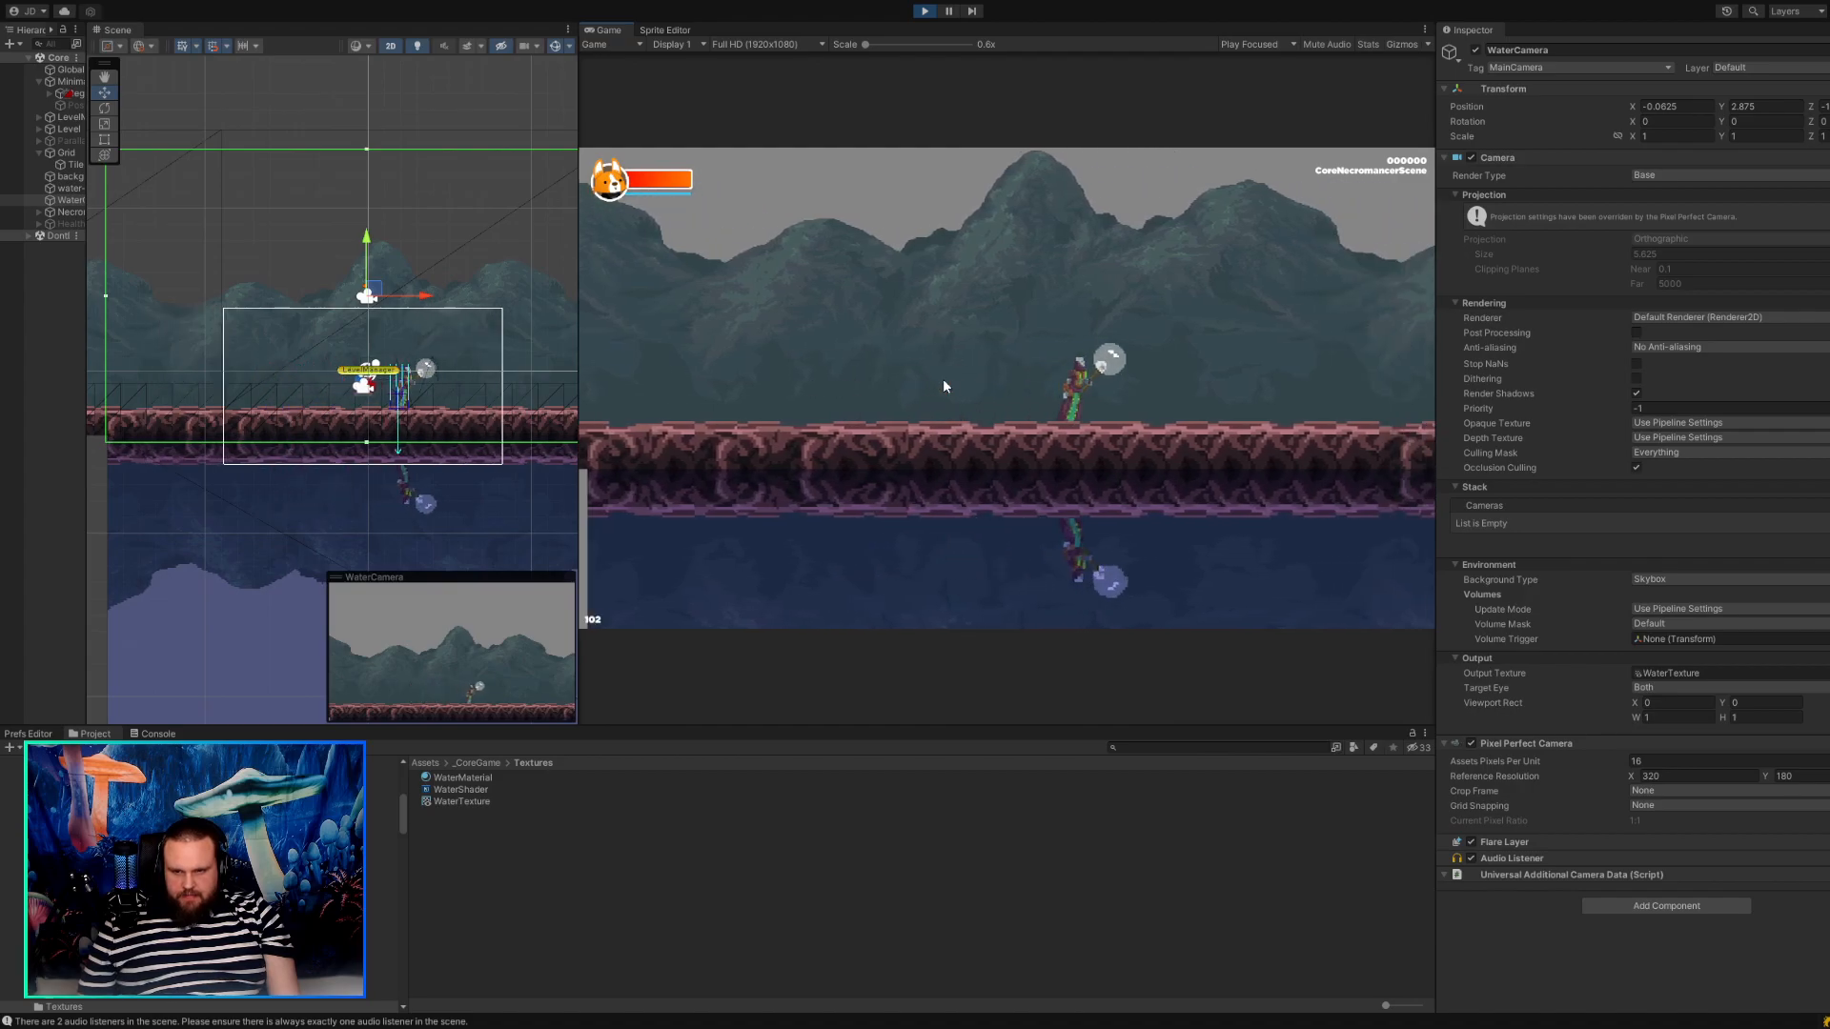
pyautogui.press('a')
pyautogui.press('d')
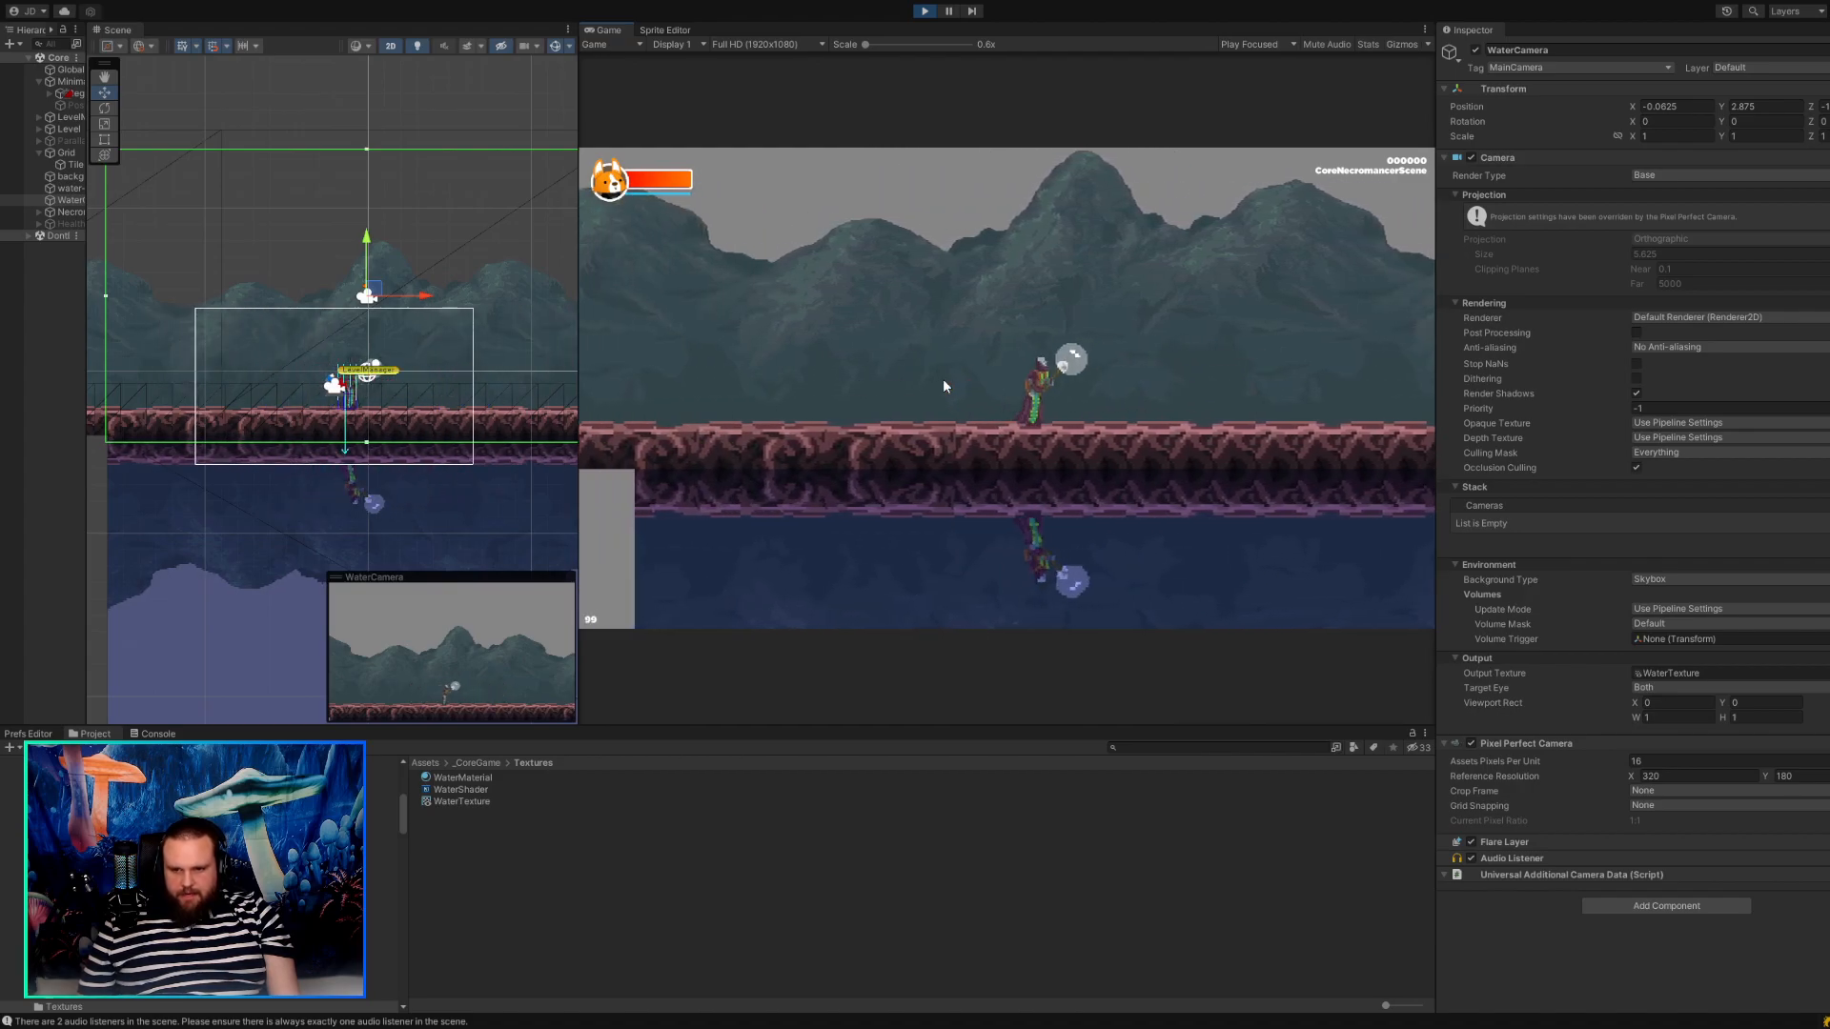
pyautogui.press('a')
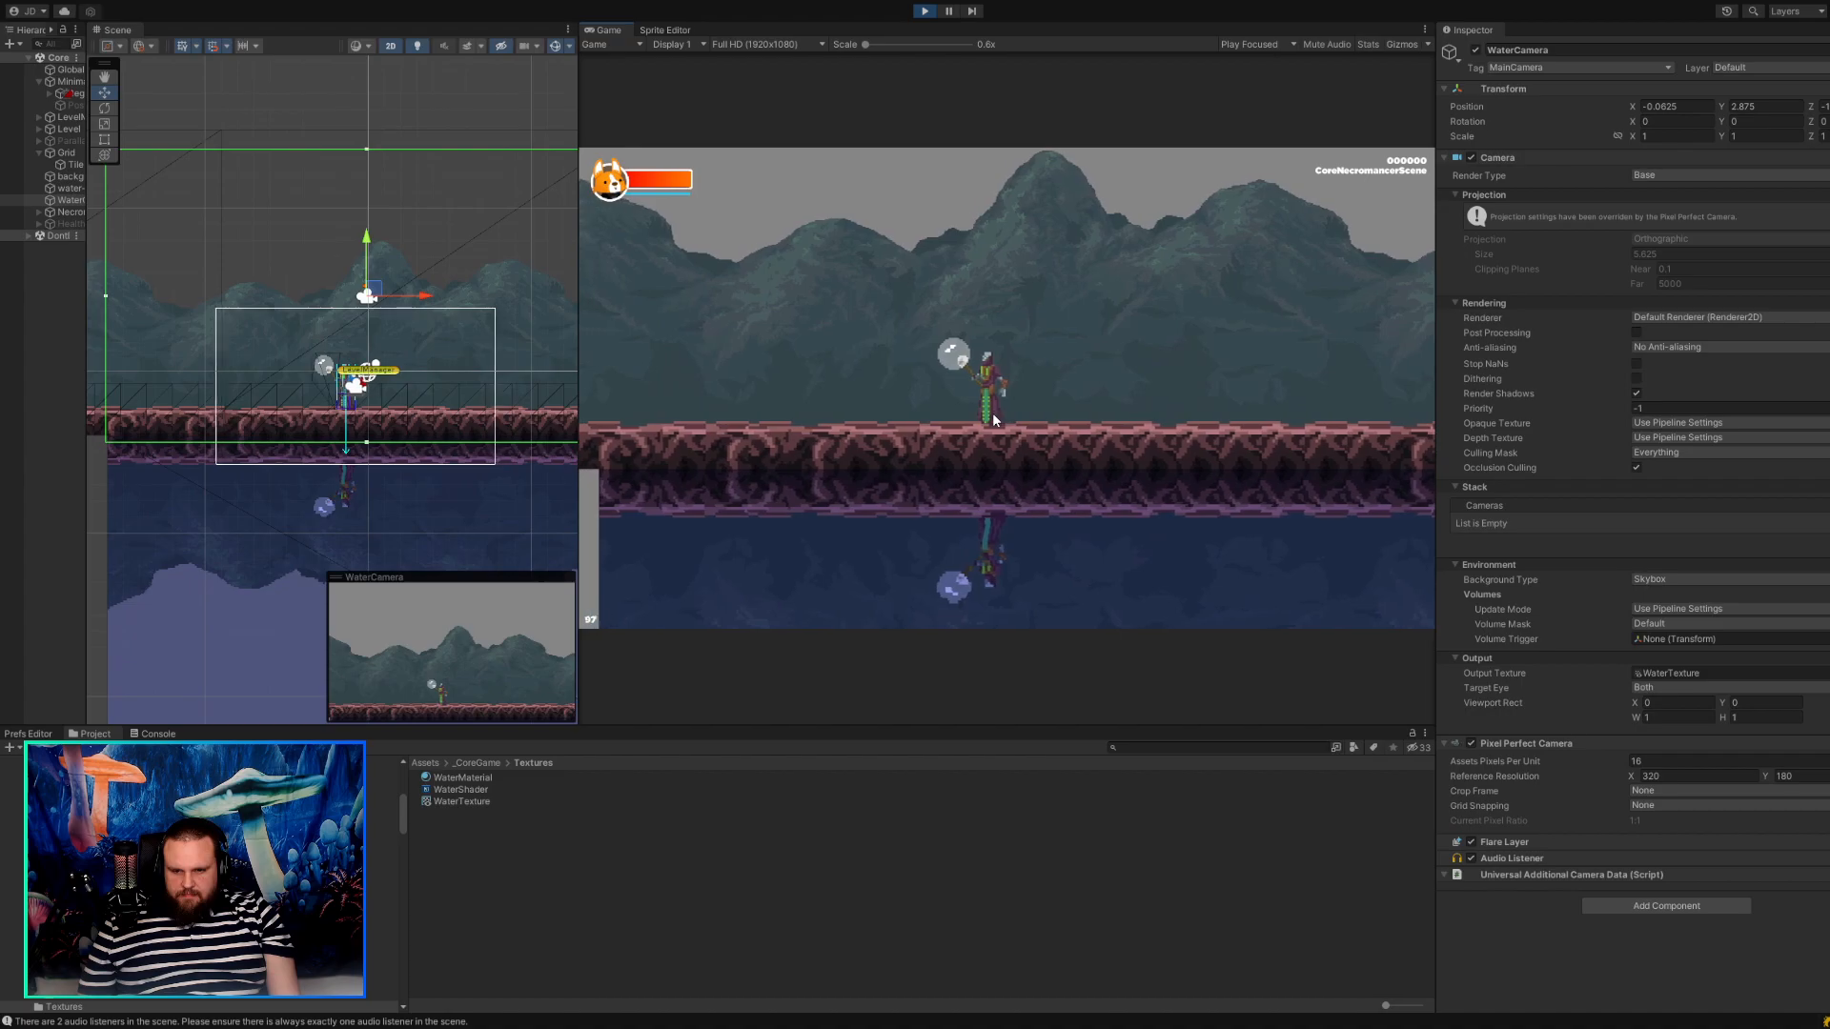
pyautogui.moveTo(866, 45); pyautogui.dragTo(879, 49)
pyautogui.press('d')
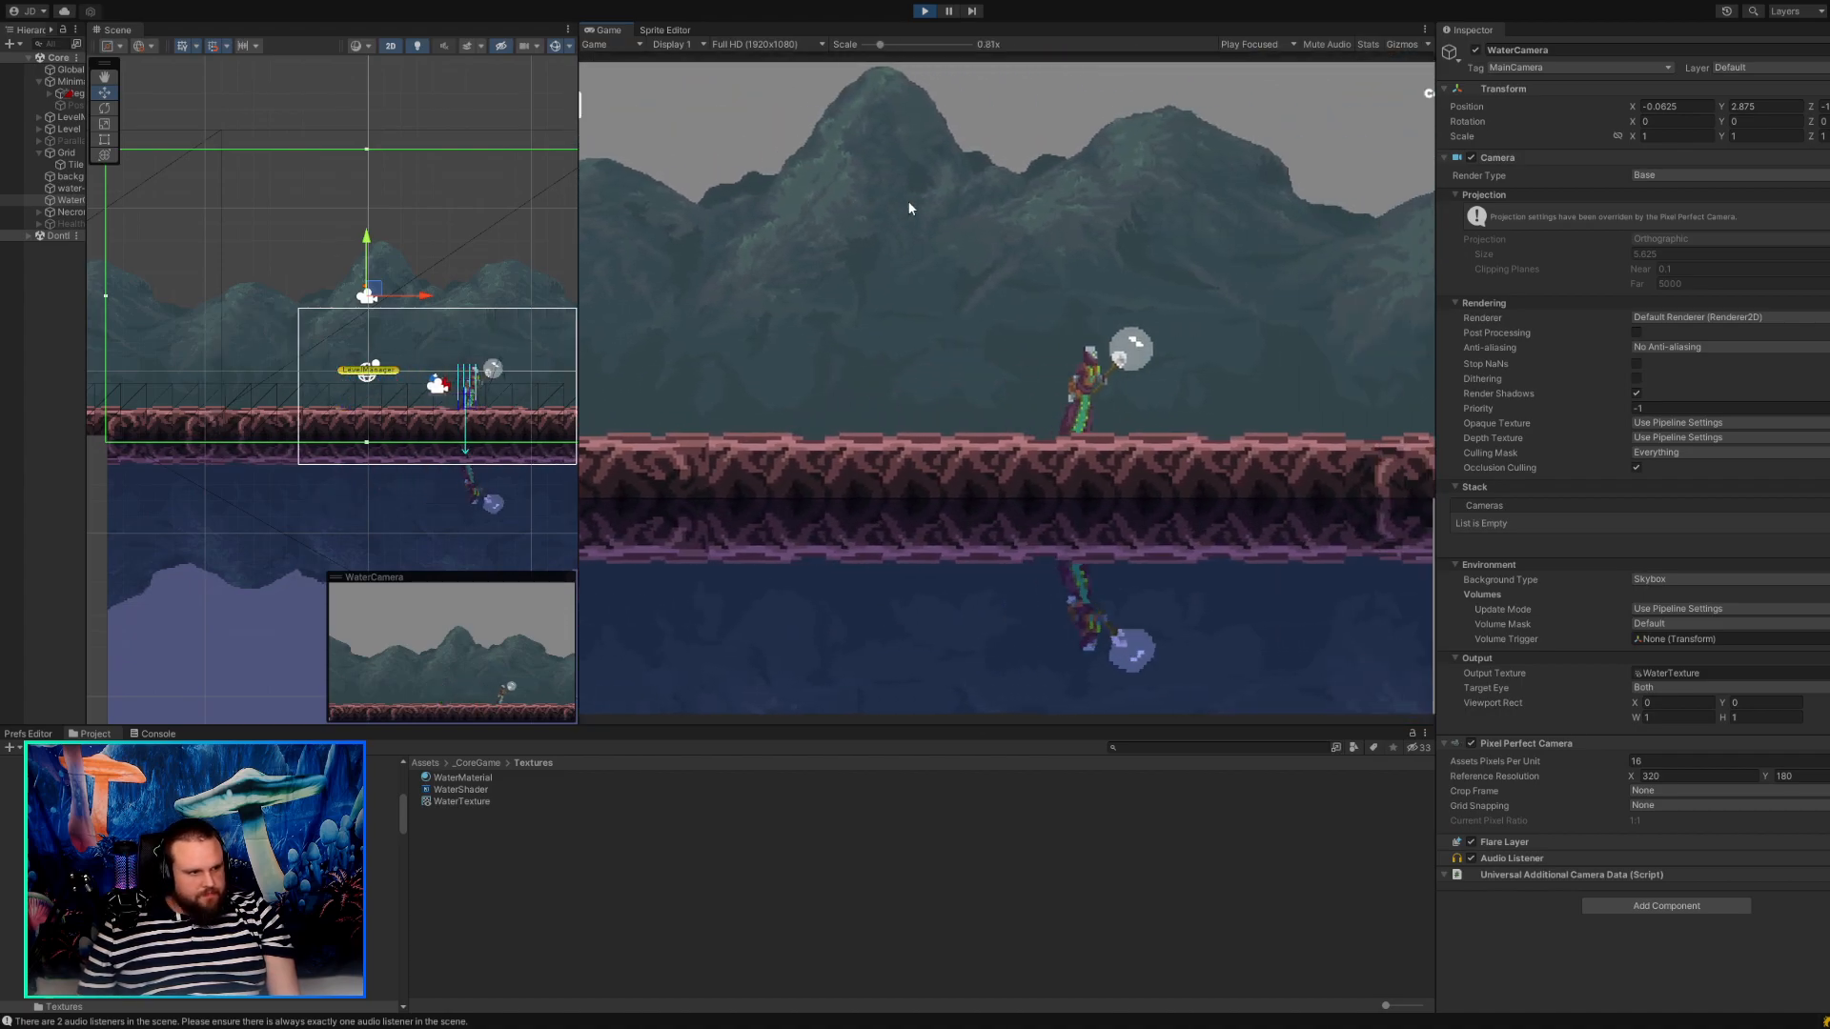
pyautogui.press('a')
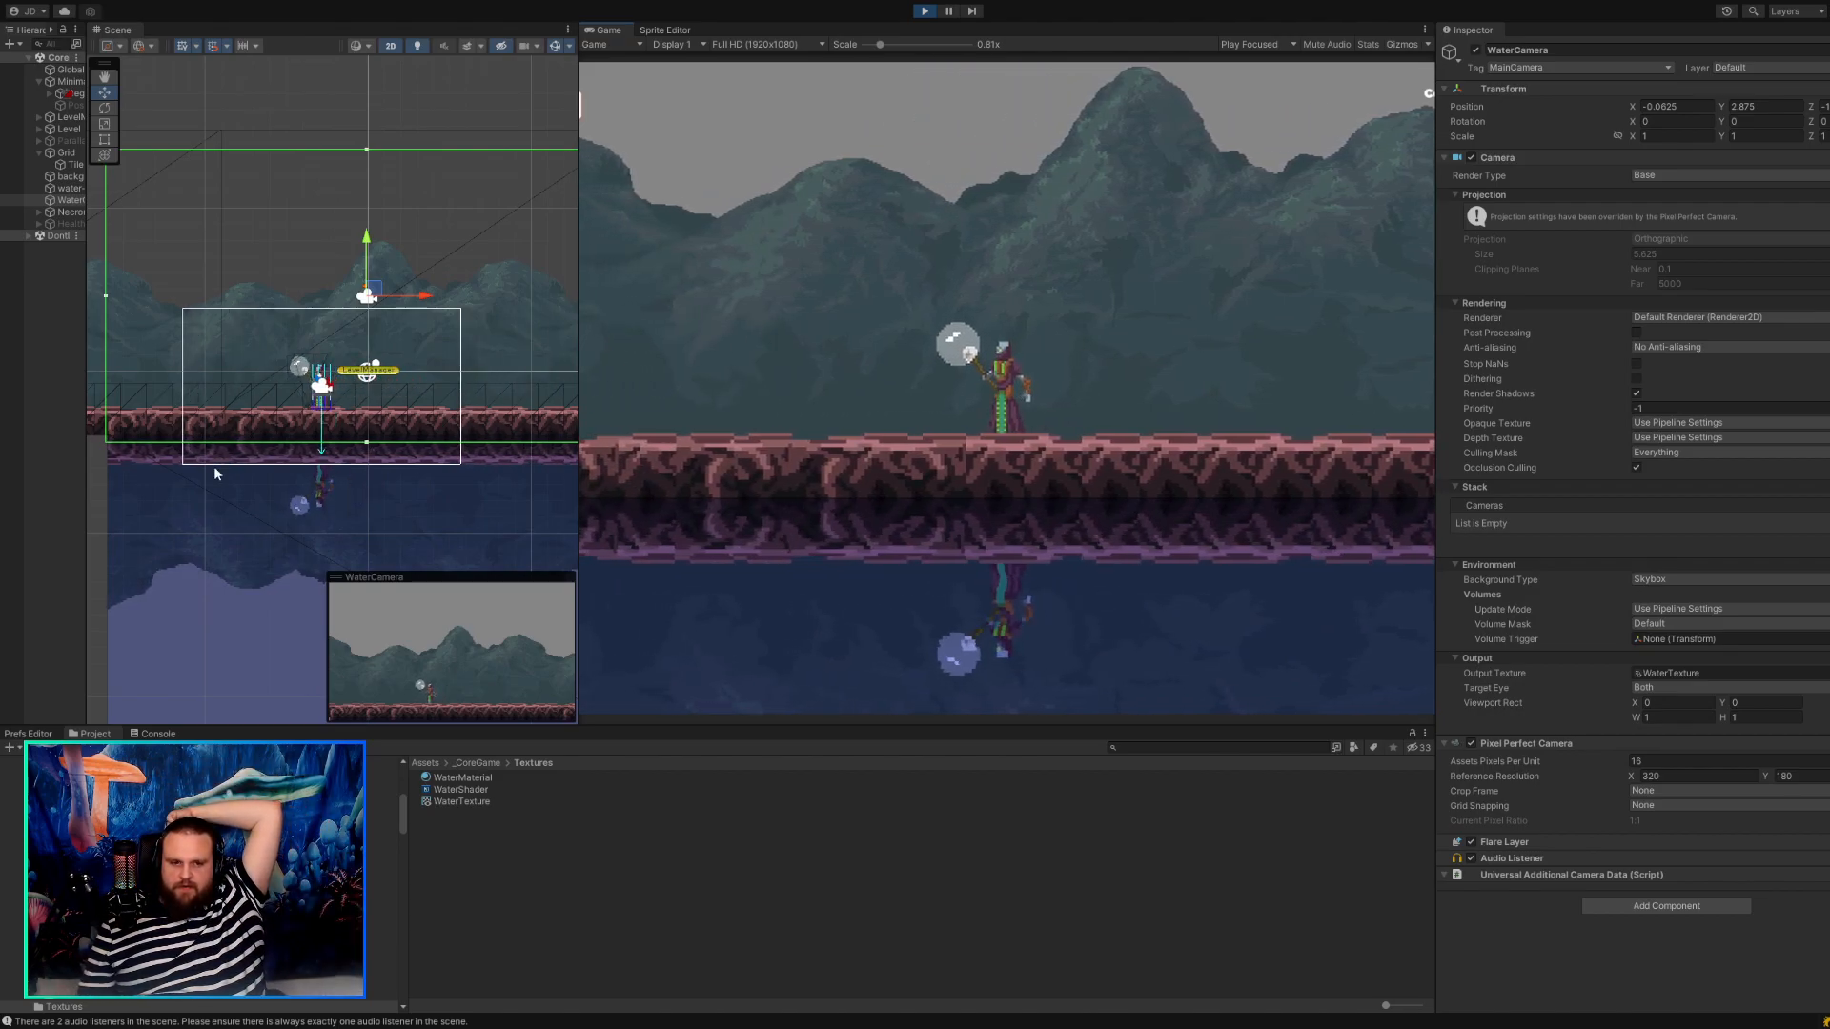
# Frame the water-square in the scene view, examine its extent around the cameras, and widen the object list slightly.
pyautogui.click(223, 513)
pyautogui.press('f')
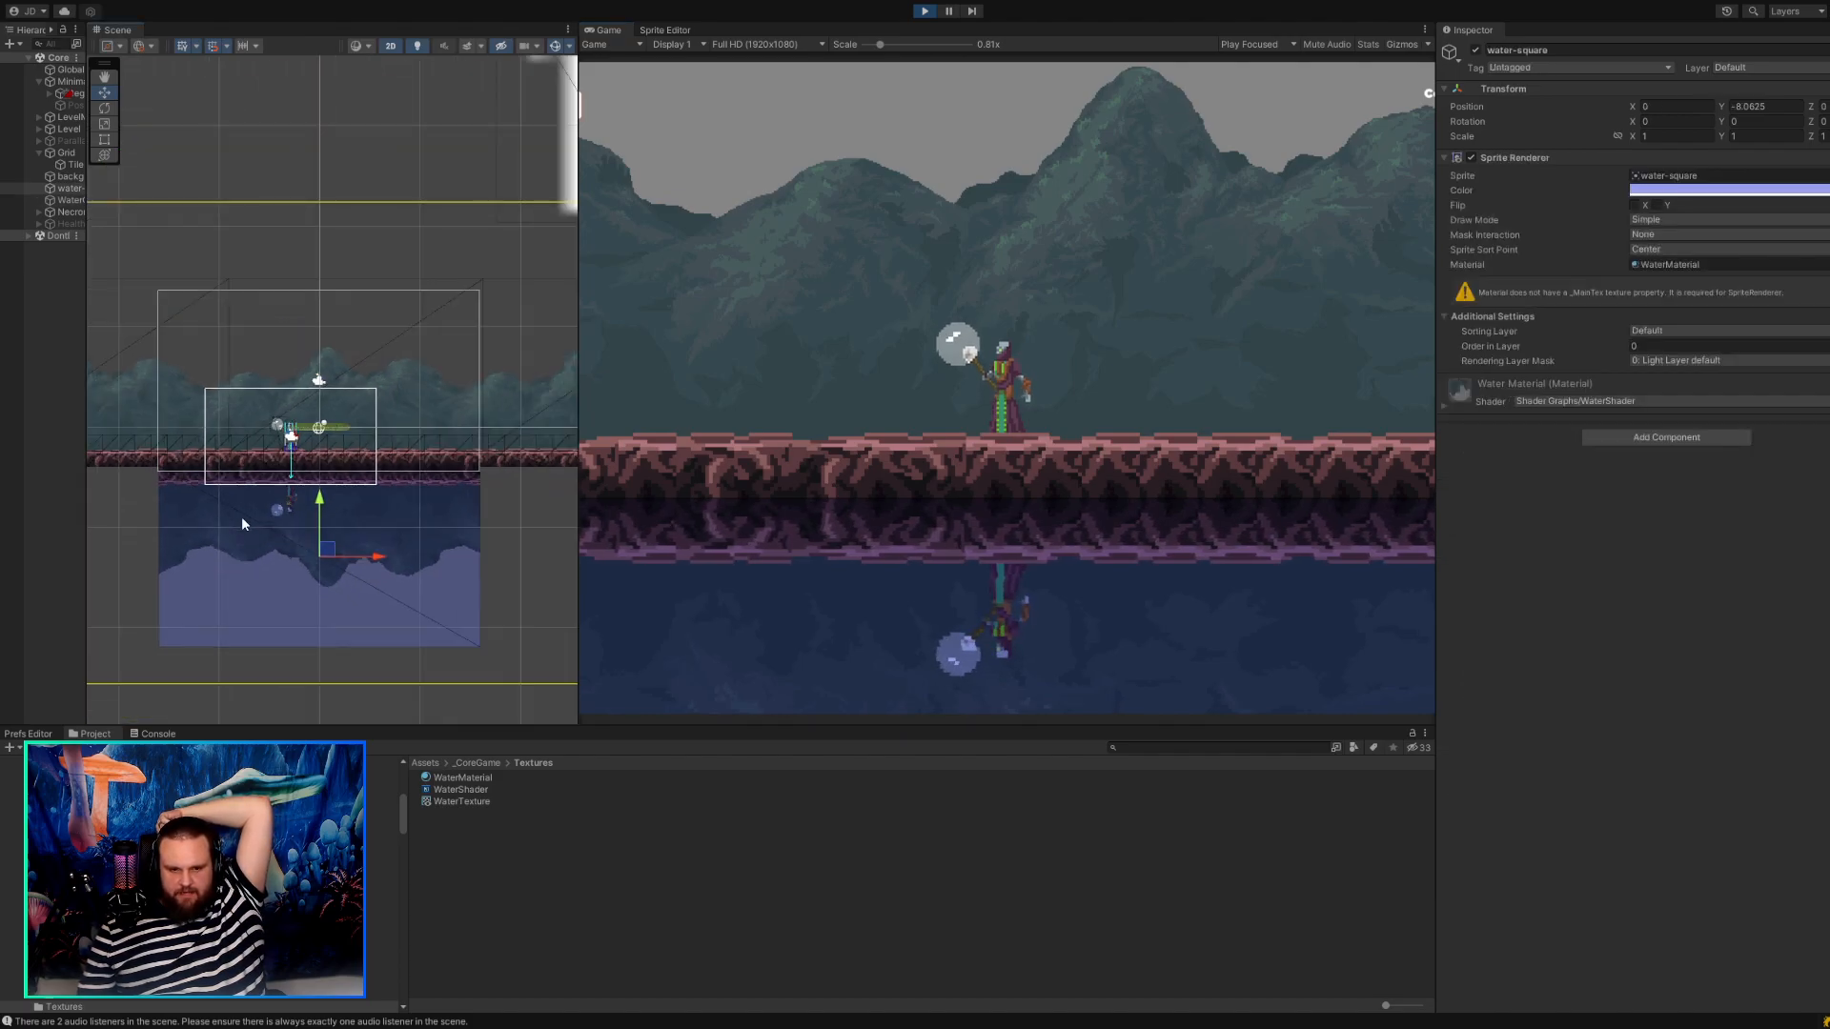
pyautogui.scroll(-2, 244, 530)
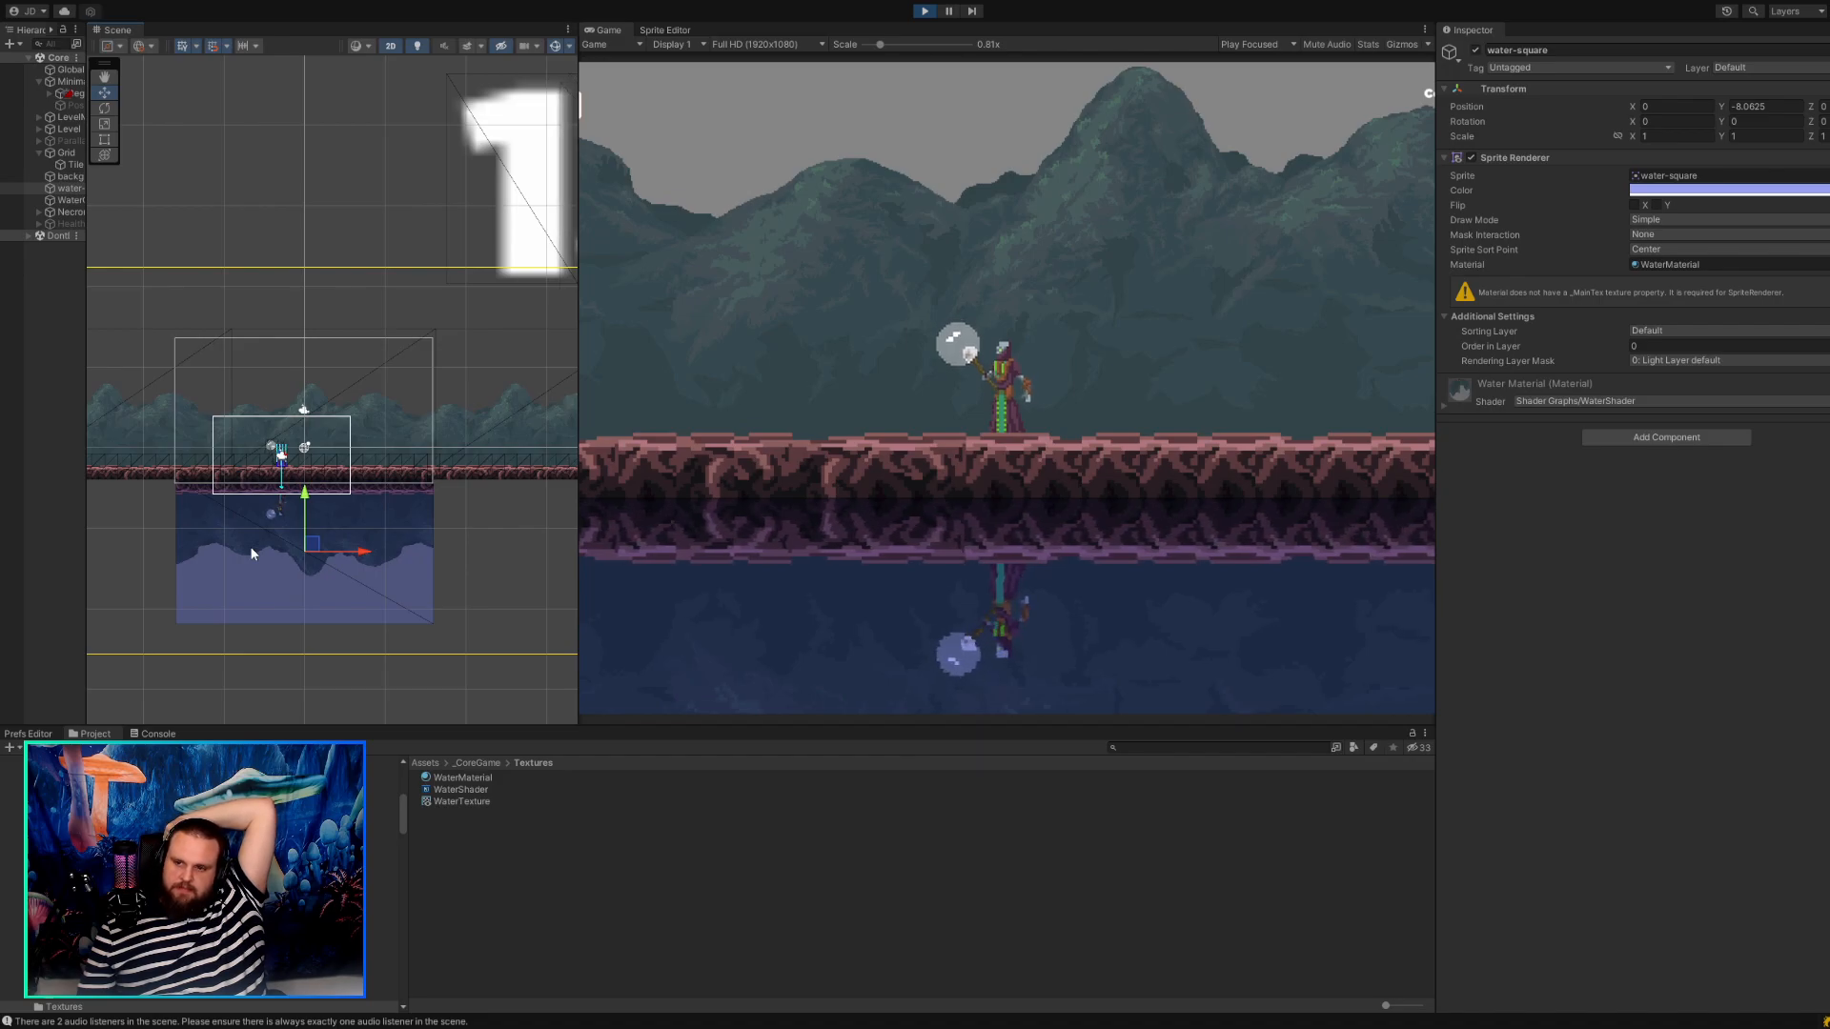
pyautogui.moveTo(461, 595); pyautogui.dragTo(349, 529, button='middle')
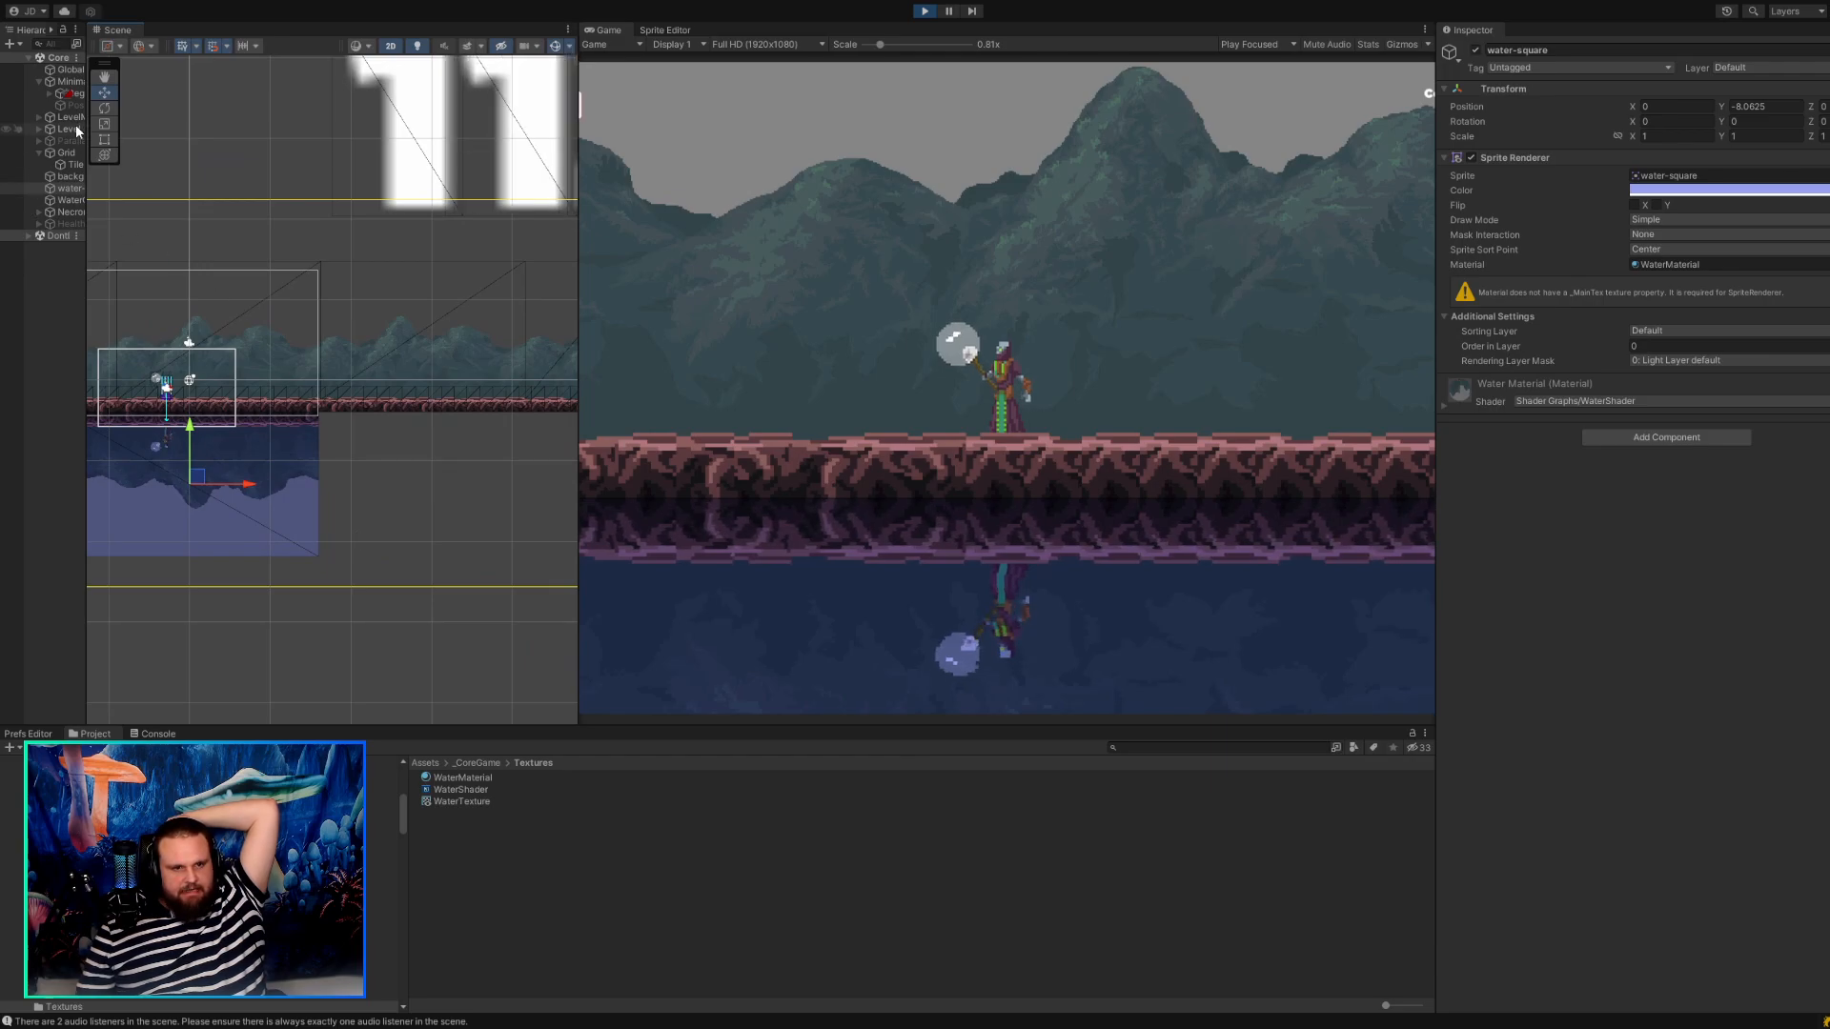
pyautogui.moveTo(86, 133)
pyautogui.mouseDown()
pyautogui.moveTo(133, 136)
pyautogui.moveTo(109, 136)
pyautogui.mouseUp()
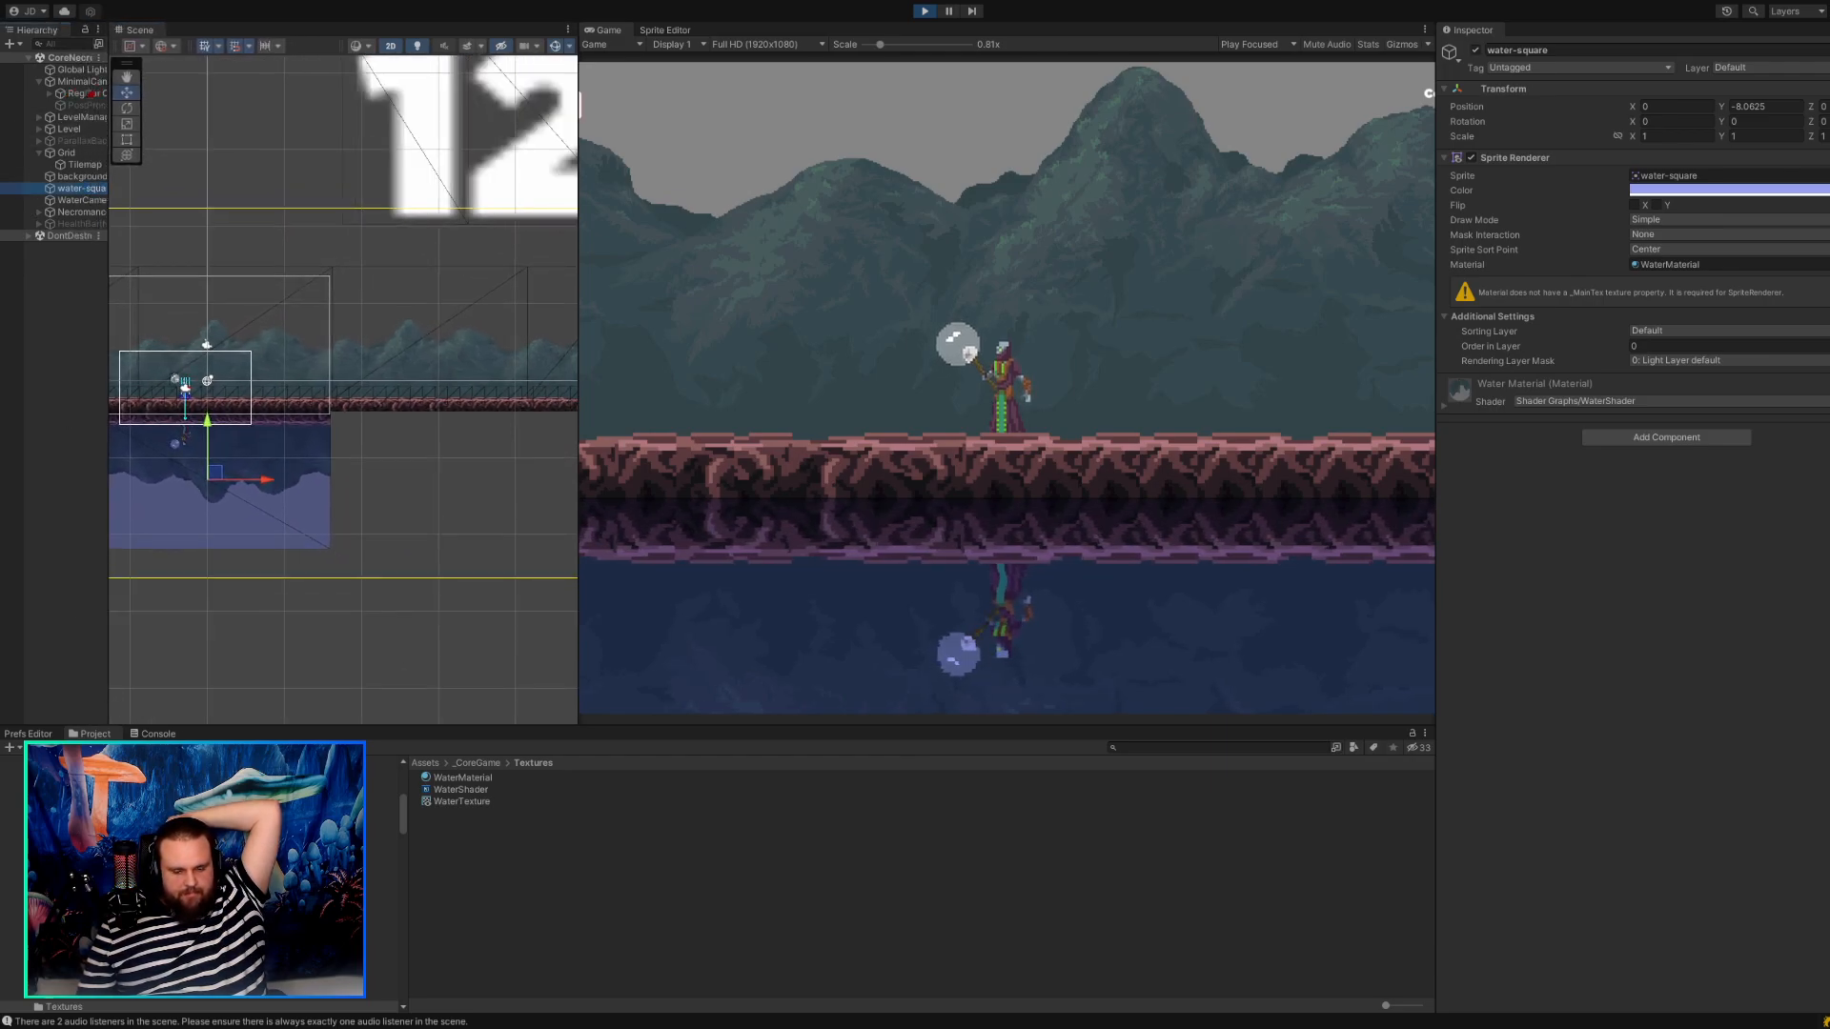
# Look through the project's folders and make the scene and game views taller by shrinking the project files area.
pyautogui.scroll(-4, 200, 884)
pyautogui.scroll(3, 200, 884)
pyautogui.scroll(-3, 200, 884)
pyautogui.scroll(-1, 201, 885)
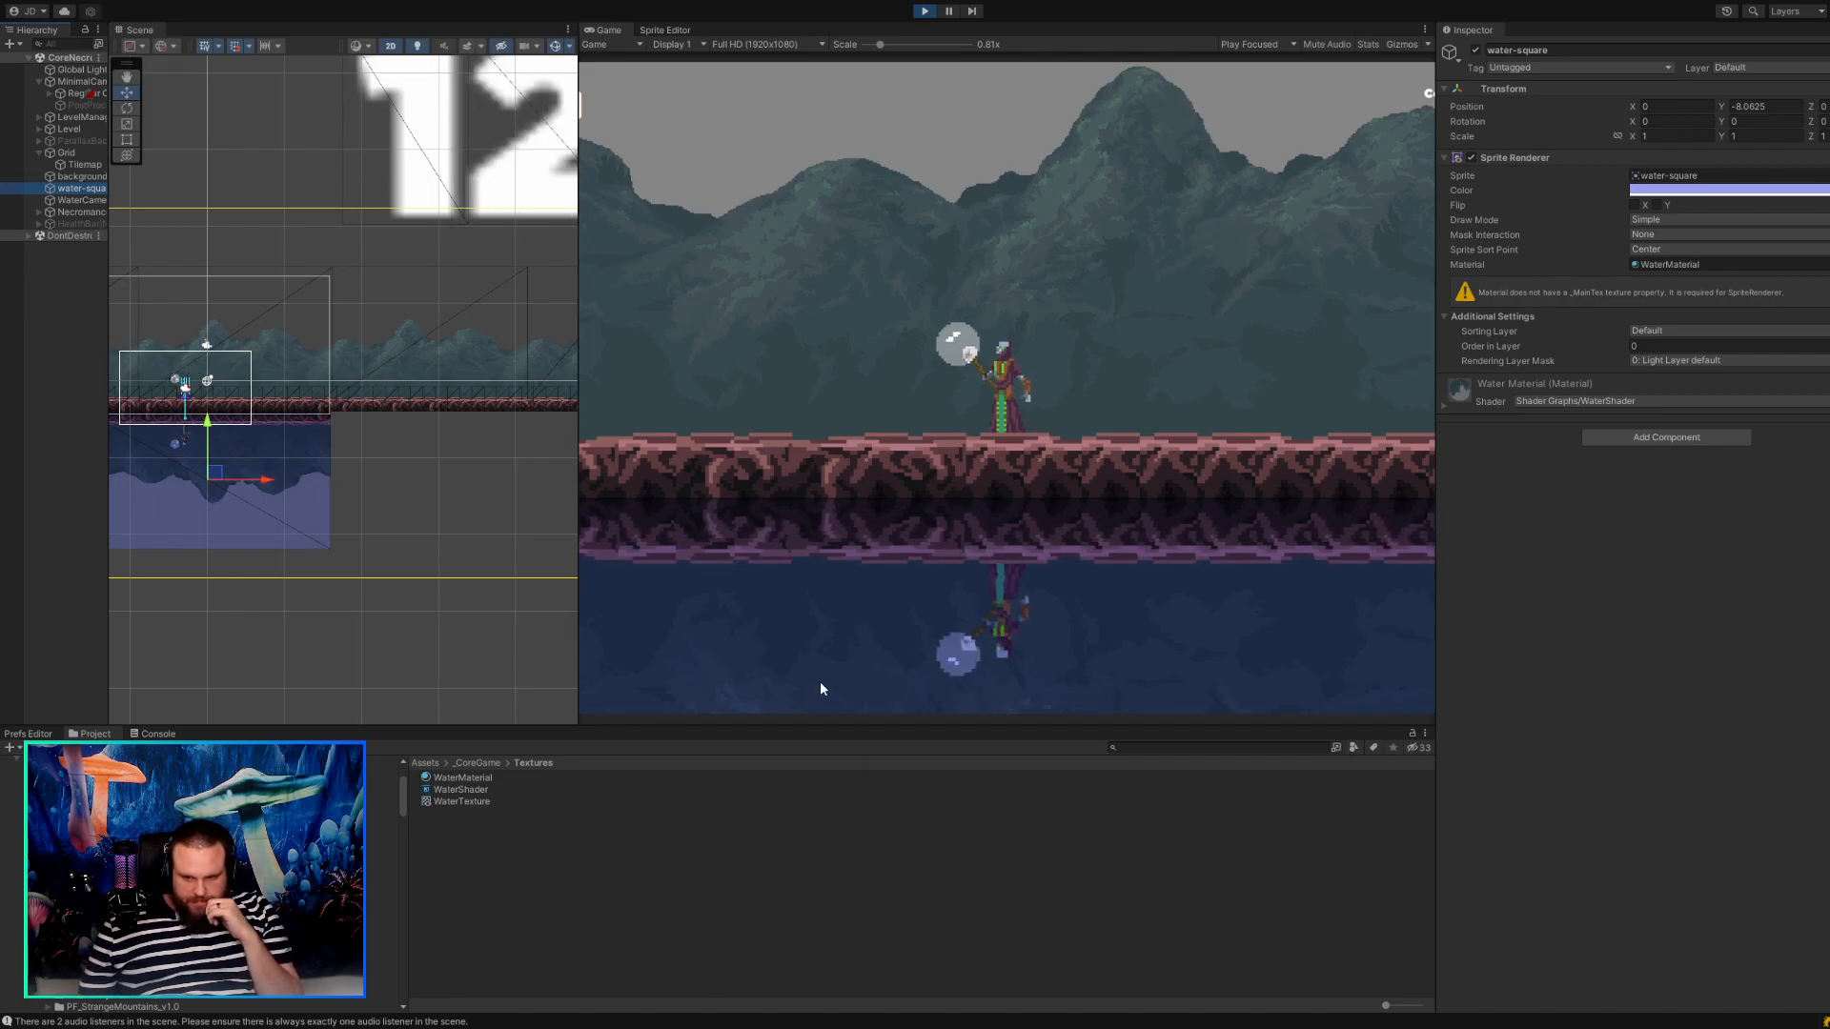
pyautogui.moveTo(837, 726); pyautogui.dragTo(825, 847)
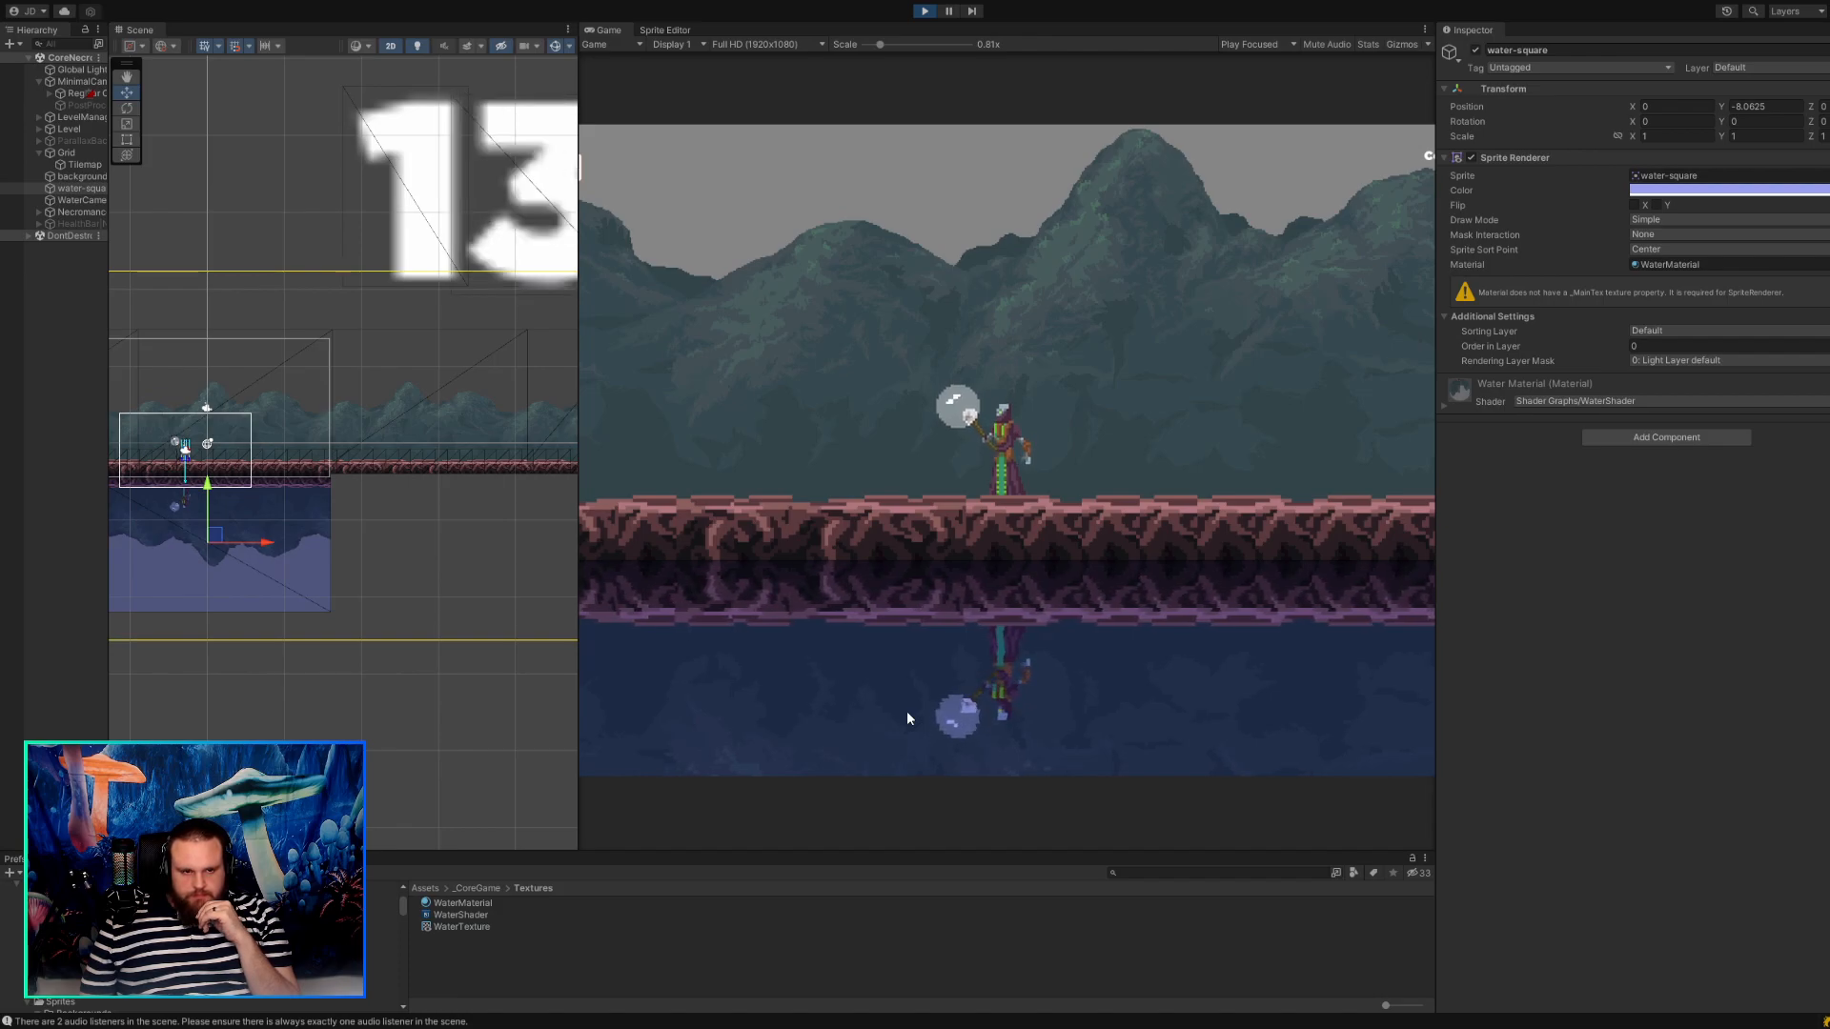
# Widen the object list and walk the necromancer back and forth past the water-square's edge to examine the reflection.
pyautogui.moveTo(115, 340); pyautogui.dragTo(217, 349)
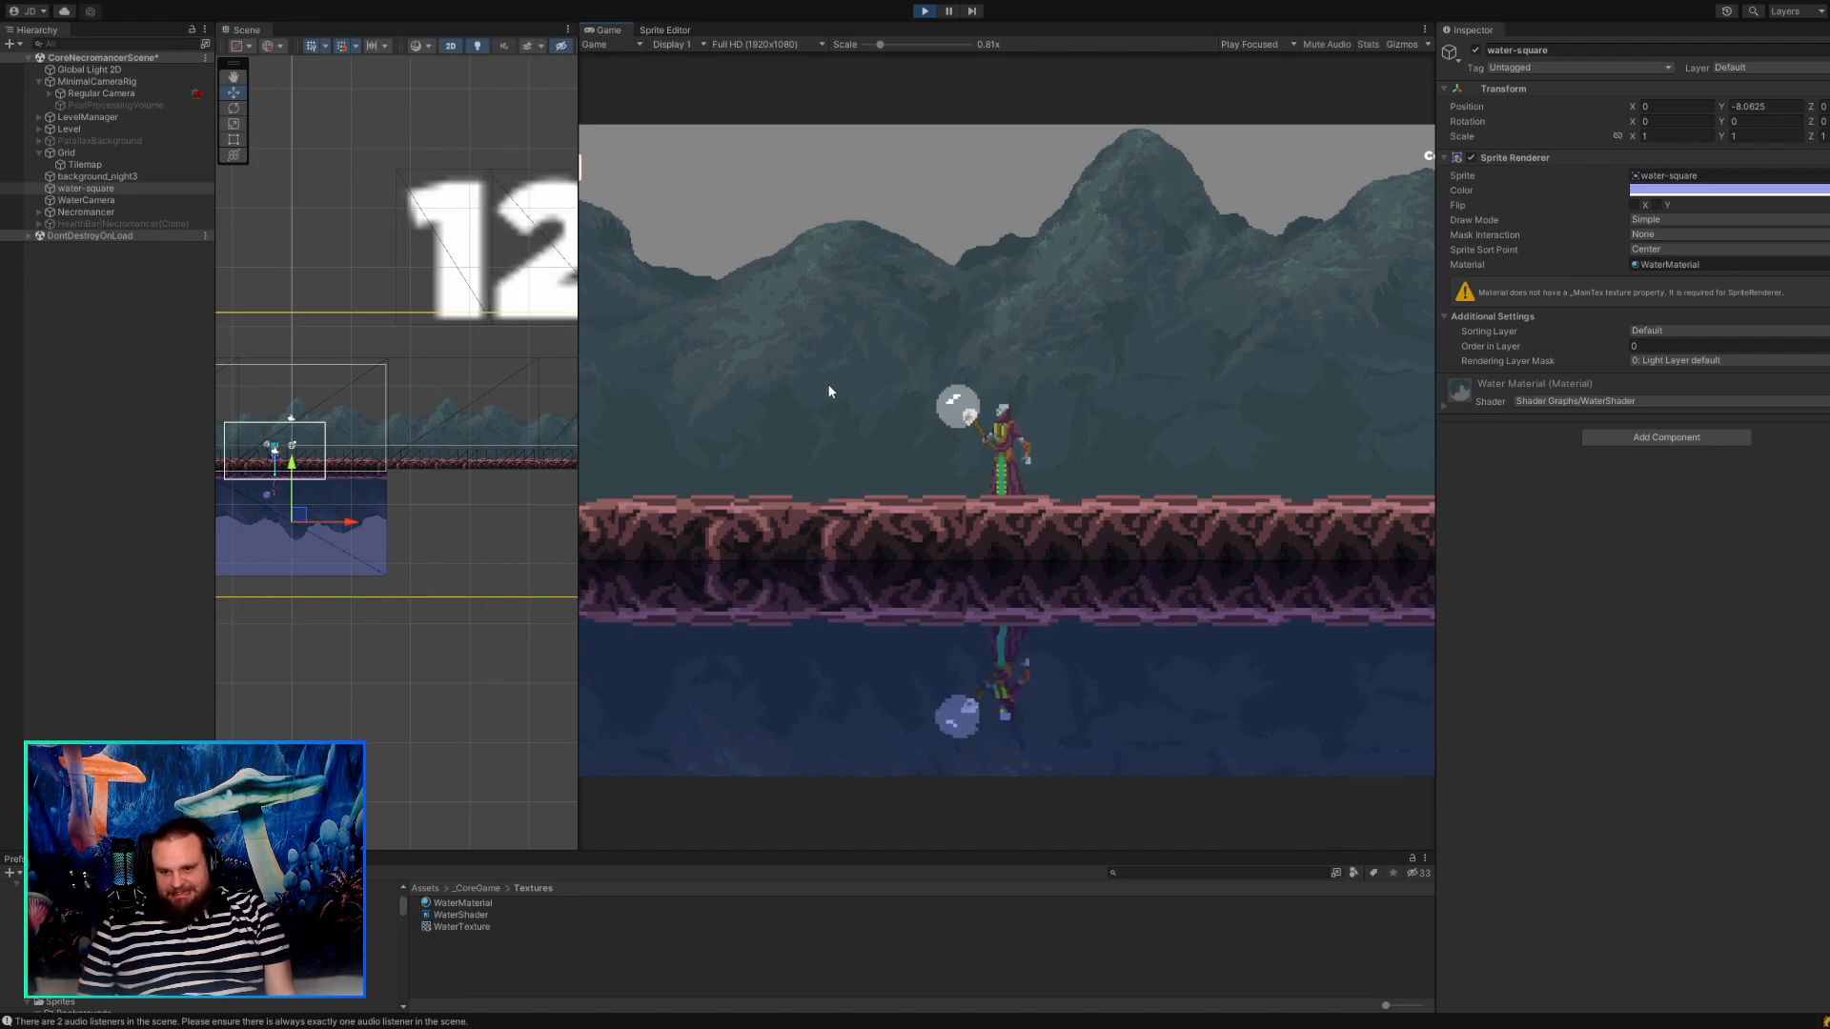
pyautogui.press('d')
pyautogui.press('a')
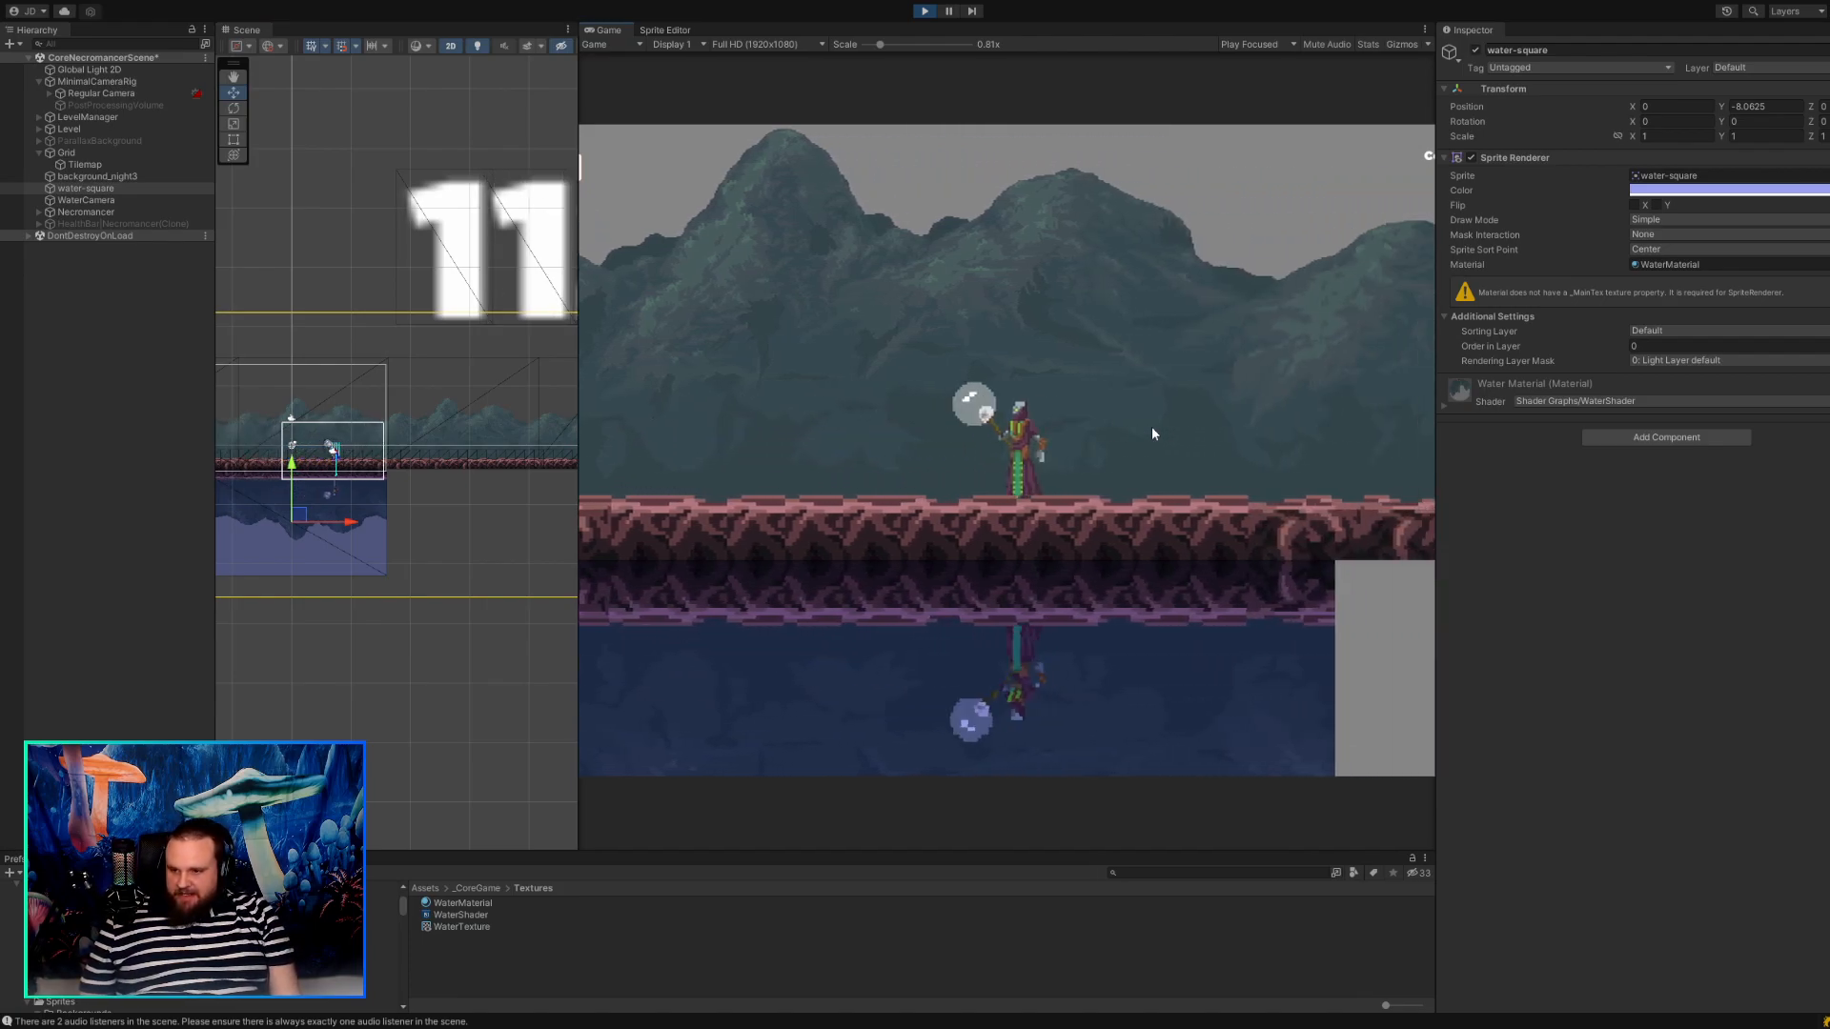
pyautogui.press('d')
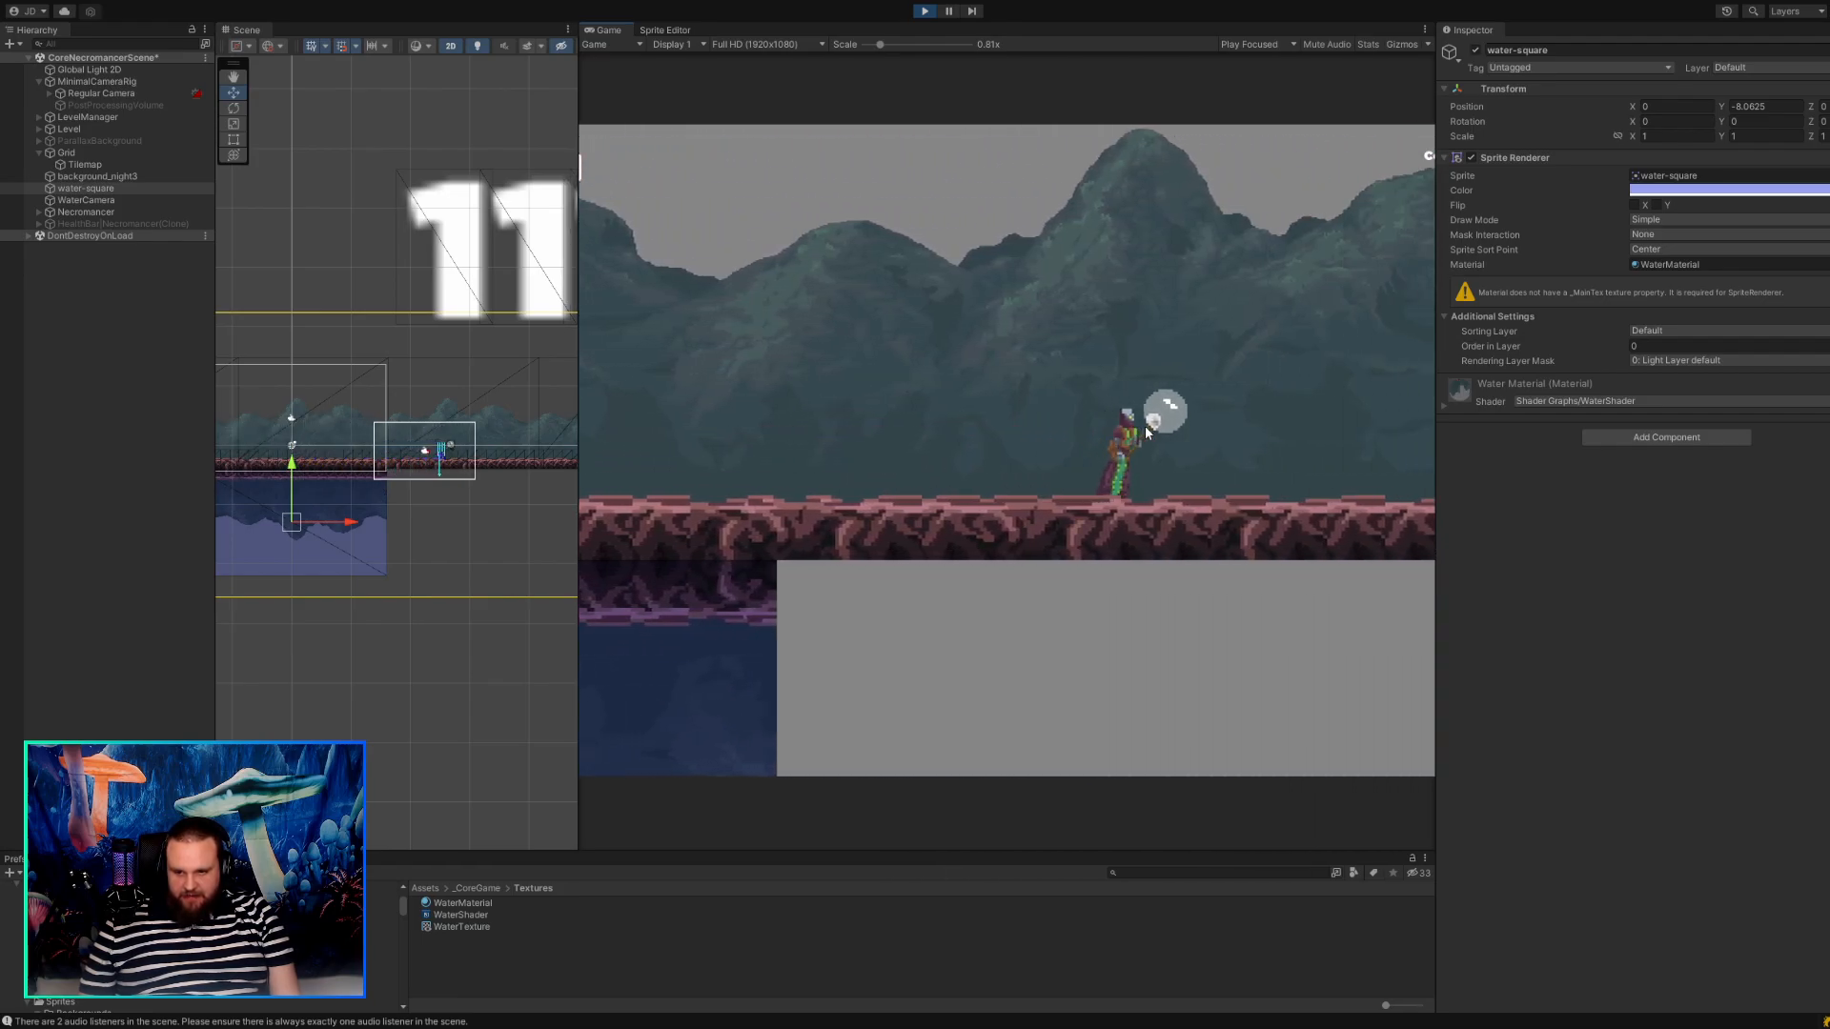
pyautogui.press('a')
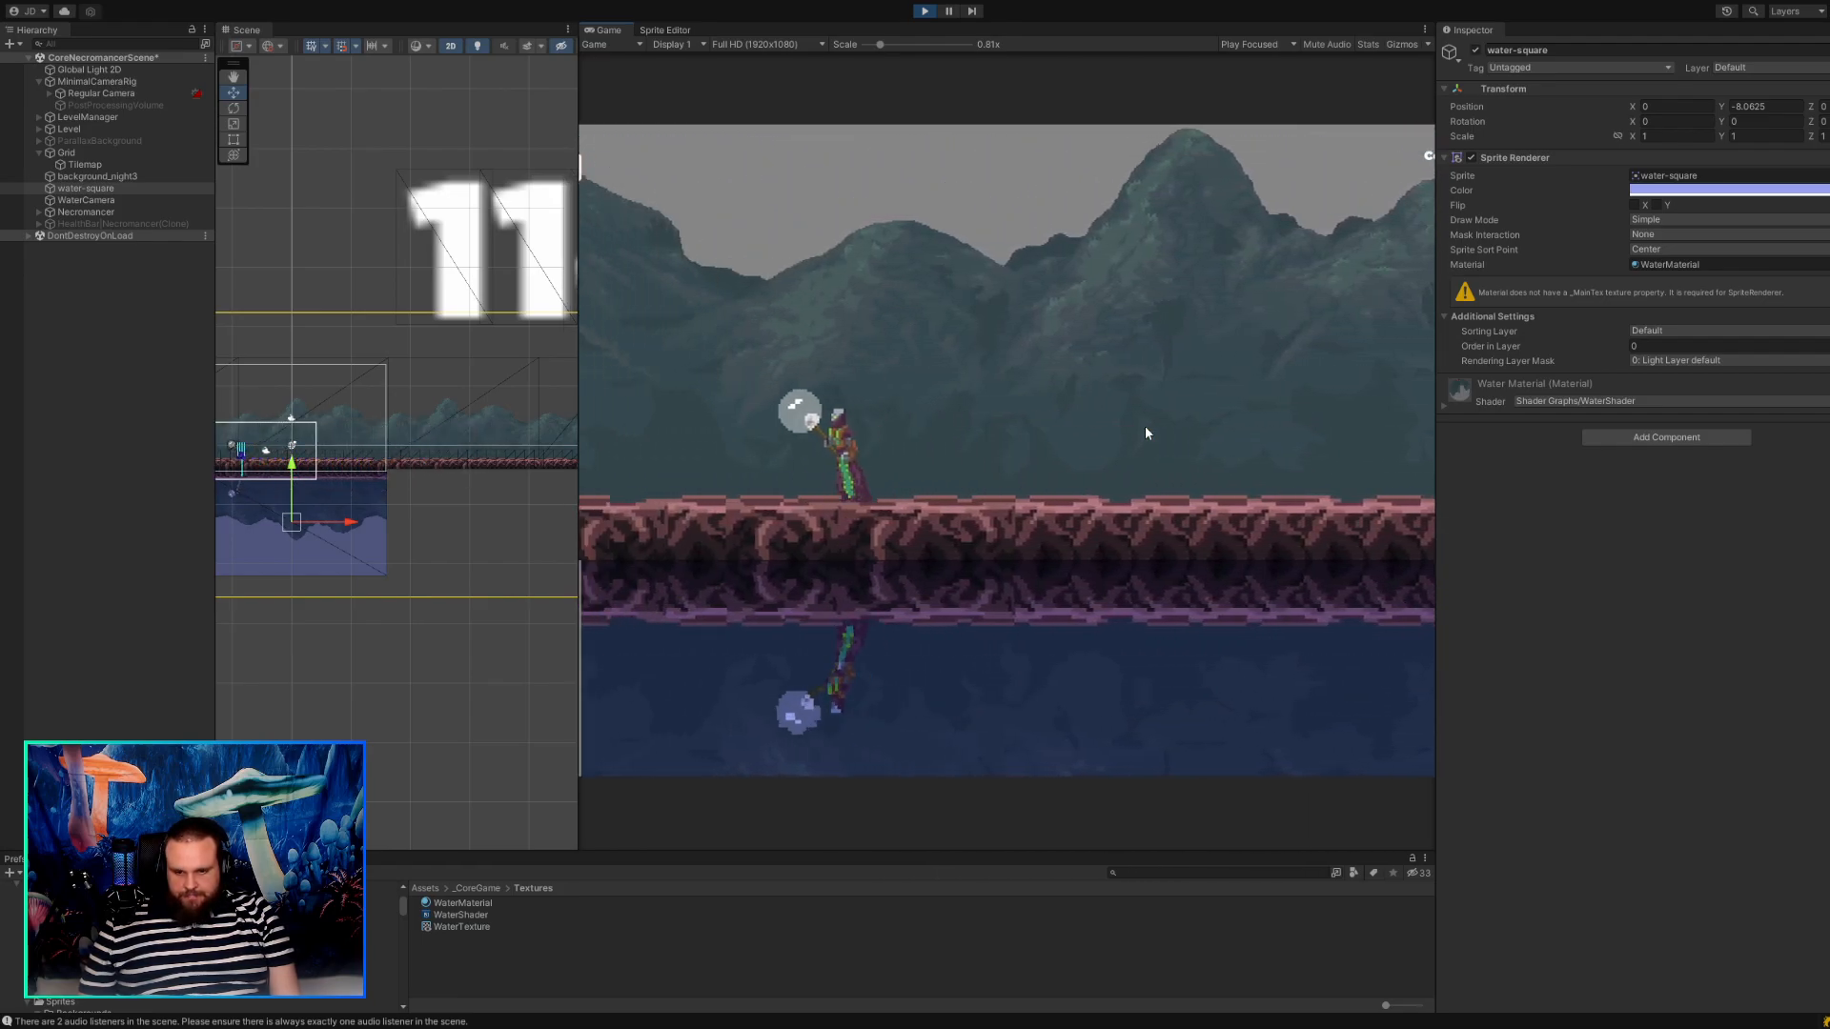
pyautogui.press('d')
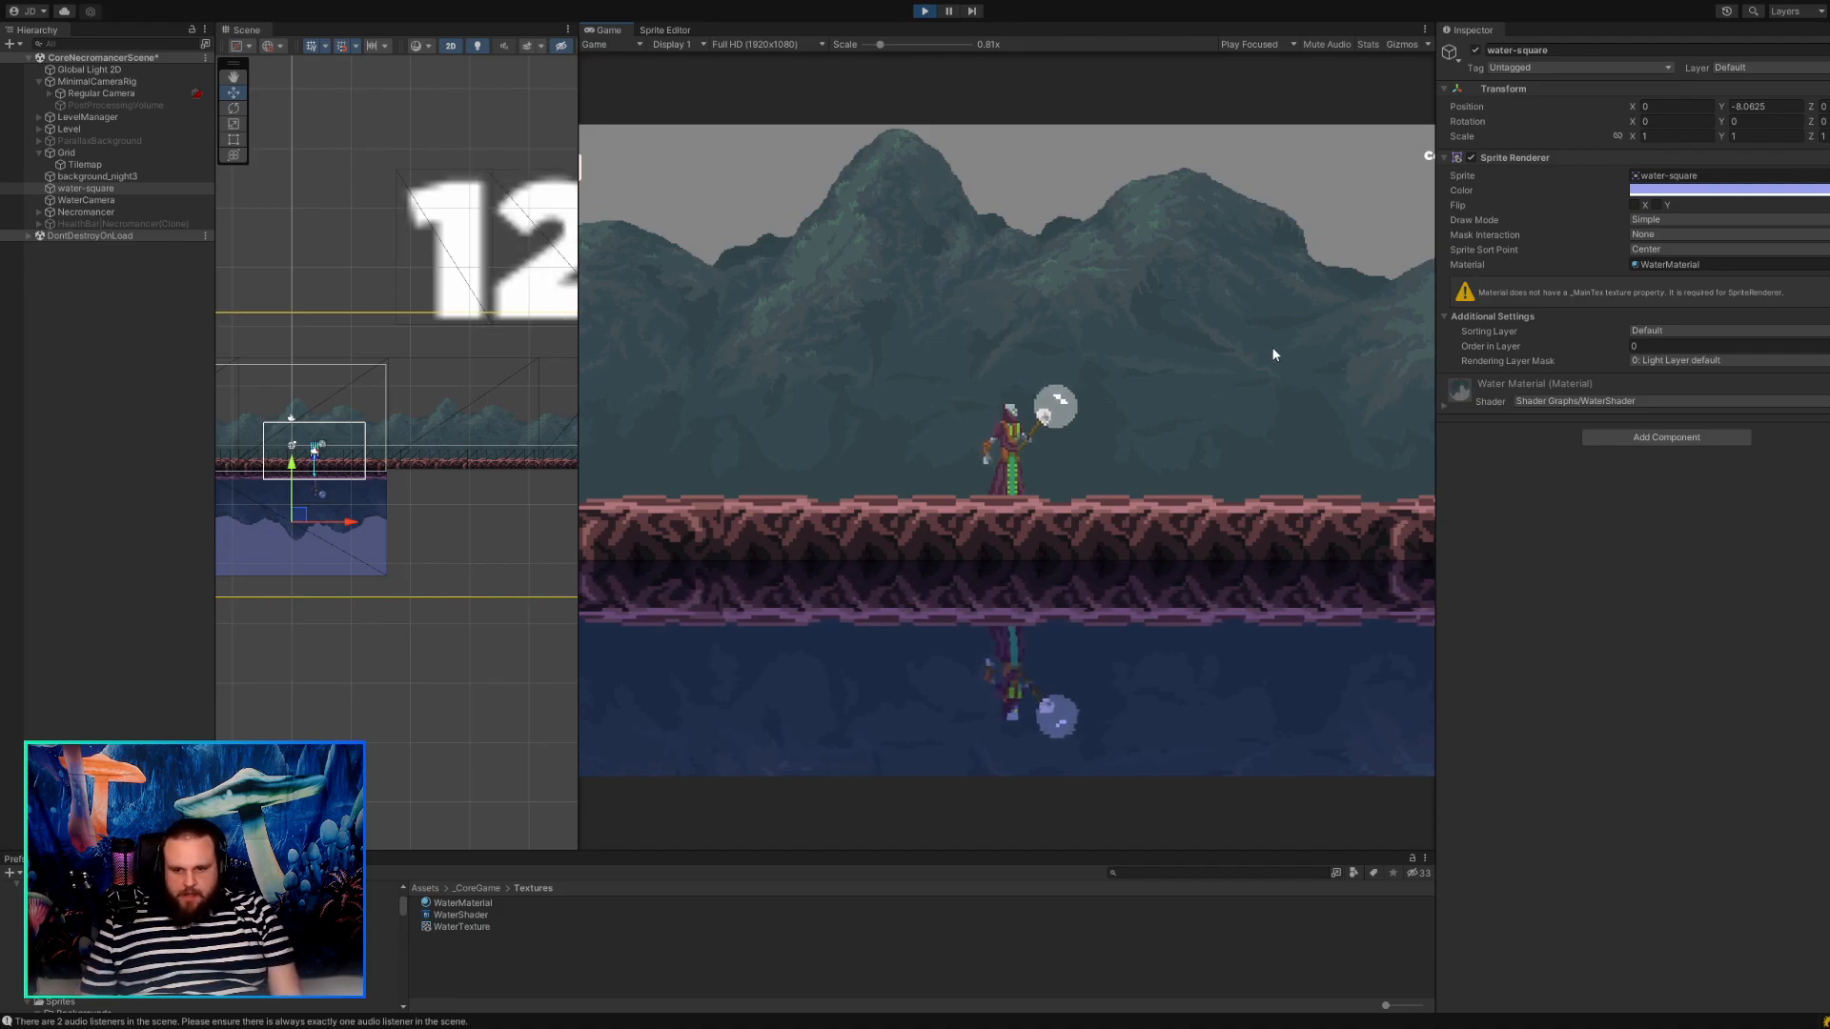
# Stop play mode and rearrange the layout to give the scene view more width and the project files area more height.
pyautogui.hotkey('ctrl', 'p')
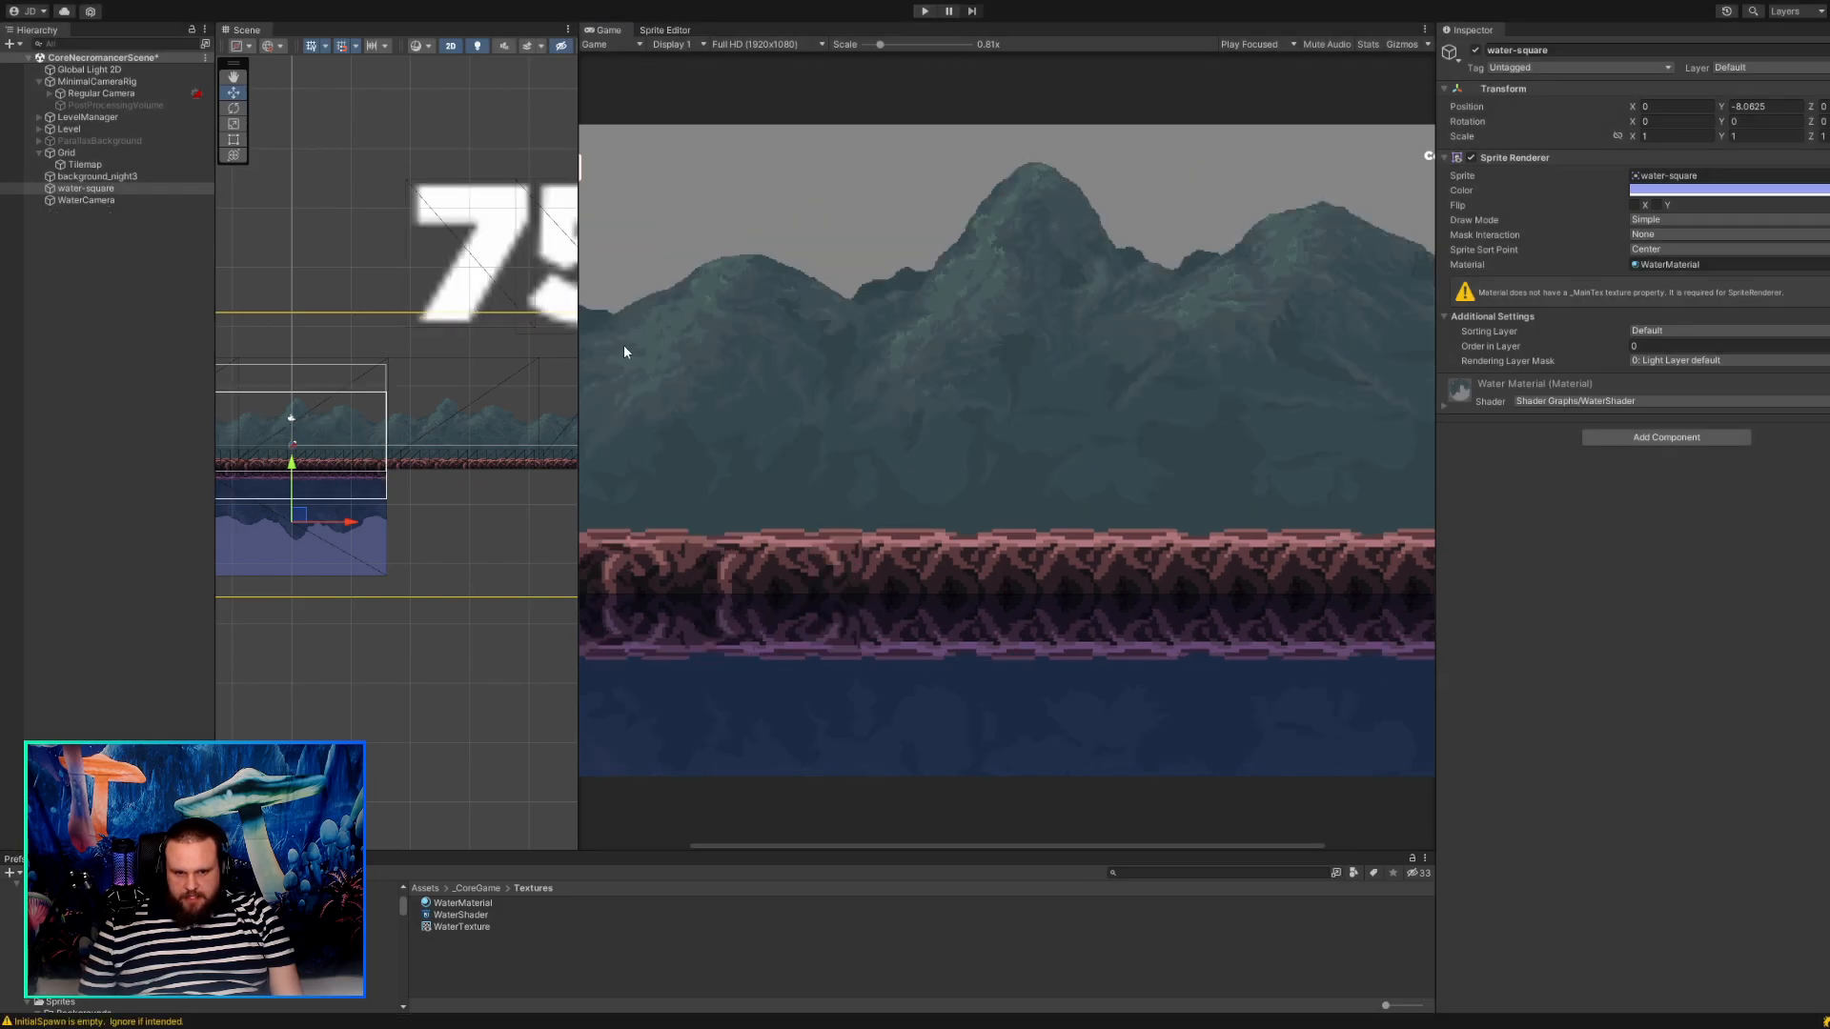
pyautogui.moveTo(579, 429); pyautogui.dragTo(913, 429)
pyautogui.moveTo(729, 492); pyautogui.dragTo(474, 489, button='middle')
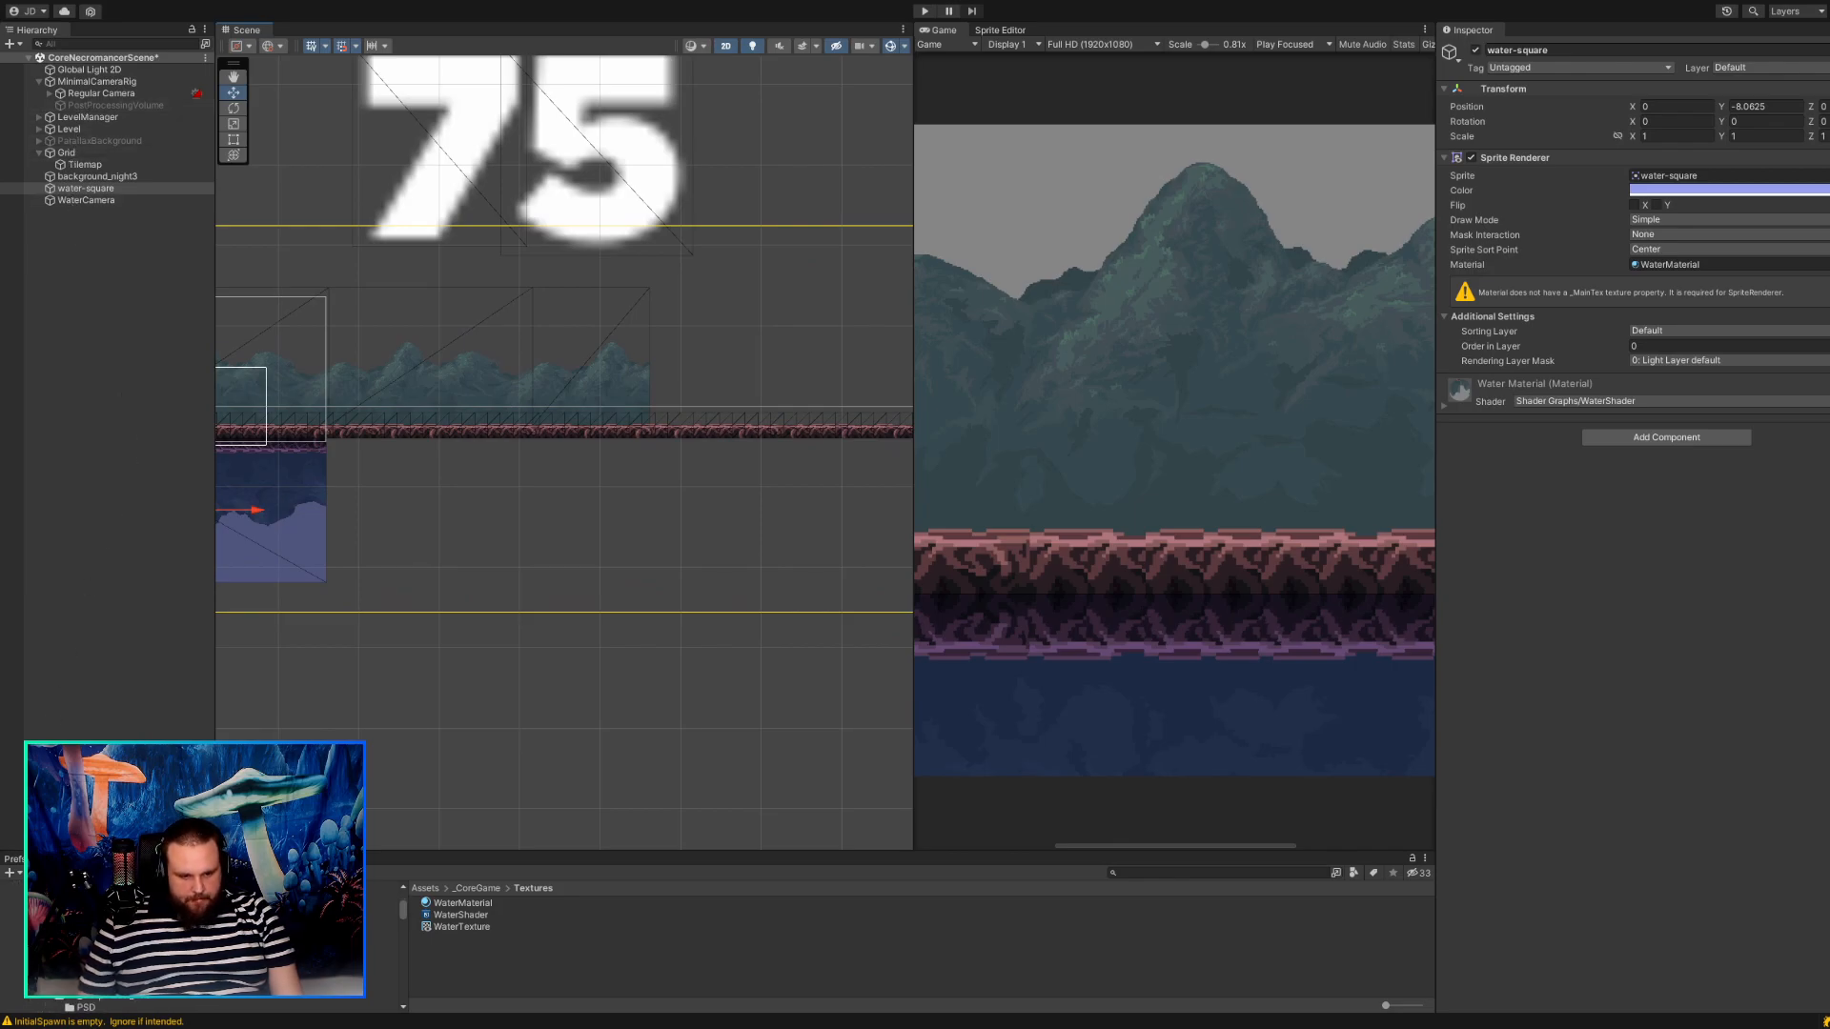
pyautogui.moveTo(114, 859); pyautogui.dragTo(106, 805)
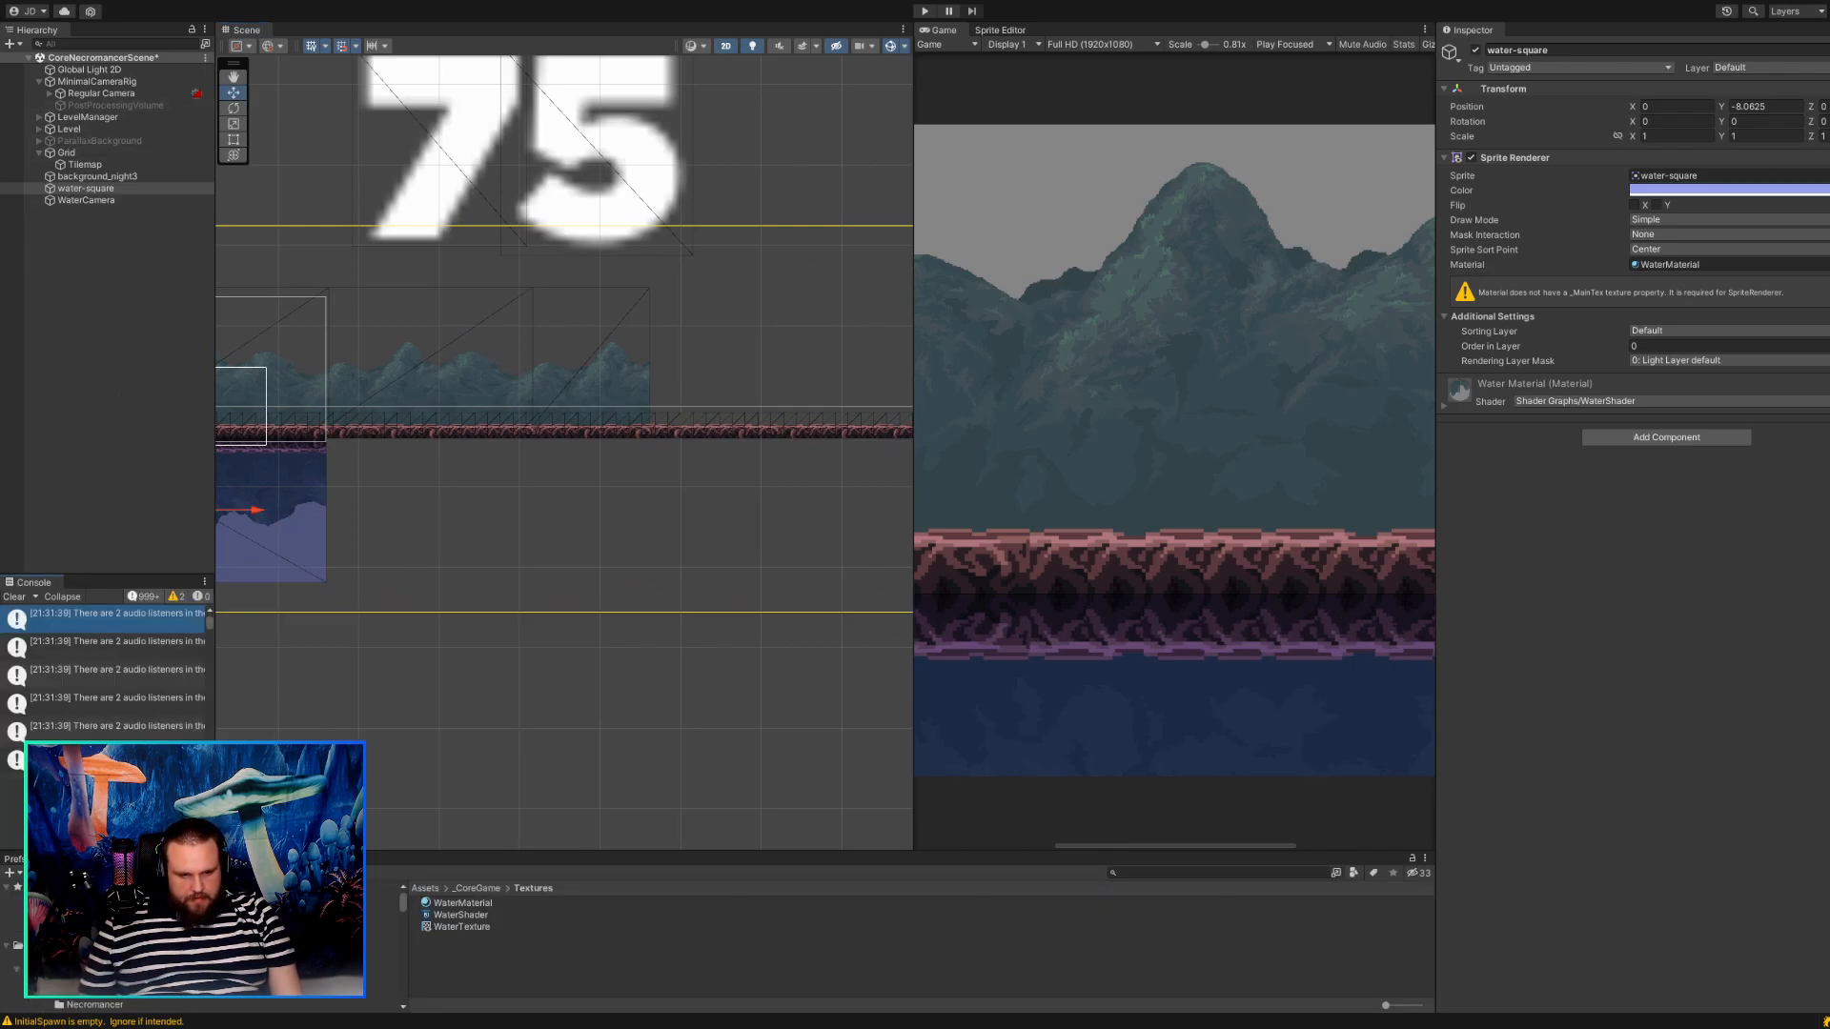
pyautogui.moveTo(610, 850); pyautogui.dragTo(610, 652)
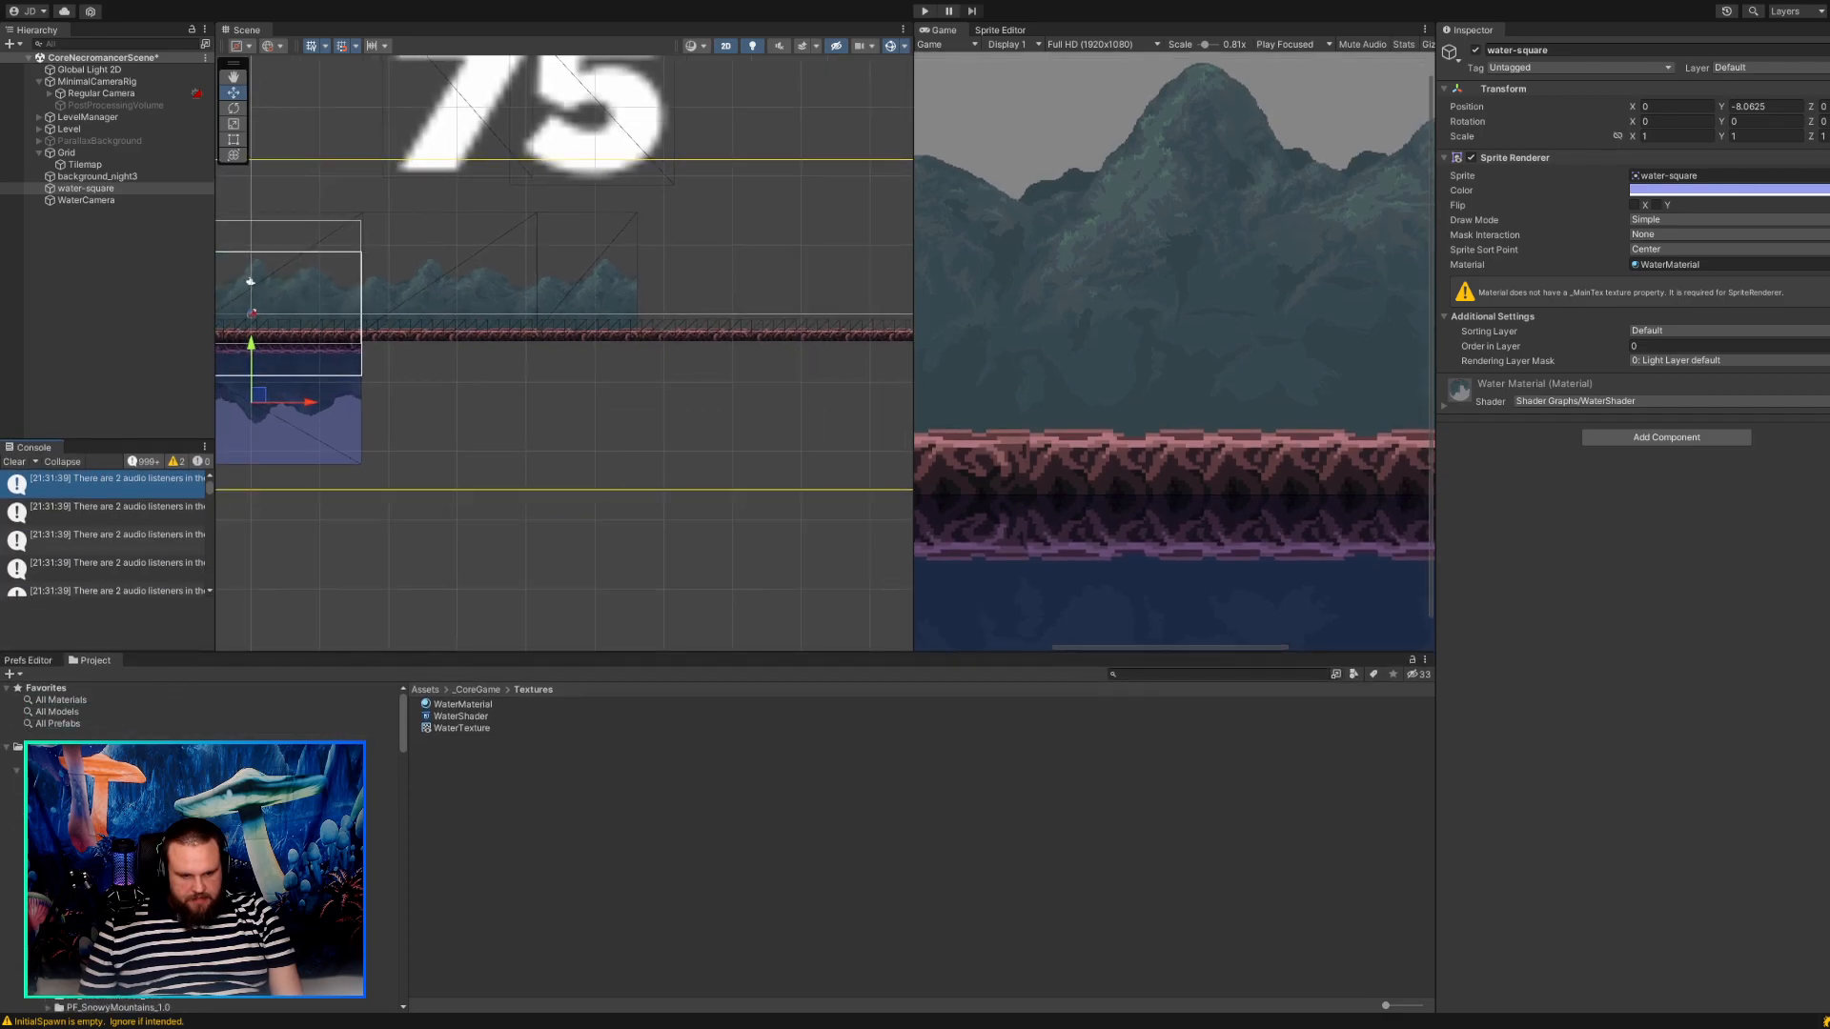
# Look through the project's folders and open the Prefabs folder inside _CoreGame's Water Reflection folder.
pyautogui.click(72, 819)
pyautogui.scroll(-8, 72, 819)
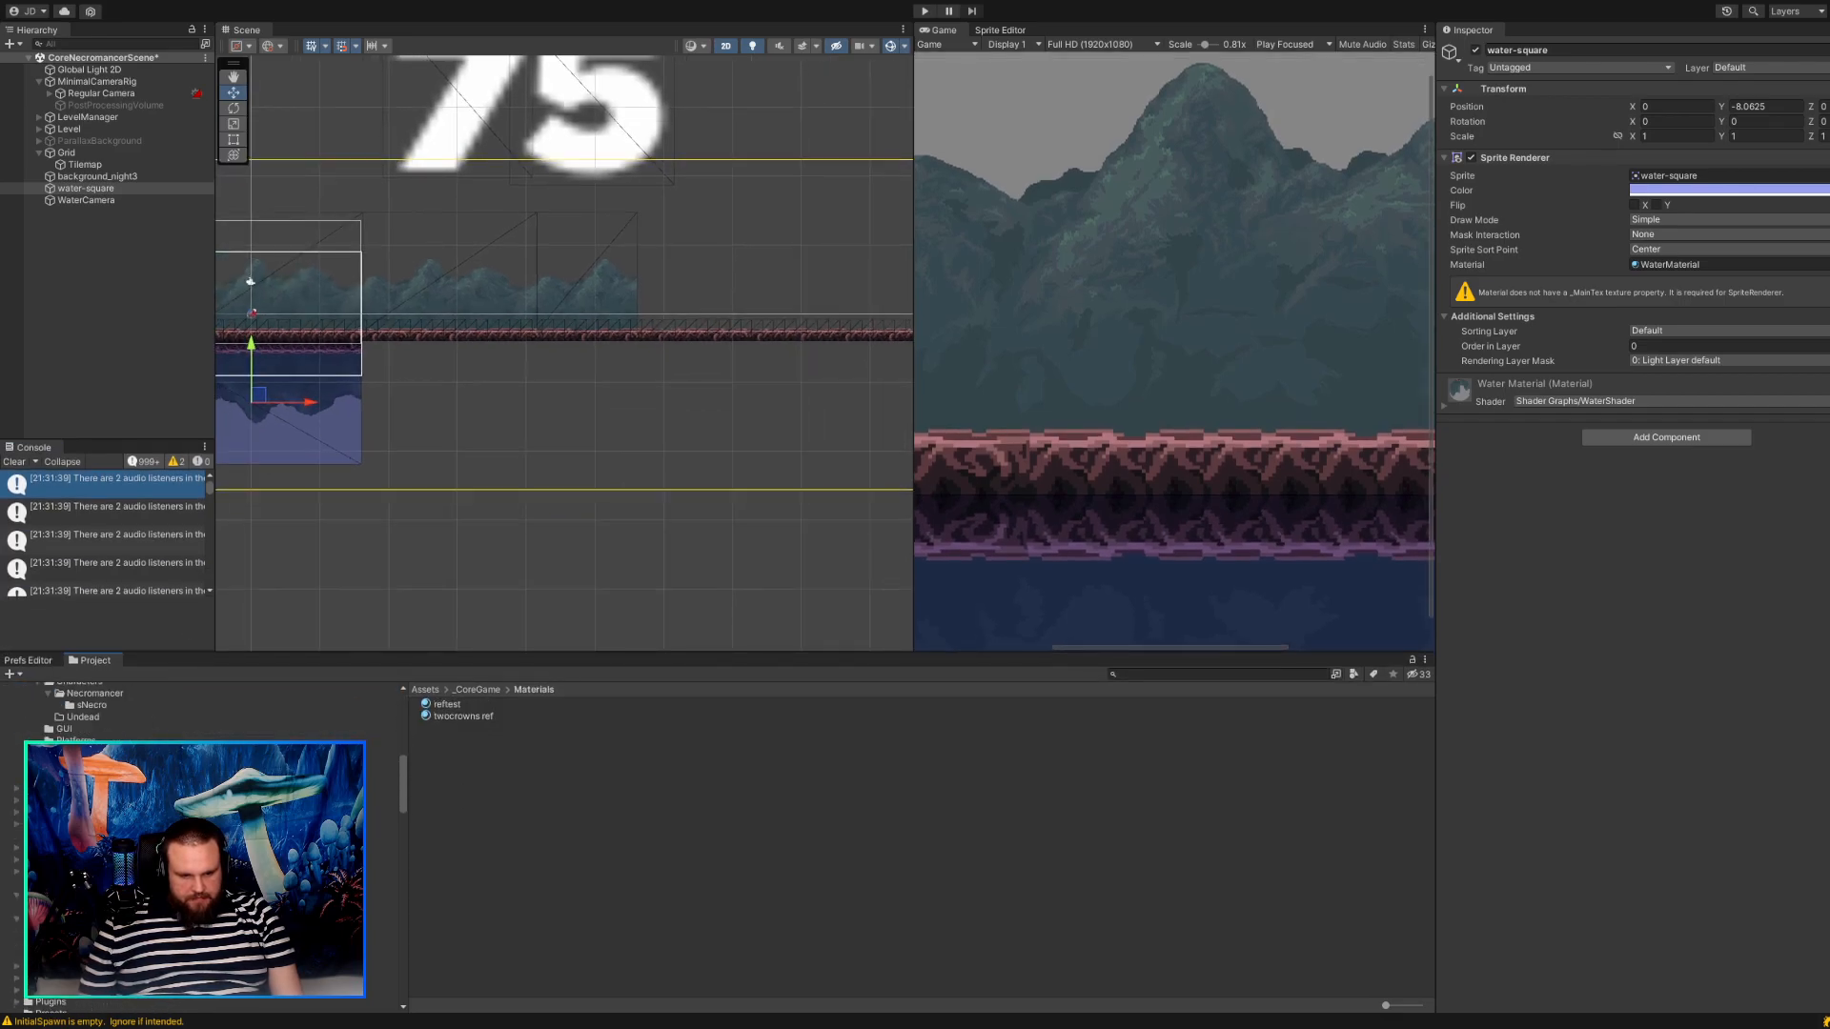
pyautogui.scroll(-4, 71, 819)
pyautogui.scroll(-5, 72, 818)
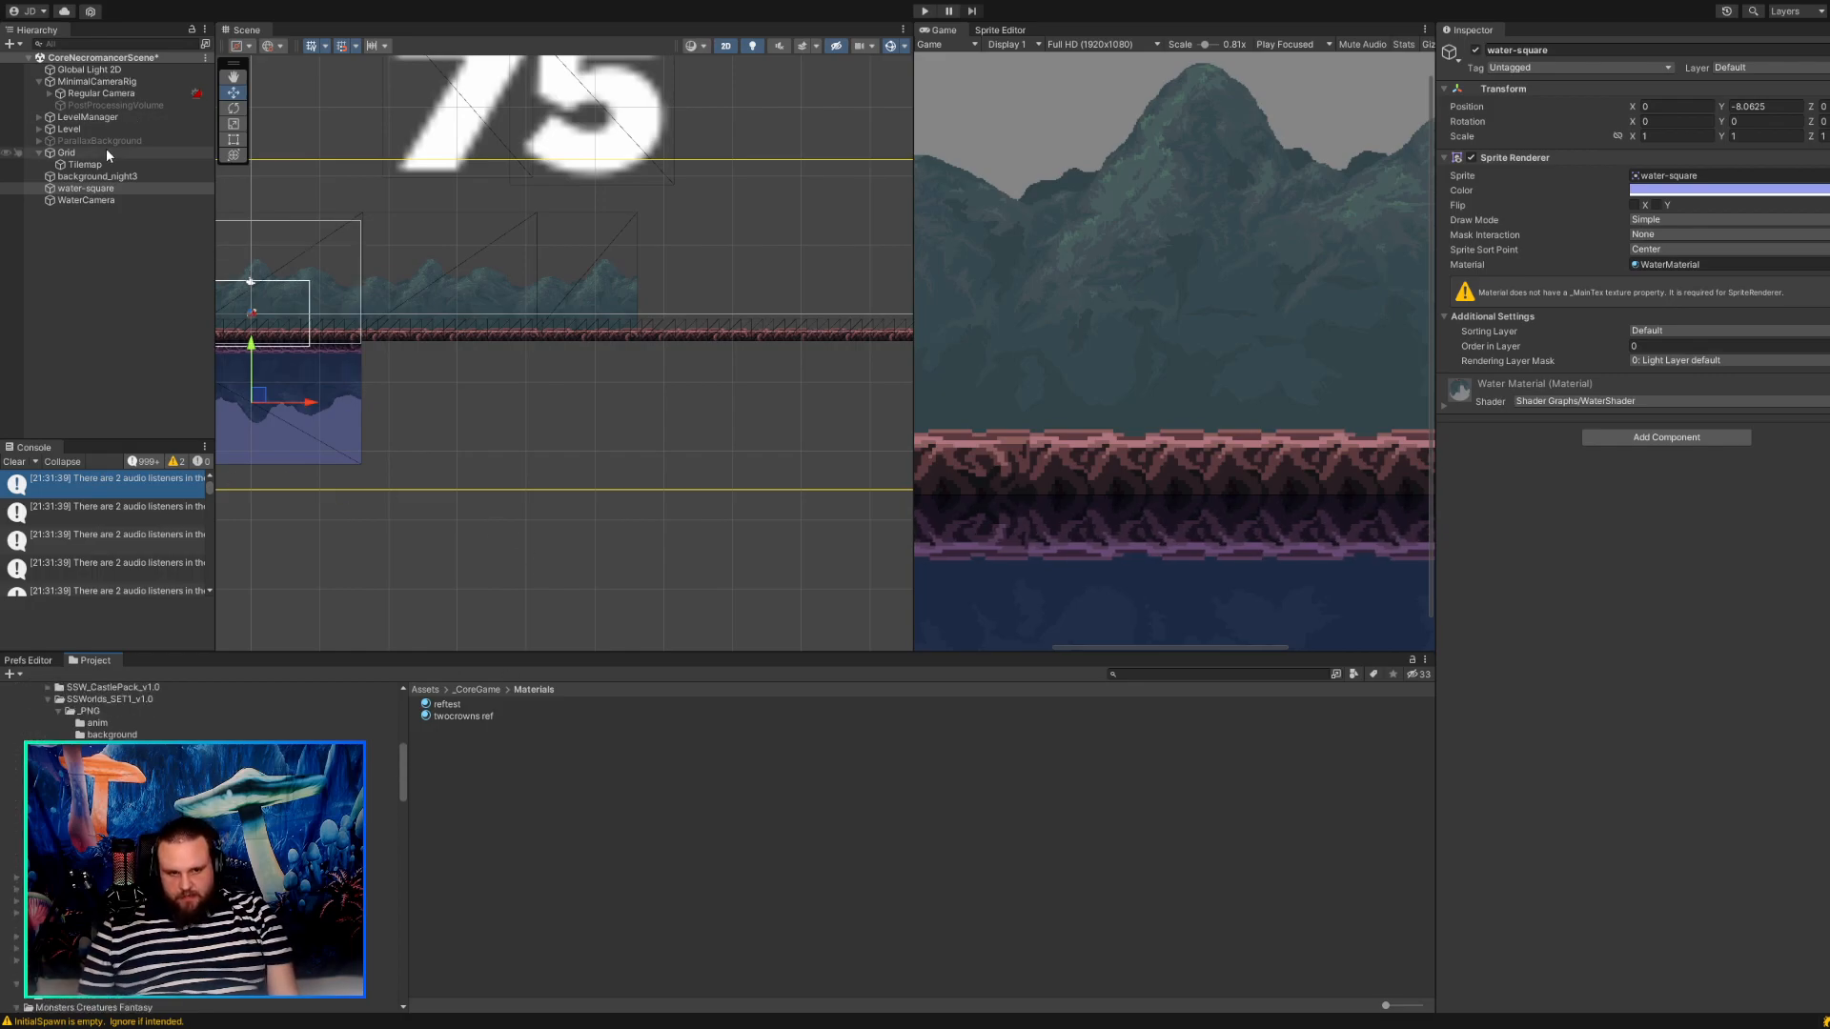
pyautogui.scroll(7, 71, 820)
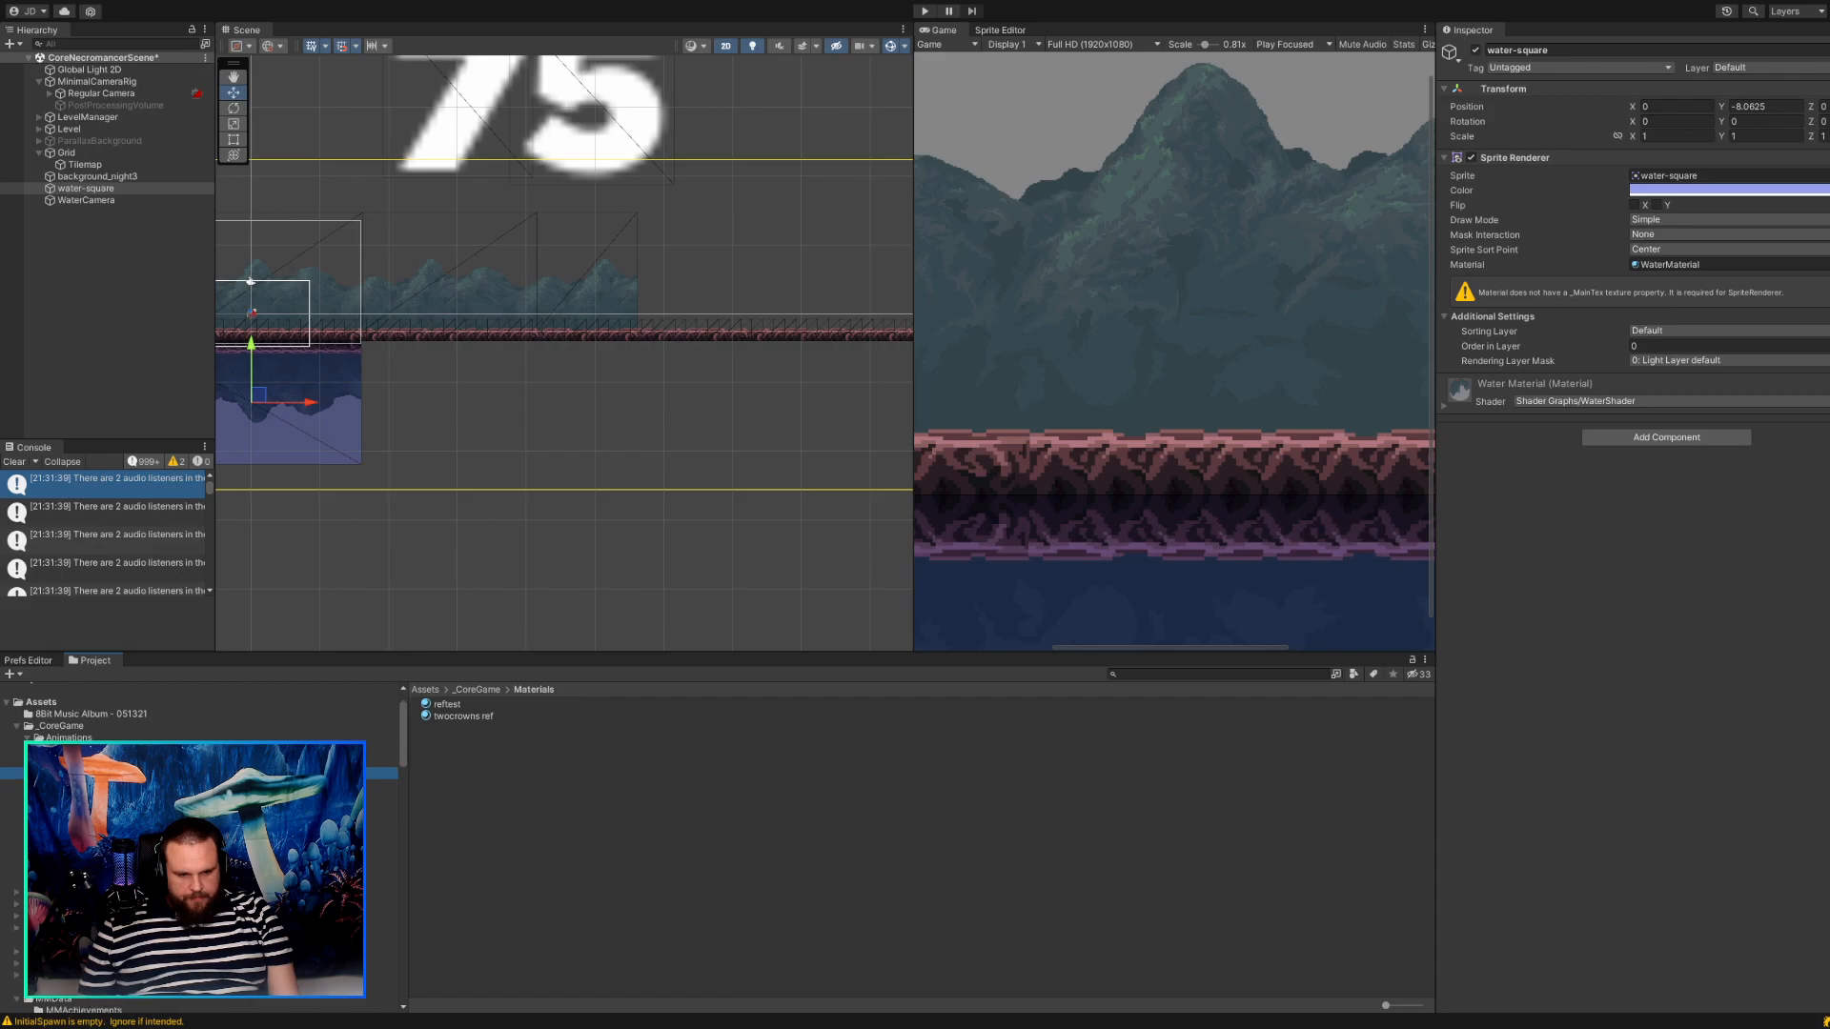
pyautogui.click(76, 881)
pyautogui.doubleClick(449, 718)
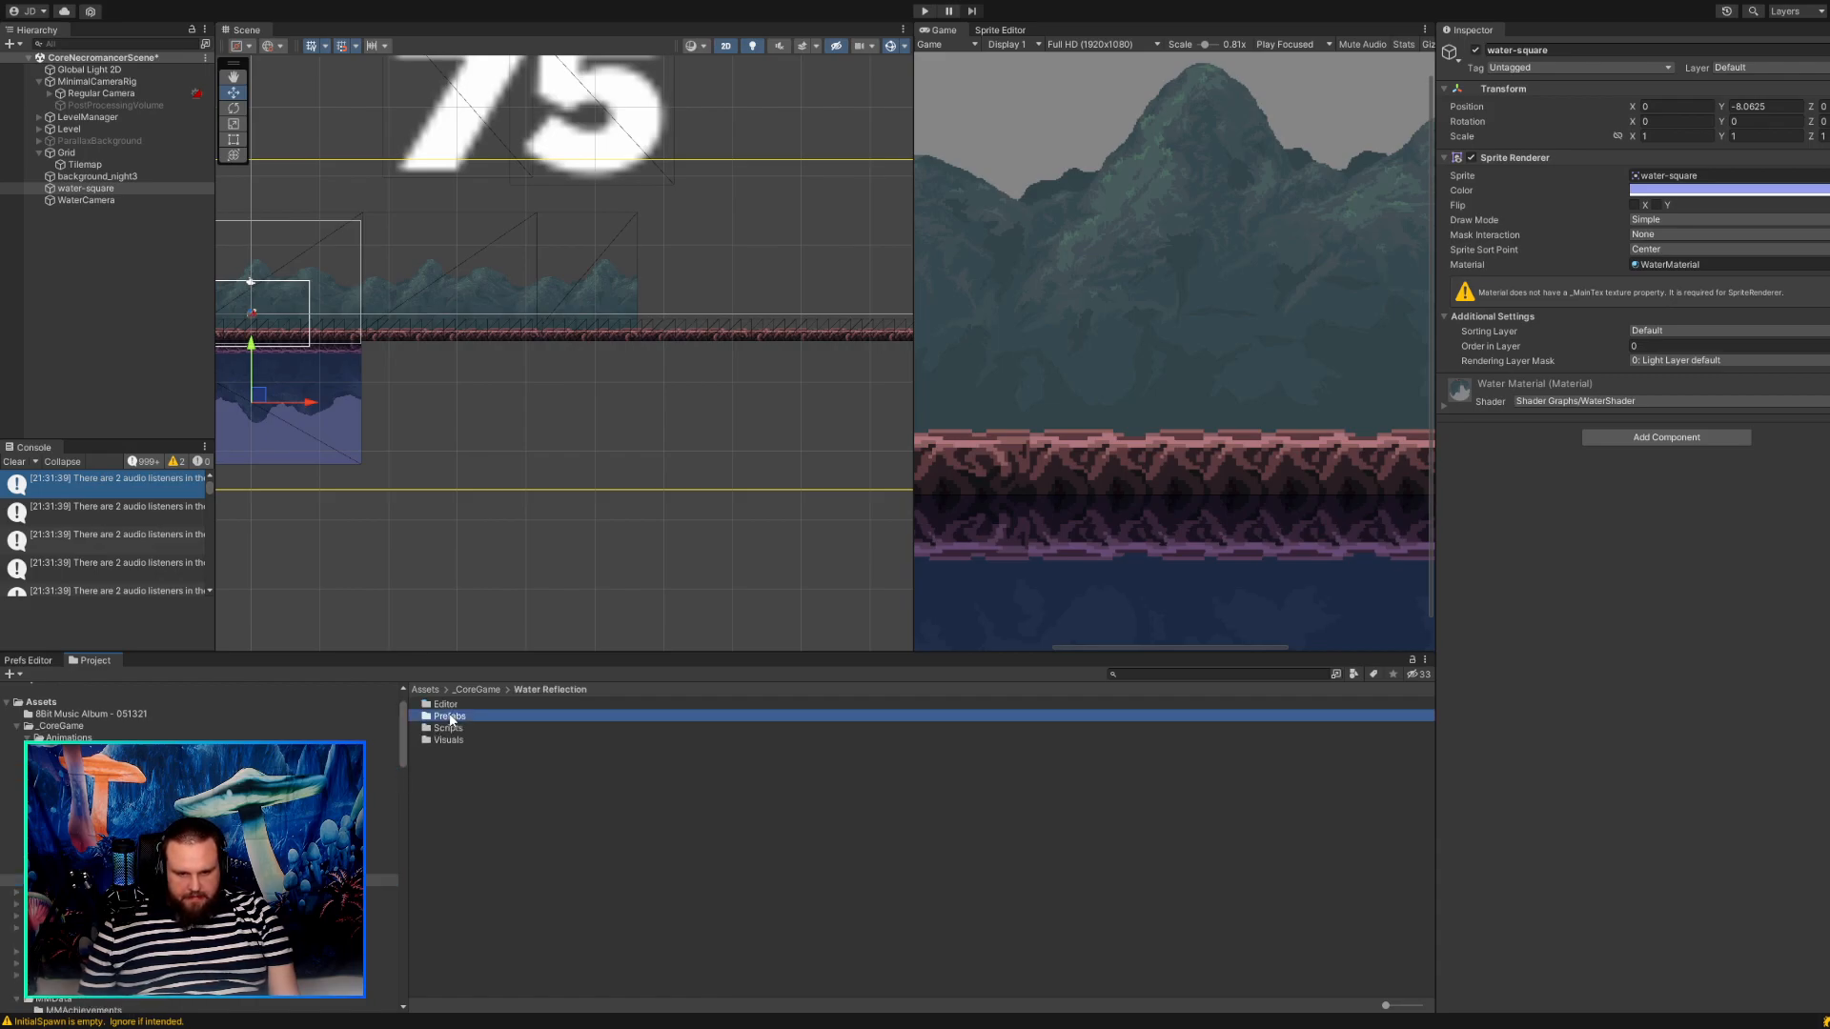
# Place the Water Reflection prefab in the scene beyond the existing water-square.
pyautogui.moveTo(479, 533); pyautogui.dragTo(392, 545, button='middle')
pyautogui.moveTo(454, 705); pyautogui.dragTo(454, 440)
pyautogui.scroll(-3, 453, 437)
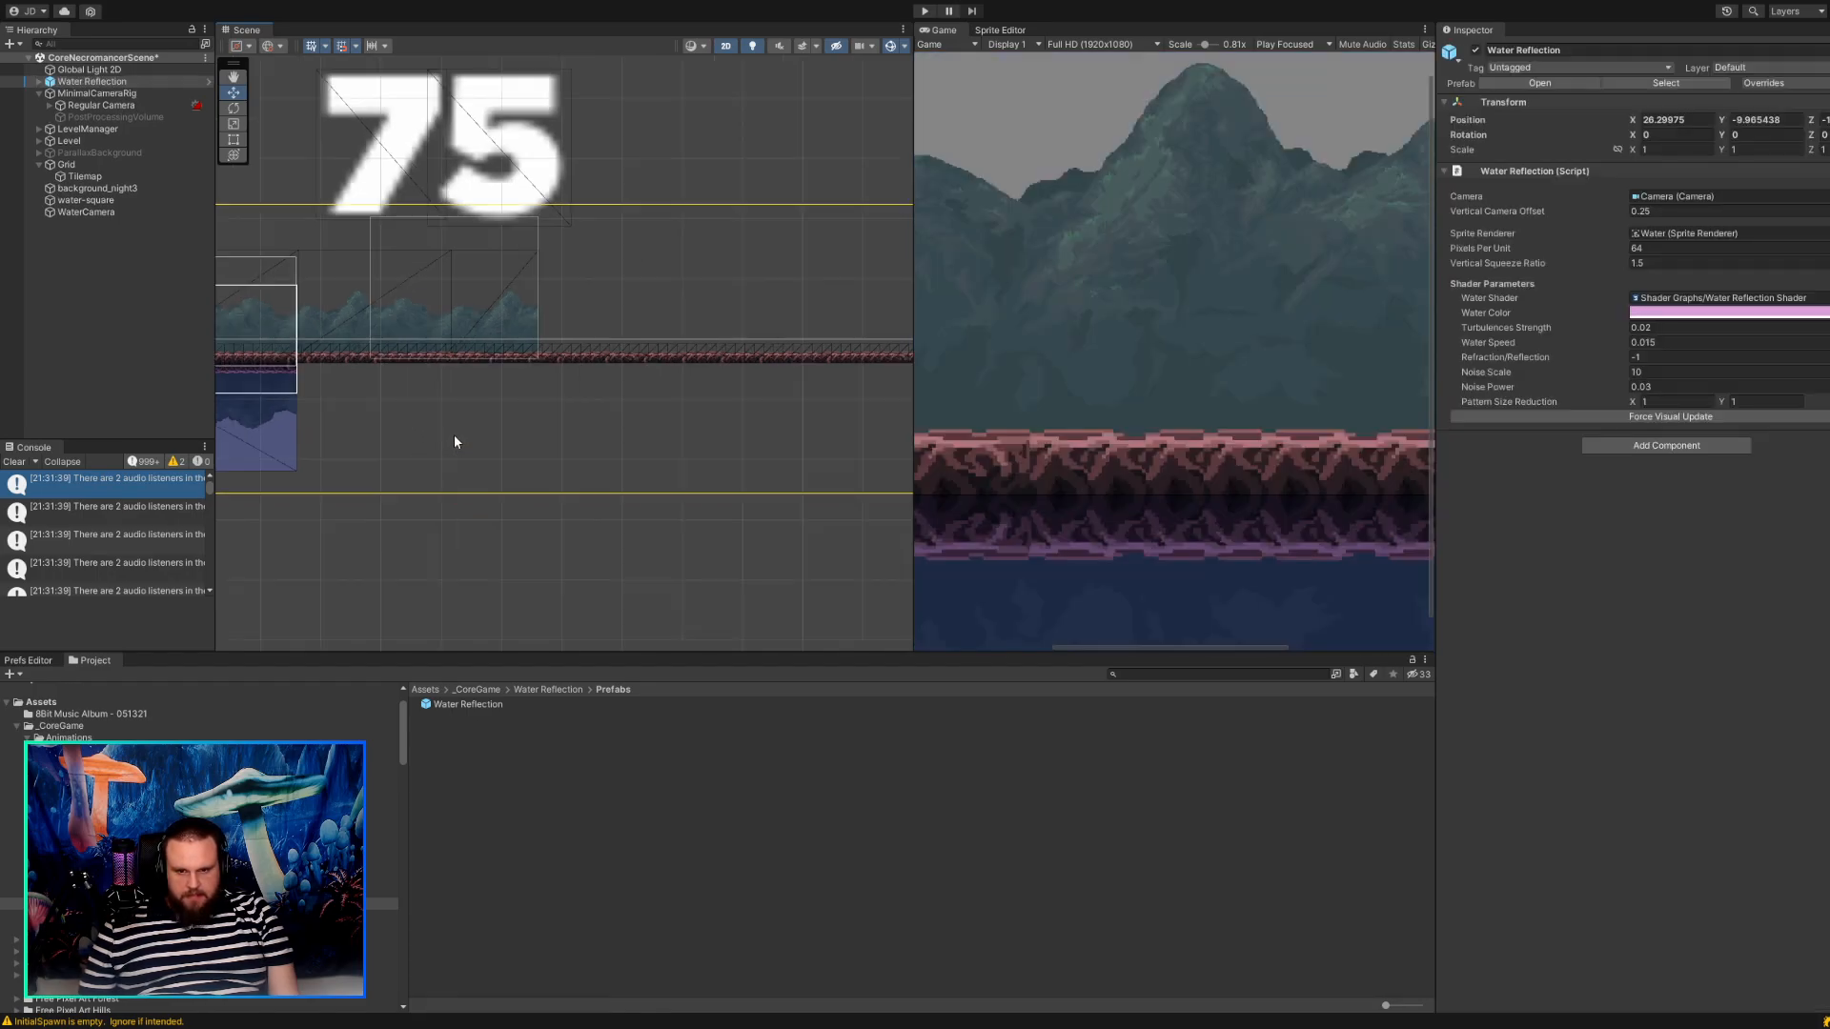
pyautogui.moveTo(448, 705); pyautogui.dragTo(522, 545)
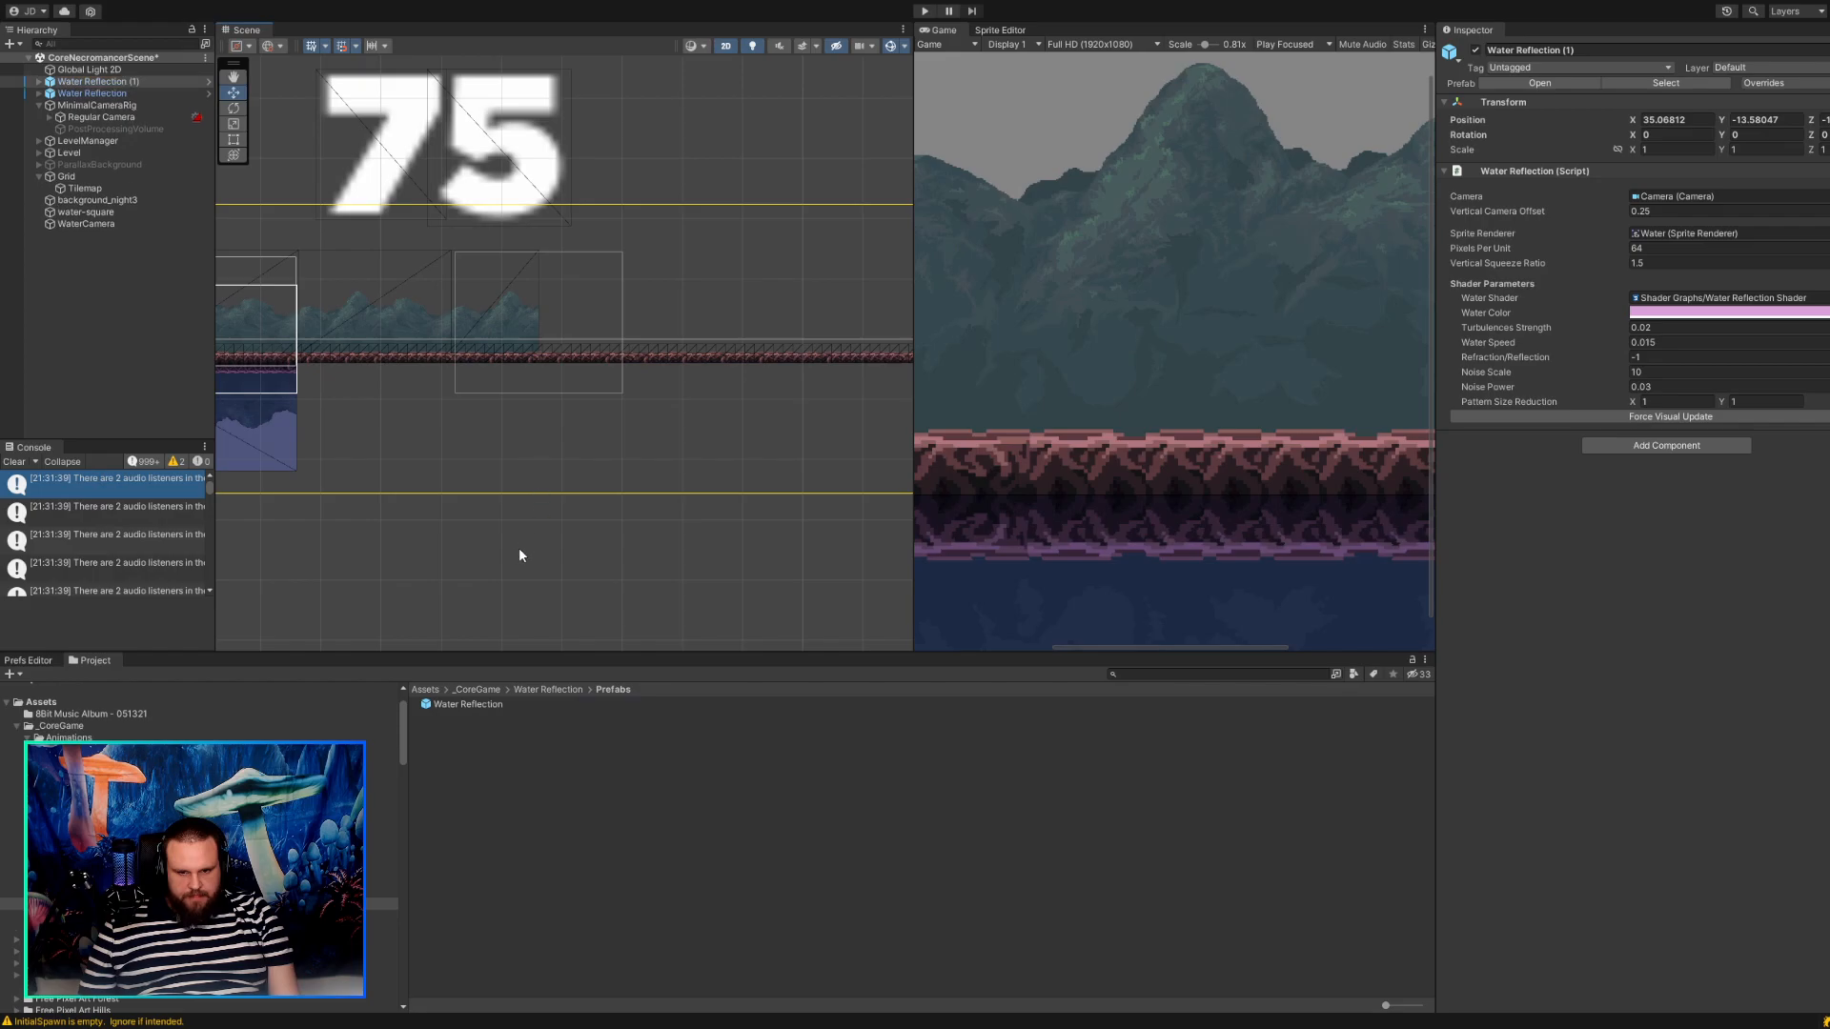
pyautogui.scroll(-5, 512, 541)
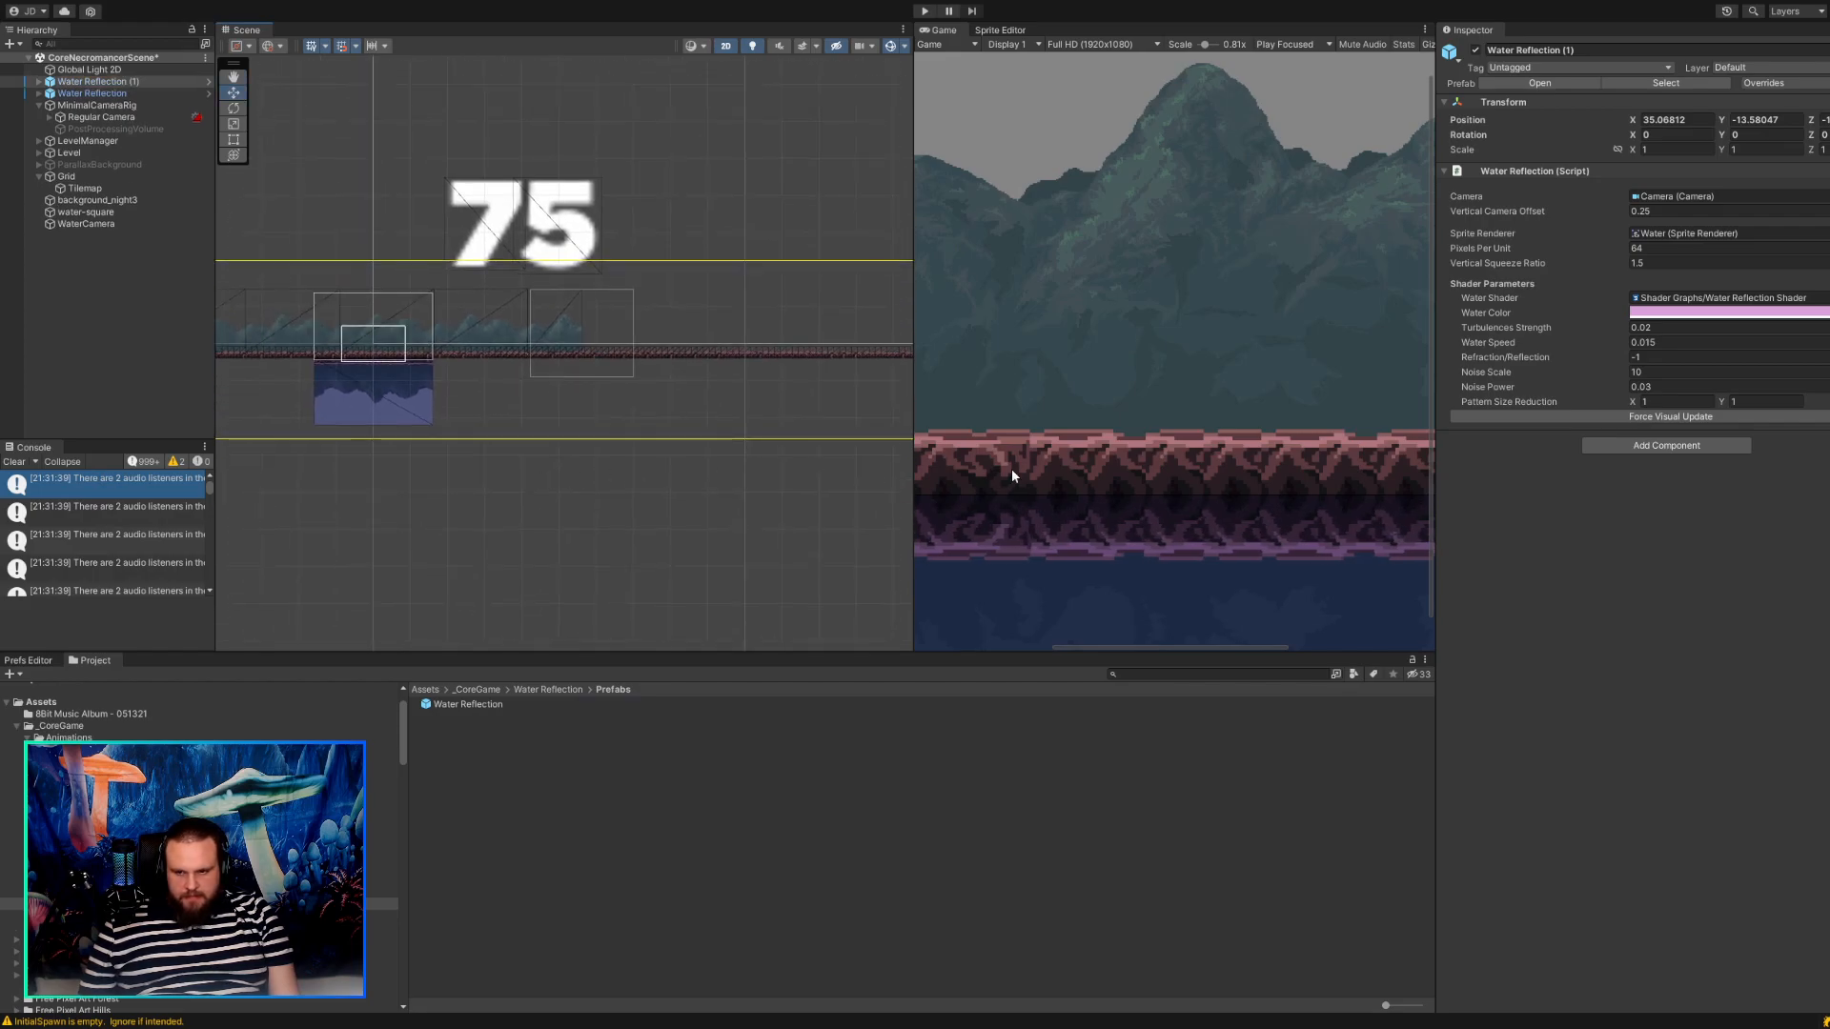
pyautogui.scroll(-5, 1001, 472)
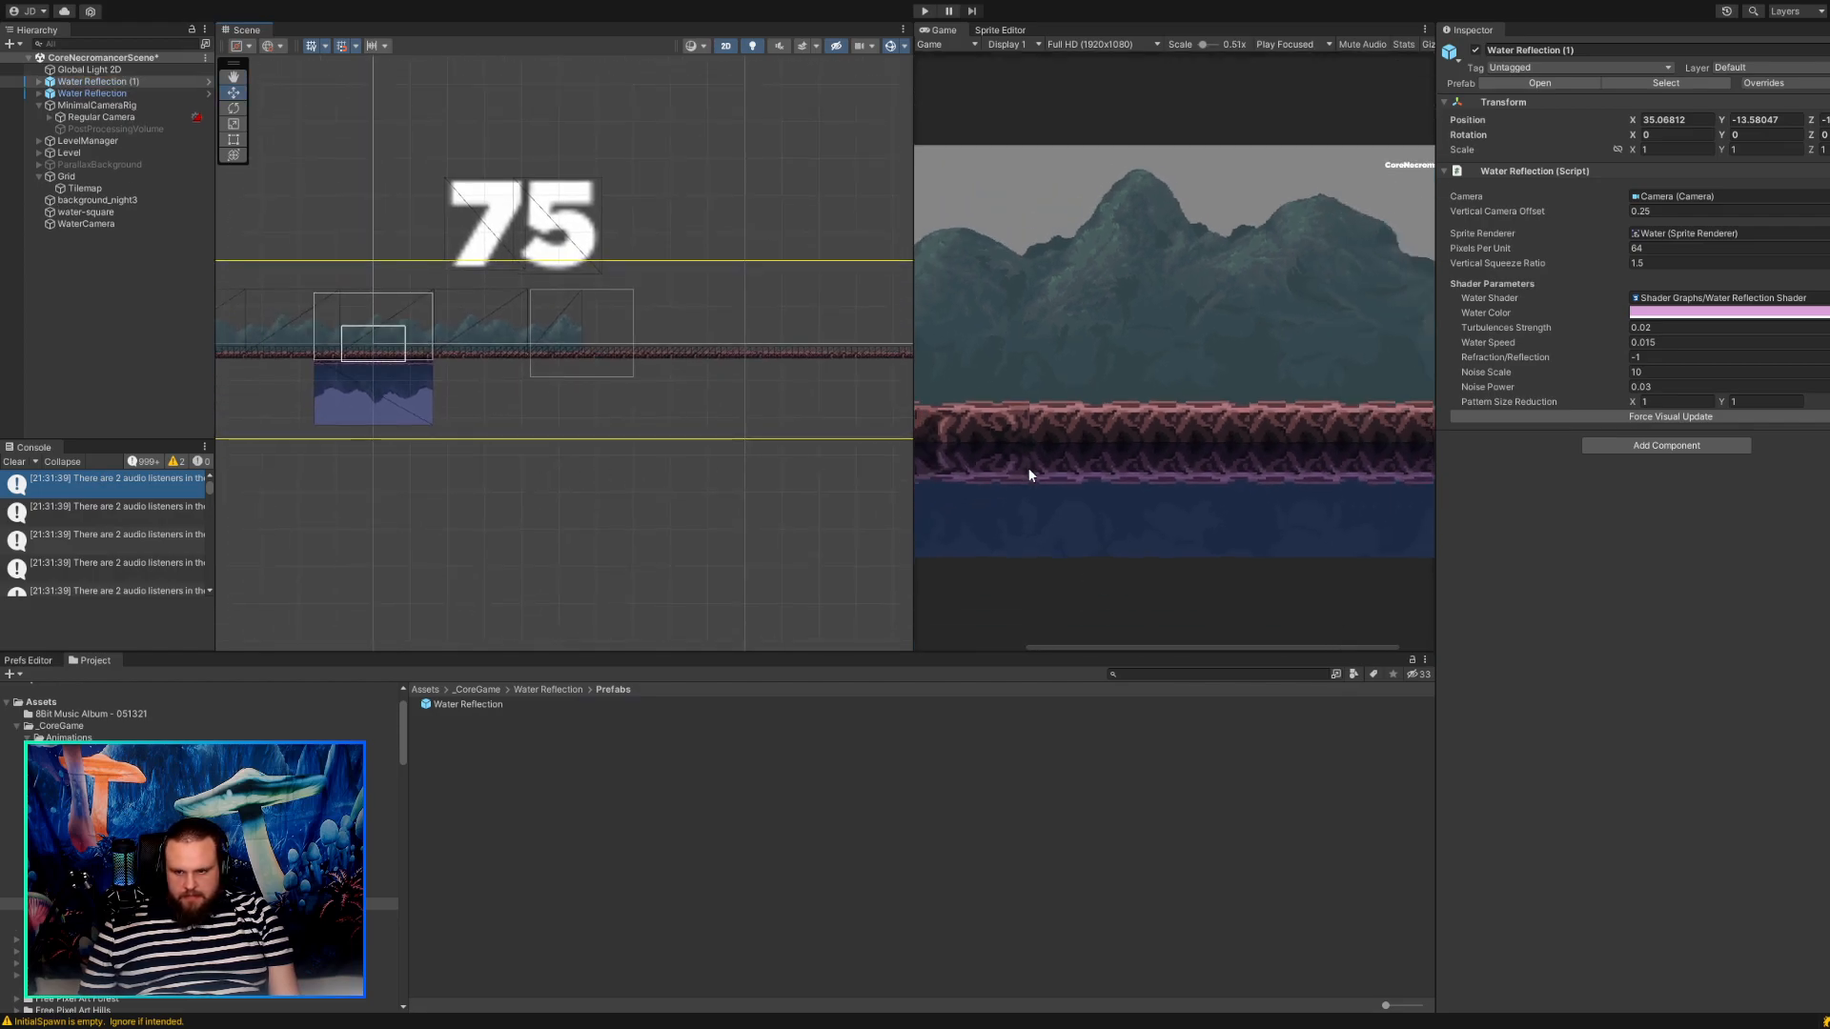
pyautogui.click(95, 223)
pyautogui.click(90, 212)
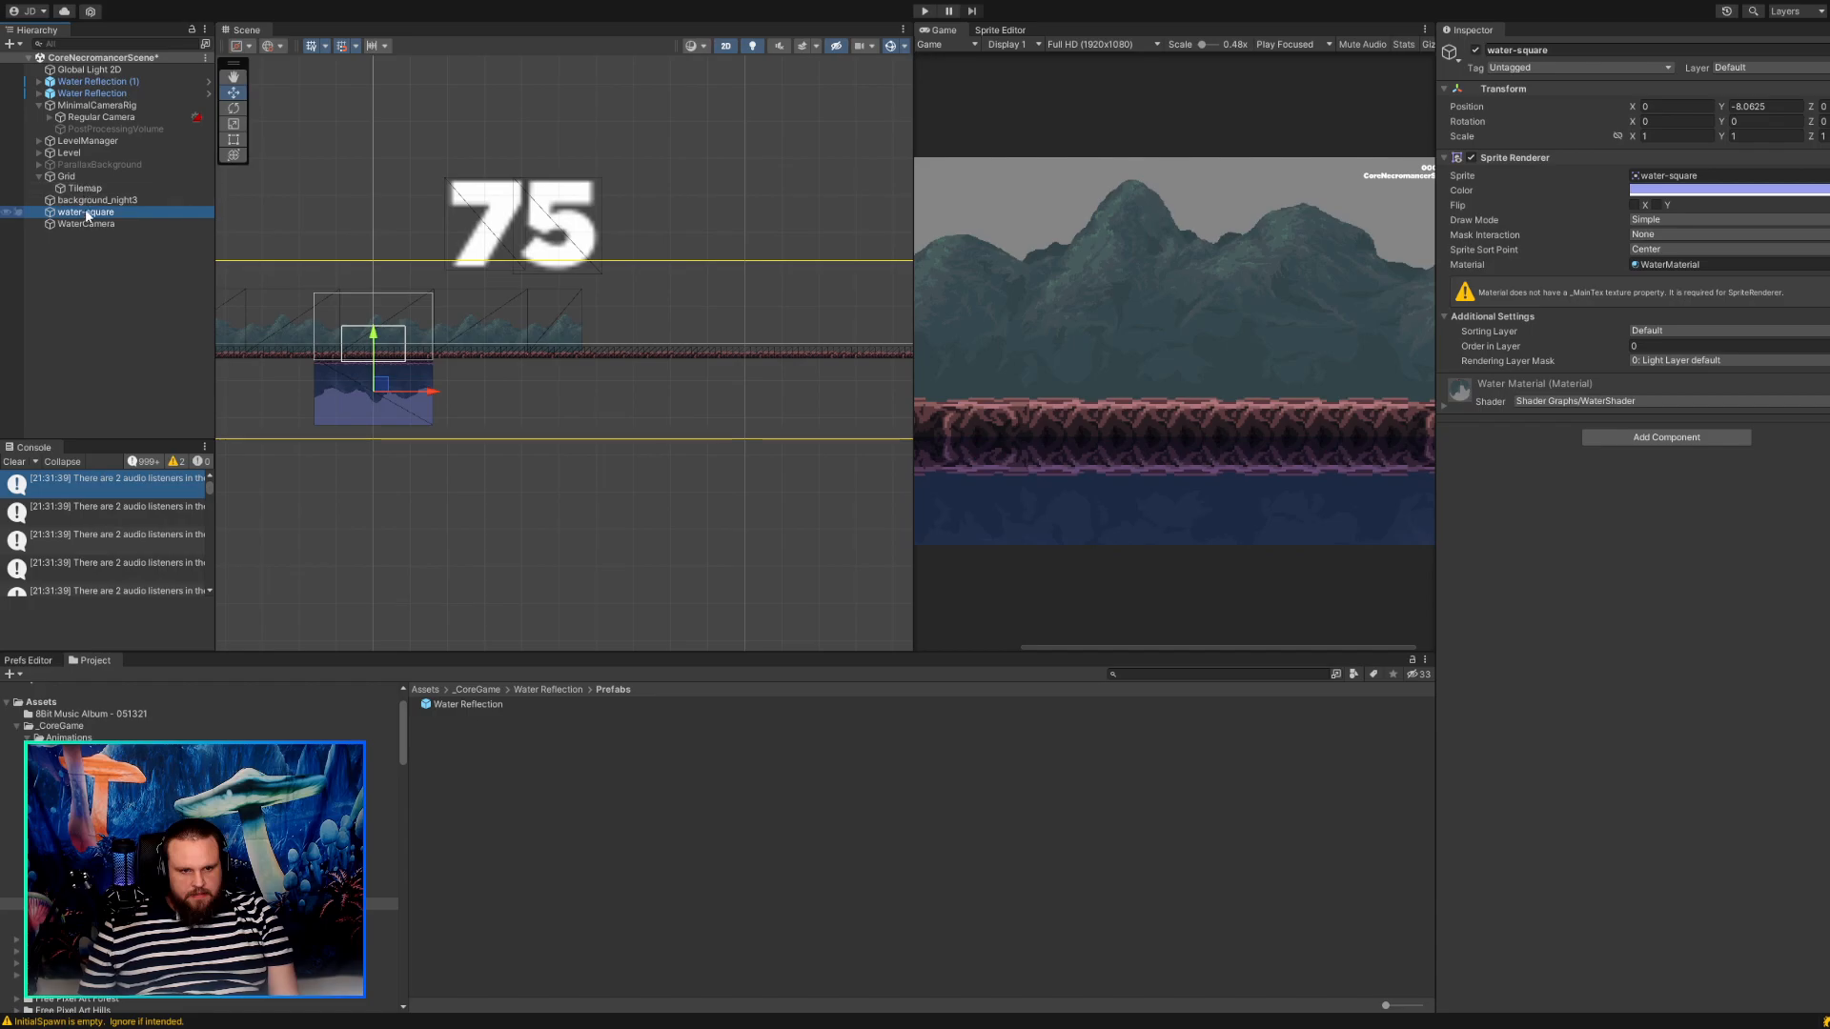
pyautogui.moveTo(87, 225); pyautogui.dragTo(64, 90)
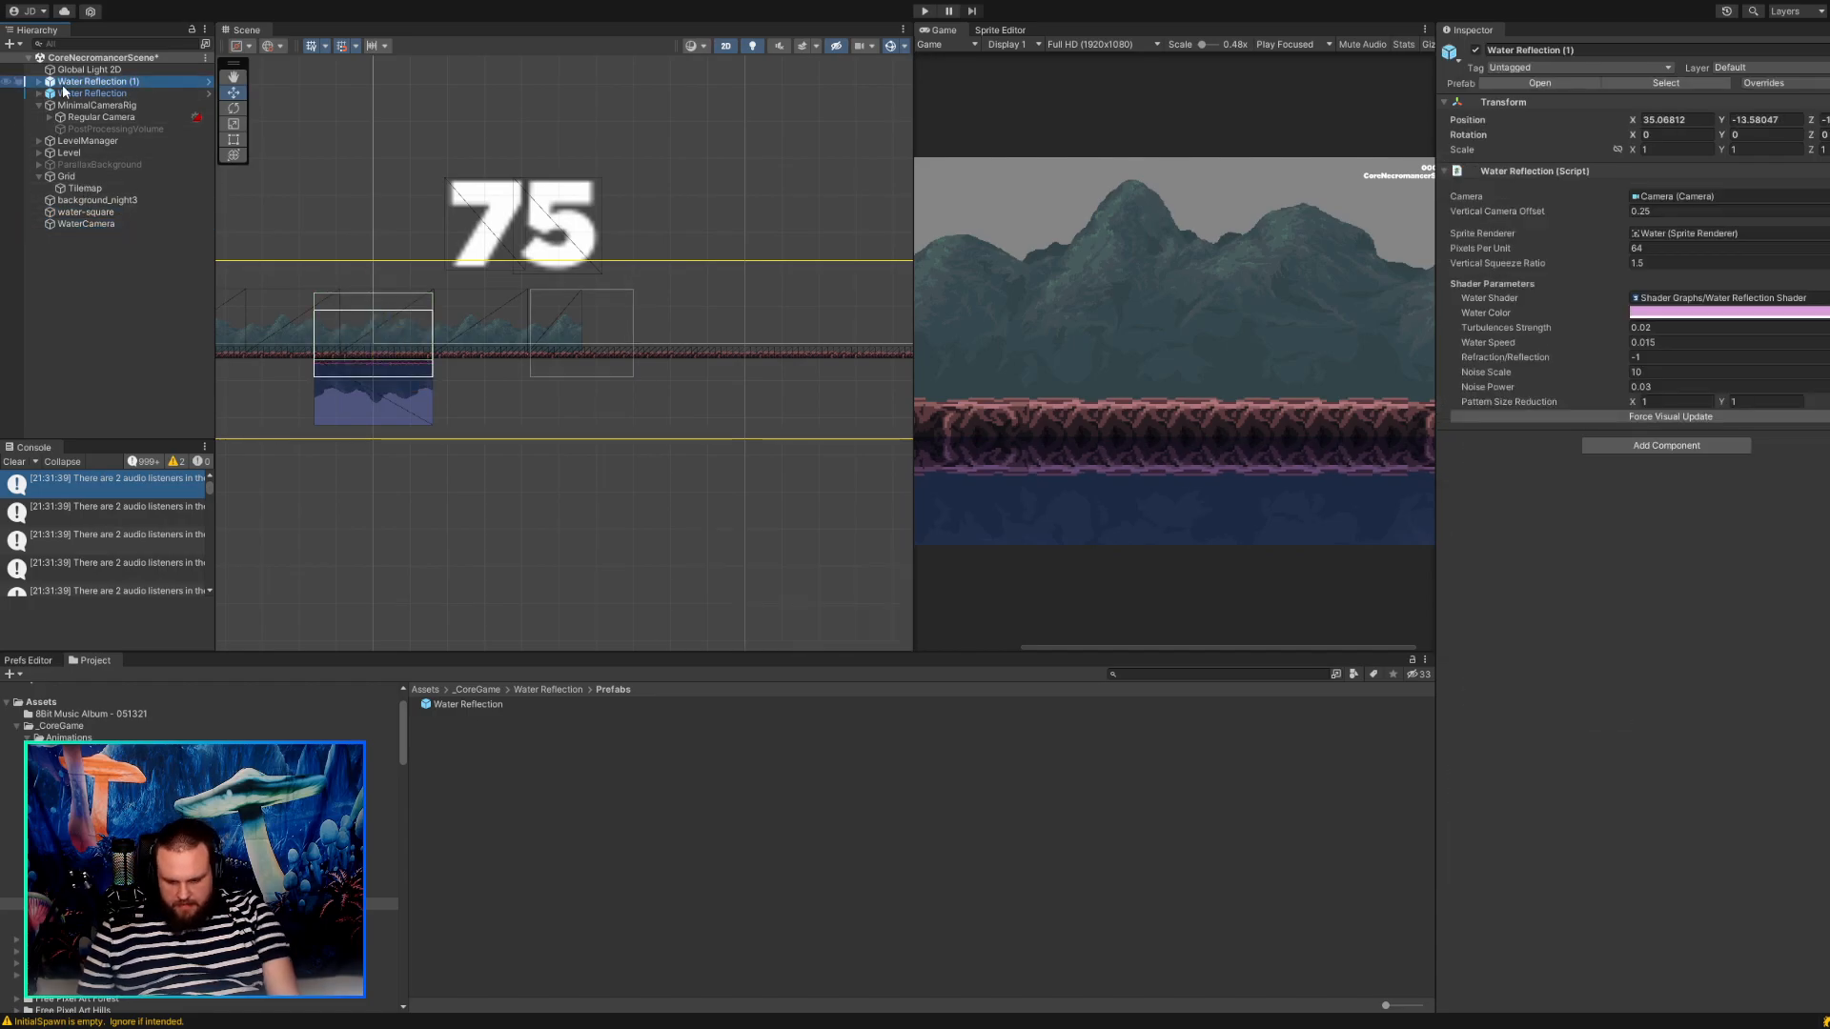
pyautogui.press('Delete')
# Move the Water sprite inside Water Reflection up beneath the ground, to about X -0.05, Y 1.84, and examine its reflection.
pyautogui.click(48, 86)
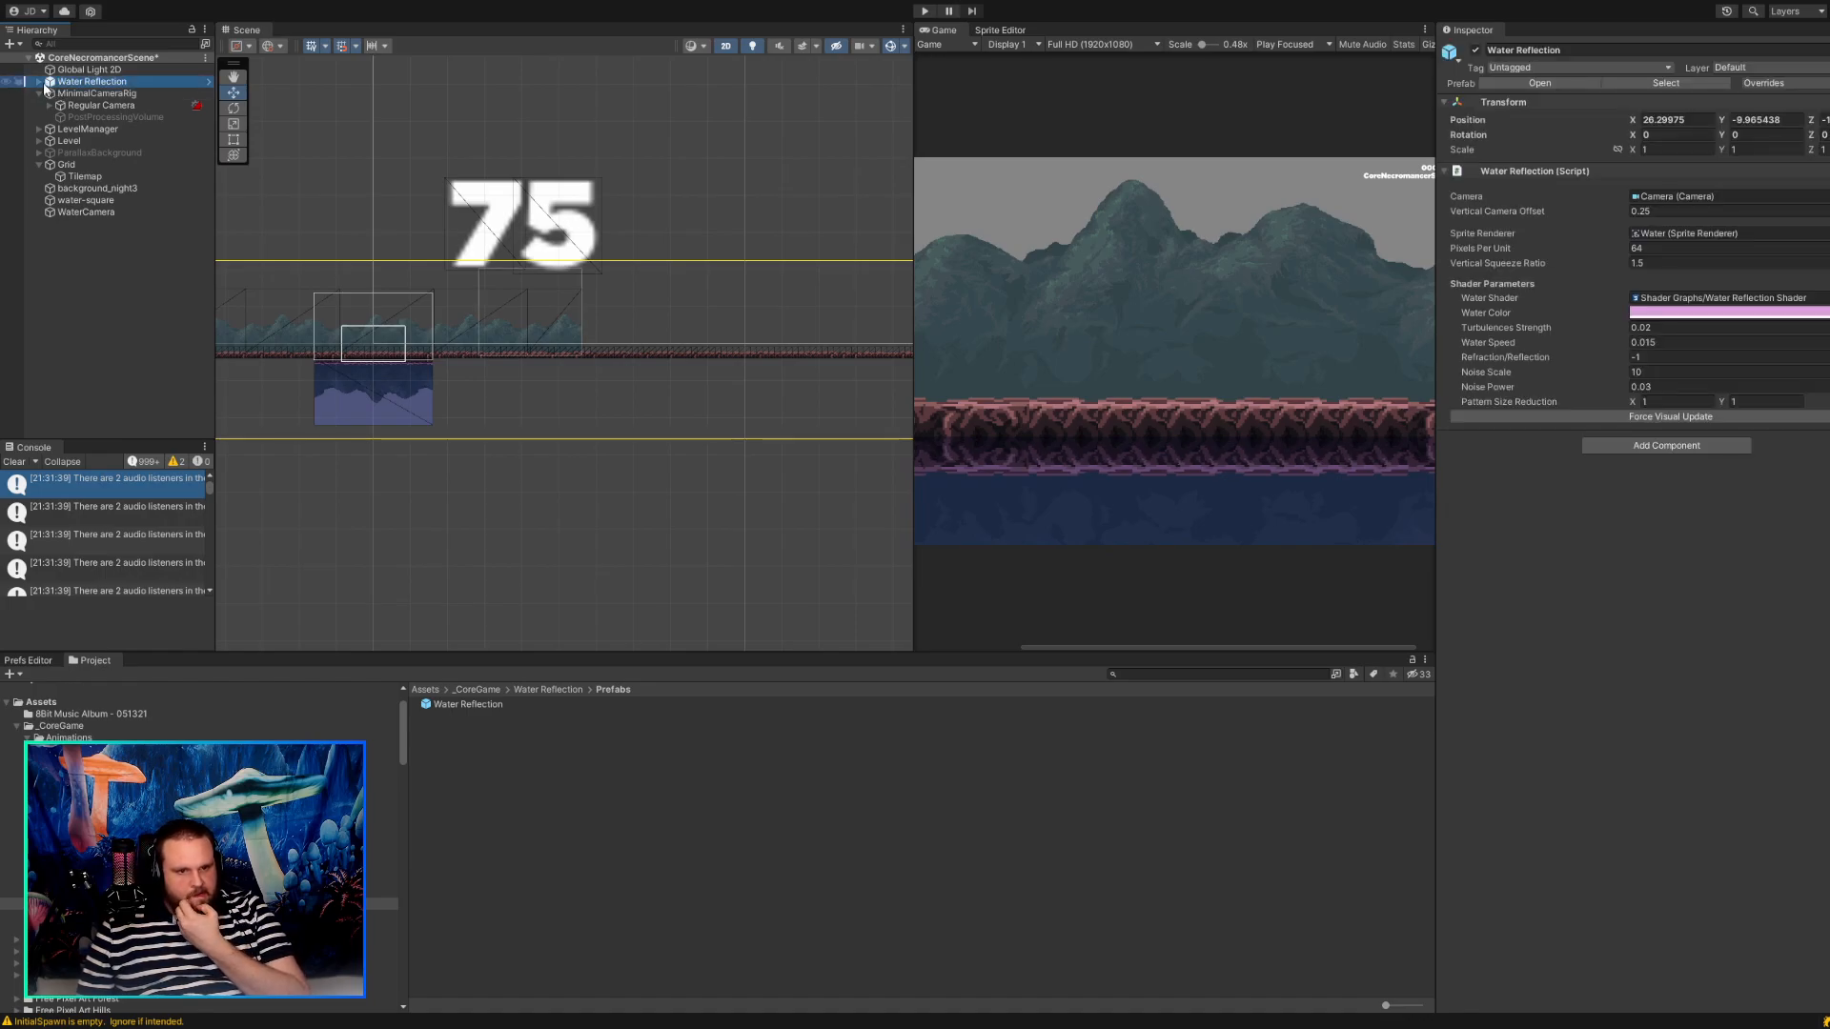
pyautogui.click(39, 82)
pyautogui.click(76, 94)
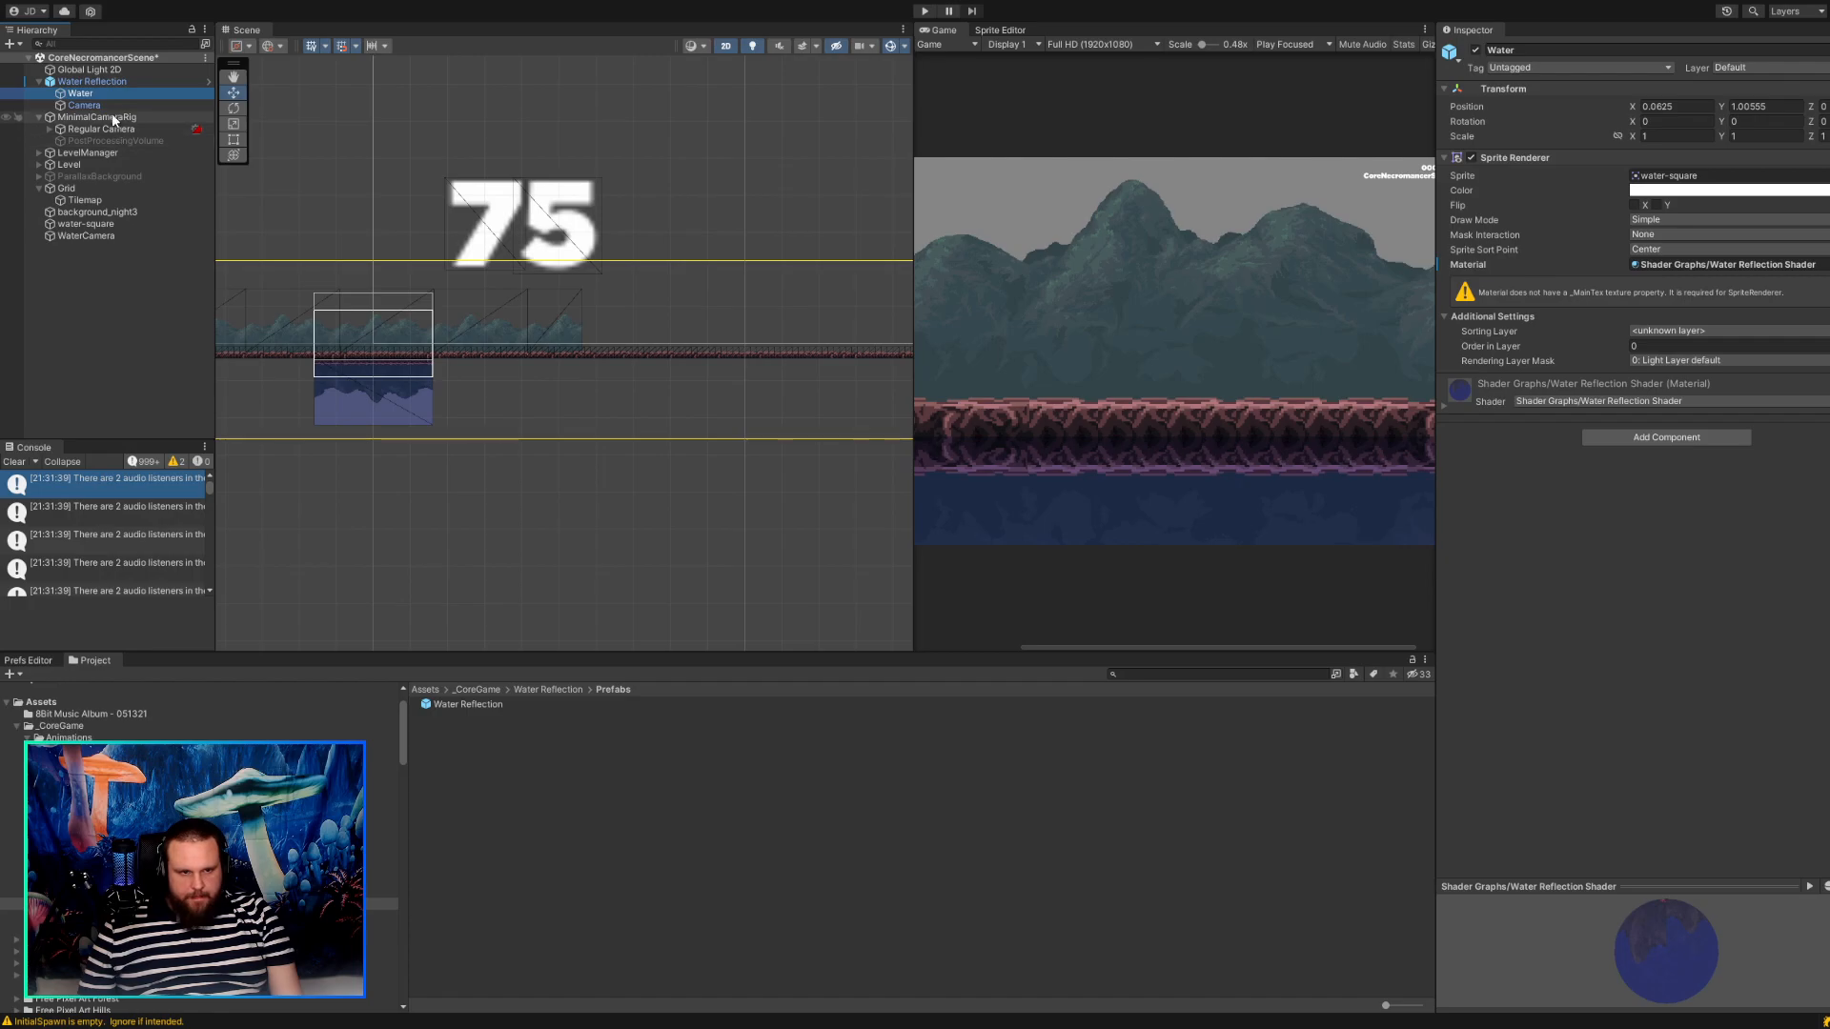
pyautogui.doubleClick(86, 94)
pyautogui.moveTo(531, 341); pyautogui.dragTo(550, 324)
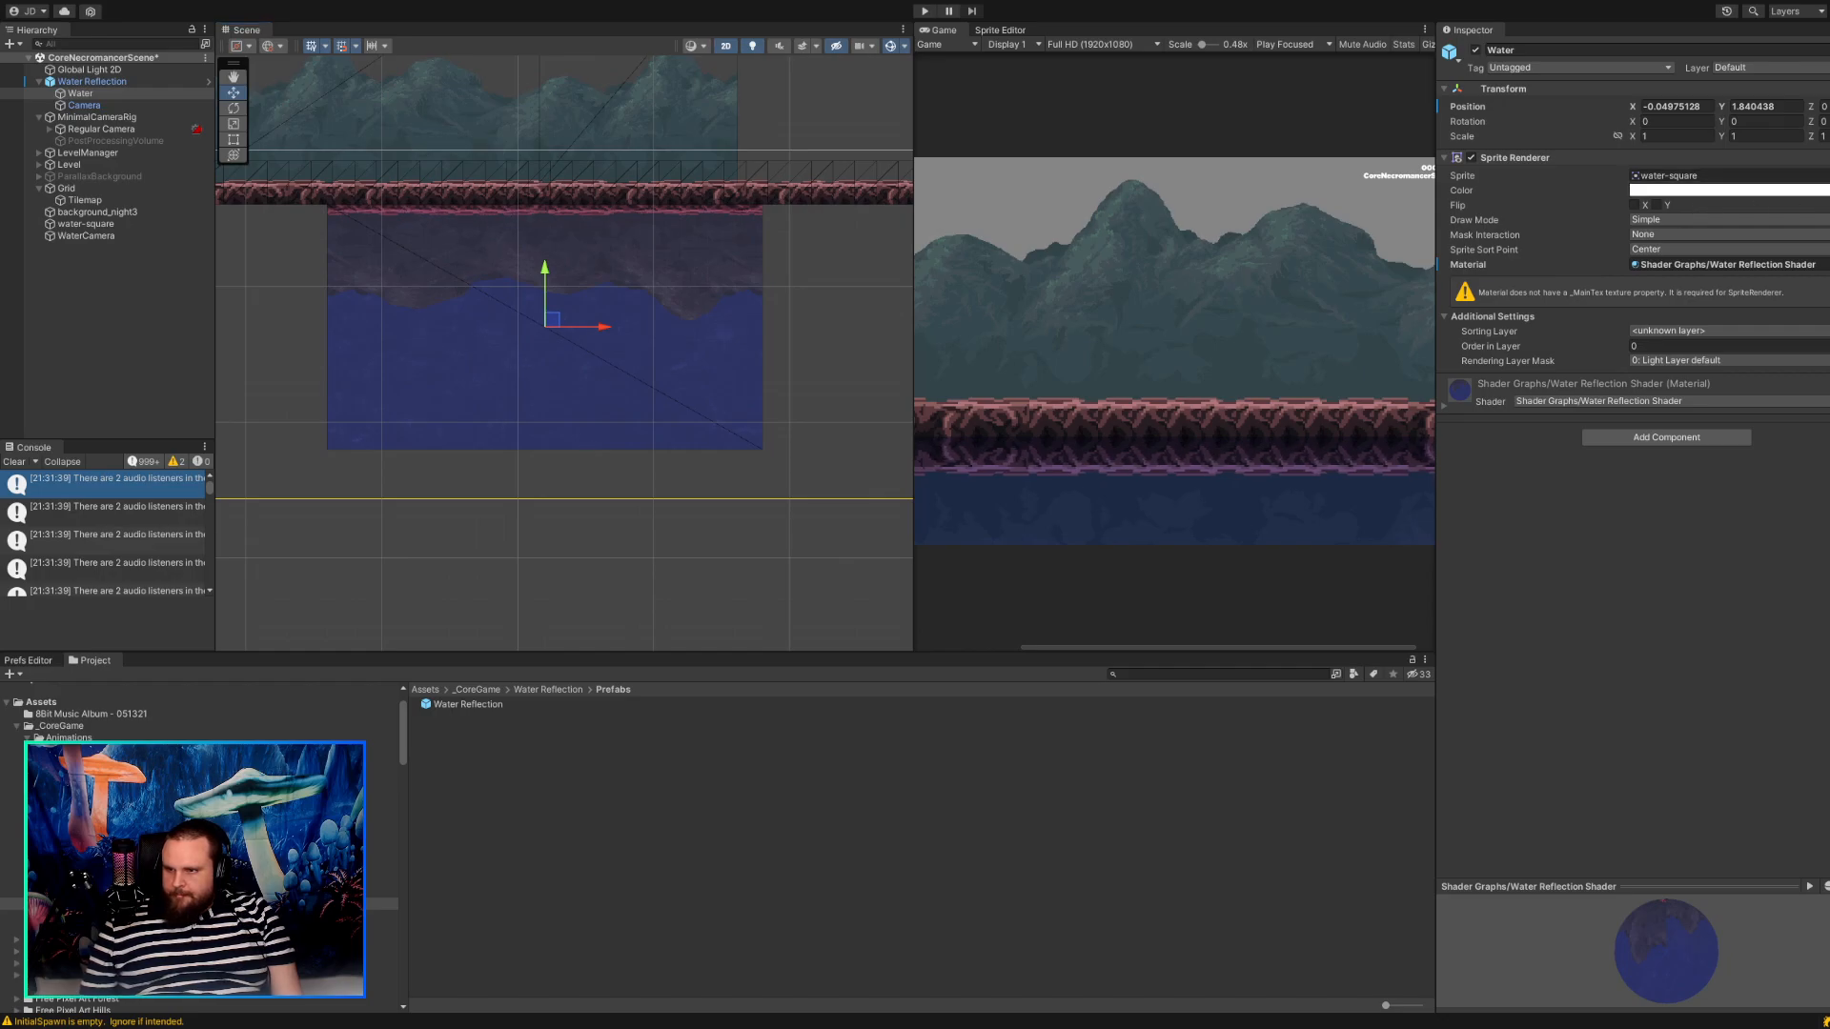
pyautogui.click(1715, 175)
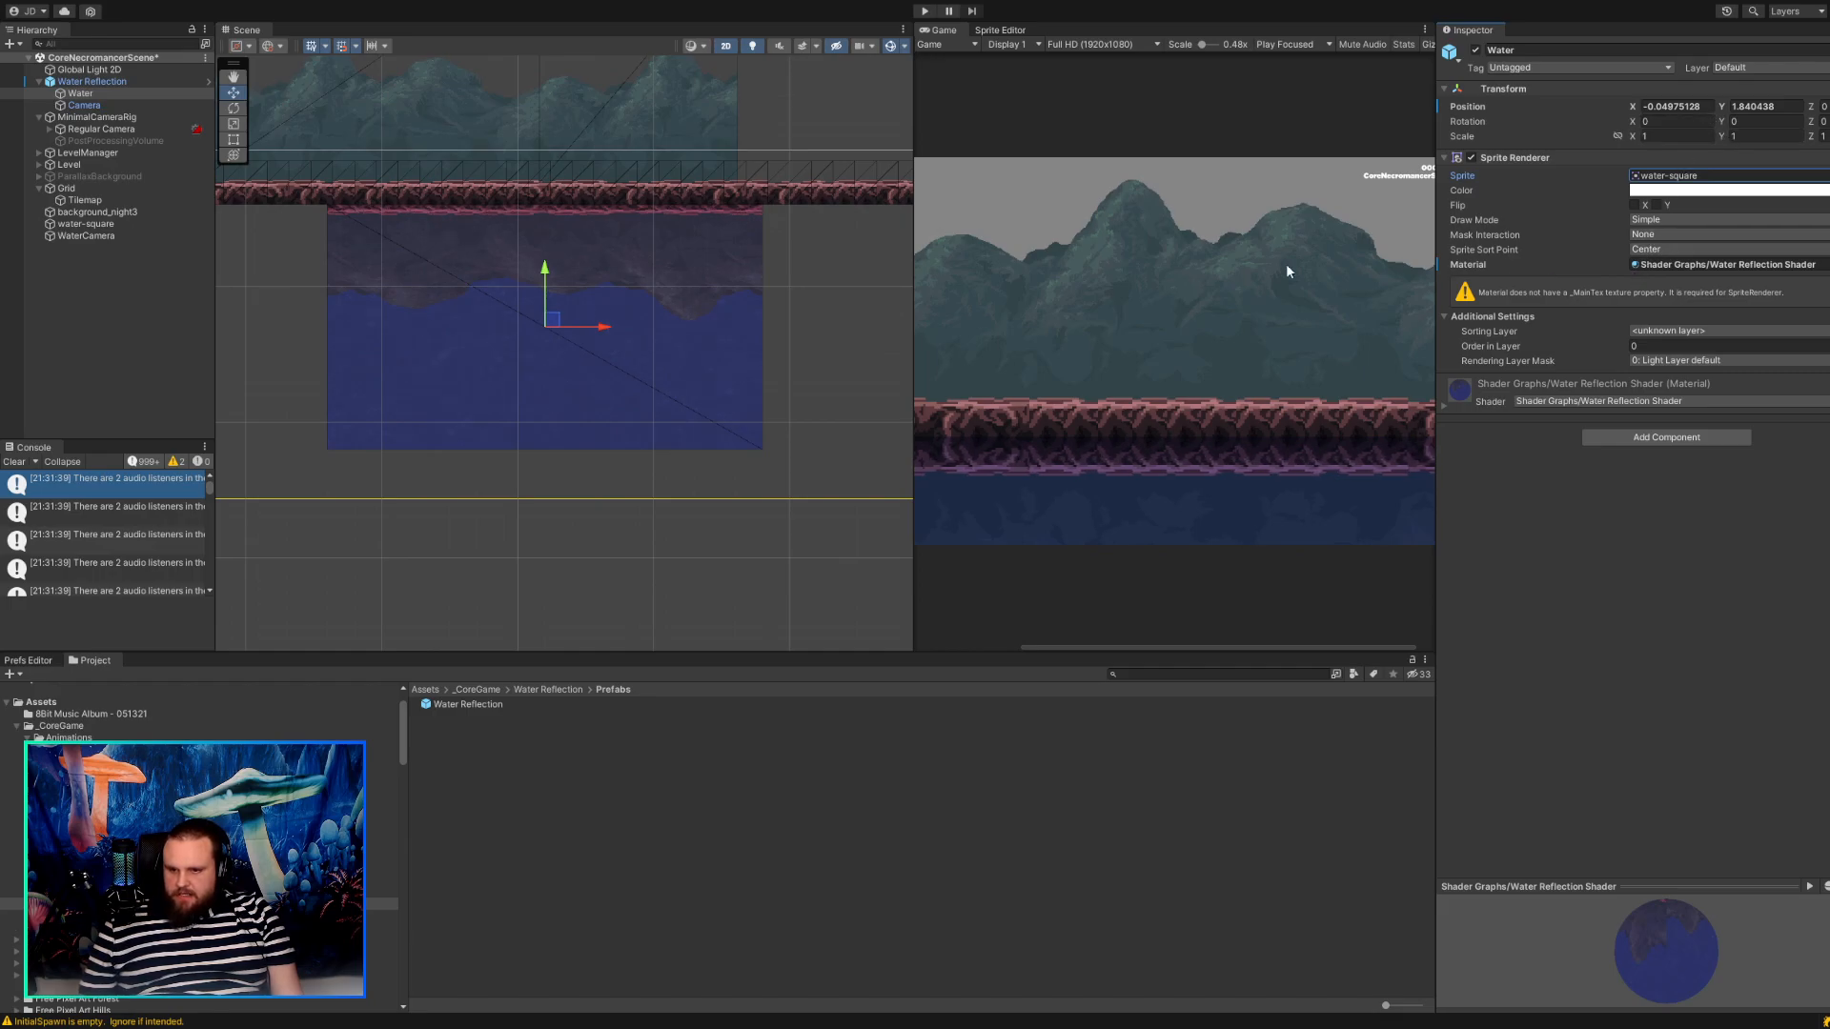
pyautogui.scroll(3, 517, 346)
pyautogui.moveTo(644, 287); pyautogui.dragTo(672, 454, button='middle')
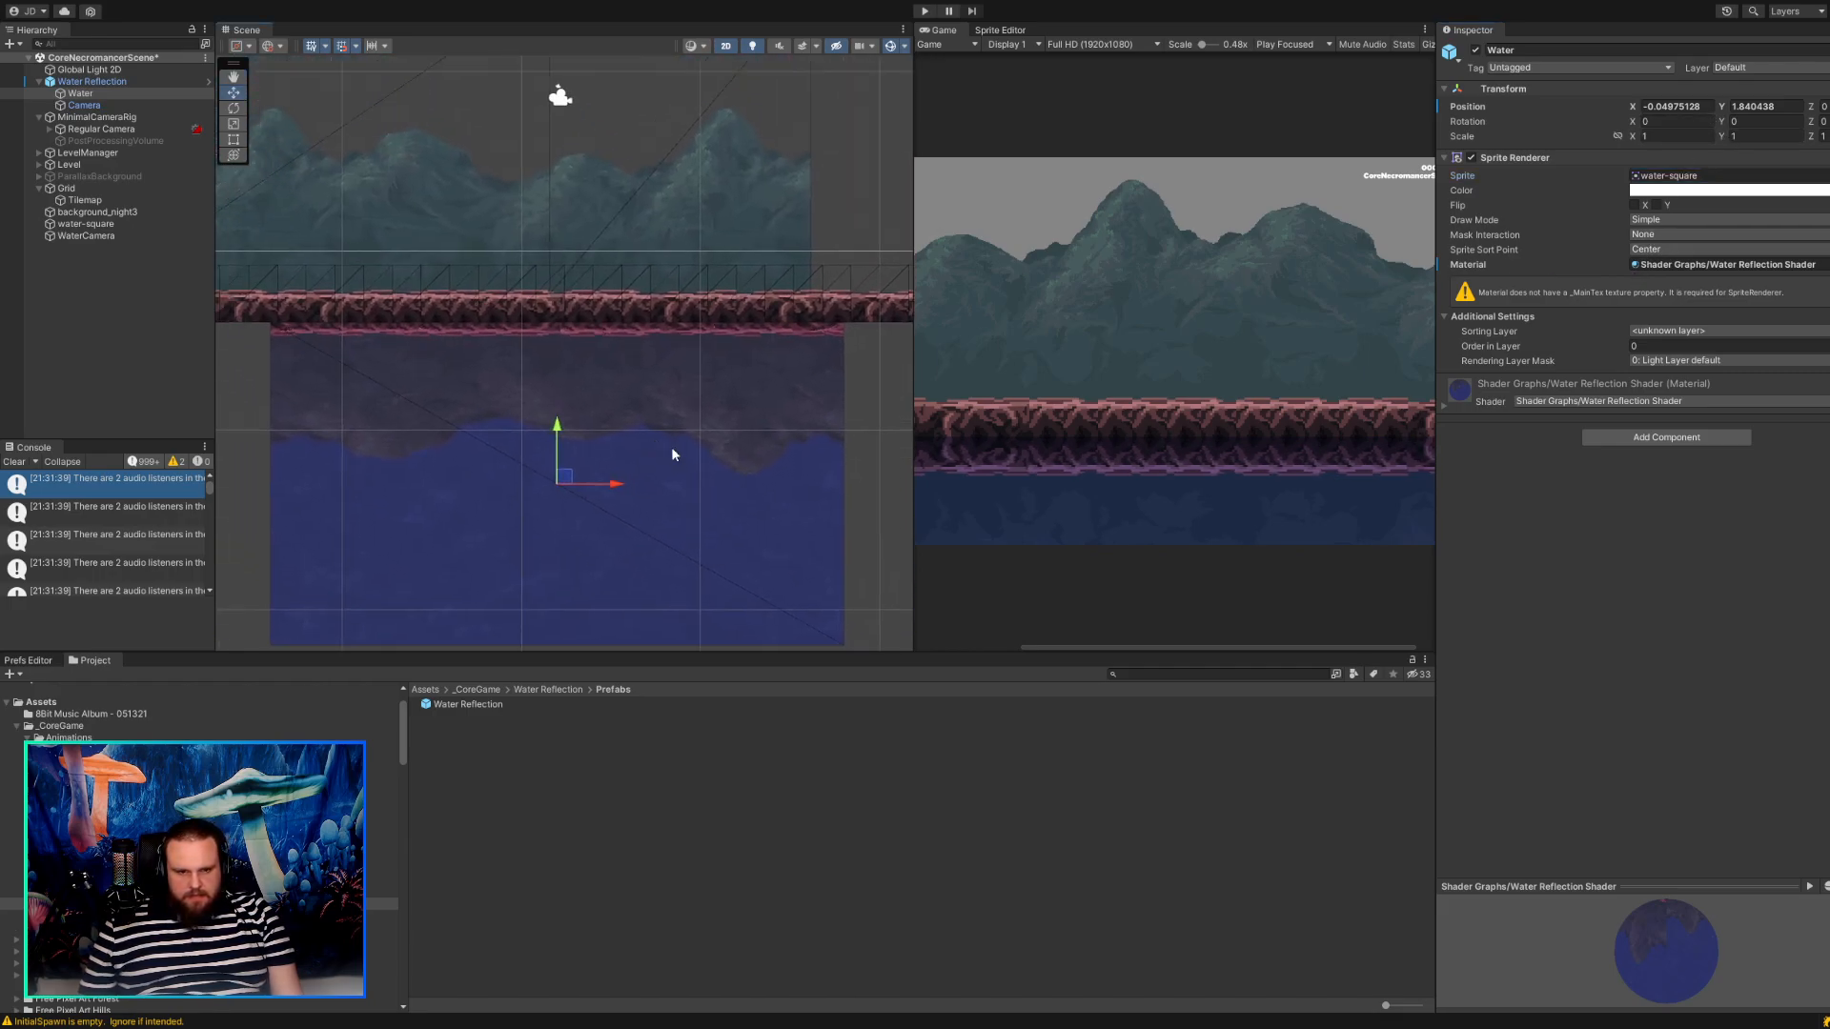
# Move the Camera inside Water Reflection to about X -7.61, Y 14.59, comparing the ground with its reflection.
pyautogui.click(136, 105)
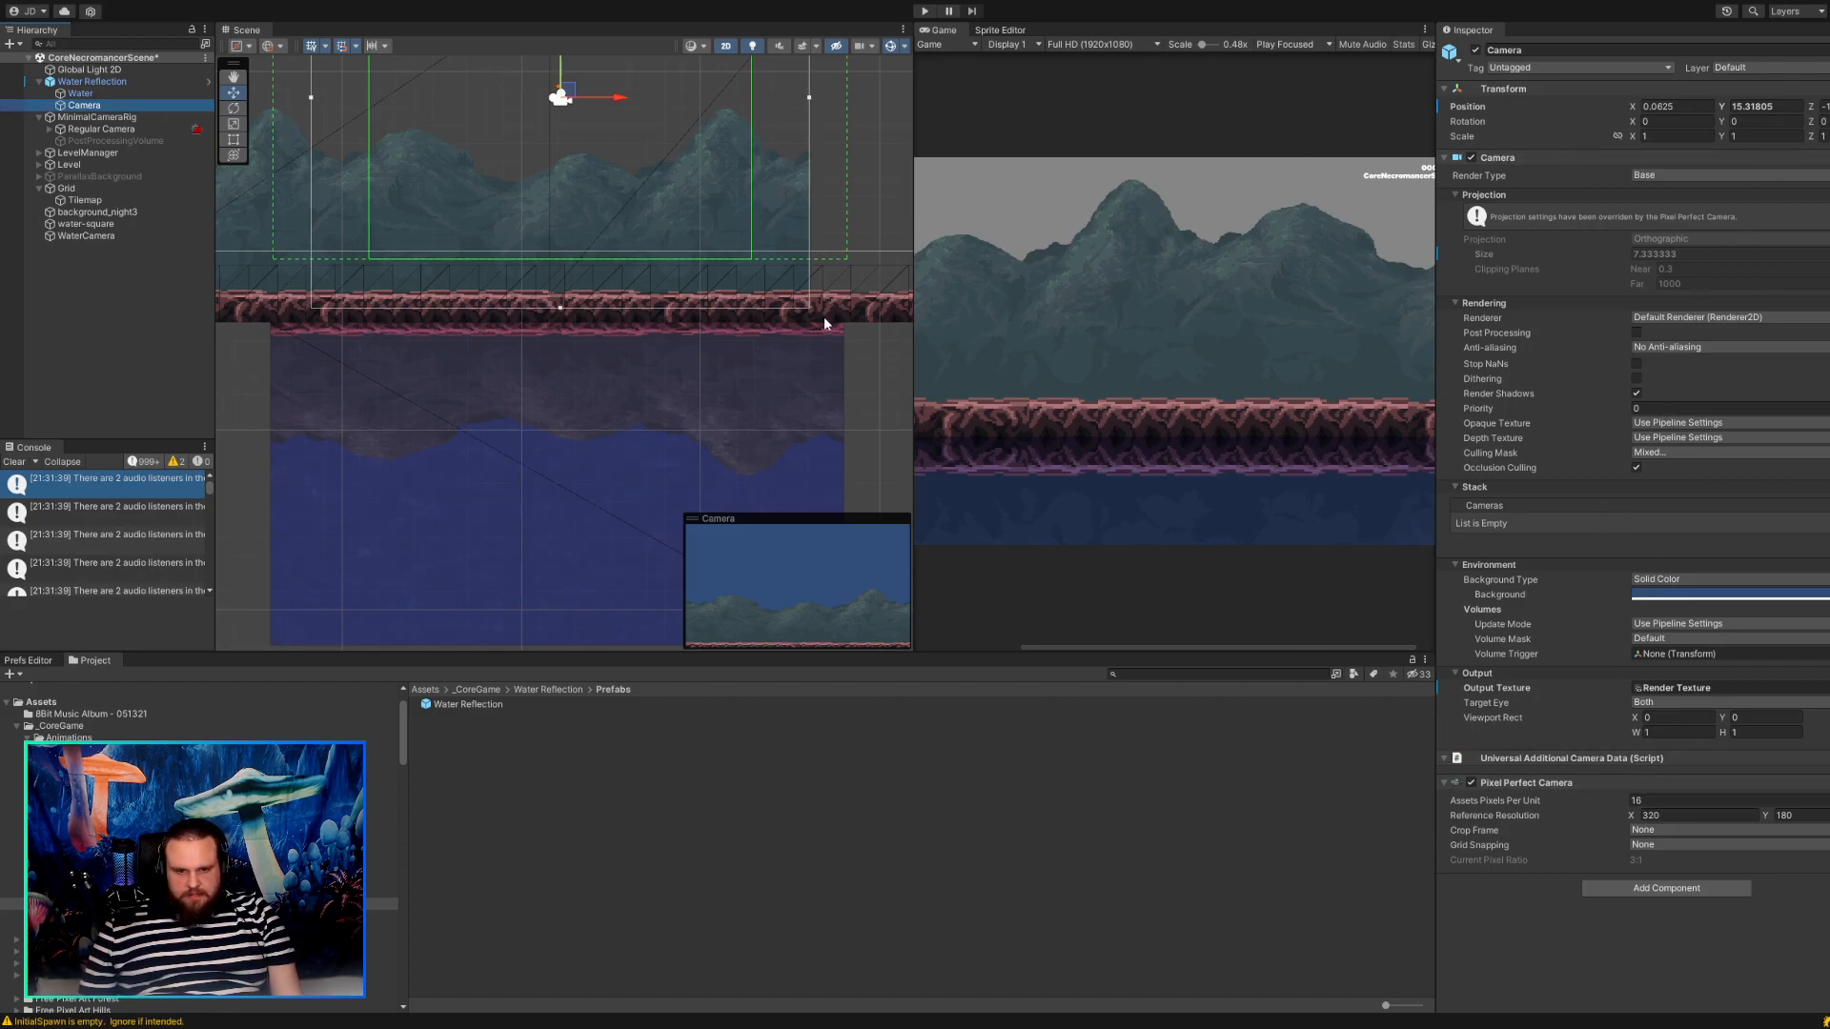
pyautogui.scroll(5, 659, 349)
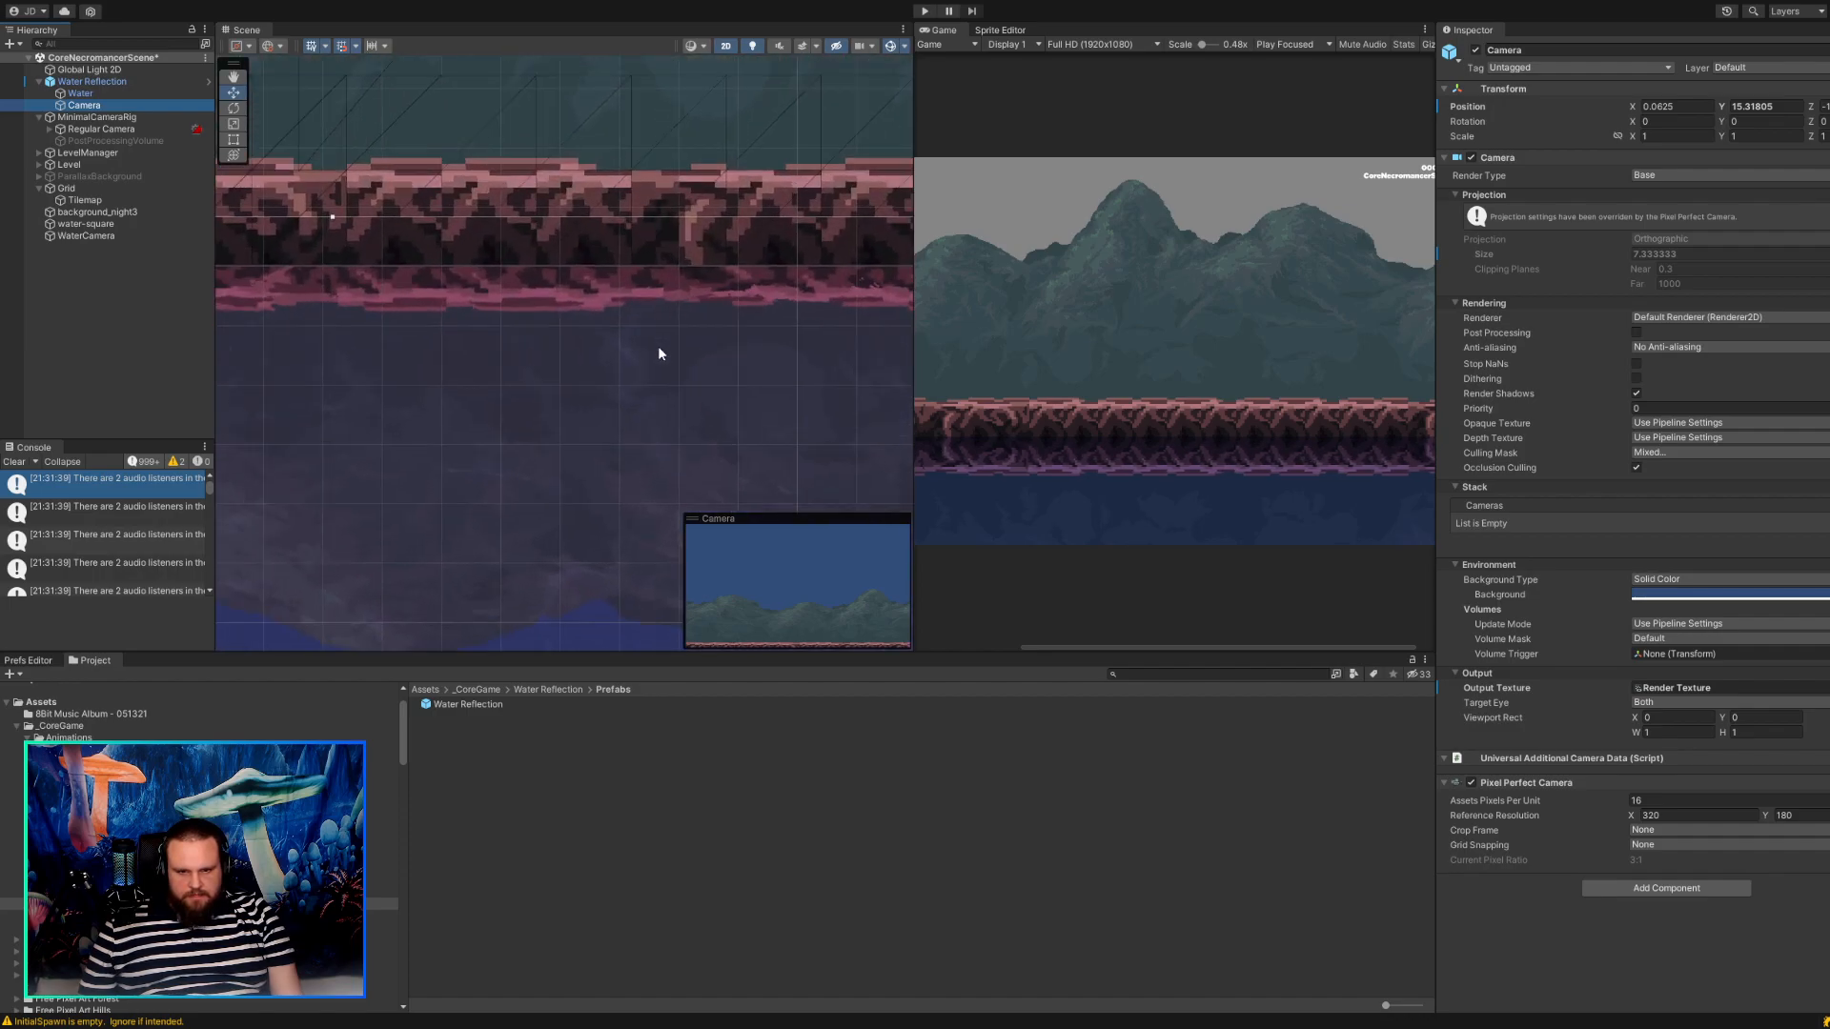
pyautogui.scroll(-5, 658, 346)
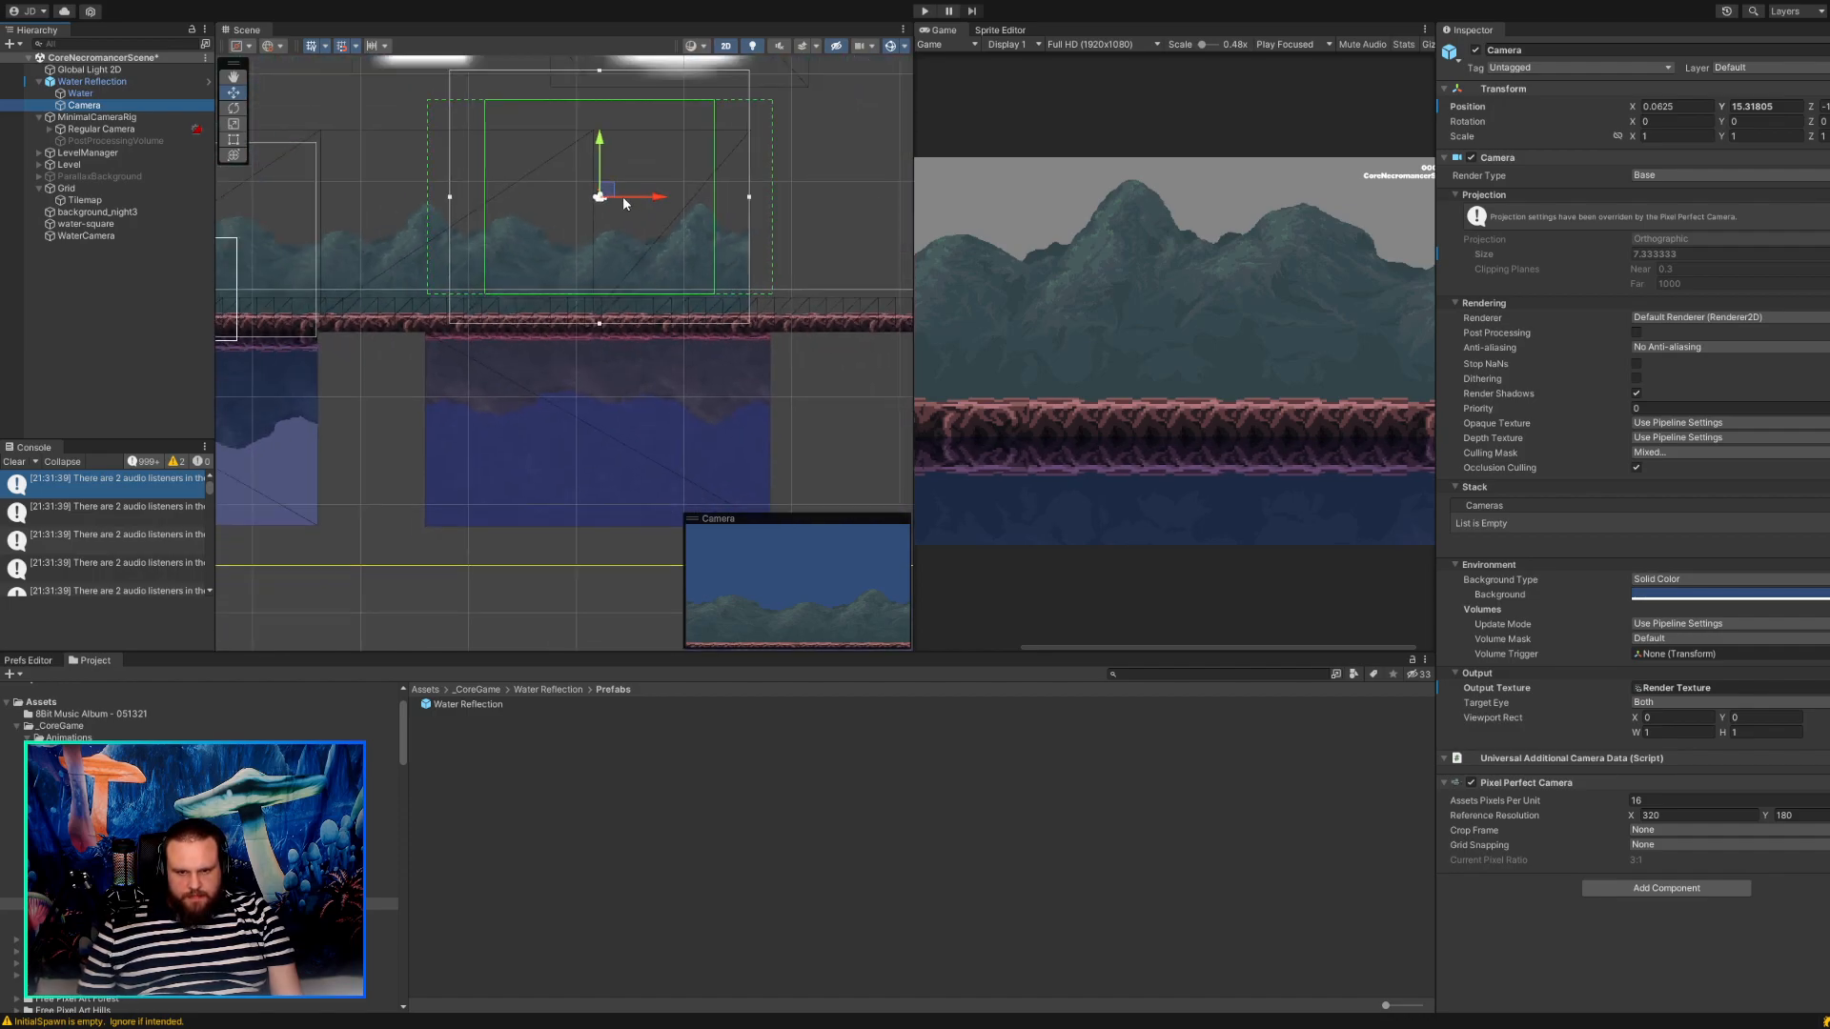
pyautogui.moveTo(606, 192)
pyautogui.mouseDown()
pyautogui.moveTo(606, 215)
pyautogui.moveTo(609, 197)
pyautogui.mouseUp()
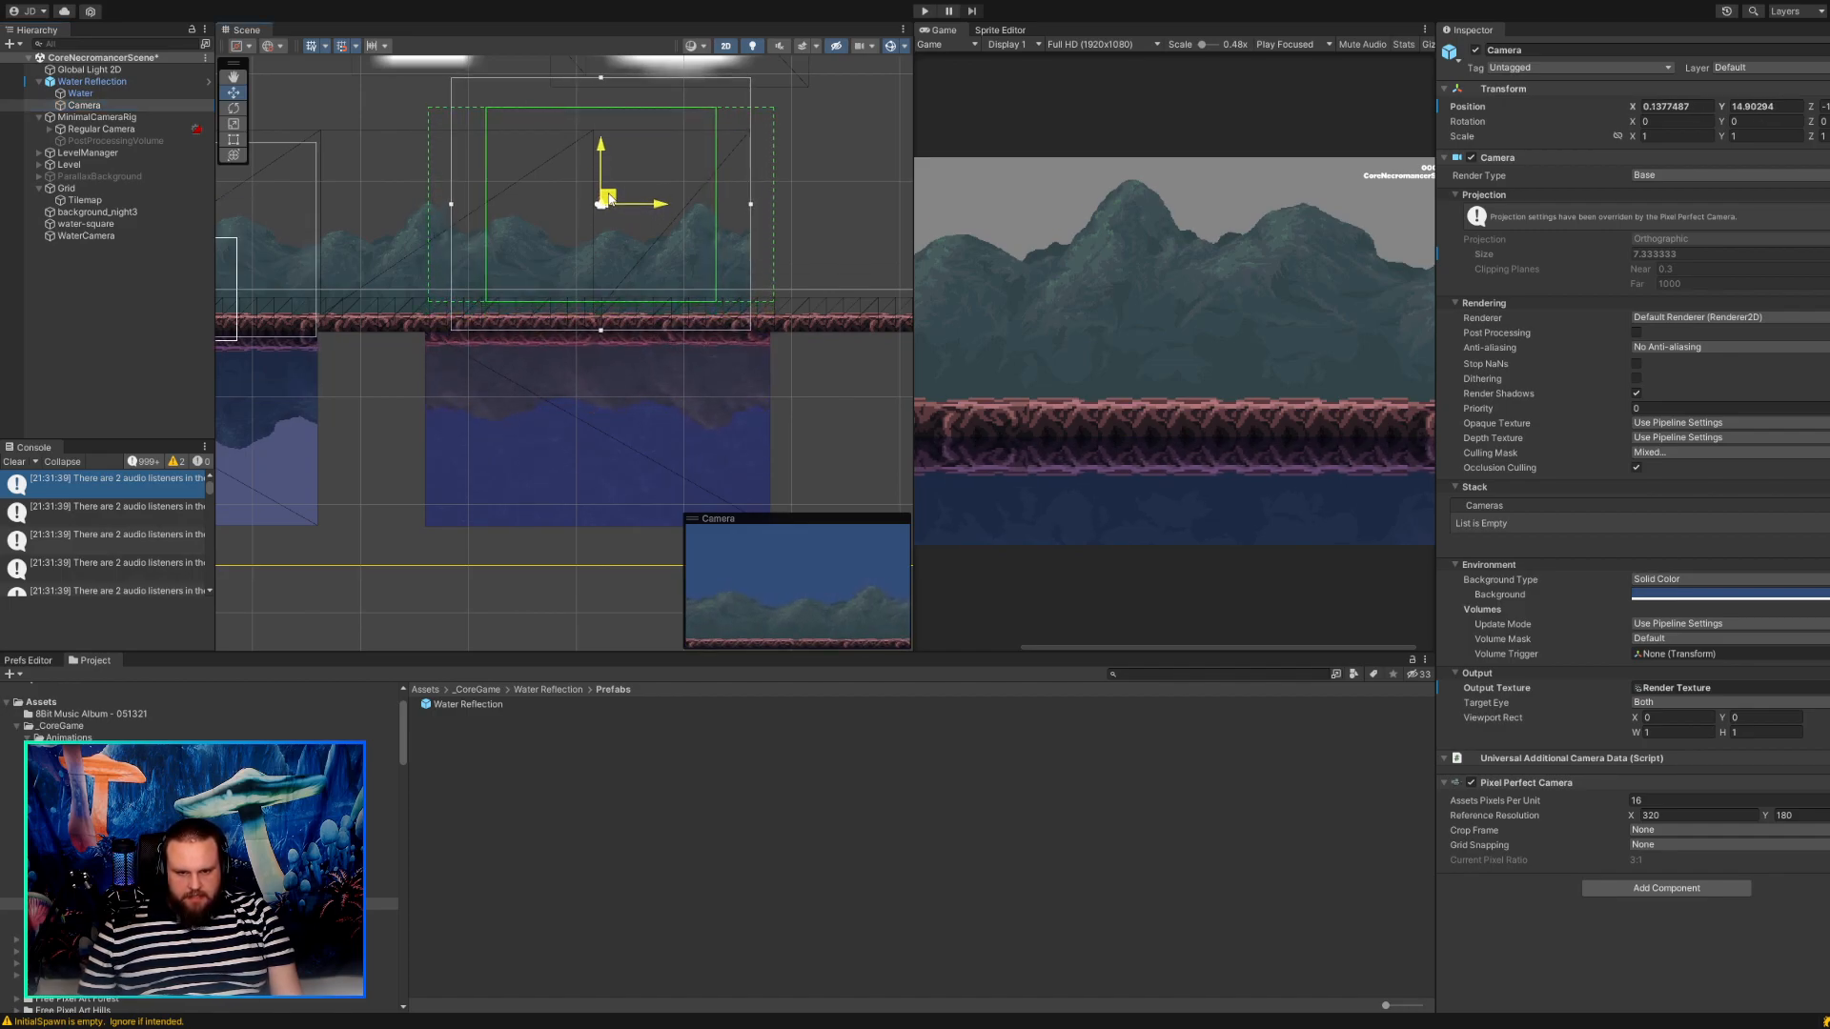
pyautogui.scroll(6, 532, 266)
pyautogui.moveTo(532, 266); pyautogui.dragTo(601, 143, button='middle')
pyautogui.moveTo(613, 233); pyautogui.dragTo(568, 139, button='middle')
pyautogui.scroll(-3, 572, 181)
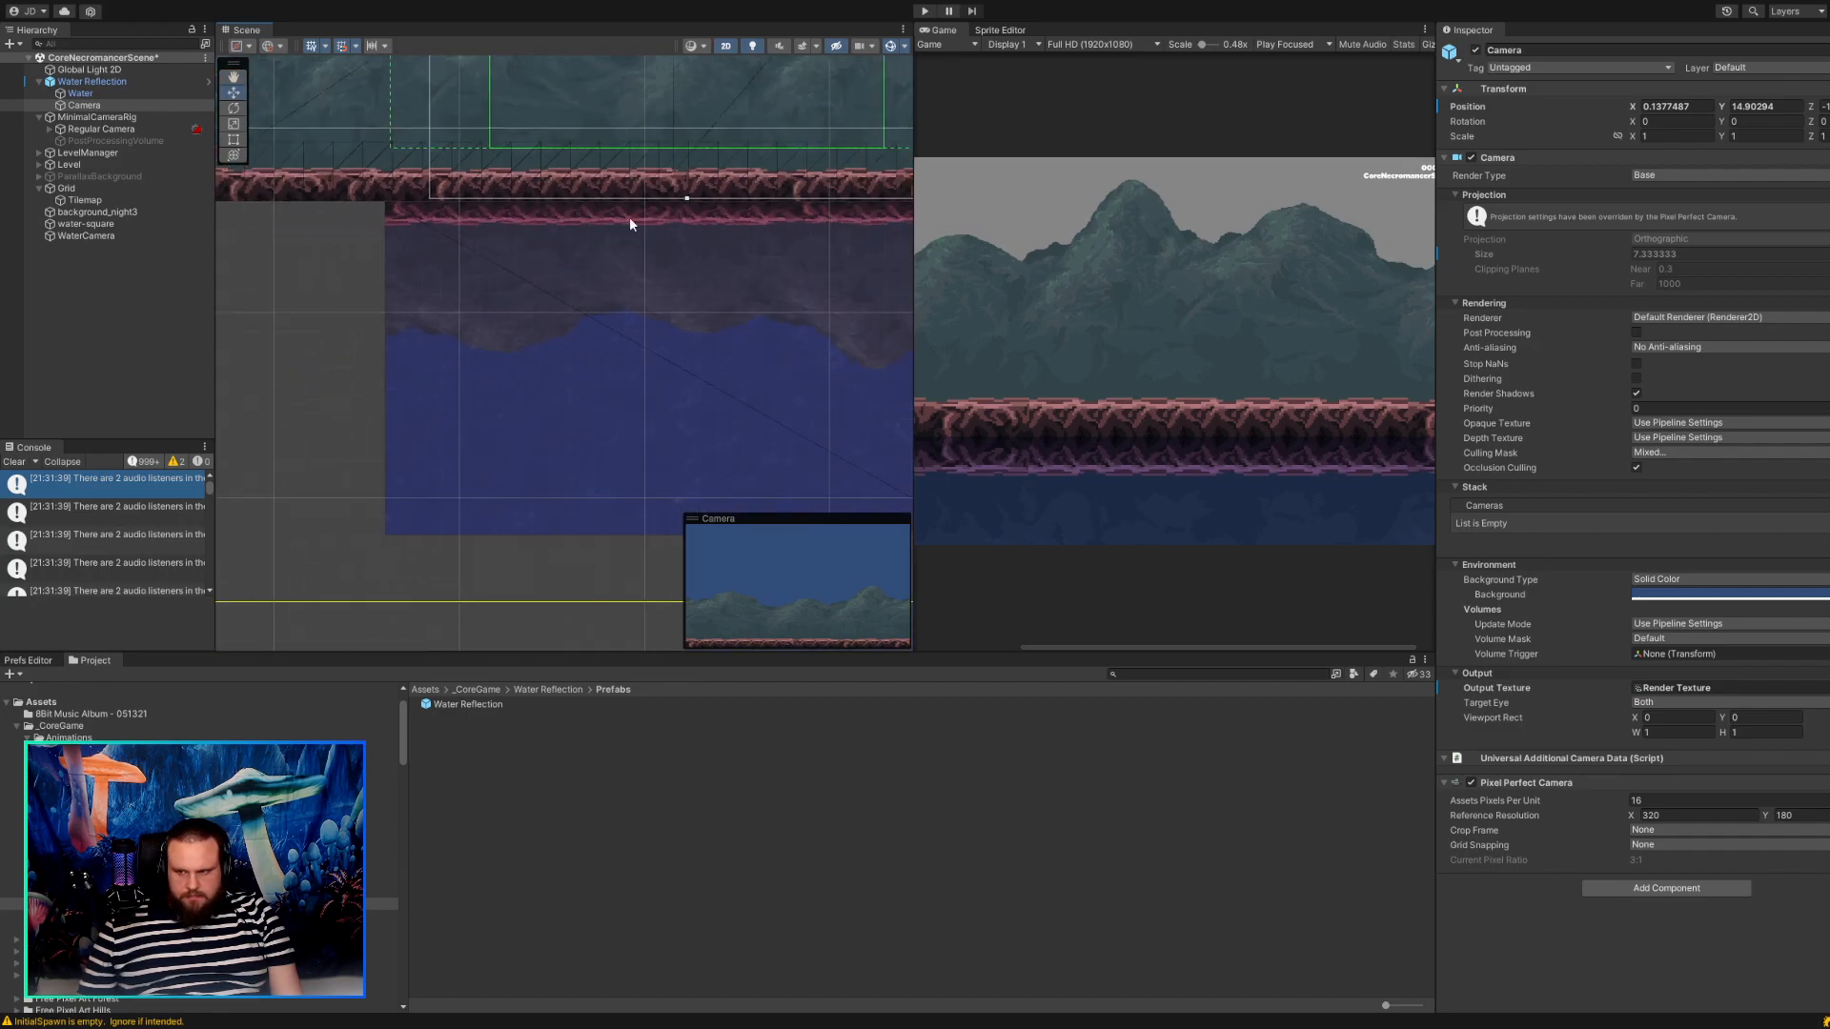
pyautogui.scroll(-5, 655, 230)
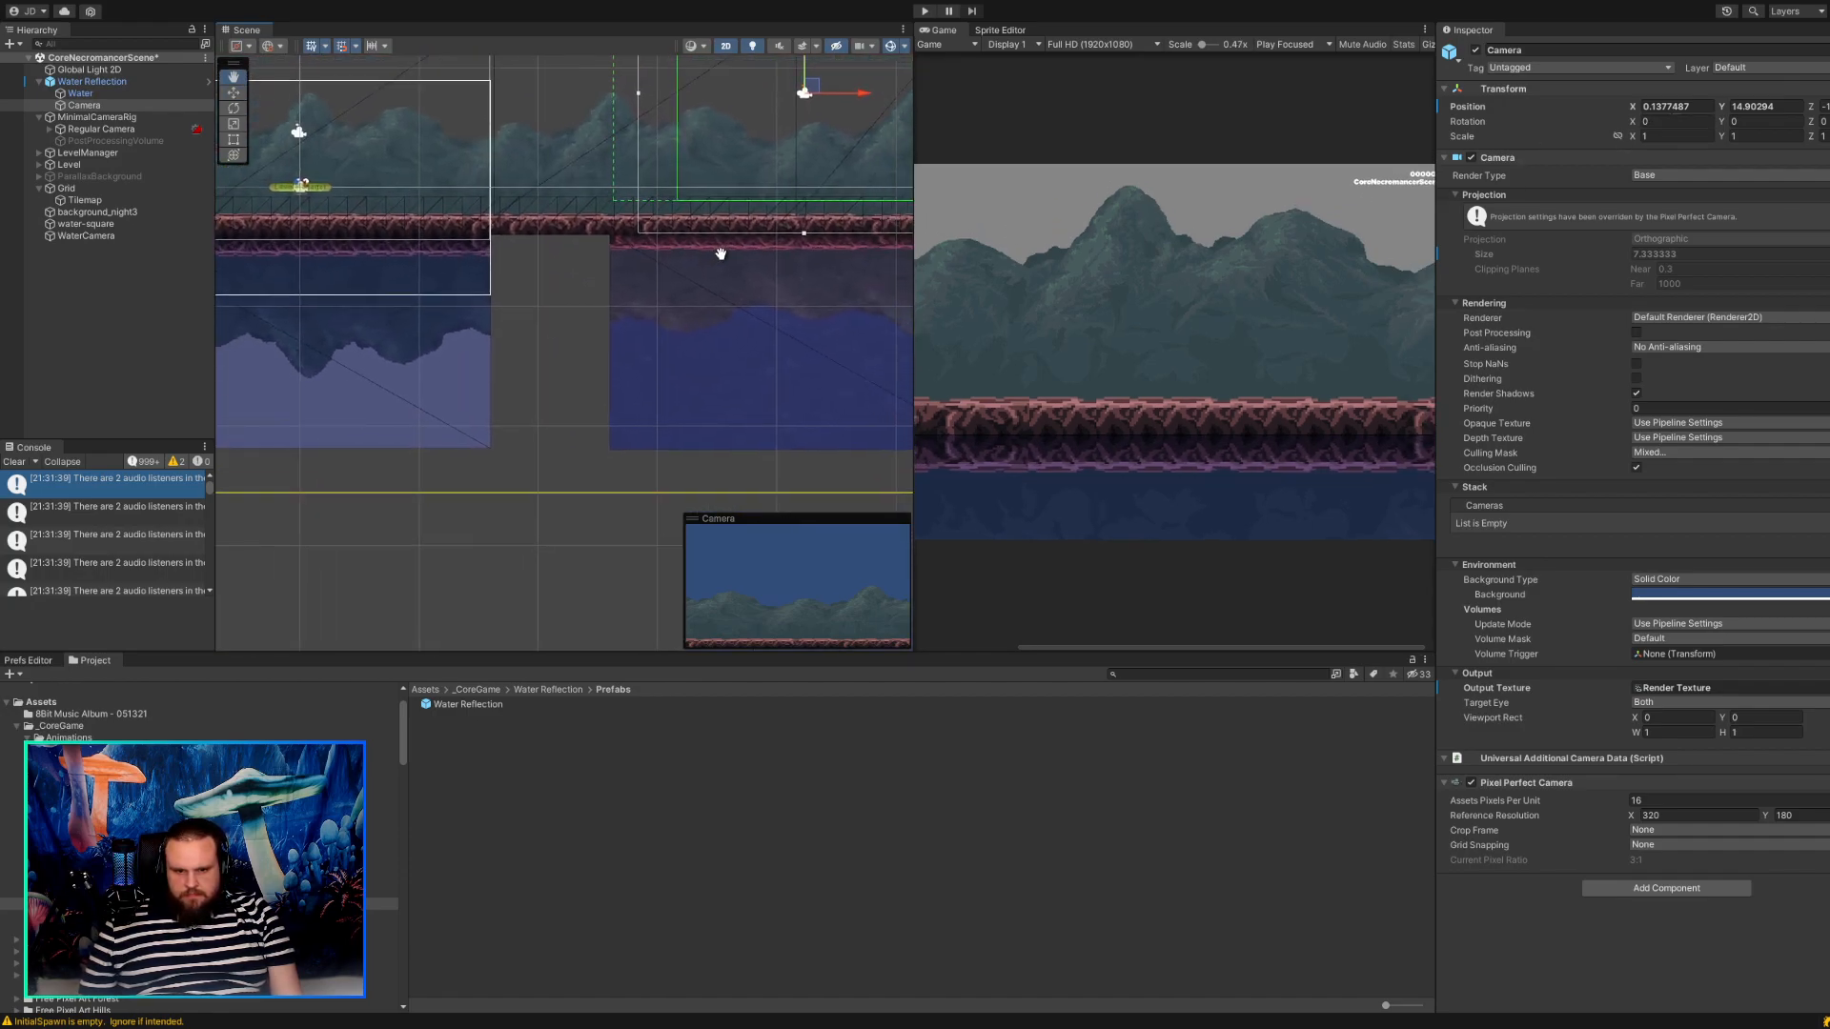
pyautogui.scroll(-1, 672, 270)
pyautogui.moveTo(673, 295); pyautogui.dragTo(650, 309, button='middle')
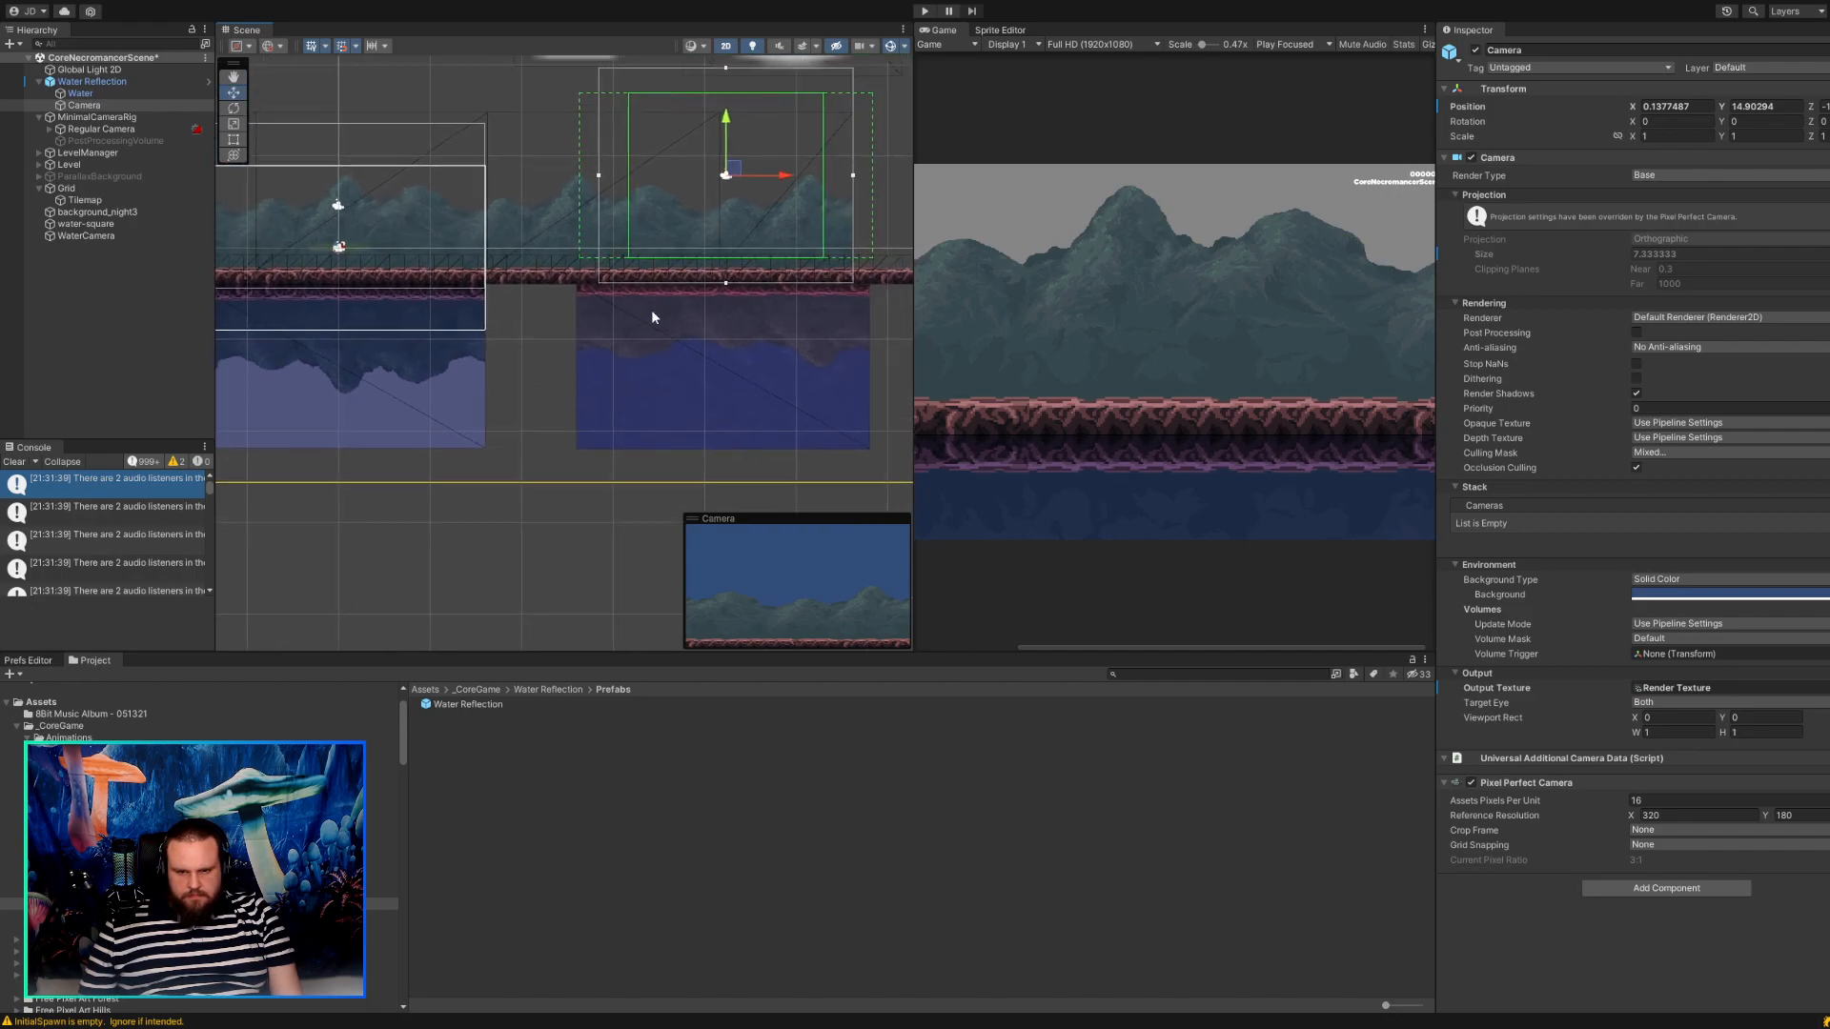
pyautogui.moveTo(732, 173); pyautogui.dragTo(617, 179)
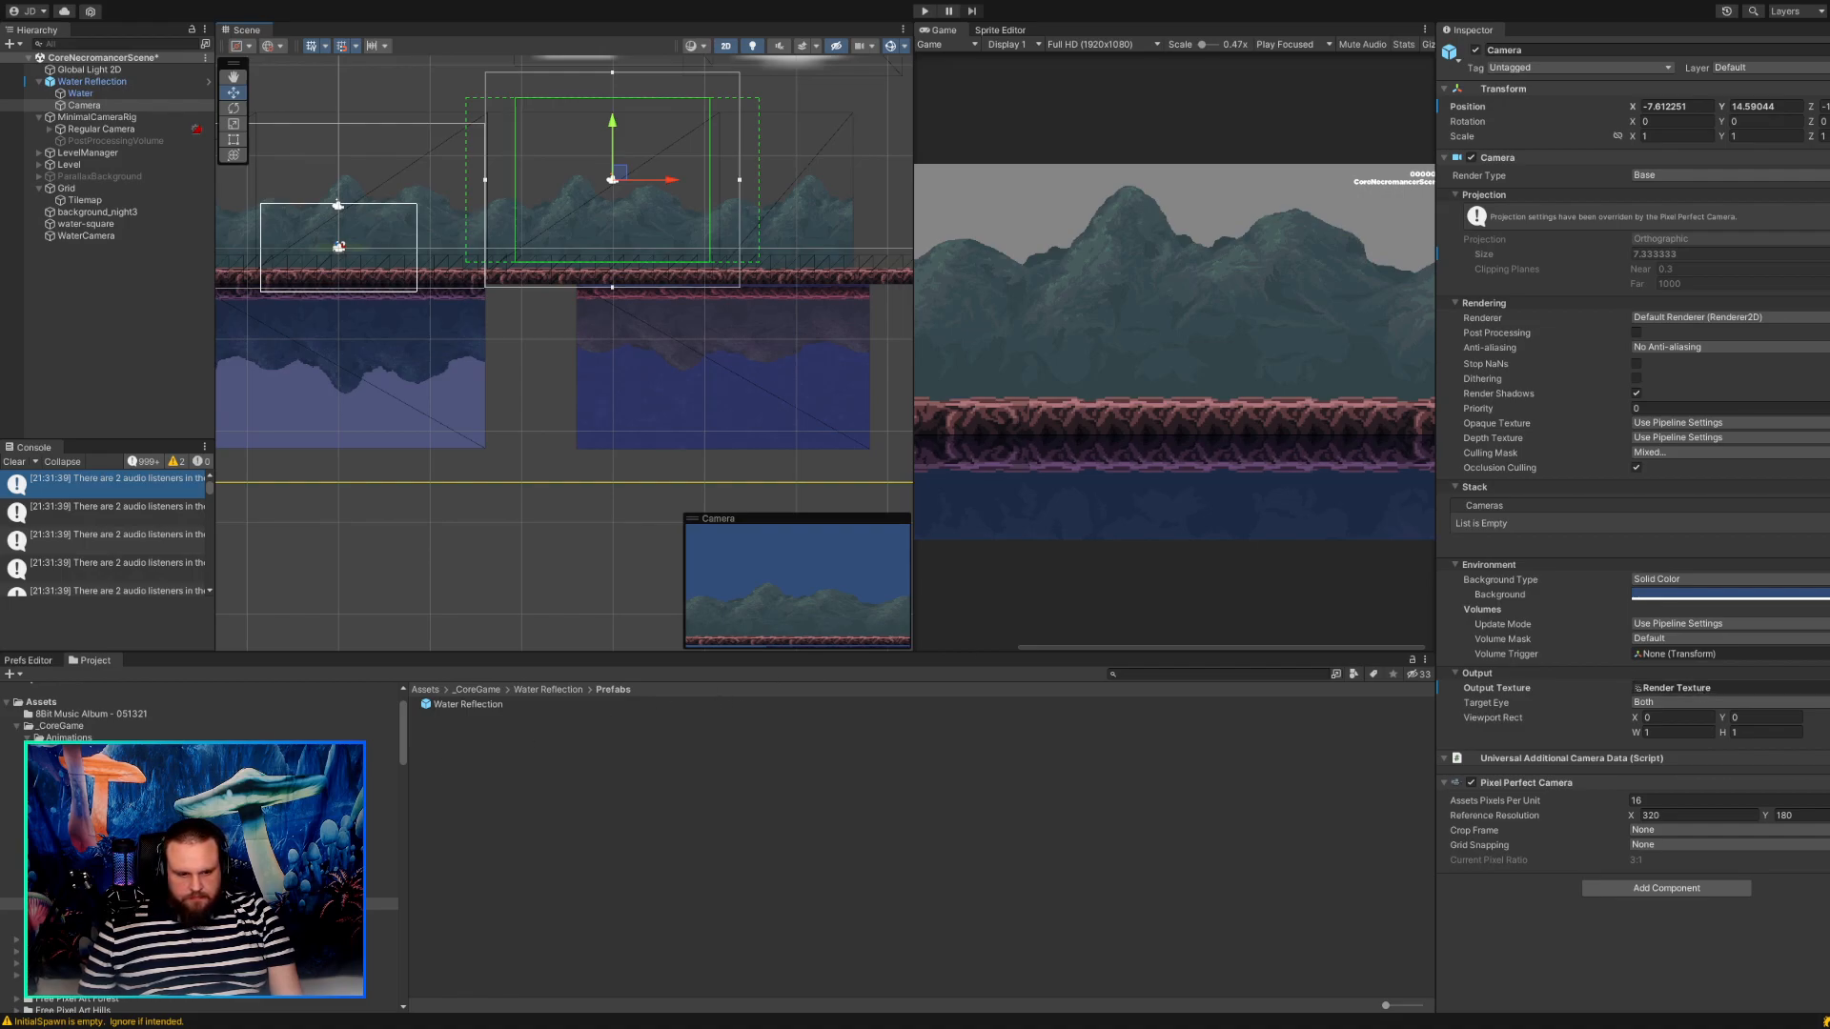
# Open the Visuals folder of Water Reflection and examine the Water texture's import settings.
pyautogui.click(78, 881)
pyautogui.click(78, 892)
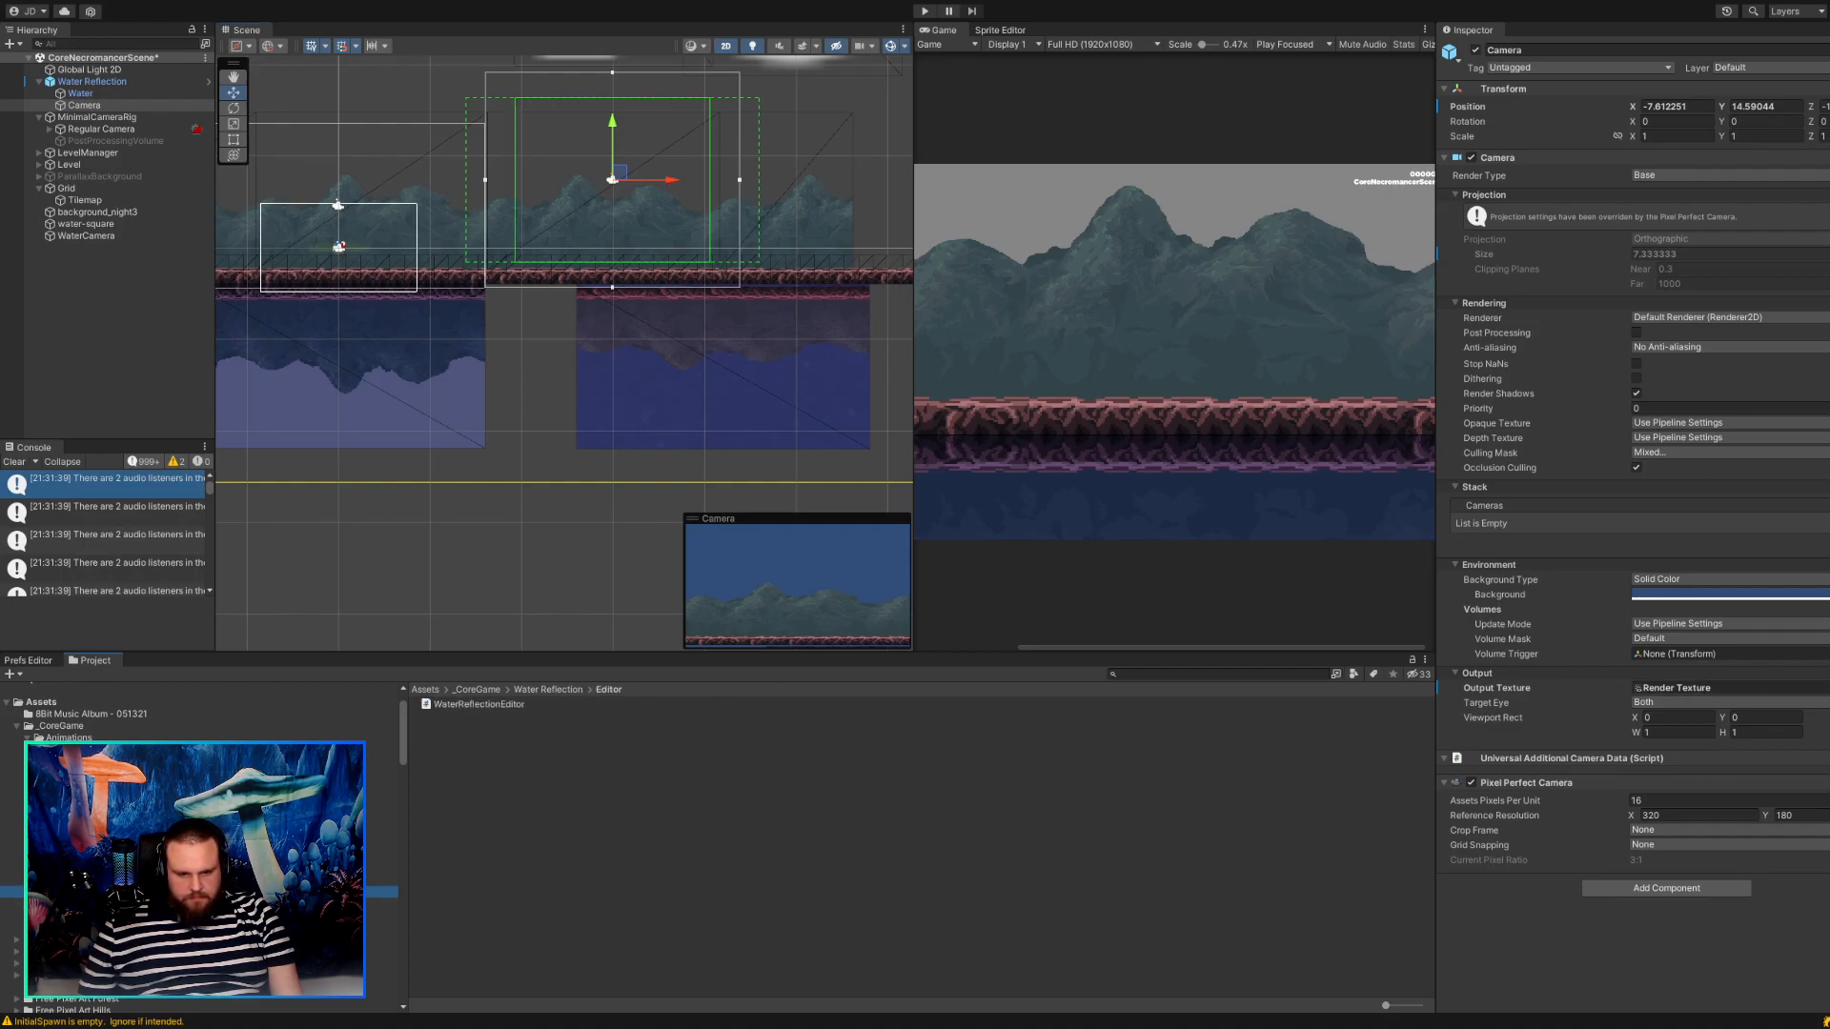
pyautogui.click(79, 928)
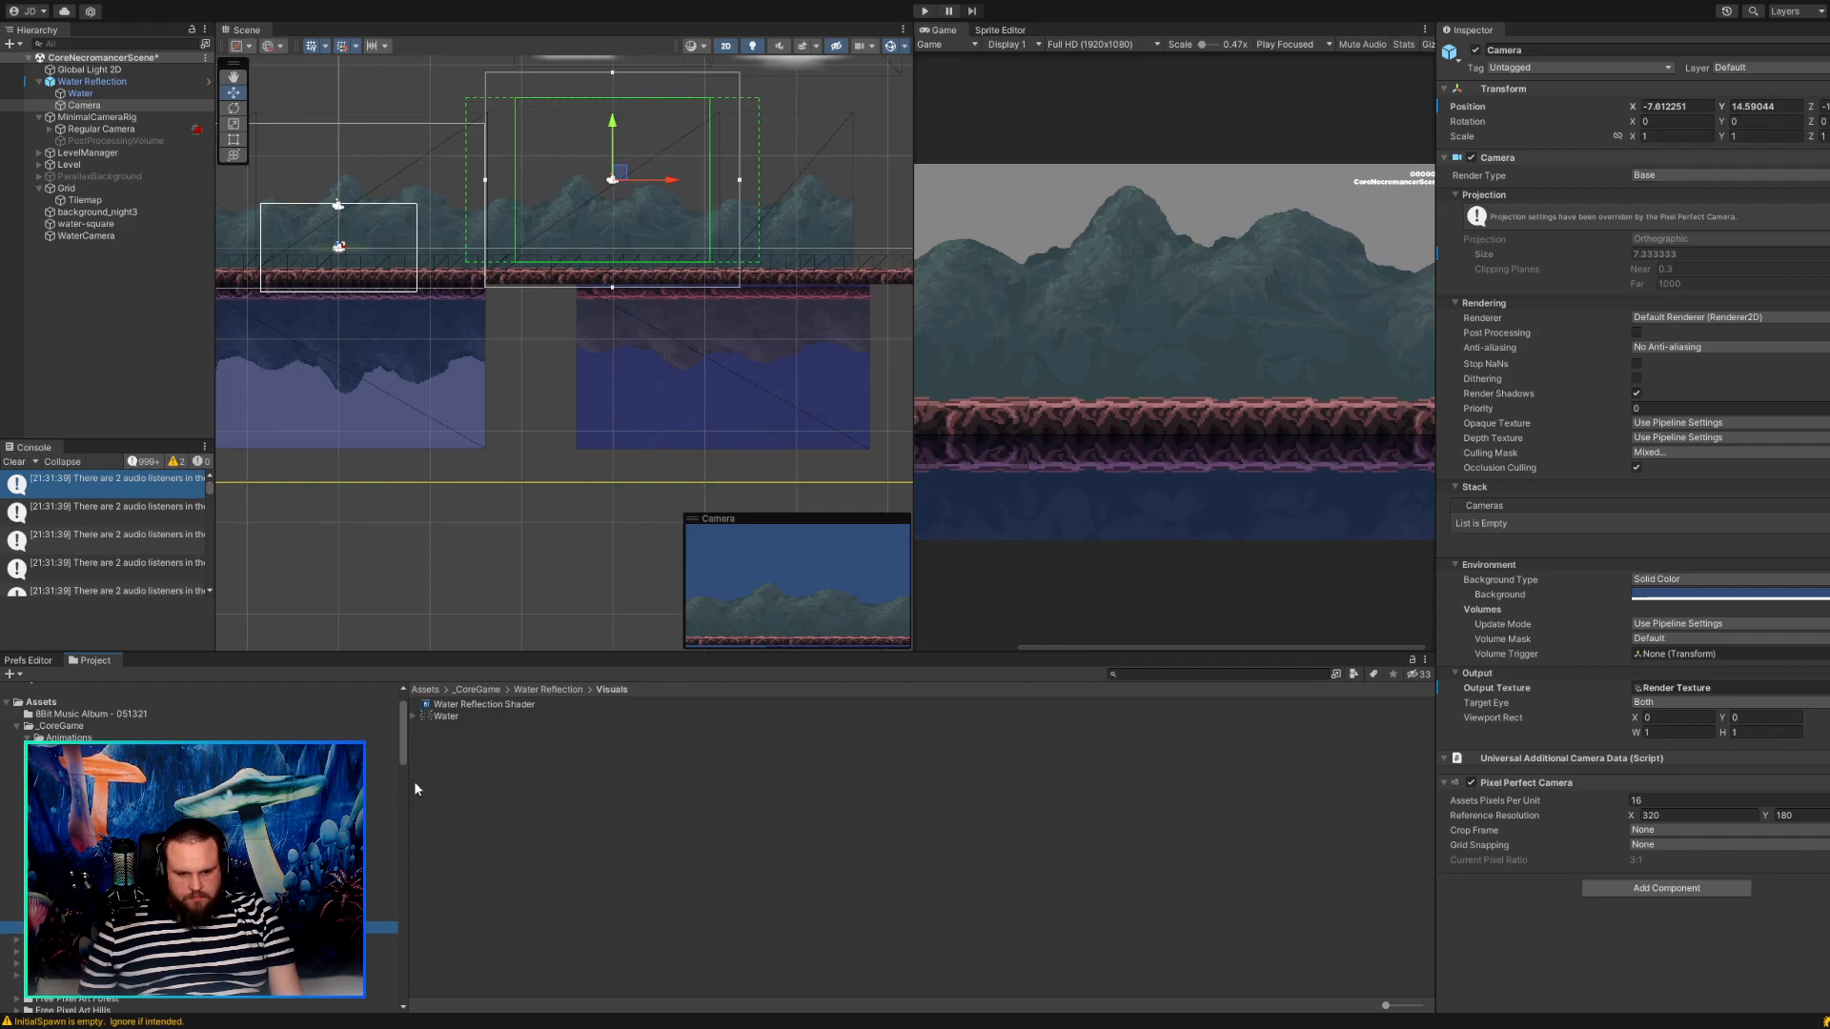
pyautogui.click(445, 716)
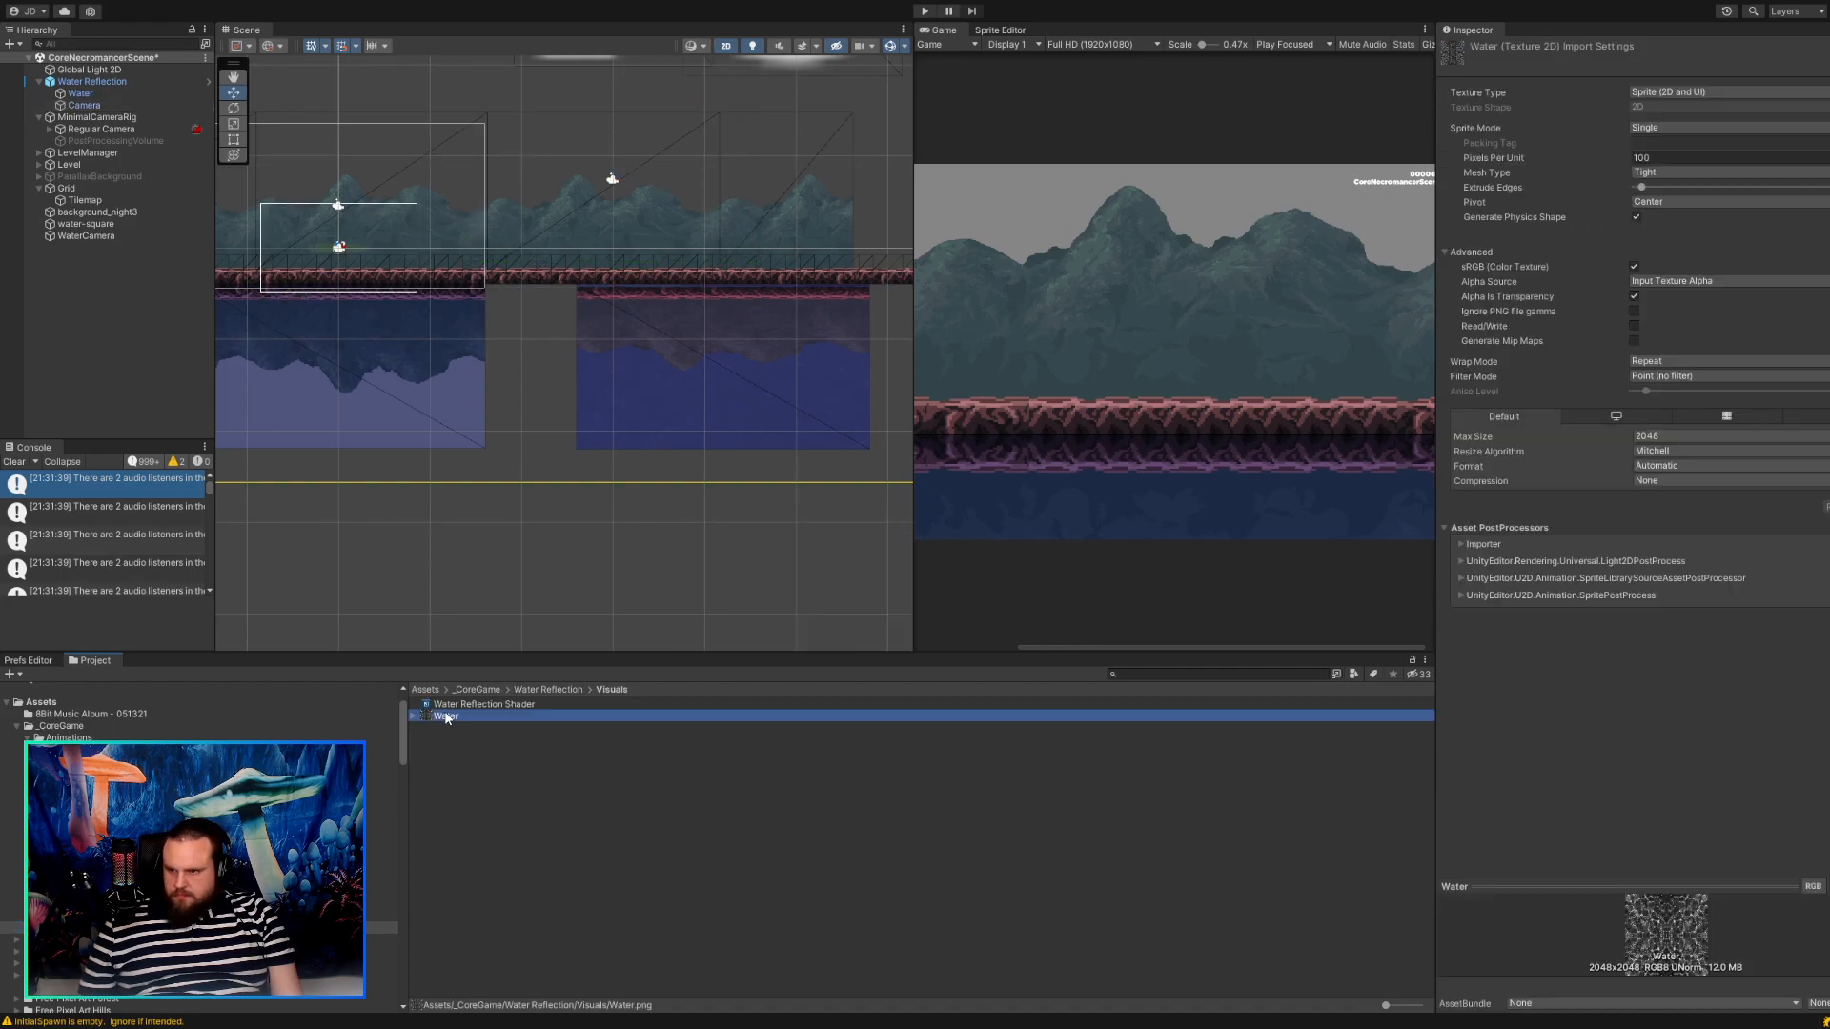
# Set the Water texture's Pixels Per Unit to 16 in its import settings.
pyautogui.click(1641, 158)
pyautogui.write('16')
pyautogui.press('Tab')
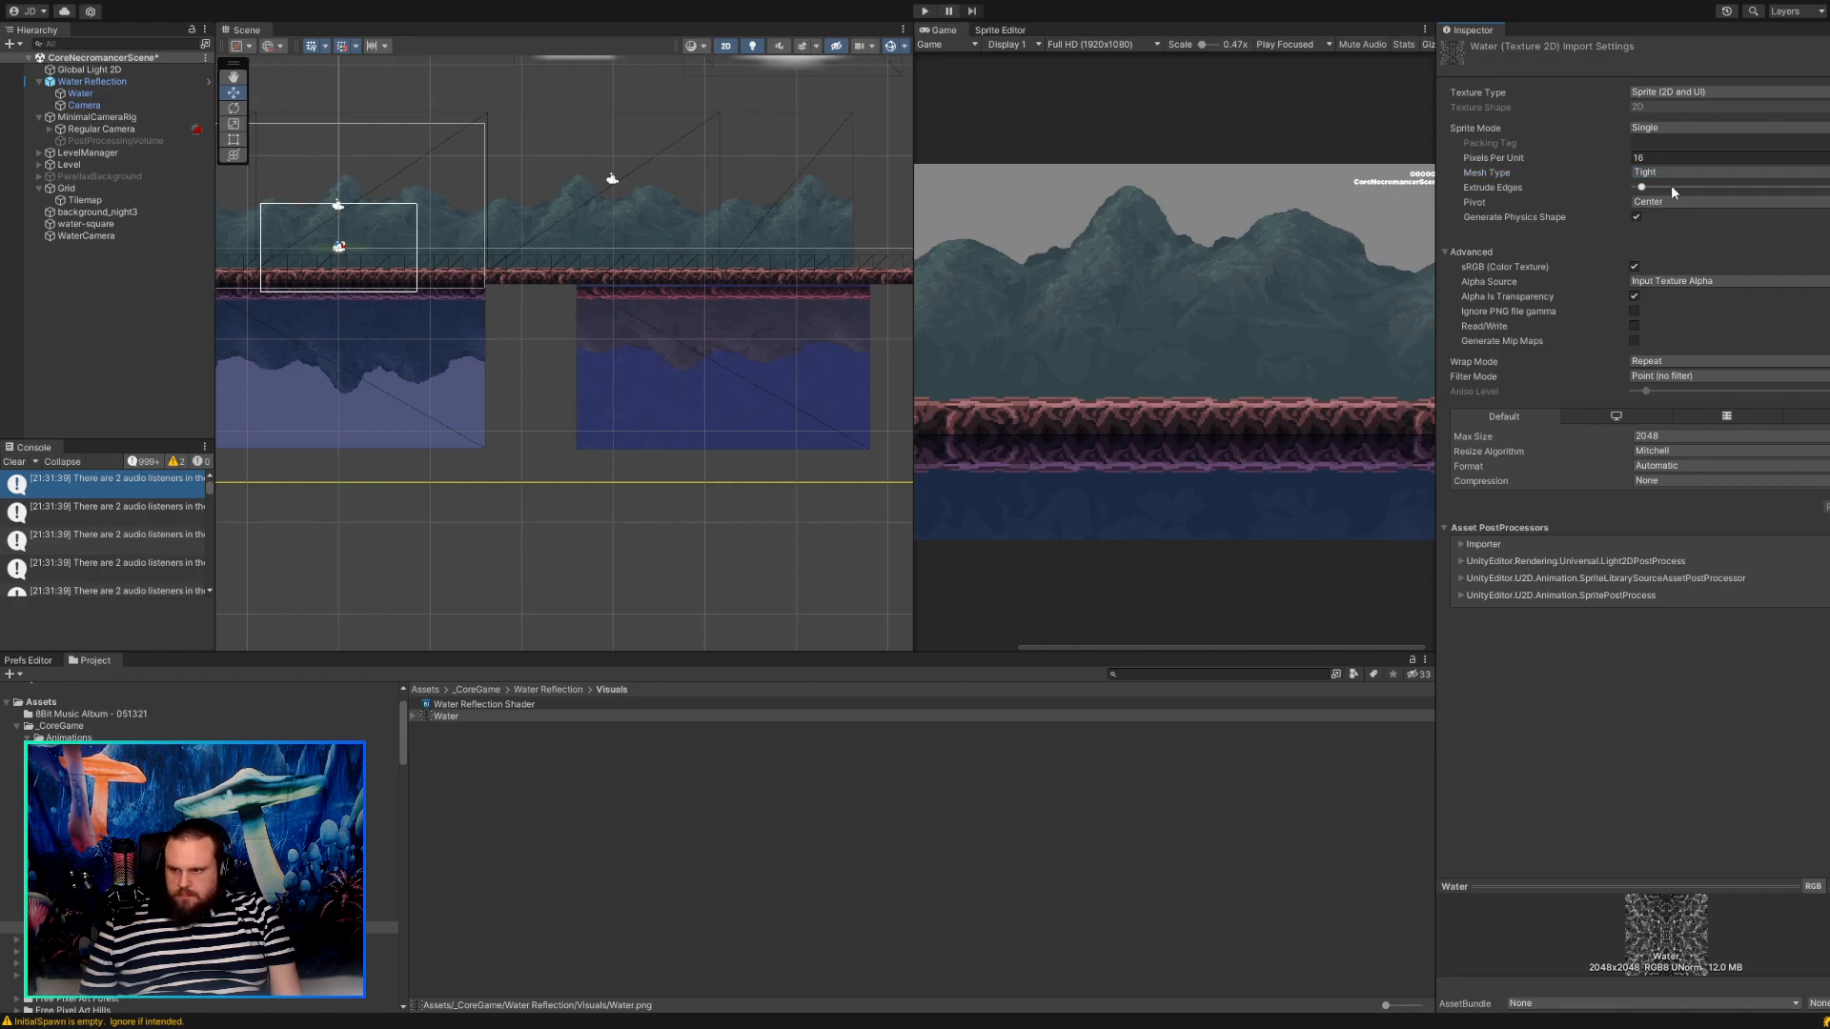
pyautogui.click(493, 707)
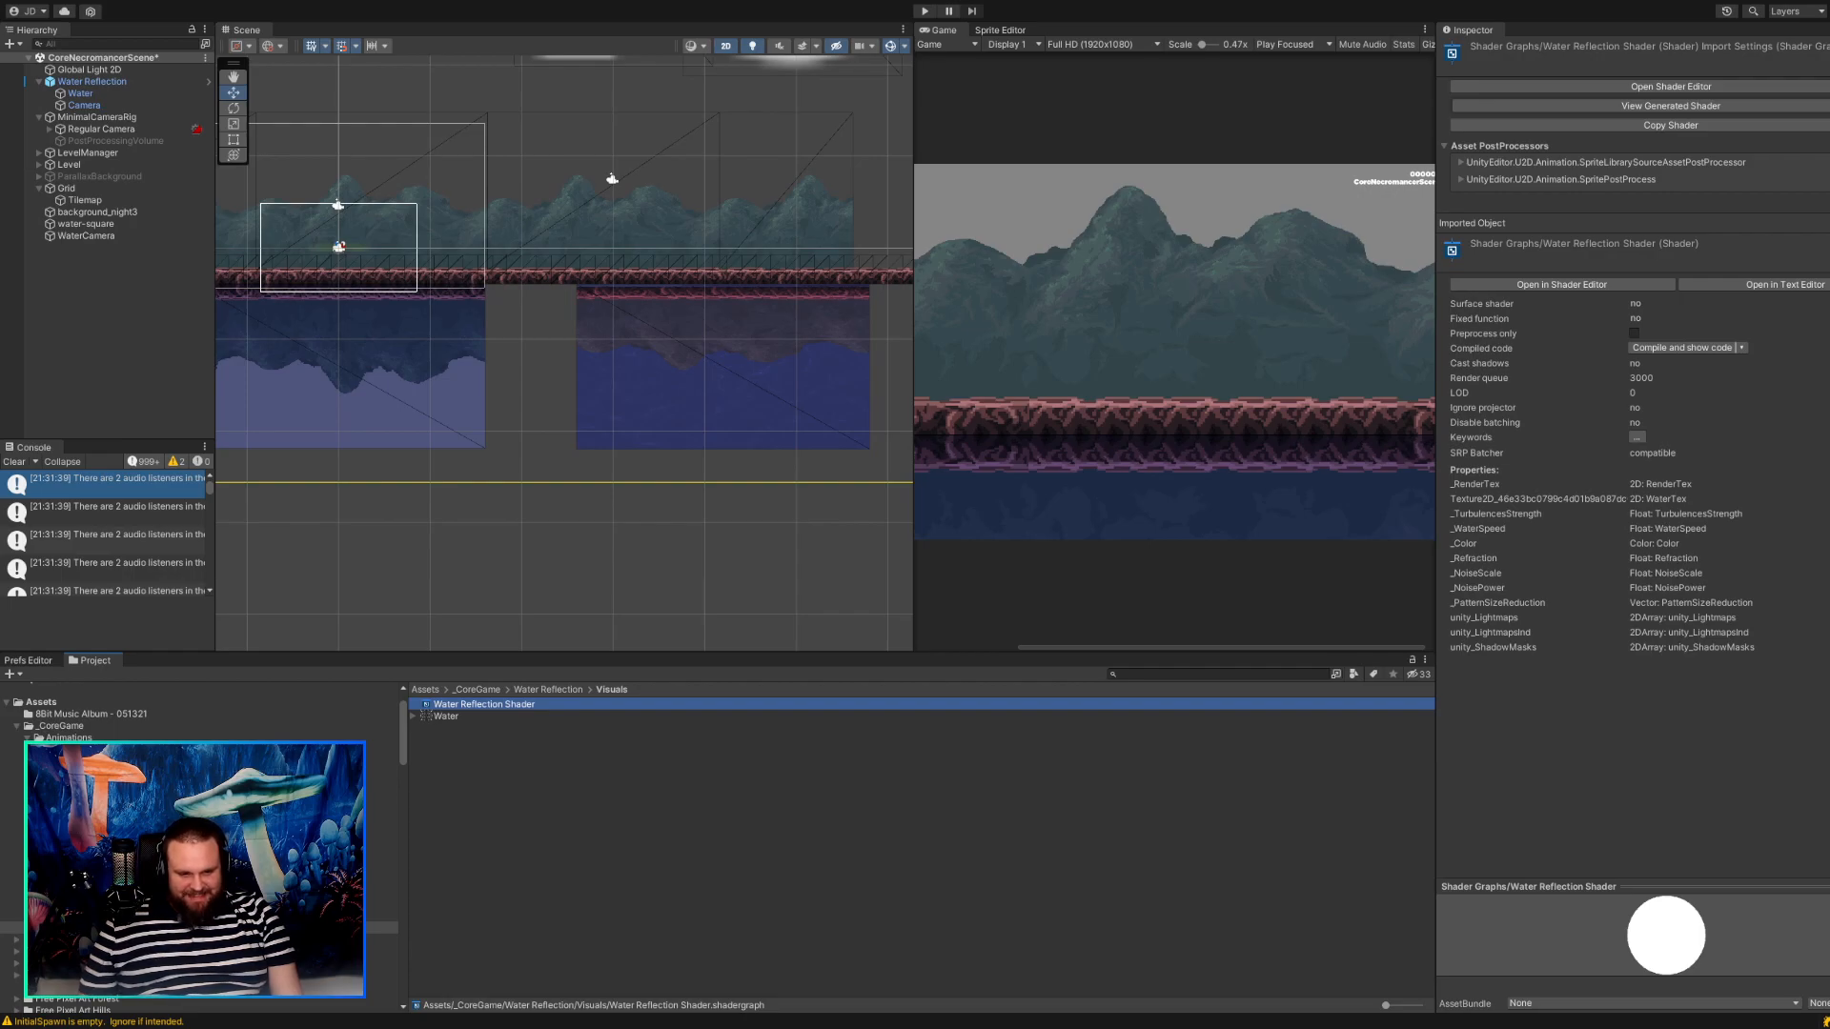
# Examine the Scripts and Visuals folders of Water Reflection, including the Water sprite, its texture settings and the Water Reflection Shader.
pyautogui.click(81, 892)
pyautogui.click(81, 904)
pyautogui.click(81, 916)
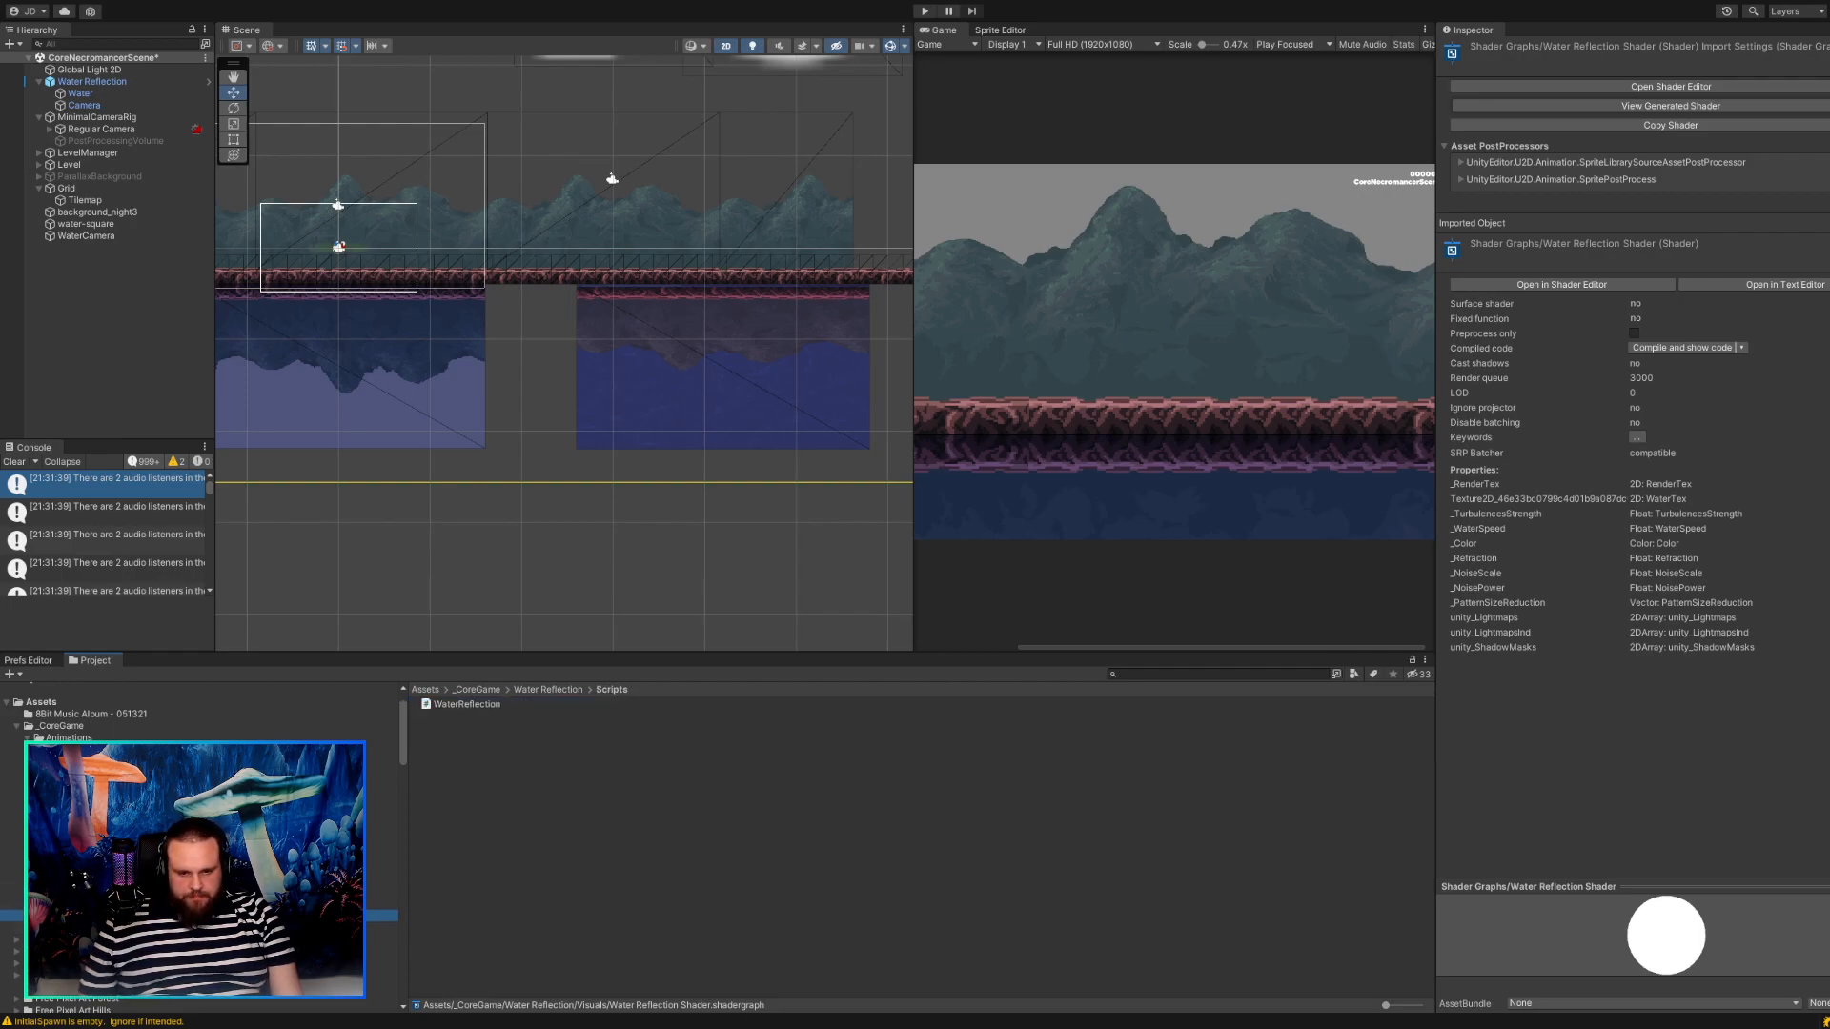
pyautogui.click(81, 928)
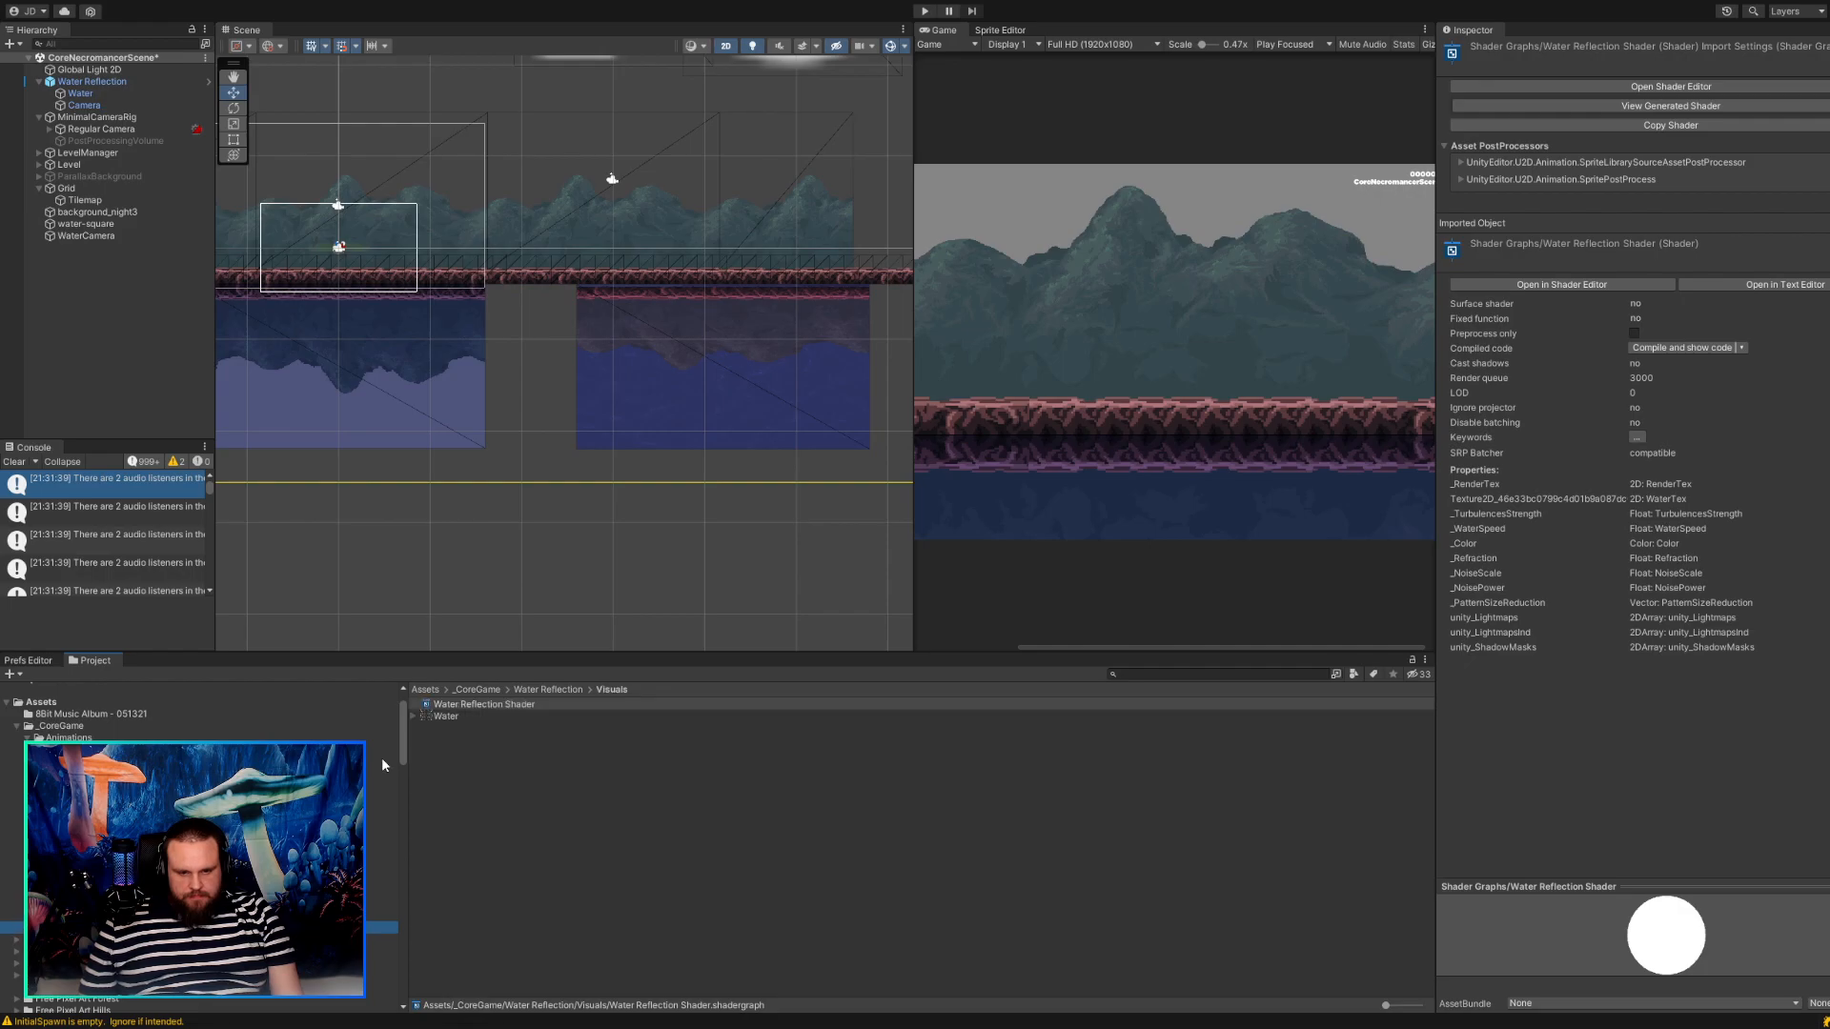
pyautogui.click(414, 716)
pyautogui.click(445, 727)
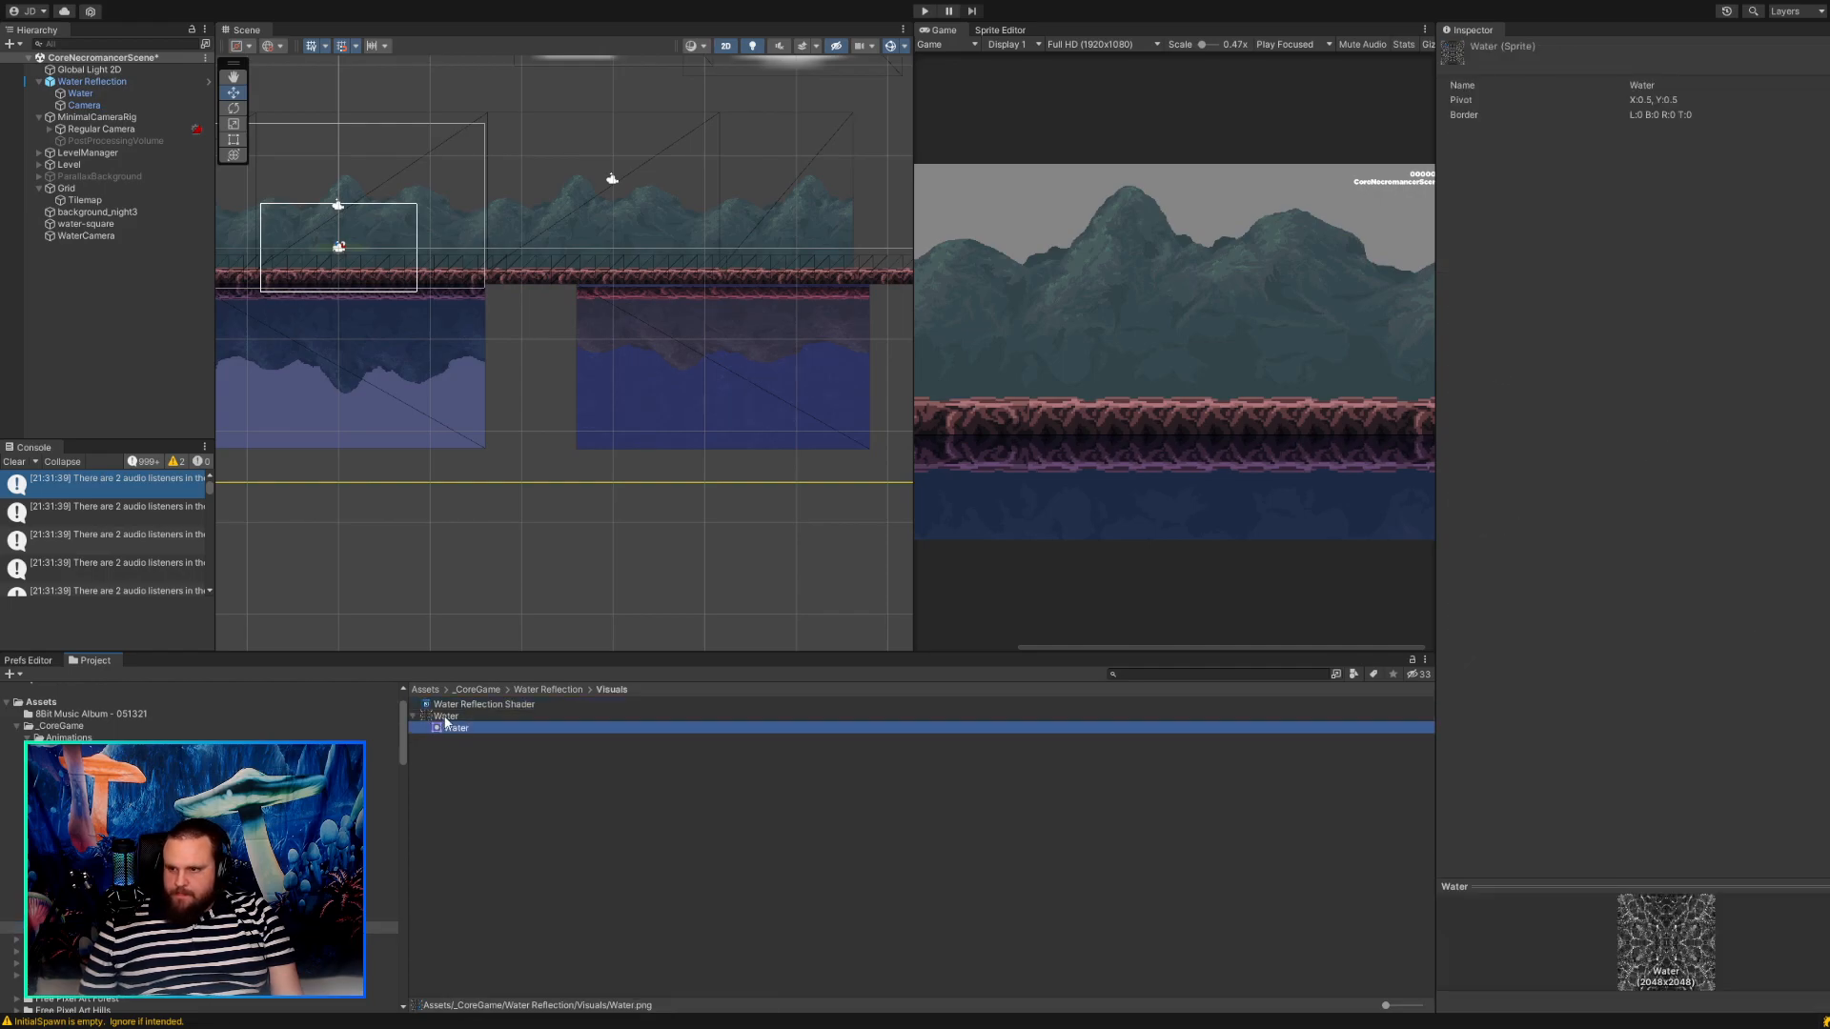
pyautogui.click(446, 717)
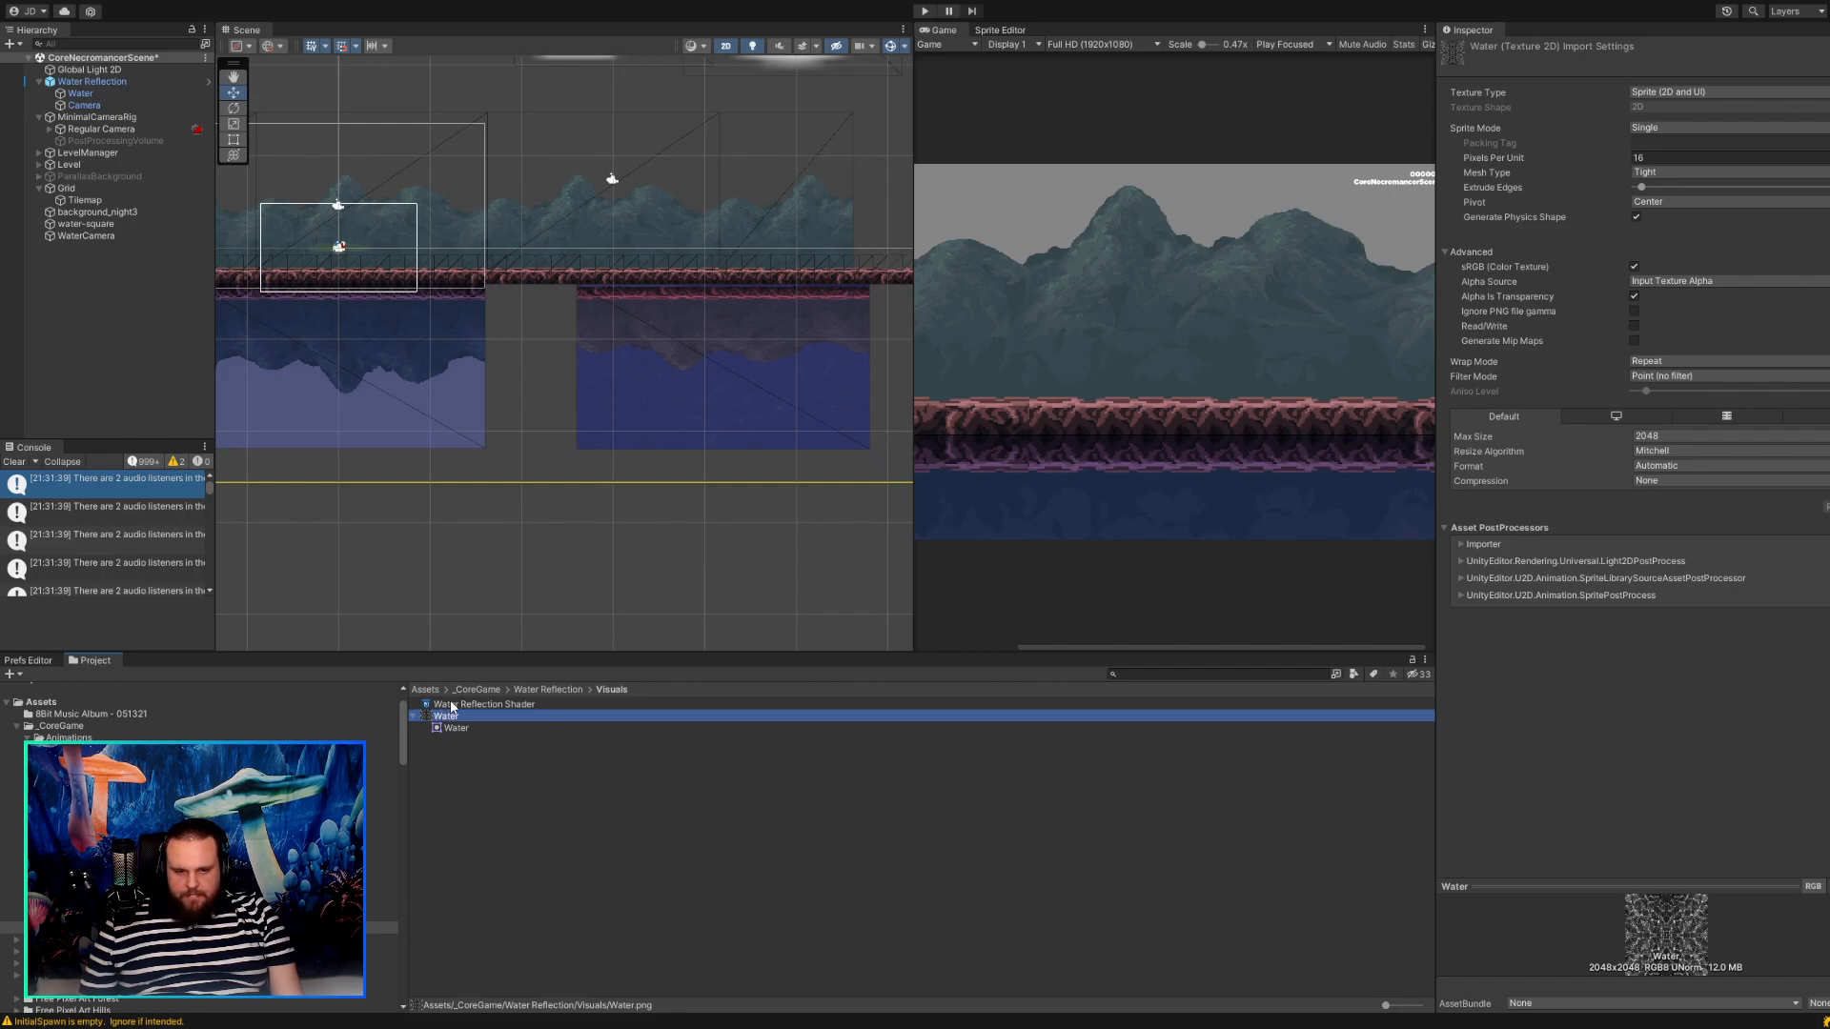
pyautogui.click(452, 706)
# Examine the ground and mountain reflection in the Water Reflection area up close and from a distance.
pyautogui.scroll(12, 610, 355)
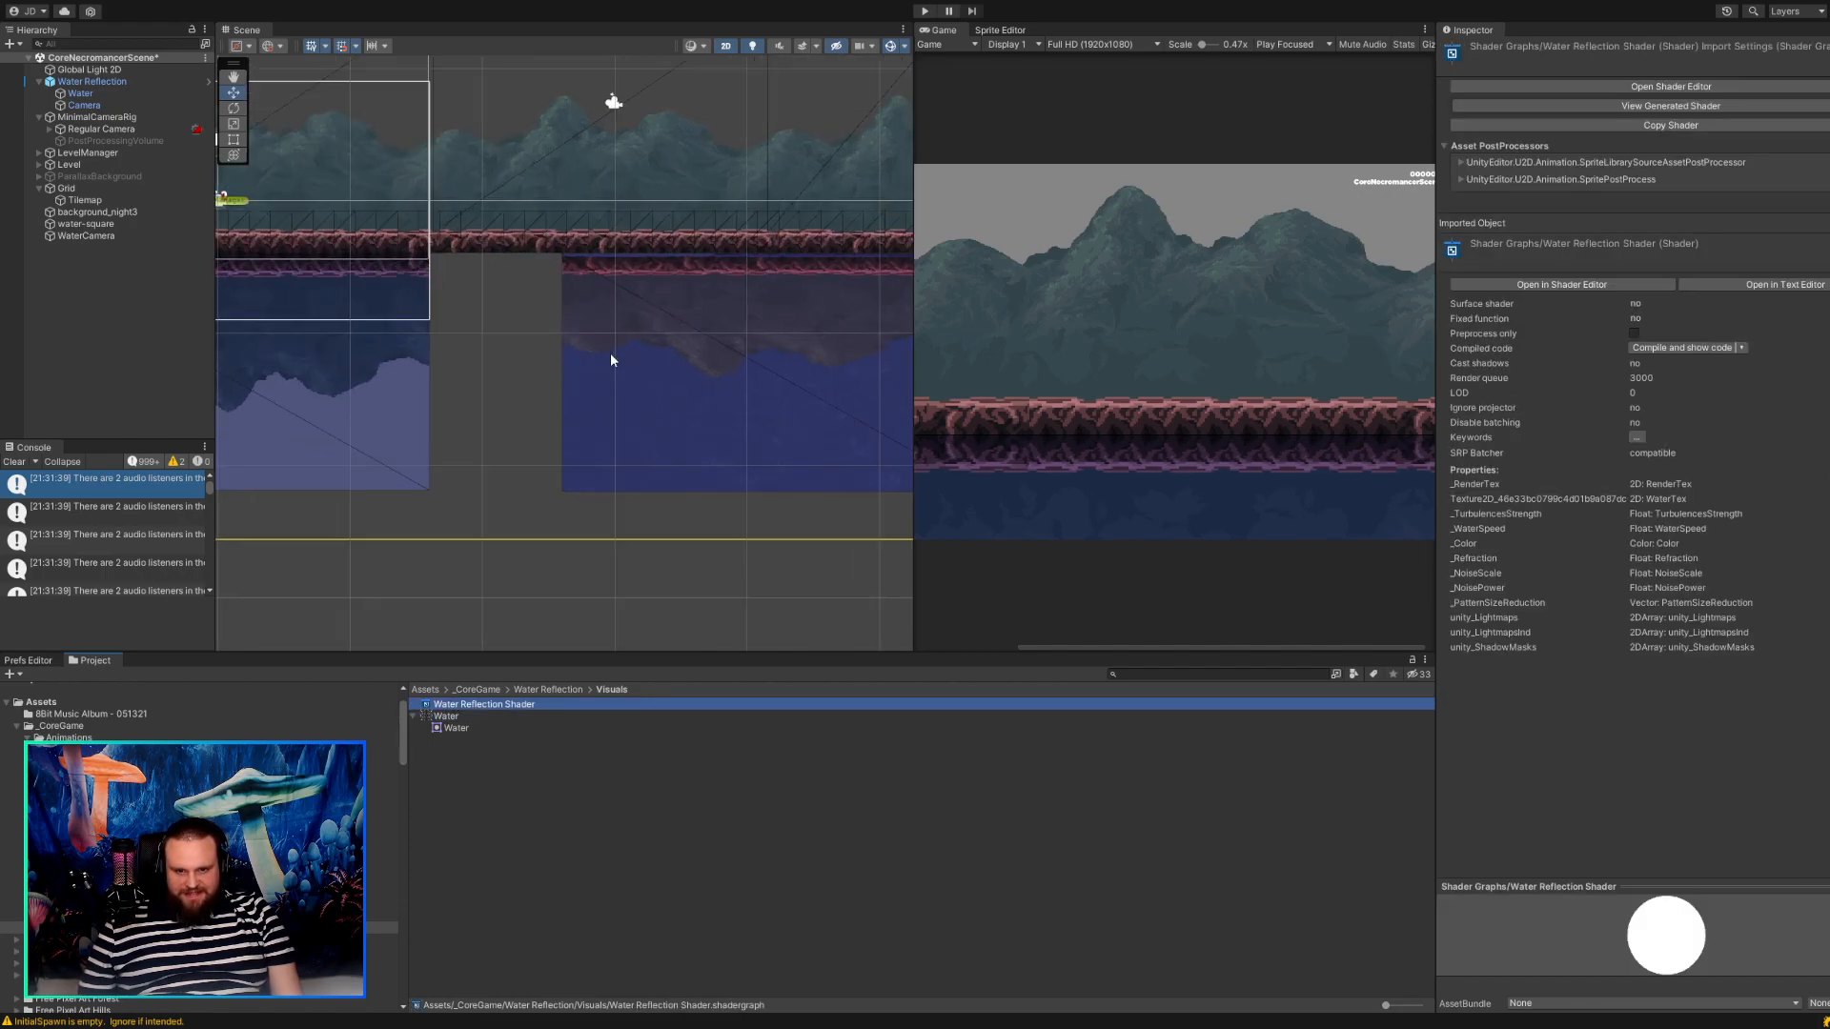
pyautogui.moveTo(650, 288); pyautogui.dragTo(521, 471, button='middle')
pyautogui.scroll(8, 590, 431)
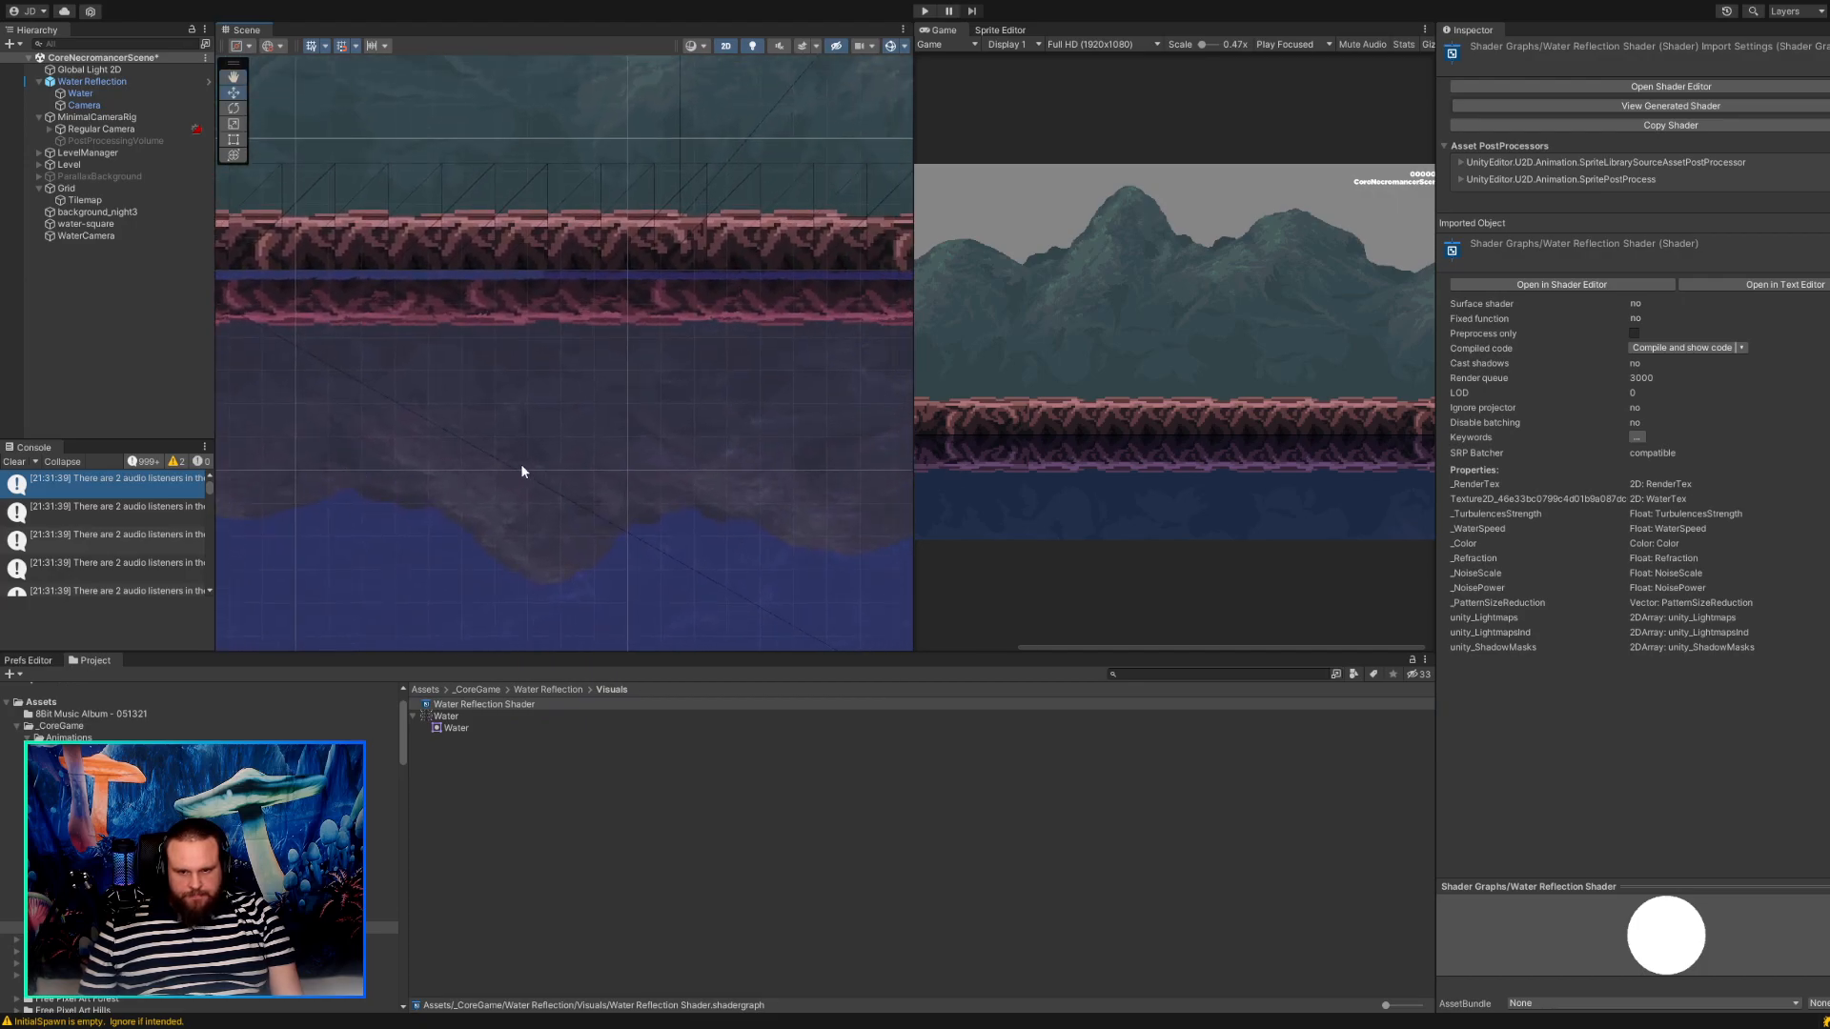
pyautogui.scroll(1, 606, 410)
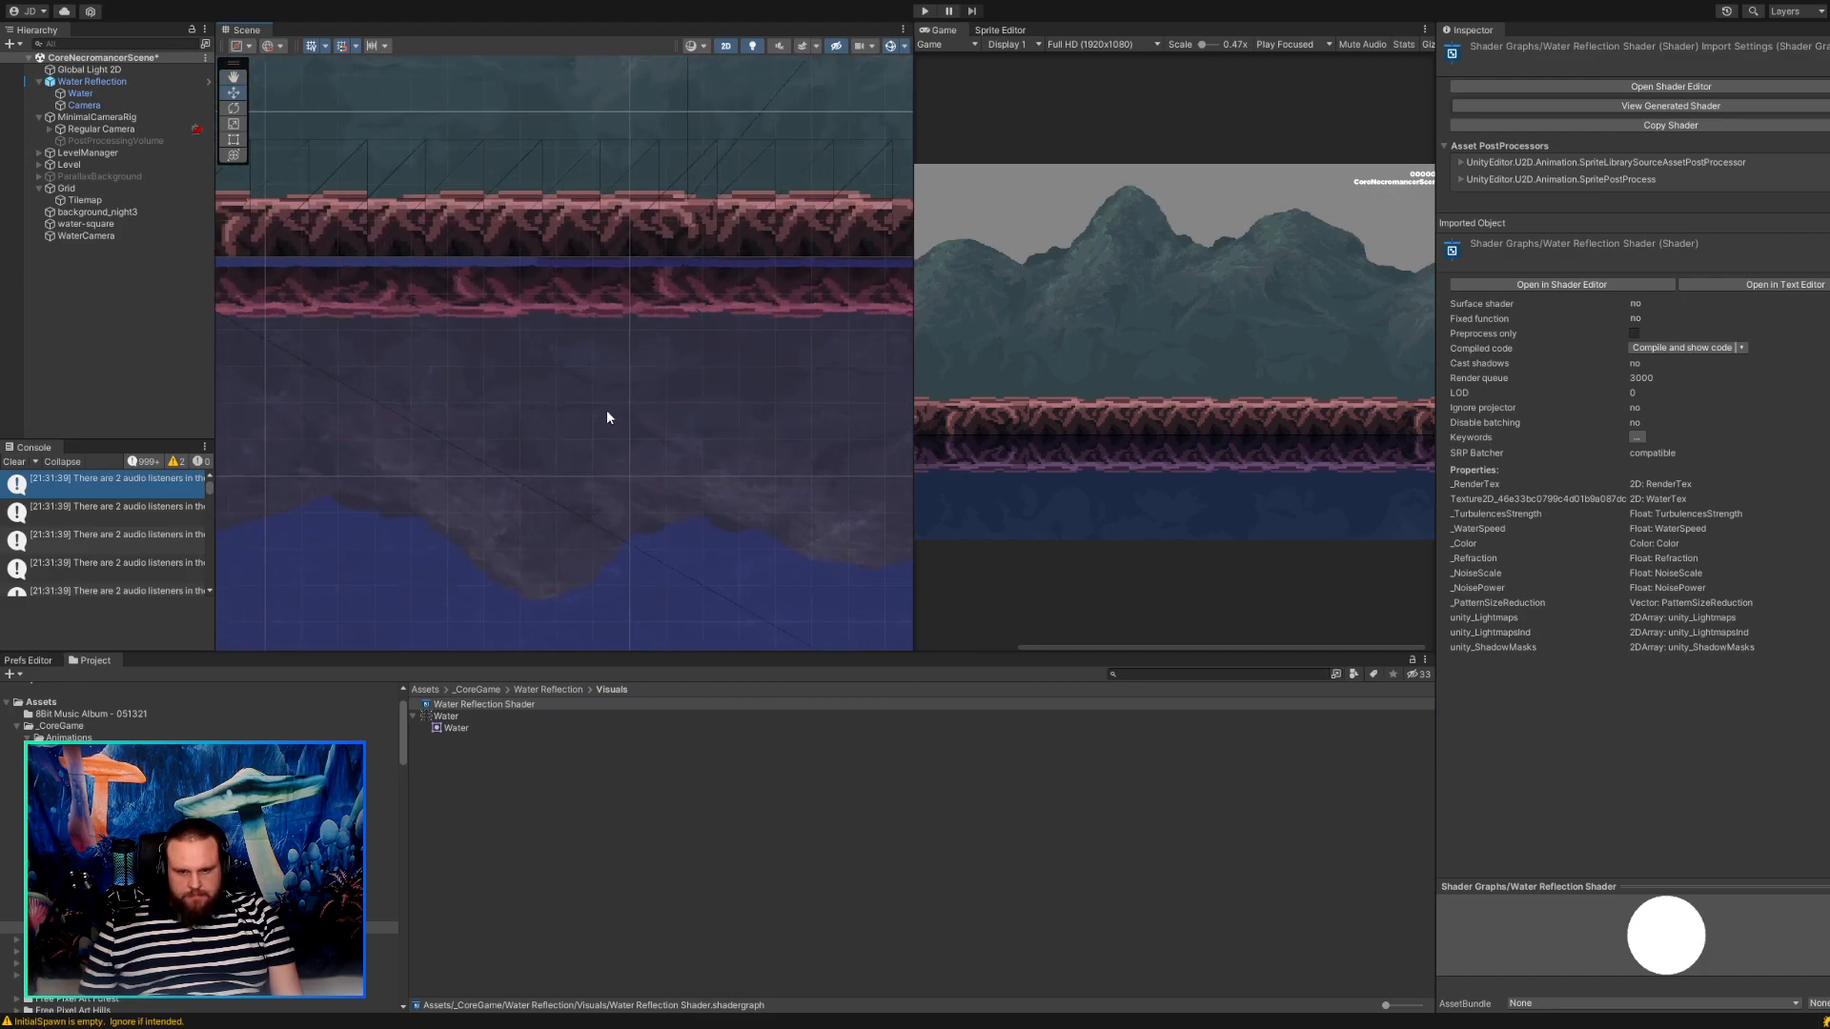
pyautogui.scroll(-8, 606, 410)
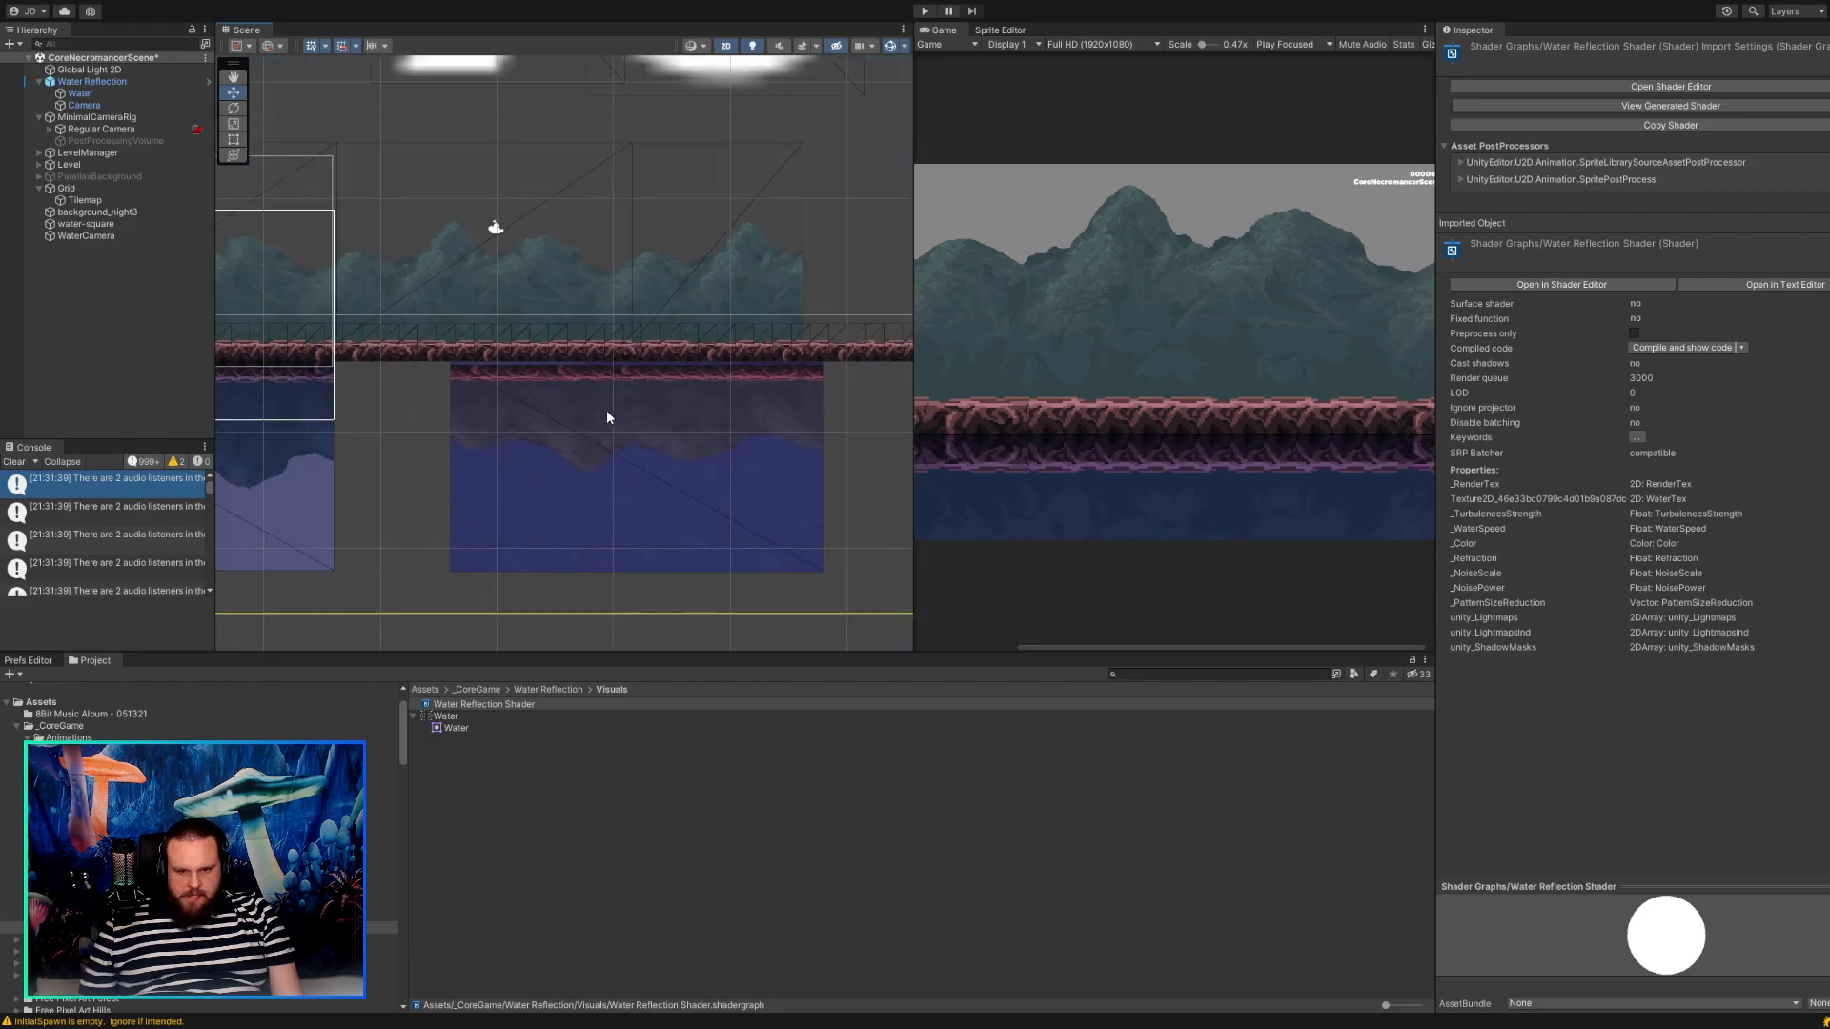
pyautogui.scroll(-2, 529, 370)
pyautogui.moveTo(523, 405); pyautogui.dragTo(570, 459, button='middle')
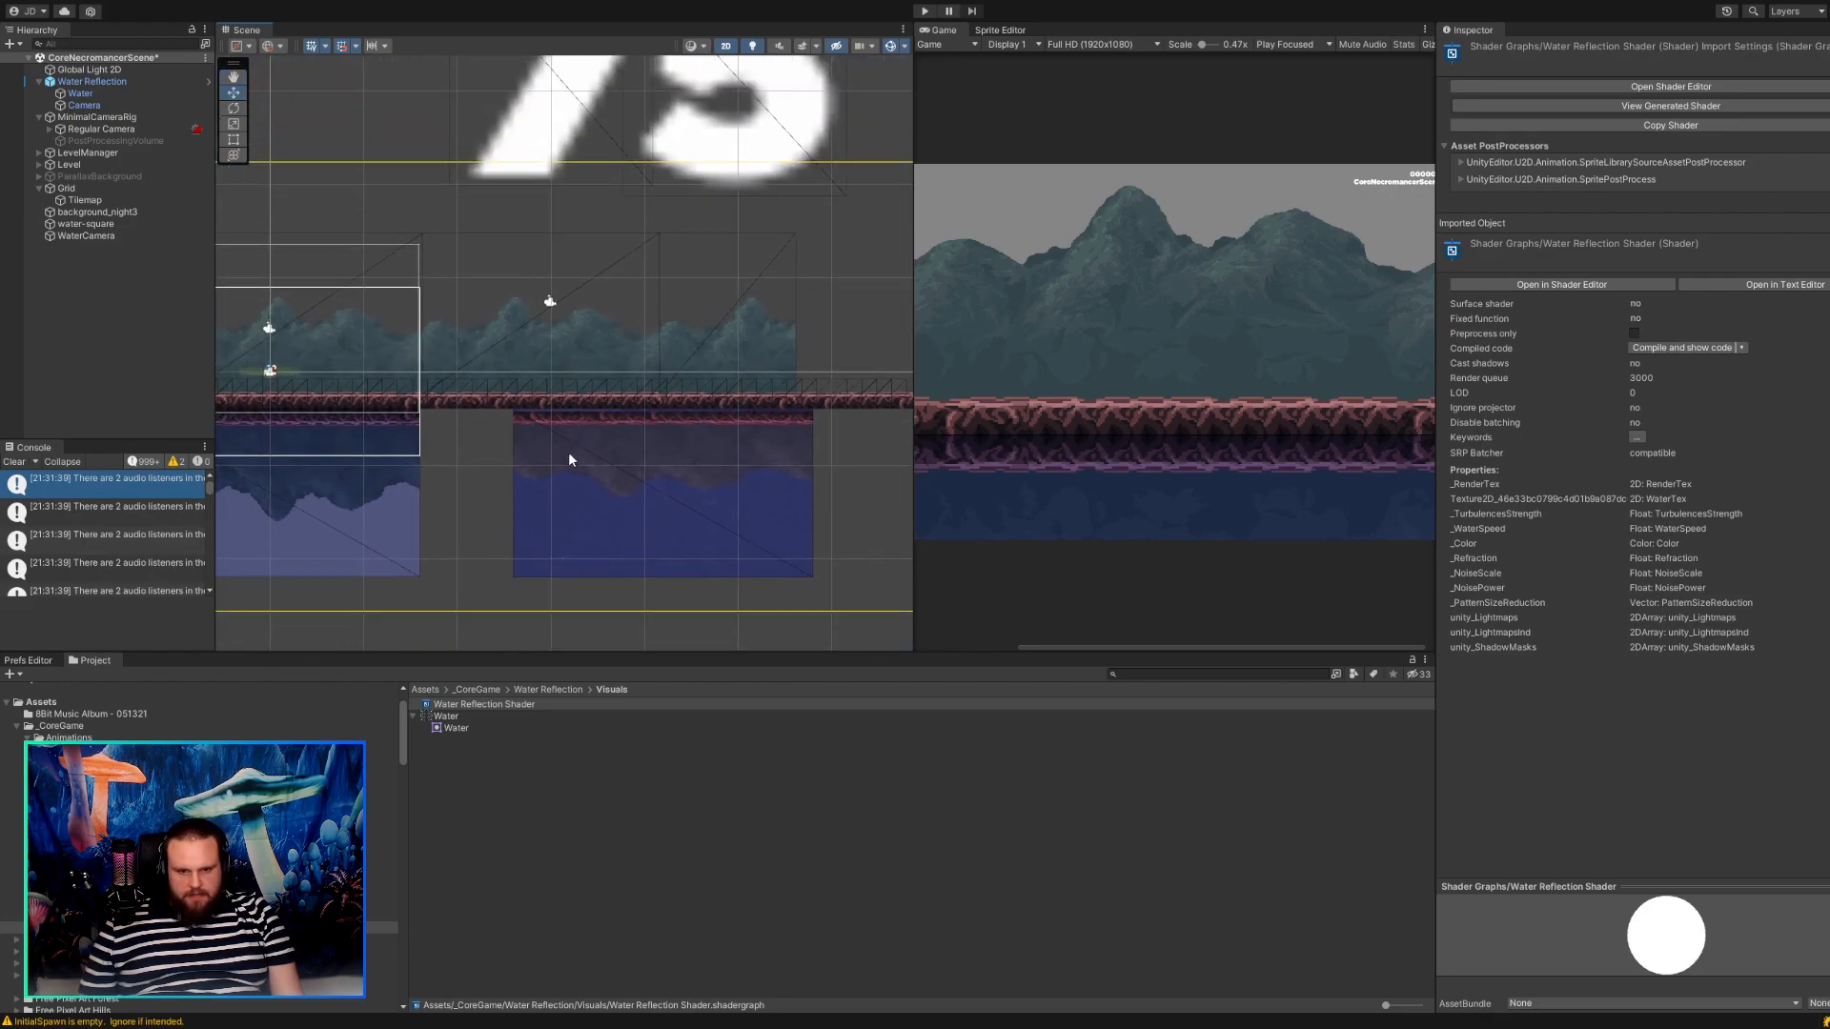
# Lower the Water Reflection prefab to about Y -11.31 and raise its Water sprite beneath the ground to about Y 3.25.
pyautogui.click(584, 516)
pyautogui.moveTo(670, 371); pyautogui.dragTo(670, 396)
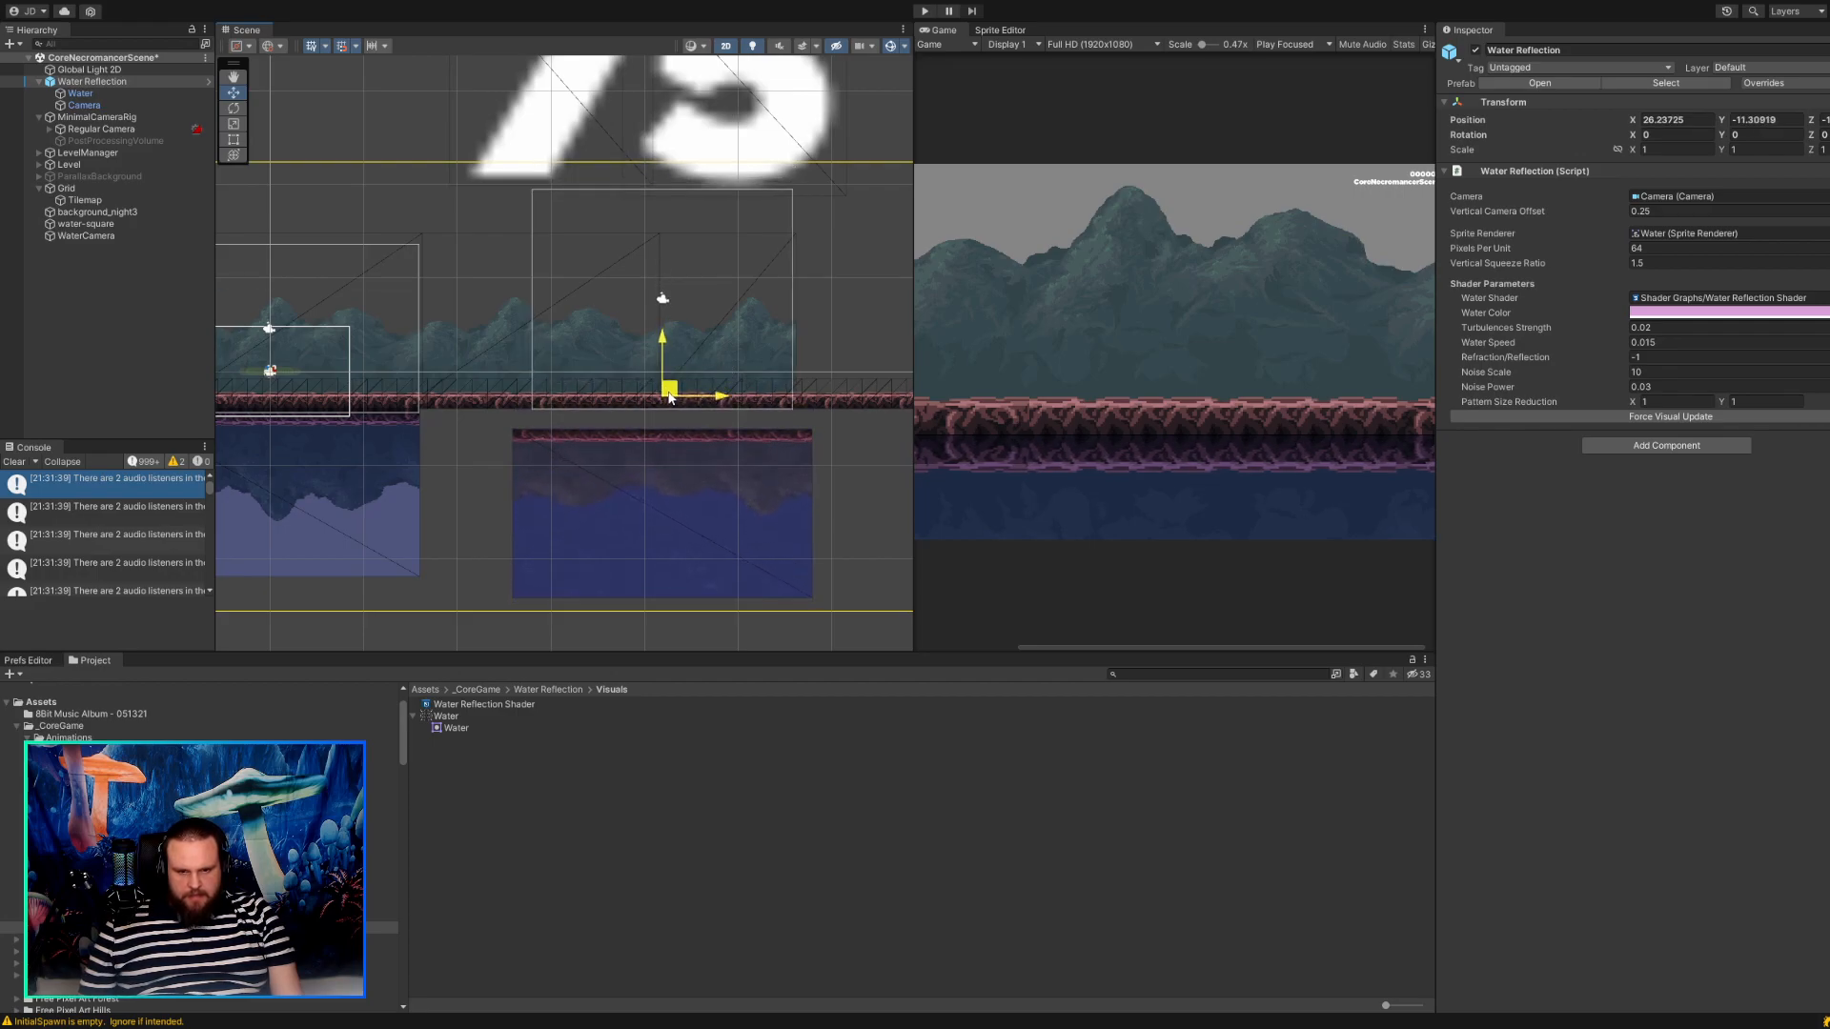
pyautogui.click(109, 107)
pyautogui.click(108, 92)
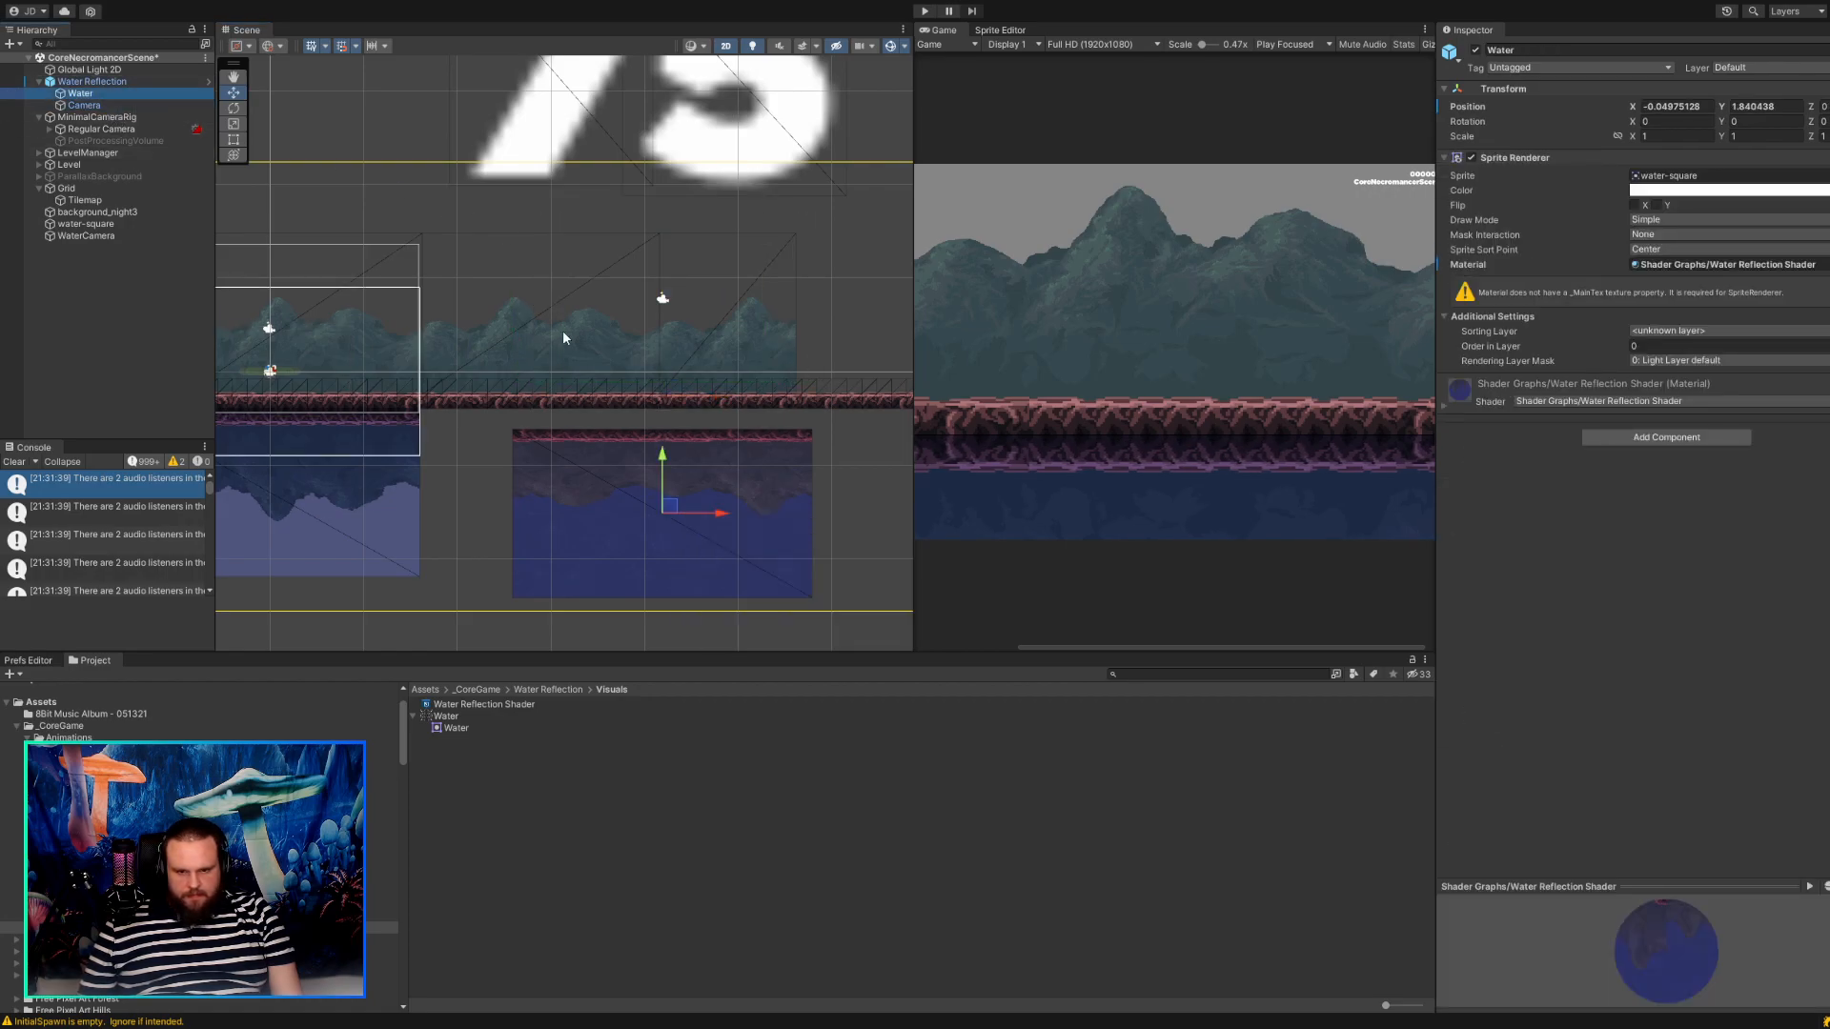
pyautogui.moveTo(676, 511); pyautogui.dragTo(677, 488)
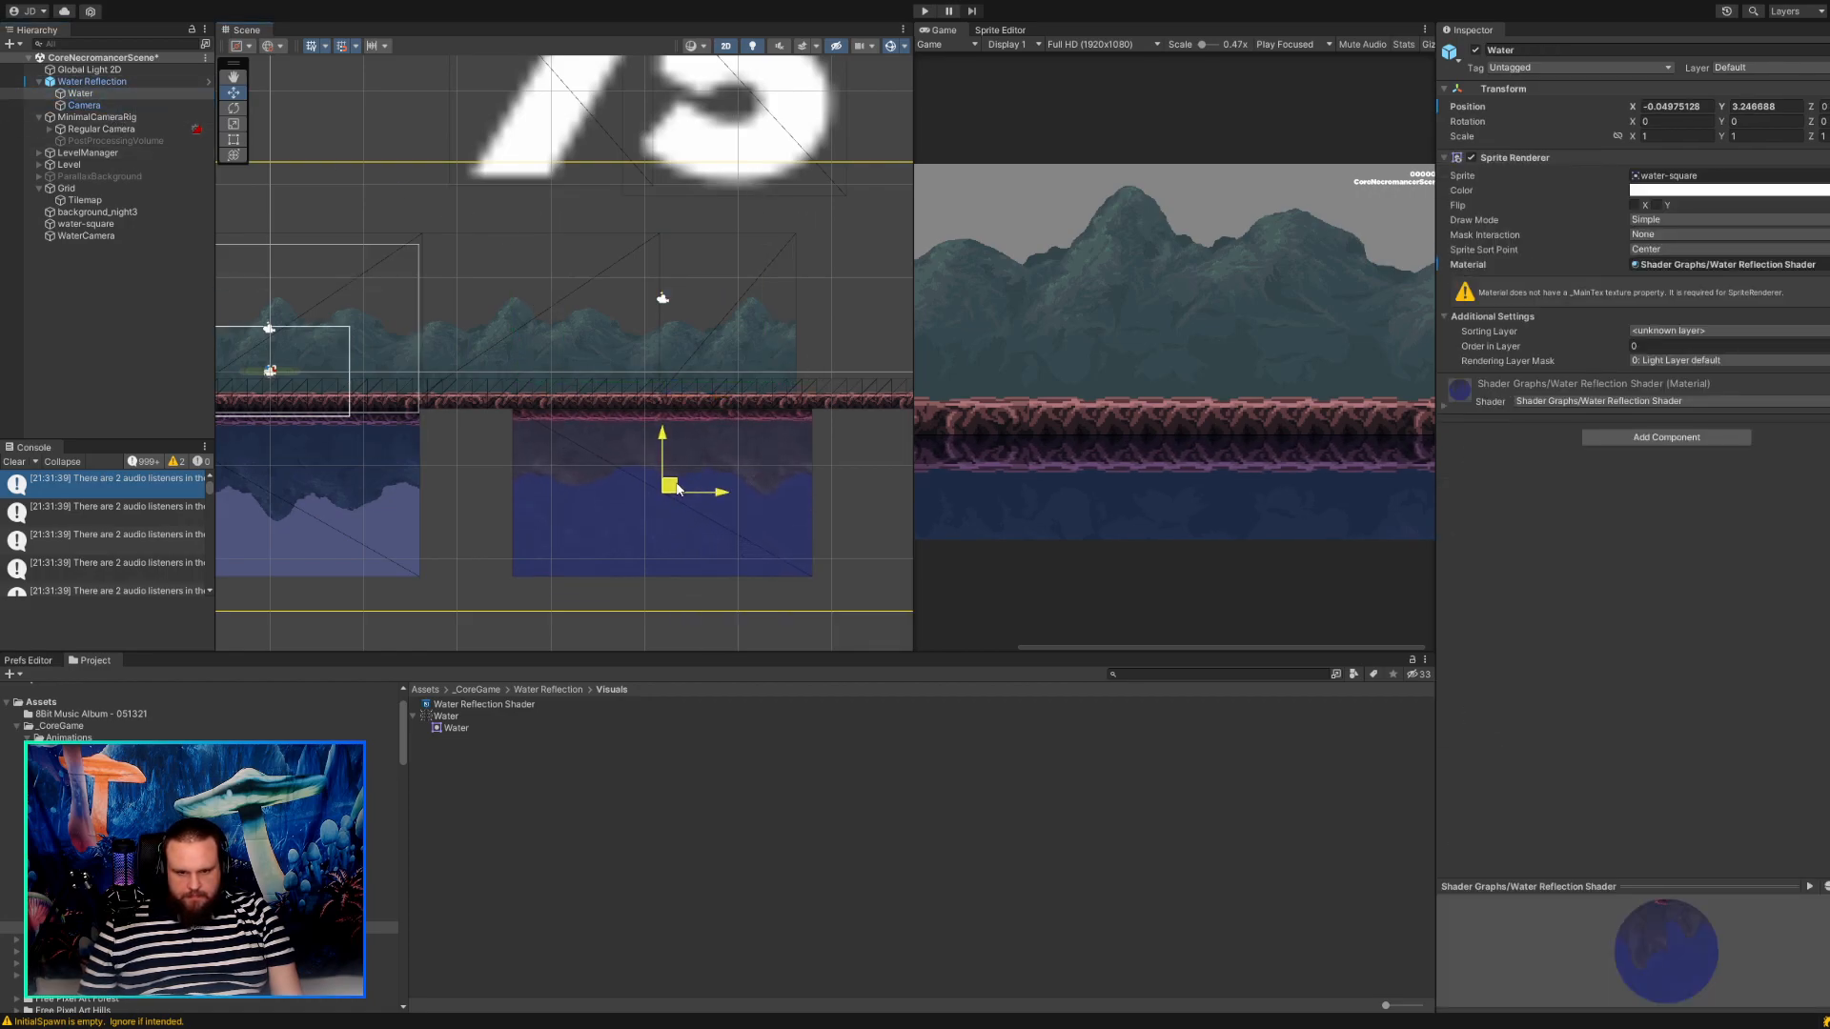
# Align the Water sprite with the end of the mountain background, at about X -1.11, Y 3.31.
pyautogui.scroll(6, 665, 362)
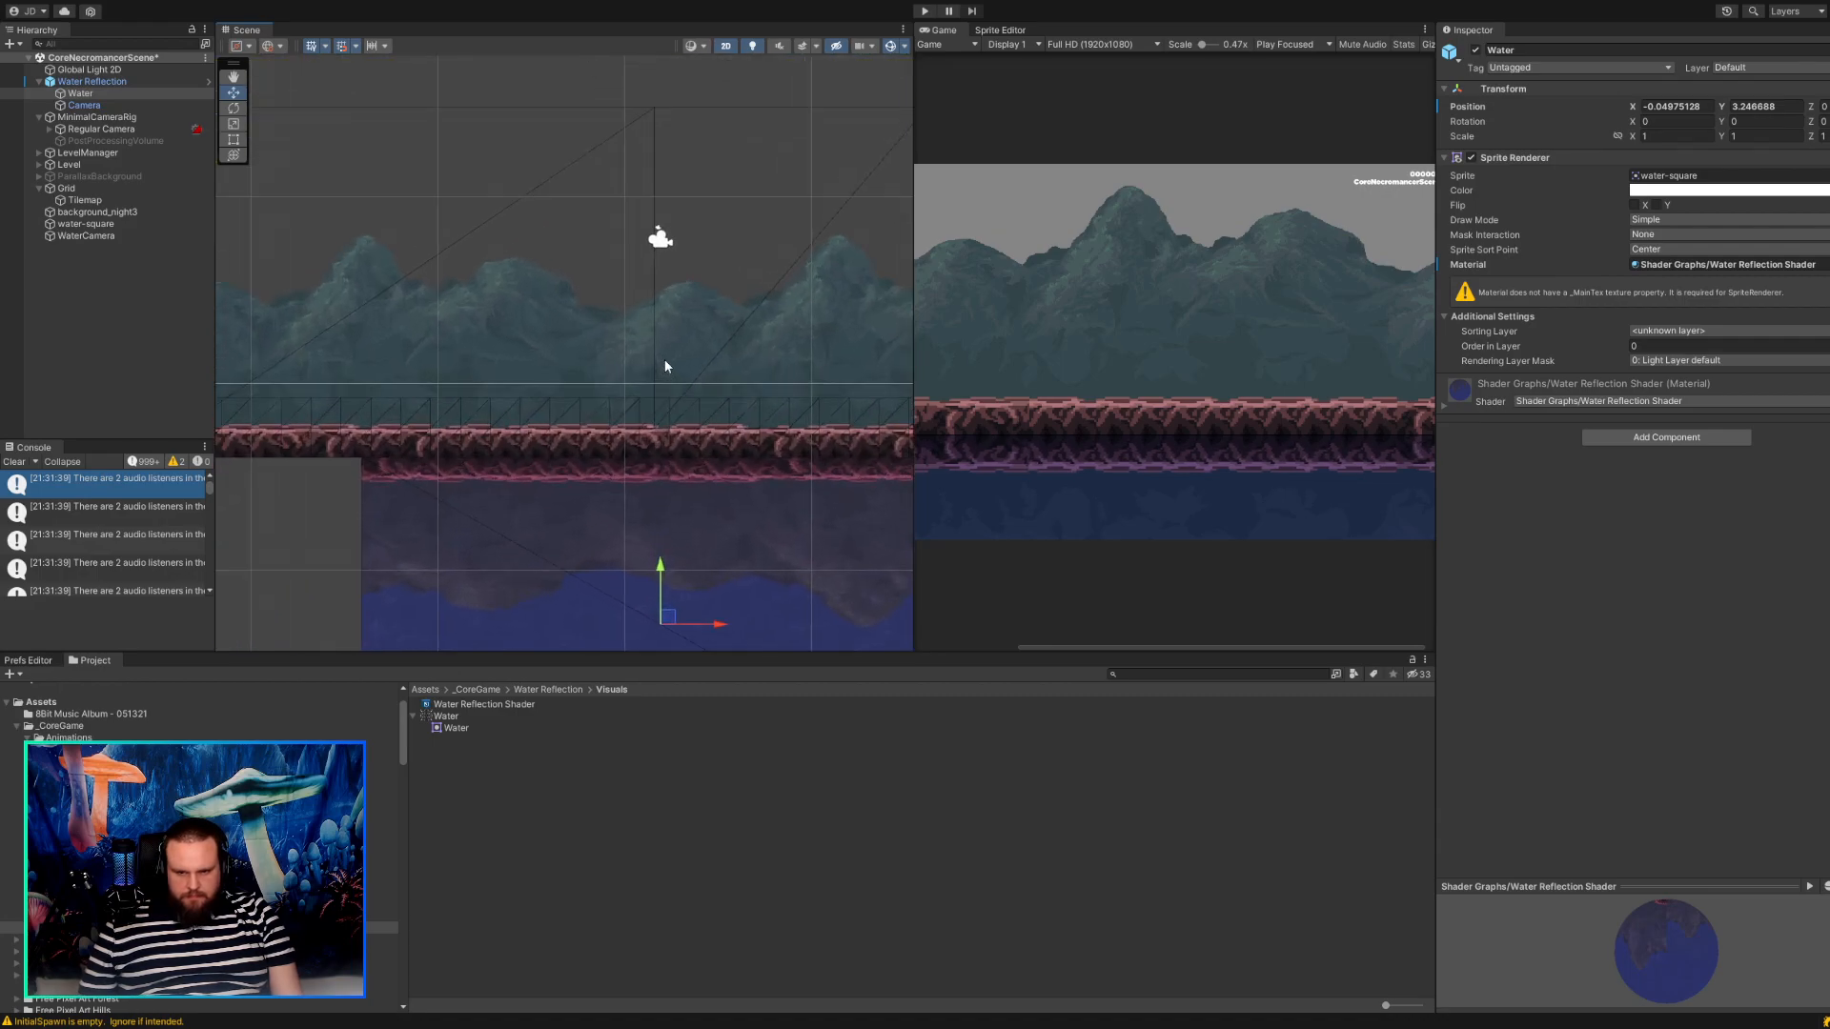
pyautogui.scroll(-3, 665, 359)
pyautogui.moveTo(665, 358); pyautogui.dragTo(658, 283, button='middle')
pyautogui.moveTo(661, 571); pyautogui.dragTo(703, 571)
pyautogui.hotkey('ctrl', 'z')
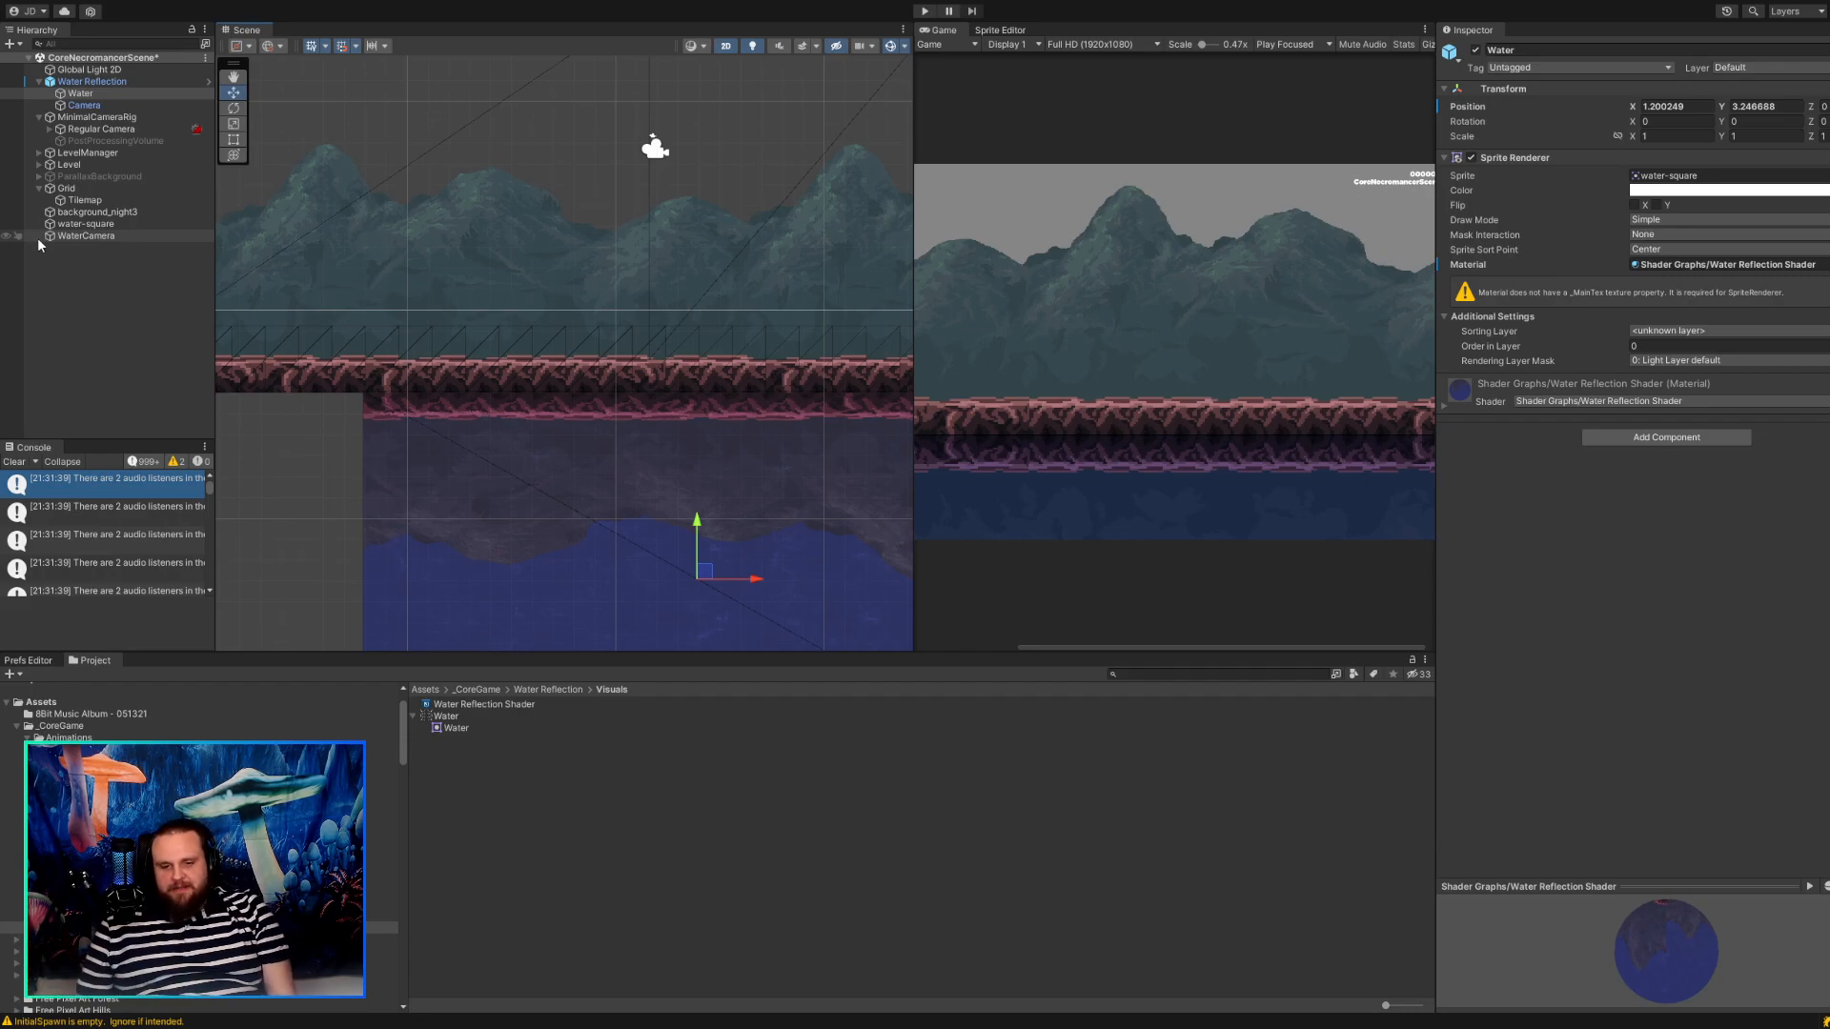
pyautogui.scroll(-2, 568, 417)
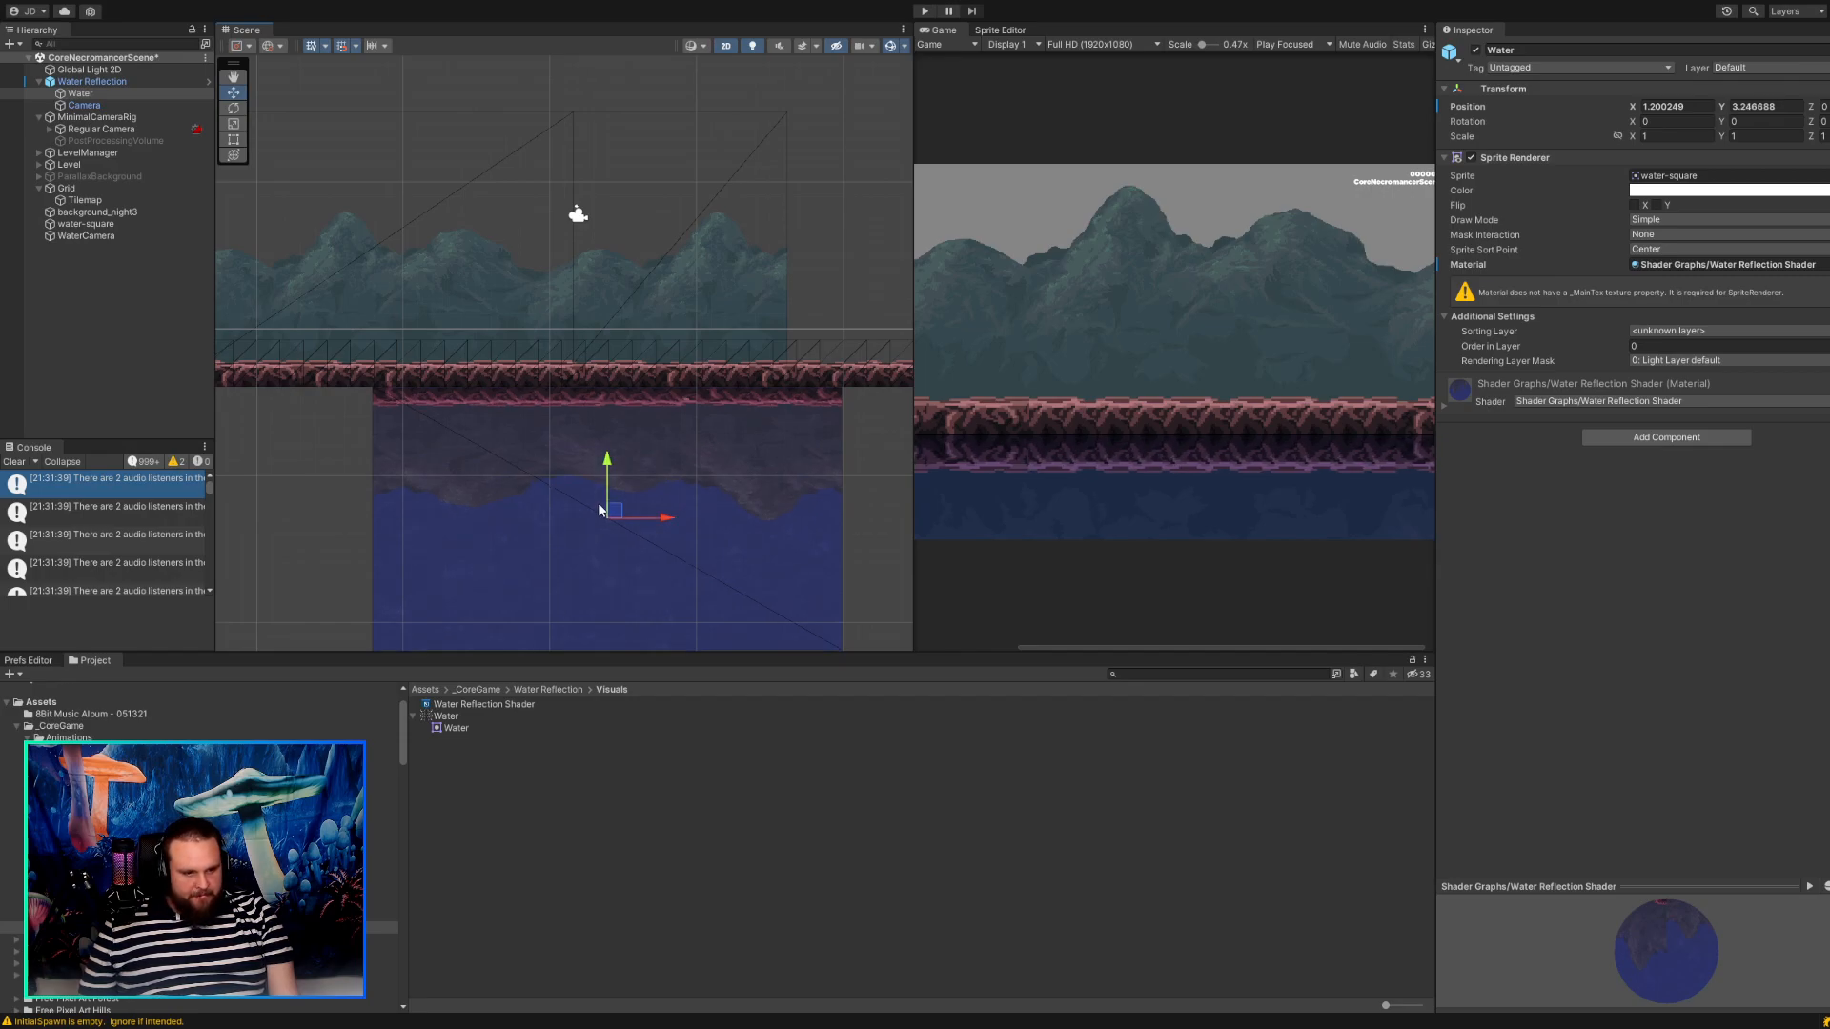
pyautogui.moveTo(602, 509); pyautogui.dragTo(556, 514)
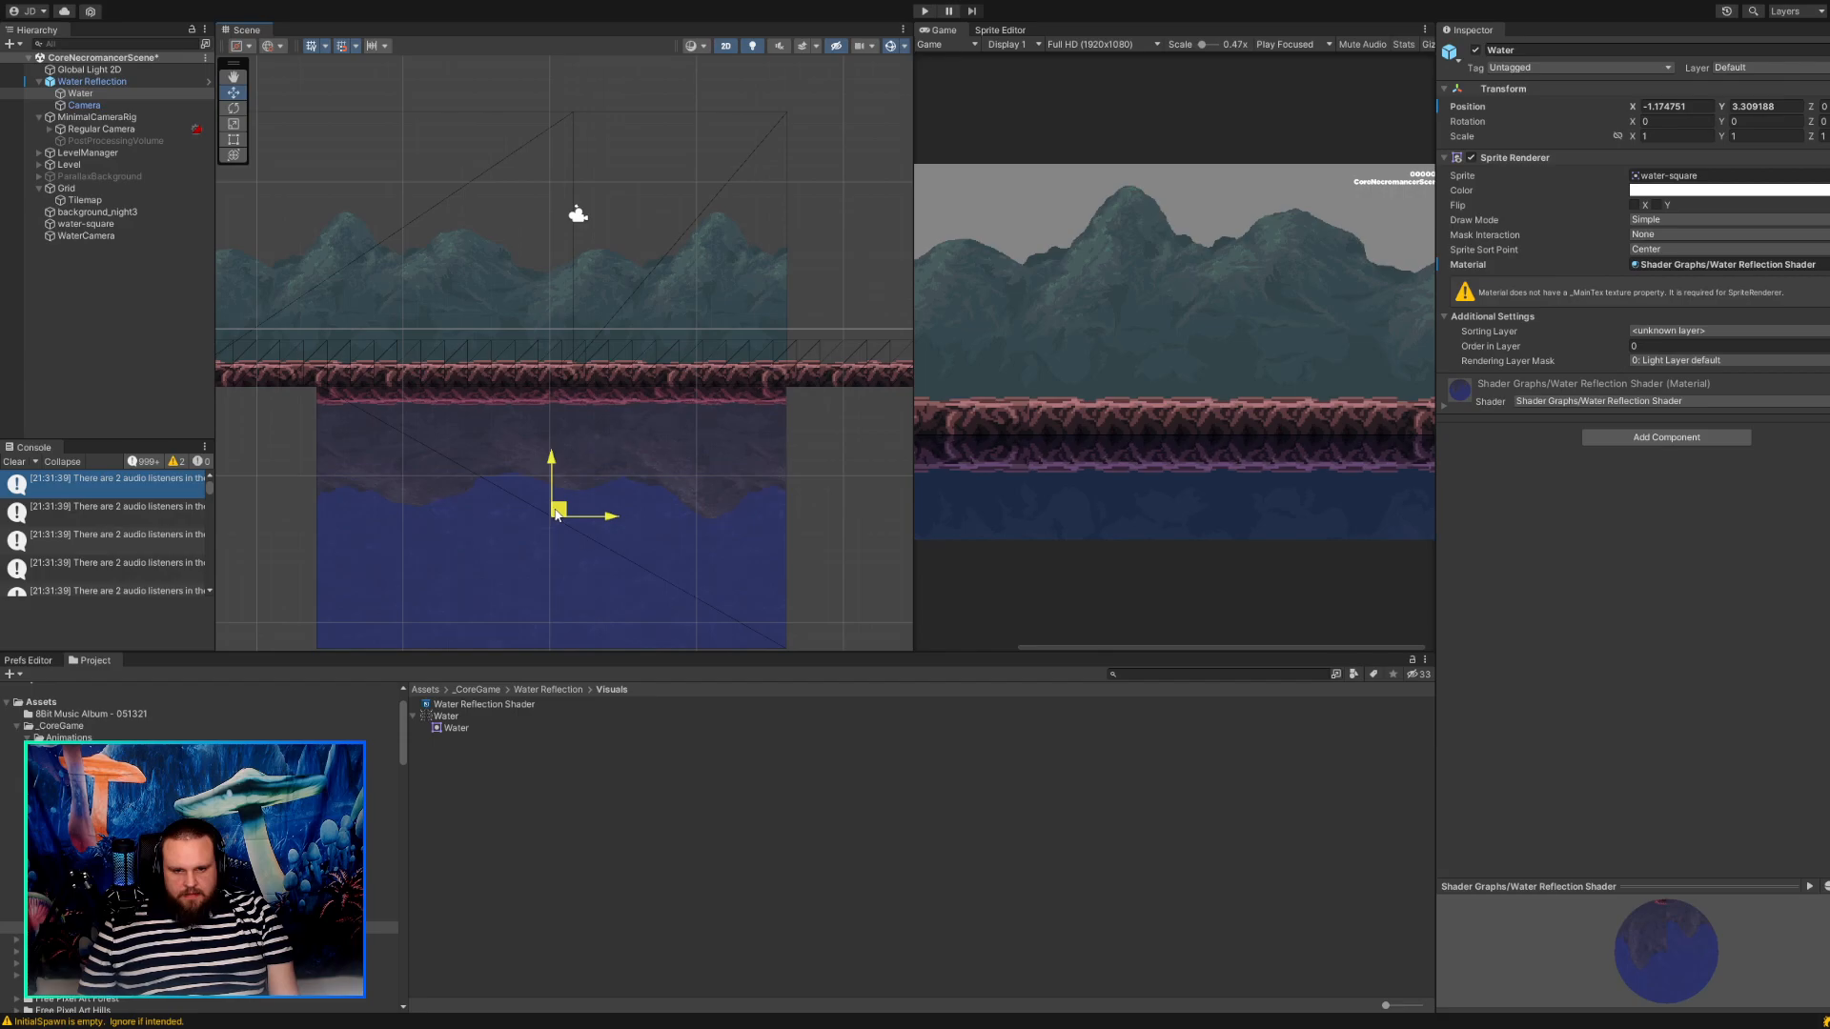
pyautogui.moveTo(557, 515); pyautogui.dragTo(560, 515)
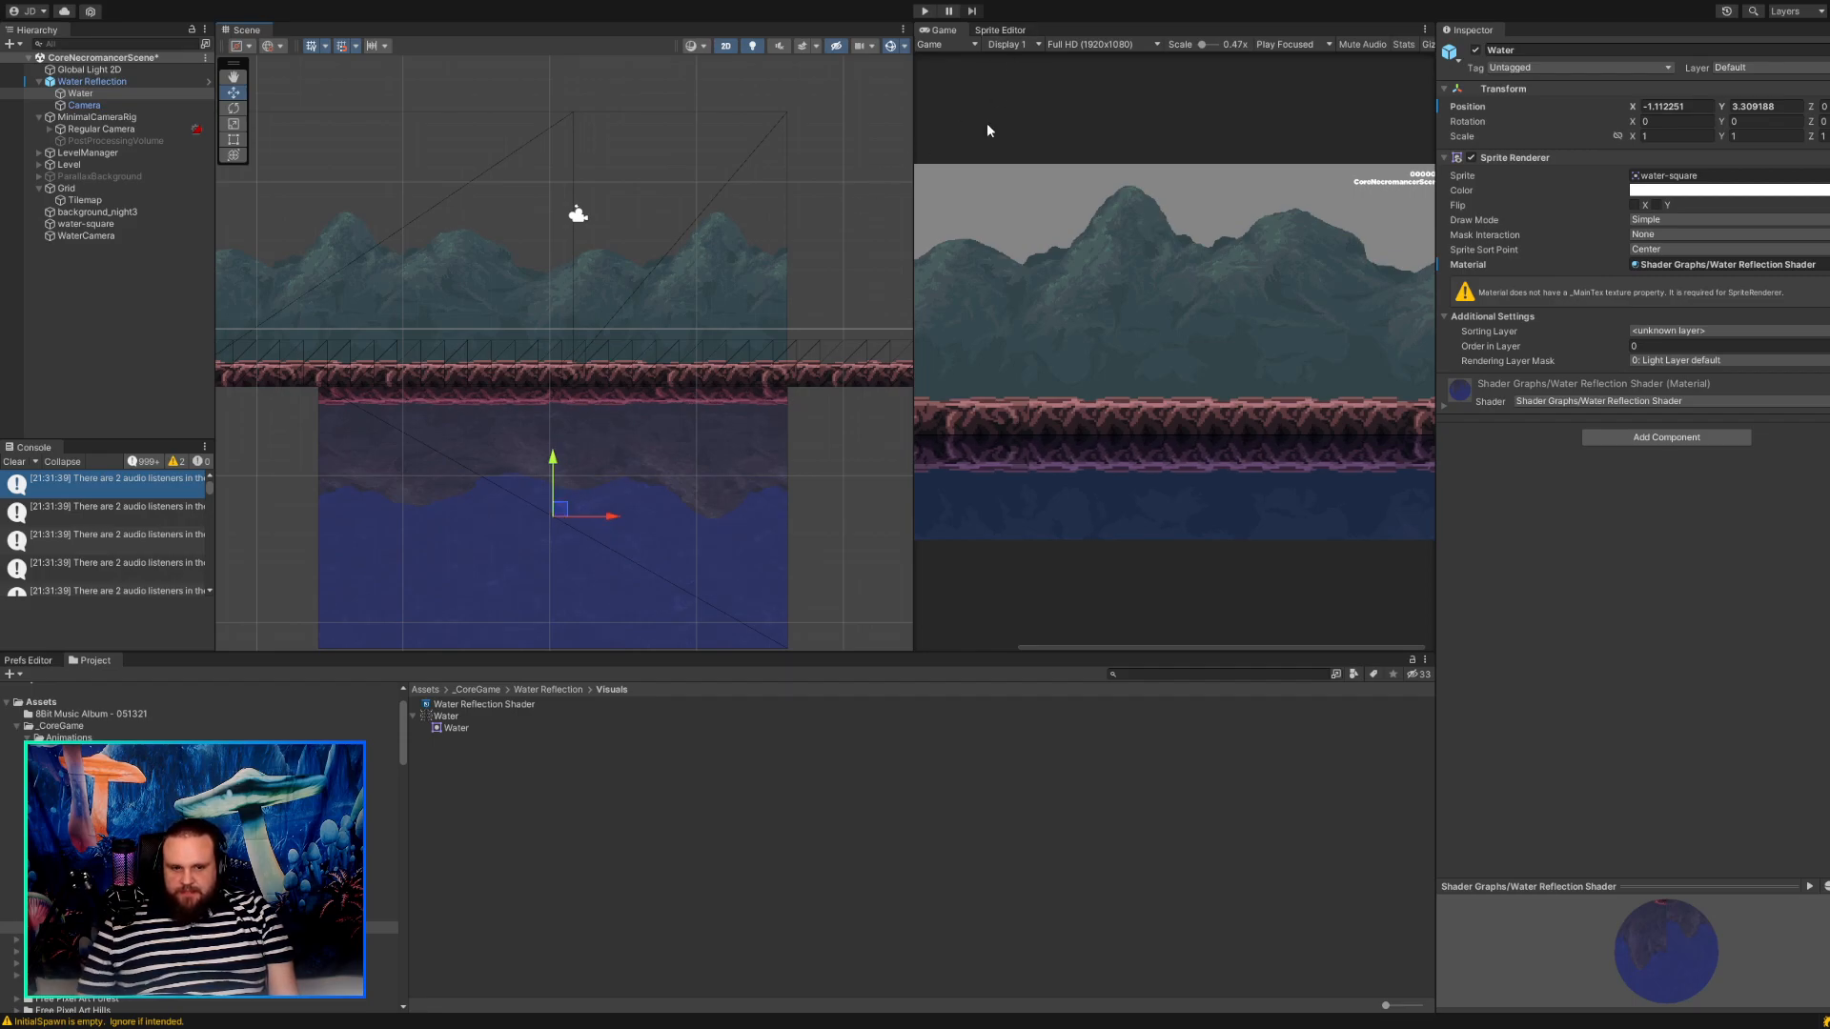
# Run the scene in play mode and walk the character above the Water Reflection area to examine the reflection.
pyautogui.click(925, 10)
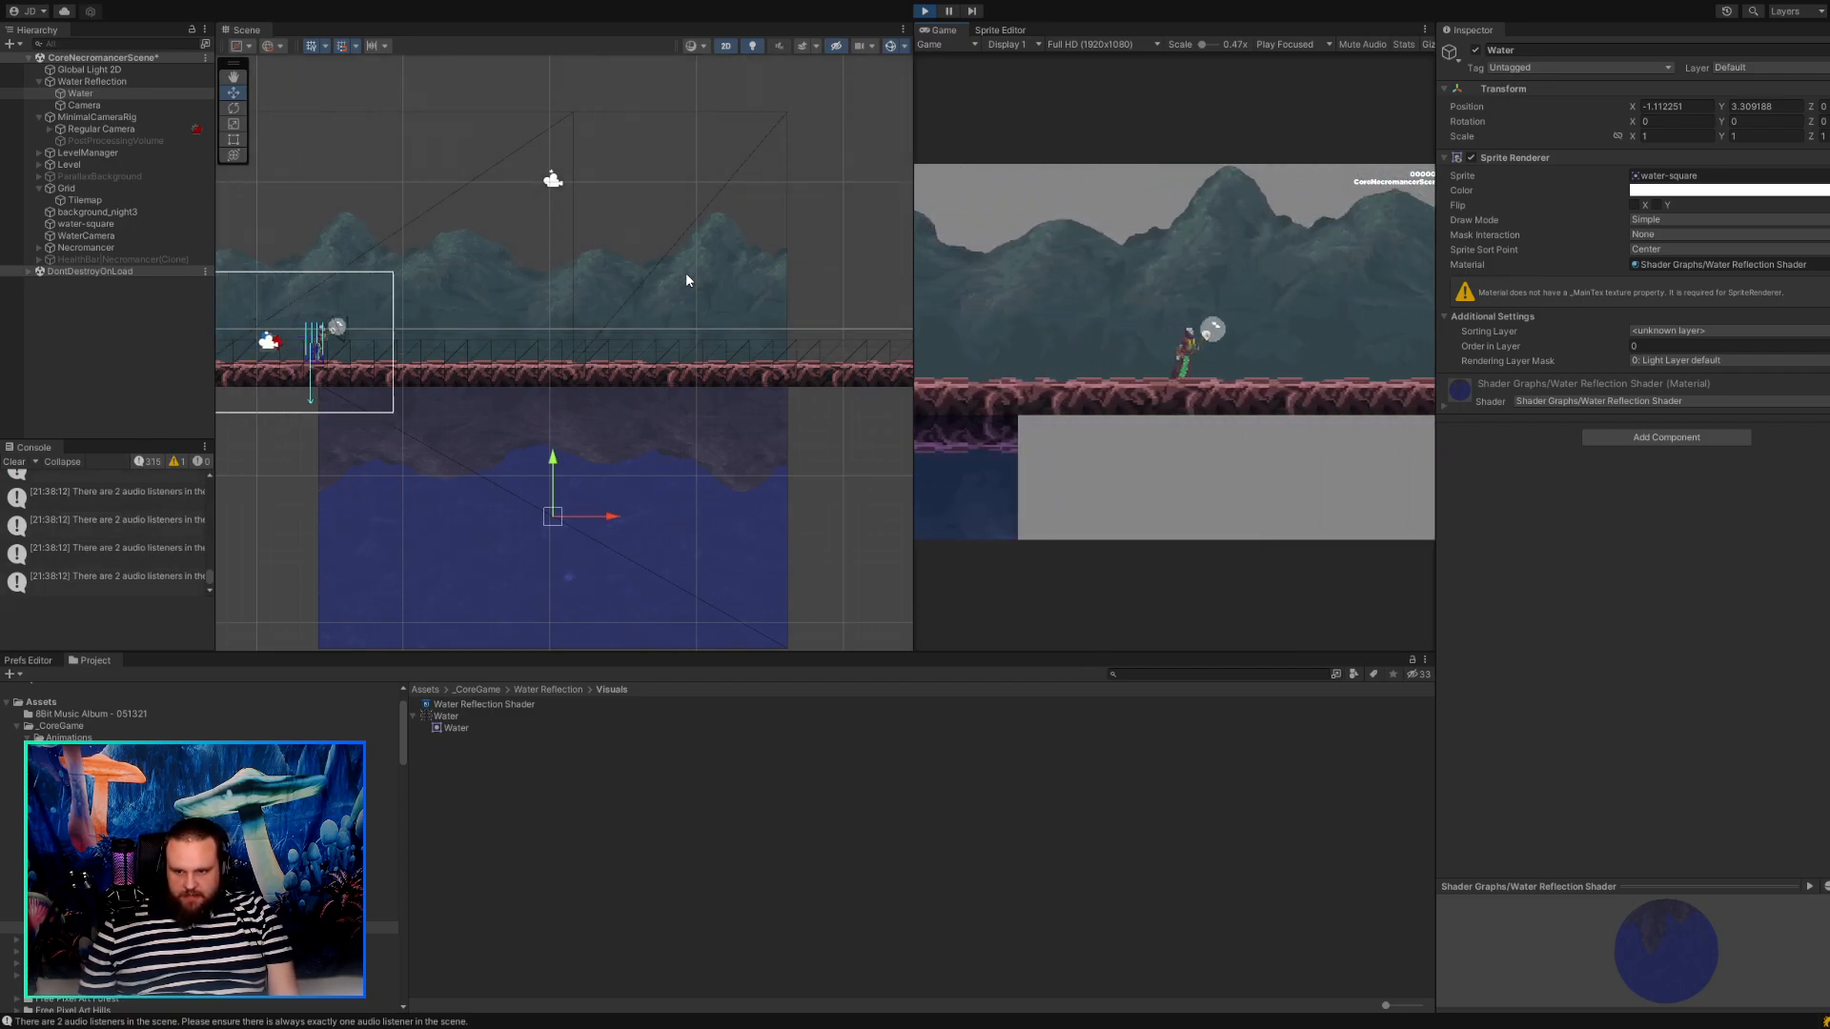
pyautogui.scroll(5, 754, 407)
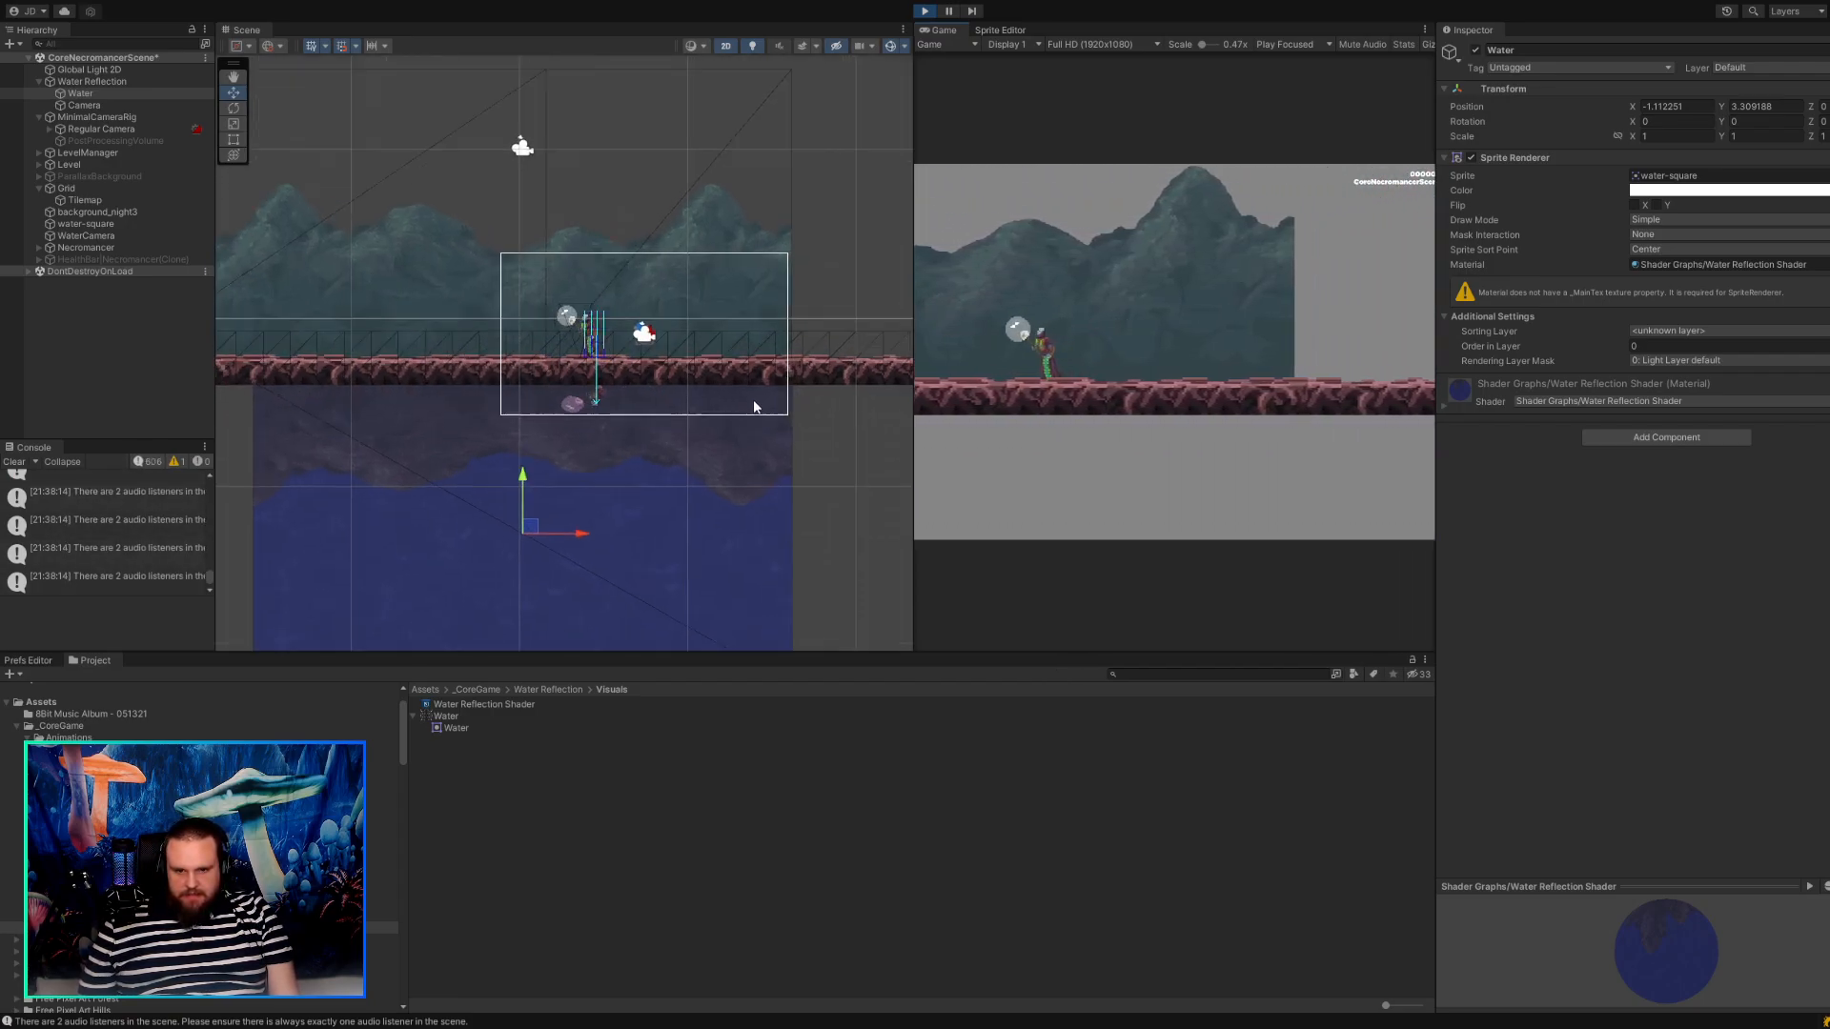
pyautogui.scroll(8, 729, 409)
pyautogui.press('a')
pyautogui.moveTo(572, 399); pyautogui.dragTo(752, 397, button='middle')
pyautogui.scroll(-6, 749, 396)
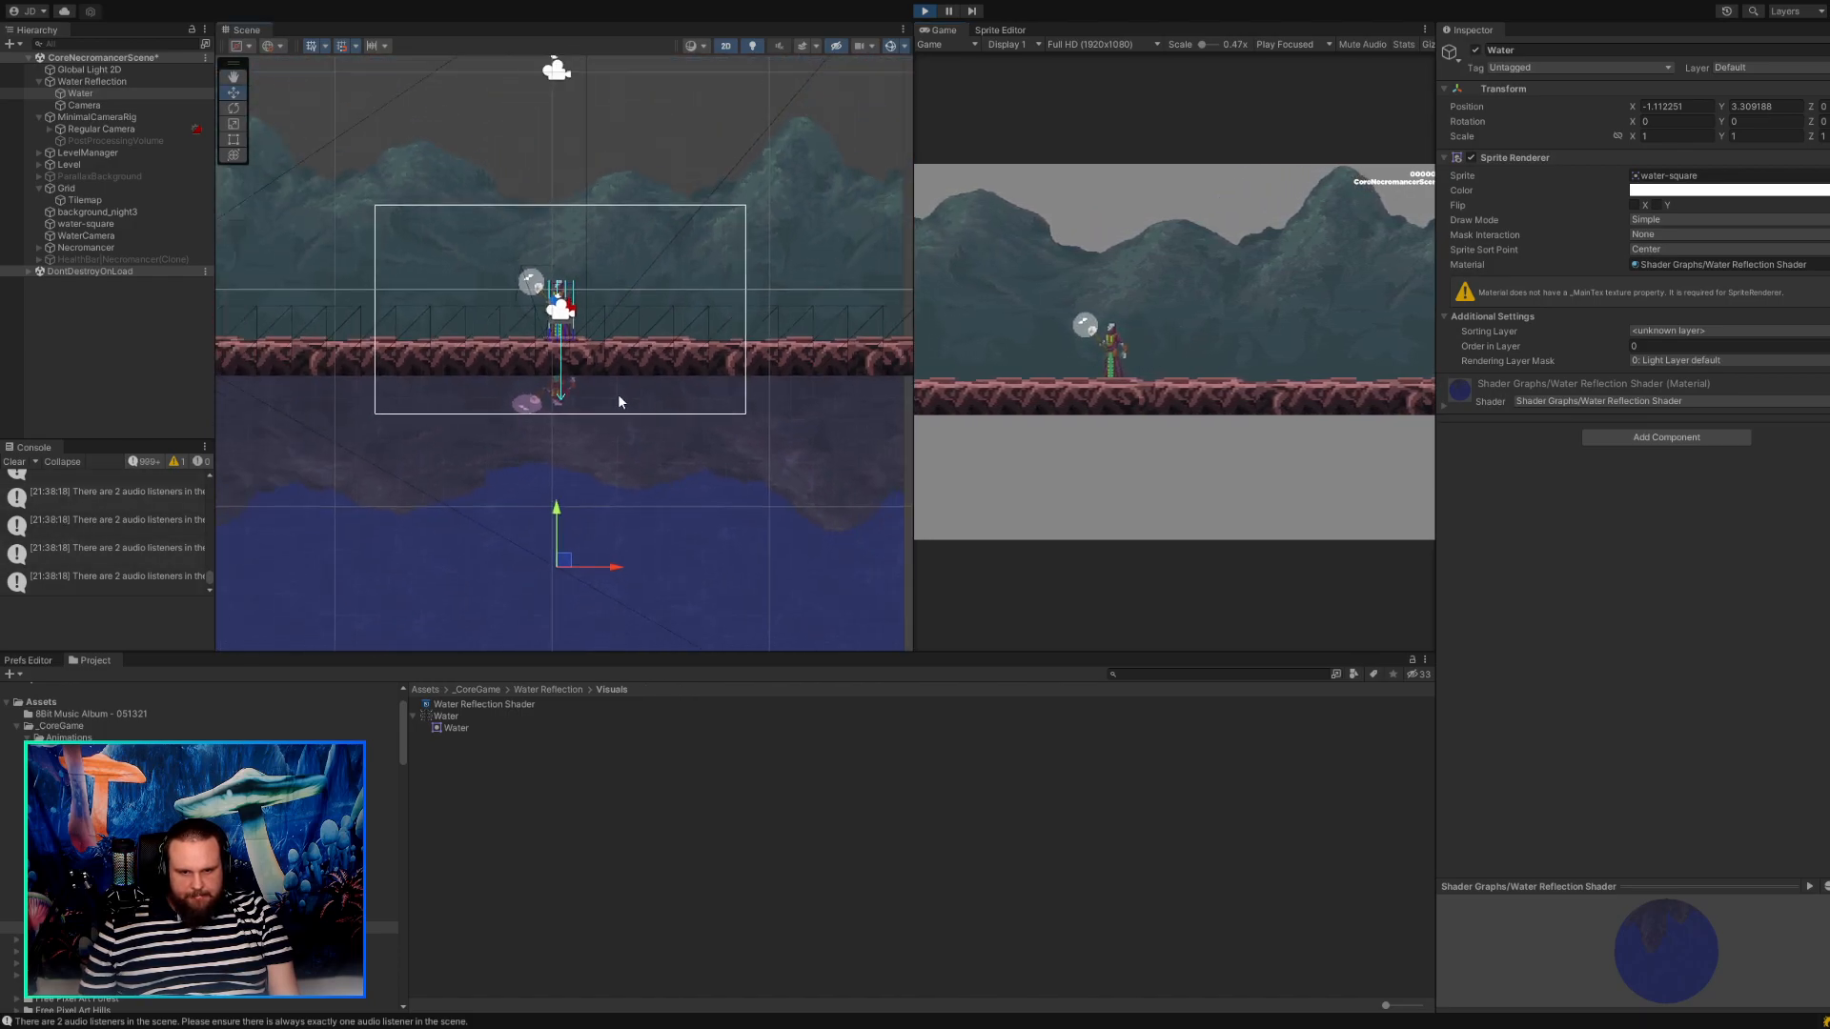
pyautogui.scroll(-4, 618, 398)
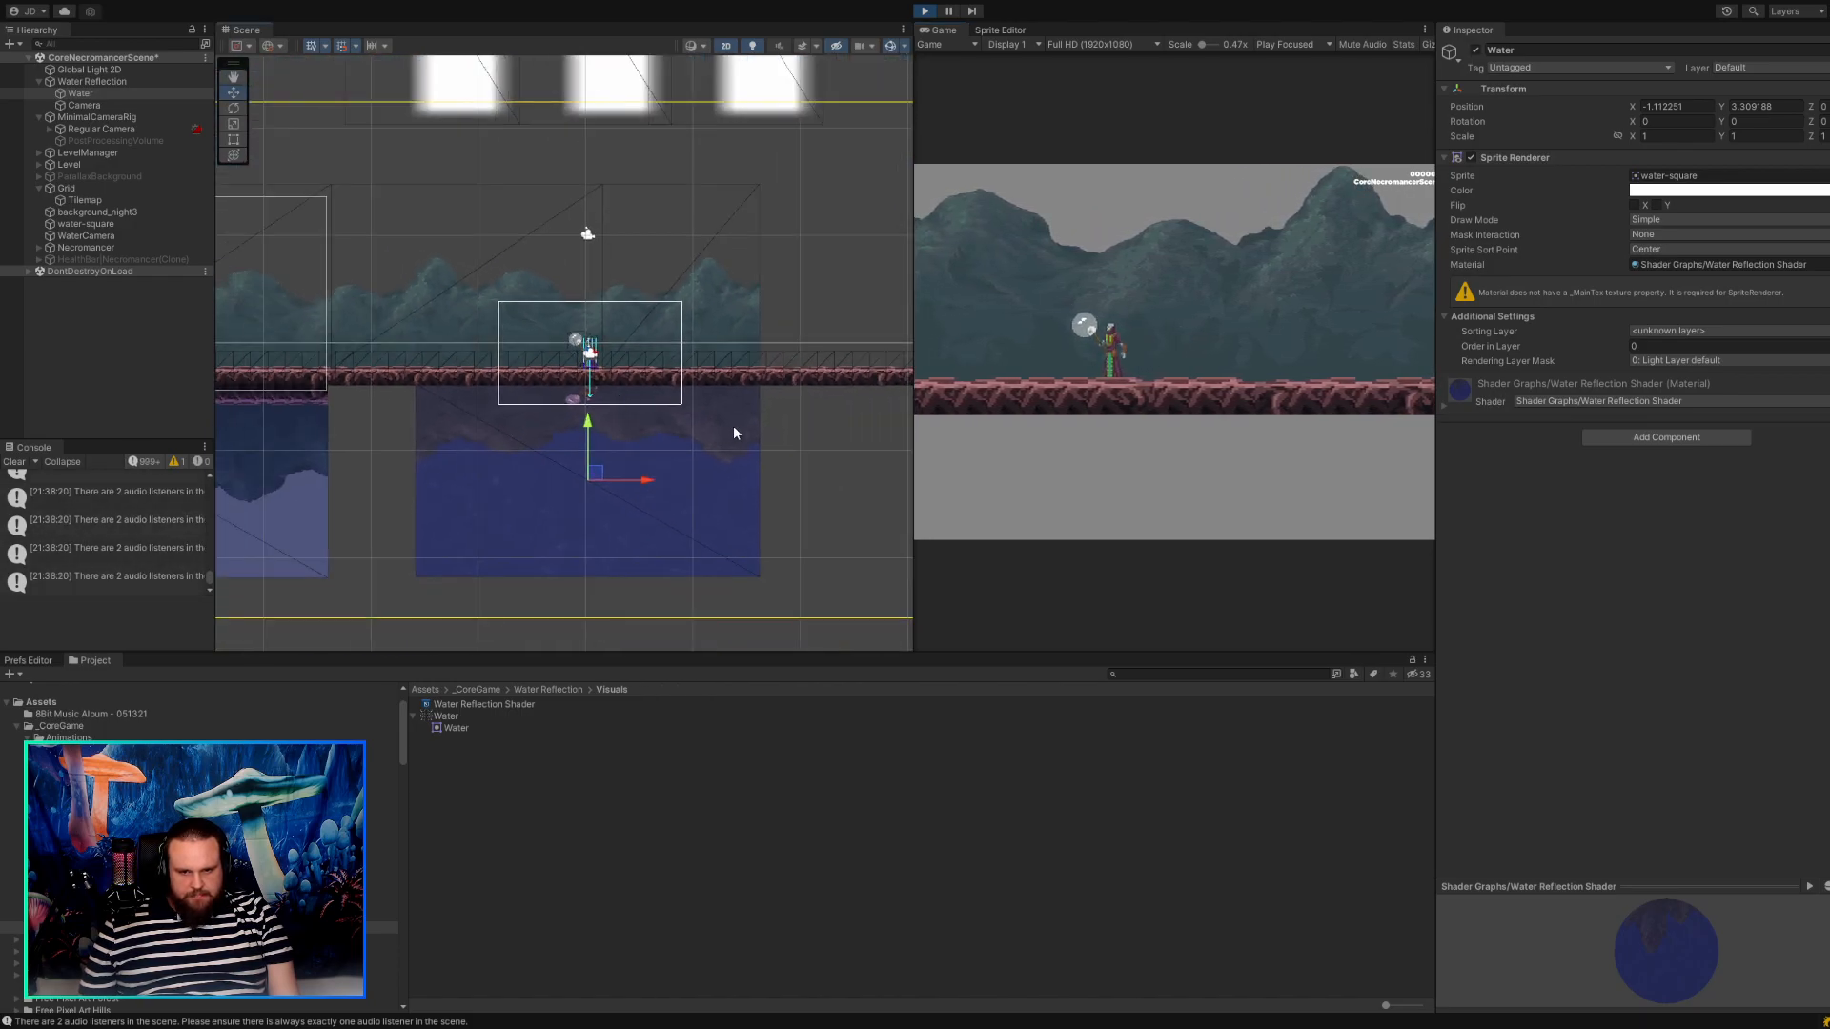
pyautogui.press('d')
pyautogui.press('a')
# During play mode, lower the Water sprite to about Y 3.18 and move the Water Reflection Camera to about X -1.24, Y 16.25.
pyautogui.click(593, 474)
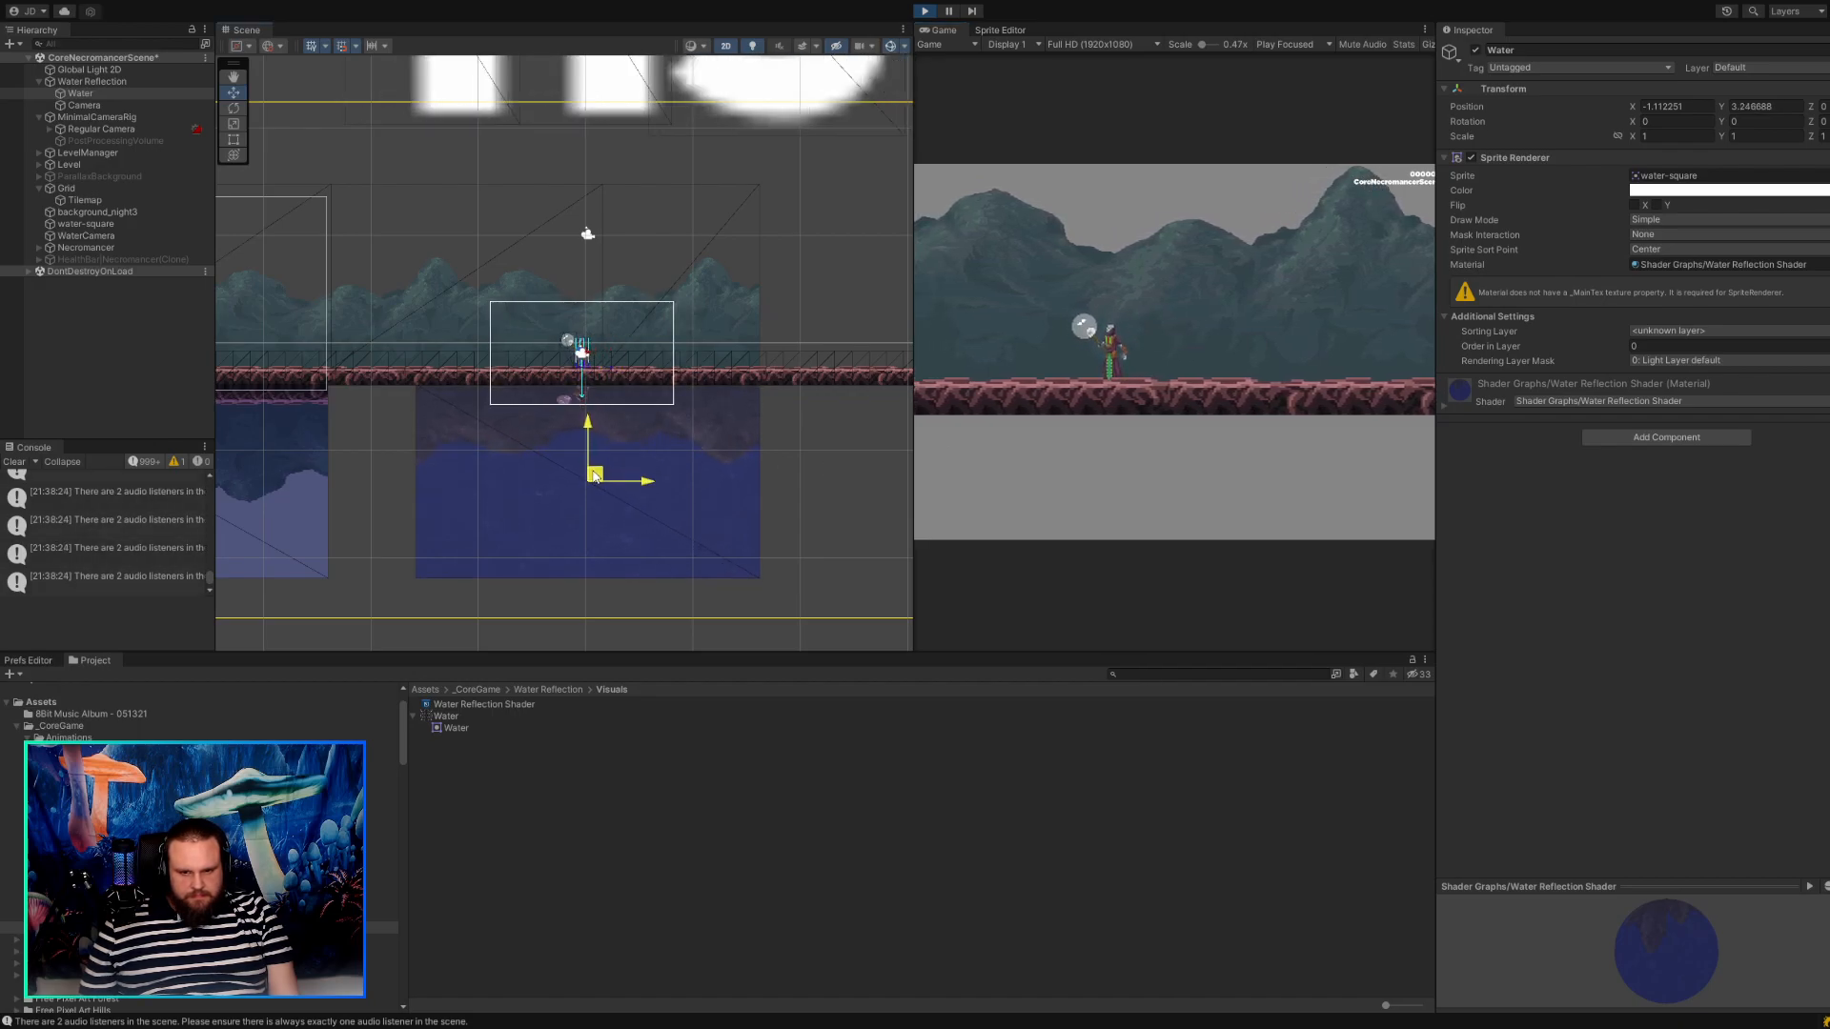
pyautogui.moveTo(593, 475); pyautogui.dragTo(593, 477)
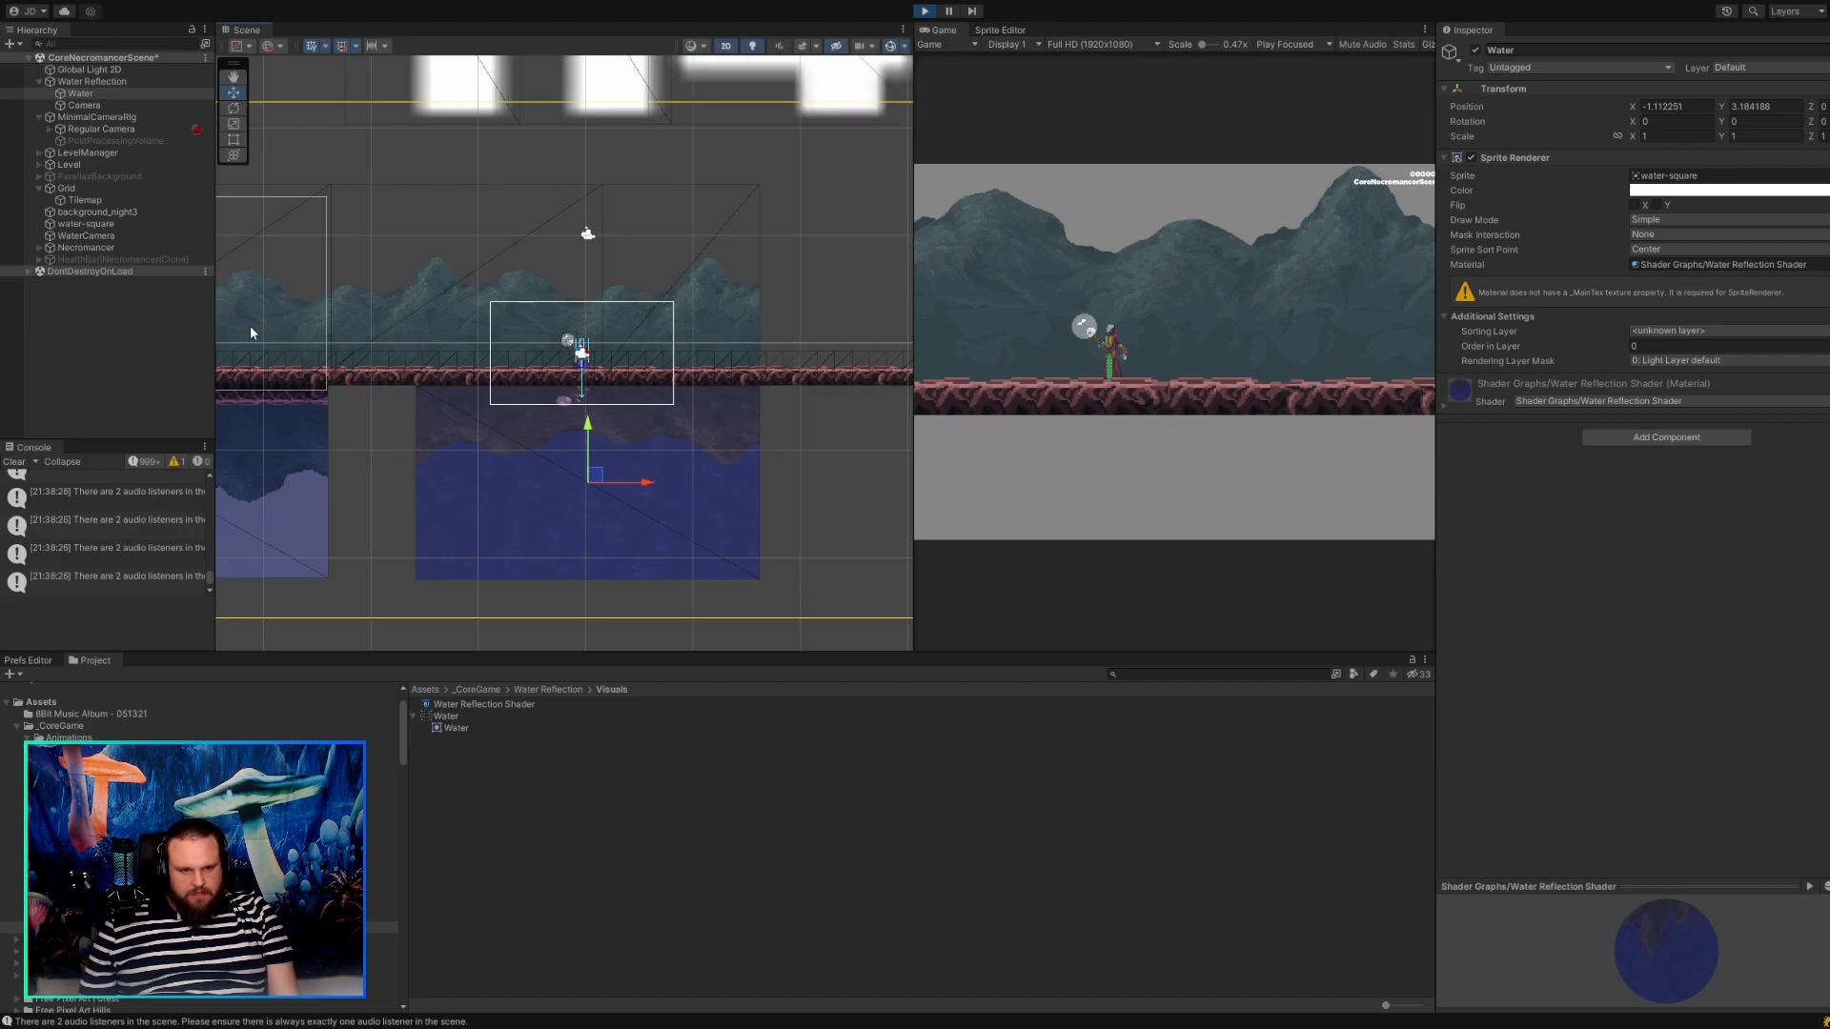
pyautogui.click(86, 104)
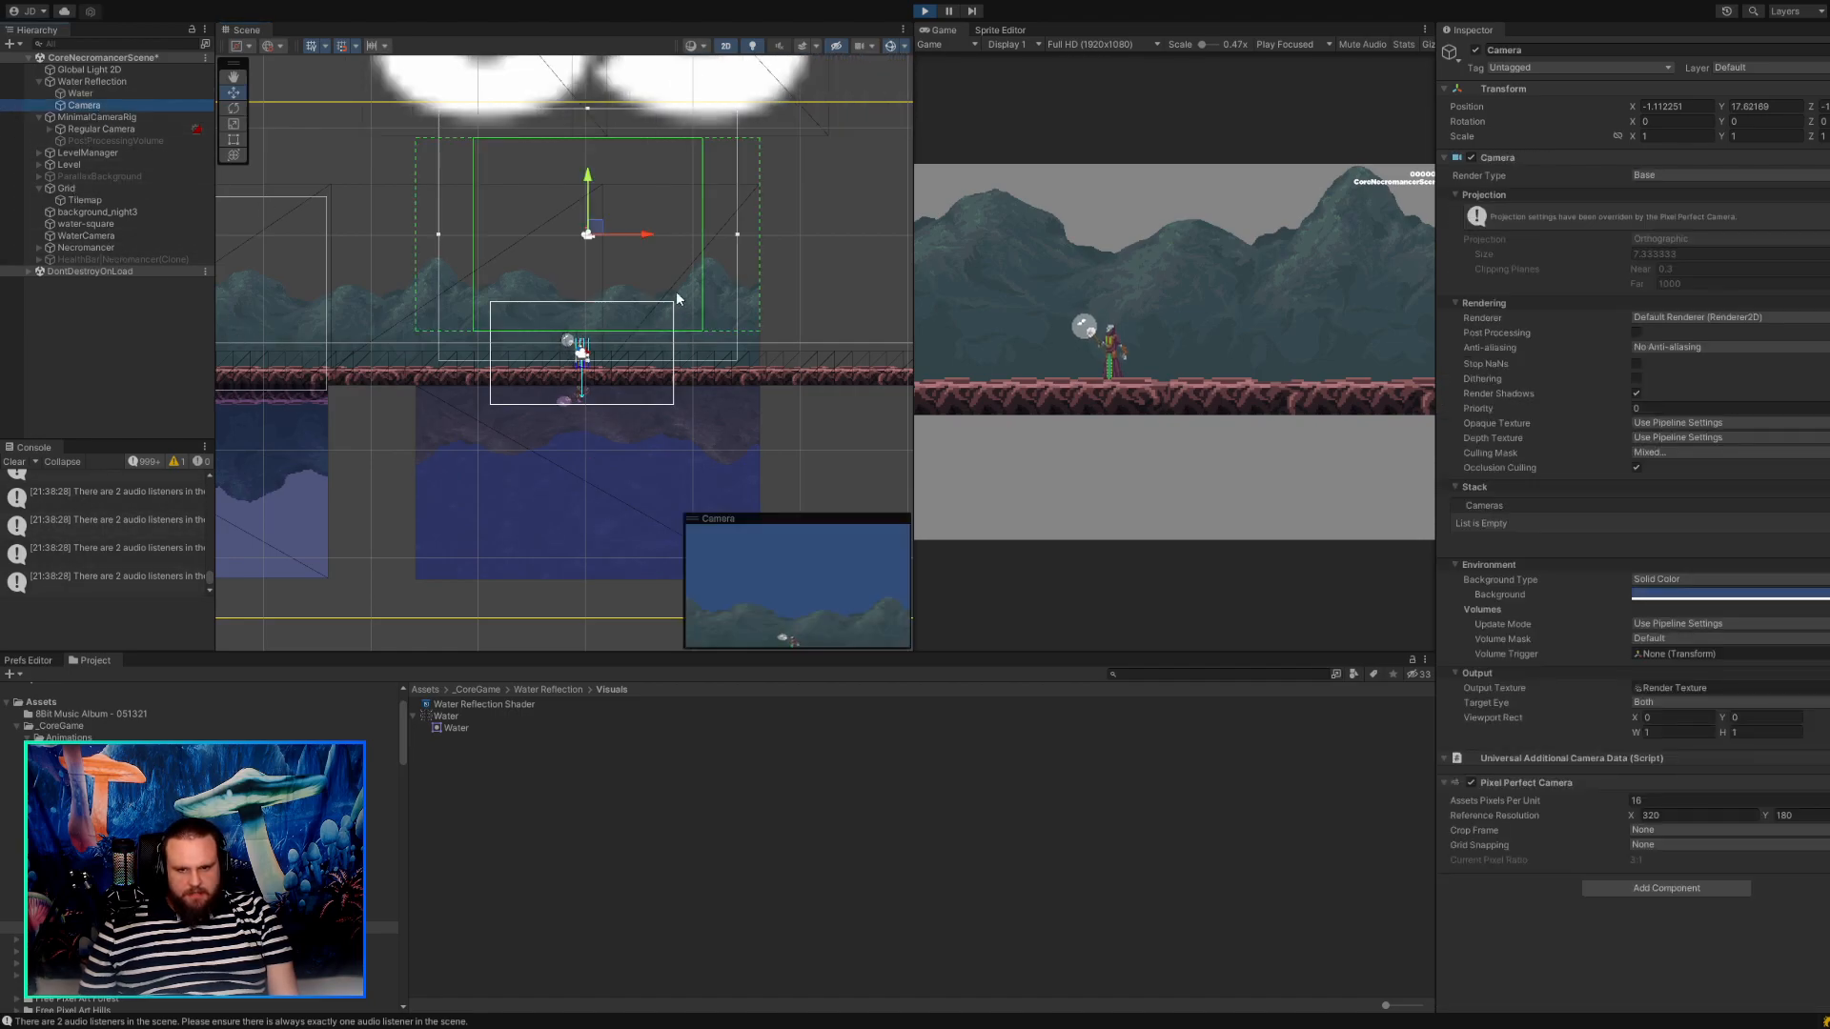
pyautogui.moveTo(595, 231); pyautogui.dragTo(594, 254)
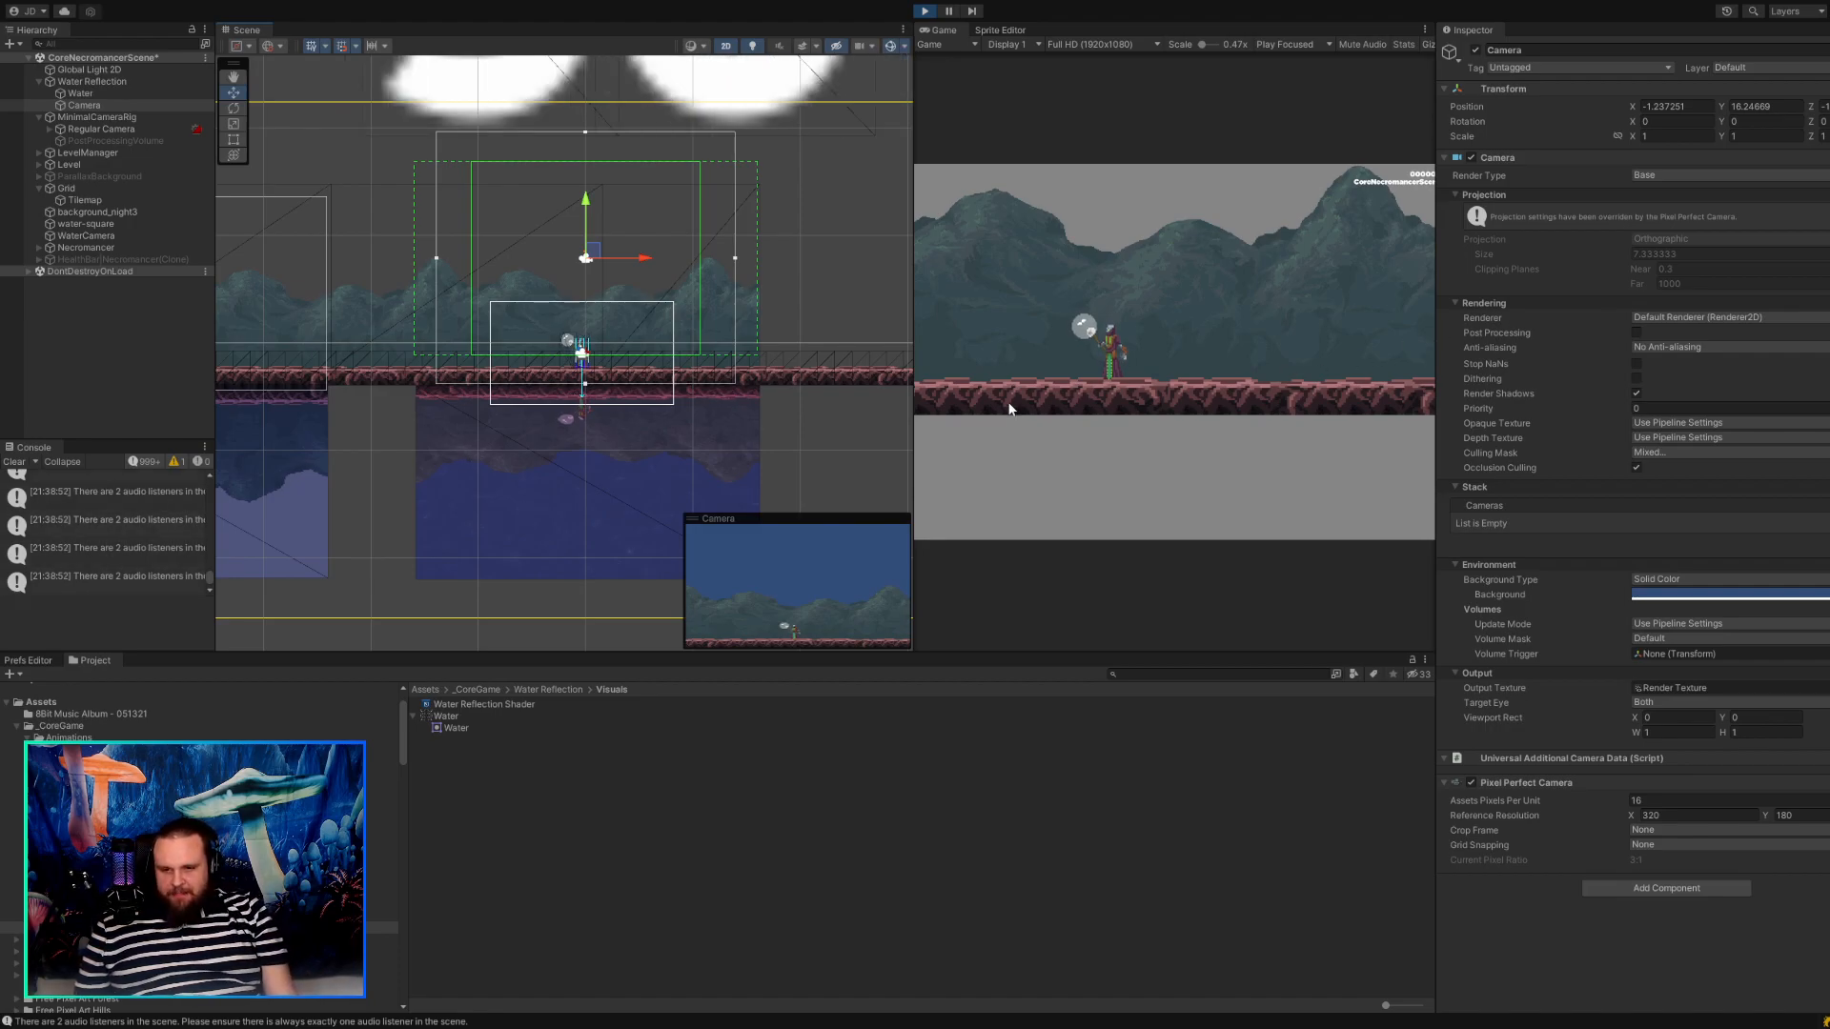
# Examine the character's and ground's reflection up close, following the character along the water.
pyautogui.scroll(1, 658, 464)
pyautogui.scroll(10, 566, 394)
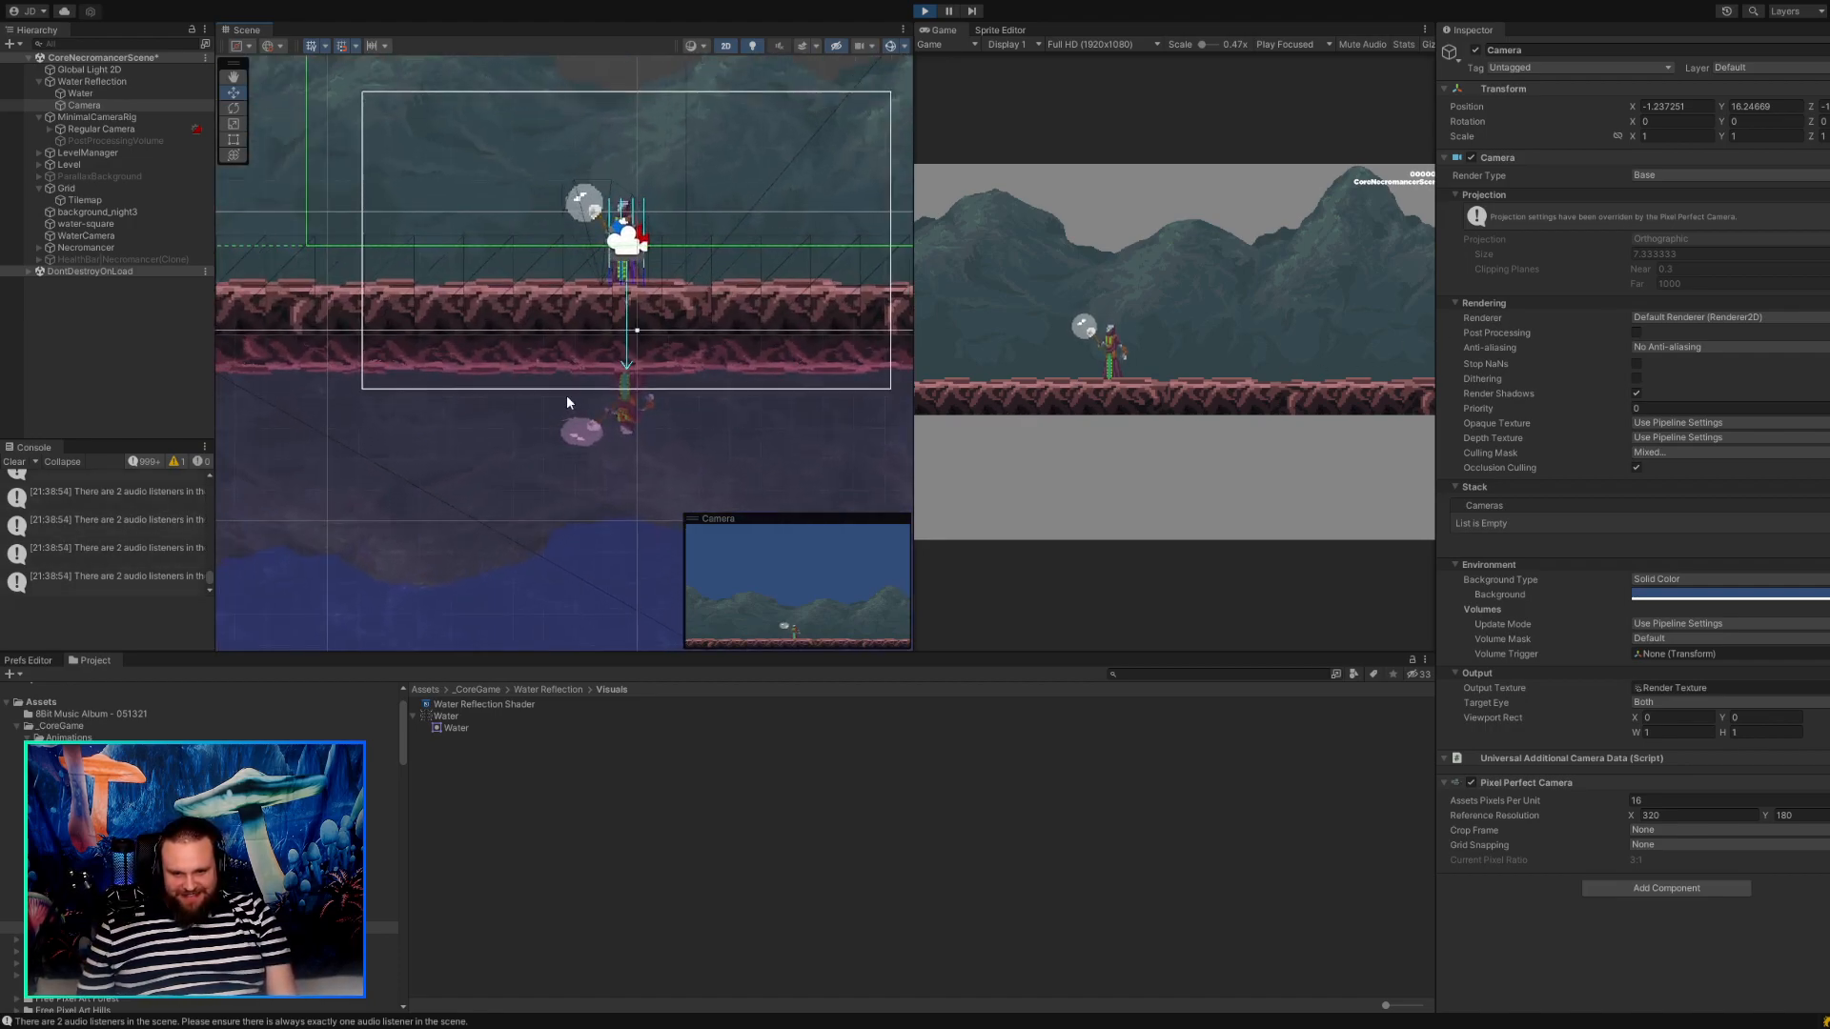
pyautogui.moveTo(690, 410); pyautogui.dragTo(673, 324, button='middle')
pyautogui.scroll(1, 674, 426)
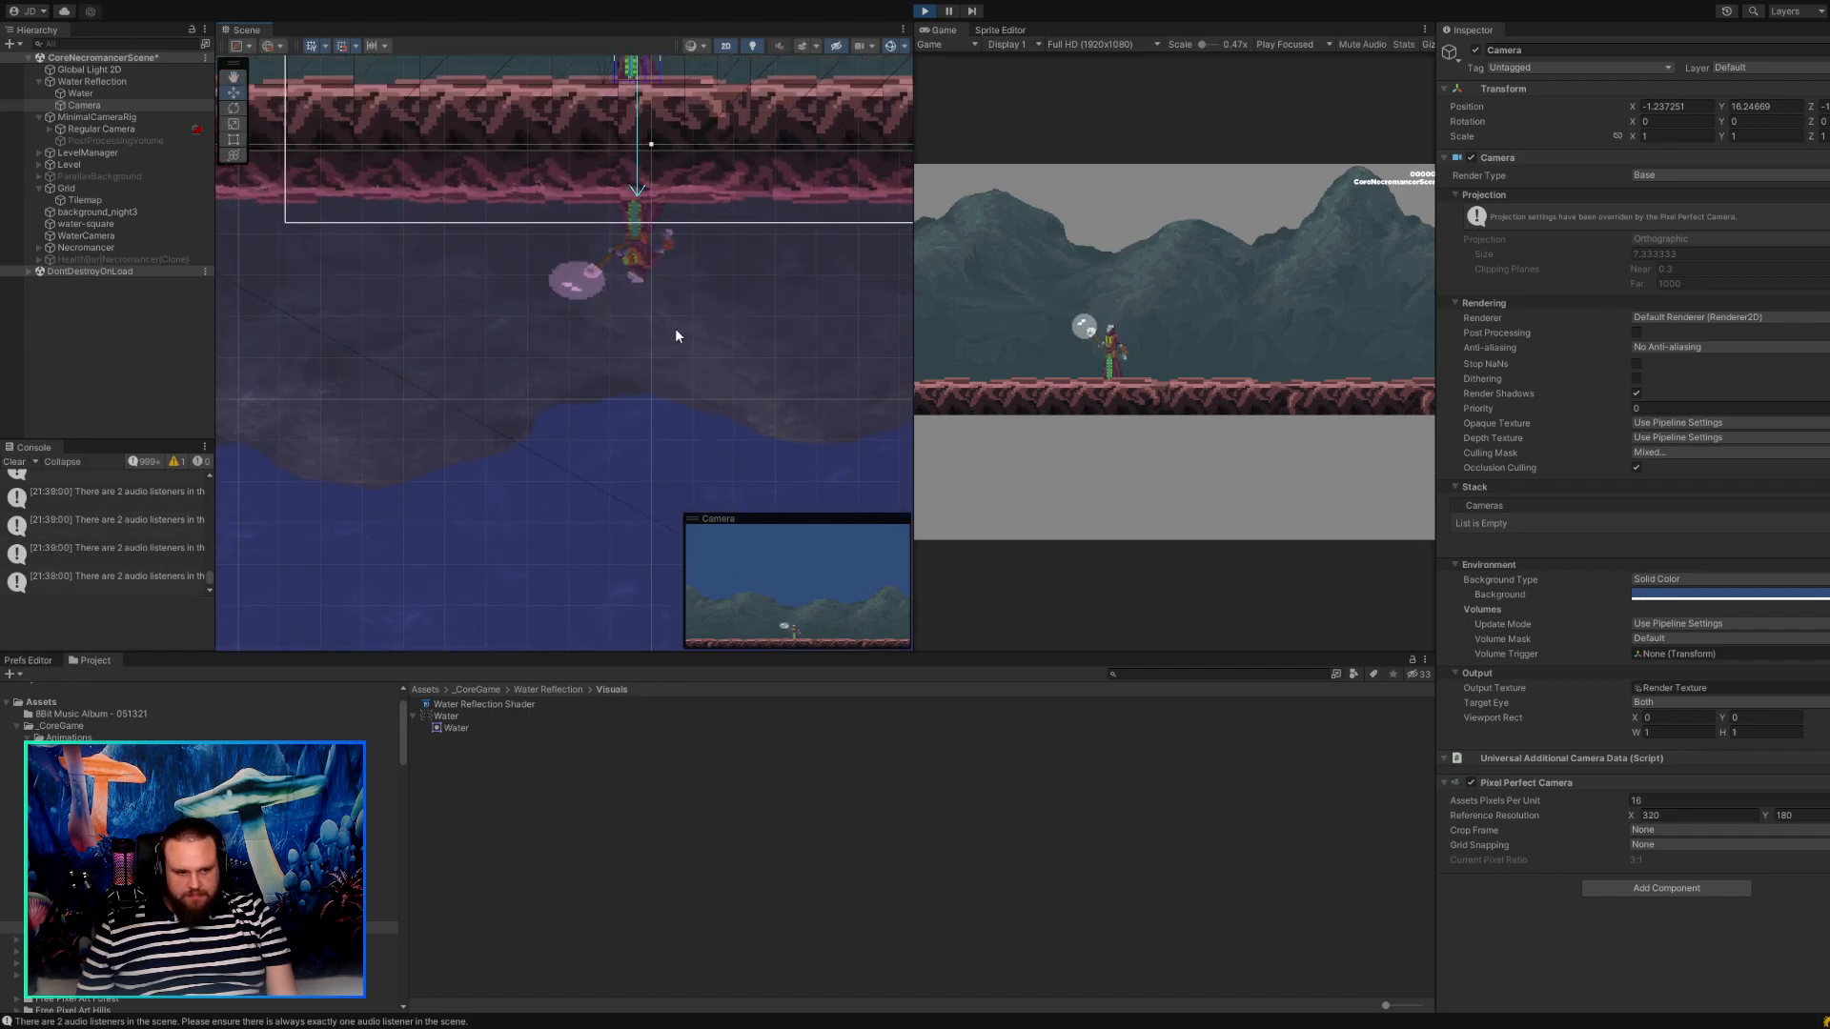
pyautogui.moveTo(677, 336); pyautogui.dragTo(776, 396, button='middle')
pyautogui.scroll(-3, 677, 391)
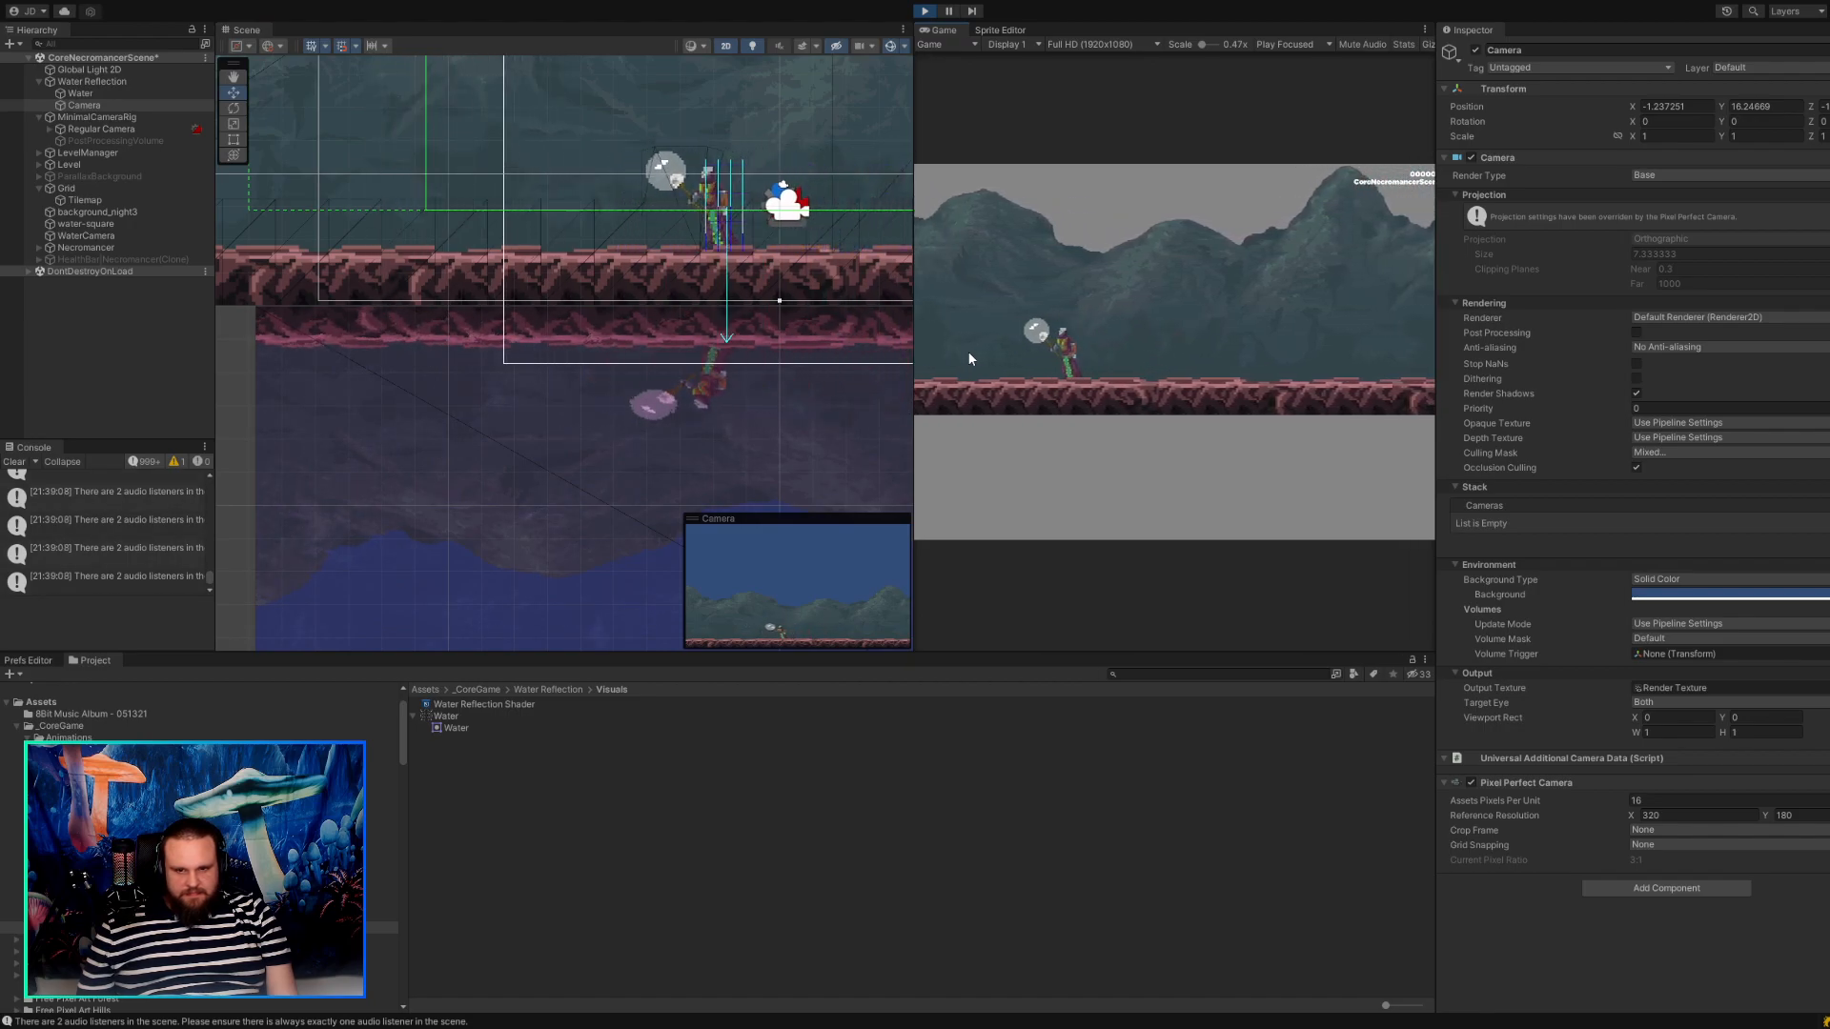
pyautogui.moveTo(818, 398); pyautogui.dragTo(645, 391, button='middle')
pyautogui.scroll(-5, 547, 370)
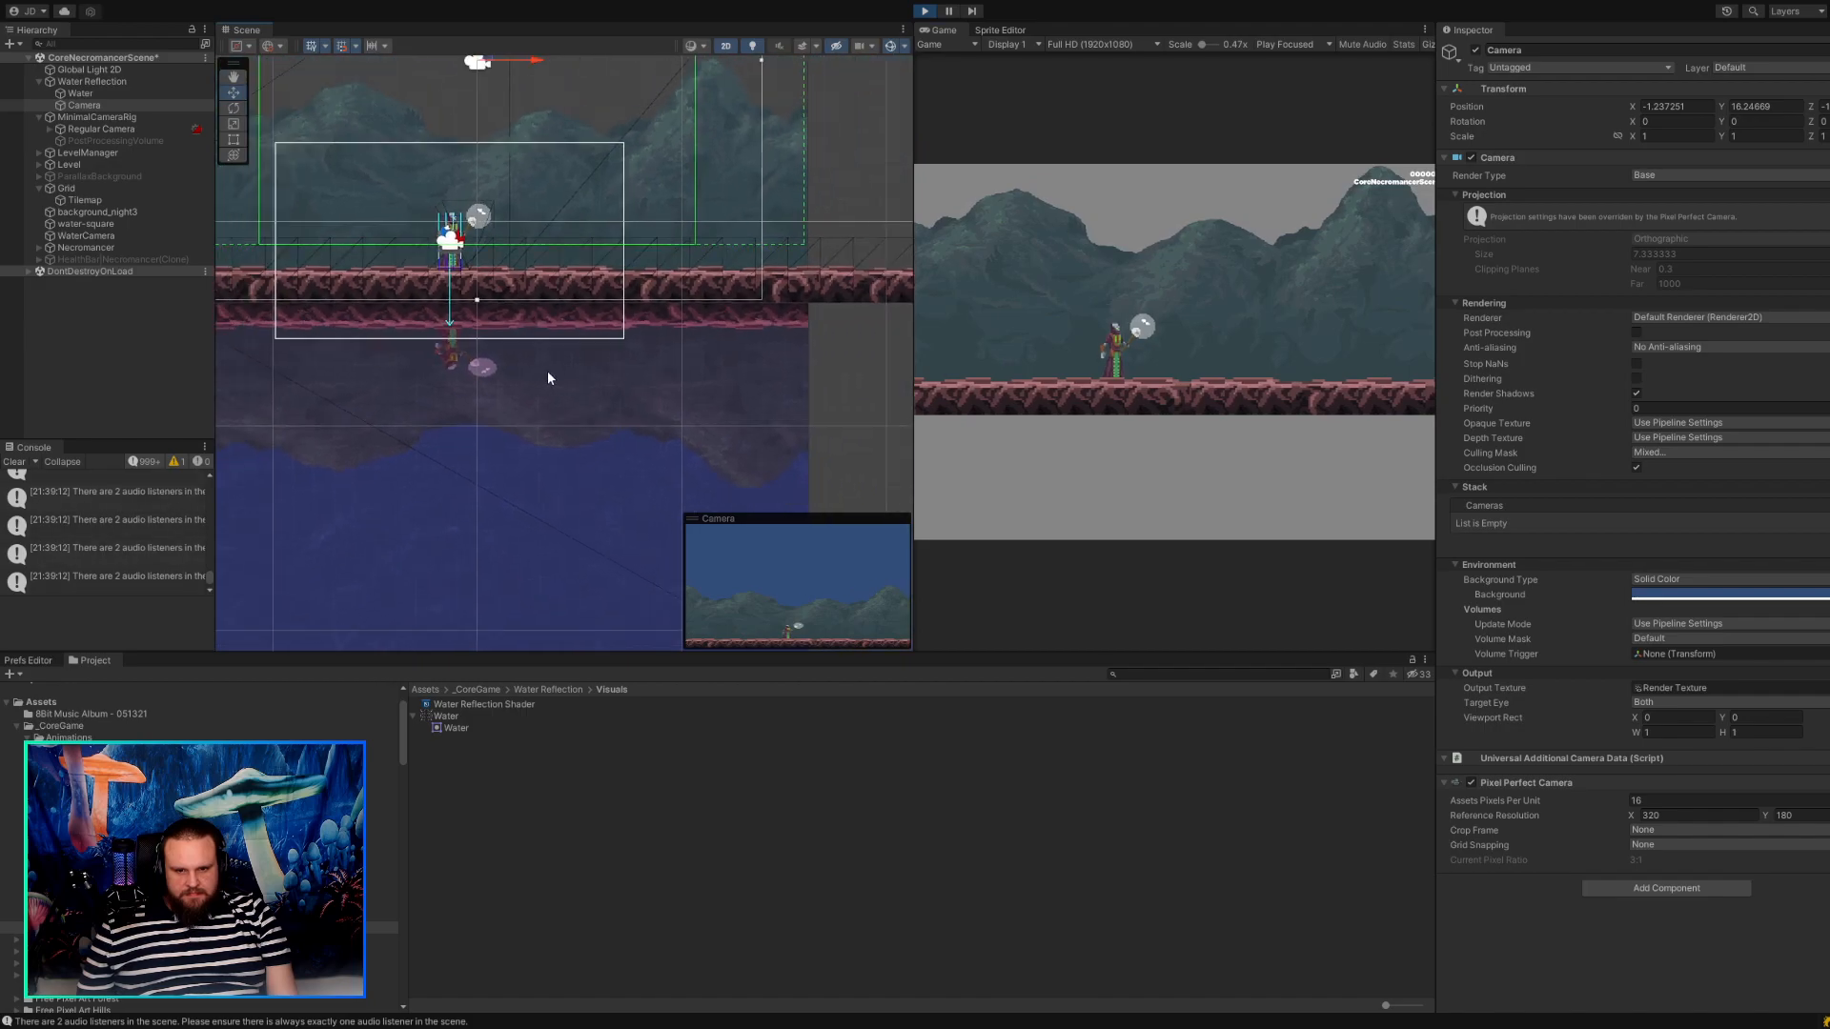
# Deselect the Camera and walk the character back and forth to the far edge of the water, checking the reflection's offset.
pyautogui.click(808, 385)
pyautogui.click(1041, 348)
pyautogui.press('d')
pyautogui.press('a')
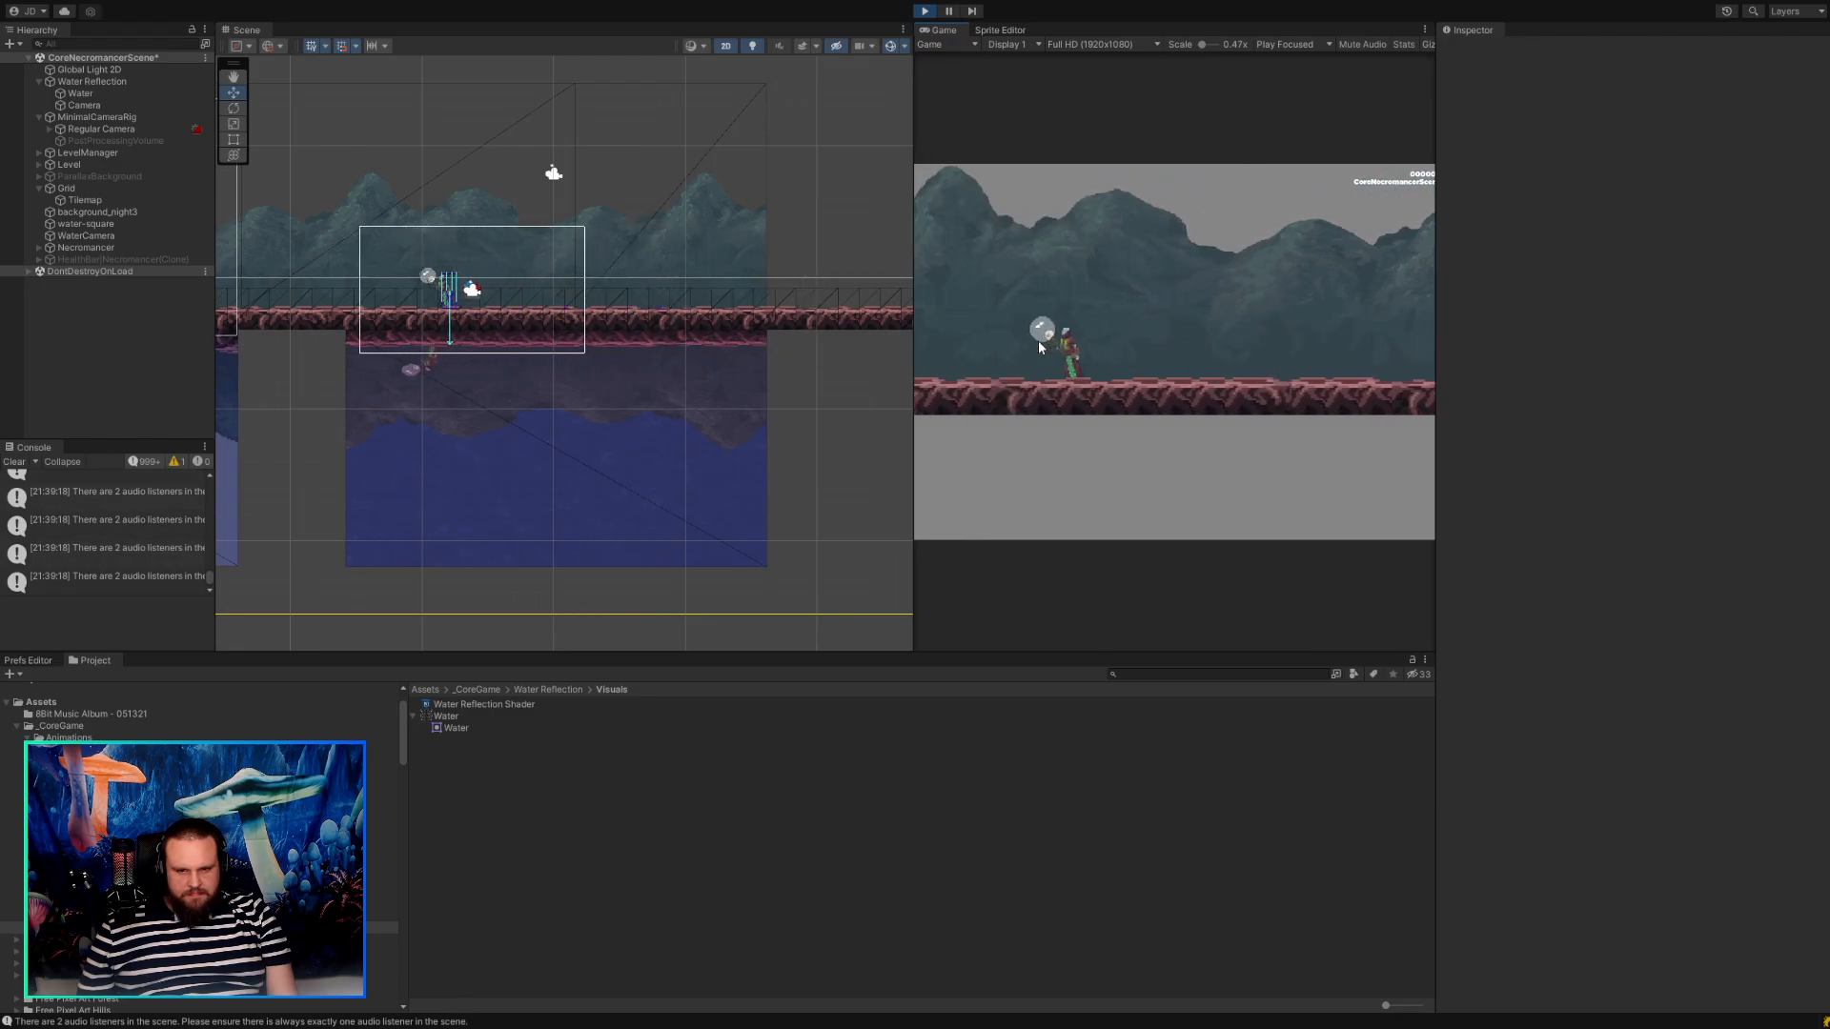
pyautogui.press('d')
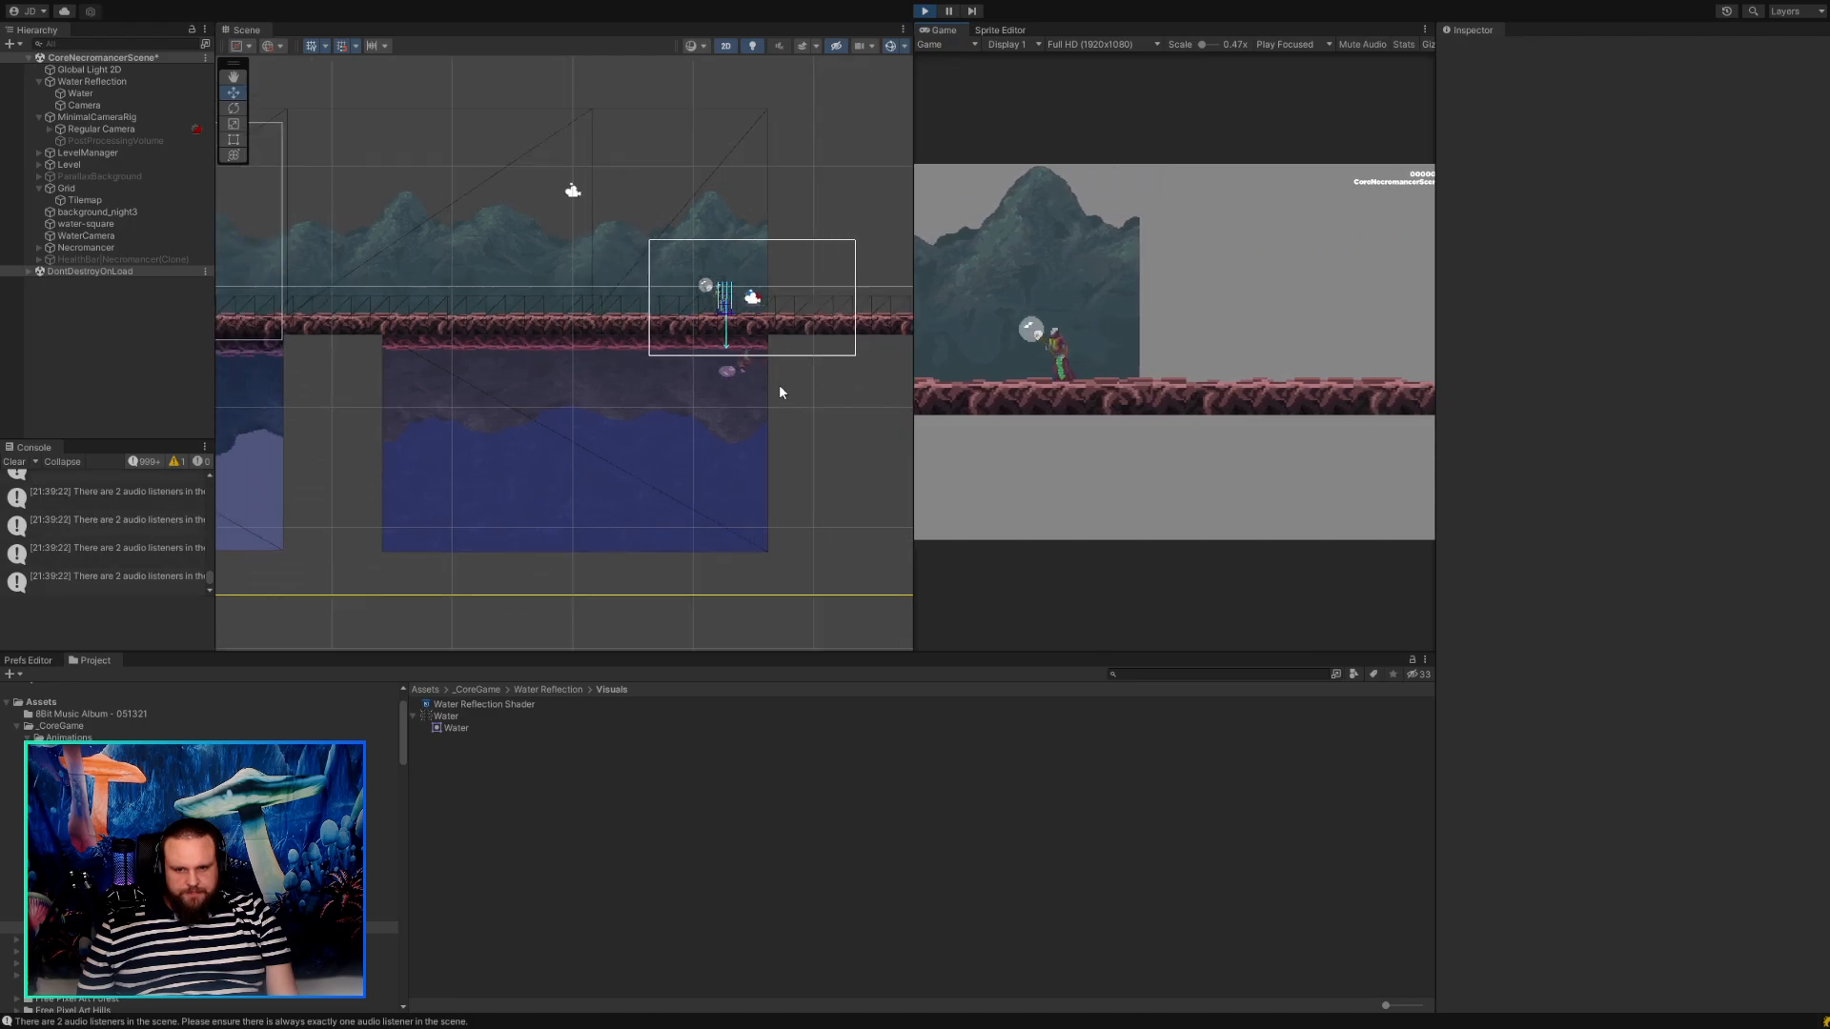
# Try to enlarge the Water sprite from its corner with the Rect tool, and undo the resize.
pyautogui.click(725, 439)
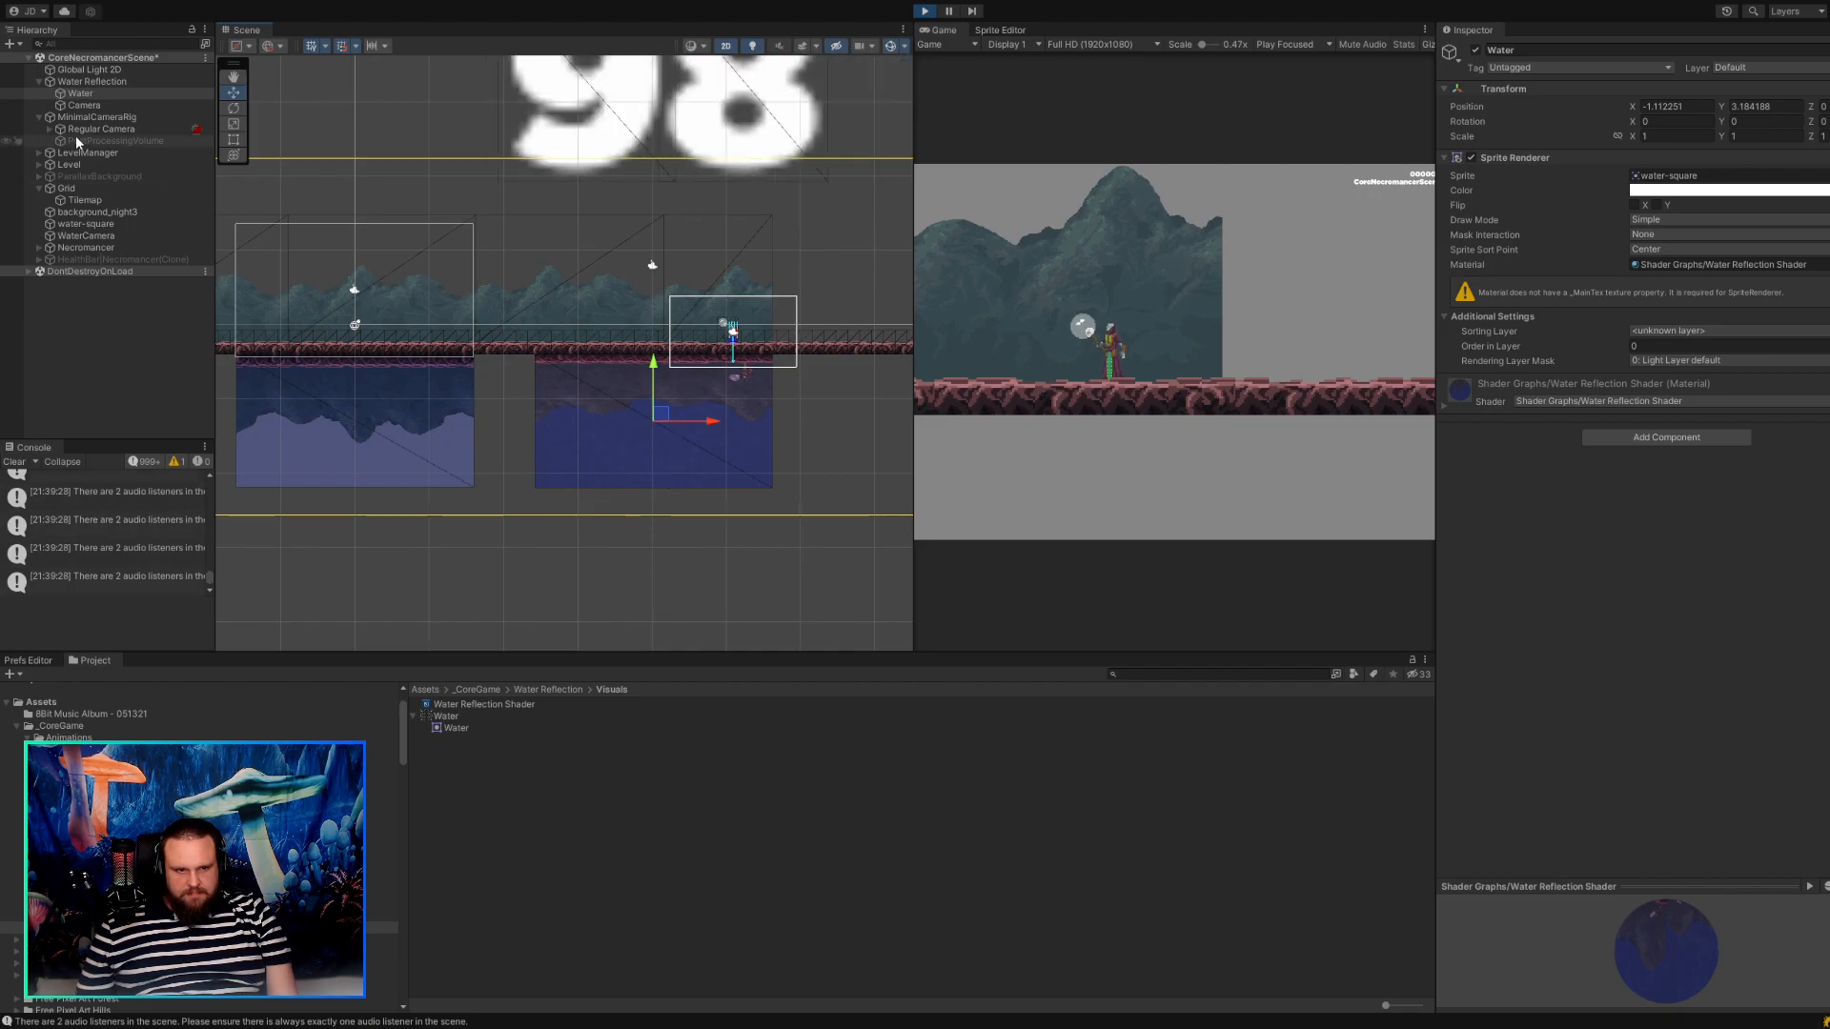
pyautogui.click(84, 105)
pyautogui.click(86, 94)
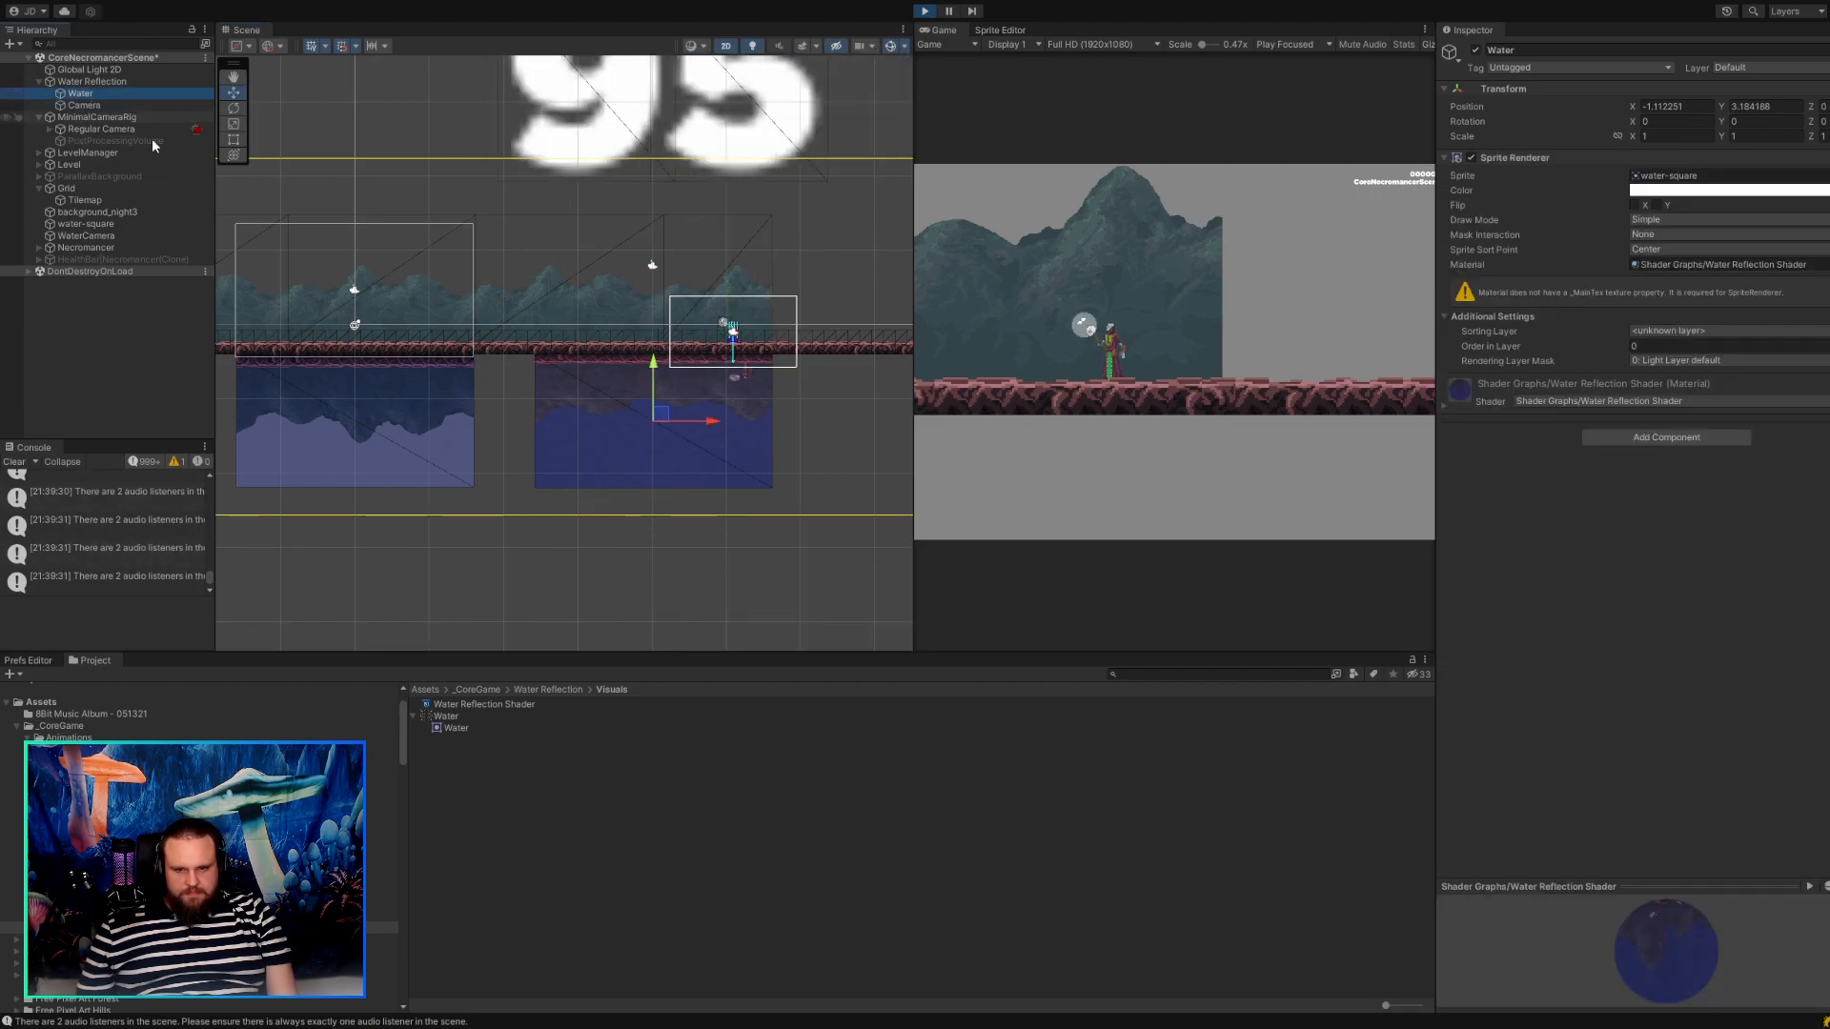
pyautogui.click(234, 140)
pyautogui.moveTo(775, 489); pyautogui.dragTo(860, 520)
pyautogui.hotkey('ctrl', 'z')
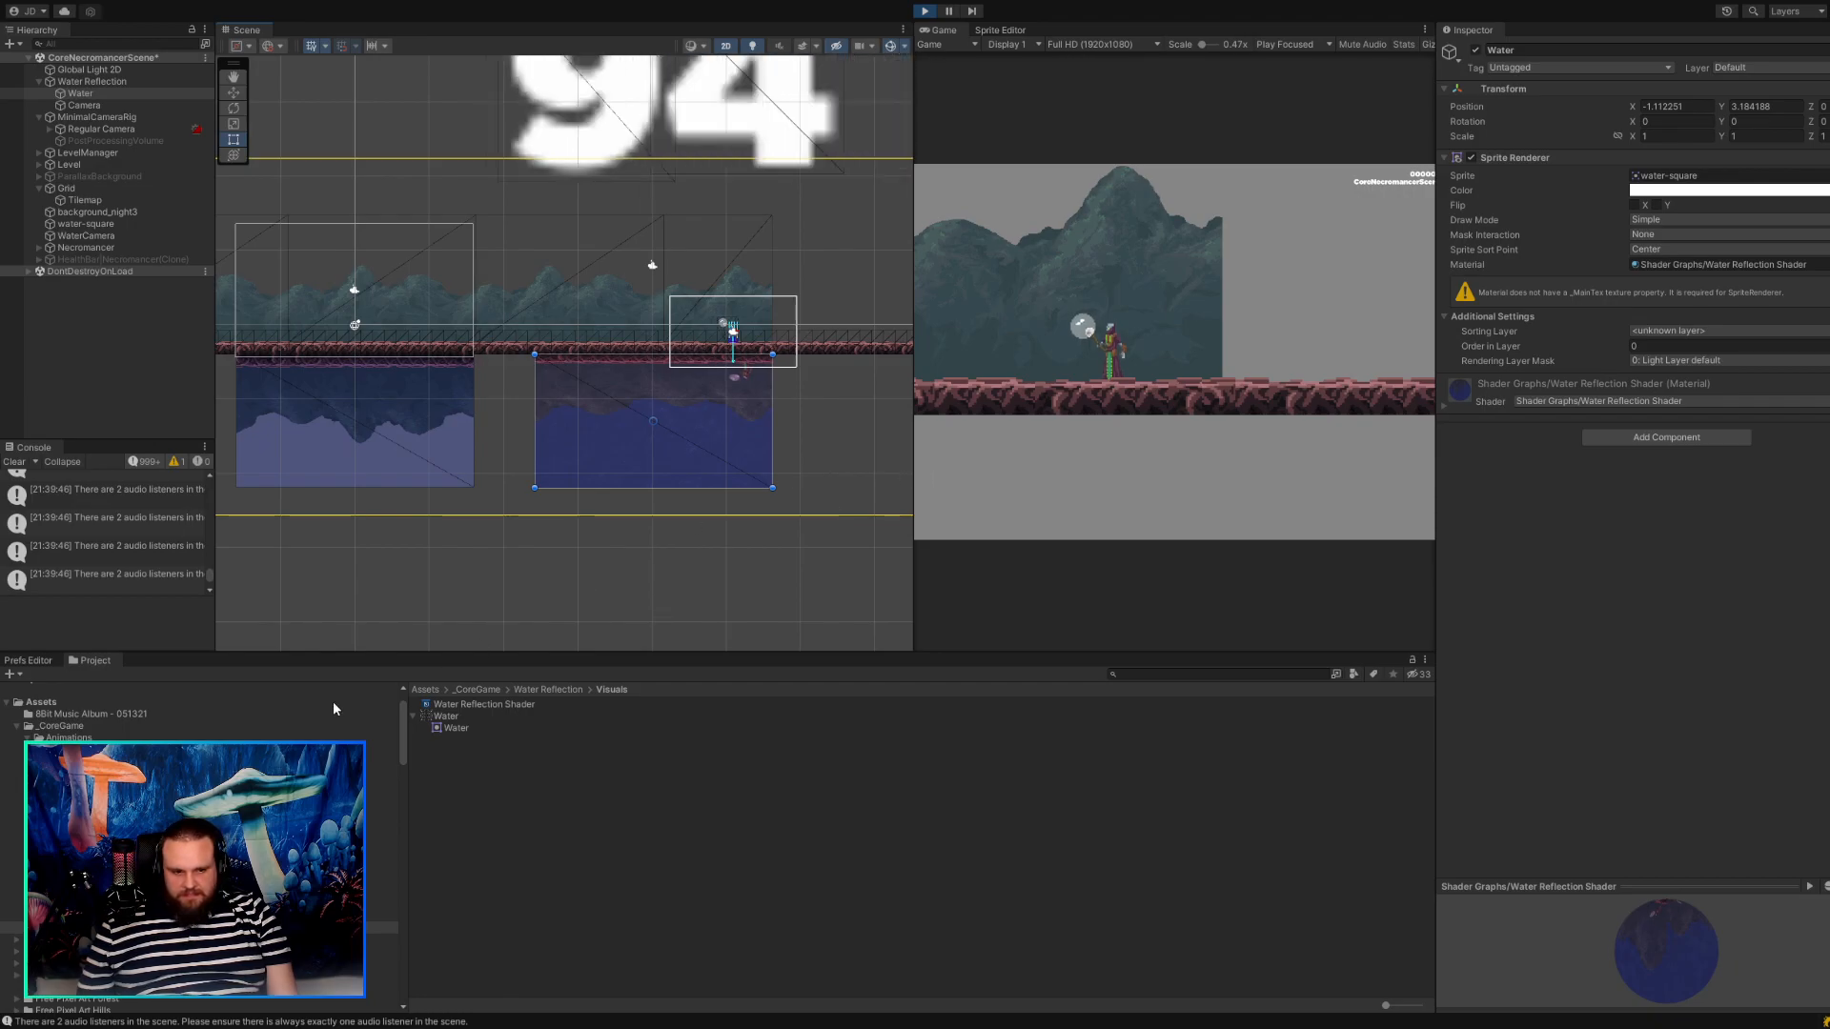
# Delete the Water Reflection folder from _CoreGame and remove the Water Reflection object from the running scene.
pyautogui.click(81, 881)
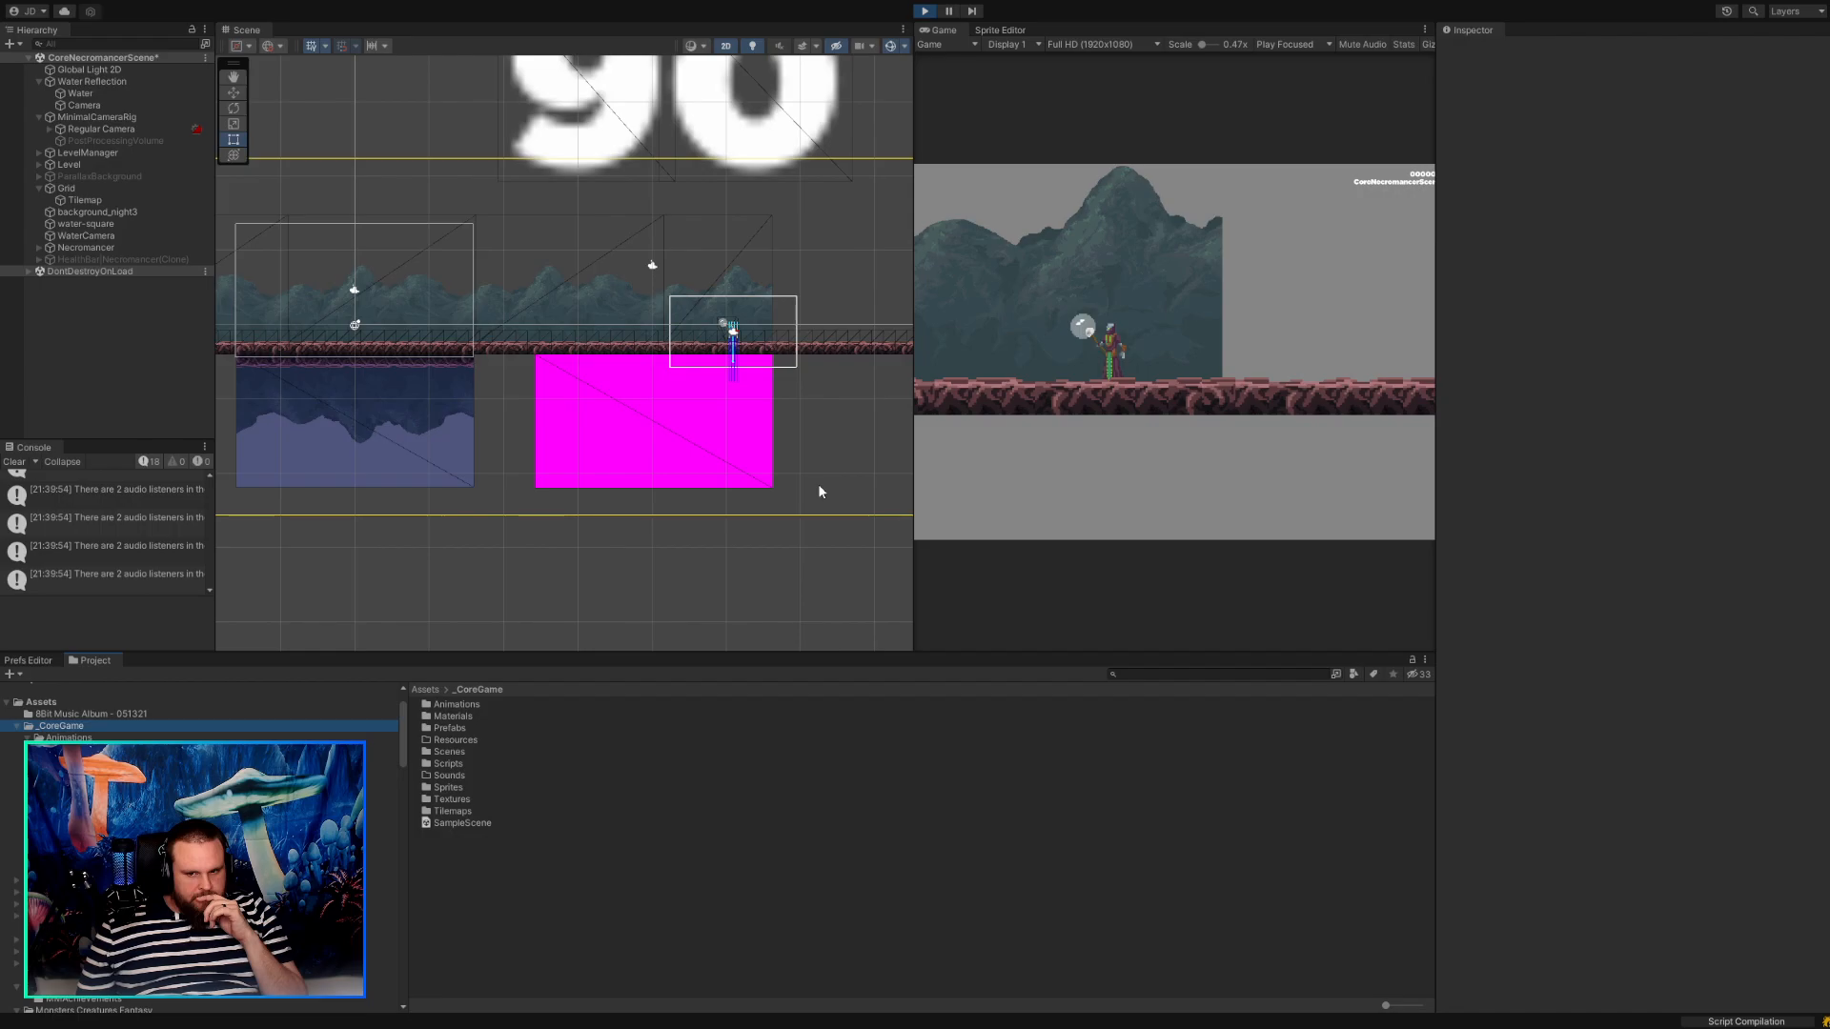
pyautogui.click(244, 238)
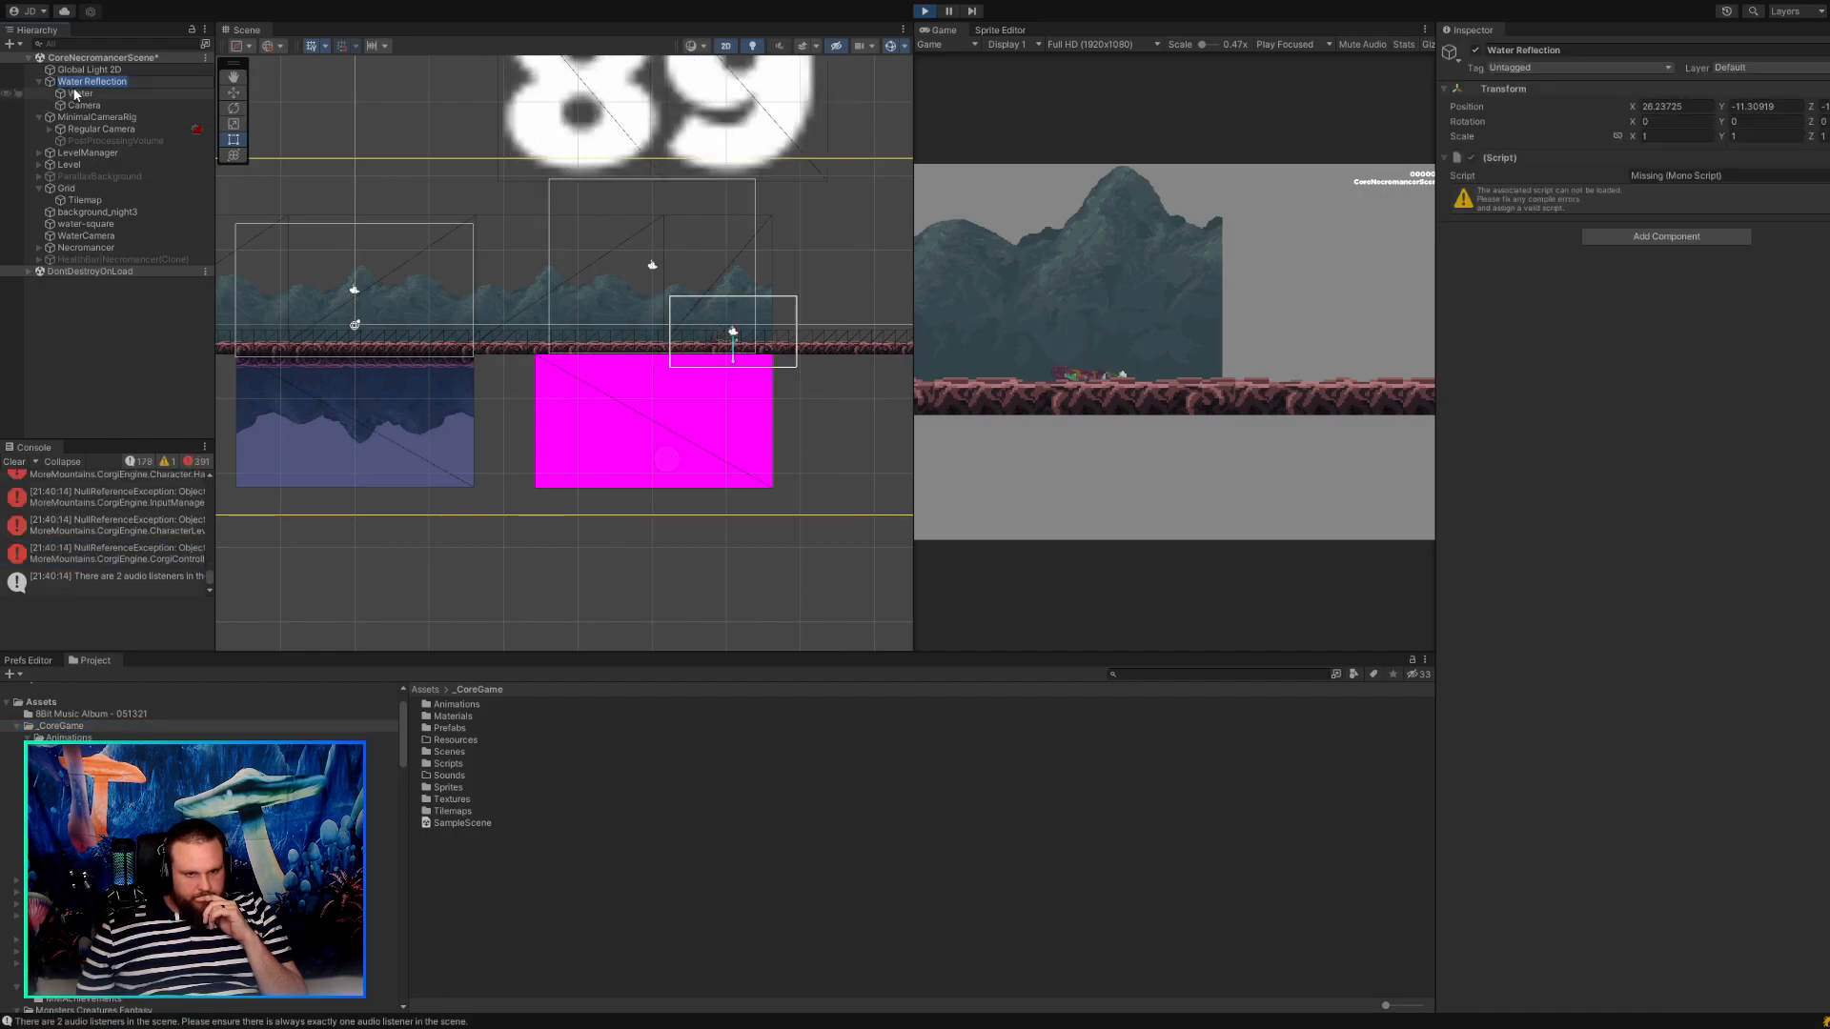
pyautogui.click(71, 119)
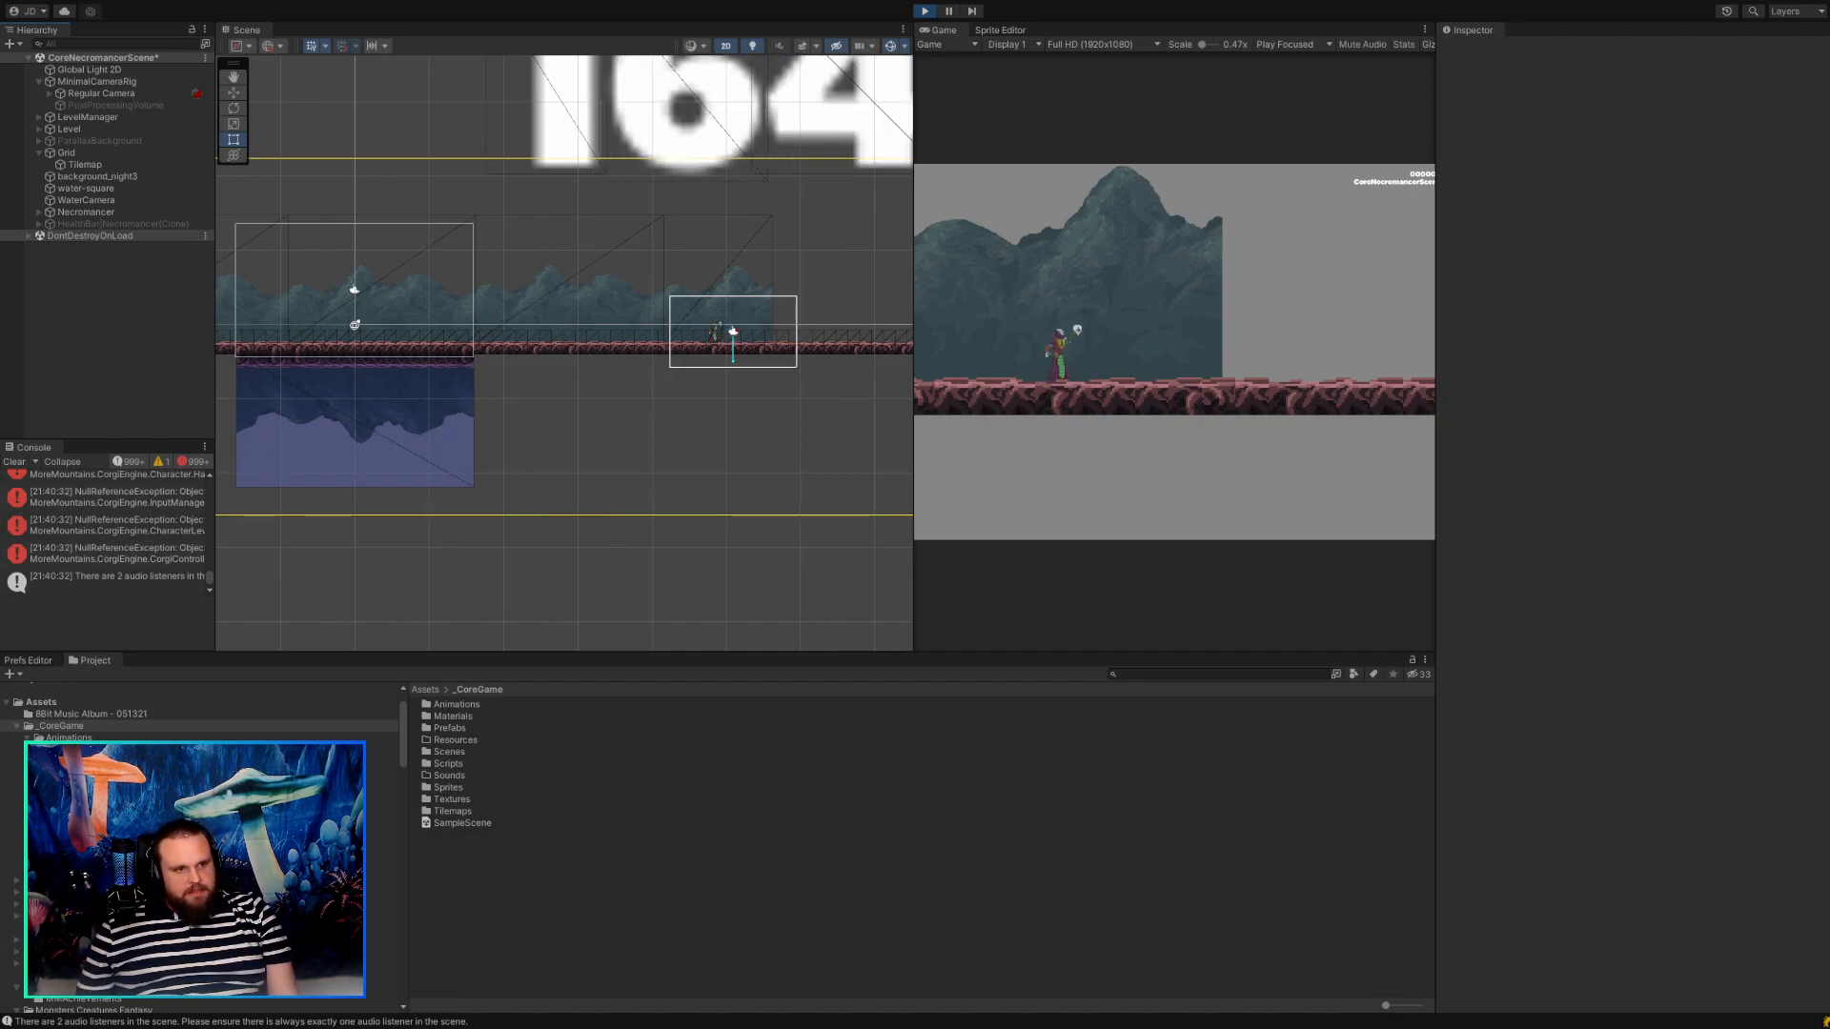
# Bring the Water Reflection folder back into _CoreGame and open the Water Reflection prefab from its Prefabs folder for editing.
pyautogui.click(60, 726)
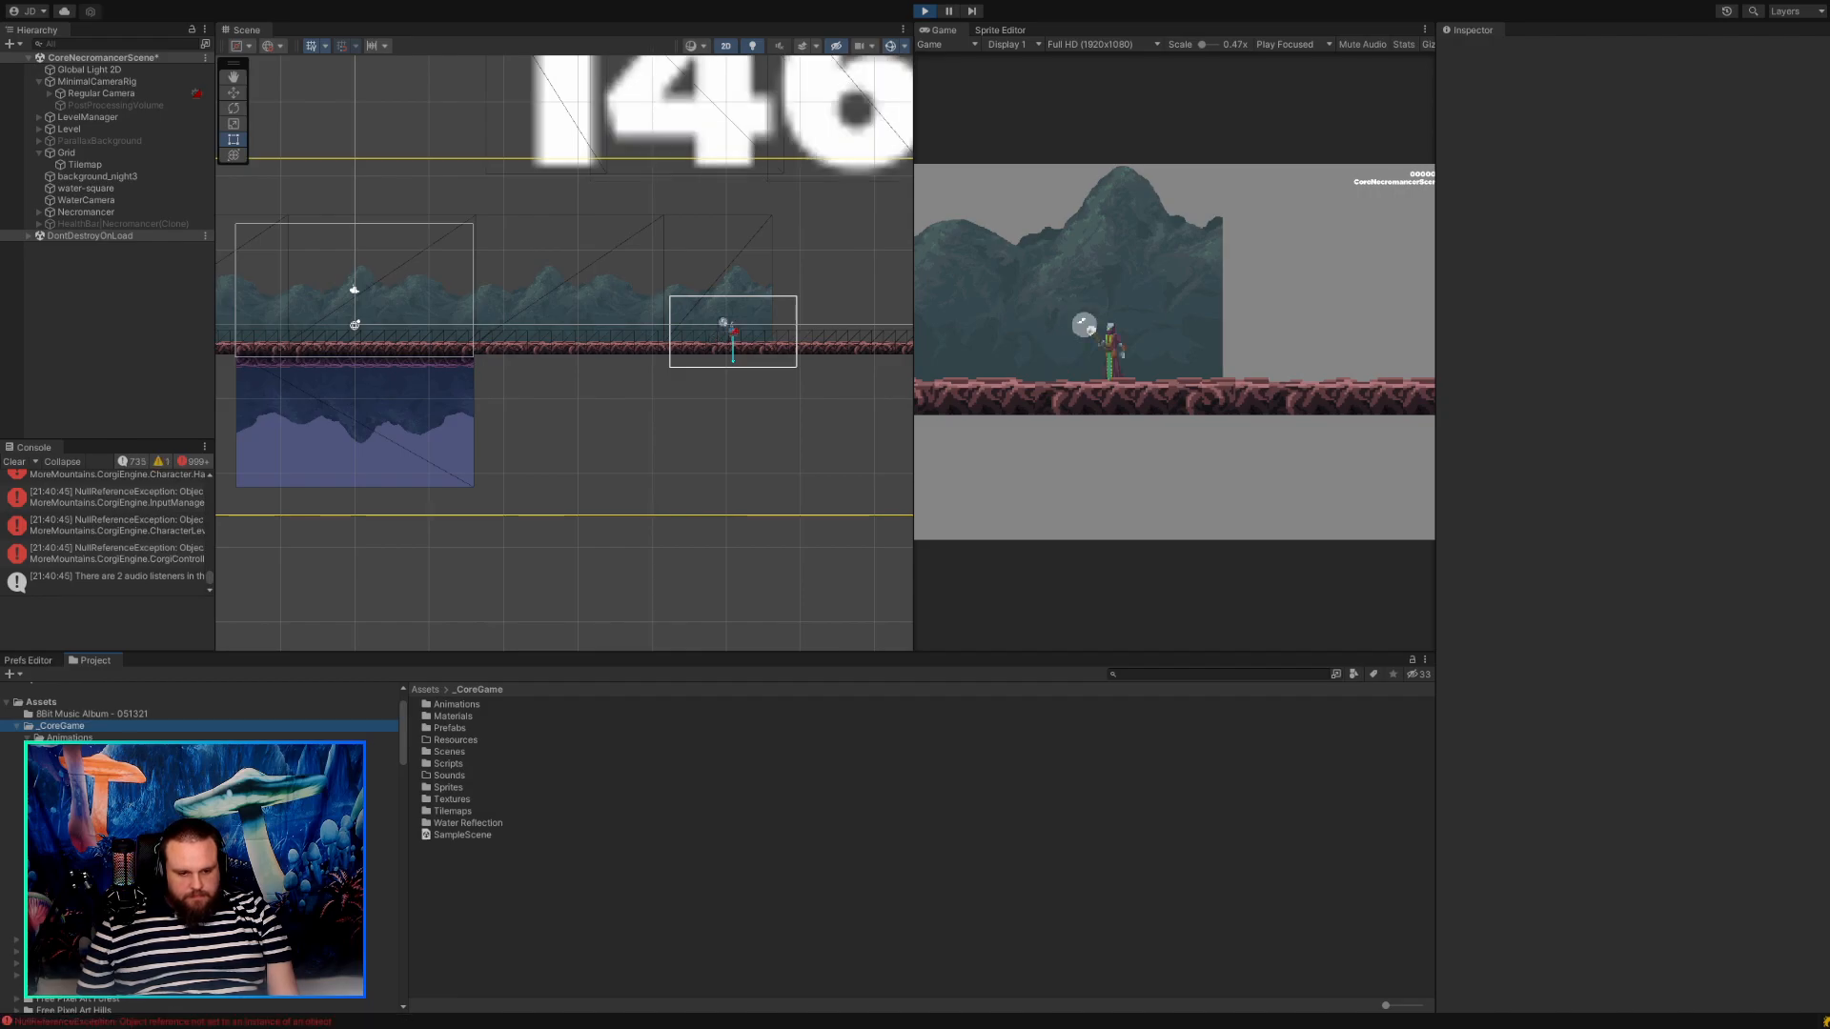
pyautogui.scroll(-1, 81, 906)
pyautogui.click(81, 907)
pyautogui.click(81, 859)
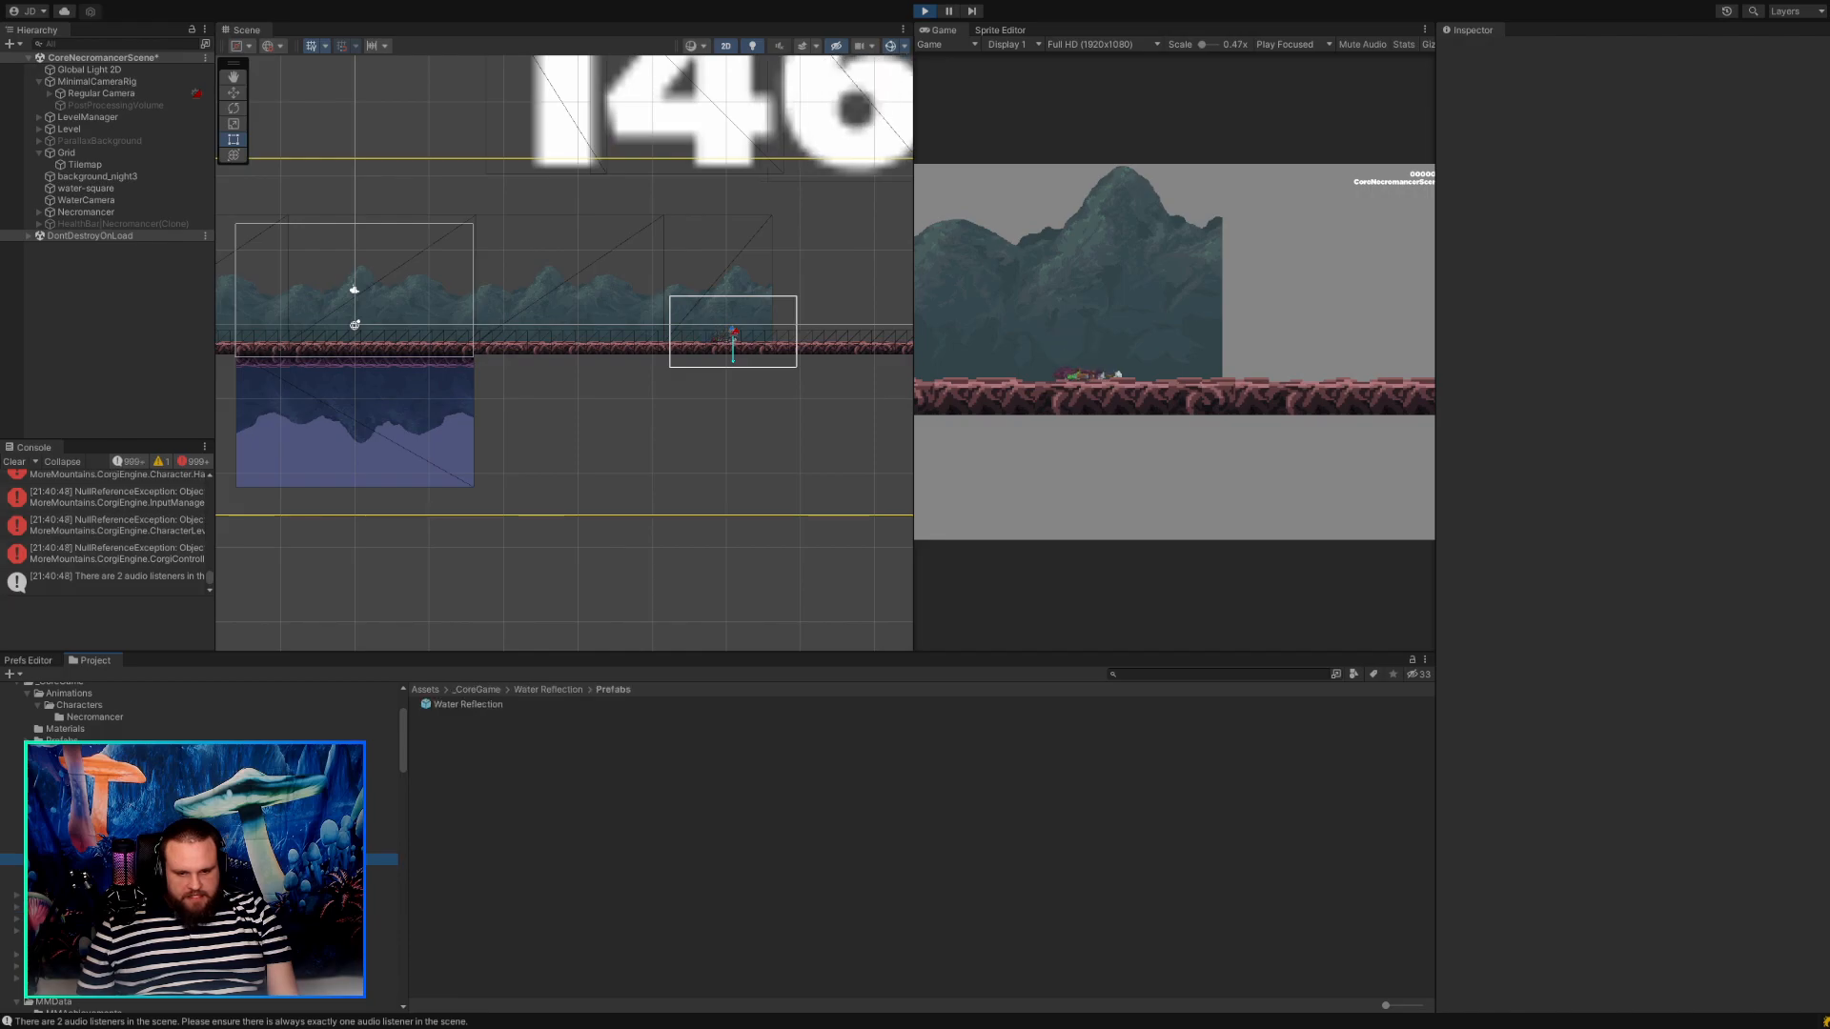
pyautogui.doubleClick(460, 705)
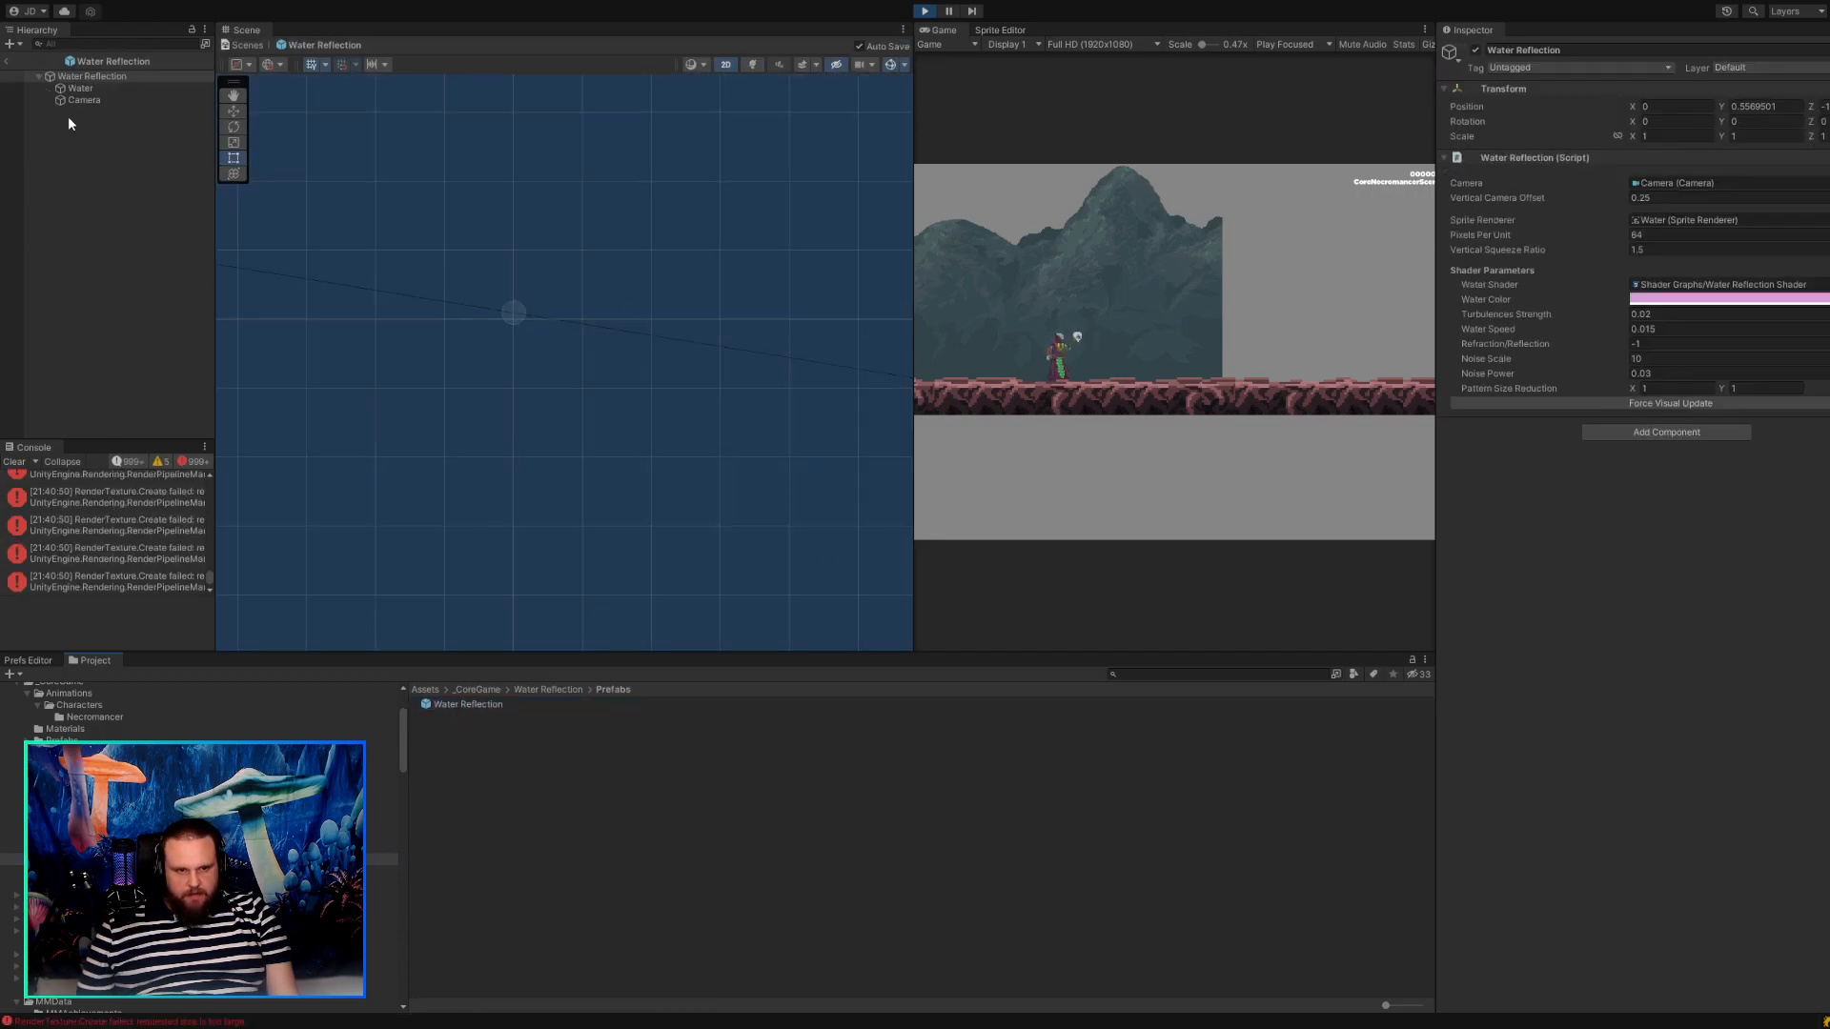
# Add a Pixel Perfect Camera component to the prefab's Camera with Assets Pixels Per Unit 16 and save the prefab.
pyautogui.click(83, 99)
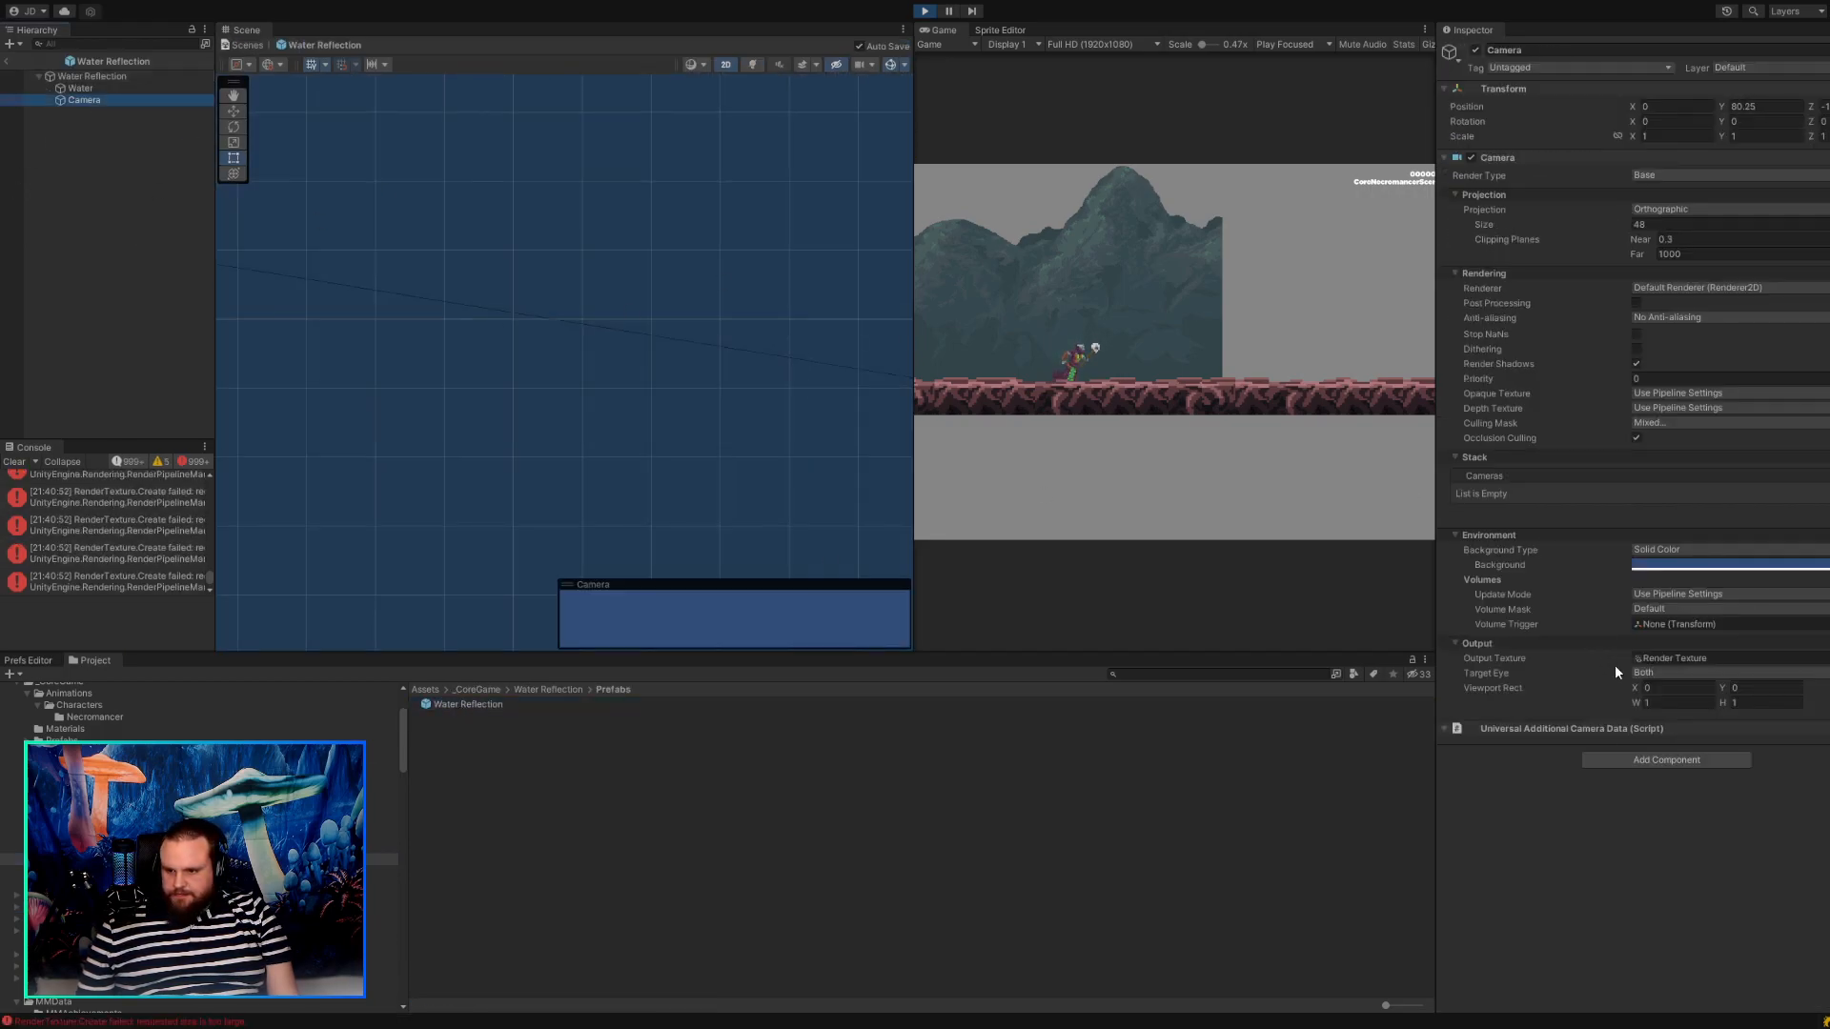
pyautogui.click(1603, 759)
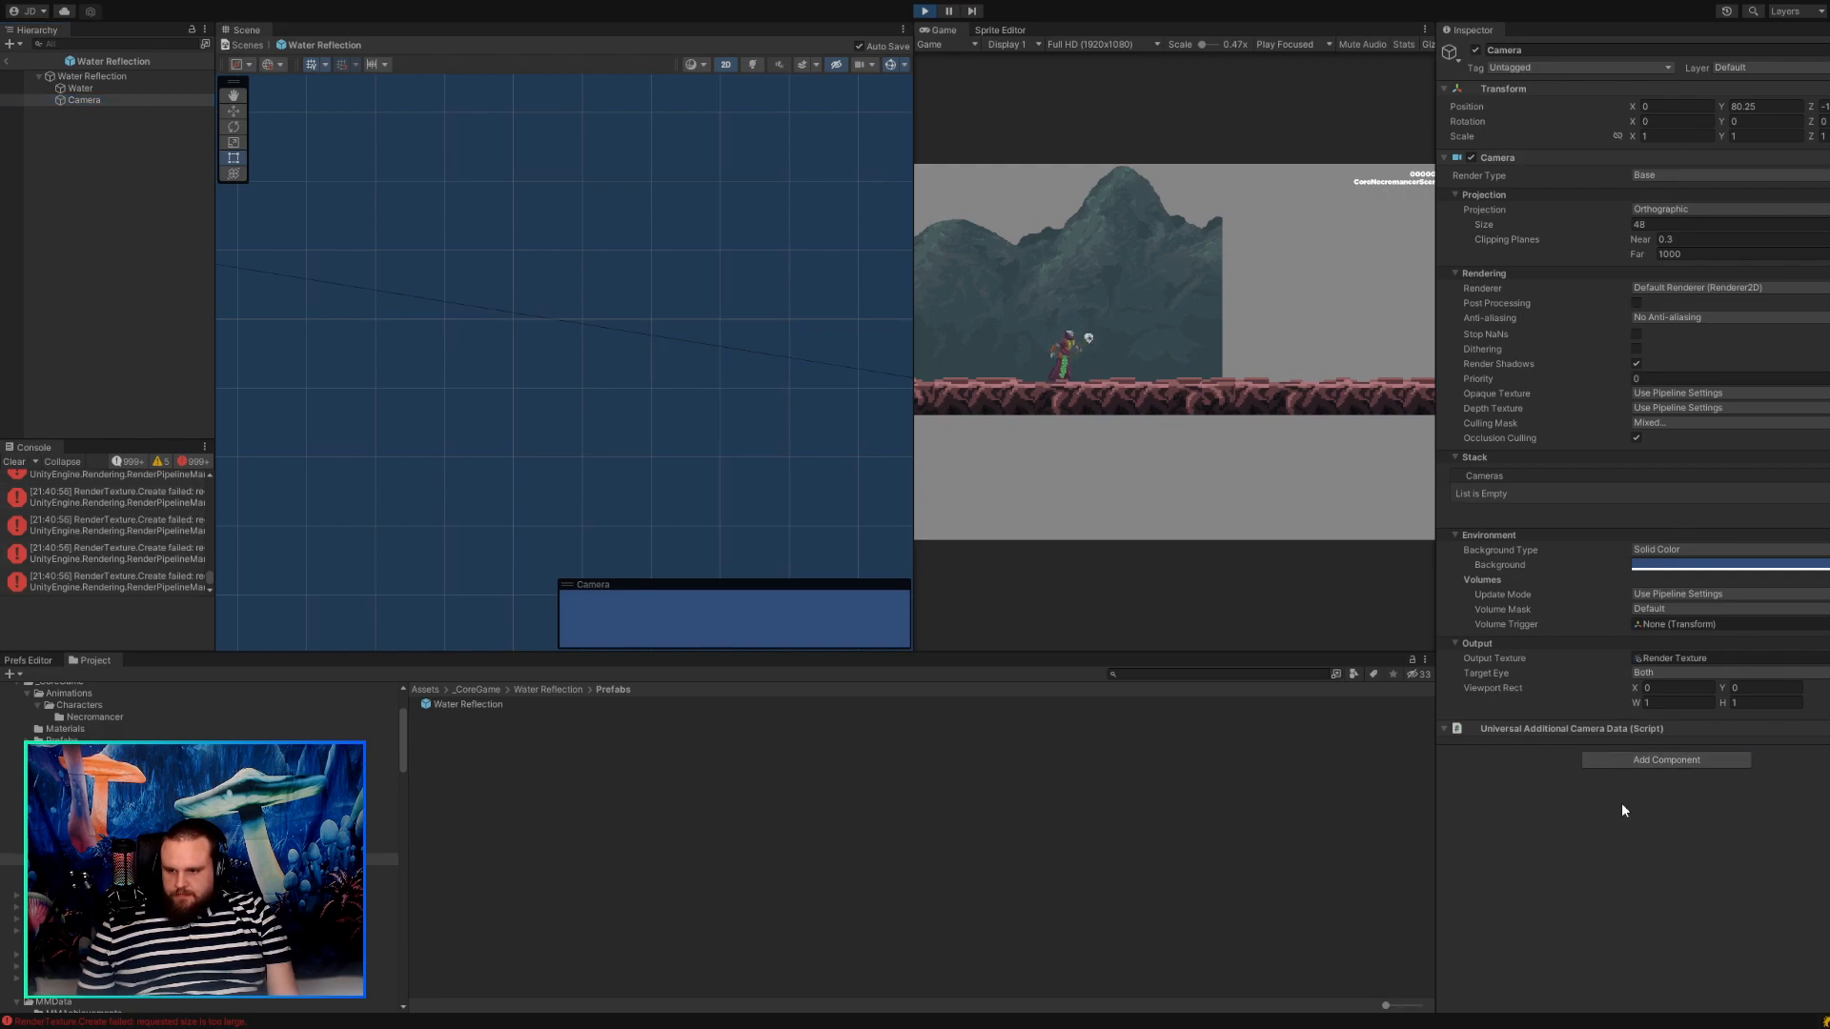
pyautogui.click(1622, 803)
pyautogui.moveTo(1651, 798); pyautogui.dragTo(1625, 796)
pyautogui.write('16')
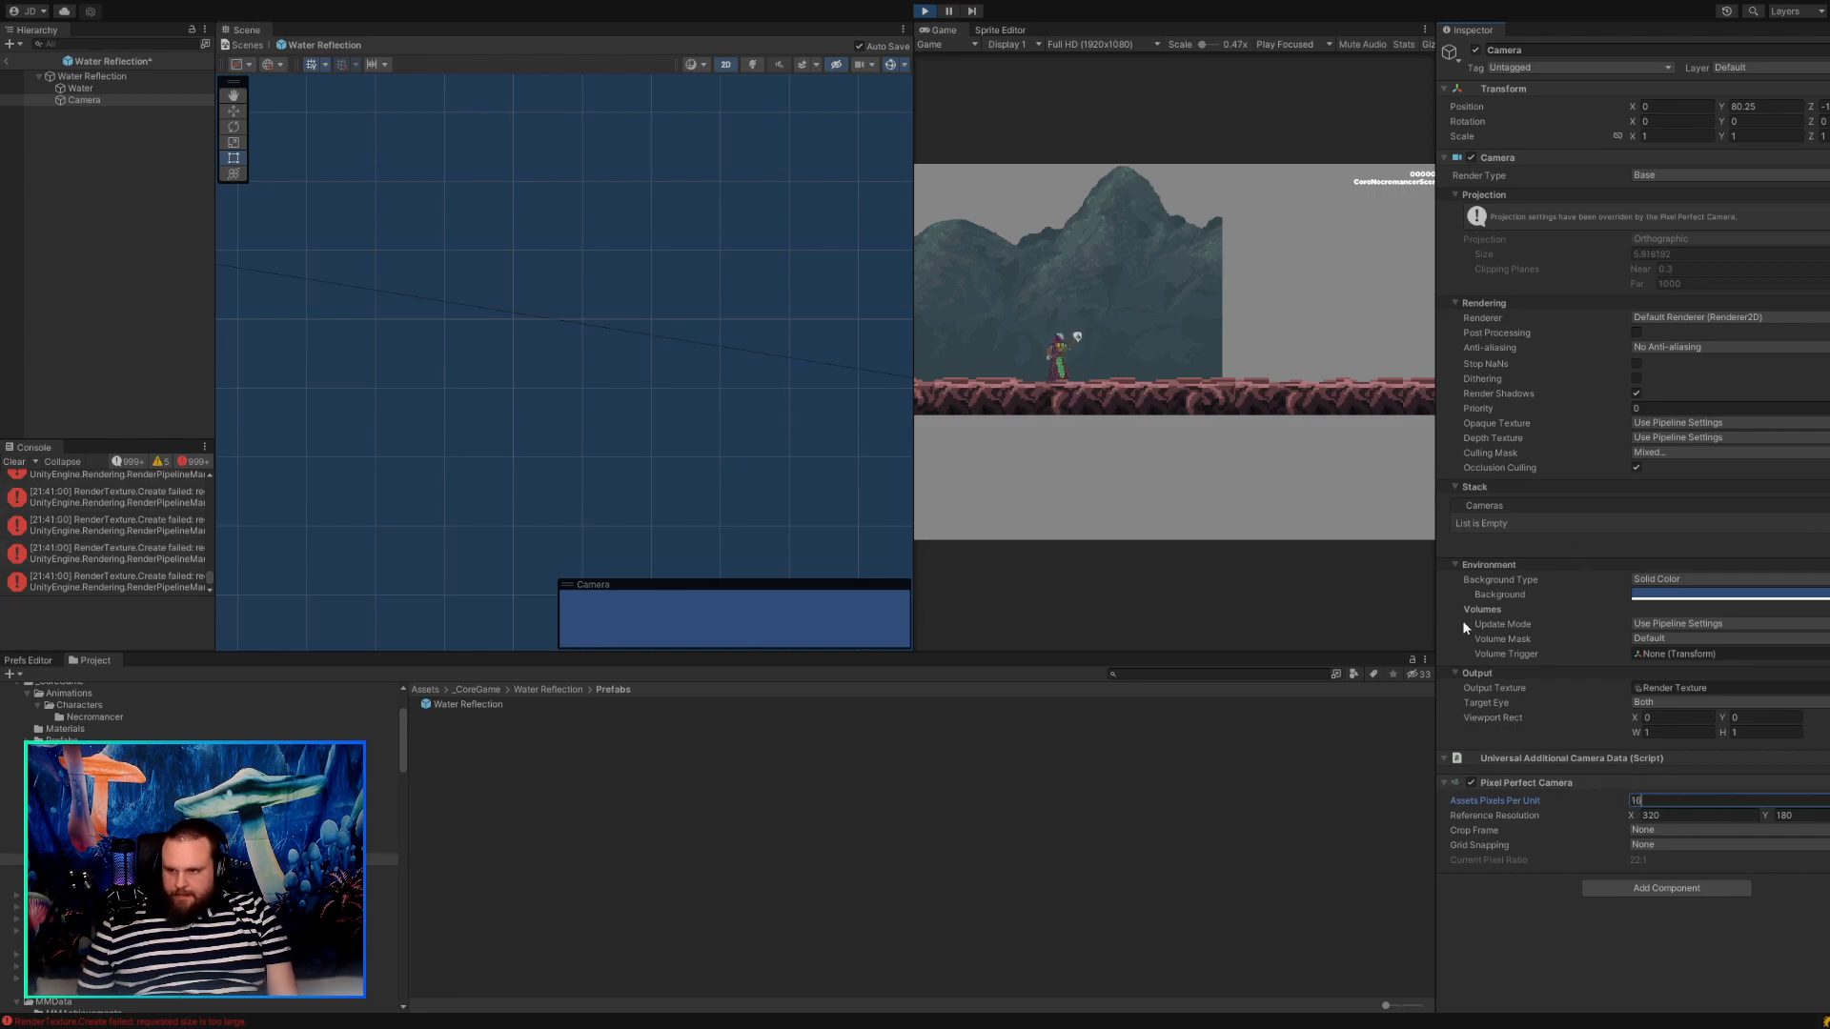
pyautogui.hotkey('ctrl', 's')
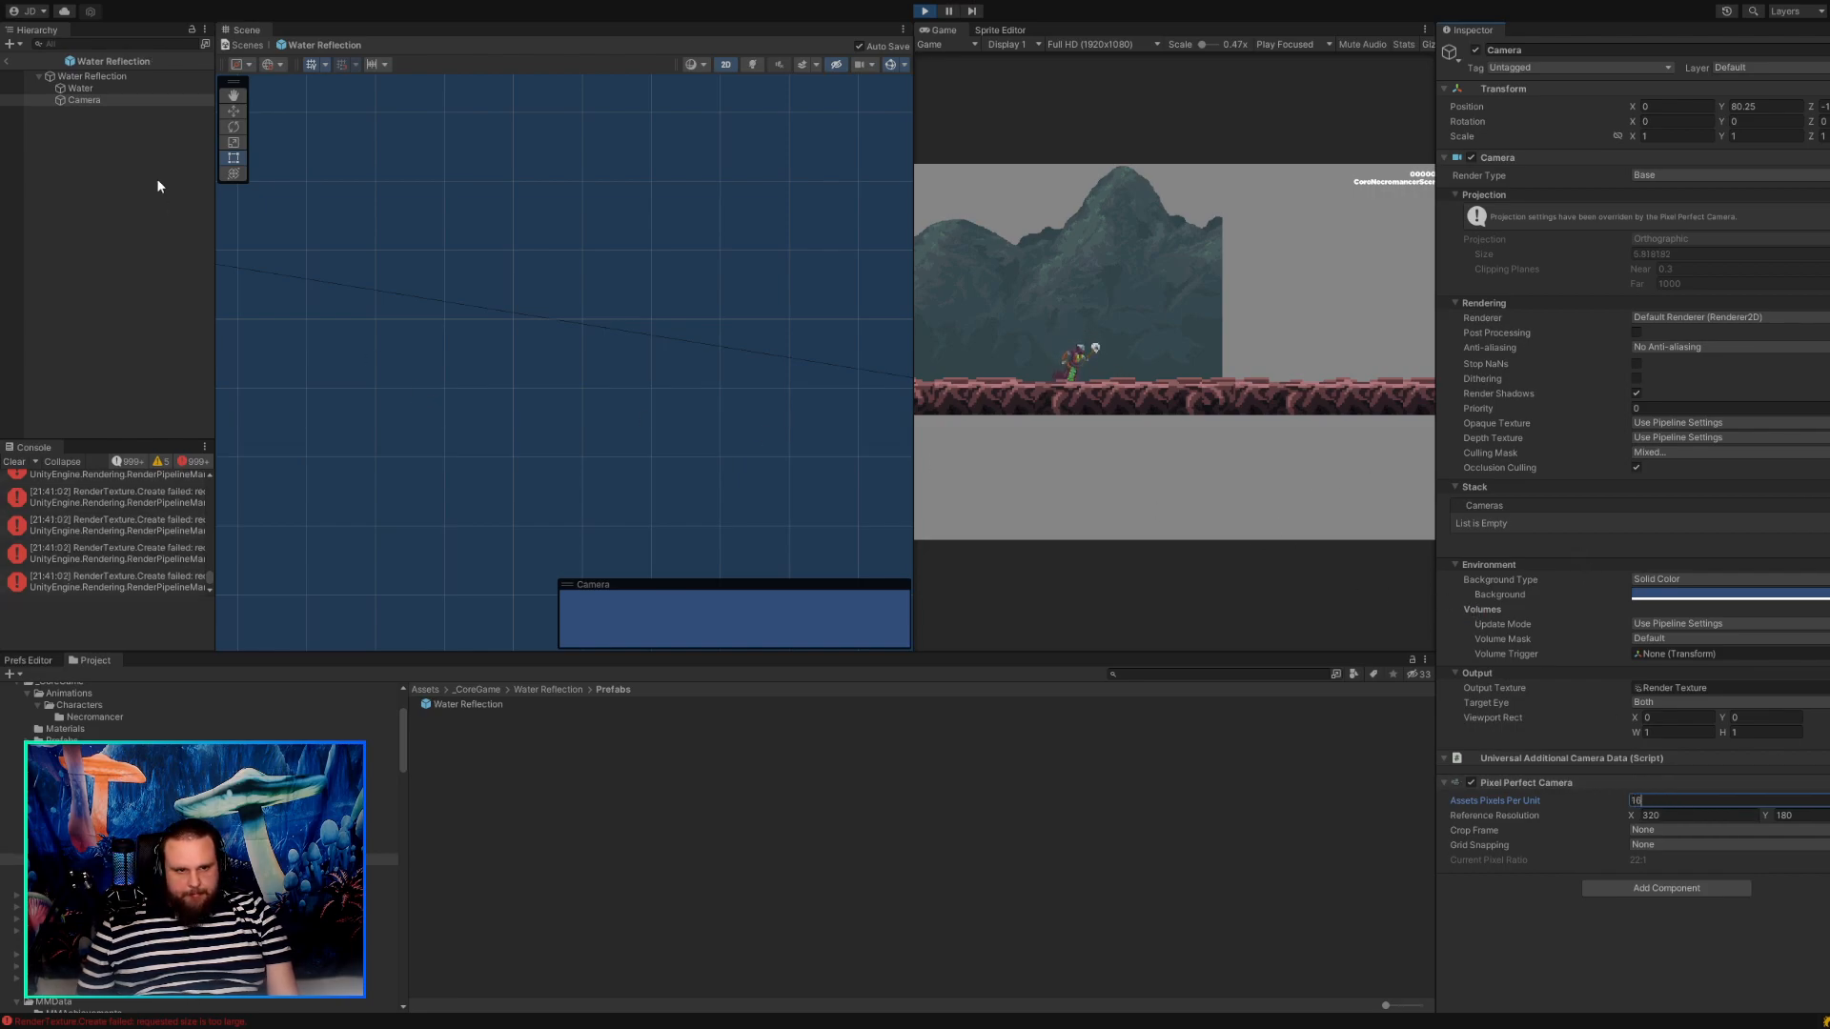
# Locate the prefab Water's Square sprite in the project and examine the import settings of its SquareWithBorder texture.
pyautogui.click(94, 88)
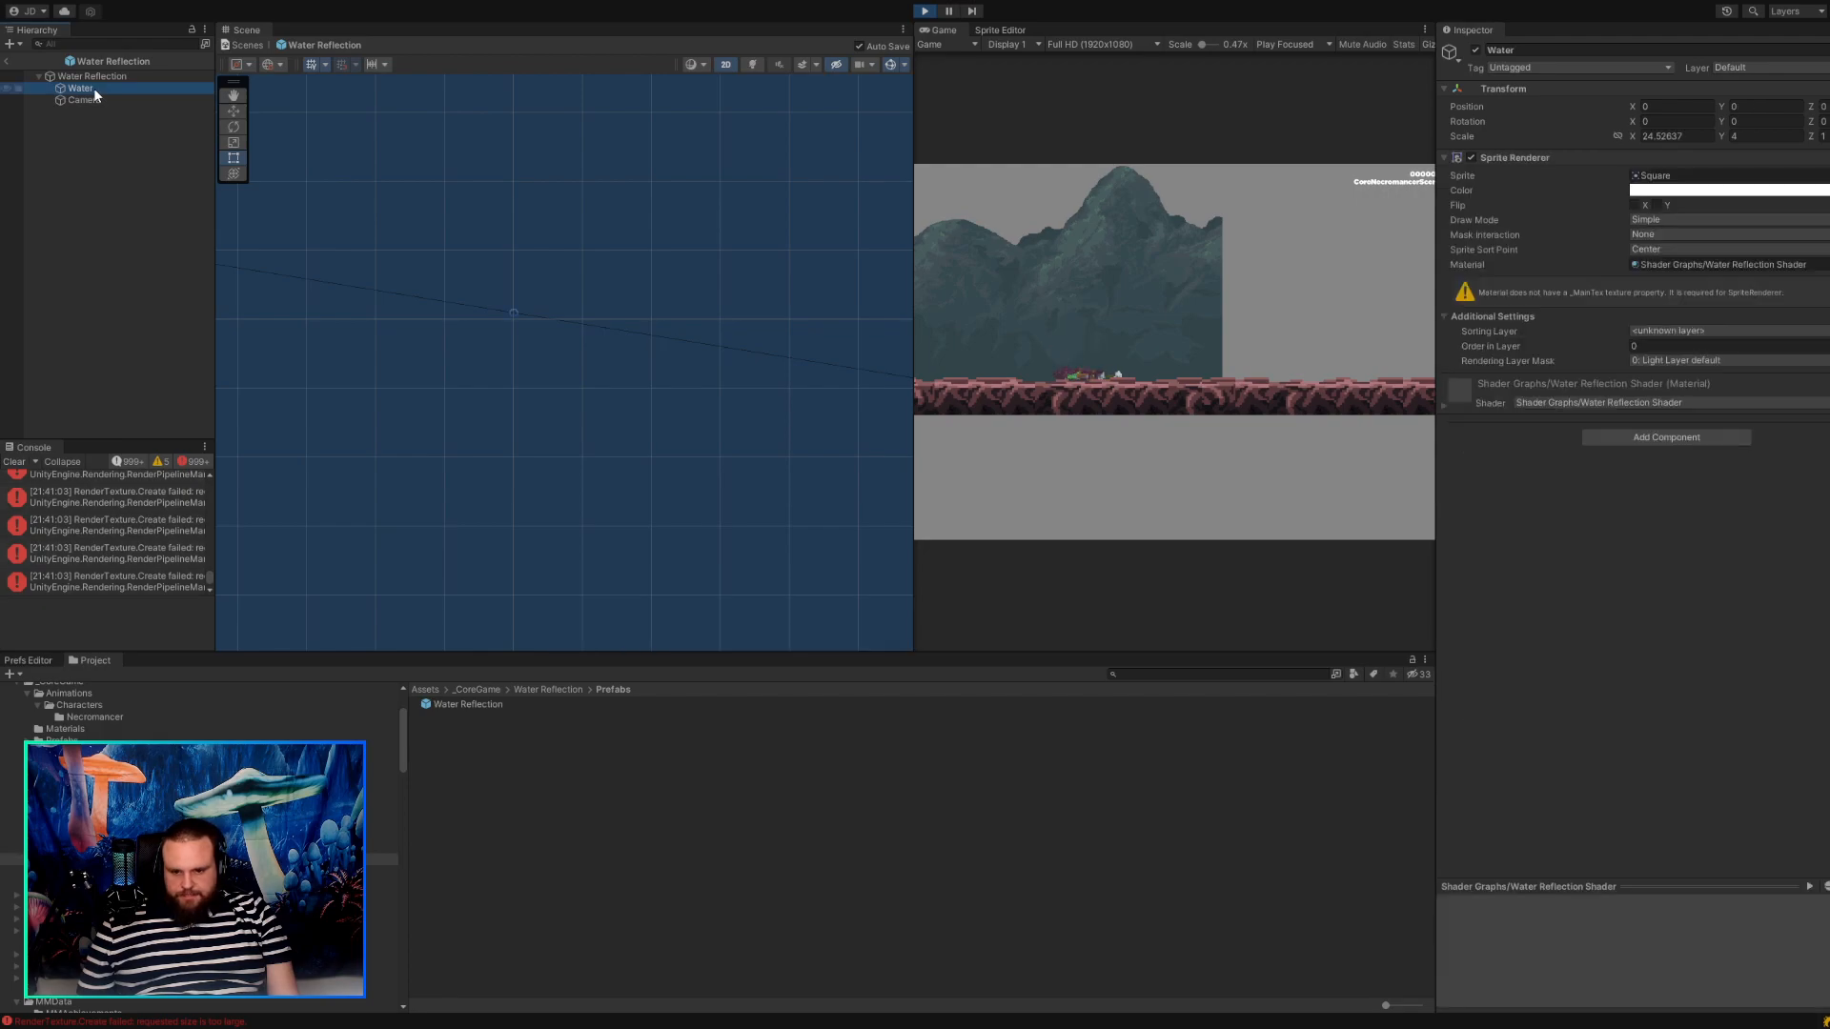
pyautogui.click(1680, 175)
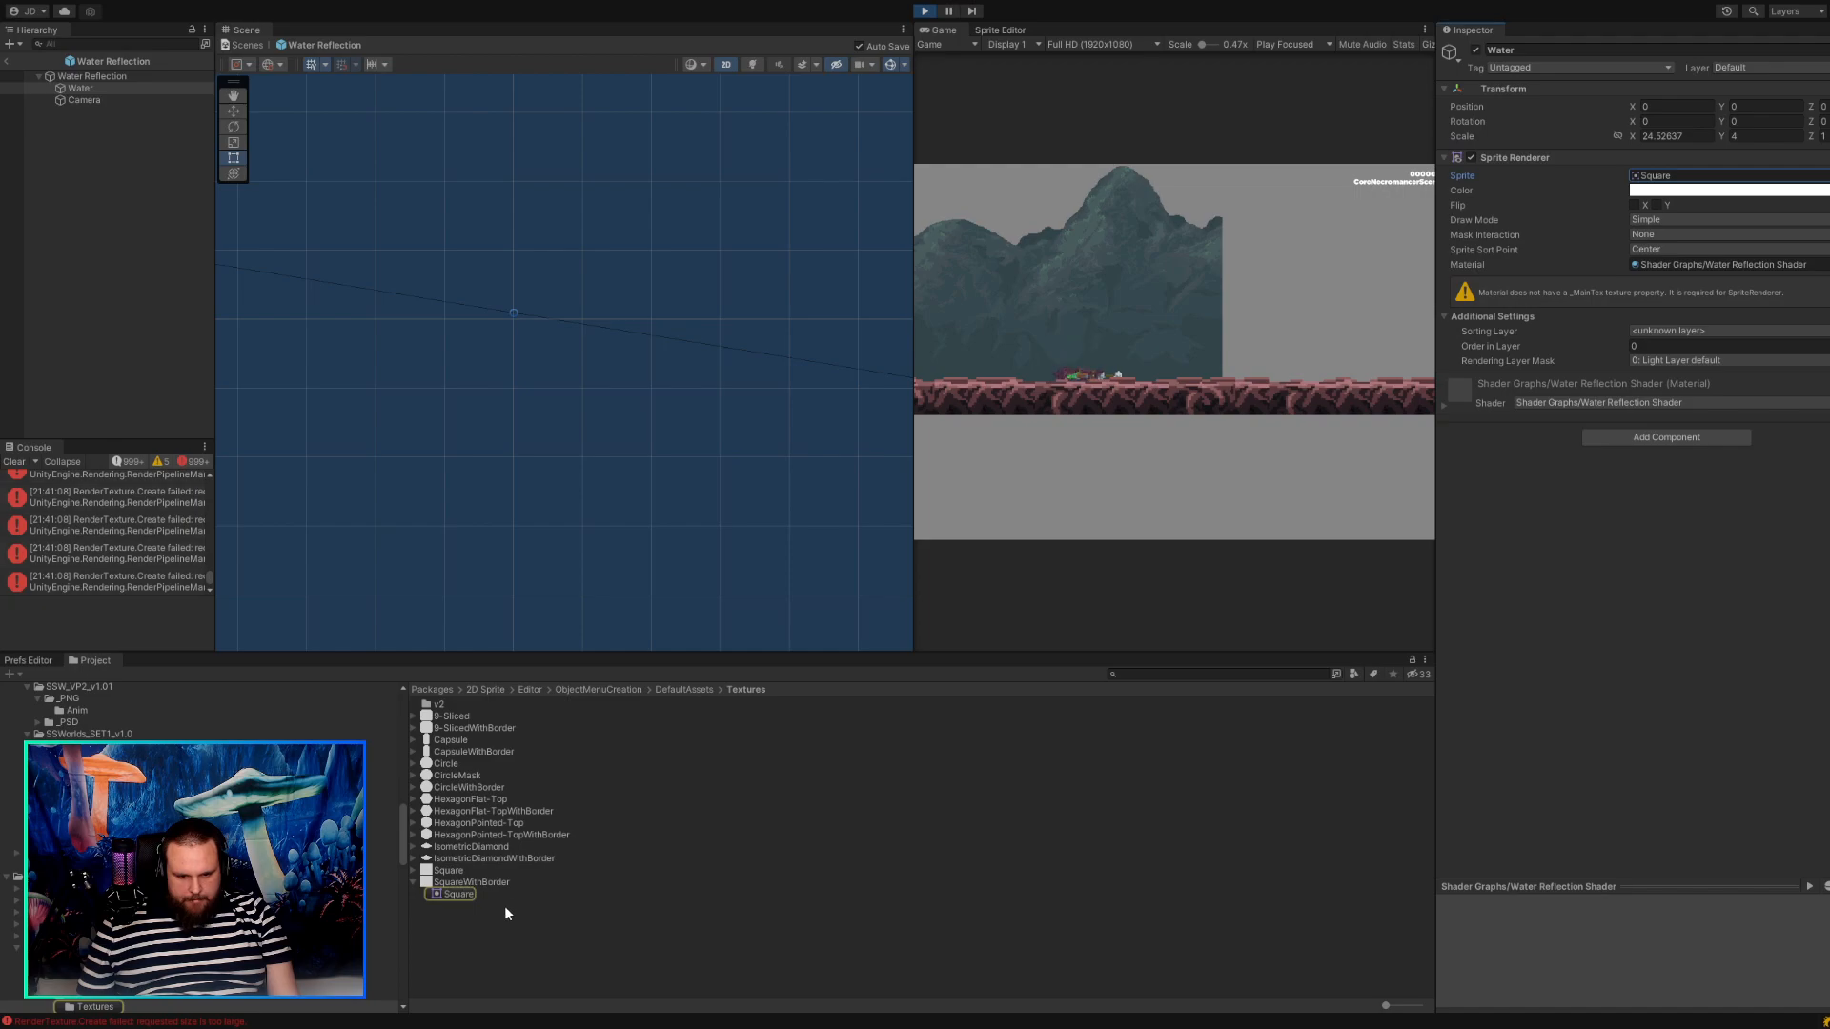
pyautogui.click(450, 901)
pyautogui.click(454, 879)
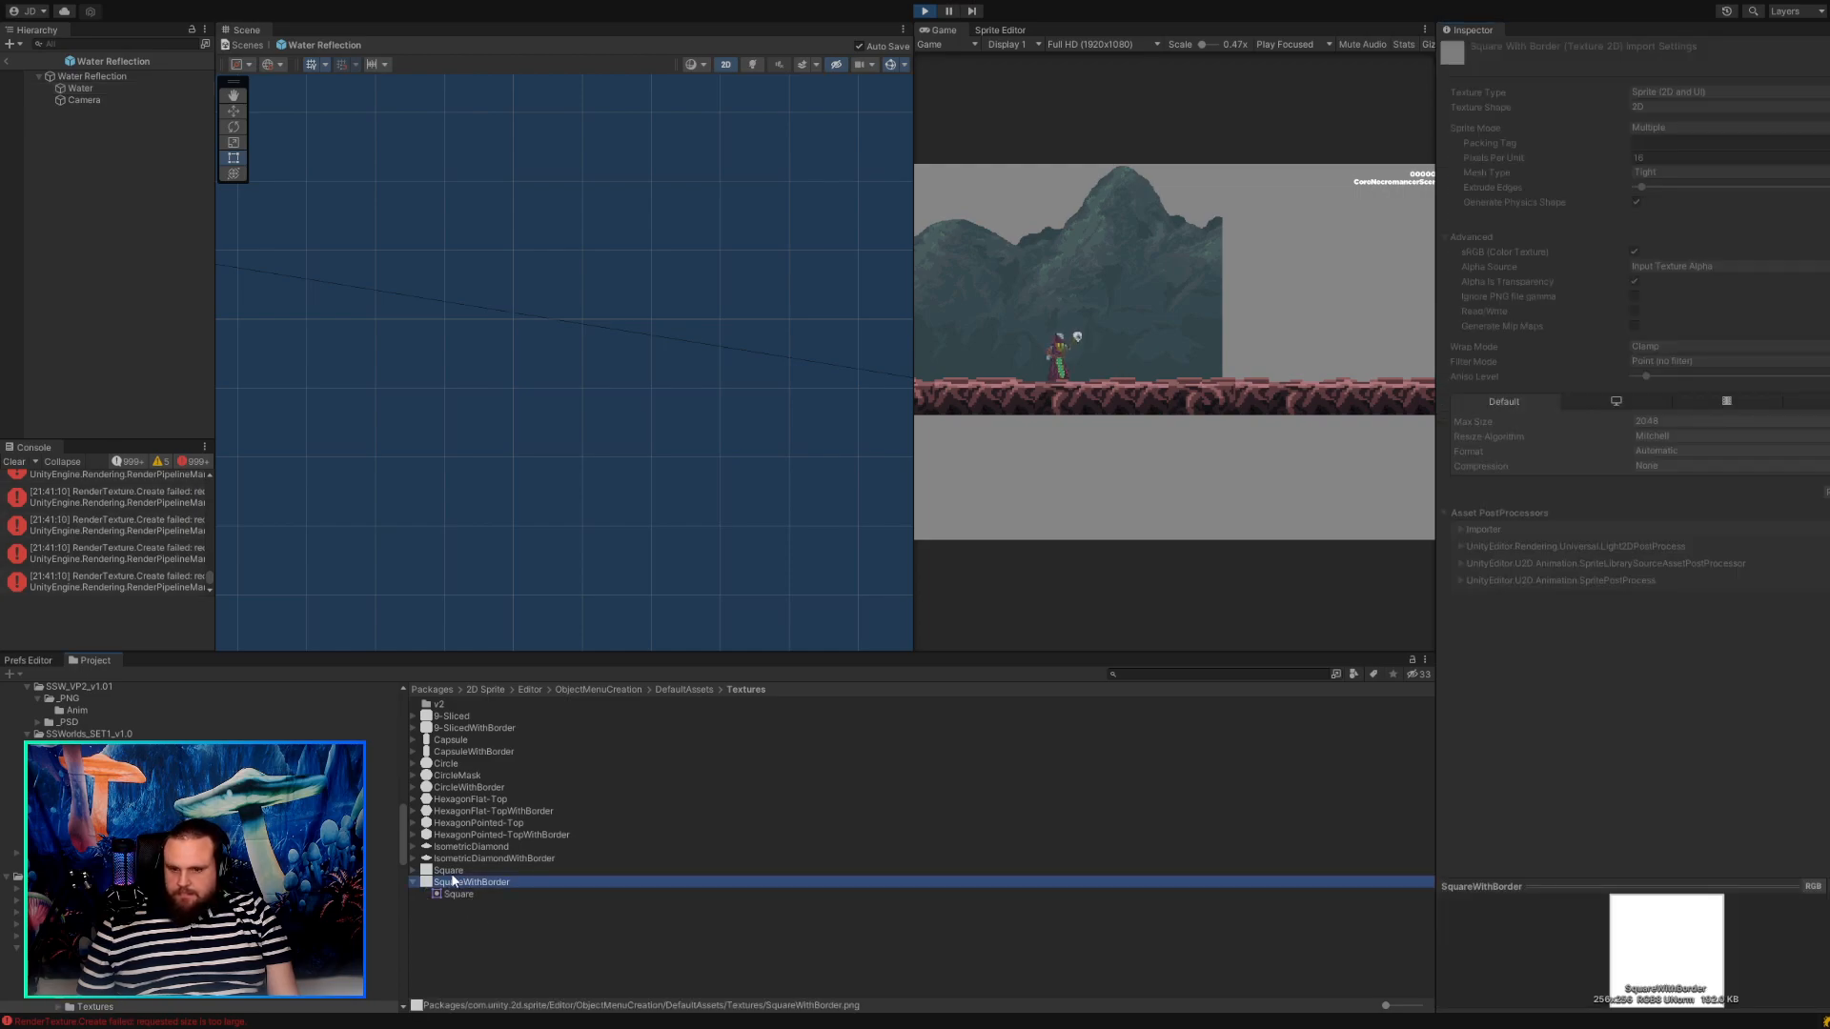
pyautogui.scroll(-3, 345, 339)
pyautogui.click(82, 88)
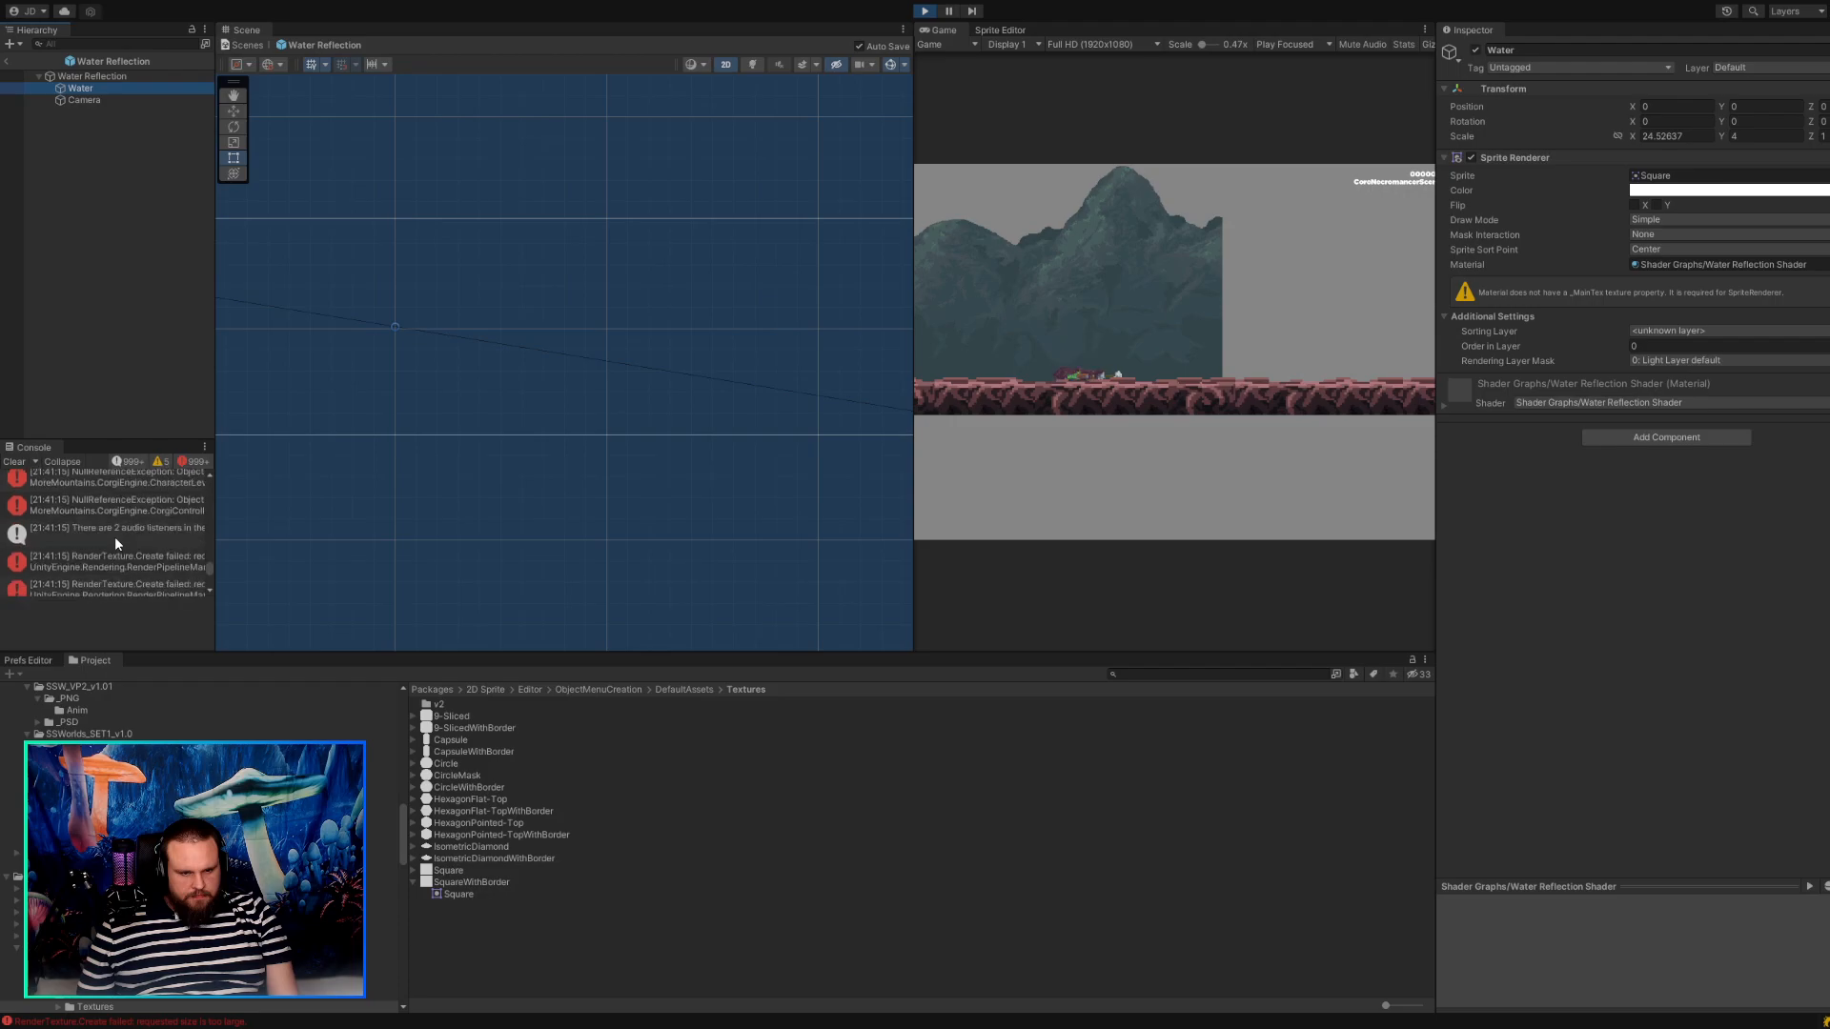
# Clear the console, check the prefab Water's outline and return to the main scene.
pyautogui.click(15, 460)
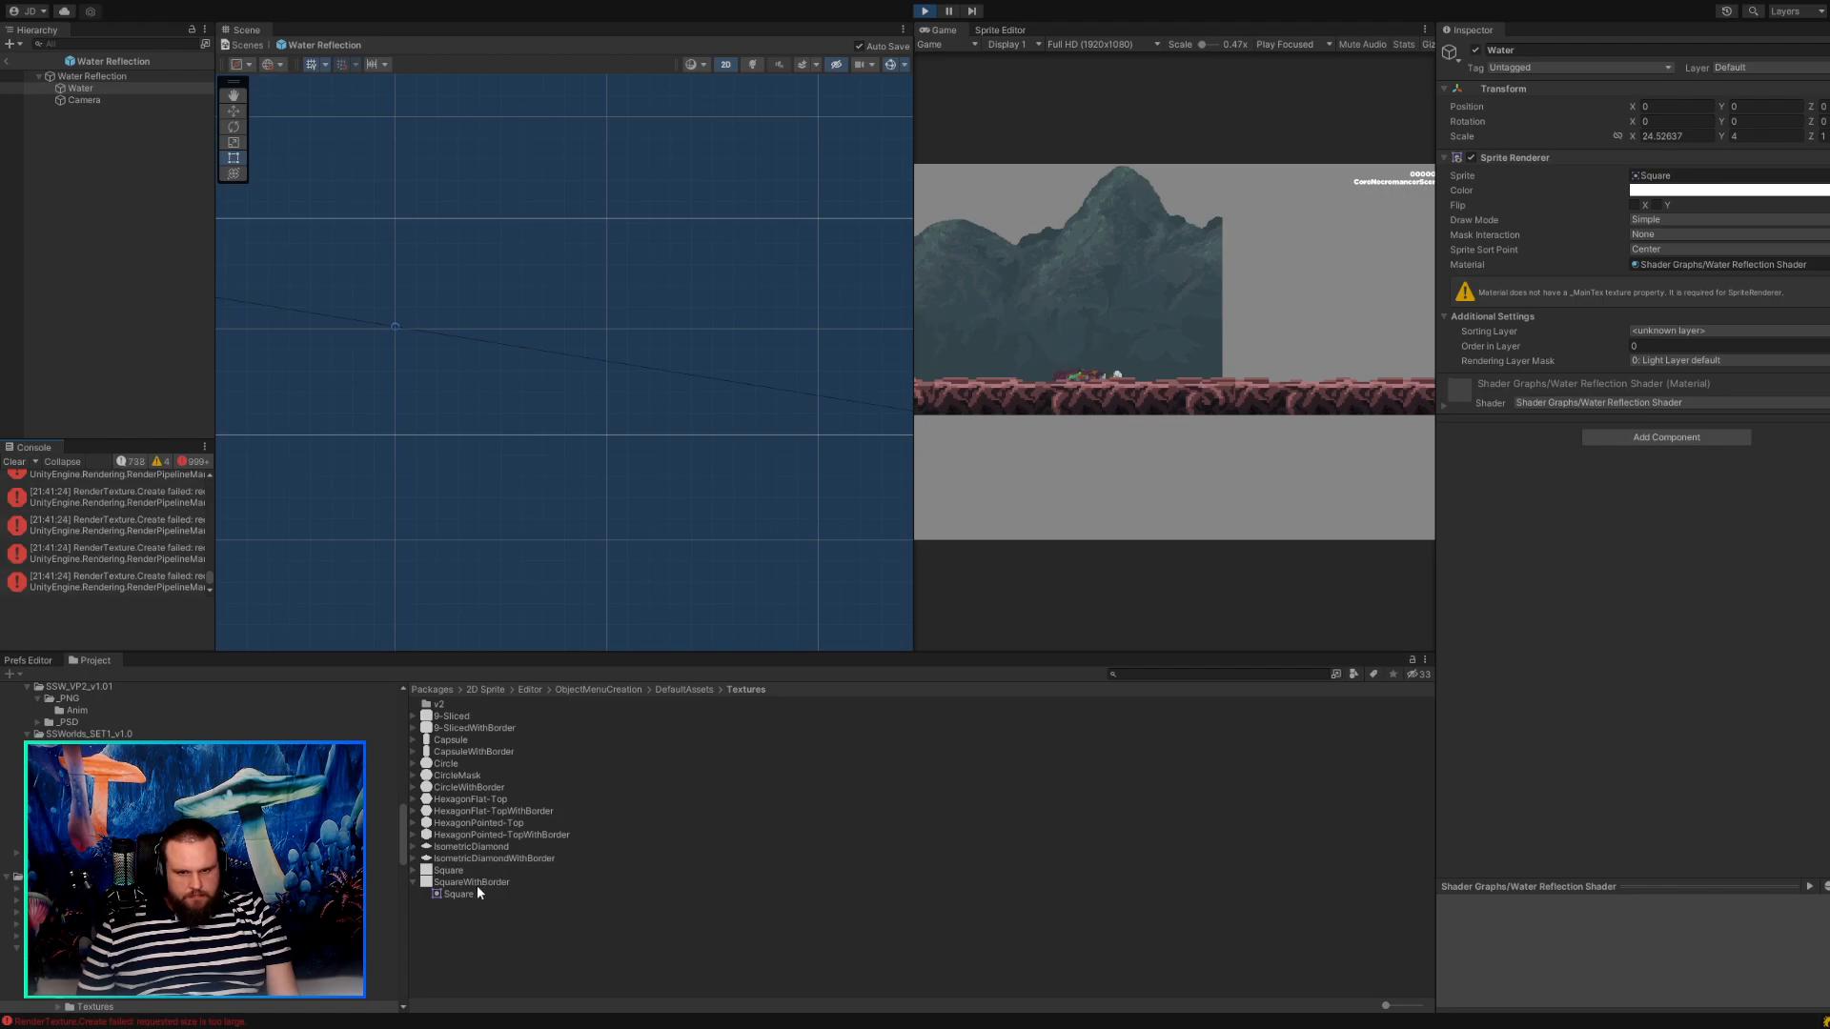
pyautogui.scroll(-10, 500, 592)
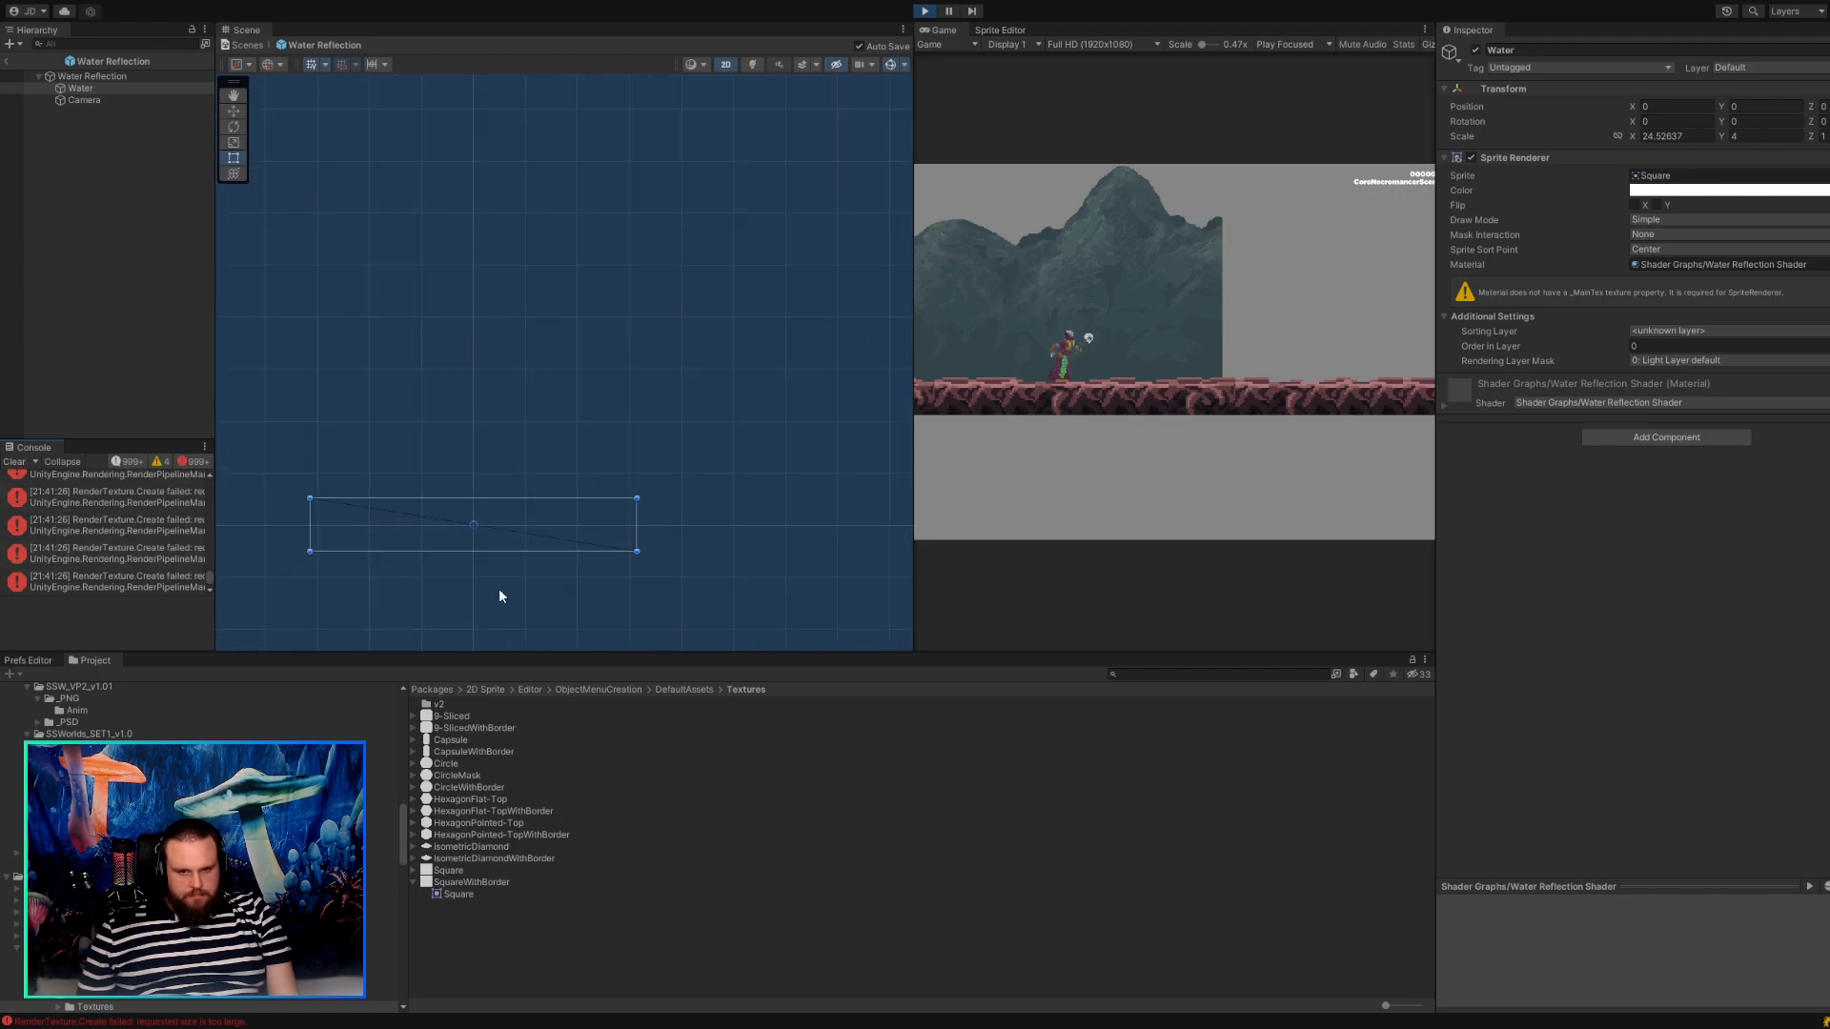
pyautogui.scroll(-5, 499, 597)
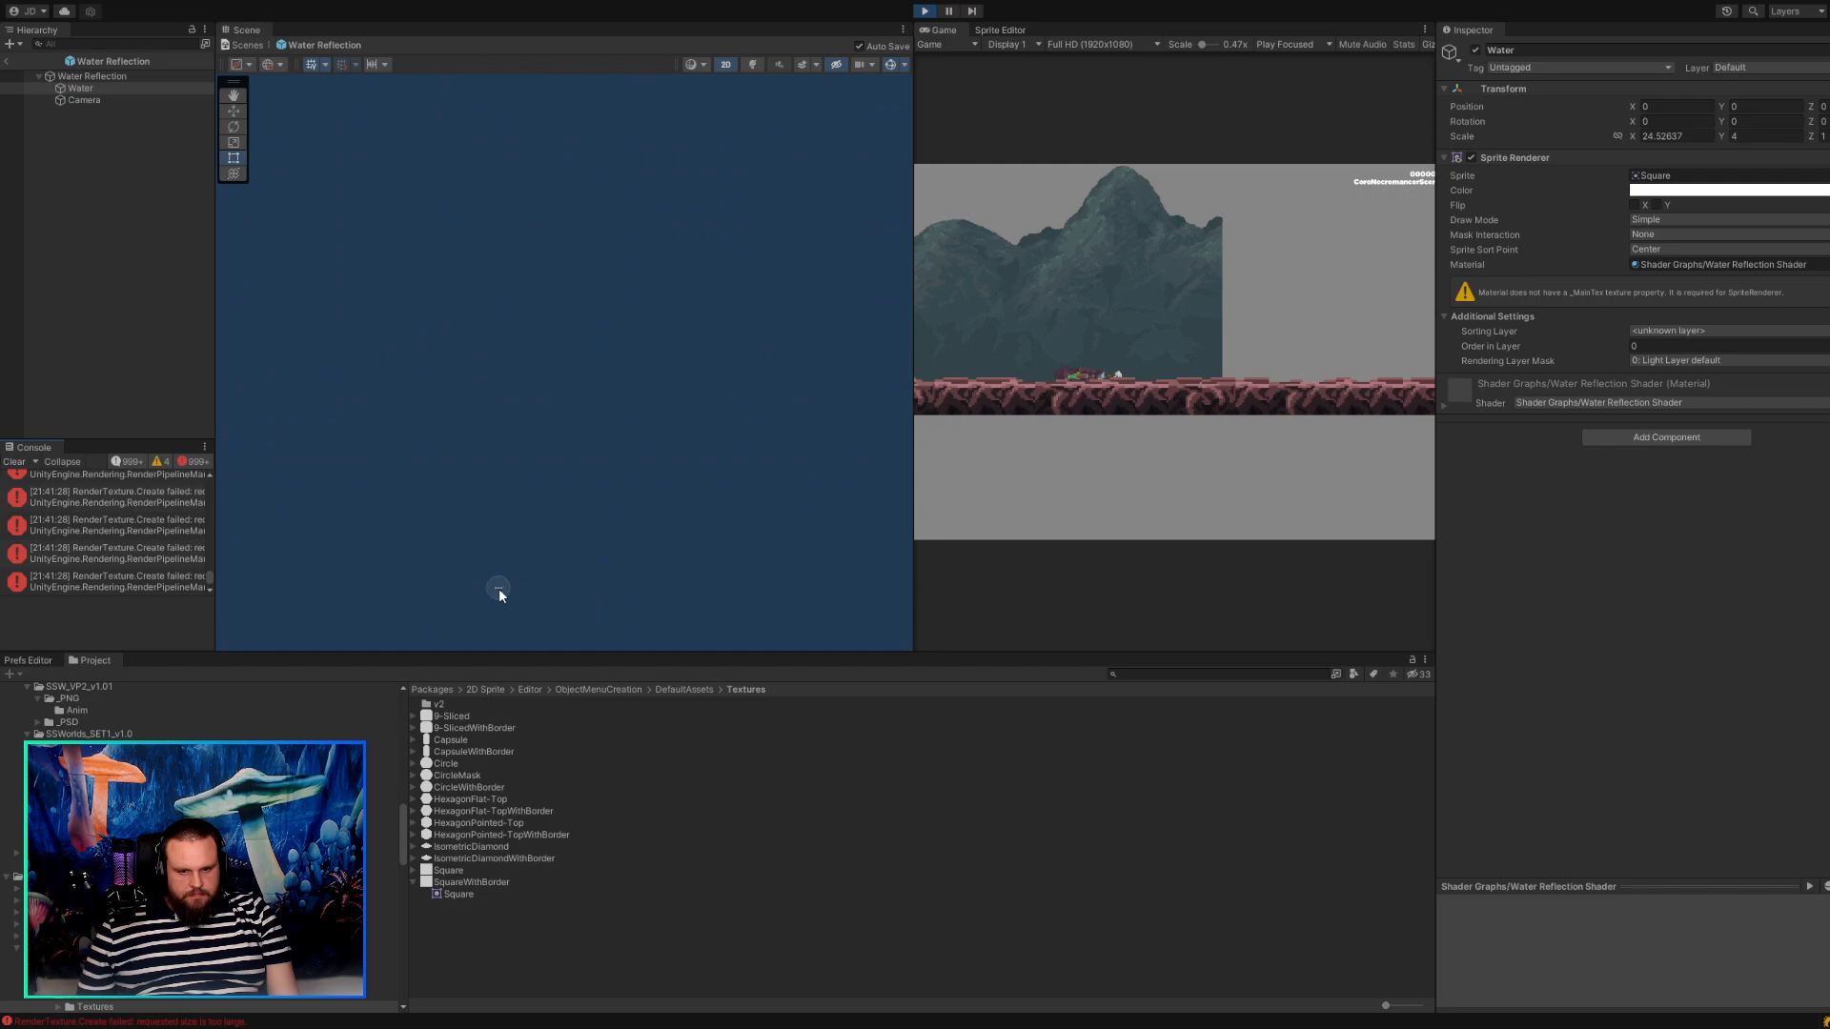
pyautogui.scroll(10, 564, 605)
pyautogui.scroll(-6, 545, 572)
pyautogui.scroll(5, 486, 572)
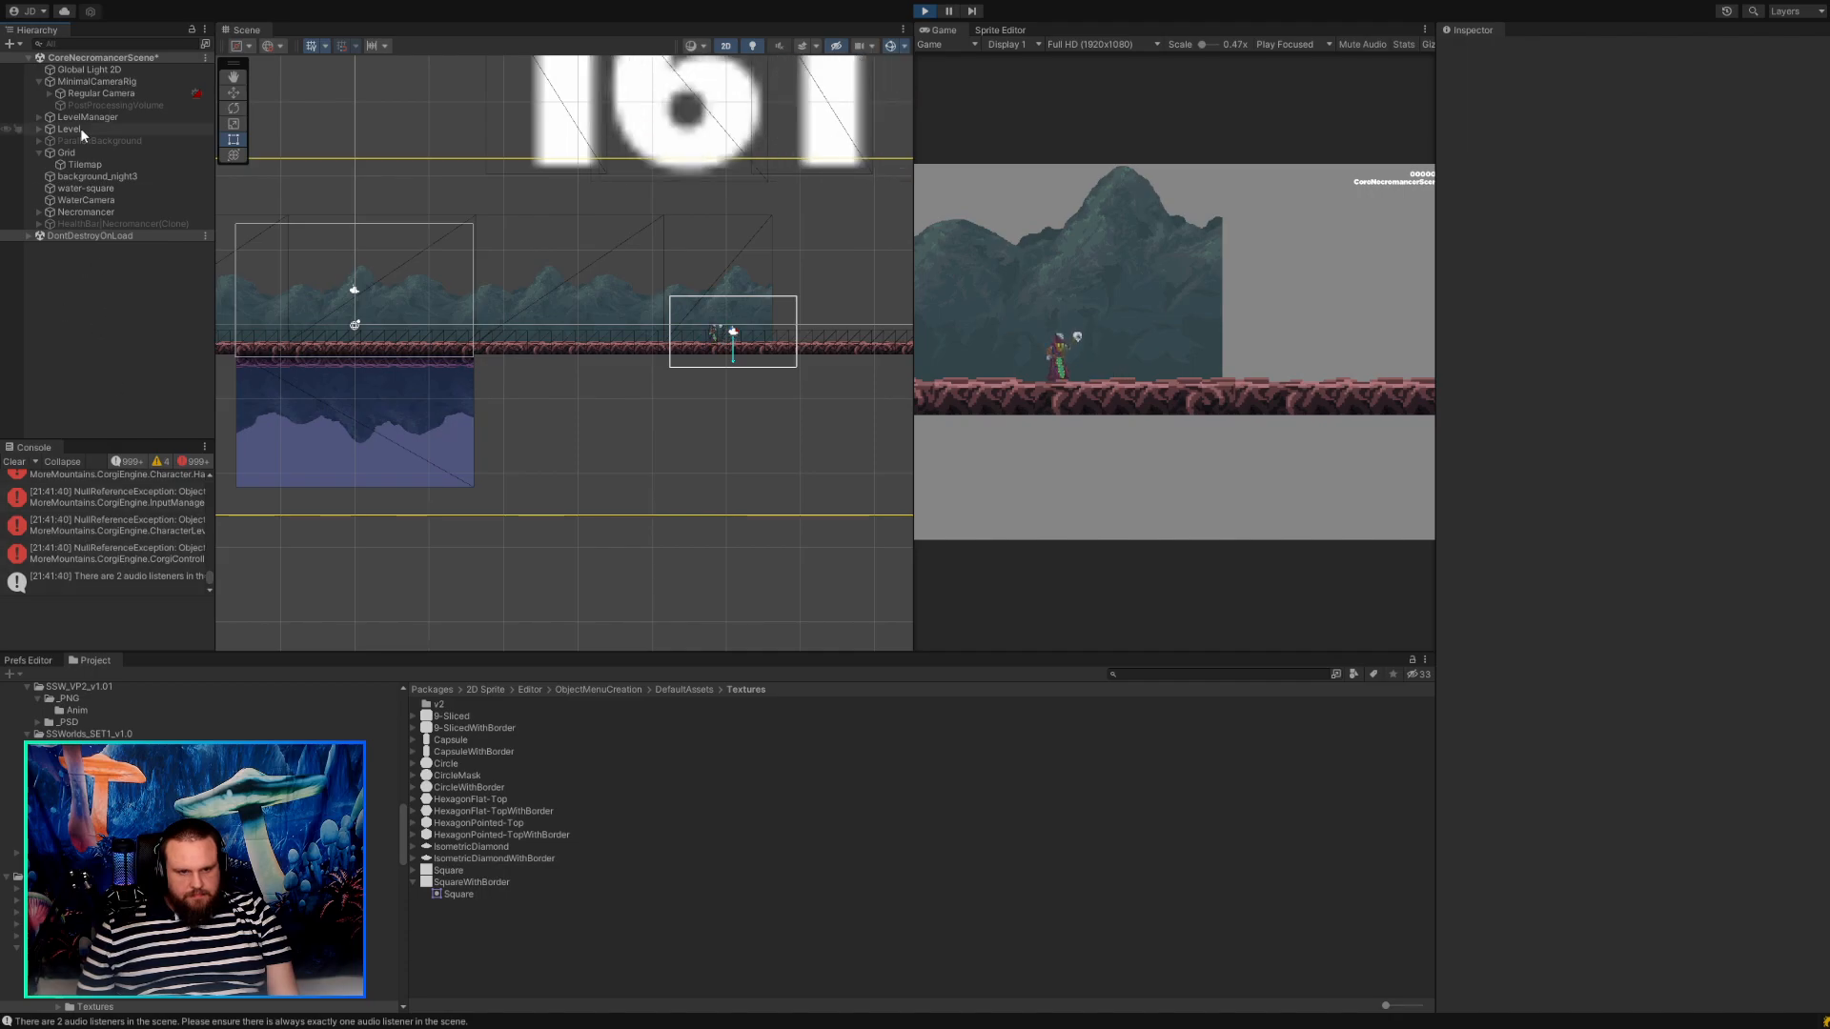
# Deactivate the old WaterCamera and water-square objects together in the running scene.
pyautogui.click(95, 93)
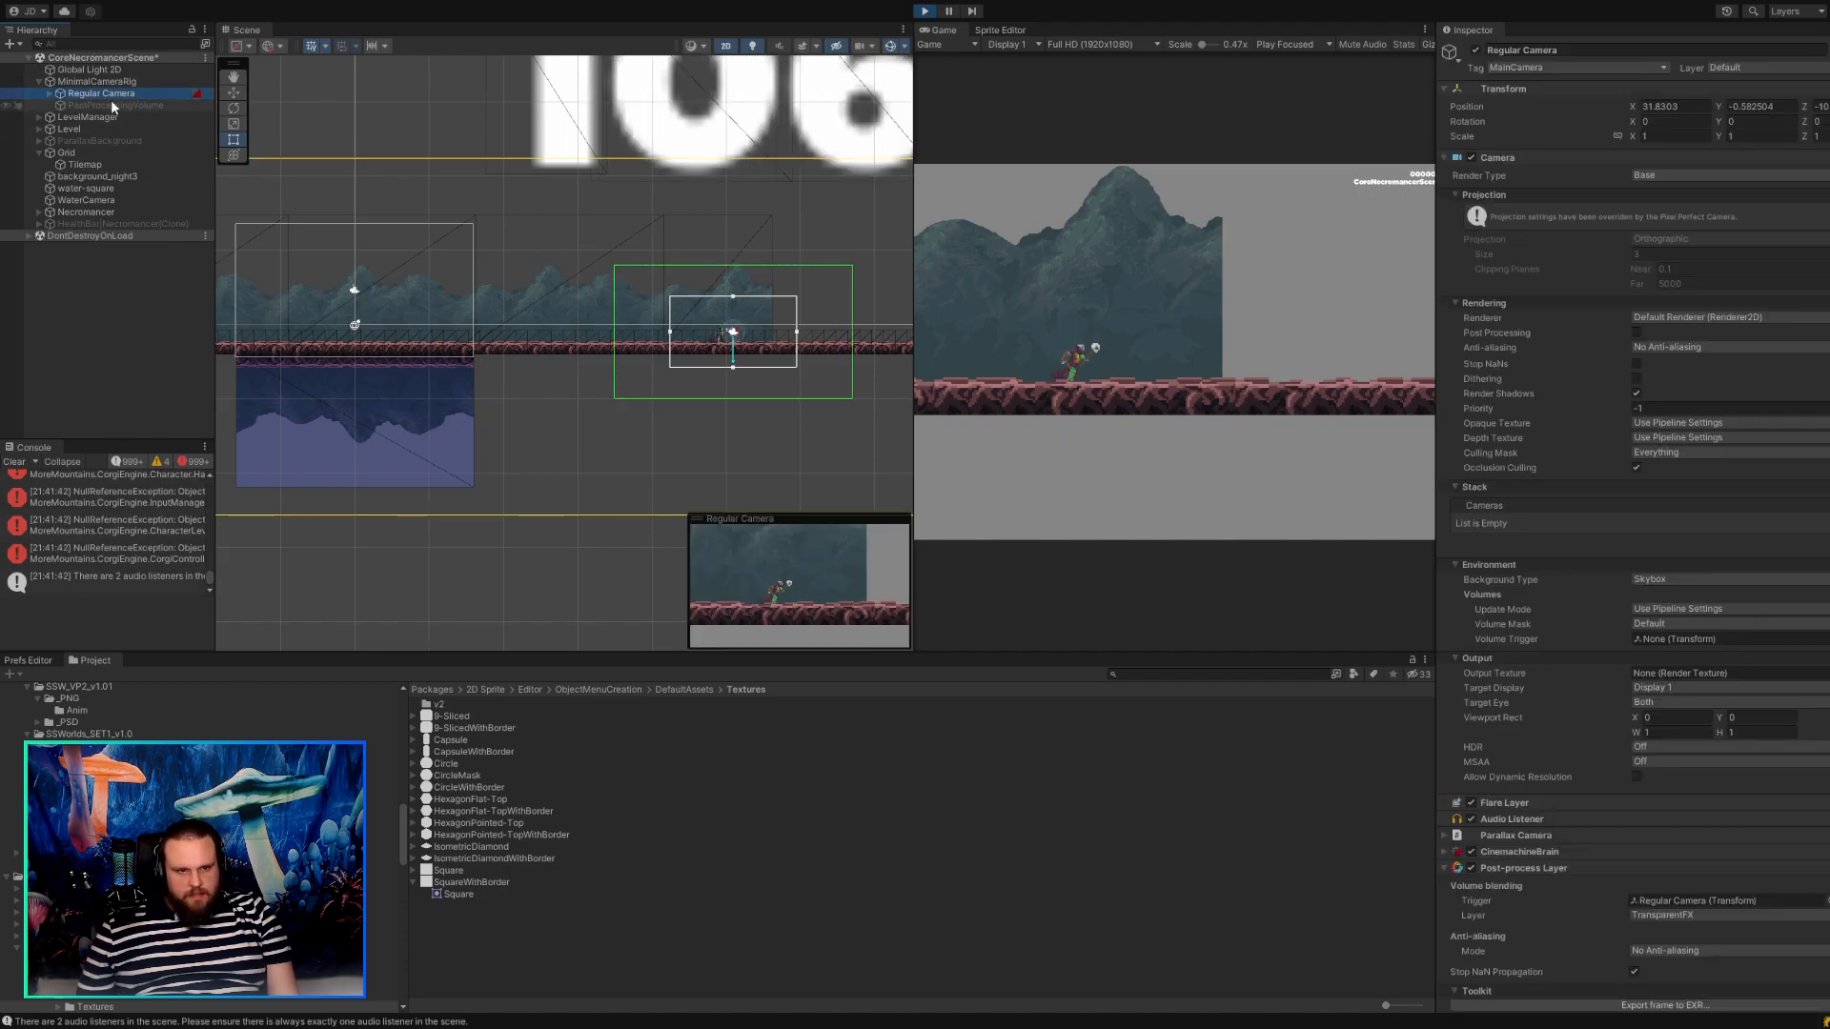
pyautogui.click(71, 201)
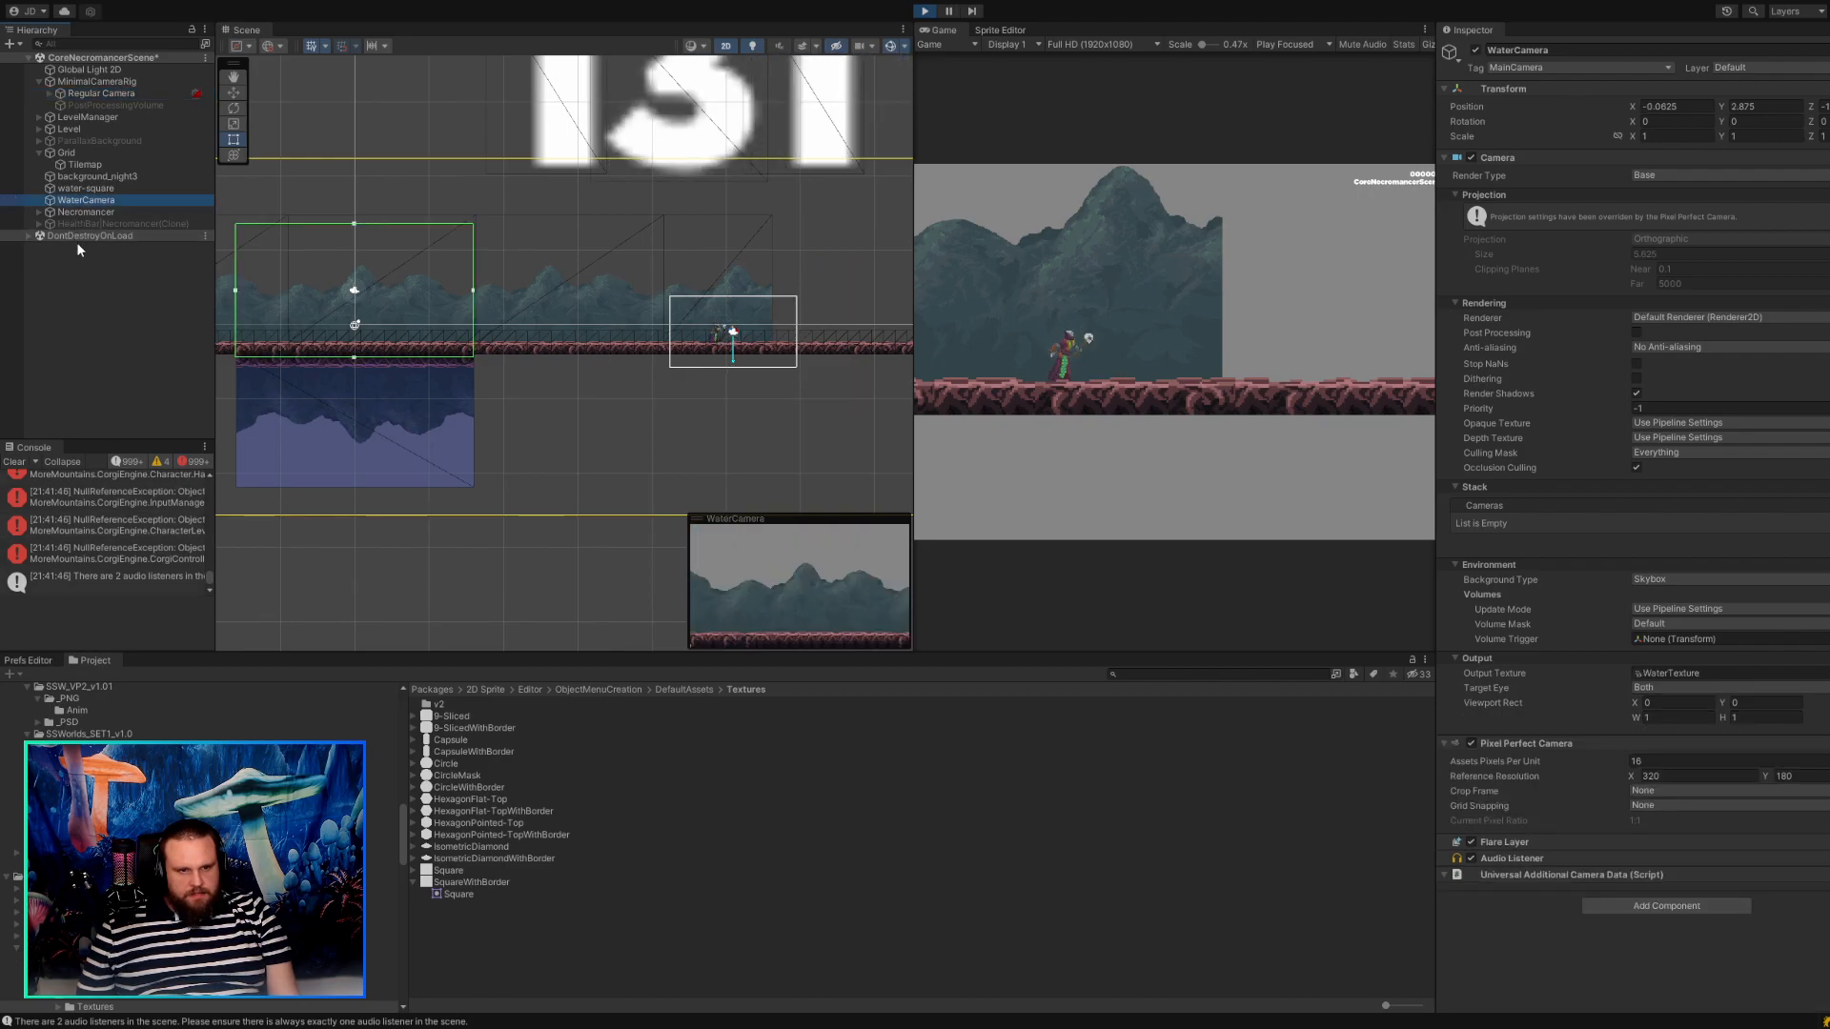
pyautogui.keyDown('ctrl'); pyautogui.click(82, 189); pyautogui.keyUp('ctrl')
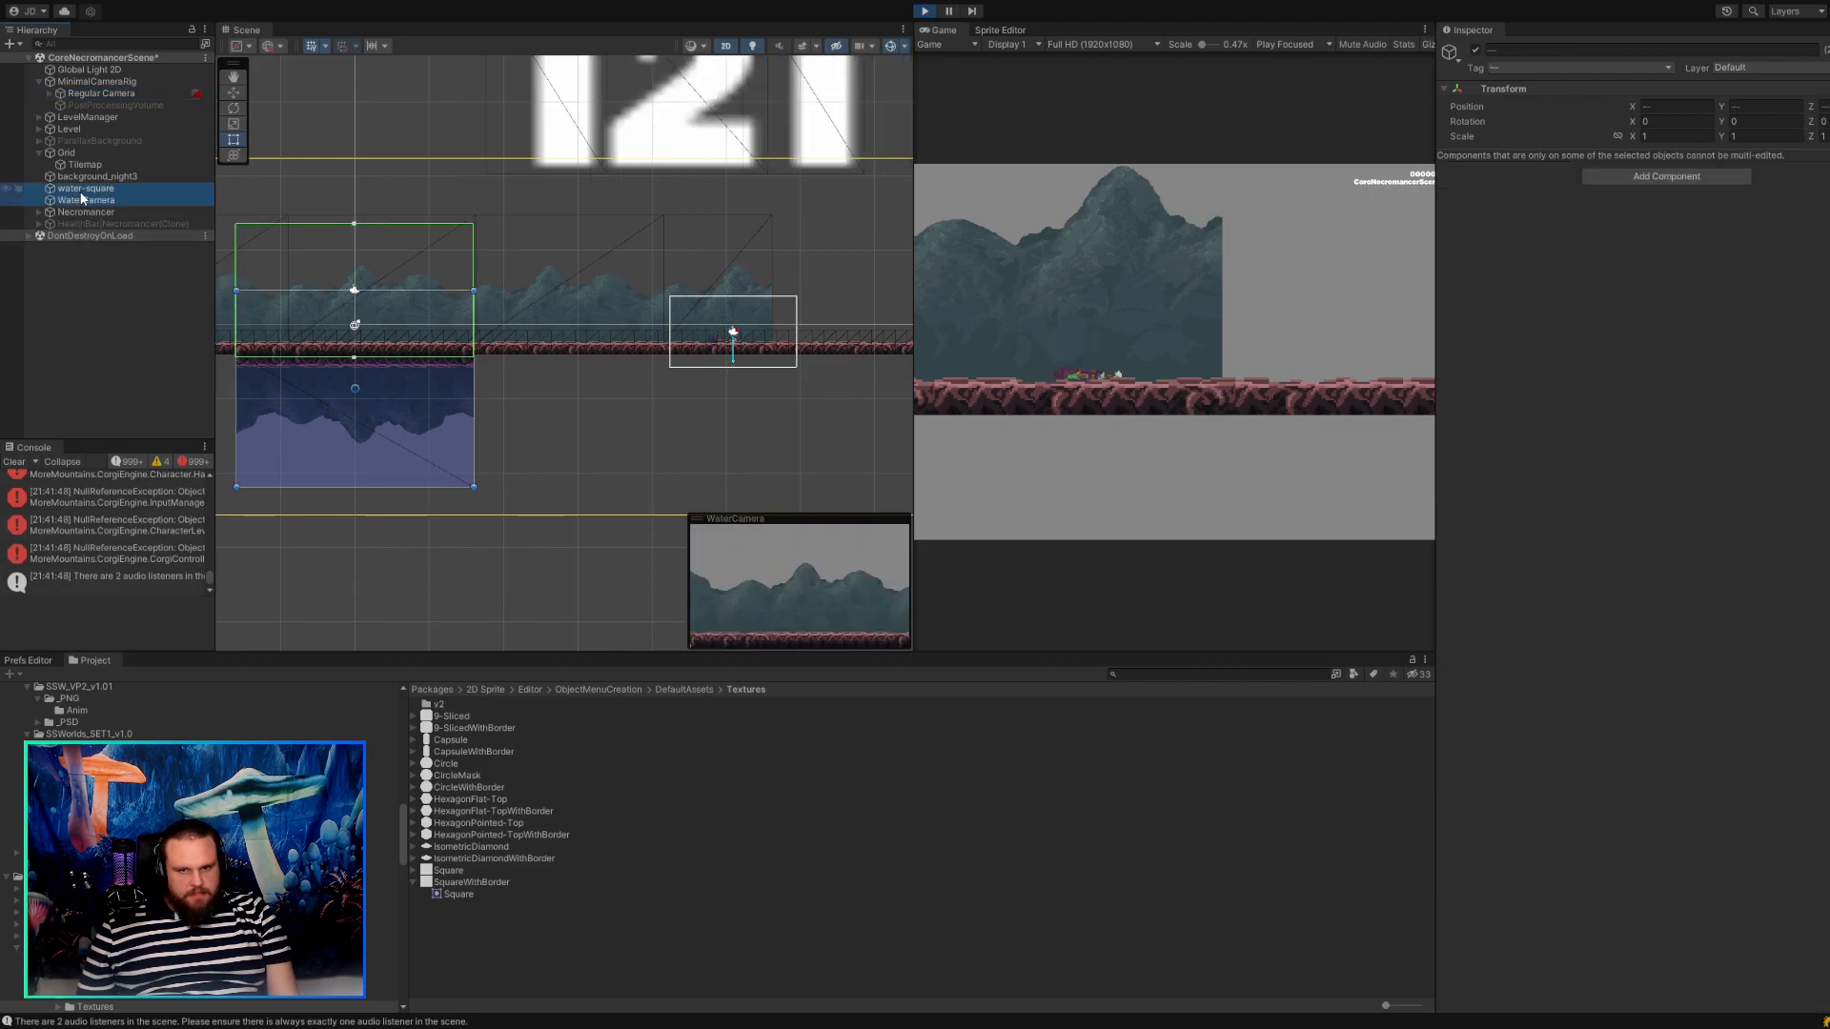
pyautogui.click(1476, 51)
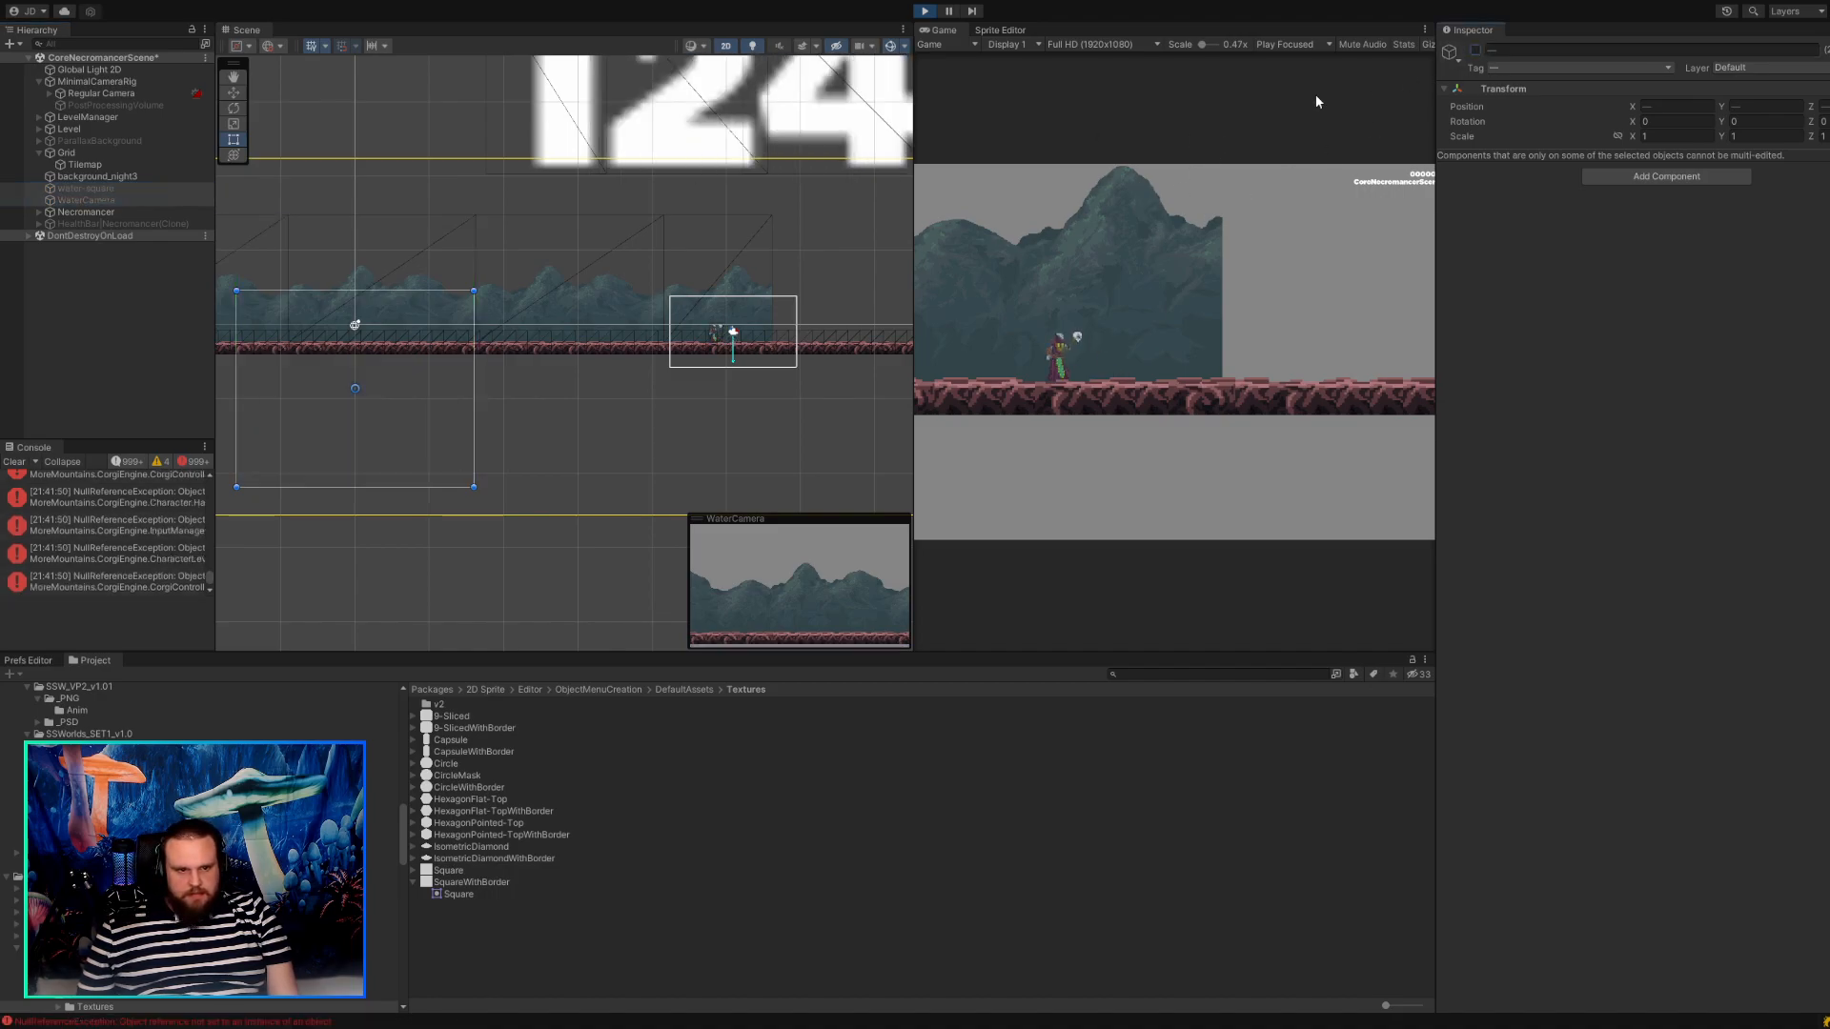
# Examine the NullReferenceException entries, clear the console and stop play mode.
pyautogui.click(128, 556)
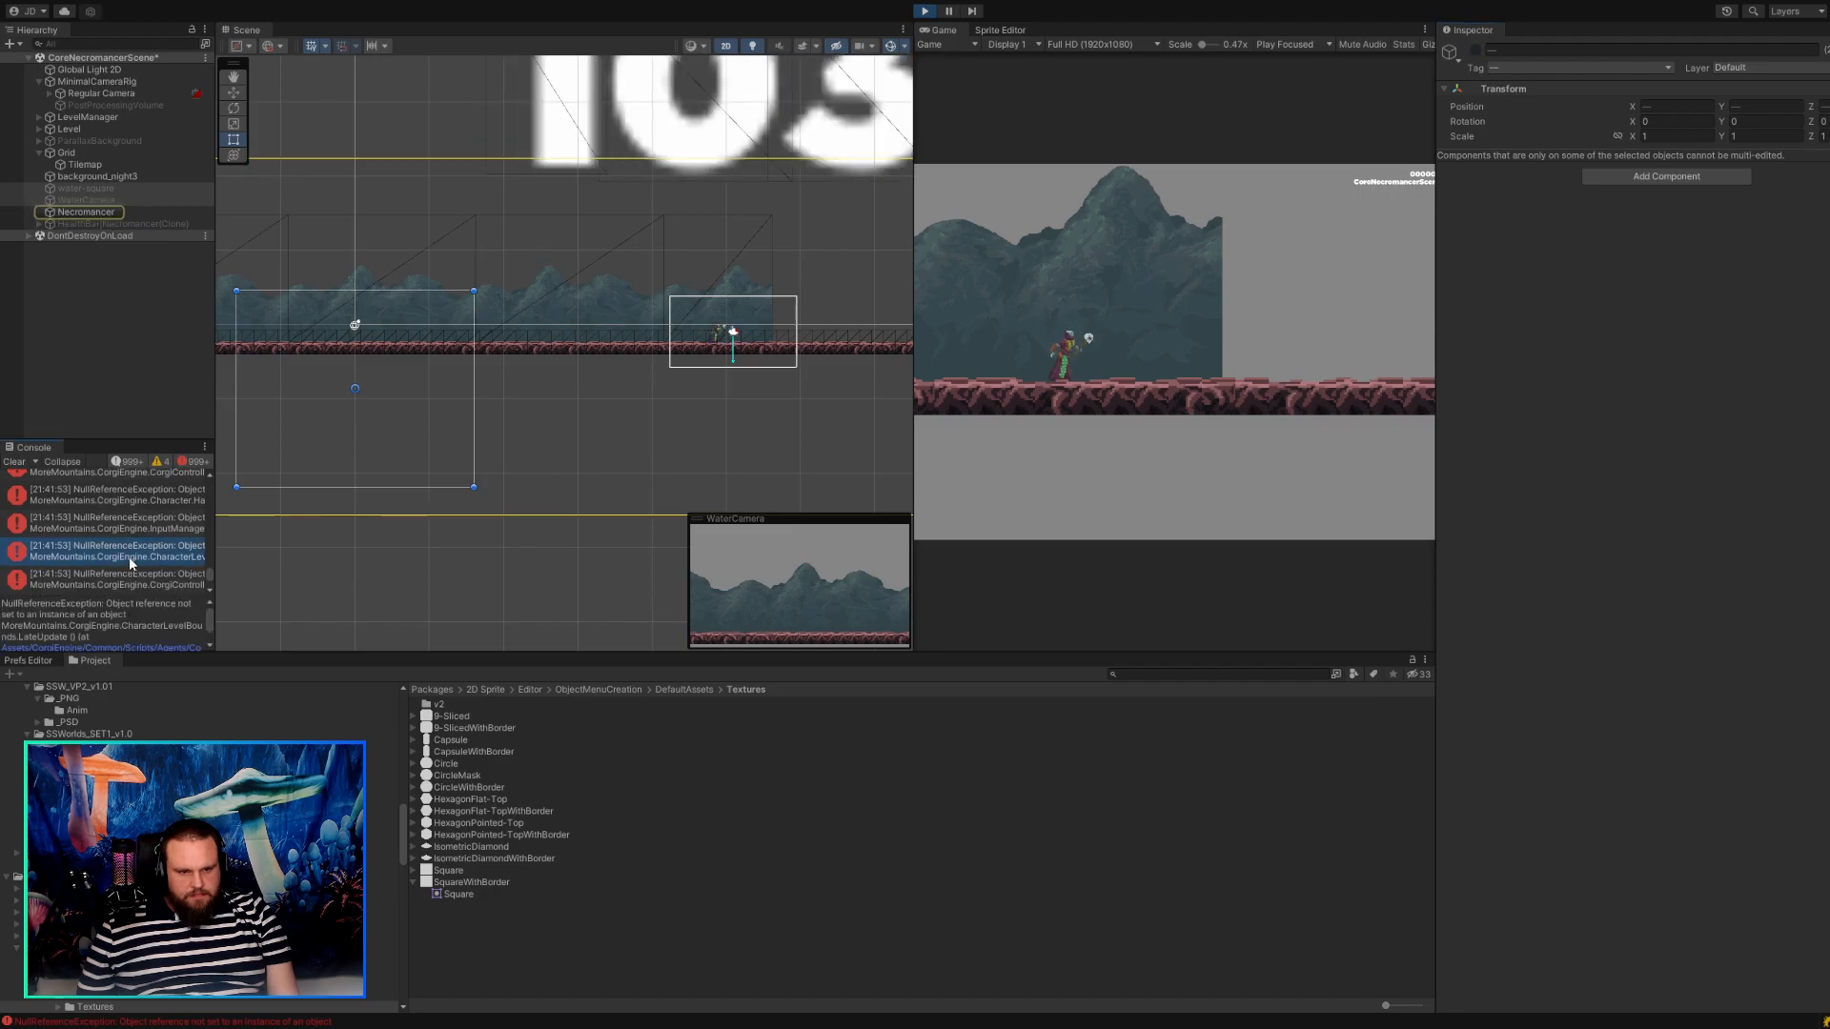
pyautogui.click(14, 461)
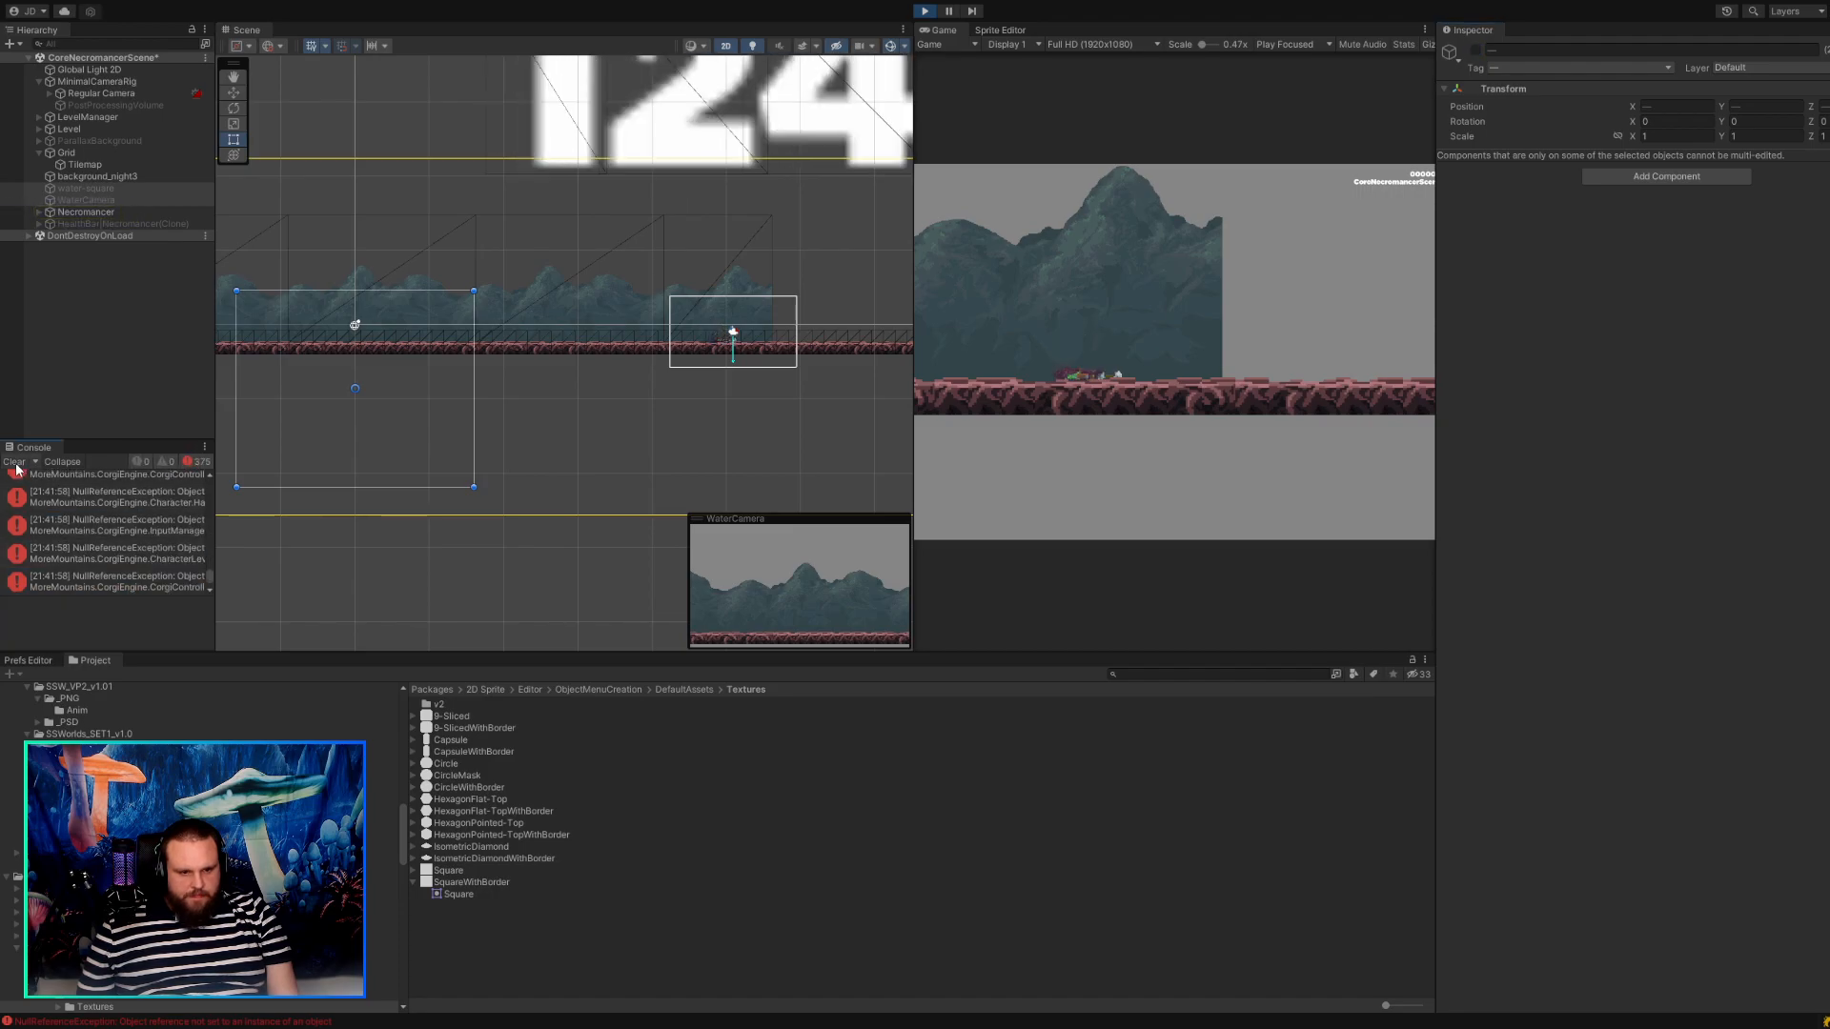
pyautogui.click(110, 498)
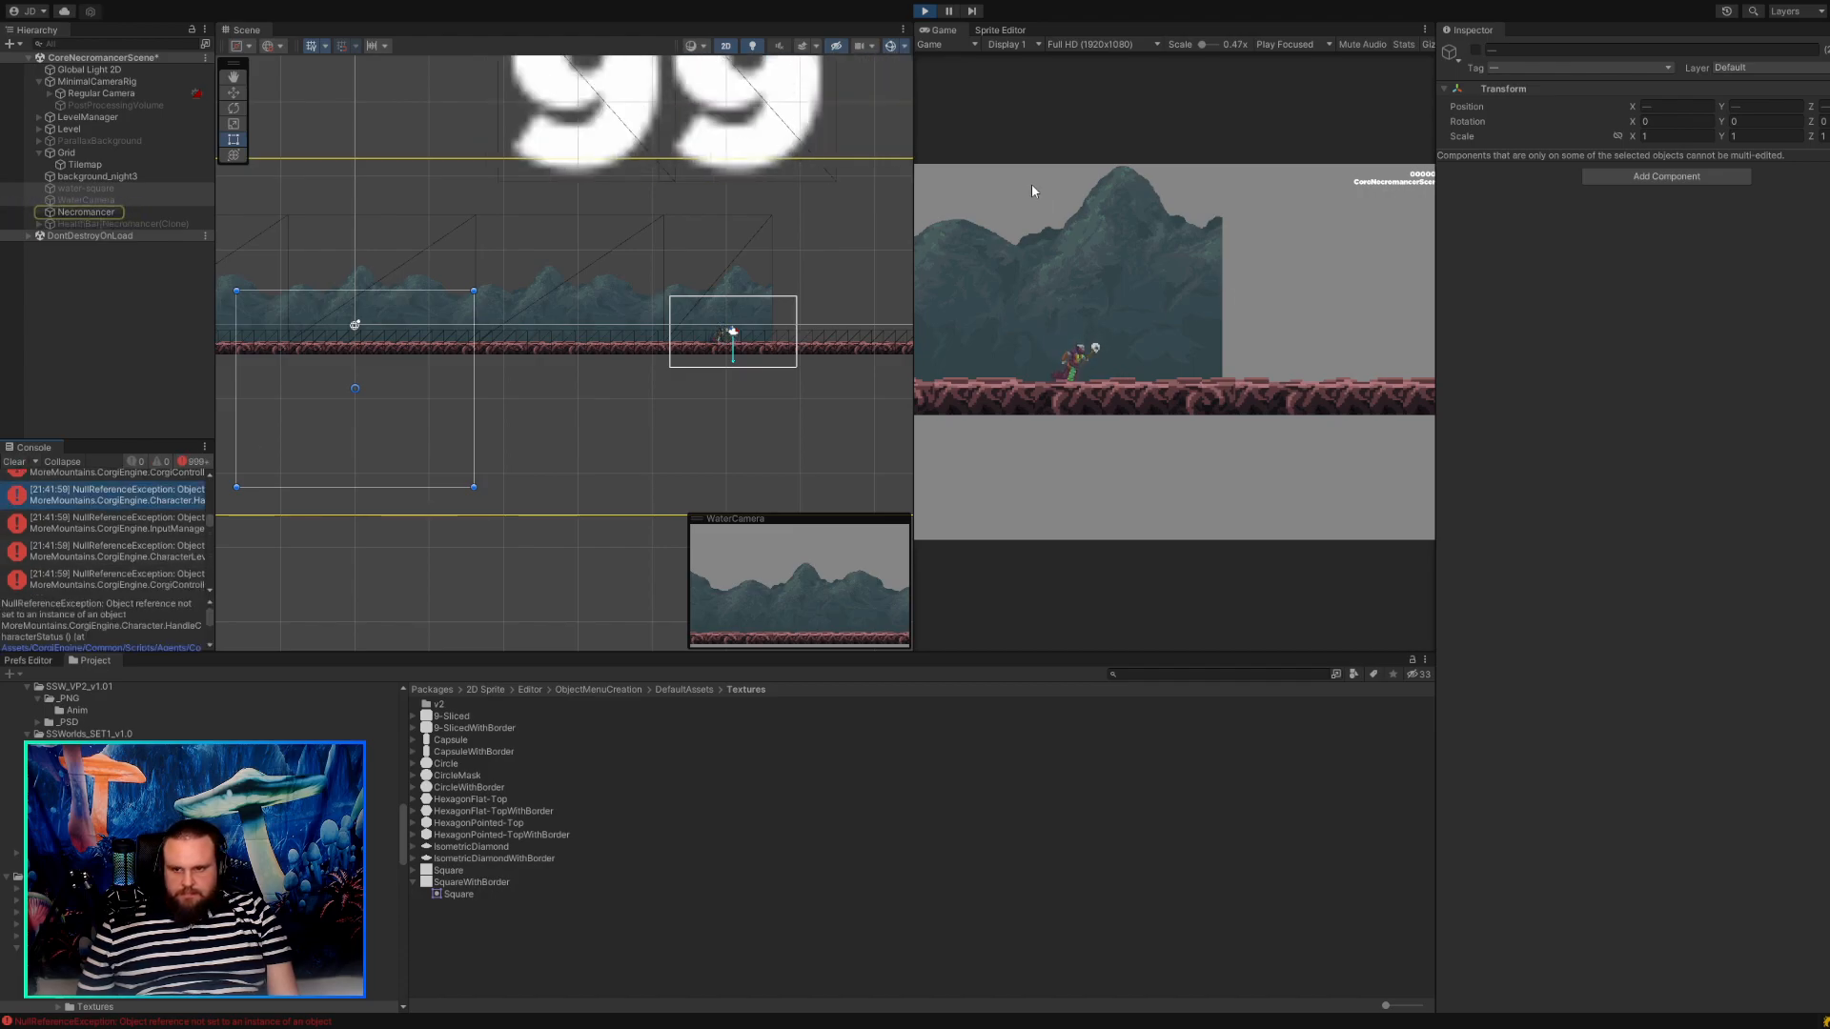
pyautogui.click(923, 11)
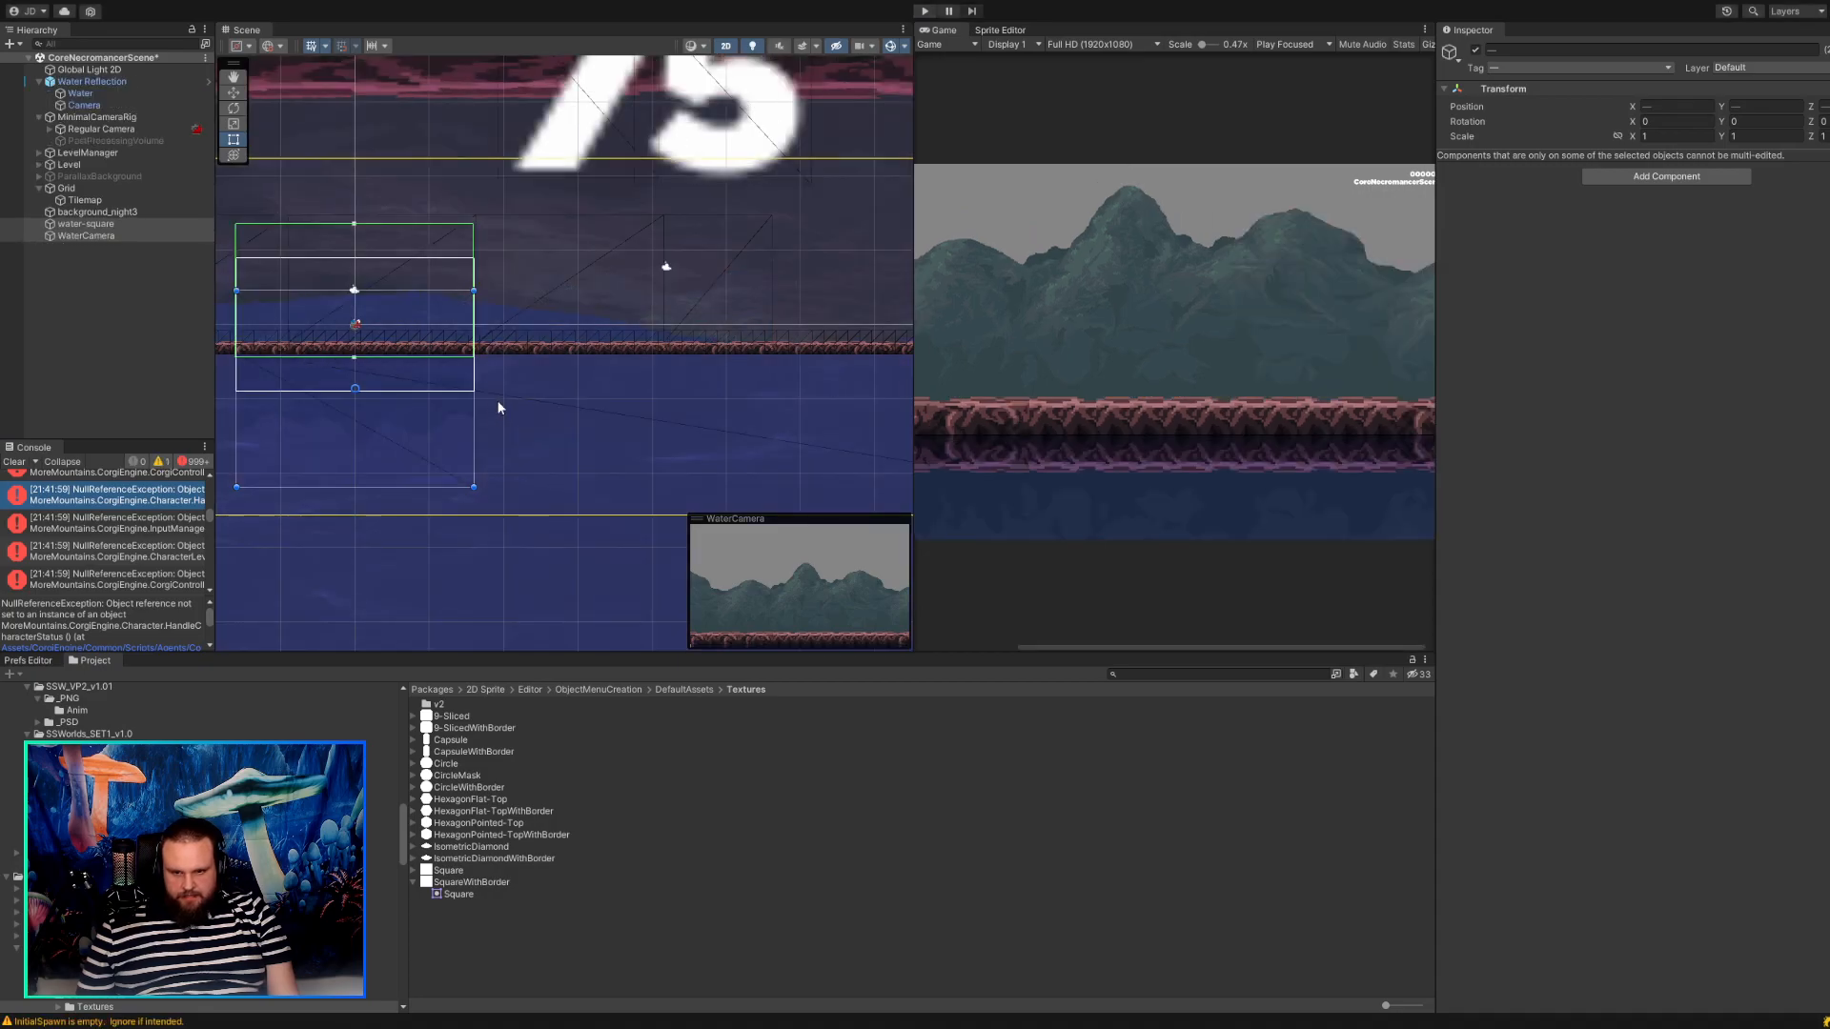
# Move the Water sprite of the Water Reflection object down below the ground to about X -4.4, Y -23.4.
pyautogui.scroll(-6, 493, 410)
pyautogui.scroll(-3, 494, 445)
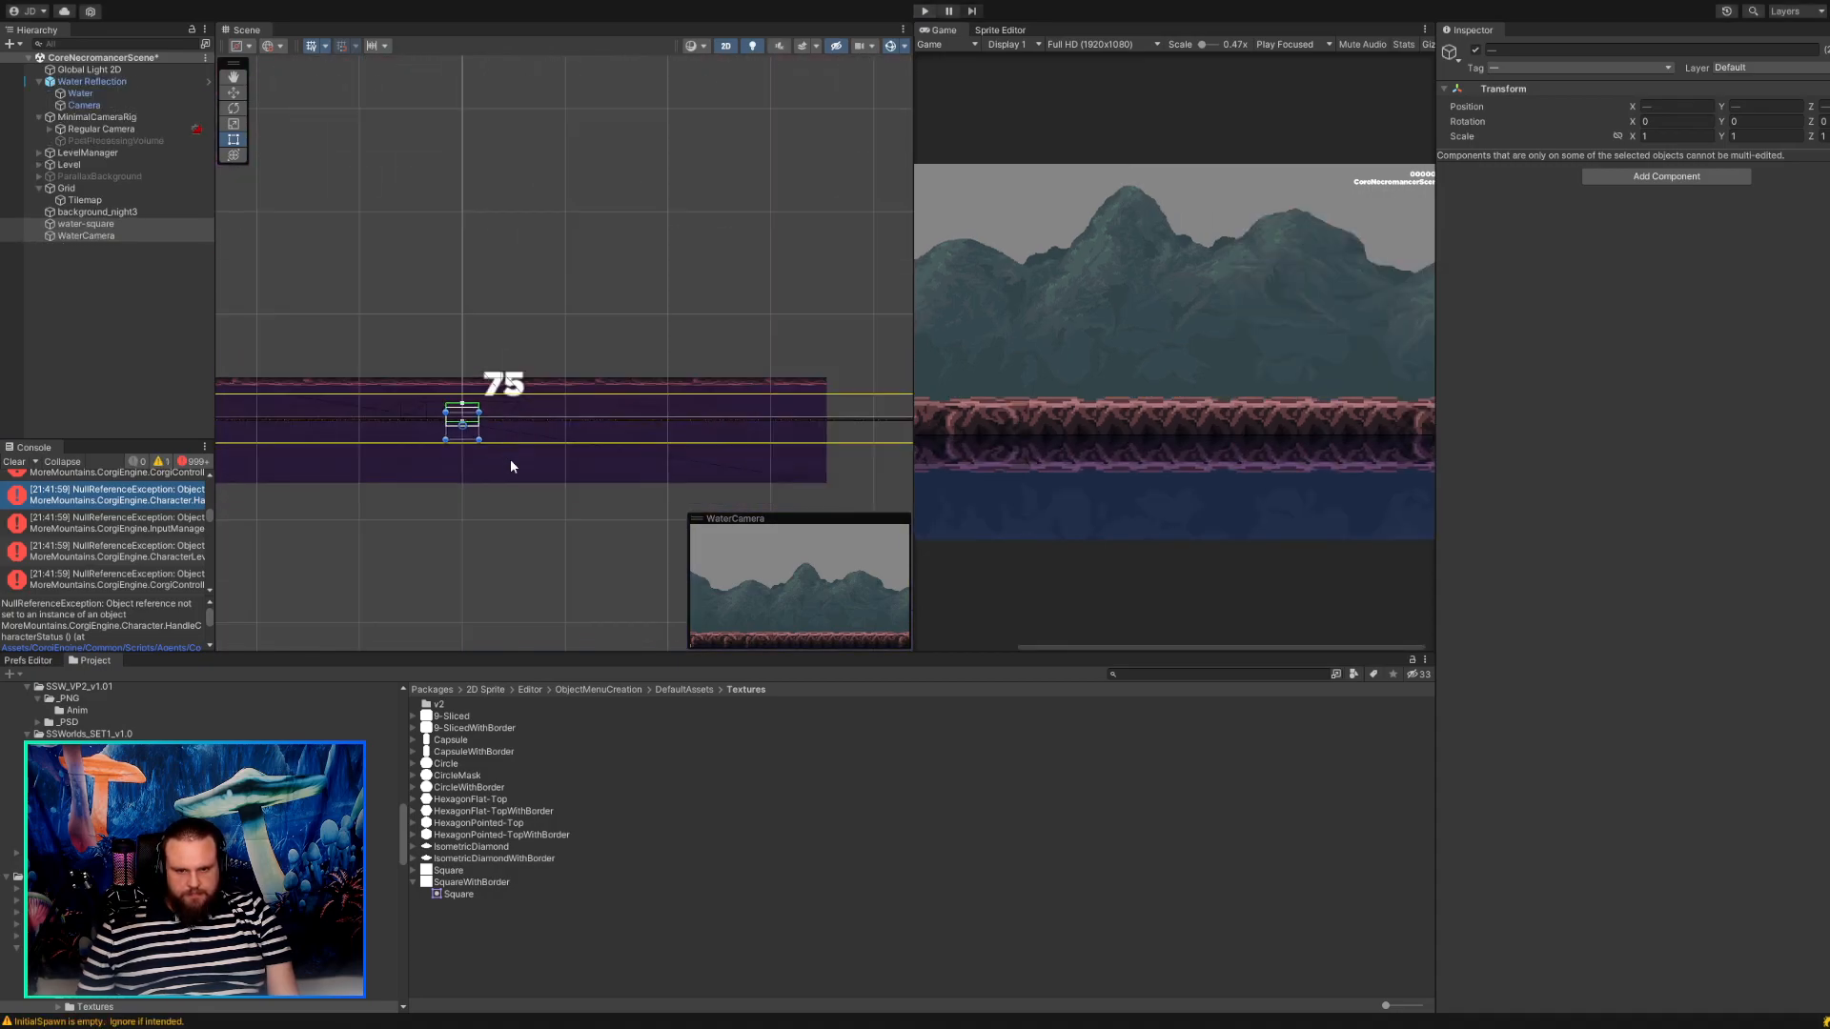
pyautogui.moveTo(461, 501); pyautogui.dragTo(512, 478, button='middle')
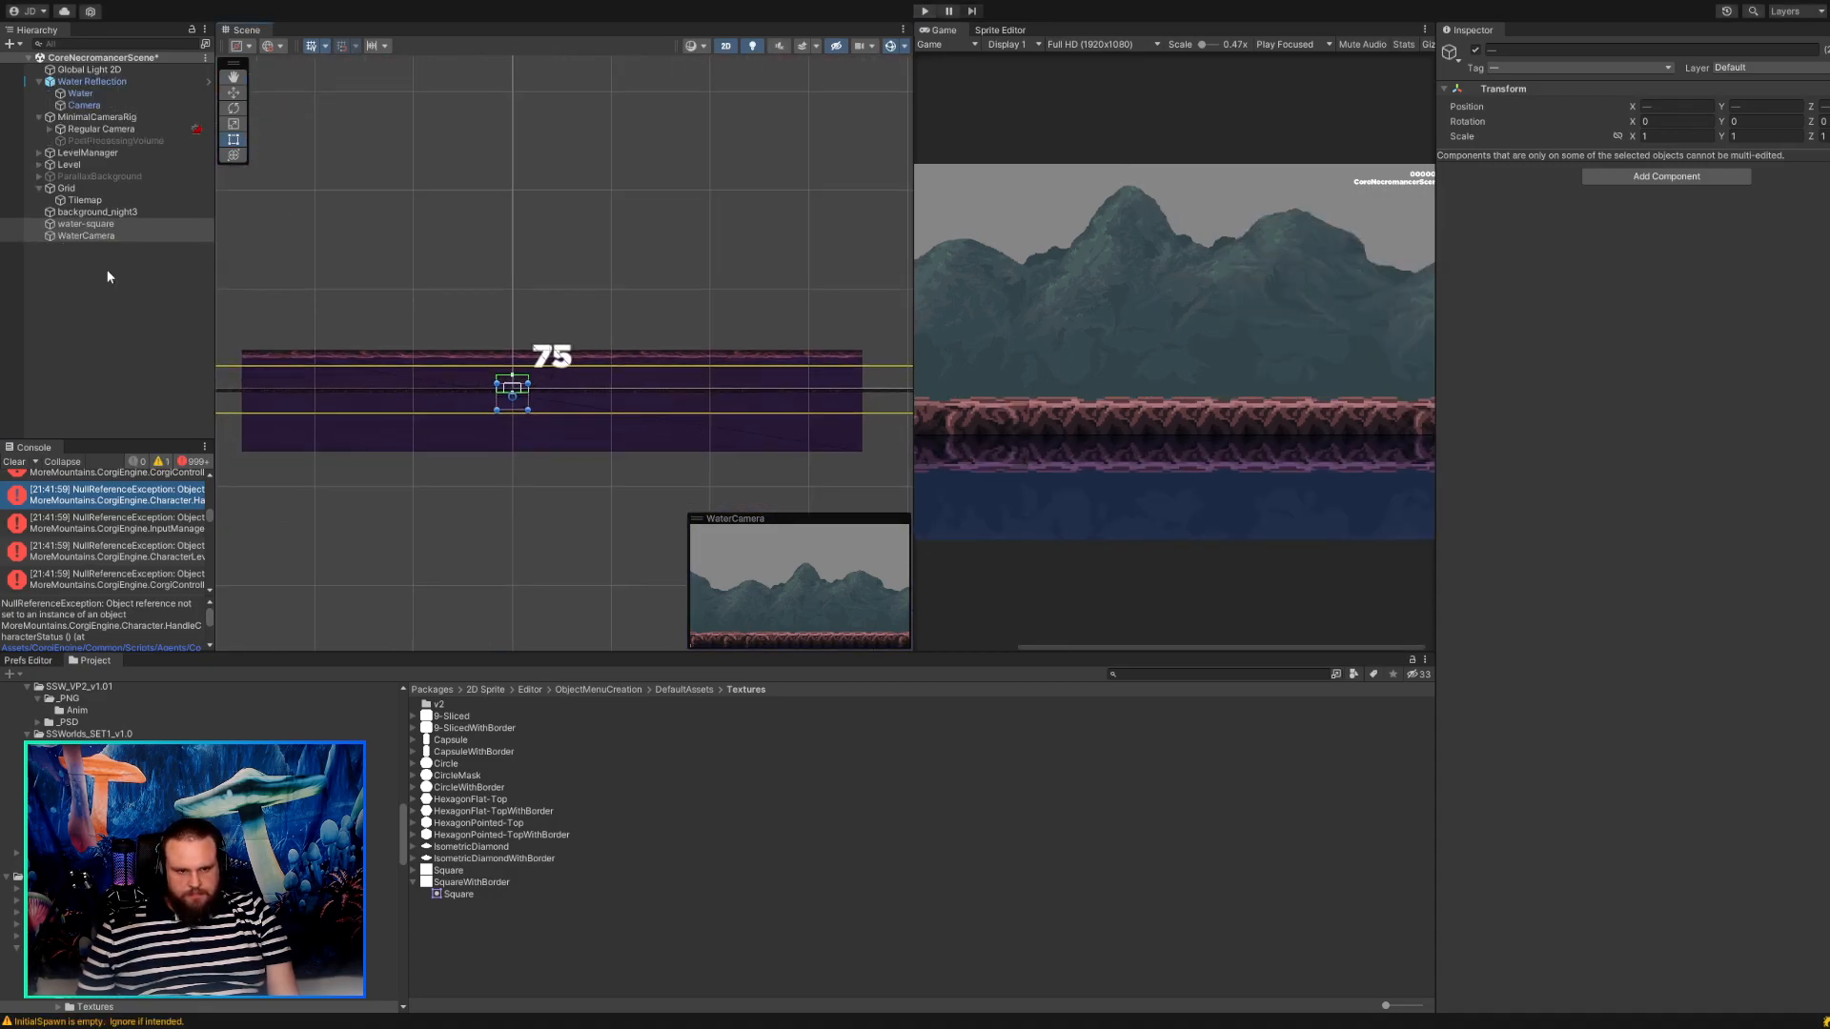
pyautogui.click(82, 94)
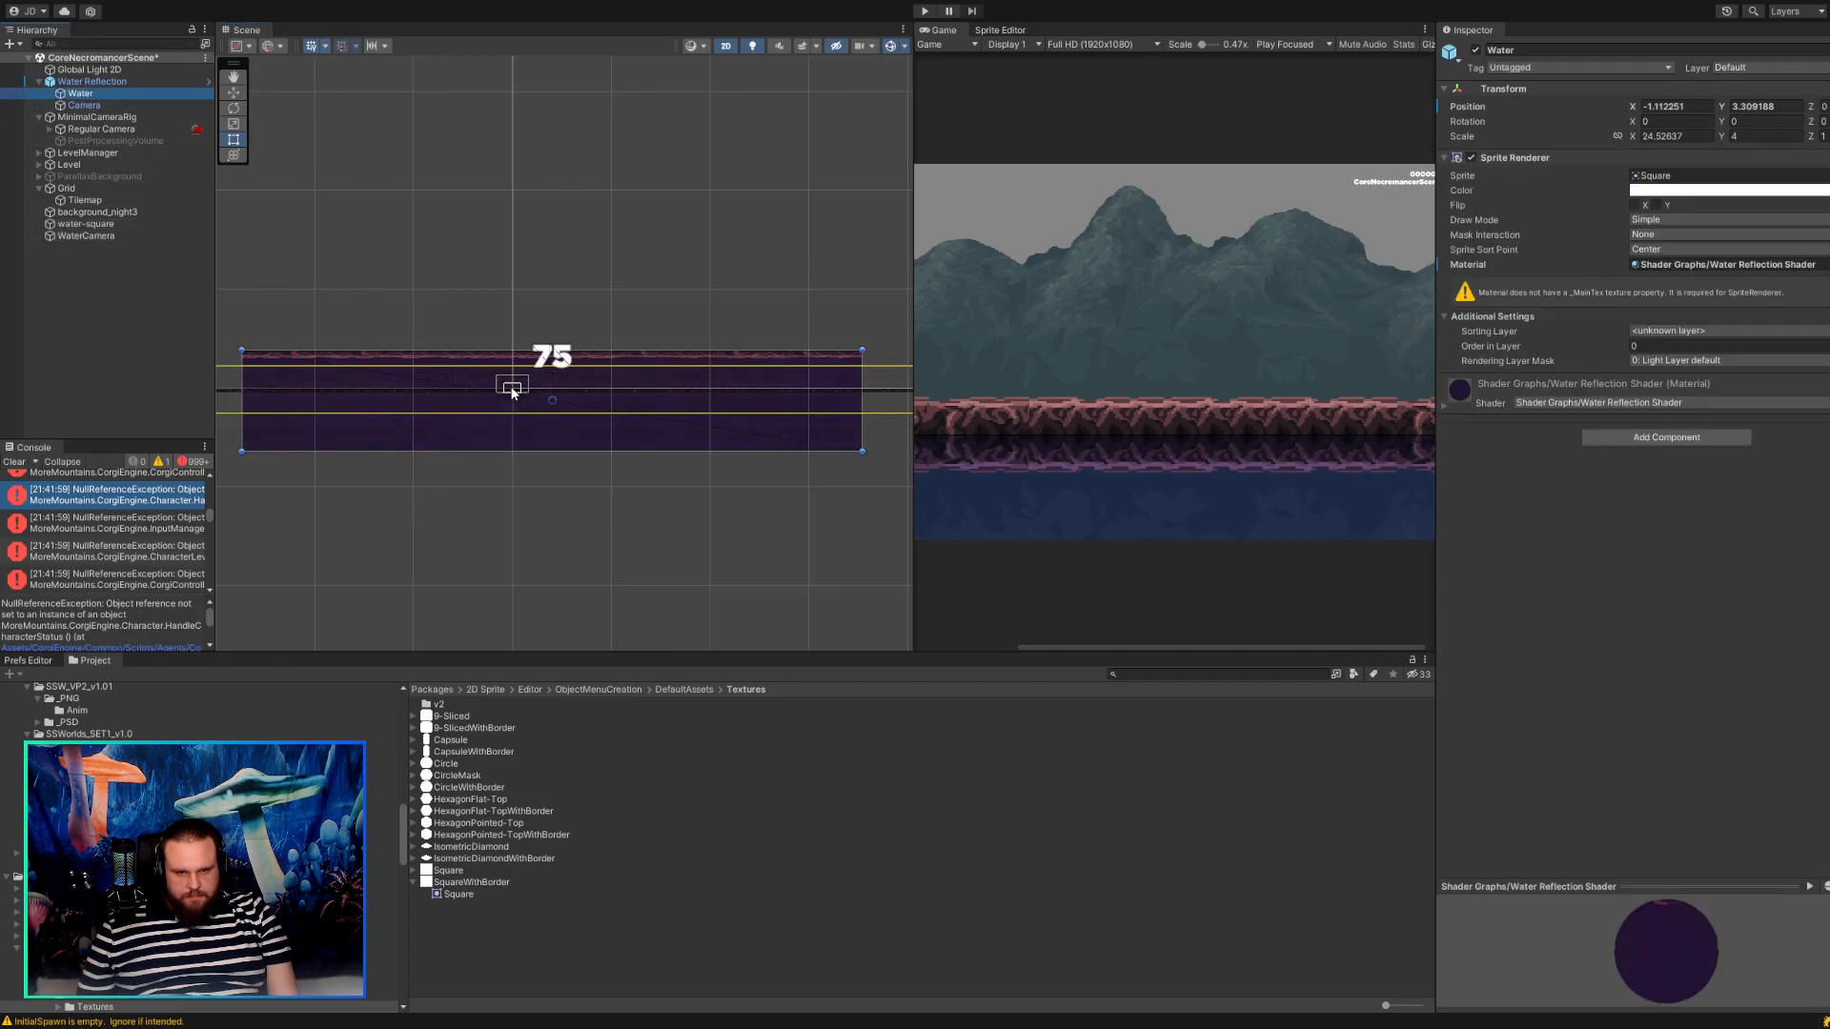
pyautogui.moveTo(699, 427); pyautogui.dragTo(694, 485)
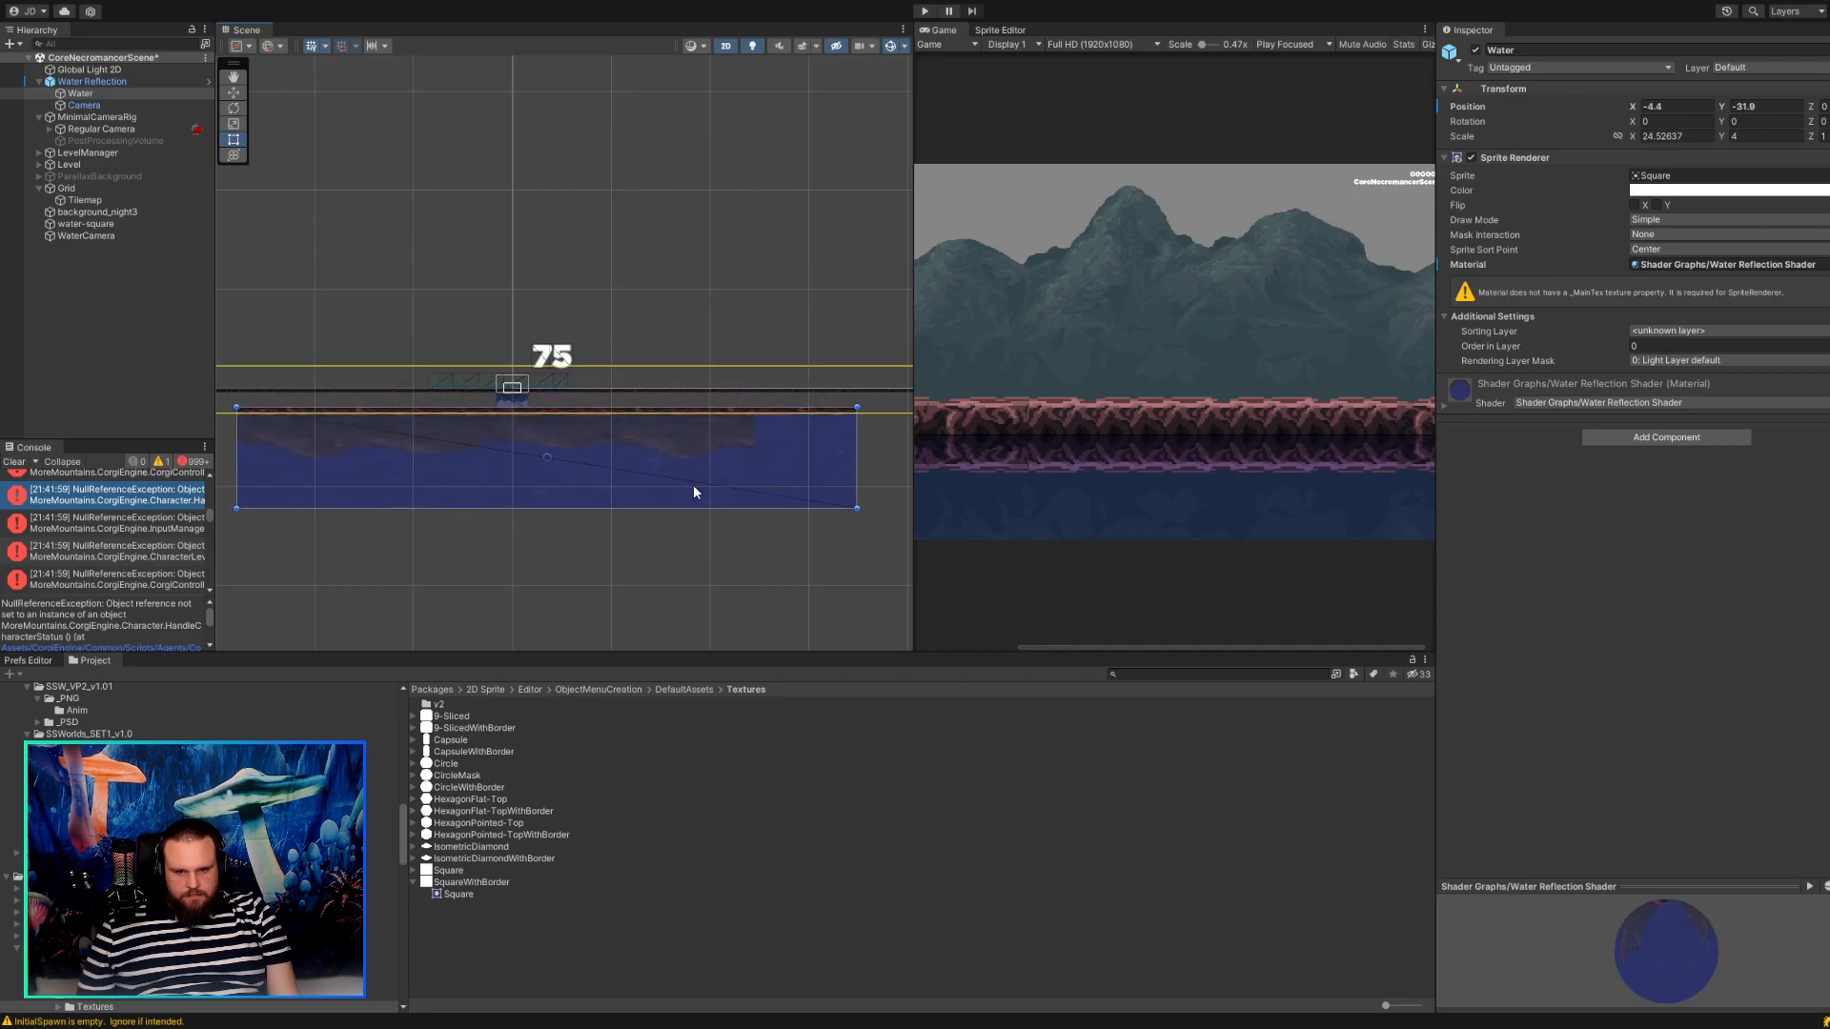
pyautogui.scroll(10, 654, 420)
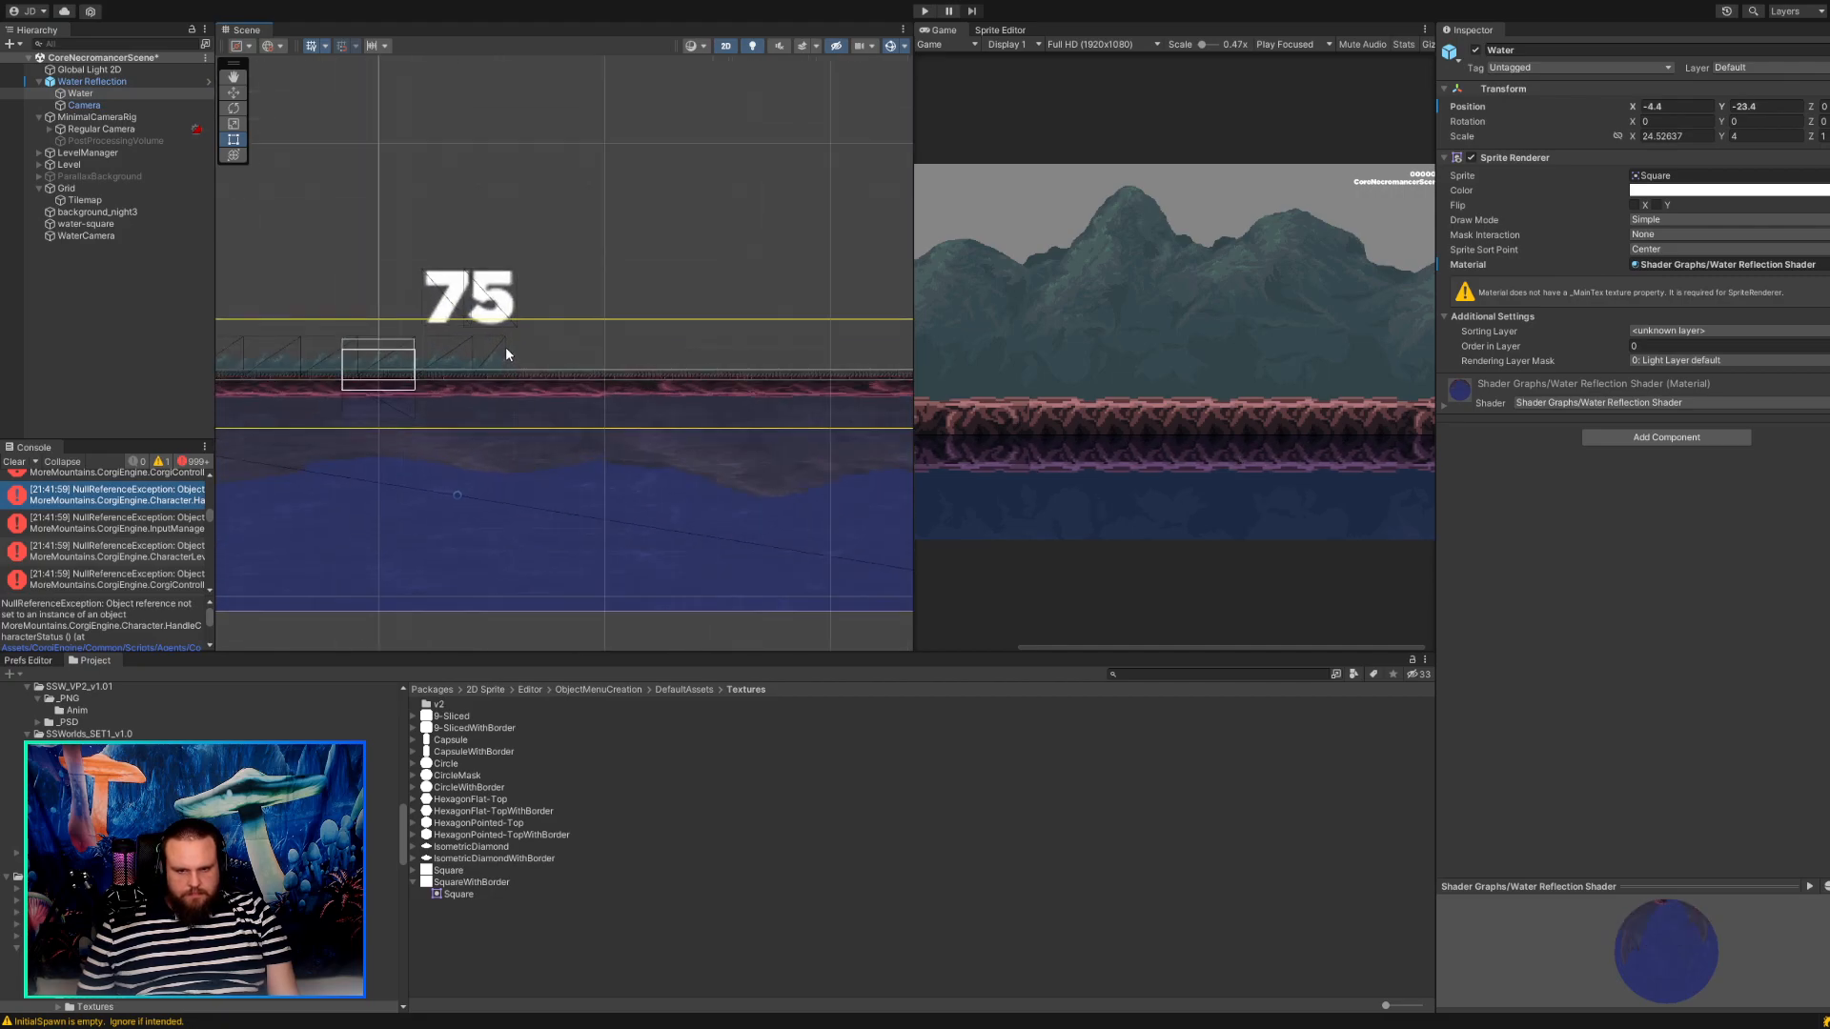
pyautogui.scroll(3, 526, 437)
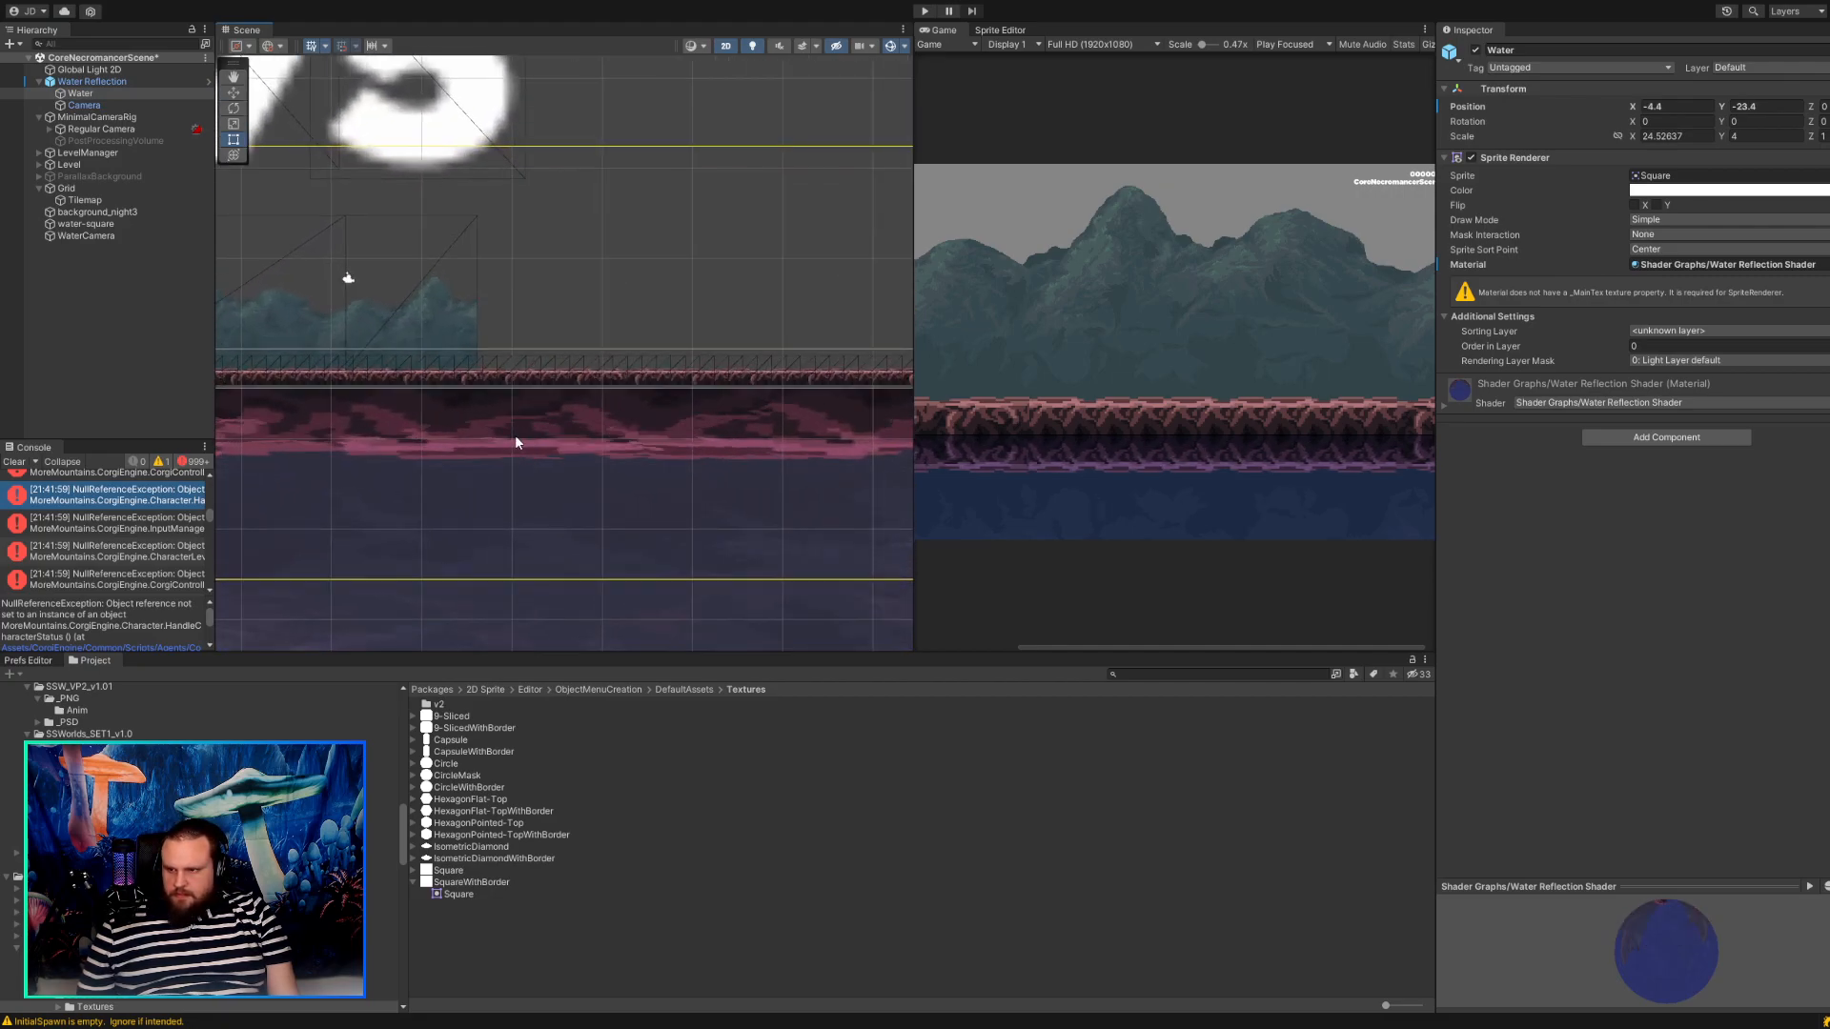
# Set the Water sprite's scale to X 1, Y 1.
pyautogui.click(1658, 137)
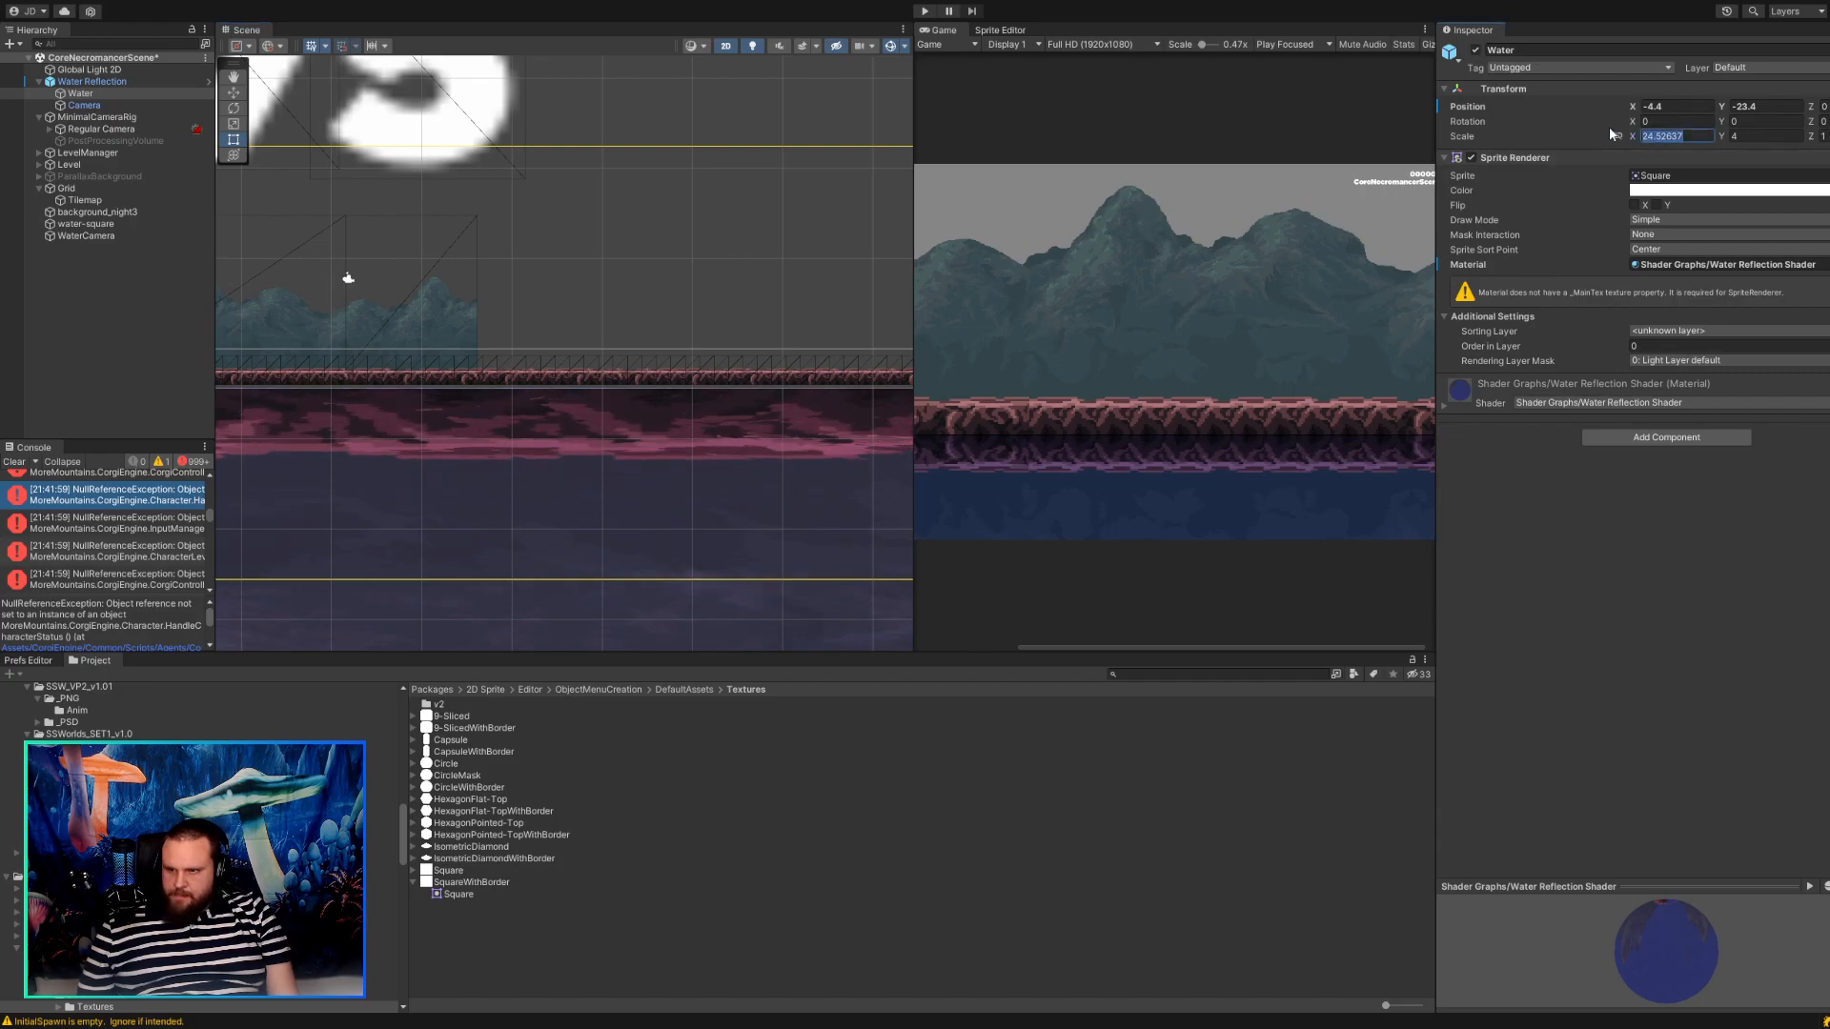
pyautogui.write('1')
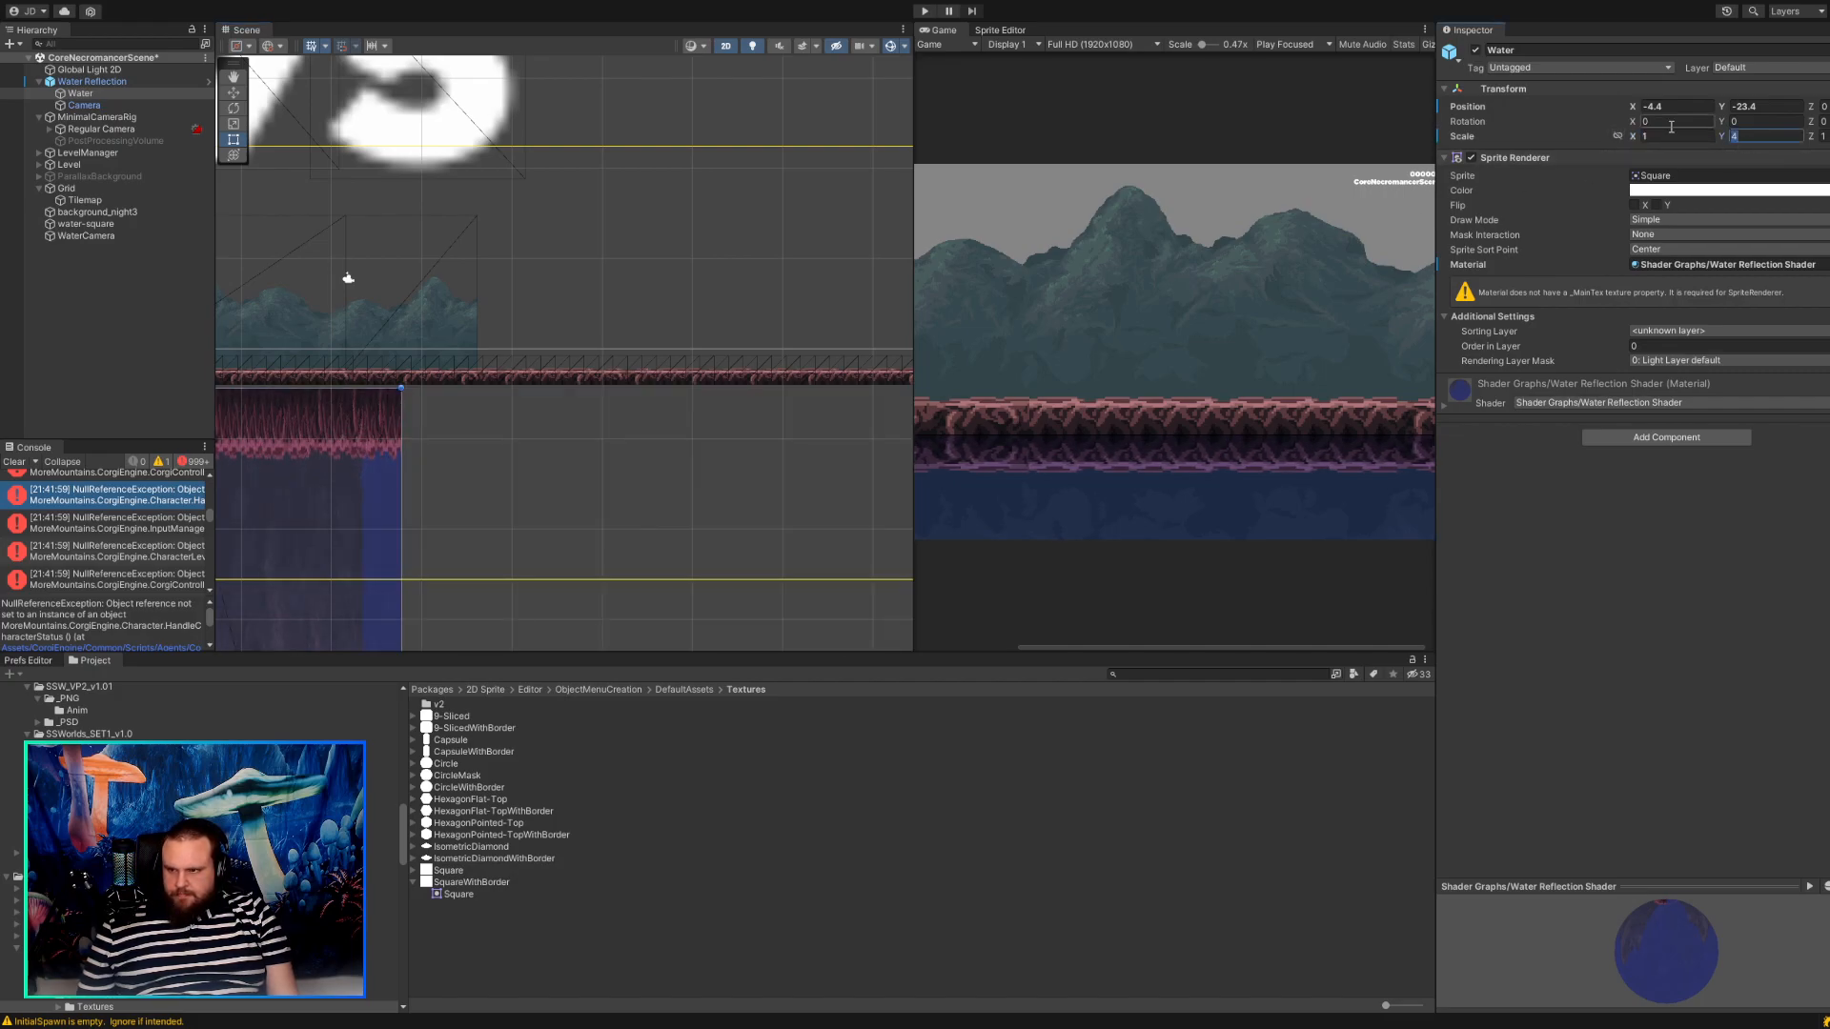
pyautogui.write('1')
pyautogui.scroll(-5, 631, 401)
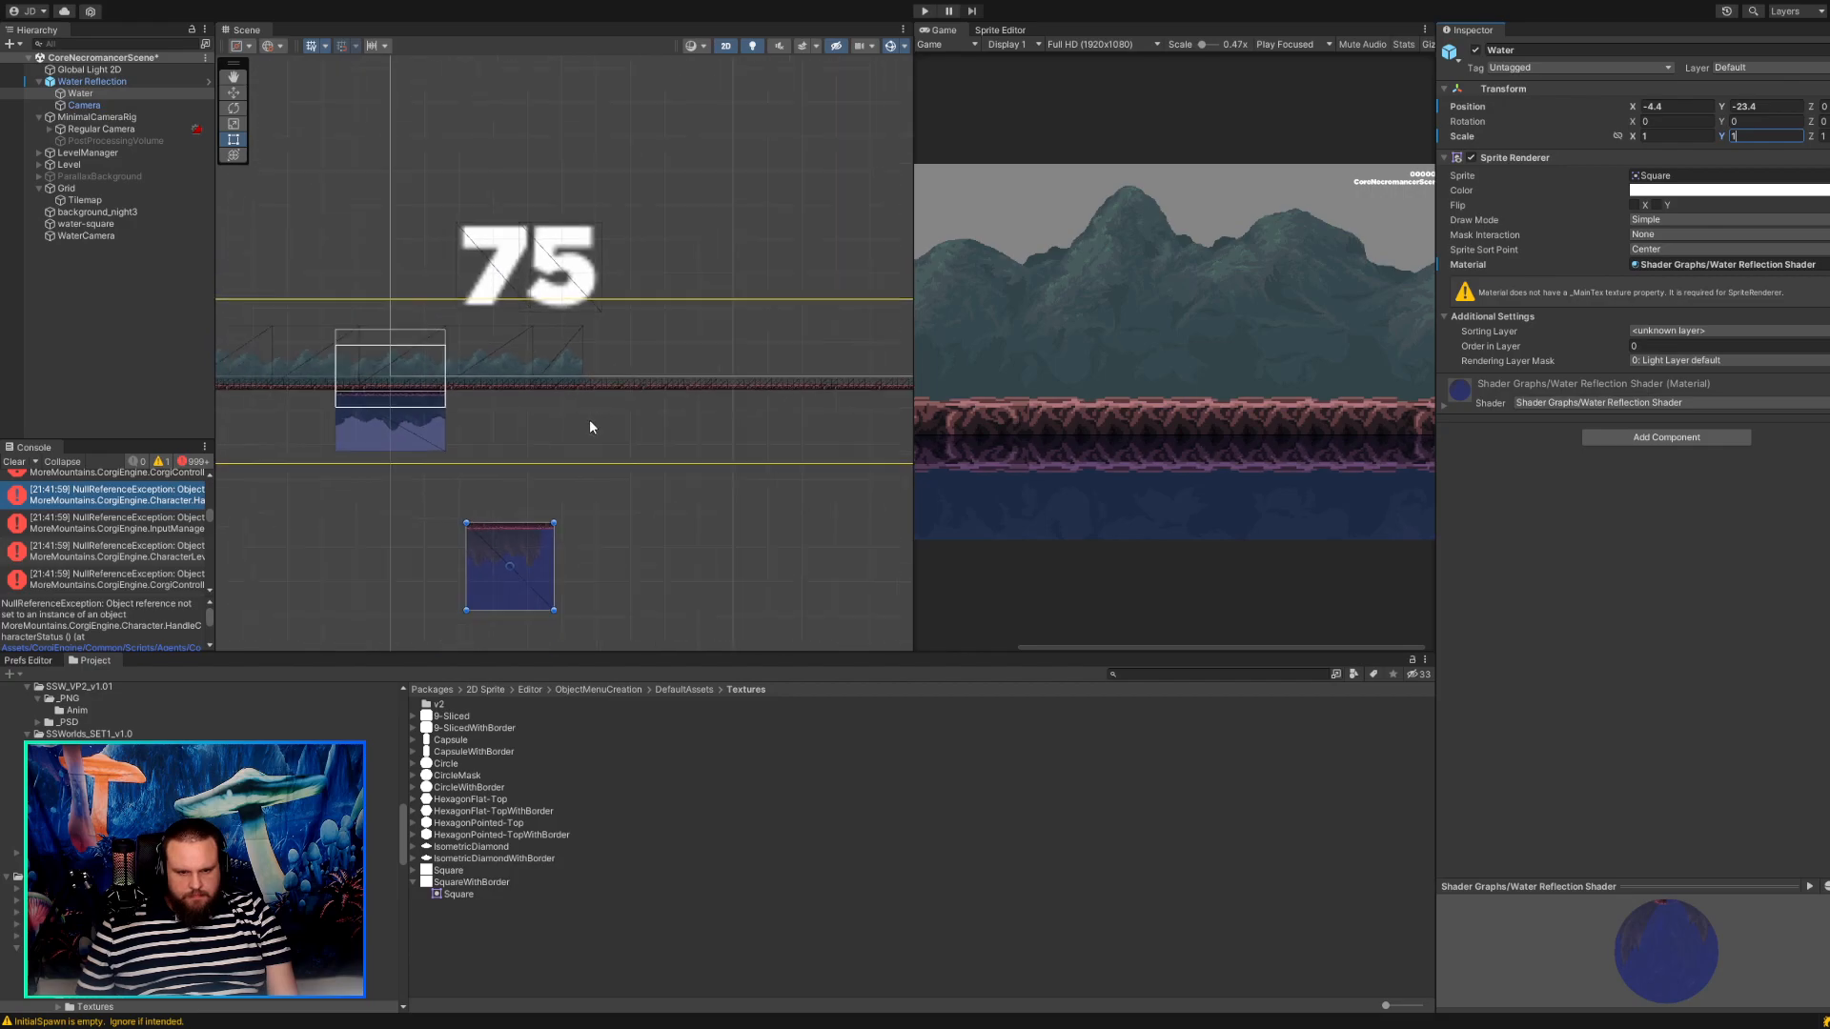
# Move the Water sprite to about X 0.3, Y 0.1 and shrink it from its lower corner.
pyautogui.click(504, 577)
pyautogui.scroll(8, 529, 444)
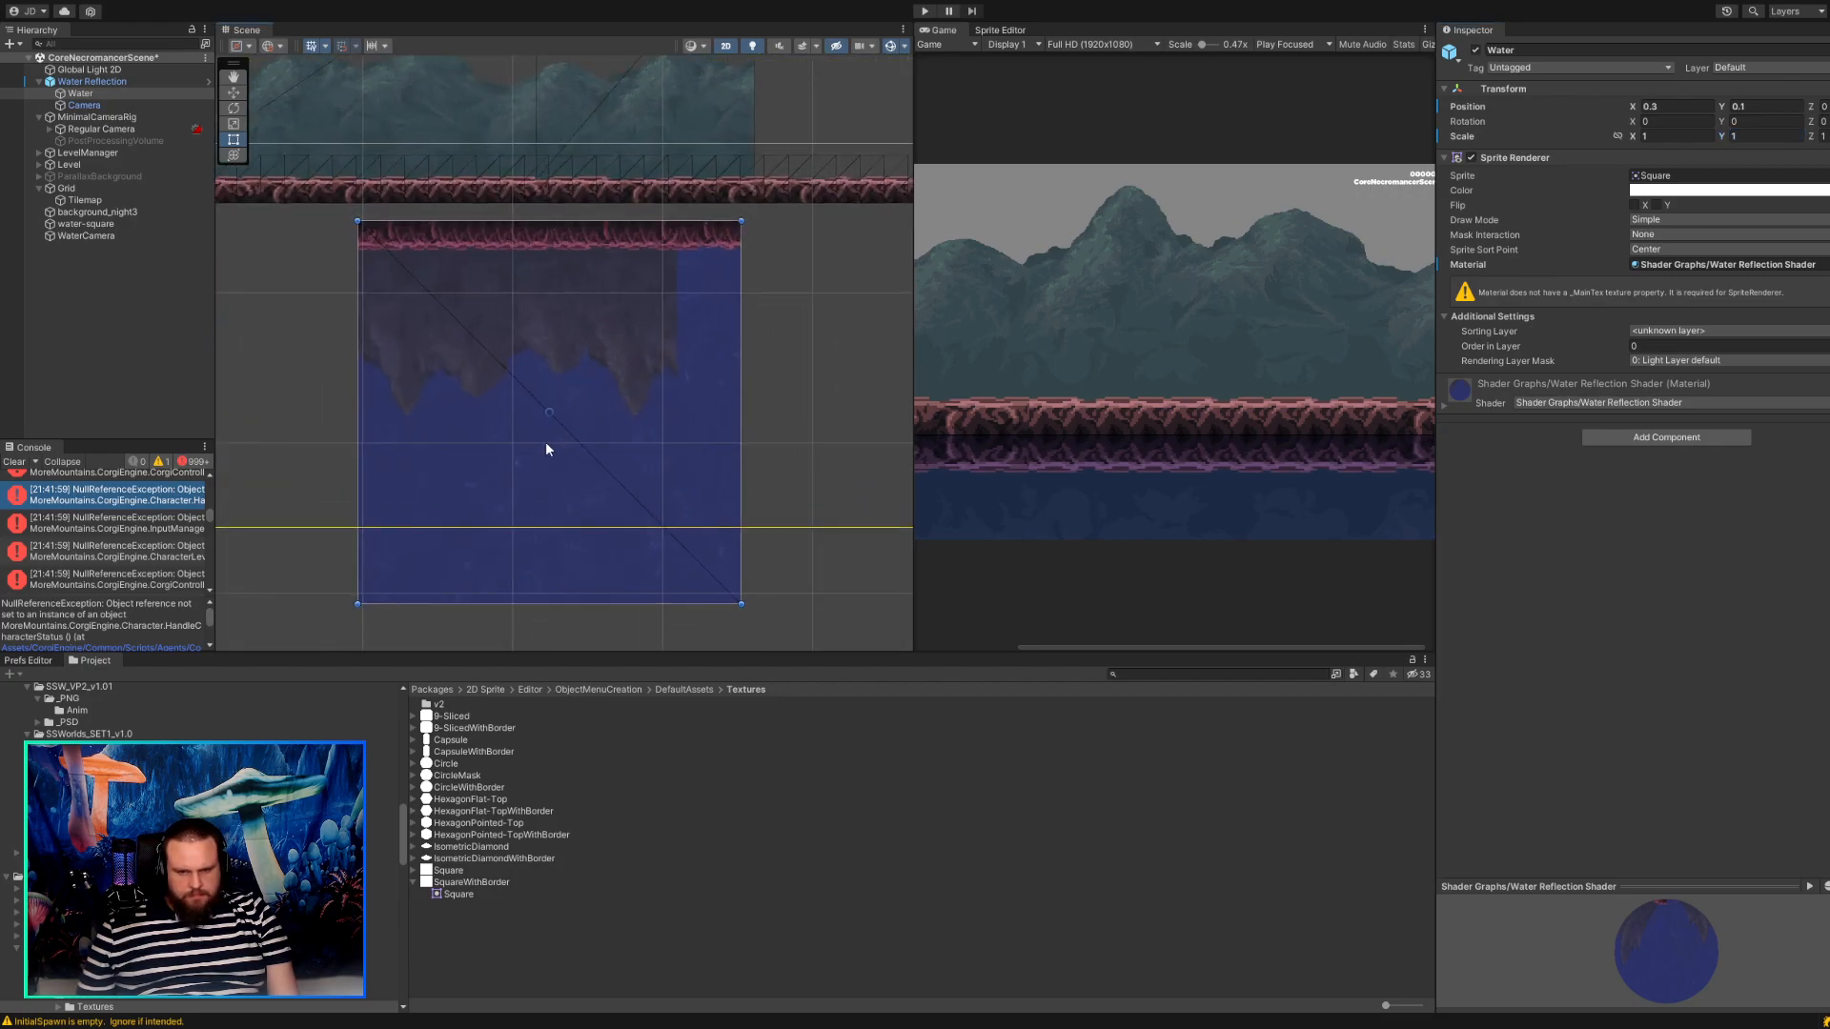
pyautogui.moveTo(816, 607); pyautogui.dragTo(633, 463)
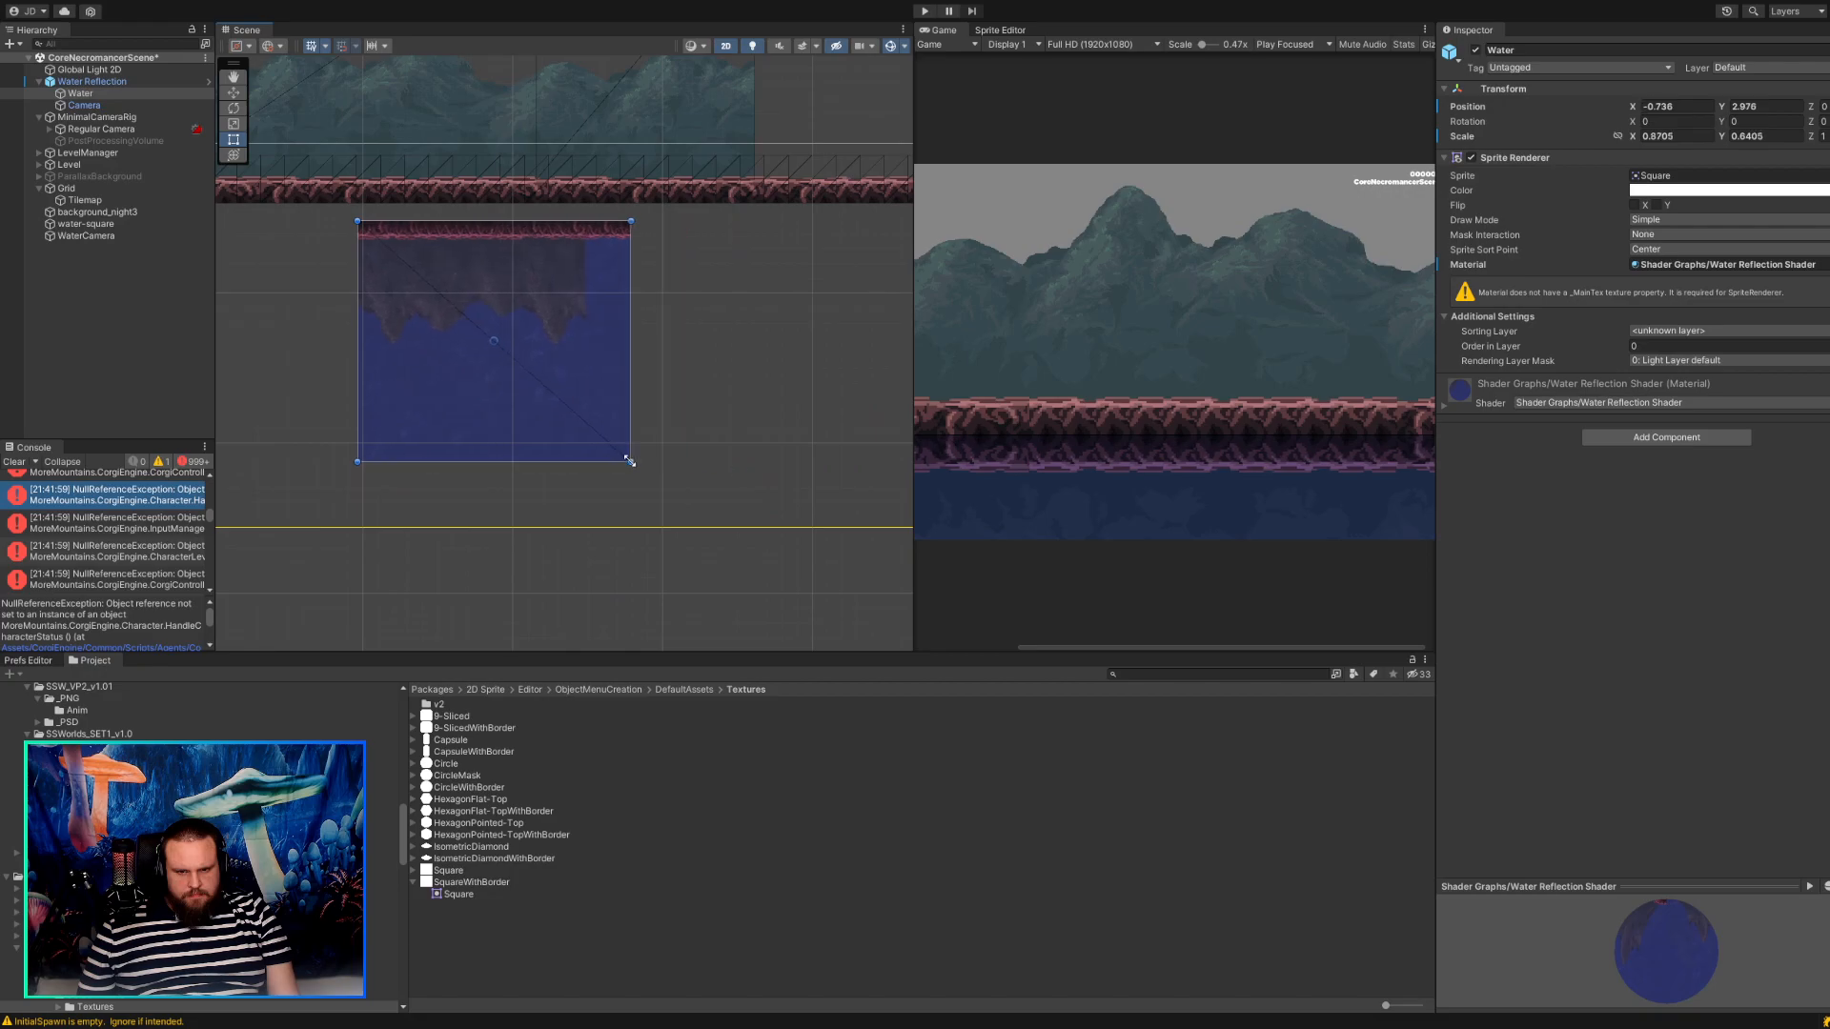
# Undo the Water sprite's latest move, resize and scale changes.
pyautogui.hotkey('ctrl', 'z')
pyautogui.hotkey('ctrl', 'z')
pyautogui.hotkey('ctrl', 'y')
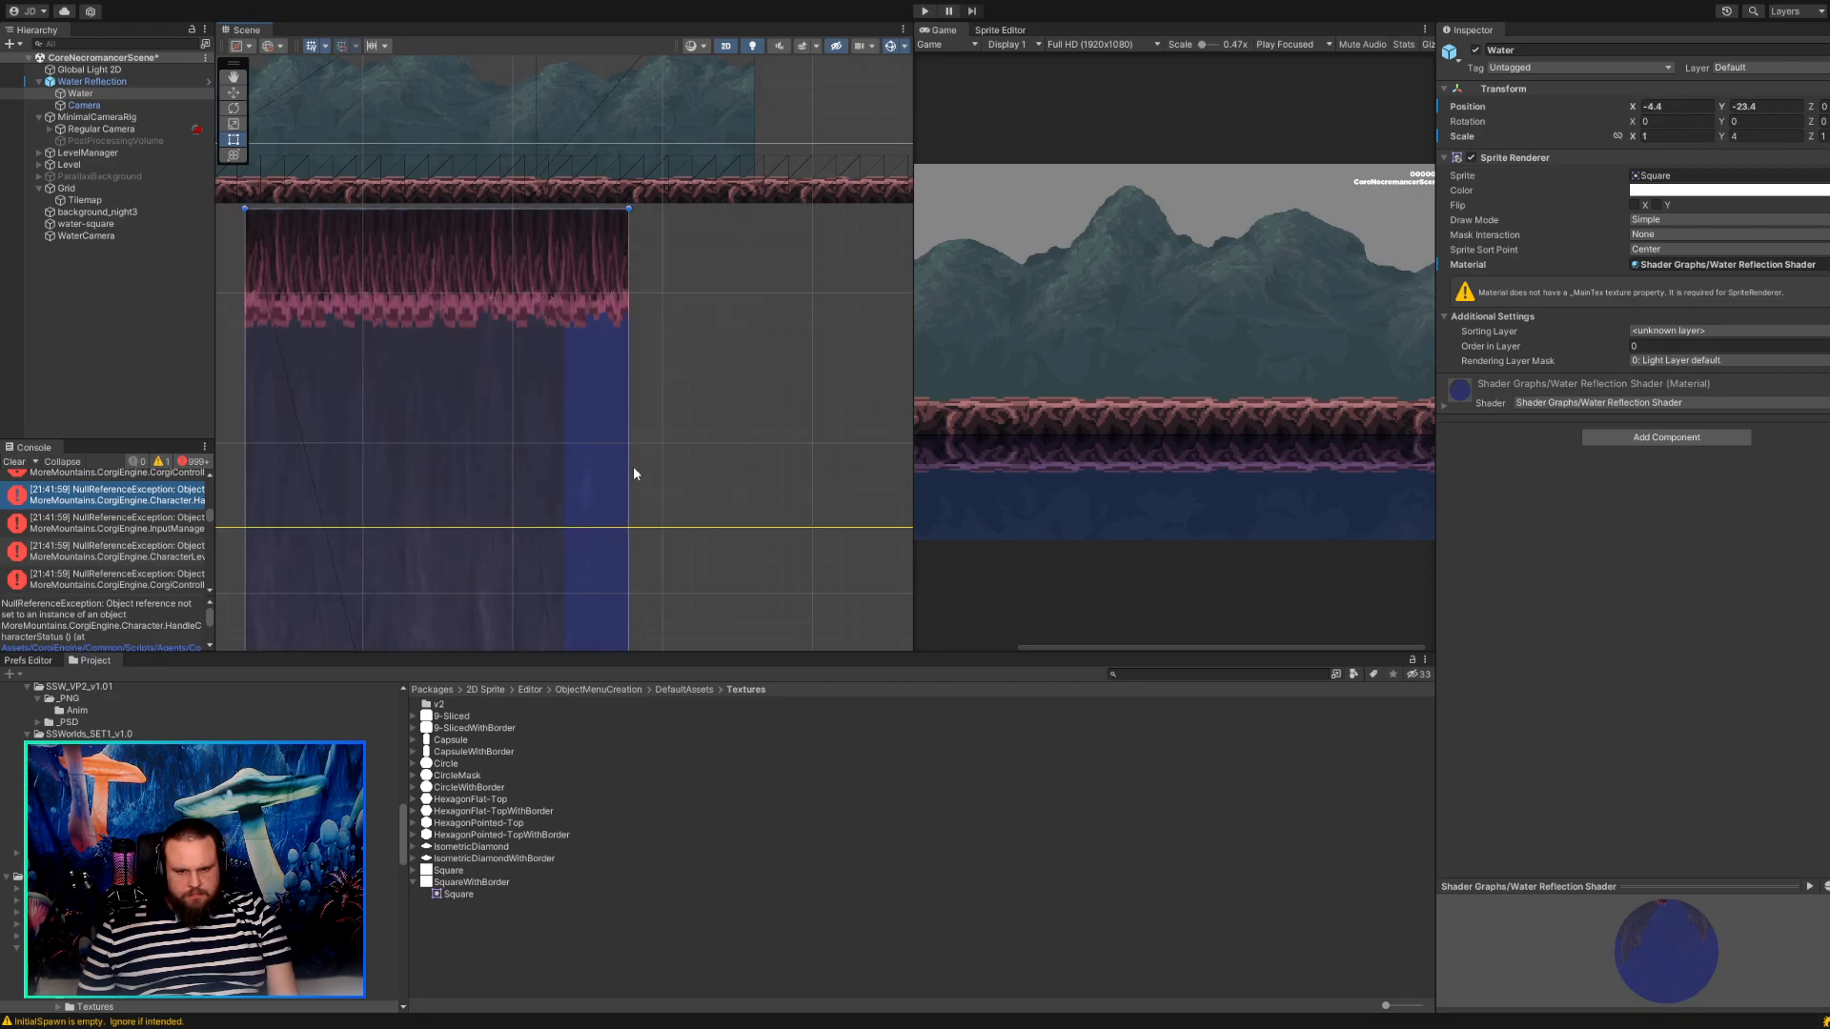
pyautogui.scroll(-4, 558, 455)
pyautogui.scroll(-10, 558, 459)
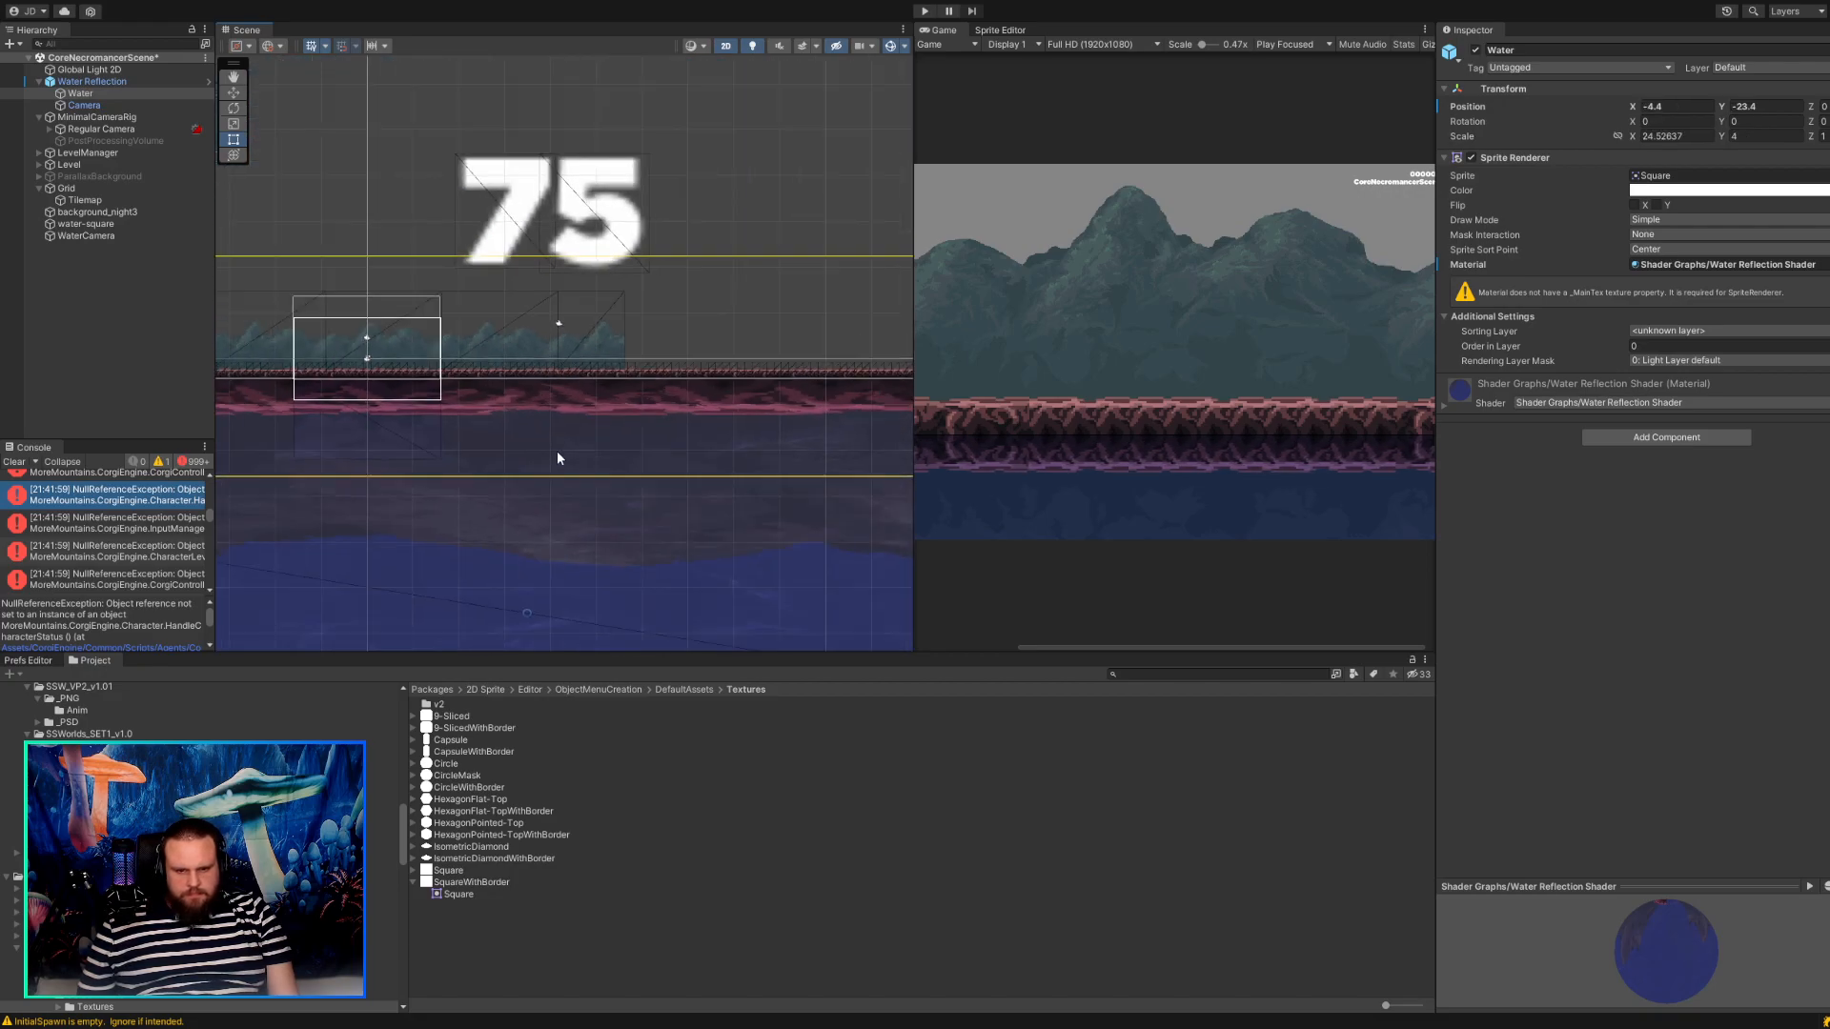
# Resize the Water sprite to a scale of about 10.4 by 3.9, clear the console, and move the sprite to about X -14.2, Y -22.9.
pyautogui.scroll(5, 547, 490)
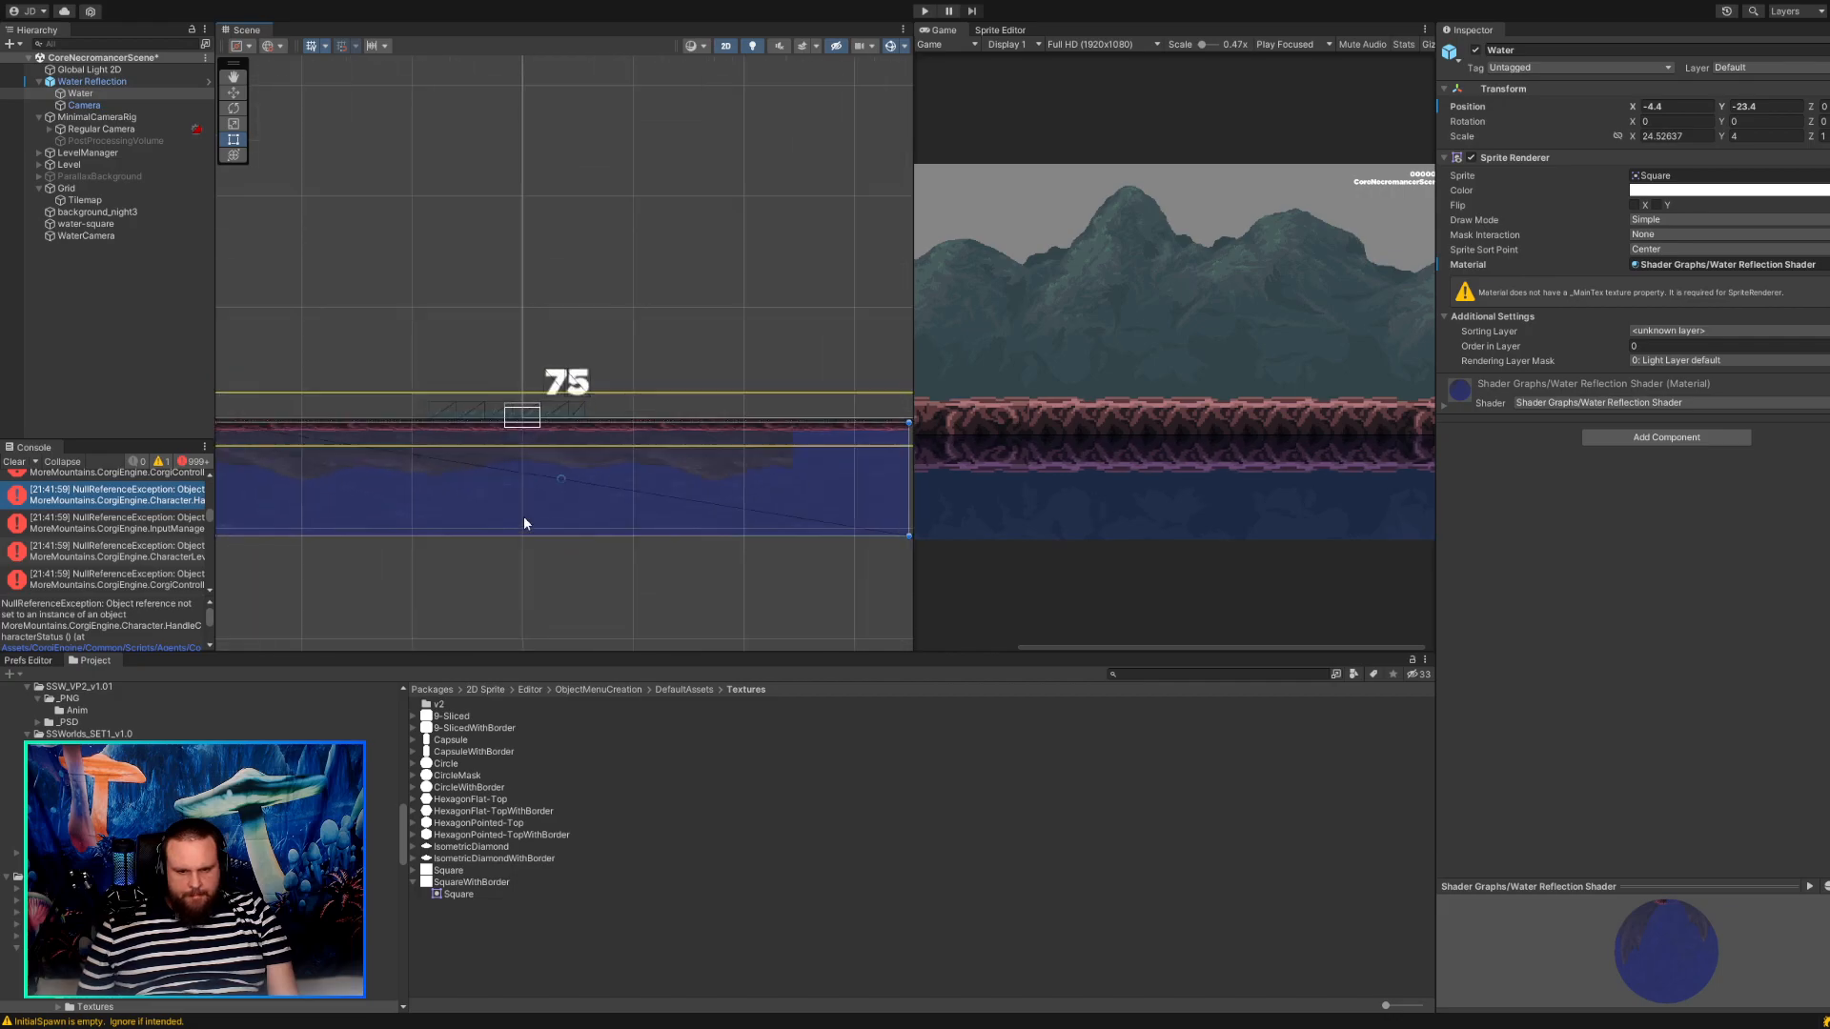
pyautogui.moveTo(490, 495); pyautogui.dragTo(729, 438, button='middle')
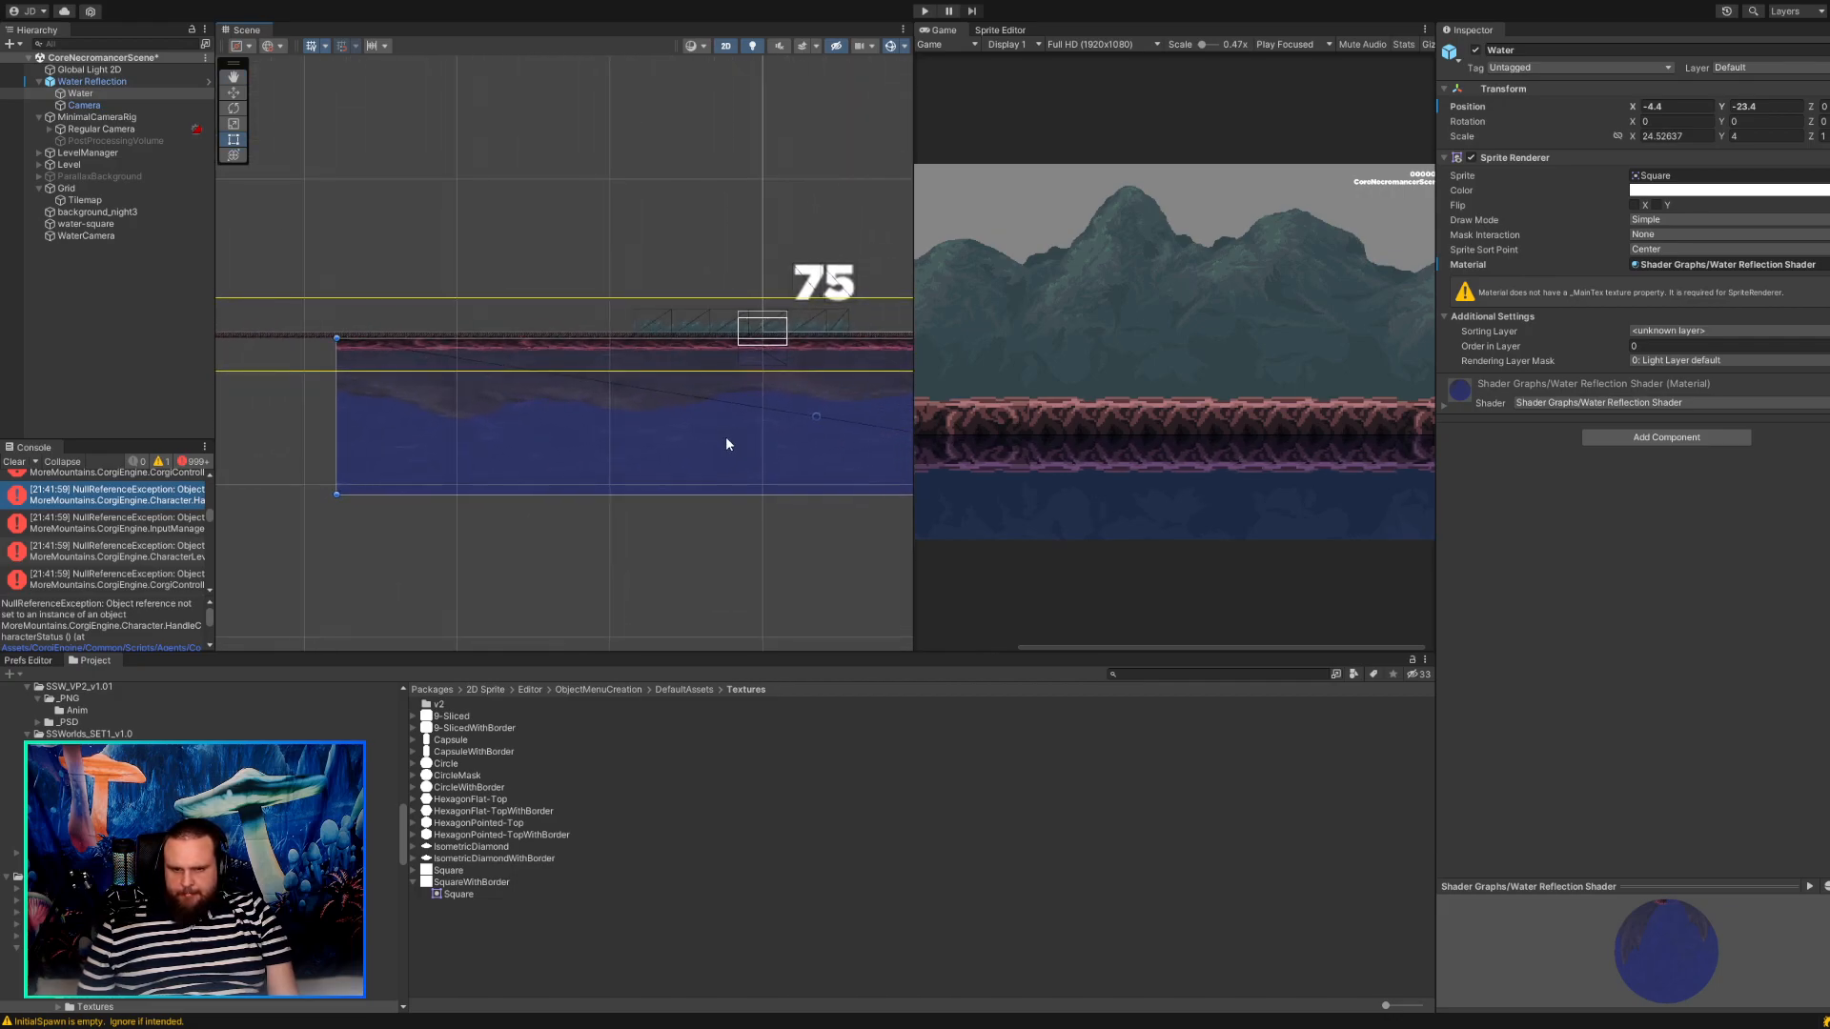
pyautogui.scroll(2, 724, 443)
pyautogui.scroll(-4, 739, 437)
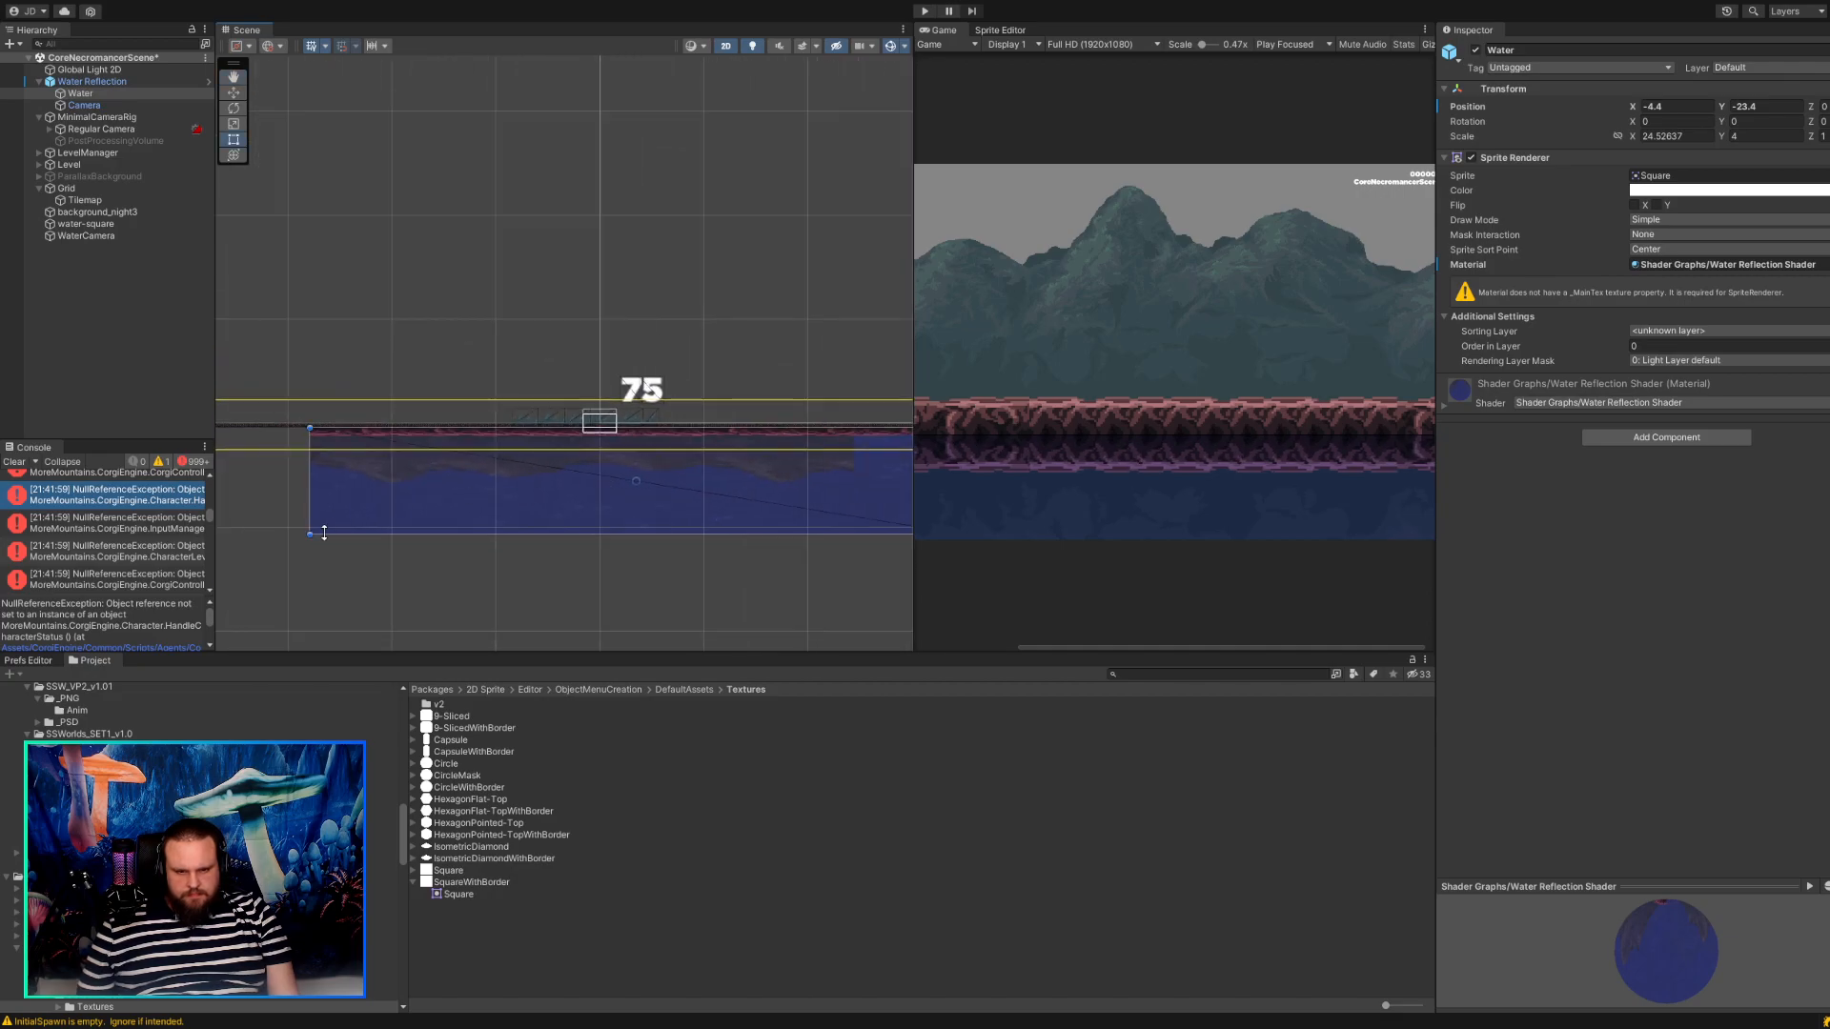
pyautogui.moveTo(310, 533); pyautogui.dragTo(412, 539)
pyautogui.scroll(3, 732, 529)
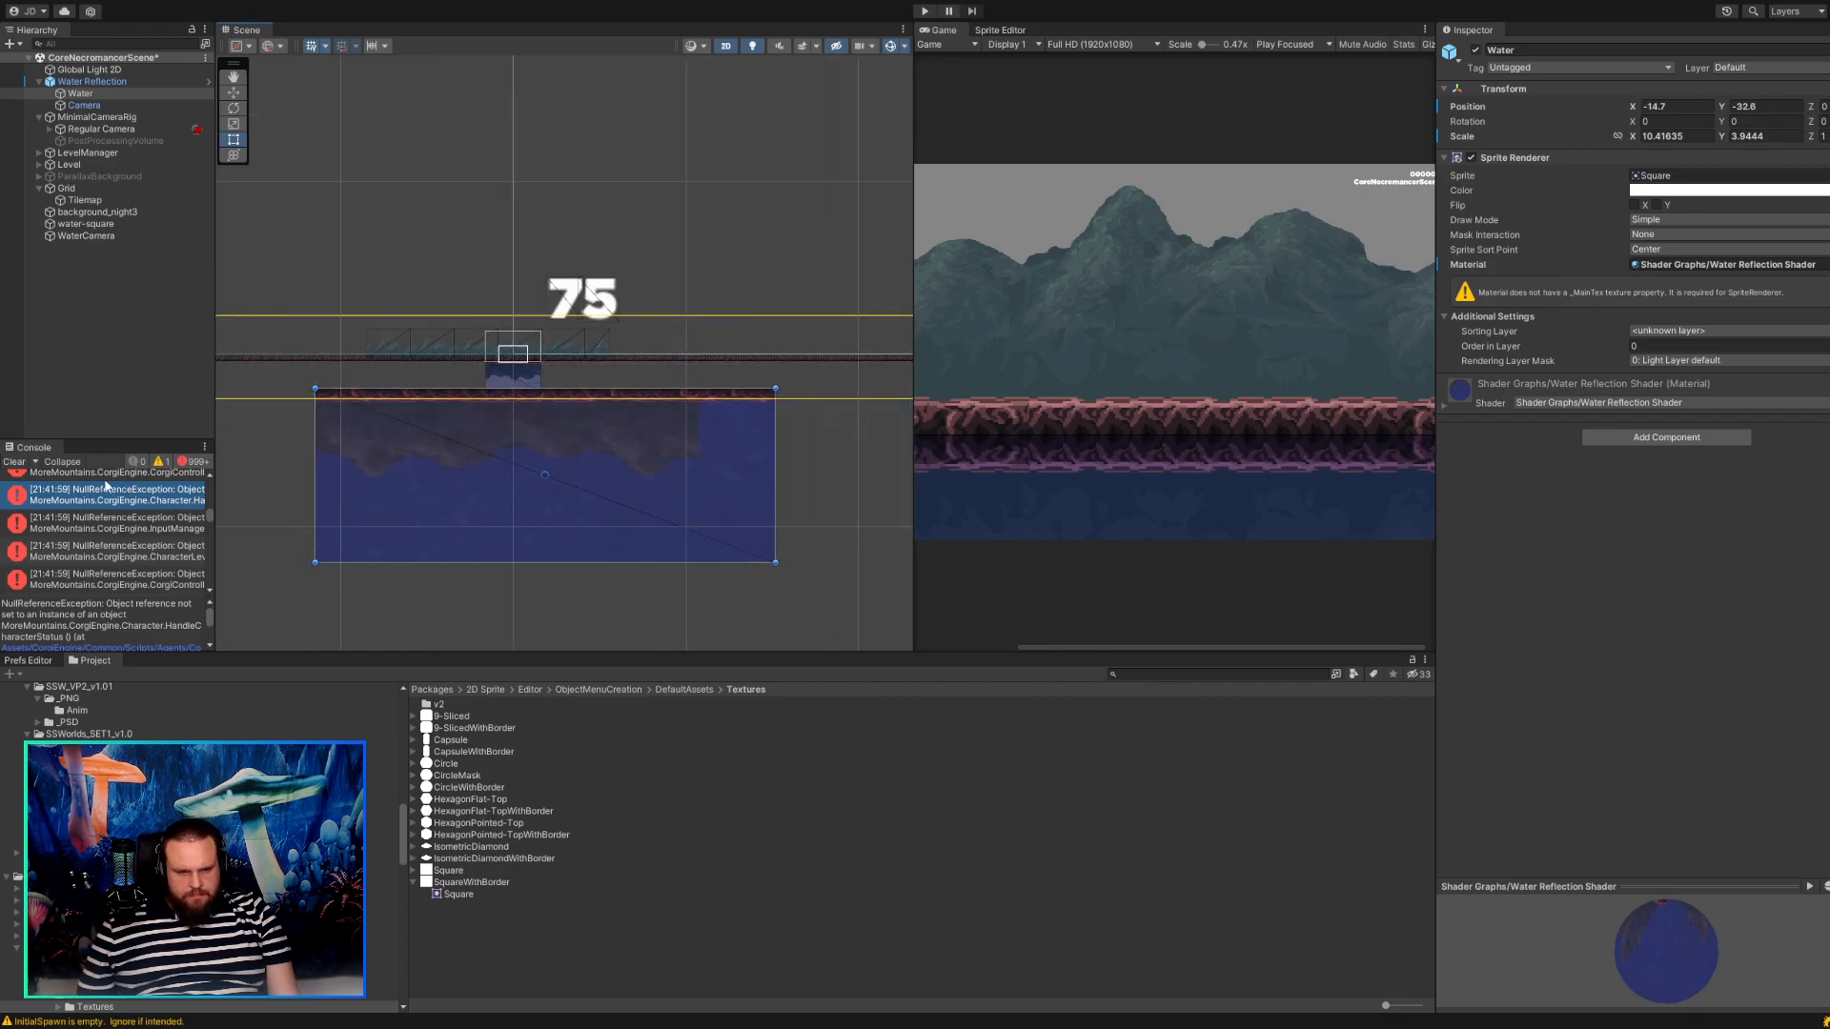
pyautogui.click(15, 462)
pyautogui.moveTo(524, 526); pyautogui.dragTo(528, 495)
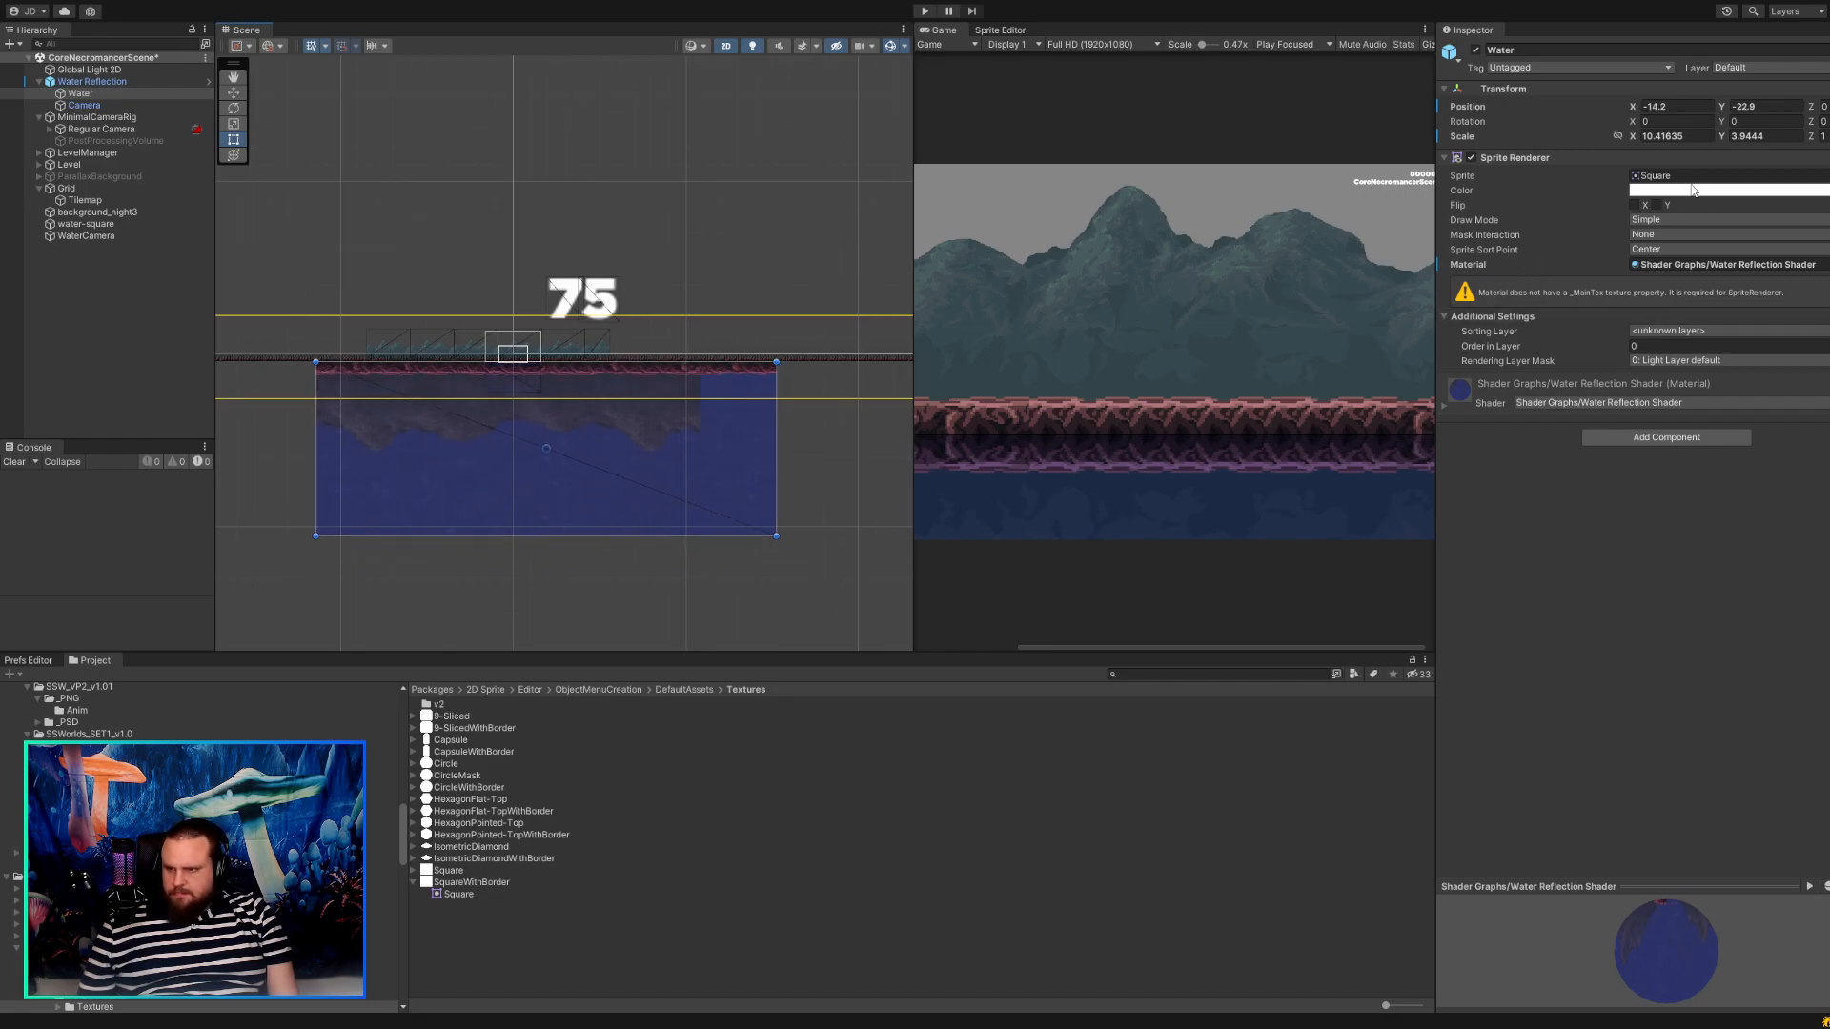
# Set the Water sprite's scale to 1 on both X and Y.
pyautogui.hotkey('ctrl', 'a')
pyautogui.write('1')
pyautogui.press('Tab')
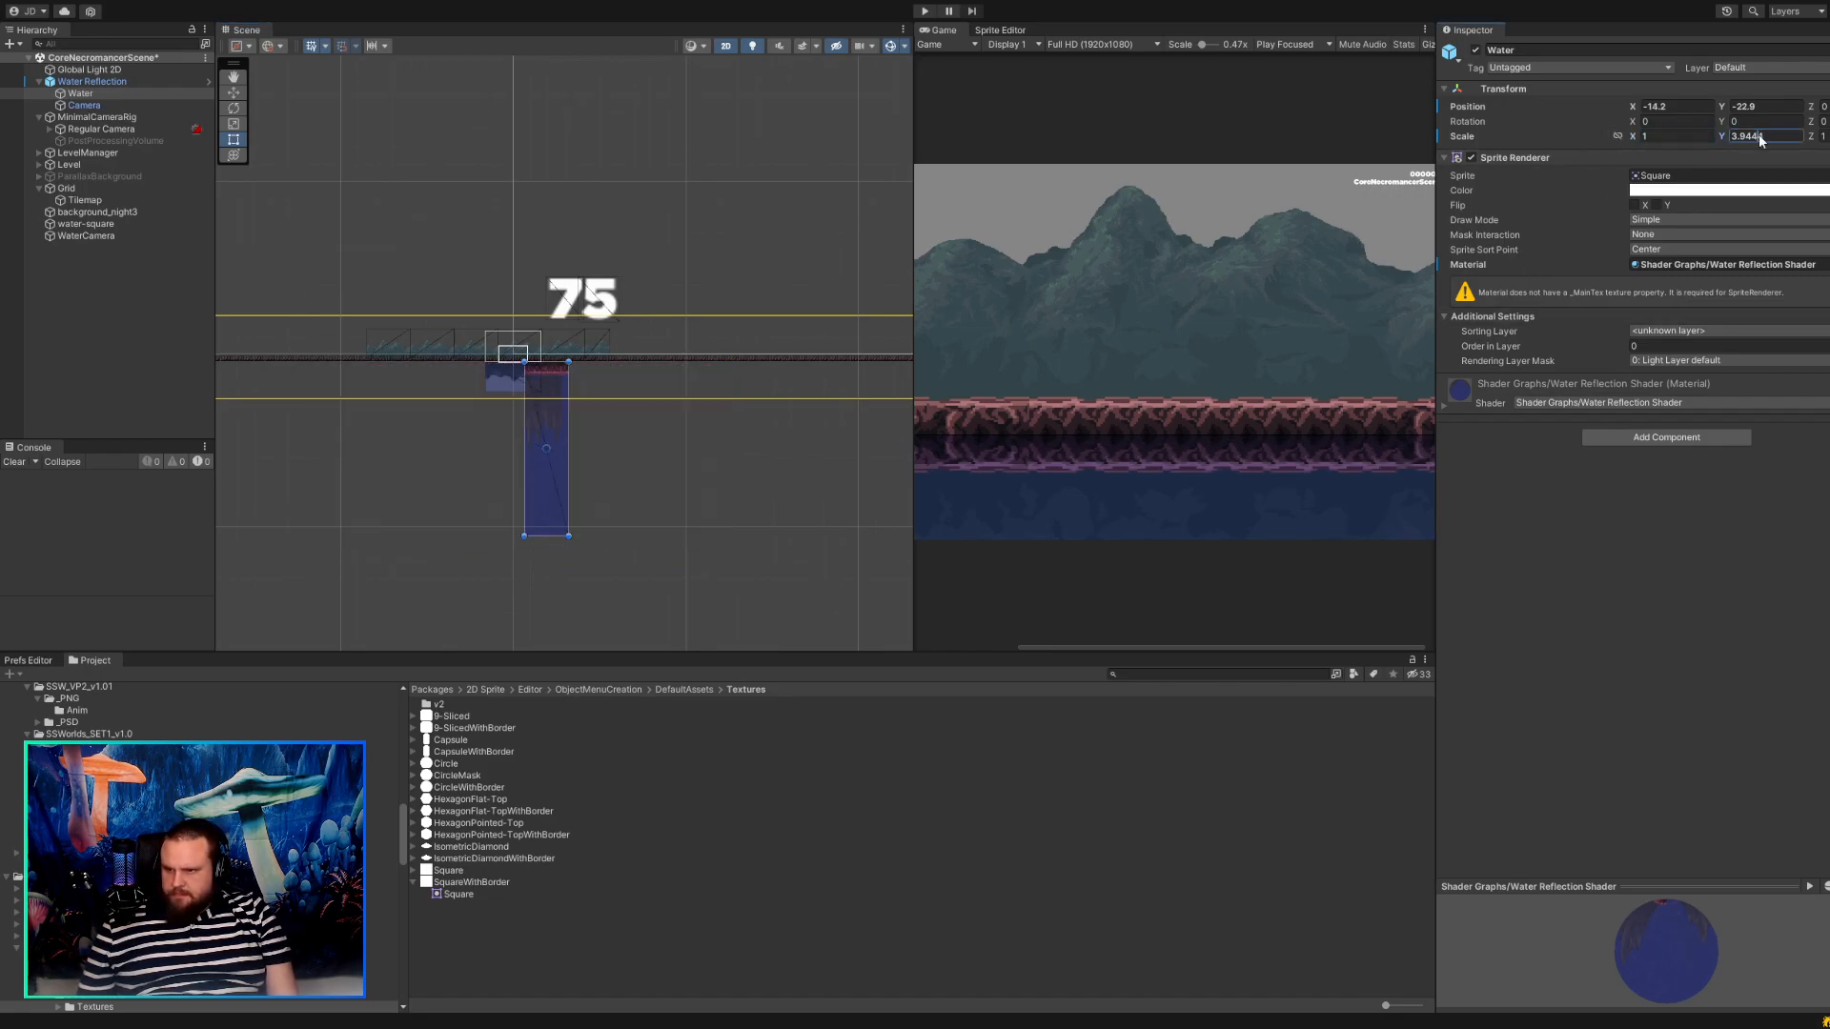
pyautogui.write('1')
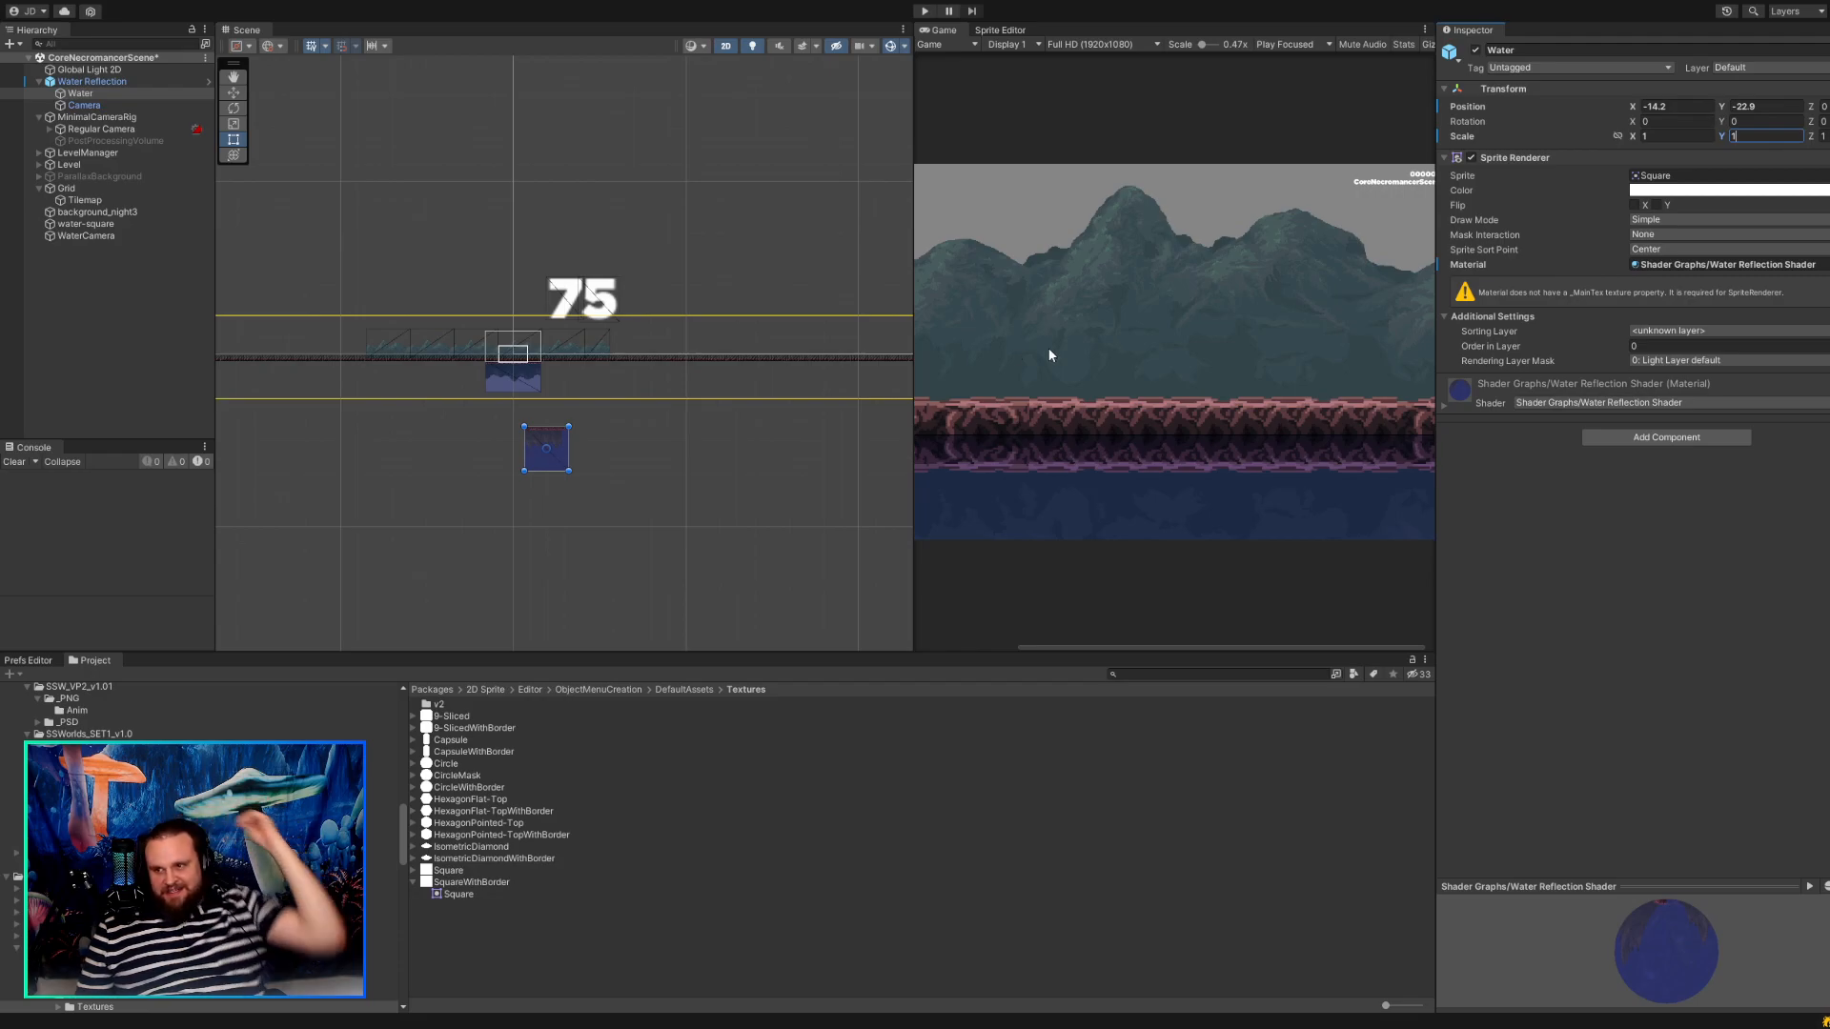
# Examine the square Water sprite's position and reflected image in relation to the Water Reflection object and the ground.
pyautogui.click(1763, 105)
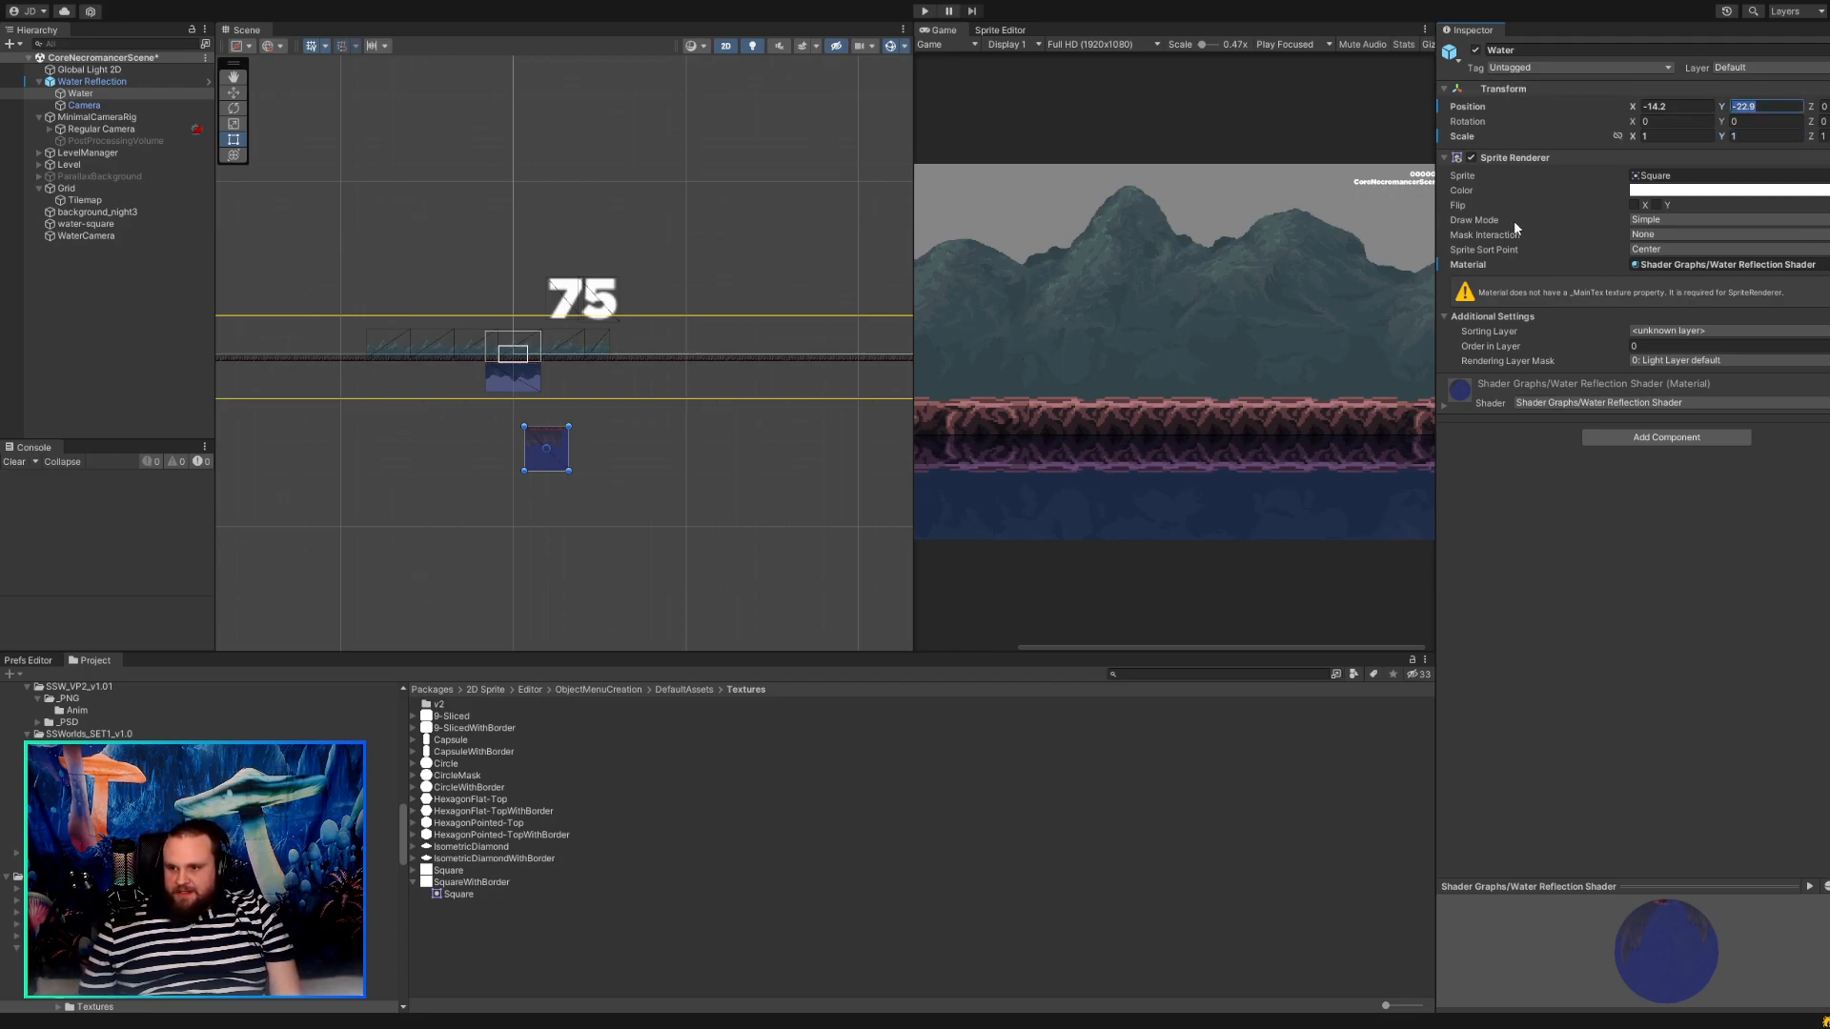
pyautogui.scroll(8, 557, 440)
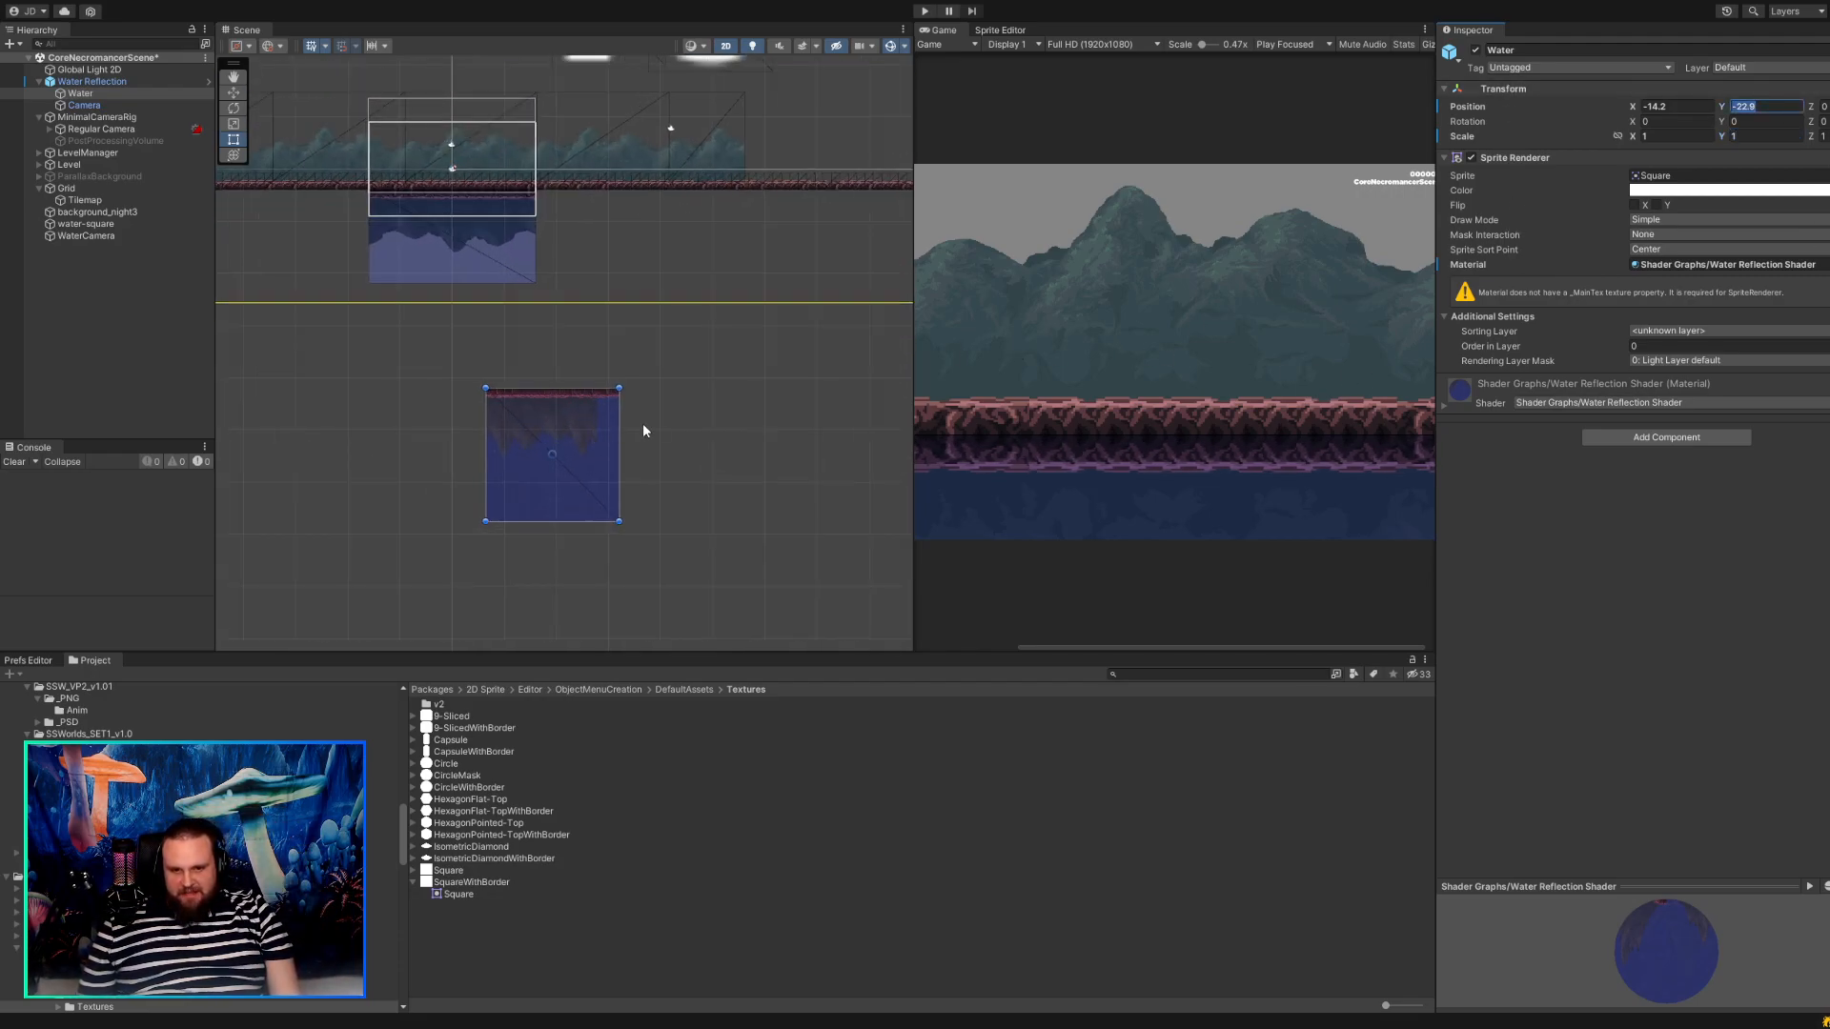
pyautogui.scroll(1, 656, 426)
pyautogui.click(467, 455)
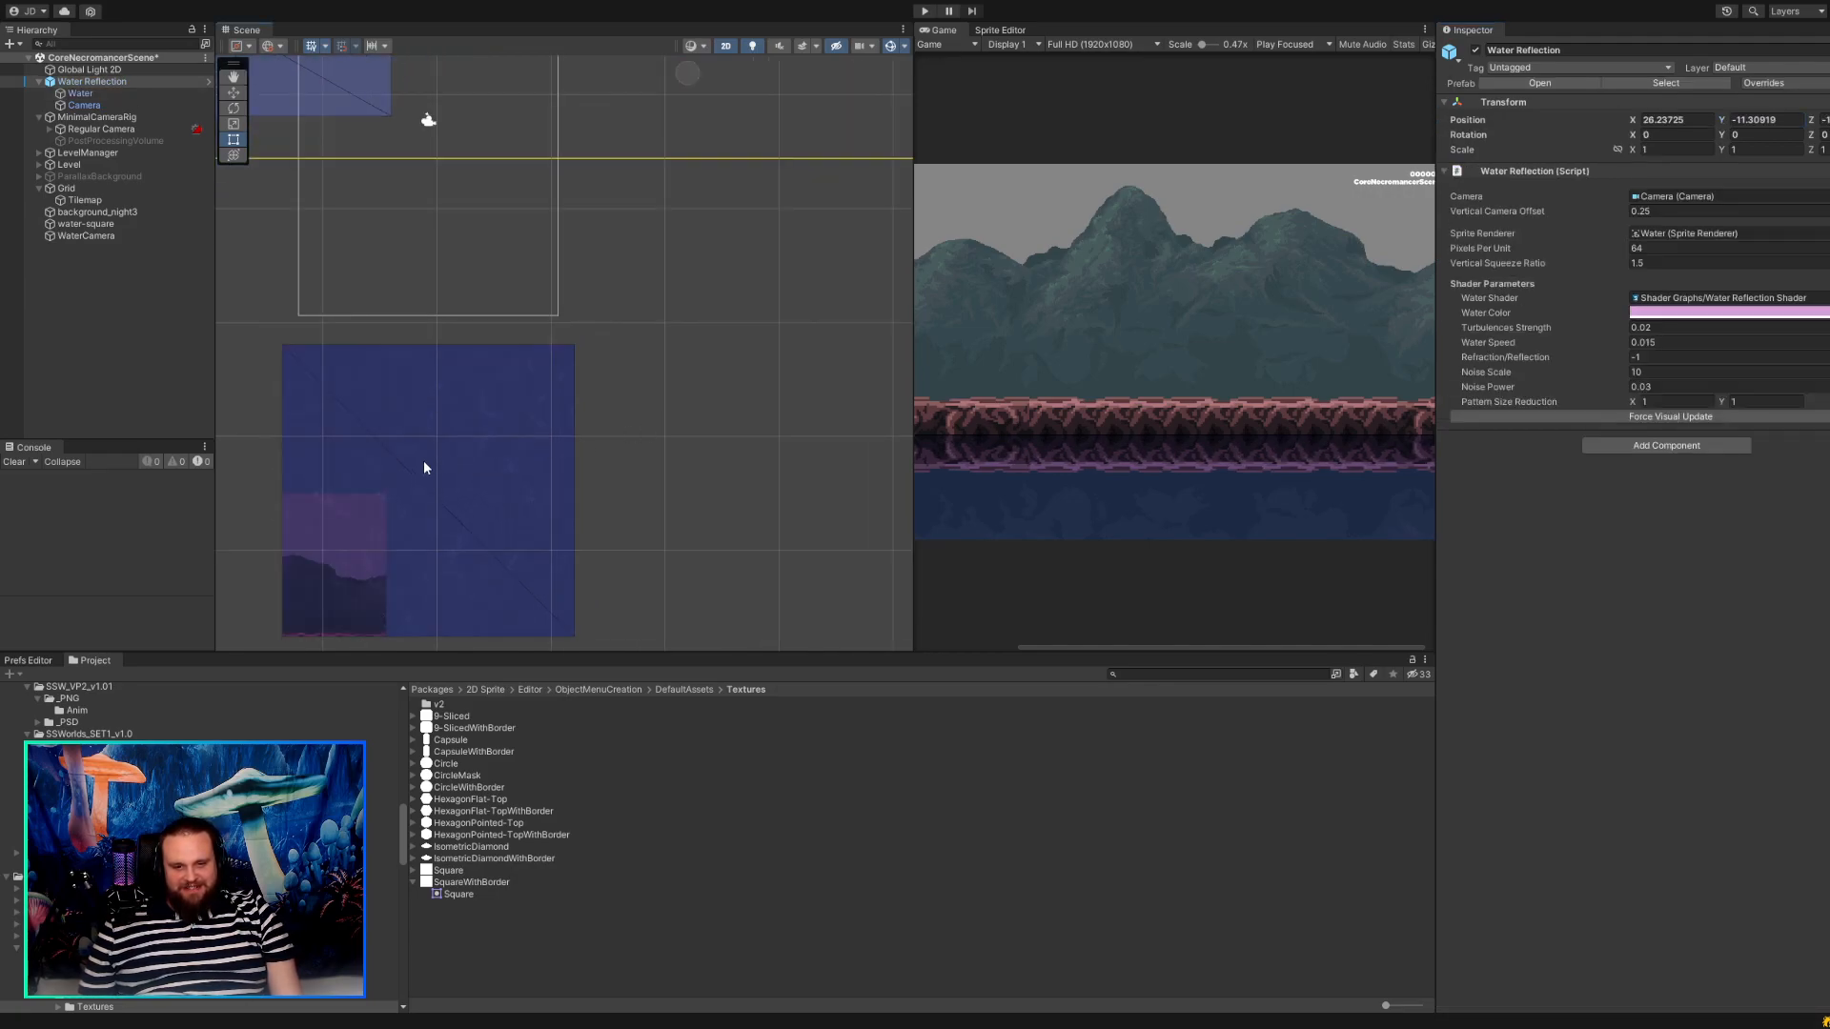
pyautogui.moveTo(471, 362); pyautogui.dragTo(477, 362)
pyautogui.scroll(-3, 610, 379)
pyautogui.click(445, 427)
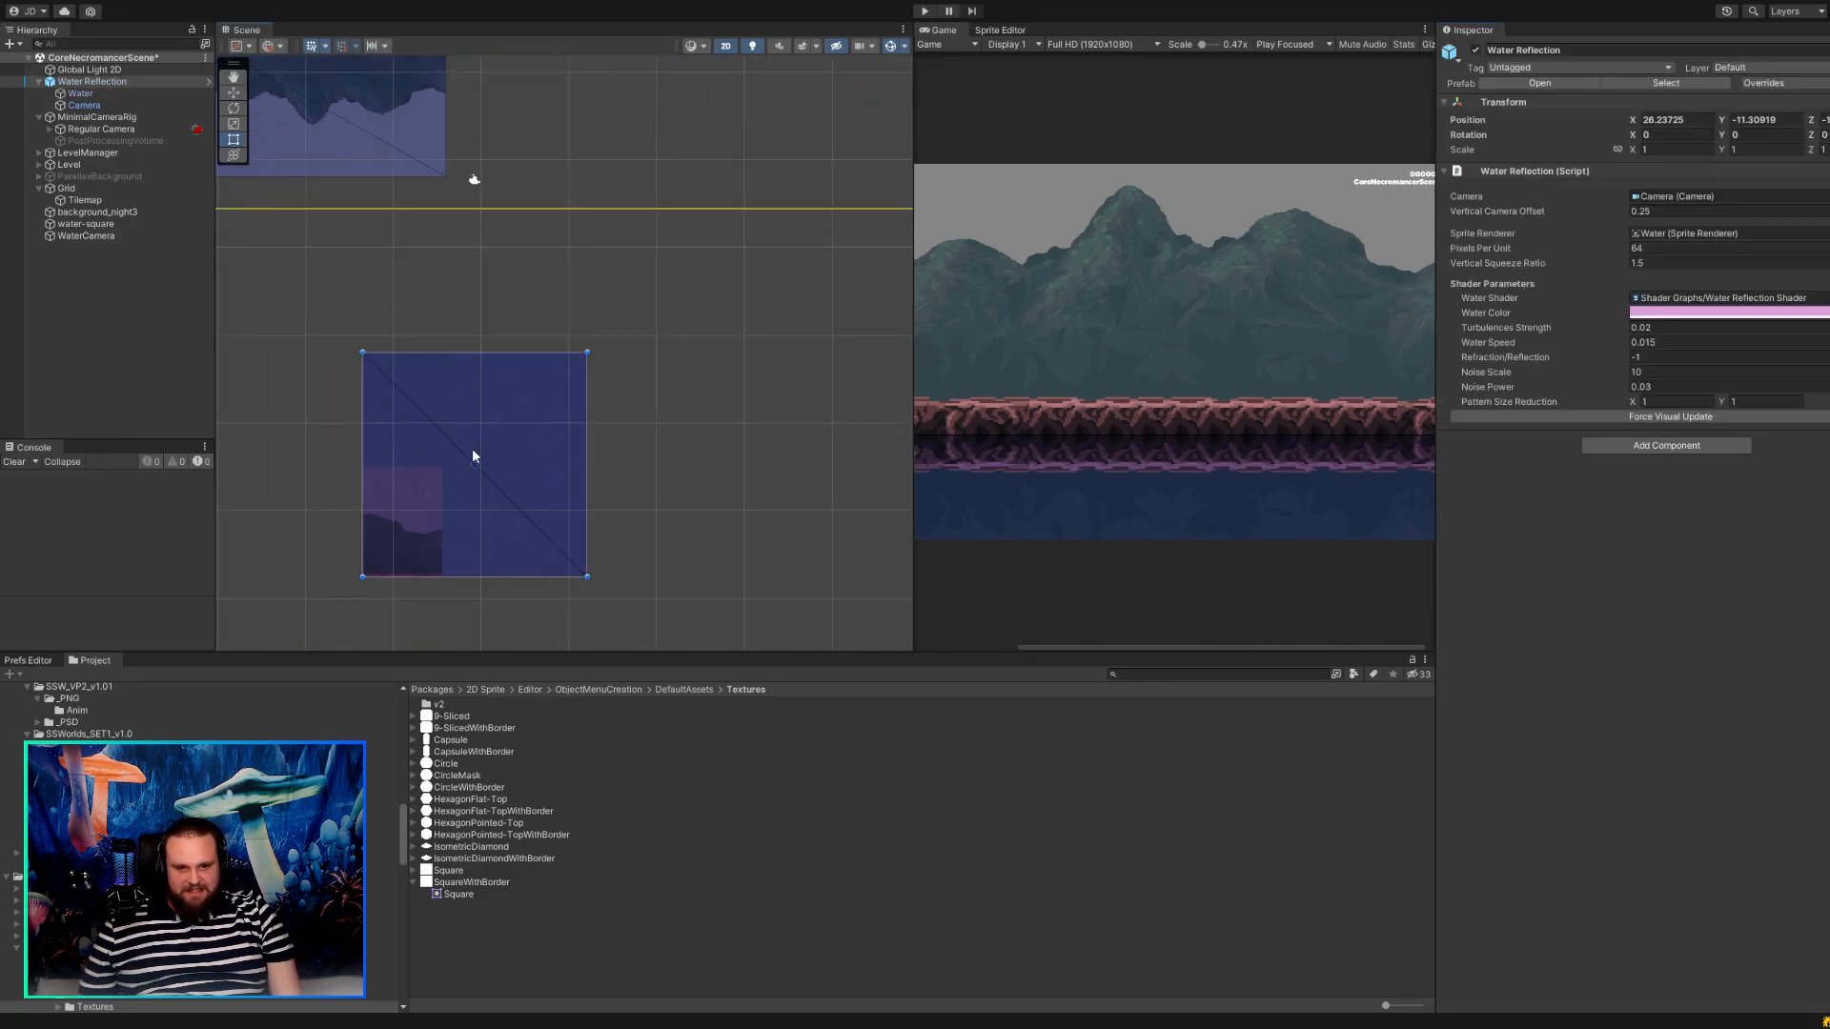
pyautogui.click(472, 448)
pyautogui.scroll(-9, 414, 323)
pyautogui.moveTo(539, 311); pyautogui.dragTo(549, 484, button='middle')
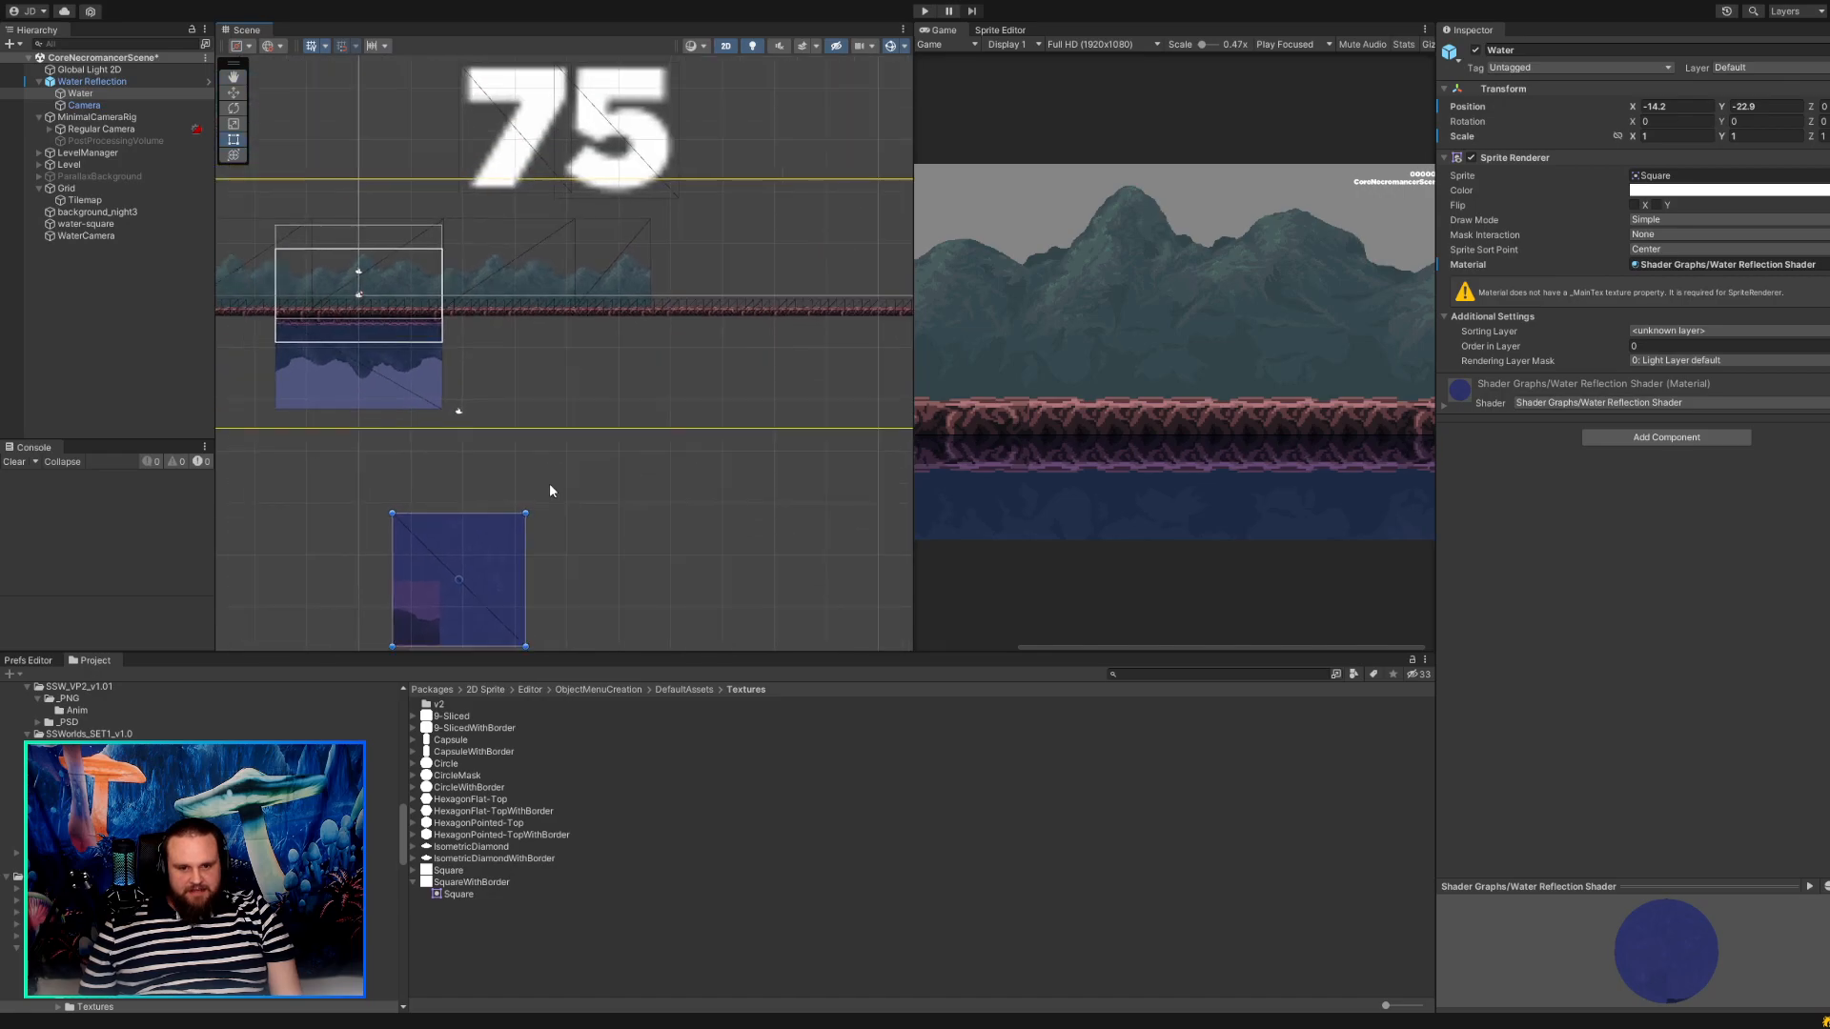
pyautogui.scroll(-3, 547, 484)
# Compare the WaterCamera's settings and view with those of the Water Reflection's Camera.
pyautogui.click(106, 237)
pyautogui.click(84, 93)
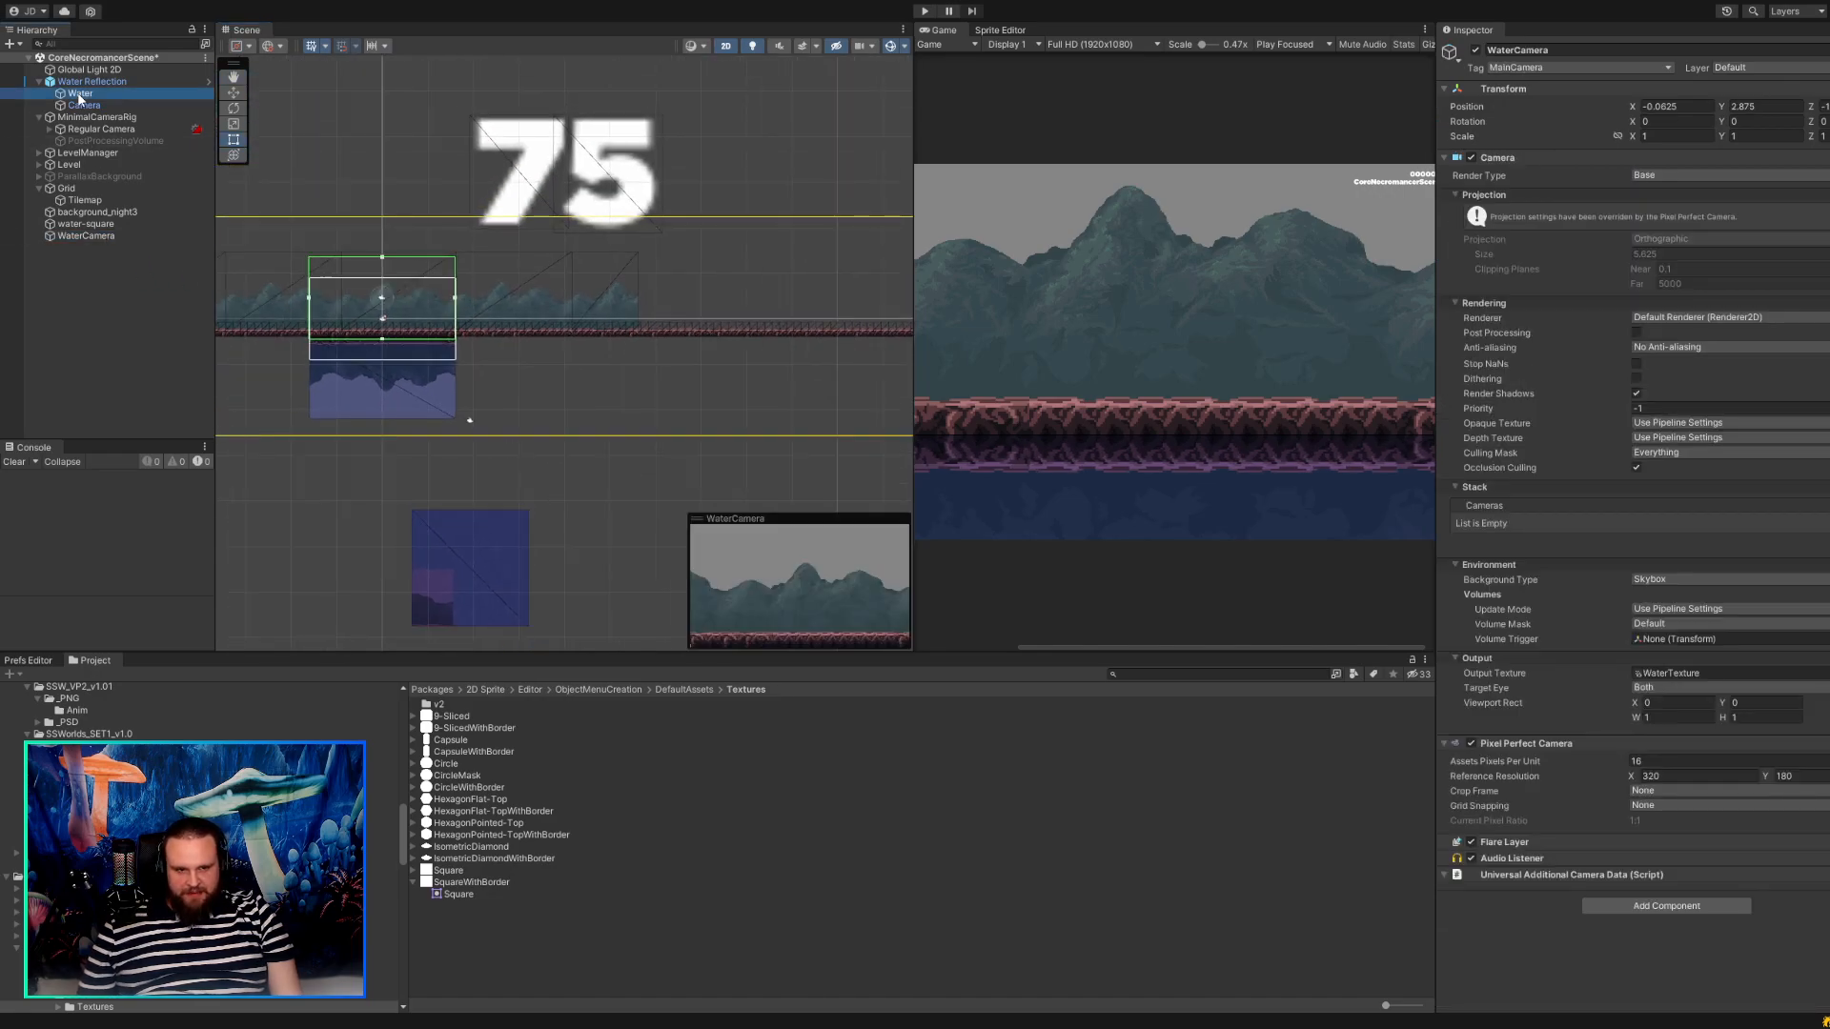
pyautogui.click(82, 106)
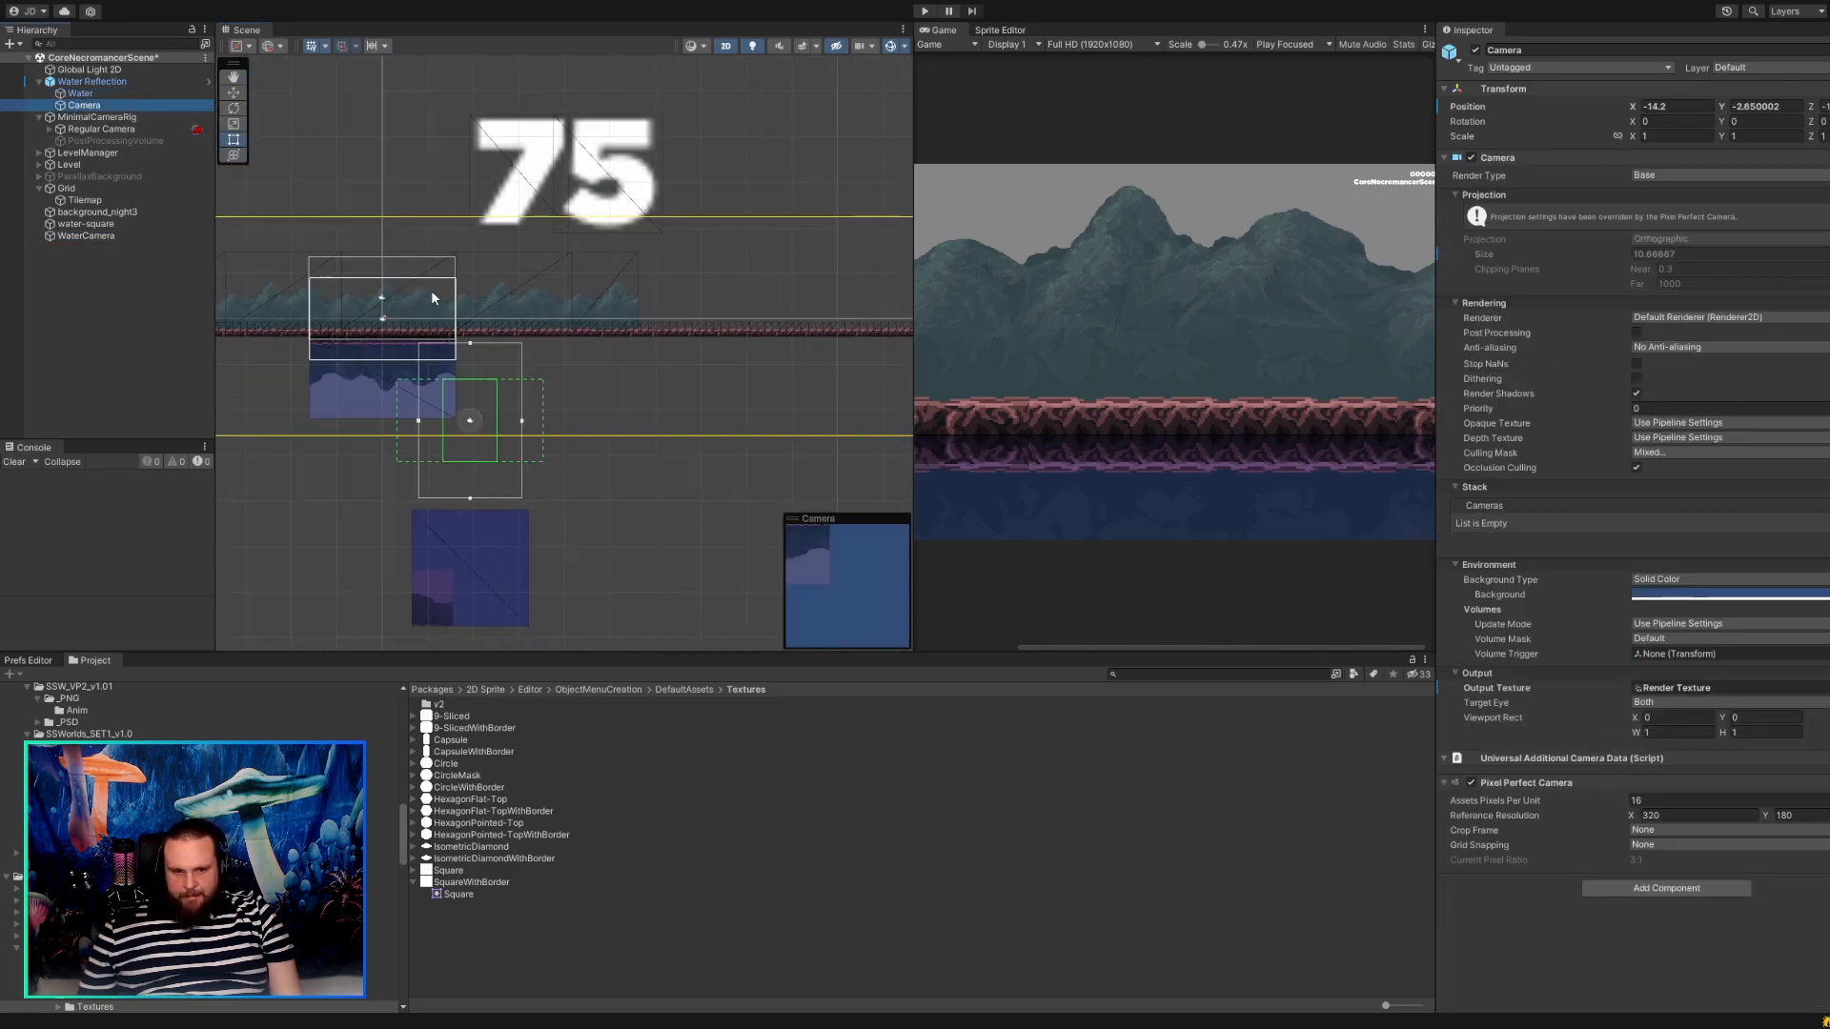
# Move the Water Reflection's Camera up over the mountains and ground to about X -1.9, Y 13.8.
pyautogui.click(469, 425)
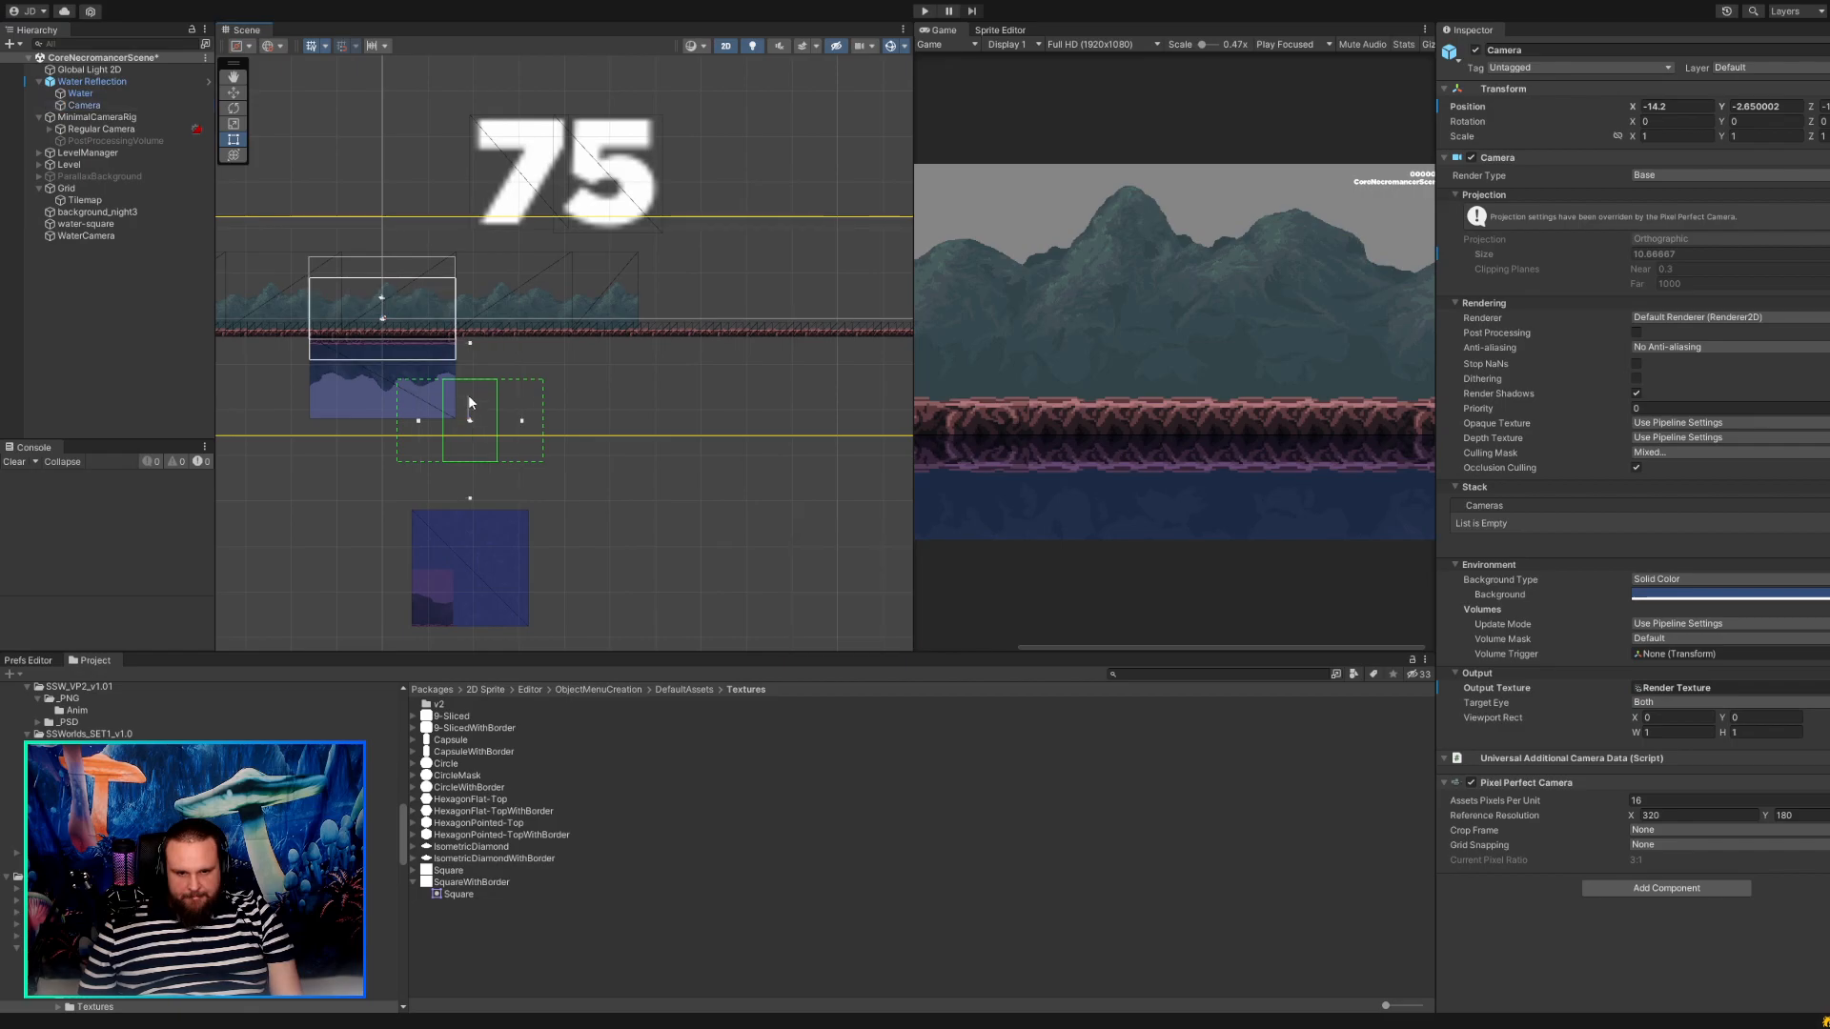
pyautogui.click(77, 106)
pyautogui.click(234, 92)
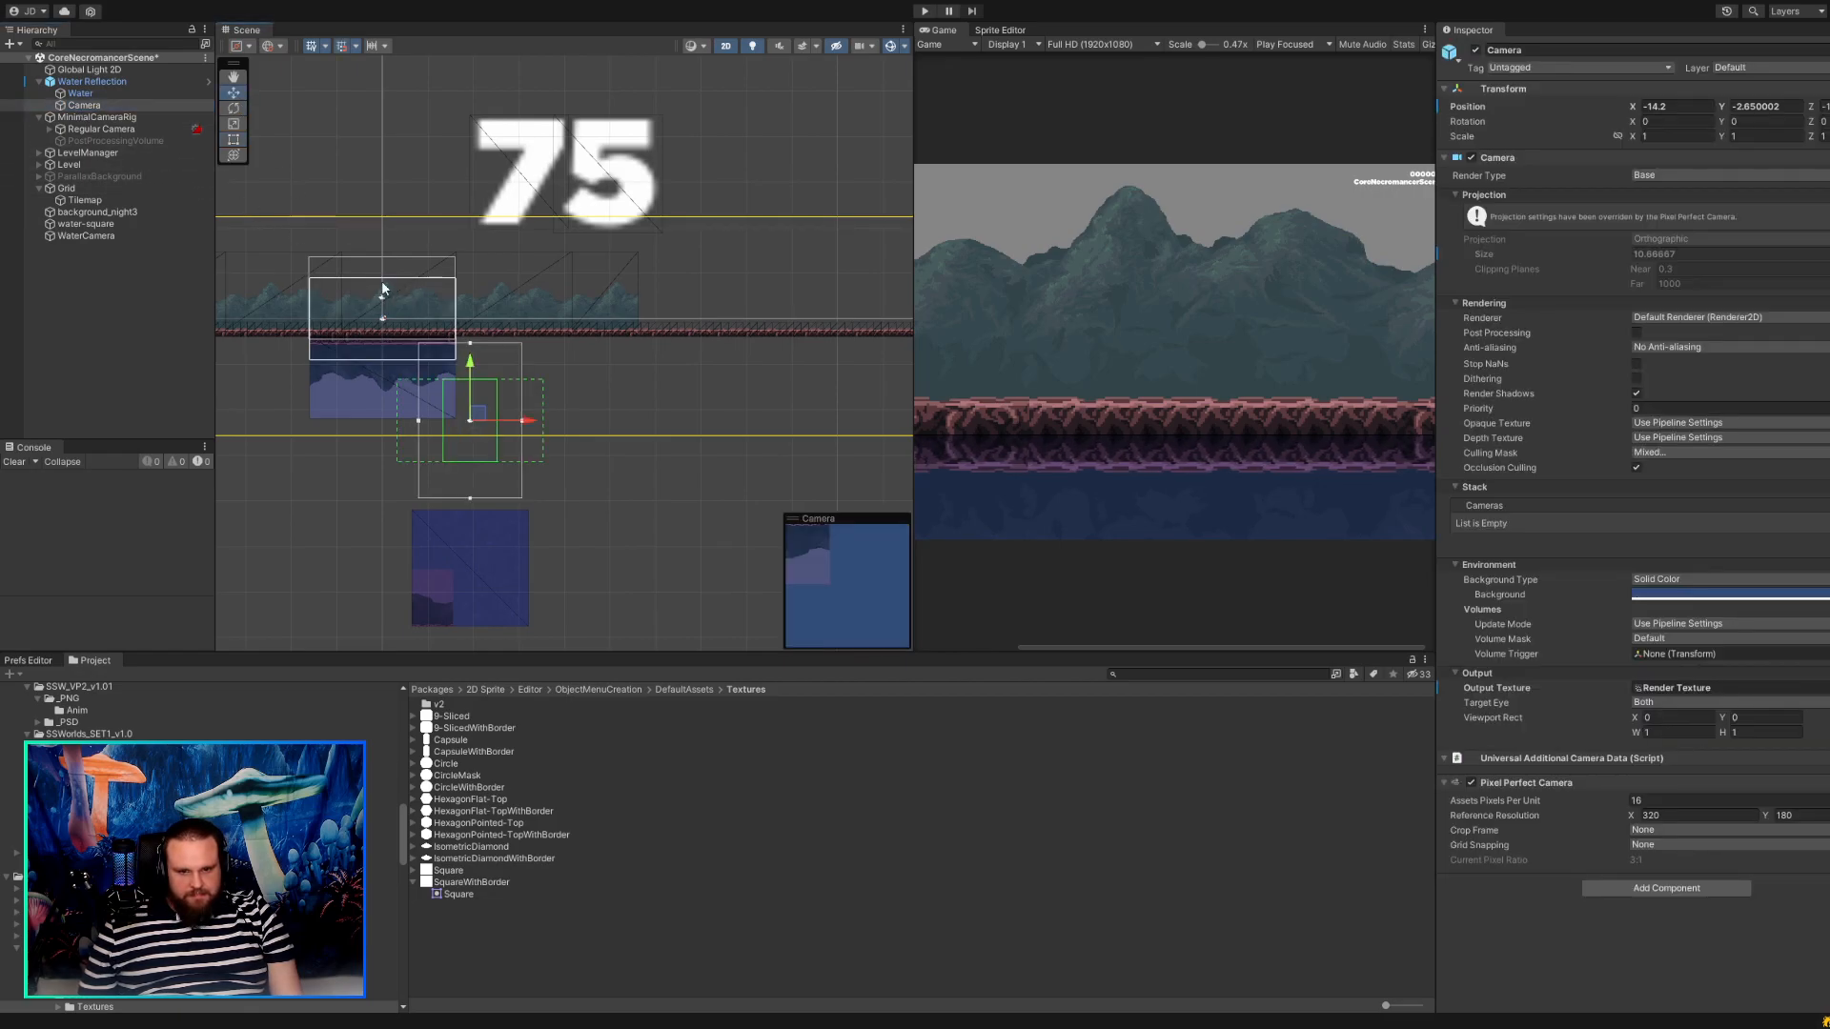
pyautogui.moveTo(477, 420); pyautogui.dragTo(574, 307)
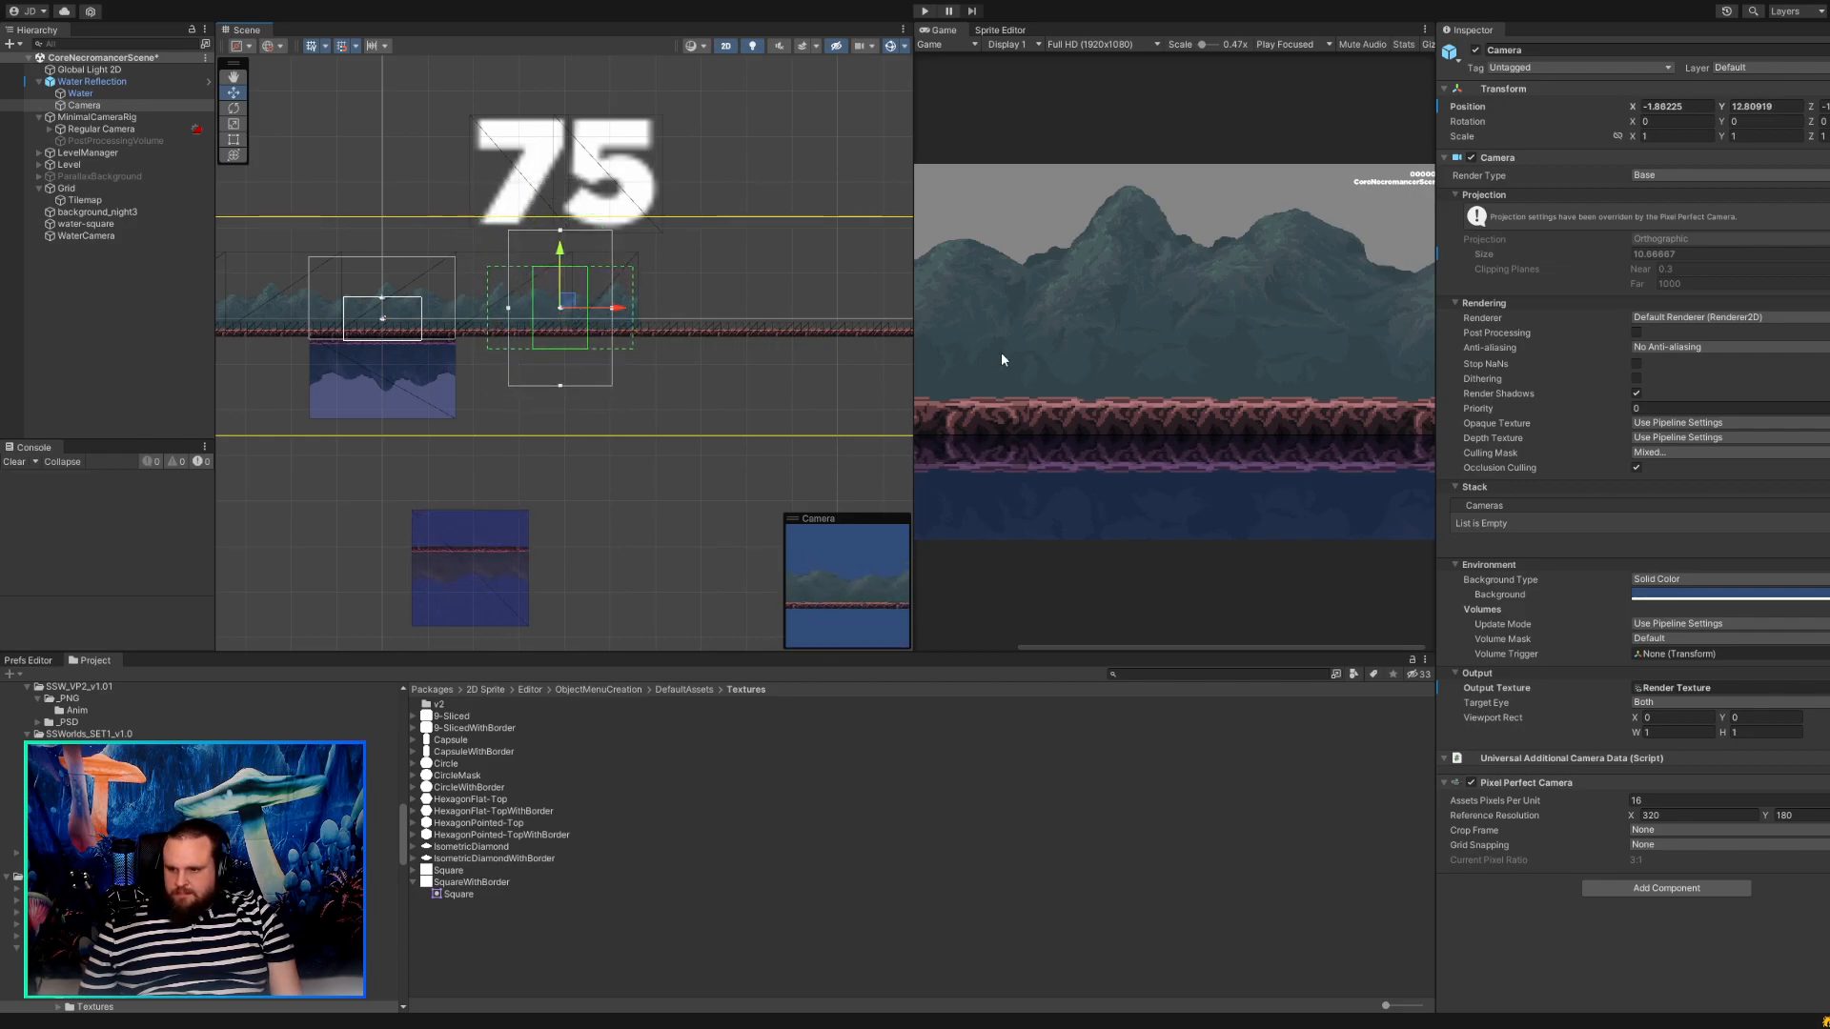
pyautogui.click(561, 232)
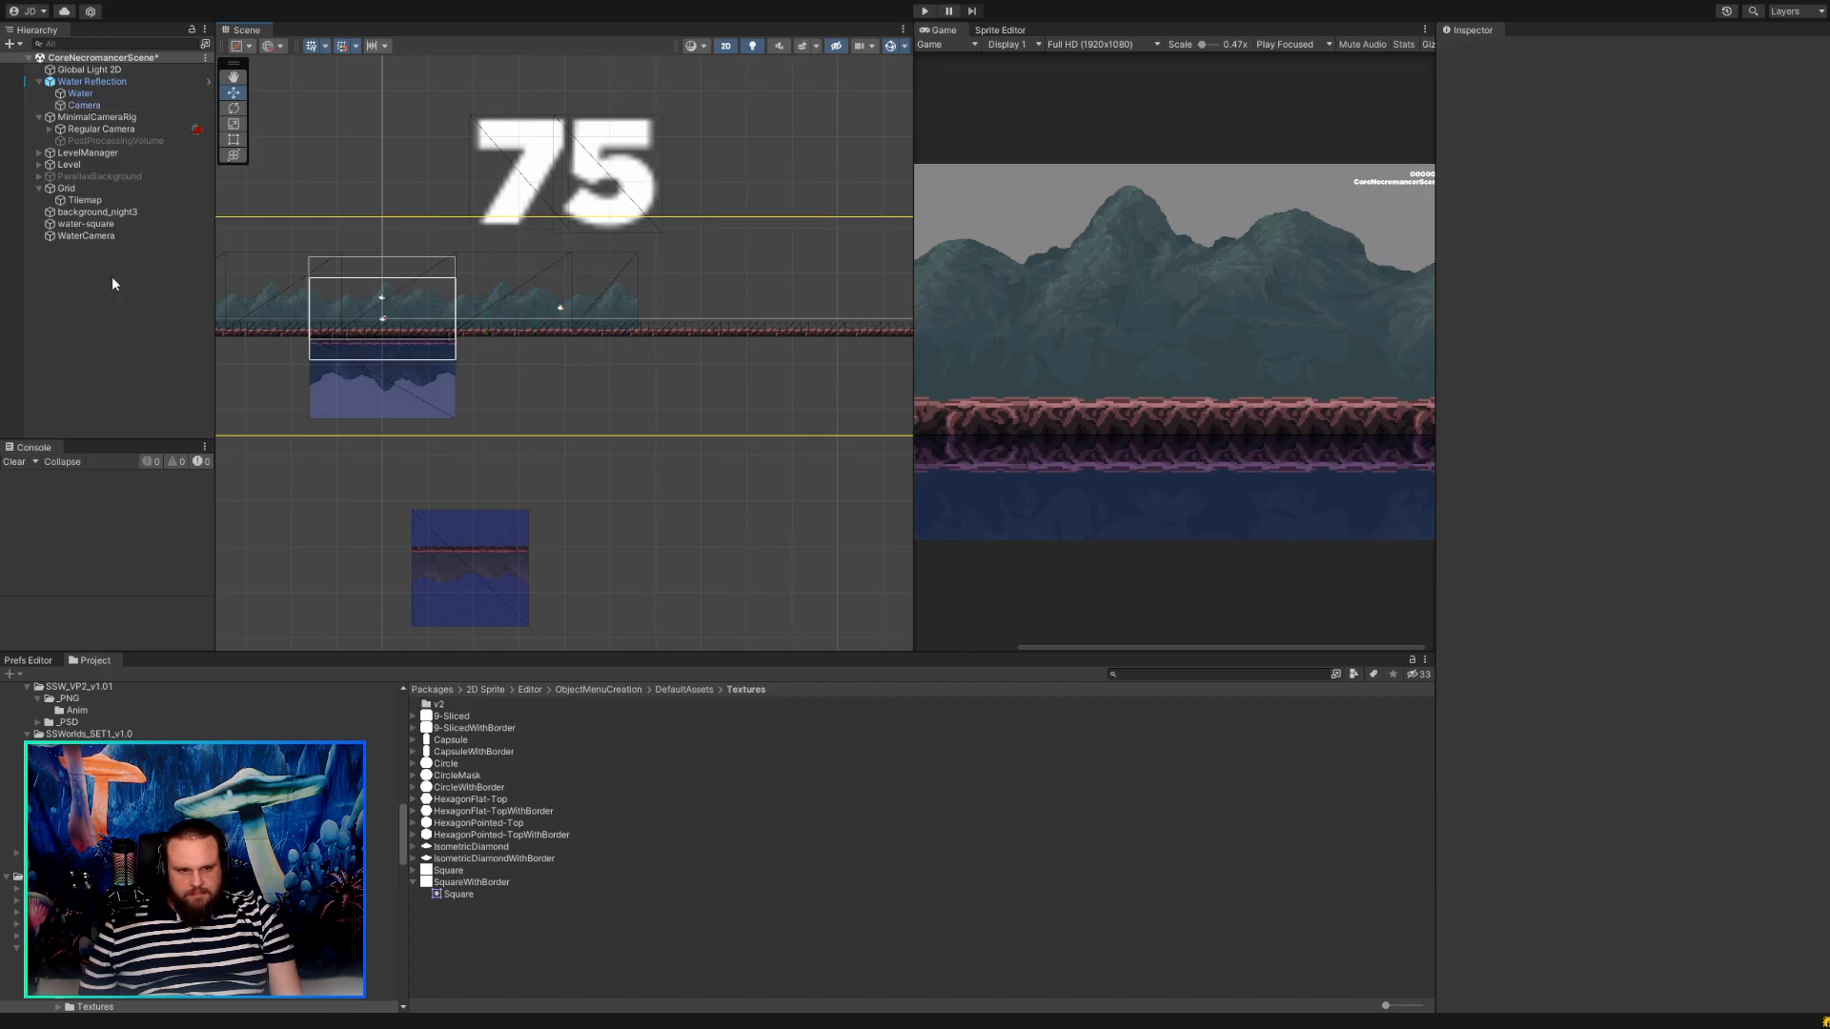
# Set the Water Reflection script's Pixels Per Unit to 16 and Vertical Squeeze Ratio to 1.
pyautogui.click(93, 83)
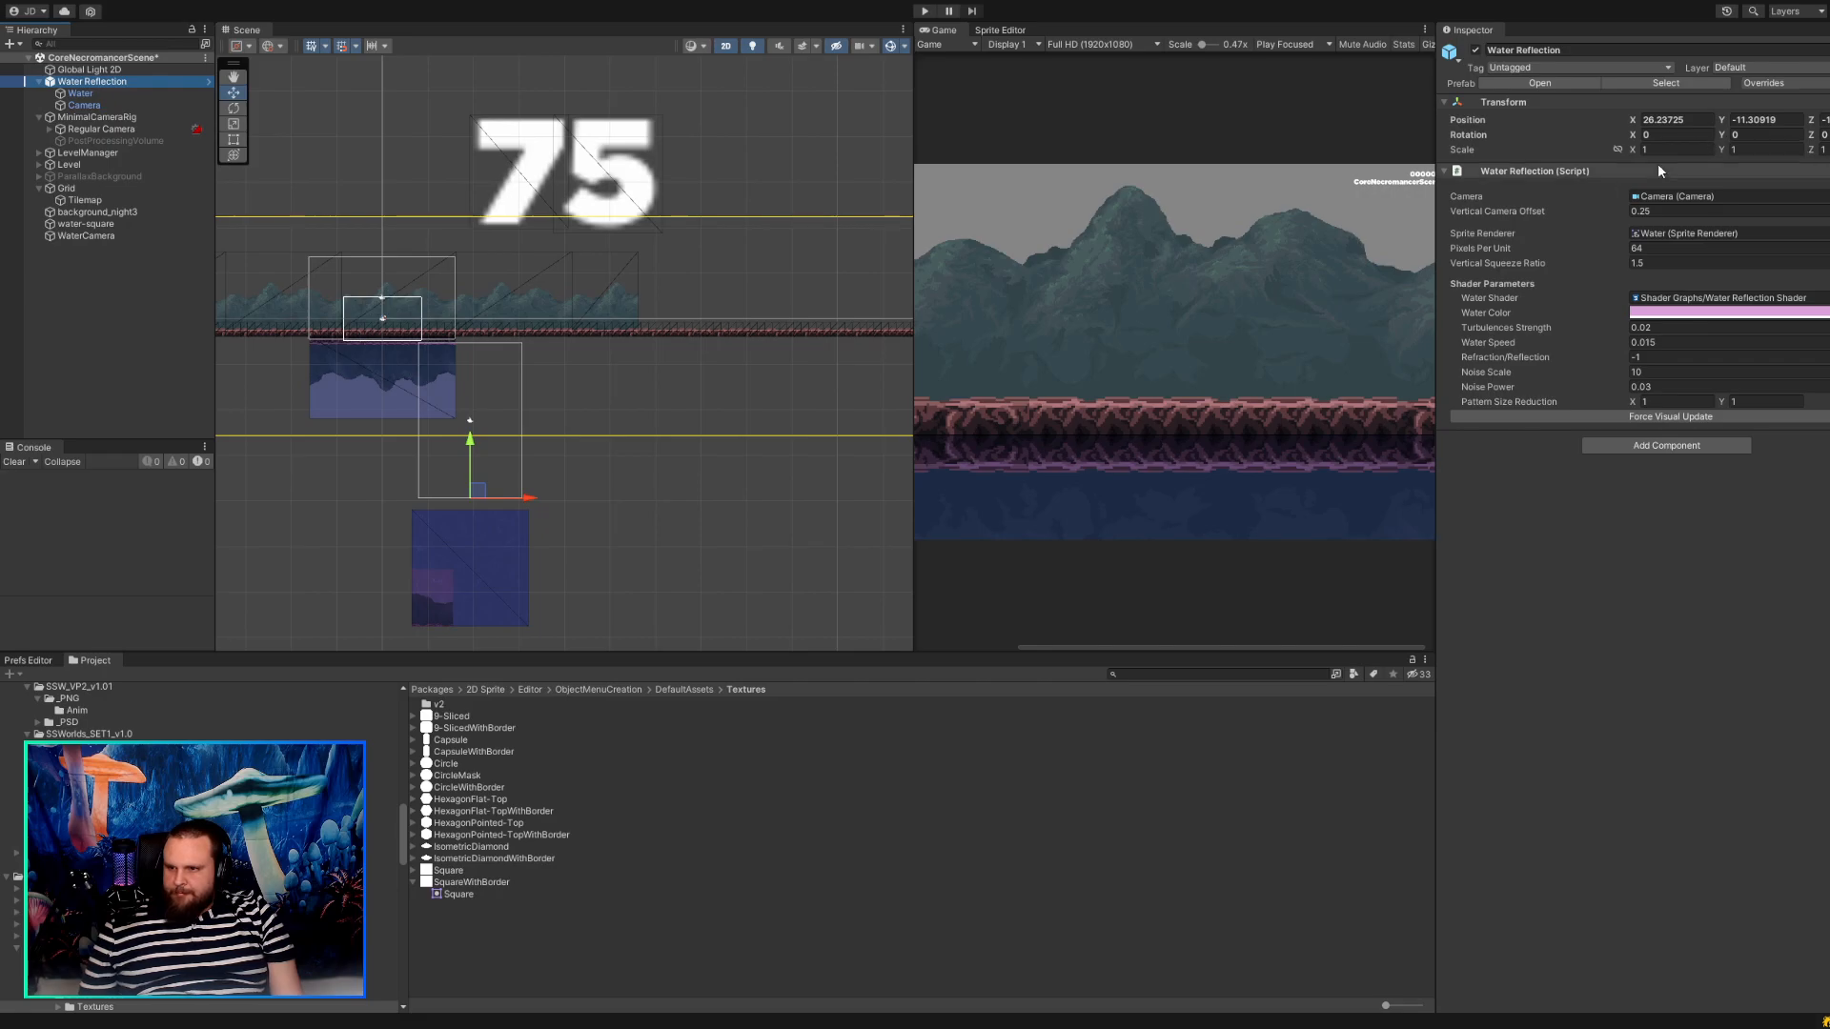
pyautogui.moveTo(1611, 250); pyautogui.dragTo(1580, 248)
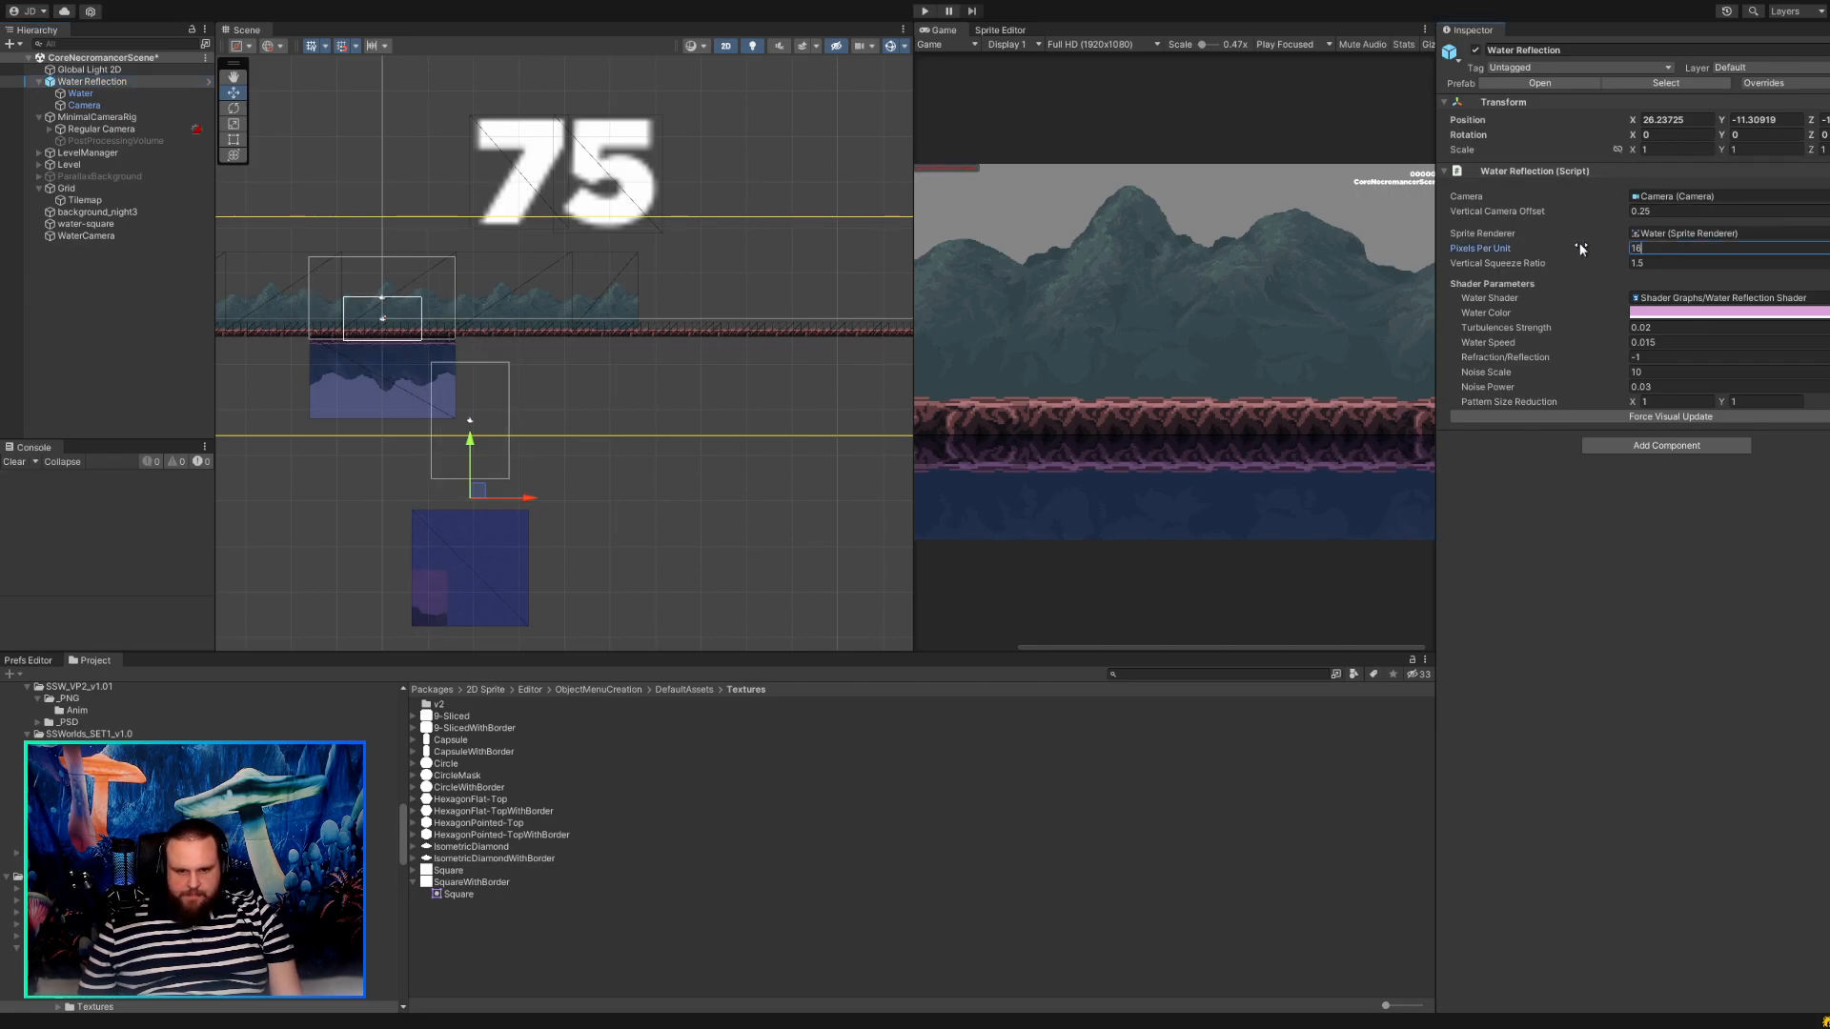
pyautogui.click(1601, 259)
pyautogui.write('1')
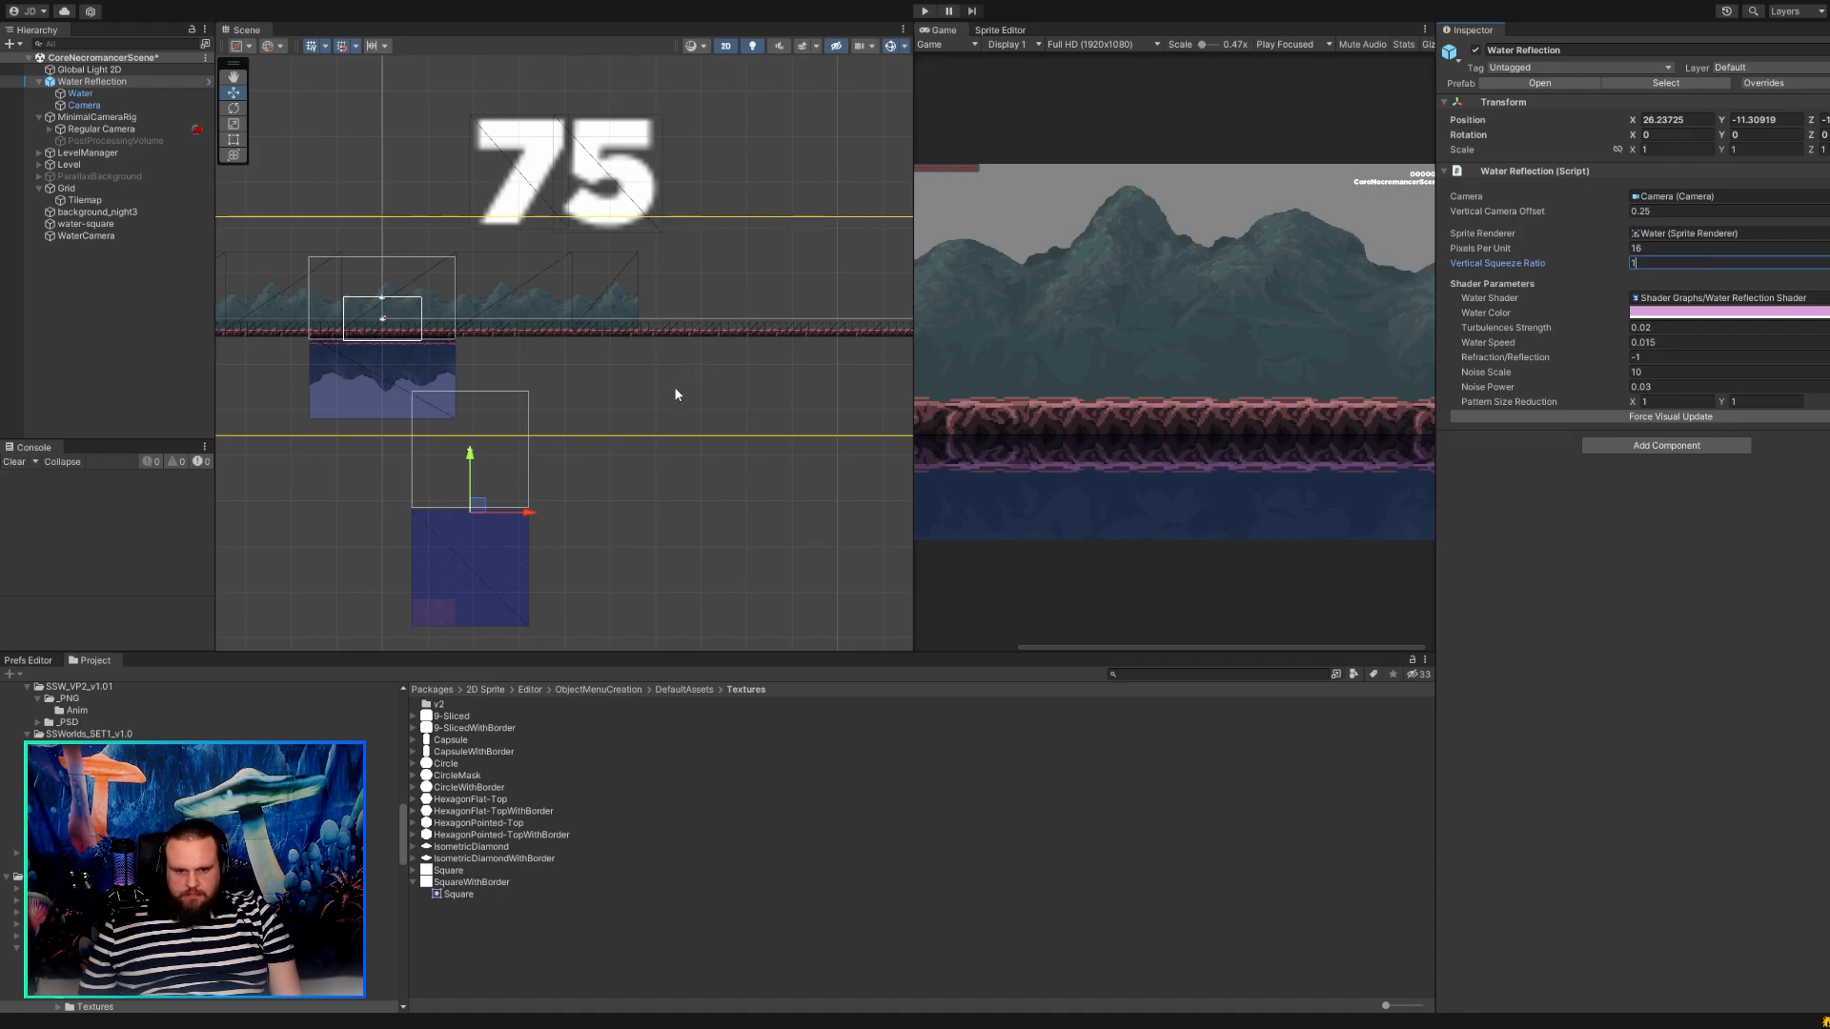
# Move the whole Water Reflection object up against the underside of the ground, at about X 41.4, Y 12.5.
pyautogui.moveTo(476, 503); pyautogui.dragTo(584, 329)
pyautogui.scroll(6, 547, 330)
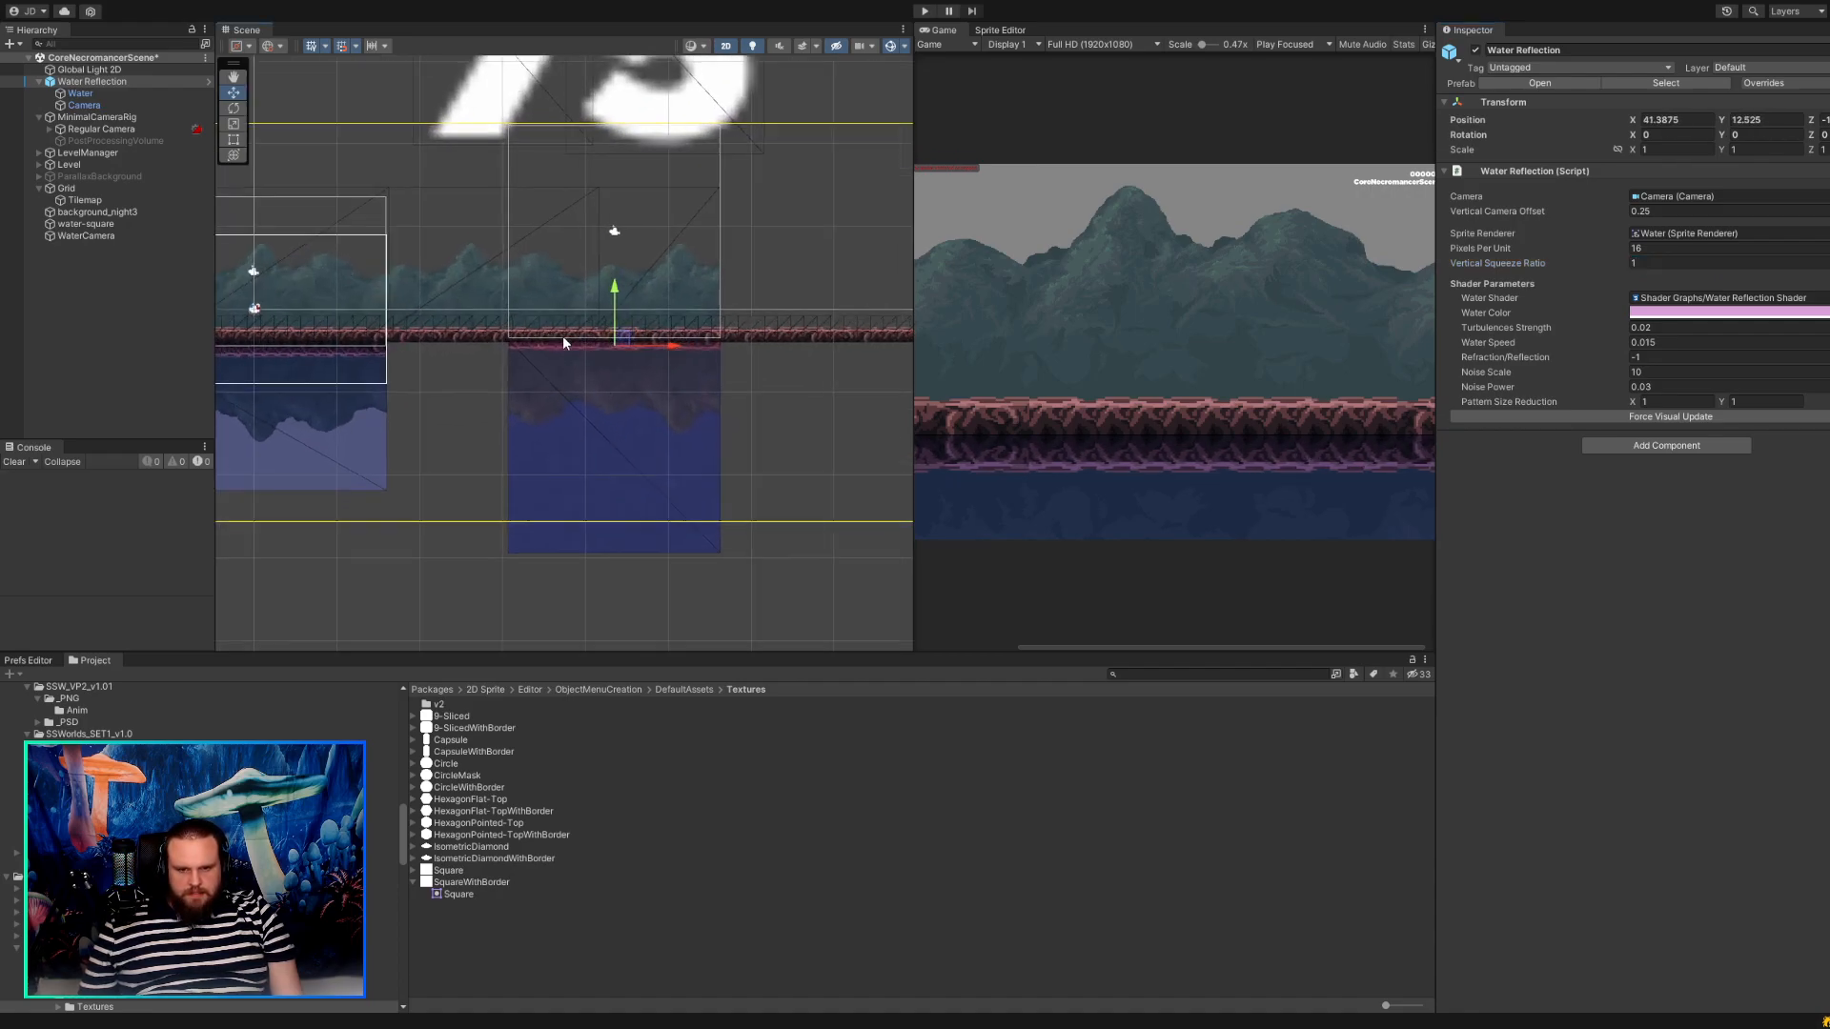
pyautogui.scroll(5, 646, 381)
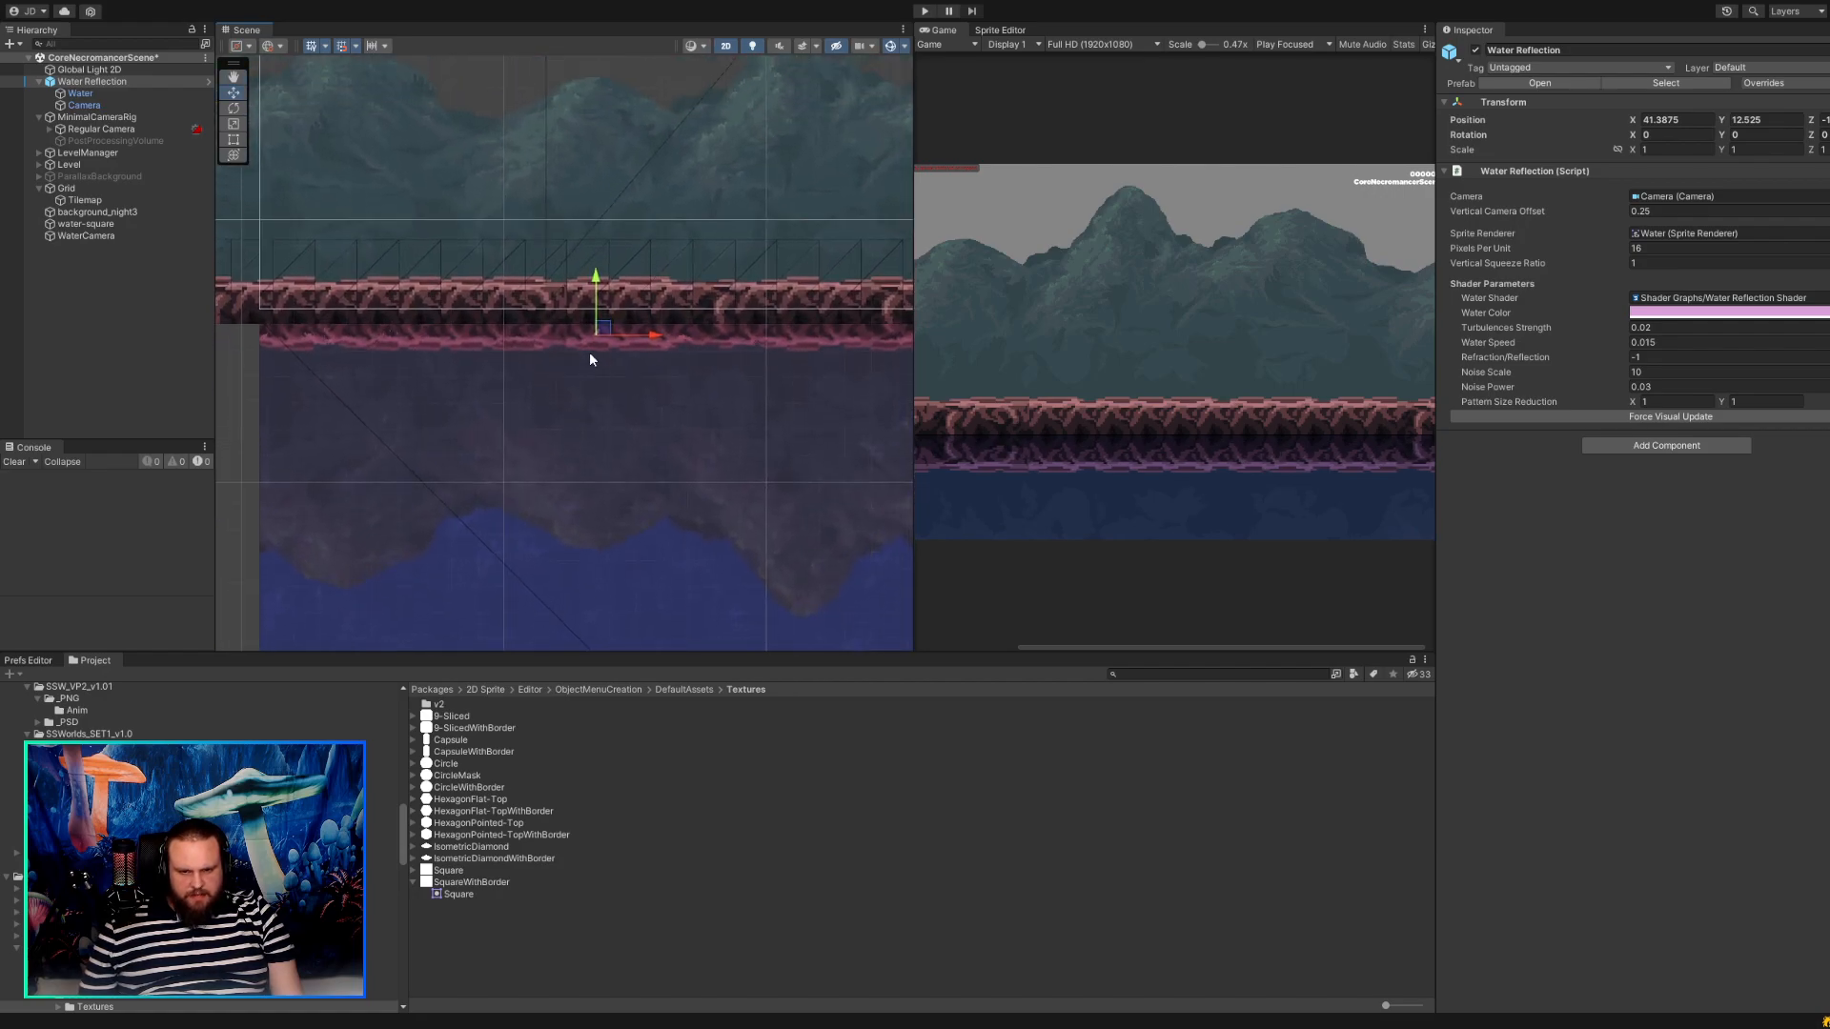
pyautogui.moveTo(601, 335); pyautogui.dragTo(601, 339)
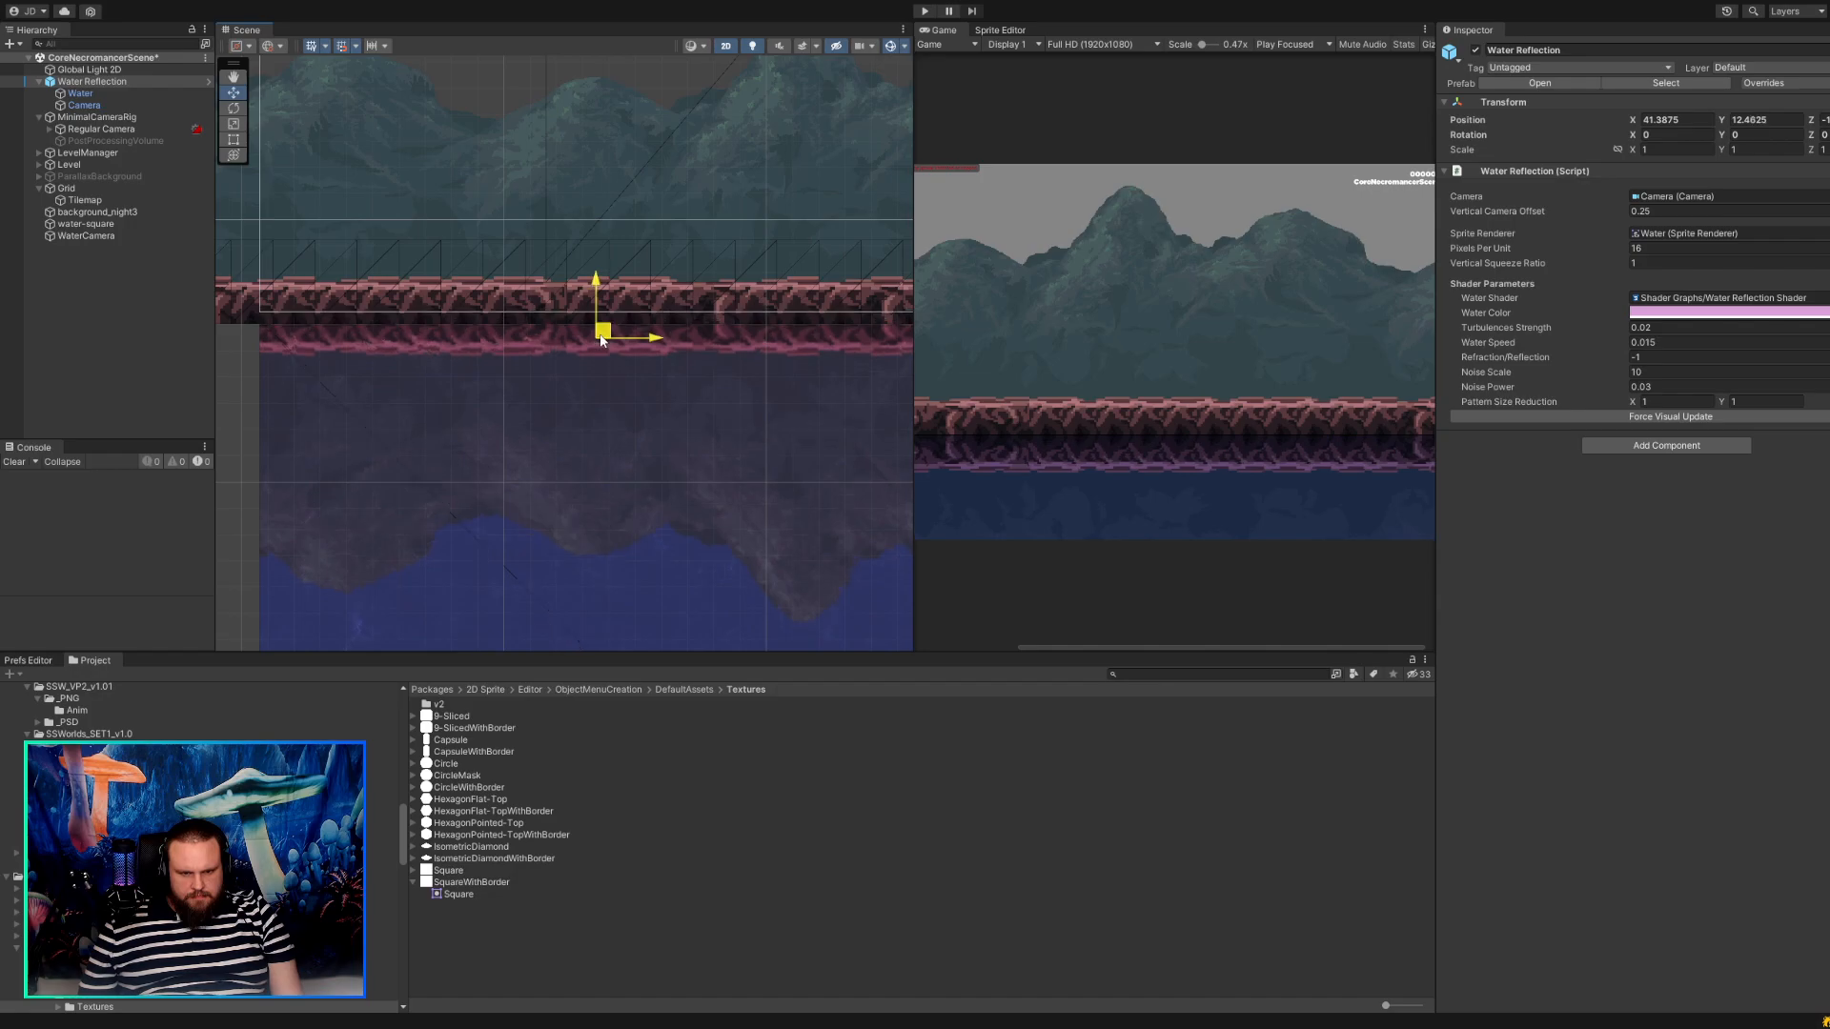
# Examine the import settings of the SquareWithBorder and Square textures in the 2D Sprite package.
pyautogui.click(457, 894)
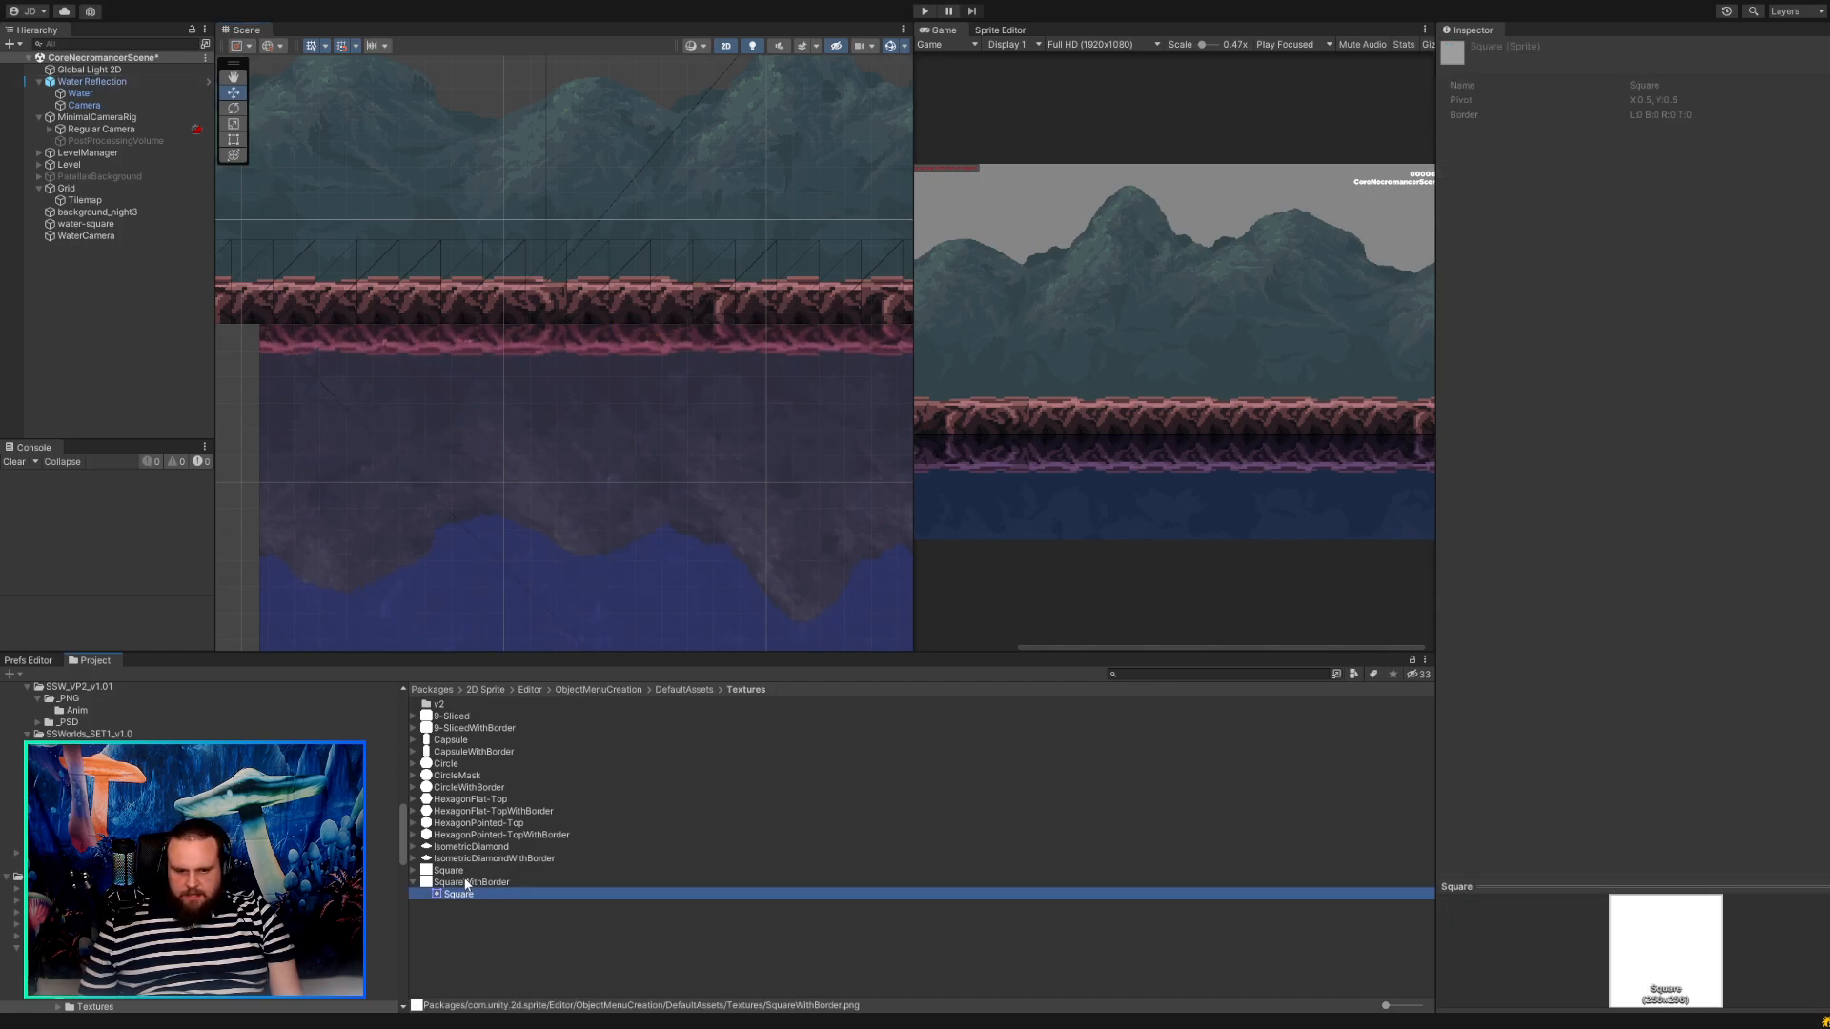
pyautogui.click(466, 883)
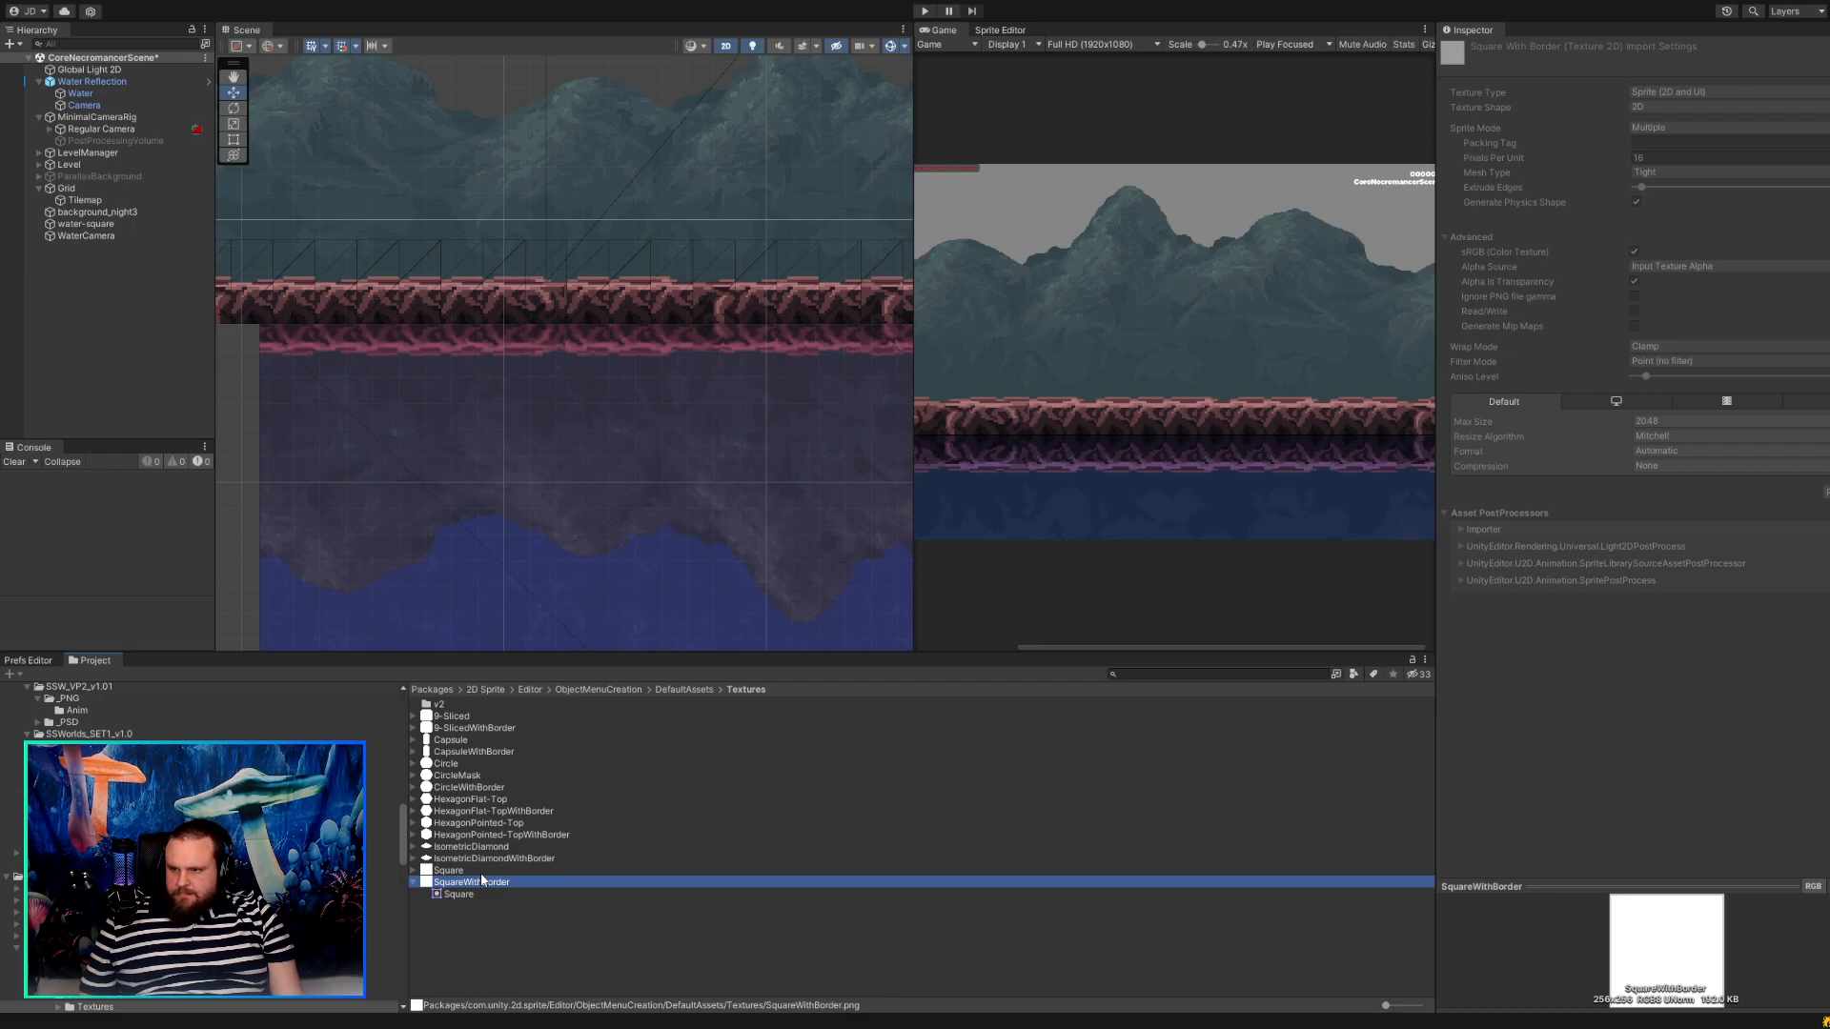
pyautogui.press('Up')
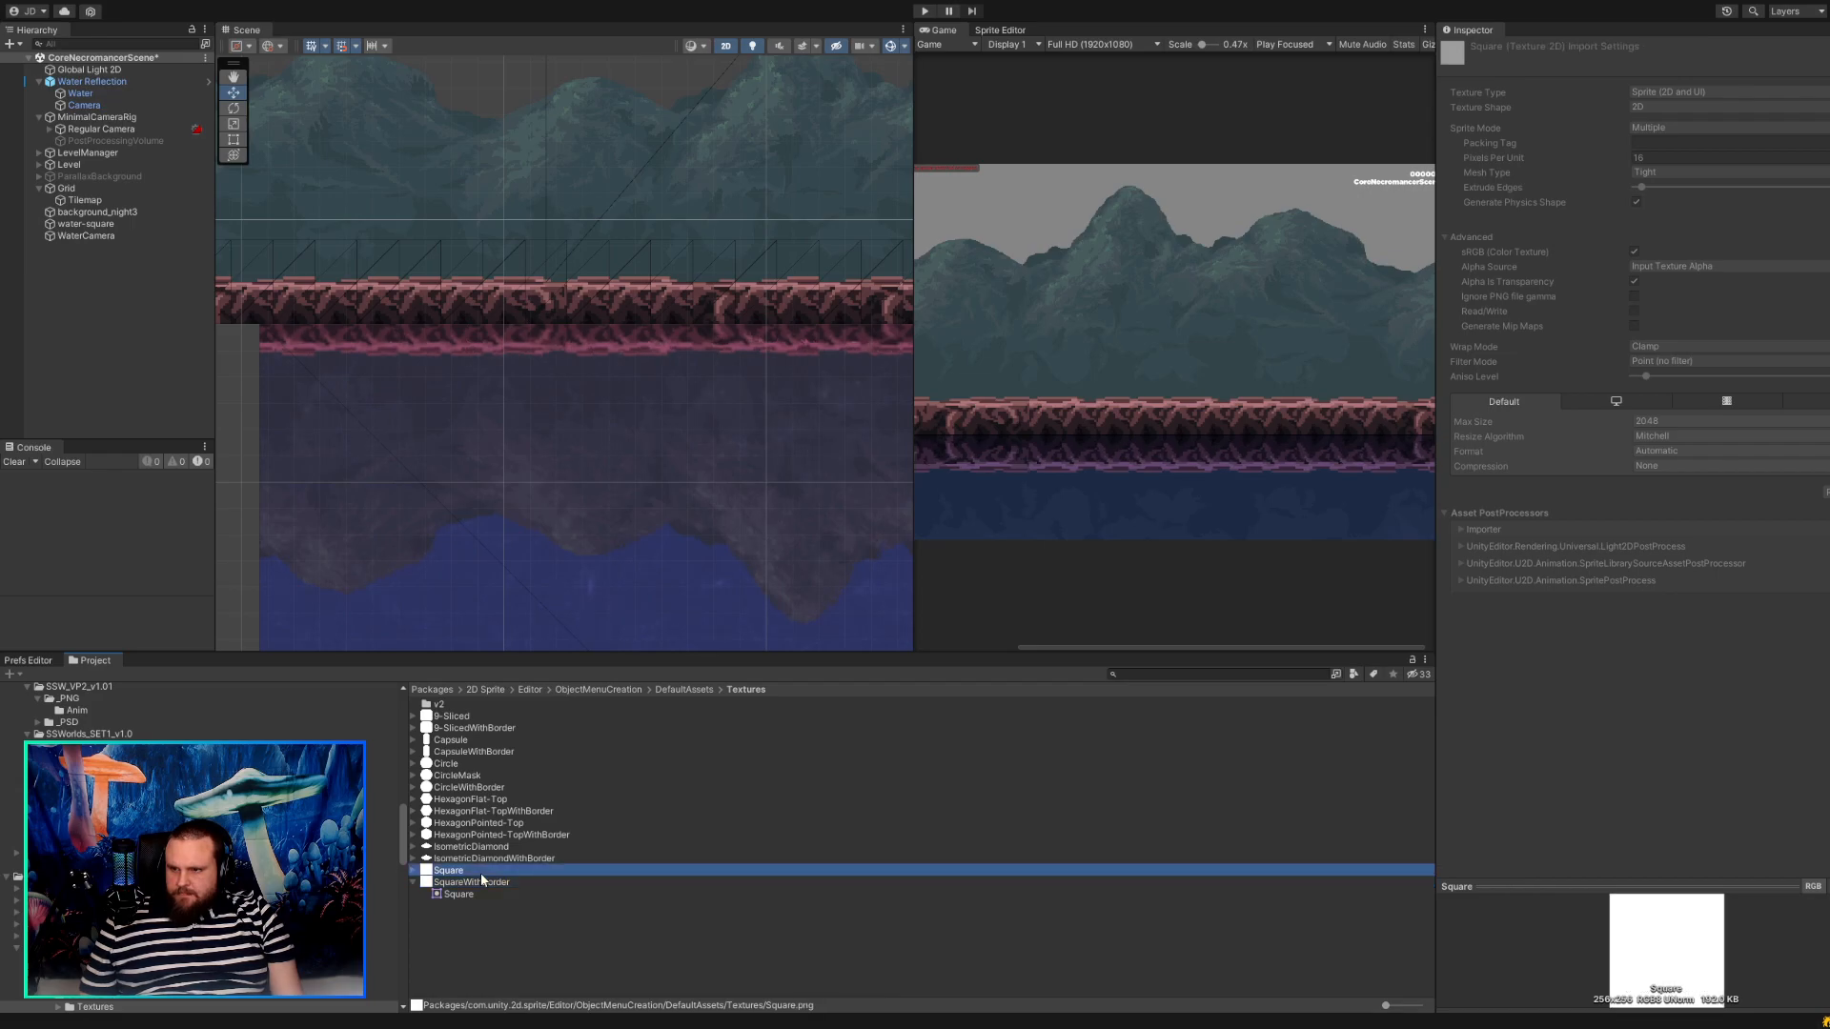
pyautogui.click(479, 883)
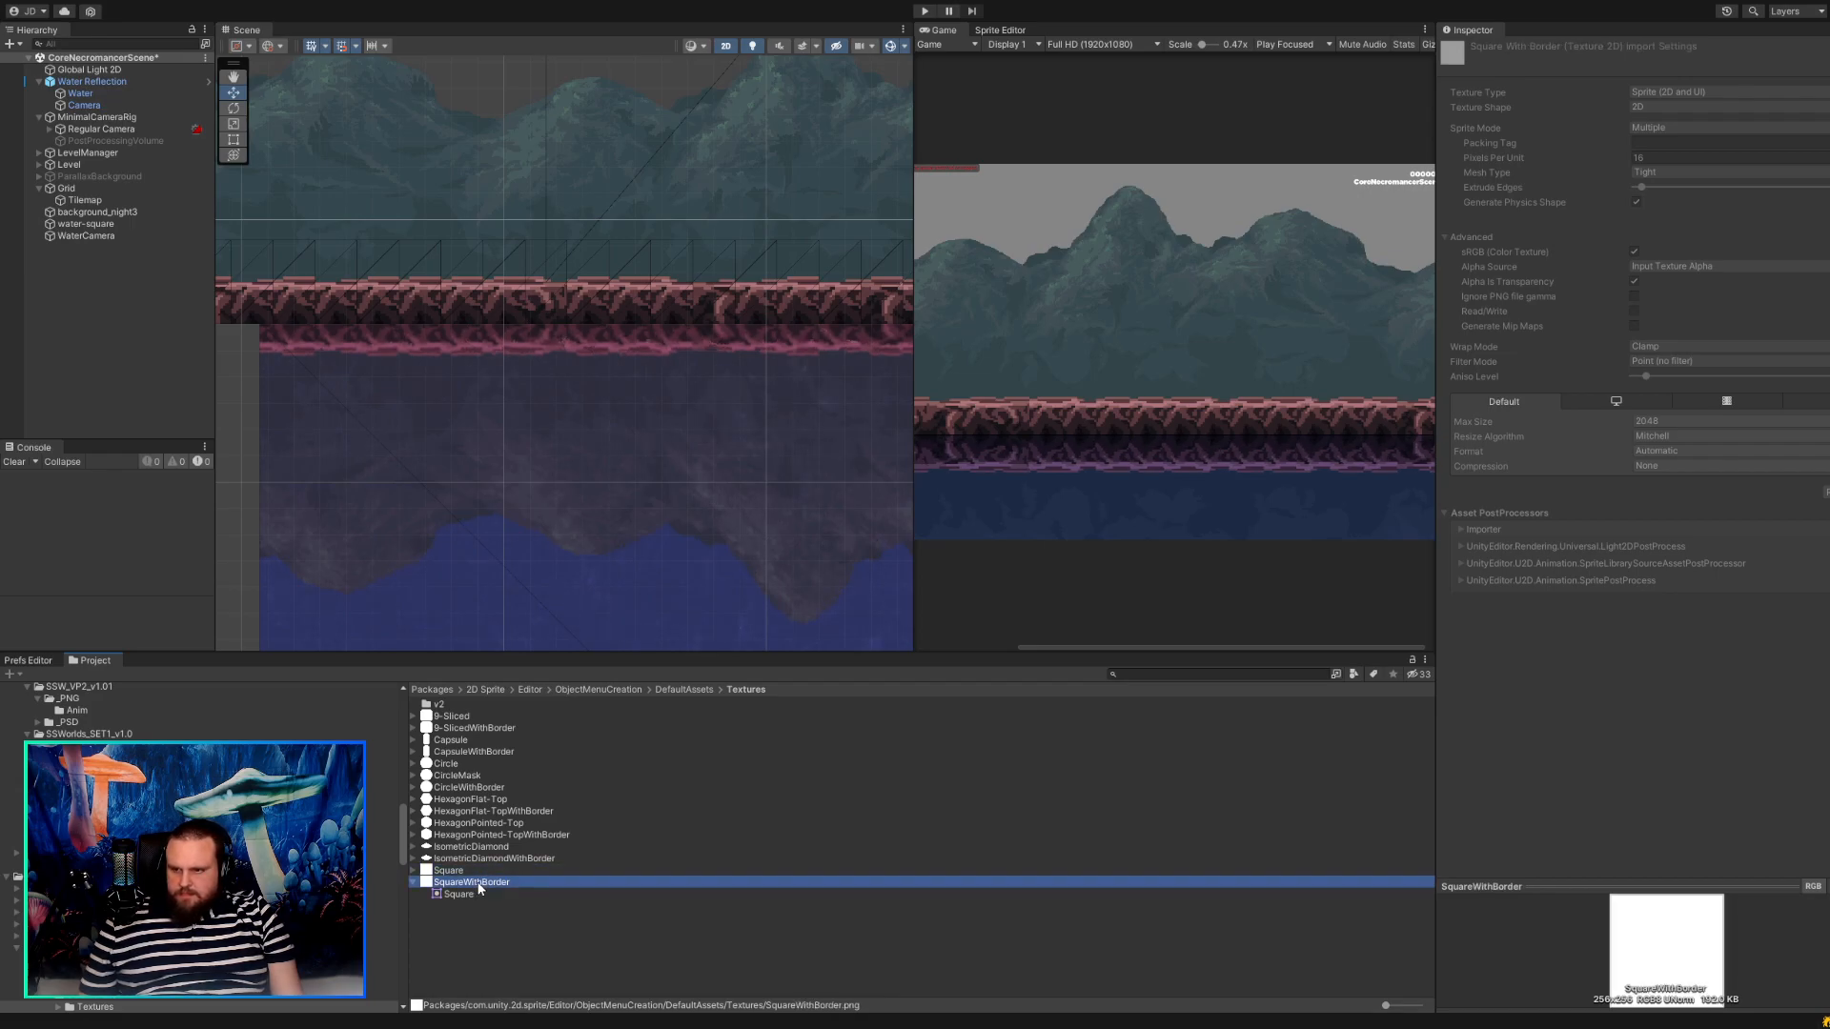
# Set the filter mode of the render texture output by the Water Reflection's Camera to Point.
pyautogui.click(481, 875)
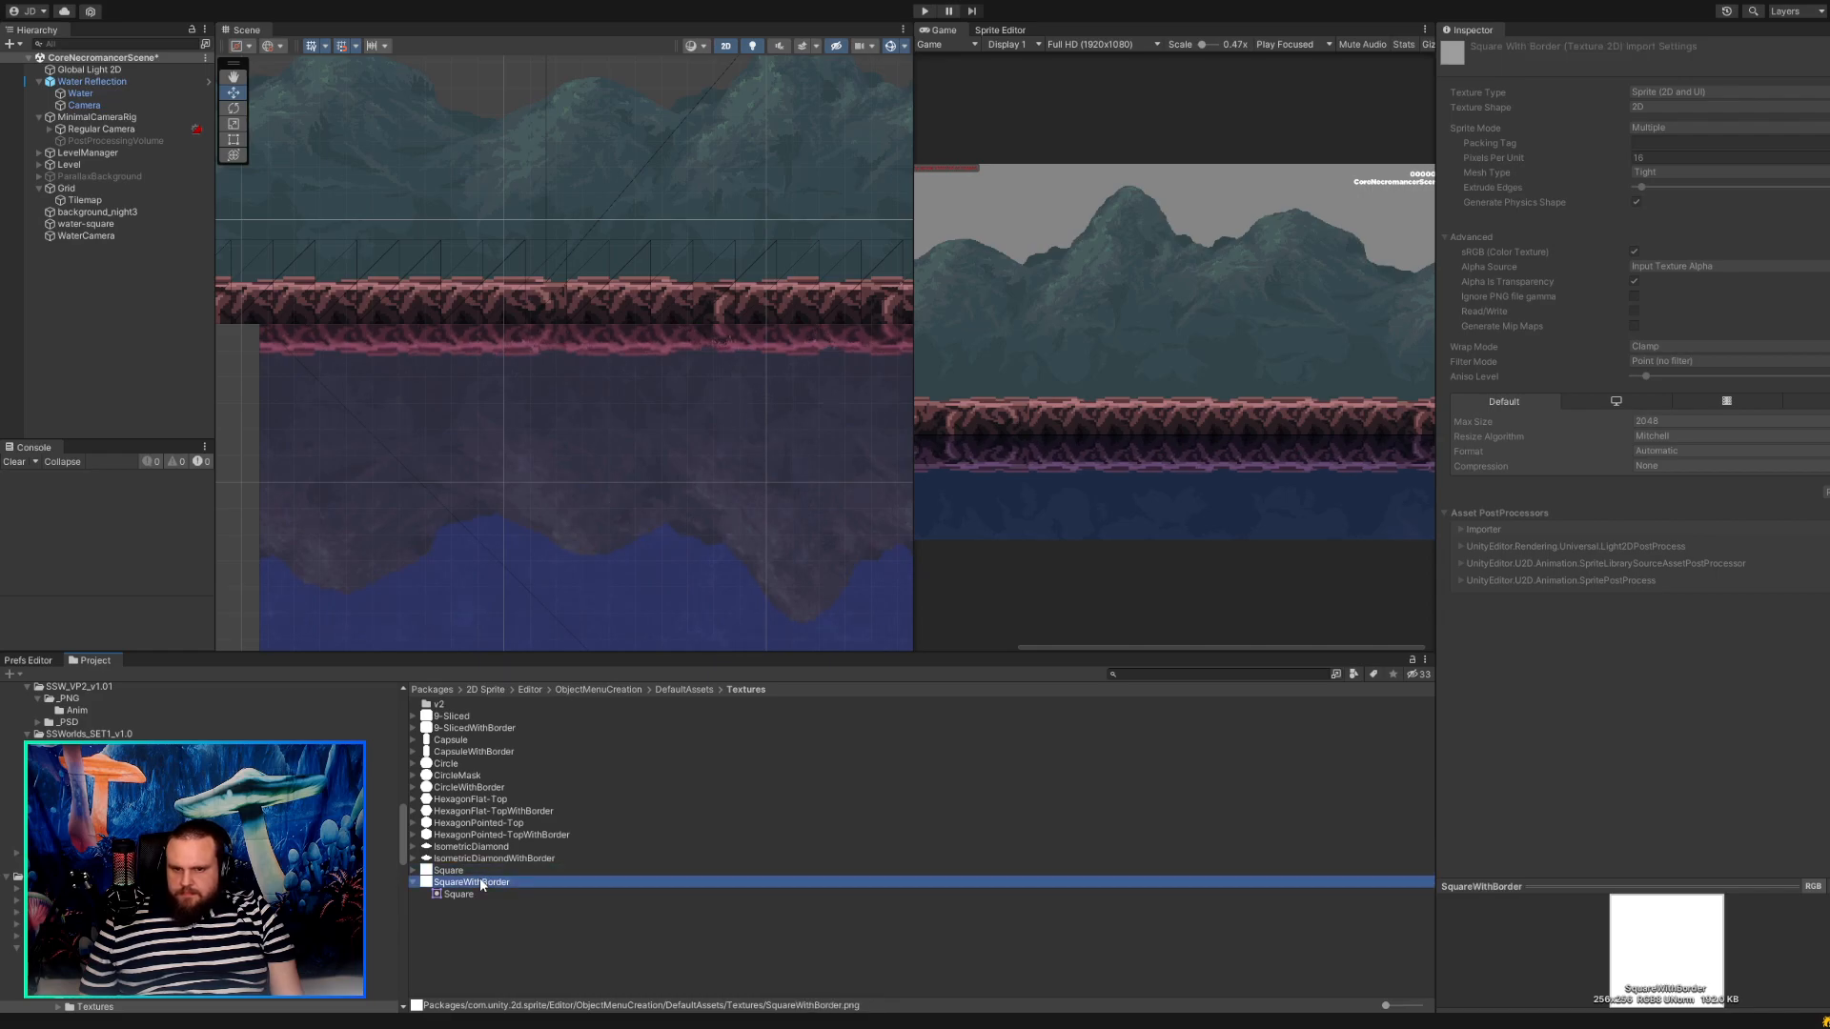
pyautogui.click(515, 610)
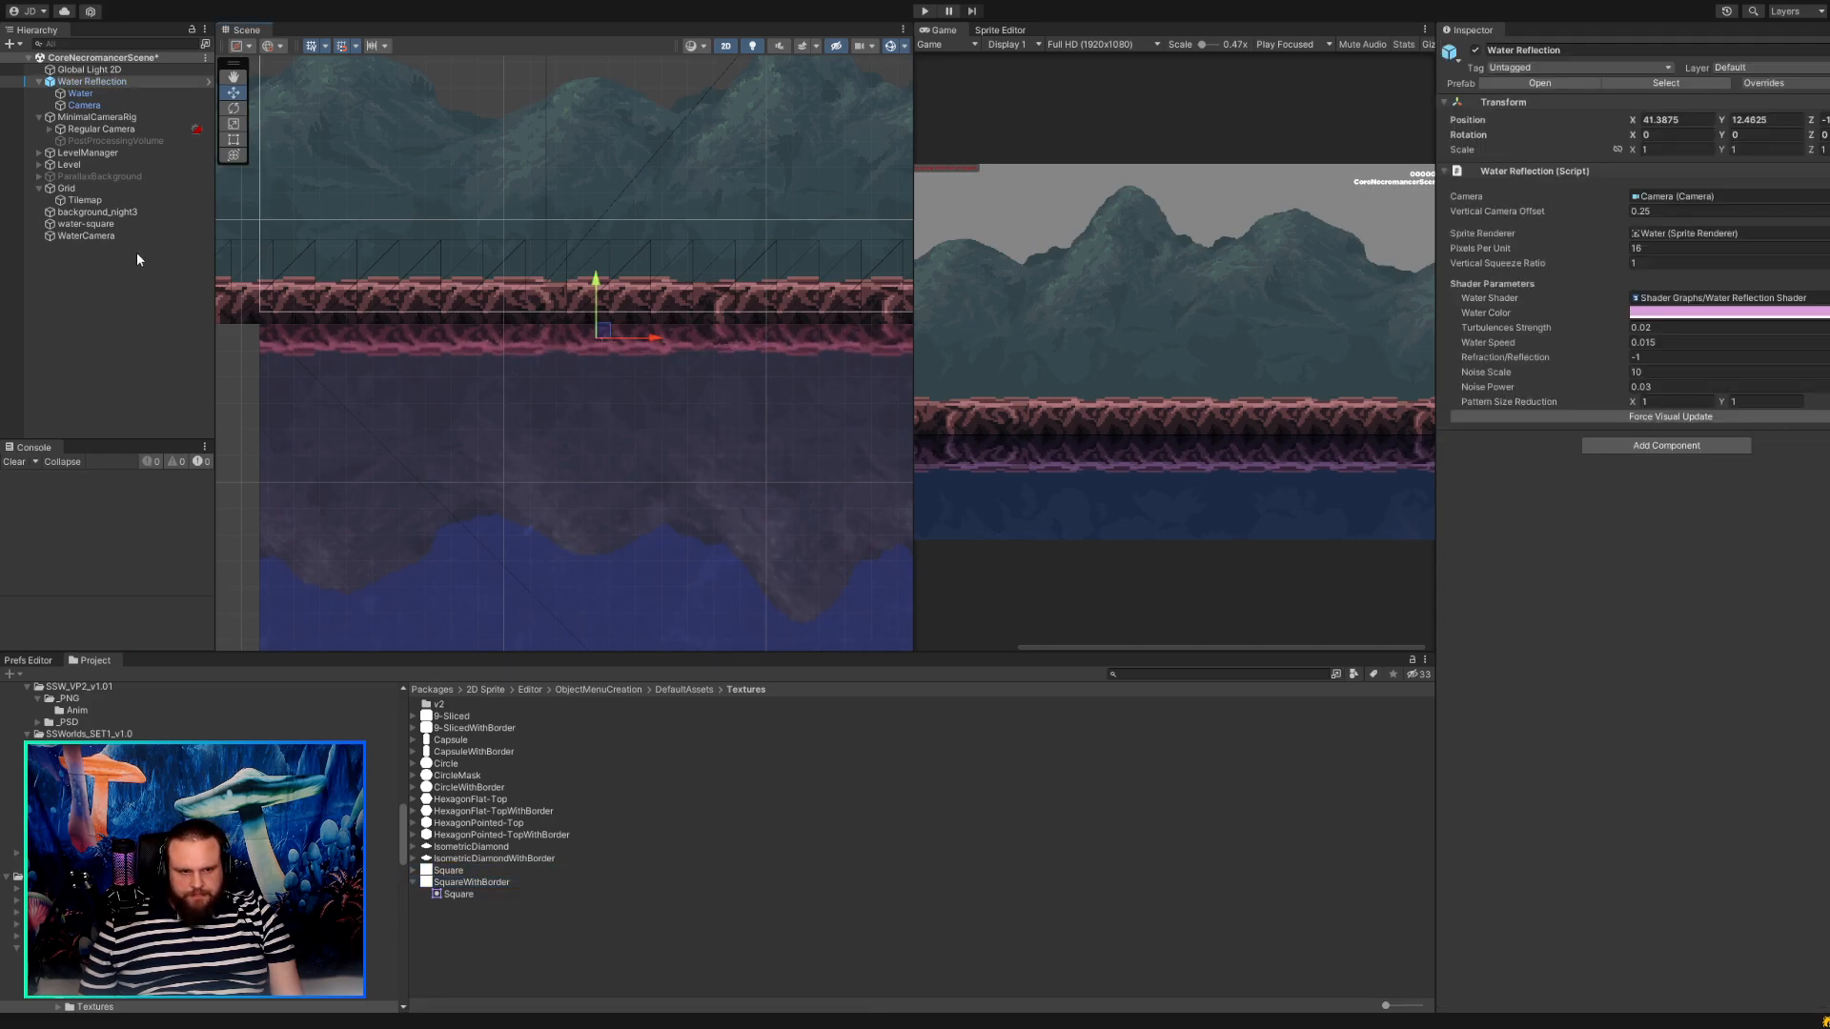
pyautogui.click(107, 94)
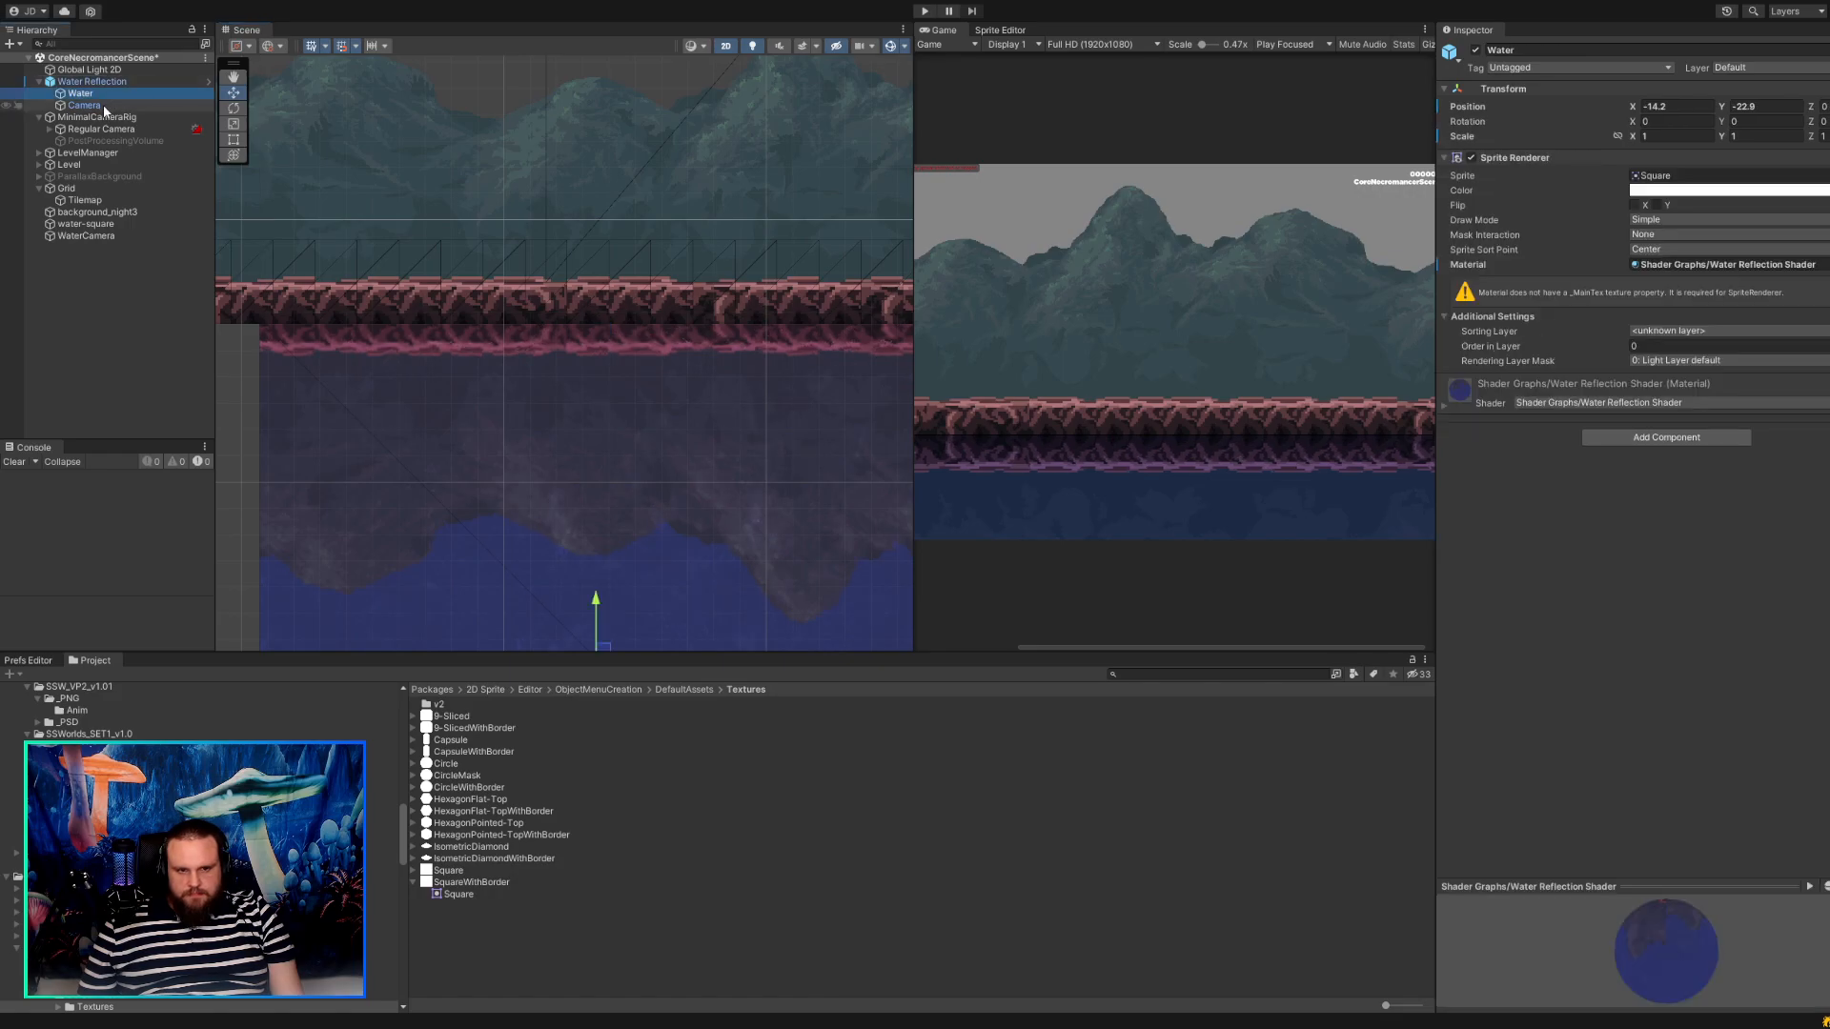
pyautogui.click(95, 105)
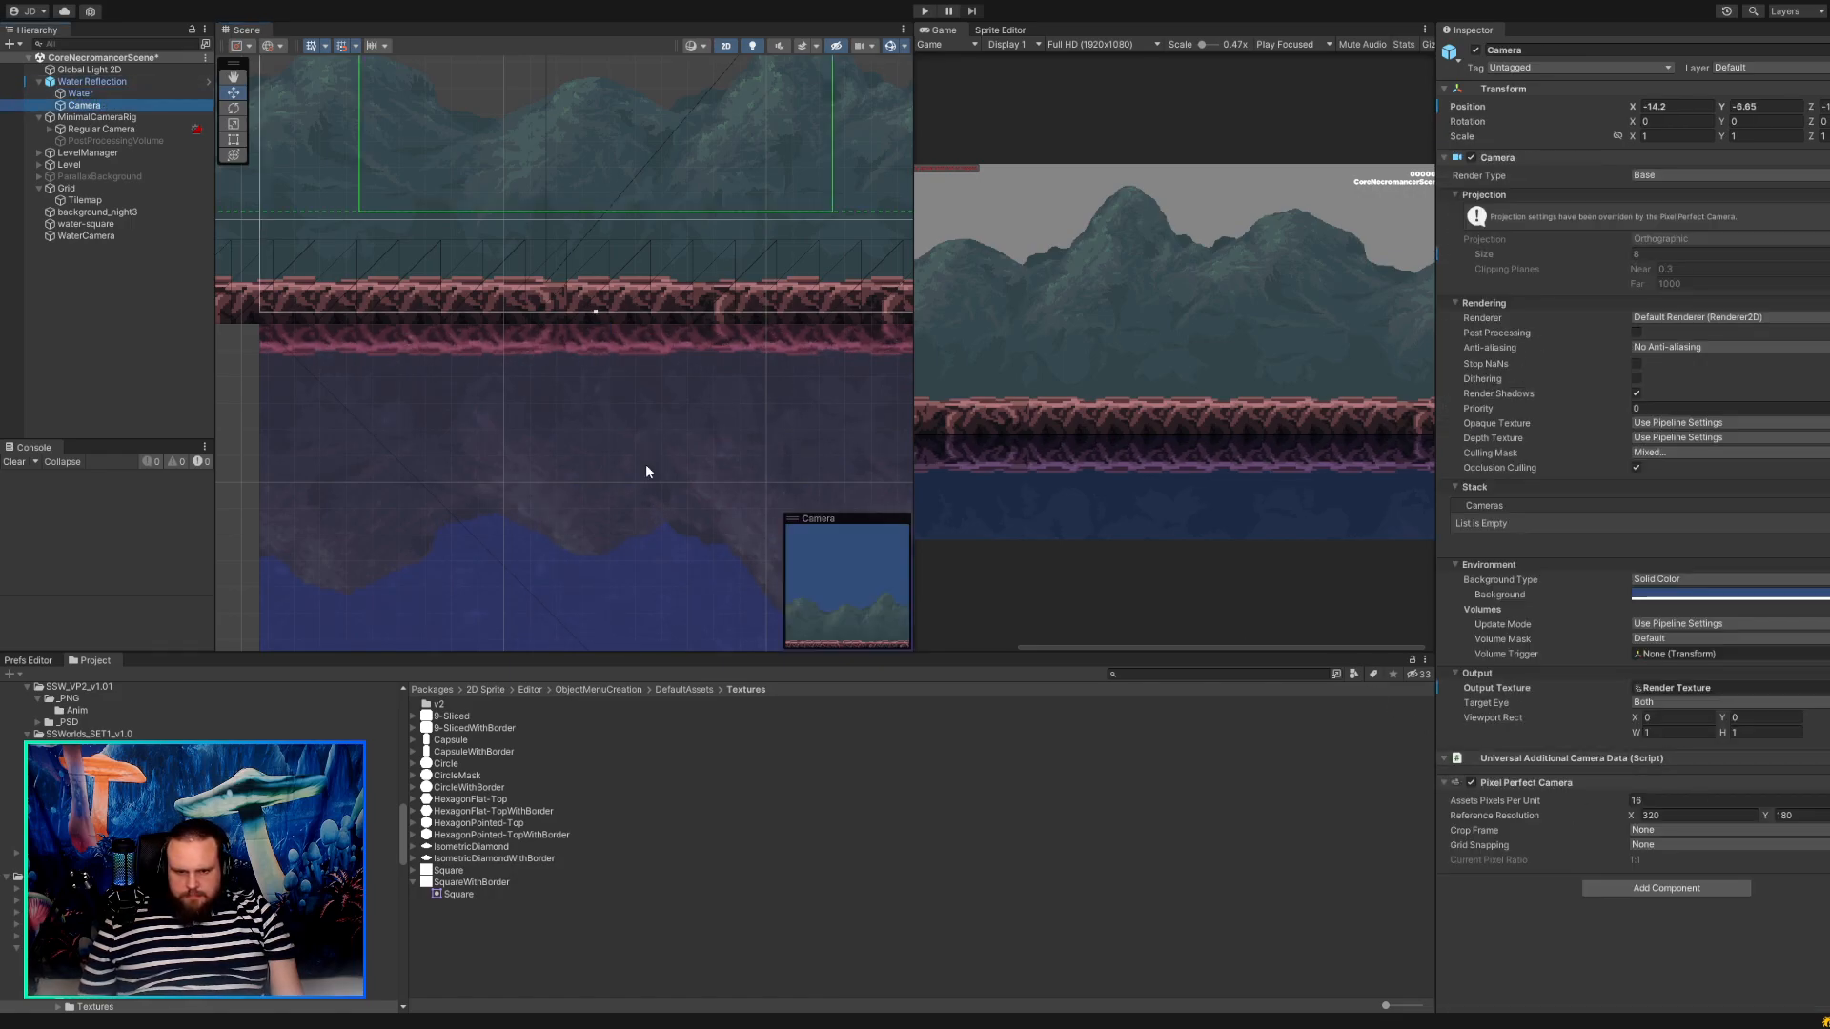
pyautogui.scroll(5, 561, 436)
pyautogui.moveTo(540, 409); pyautogui.dragTo(656, 372, button='middle')
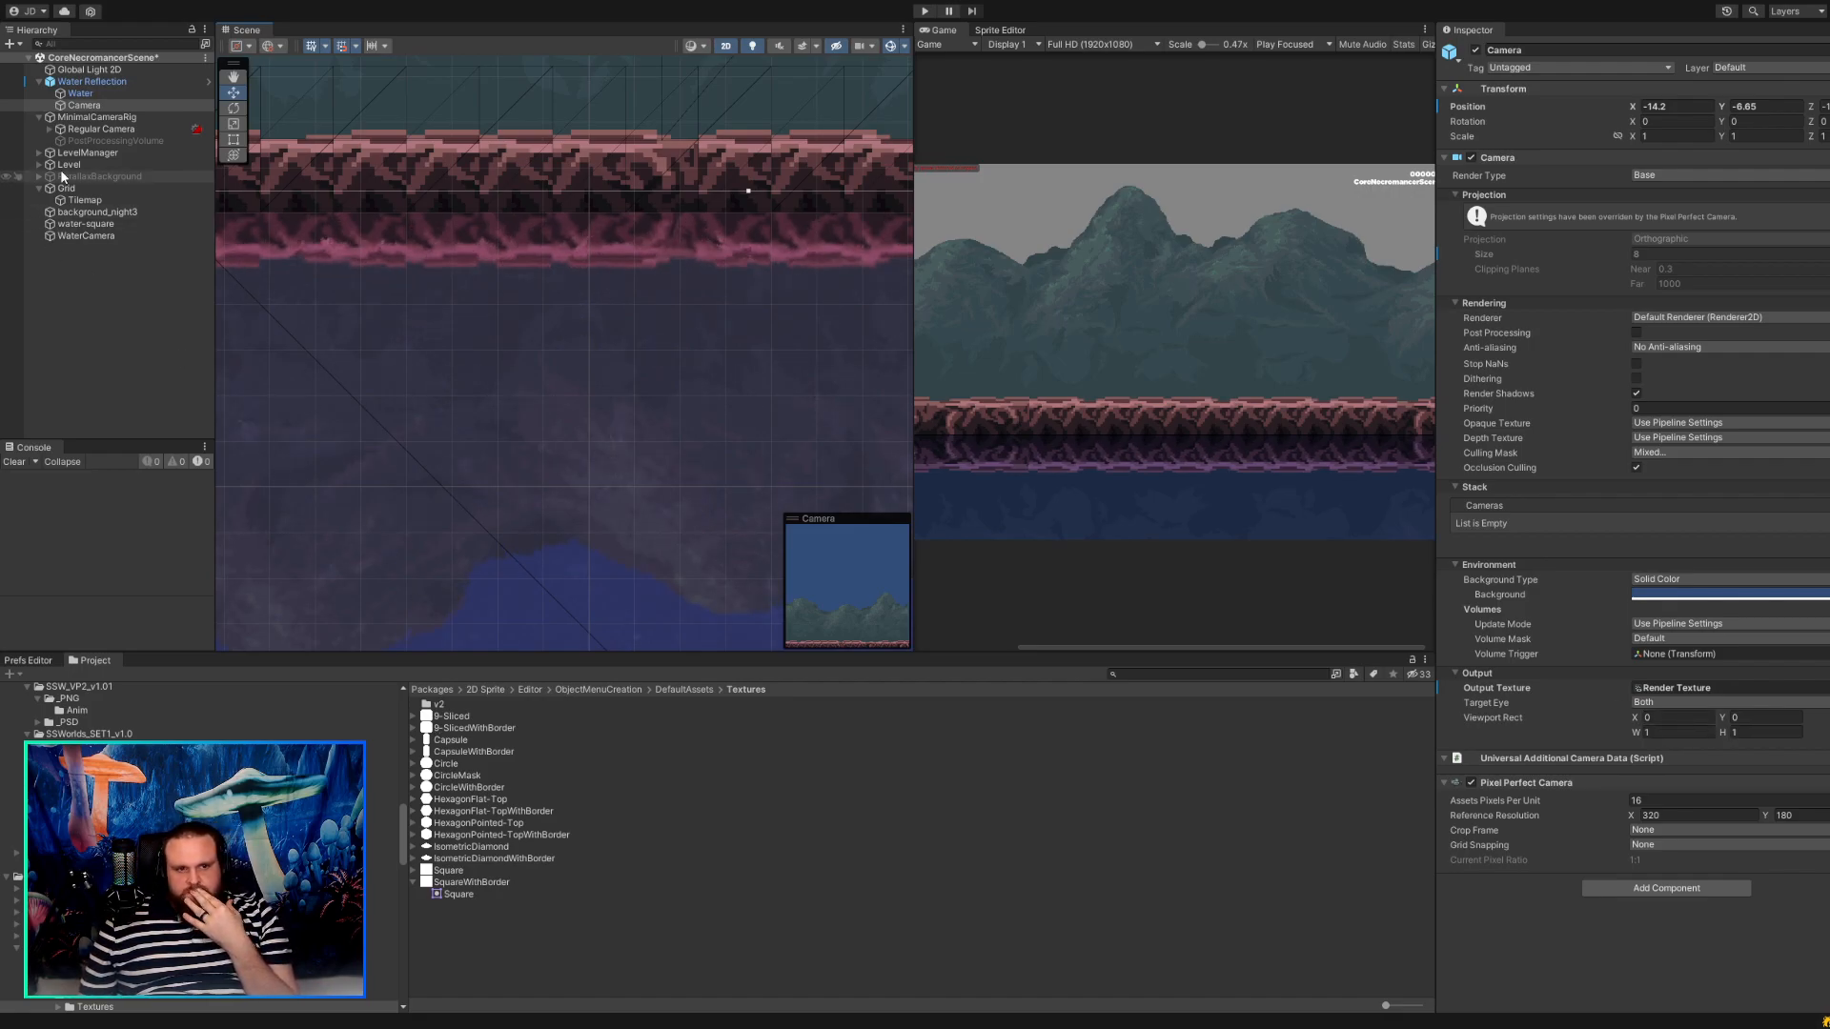
pyautogui.click(1666, 688)
pyautogui.doubleClick(1669, 688)
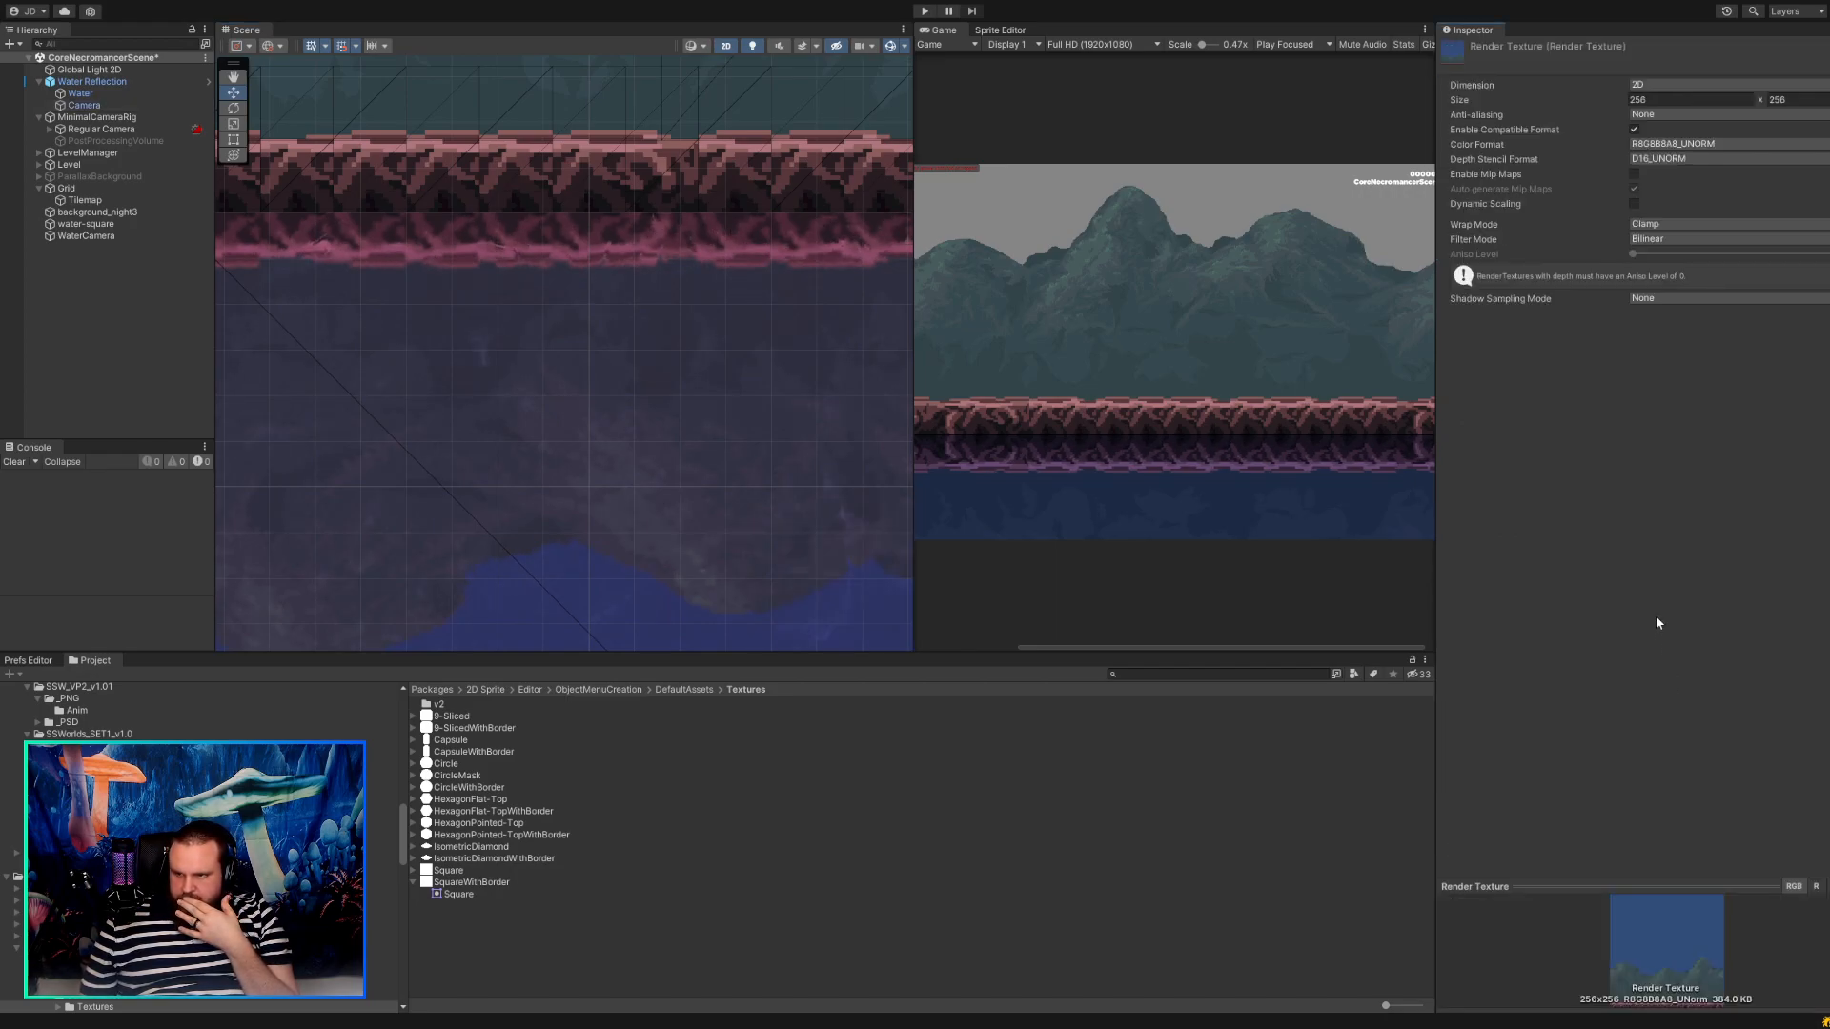
pyautogui.click(1666, 240)
pyautogui.click(1668, 258)
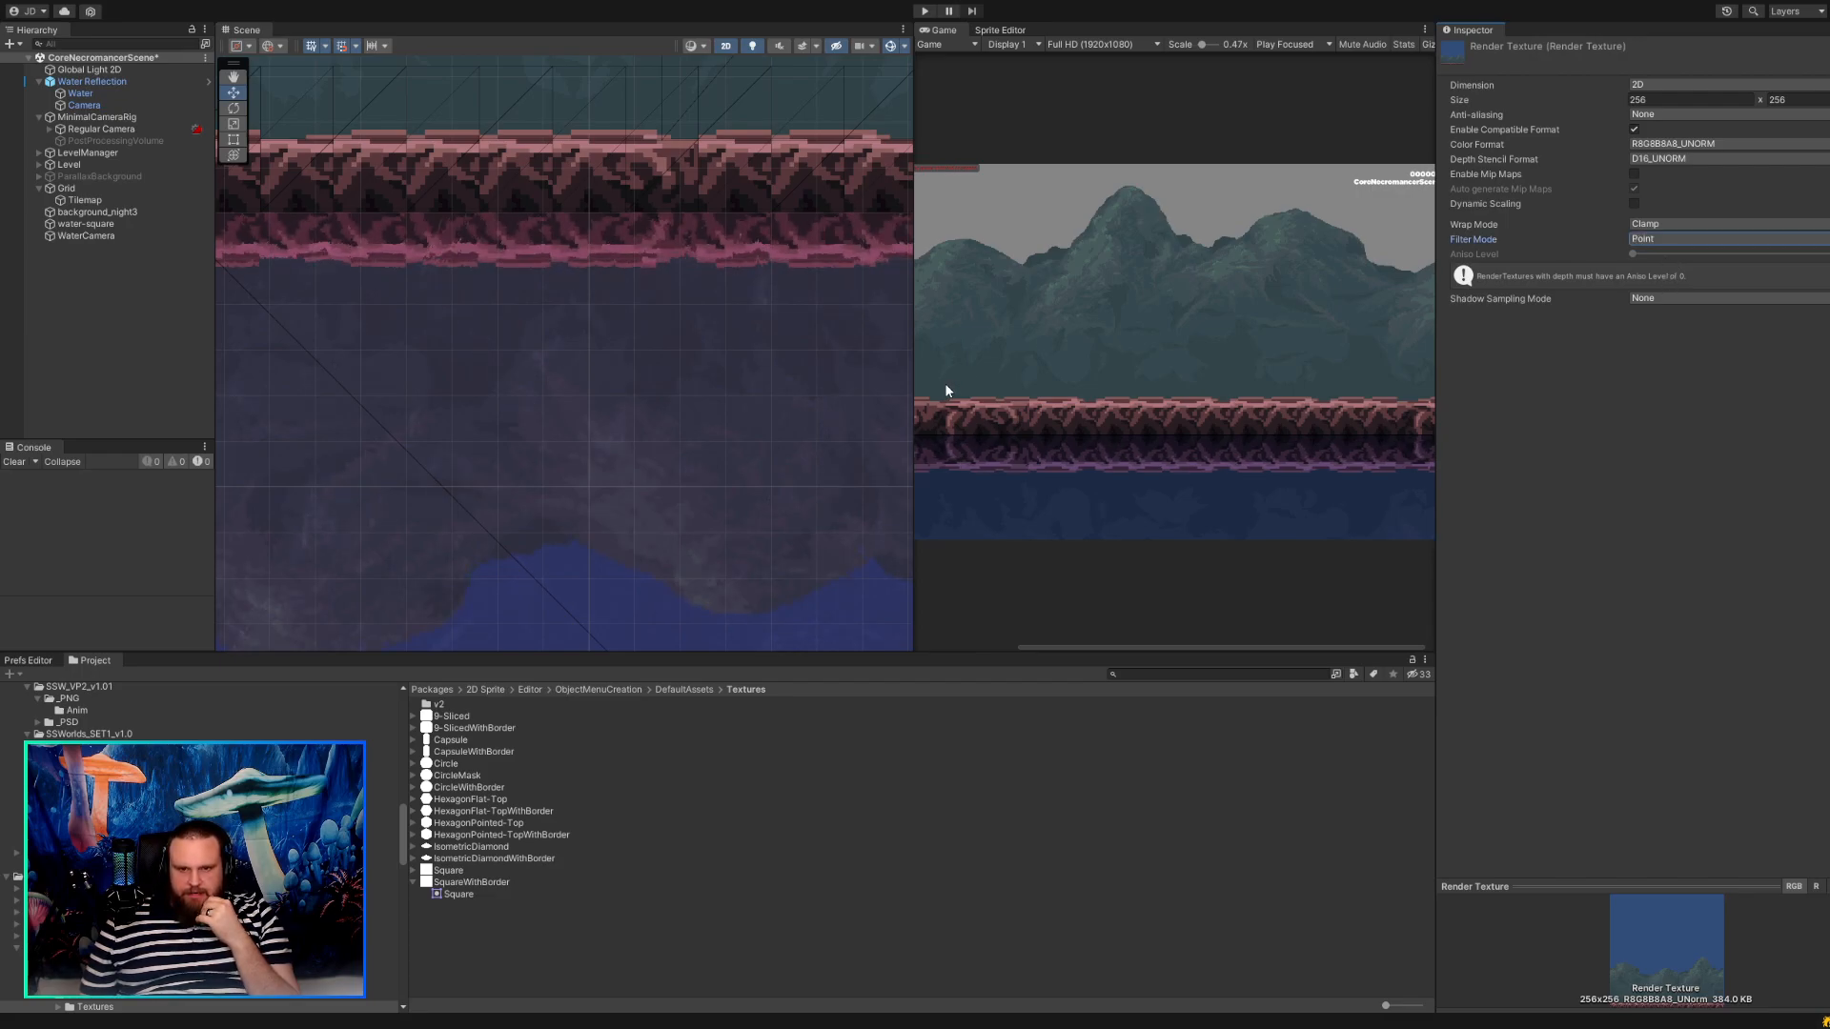
# Examine the Water Reflection's rendering beneath the ground and compare it with the older water area beside it.
pyautogui.scroll(-7, 657, 290)
pyautogui.scroll(-8, 657, 297)
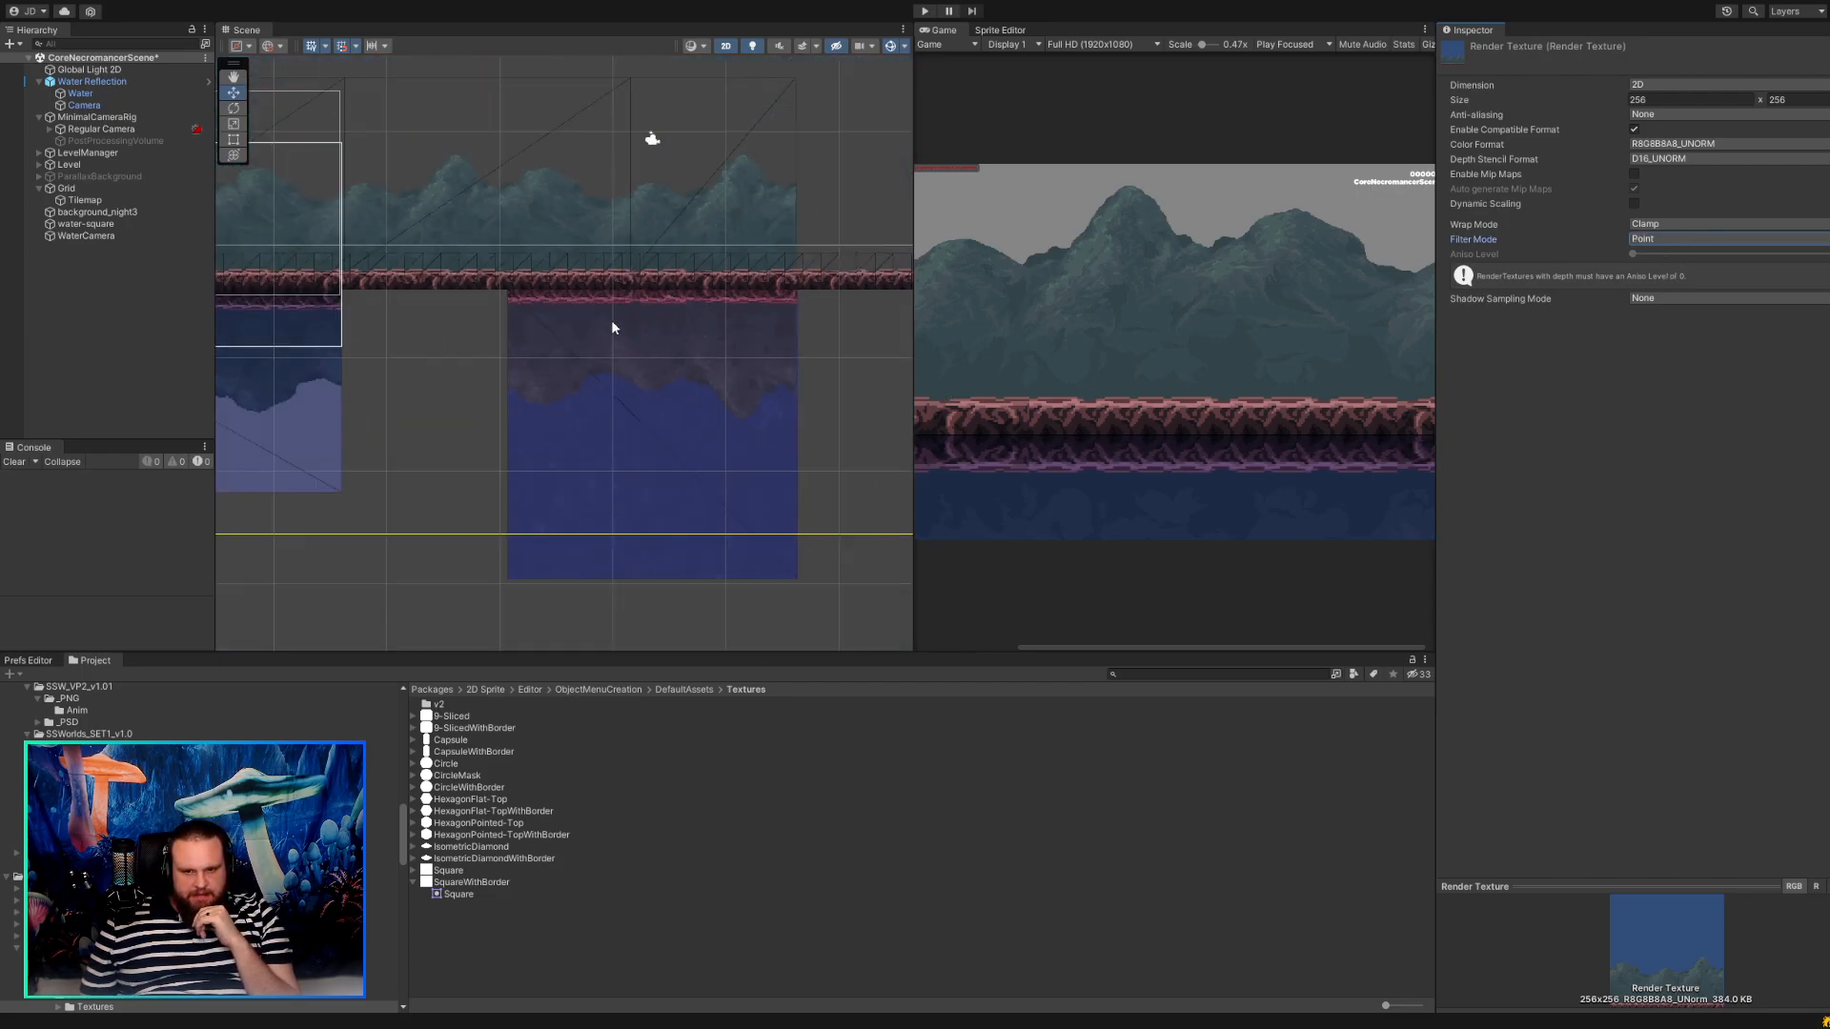
pyautogui.scroll(2, 702, 370)
pyautogui.click(671, 395)
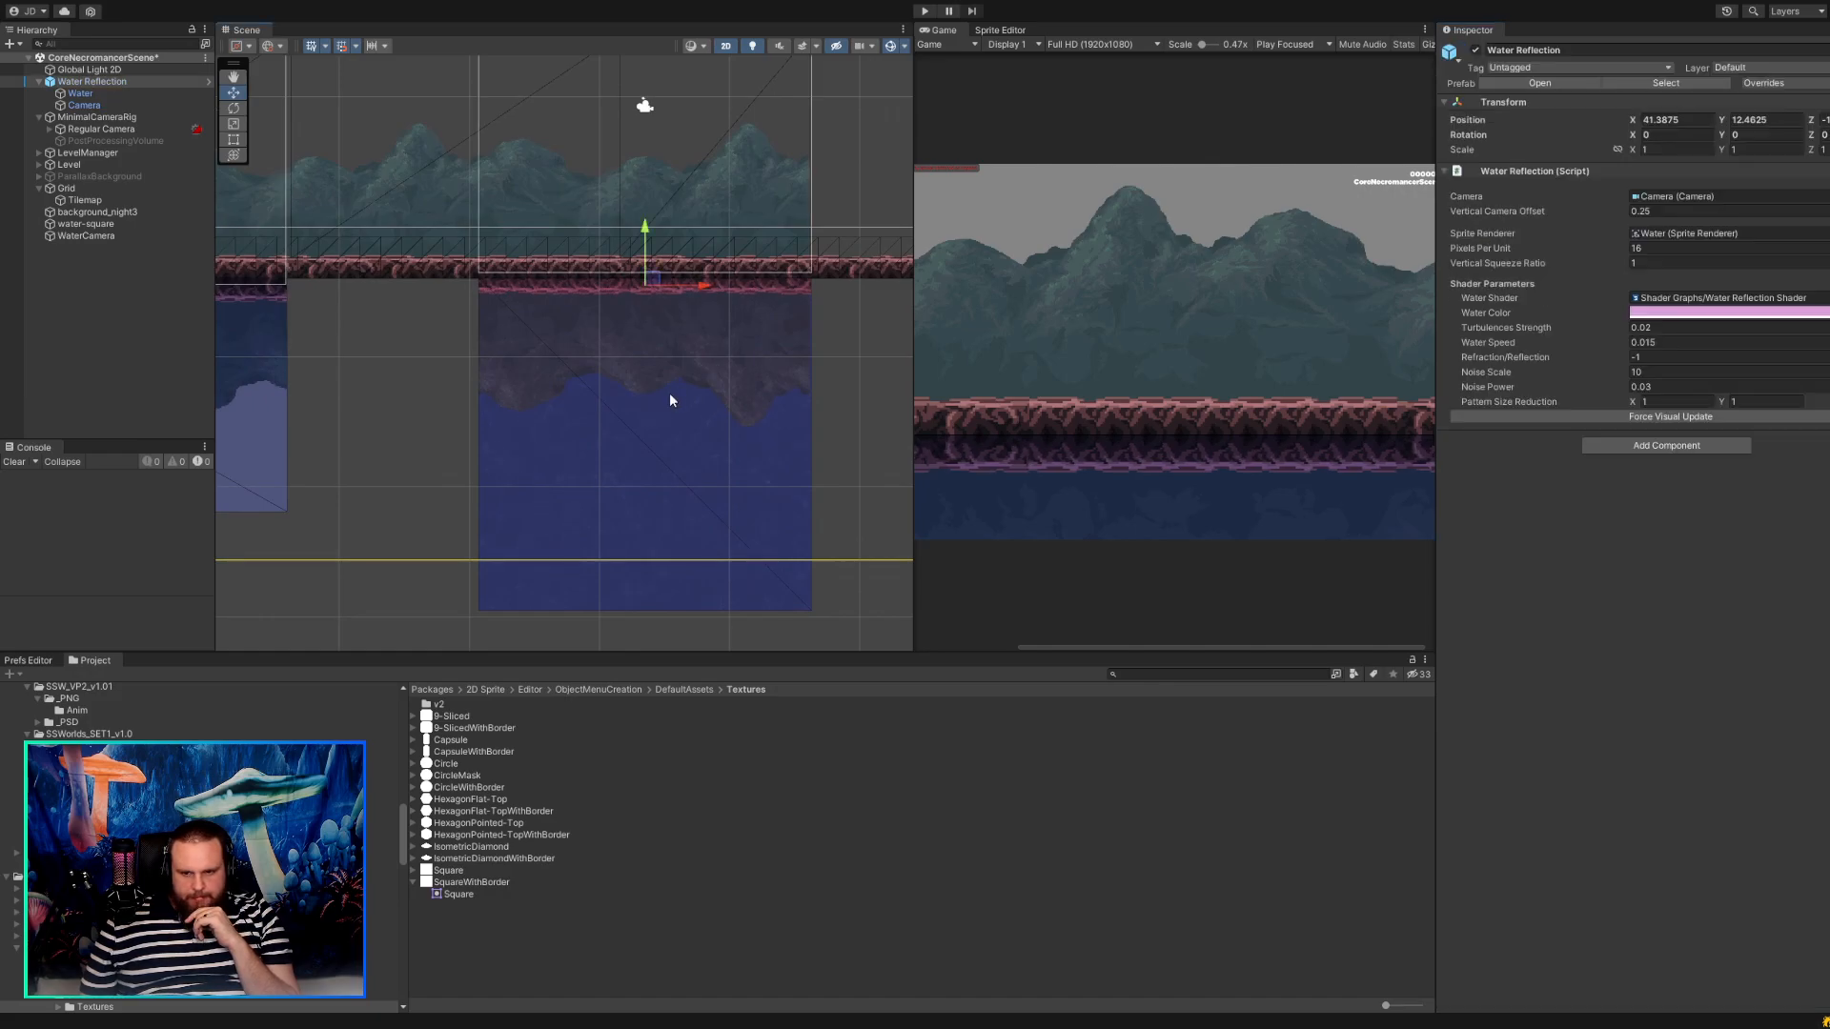
pyautogui.scroll(-3, 408, 374)
pyautogui.moveTo(408, 374); pyautogui.dragTo(572, 381, button='middle')
pyautogui.scroll(1, 572, 381)
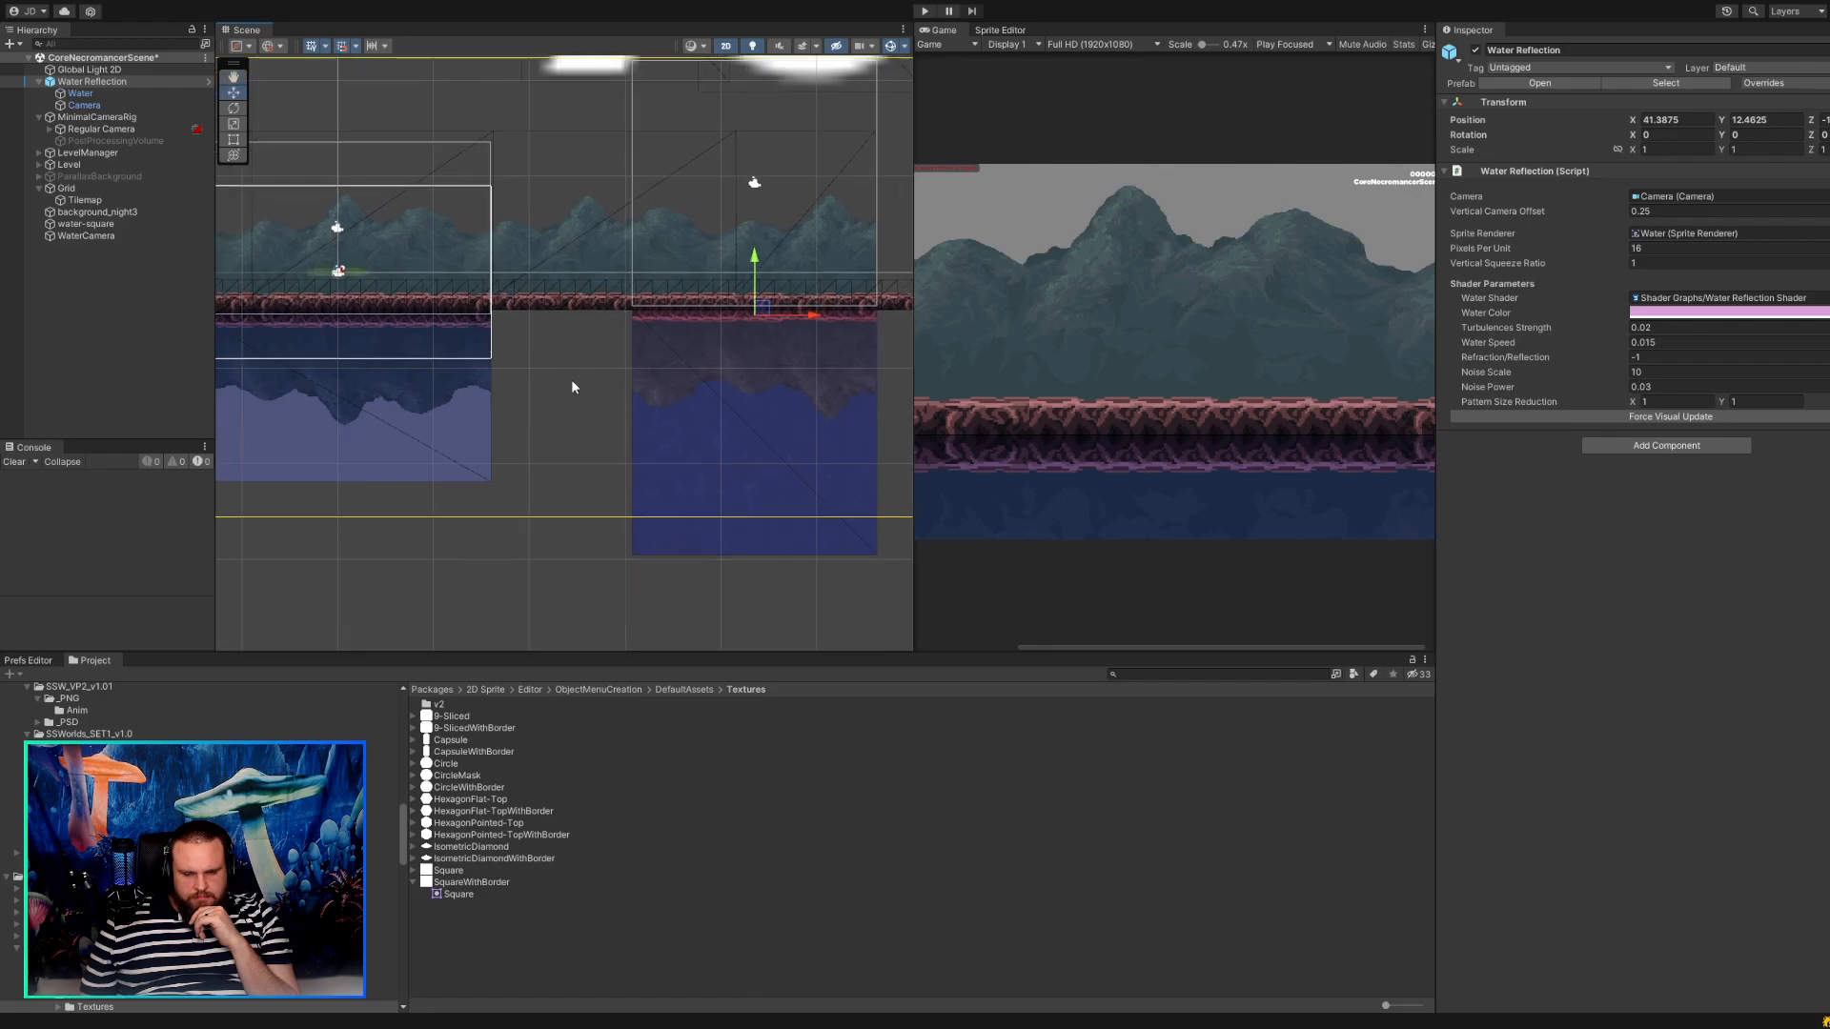
pyautogui.click(694, 406)
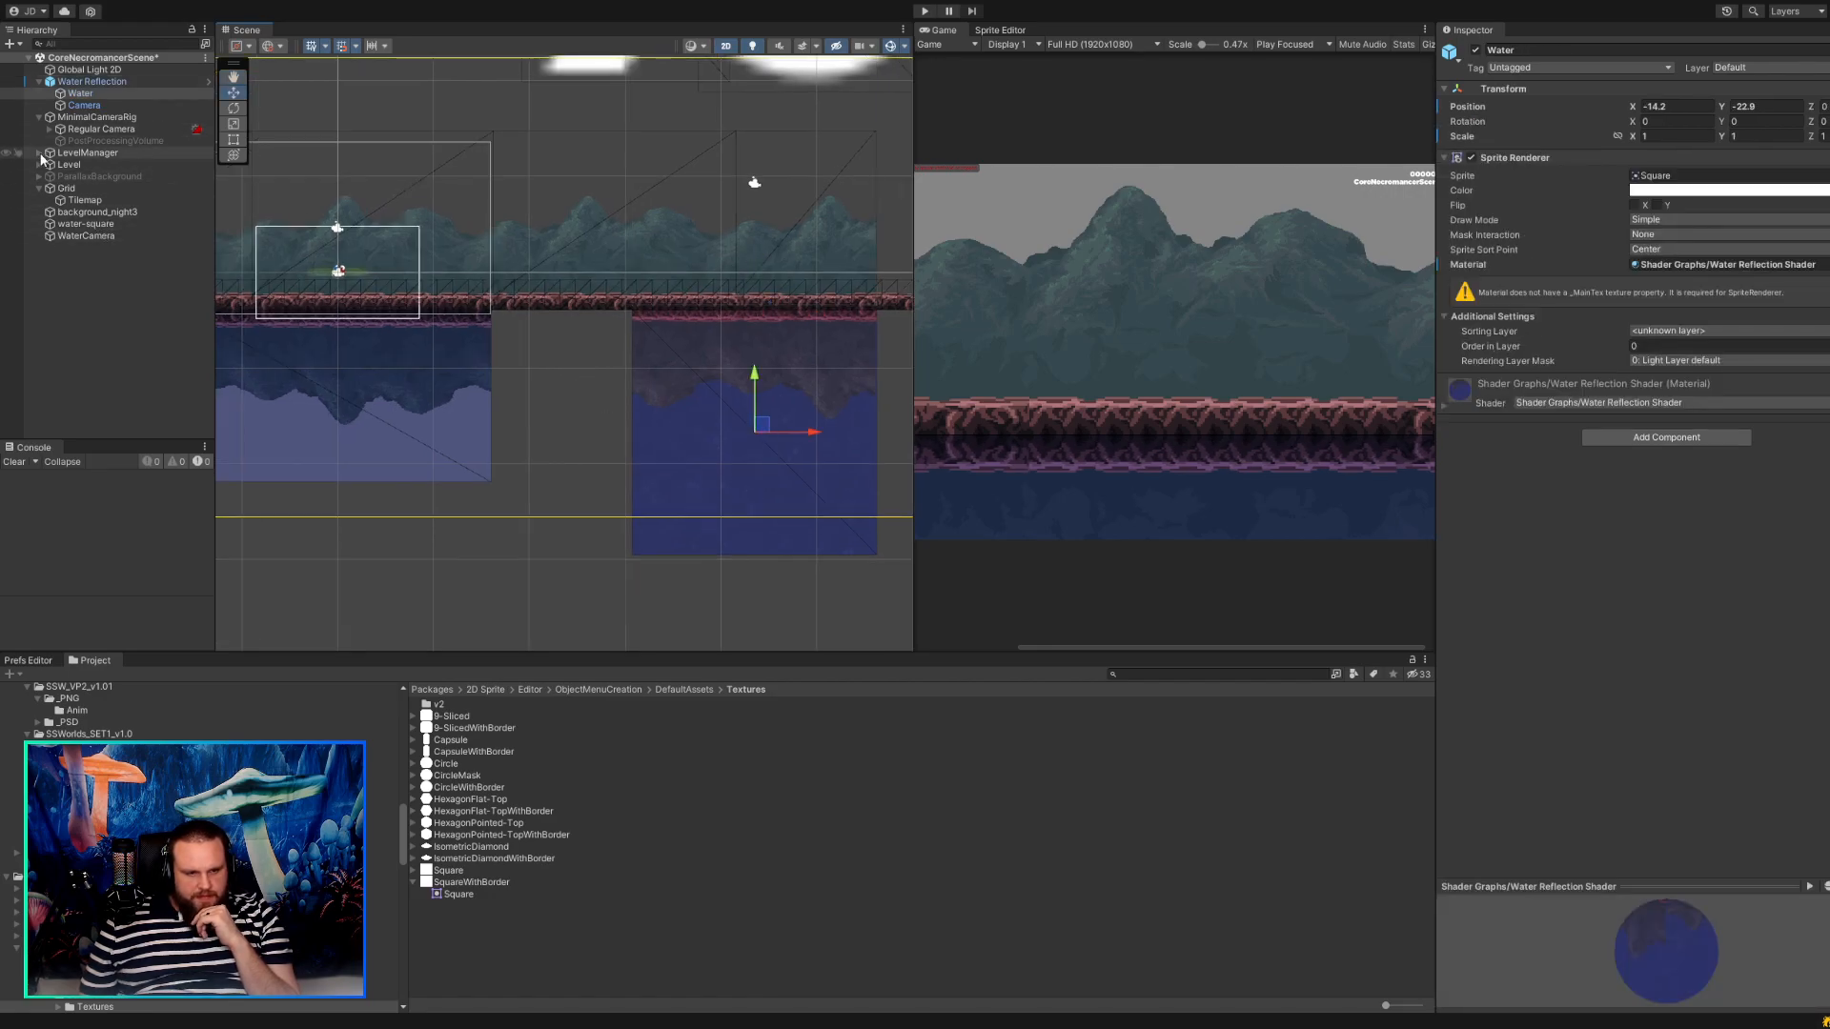
# Try to stretch the Water sprite across the older water area with the Rect tool, to a scale of about 2.42 by 0.99.
pyautogui.click(92, 81)
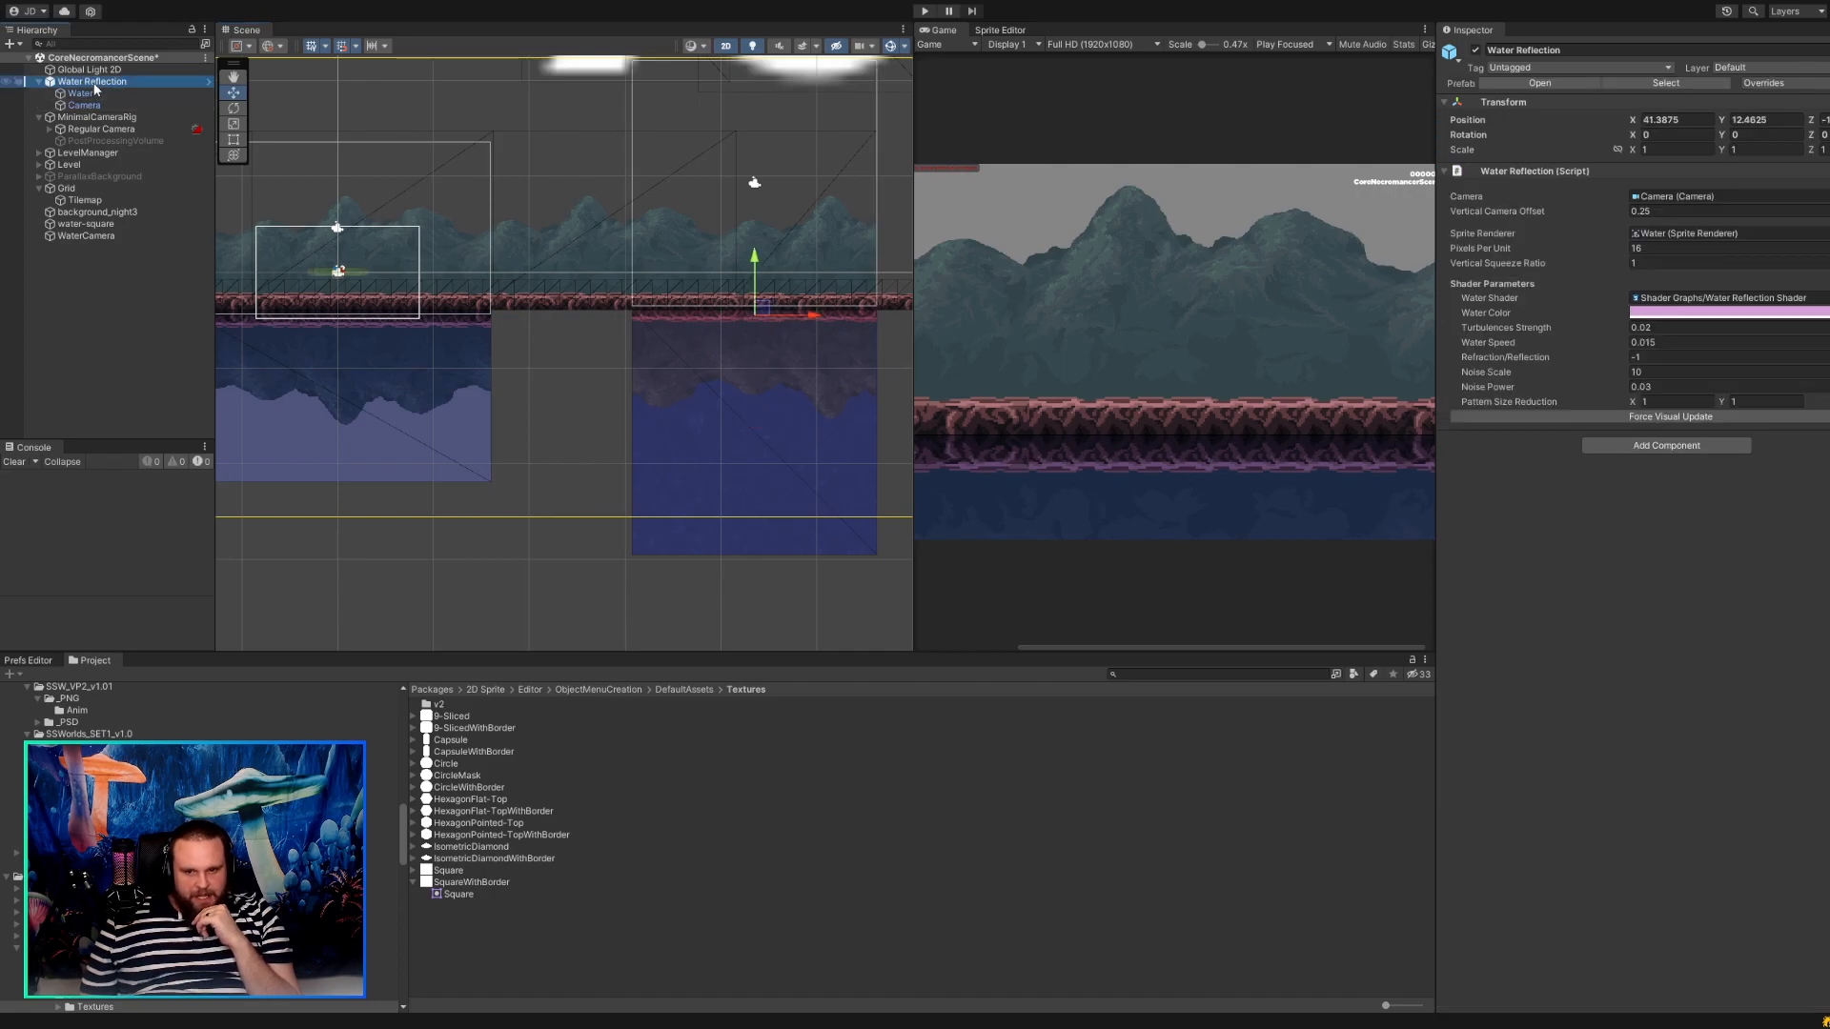
pyautogui.click(84, 93)
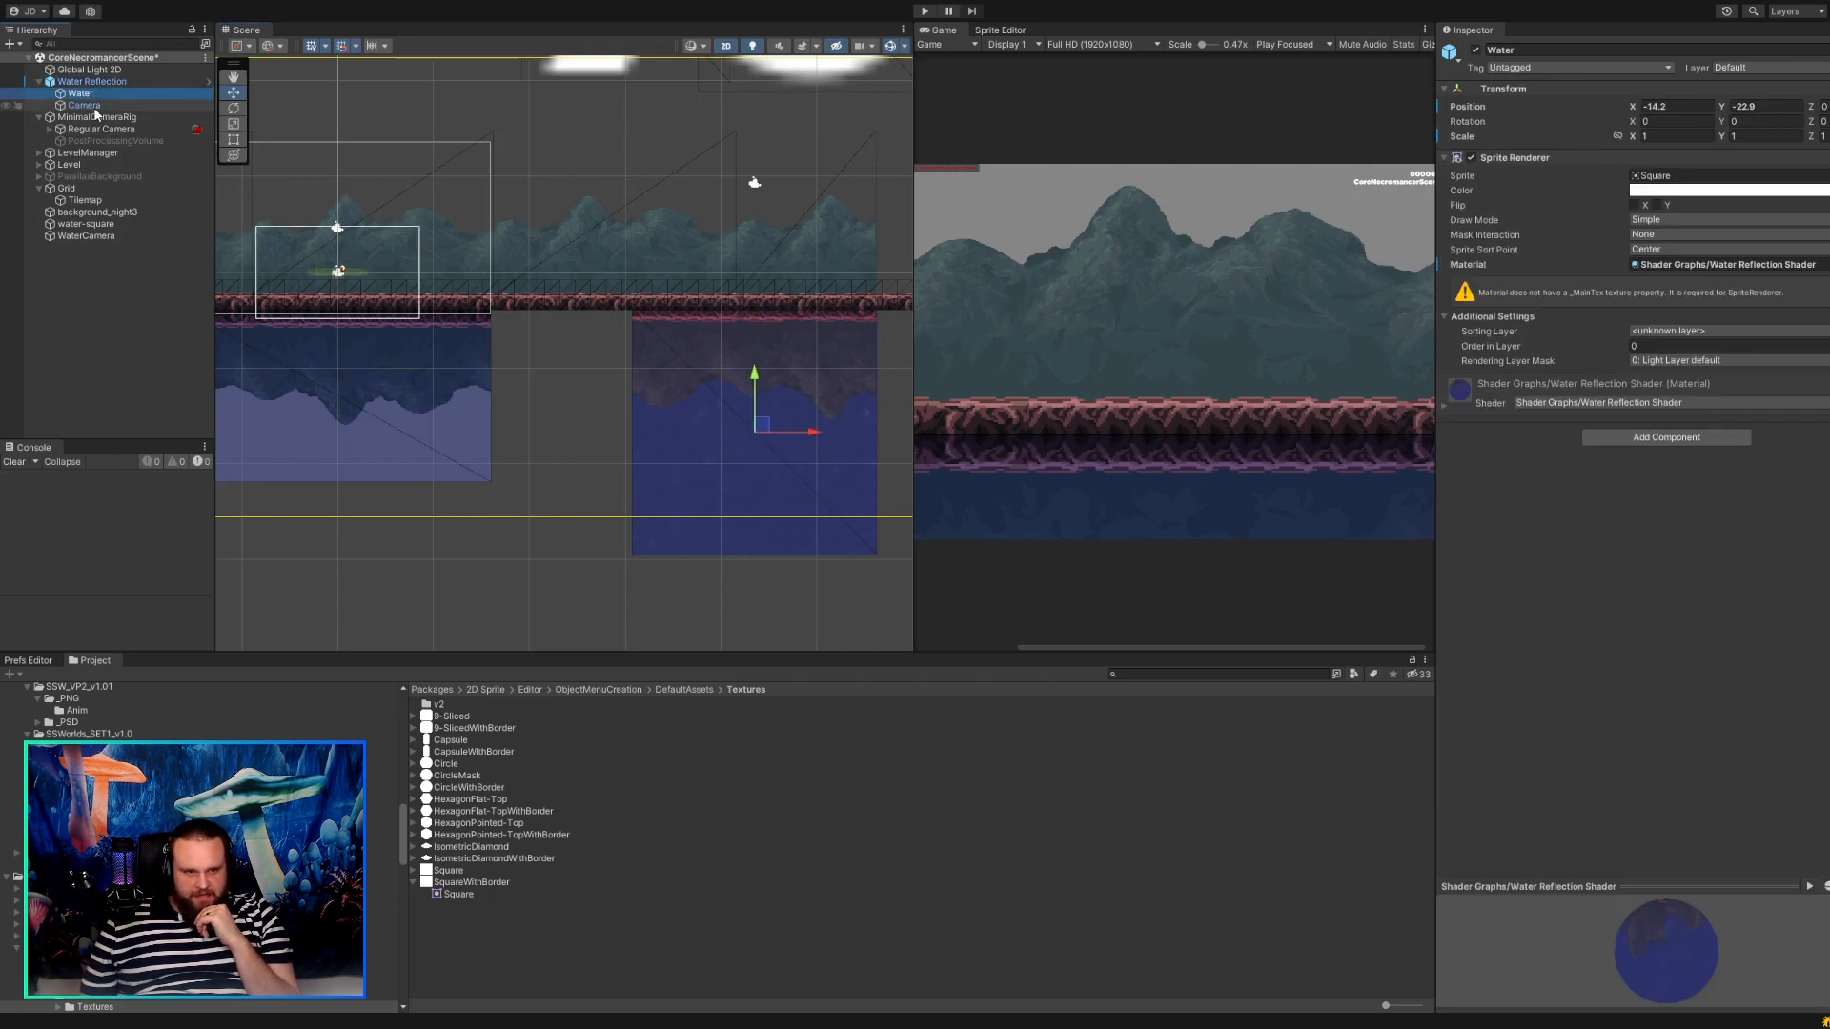
pyautogui.click(234, 139)
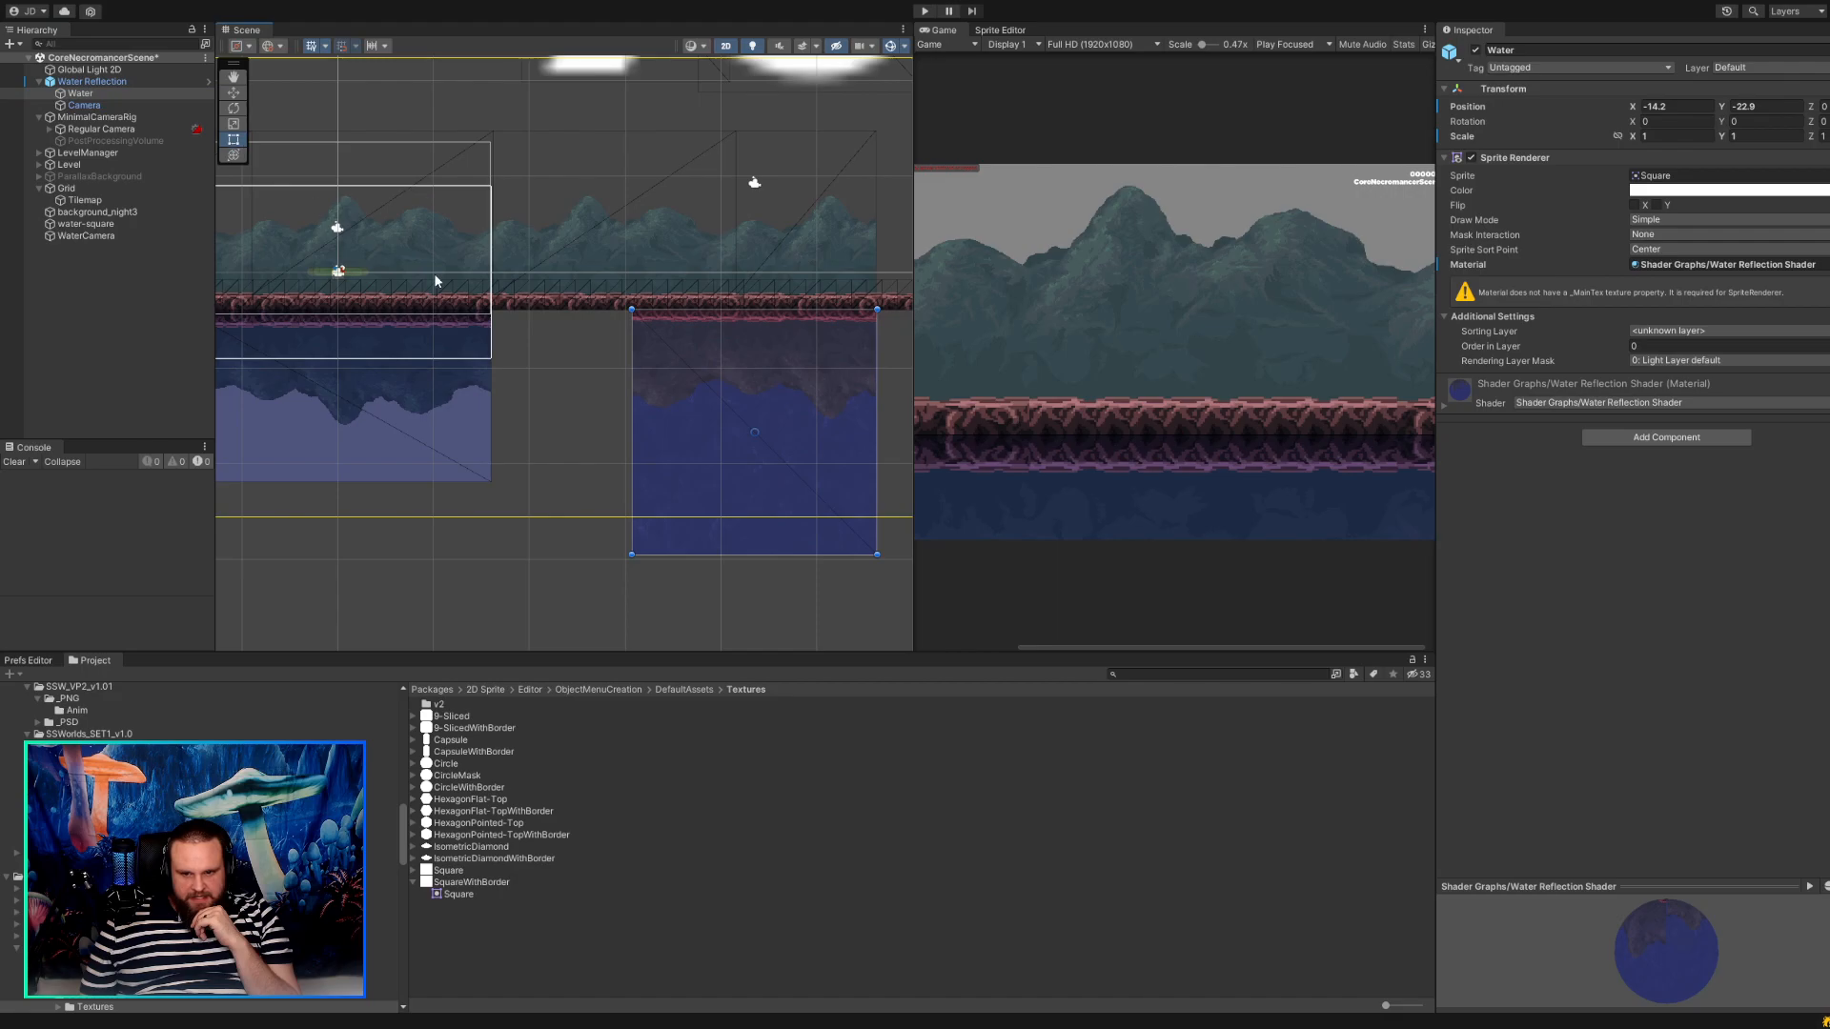
pyautogui.moveTo(629, 552); pyautogui.dragTo(285, 552)
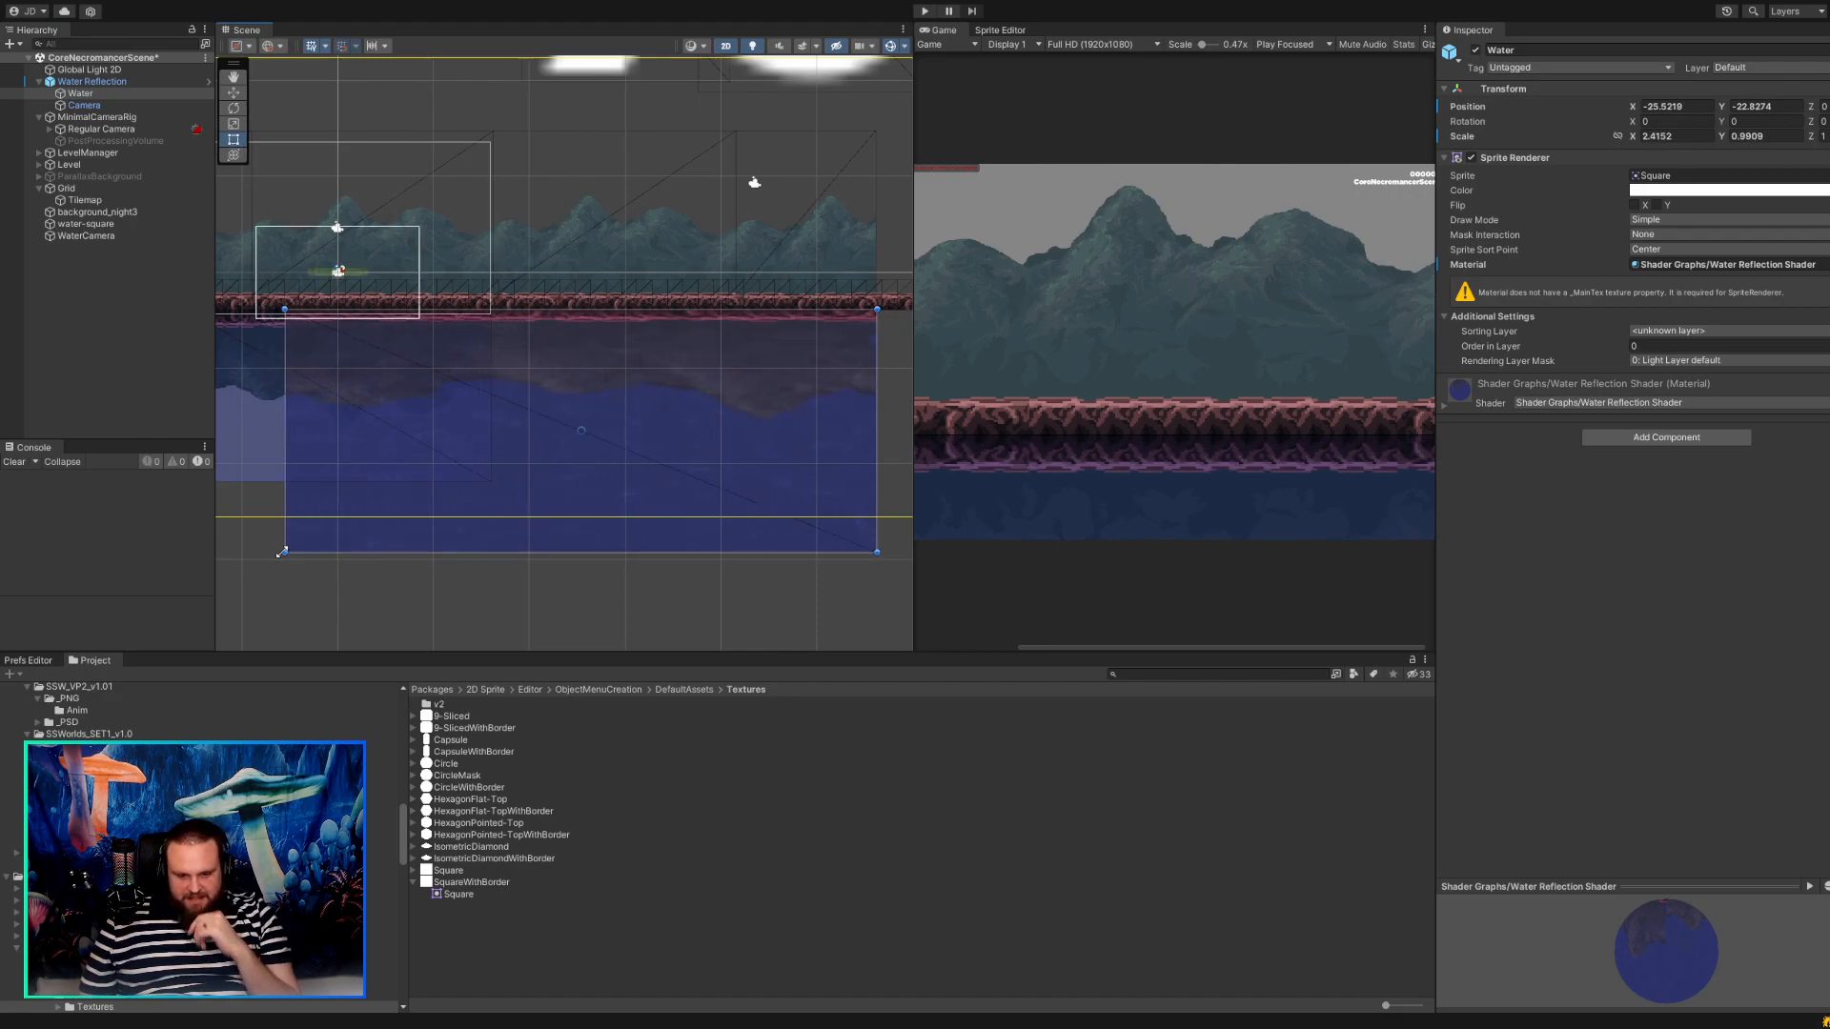
pyautogui.hotkey('ctrl', 'z')
pyautogui.moveTo(637, 558); pyautogui.dragTo(362, 689)
pyautogui.hotkey('ctrl', 'z')
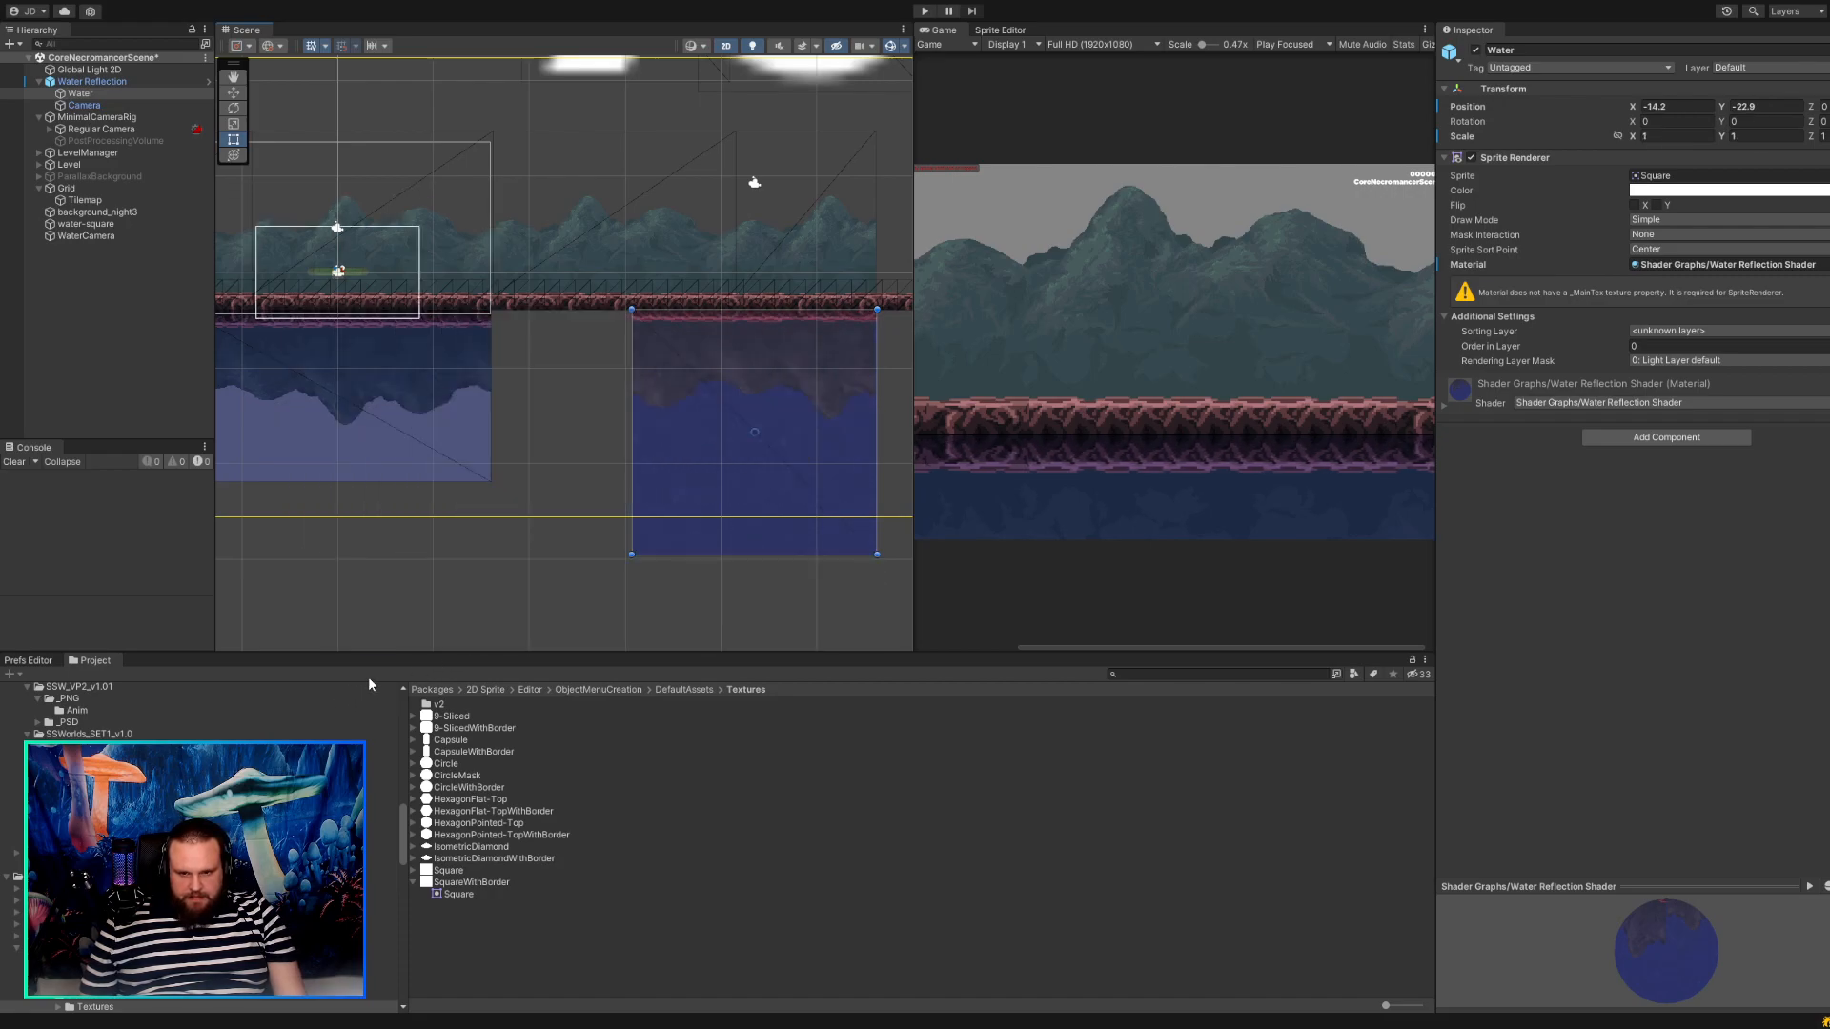
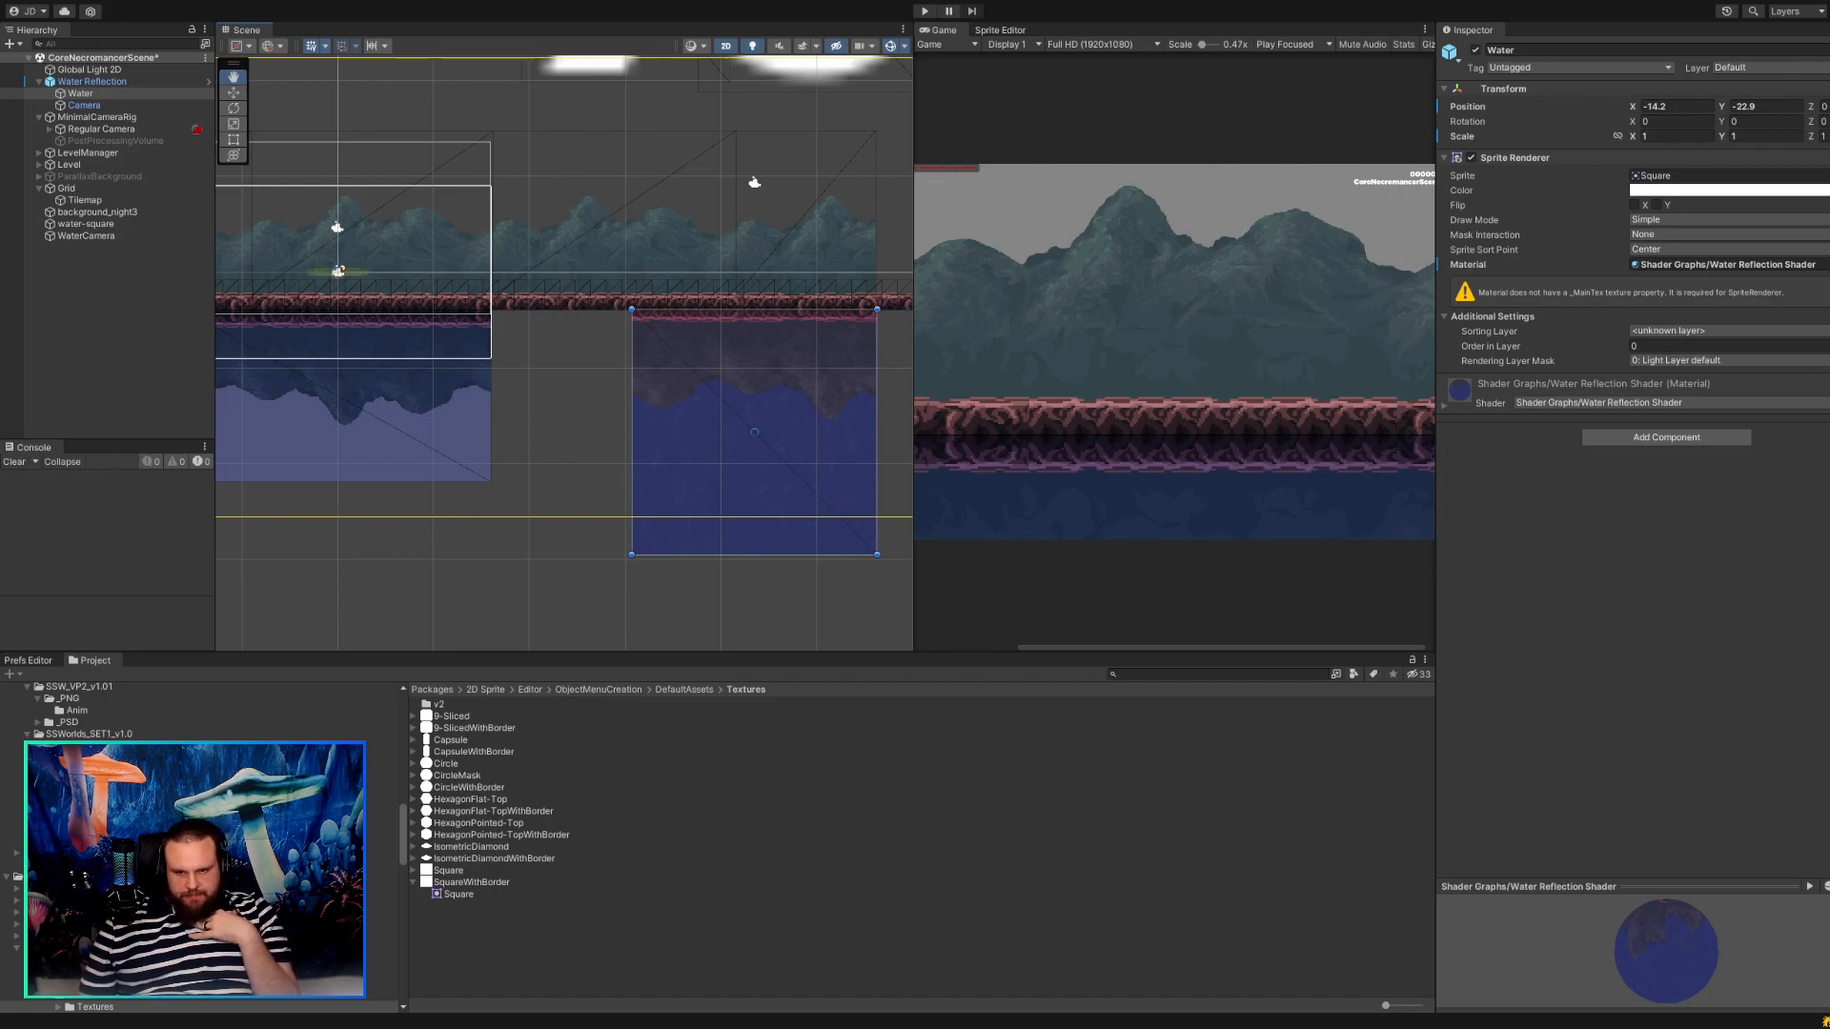
# Examine the WaterMaterial used by the older water-square sprite, along with the WaterShader and WaterTexture assets beside it.
pyautogui.click(389, 410)
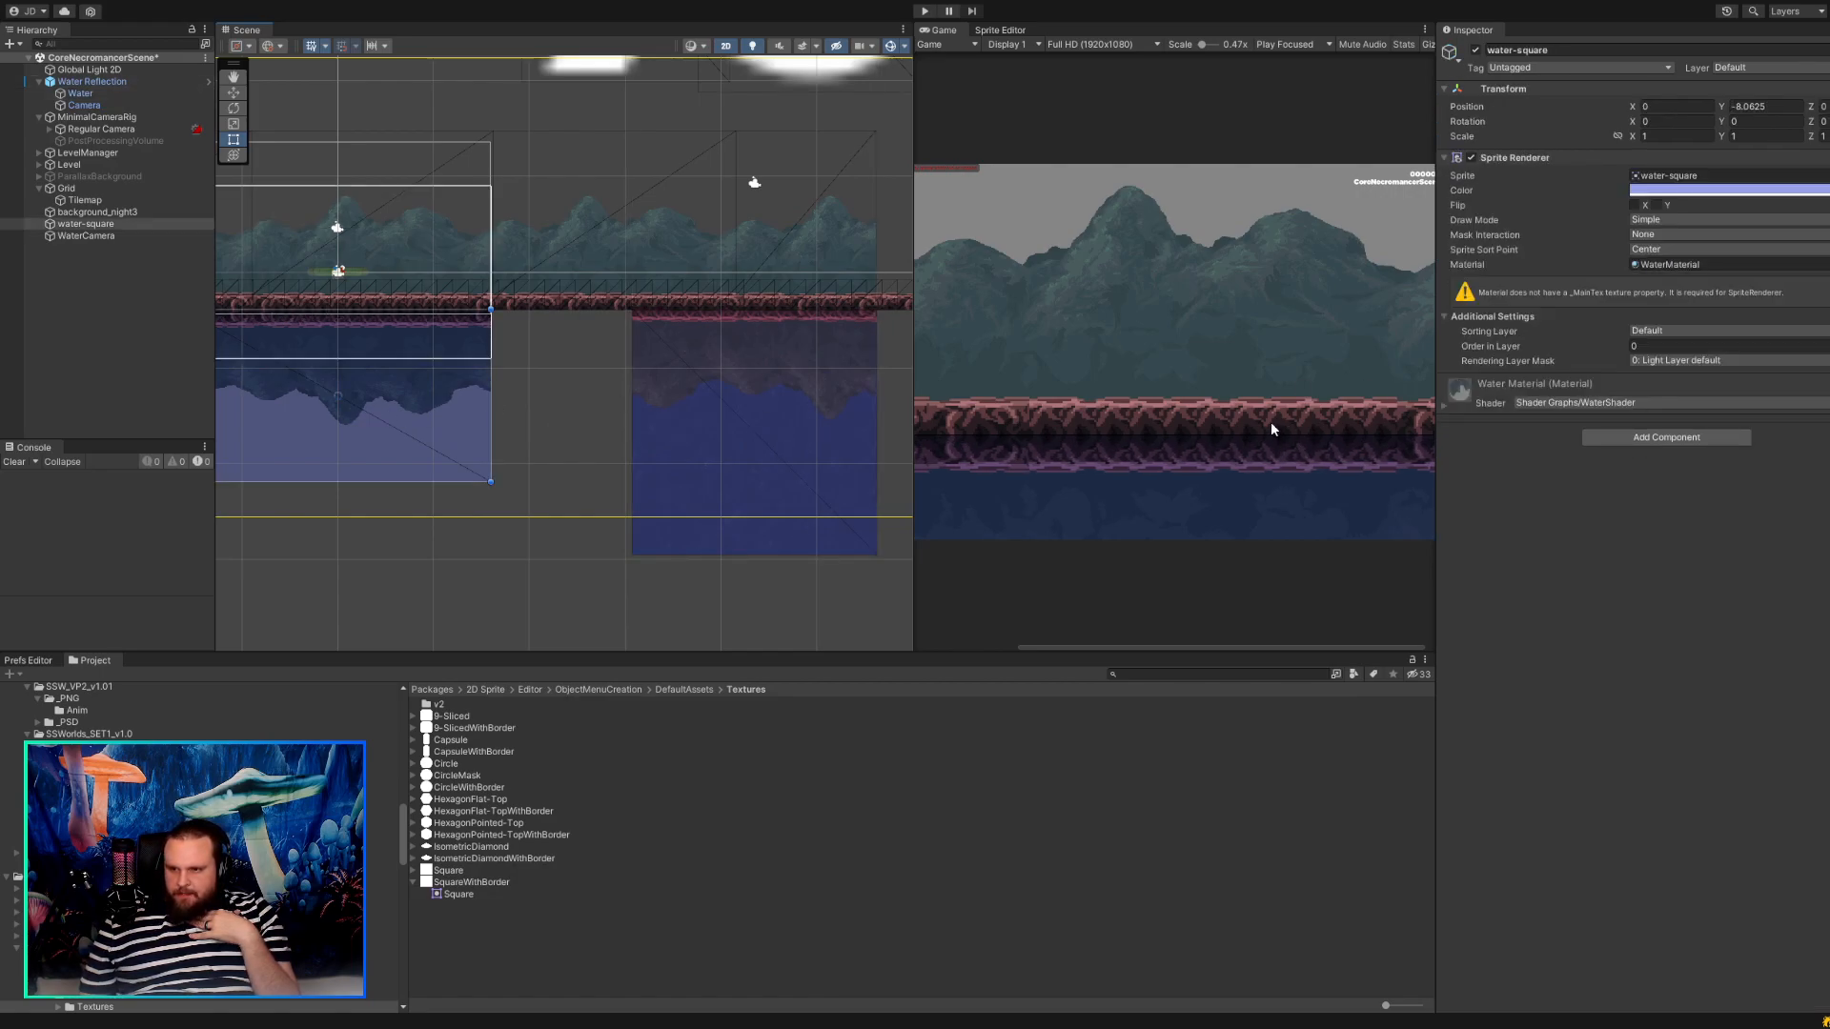
pyautogui.click(1668, 264)
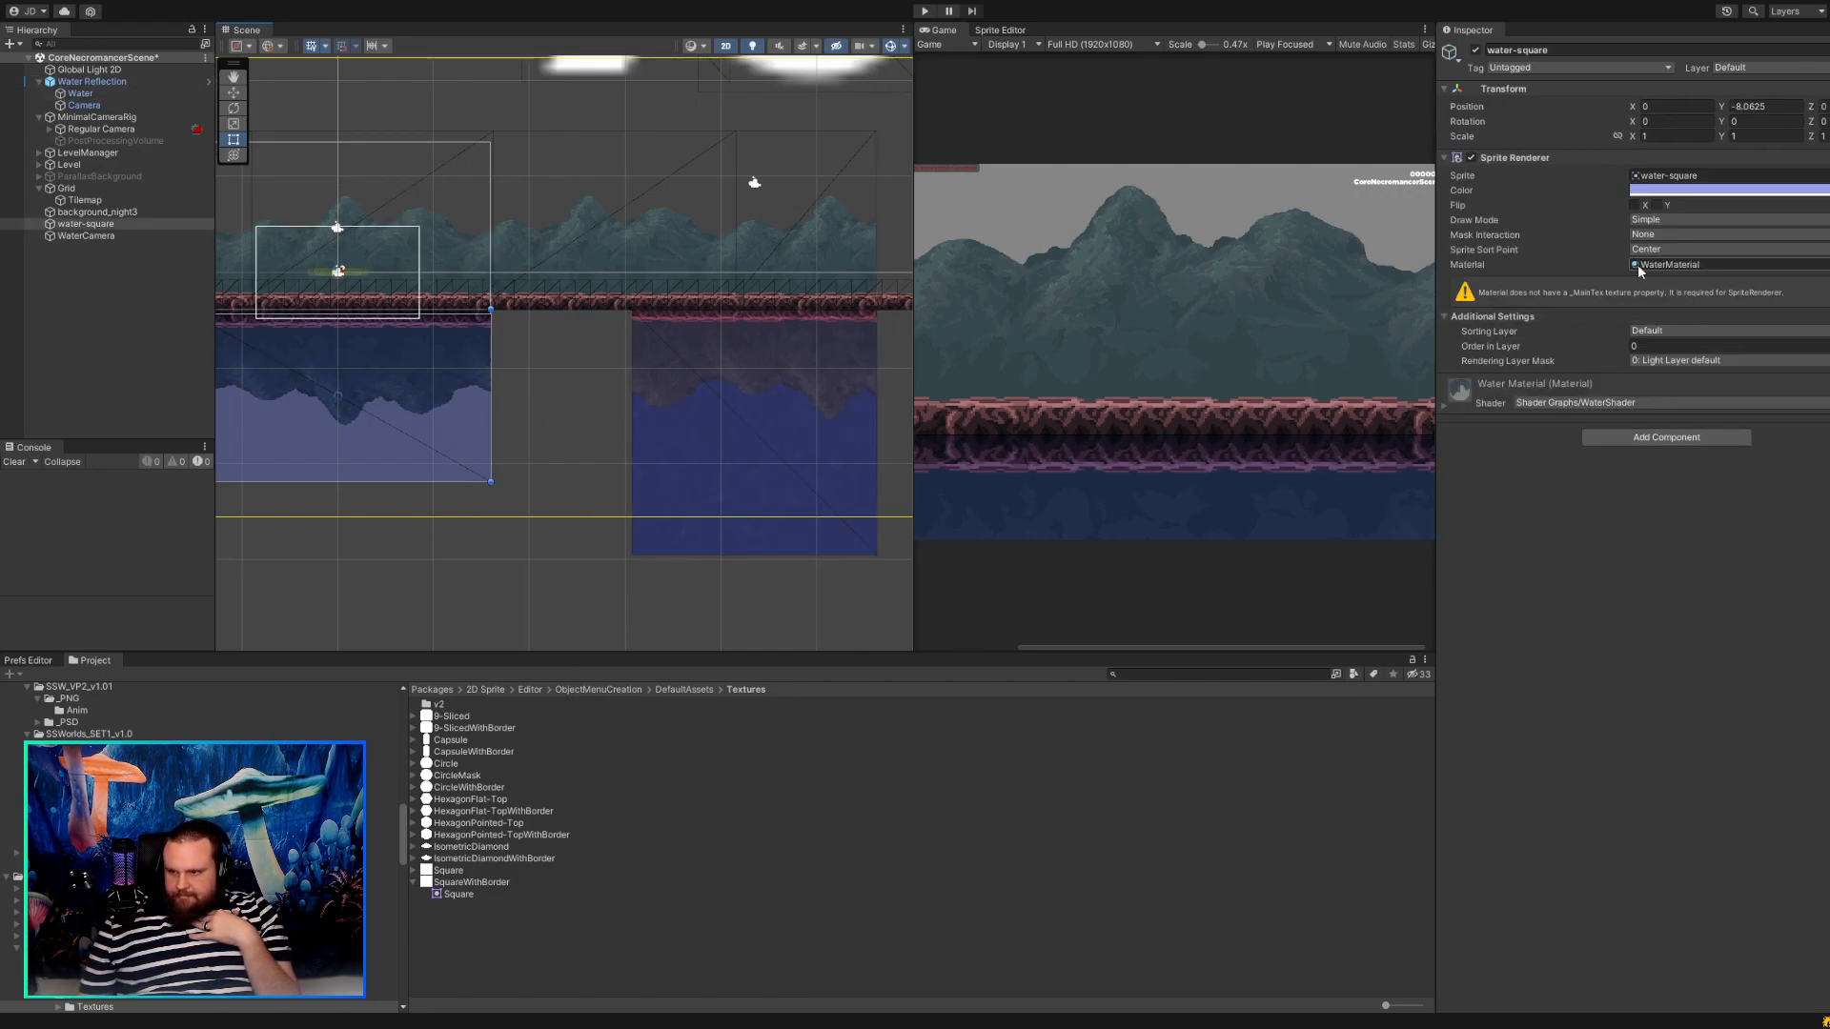
pyautogui.click(475, 704)
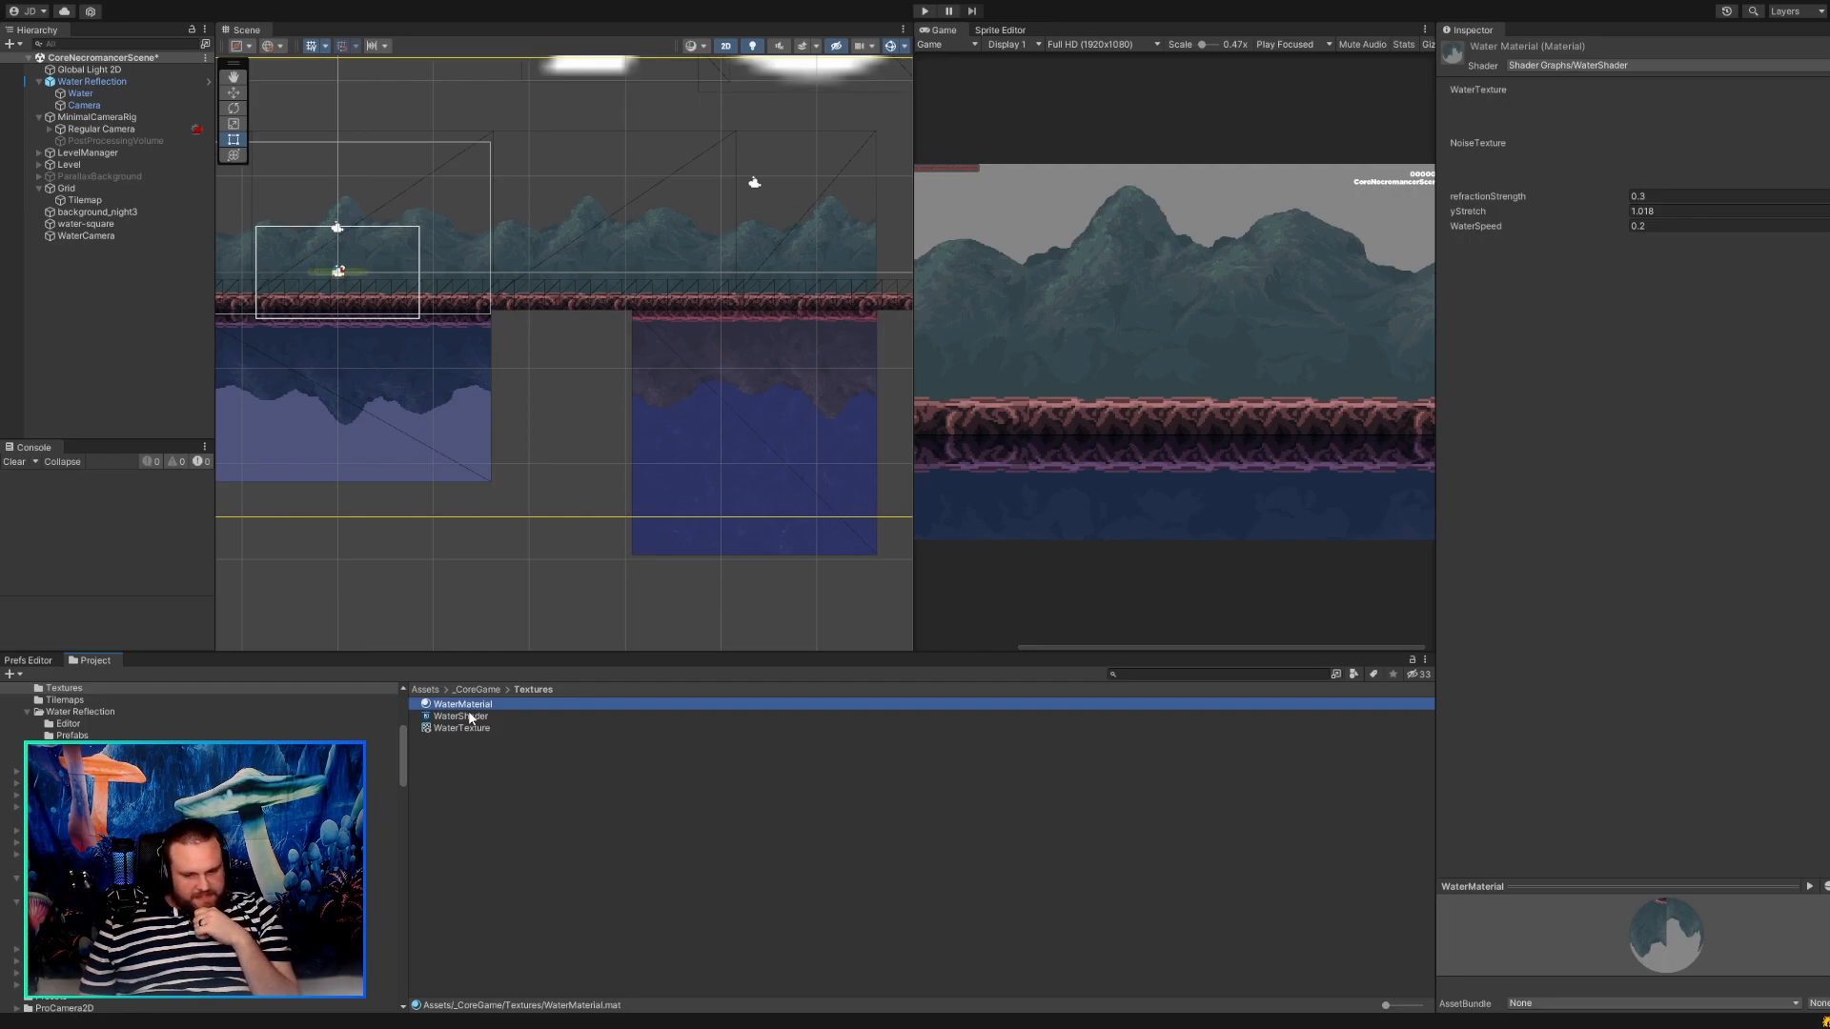
pyautogui.click(470, 729)
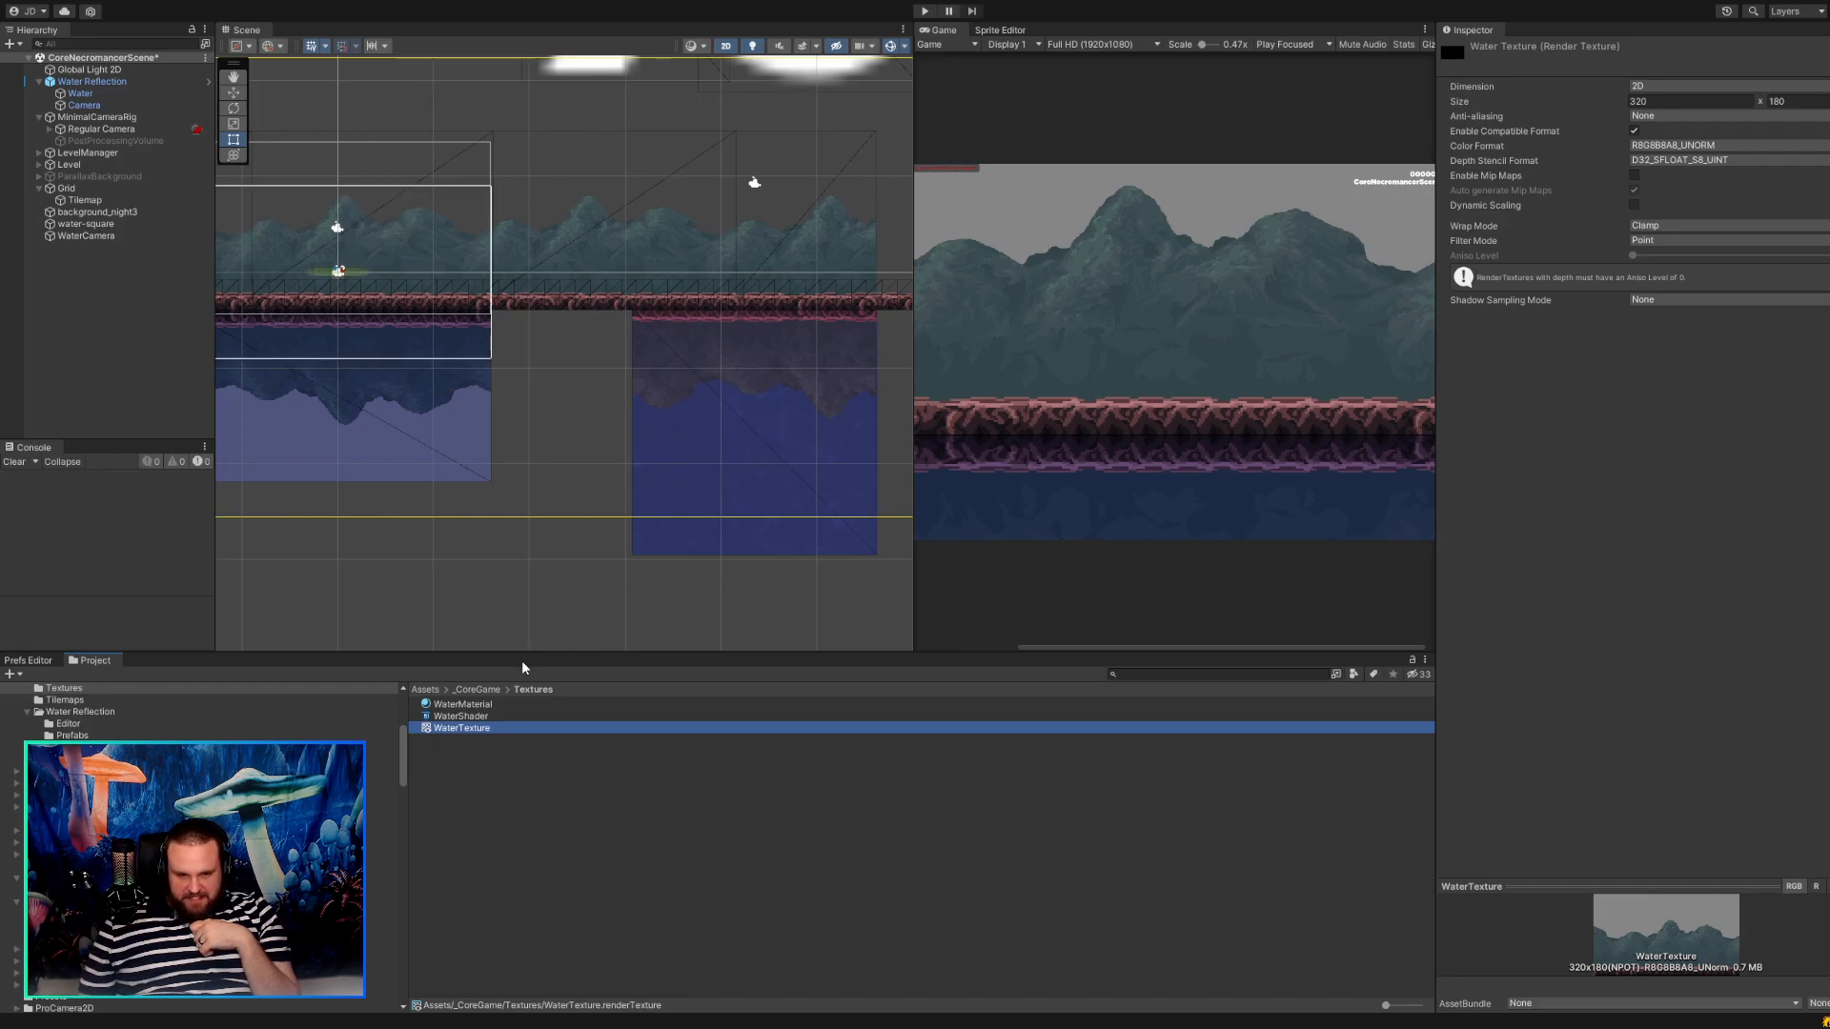
pyautogui.press('Up')
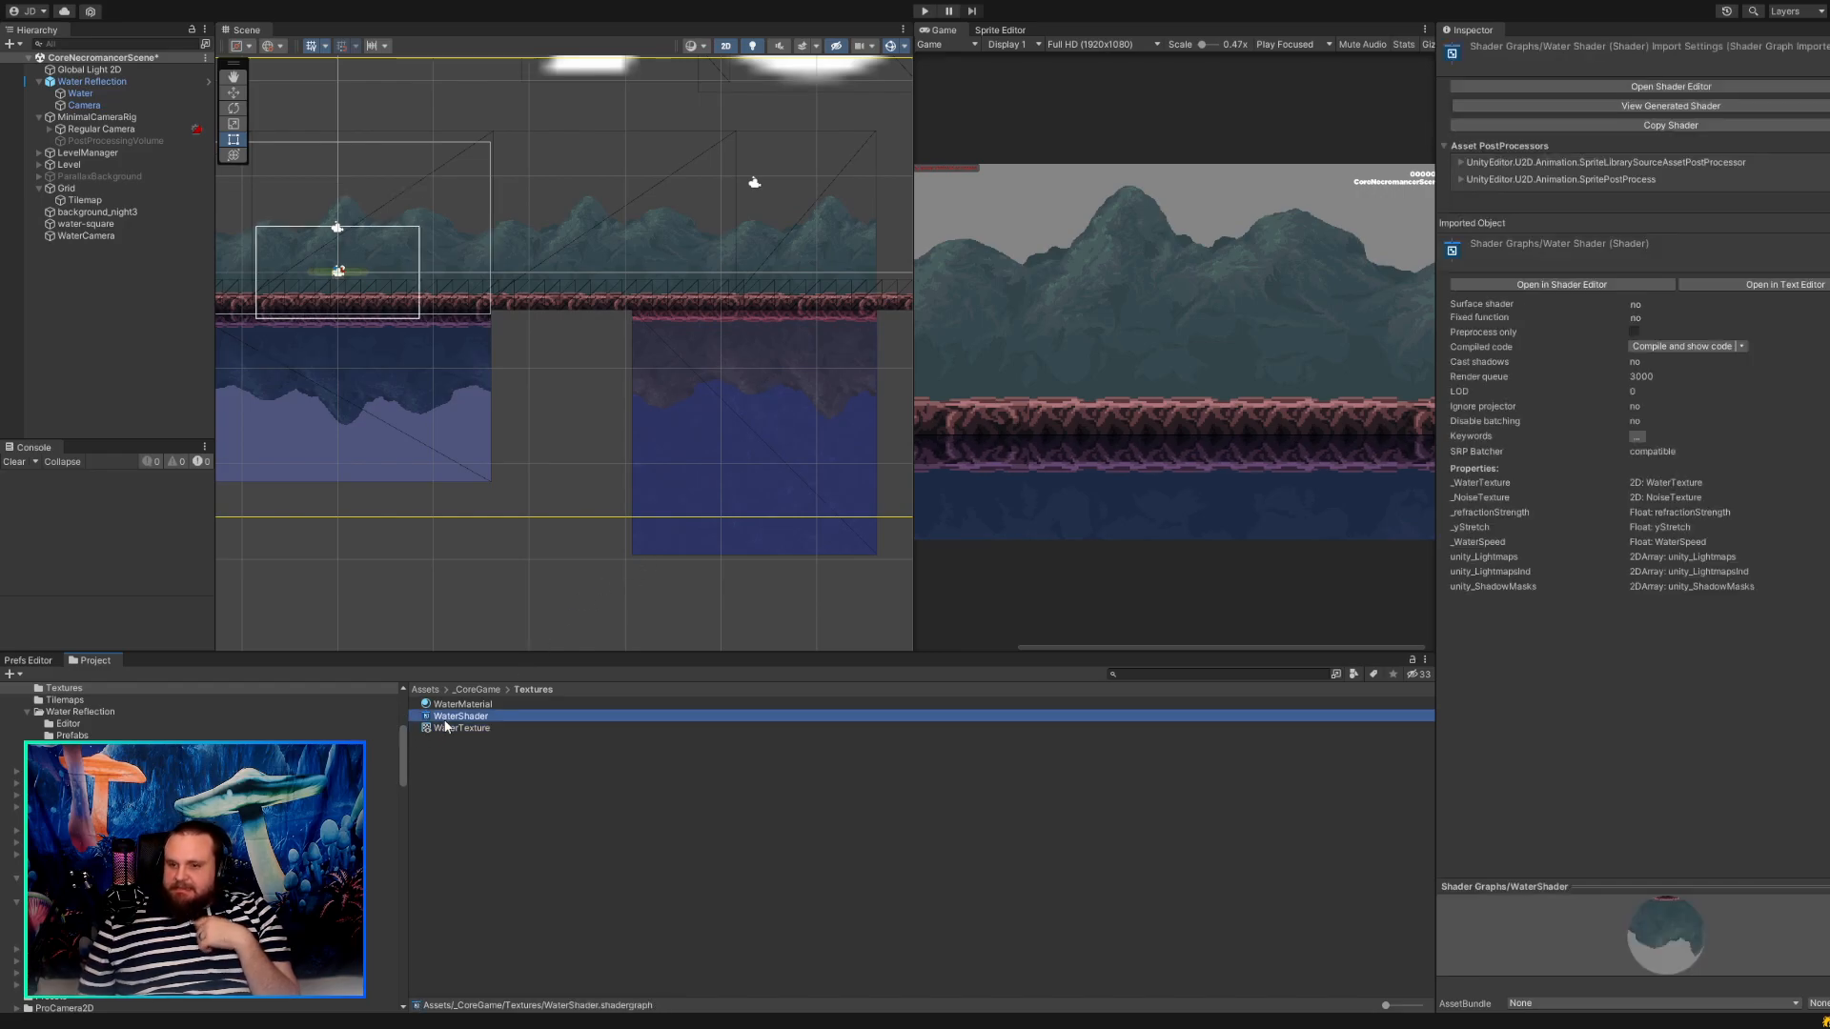
pyautogui.click(458, 727)
pyautogui.click(464, 705)
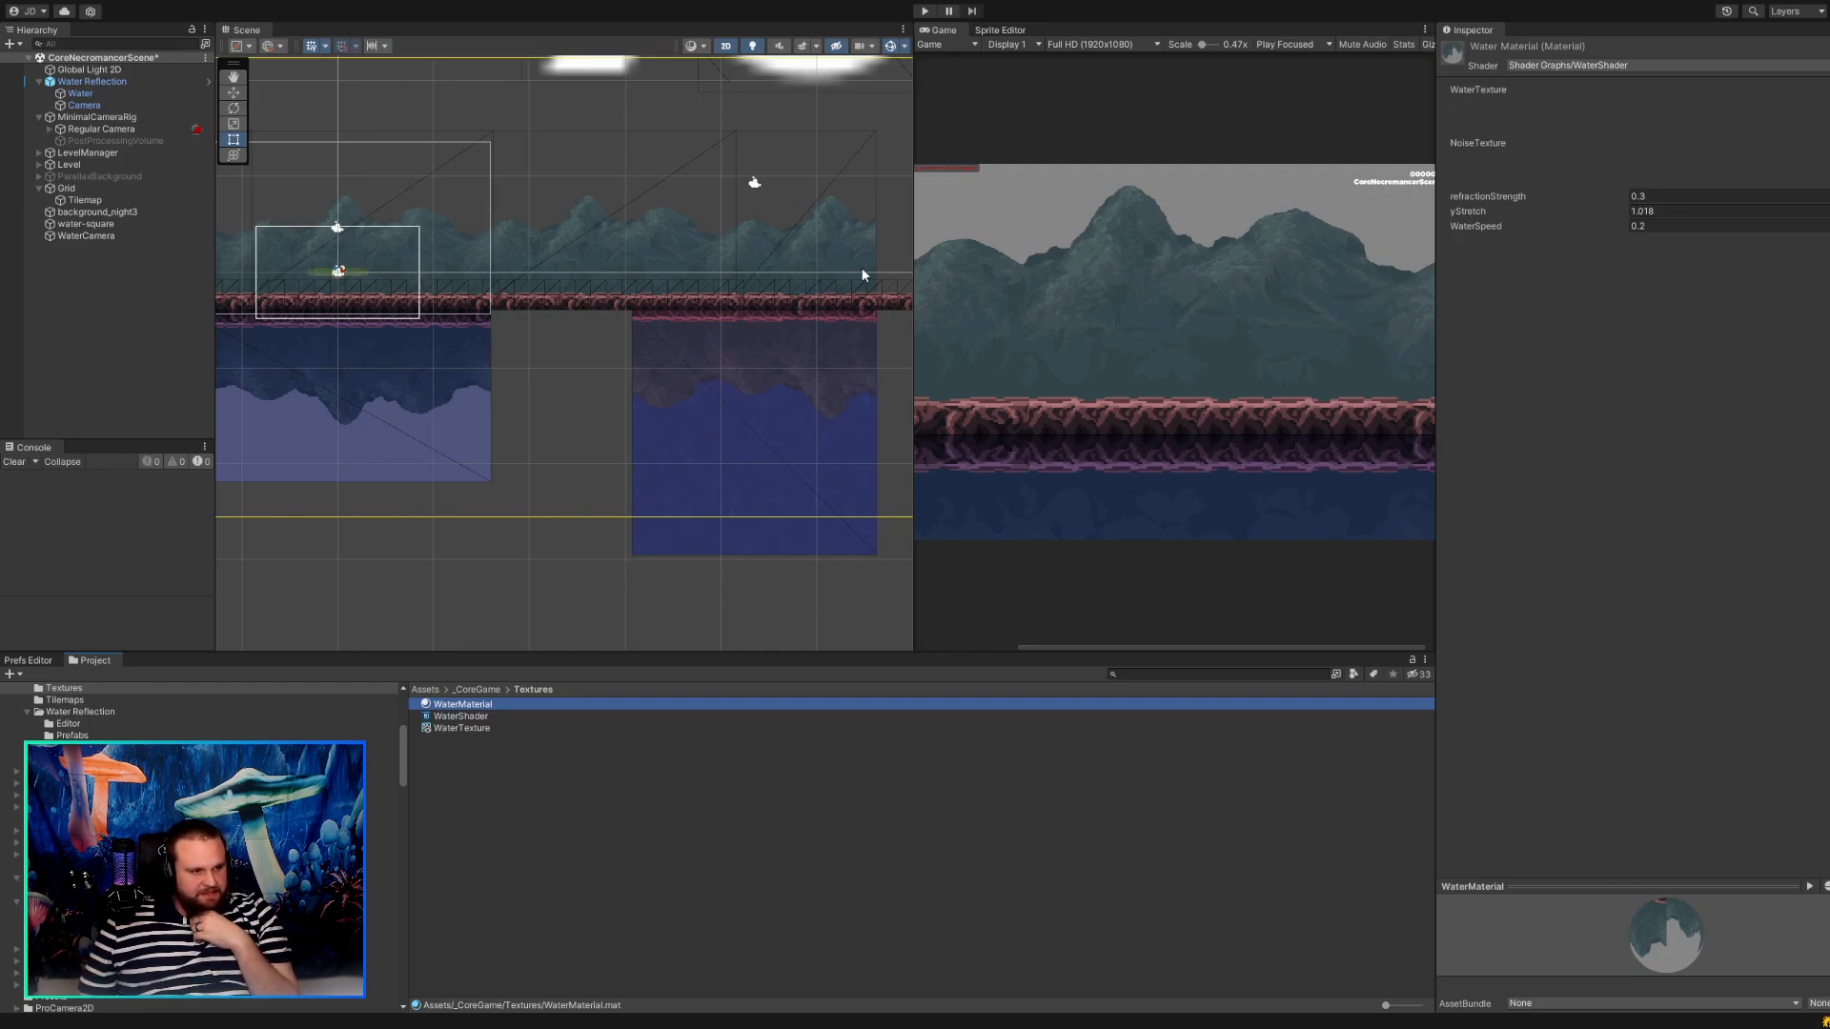
pyautogui.click(465, 728)
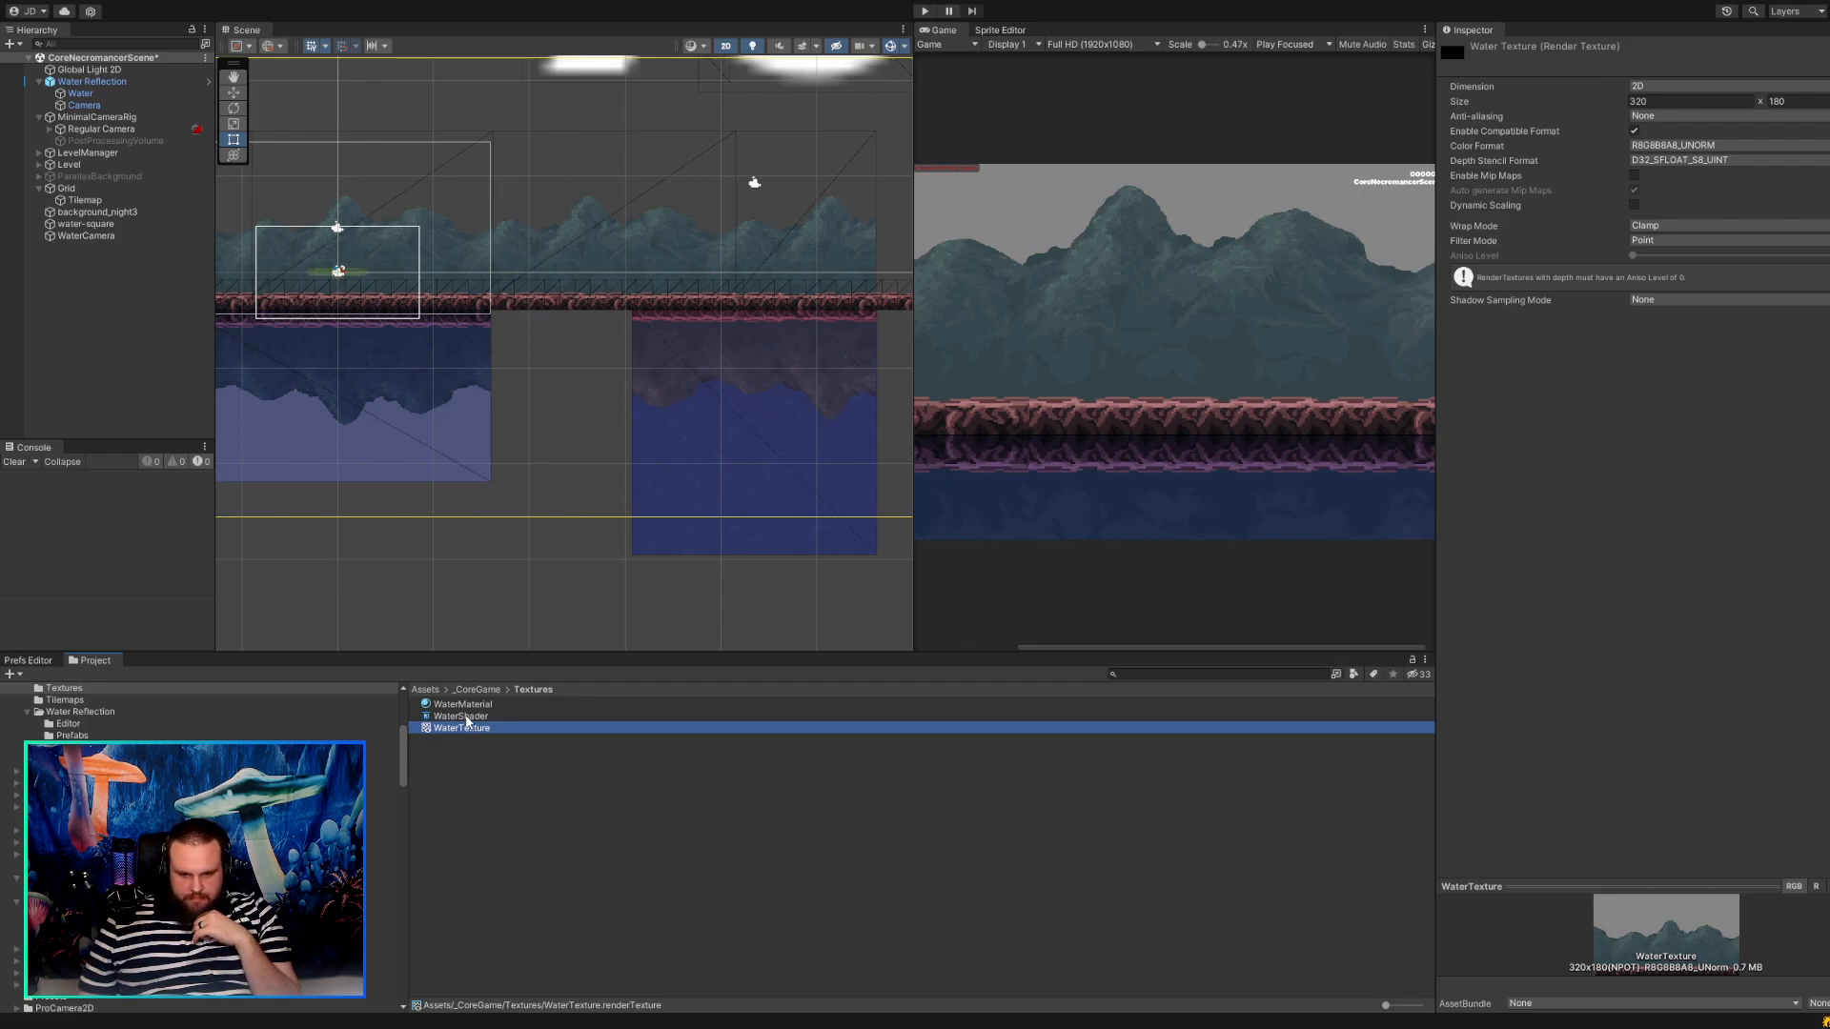
pyautogui.click(466, 719)
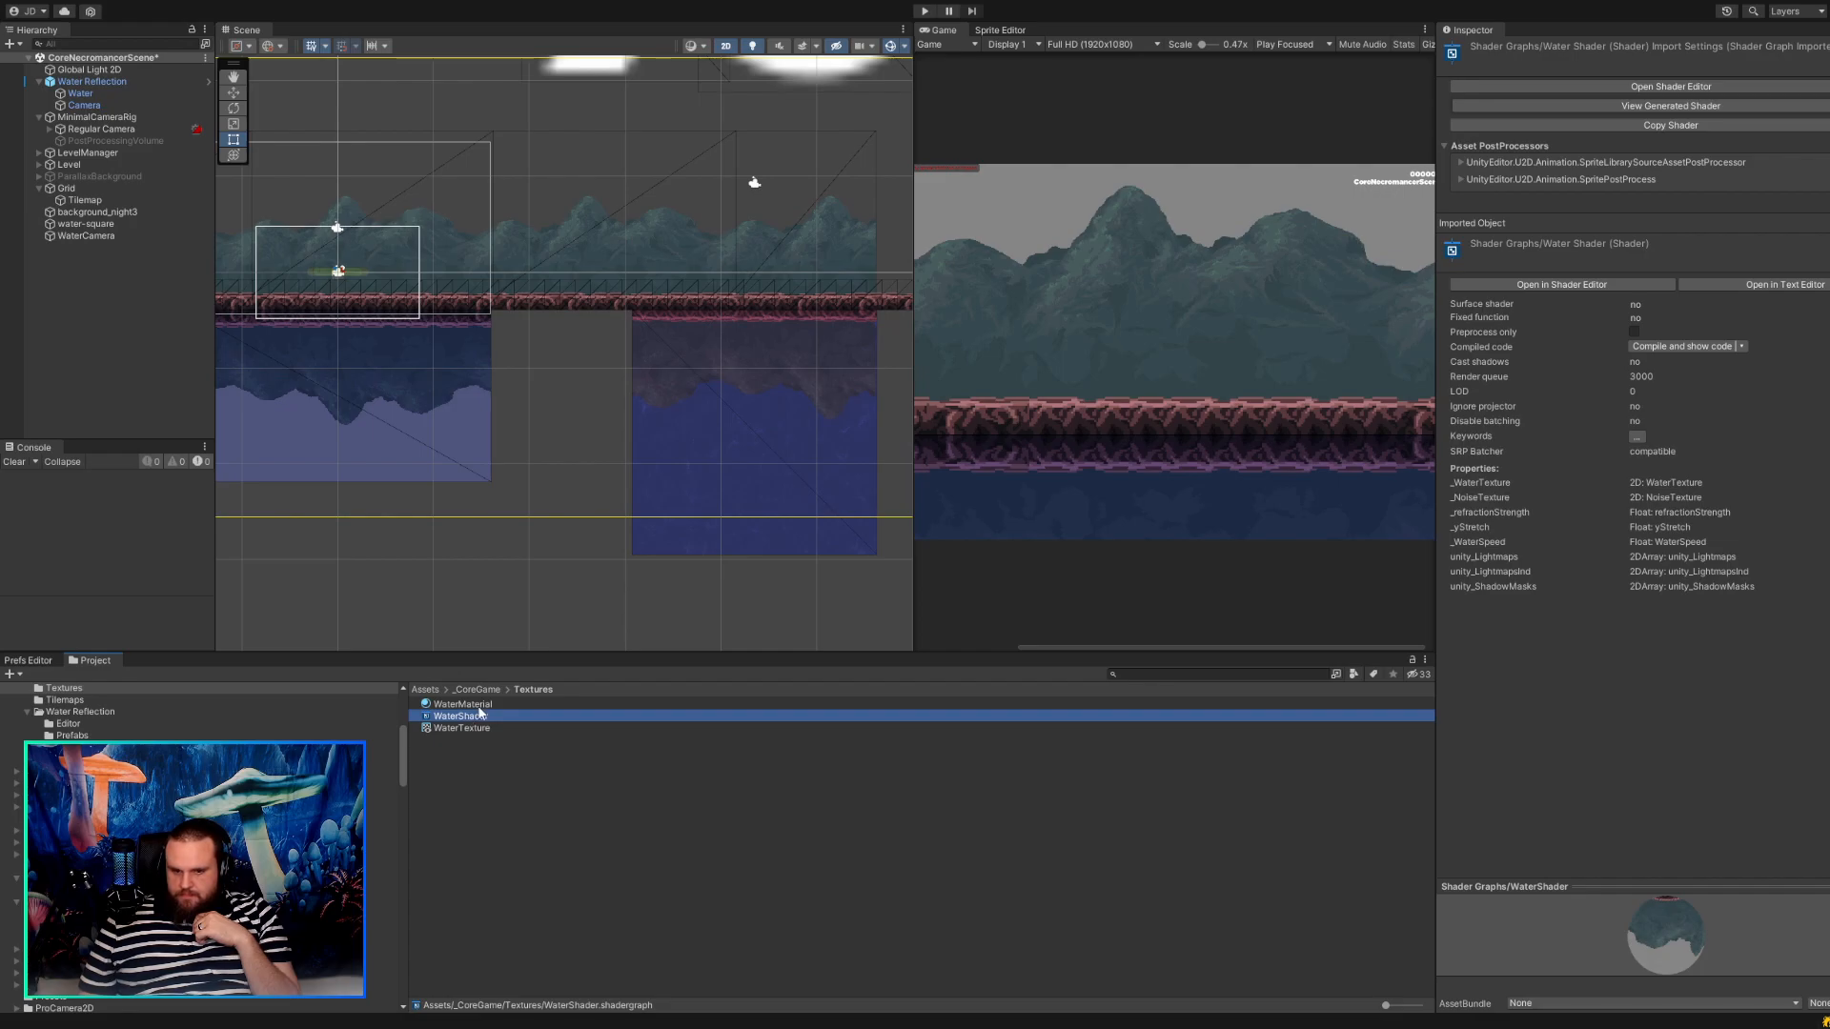
pyautogui.click(473, 704)
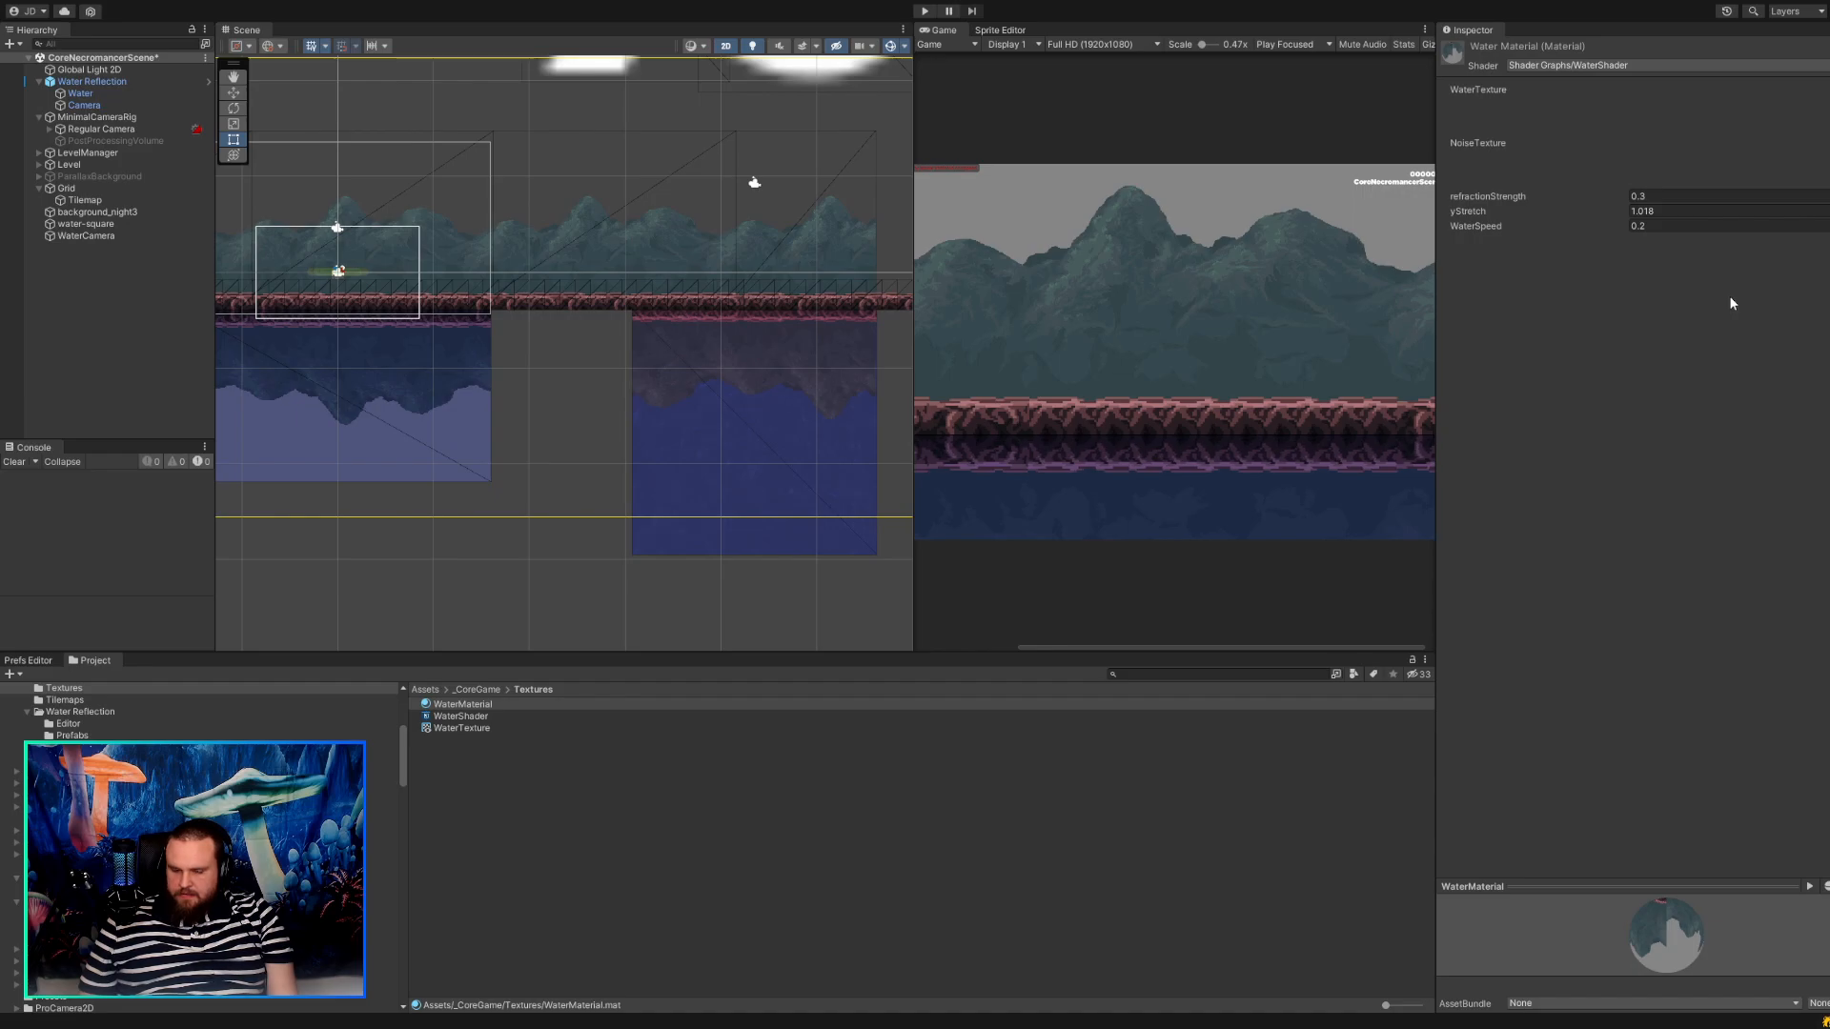
# Set the Water texture in the Water Reflection Visuals folder to 16 pixels per unit and apply the import settings.
pyautogui.scroll(5, 220, 839)
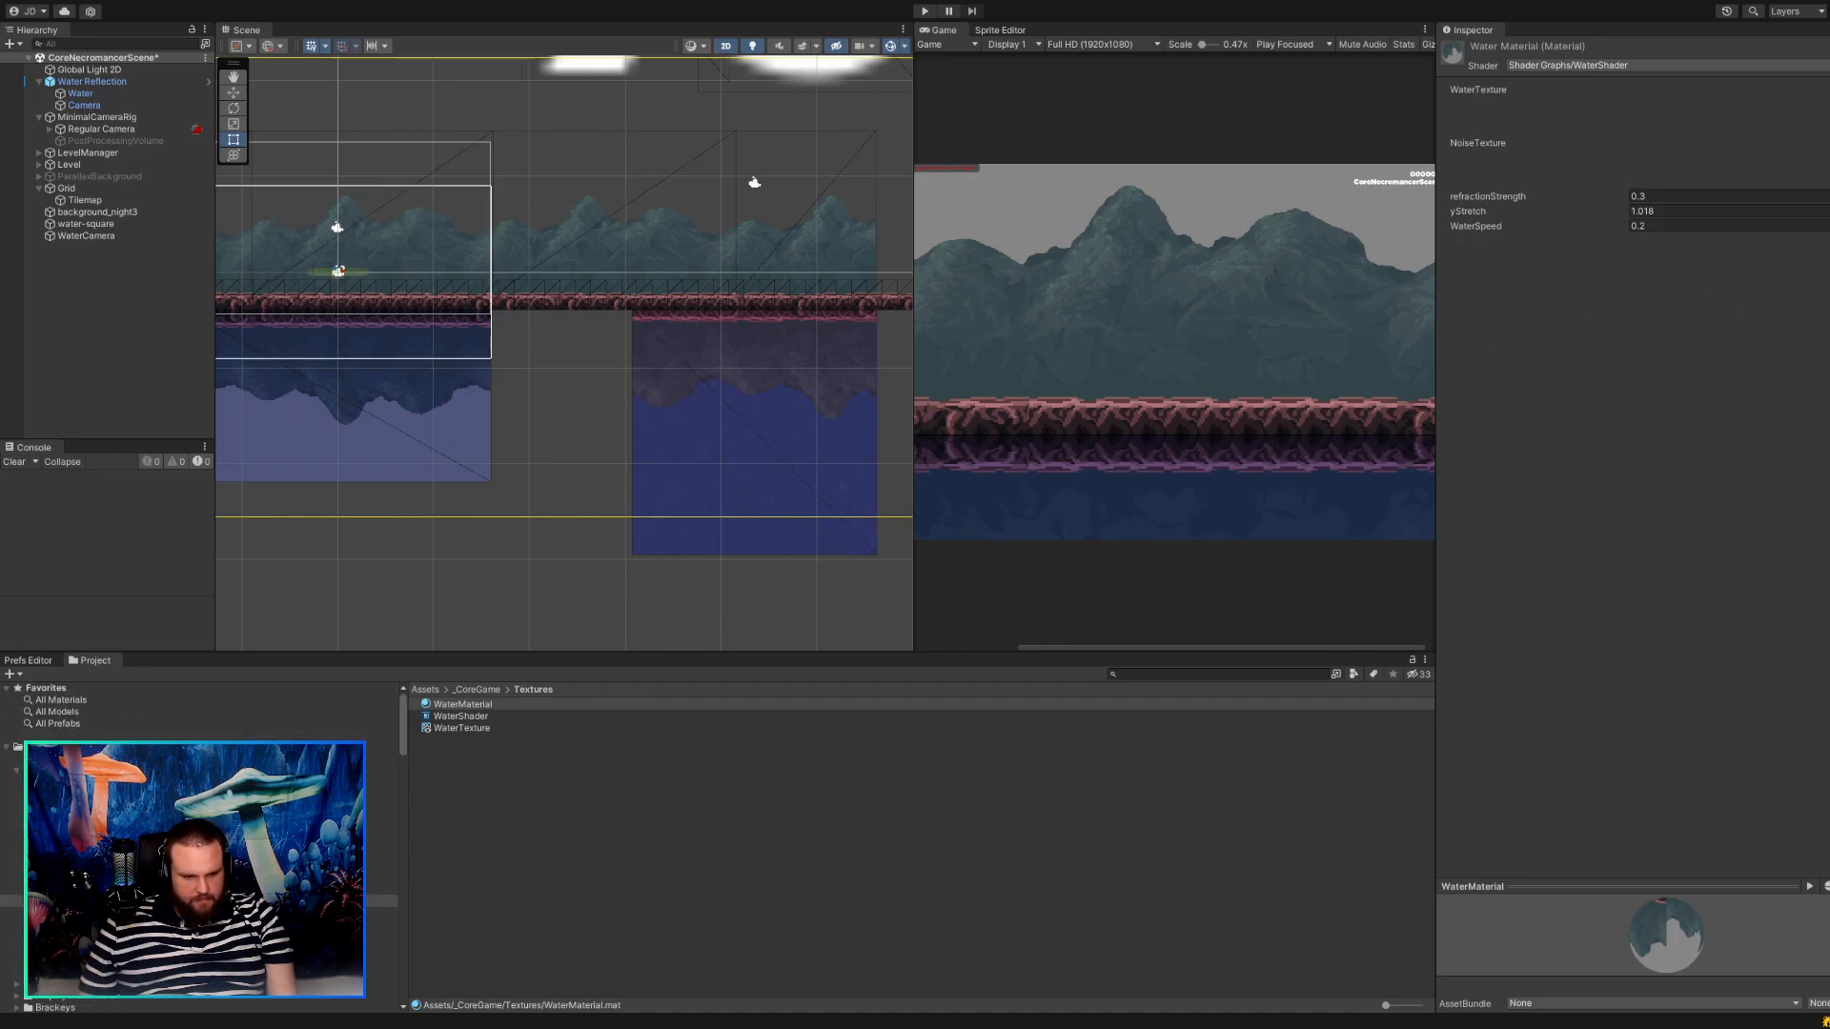
pyautogui.scroll(-5, 200, 838)
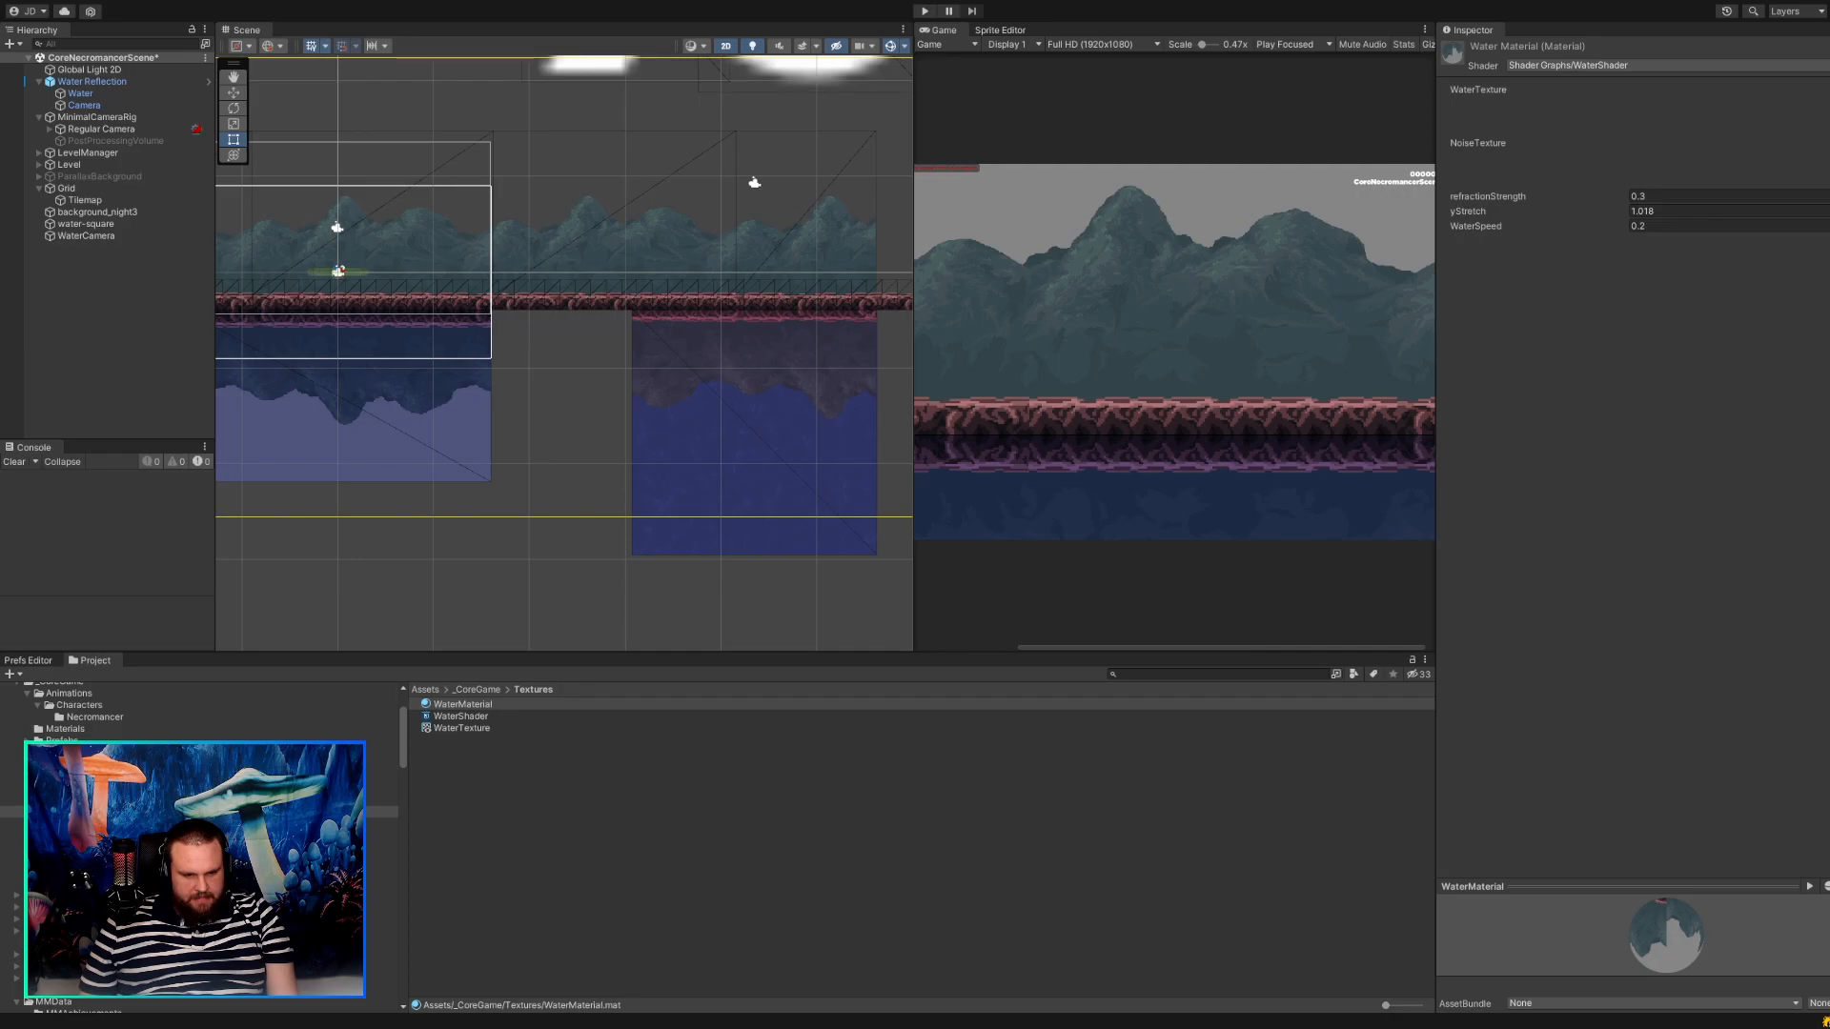
pyautogui.click(84, 884)
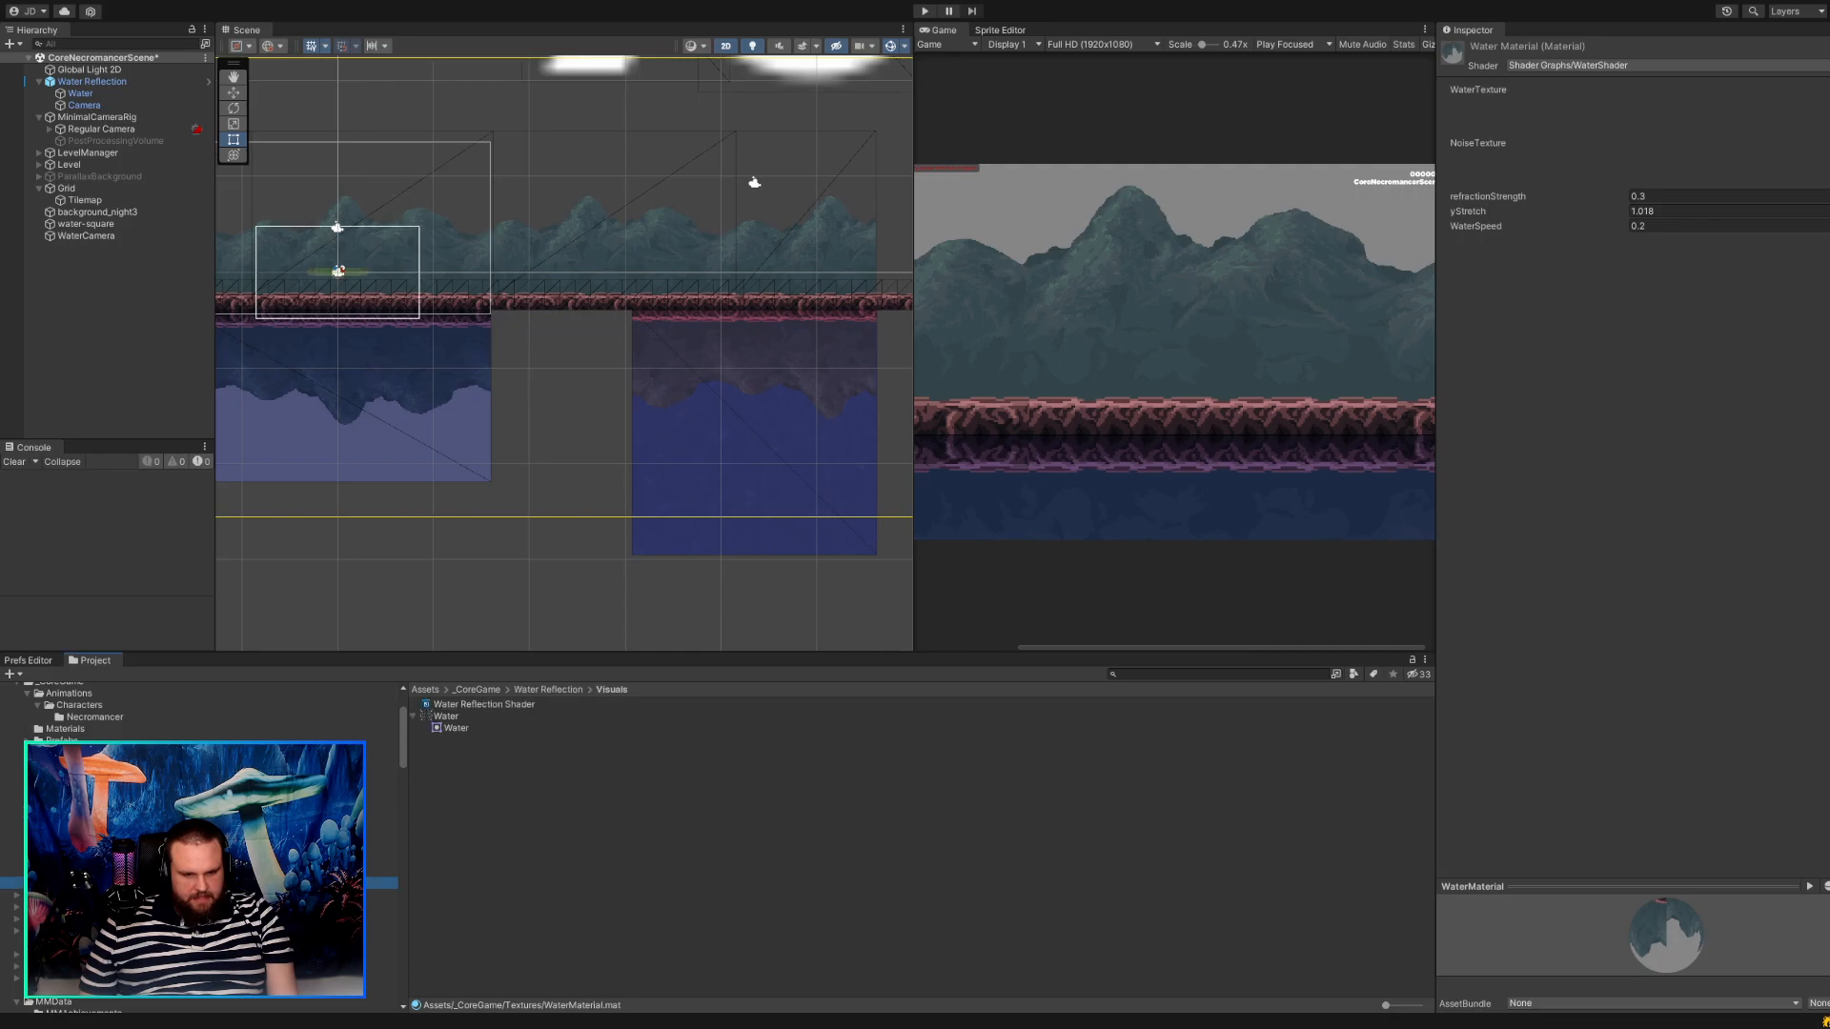
pyautogui.click(446, 718)
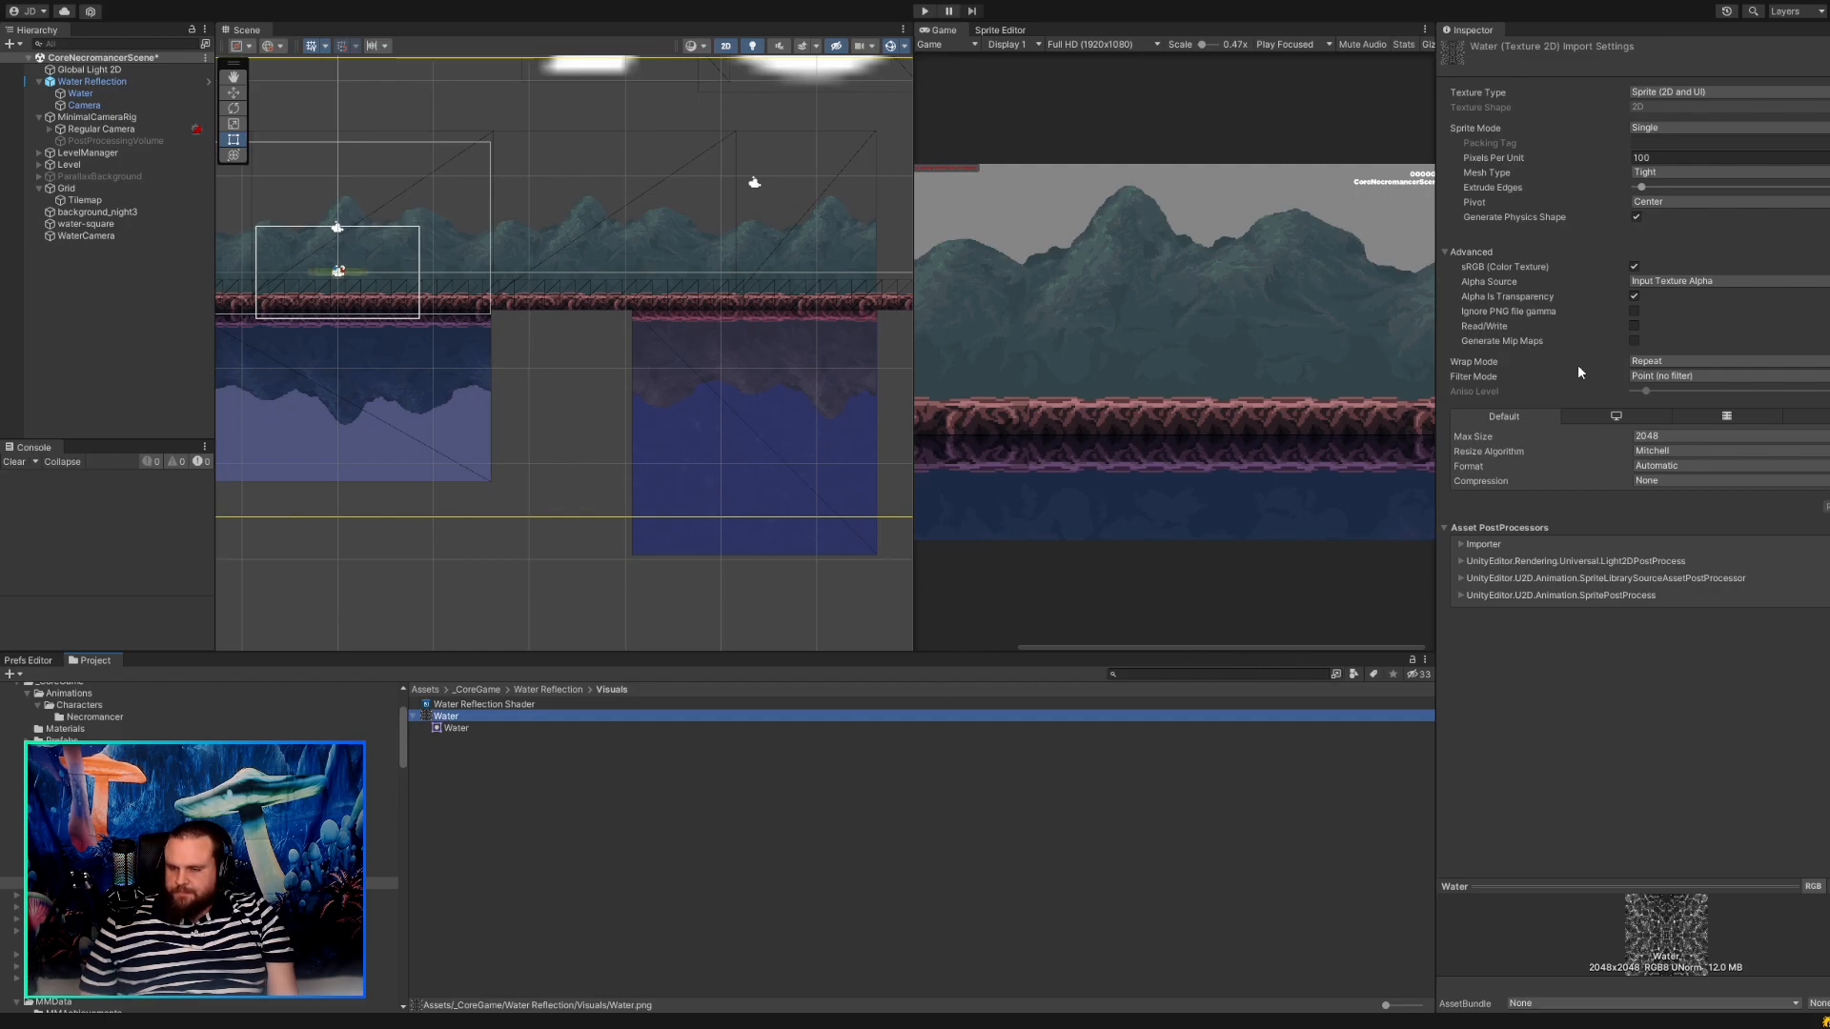
pyautogui.click(1573, 157)
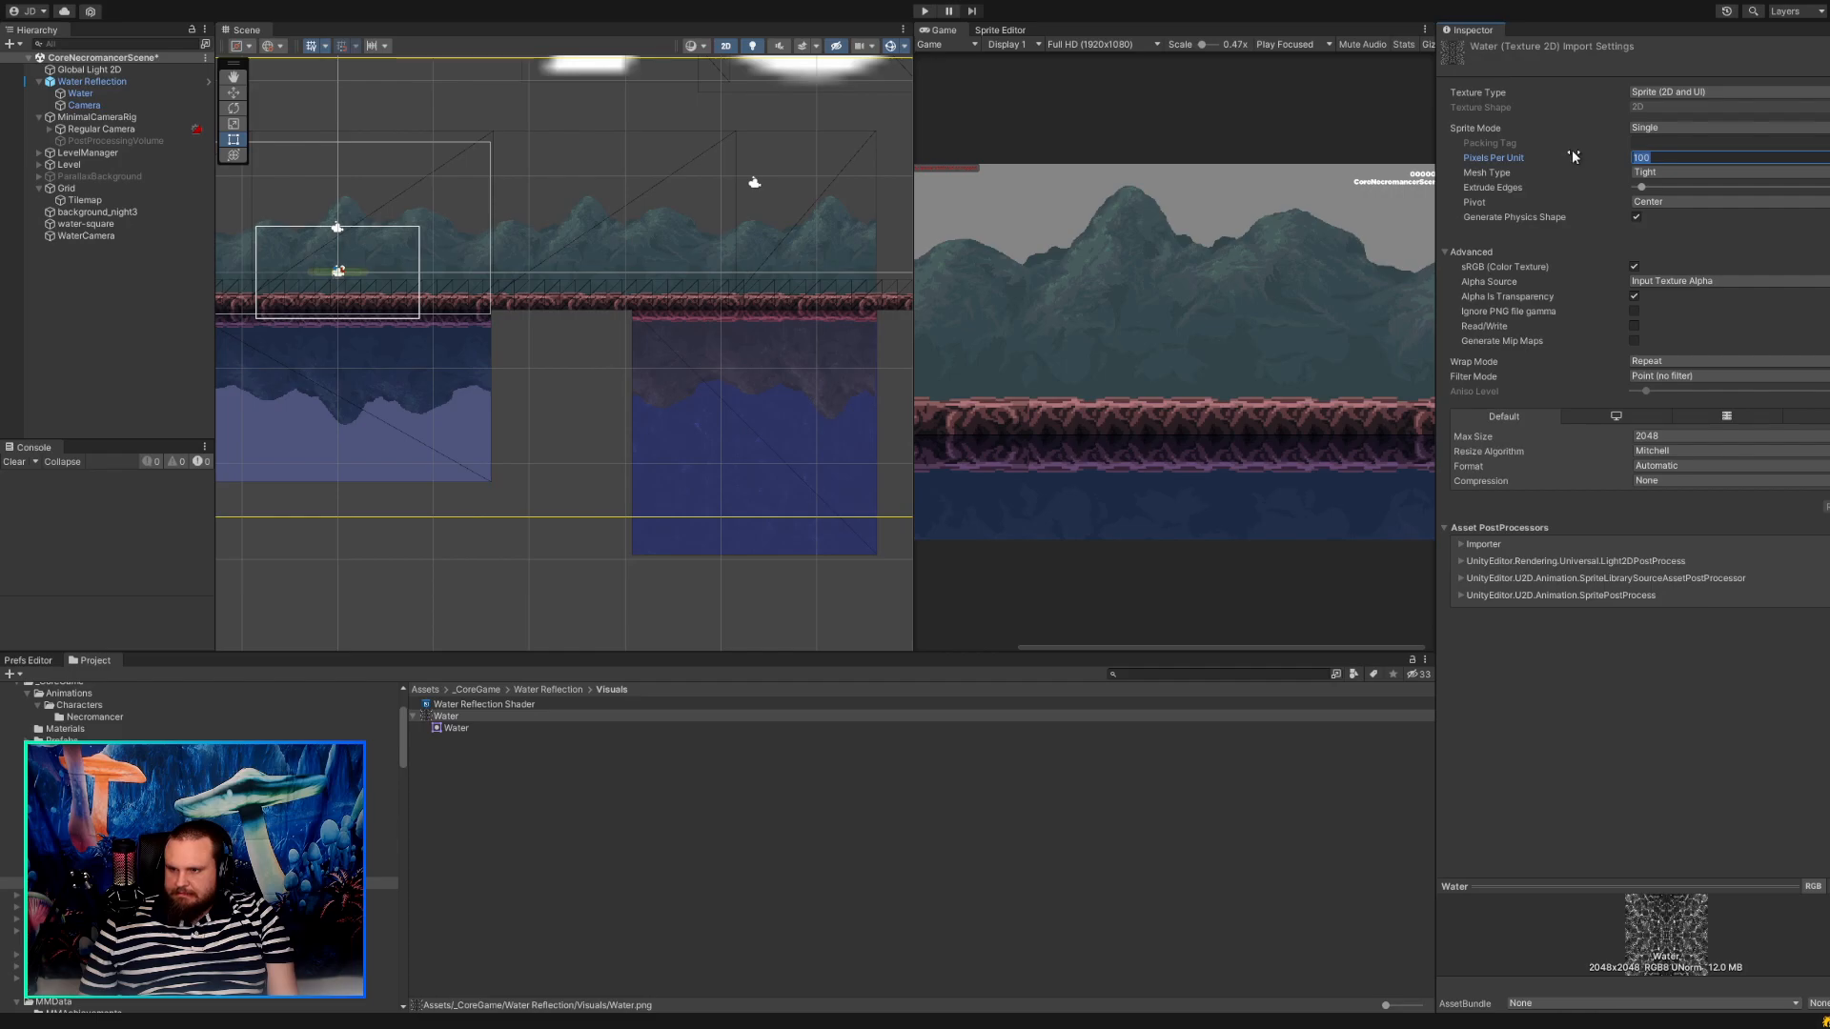
pyautogui.write('16')
pyautogui.press('Tab')
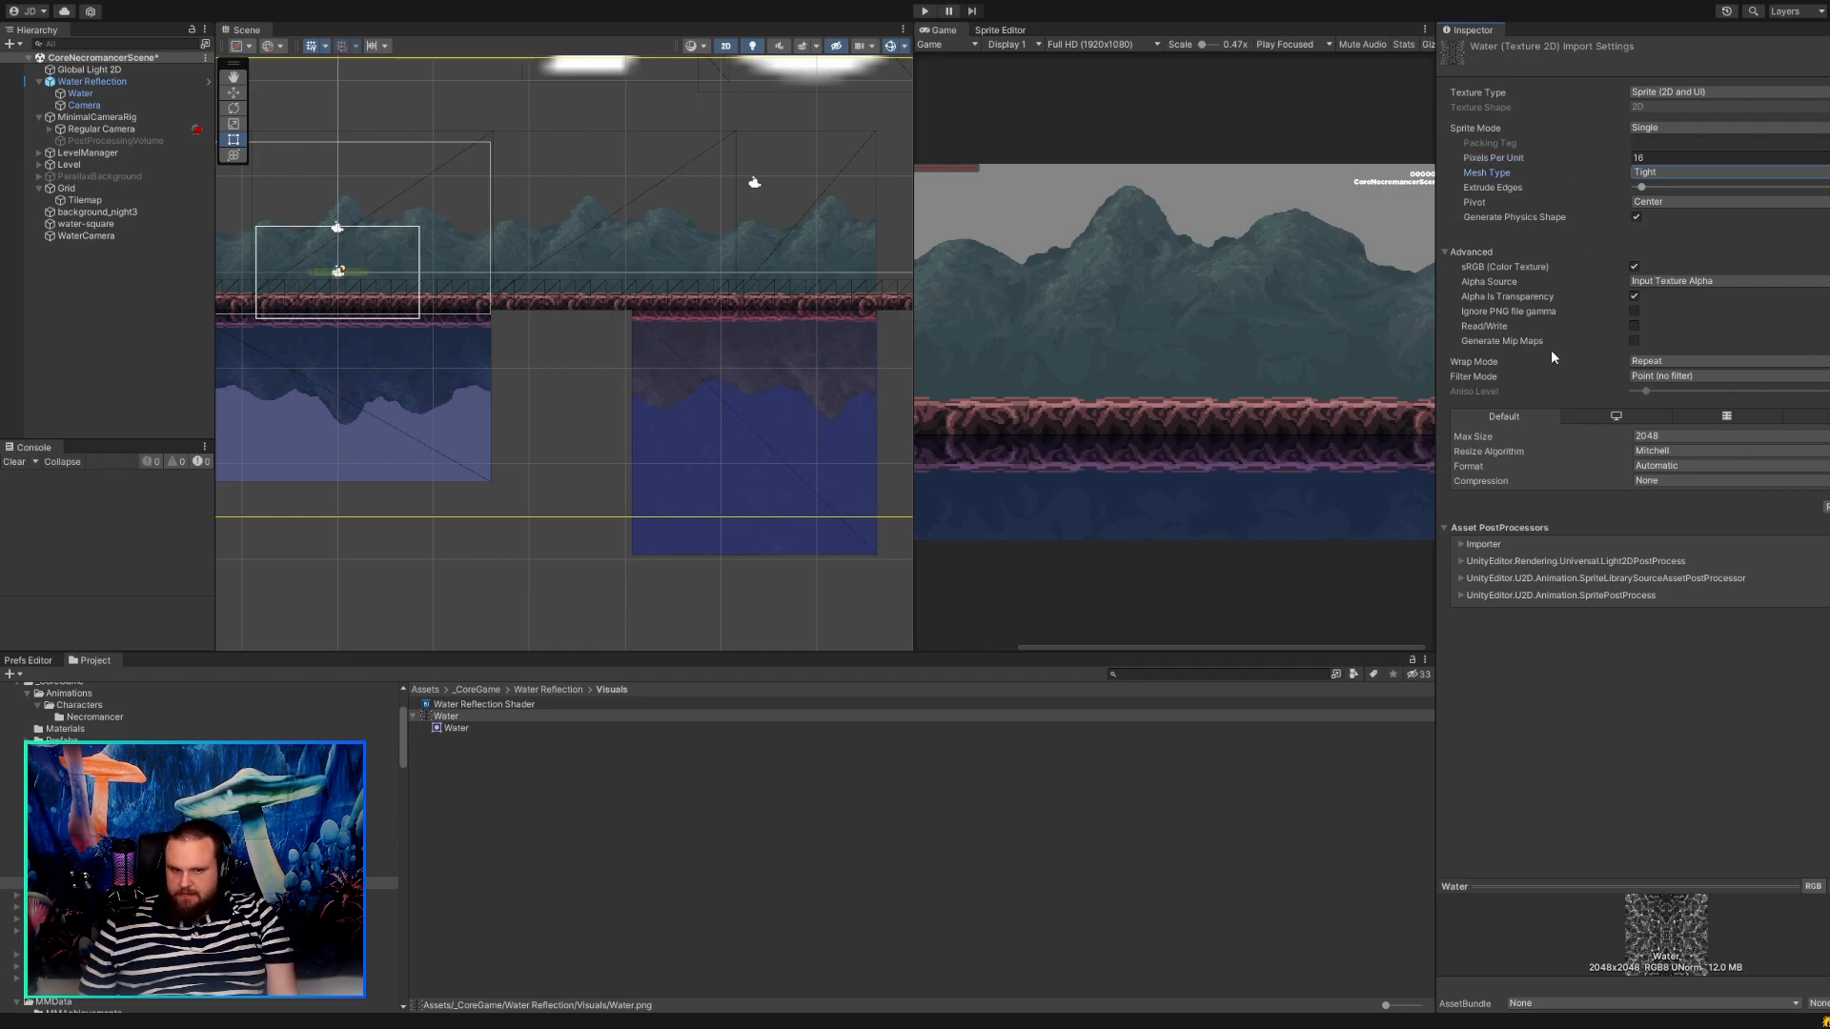
pyautogui.click(771, 395)
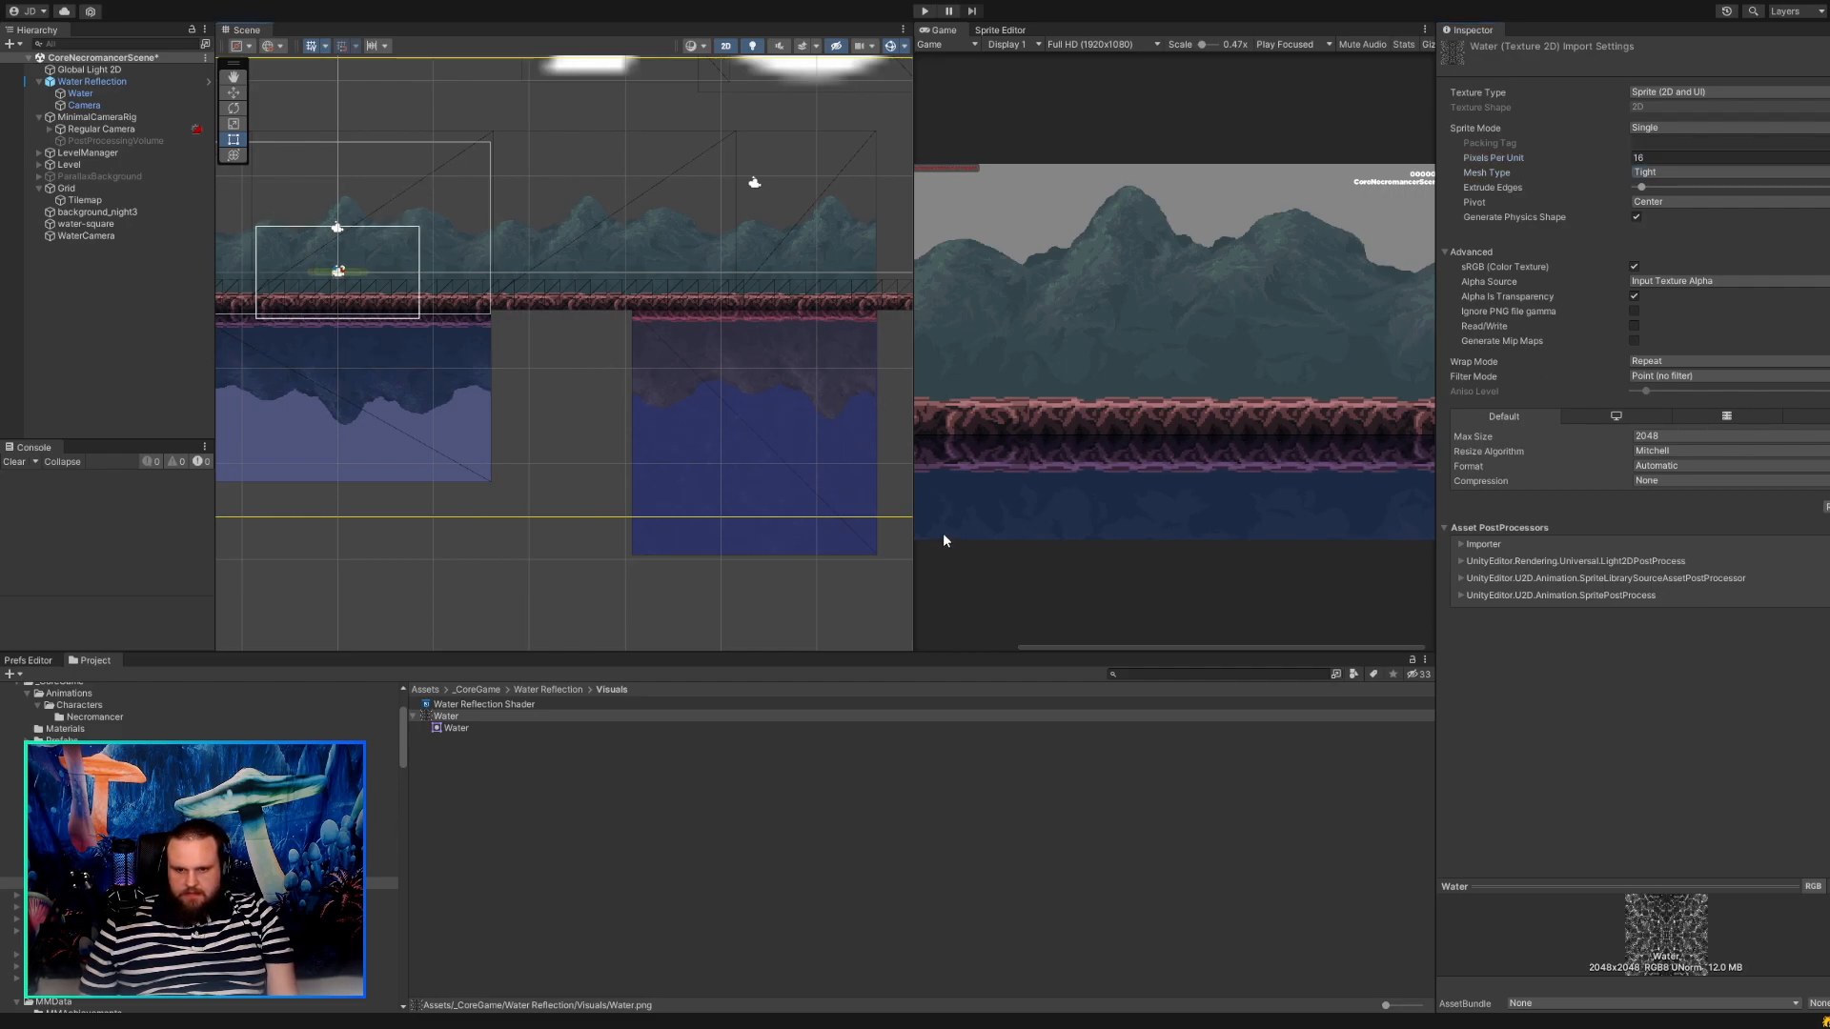
# Try to stretch the Water sprite toward the older water area, to a scale of about 1.61 by 1.32.
pyautogui.click(740, 426)
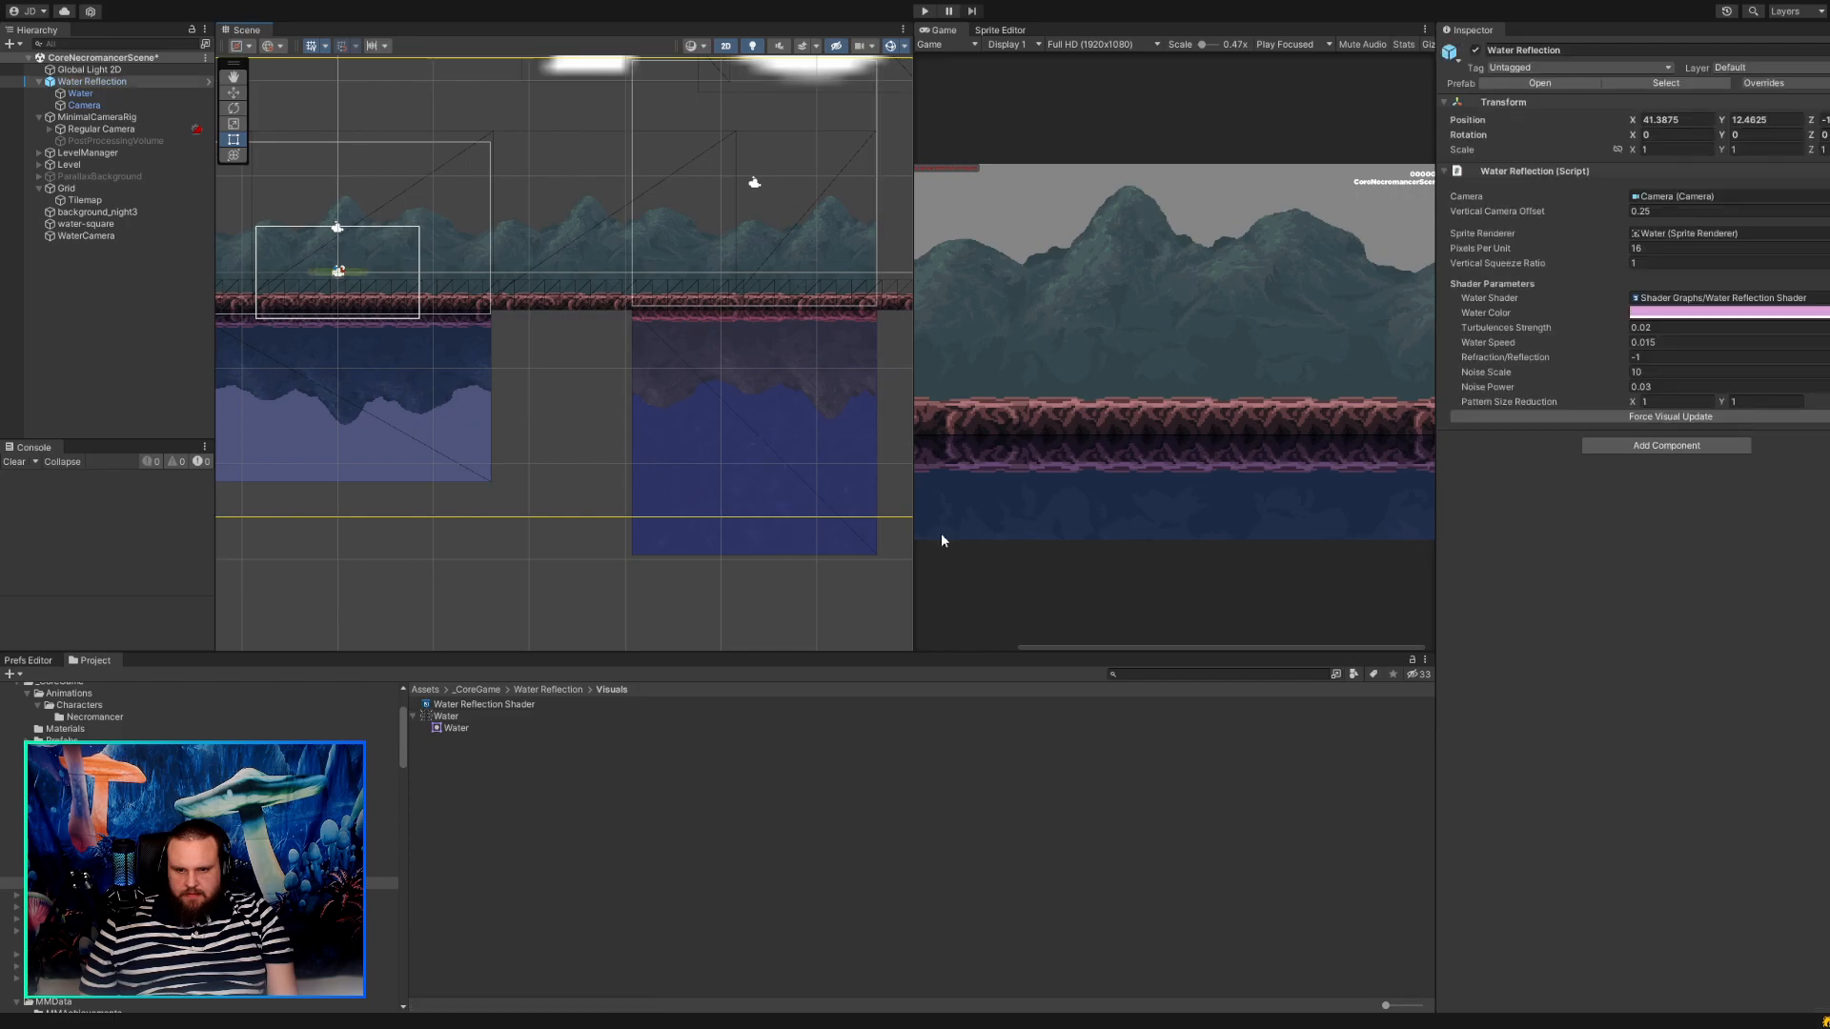
pyautogui.click(740, 426)
pyautogui.scroll(6, 688, 385)
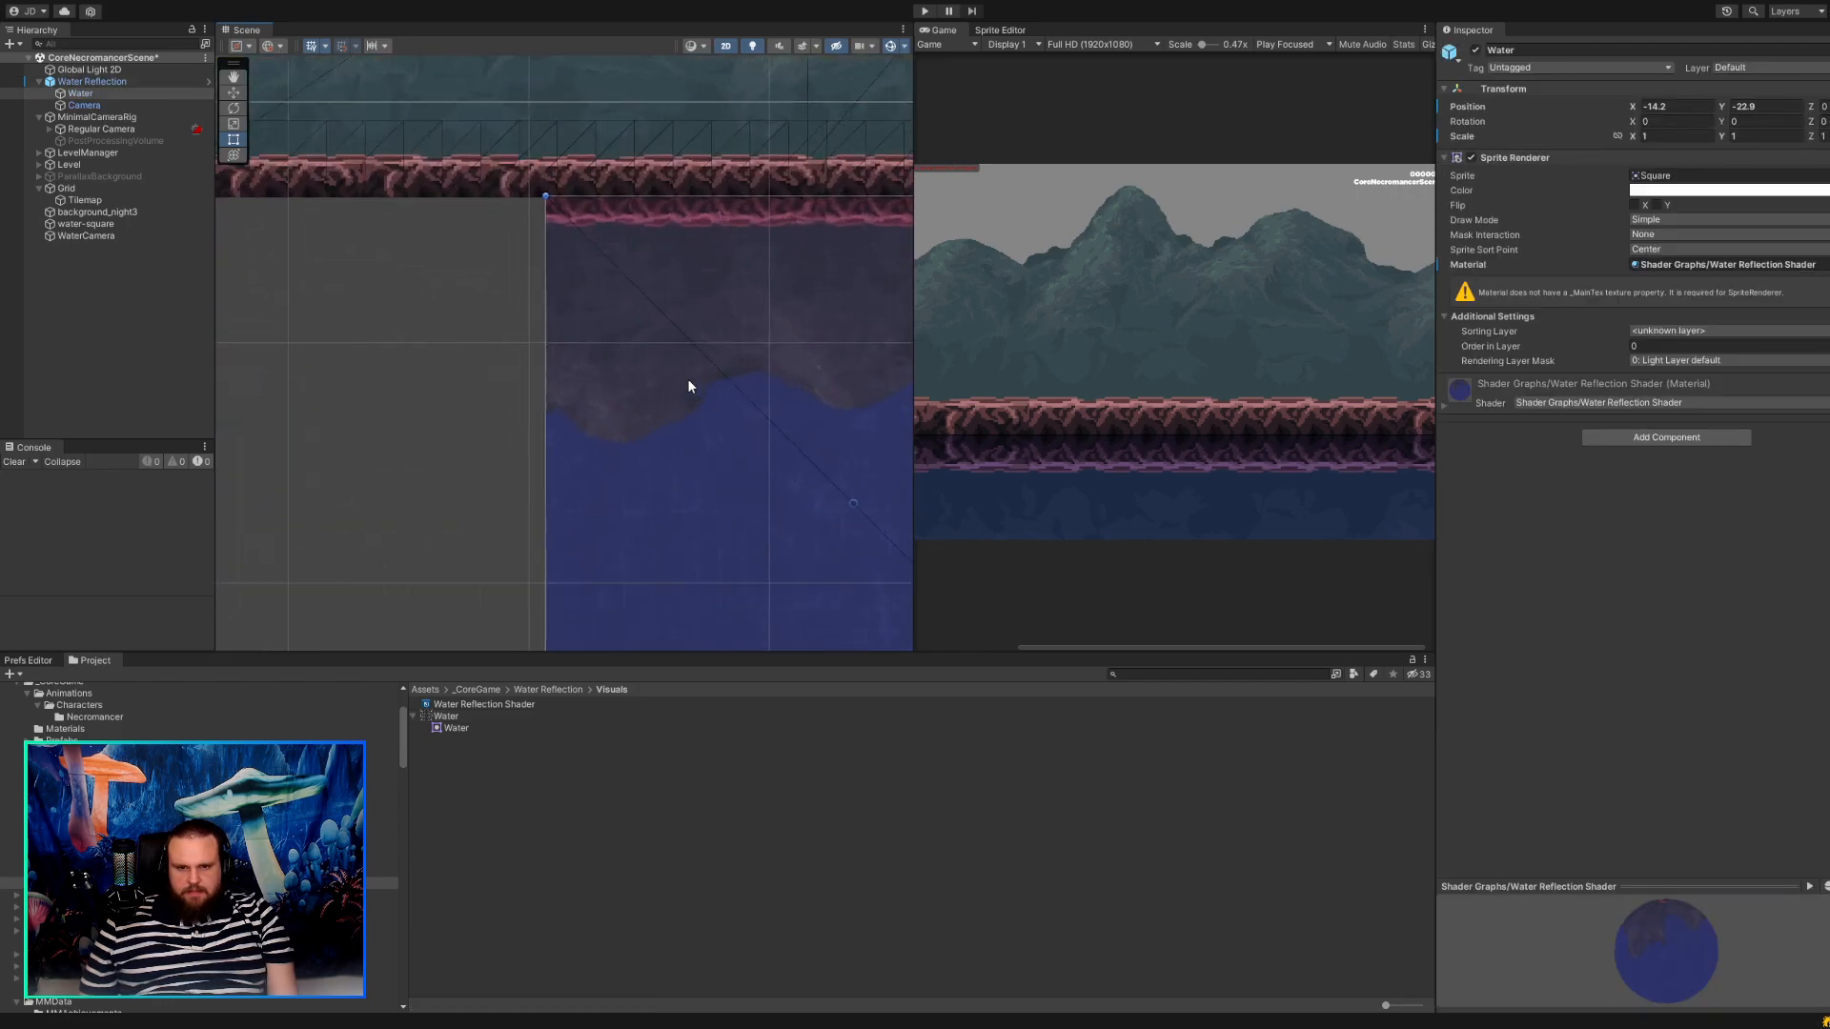
pyautogui.moveTo(689, 379); pyautogui.dragTo(547, 431, button='middle')
pyautogui.scroll(-8, 518, 414)
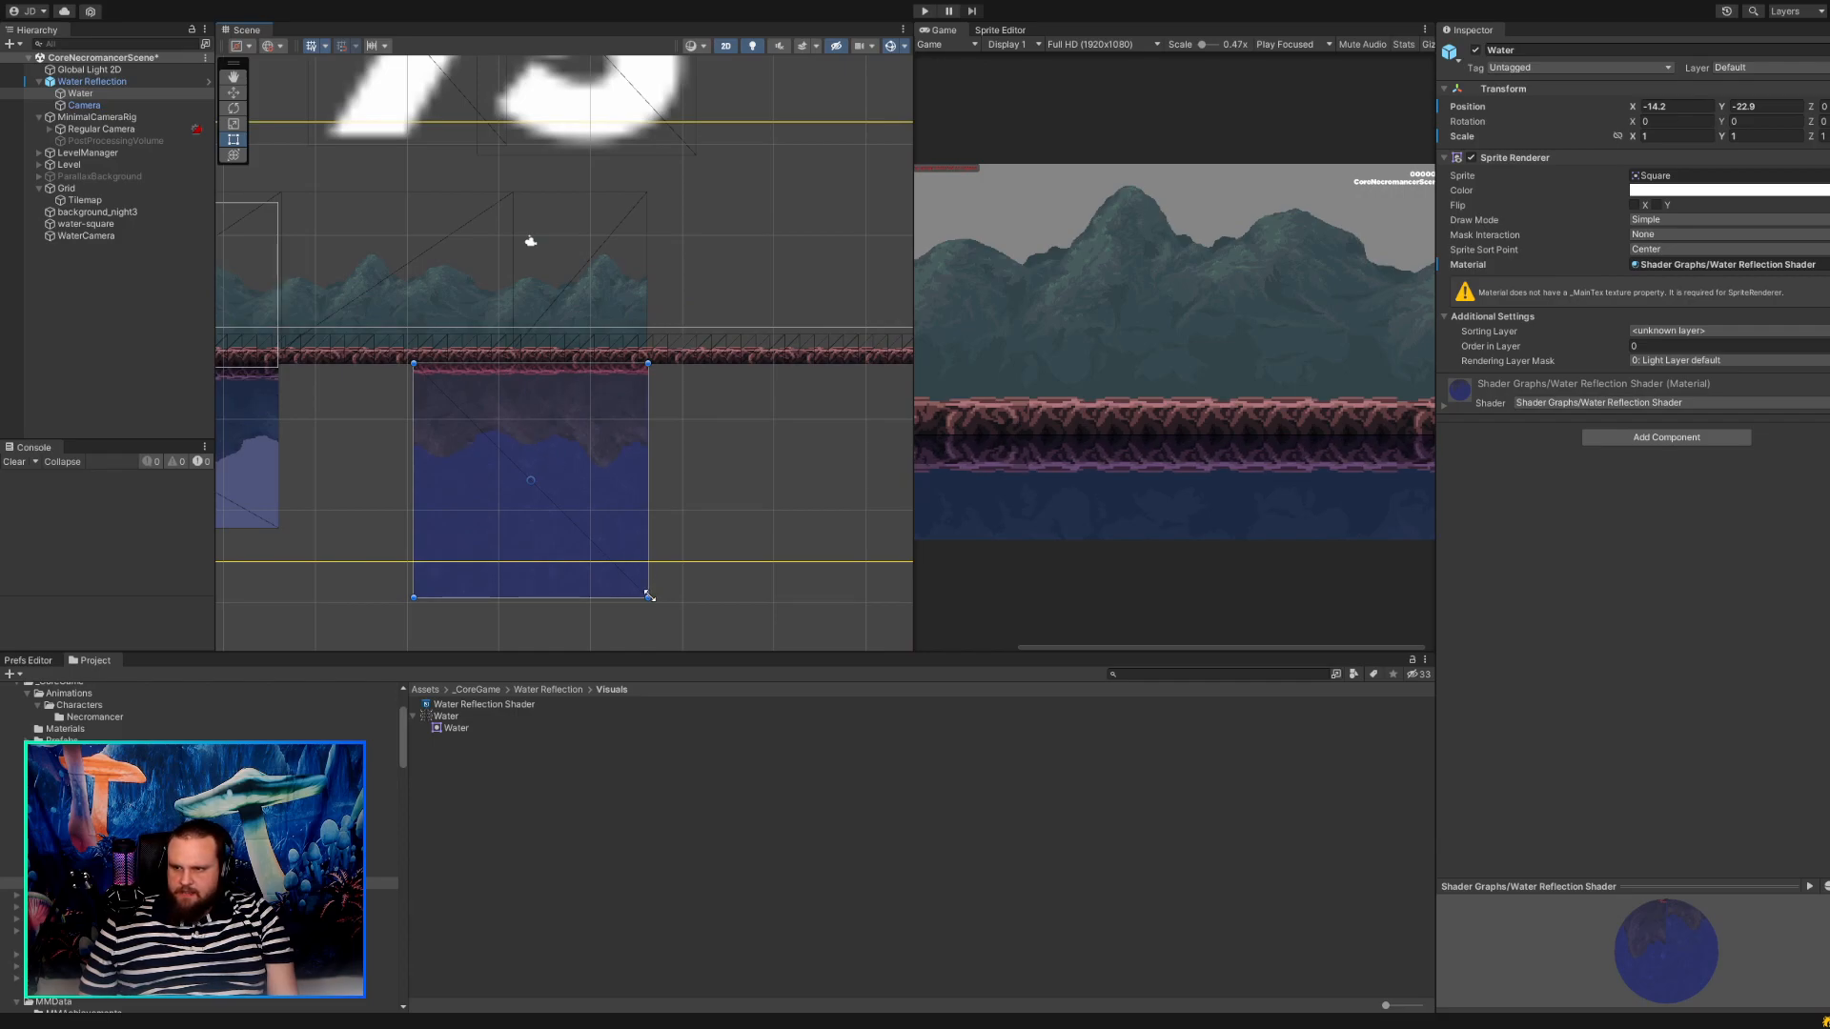
pyautogui.moveTo(717, 461); pyautogui.dragTo(924, 410, button='middle')
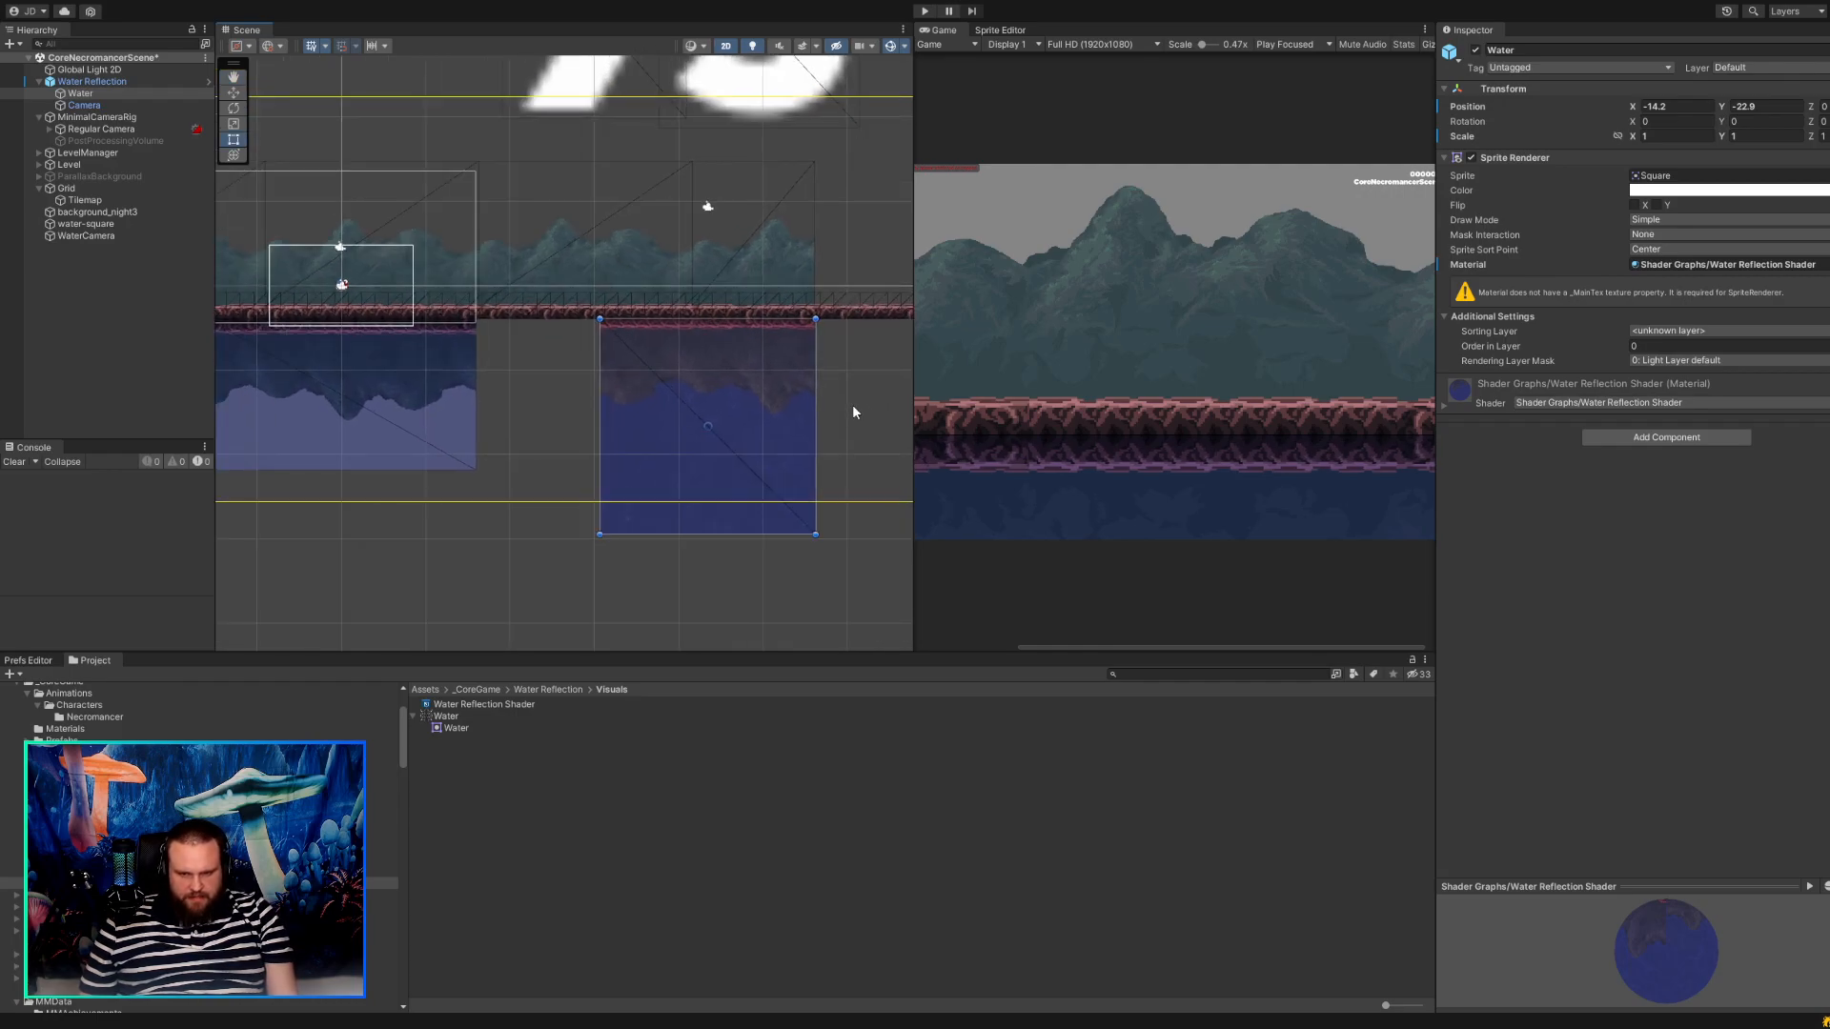
pyautogui.moveTo(575, 547); pyautogui.dragTo(429, 623)
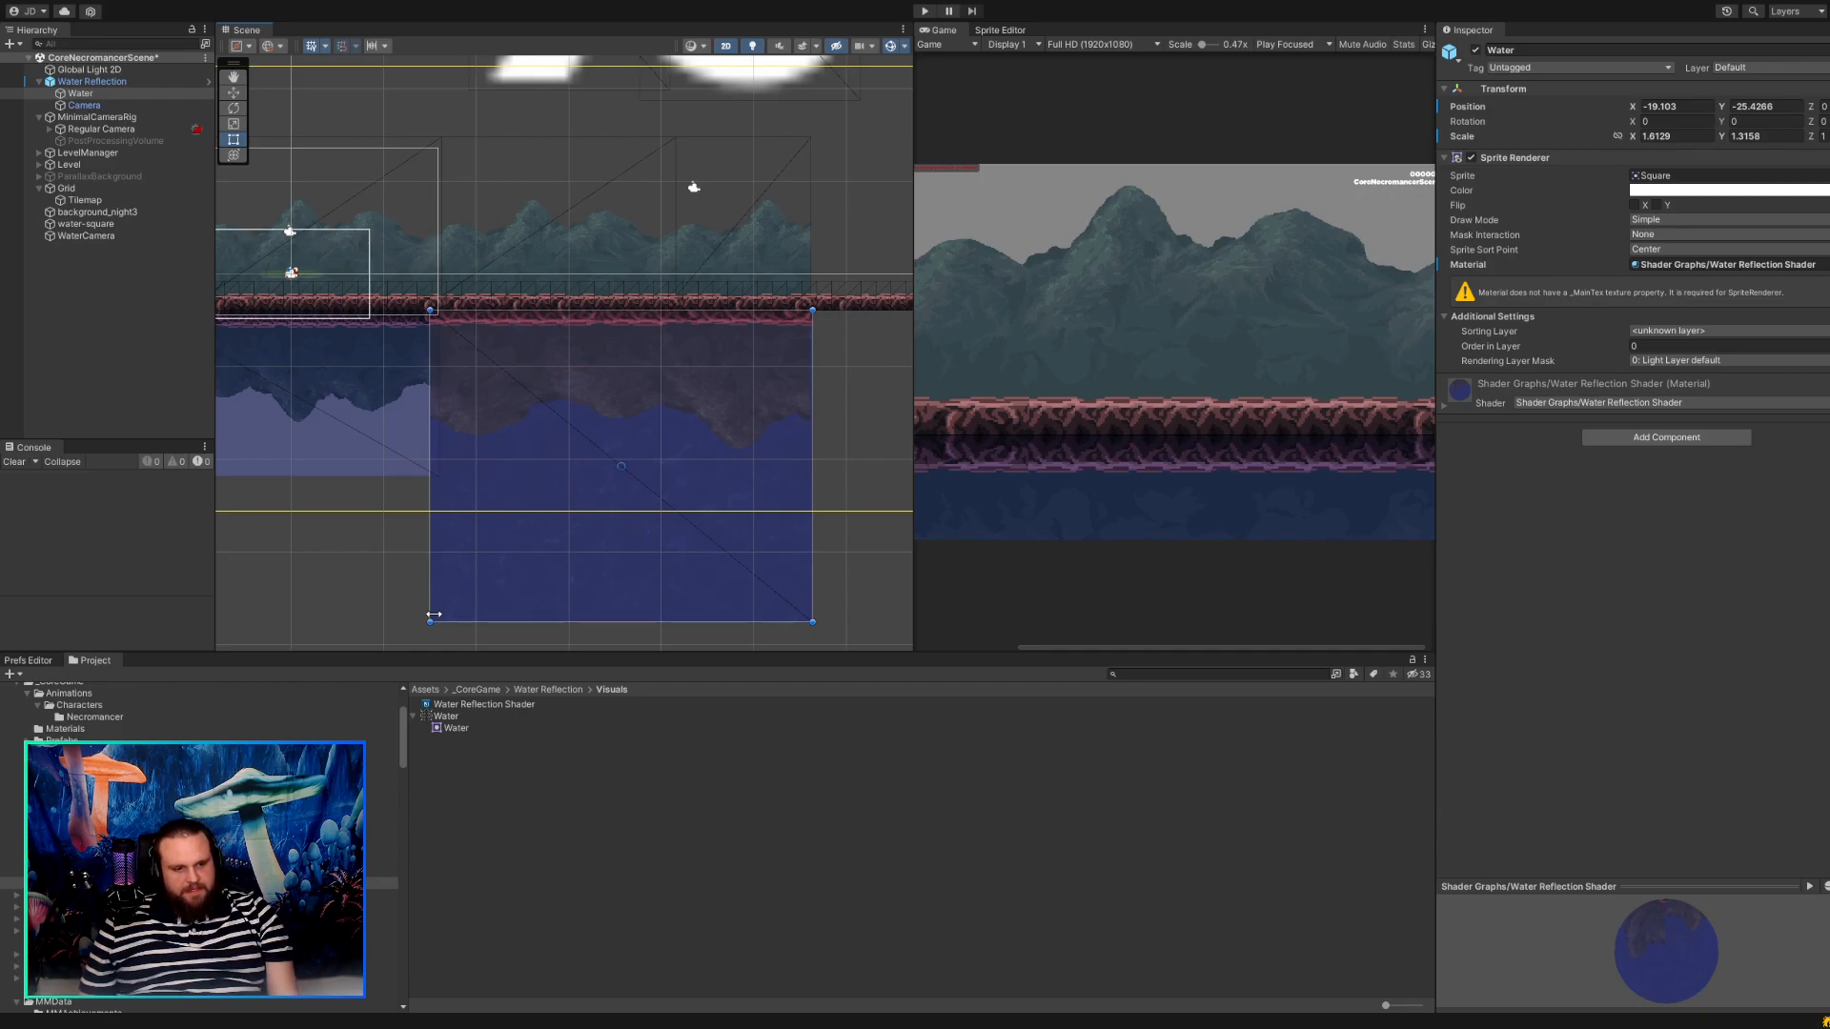
pyautogui.hotkey('ctrl', 'z')
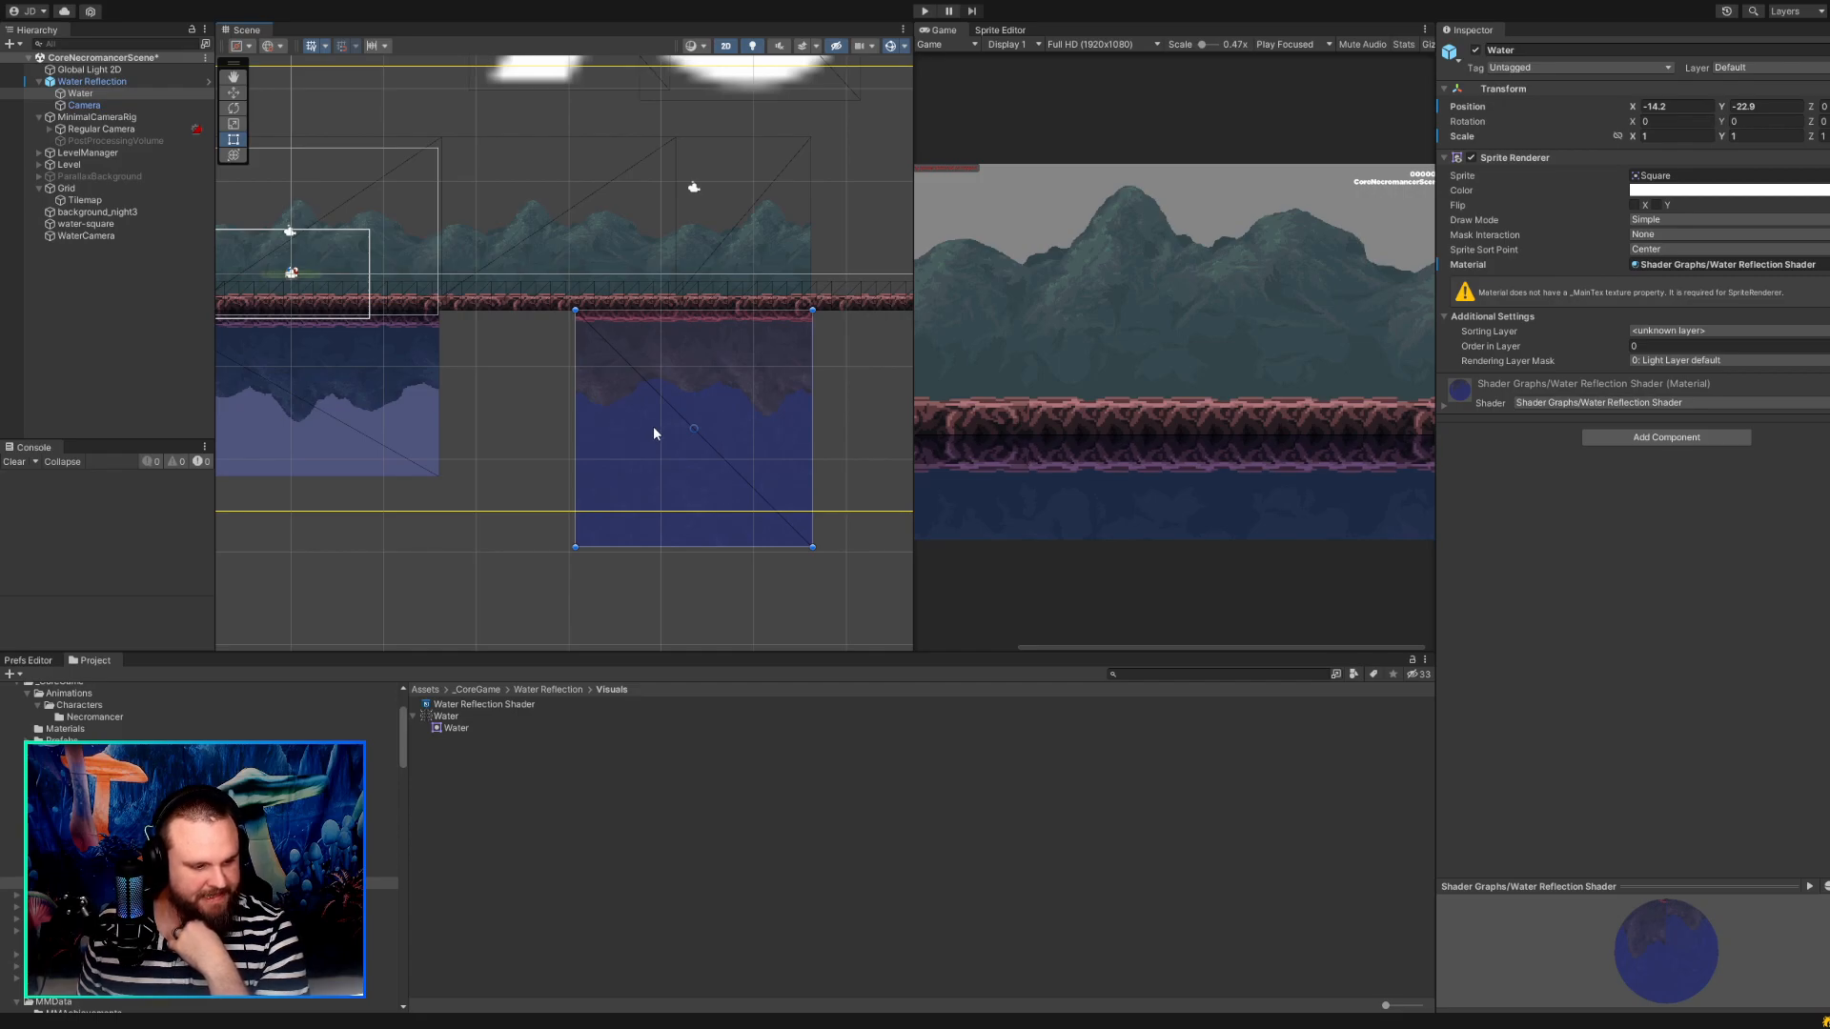
# Move the Water sprite closer to the older water area, to about X -17.07, Y -22.84.
pyautogui.scroll(5, 654, 429)
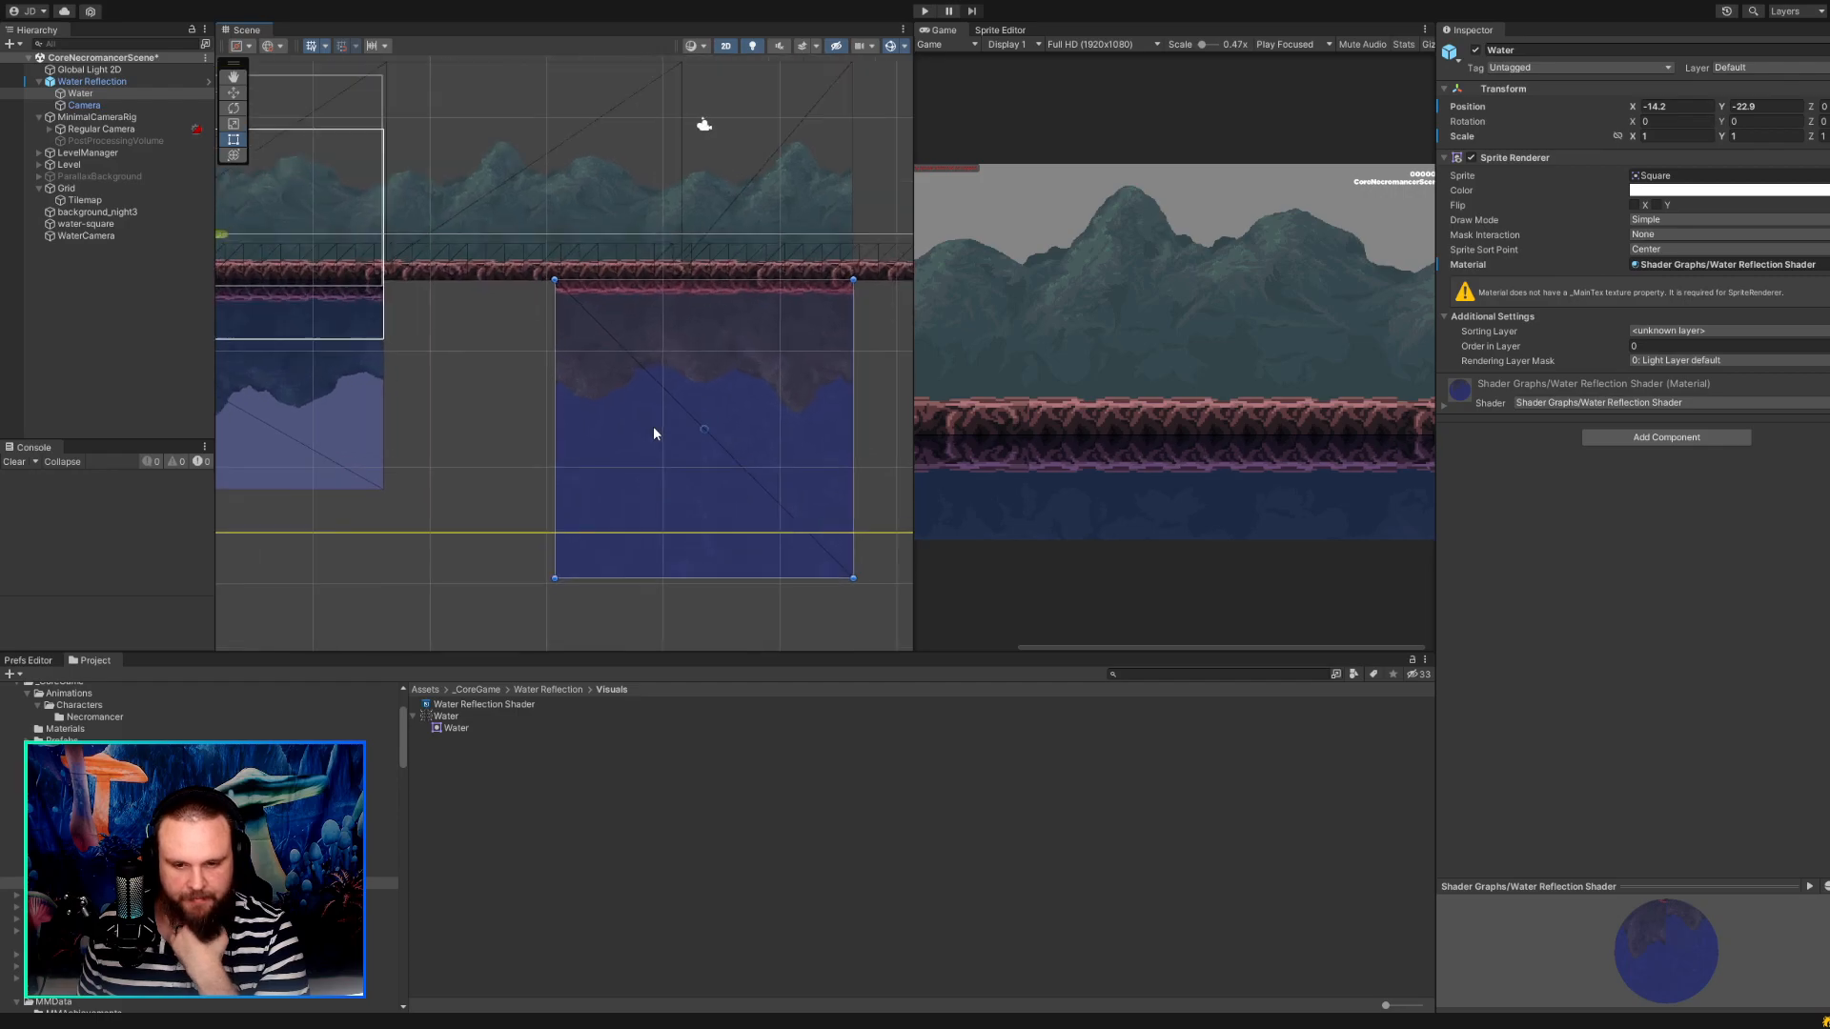
pyautogui.scroll(5, 667, 382)
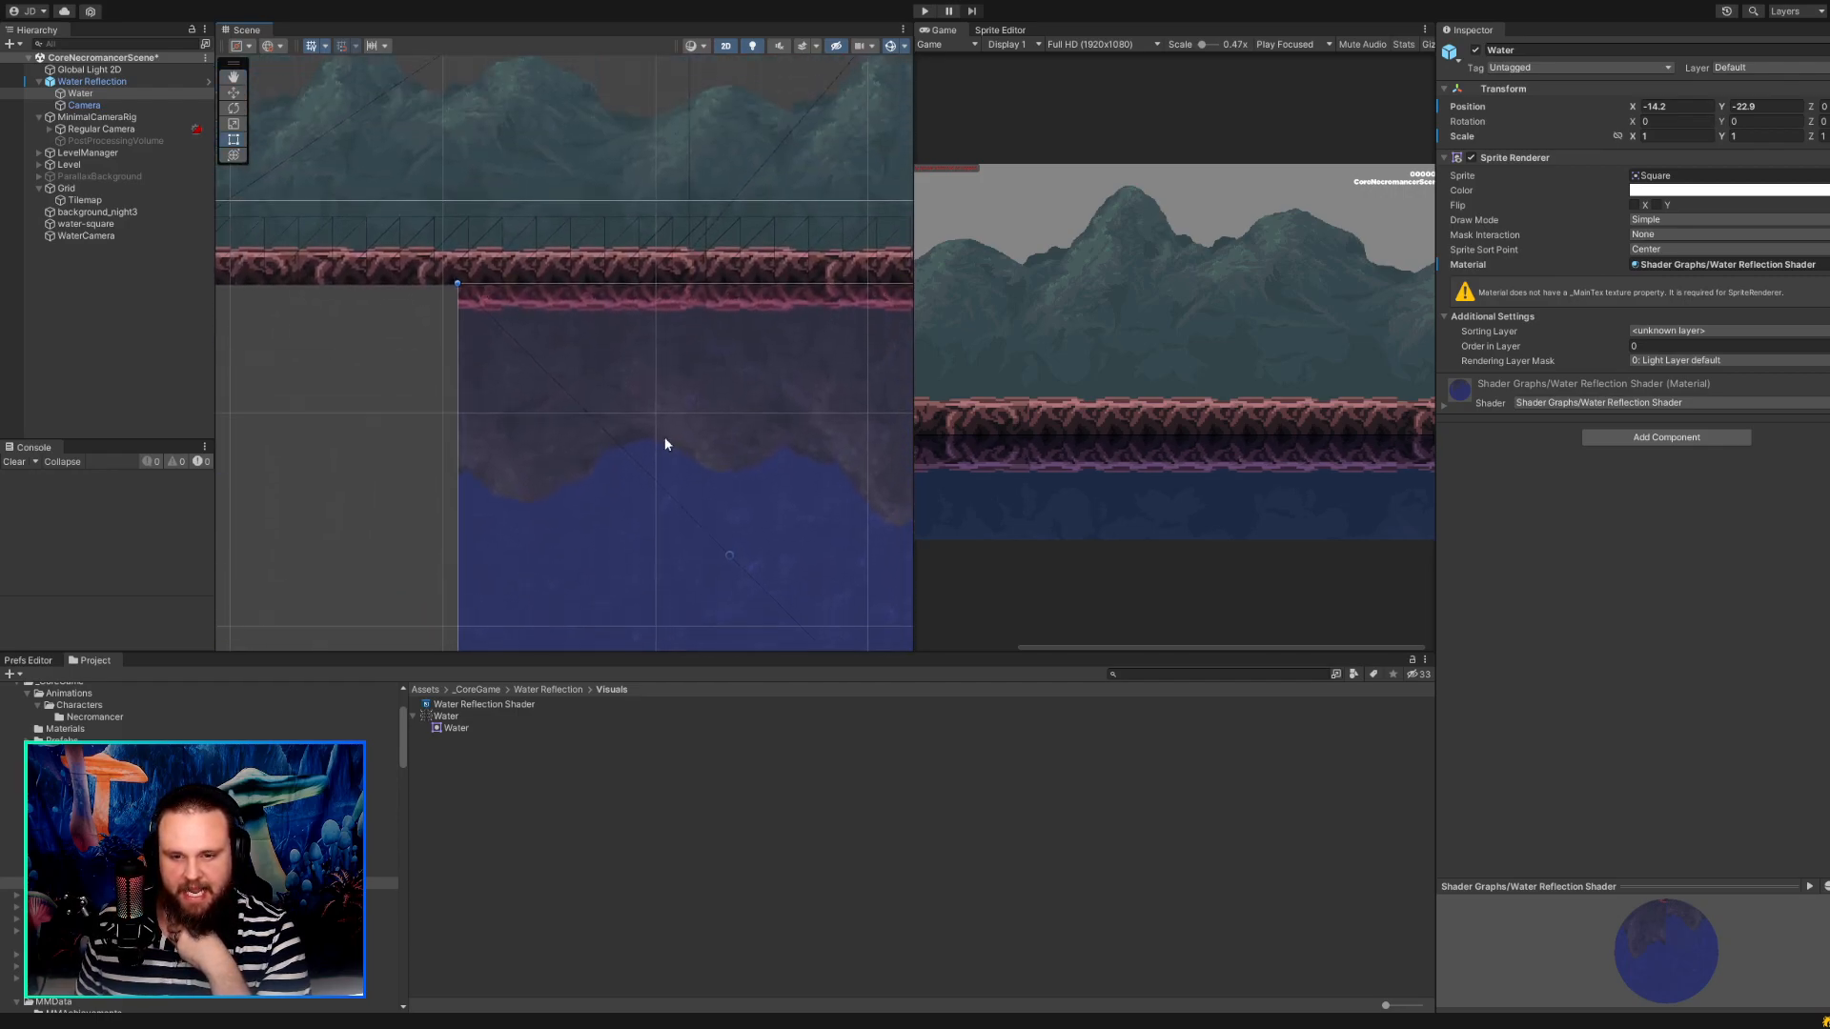
pyautogui.moveTo(681, 369); pyautogui.dragTo(740, 376, button='middle')
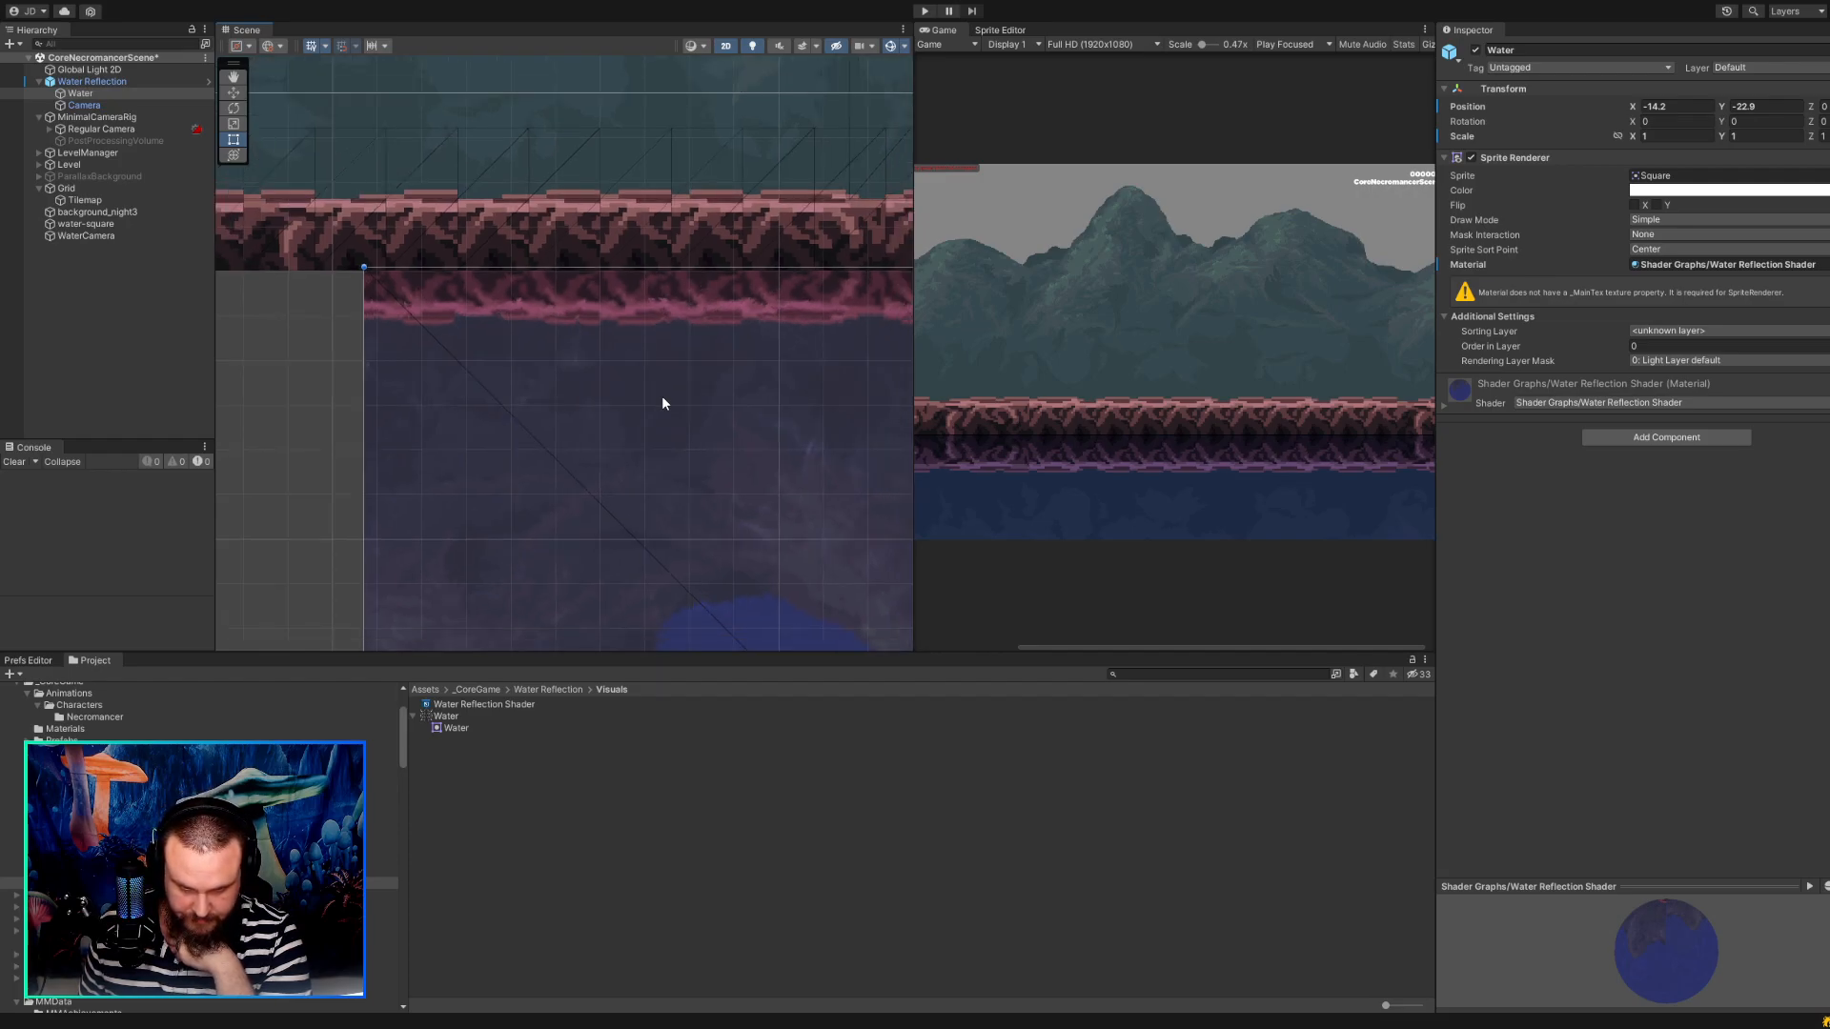
pyautogui.scroll(-8, 661, 396)
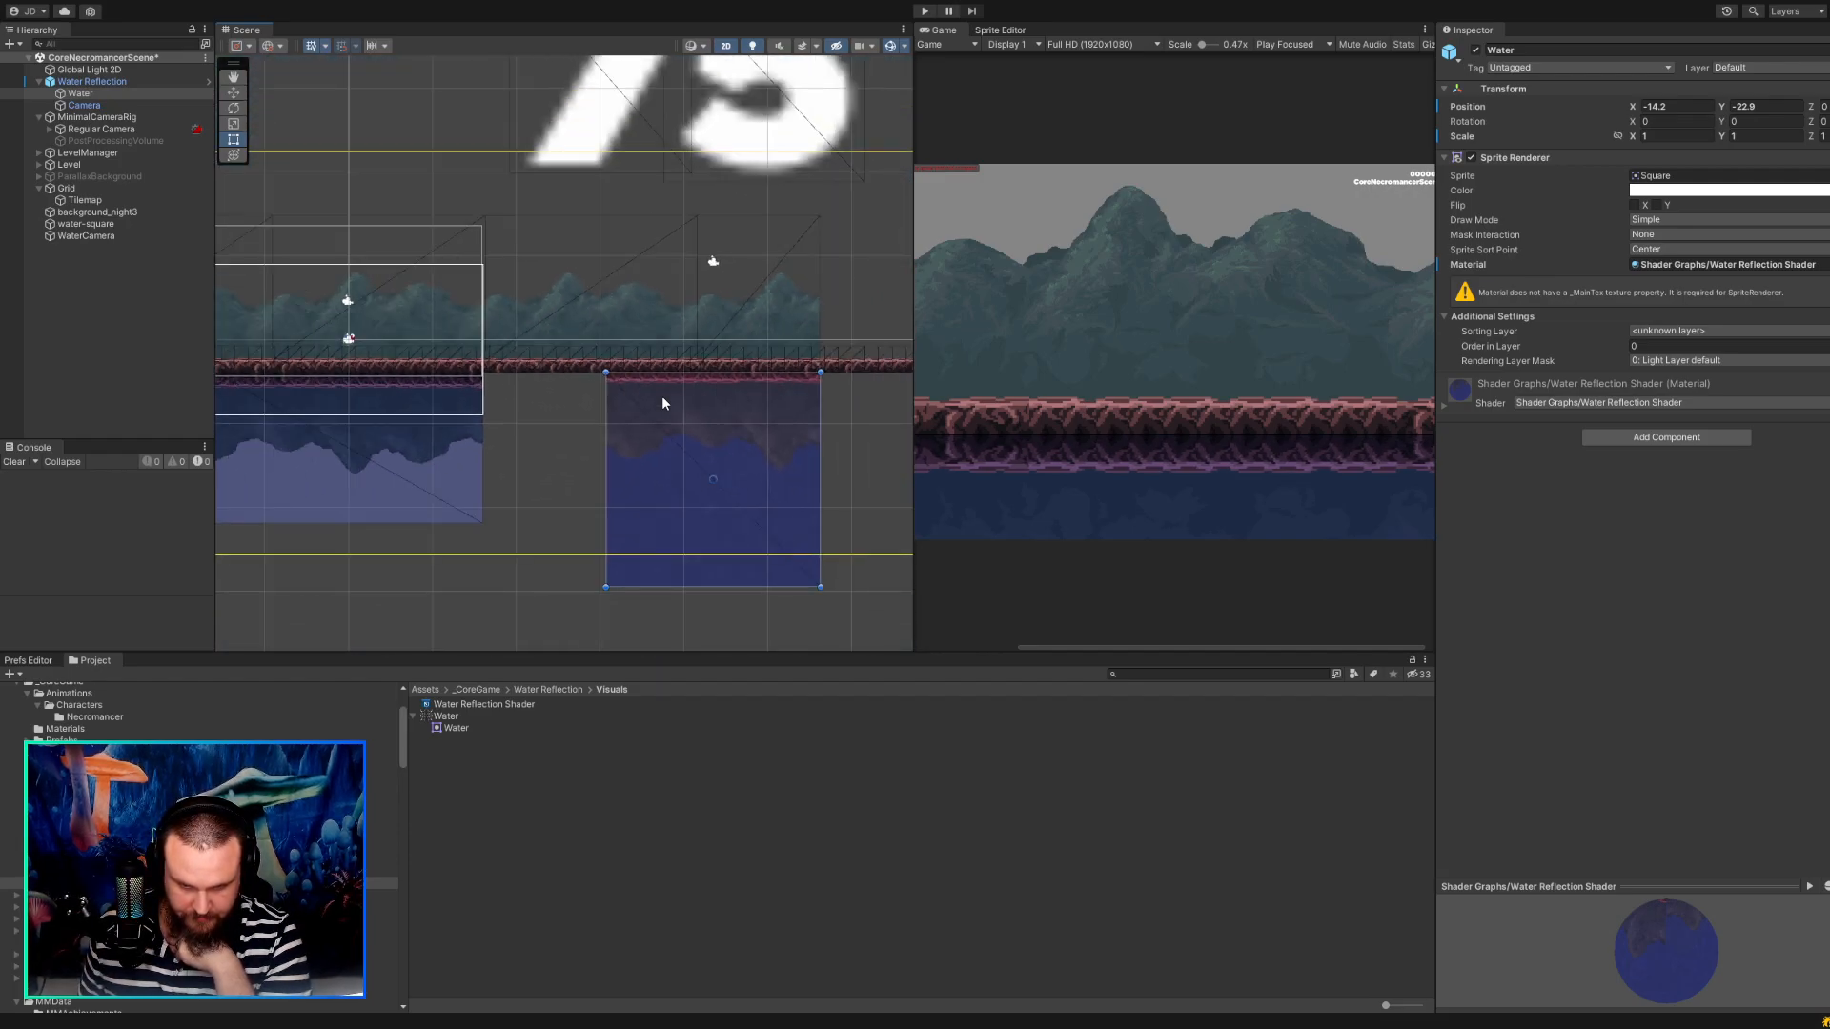
pyautogui.moveTo(731, 435); pyautogui.dragTo(690, 435)
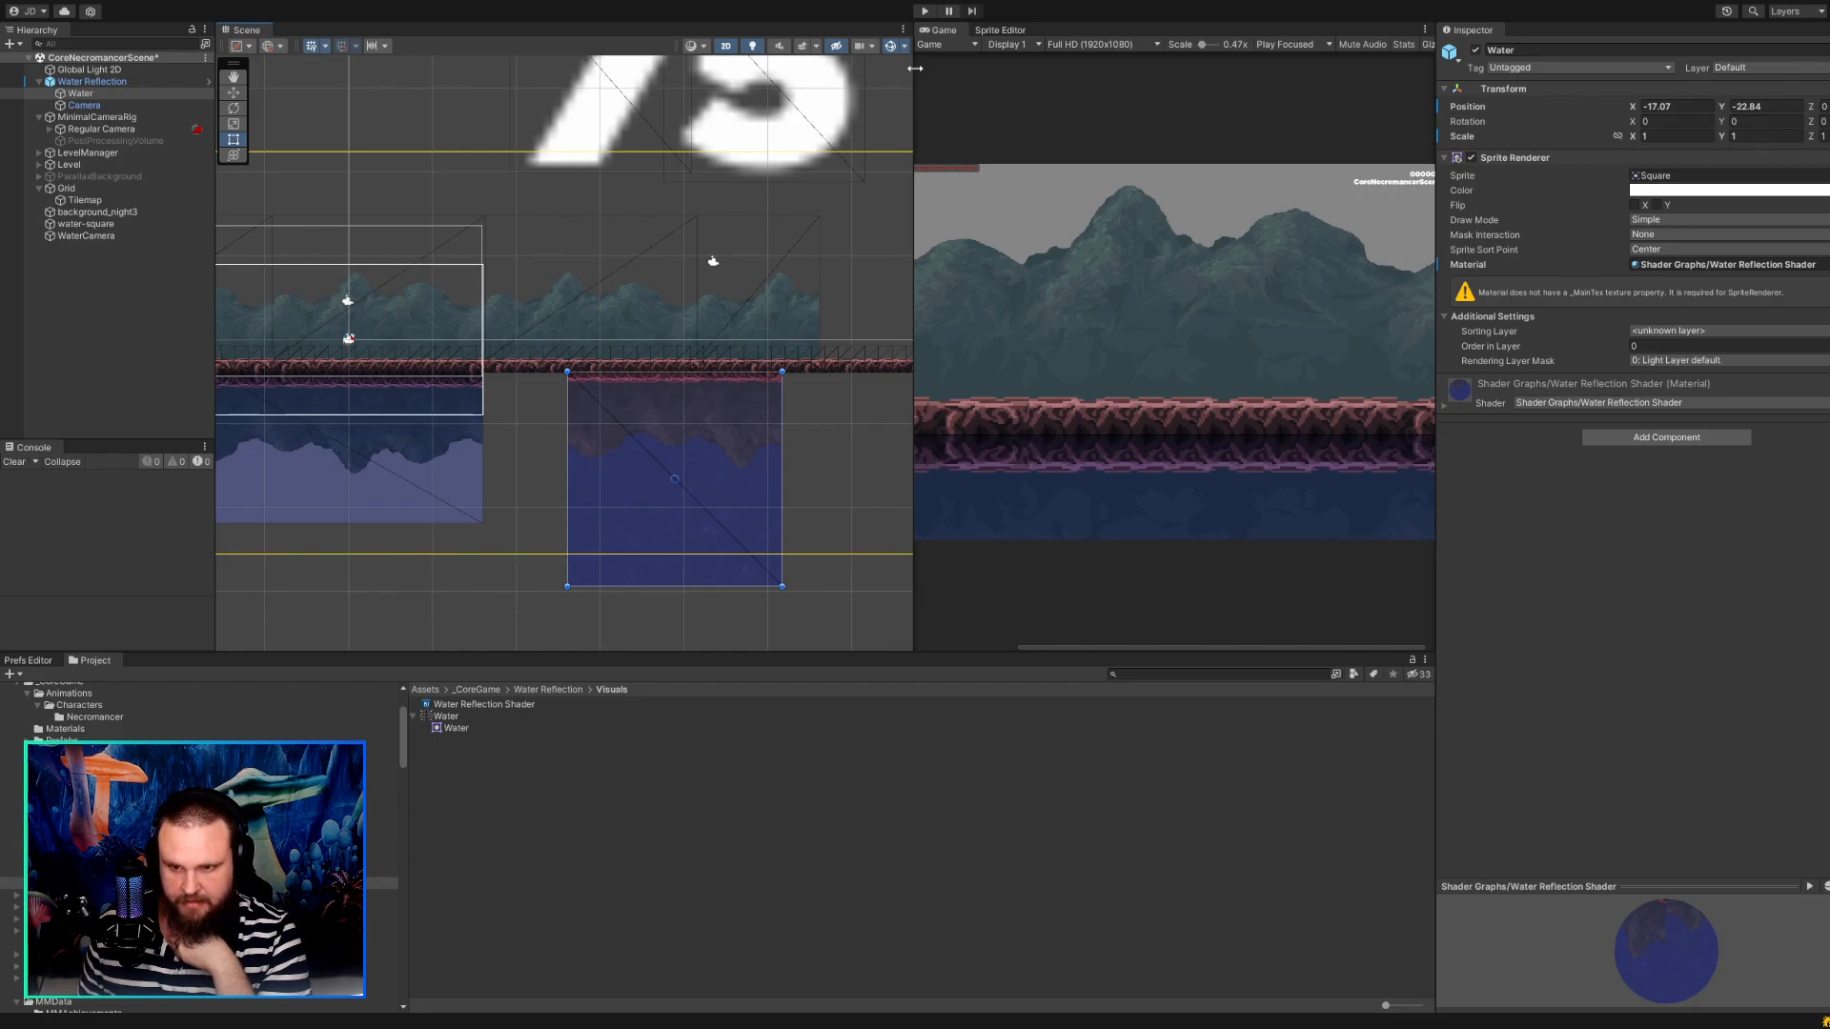
# Run the scene, walk the character to the ground above the Water sprite to check its reflection, and stop the run.
pyautogui.click(925, 10)
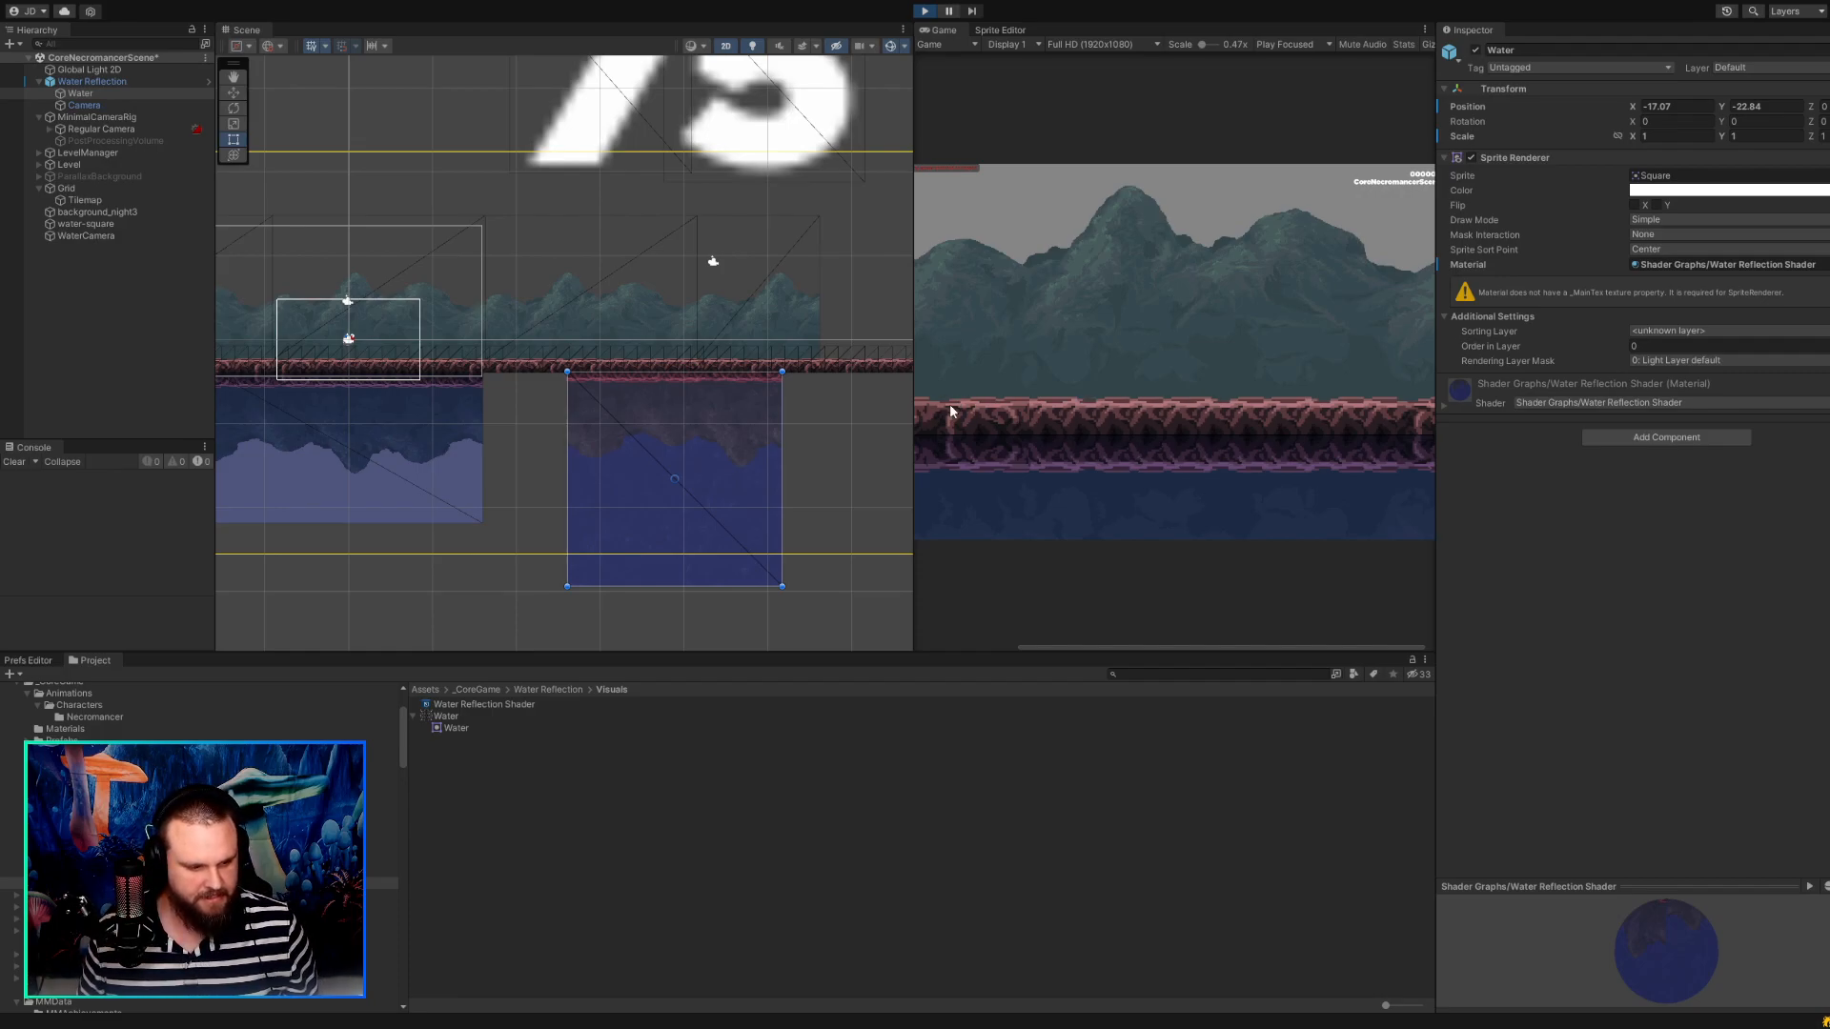
pyautogui.press('d')
pyautogui.press('d')
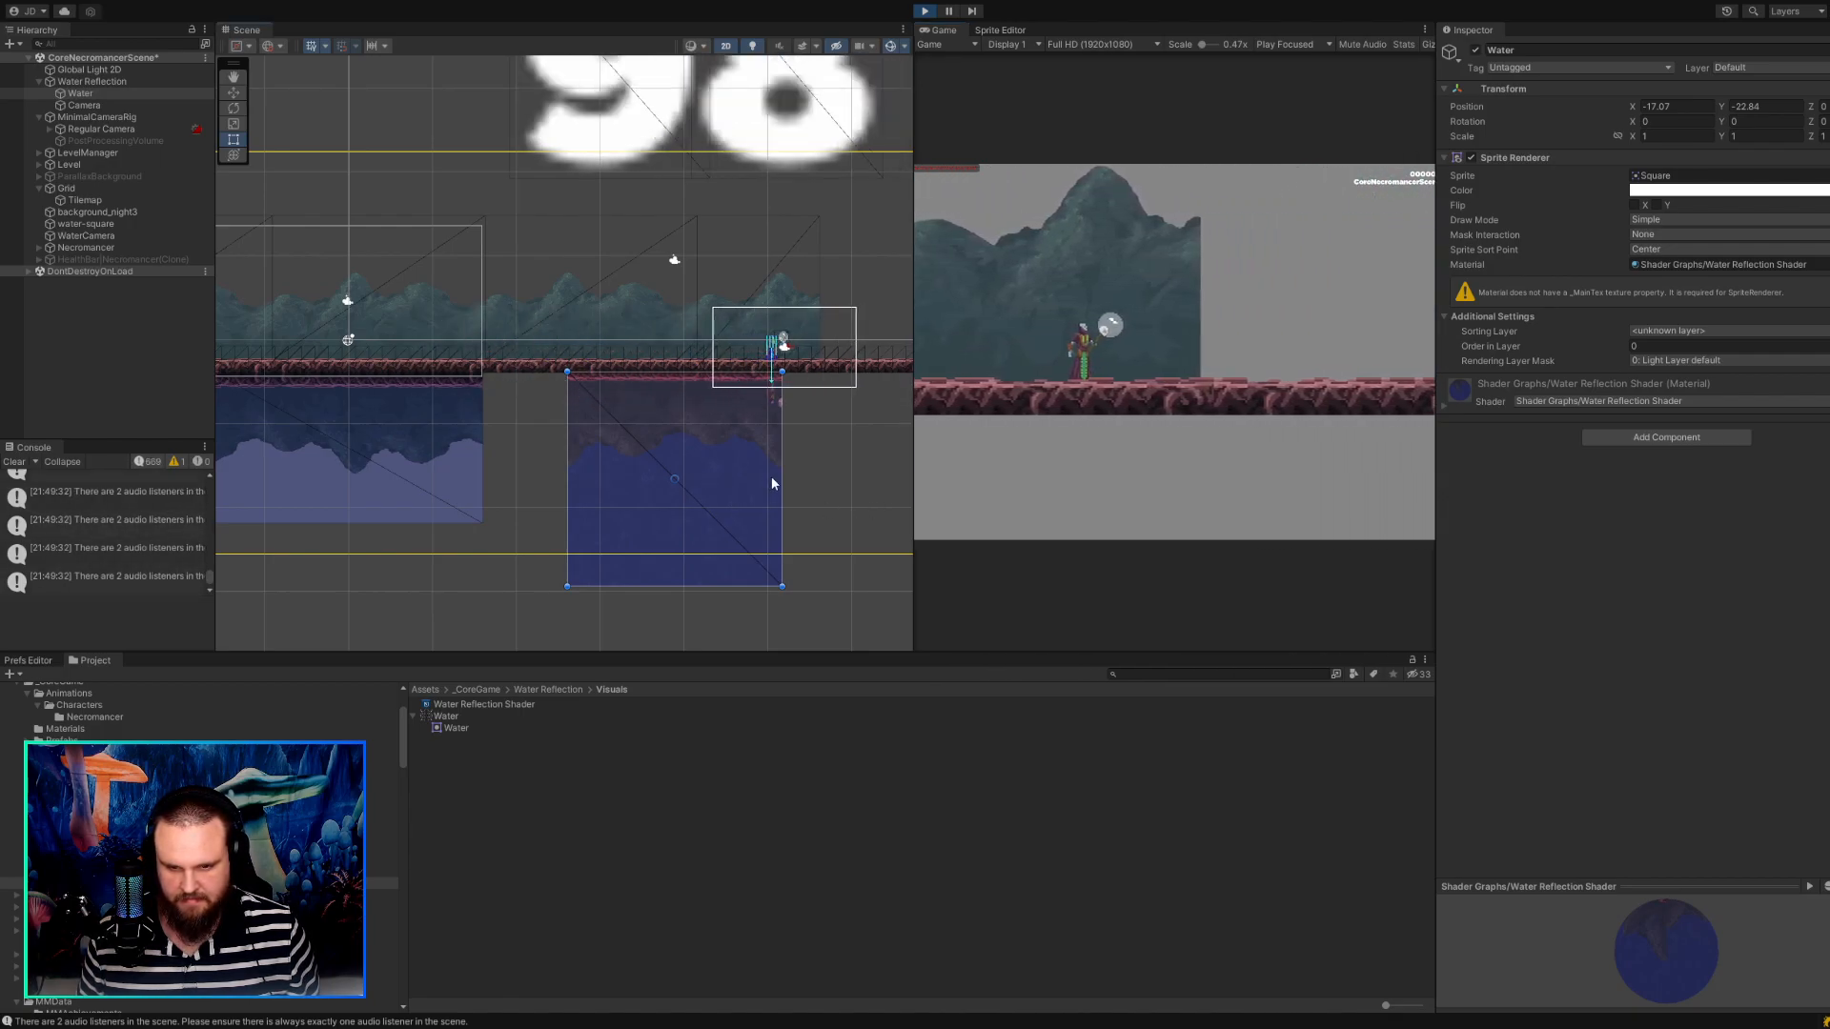
pyautogui.click(839, 449)
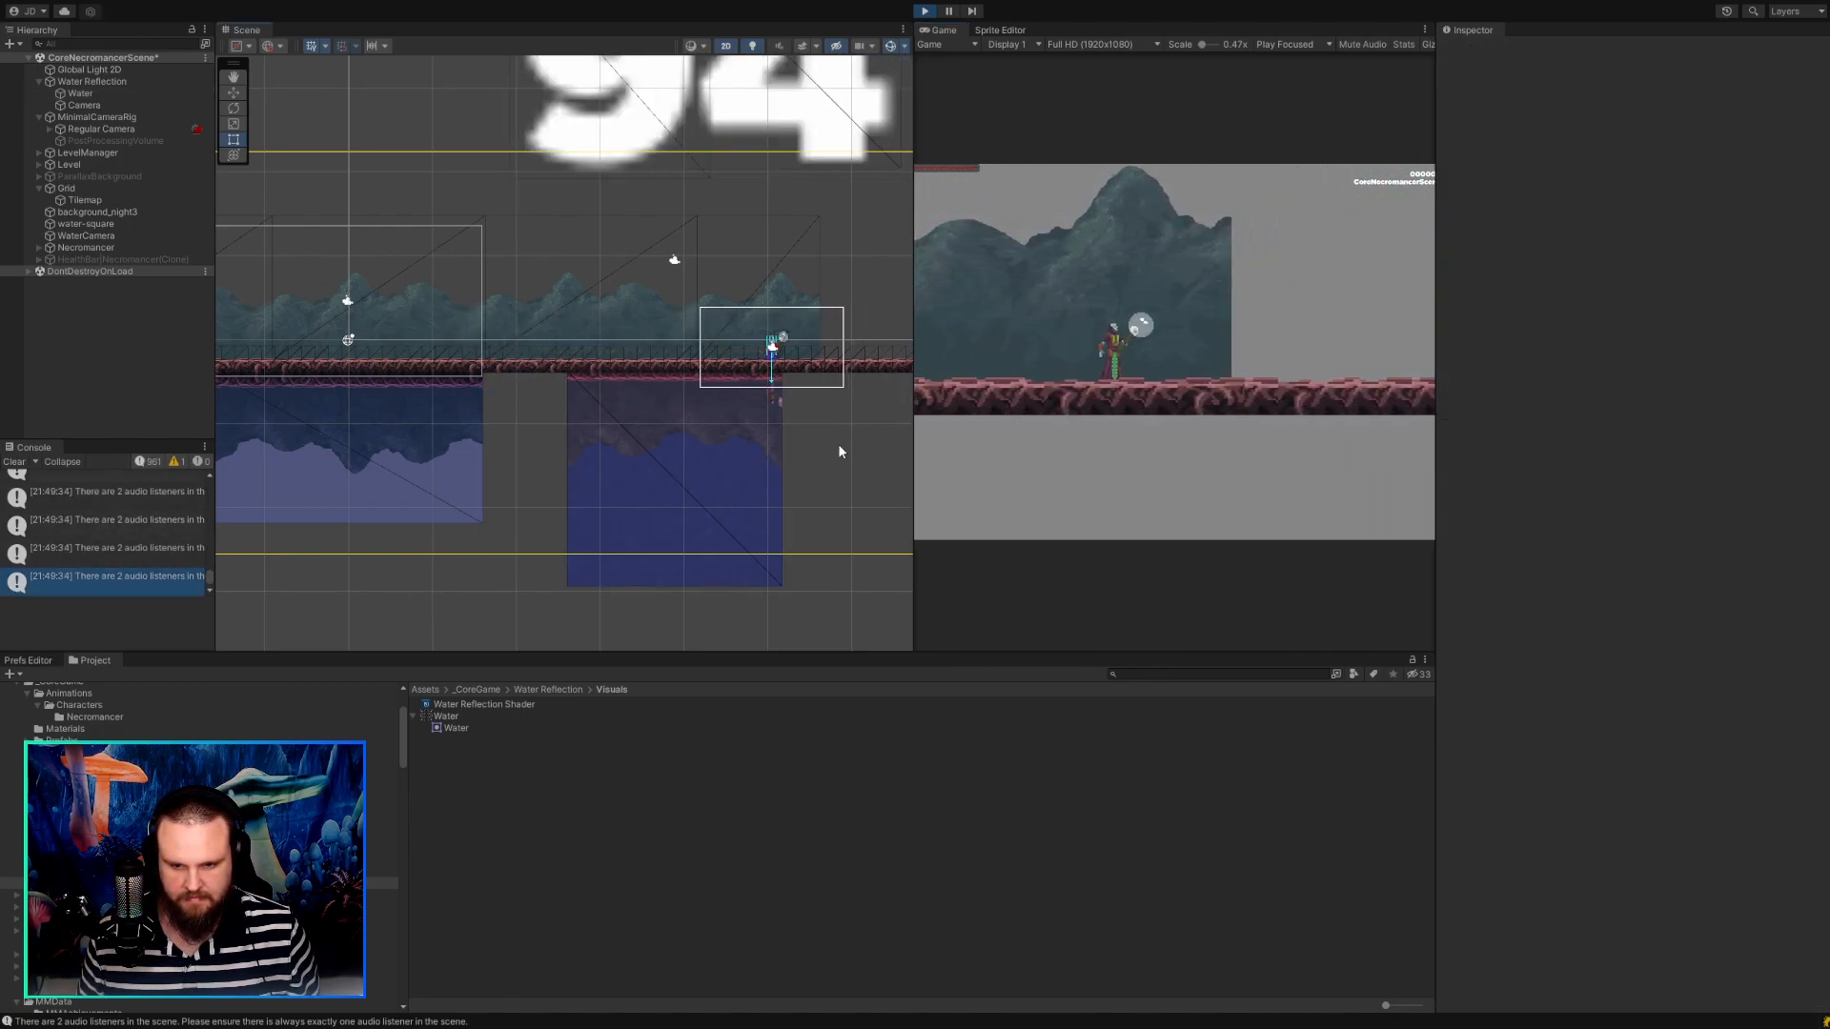
pyautogui.click(706, 435)
pyautogui.click(923, 13)
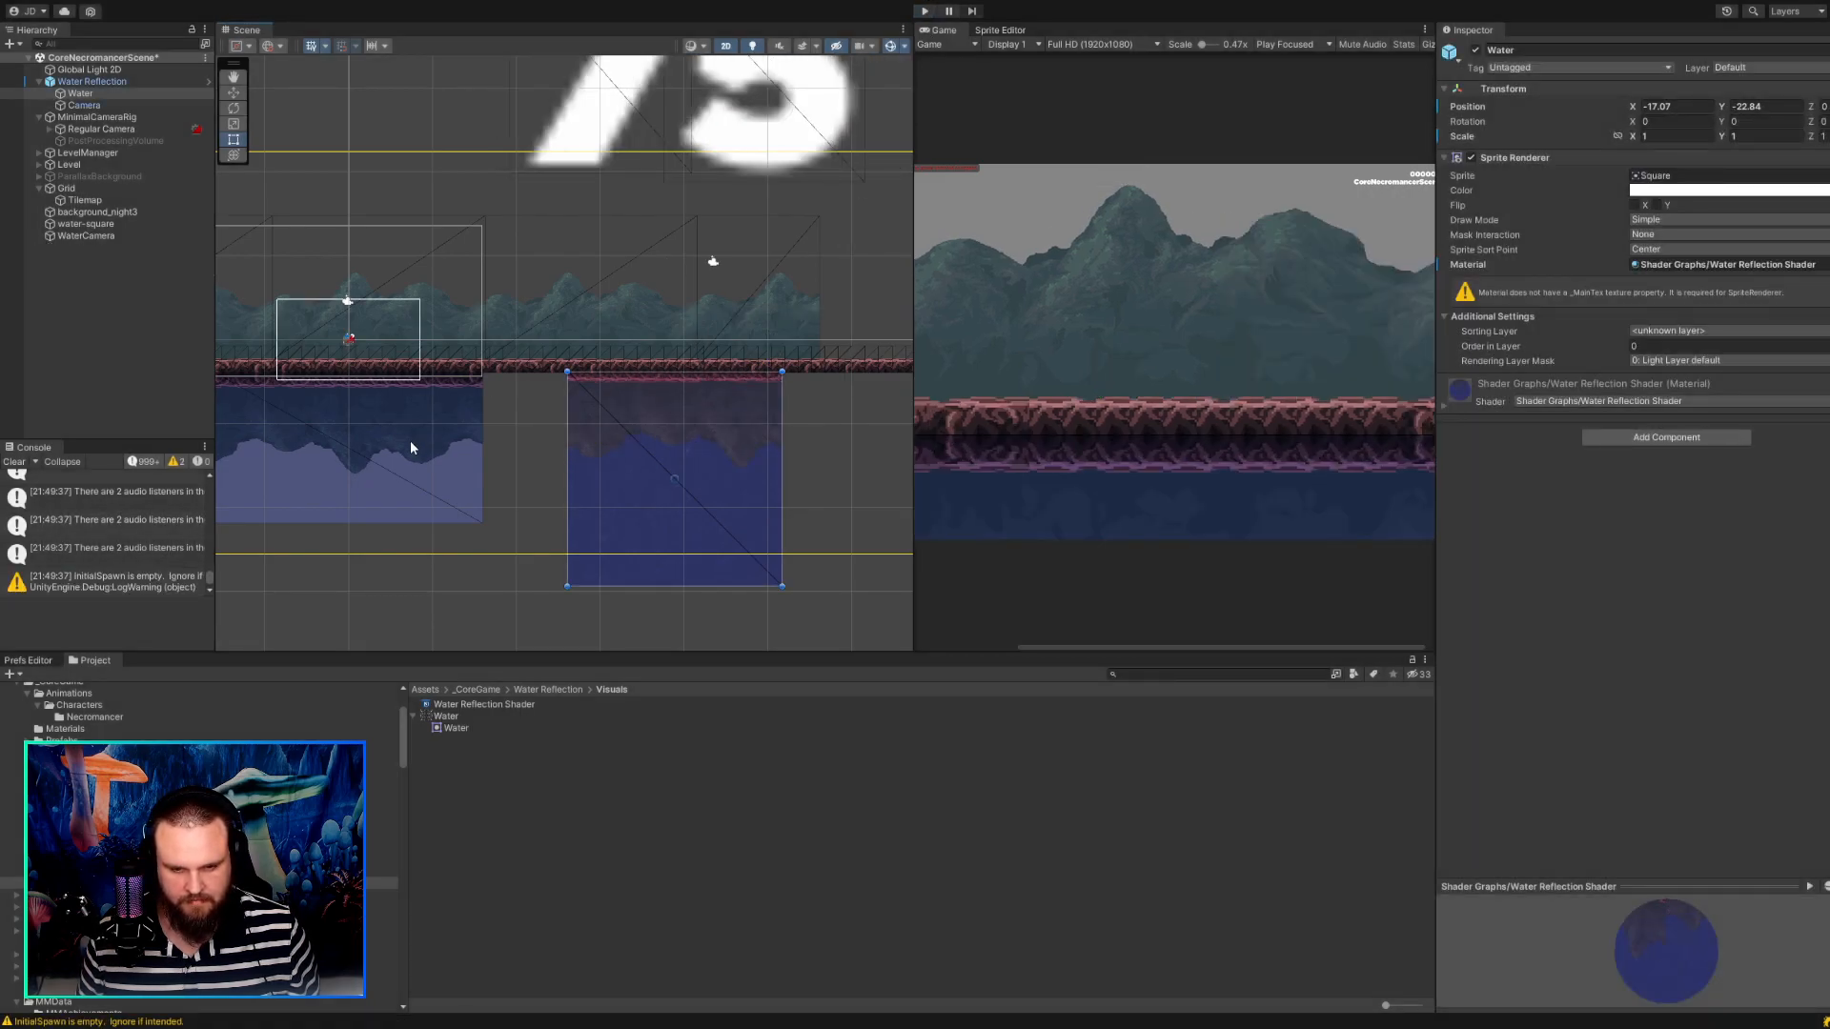
# Review the settings of the older water square, the Water texture, the Water Reflection Shader and the reflection Camera's output texture.
pyautogui.click(412, 448)
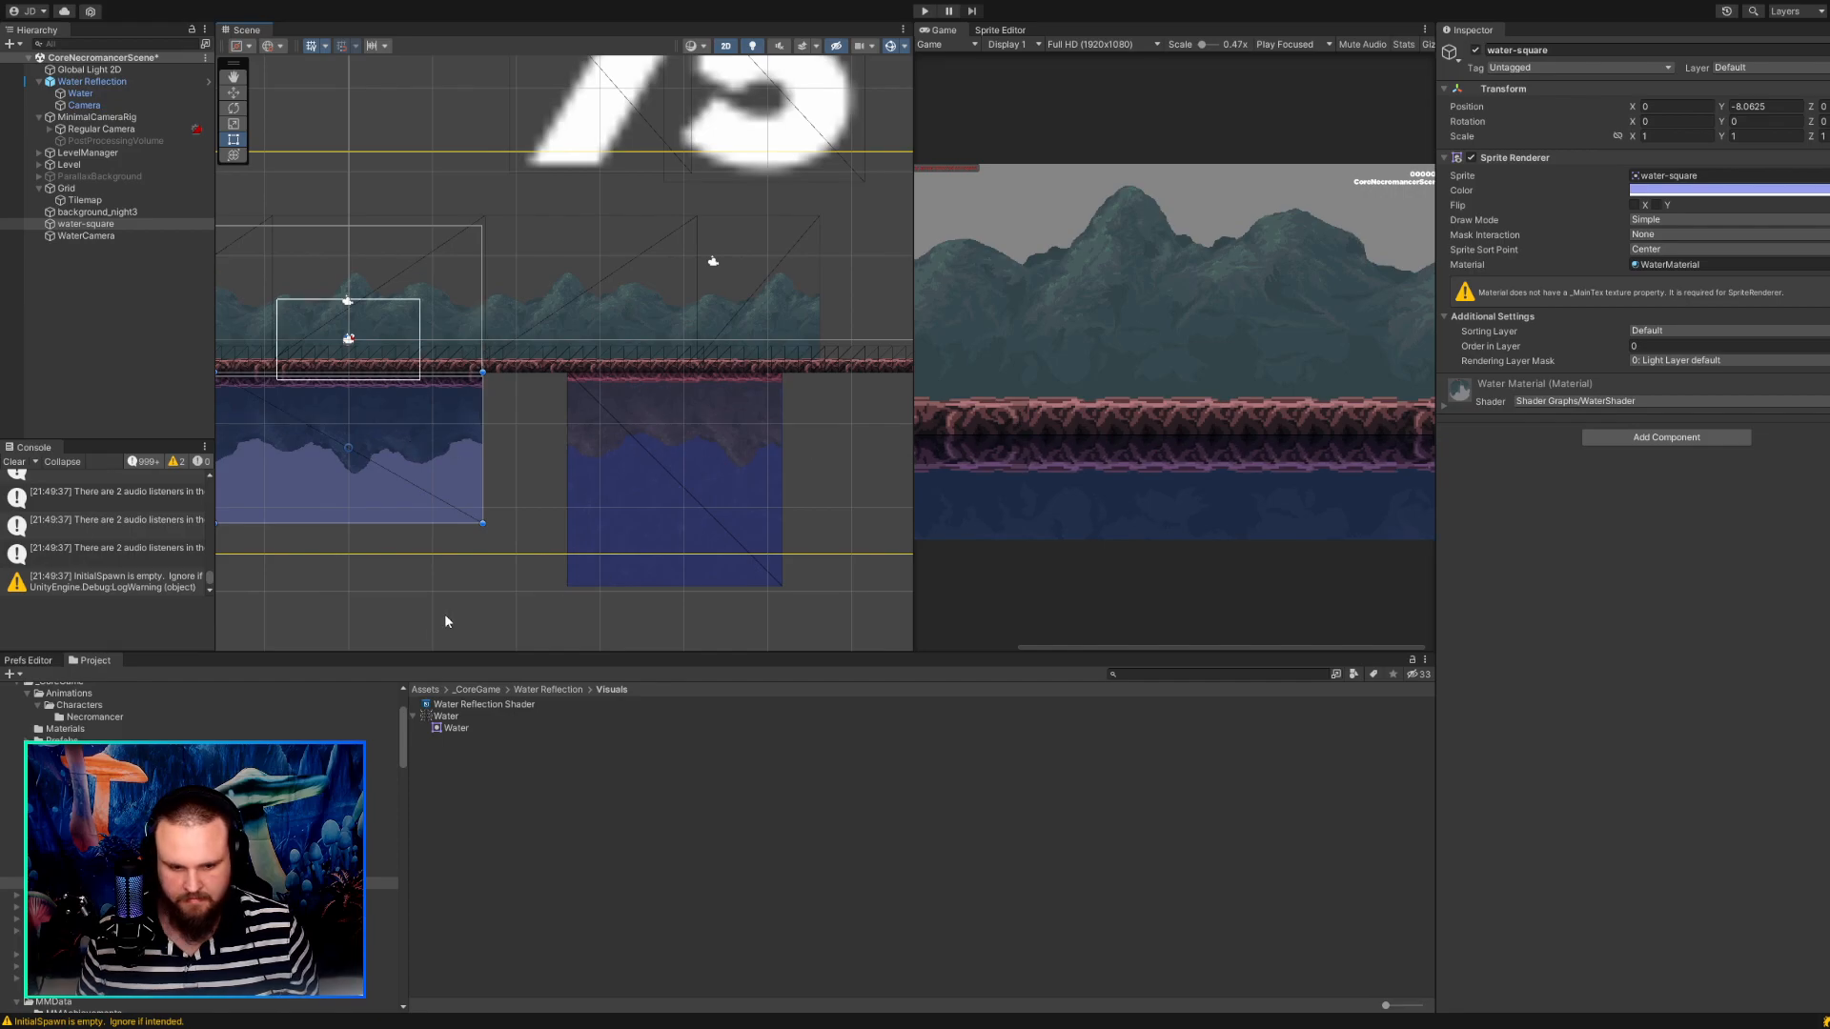
pyautogui.click(455, 718)
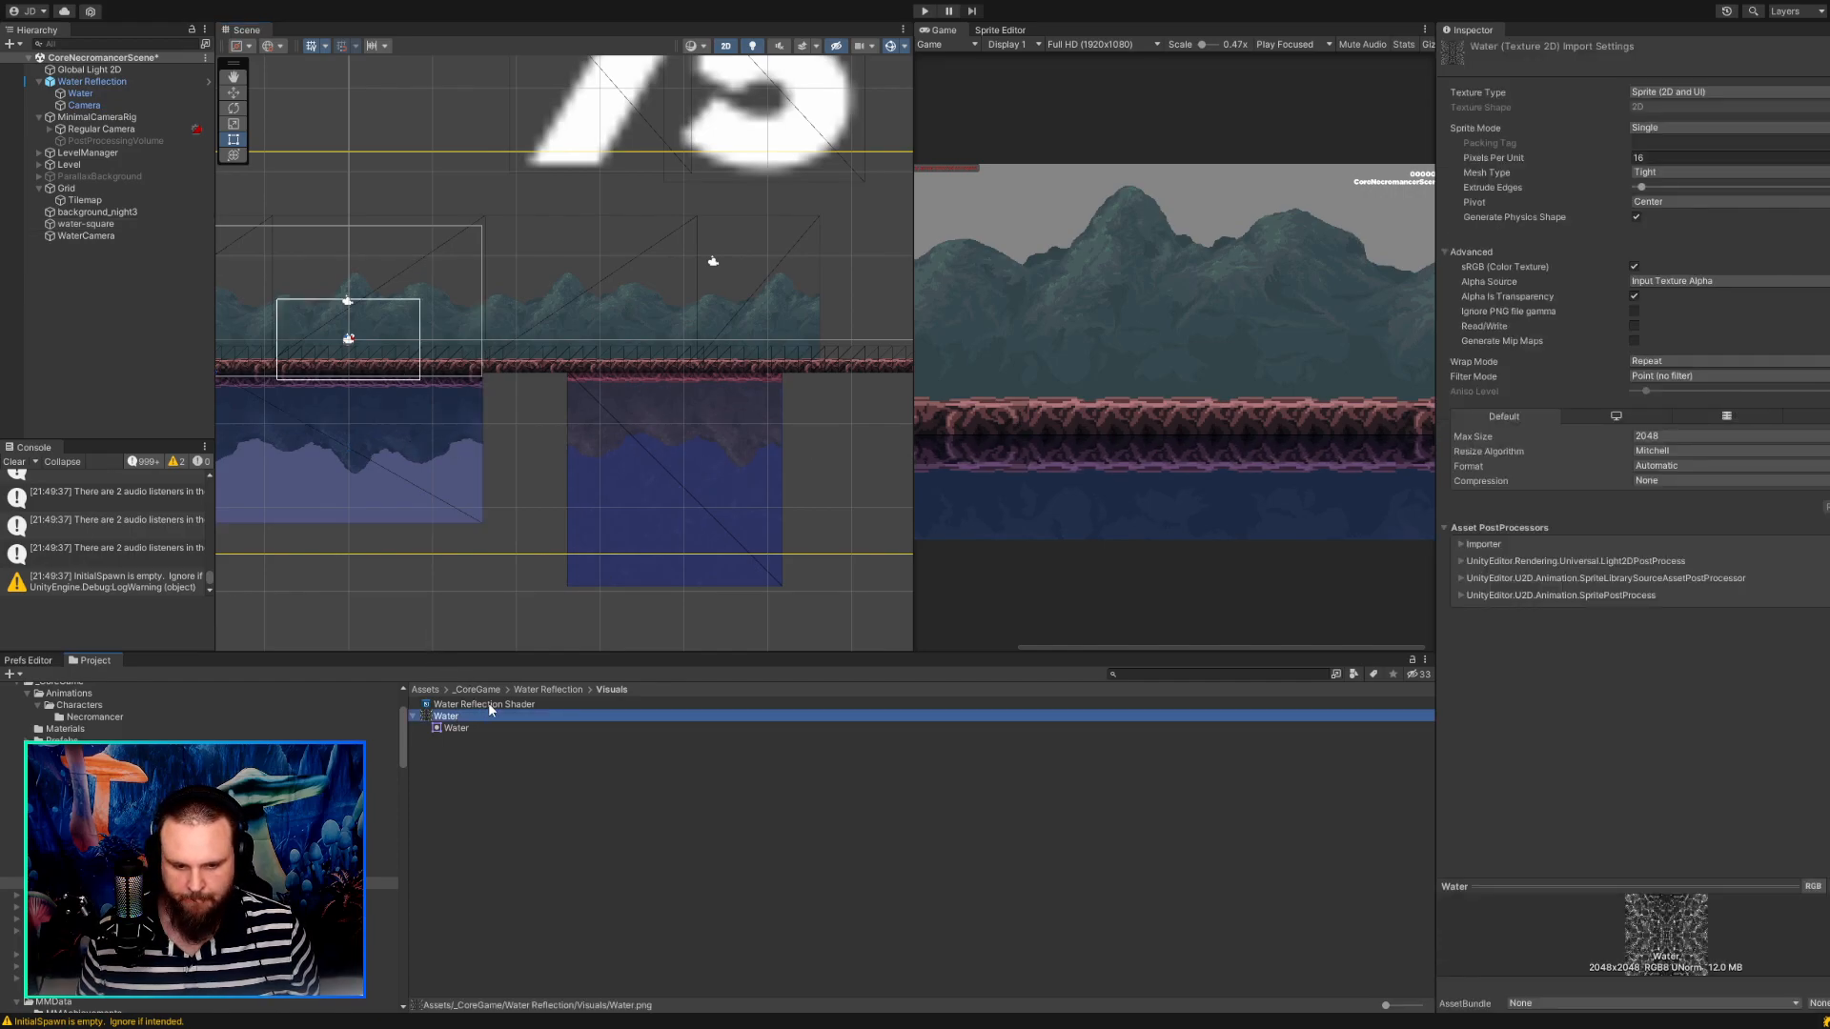
pyautogui.click(488, 705)
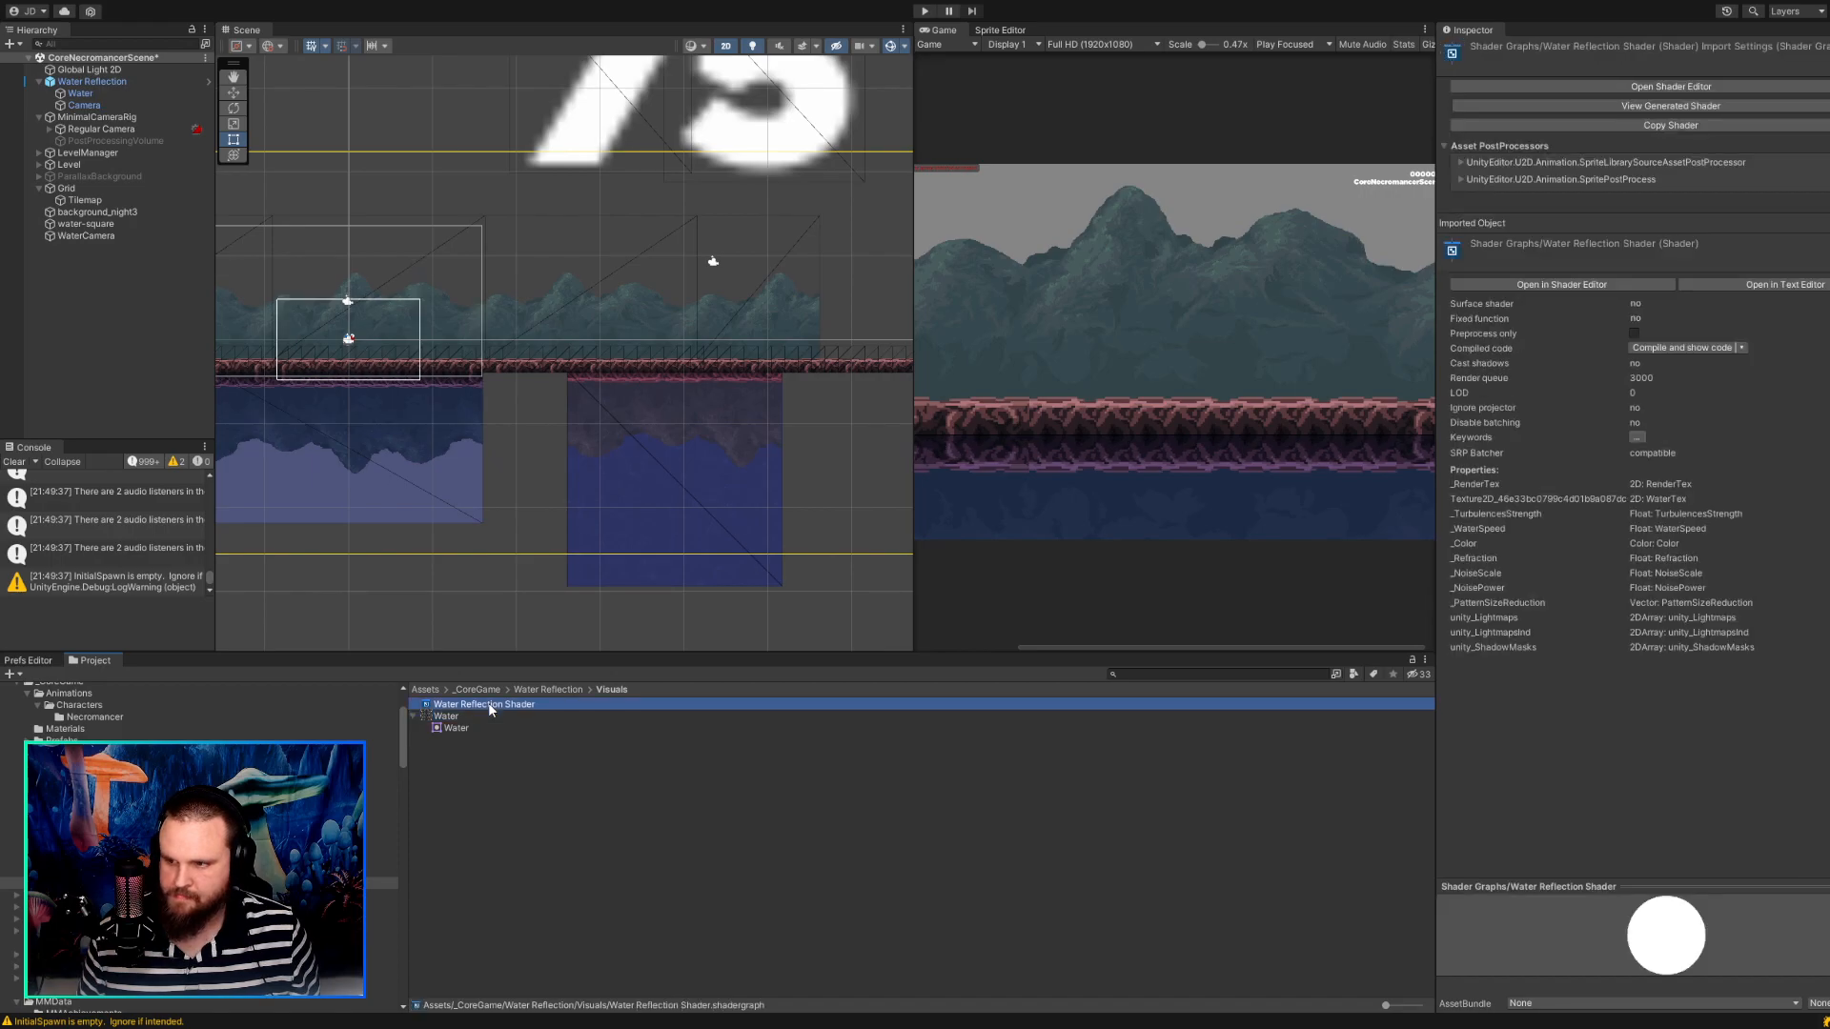
pyautogui.click(93, 106)
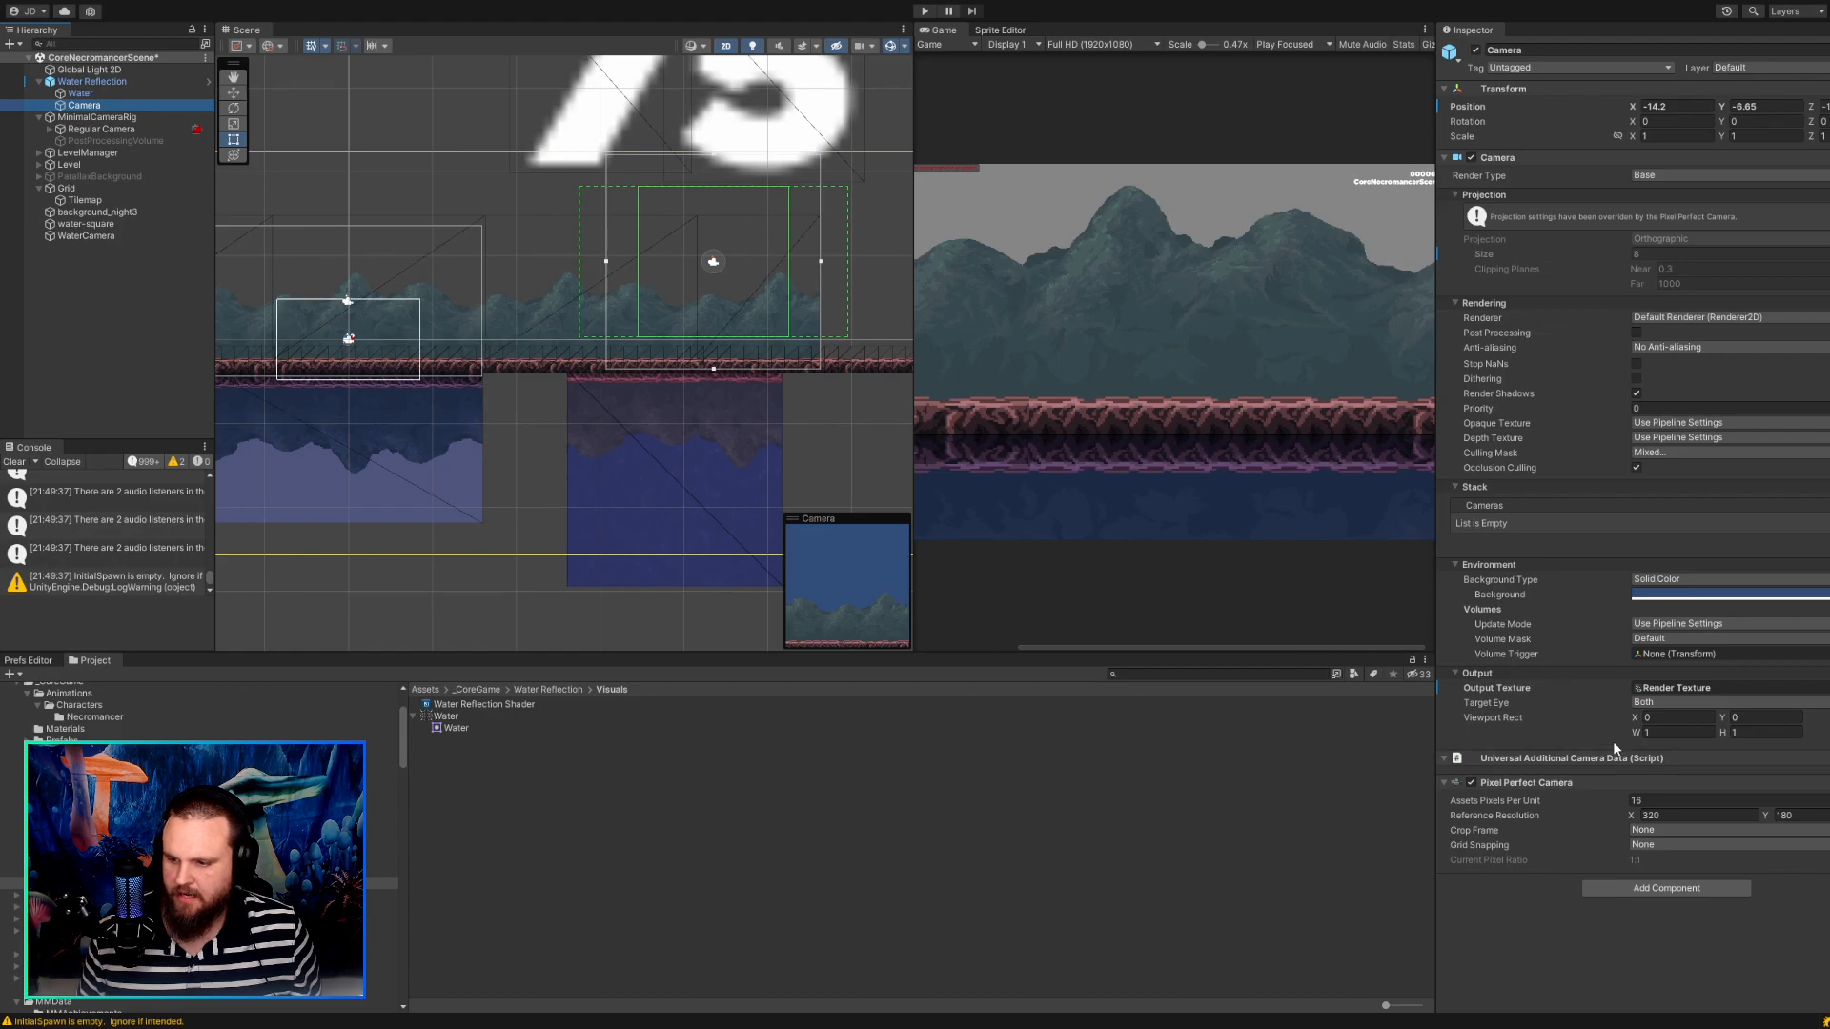
pyautogui.click(1654, 692)
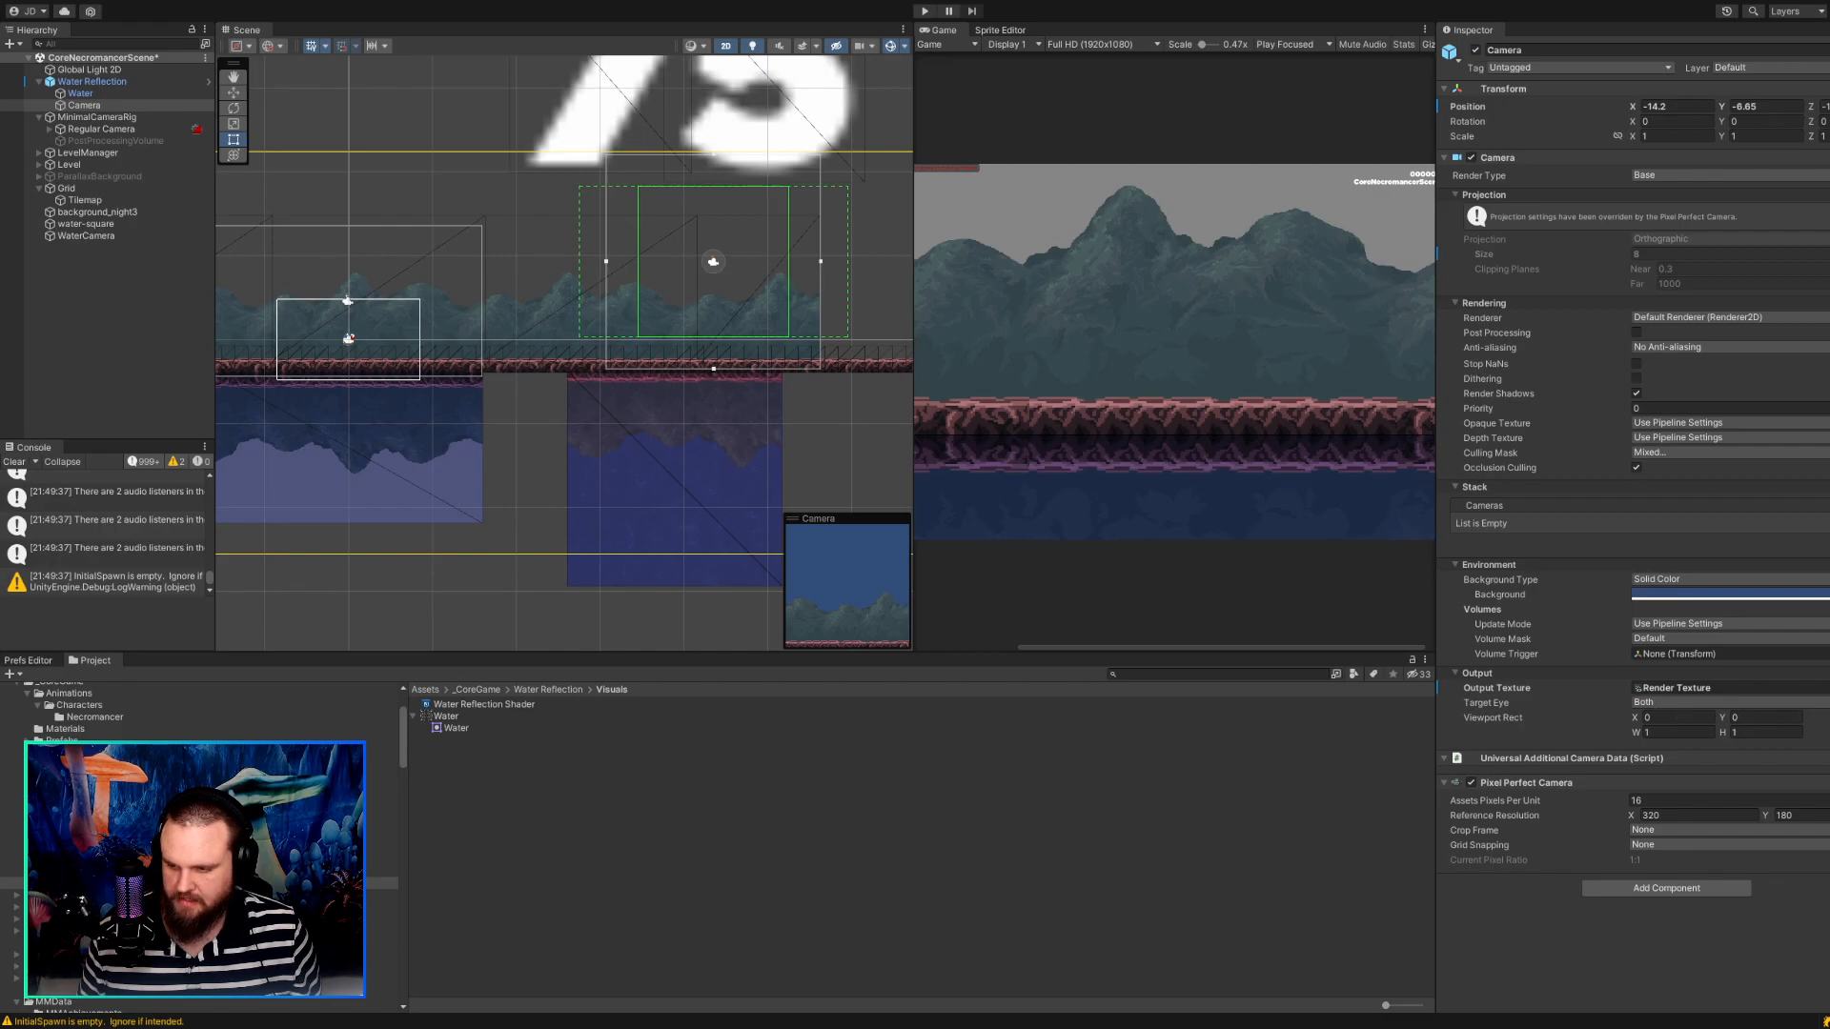
# Set the Vertical Squeeze Ratio of the Water Reflection object to 1.5.
pyautogui.click(111, 82)
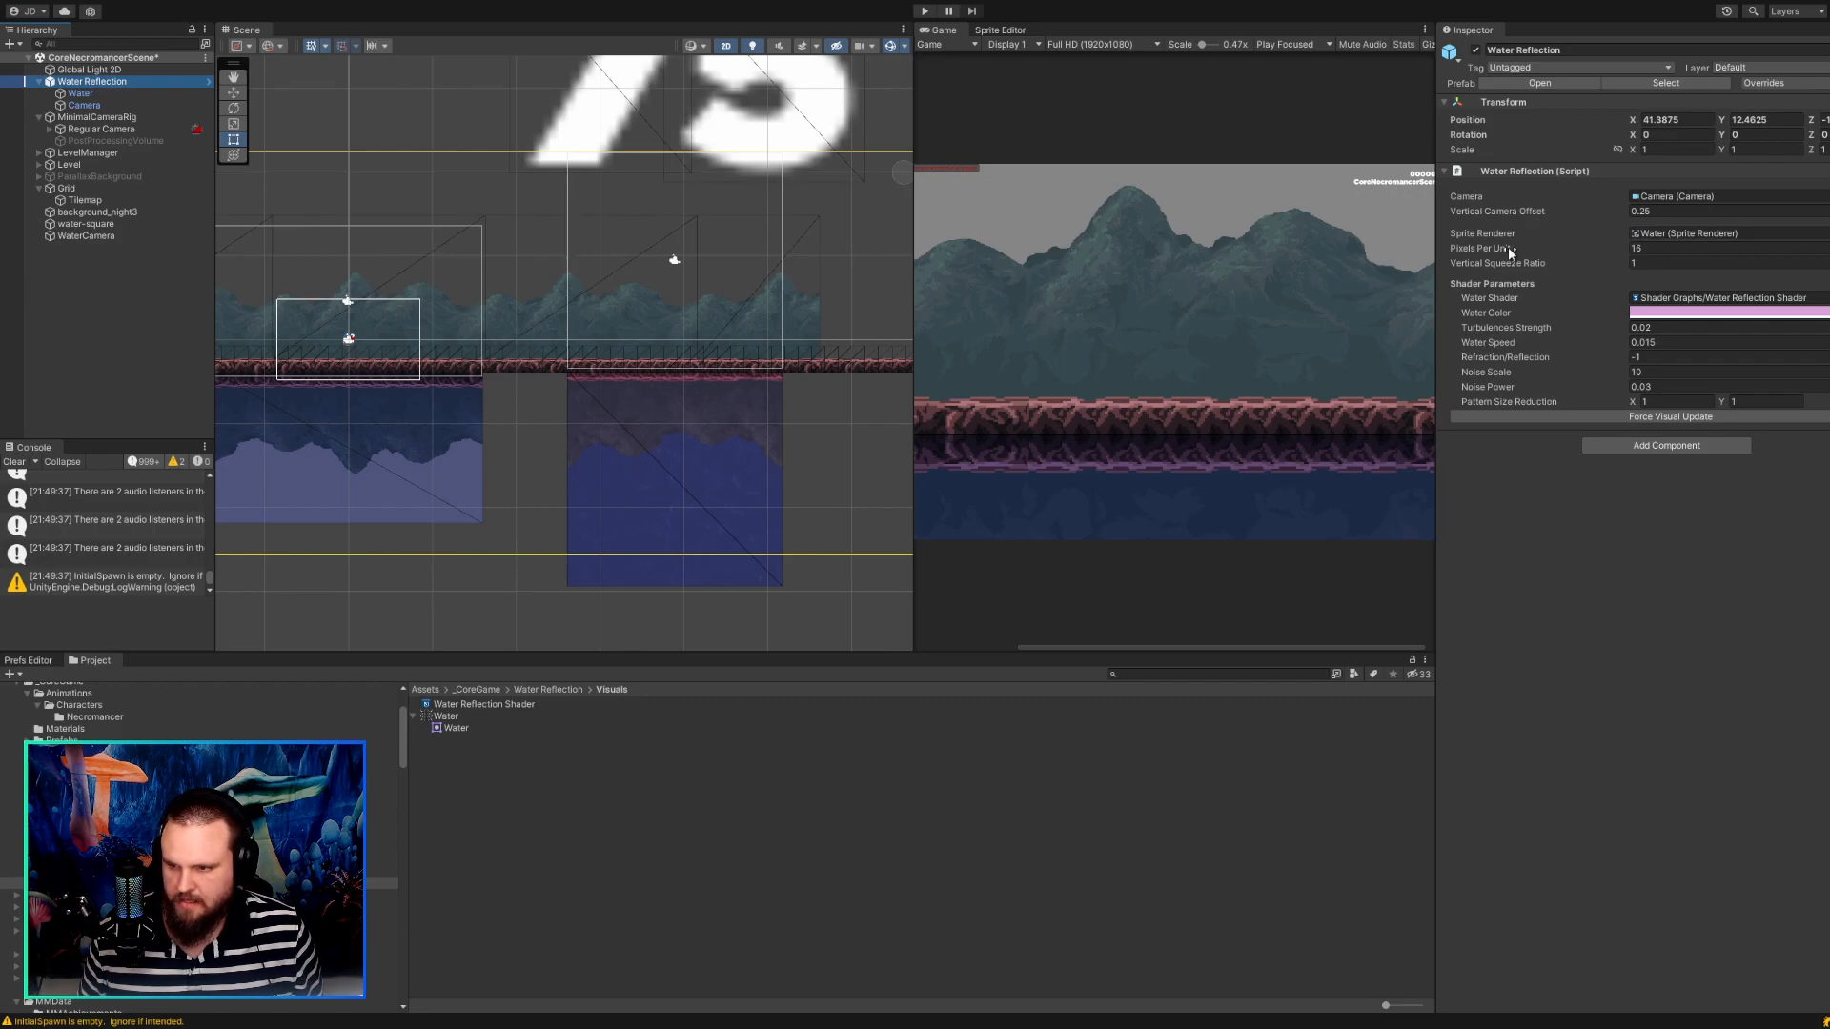
pyautogui.click(1670, 265)
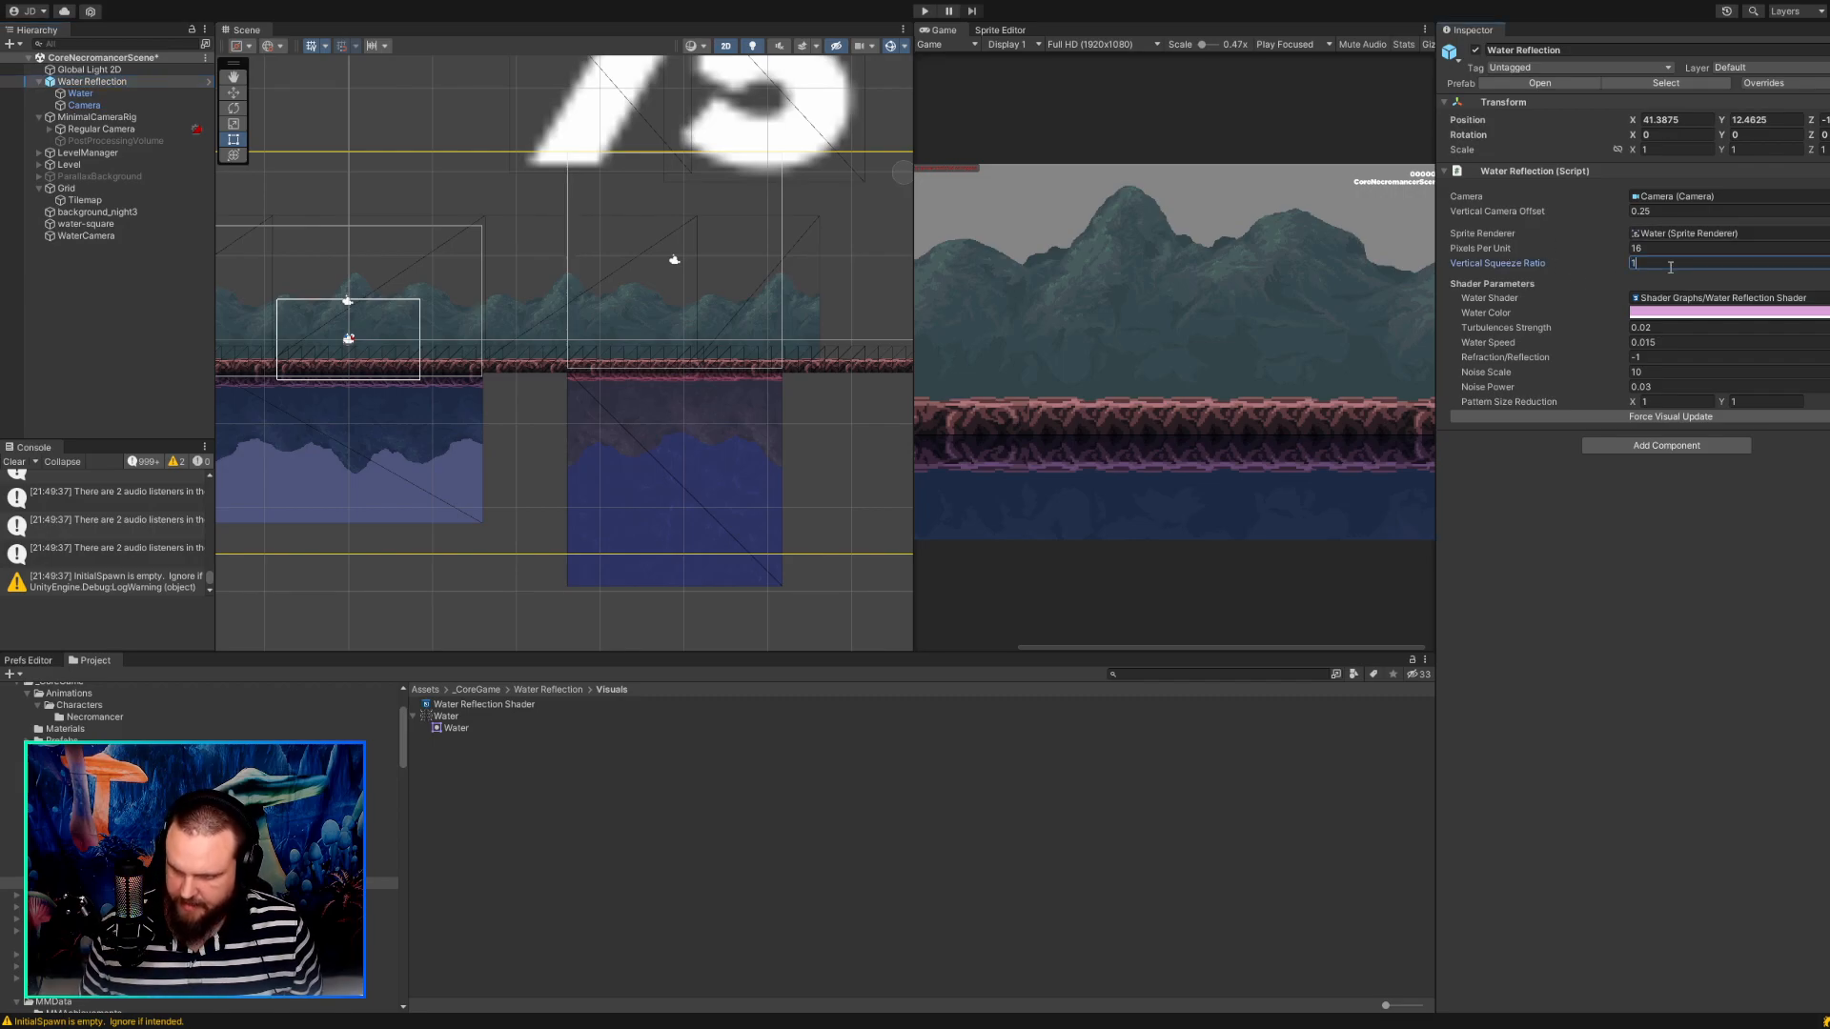
pyautogui.write('1.5')
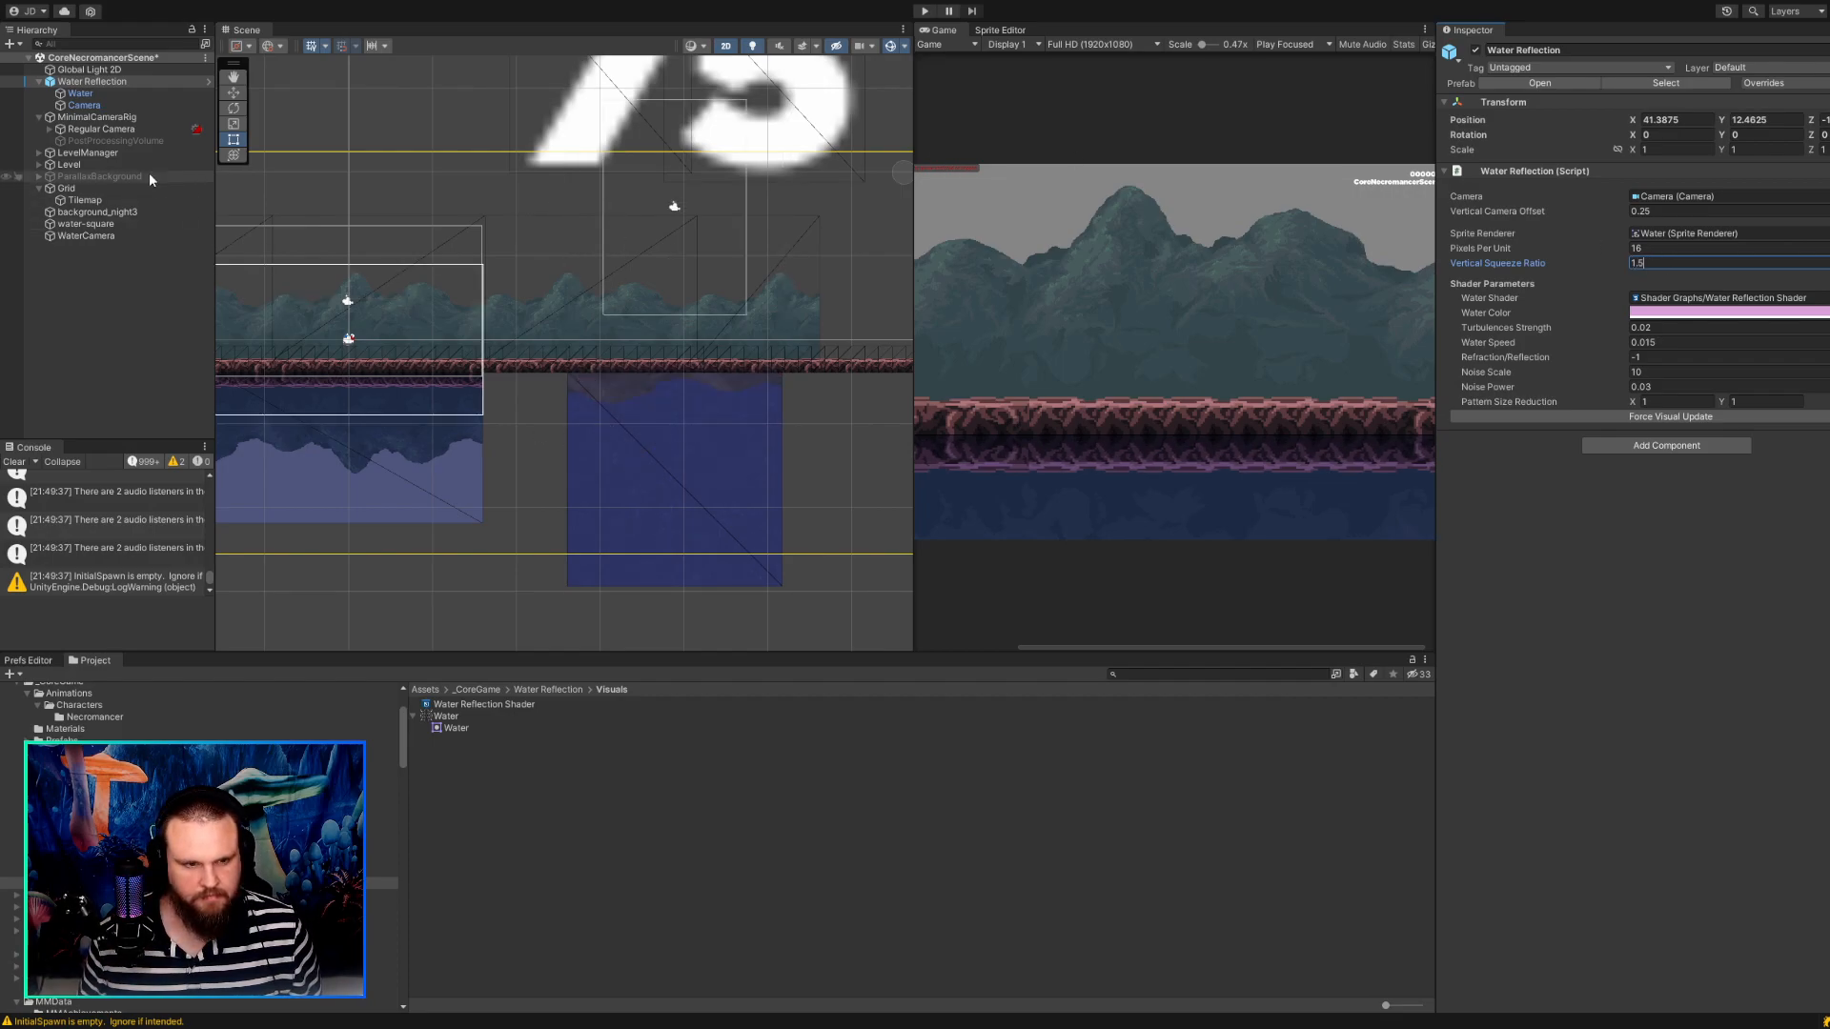
# Nudge the Water sprite to about X -17.14, Y -22.84 to refresh its reflection.
pyautogui.click(86, 94)
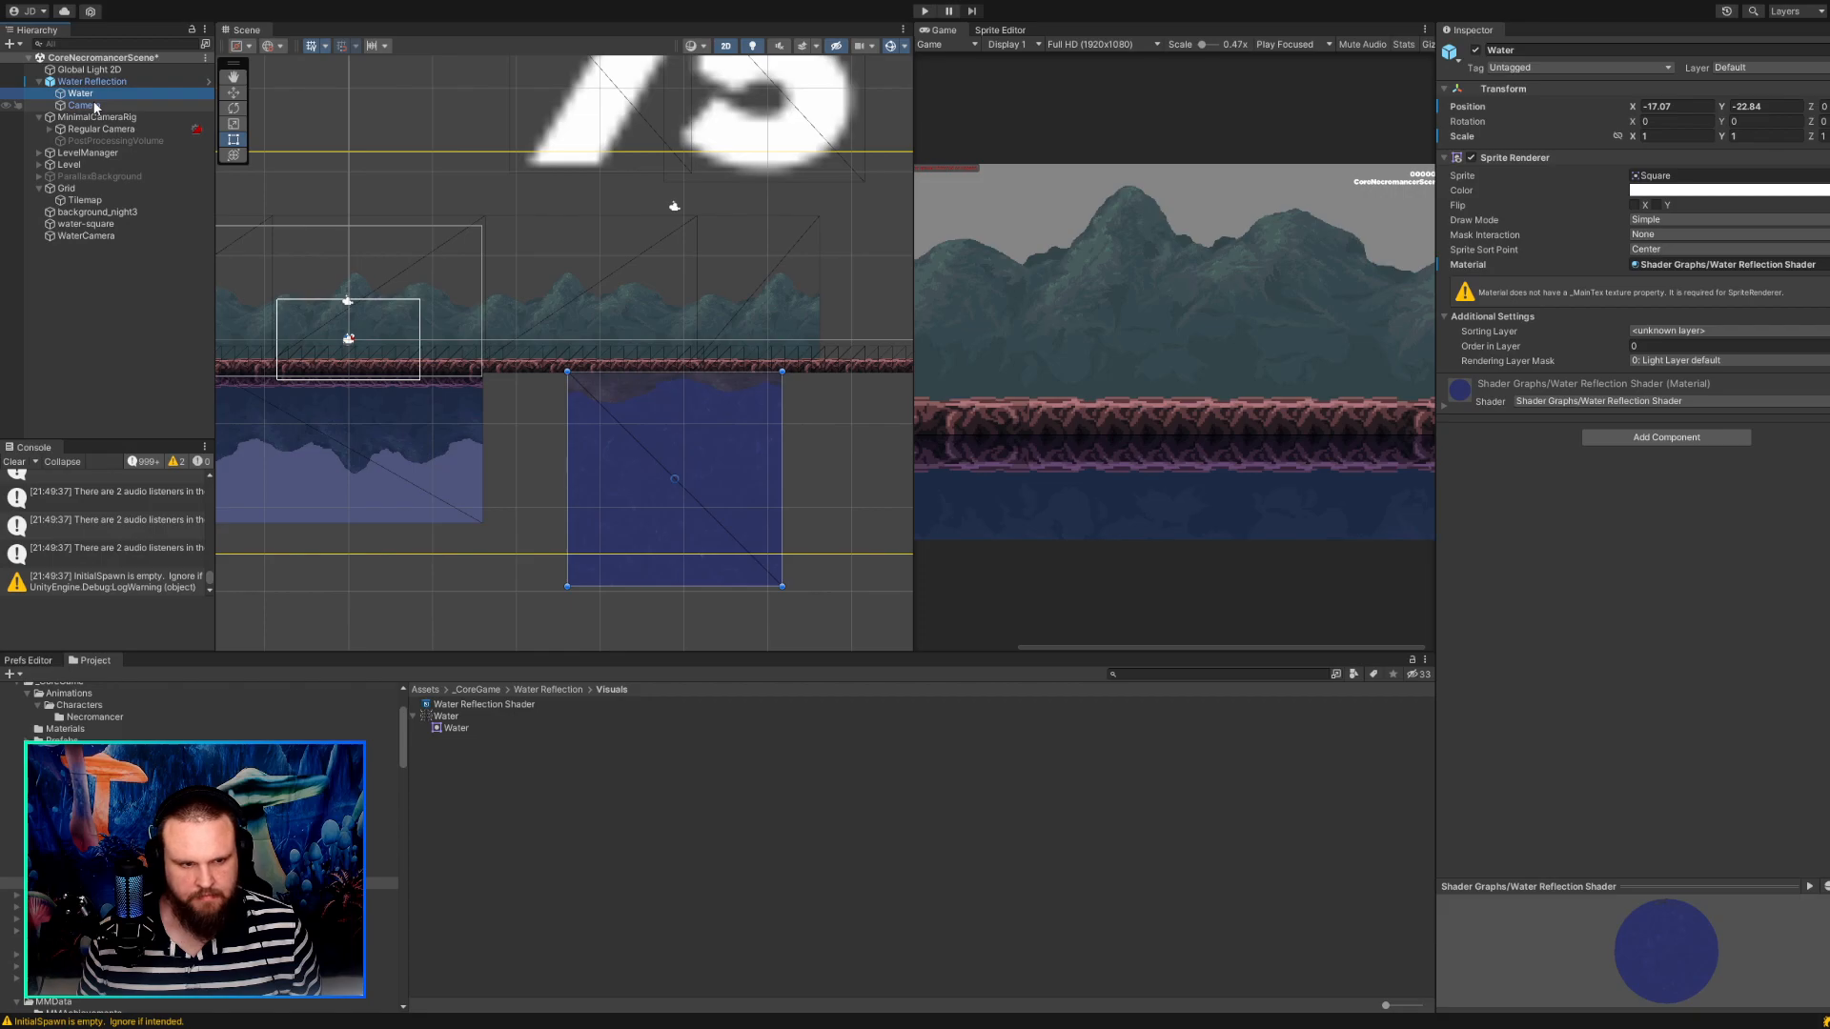
pyautogui.press('w')
pyautogui.moveTo(681, 474); pyautogui.dragTo(681, 476)
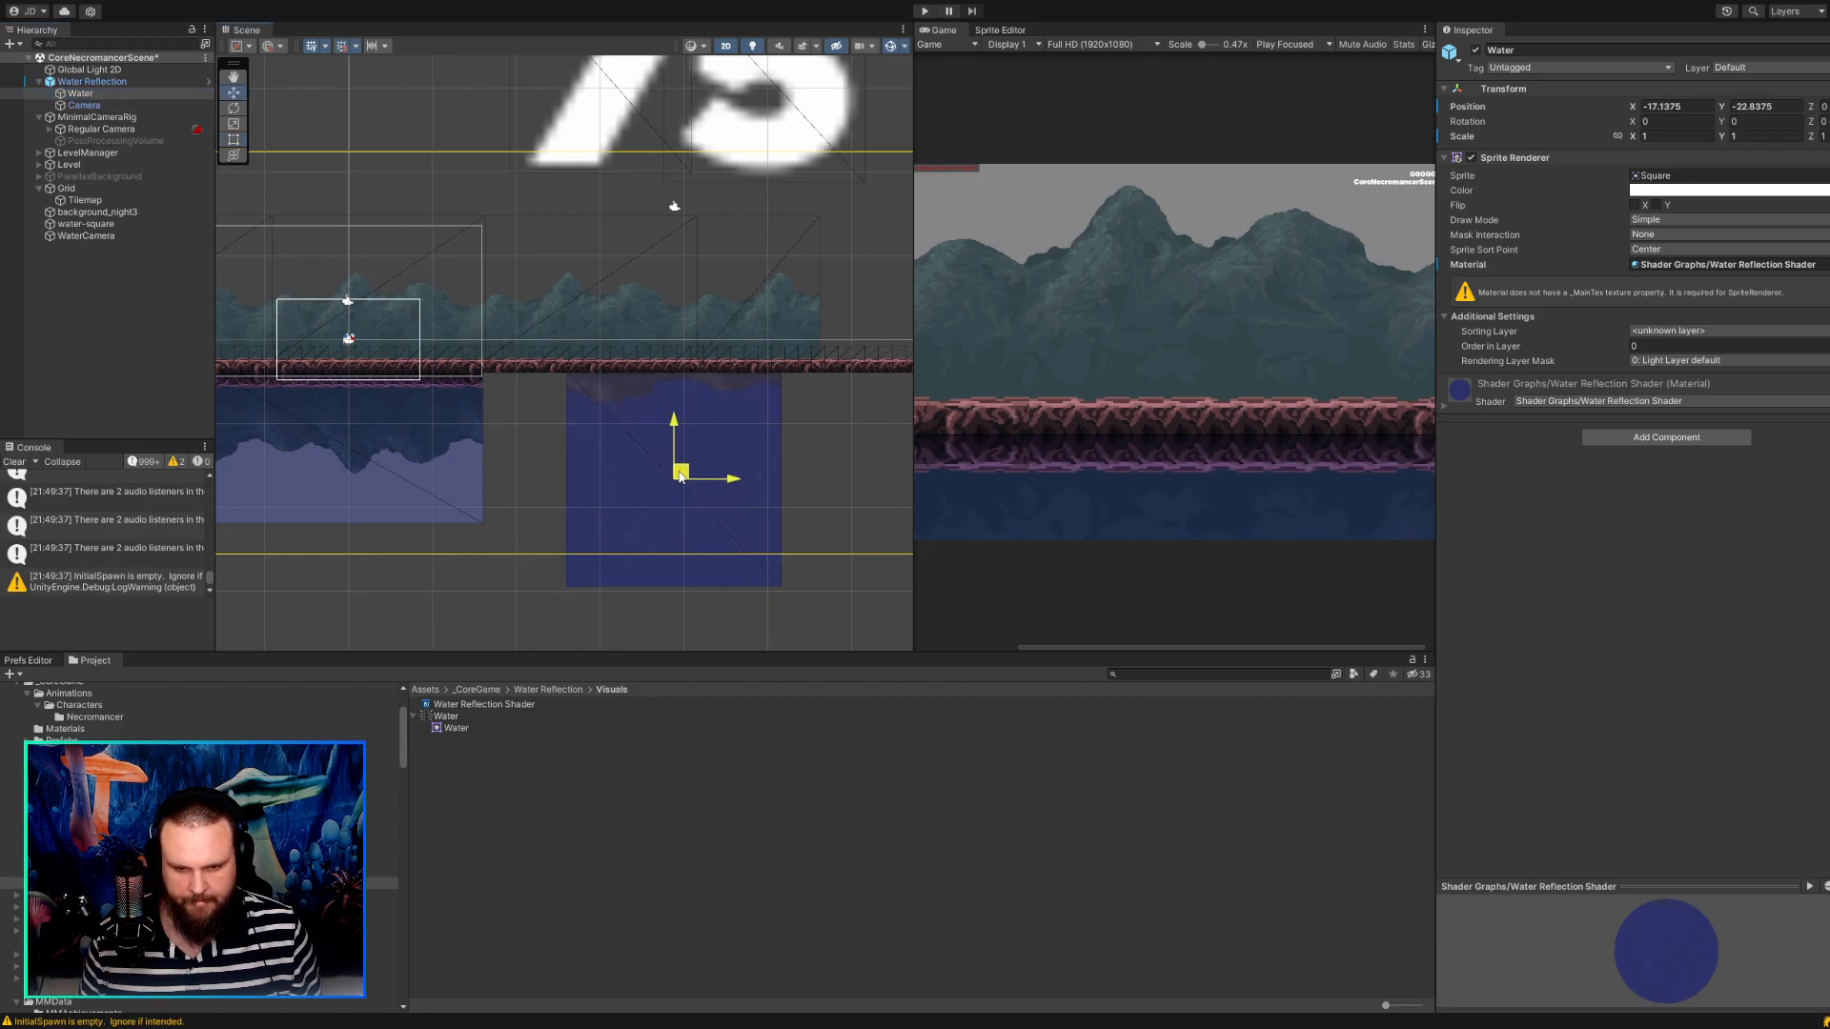
# Lower the reflection Camera over the ground strip above the Water sprite, to about X -17.7, Y -6.78.
pyautogui.click(83, 105)
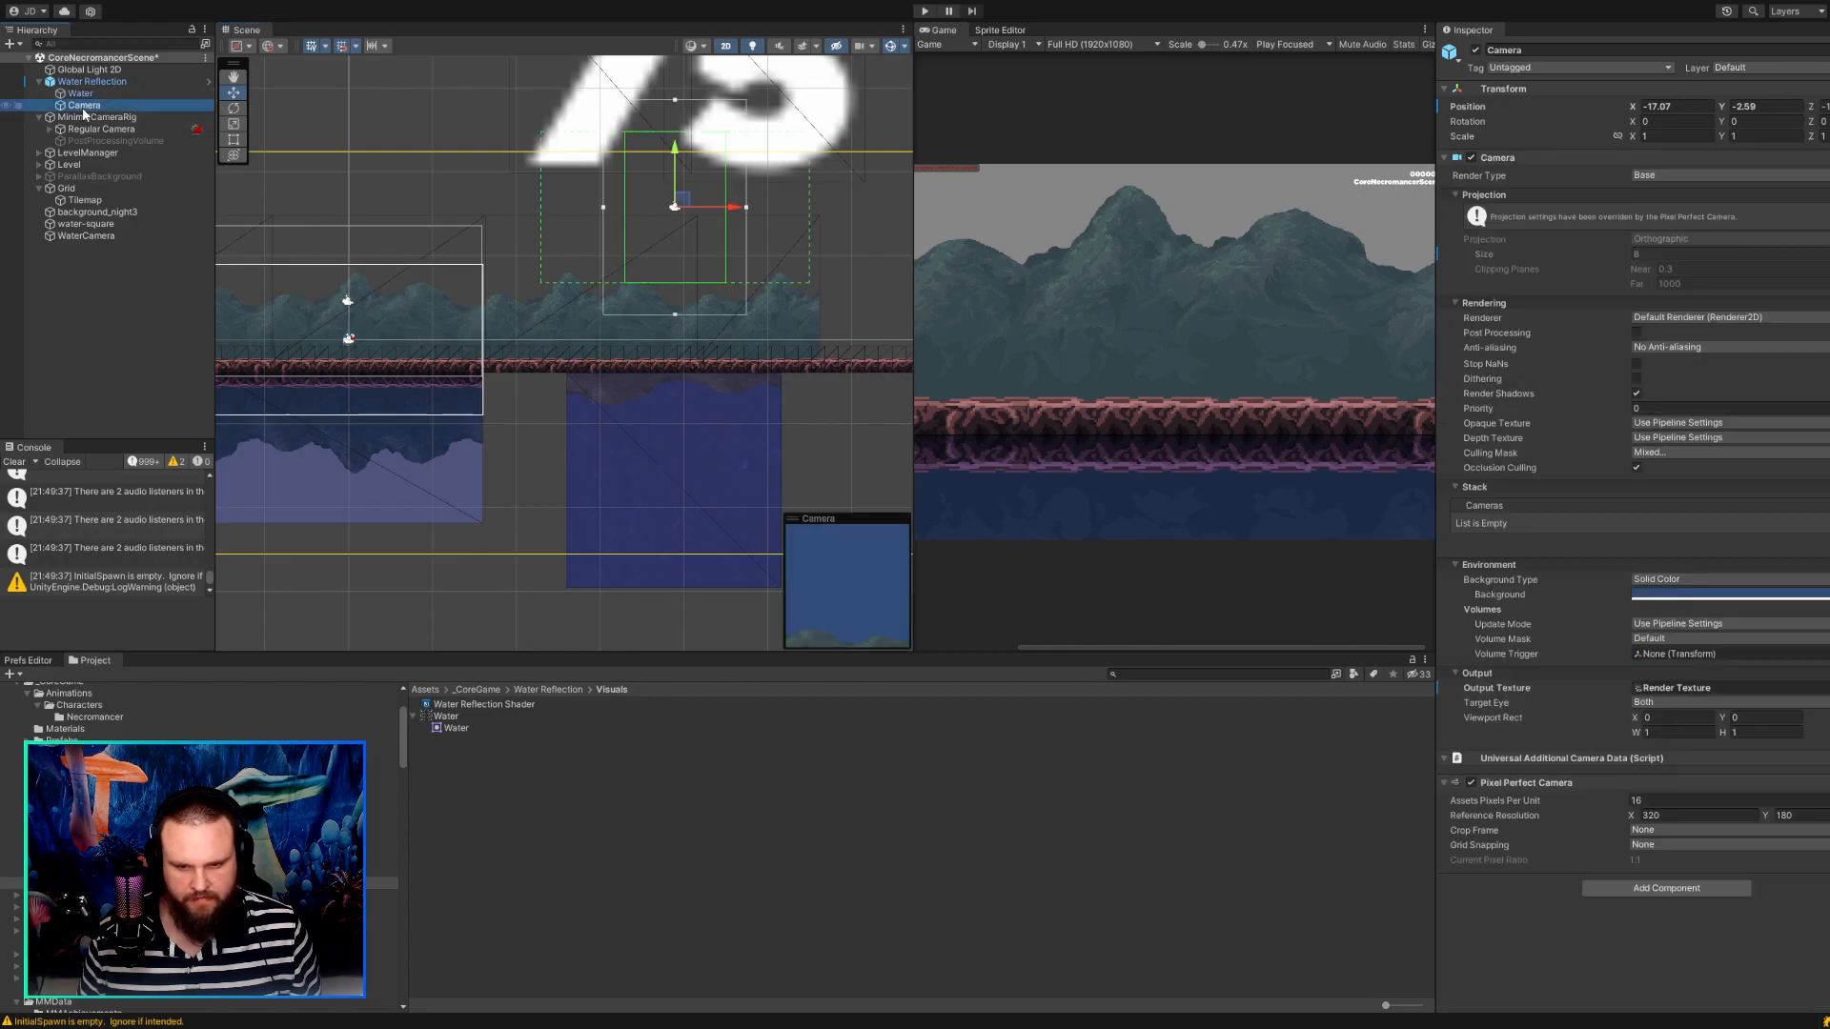
pyautogui.moveTo(686, 214); pyautogui.dragTo(689, 266)
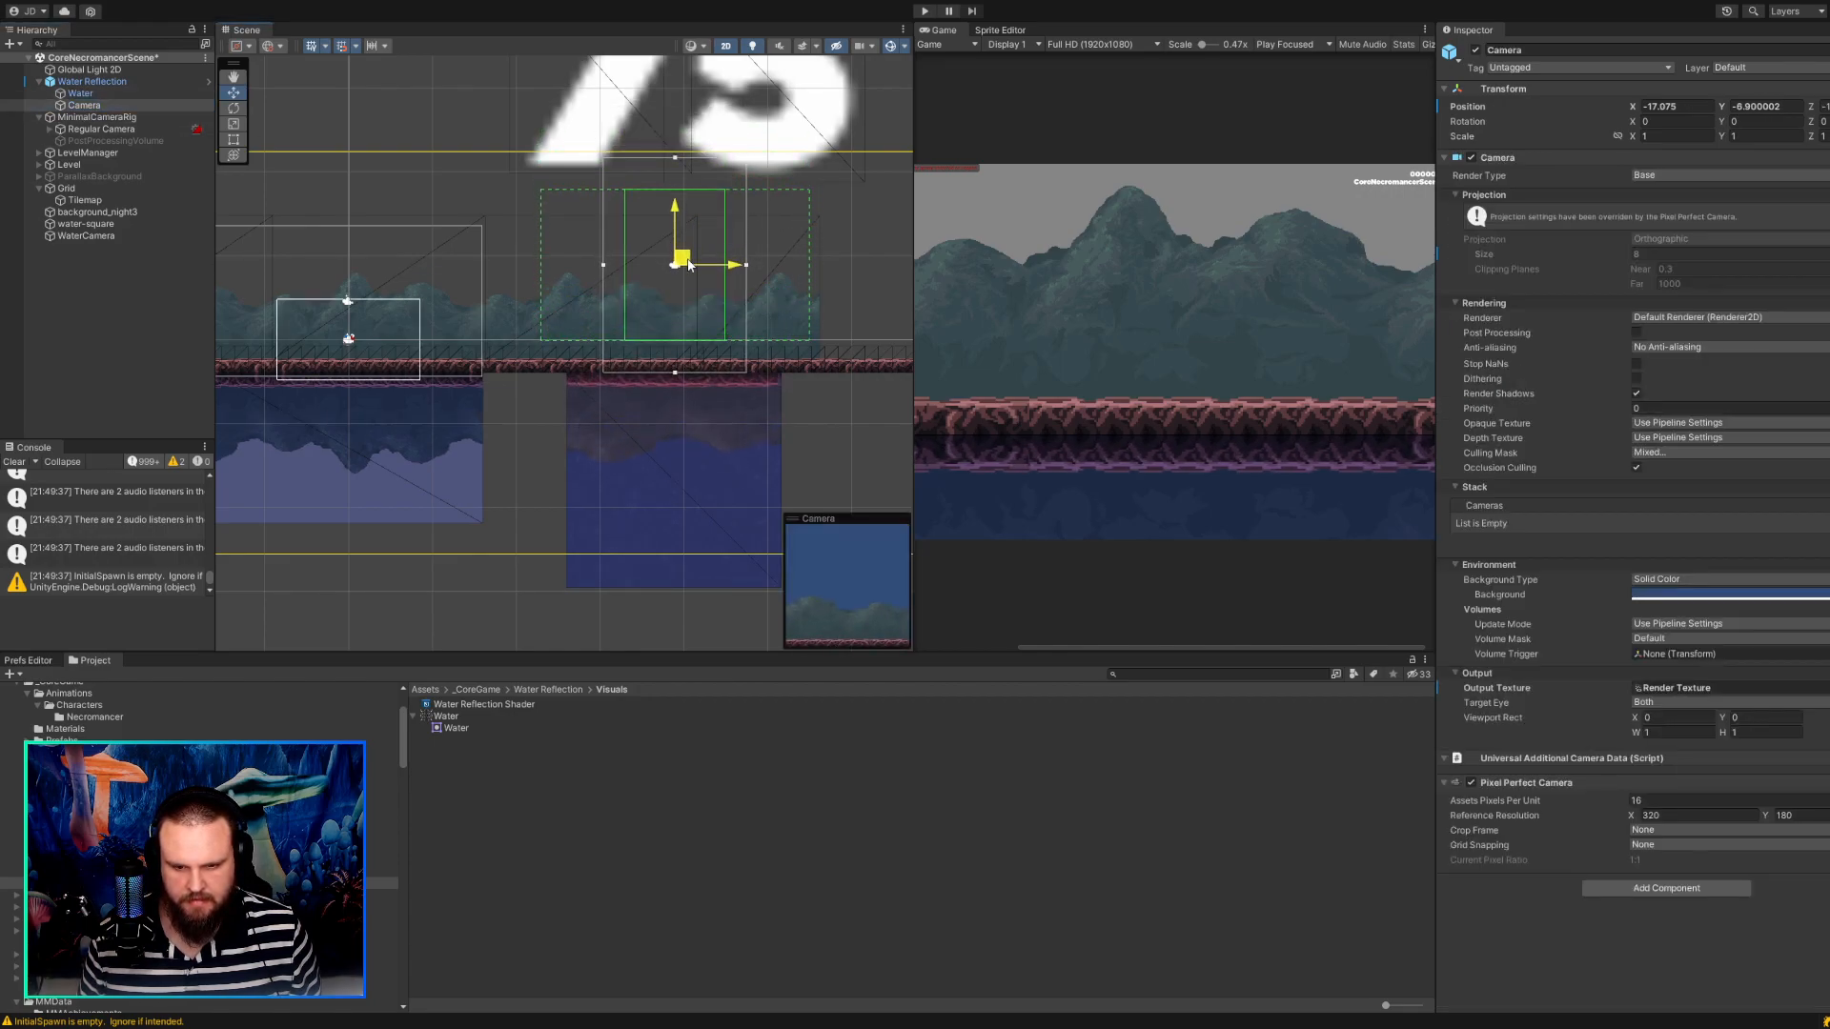
pyautogui.scroll(5, 684, 318)
pyautogui.moveTo(677, 318); pyautogui.dragTo(579, 251, button='middle')
pyautogui.scroll(-2, 592, 176)
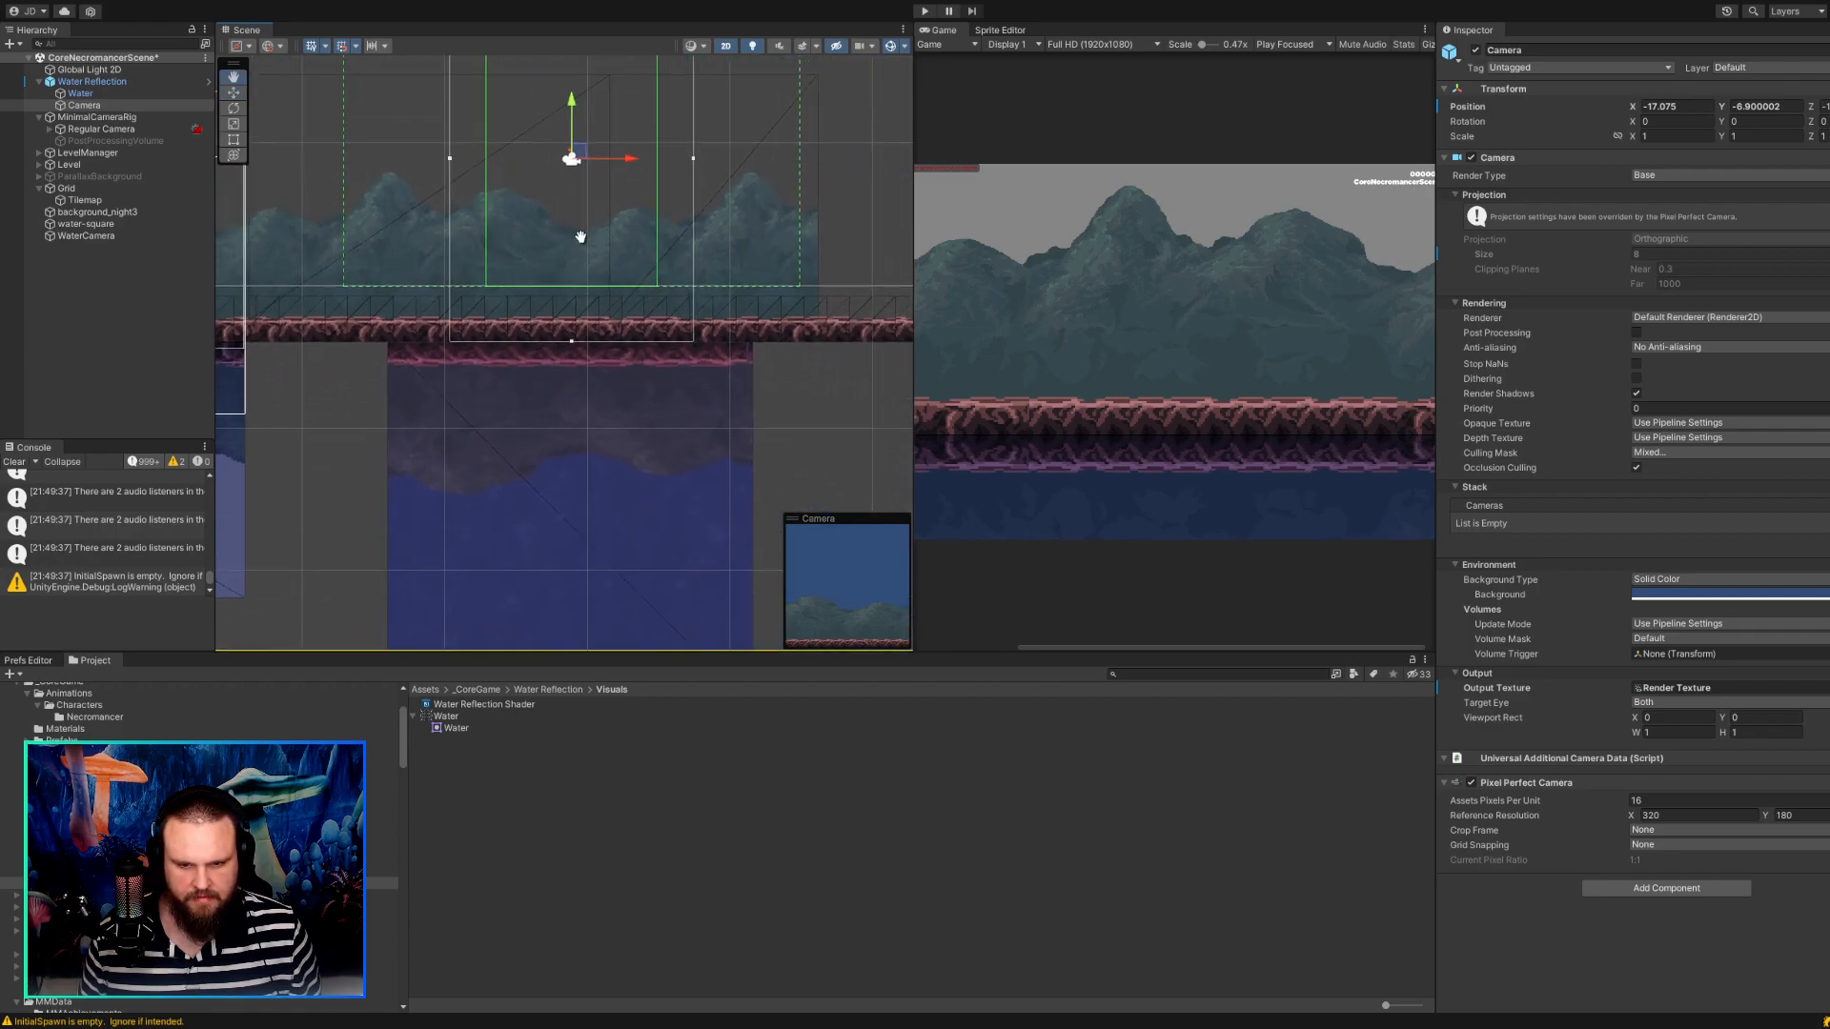
pyautogui.moveTo(579, 158)
pyautogui.mouseDown()
pyautogui.moveTo(564, 171)
pyautogui.moveTo(567, 152)
pyautogui.mouseUp()
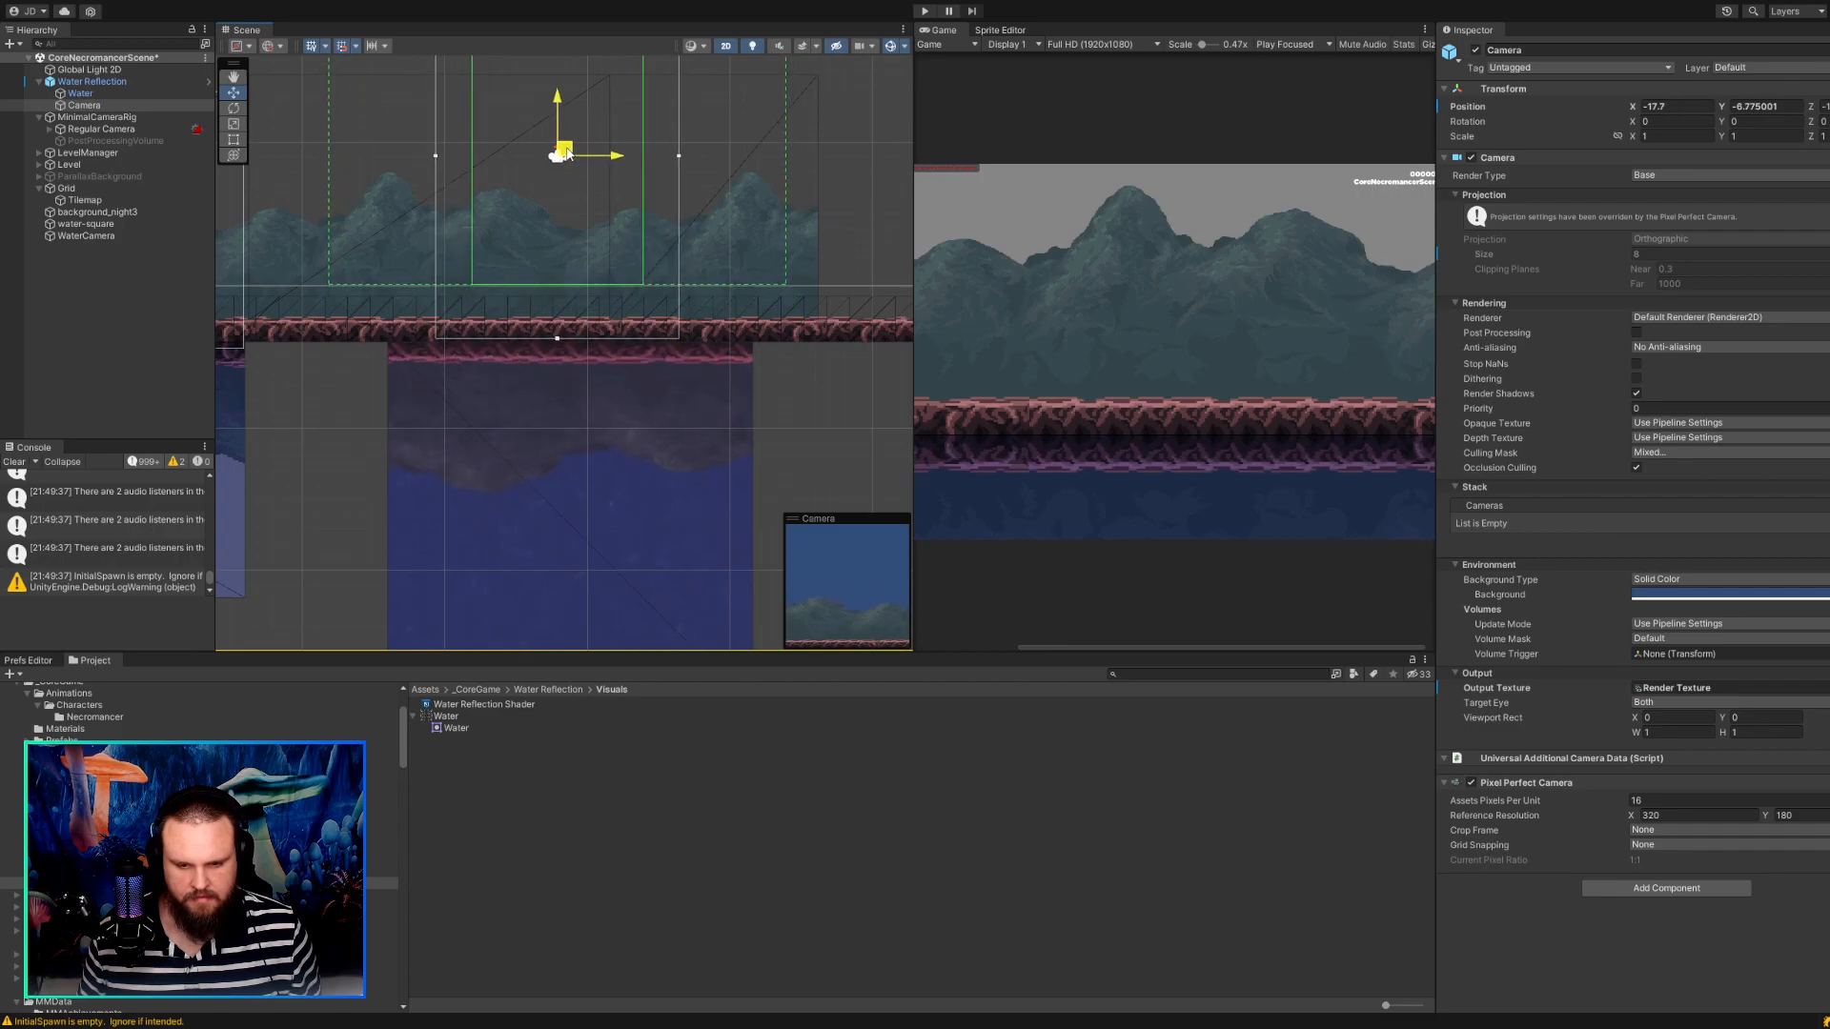
pyautogui.scroll(2, 568, 236)
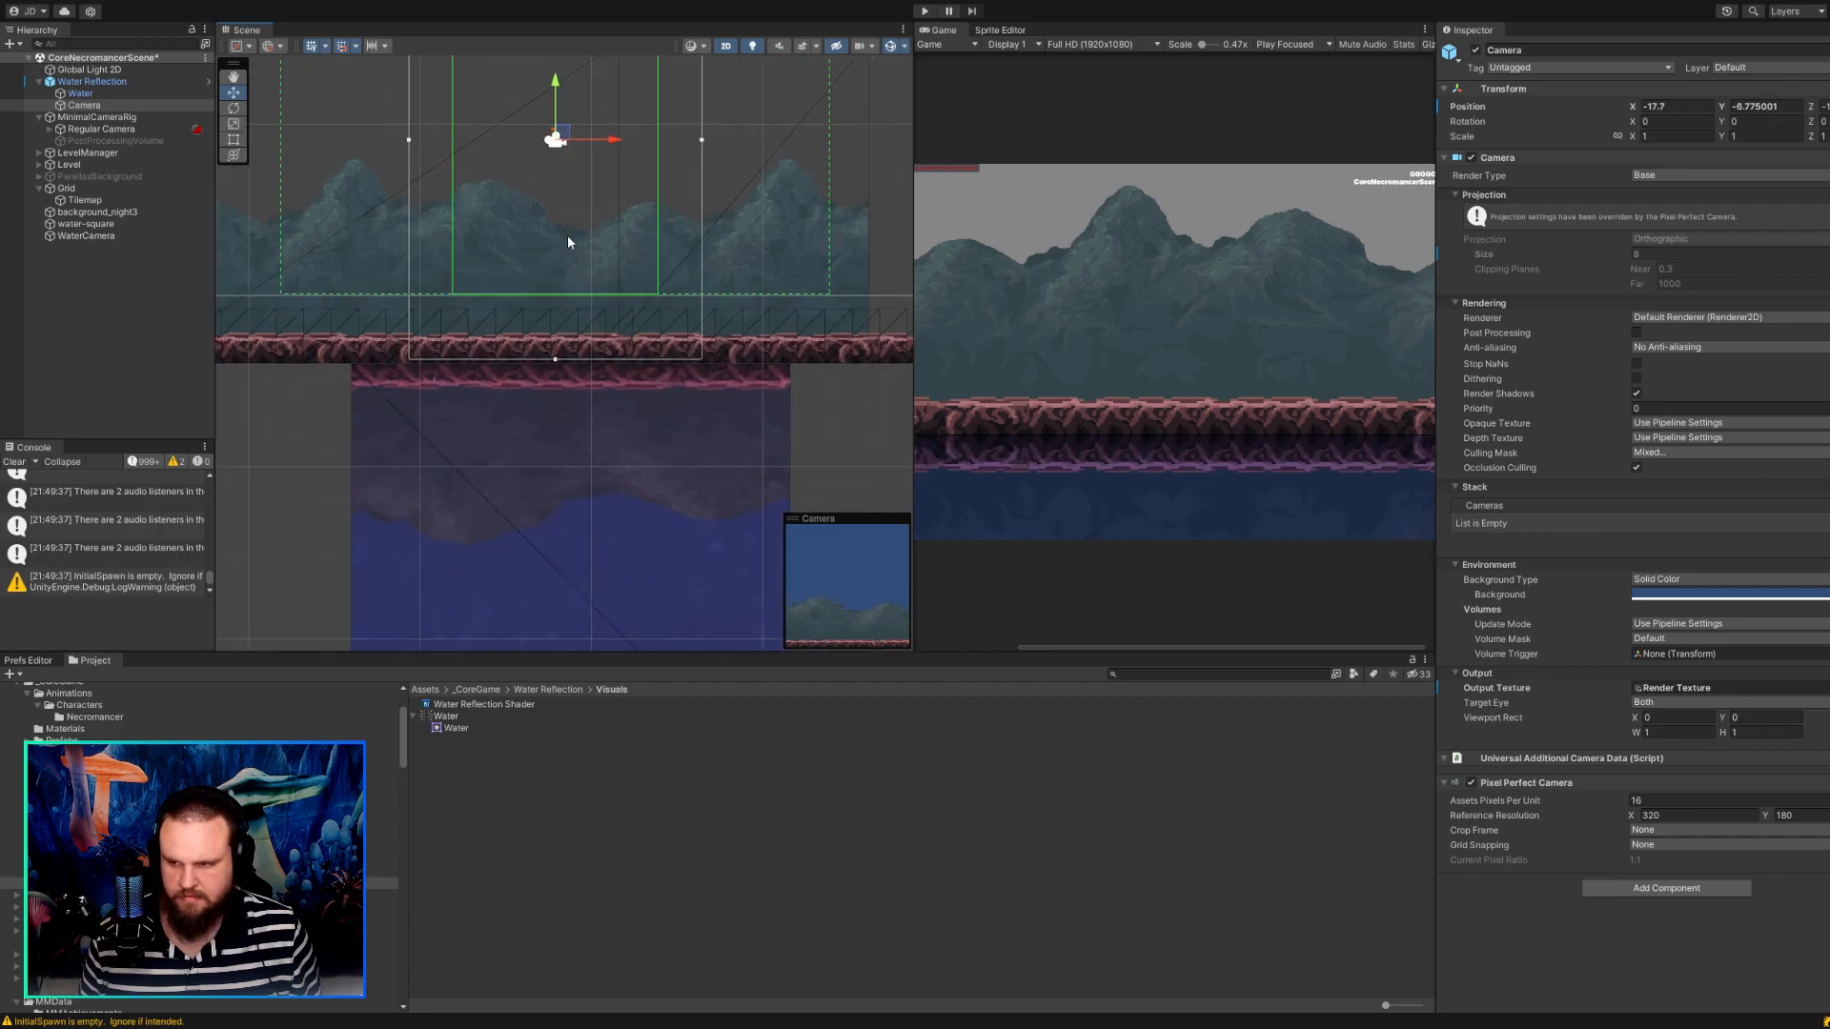
pyautogui.scroll(-6, 568, 236)
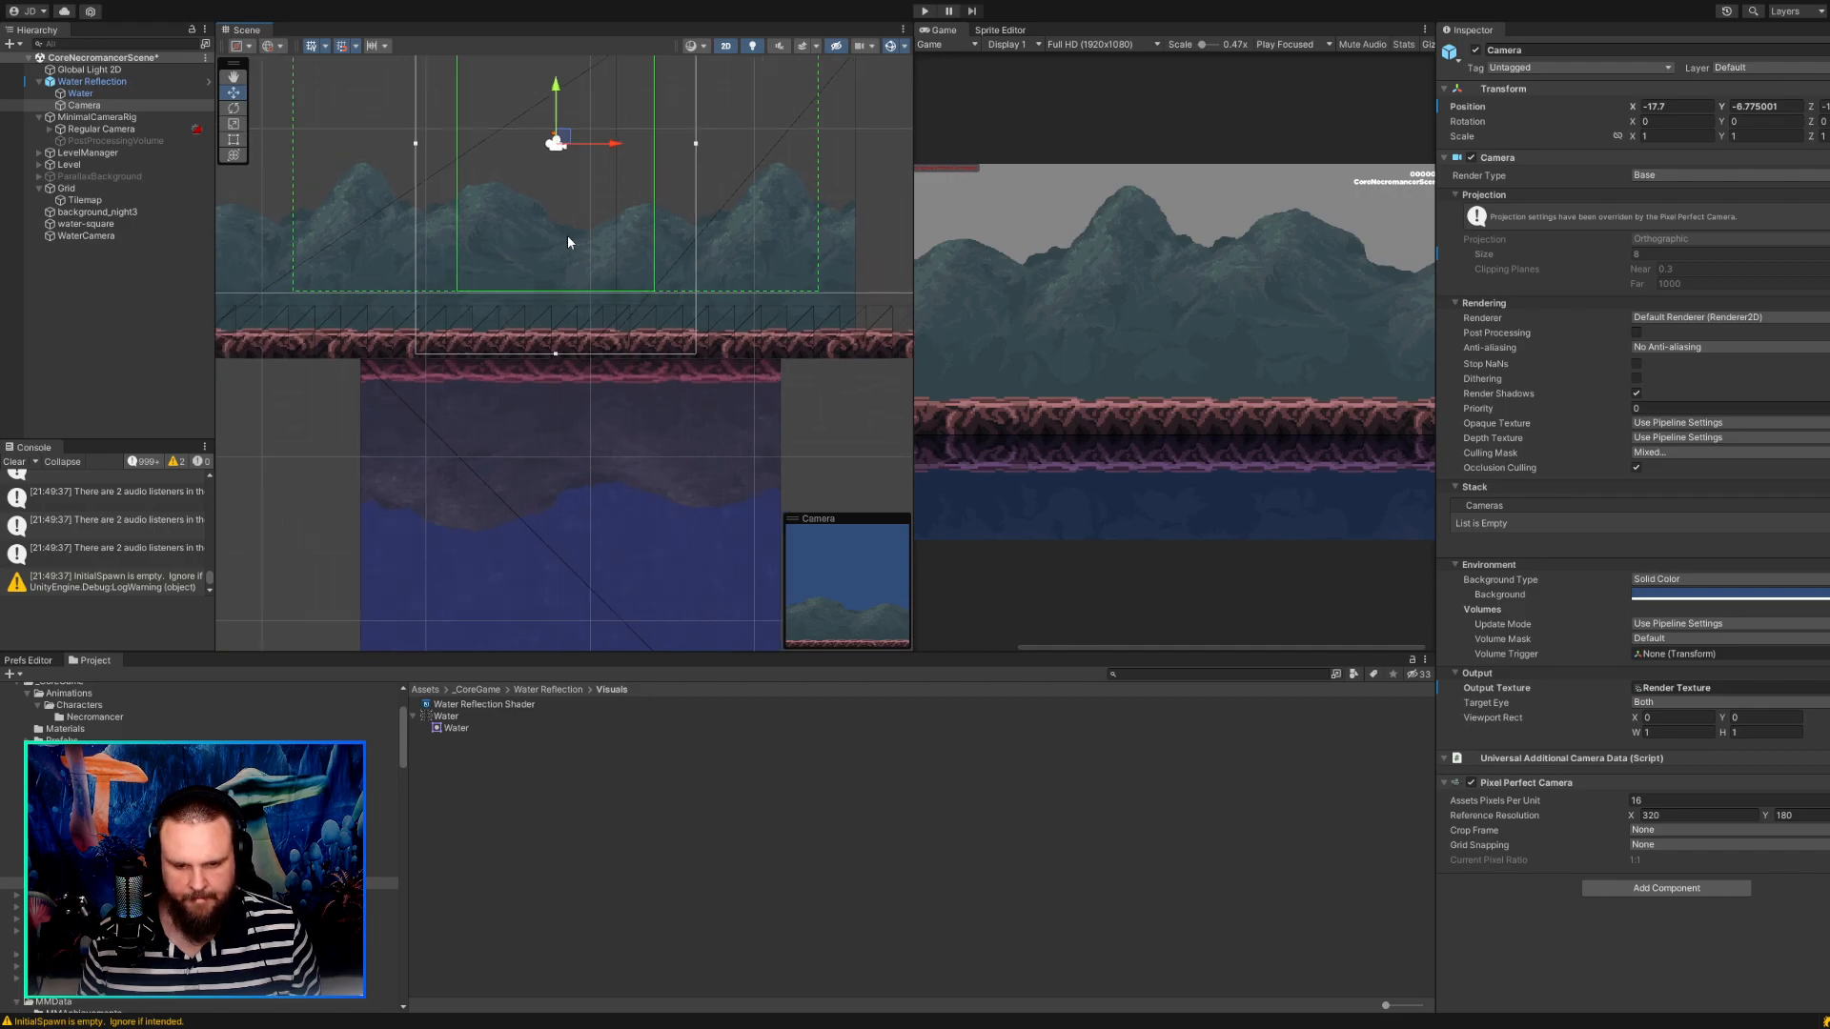
# Set the Water Reflection's Vertical Squeeze Ratio to 0 and try to raise its Camera above the ground.
pyautogui.click(123, 82)
pyautogui.click(1605, 264)
pyautogui.write('0')
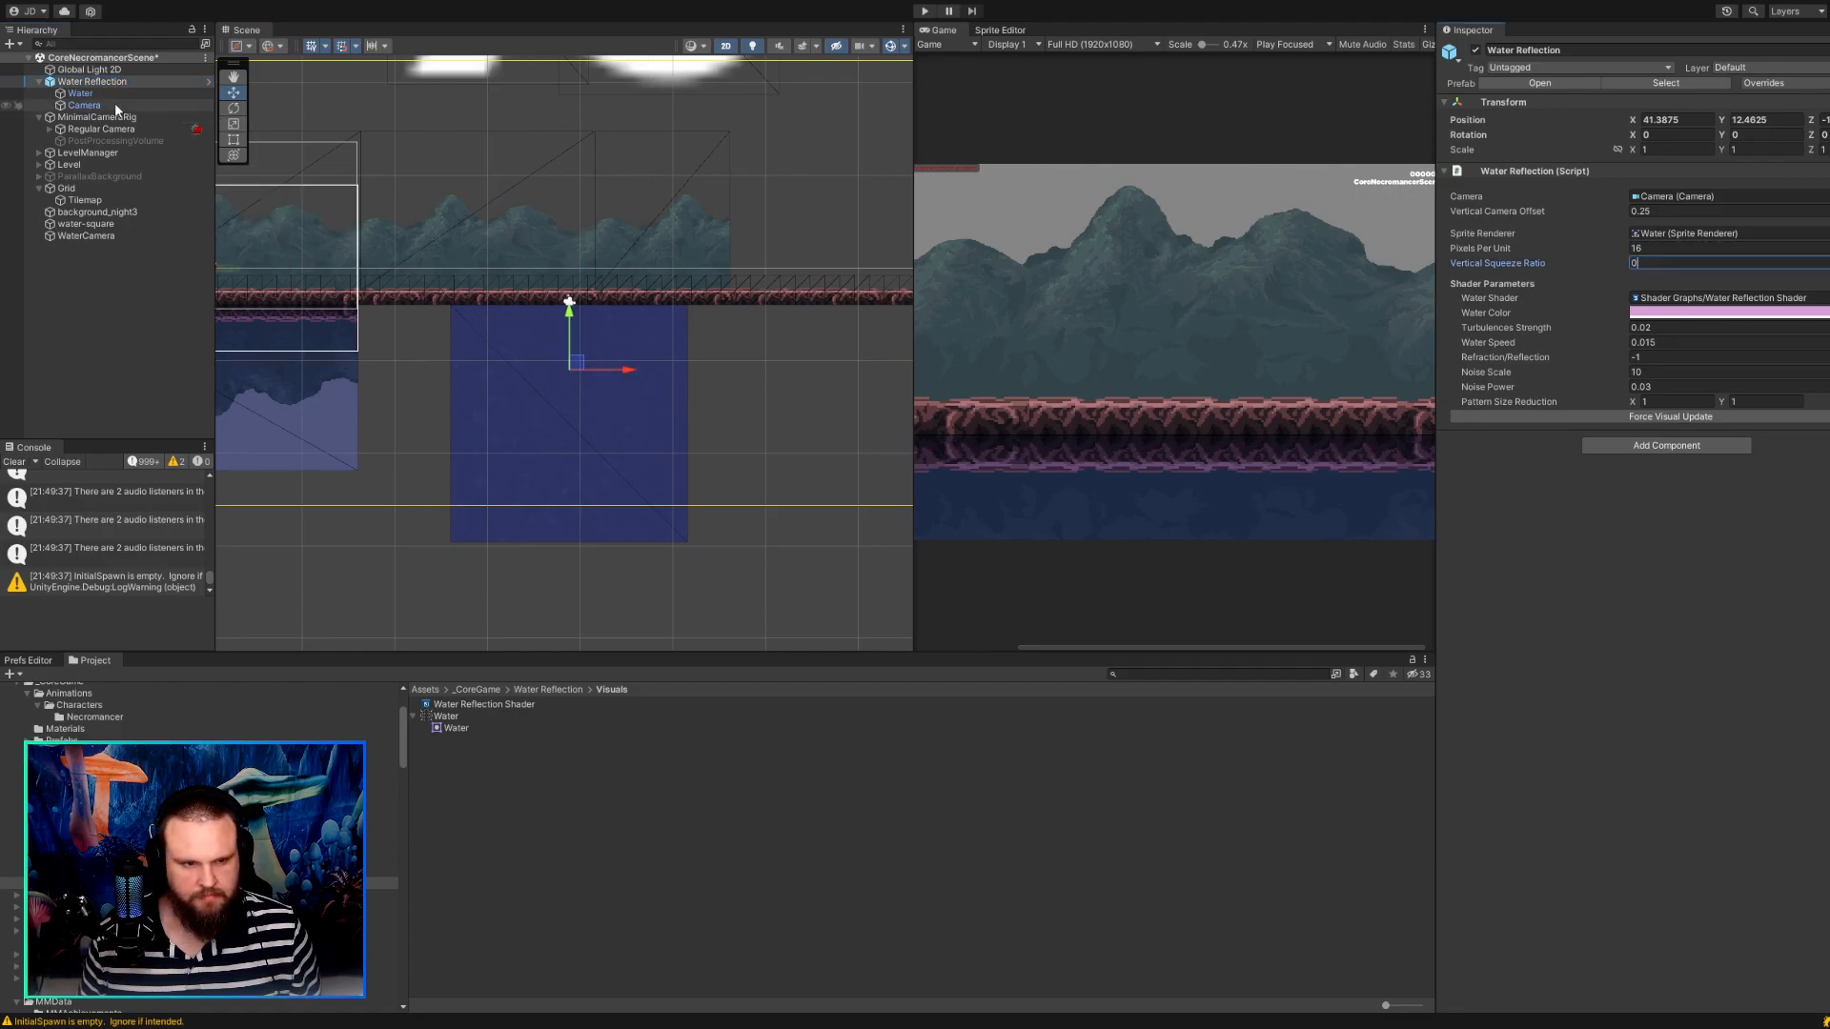
pyautogui.click(112, 105)
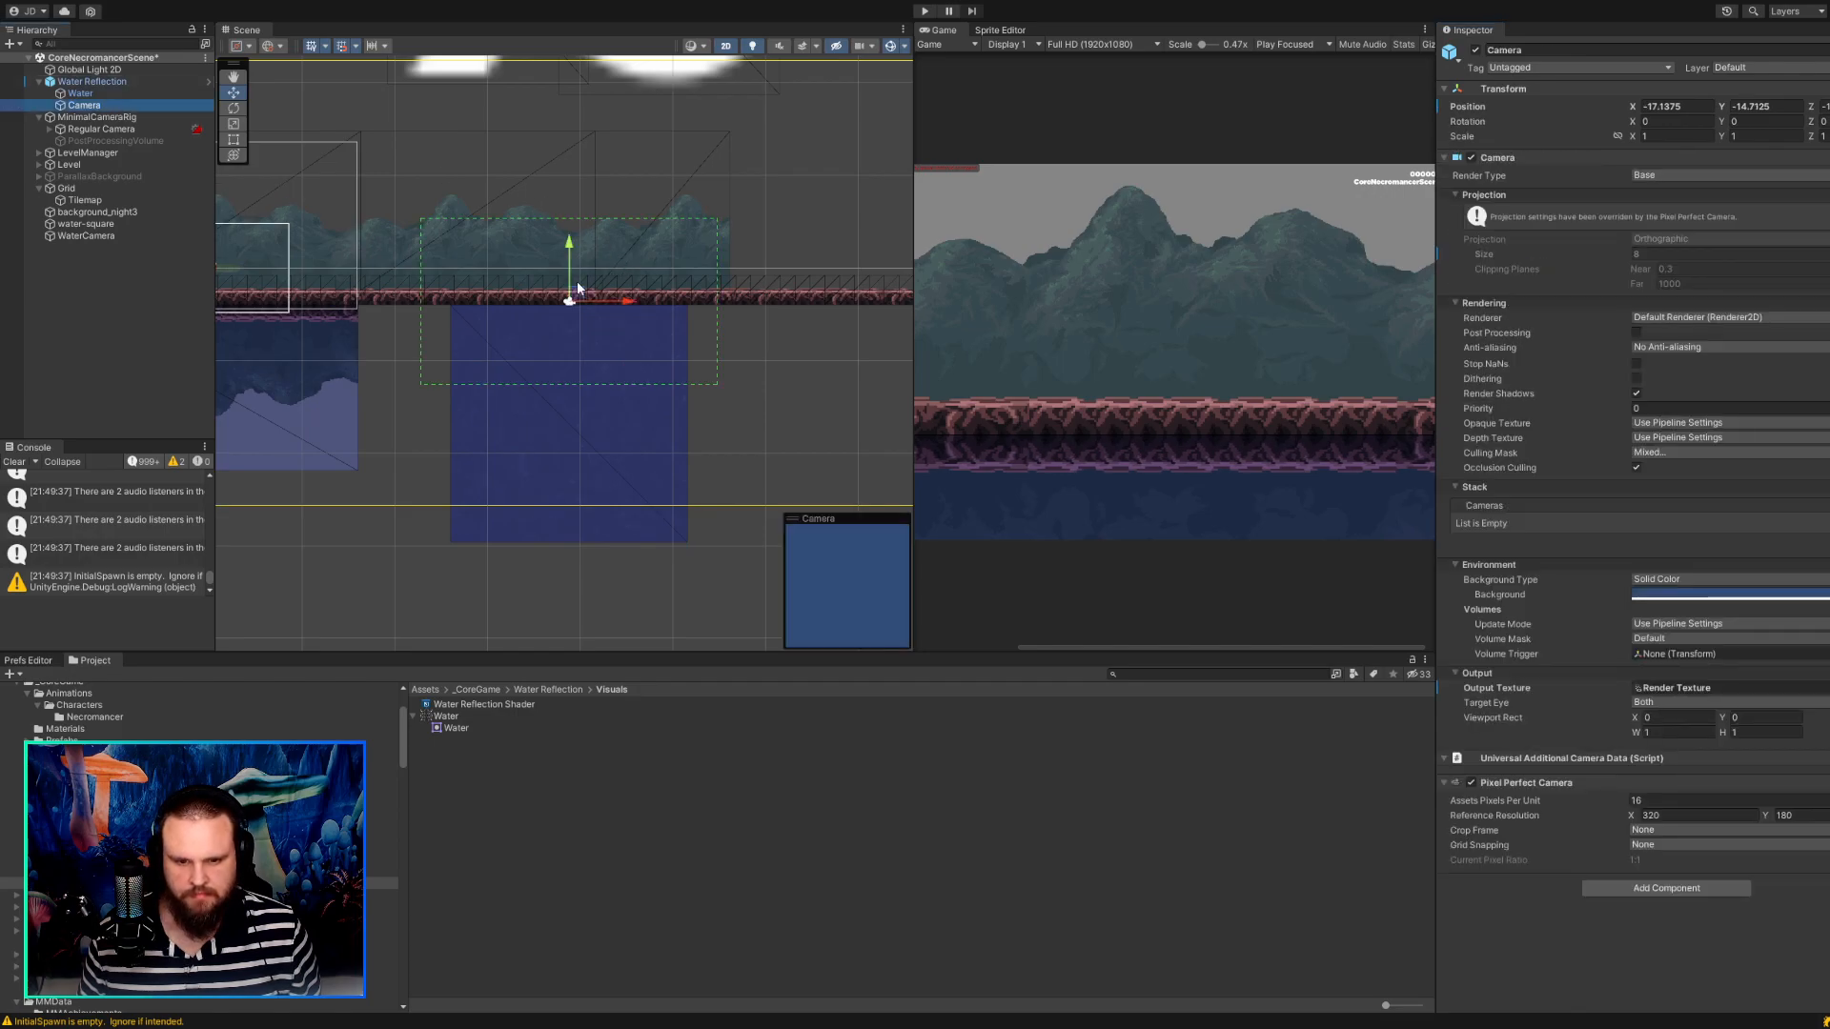
pyautogui.moveTo(573, 291); pyautogui.dragTo(570, 217)
pyautogui.click(105, 88)
# Try Vertical Squeeze Ratios of 0.5, 1 and 0.8, and shift the Water Reflection object to about X 42.26, Y 13.39.
pyautogui.click(107, 82)
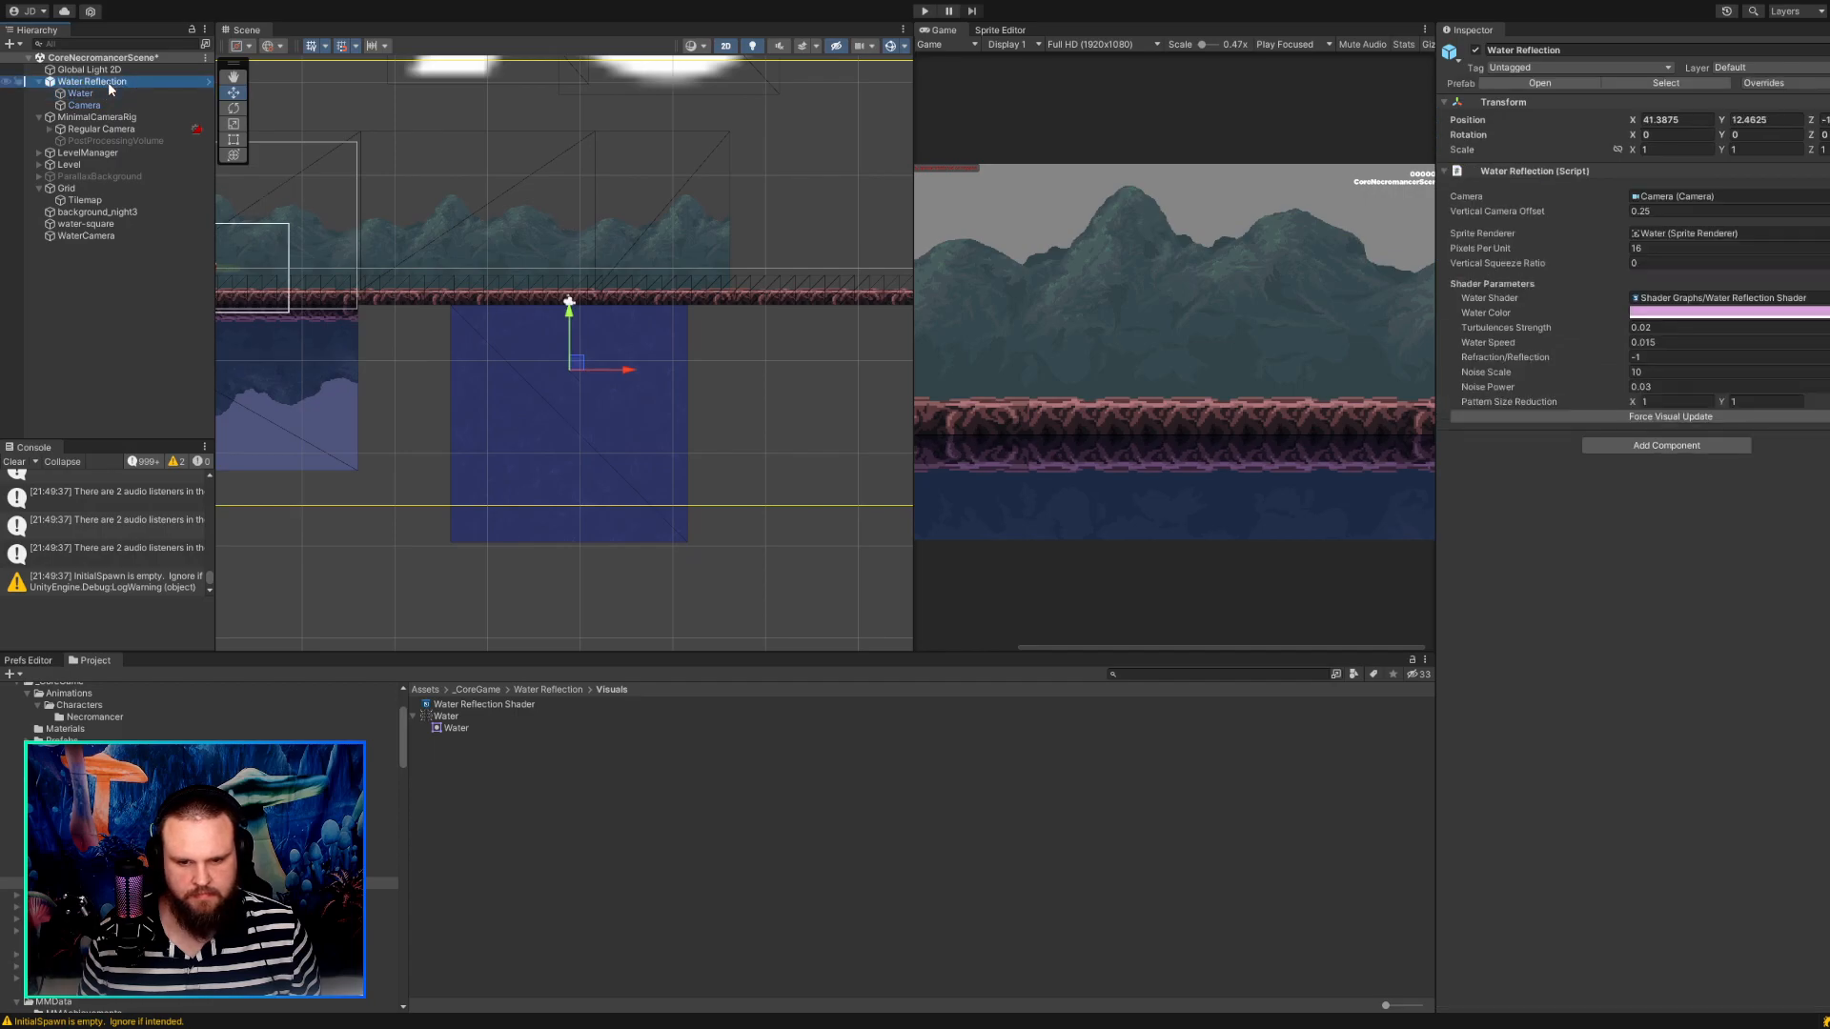
pyautogui.click(1635, 263)
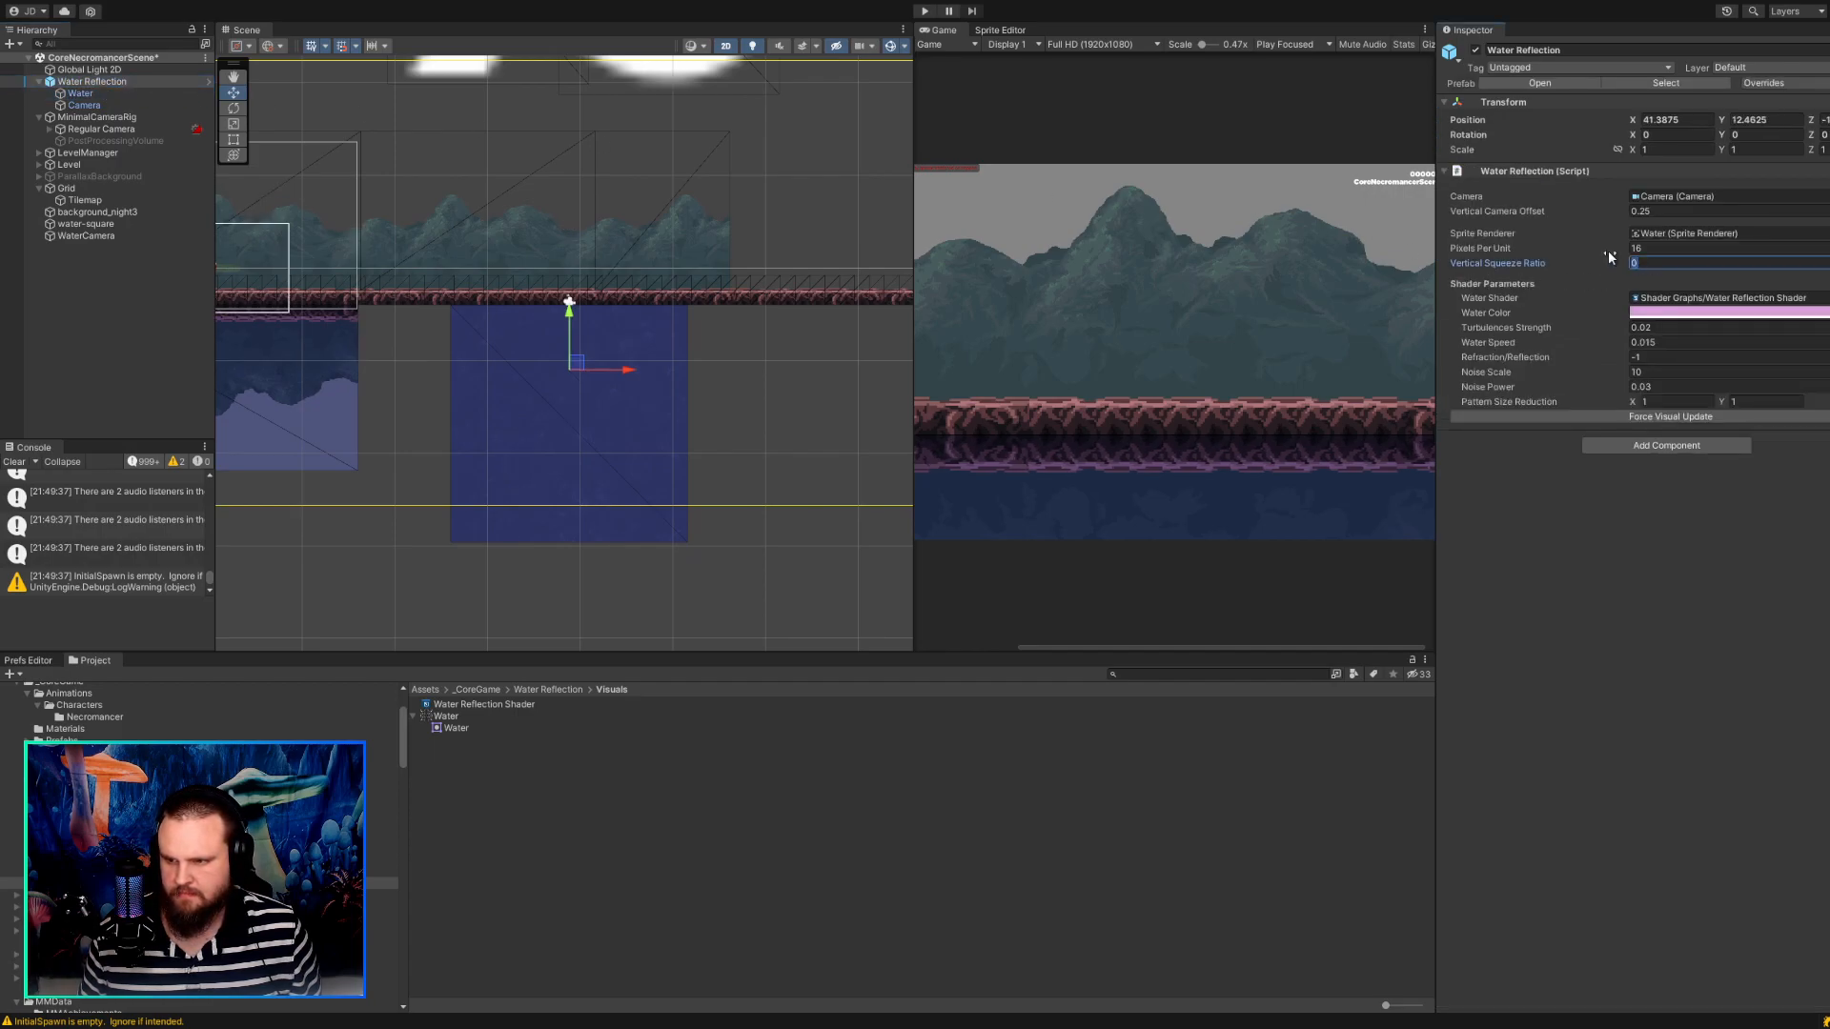
pyautogui.write('.5')
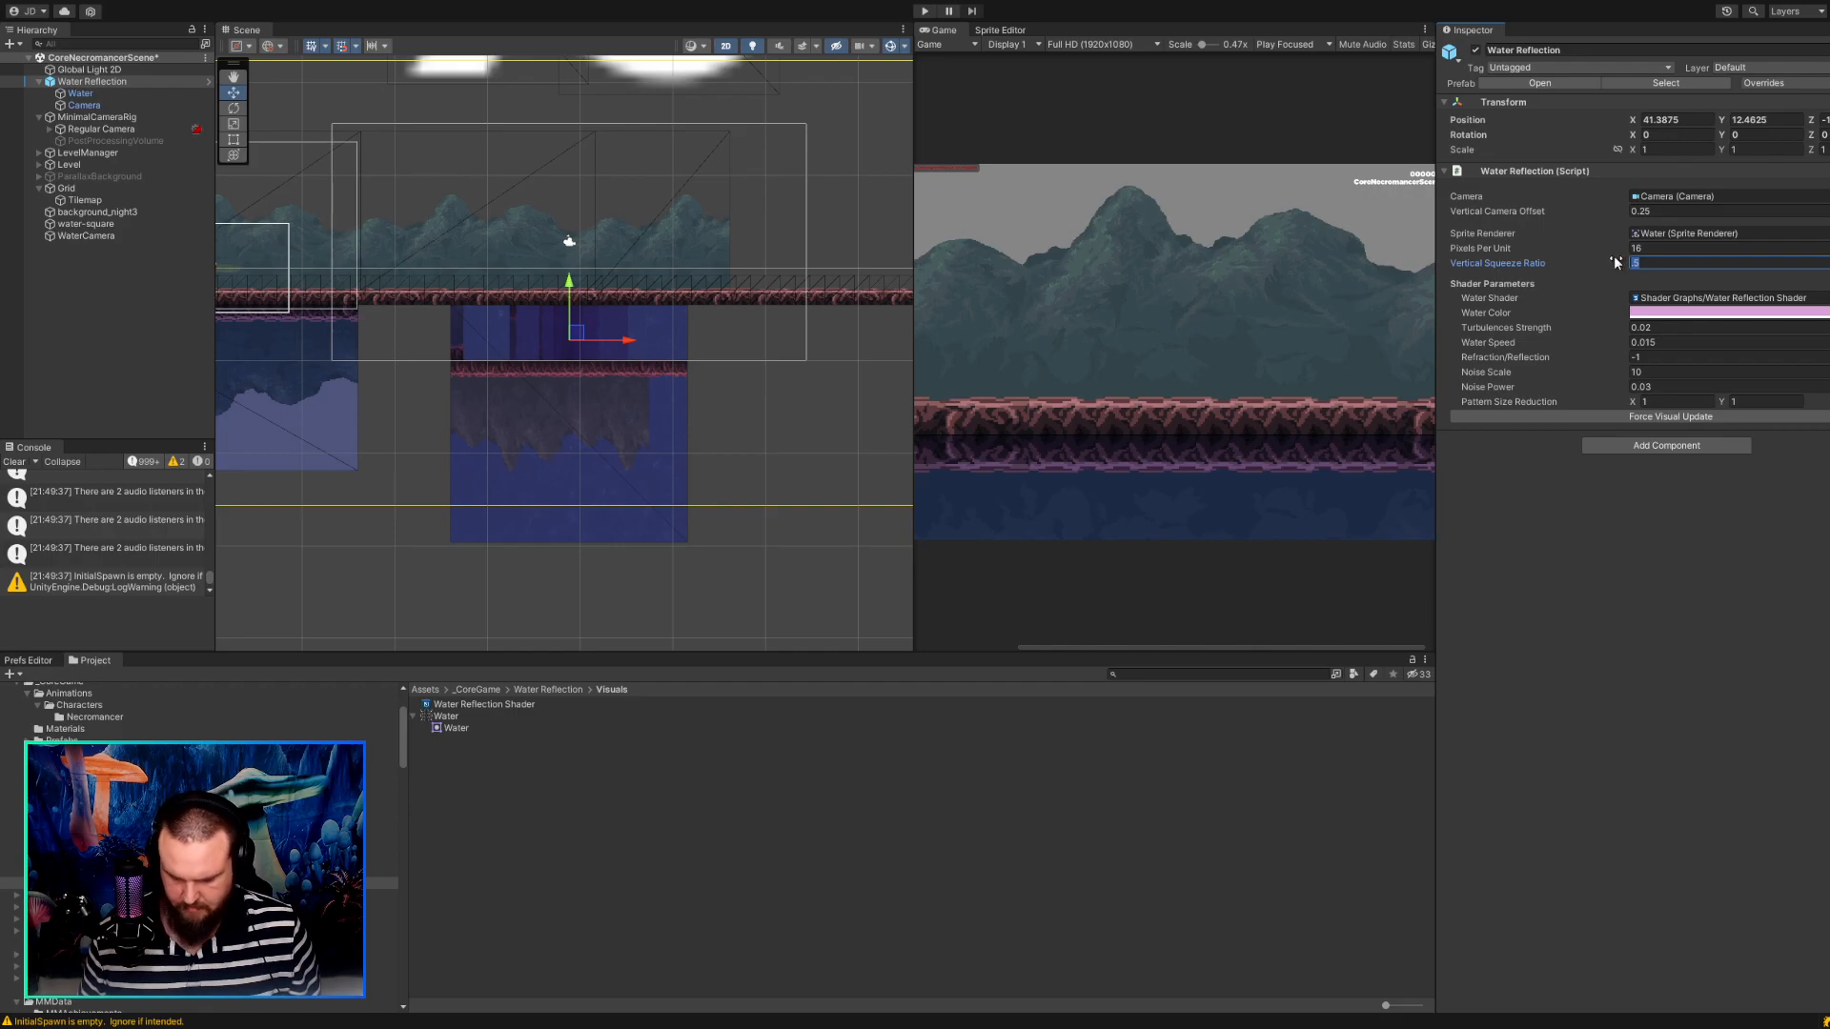
pyautogui.write('1')
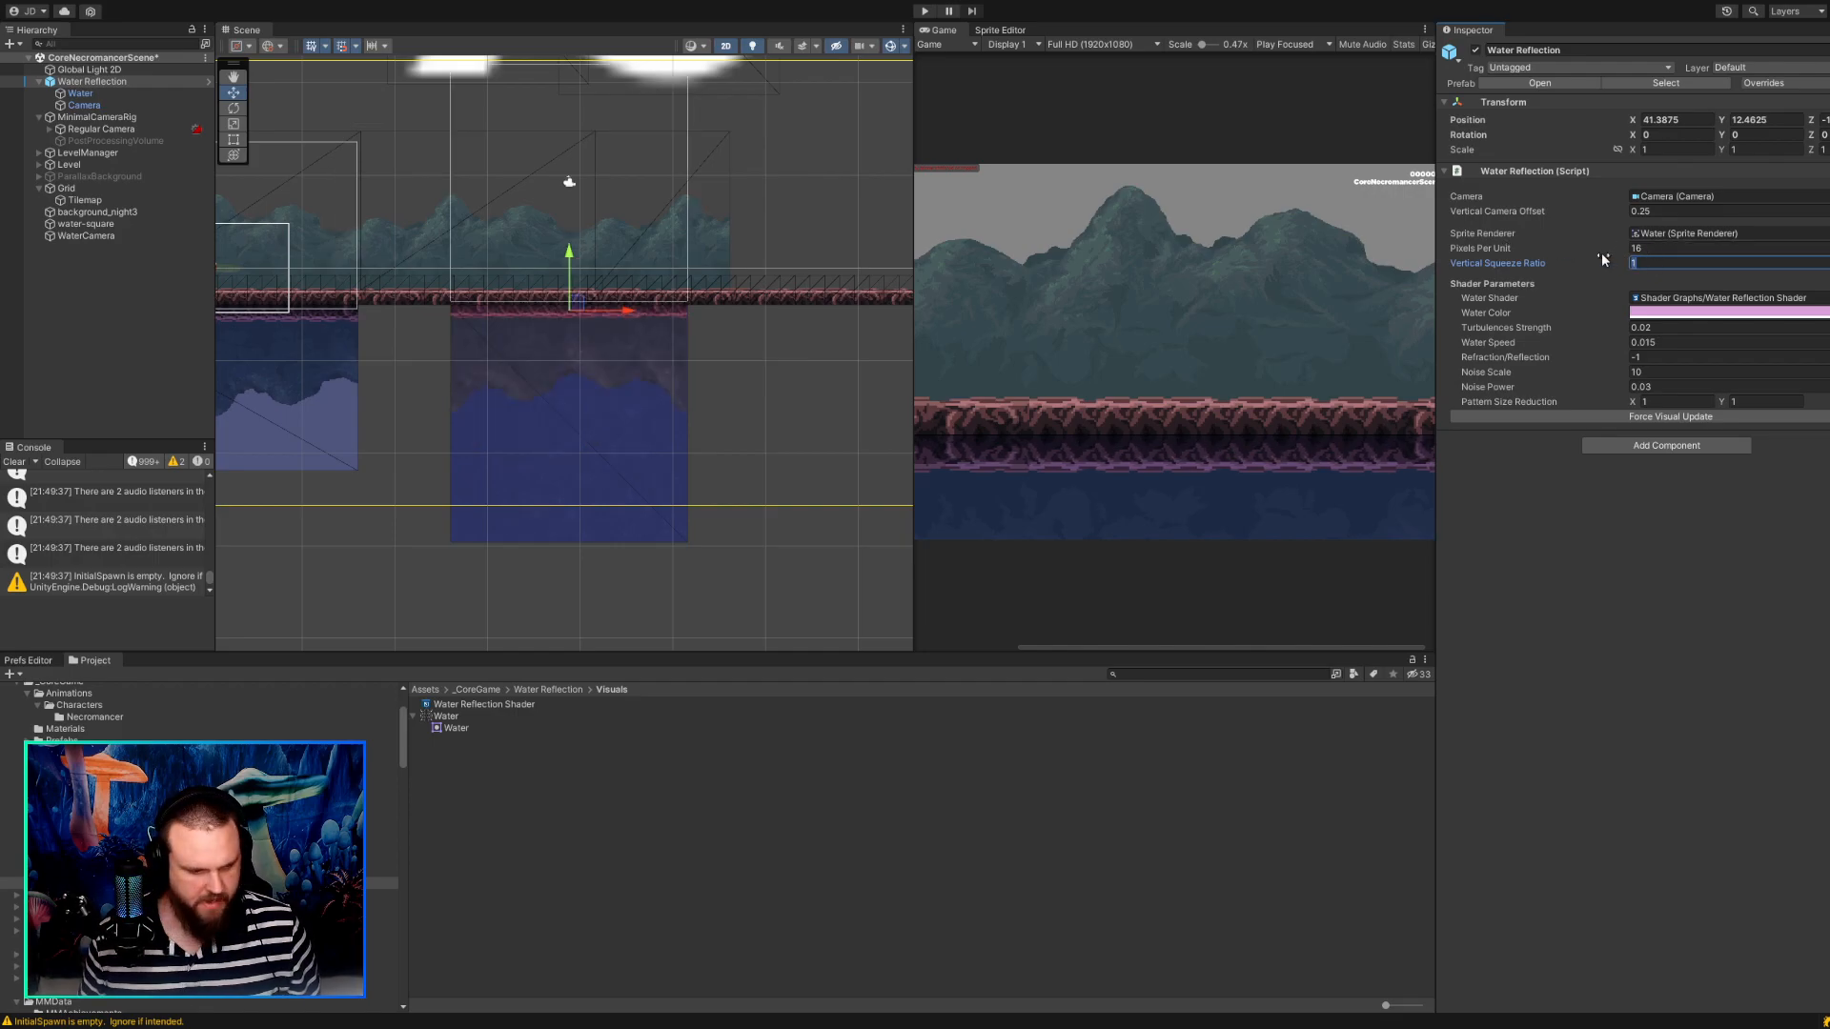
pyautogui.write('.8')
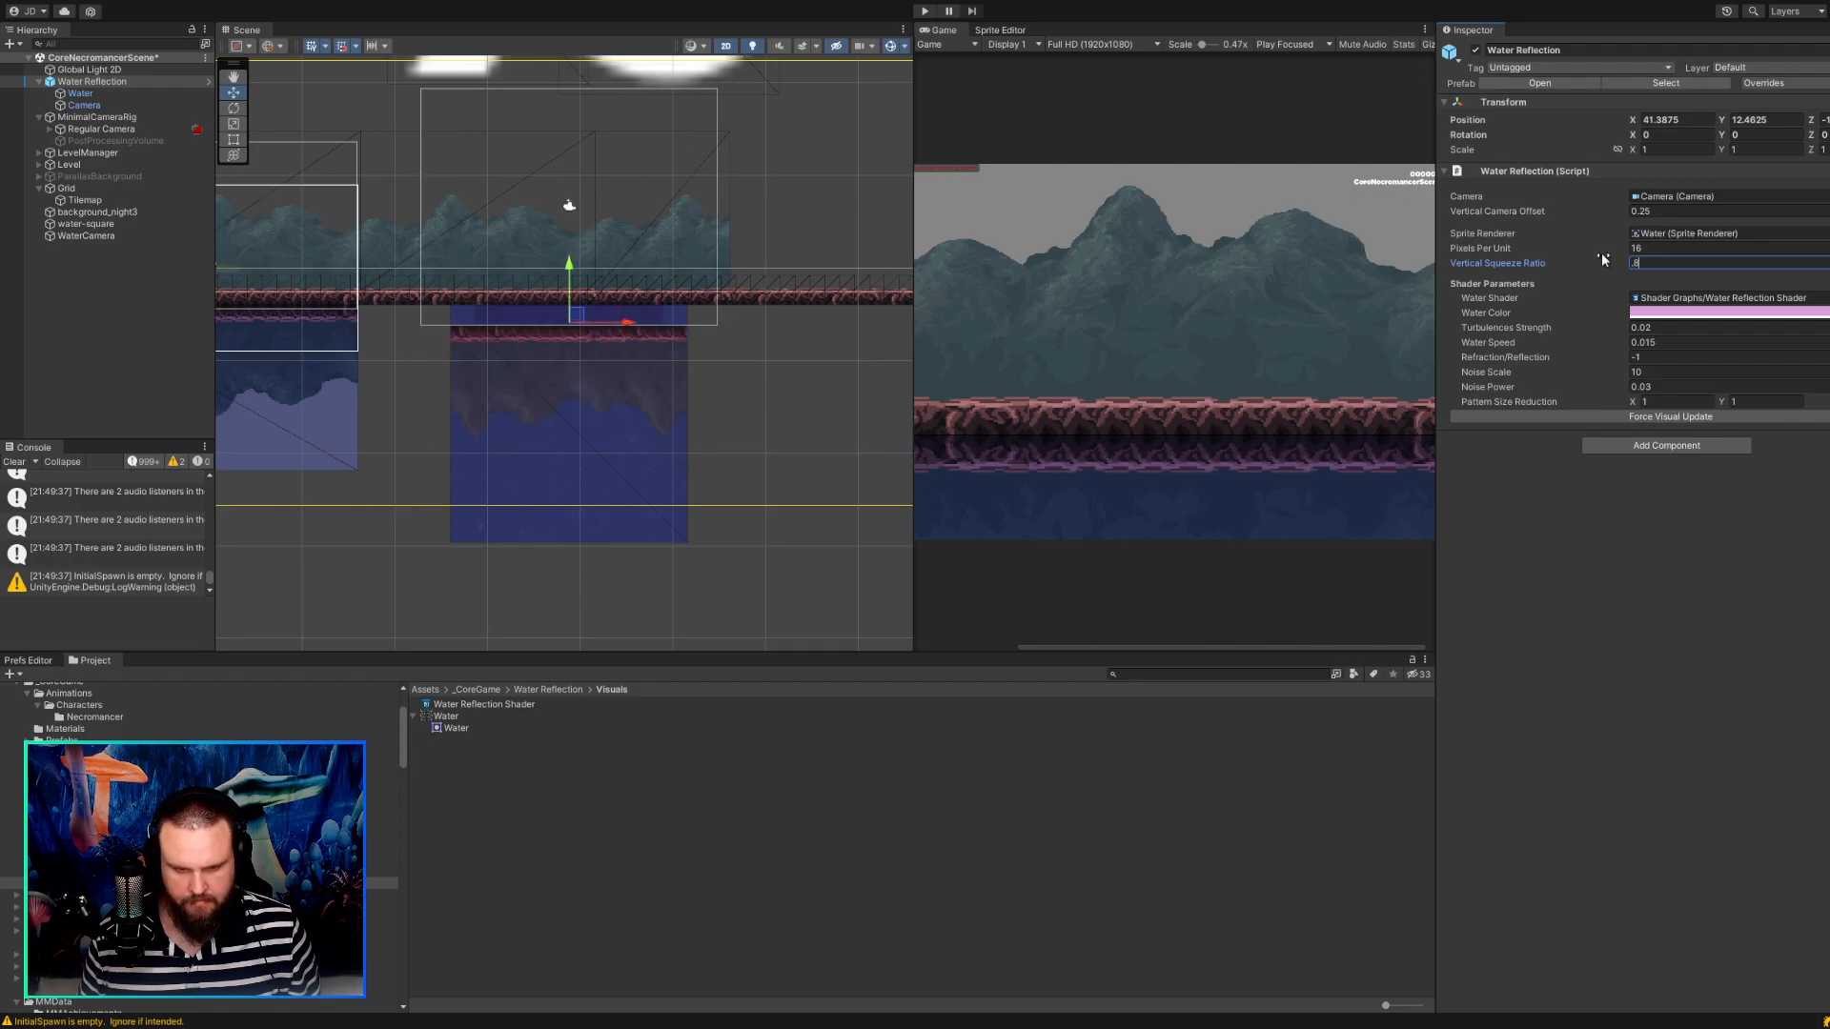
pyautogui.moveTo(577, 315); pyautogui.dragTo(593, 298)
# Try Vertical Squeeze Ratios of 0.5 and 1.5, and move the Water Reflection object below the ground to about X 39.45, Y 8.21.
pyautogui.click(1564, 263)
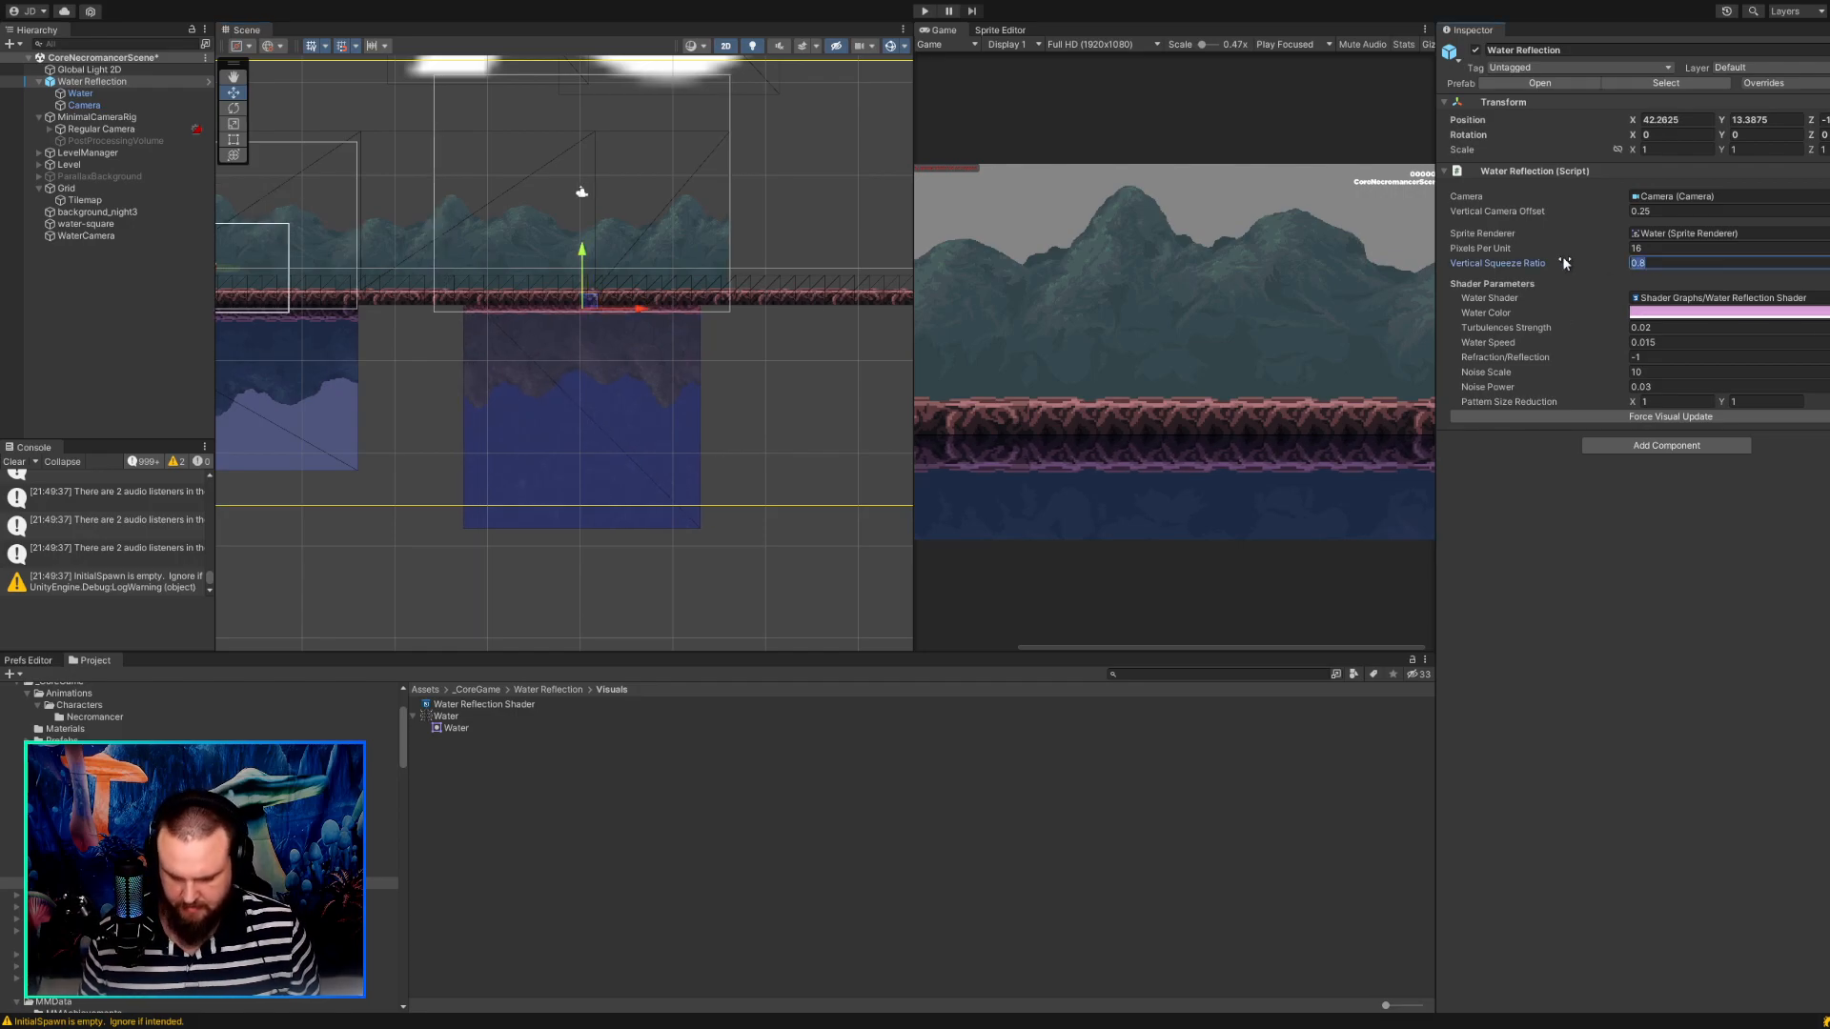
pyautogui.write('.5')
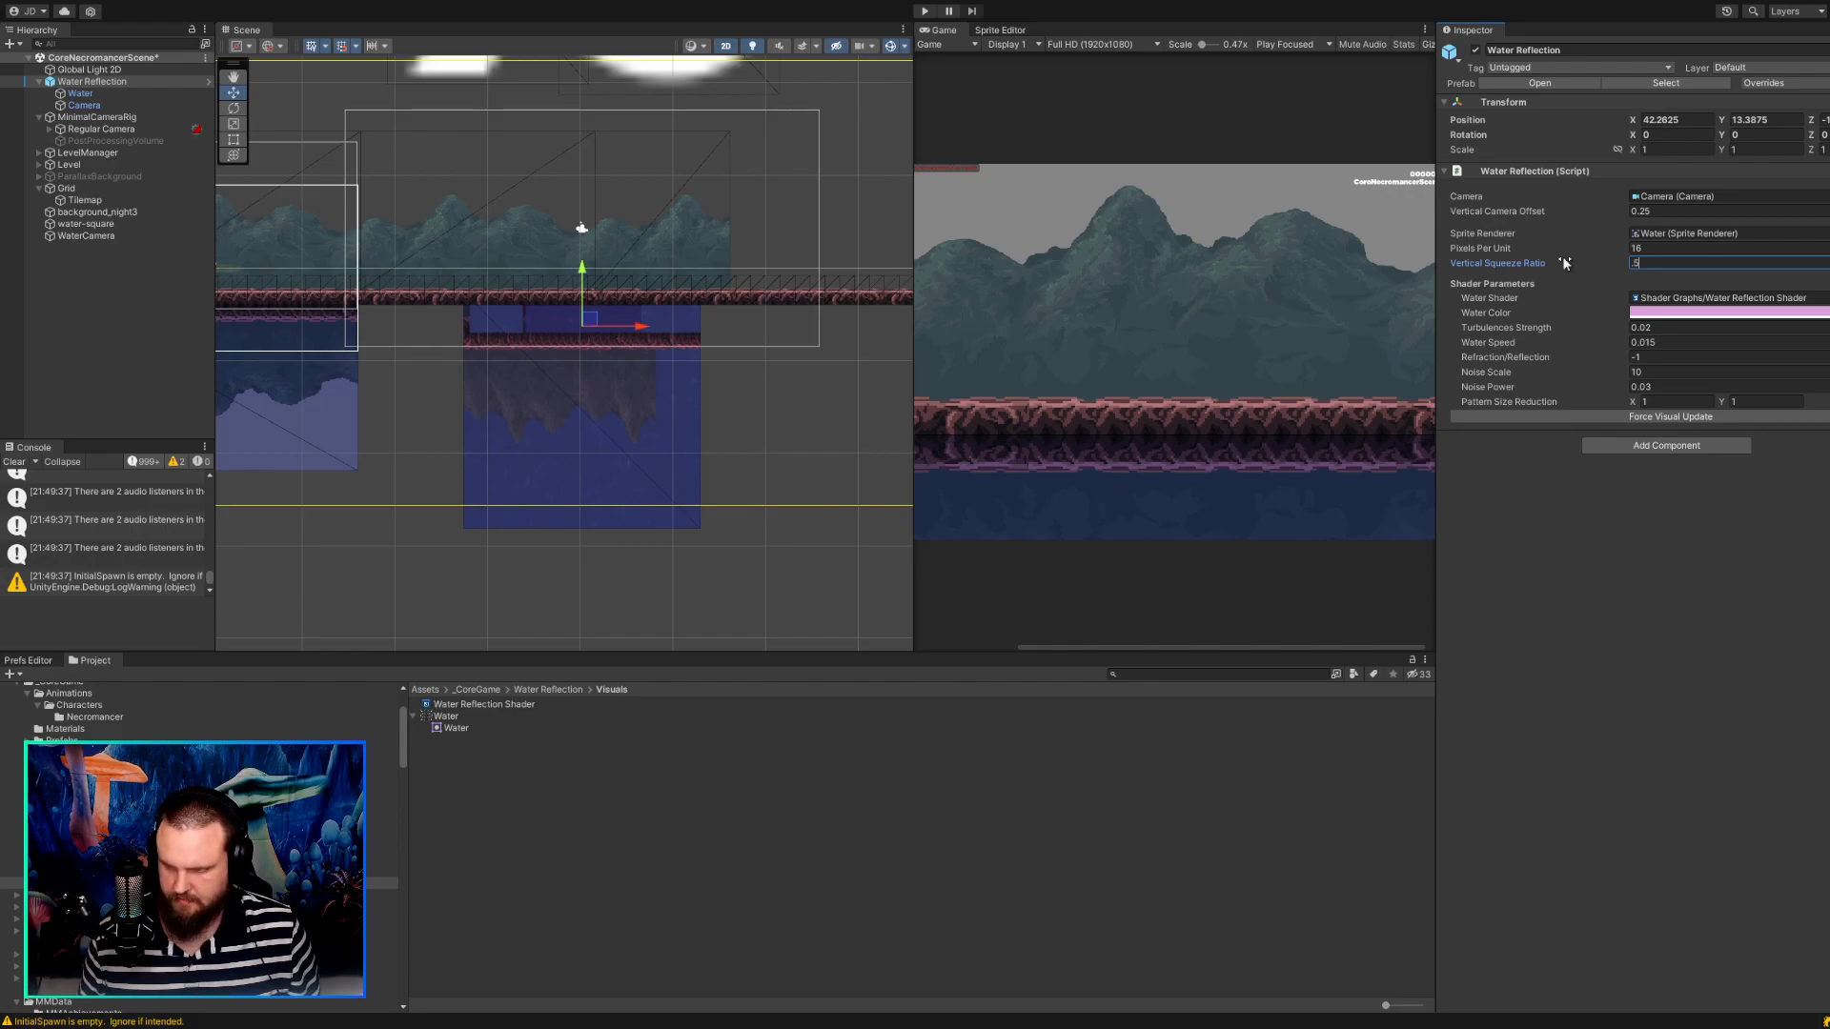
pyautogui.press('BackSpace')
pyautogui.press('BackSpace')
pyautogui.write('1.5')
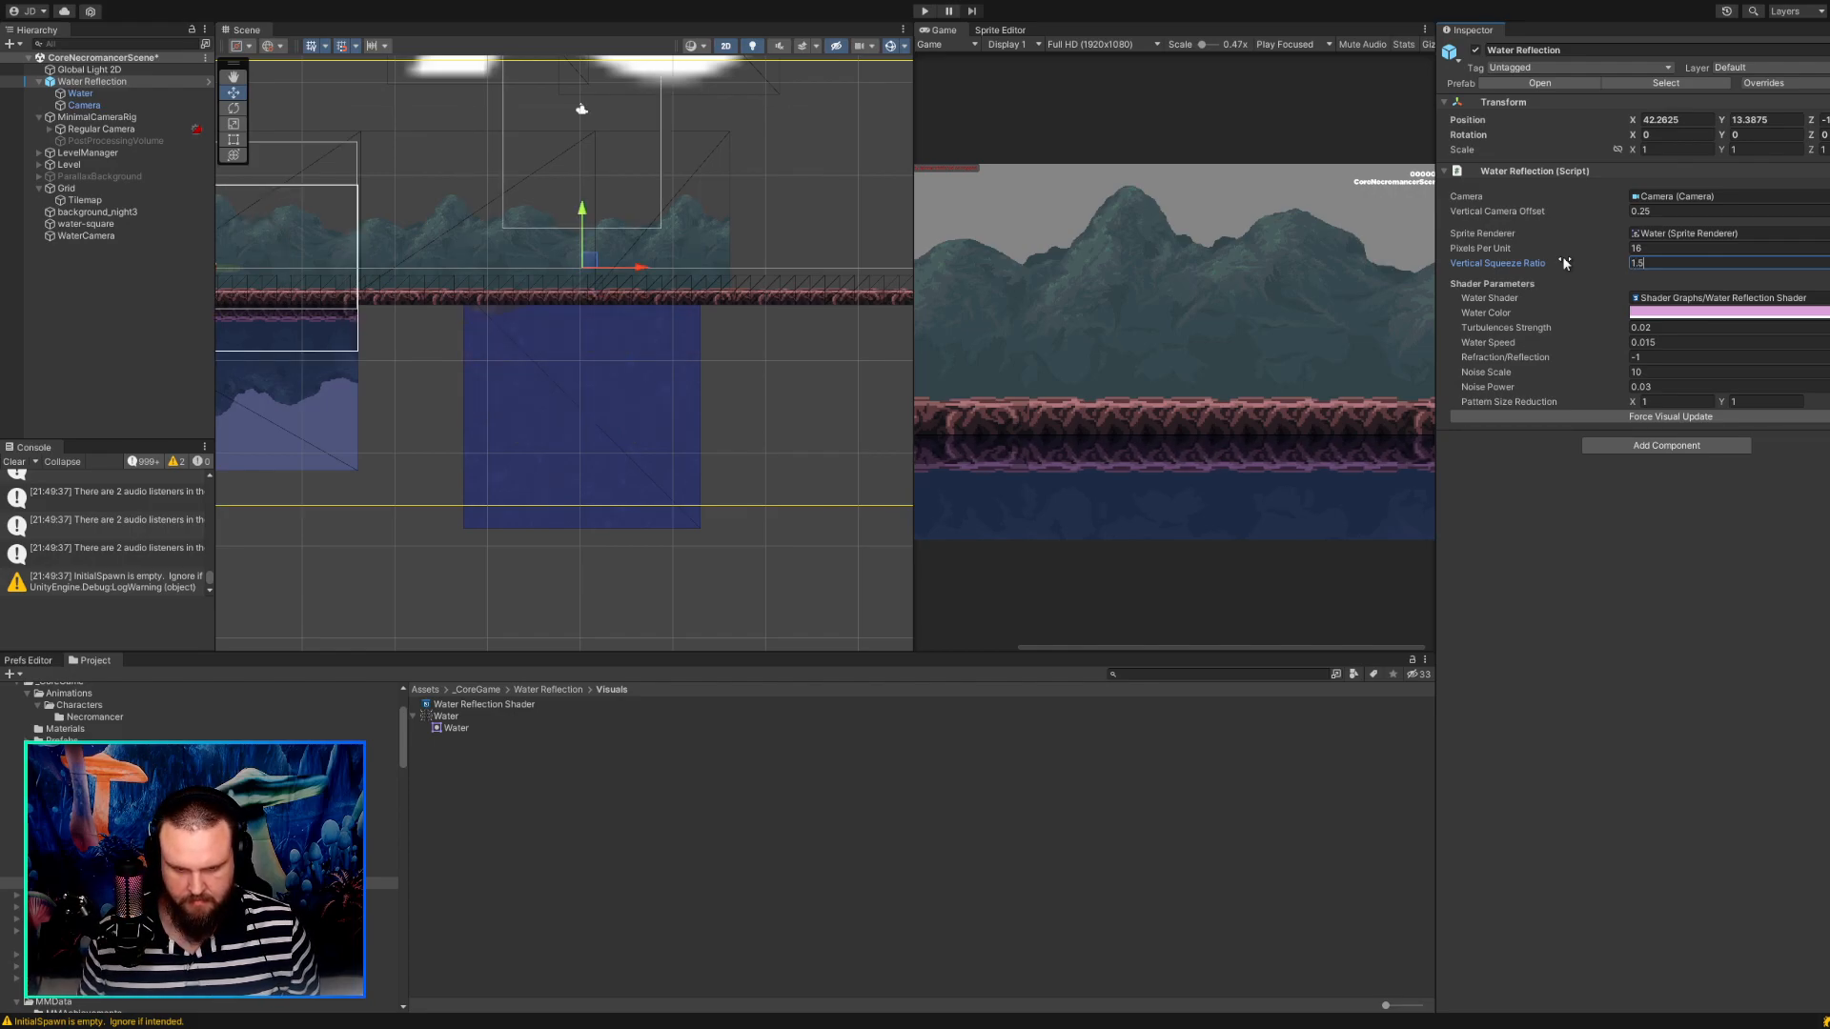
pyautogui.moveTo(589, 259); pyautogui.dragTo(549, 335)
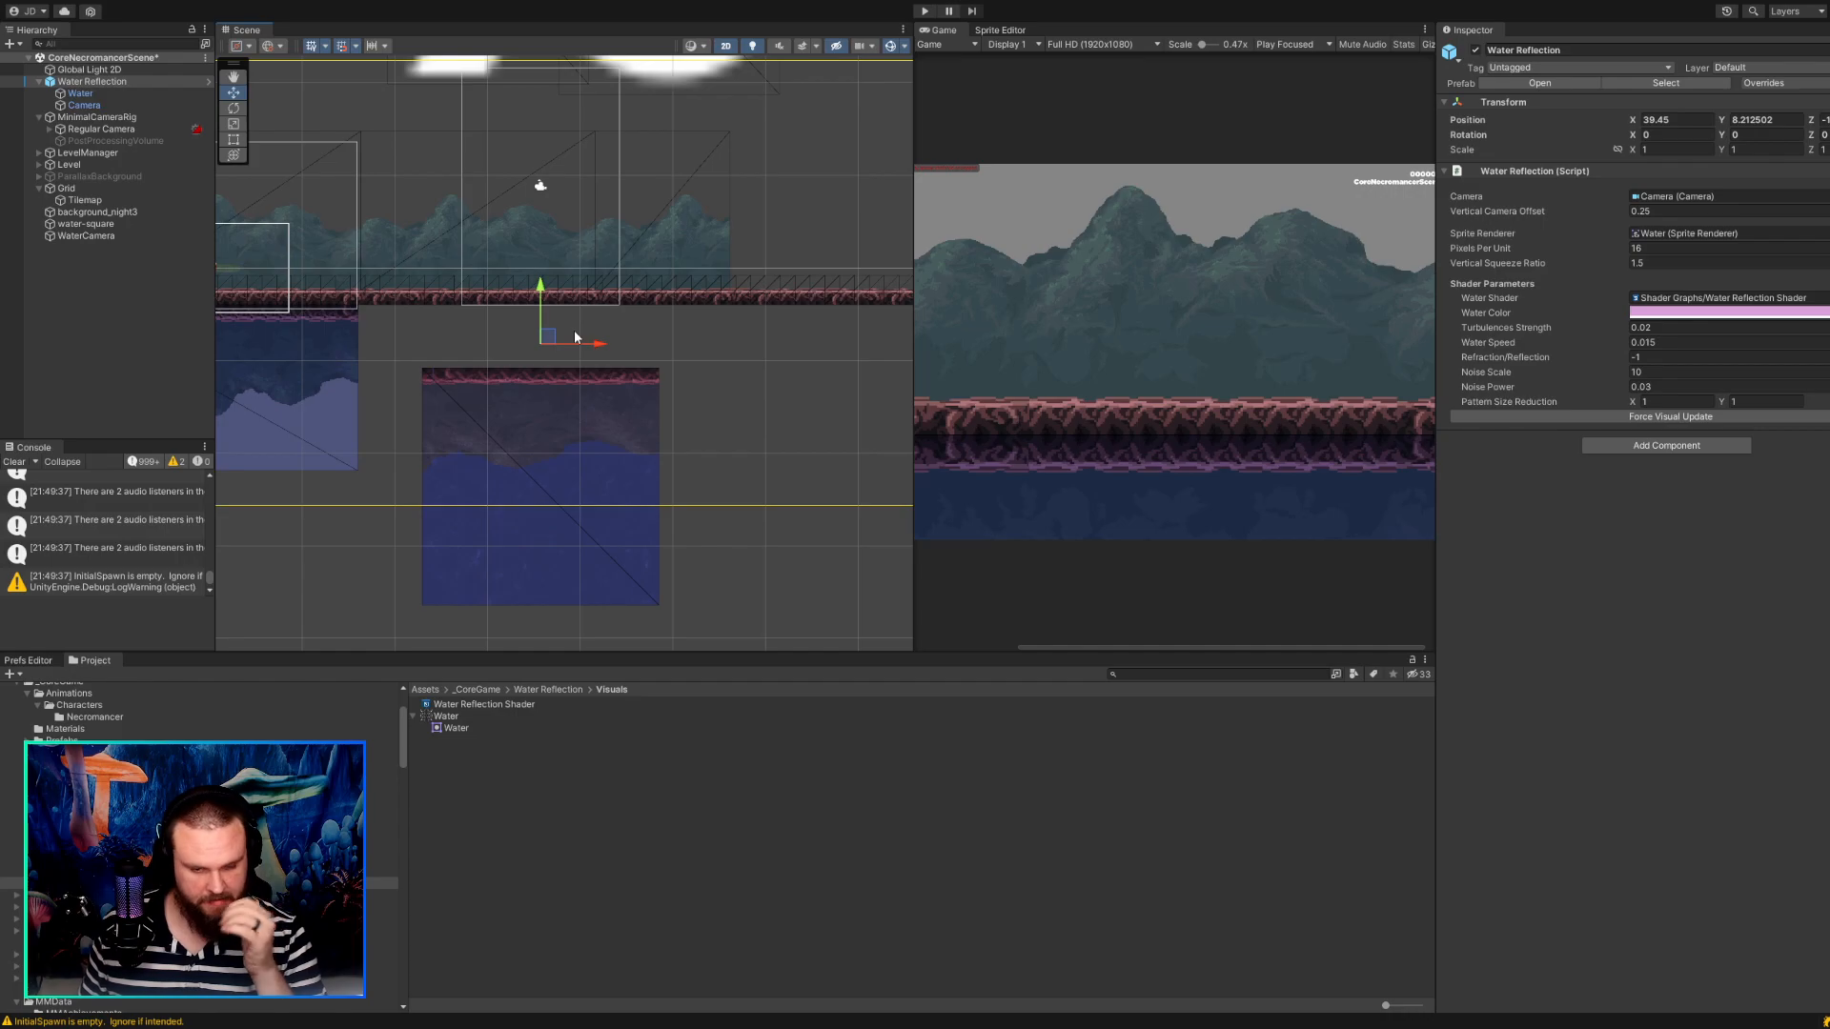
# Delete the Water Reflection object from the scene.
pyautogui.click(557, 386)
pyautogui.click(556, 386)
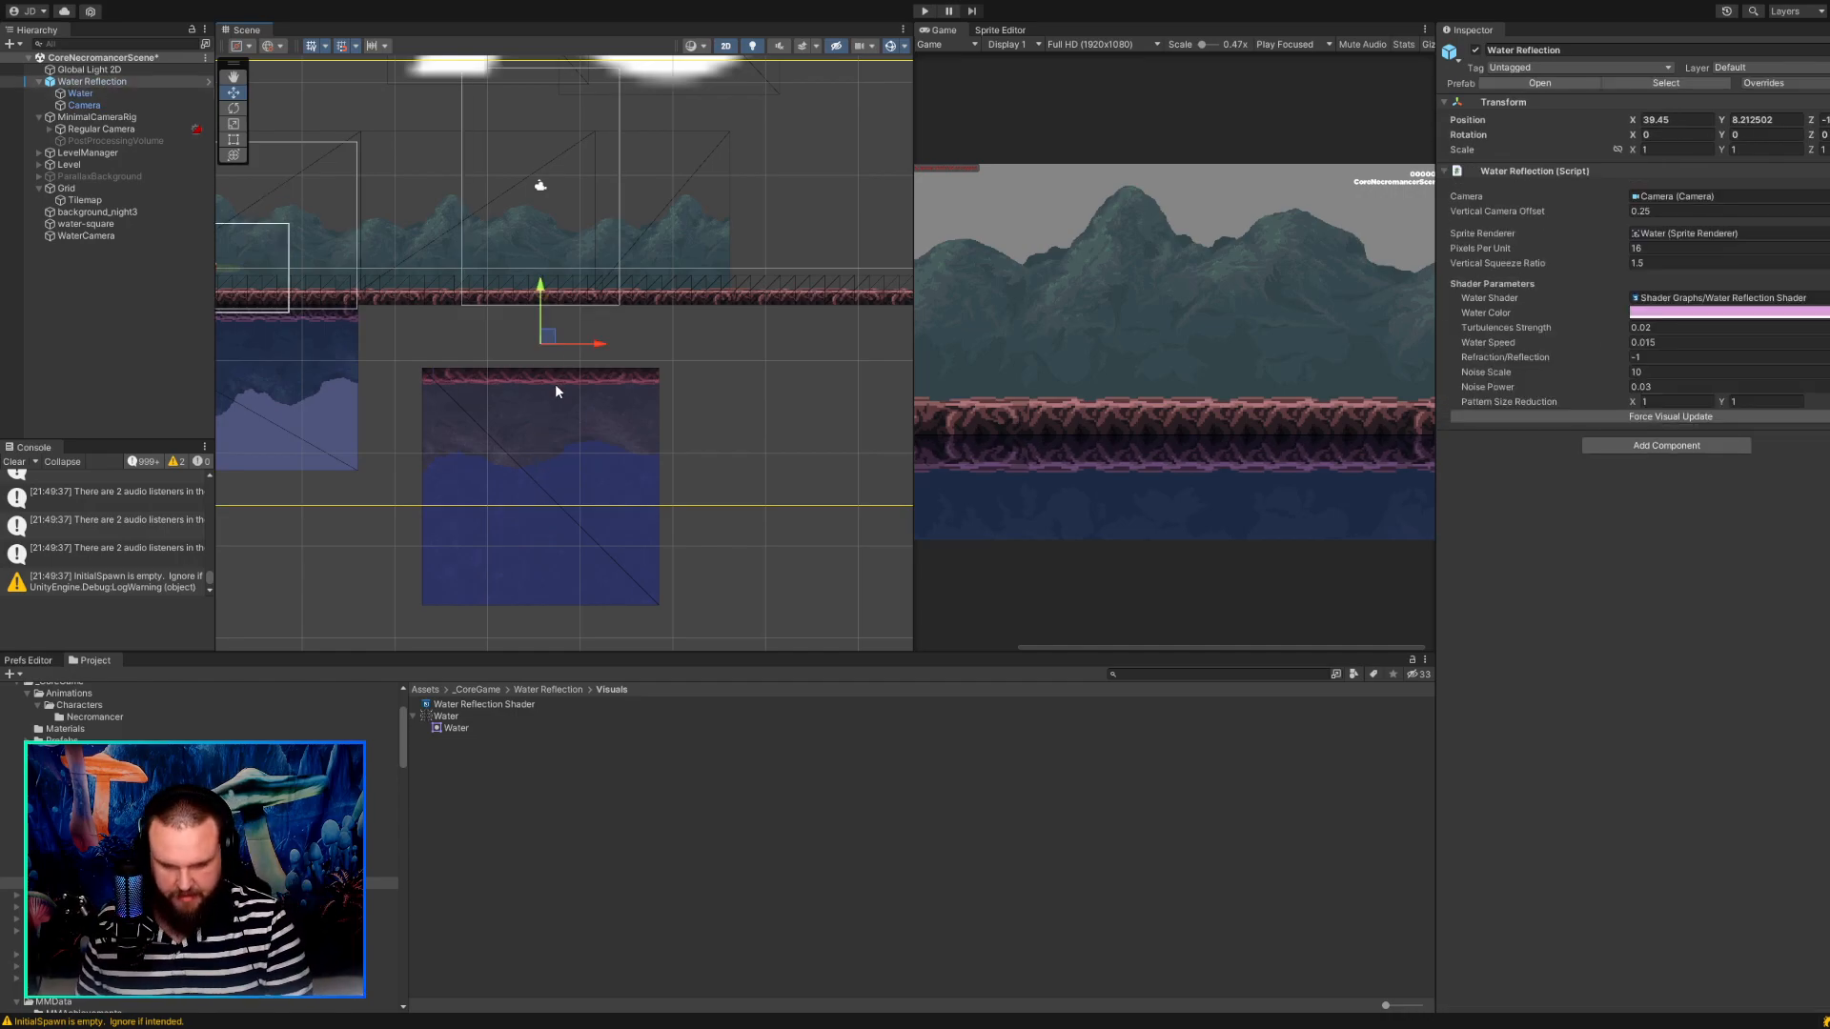
pyautogui.click(133, 81)
pyautogui.press('Delete')
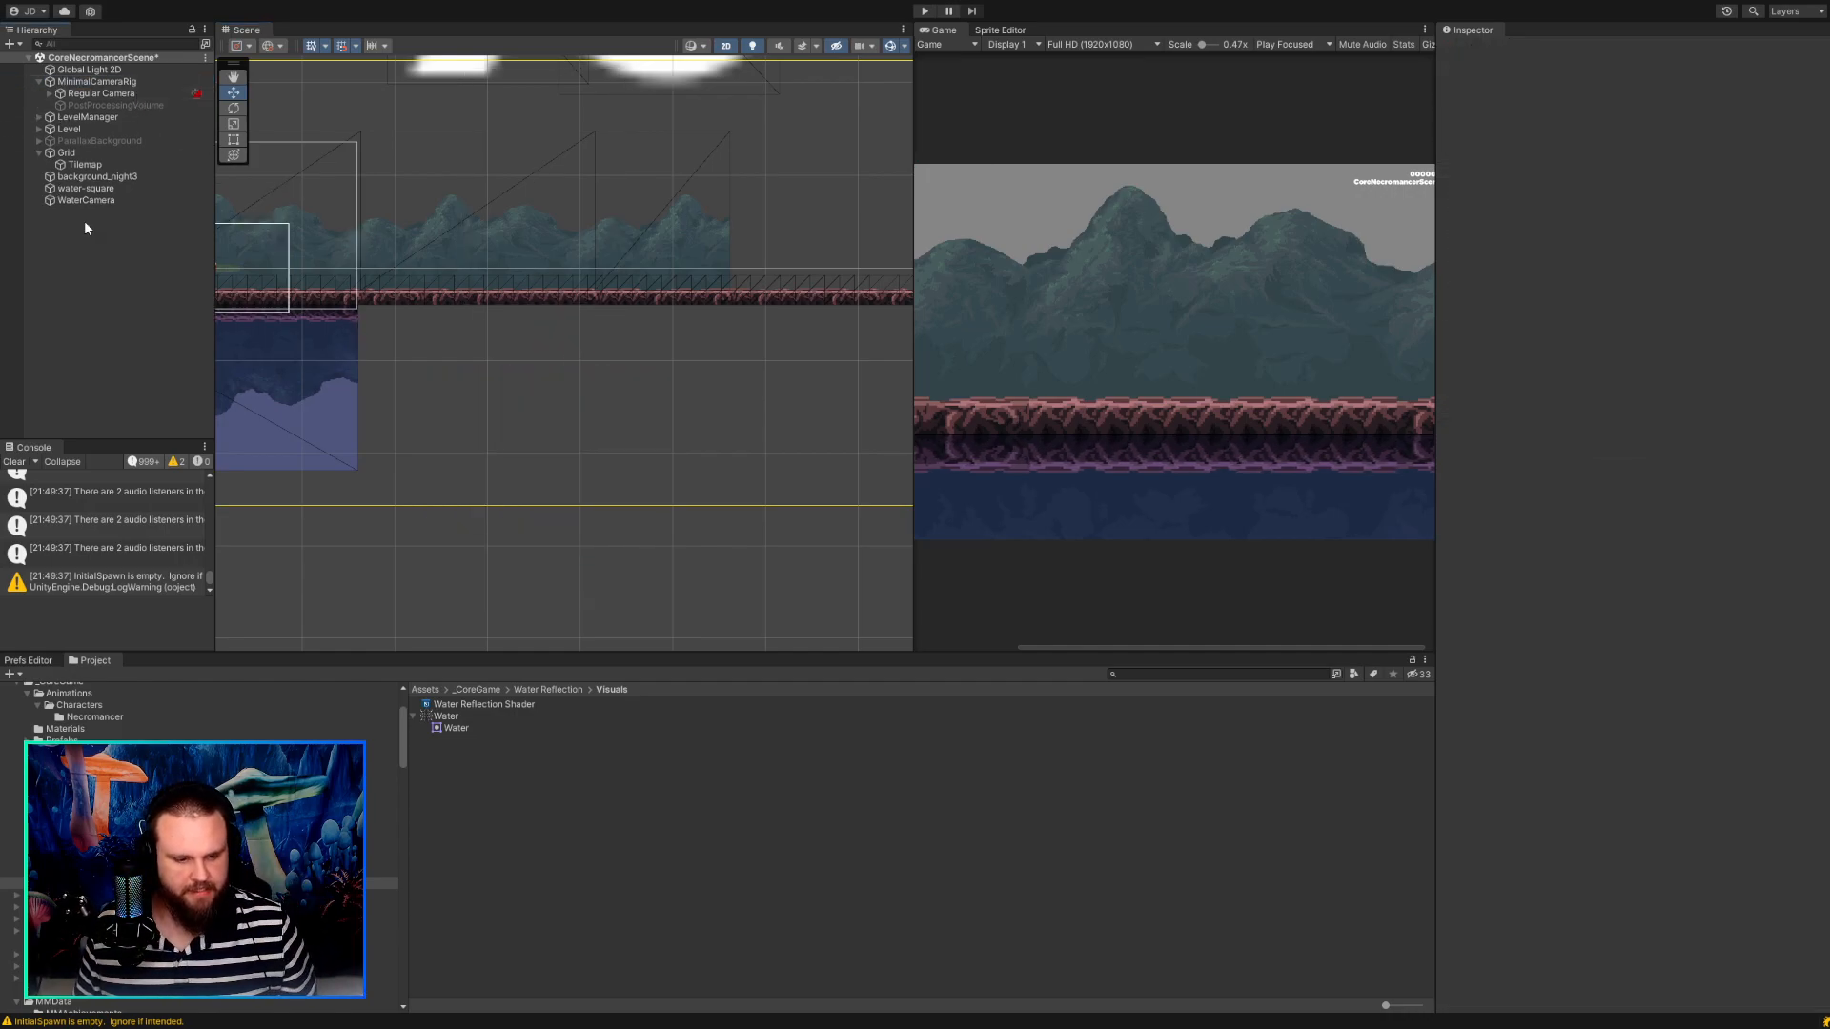
# Inspect the Water Reflection Shader's properties in the Water Reflection Visuals folder.
pyautogui.click(85, 836)
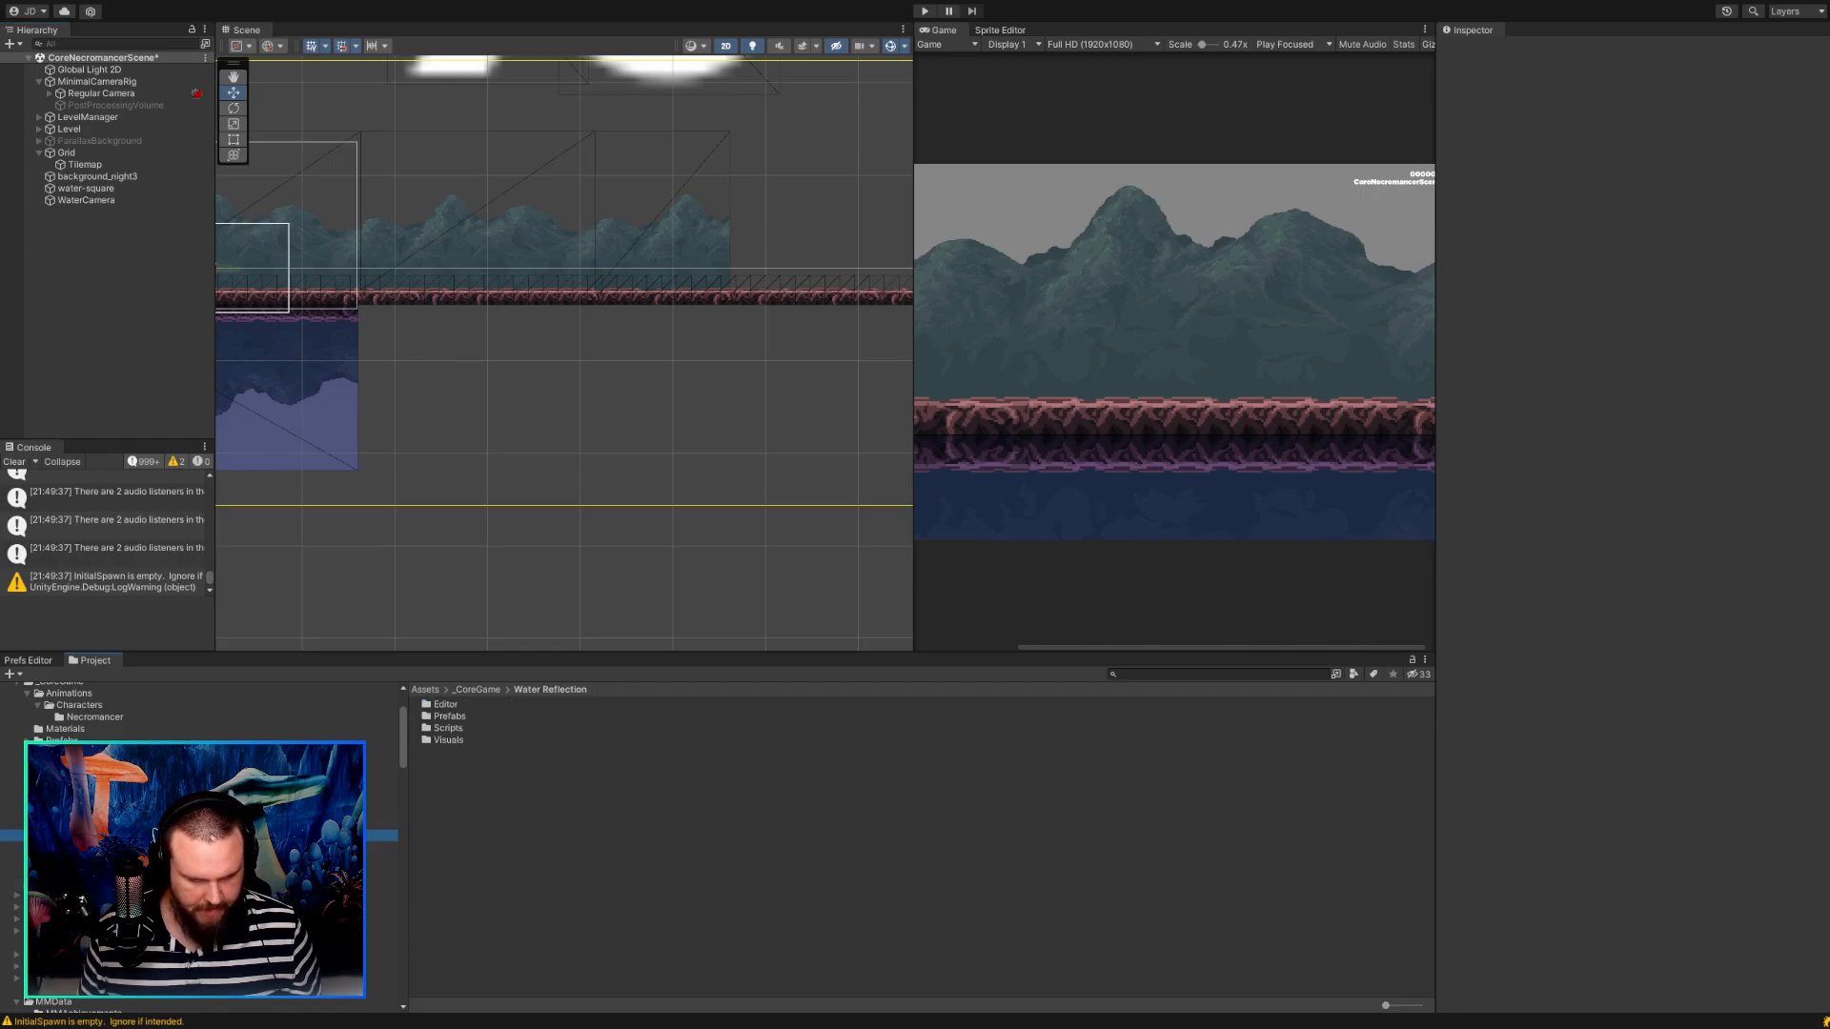
pyautogui.click(86, 884)
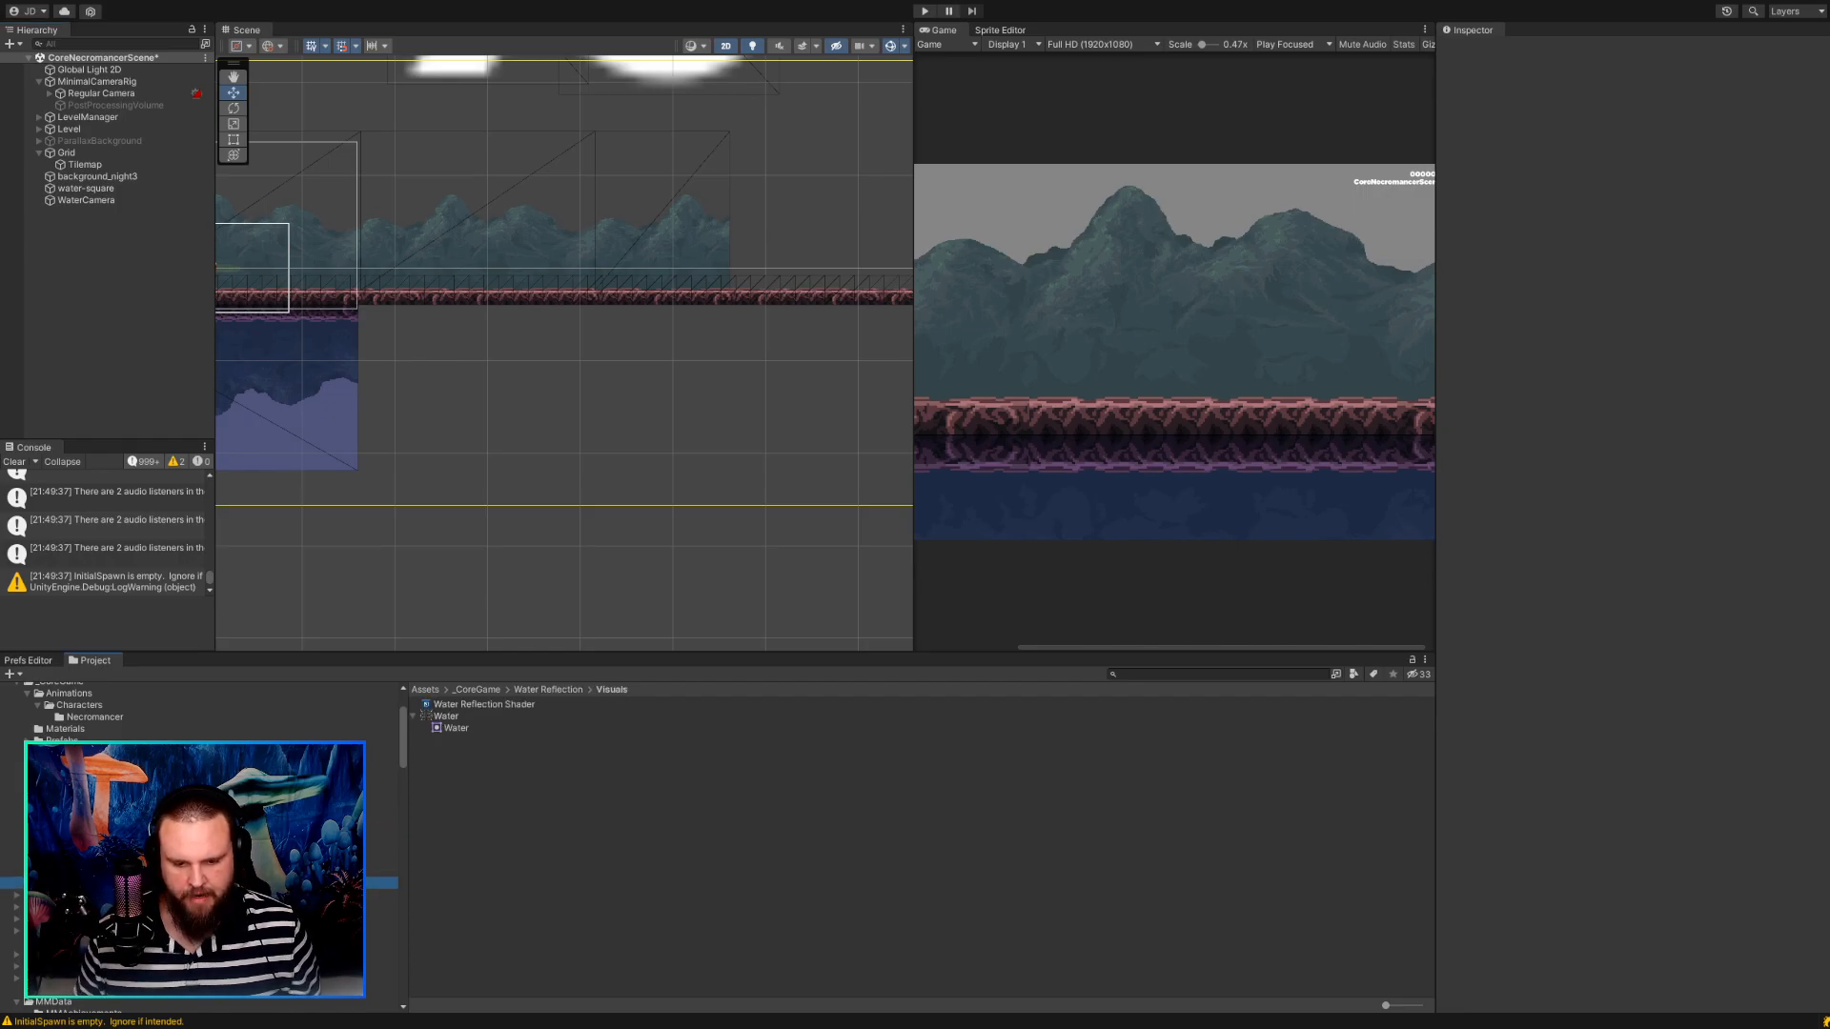
pyautogui.click(483, 705)
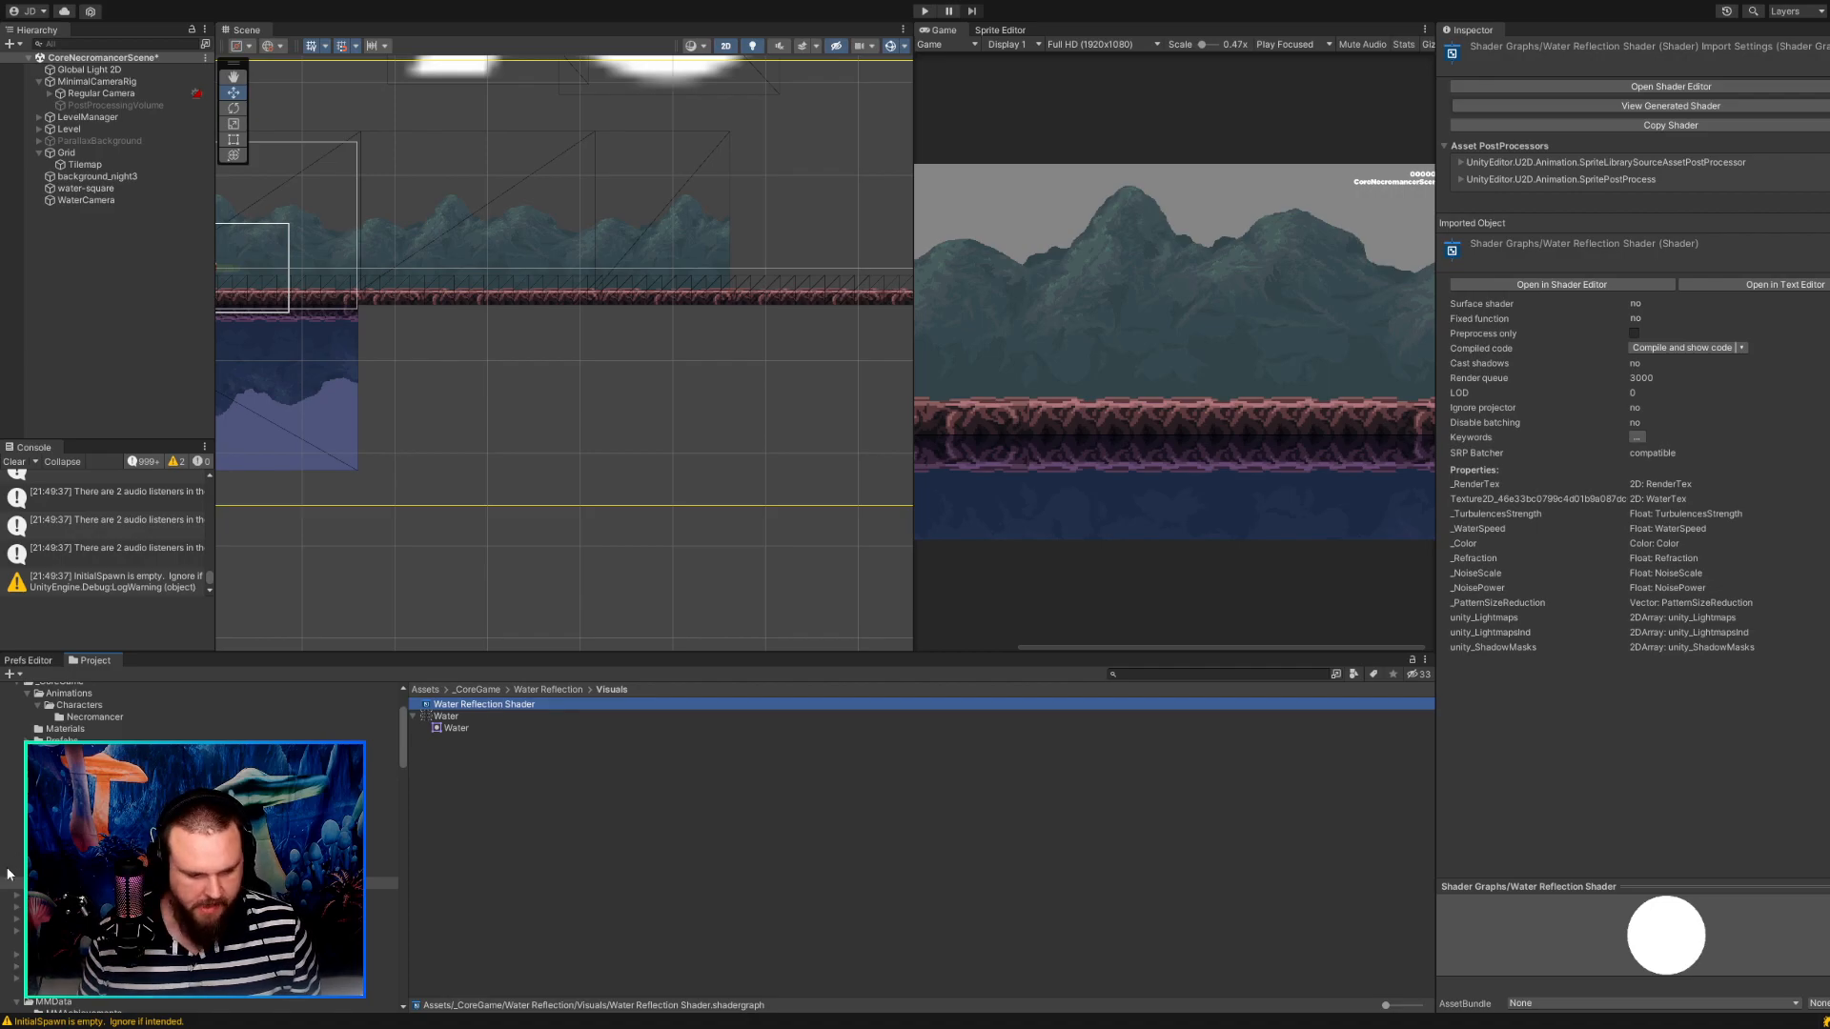
# Examine the older water's WaterCamera, its settings and its framing above the reflected area.
pyautogui.scroll(2, 238, 838)
pyautogui.scroll(1, 676, 590)
pyautogui.moveTo(392, 563); pyautogui.dragTo(695, 610, button='middle')
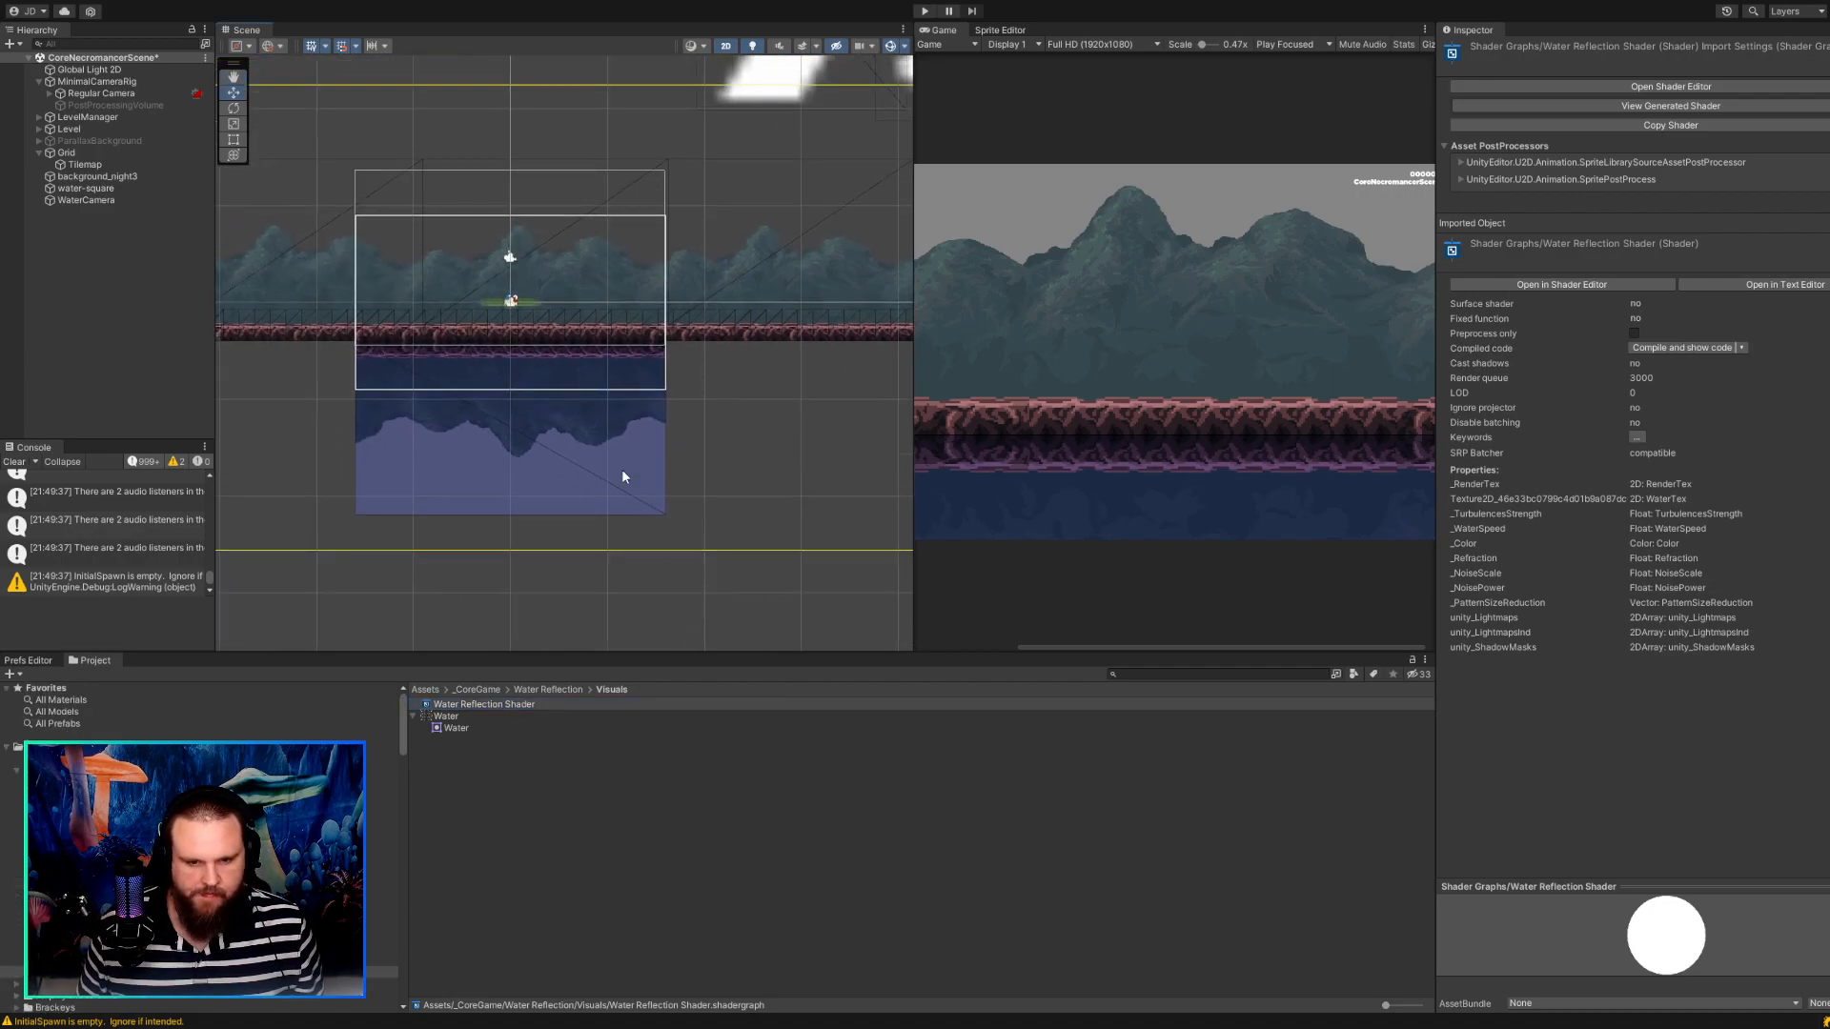
pyautogui.click(95, 201)
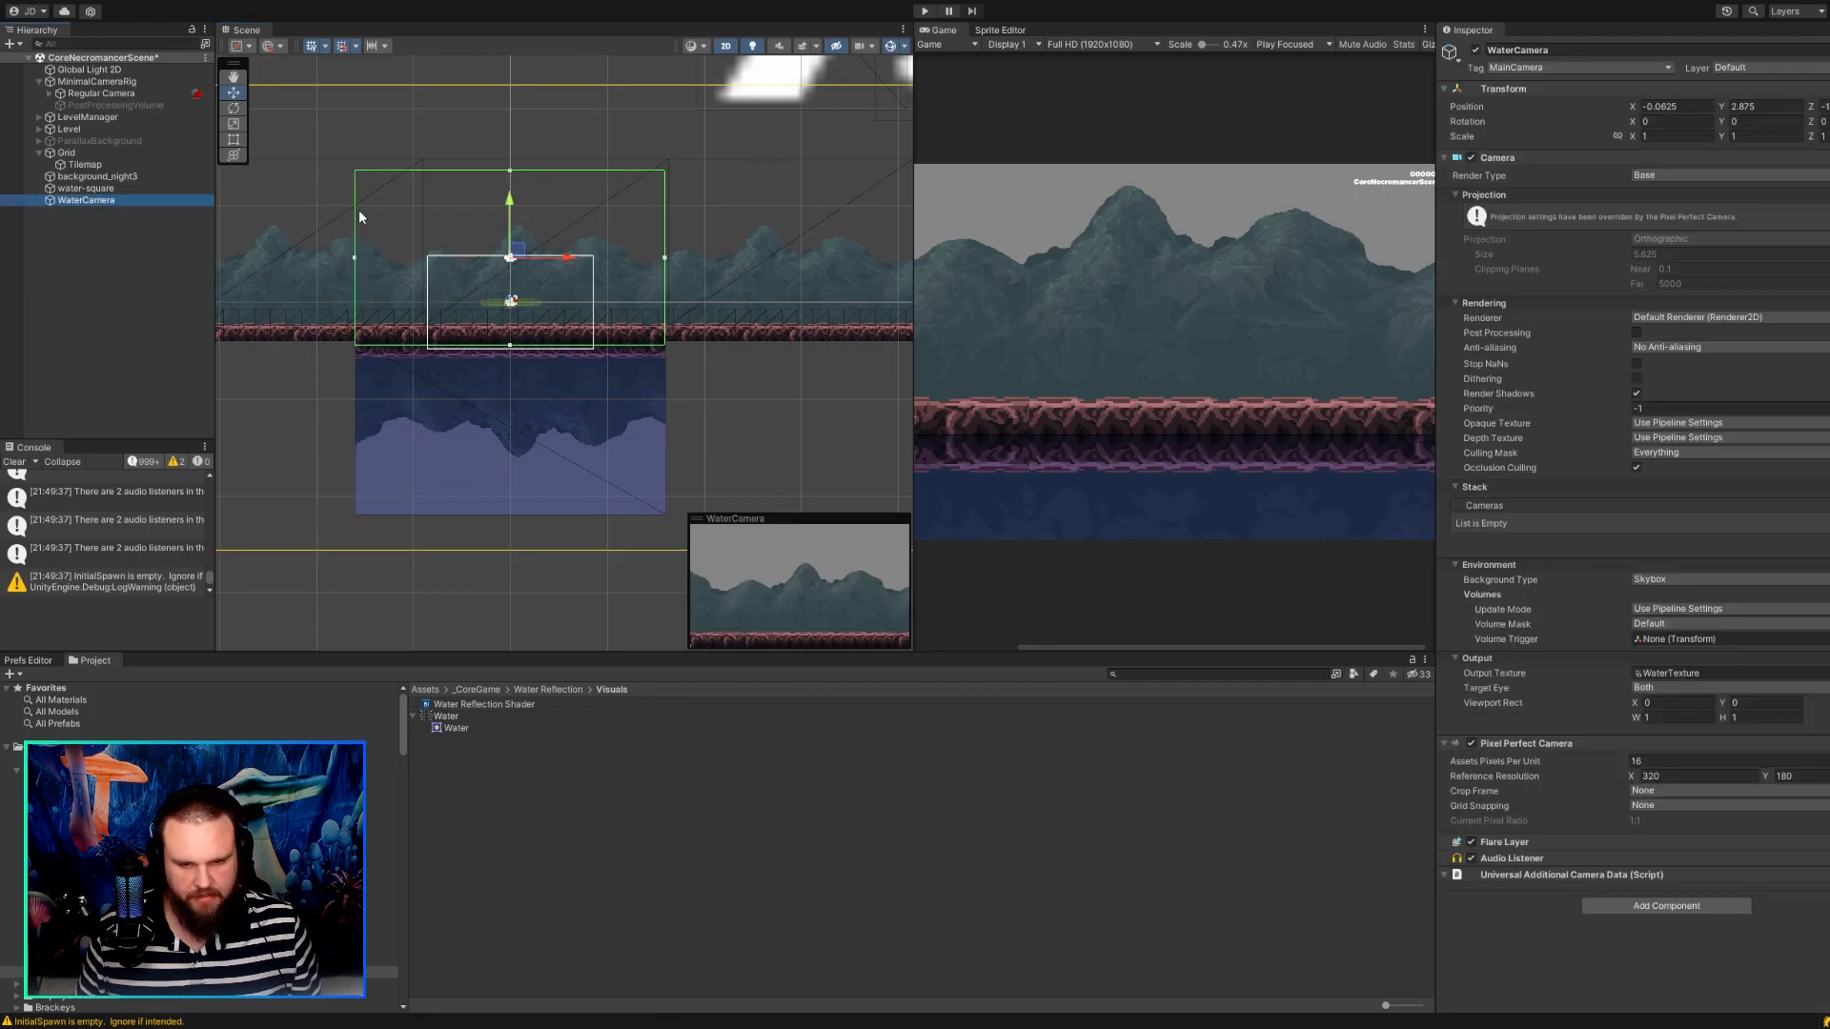
pyautogui.scroll(5, 543, 267)
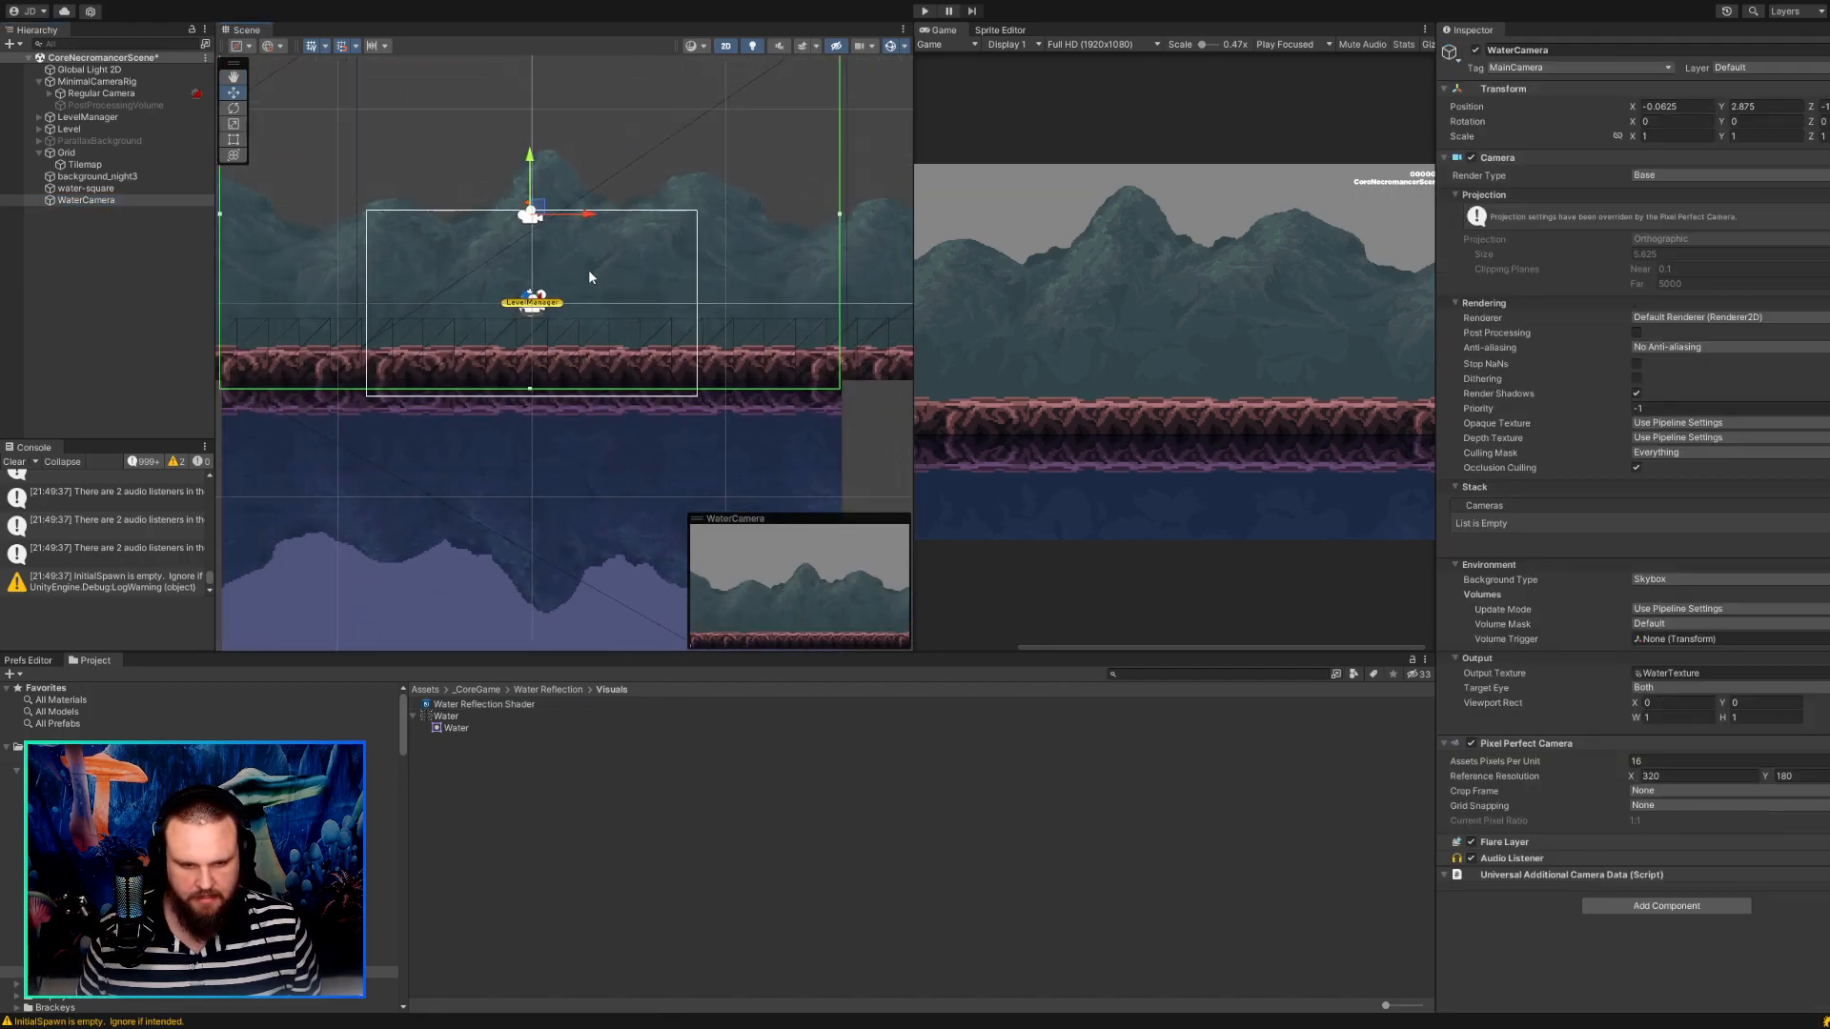
# Examine where the reflection meets the ground and how the WaterCamera's frame lines up with the water.
pyautogui.scroll(-5, 589, 276)
pyautogui.moveTo(671, 197); pyautogui.dragTo(528, 280, button='middle')
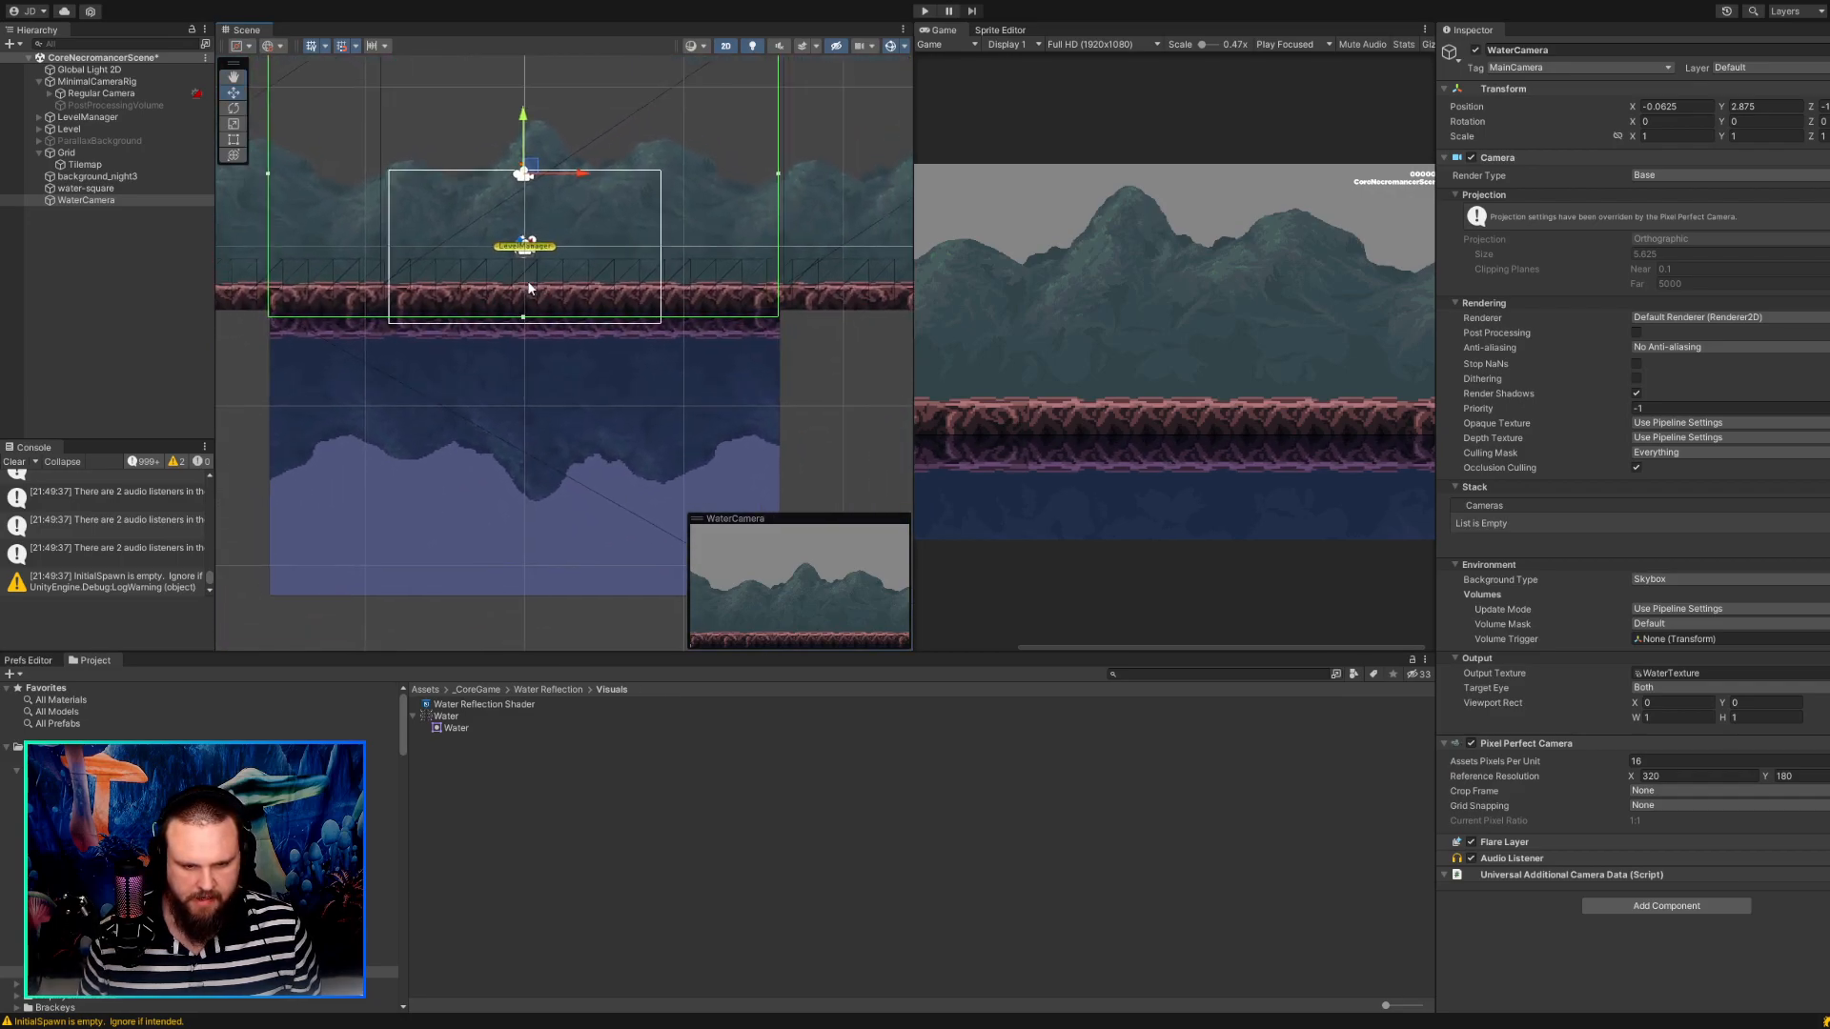
pyautogui.scroll(10, 435, 380)
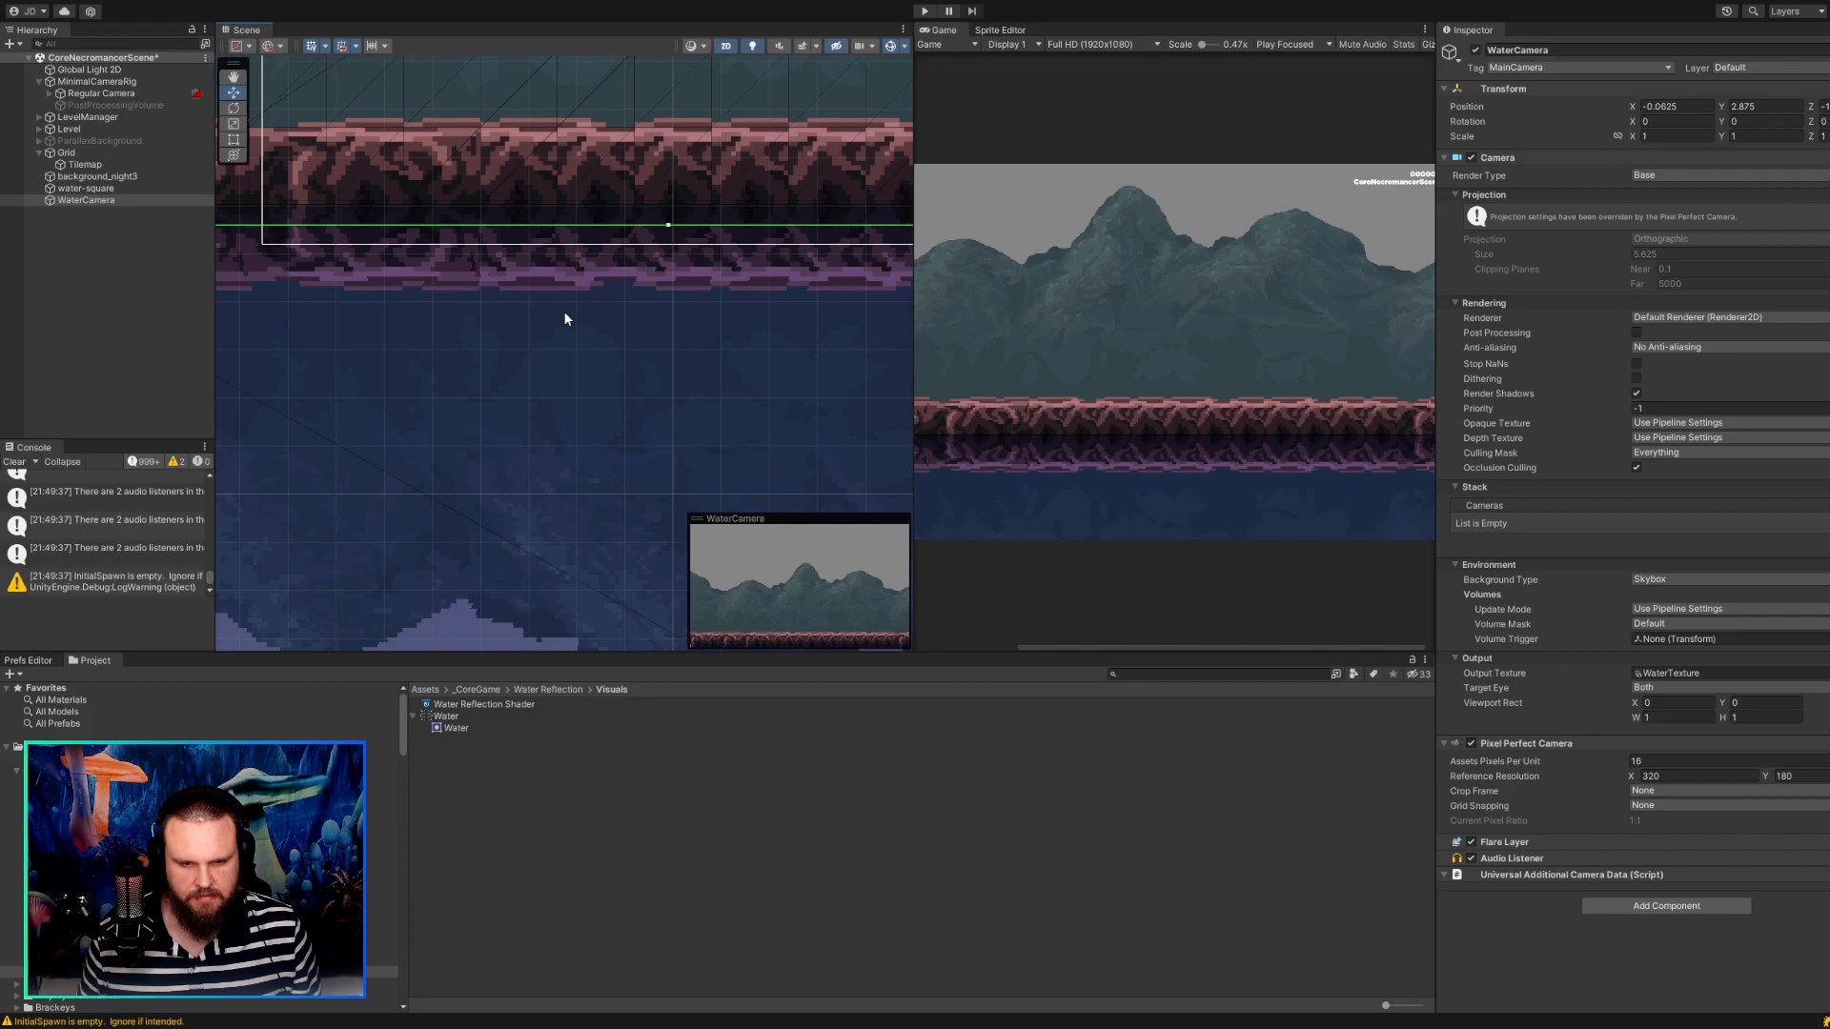
pyautogui.scroll(-5, 564, 319)
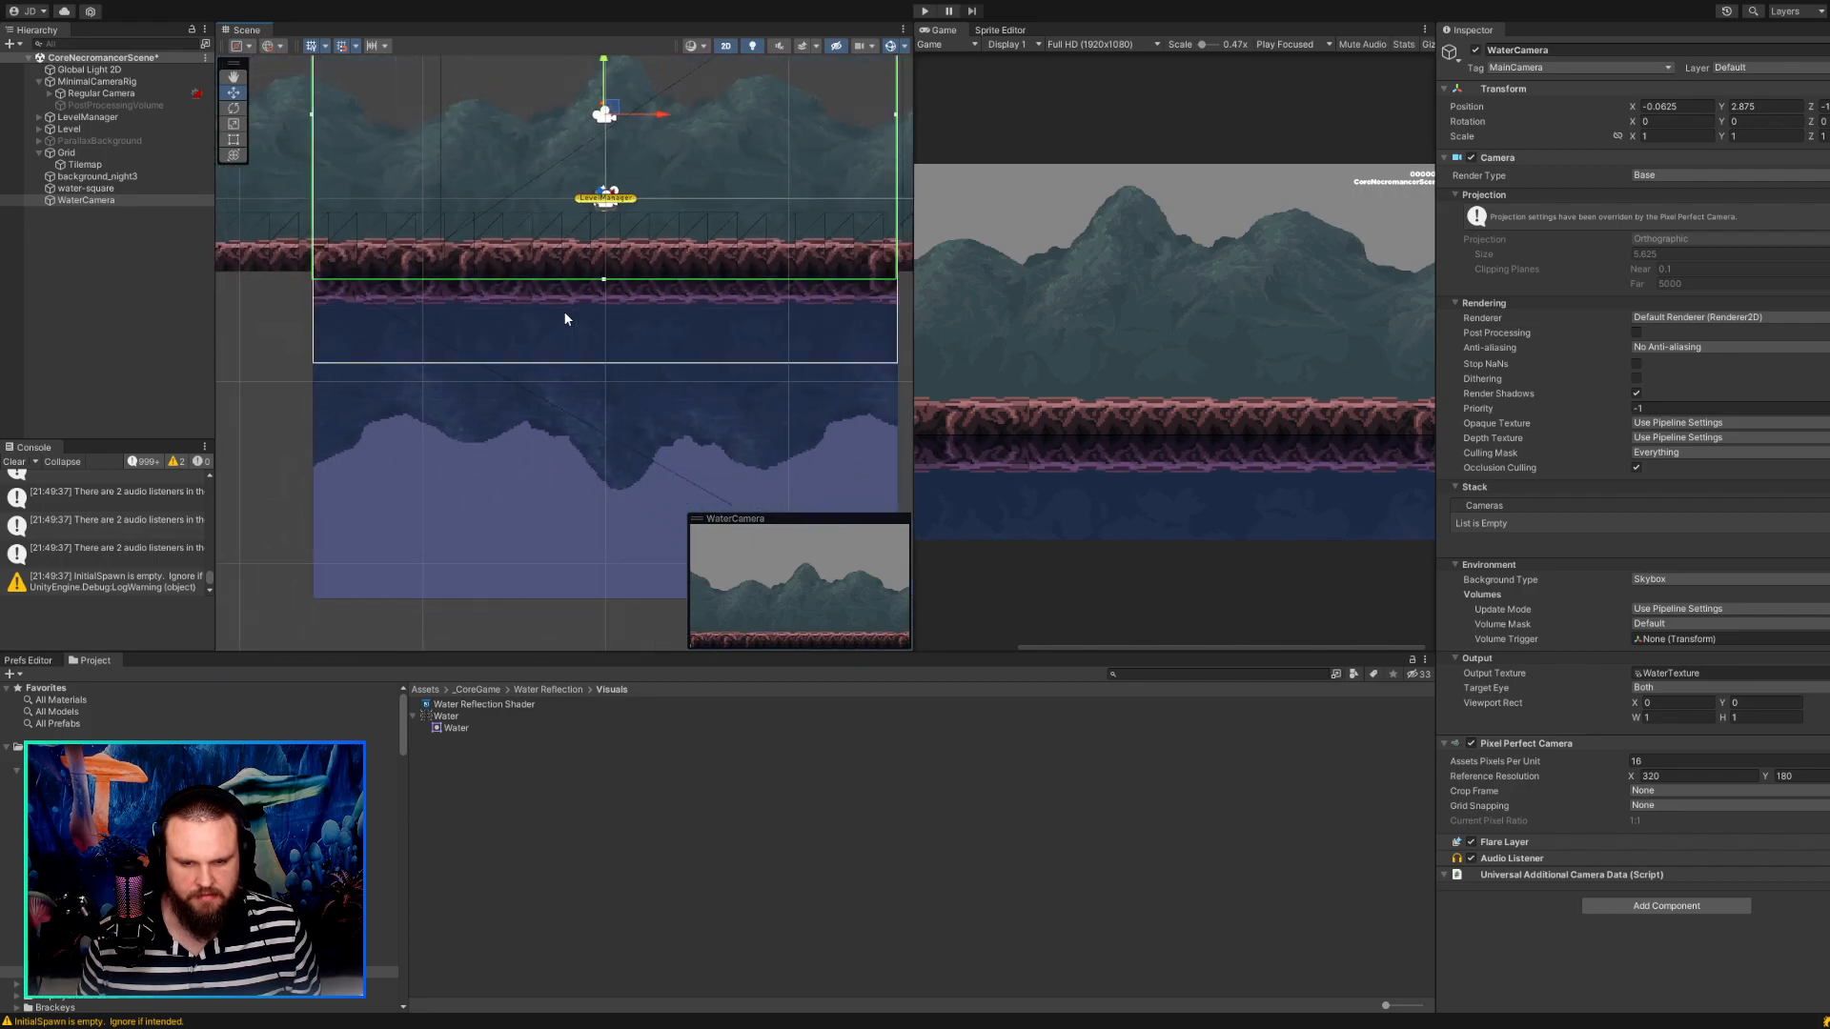
pyautogui.scroll(-4, 563, 319)
pyautogui.click(803, 345)
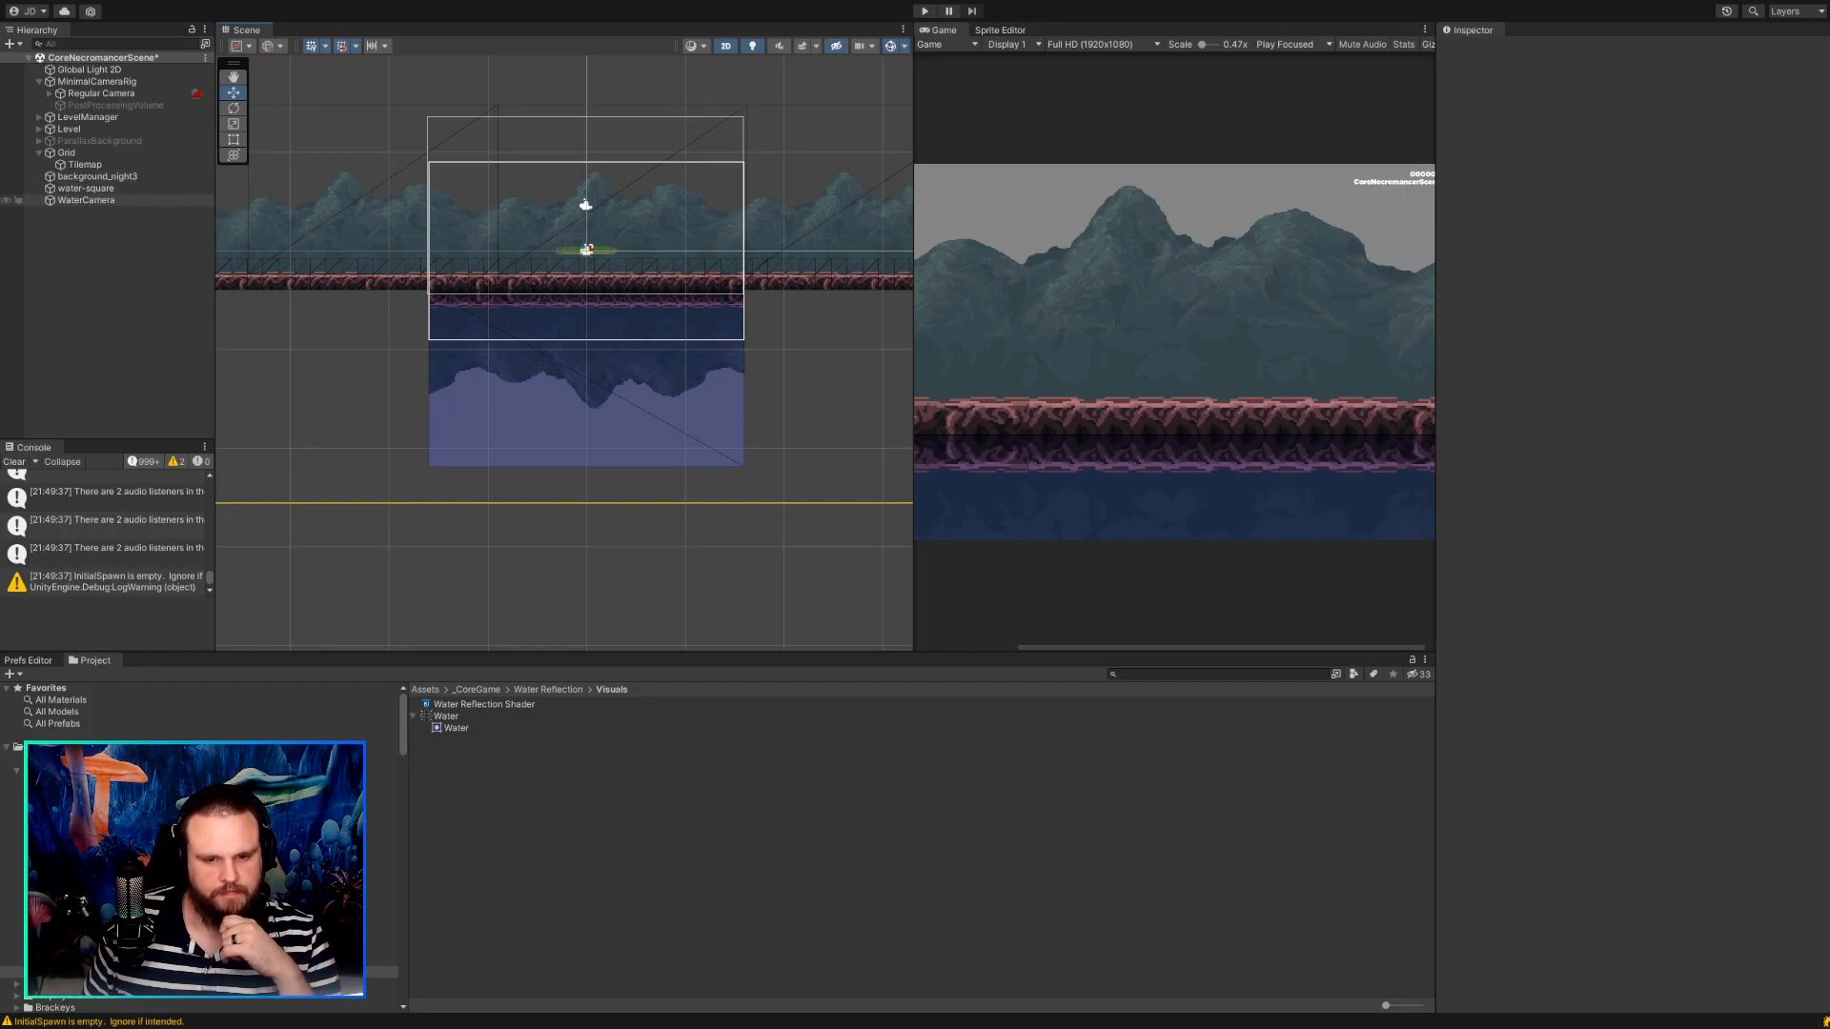
# Add a Cinemachine virtual camera as a child of the WaterCamera and review its framing.
pyautogui.click(95, 200)
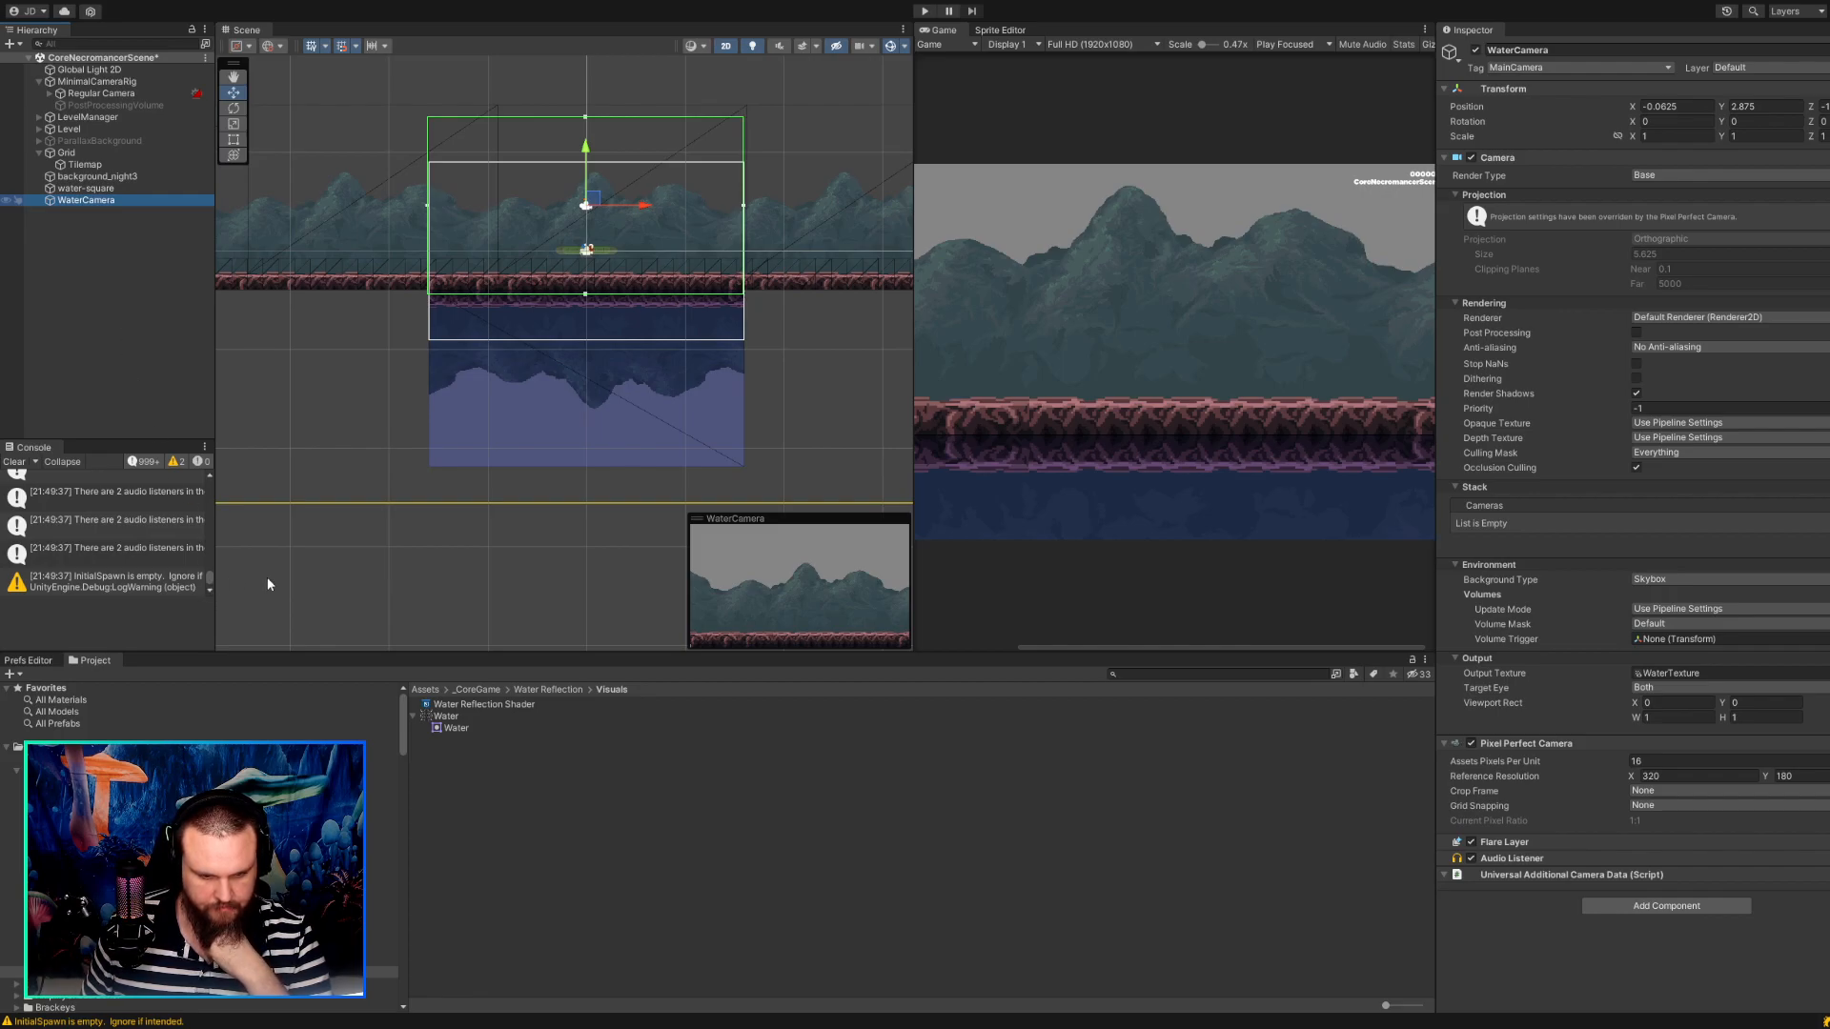
pyautogui.click(309, 576)
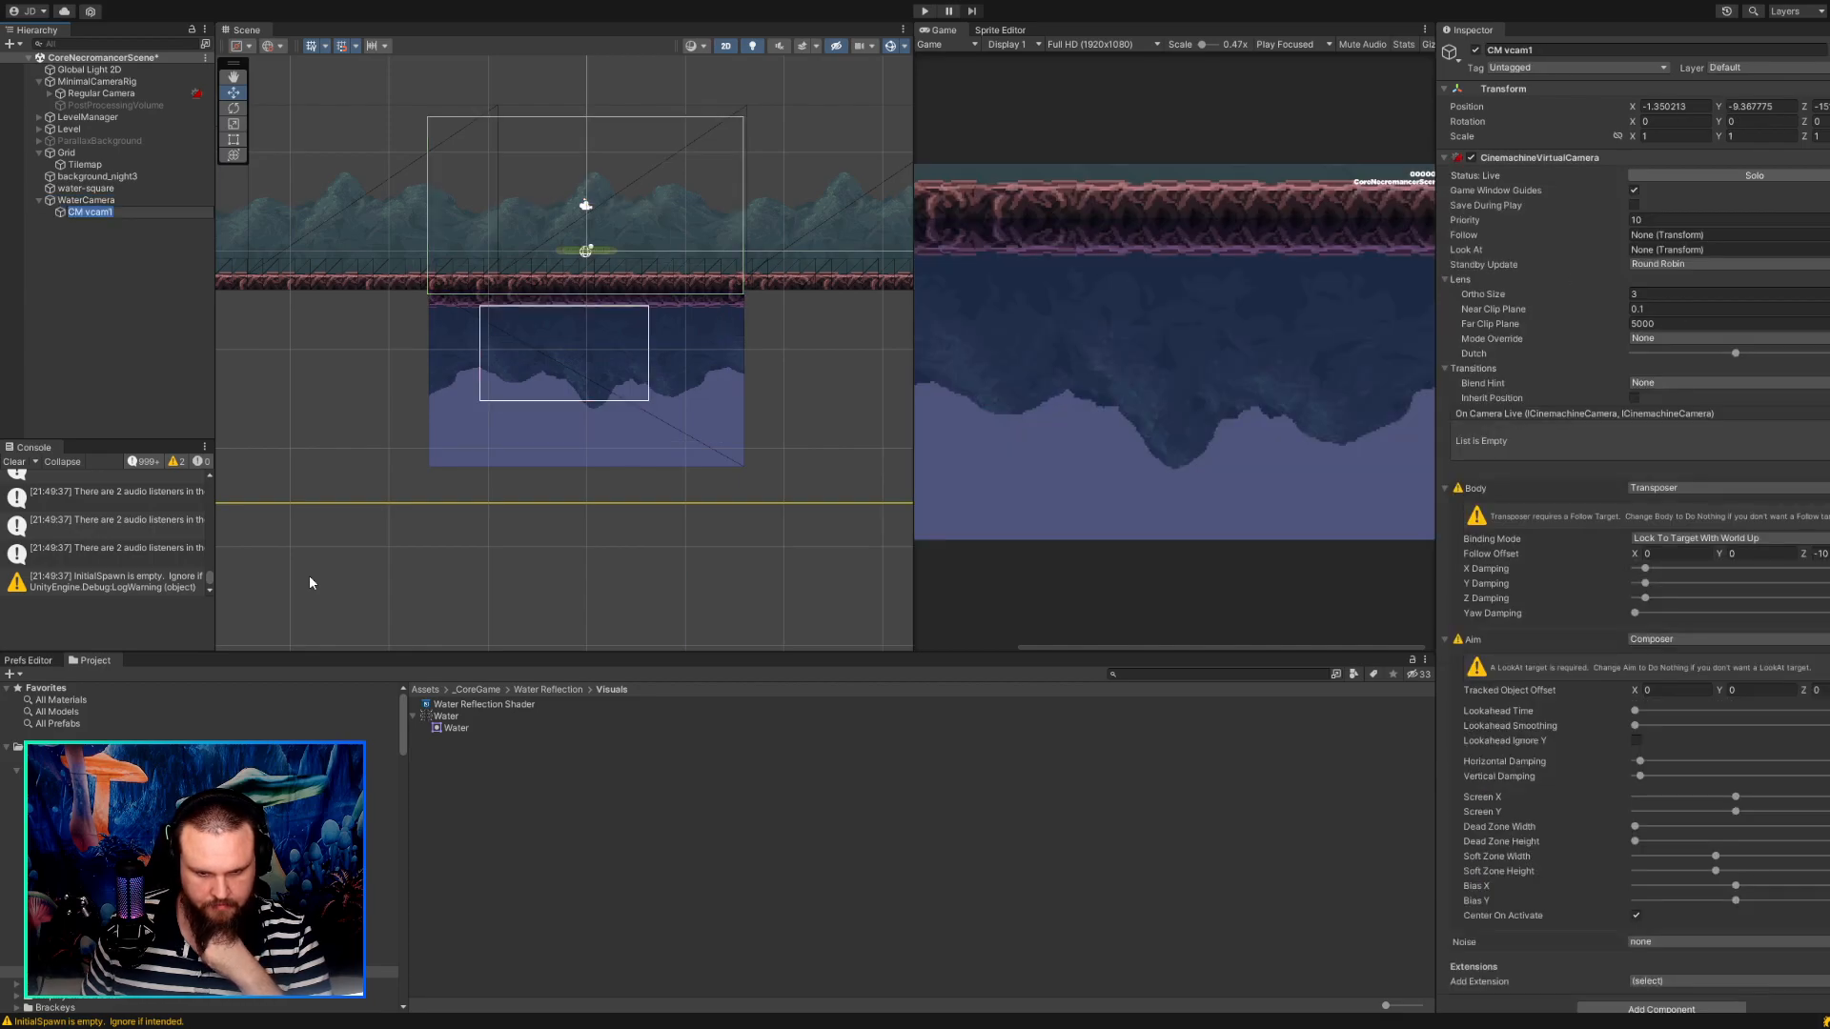
pyautogui.moveTo(731, 505); pyautogui.dragTo(663, 552, button='middle')
pyautogui.scroll(-6, 1012, 454)
pyautogui.scroll(-1, 1012, 459)
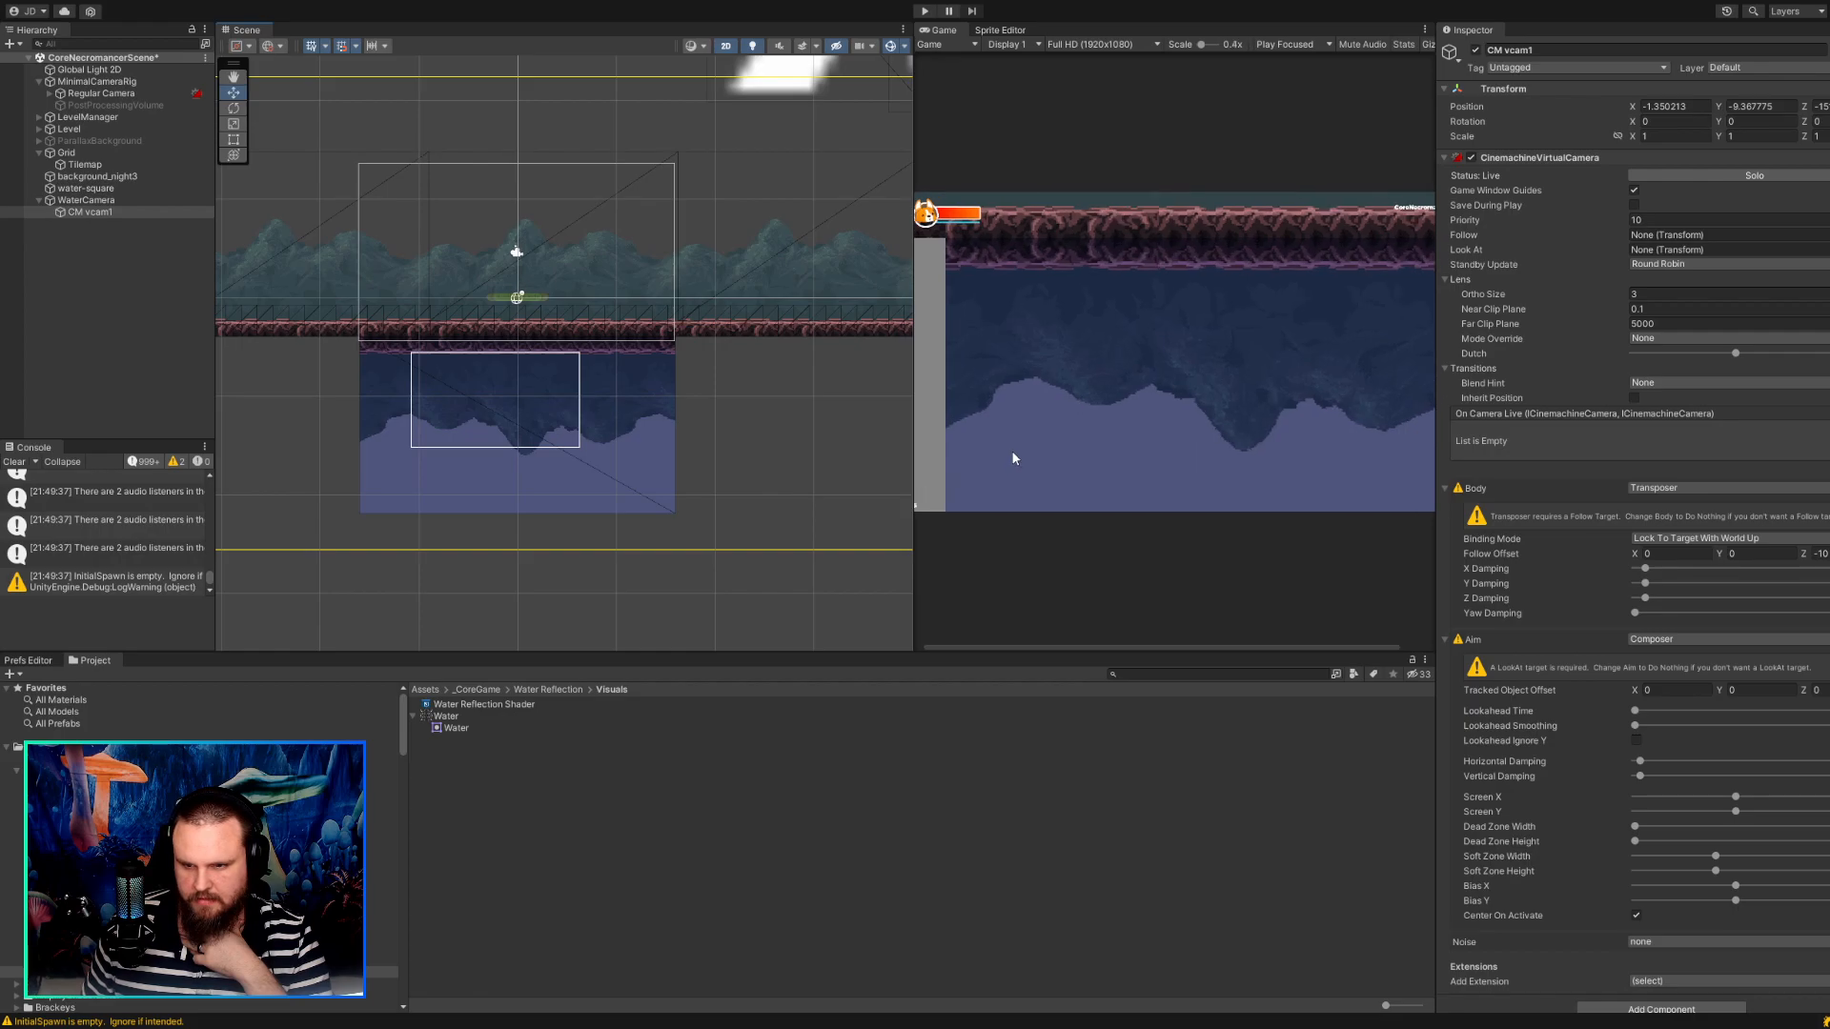
pyautogui.scroll(-1, 863, 429)
pyautogui.moveTo(863, 429); pyautogui.dragTo(803, 453, button='middle')
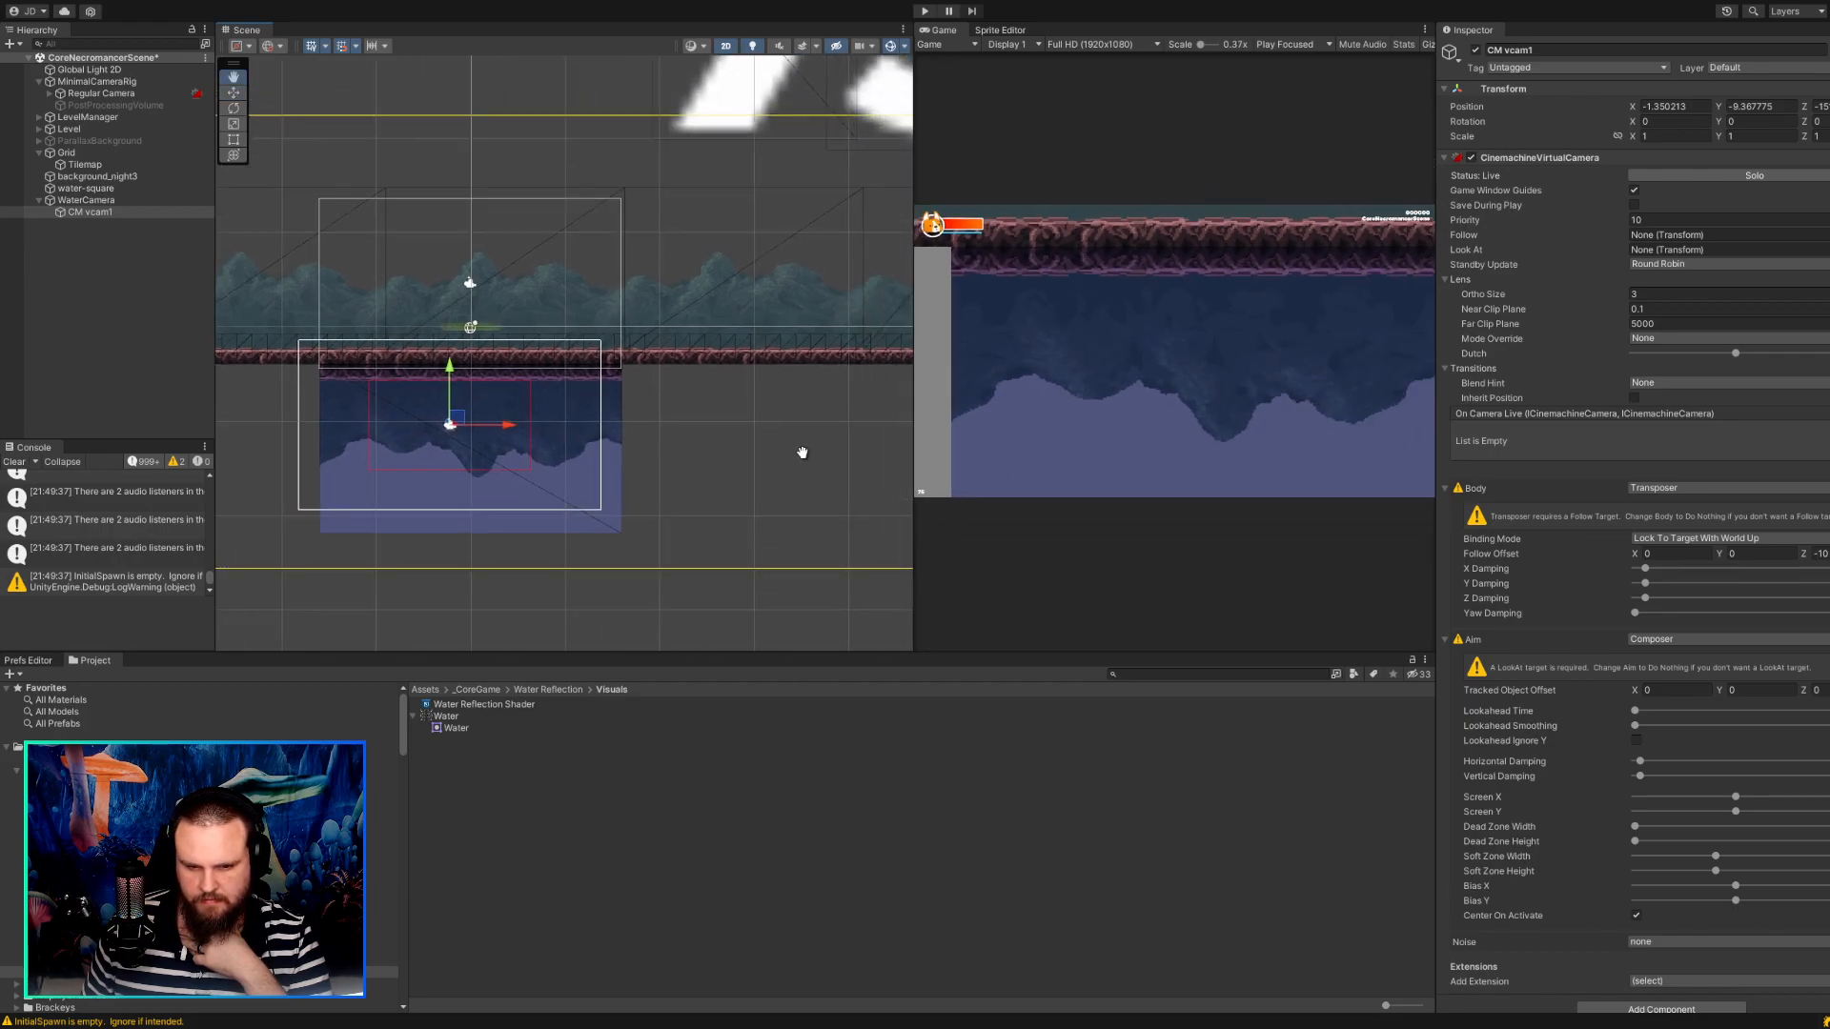
# Compare the new virtual camera's settings with those of the WaterCamera and the Regular Camera's CinemachineVirtualCamera.
pyautogui.click(84, 201)
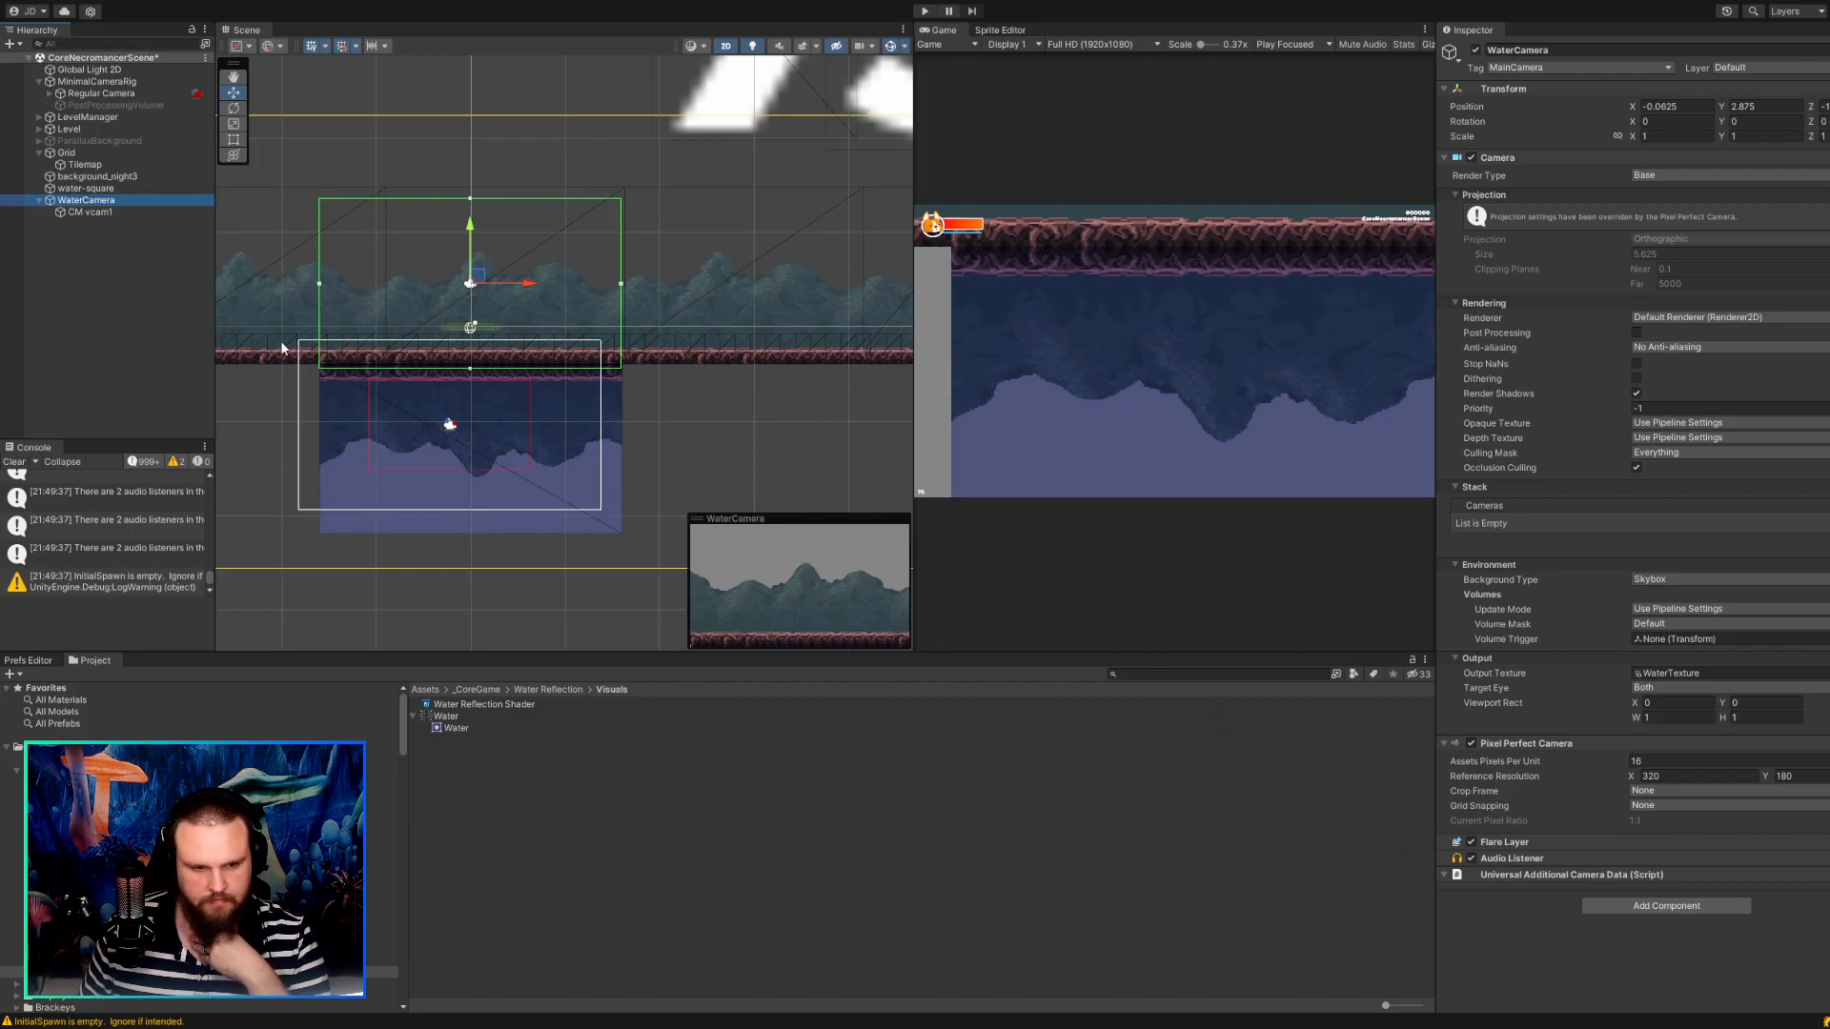
pyautogui.click(69, 211)
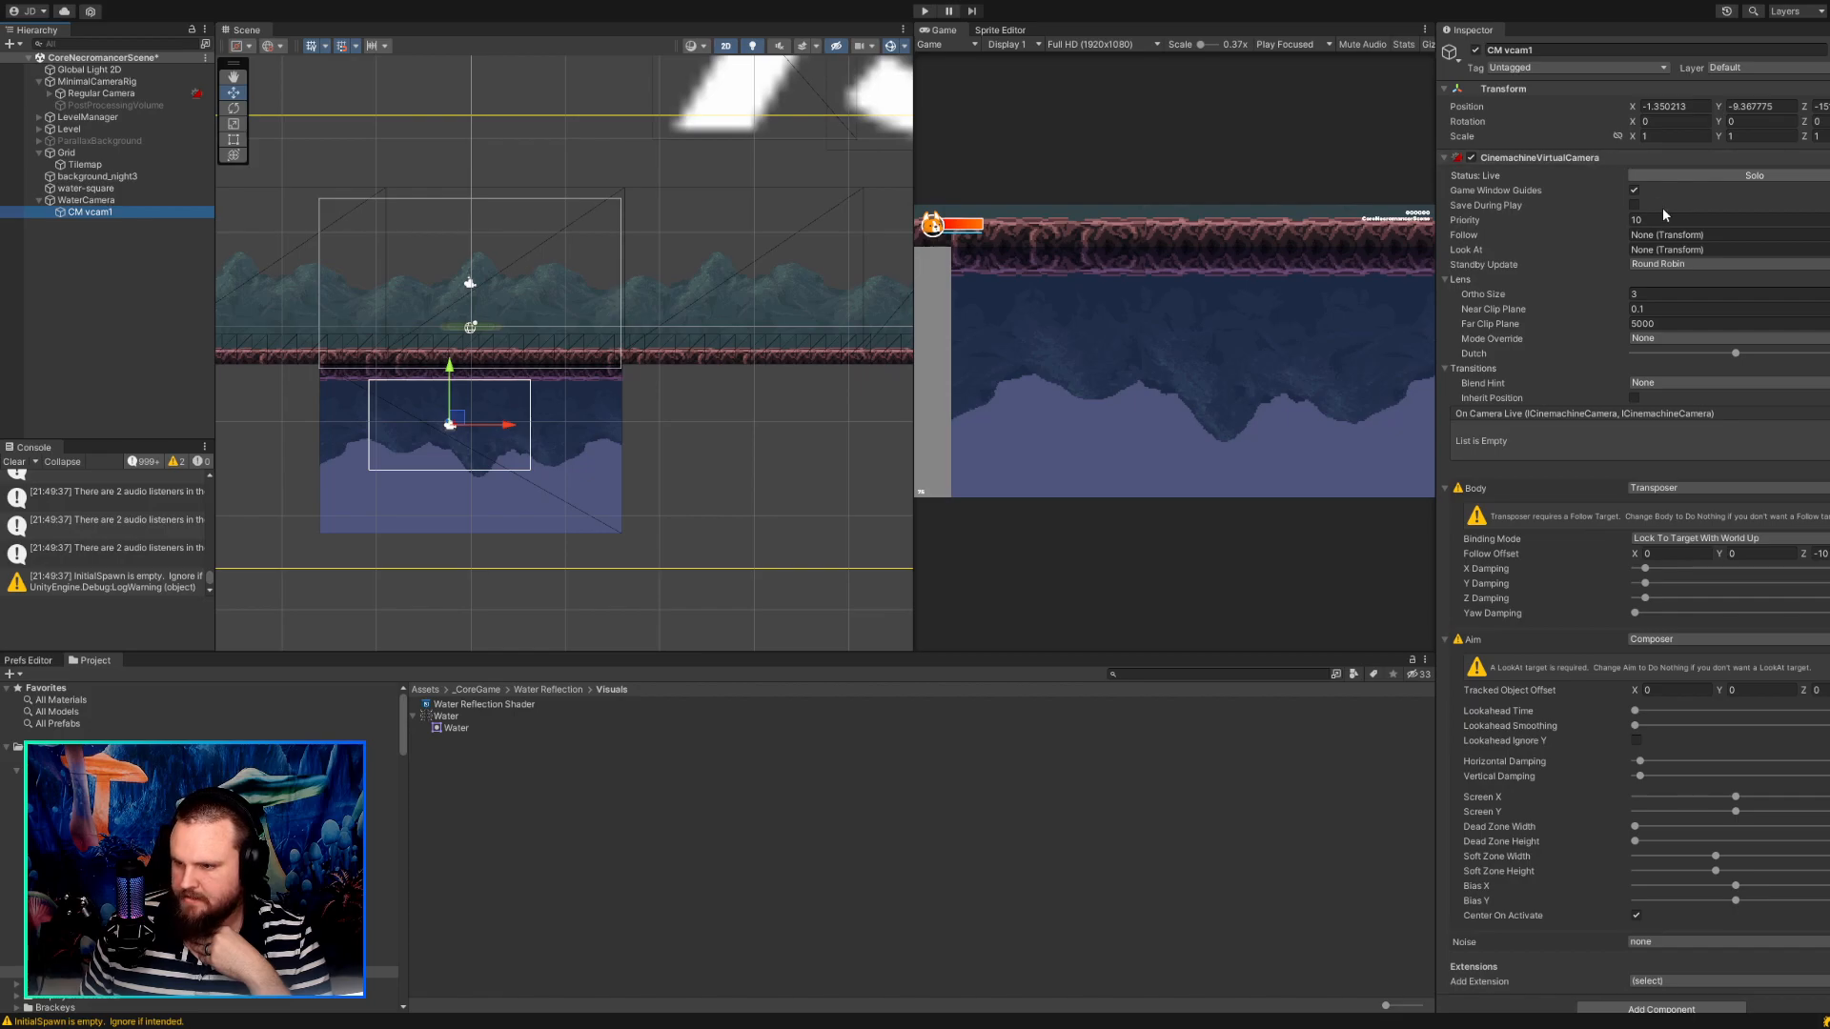
pyautogui.click(52, 93)
pyautogui.click(75, 106)
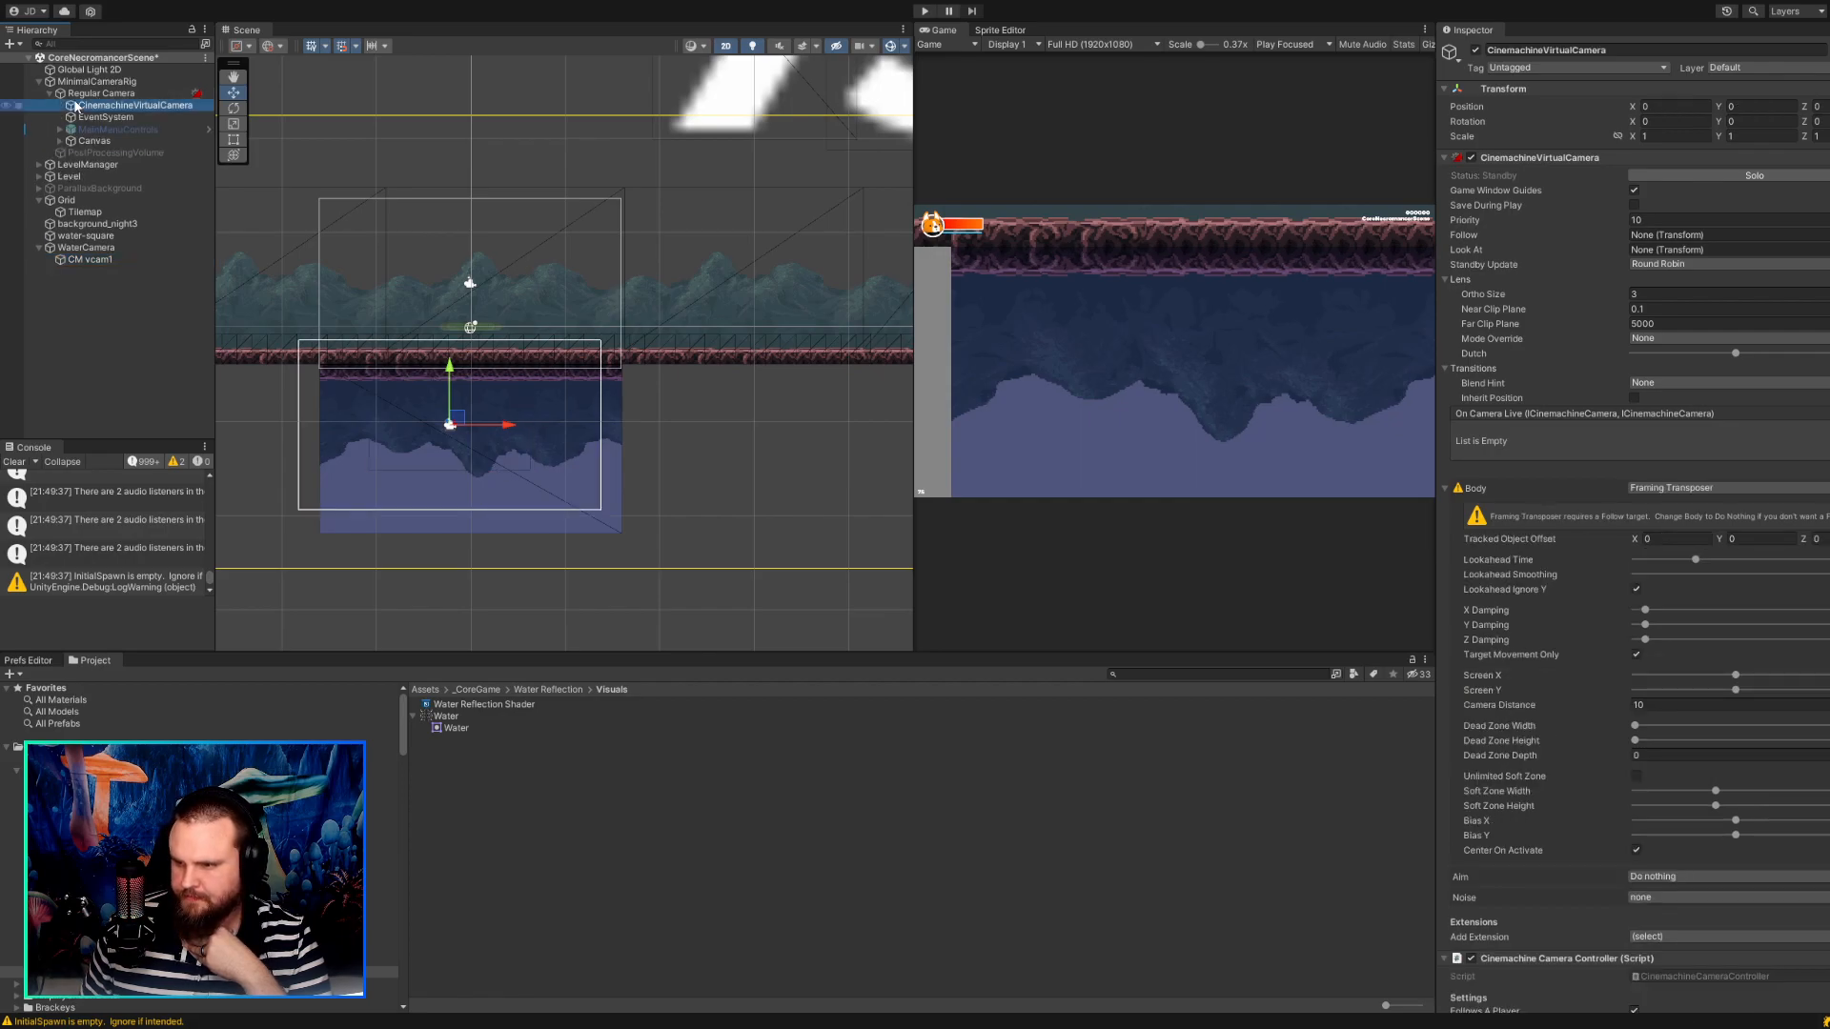
# Run the game and disable the Audio Listener on the WaterCamera.
pyautogui.click(921, 11)
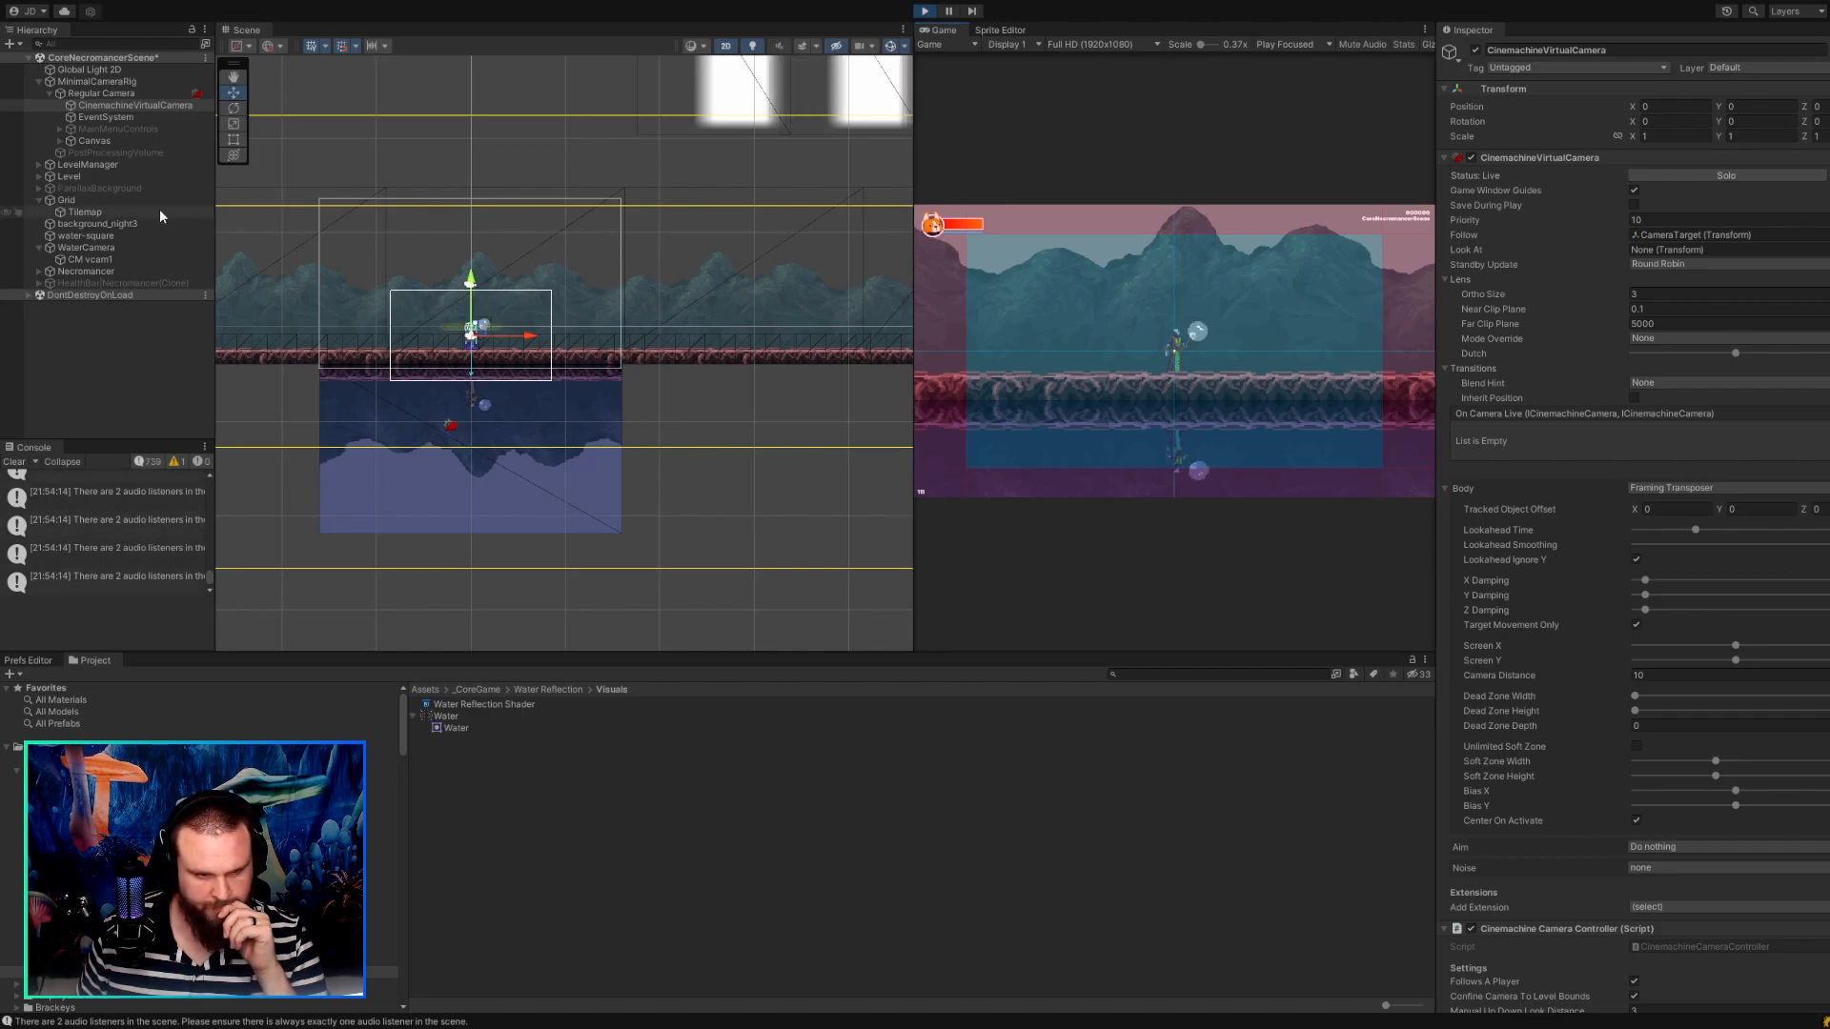
pyautogui.click(99, 247)
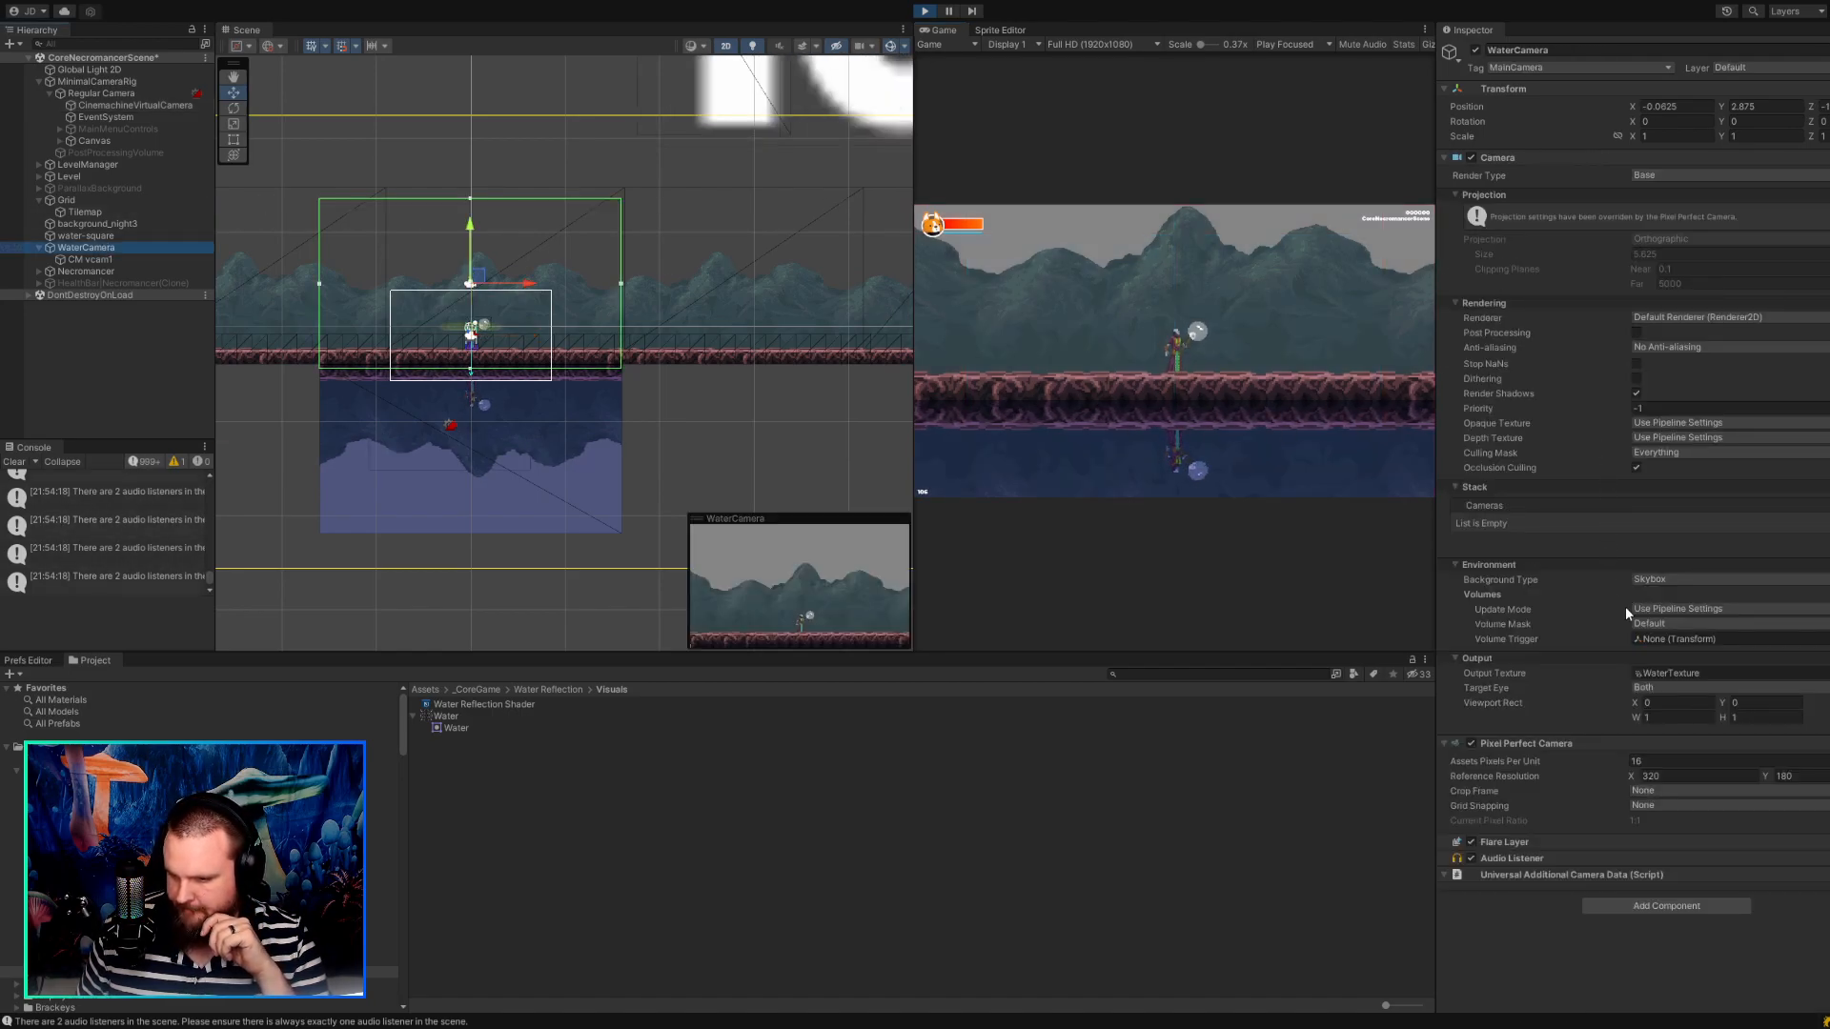
pyautogui.click(1472, 857)
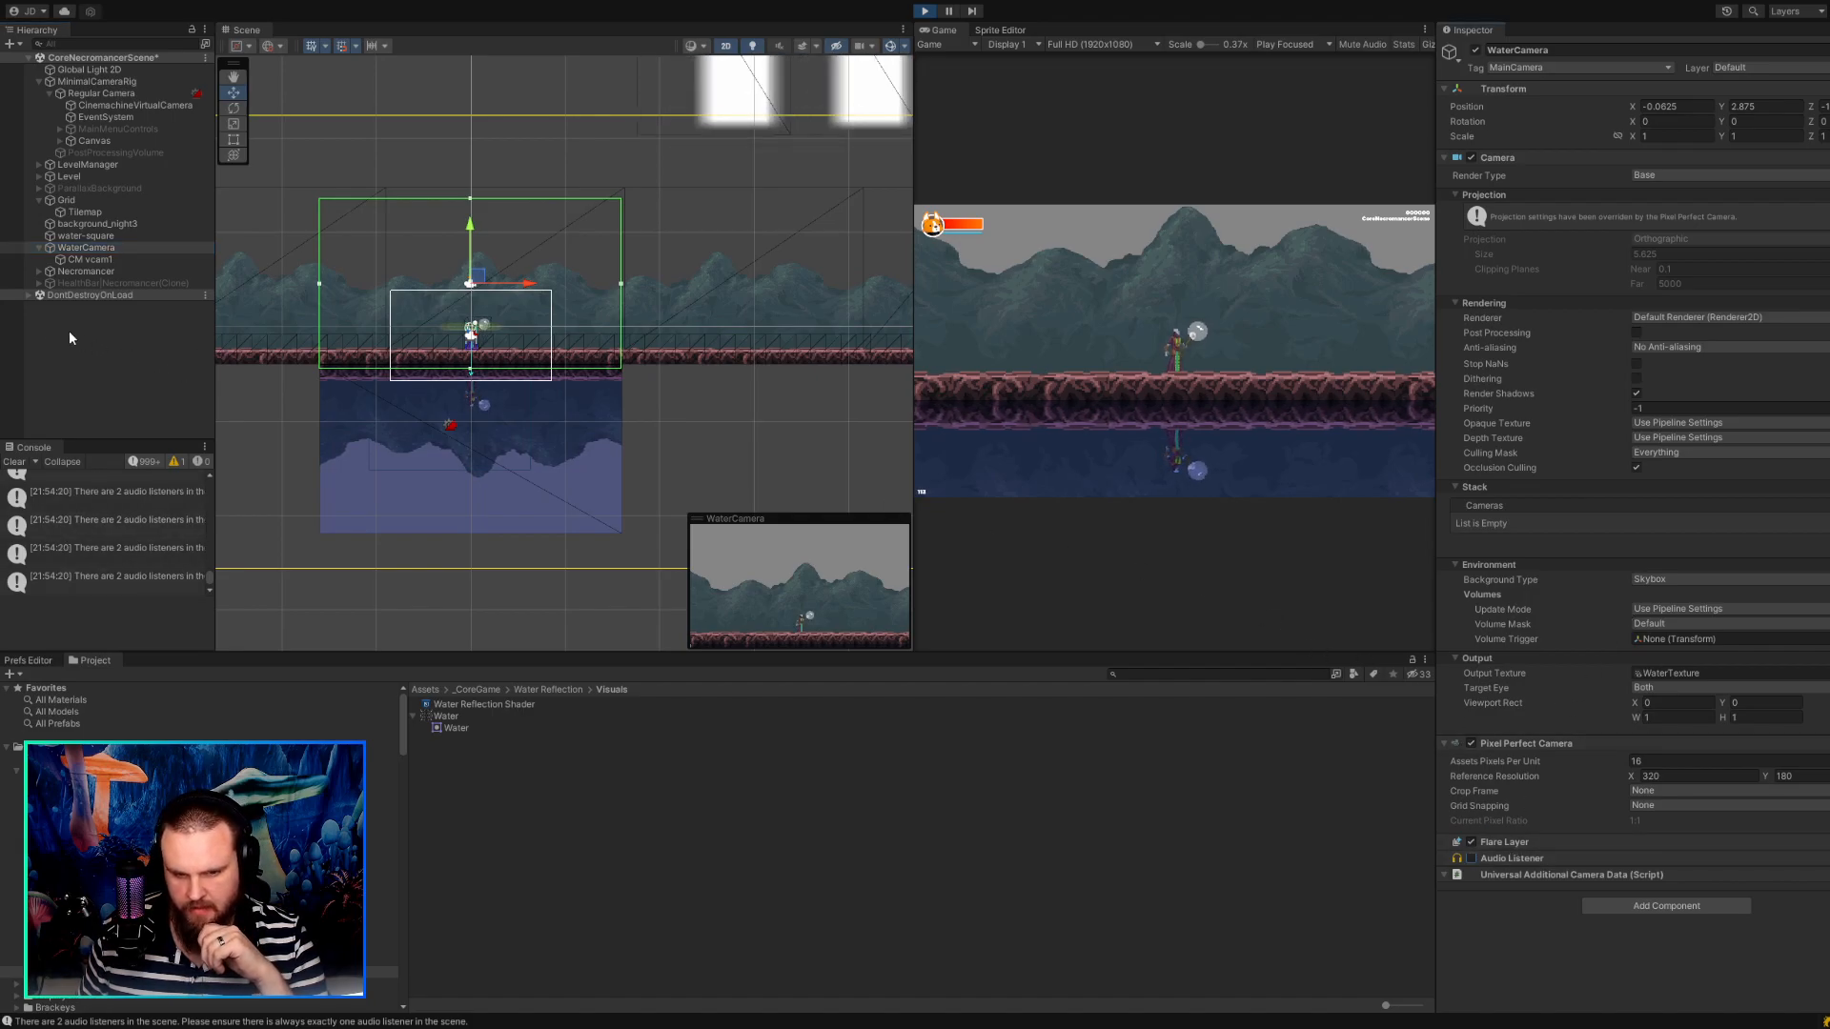
# Parent the water-square object to the WaterCamera.
pyautogui.scroll(5, 393, 380)
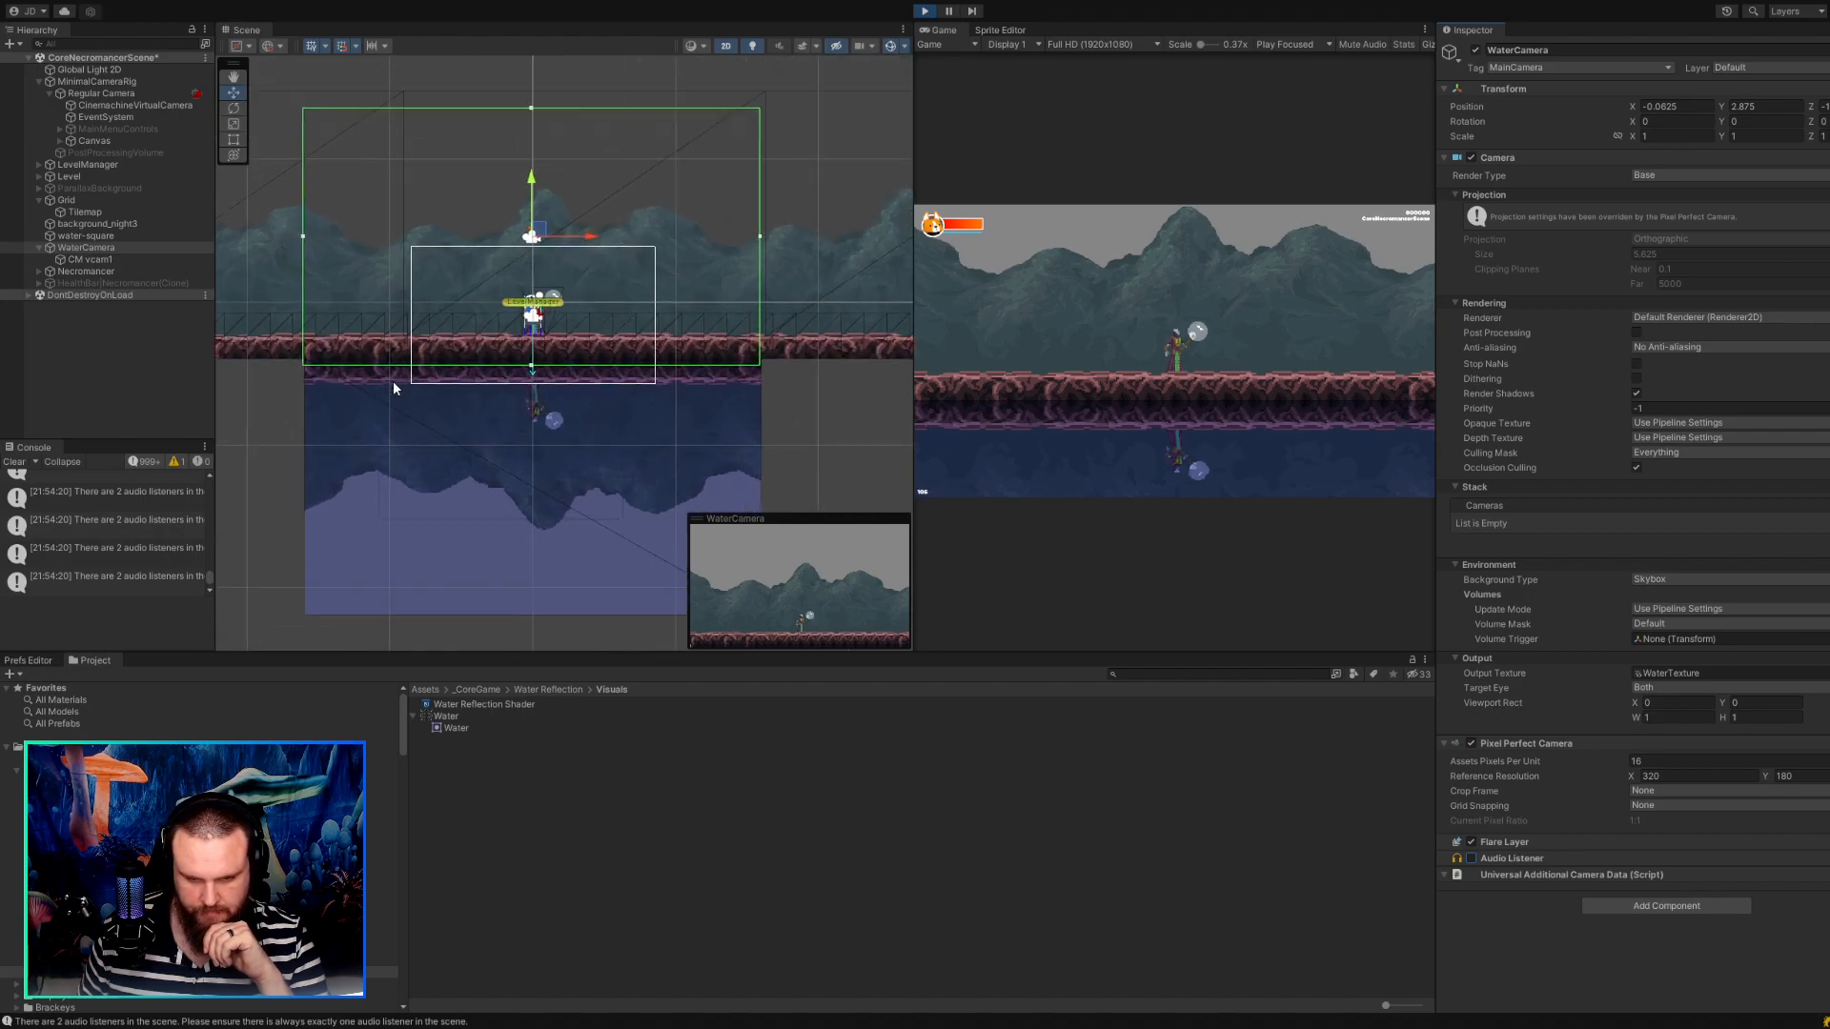
pyautogui.scroll(4, 392, 380)
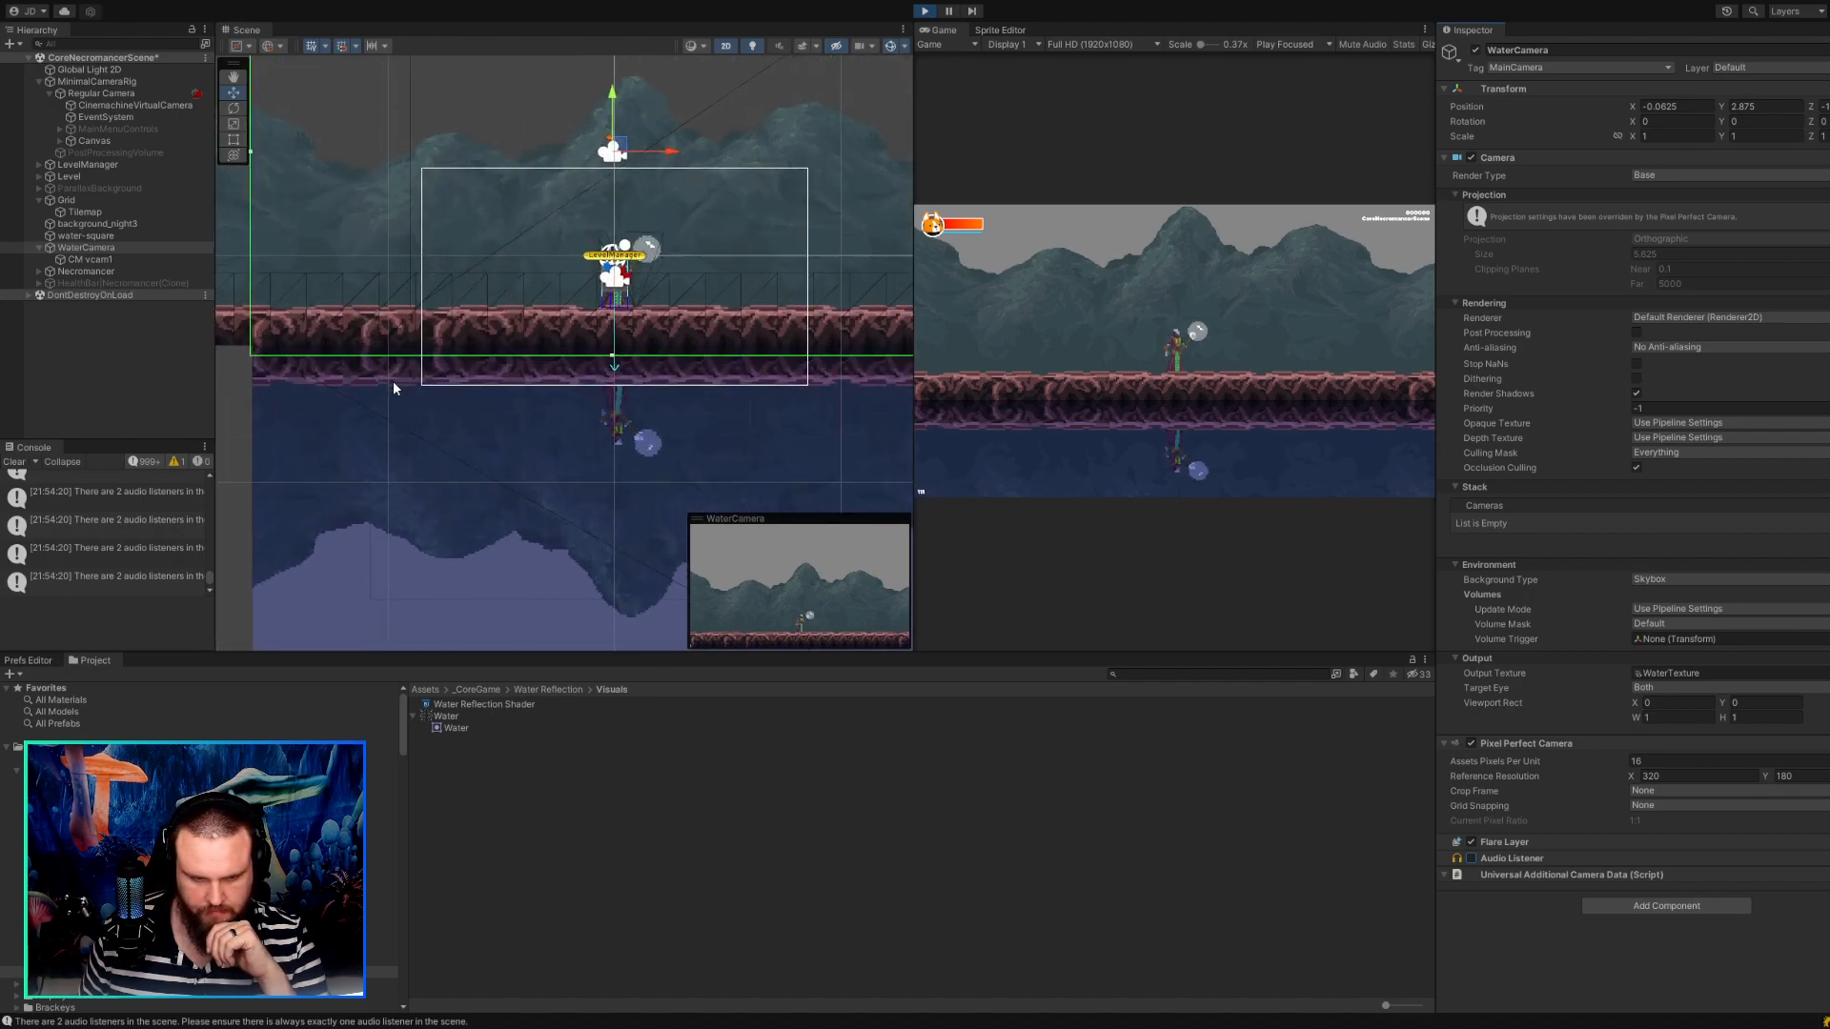
pyautogui.moveTo(393, 380); pyautogui.dragTo(473, 375, button='middle')
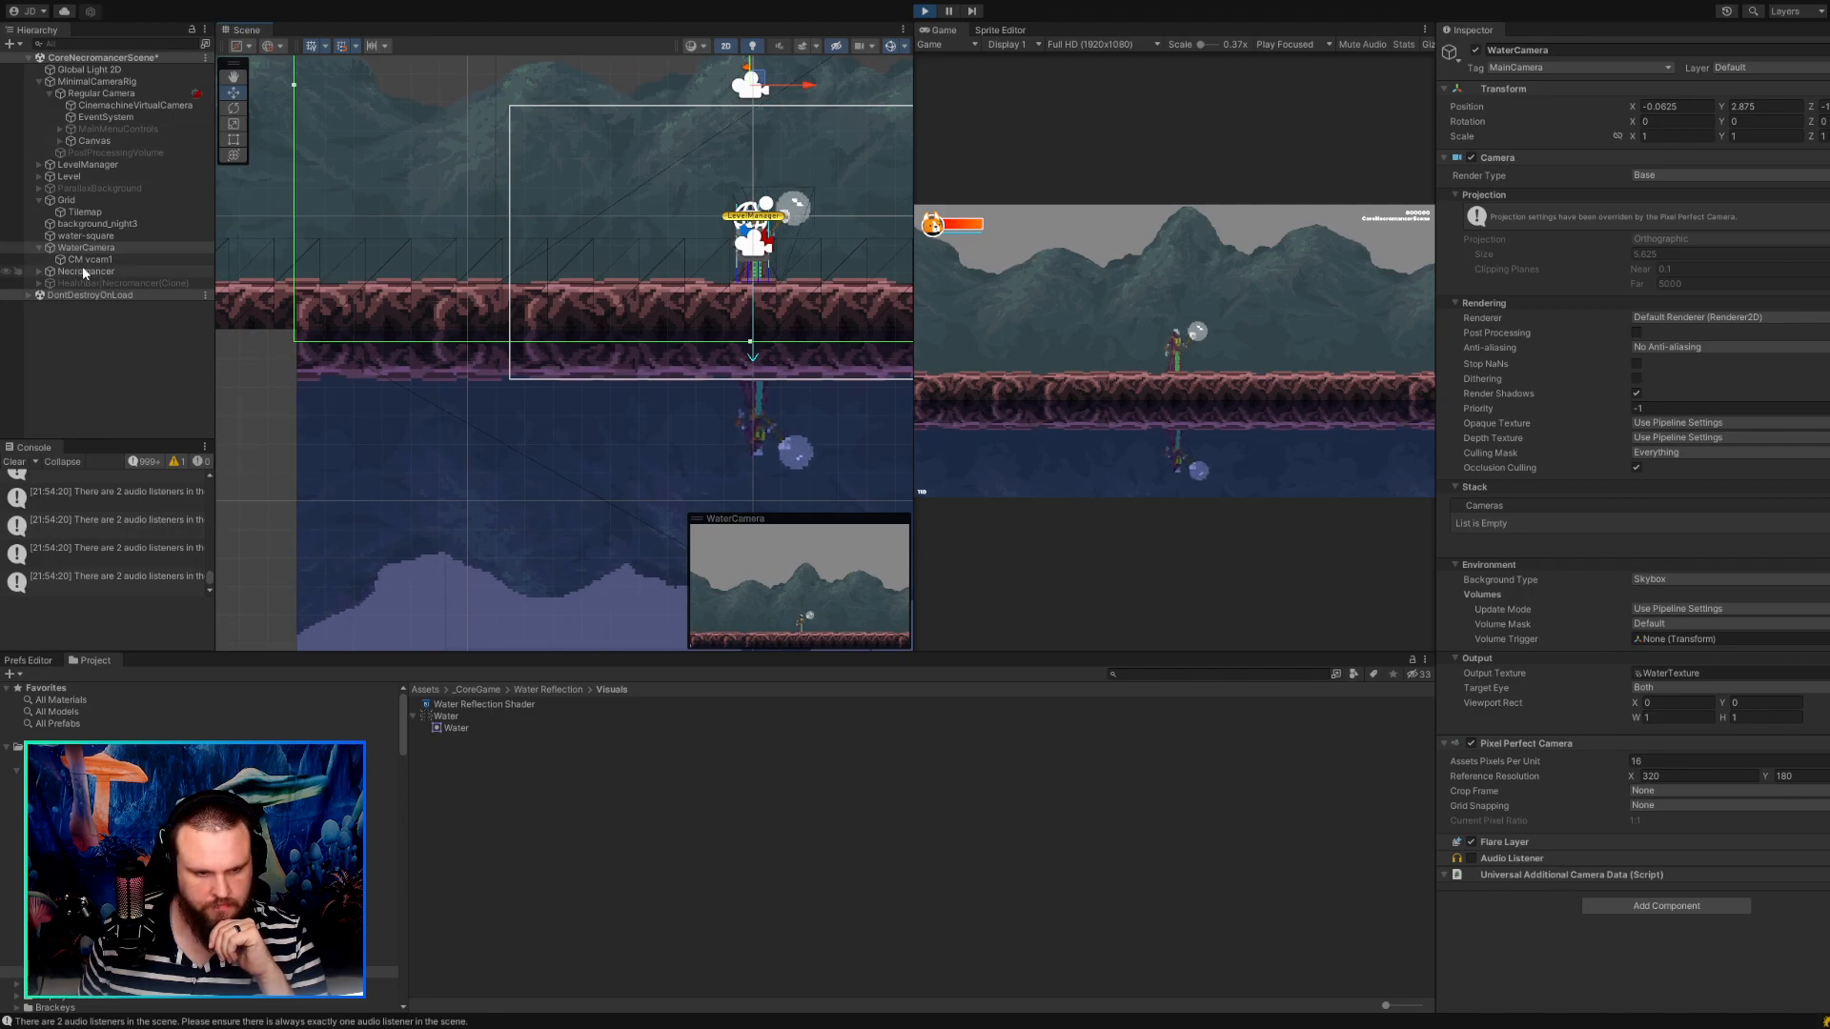
pyautogui.moveTo(85, 237); pyautogui.dragTo(100, 250)
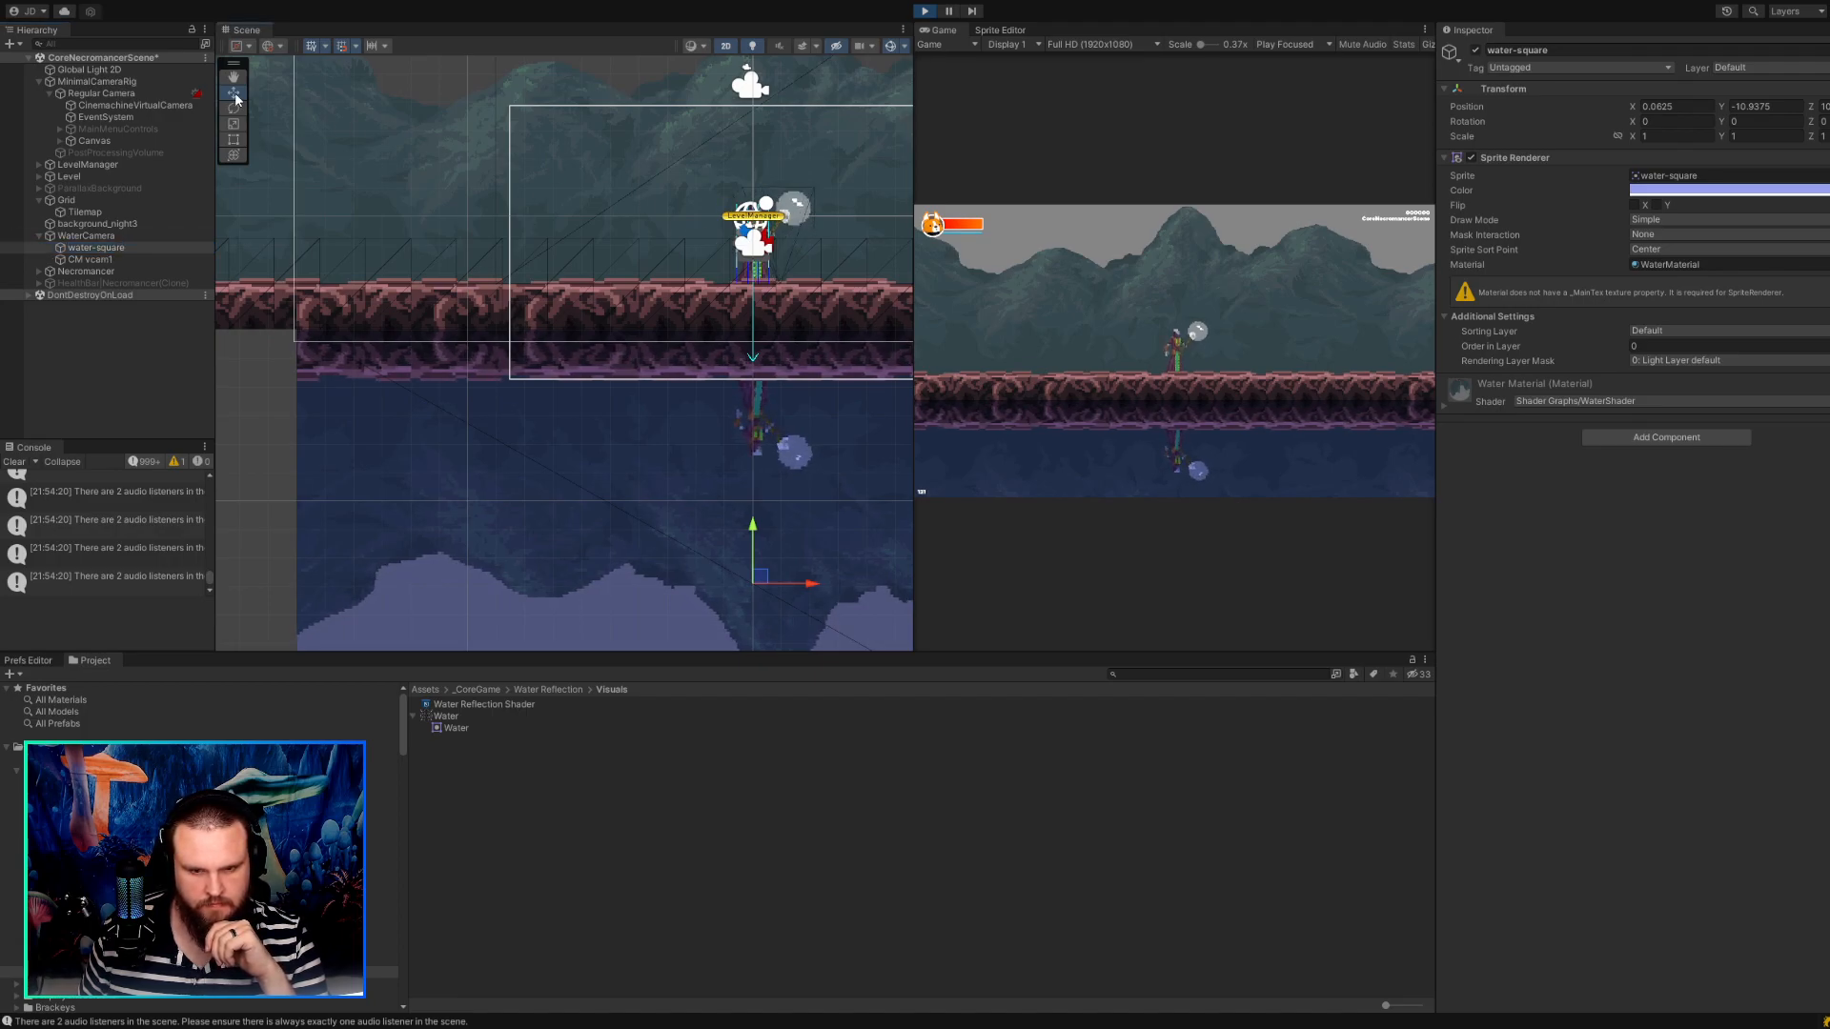
# Try nudging the water-square horizontally to X 0 and move it back to X 0.0625.
pyautogui.scroll(-2, 656, 223)
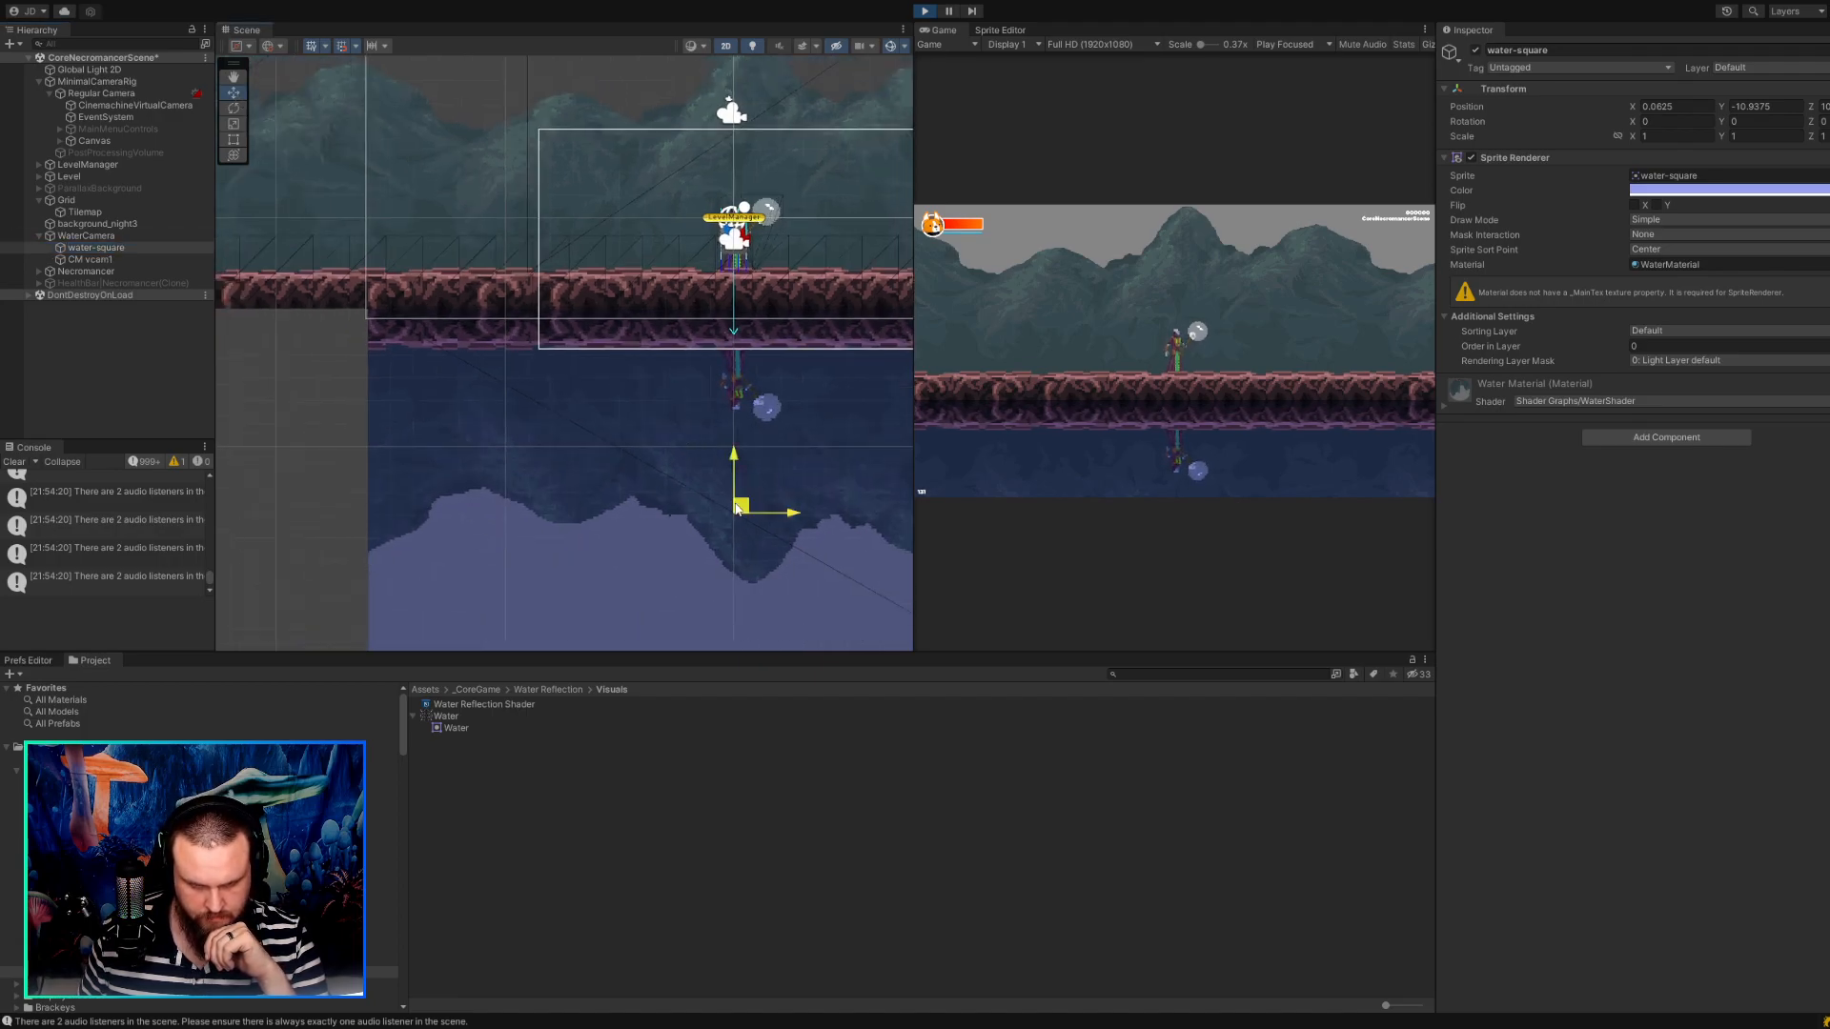
pyautogui.moveTo(735, 508); pyautogui.dragTo(735, 507)
pyautogui.scroll(-2, 478, 403)
pyautogui.moveTo(426, 432); pyautogui.dragTo(340, 379, button='middle')
pyautogui.scroll(1, 340, 380)
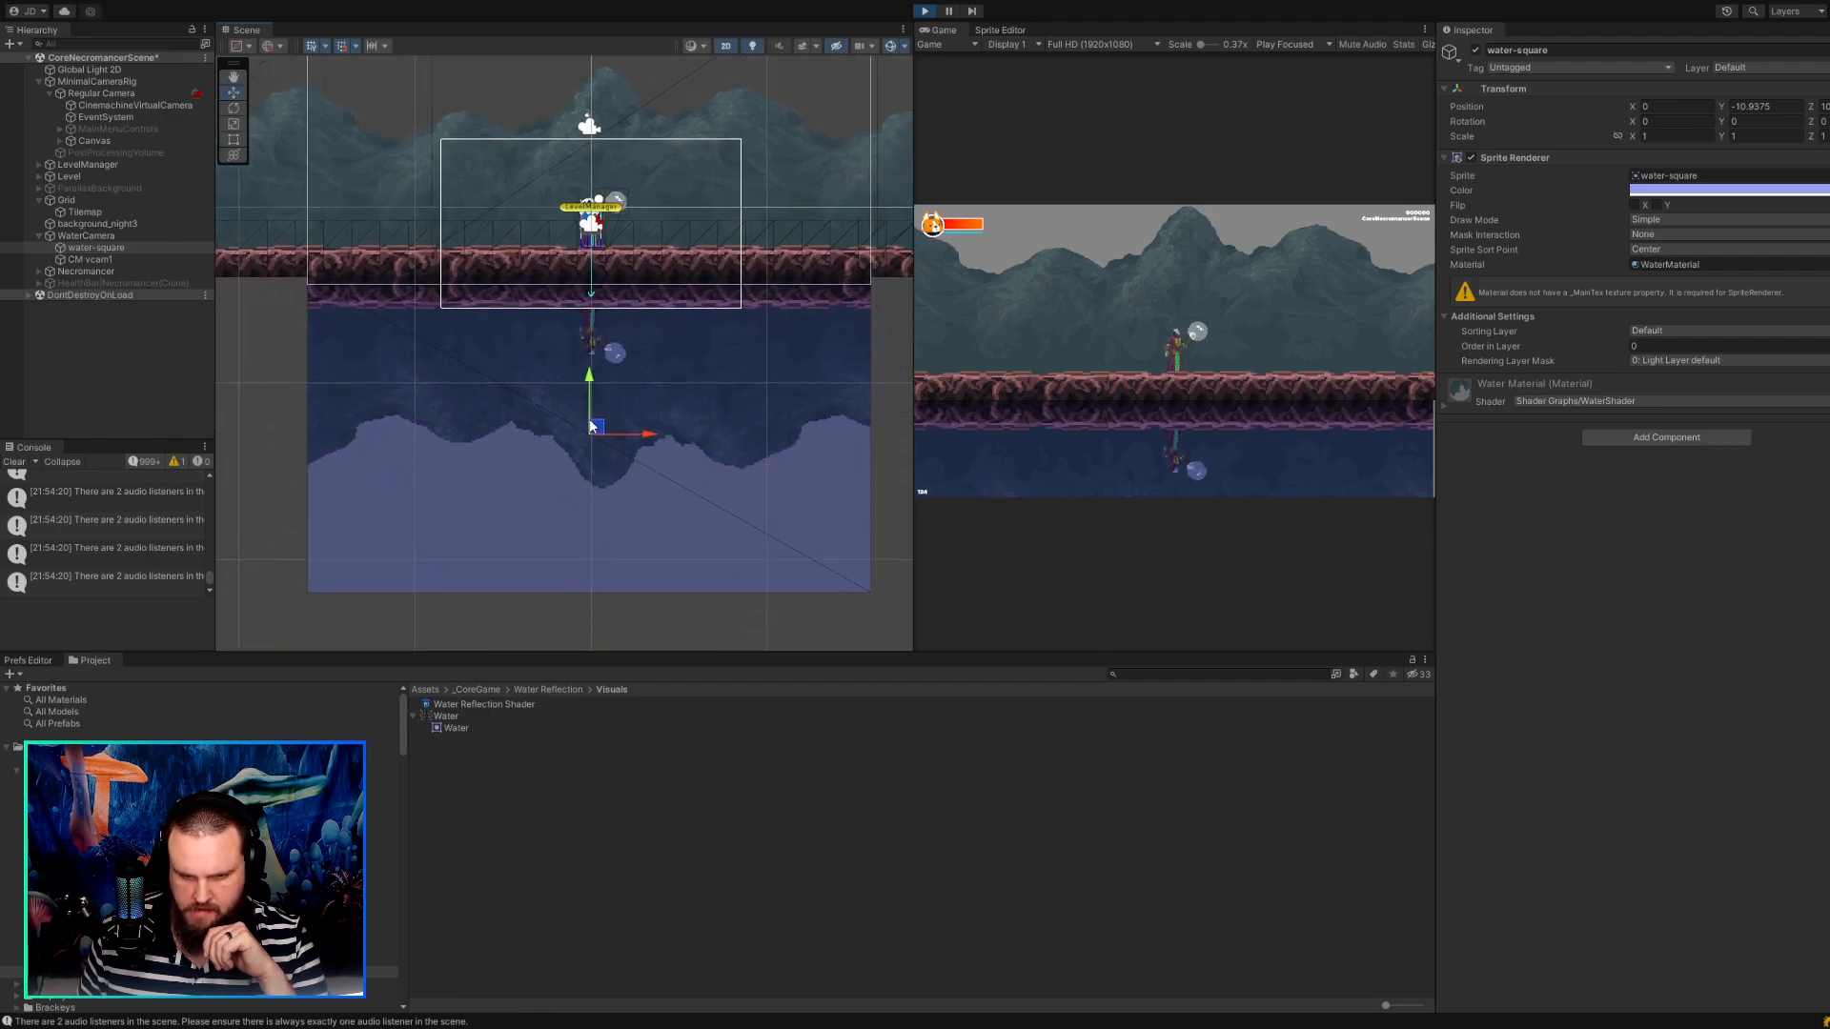
pyautogui.moveTo(591, 426); pyautogui.dragTo(593, 426)
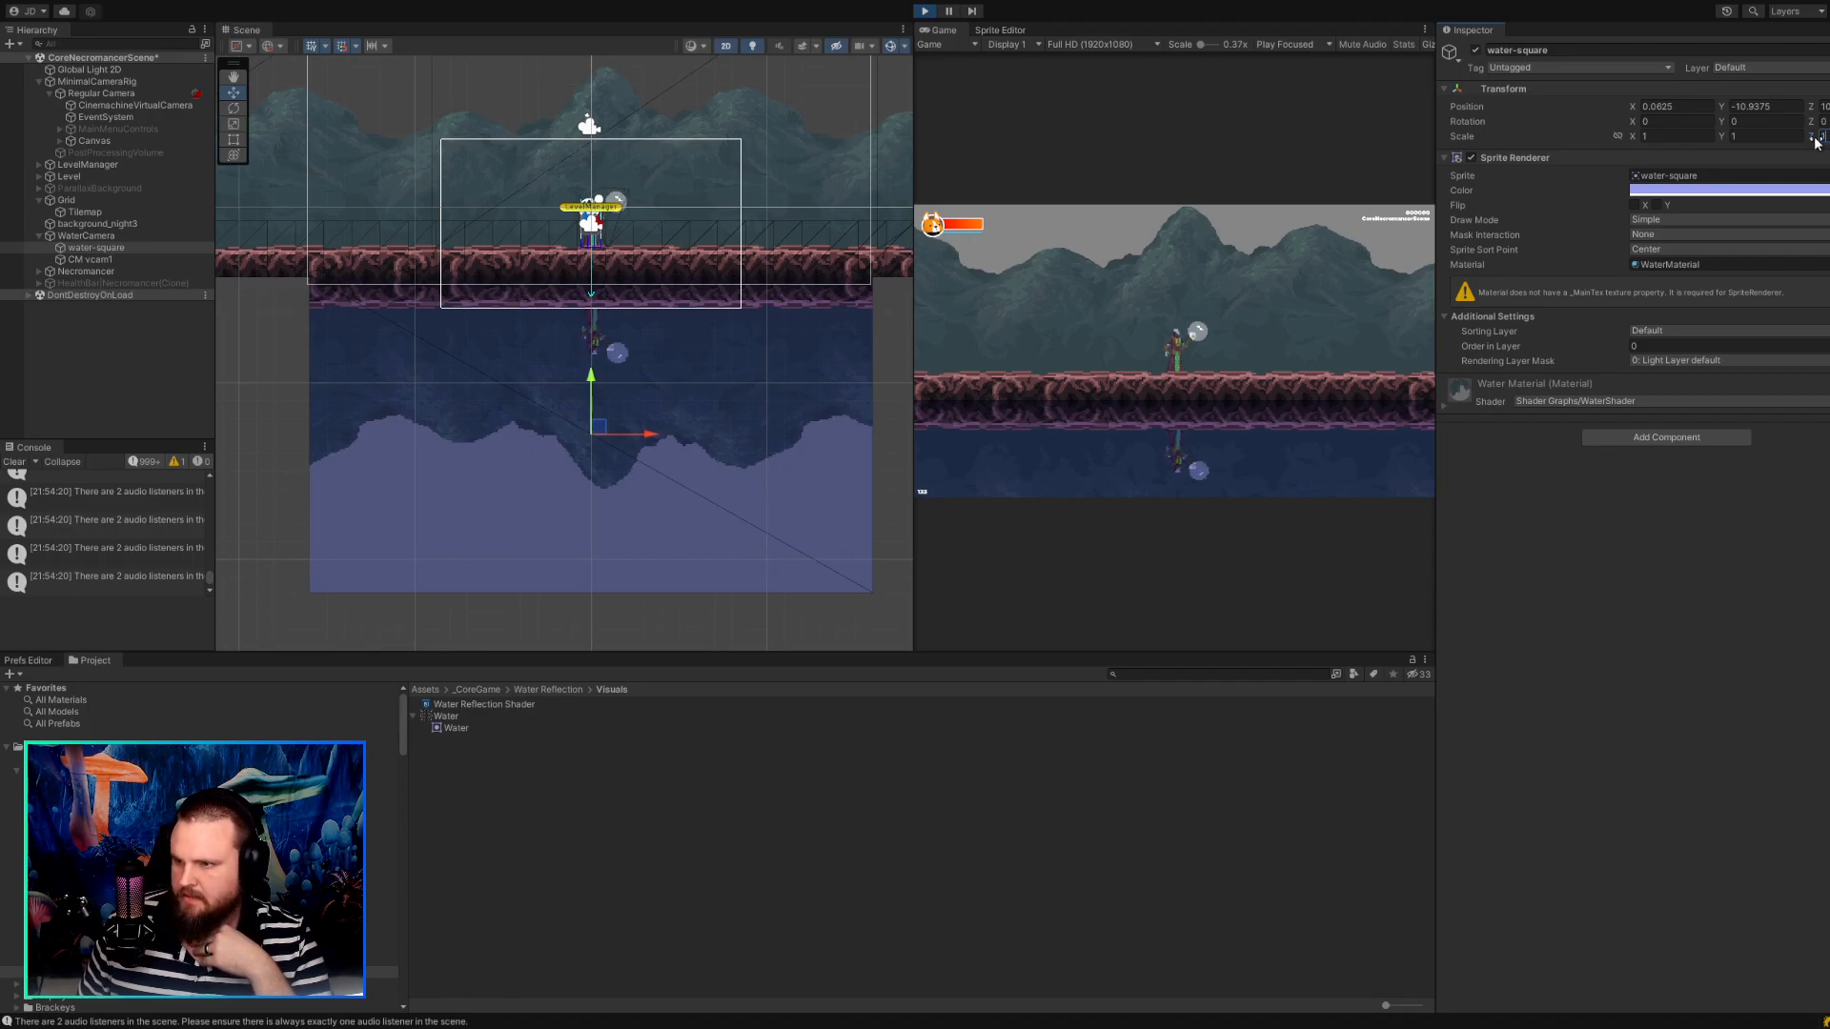
# Try rotating the water-square about its Y axis to about 13.32, and undo the rotation.
pyautogui.moveTo(1813, 125)
pyautogui.mouseDown()
pyautogui.moveTo(1748, 122)
pyautogui.moveTo(1795, 122)
pyautogui.mouseUp()
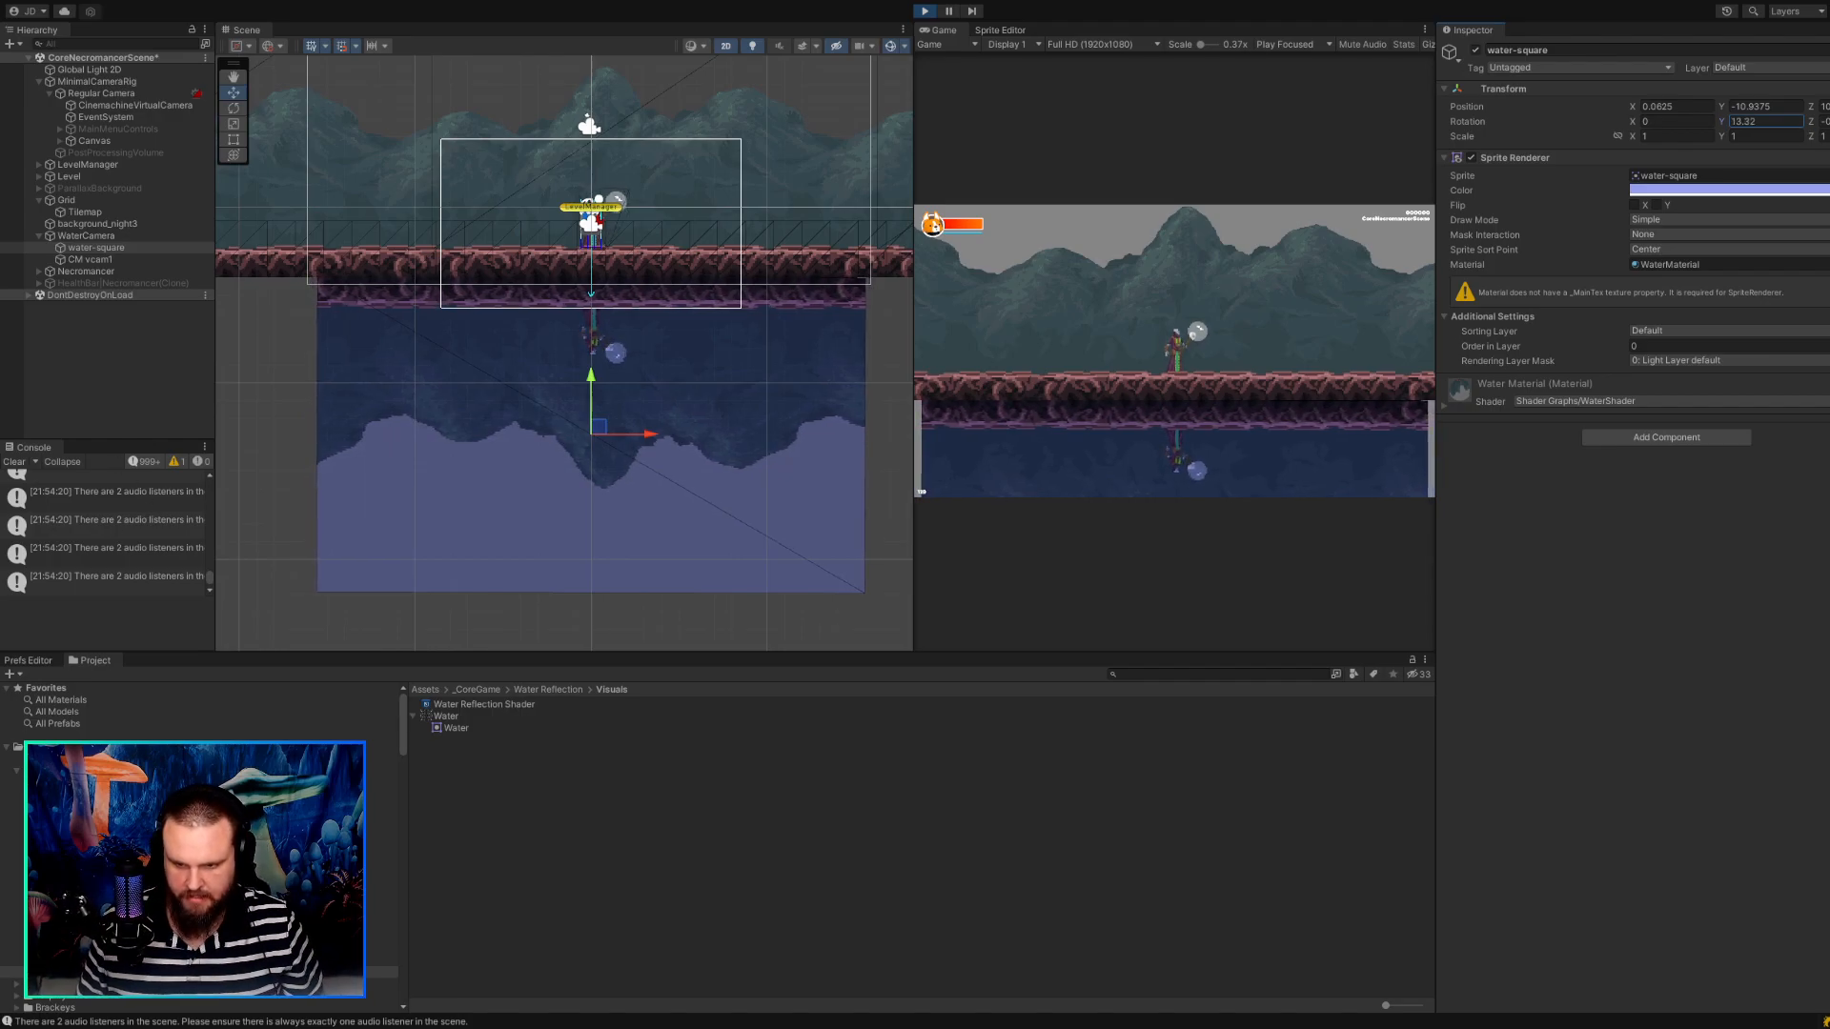
pyautogui.click(1624, 654)
pyautogui.hotkey('ctrl', 'z')
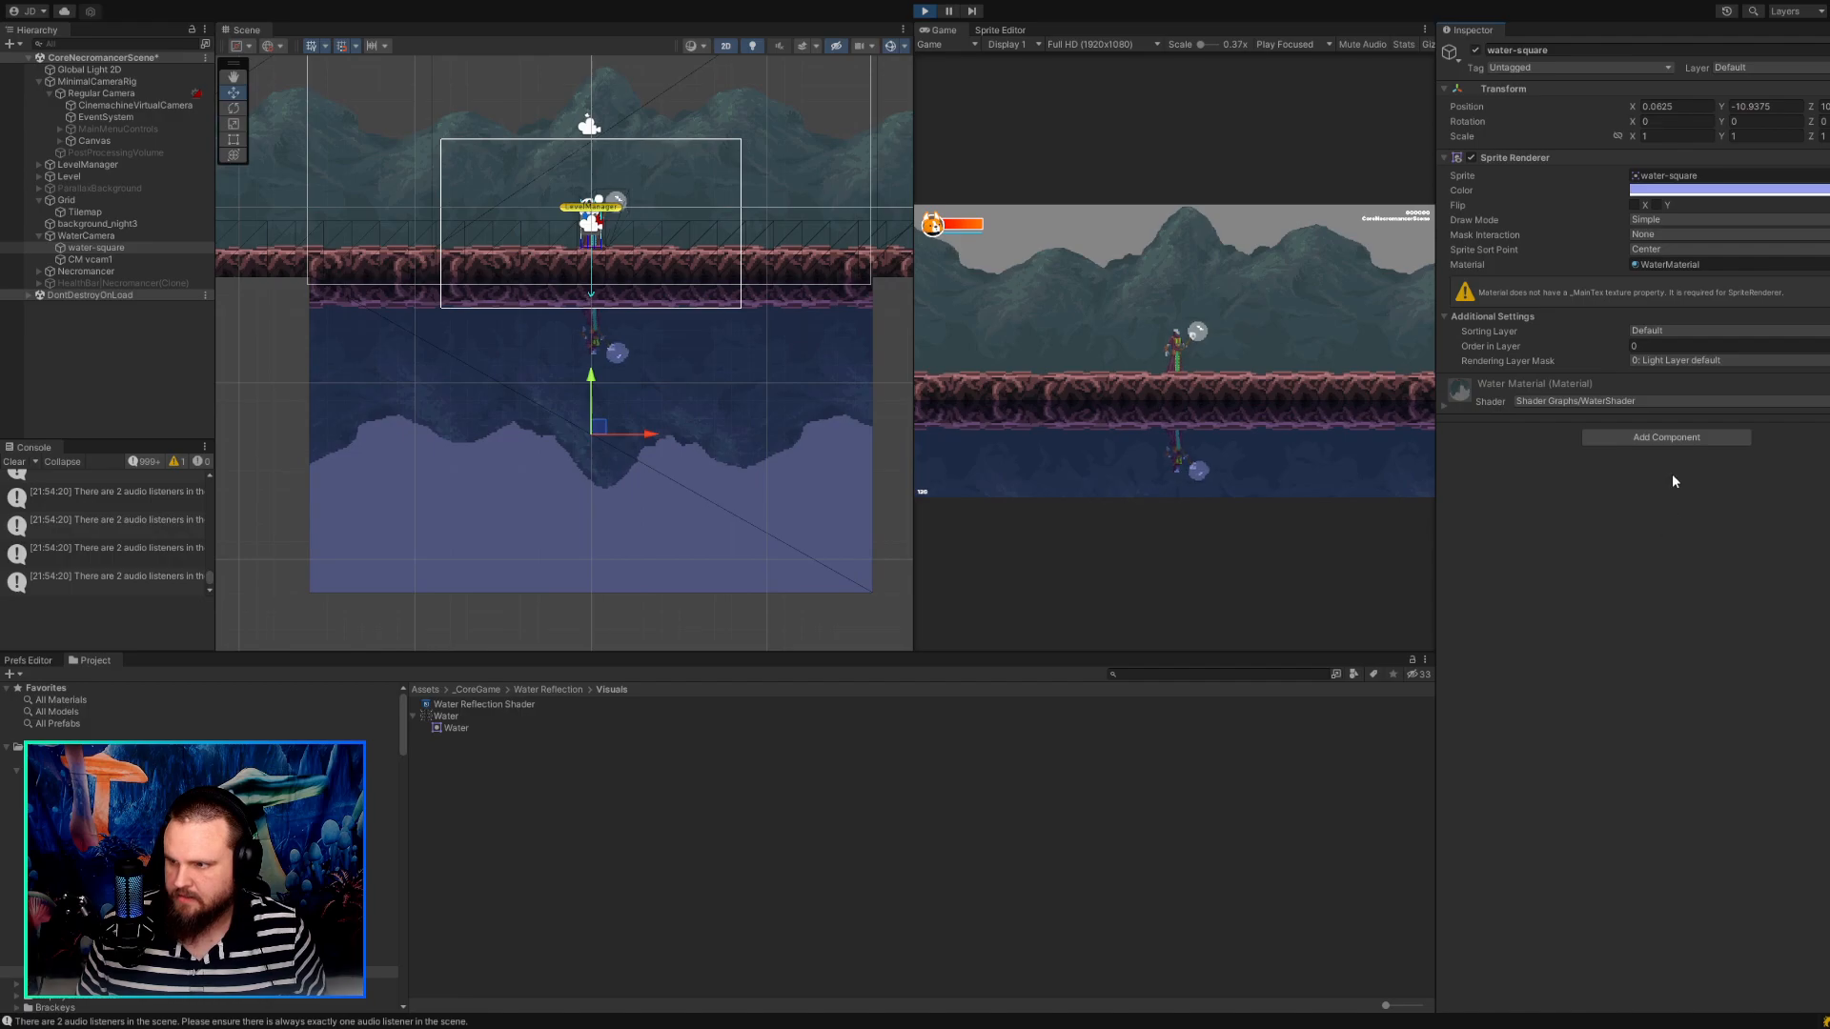
# Tilt the water-square to an X rotation of about 29.63 and frame it in the 3D scene view.
pyautogui.moveTo(1633, 123); pyautogui.dragTo(1829, 166)
pyautogui.click(726, 45)
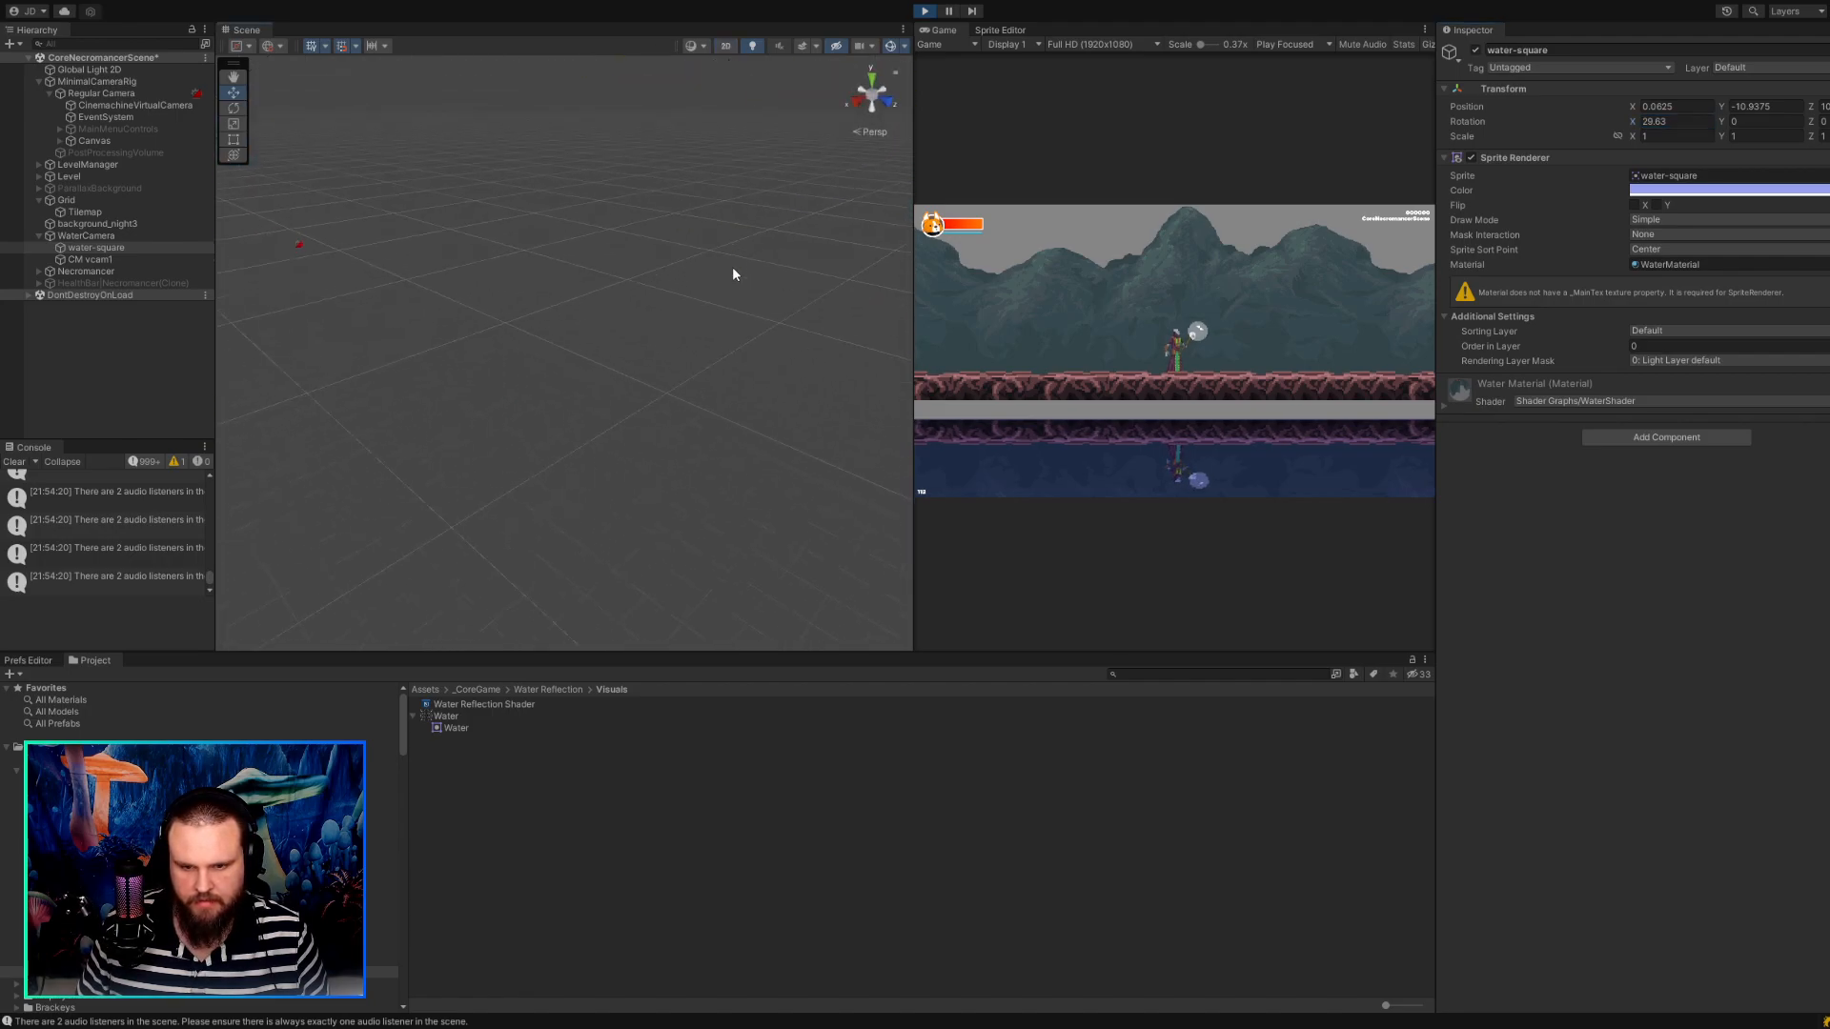
pyautogui.press('f')
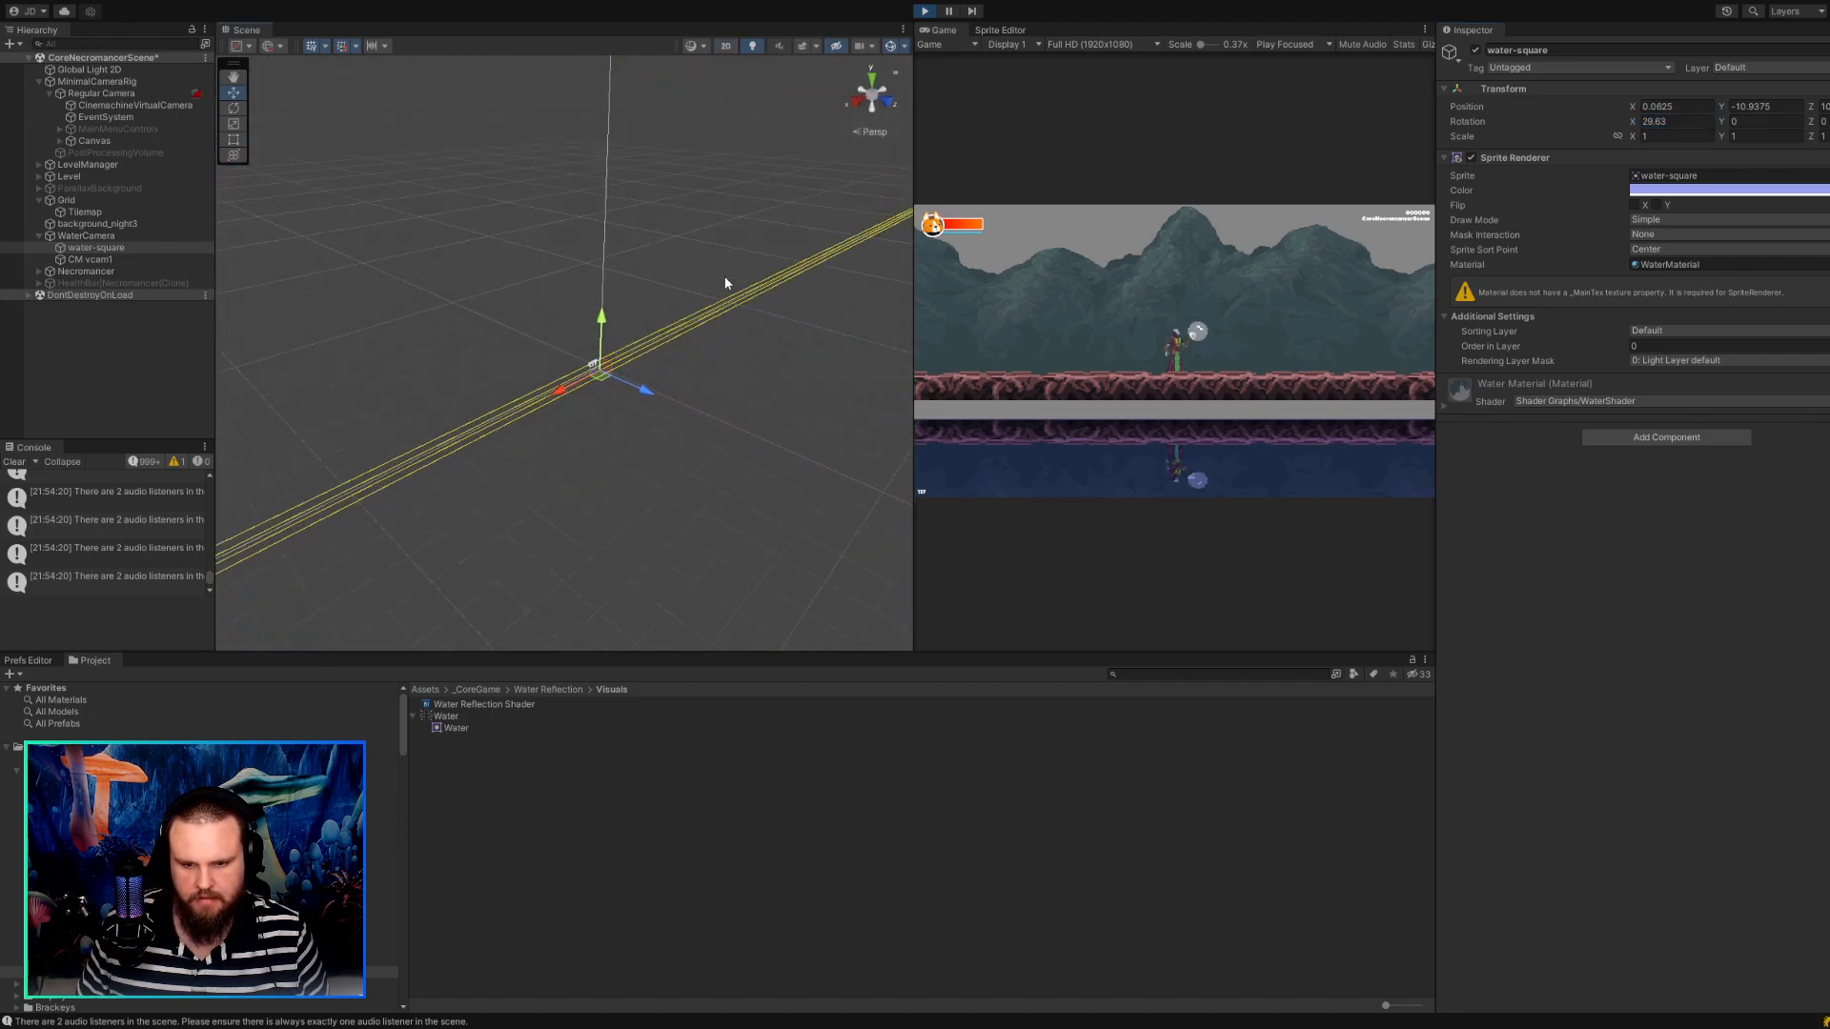
# Examine the tilted water-square in perspective, including its placement relative to the ground and the cameras.
pyautogui.scroll(-6, 724, 283)
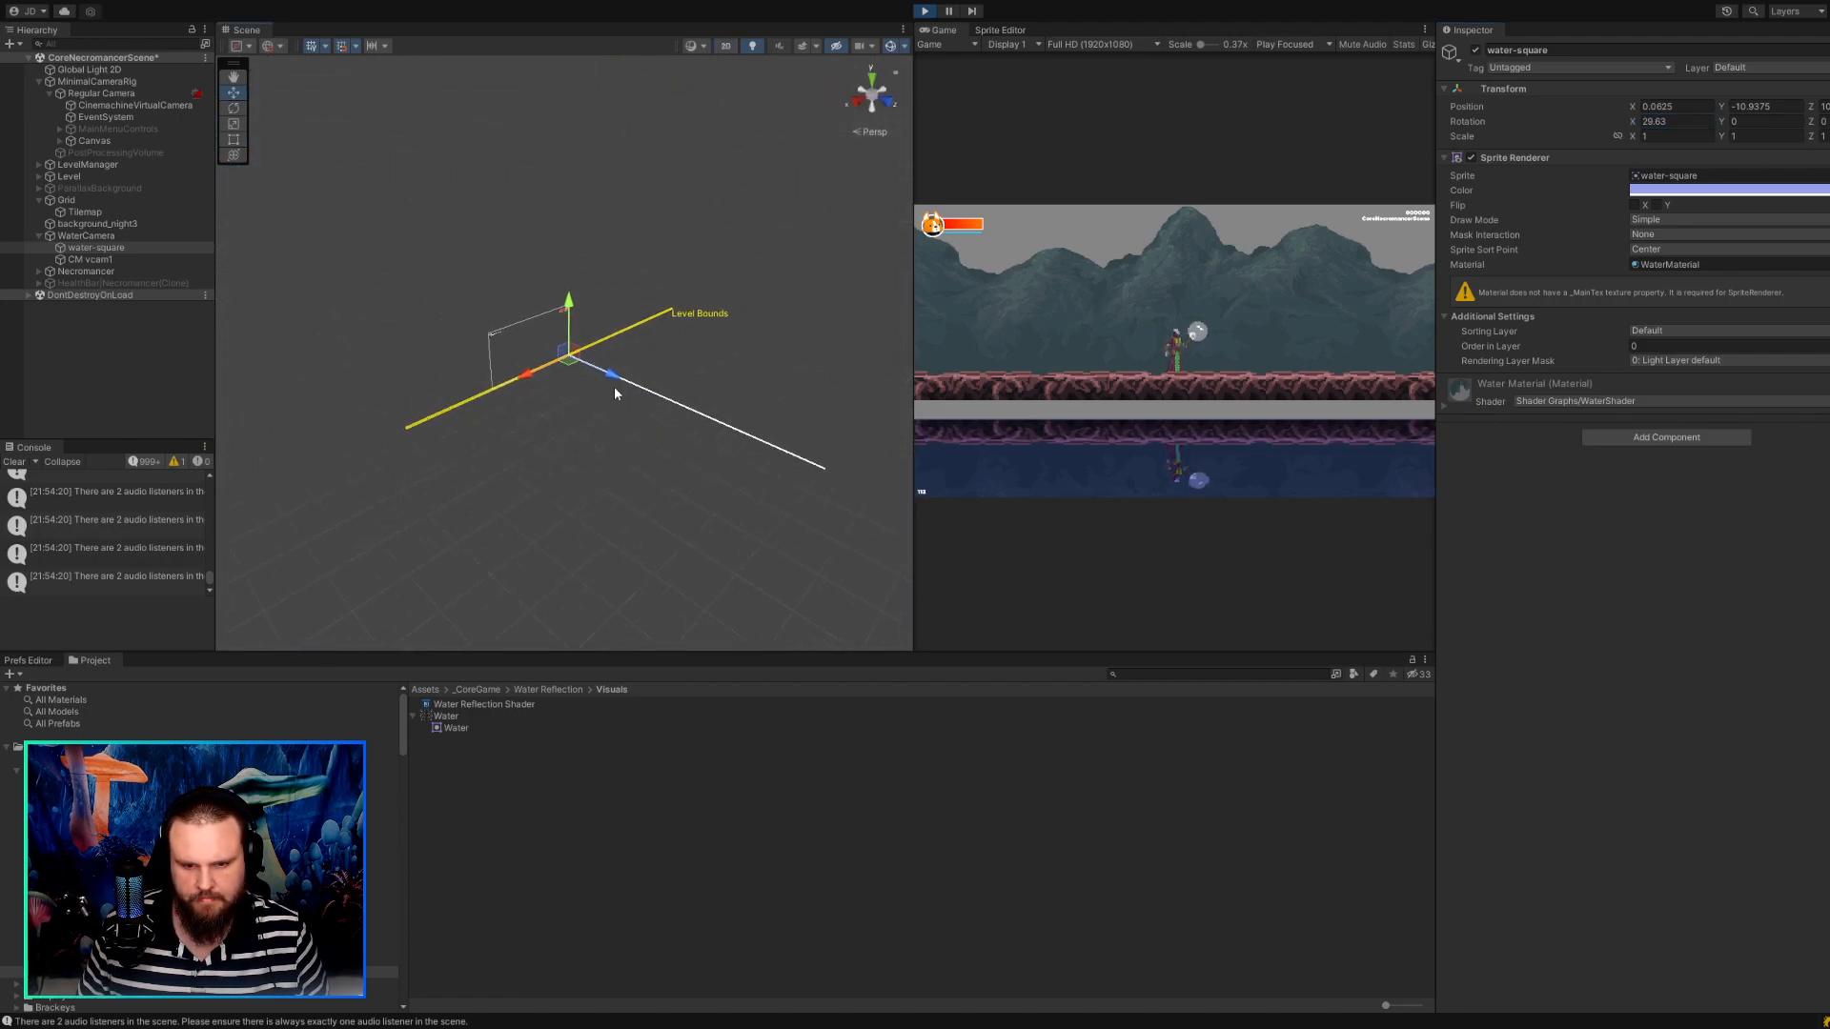
pyautogui.scroll(15, 555, 345)
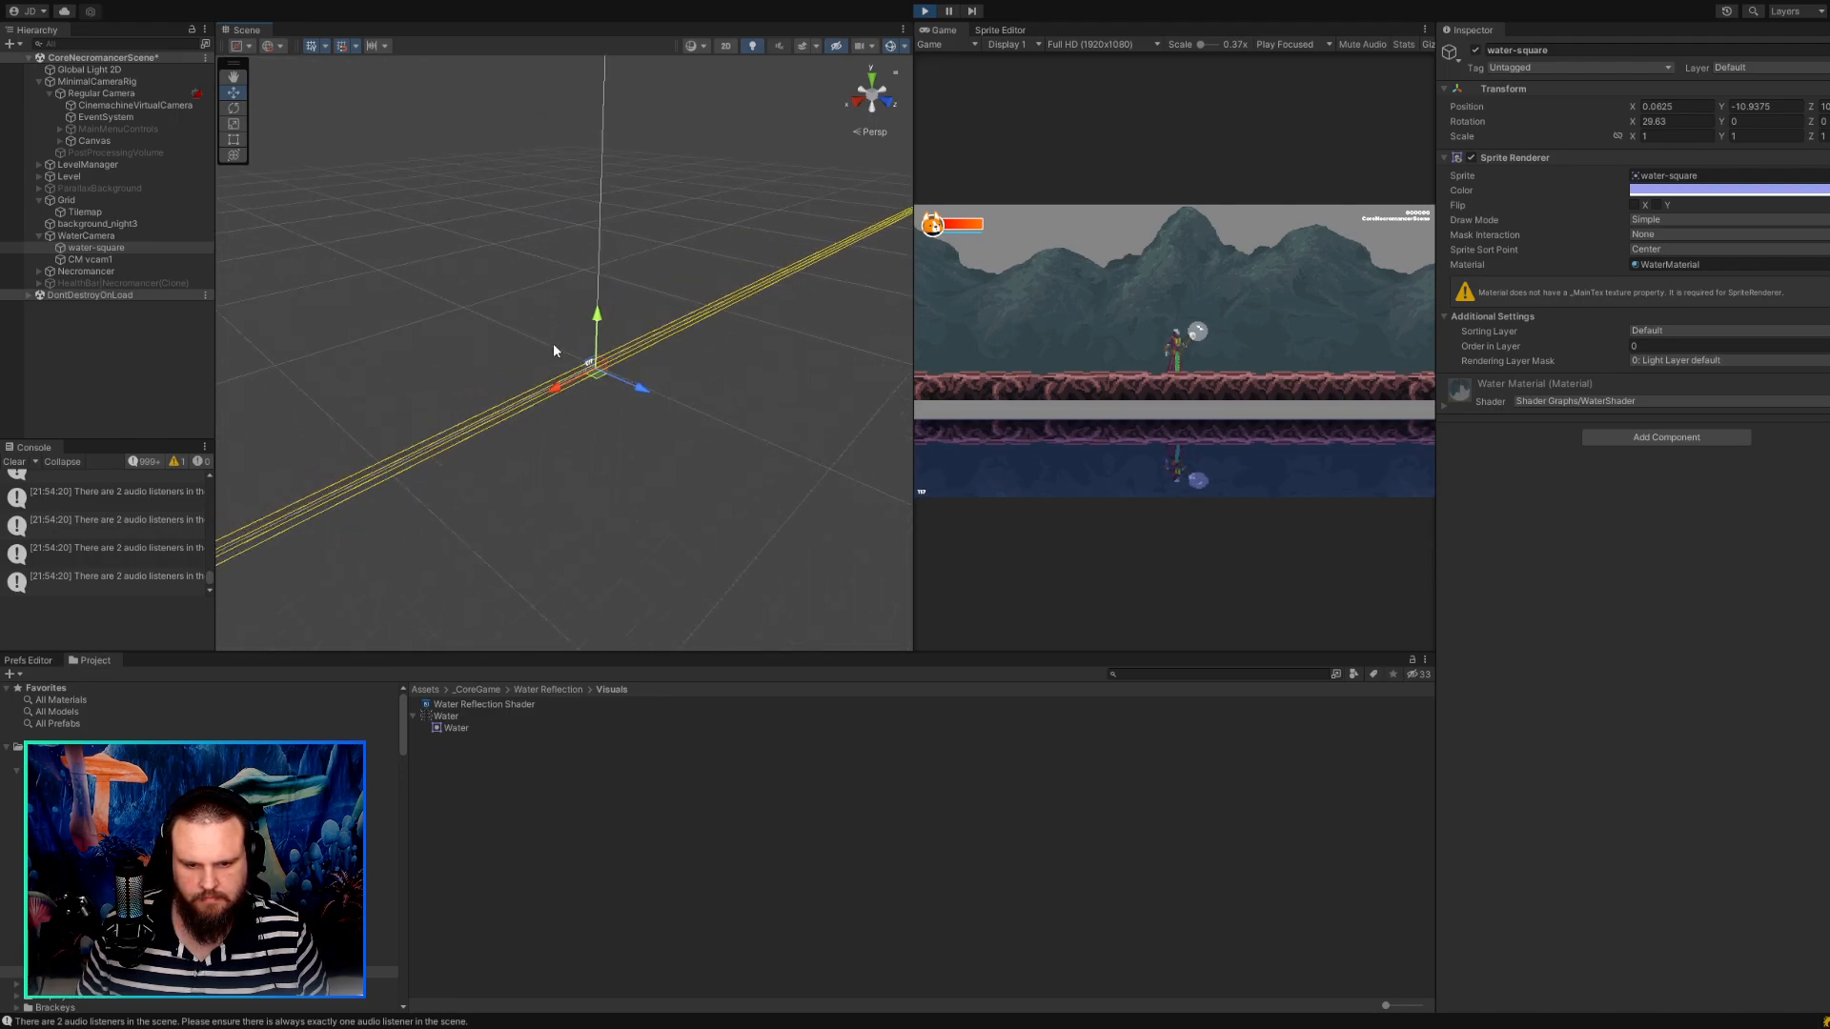
pyautogui.scroll(10, 593, 381)
pyautogui.moveTo(658, 429); pyautogui.dragTo(484, 331, button='middle')
pyautogui.scroll(4, 714, 364)
pyautogui.scroll(5, 524, 314)
pyautogui.moveTo(541, 271); pyautogui.dragTo(557, 420, button='middle')
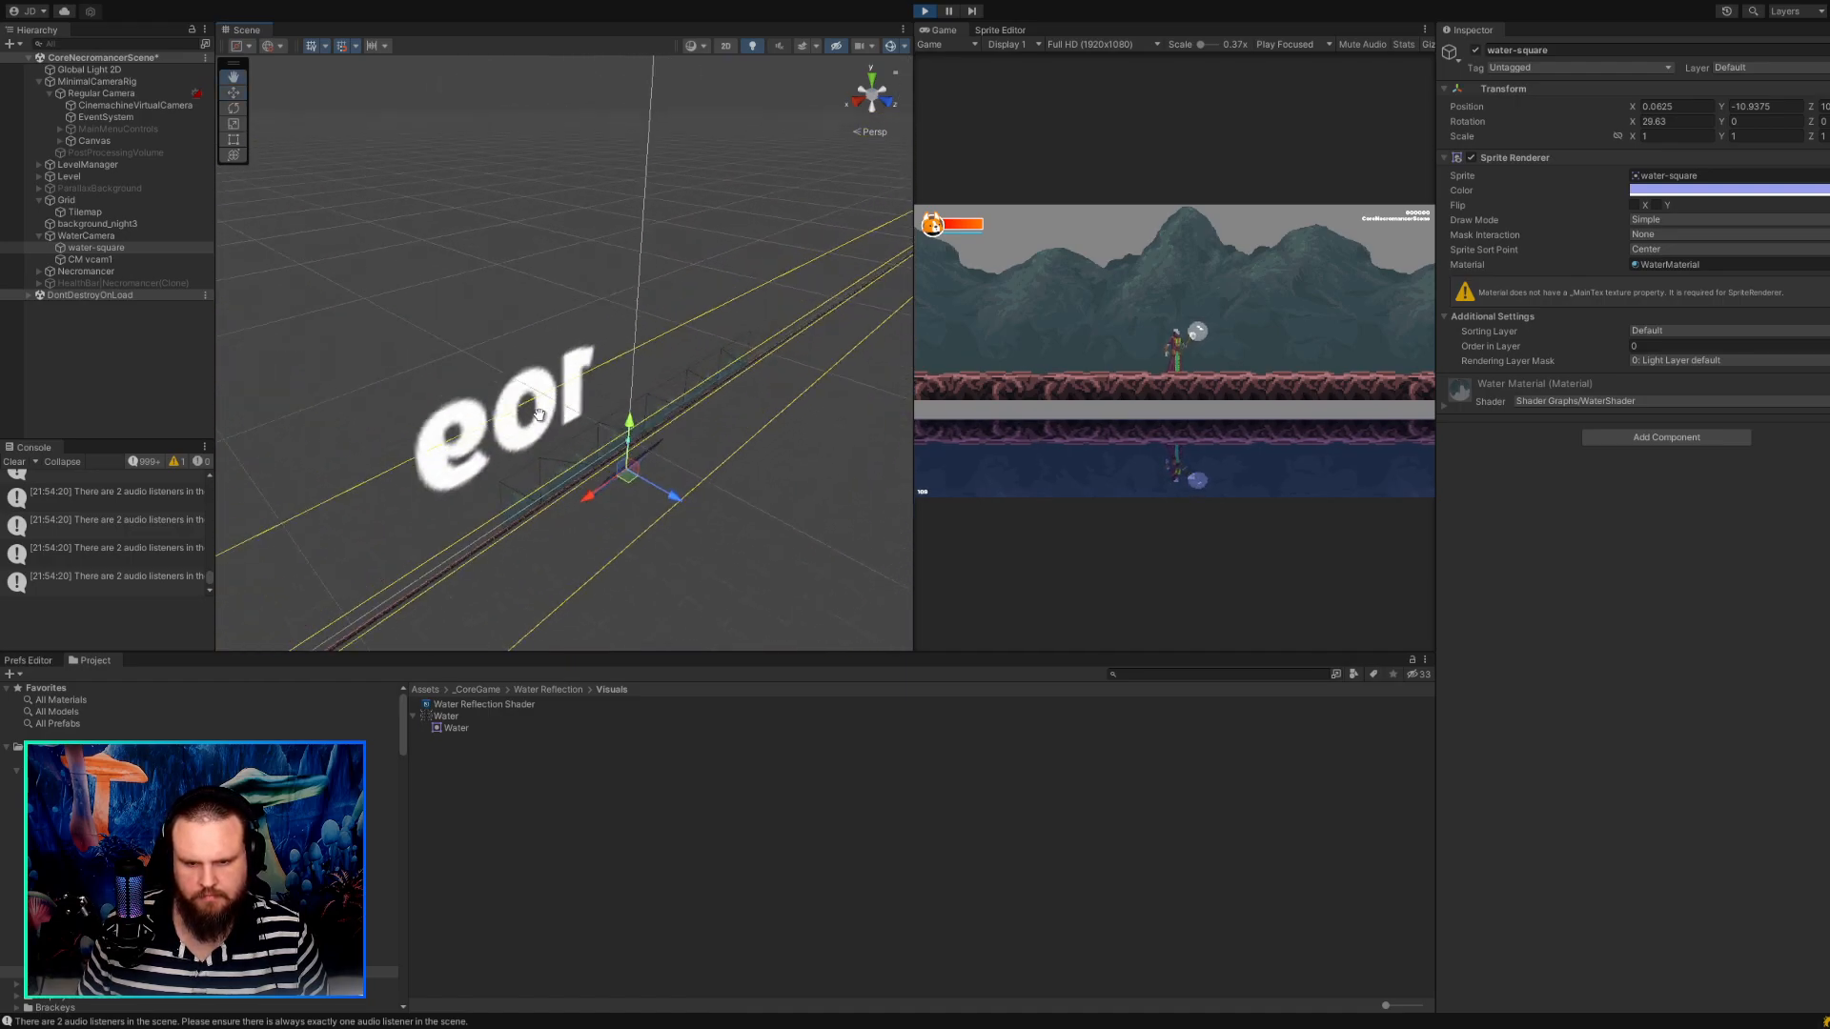
pyautogui.scroll(4, 558, 423)
pyautogui.scroll(3, 561, 427)
pyautogui.moveTo(575, 484); pyautogui.dragTo(499, 394, button='middle')
pyautogui.scroll(-4, 620, 269)
pyautogui.scroll(2, 583, 412)
pyautogui.scroll(4, 583, 411)
pyautogui.scroll(-2, 587, 412)
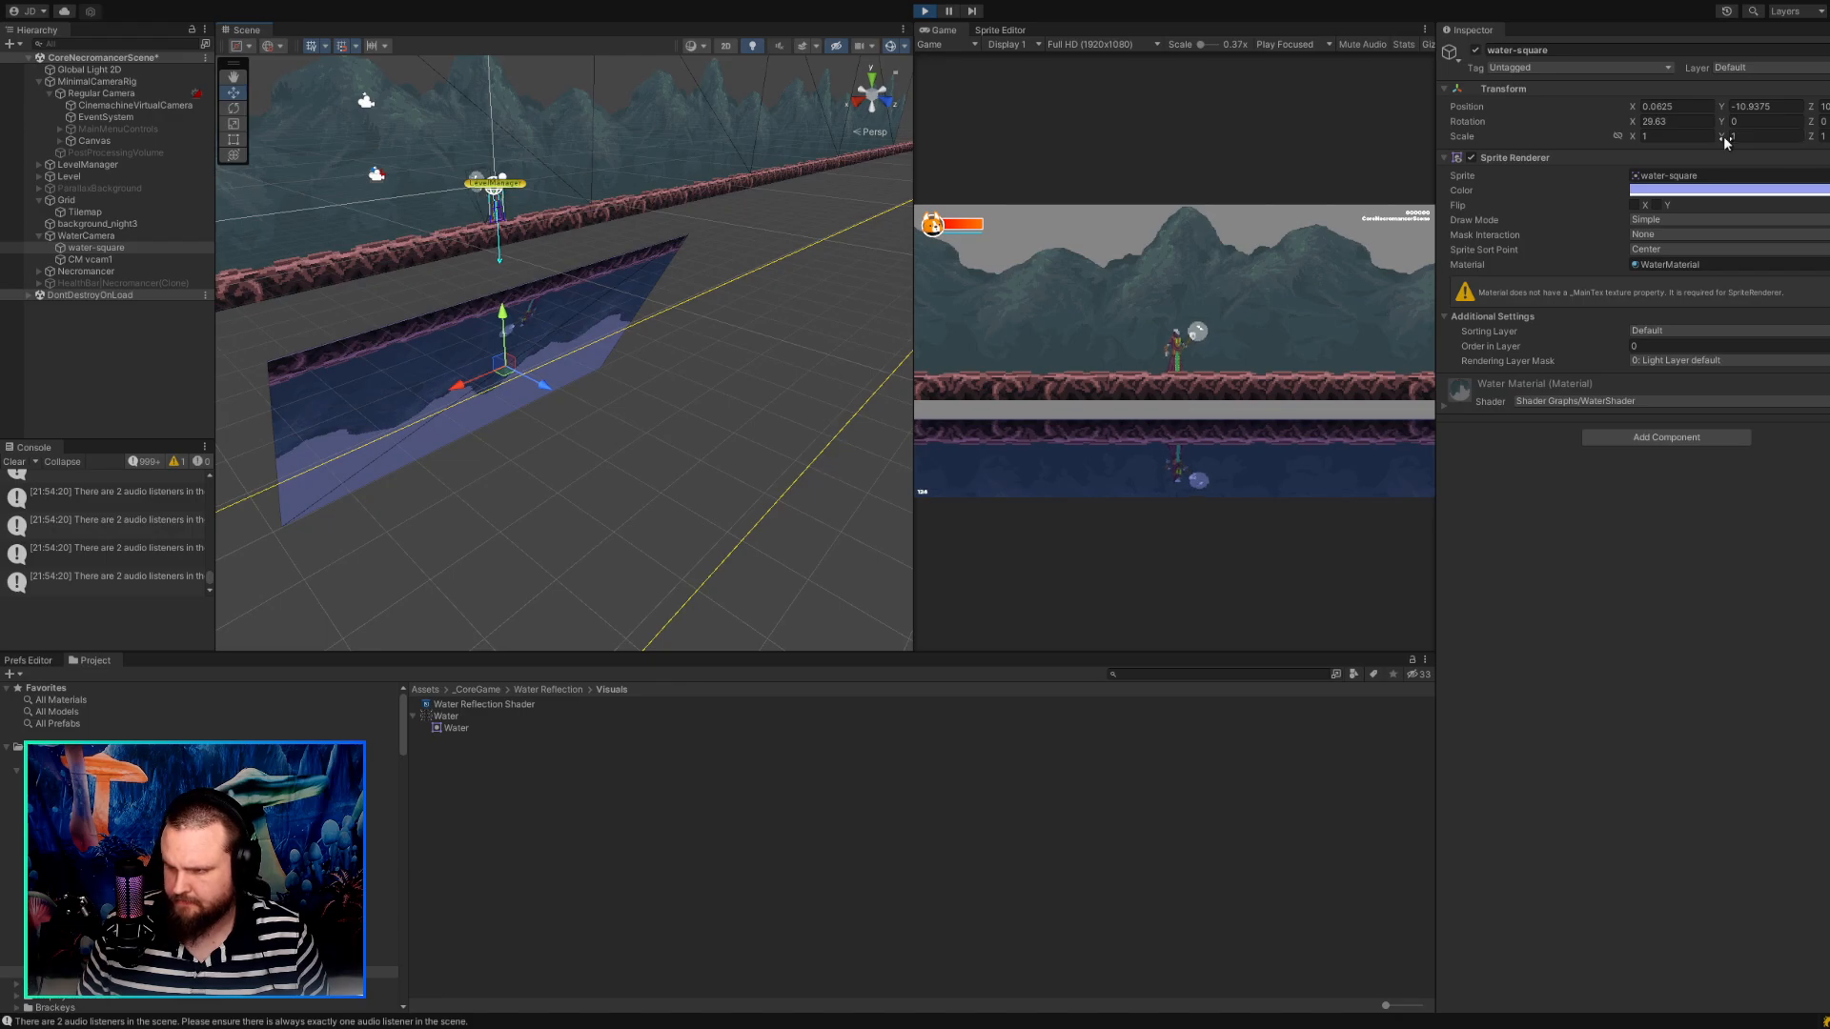
# Try a Y rotation of about -4.45 on the tilted water-square and restore it to 0.
pyautogui.moveTo(1727, 127); pyautogui.dragTo(1614, 128)
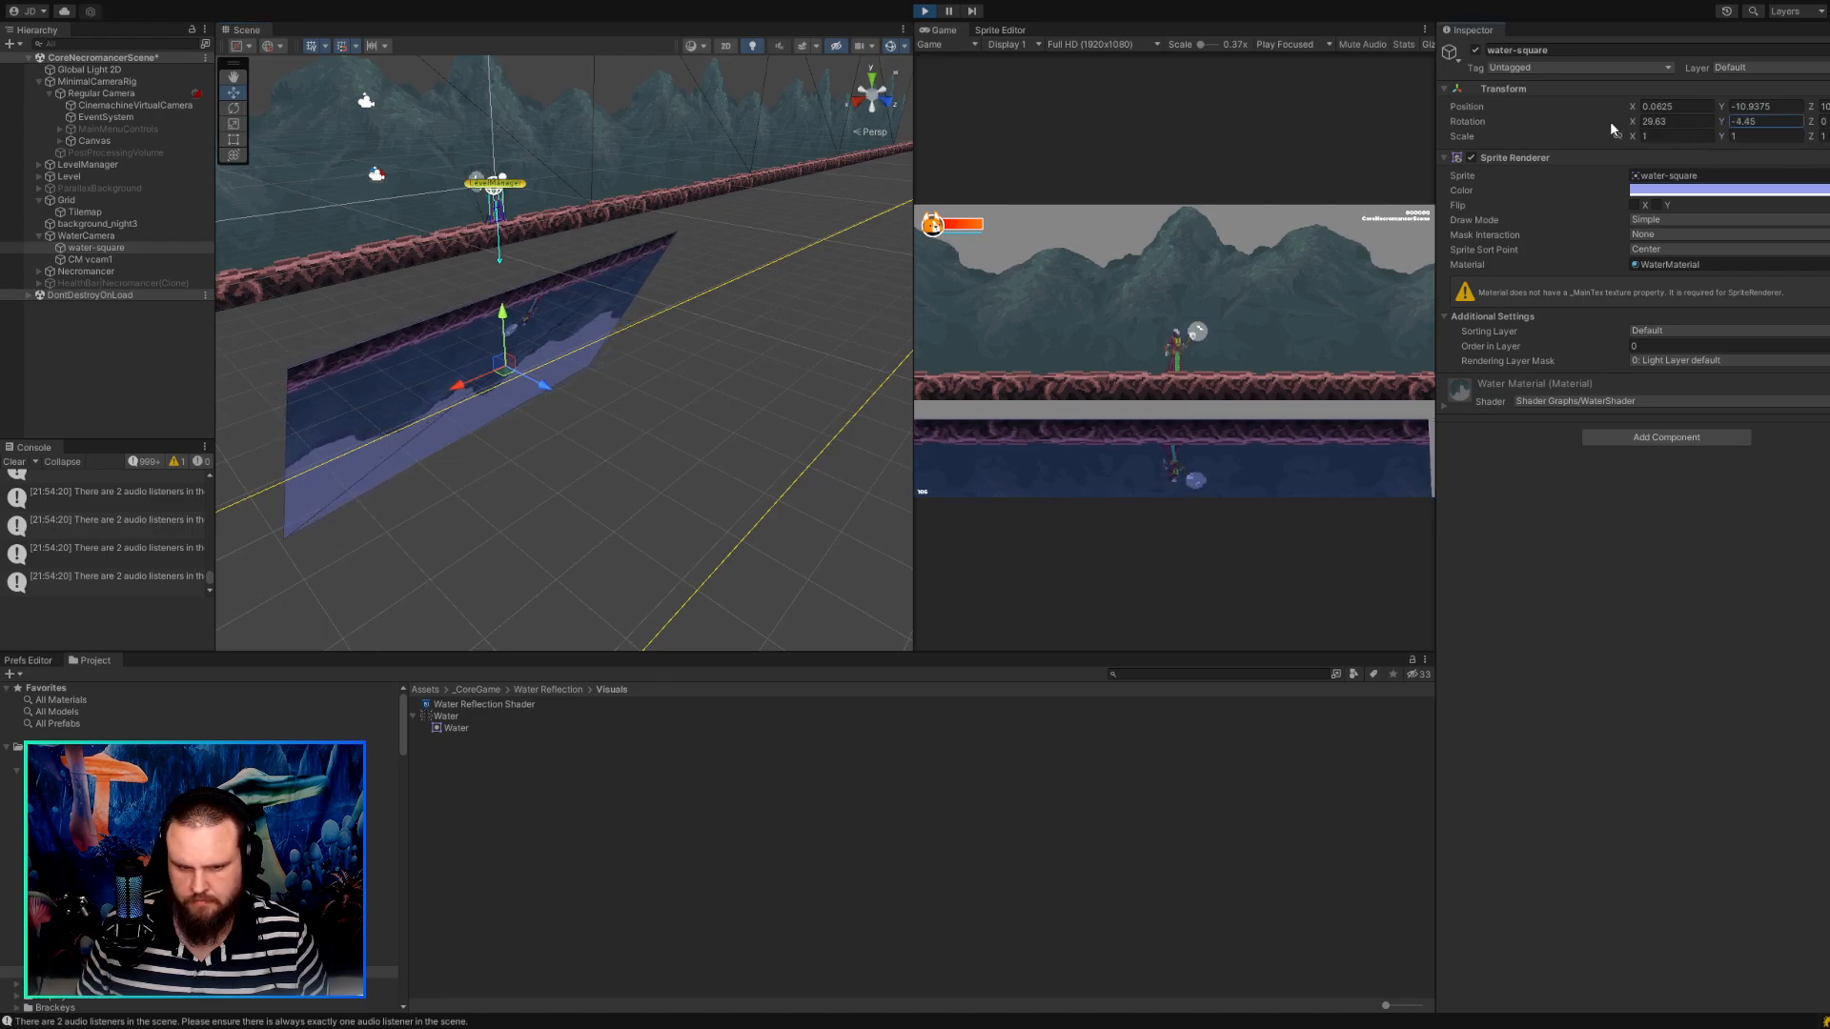
pyautogui.hotkey('ctrl', 'z')
pyautogui.moveTo(1814, 125)
pyautogui.mouseDown()
pyautogui.moveTo(1771, 127)
pyautogui.moveTo(1825, 131)
pyautogui.moveTo(1825, 150)
pyautogui.moveTo(1732, 128)
pyautogui.moveTo(1814, 128)
pyautogui.mouseUp()
pyautogui.write('0')
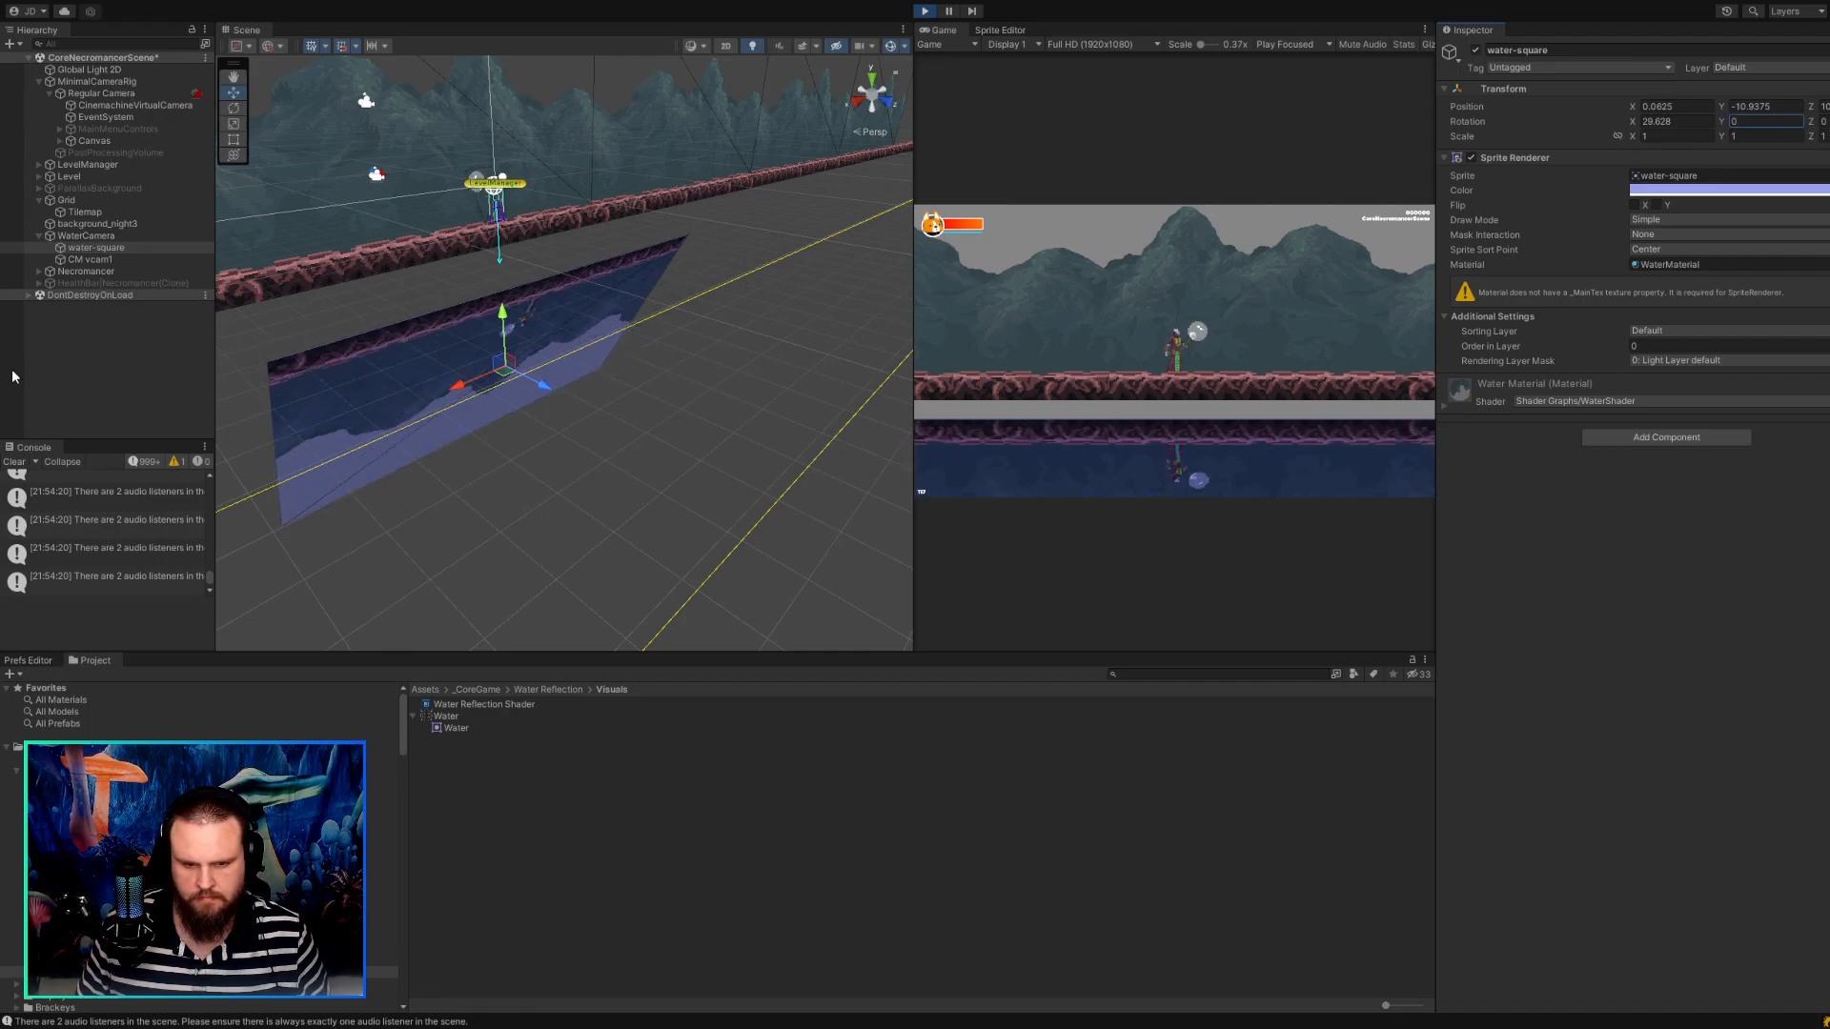
# Raise the tilted water-square to Y -10.1875 and check the reflection in an enlarged game view.
pyautogui.moveTo(507, 354); pyautogui.dragTo(507, 339)
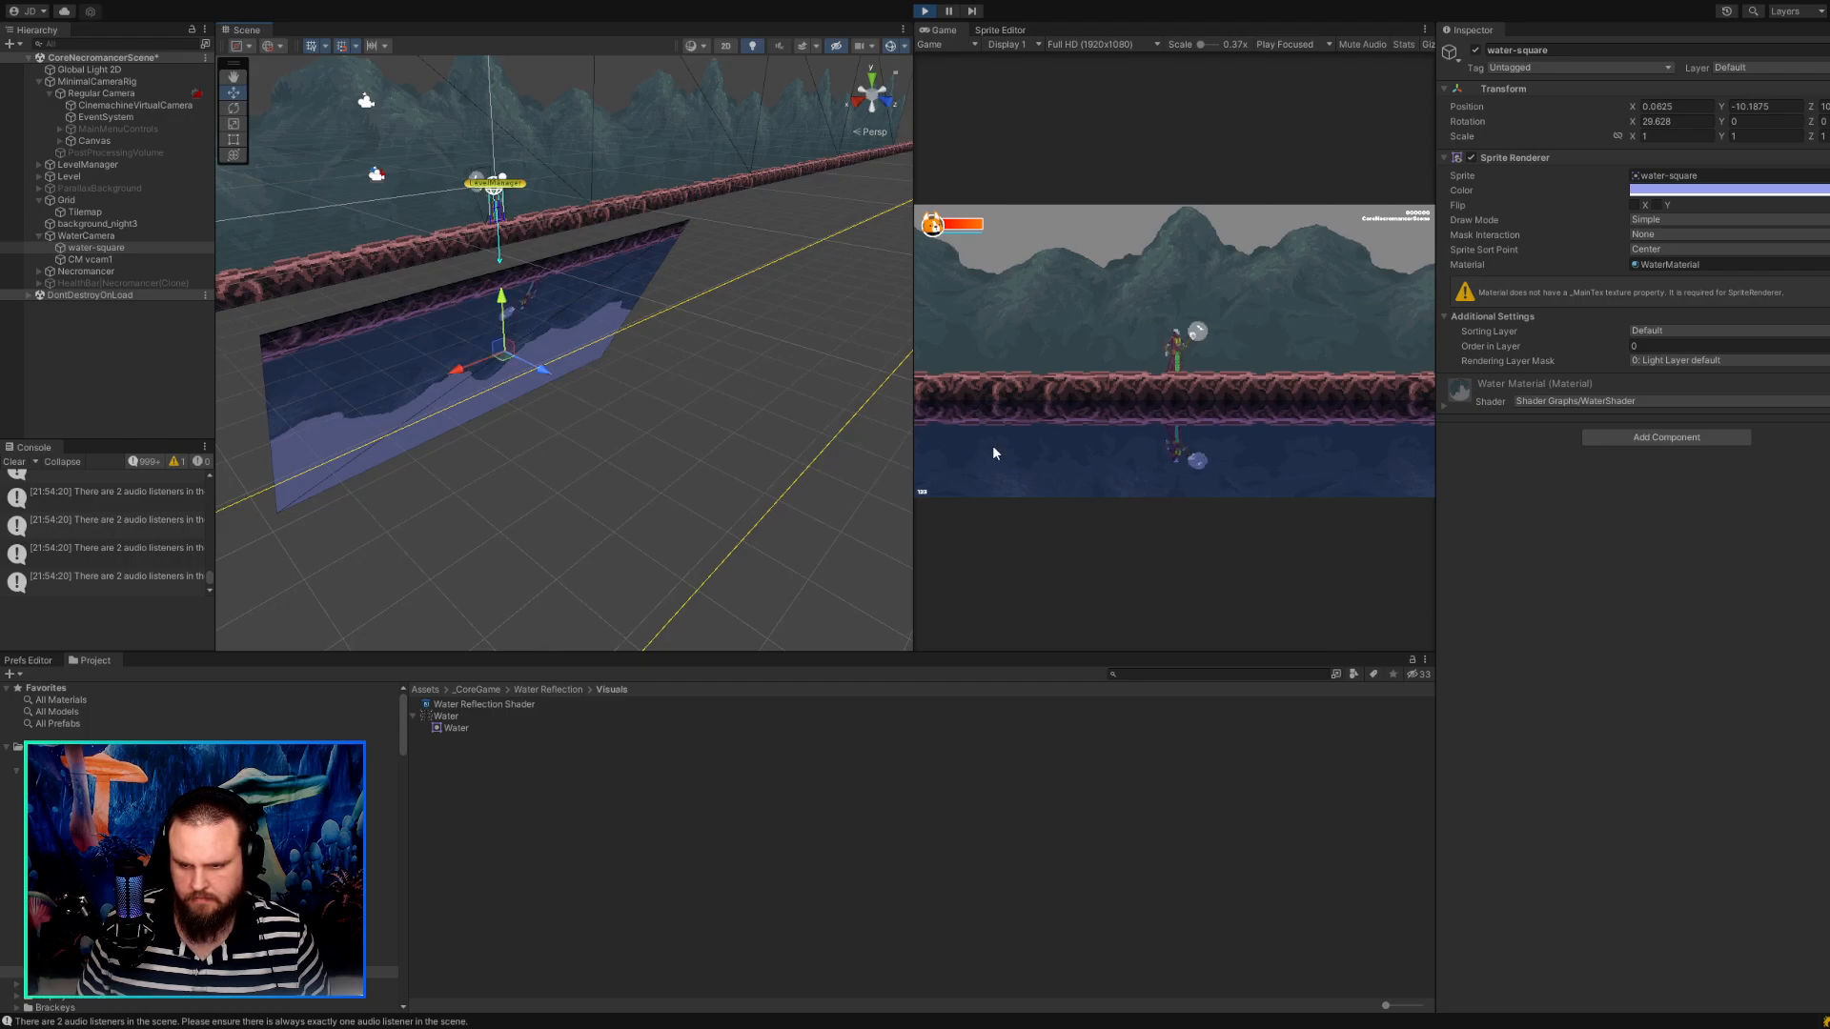
pyautogui.moveTo(911, 444); pyautogui.dragTo(583, 425)
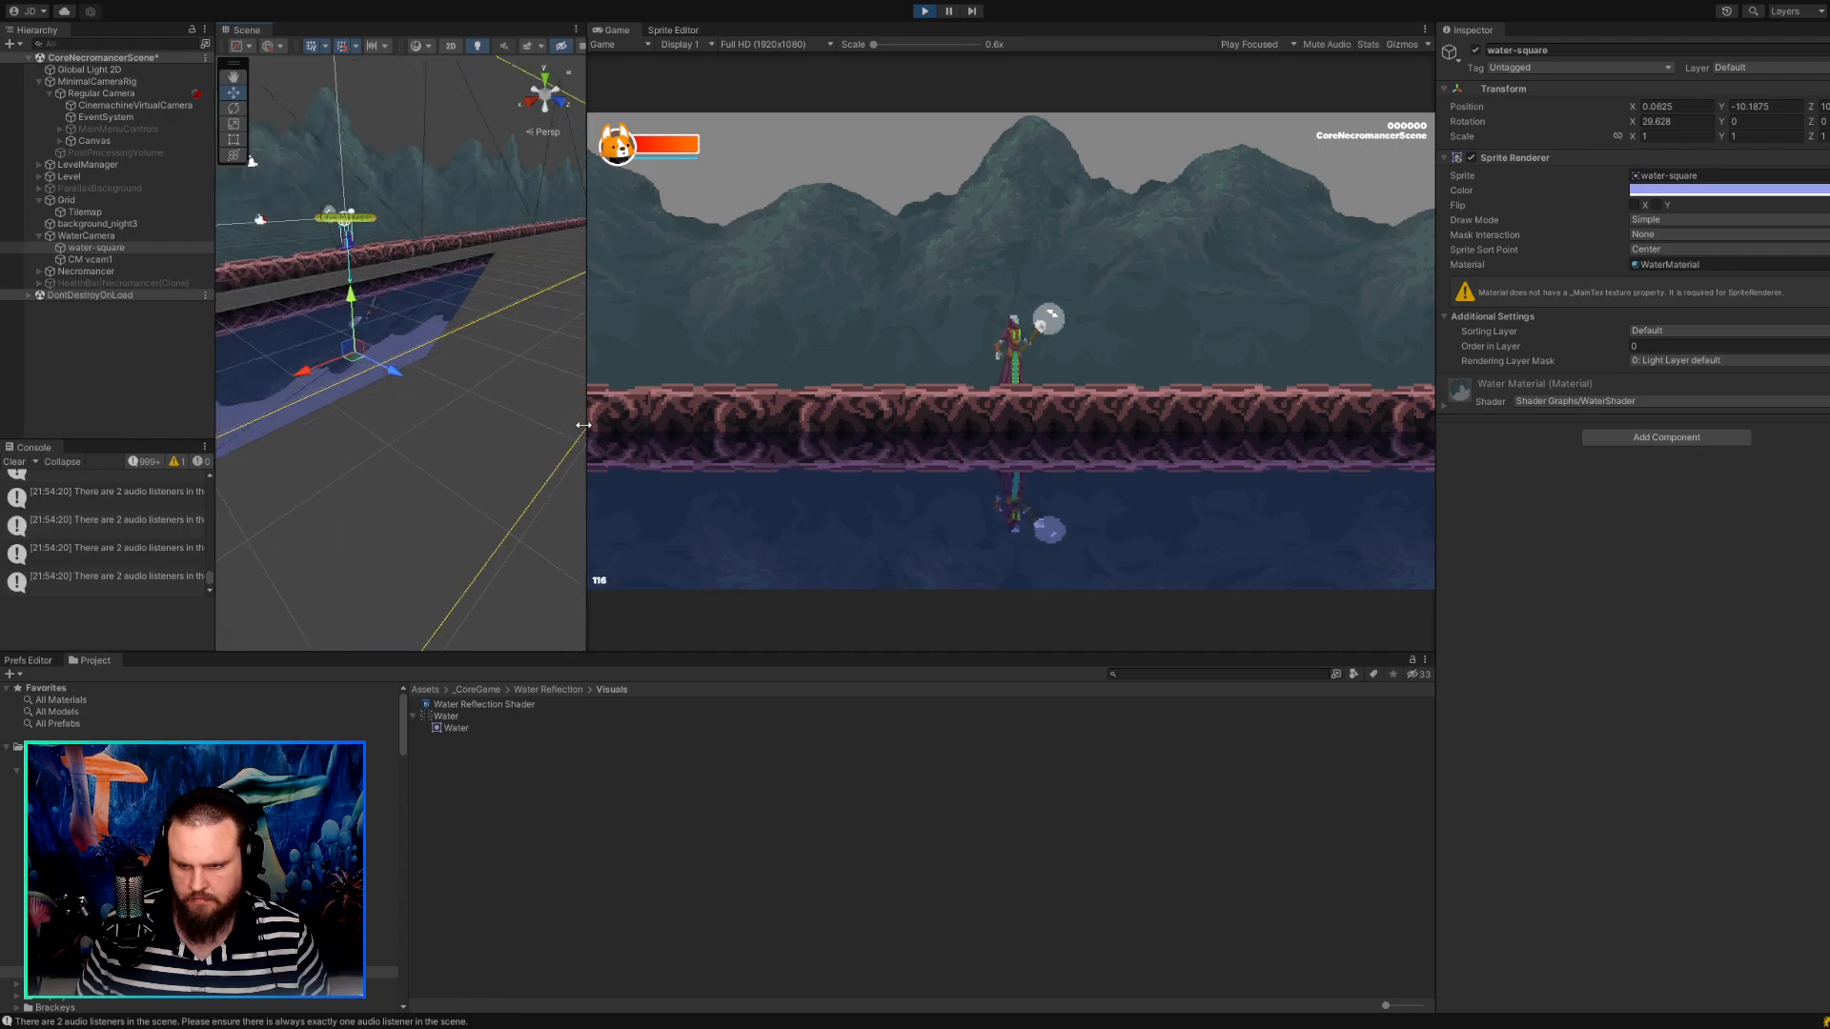
pyautogui.moveTo(584, 425); pyautogui.dragTo(864, 420)
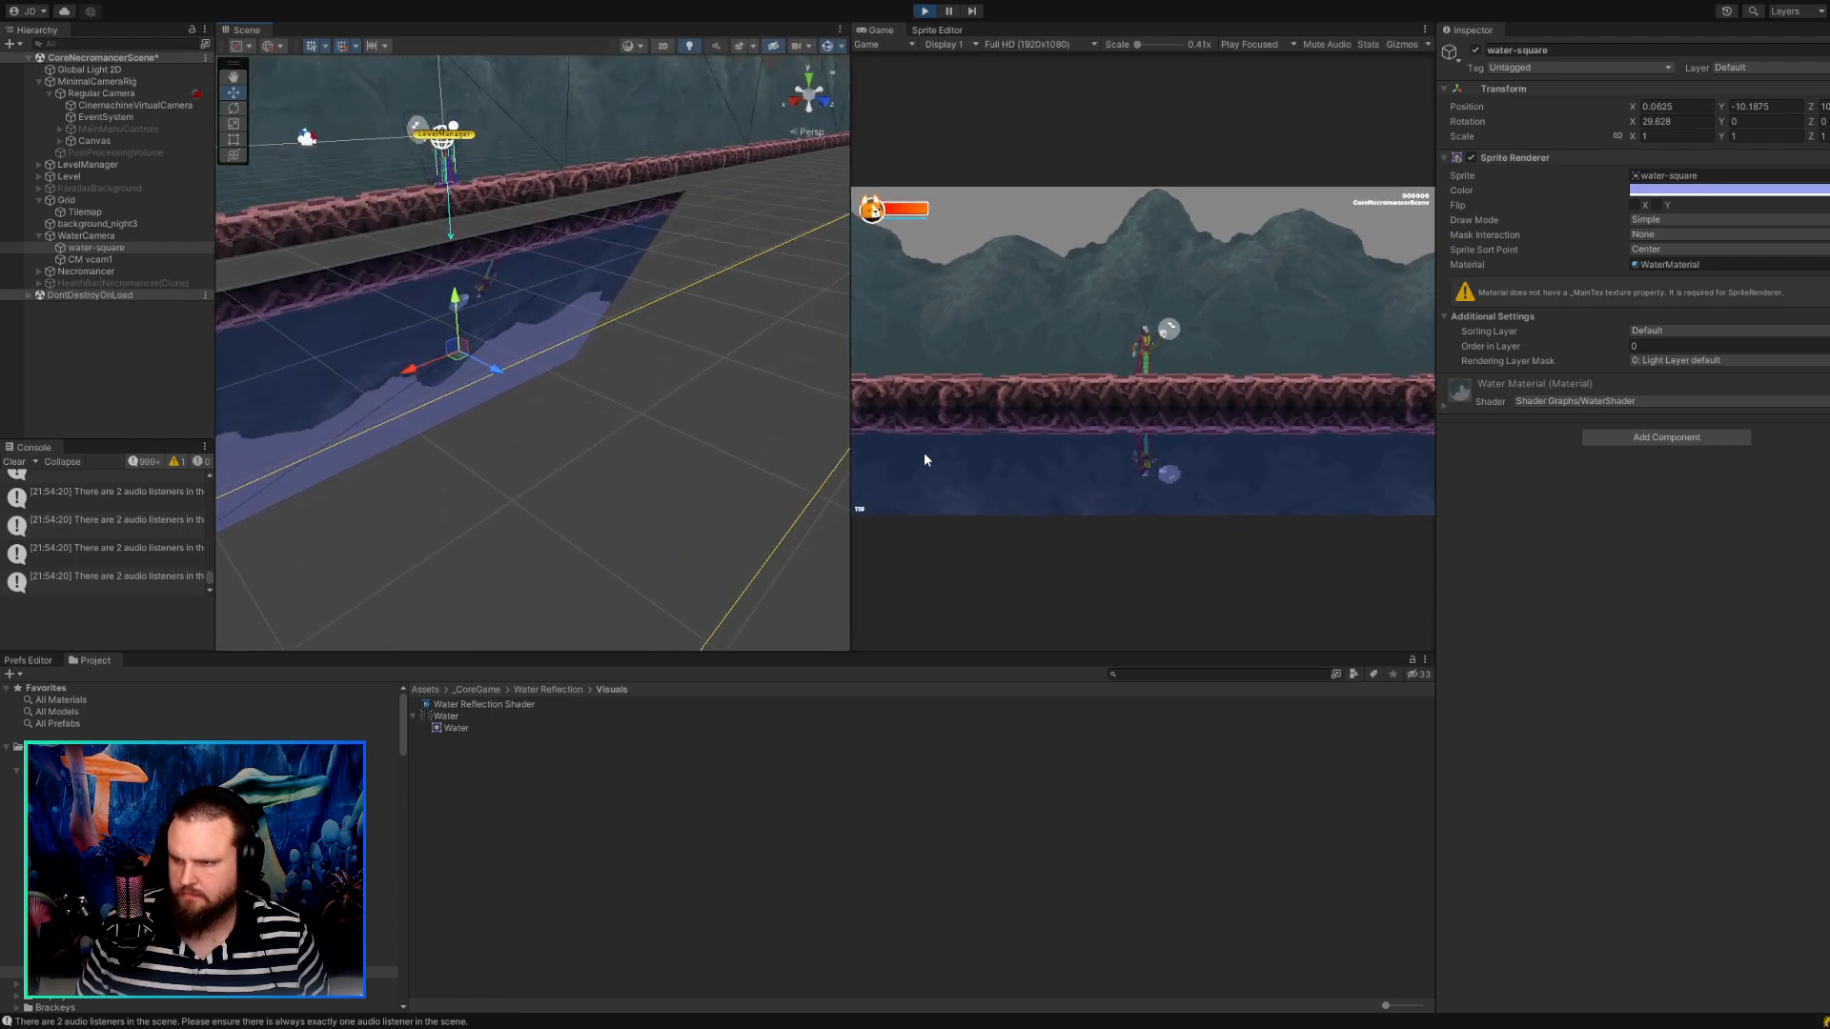
# Try an Ortho Size of -4.73 on the Regular Camera's CinemachineVirtualCamera and restore it to 3.
pyautogui.click(115, 82)
pyautogui.click(90, 94)
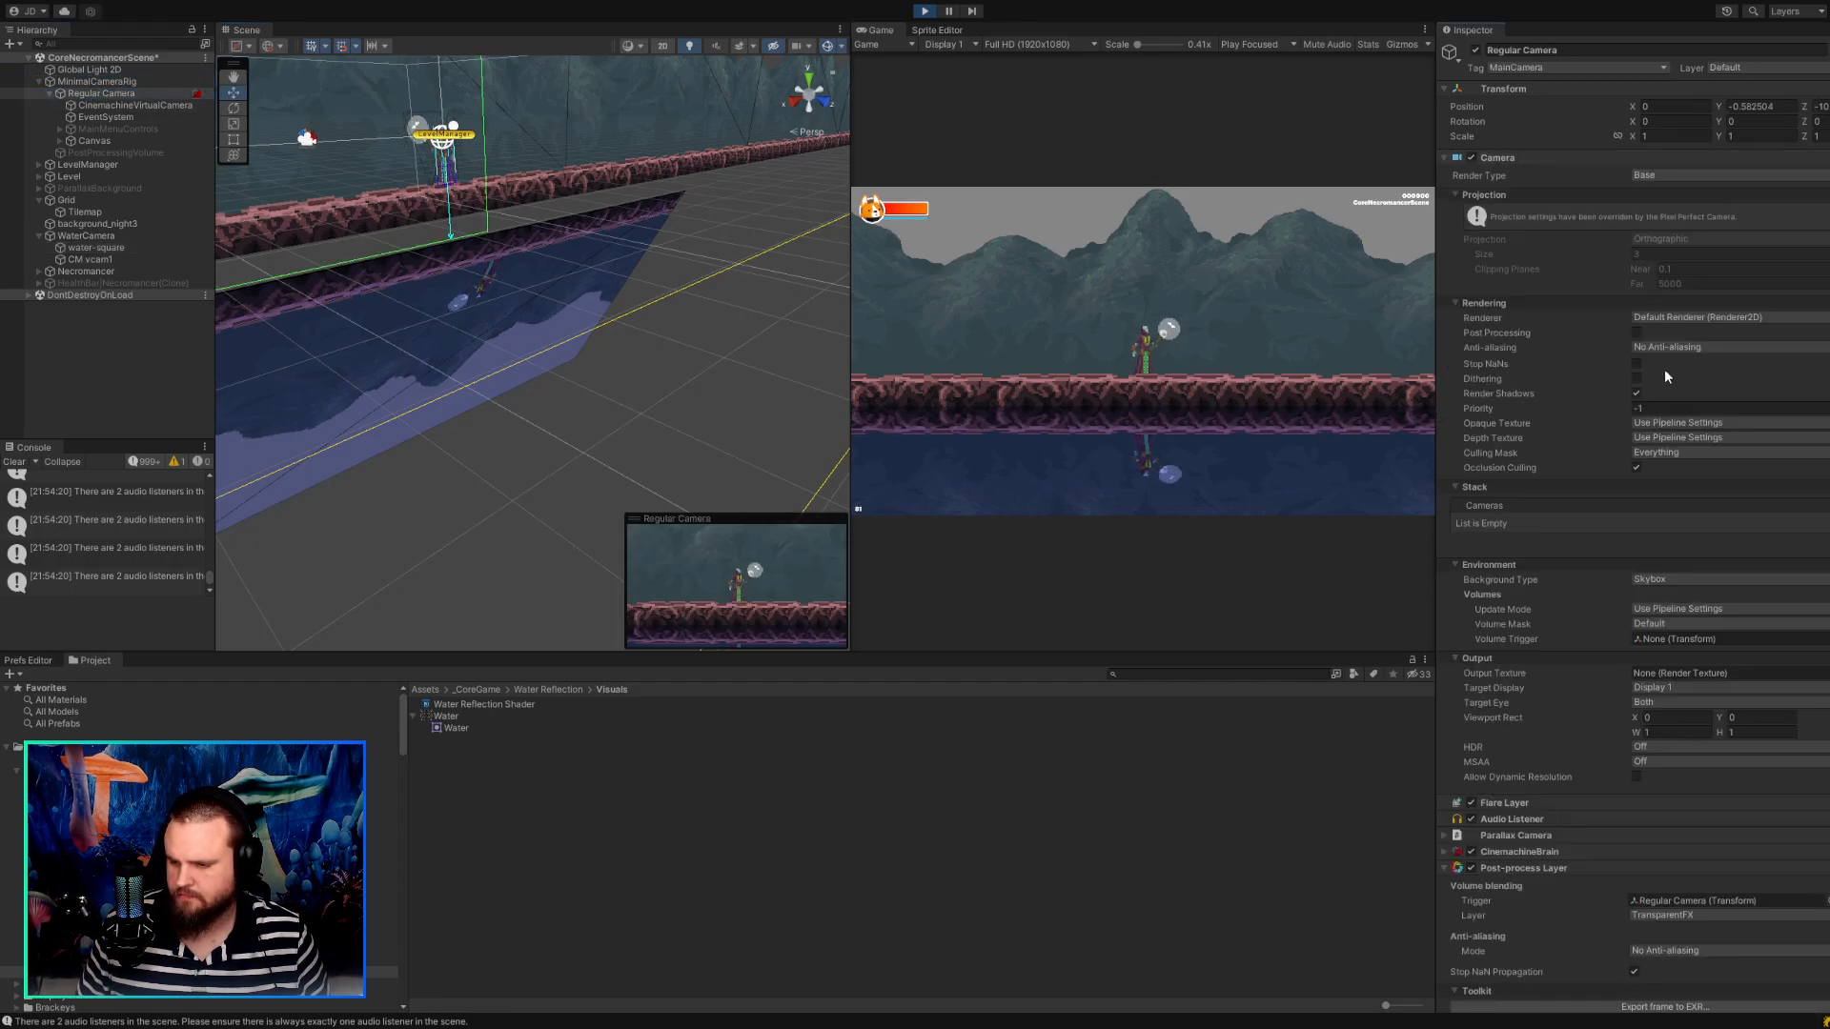
pyautogui.click(195, 107)
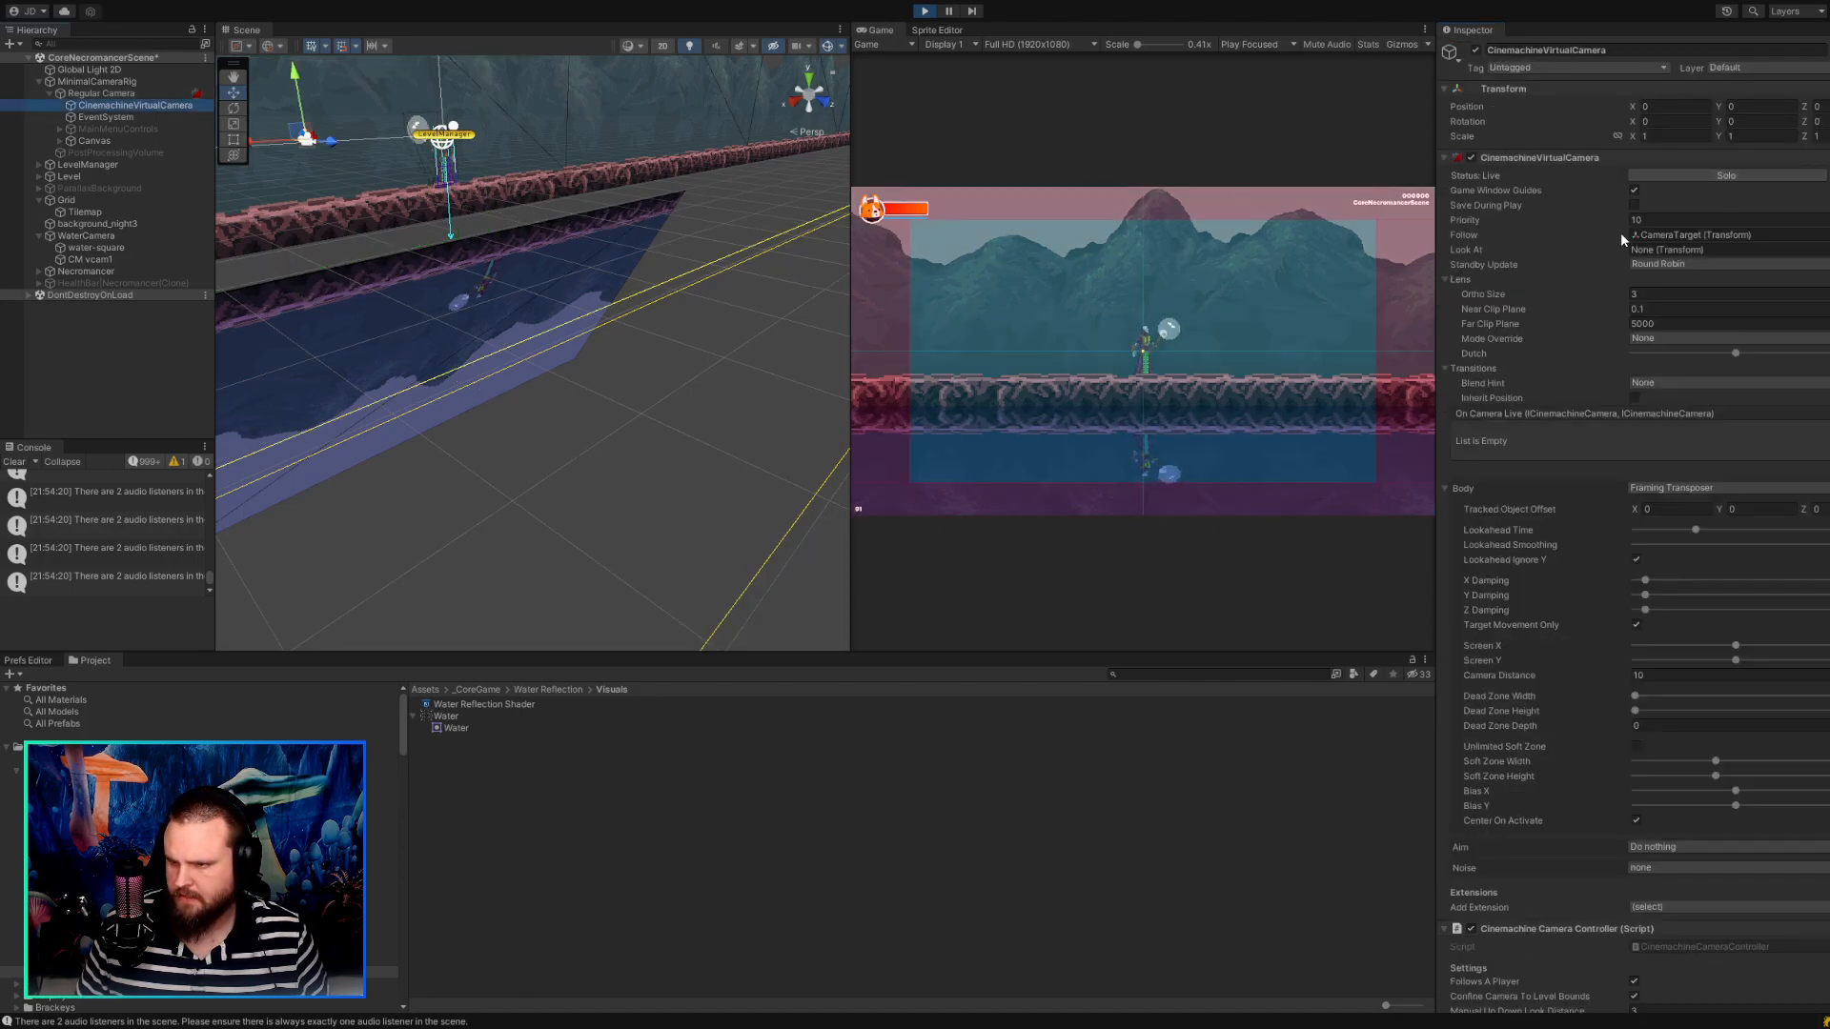
pyautogui.click(1631, 294)
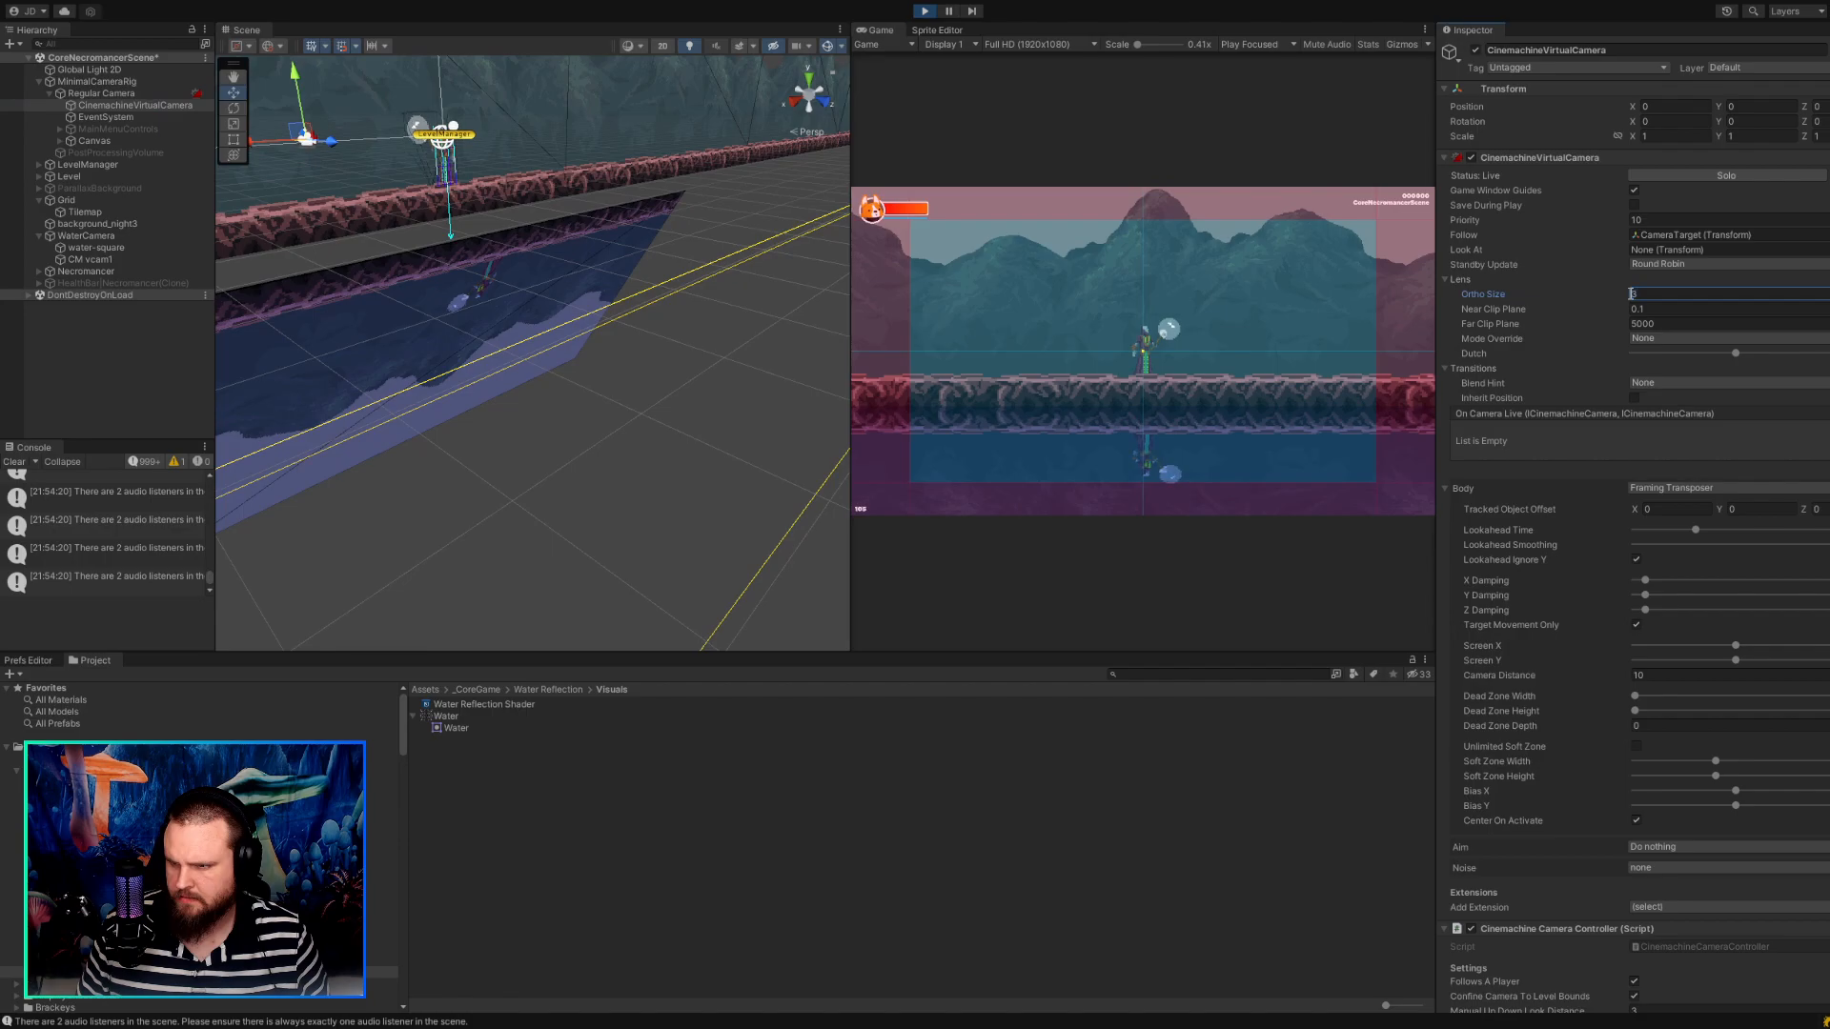
pyautogui.moveTo(1553, 293); pyautogui.dragTo(1433, 284)
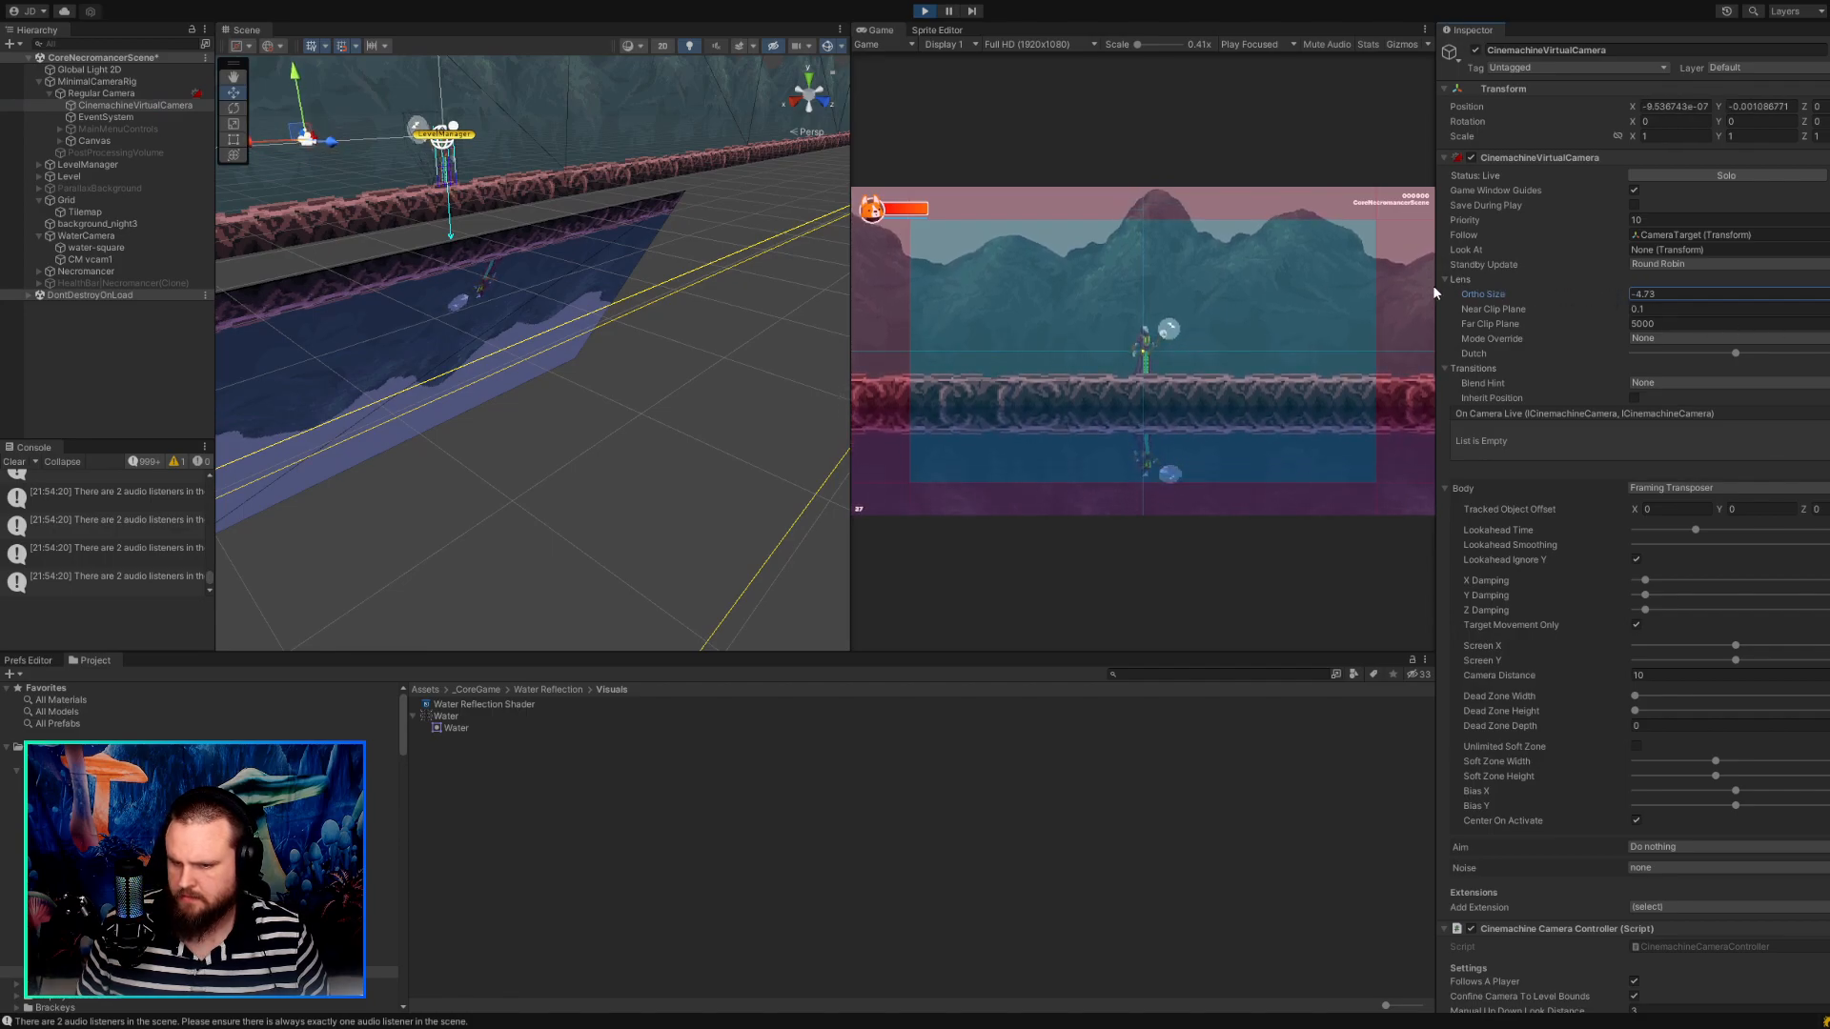
pyautogui.moveTo(1675, 293); pyautogui.dragTo(1610, 295)
pyautogui.write('3')
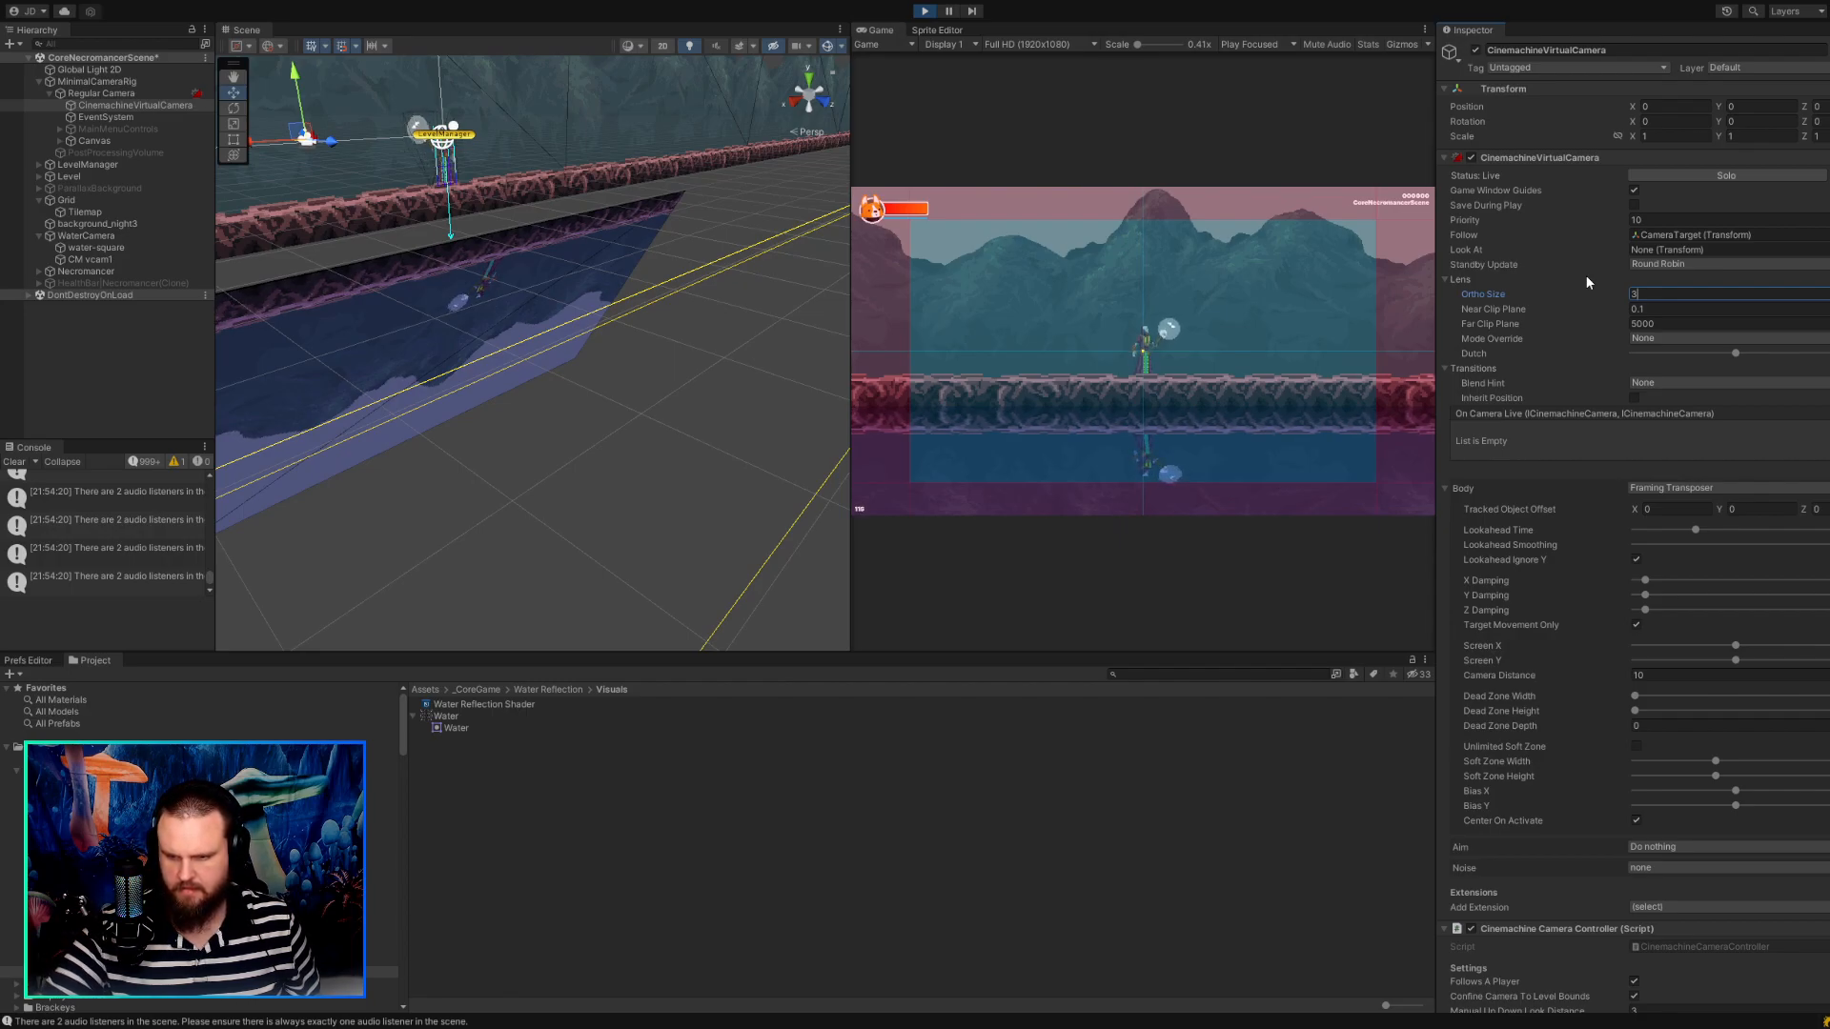
pyautogui.click(1101, 559)
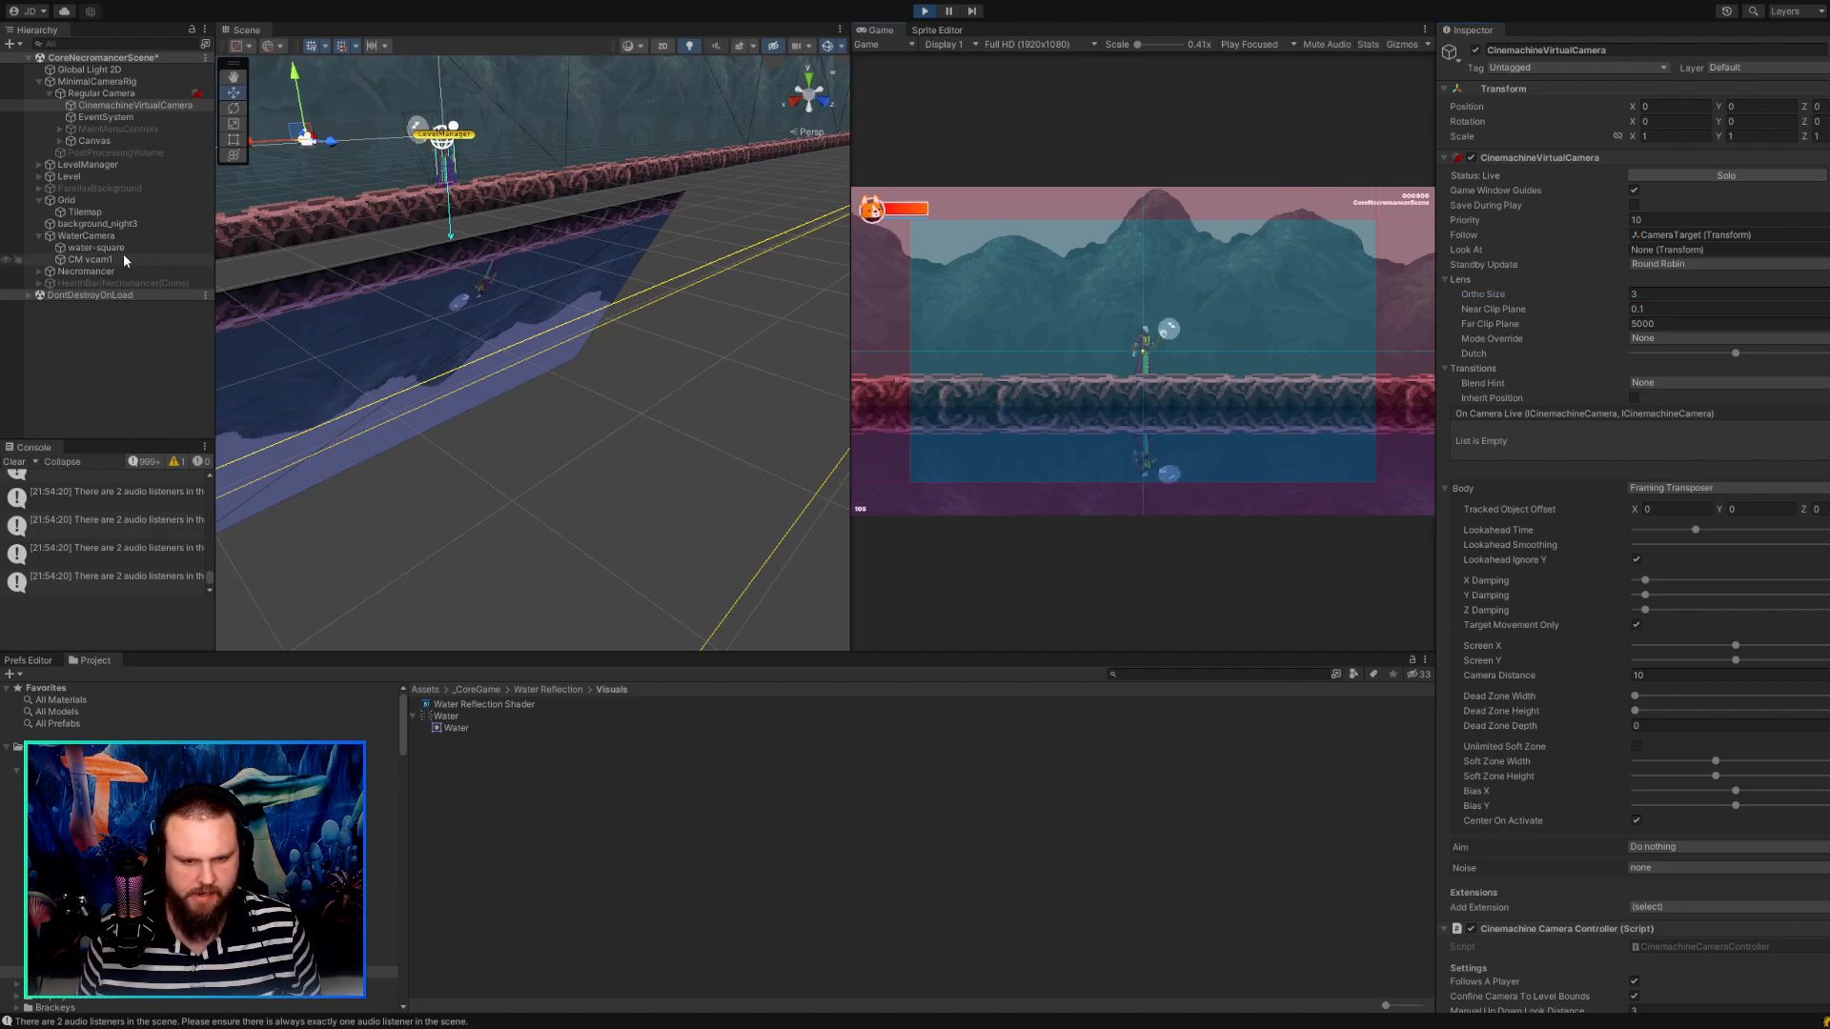
# Stop the play test and disable the CinemachineVirtualCamera component on CM vcam1.
pyautogui.moveTo(404, 389); pyautogui.dragTo(426, 372, button='middle')
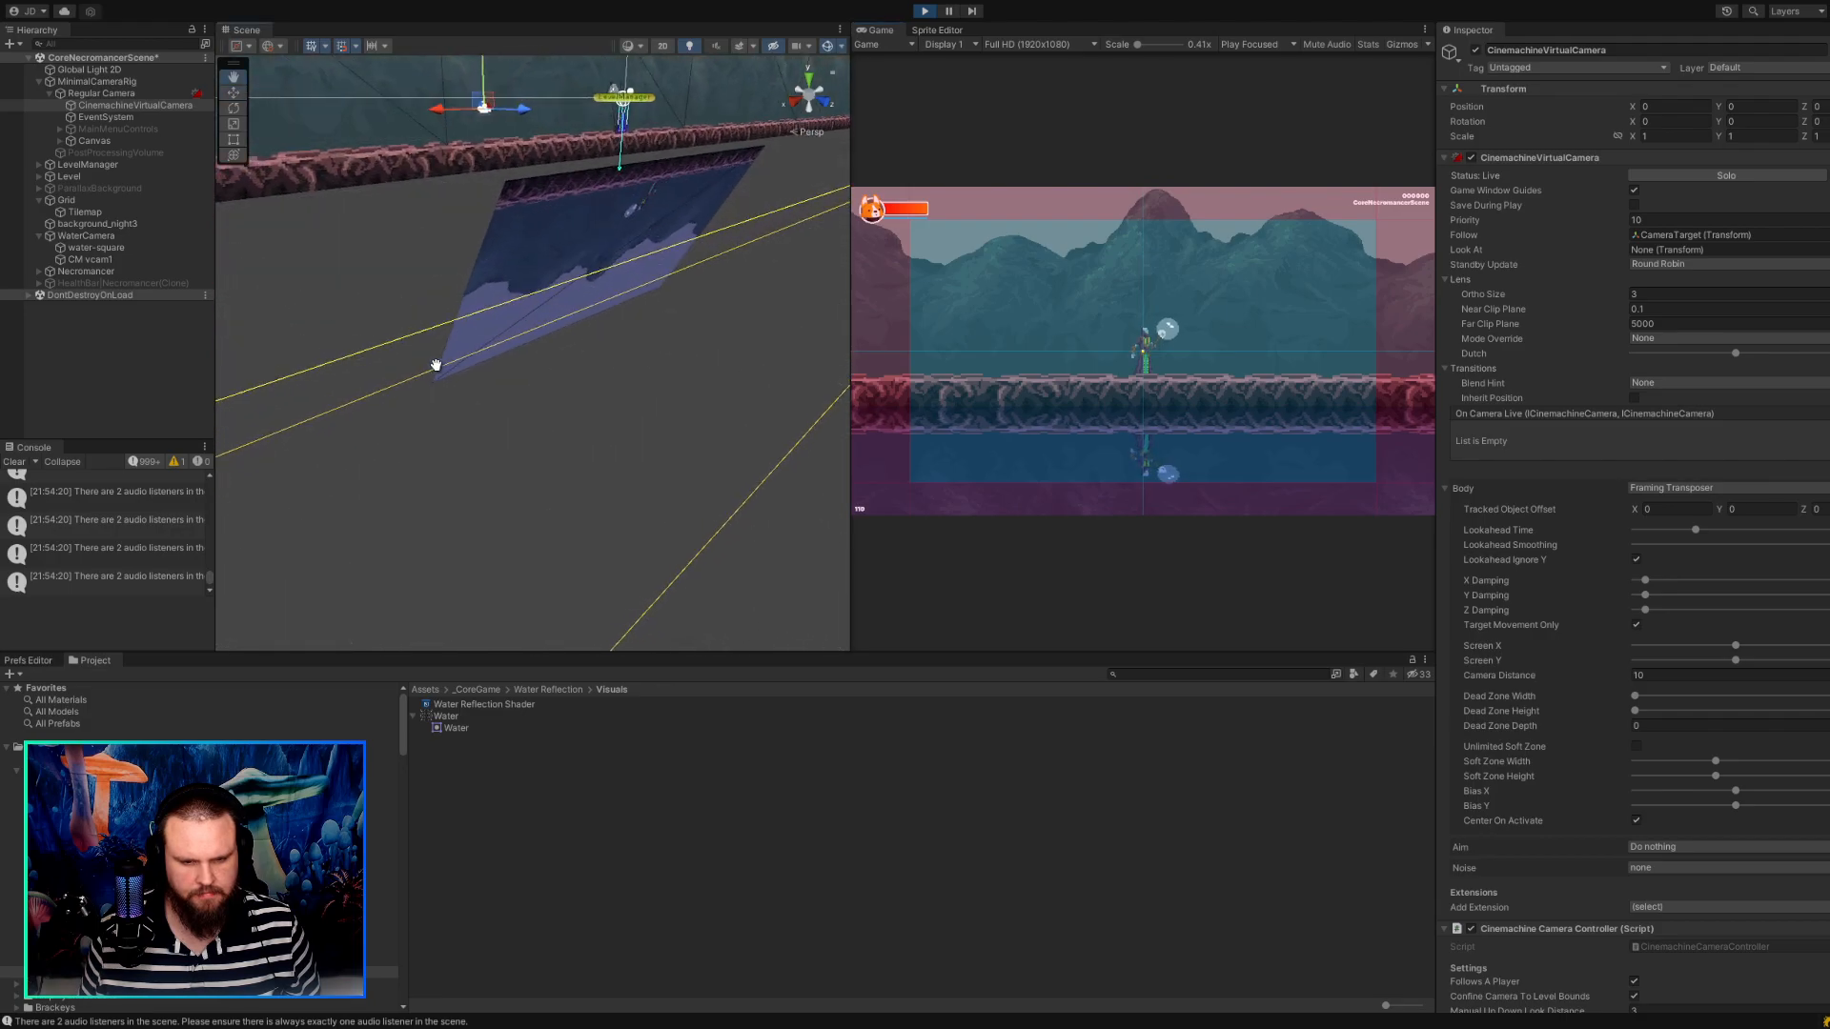
pyautogui.scroll(2, 426, 372)
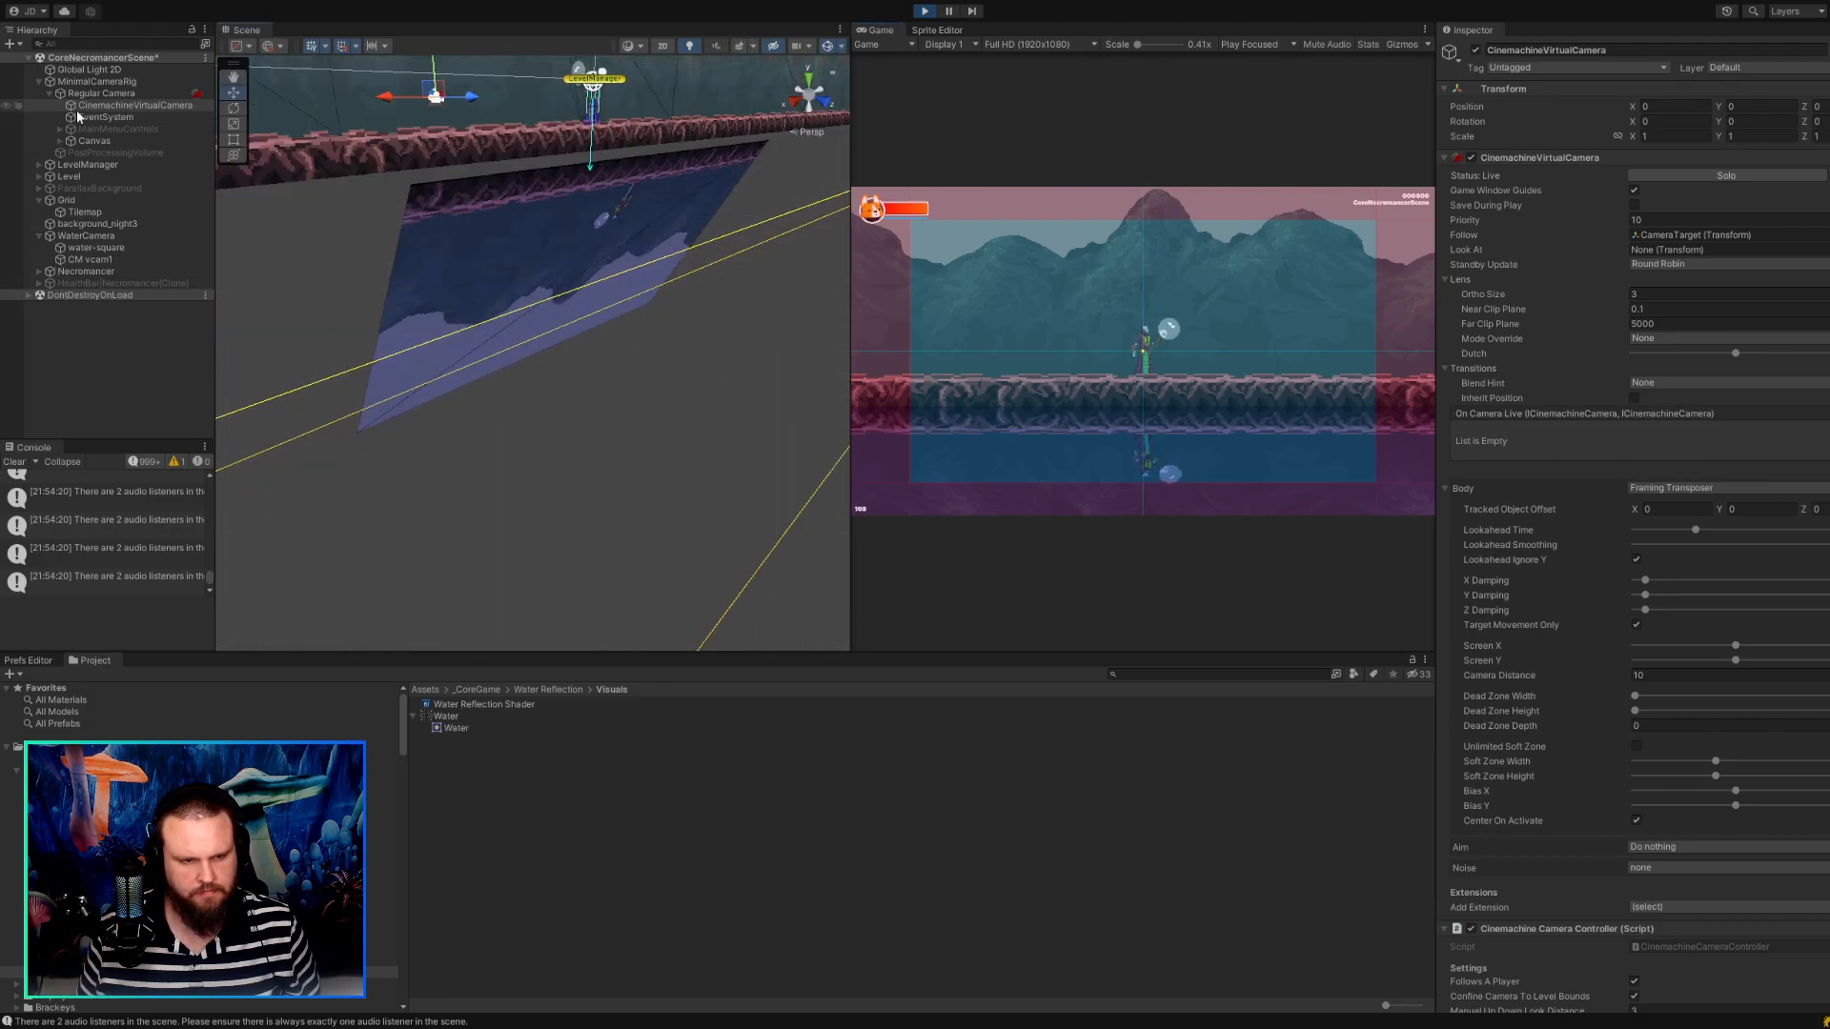
pyautogui.click(926, 12)
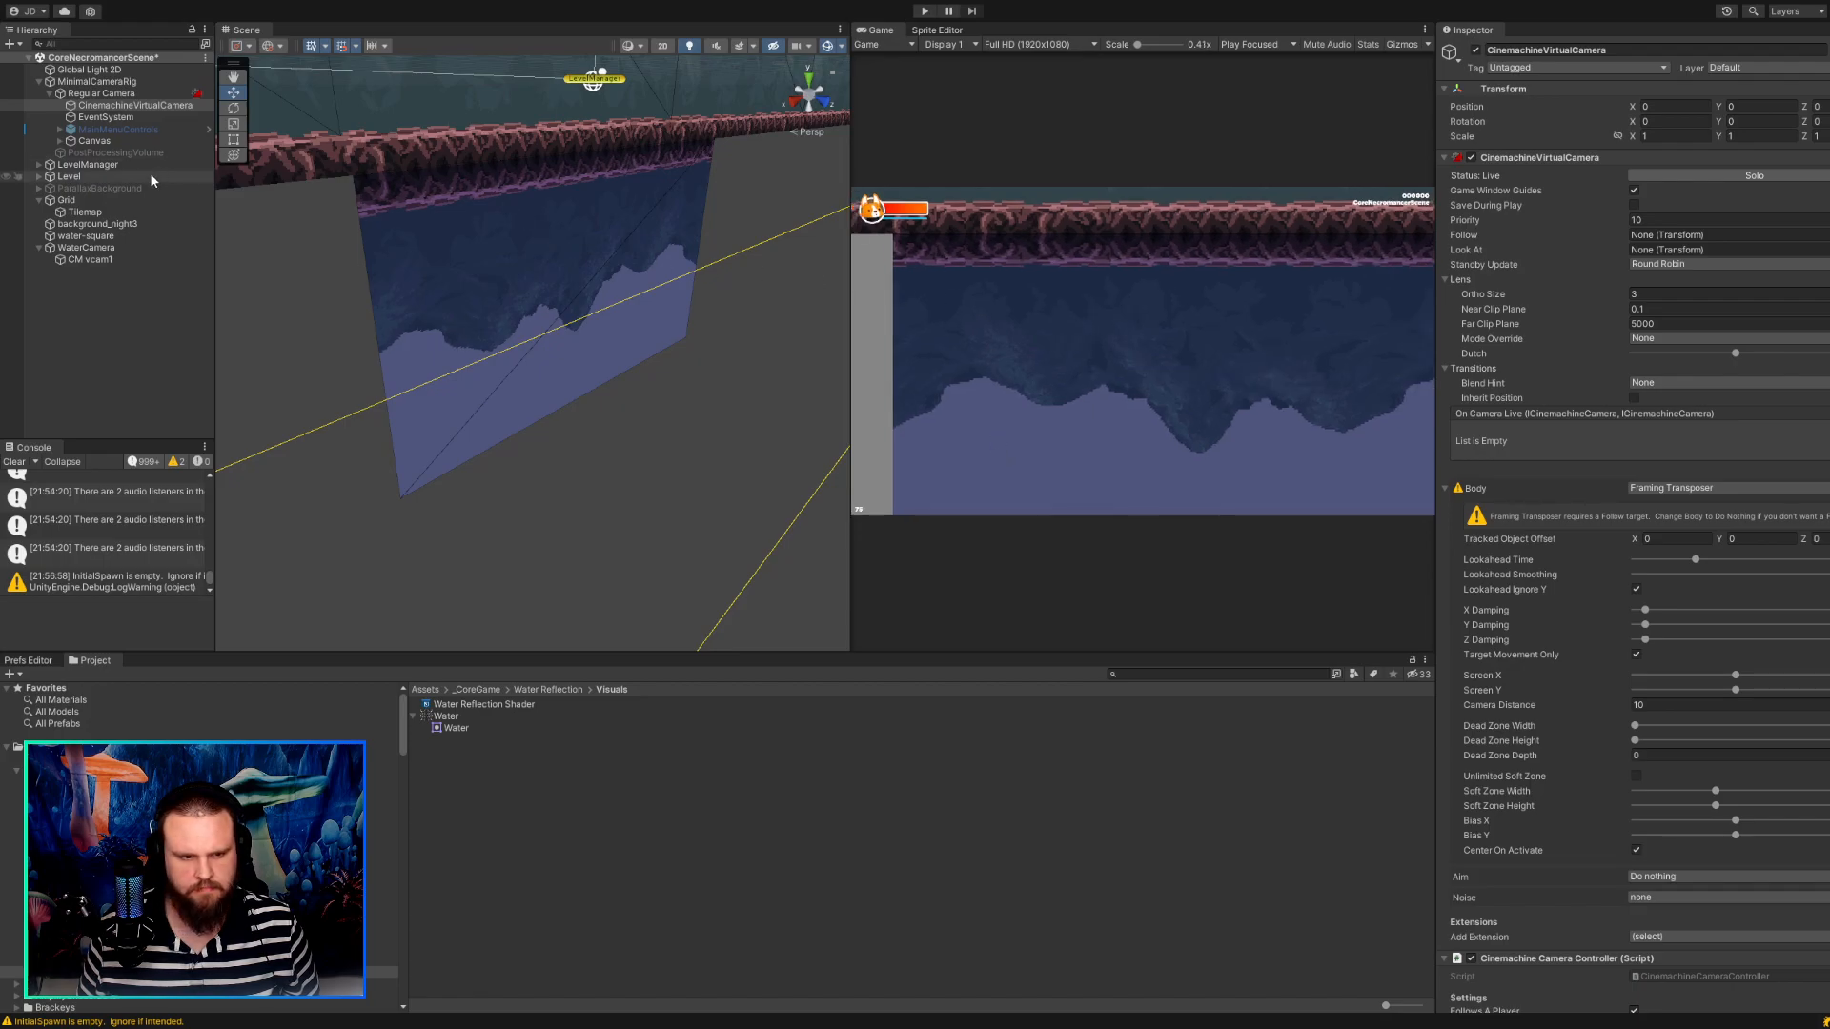
pyautogui.click(90, 258)
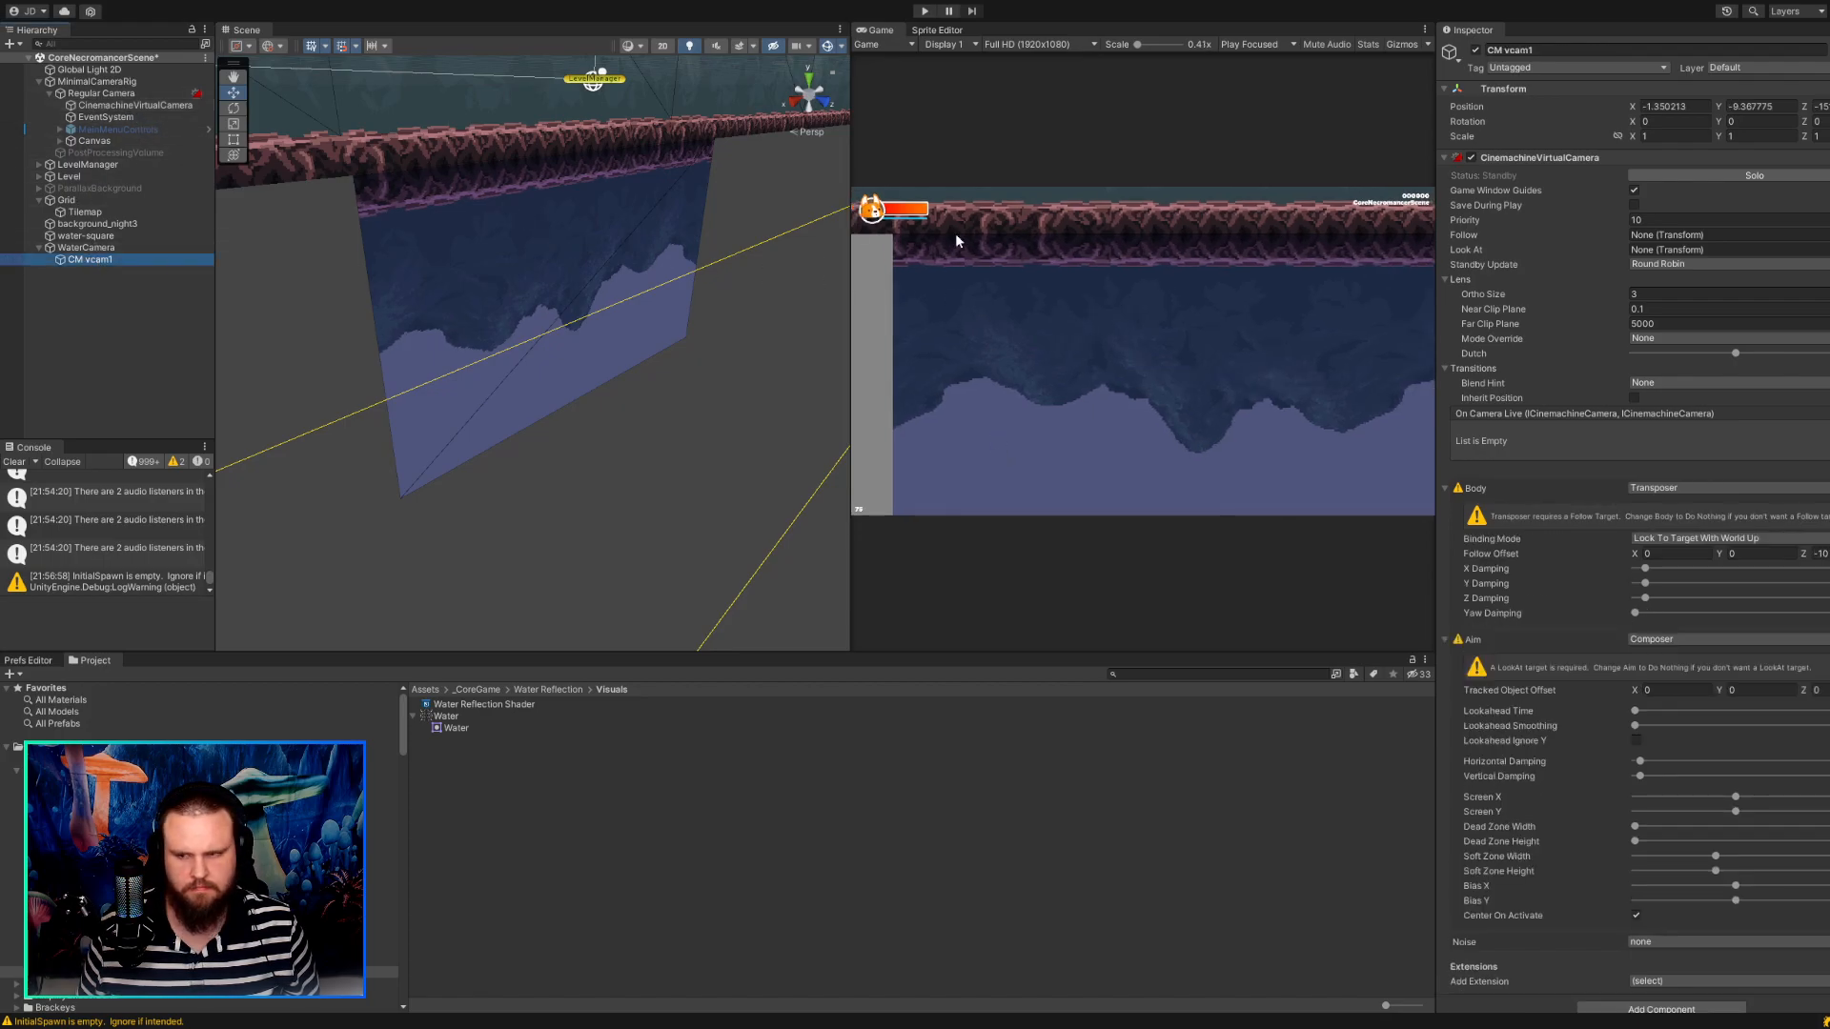
pyautogui.click(1473, 158)
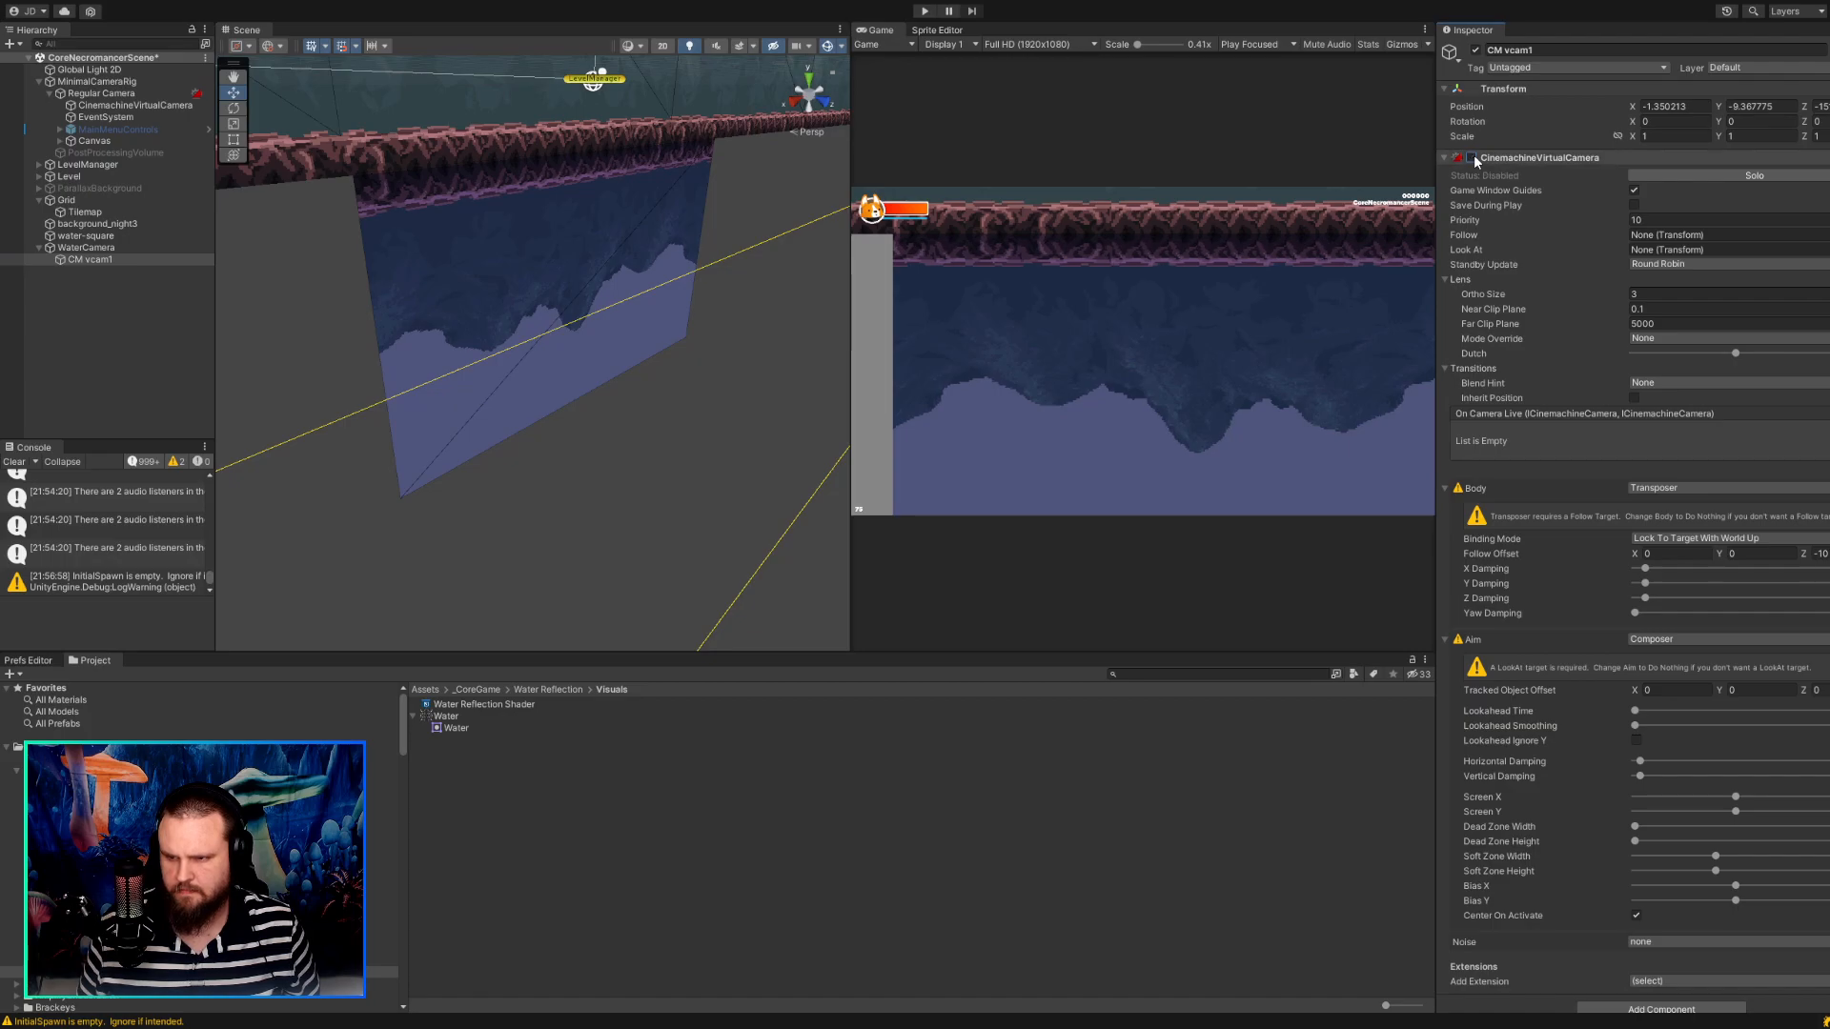
# Run the game and walk the character back and forth to check its water reflection.
pyautogui.click(923, 11)
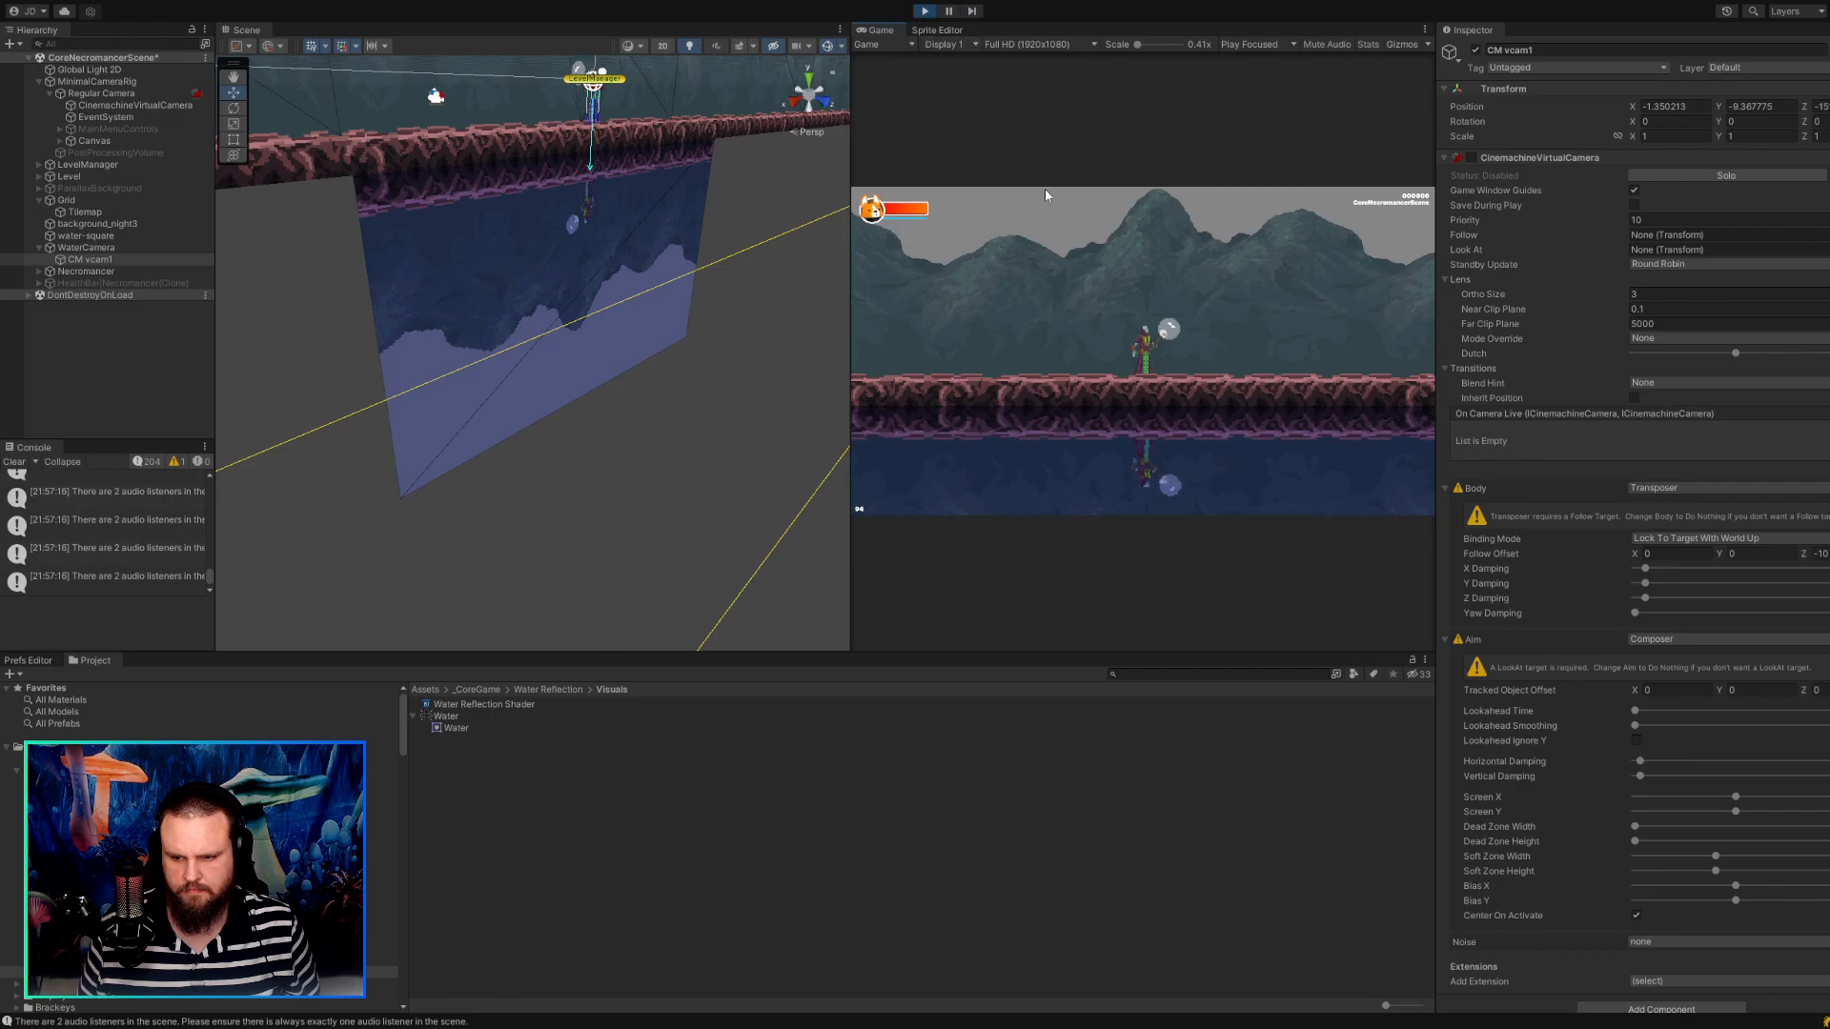
pyautogui.press('d')
pyautogui.press('a')
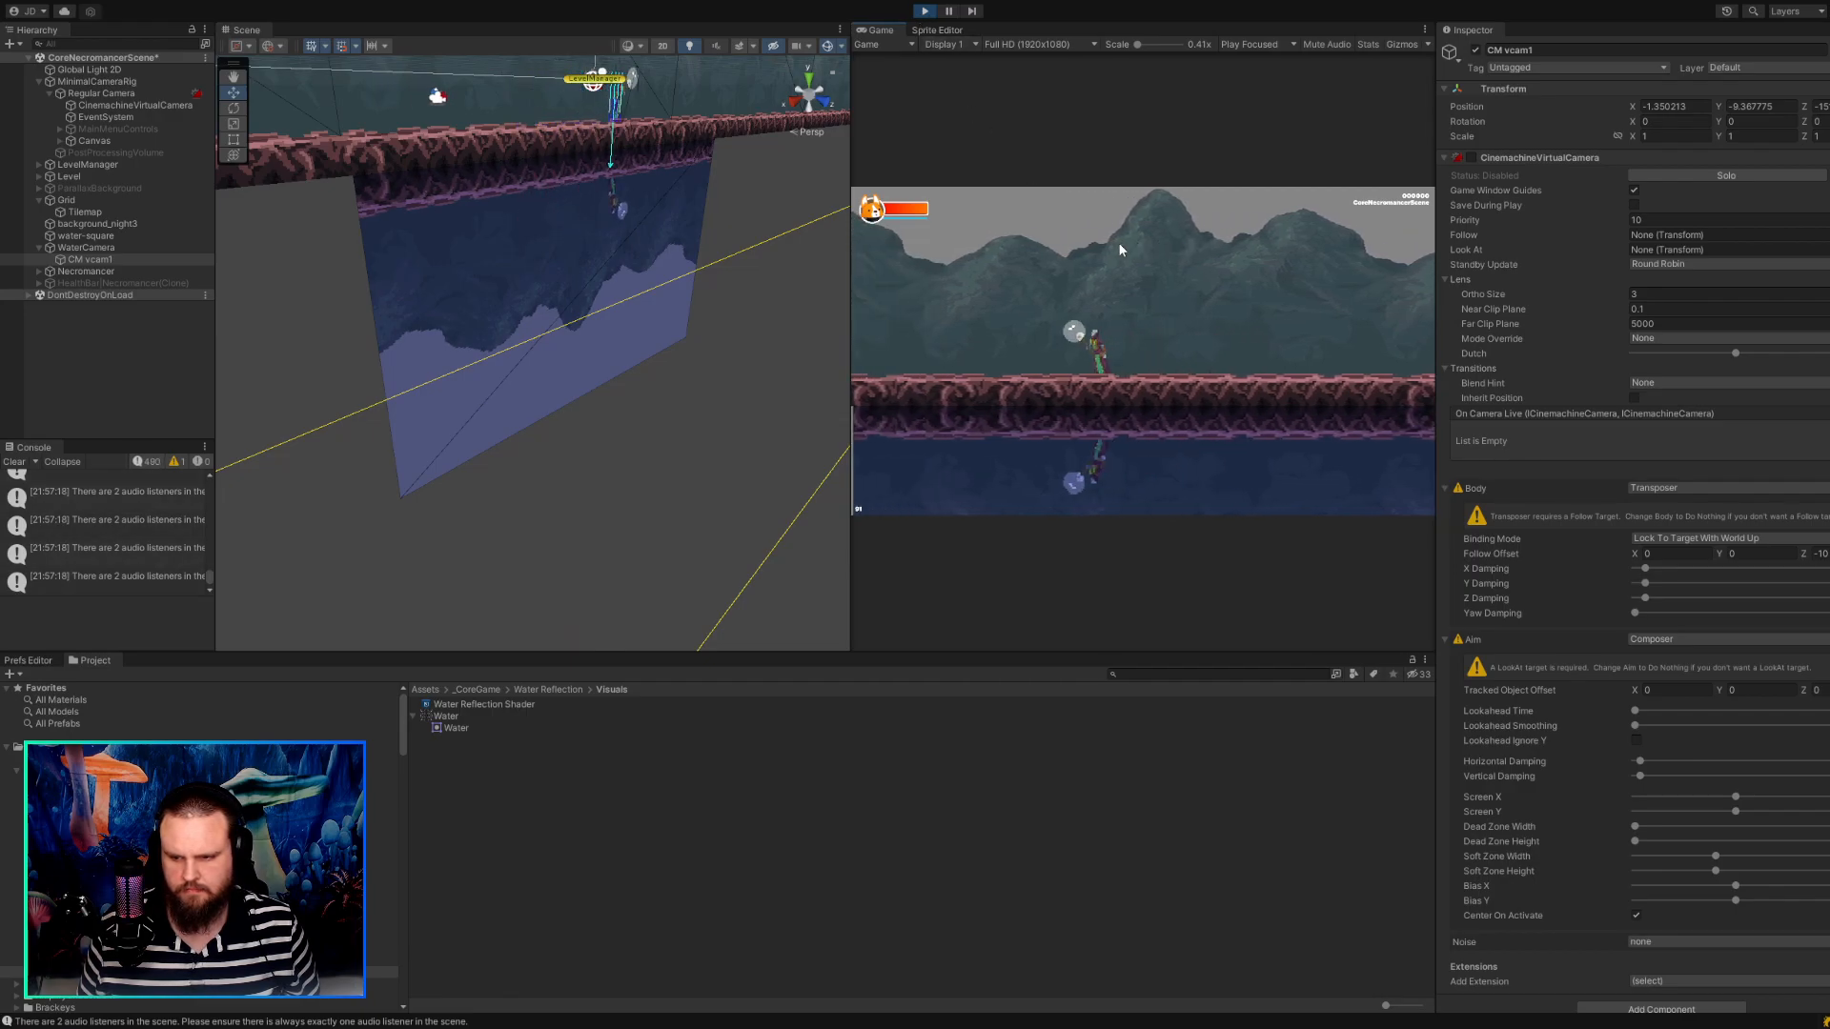
pyautogui.press('d')
pyautogui.press('a')
# Check the reflection at the 4K UHD, 21:10 and 4x2 (800x600) game view sizes, and return to Full HD.
pyautogui.click(1024, 43)
pyautogui.click(1022, 170)
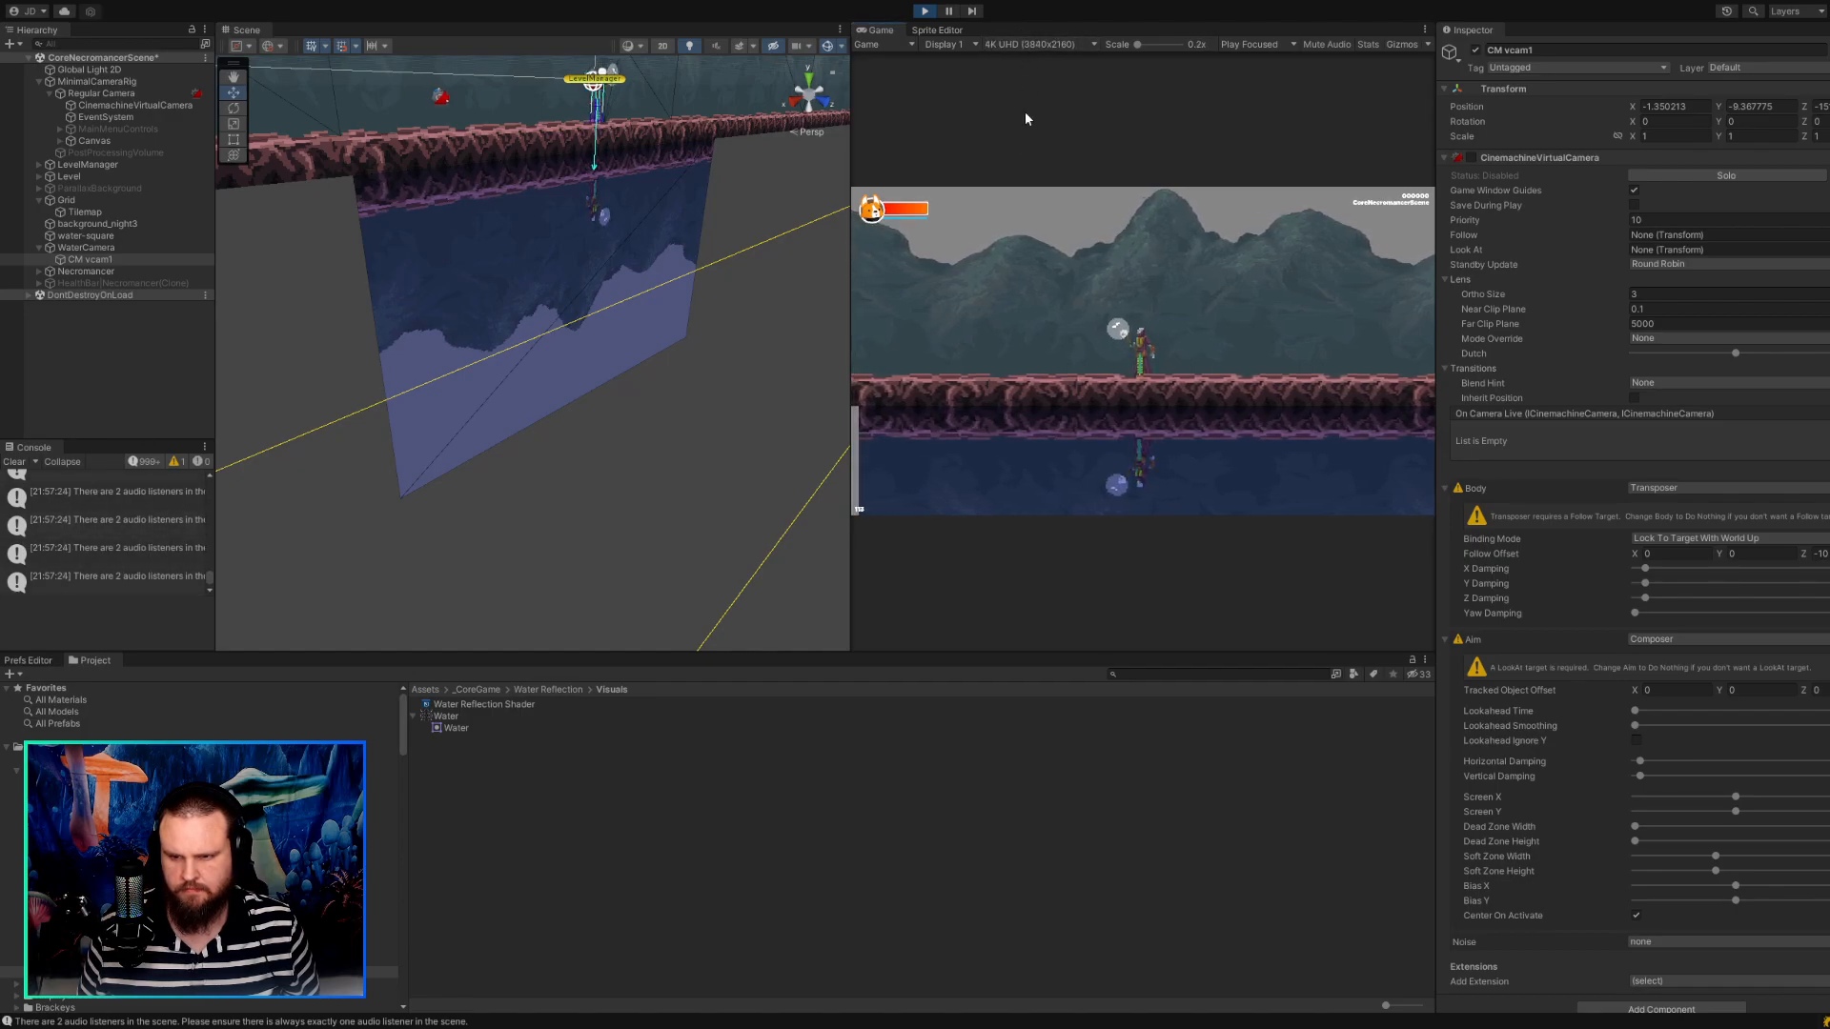
pyautogui.click(1020, 191)
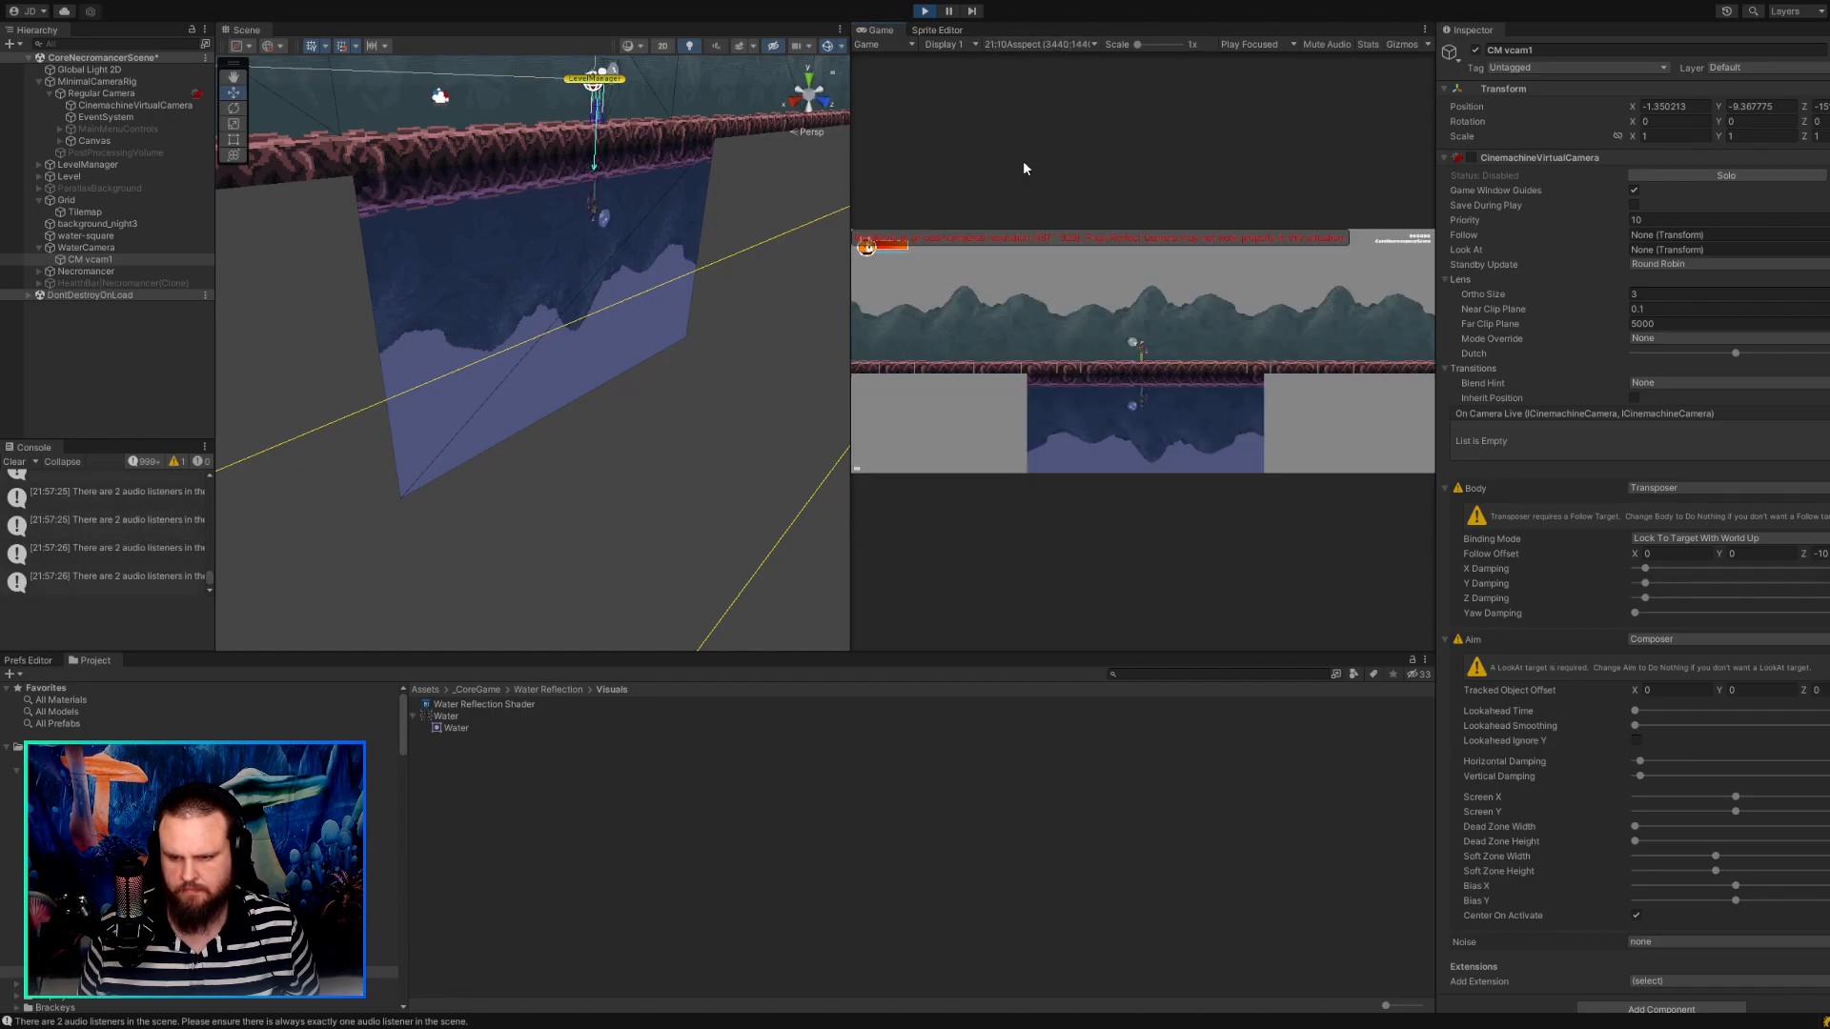
pyautogui.click(1026, 41)
pyautogui.click(1035, 214)
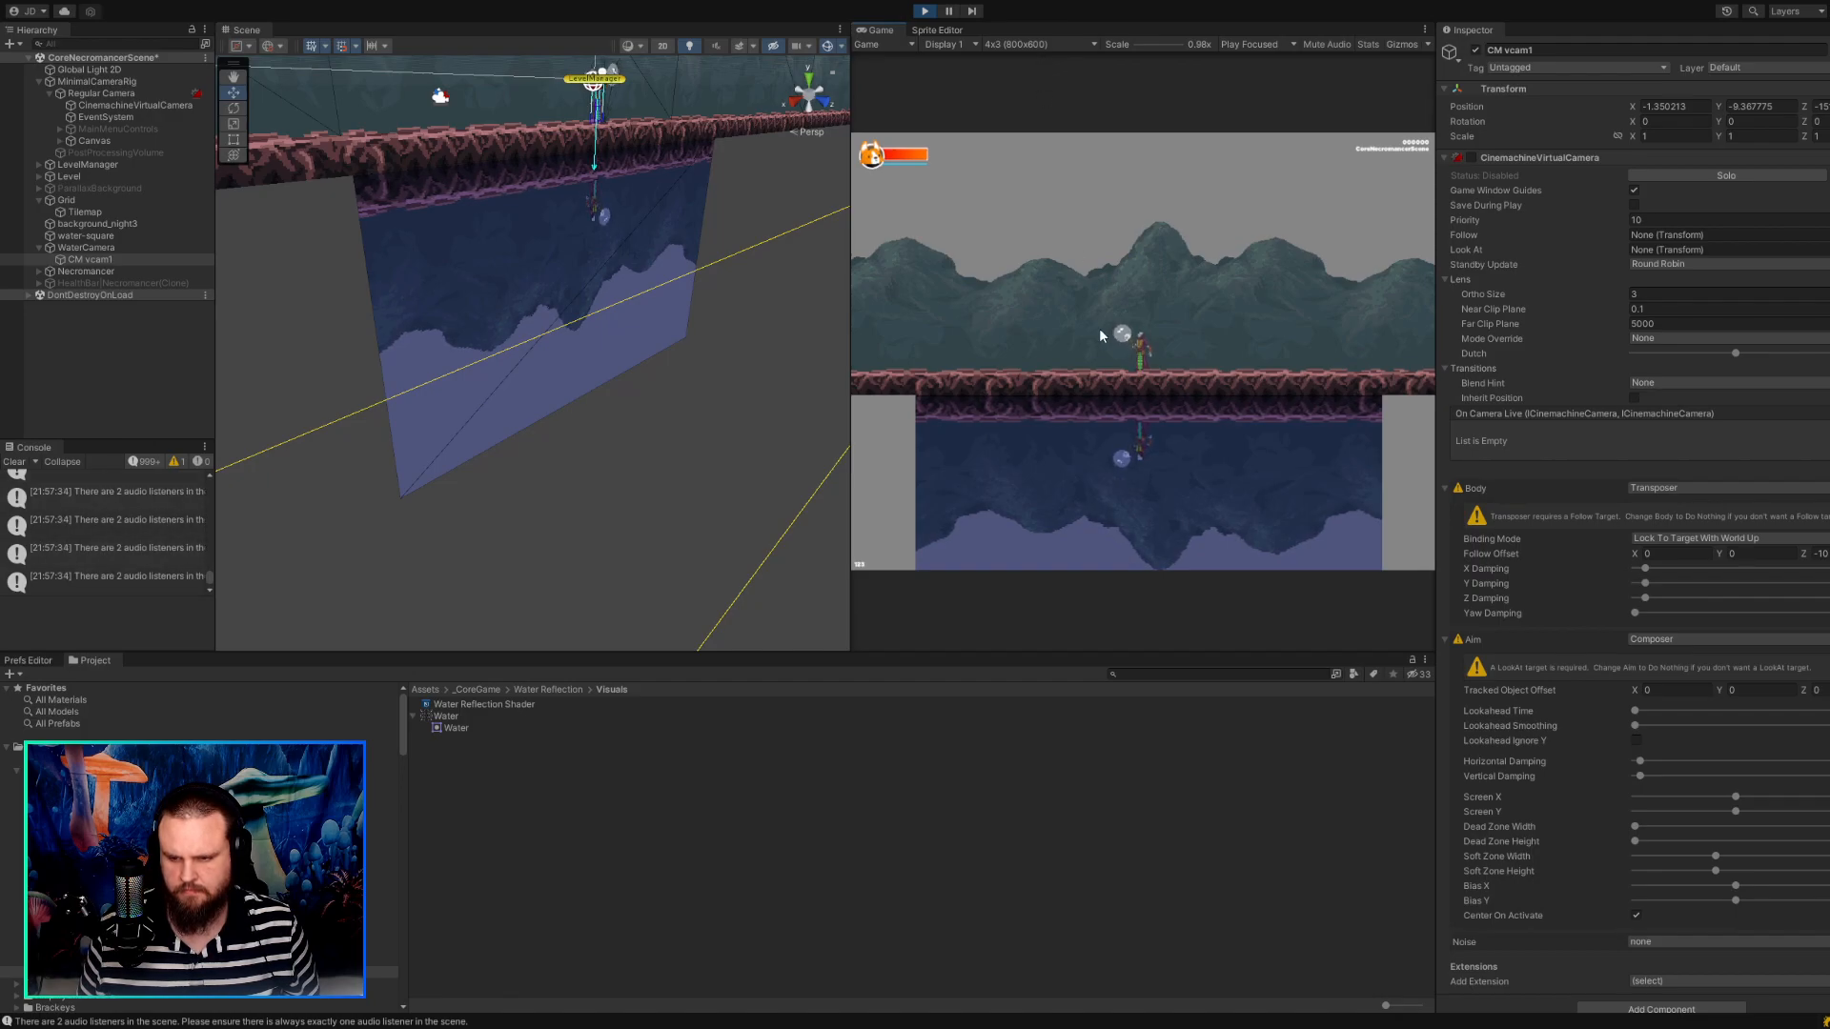
pyautogui.click(1077, 46)
pyautogui.click(1044, 132)
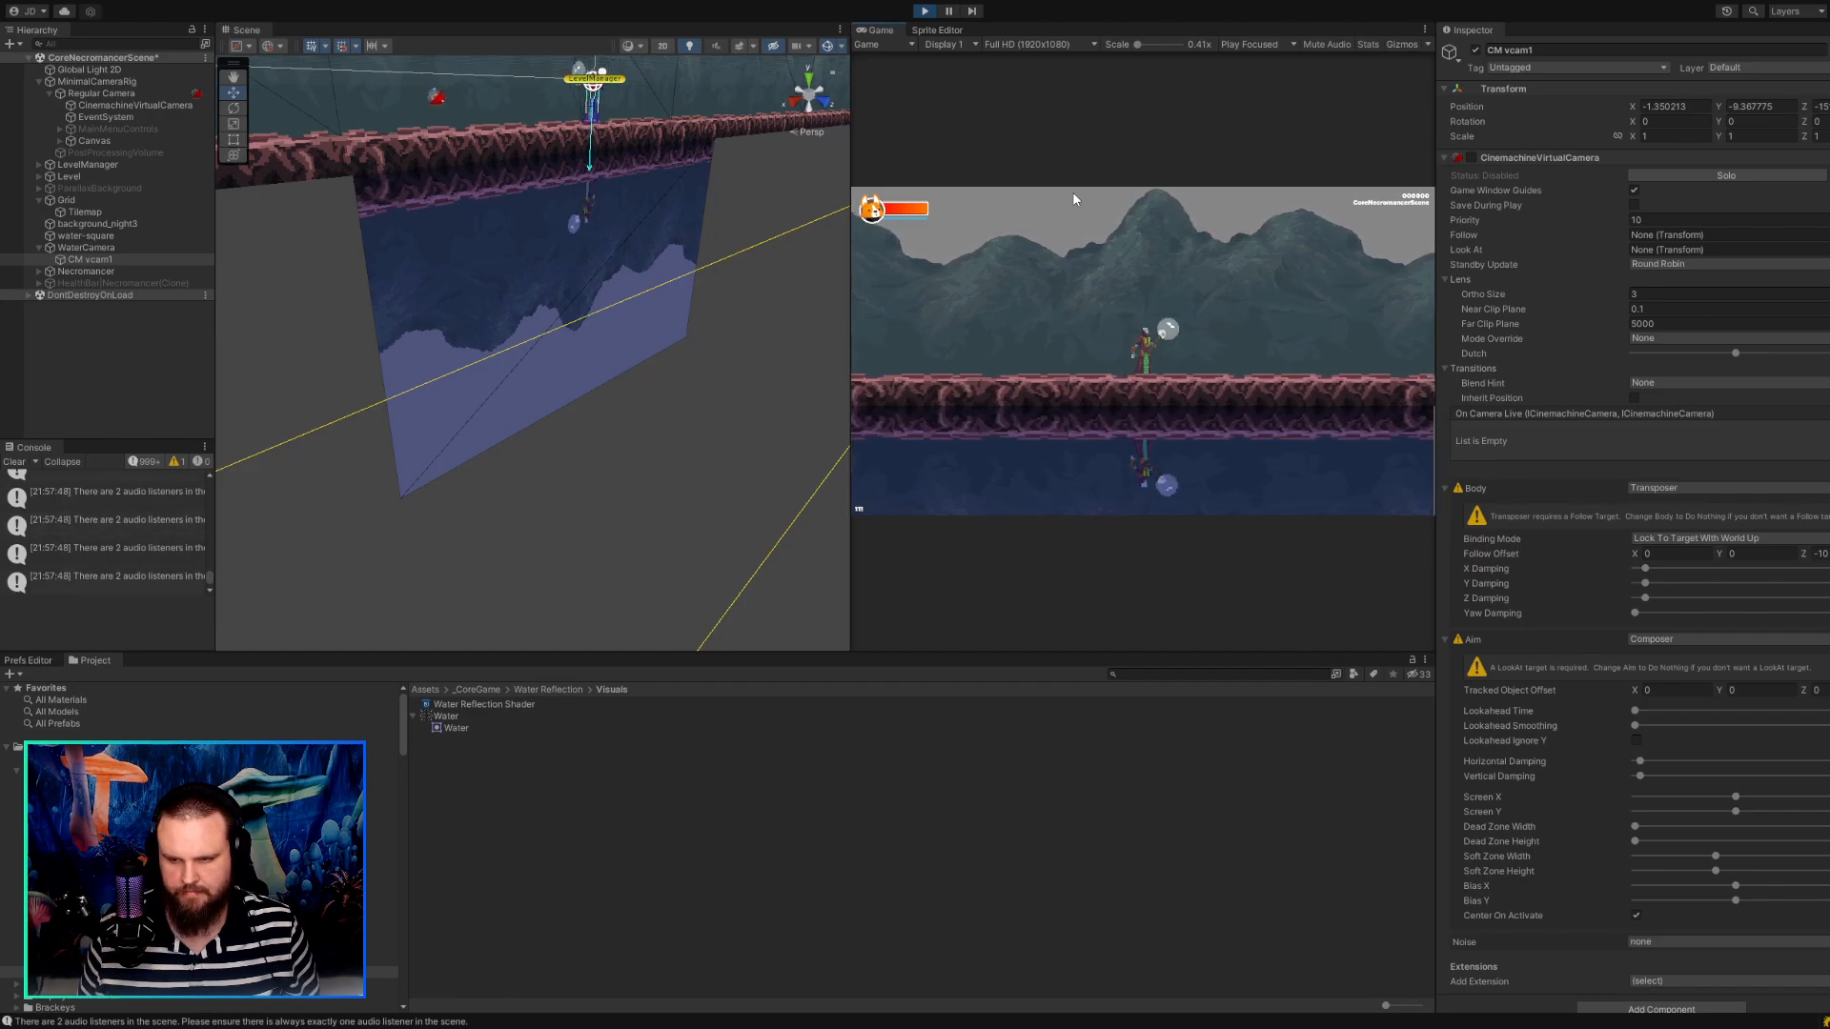
# Widen the game view, restart the play test and inspect the Regular Camera's CinemachineVirtualCamera.
pyautogui.moveTo(849, 223); pyautogui.dragTo(757, 228)
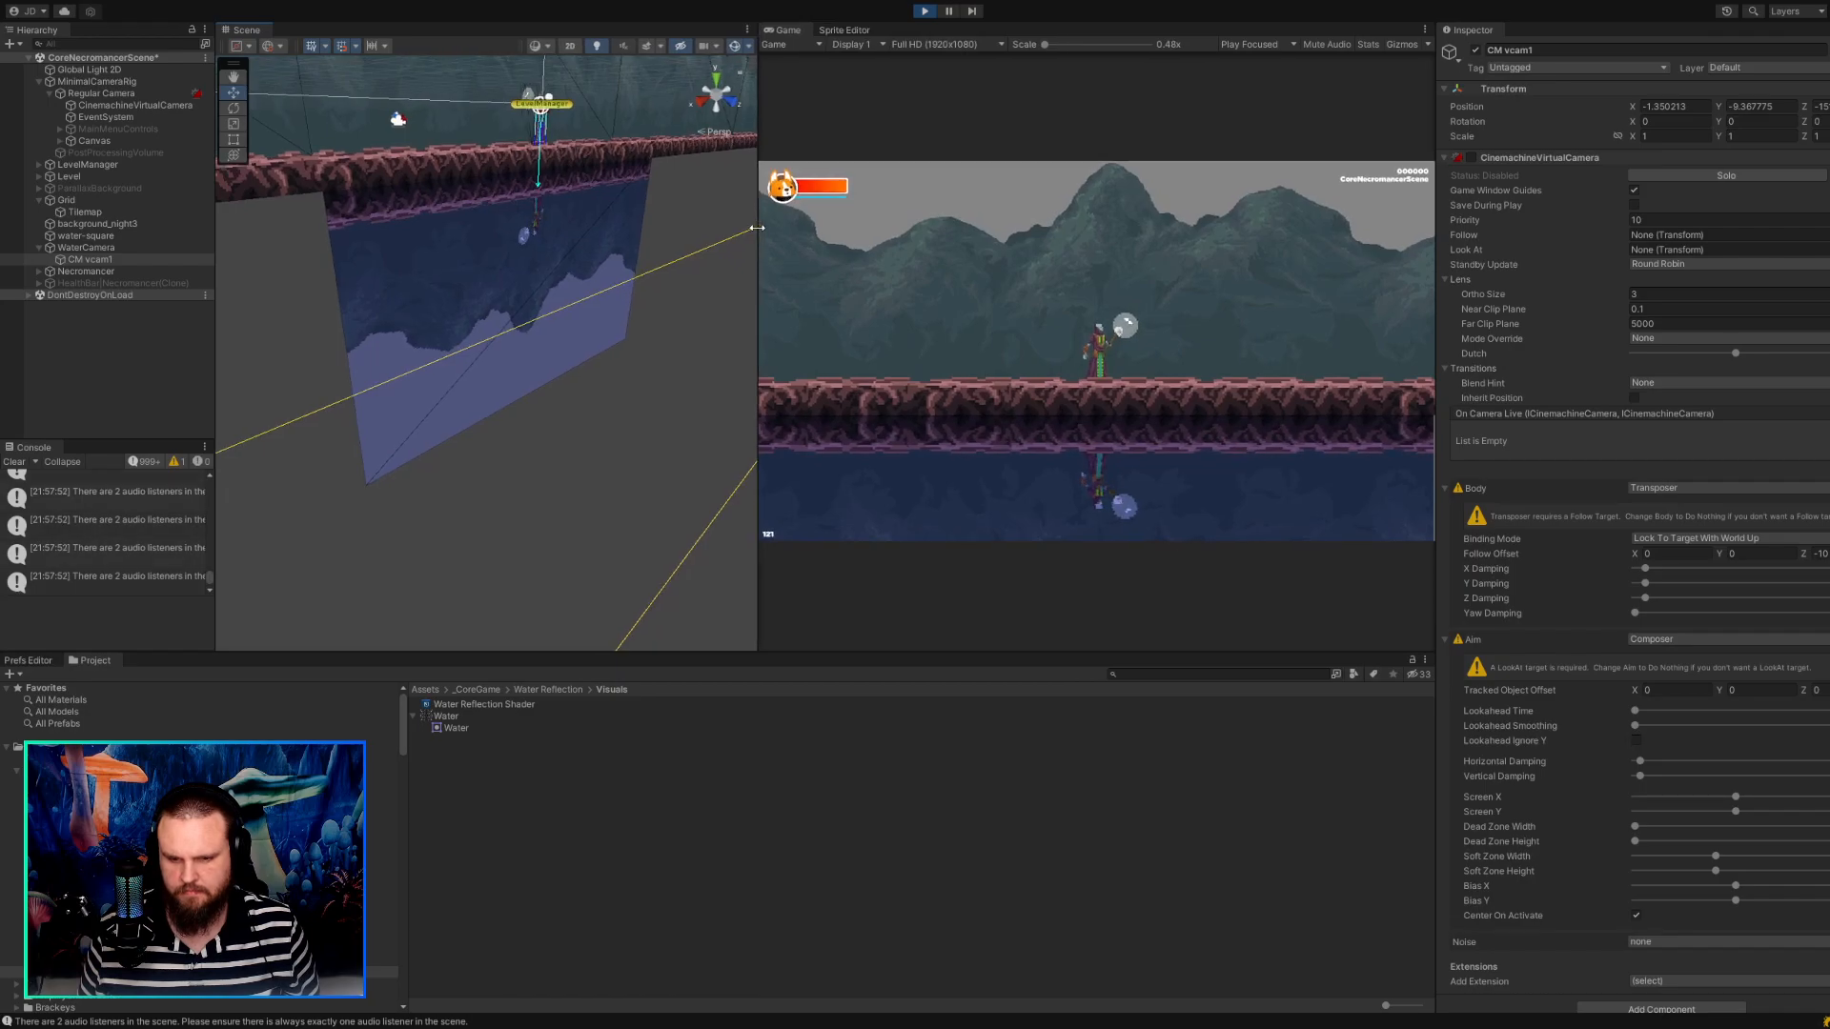
pyautogui.click(922, 13)
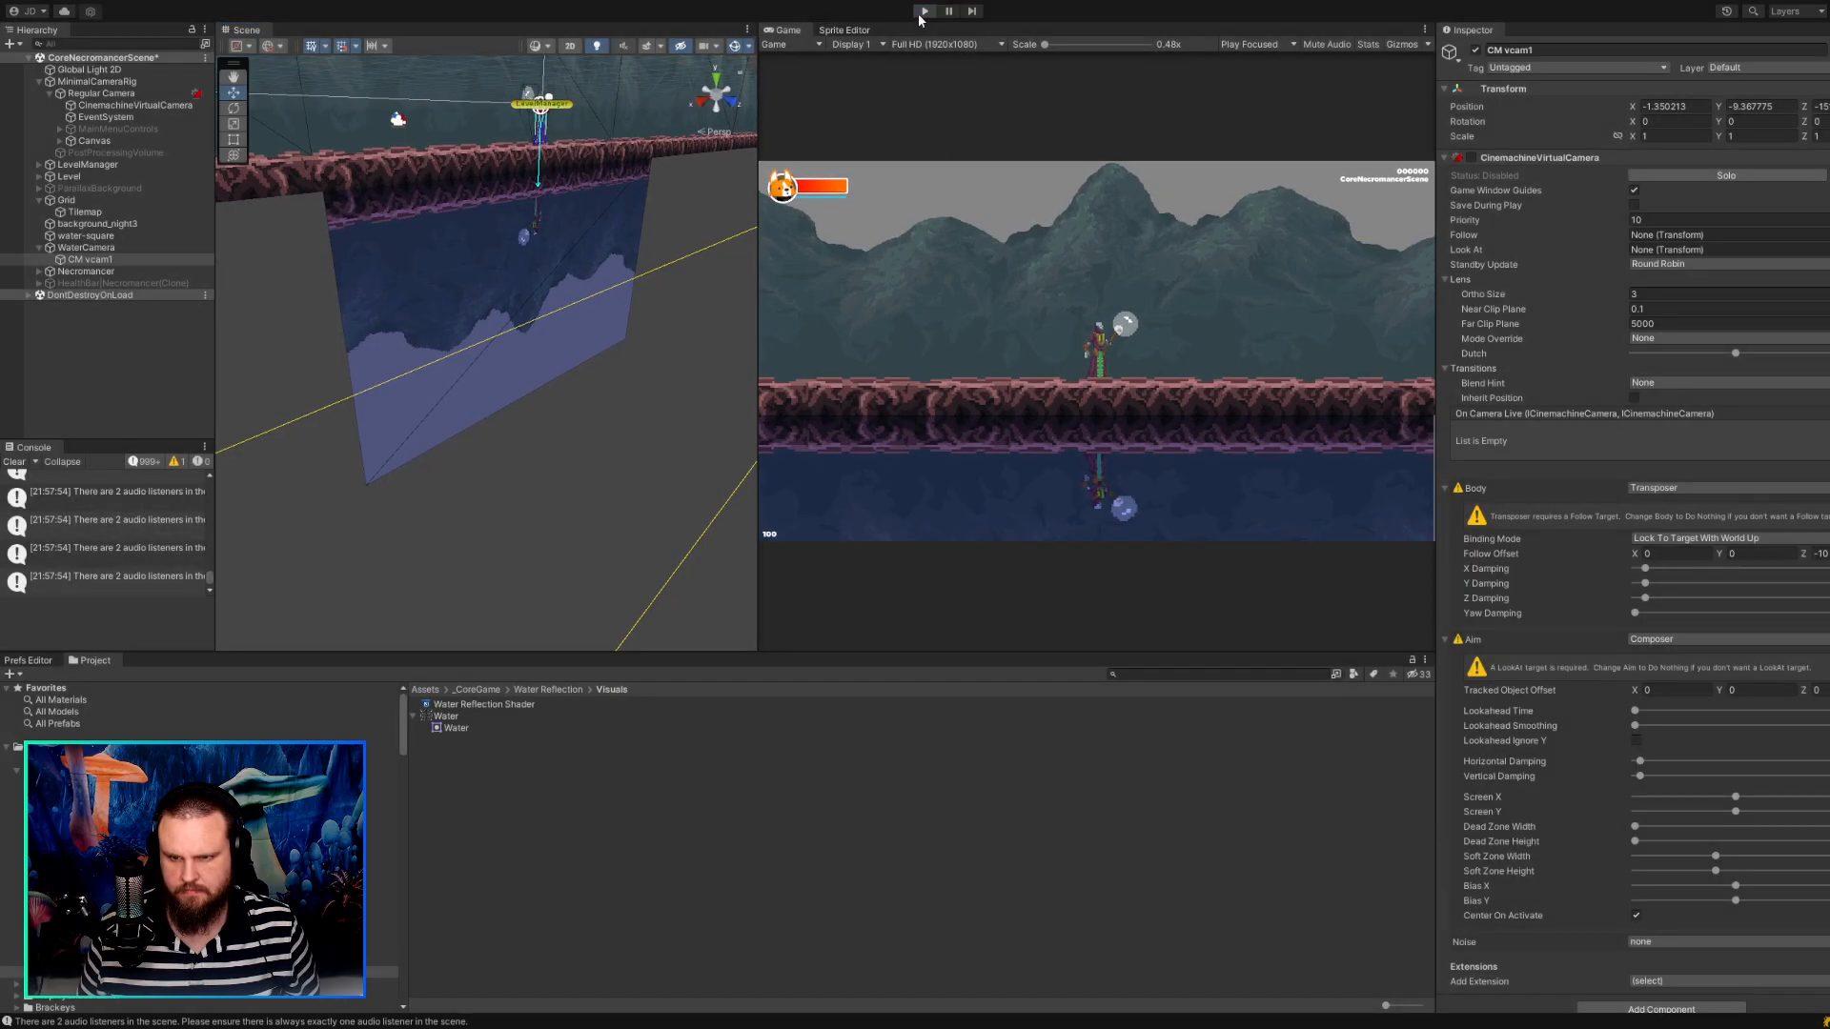
pyautogui.click(924, 12)
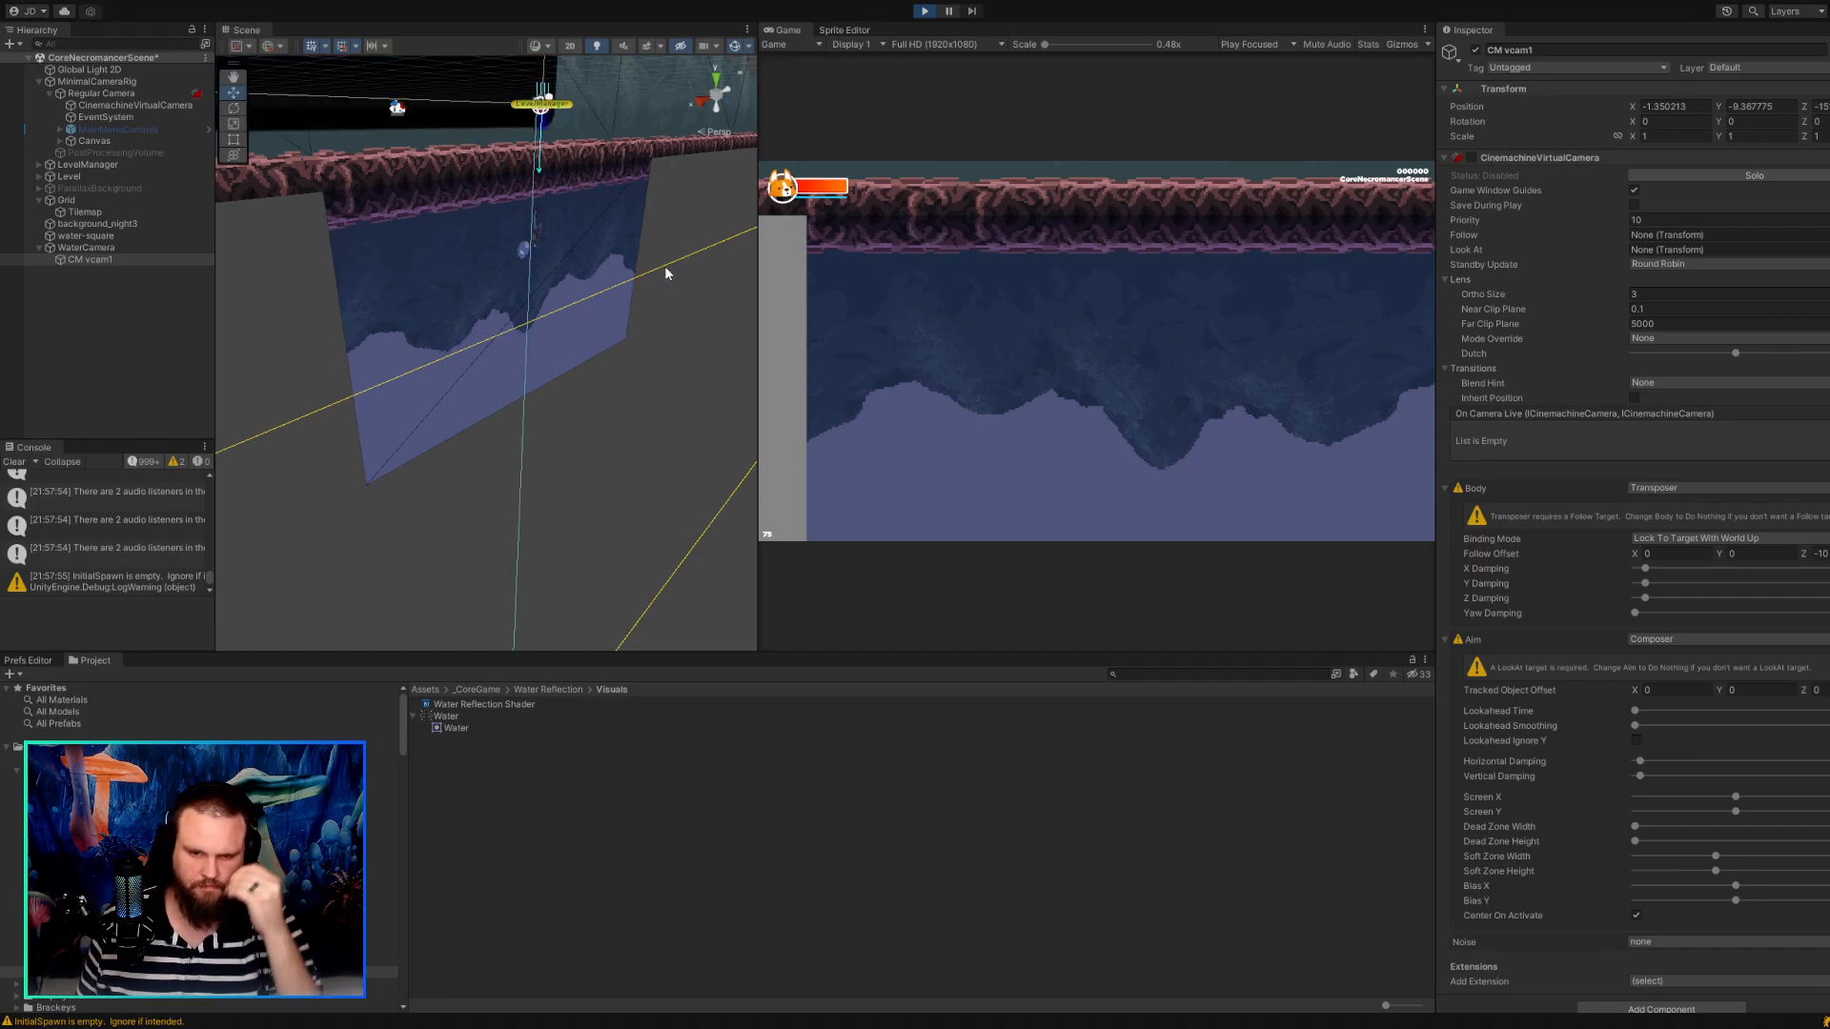
pyautogui.click(163, 93)
pyautogui.click(164, 103)
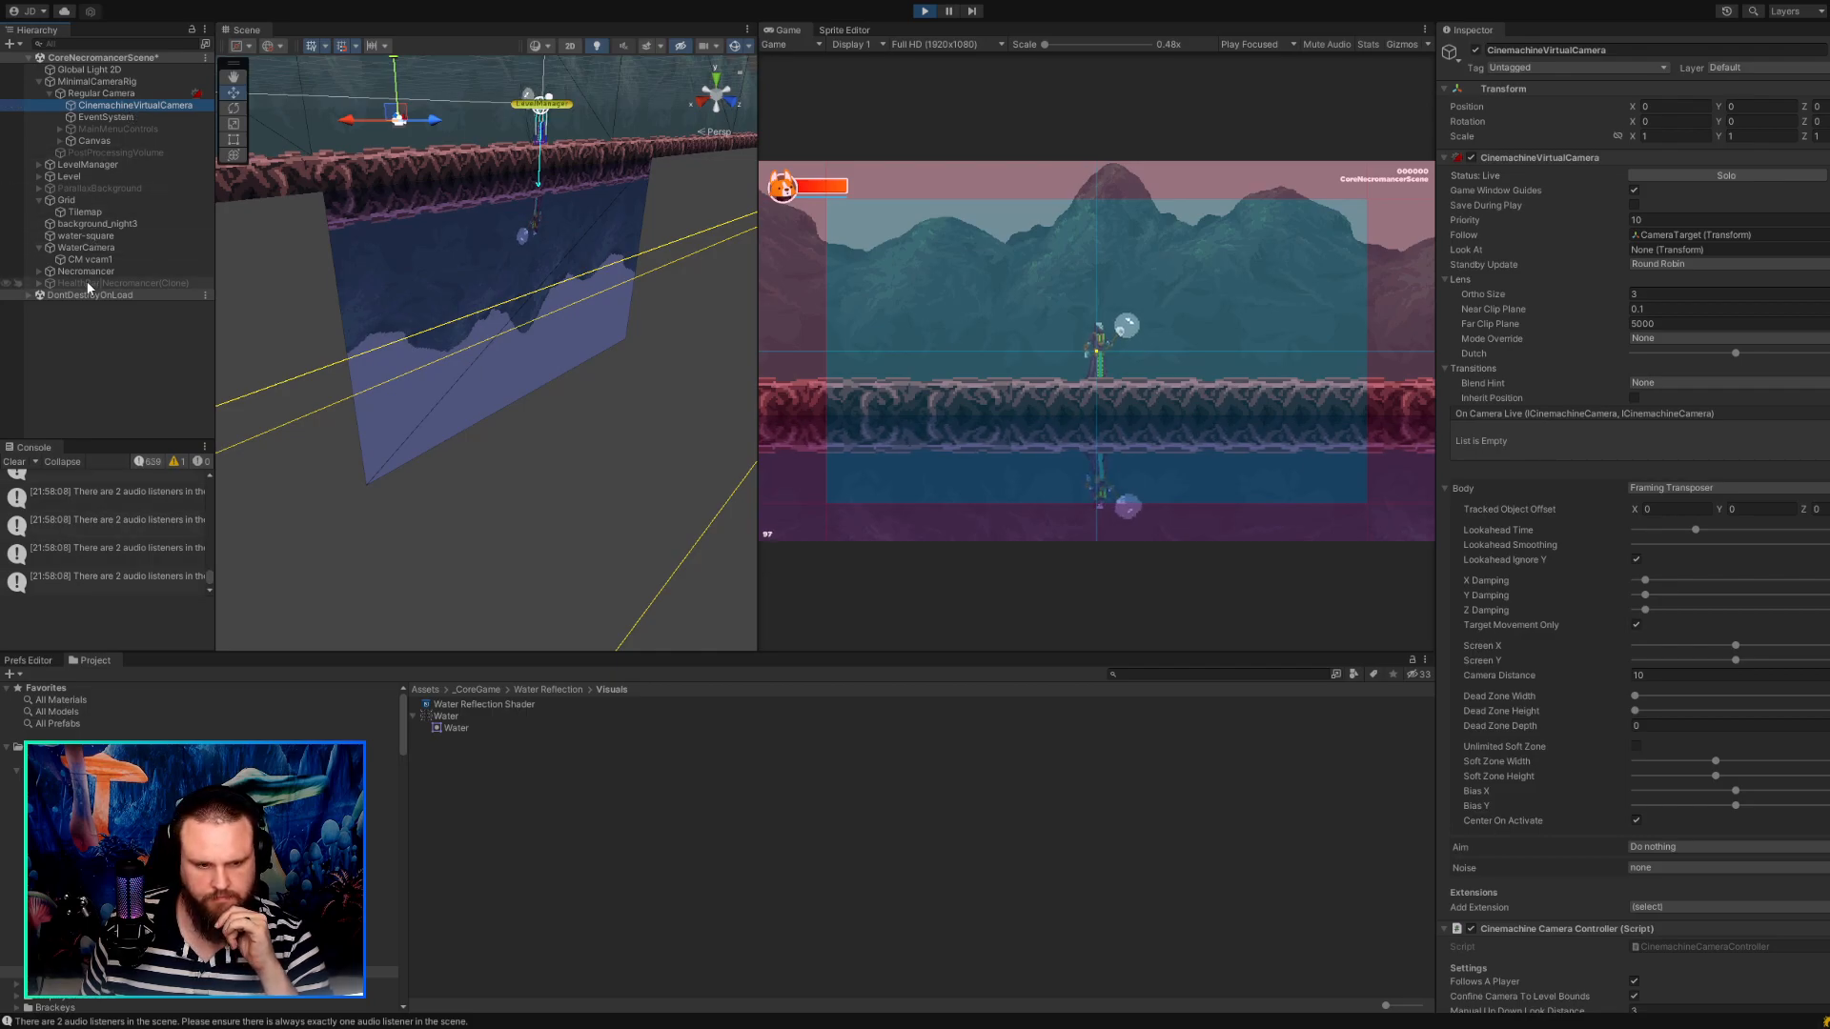
# Deactivate the WaterCamera object and stop the play test.
pyautogui.click(88, 248)
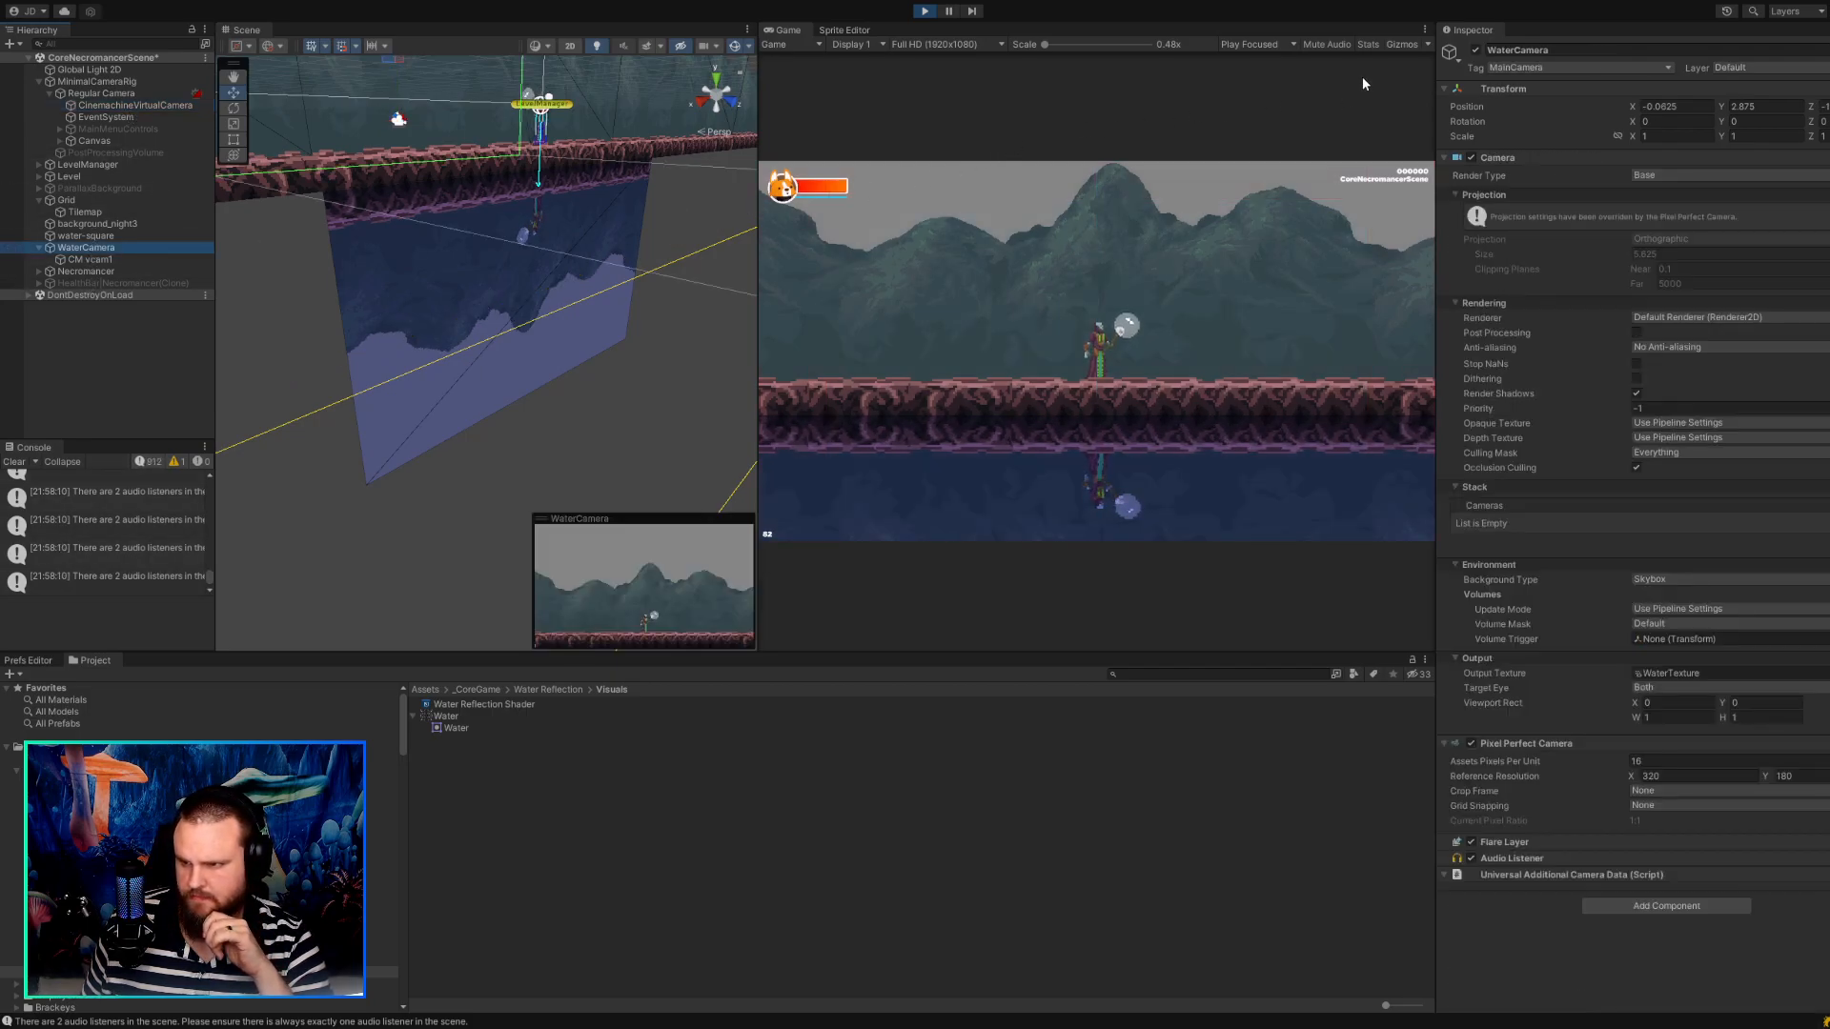
pyautogui.click(1475, 50)
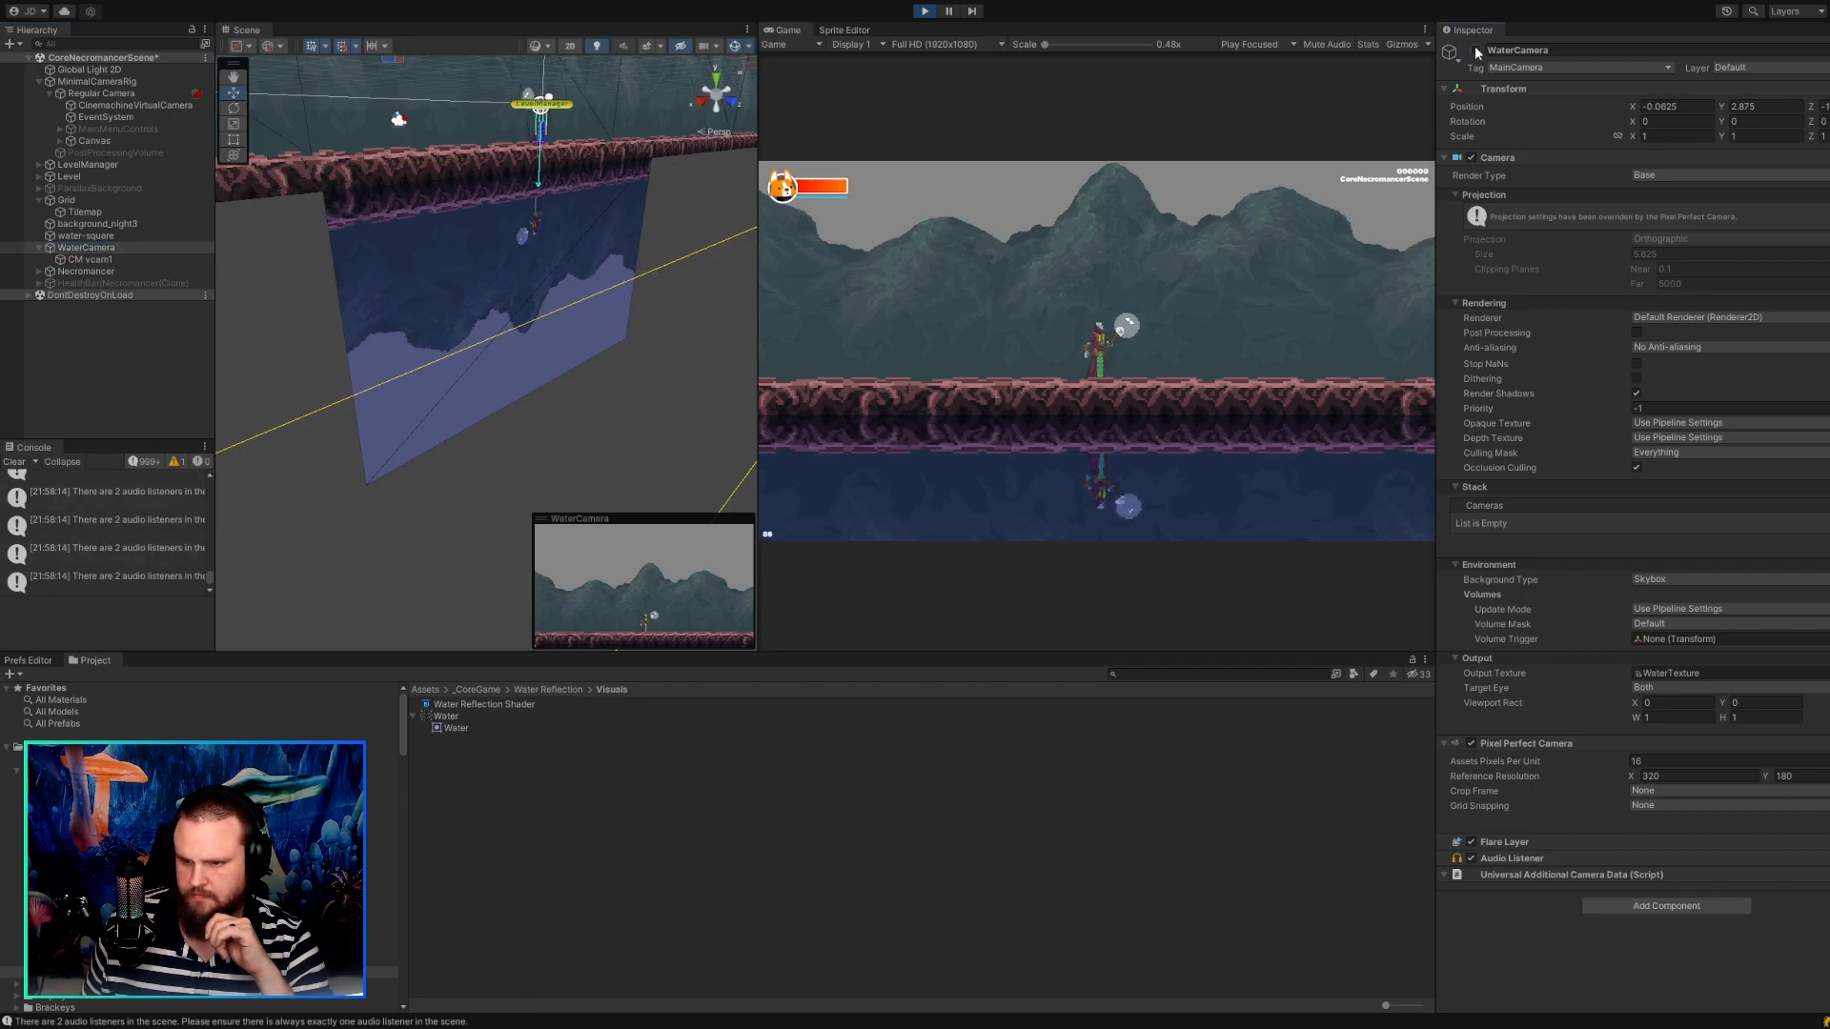
pyautogui.click(922, 11)
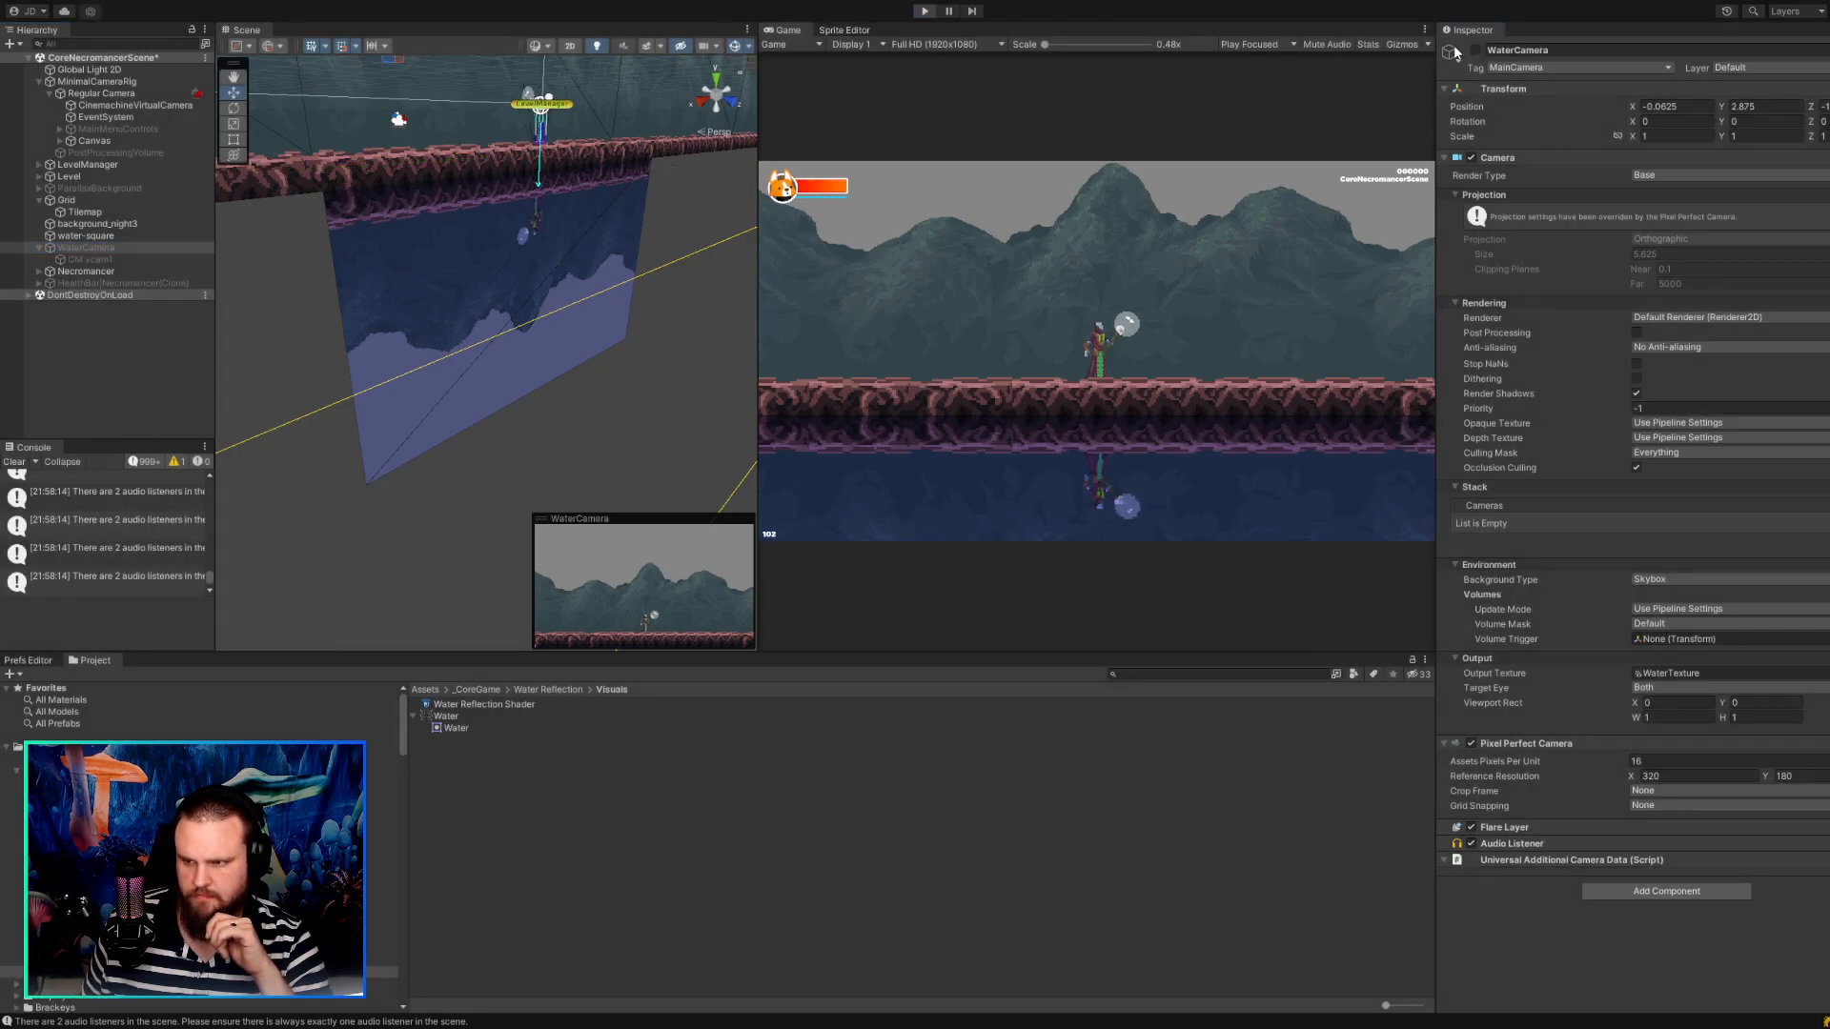
# Examine the Regular Camera's frame against the water-square and the ground in the 2D scene view.
pyautogui.scroll(-10, 717, 309)
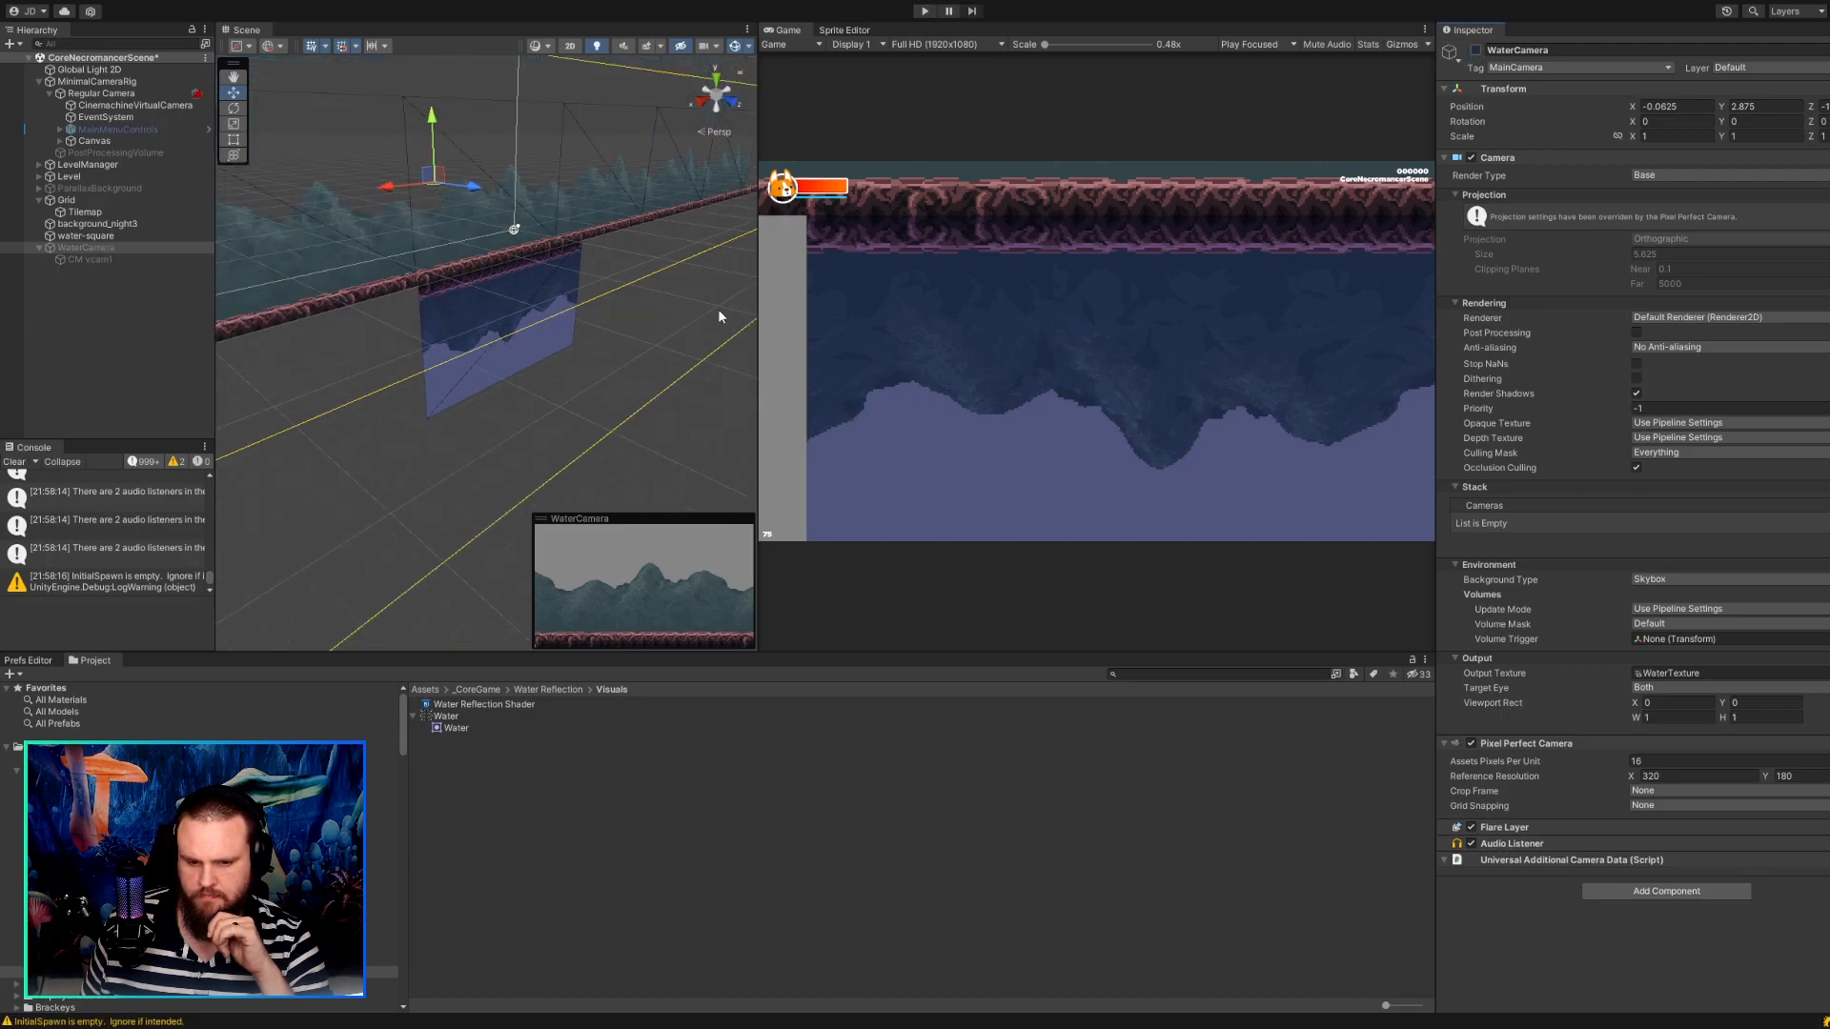
pyautogui.click(123, 93)
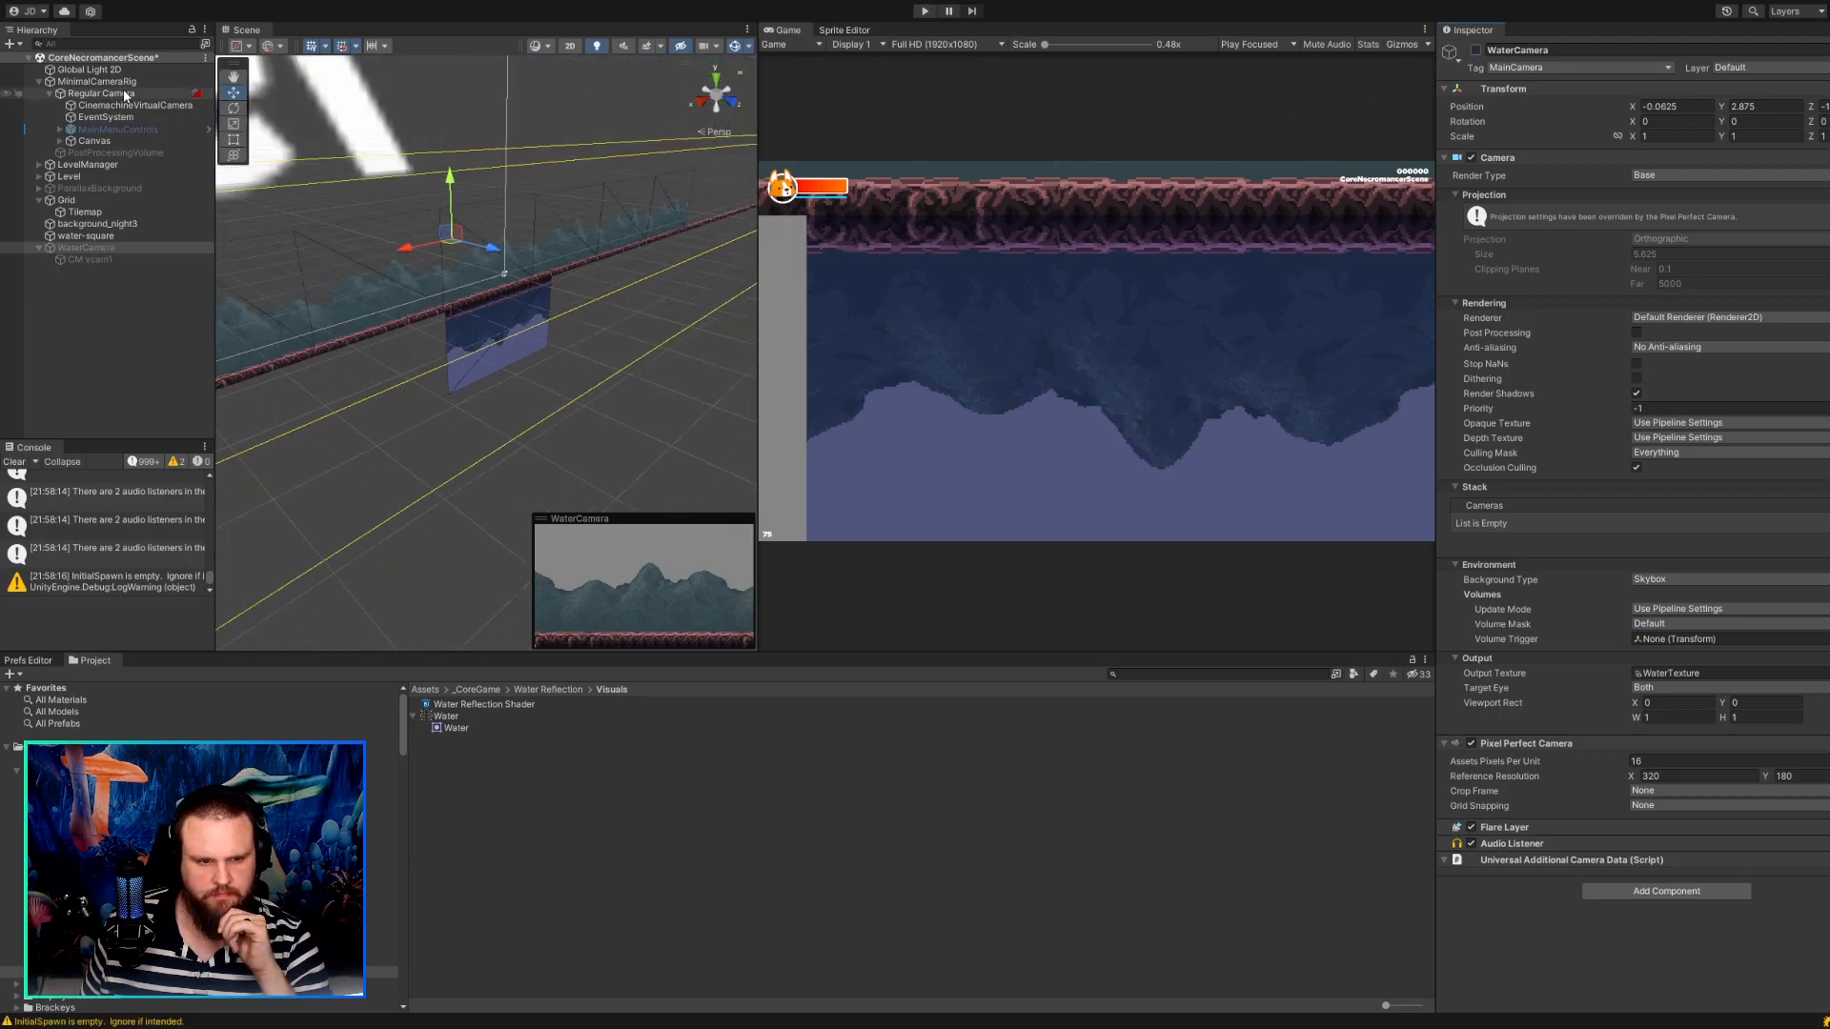
pyautogui.moveTo(333, 195)
pyautogui.keyDown('alt'); pyautogui.mouseDown()
pyautogui.moveTo(408, 188)
pyautogui.moveTo(347, 219)
pyautogui.mouseUp(); pyautogui.keyUp('alt')
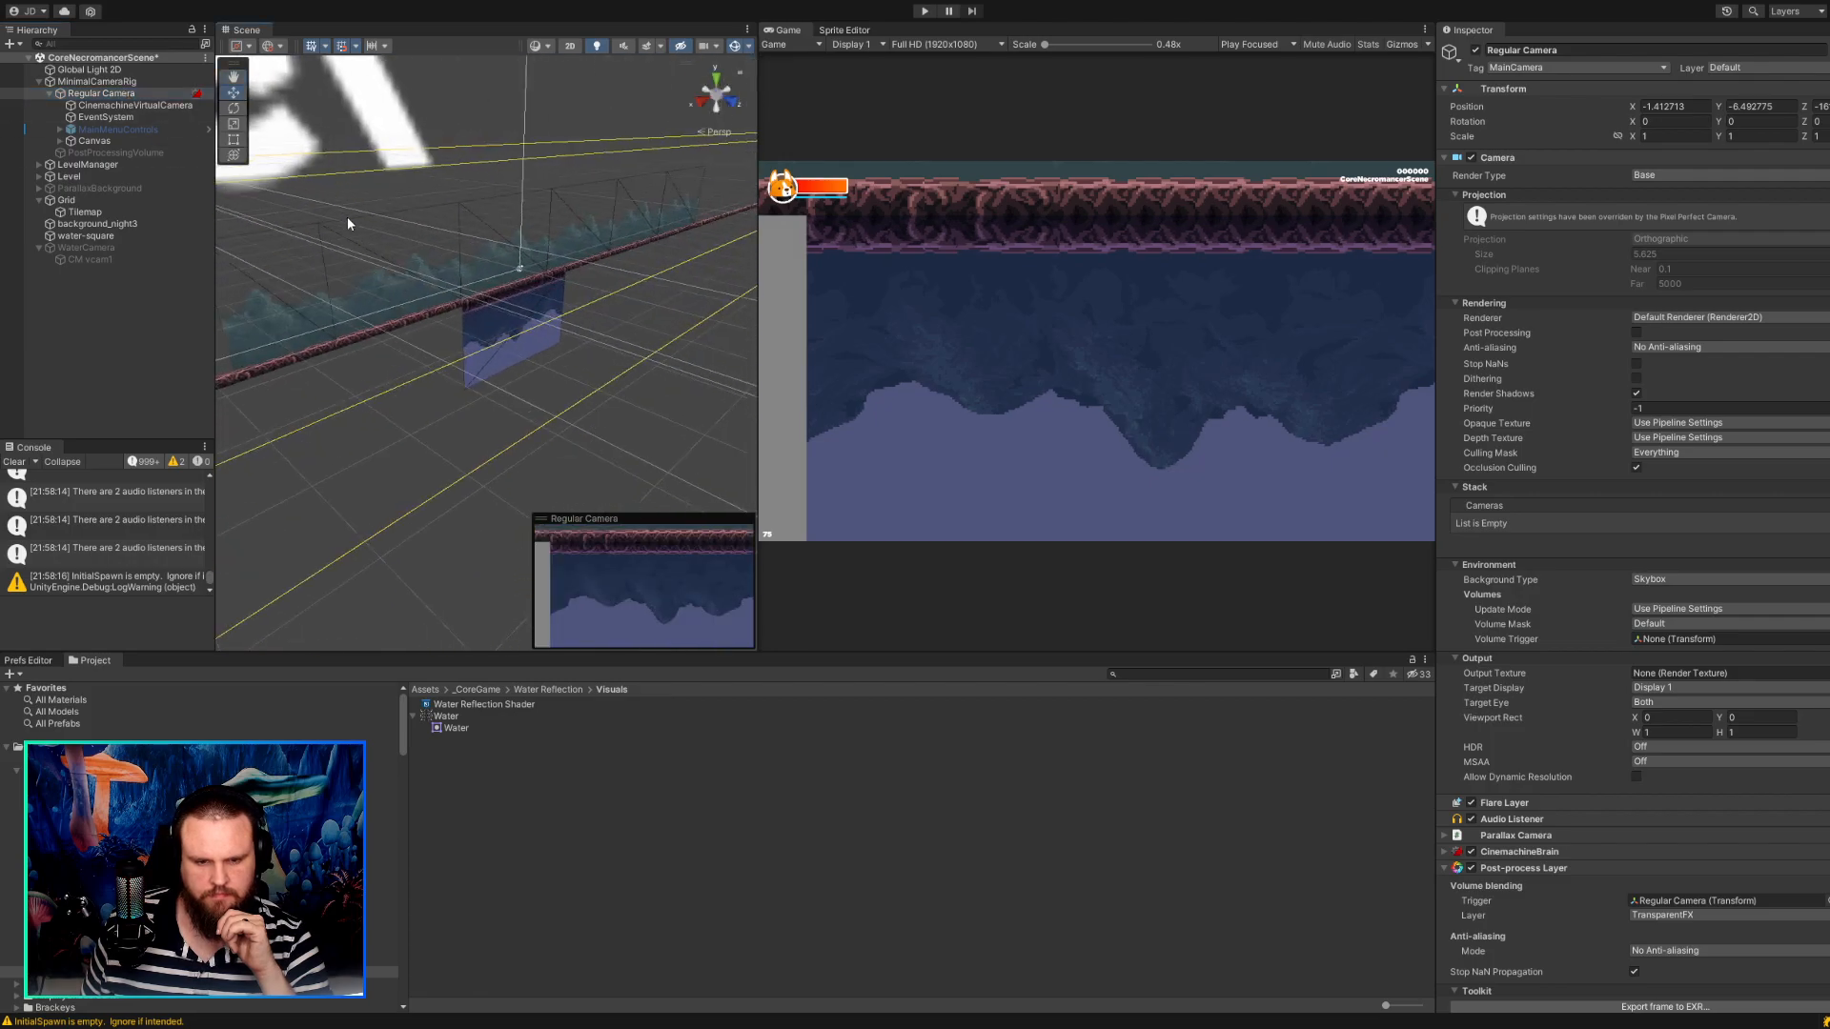
pyautogui.click(133, 95)
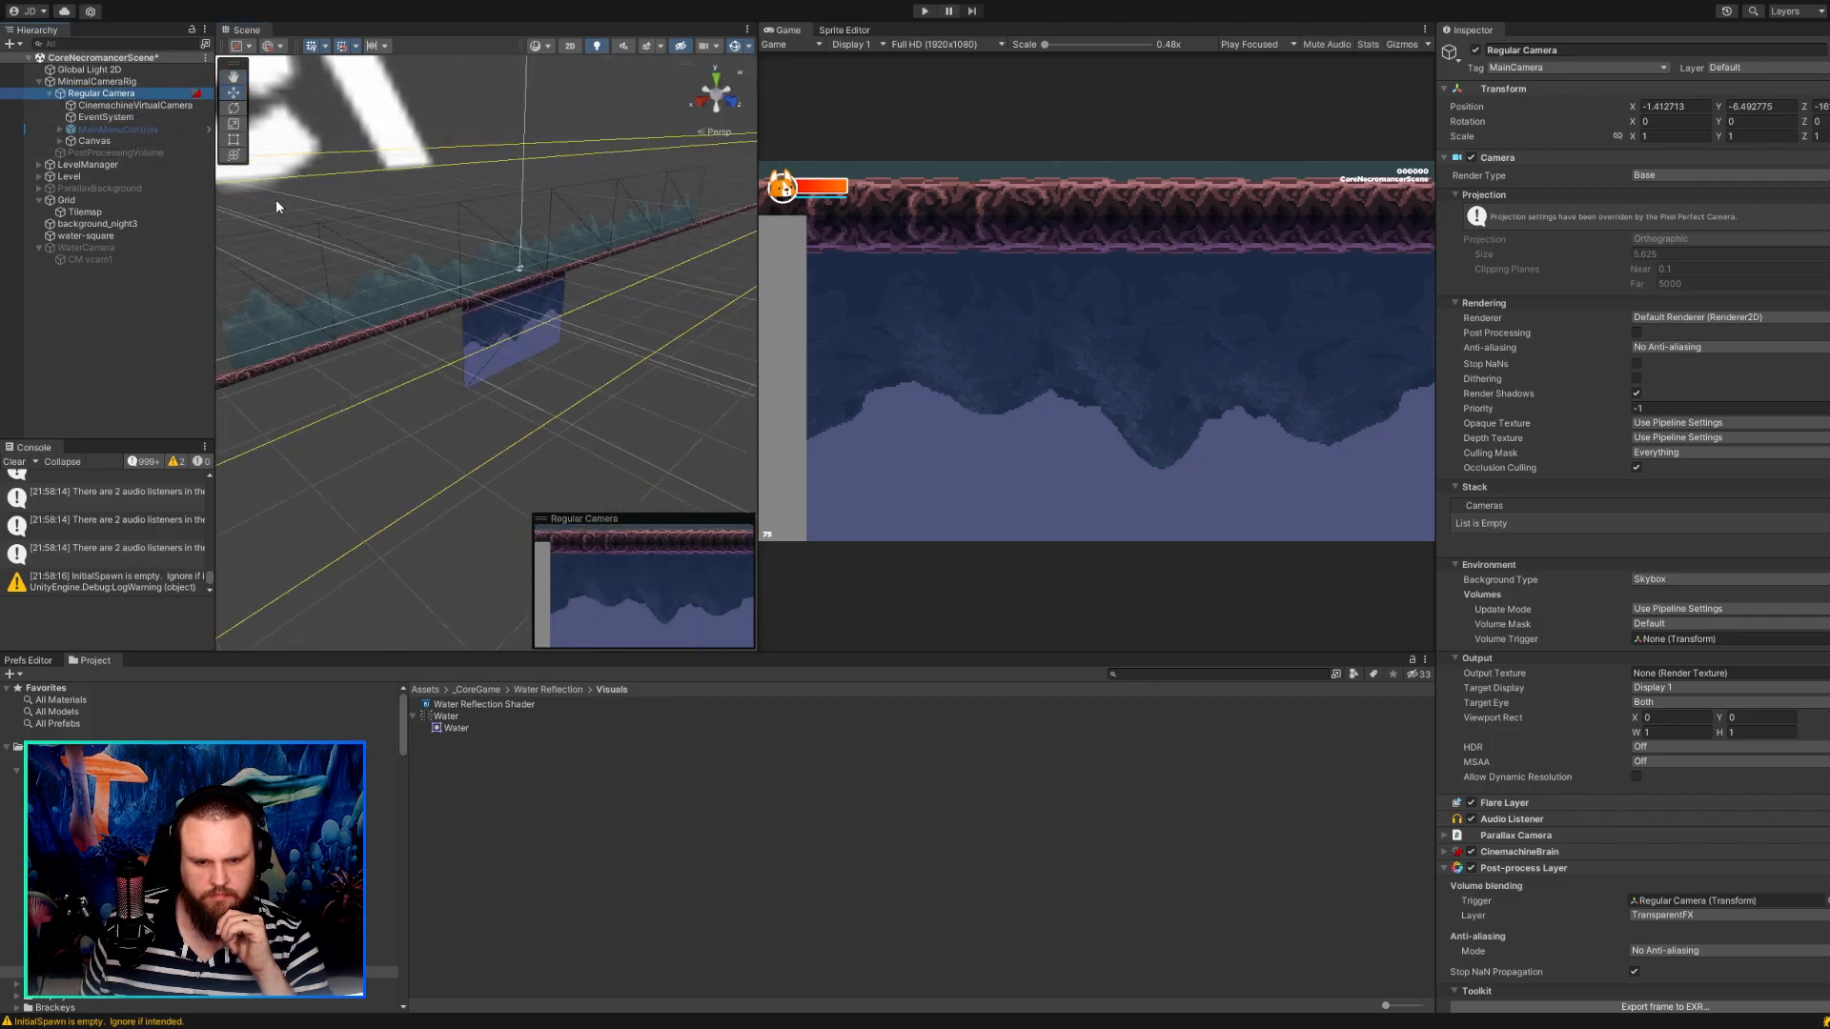
pyautogui.click(570, 46)
pyautogui.press('t')
pyautogui.press('f')
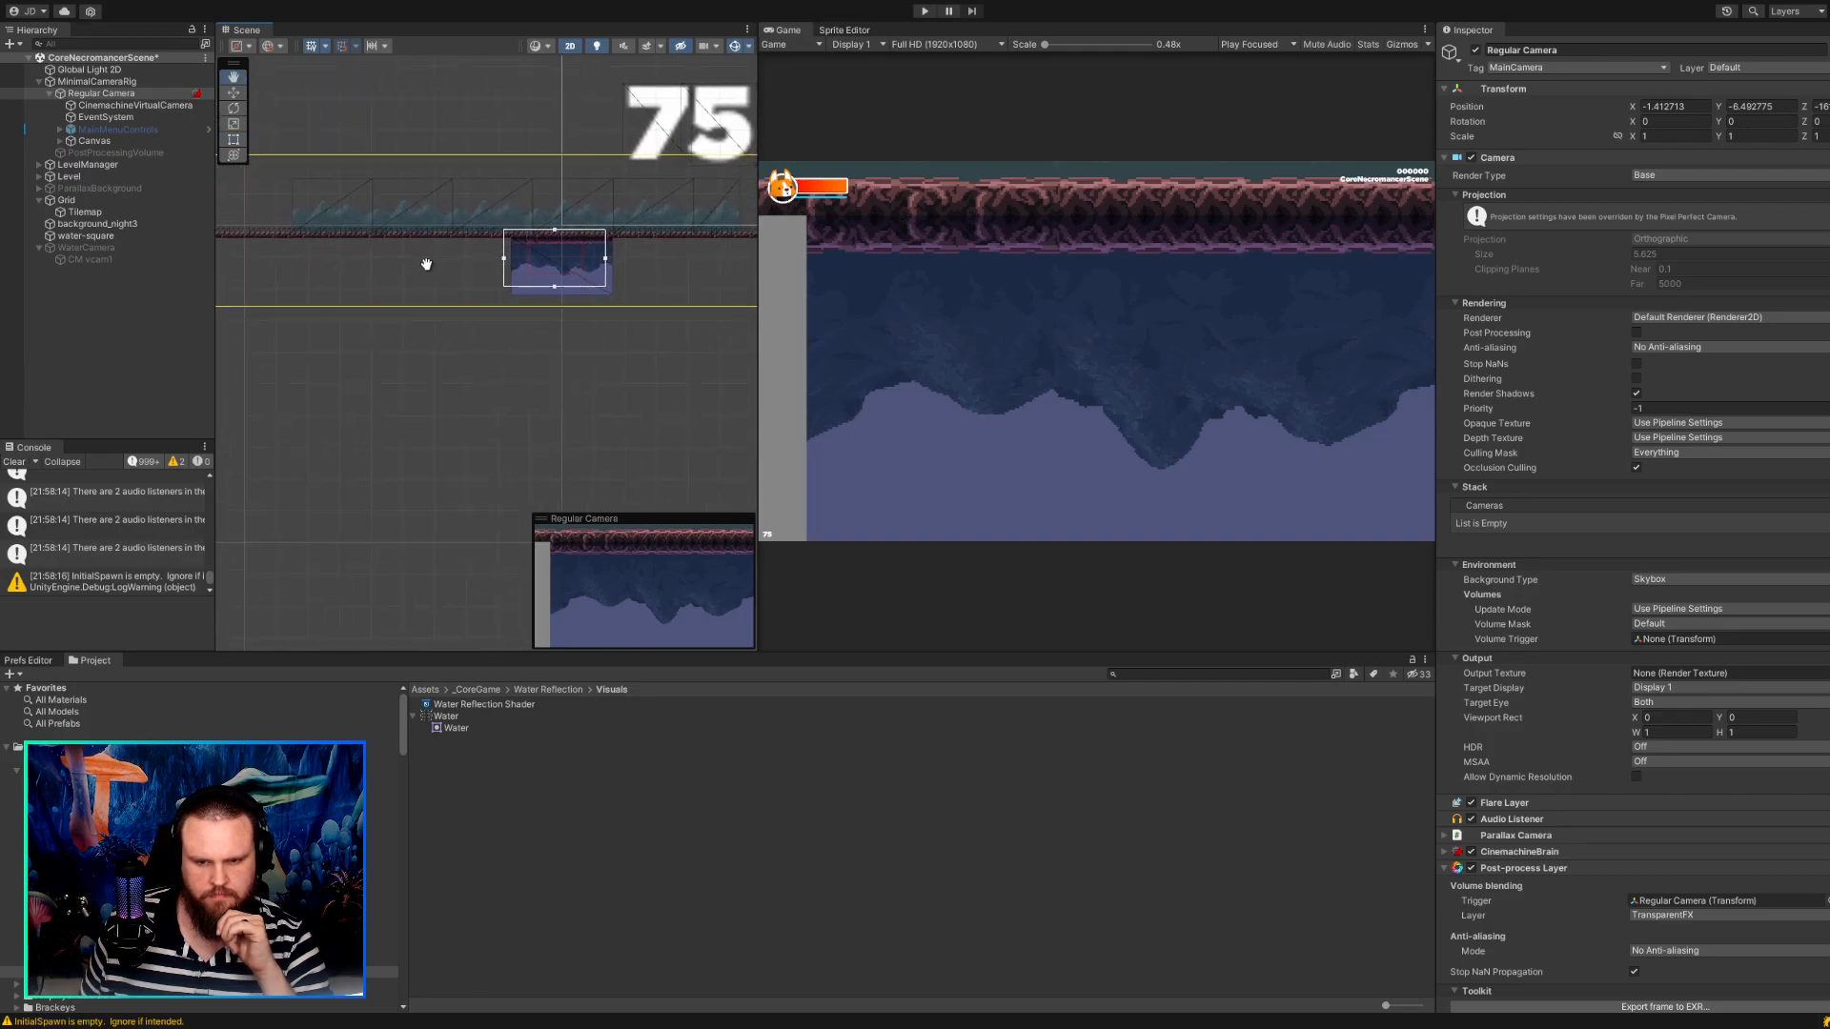
pyautogui.press('w')
pyautogui.scroll(1, 519, 207)
pyautogui.moveTo(513, 207); pyautogui.dragTo(433, 261, button='middle')
pyautogui.scroll(-4, 432, 261)
pyautogui.scroll(-10, 450, 312)
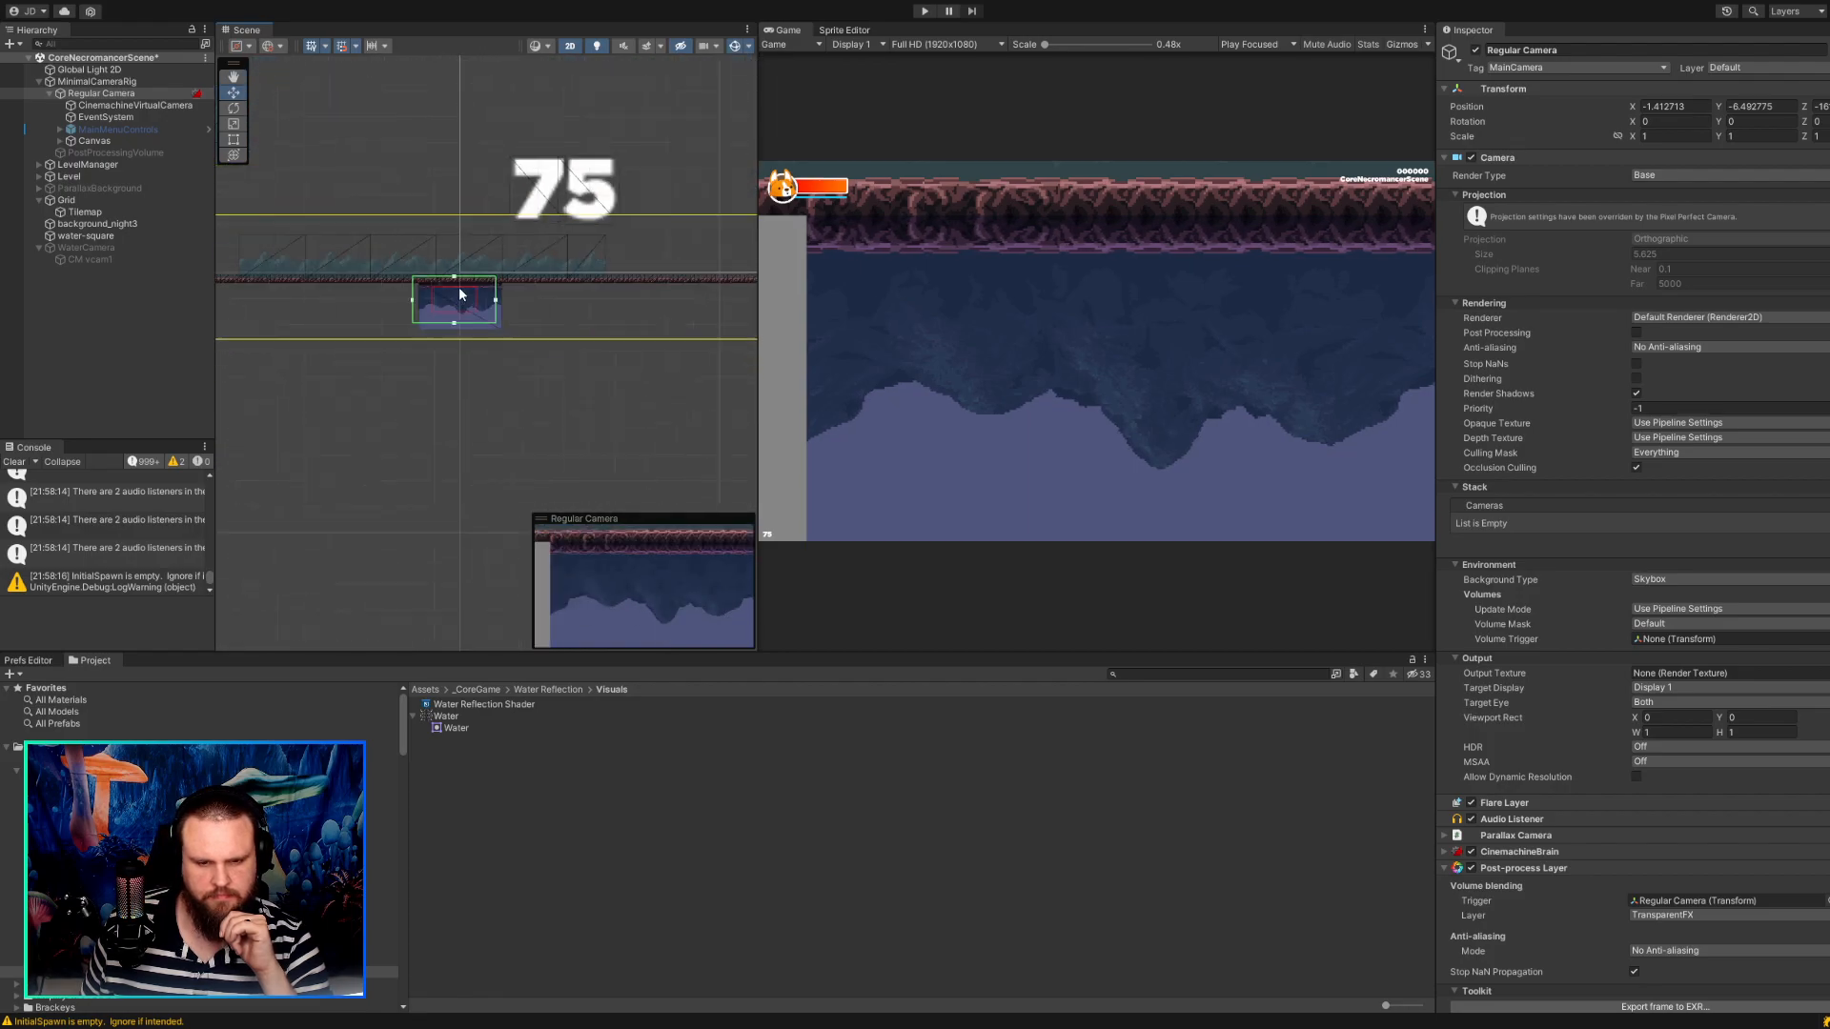
pyautogui.scroll(10, 556, 299)
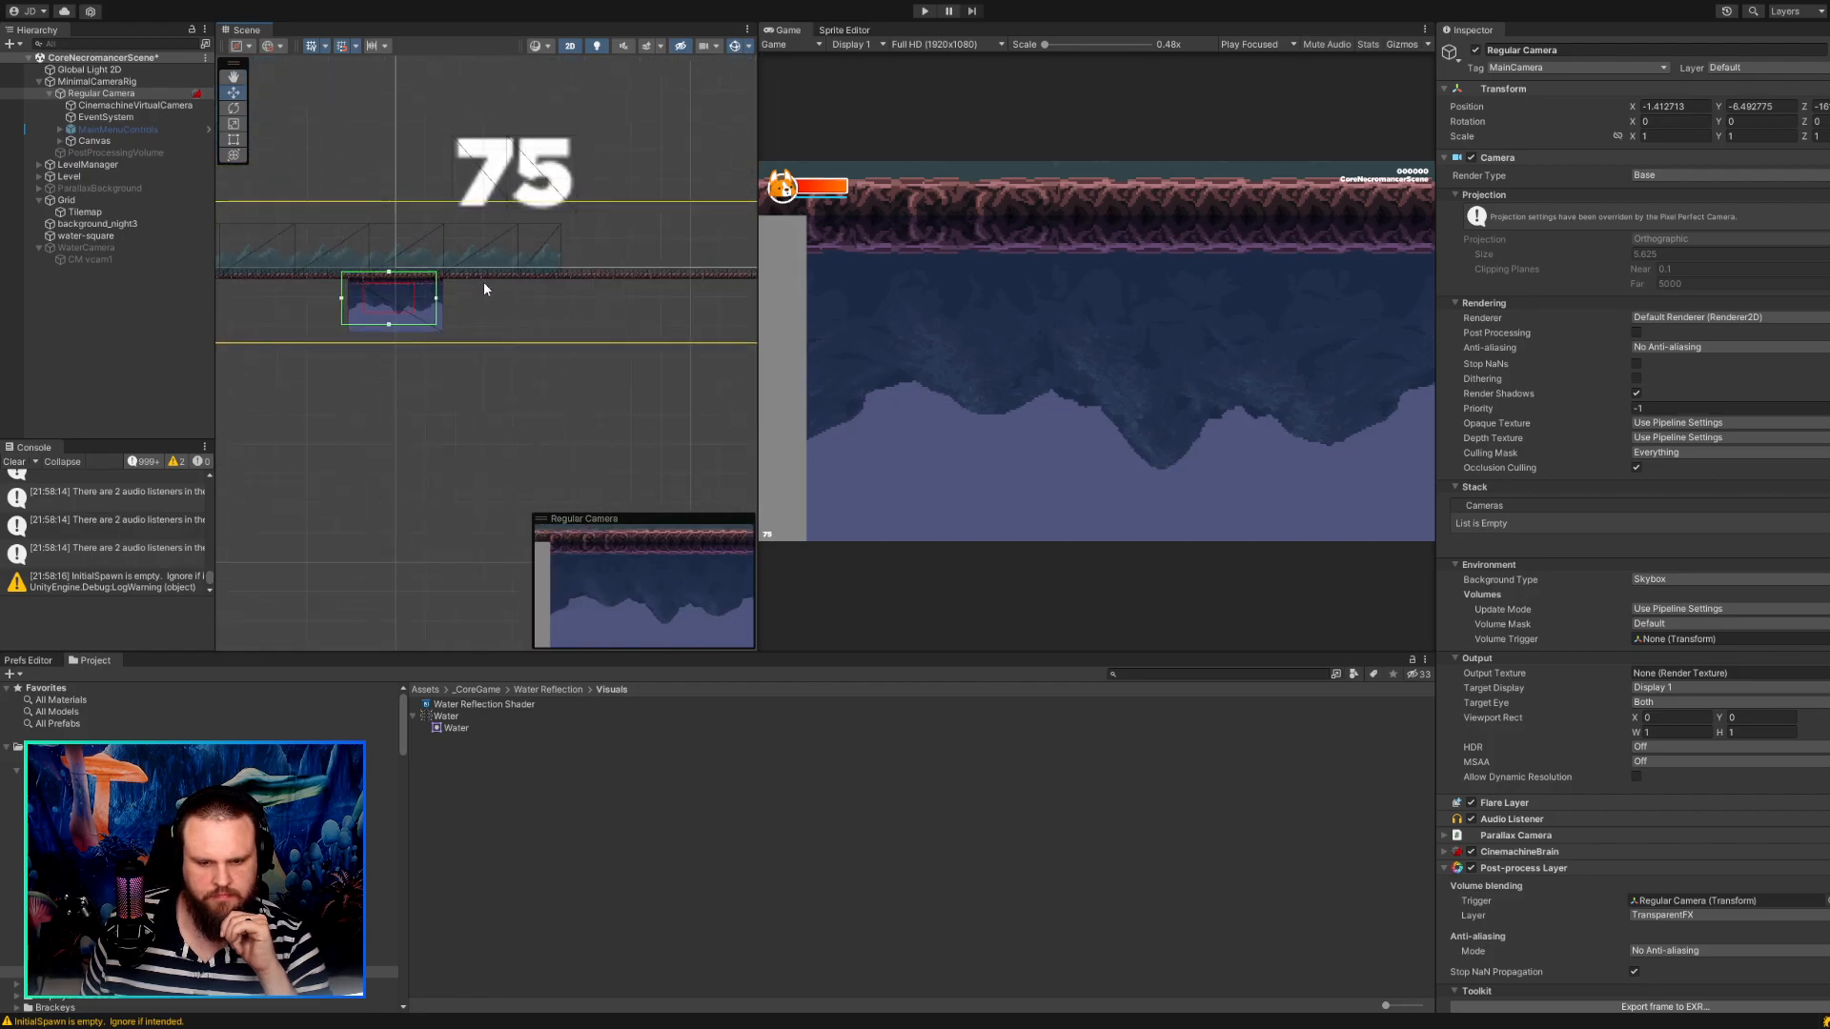
pyautogui.scroll(1, 467, 299)
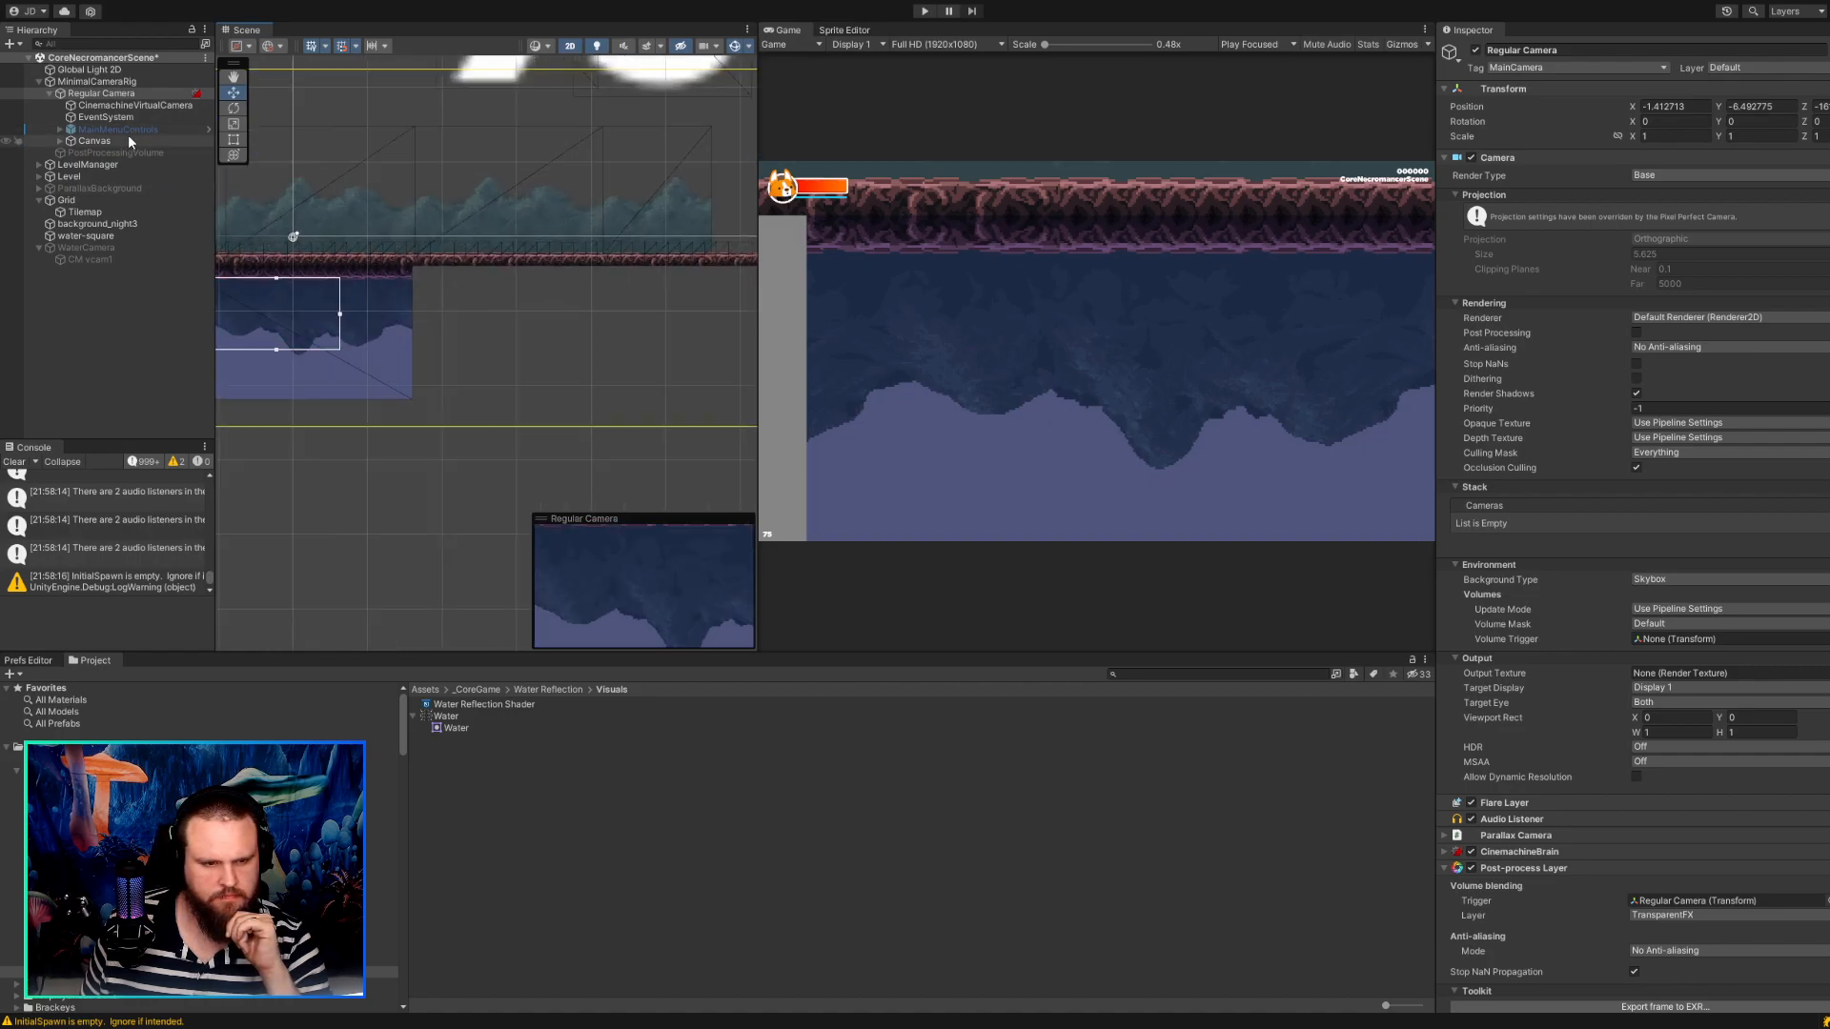
# Deactivate the water-square object in the scene.
pyautogui.click(88, 237)
pyautogui.click(1475, 50)
pyautogui.scroll(-3, 721, 219)
# Set the Regular Camera's position to X 0, Y 0 and Z -10.
pyautogui.click(110, 95)
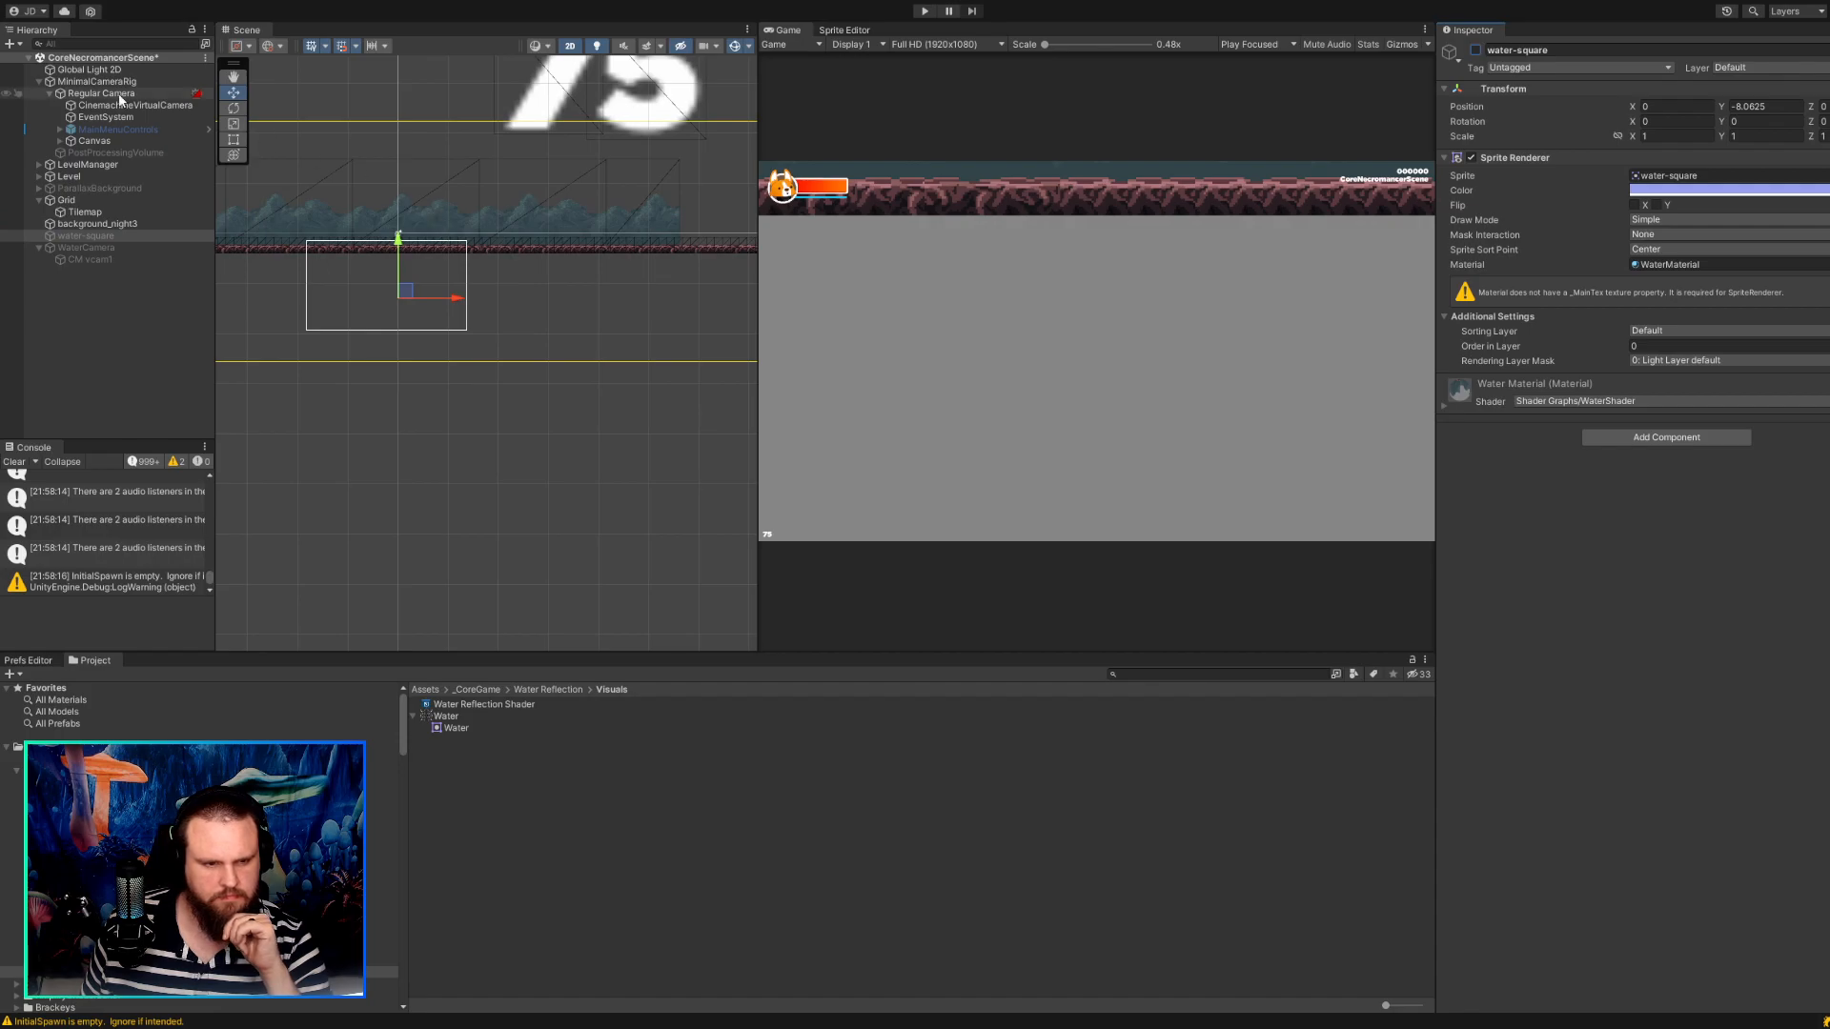
pyautogui.click(363, 279)
pyautogui.click(234, 139)
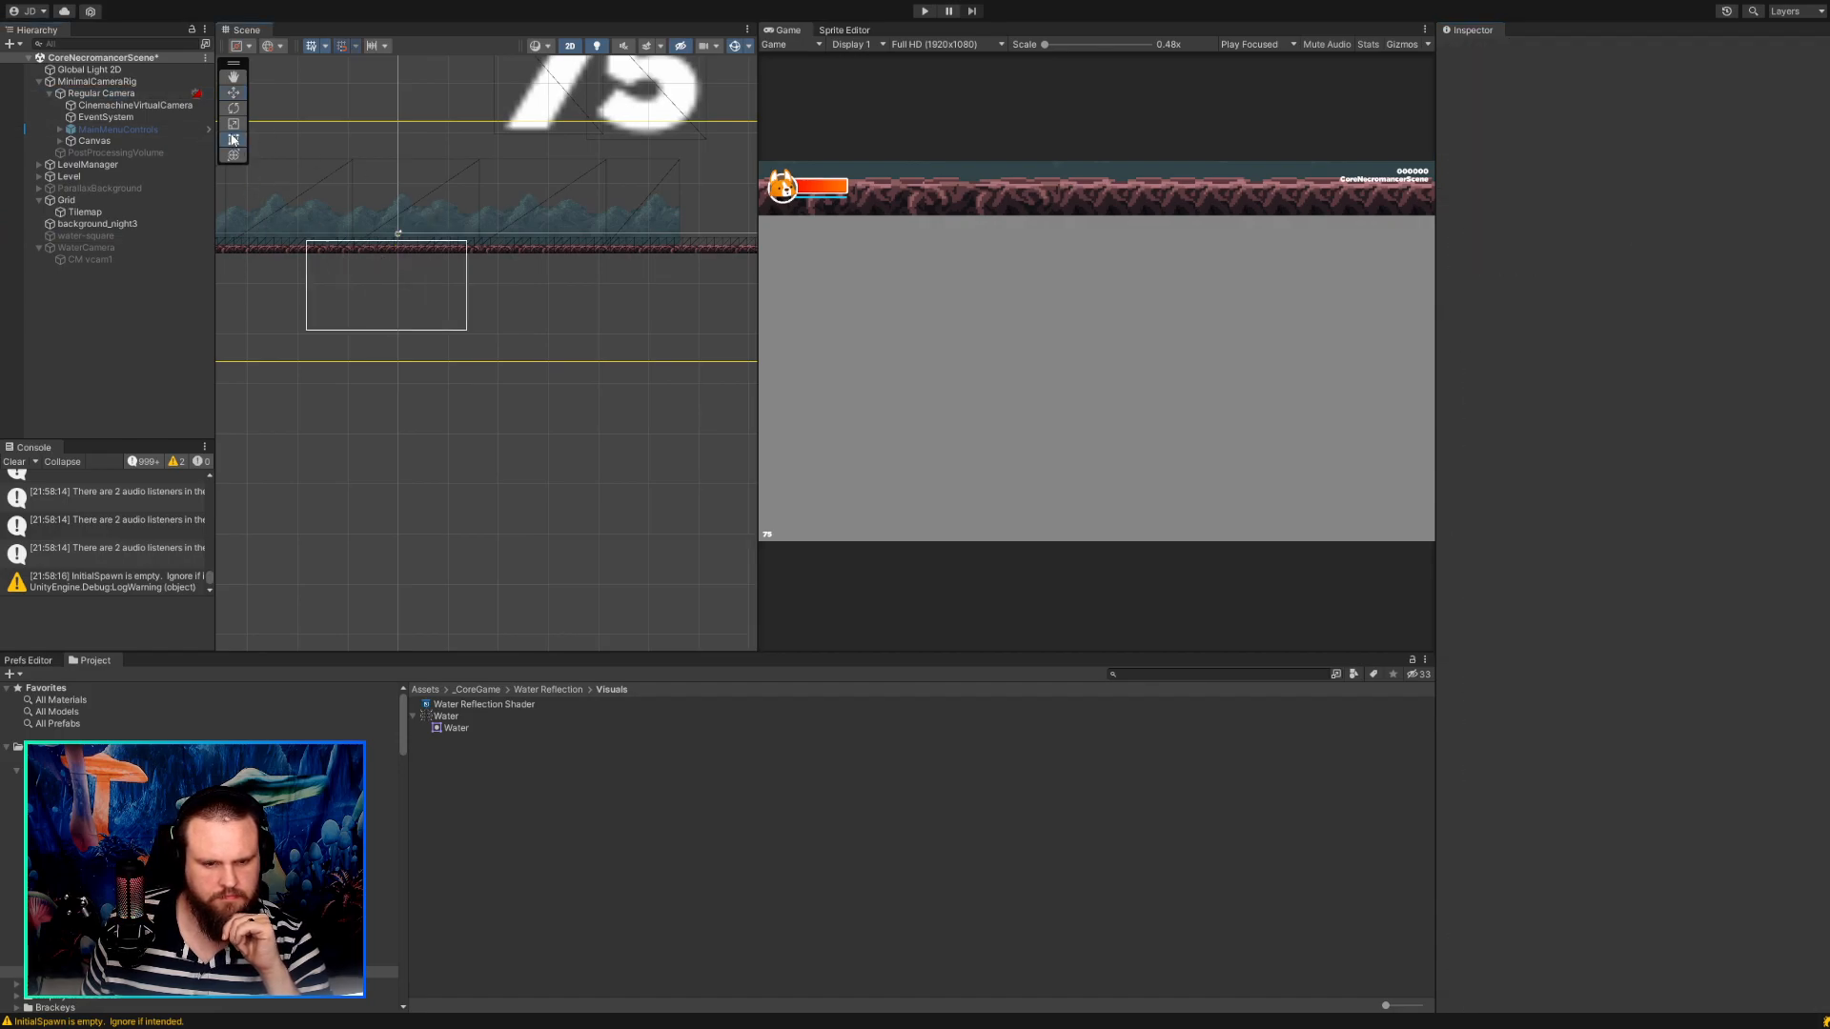
pyautogui.click(131, 93)
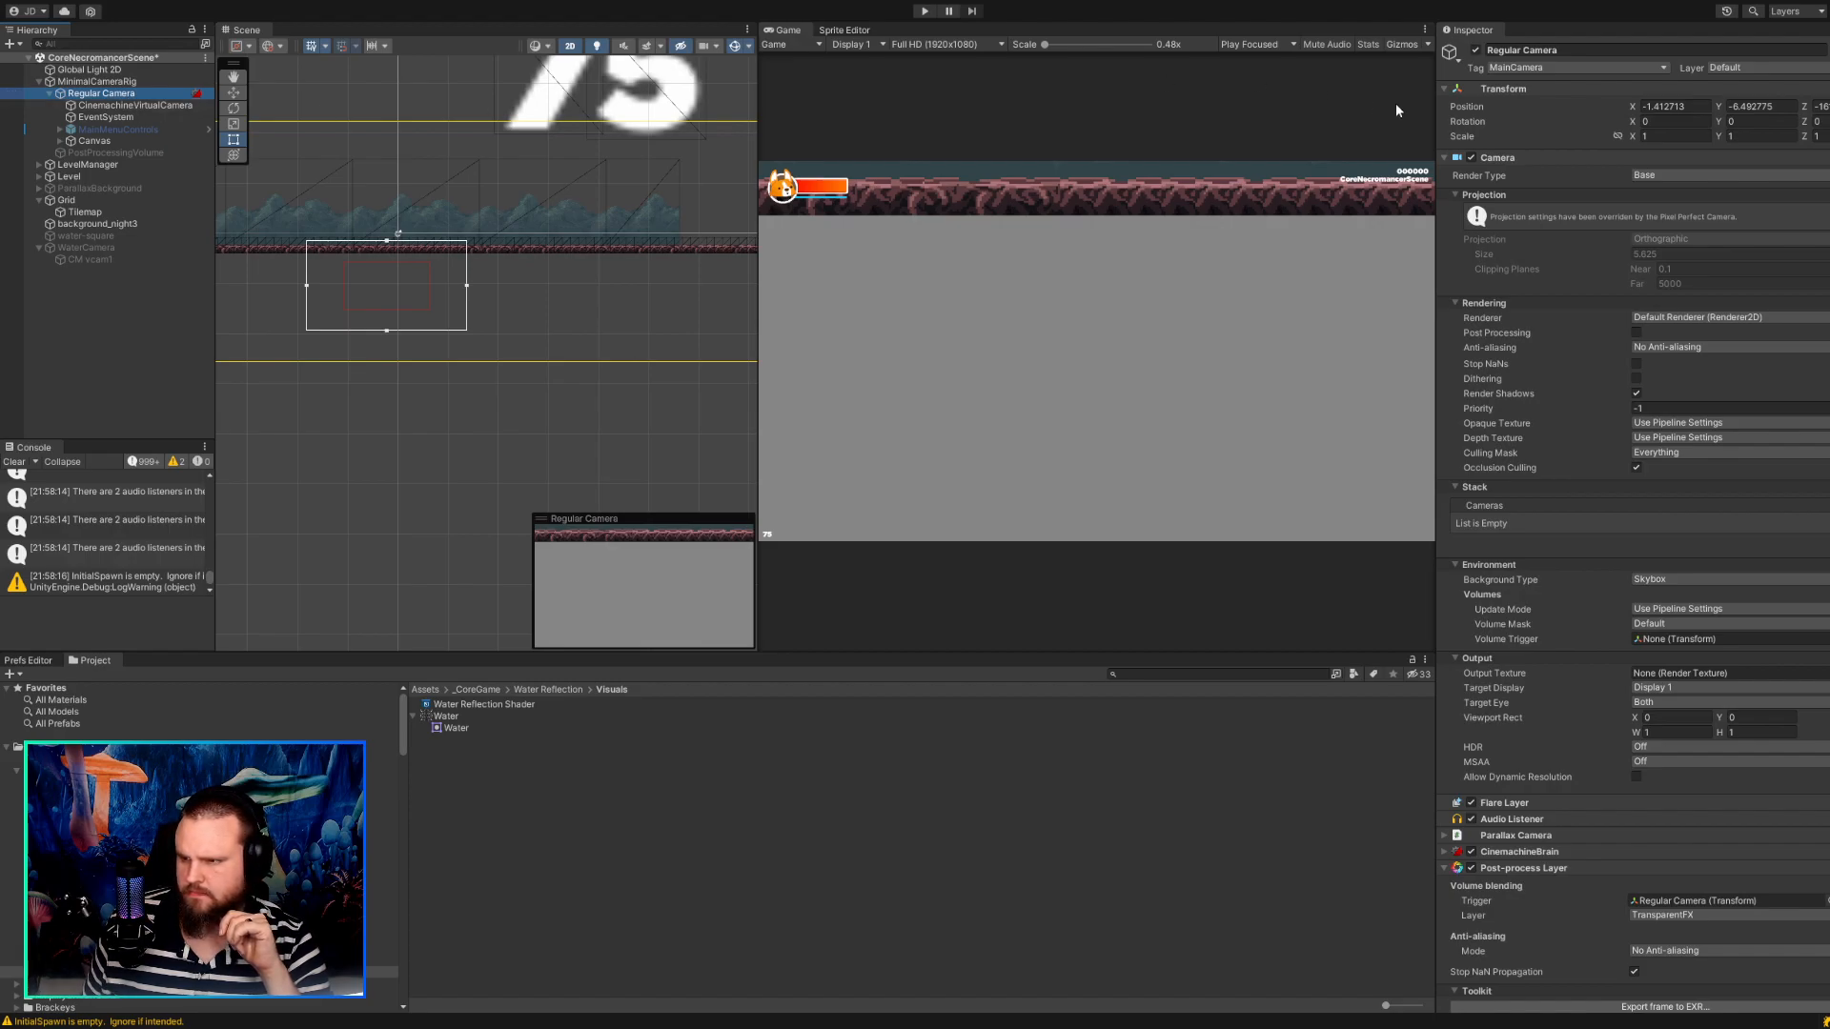
pyautogui.click(1663, 105)
pyautogui.write('0')
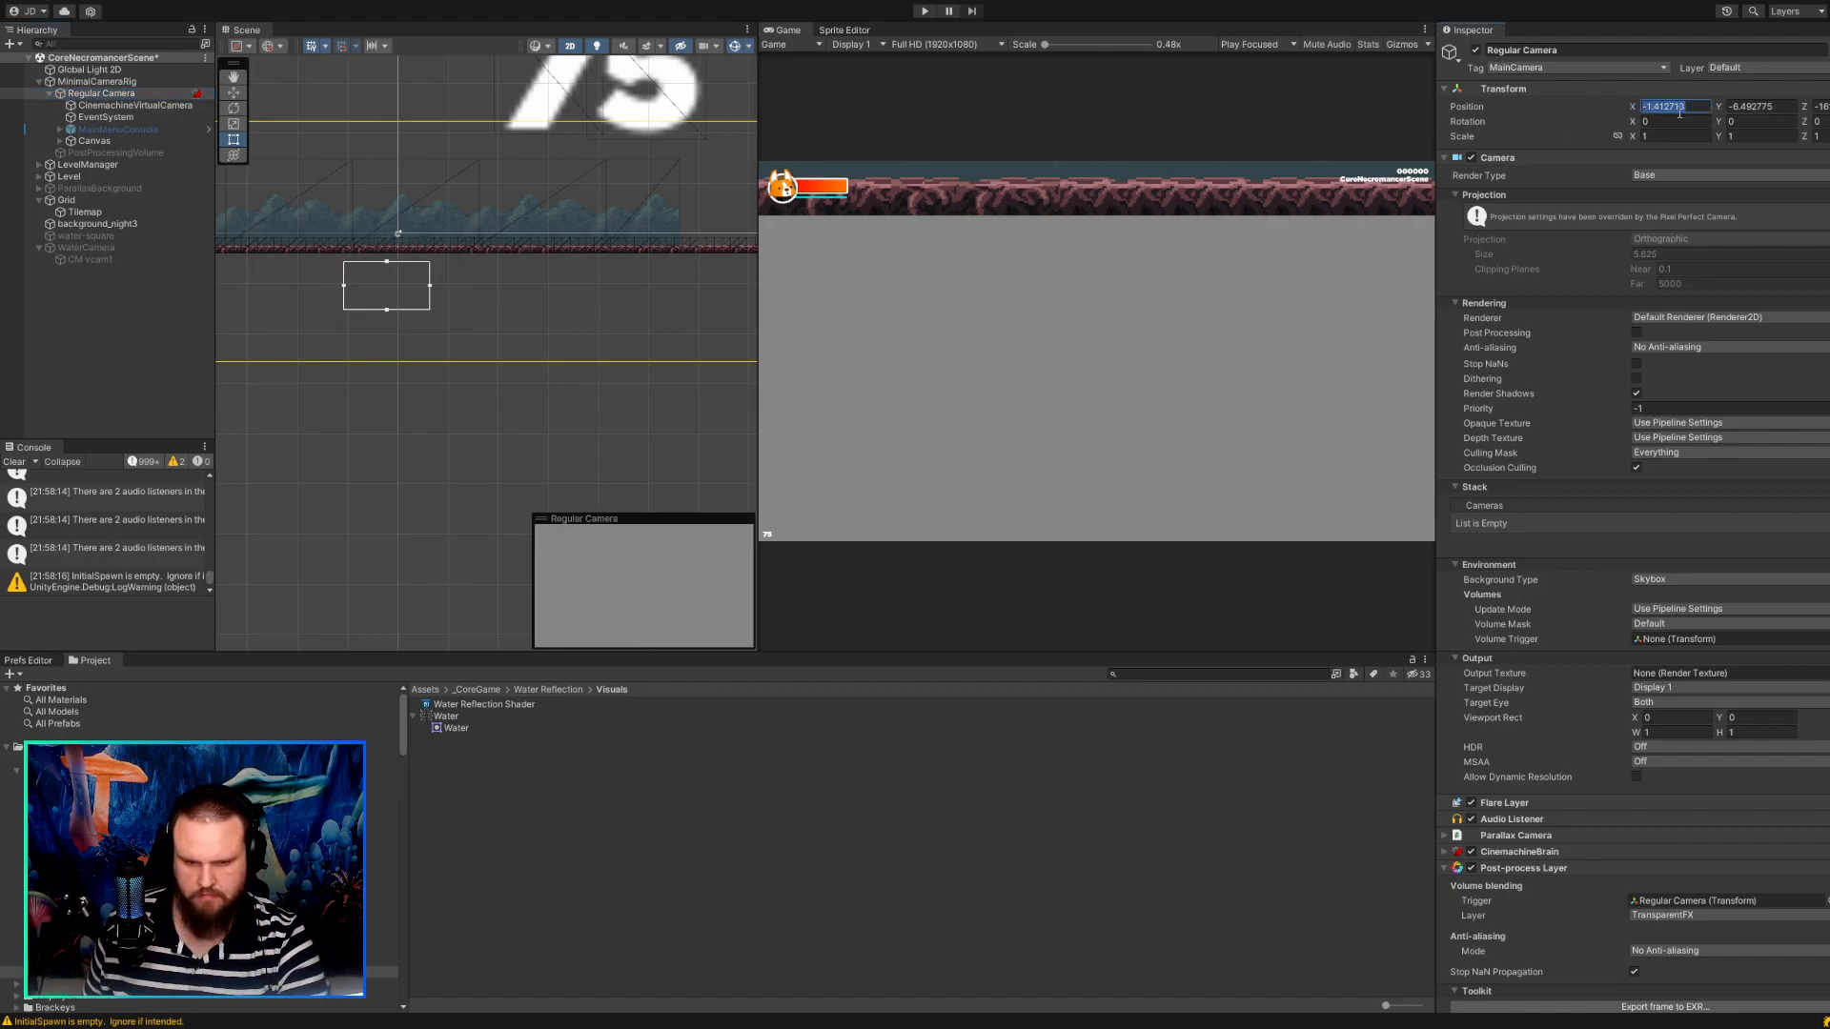
pyautogui.press('Tab')
pyautogui.write('0')
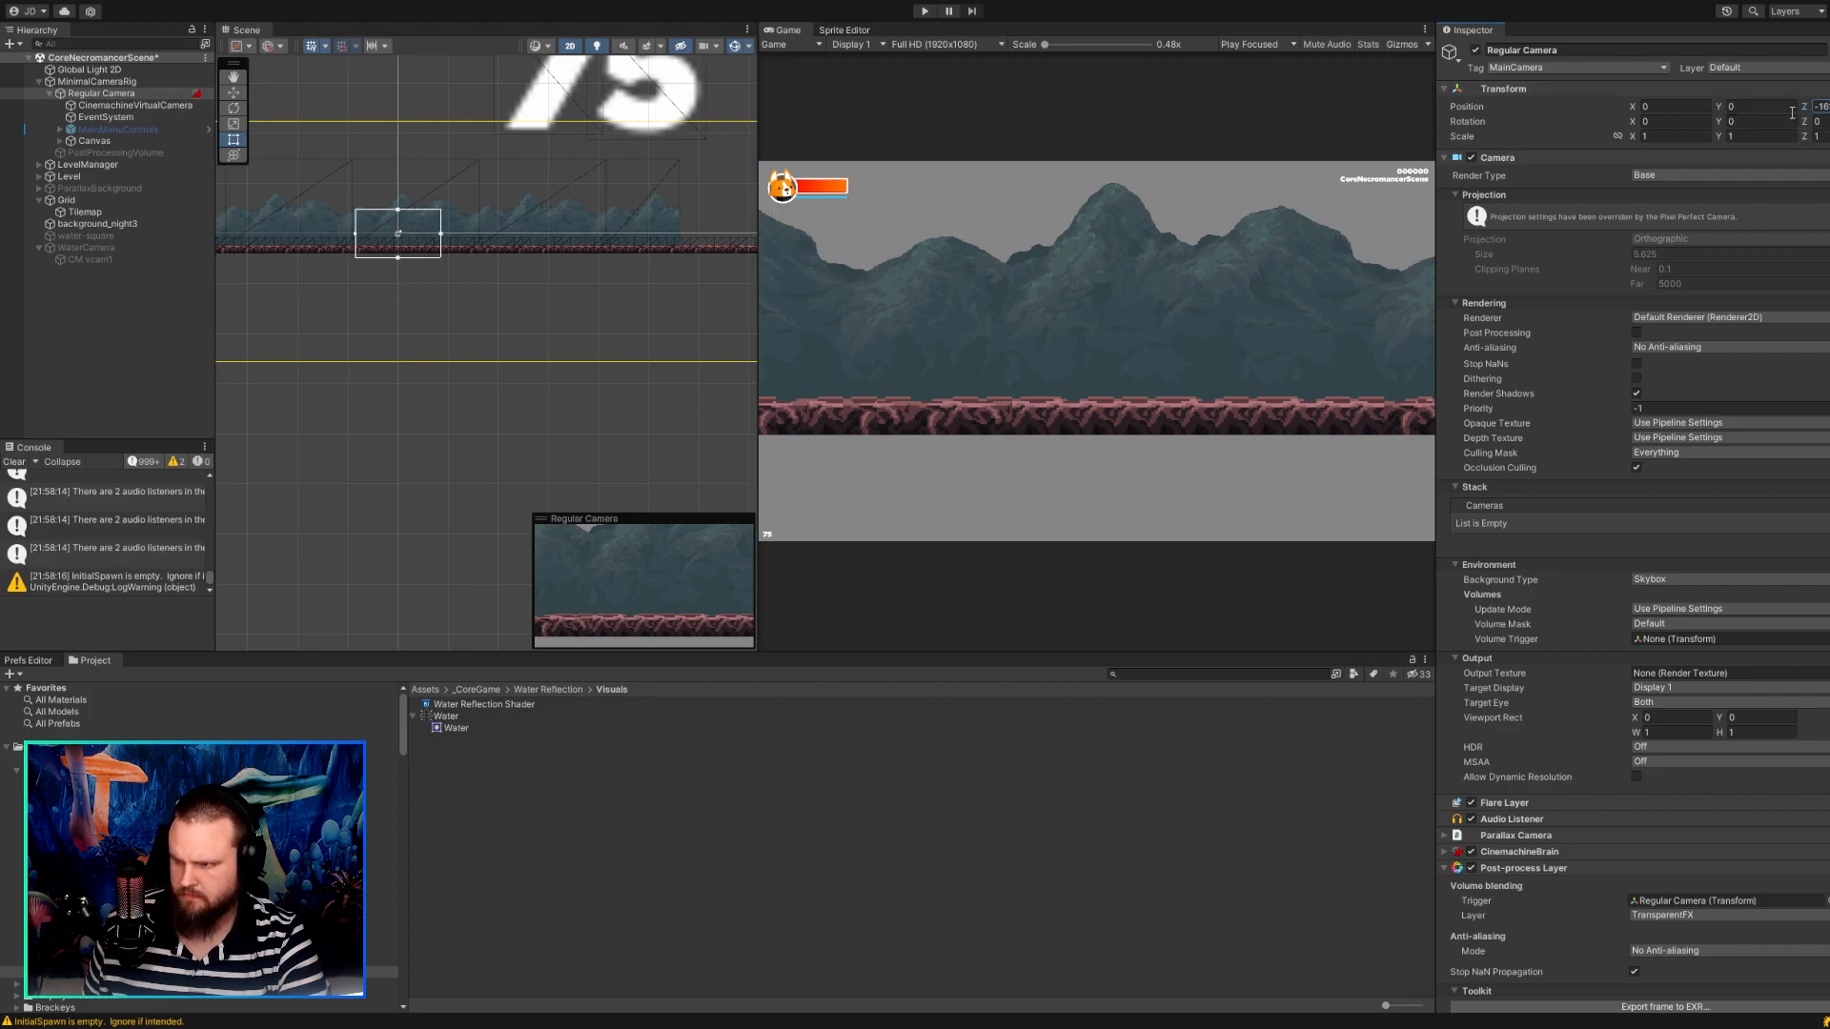
pyautogui.write('0')
pyautogui.press('BackSpace')
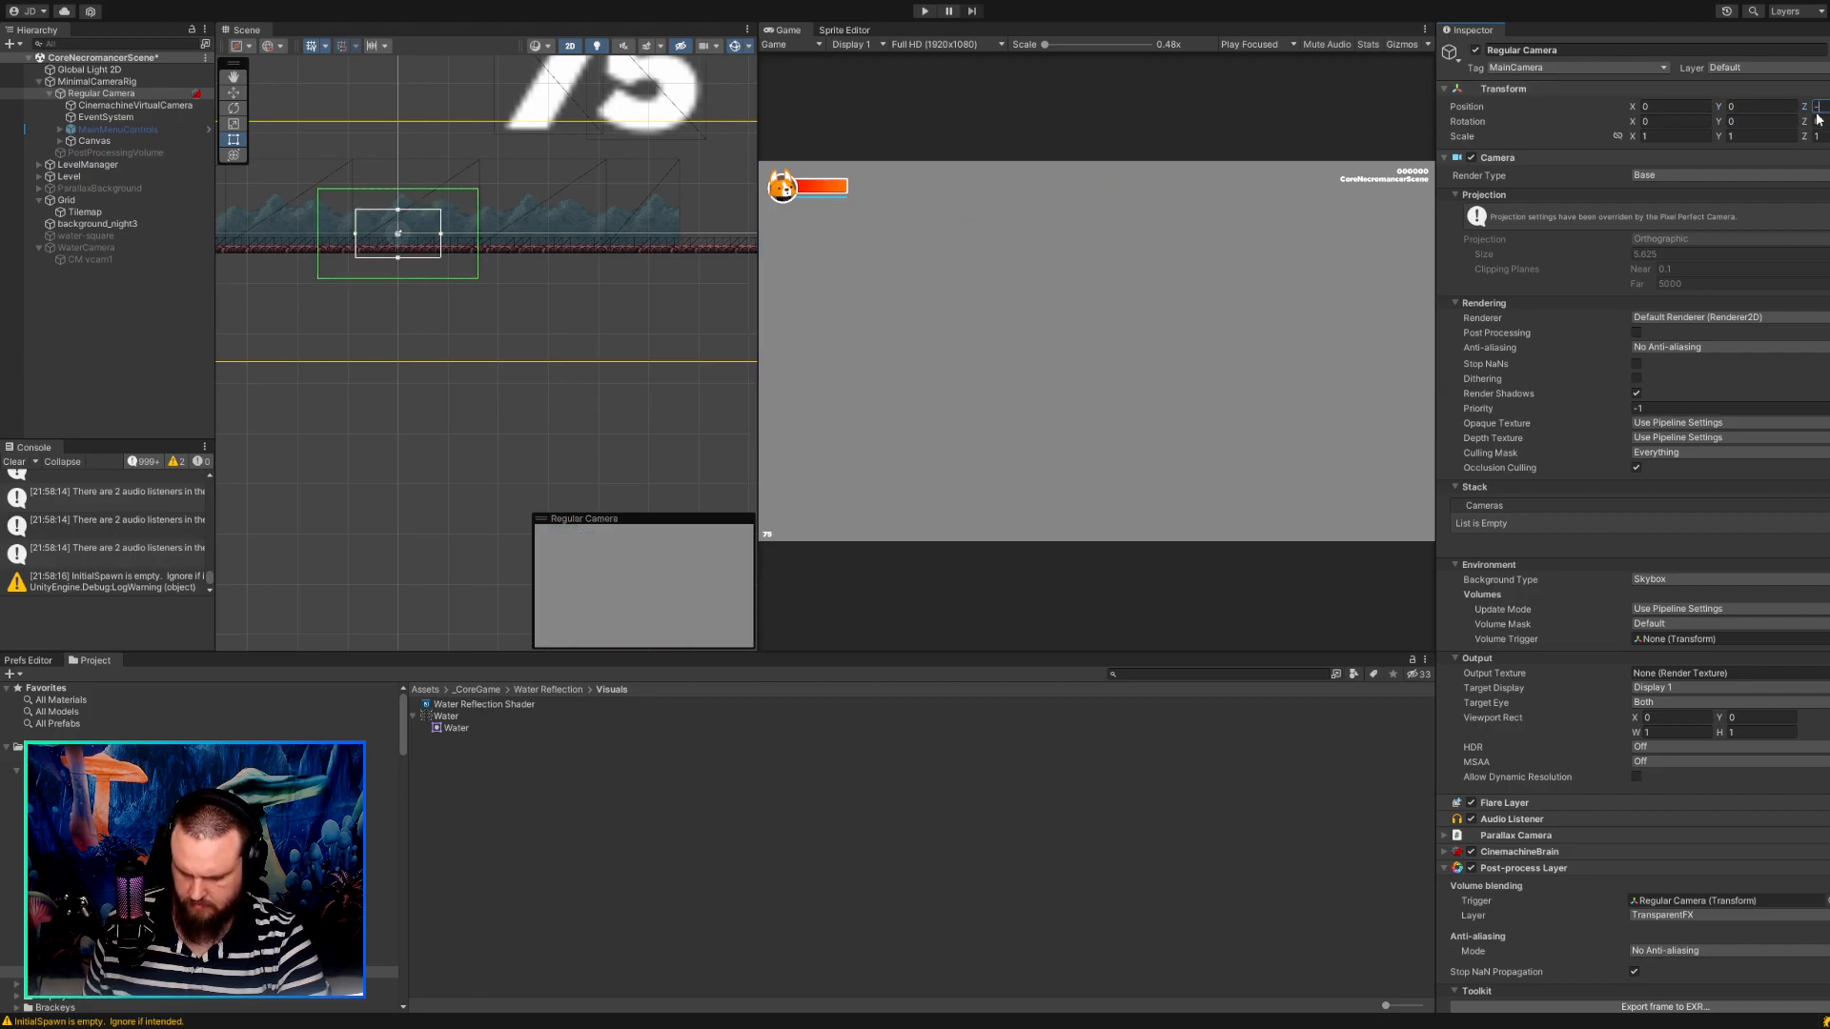
pyautogui.write('-10')
pyautogui.click(513, 322)
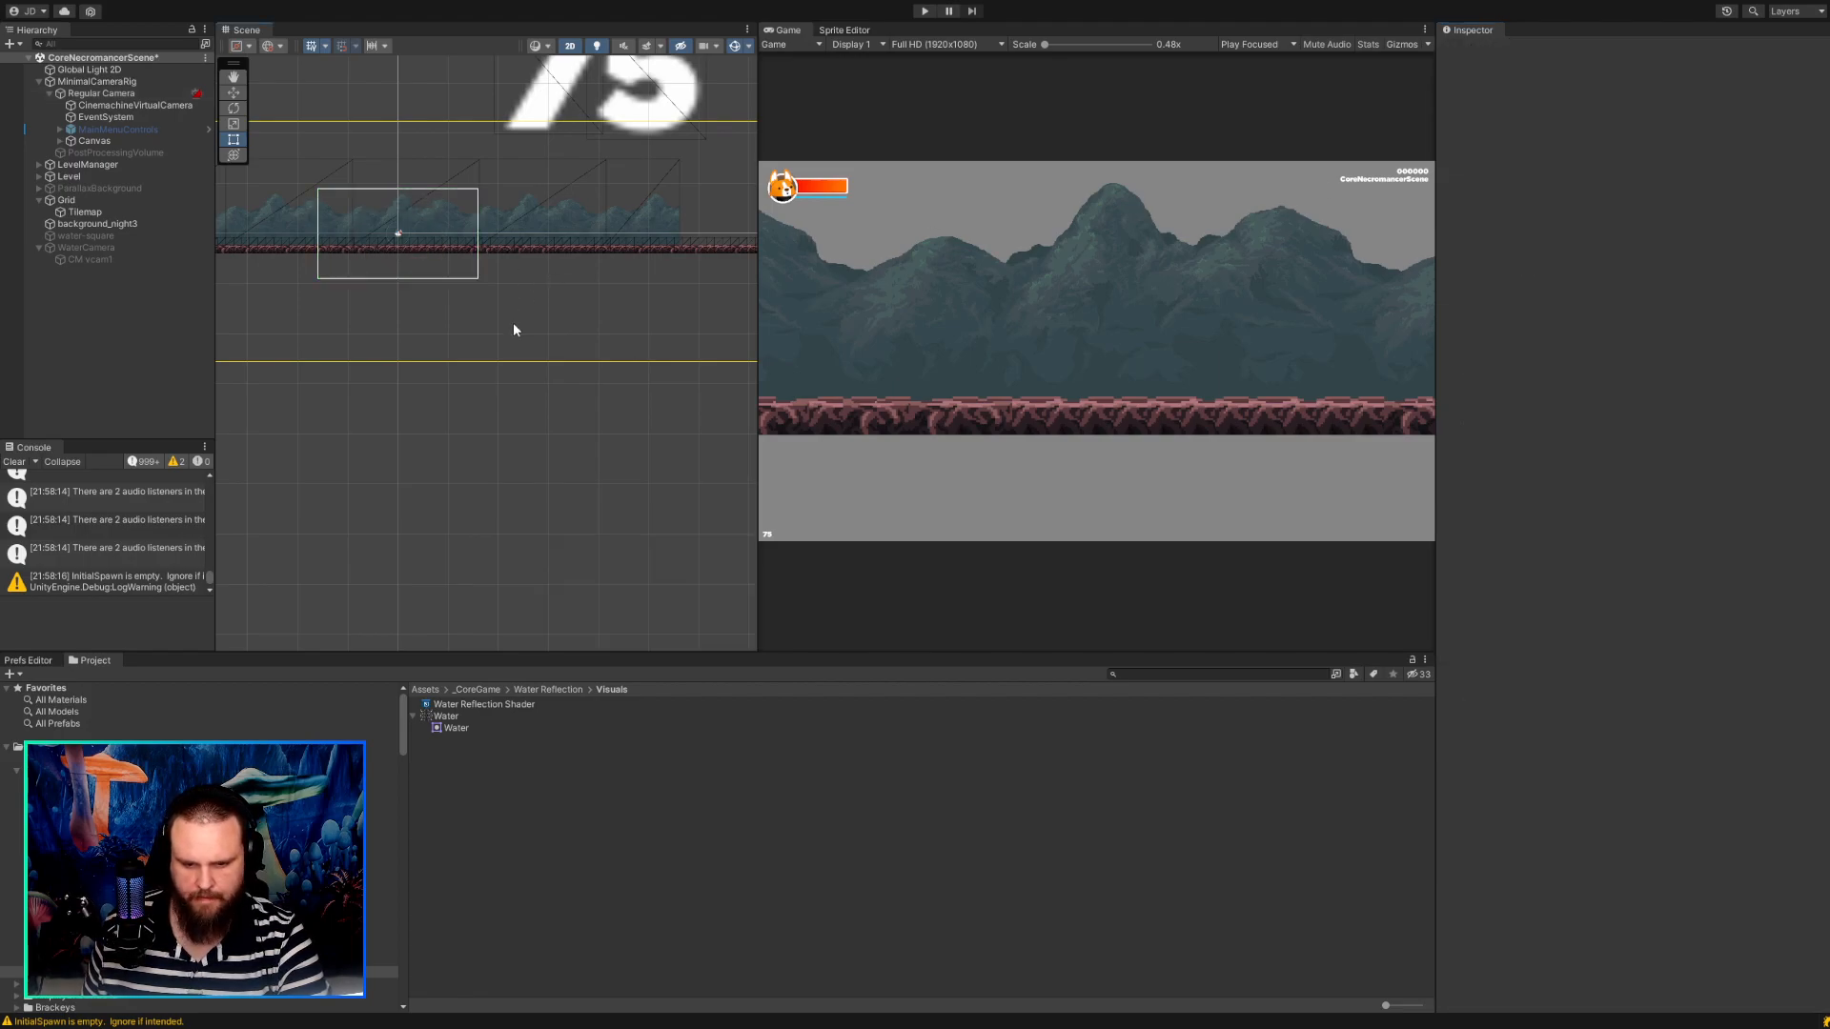
# Lower the Regular Camera to a Y position of about -0.6, keeping the ground strip in its frame.
pyautogui.scroll(1, 513, 329)
pyautogui.moveTo(540, 324); pyautogui.dragTo(583, 379, button='middle')
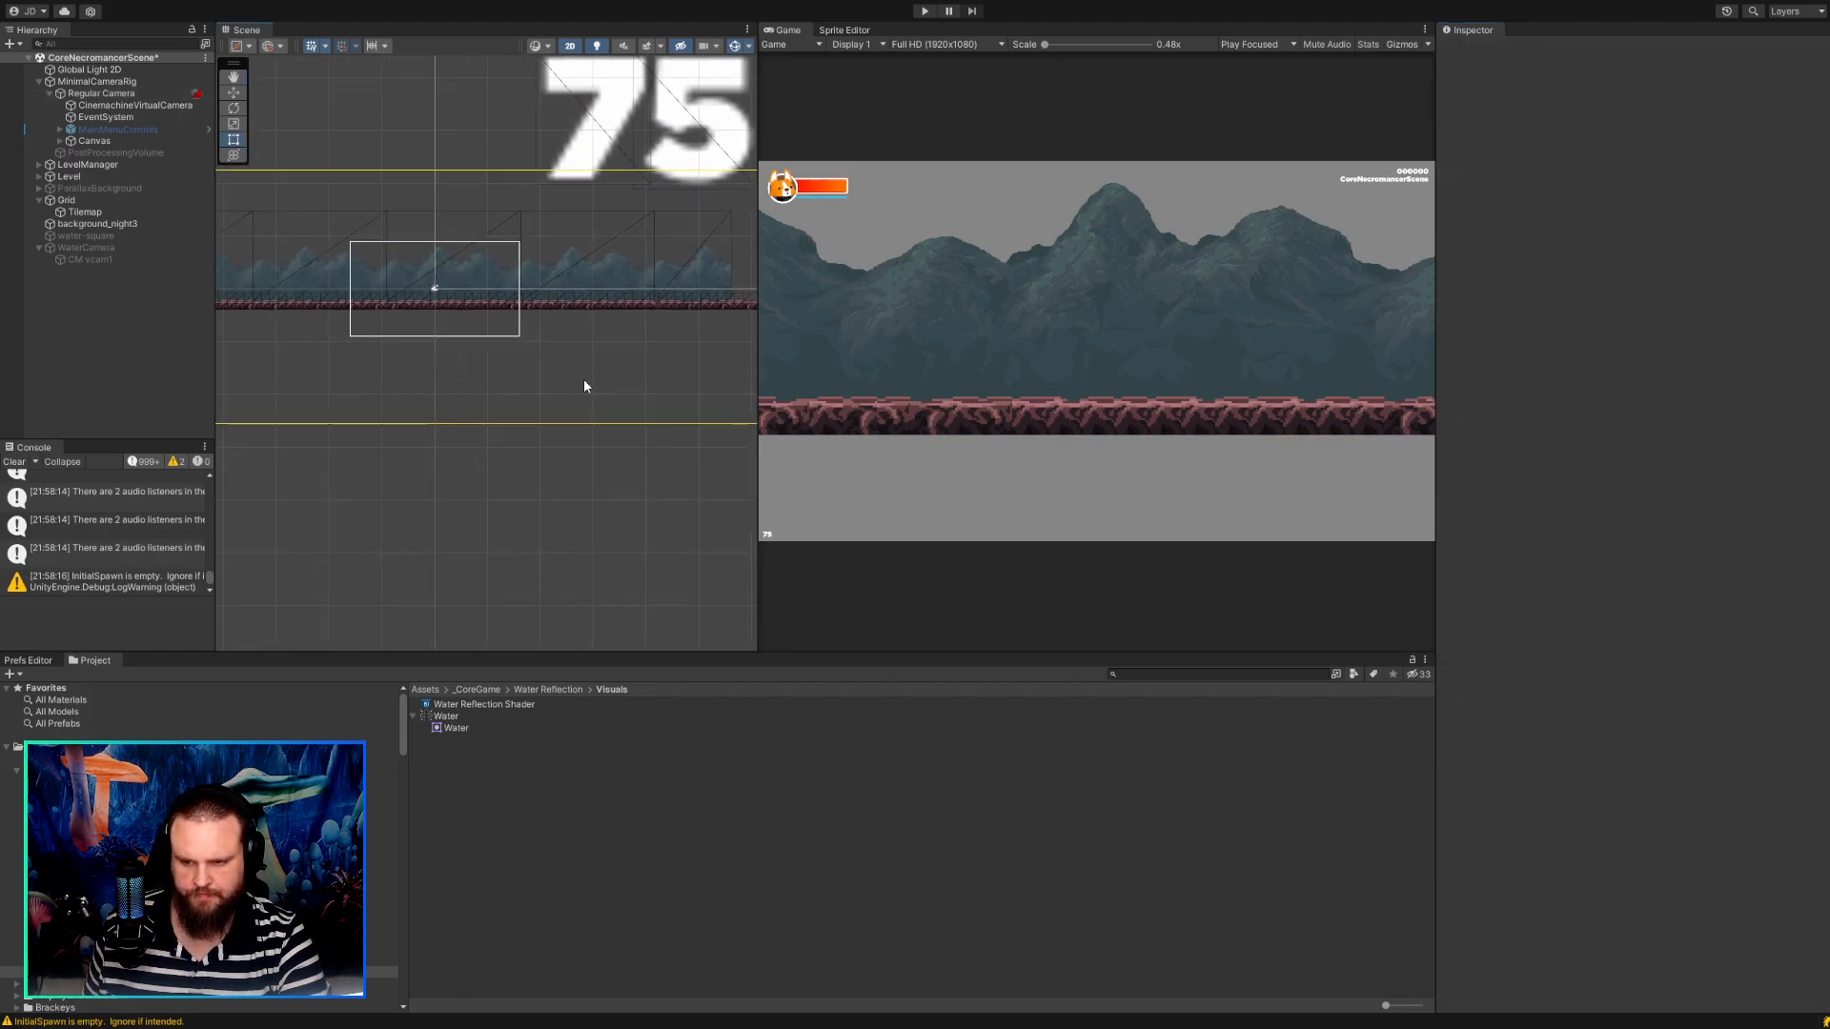
pyautogui.scroll(-3, 583, 380)
pyautogui.click(124, 95)
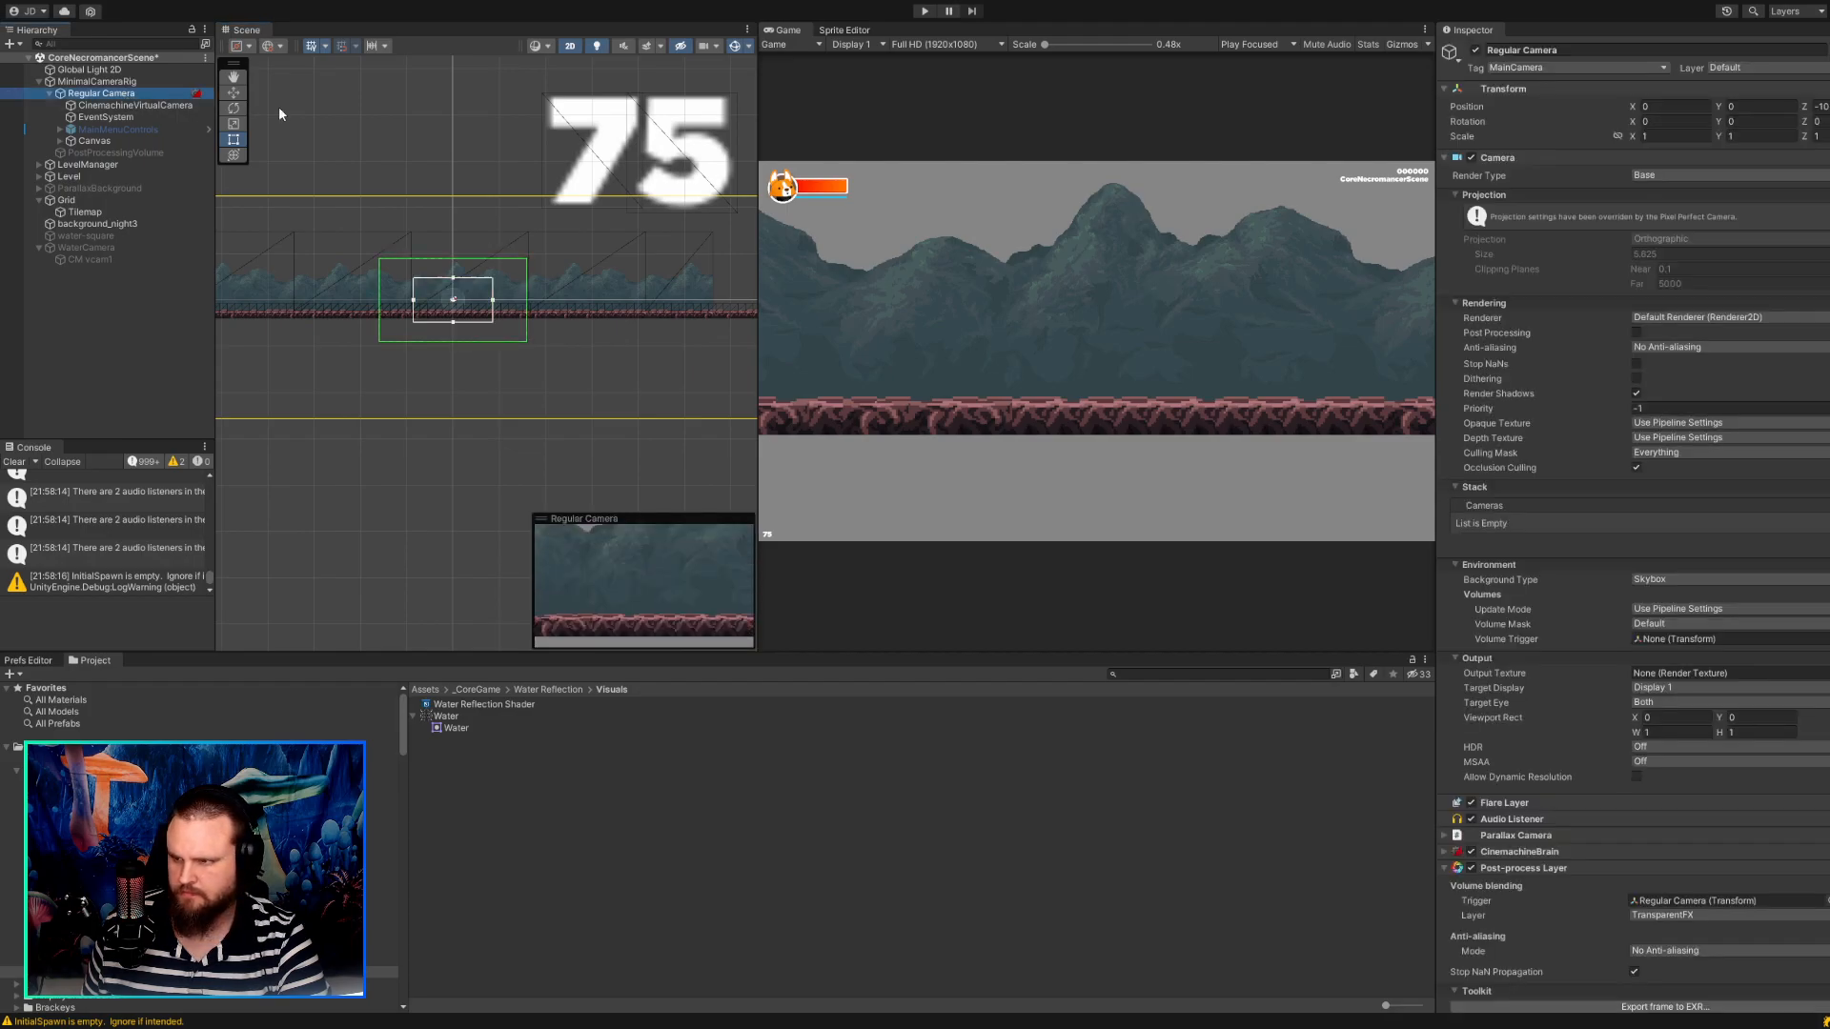
pyautogui.scroll(5, 454, 302)
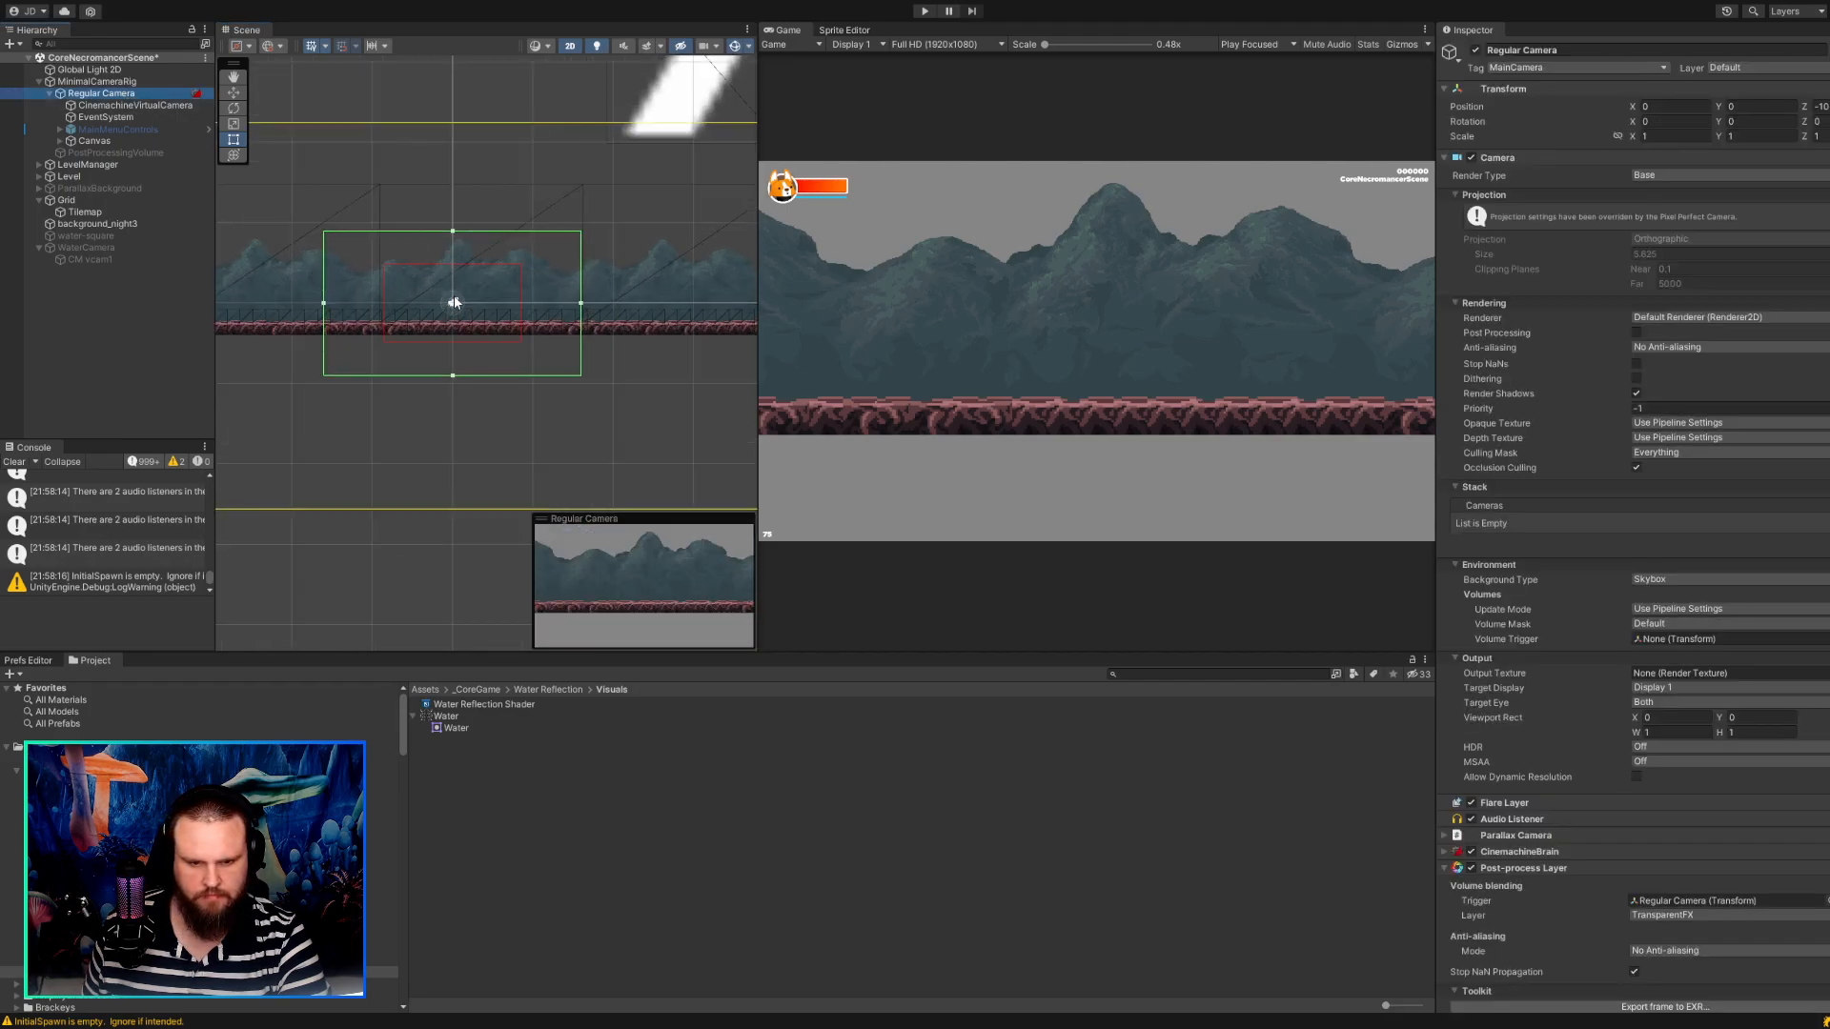
pyautogui.scroll(1, 454, 311)
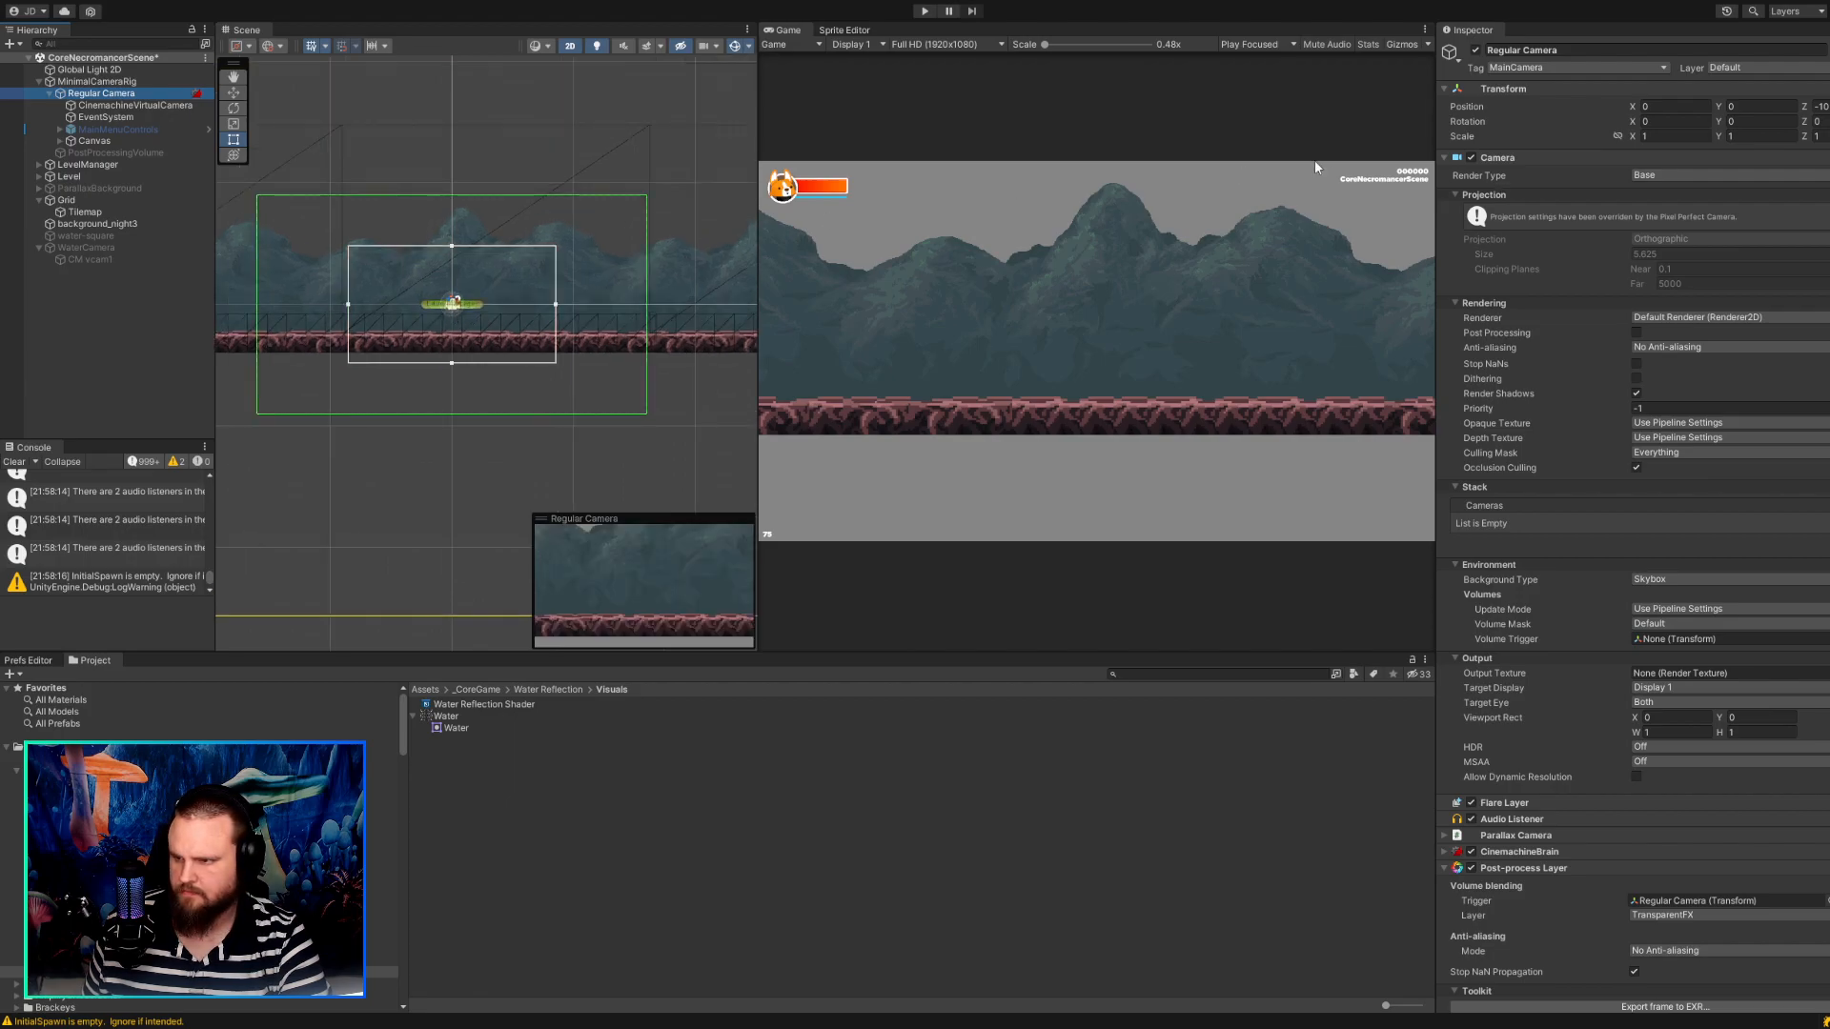
pyautogui.moveTo(1724, 108); pyautogui.dragTo(1705, 107)
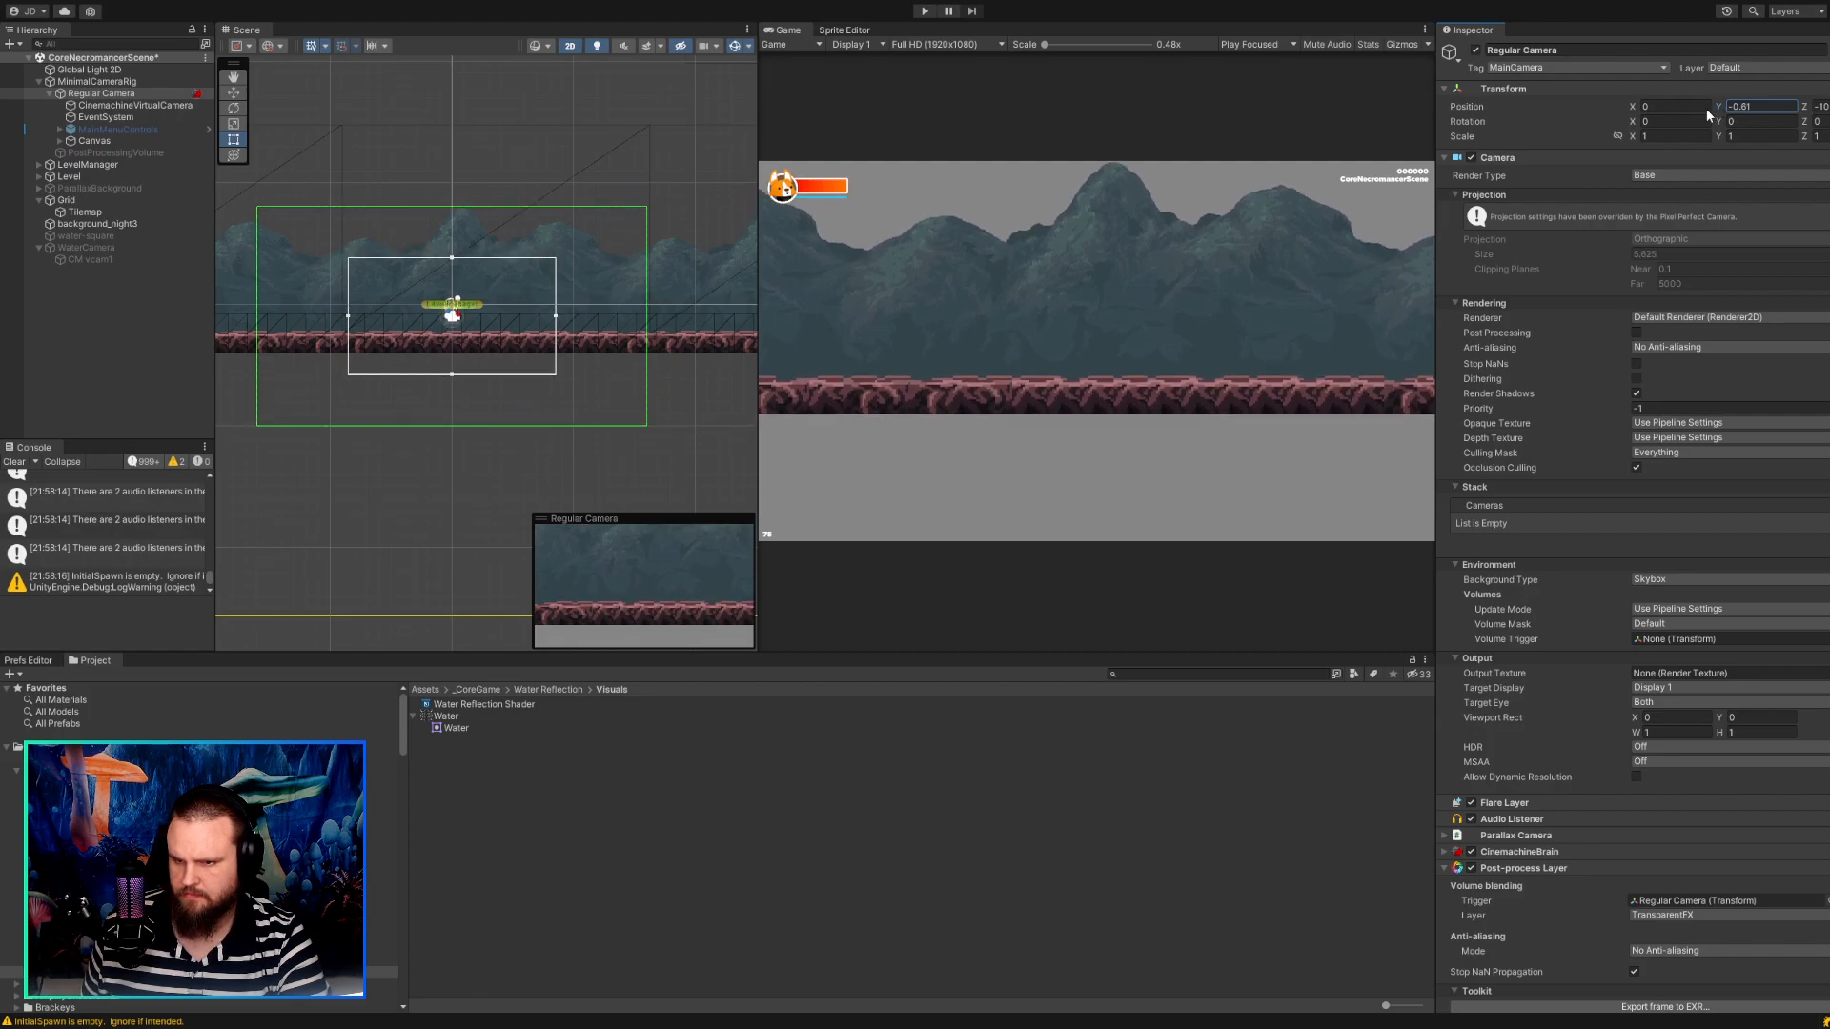
# Play test the scene by walking the character in both directions, and stop the play test.
pyautogui.click(922, 11)
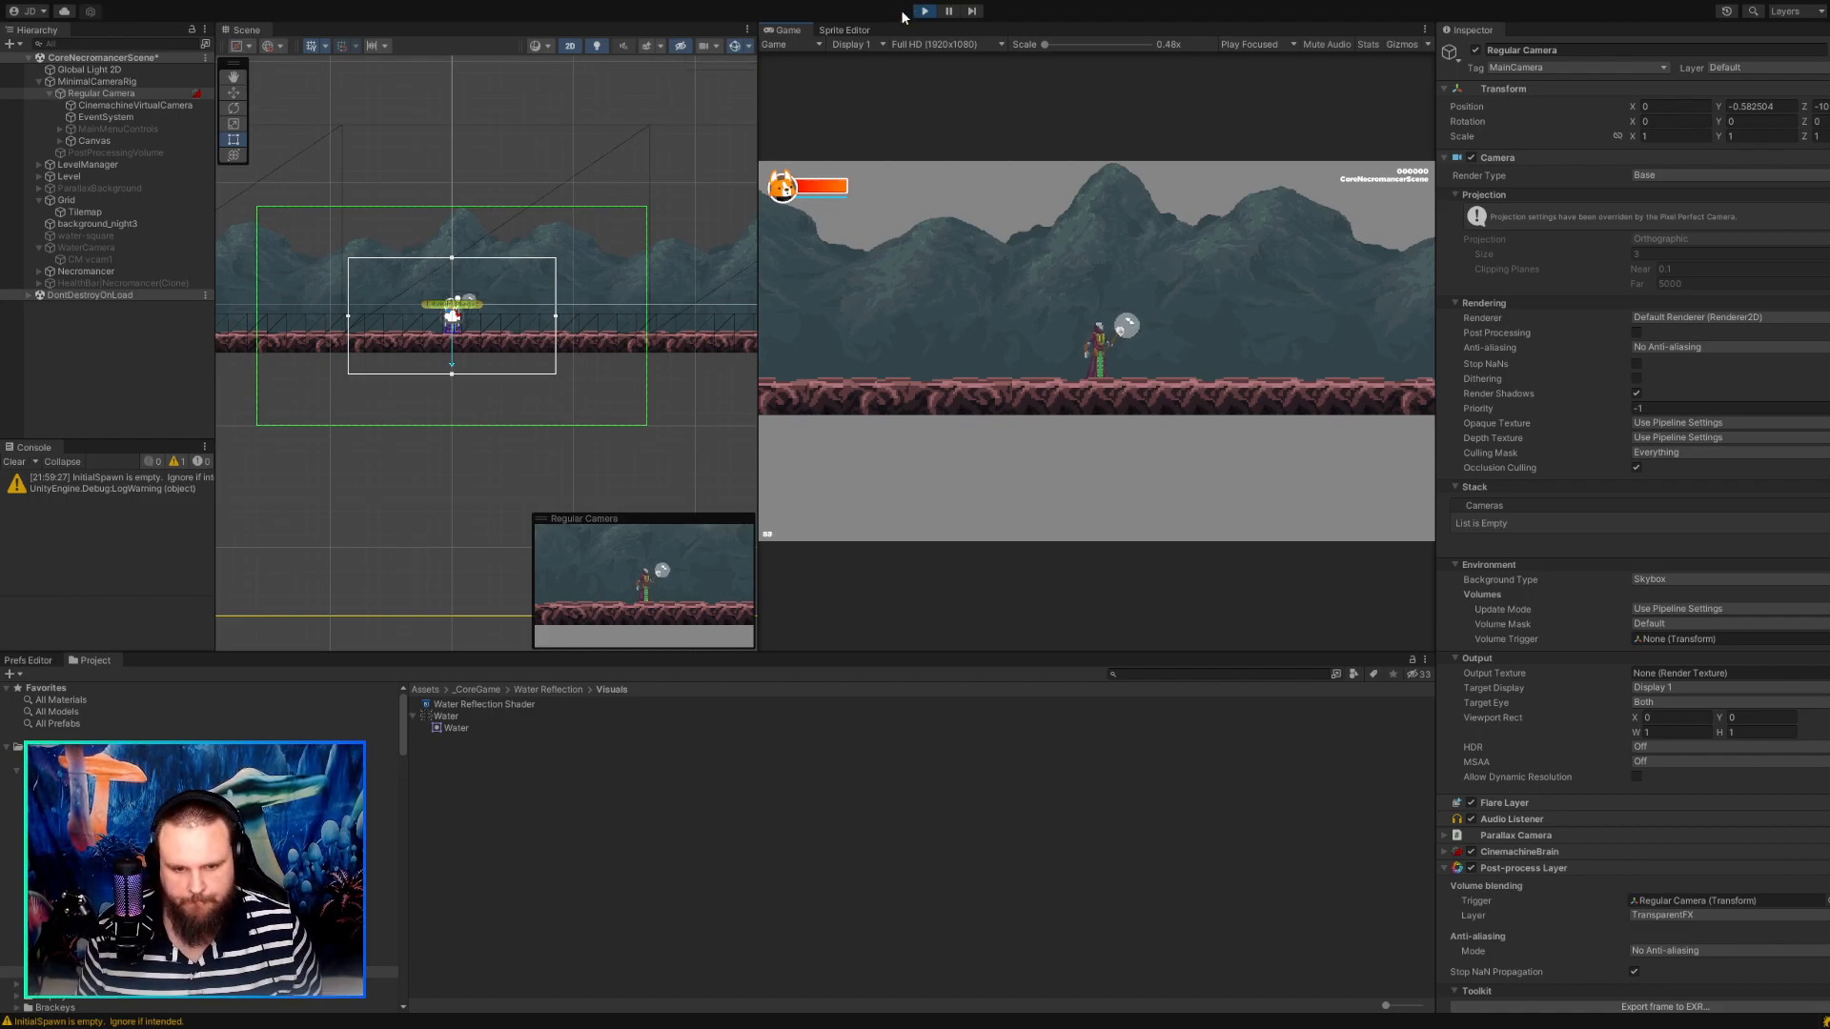
pyautogui.press('d')
pyautogui.press('a')
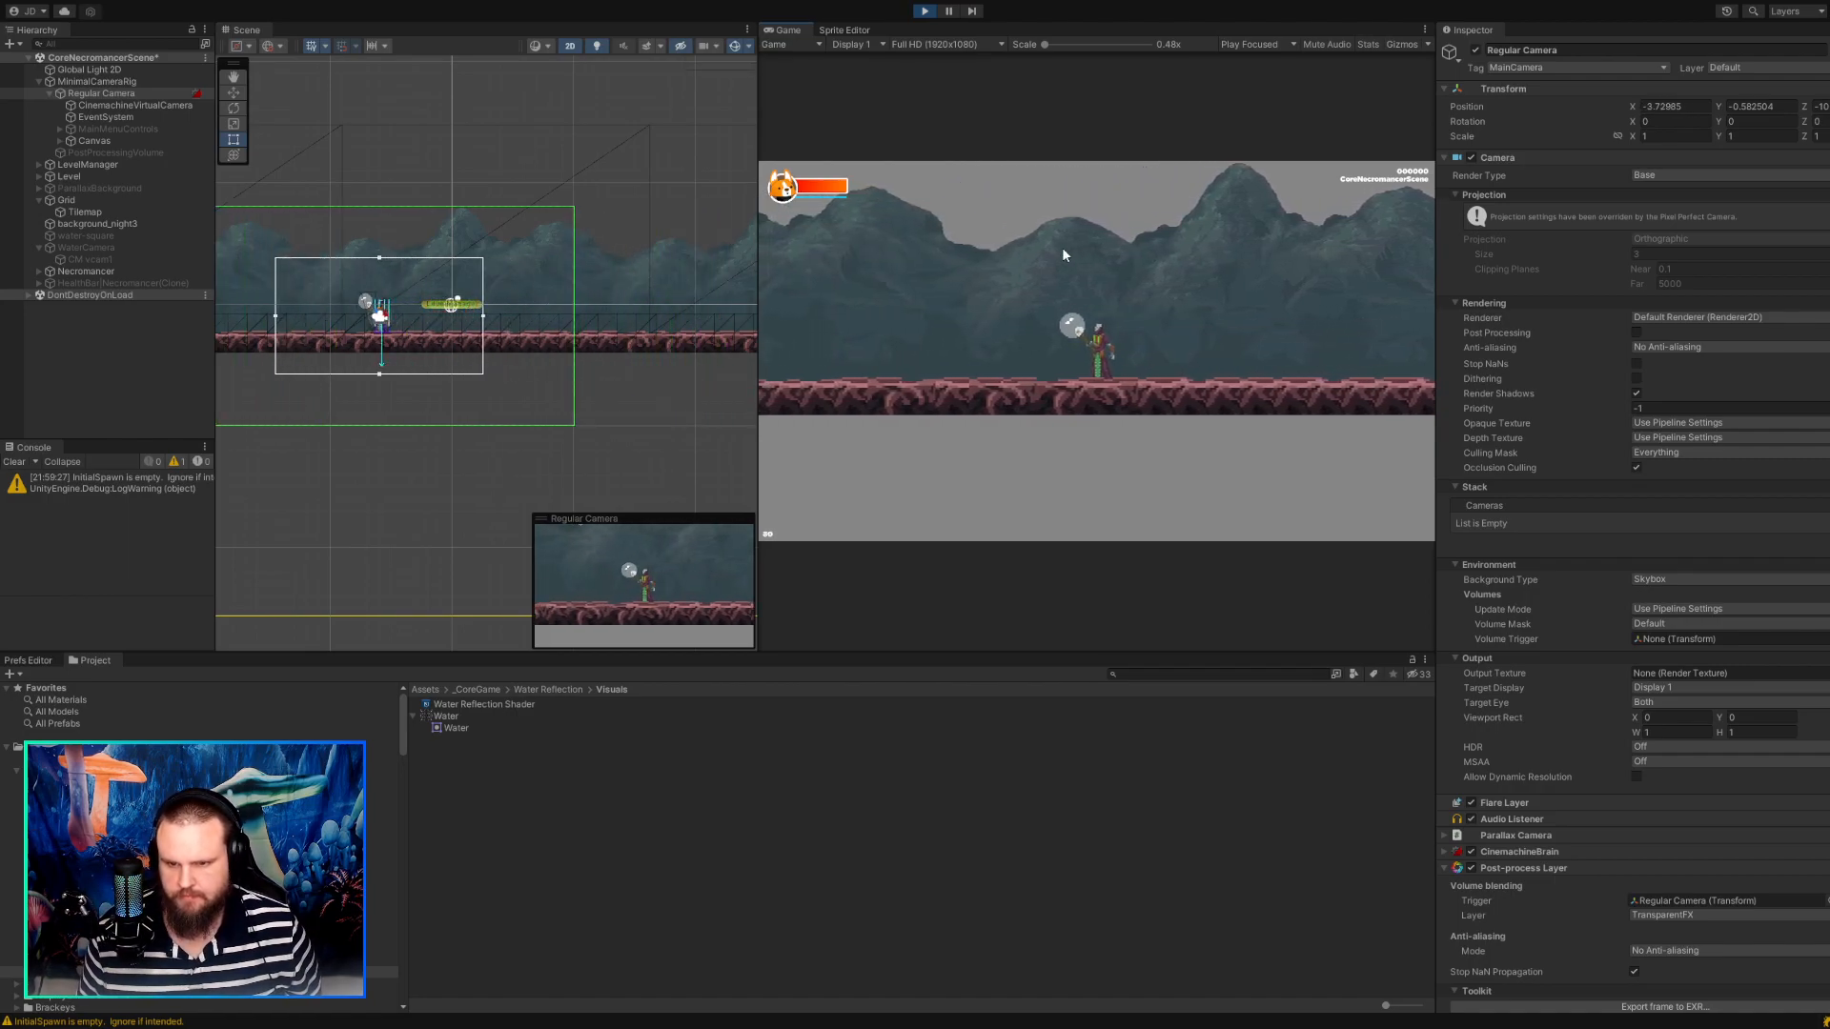
pyautogui.click(924, 11)
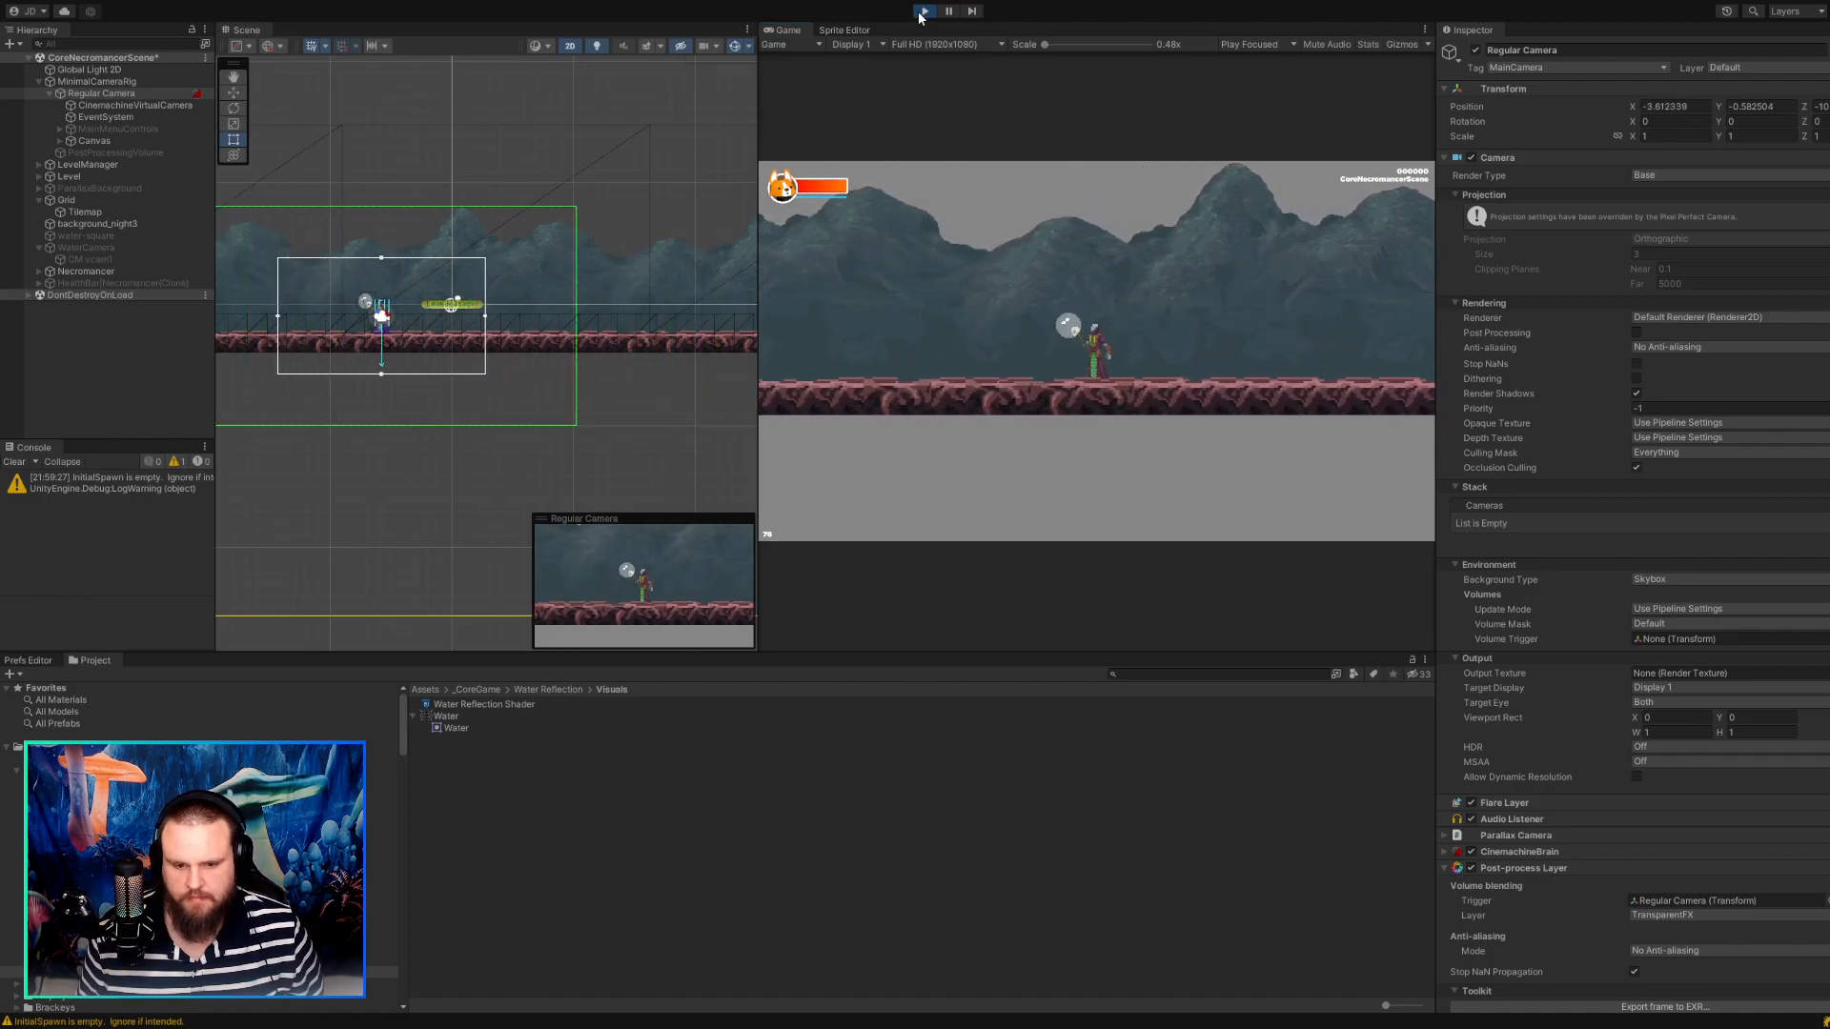
# Reactivate the WaterCamera and the water-square objects in the scene.
pyautogui.click(88, 248)
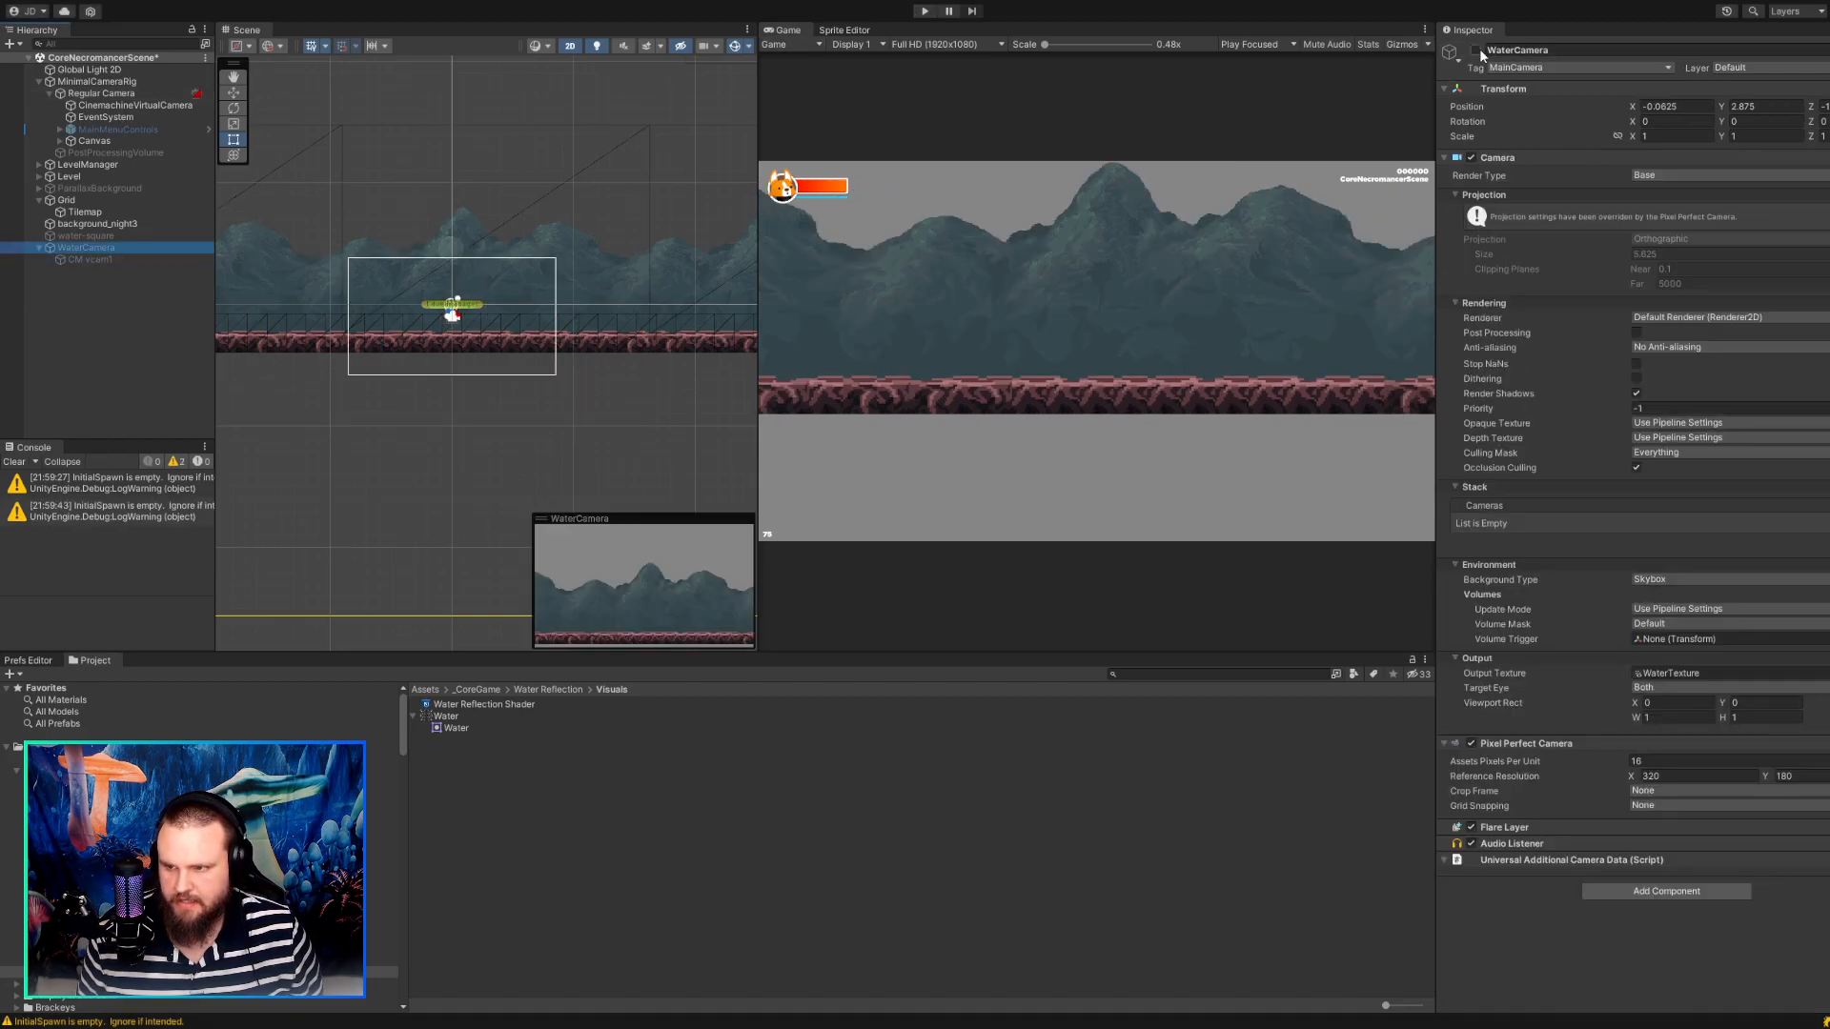
pyautogui.click(1475, 49)
pyautogui.click(69, 260)
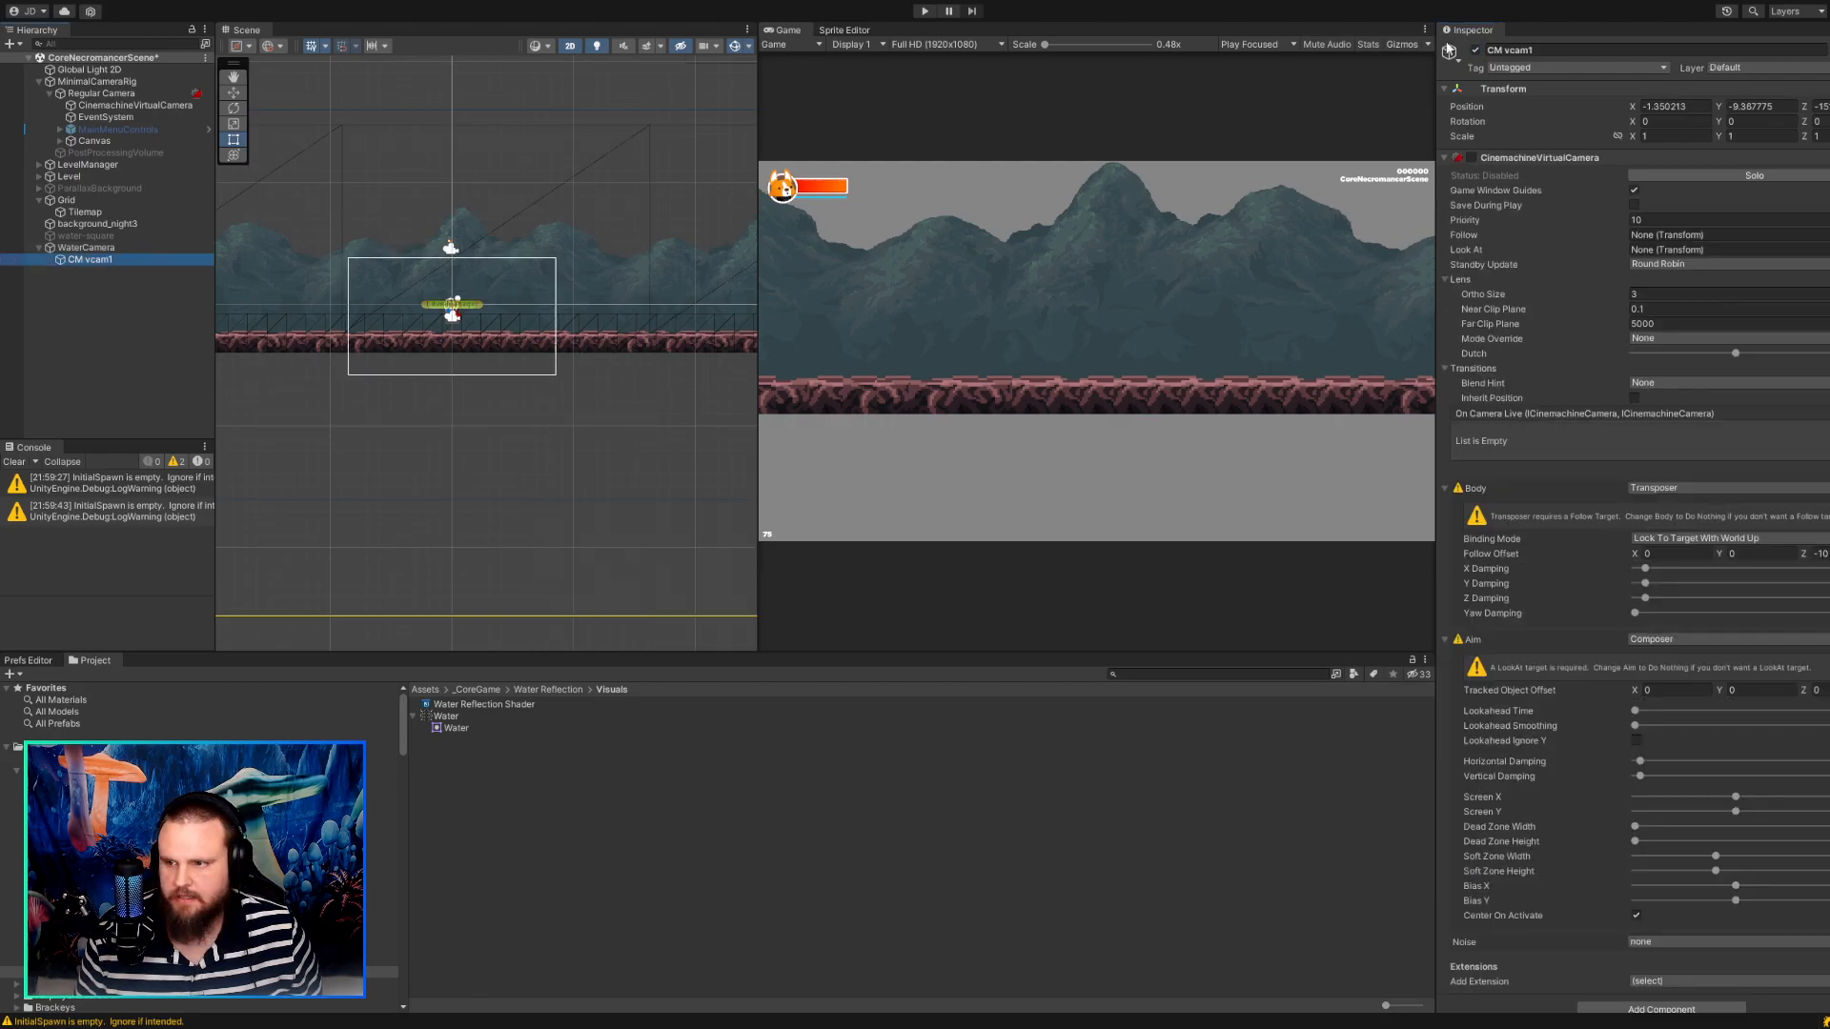
pyautogui.click(112, 247)
pyautogui.click(112, 235)
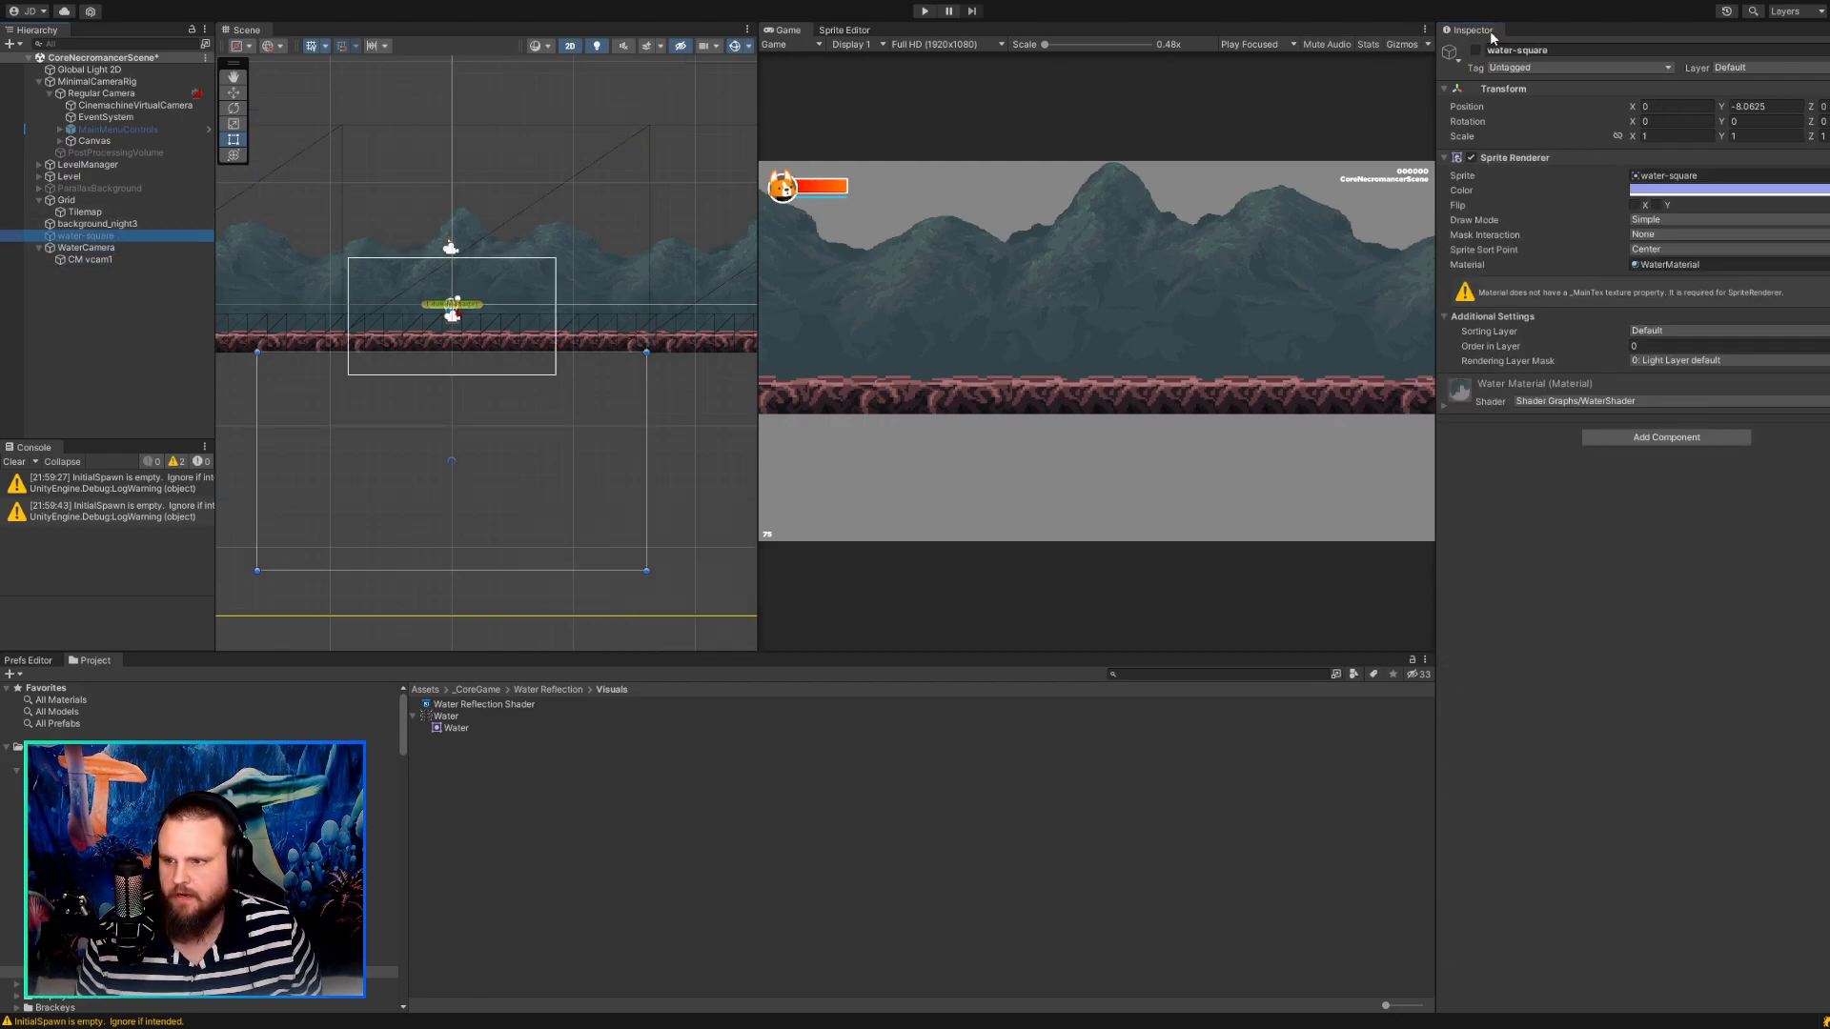
pyautogui.click(1476, 50)
# Examine up close the seam between the ground tiles and their reflection in the water-square.
pyautogui.scroll(3, 467, 383)
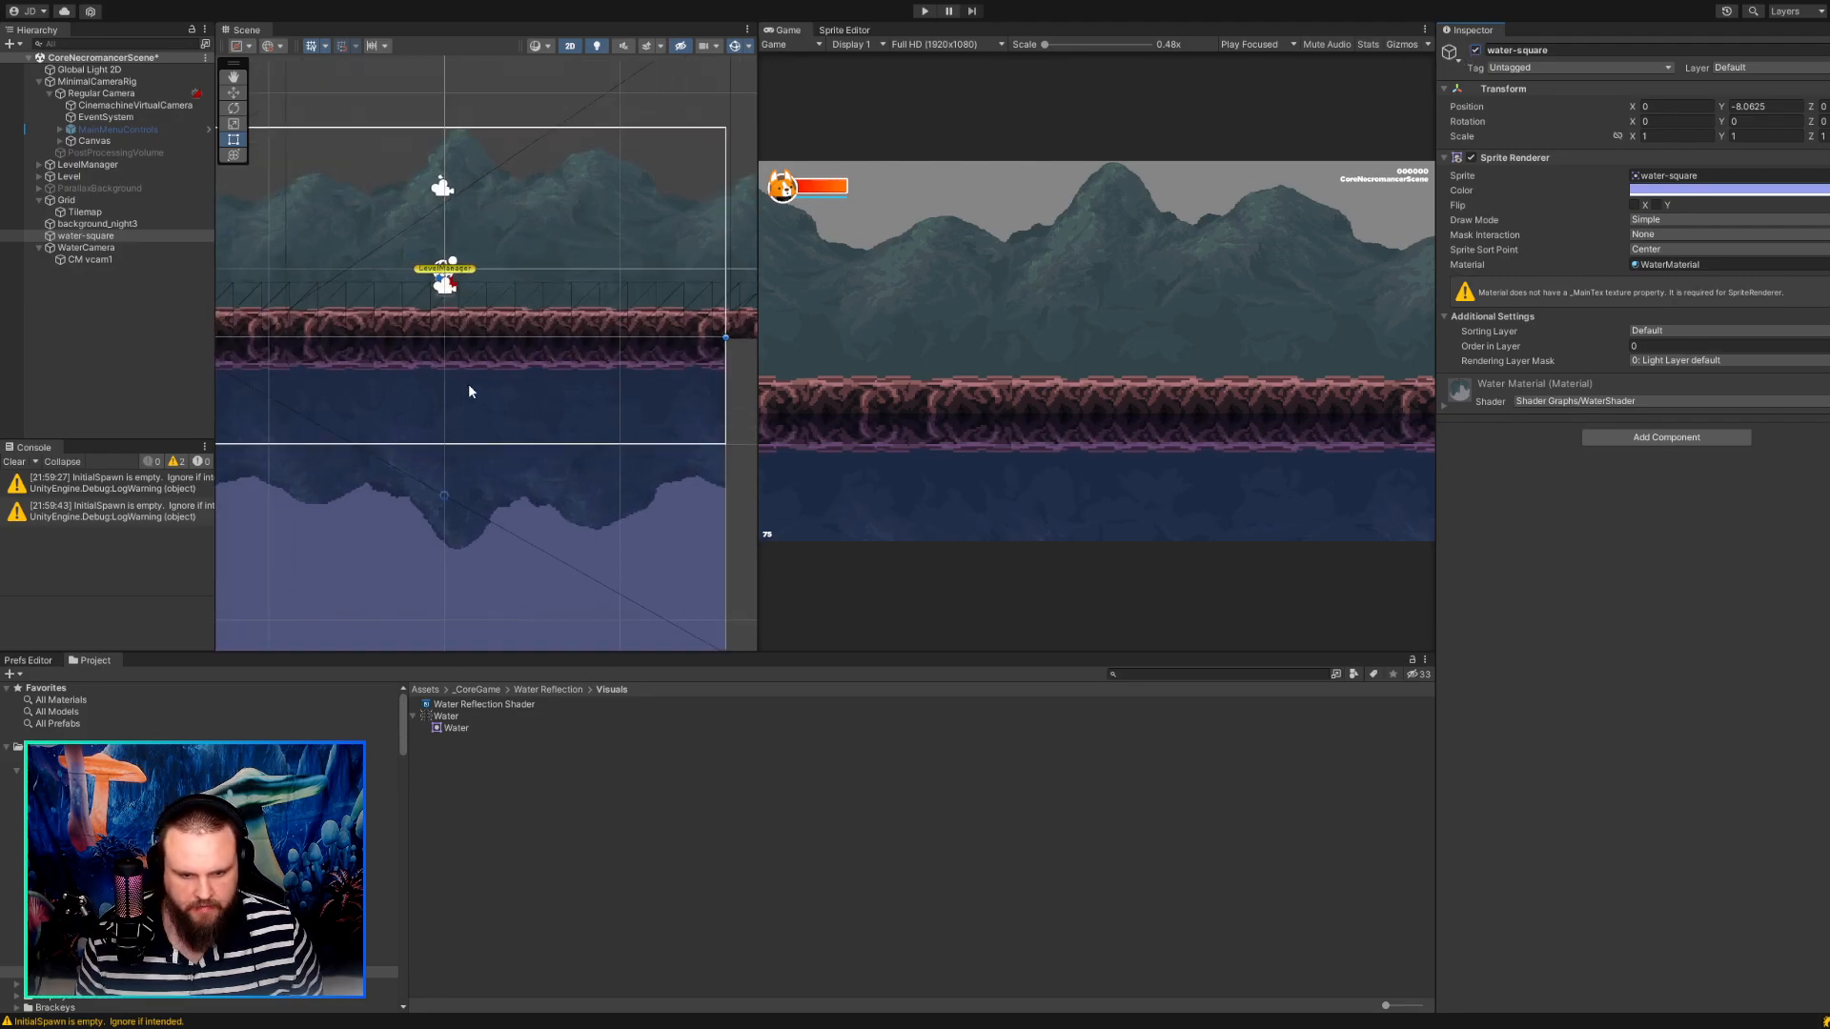
pyautogui.click(104, 248)
pyautogui.click(103, 236)
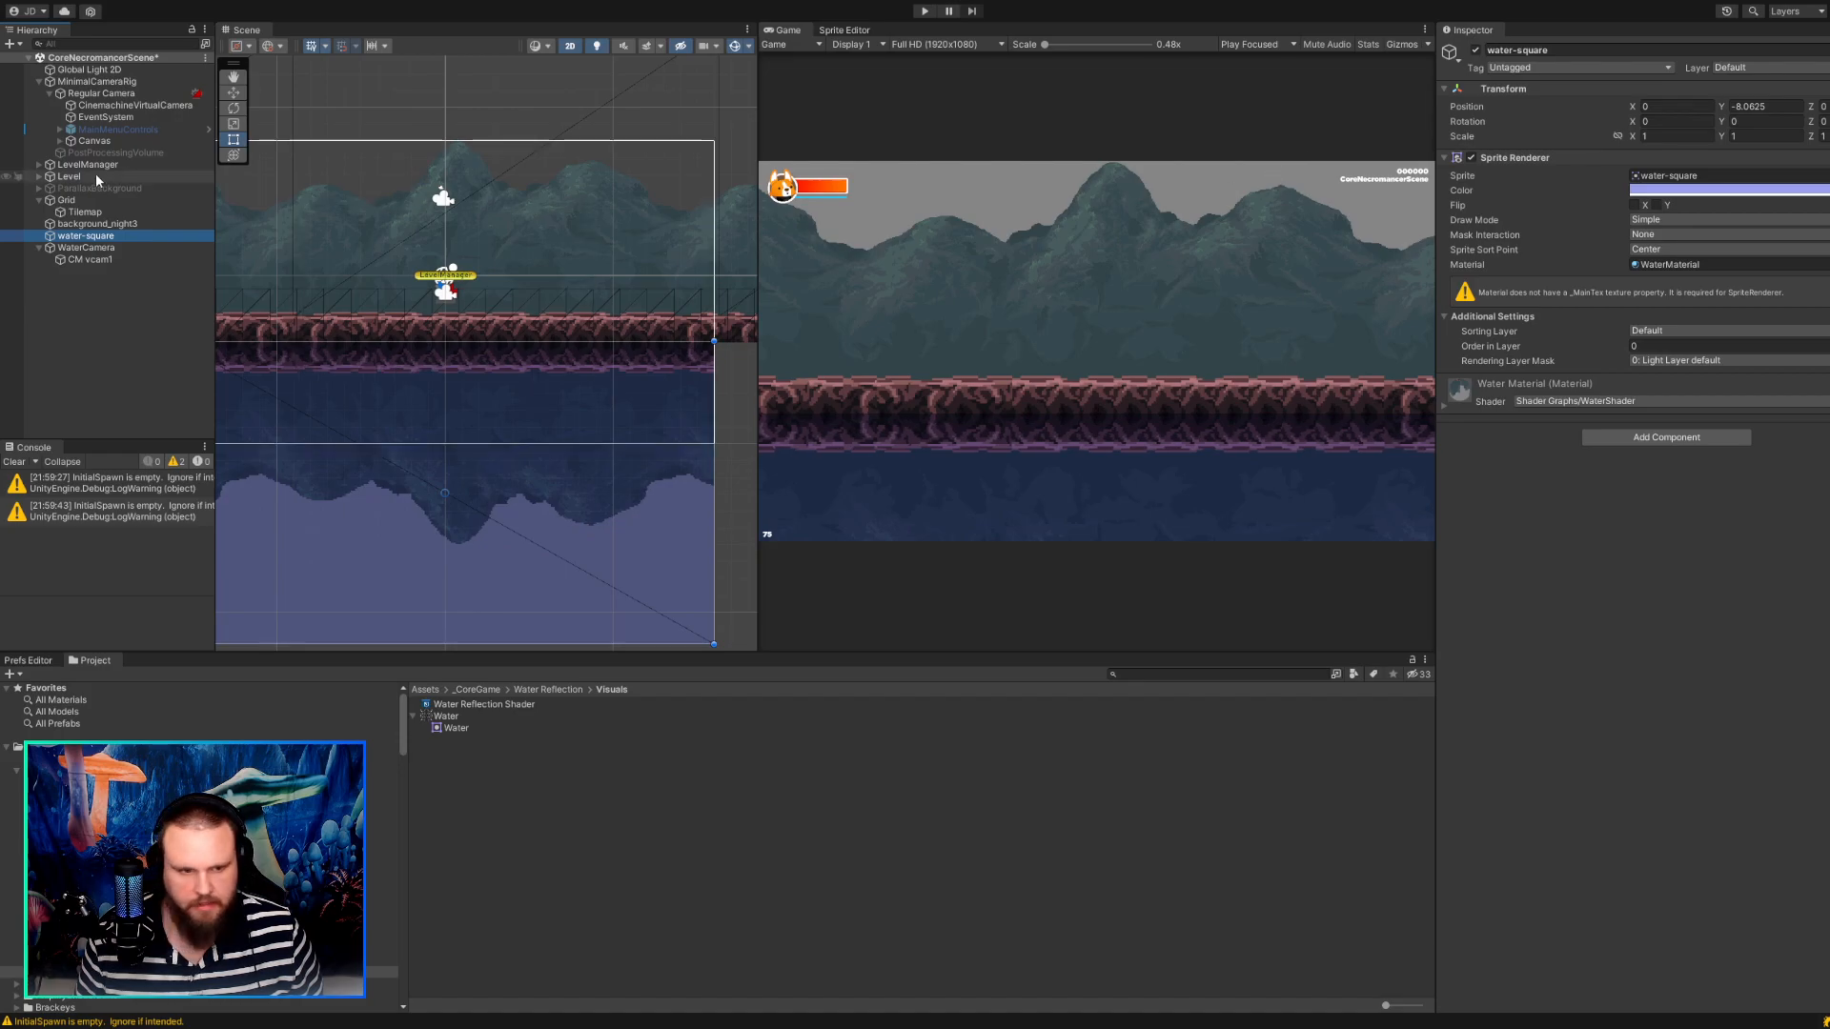
pyautogui.click(235, 94)
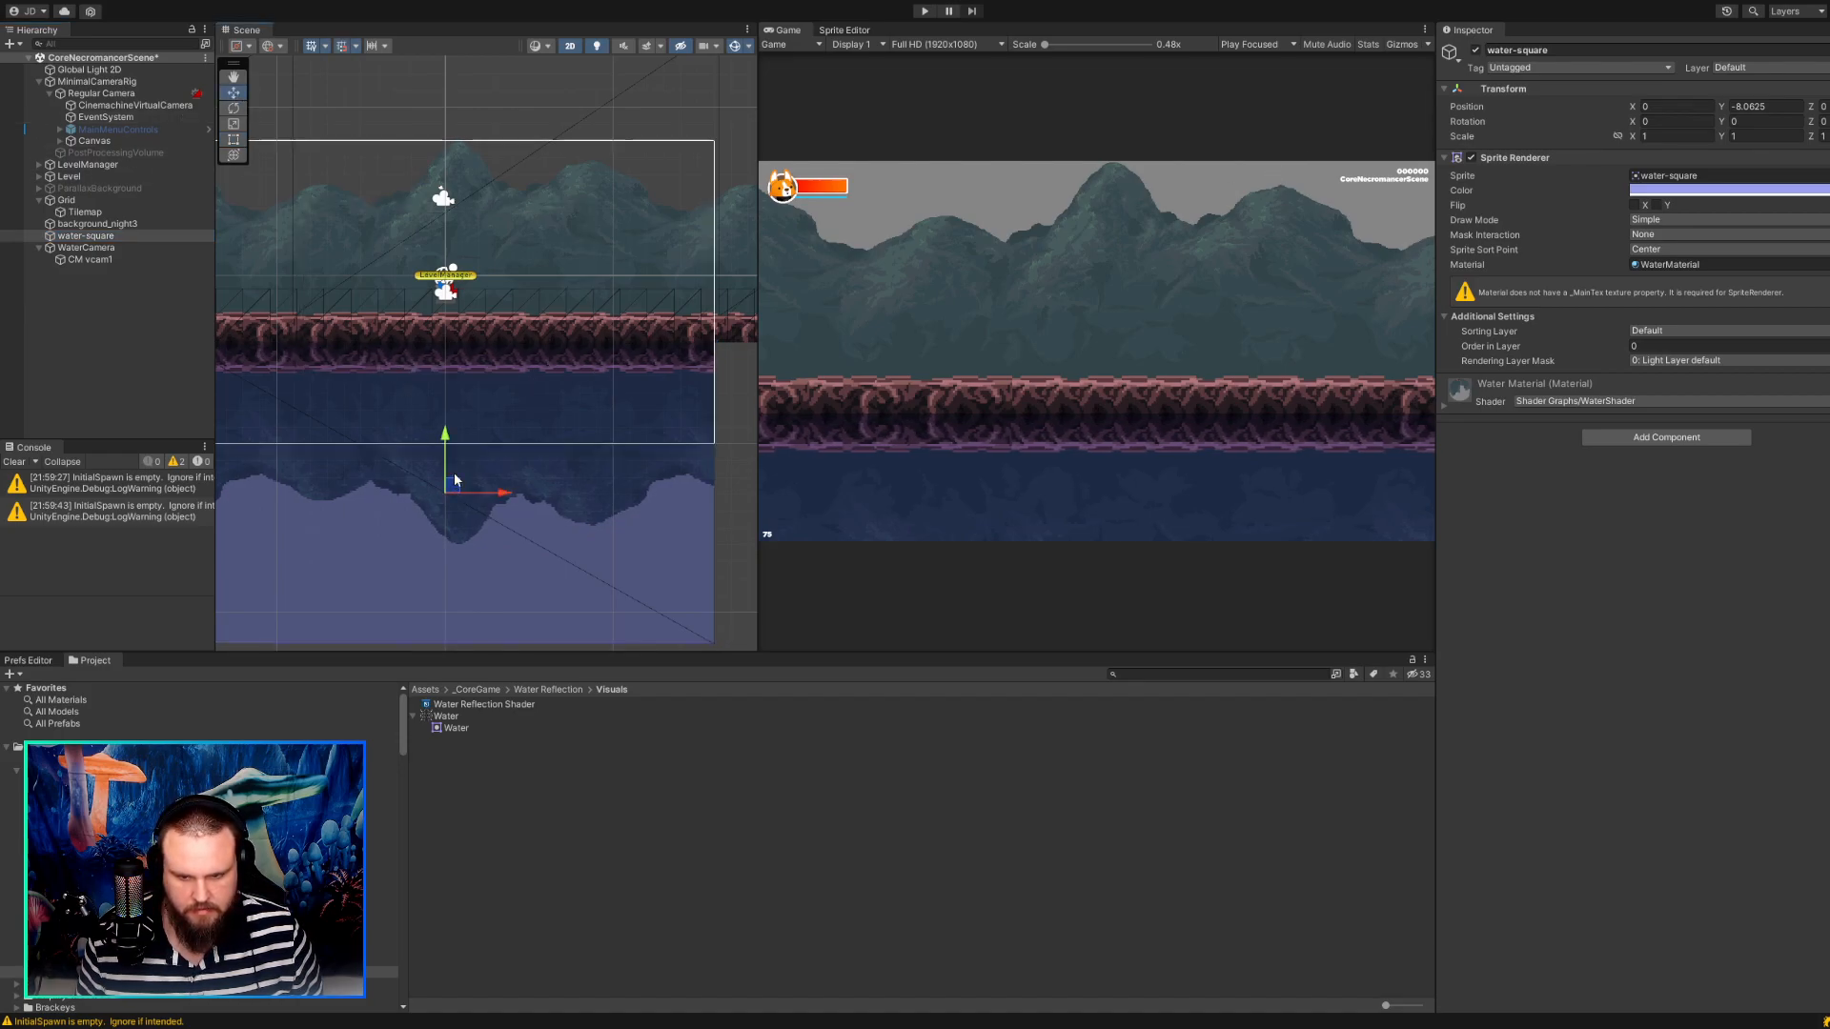
pyautogui.scroll(-3, 454, 473)
pyautogui.scroll(6, 380, 300)
pyautogui.scroll(10, 398, 353)
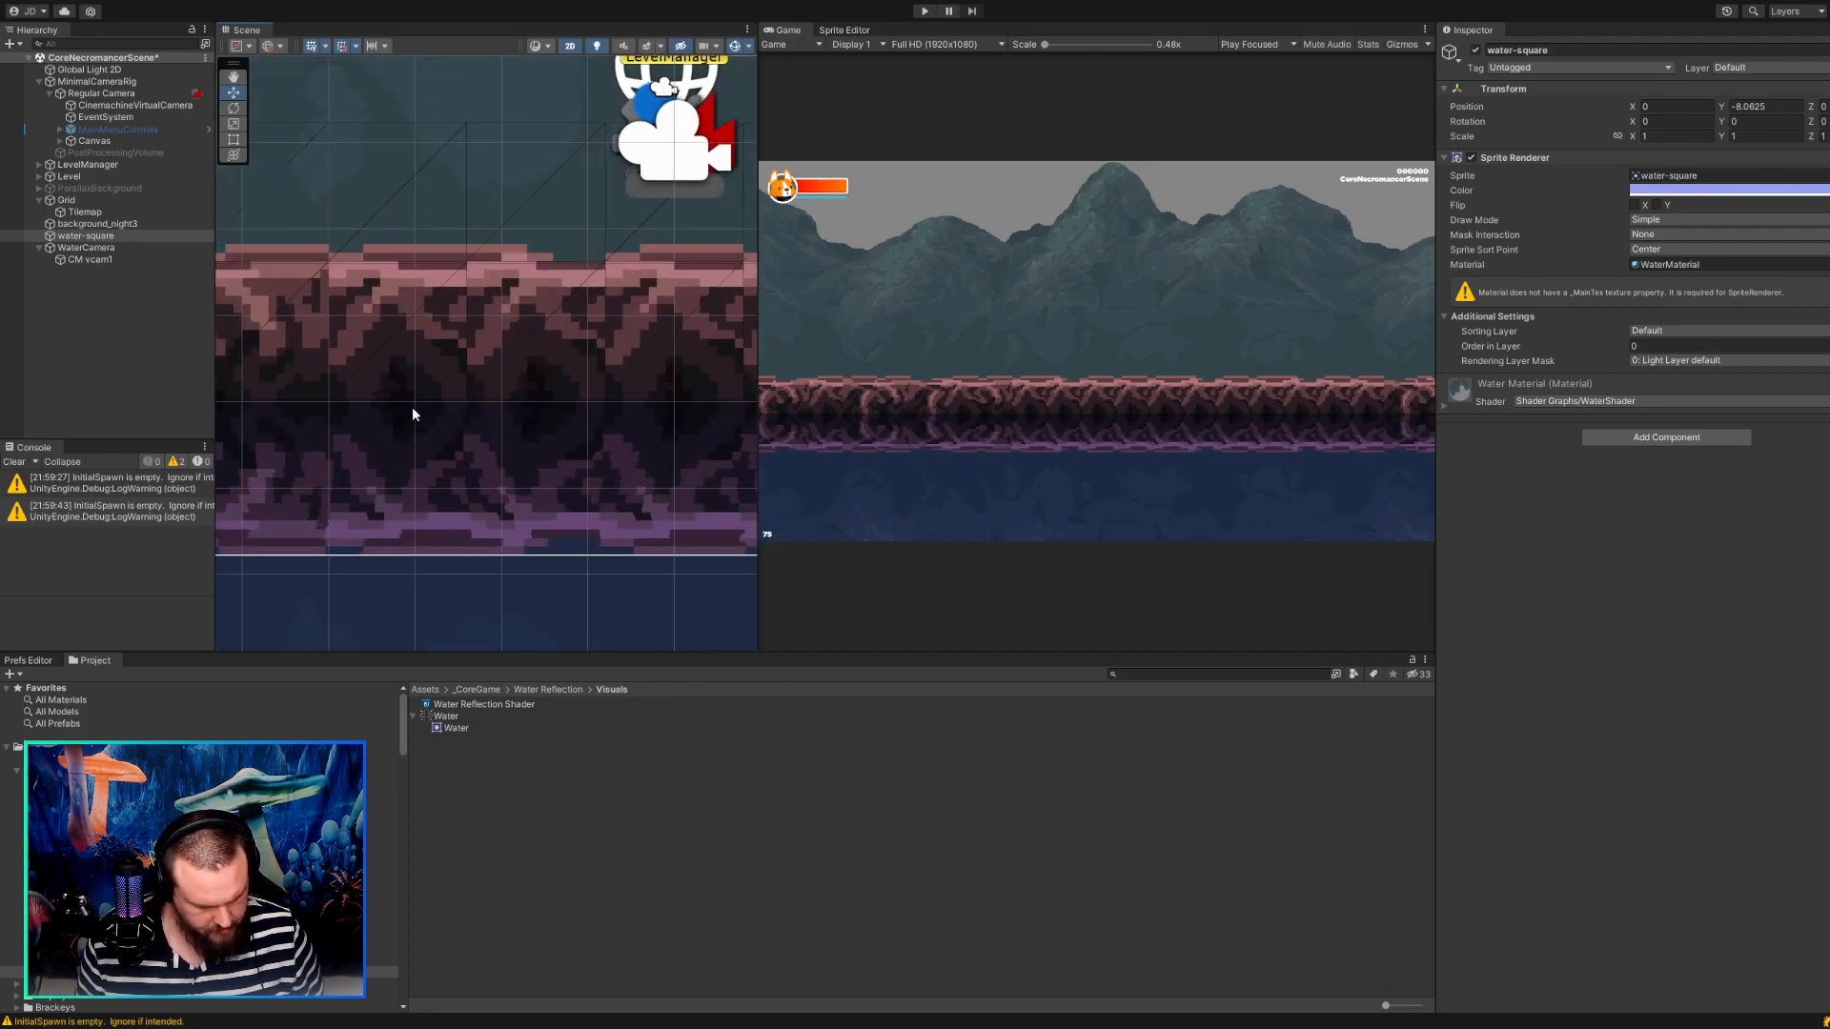
pyautogui.scroll(6, 413, 415)
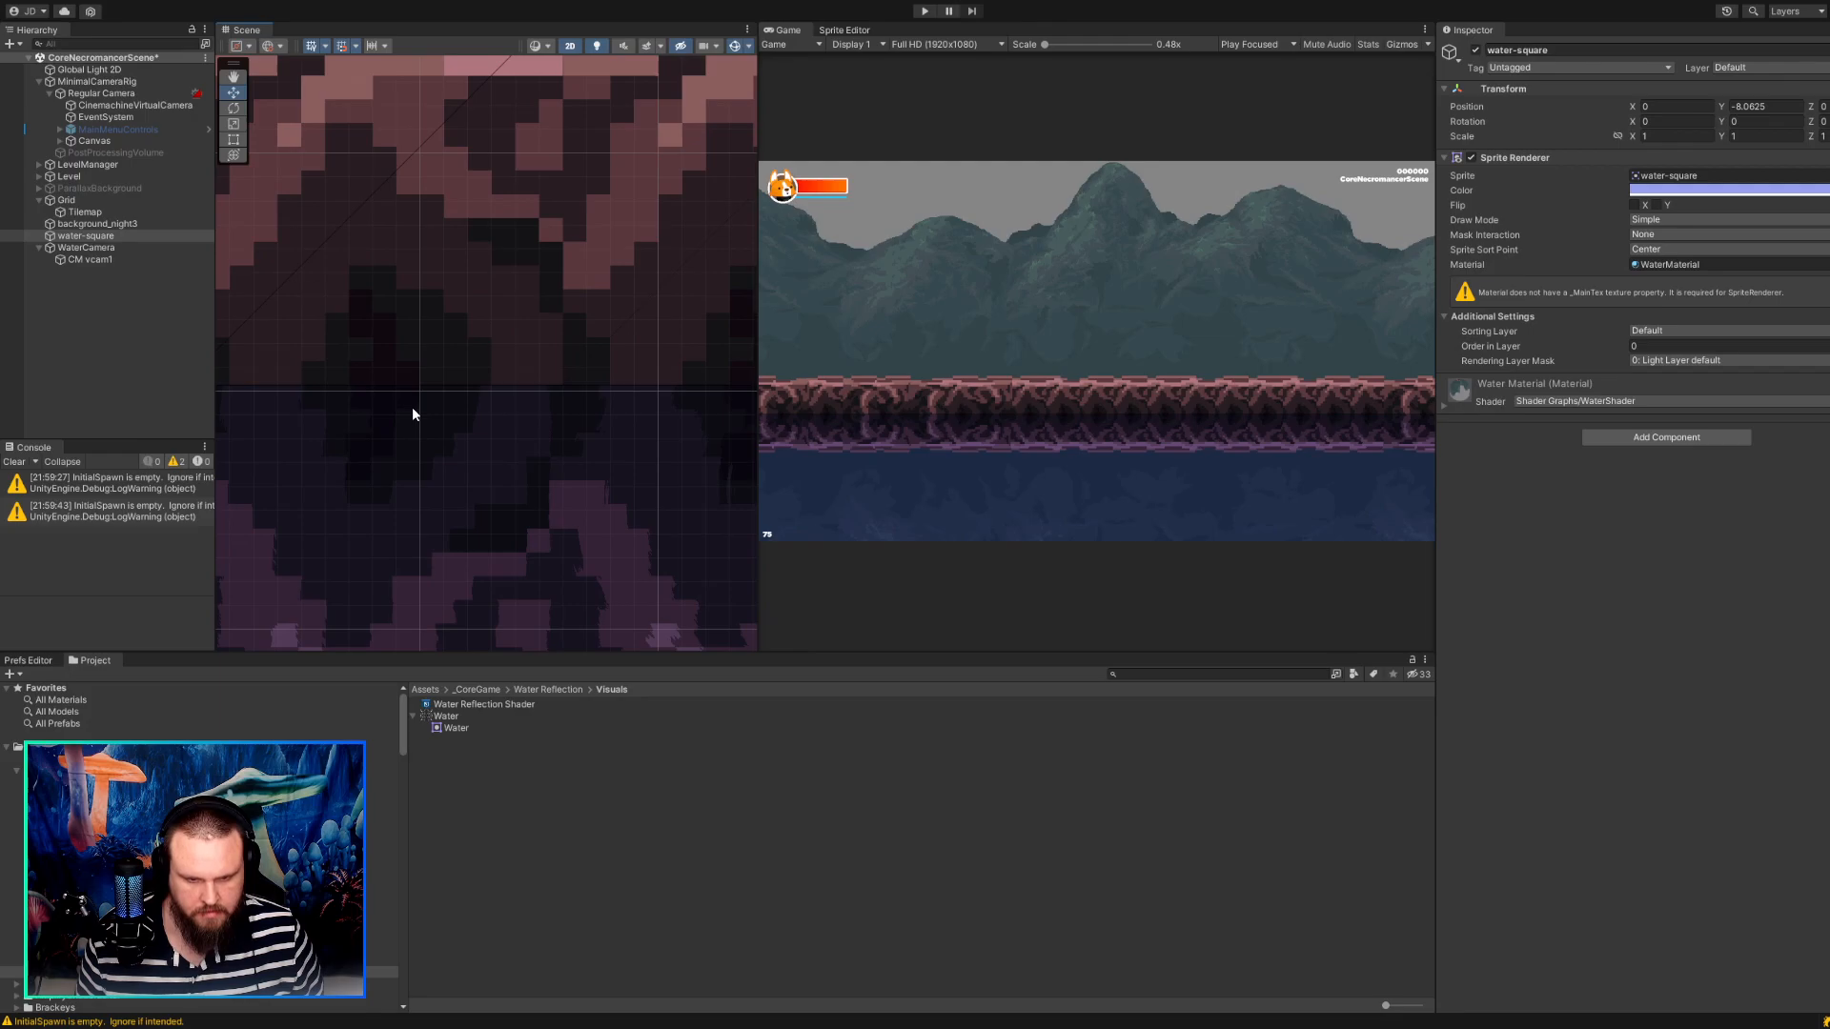
pyautogui.scroll(-10, 413, 413)
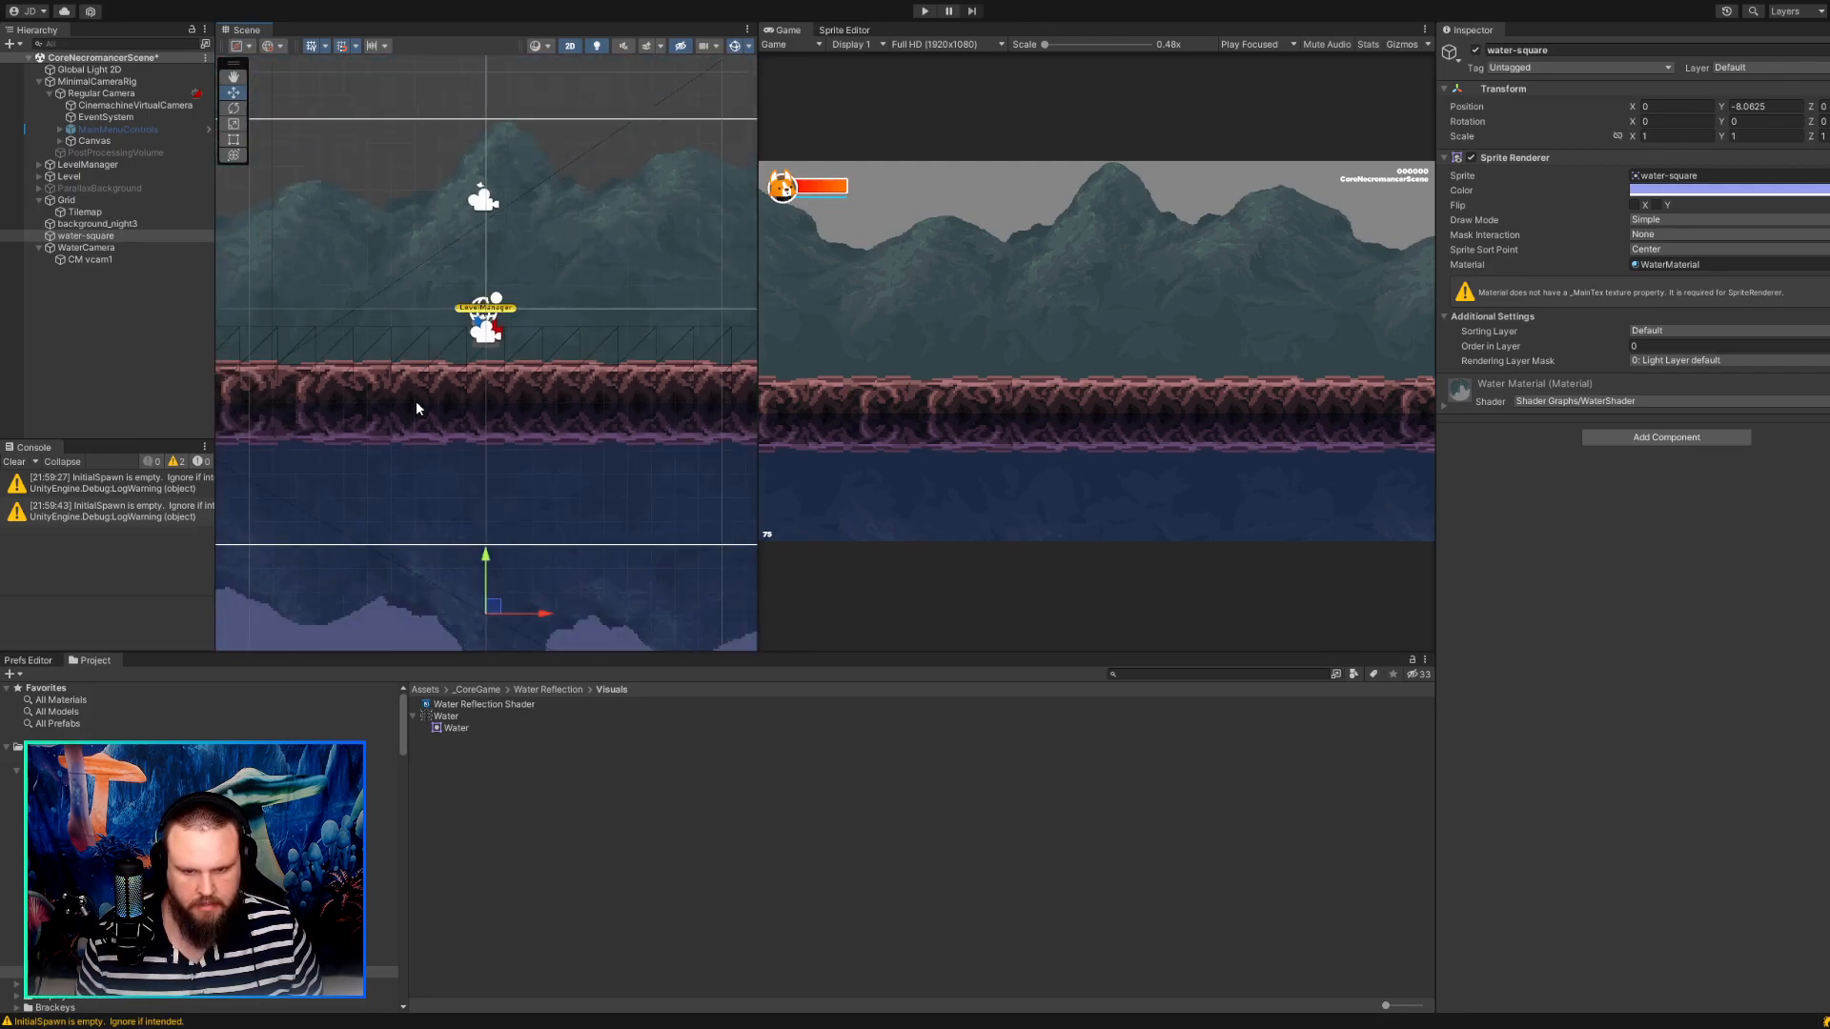
# Examine the WaterCamera's frame against the water-square and the ground in the scene view.
pyautogui.click(656, 472)
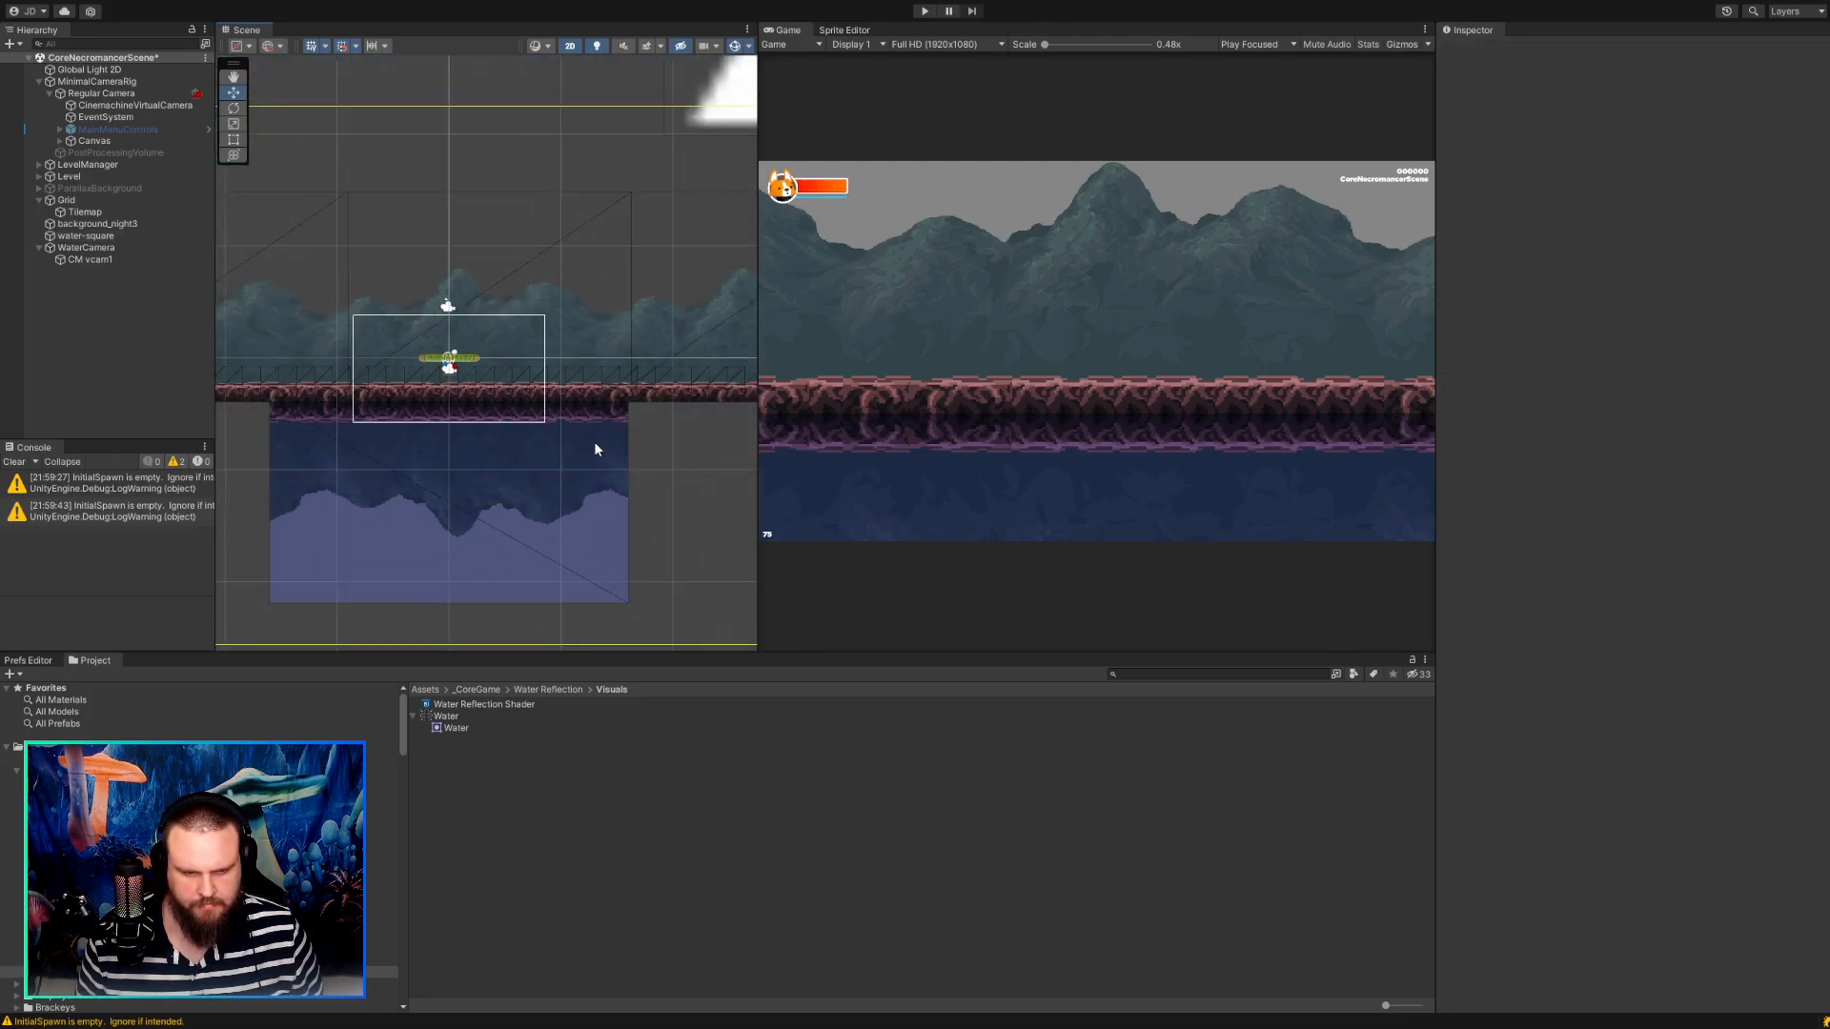
pyautogui.scroll(8, 494, 403)
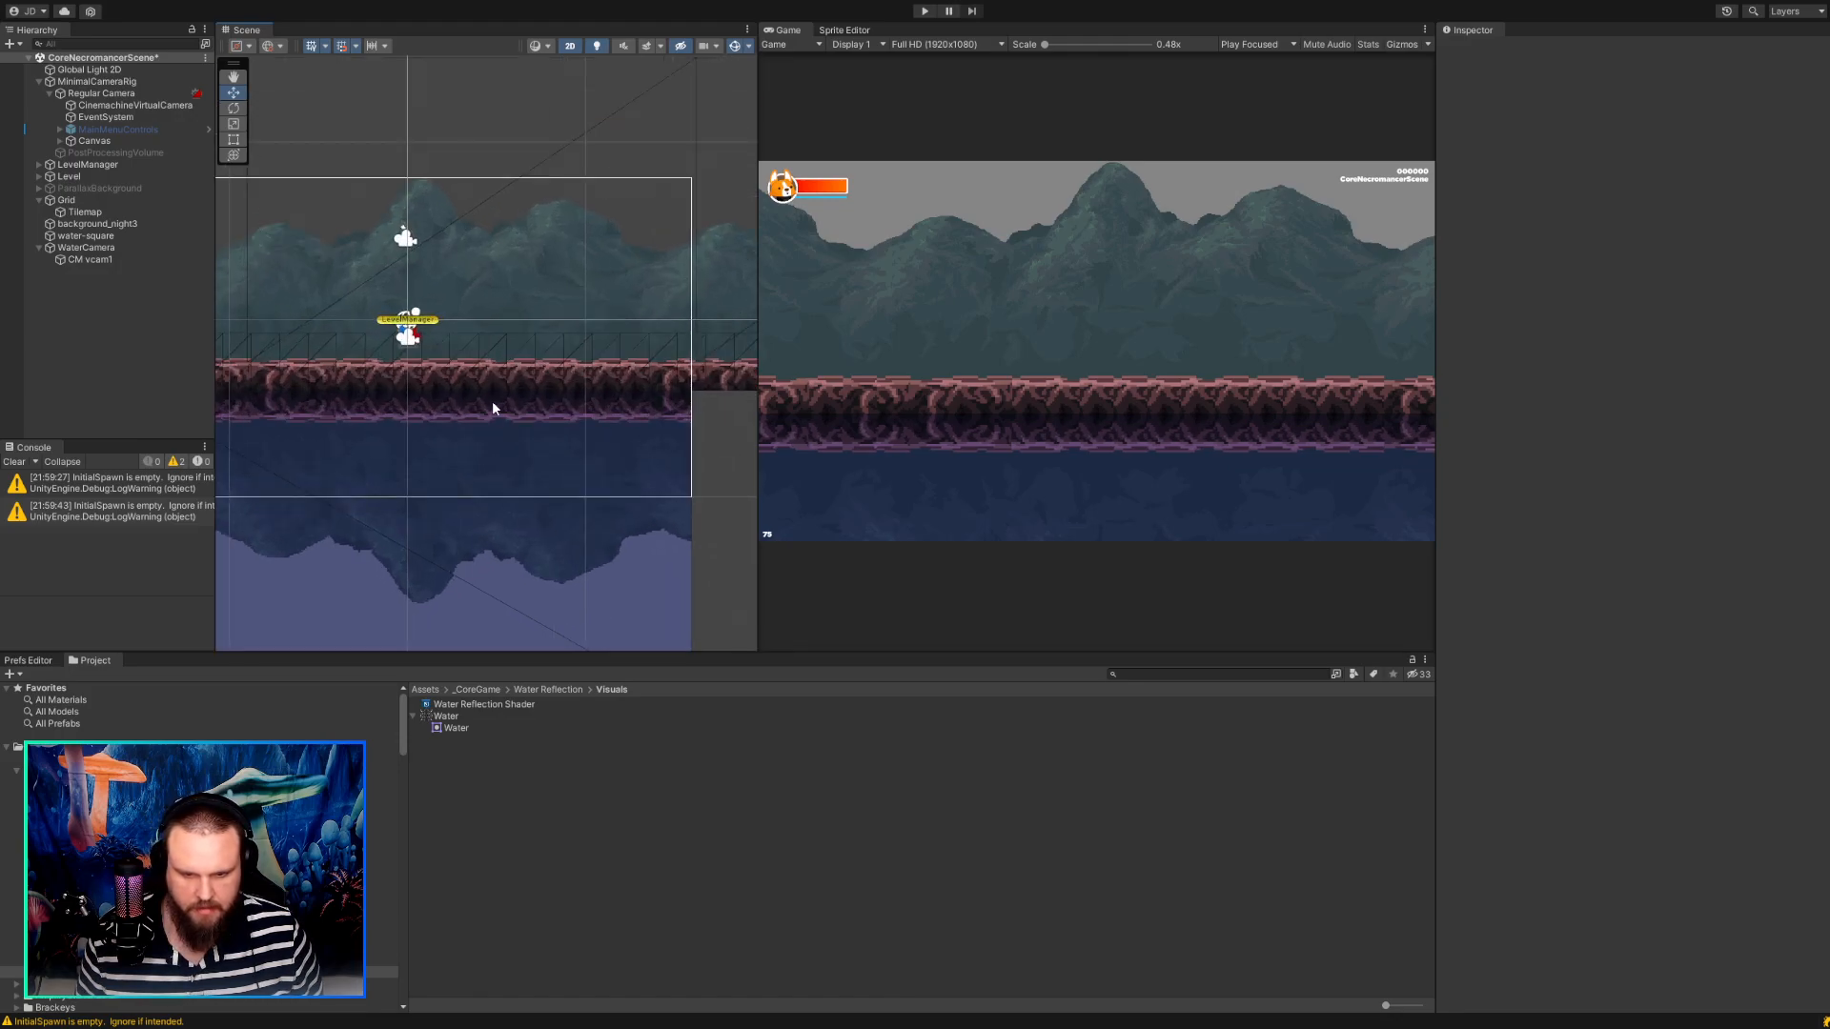
pyautogui.scroll(-9, 486, 397)
pyautogui.moveTo(484, 398); pyautogui.dragTo(439, 431, button='middle')
pyautogui.click(83, 249)
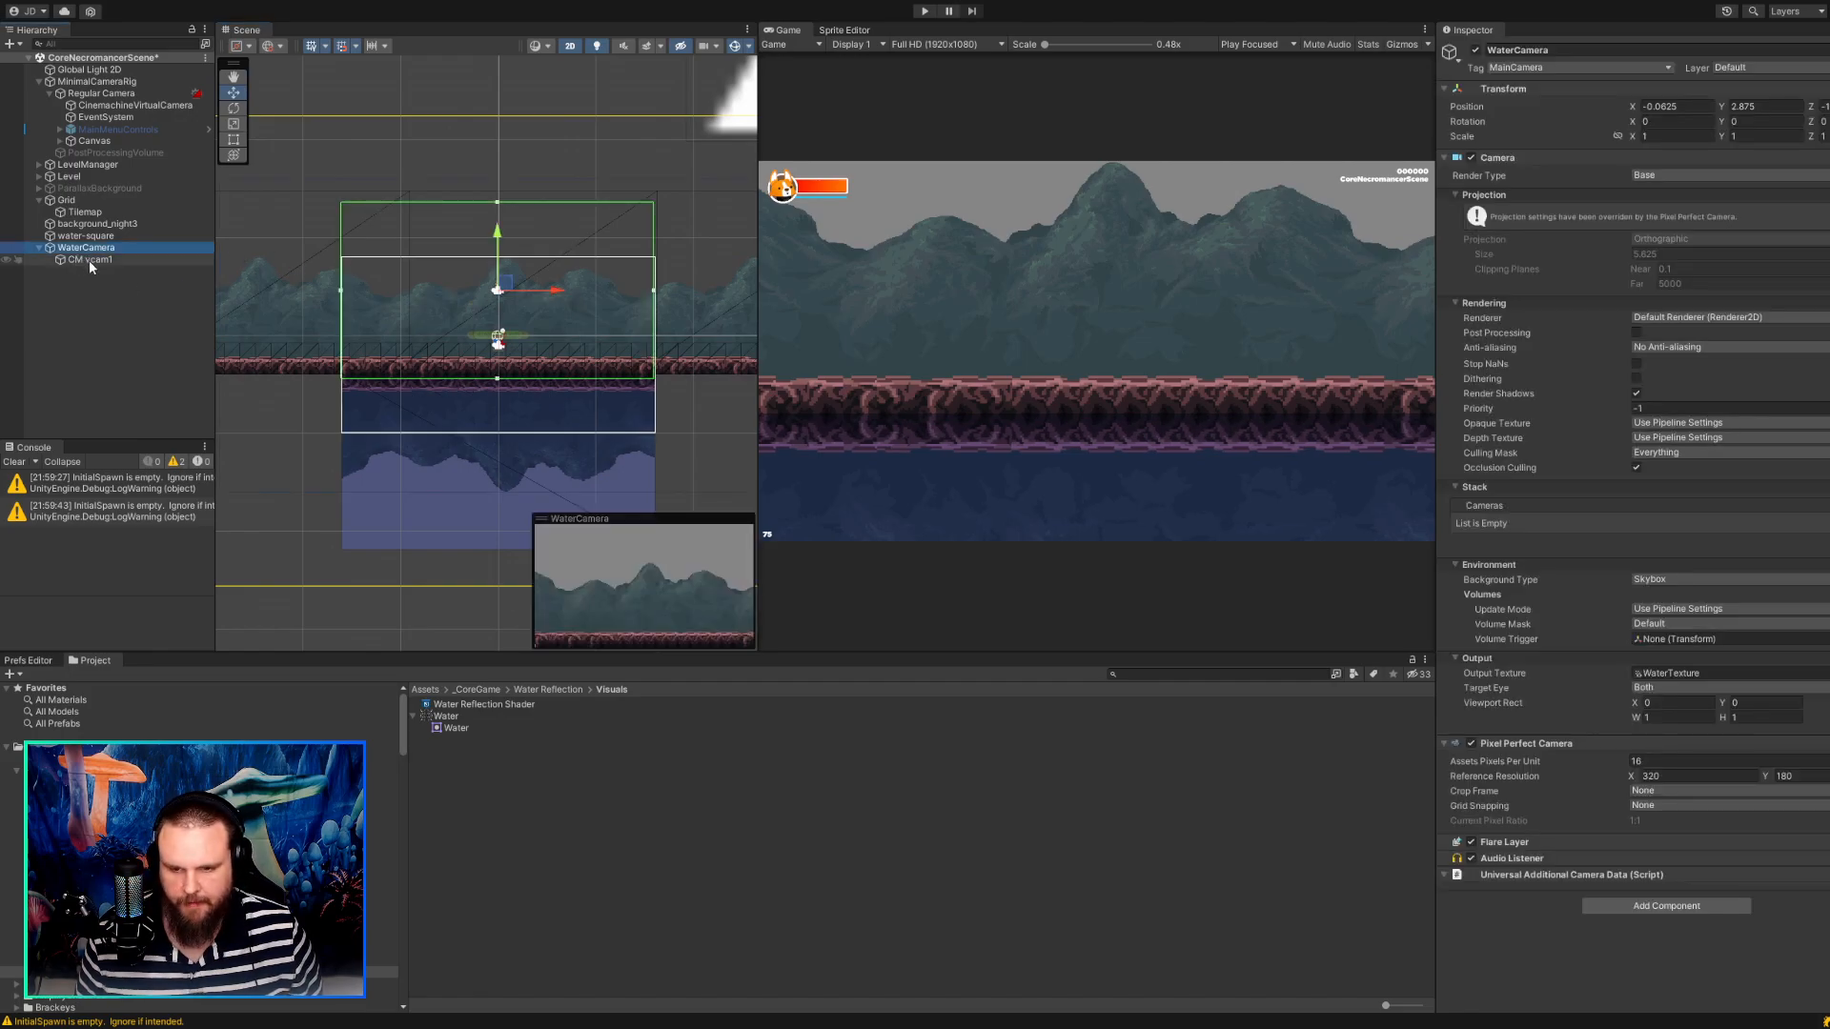
pyautogui.scroll(-2, 683, 494)
pyautogui.moveTo(682, 494); pyautogui.dragTo(626, 436, button='middle')
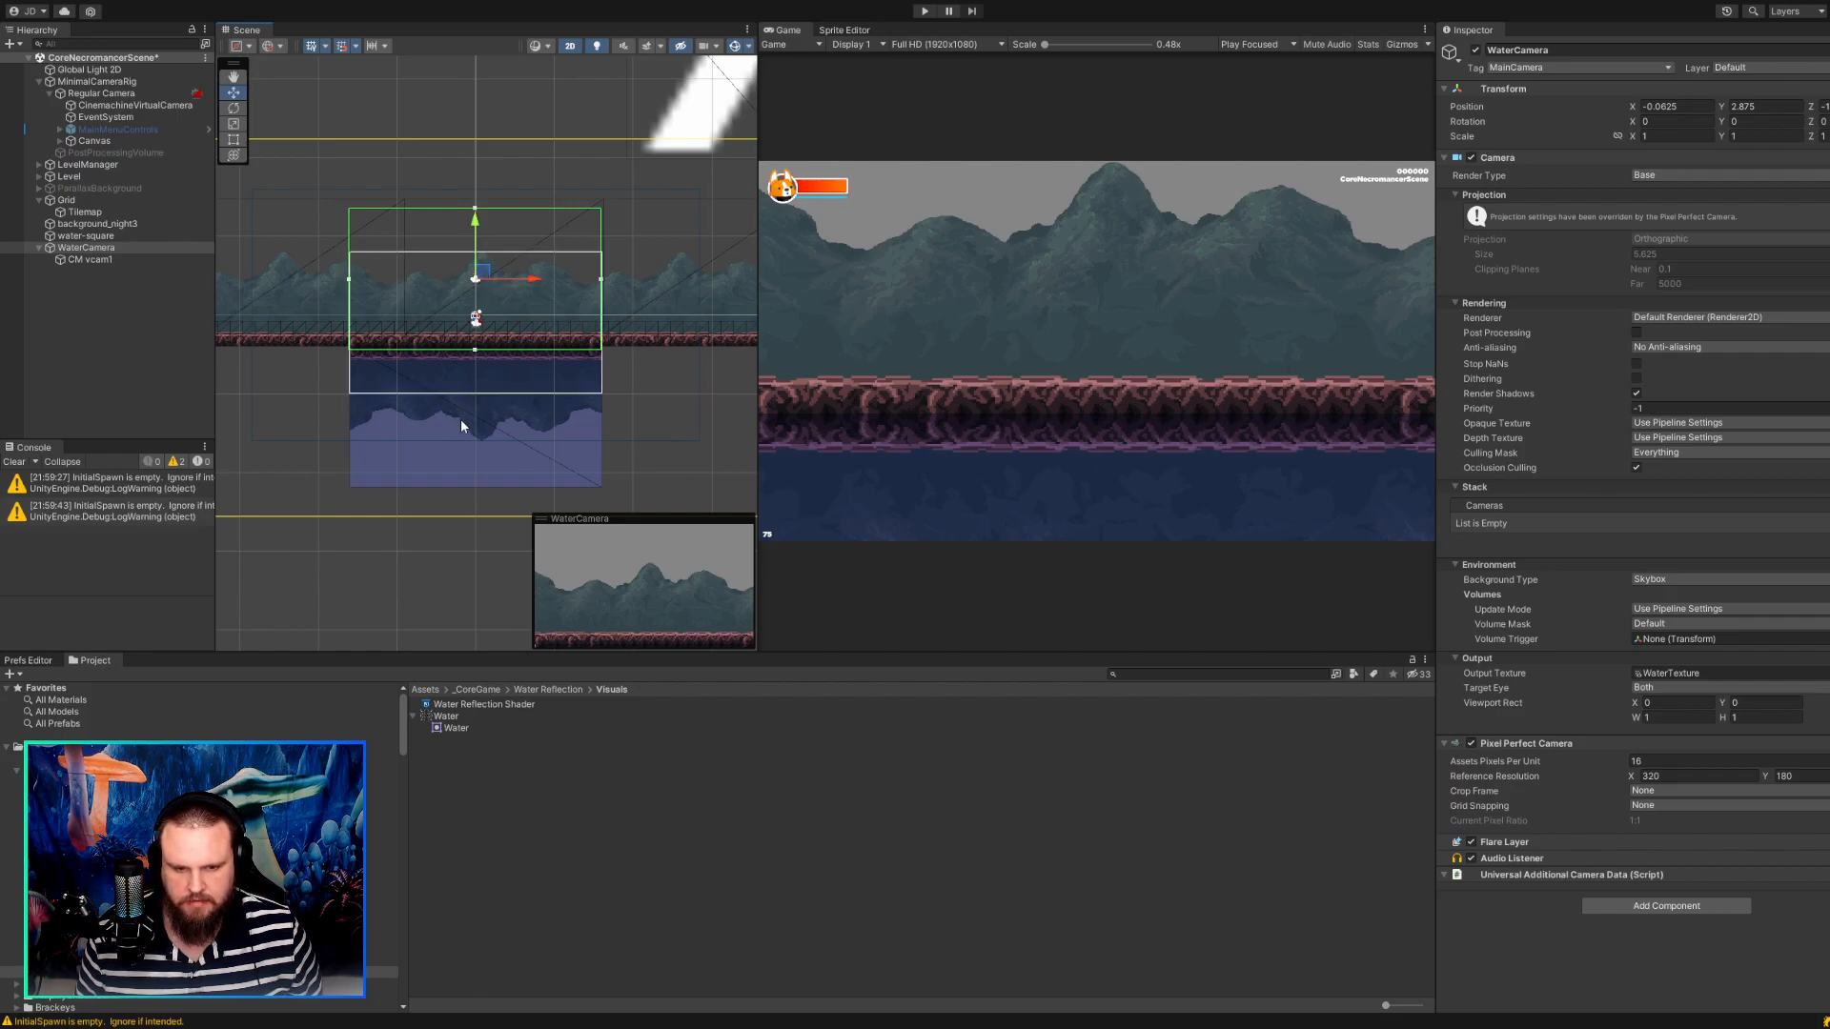
# Set the yStretch of the WaterMaterial in the _CoreGame Textures folder to 1, after trying 1.02.
pyautogui.click(100, 238)
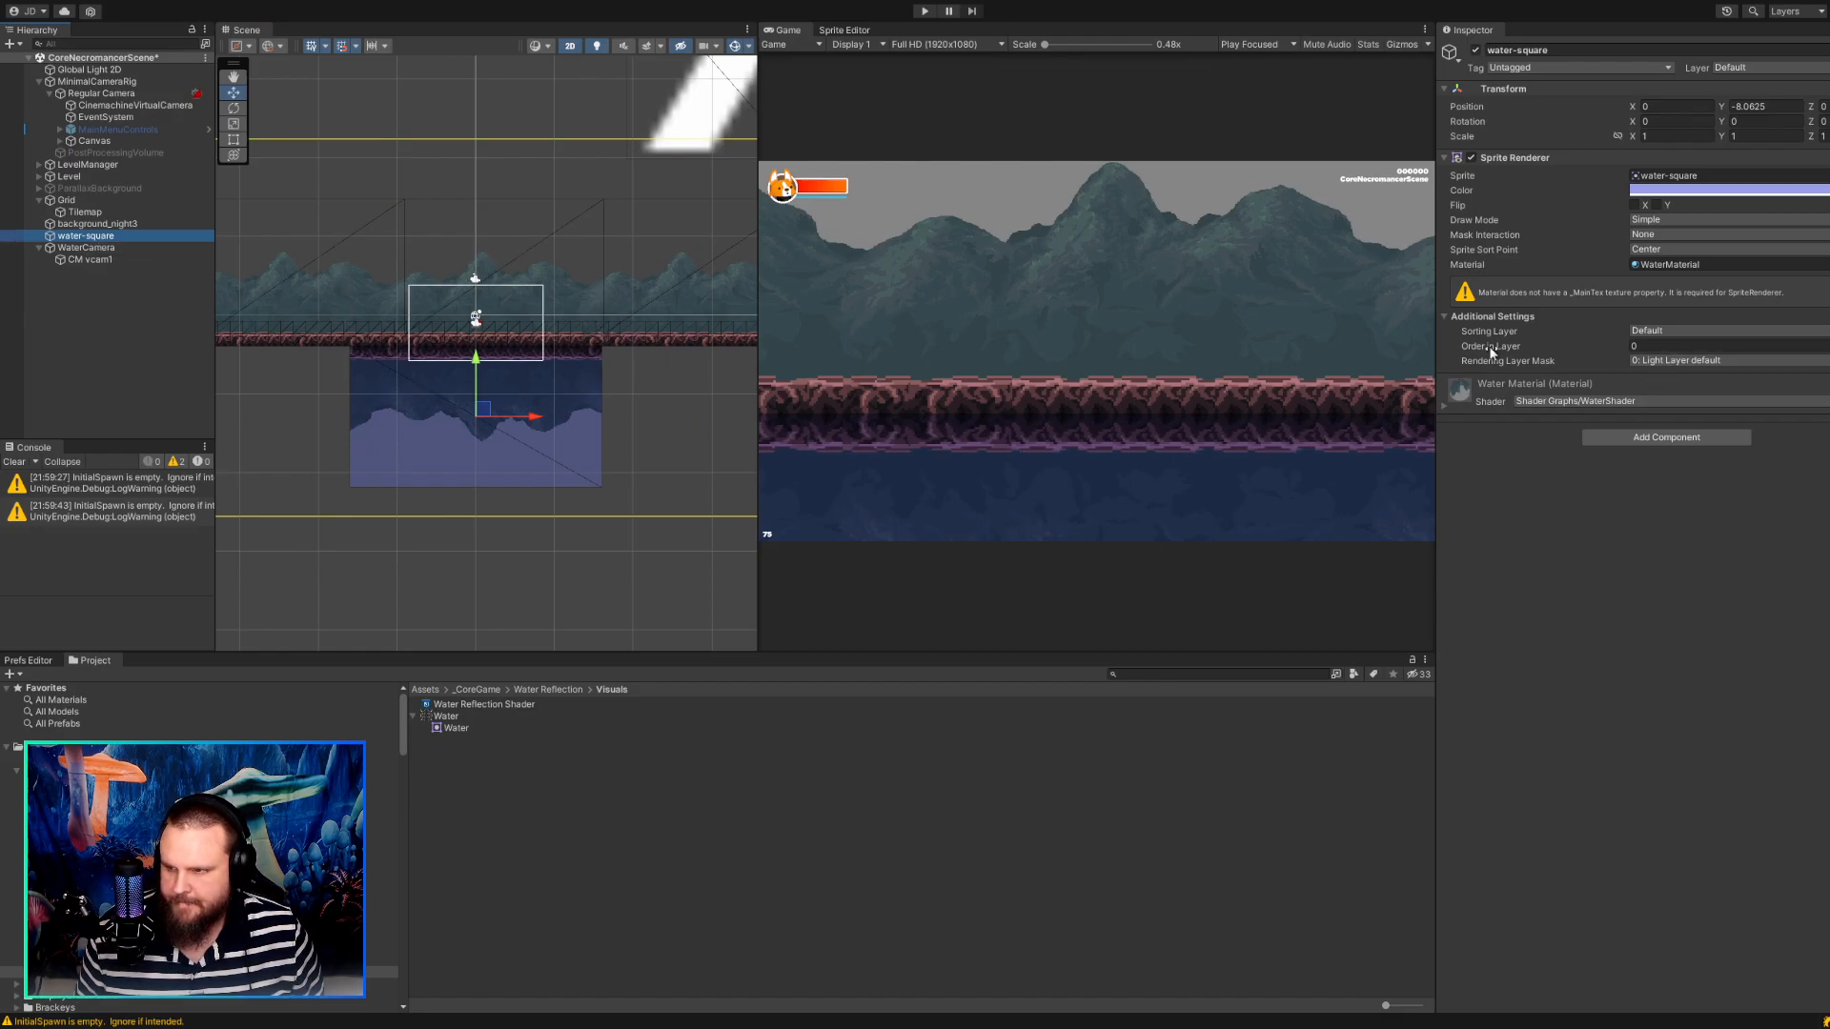
pyautogui.scroll(-3, 200, 848)
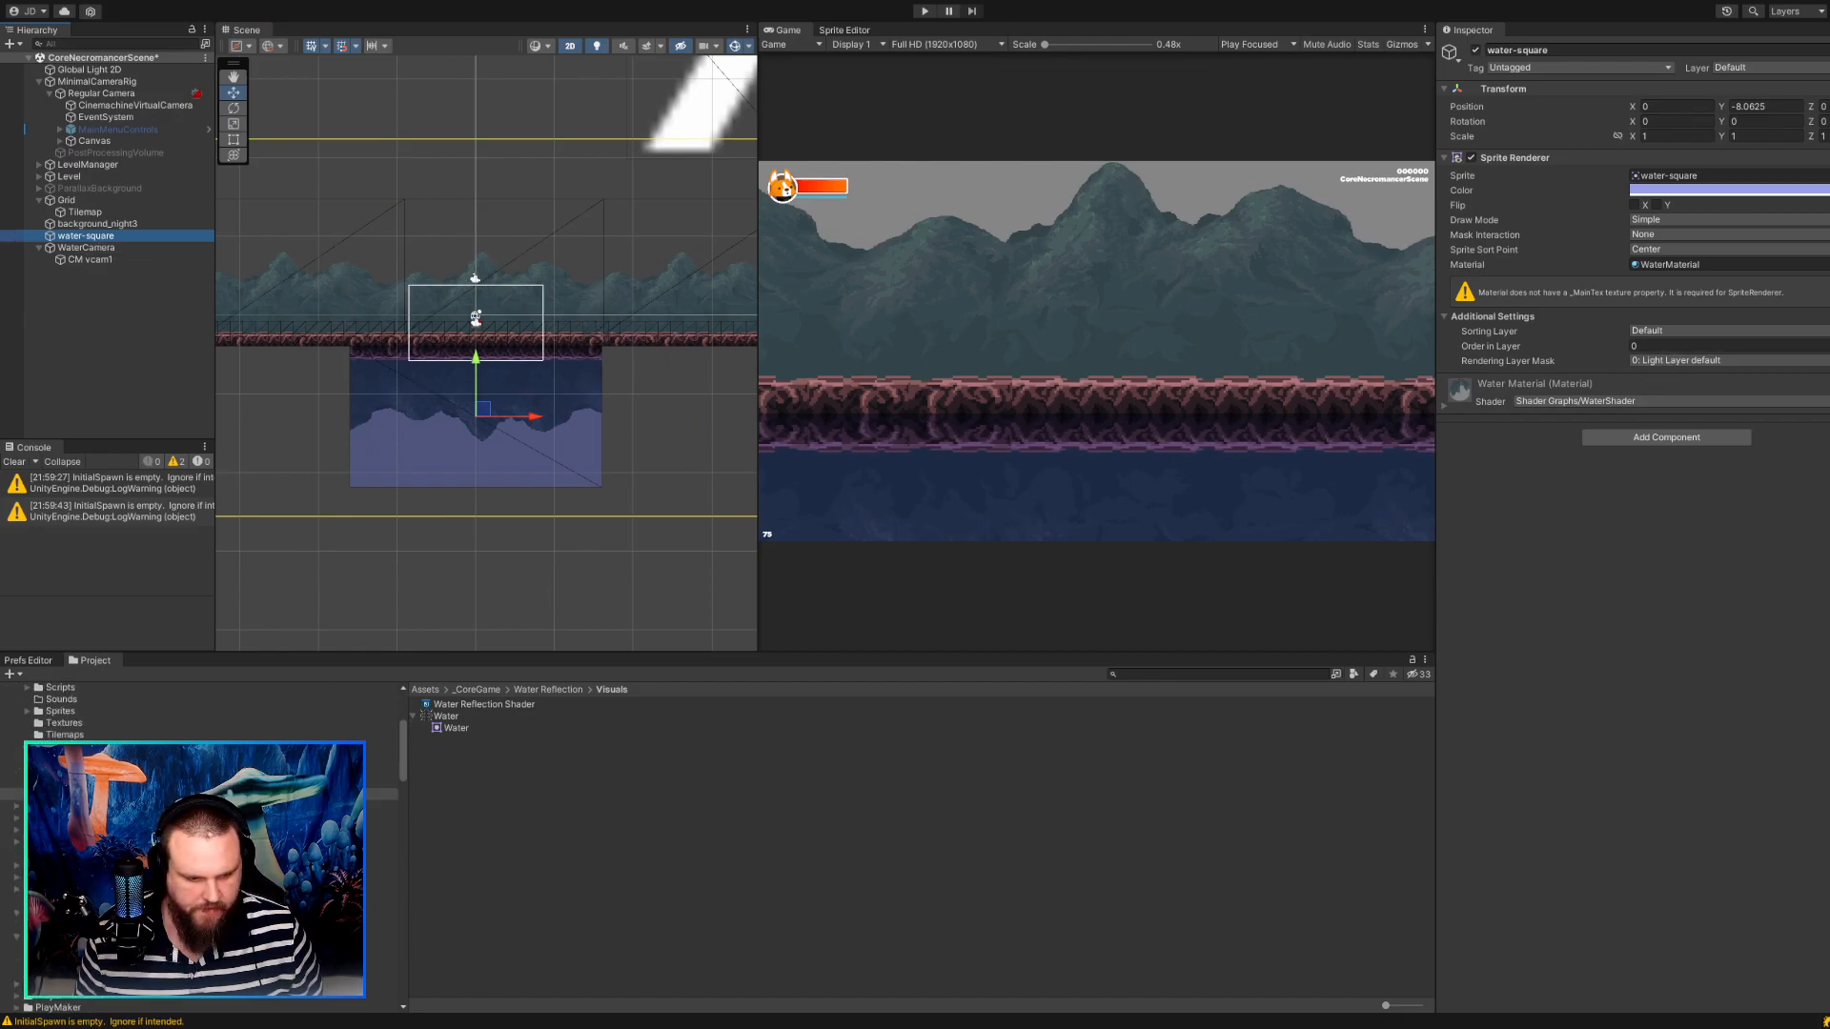
pyautogui.click(63, 724)
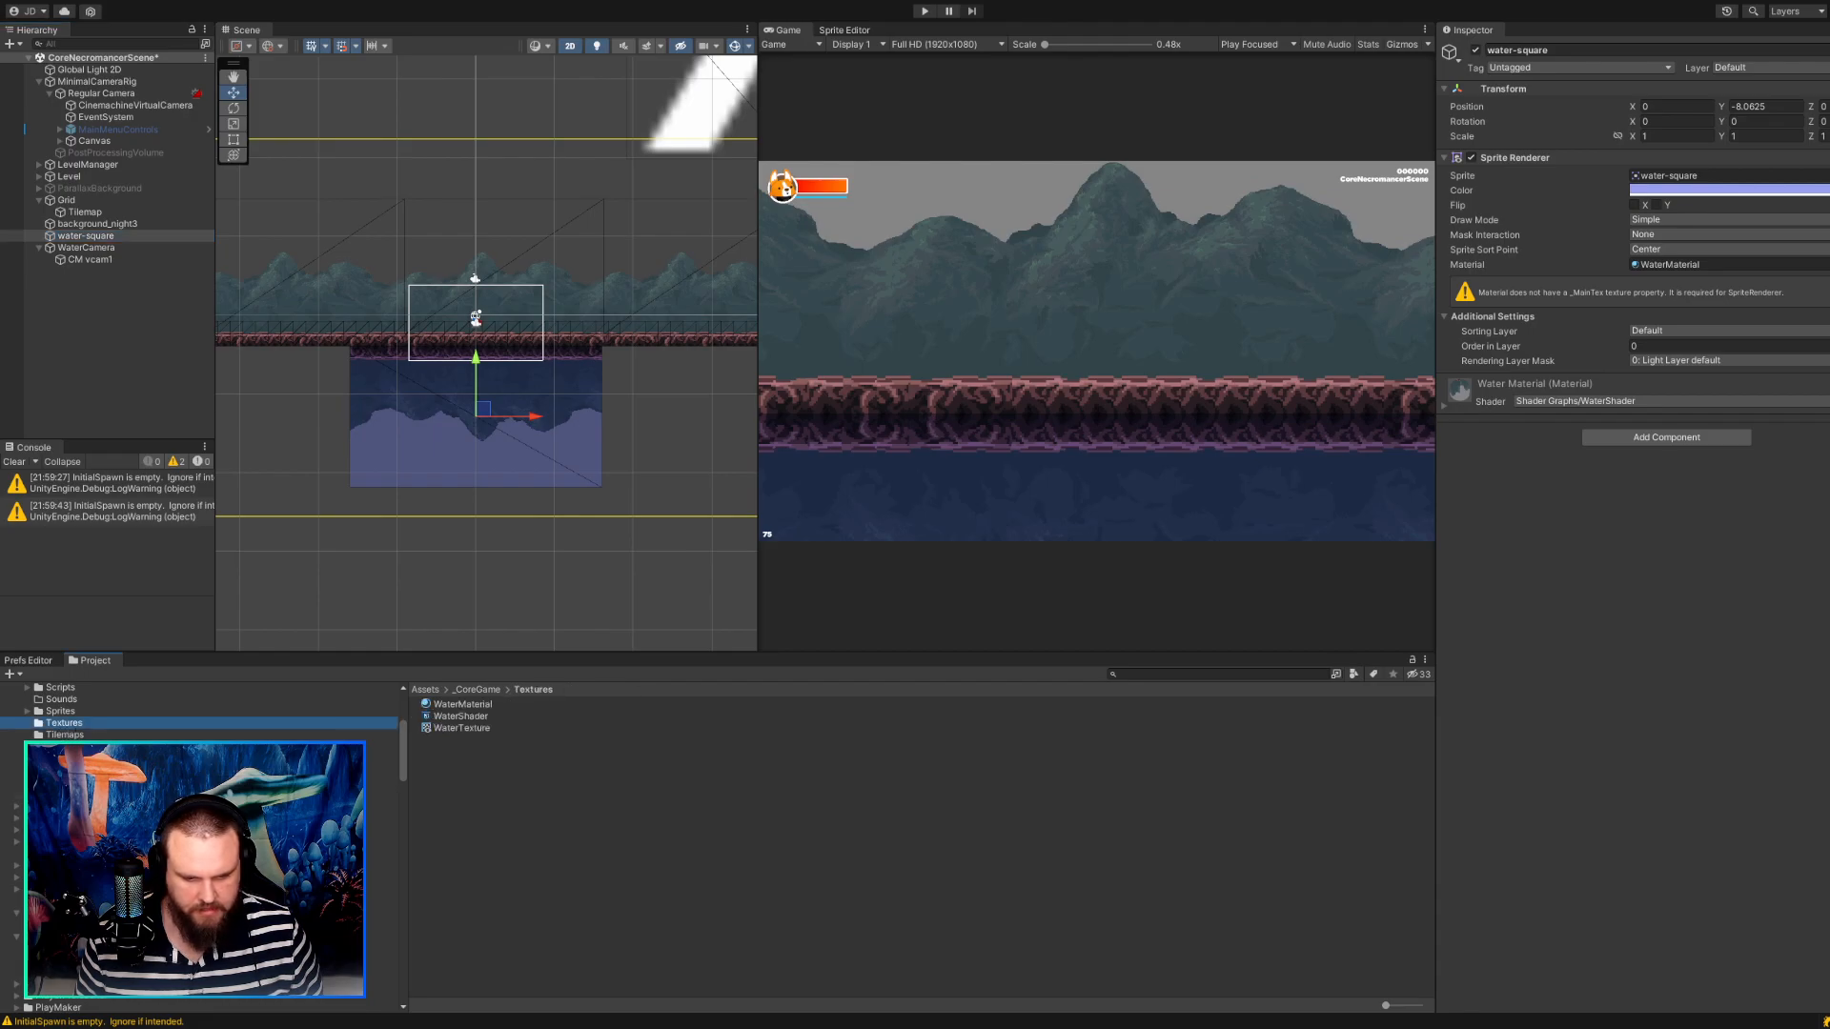
pyautogui.click(482, 703)
pyautogui.click(1650, 211)
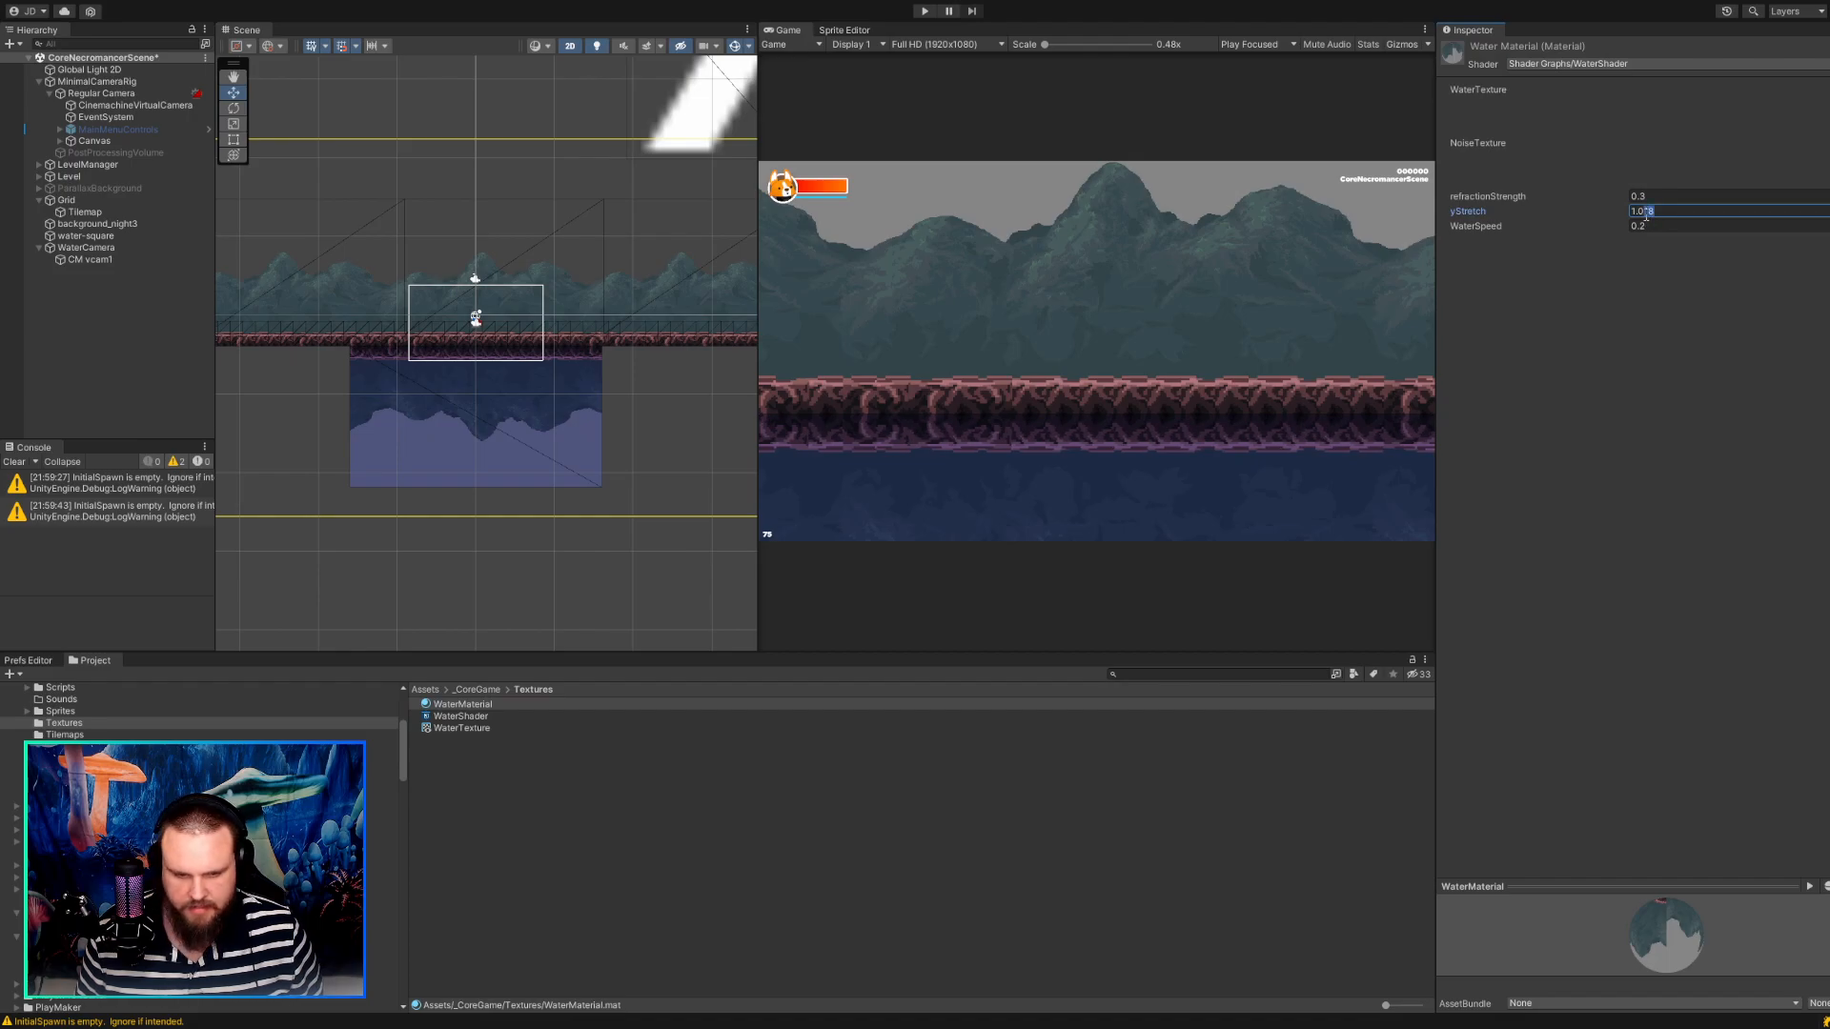
pyautogui.press('BackSpace')
pyautogui.press('BackSpace')
pyautogui.write('2')
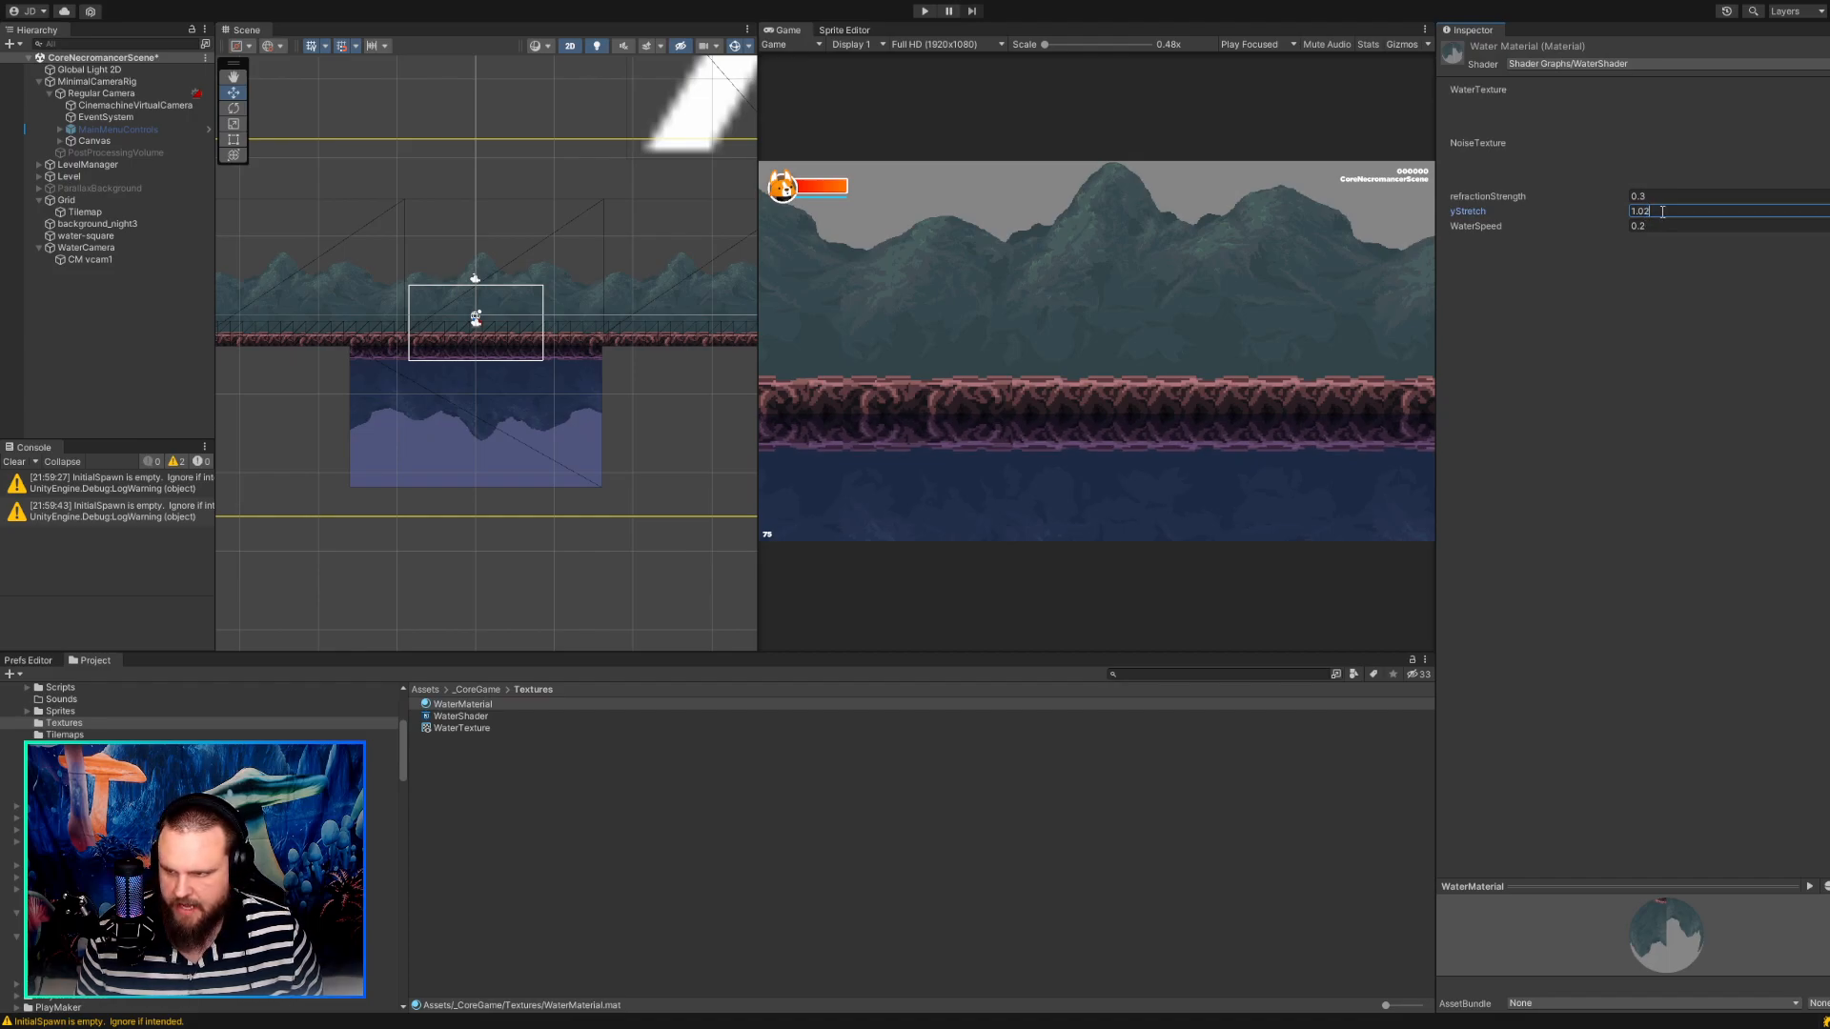
pyautogui.press('BackSpace')
pyautogui.write('0')
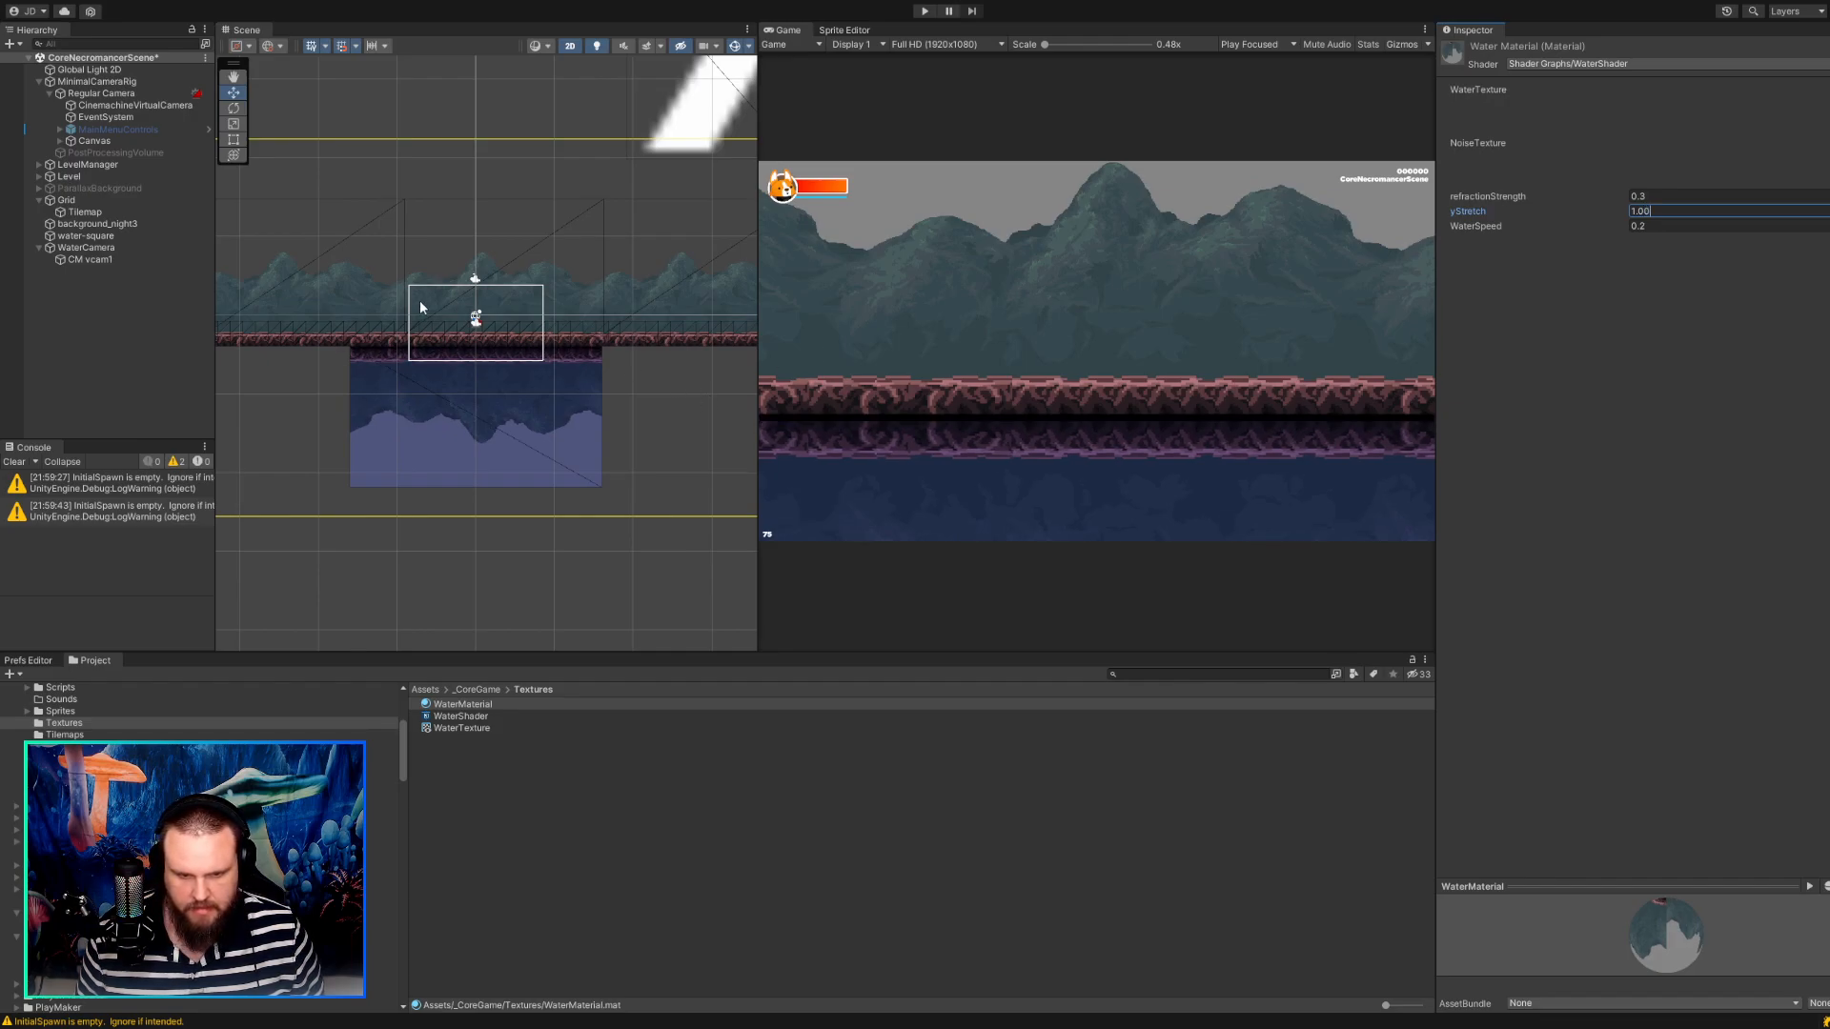
pyautogui.scroll(3, 536, 381)
pyautogui.click(1018, 501)
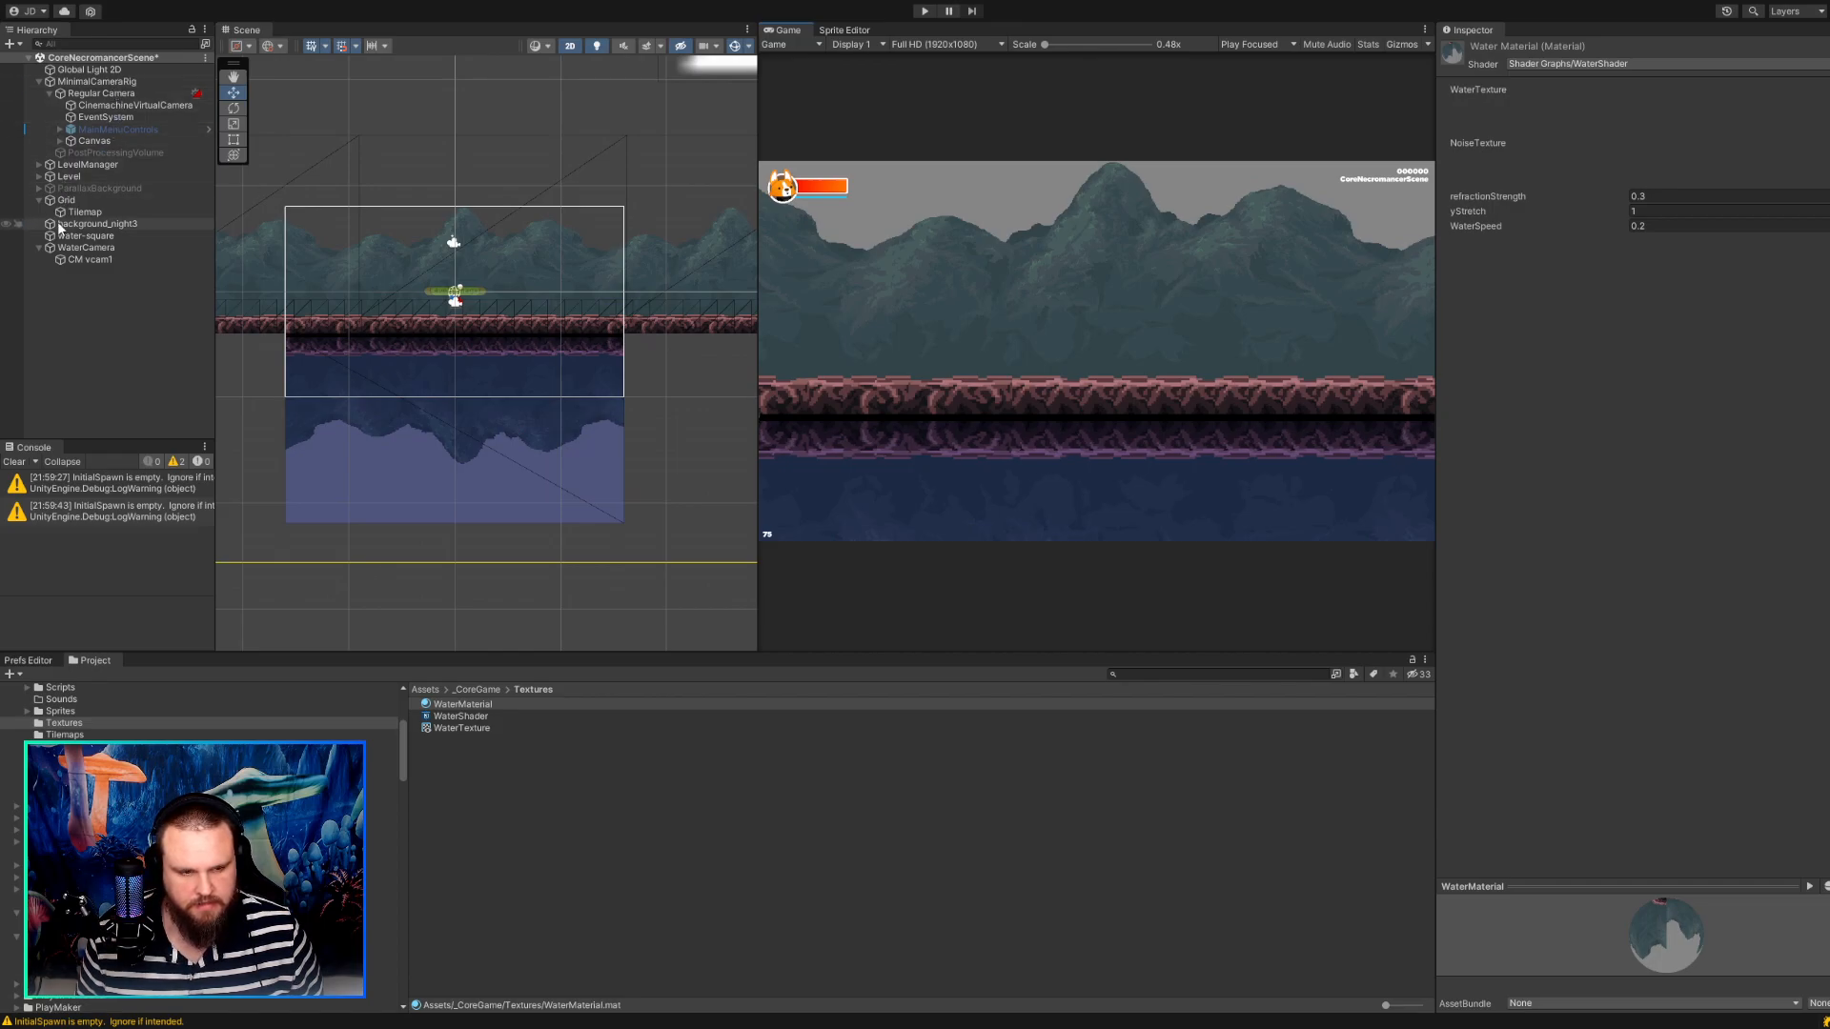
# Move the WaterCamera to X -0.125 and Y 3.125 so its lower edge realigns with the ground.
pyautogui.click(62, 247)
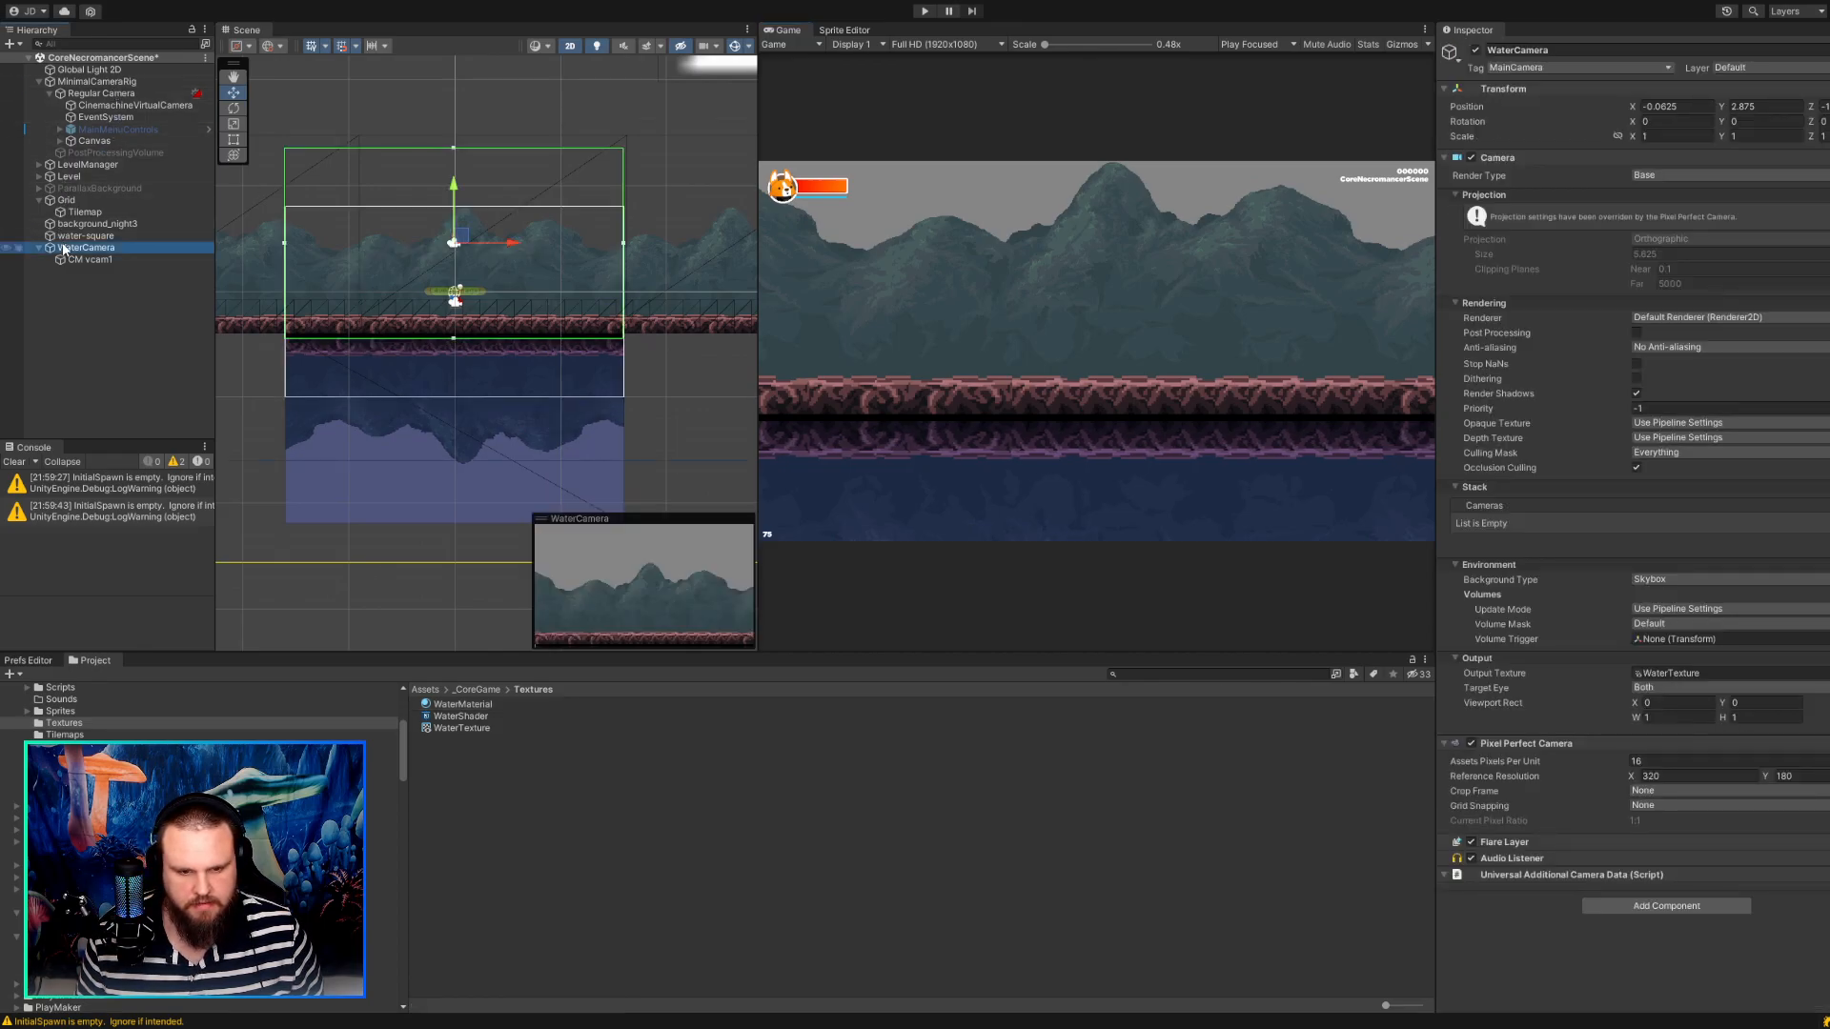
pyautogui.scroll(12, 355, 307)
pyautogui.moveTo(532, 188); pyautogui.dragTo(531, 181)
pyautogui.hotkey('ctrl', 'z')
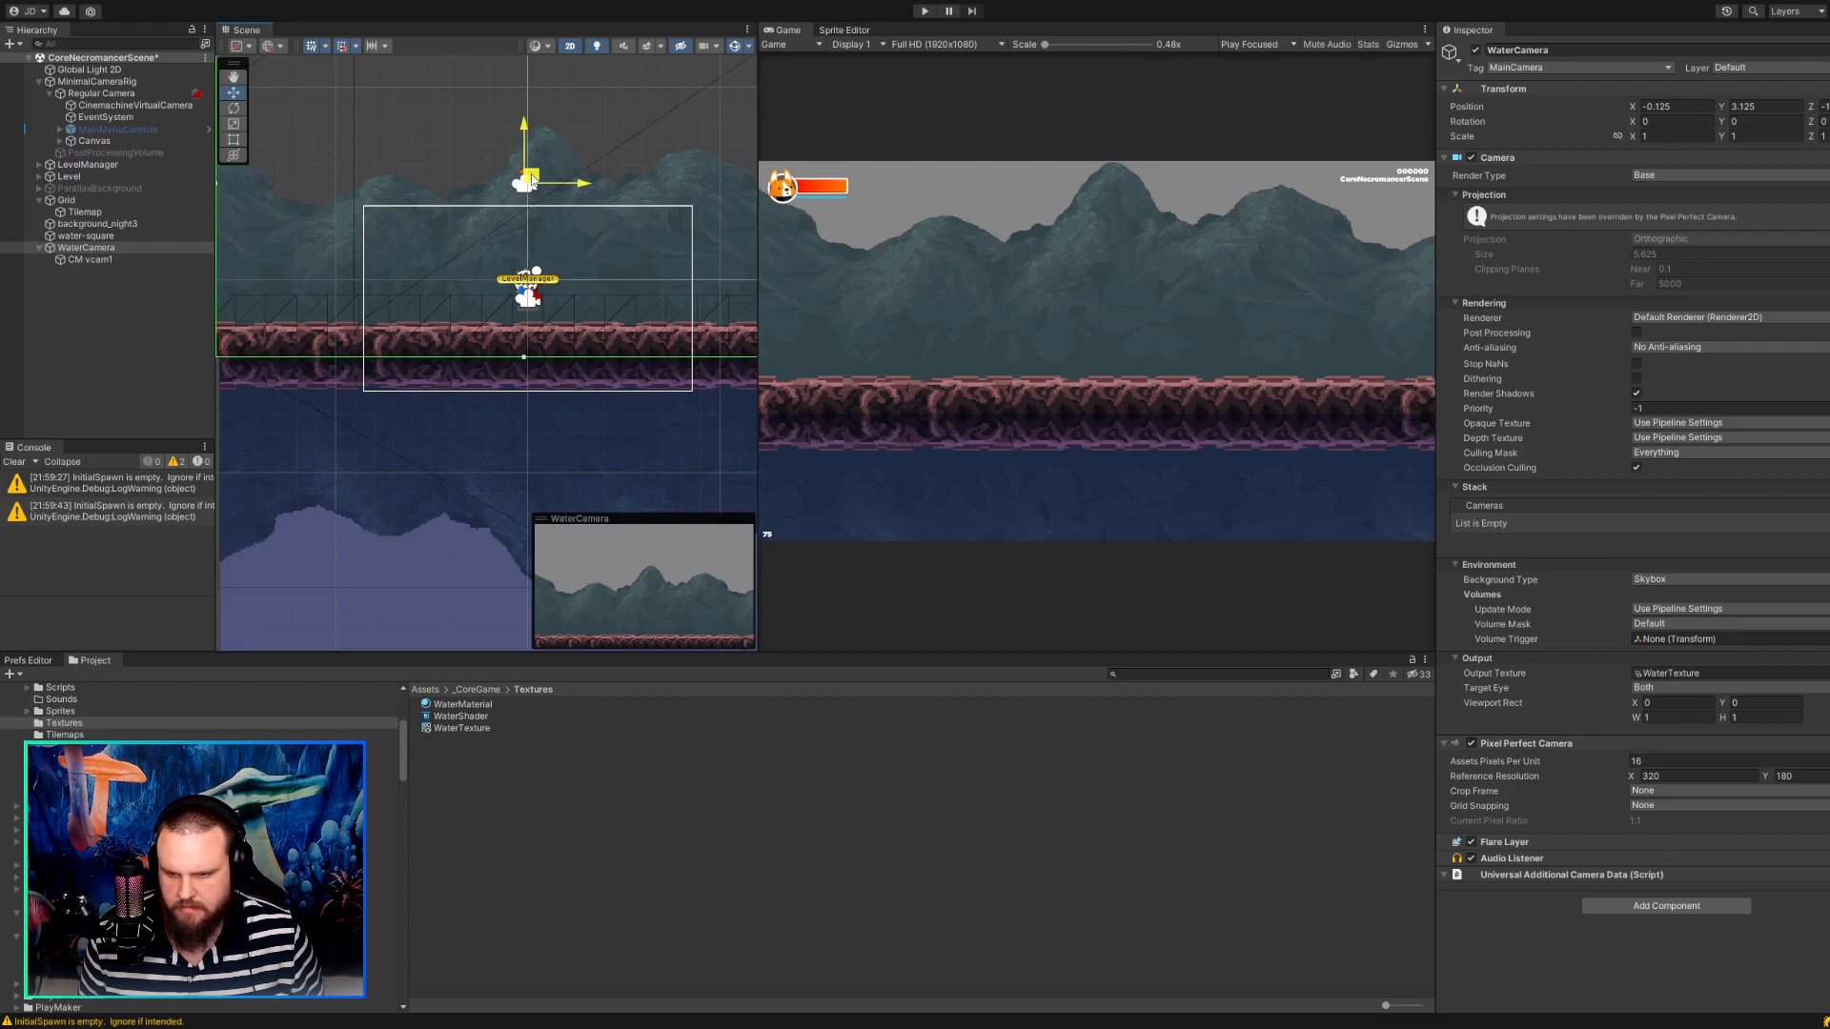
pyautogui.moveTo(533, 181); pyautogui.dragTo(533, 181)
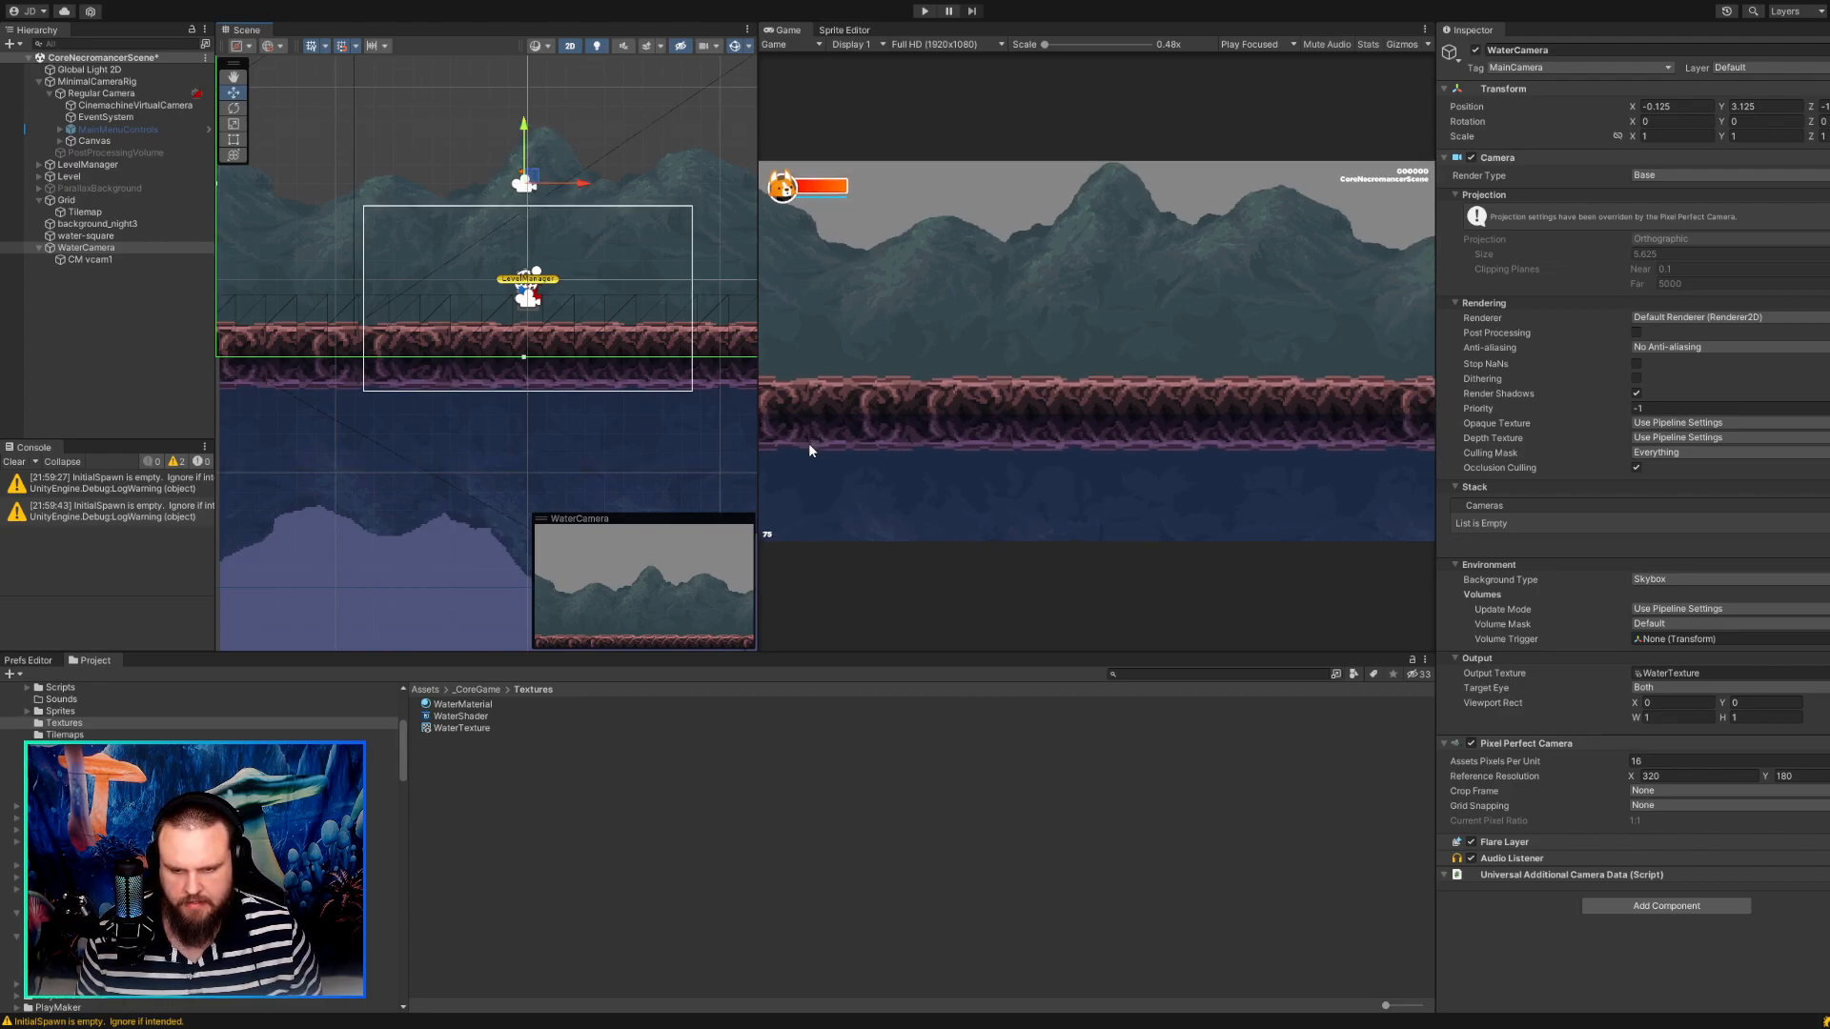
# Try a slight vertical nudge of the water-square and examine its reflection seam against the ground tiles in the Game view.
pyautogui.click(104, 236)
pyautogui.scroll(-5, 443, 318)
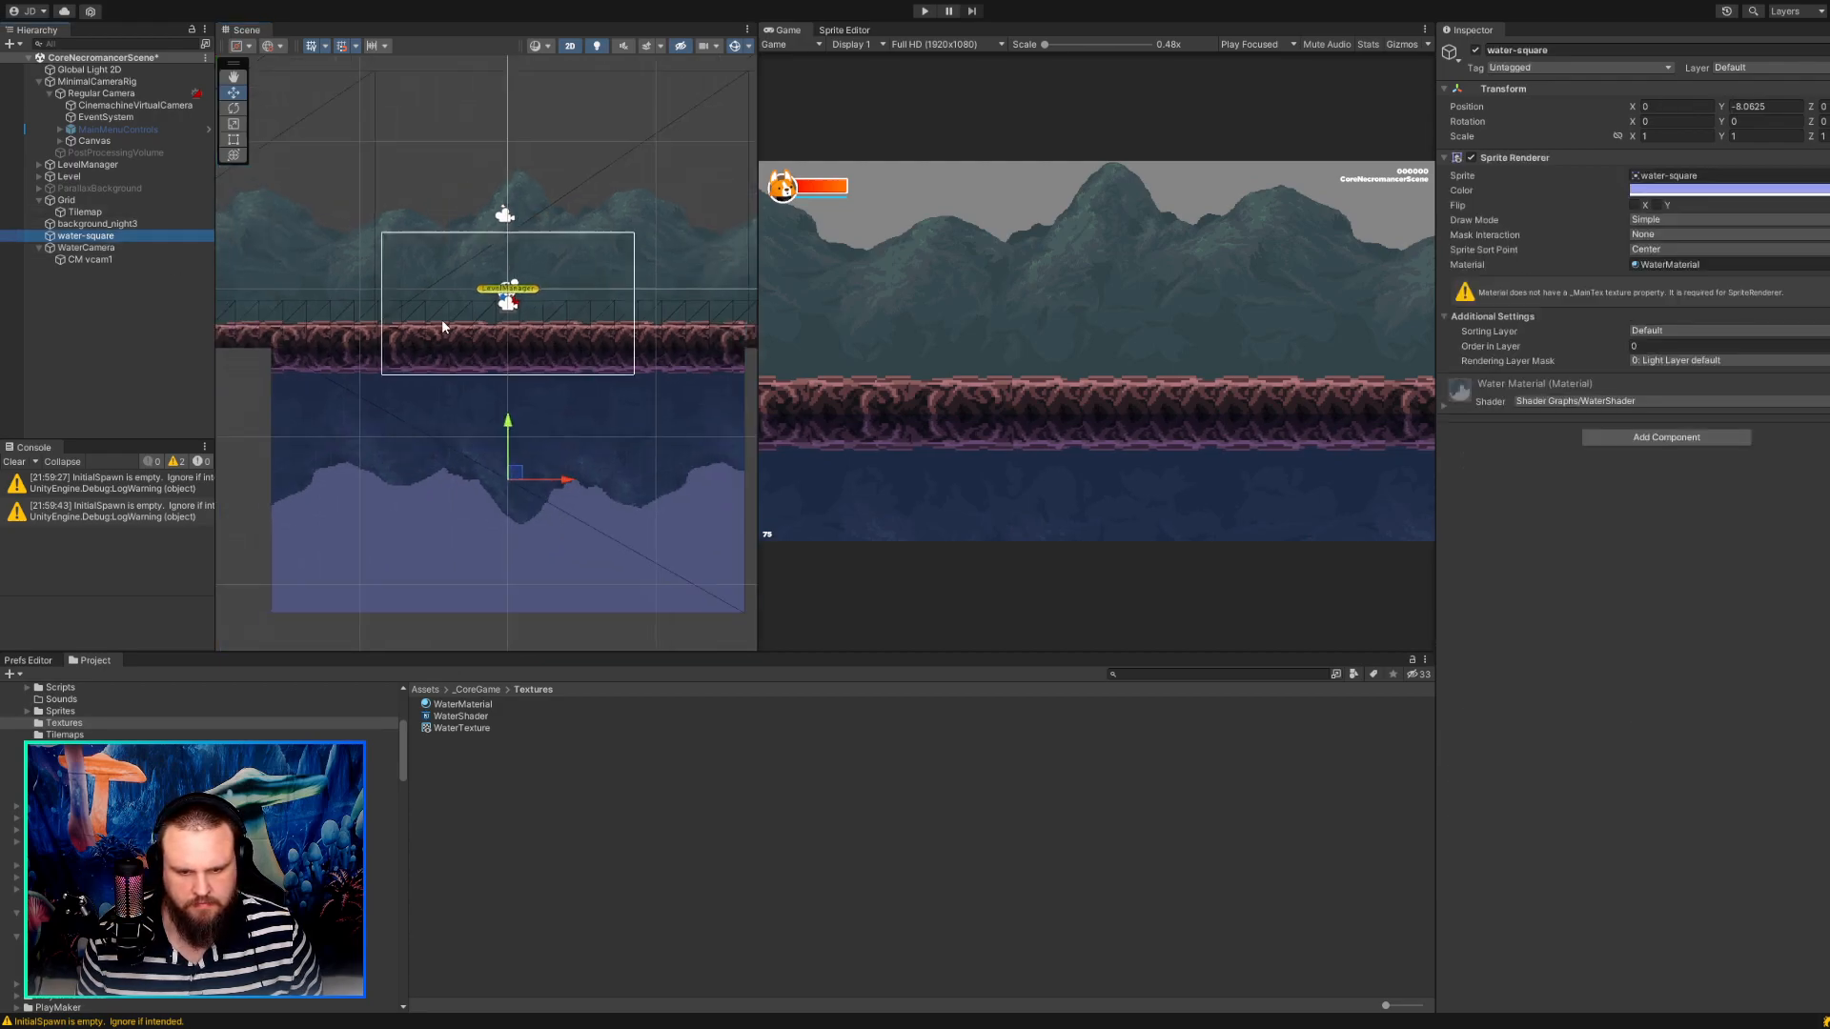
pyautogui.moveTo(502, 443); pyautogui.dragTo(504, 448)
pyautogui.scroll(1, 878, 463)
pyautogui.scroll(2, 879, 467)
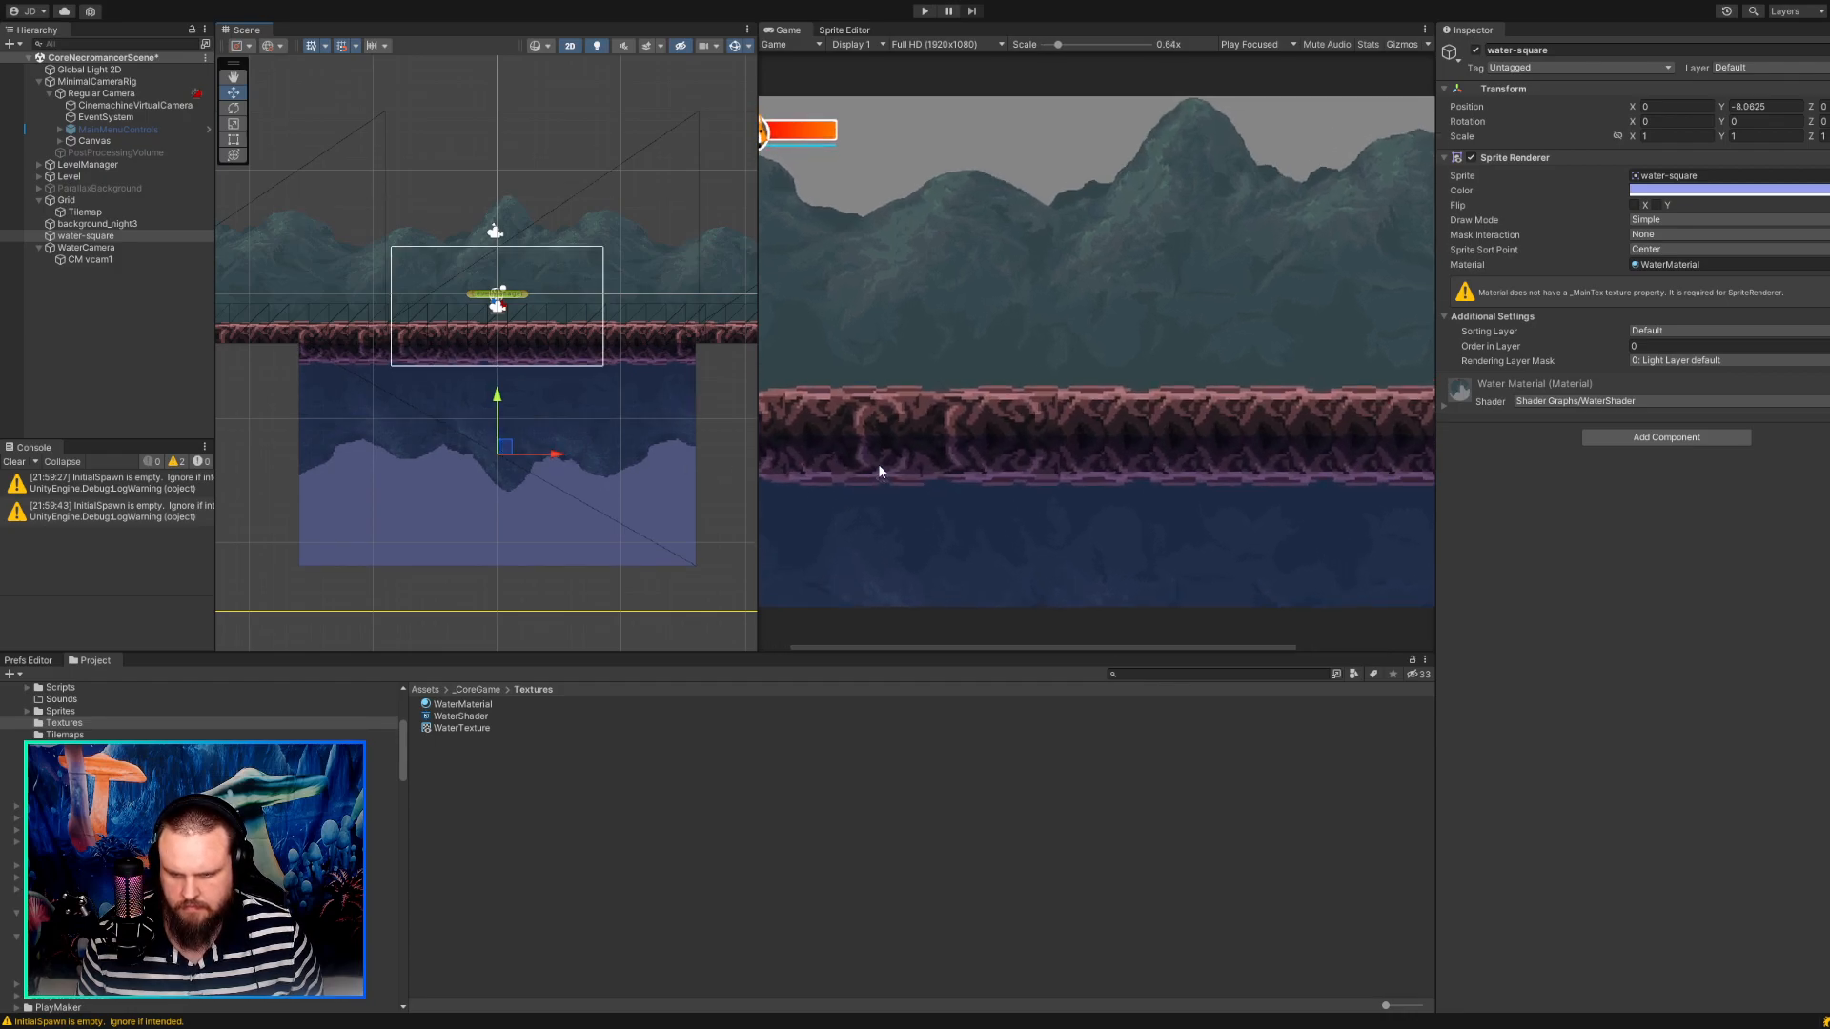
pyautogui.scroll(-1, 877, 463)
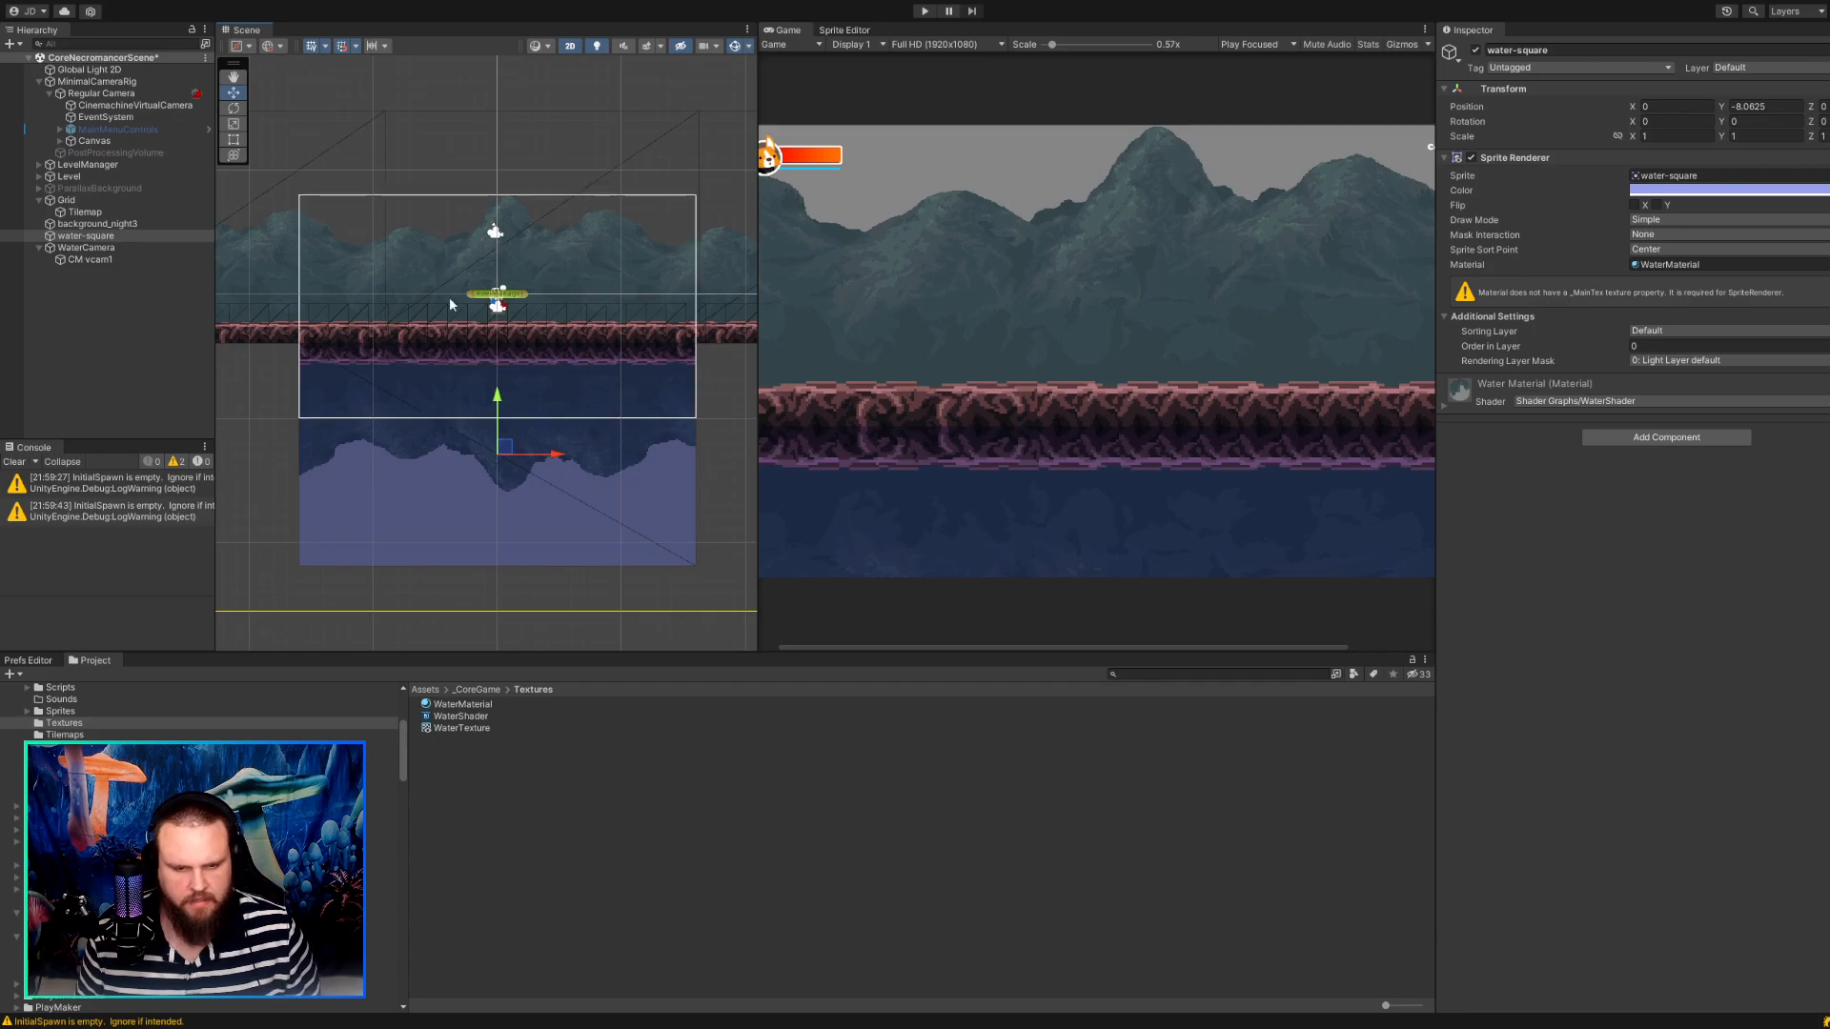
# Raise the WaterCamera slightly to a Y position of 3.1875, keeping X at -0.125.
pyautogui.click(95, 248)
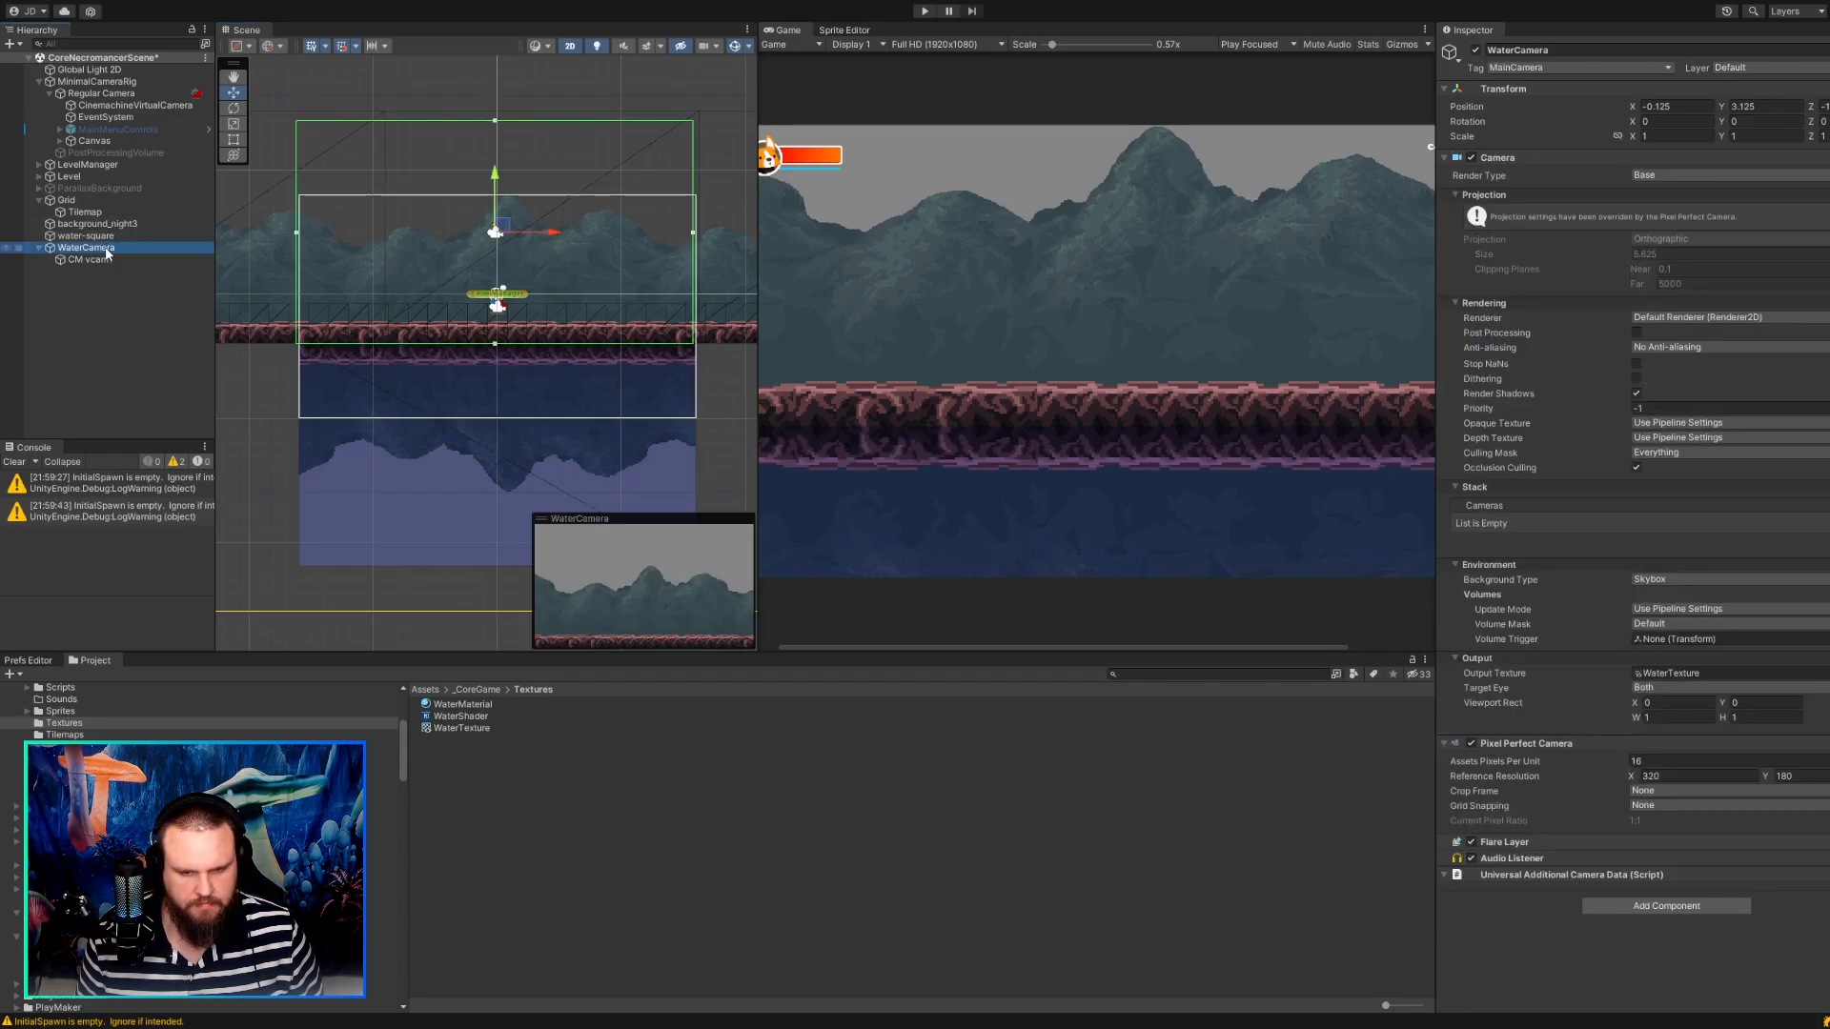
pyautogui.scroll(3, 506, 261)
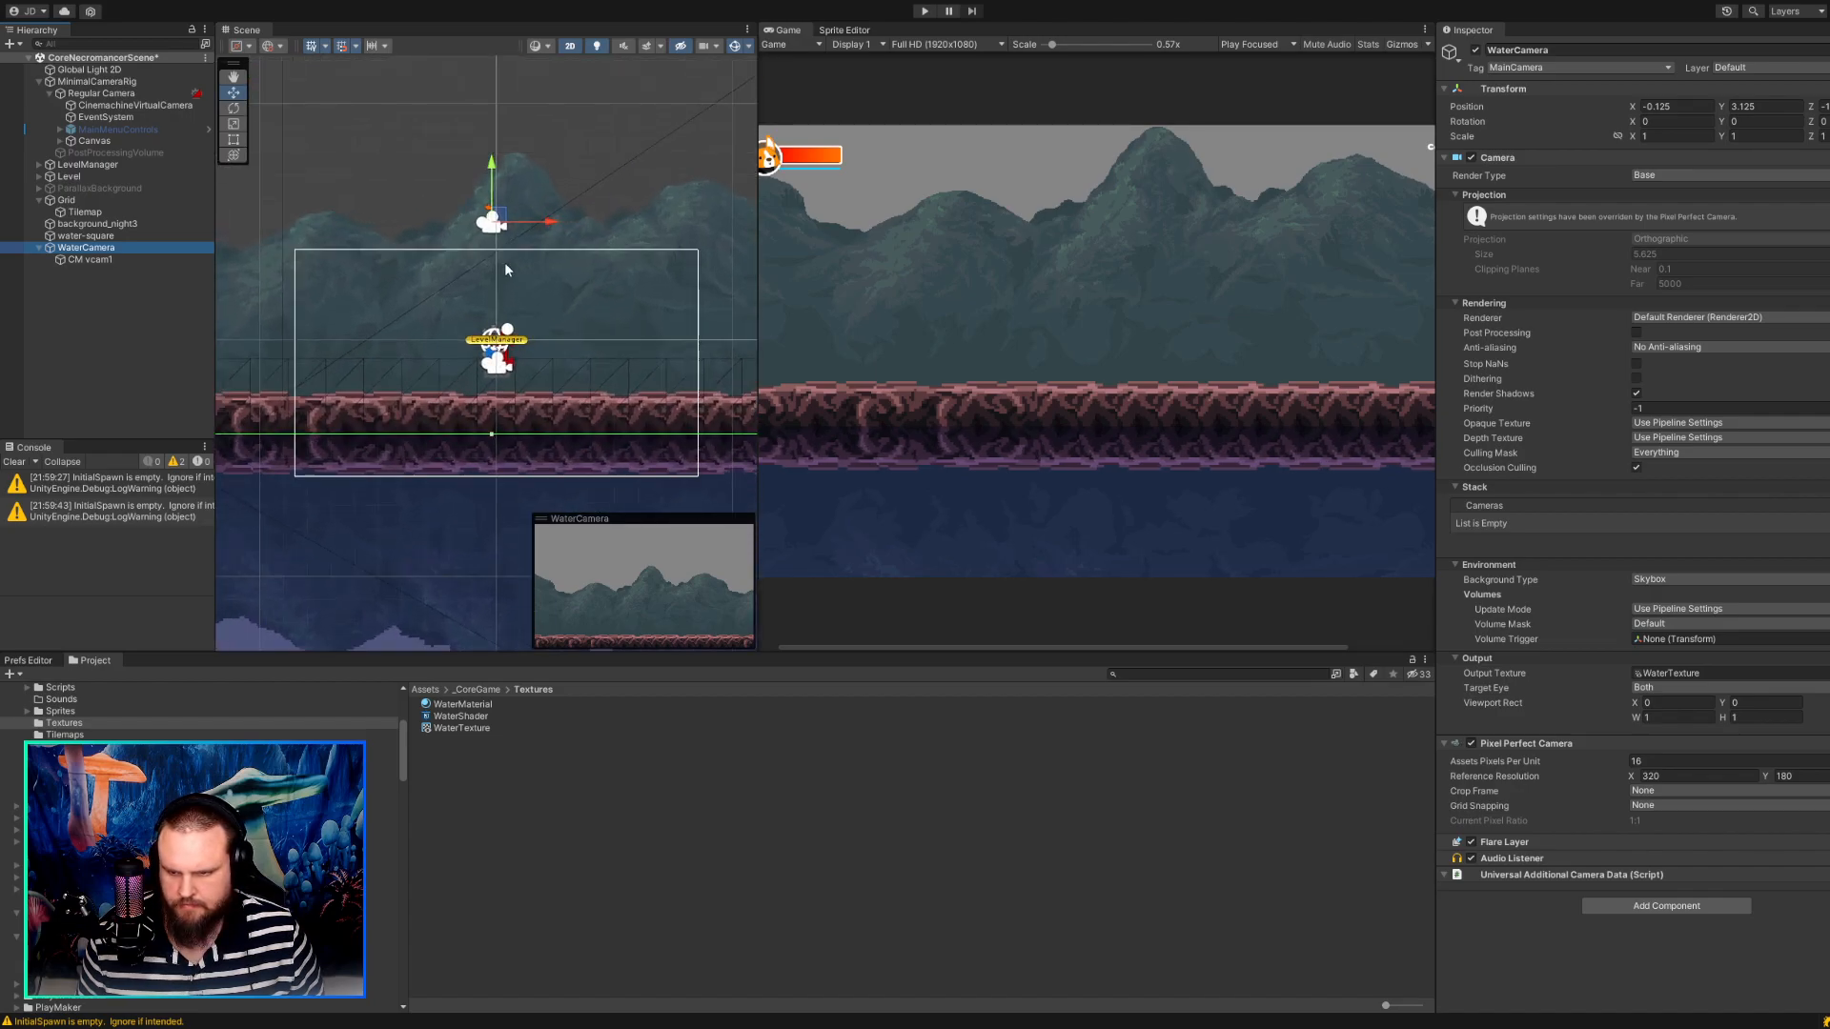
pyautogui.moveTo(497, 211); pyautogui.dragTo(498, 214)
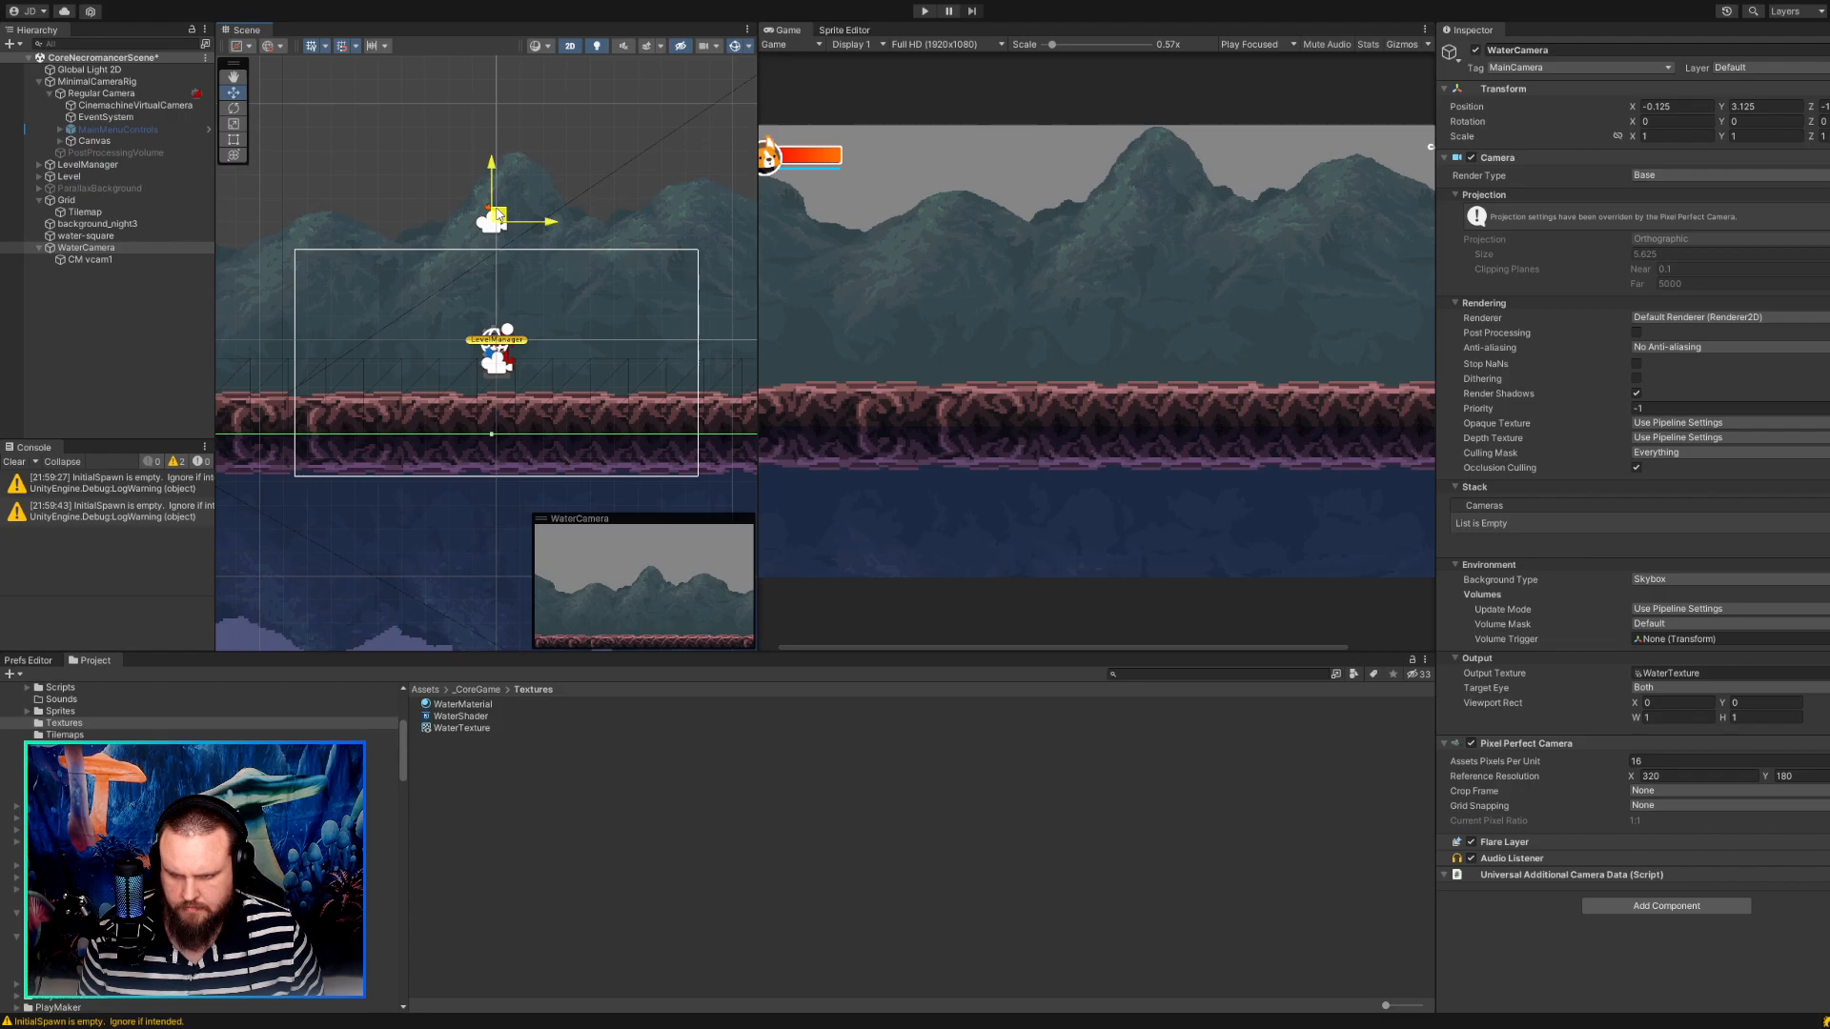
pyautogui.moveTo(499, 214); pyautogui.dragTo(498, 212)
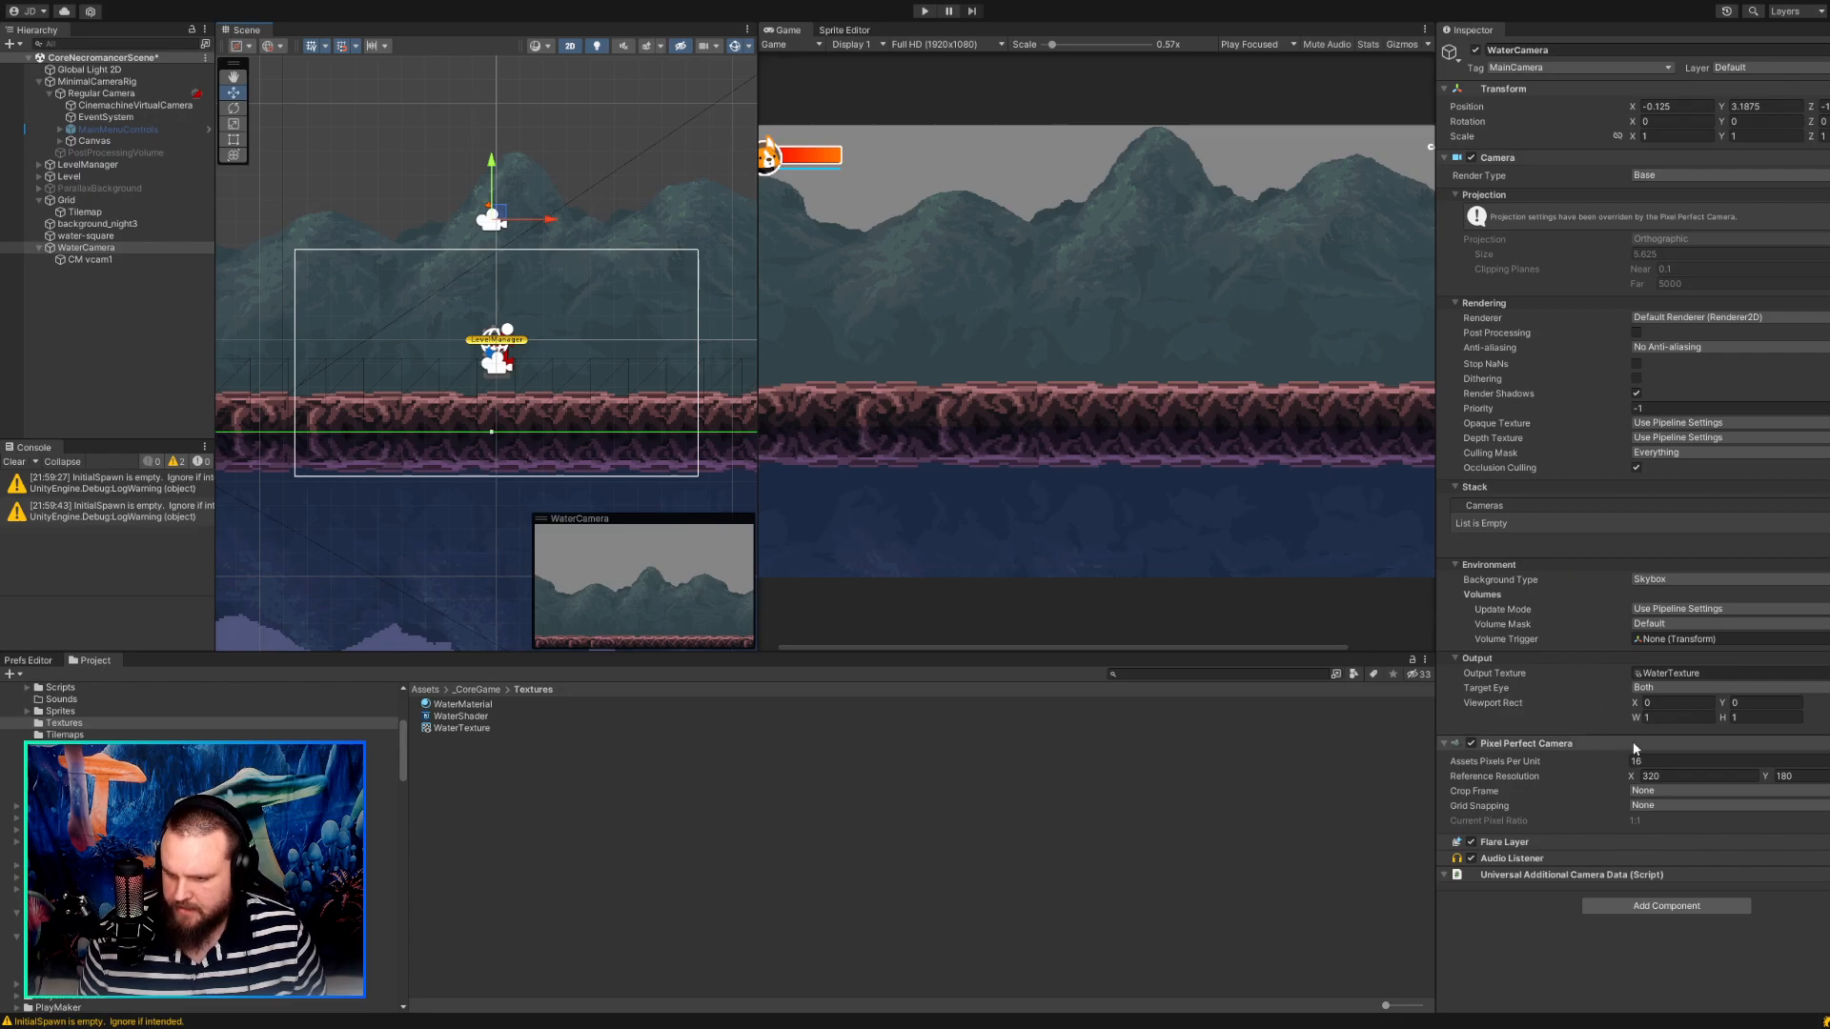
# Review the settings of the WaterTexture and WaterShader assets in the Textures folder.
pyautogui.click(467, 729)
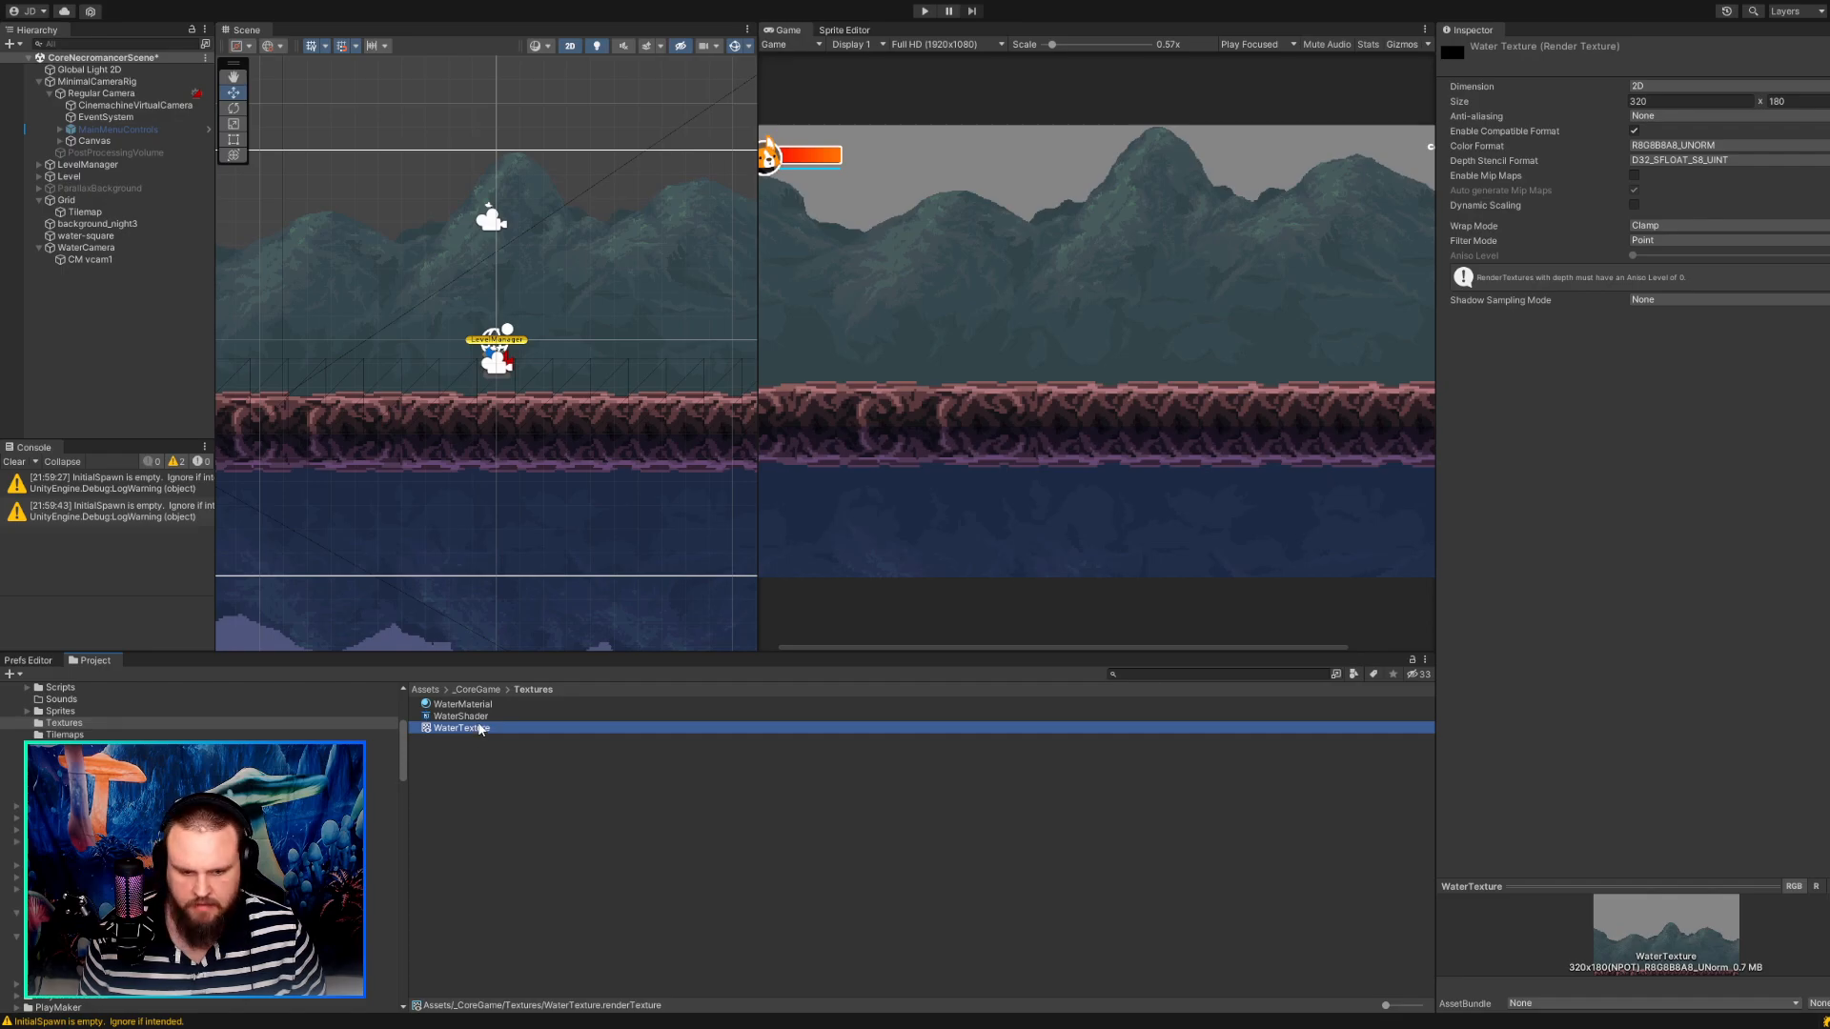
pyautogui.click(481, 718)
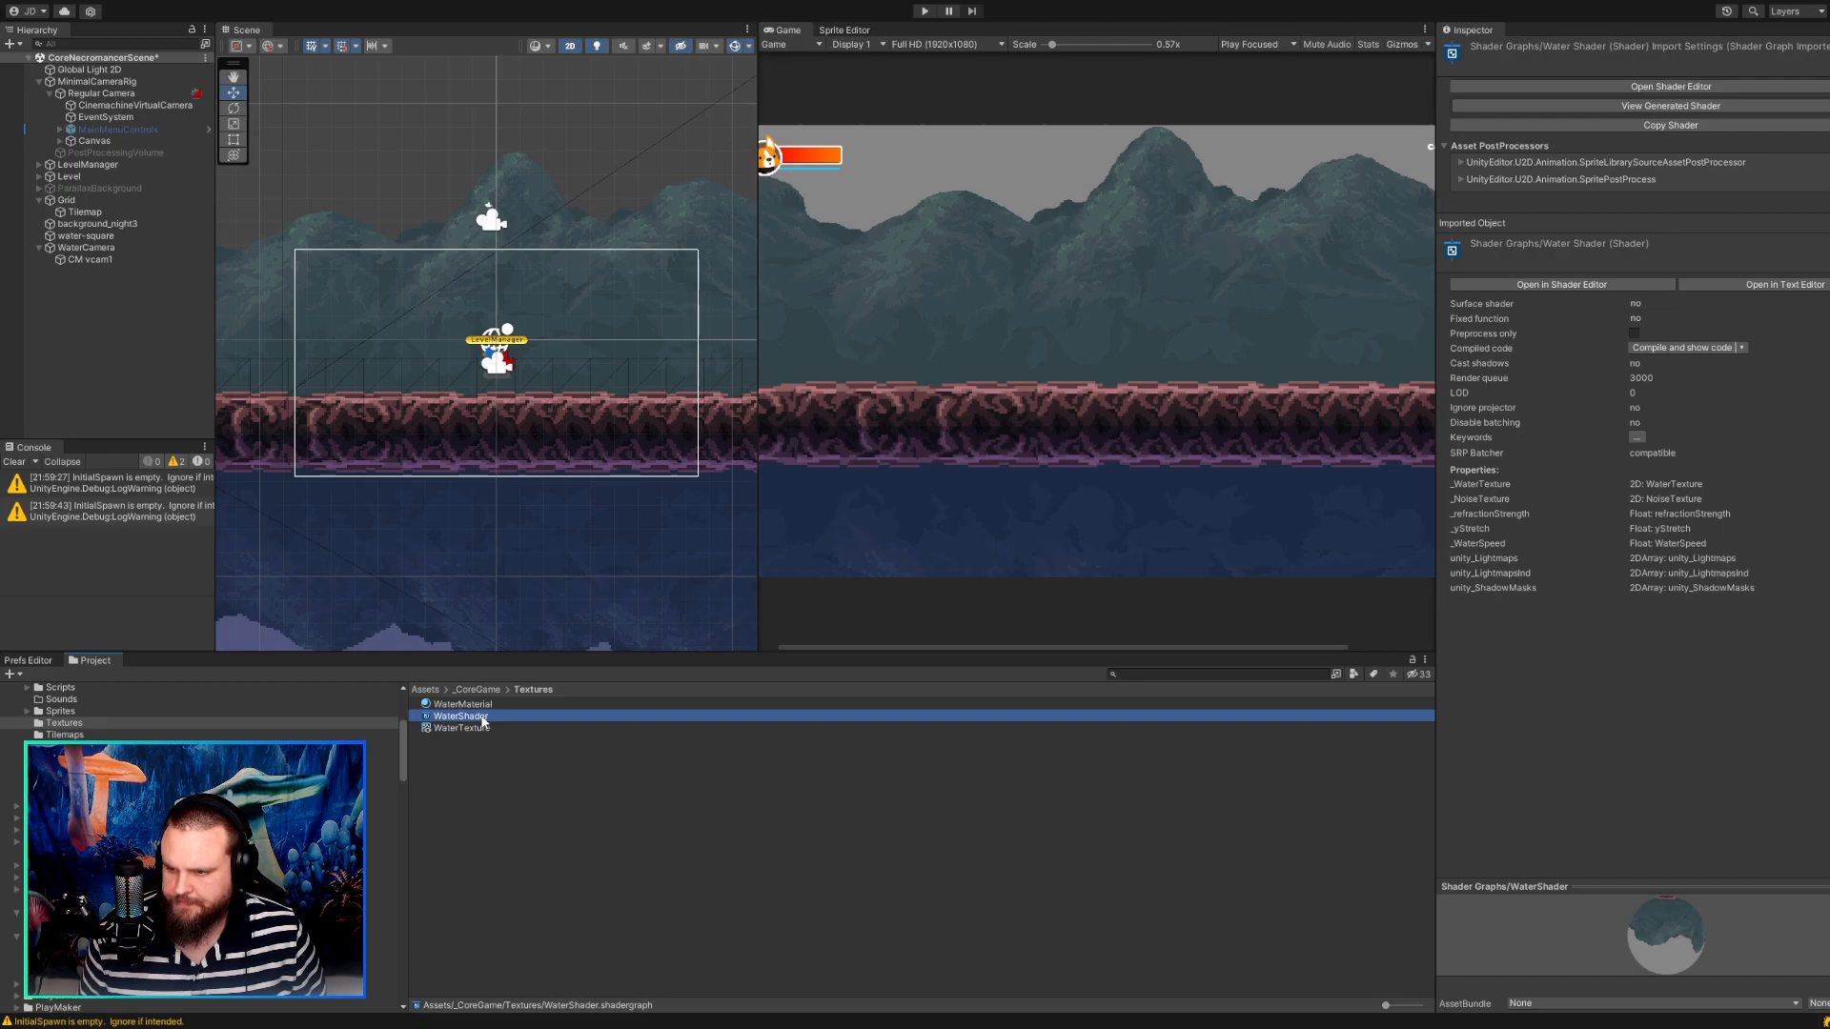
# Try a refractionStrength of 1 on the WaterMaterial, and restore it to 0.3.
pyautogui.click(492, 705)
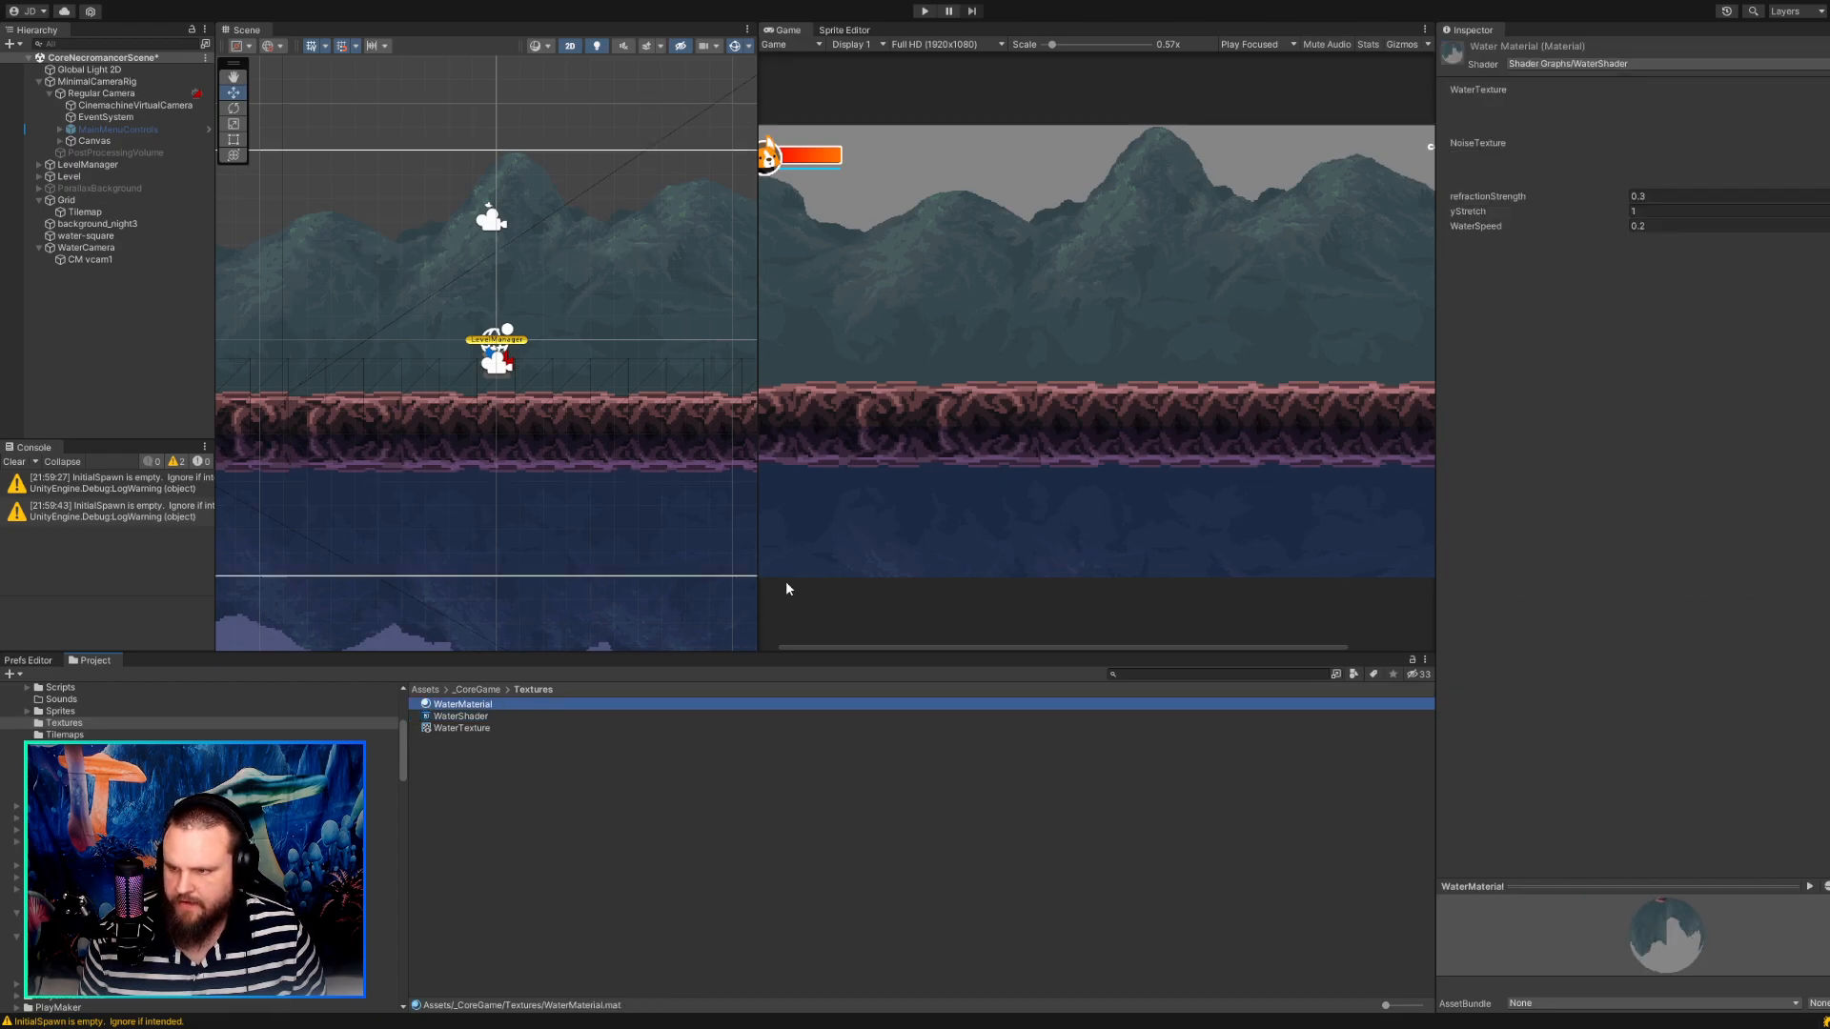
pyautogui.click(1659, 211)
pyautogui.press('Tab')
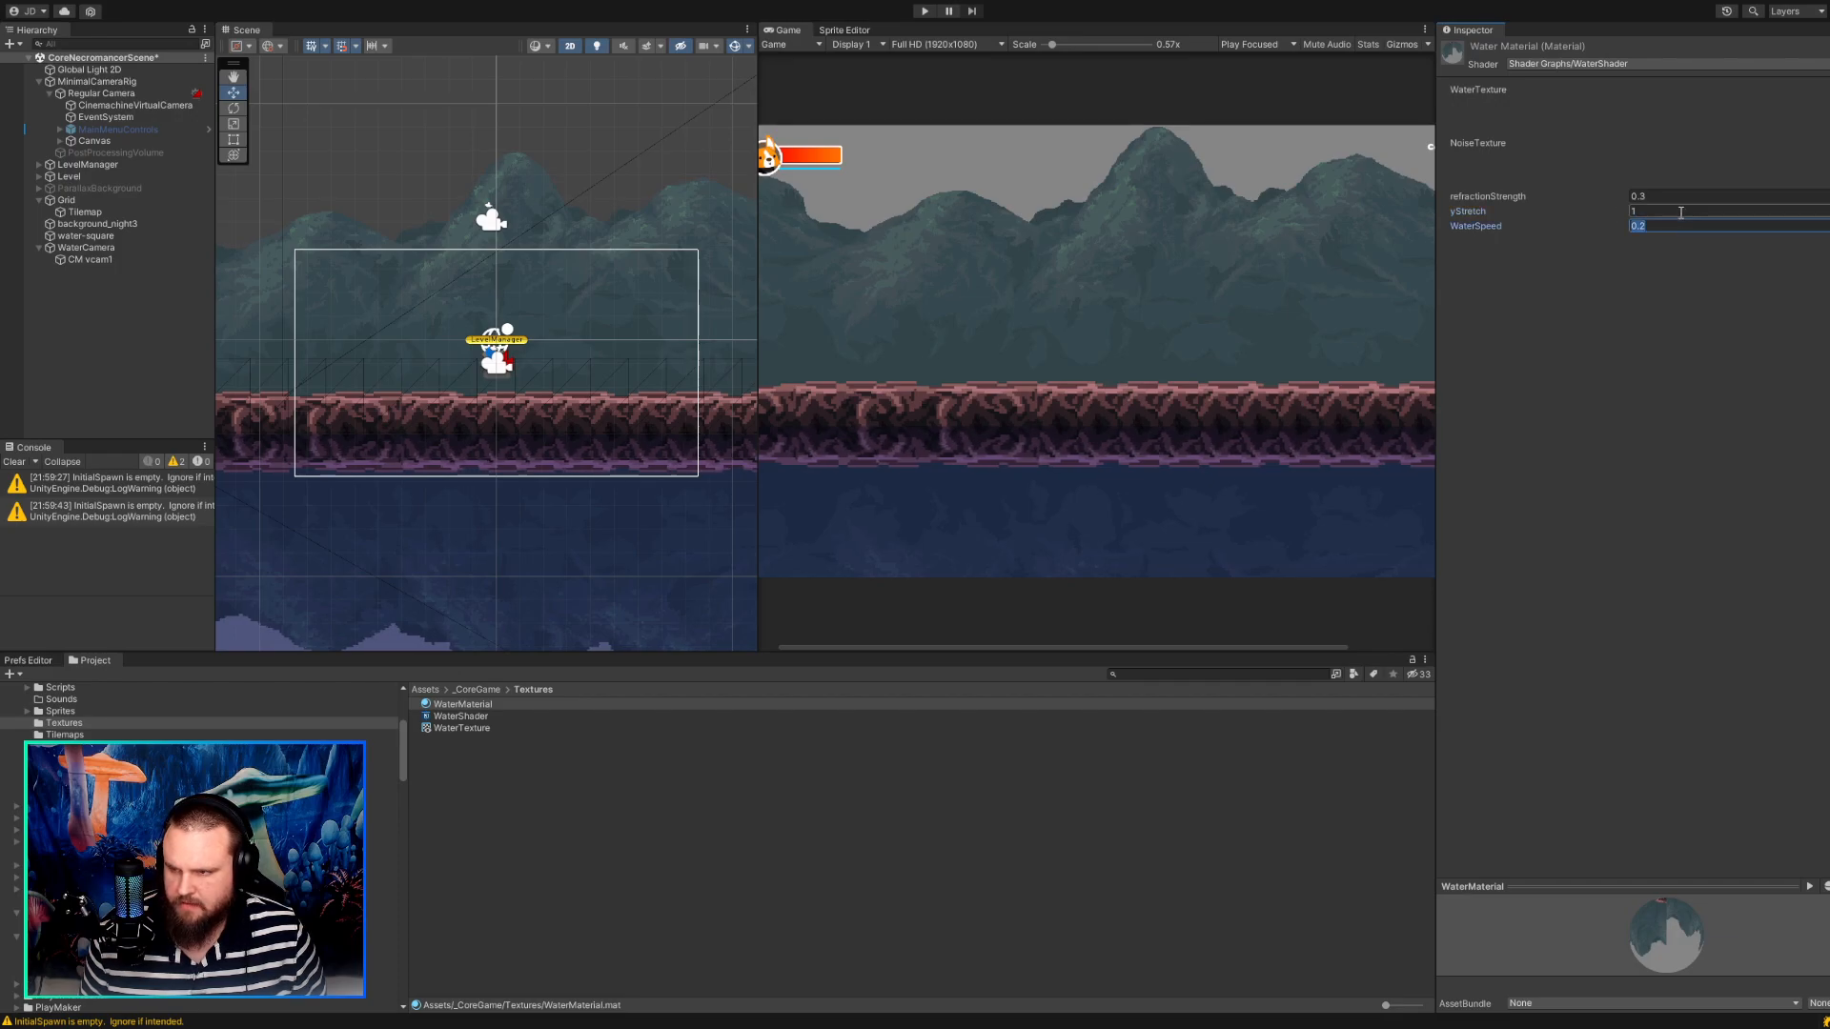
pyautogui.click(1664, 196)
pyautogui.write('1')
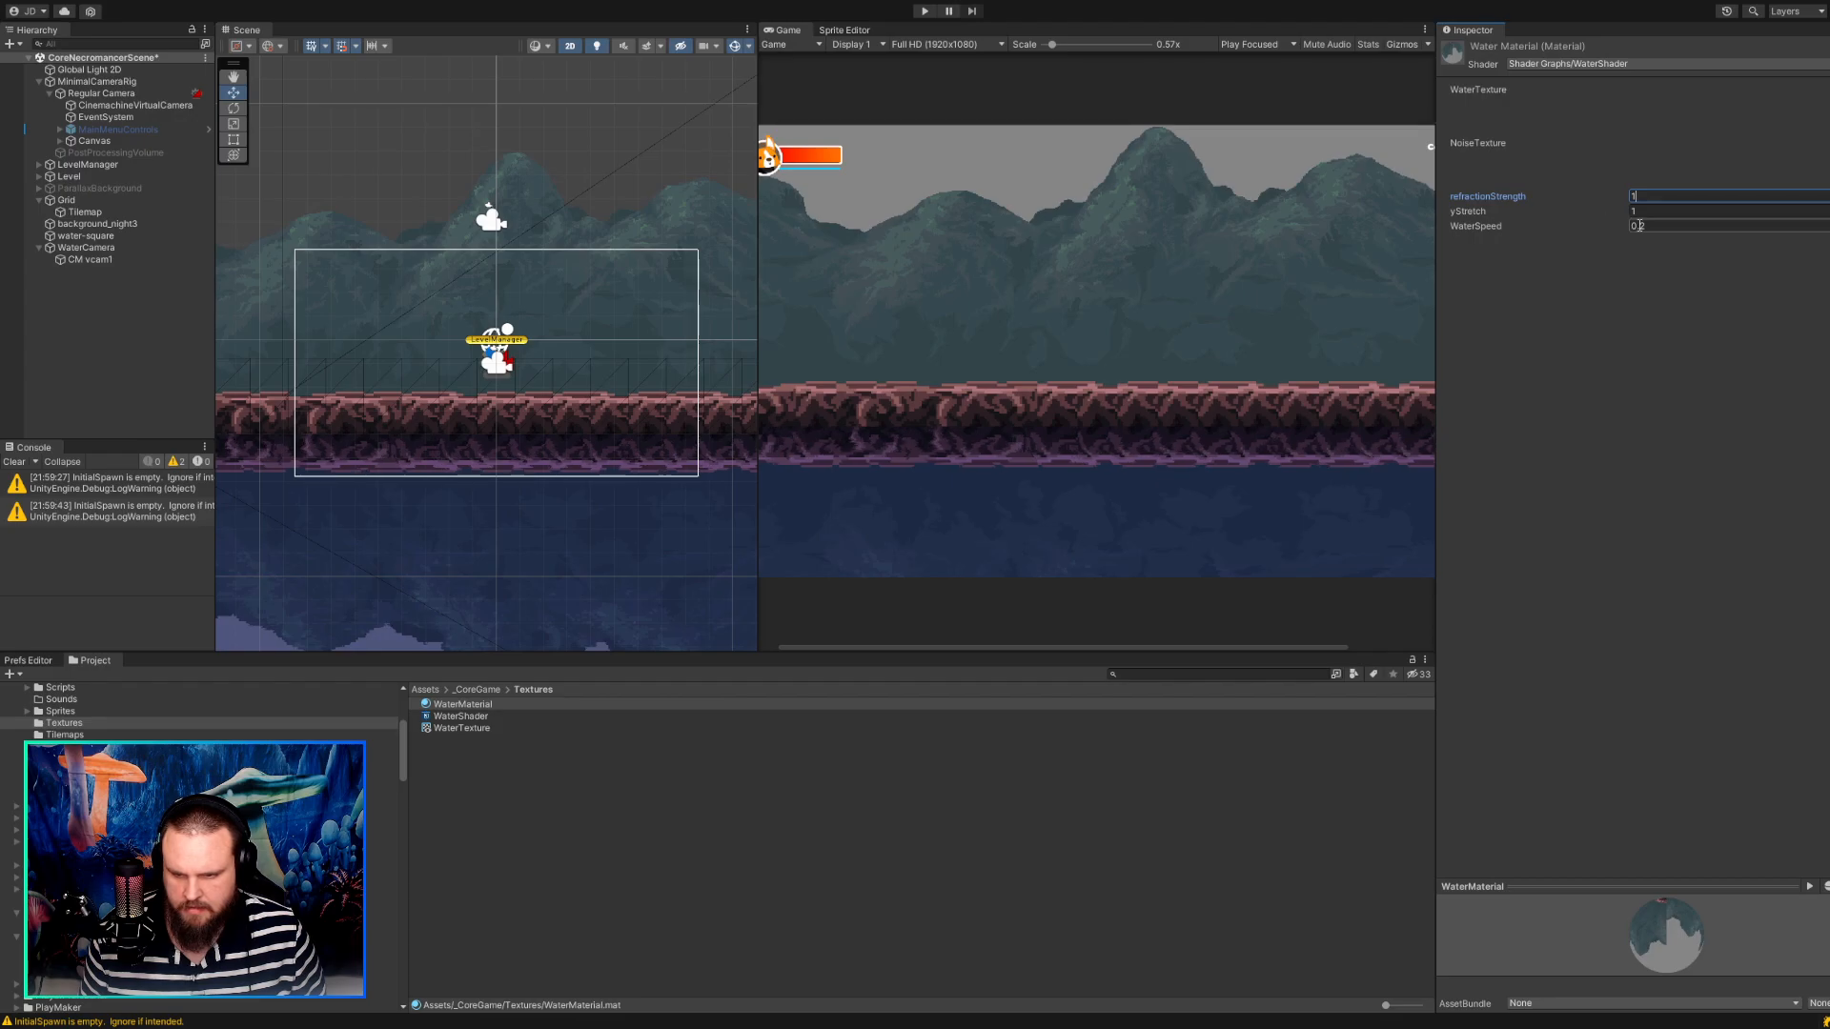
pyautogui.write('0.3')
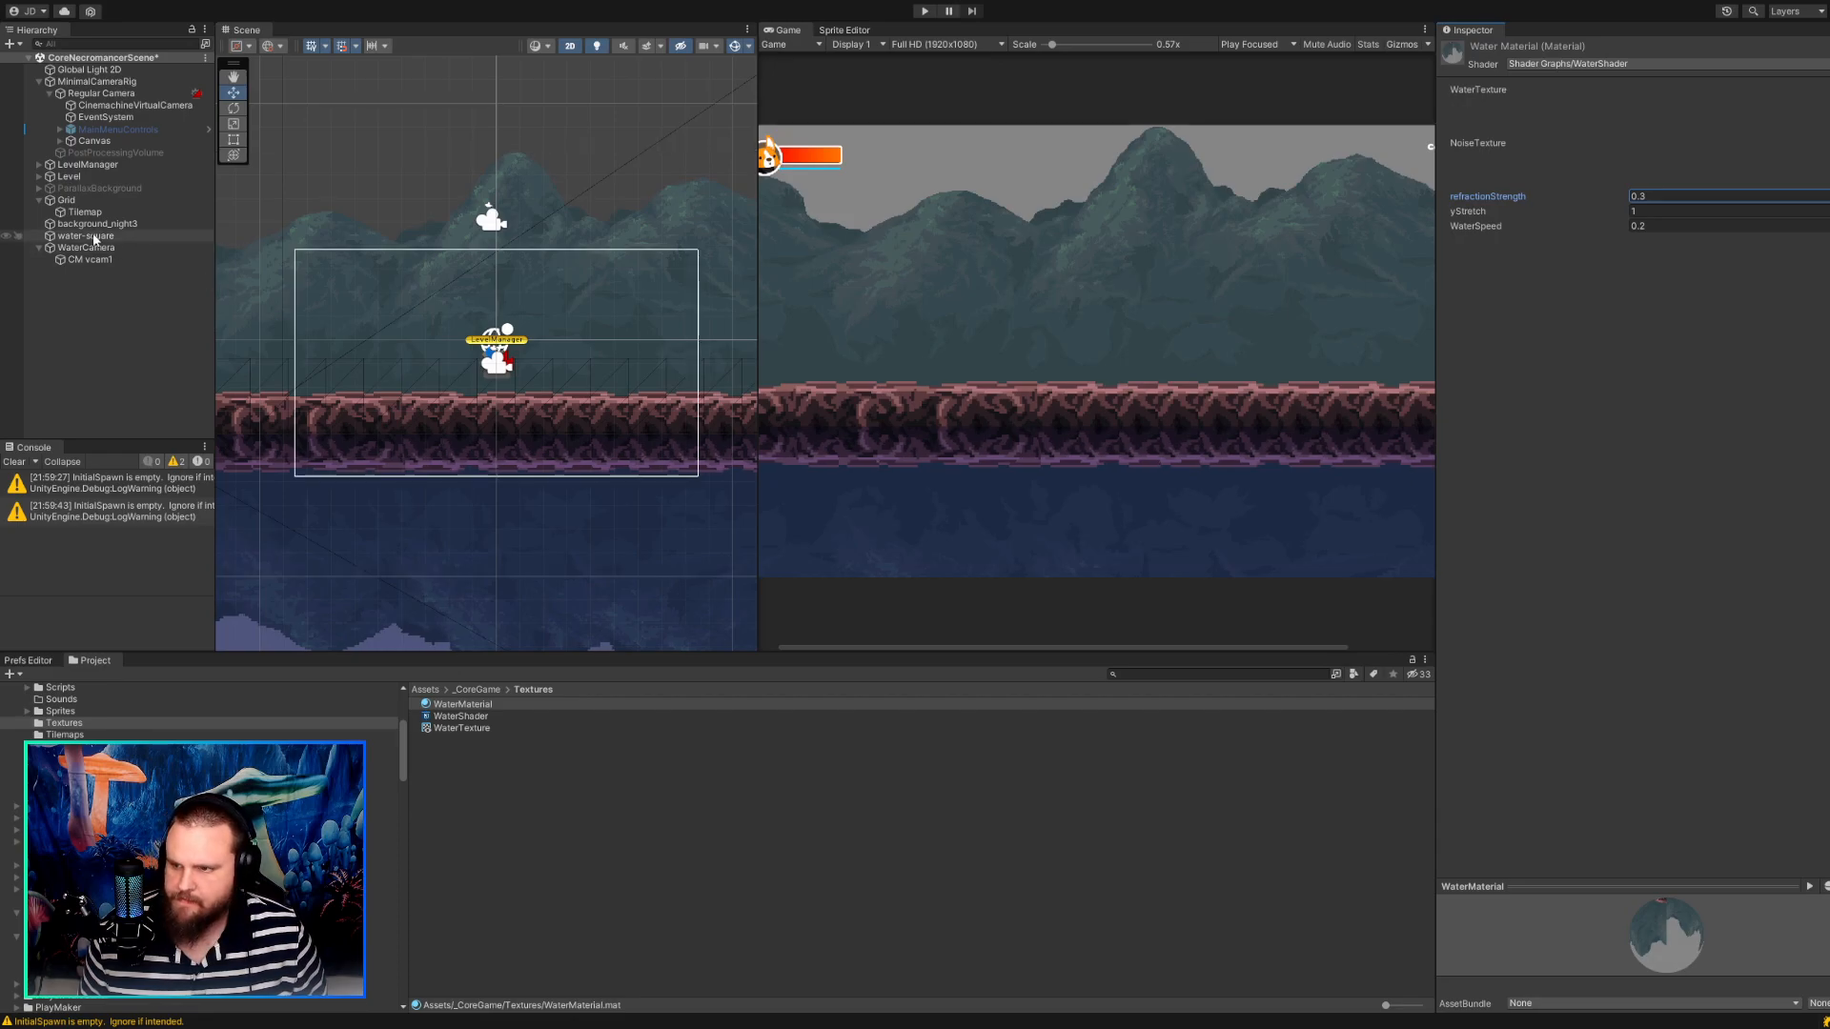
# Set the Pixels Per Unit of the water sprite in the _CoreGame Sprites folder to 16.
pyautogui.click(463, 728)
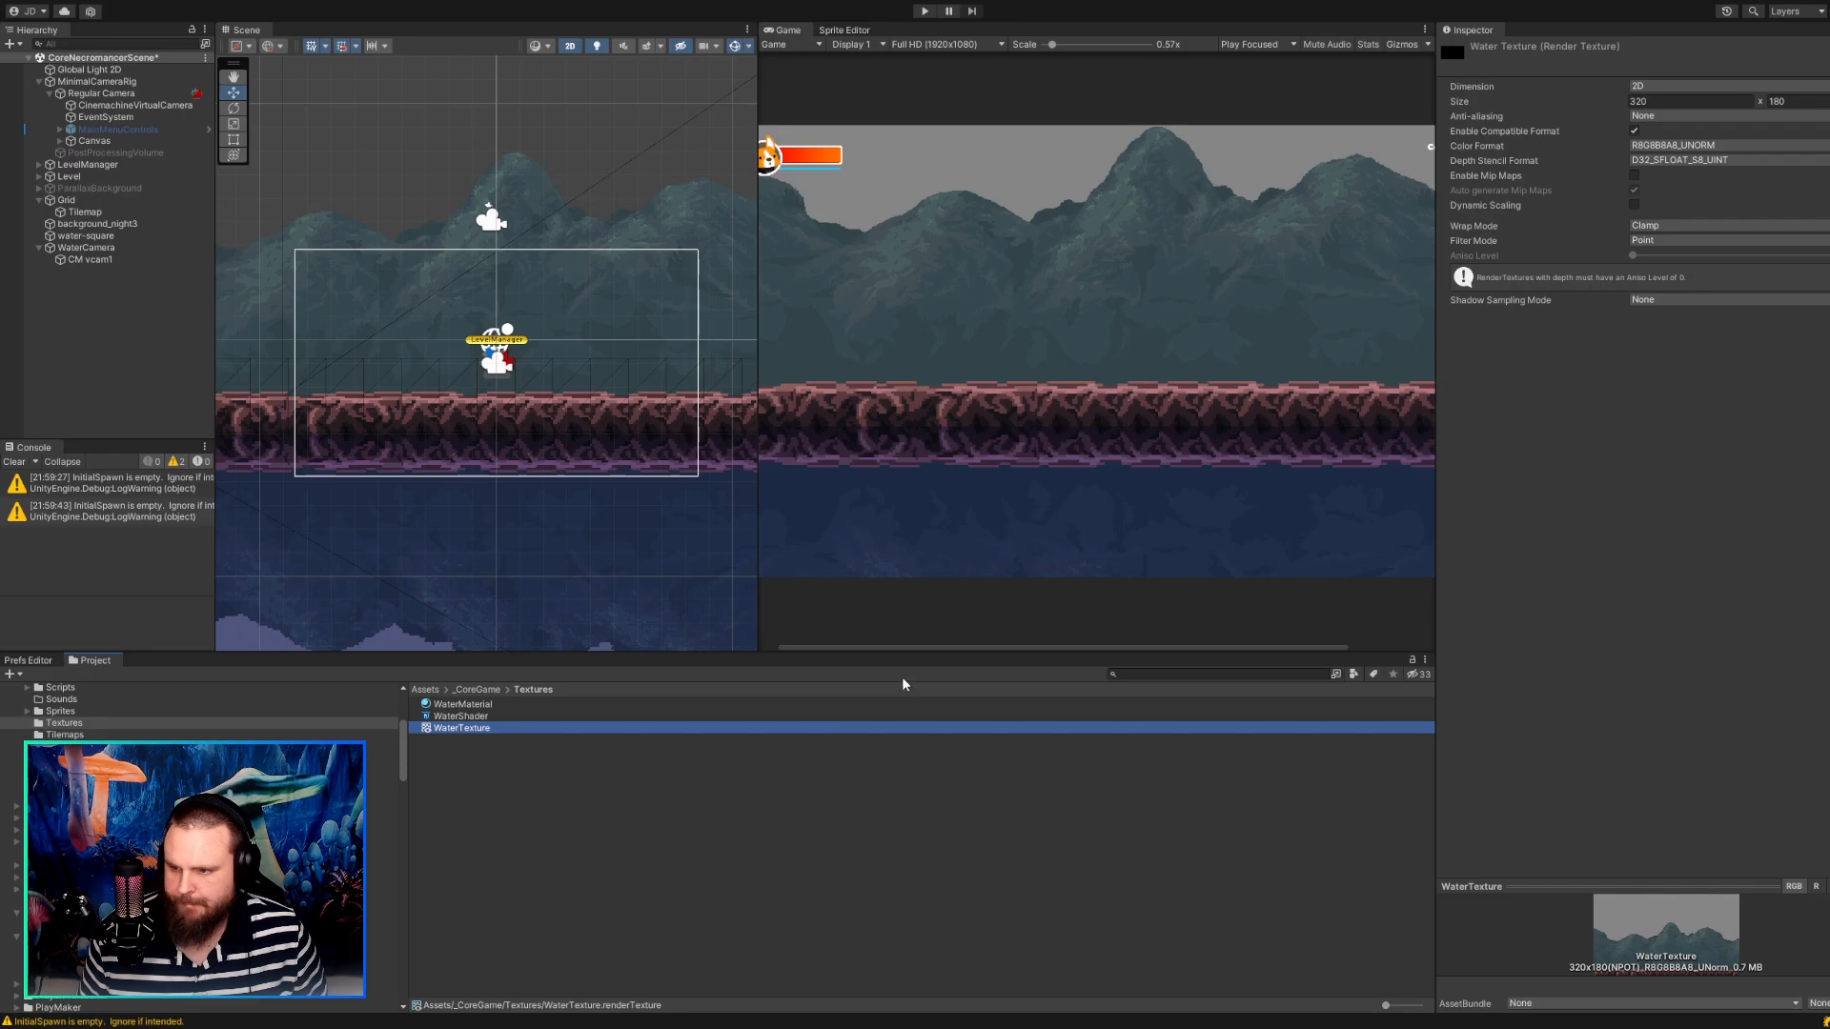
pyautogui.click(93, 251)
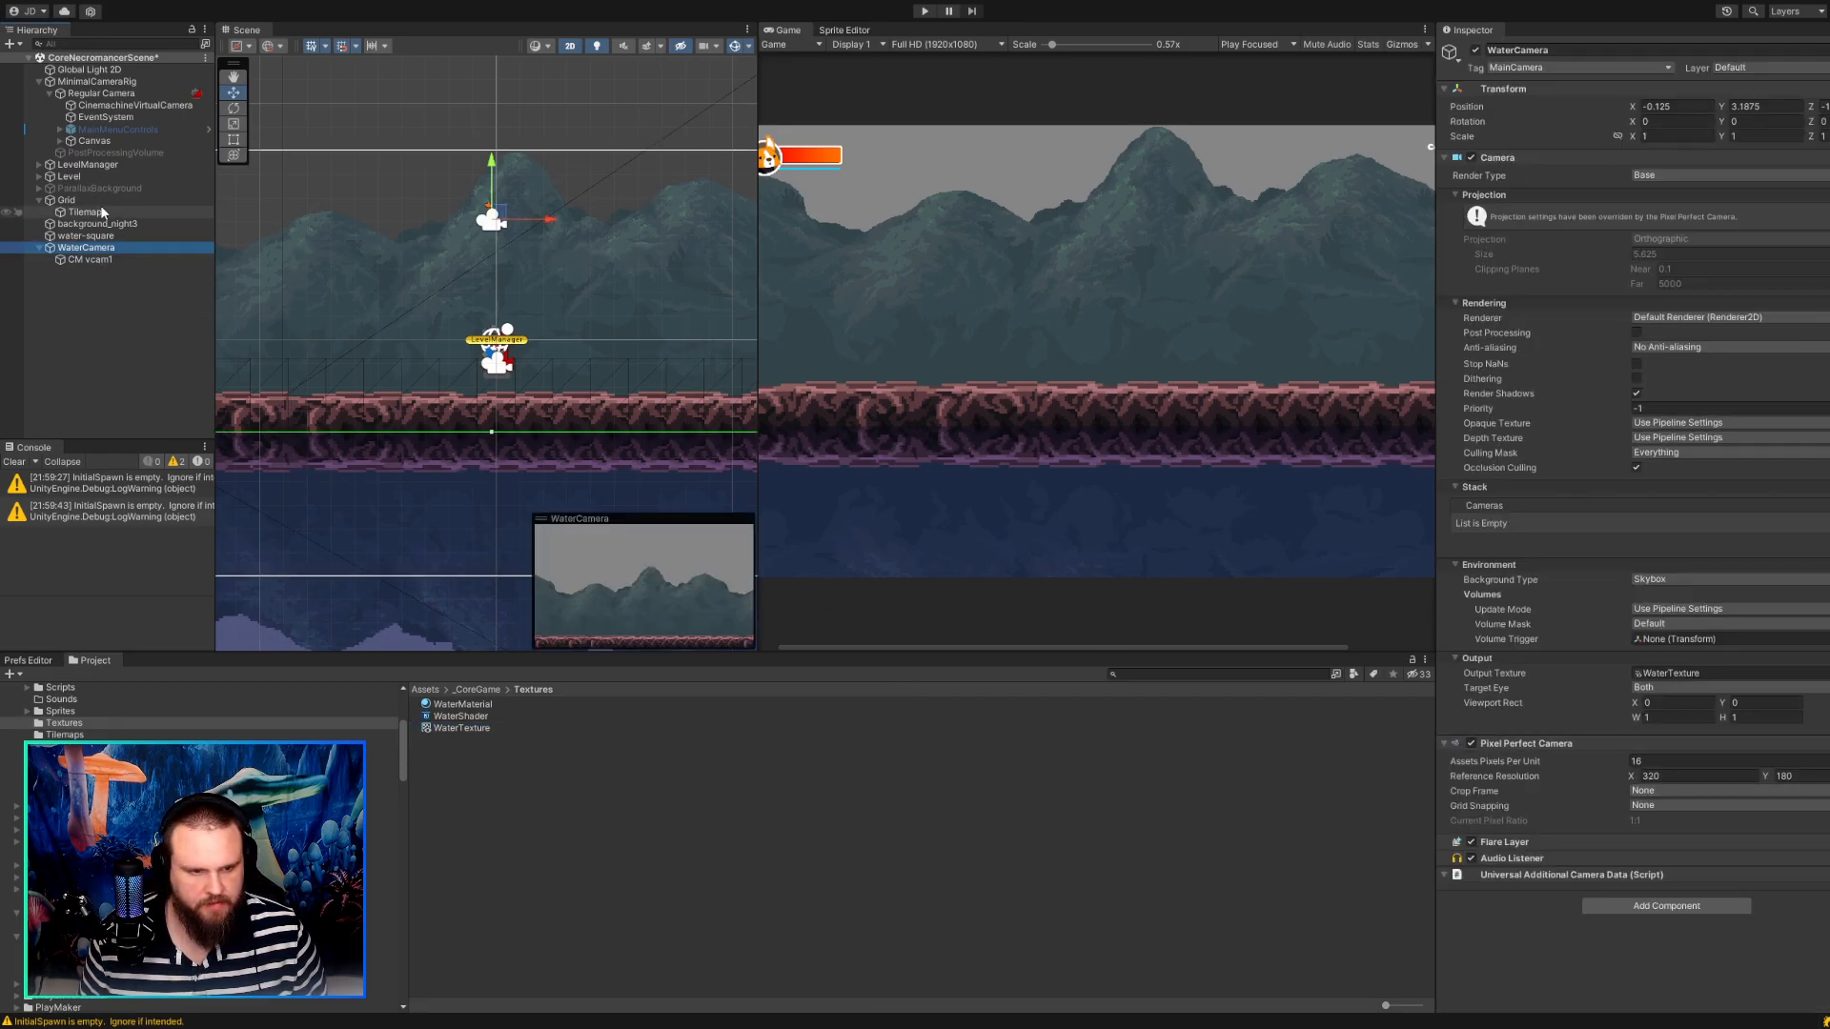
pyautogui.scroll(5, 191, 715)
pyautogui.click(63, 845)
pyautogui.click(445, 751)
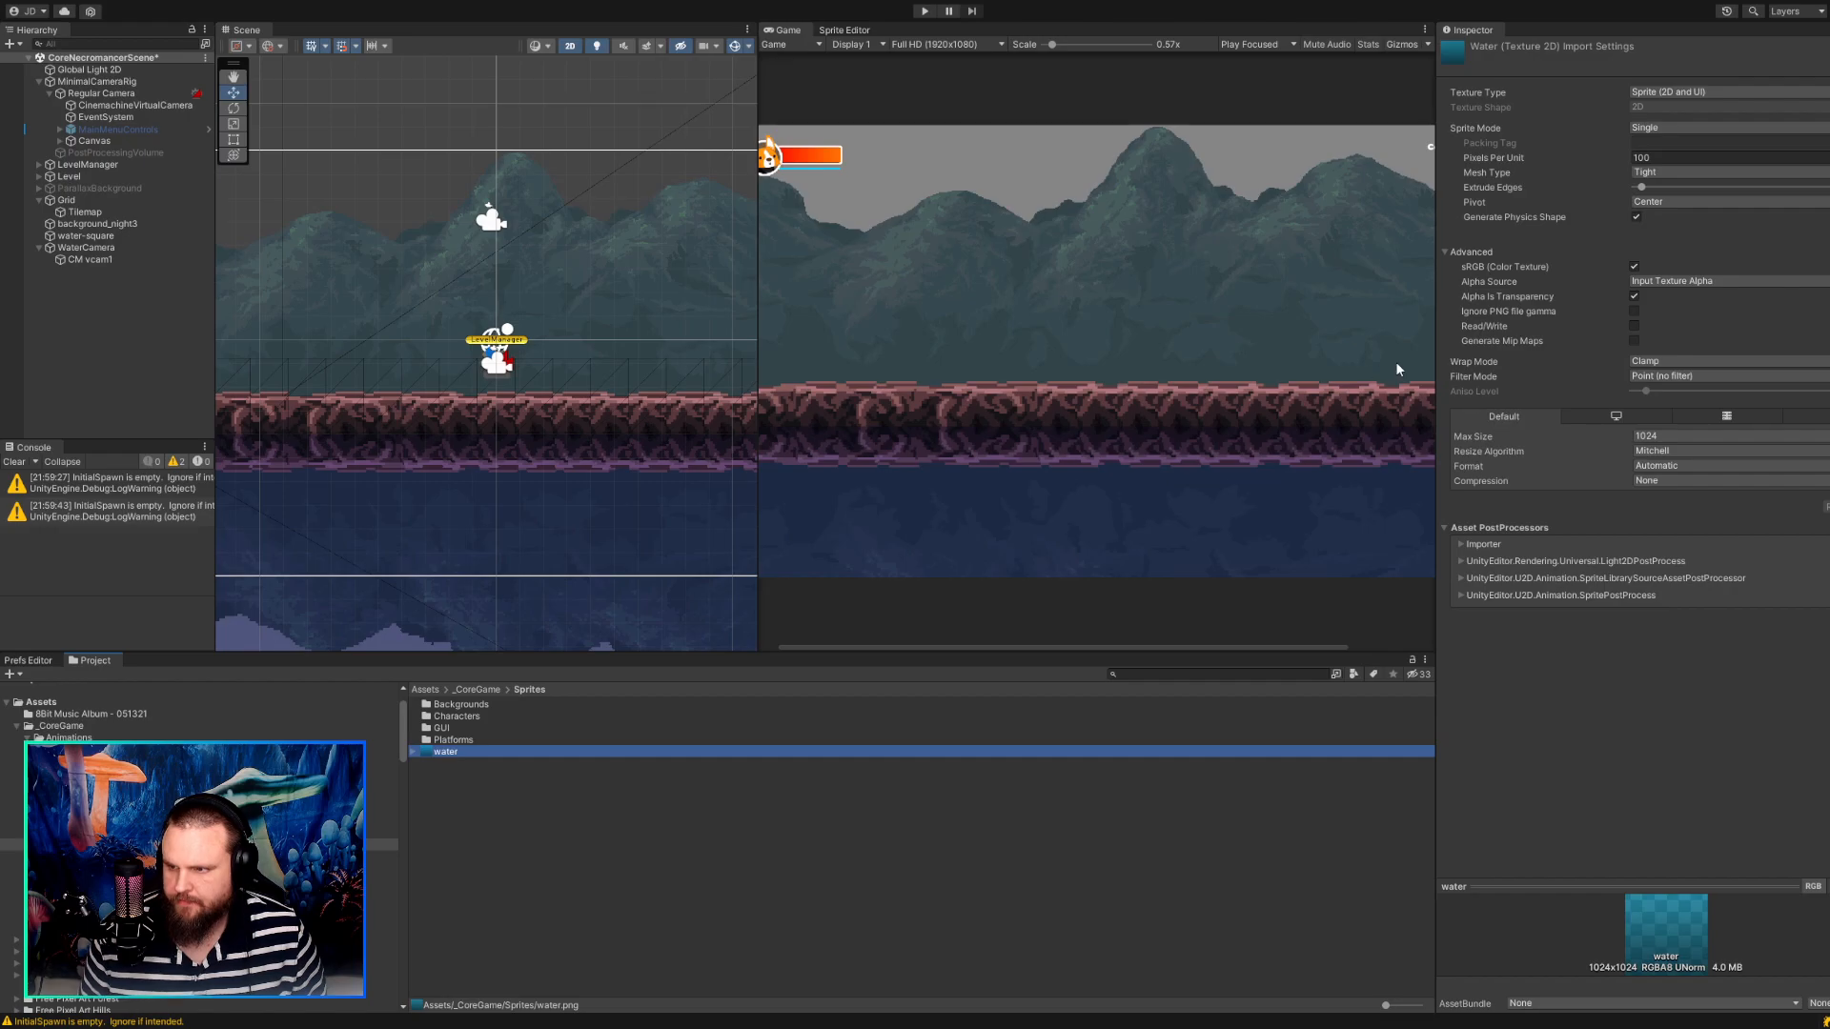
pyautogui.click(1668, 158)
pyautogui.write('16')
pyautogui.press('Tab')
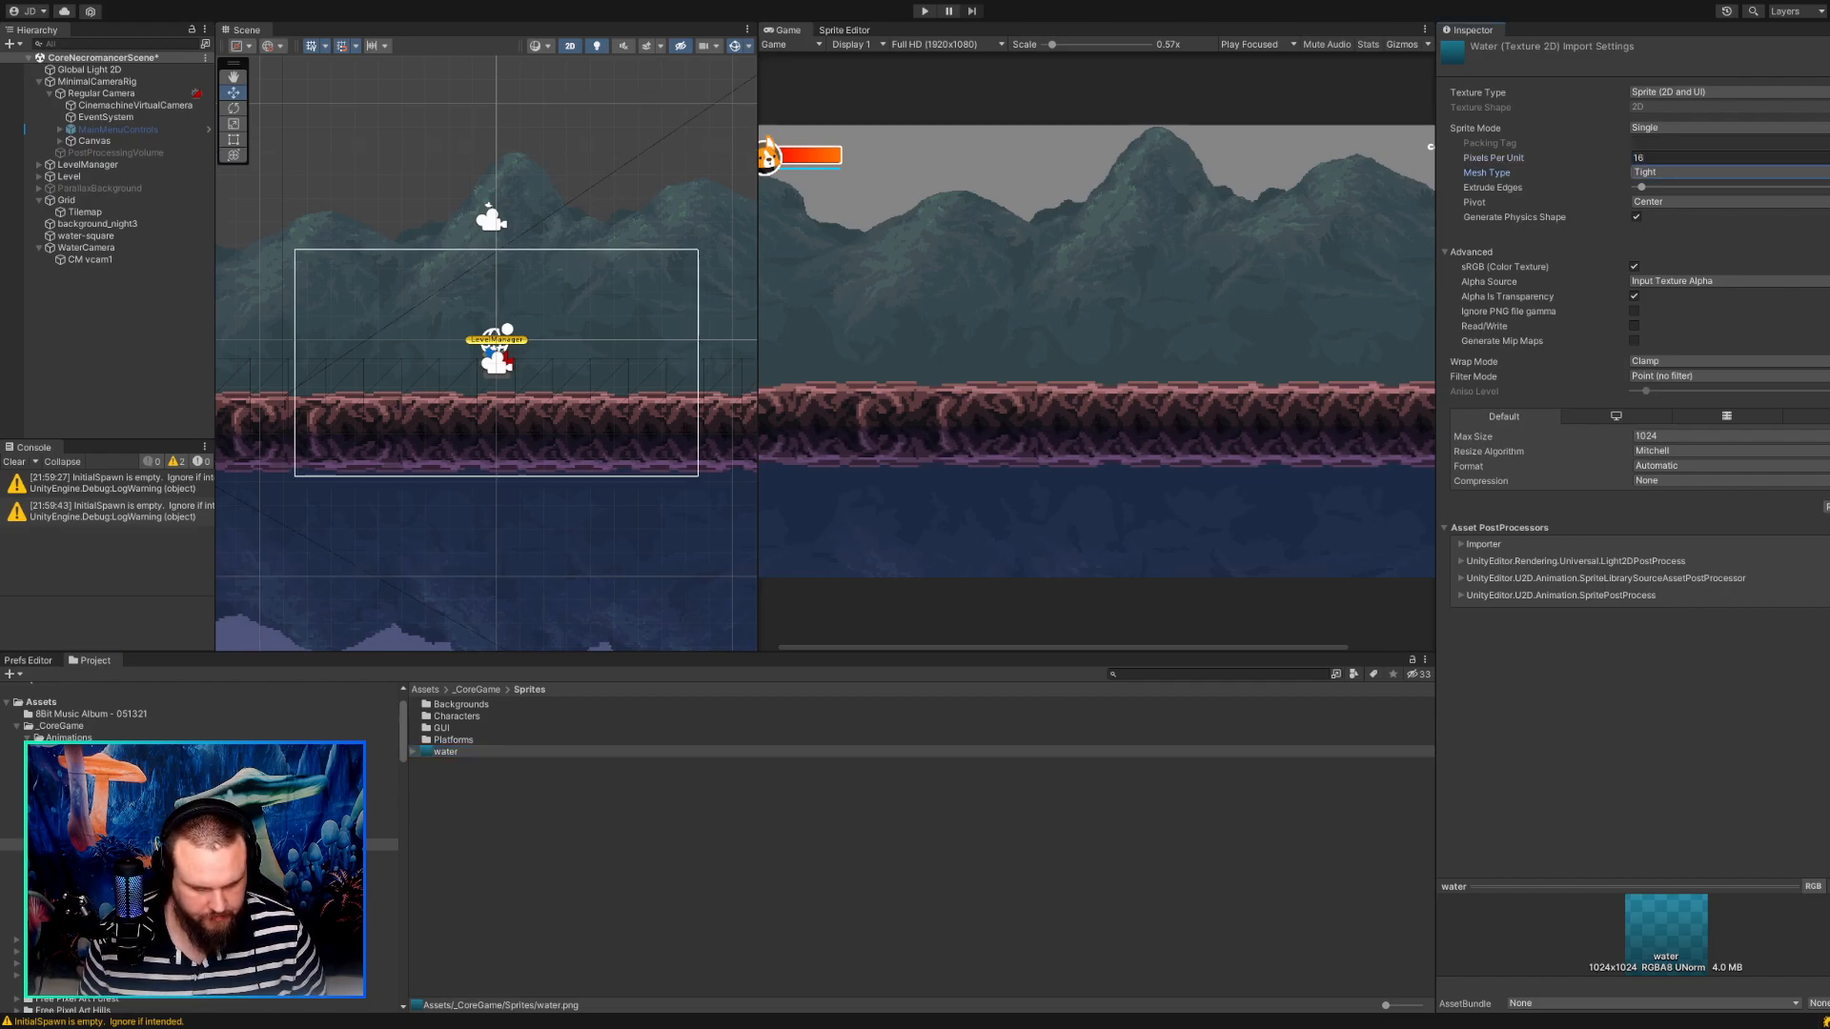
pyautogui.click(445, 752)
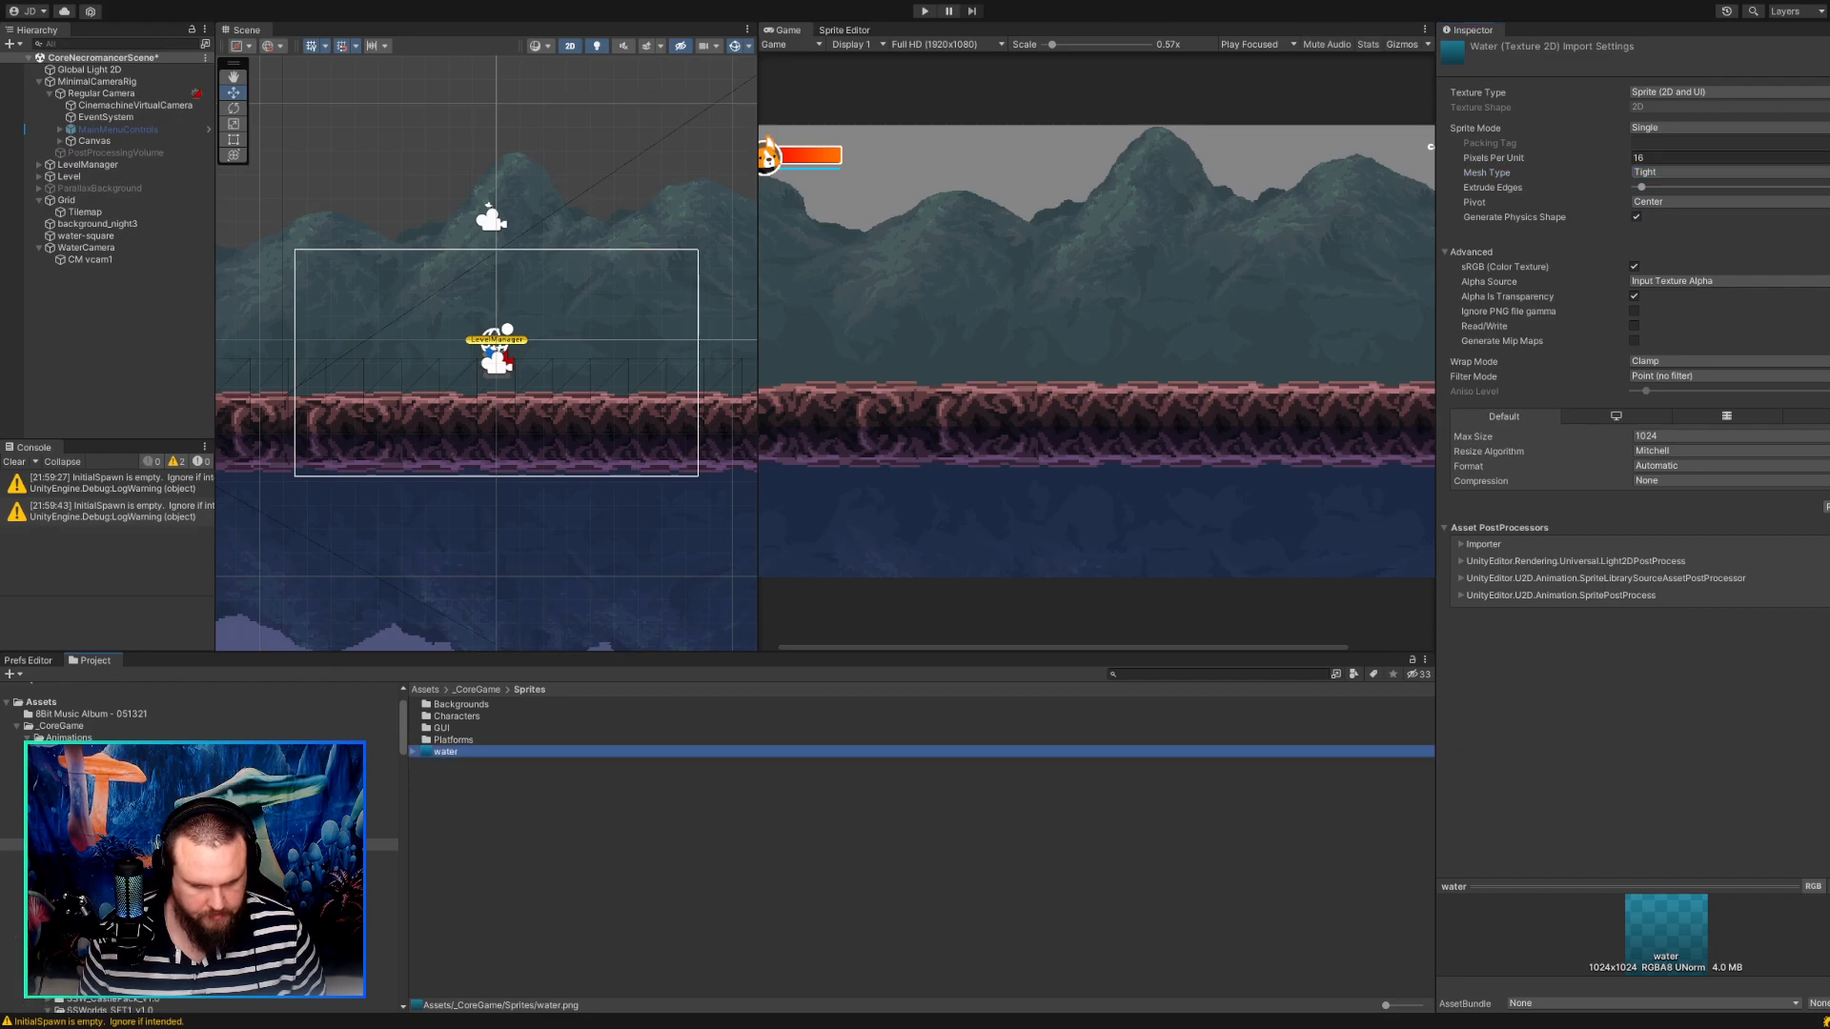
# Check the import settings of the water-square sprite in the Backgrounds folder and examine the reflection in the scene view.
pyautogui.click(88, 857)
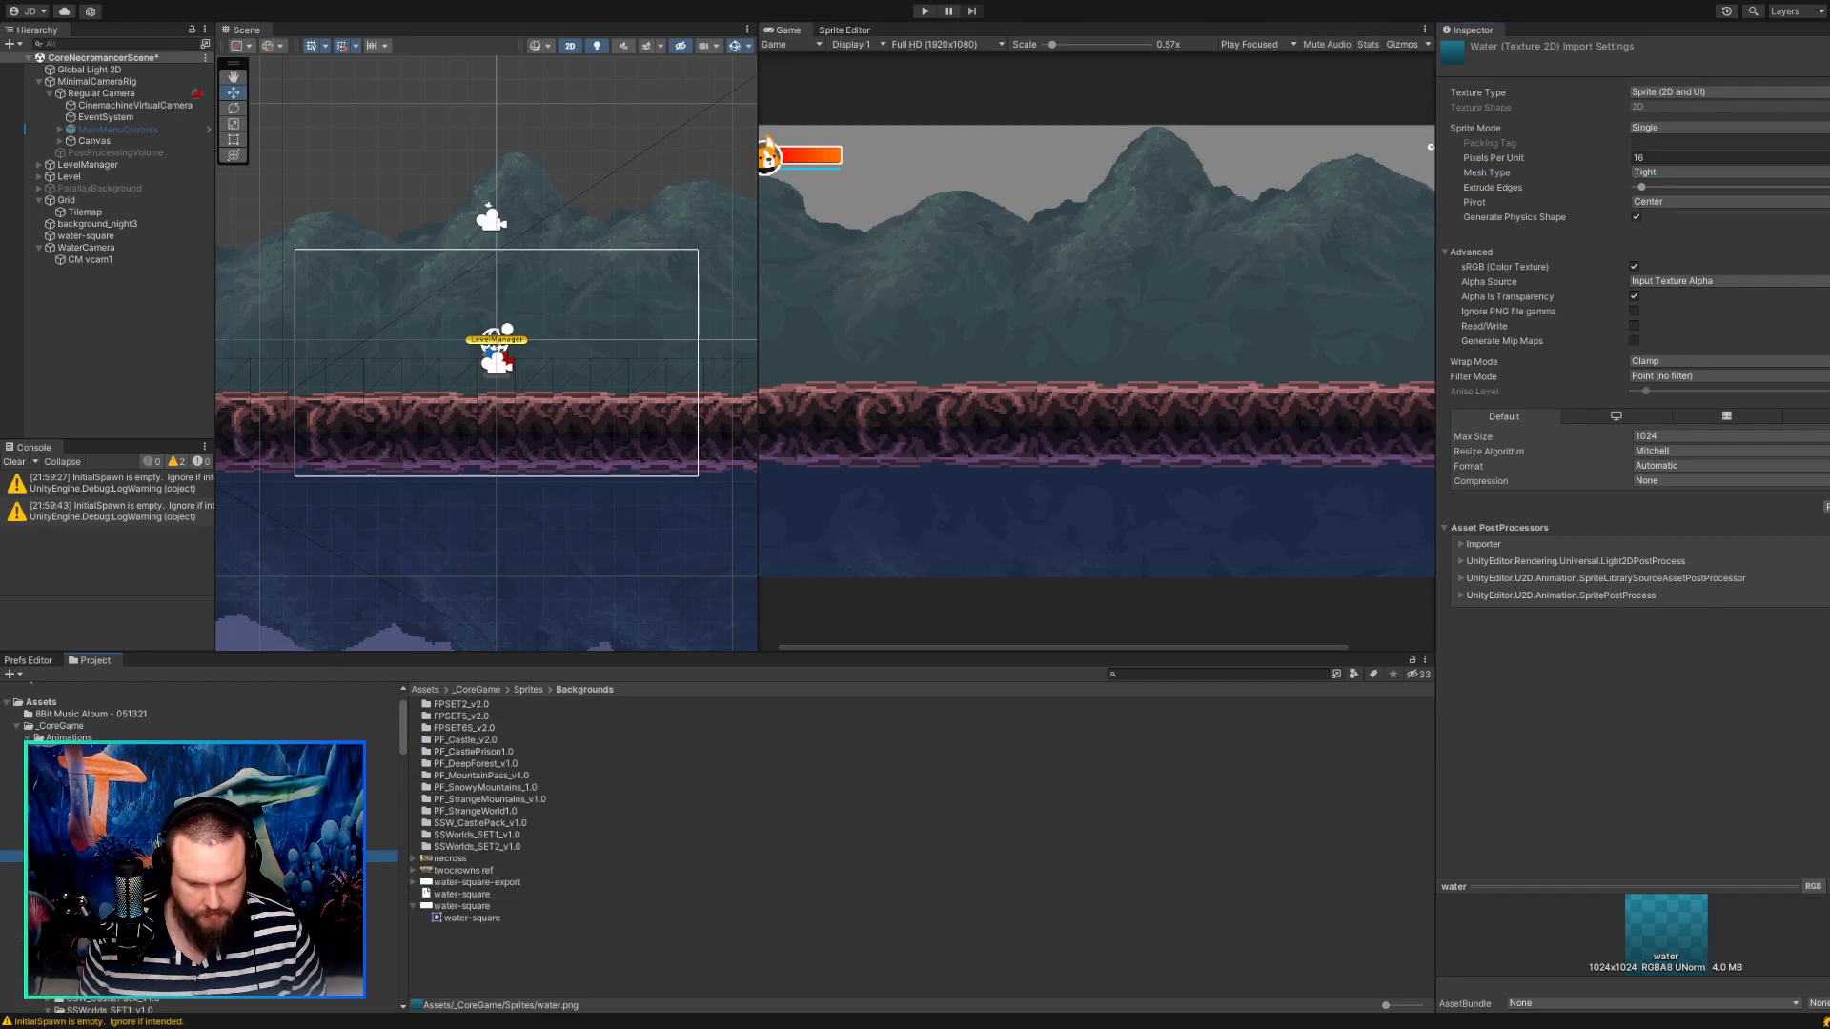
pyautogui.click(466, 908)
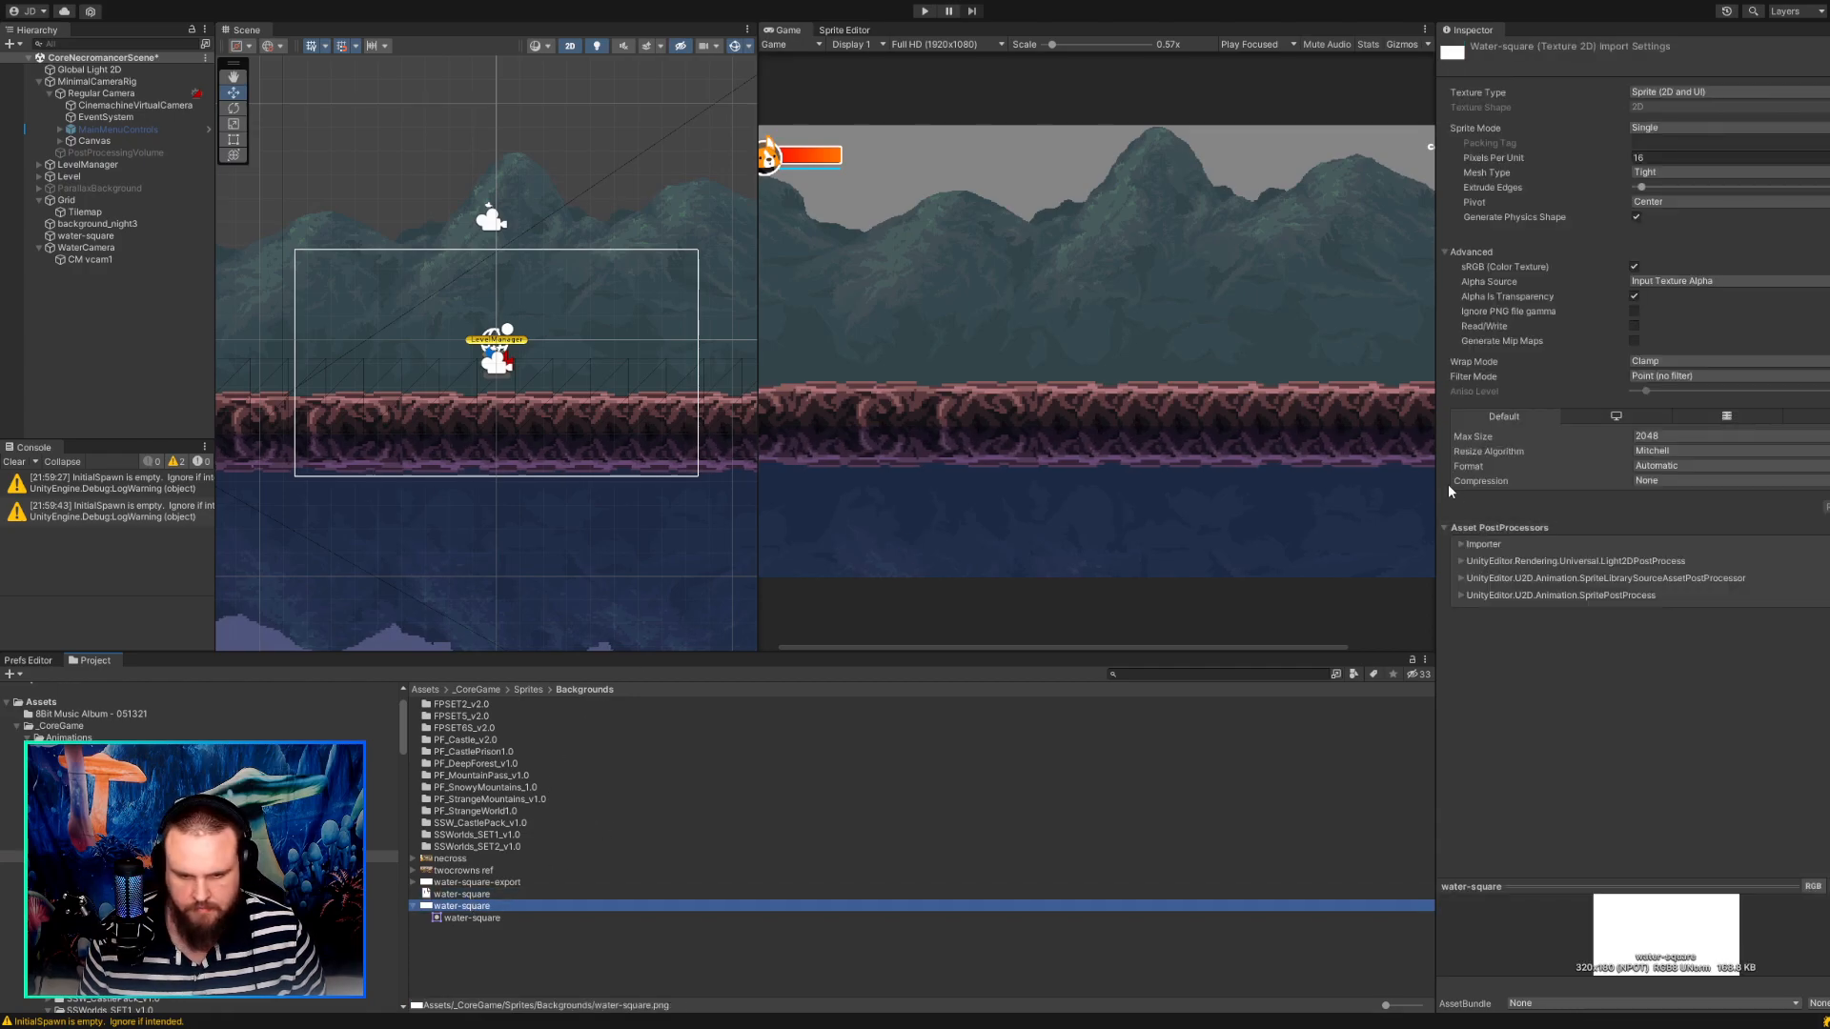
pyautogui.scroll(2, 521, 444)
pyautogui.scroll(6, 521, 444)
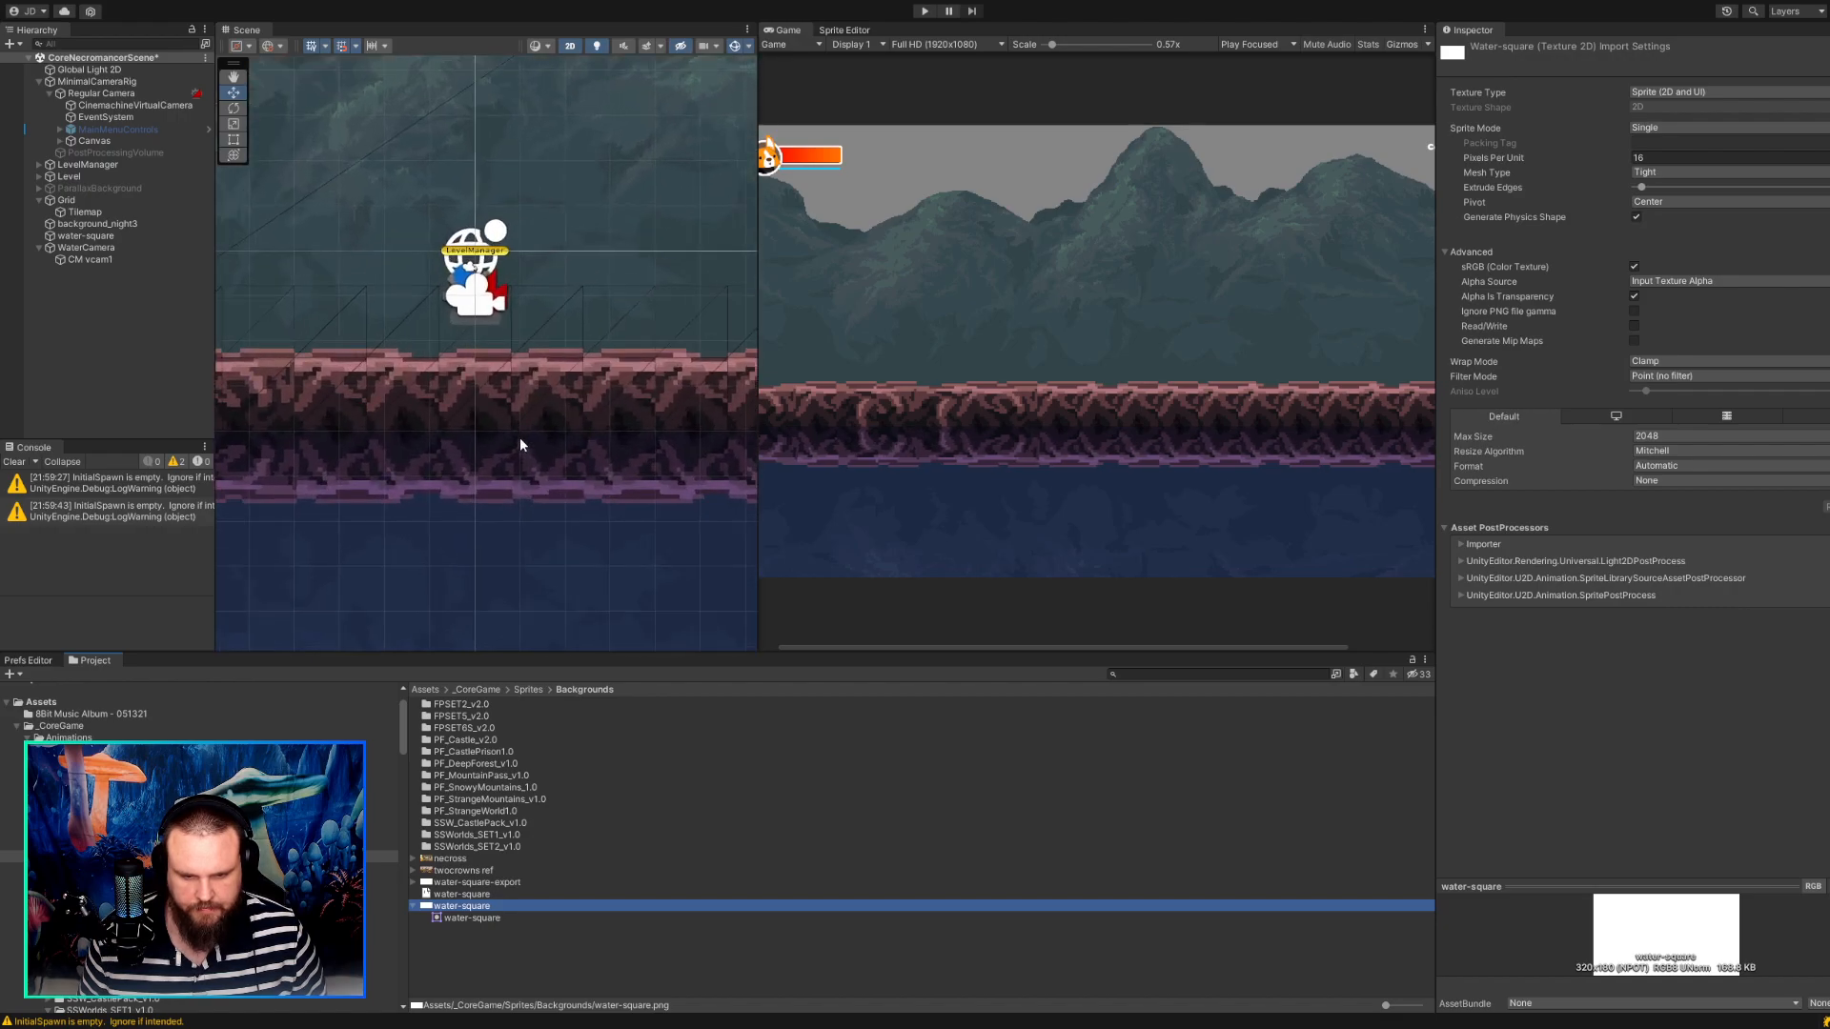
pyautogui.scroll(-5, 594, 468)
pyautogui.scroll(-3, 589, 467)
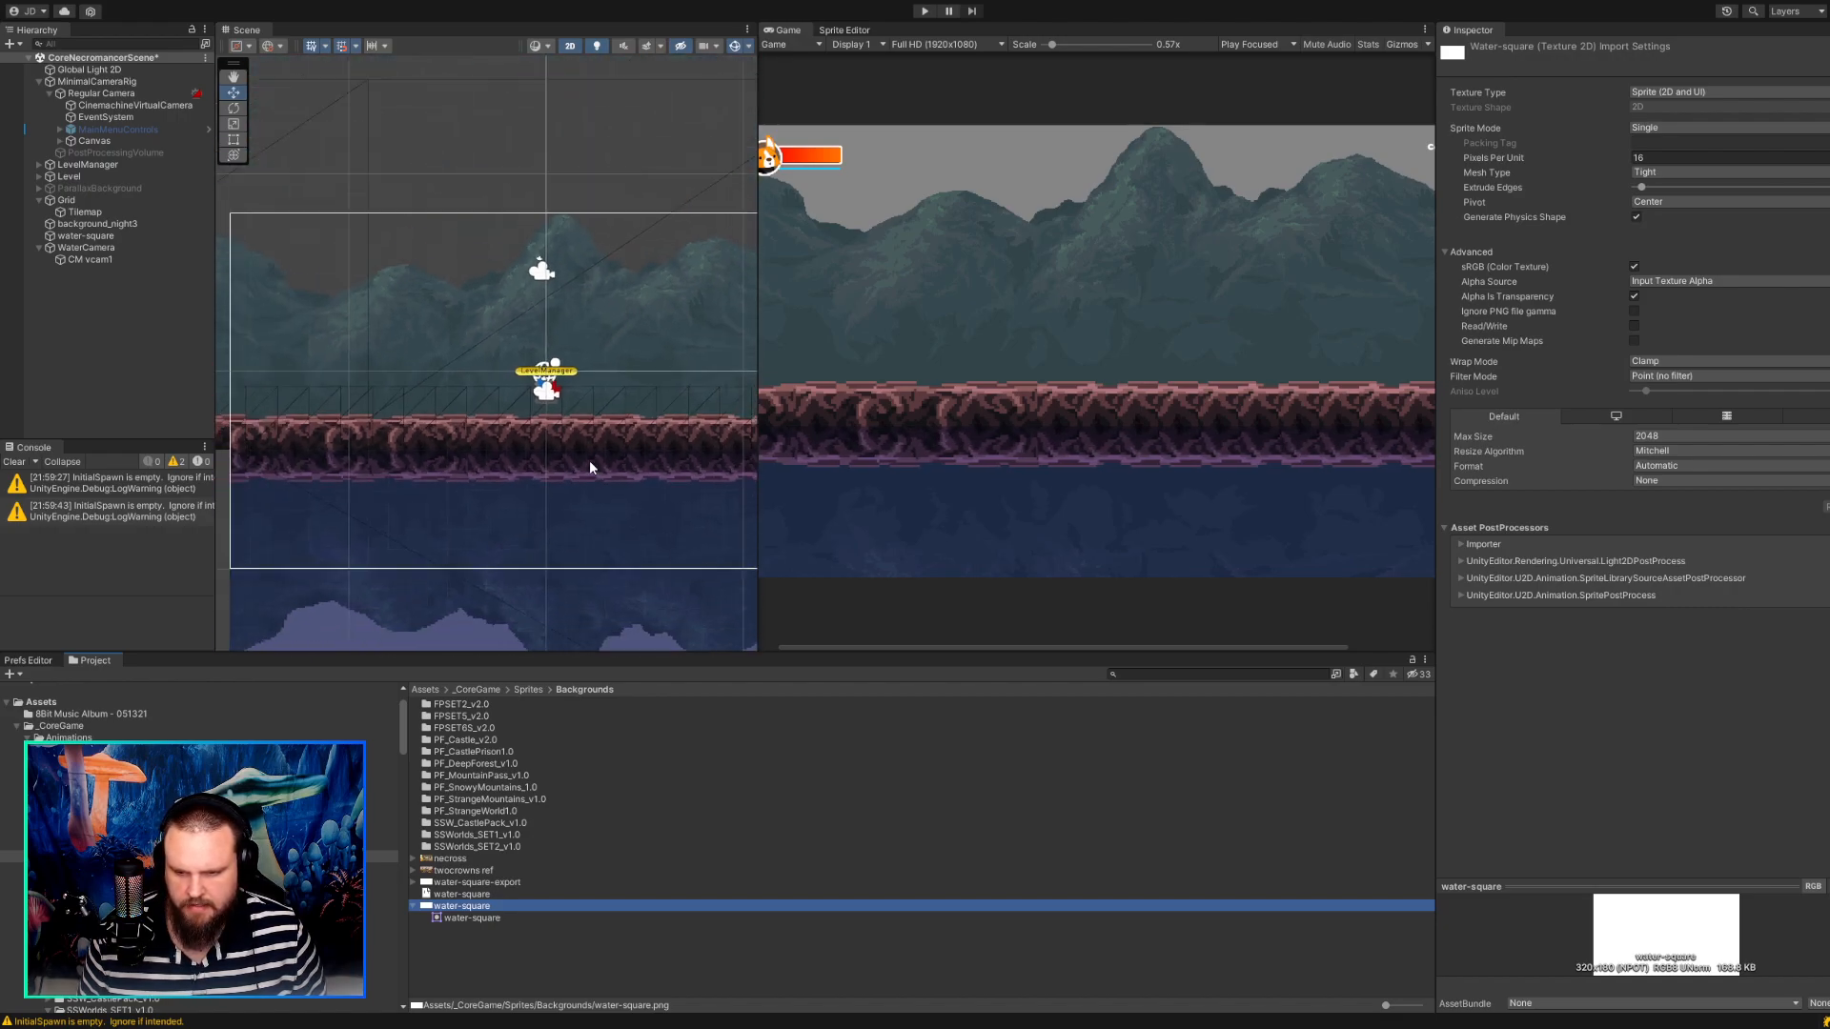
pyautogui.moveTo(598, 477); pyautogui.dragTo(485, 323, button='middle')
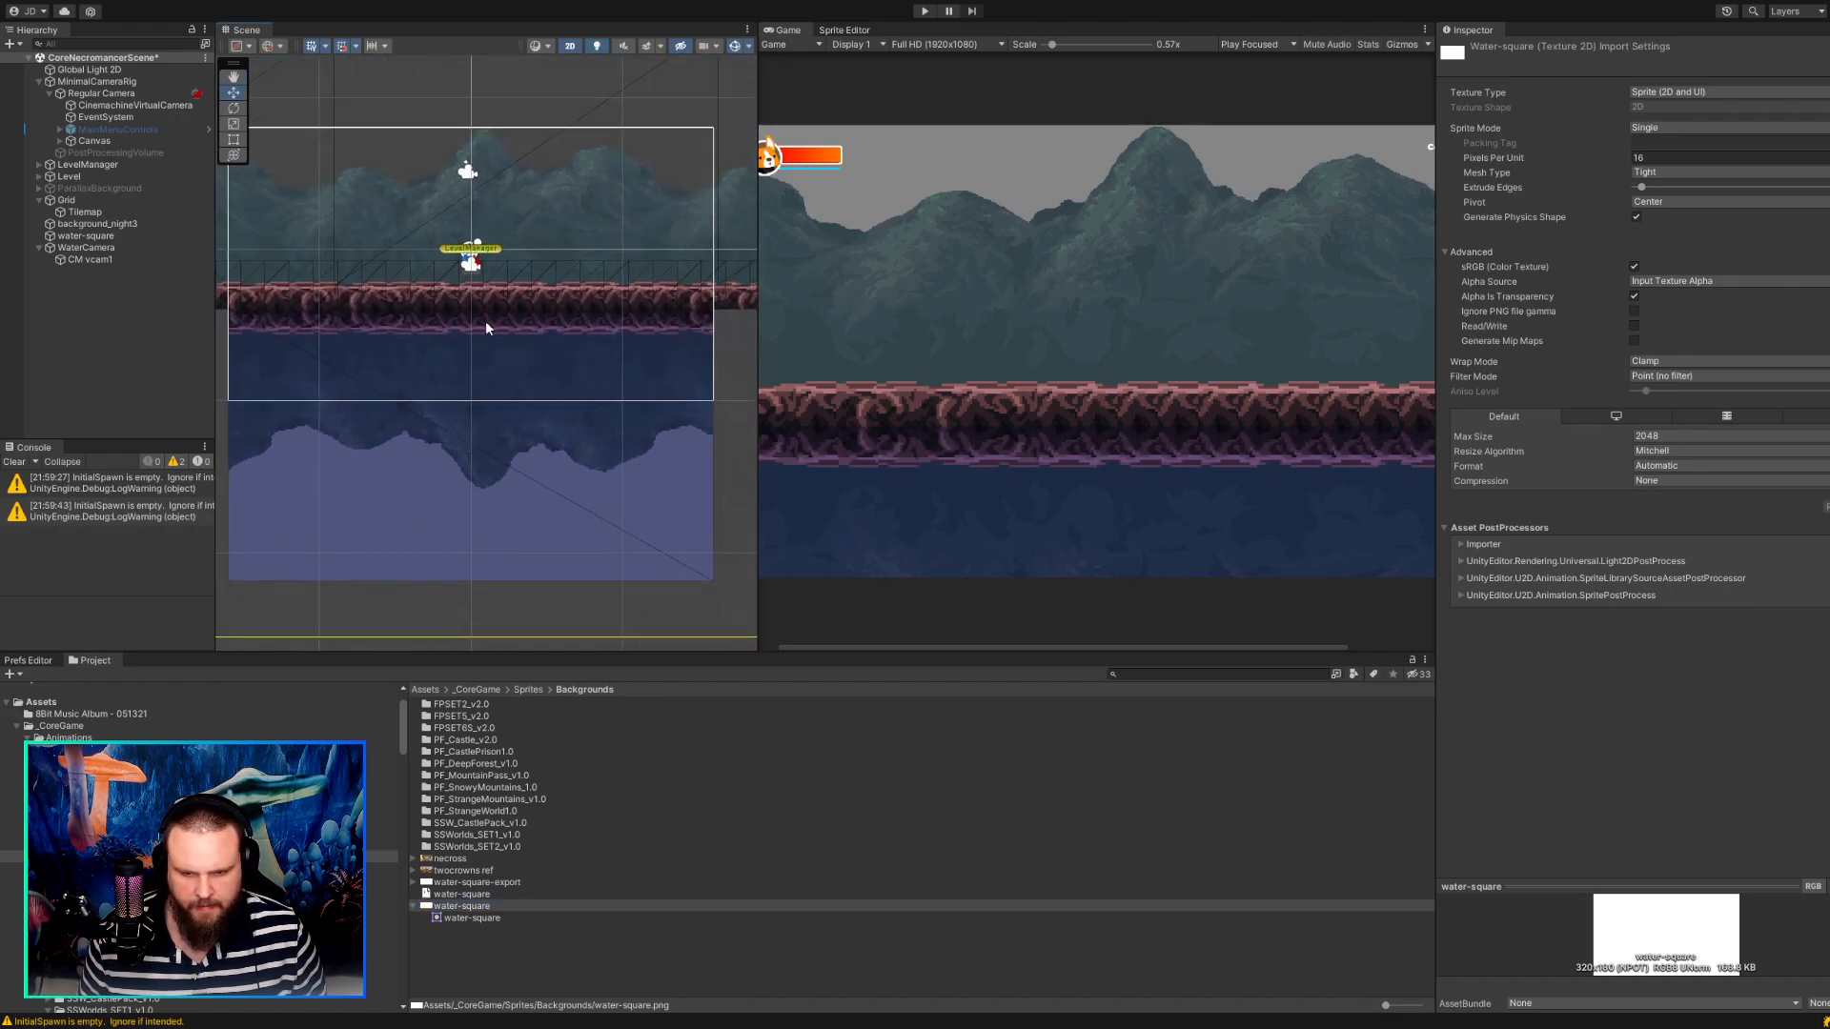
pyautogui.click(95, 82)
pyautogui.click(107, 95)
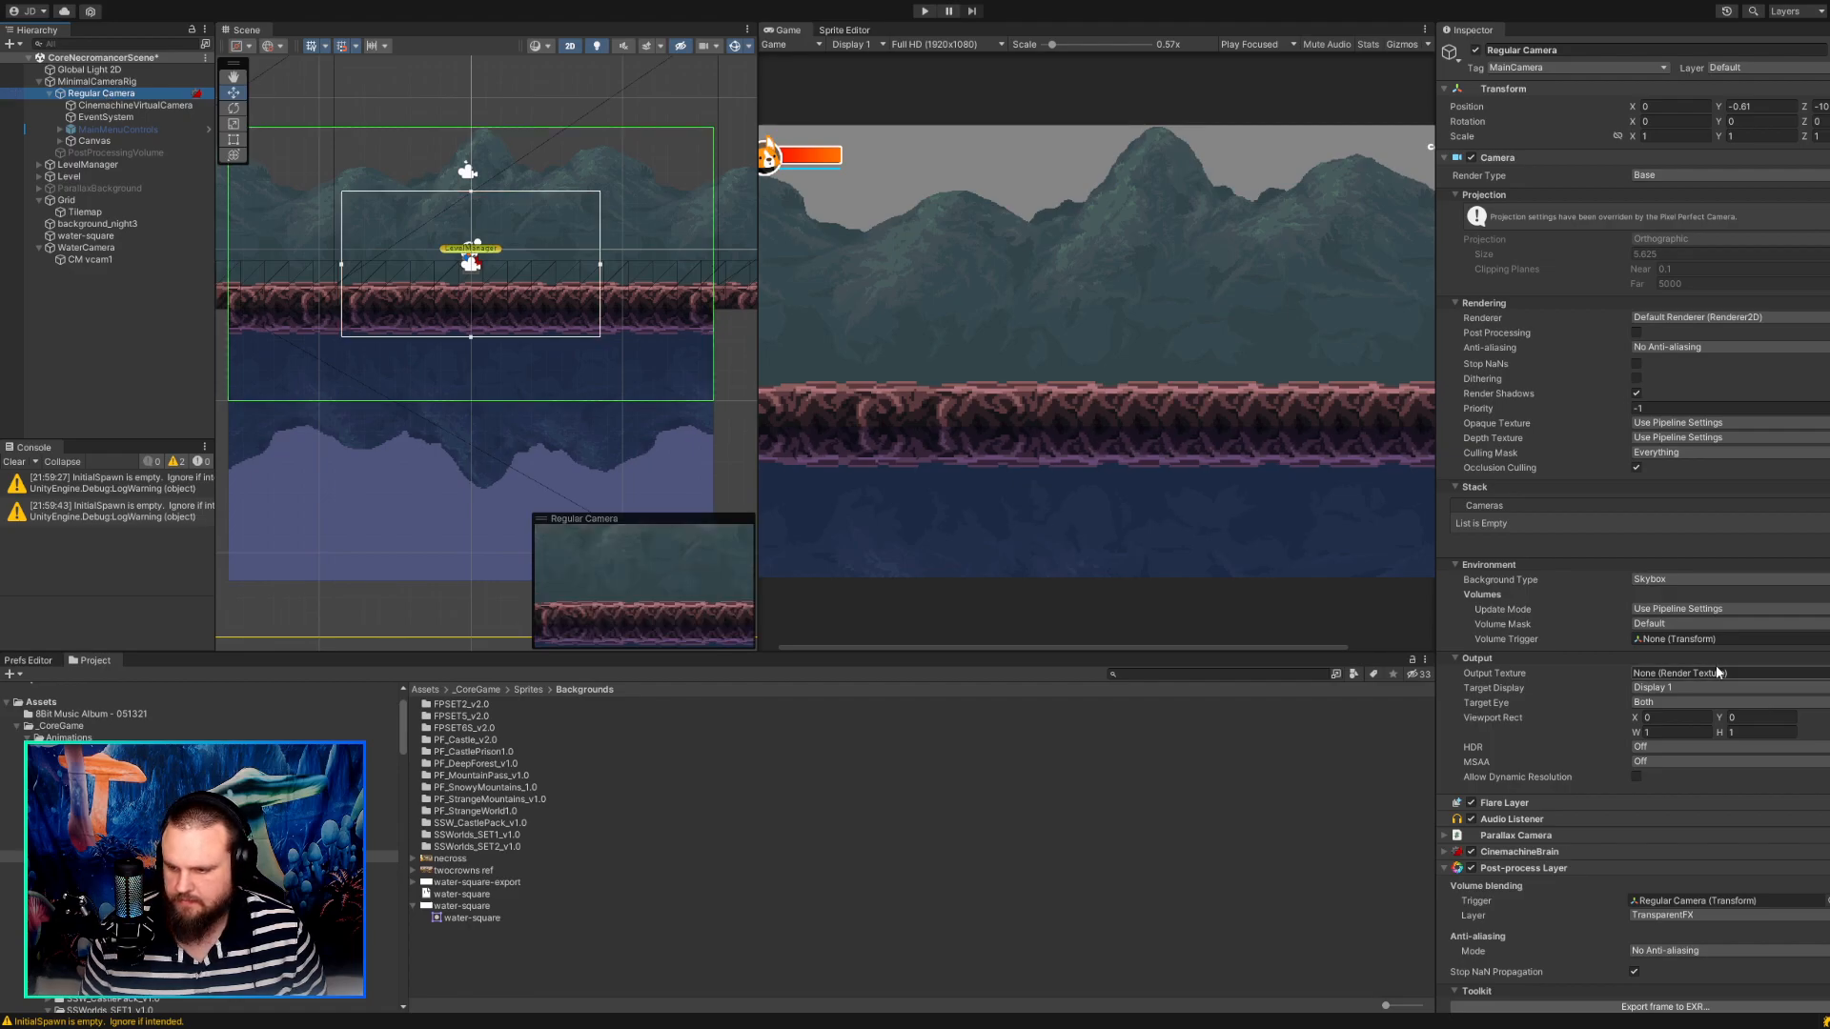
pyautogui.scroll(-5, 1681, 650)
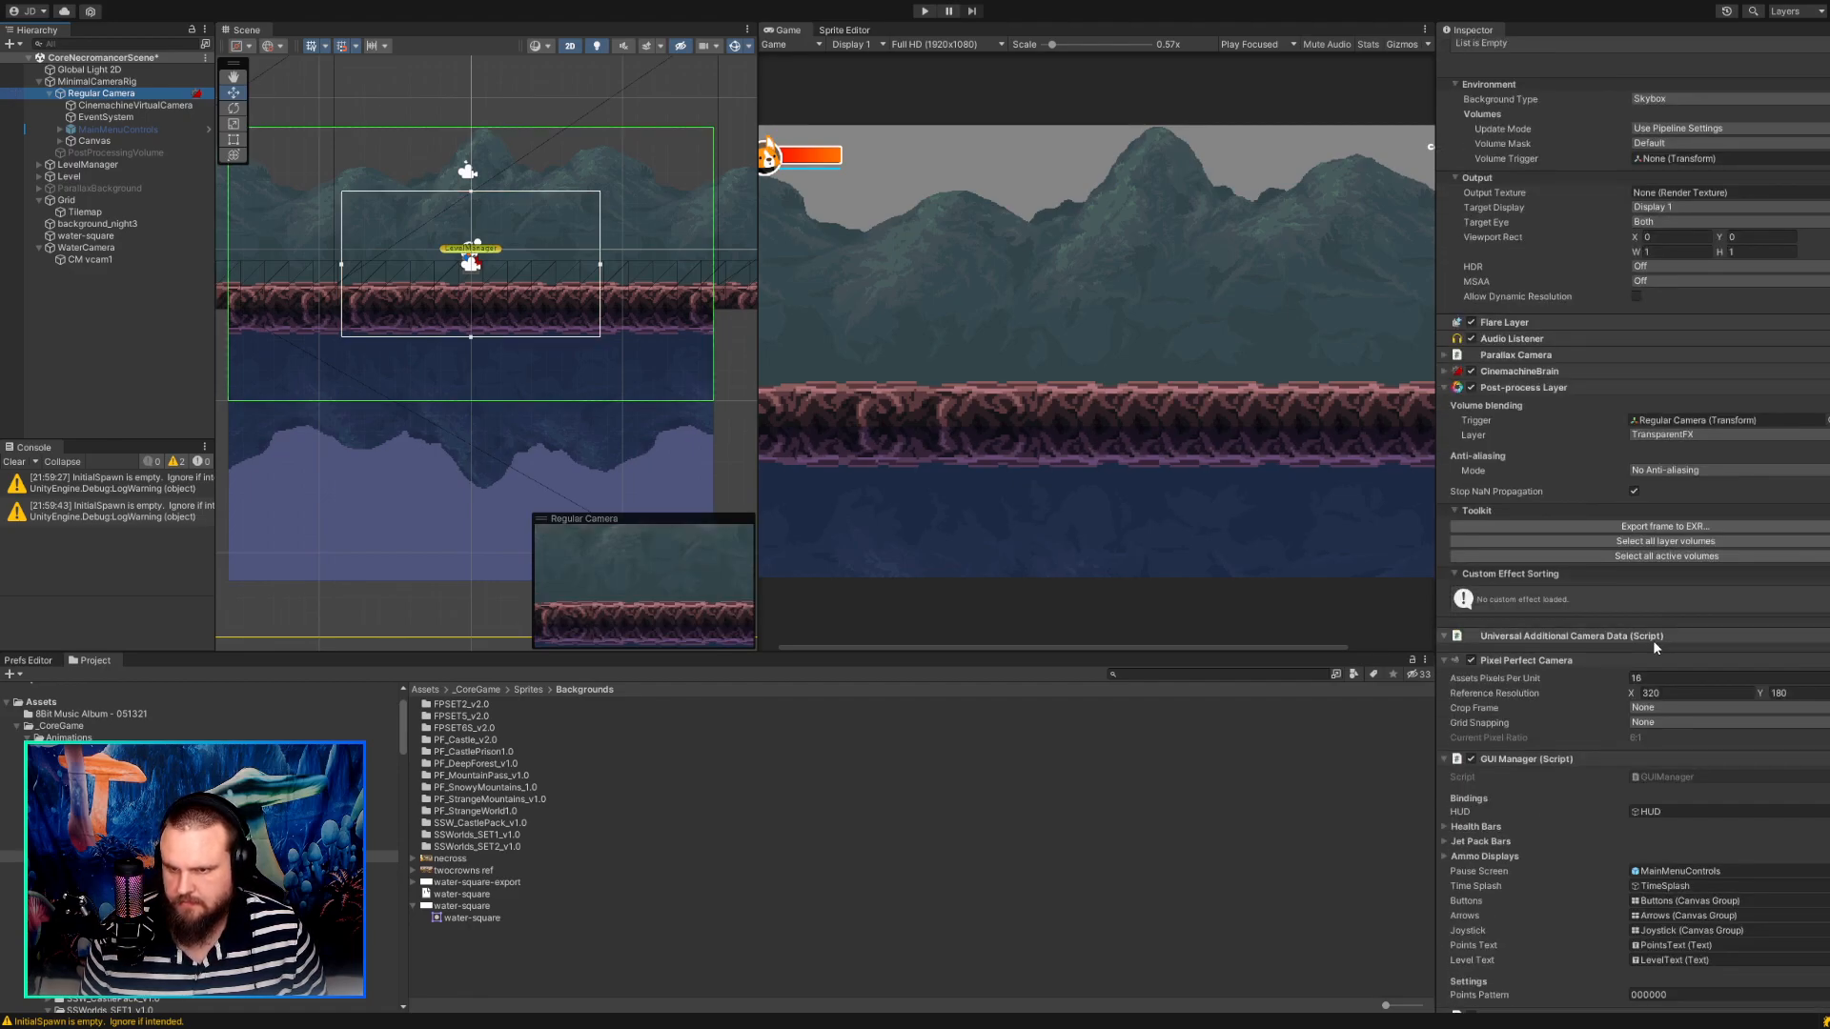
pyautogui.moveTo(1052, 45); pyautogui.dragTo(1035, 44)
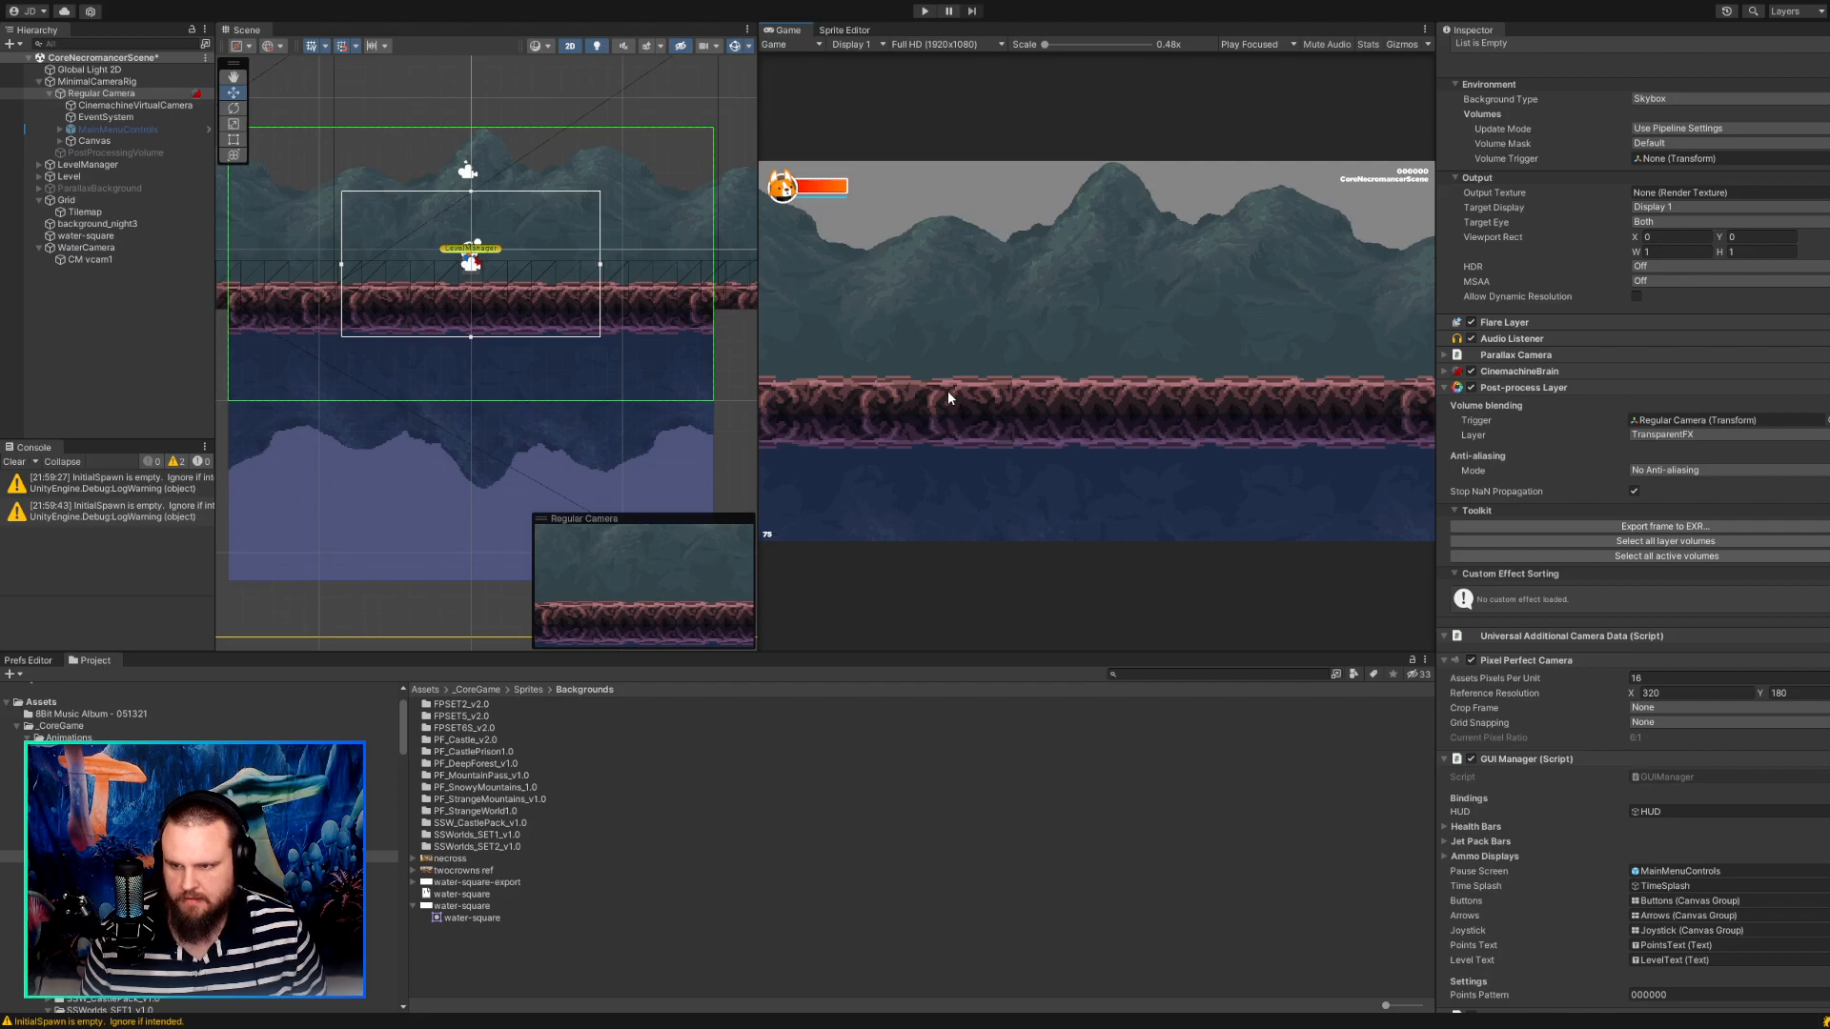
pyautogui.moveTo(1044, 45); pyautogui.dragTo(1002, 47)
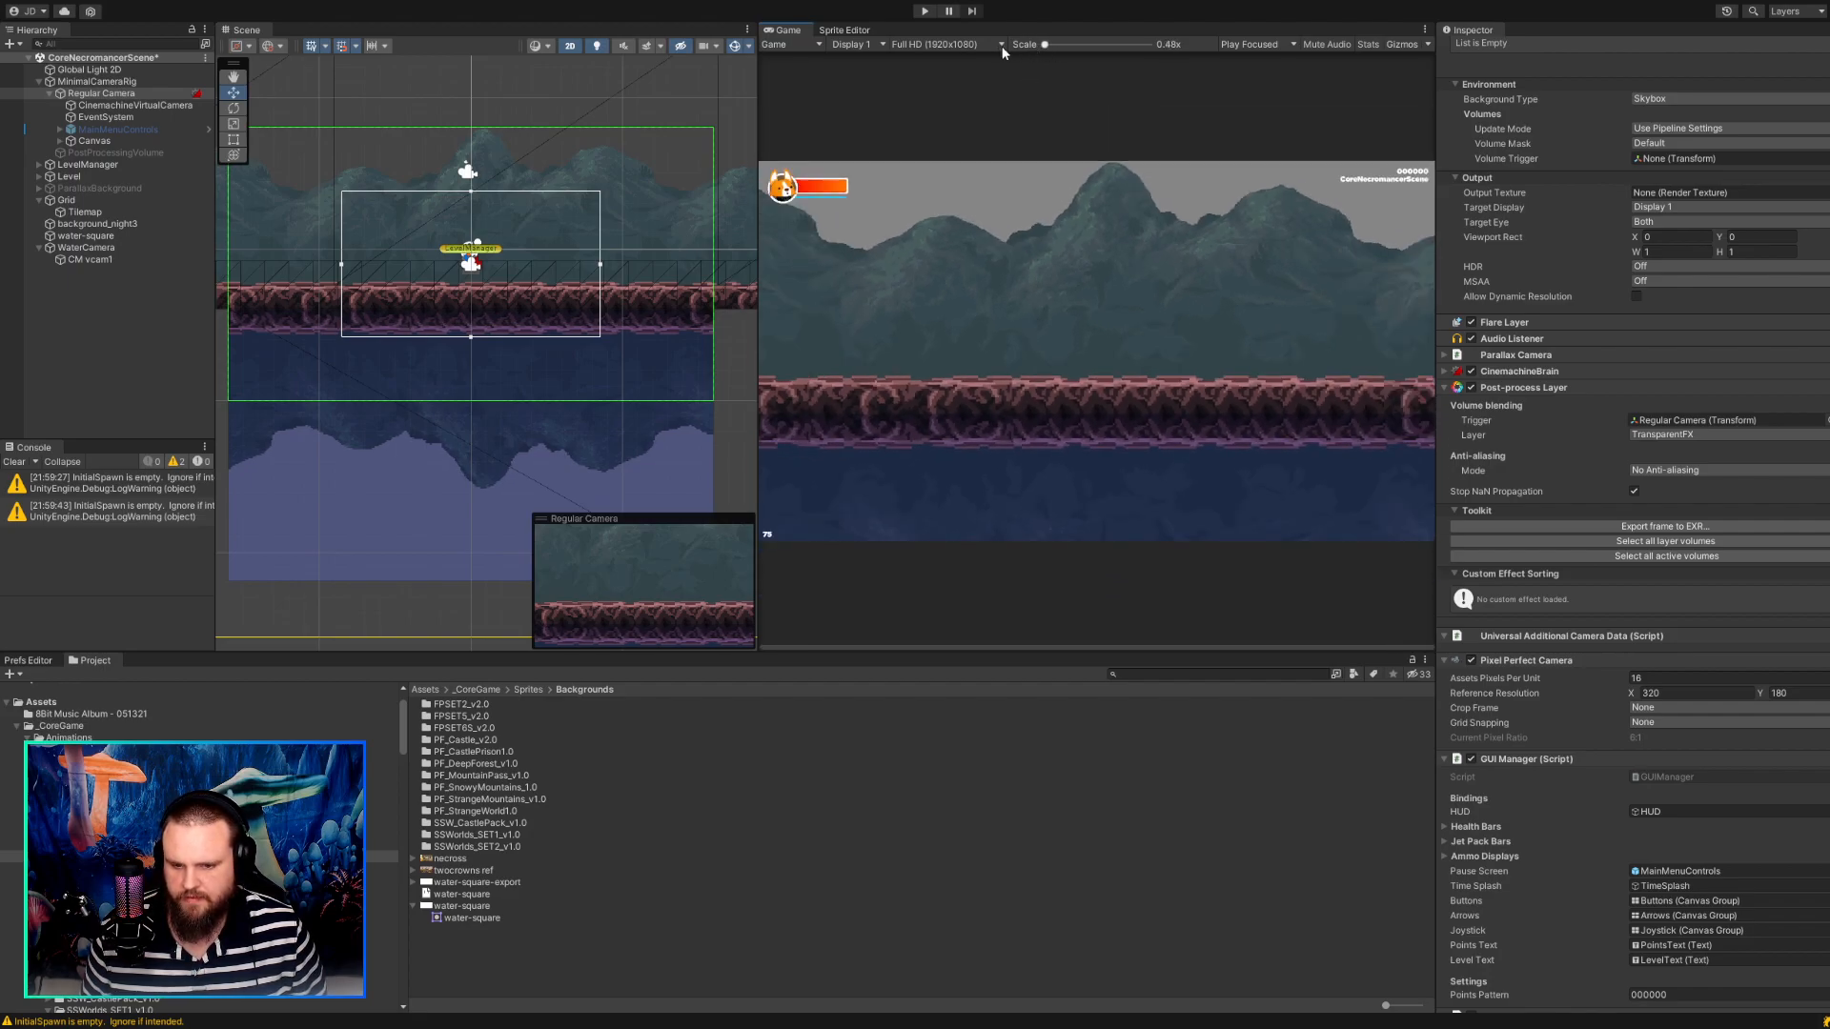
# Play-test the scene by walking the character left and right over the water, inspect the Tilemap, and stop the game.
pyautogui.click(923, 11)
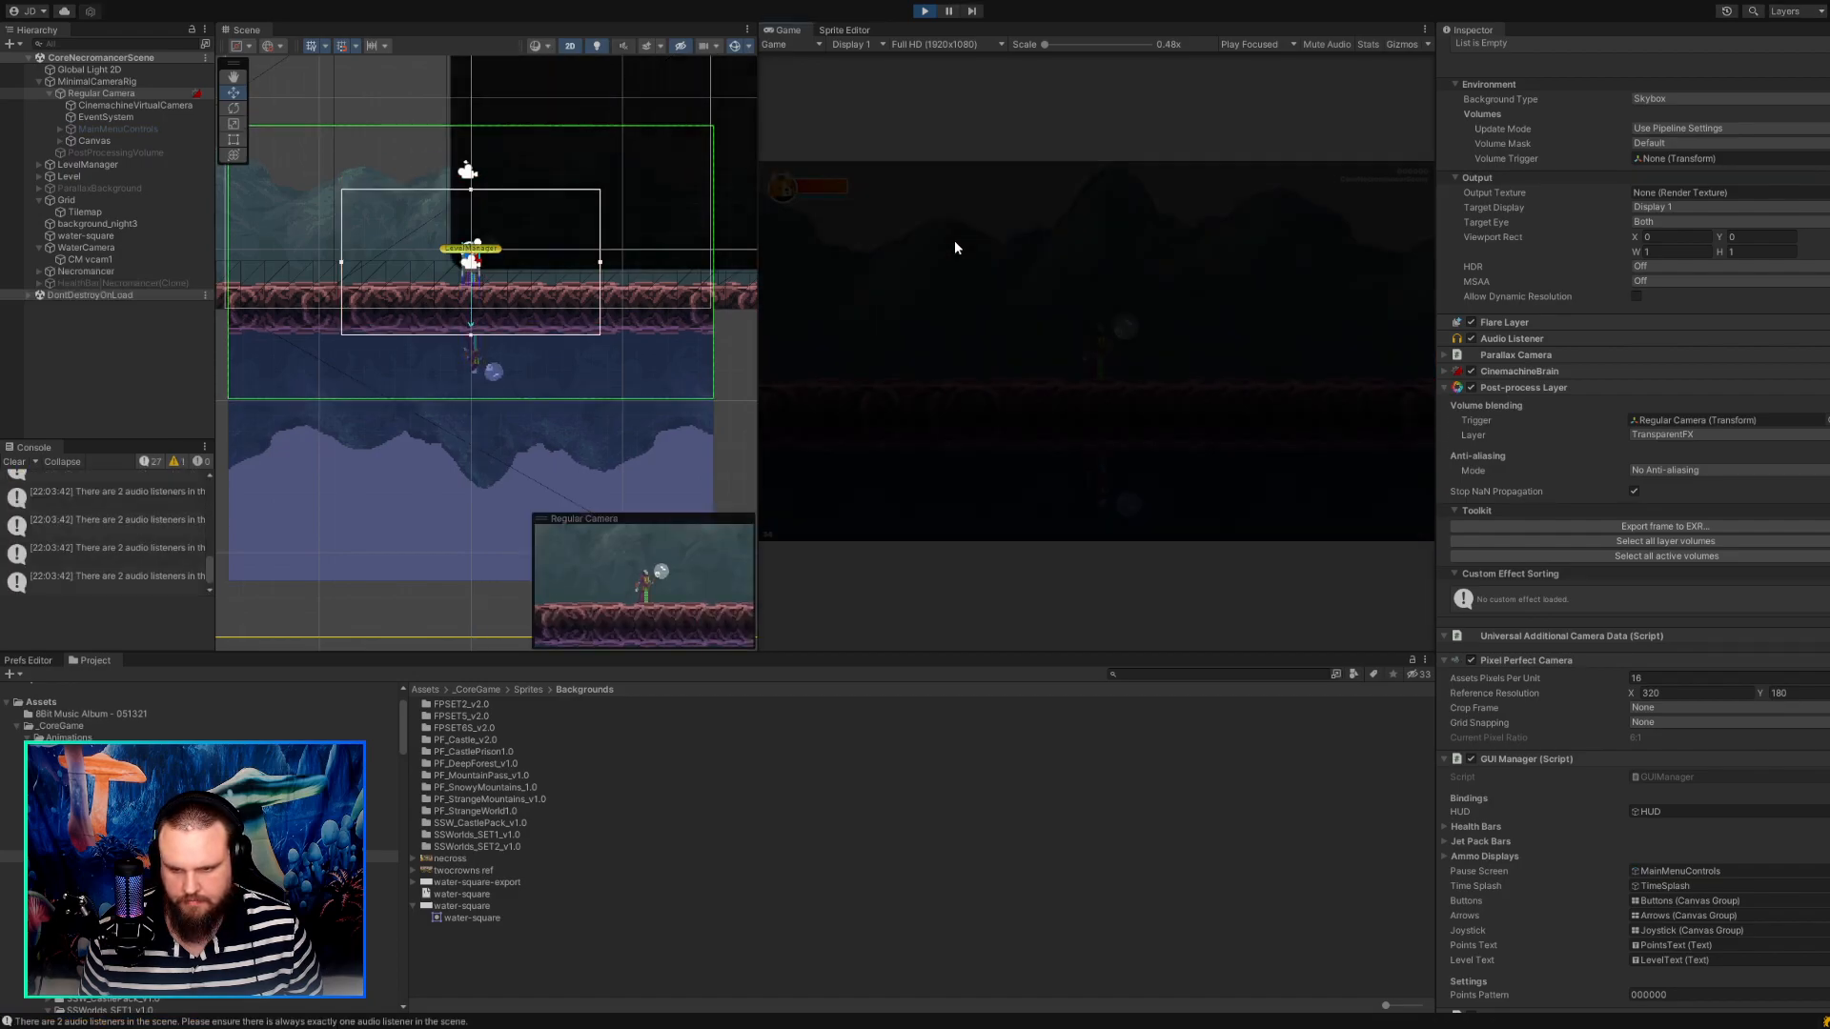
pyautogui.press('a')
pyautogui.press('d')
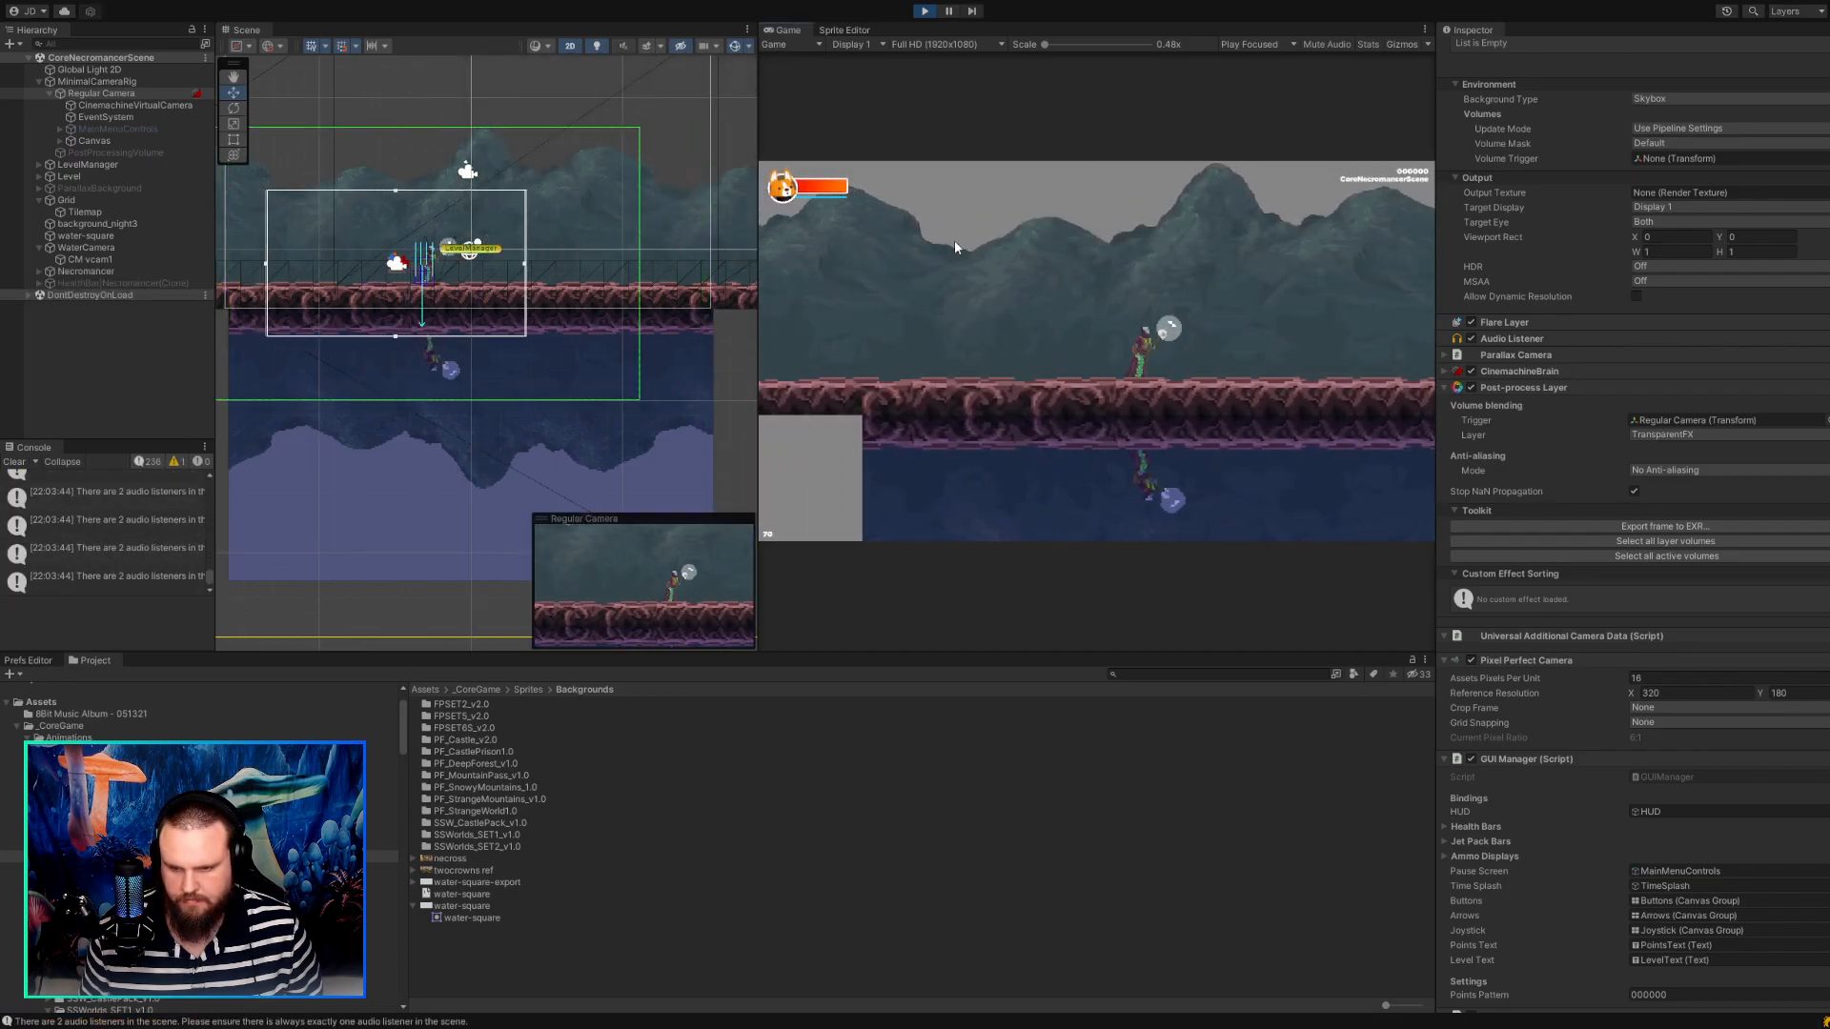
pyautogui.press('a')
pyautogui.press('d')
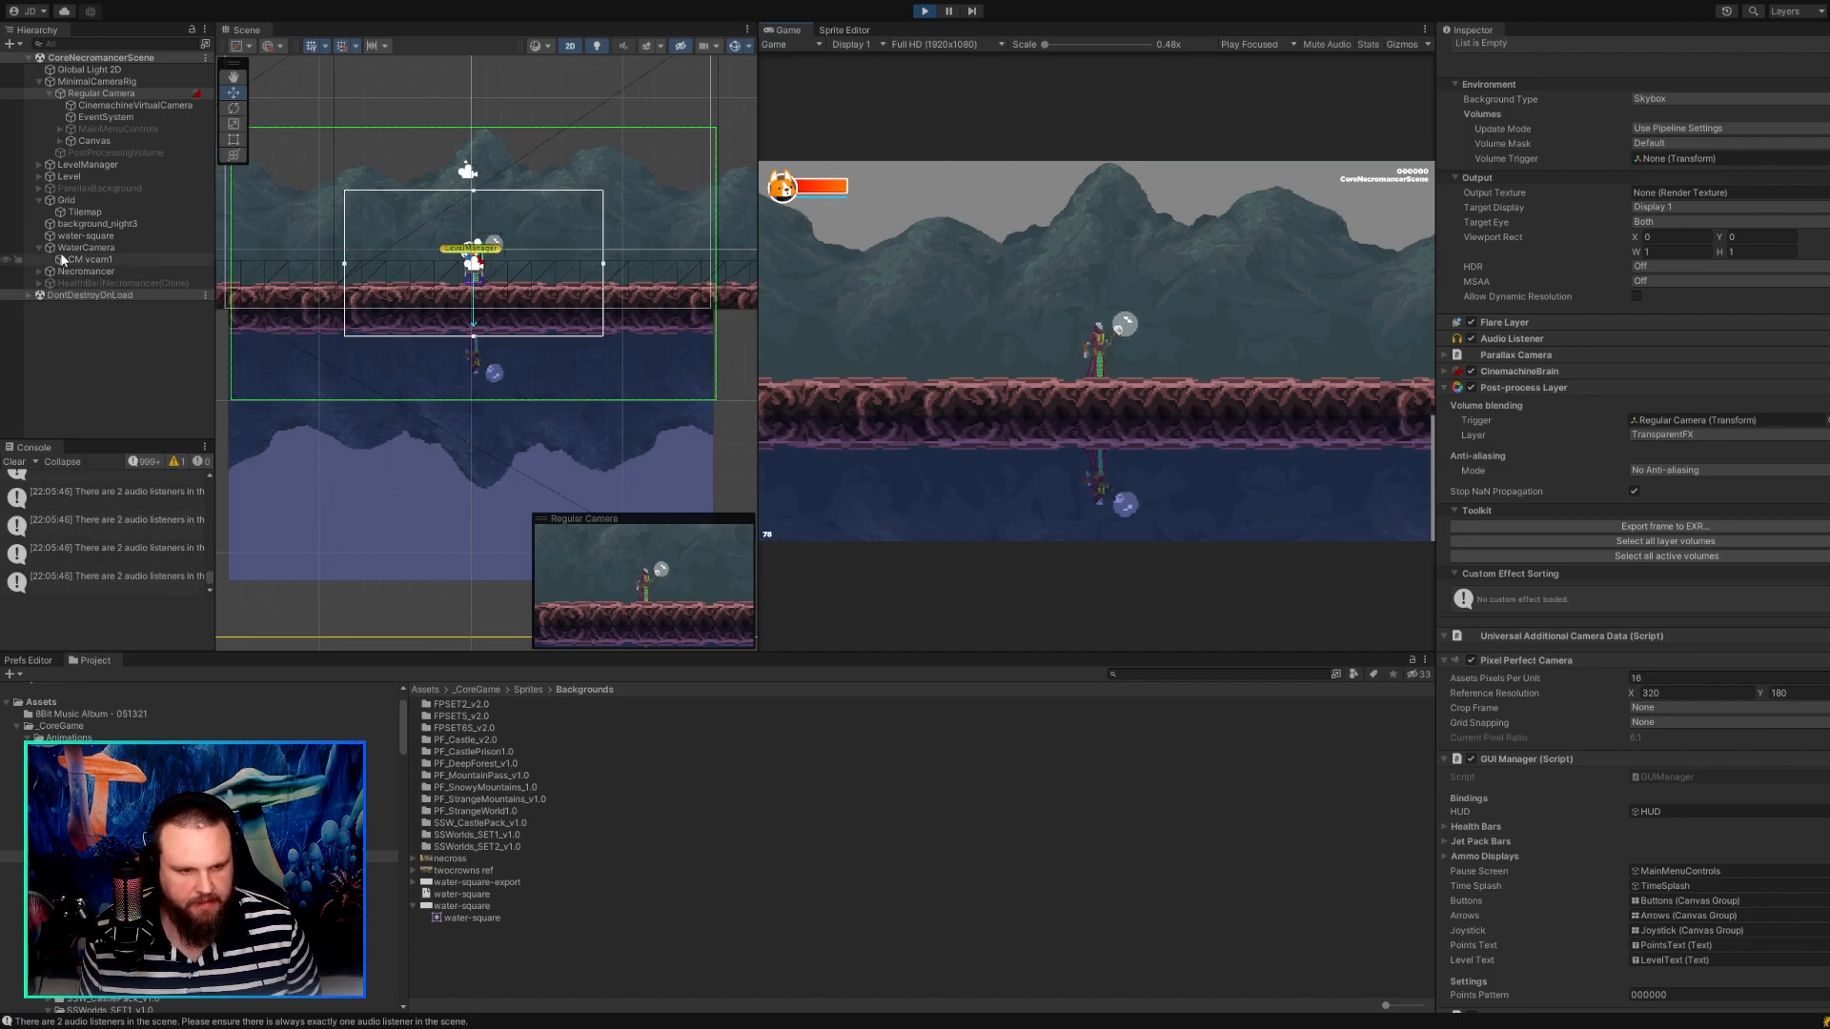
pyautogui.click(77, 216)
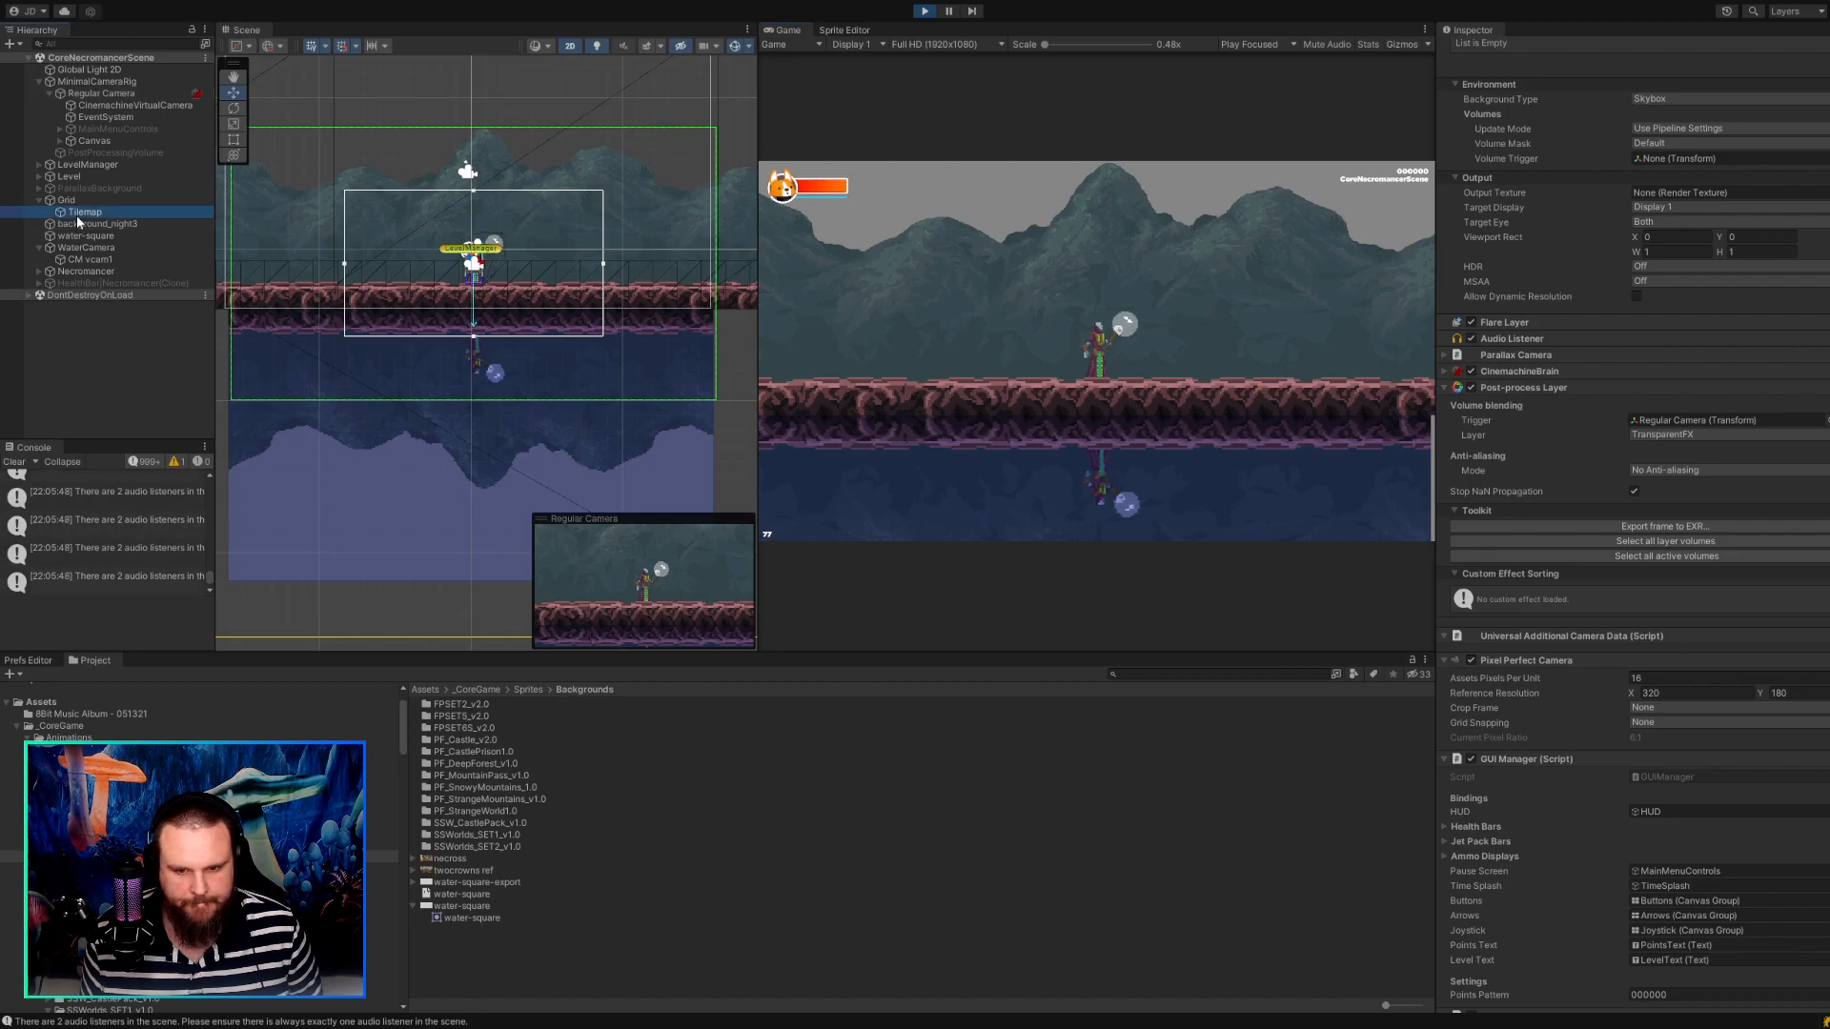
pyautogui.click(923, 11)
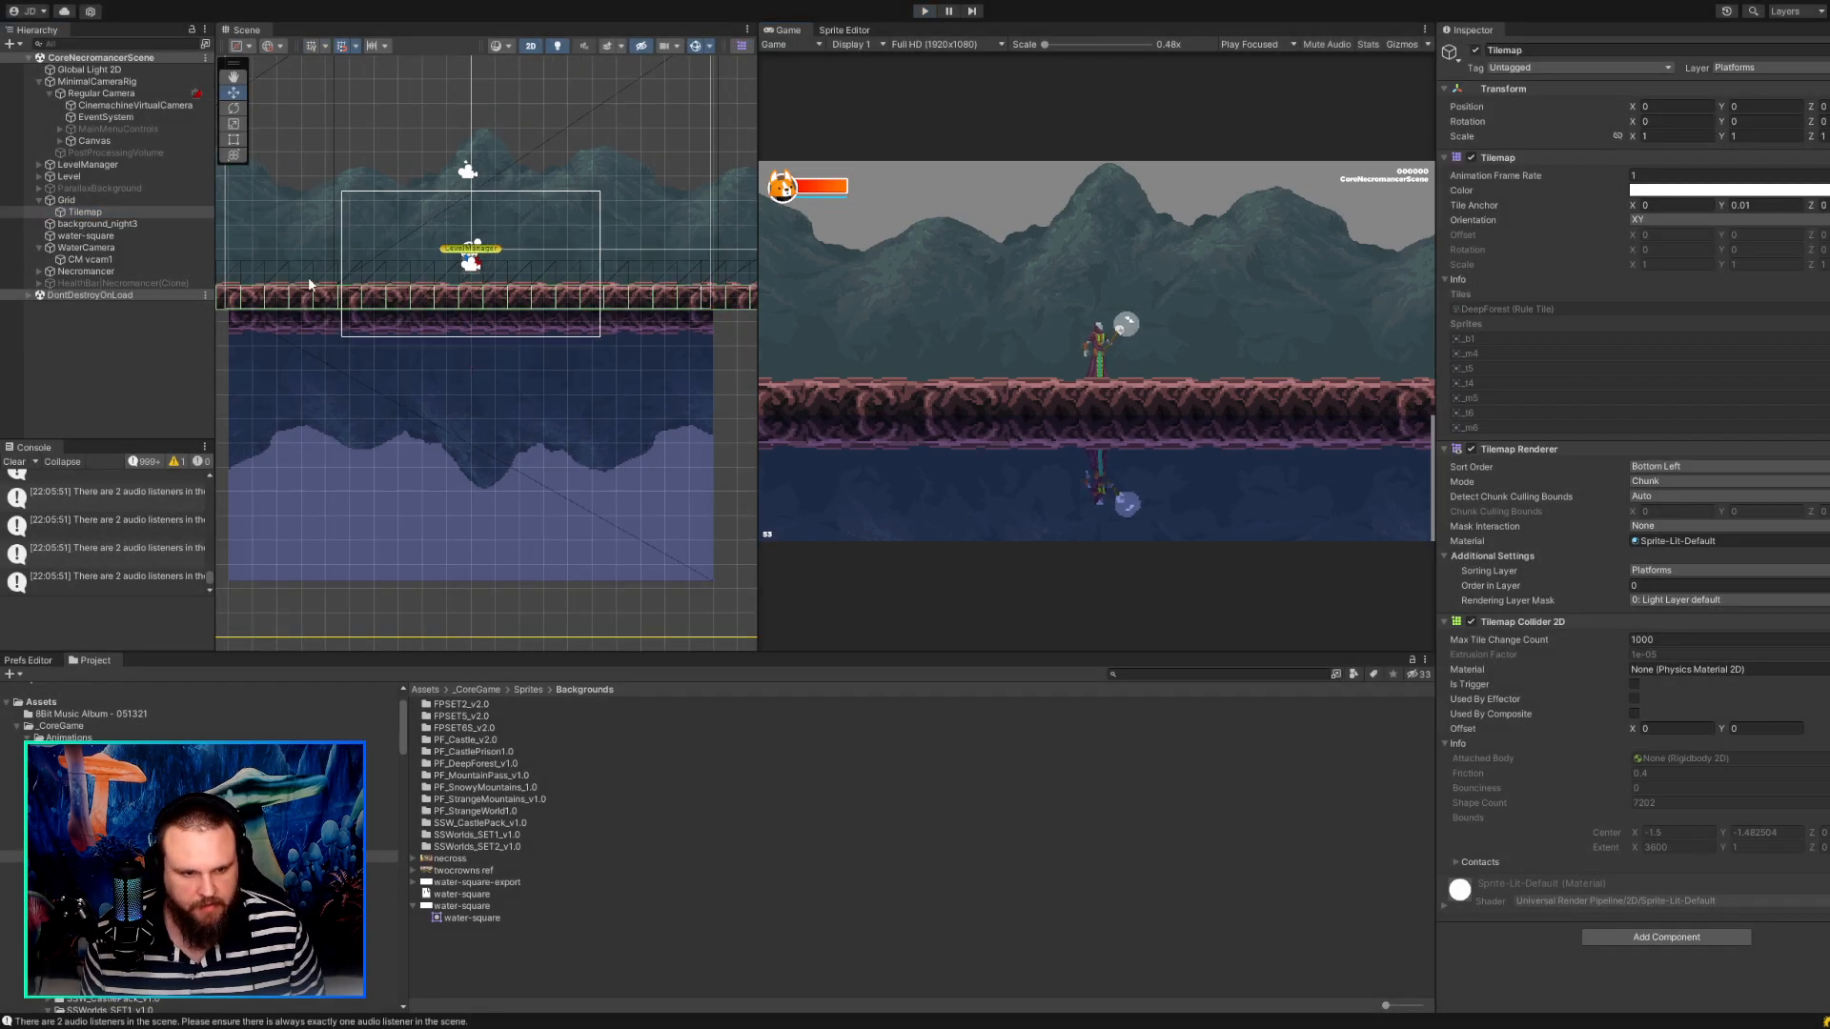
# Set the Tilemap's Tile Anchor Y to 0.65 to raise the ground tiles.
pyautogui.click(93, 214)
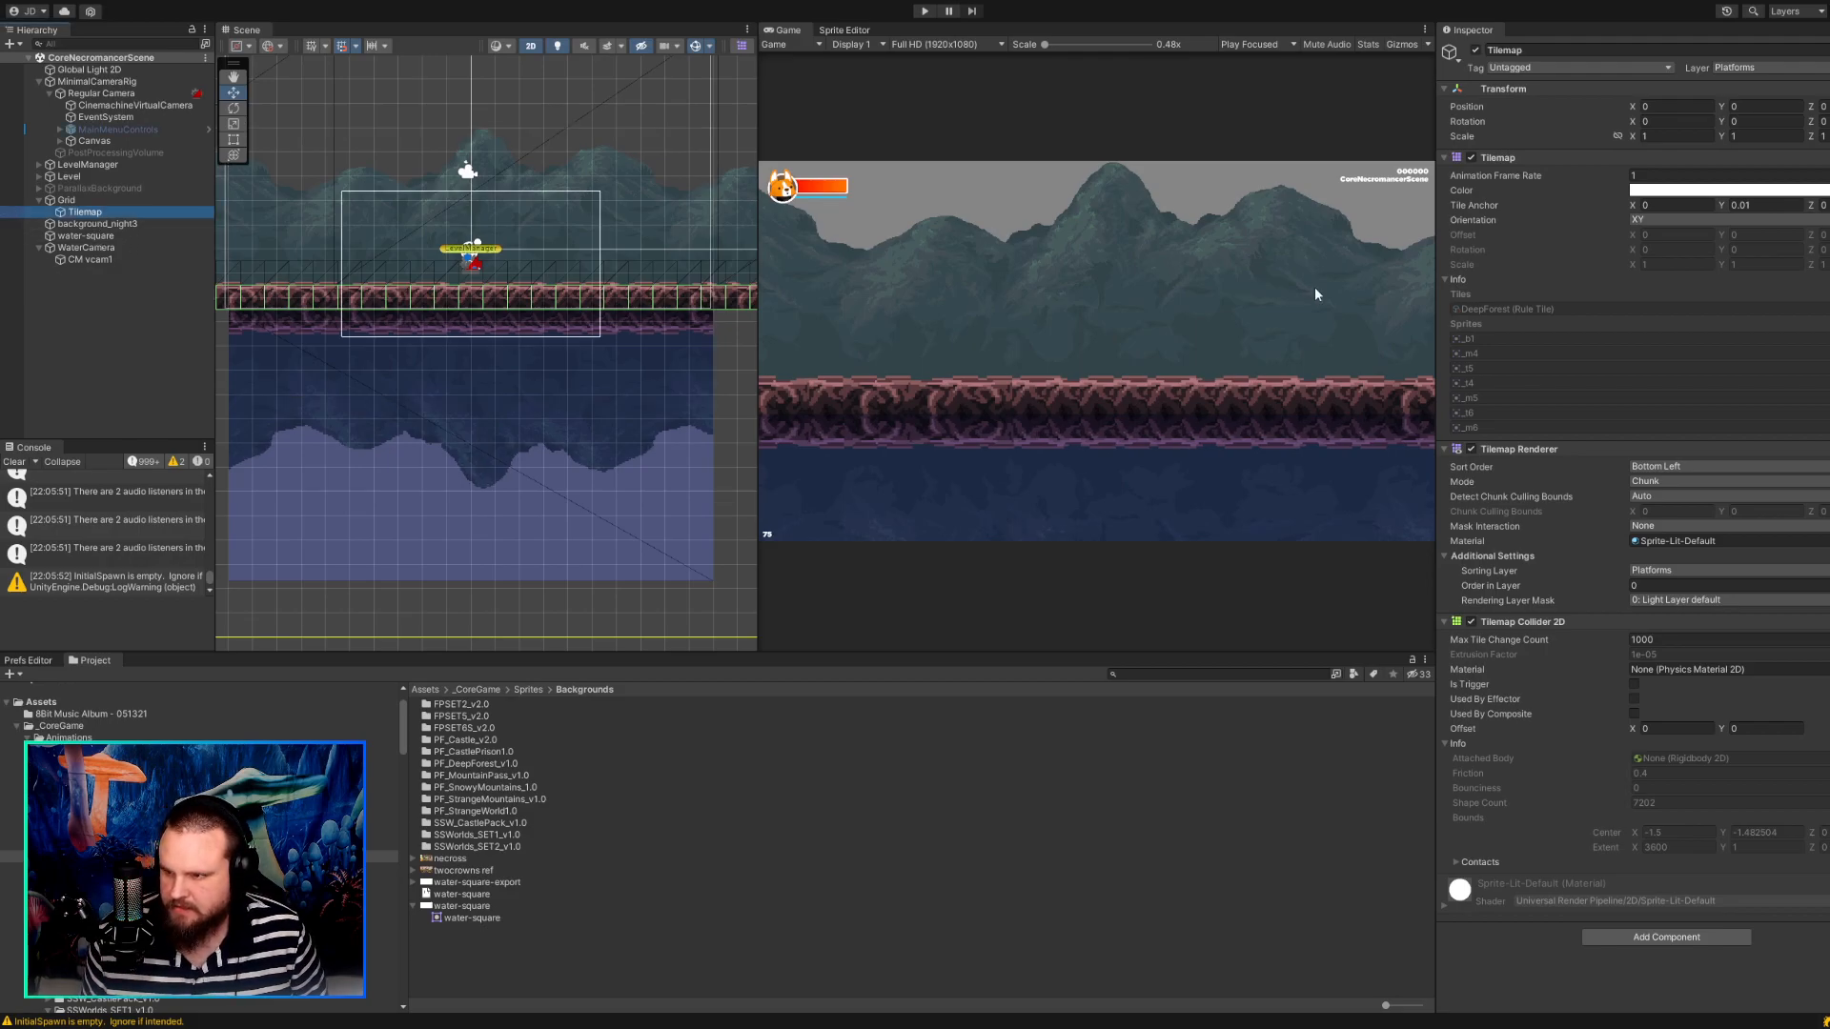
pyautogui.moveTo(1727, 205)
pyautogui.mouseDown()
pyautogui.moveTo(1767, 203)
pyautogui.moveTo(1750, 204)
pyautogui.mouseUp()
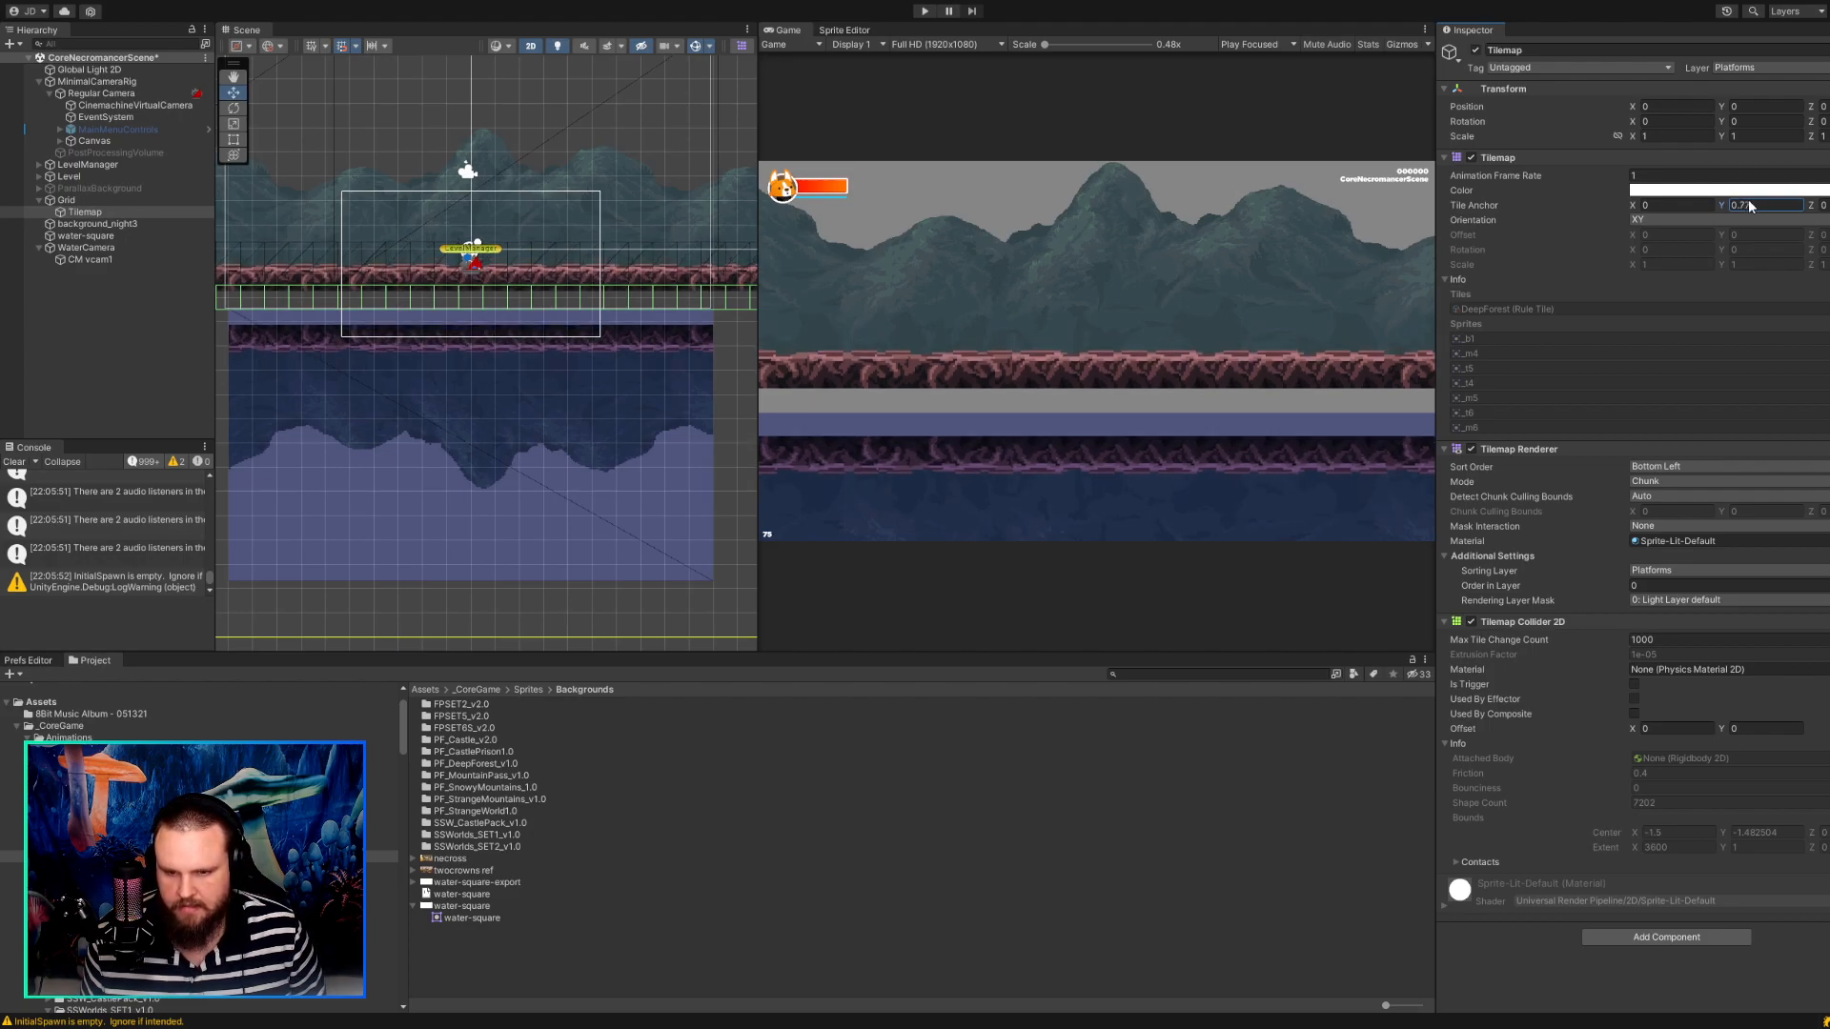
pyautogui.moveTo(1750, 206); pyautogui.dragTo(1748, 206)
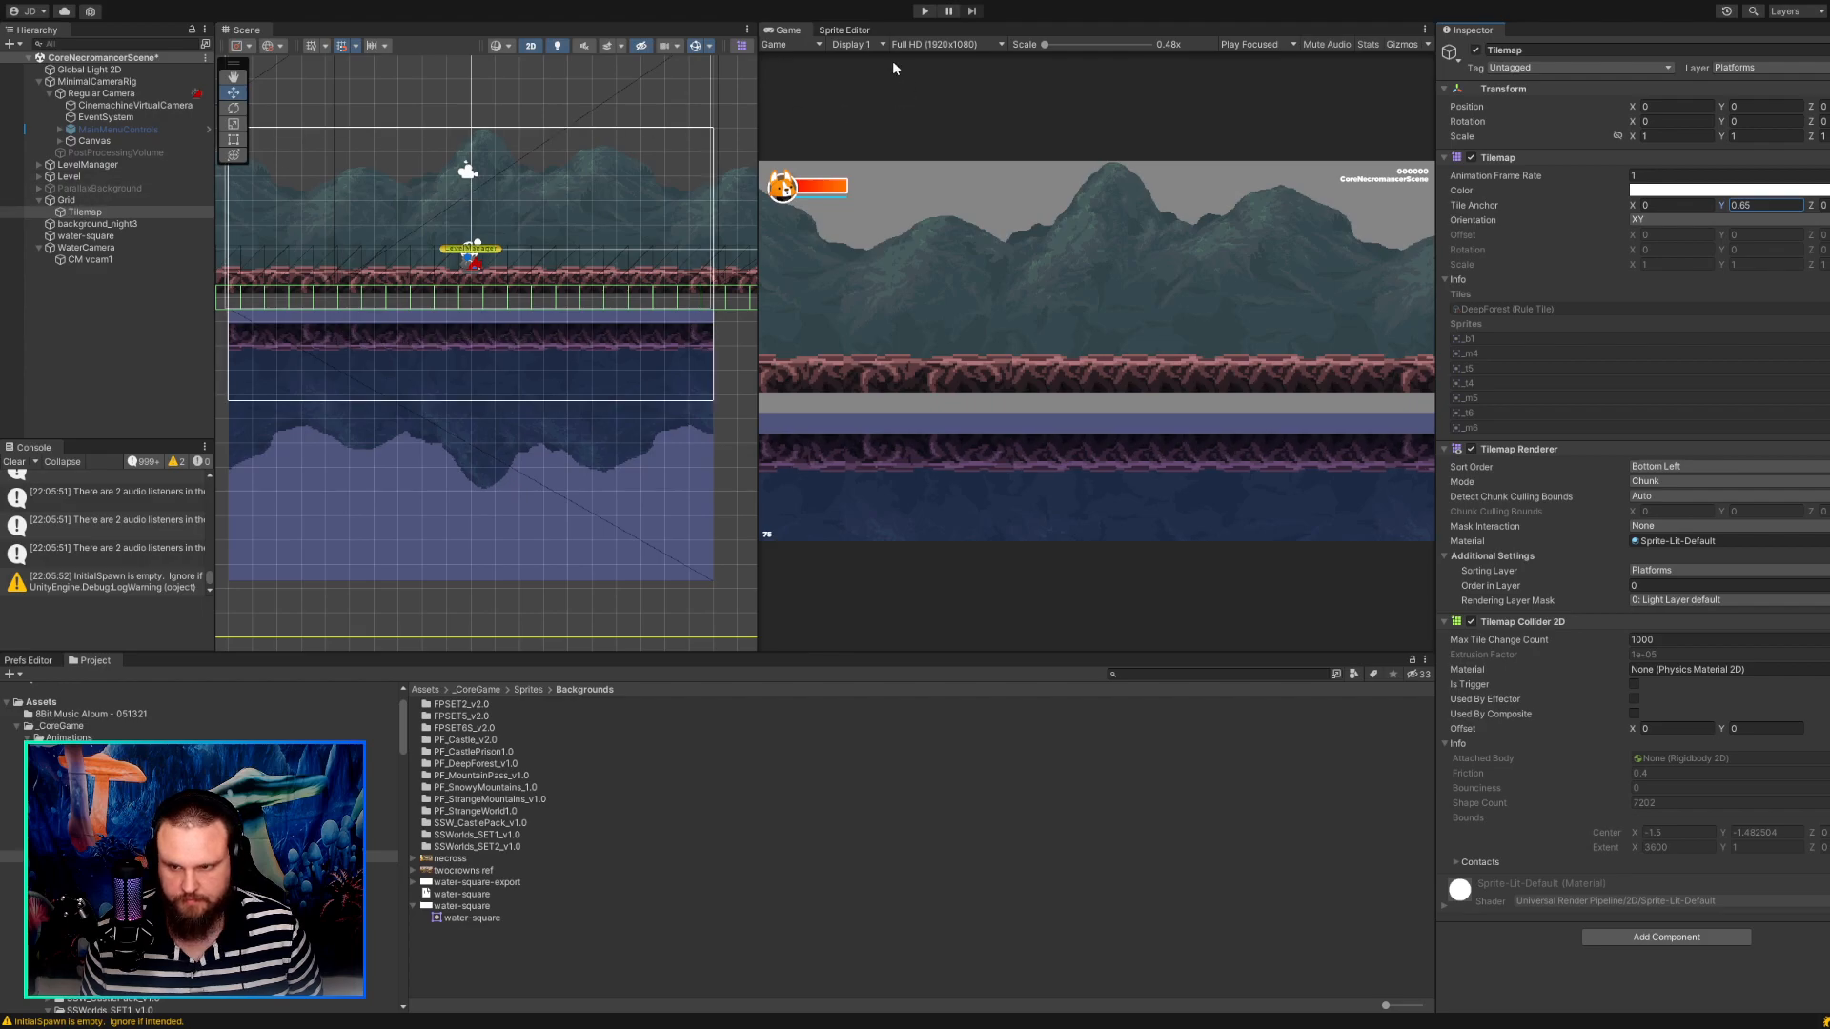
# Play-test the character walking both ways over the water and hide the Console's info messages before stopping the game.
pyautogui.click(923, 10)
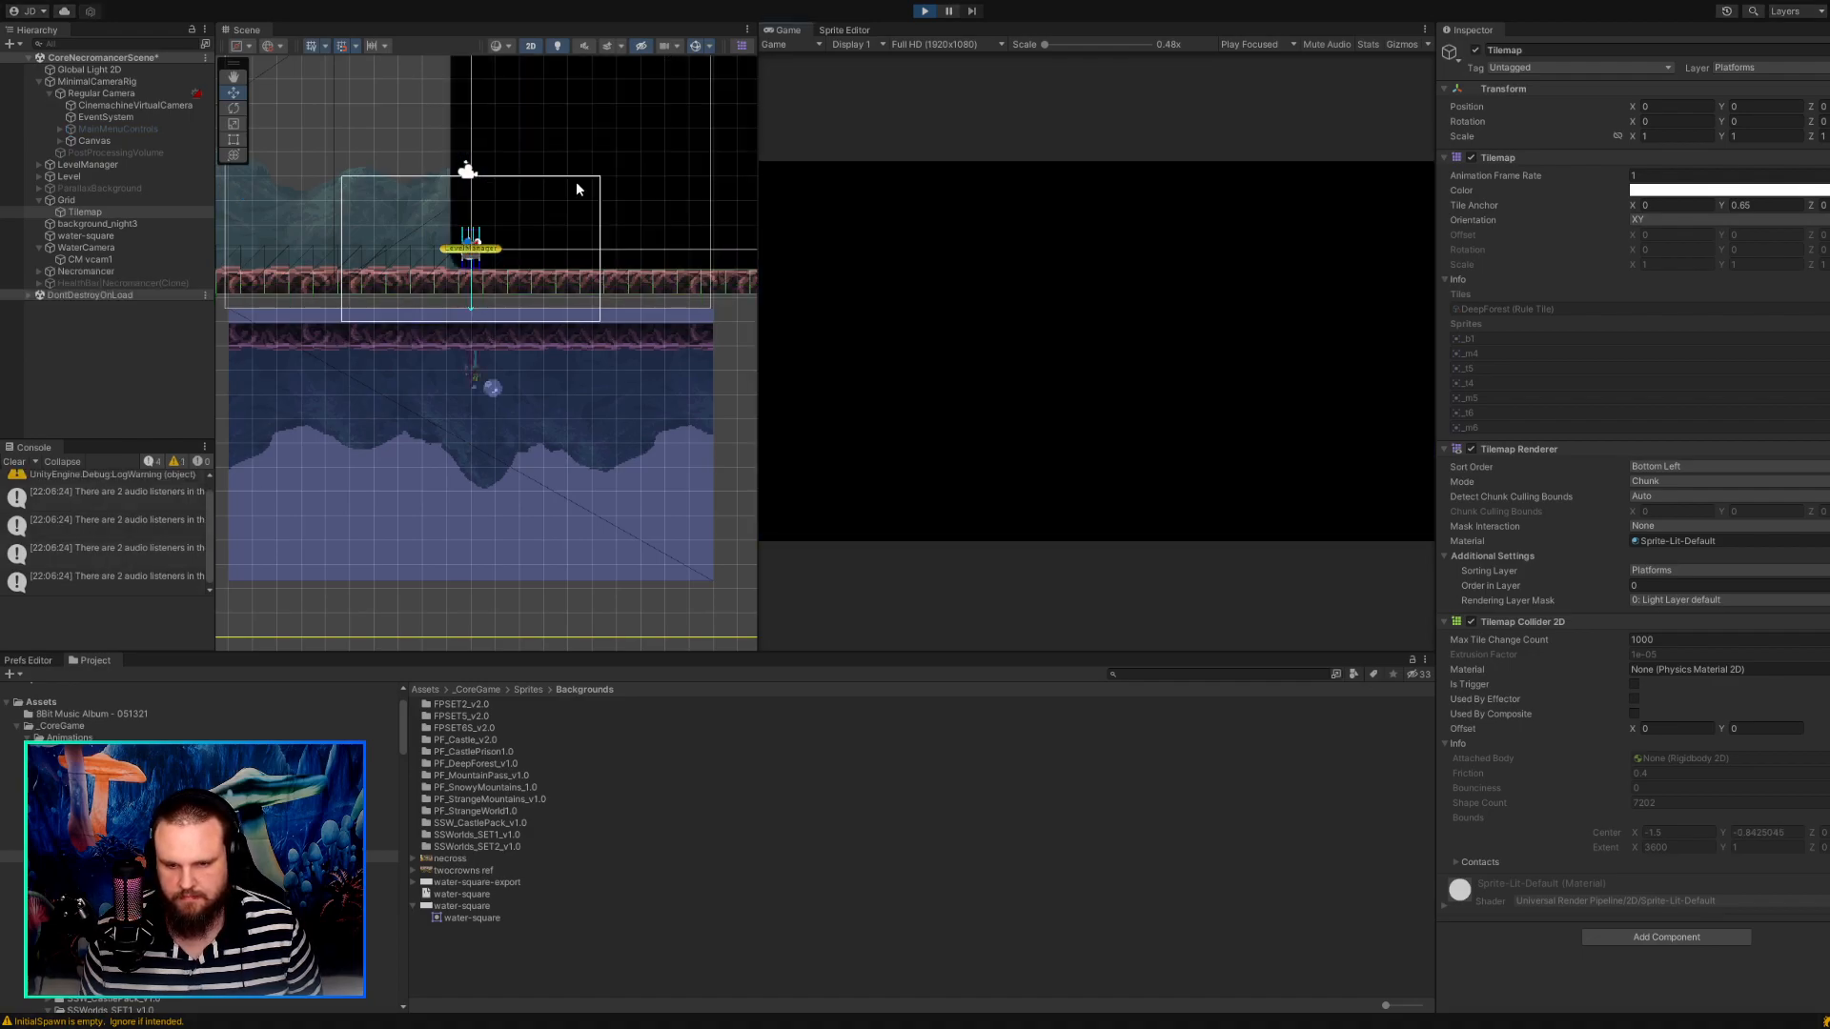
pyautogui.press('a')
pyautogui.press('d')
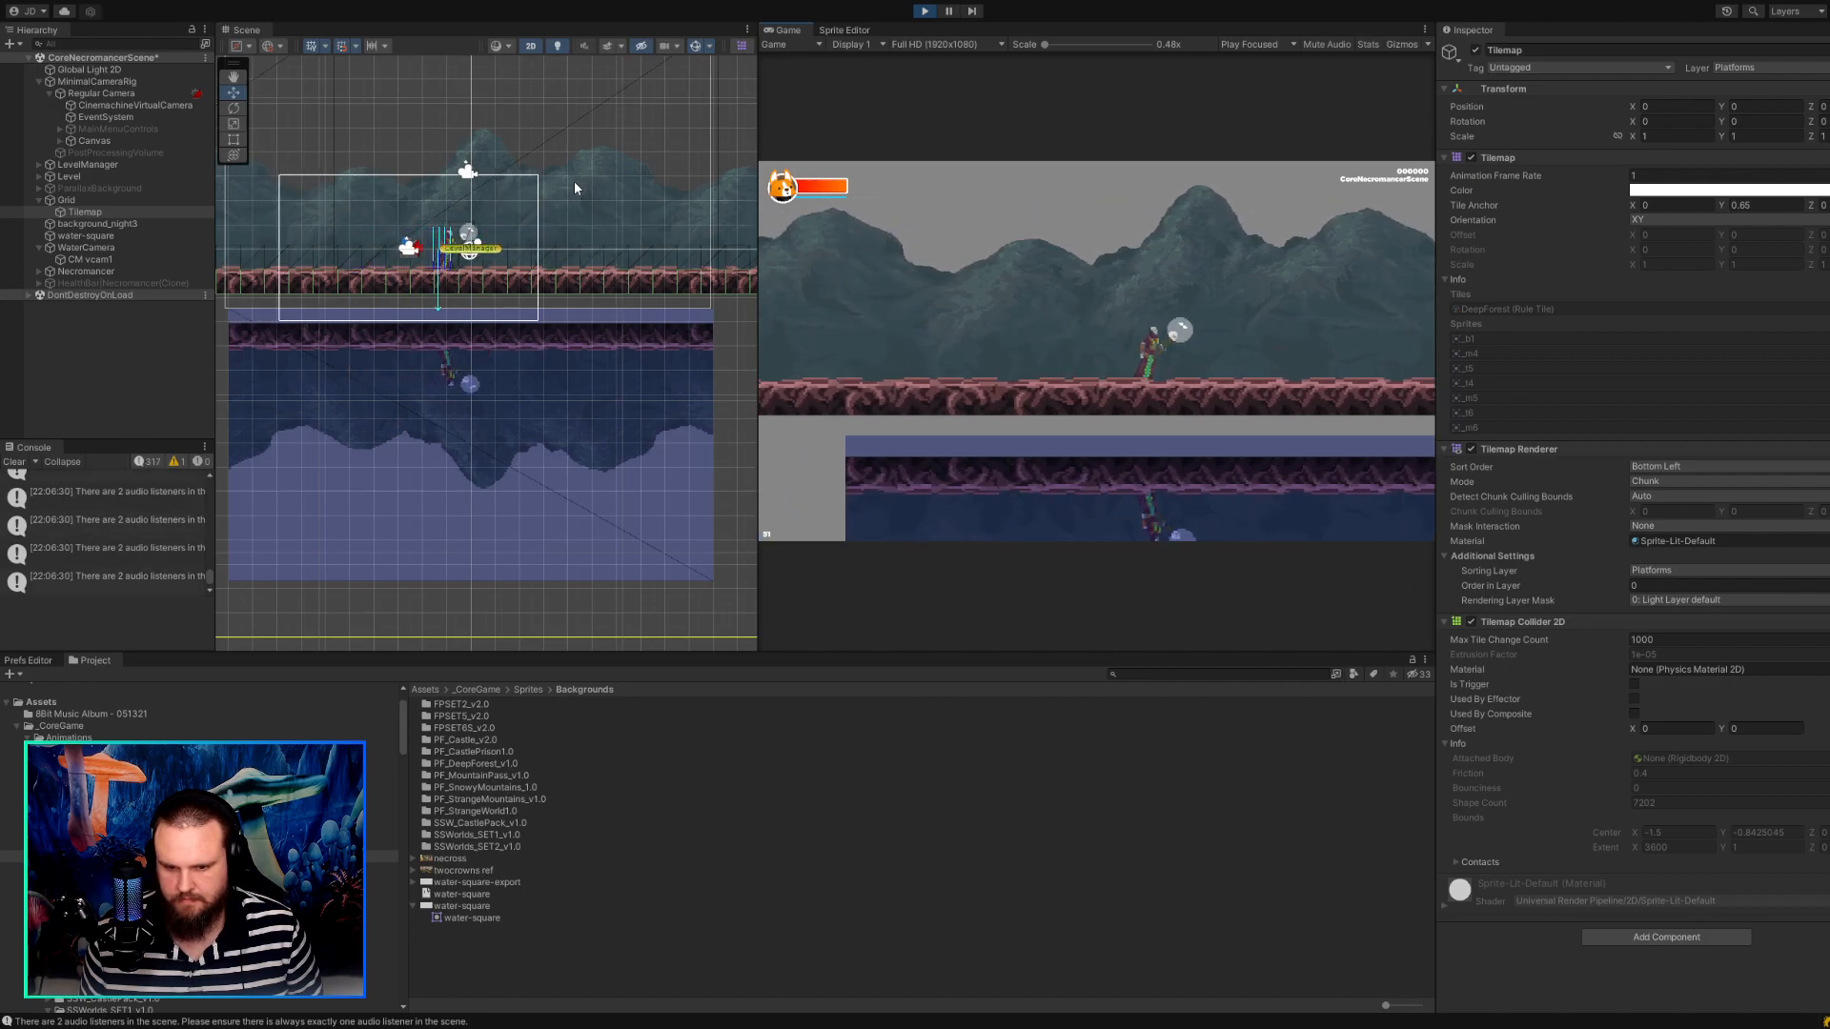
pyautogui.press('d')
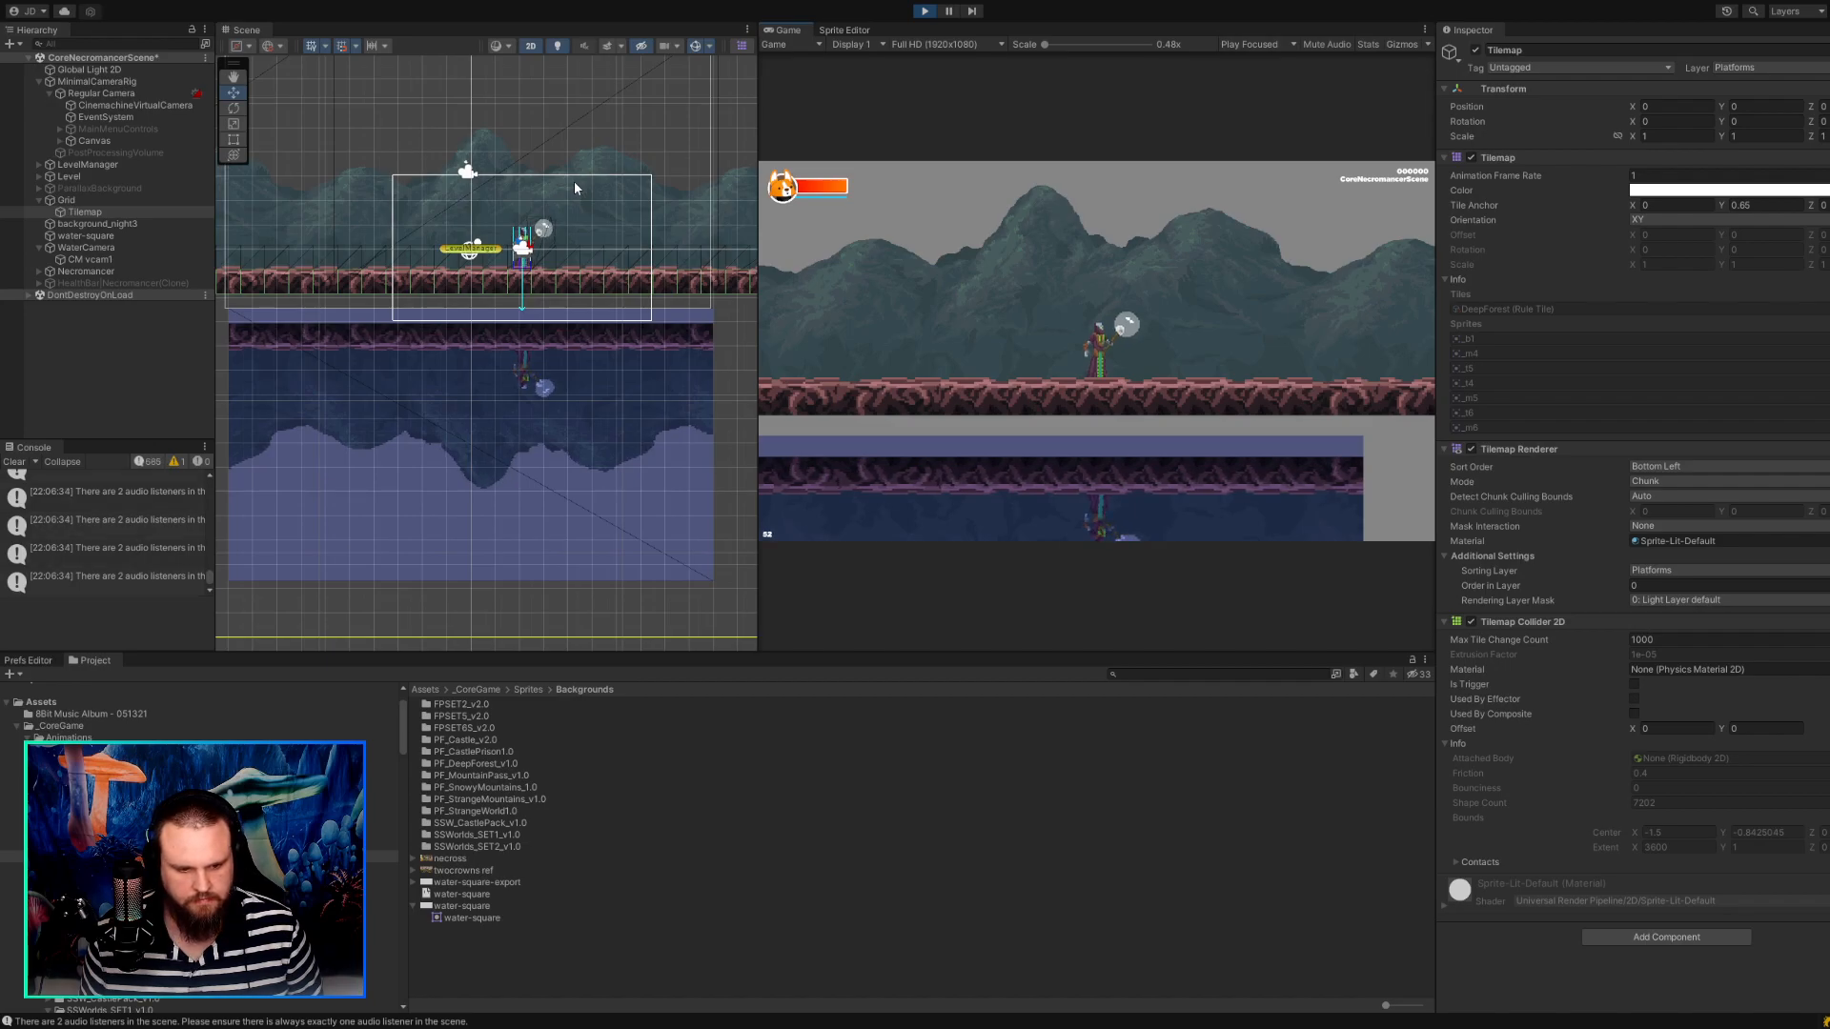
pyautogui.click(156, 462)
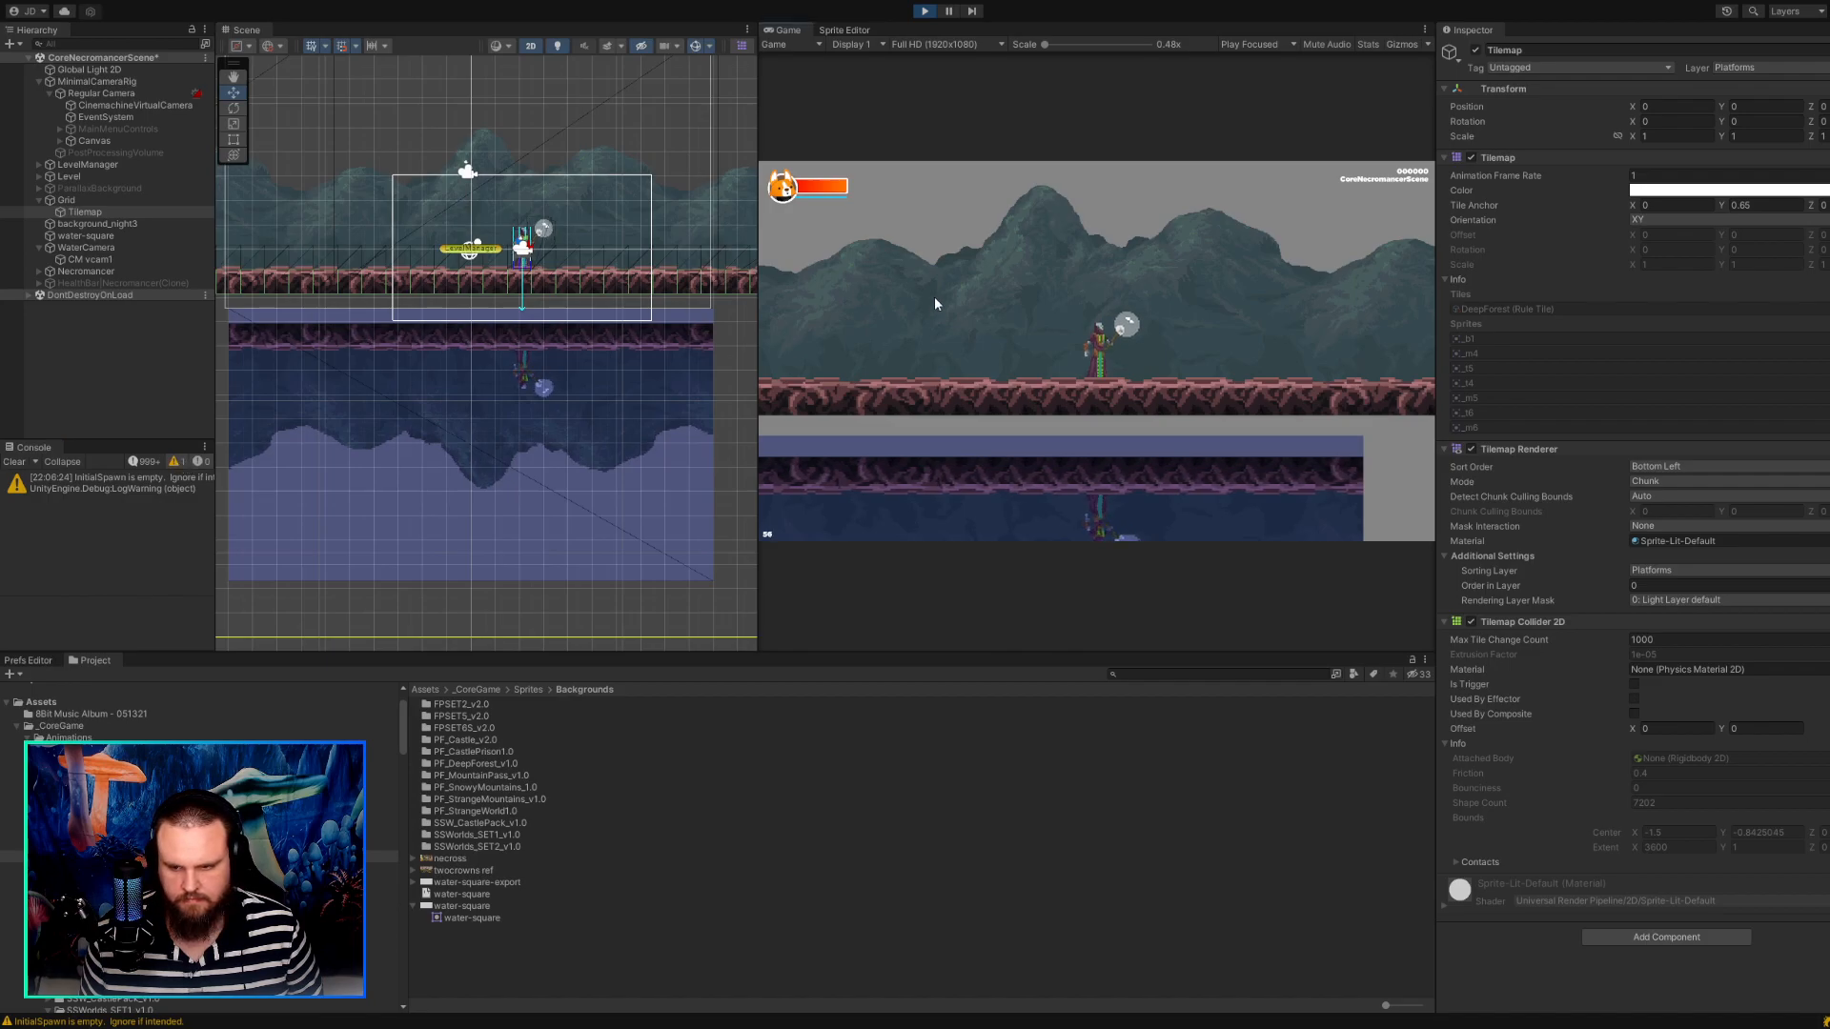
pyautogui.press('a')
pyautogui.press('d')
pyautogui.press('a')
pyautogui.press('d')
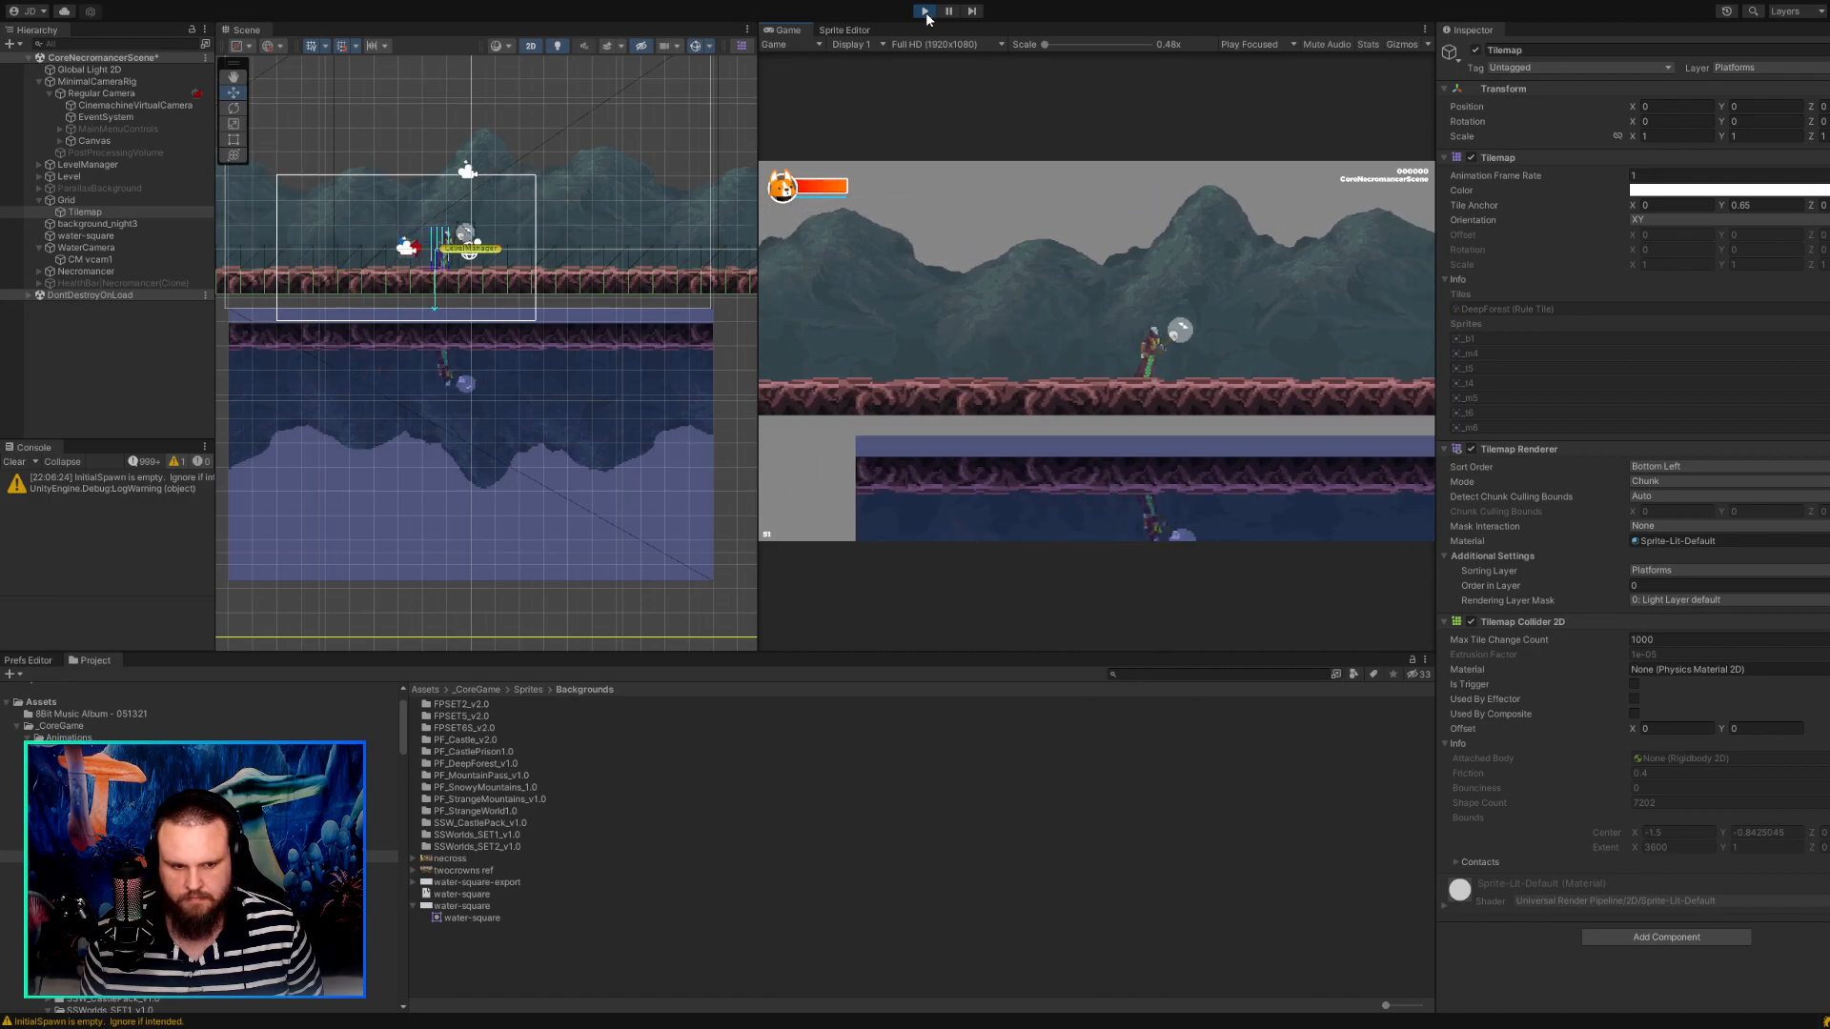
pyautogui.click(925, 14)
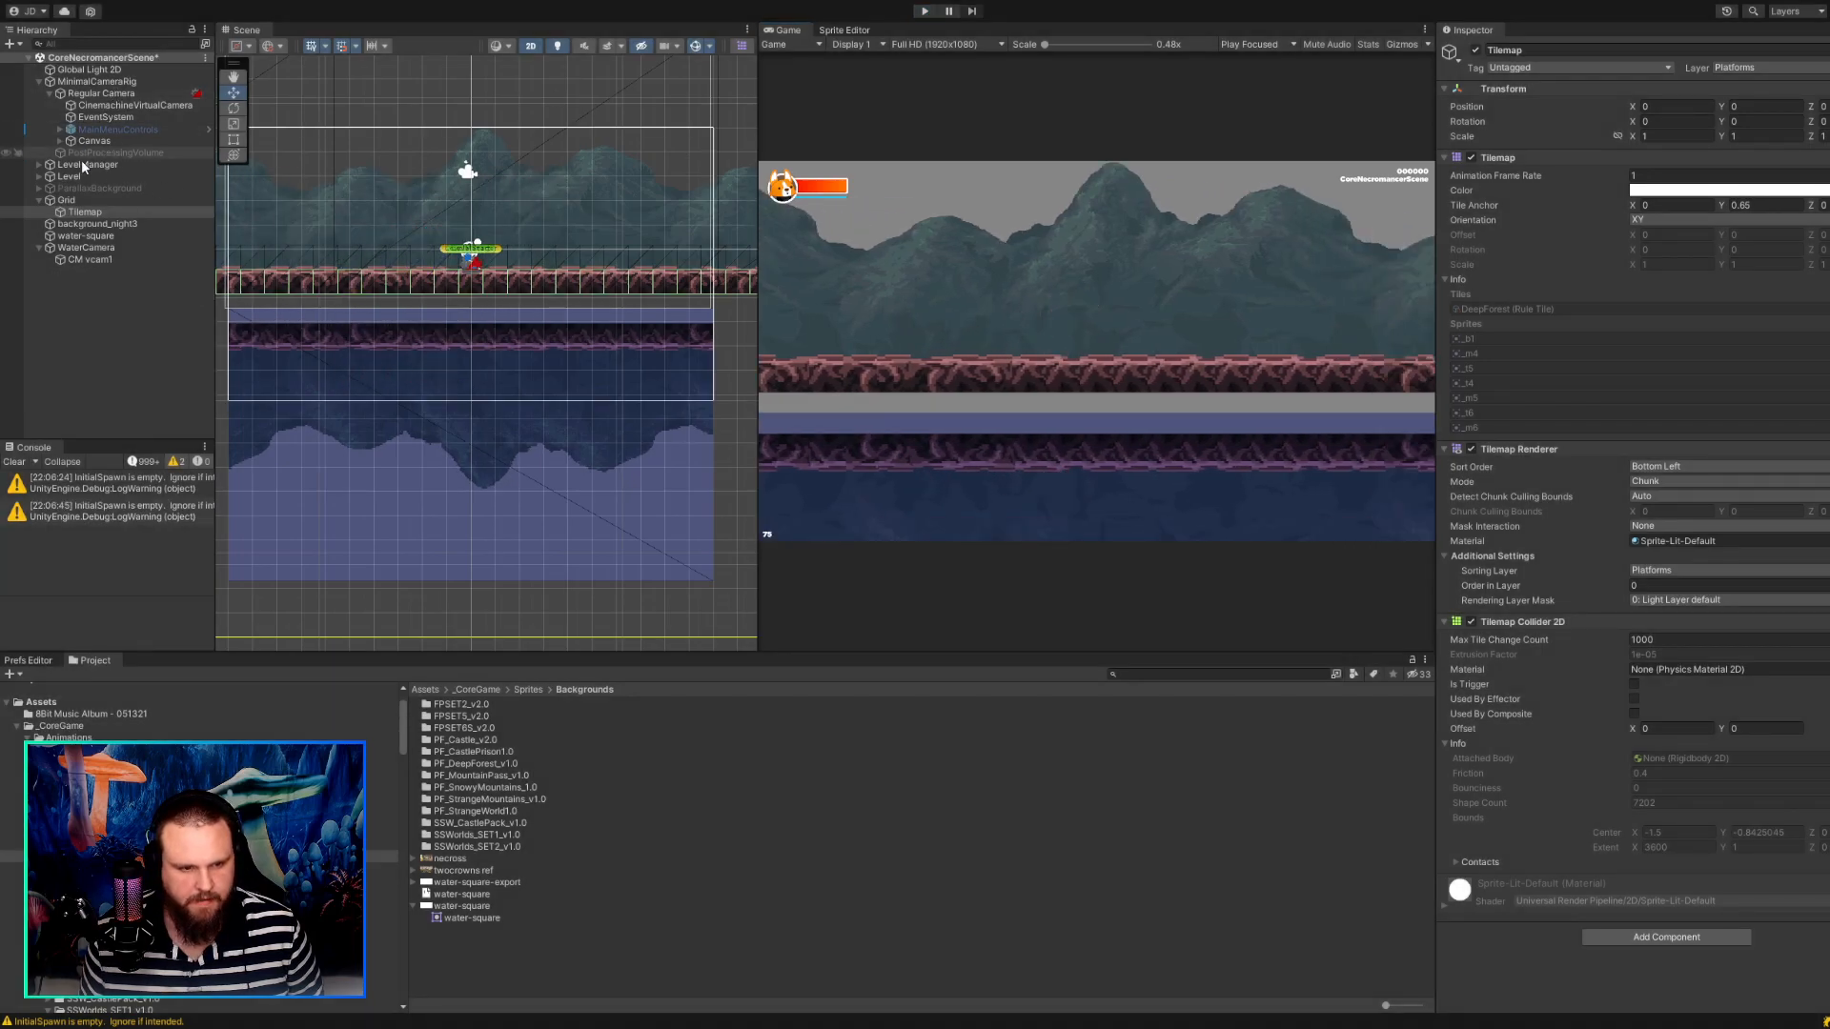
# Disable the WaterCamera's Audio Listener and play-test the character's walk, enlarging the Game view to 0.75x scale to inspect the reflection.
pyautogui.click(83, 247)
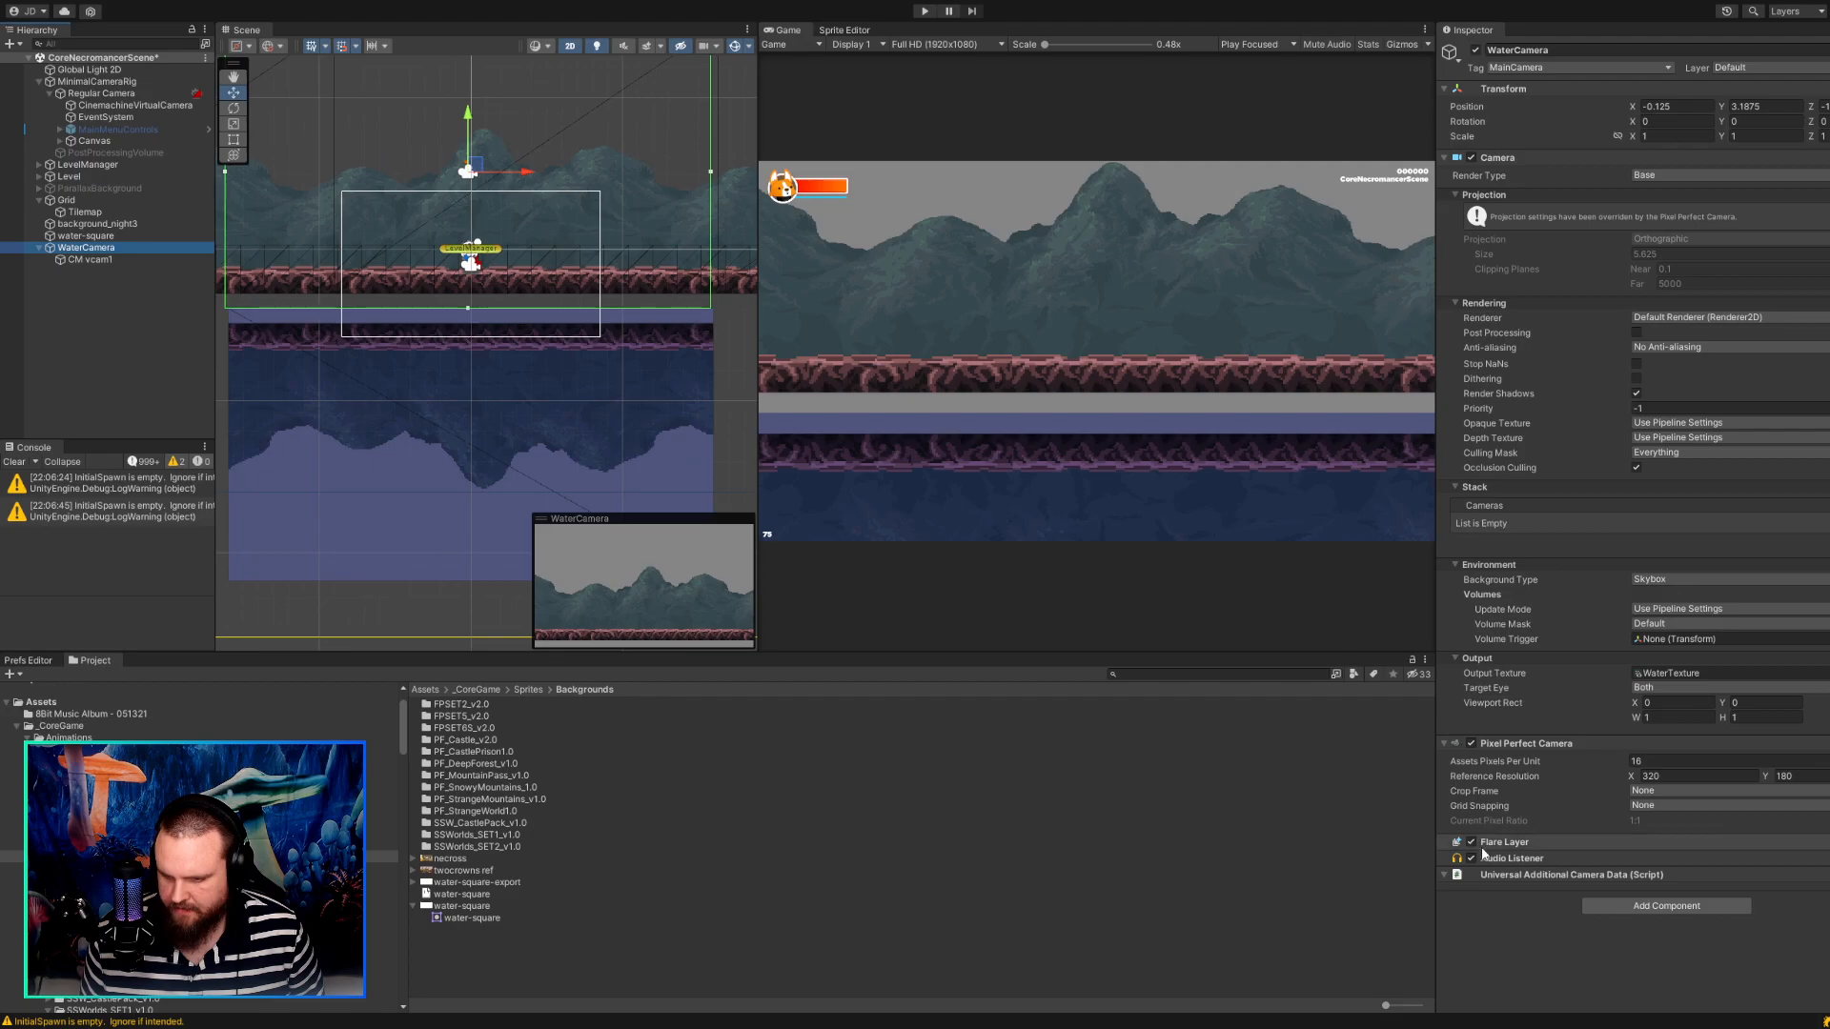
pyautogui.click(1471, 858)
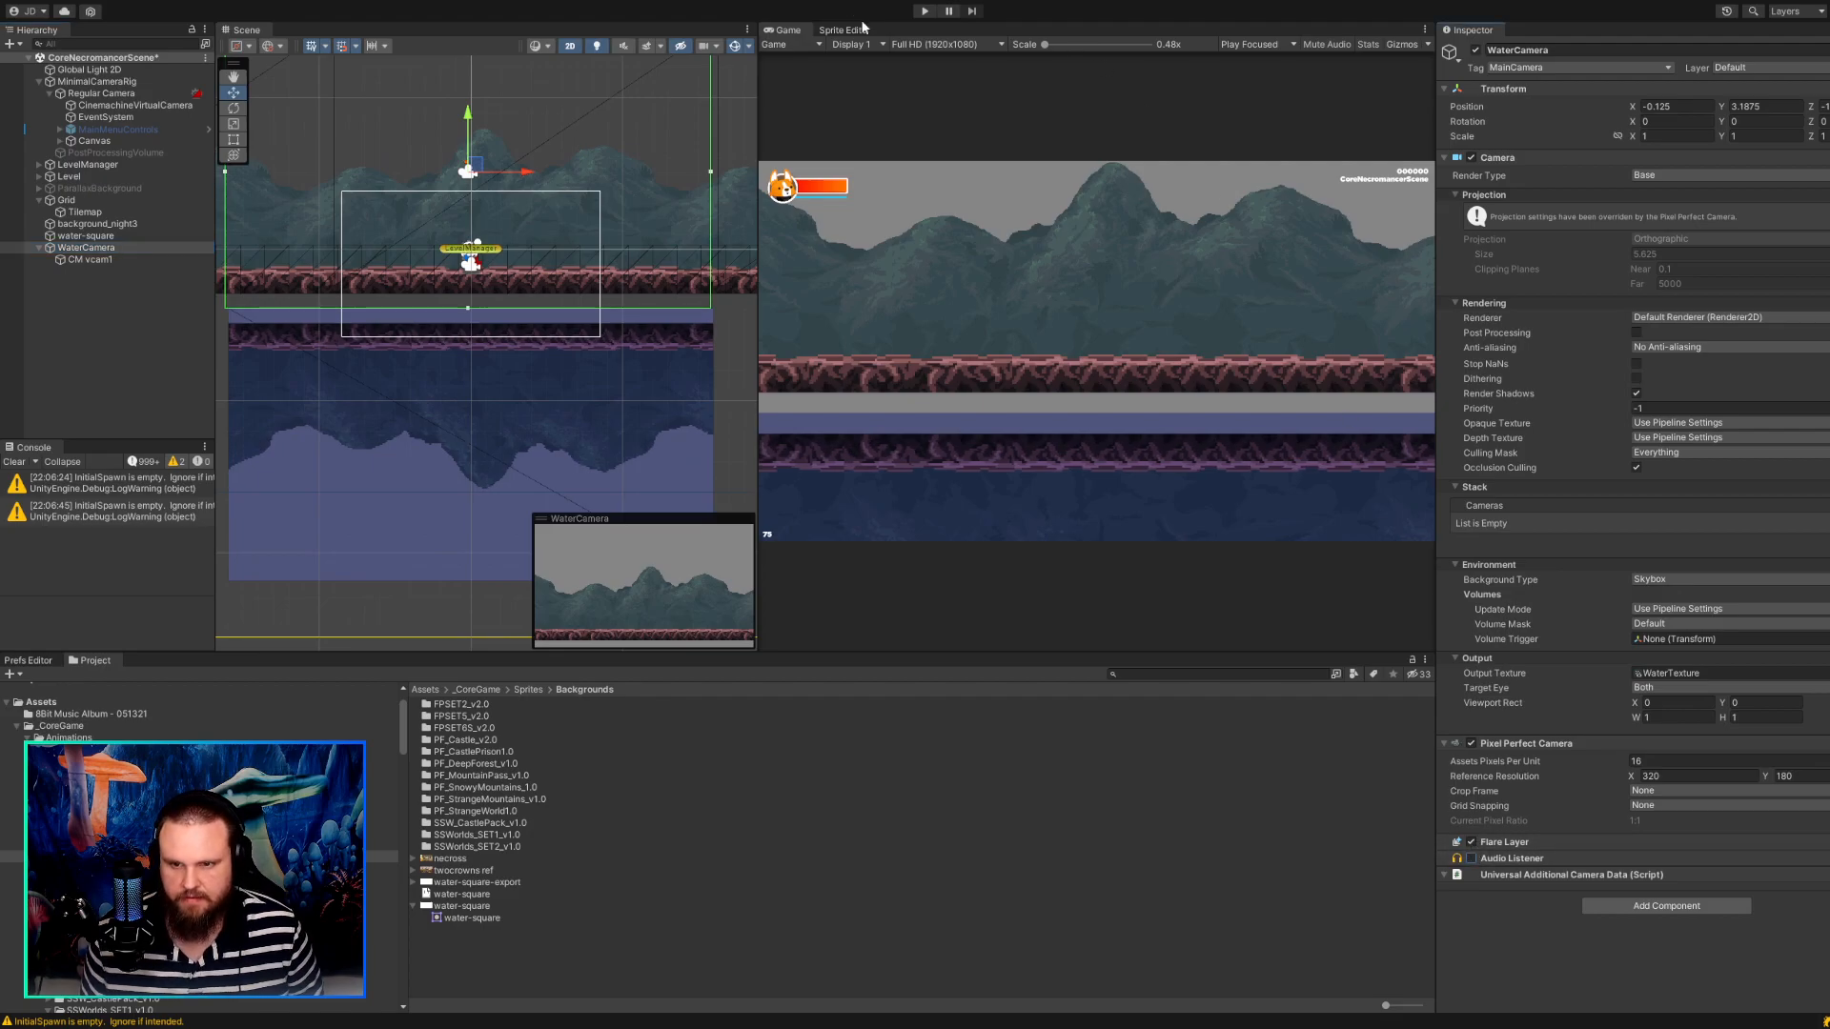
pyautogui.click(924, 12)
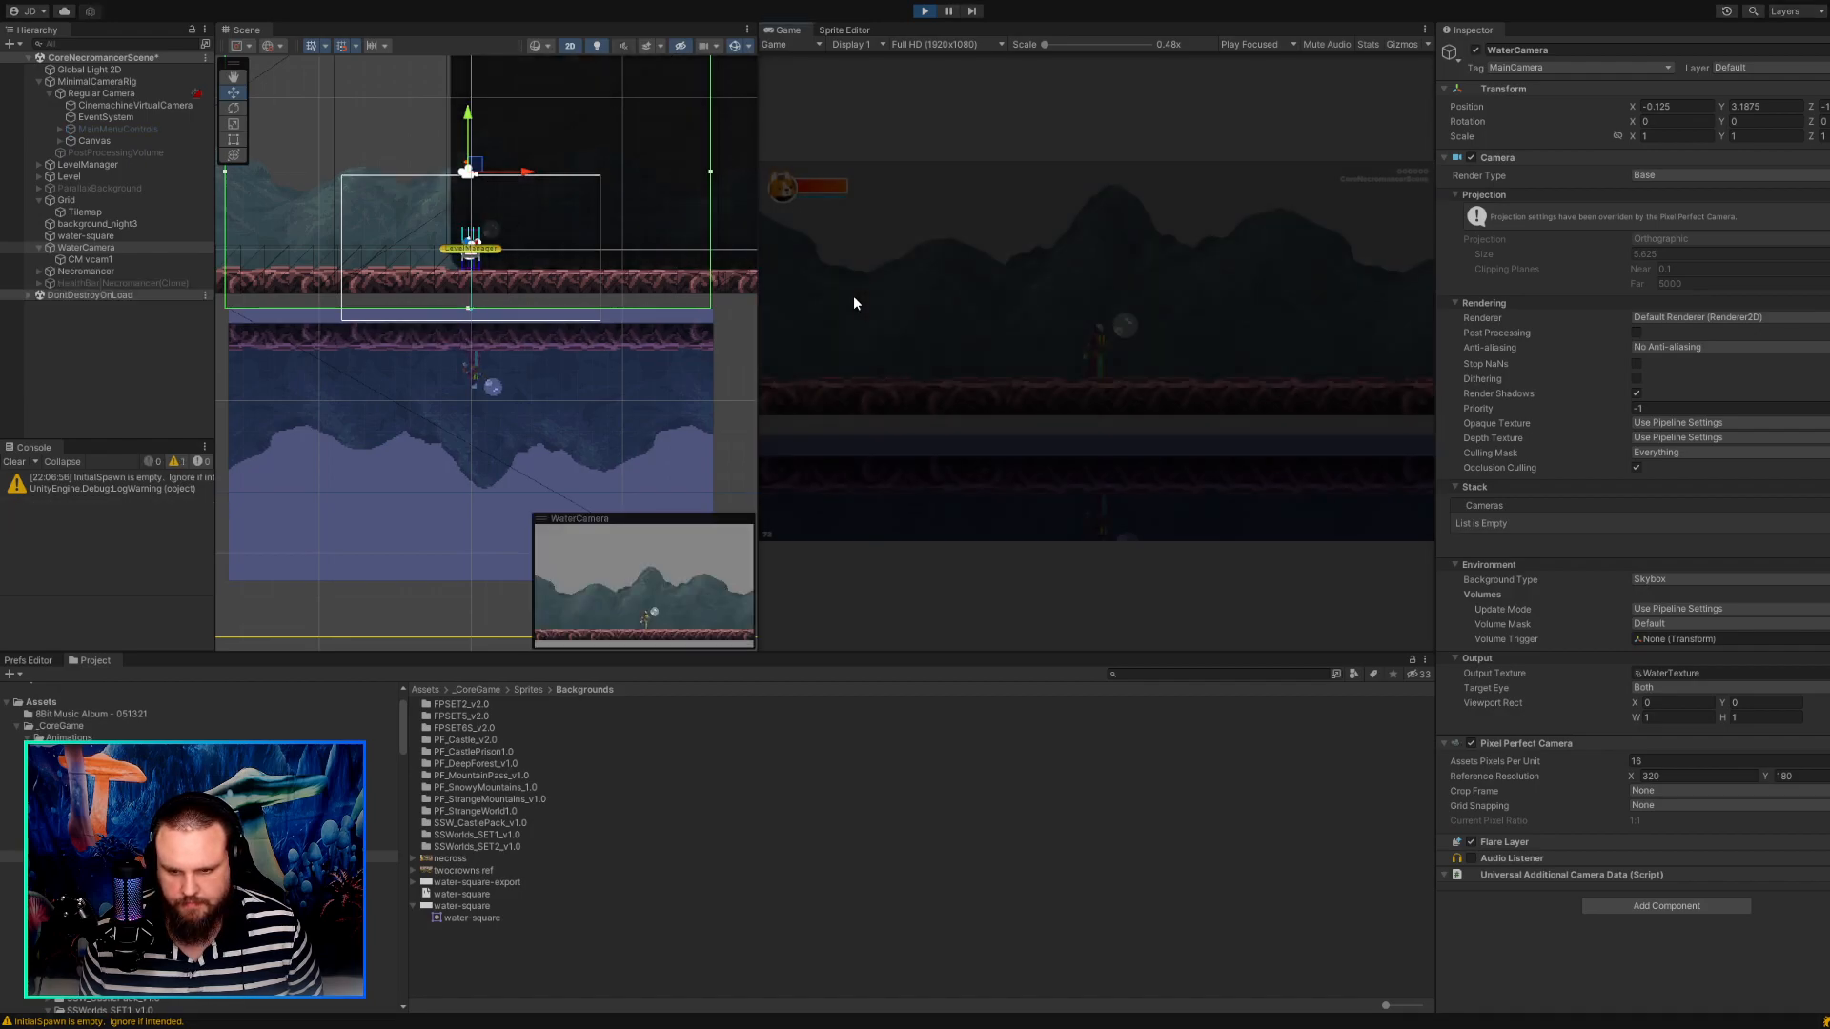
pyautogui.press('a')
pyautogui.press('d')
pyautogui.press('a')
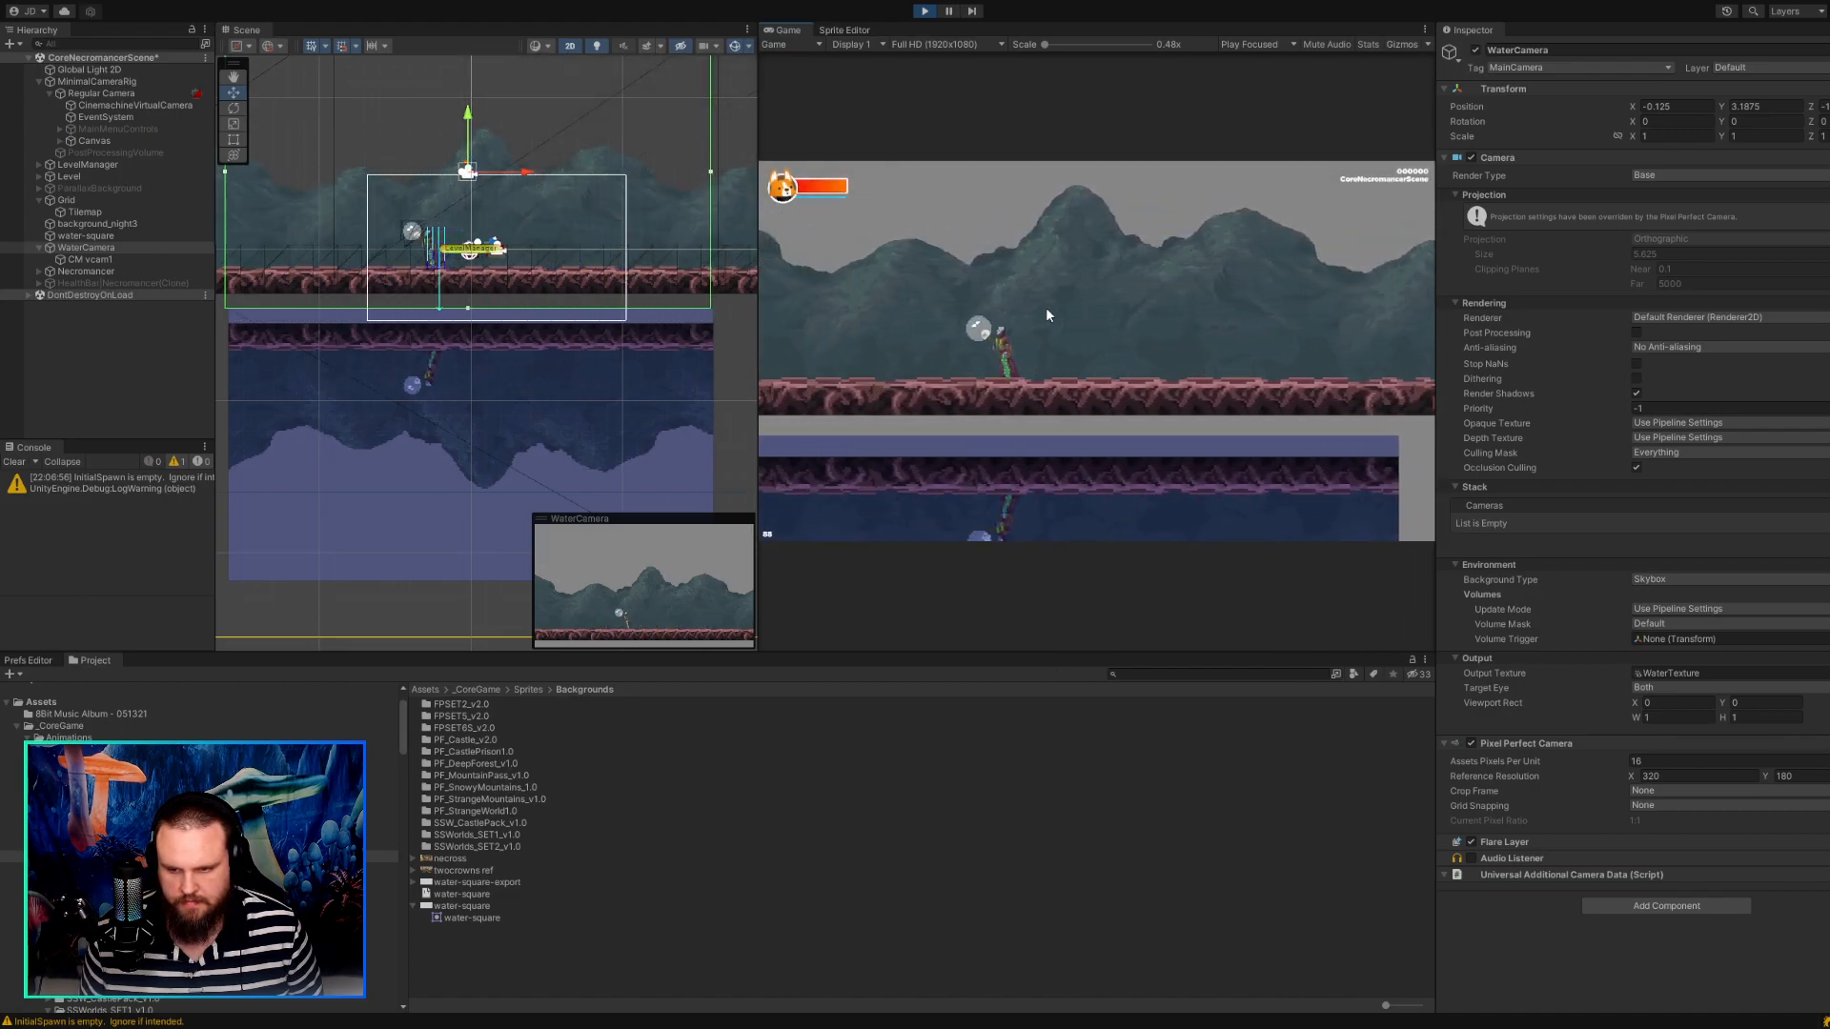
pyautogui.press('d')
pyautogui.press('d')
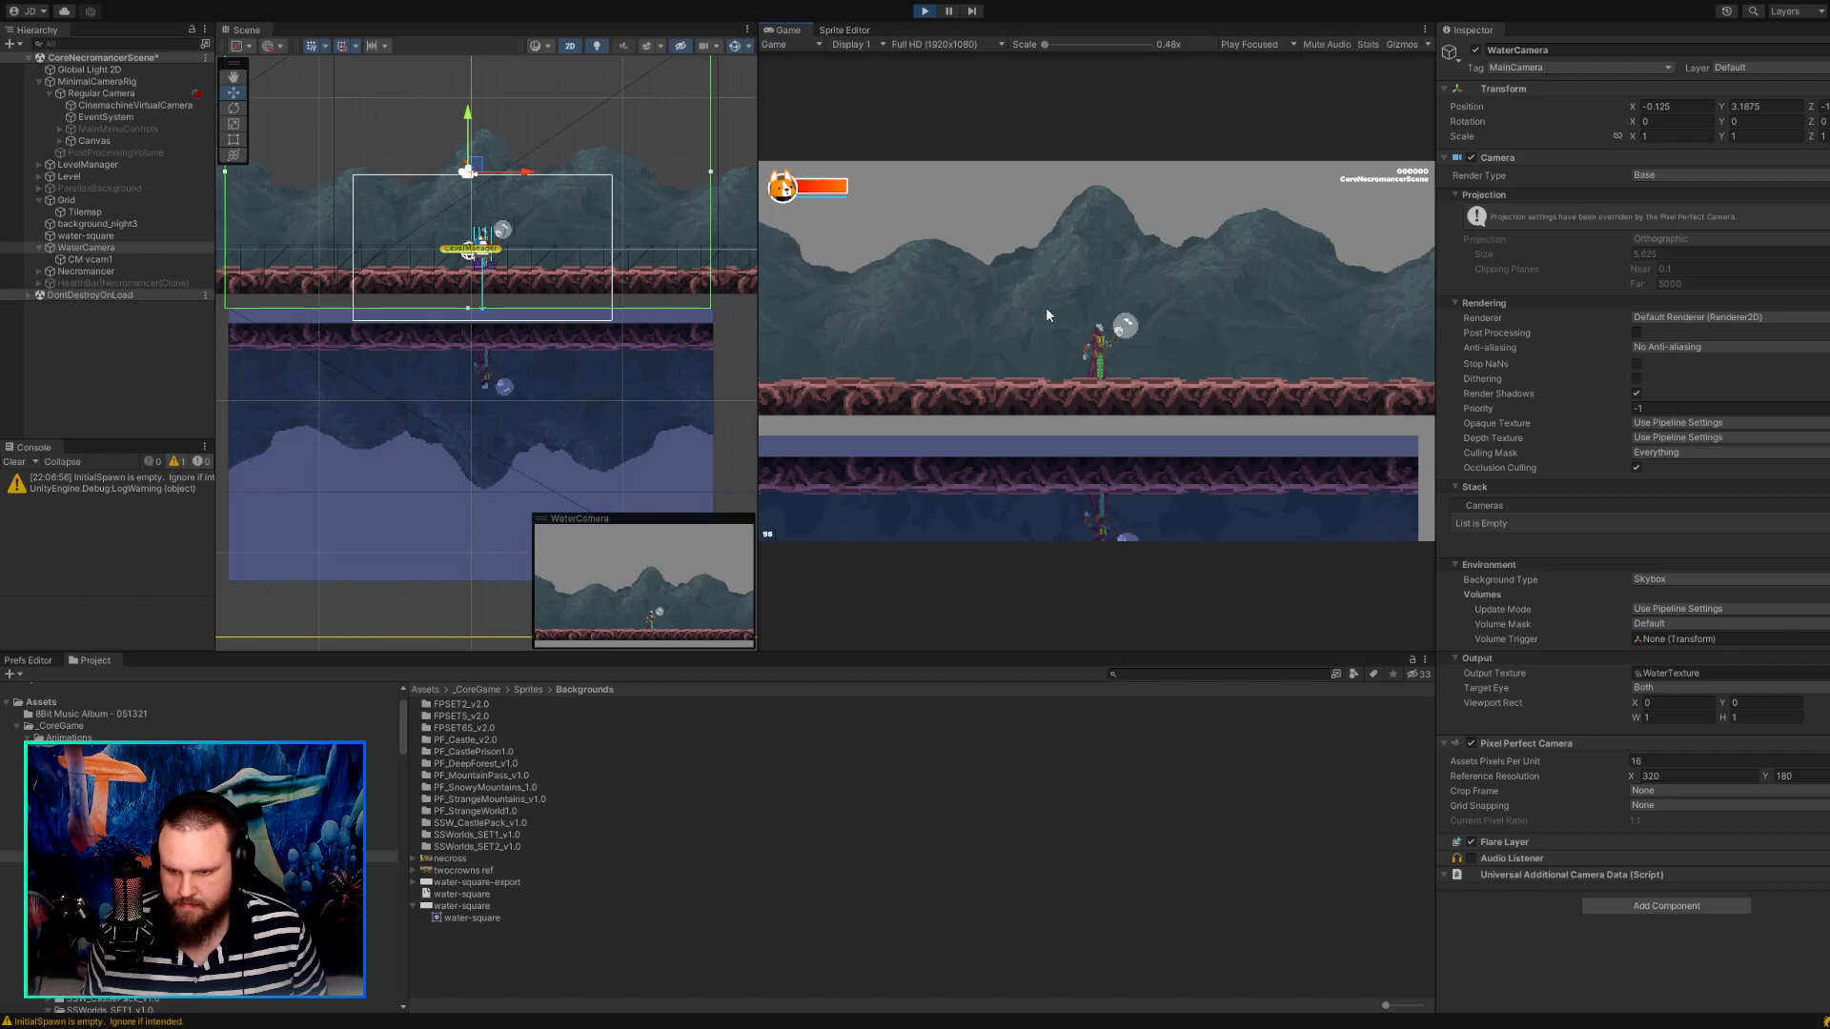
pyautogui.moveTo(757, 124); pyautogui.dragTo(346, 118)
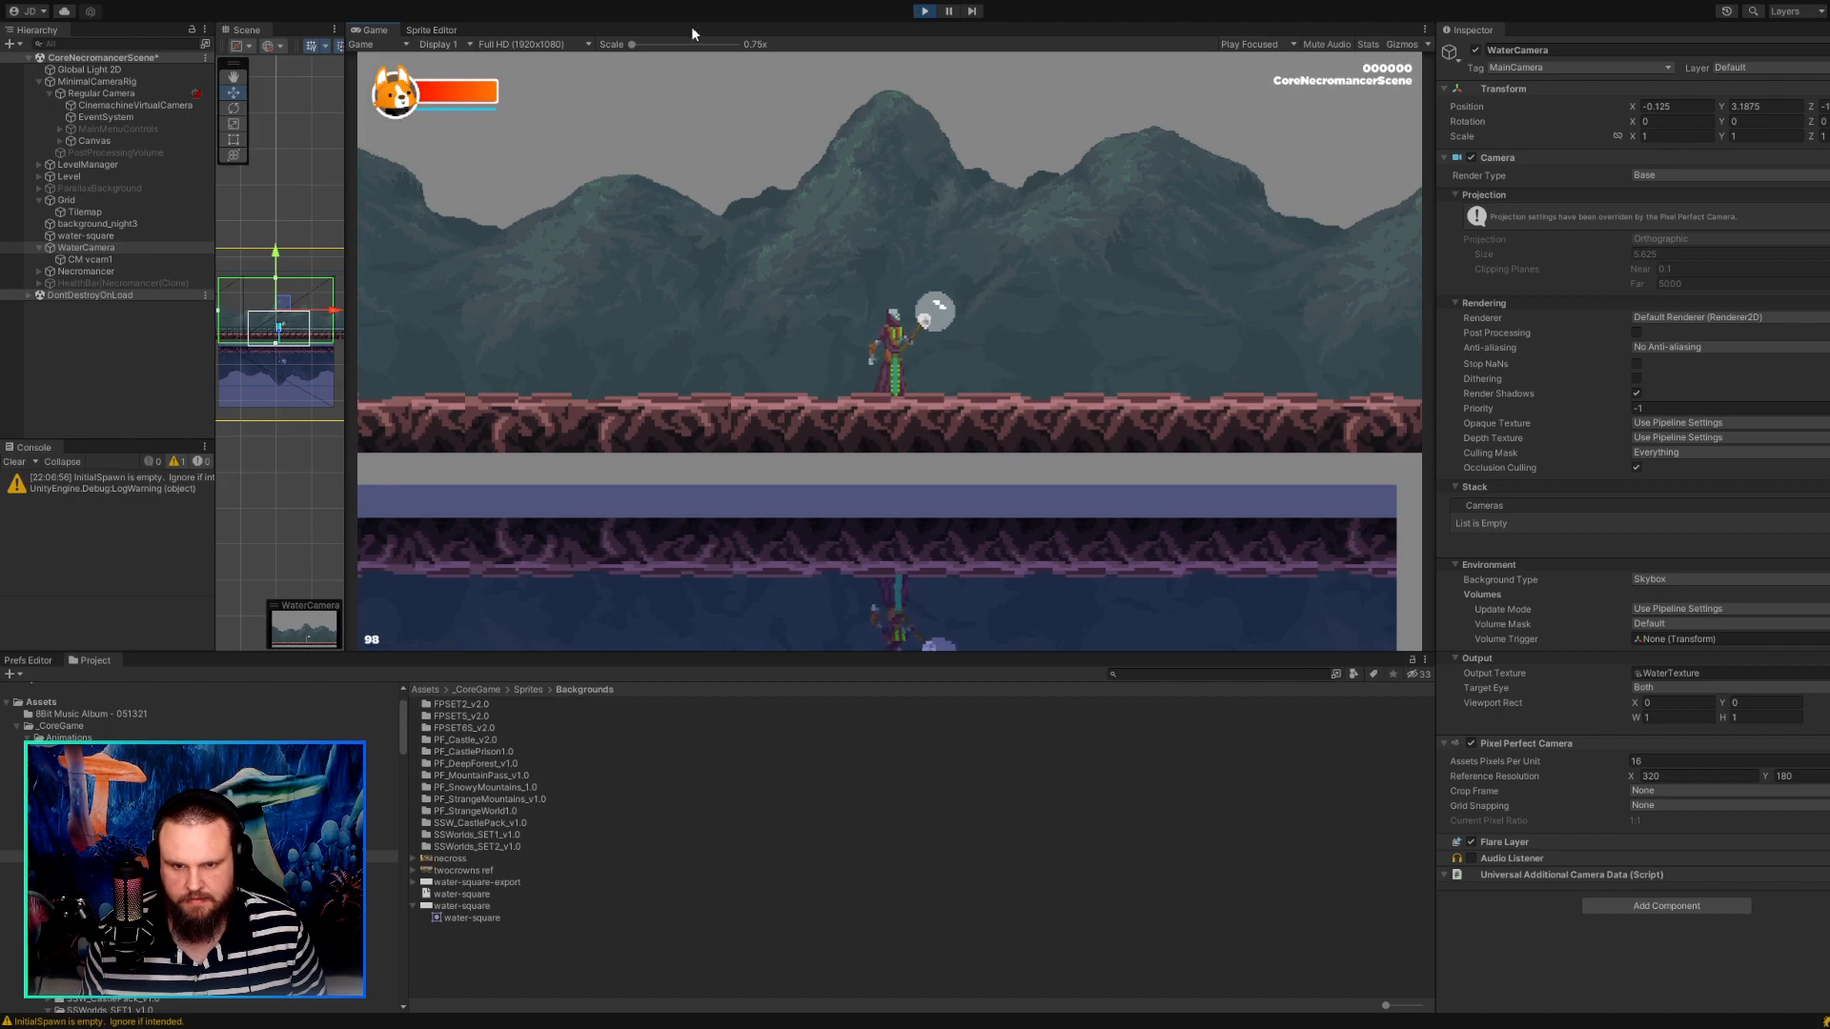
pyautogui.click(922, 12)
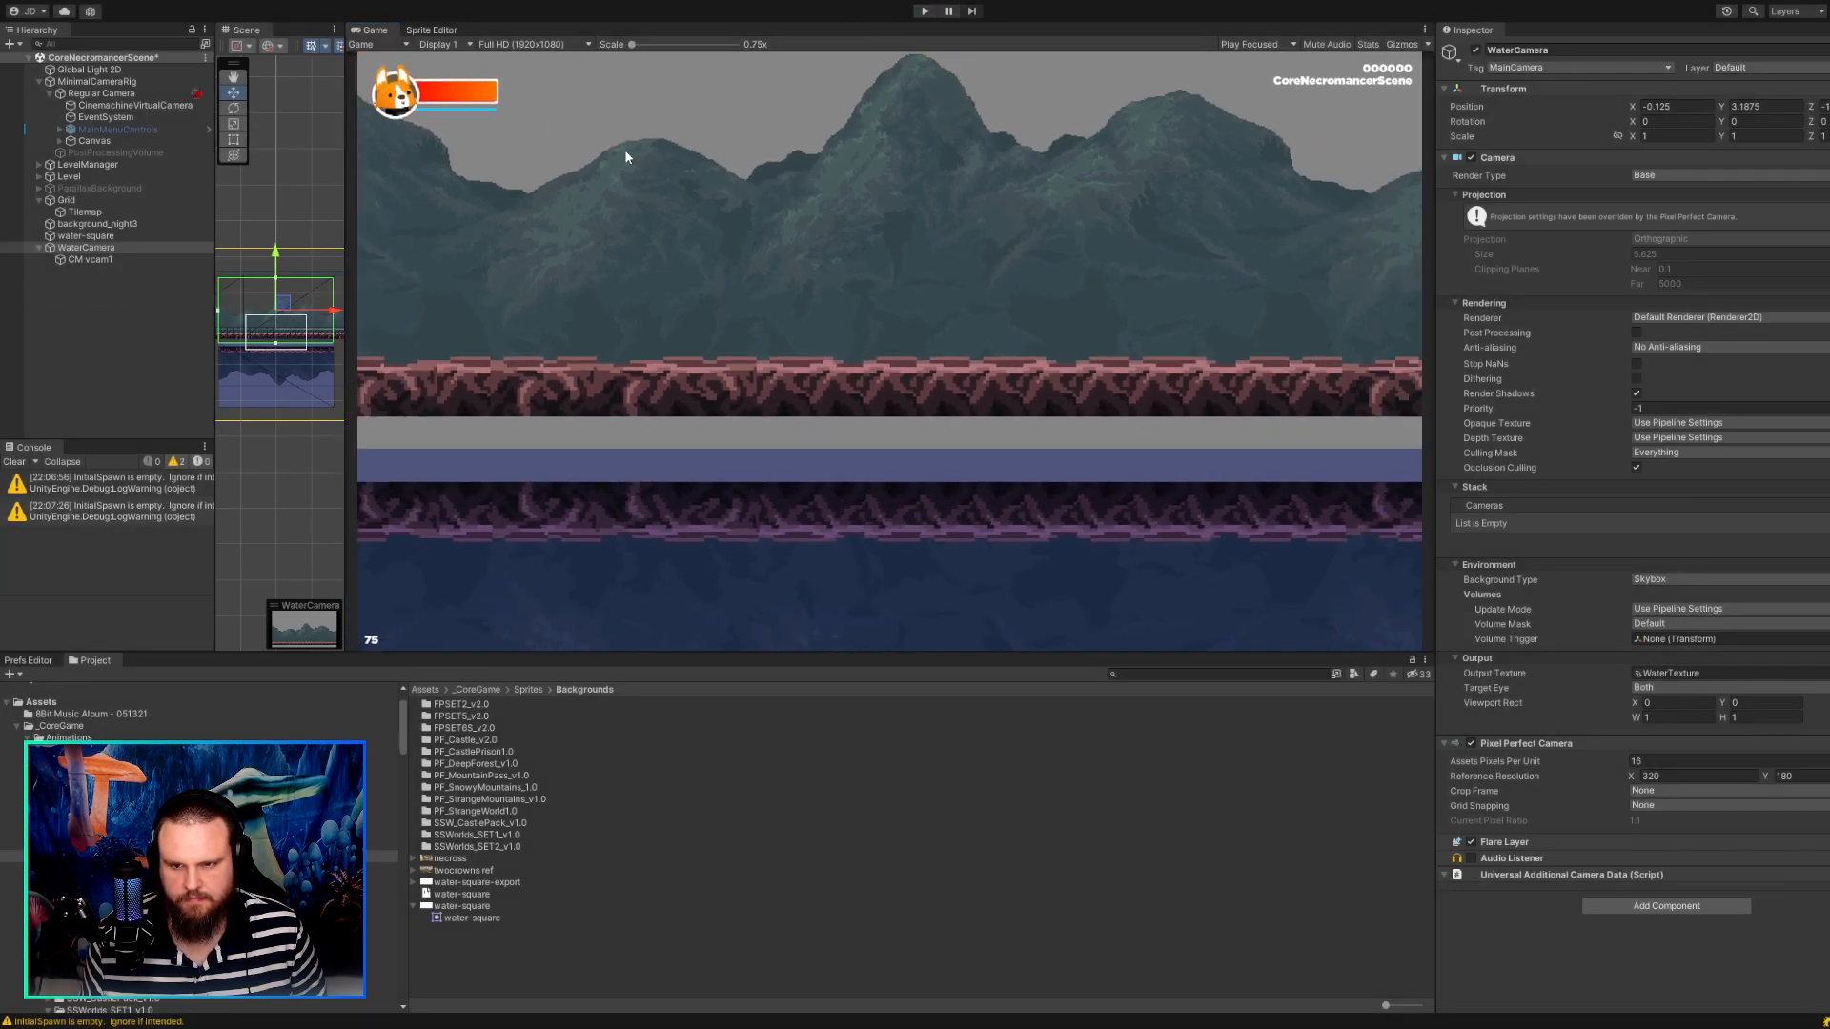
# Run the game again and walk the character back and forth to examine the reflection's edges in the enlarged Game view.
pyautogui.click(922, 11)
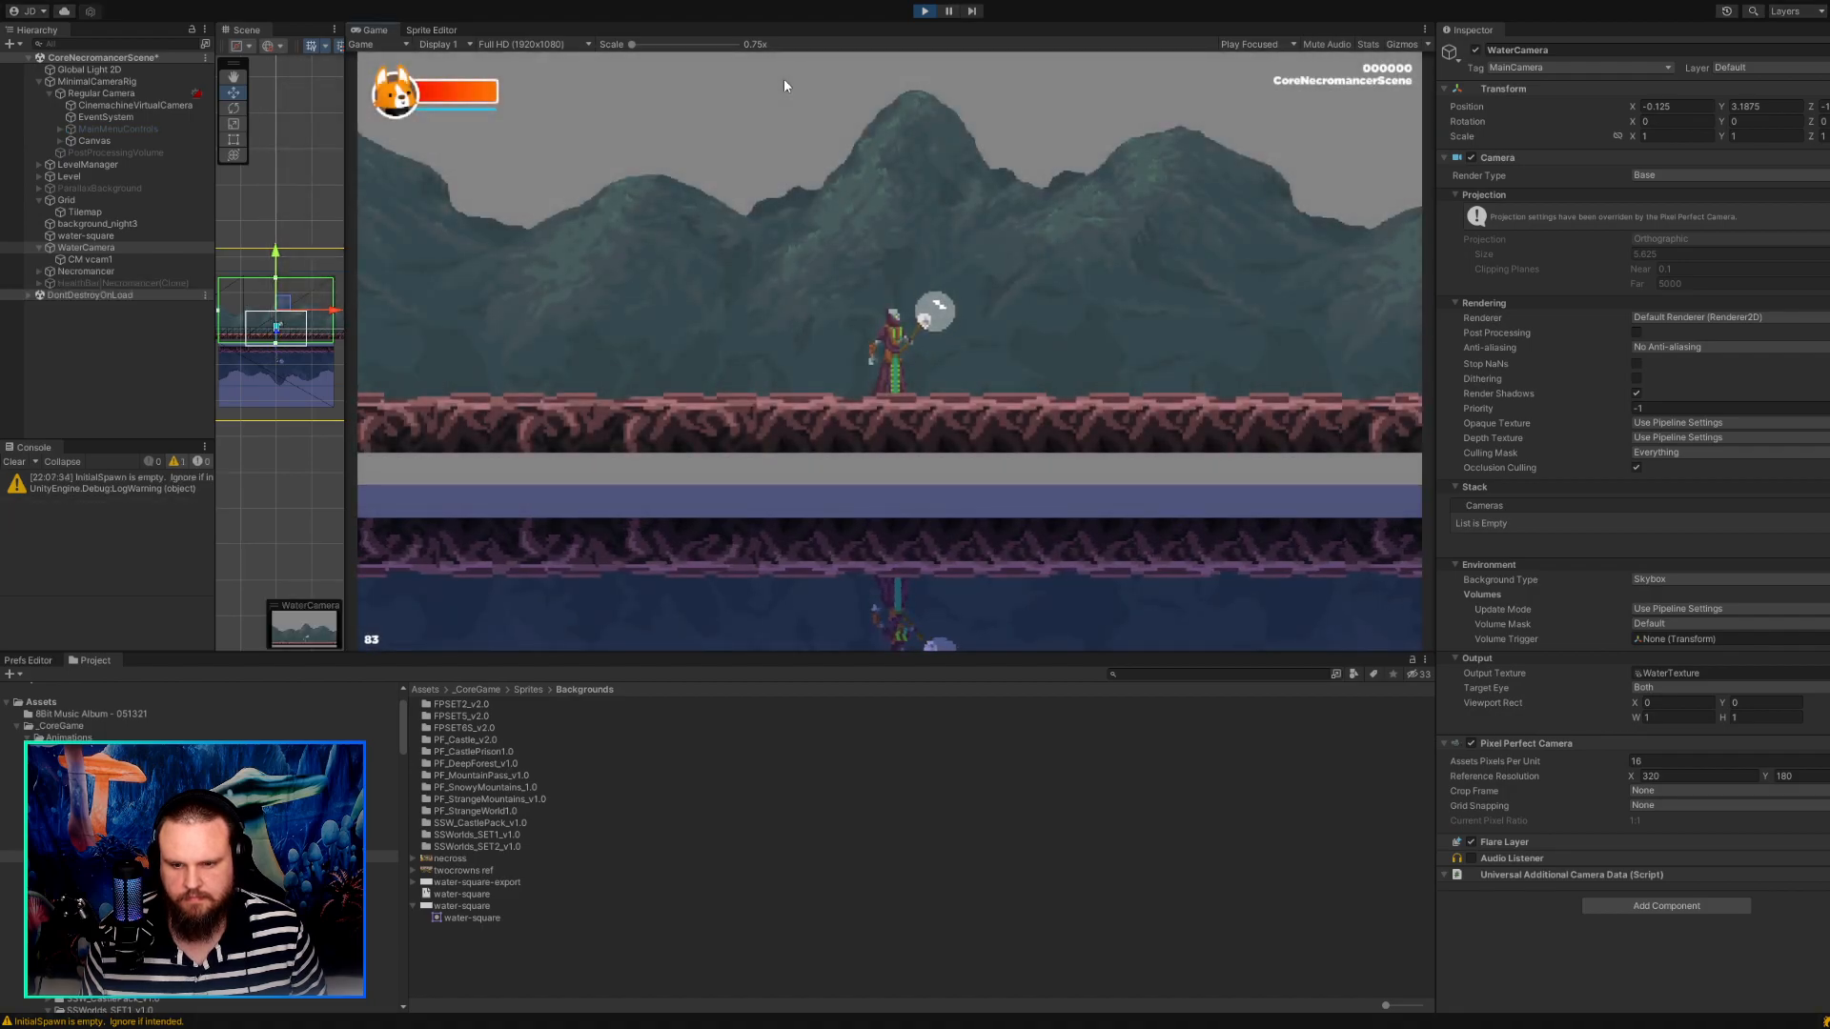
pyautogui.press('d')
pyautogui.press('a')
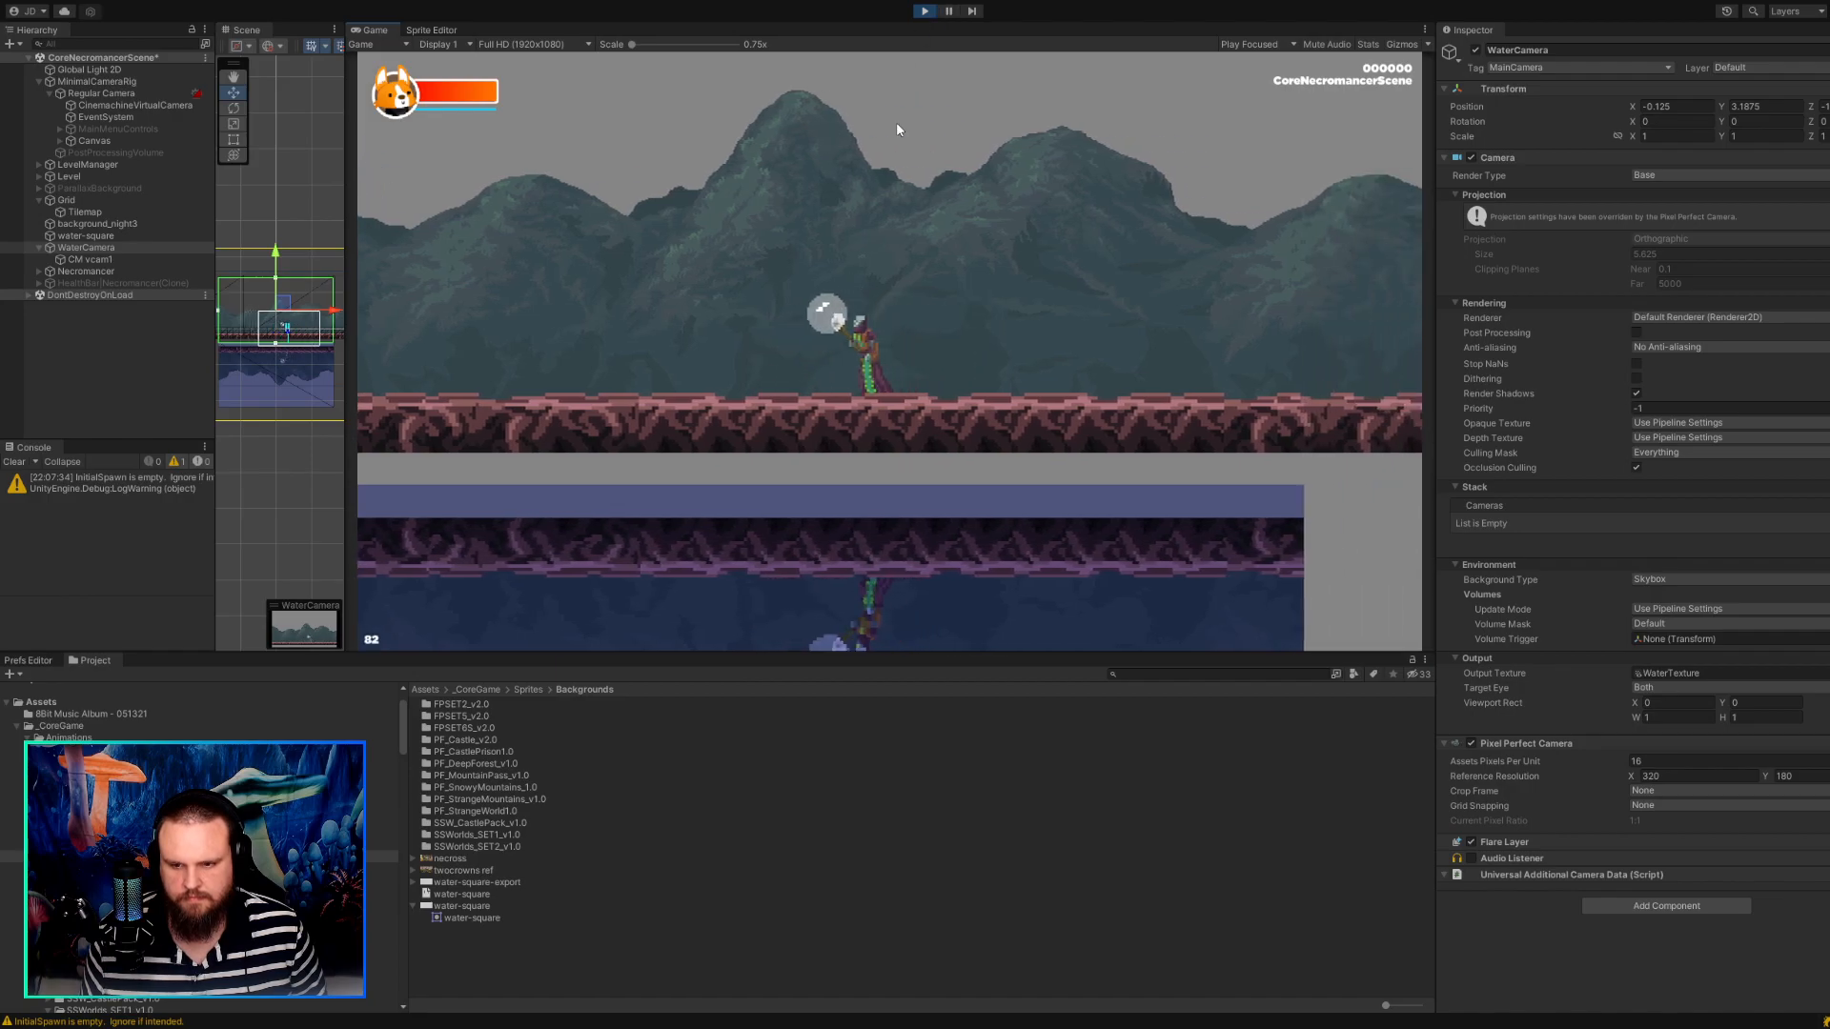
pyautogui.press('d')
pyautogui.press('a')
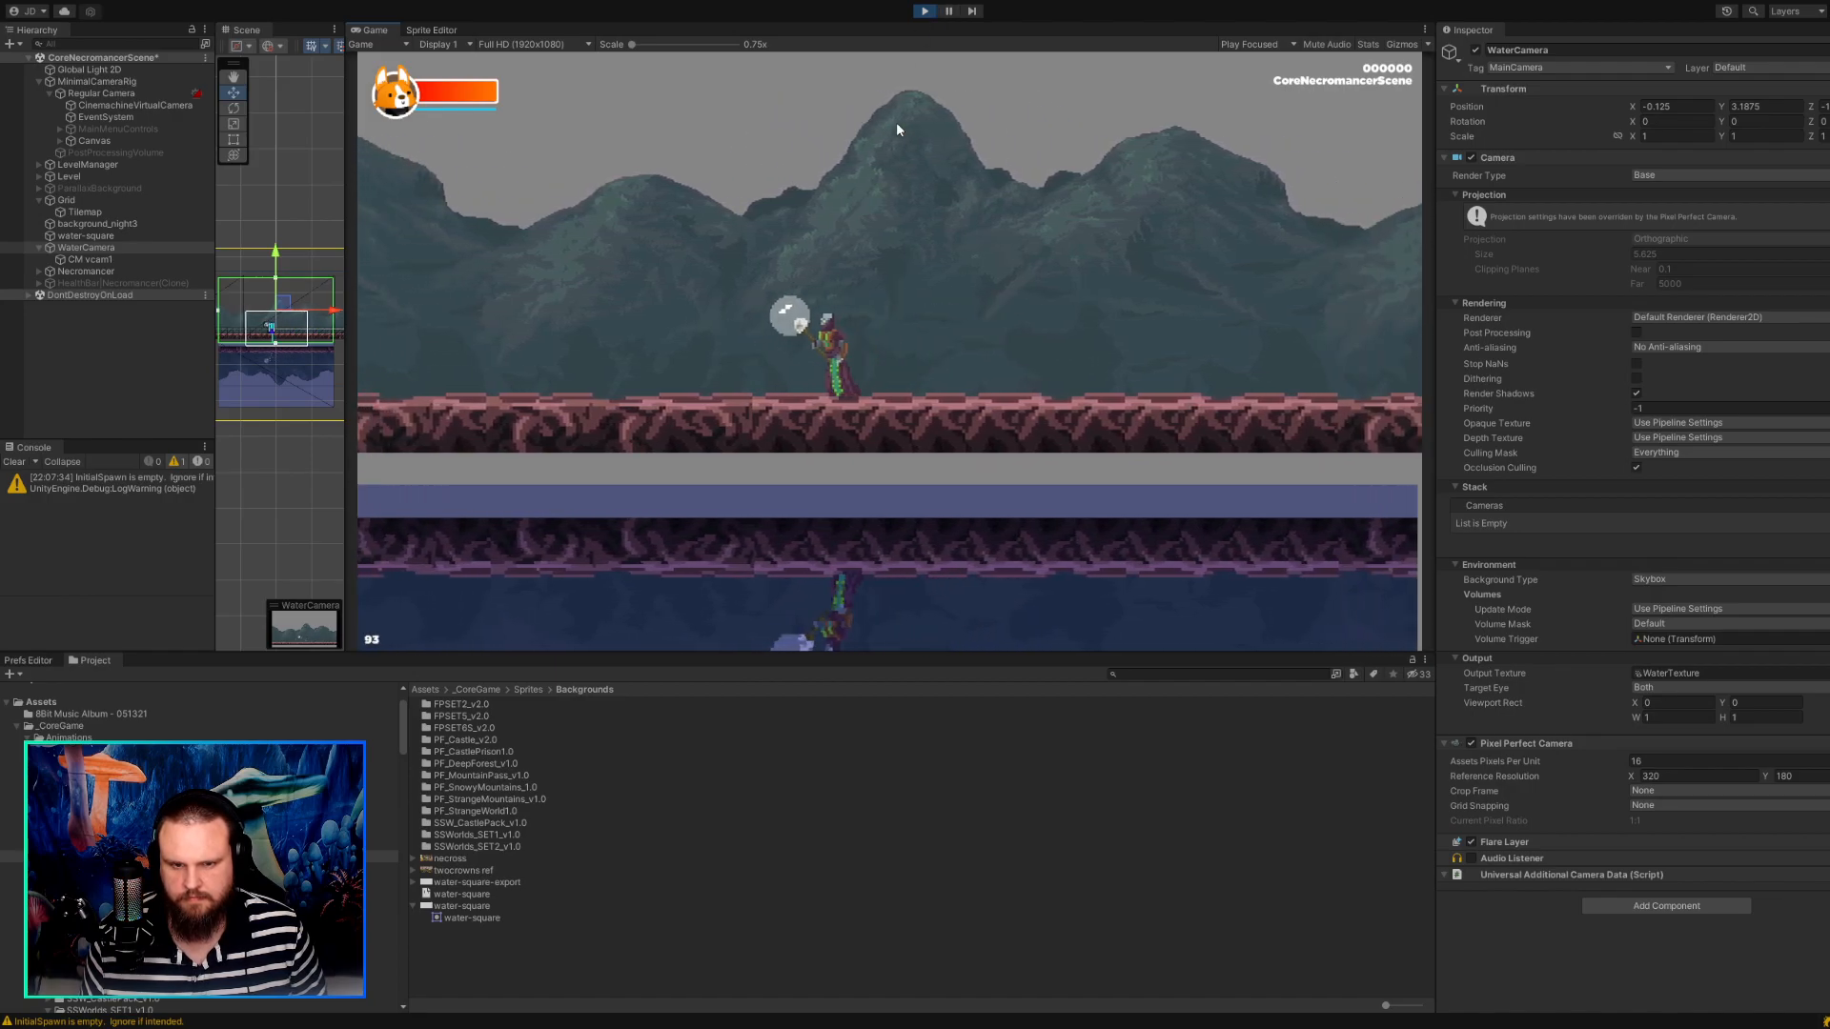
pyautogui.press('d')
pyautogui.press('a')
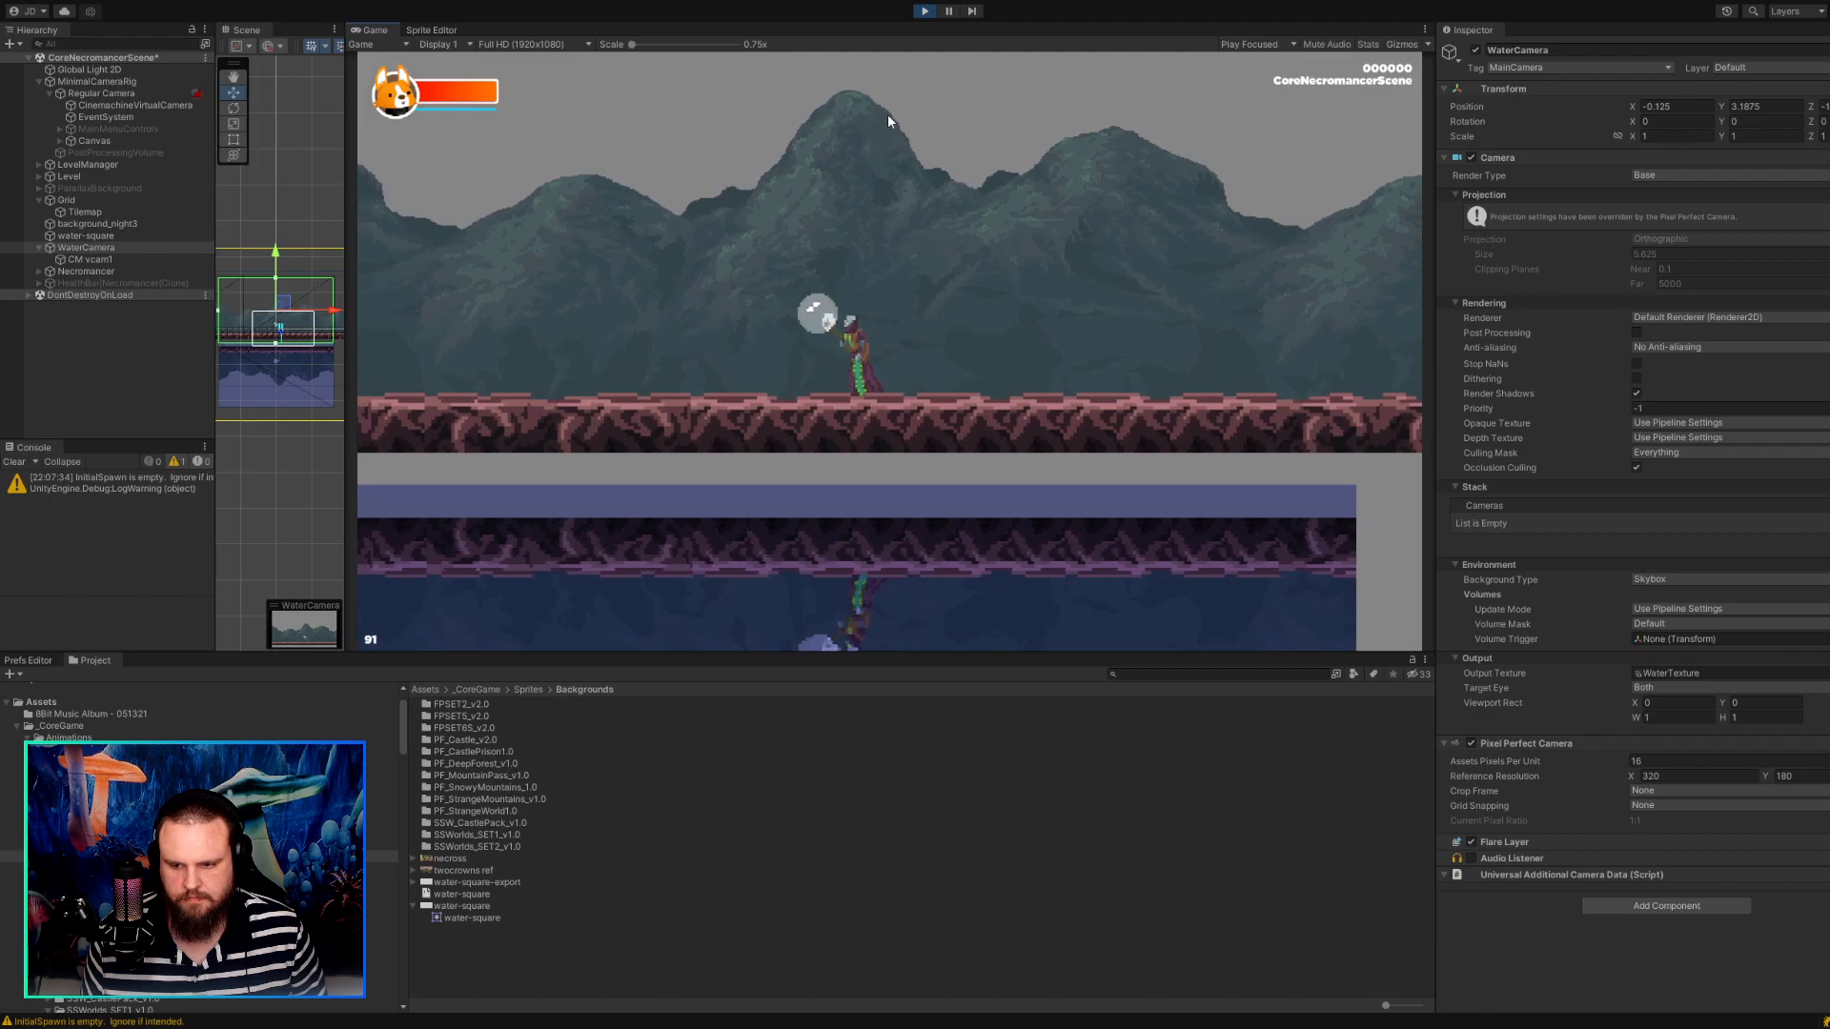
pyautogui.press('d')
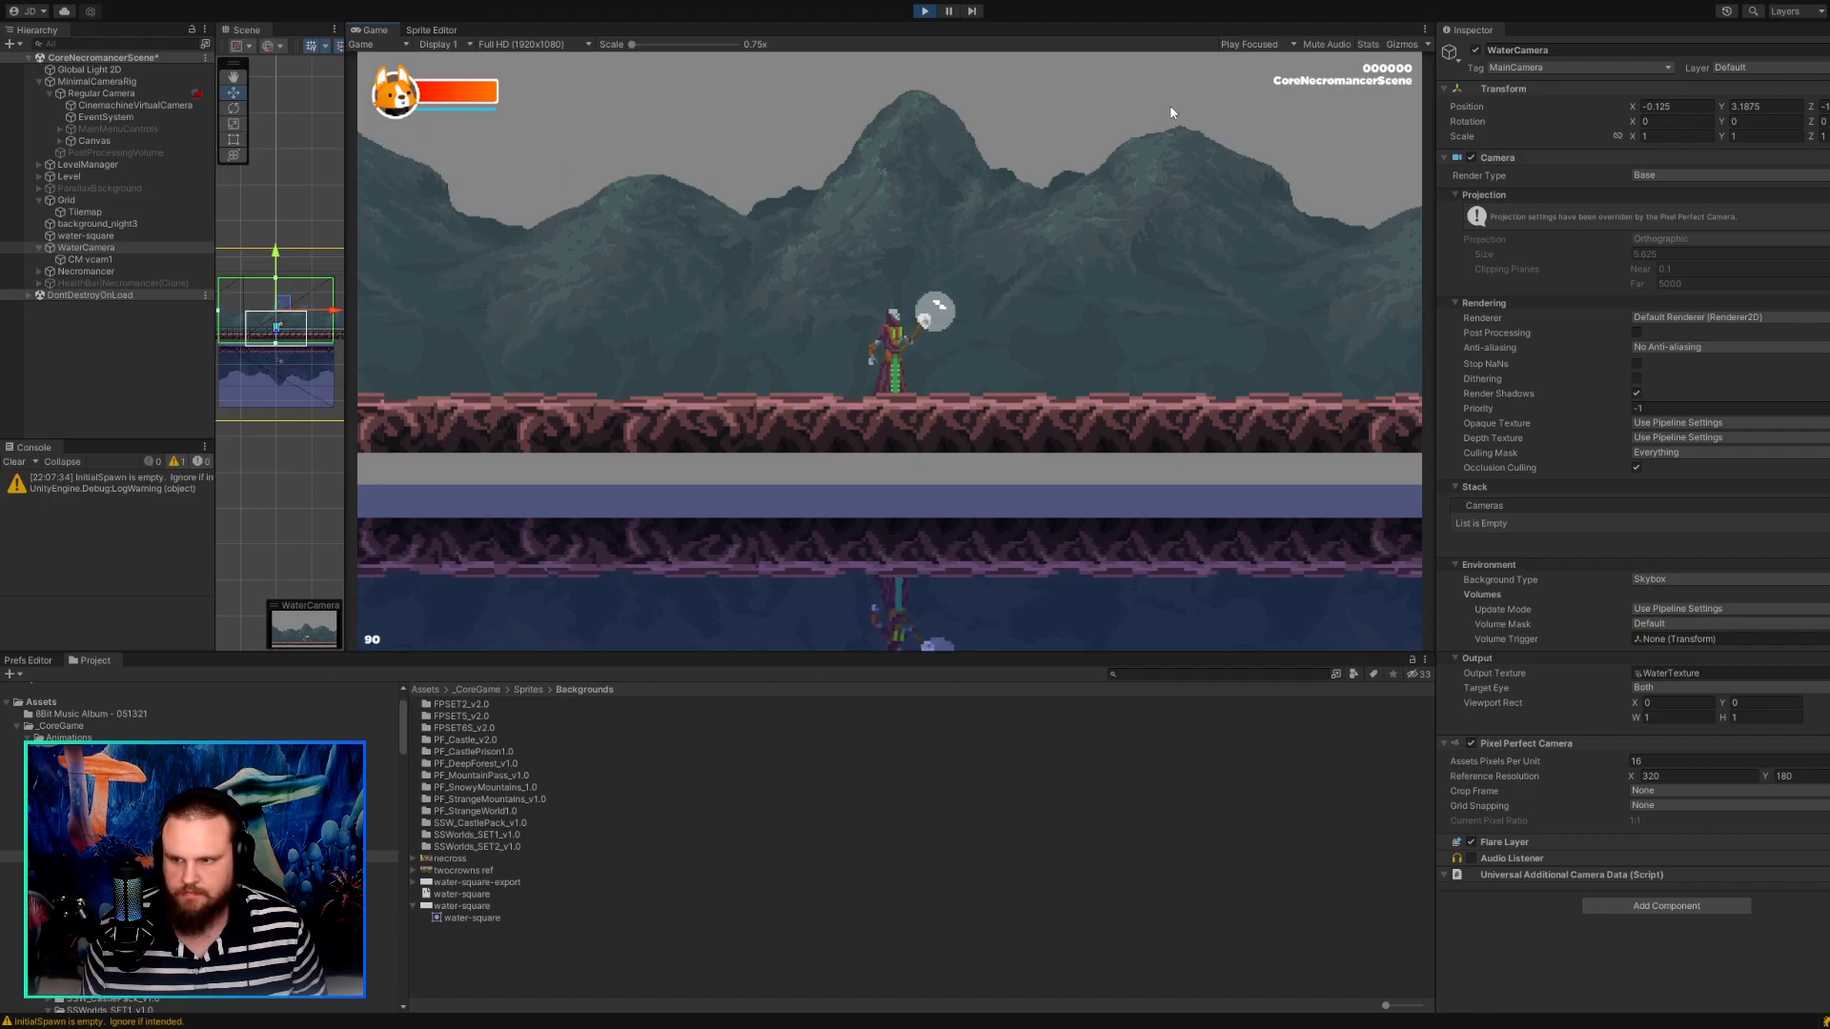
pyautogui.click(920, 12)
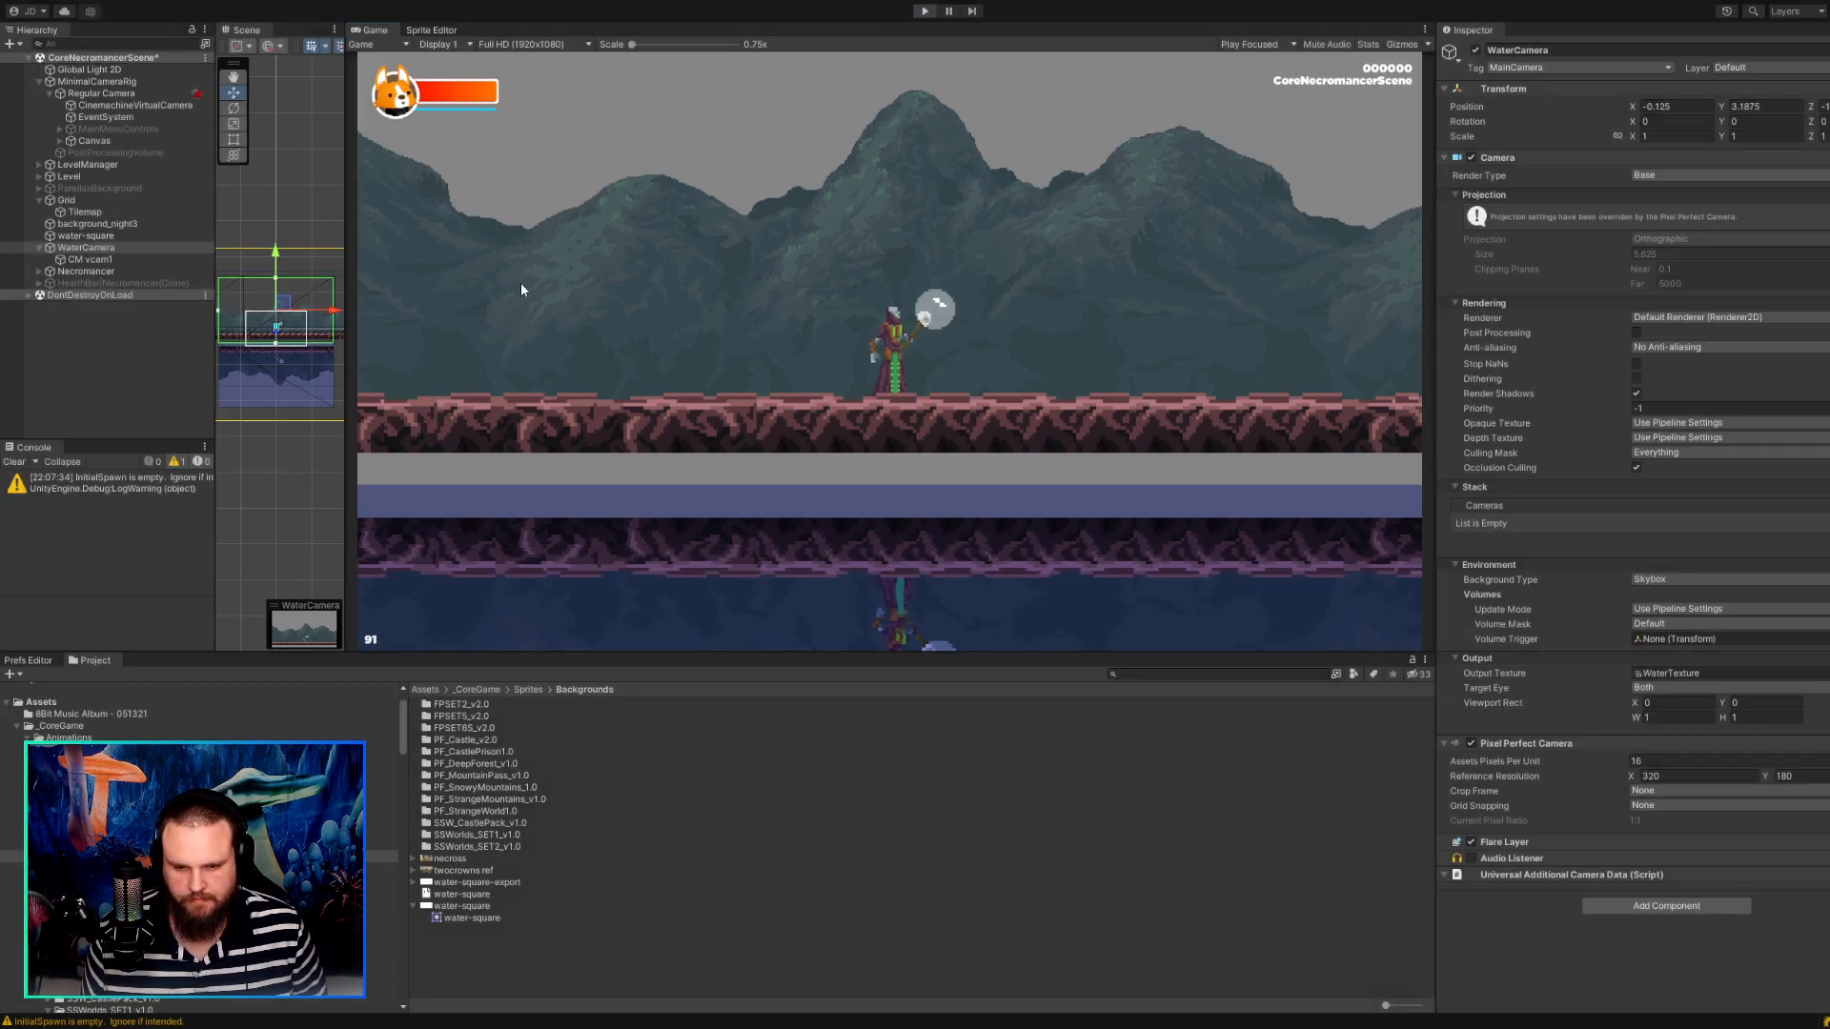
# Raise the WaterCamera slightly so the lower edge of its view meets the underside of the ground tiles.
pyautogui.click(82, 236)
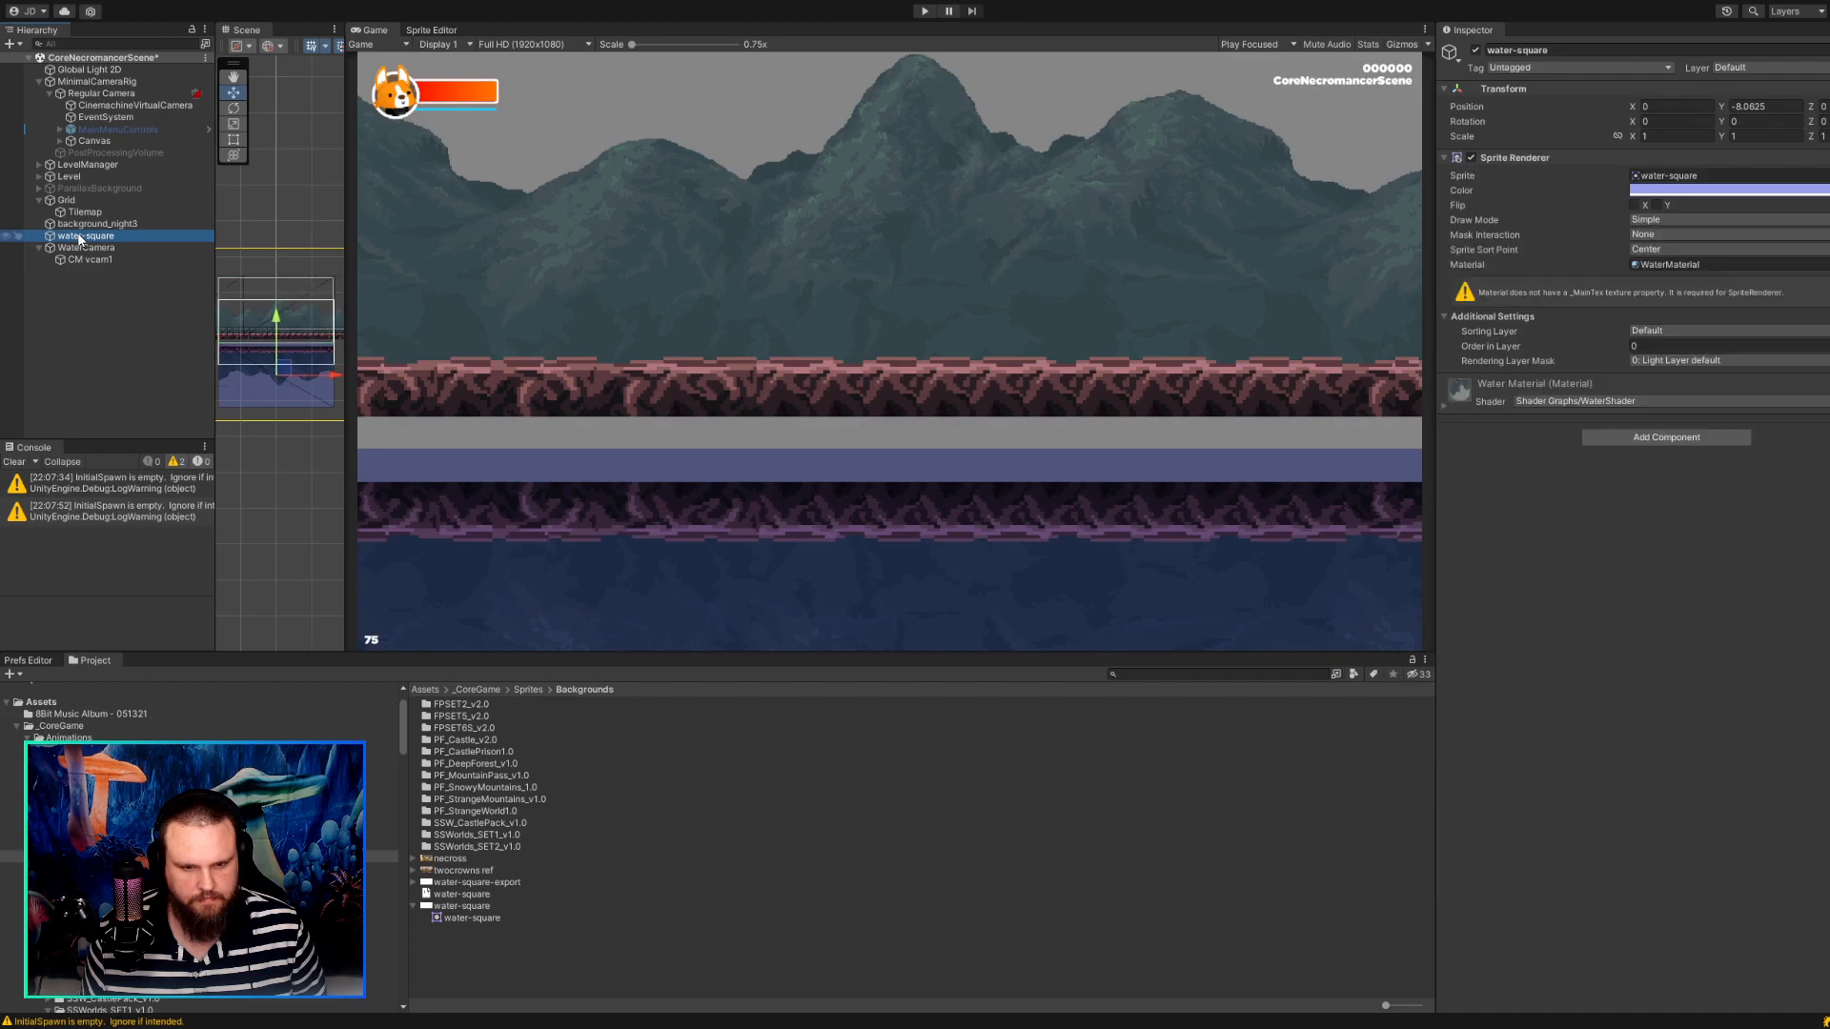
pyautogui.click(84, 248)
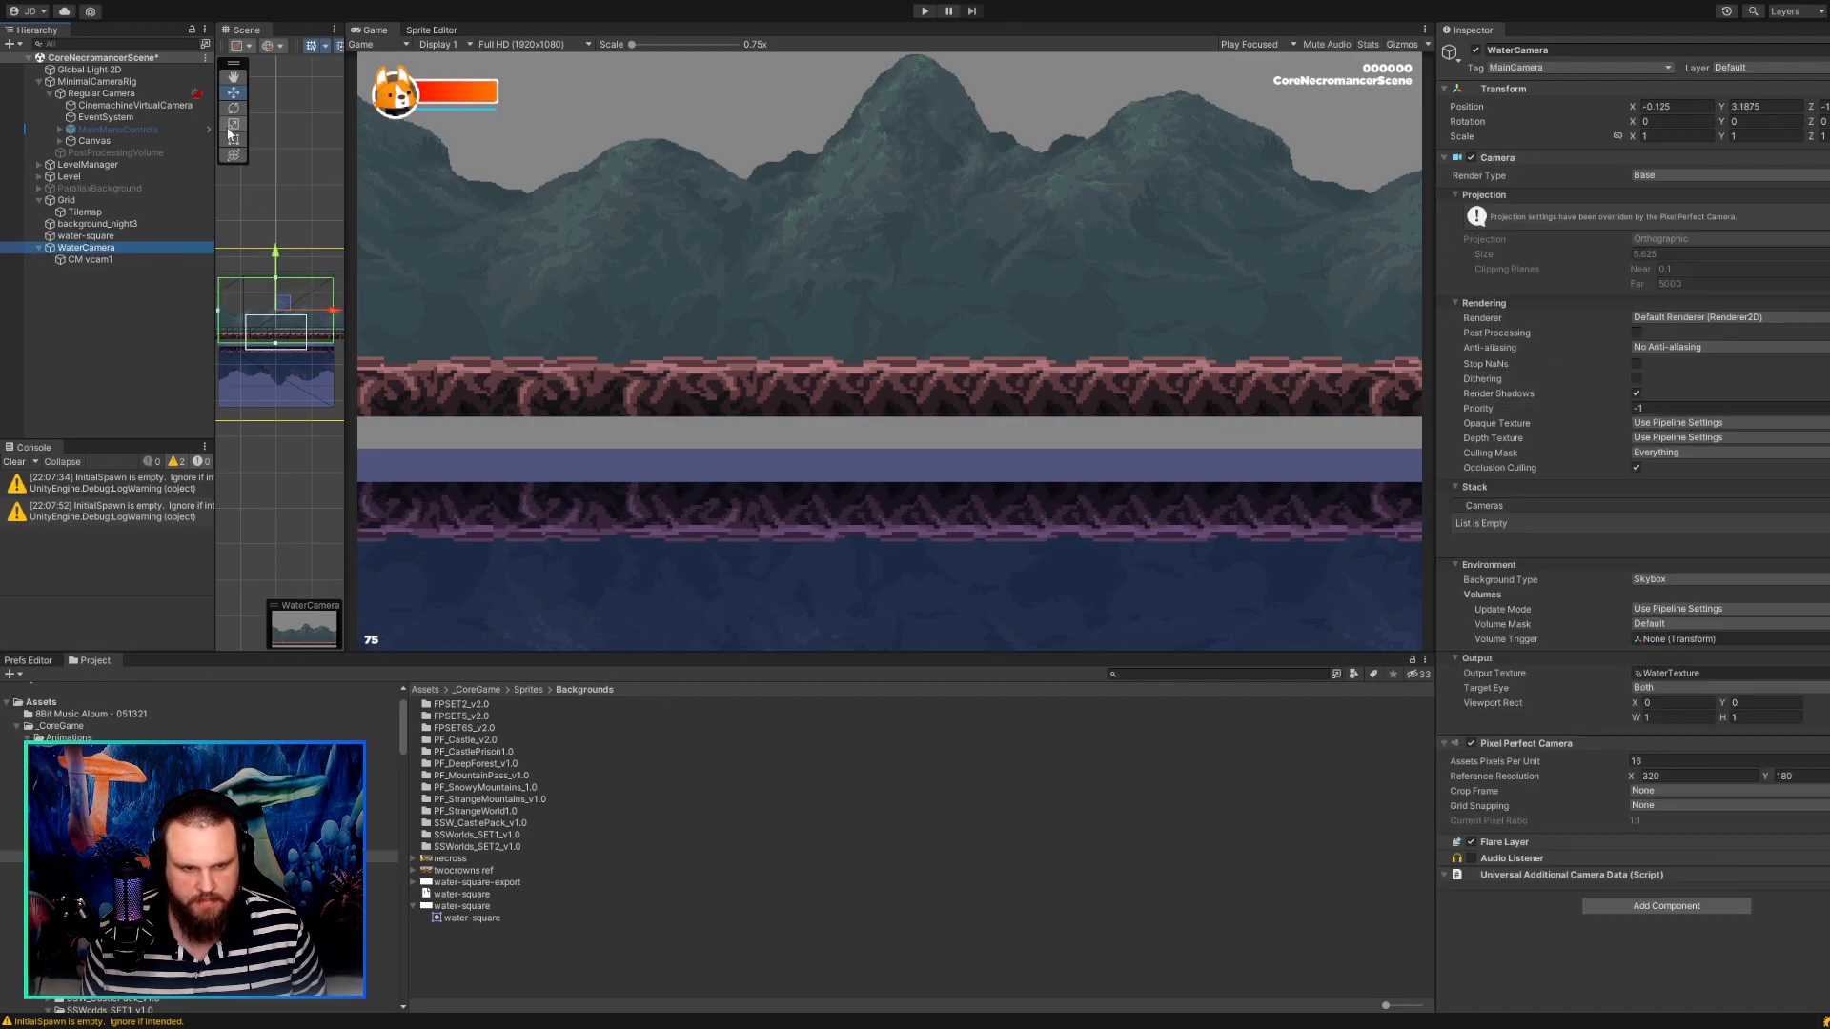
pyautogui.moveTo(345, 230); pyautogui.dragTo(615, 229)
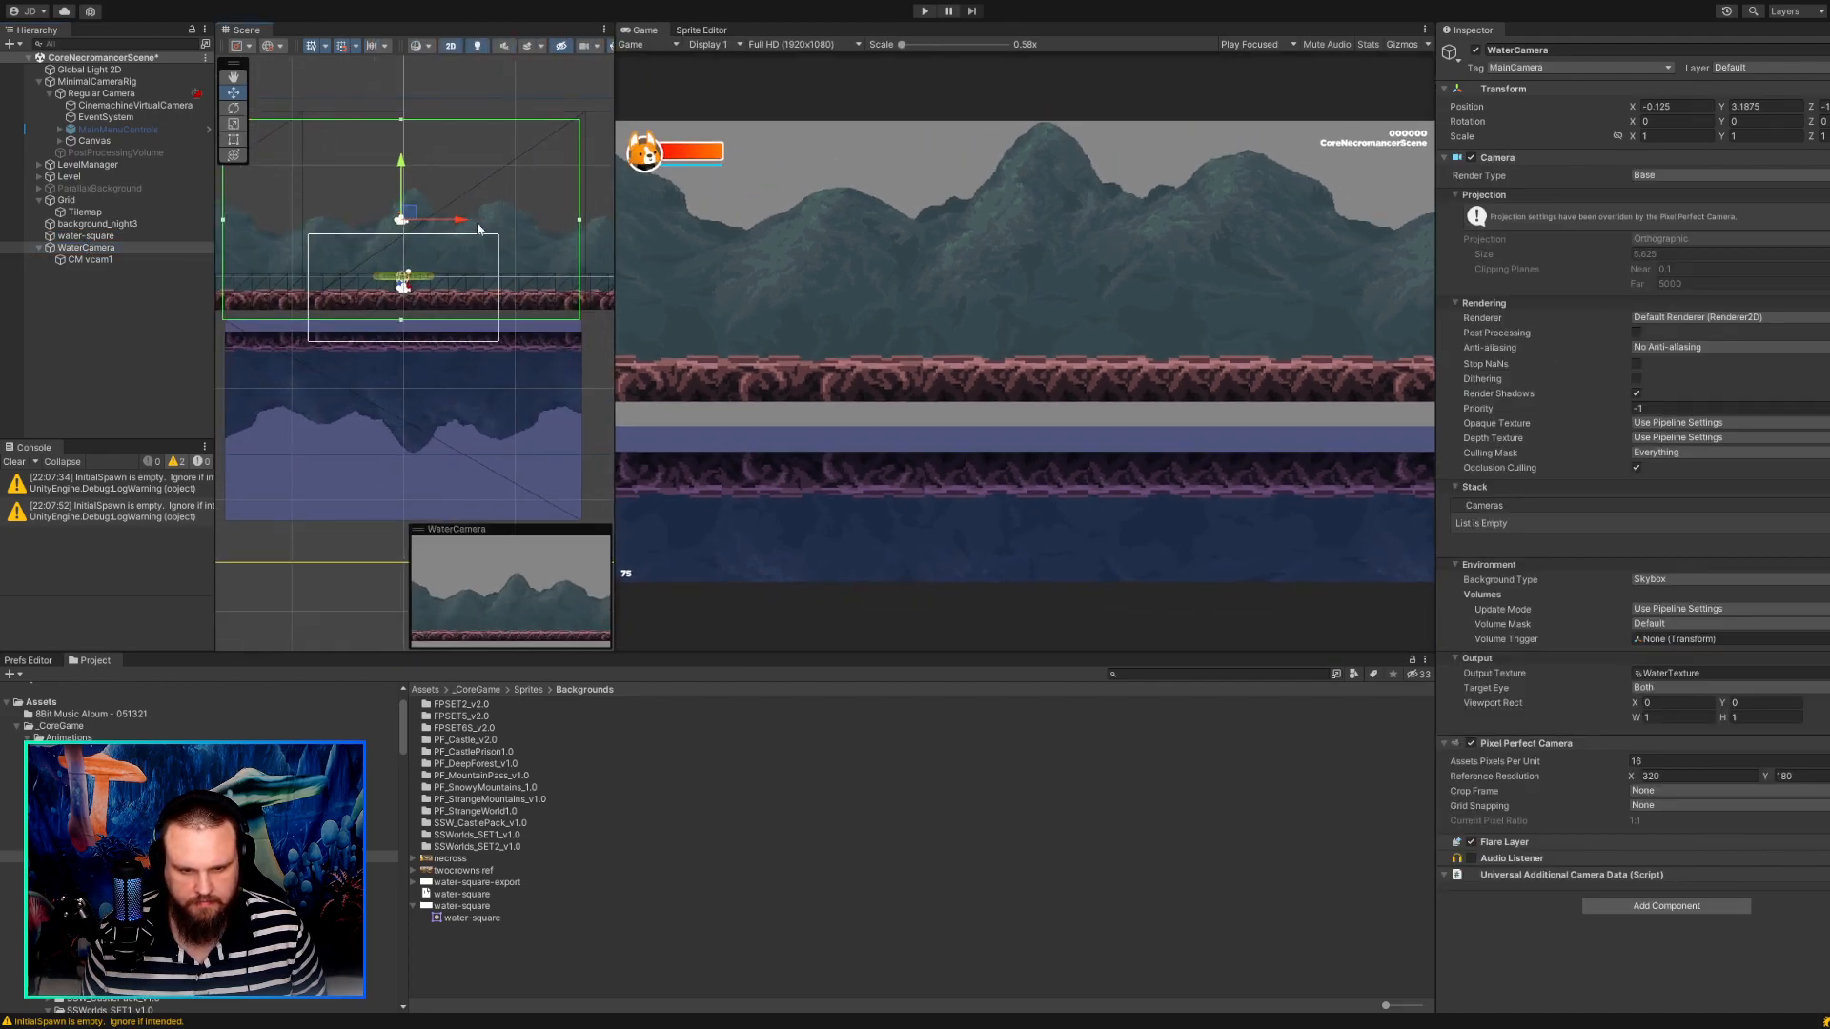
pyautogui.moveTo(401, 203); pyautogui.dragTo(401, 193)
# Make water-square a child of WaterCamera and raise it to Y -11.1875 so it touches the ground tiles.
pyautogui.moveTo(84, 236); pyautogui.dragTo(97, 258)
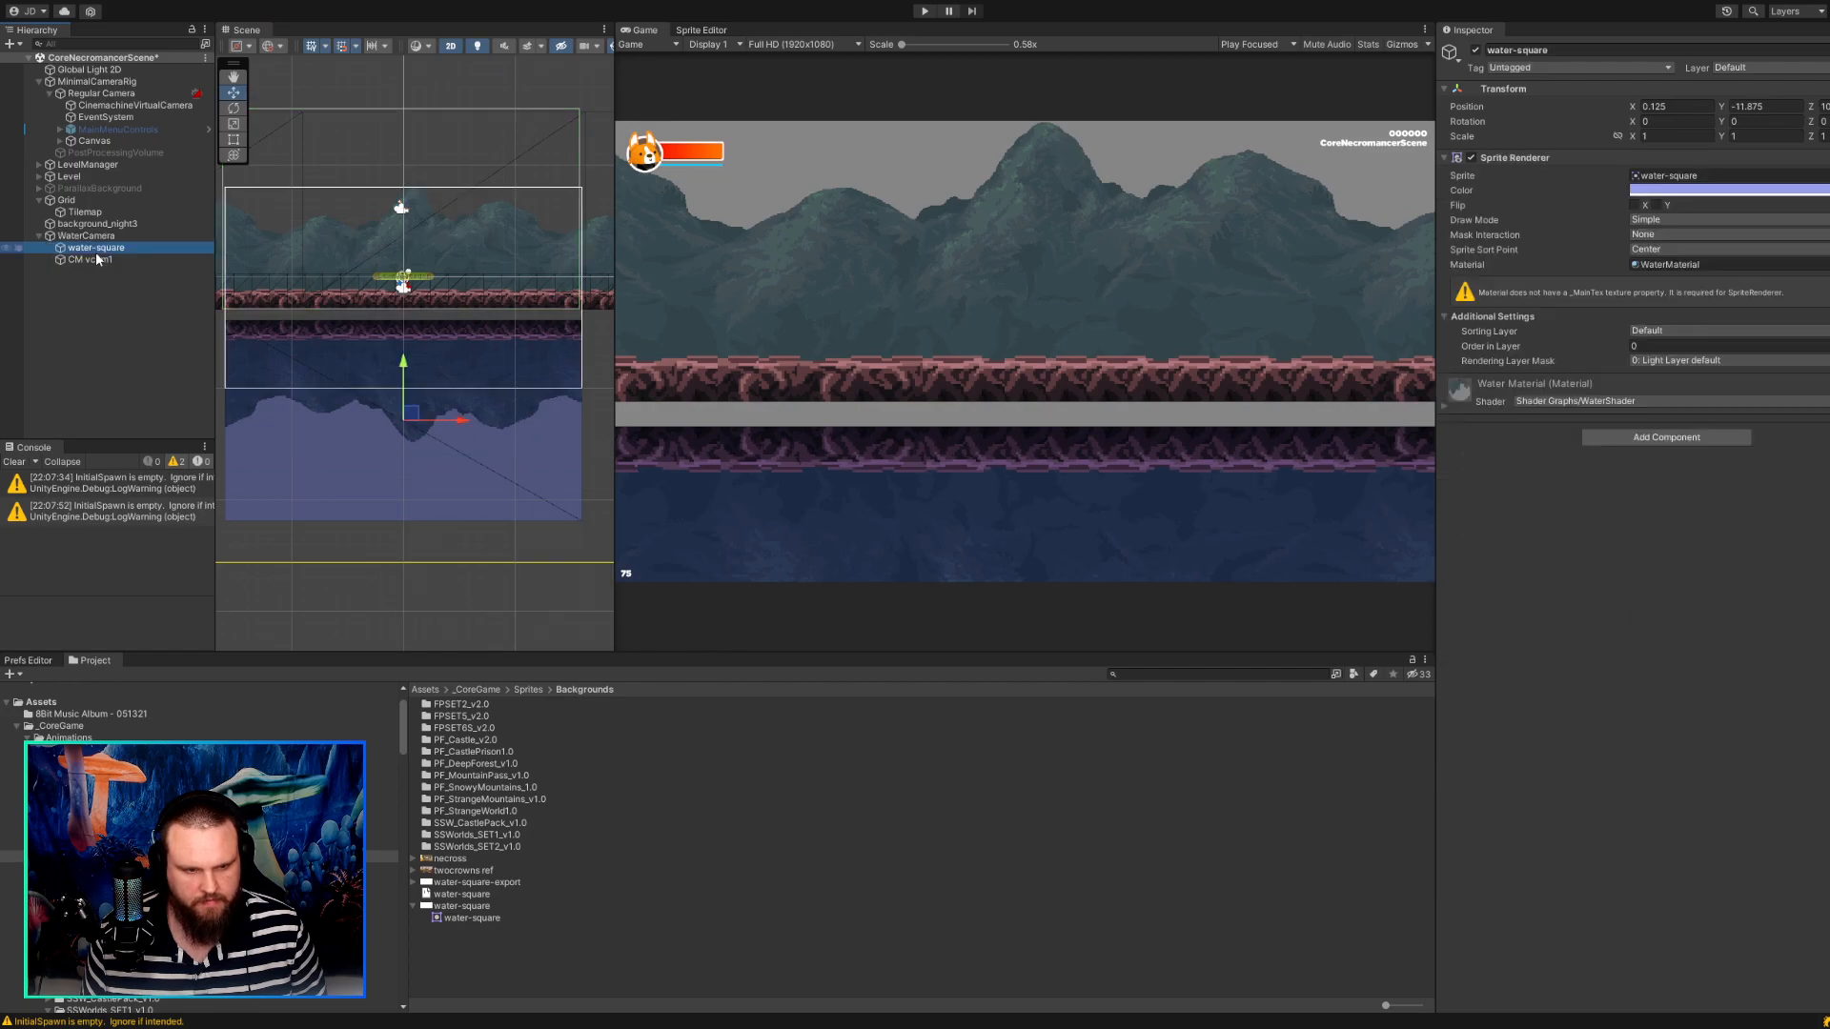
pyautogui.moveTo(408, 413); pyautogui.dragTo(415, 407)
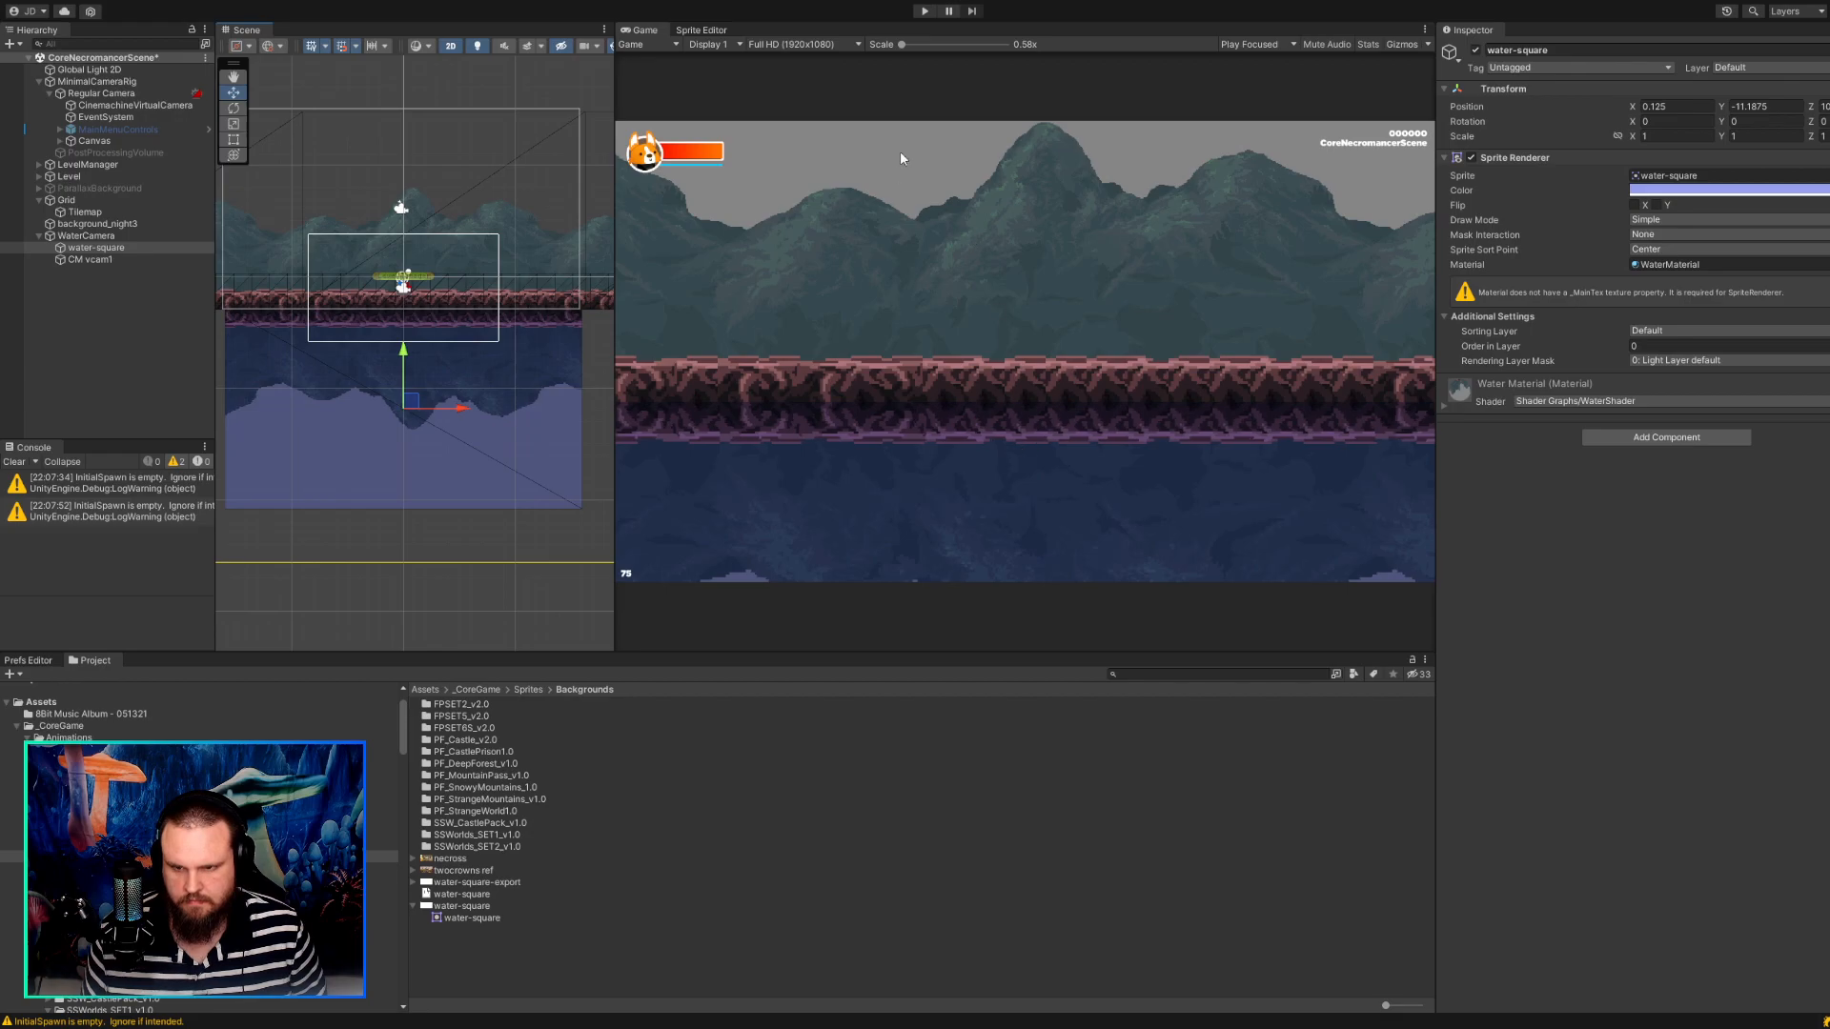
# Play-test the character walking both ways to check the reflection directly beneath the ground, and stop the game.
pyautogui.click(925, 11)
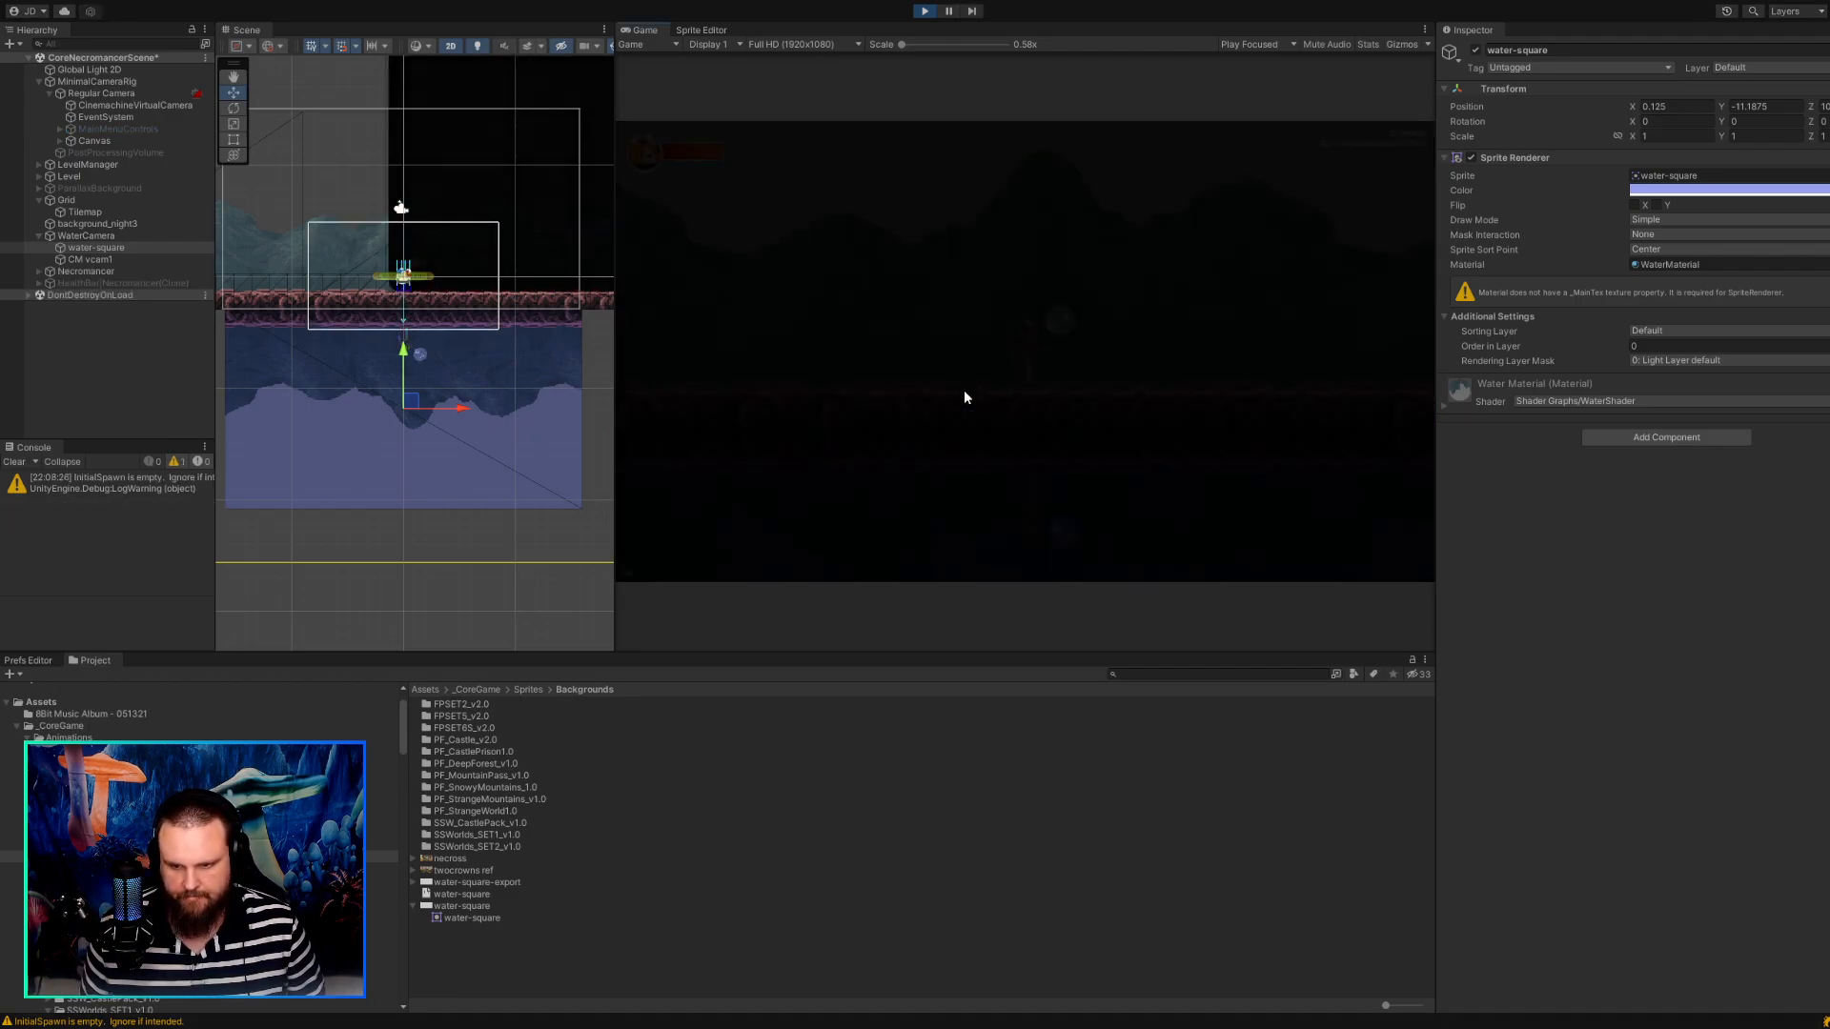
pyautogui.press('a')
pyautogui.press('d')
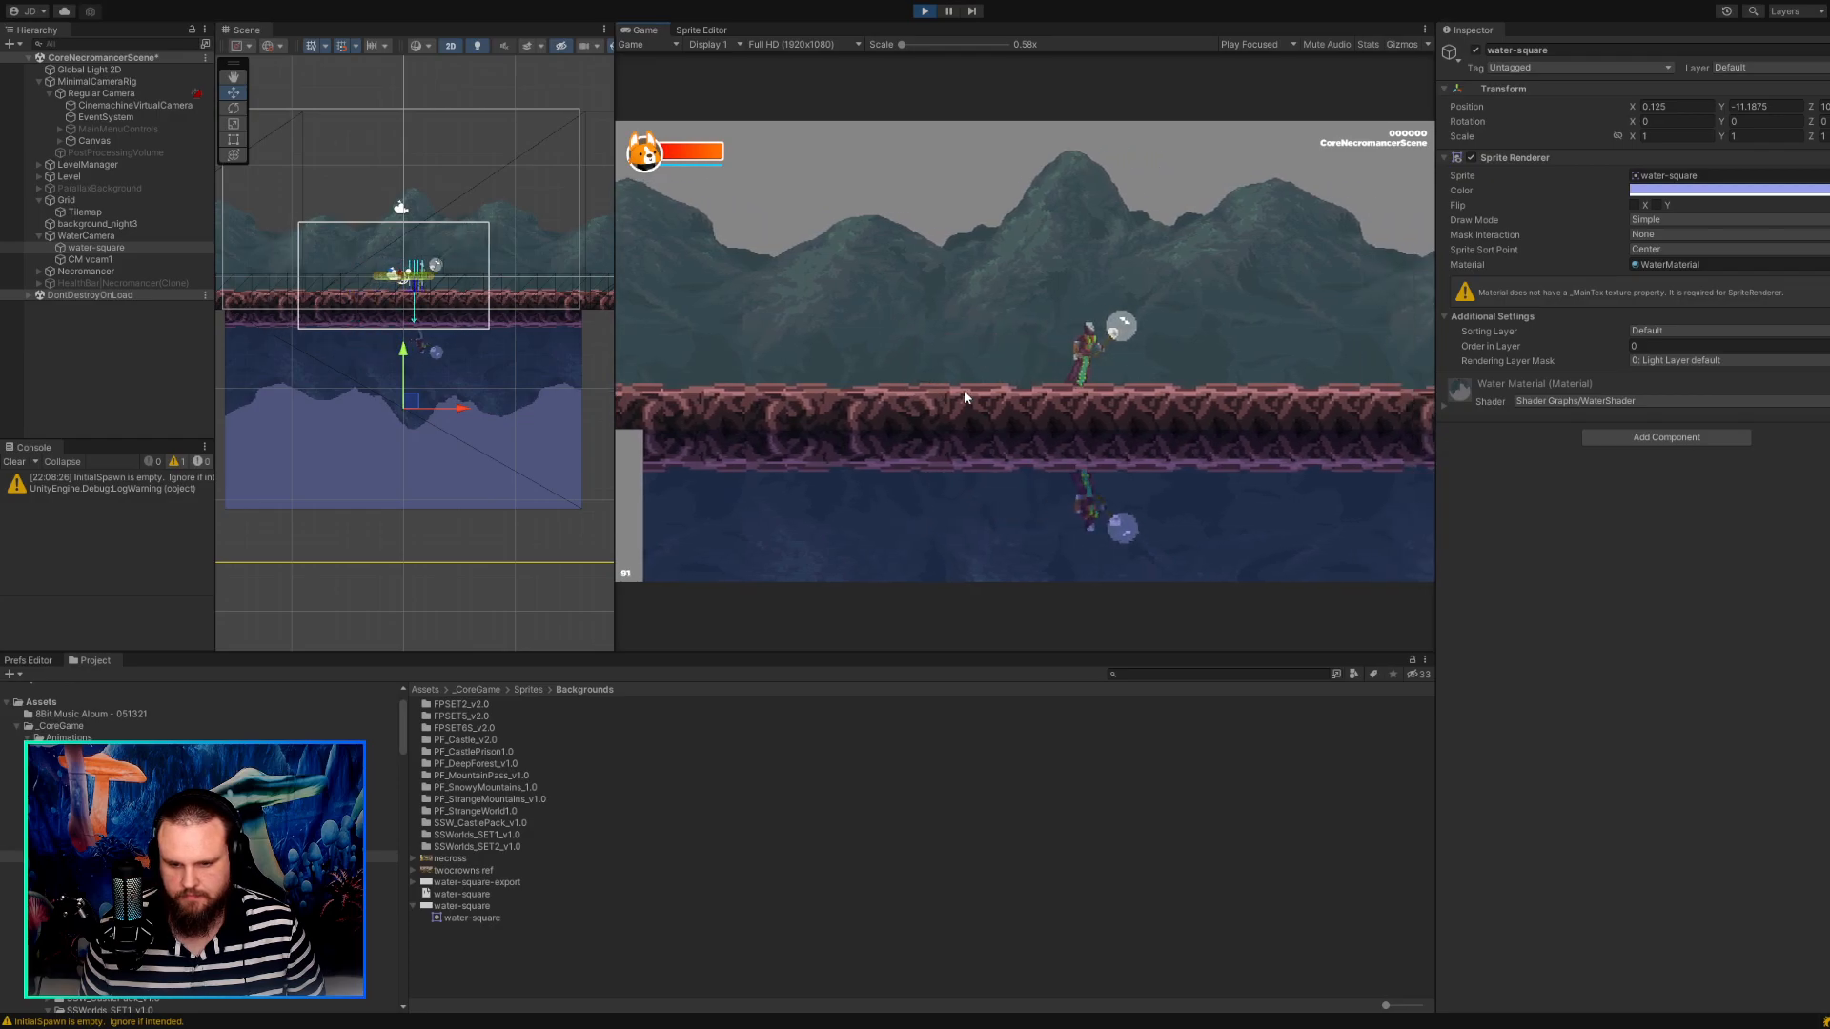
pyautogui.press('a')
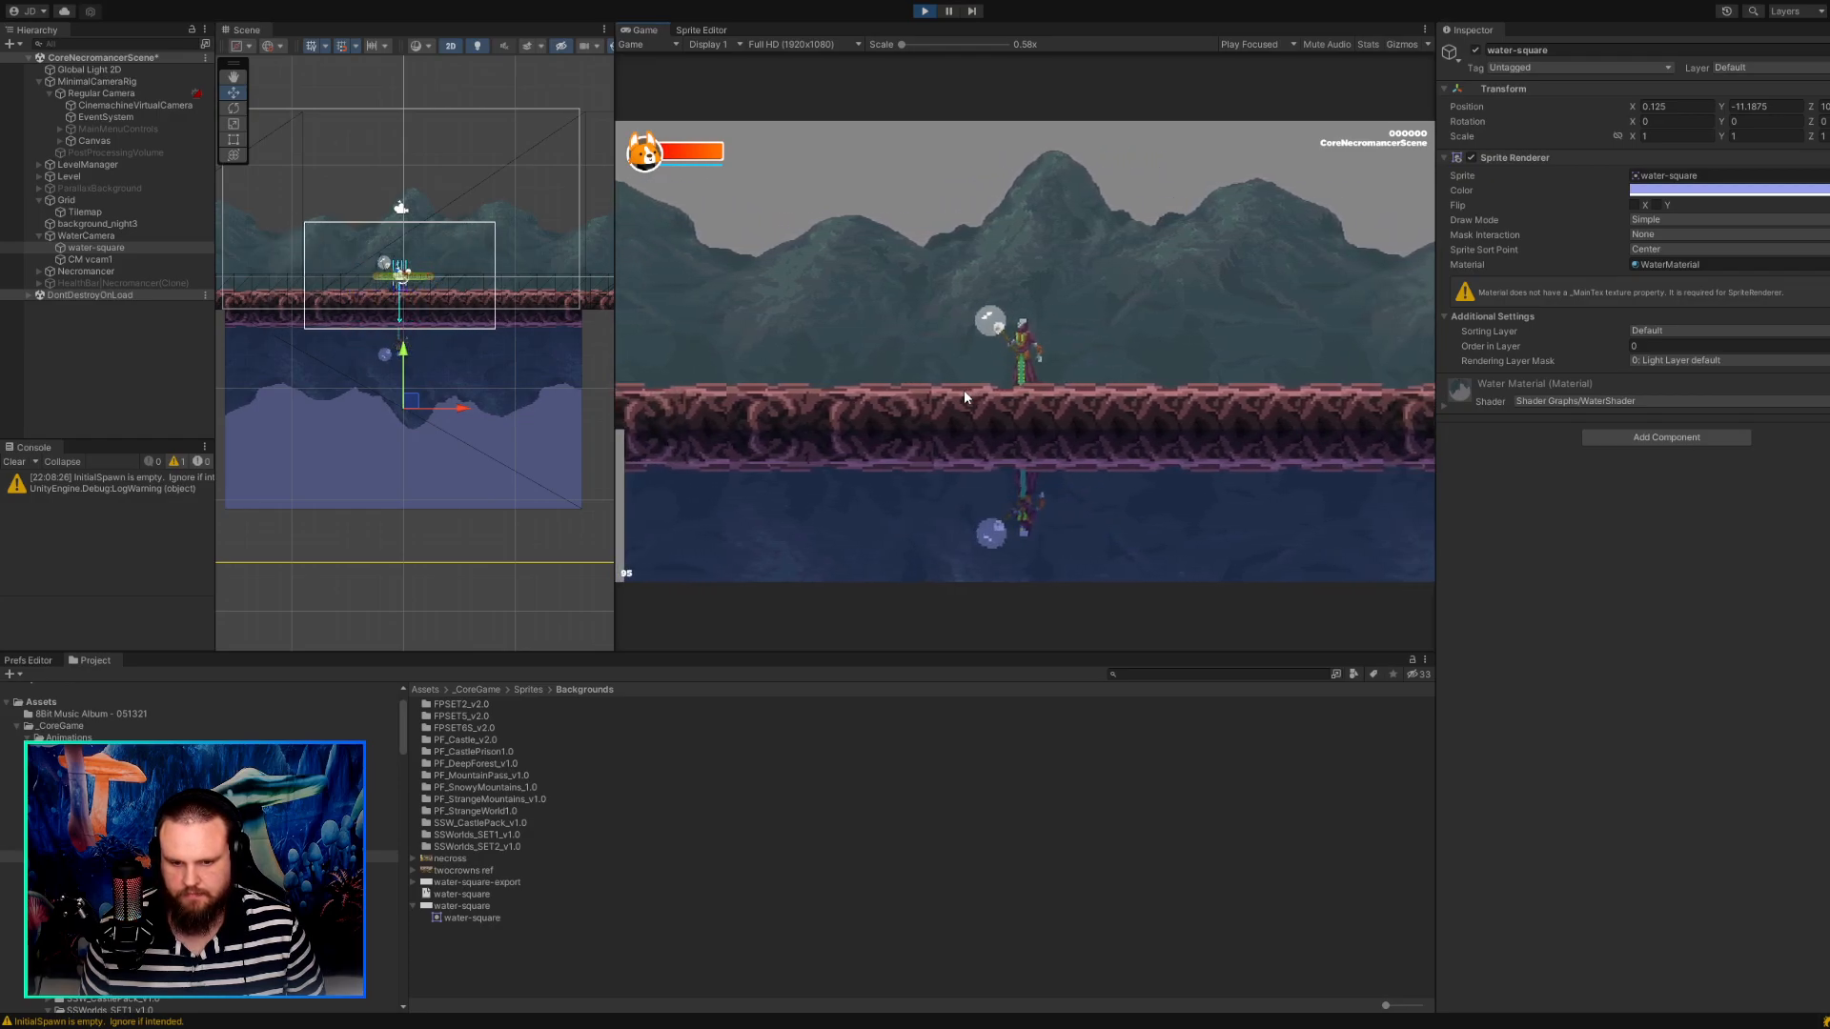
pyautogui.press('a')
pyautogui.press('d')
pyautogui.press('a')
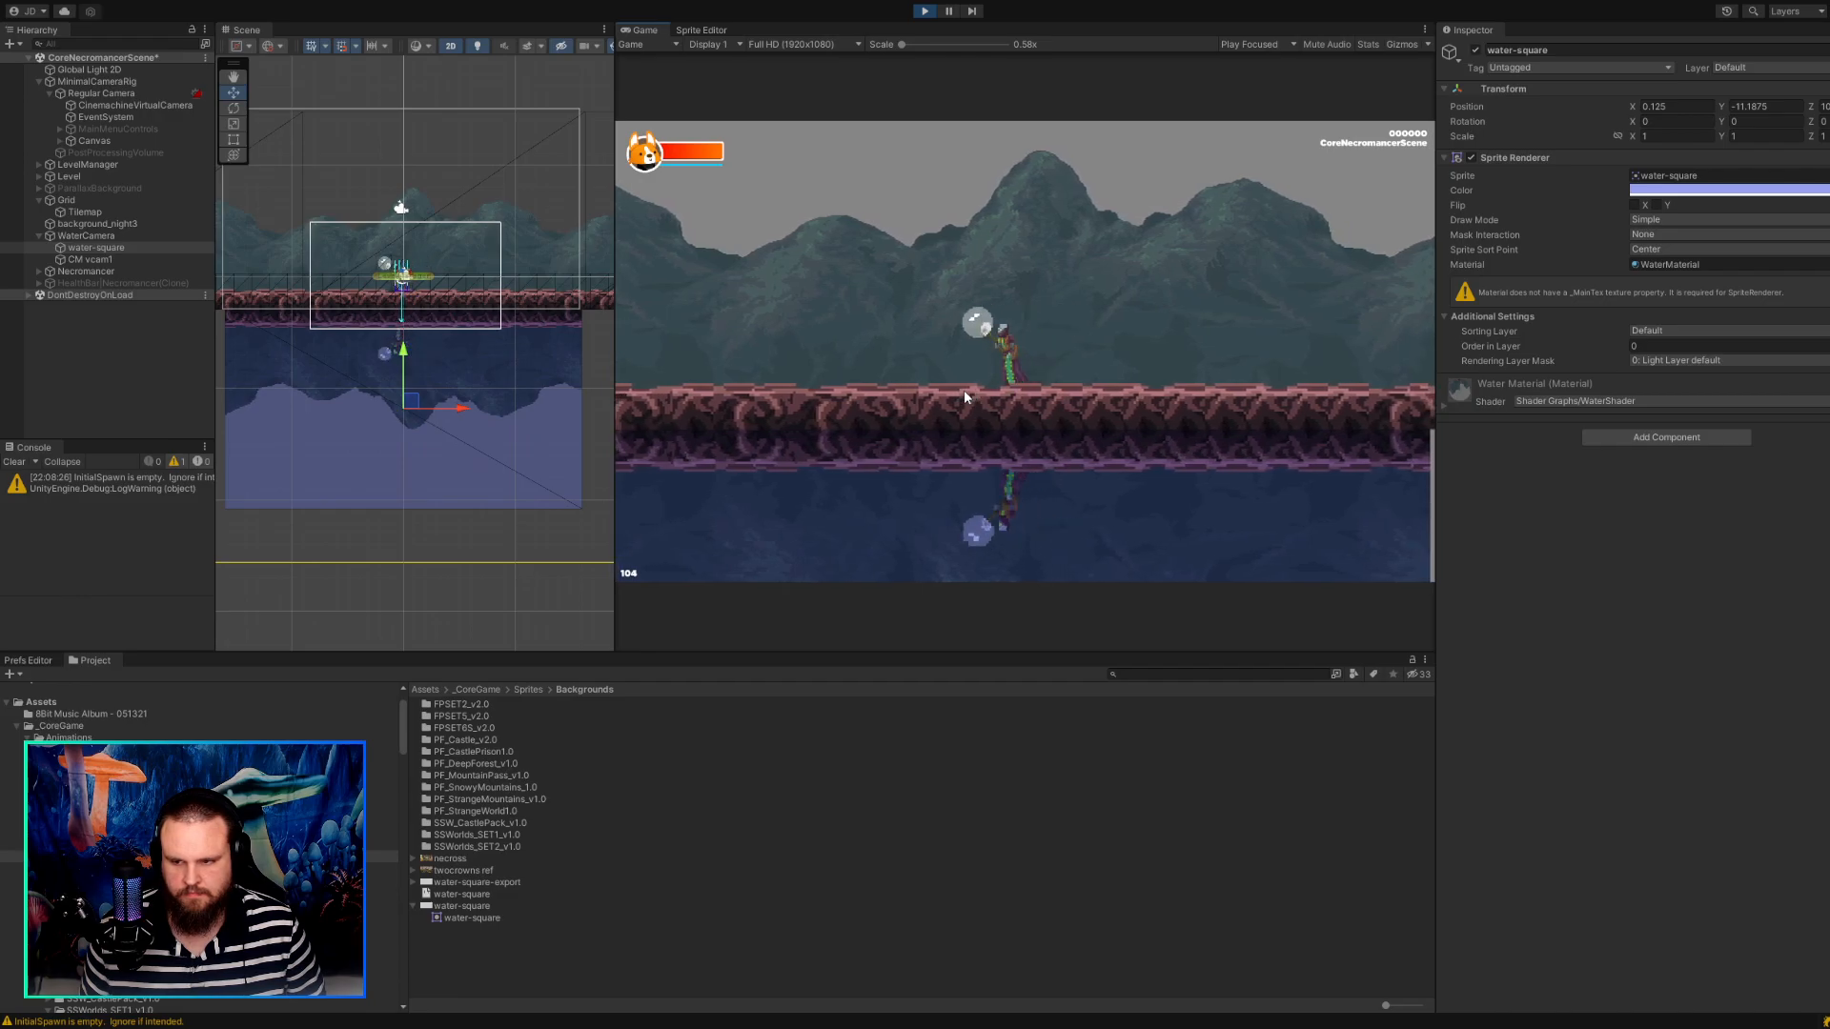
pyautogui.click(924, 10)
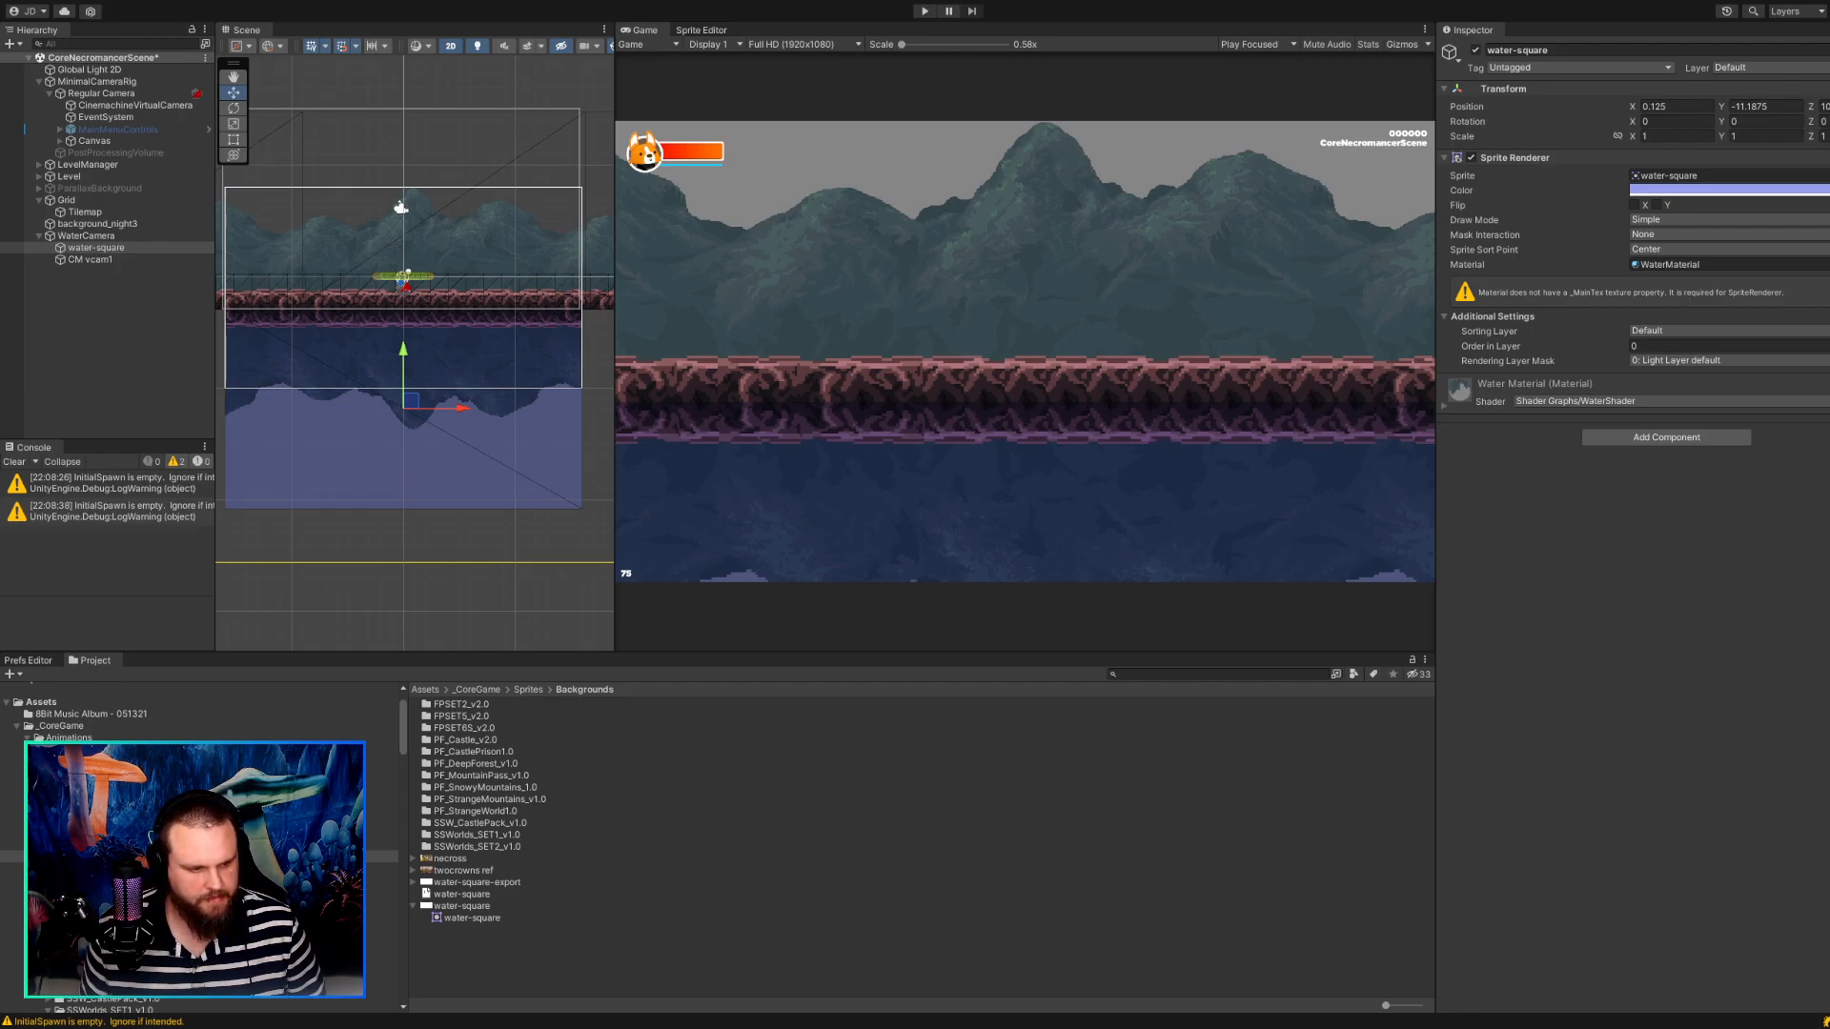
# Set the water-square's X scale to 1.87 to widen the water.
pyautogui.click(961, 366)
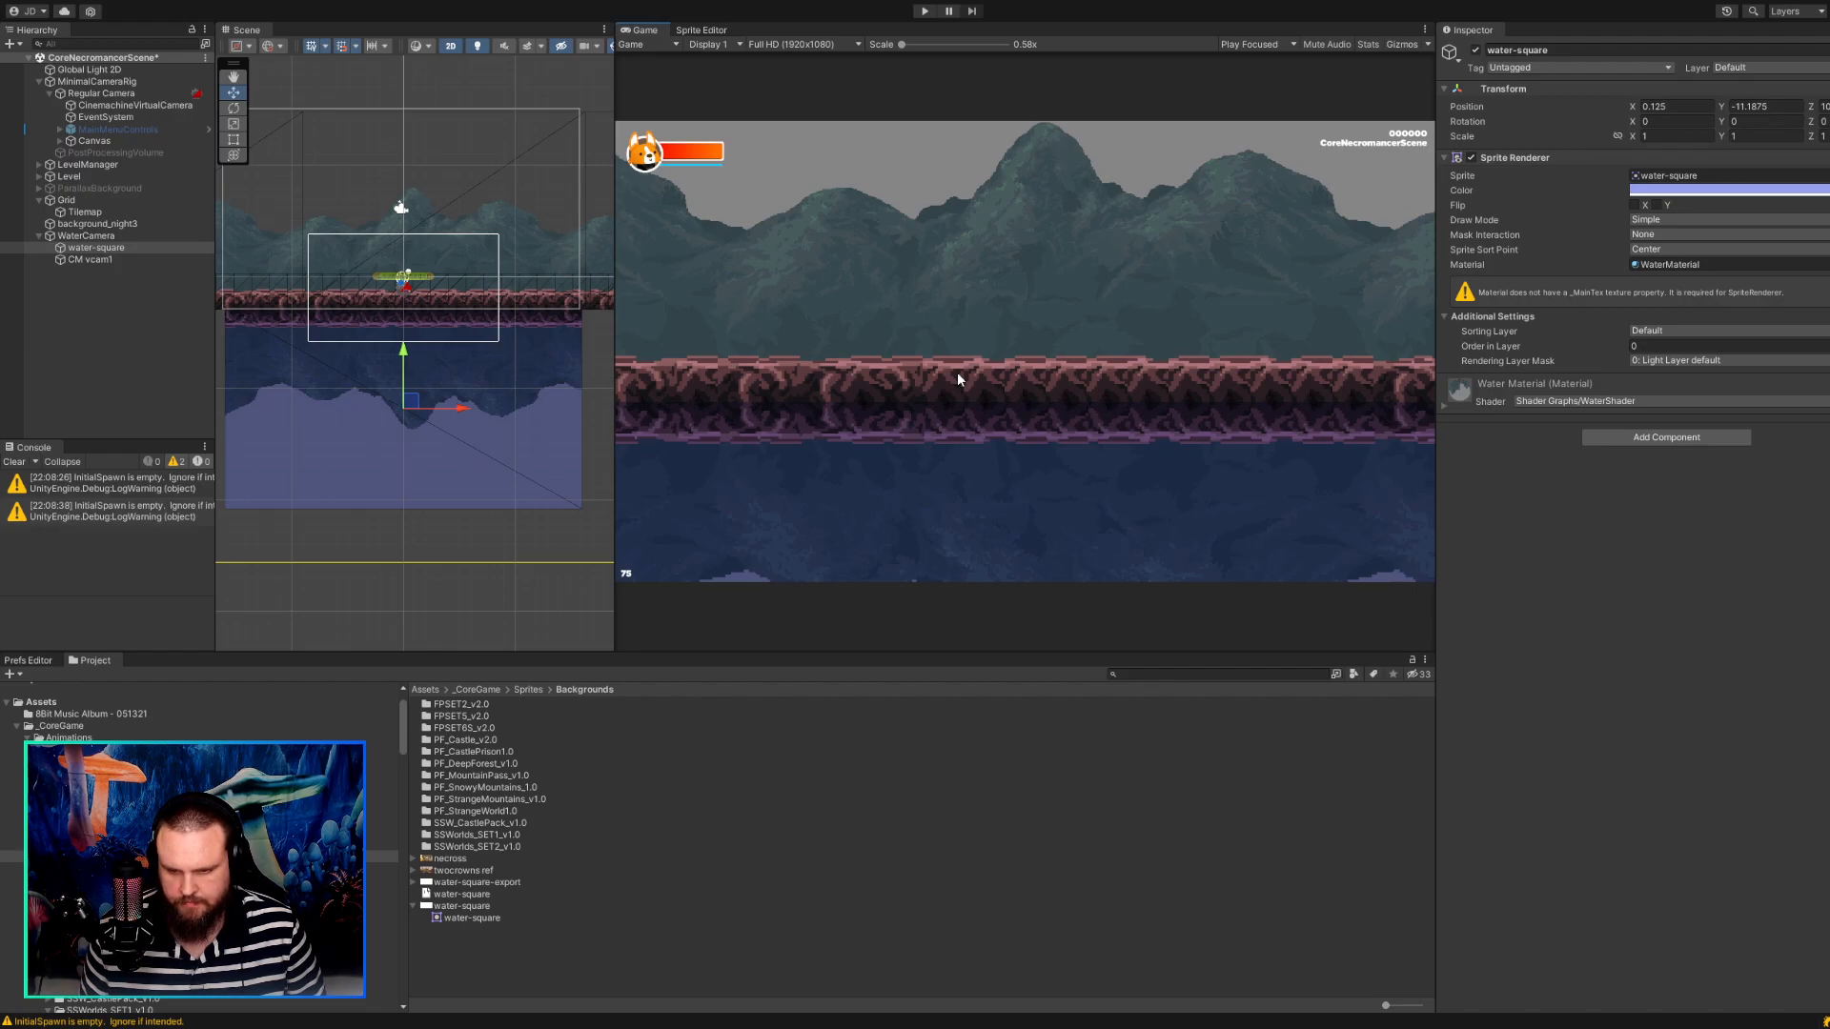
pyautogui.click(78, 251)
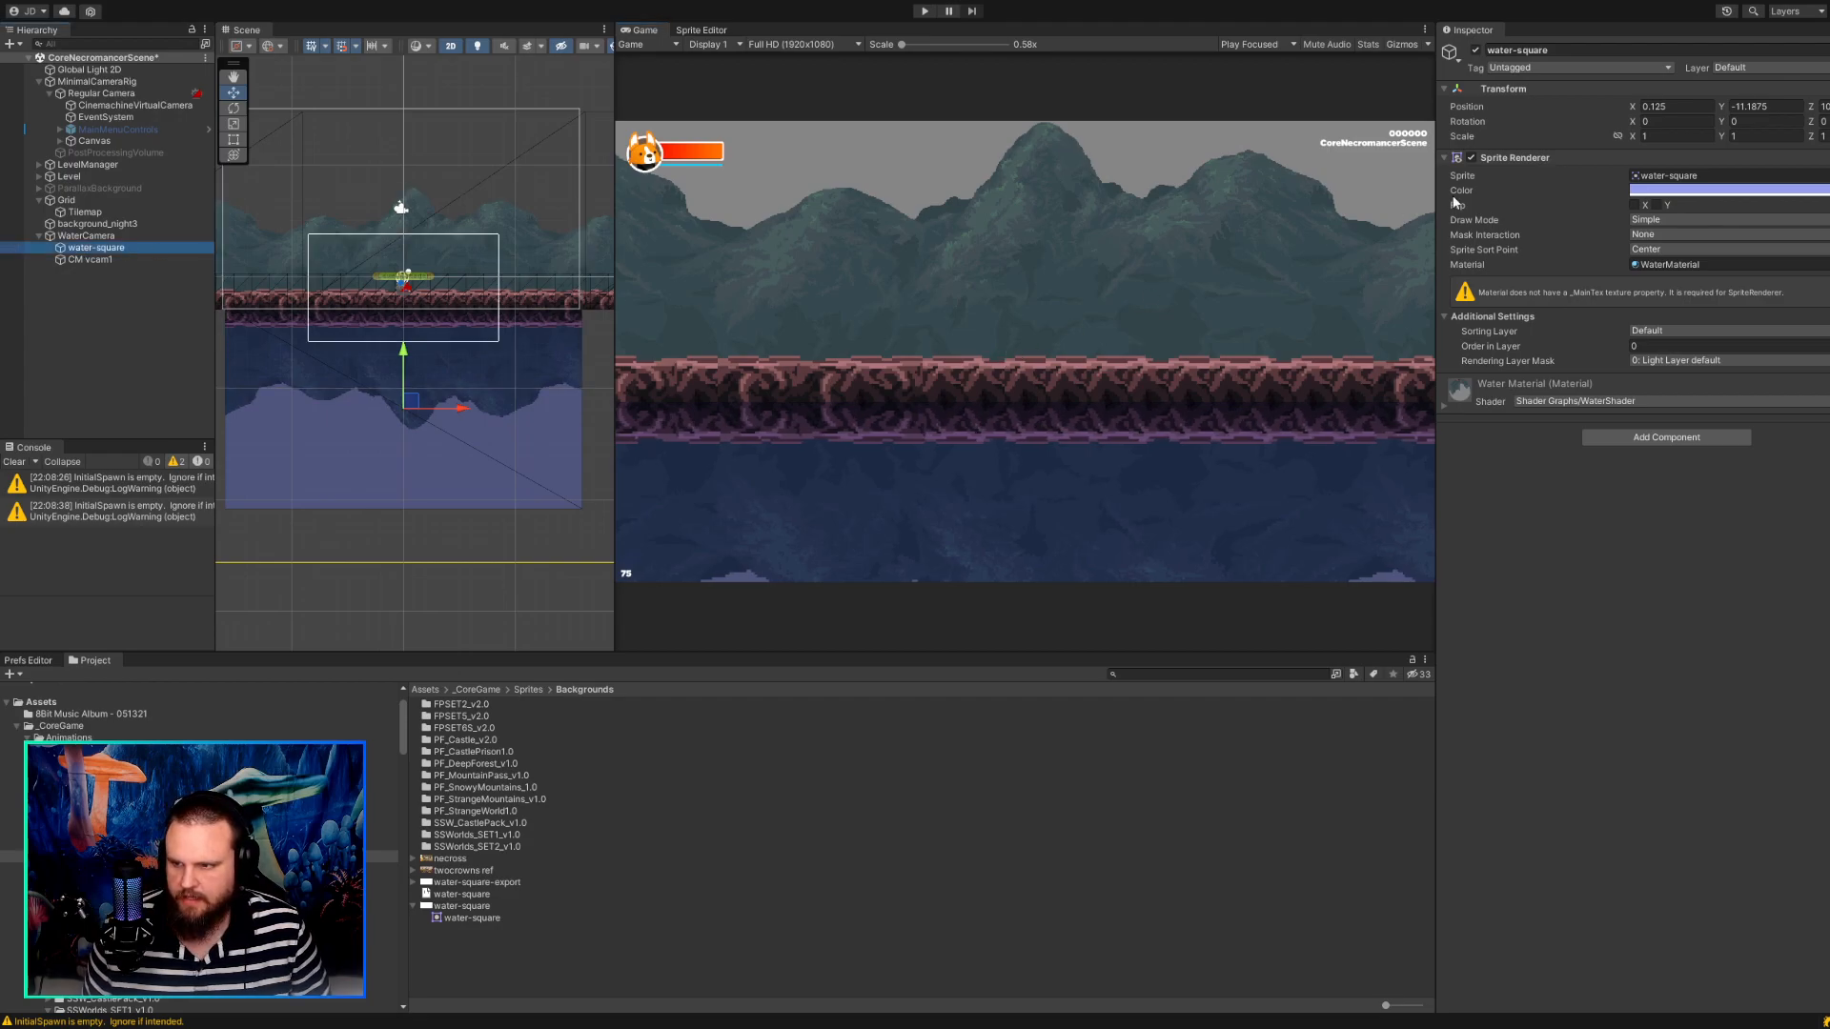
pyautogui.click(1648, 137)
pyautogui.press('BackSpace')
pyautogui.write('7')
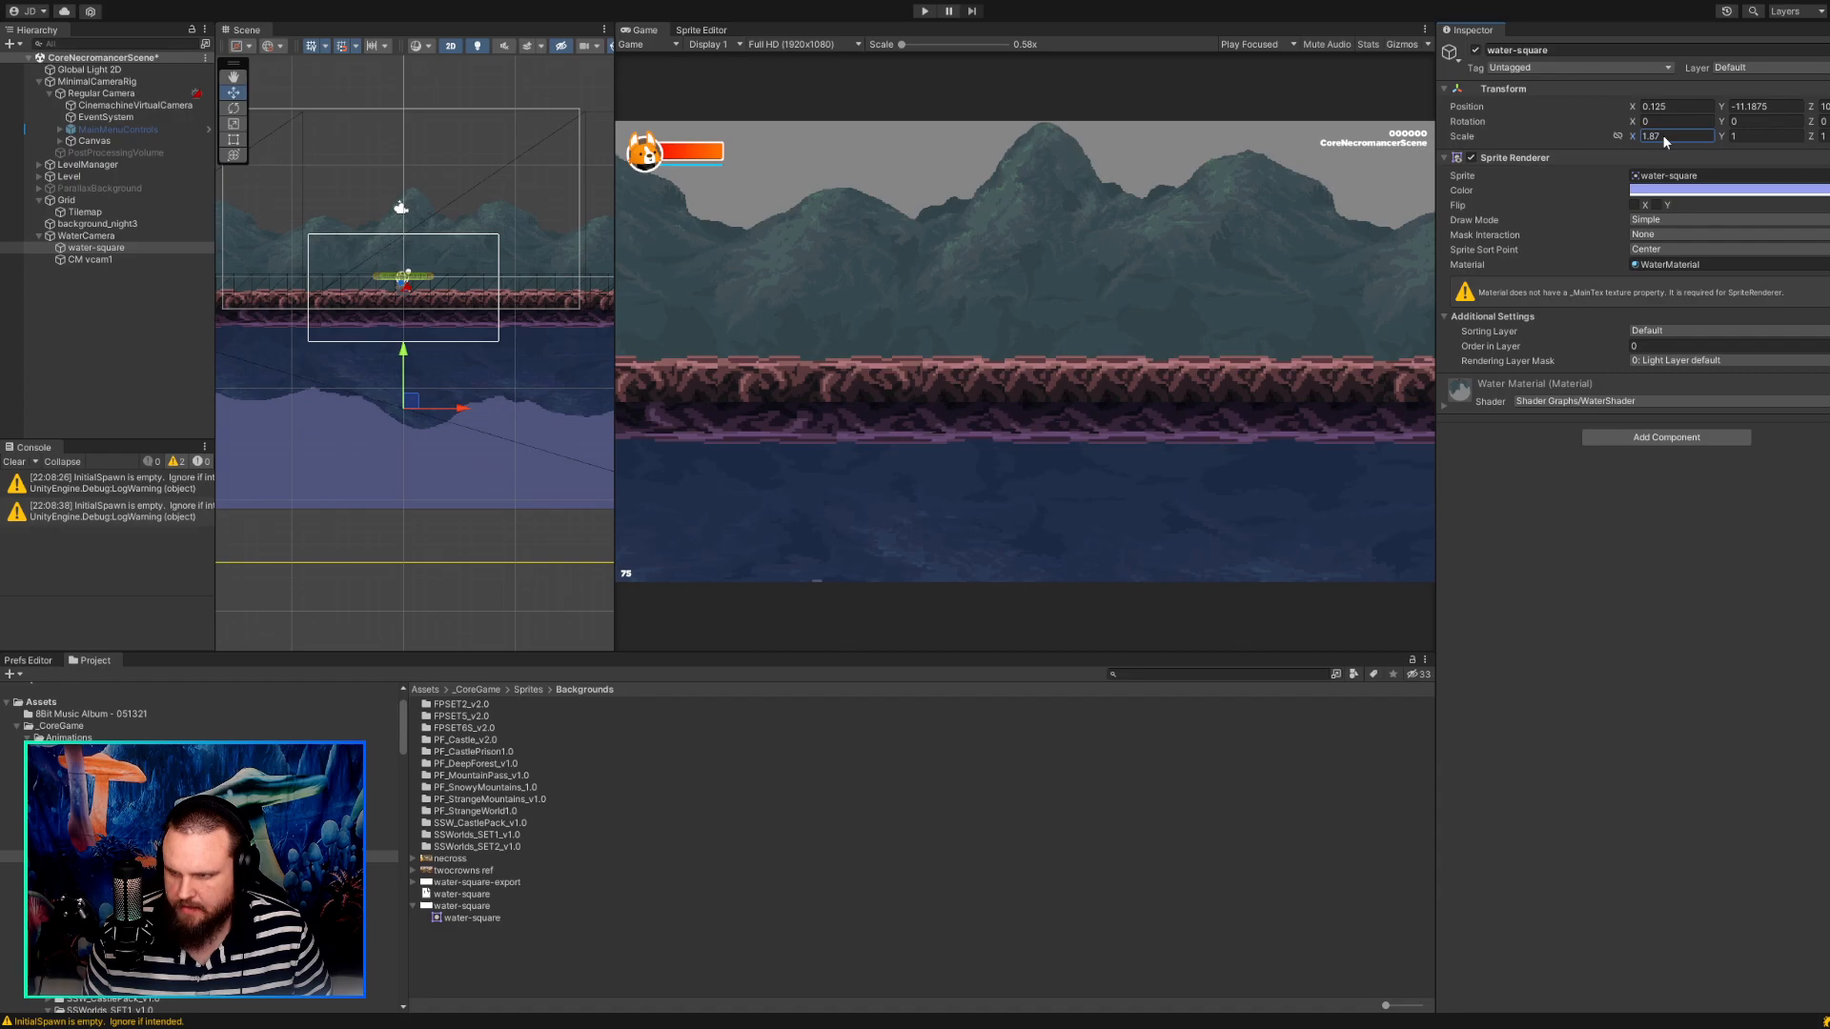
# Restore the water-square's X scale to 1.
pyautogui.press('BackSpace')
pyautogui.press('BackSpace')
pyautogui.press('BackSpace')
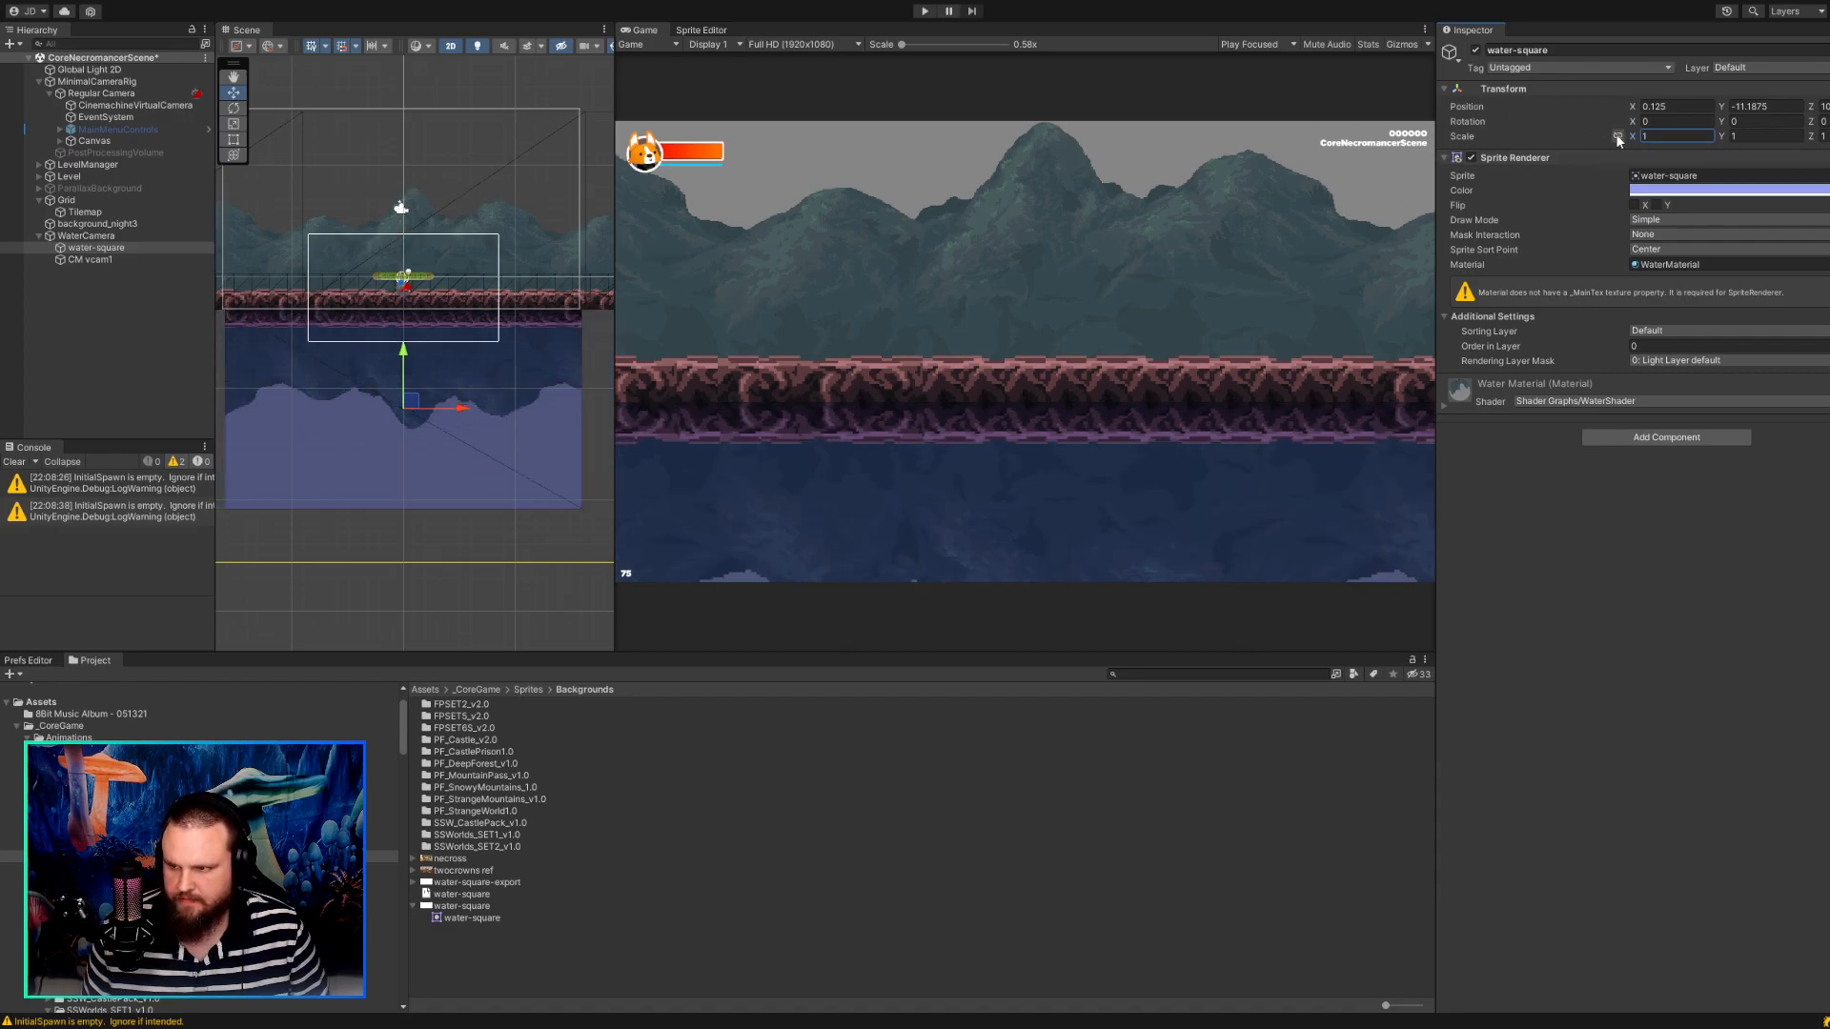
# Tilt the water-square to an X rotation of 27.54 and raise it to Y -10.625 so it meets the ground tiles.
pyautogui.moveTo(1637, 123); pyautogui.dragTo(1829, 125)
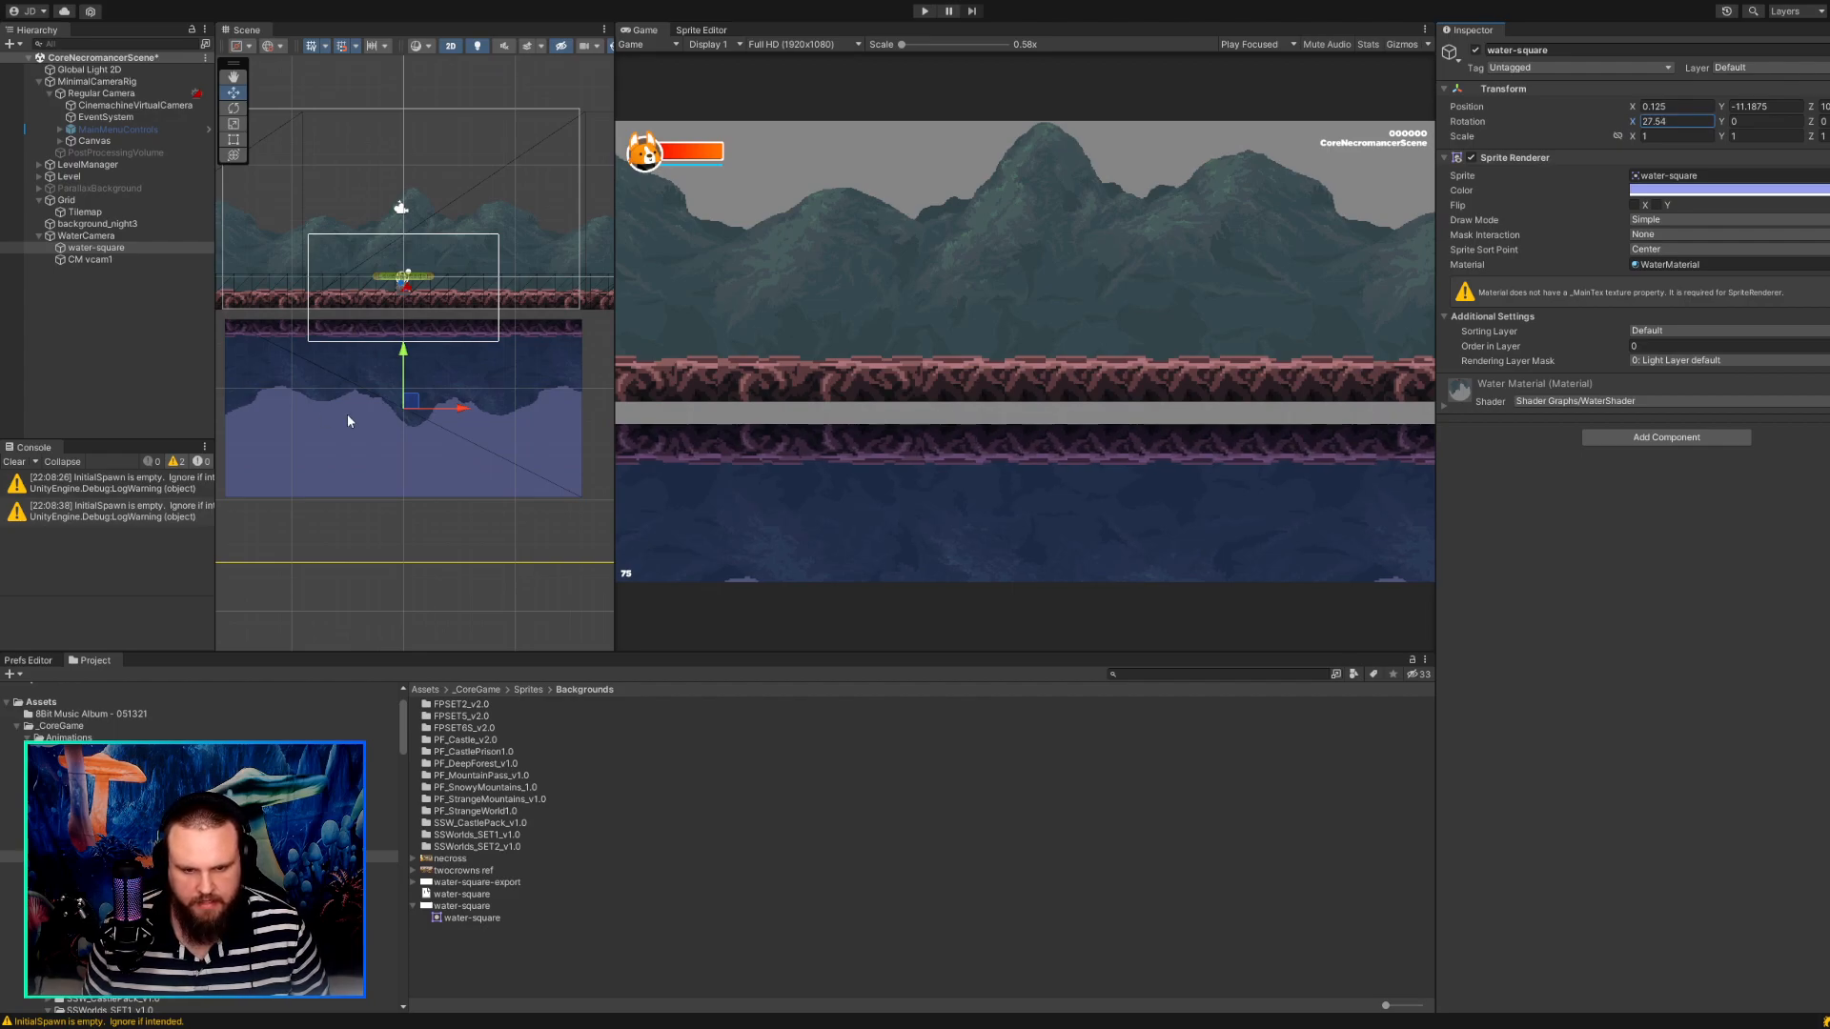
pyautogui.moveTo(421, 406); pyautogui.dragTo(420, 398)
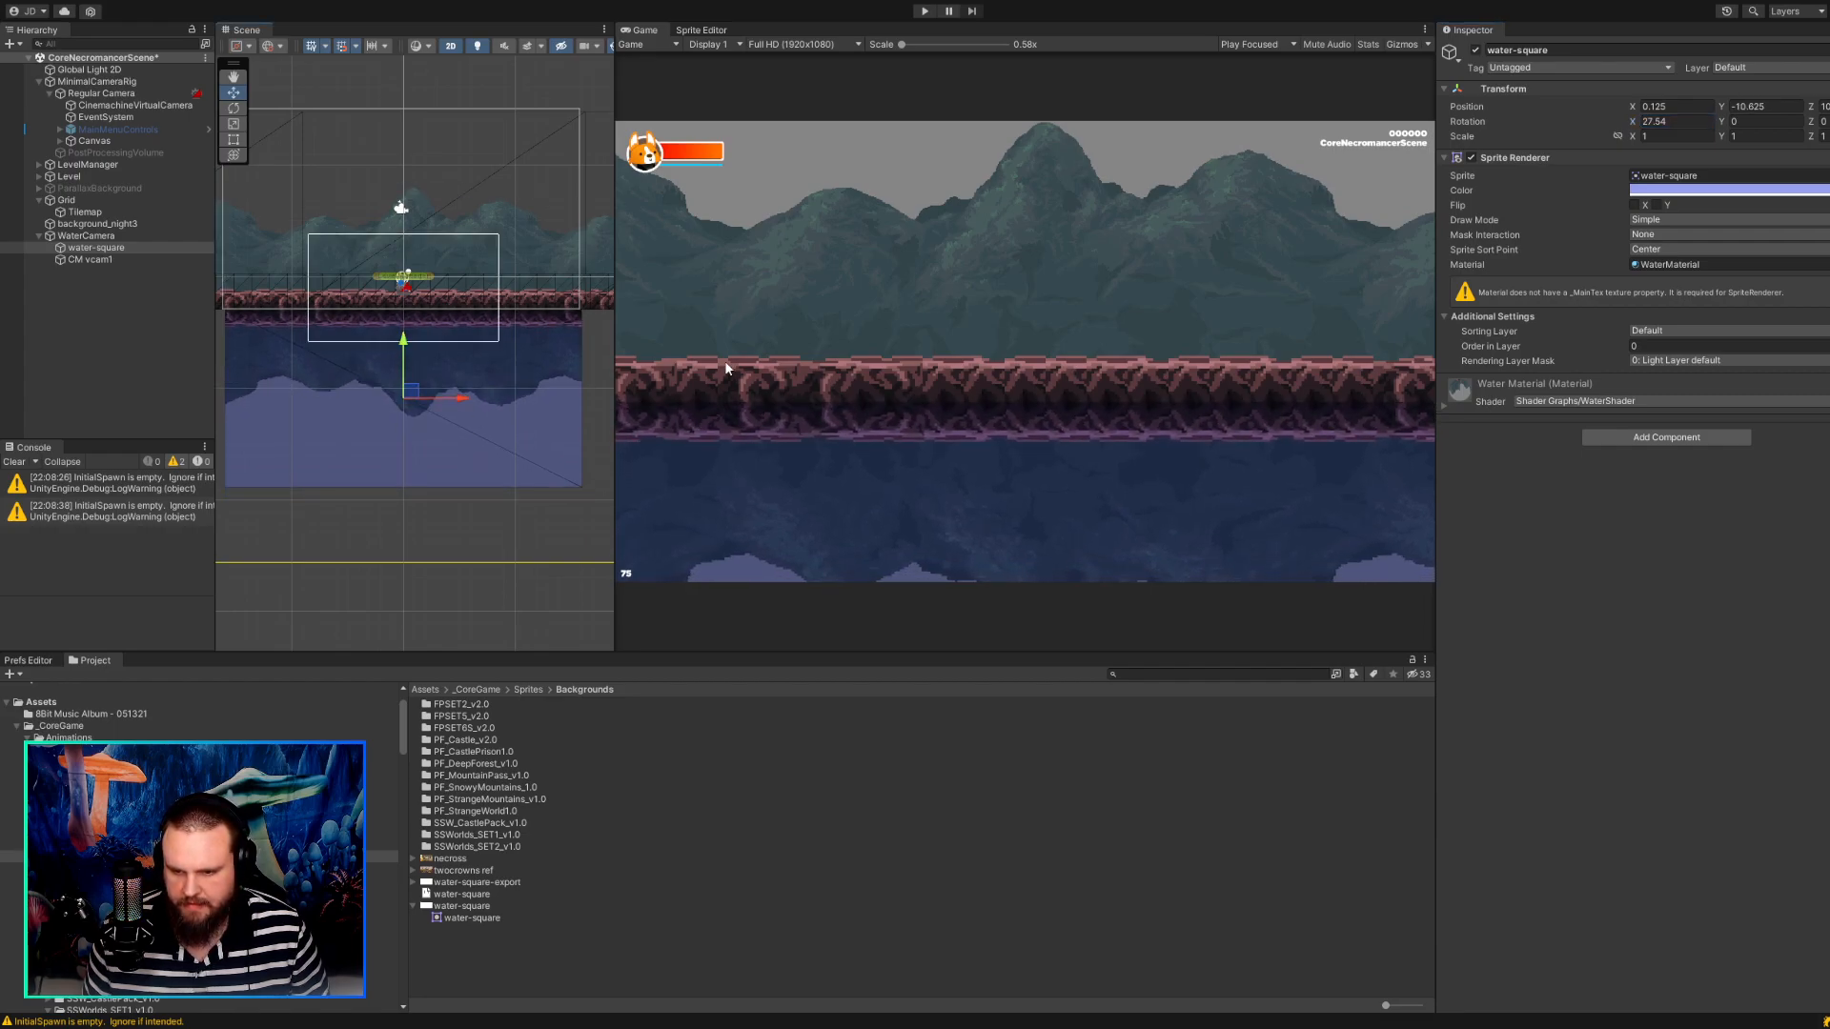
# Play-test the scene, walking the character both ways to check the tilted water's reflection.
pyautogui.click(923, 12)
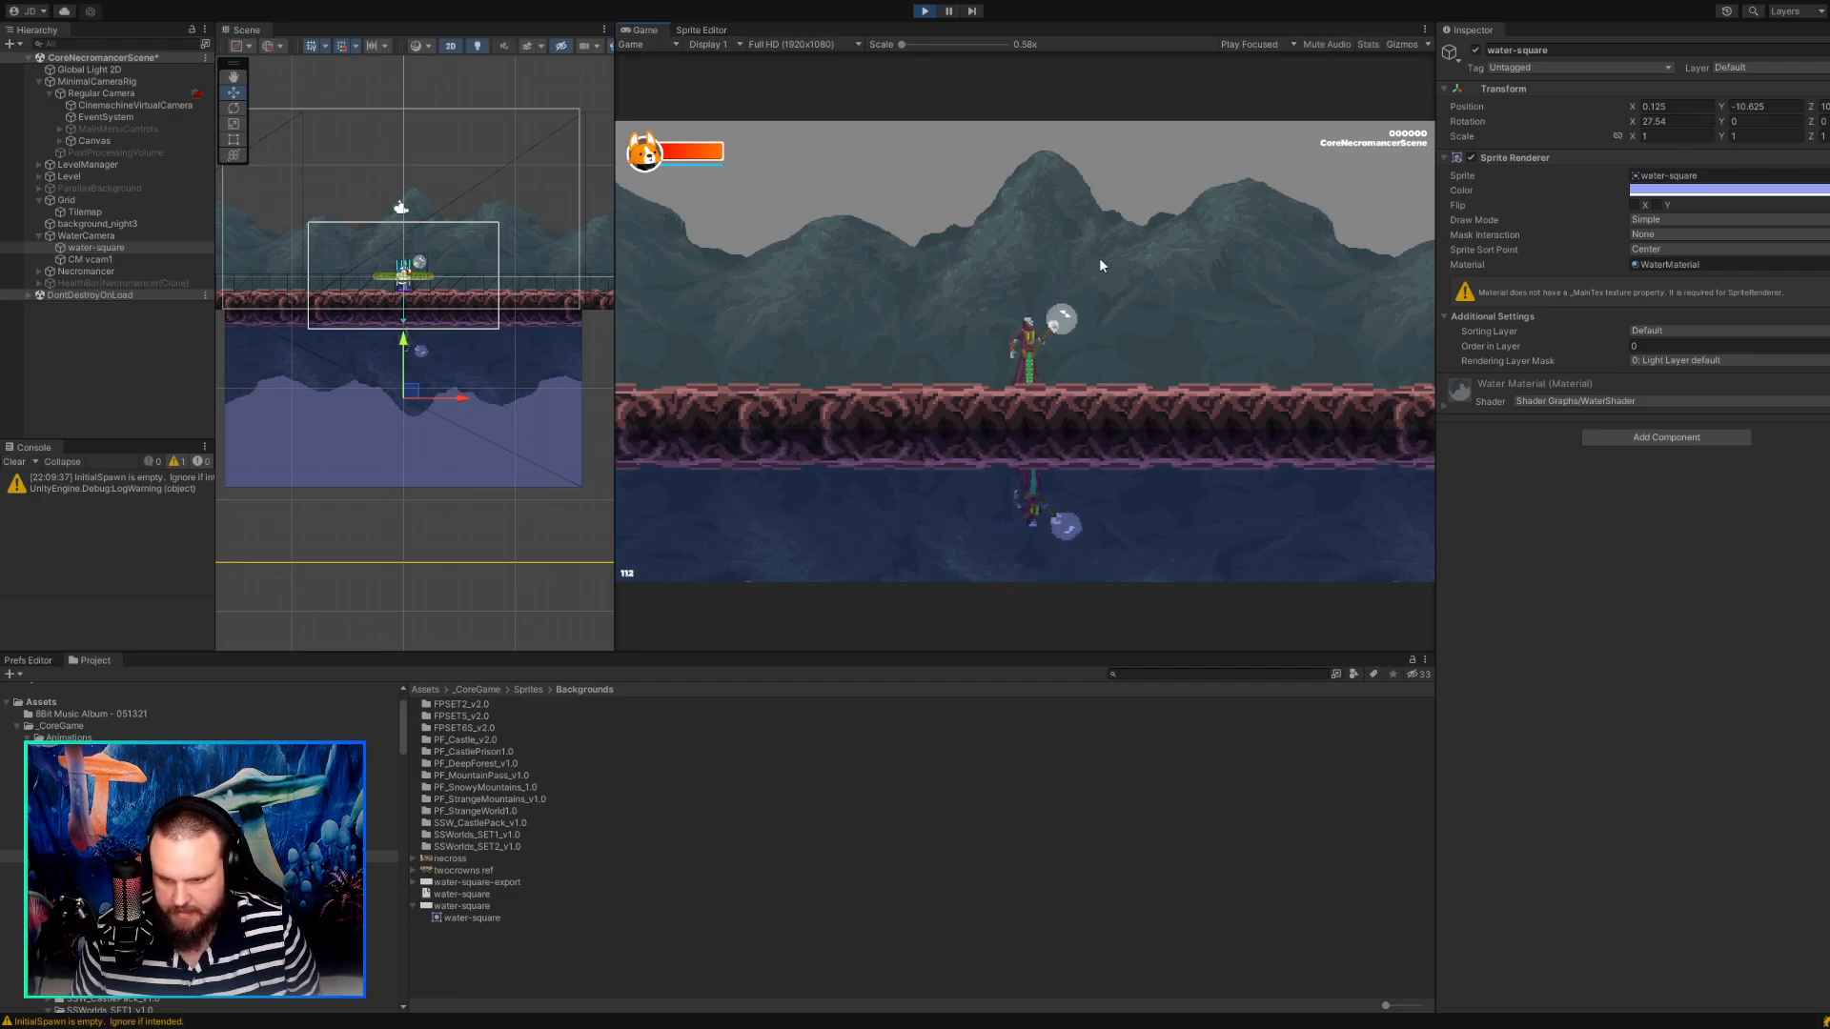
pyautogui.press('d')
pyautogui.press('a')
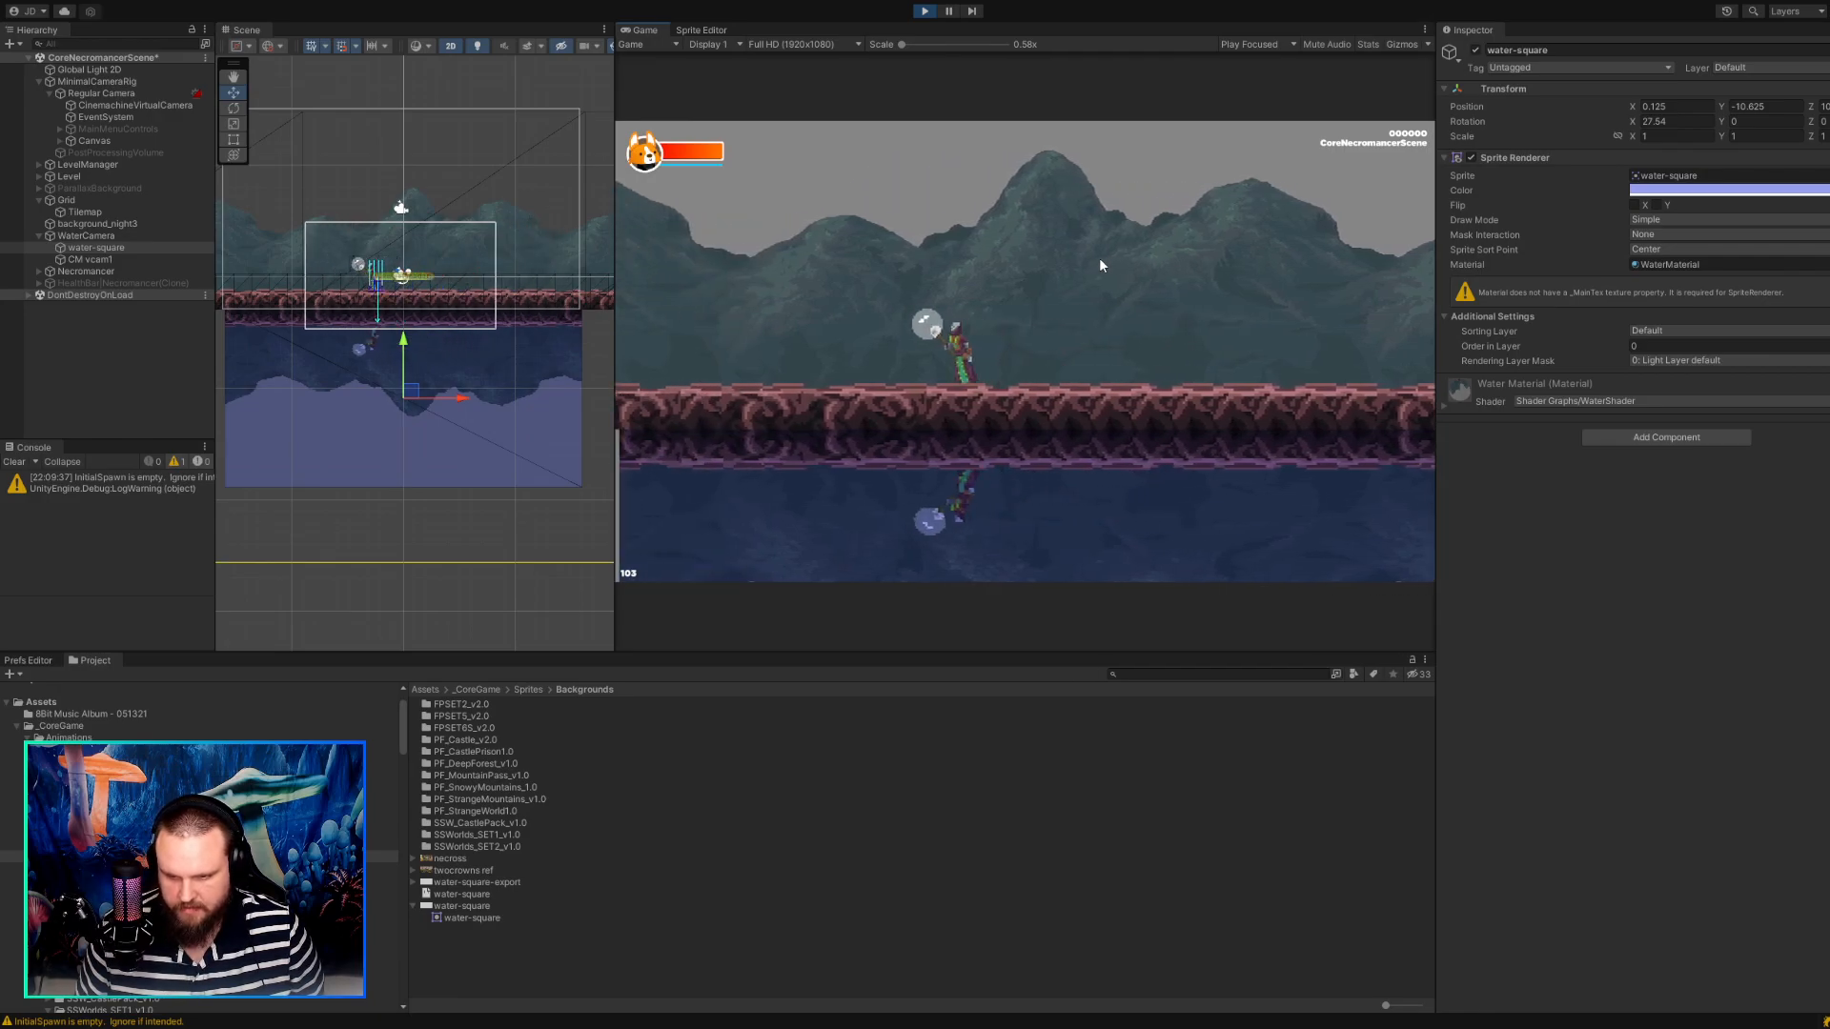
pyautogui.press('d')
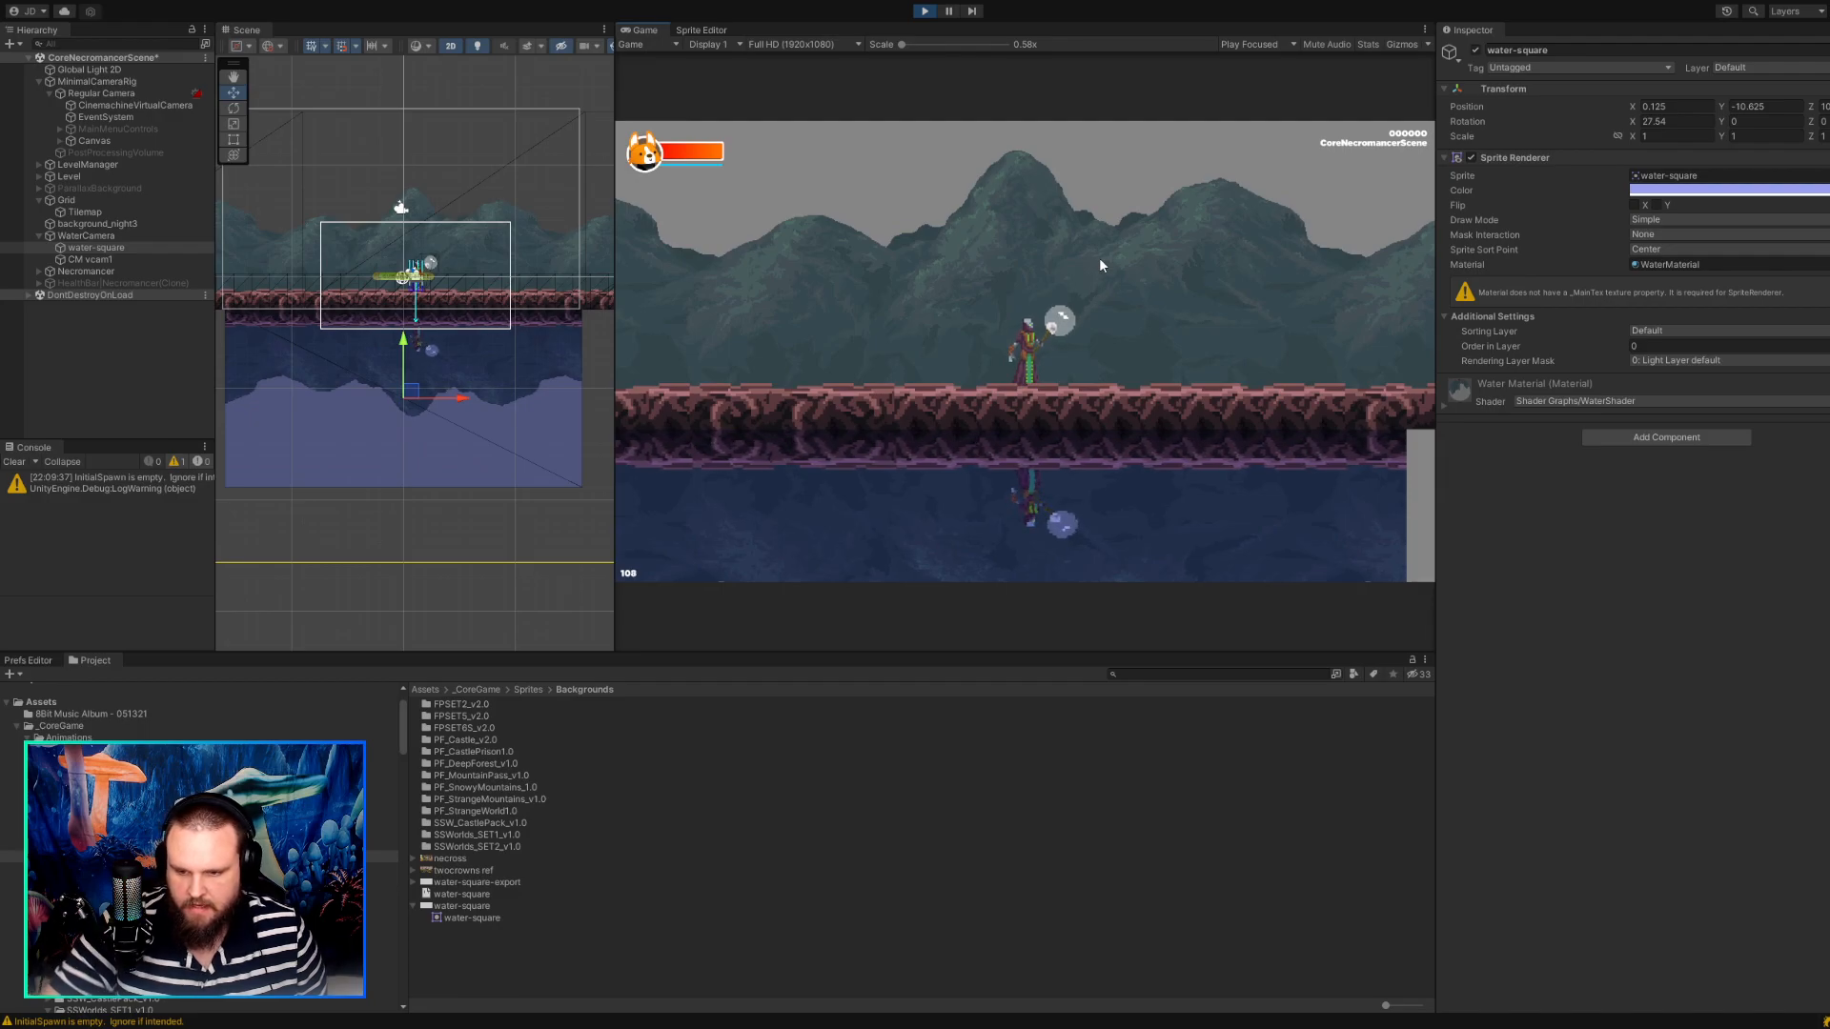
# Try an X rotation of 38.15 on the water-square while the game runs, and walk the character both ways.
pyautogui.moveTo(1632, 122); pyautogui.dragTo(1829, 133)
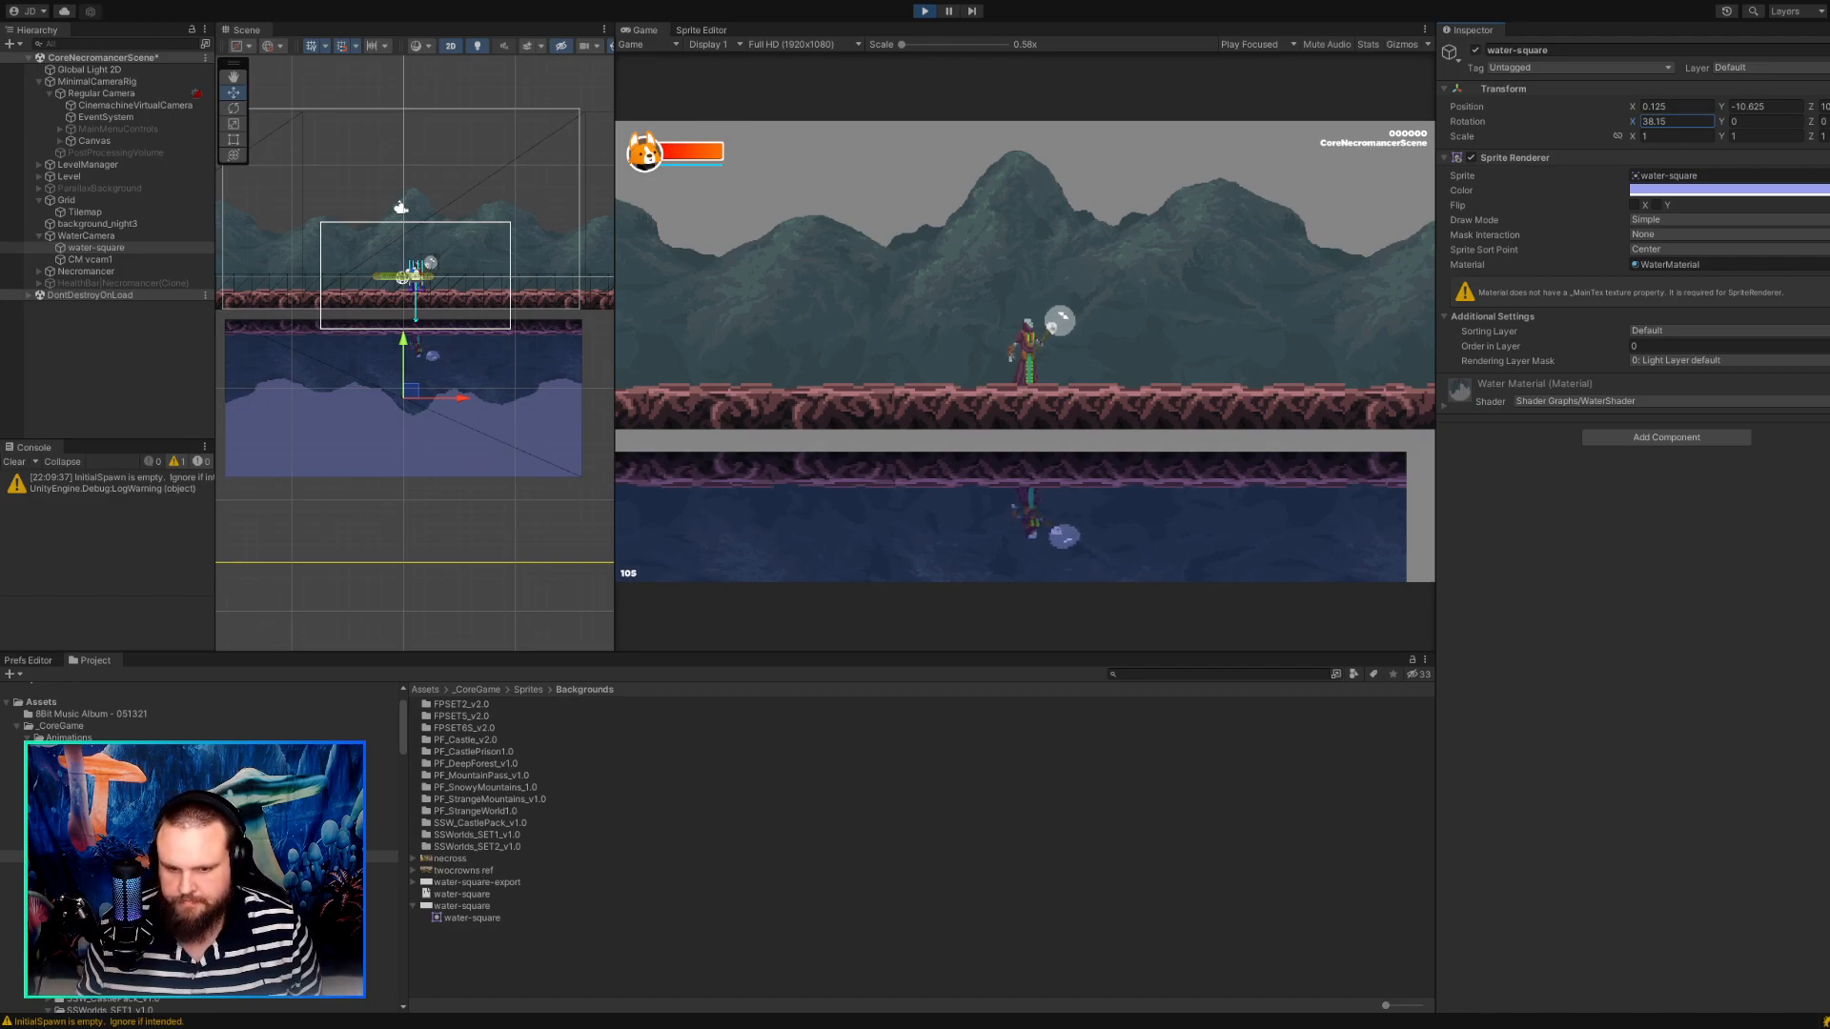
pyautogui.click(804, 386)
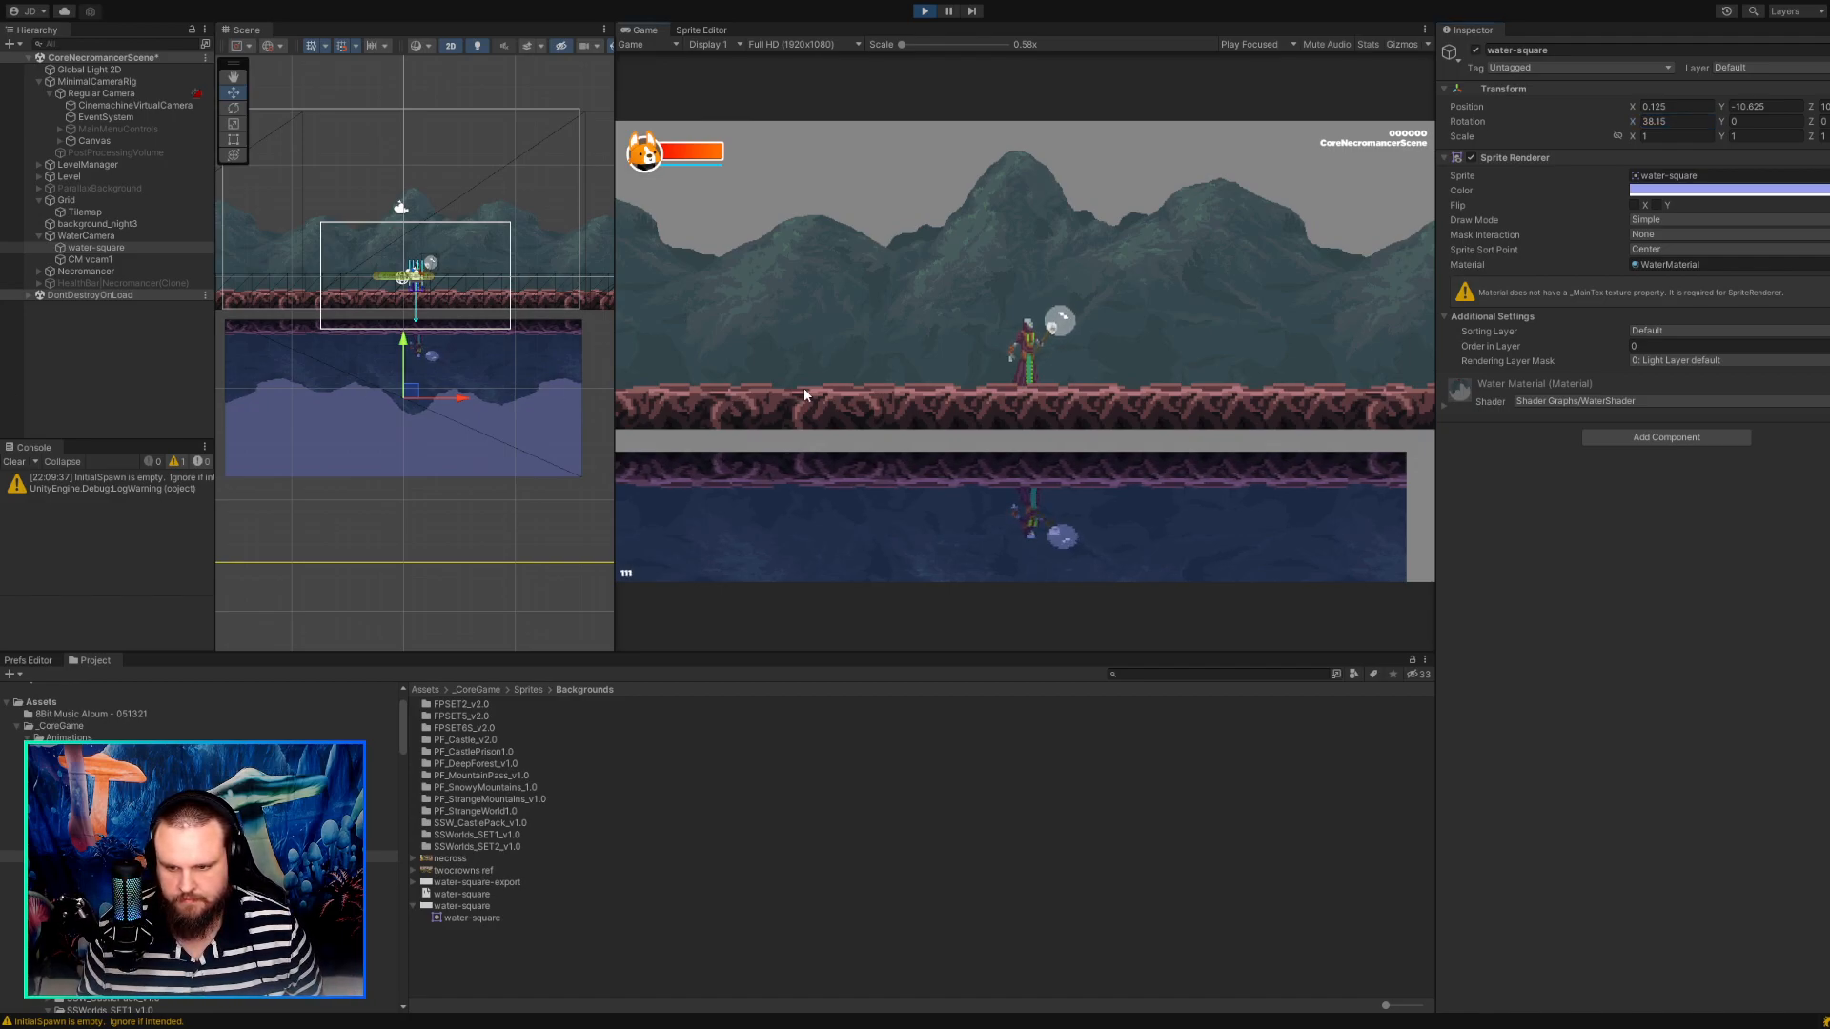
pyautogui.press('d')
pyautogui.press('a')
pyautogui.press('d')
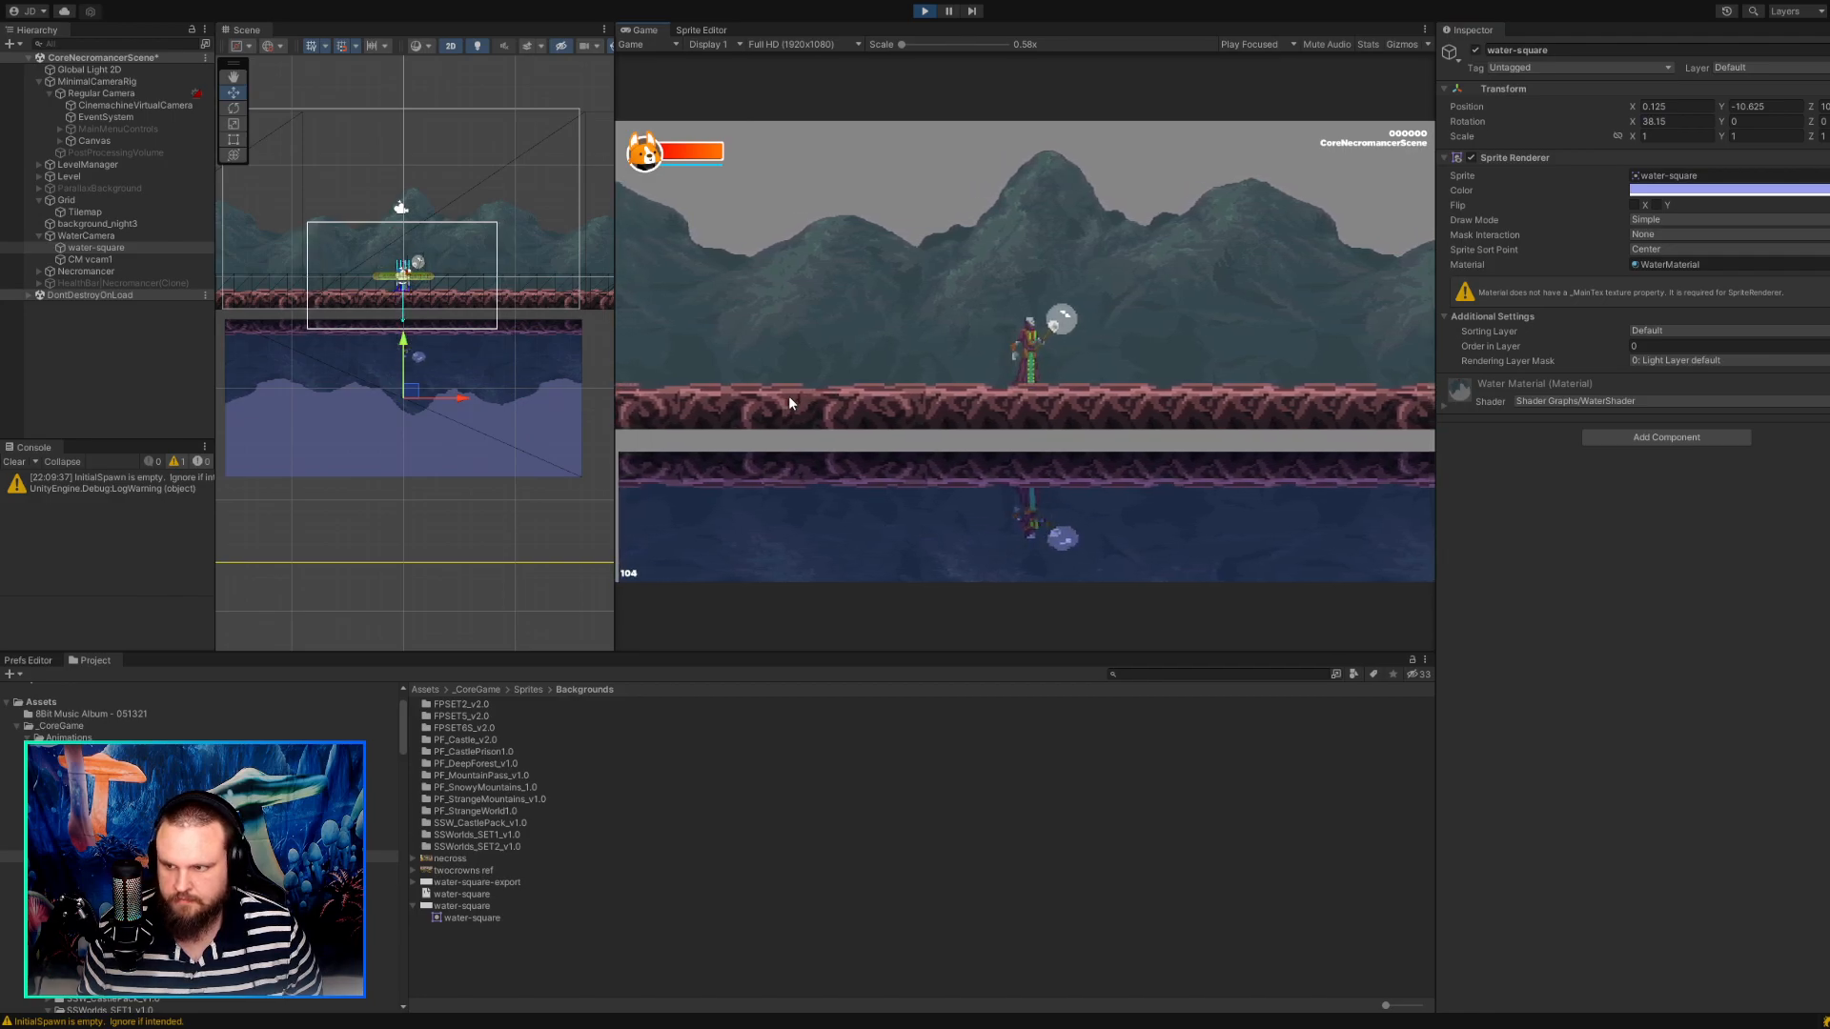
# Raise the water-square to Y -10.0625 during play to close the gap beneath the ground tiles.
pyautogui.click(1729, 107)
pyautogui.write('-8.7')
pyautogui.moveTo(1736, 107); pyautogui.dragTo(1726, 105)
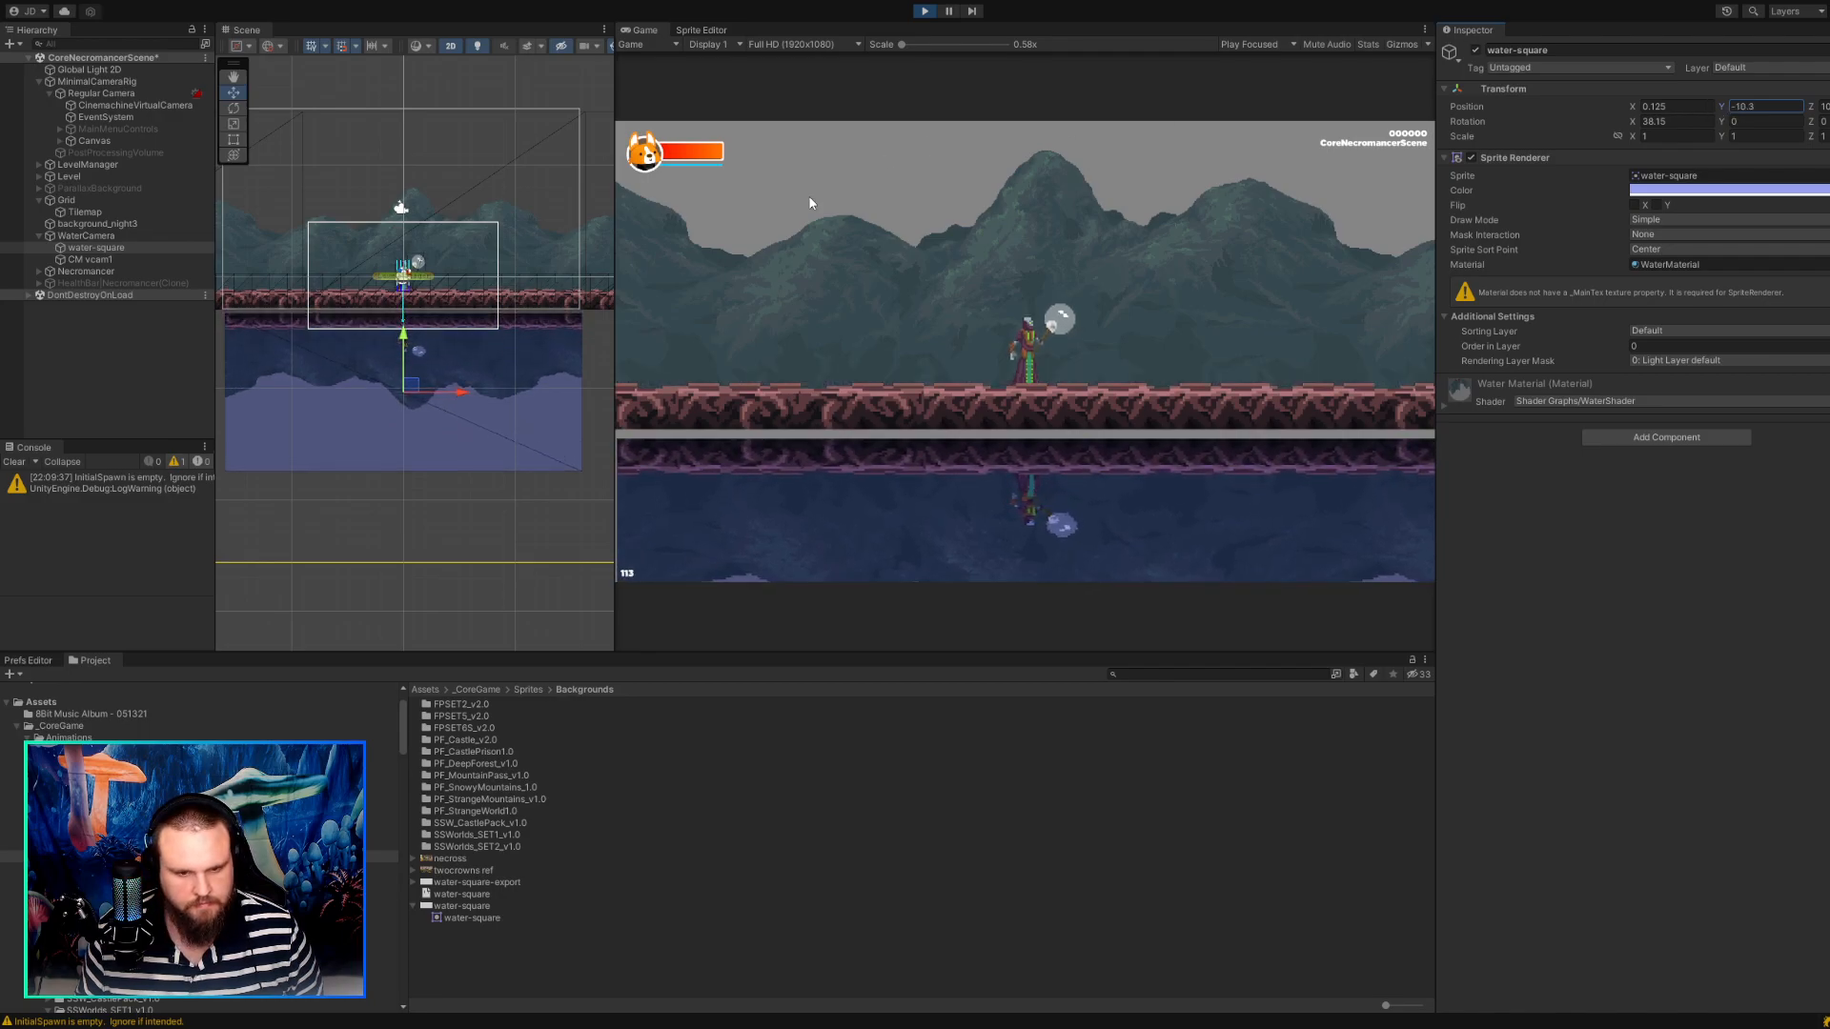
pyautogui.moveTo(414, 386); pyautogui.dragTo(413, 384)
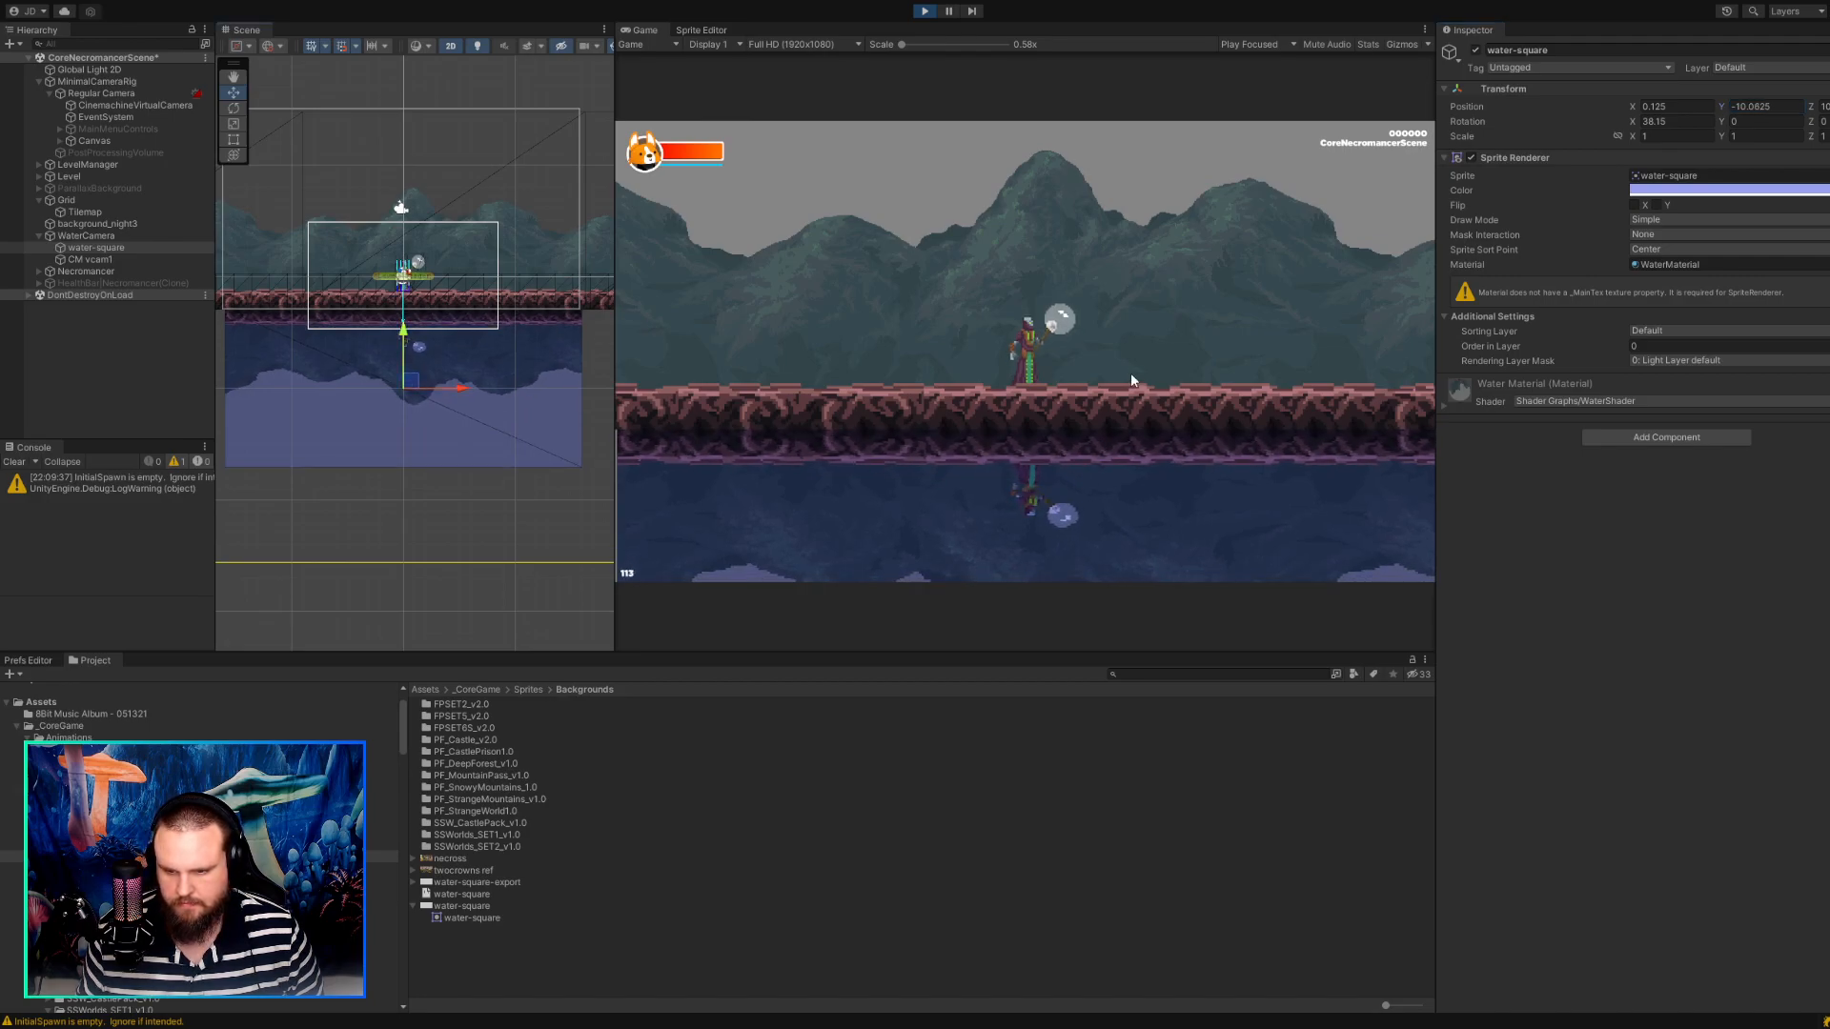
# Walk the character back and forth to check the steeper water reflection and its side edges.
pyautogui.press('d')
pyautogui.press('a')
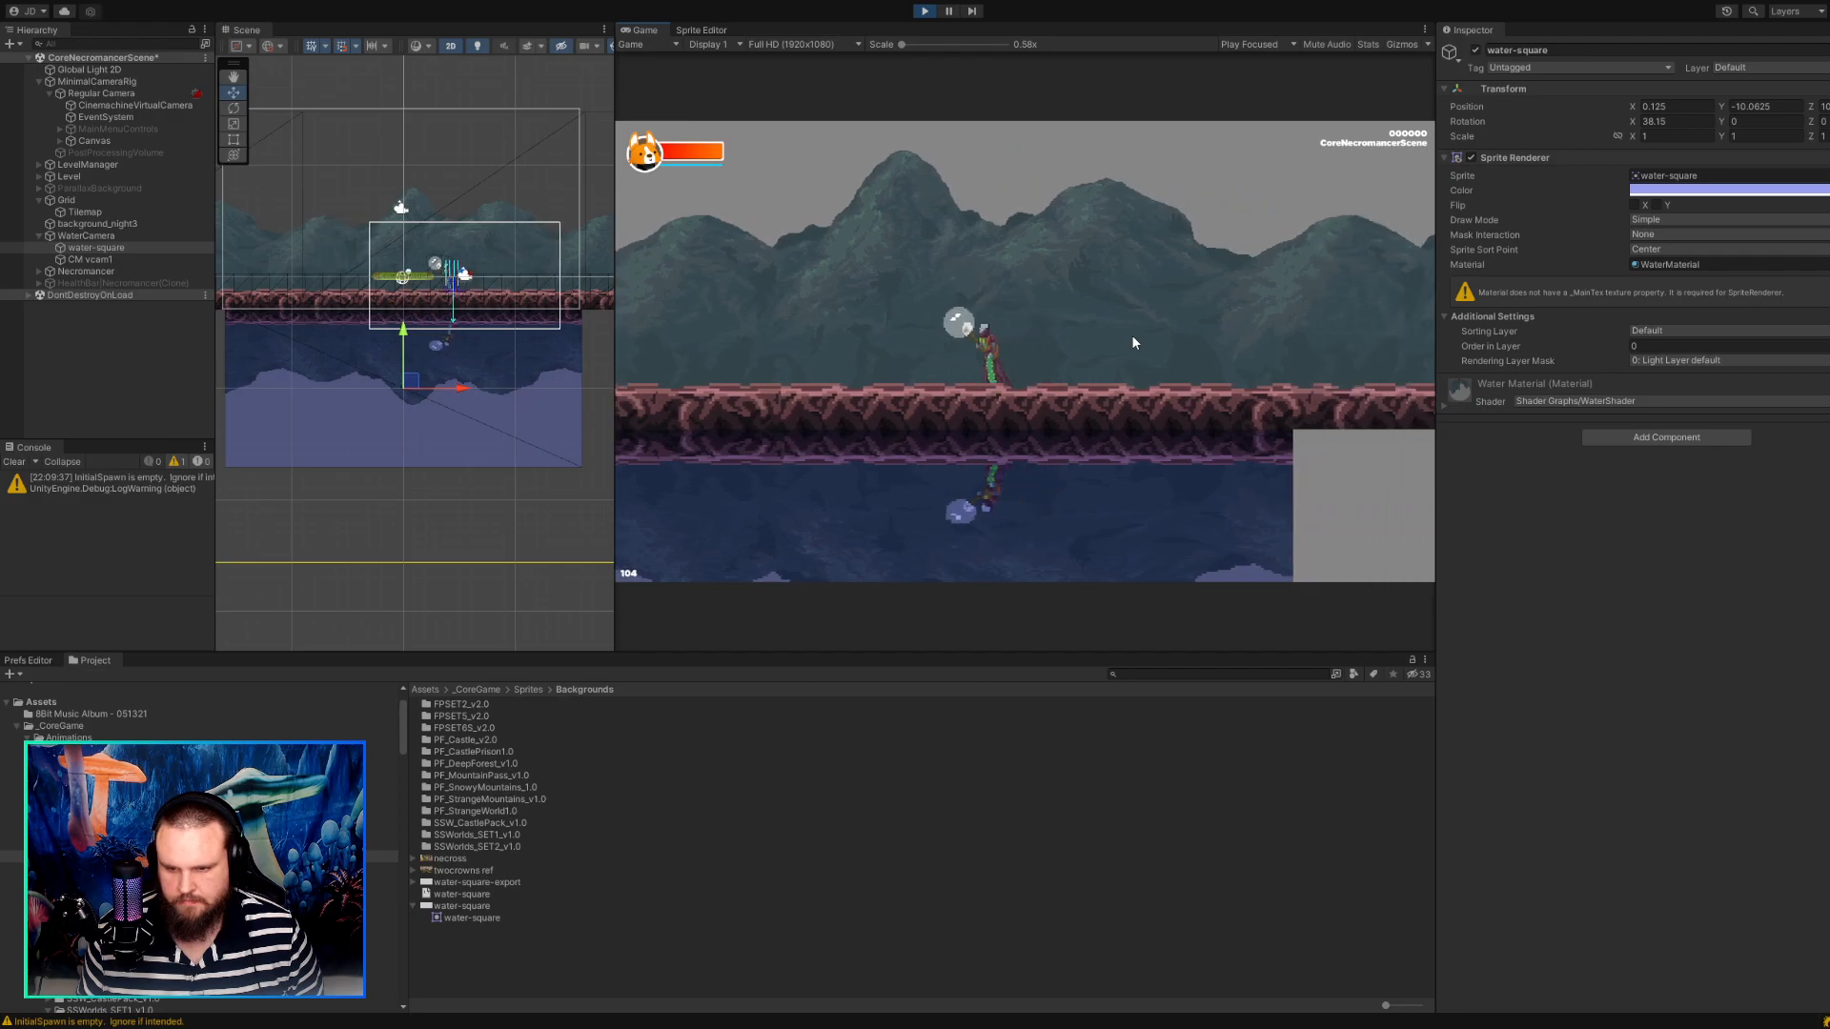
pyautogui.press('d')
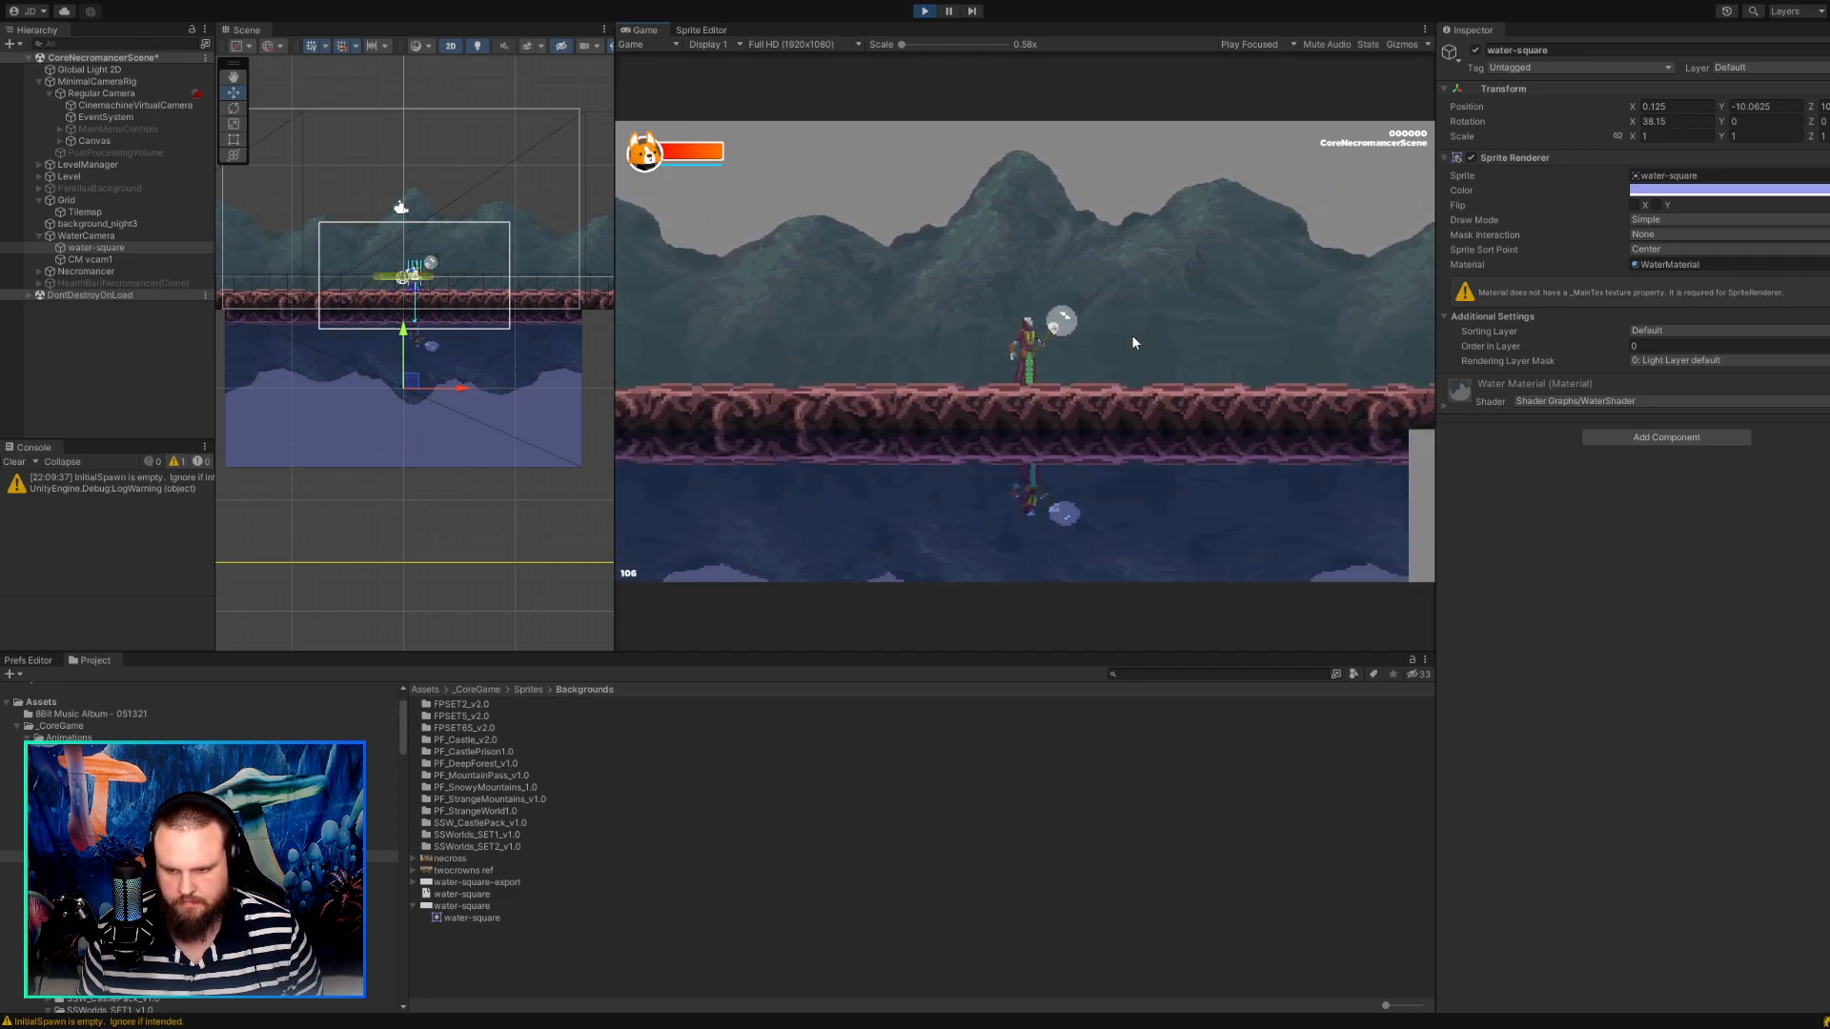
pyautogui.press('a')
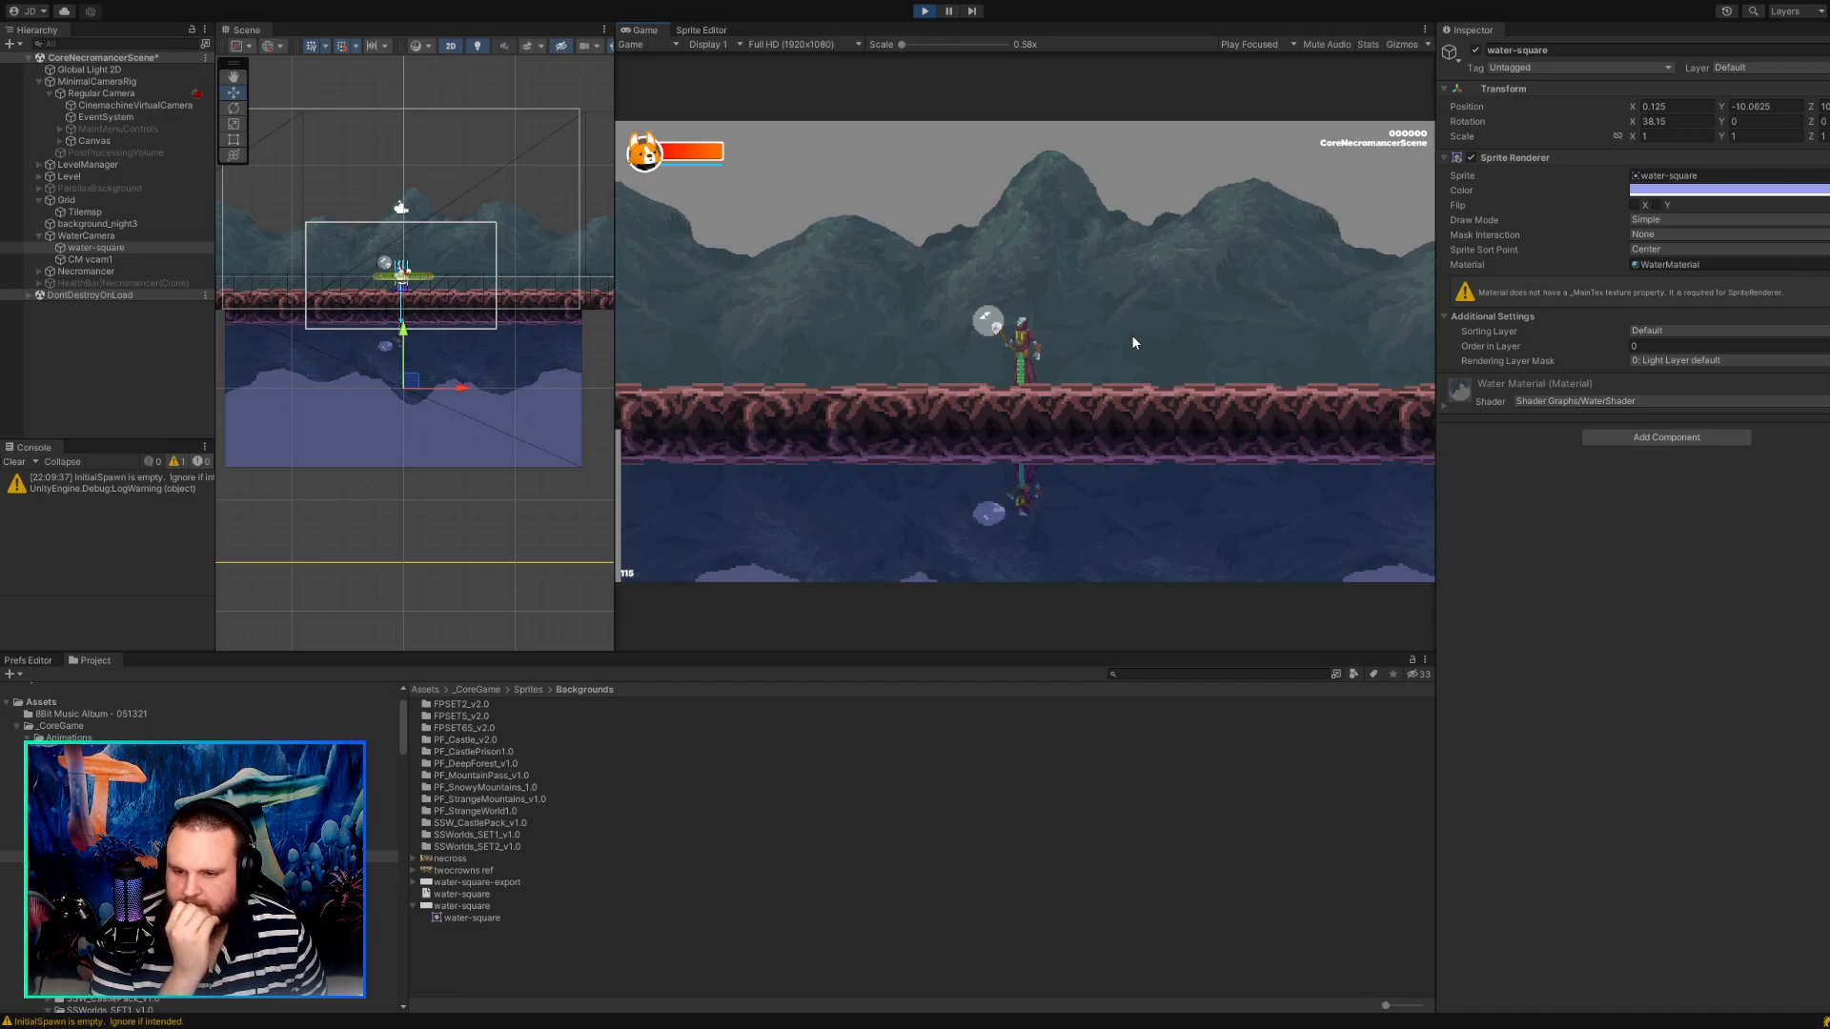
pyautogui.press('d')
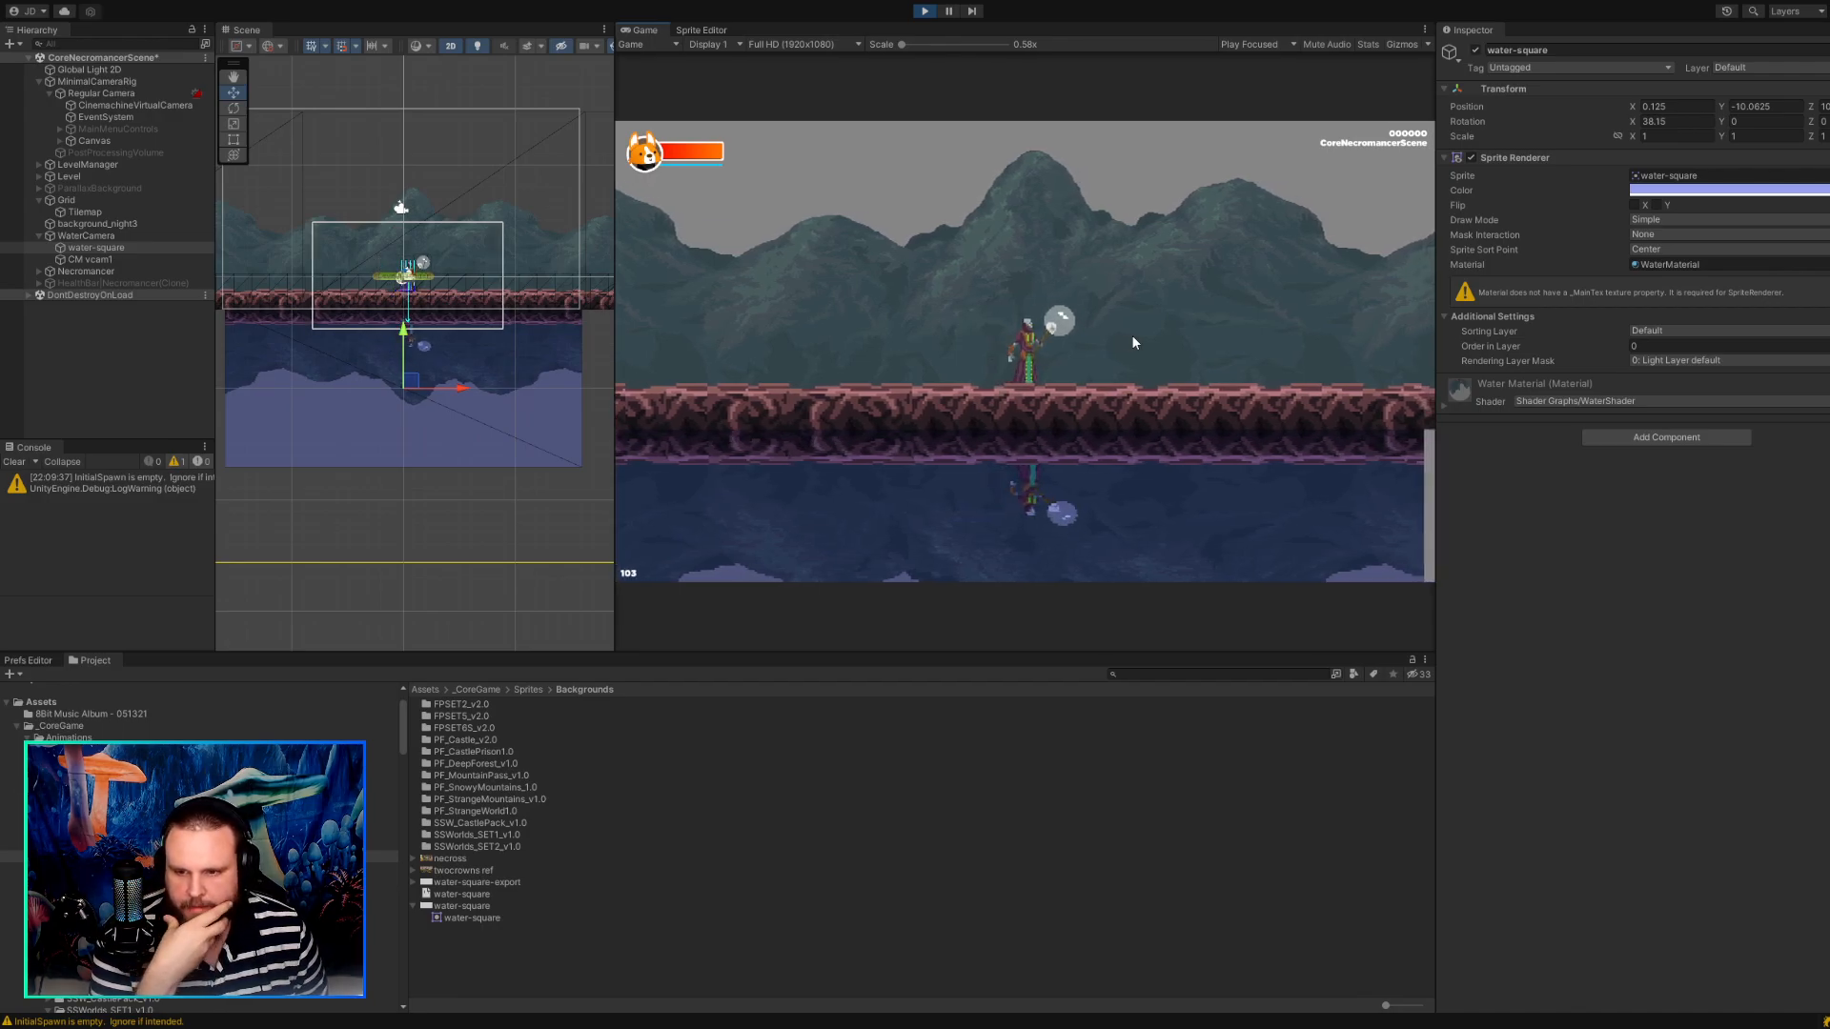
pyautogui.press('a')
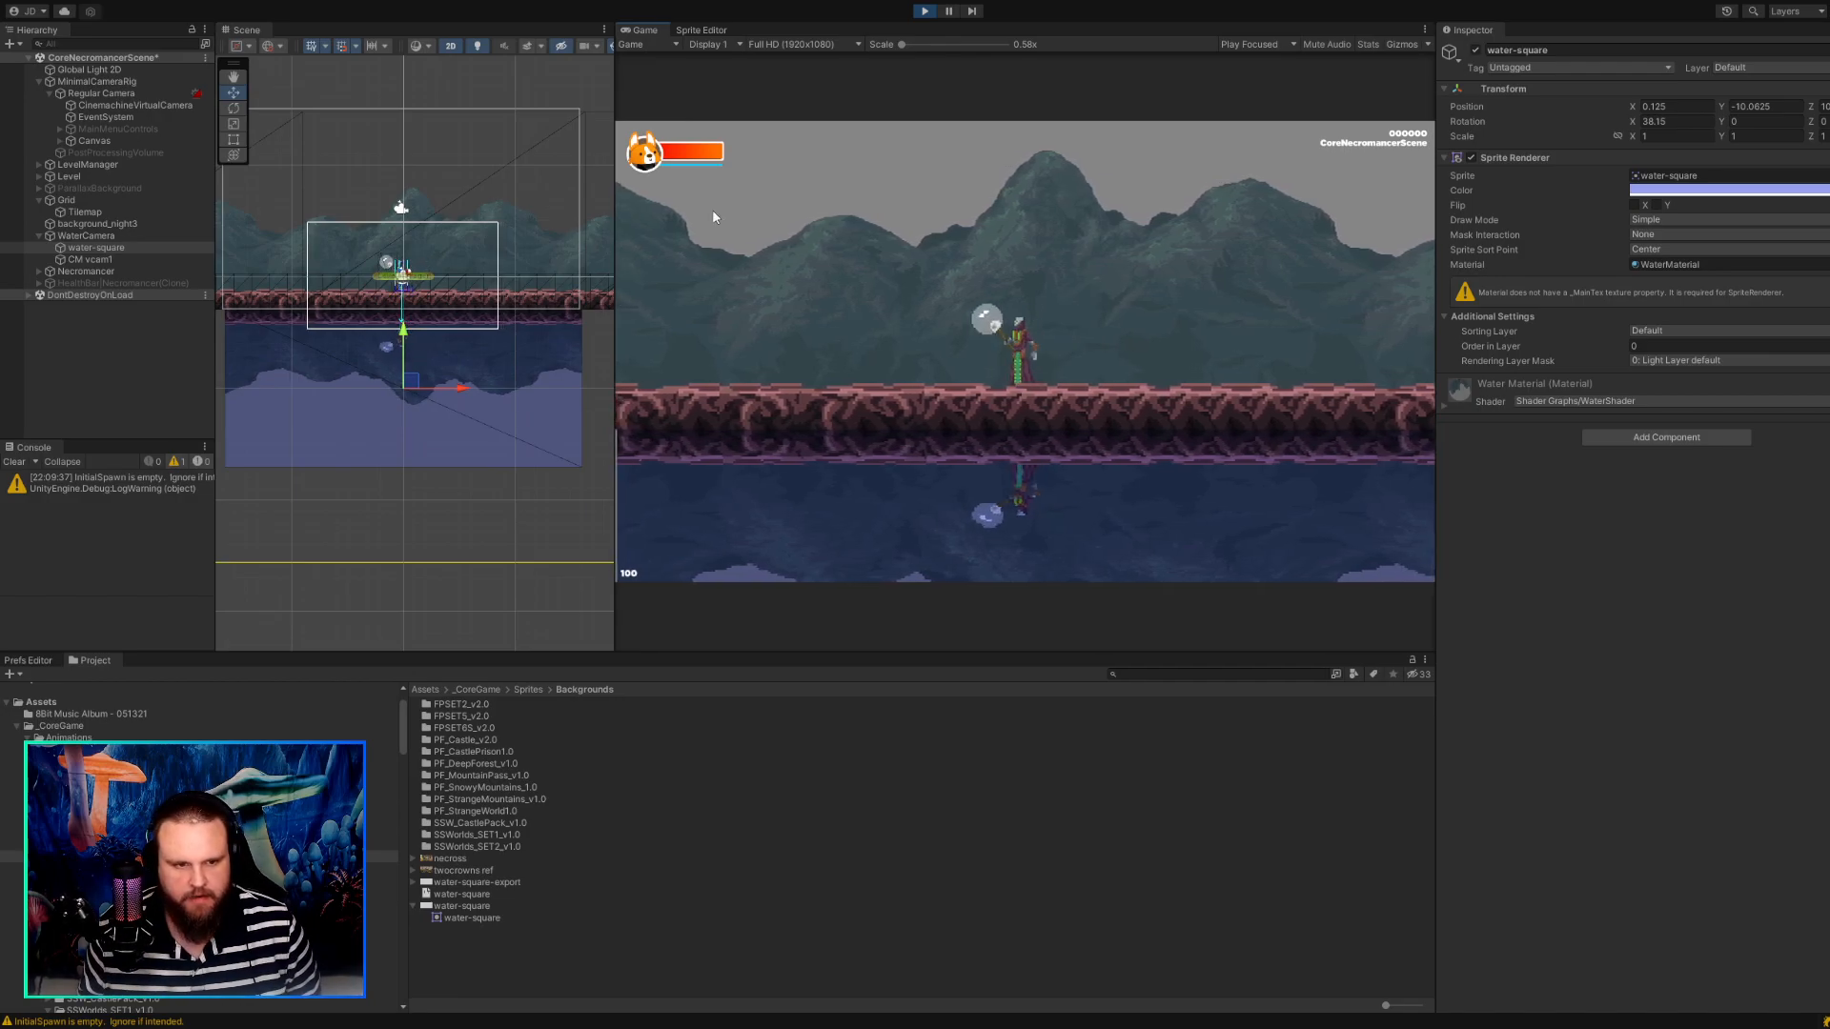
# Try an Ortho Size of 8 on the CinemachineVirtualCamera lens while the game is running.
pyautogui.click(139, 94)
pyautogui.click(143, 81)
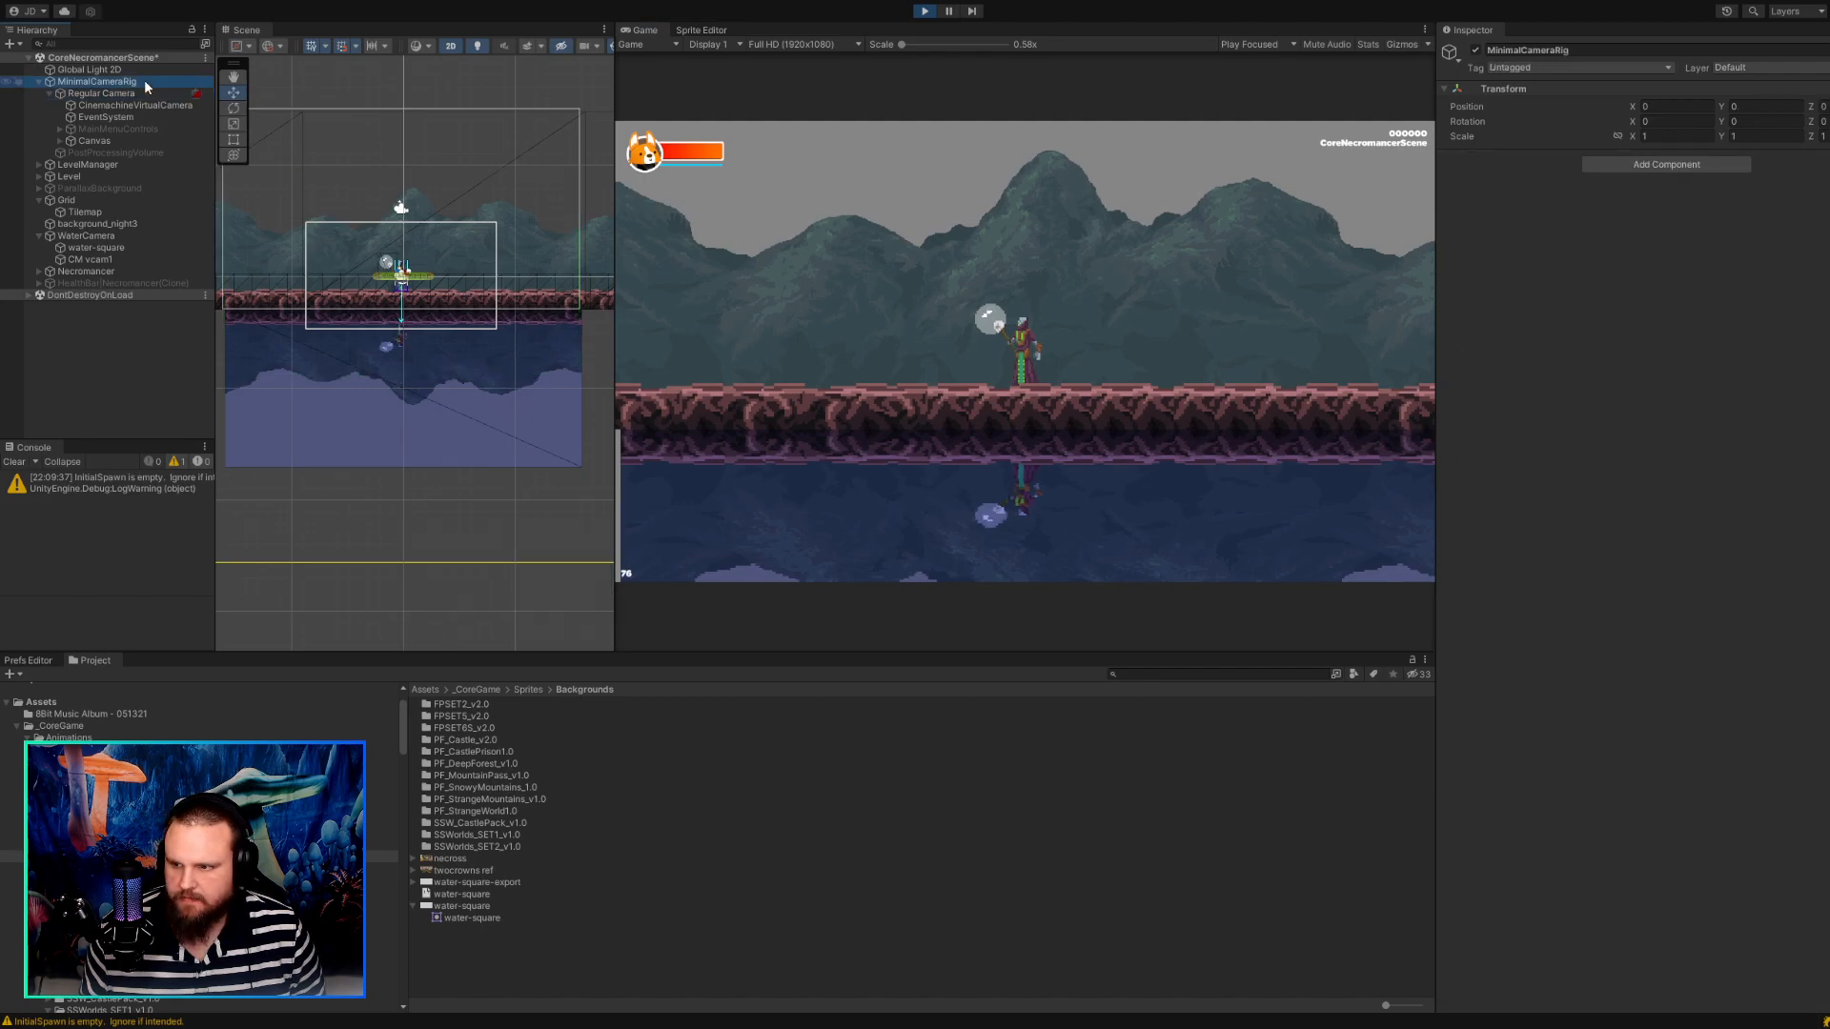
pyautogui.click(164, 94)
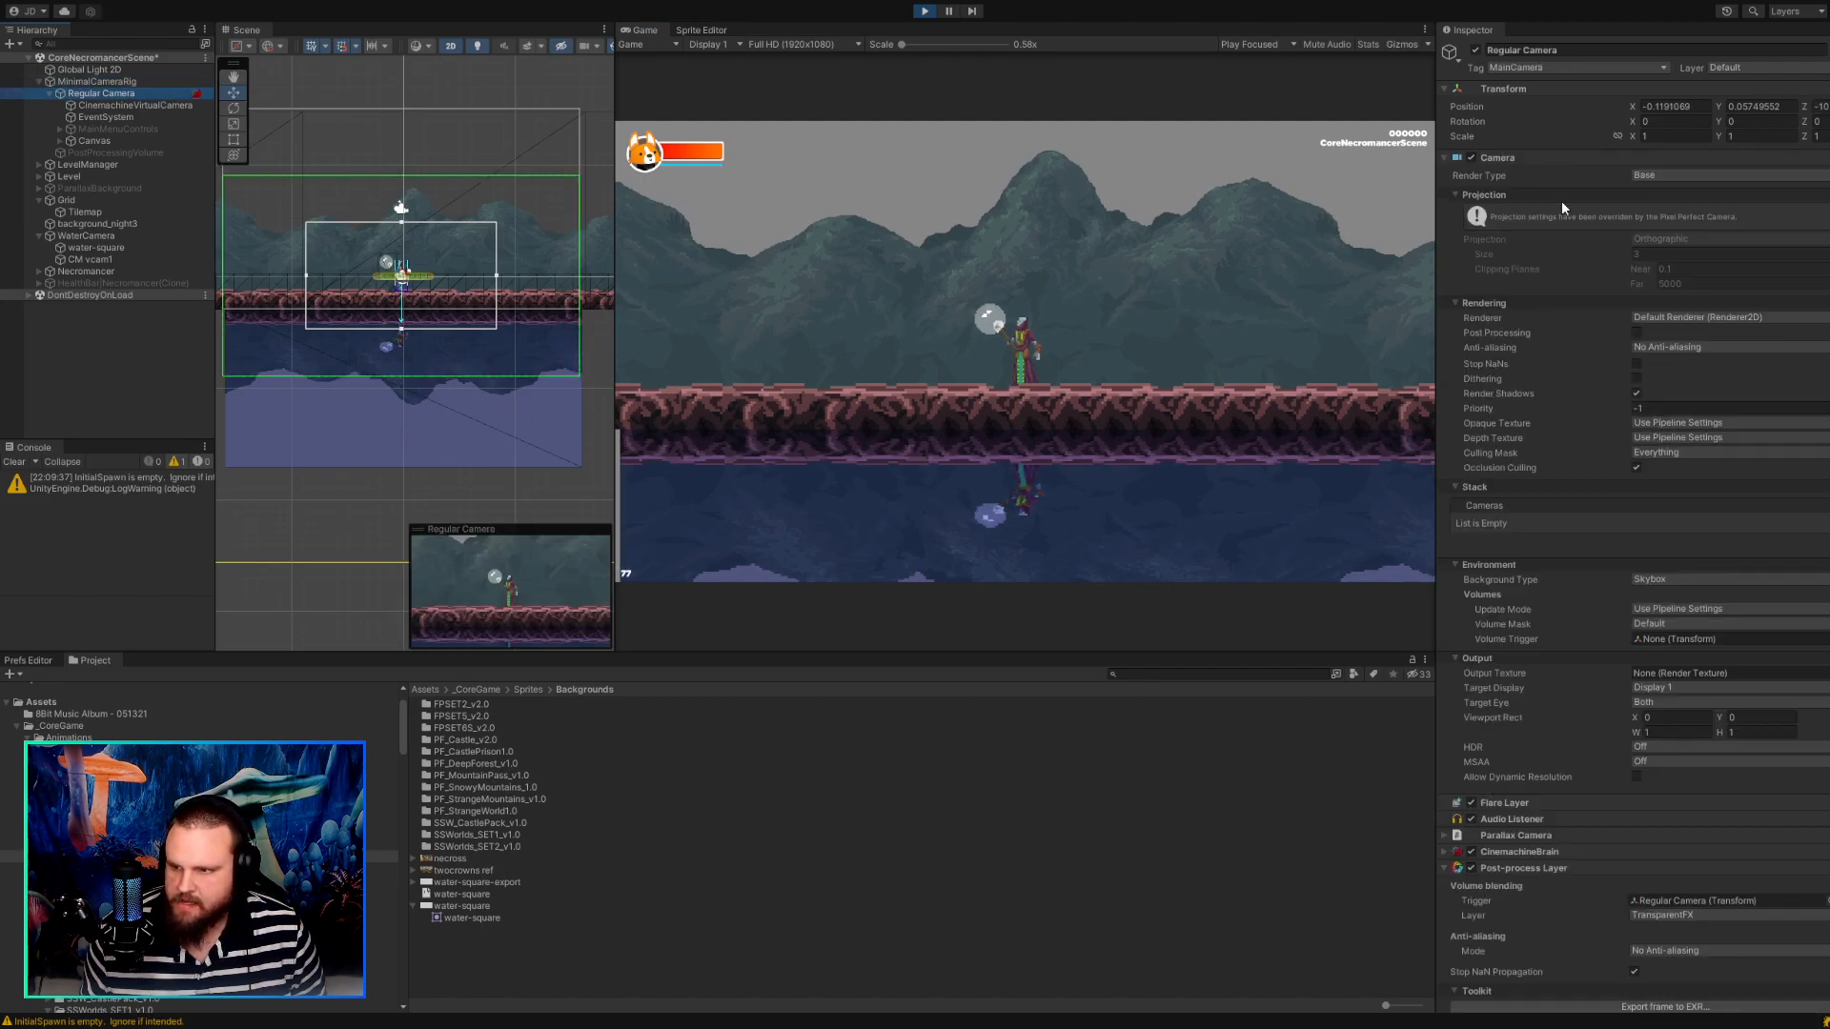
pyautogui.click(99, 103)
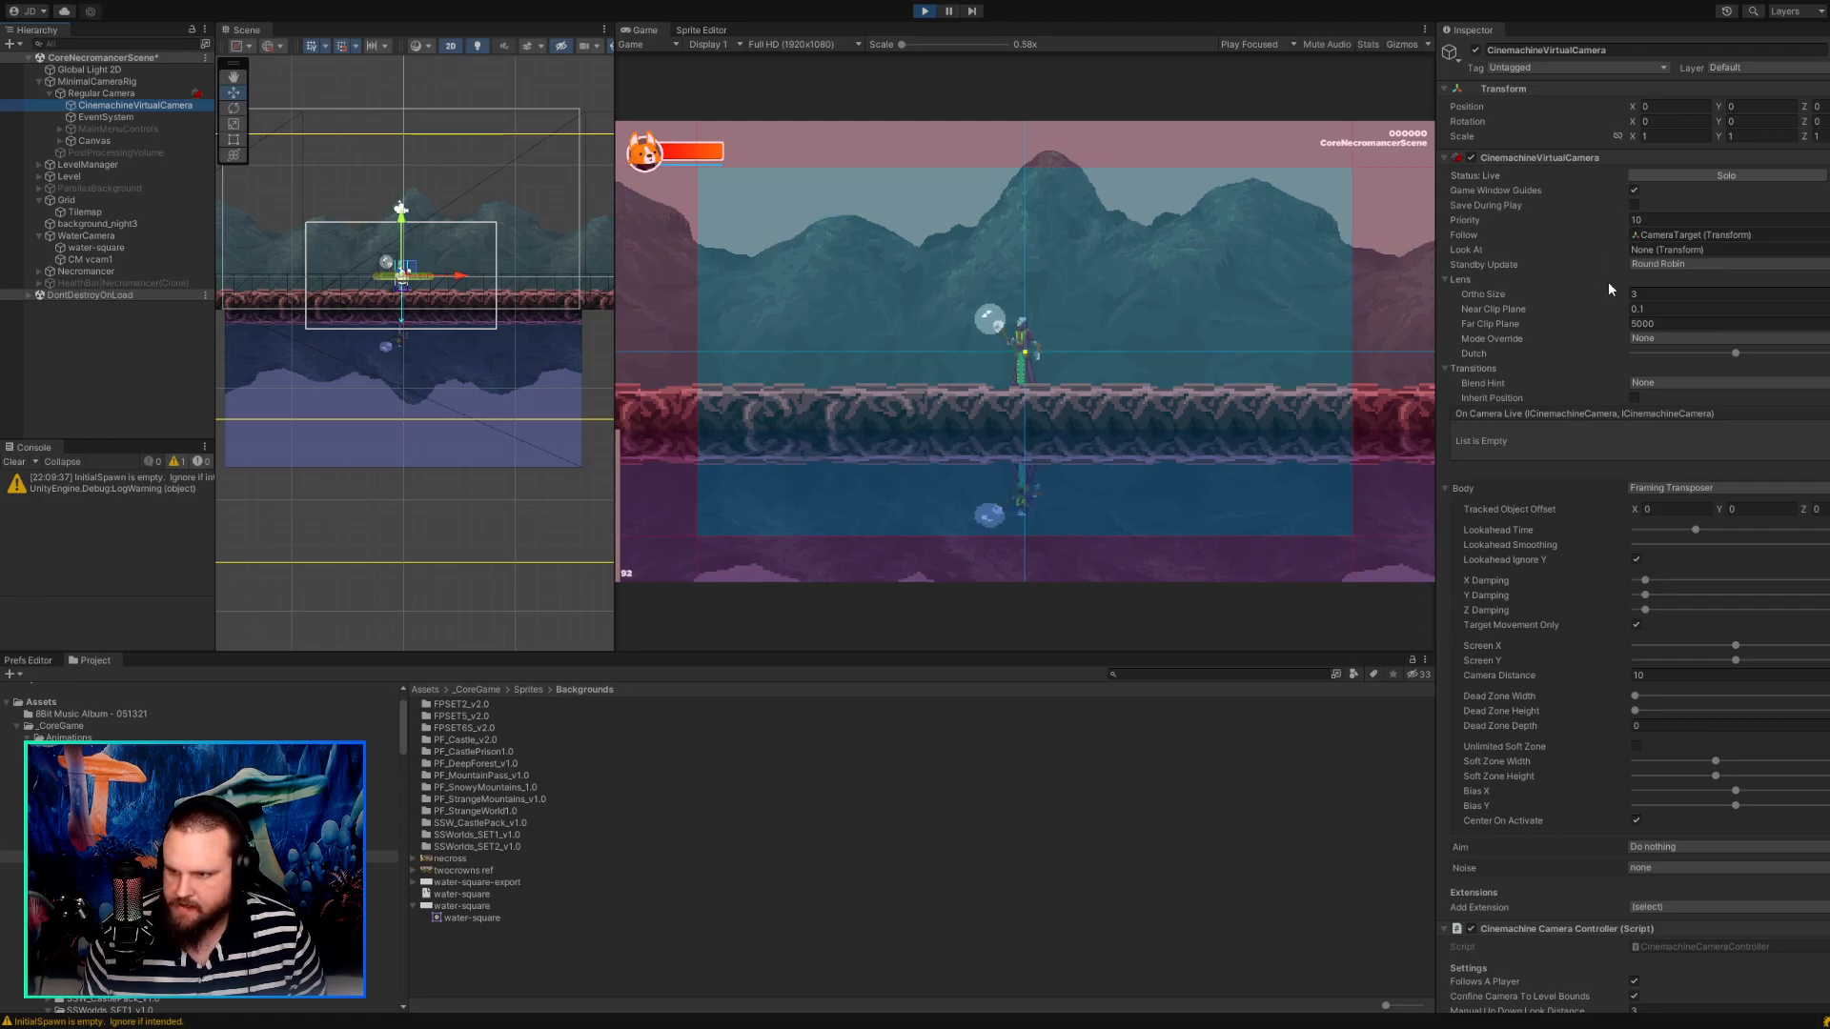
pyautogui.click(1629, 295)
pyautogui.moveTo(1627, 294)
pyautogui.mouseDown()
pyautogui.moveTo(1379, 277)
pyautogui.moveTo(1765, 298)
pyautogui.moveTo(1605, 277)
pyautogui.moveTo(1729, 290)
pyautogui.moveTo(1628, 293)
pyautogui.mouseUp()
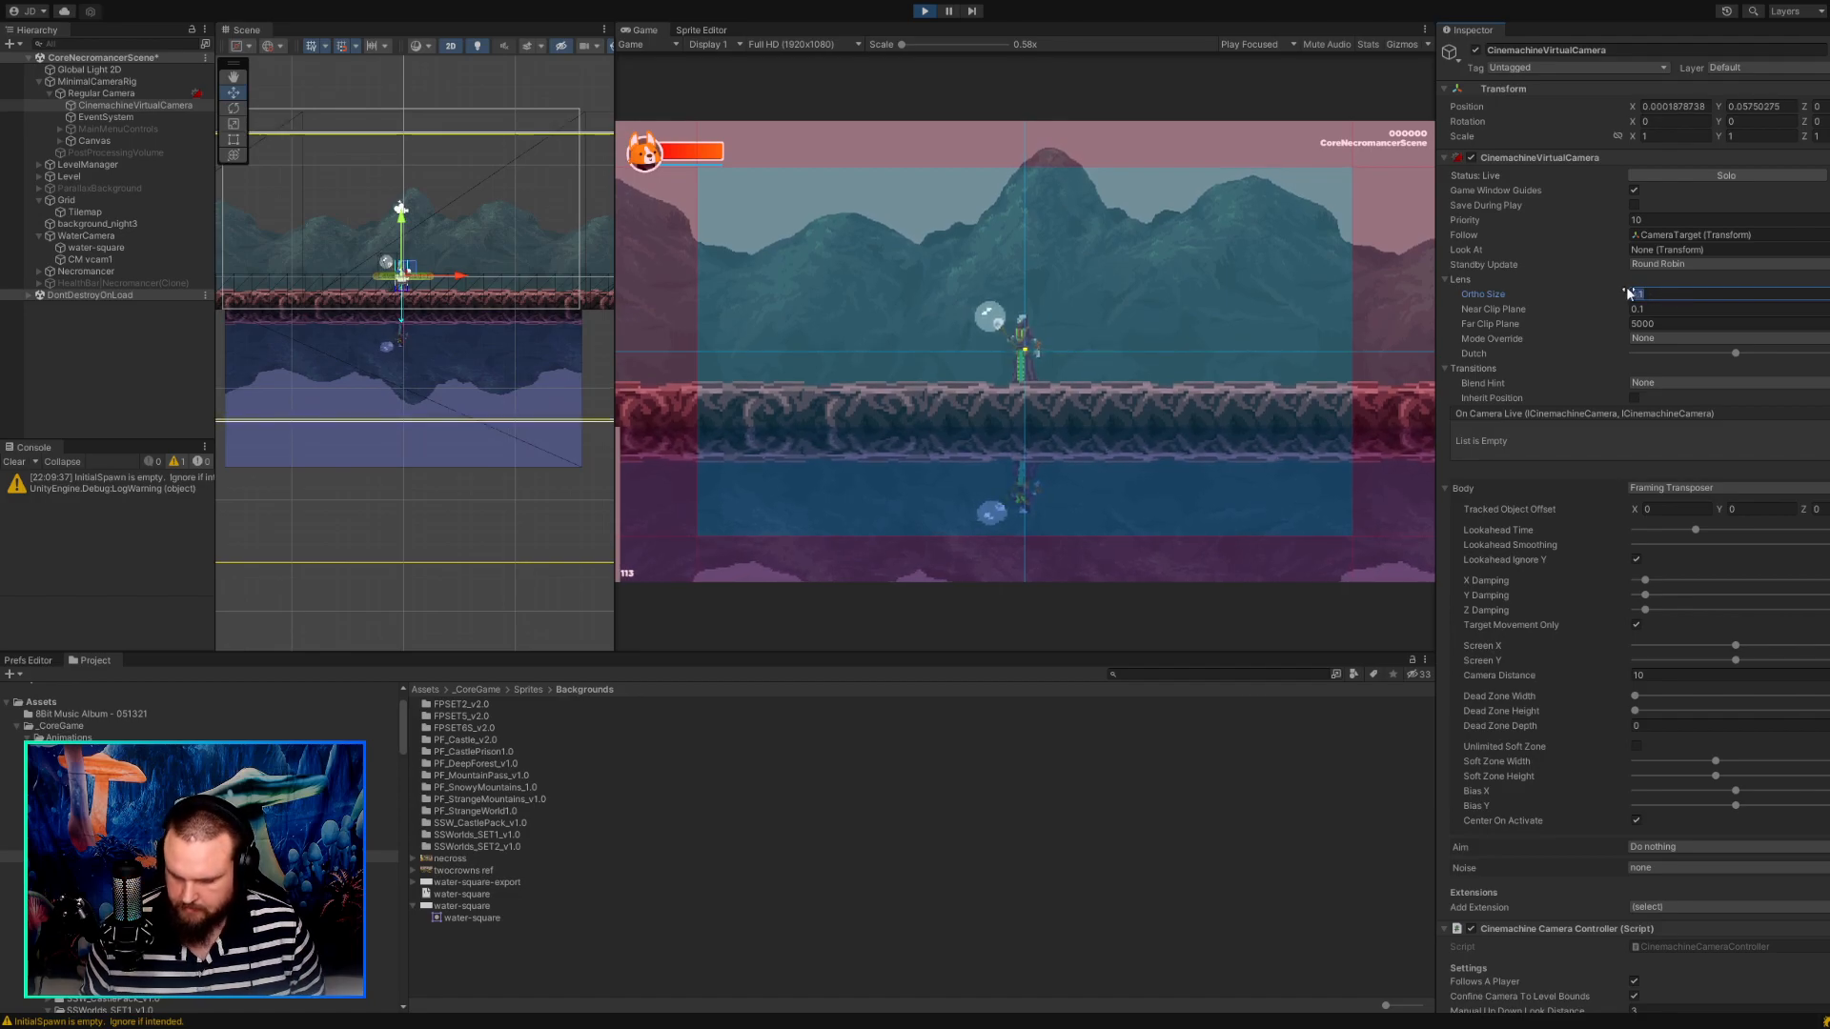
pyautogui.press('Tab')
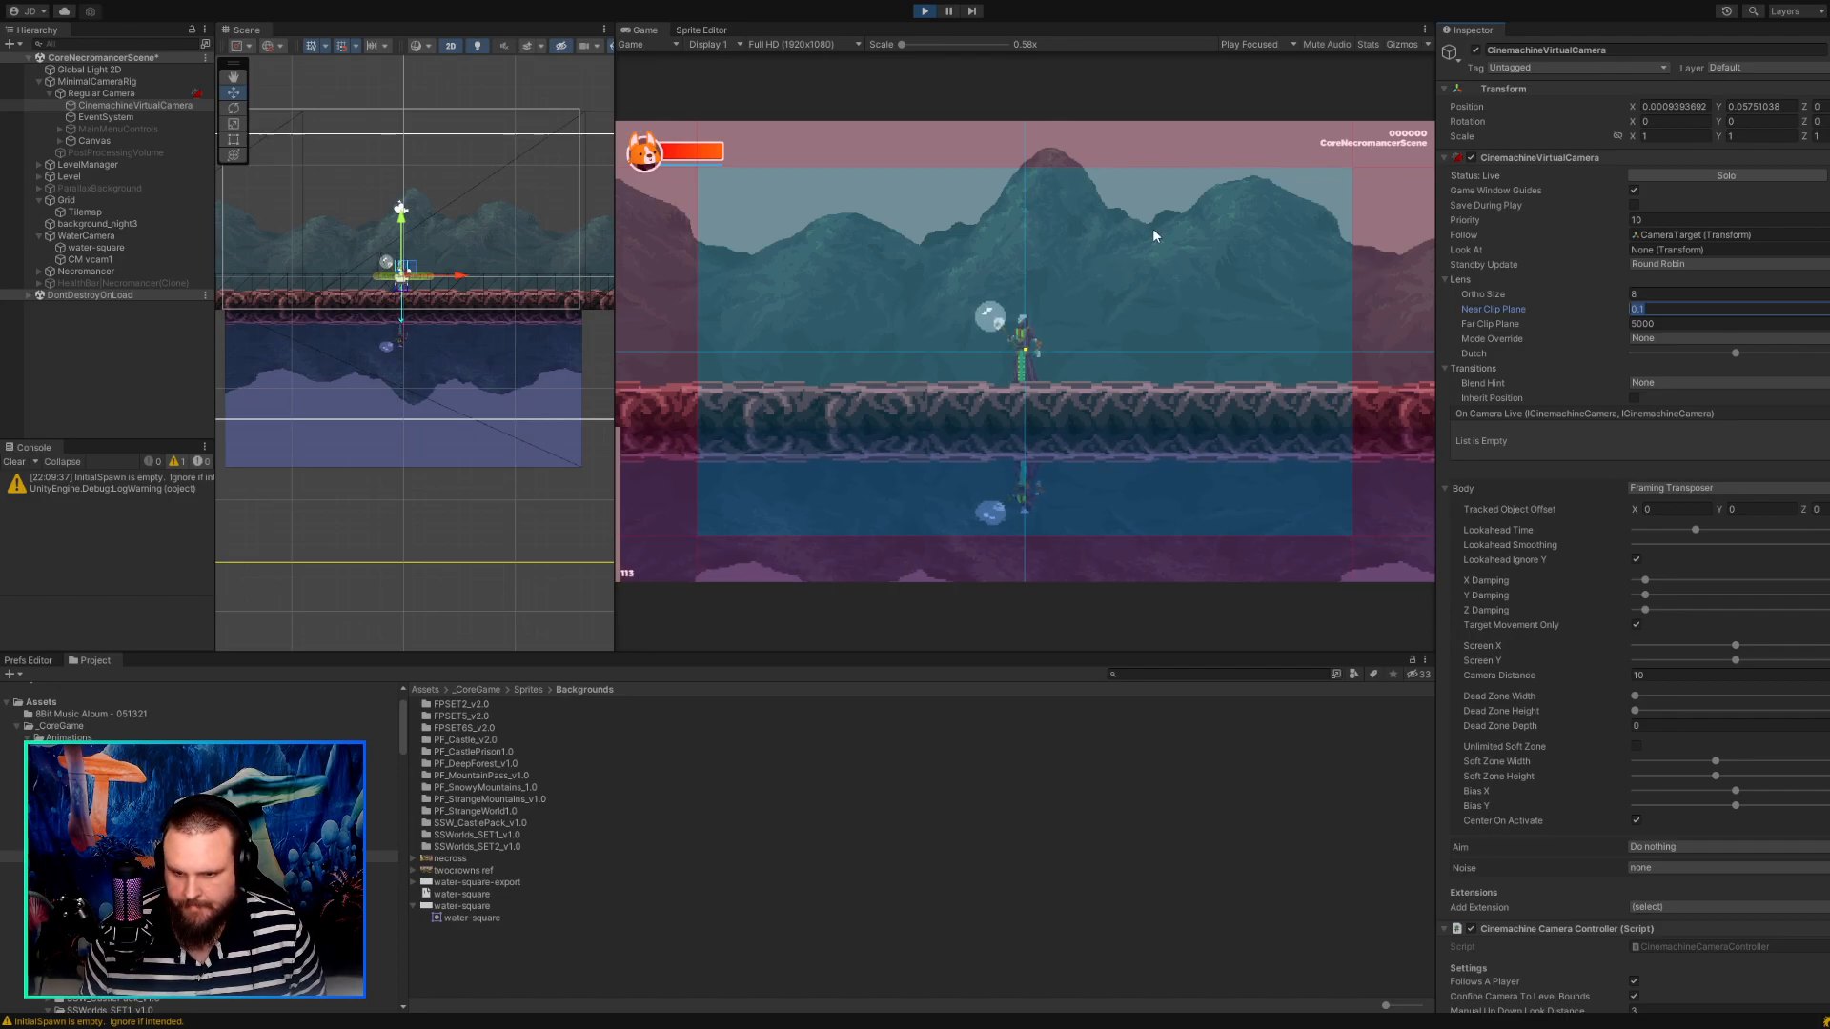
# Walk the character both ways to check the view with the new lens size, and stop the game.
pyautogui.click(1162, 250)
pyautogui.press('d')
pyautogui.press('a')
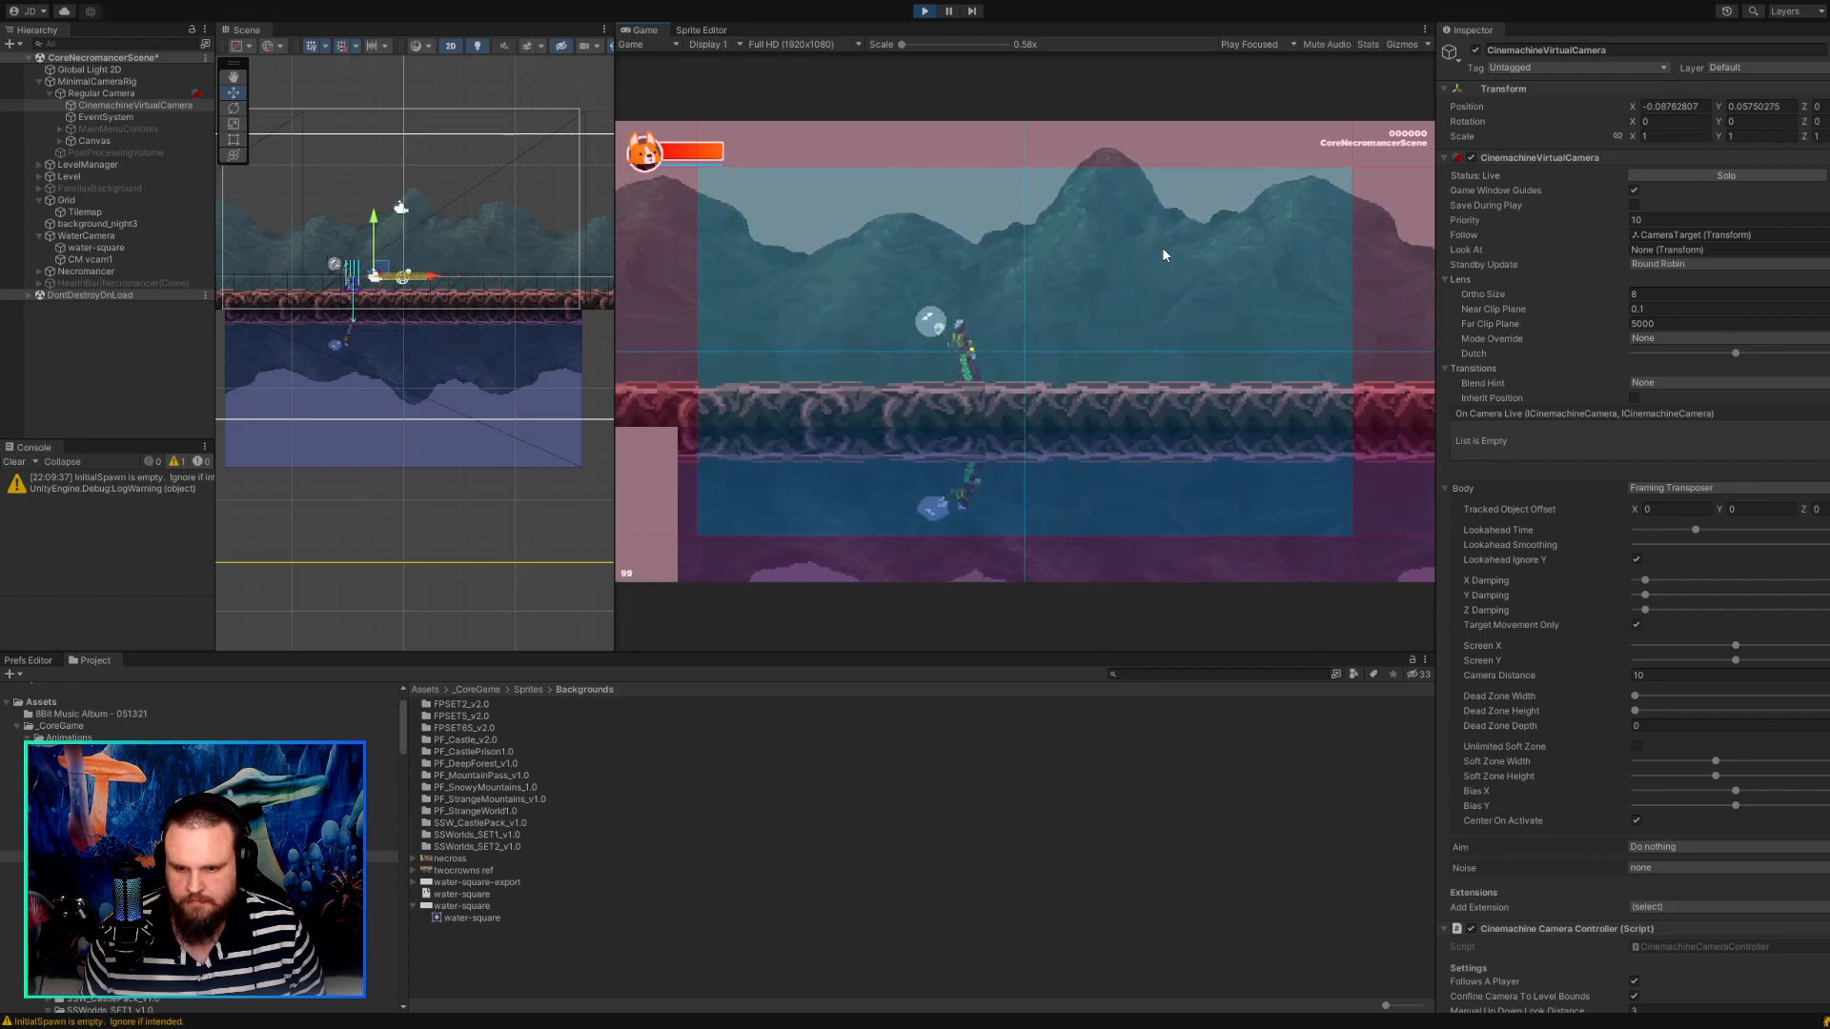
pyautogui.press('d')
pyautogui.press('d')
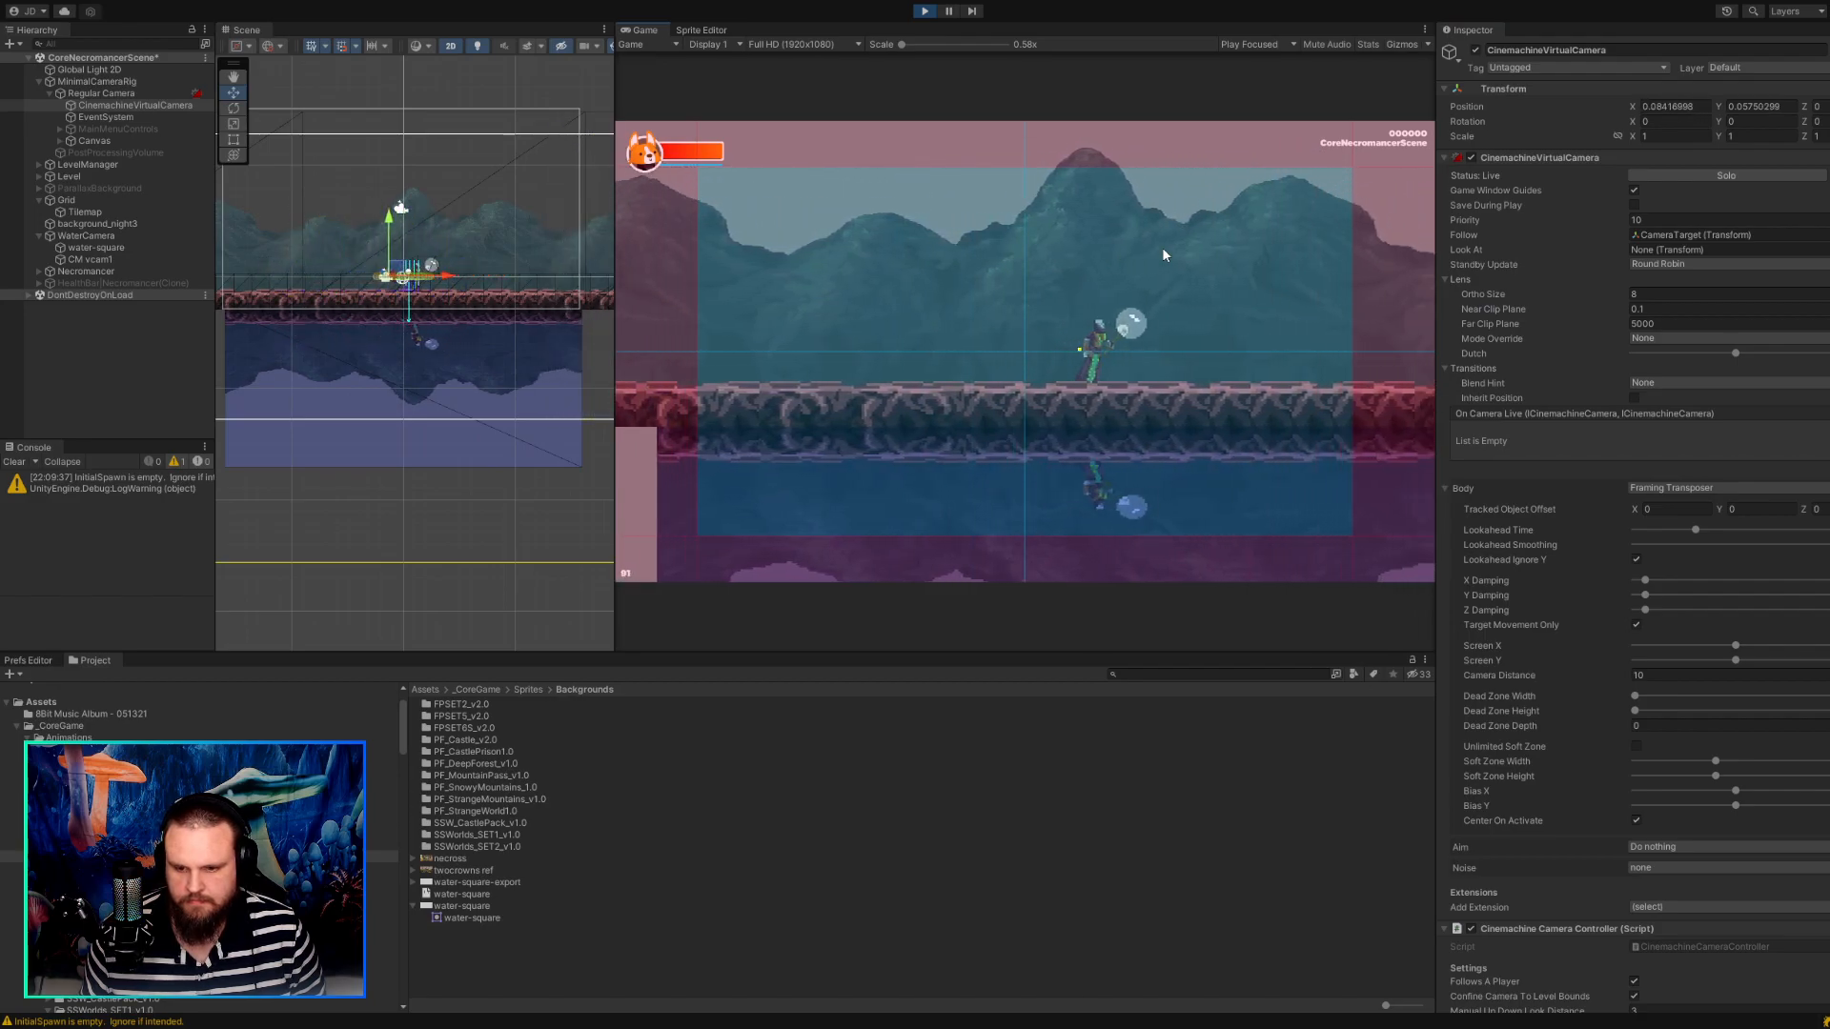
pyautogui.press('a')
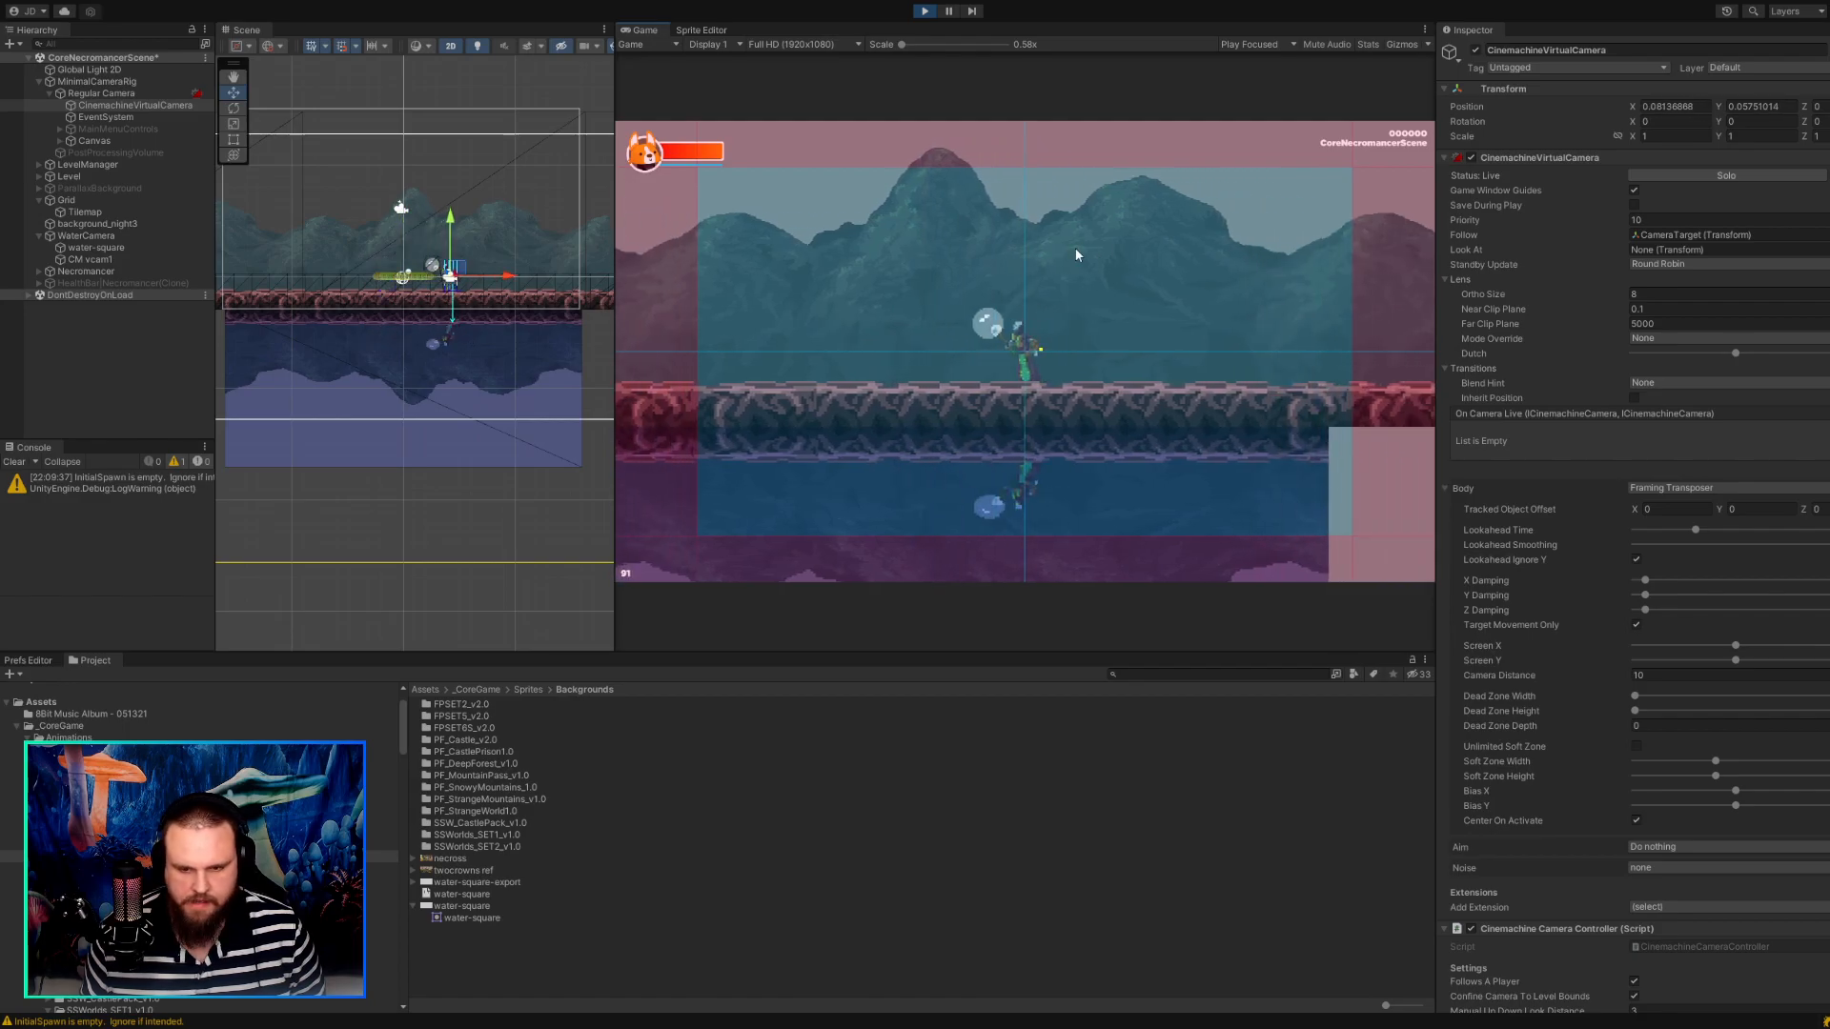
pyautogui.press('a')
pyautogui.click(925, 11)
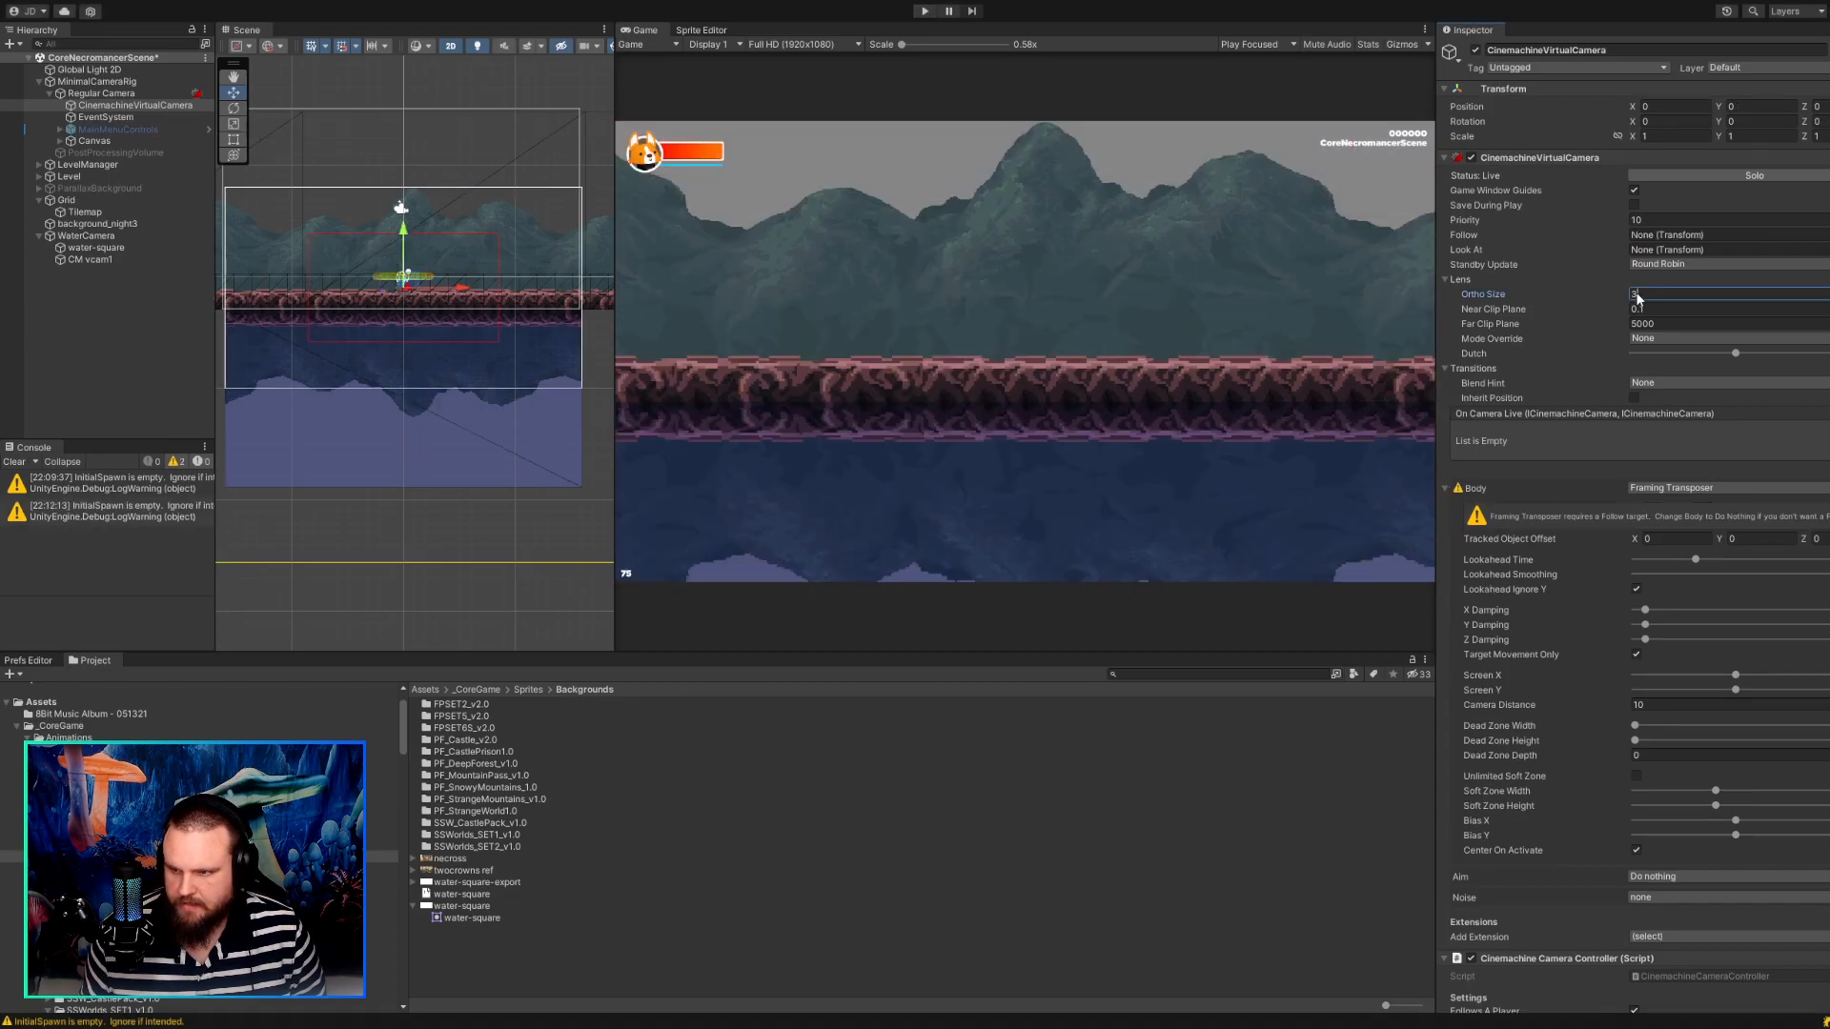
# Set the CinemachineVirtualCamera's Ortho Size to 8 in edit mode and play-test the character walking both ways.
pyautogui.write('8')
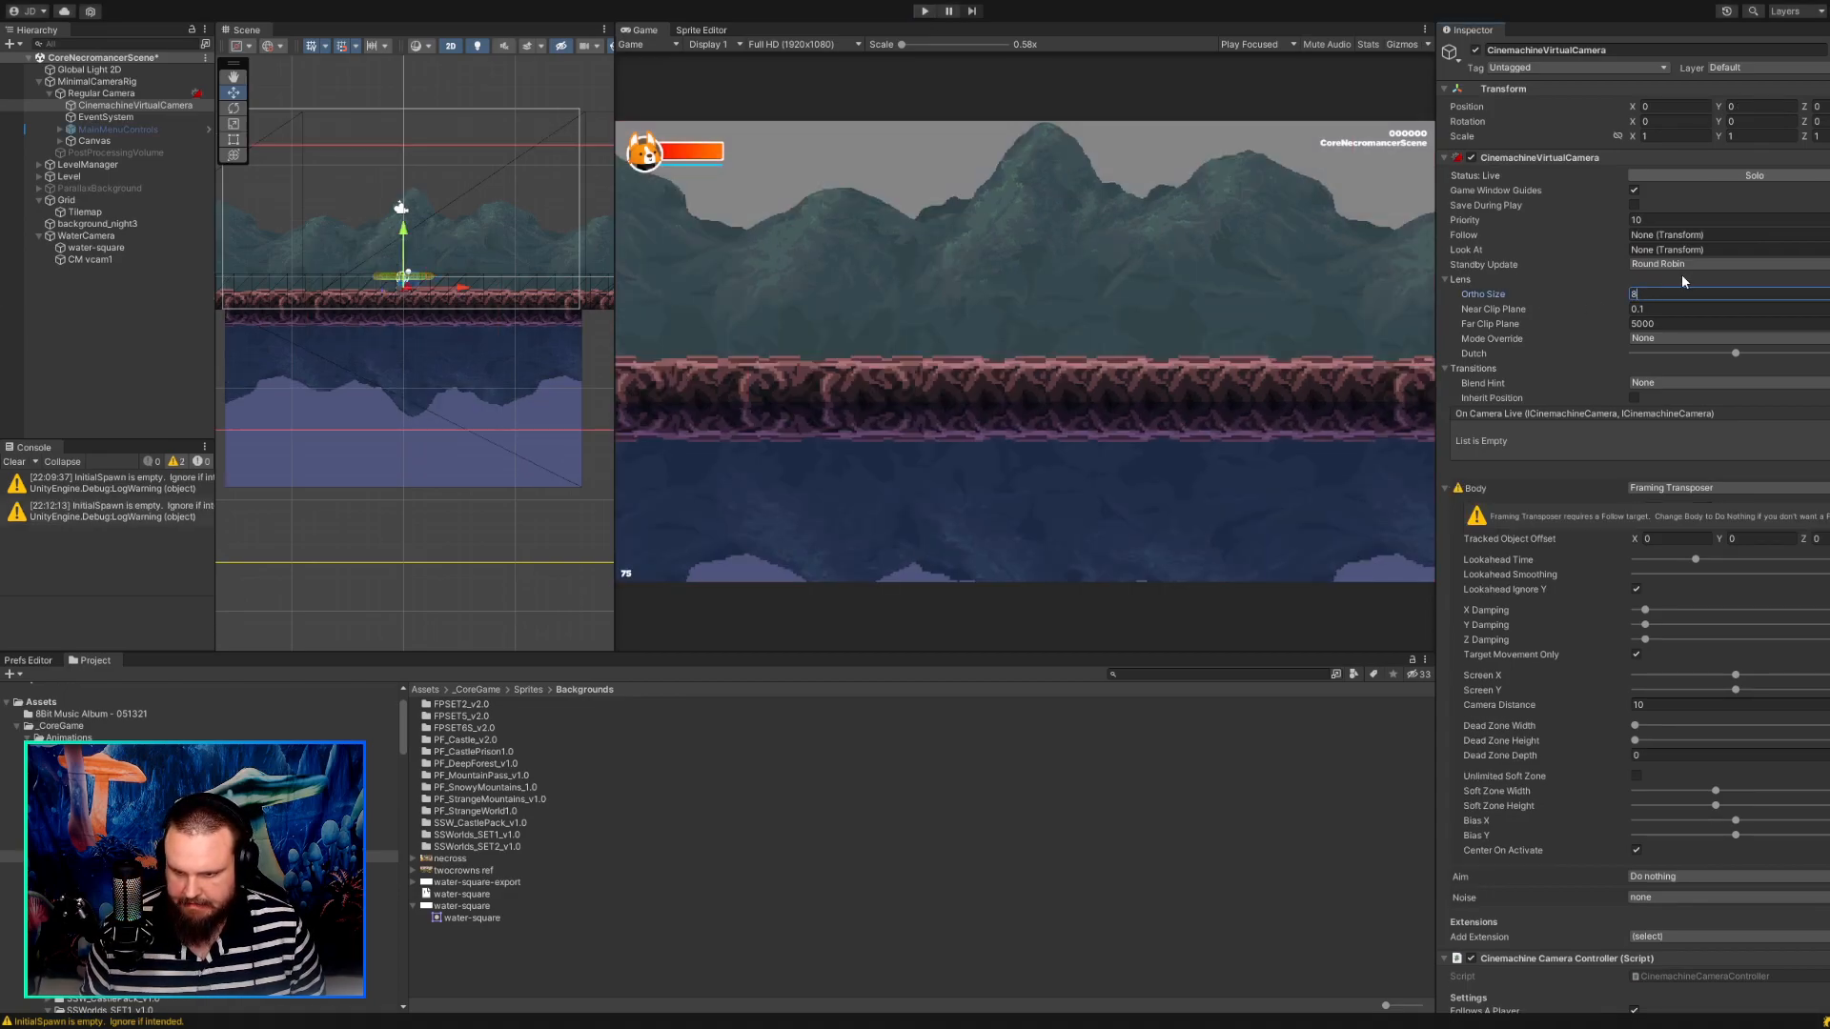
pyautogui.click(925, 11)
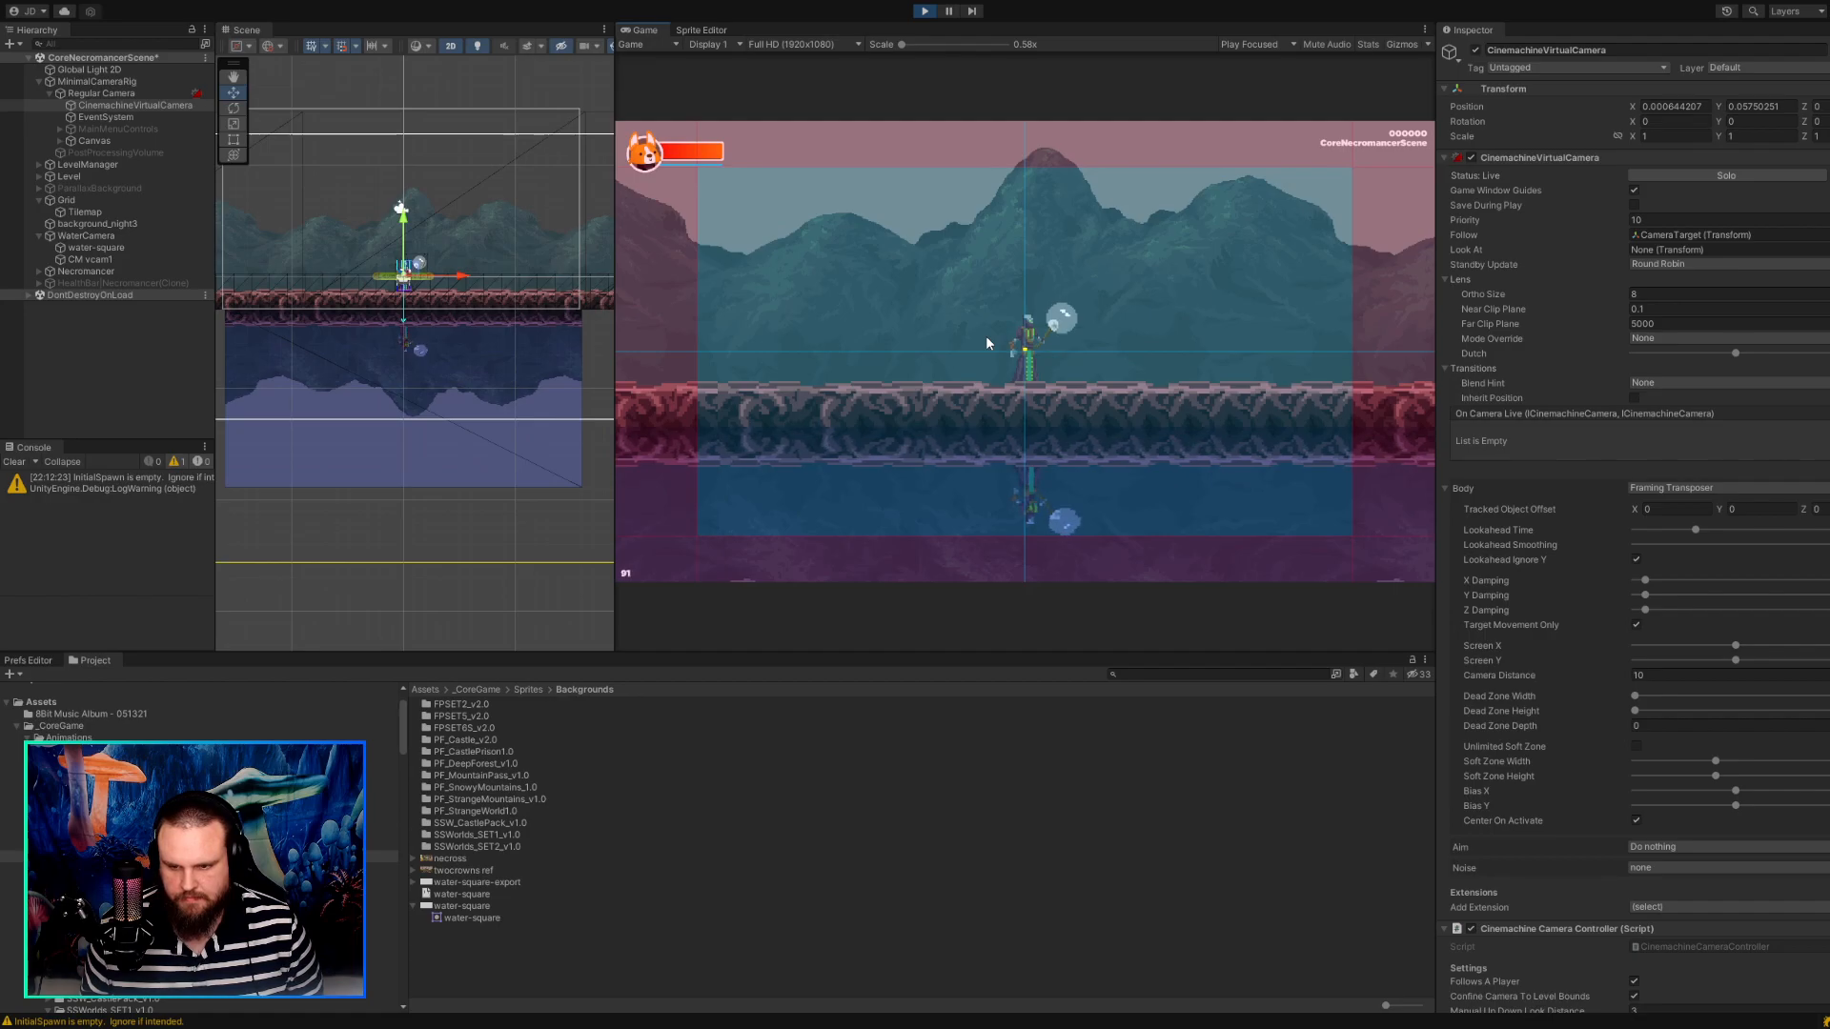
pyautogui.press('a')
pyautogui.press('d')
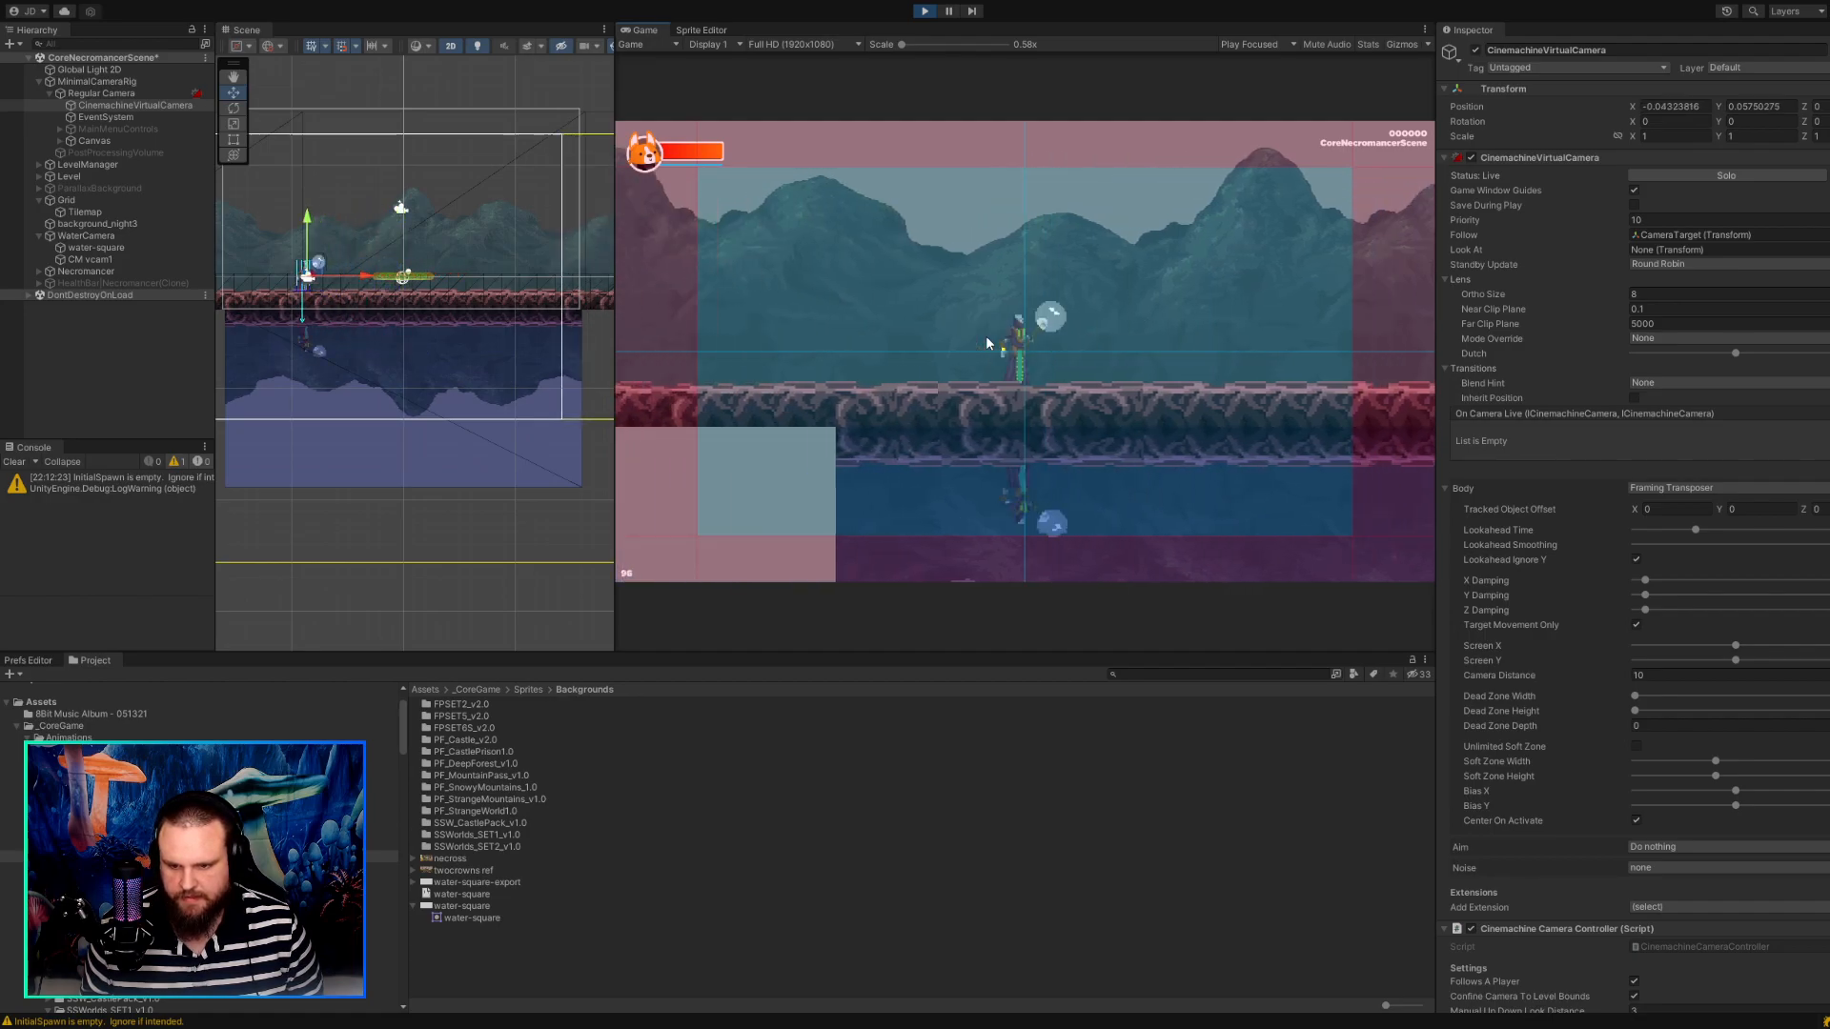
pyautogui.press('a')
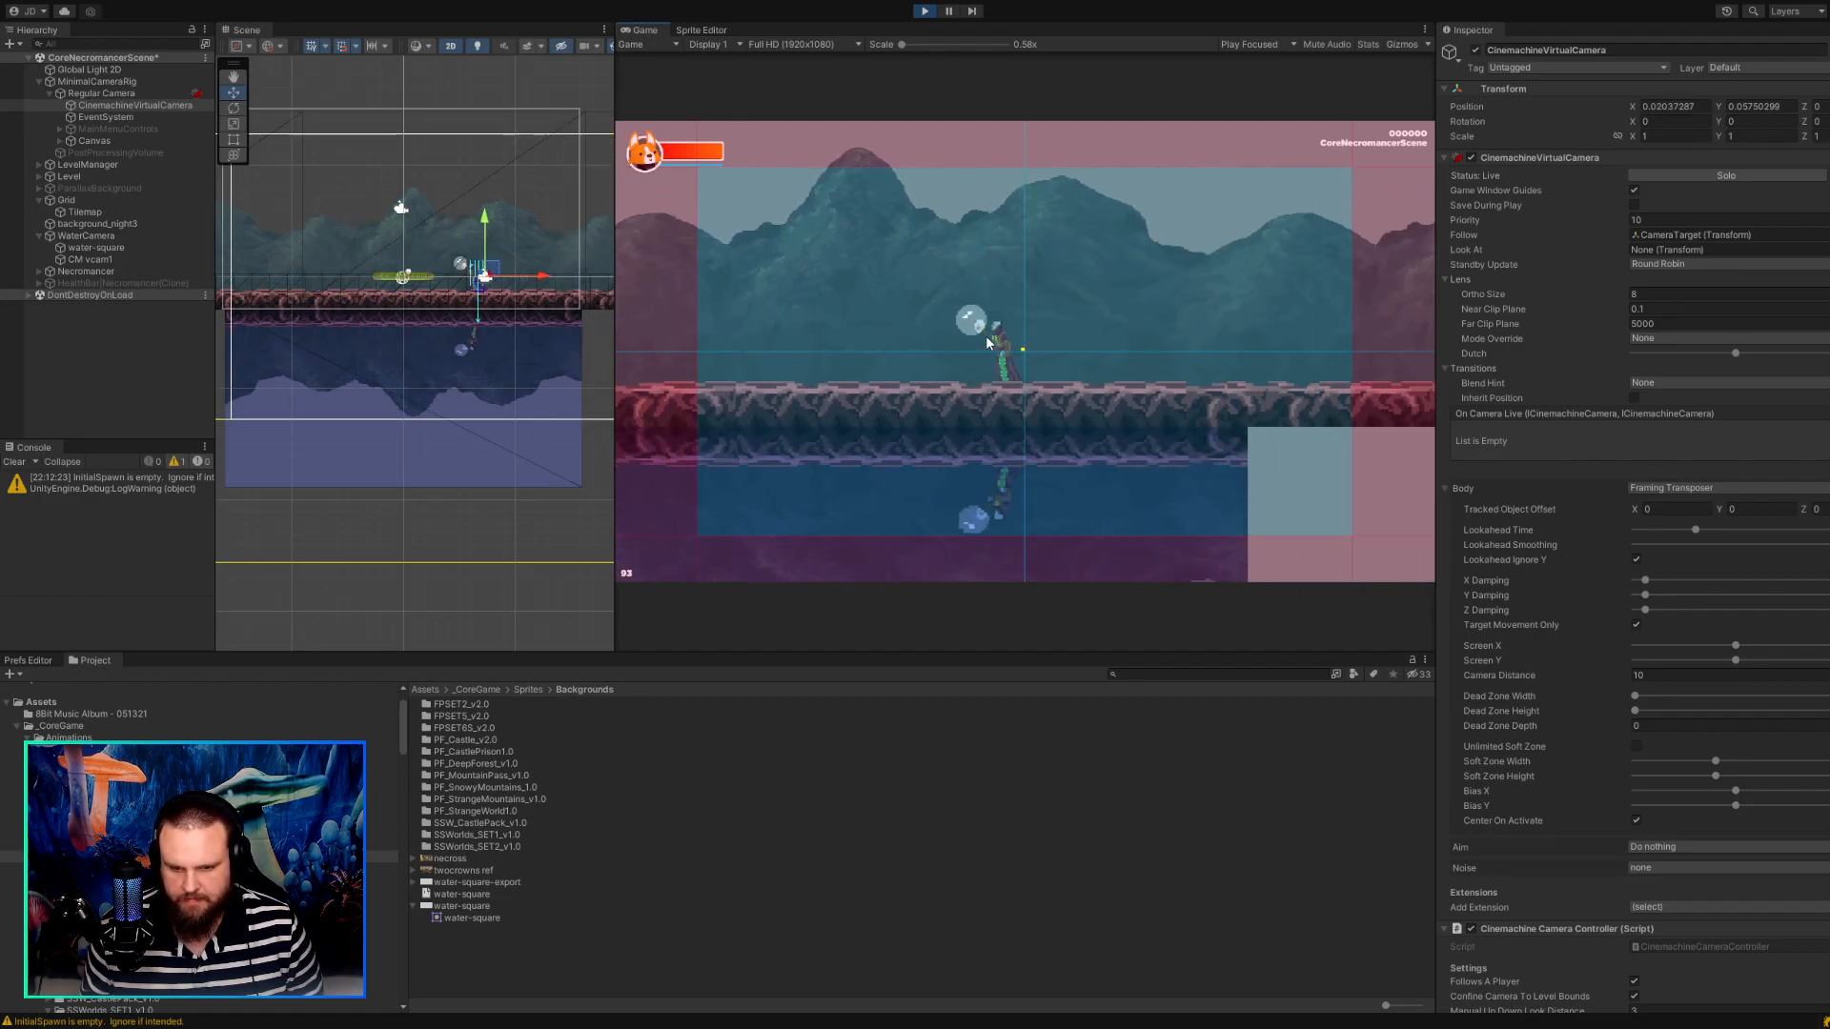
pyautogui.press('d')
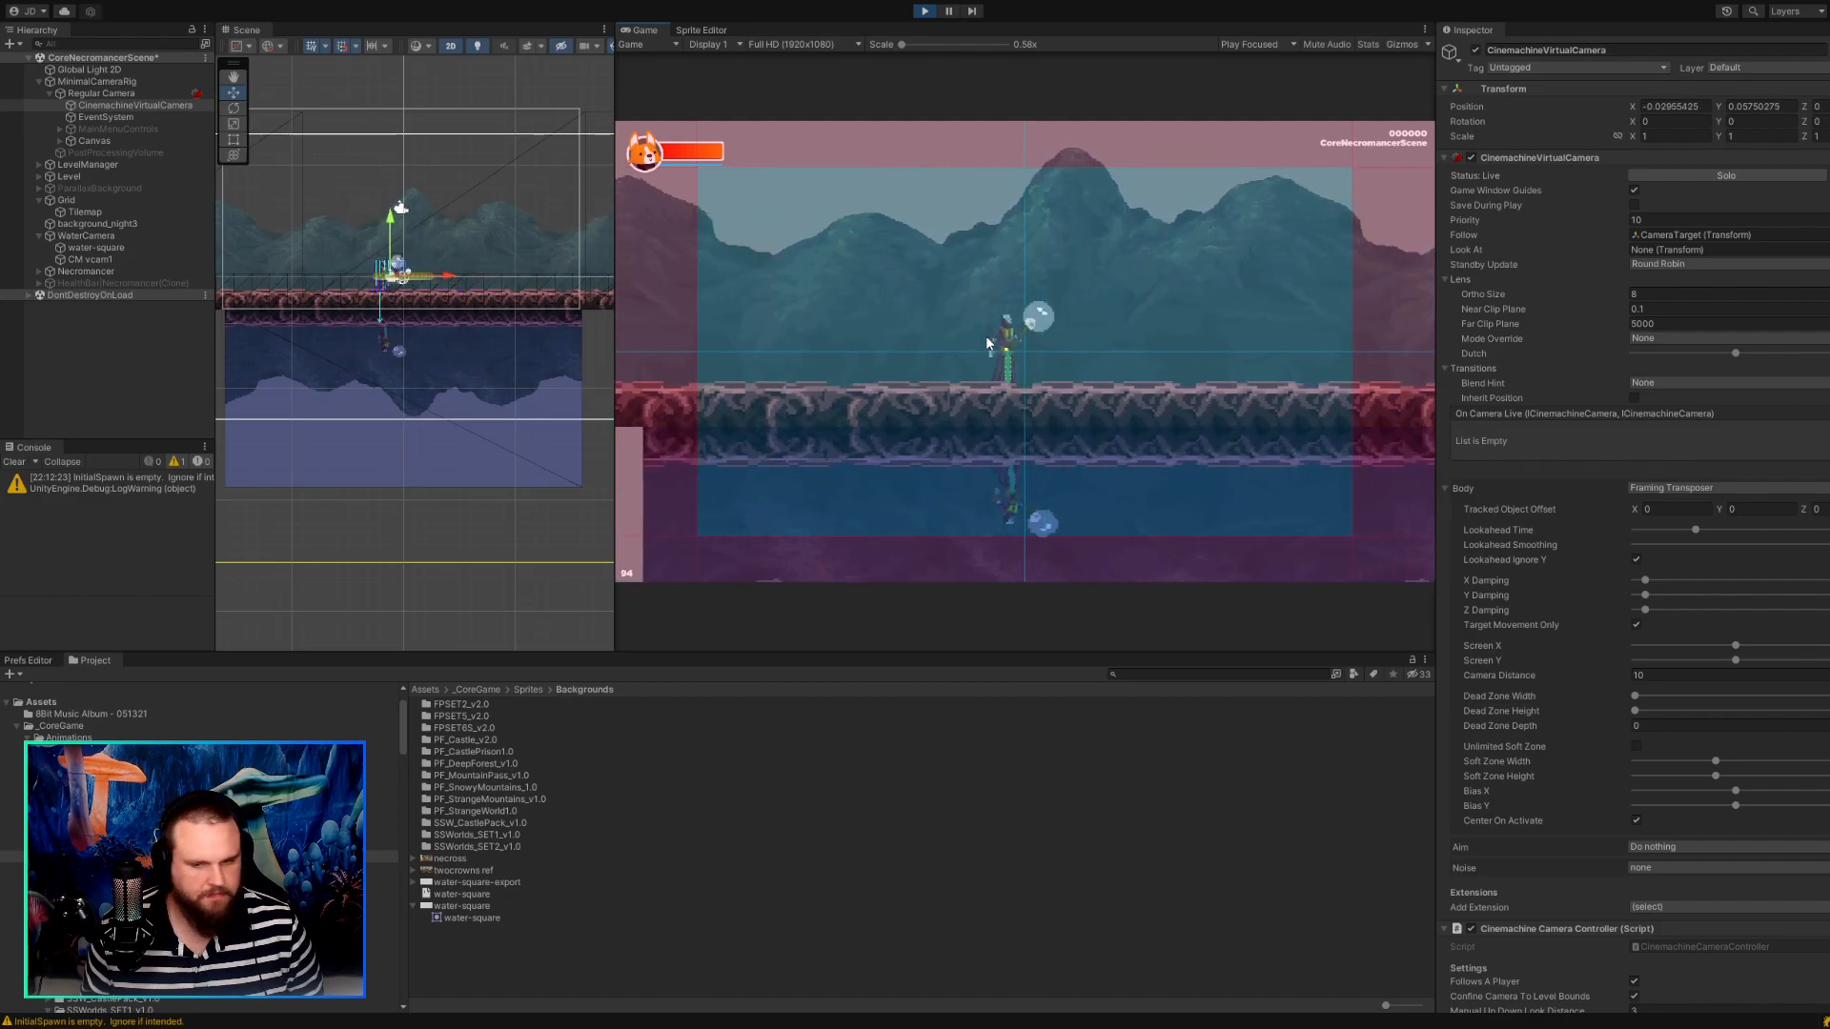
# Select the Regular Camera and walk the character both ways to compare the game with its camera preview.
pyautogui.click(122, 96)
pyautogui.click(951, 370)
pyautogui.press('d')
pyautogui.press('a')
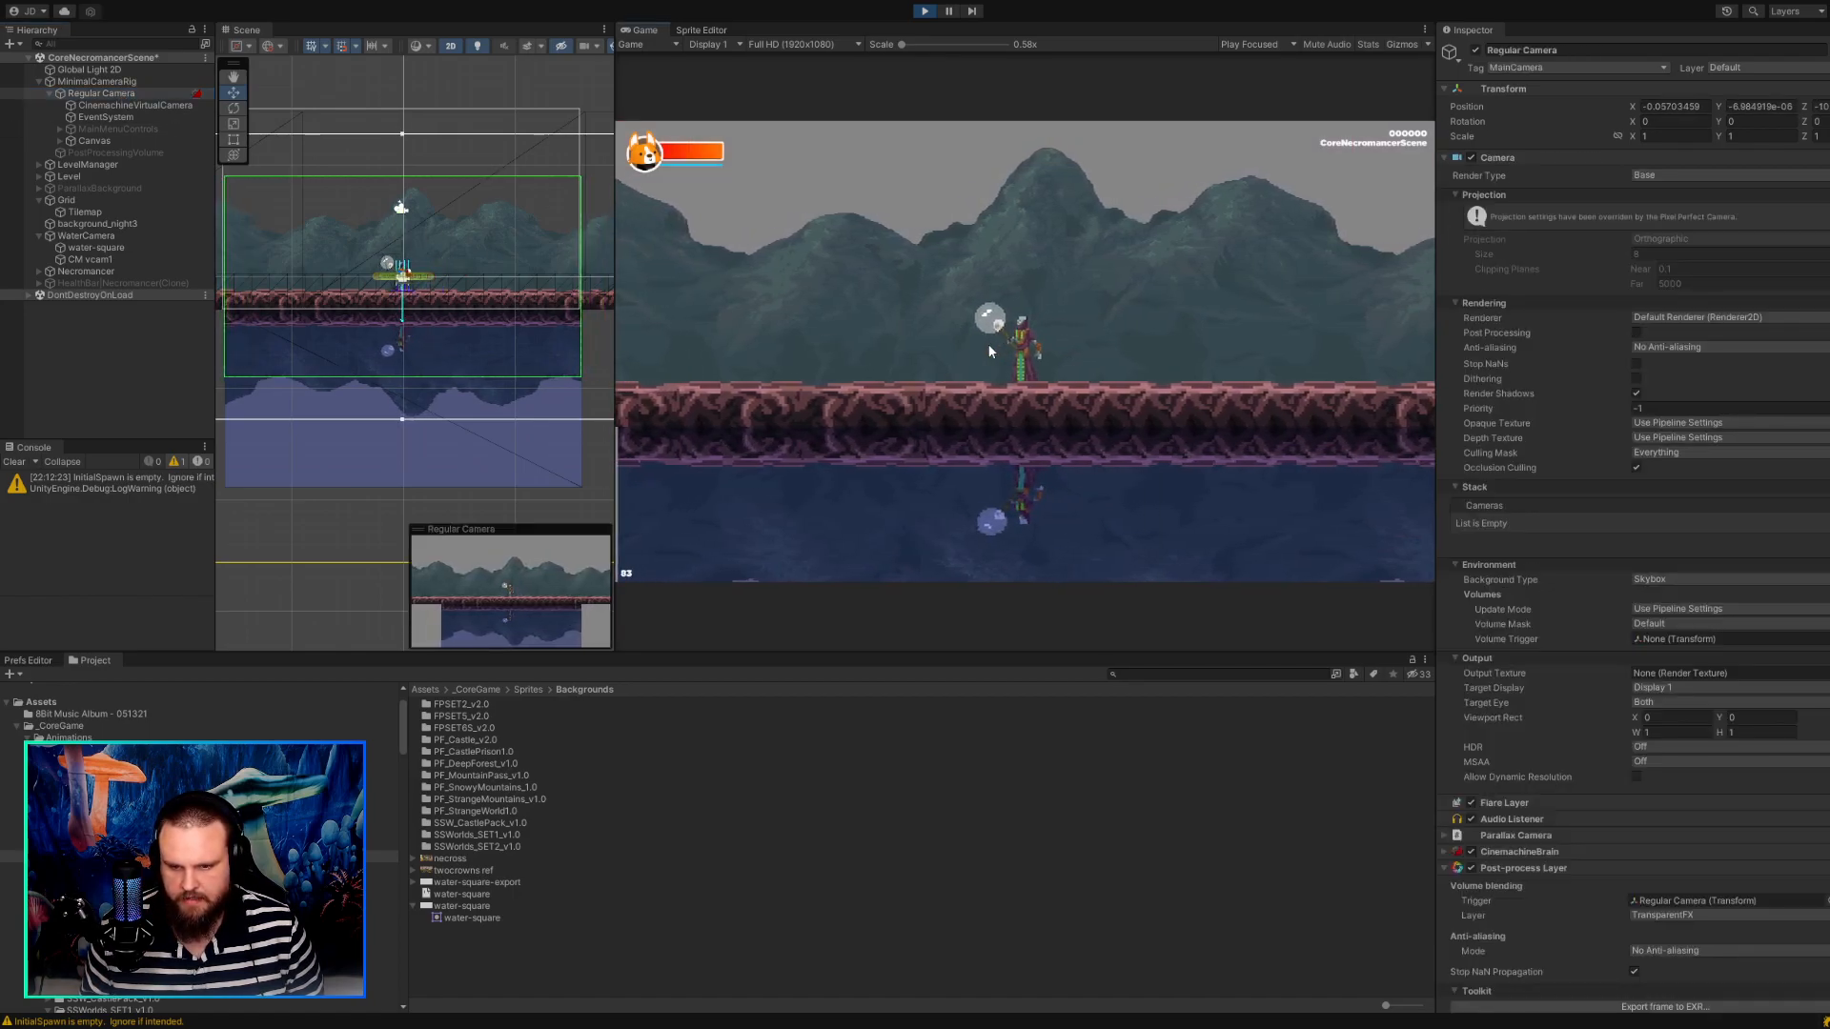
pyautogui.press('d')
pyautogui.press('a')
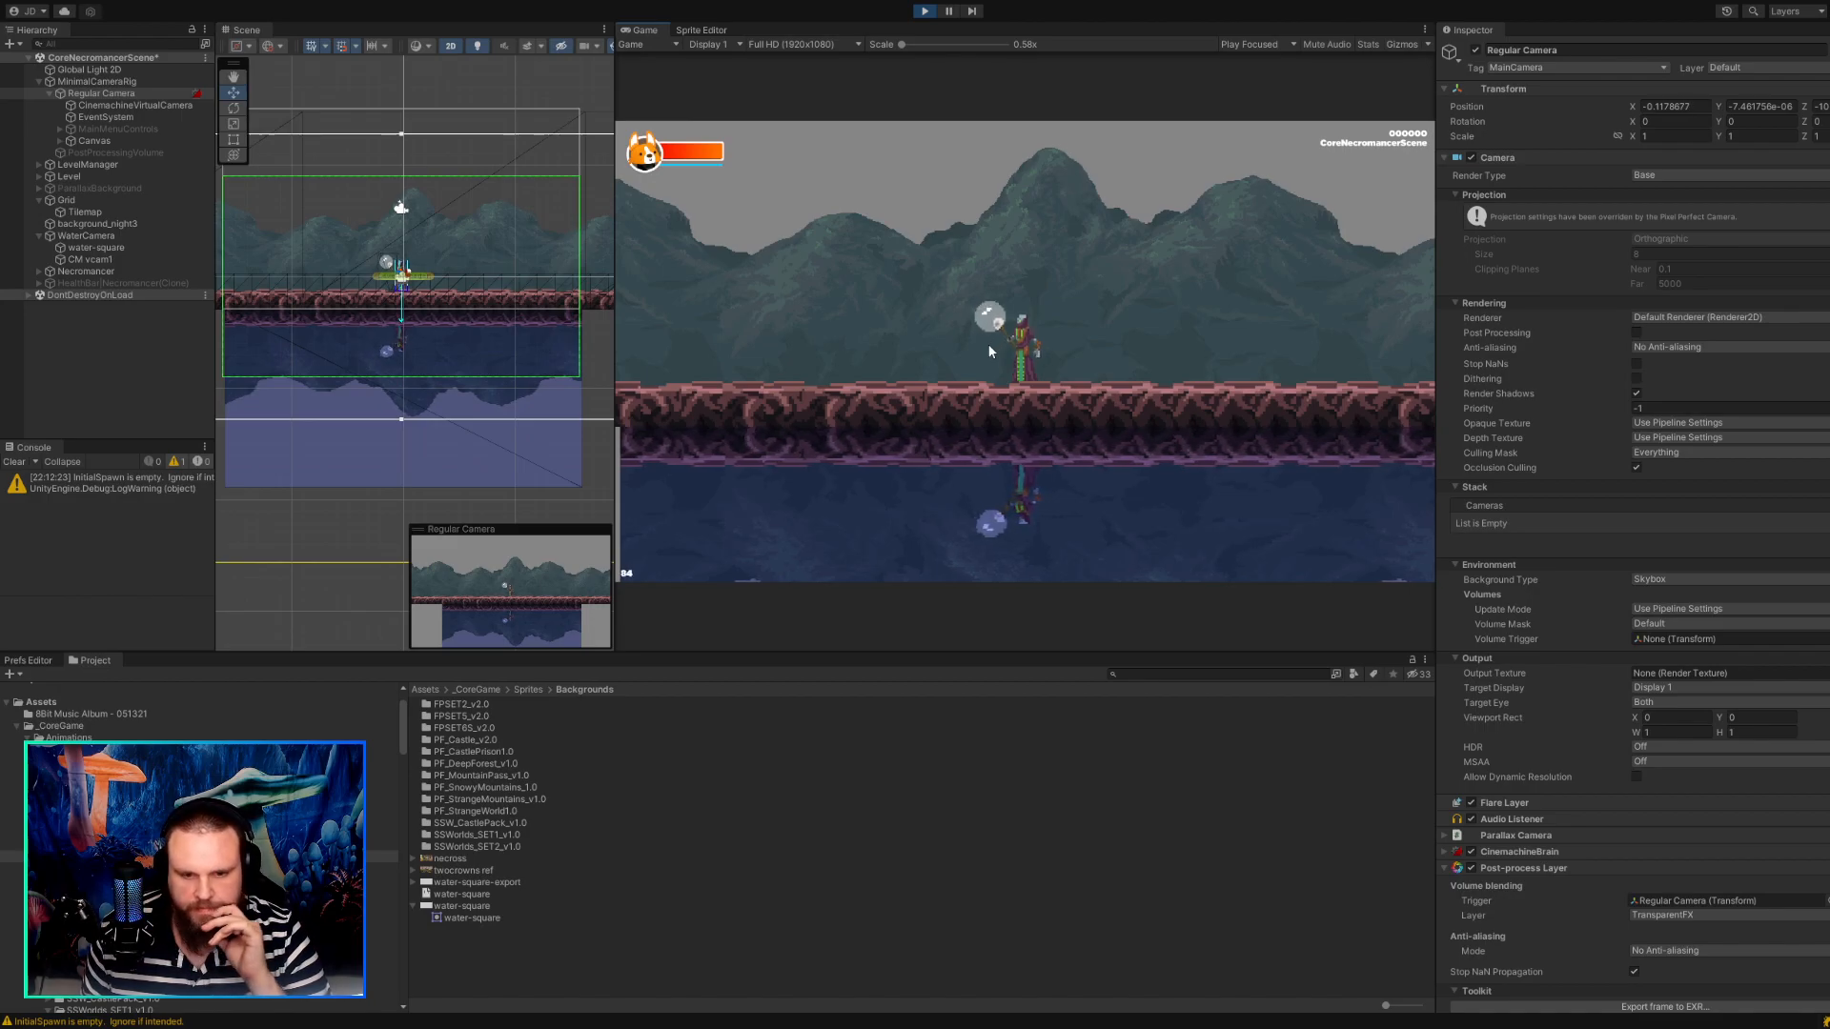
# Switch the Game view to 4K UHD and on to the 21:10 aspect resolution, and widen the Game view.
pyautogui.click(791, 178)
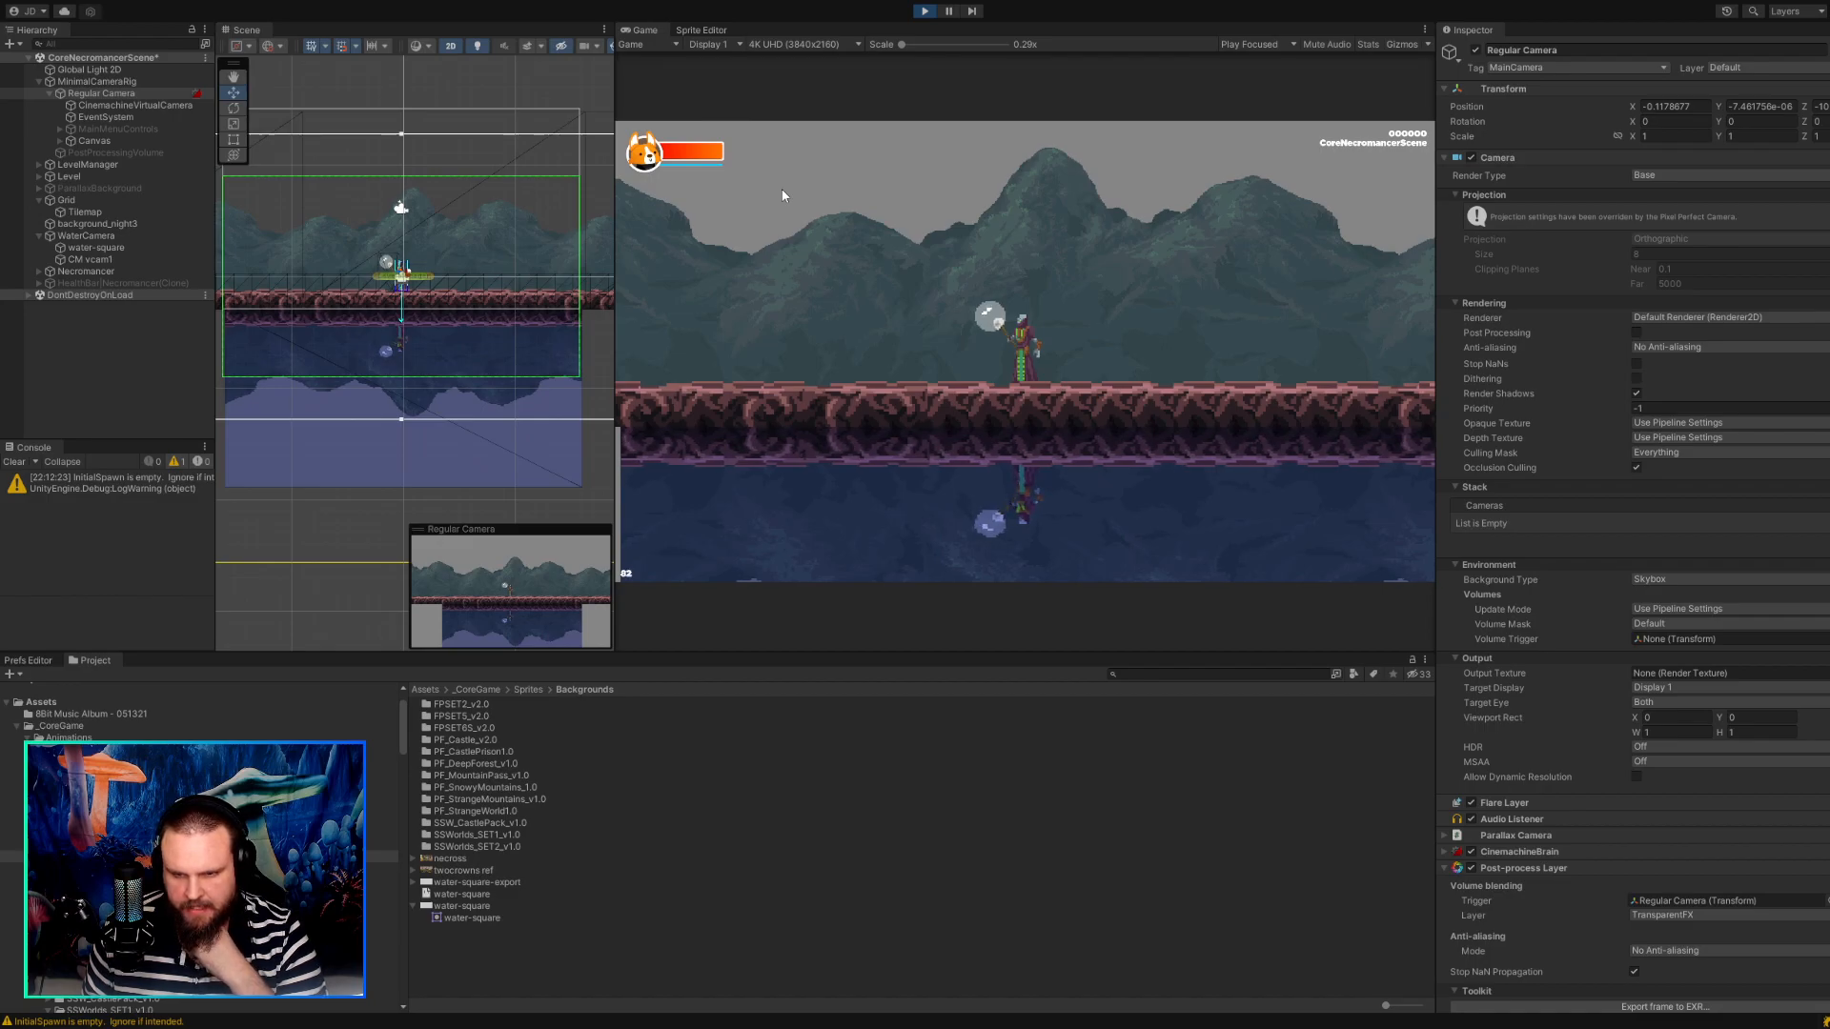
pyautogui.click(781, 190)
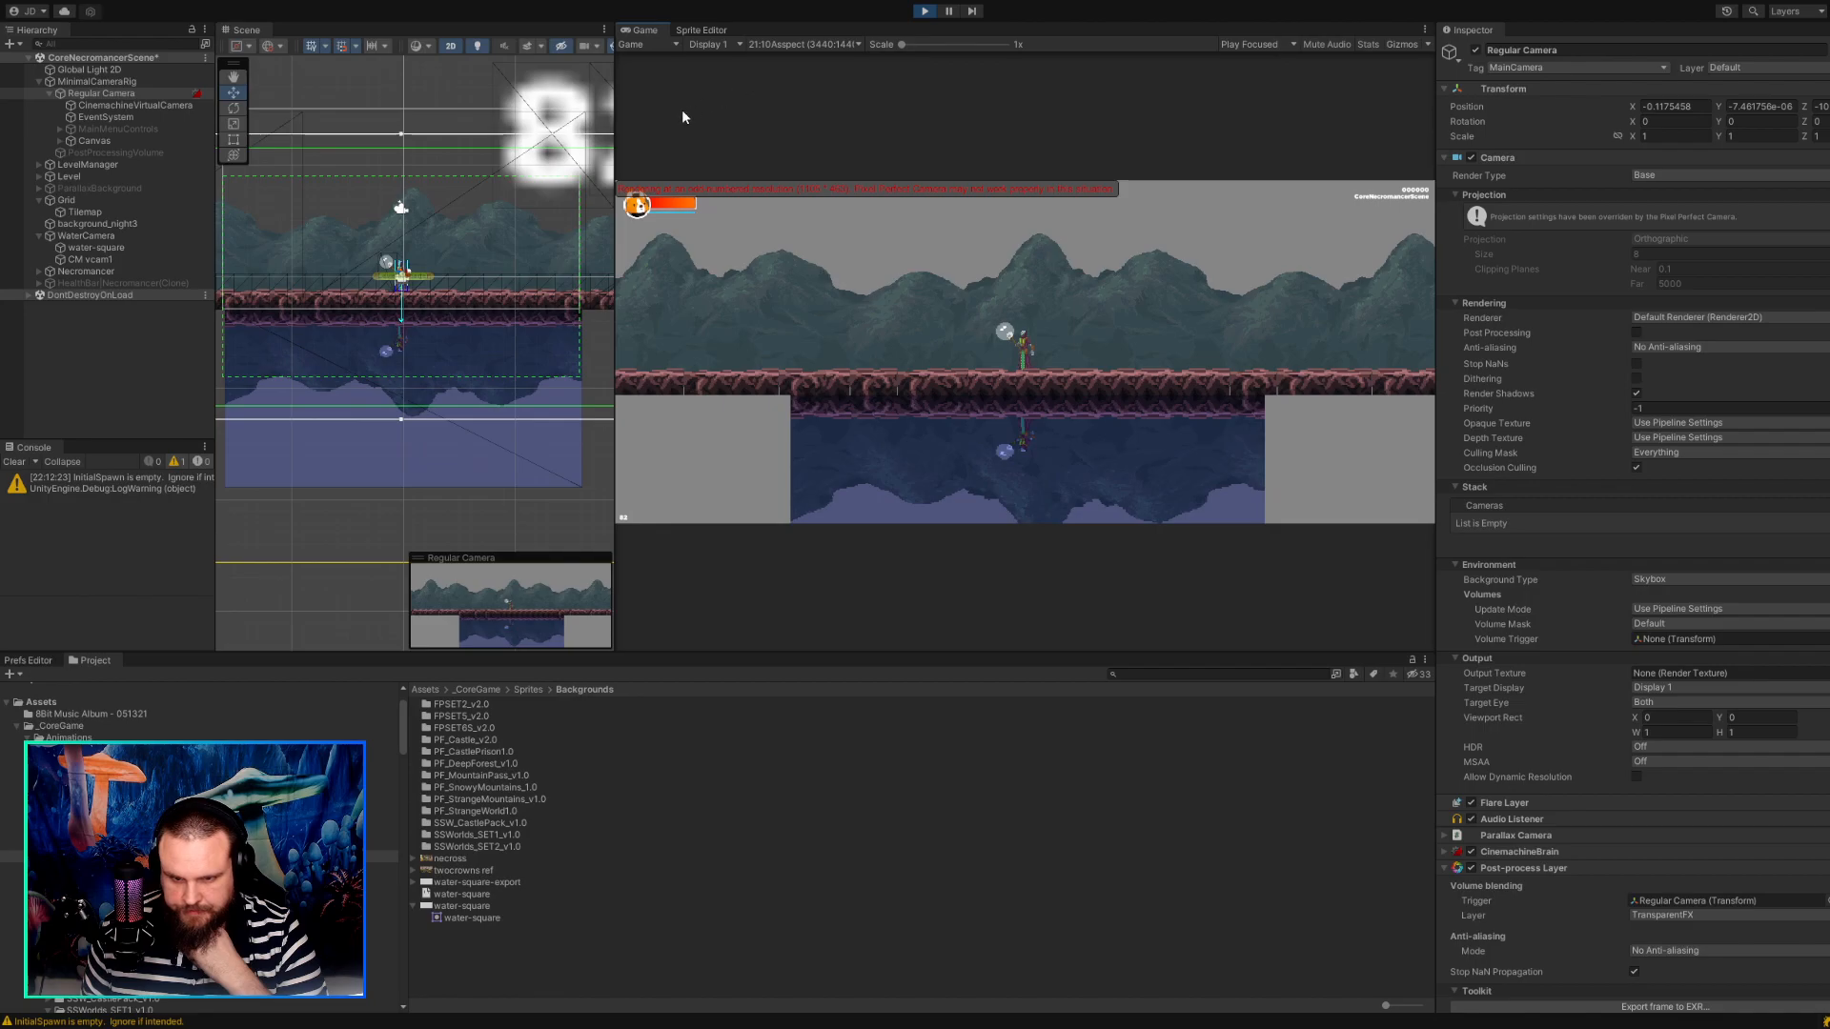
pyautogui.moveTo(615, 111); pyautogui.dragTo(452, 132)
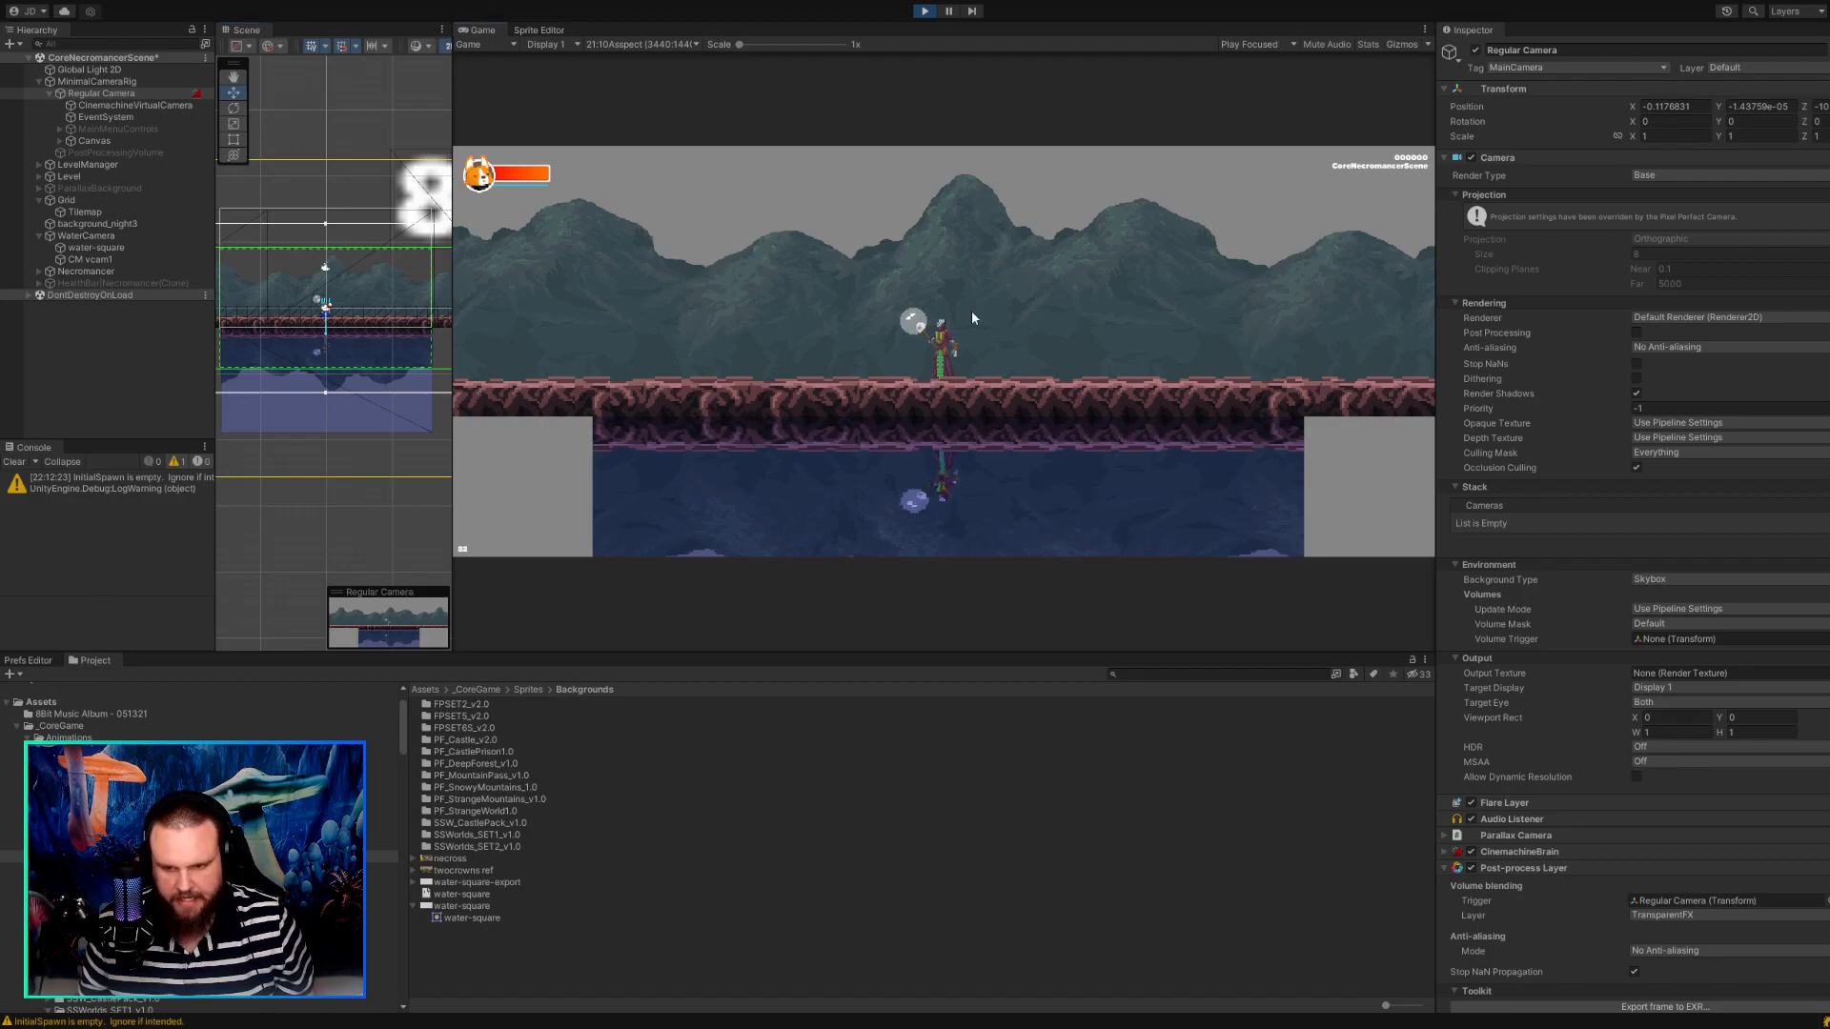
# Walk the character both ways at the 21:10 aspect to check how far the water spans the view.
pyautogui.press('a')
pyautogui.press('d')
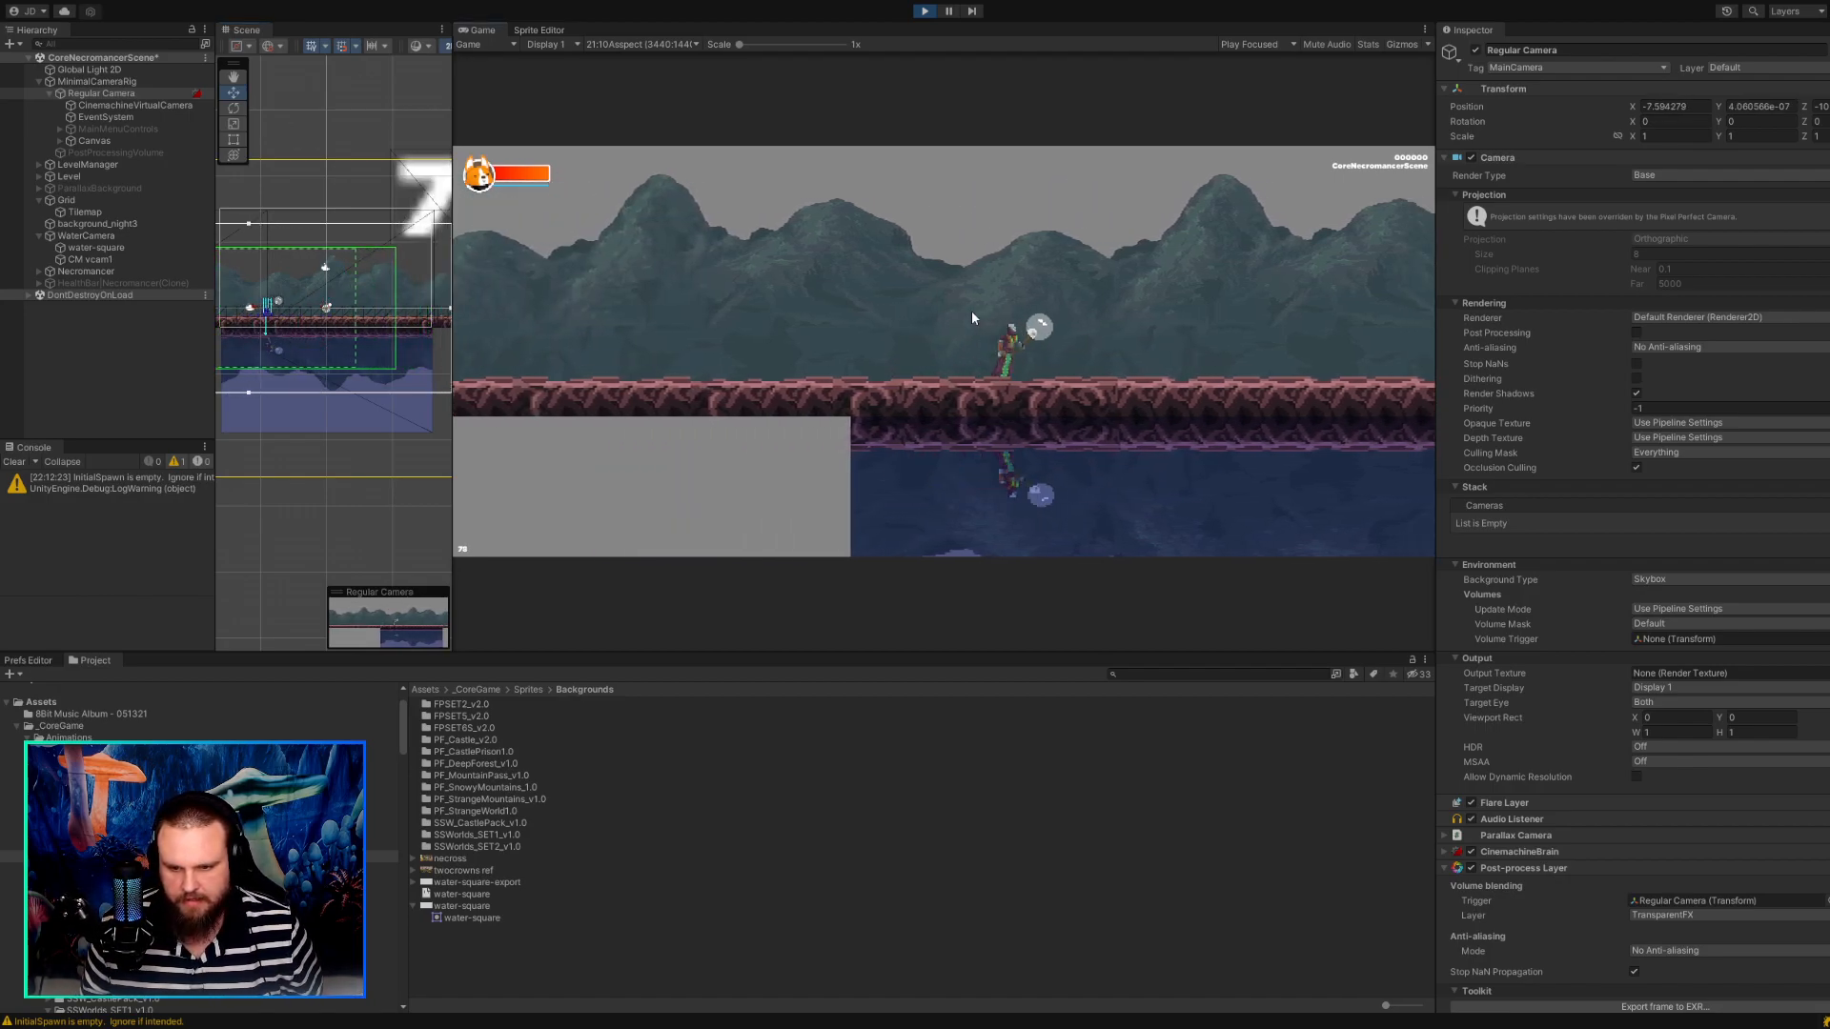
pyautogui.press('a')
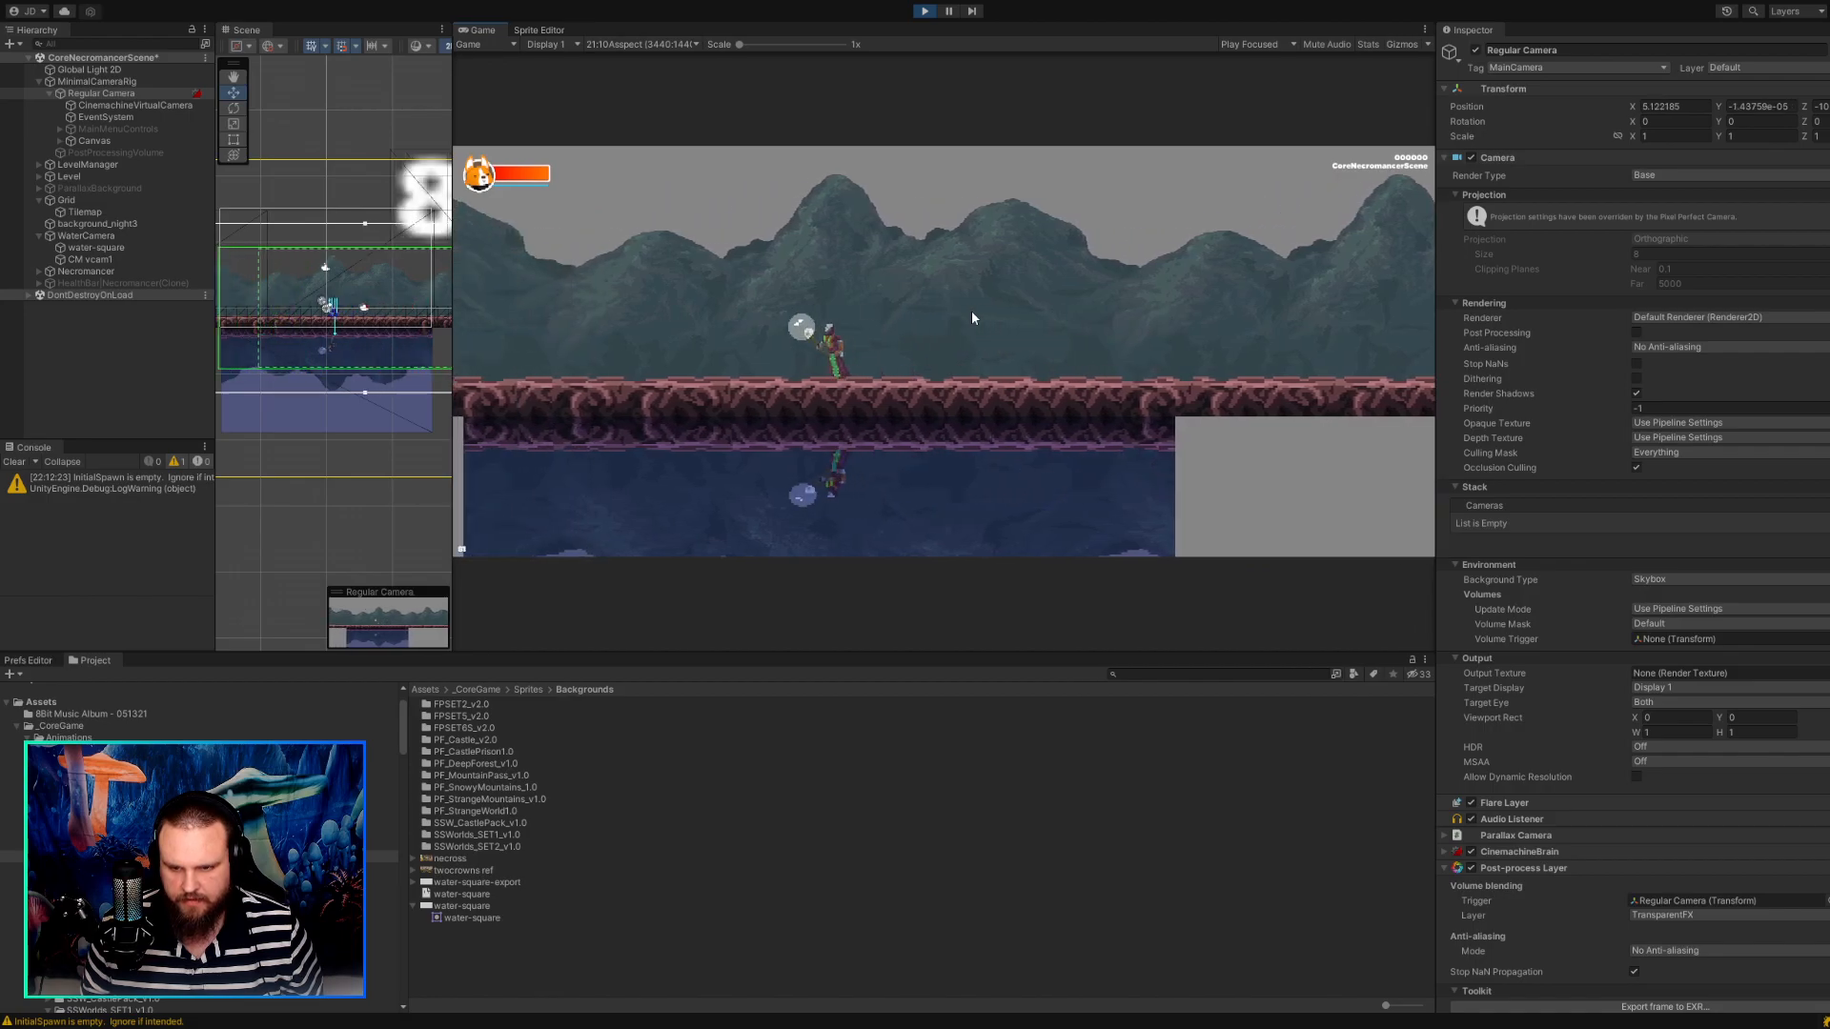
pyautogui.press('d')
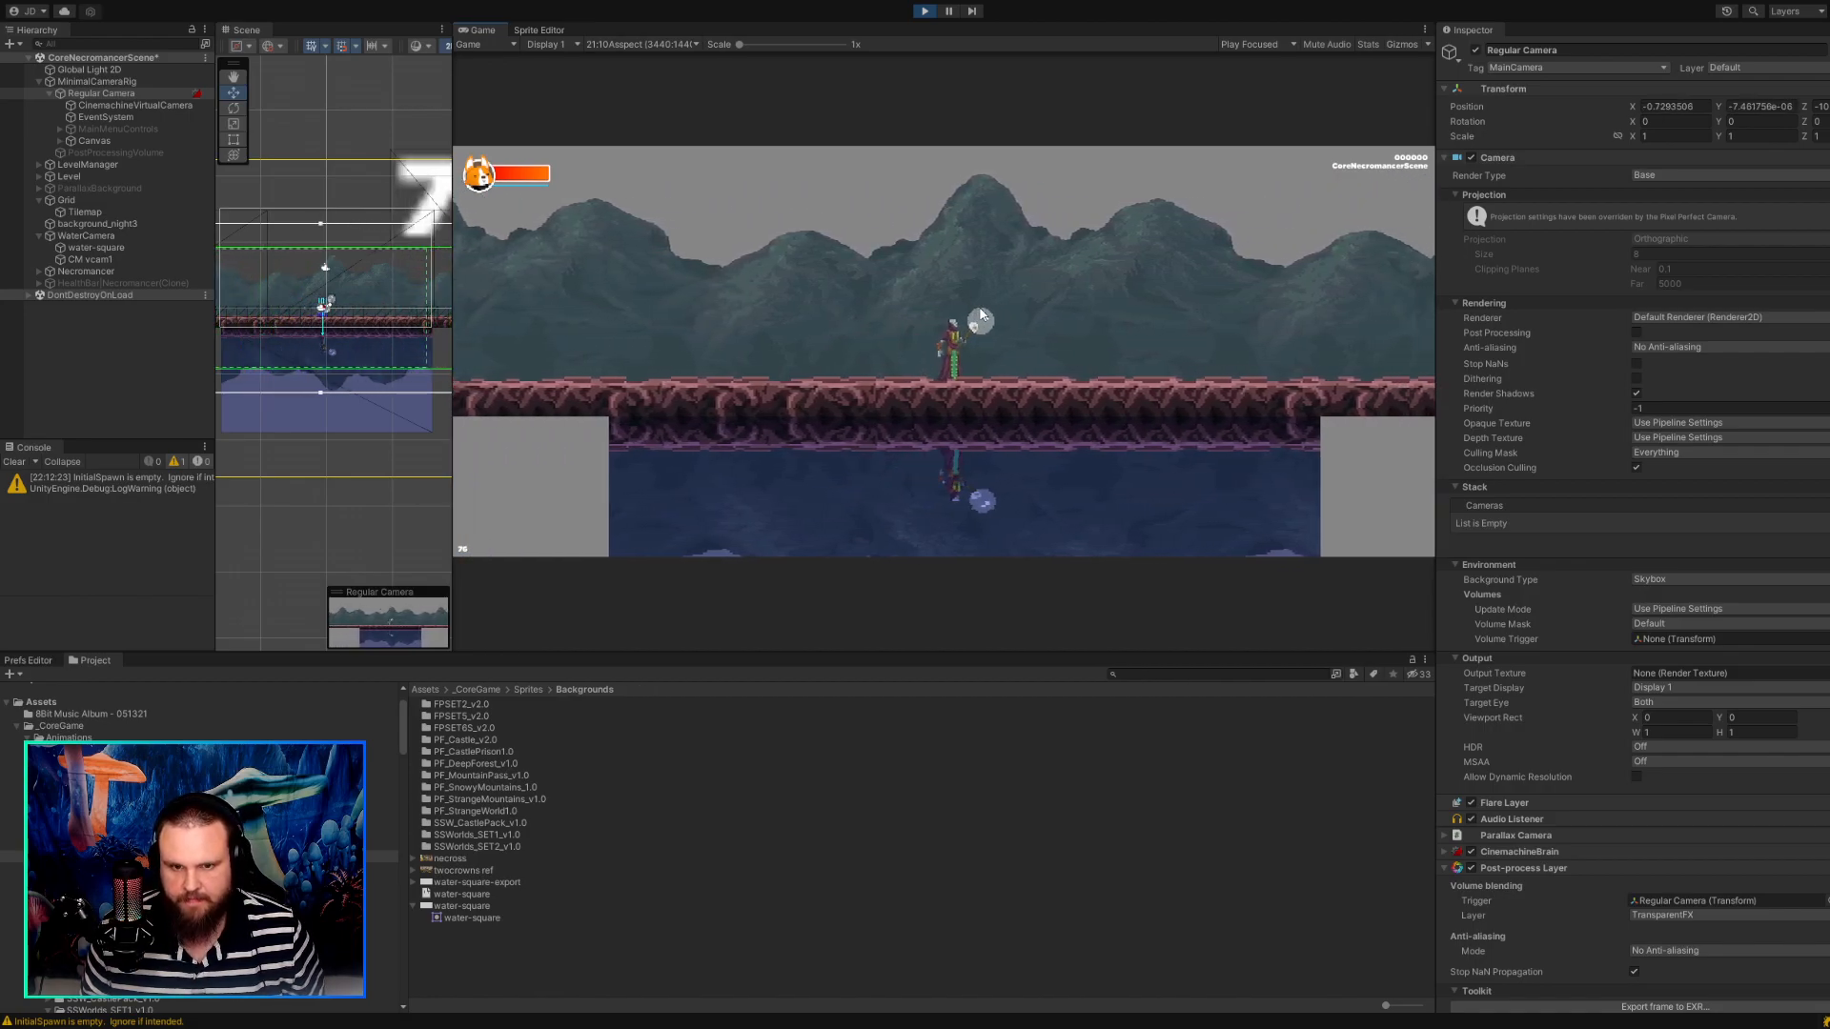
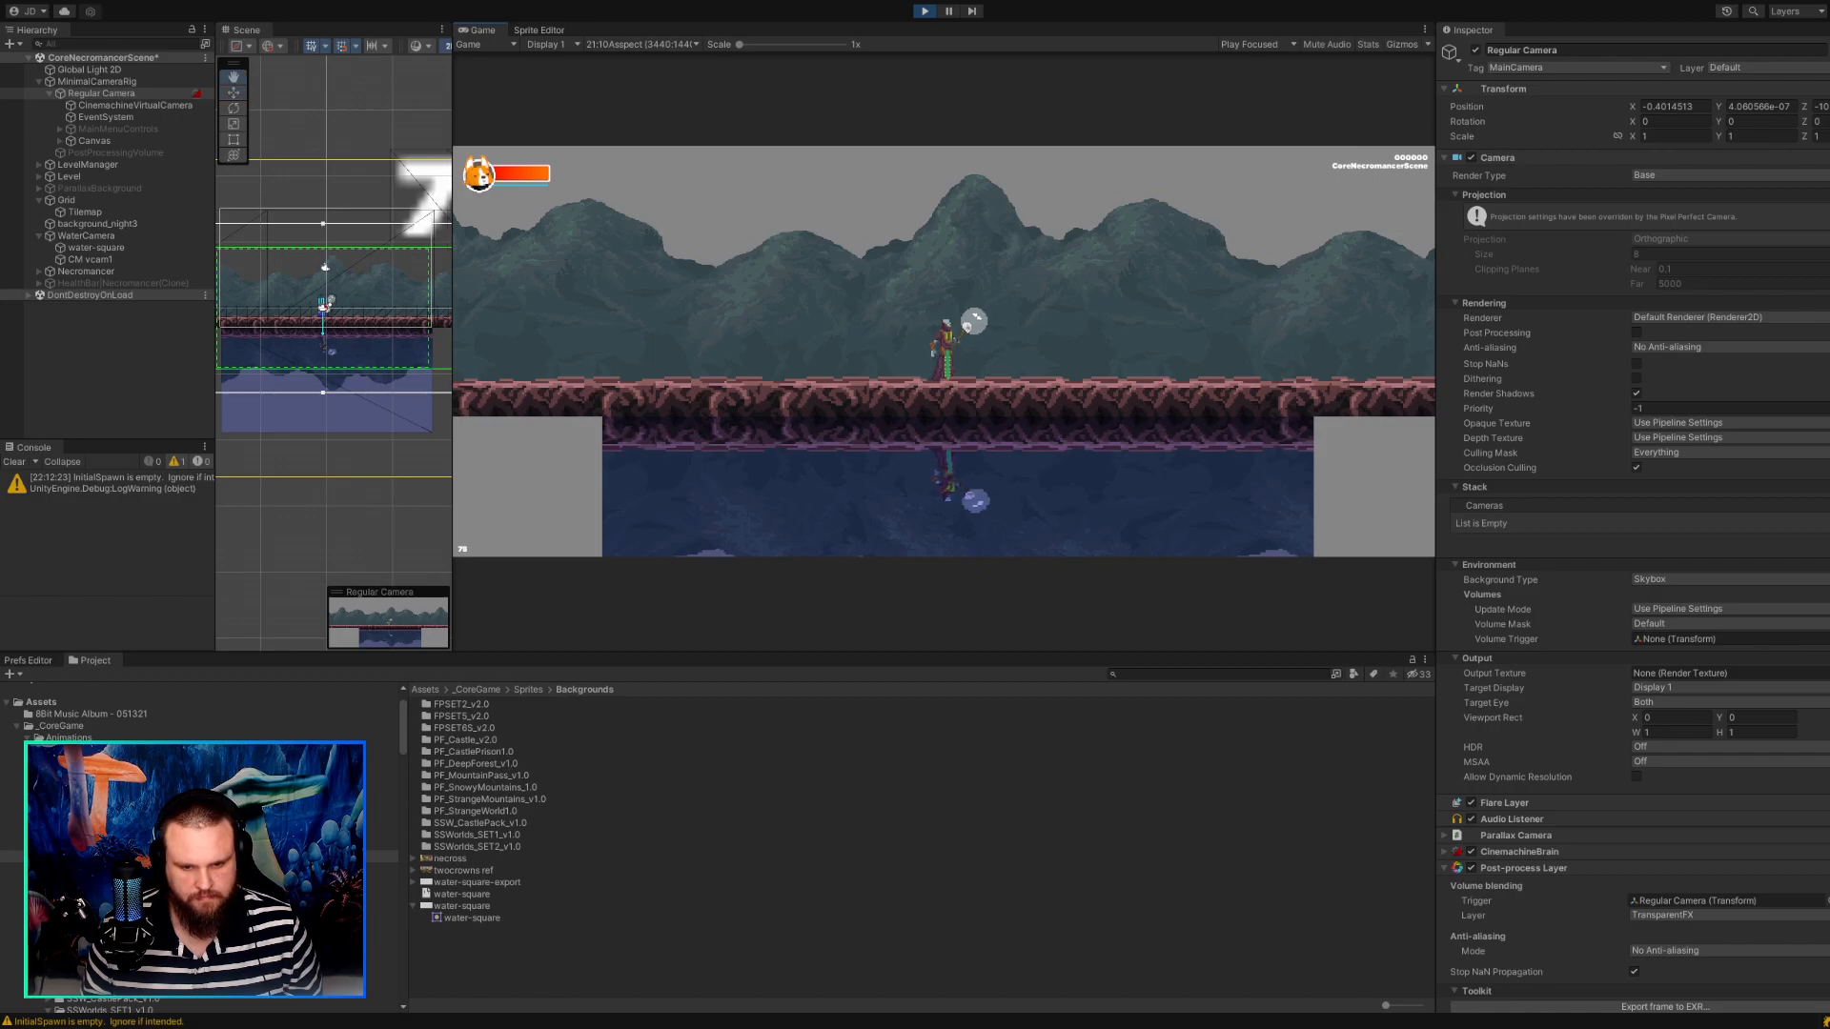
# Inspect the import settings of the water-square image and its source file in the Backgrounds folder.
pyautogui.press('w')
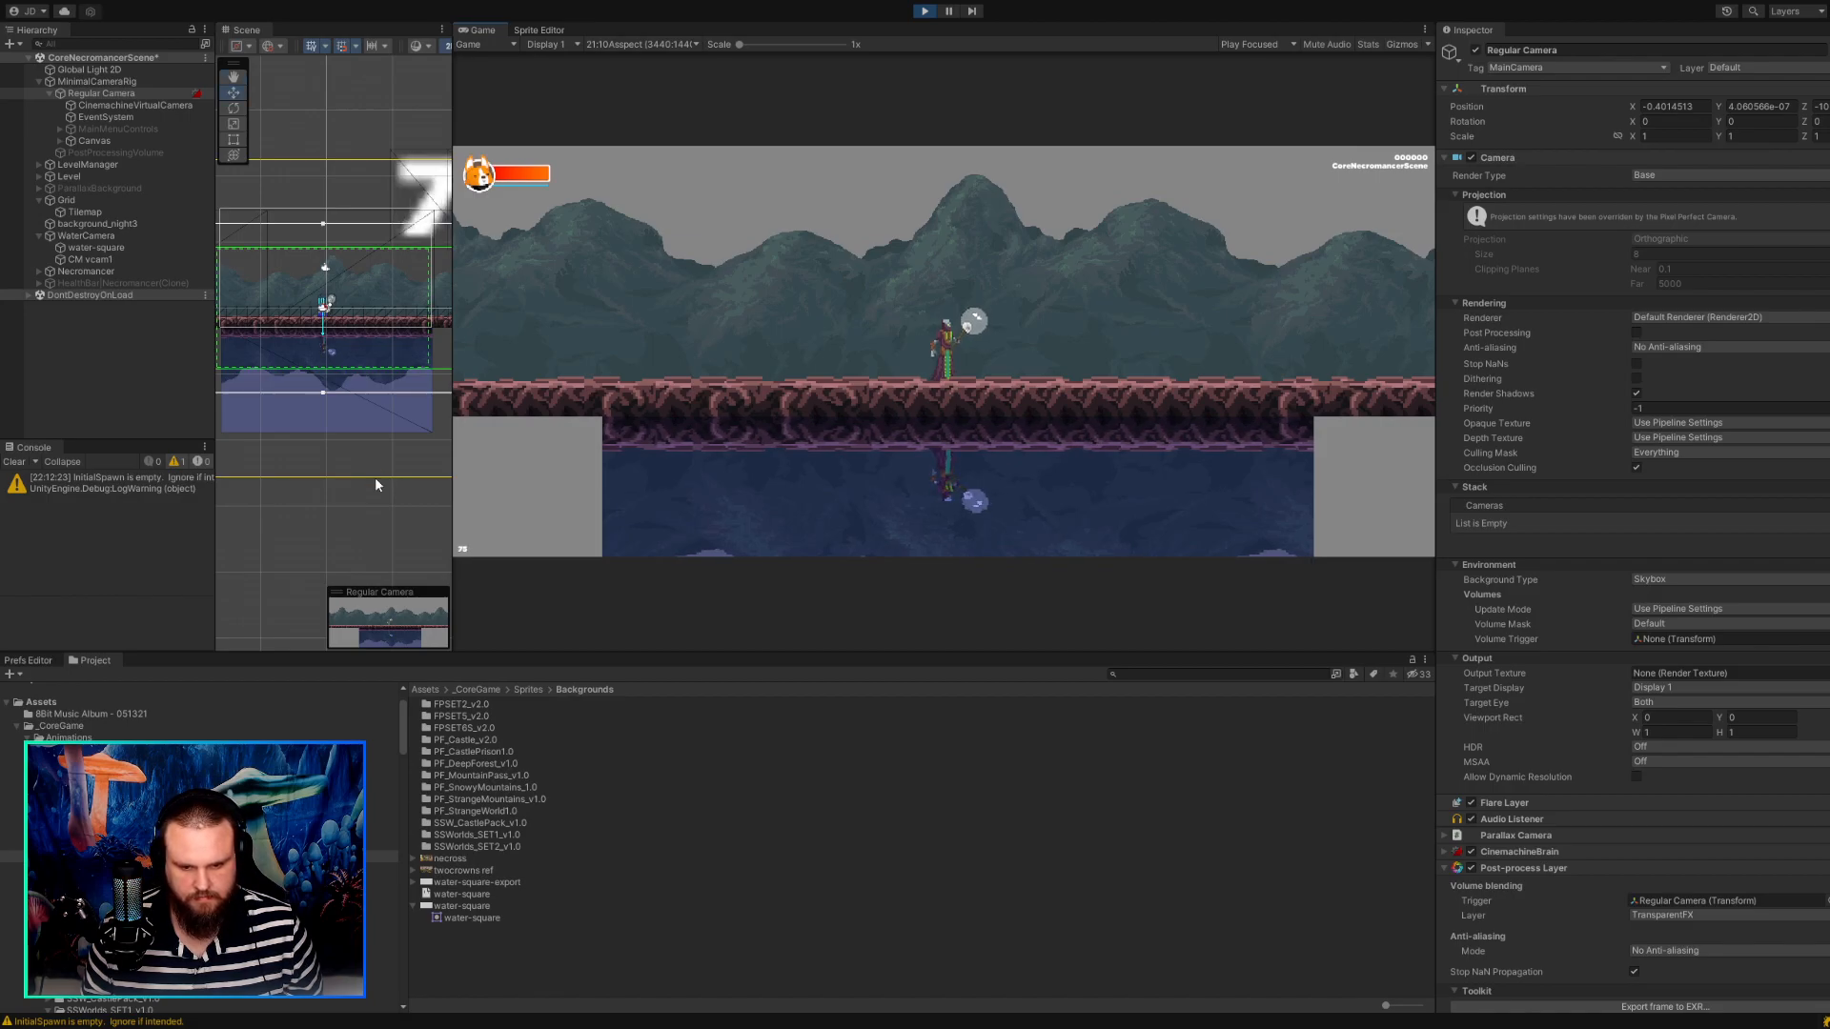
pyautogui.click(473, 901)
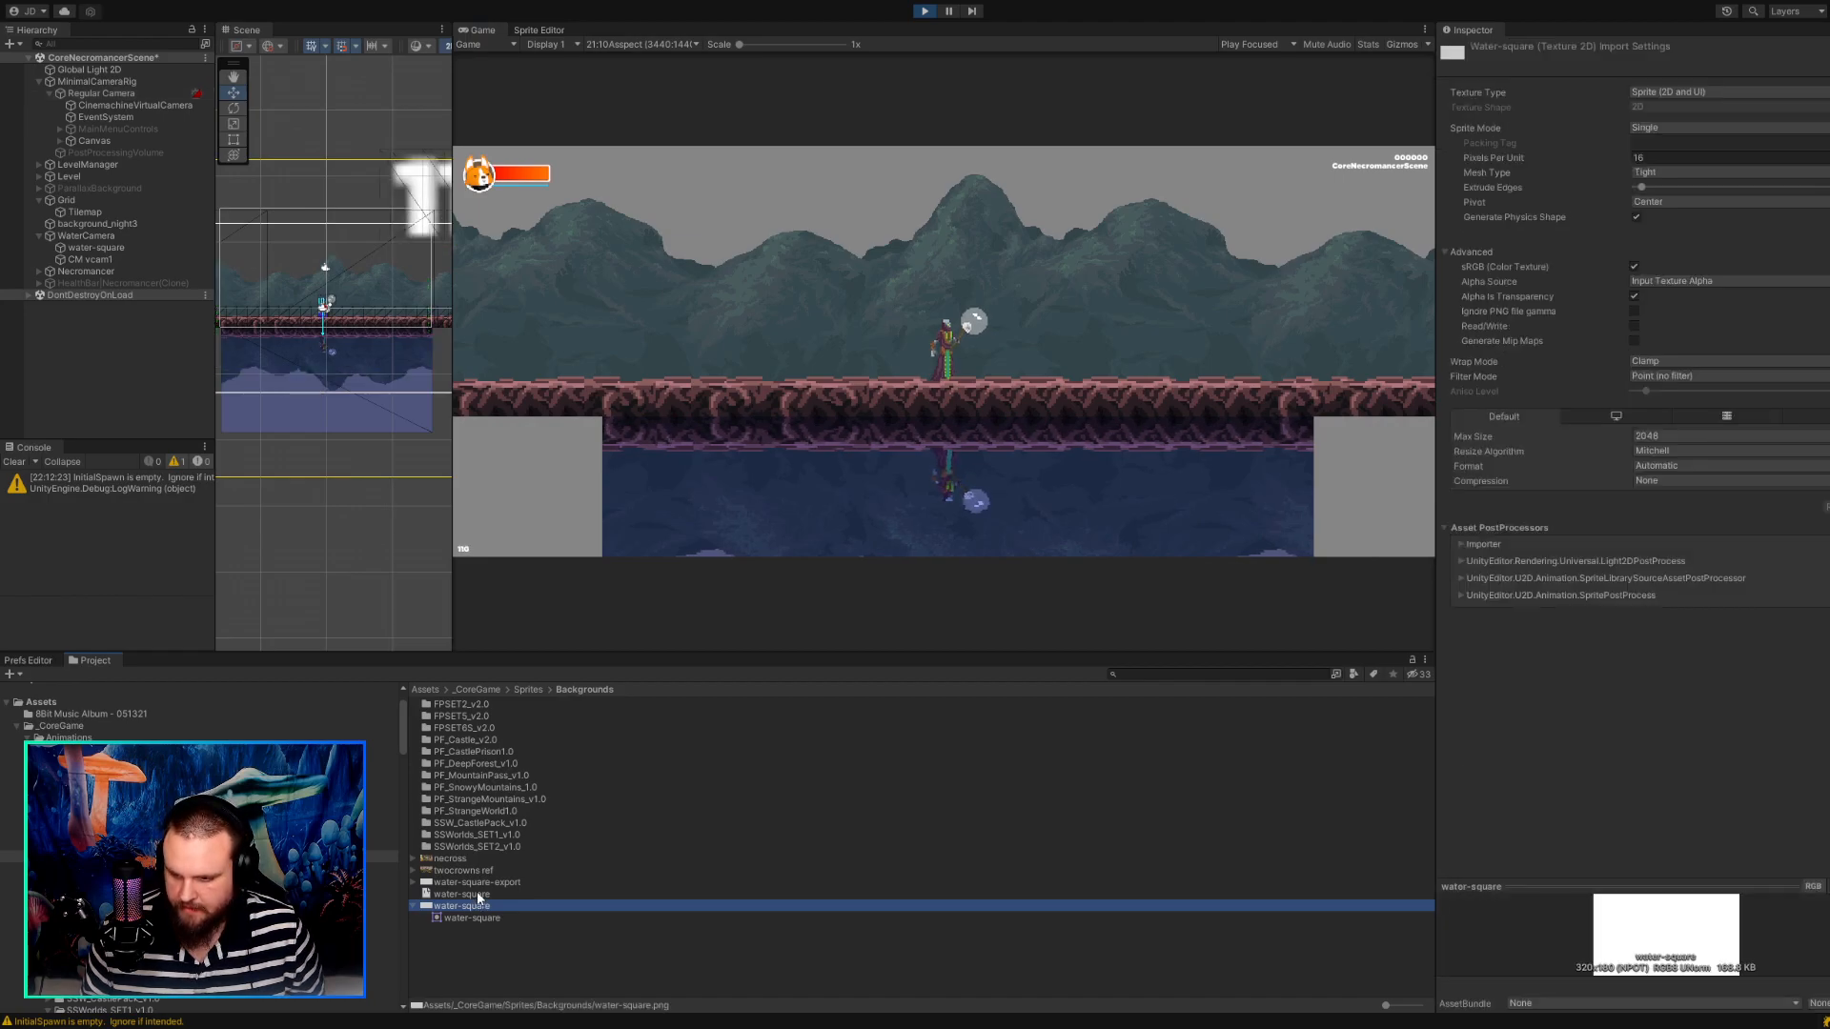
pyautogui.click(478, 895)
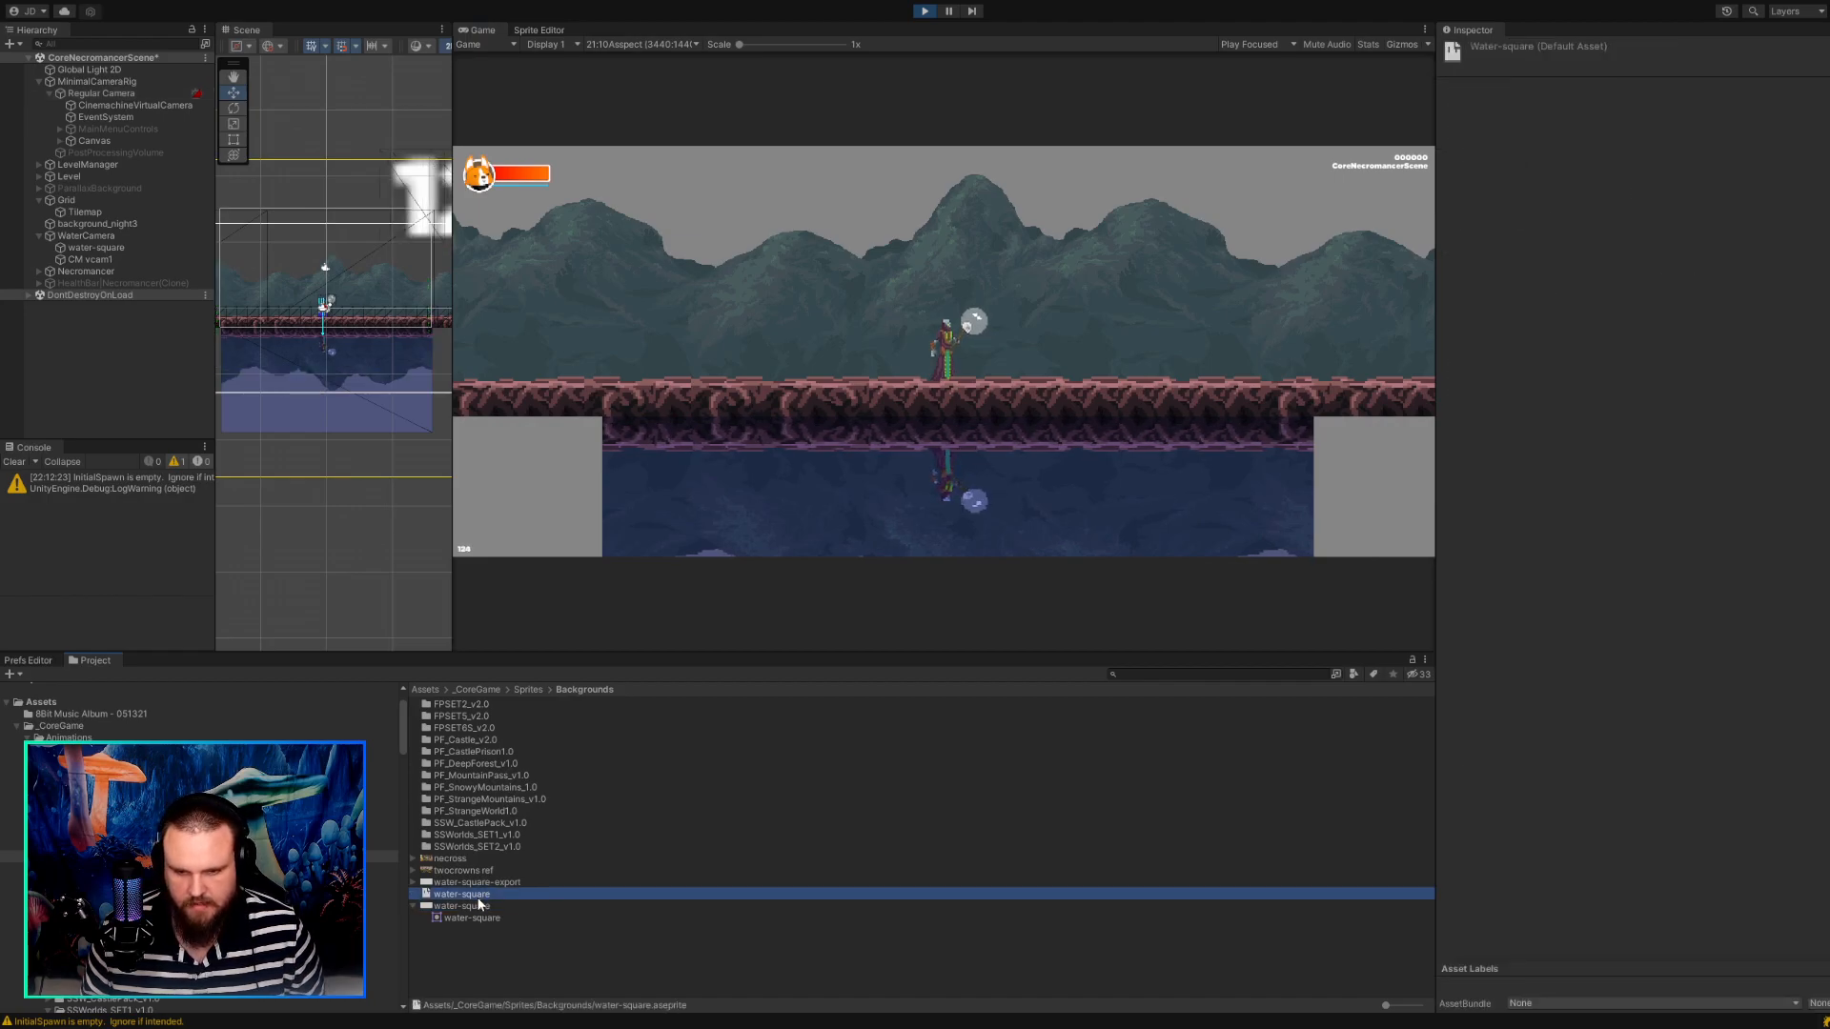
pyautogui.click(476, 907)
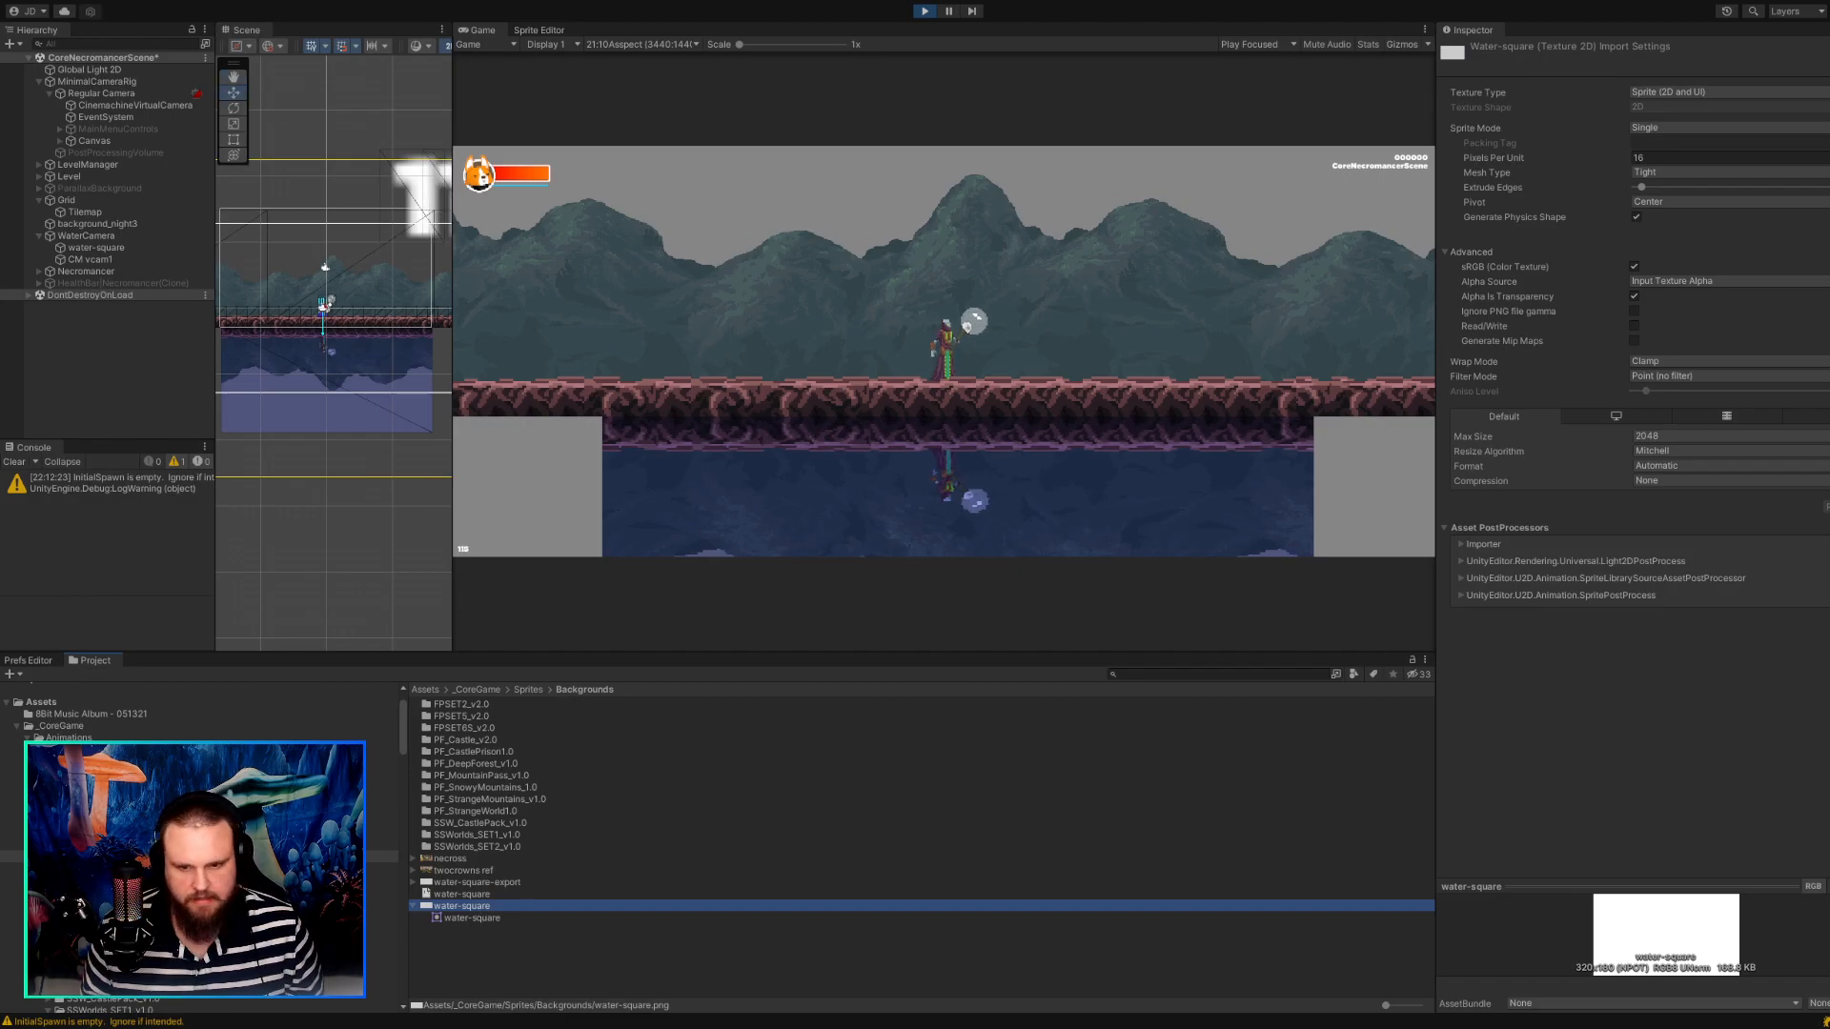
pyautogui.click(641, 45)
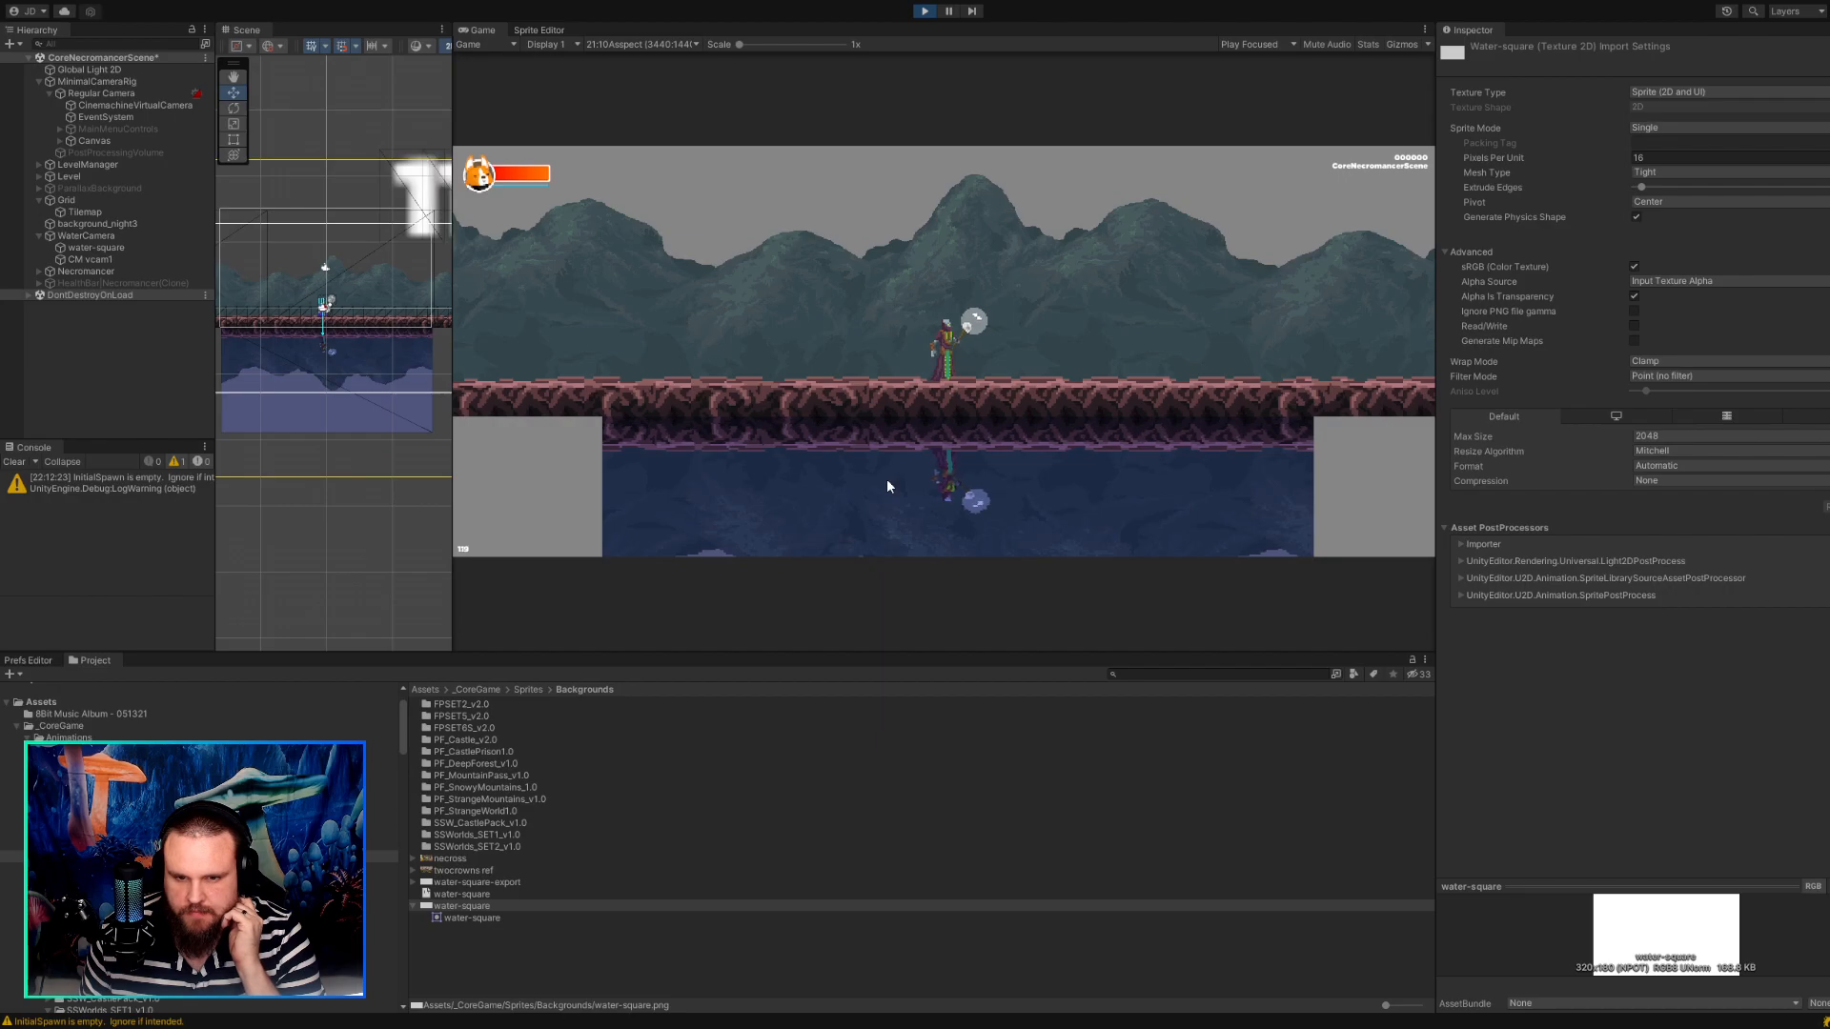
# Resize the editor layout so the Hierarchy is readable and the Scene and Game views share the width.
pyautogui.moveTo(453, 539); pyautogui.dragTo(378, 539)
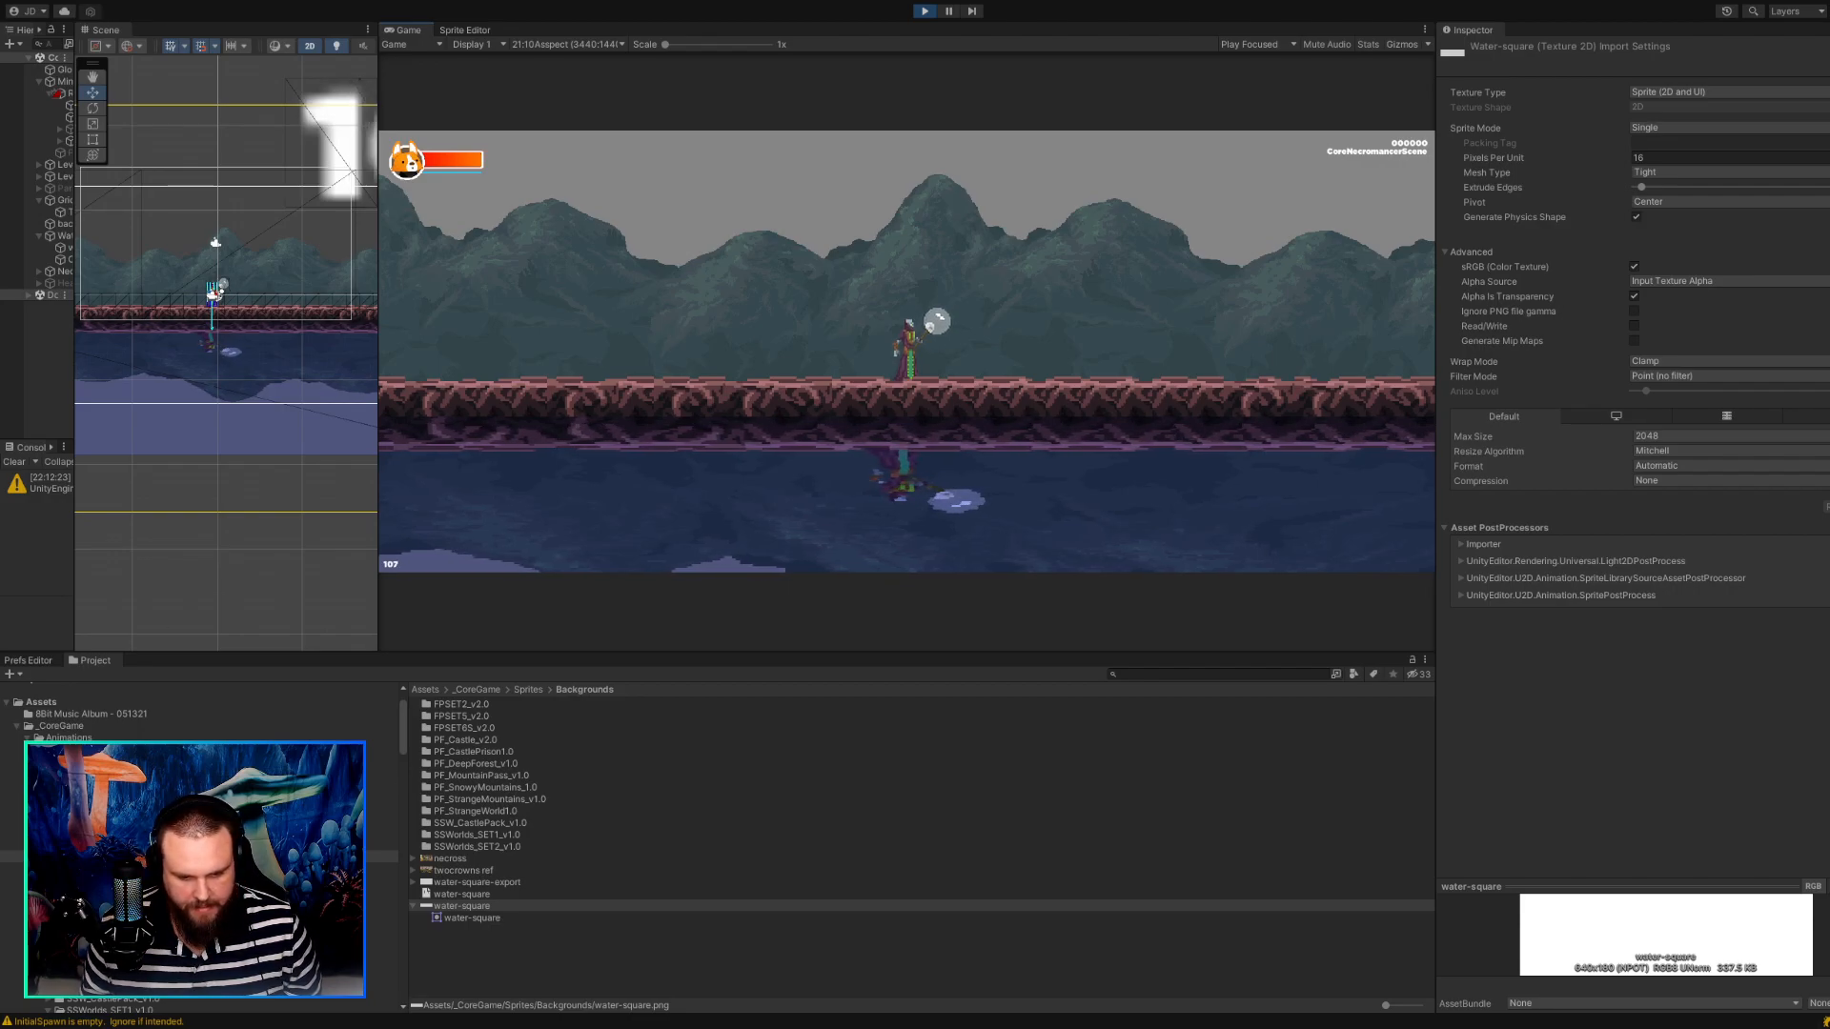
pyautogui.click(610, 958)
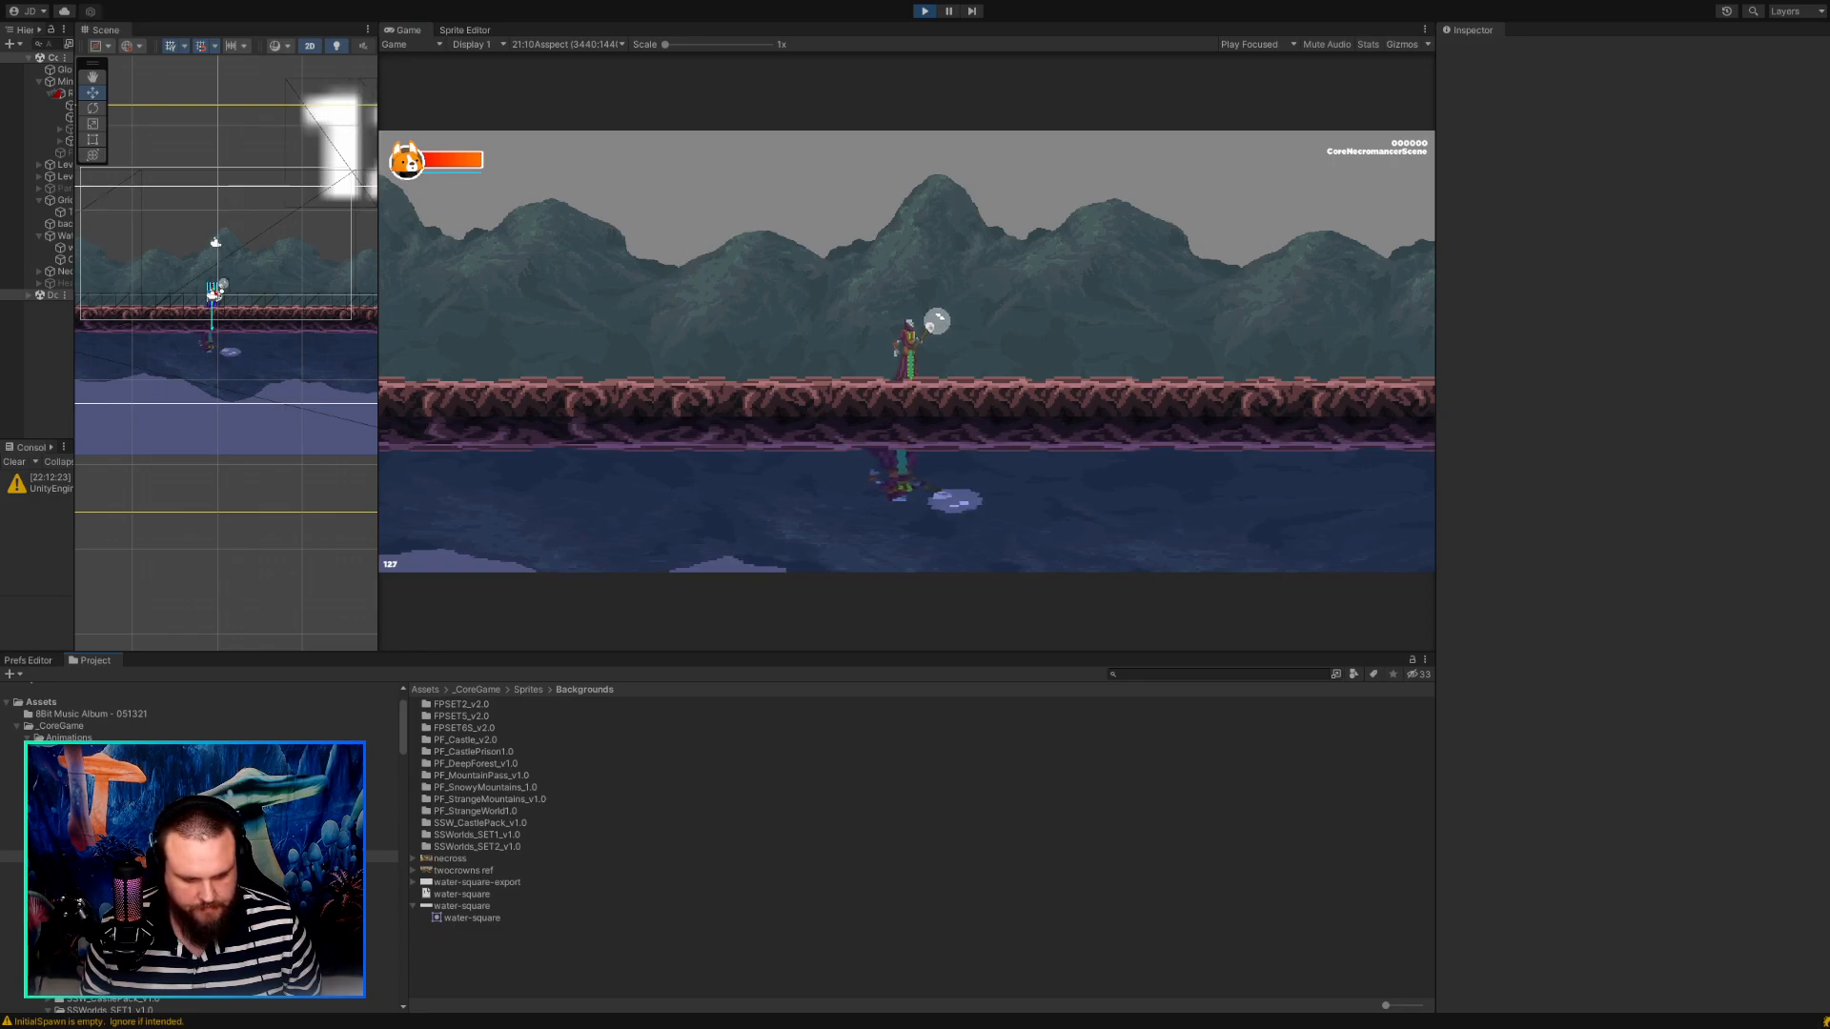
pyautogui.press('Tab')
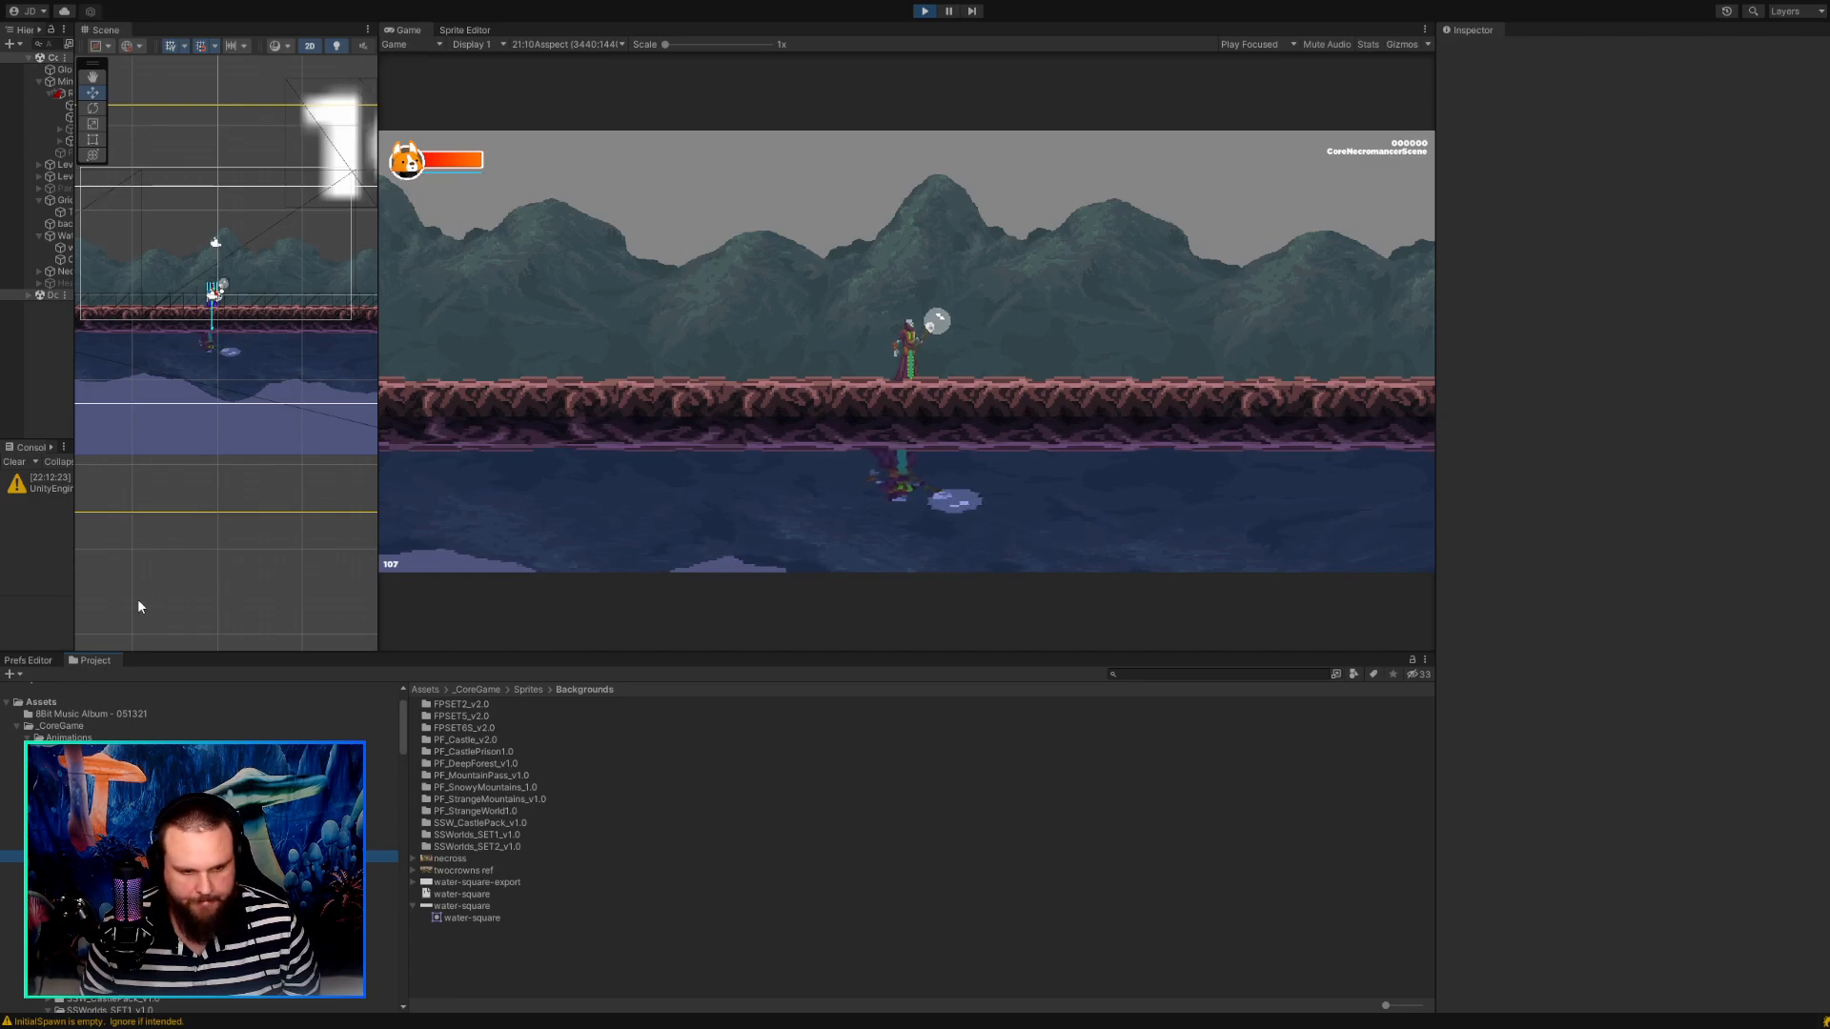
pyautogui.moveTo(74, 522)
pyautogui.mouseDown()
pyautogui.moveTo(187, 522)
pyautogui.moveTo(100, 522)
pyautogui.mouseUp()
pyautogui.moveTo(377, 531); pyautogui.dragTo(682, 530)
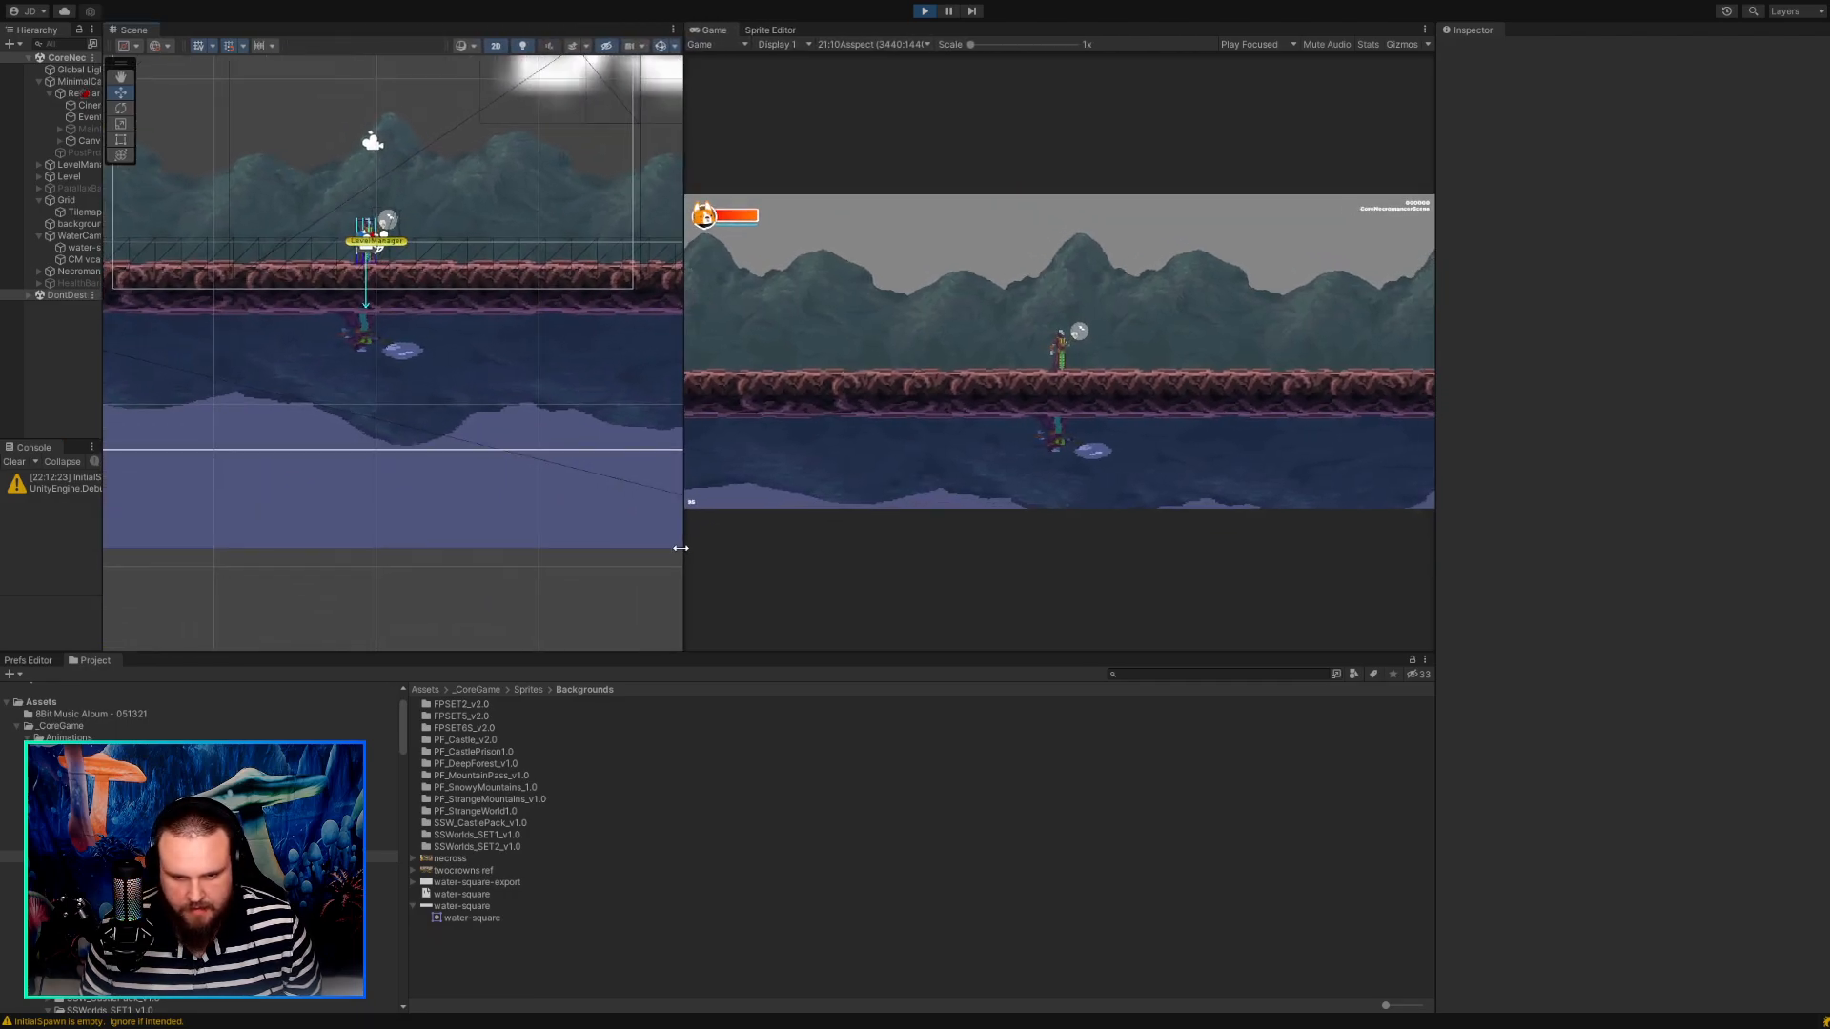
pyautogui.moveTo(102, 355); pyautogui.dragTo(208, 356)
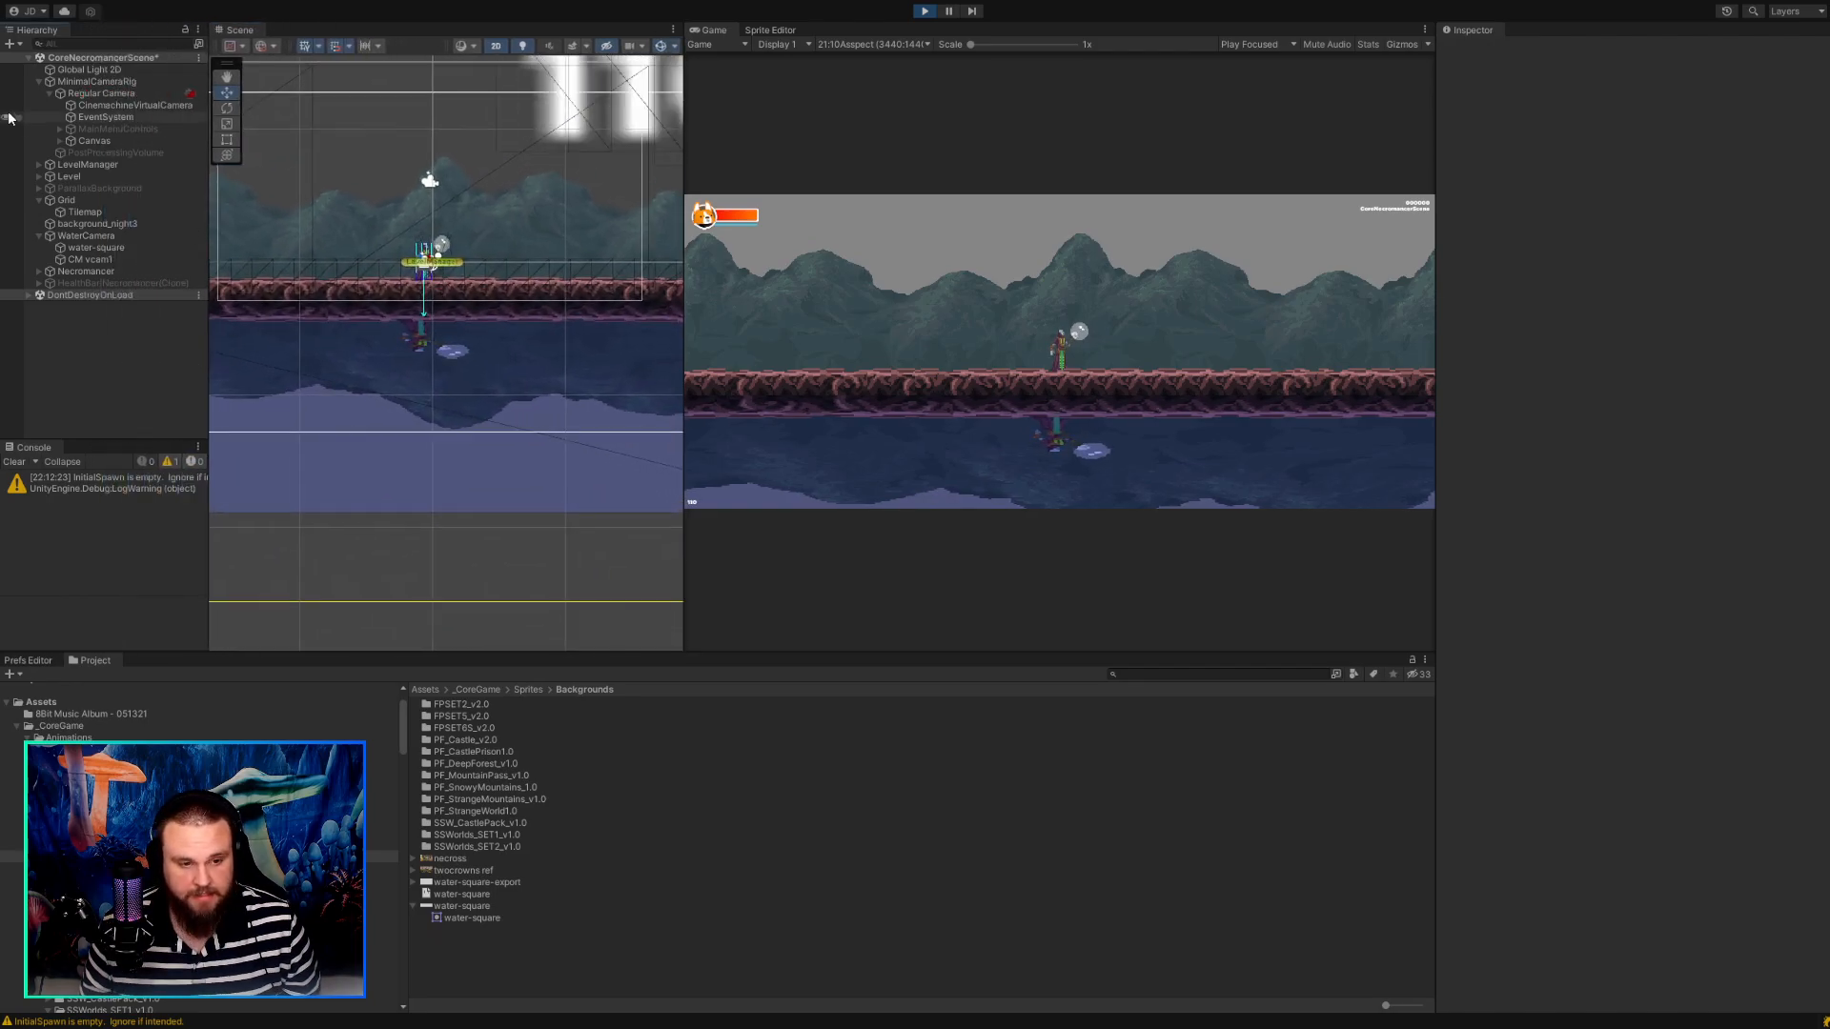
# Set the X reference resolution of WaterCamera's Pixel Perfect Camera to 640.
pyautogui.click(78, 236)
pyautogui.click(1603, 770)
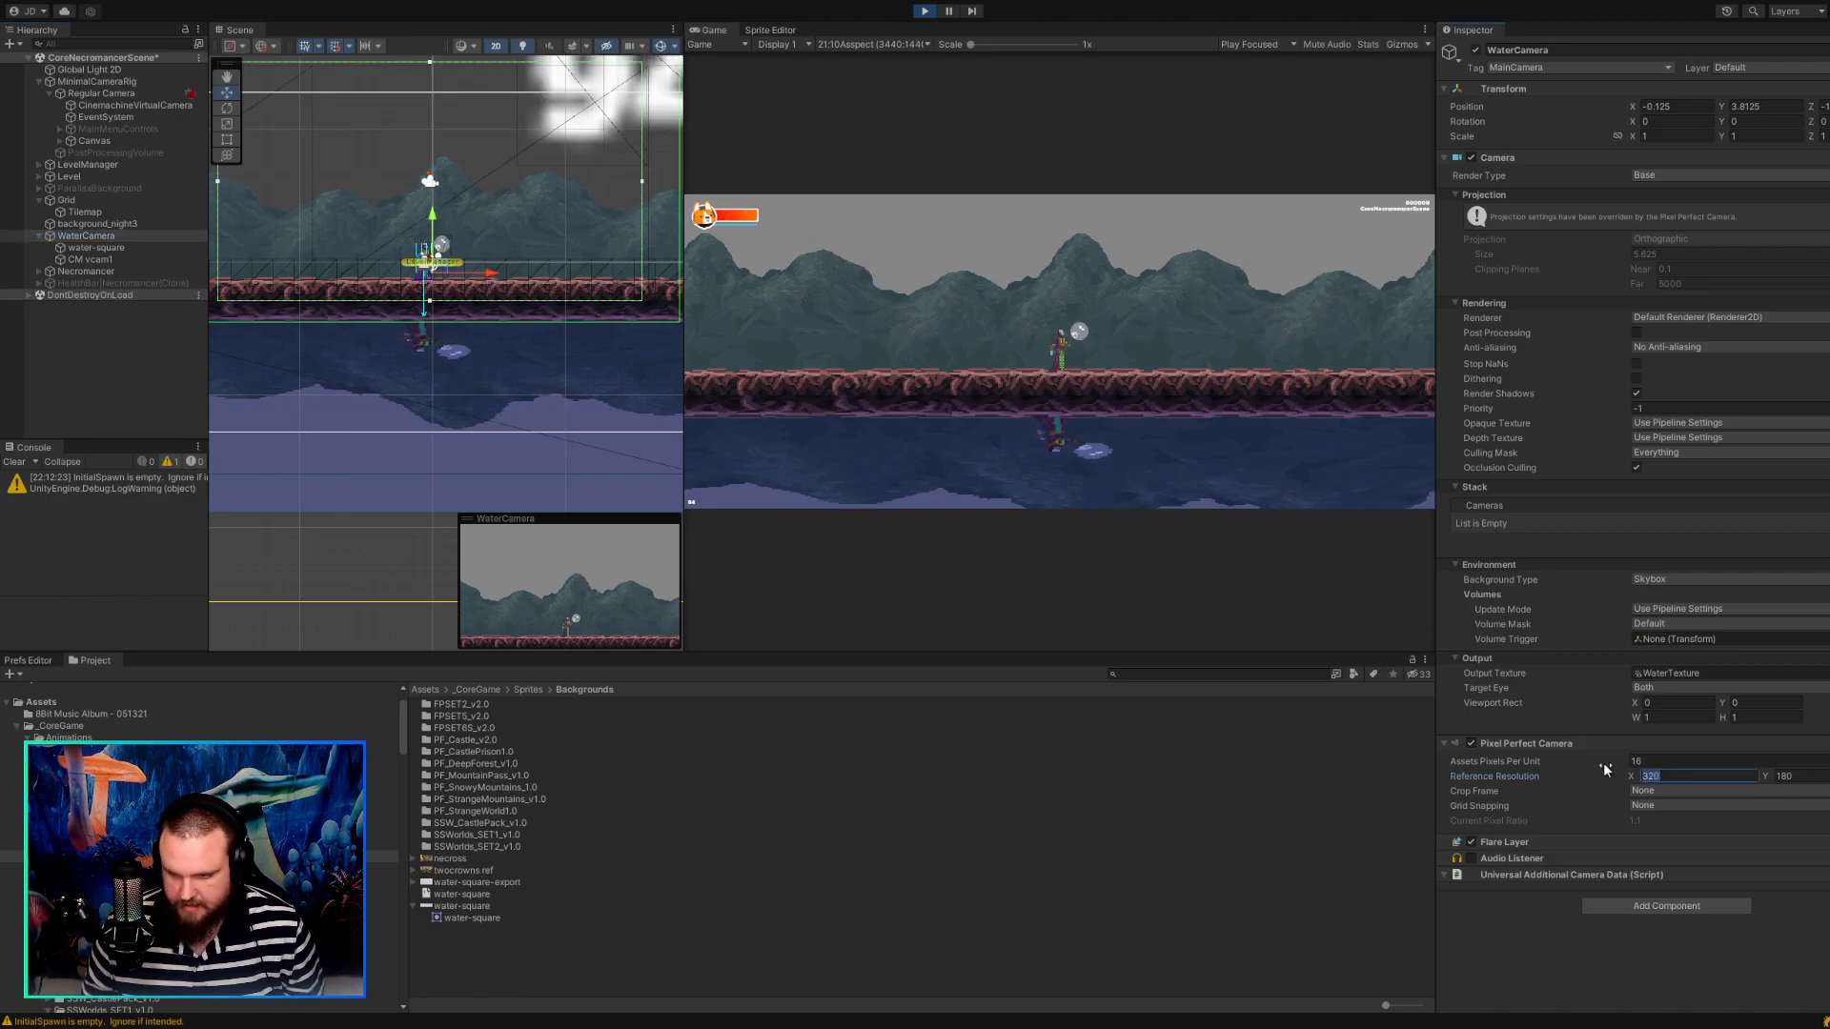
pyautogui.write('640')
pyautogui.press('Tab')
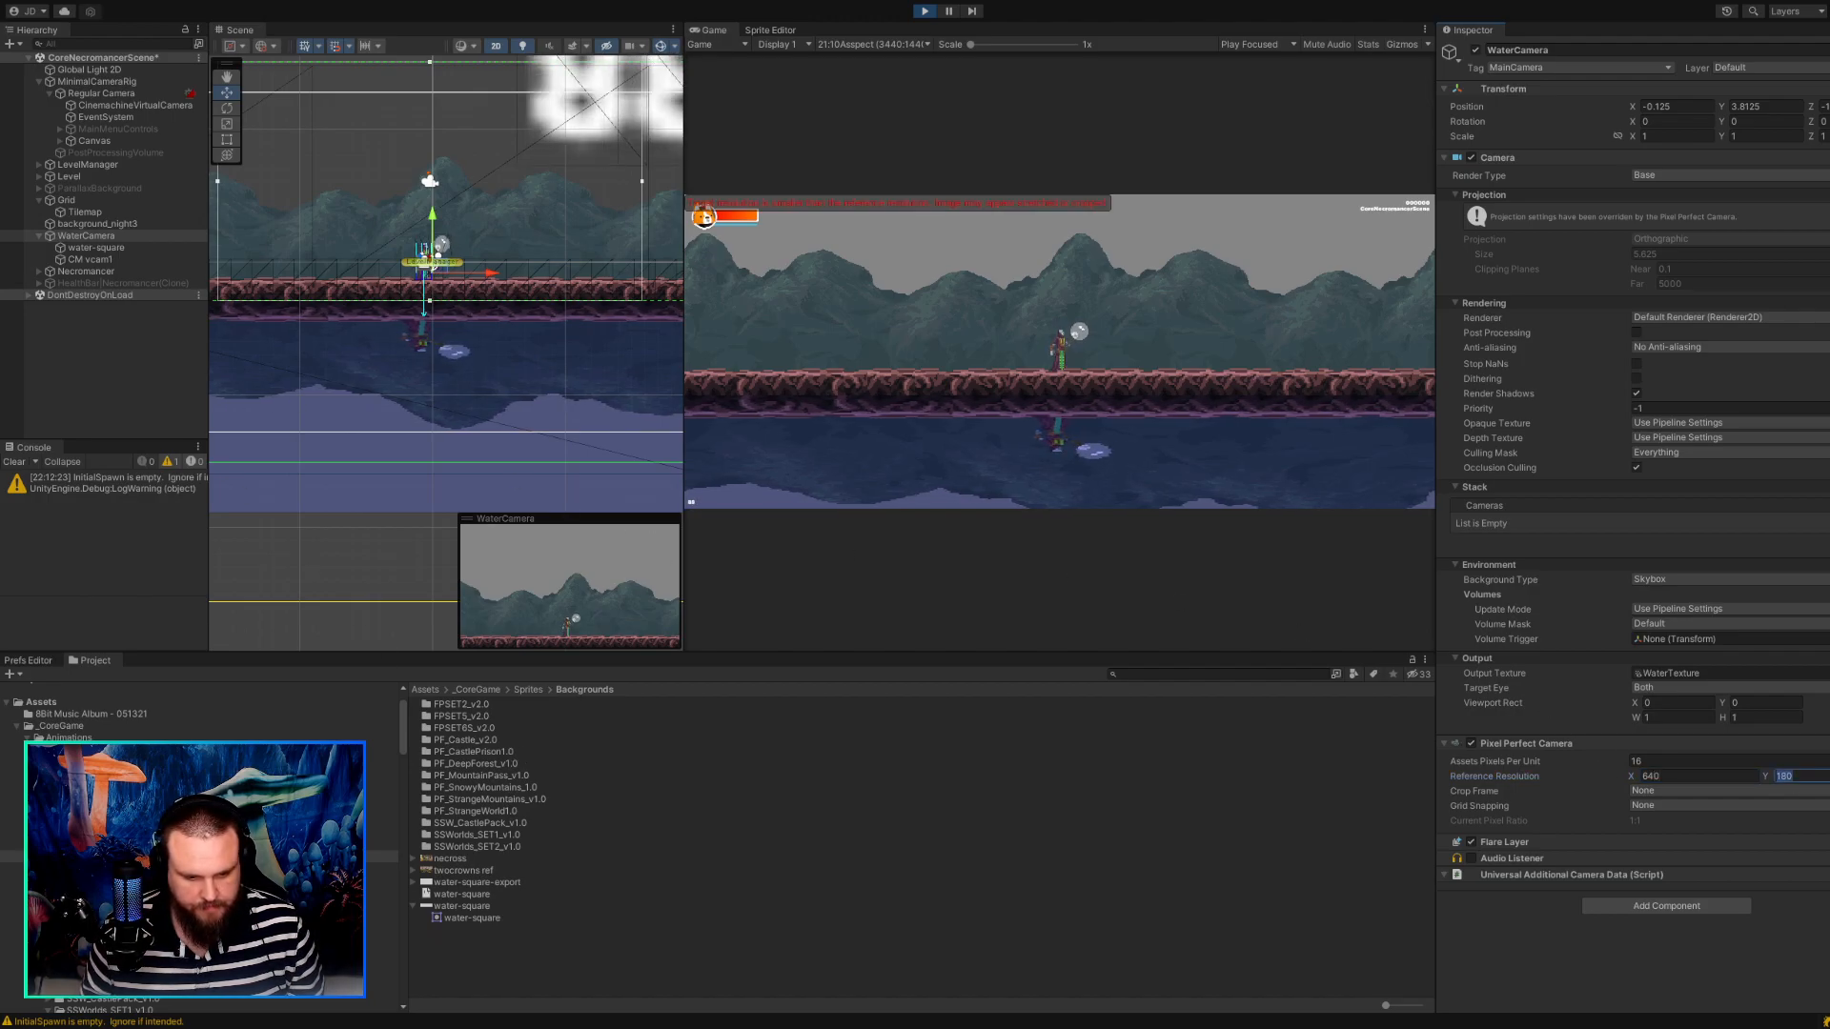
# Set the width of the WaterTexture render texture in the Textures folder to 640.
pyautogui.scroll(-5, 200, 848)
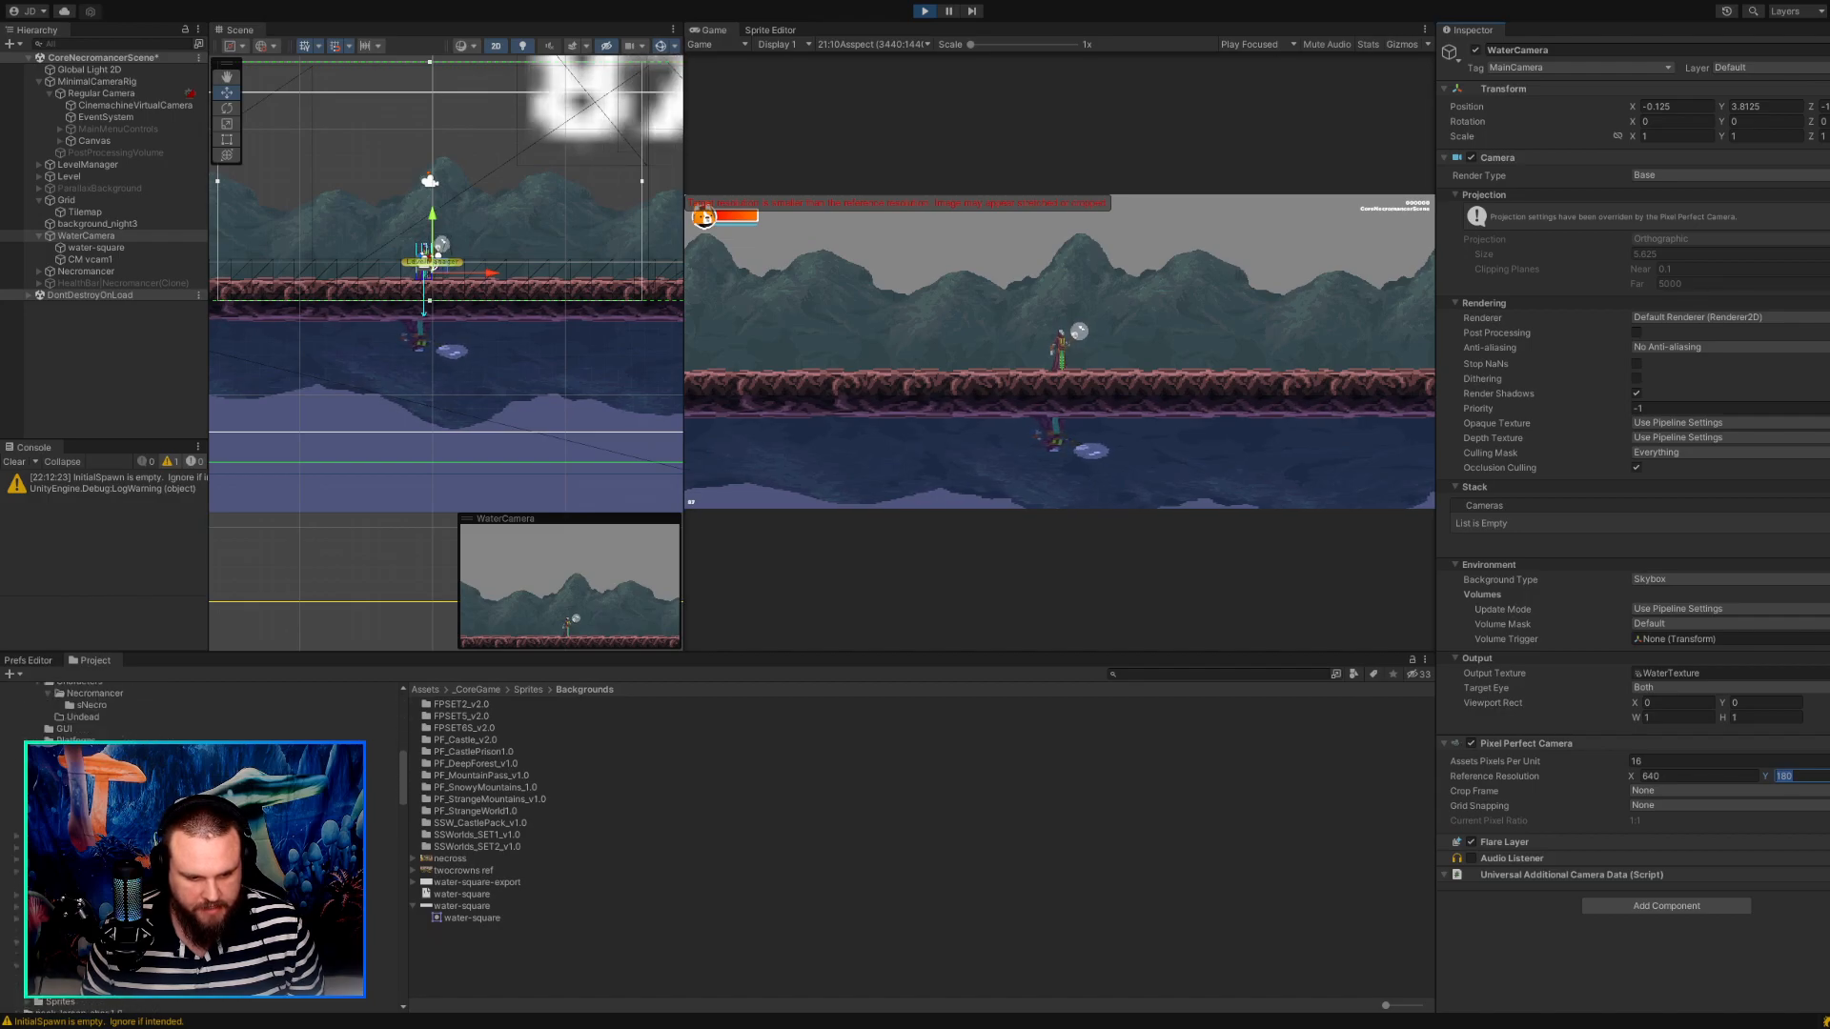
pyautogui.scroll(-8, 200, 848)
pyautogui.scroll(10, 200, 848)
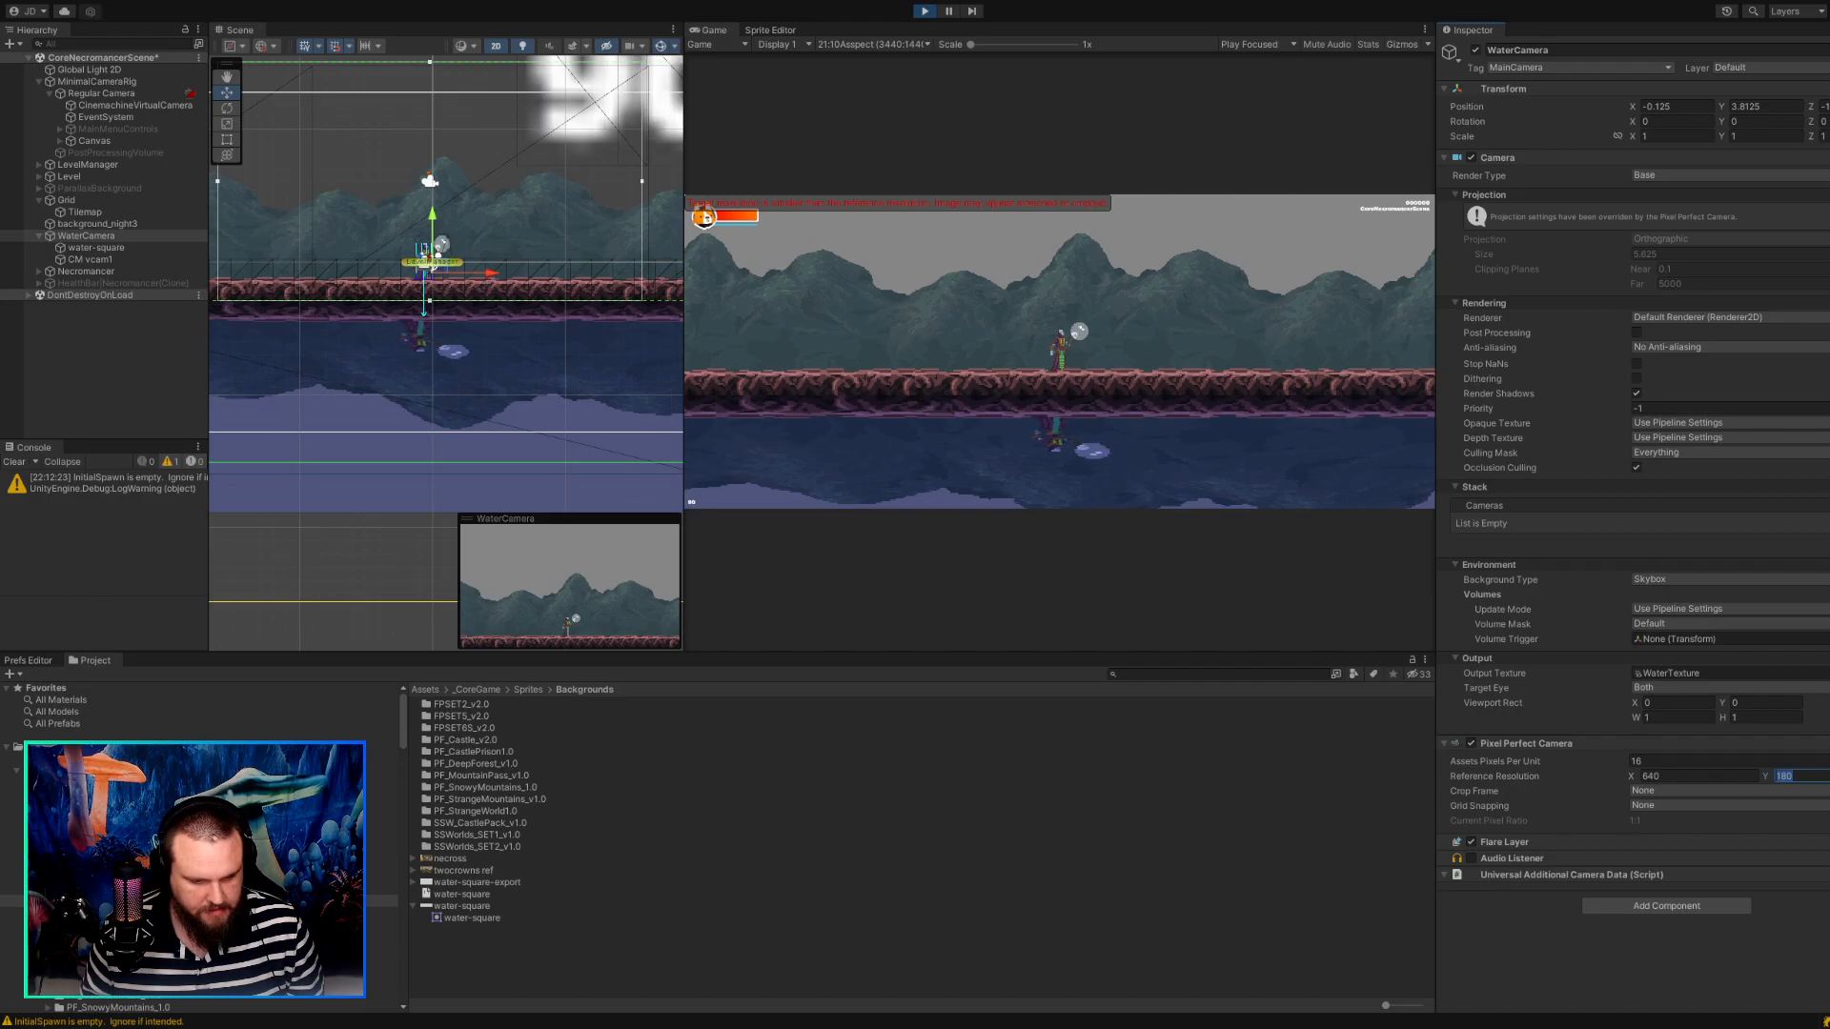
pyautogui.scroll(-4, 372, 762)
pyautogui.click(372, 811)
pyautogui.click(466, 714)
pyautogui.click(464, 727)
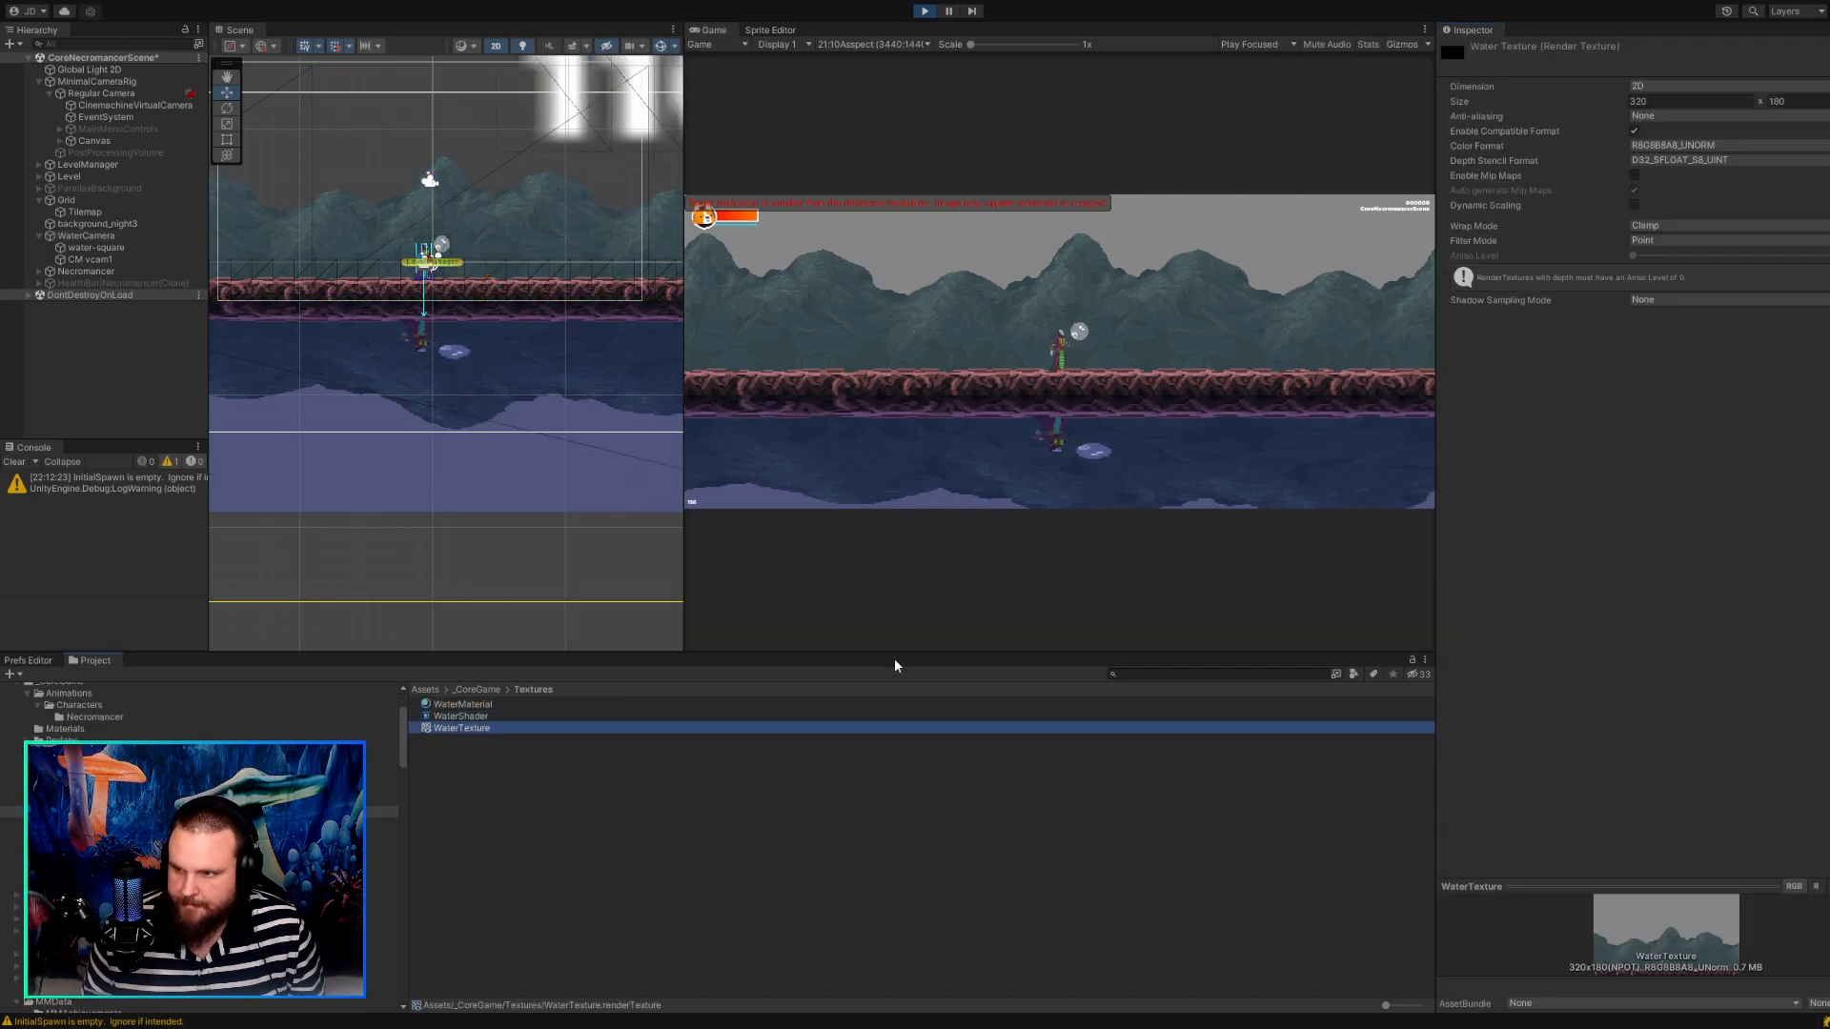
pyautogui.click(1649, 101)
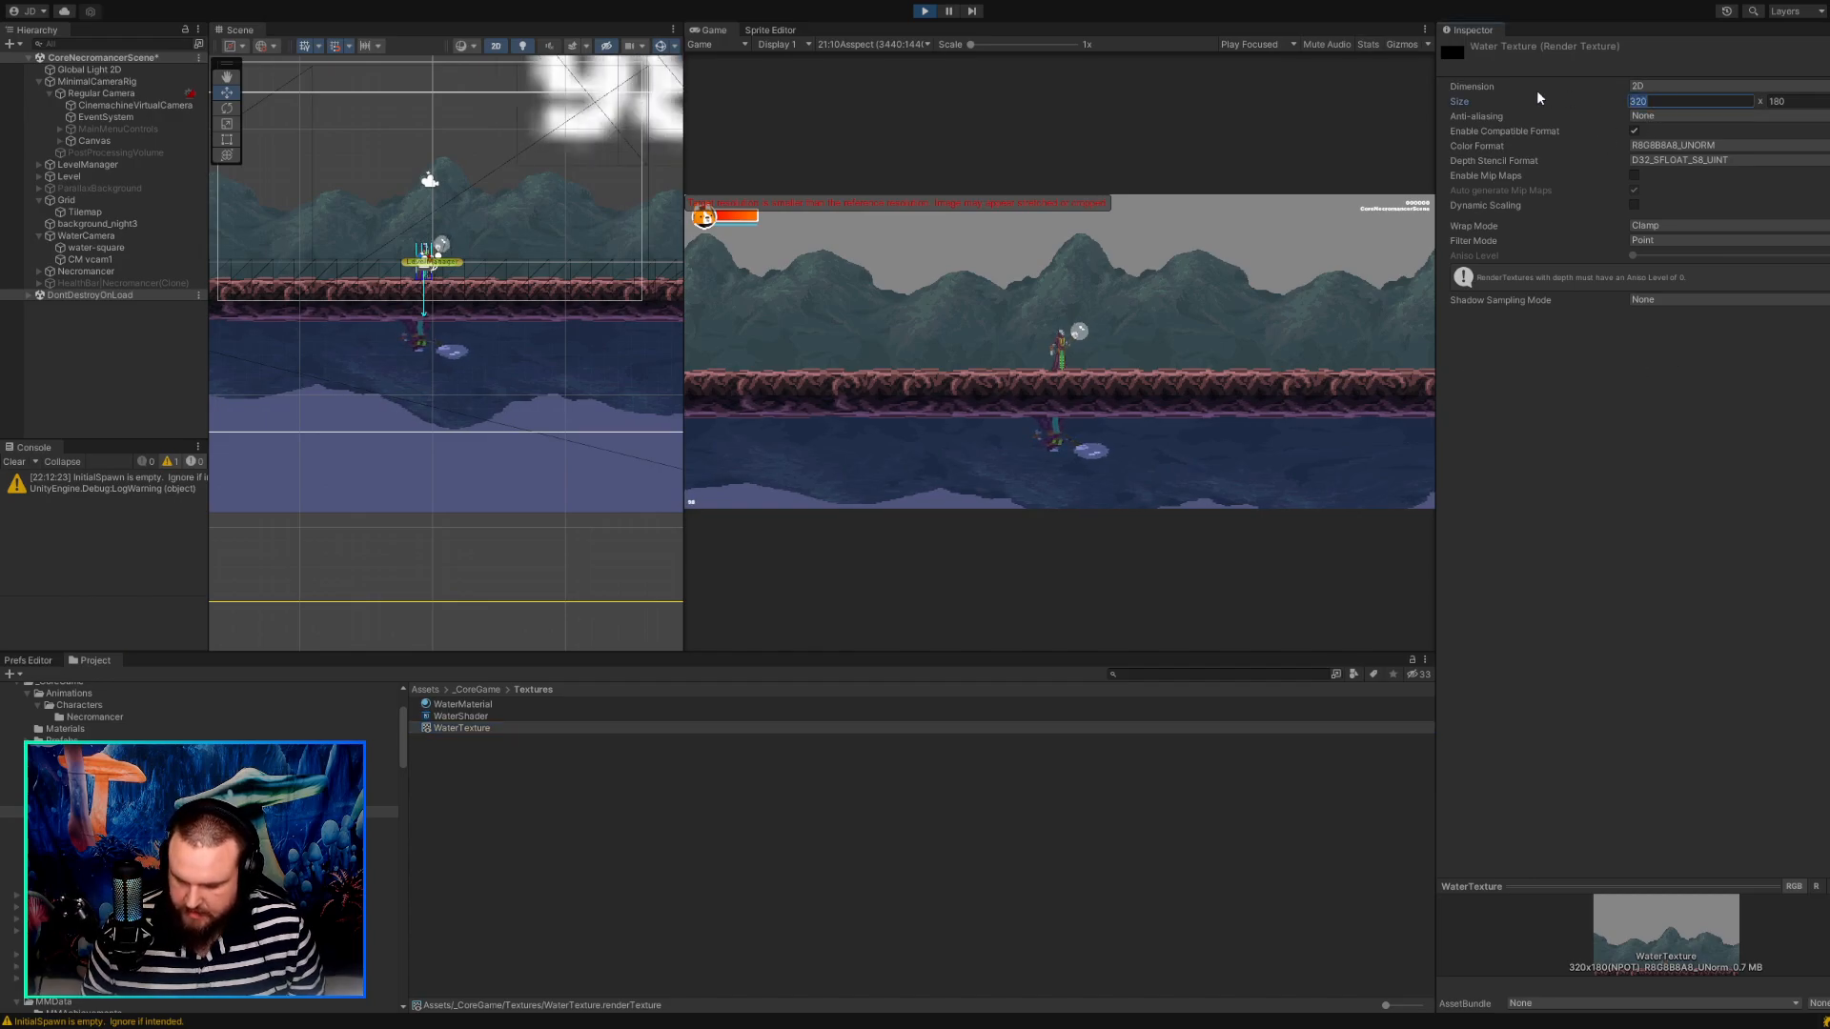
pyautogui.write('640')
pyautogui.press('Tab')
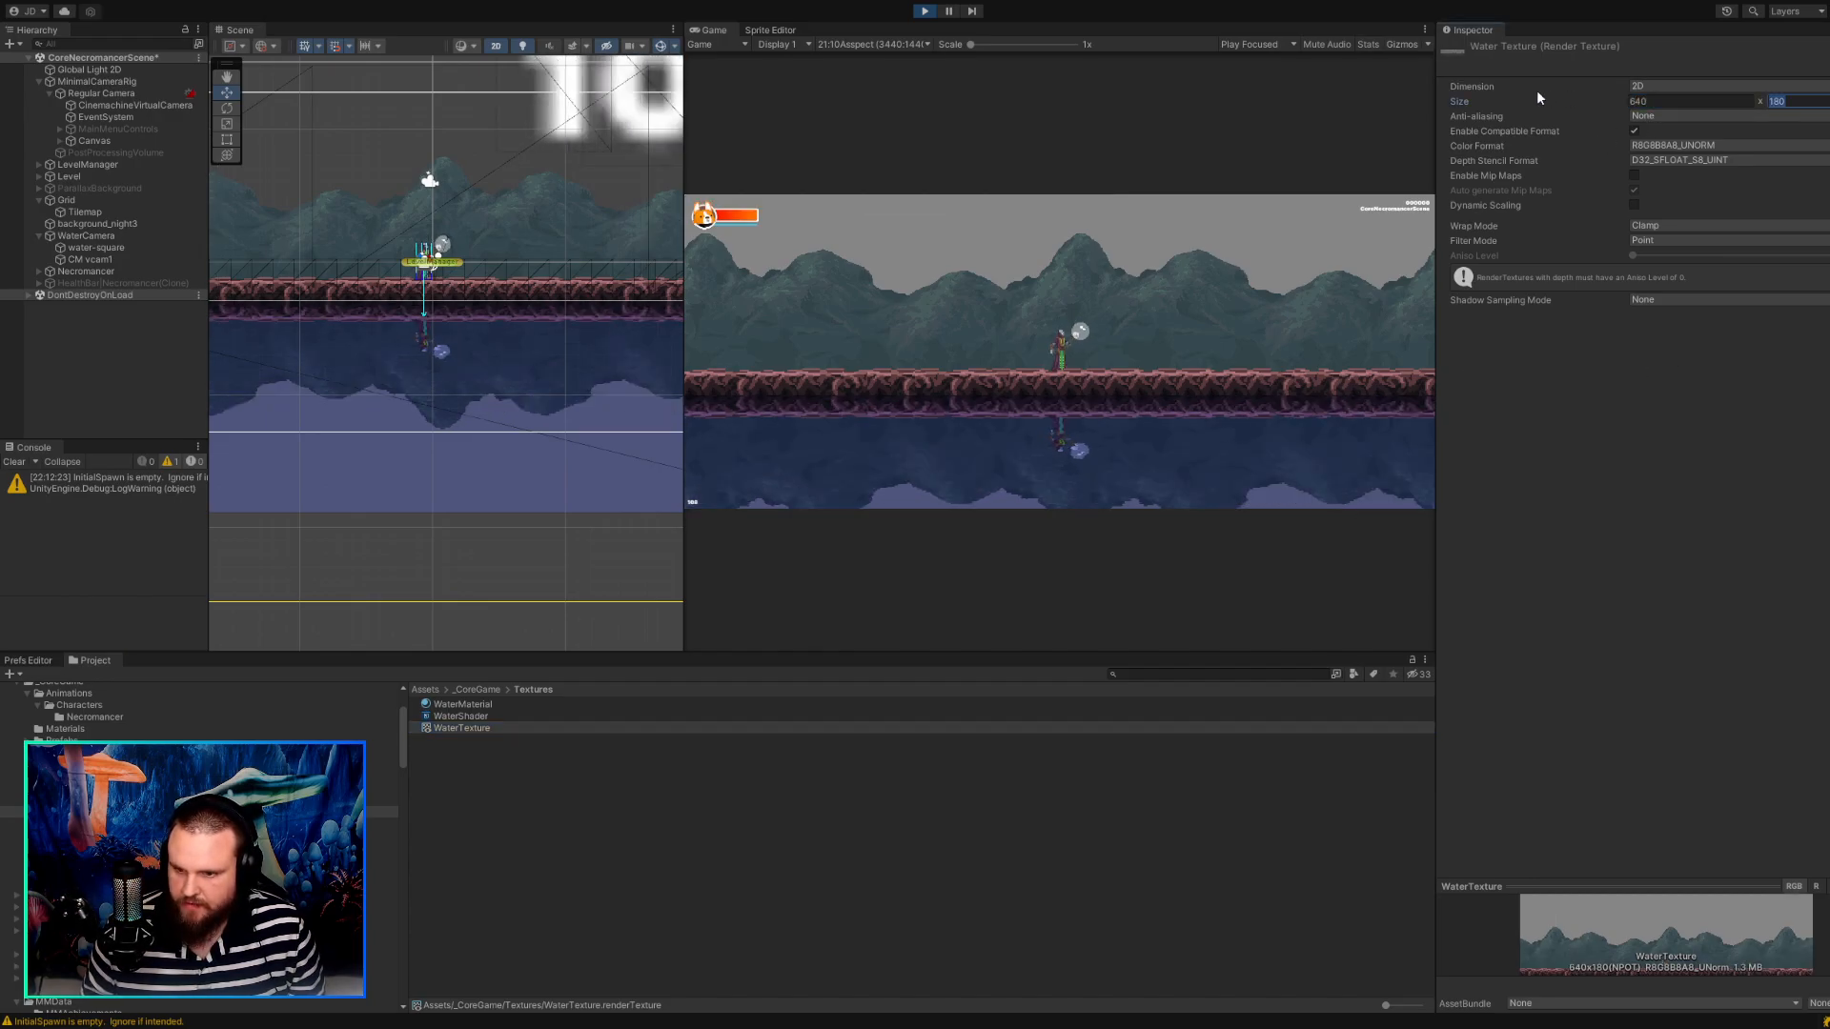
# Walk the character back and forth in the running game to check its water reflection with the widened WaterTexture.
pyautogui.click(1042, 585)
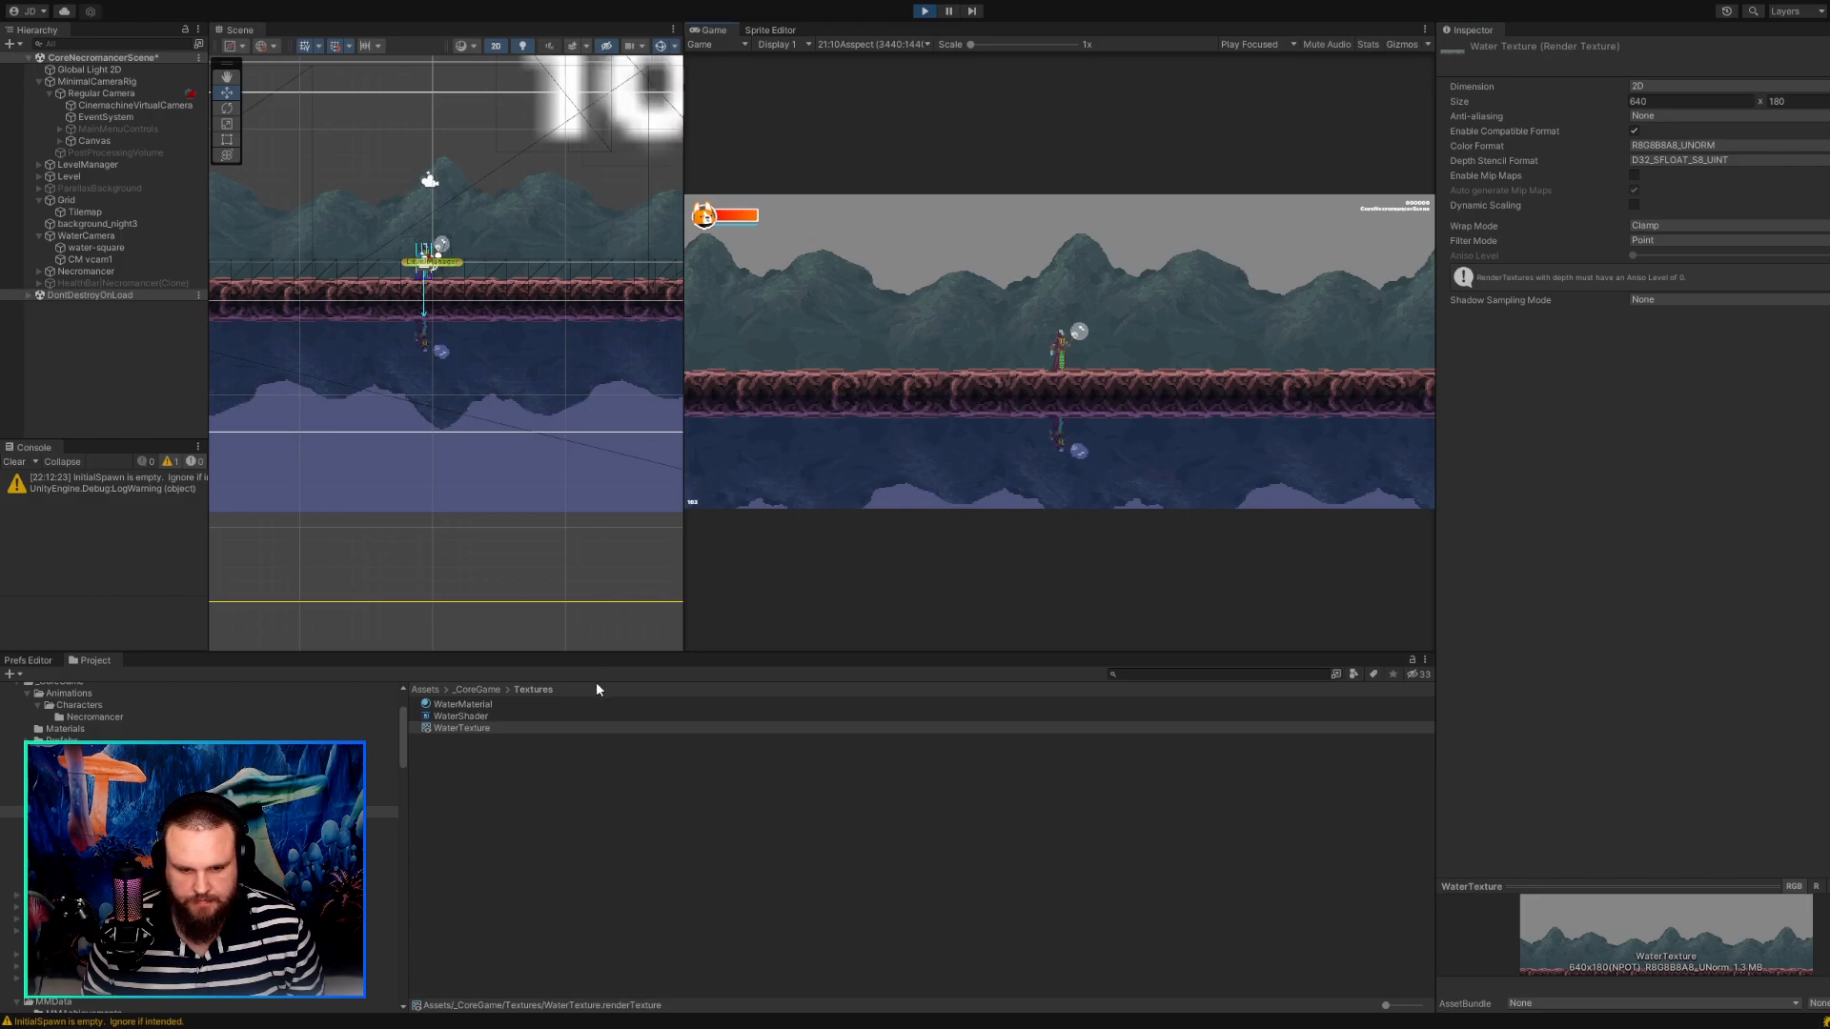
pyautogui.click(503, 702)
pyautogui.click(476, 729)
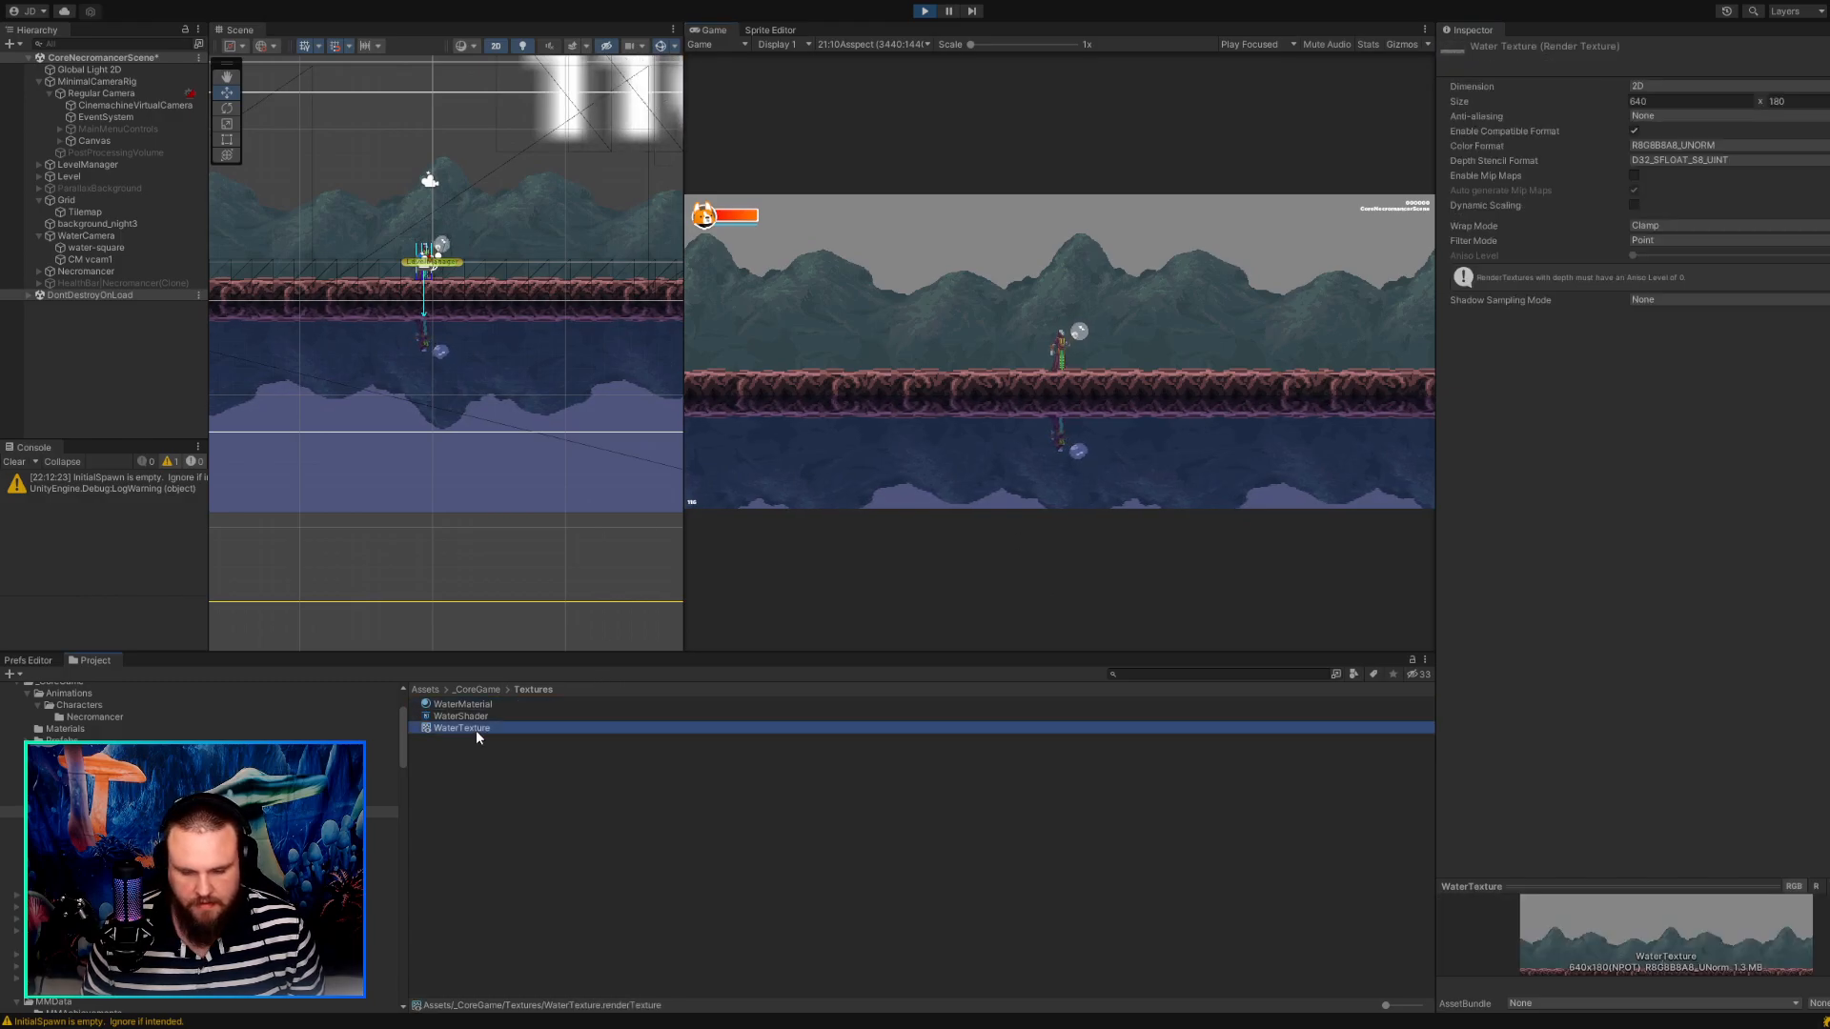
pyautogui.click(975, 463)
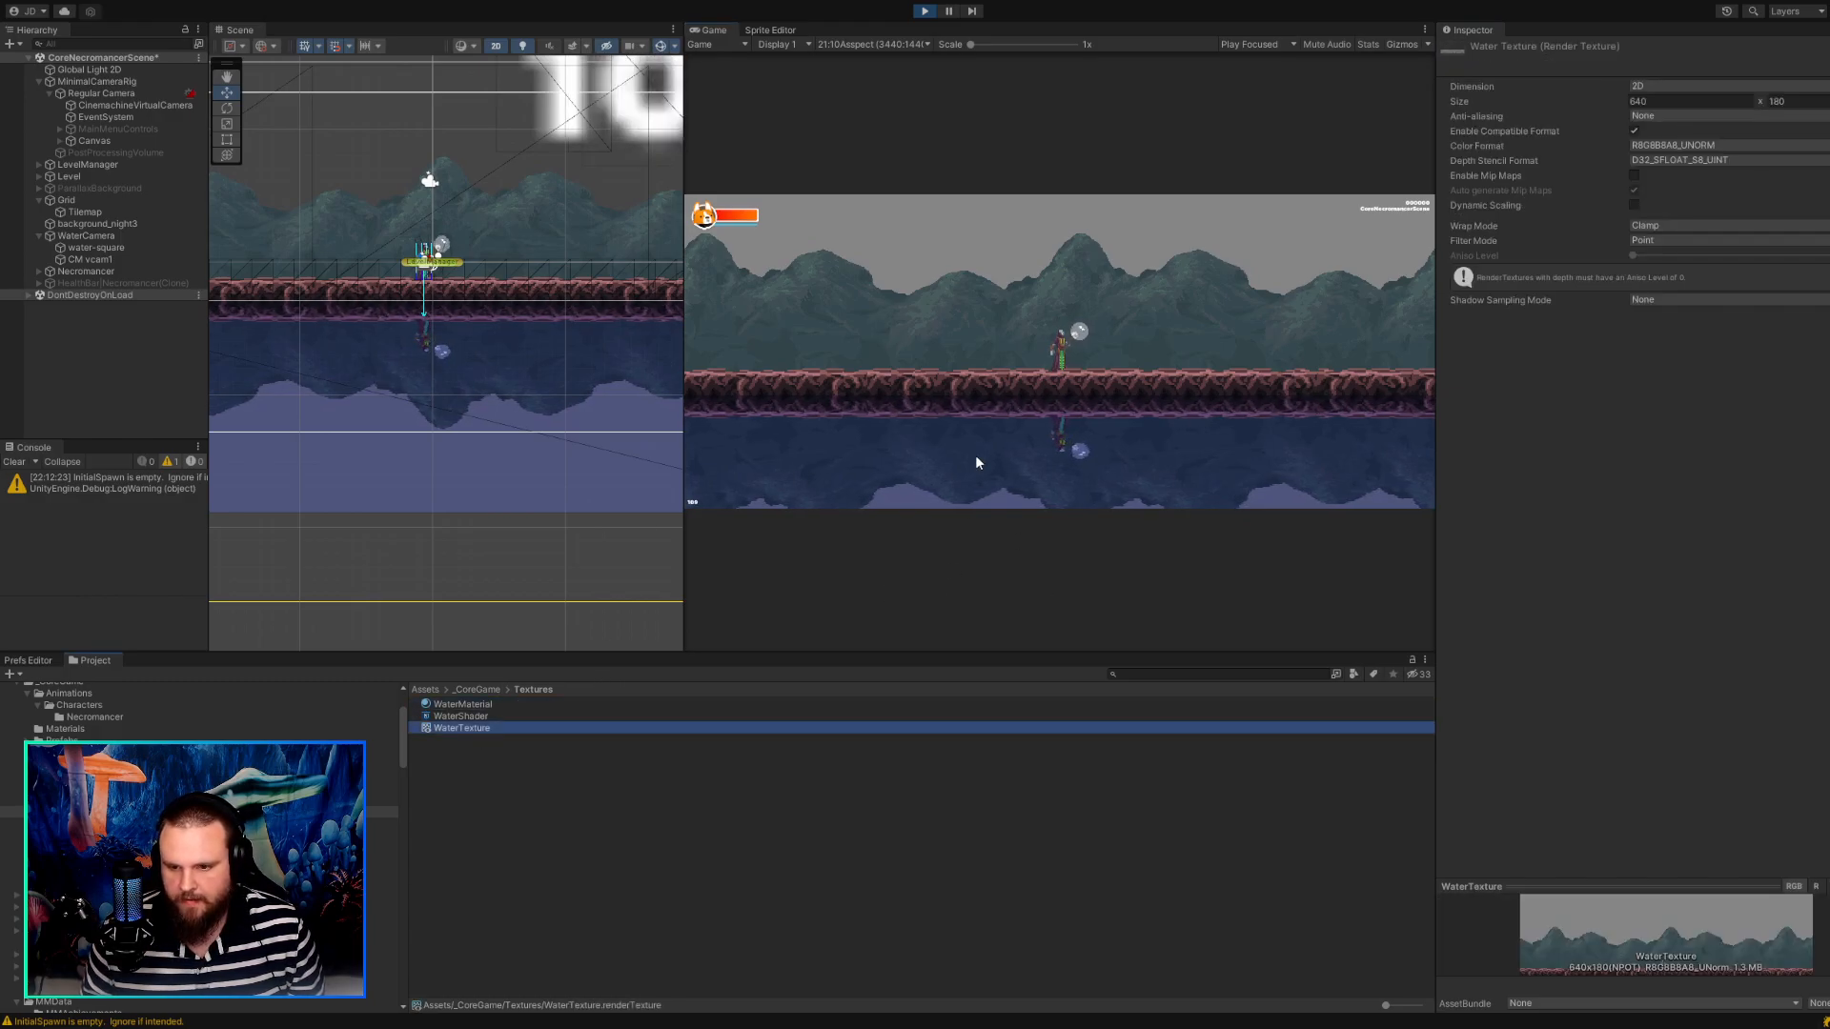
pyautogui.press('a')
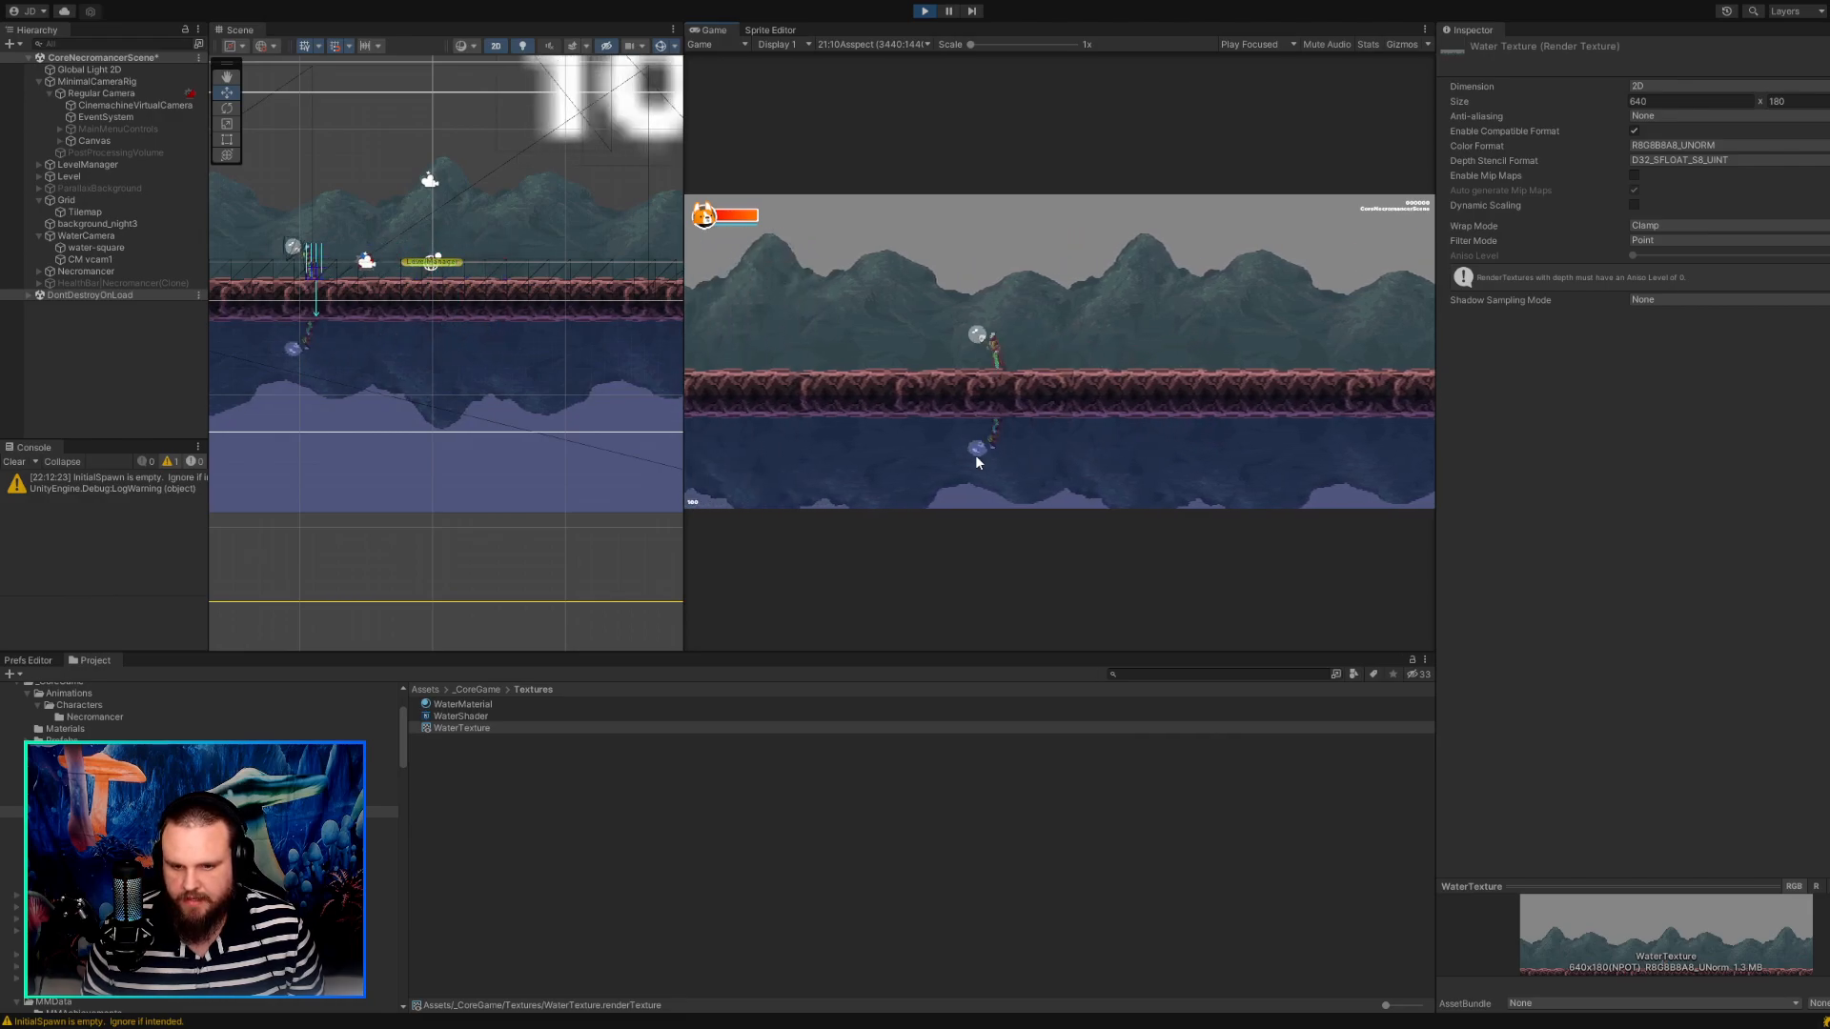
pyautogui.press('d')
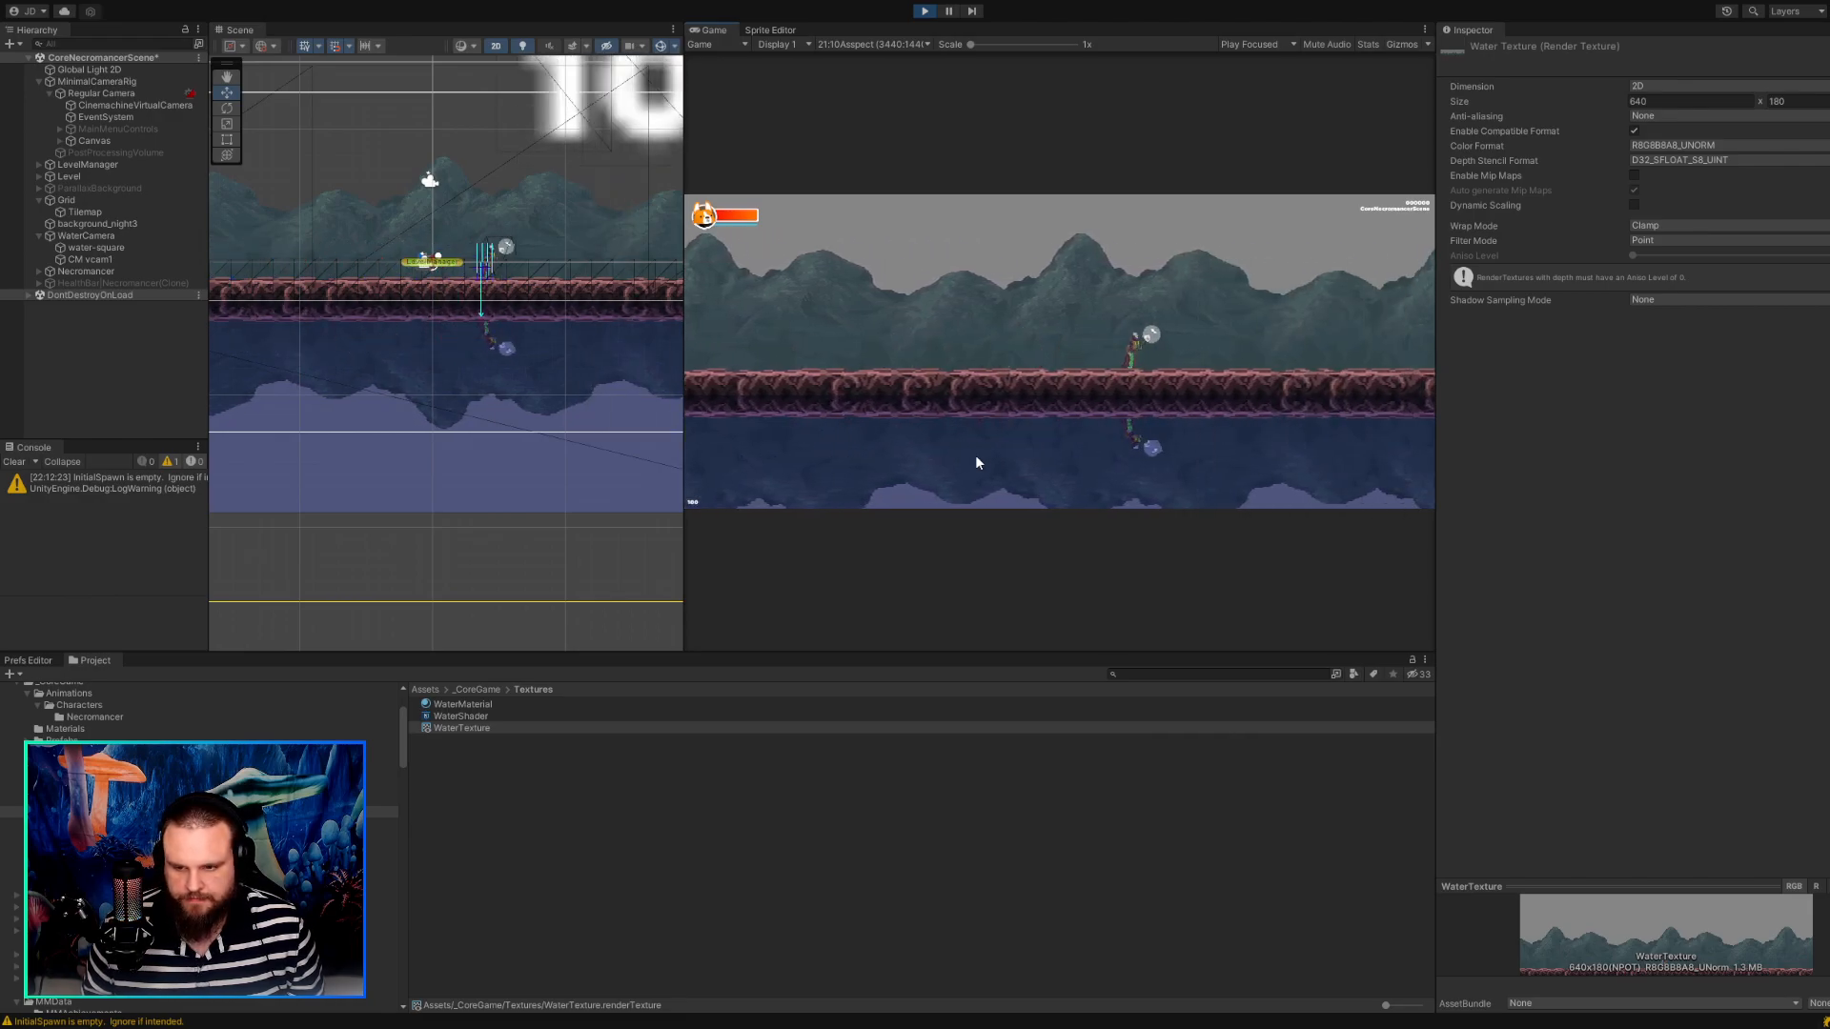
pyautogui.press('a')
pyautogui.press('d')
pyautogui.press('a')
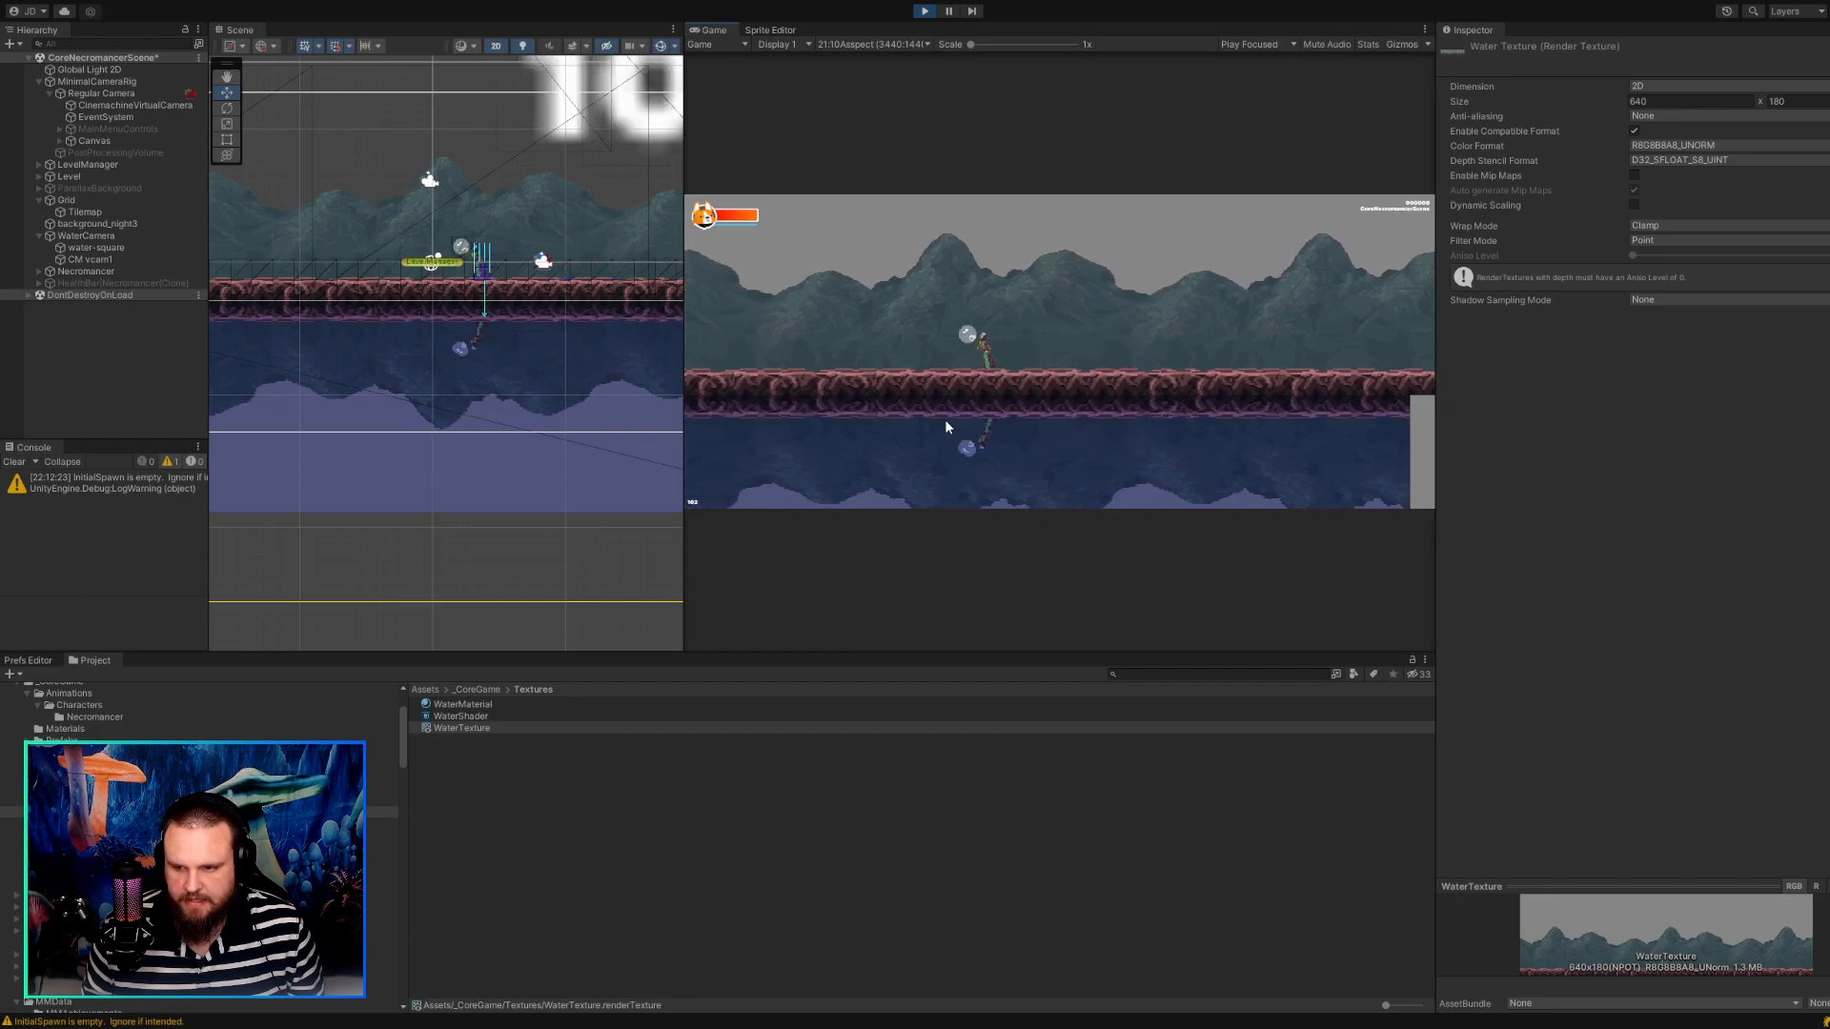
pyautogui.press('d')
pyautogui.press('a')
# Compare the water reflection in the game preview at Free Aspect and at the 21:10 Aspect options for 3440:1440 and 2560x1080.
pyautogui.moveTo(683, 148); pyautogui.dragTo(540, 239)
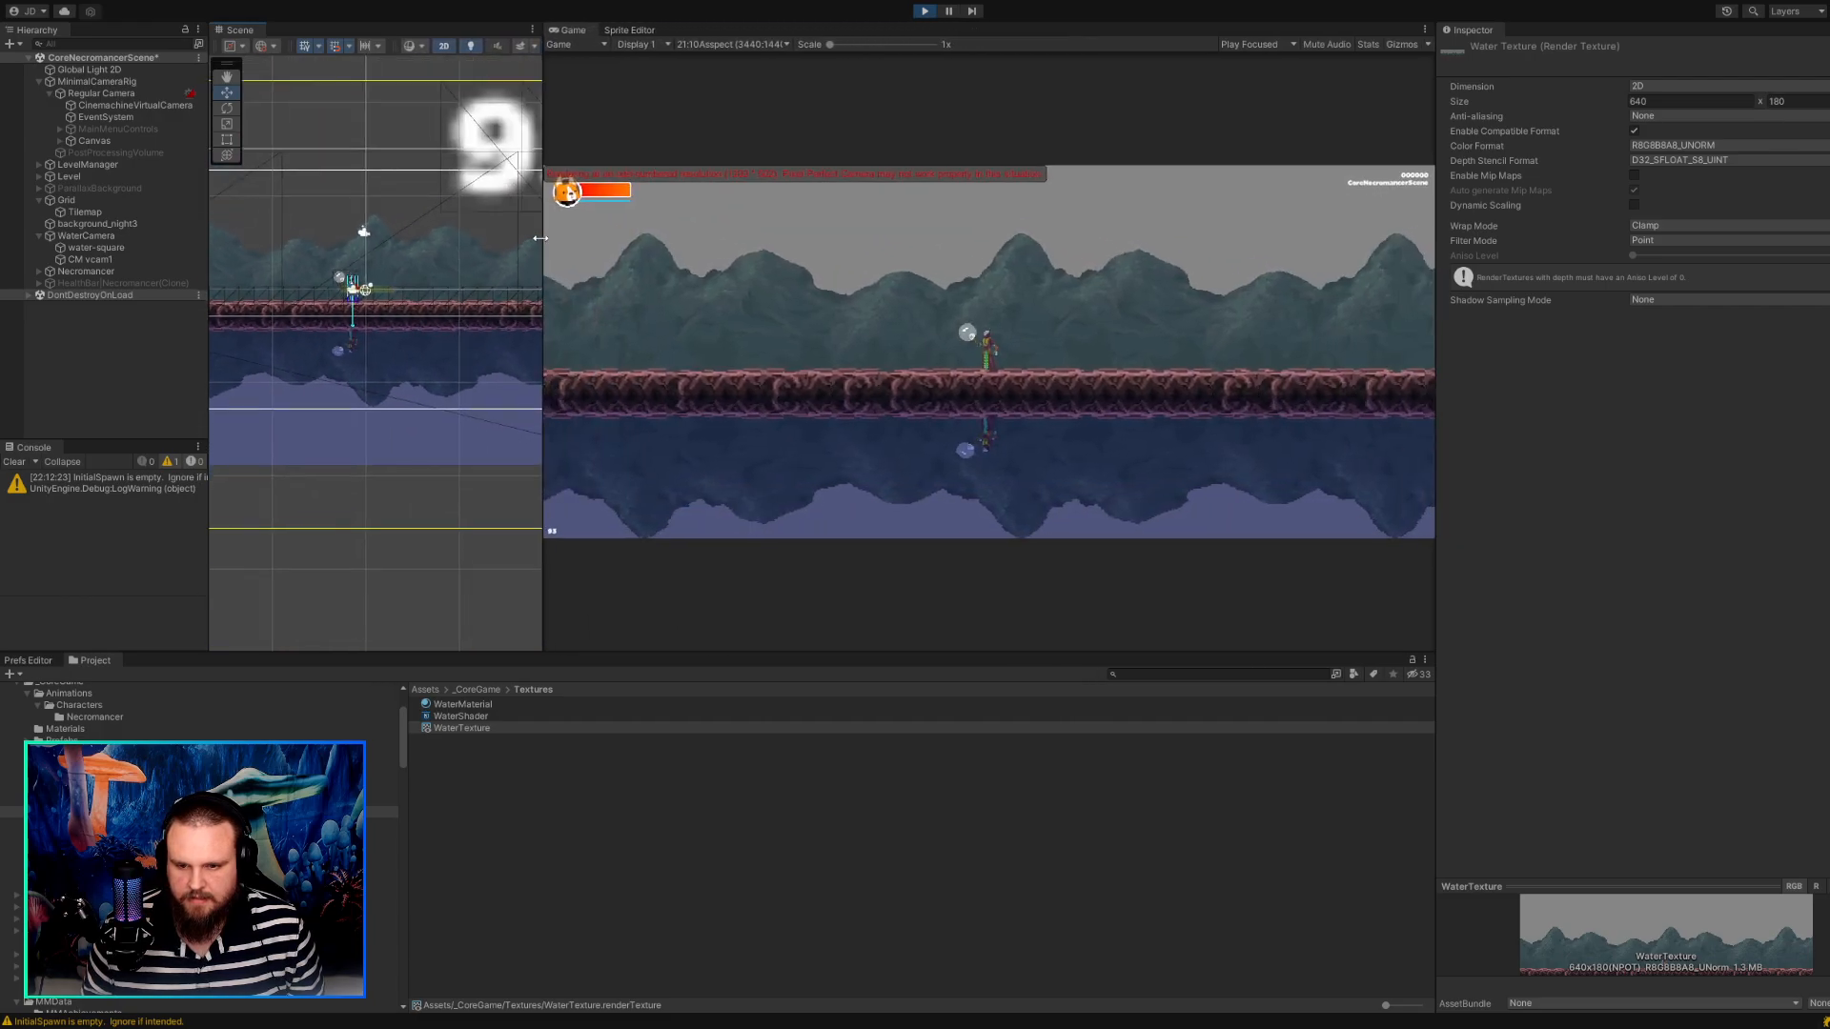
pyautogui.click(735, 98)
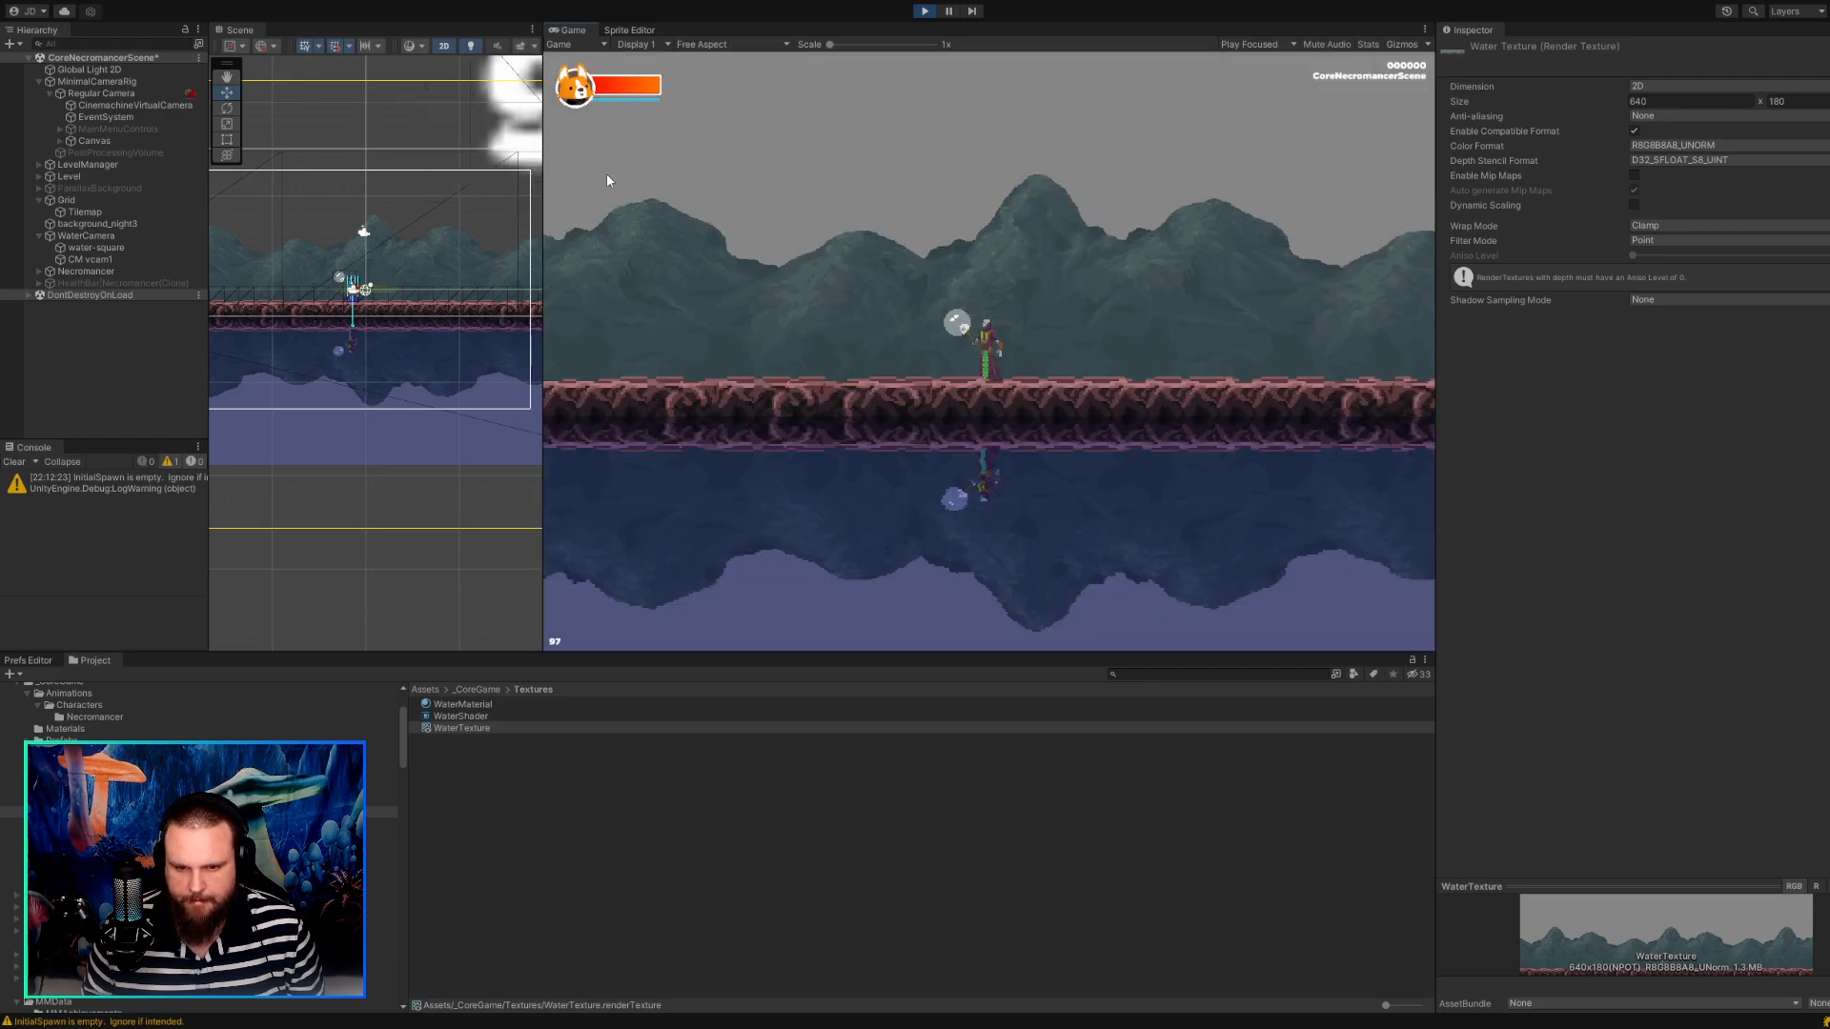
pyautogui.moveTo(542, 200); pyautogui.dragTo(622, 247)
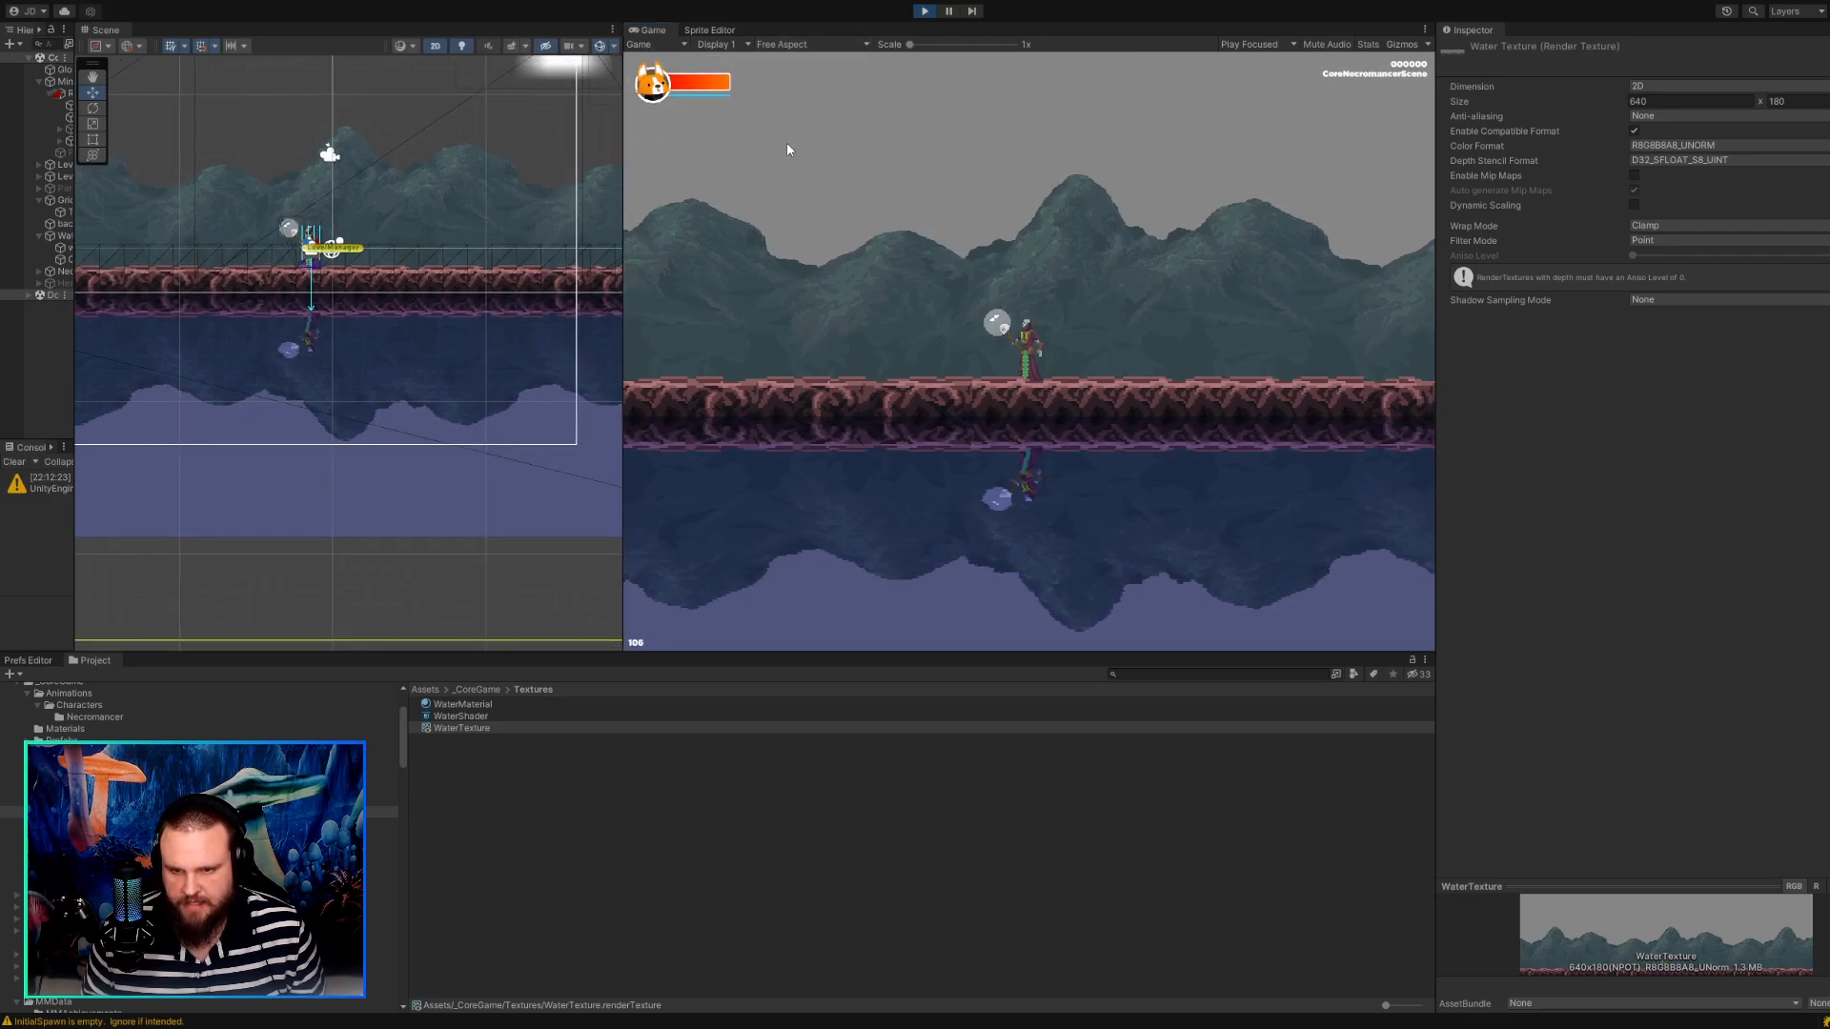
pyautogui.click(810, 194)
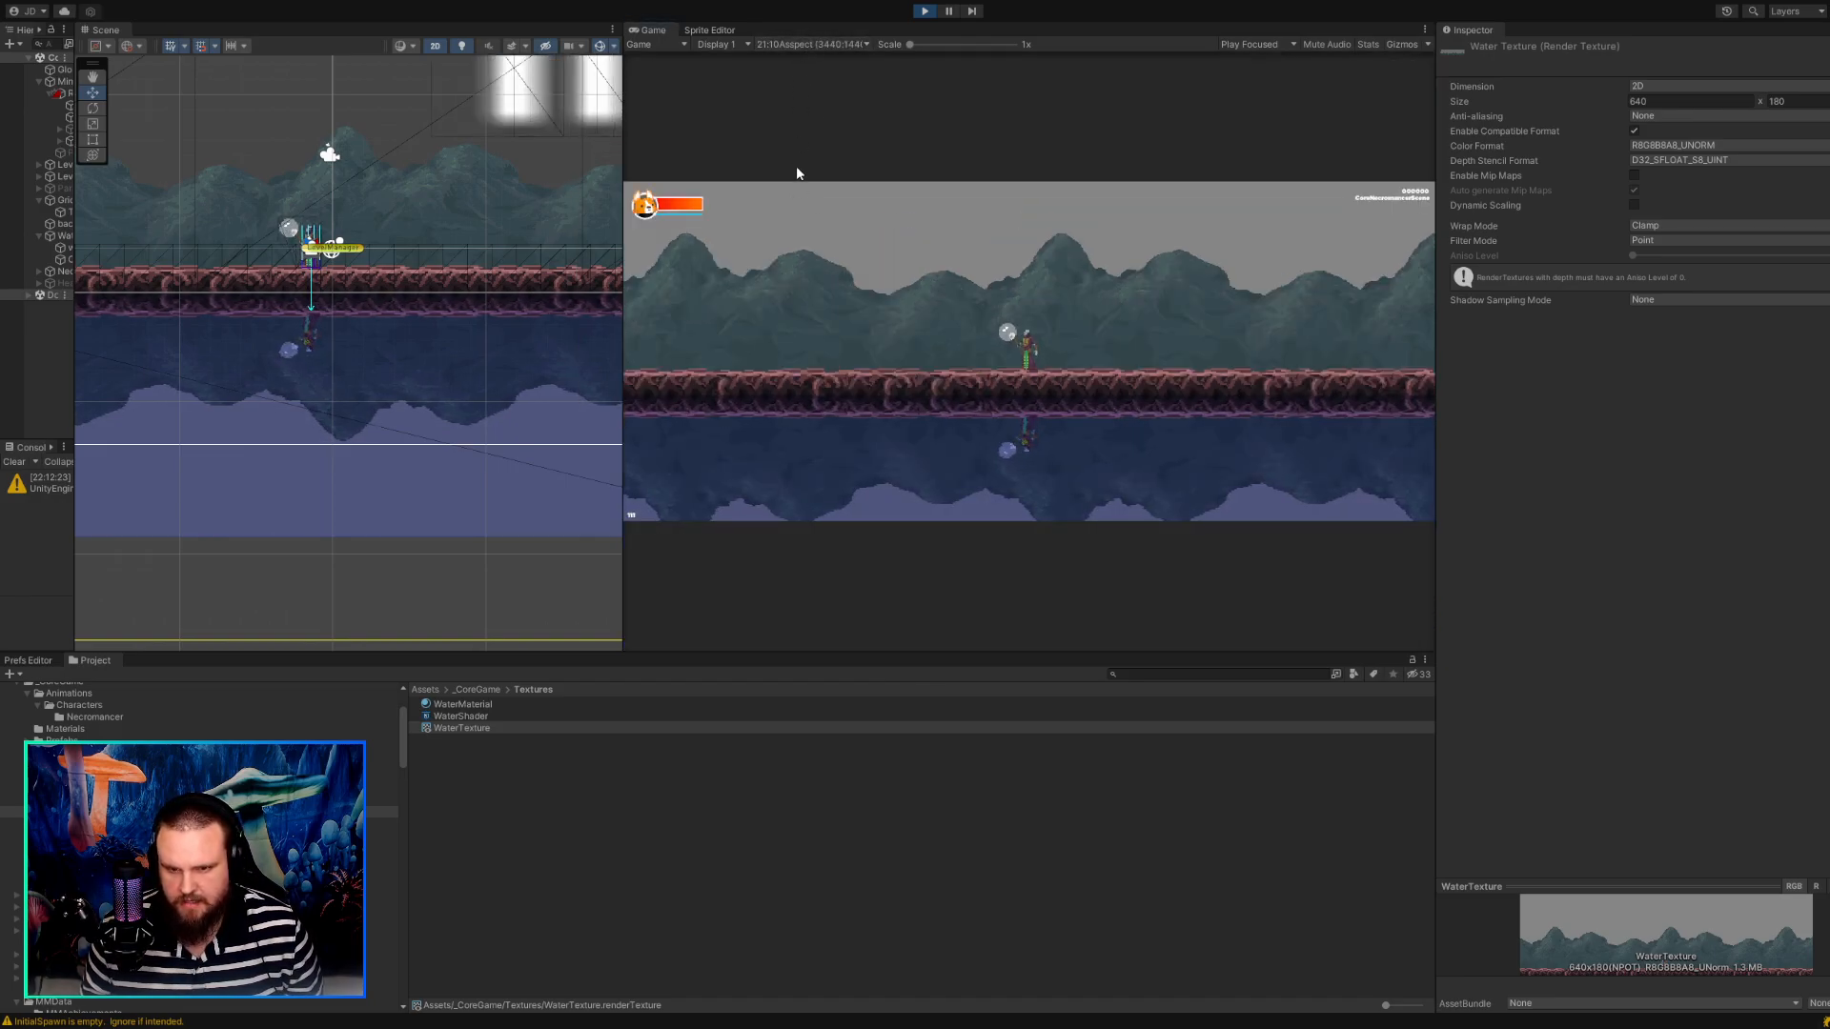
pyautogui.click(789, 208)
pyautogui.click(793, 40)
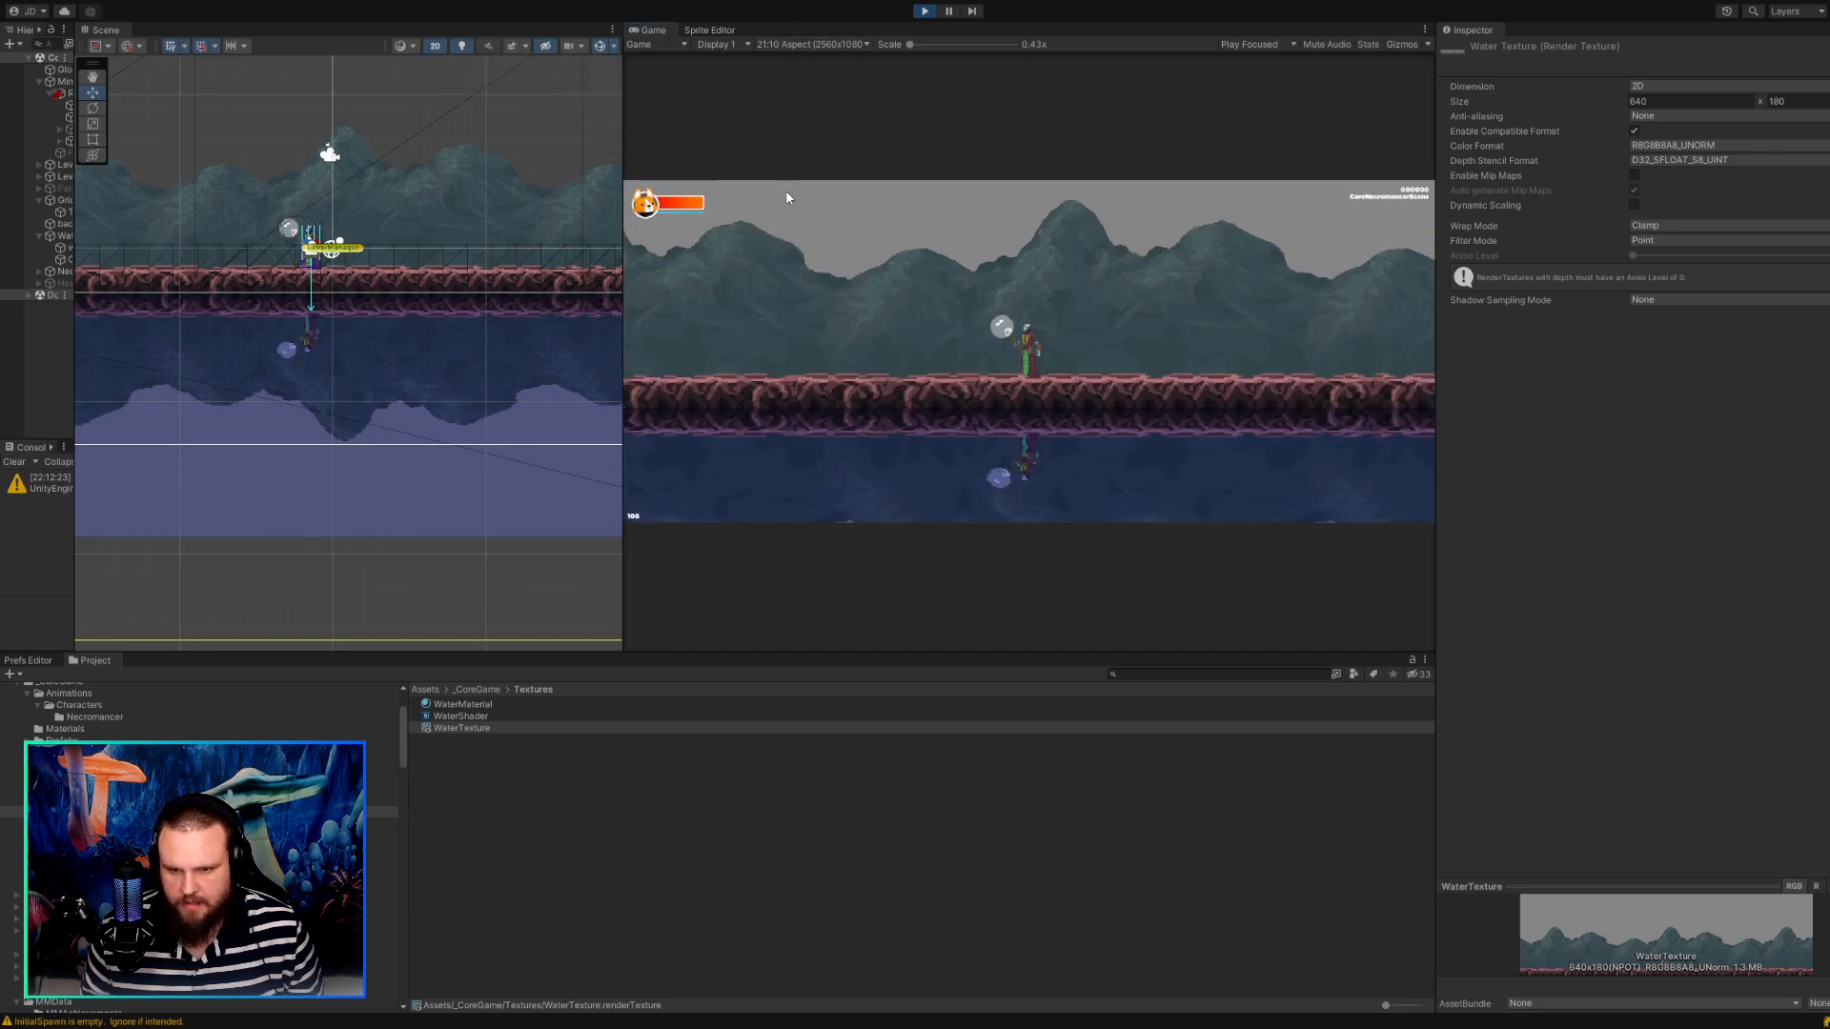
pyautogui.click(785, 190)
# Move the character left and right with the 21:10 Aspect (3440:1440) preview to examine how the reflection follows.
pyautogui.press('a')
pyautogui.press('d')
pyautogui.press('a')
pyautogui.press('d')
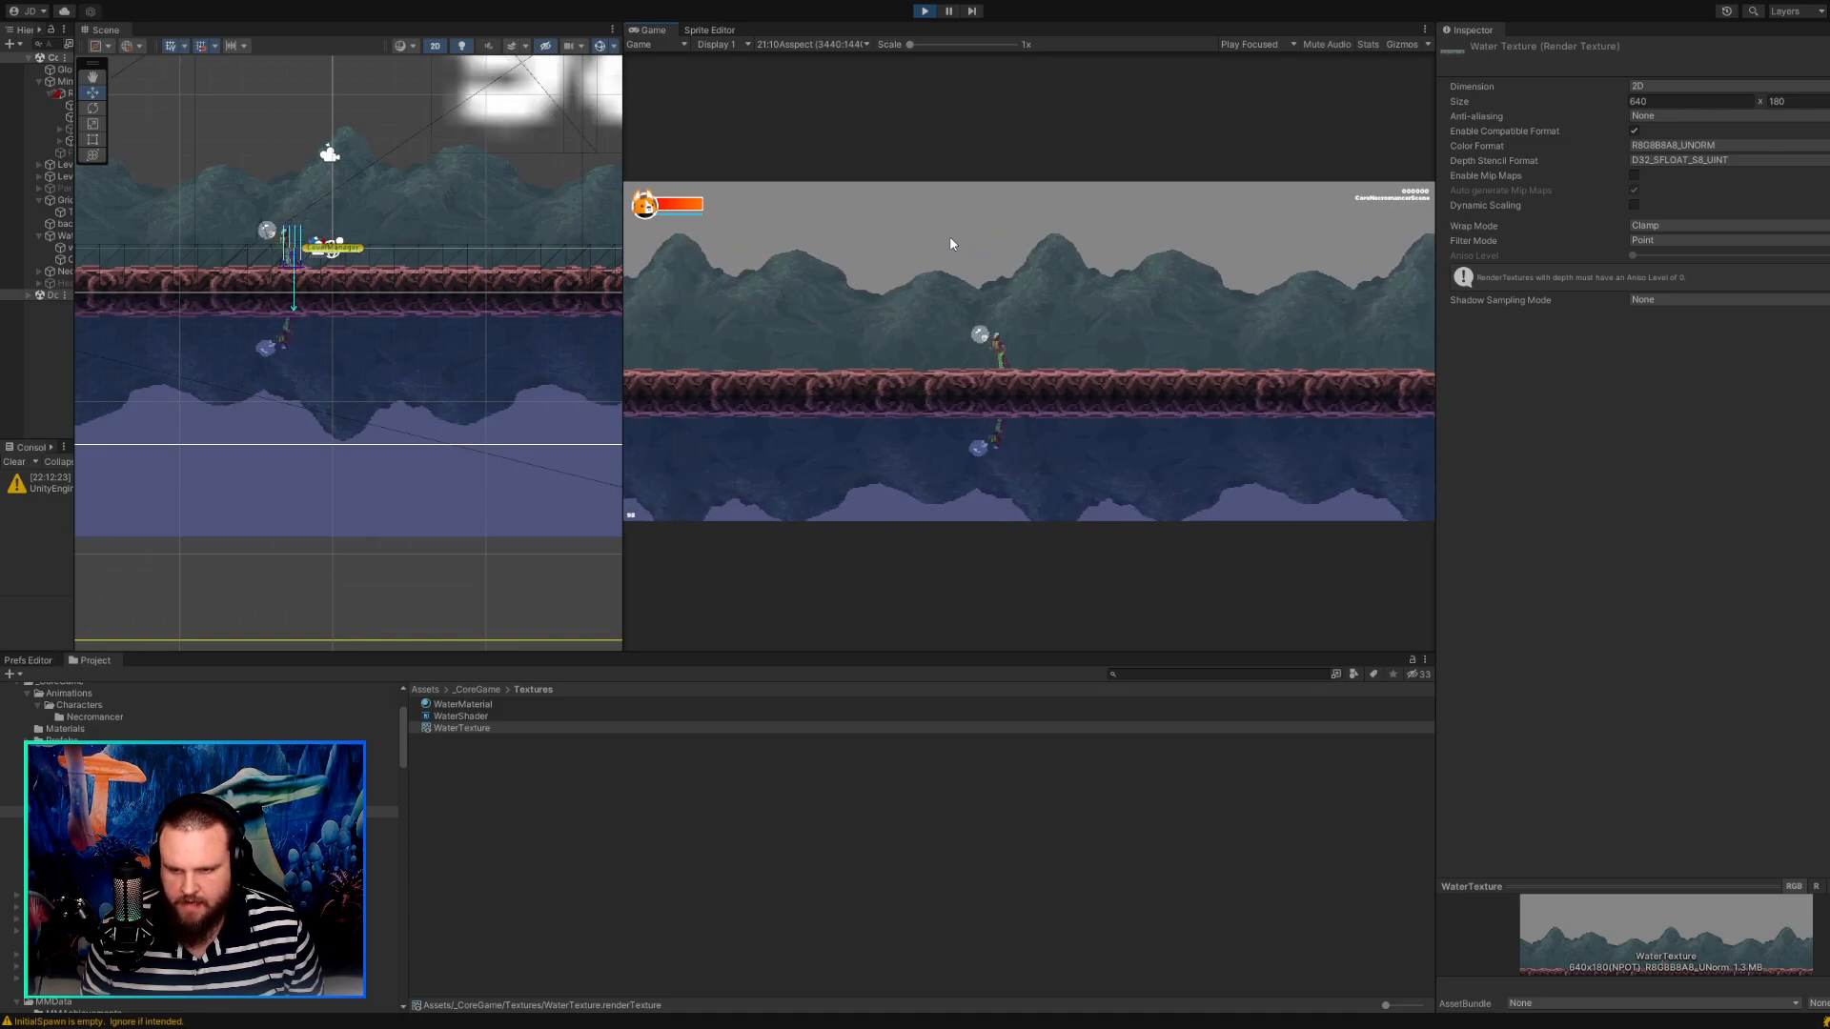
pyautogui.press('a')
pyautogui.press('d')
pyautogui.press('d')
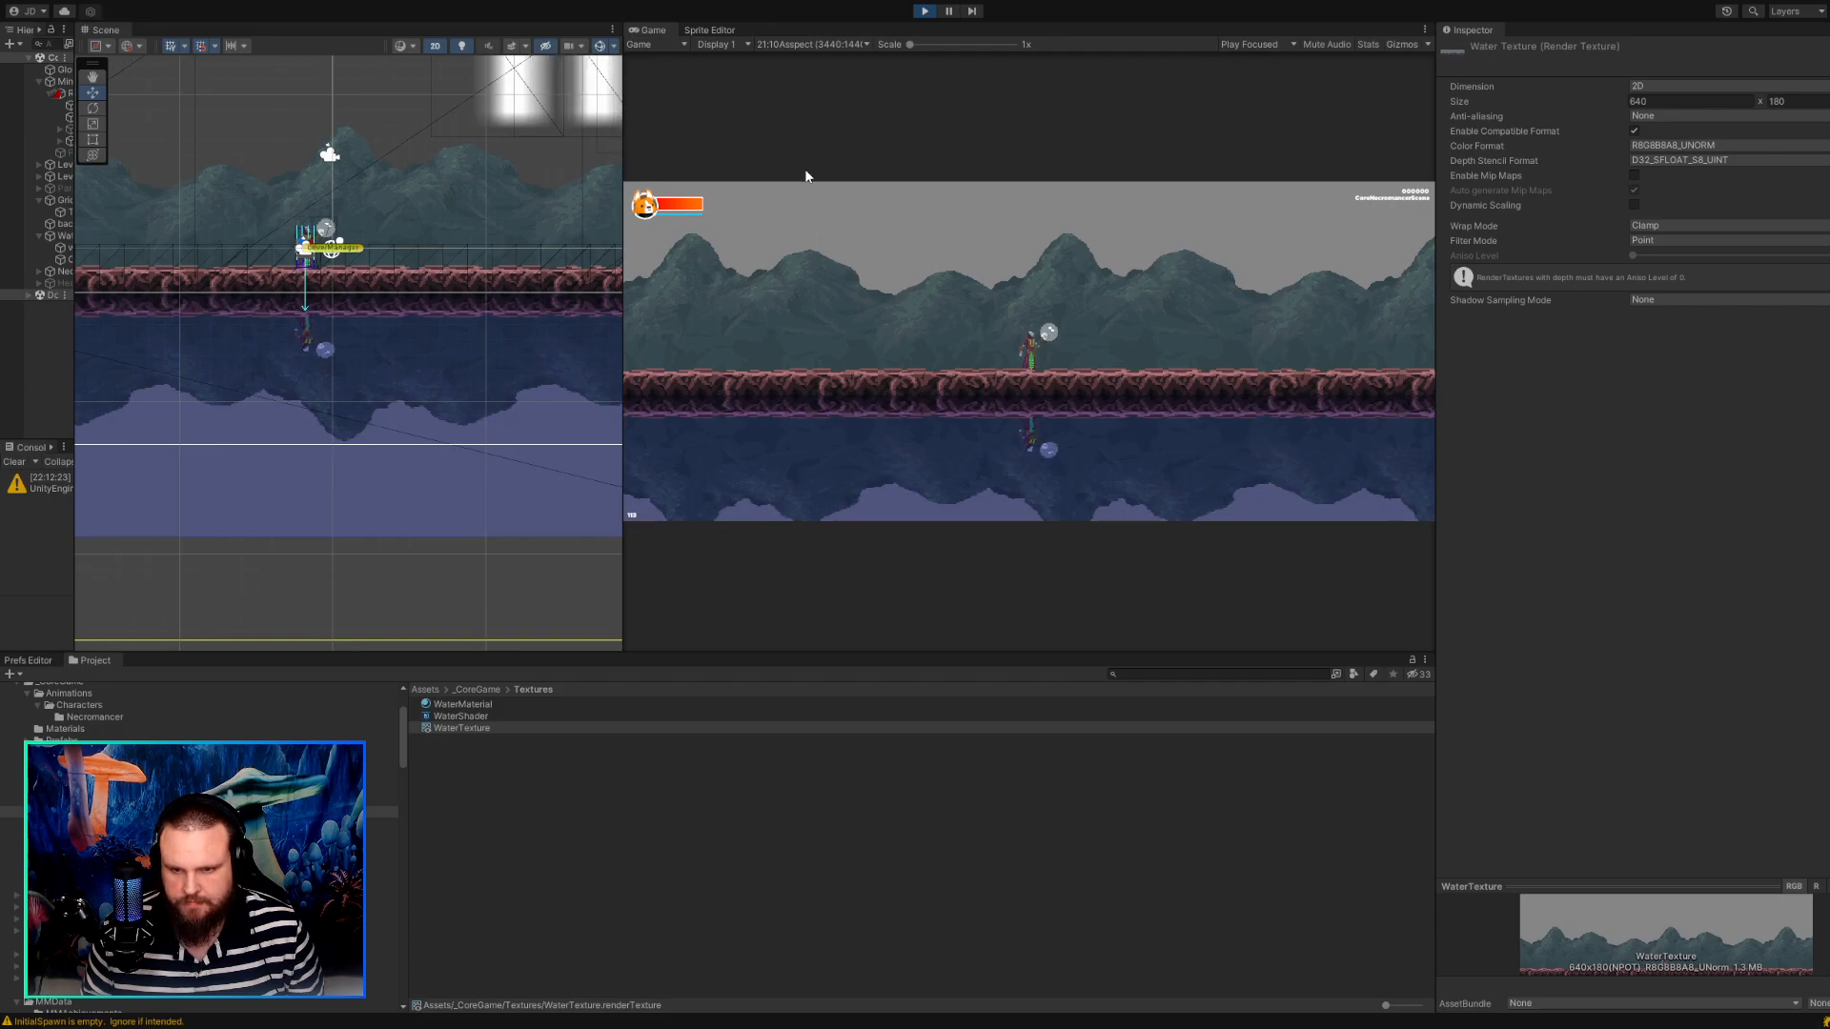
# Check the water reflection in the game preview at 16:9, 16:10, Full HD (1920x1080), 1280x720 and 4x3 (800x600).
pyautogui.click(801, 115)
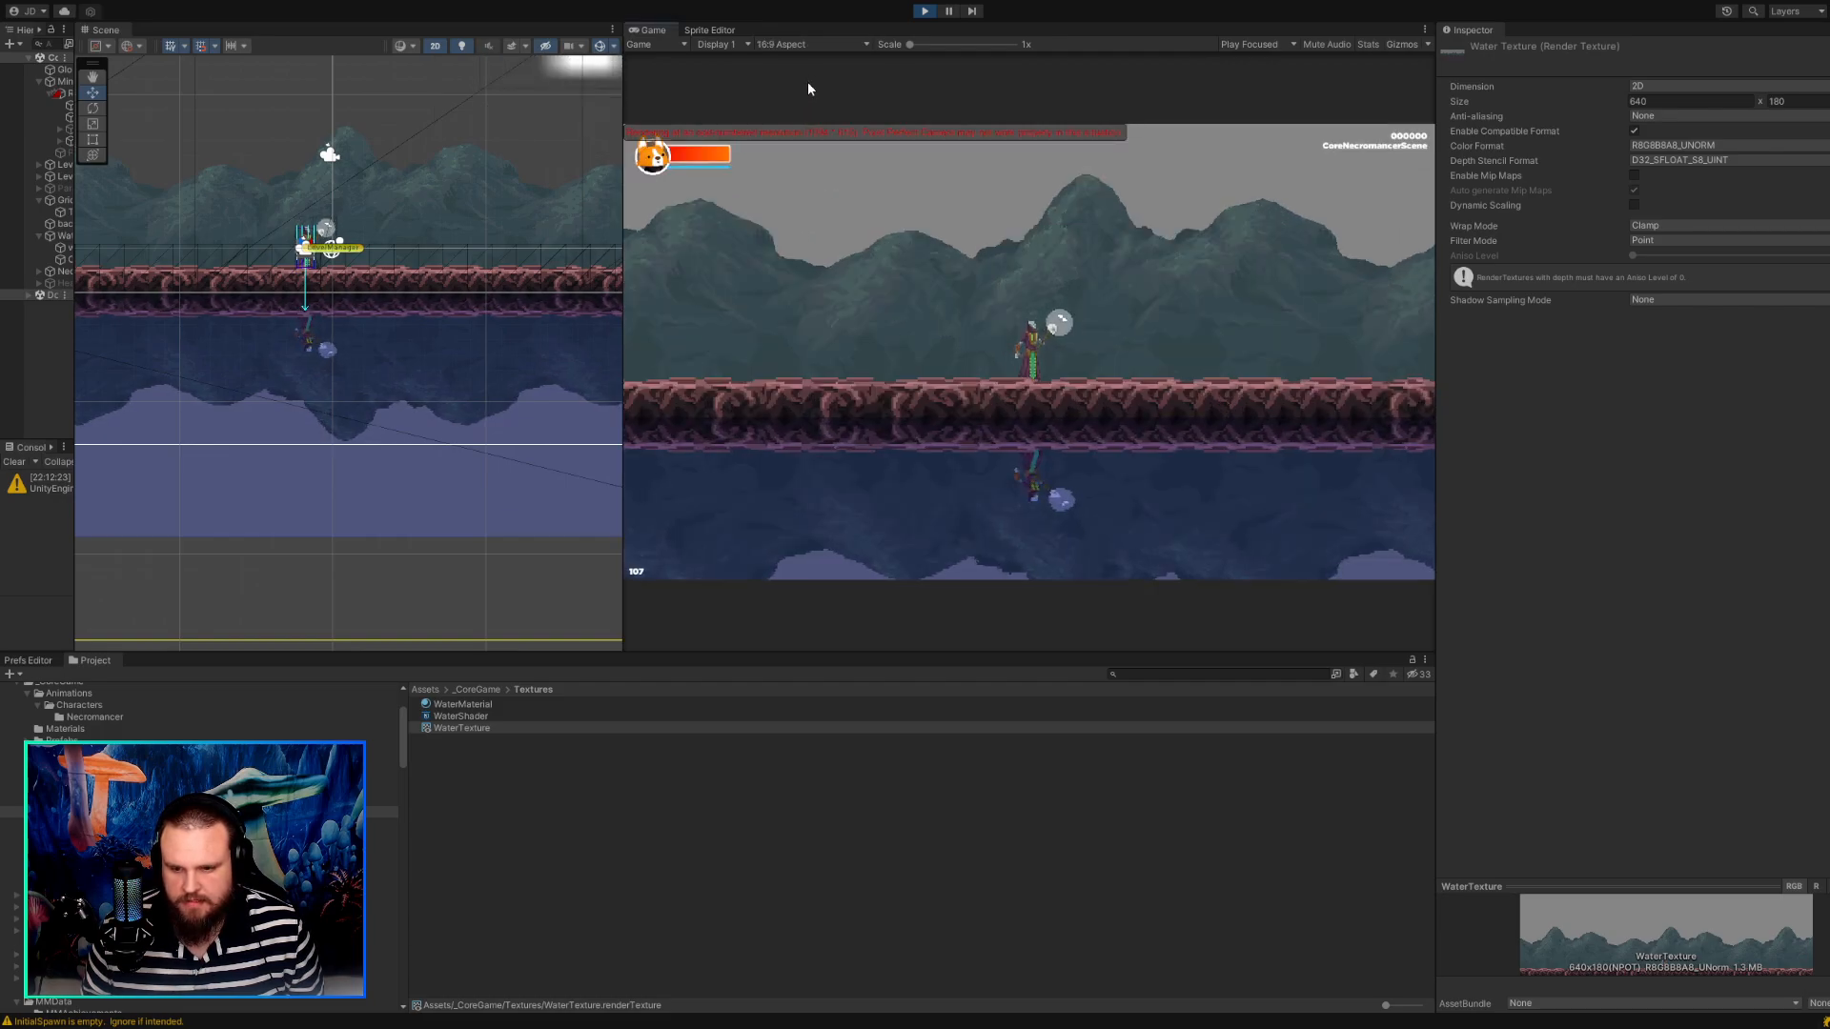
pyautogui.click(802, 127)
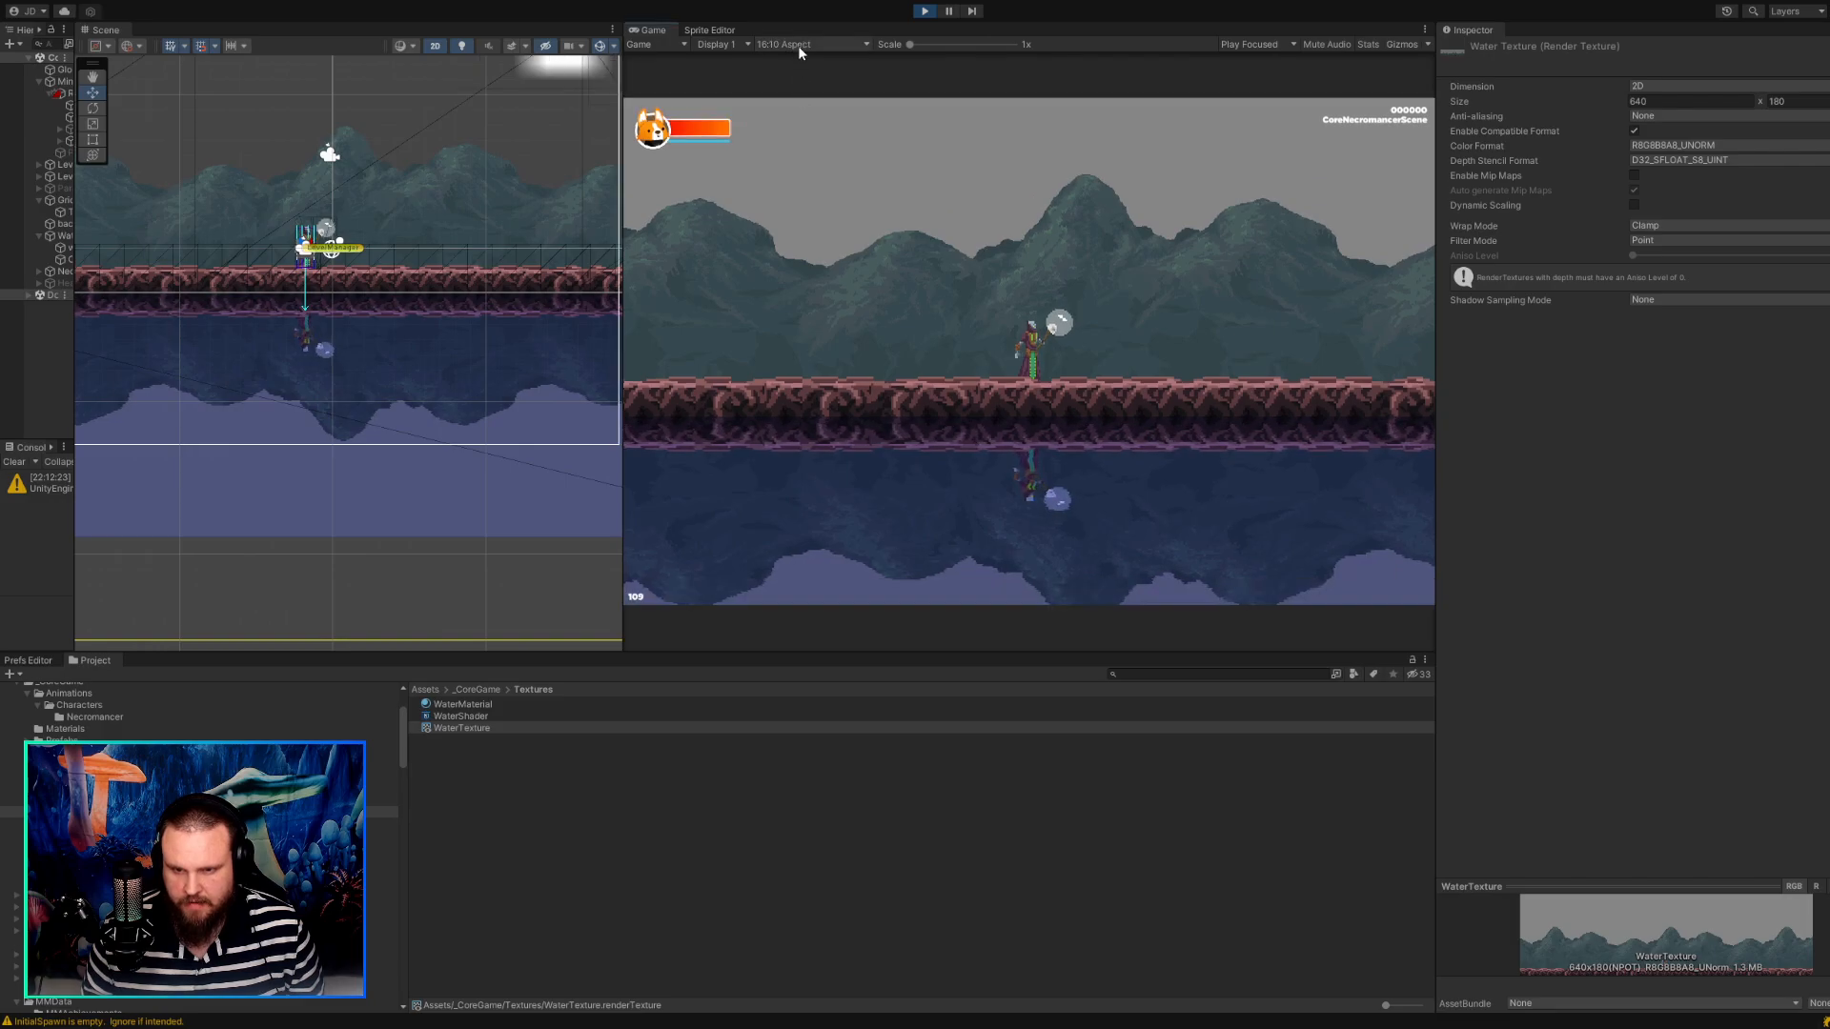
pyautogui.click(789, 137)
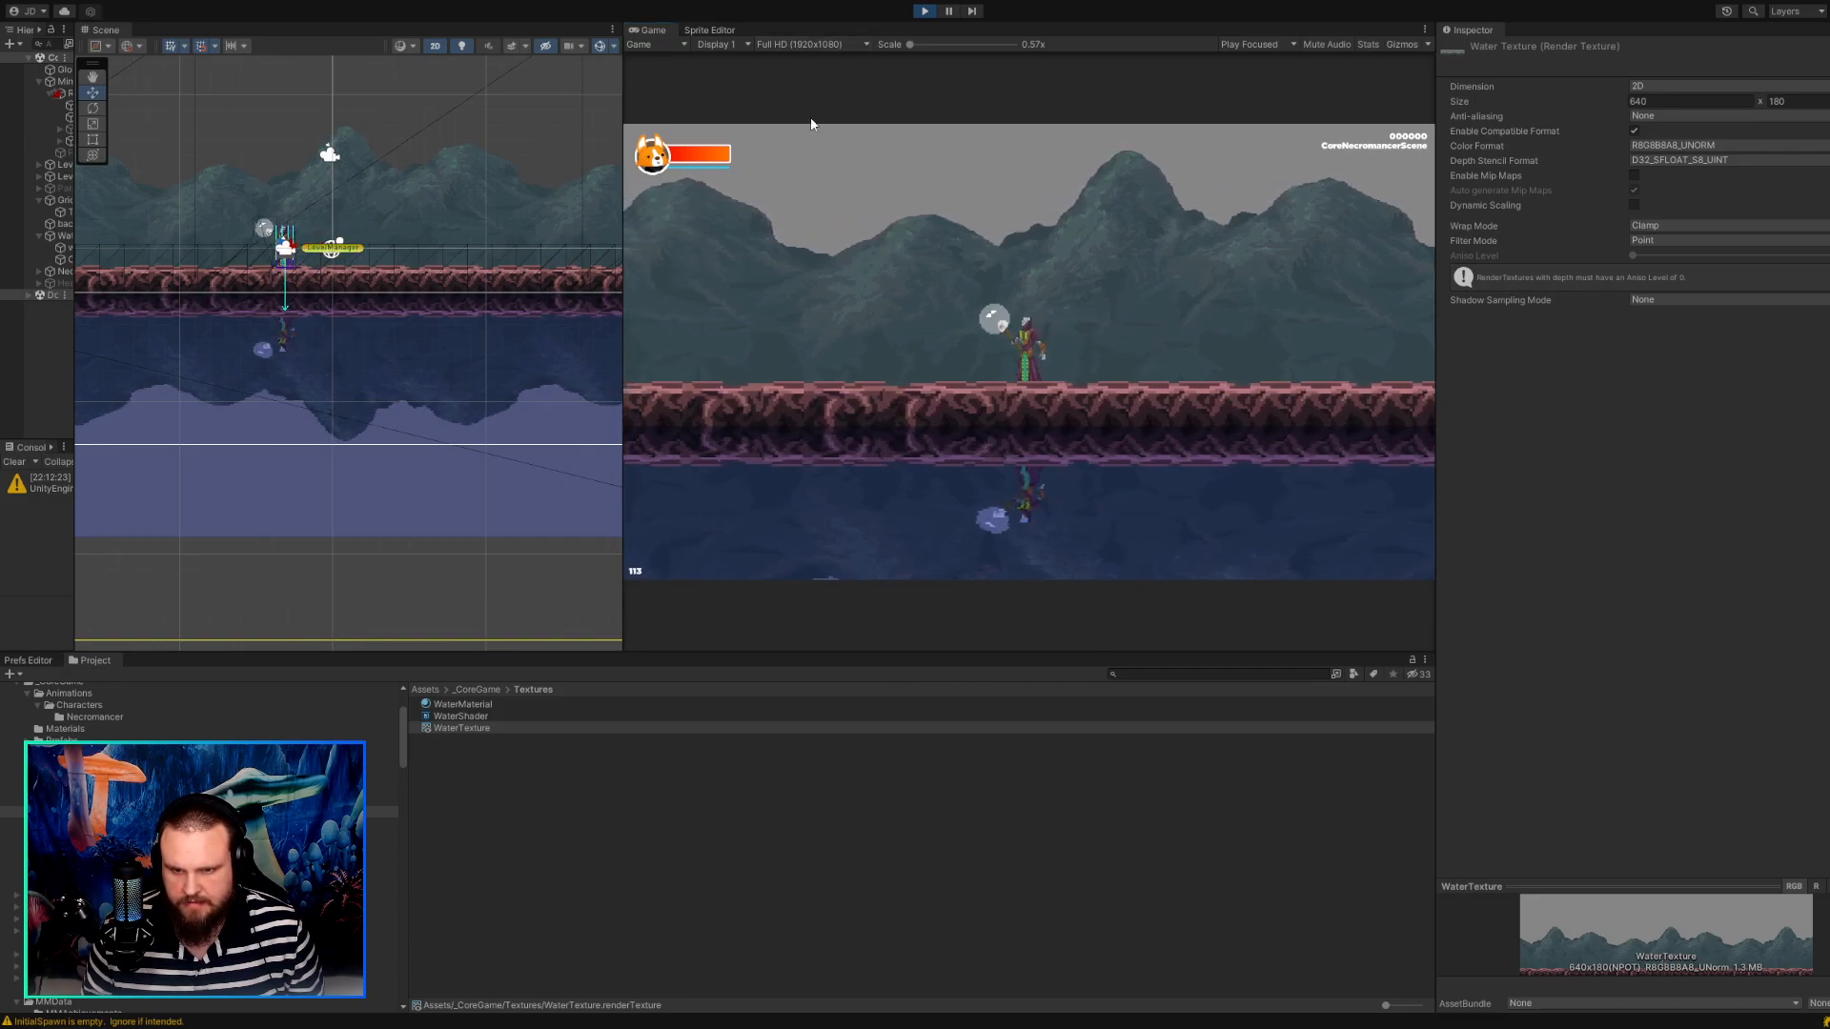
pyautogui.click(823, 232)
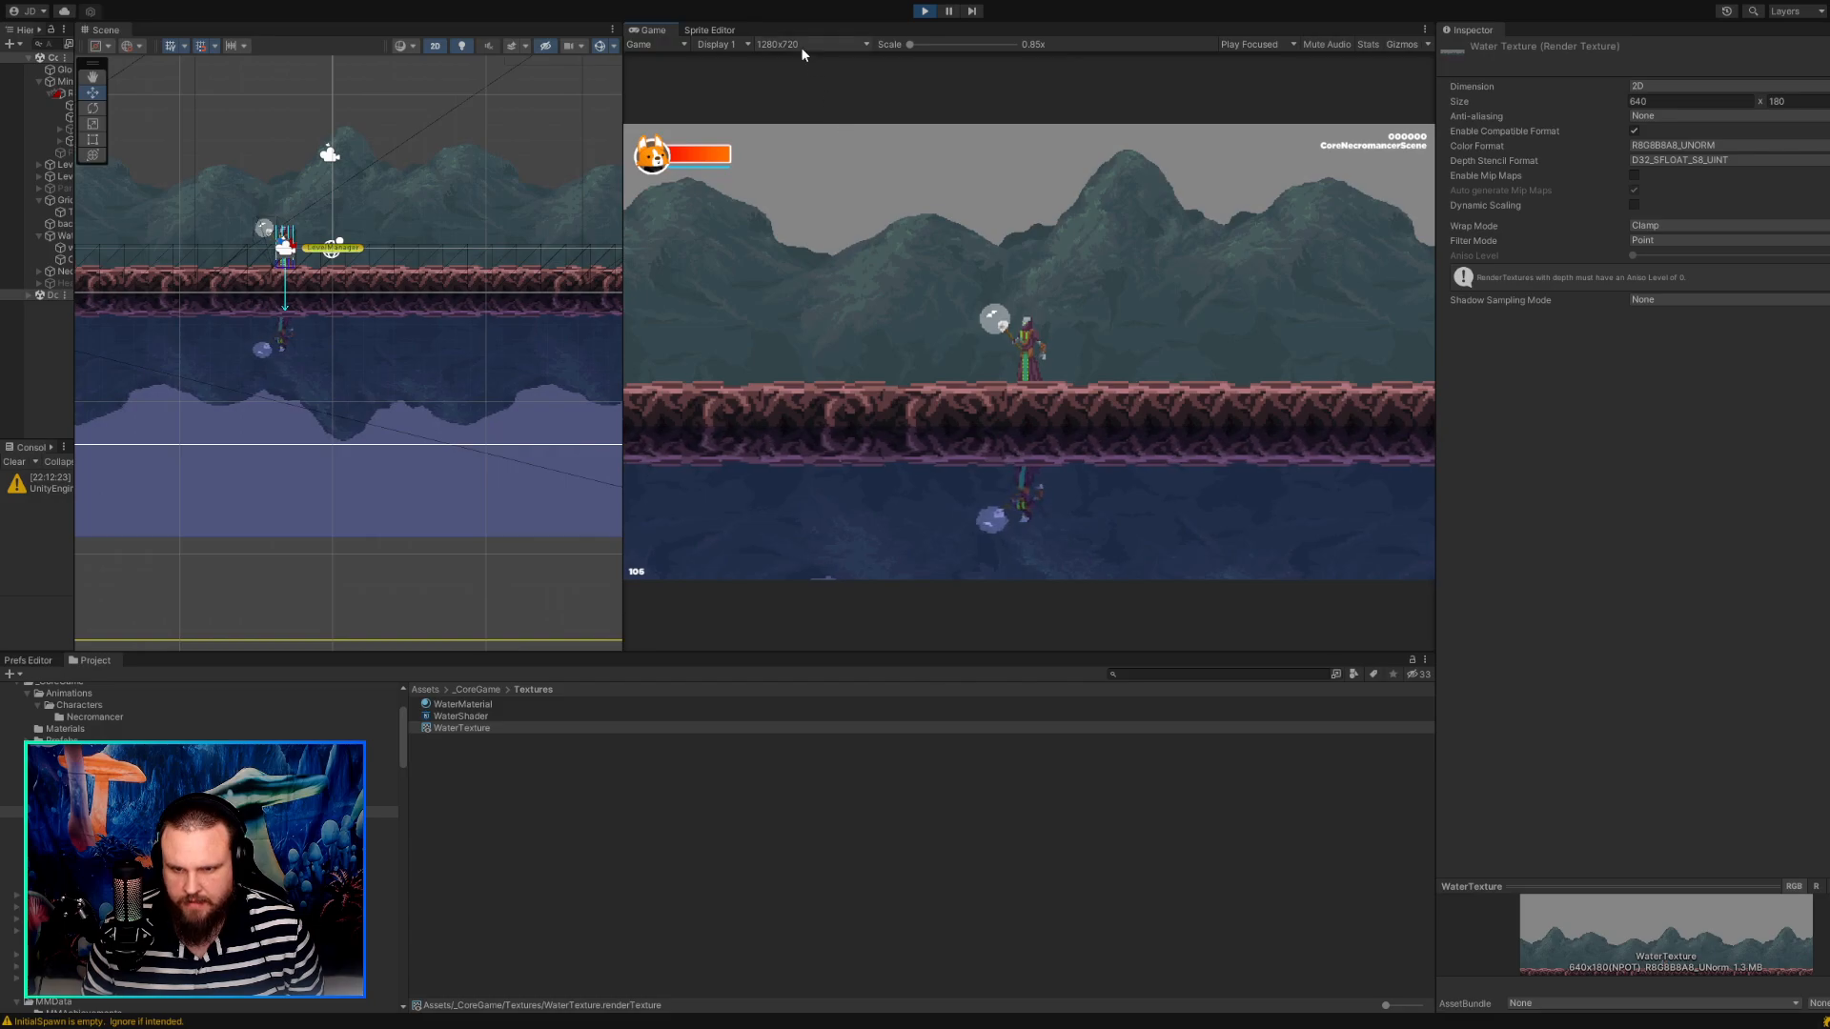
pyautogui.click(797, 228)
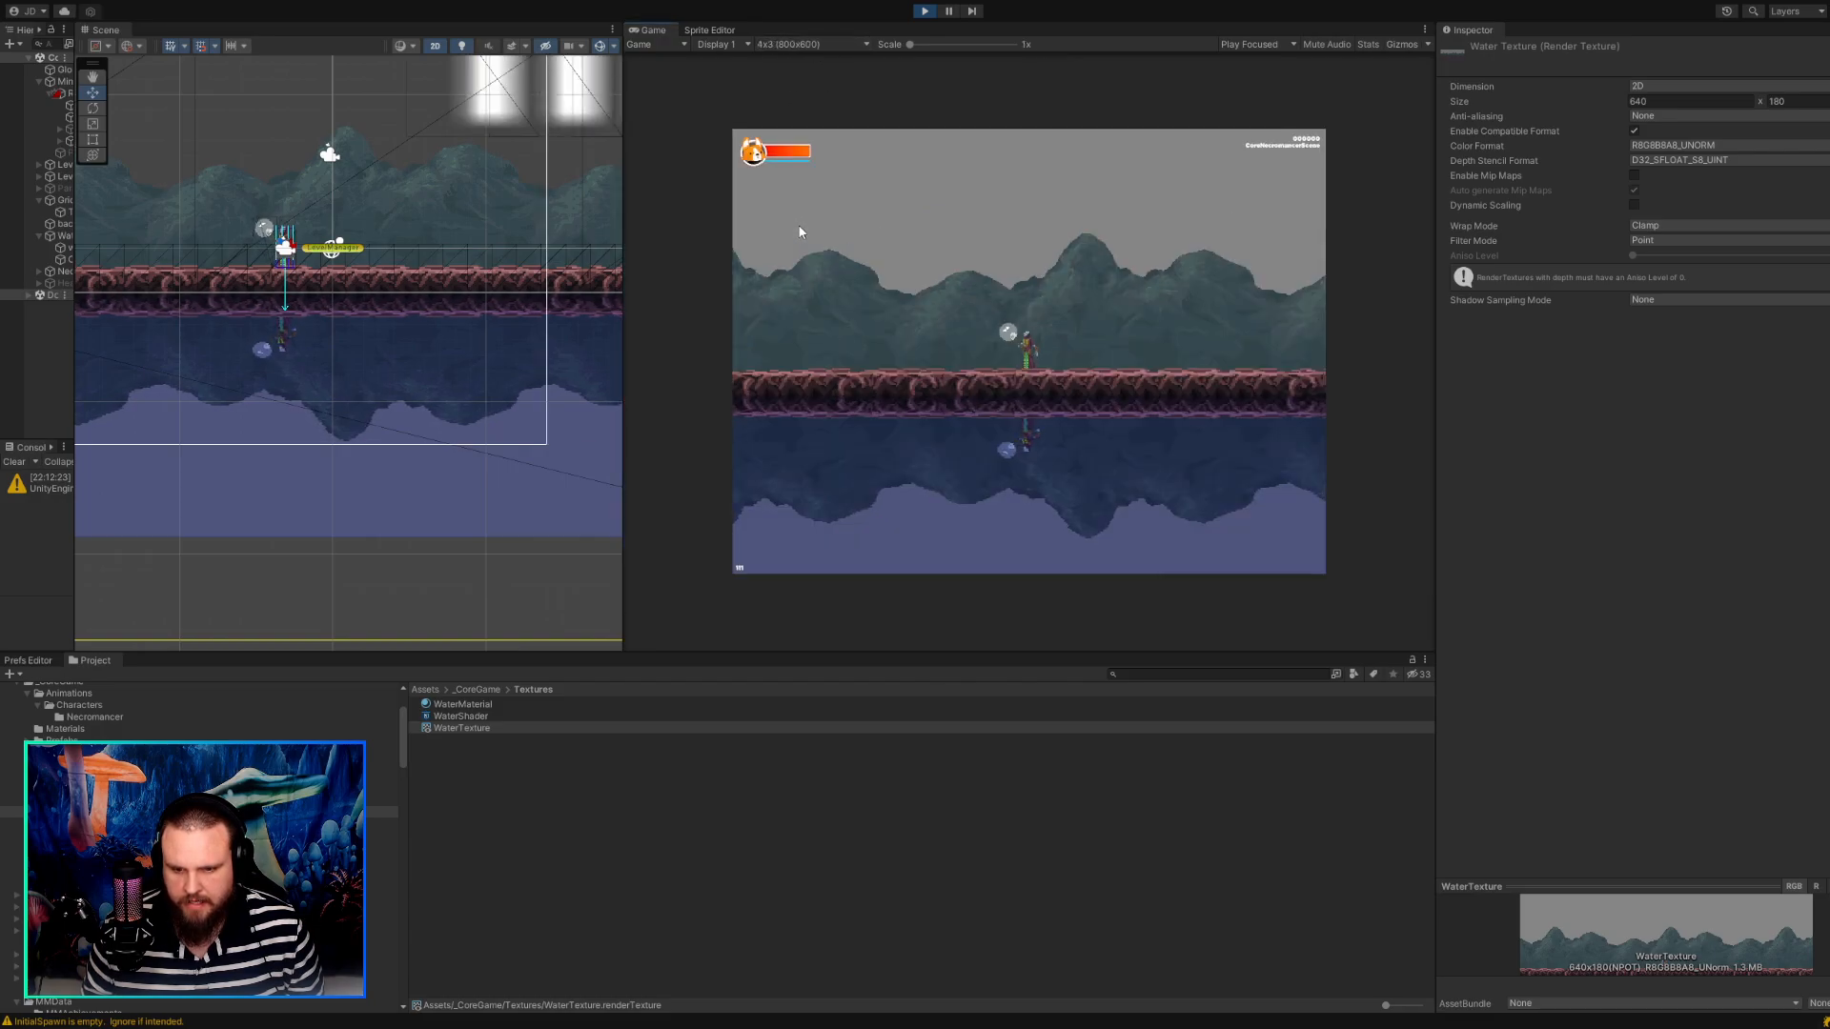
# Move the character back and forth in the 4x3 (800x600) preview to examine its water reflection.
pyautogui.press('a')
pyautogui.press('d')
pyautogui.press('a')
pyautogui.press('d')
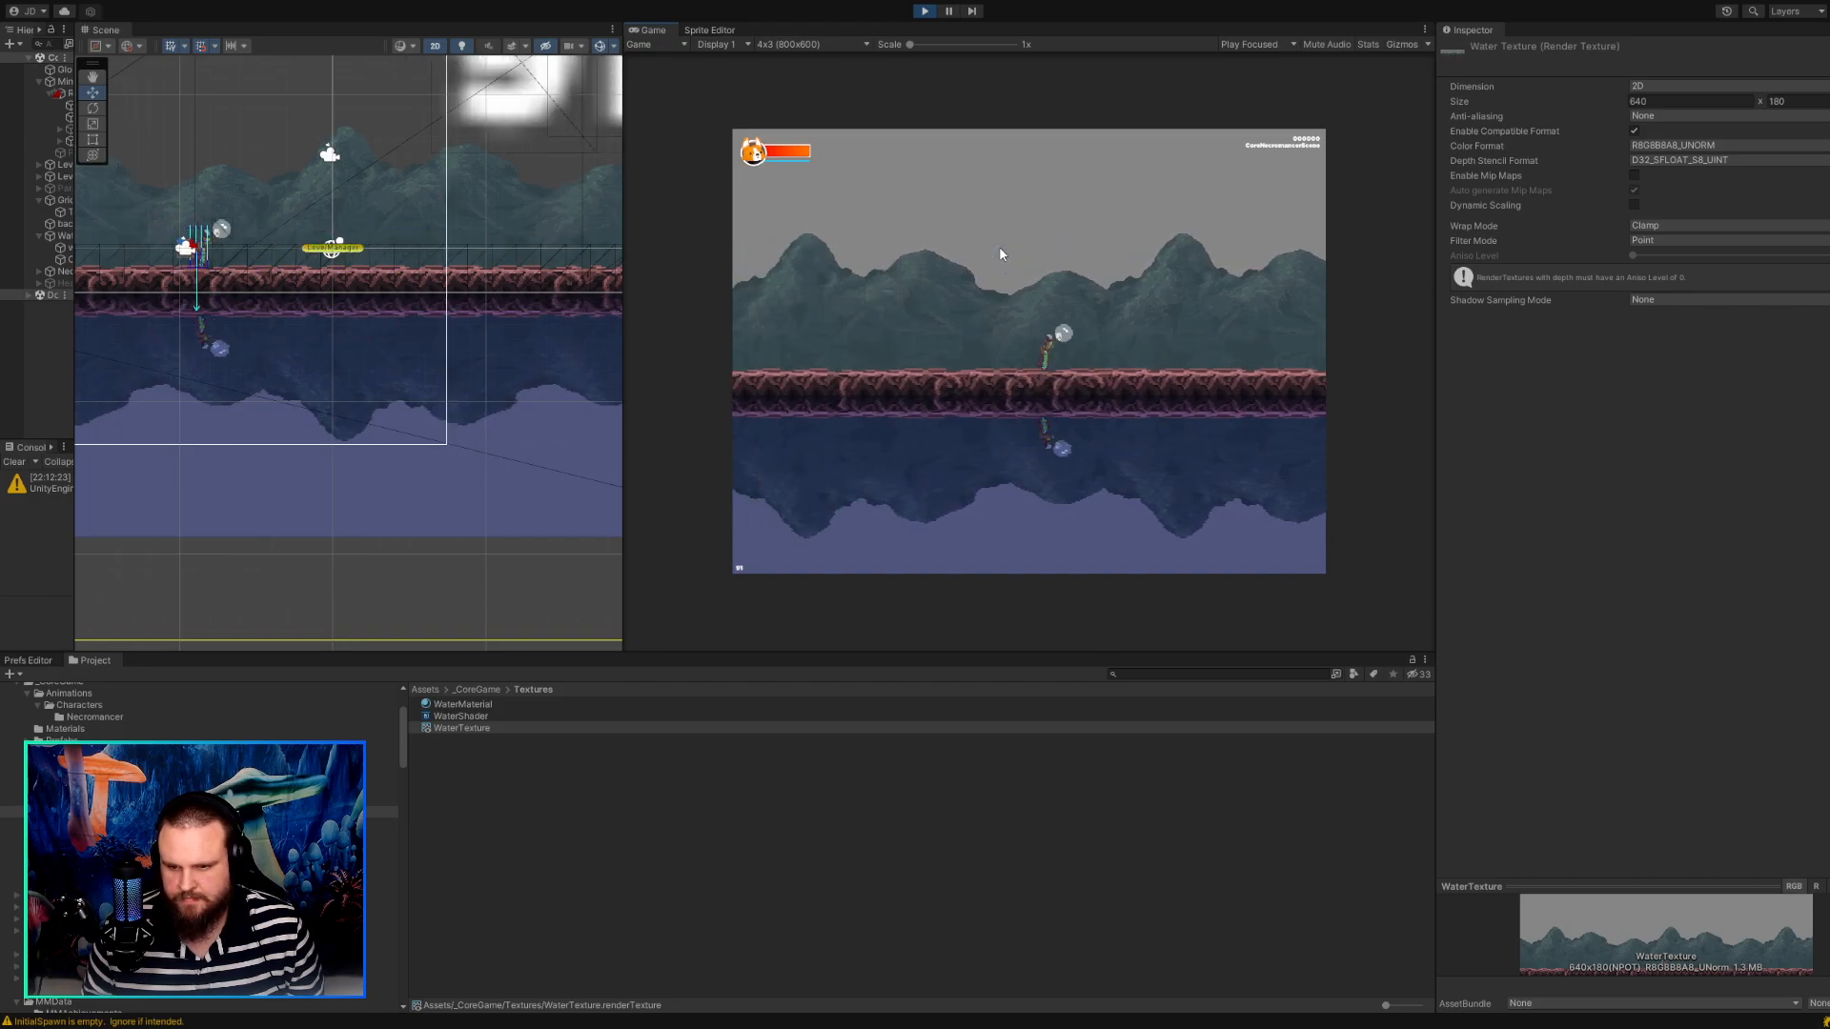
pyautogui.press('a')
pyautogui.press('d')
pyautogui.press('a')
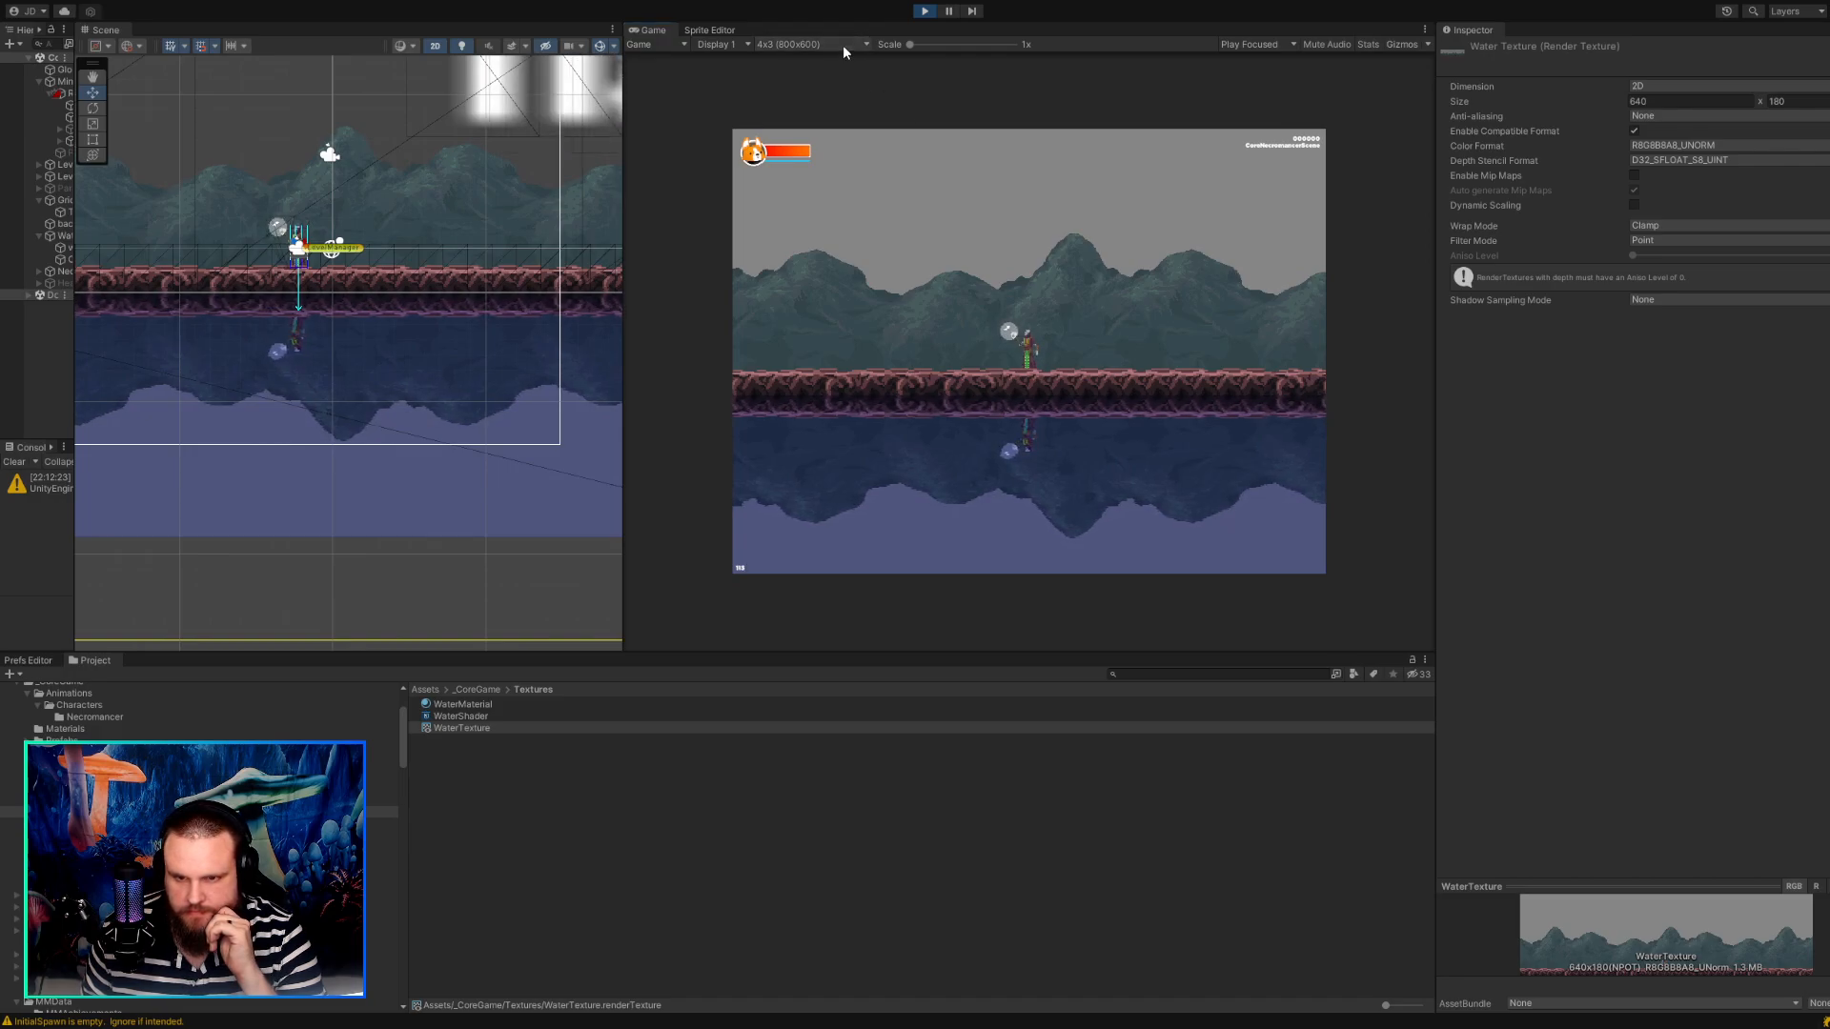
# Set the game preview to Full HD (1920x1080) and restart the game to recheck the reflection, leaving play mode at the end.
pyautogui.click(810, 138)
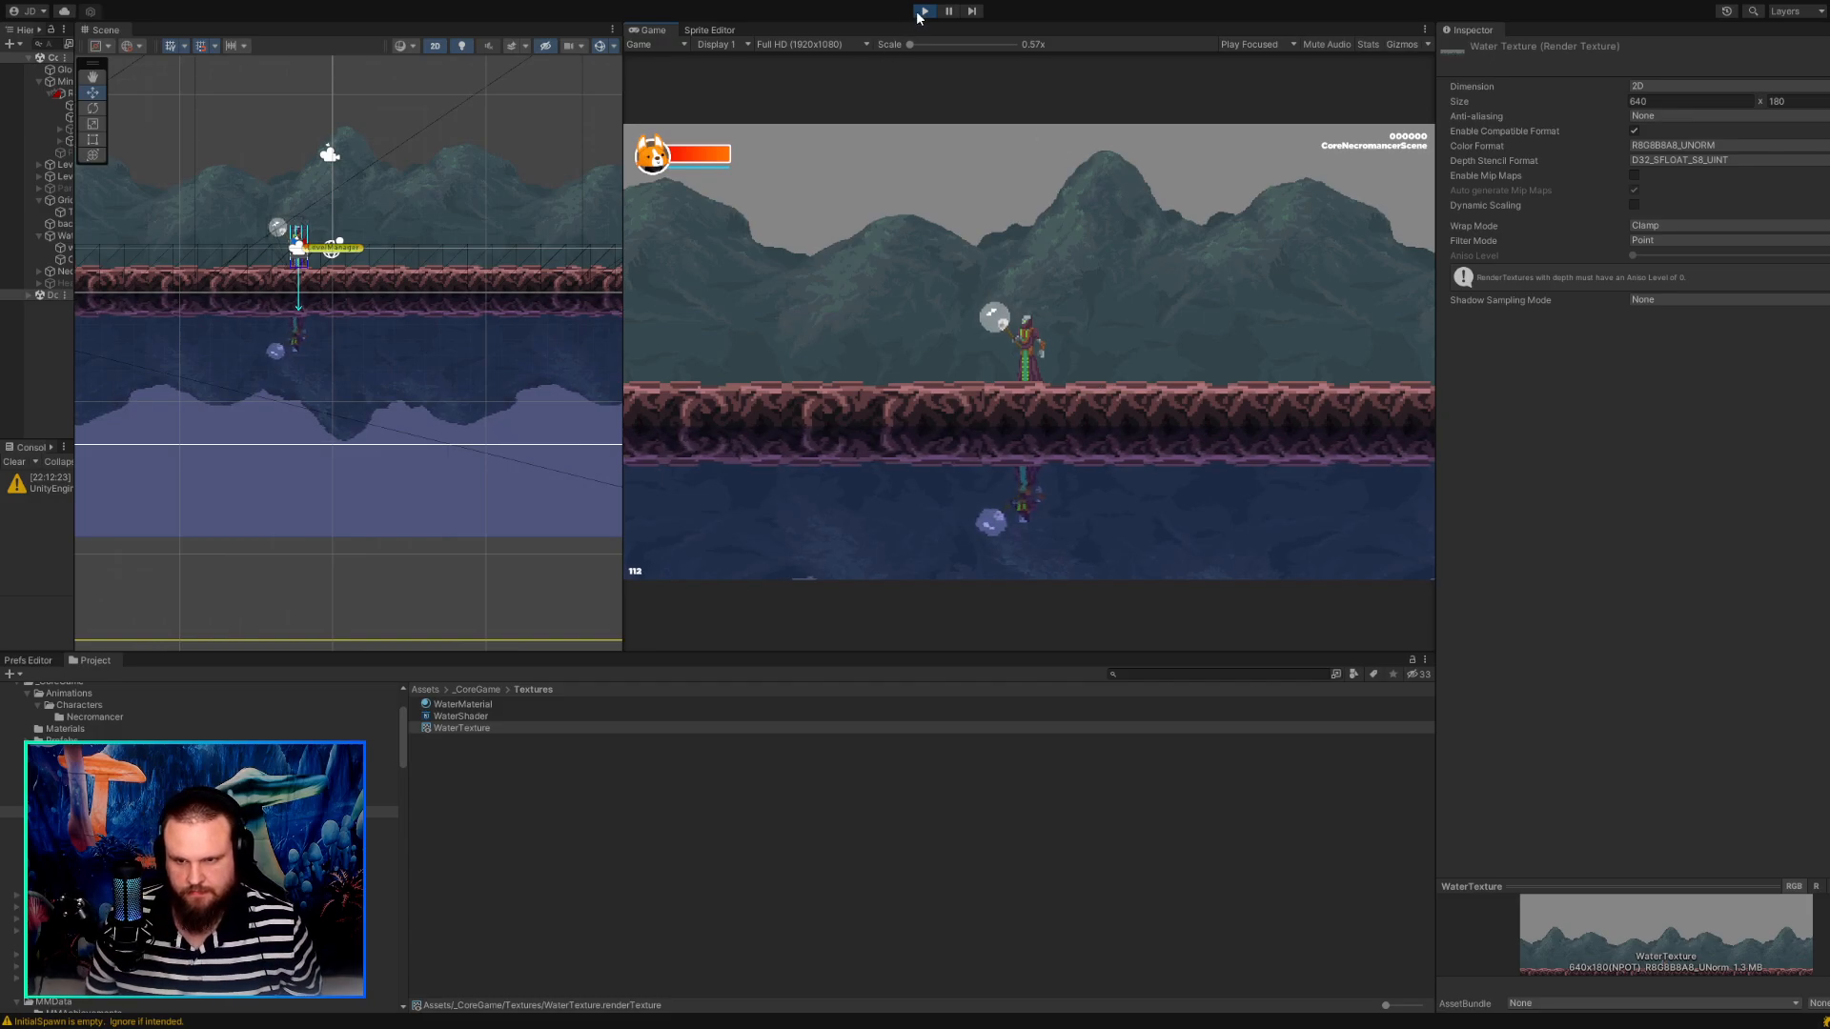
pyautogui.hotkey('ctrl', 'p')
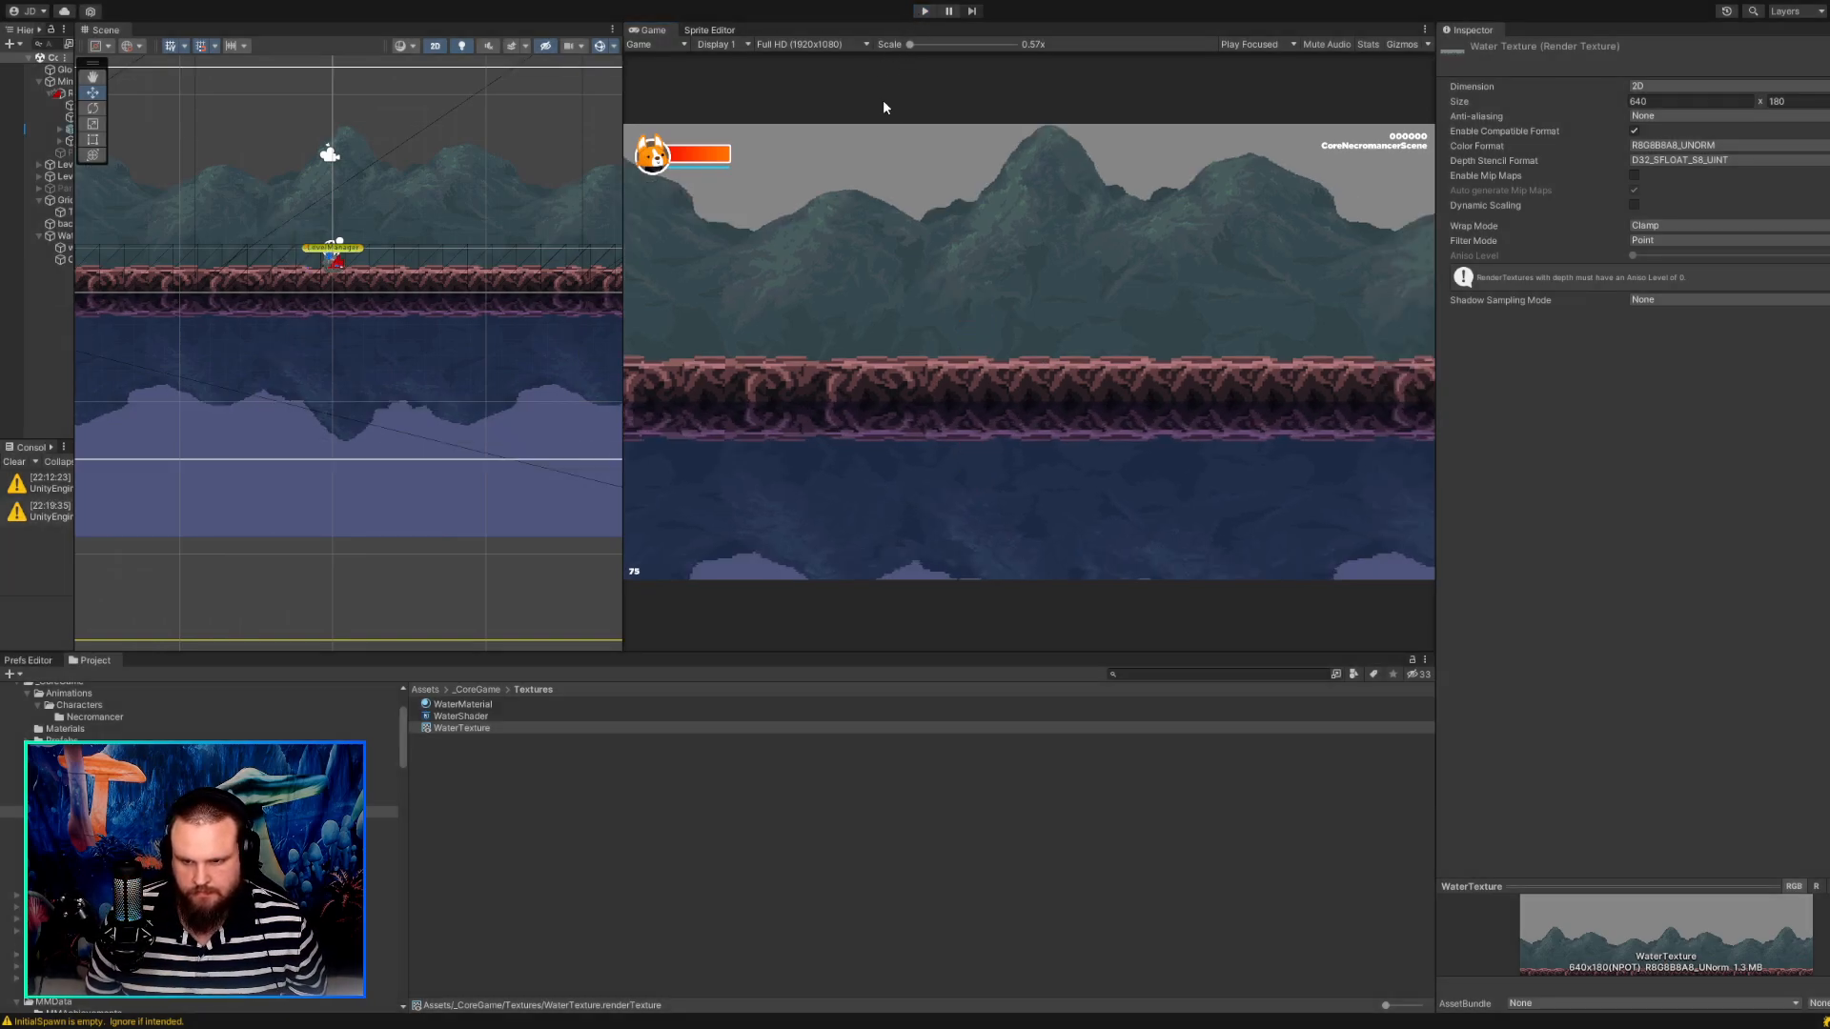
pyautogui.click(923, 10)
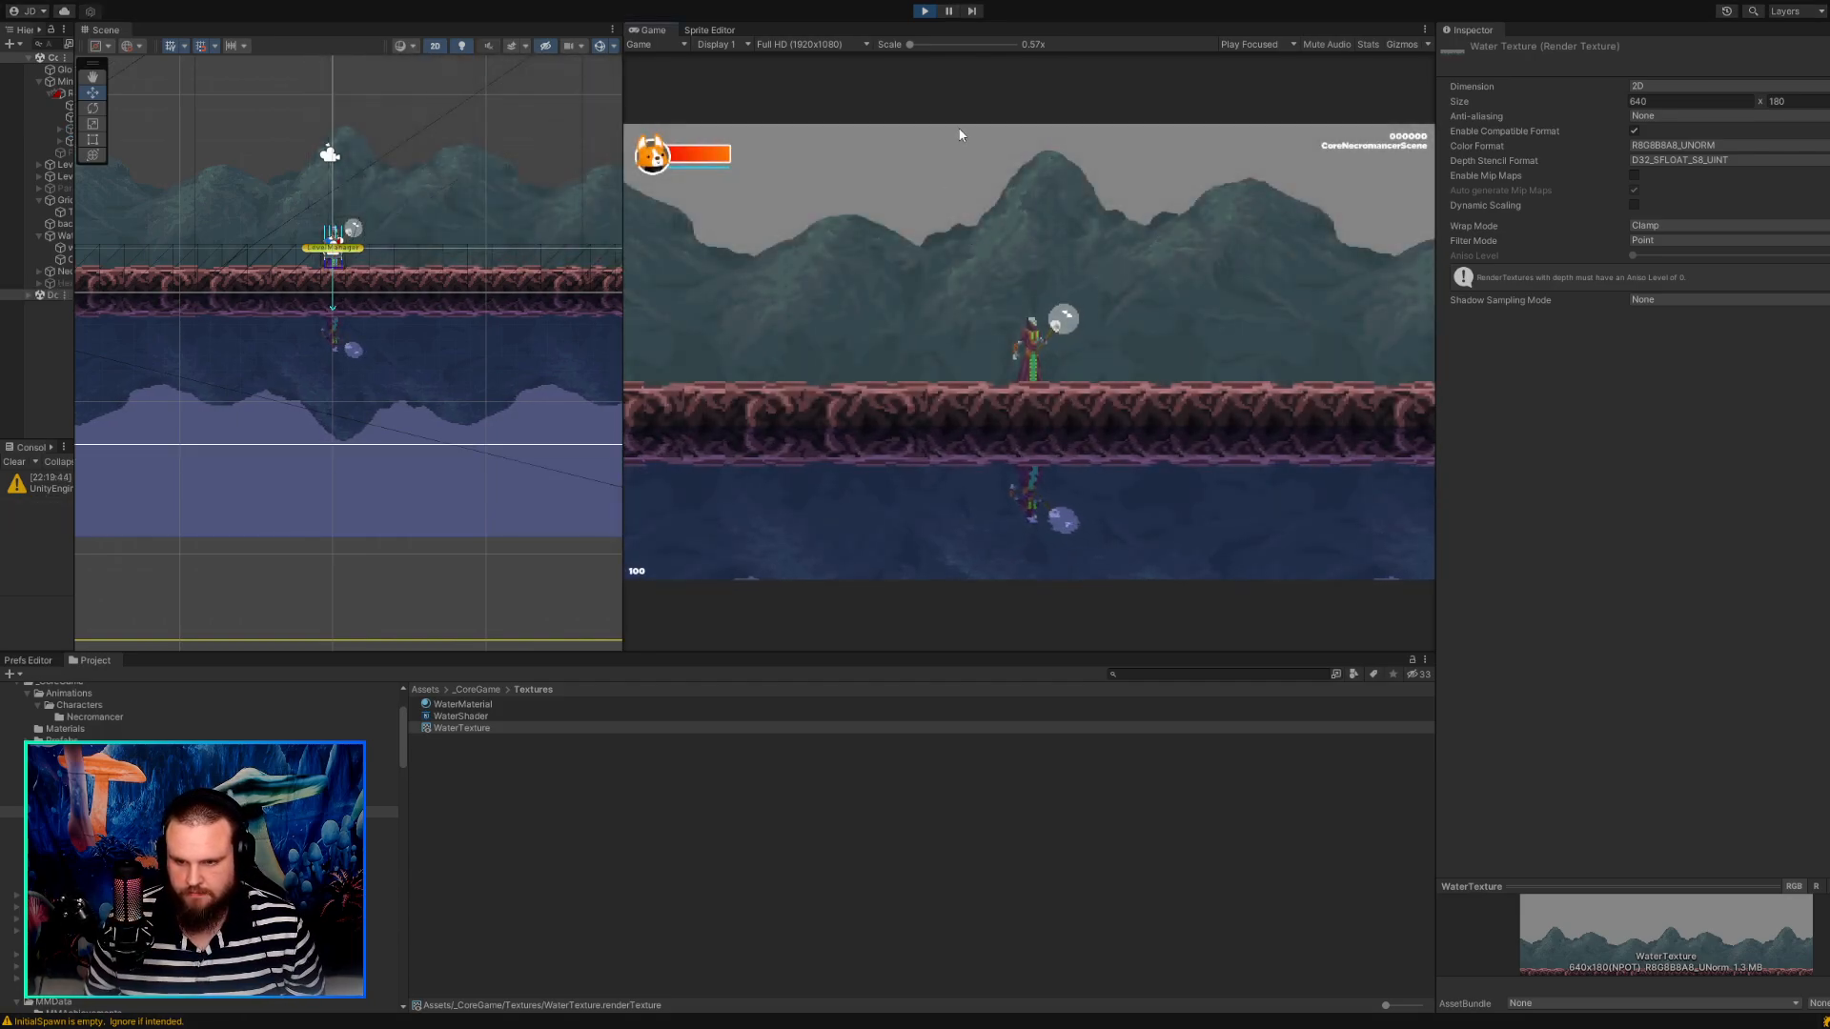
pyautogui.click(925, 11)
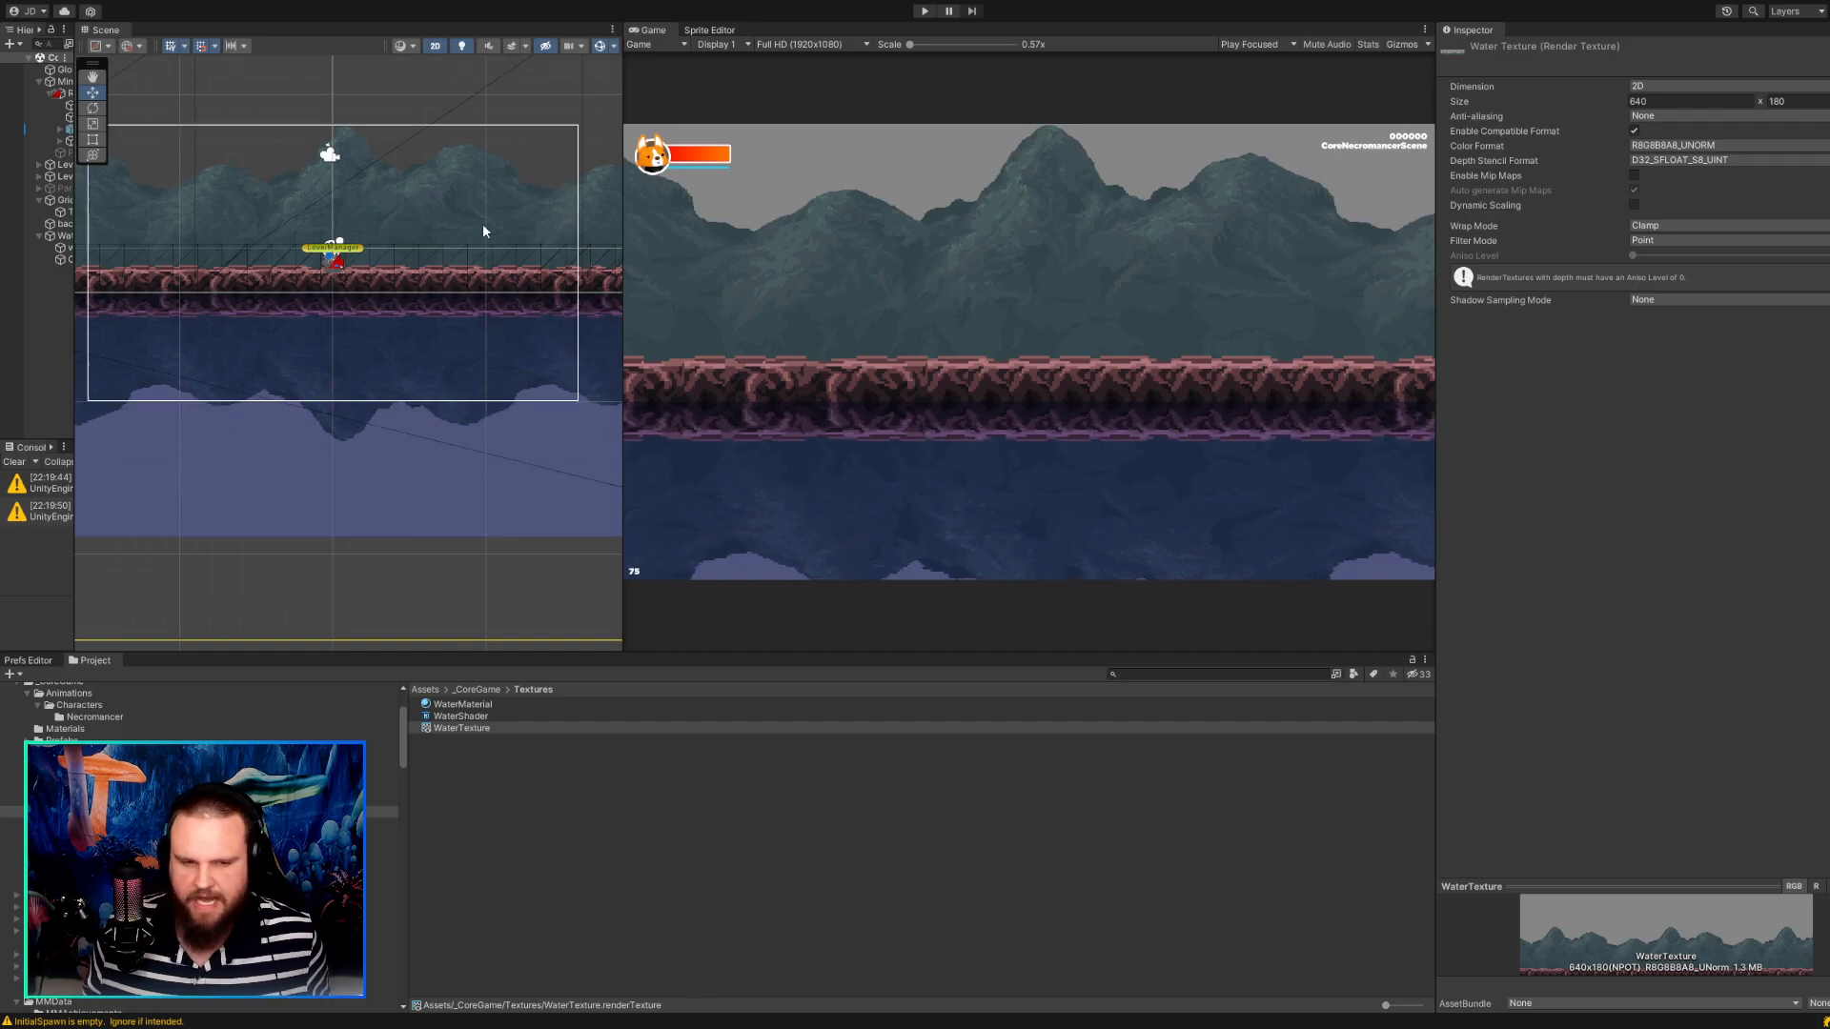
# Set both the Priority and the Ortho Size of CinemachineVirtualCamera to 3.
pyautogui.moveTo(76, 208); pyautogui.dragTo(231, 208)
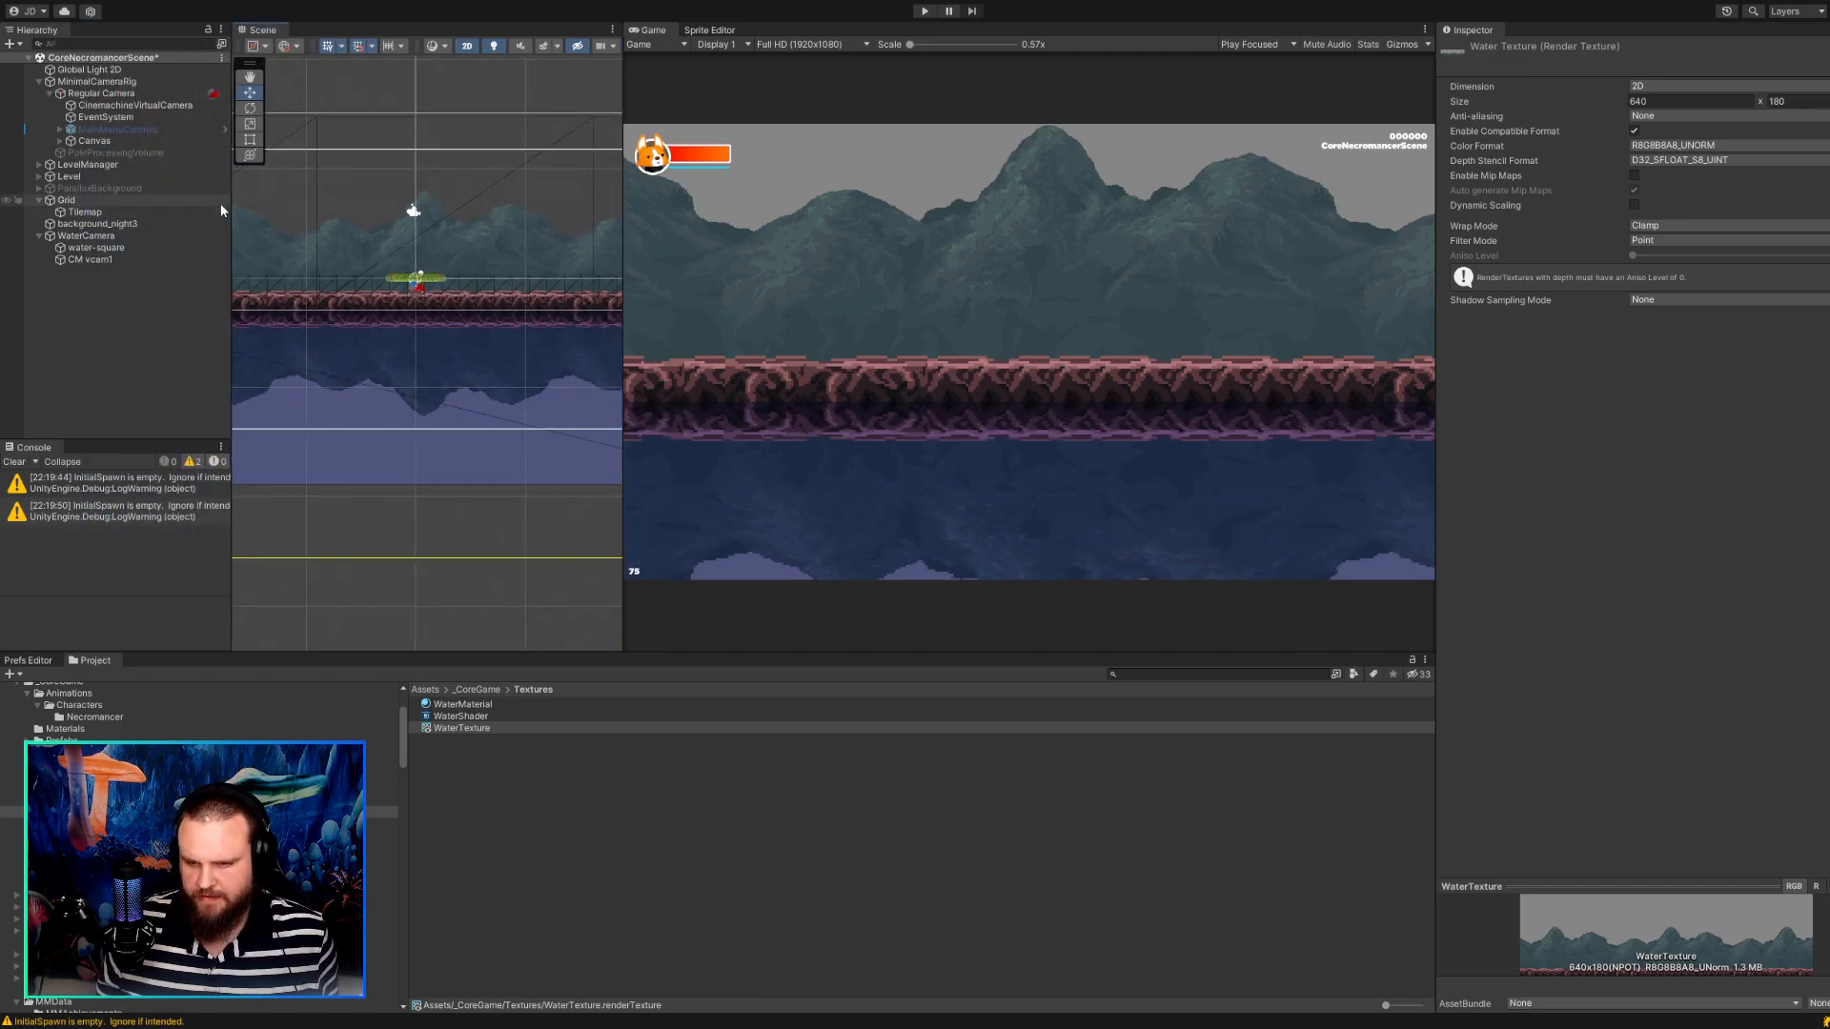
pyautogui.click(135, 105)
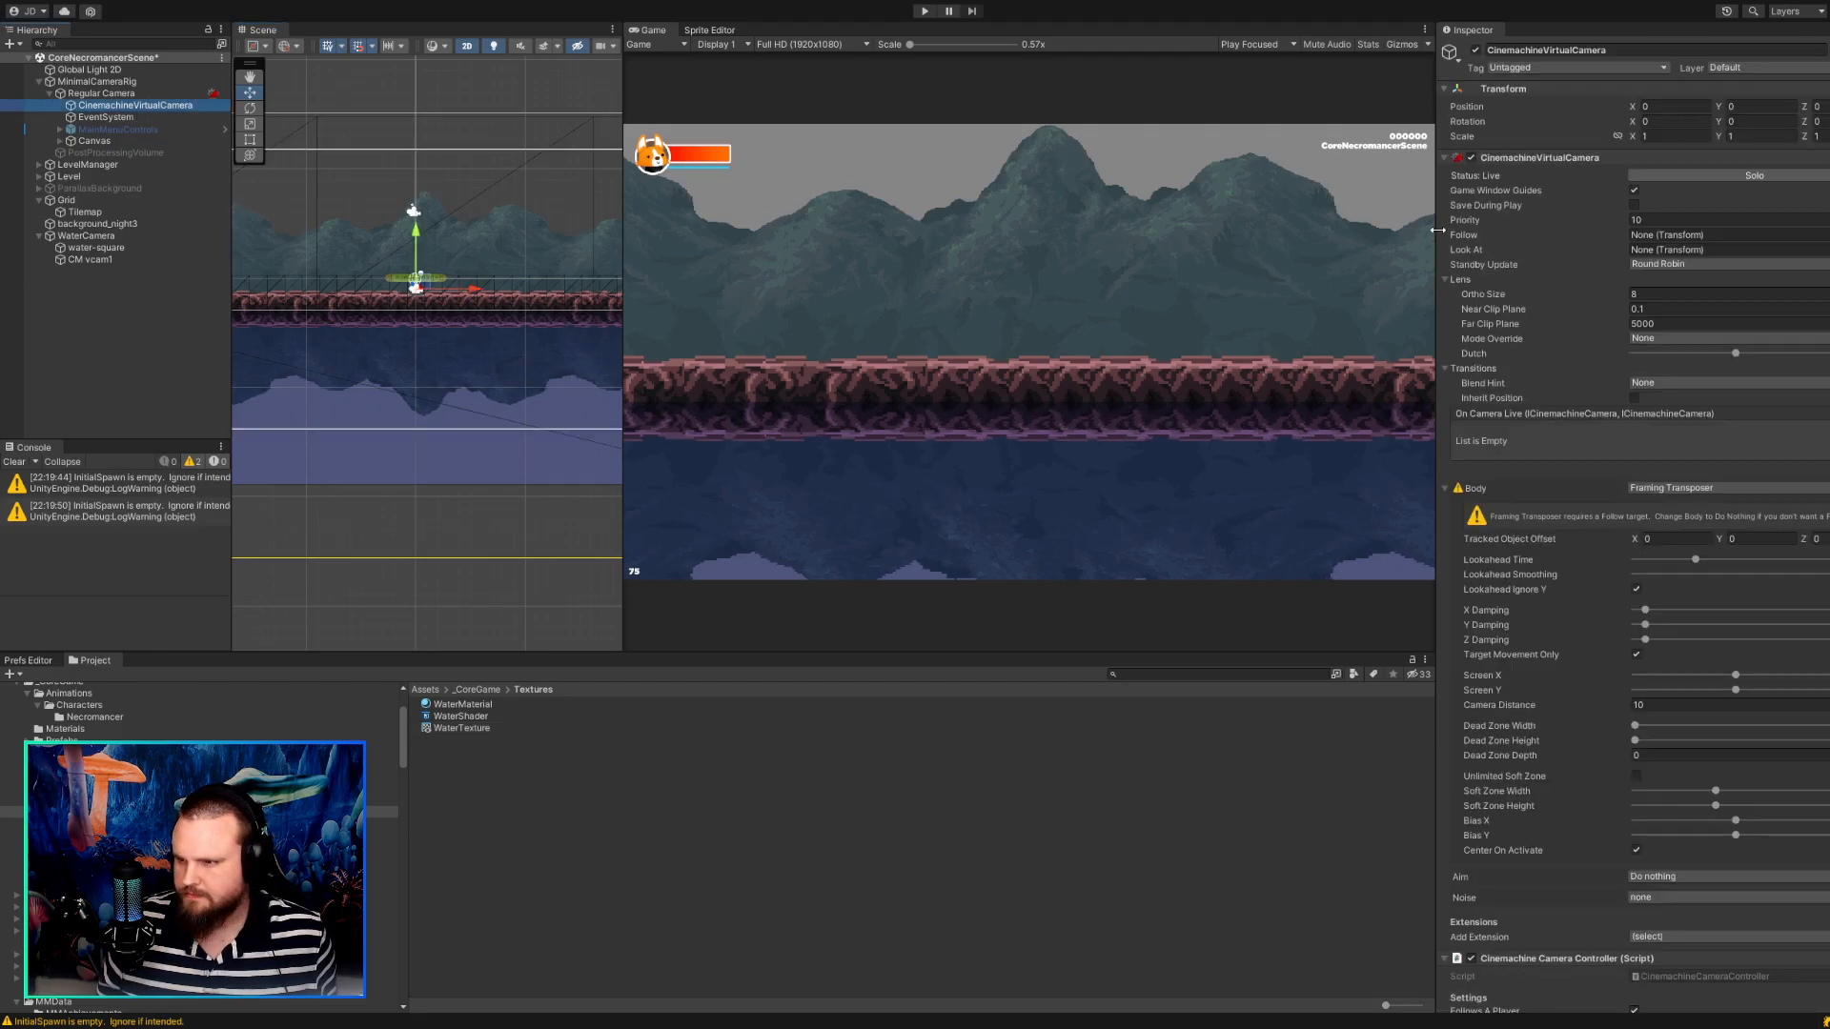
pyautogui.click(1701, 218)
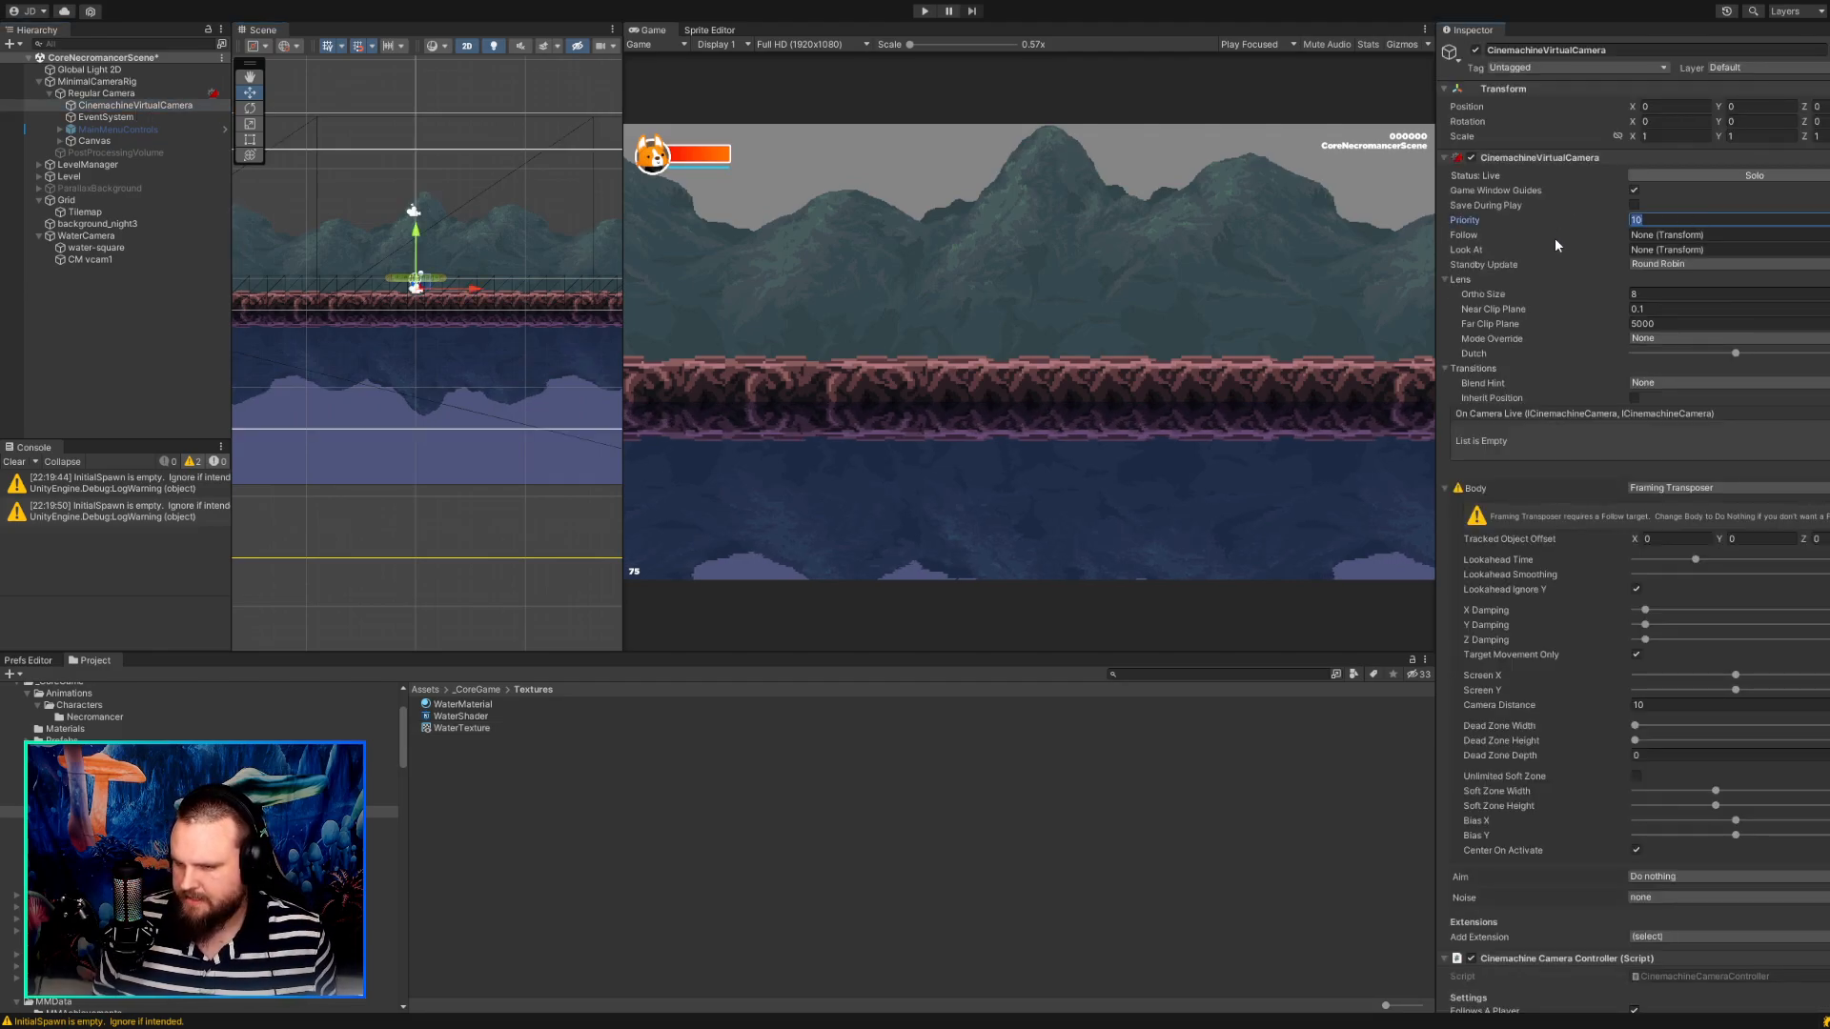
pyautogui.write('3')
pyautogui.click(1670, 296)
pyautogui.write('3')
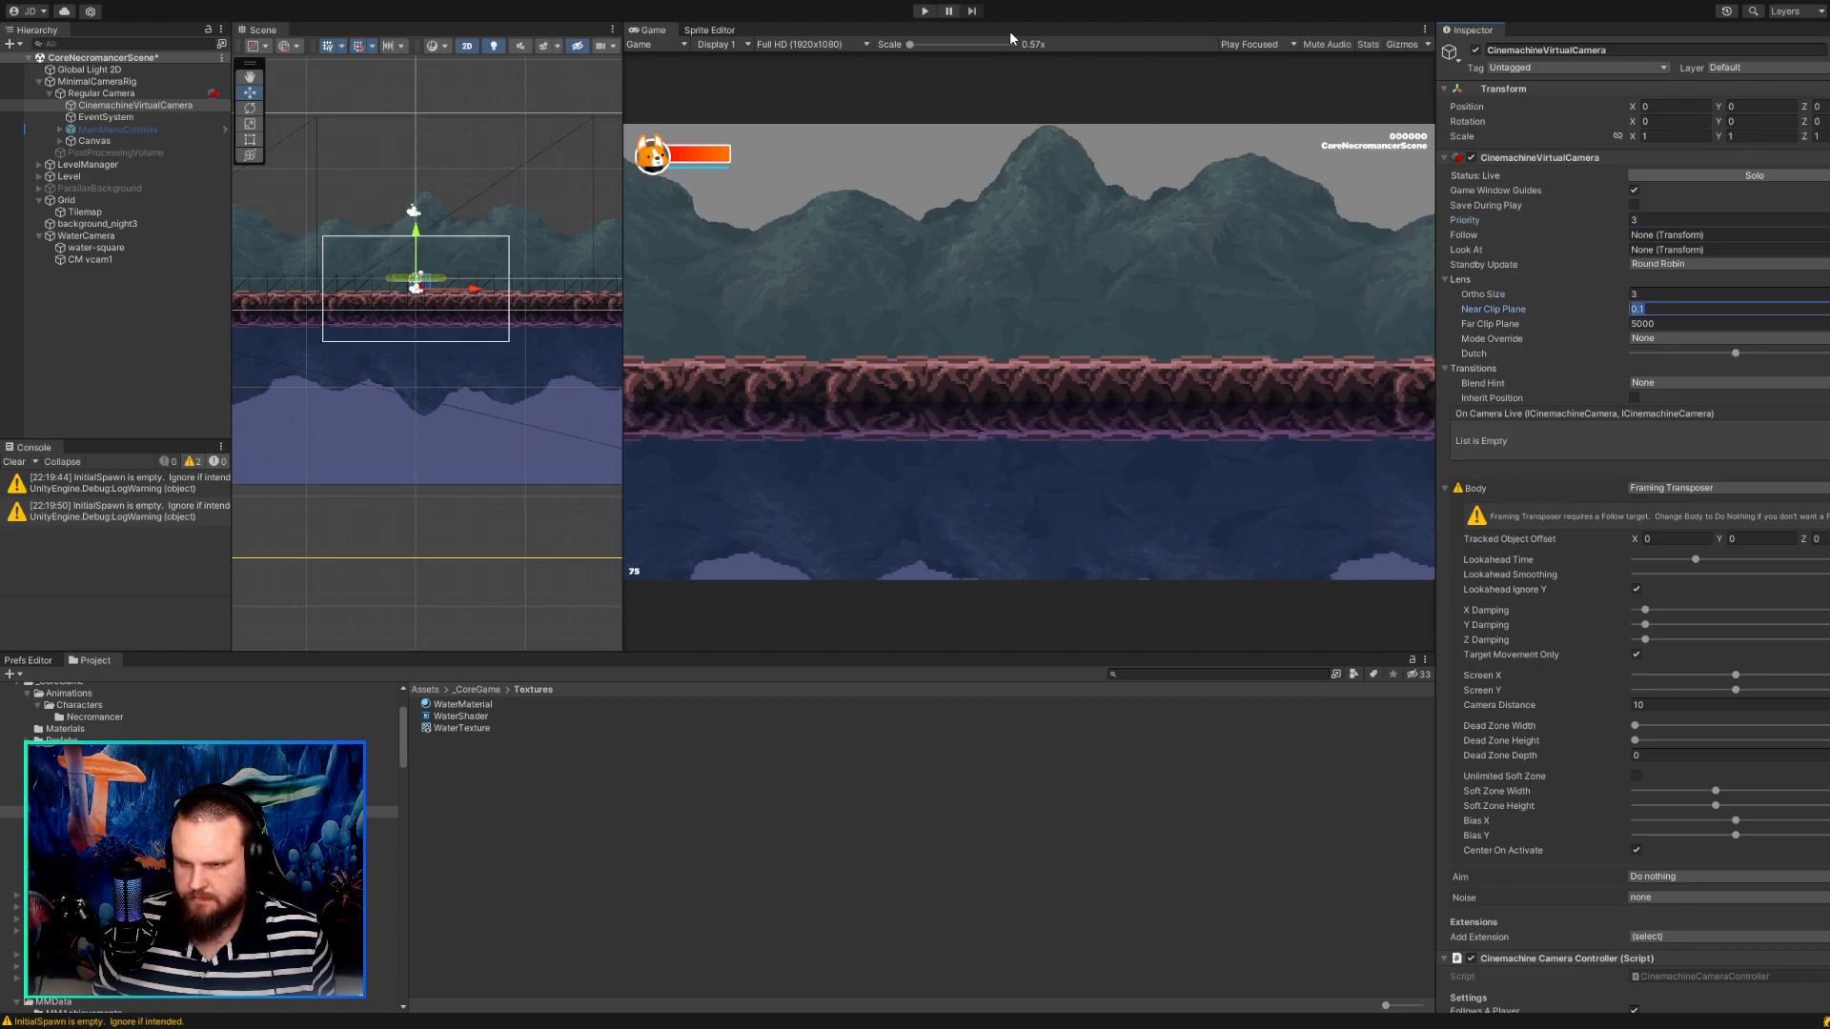
# Test CinemachineVirtualCamera in the running game with Priority 10, Ortho Size 3 and the Dutch tilt at its minimum.
pyautogui.click(926, 11)
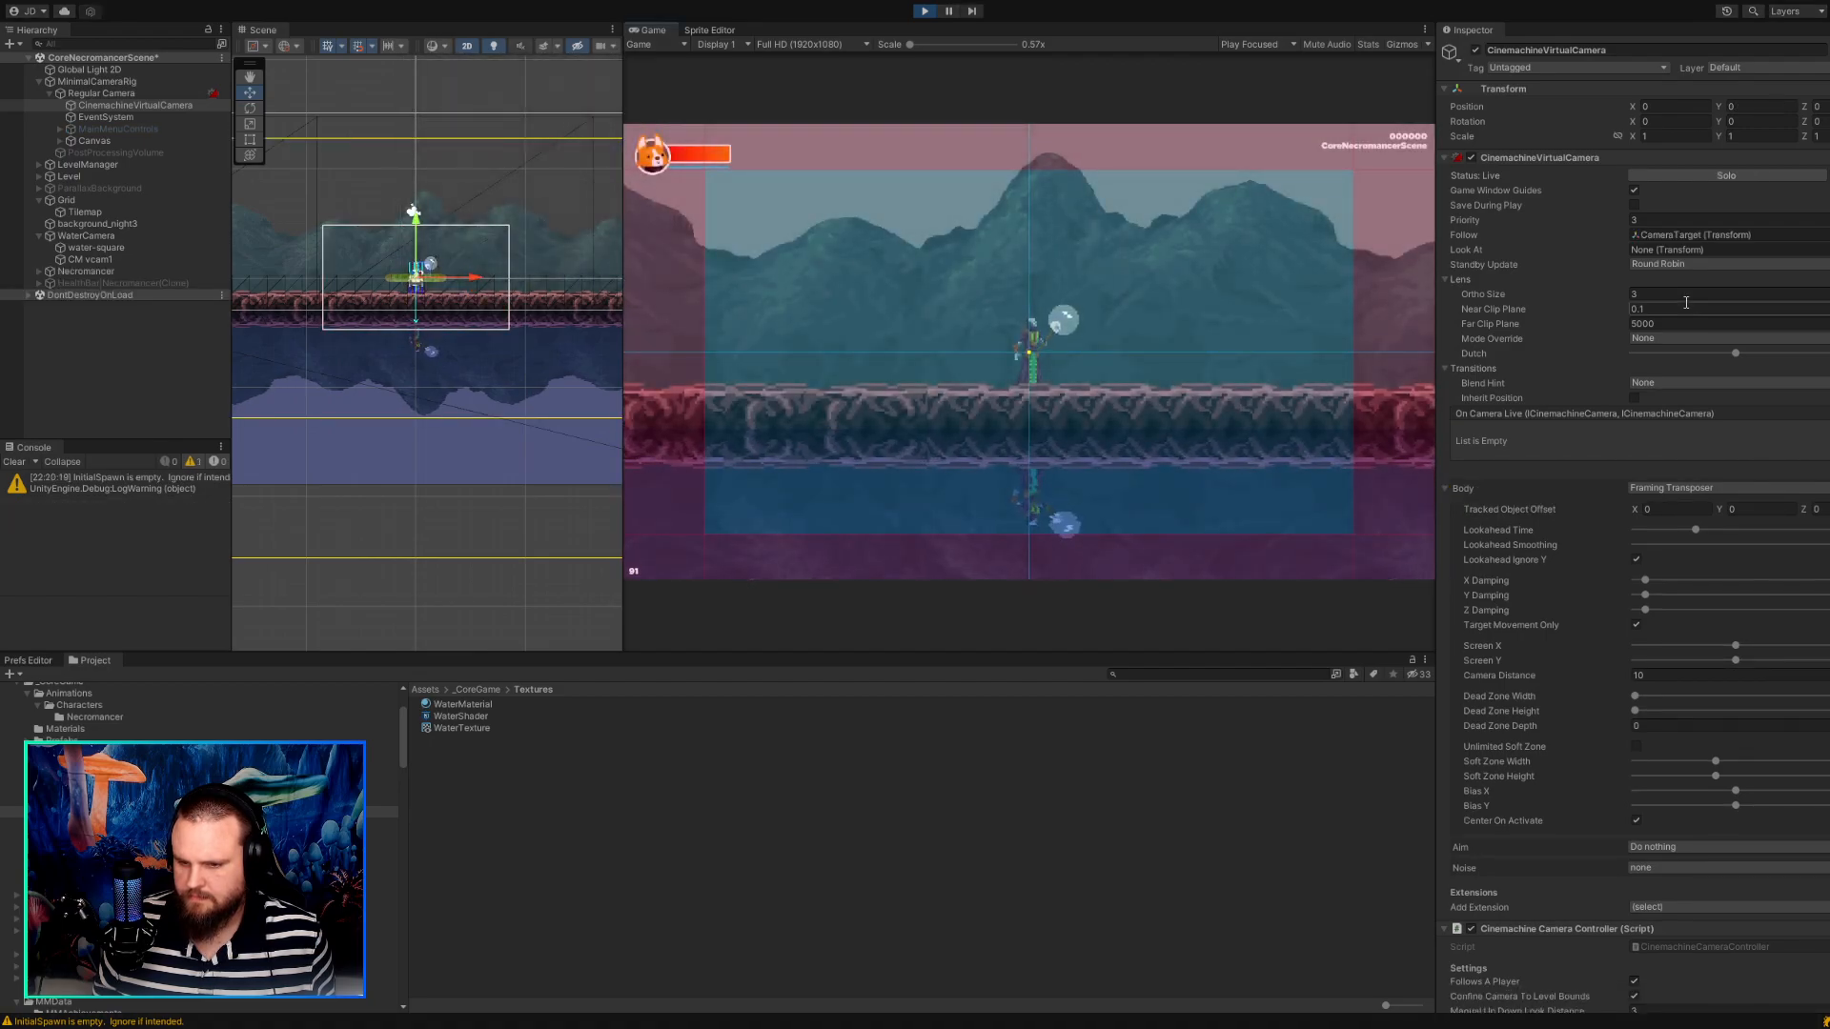
pyautogui.click(1659, 220)
pyautogui.write('10')
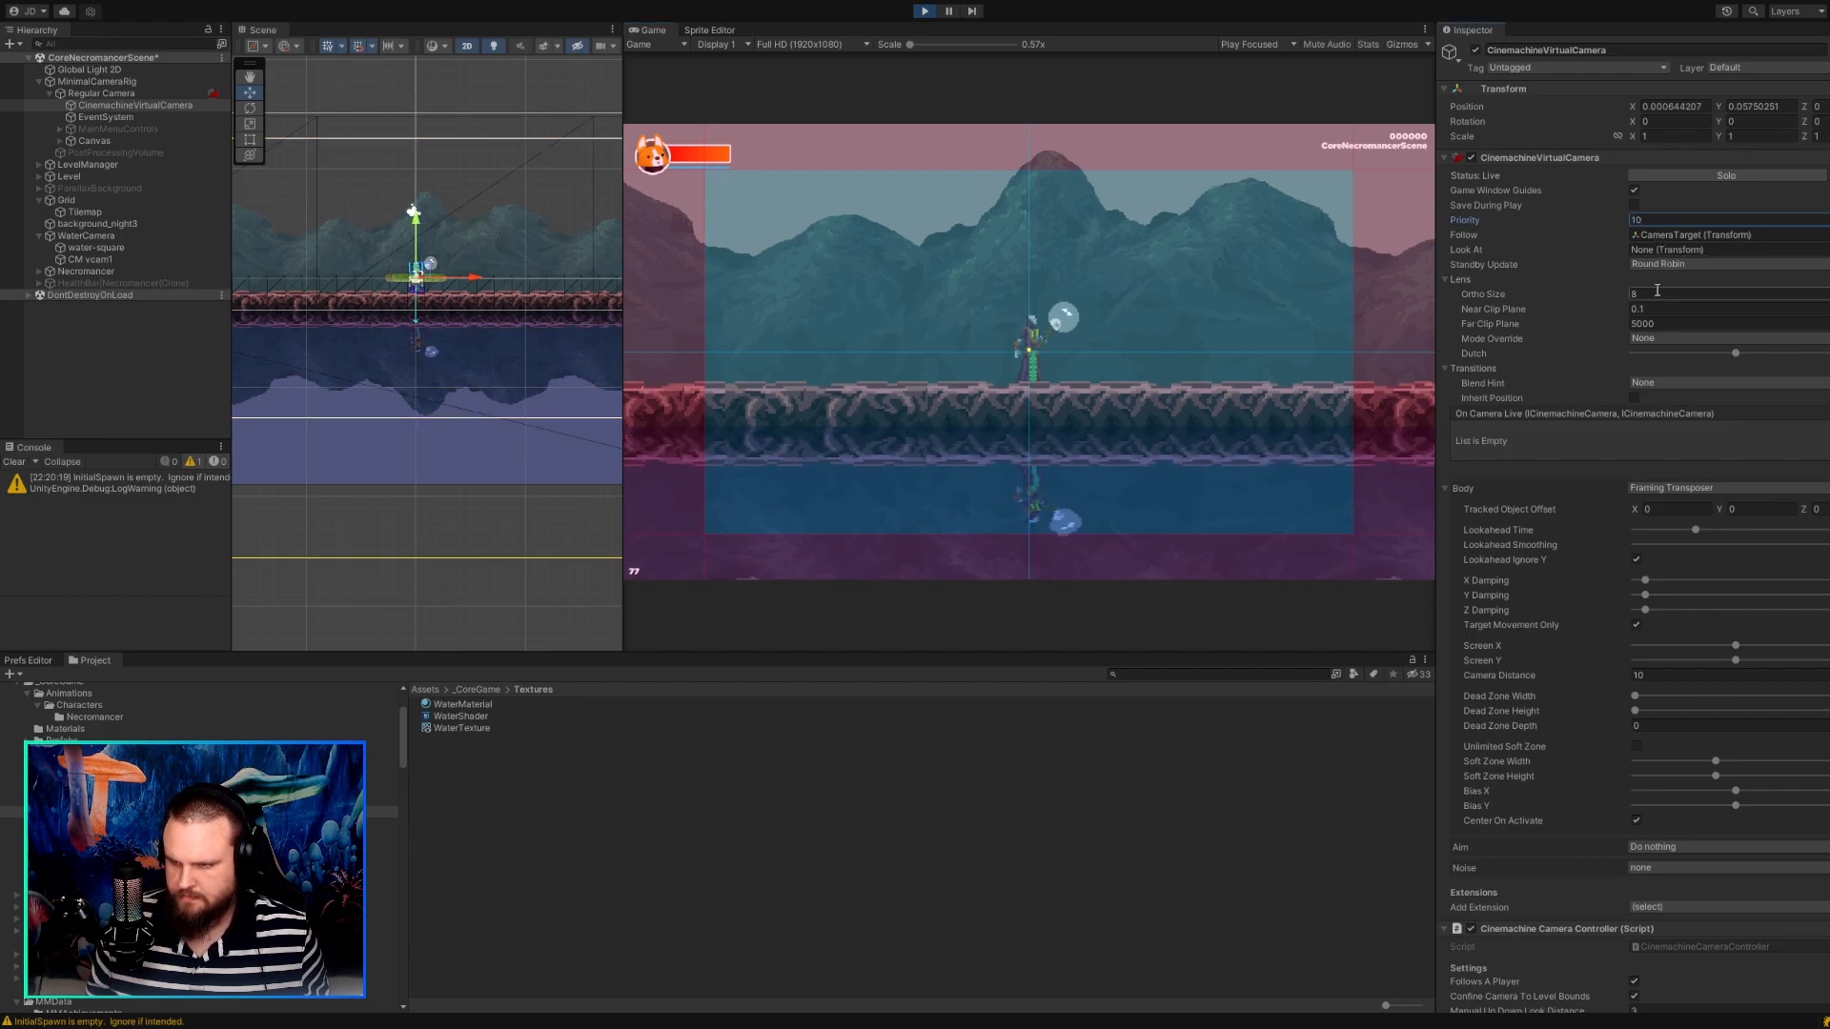
pyautogui.click(1624, 299)
pyautogui.moveTo(1622, 301); pyautogui.dragTo(1439, 238)
pyautogui.click(1663, 292)
pyautogui.write('3')
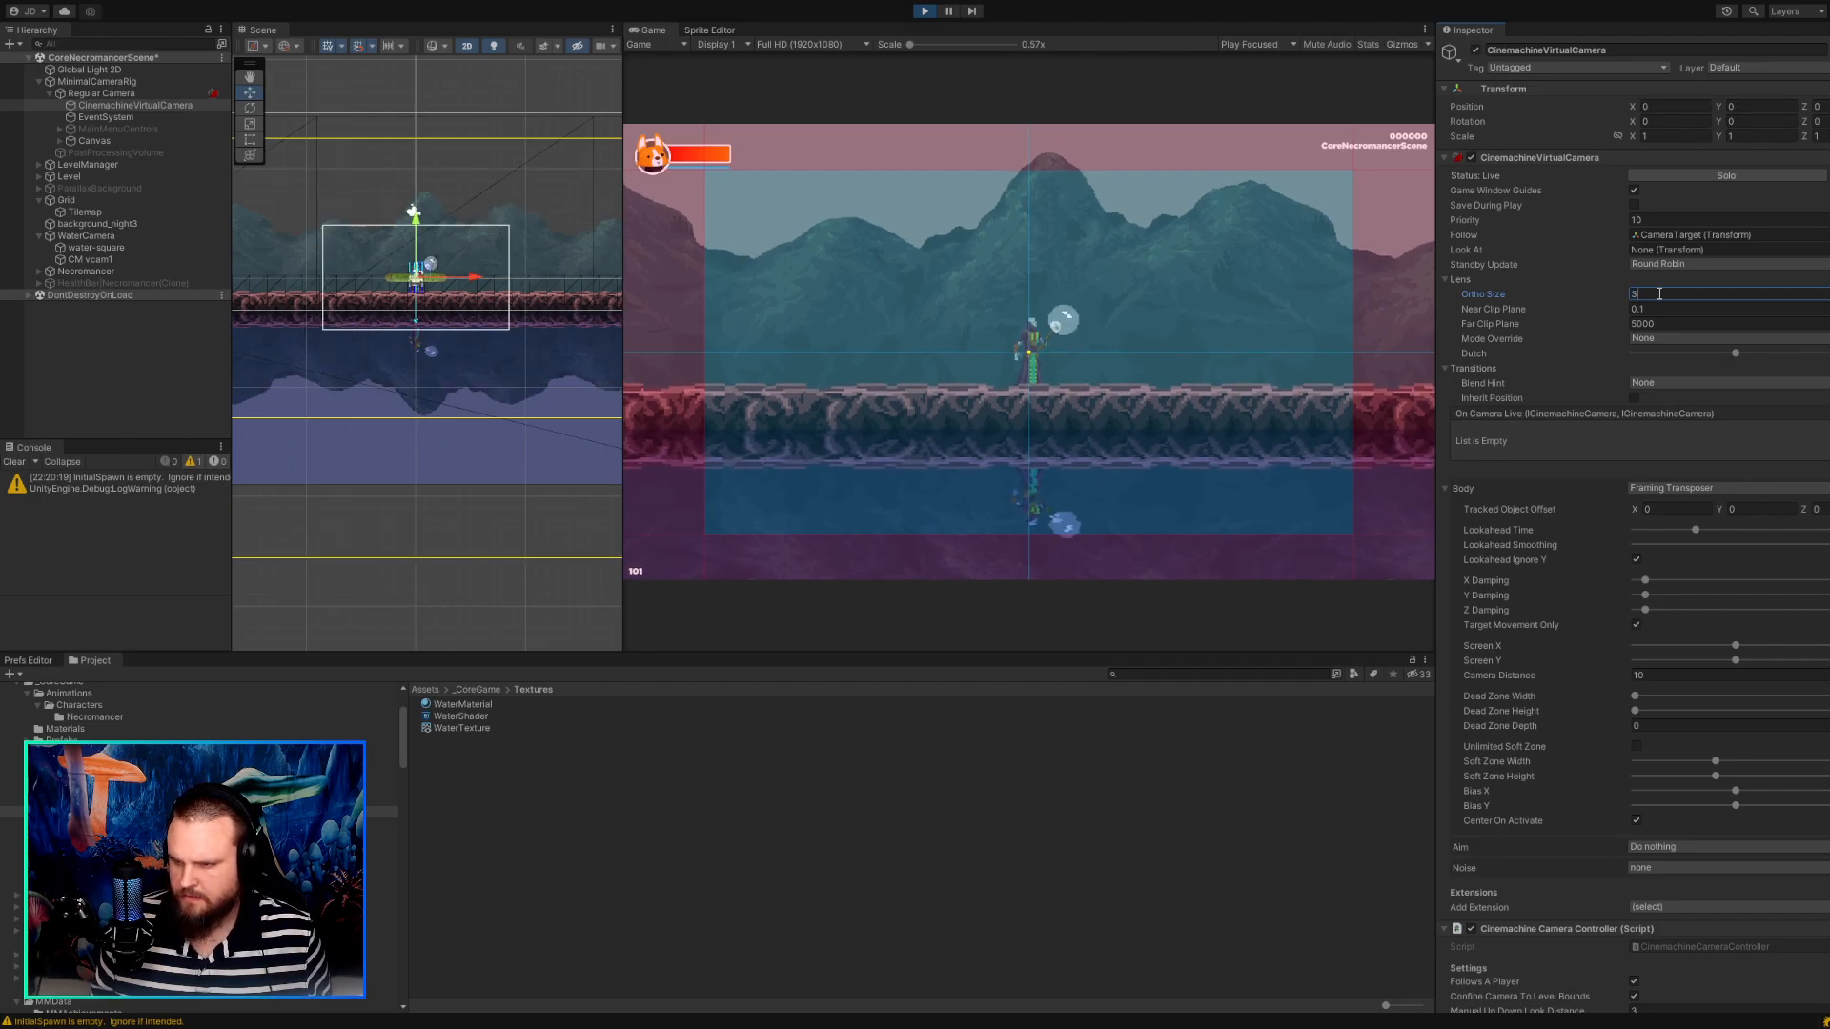
pyautogui.moveTo(1736, 354); pyautogui.dragTo(1611, 360)
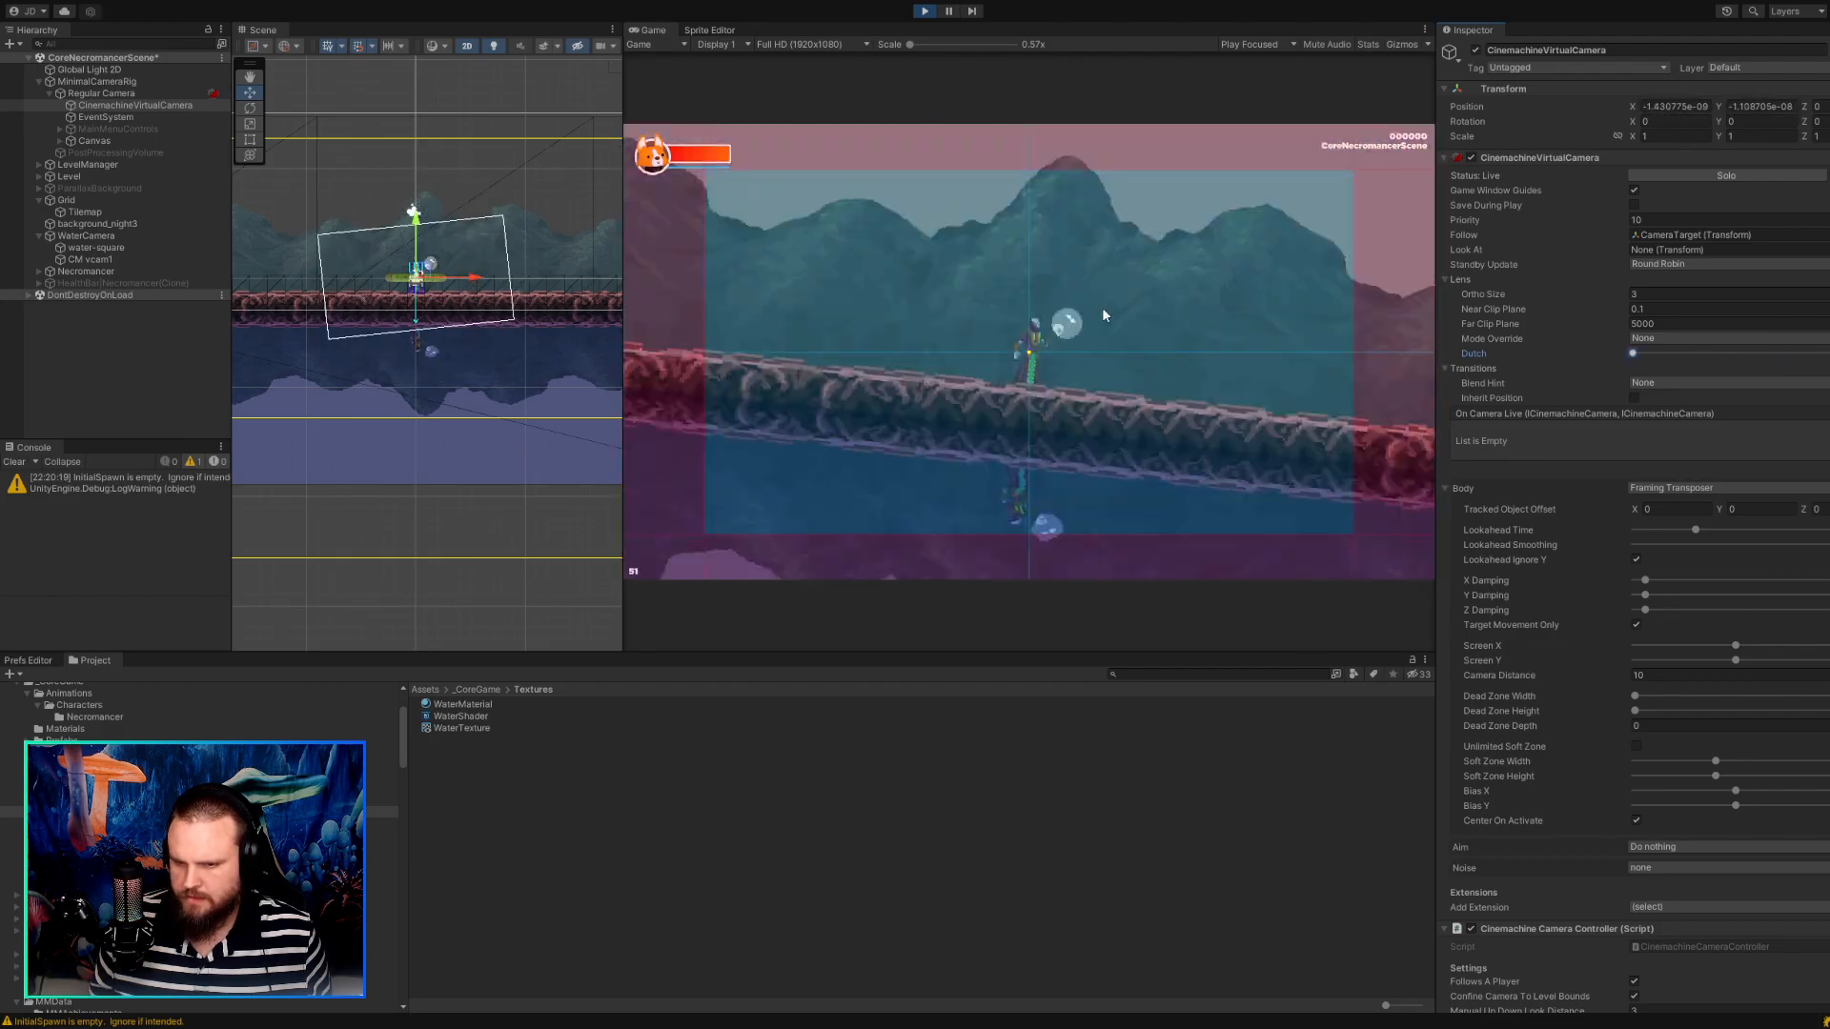
pyautogui.click(923, 13)
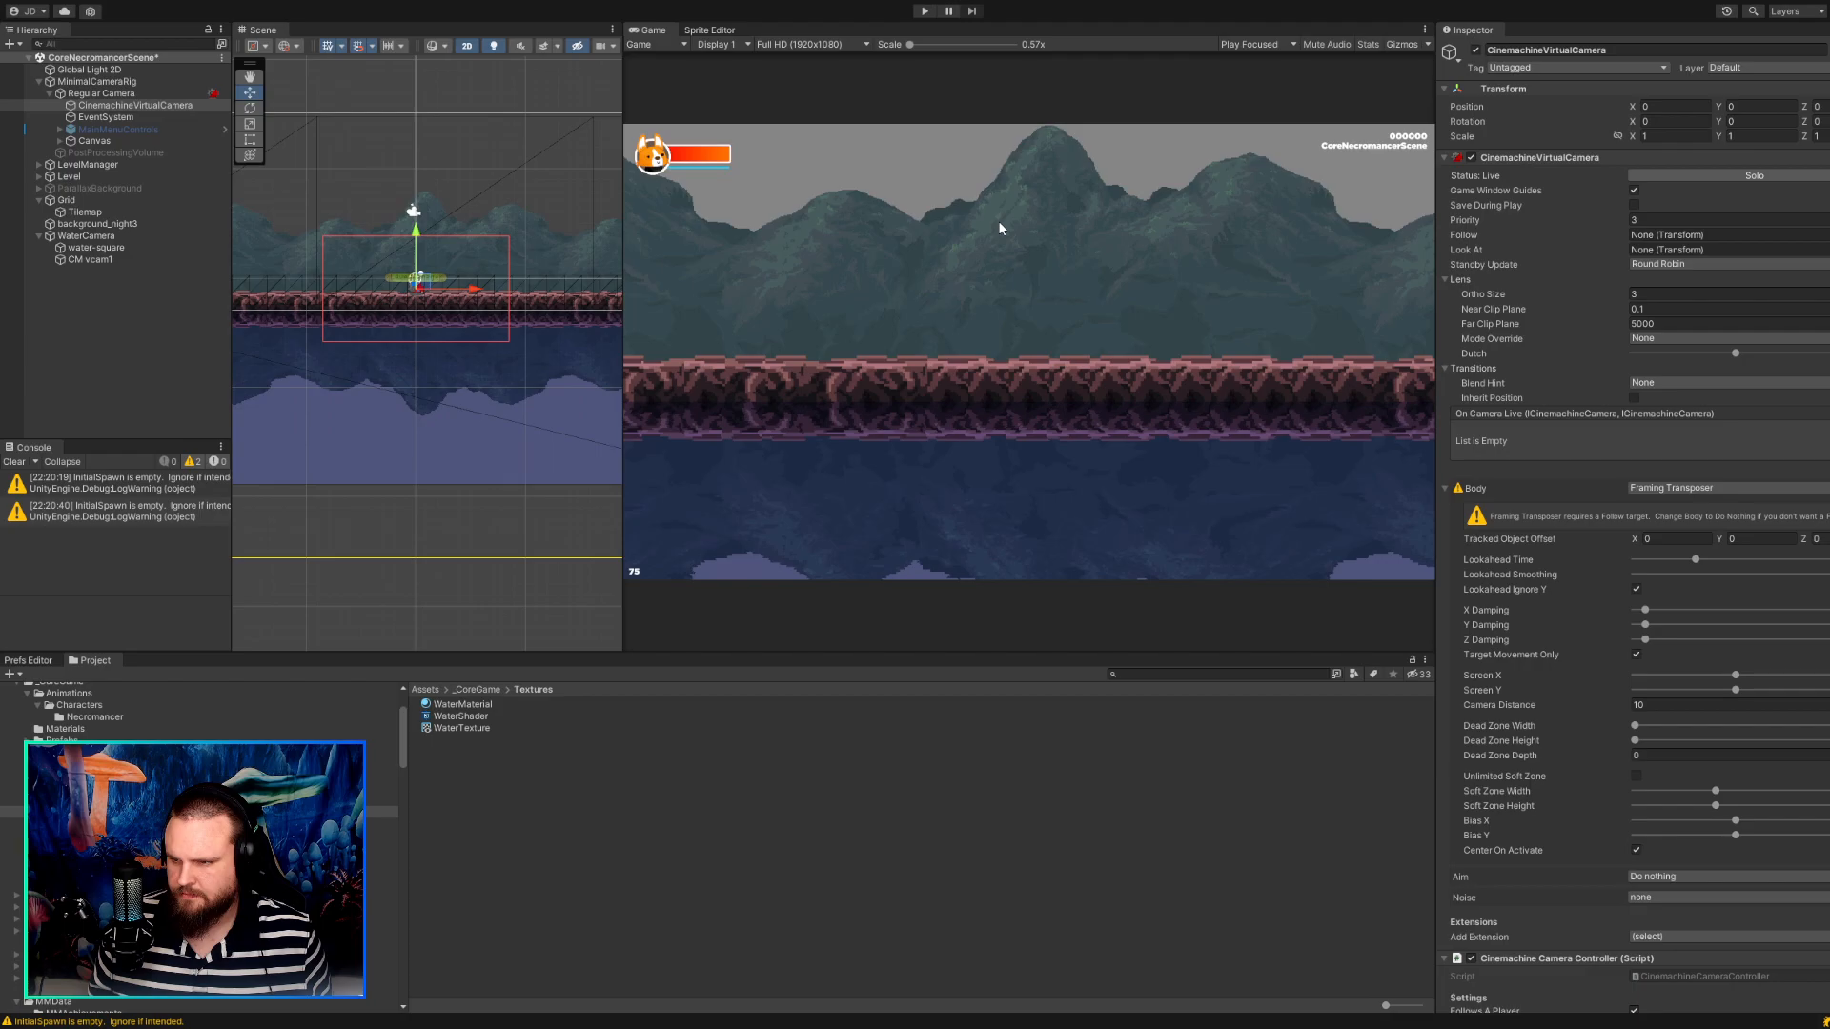
# Set the Ortho Size of CinemachineVirtualCamera to 5.625 to match the Regular Camera's size.
pyautogui.moveTo(1621, 294)
pyautogui.mouseDown()
pyautogui.moveTo(1746, 294)
pyautogui.moveTo(1599, 294)
pyautogui.moveTo(1621, 297)
pyautogui.mouseUp()
pyautogui.write('3')
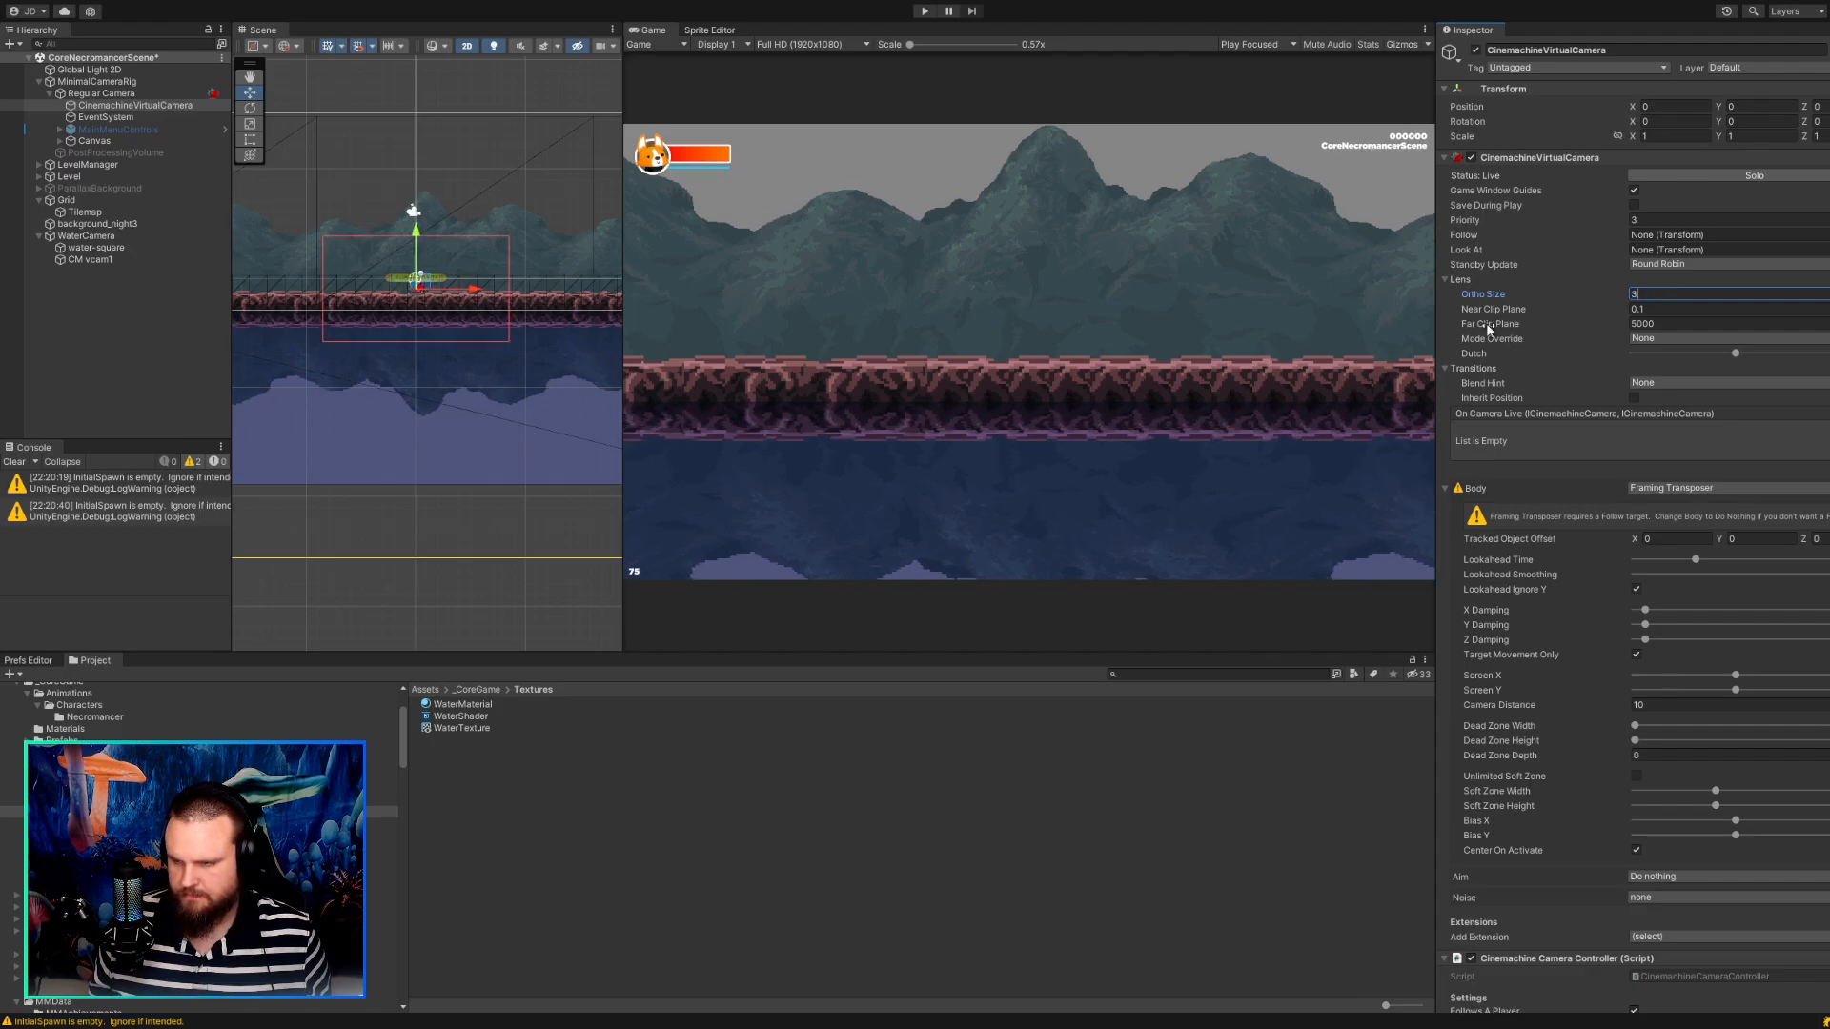
pyautogui.click(141, 95)
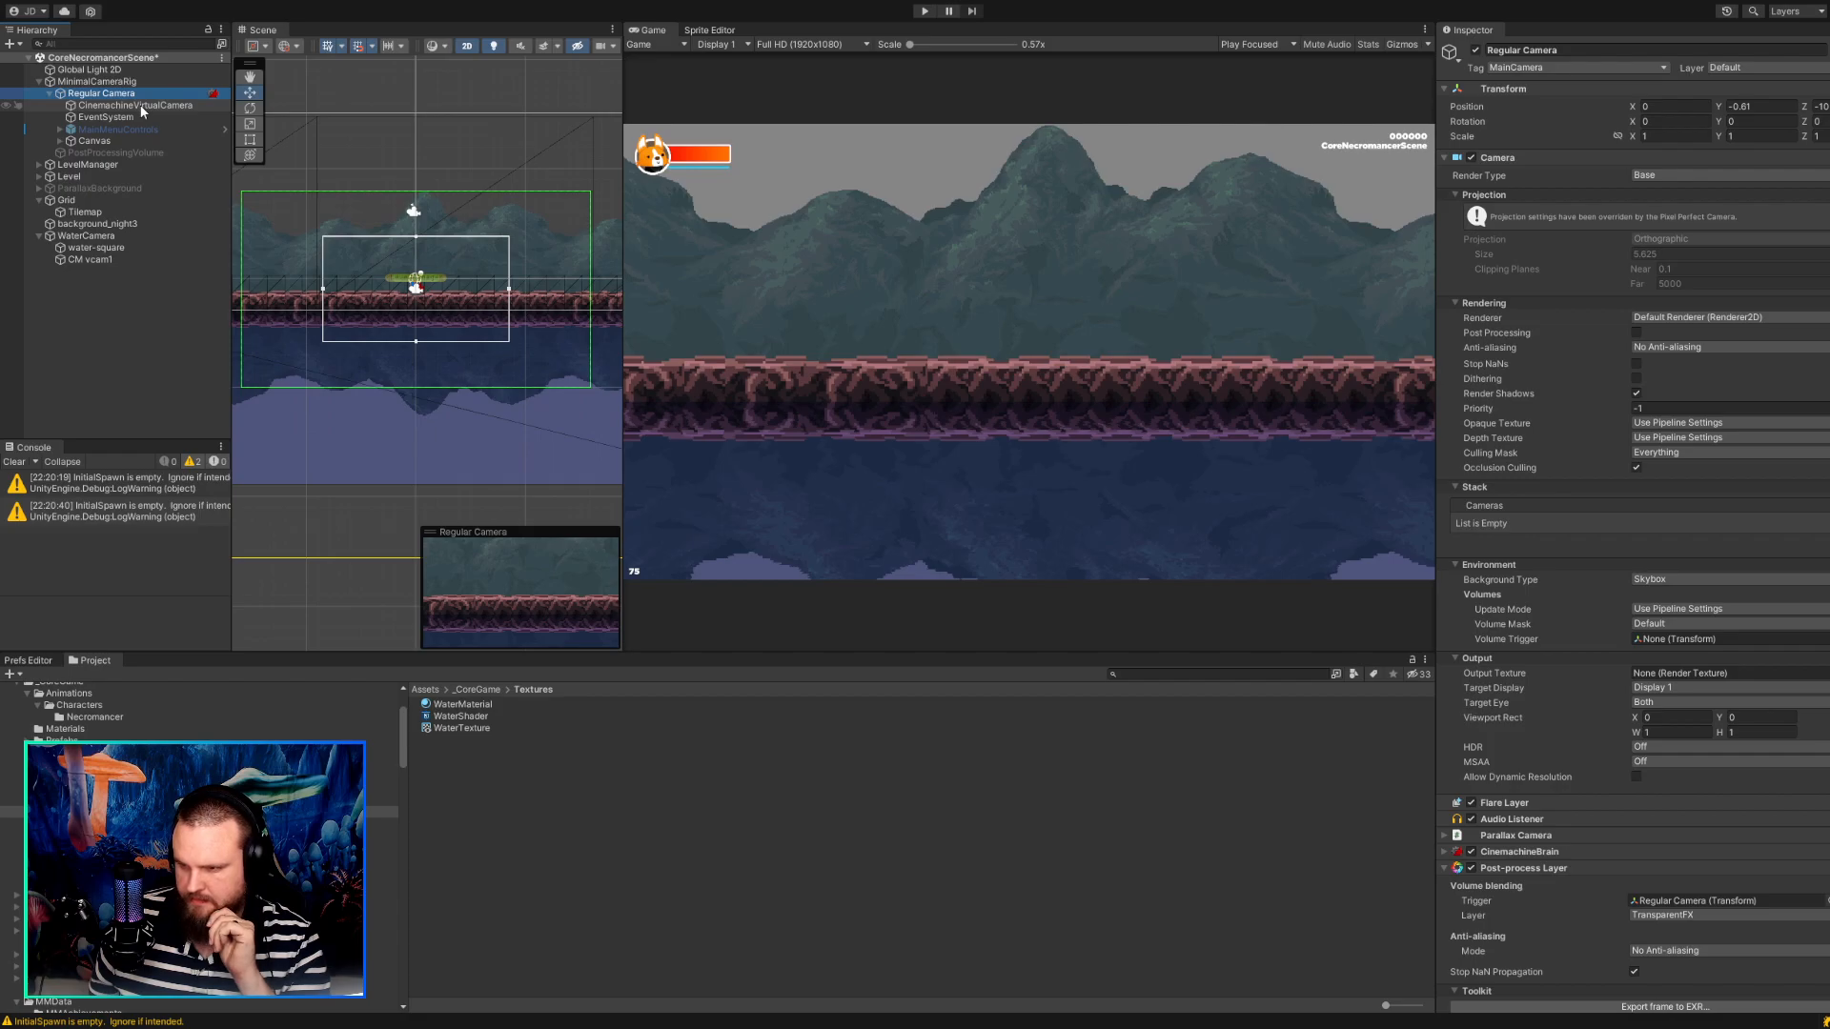
pyautogui.click(141, 105)
pyautogui.click(1589, 292)
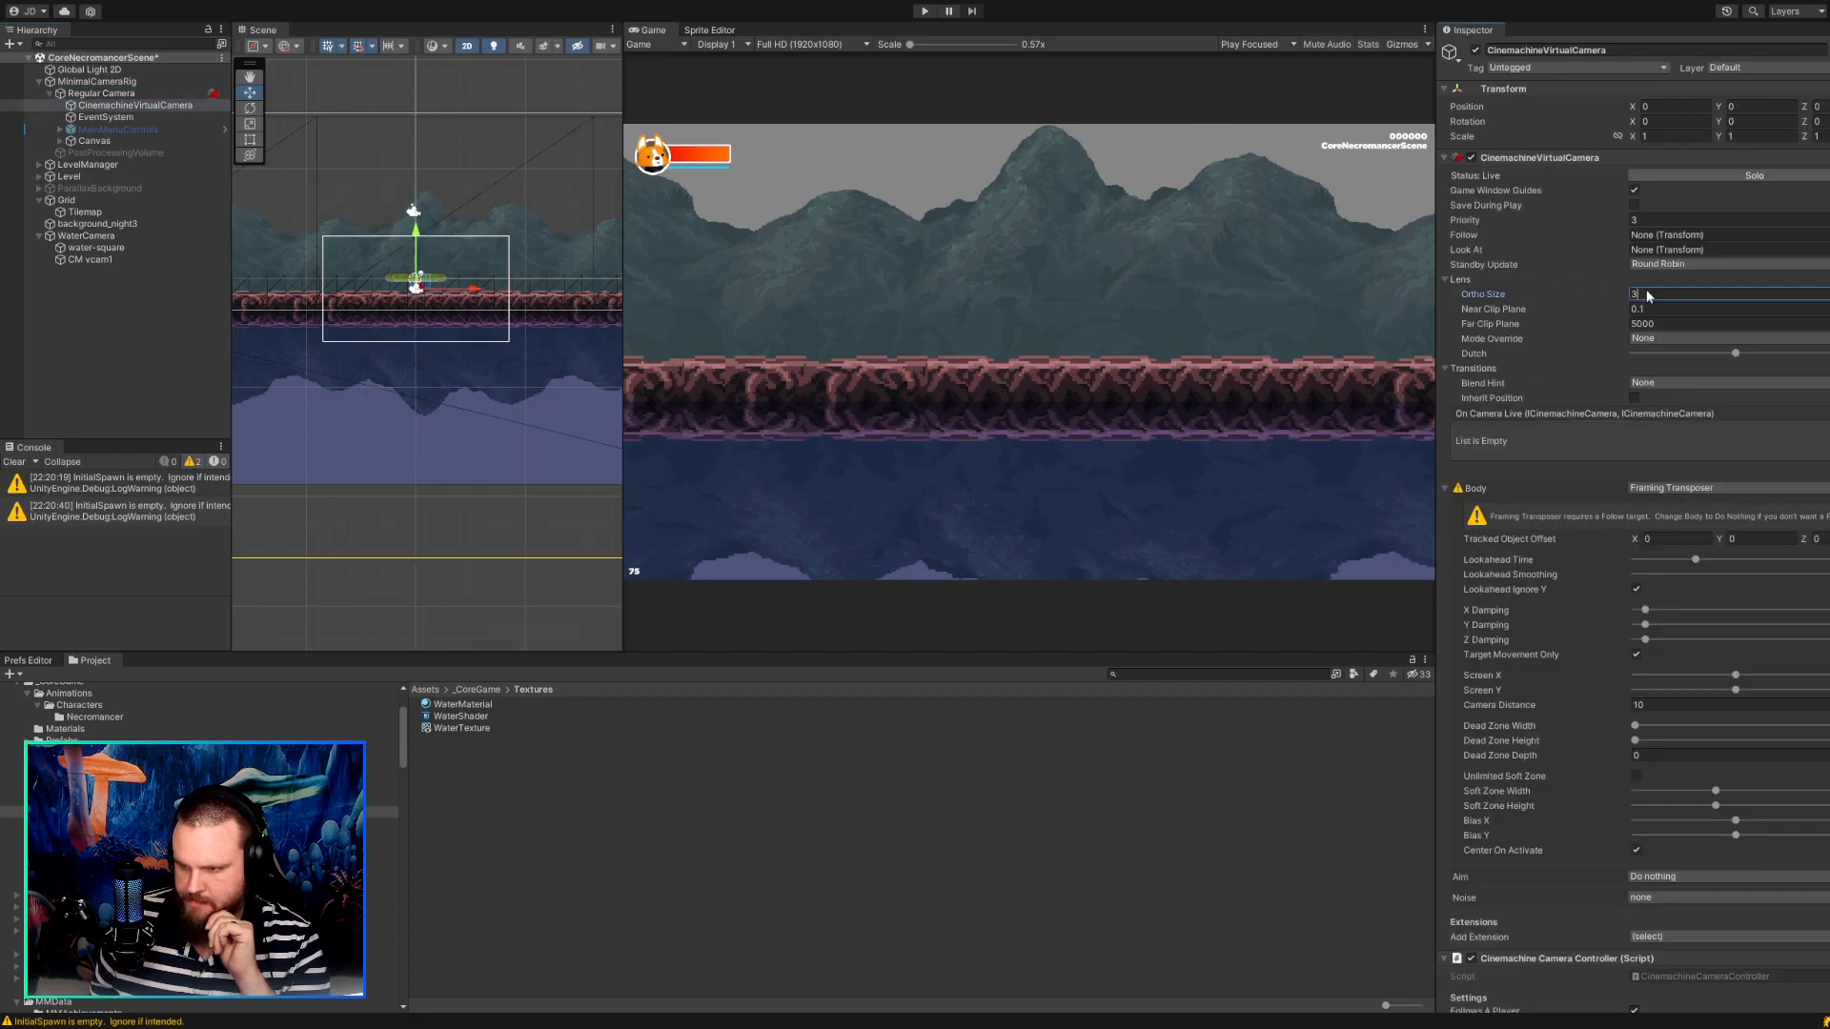
pyautogui.write('5.625')
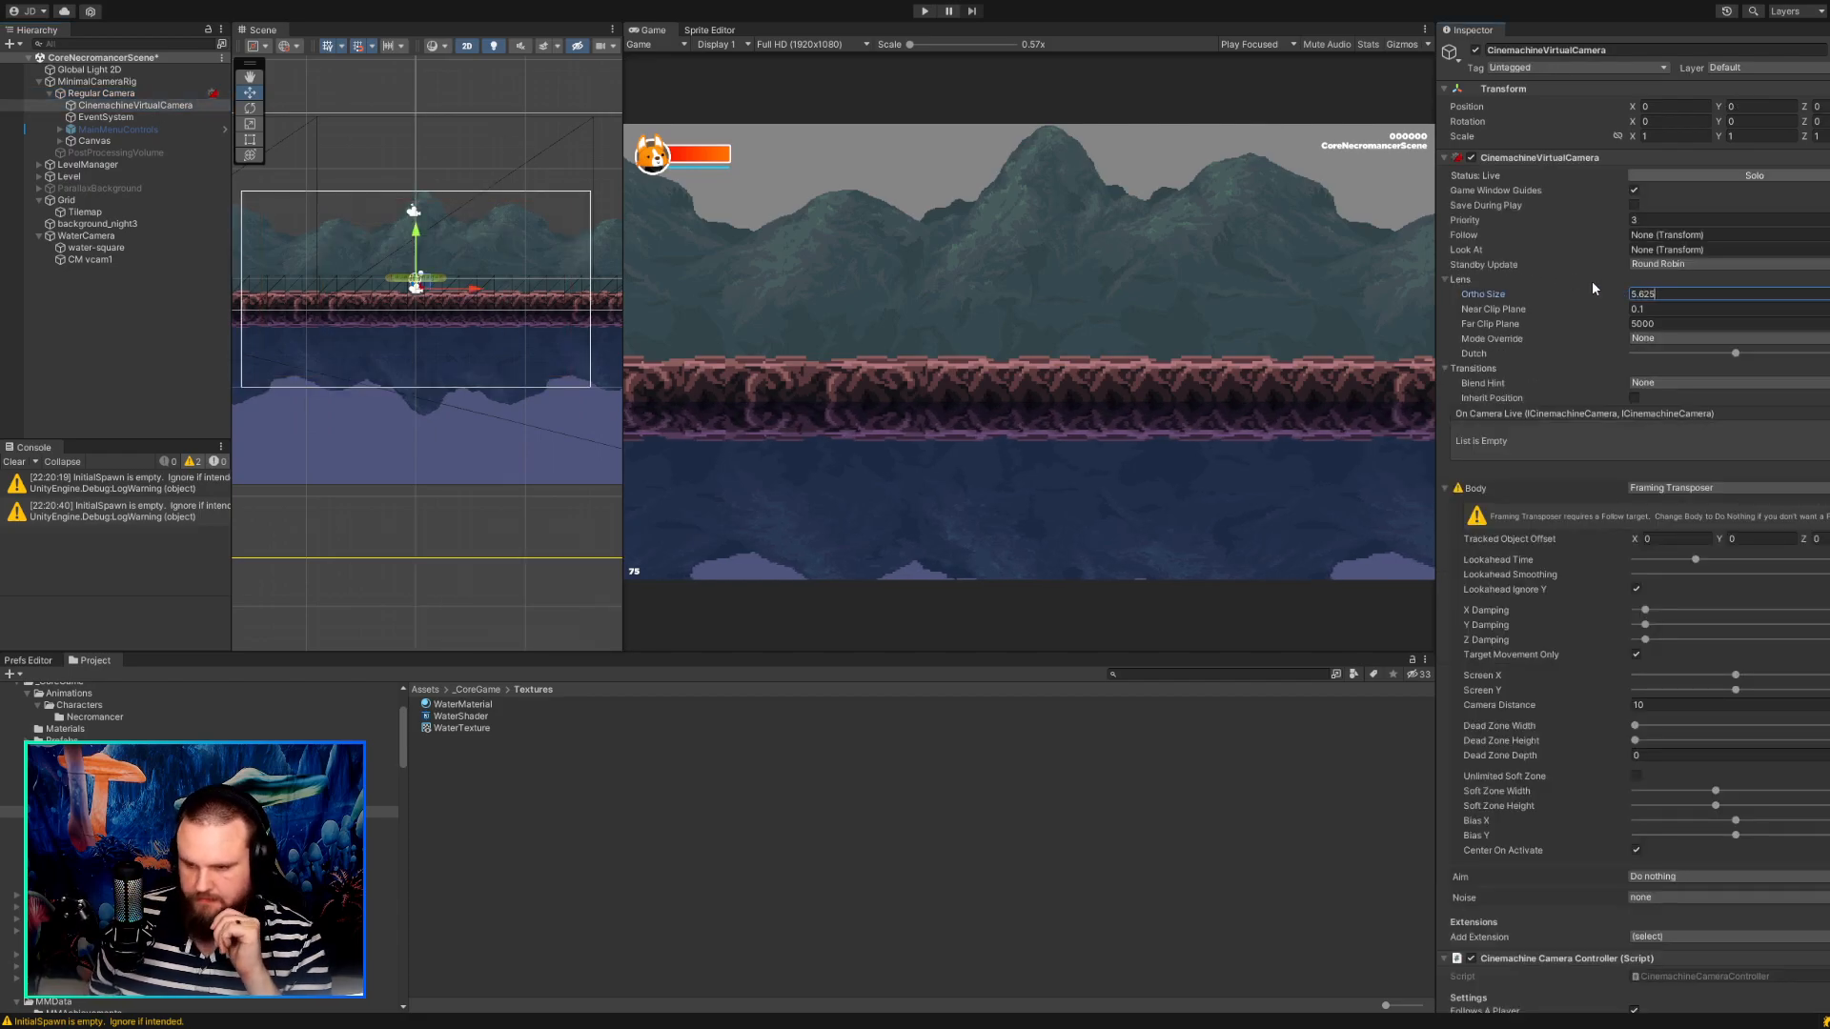
# Inspect the Cinemachine Camera Controller and Cinemachine Confiner settings on CinemachineVirtualCamera.
pyautogui.scroll(-10, 1731, 483)
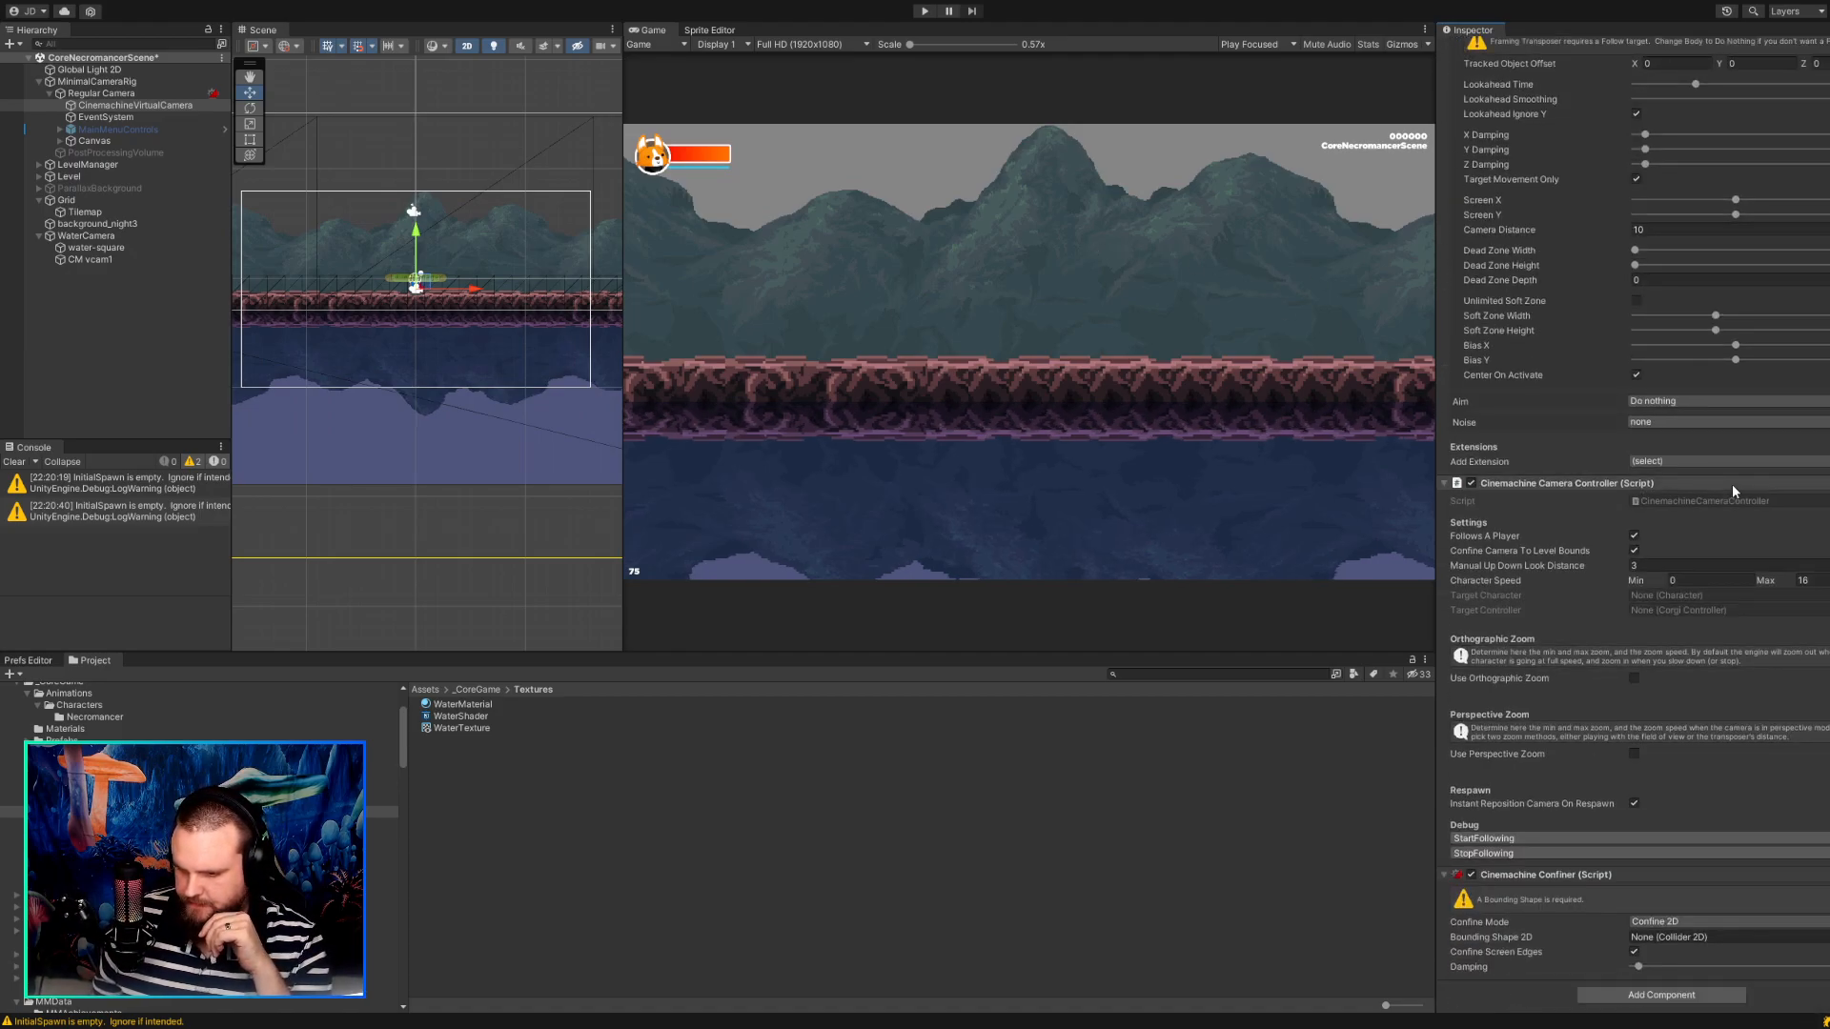
pyautogui.click(1557, 873)
pyautogui.click(1491, 972)
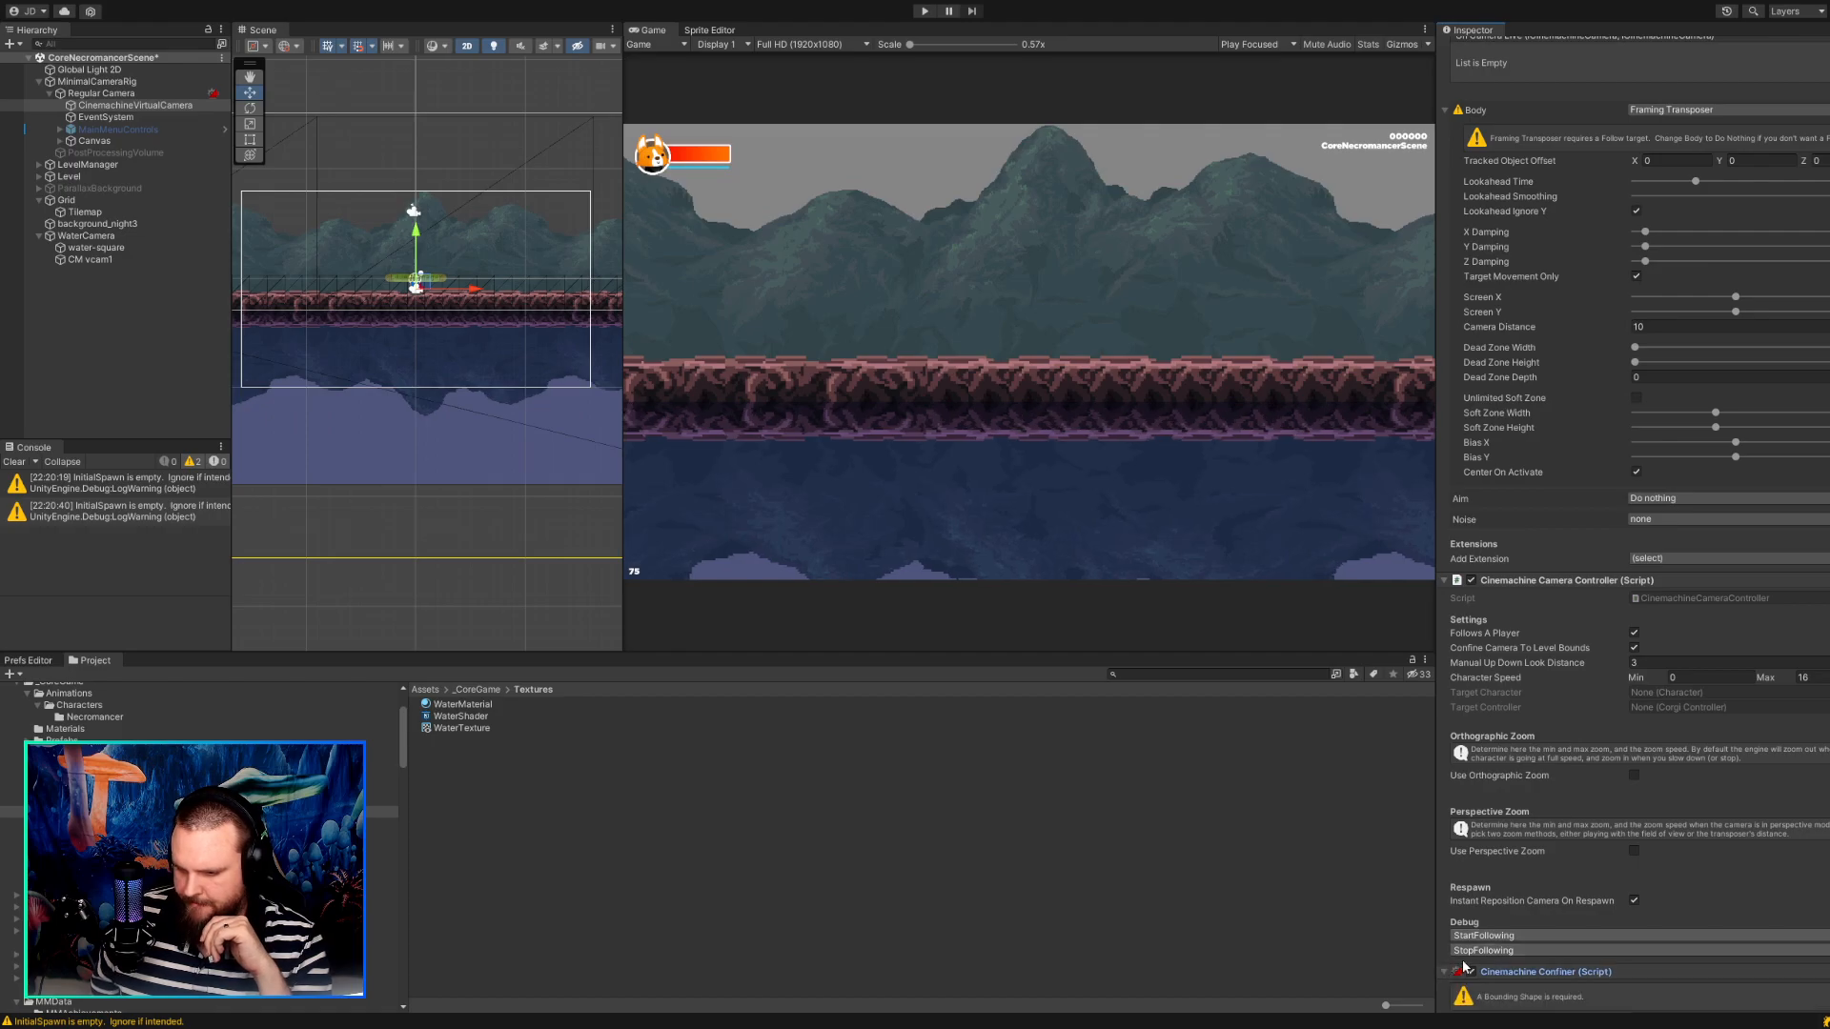
pyautogui.scroll(-2, 1469, 966)
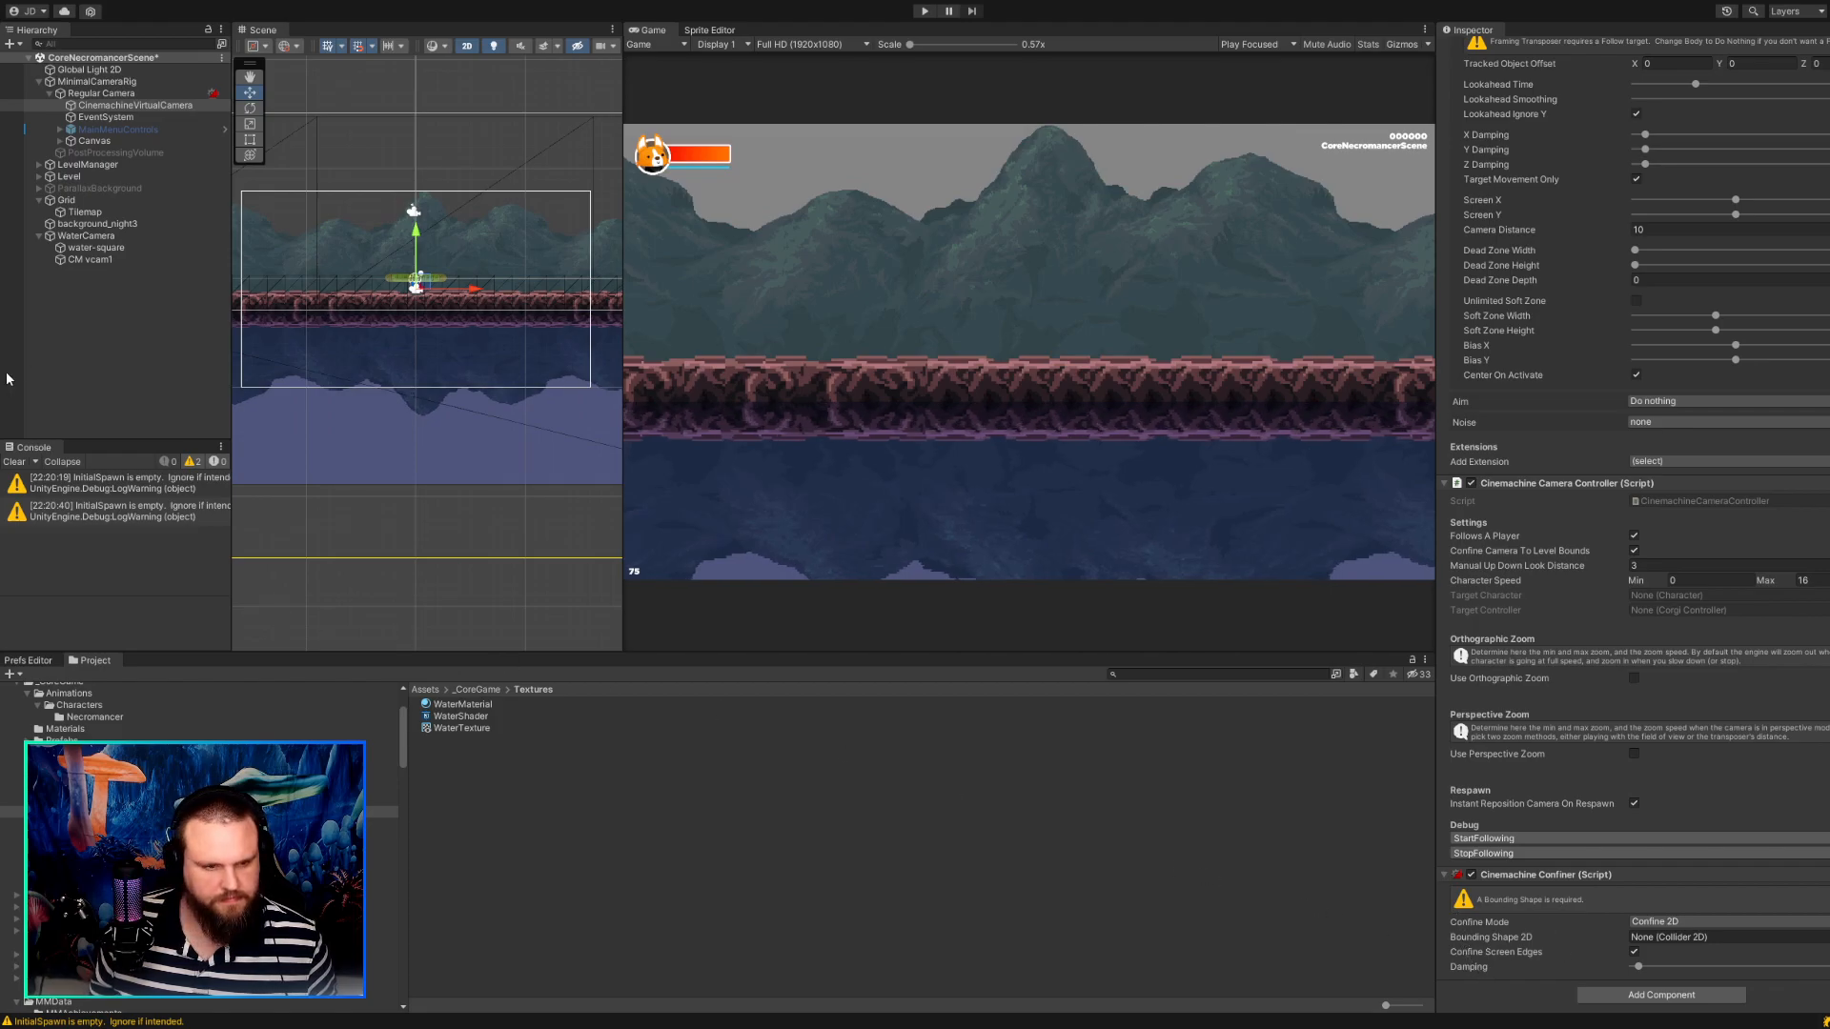
# Create a new Cinemachine virtual camera in the scene to inspect its default settings, and delete it again.
pyautogui.click(64, 340)
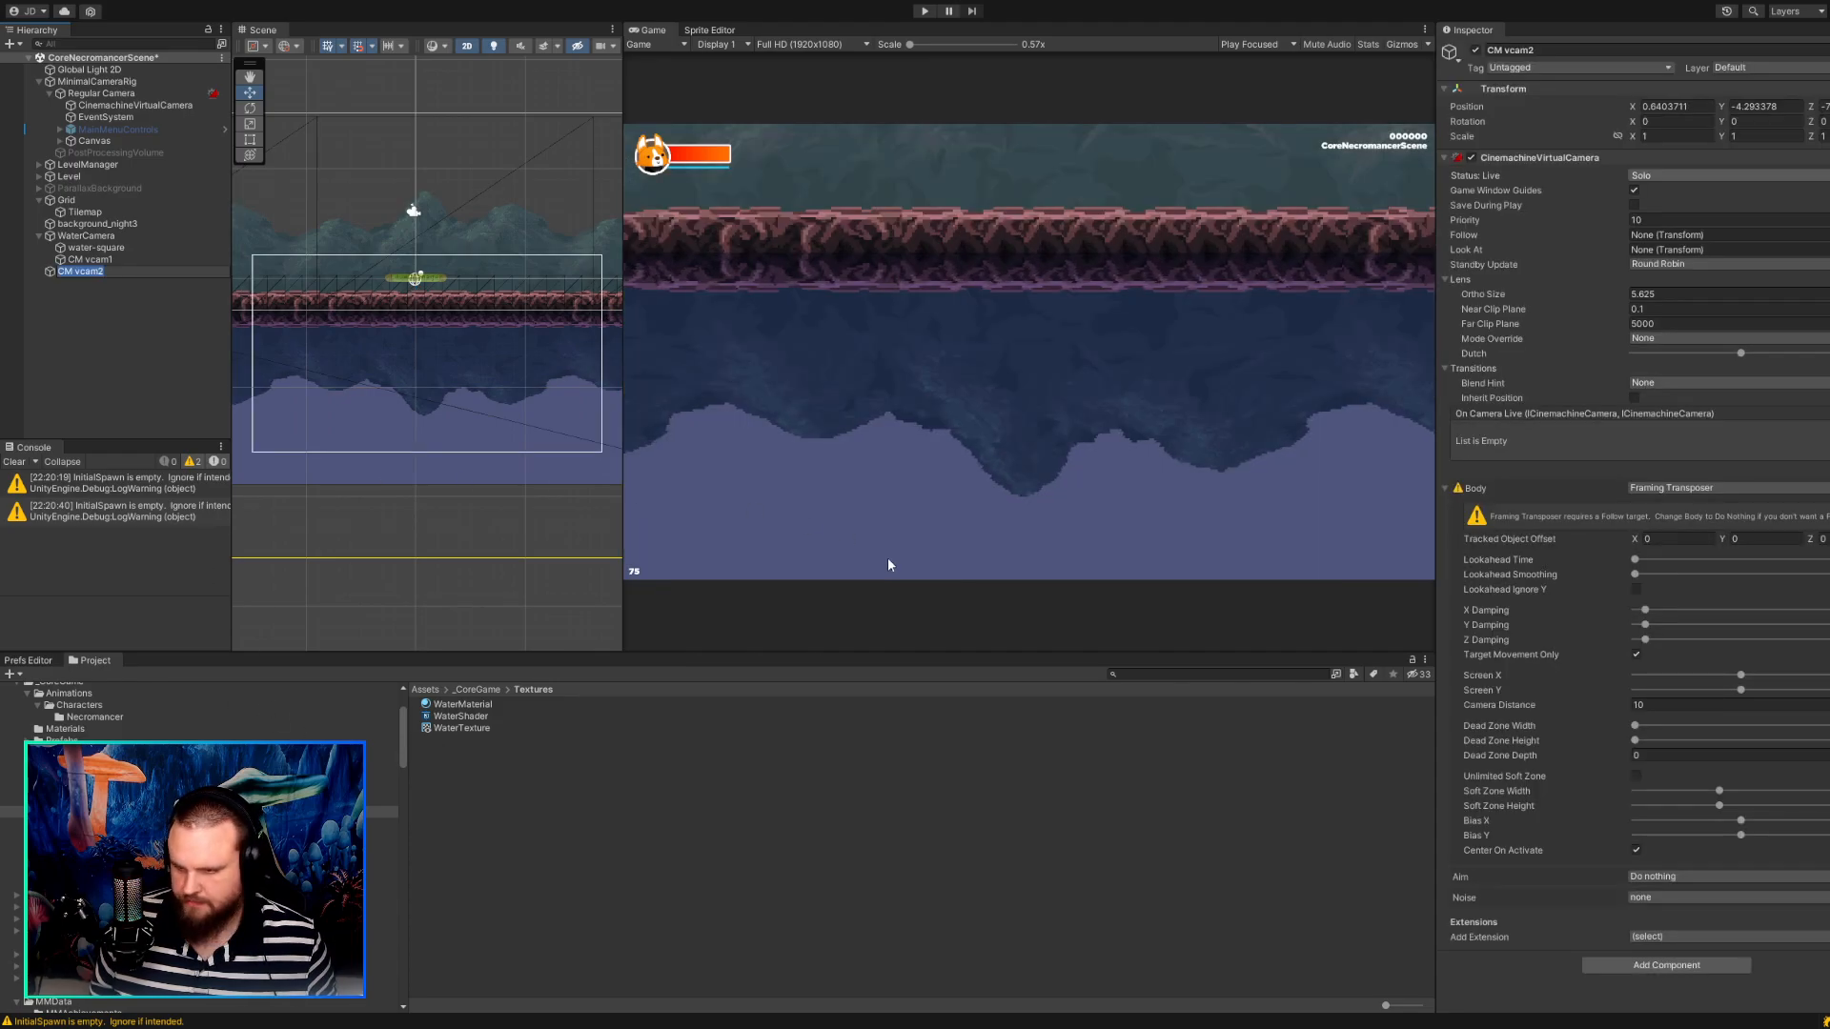
pyautogui.click(1600, 964)
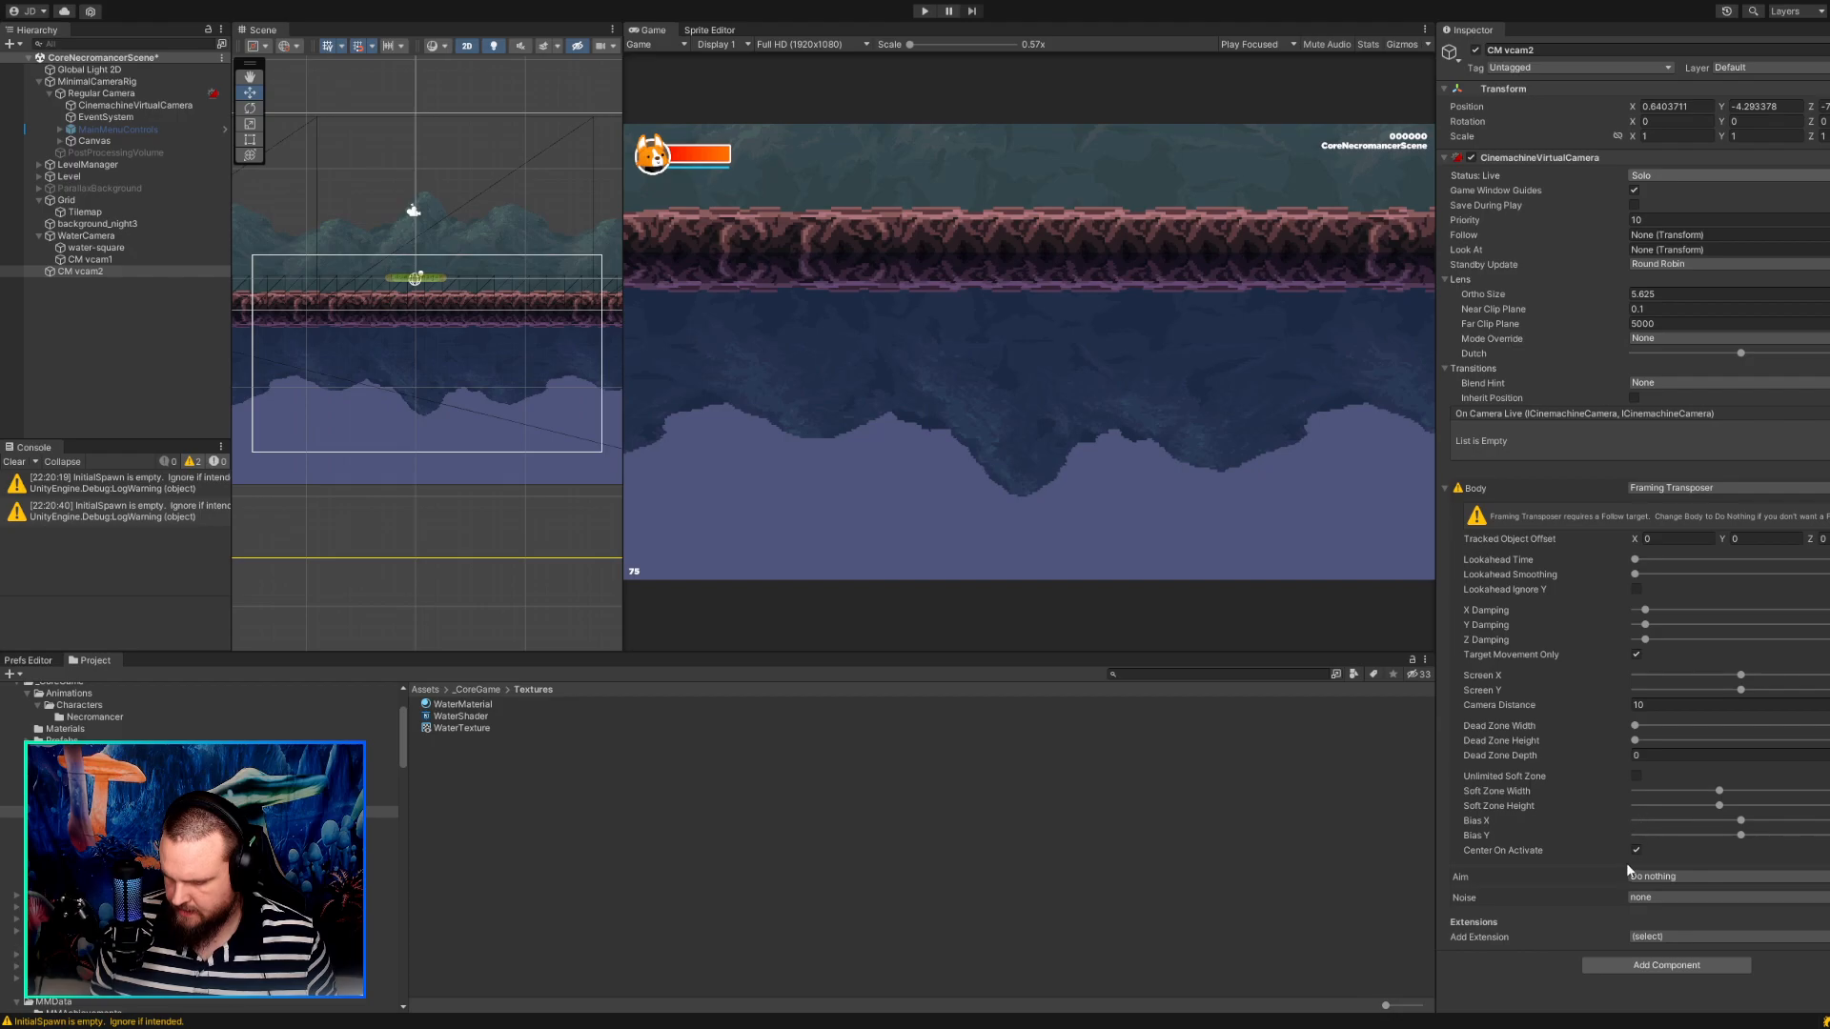
pyautogui.click(127, 301)
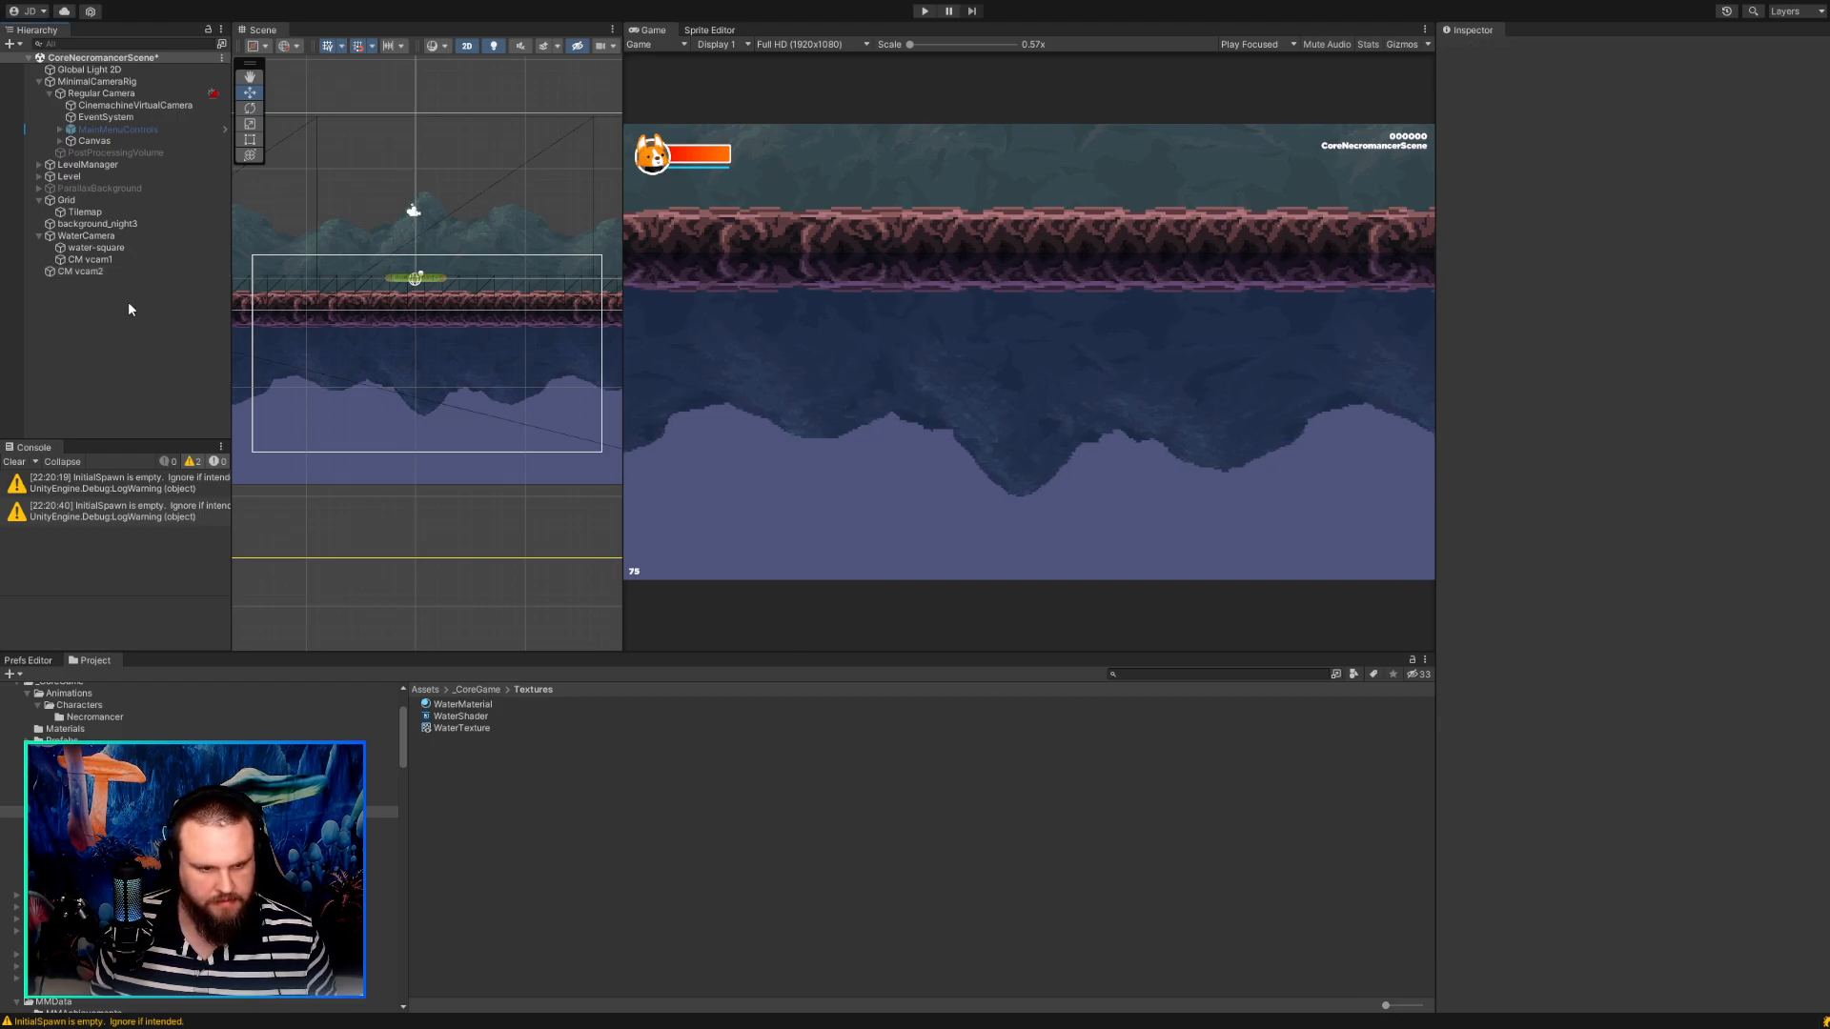
pyautogui.click(105, 273)
pyautogui.press('Delete')
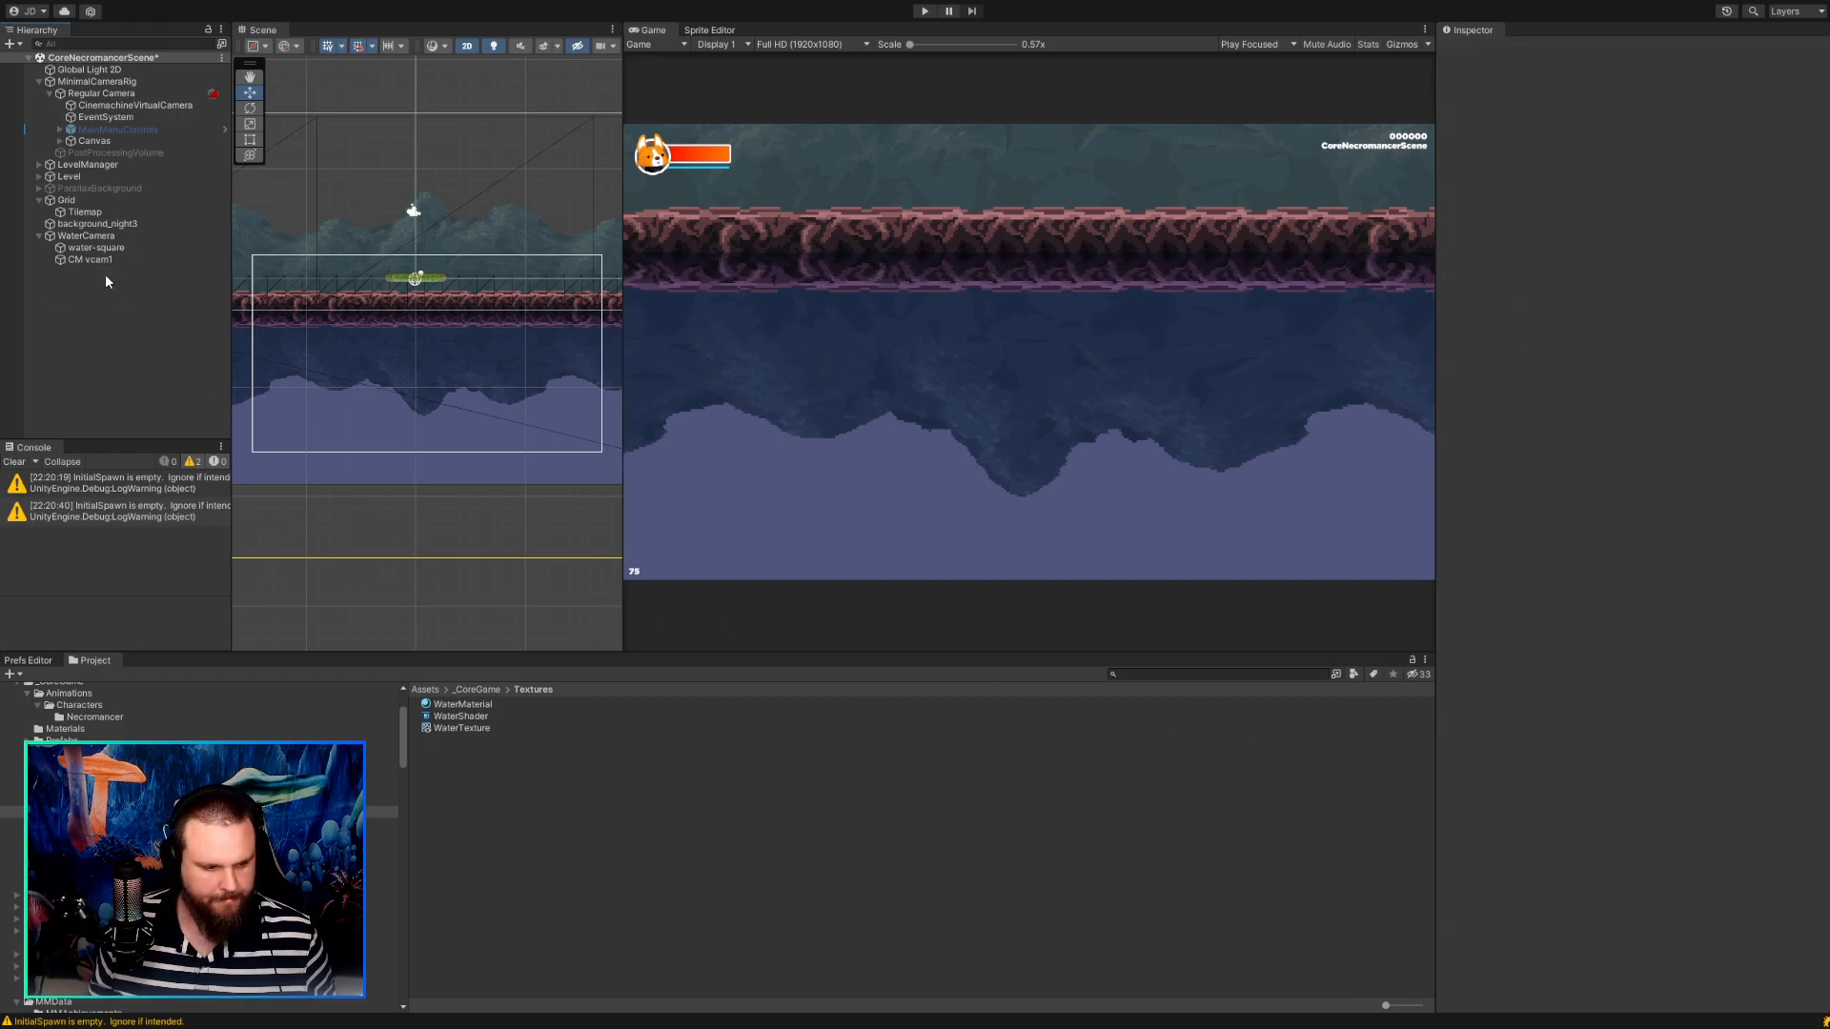
# Review the camera settings of WaterCamera, its child CM vcam1 and the Regular Camera.
pyautogui.click(103, 238)
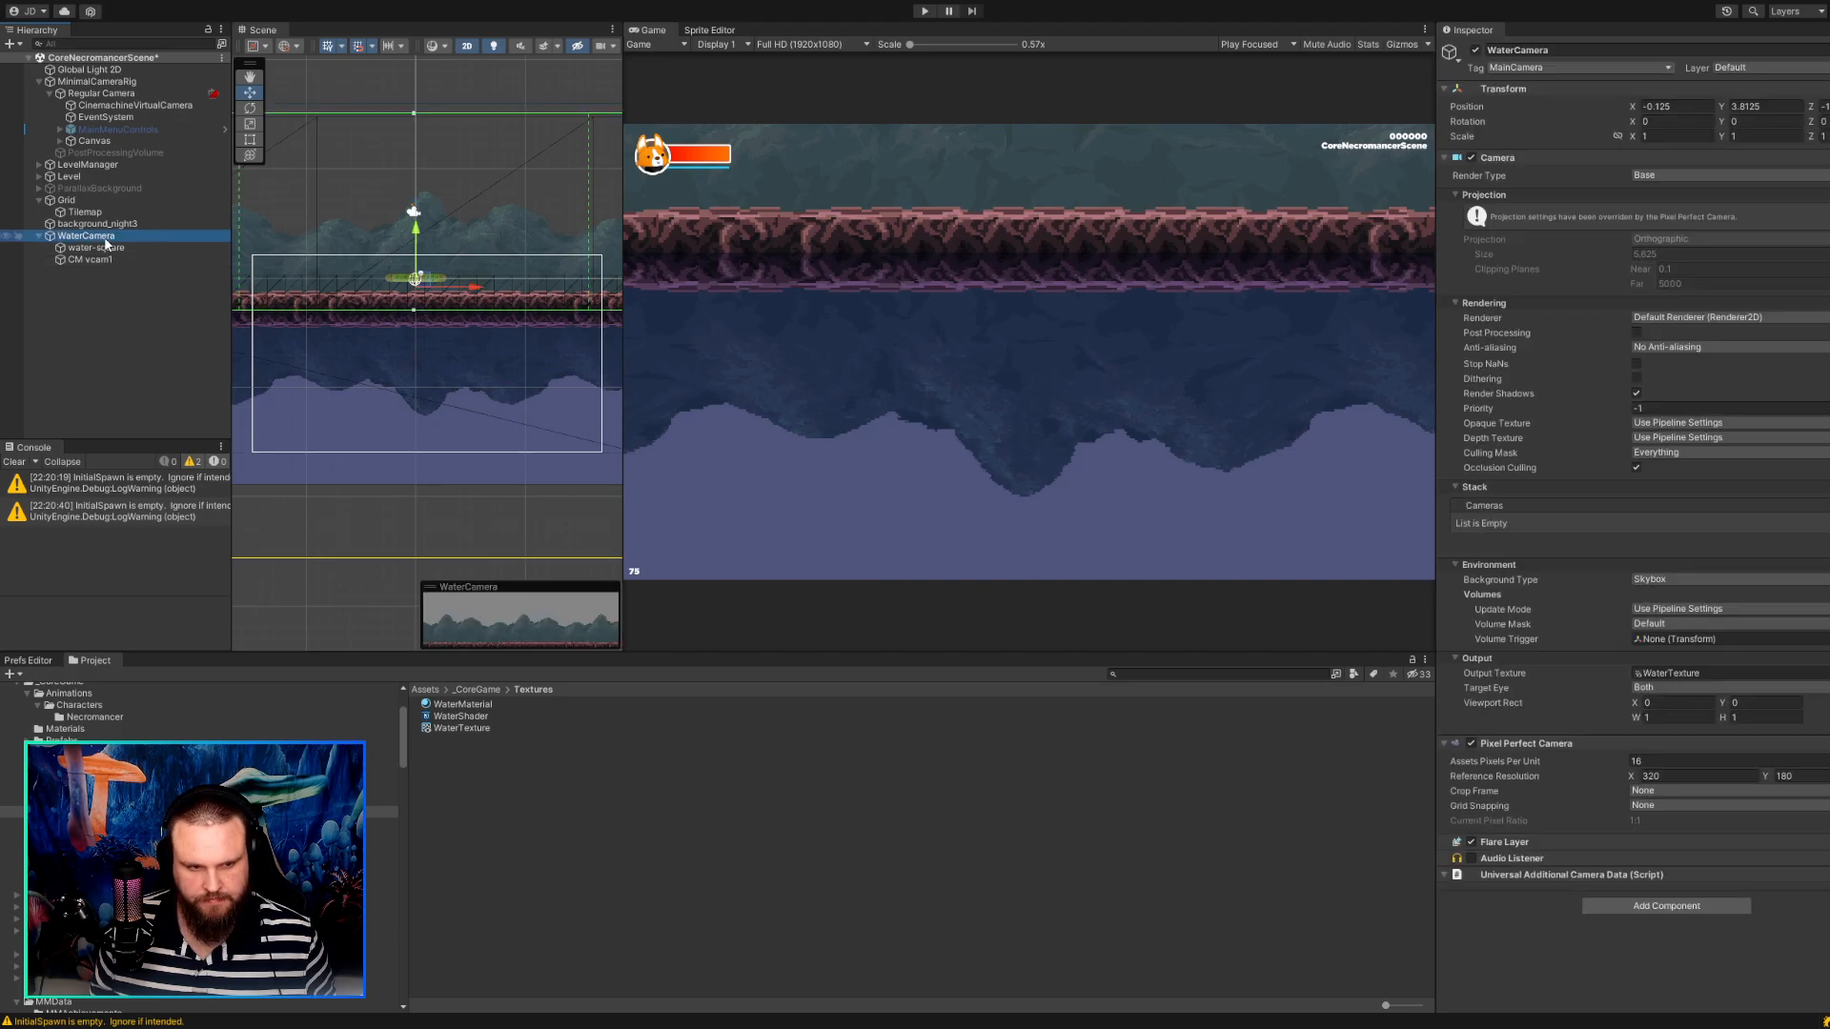
pyautogui.click(100, 258)
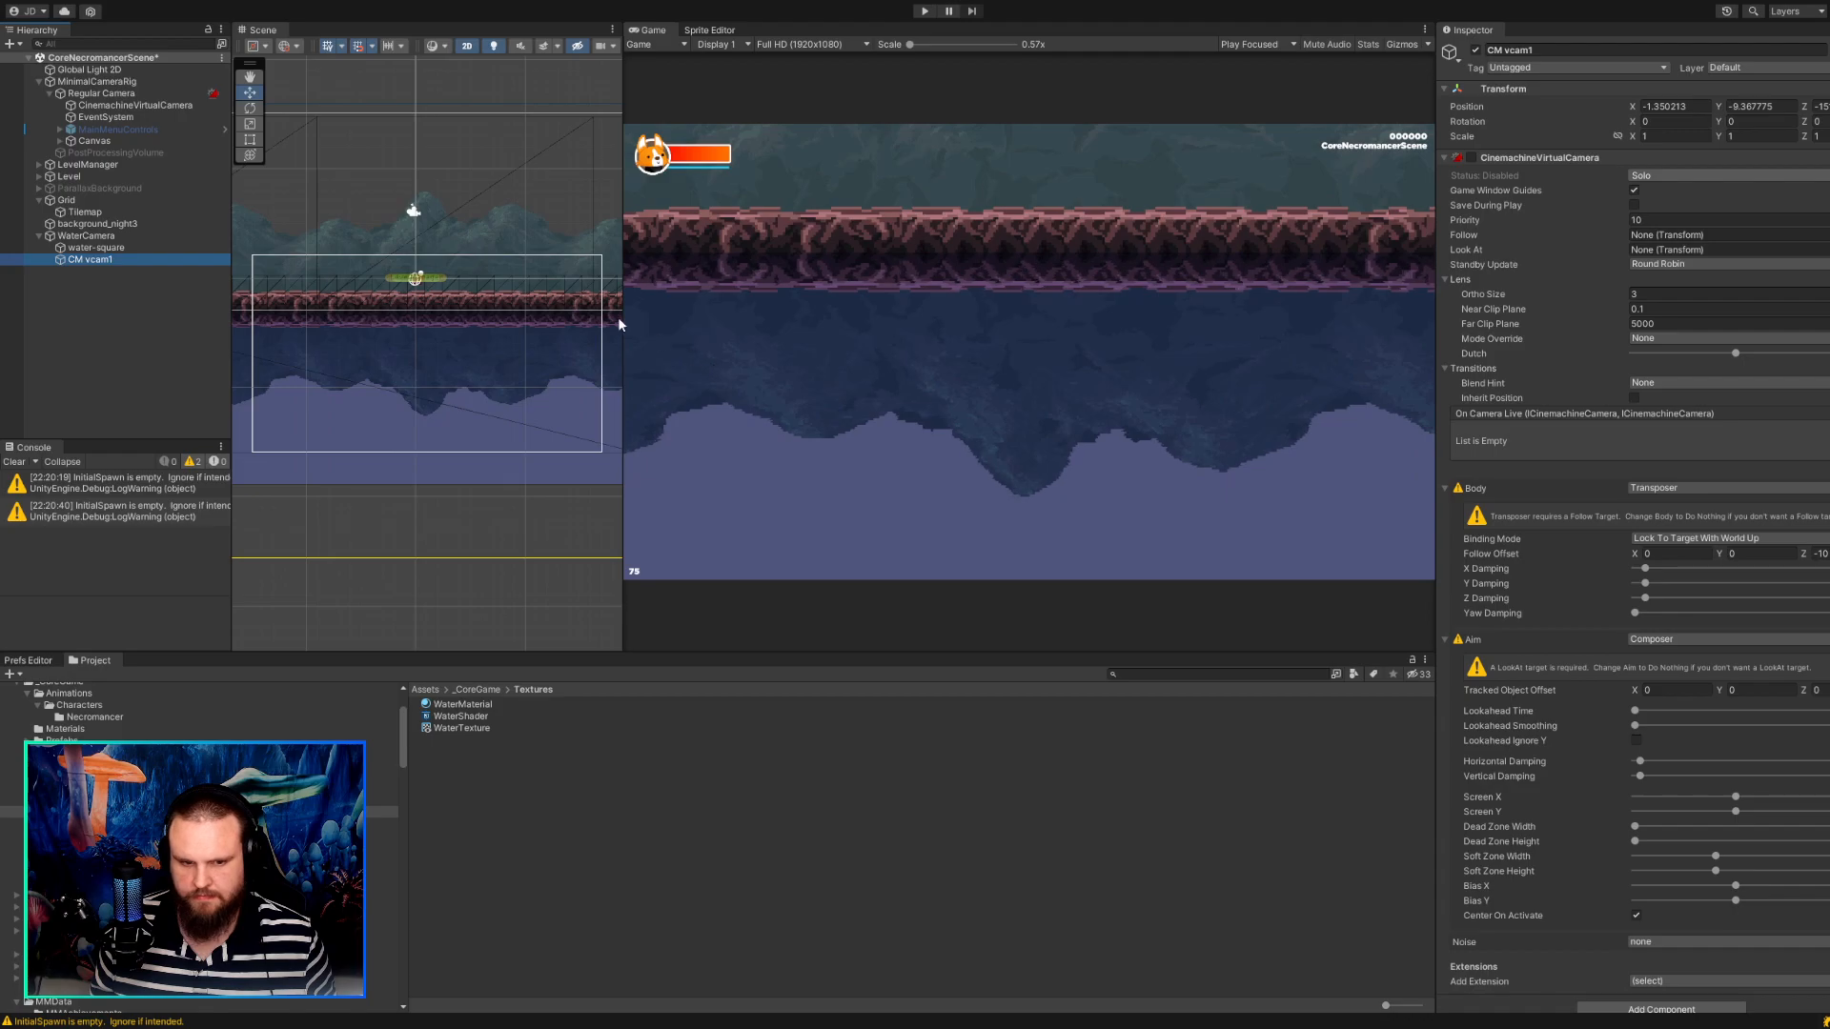
pyautogui.click(91, 94)
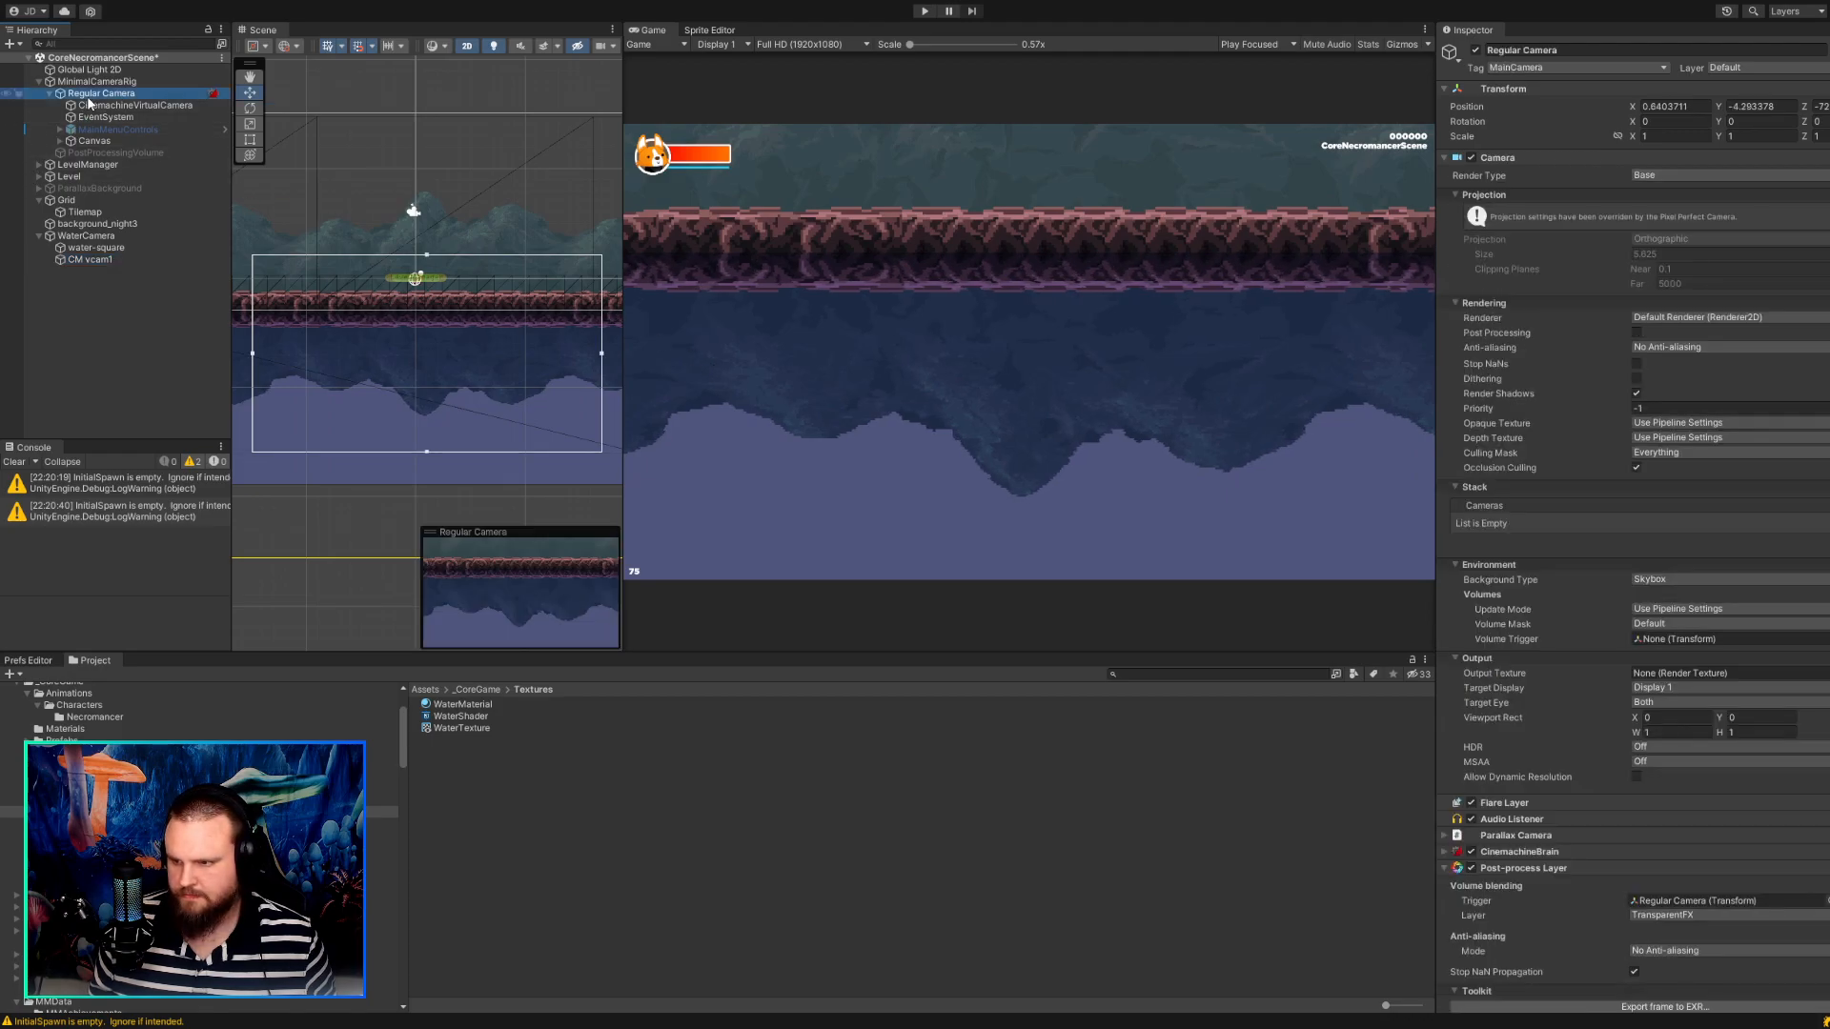
# Try an Ortho Size of 3 on CinemachineVirtualCamera and restore it to 5.625.
pyautogui.click(90, 105)
pyautogui.moveTo(1656, 294); pyautogui.dragTo(1593, 280)
pyautogui.write('3')
pyautogui.press('Tab')
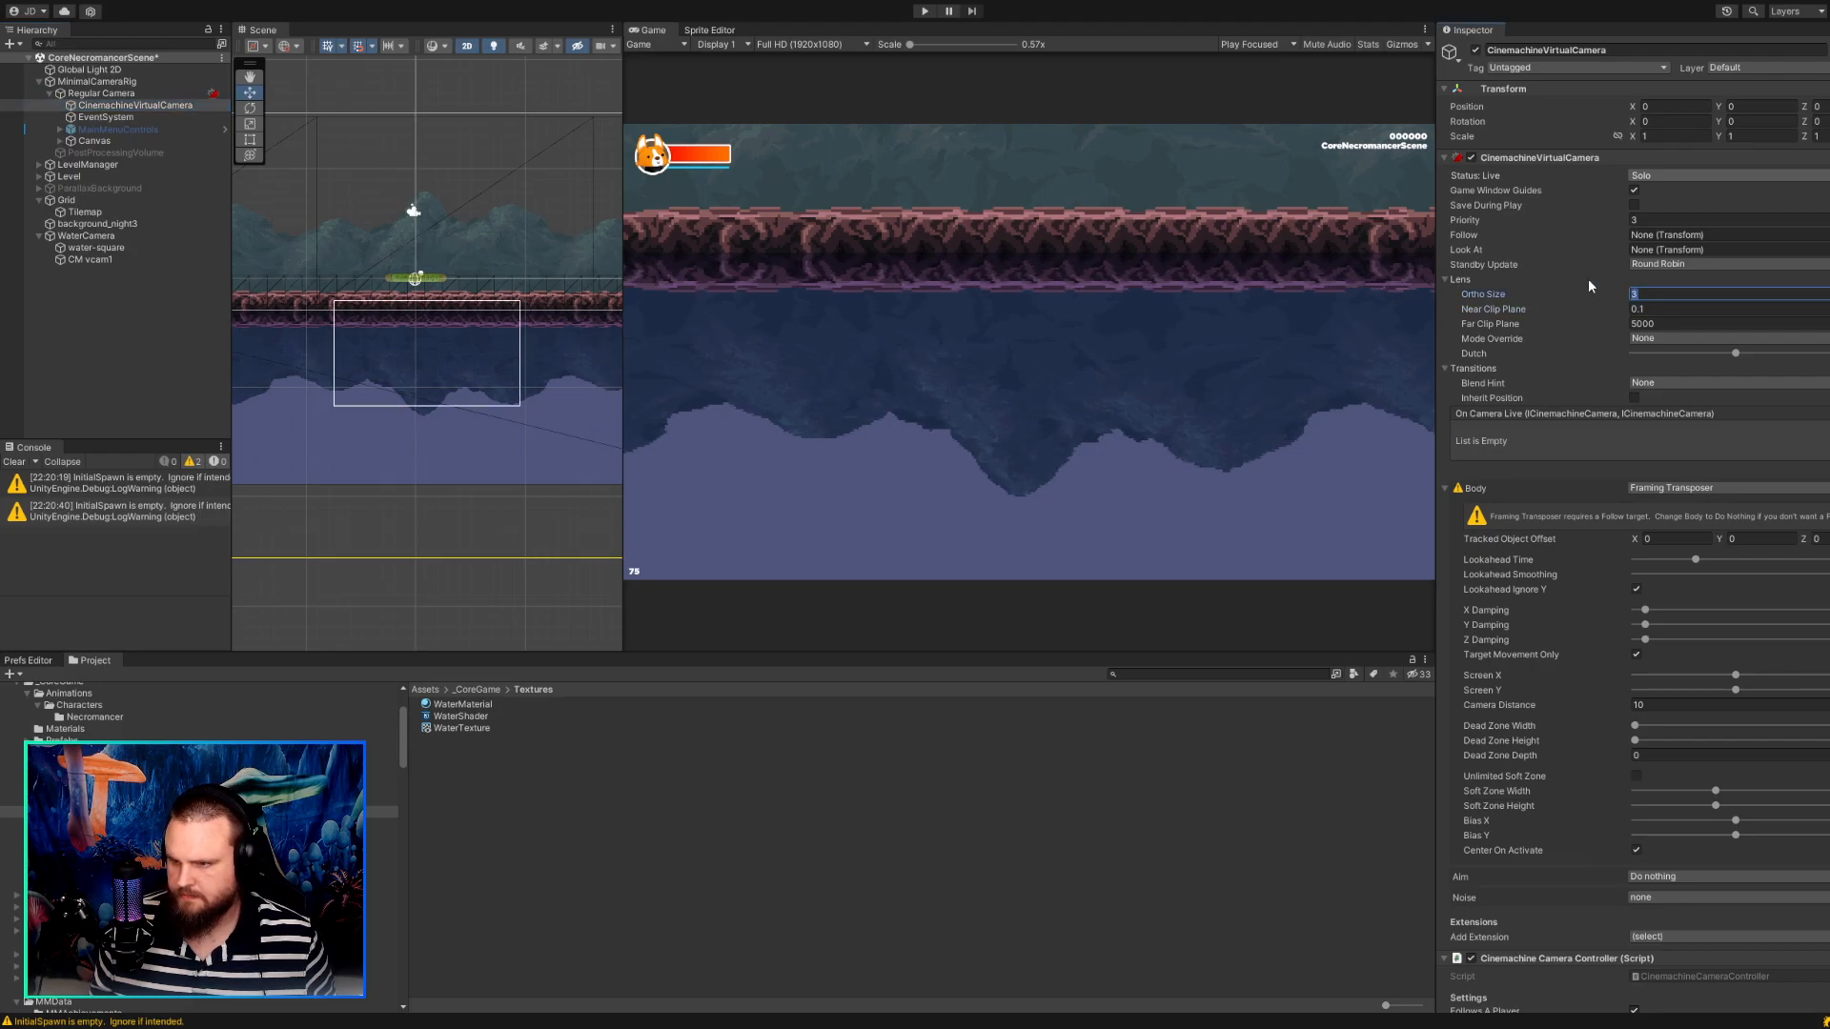
pyautogui.write('5.625')
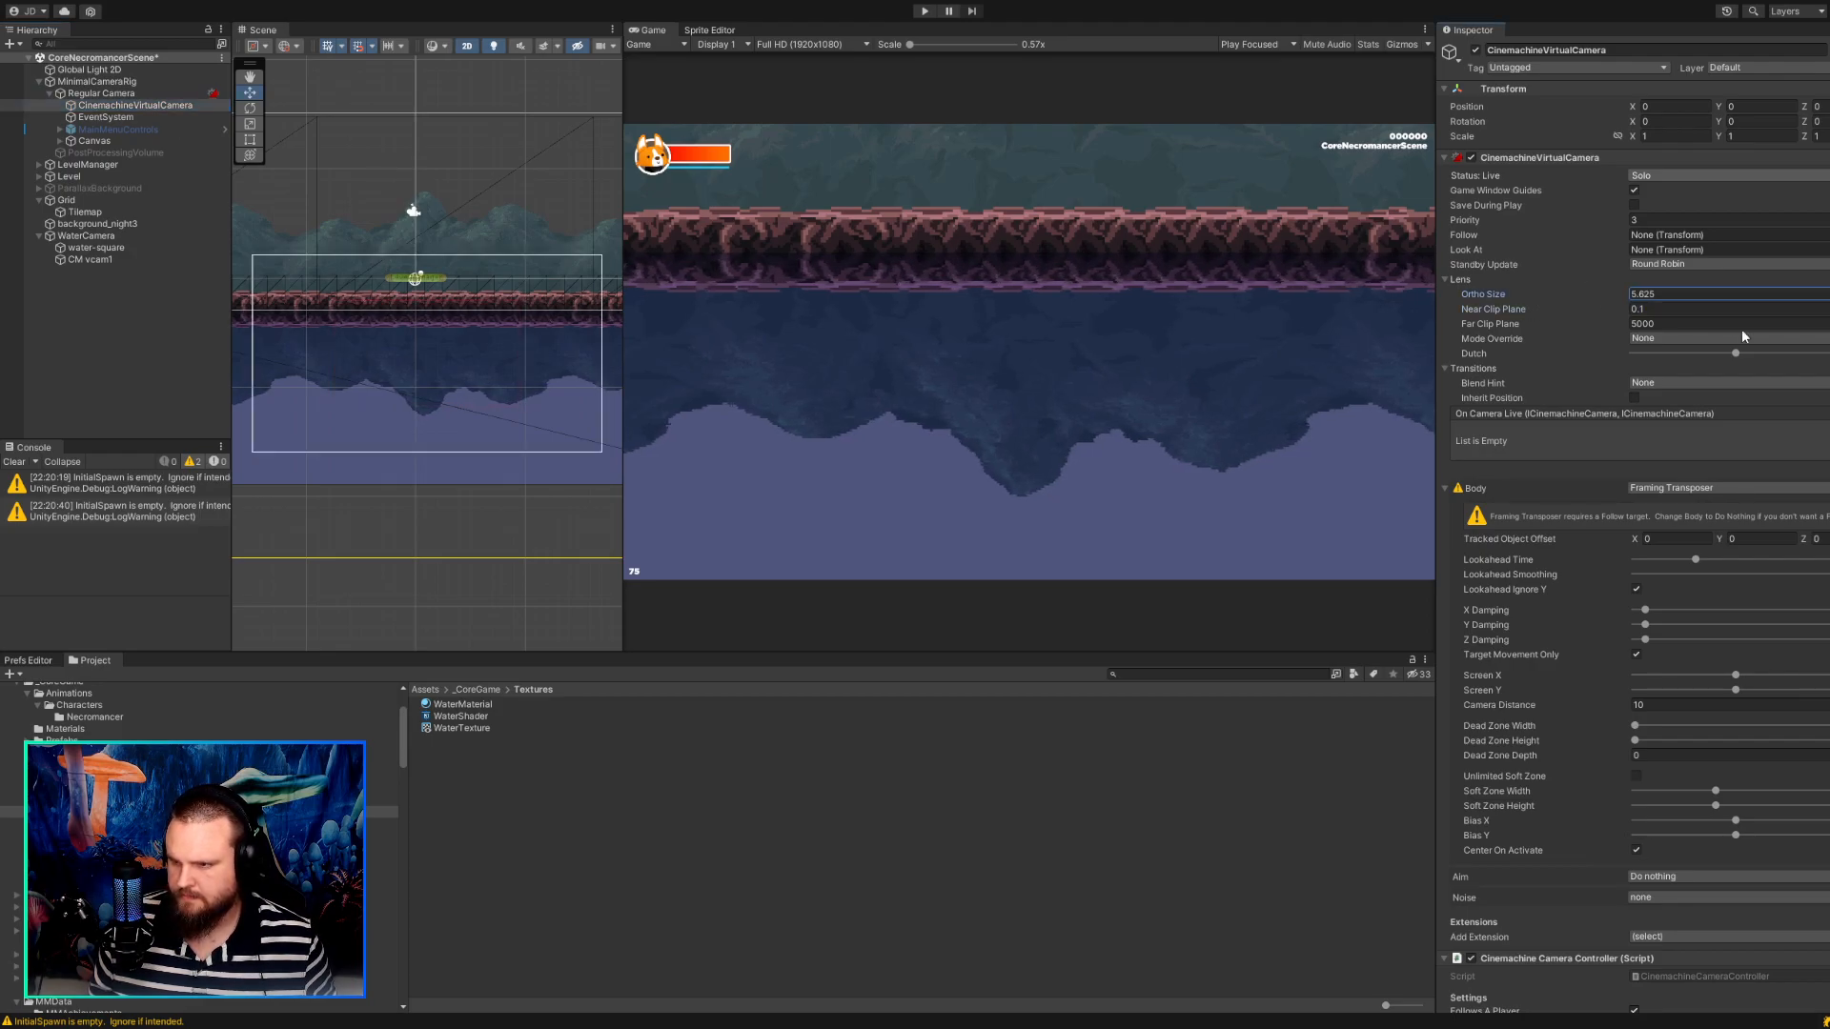
# Run the game at 16:9 Aspect, move the character to check its reflection, and enlarge the Game view.
pyautogui.click(924, 12)
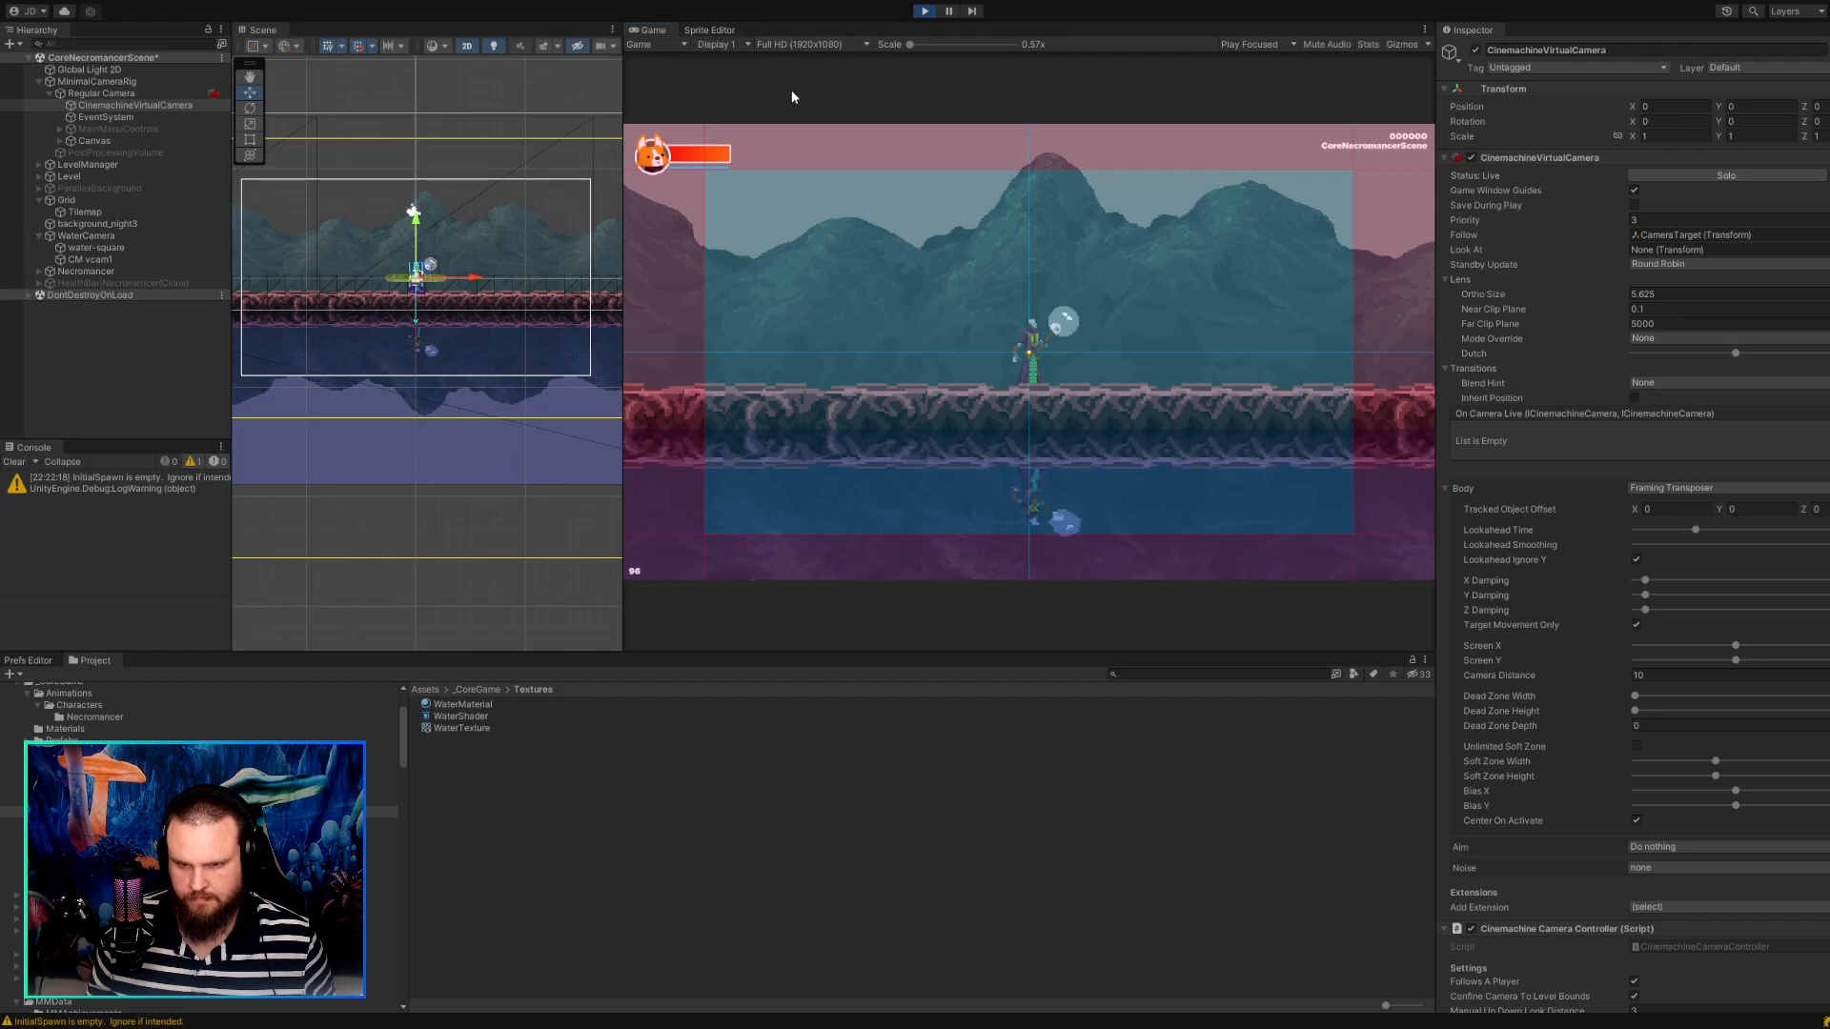
pyautogui.click(793, 111)
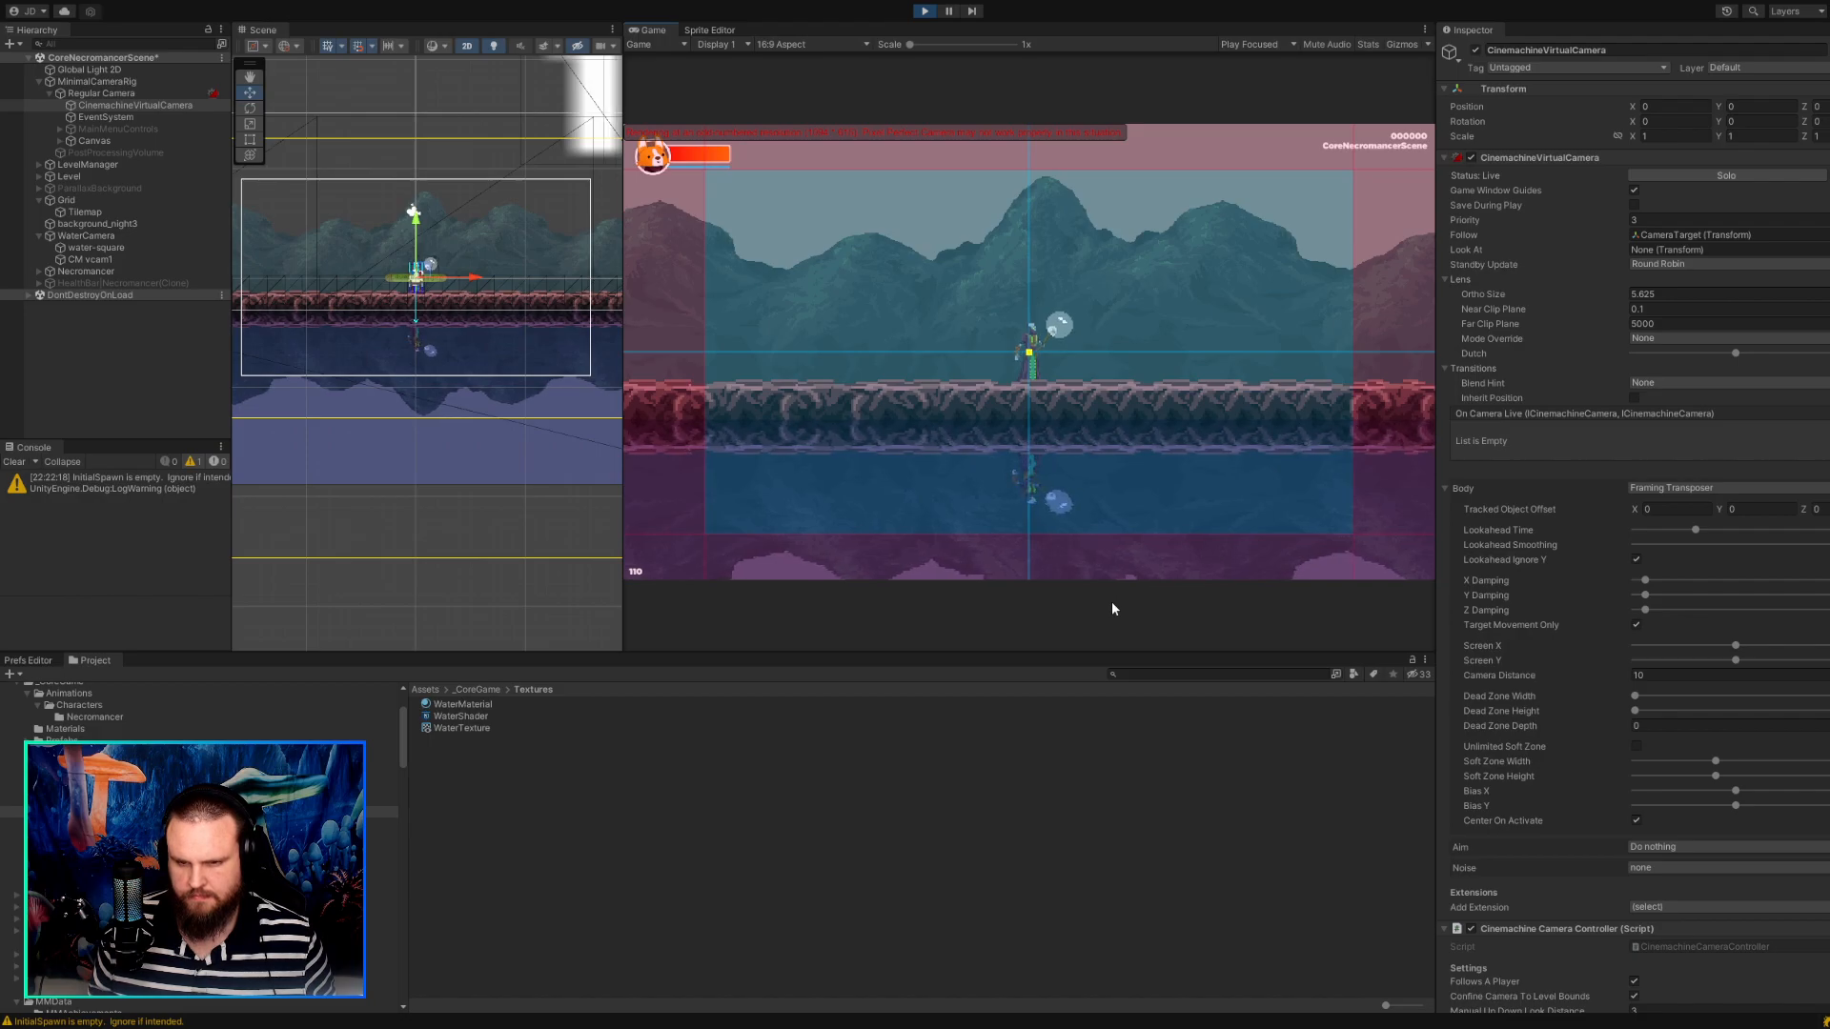
pyautogui.press('d')
pyautogui.press('a')
pyautogui.press('d')
pyautogui.press('d')
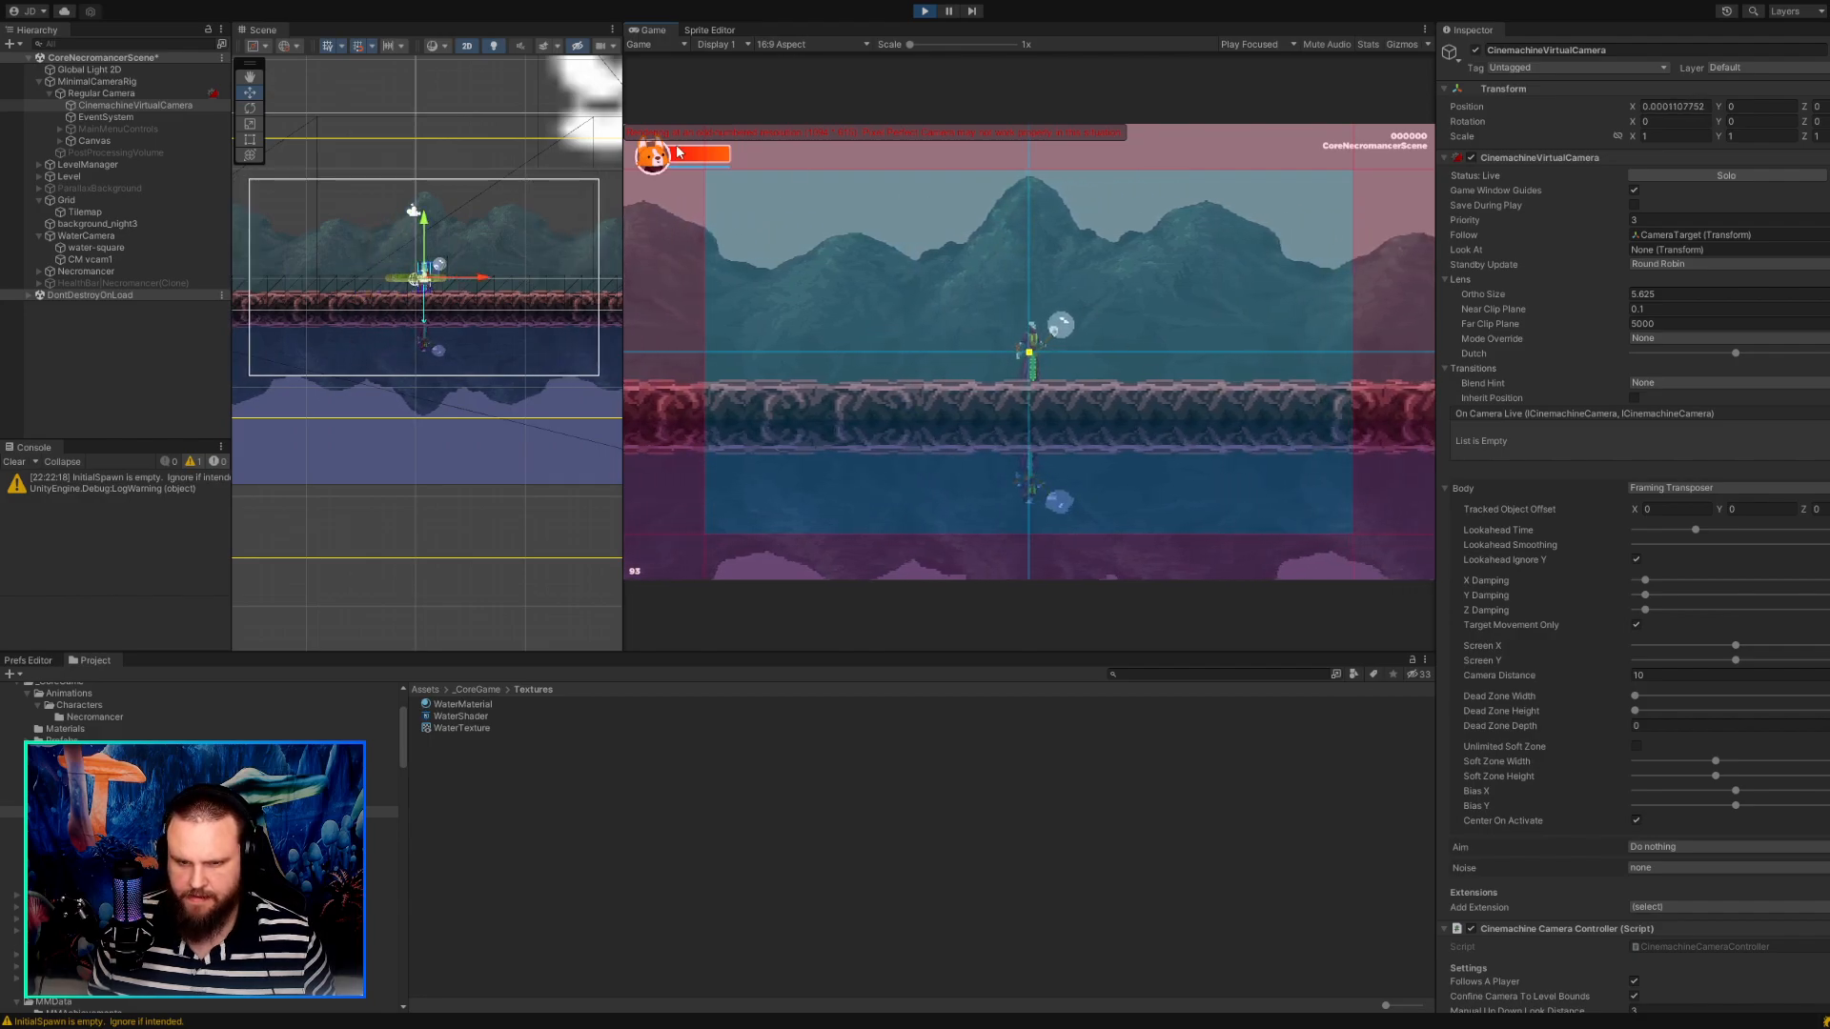
pyautogui.moveTo(623, 170); pyautogui.dragTo(385, 164)
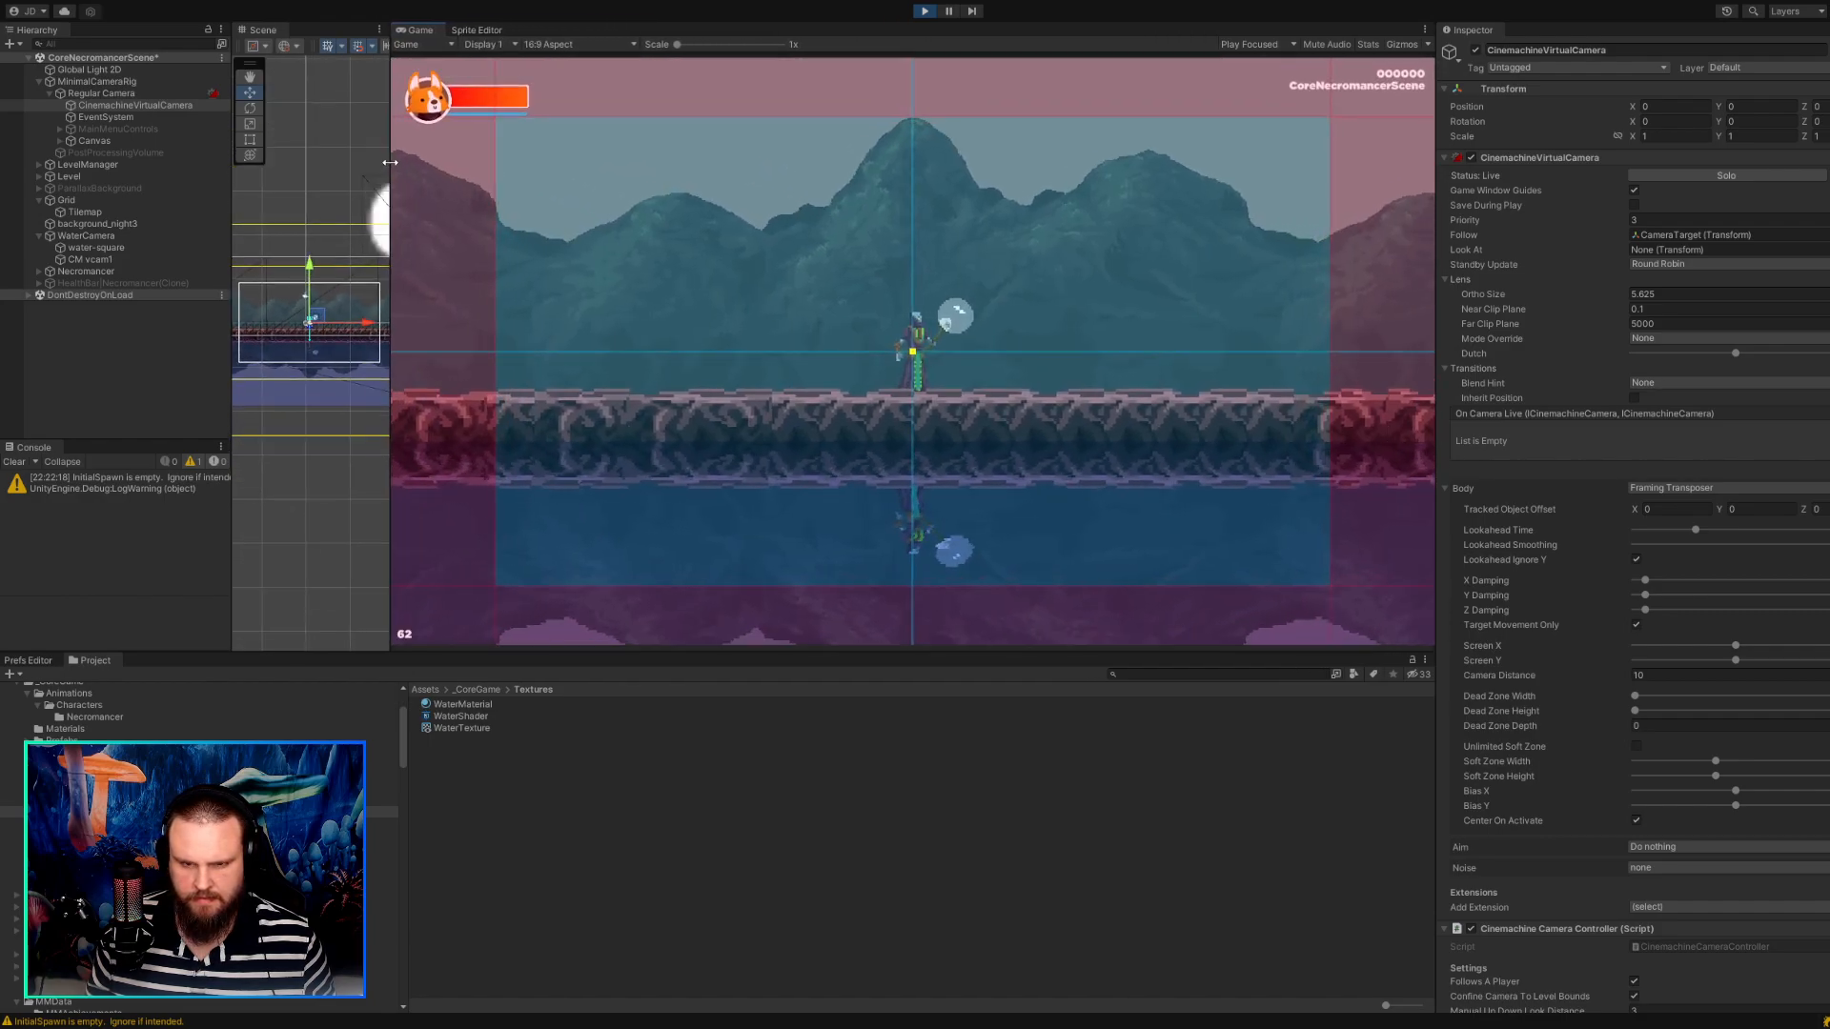
# Rearrange the layout to show the Scene view in full beside the QHD (2560x1440) Game view, and stop the game.
pyautogui.moveTo(408, 34); pyautogui.dragTo(699, 374)
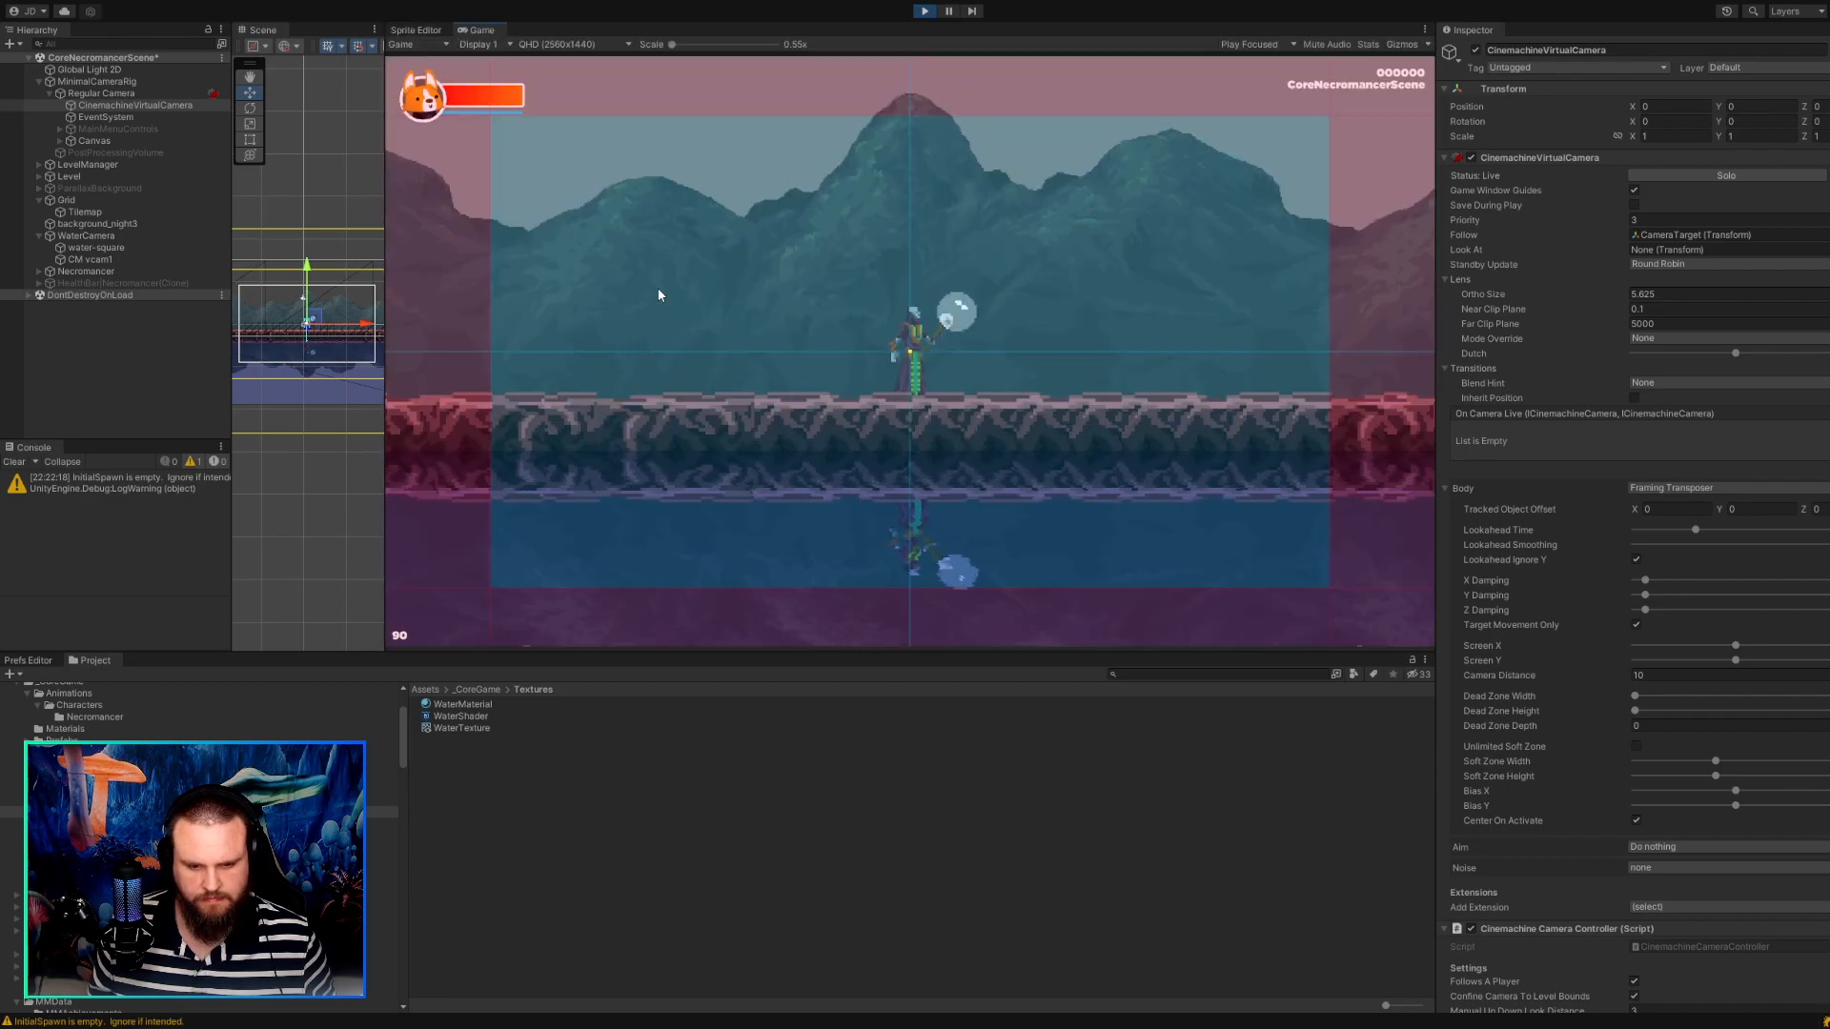
pyautogui.moveTo(386, 315); pyautogui.dragTo(903, 299)
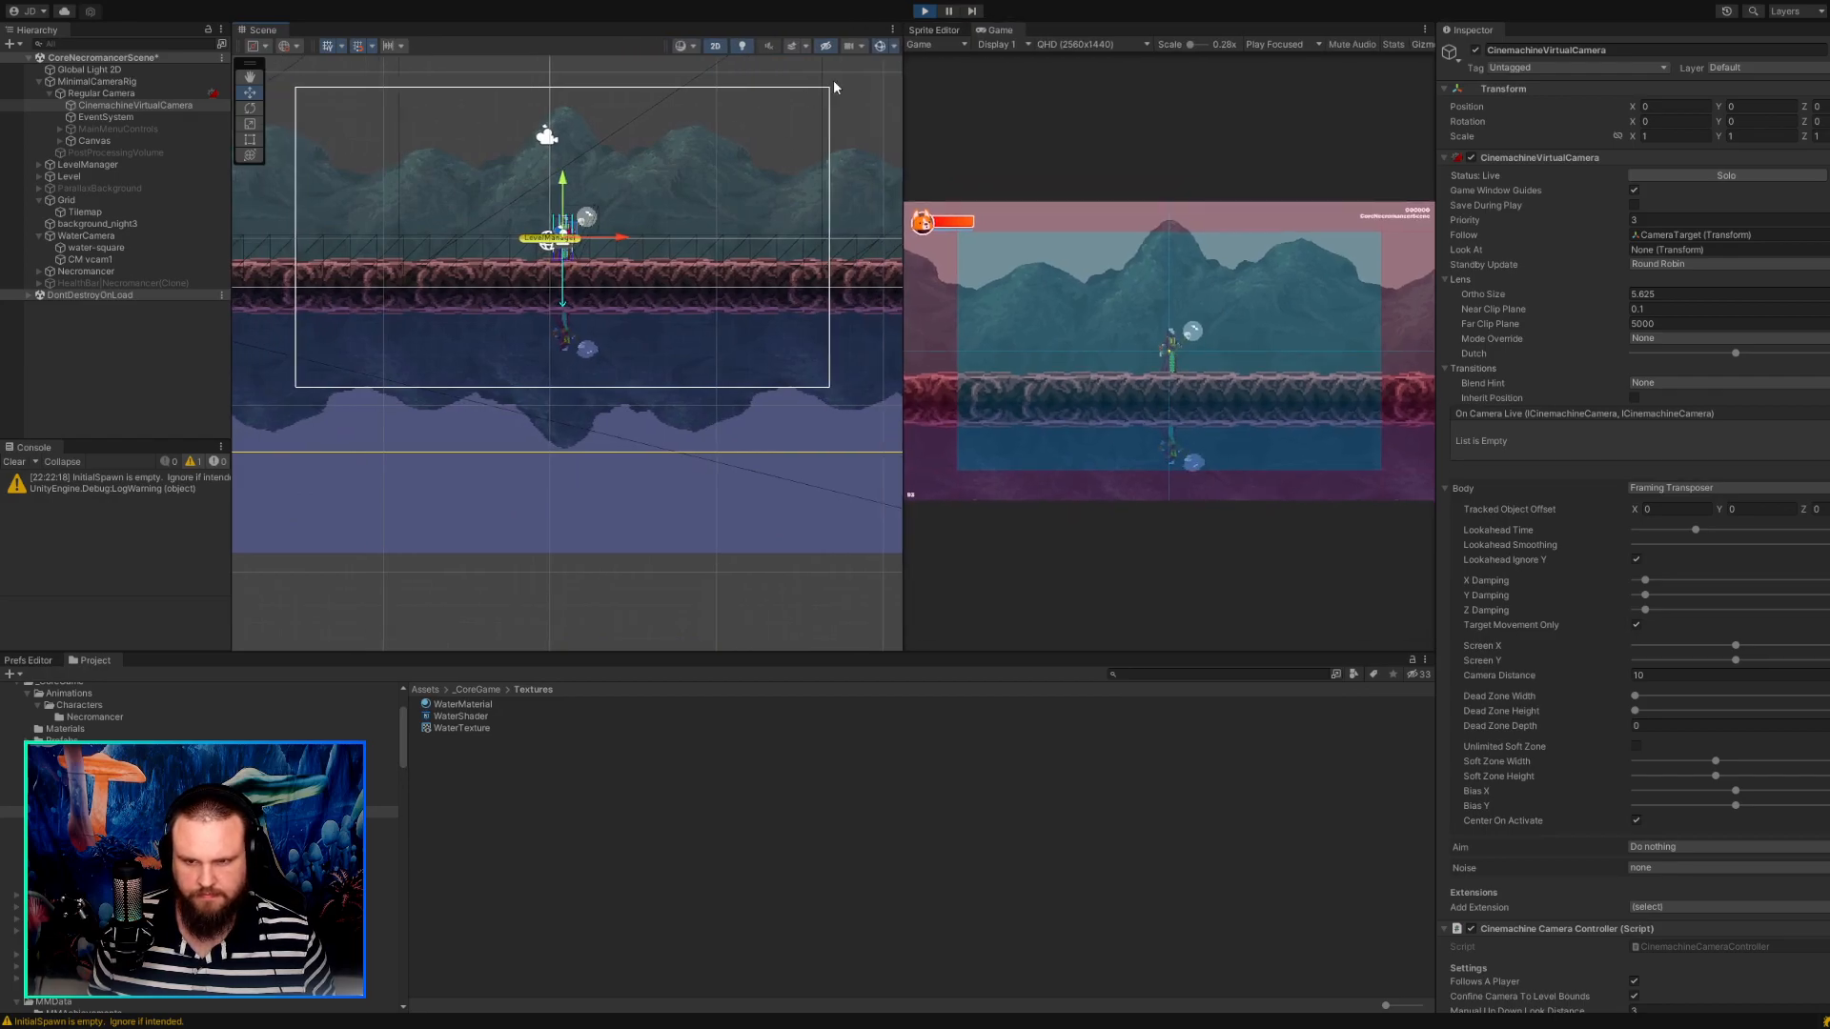
pyautogui.click(923, 12)
pyautogui.hotkey('ctrl', 'p')
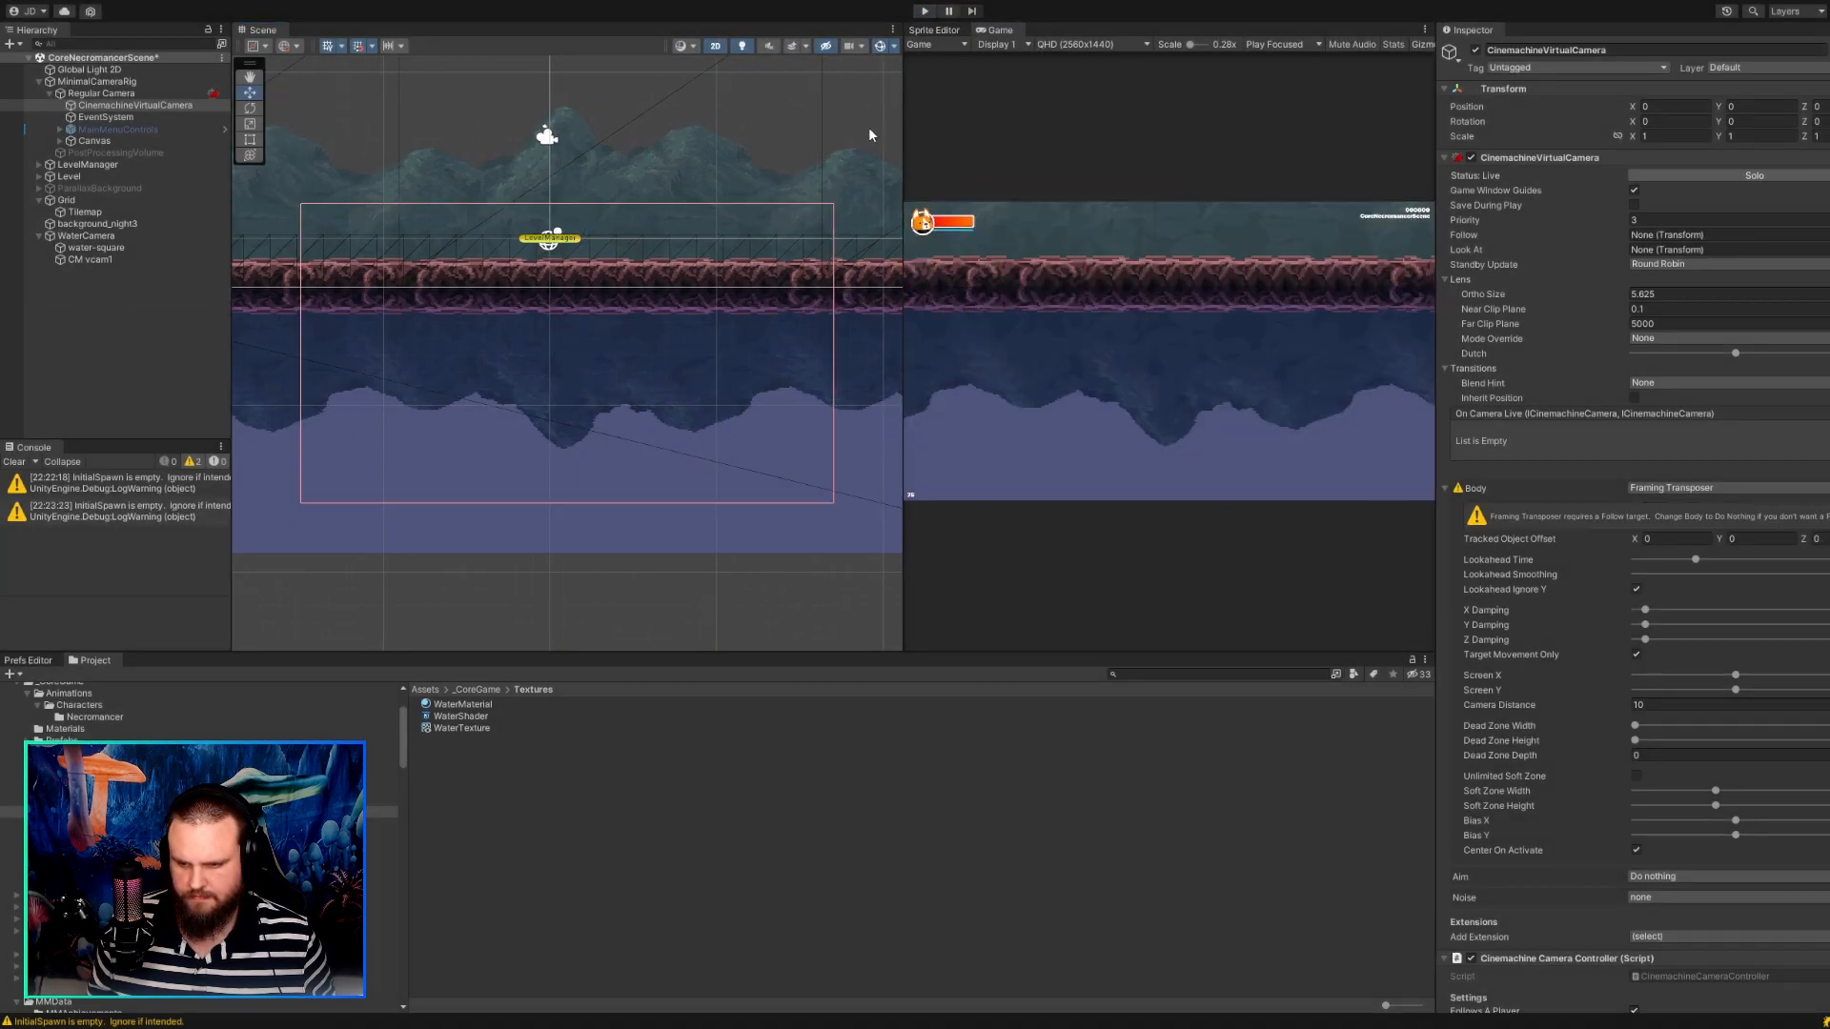
# Move Regular Camera to Y position -0.58 and set its Pixel Perfect Camera's Grid Snapping to Pixel Snapping.
pyautogui.click(93, 93)
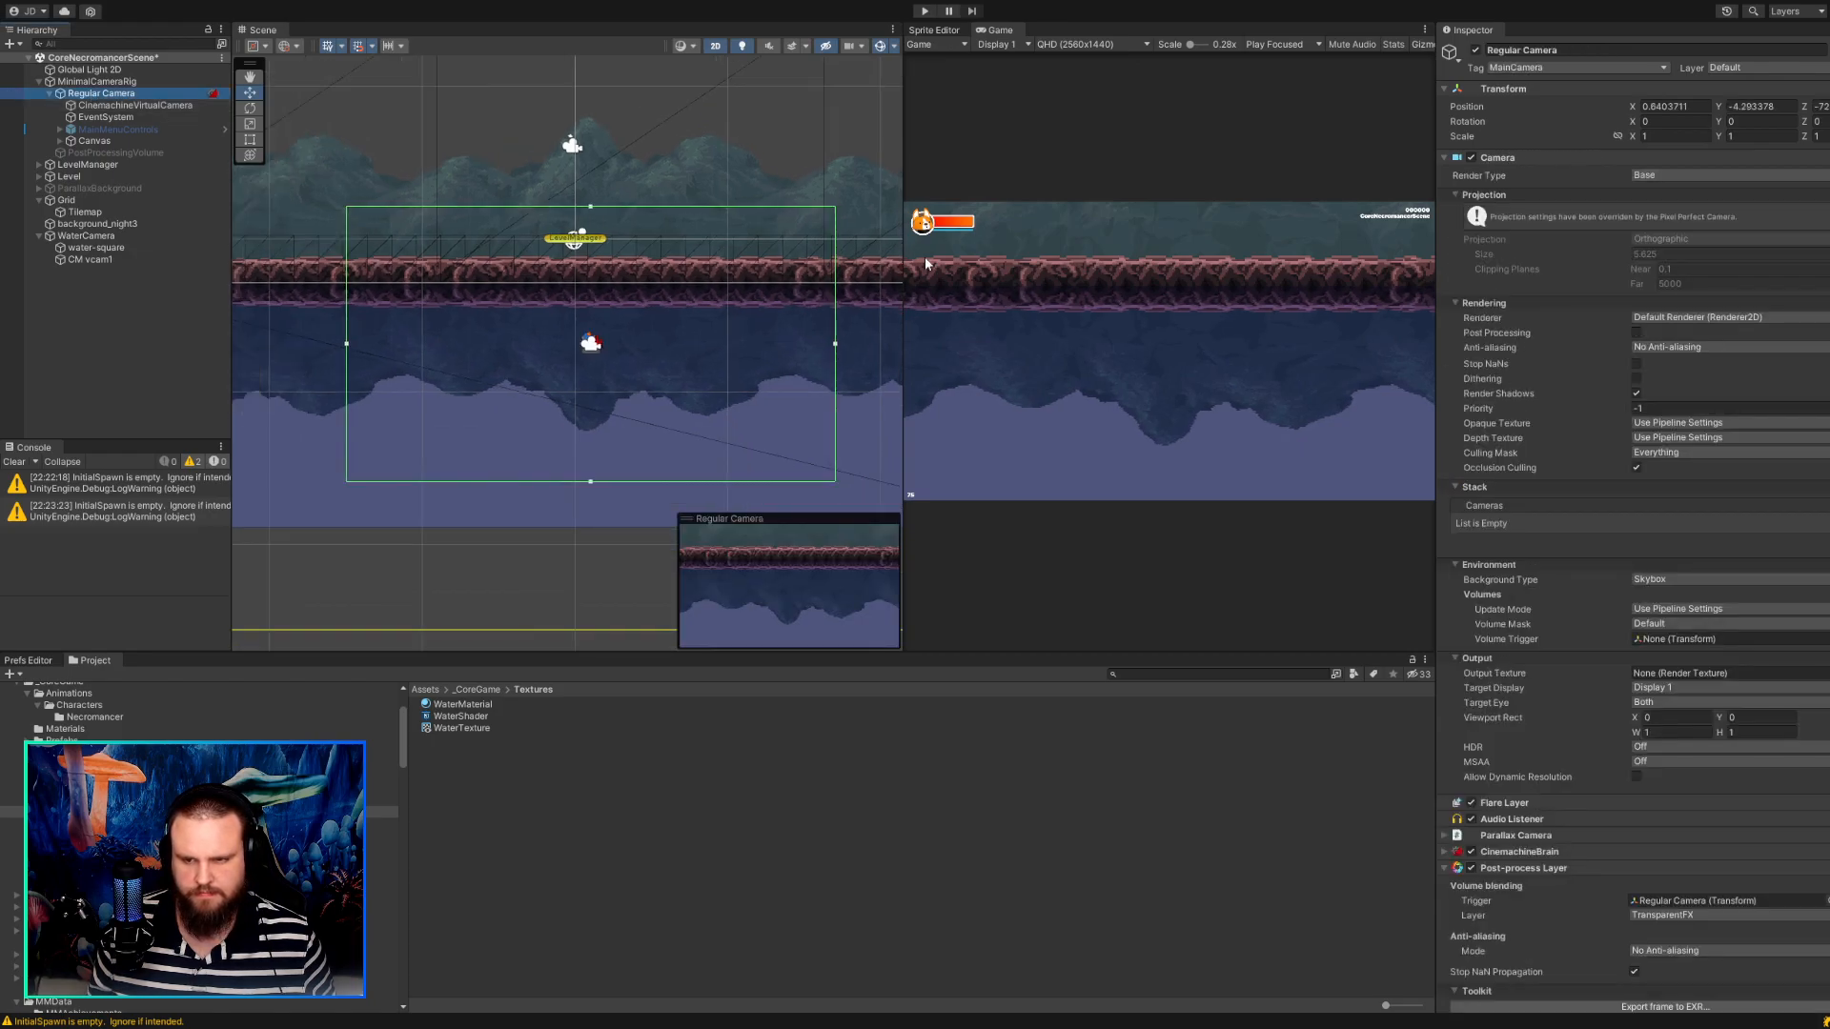
pyautogui.moveTo(1725, 113); pyautogui.dragTo(1818, 125)
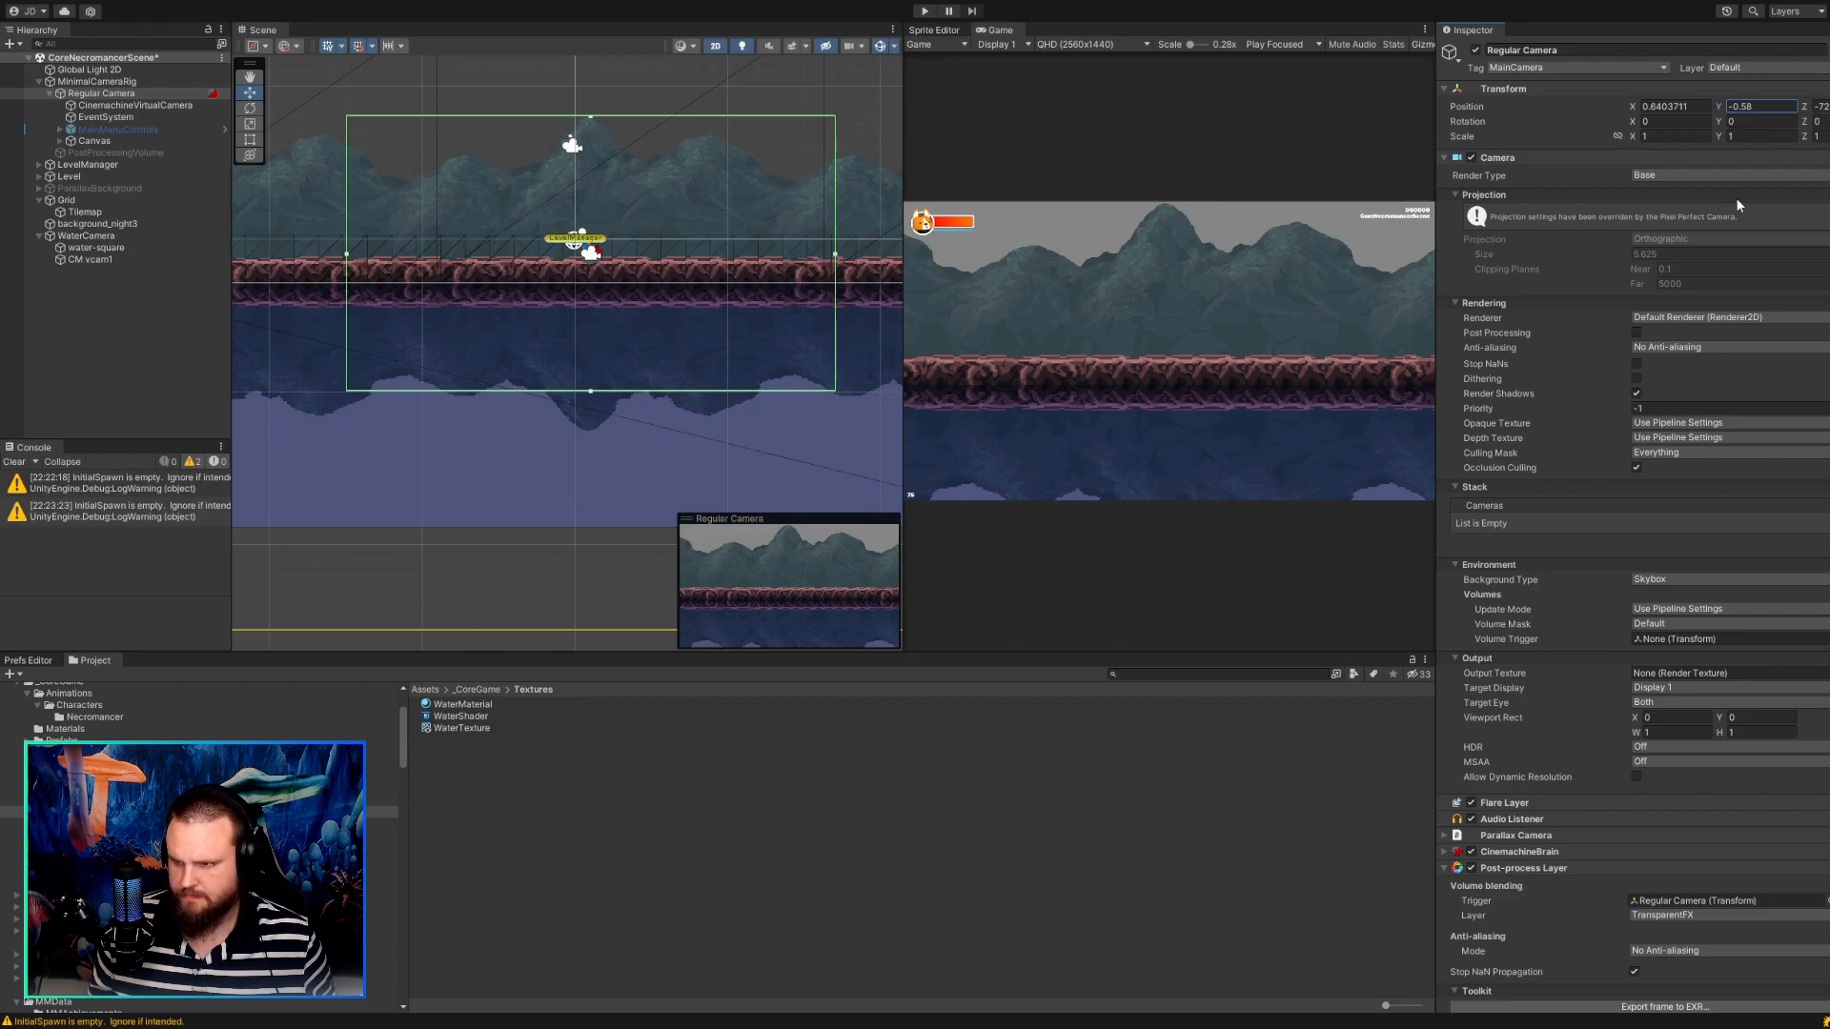
pyautogui.scroll(-10, 1643, 312)
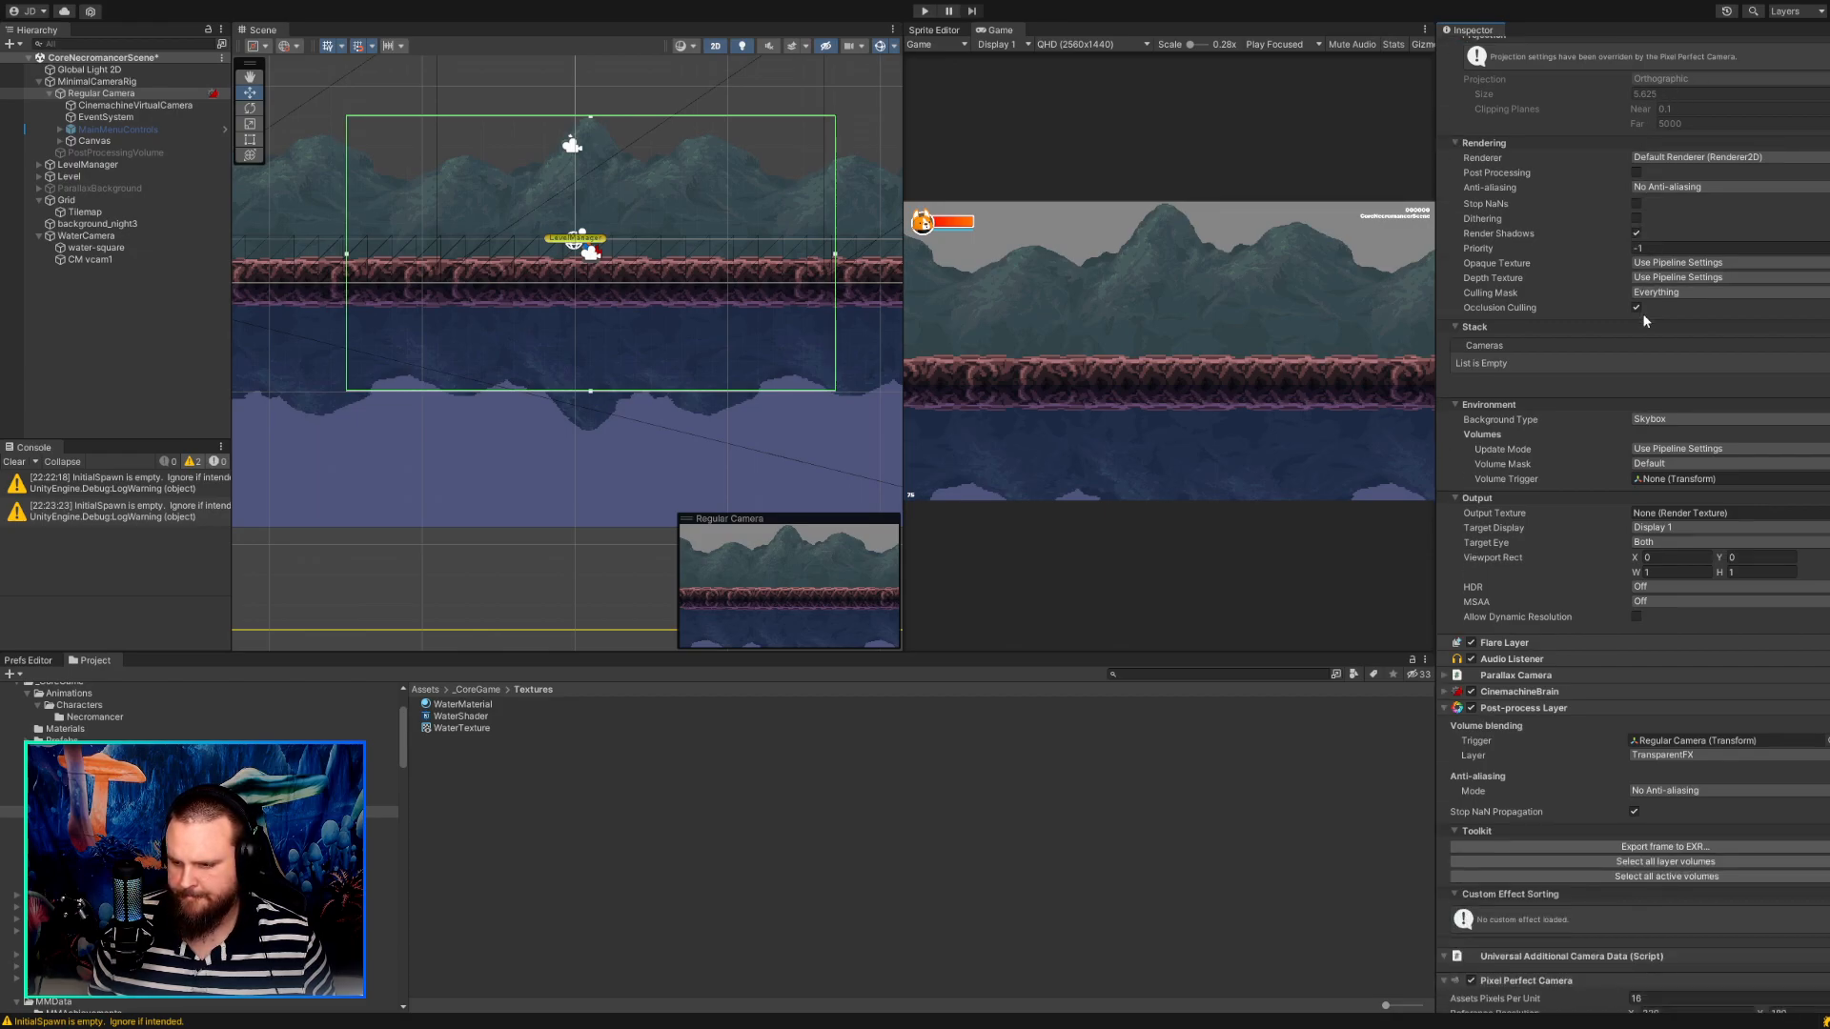
pyautogui.scroll(-6, 1644, 314)
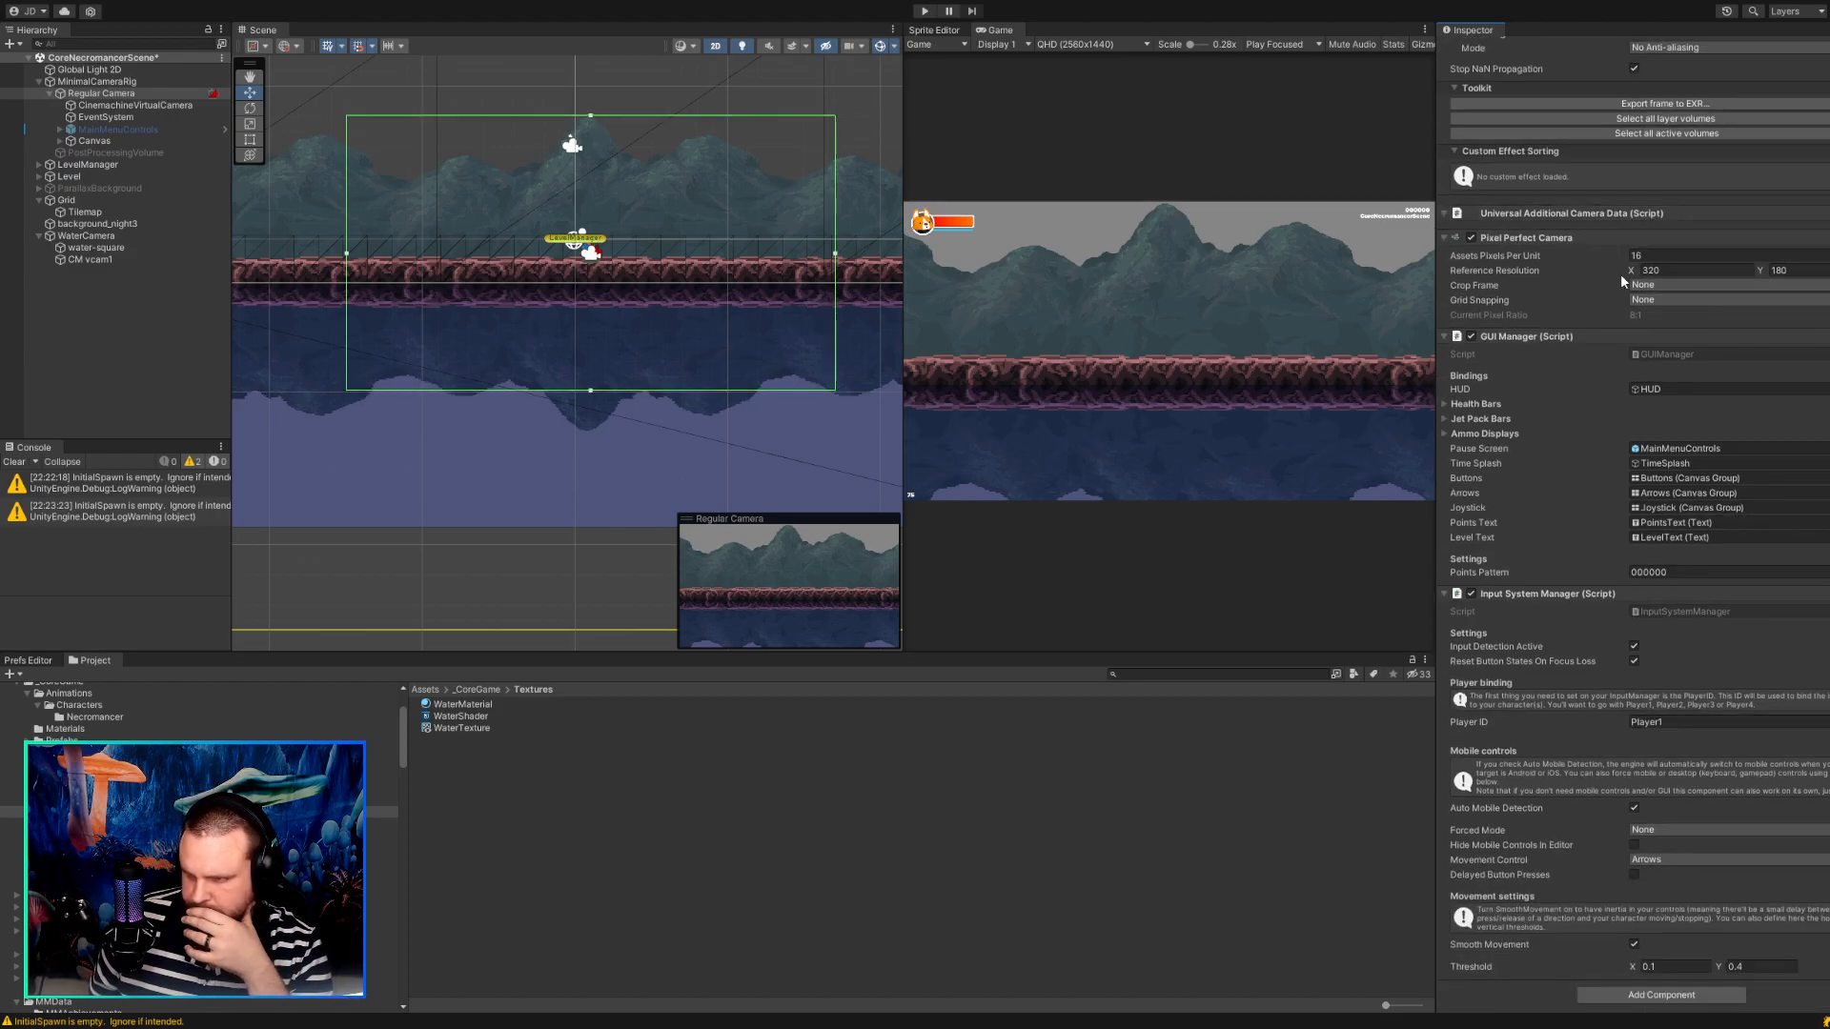
pyautogui.click(1651, 297)
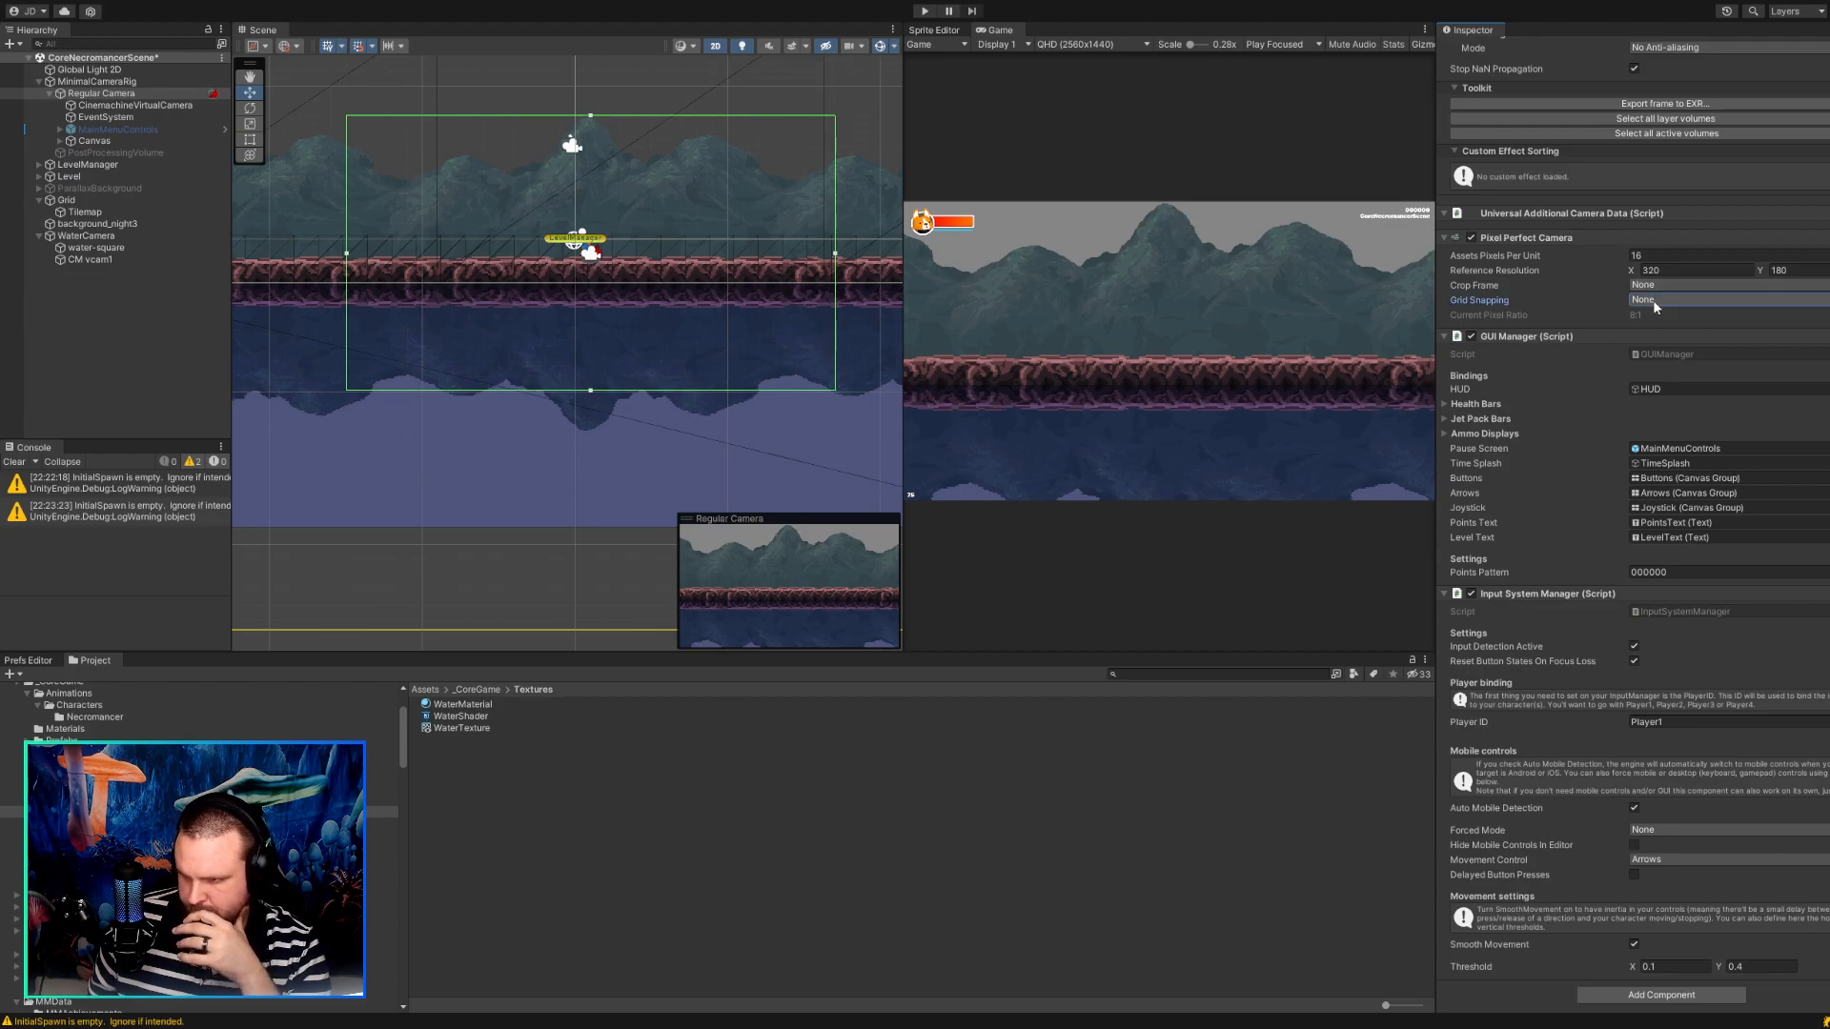
pyautogui.click(1682, 331)
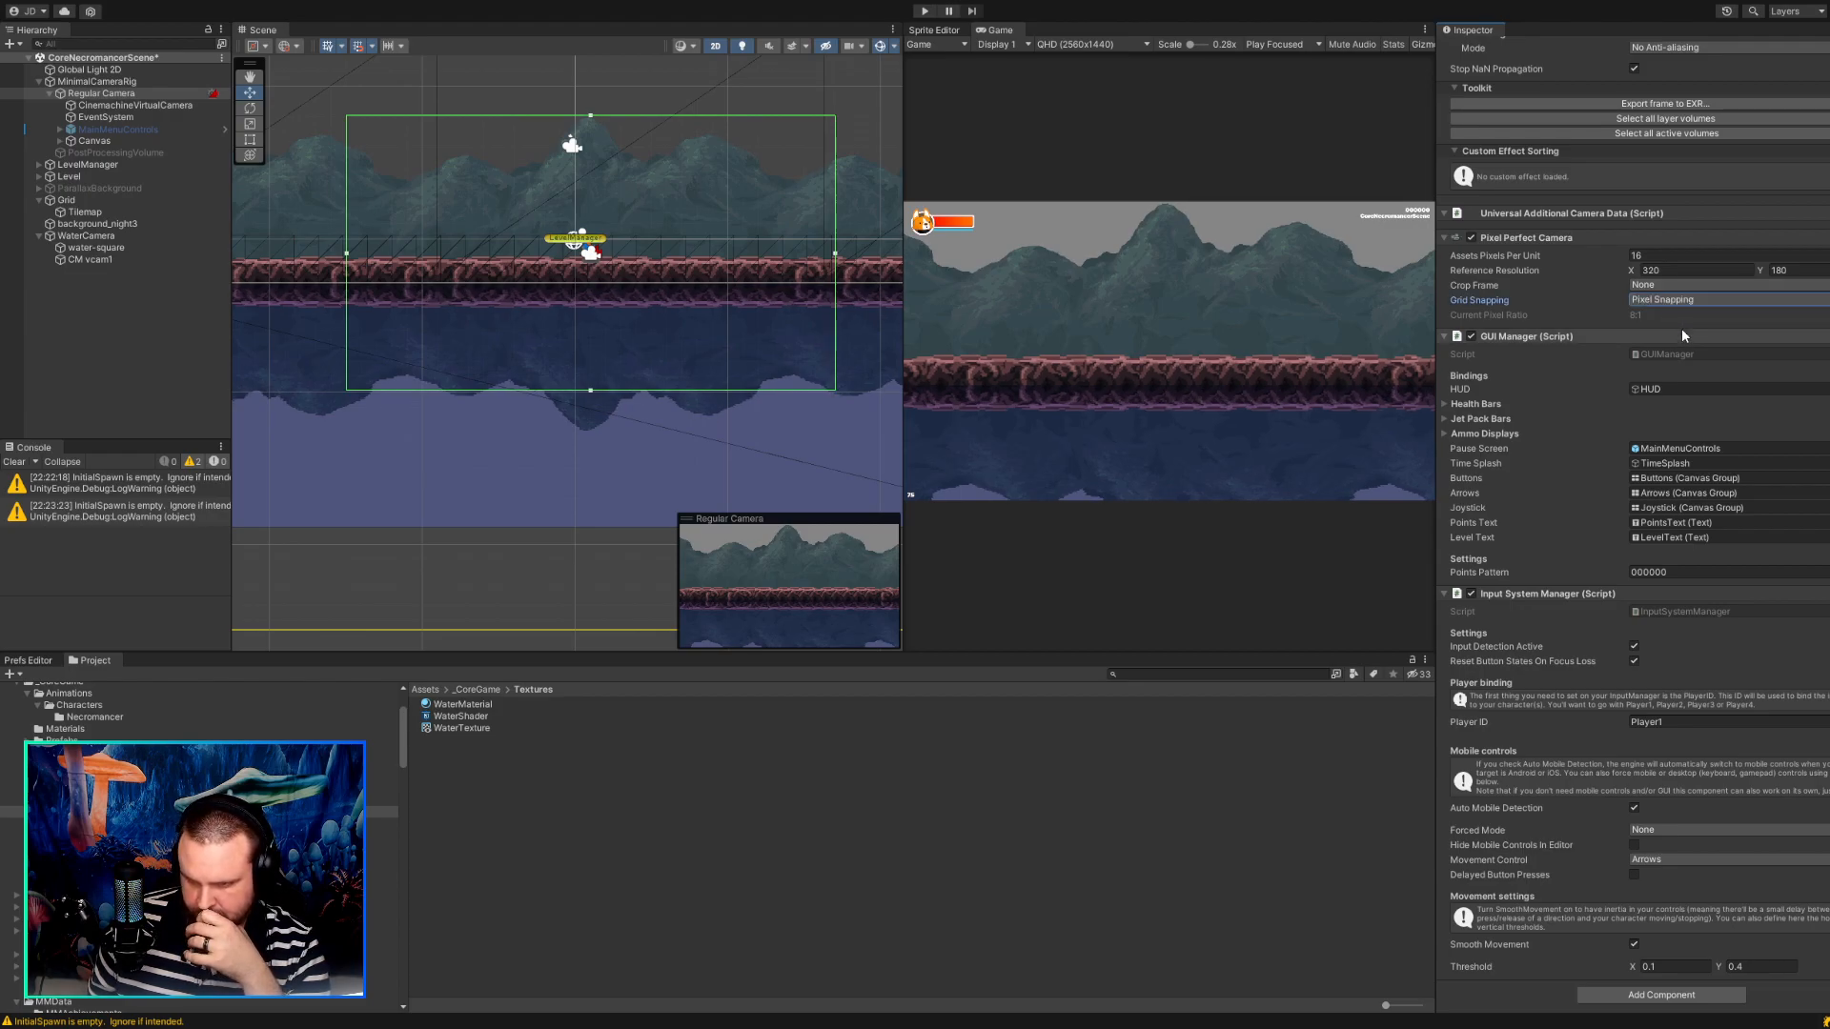
# Run the game, walk the character back and forth to check the water reflection with pixel snapping, and stop the game.
pyautogui.click(922, 10)
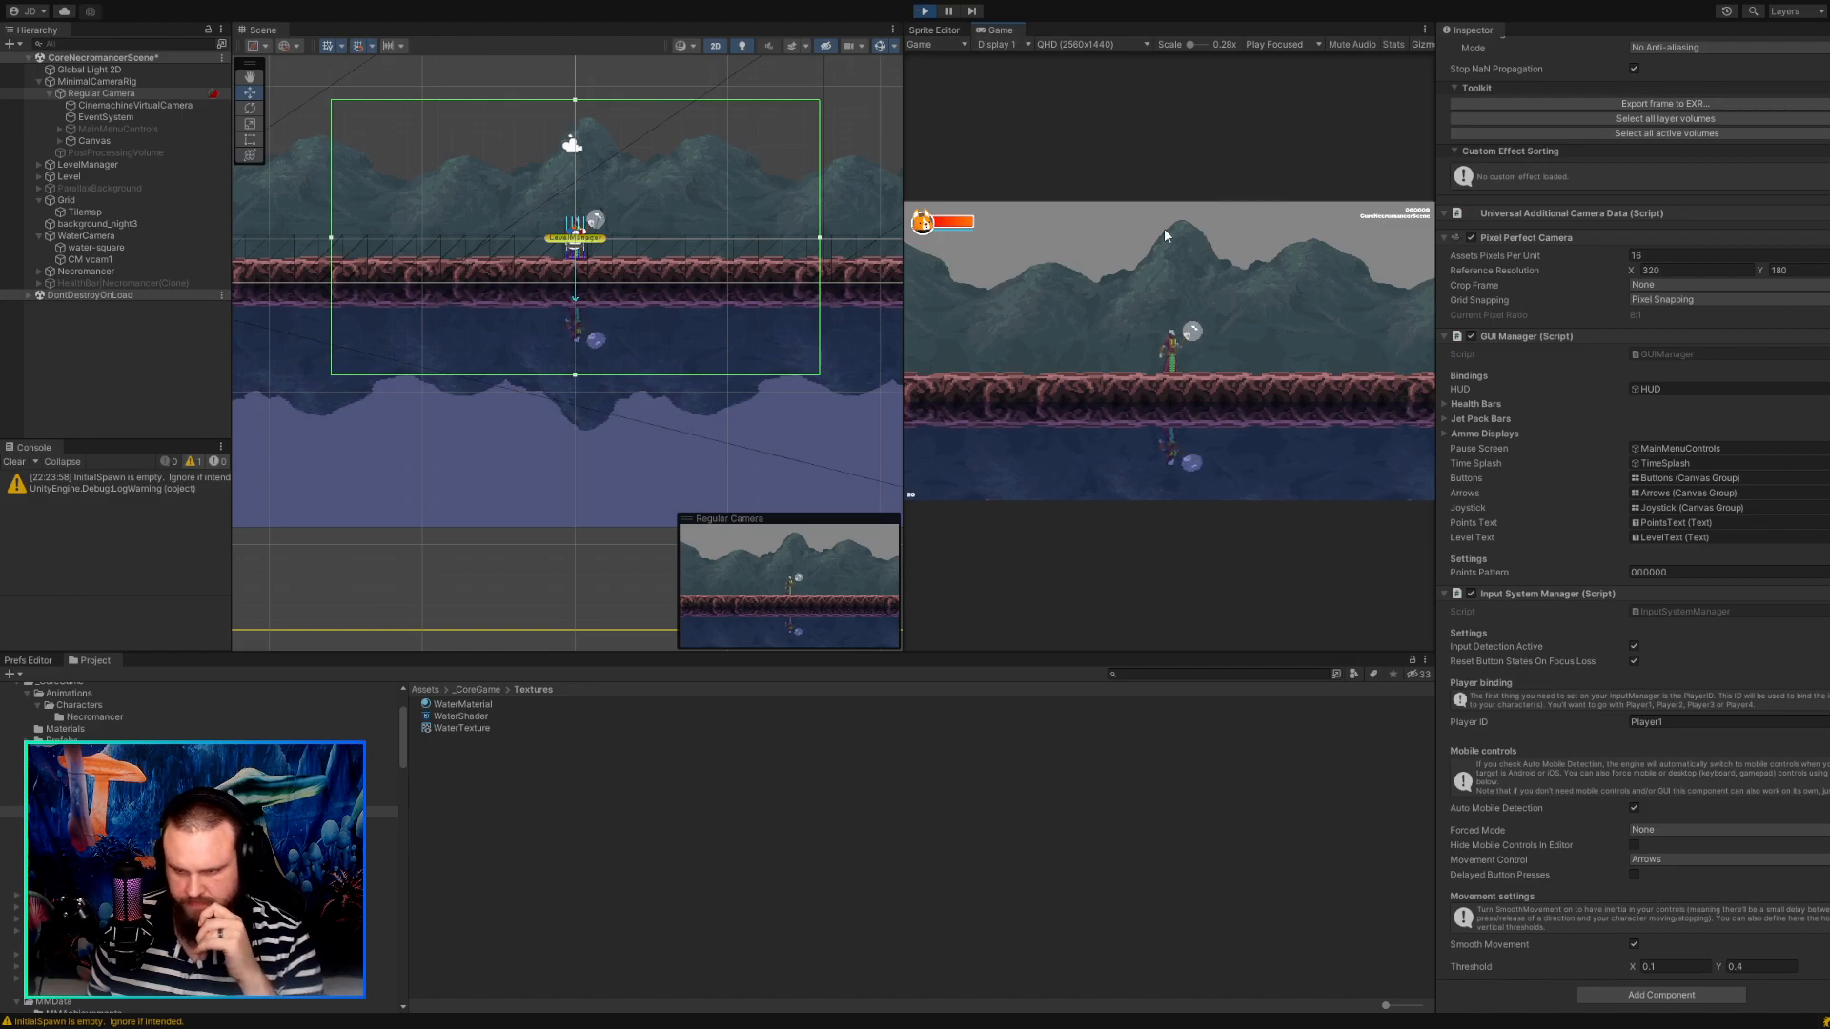
pyautogui.press('Left')
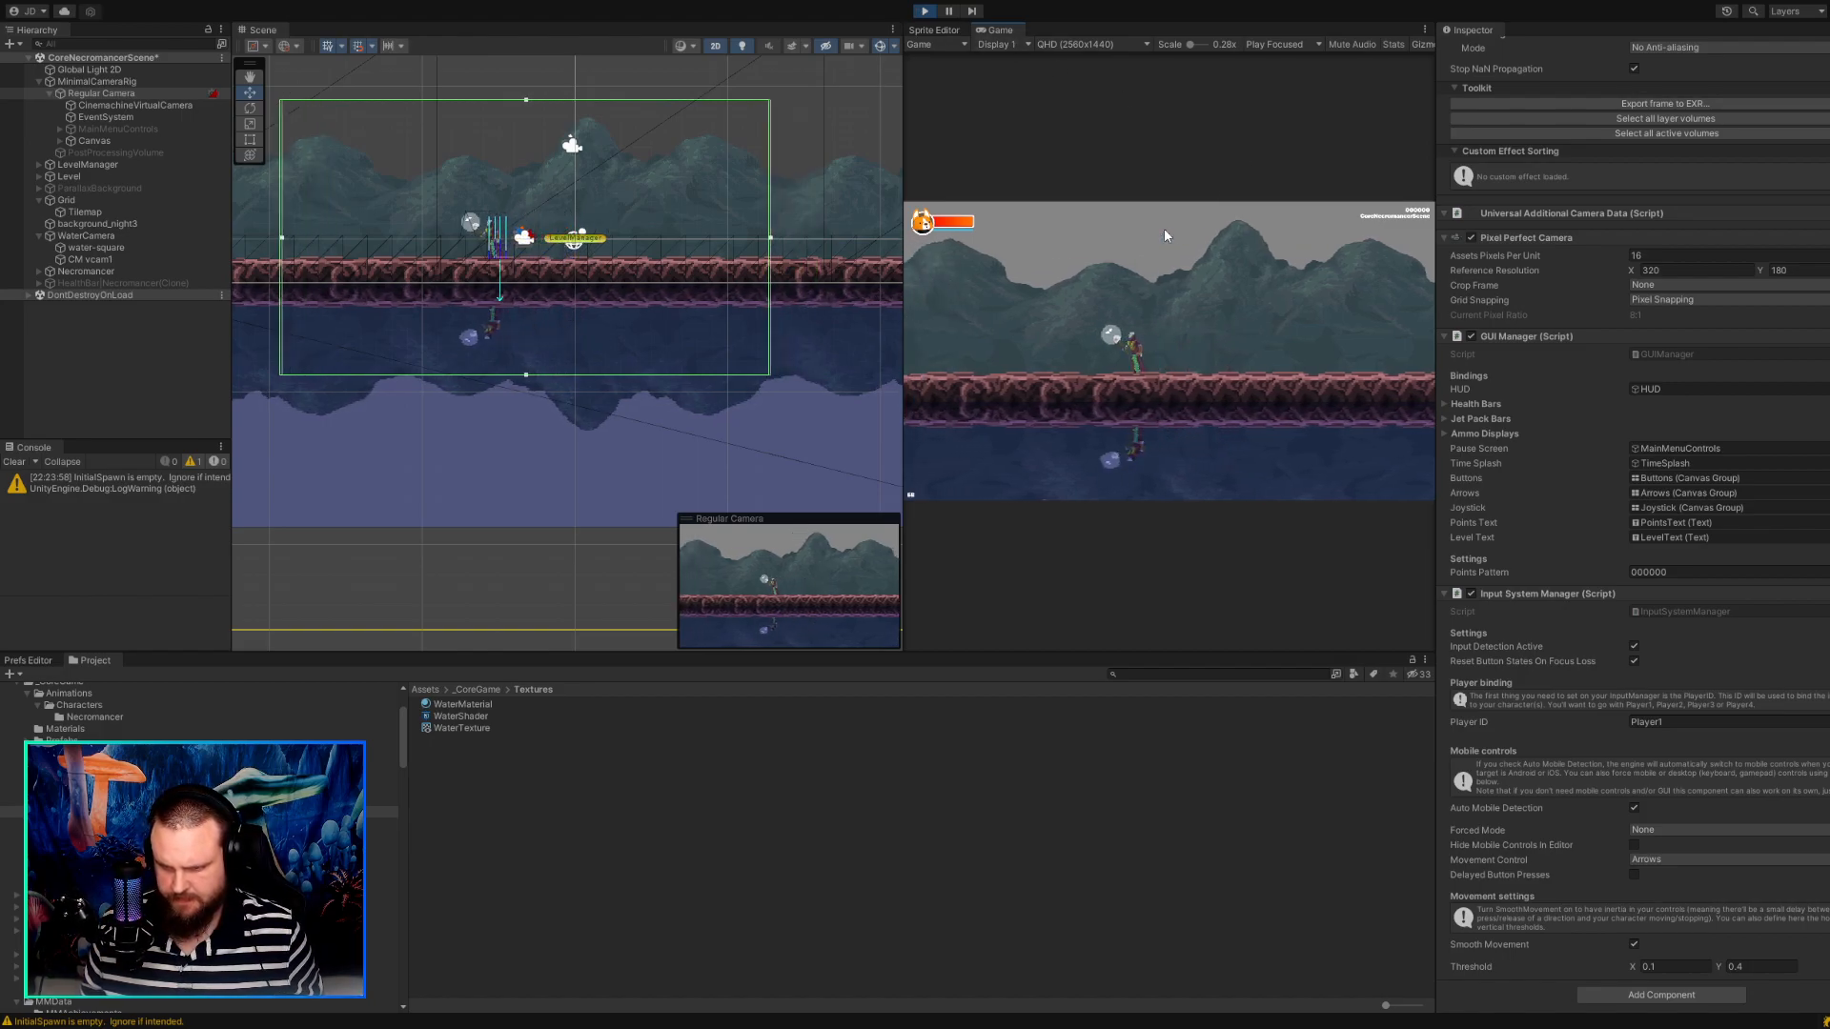
pyautogui.press('Right')
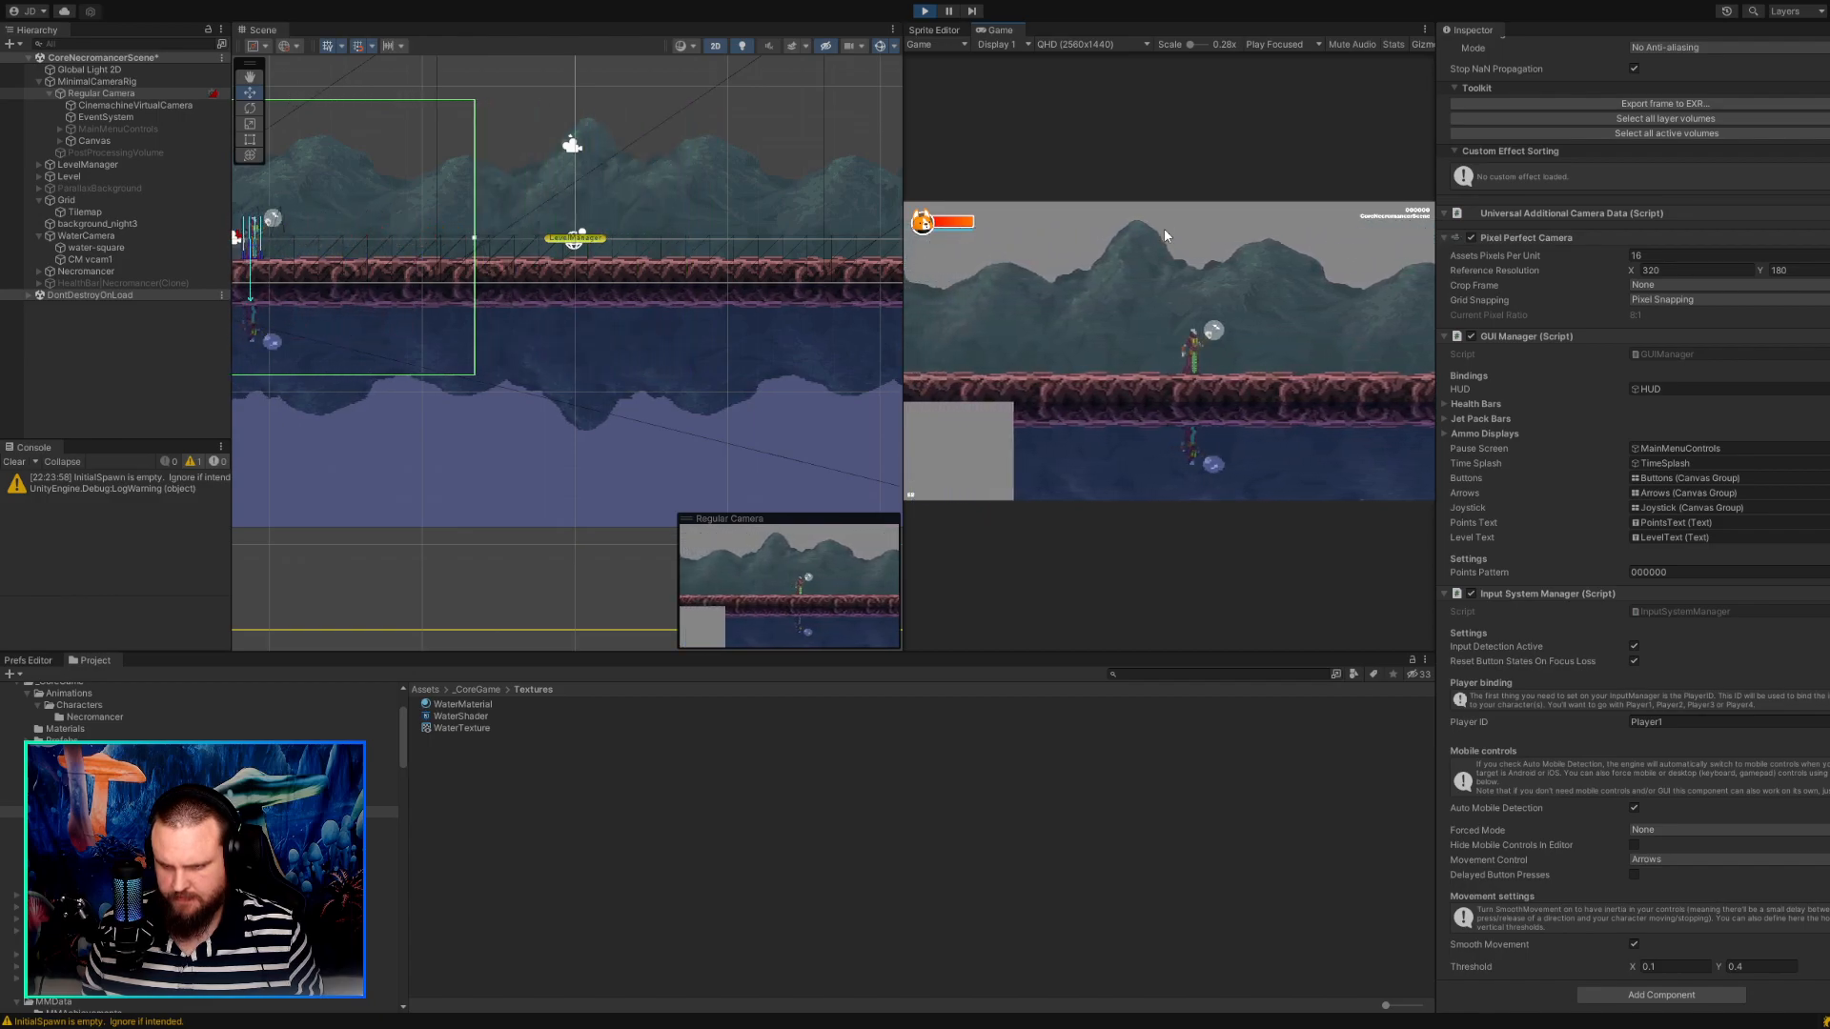
pyautogui.press('Right')
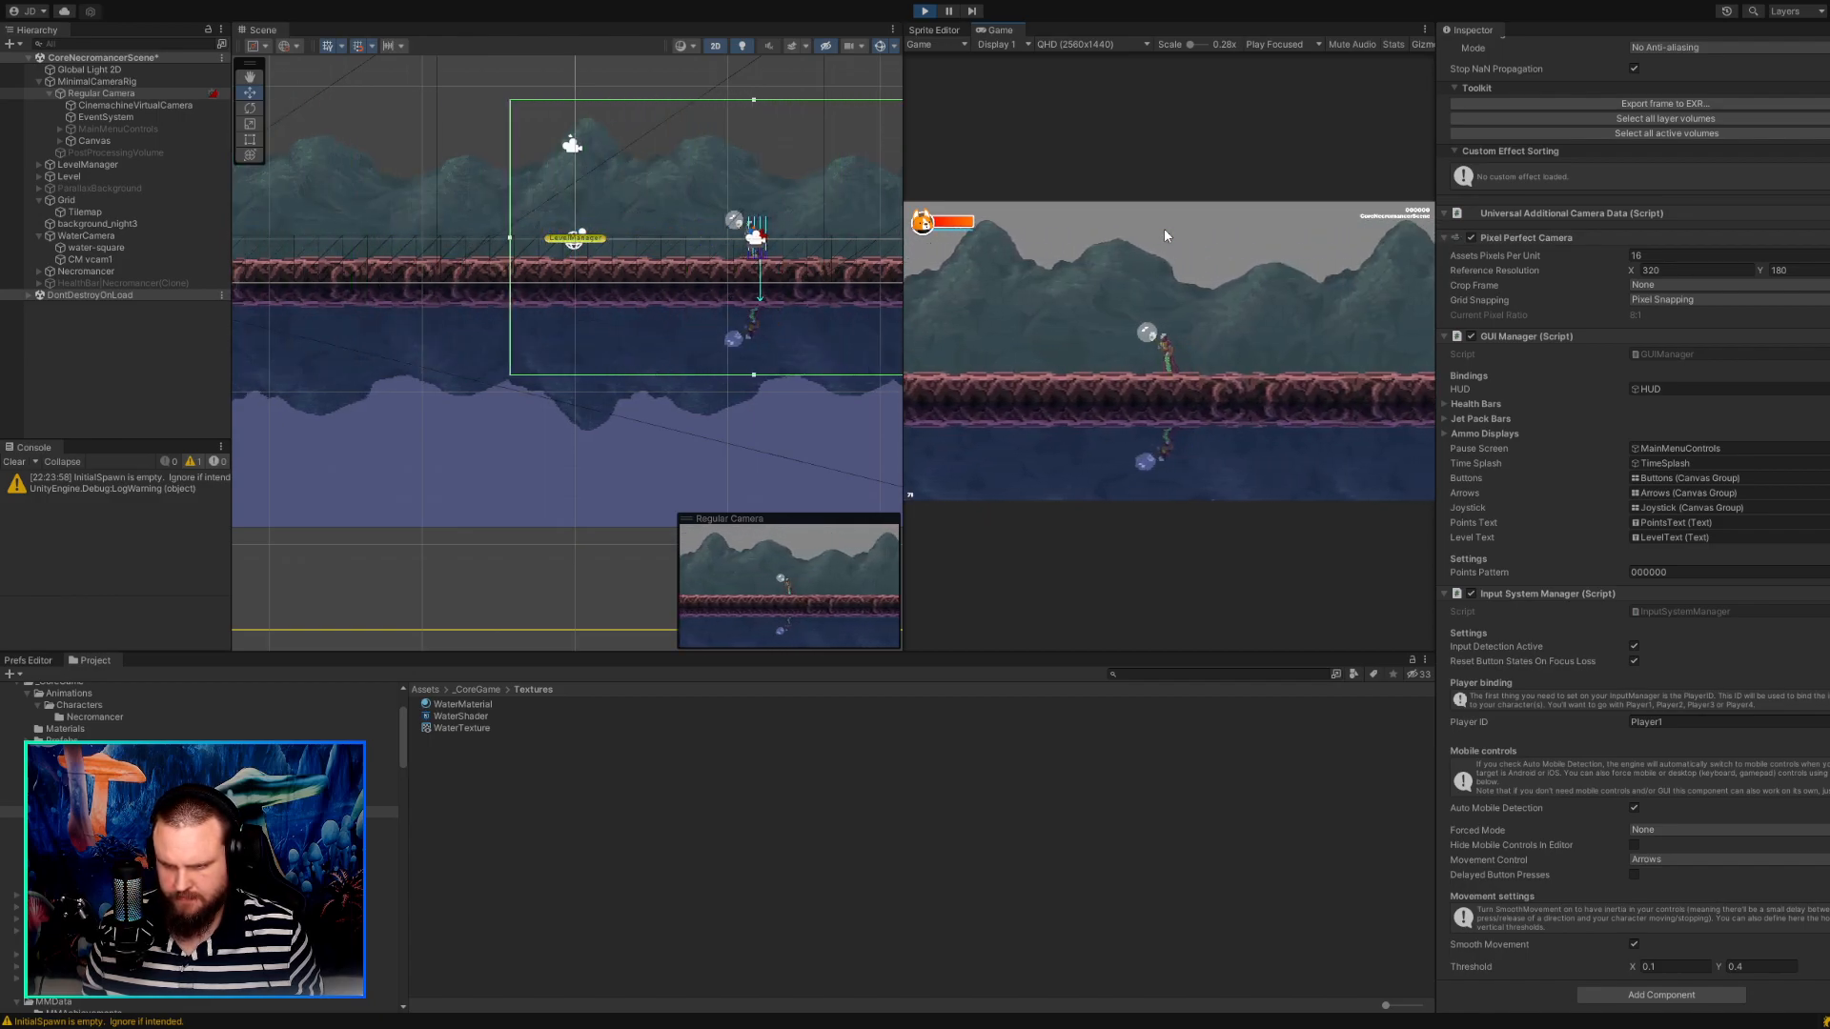
pyautogui.press('Left')
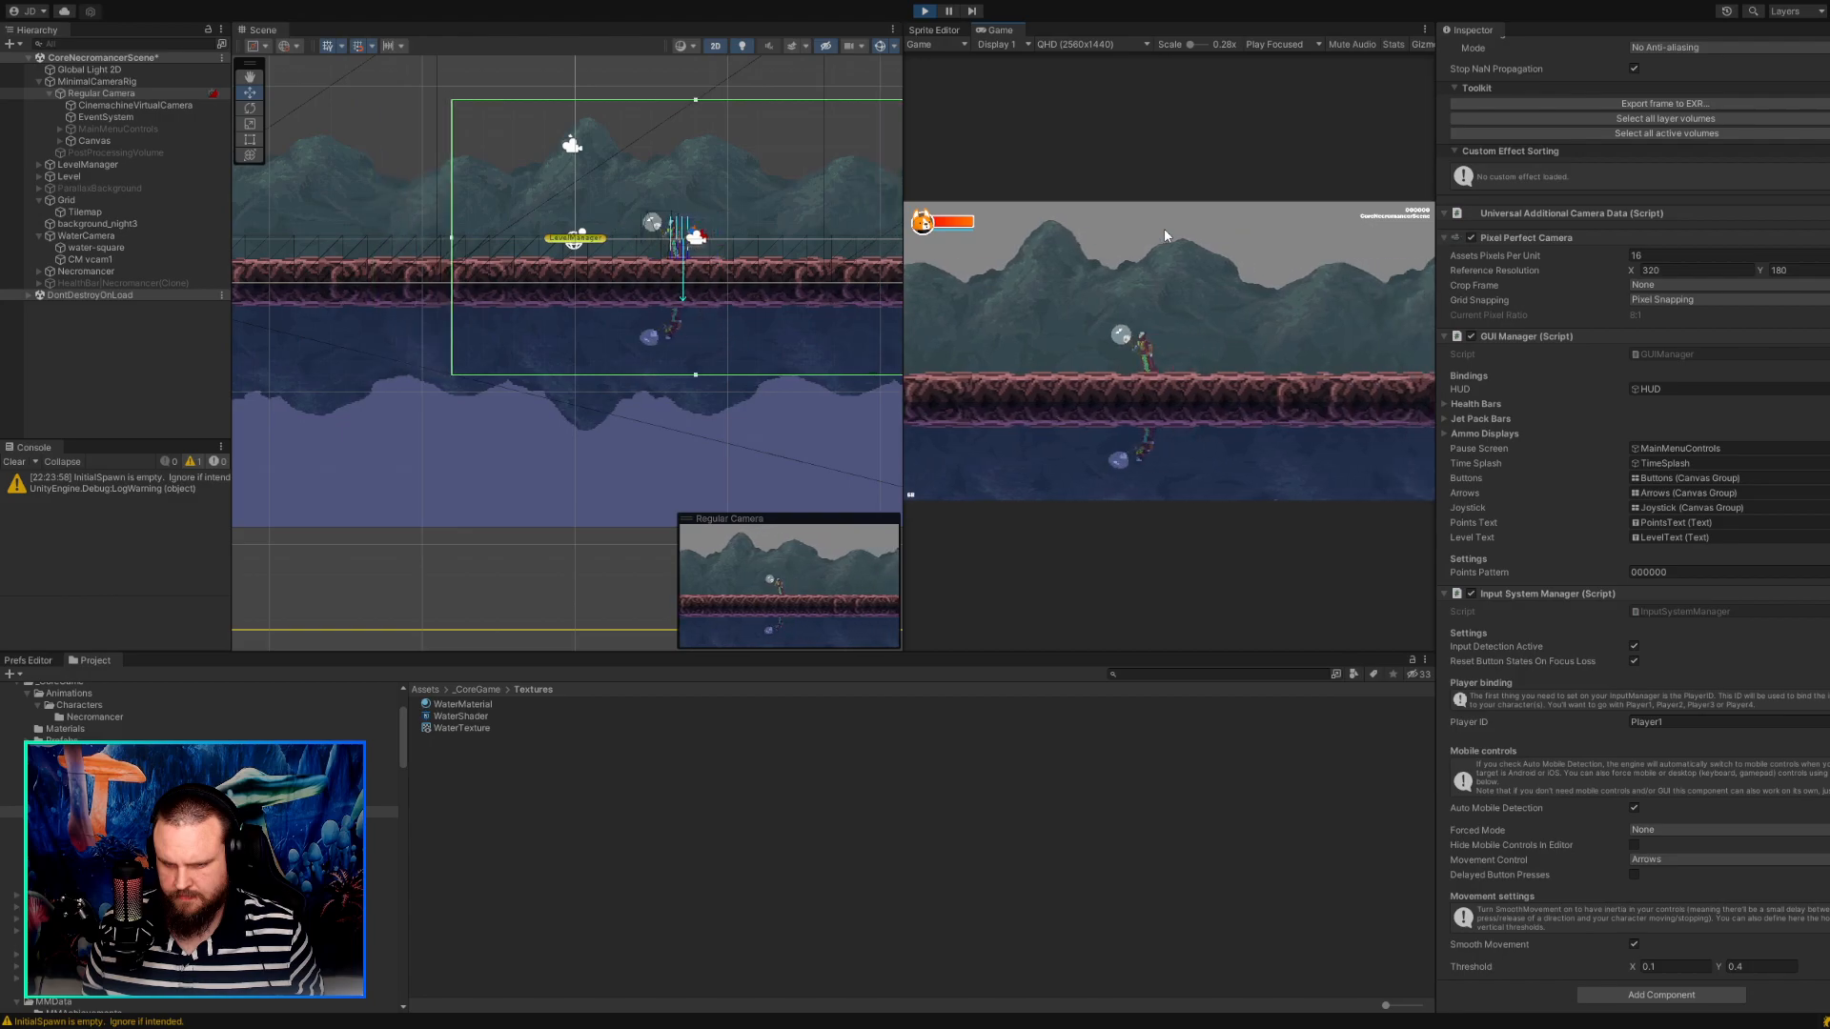
pyautogui.press('Right')
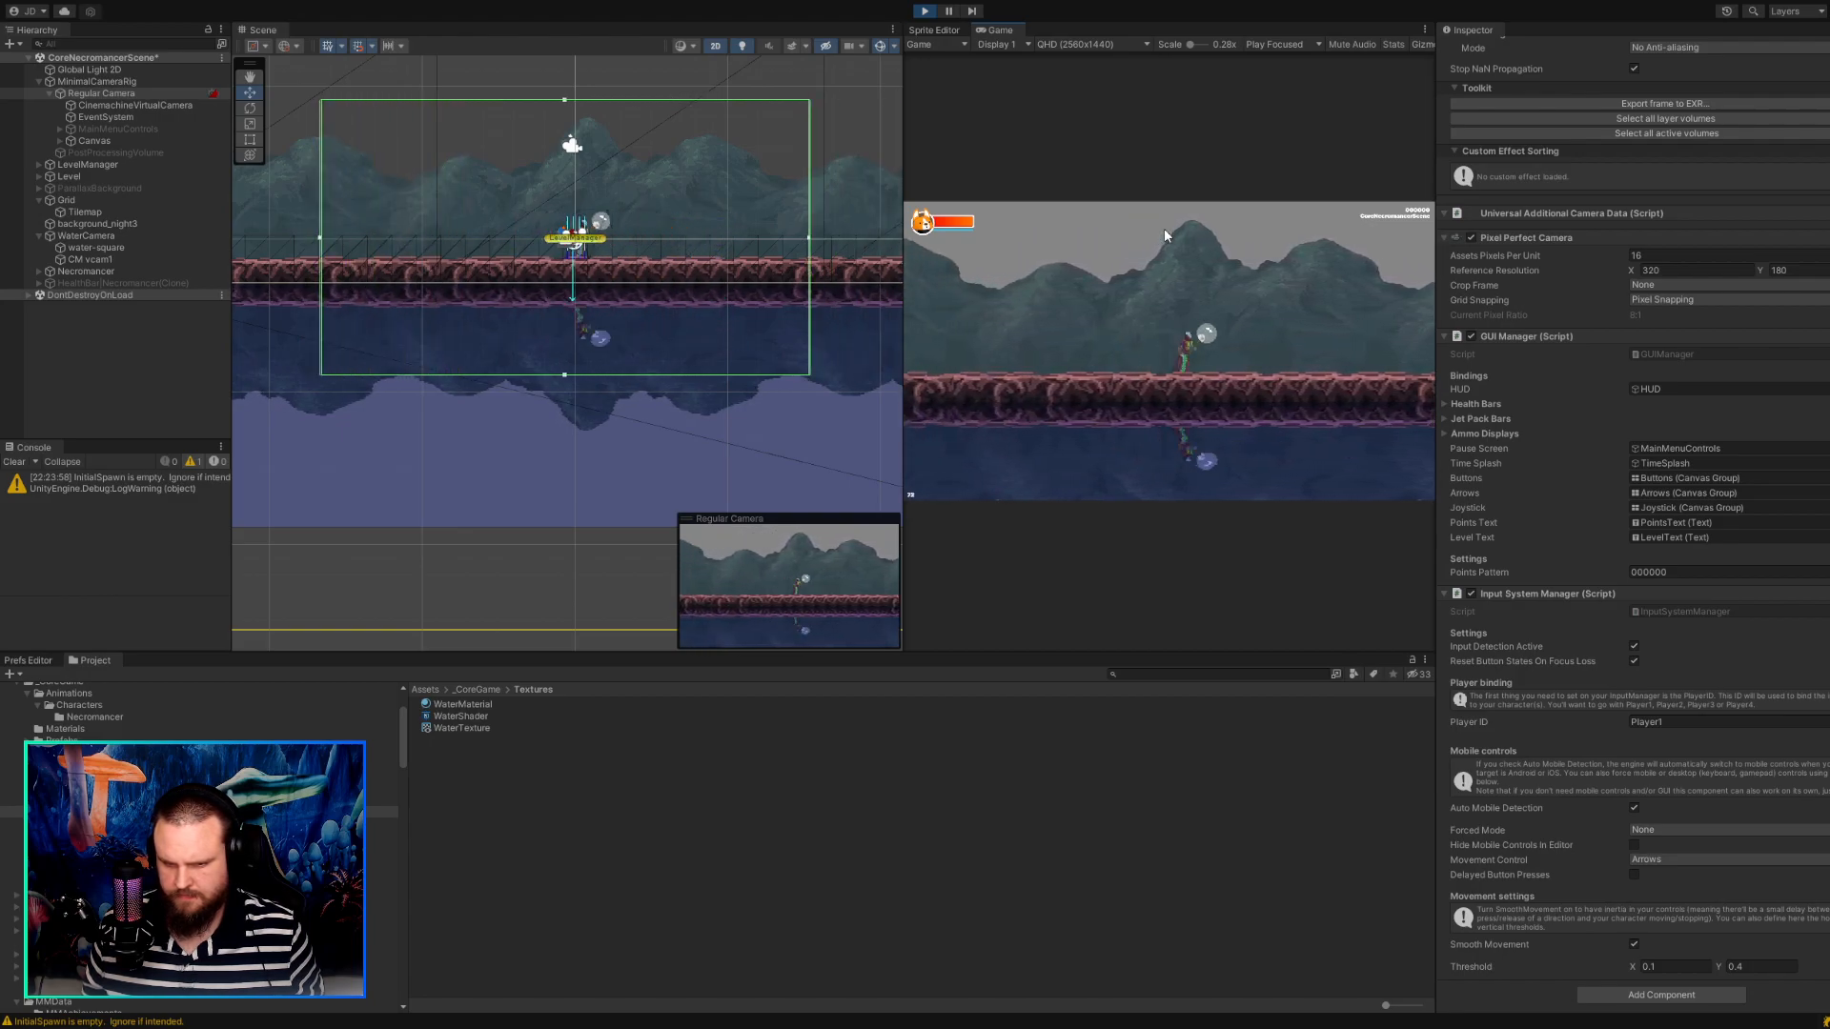
pyautogui.press('Left')
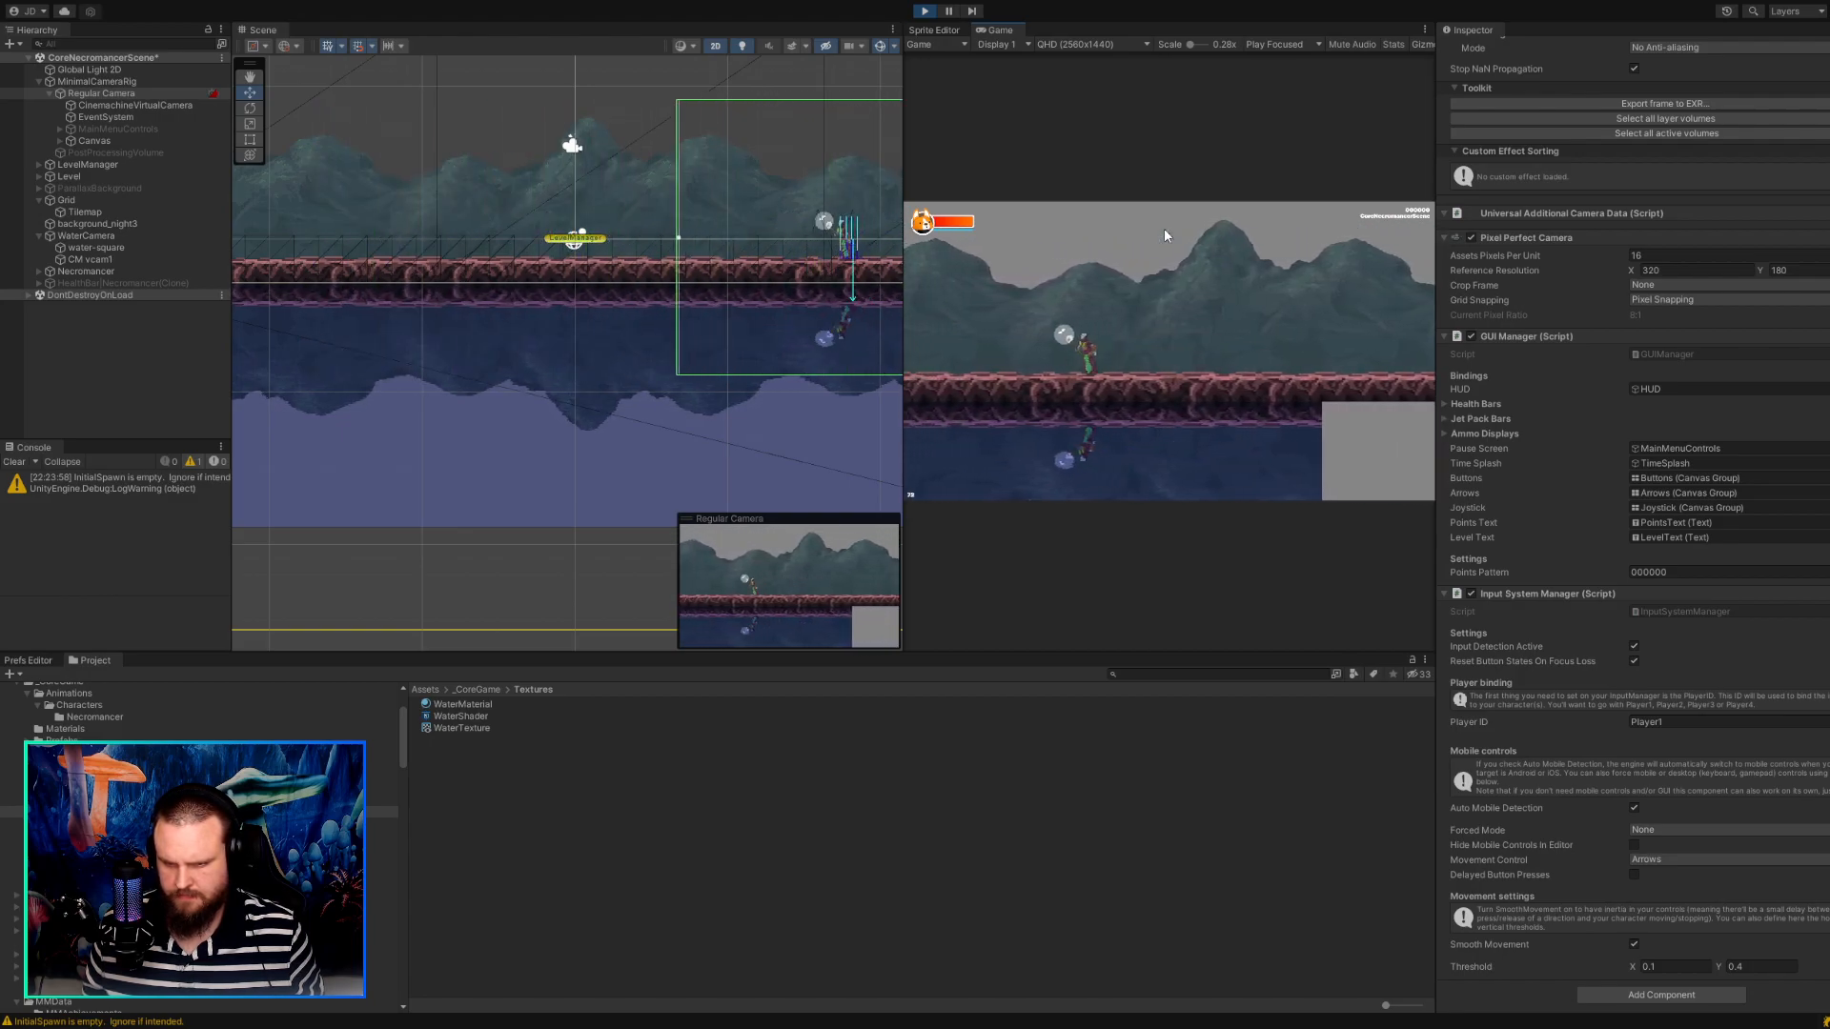
pyautogui.press('Left')
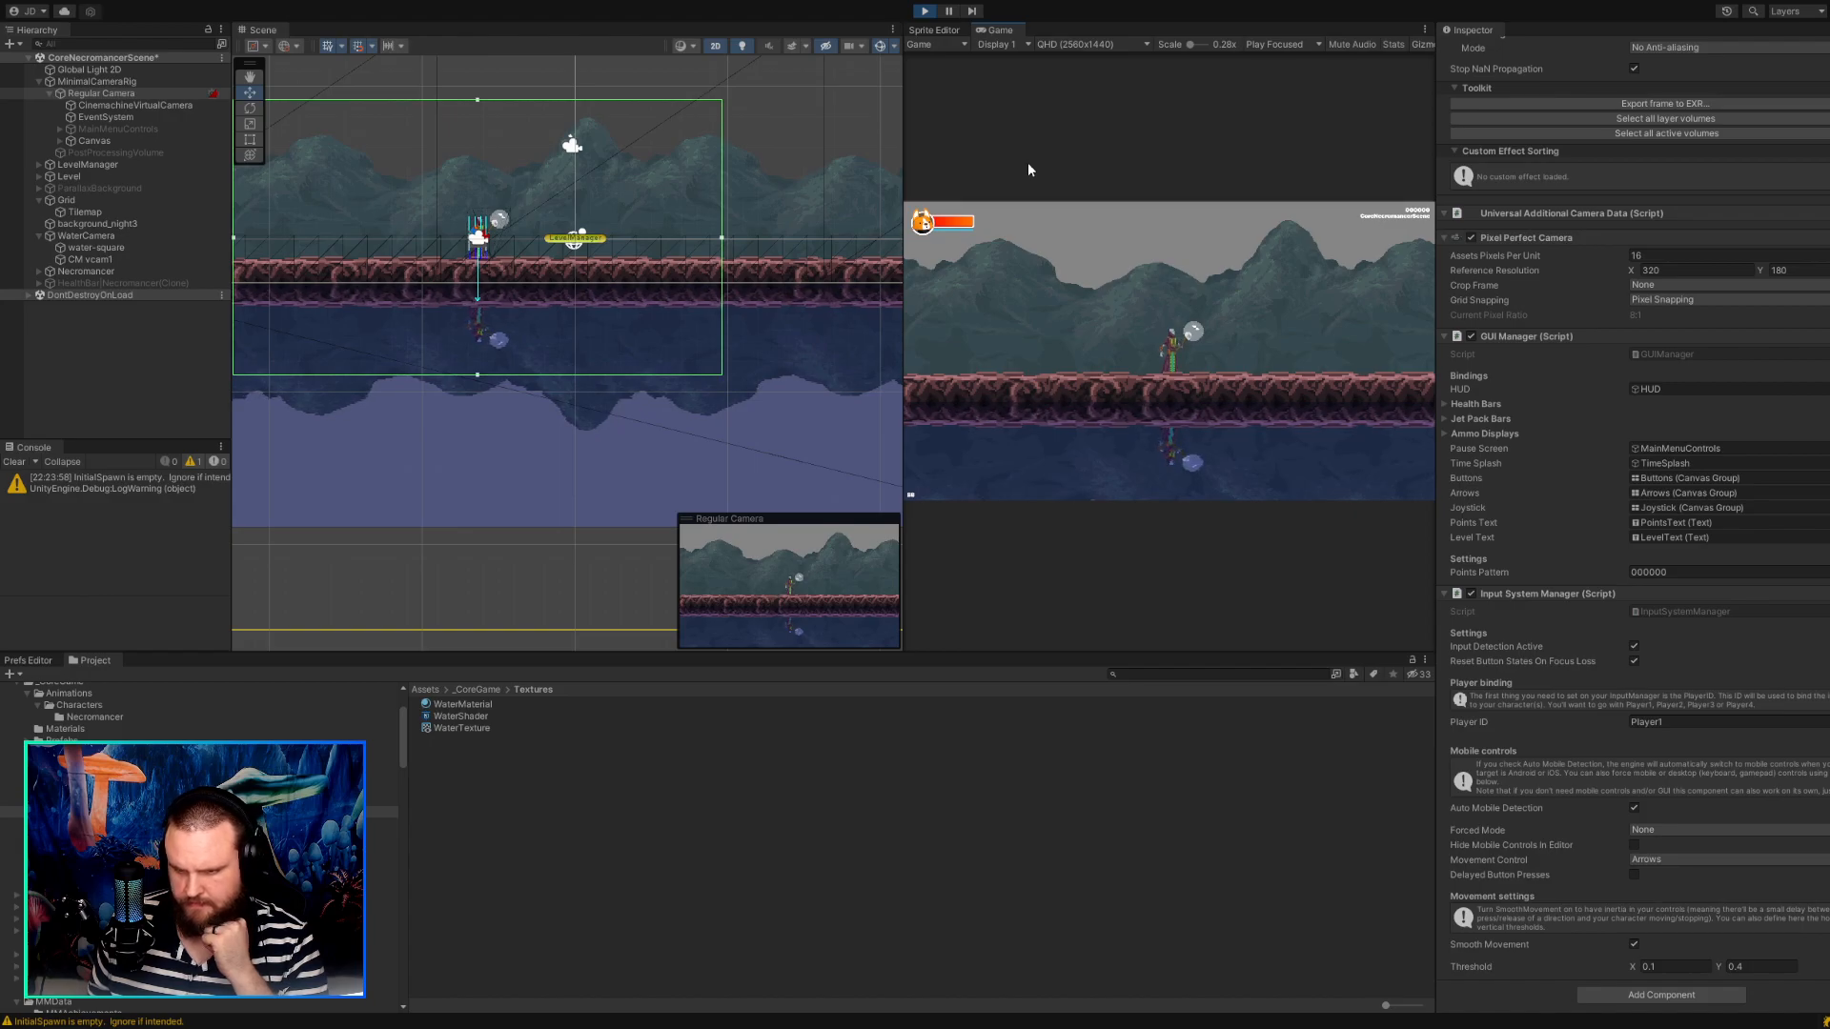
pyautogui.click(926, 12)
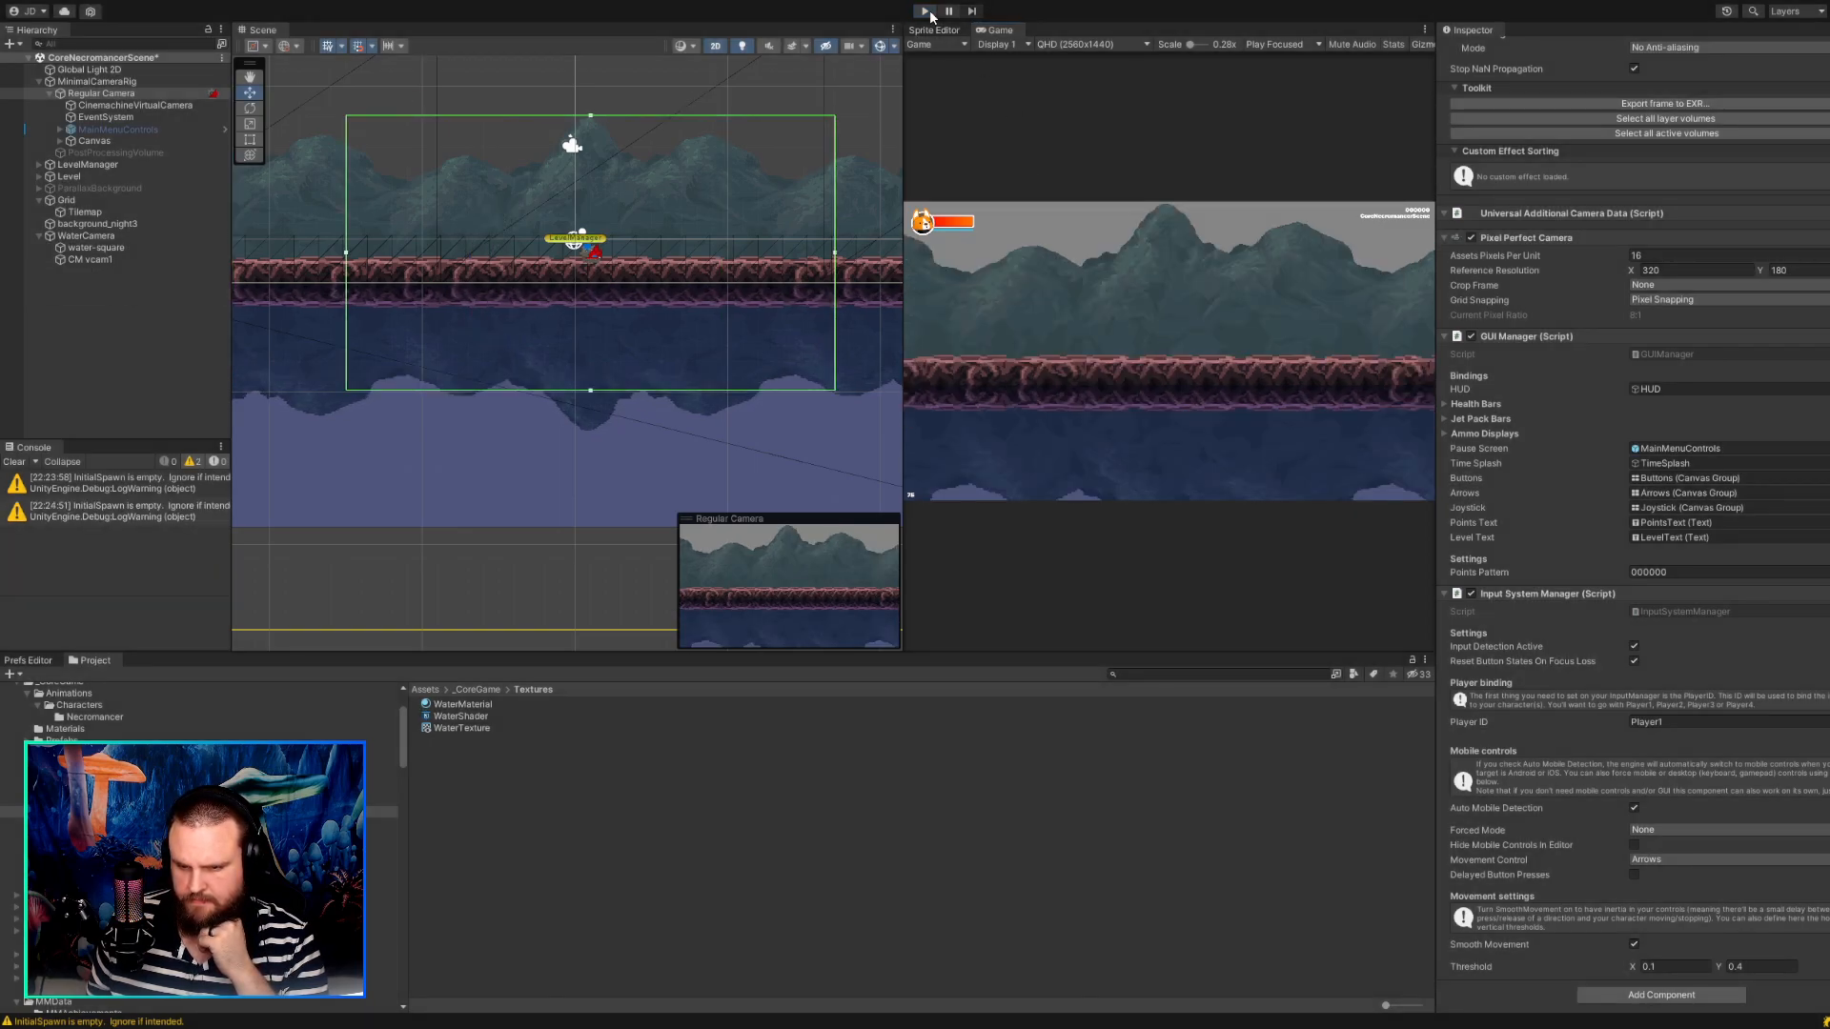
# Play and stop the game twice more to compare the camera framing at startup with the edit-mode framing.
pyautogui.click(927, 12)
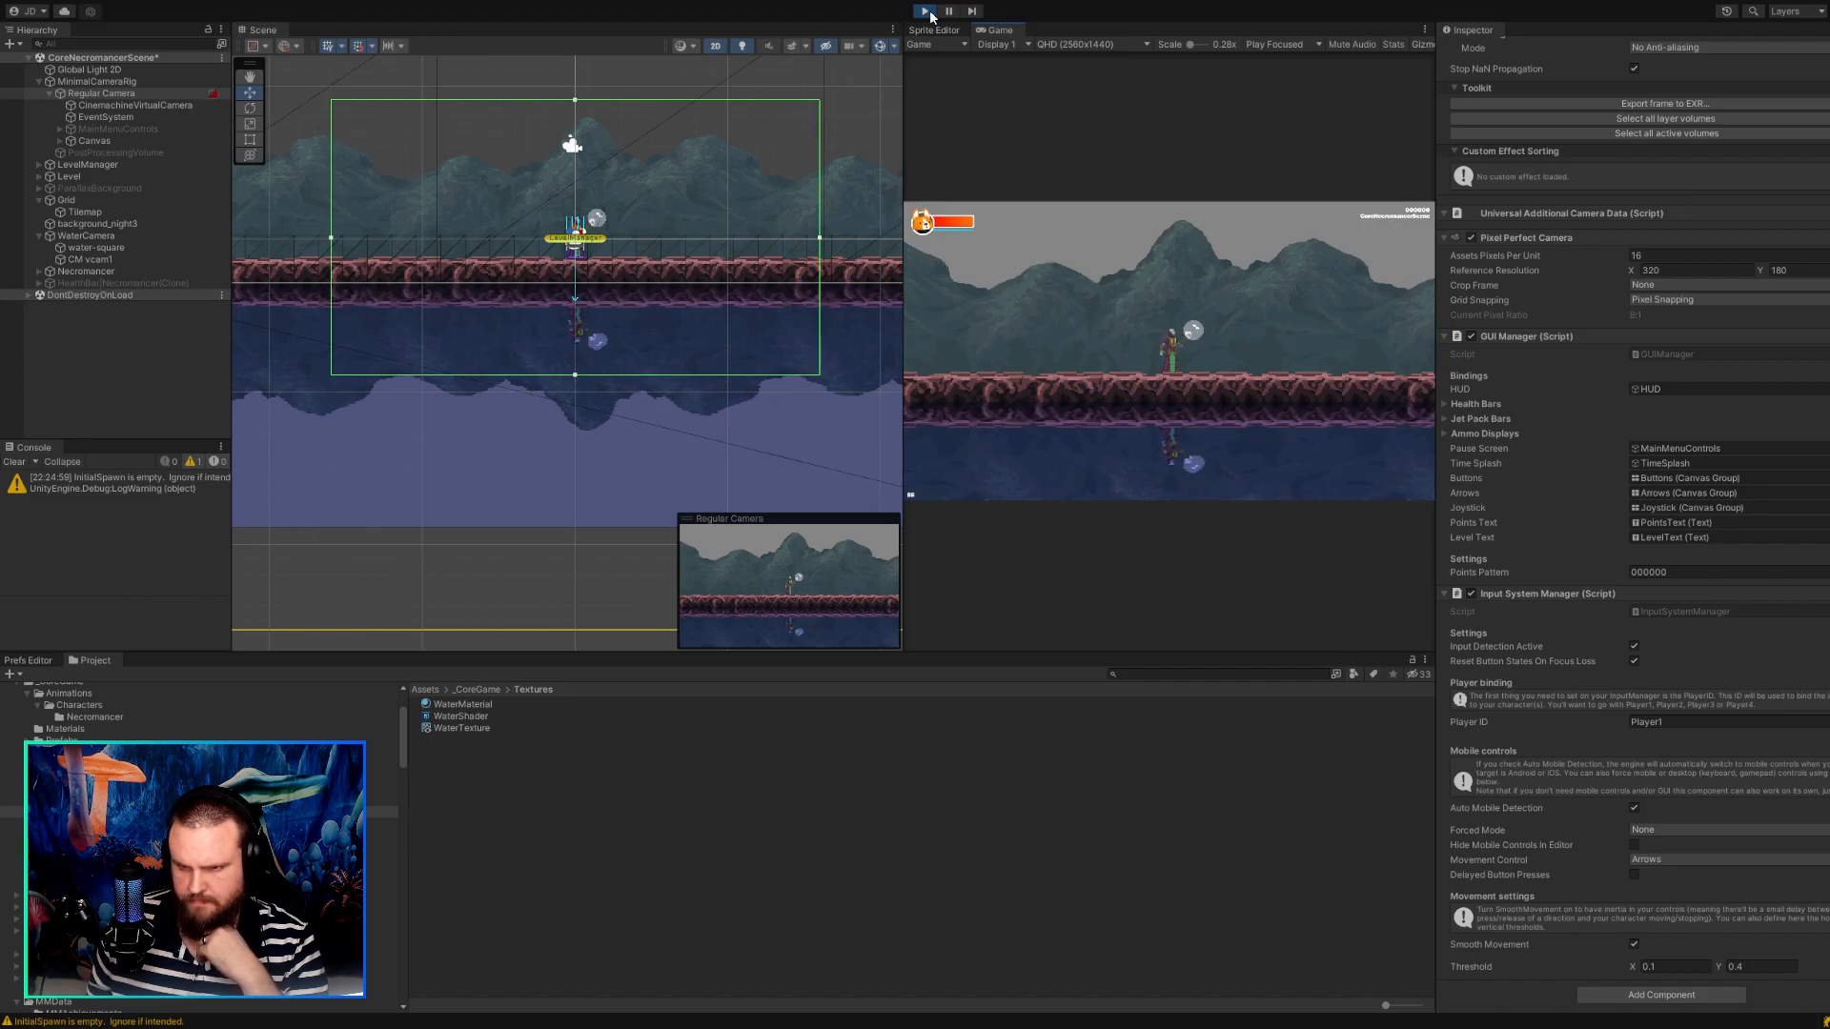
pyautogui.click(926, 11)
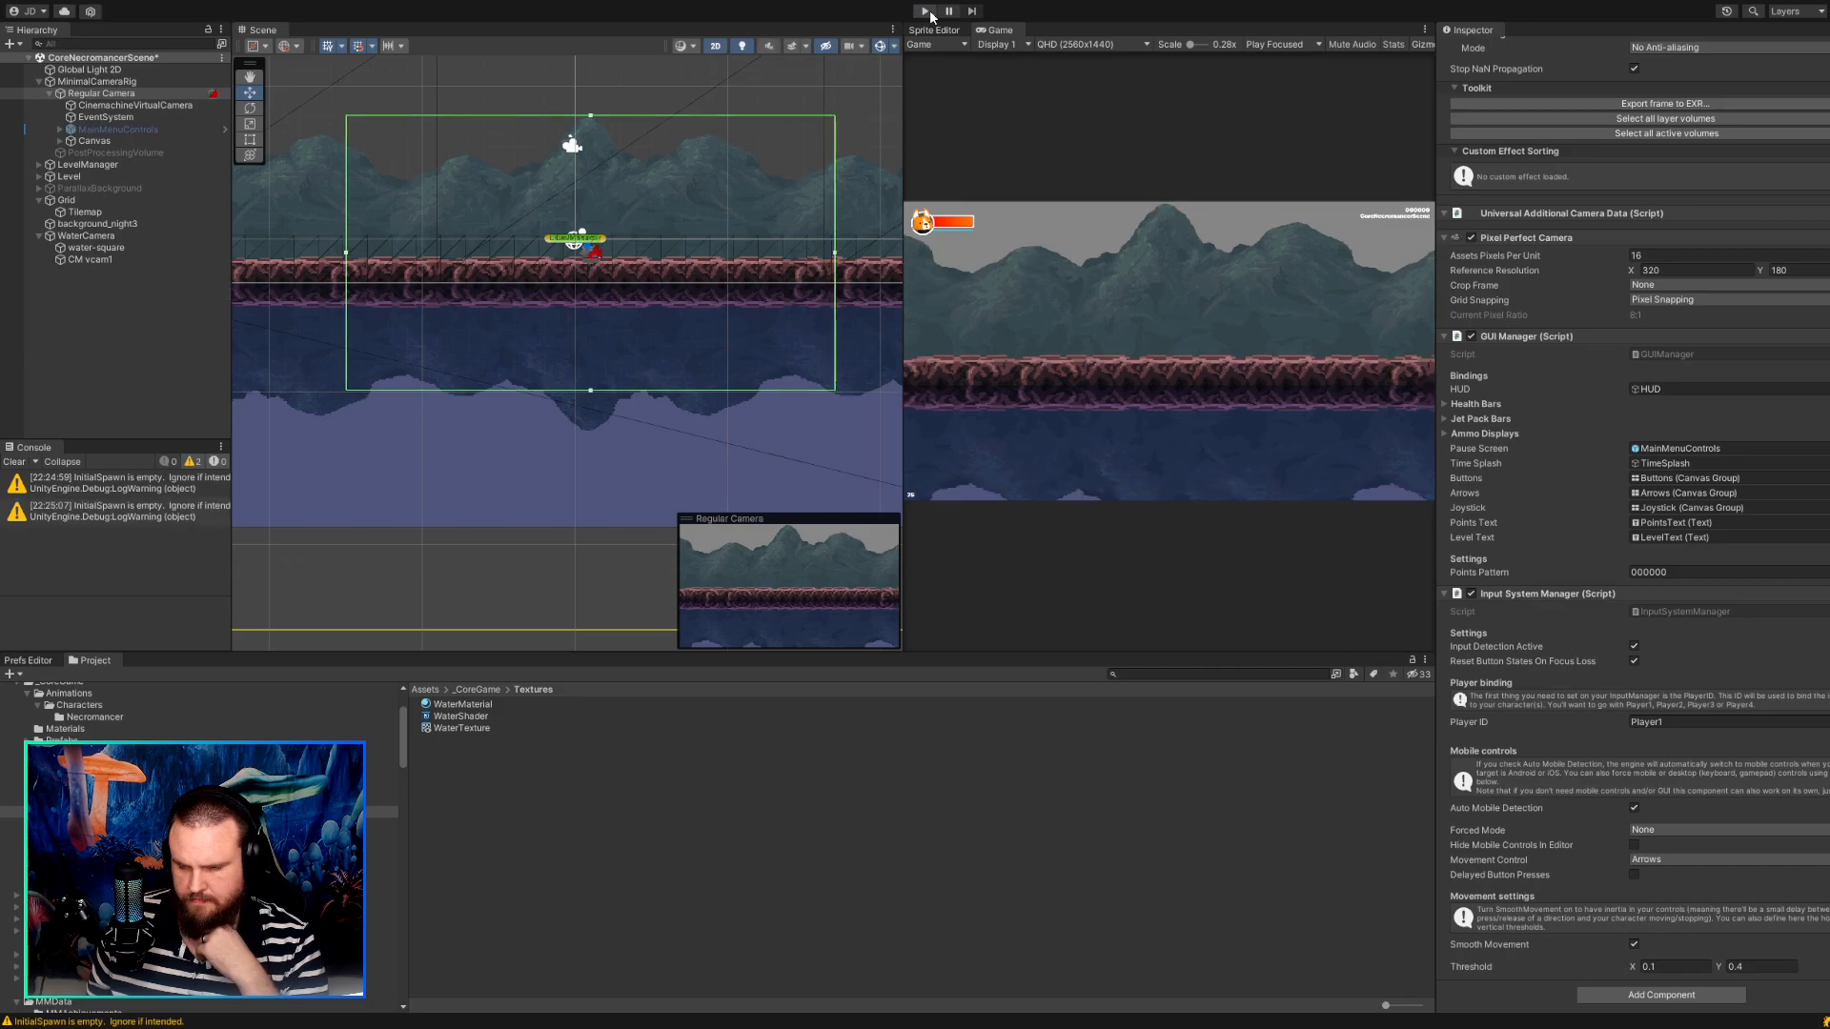
pyautogui.click(930, 11)
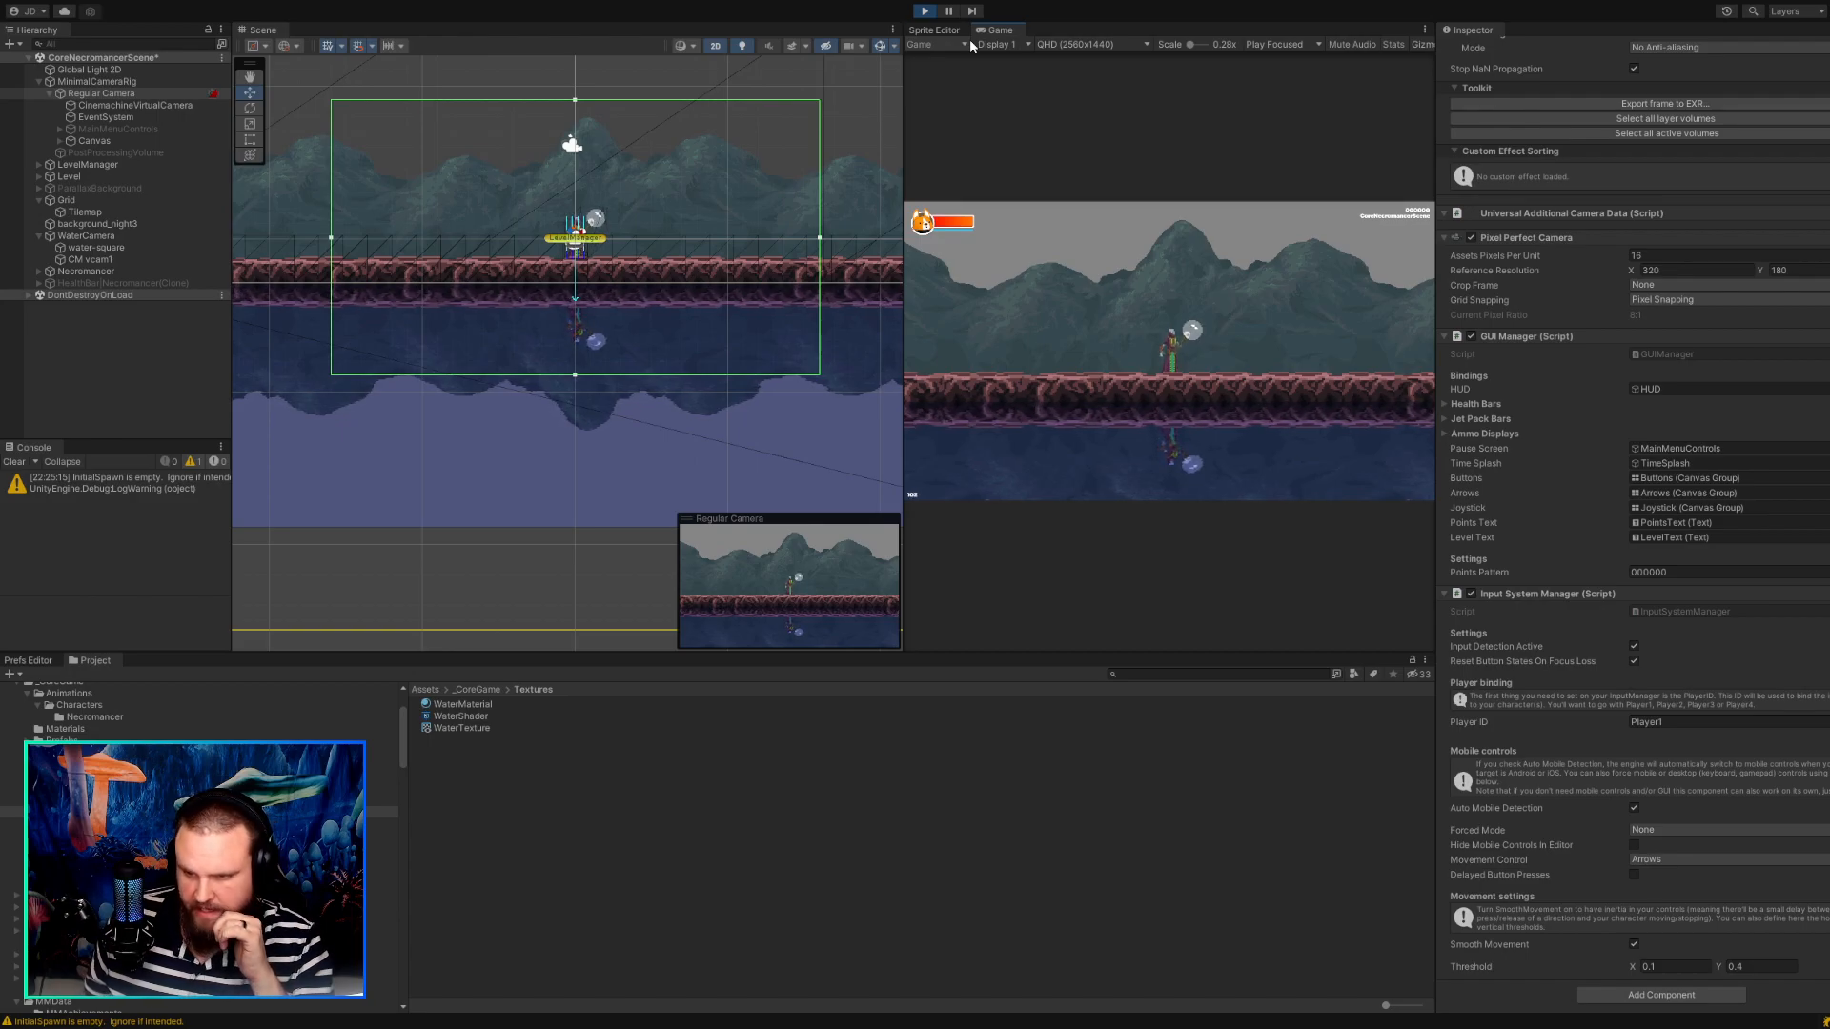
pyautogui.click(929, 12)
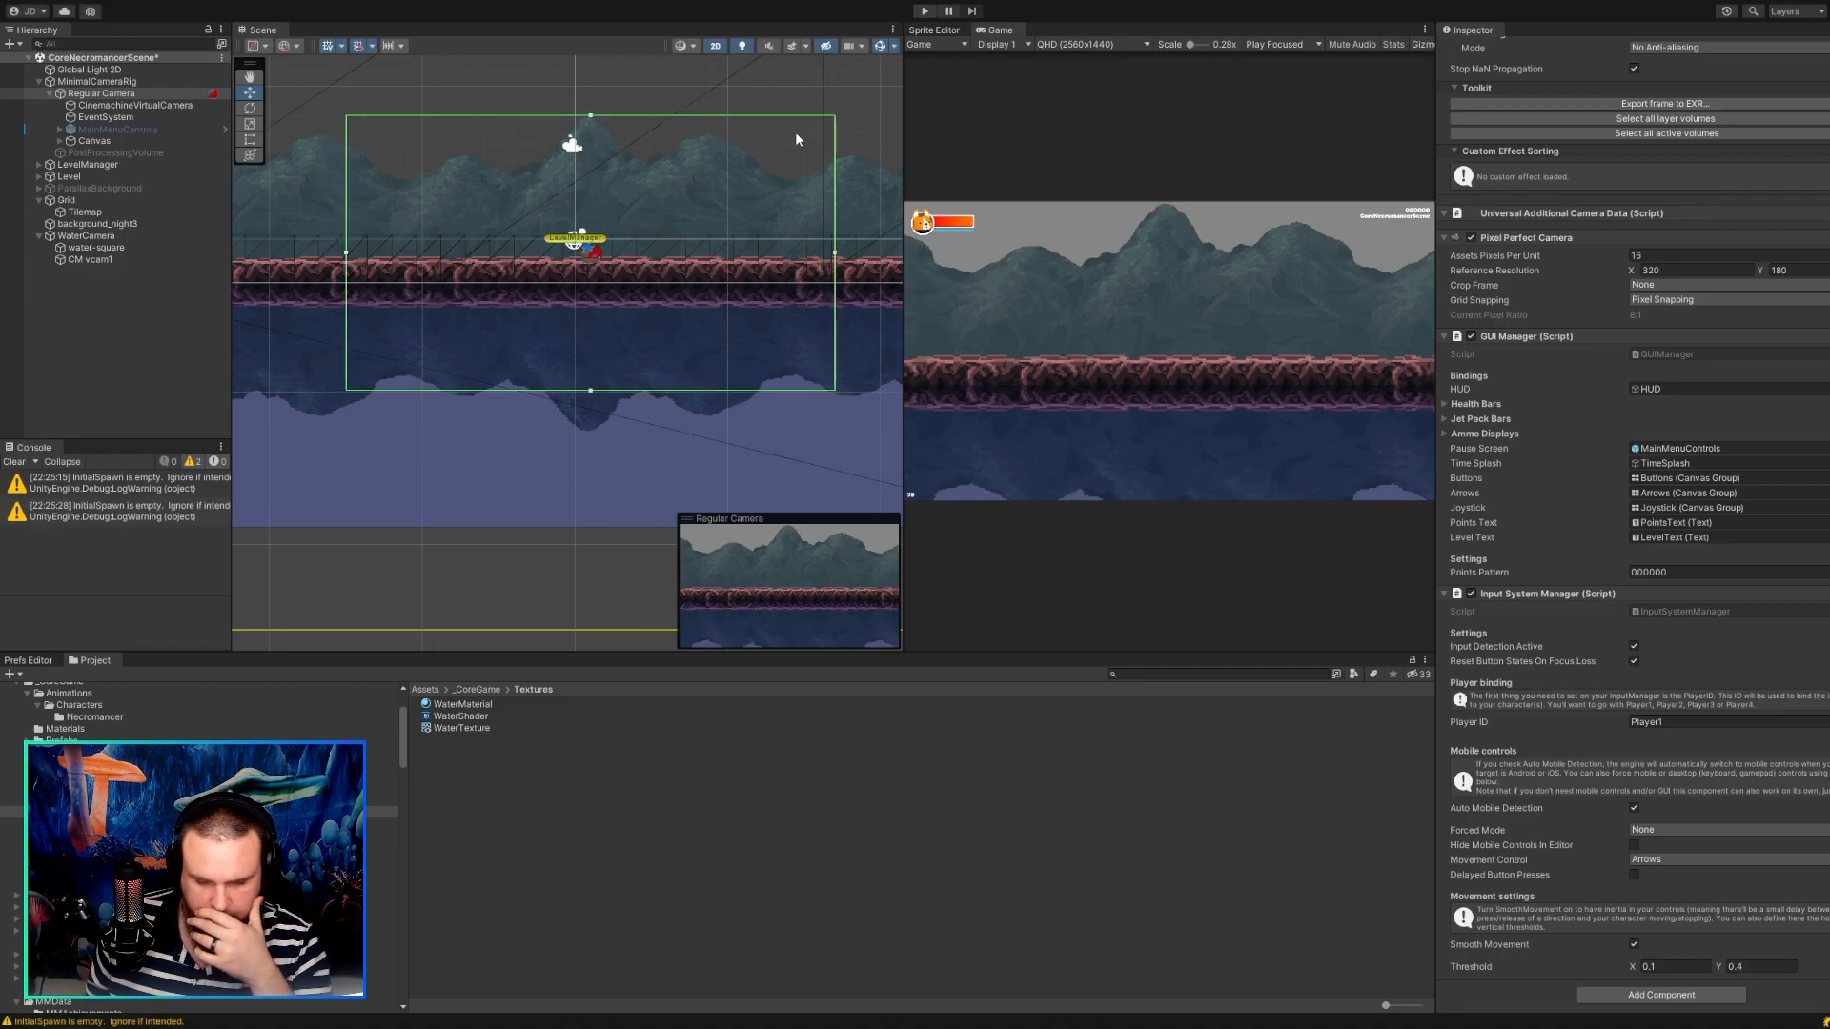
# Set the Tracked Object Offset Y of CinemachineVirtualCamera's Framing Transposer to 0.3.
pyautogui.scroll(8, 1595, 467)
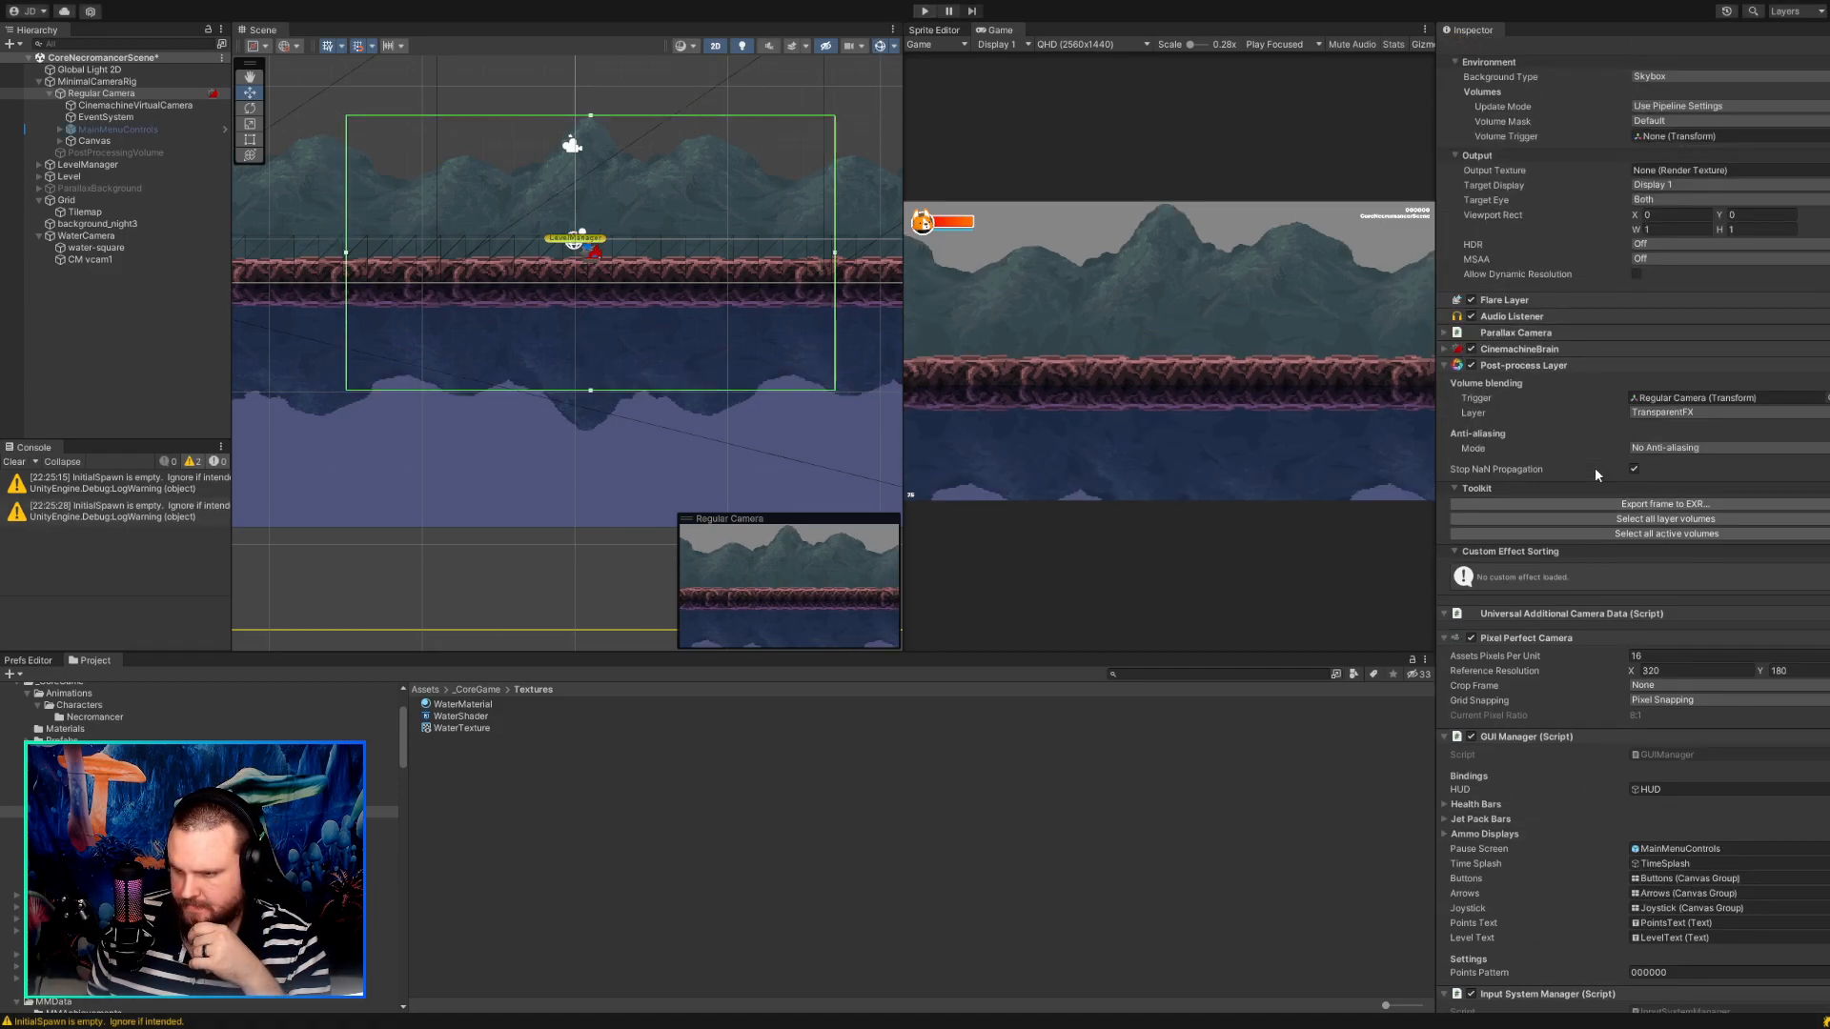
pyautogui.scroll(6, 1595, 467)
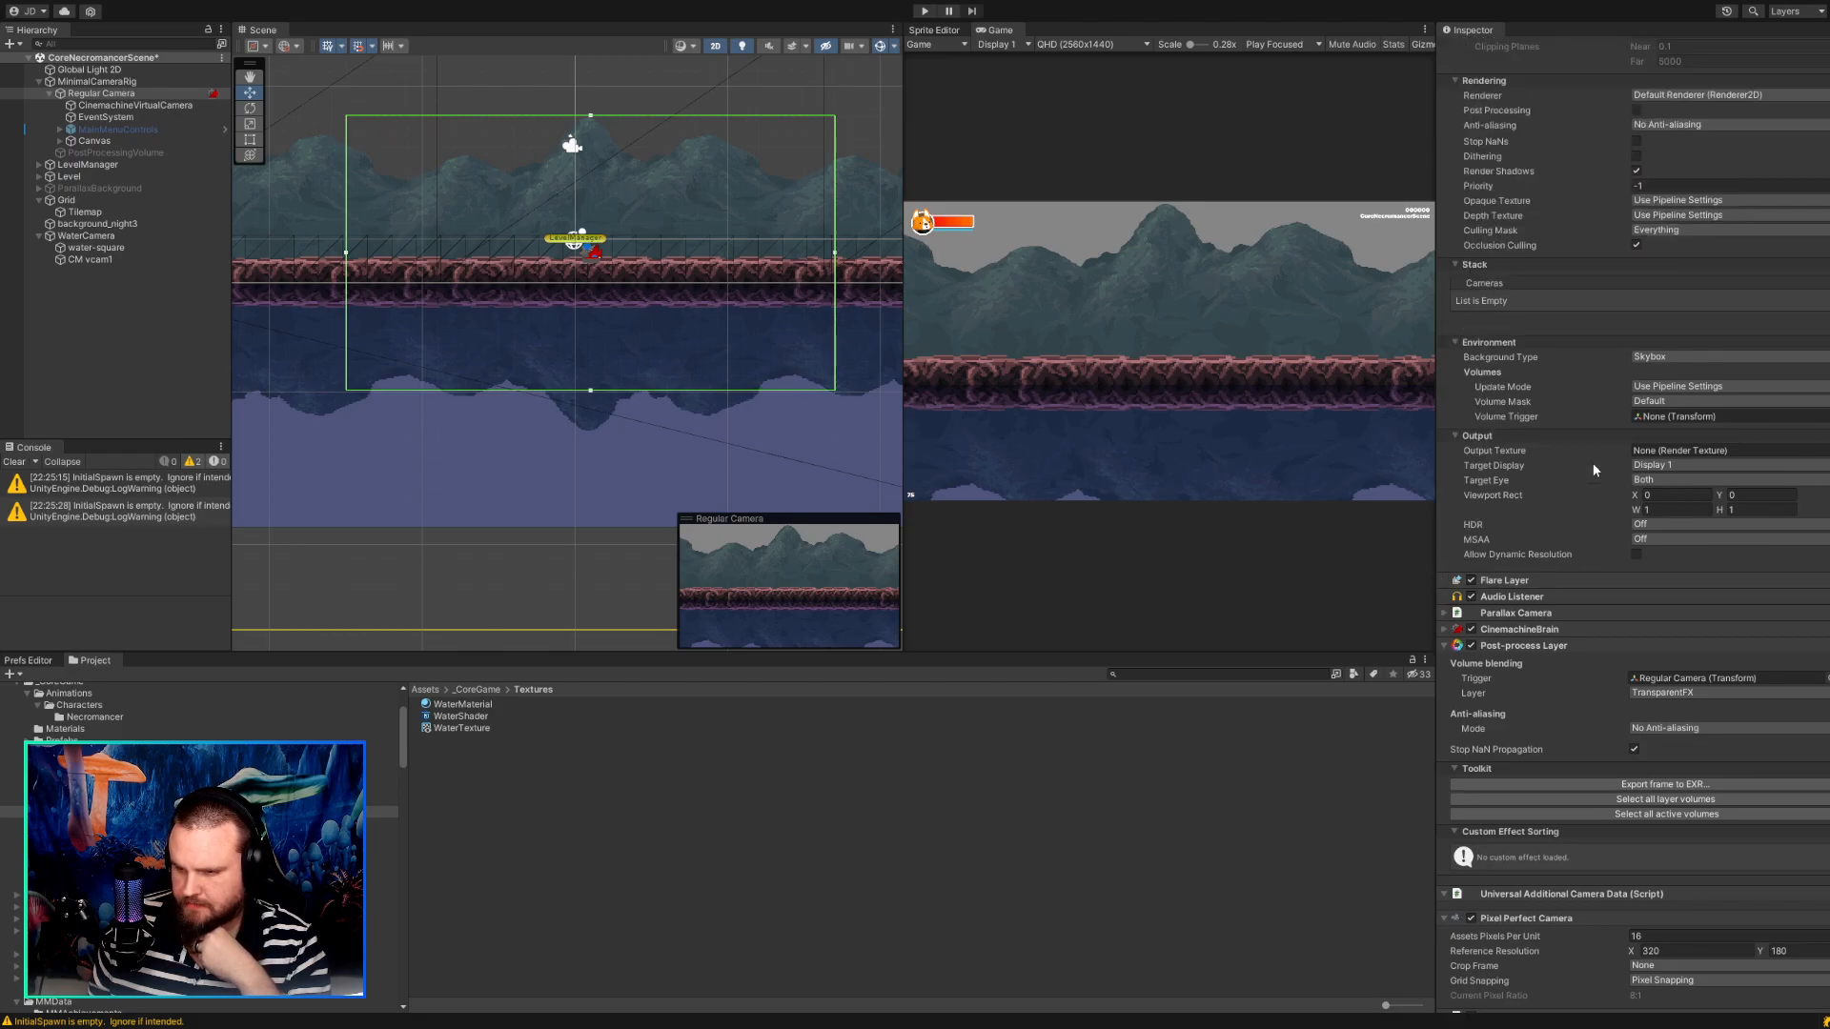
pyautogui.click(133, 105)
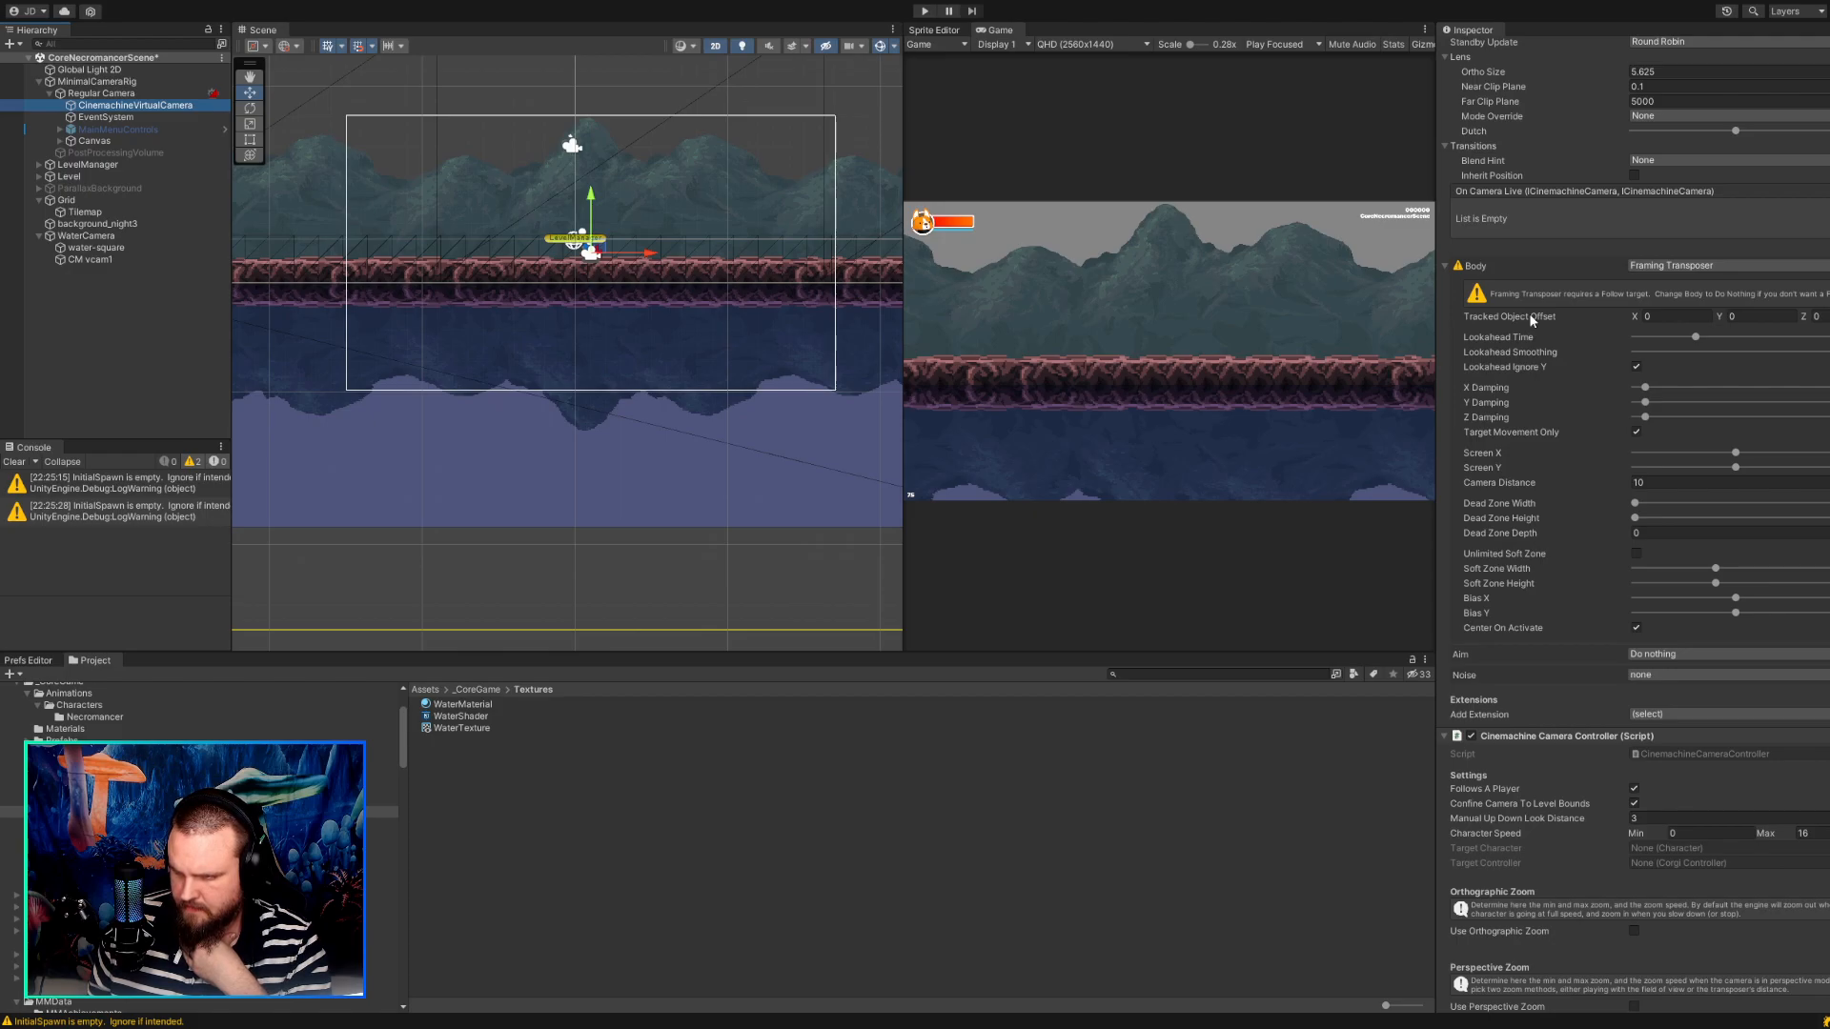
pyautogui.moveTo(1719, 316); pyautogui.dragTo(1724, 317)
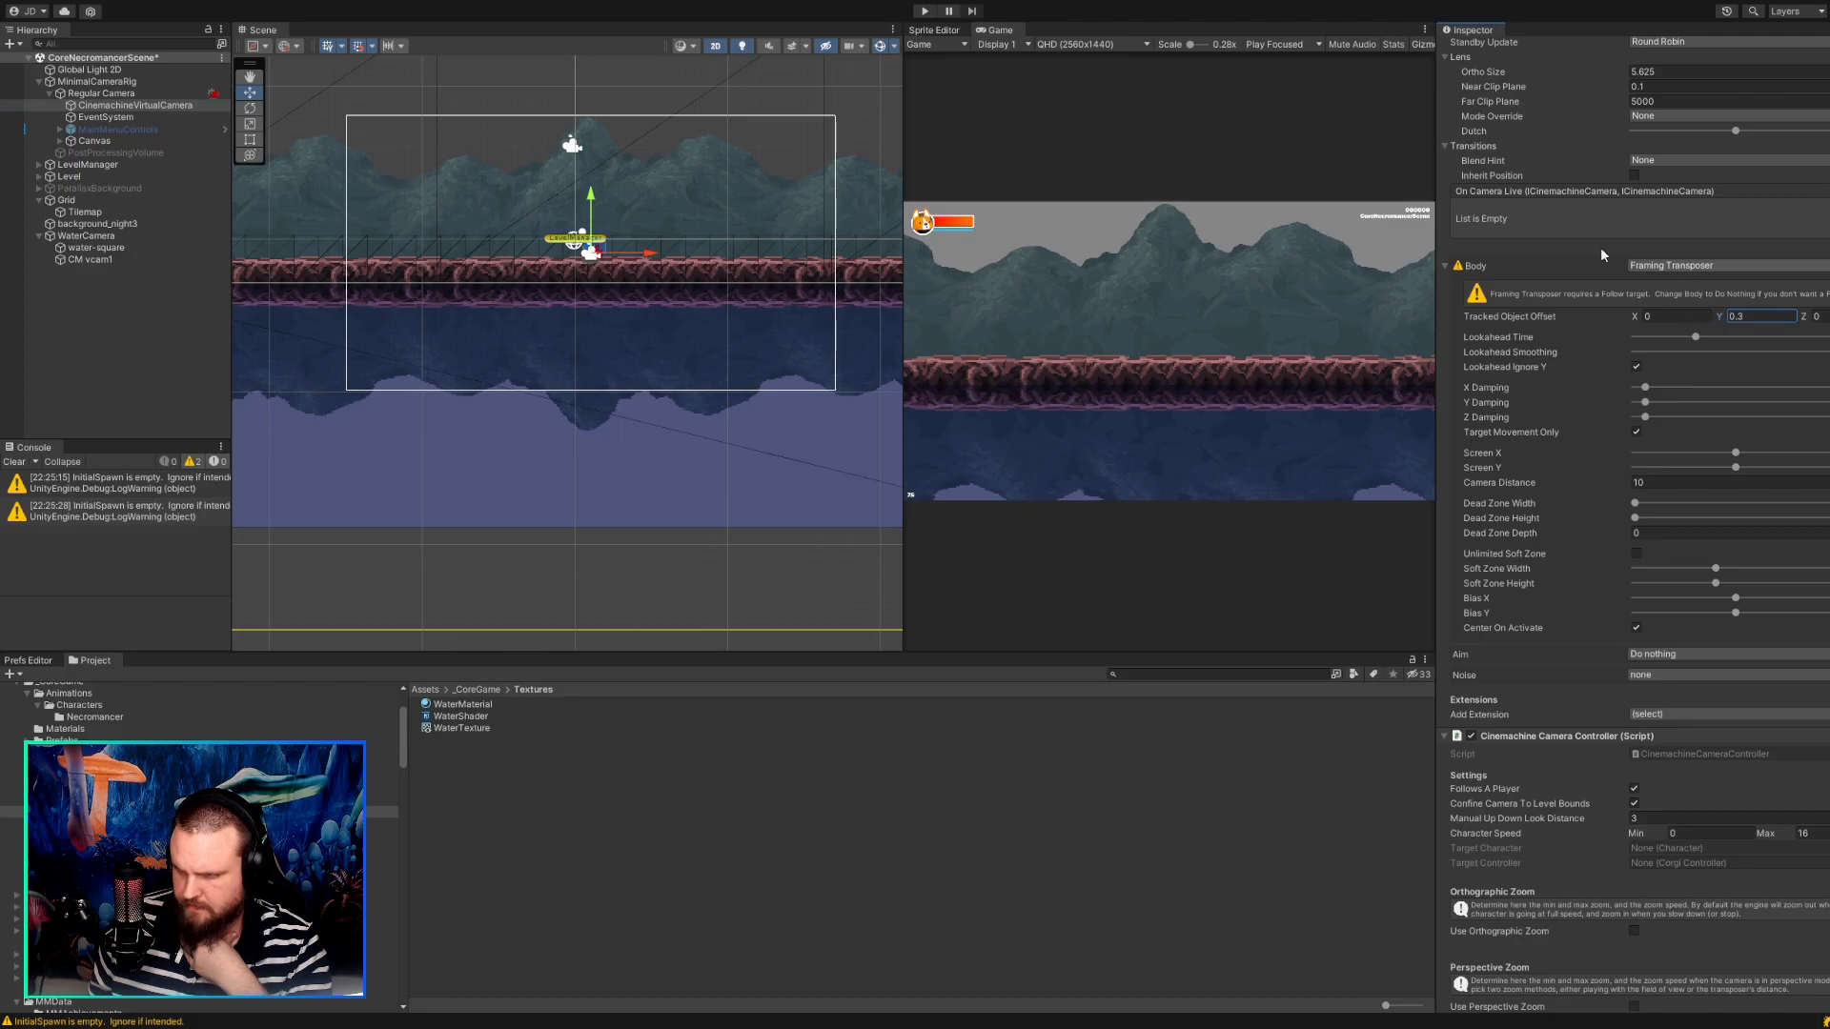
# Run the game, try a Tracked Object Offset Y of -0.54 on CinemachineVirtualCamera, and select MinimalCameraRig to view the framing without guides.
pyautogui.click(924, 11)
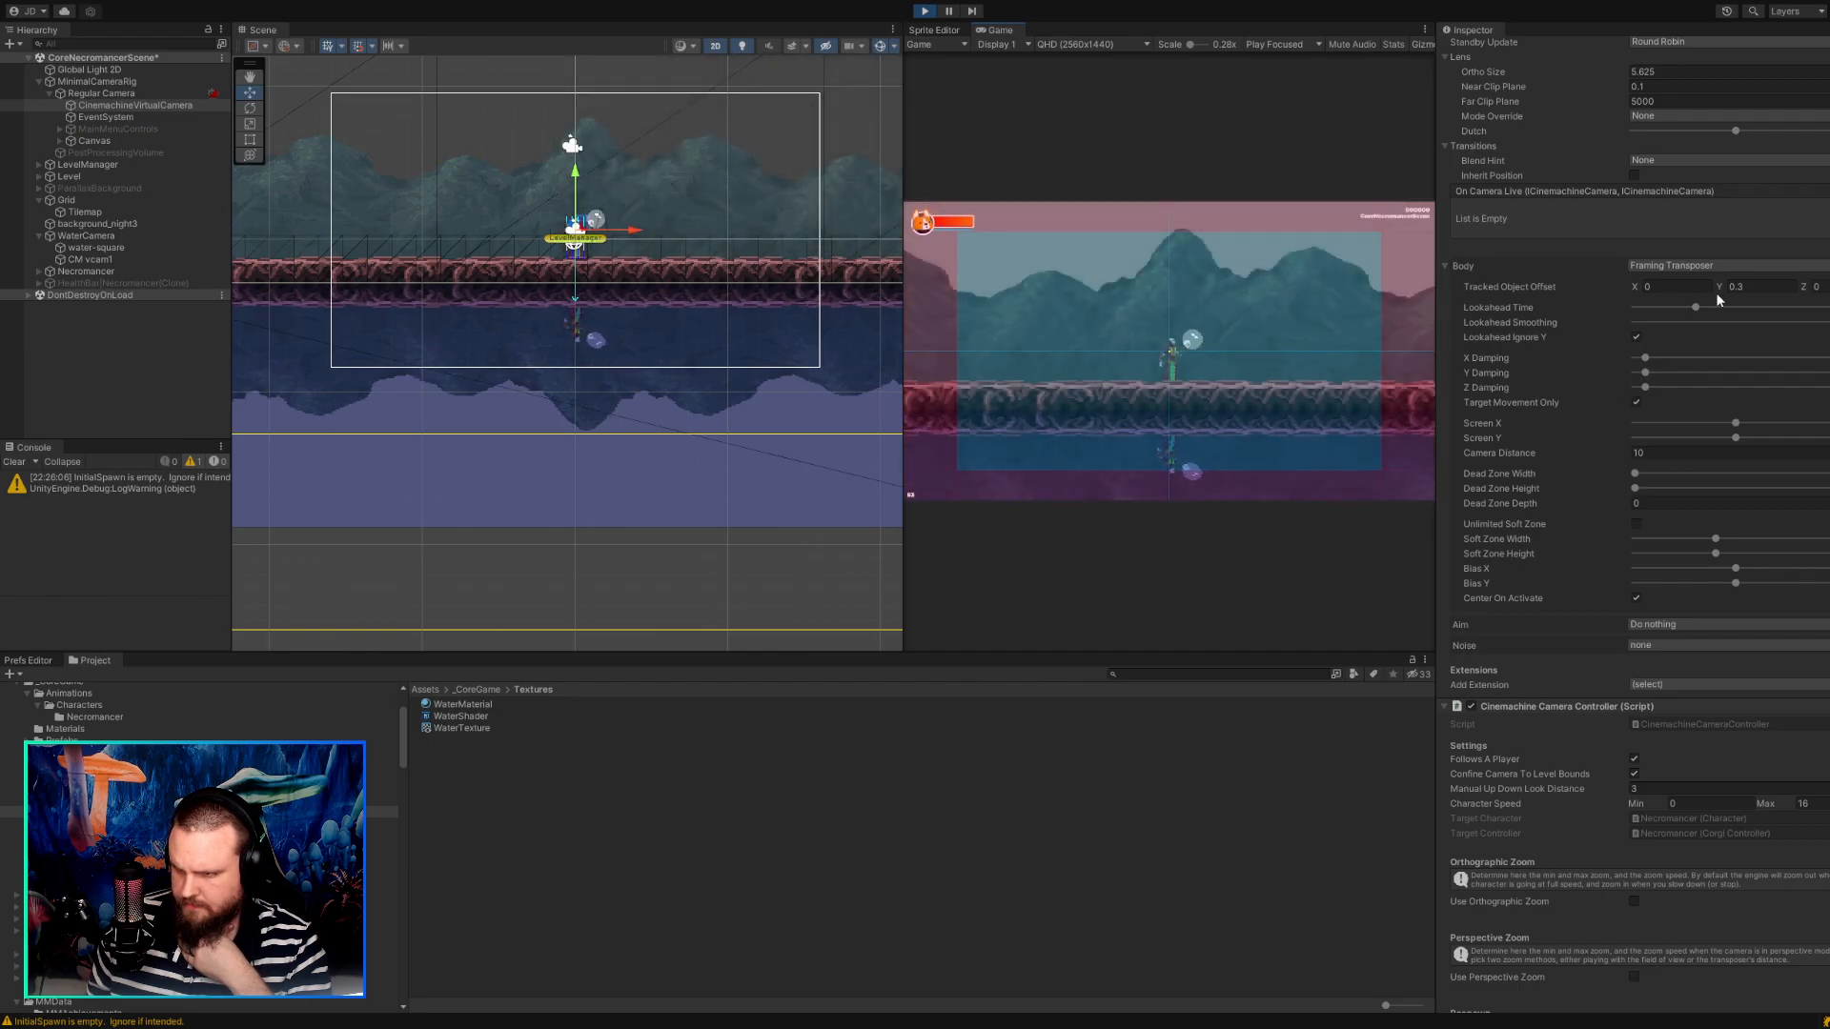
pyautogui.moveTo(1723, 284)
pyautogui.mouseDown()
pyautogui.moveTo(1743, 286)
pyautogui.moveTo(1708, 288)
pyautogui.mouseUp()
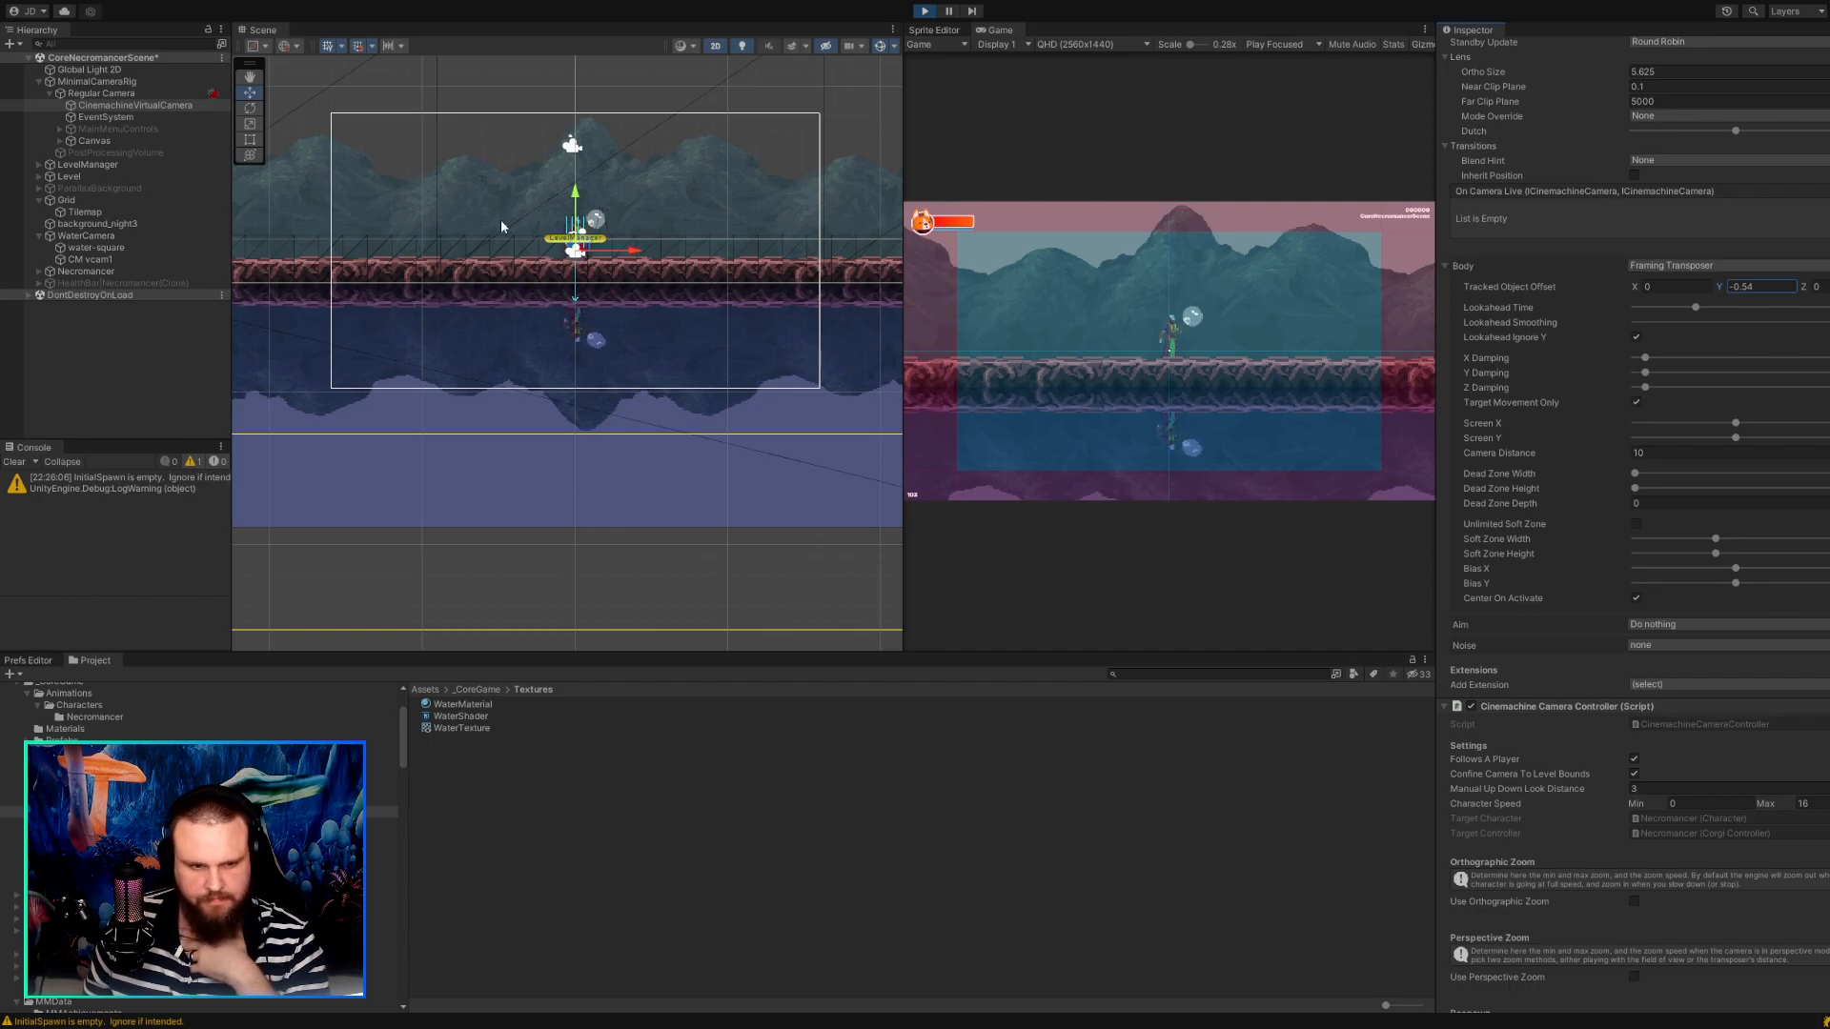
pyautogui.click(109, 82)
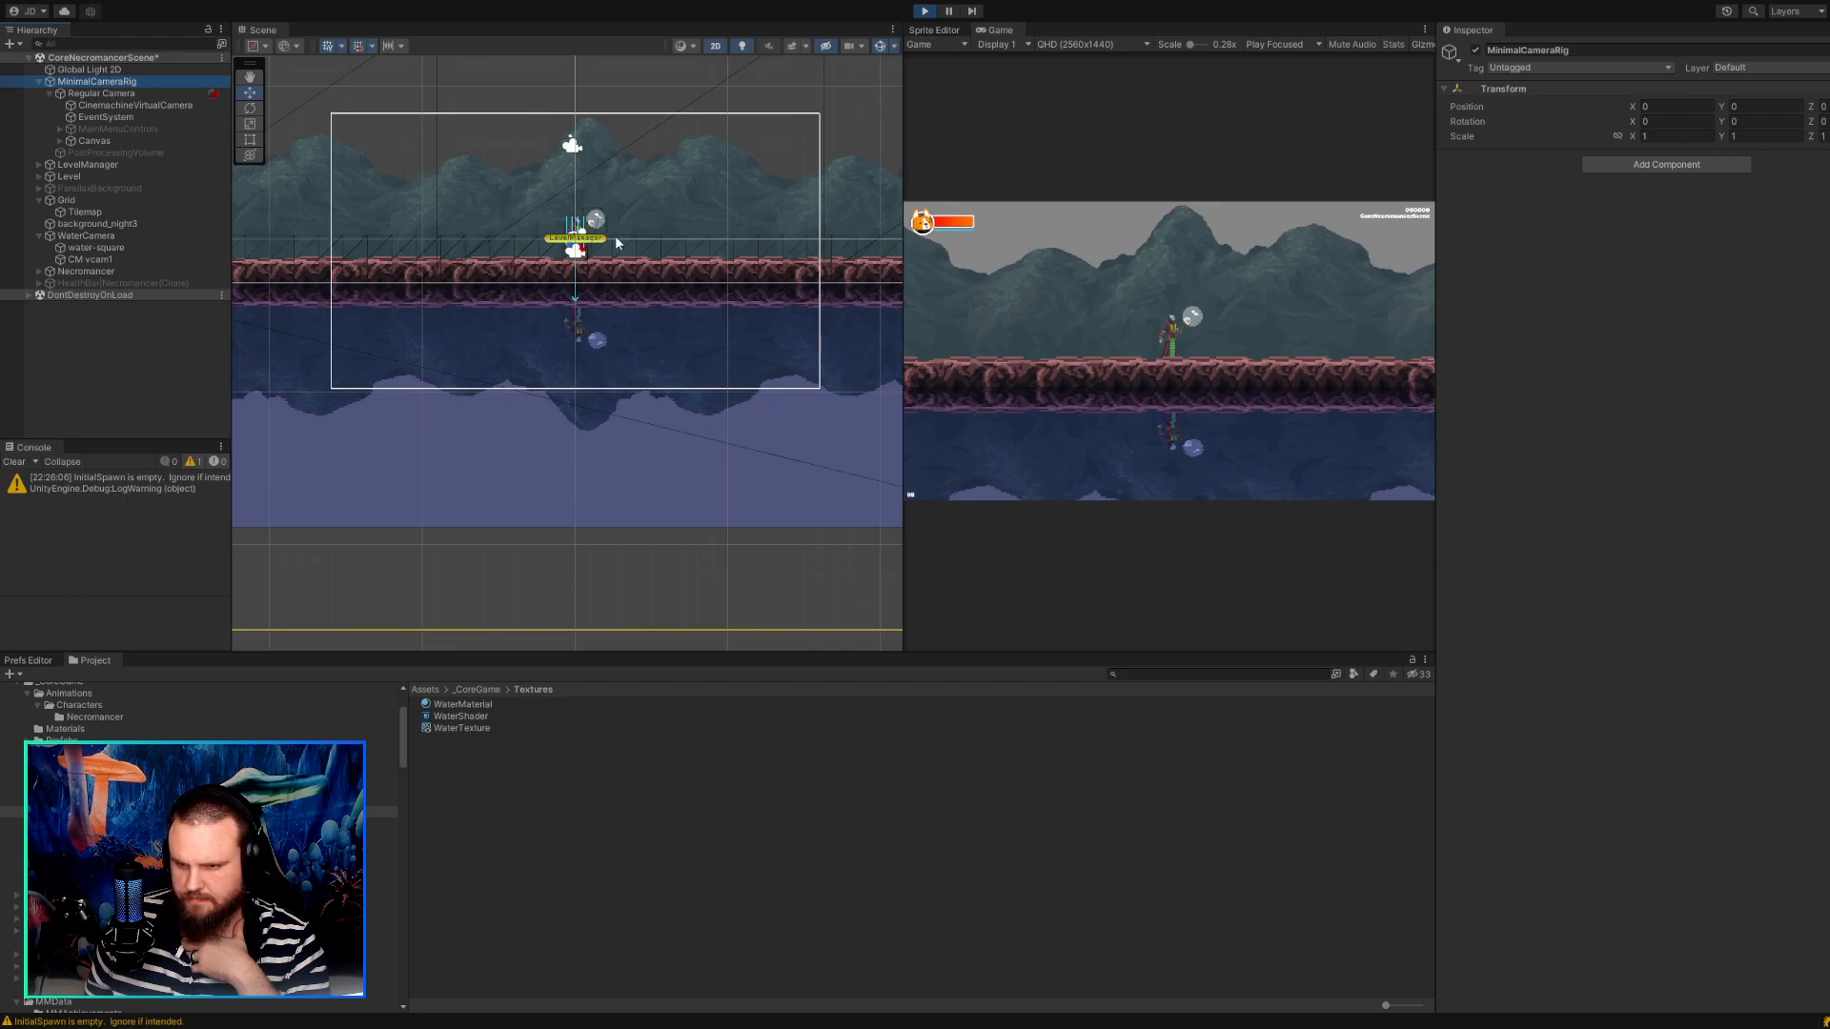
# Check the running game's water reflection at Full HD (1920x1080) and at 16:9 Aspect, and stop the game.
pyautogui.click(1073, 47)
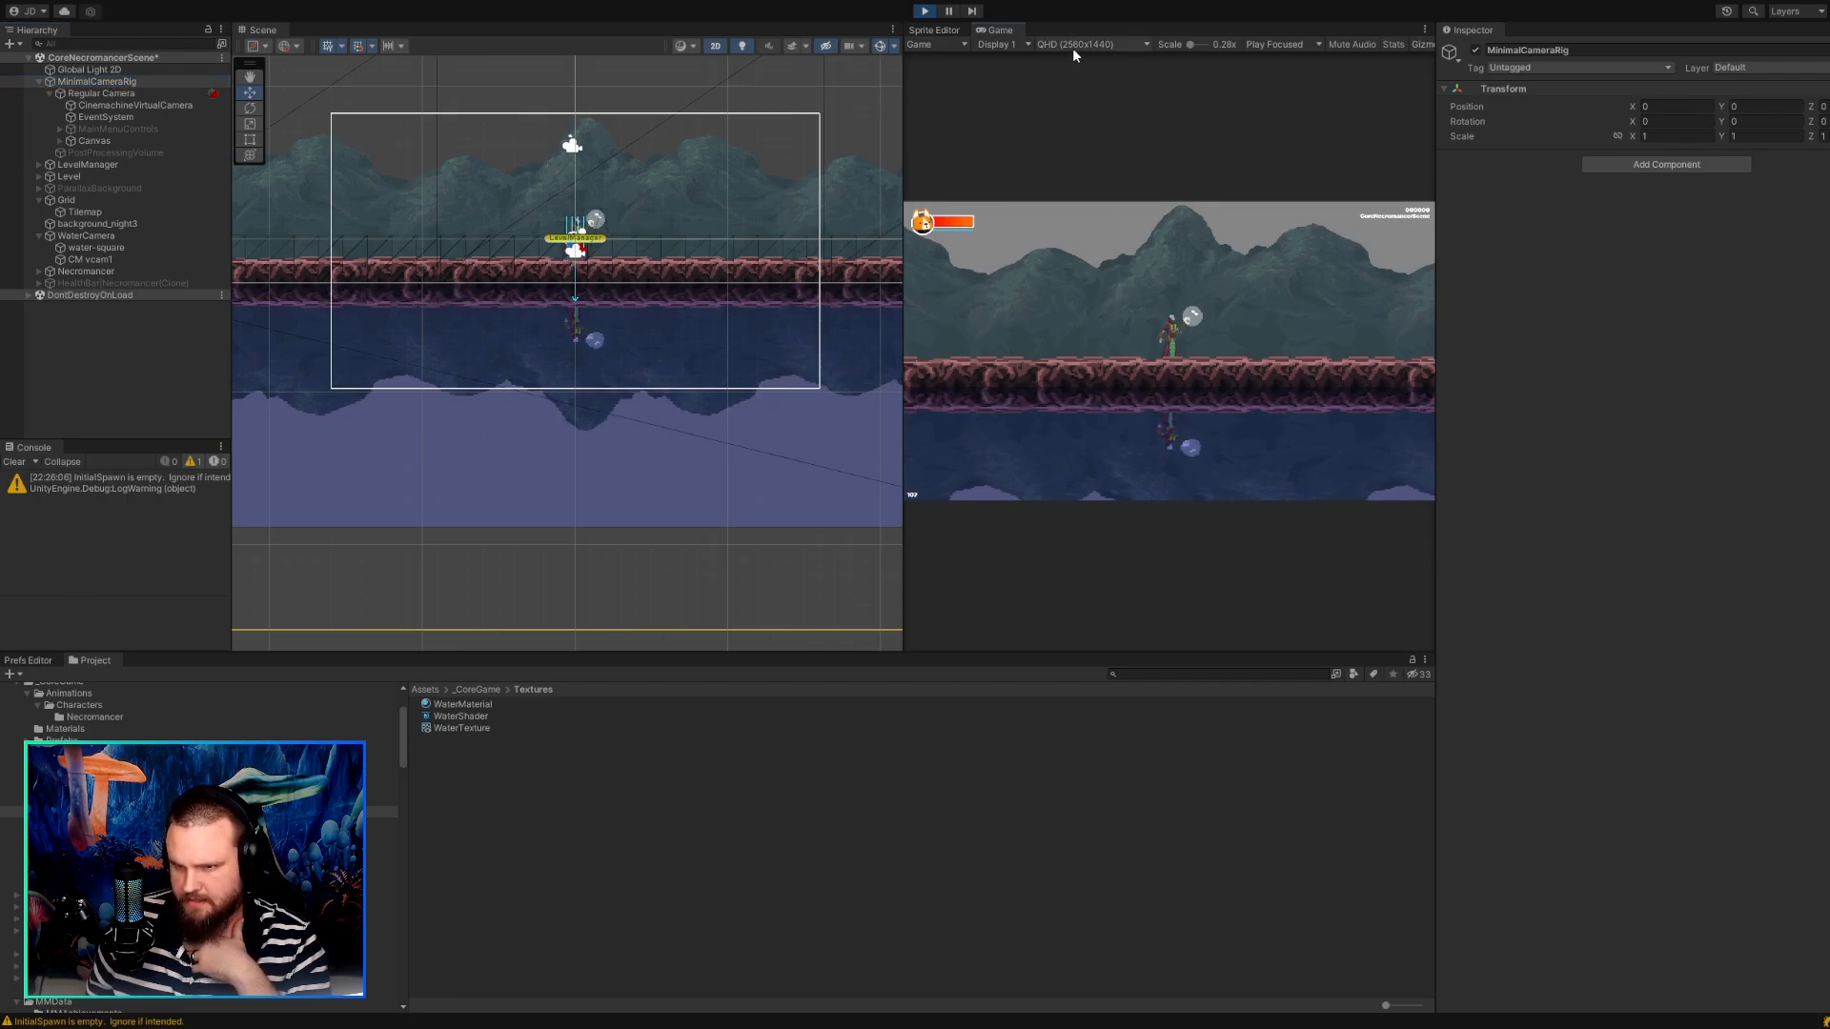
pyautogui.click(1077, 132)
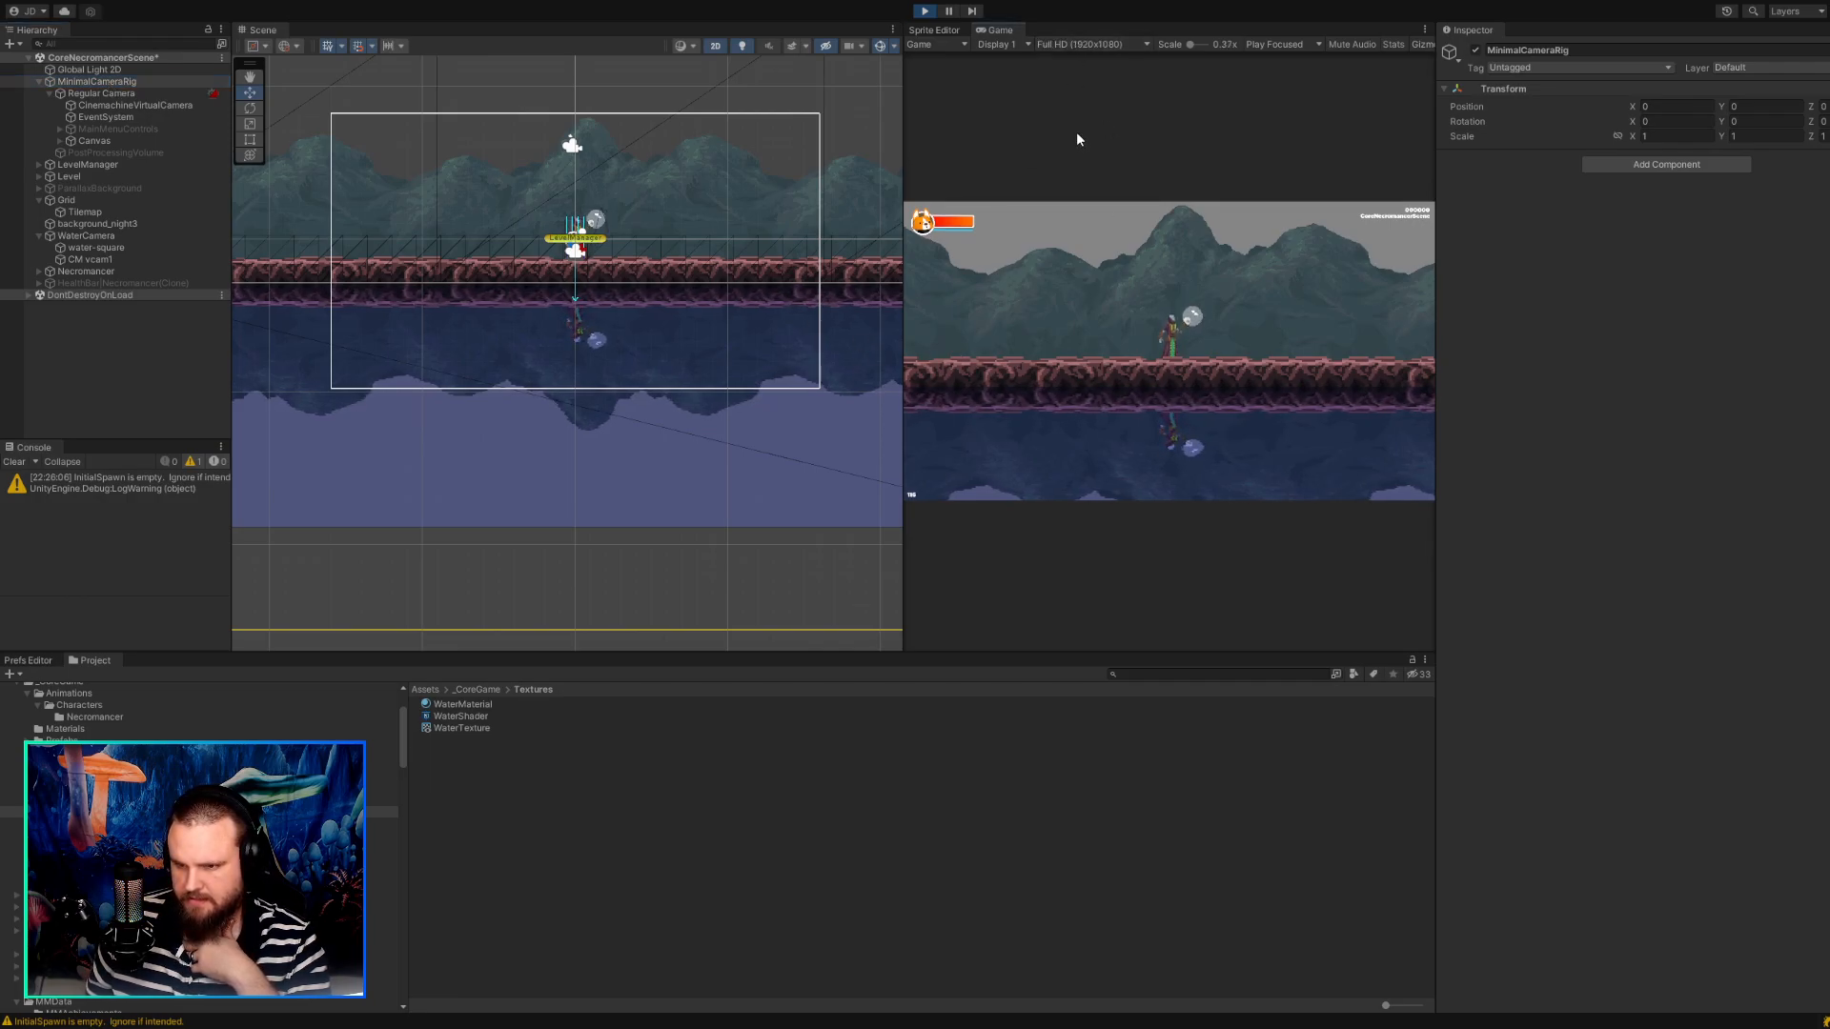
pyautogui.click(1054, 44)
pyautogui.click(1059, 110)
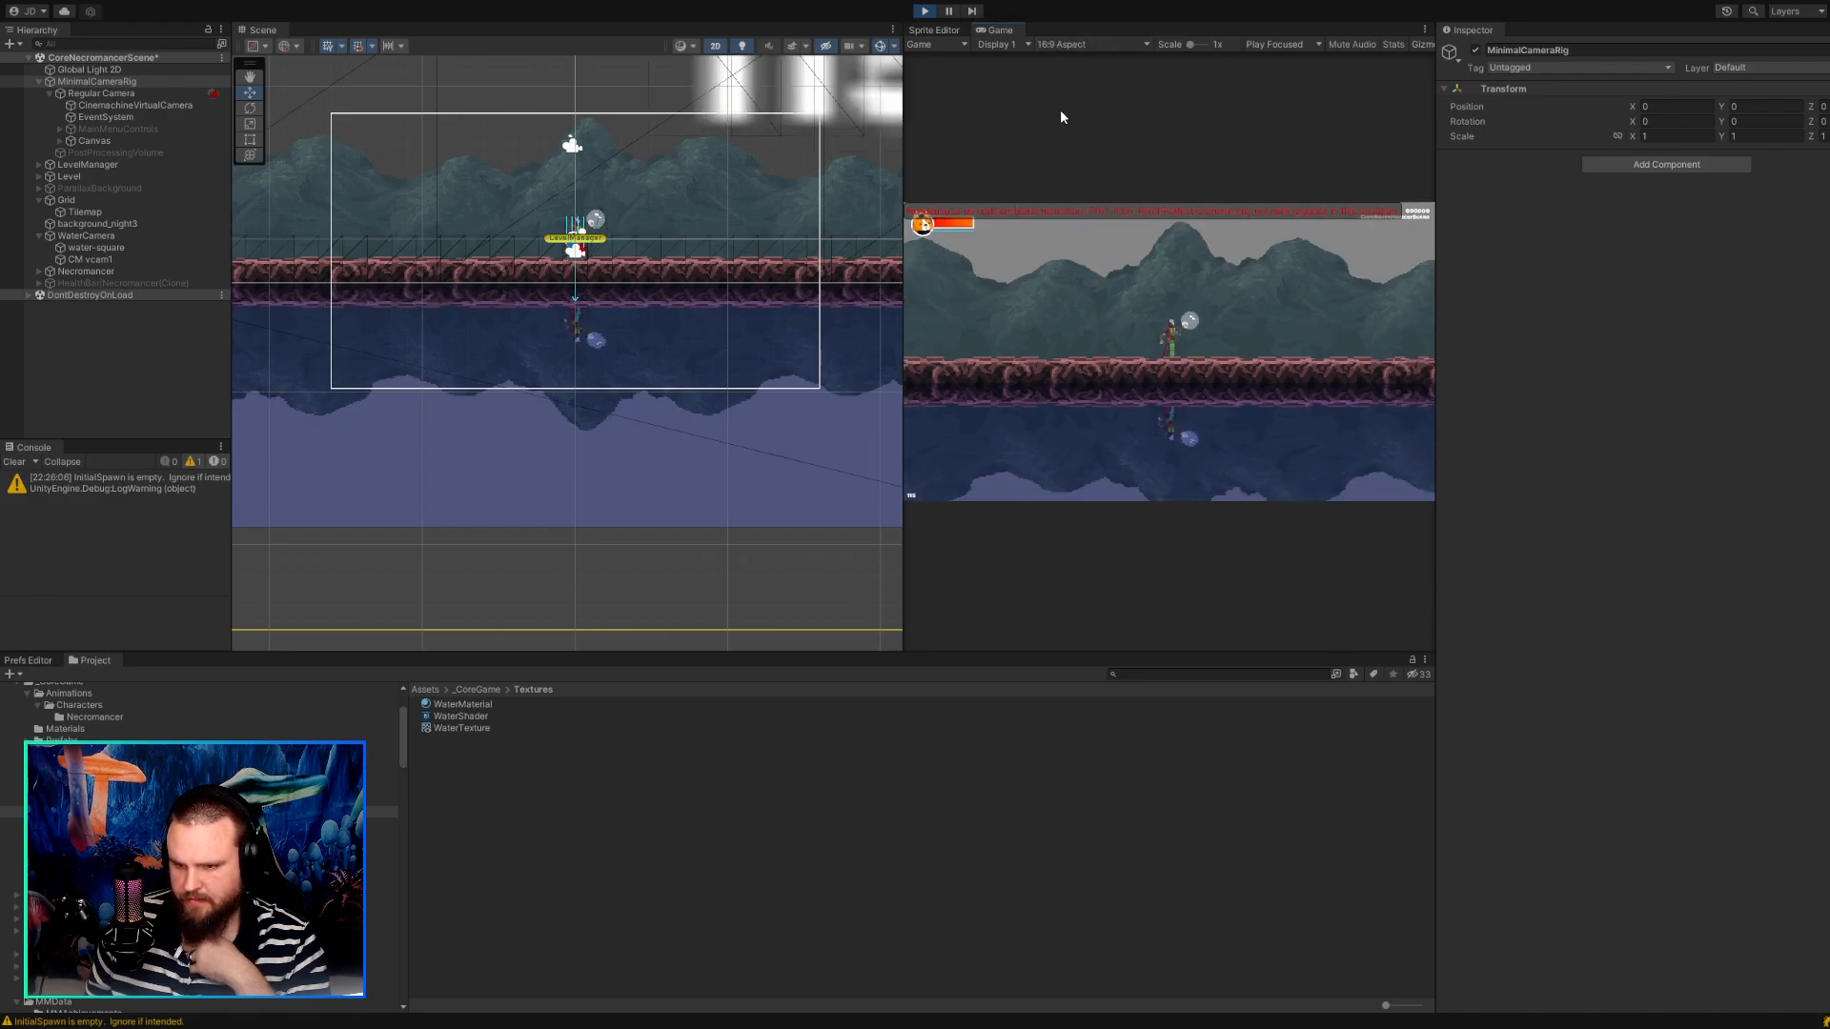
pyautogui.click(1067, 48)
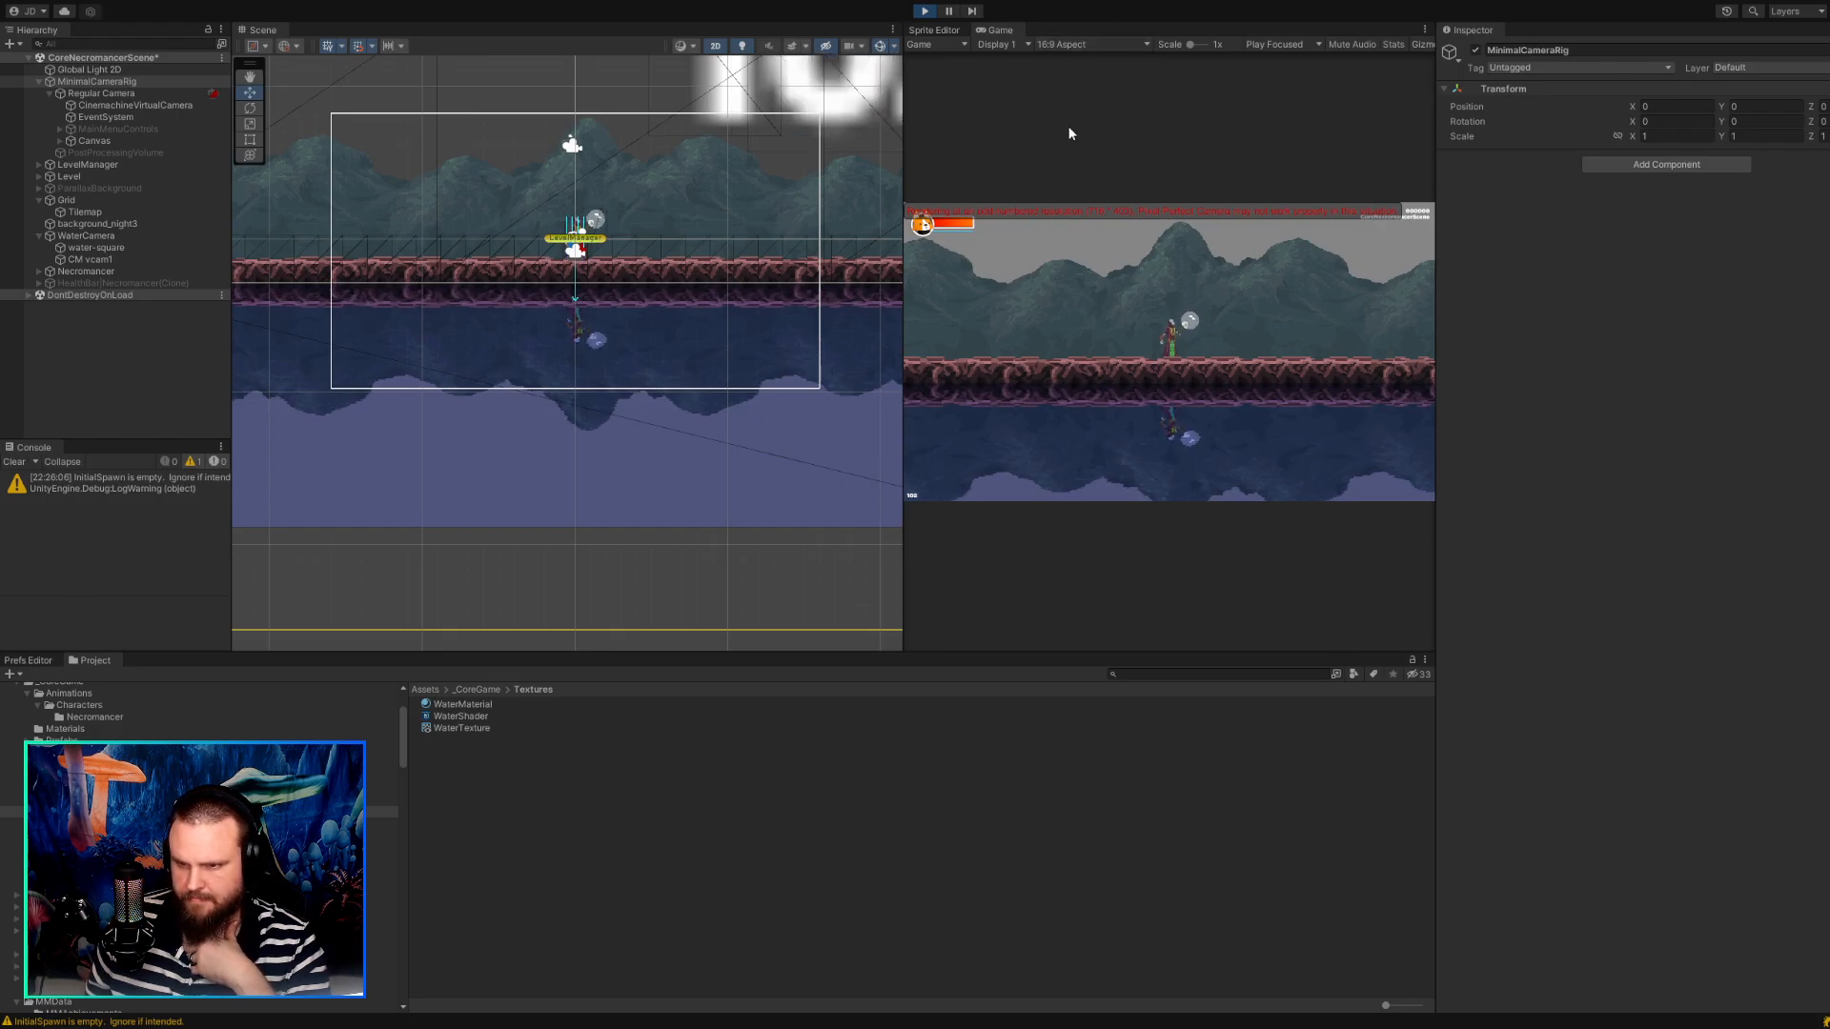
pyautogui.click(1067, 128)
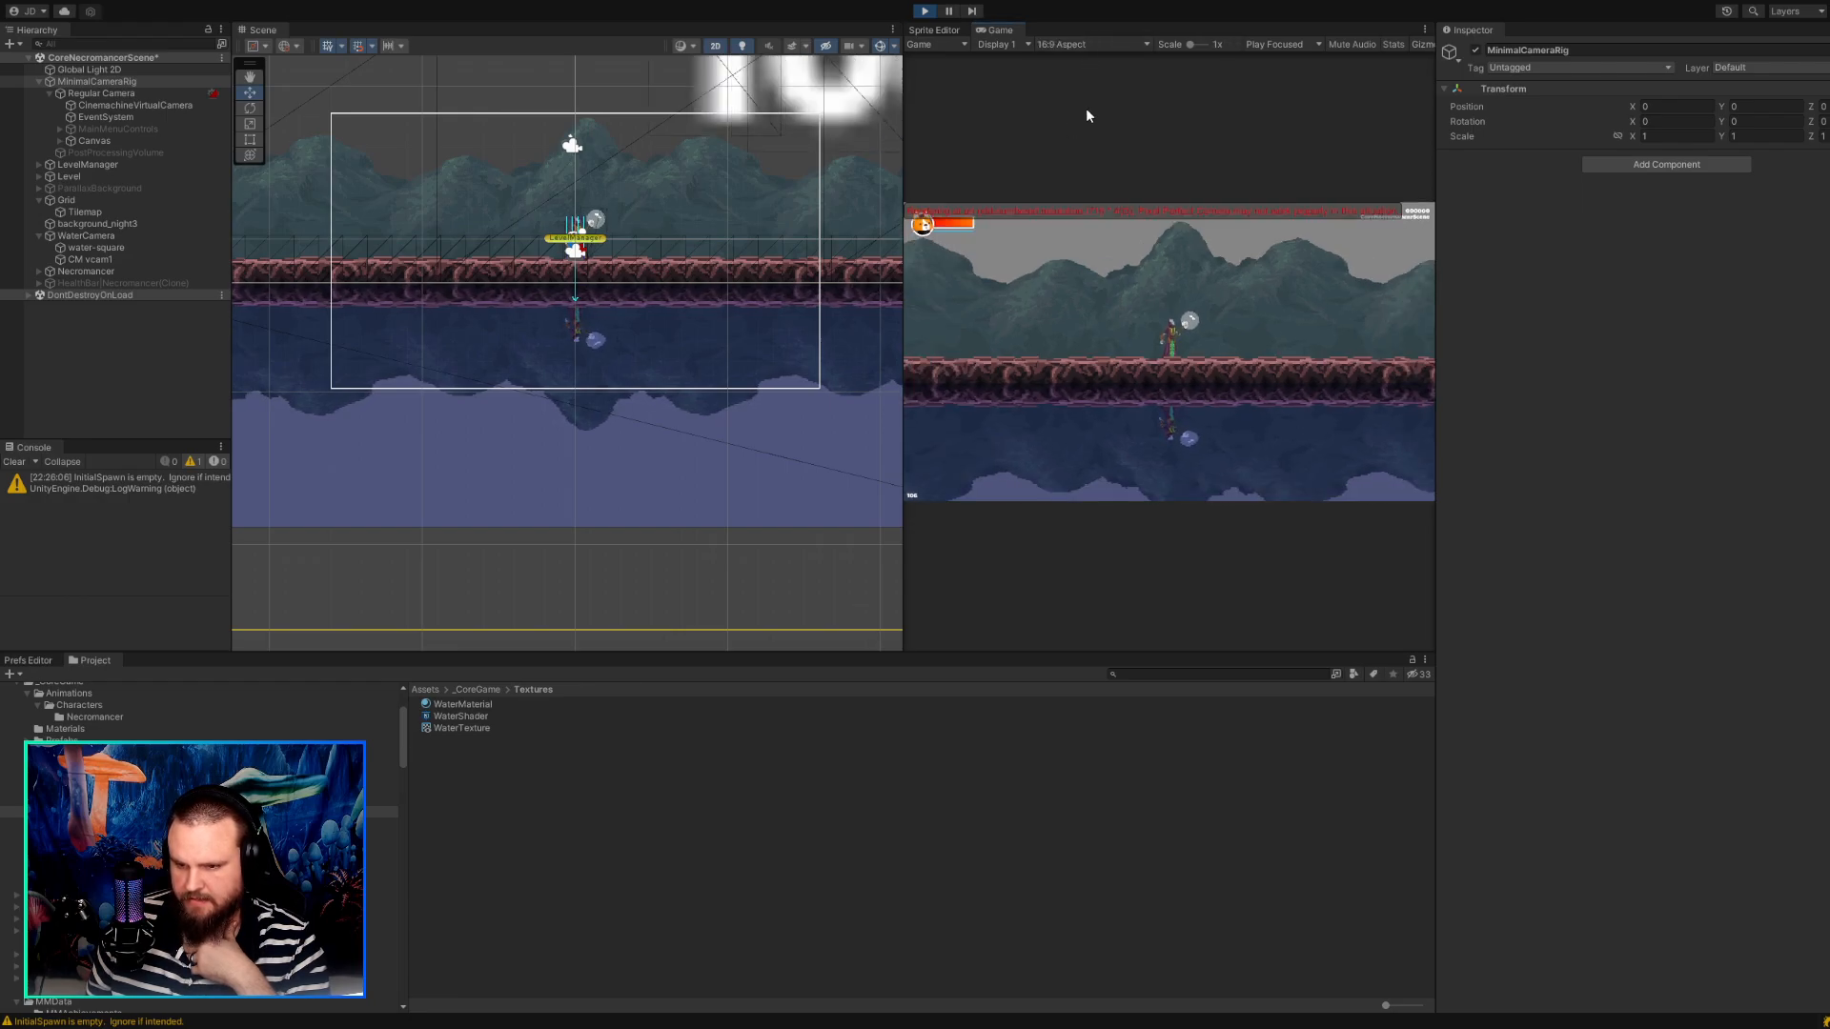
pyautogui.click(924, 11)
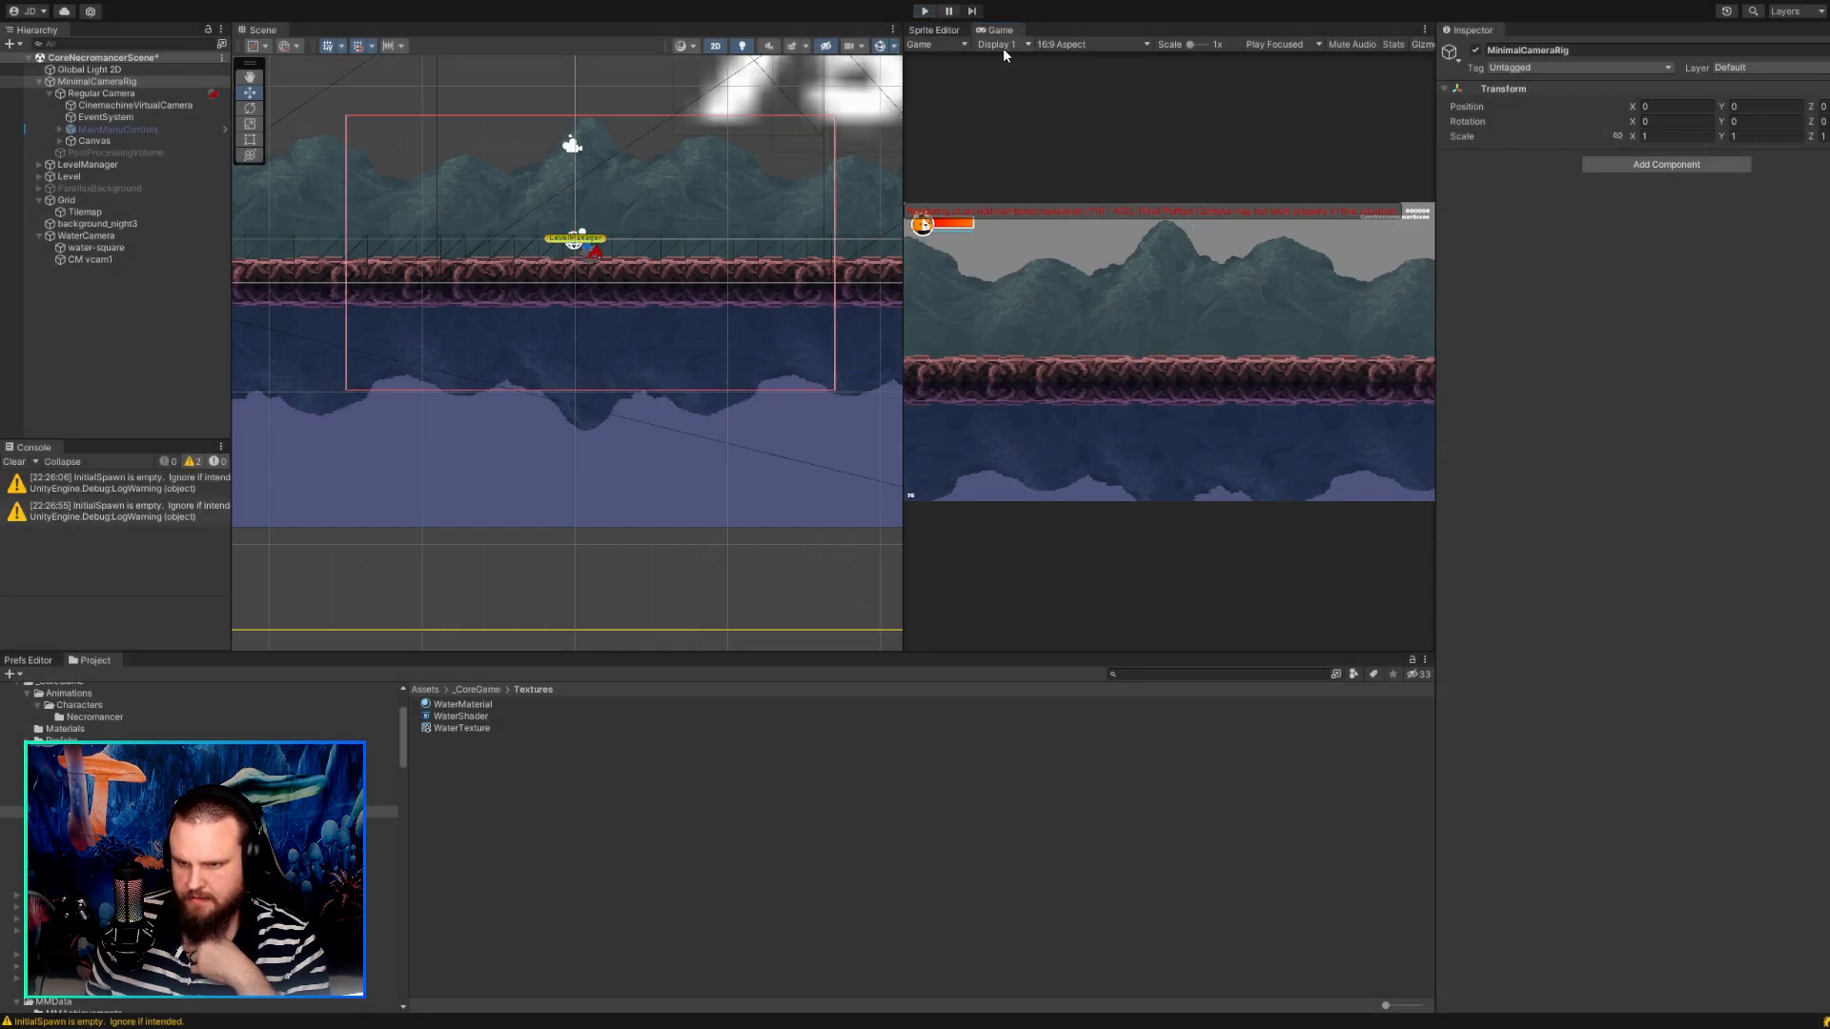
# With the Game view at Full HD (1920x1080), set CinemachineVirtualCamera's Tracked Object Offset Y to -0.55 and run the game.
pyautogui.click(1067, 132)
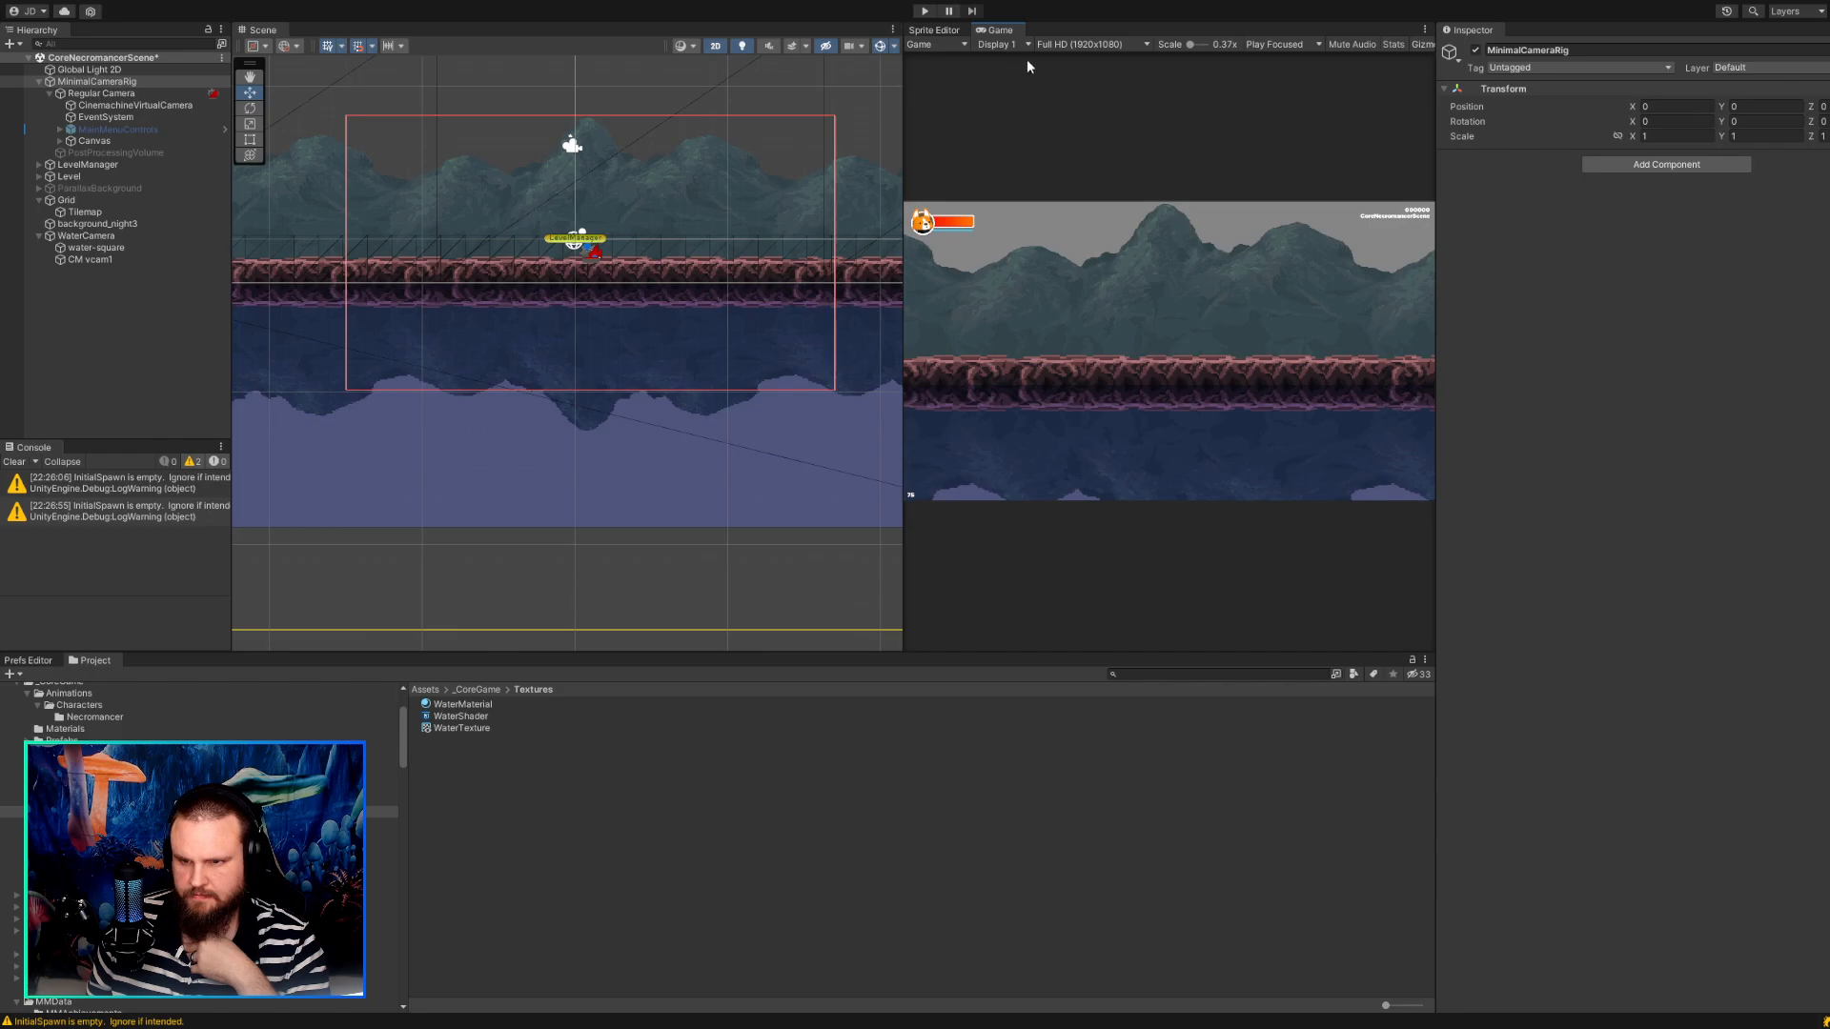
pyautogui.click(104, 105)
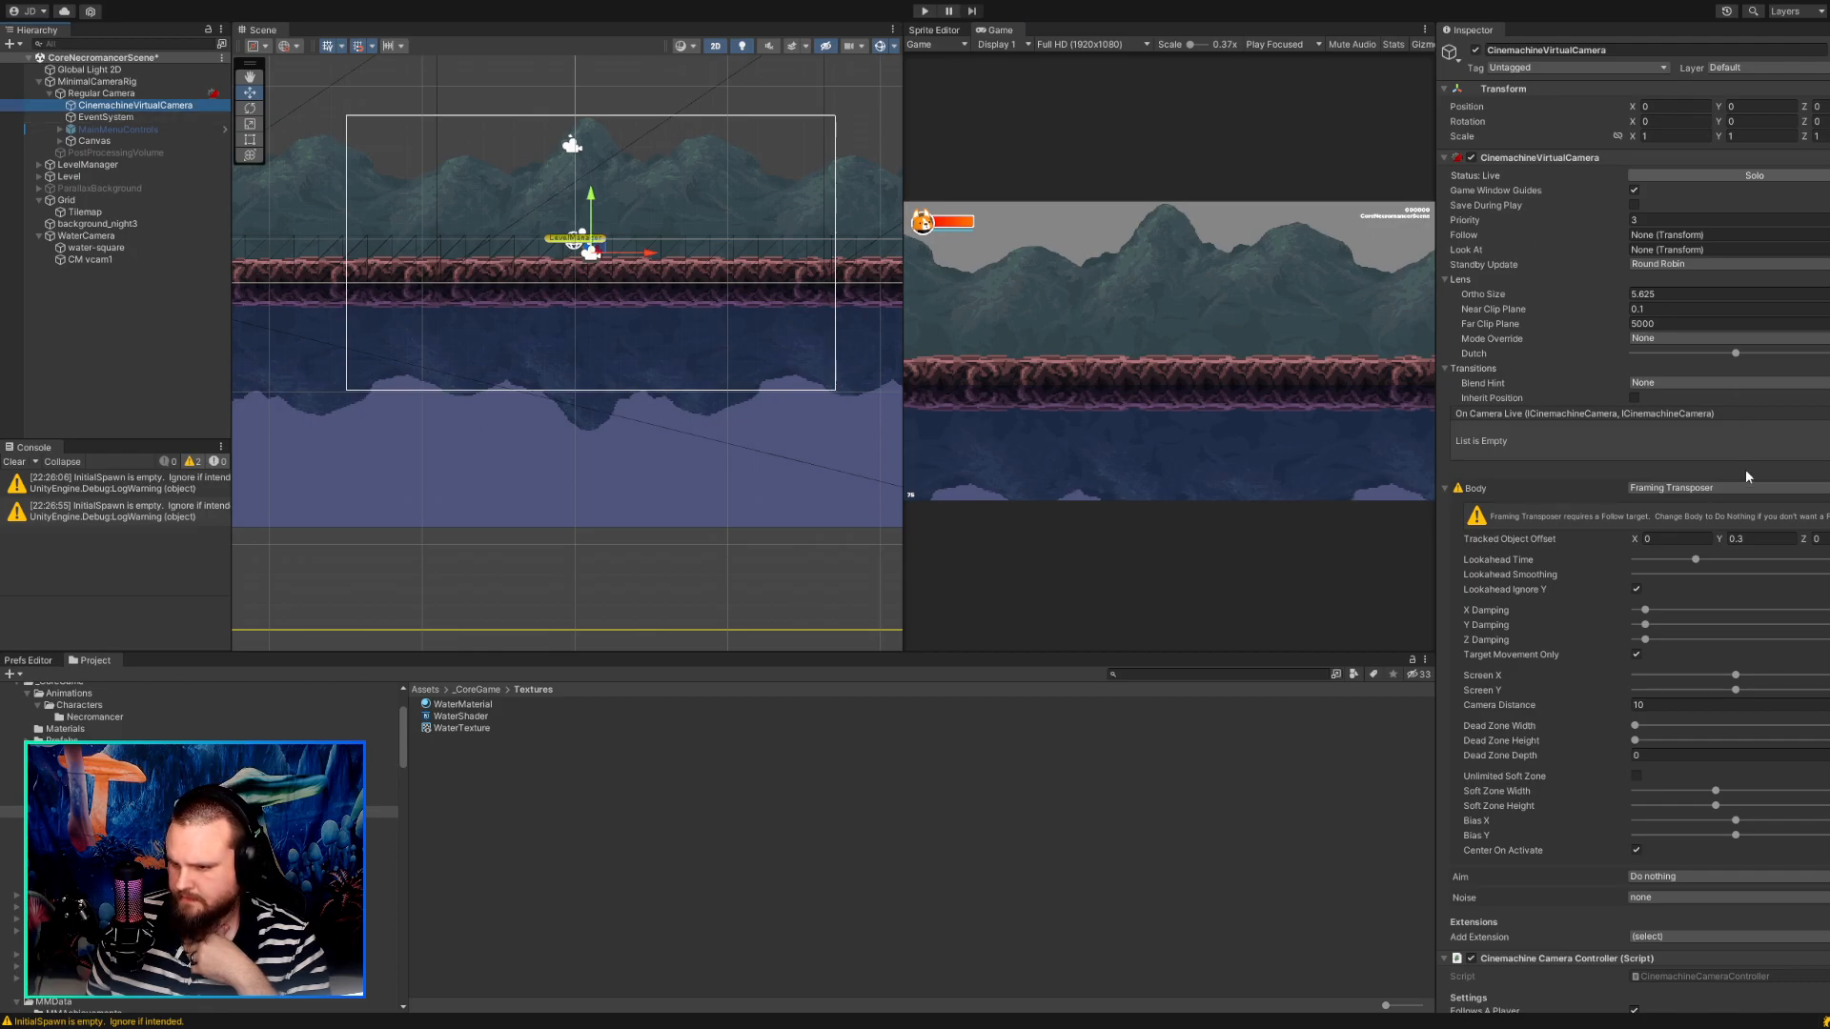
pyautogui.click(1725, 539)
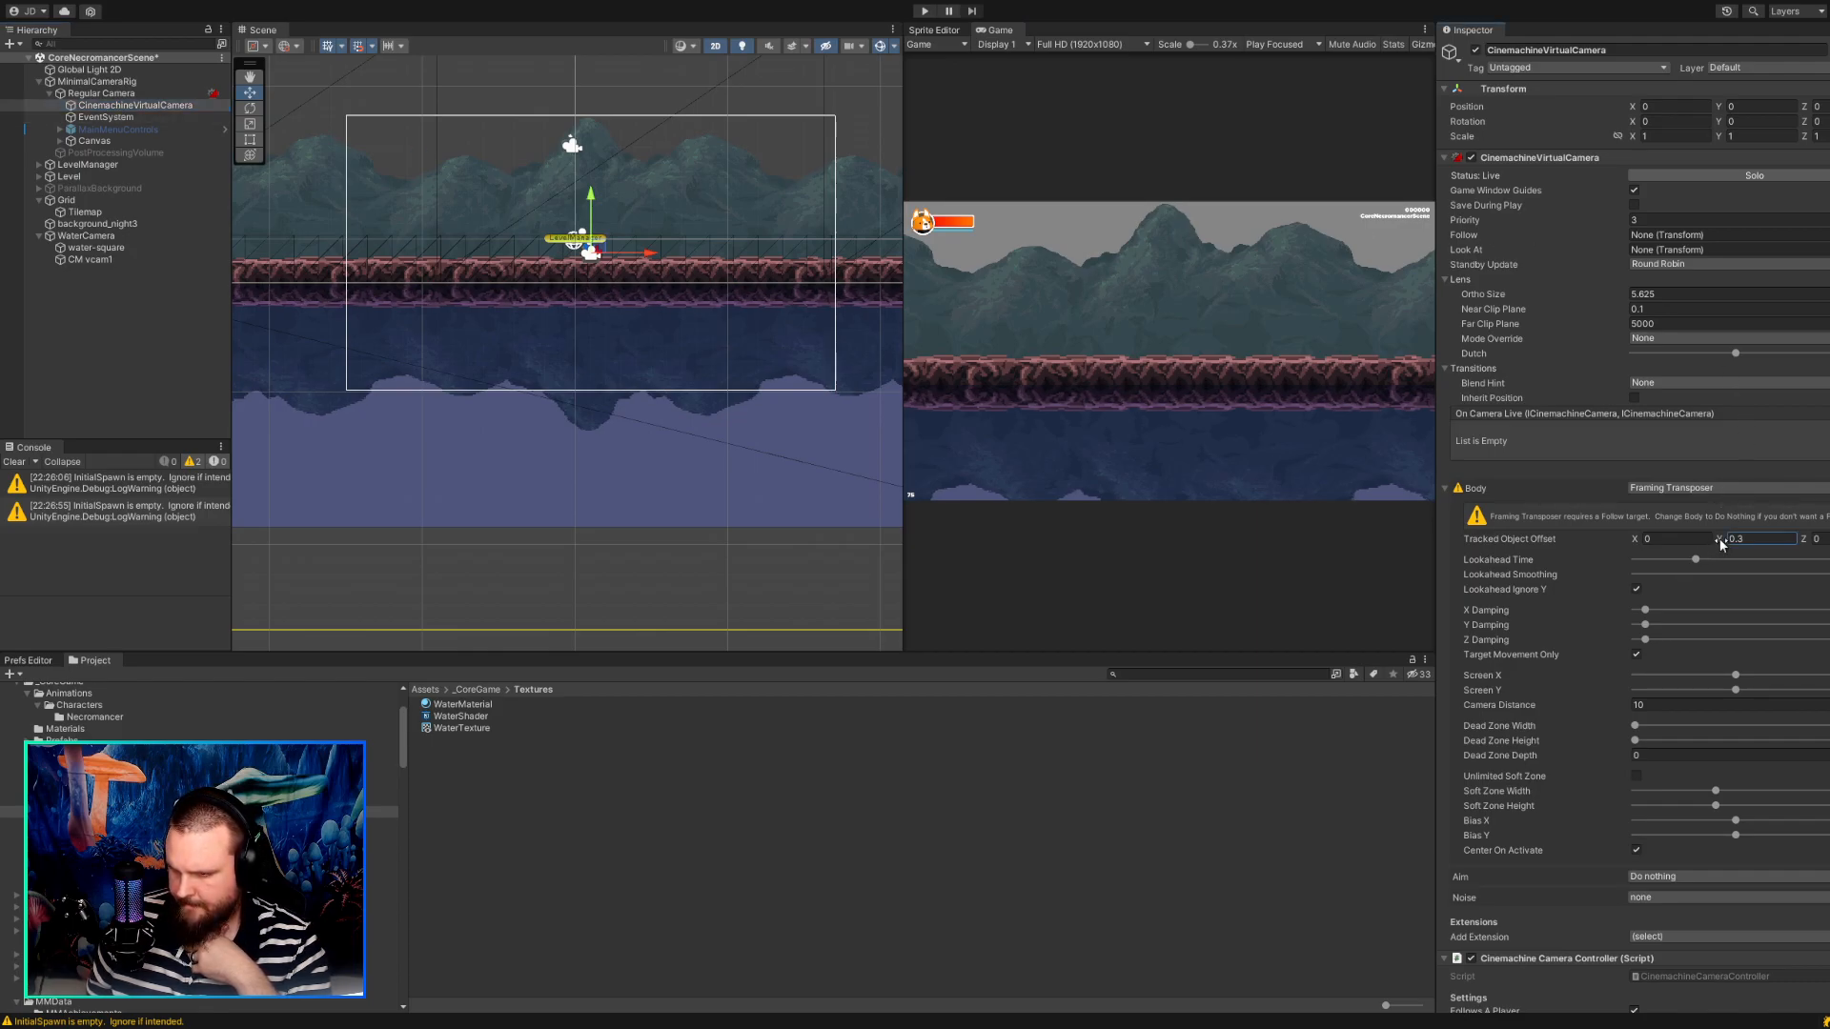
pyautogui.write('6')
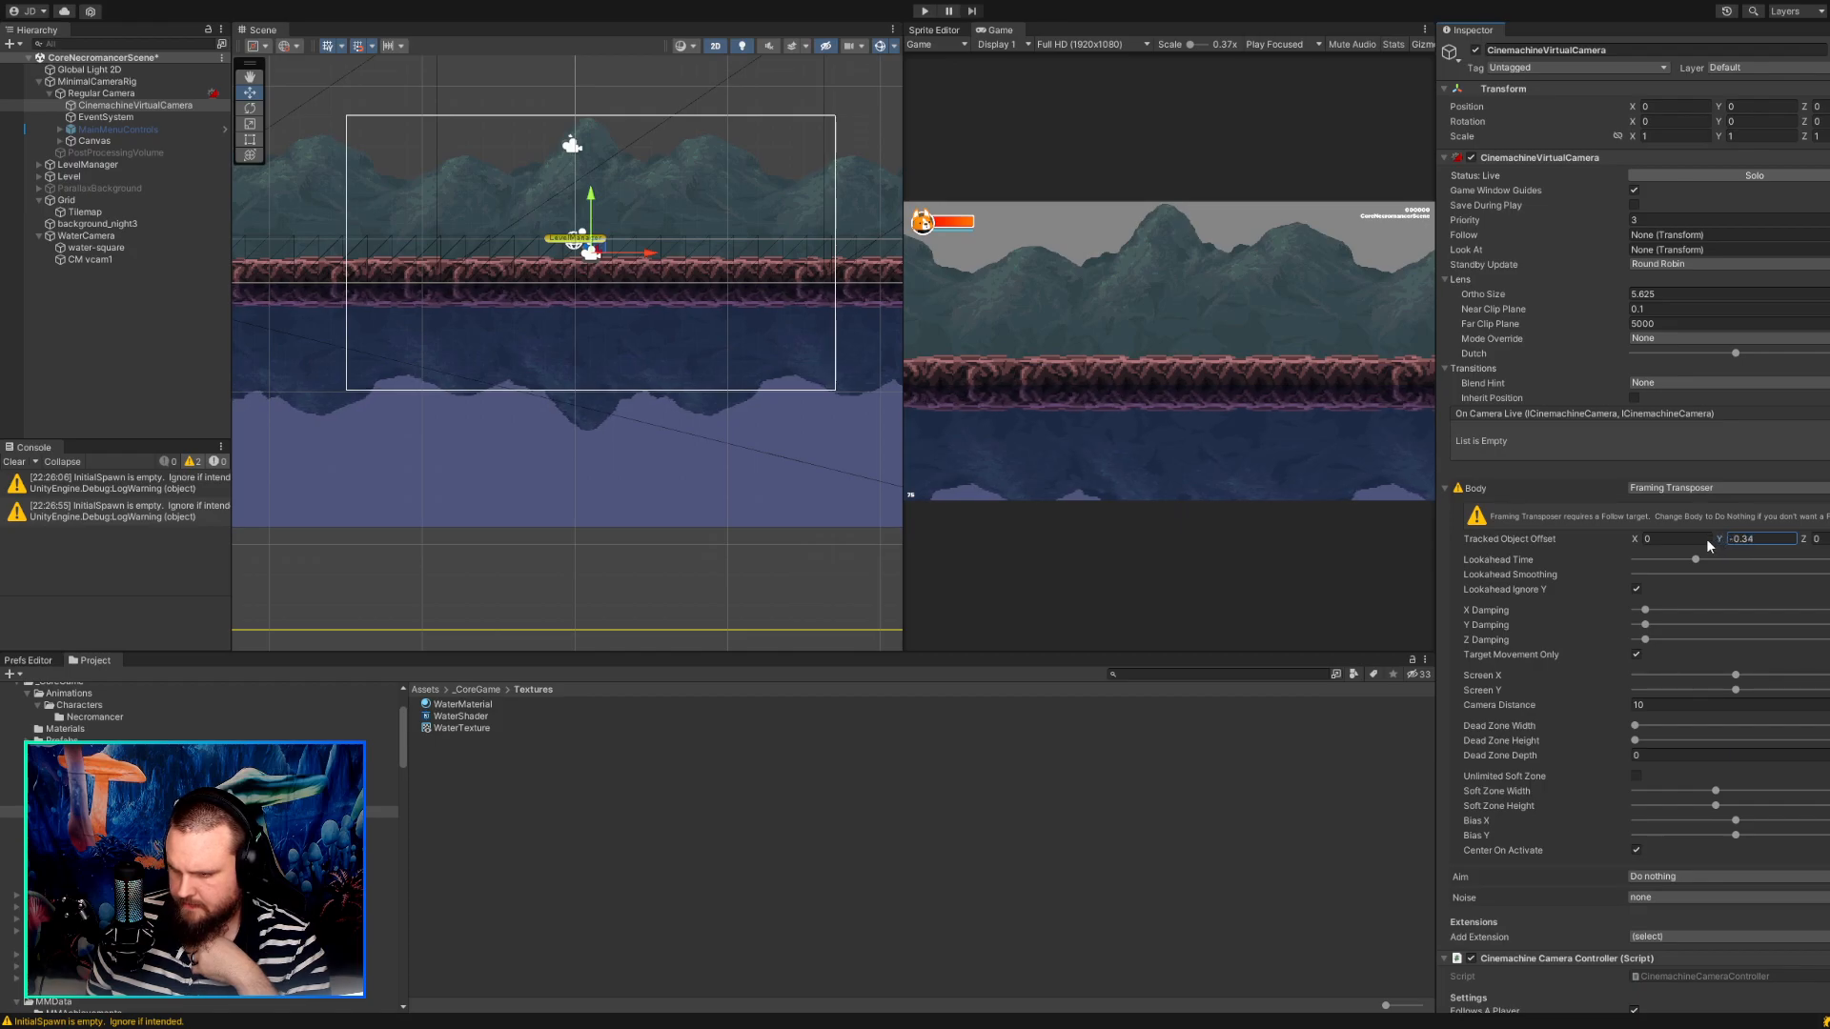
pyautogui.moveTo(1706, 542); pyautogui.dragTo(1705, 546)
pyautogui.click(925, 10)
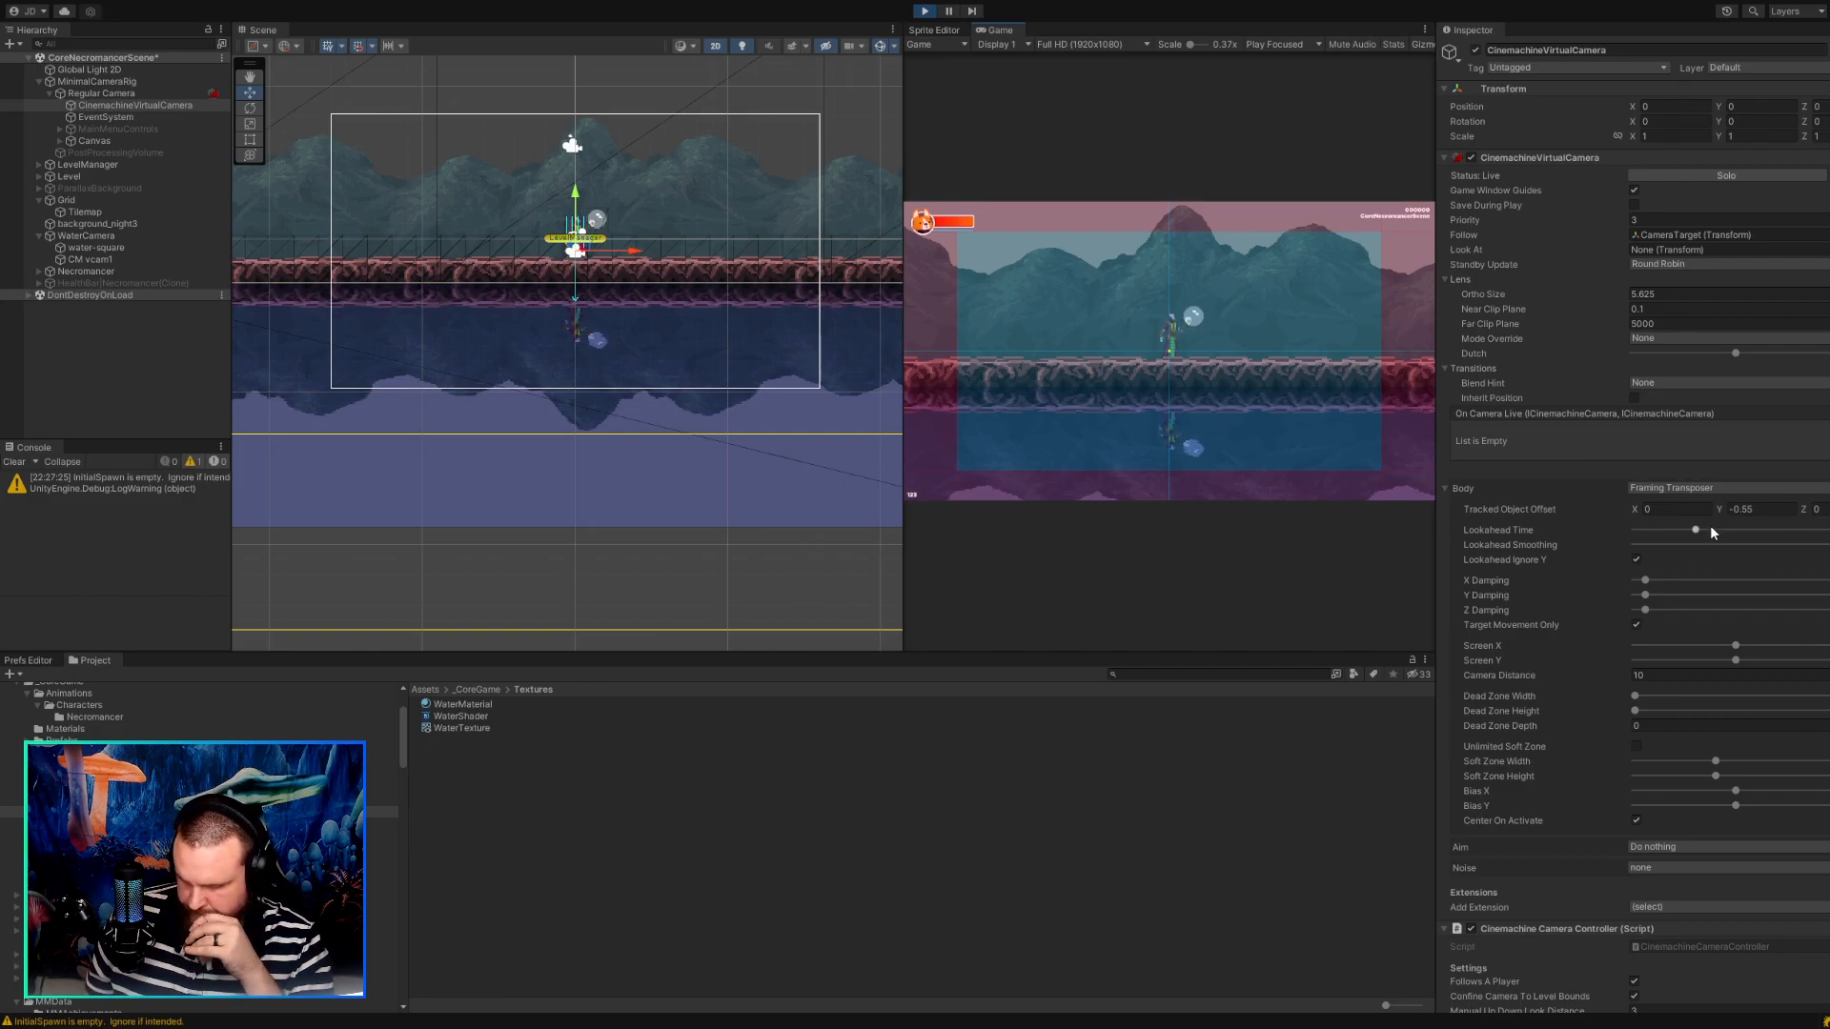
# Try different Camera Distance values, including 12, on CinemachineVirtualCamera in the running game and return it to 10.
pyautogui.click(1626, 677)
pyautogui.write('12')
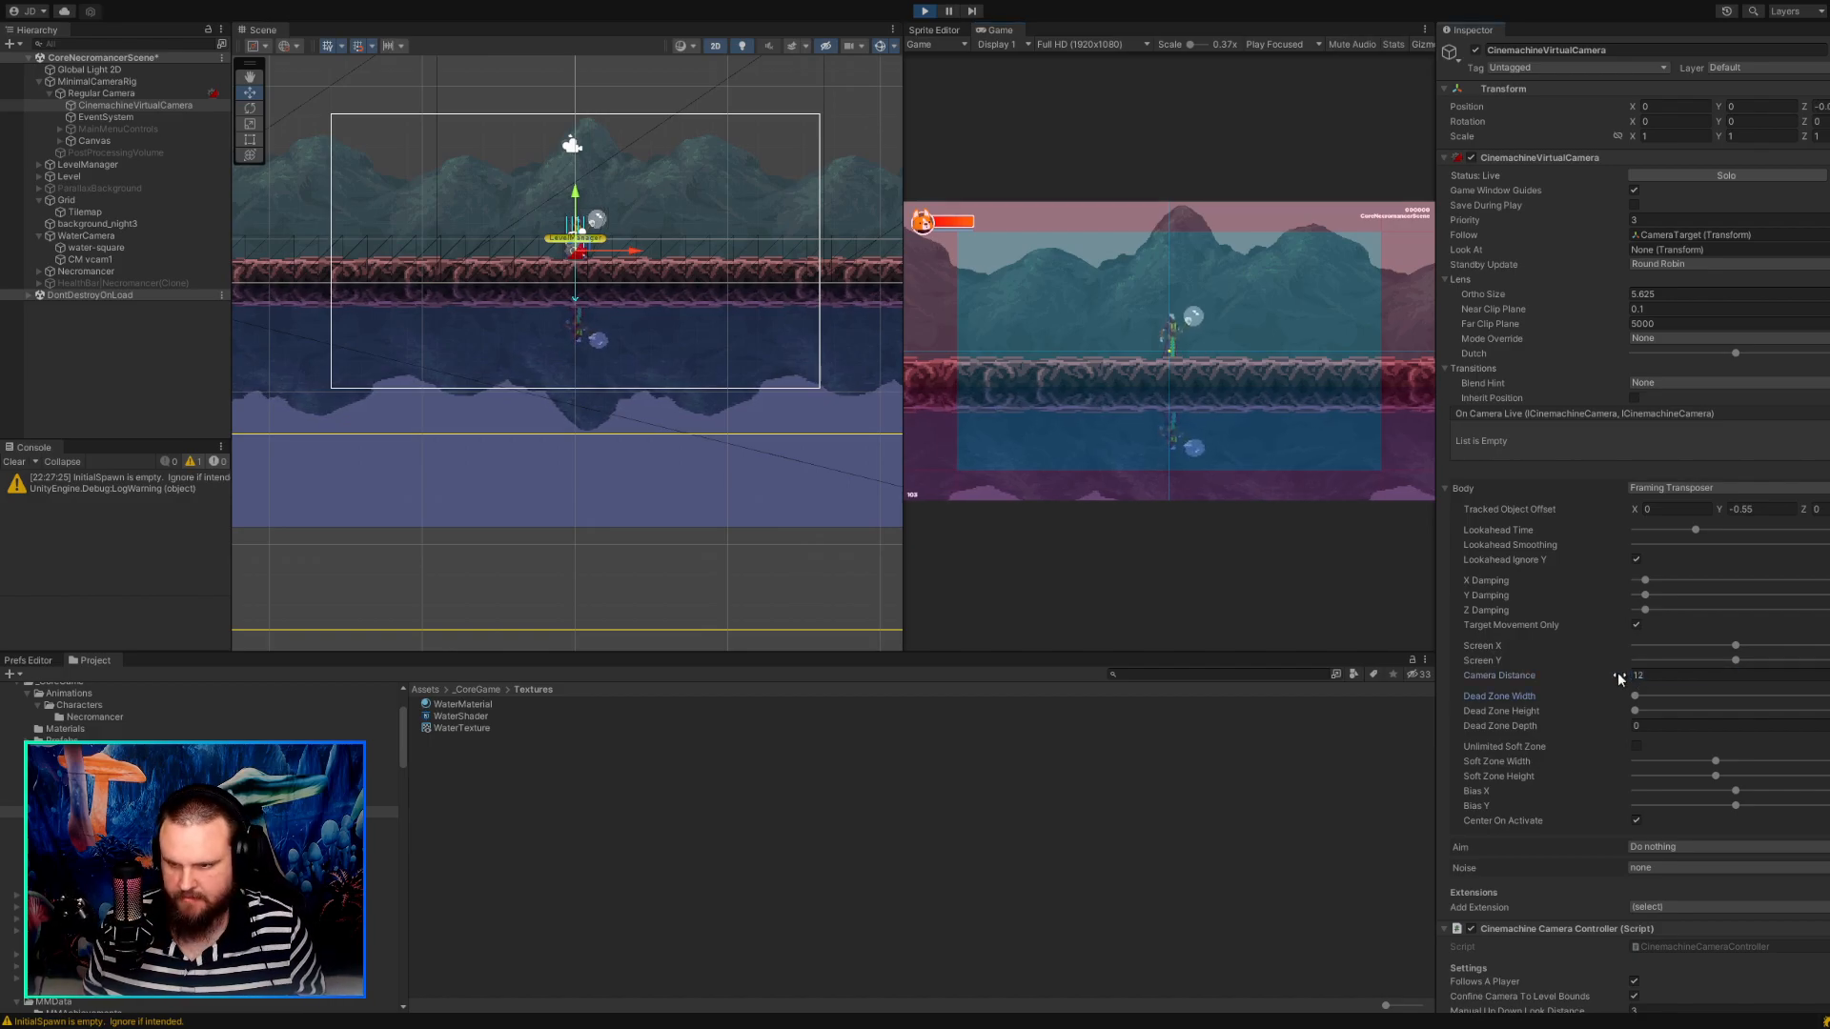
pyautogui.press('BackSpace')
pyautogui.write('5')
pyautogui.press('Return')
pyautogui.write('10')
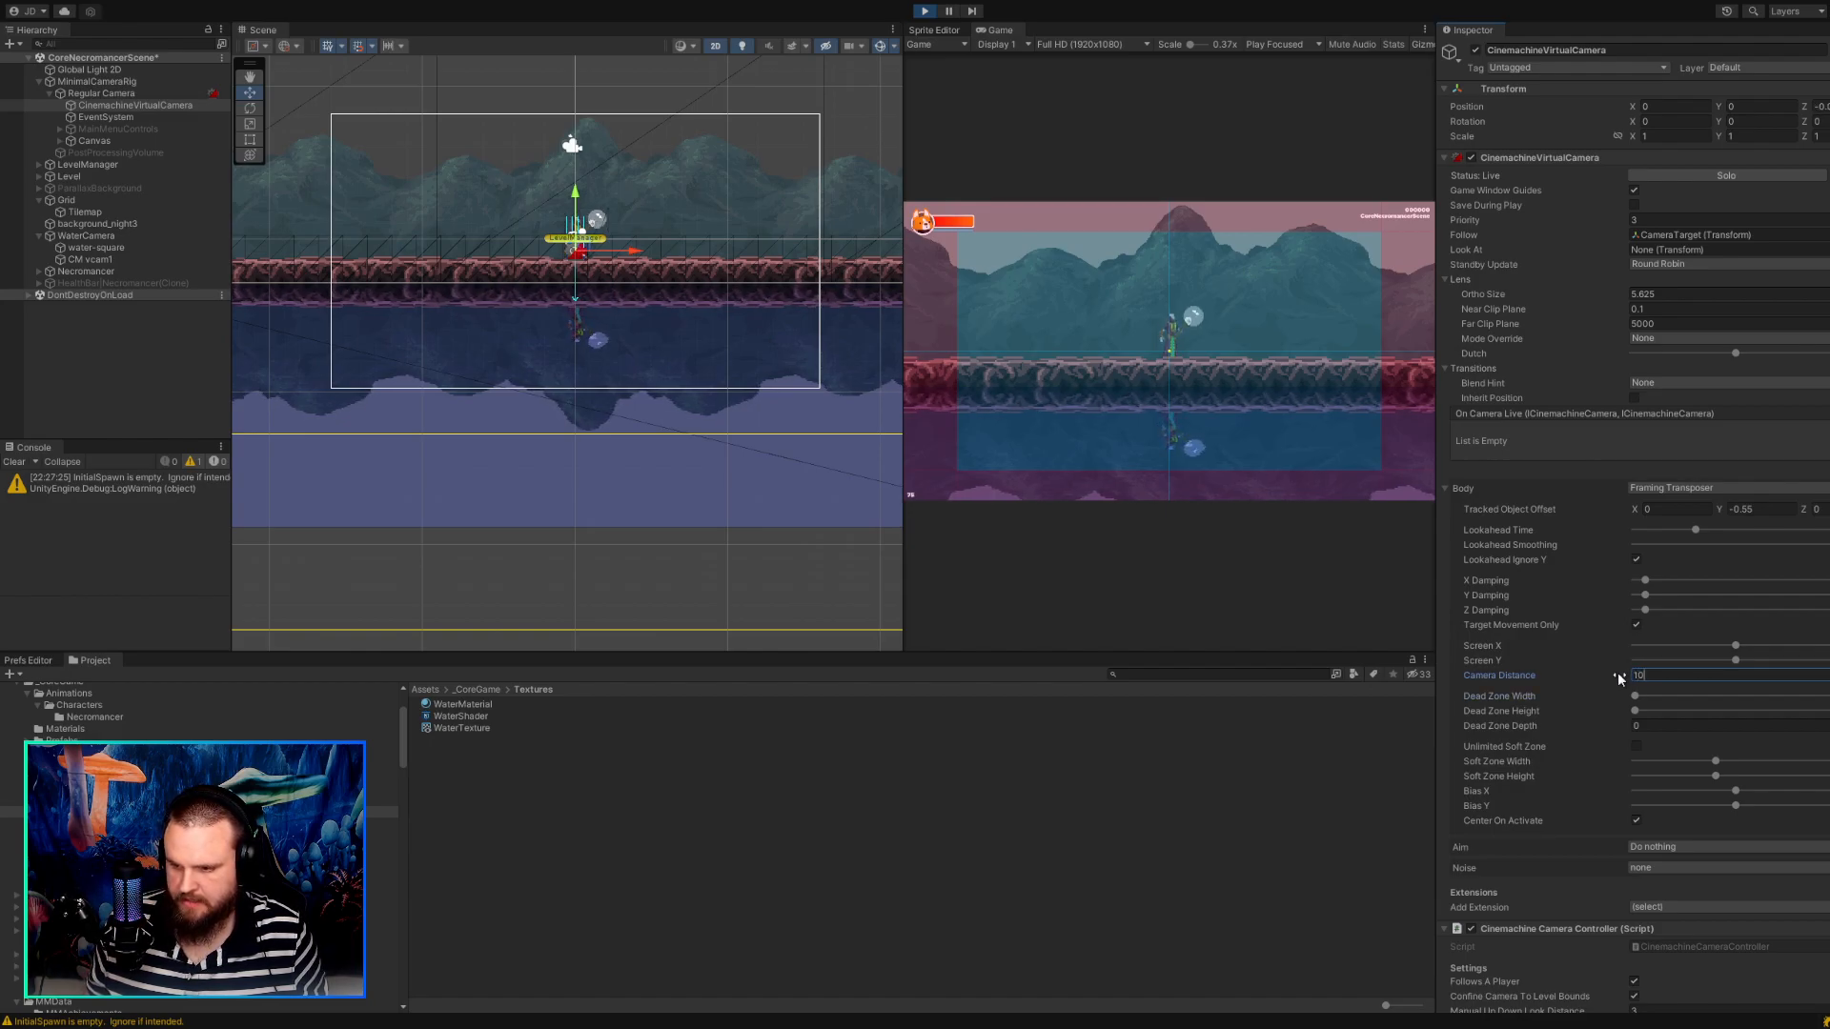
pyautogui.press('Return')
pyautogui.write('12')
pyautogui.hotkey('shift', 'Tab')
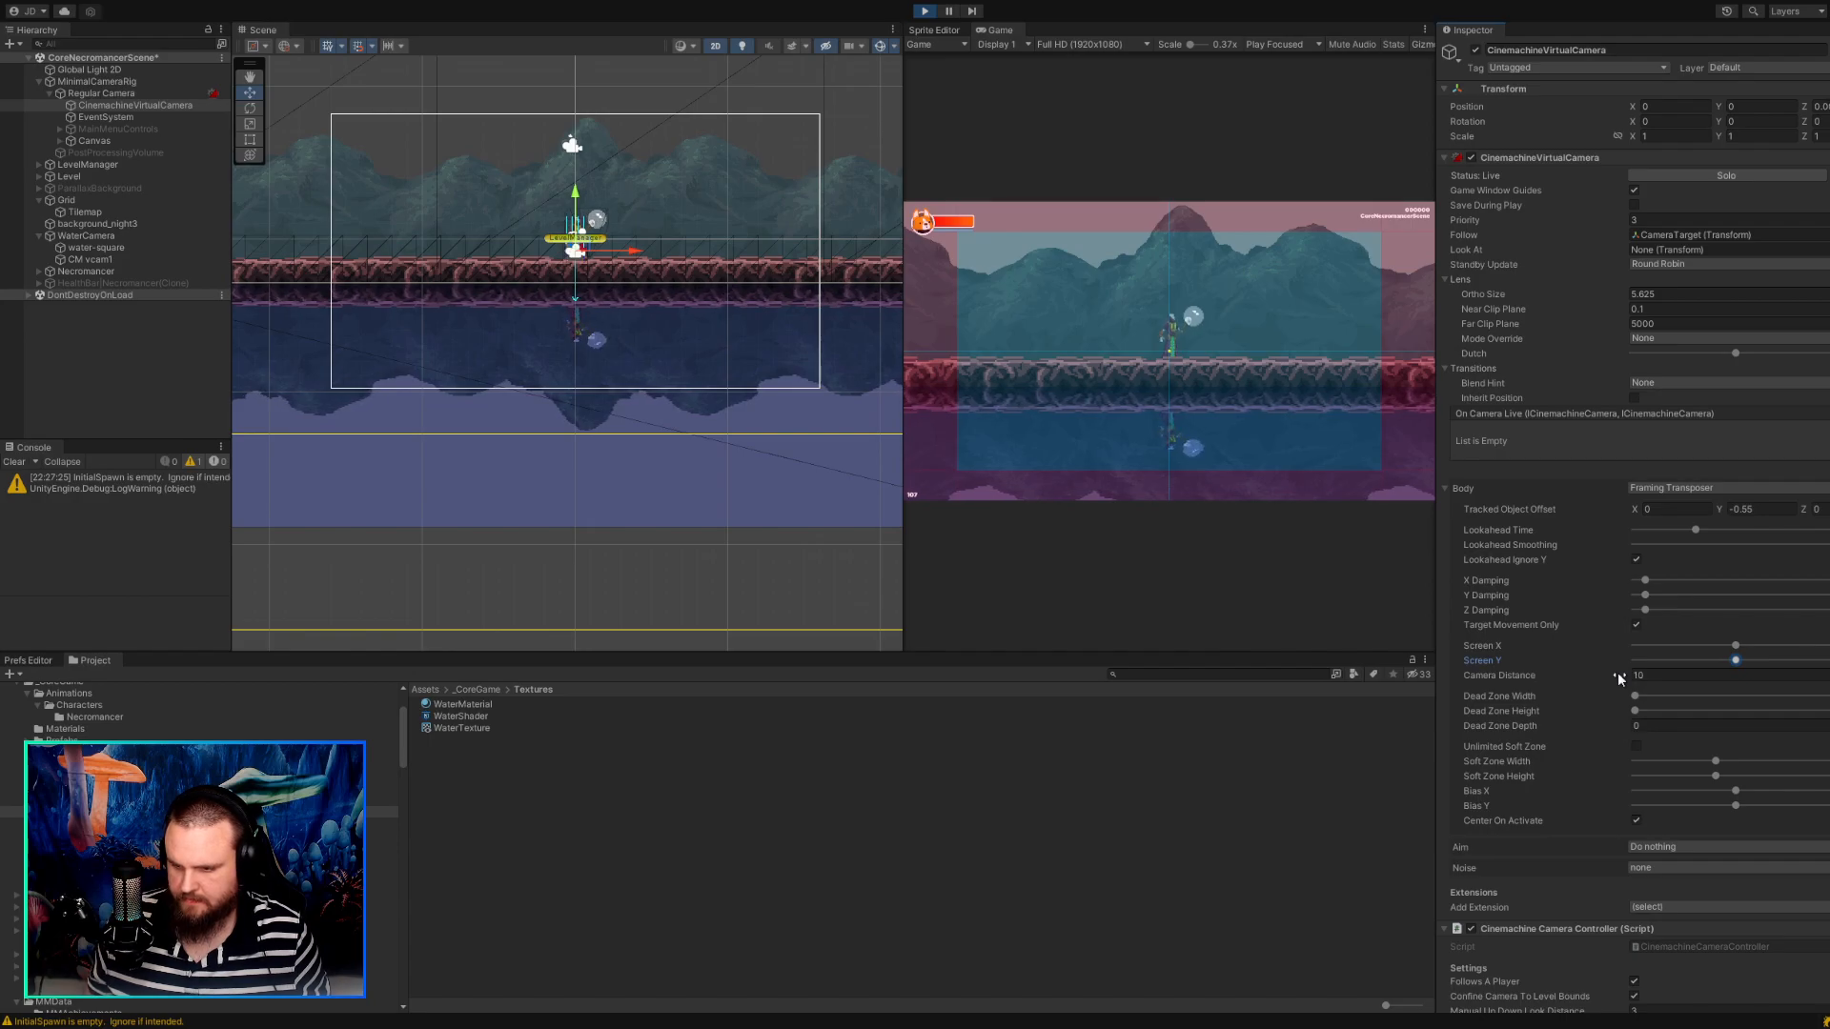
# Try shifting CinemachineVirtualCamera's Screen X, Soft Zone, Bias X and X Damping values, undoing the changes.
pyautogui.moveTo(1732, 648); pyautogui.dragTo(1716, 649)
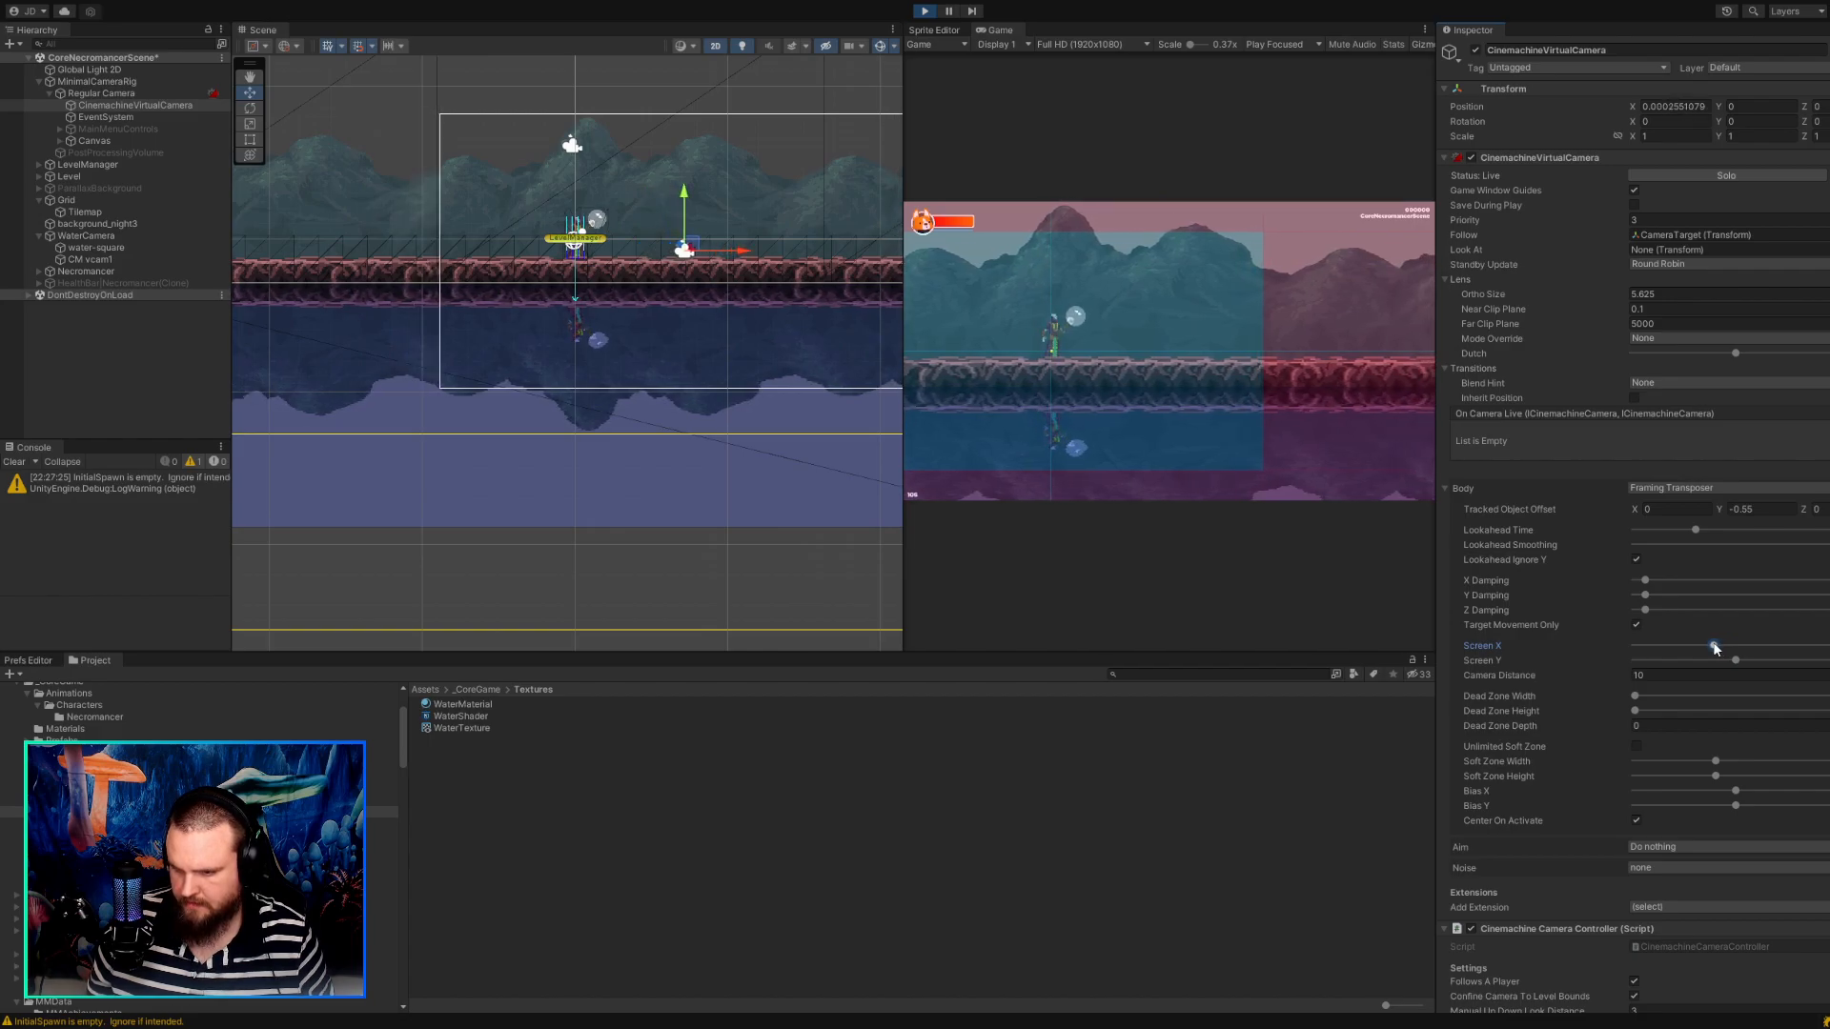
pyautogui.hotkey('ctrl', 'z')
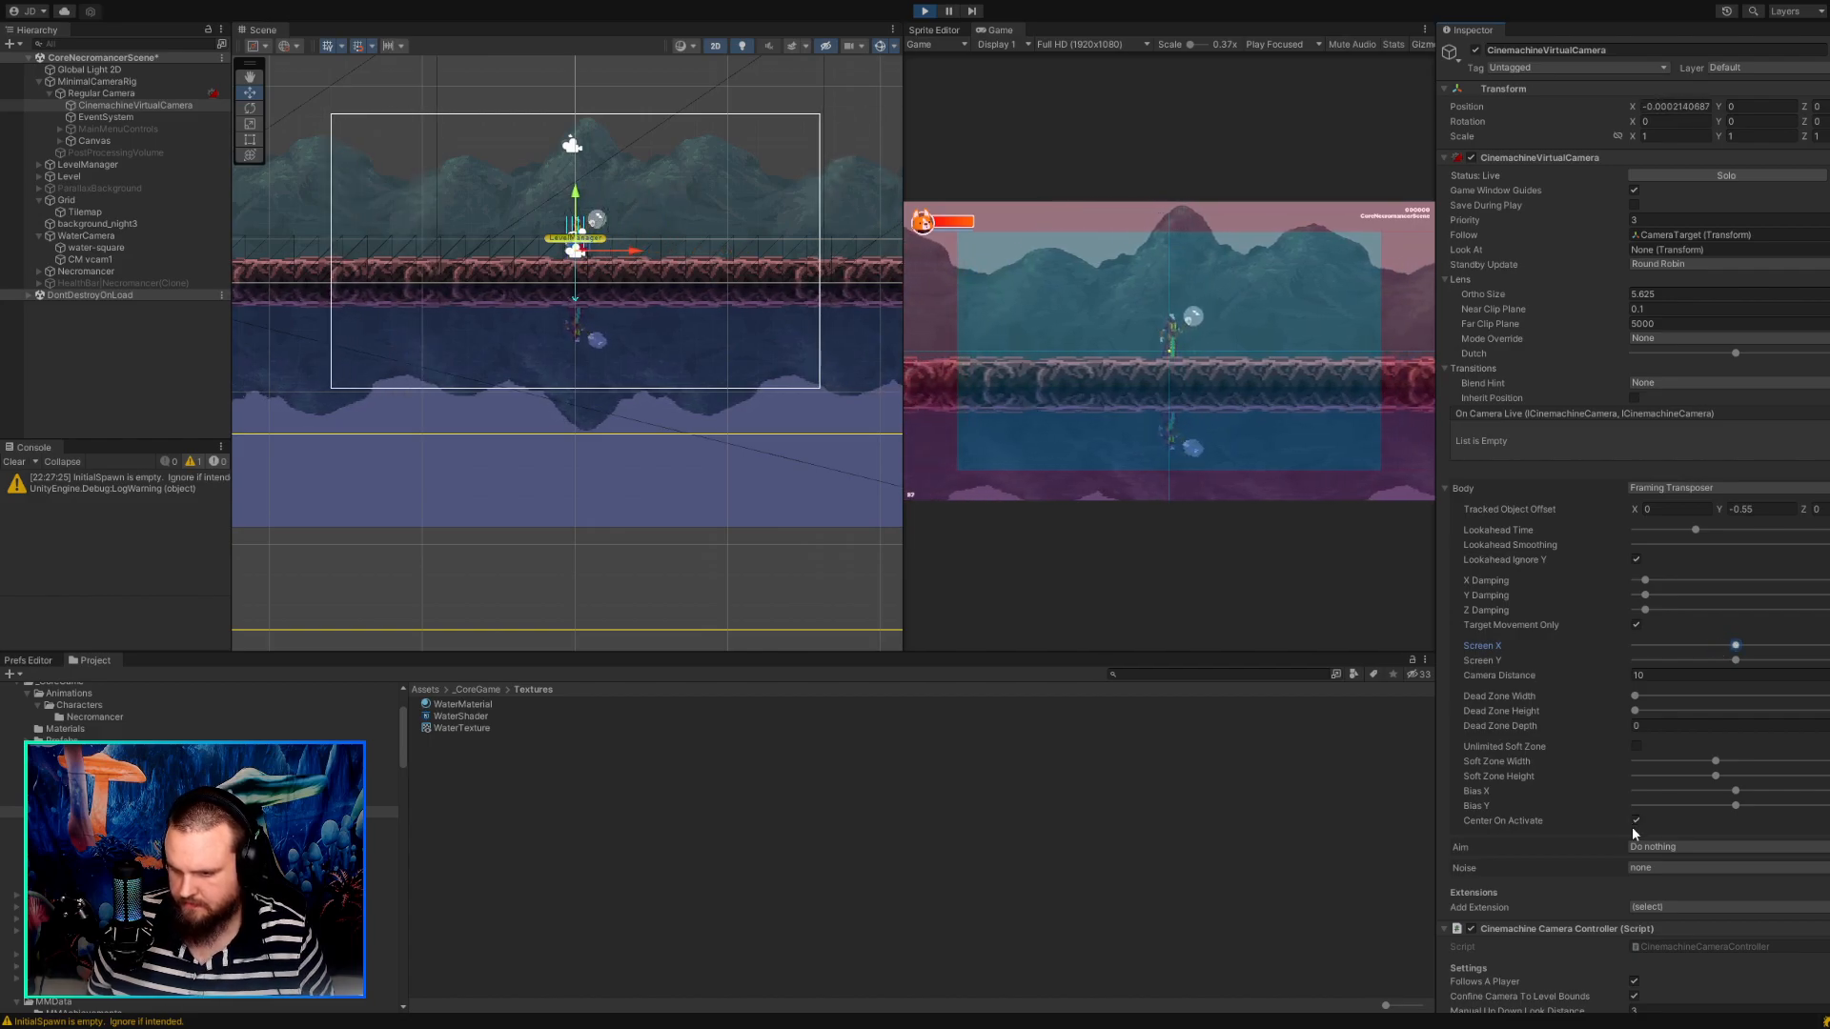
pyautogui.moveTo(1714, 762); pyautogui.dragTo(1794, 801)
pyautogui.hotkey('ctrl', 'z')
pyautogui.hotkey('ctrl', 'z')
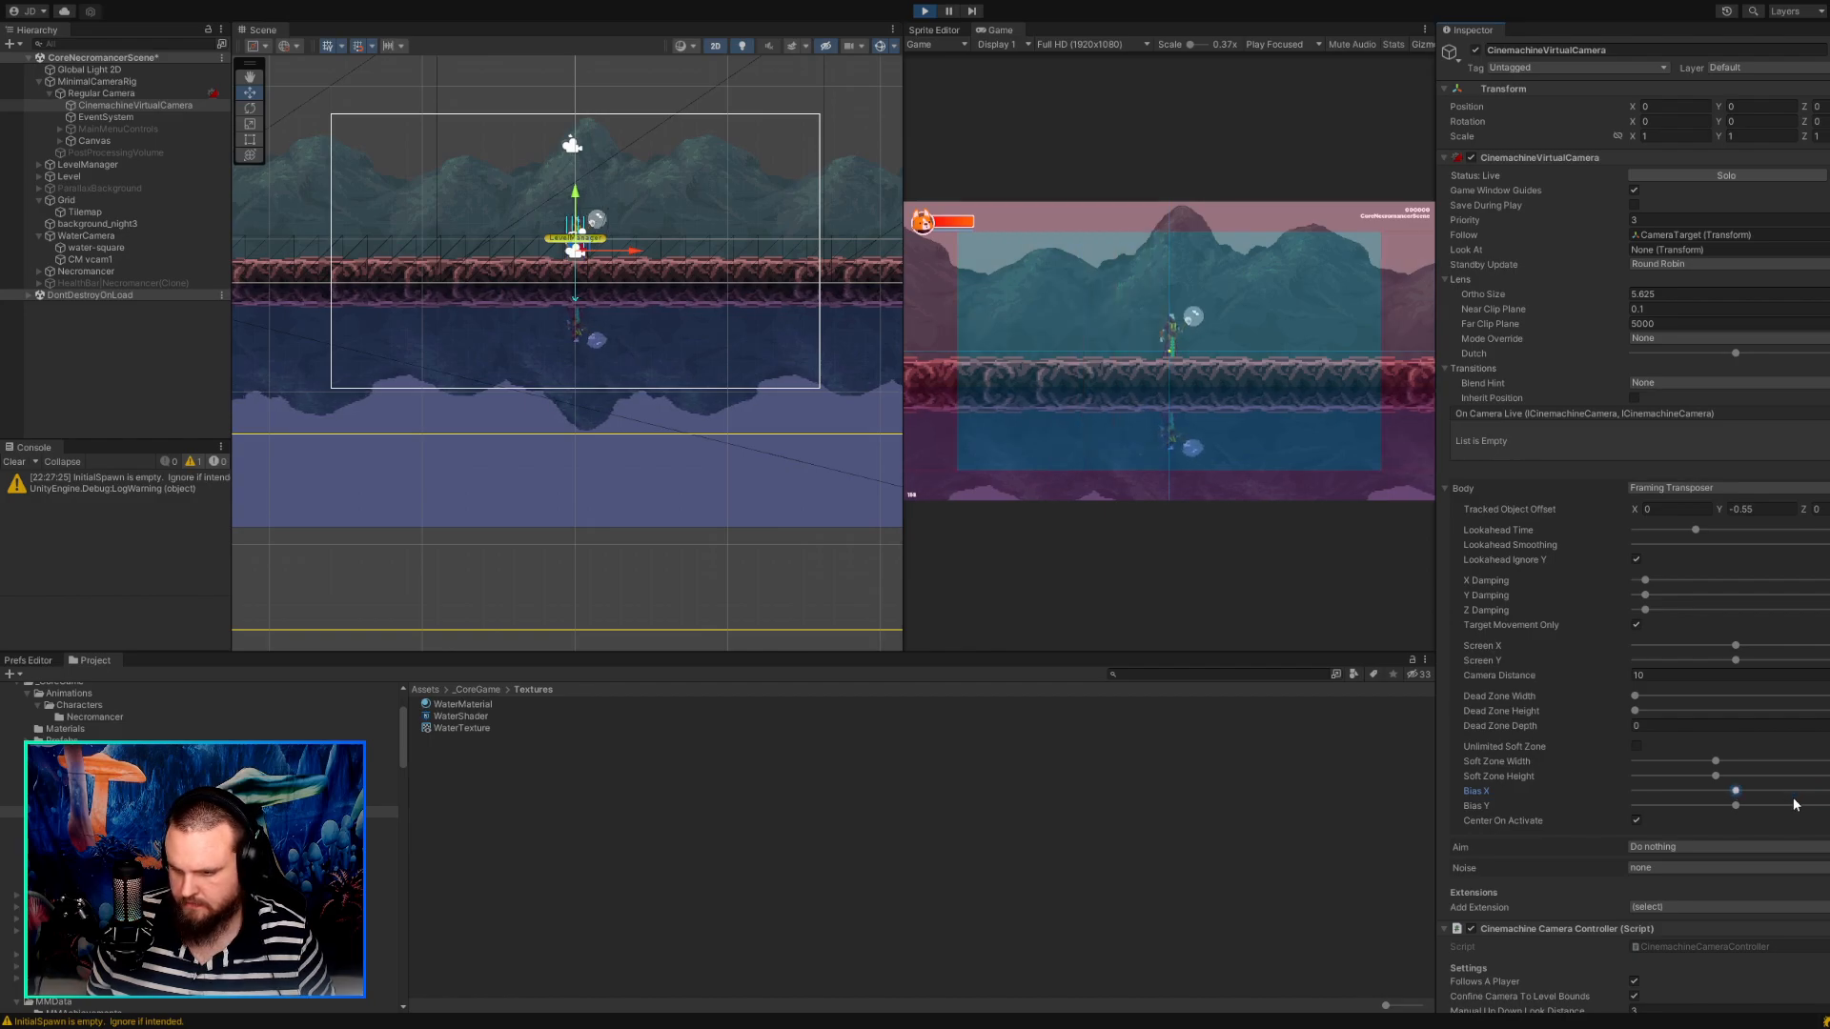
pyautogui.click(1652, 579)
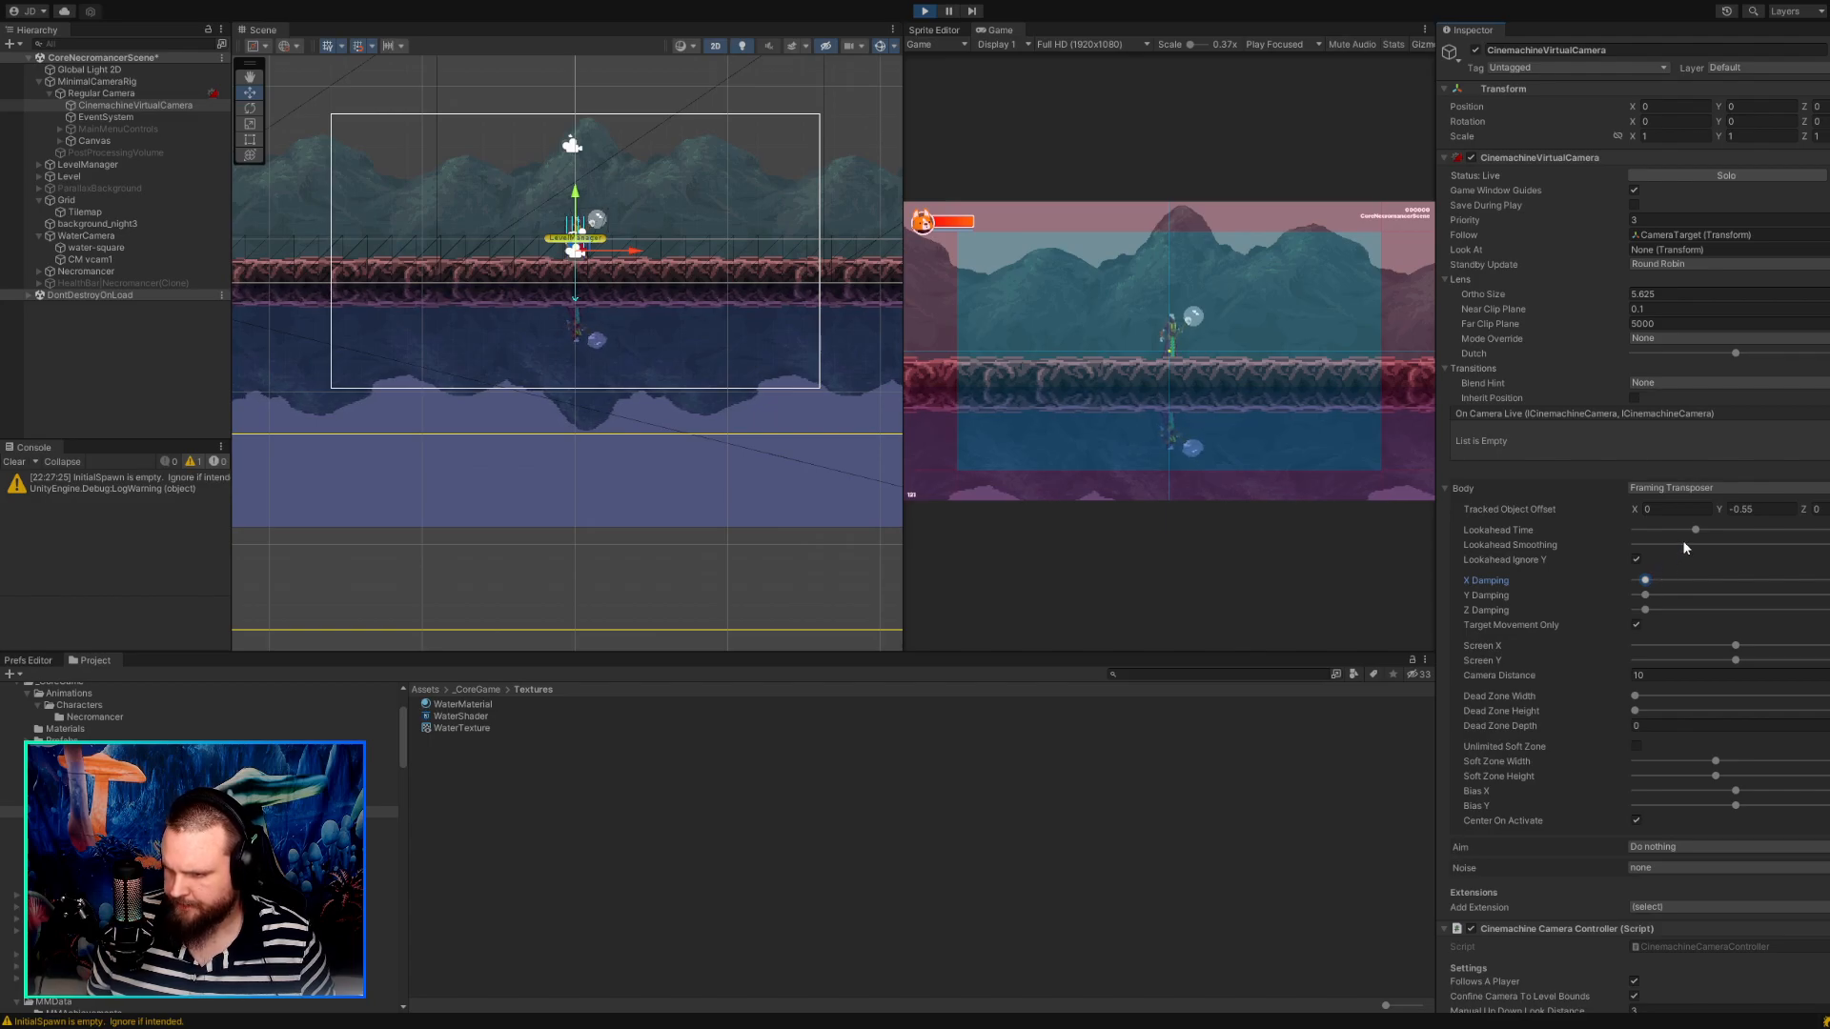
# Try varying the Tracked Object Offset on Z and X, and test Y from -3.49 up to 0.29 in the running game.
pyautogui.moveTo(1810, 510); pyautogui.dragTo(1825, 511)
pyautogui.write('0')
pyautogui.moveTo(1636, 510)
pyautogui.mouseDown()
pyautogui.moveTo(1659, 511)
pyautogui.moveTo(1616, 511)
pyautogui.moveTo(1663, 516)
pyautogui.mouseUp()
pyautogui.write('0')
pyautogui.click(1721, 512)
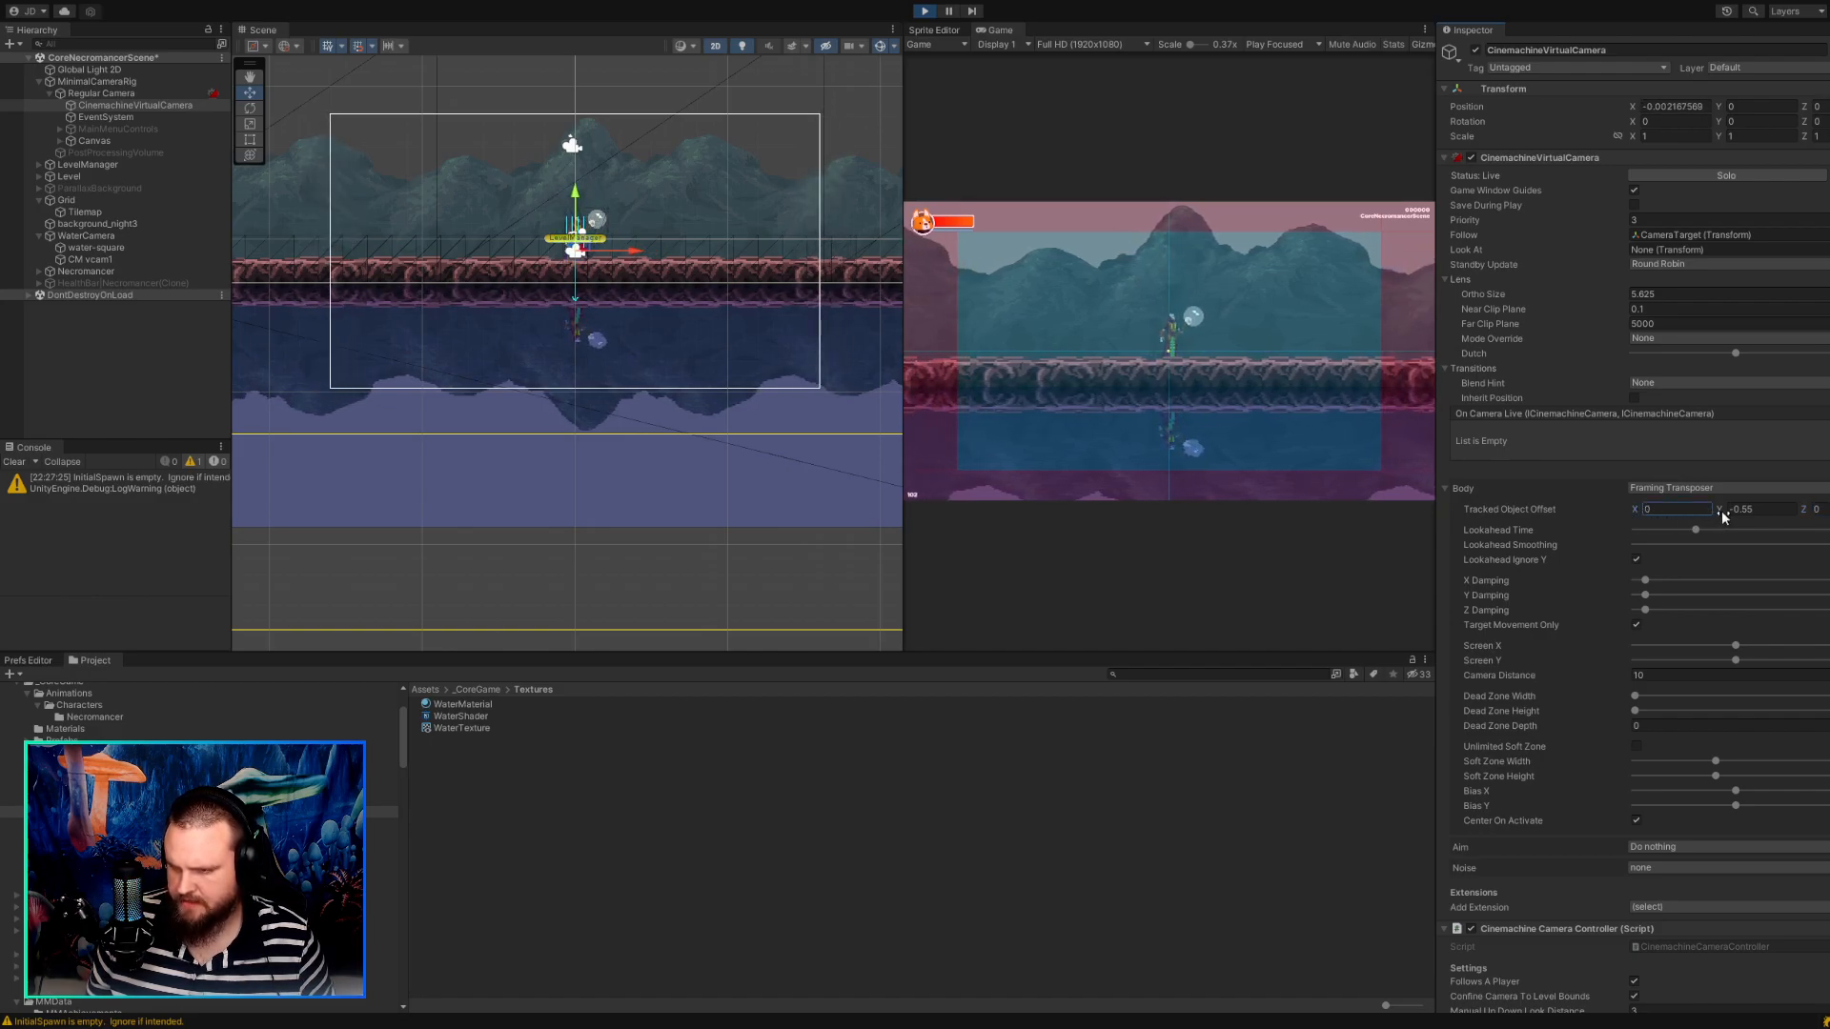
pyautogui.write('-2')
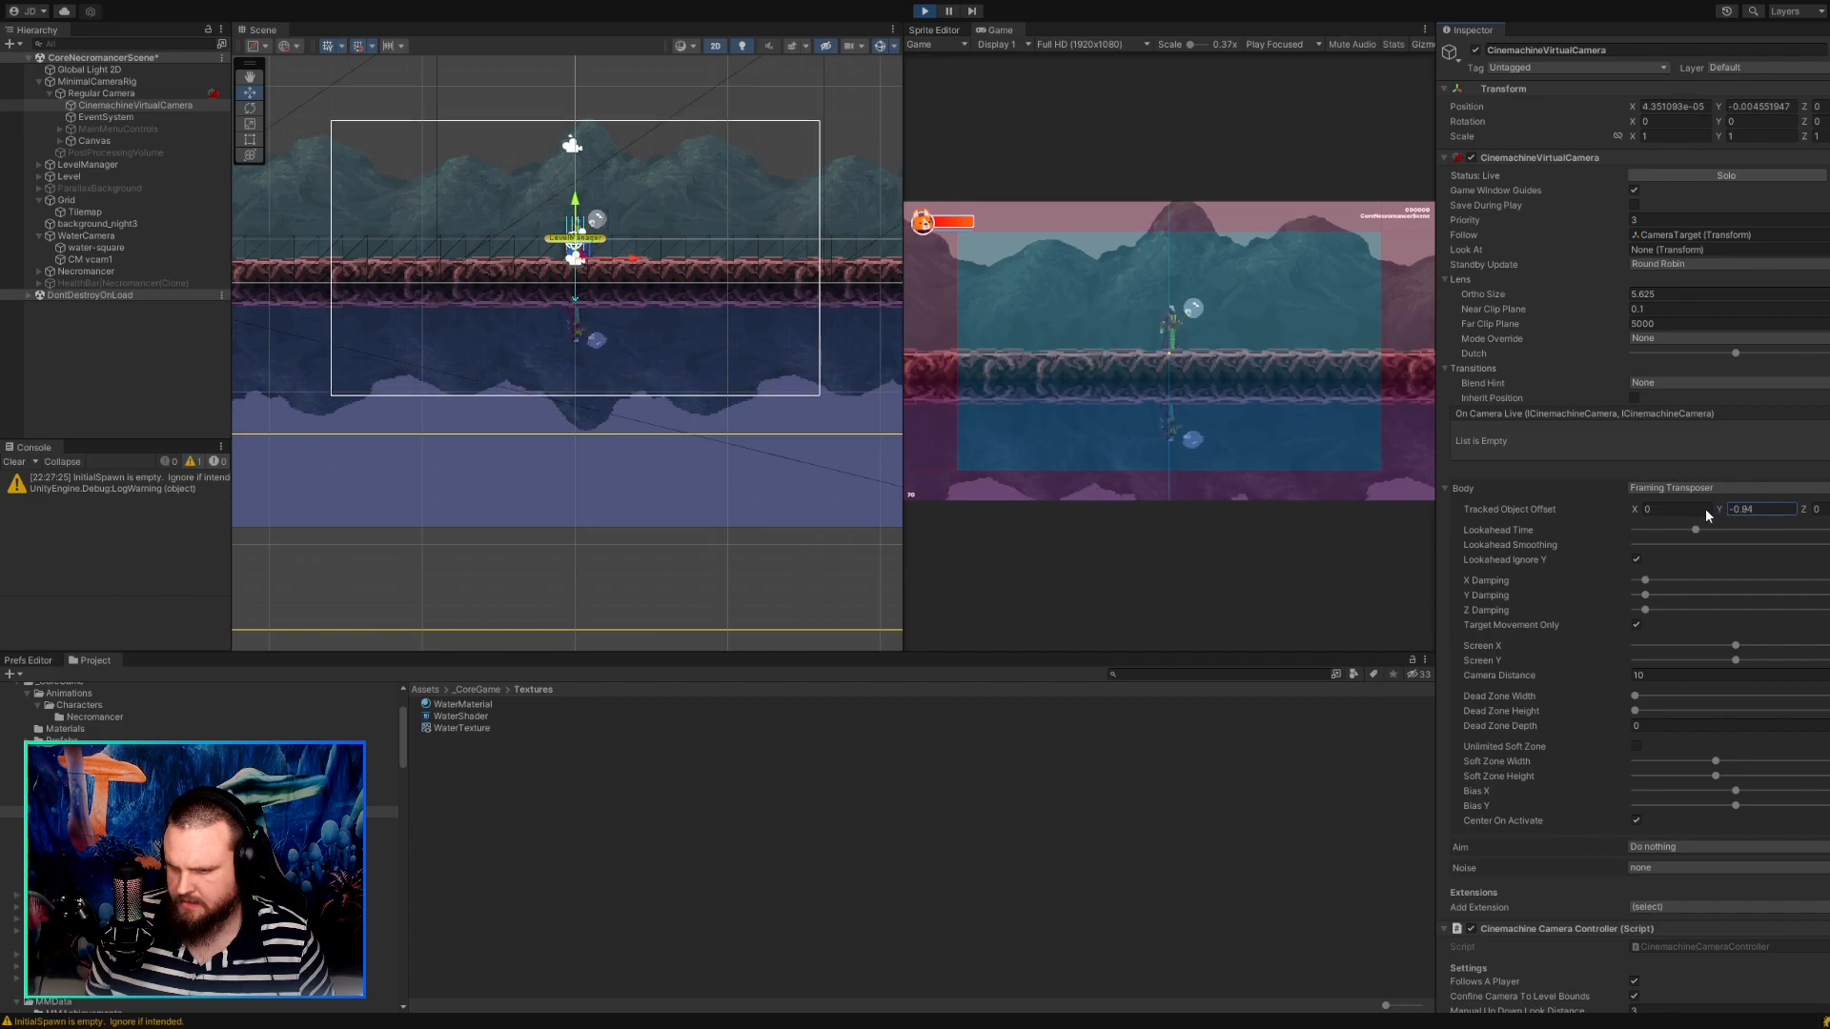
pyautogui.write('.49')
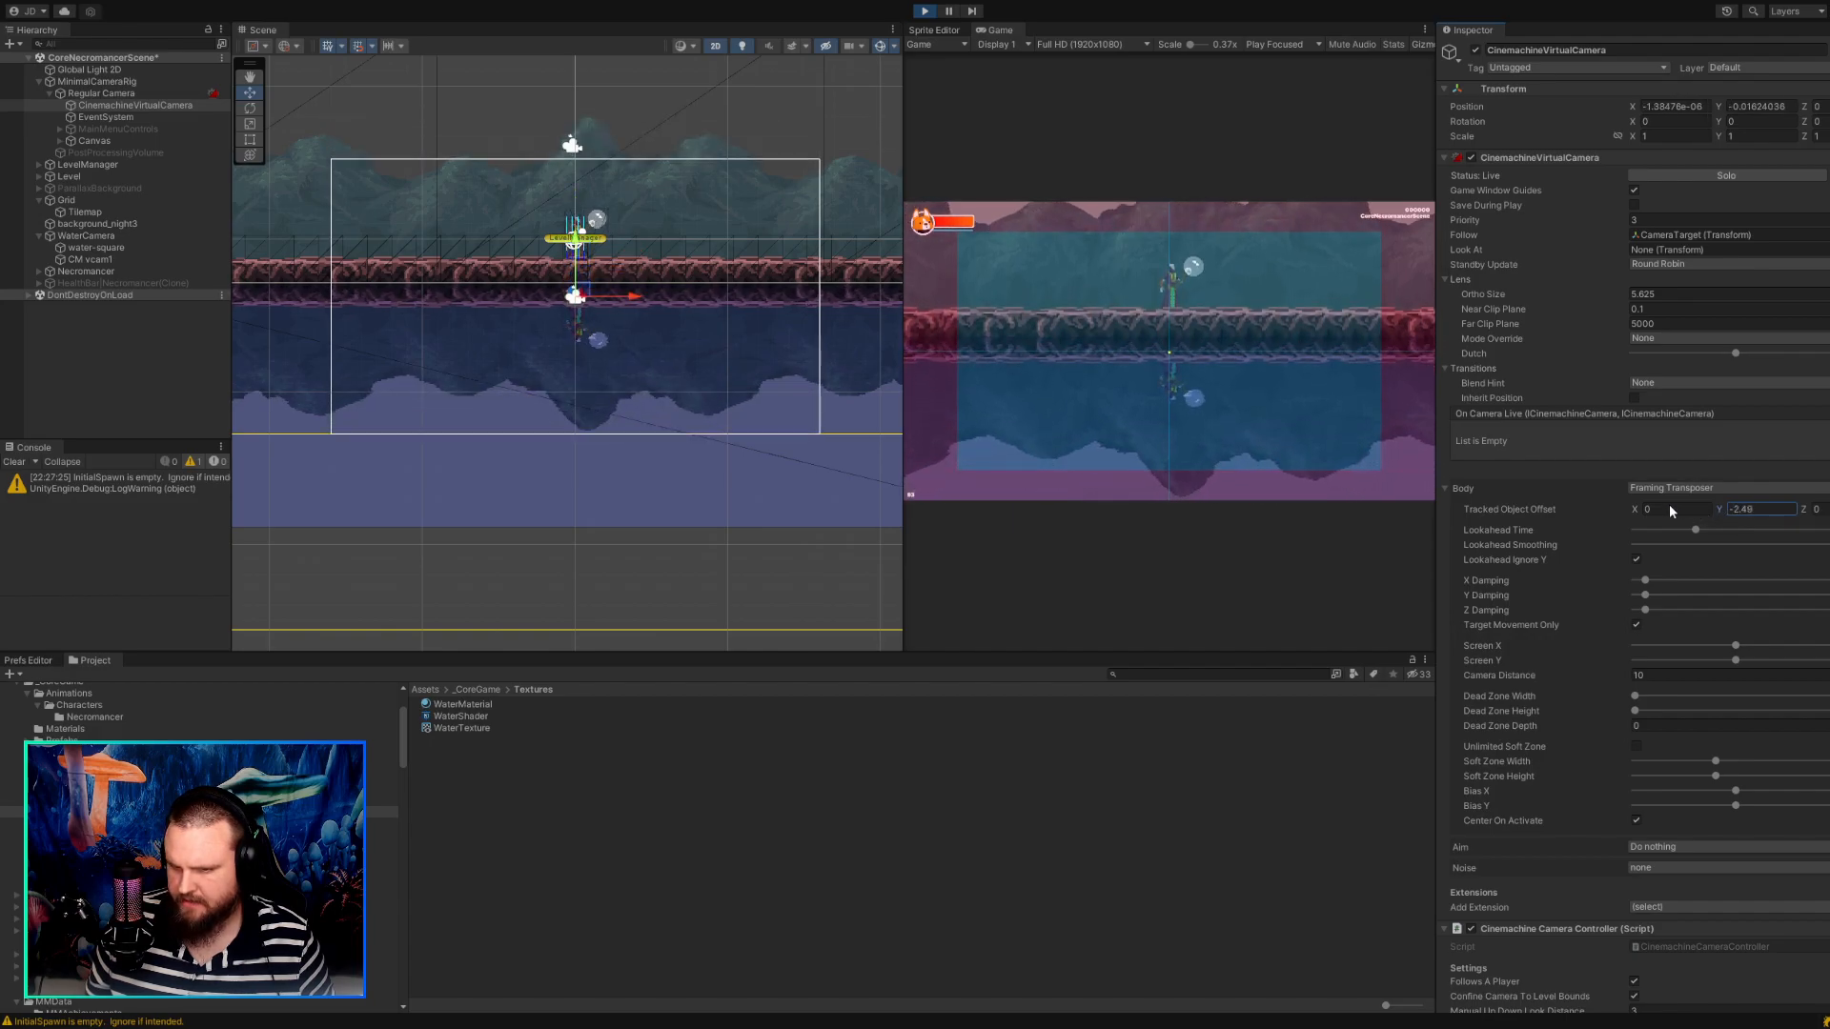
pyautogui.moveTo(1669, 505); pyautogui.dragTo(1736, 516)
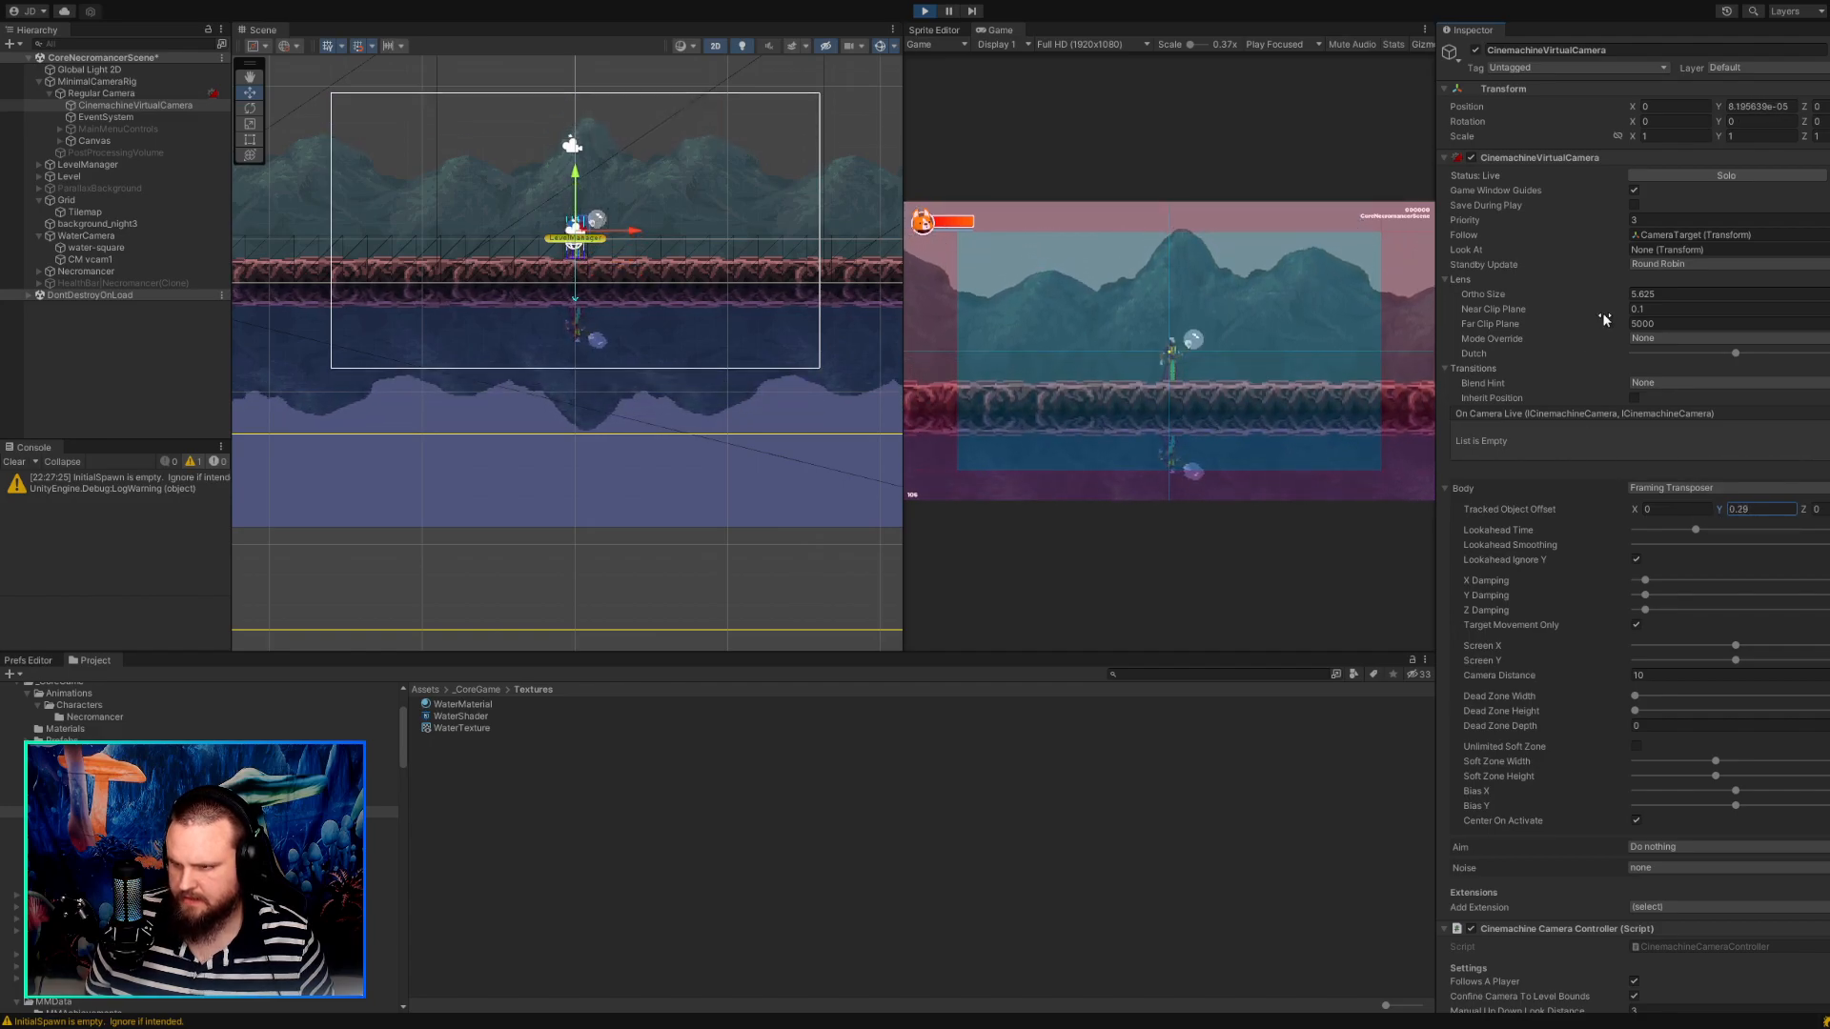
# Try an Ortho Size of 9.35 with a Tracked Object Offset Y of 1.07, and undo both changes.
pyautogui.moveTo(1628, 294); pyautogui.dragTo(1712, 306)
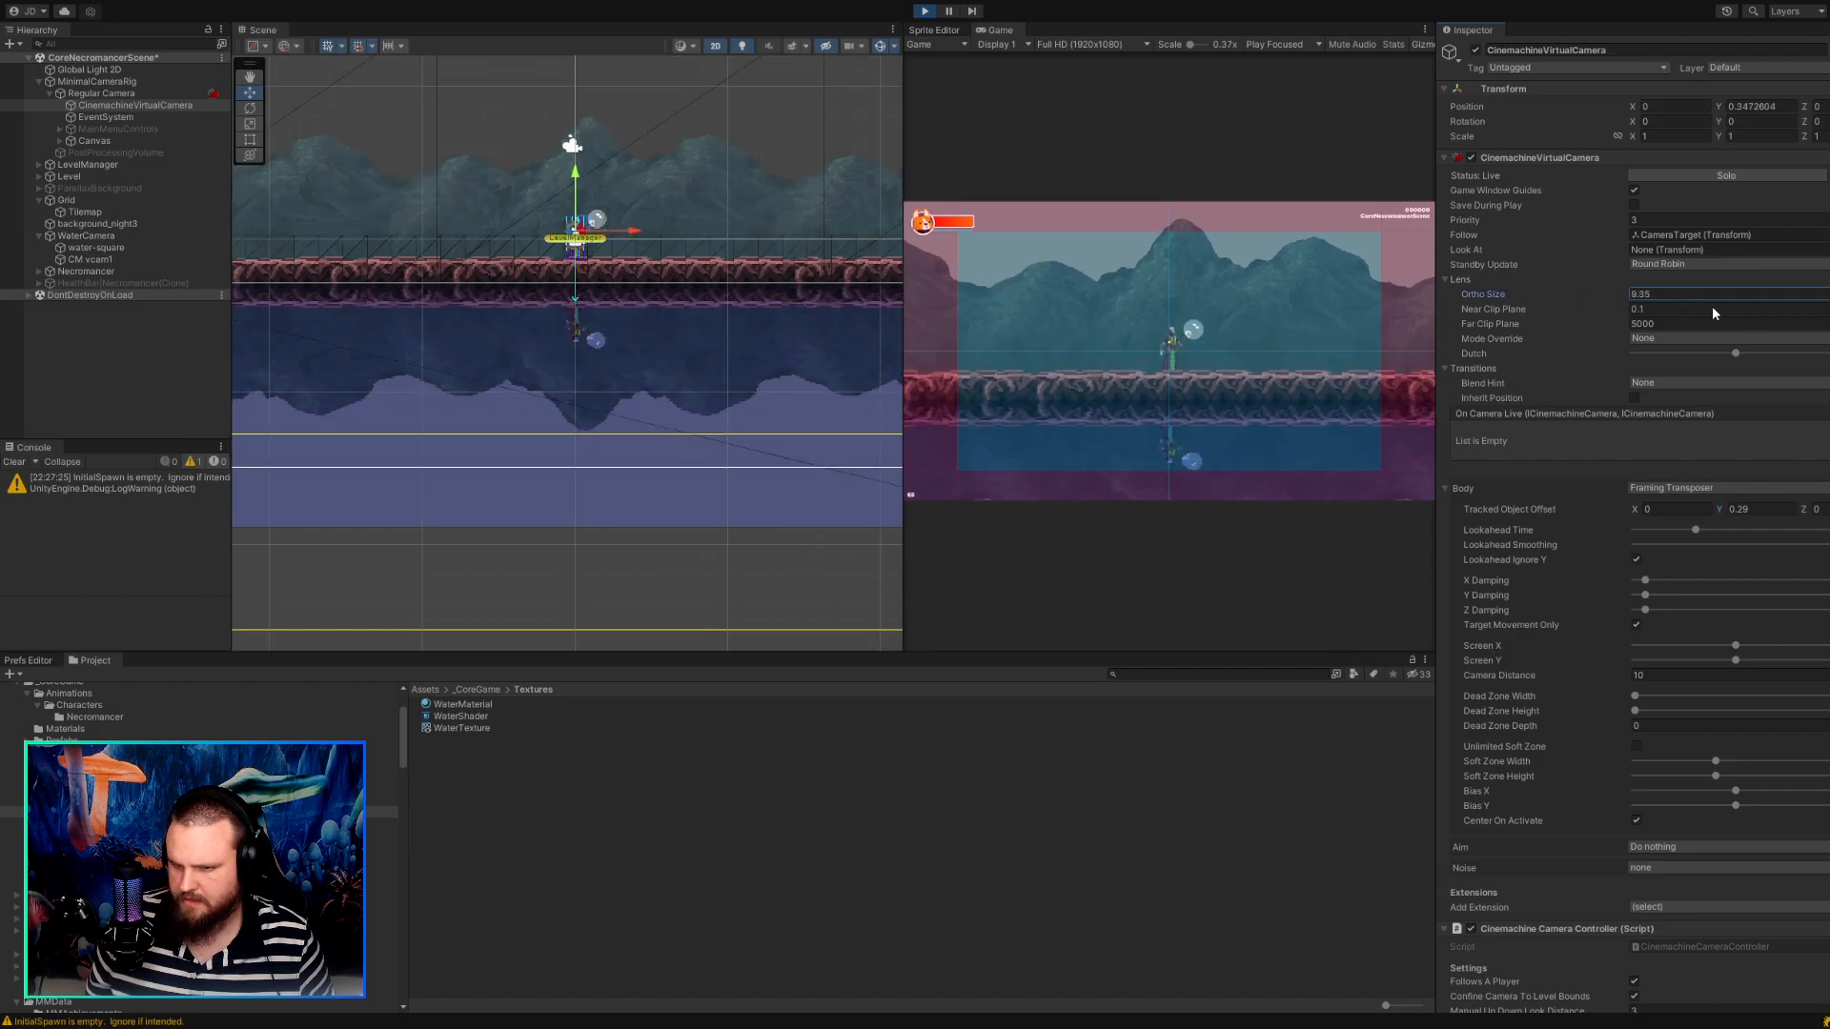
pyautogui.moveTo(1716, 508)
pyautogui.mouseDown()
pyautogui.moveTo(1740, 514)
pyautogui.moveTo(1671, 507)
pyautogui.moveTo(1773, 510)
pyautogui.moveTo(1733, 510)
pyautogui.mouseUp()
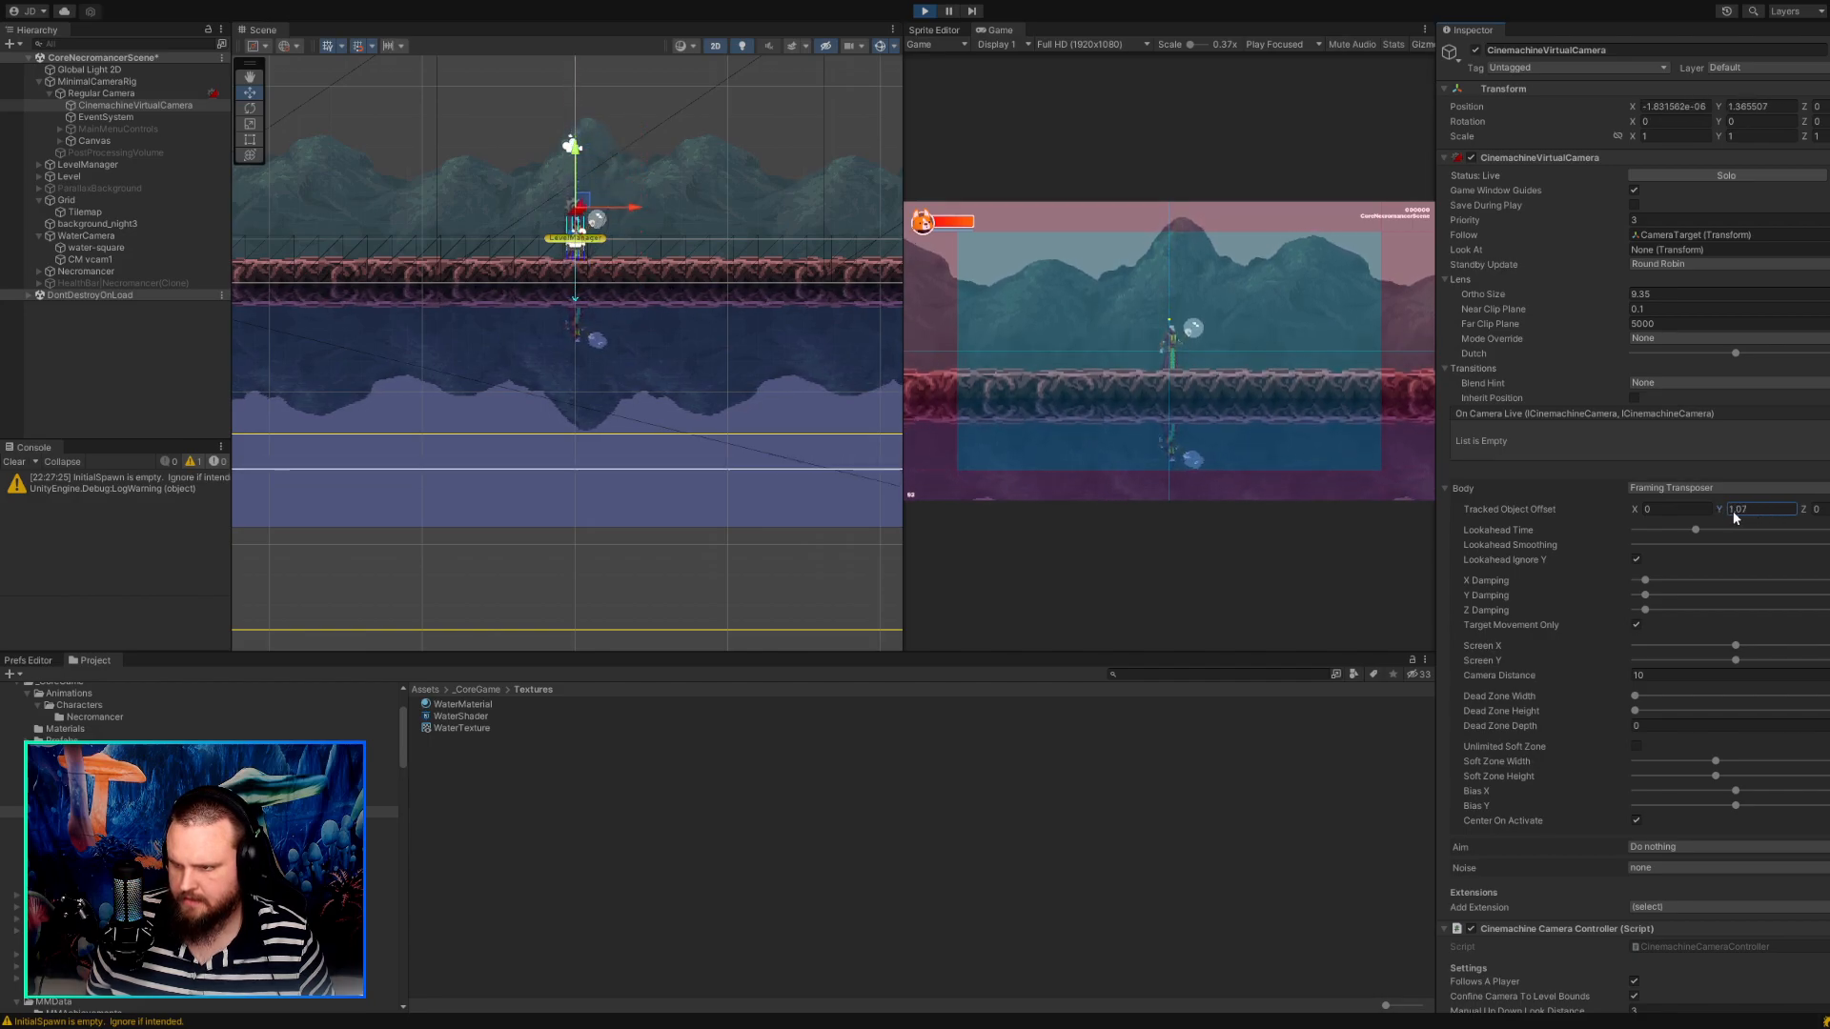
pyautogui.click(1593, 288)
pyautogui.hotkey('ctrl', 'z')
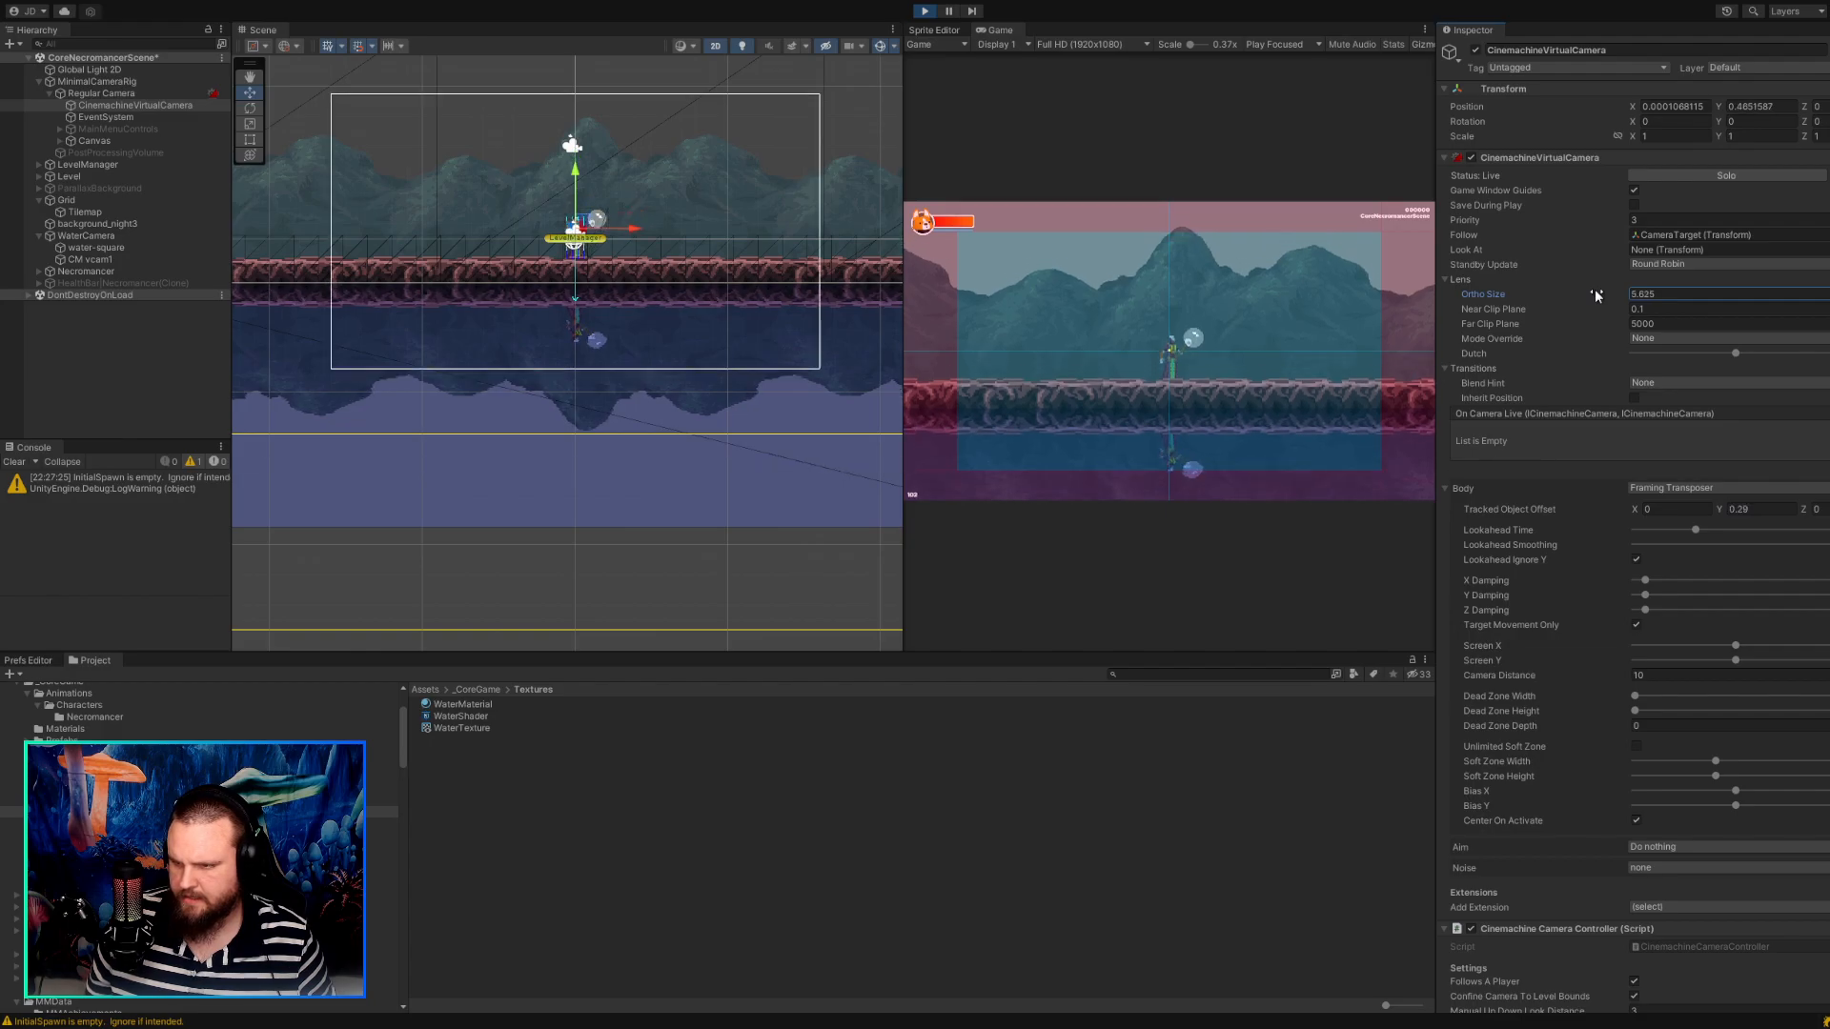
# Try a Tracked Object Offset Y of -0.7 and check the framing without guides at Free Aspect and 16:9 Aspect.
pyautogui.moveTo(1720, 510); pyautogui.dragTo(1717, 516)
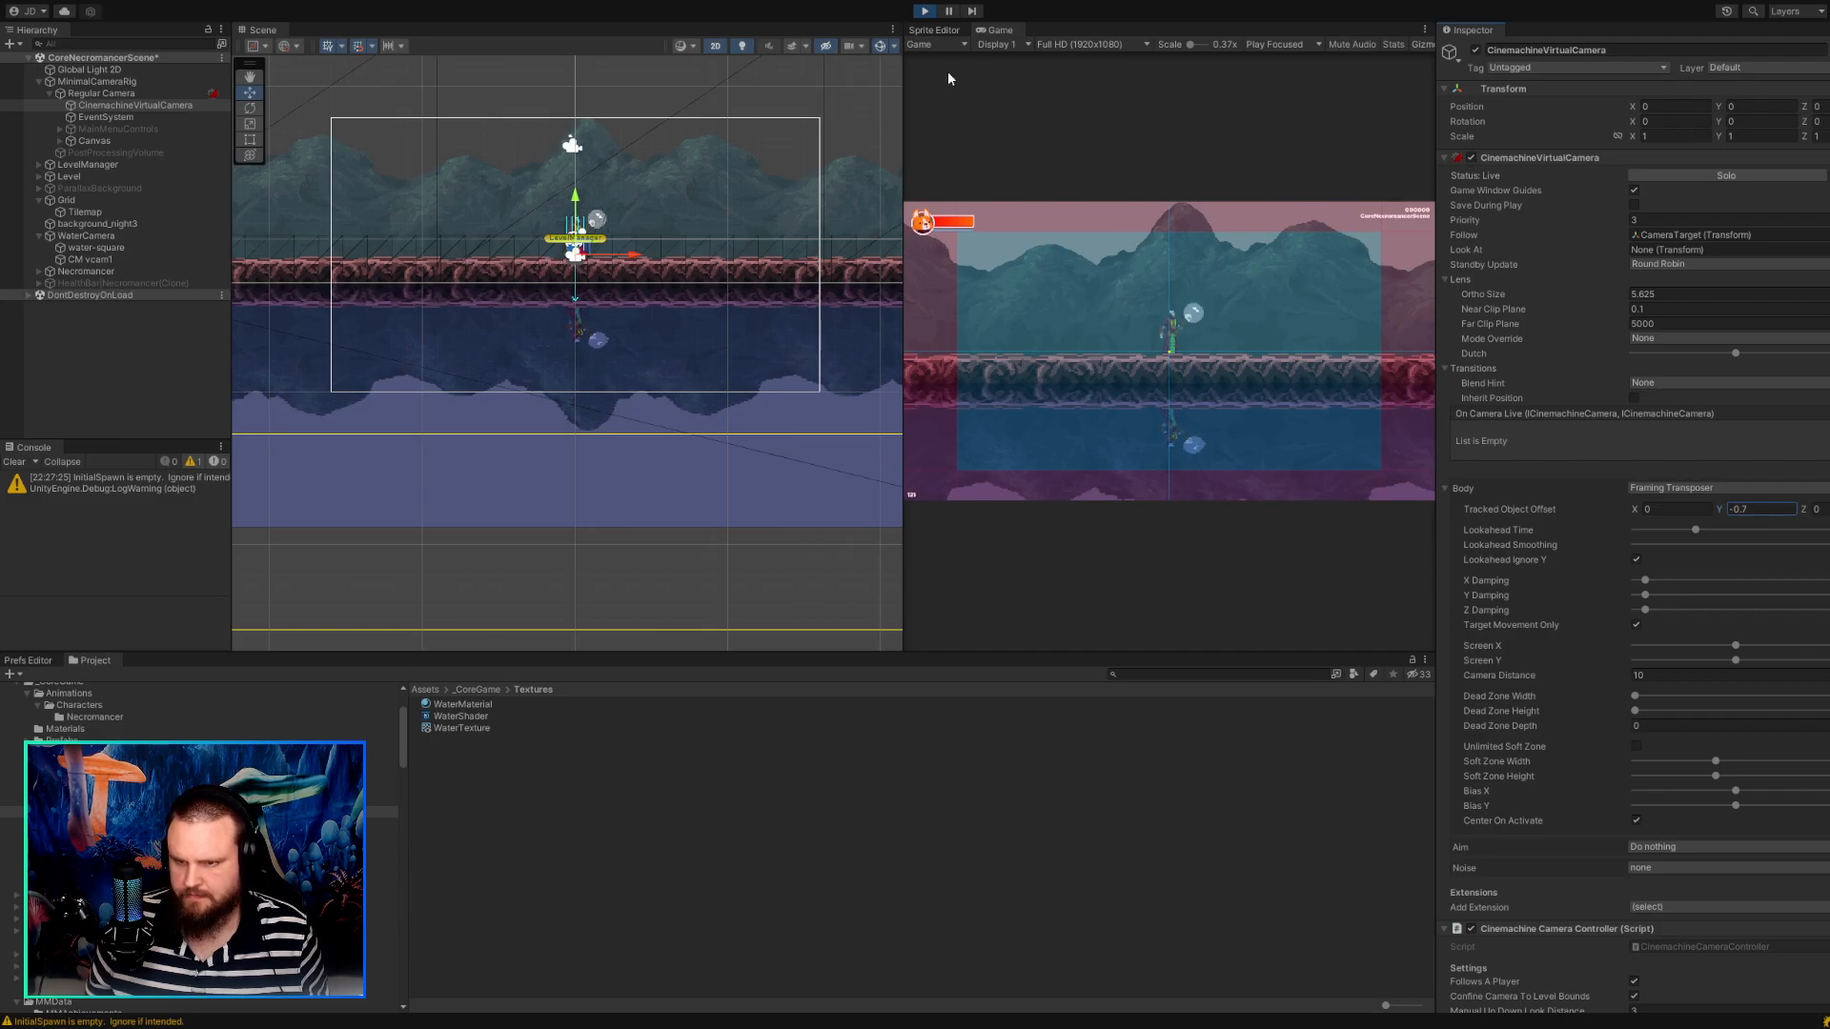
pyautogui.click(1049, 45)
pyautogui.click(1054, 98)
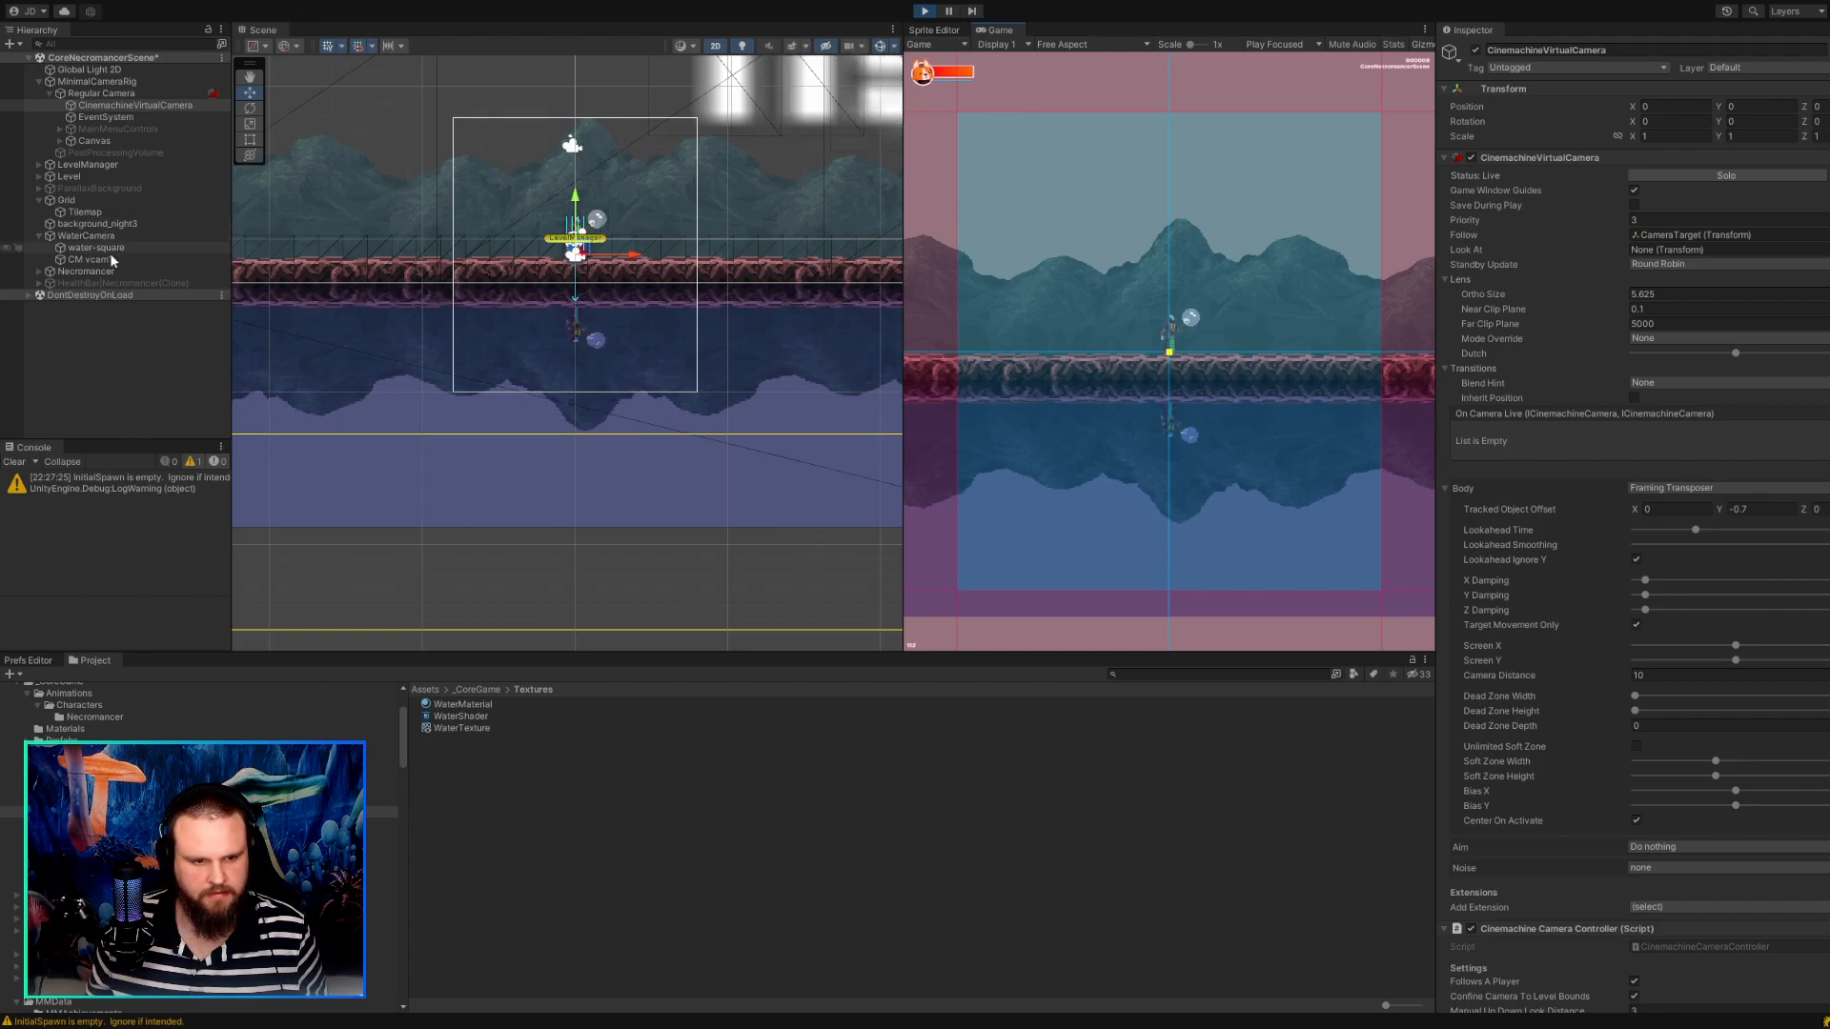
pyautogui.click(108, 93)
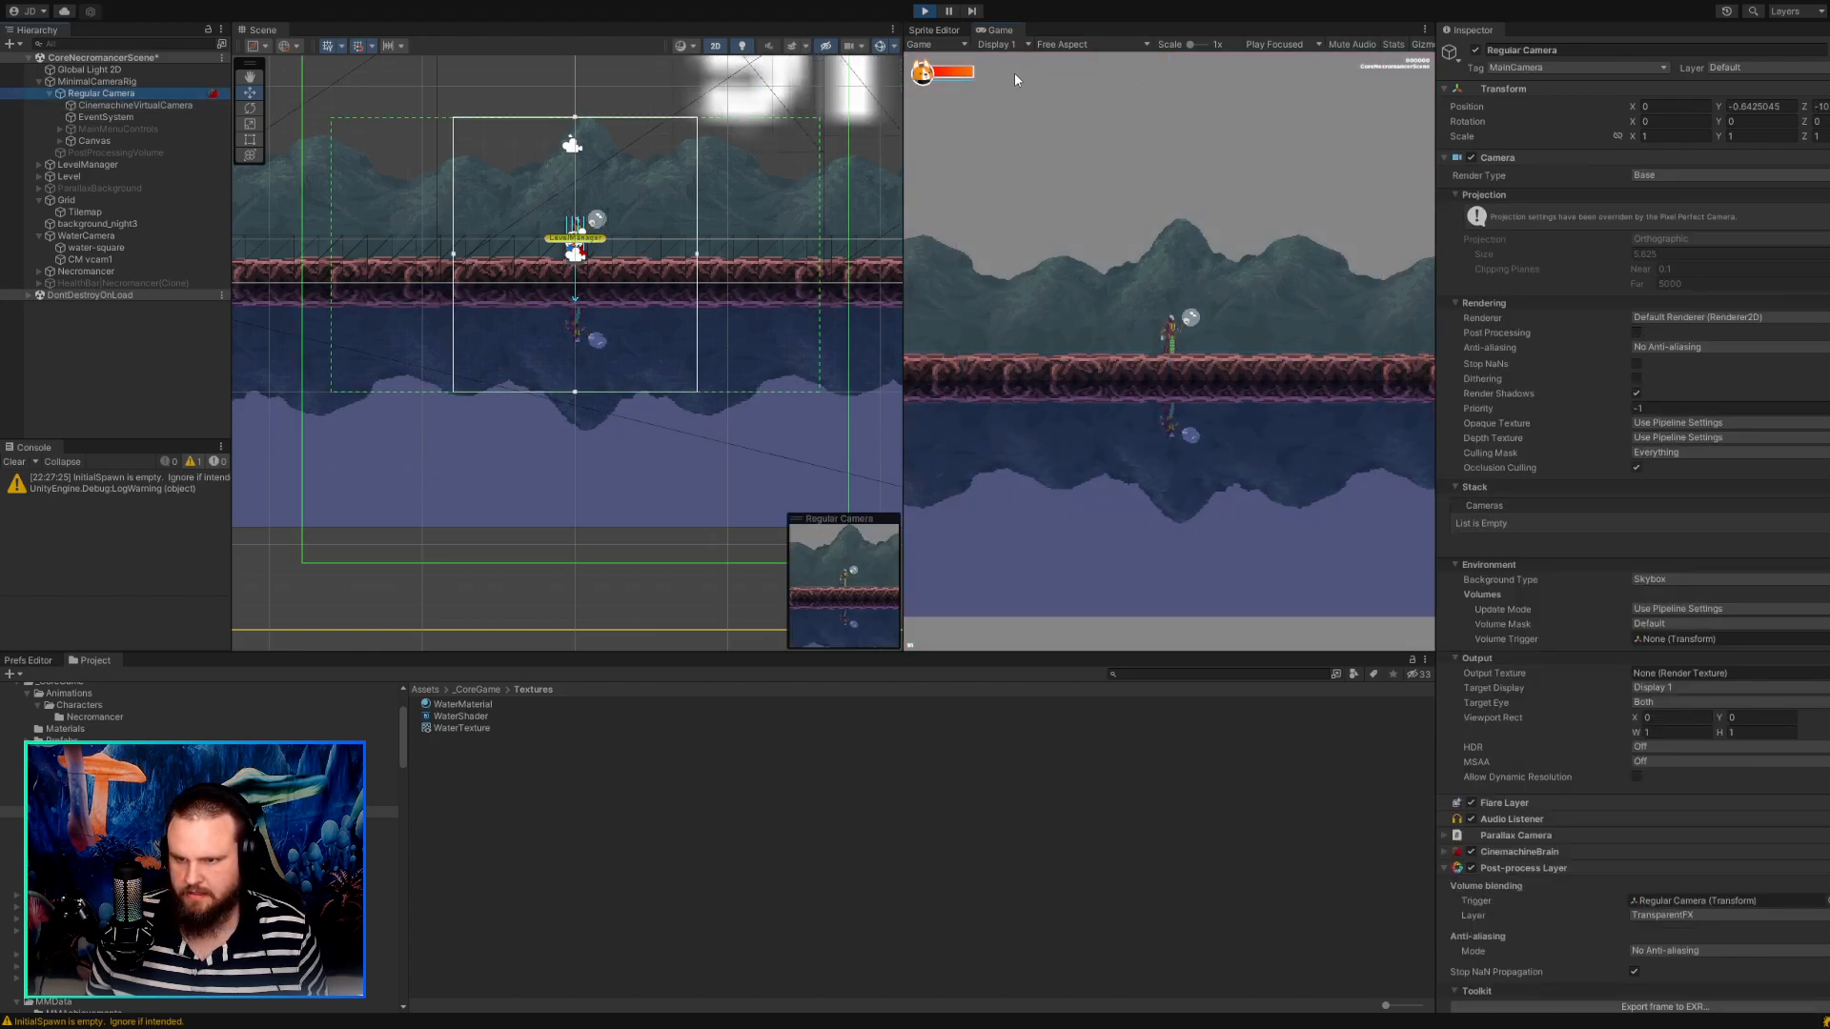
pyautogui.click(1086, 43)
pyautogui.click(1077, 117)
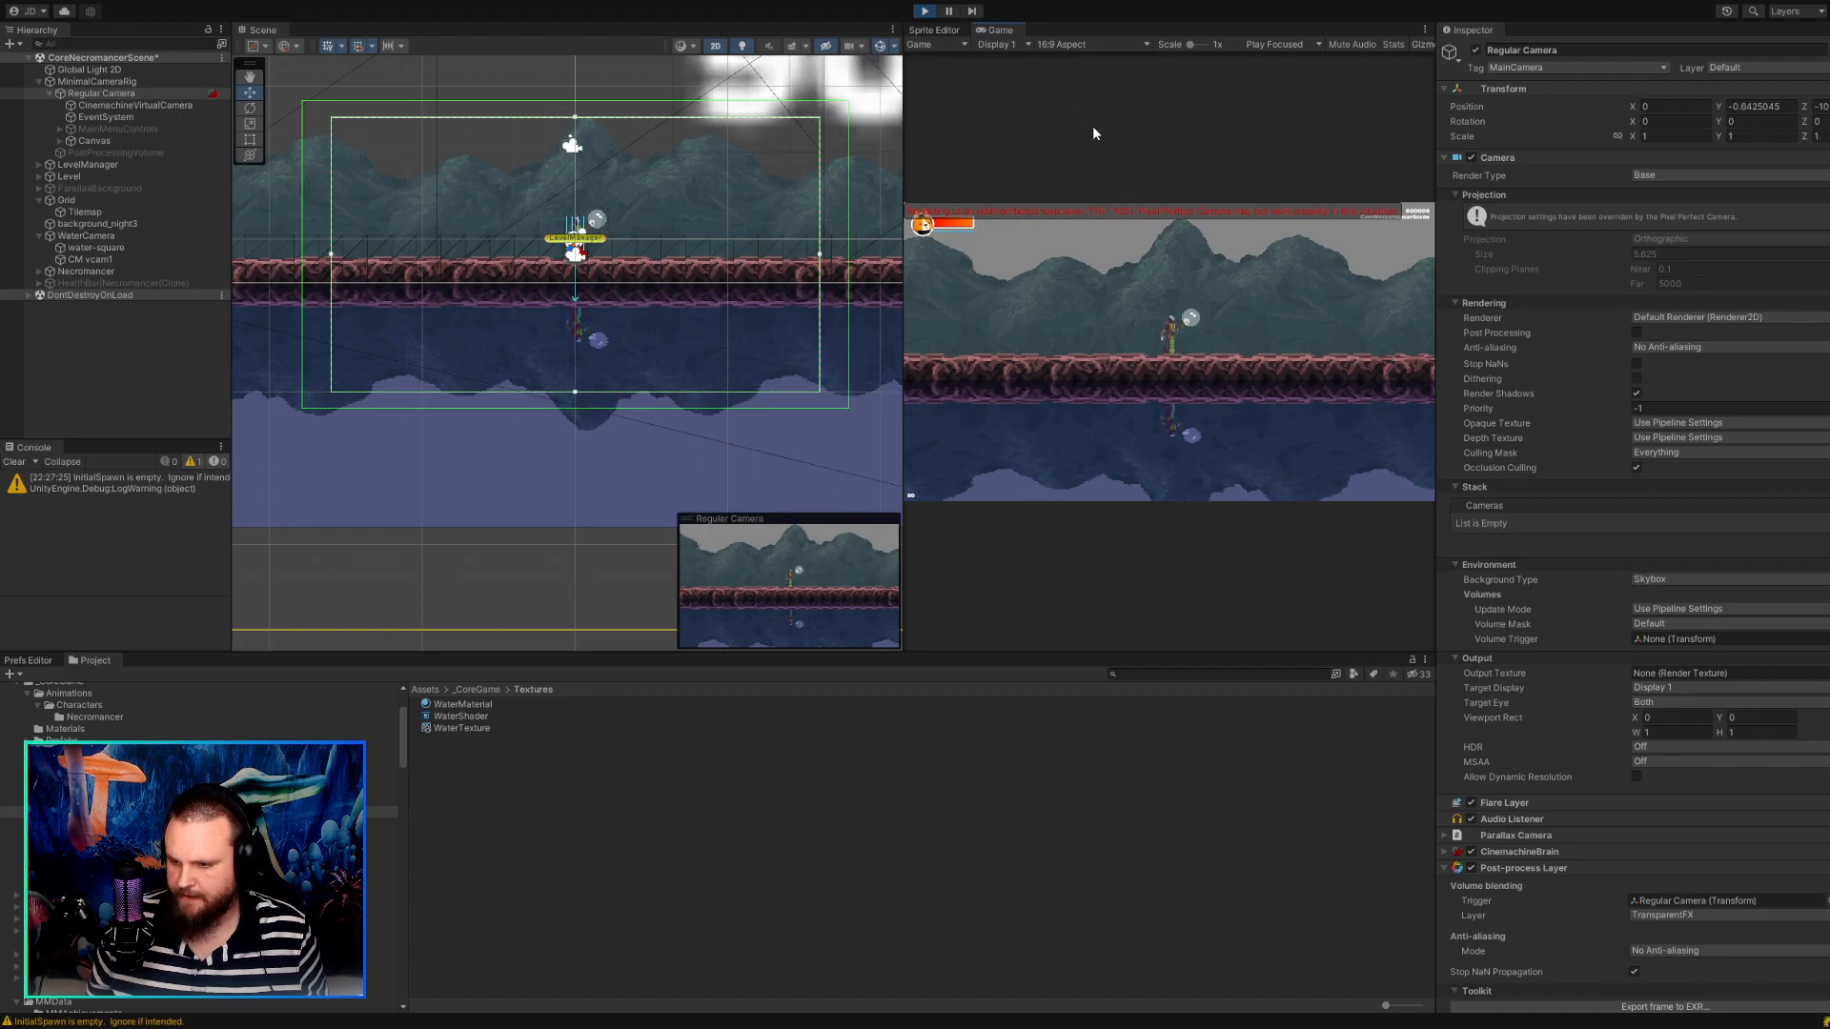
# Examine the component settings of CinemachineVirtualCamera and Regular Camera, including Pixel Perfect Camera, while the game runs.
pyautogui.scroll(-3, 1647, 572)
pyautogui.scroll(3, 1648, 572)
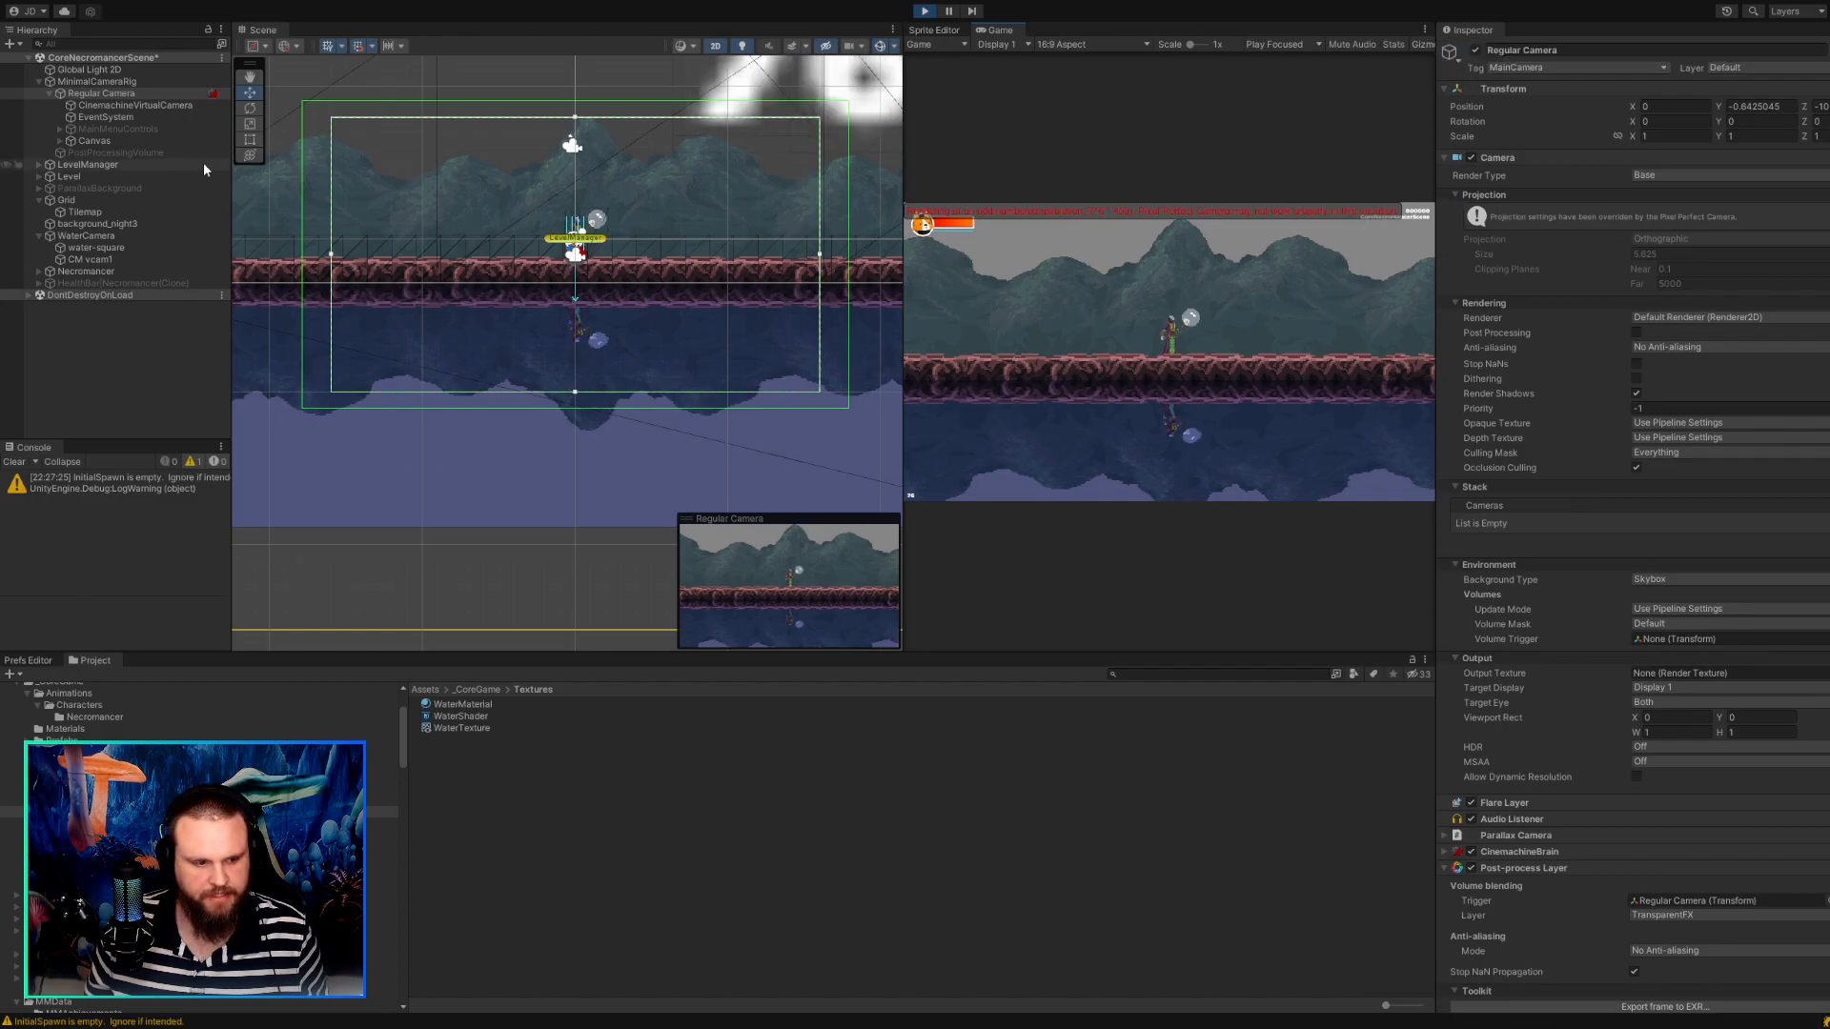
pyautogui.click(143, 105)
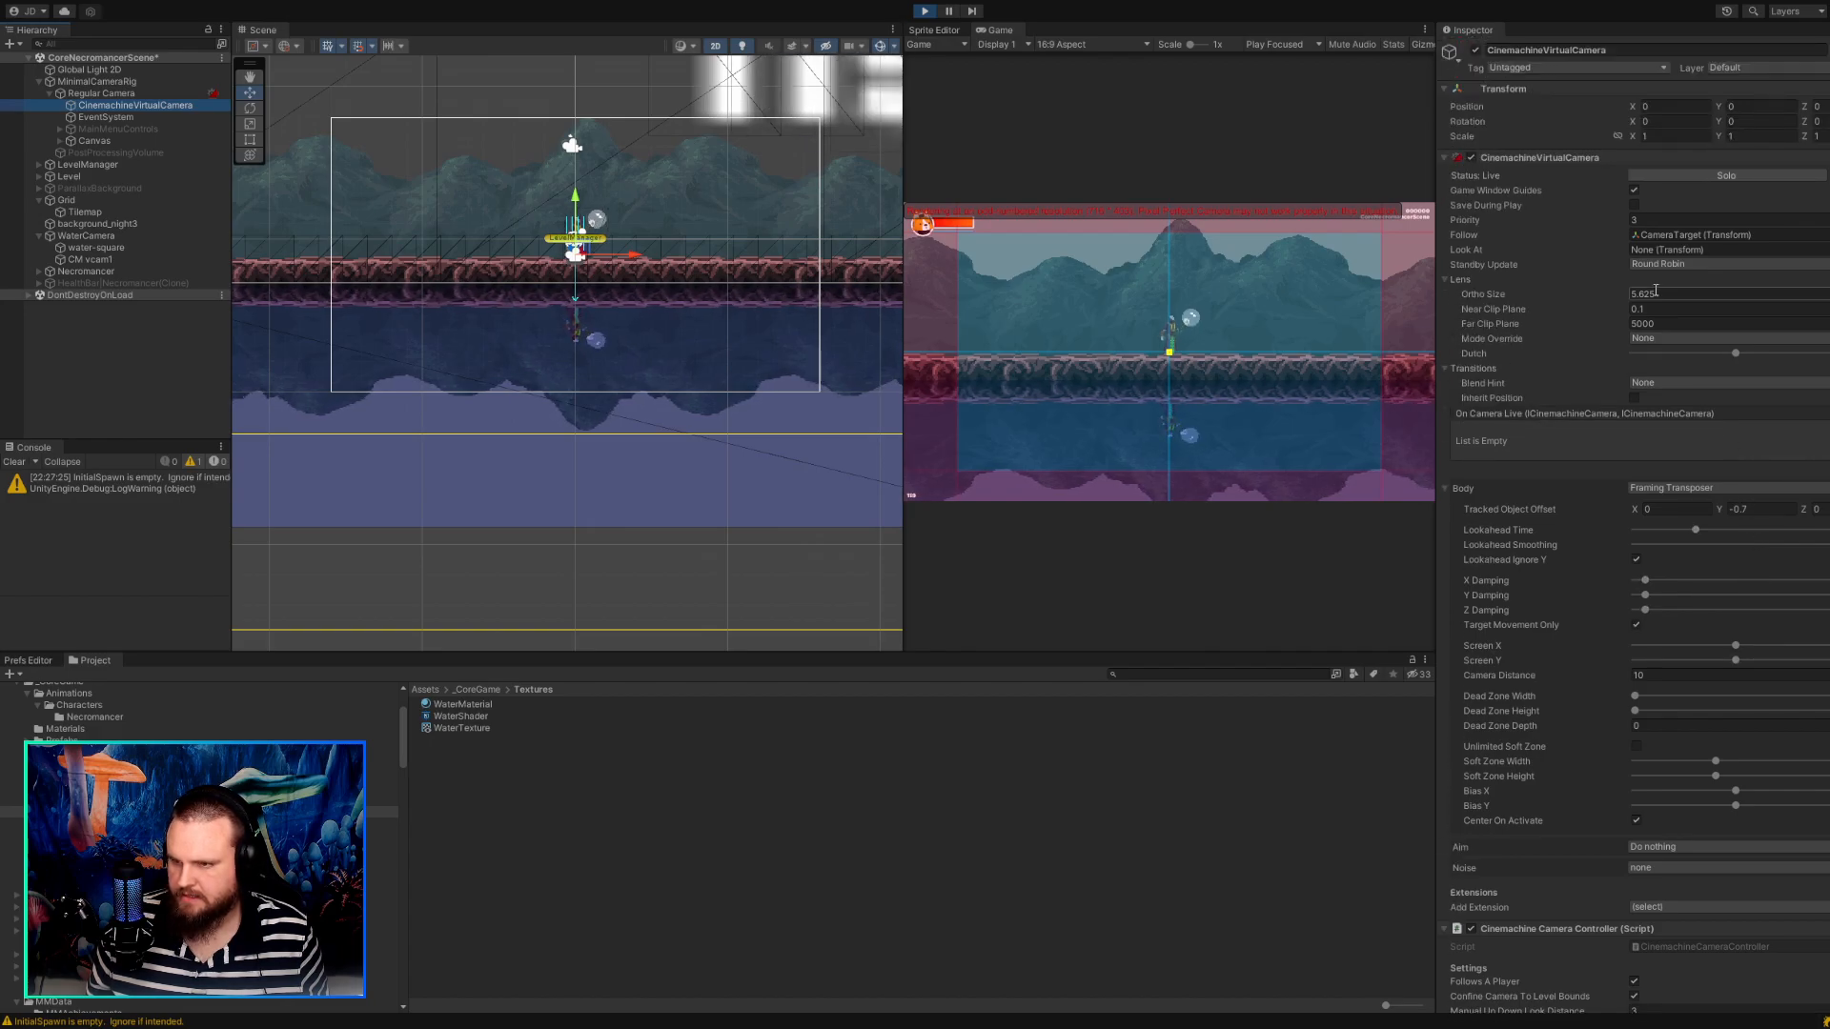
pyautogui.scroll(-10, 1645, 339)
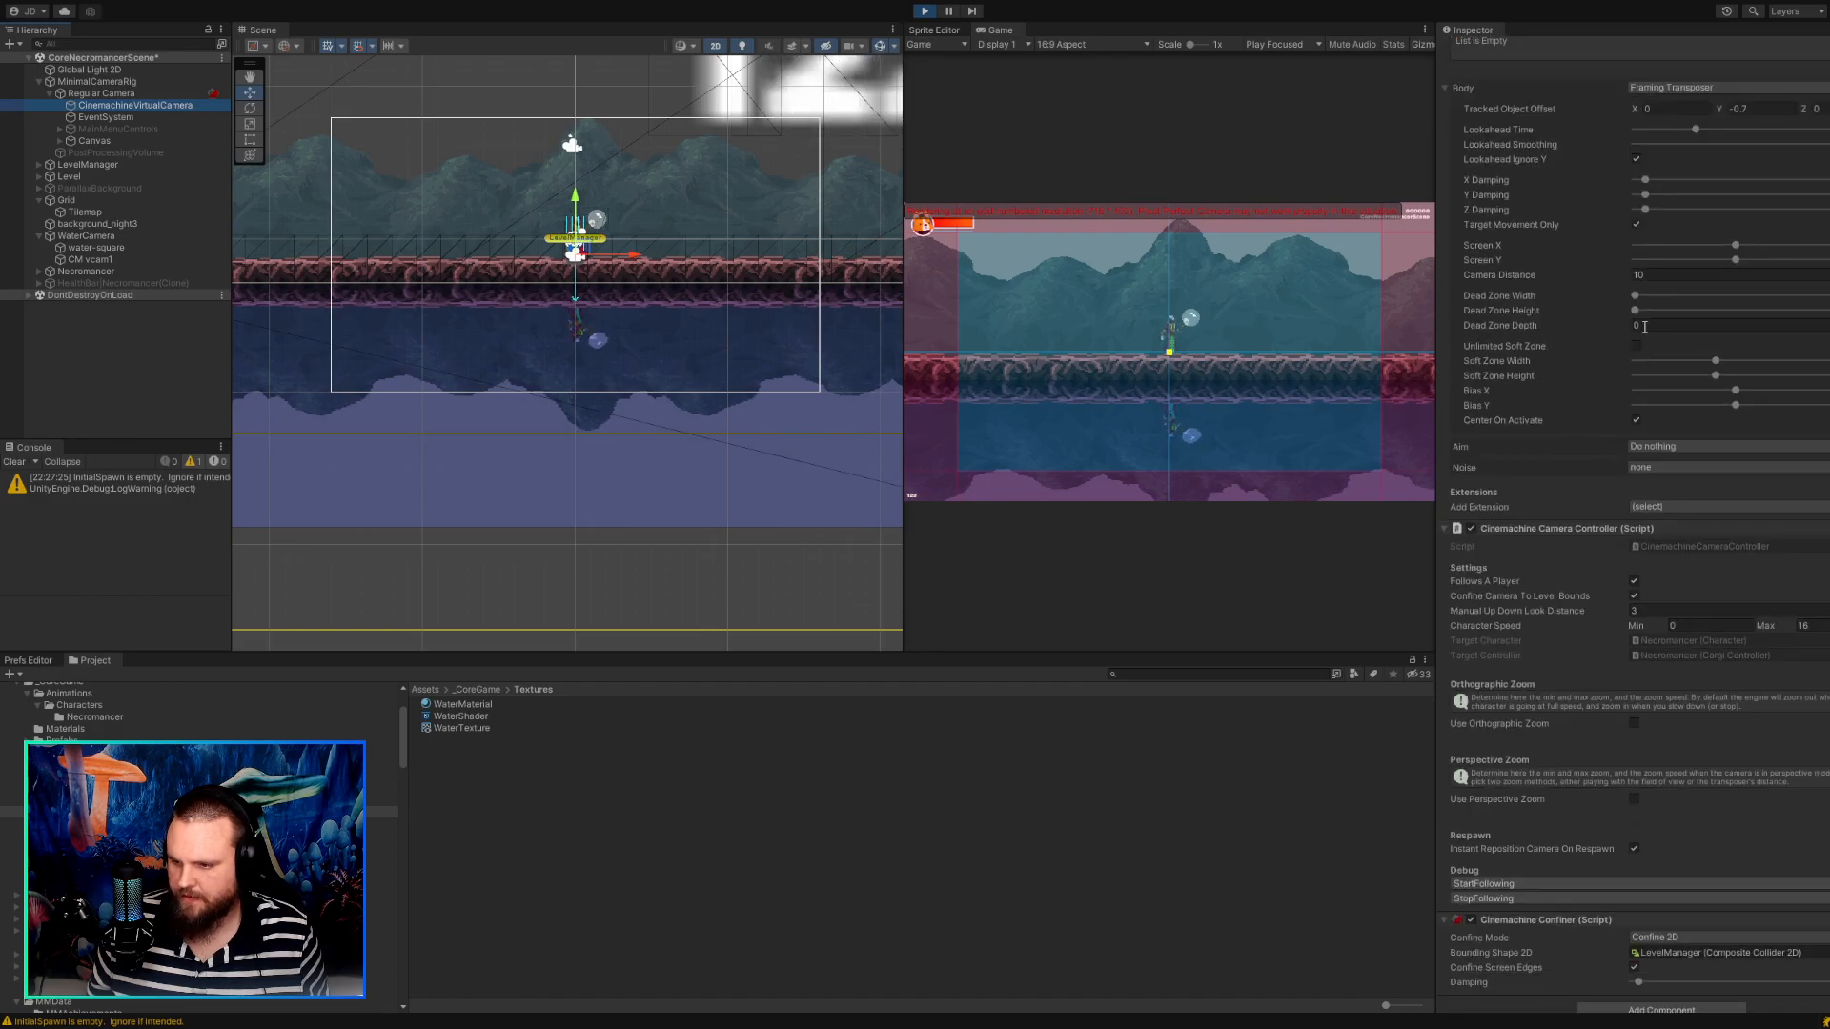
pyautogui.click(95, 93)
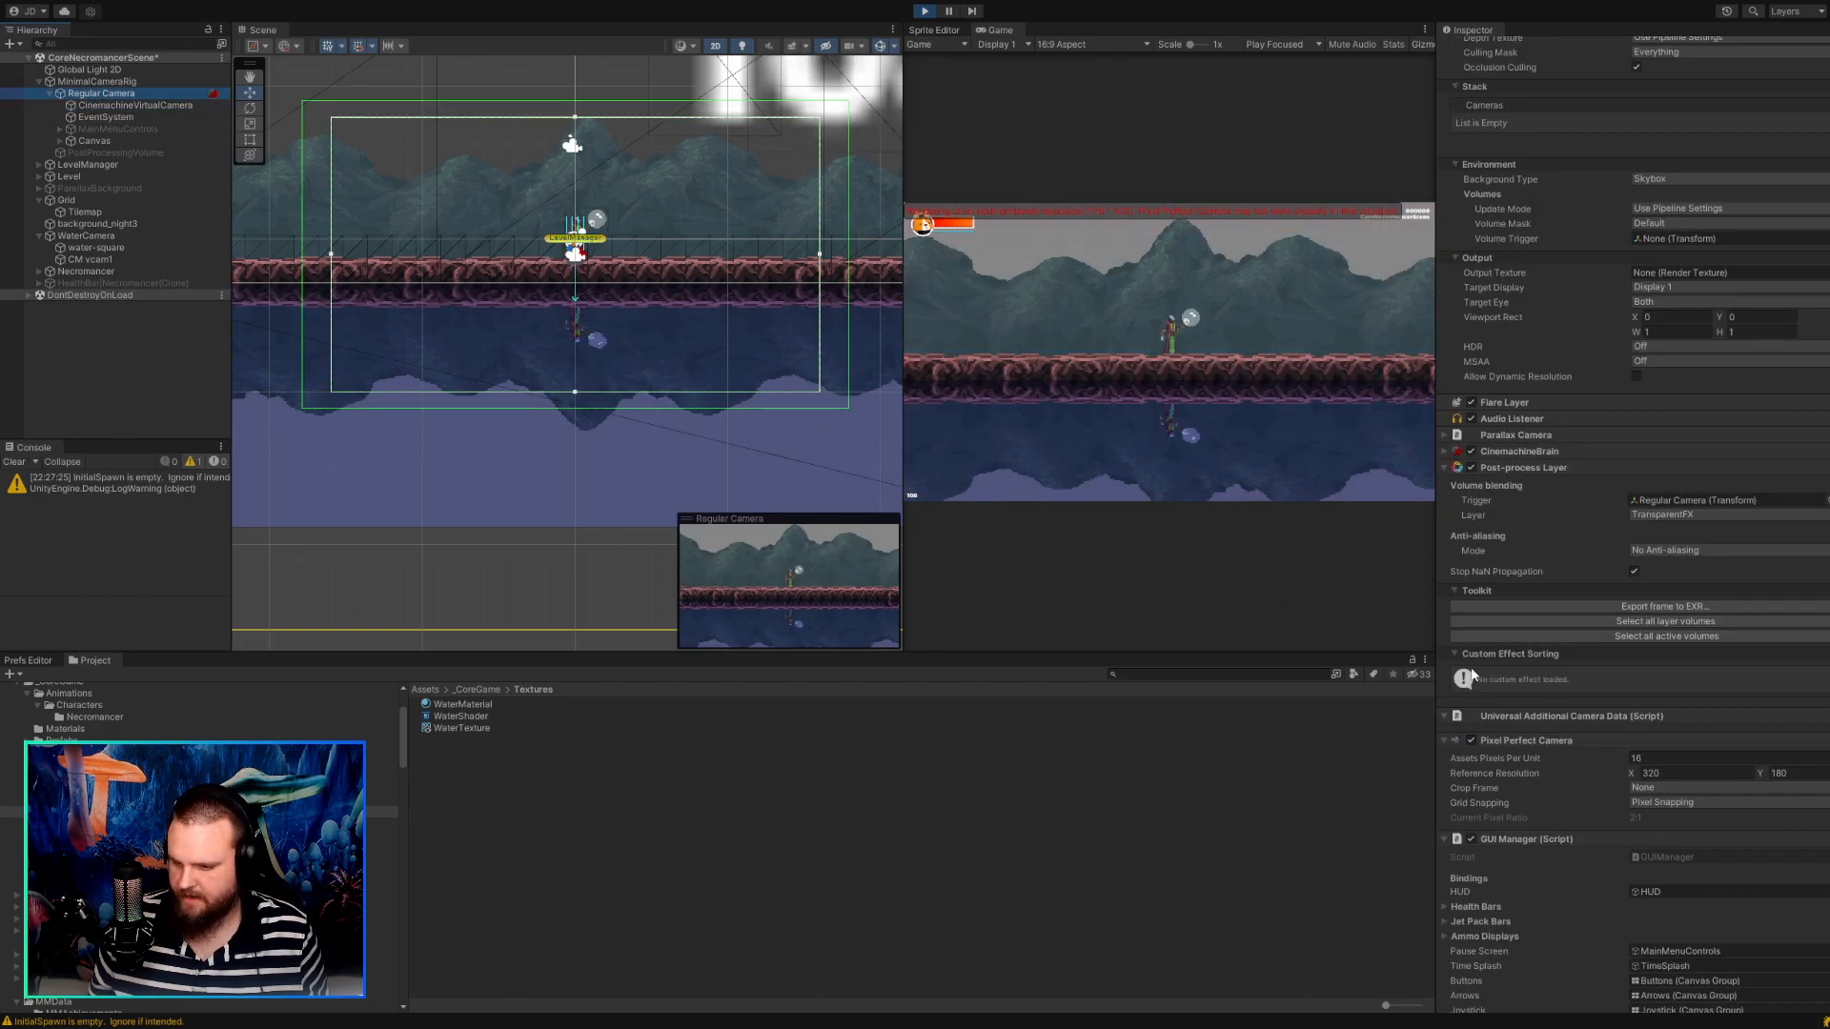
pyautogui.scroll(6, 1542, 685)
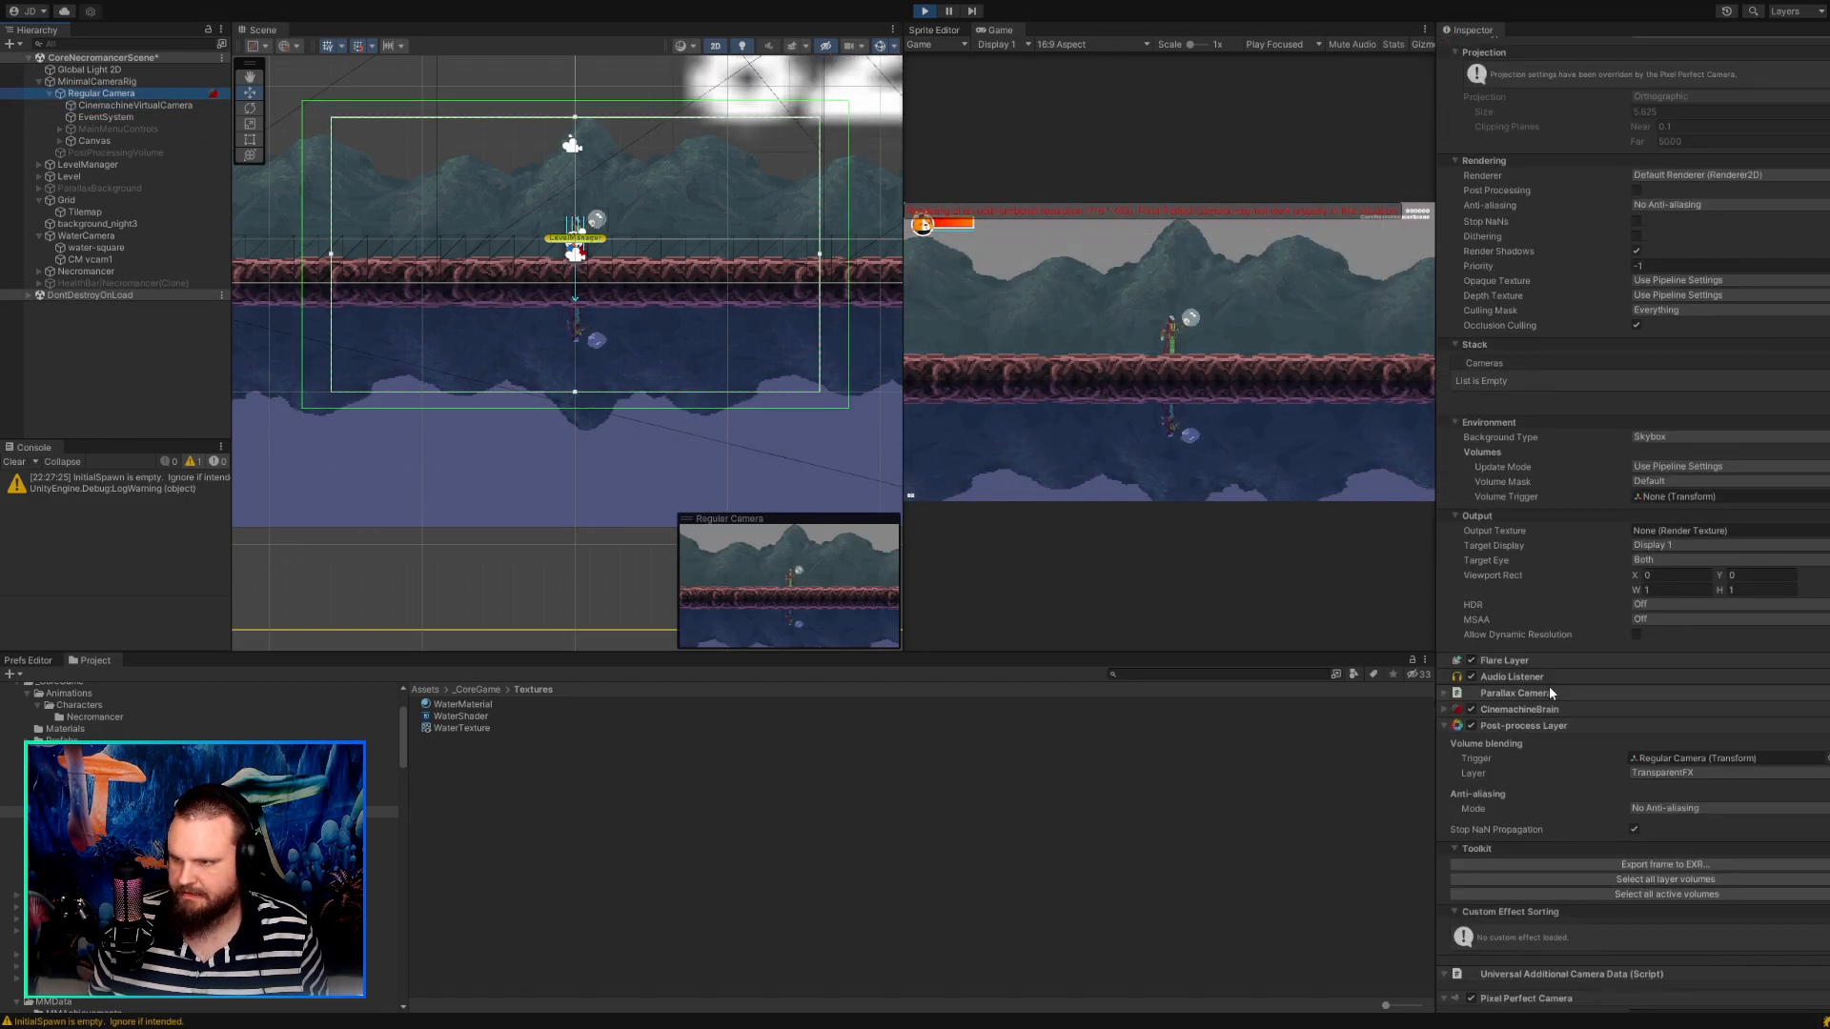
pyautogui.scroll(3, 1547, 686)
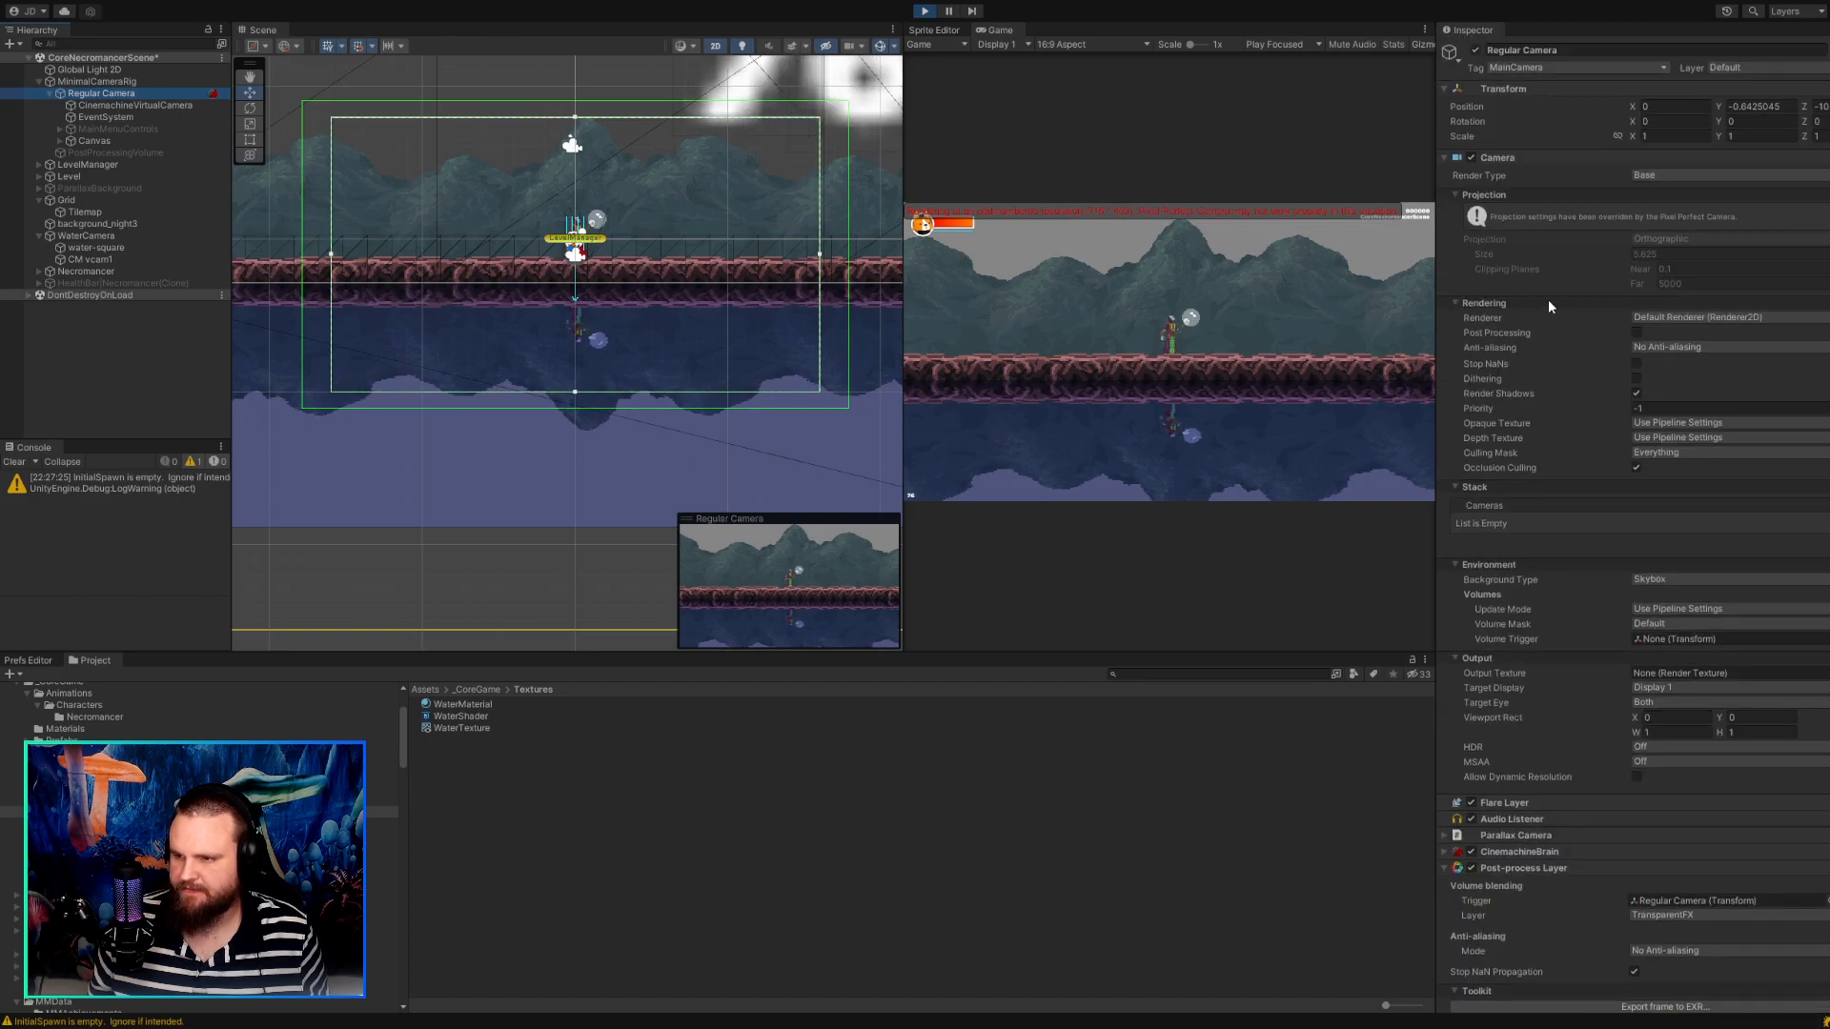
pyautogui.scroll(-6, 1613, 399)
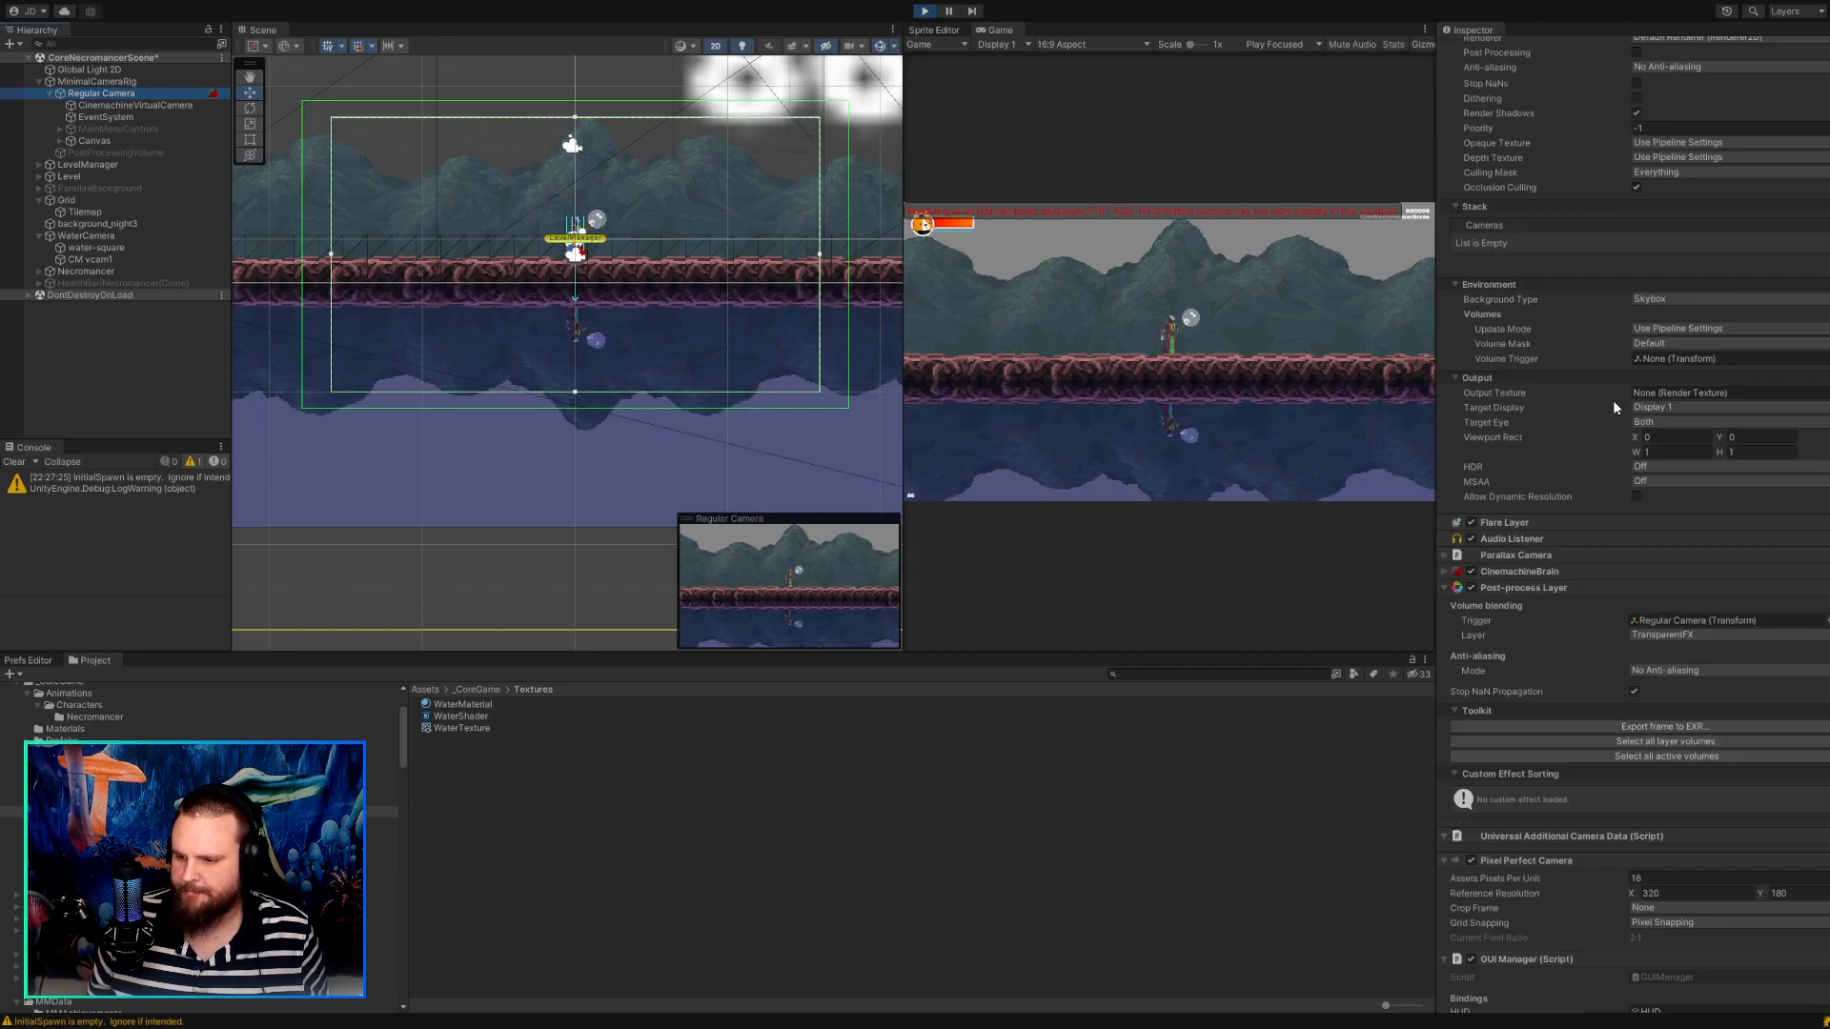
pyautogui.scroll(-13, 1612, 398)
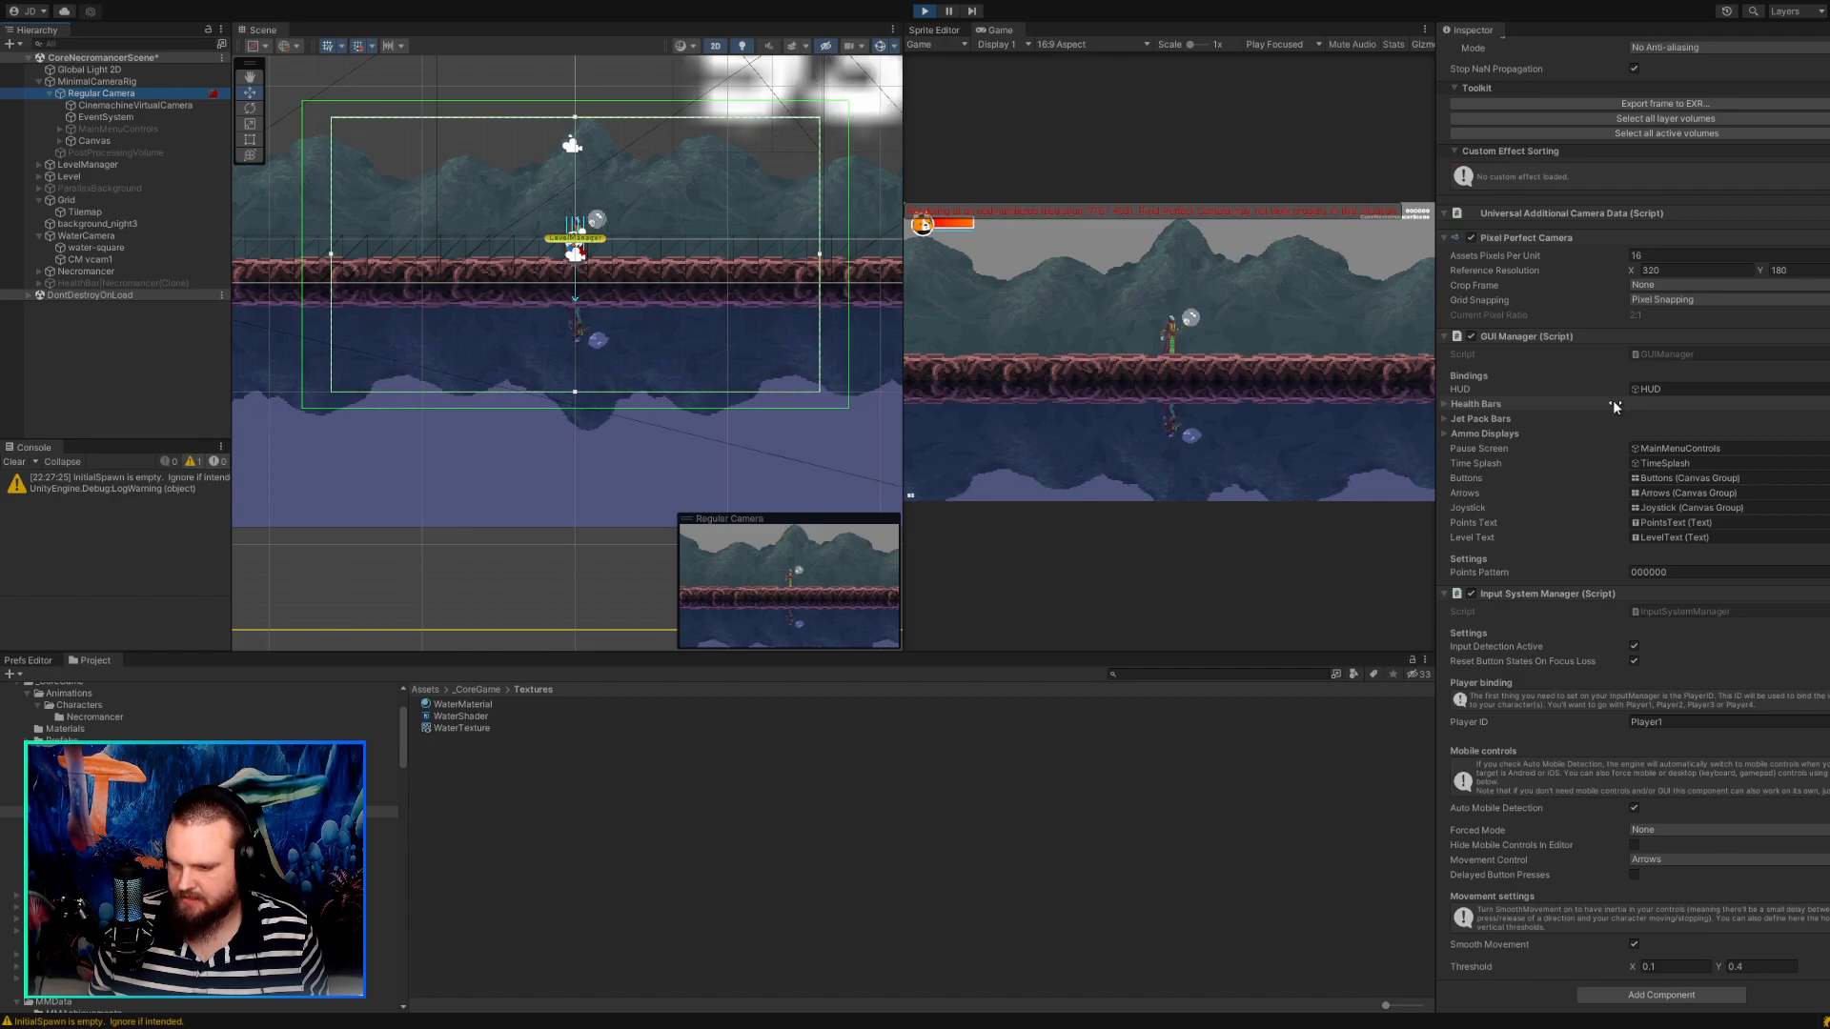
# Stop the game and switch the Game view to Full HD (1920x1080).
pyautogui.click(927, 11)
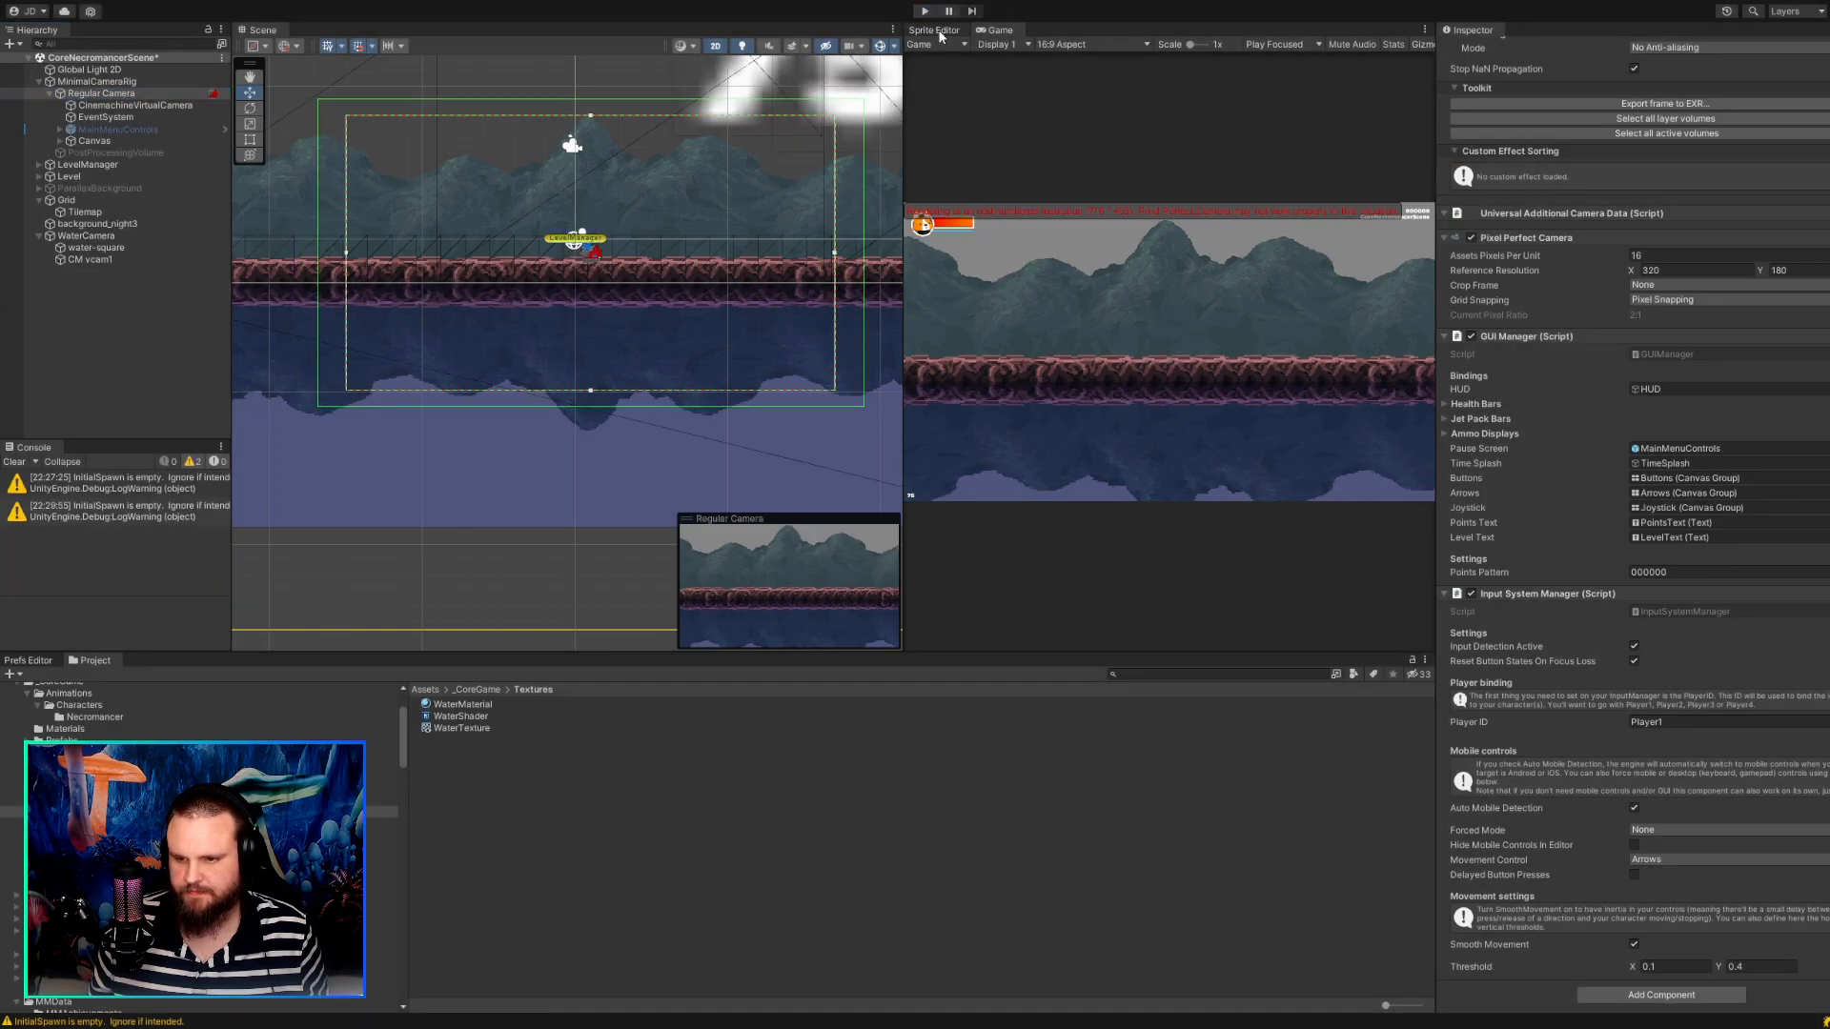
pyautogui.click(1060, 43)
pyautogui.click(1078, 131)
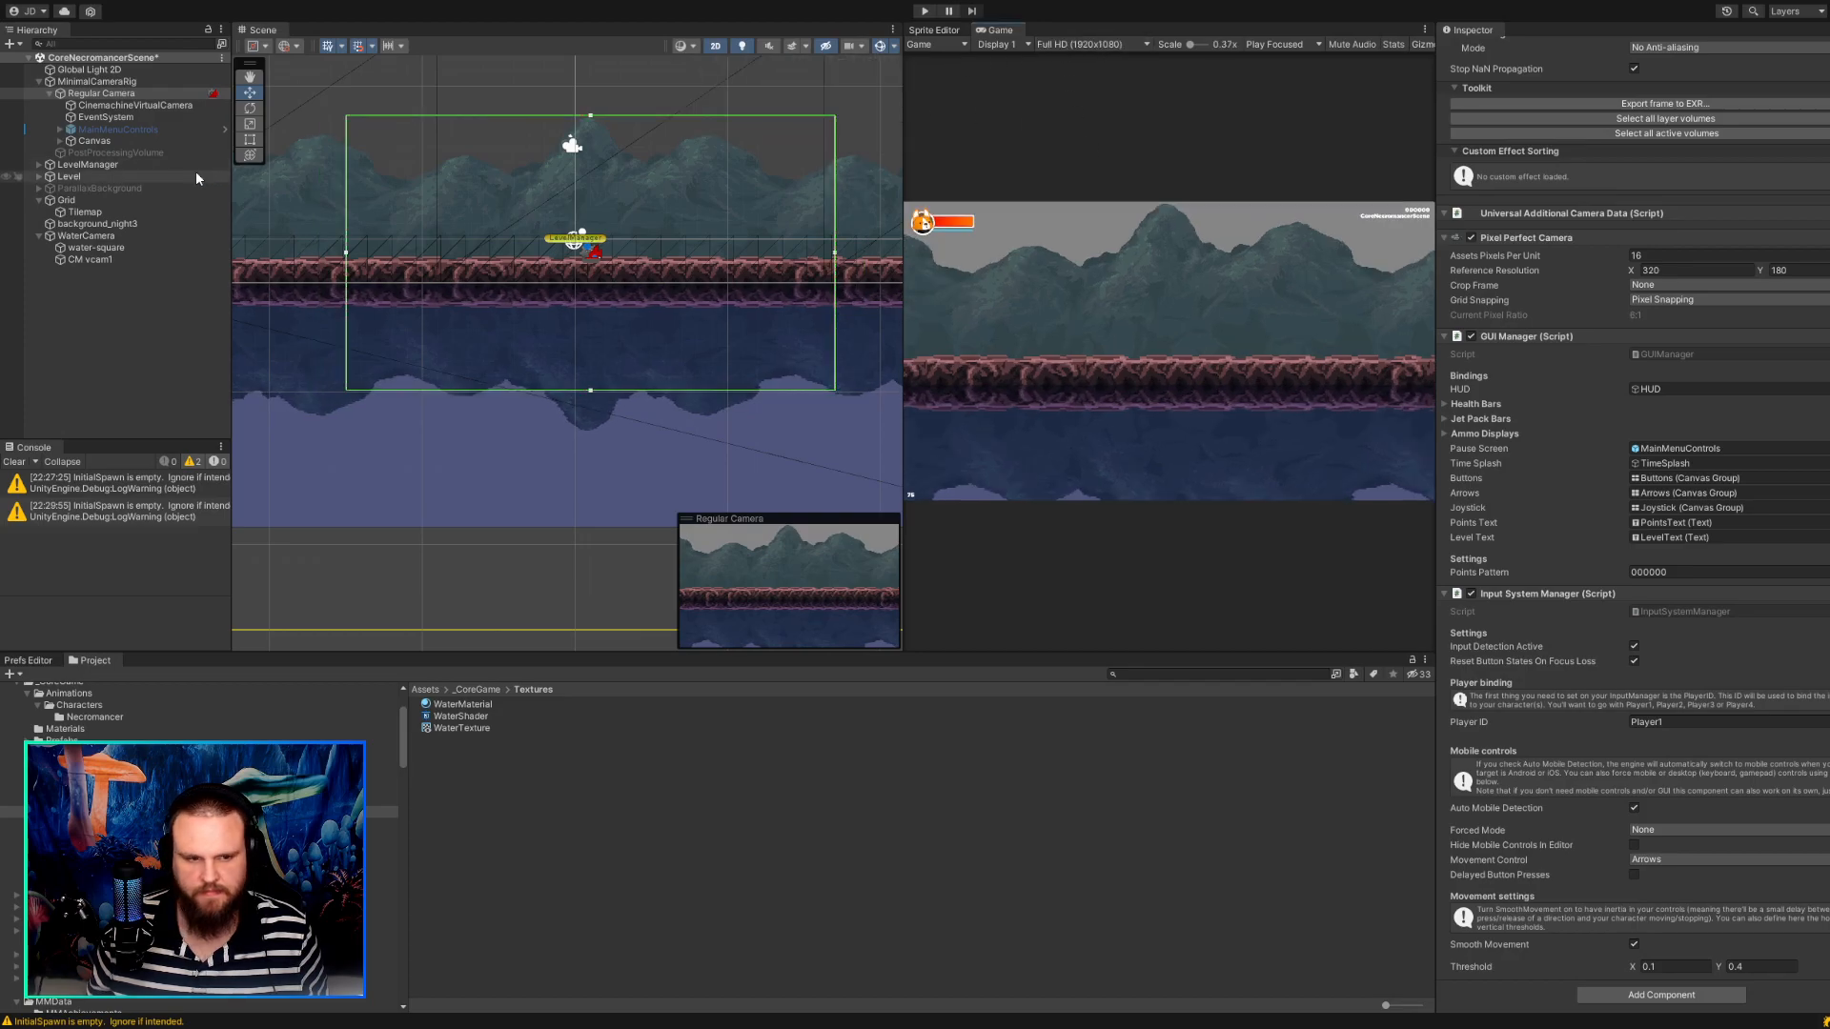
# Try a different lens Ortho Size on CinemachineVirtualCamera and undo the change.
pyautogui.click(133, 108)
pyautogui.scroll(5, 1622, 284)
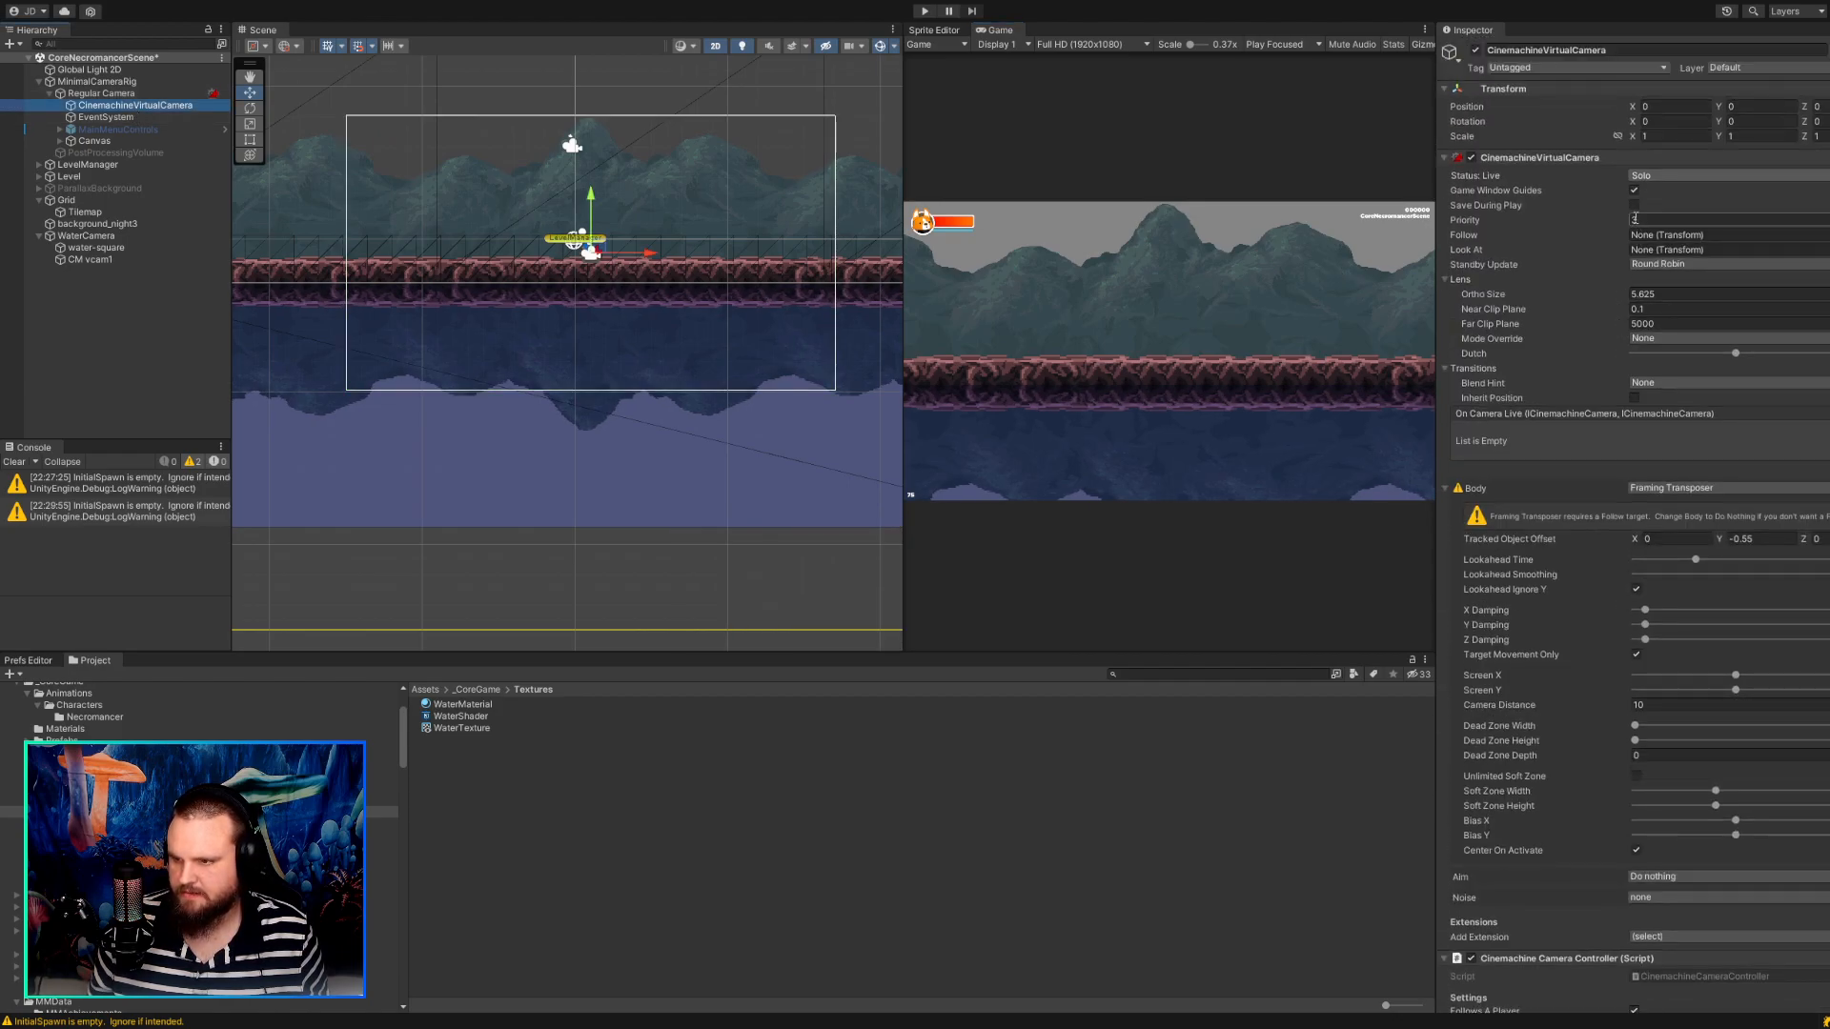
pyautogui.click(1644, 294)
pyautogui.write('4.25')
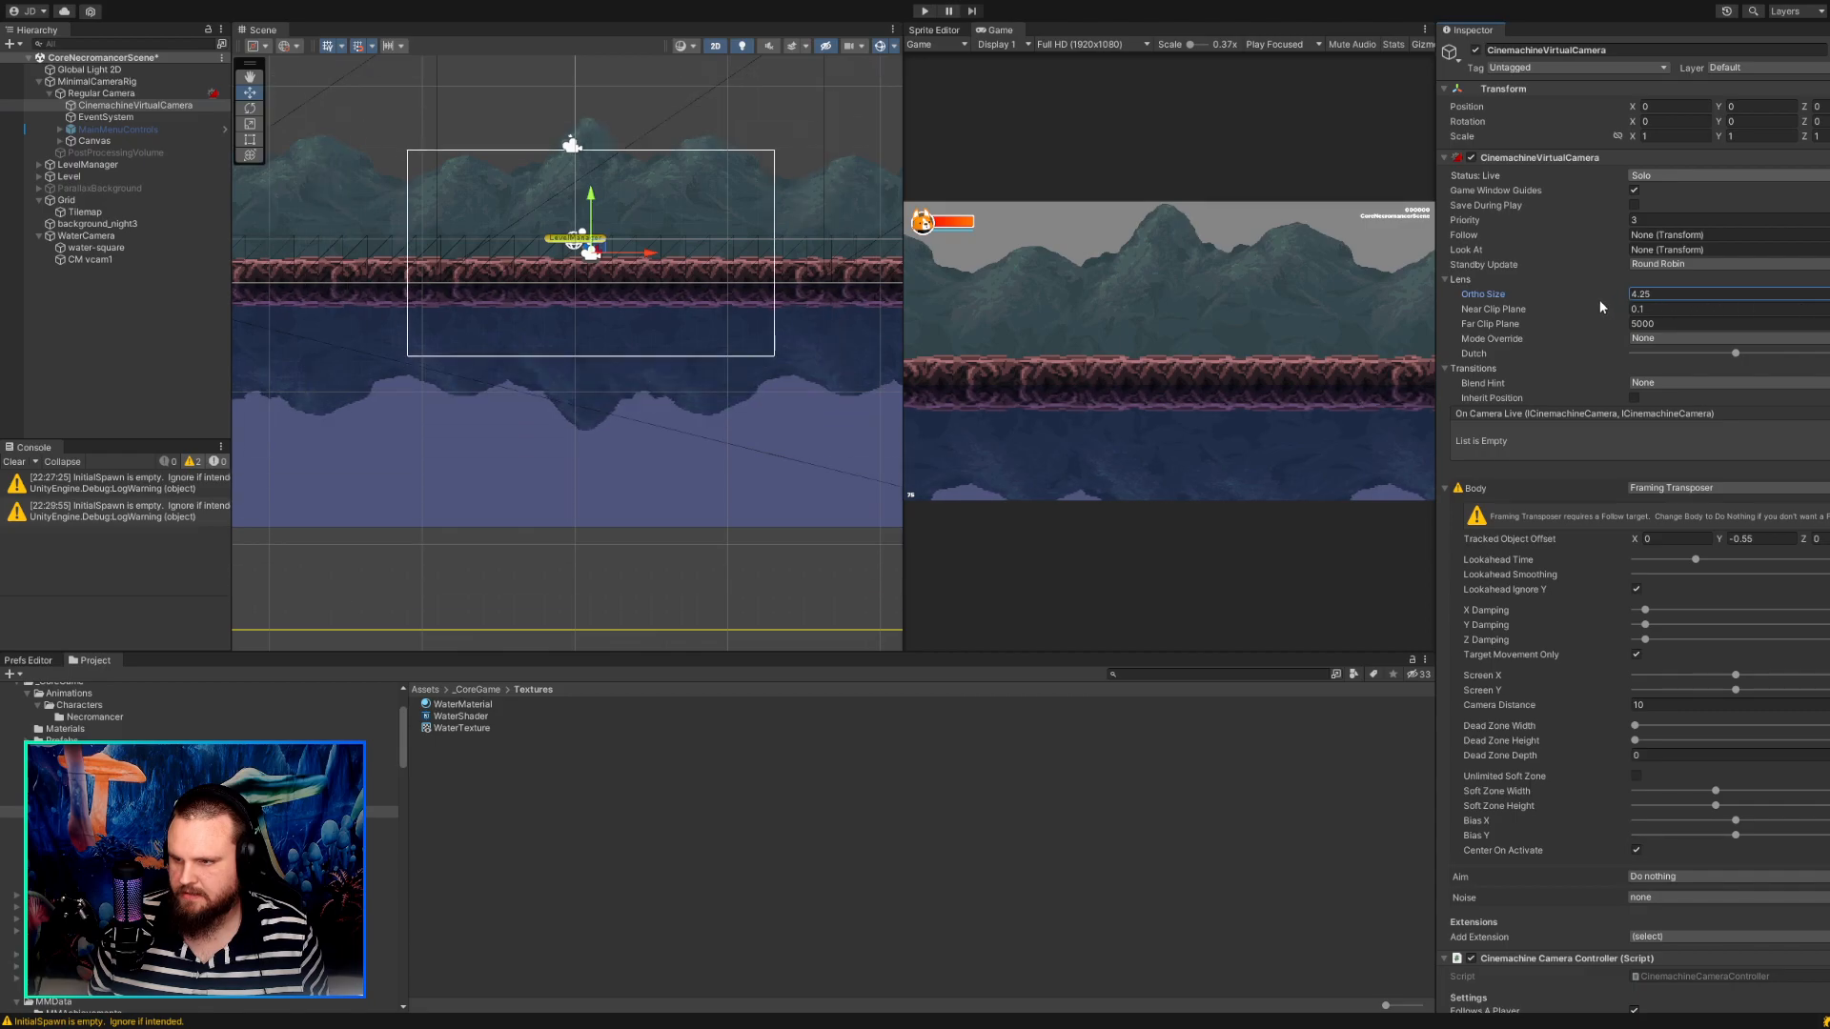
pyautogui.moveTo(1600, 302); pyautogui.dragTo(1540, 301)
pyautogui.hotkey('ctrl', 'z')
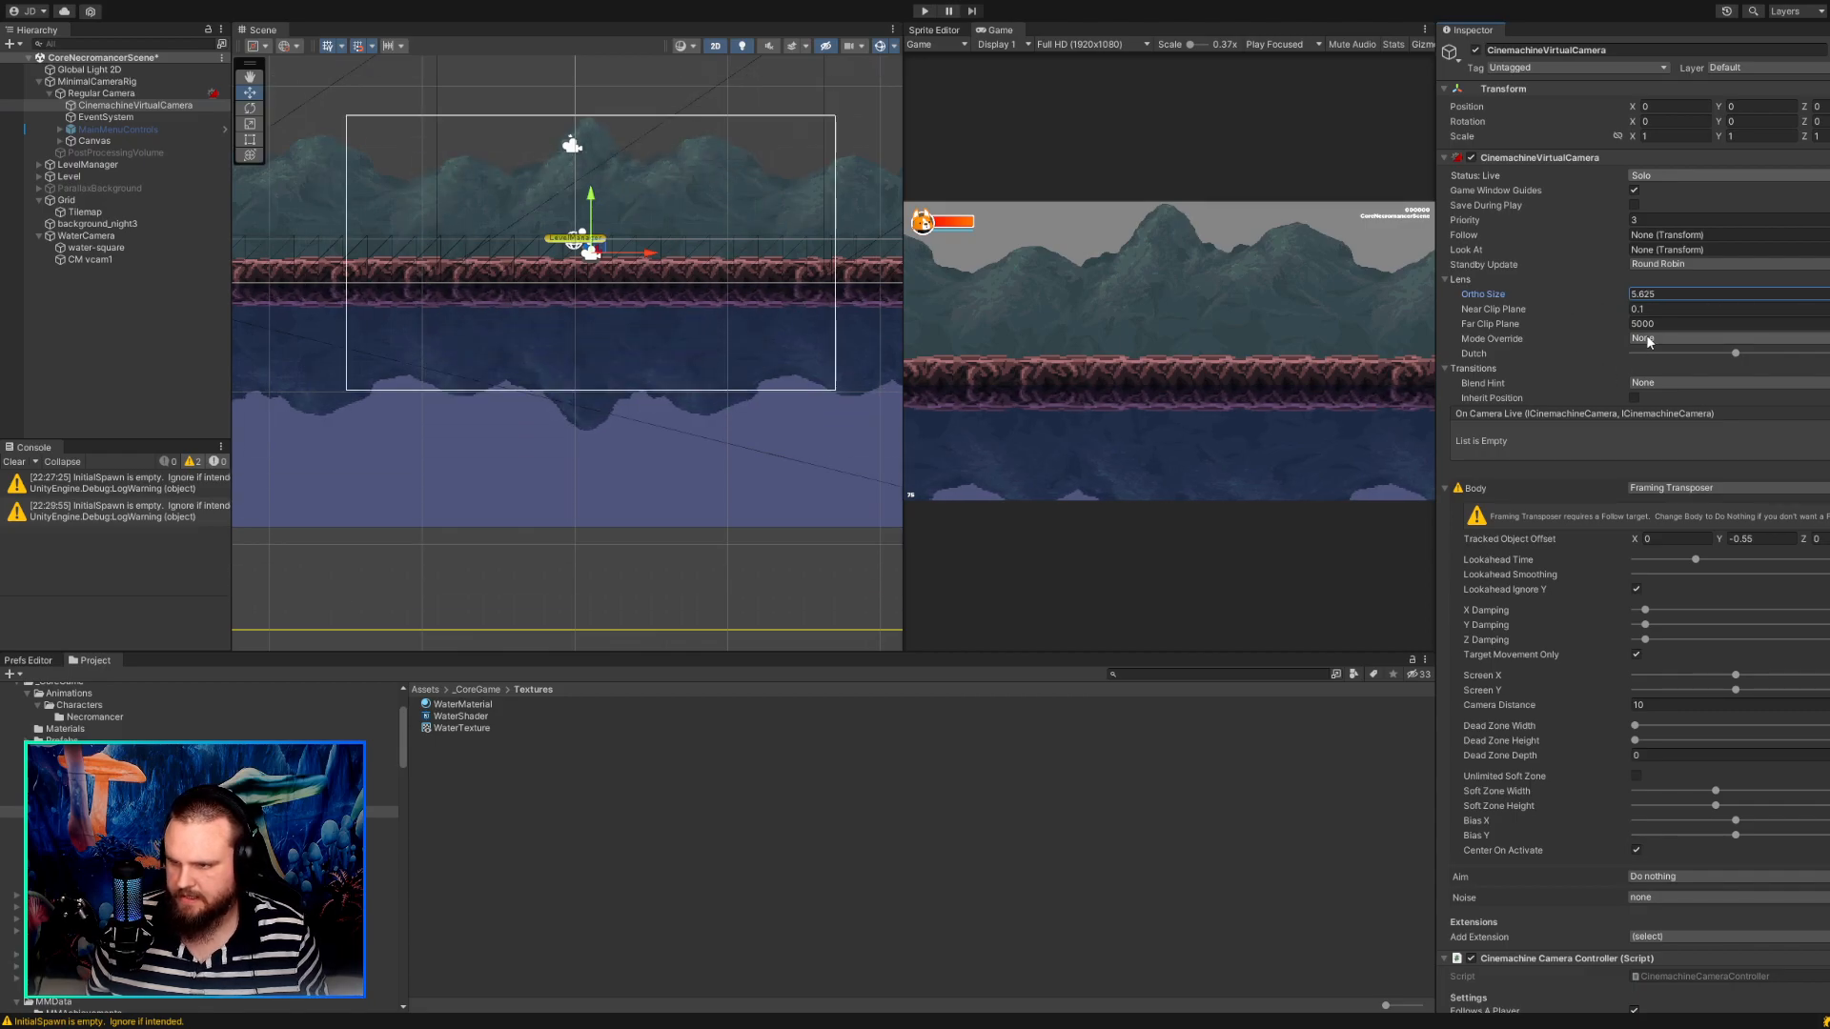
# Set the CinemachineVirtualCamera's Tracked Object Offset Y to -0.7, check the framing in an enlarged Game view while running, and stop the game.
pyautogui.click(1744, 538)
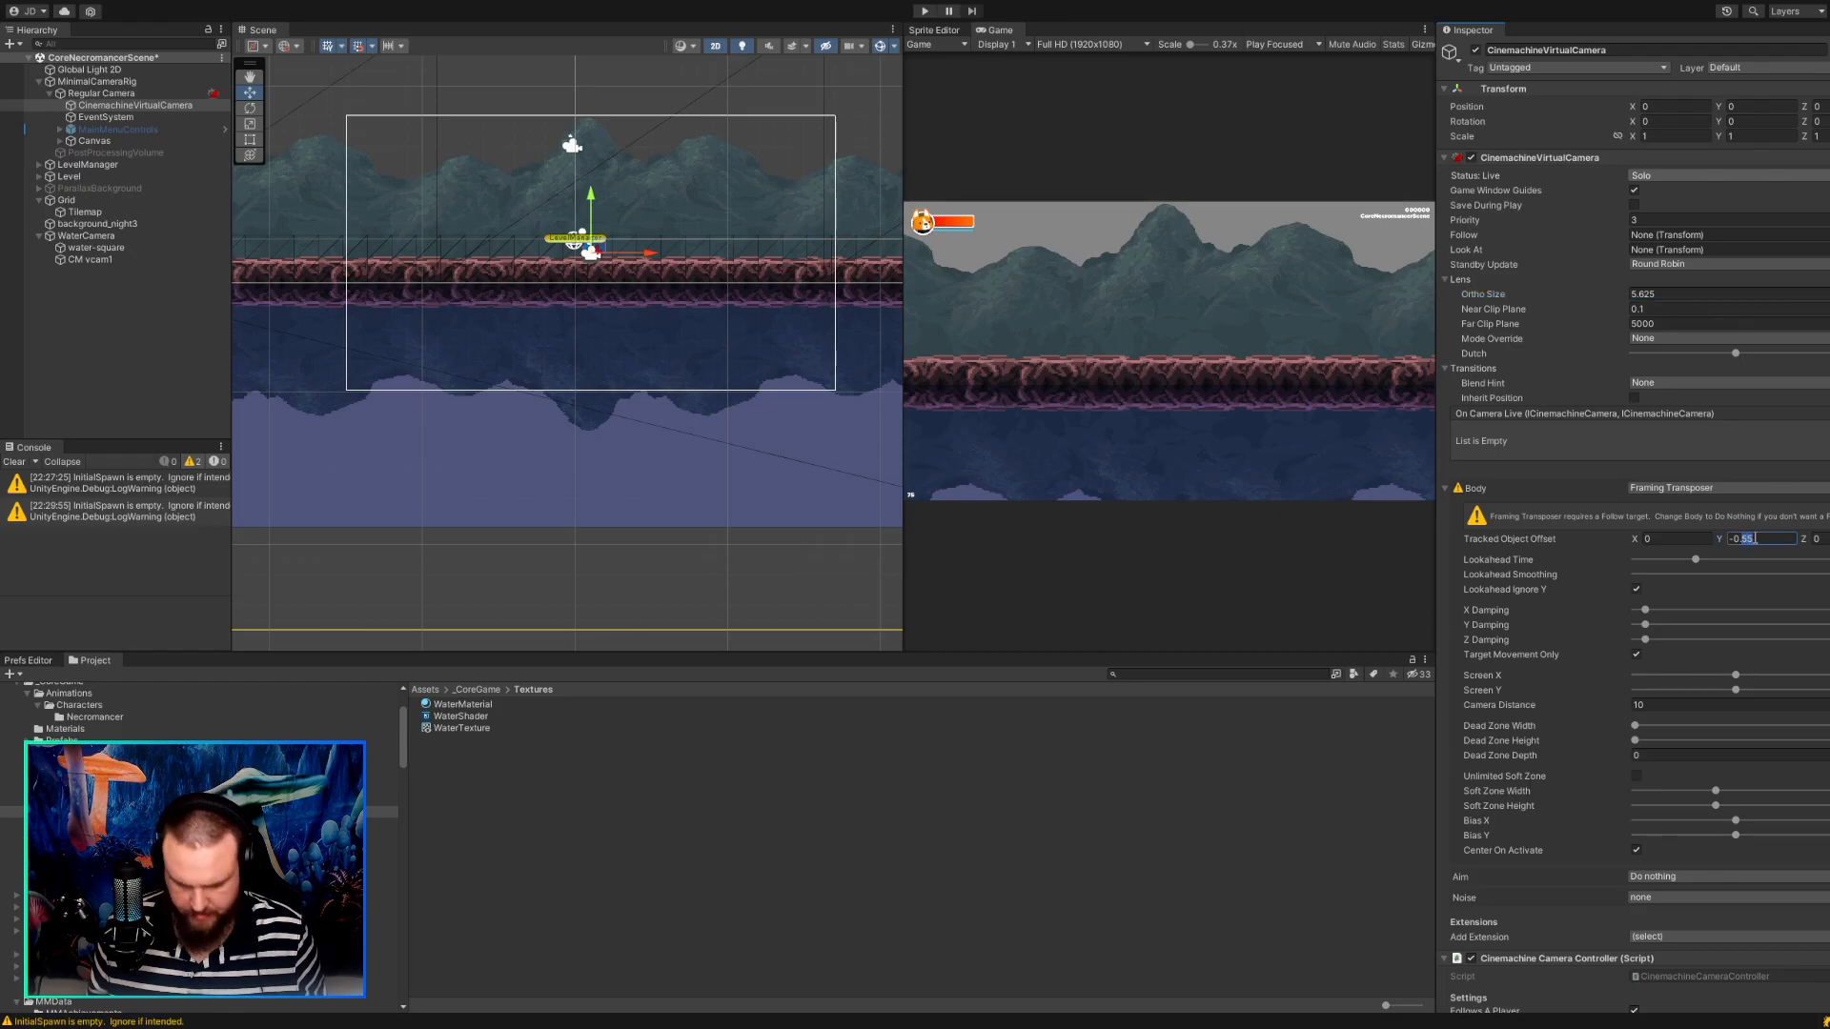
pyautogui.write('-0.7')
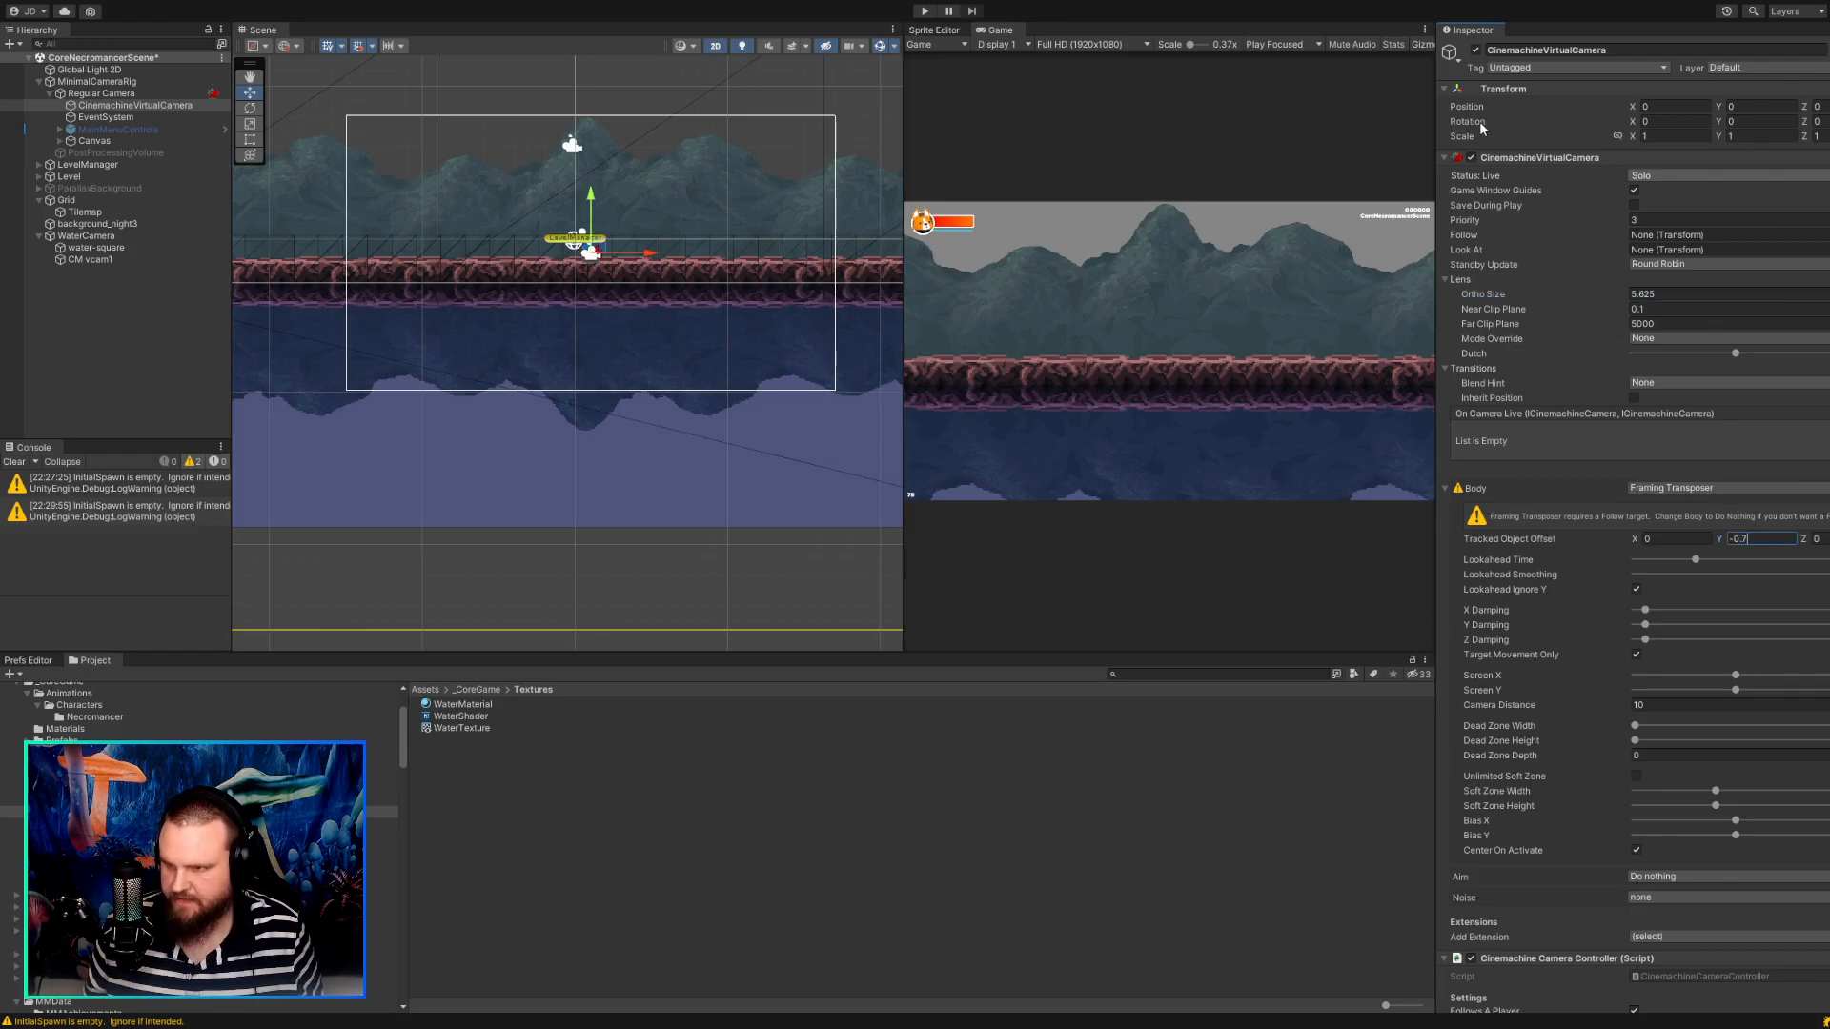
pyautogui.click(920, 9)
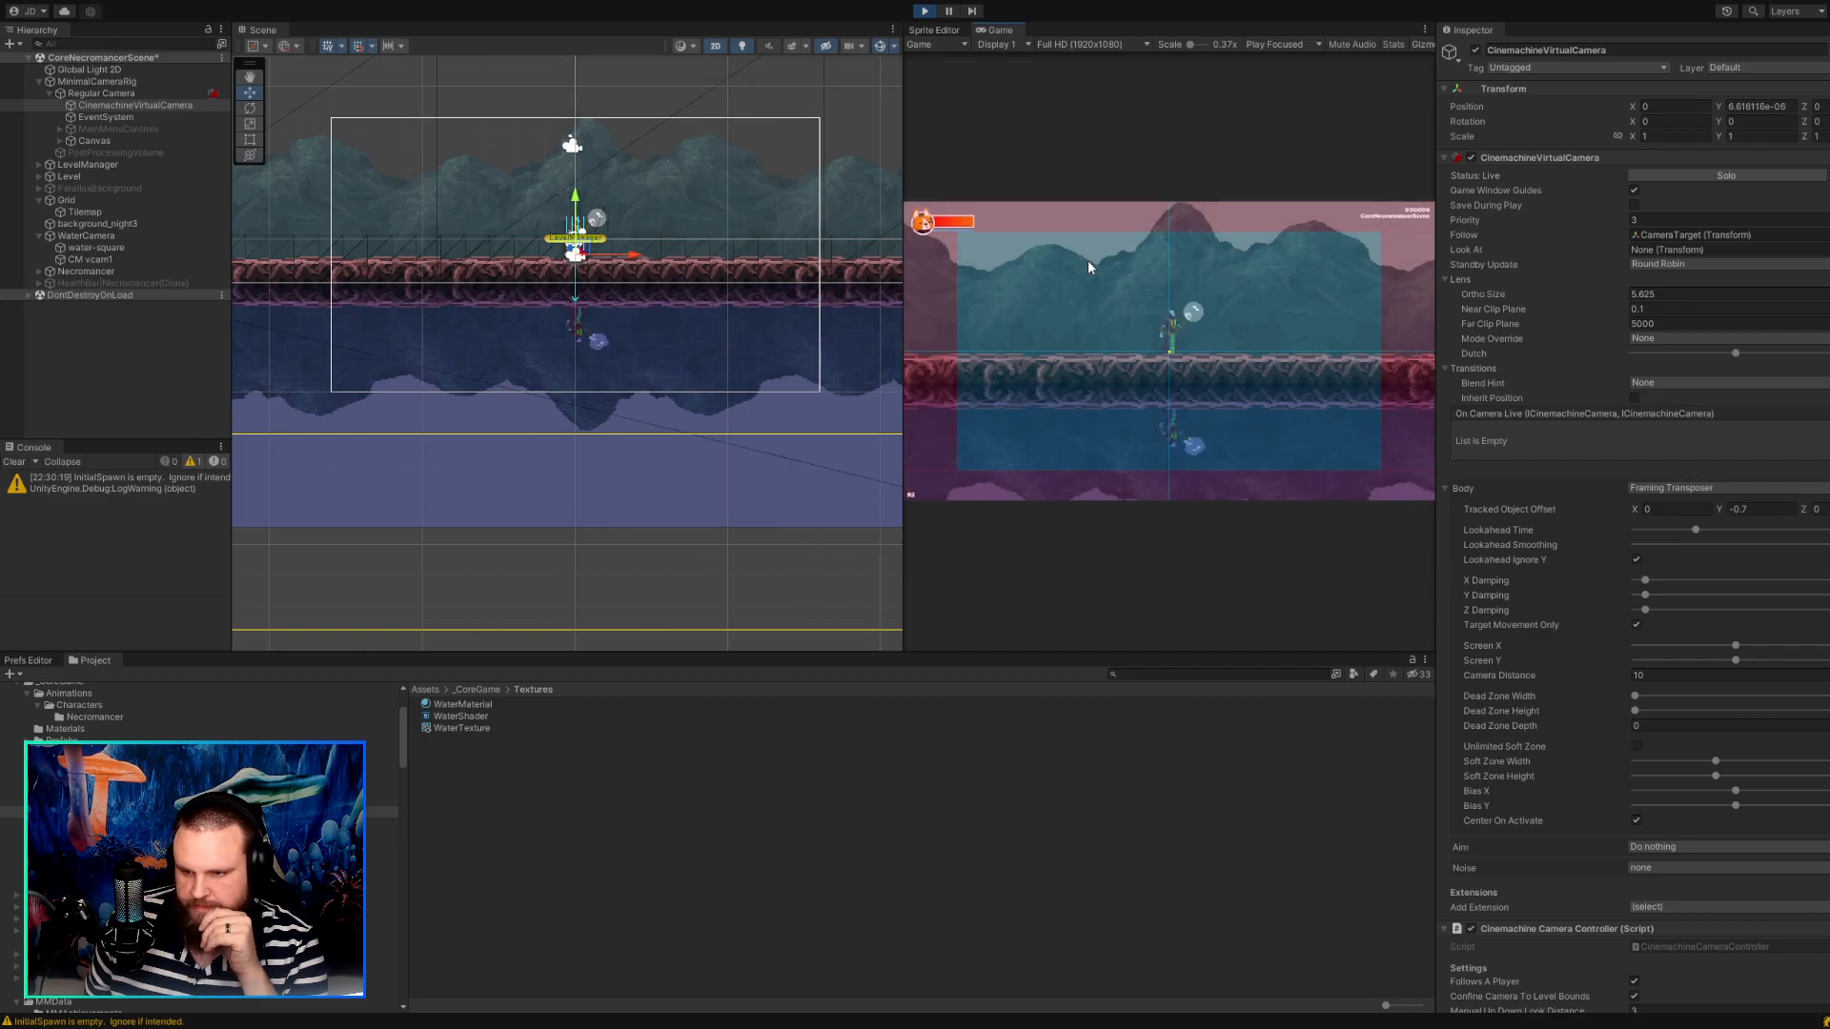
pyautogui.moveTo(903, 128); pyautogui.dragTo(503, 126)
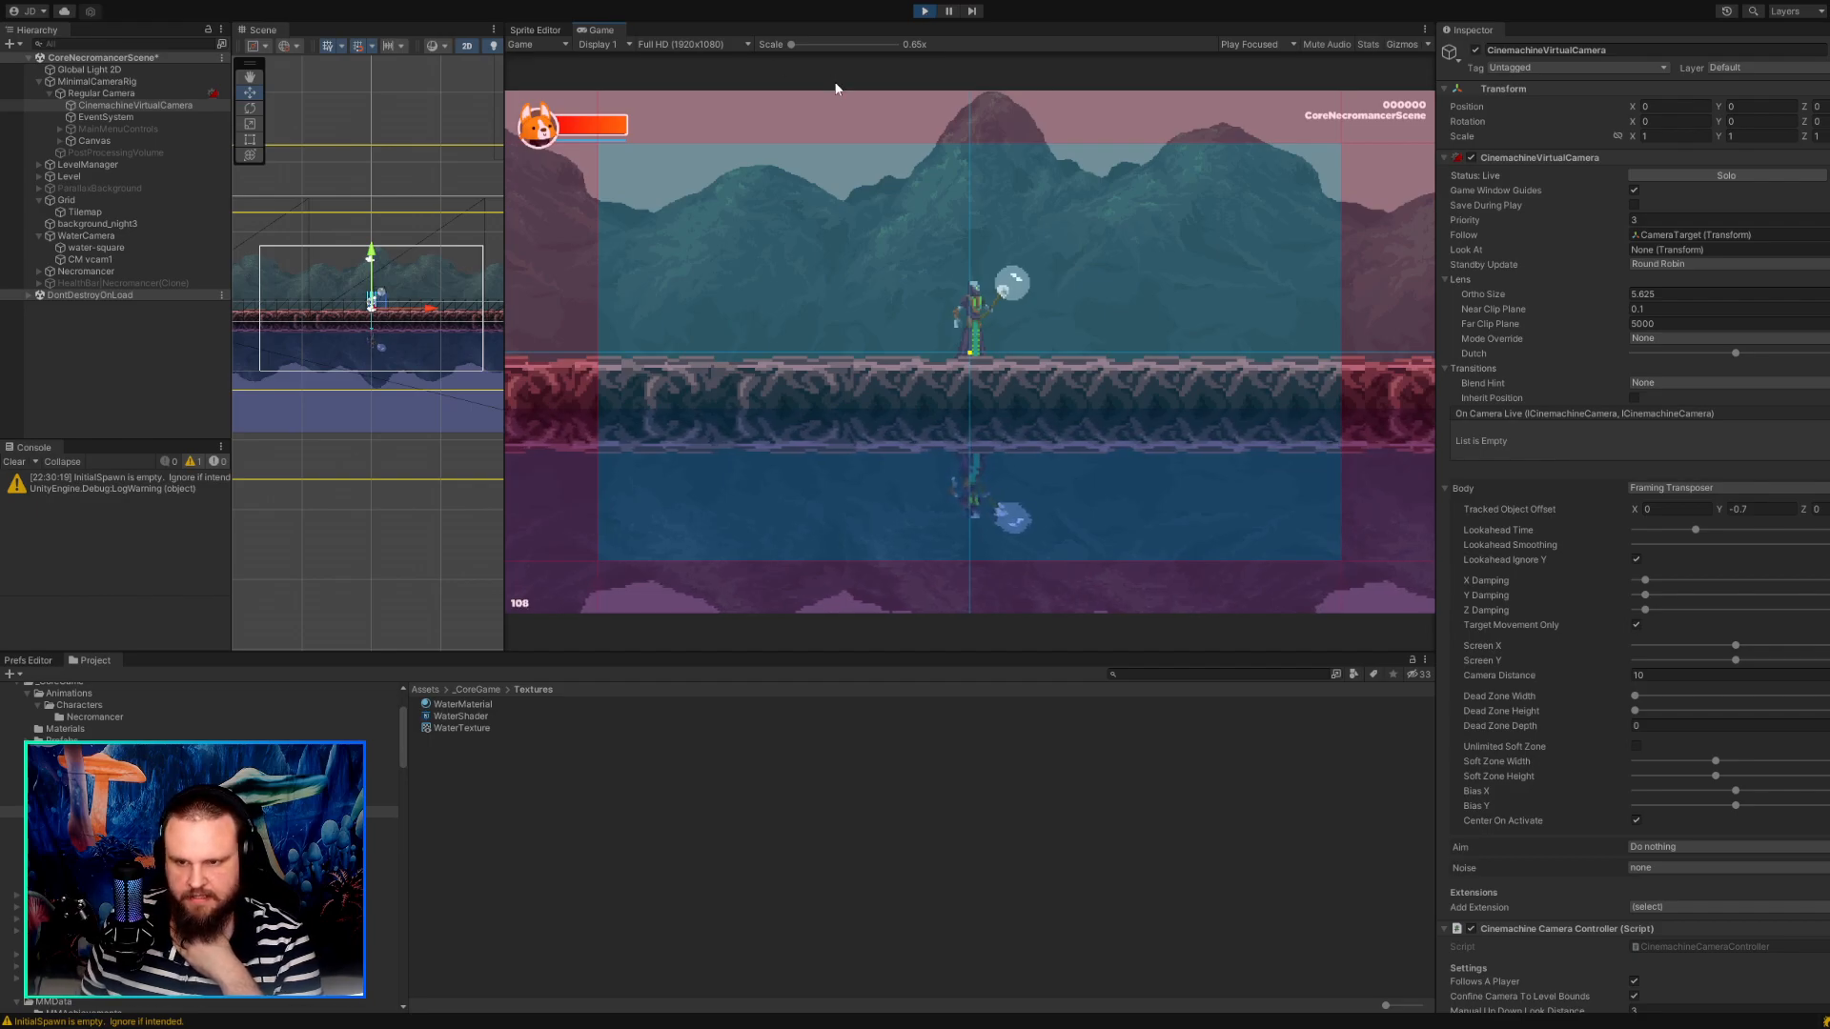
pyautogui.click(921, 13)
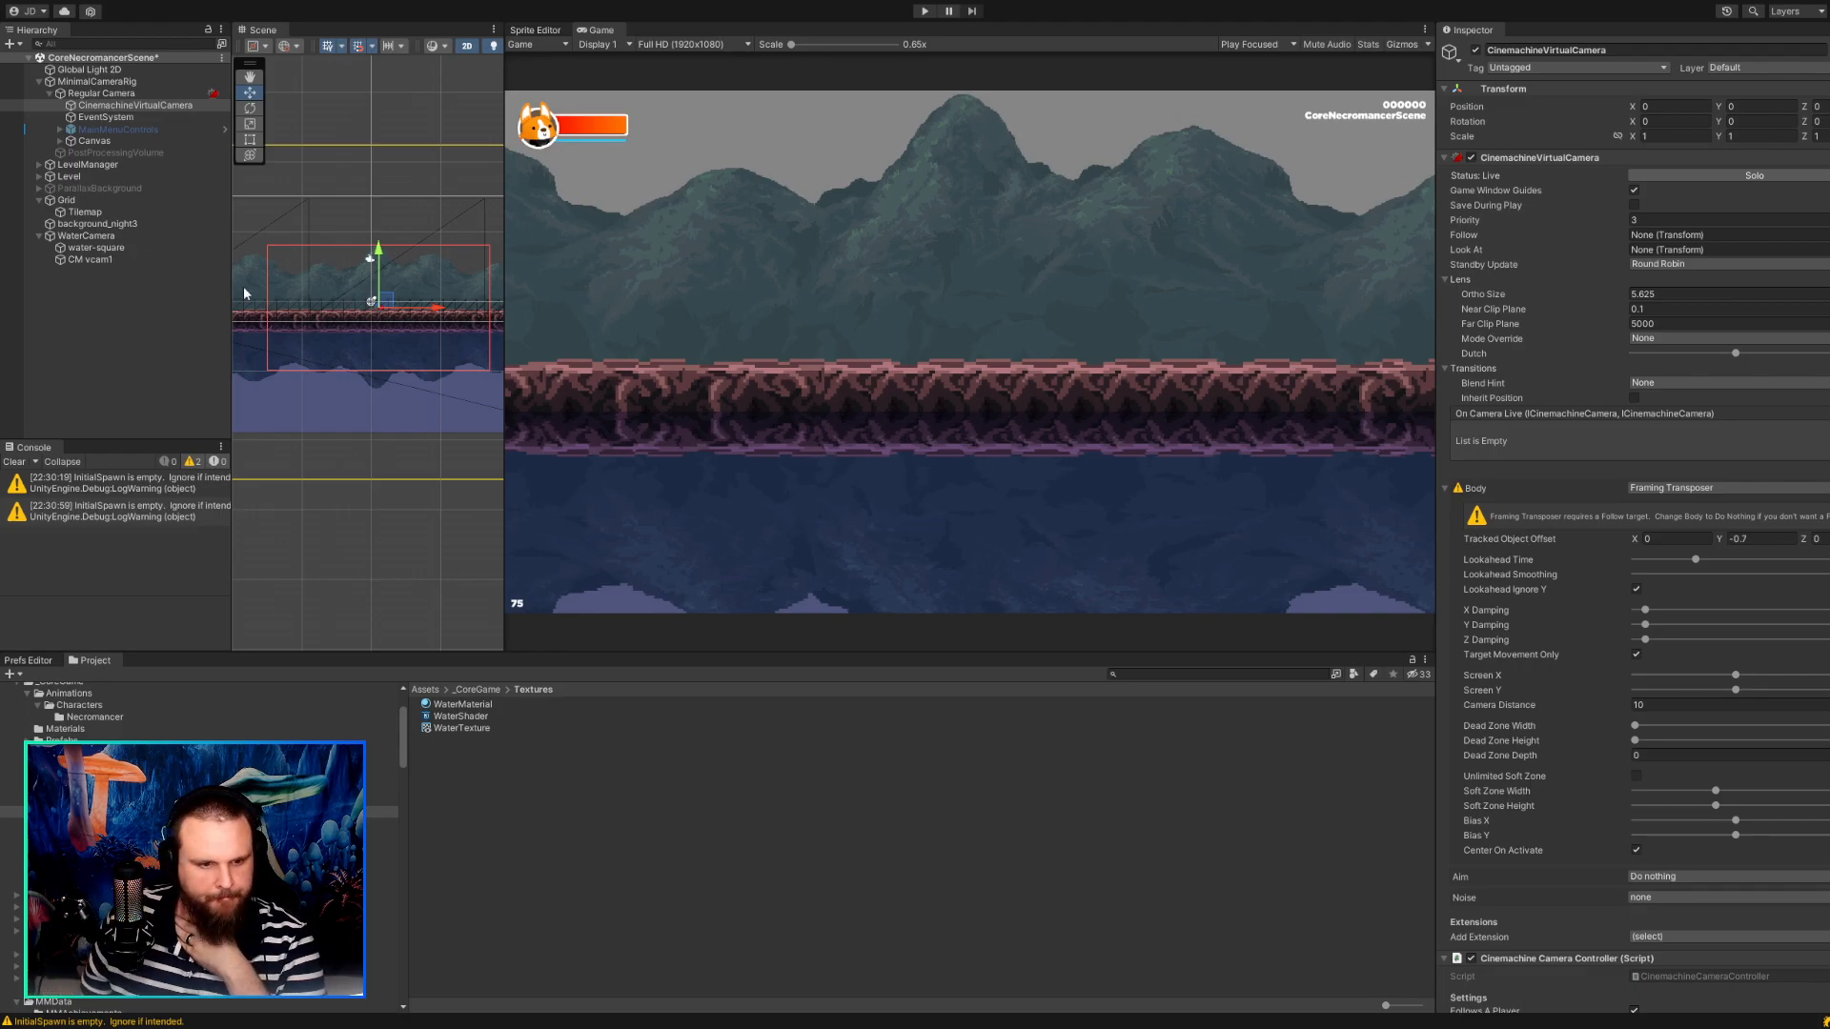
# Raise the Tilemap's Tile Anchor Y to 0.92 and move water-square up to a Y position of about -10.06.
pyautogui.click(86, 213)
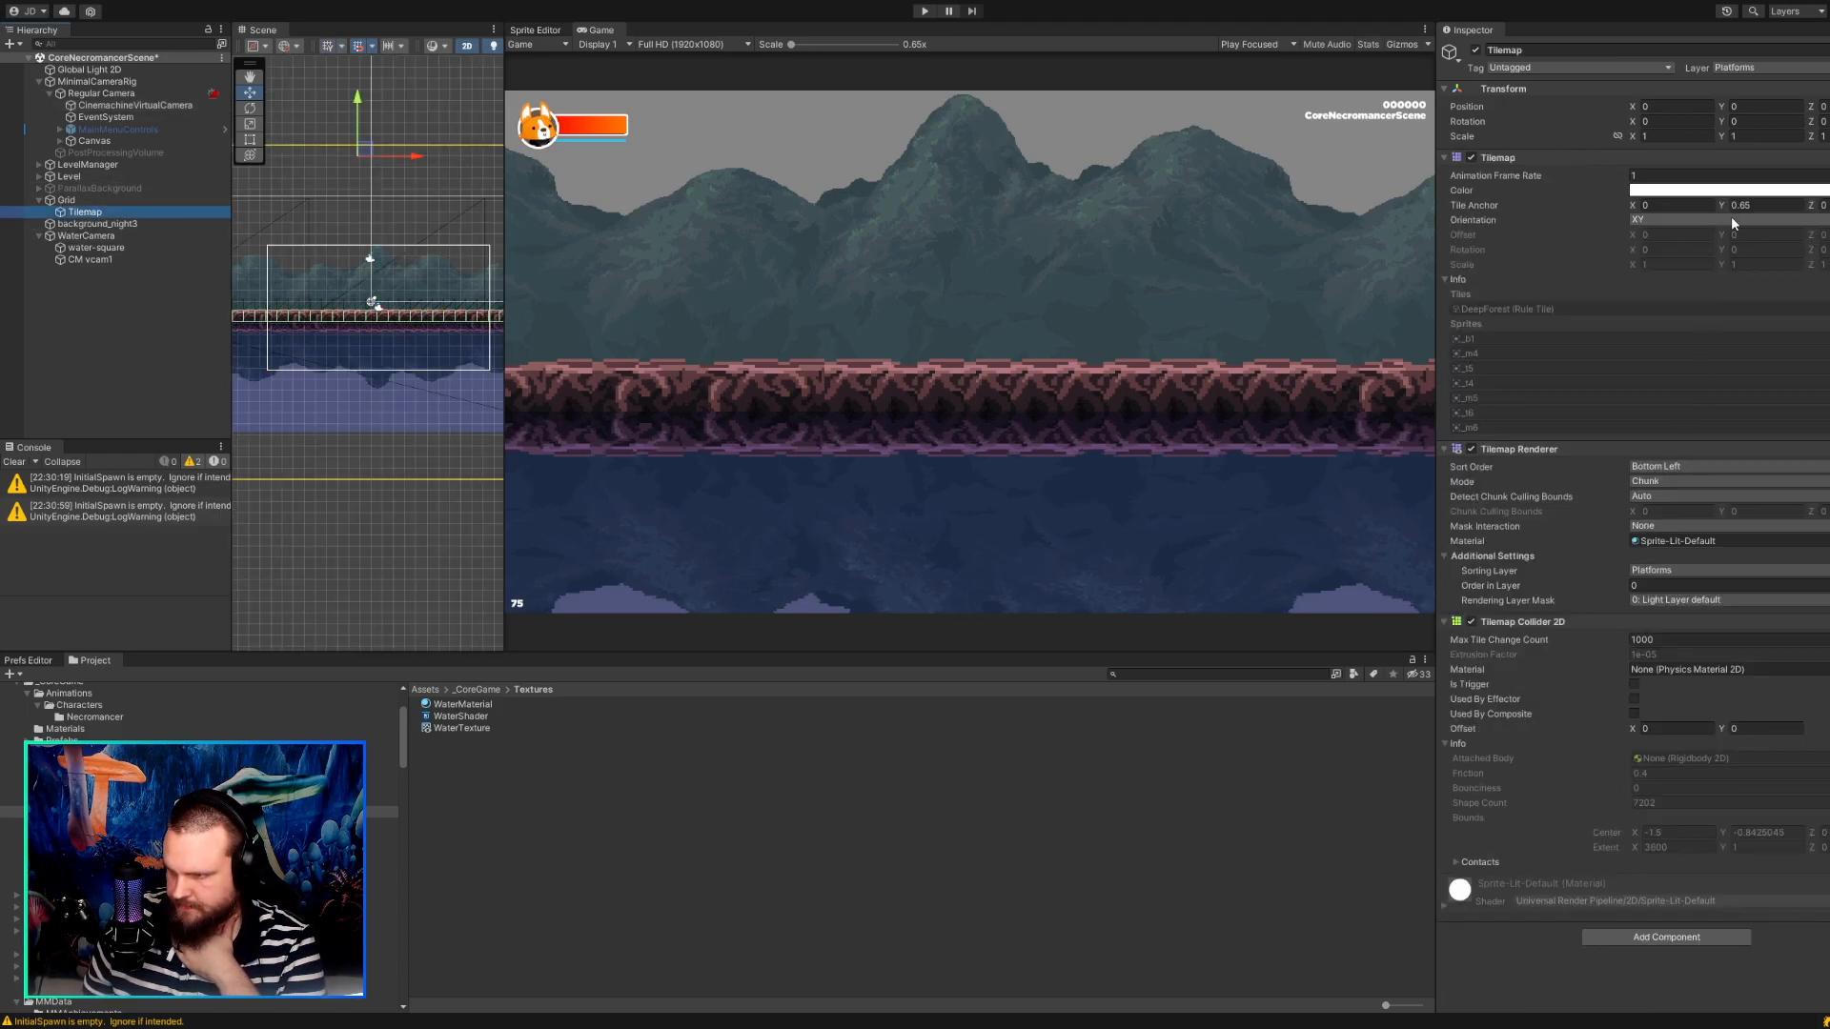
pyautogui.moveTo(1725, 208); pyautogui.dragTo(1735, 203)
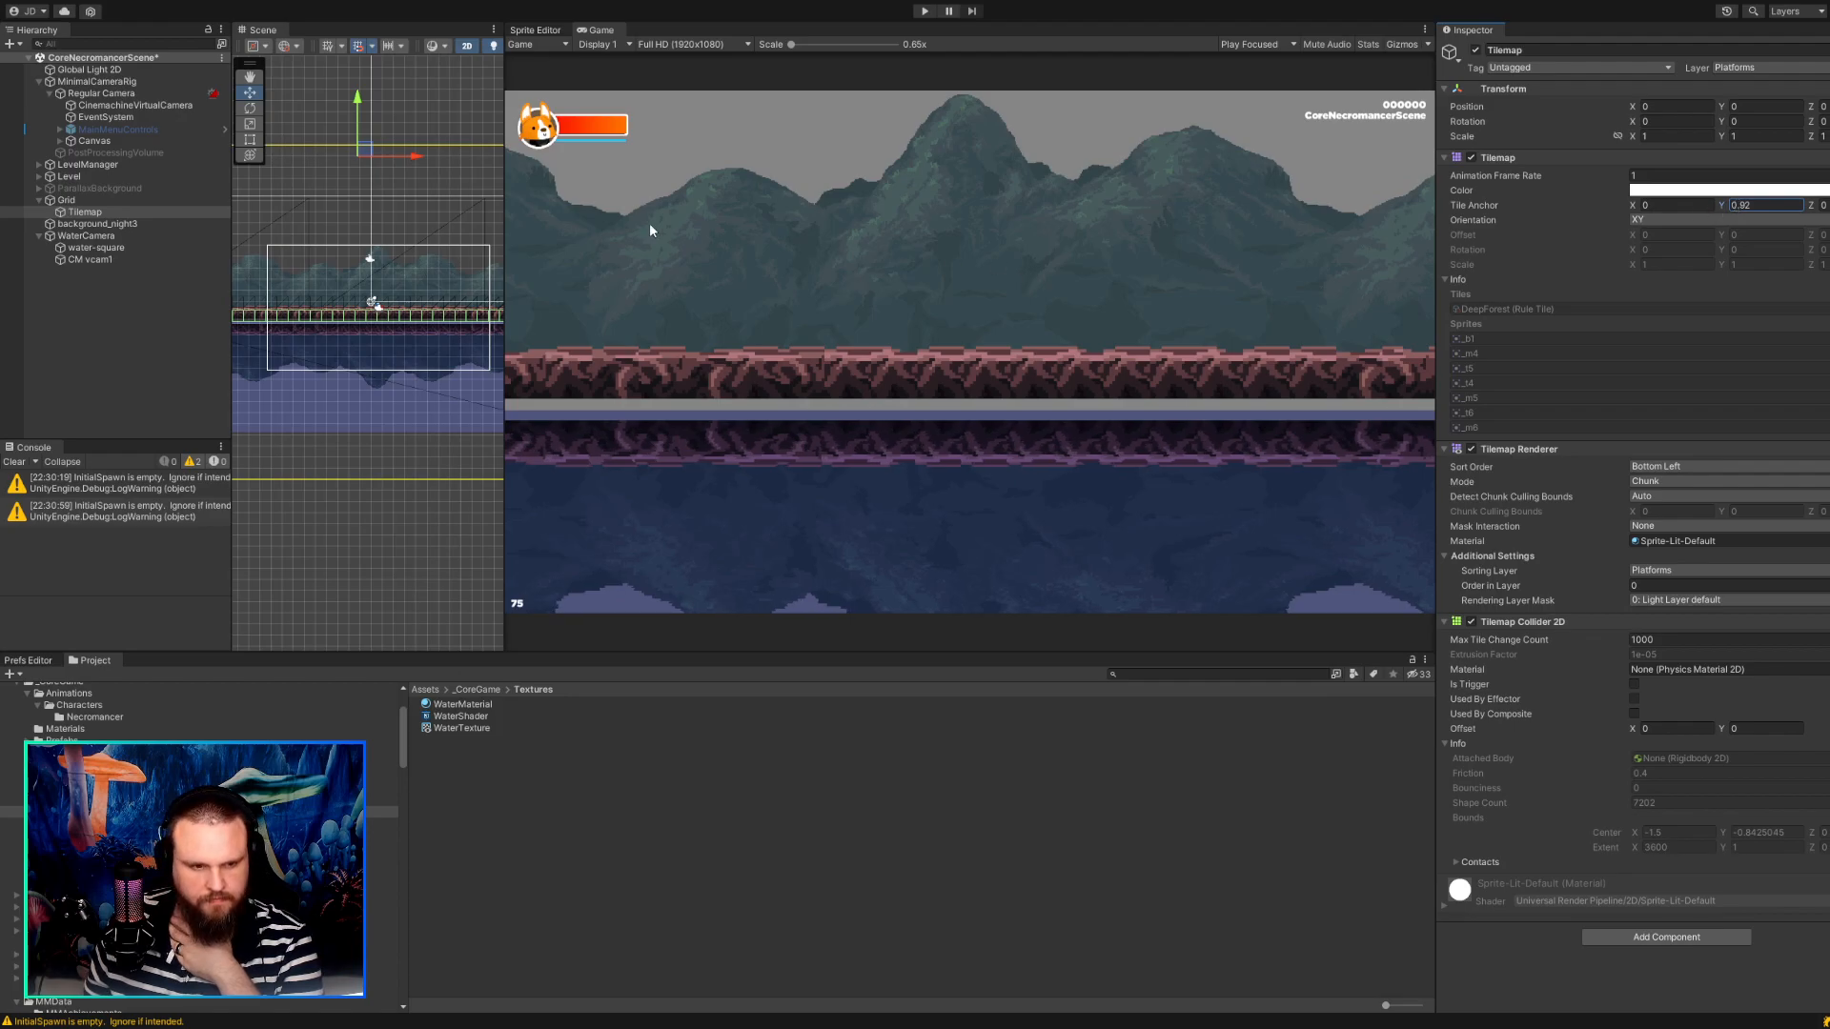
pyautogui.click(95, 247)
pyautogui.moveTo(379, 371); pyautogui.dragTo(382, 366)
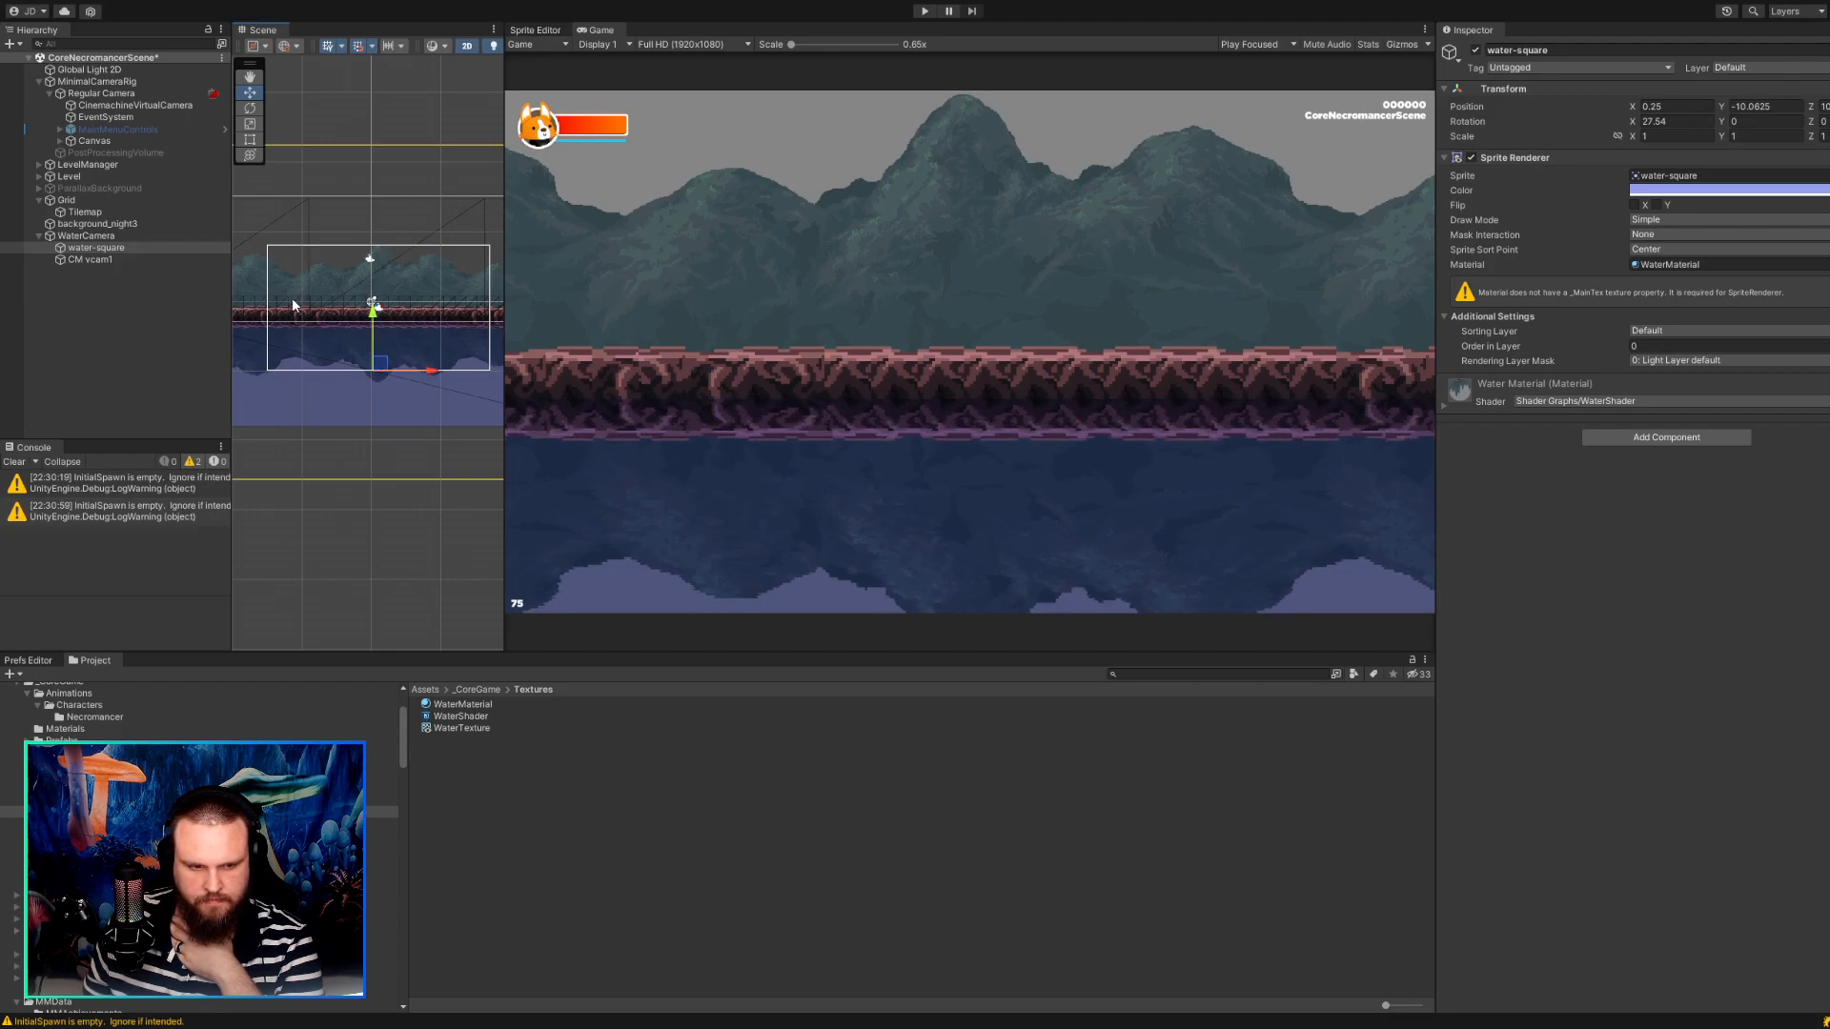
# Move WaterCamera up to a Y position of about 4.05.
pyautogui.click(93, 259)
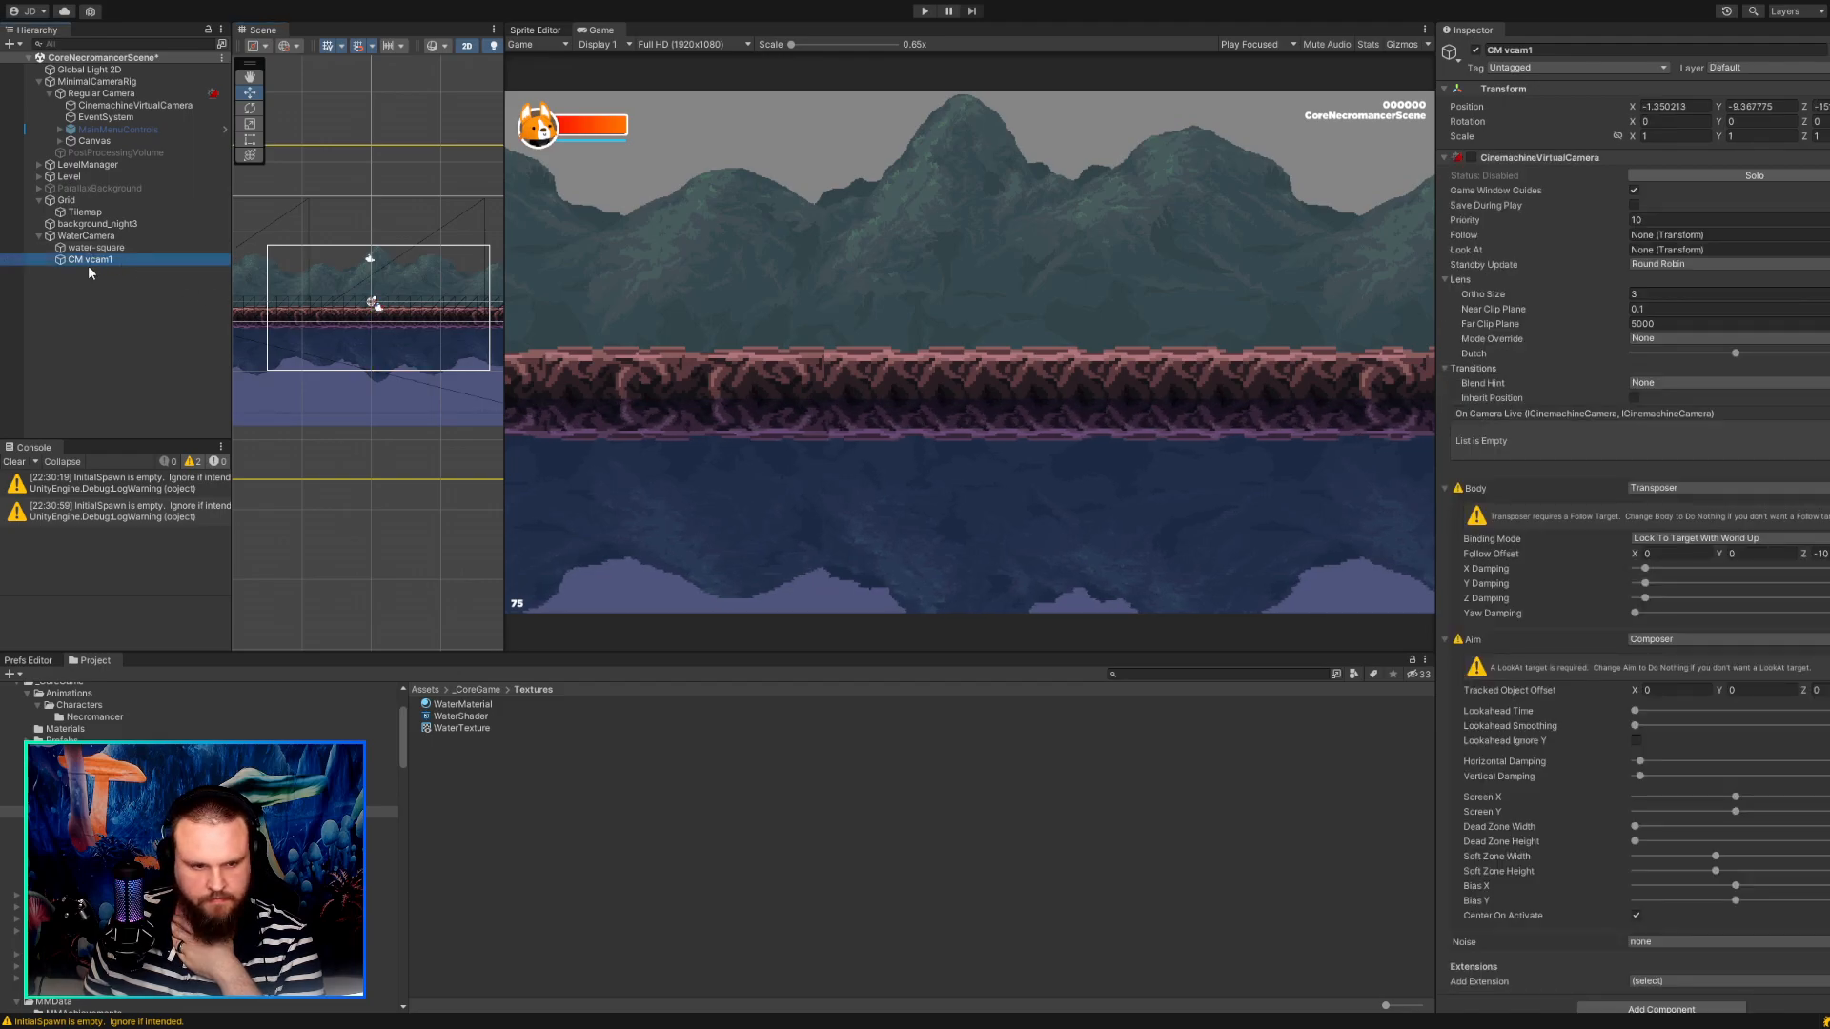
pyautogui.click(85, 236)
pyautogui.click(381, 296)
pyautogui.moveTo(381, 296); pyautogui.dragTo(380, 296)
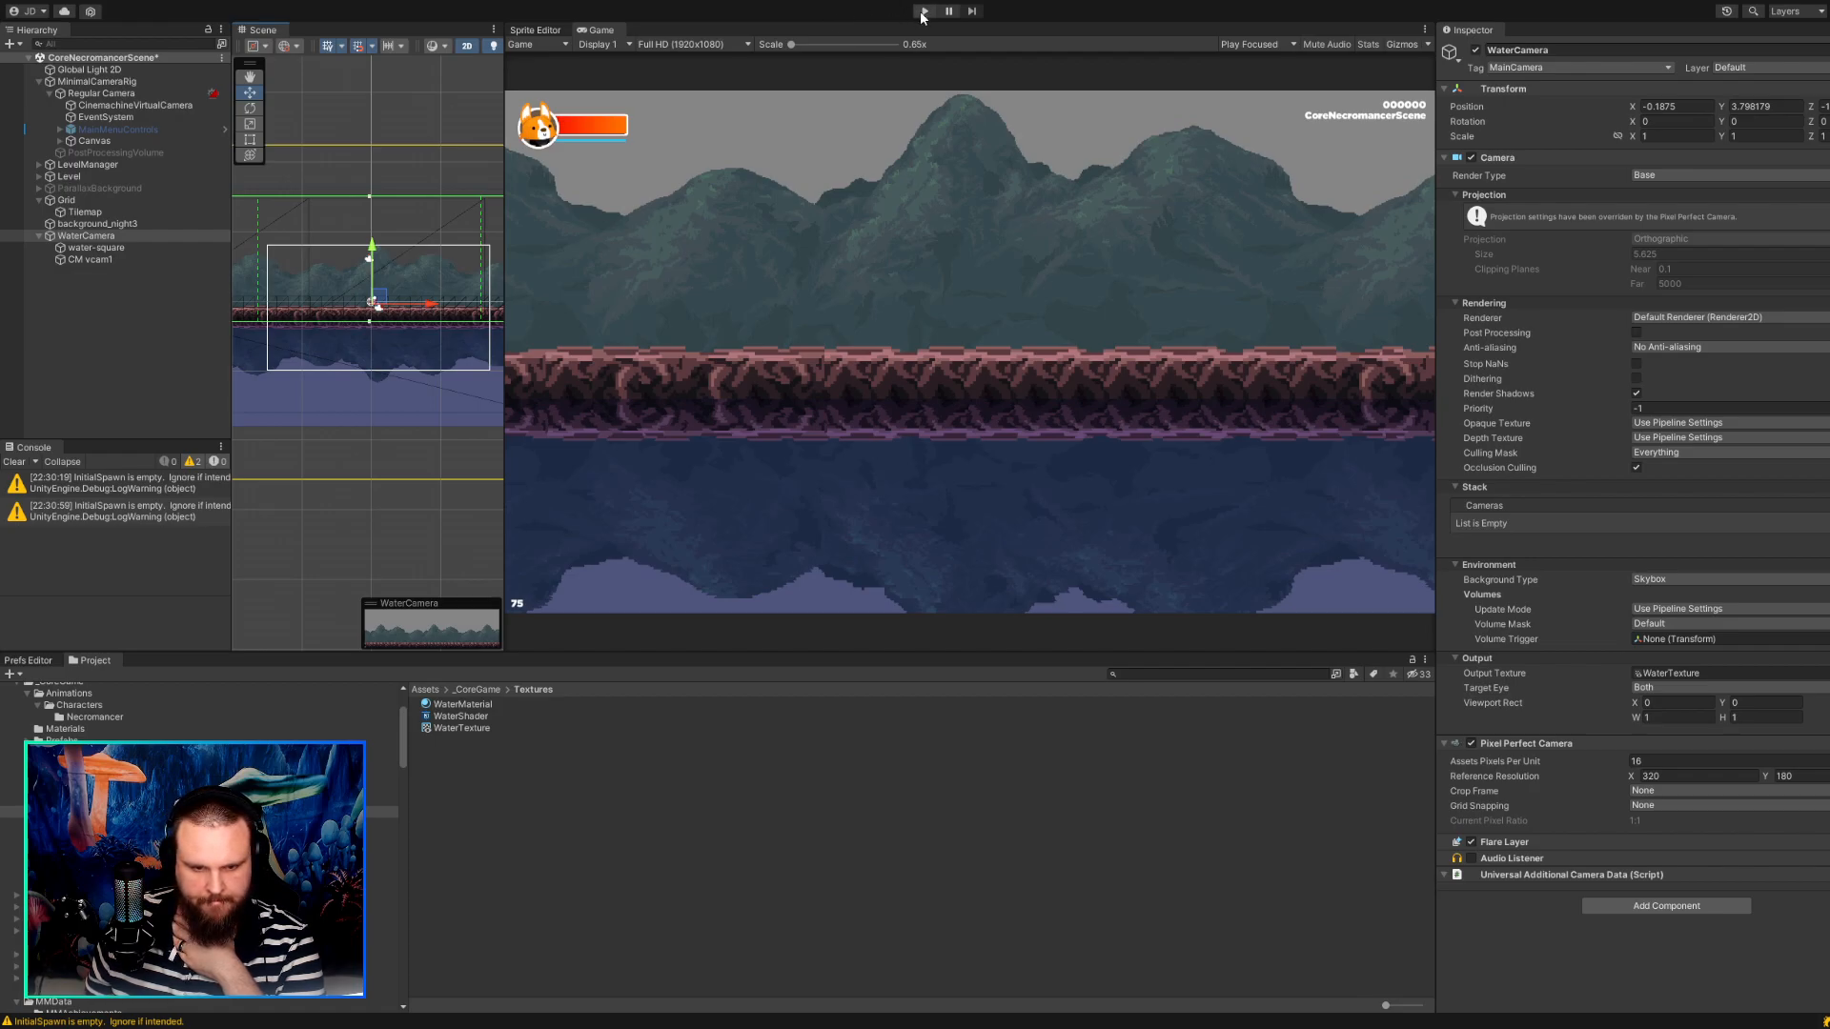
pyautogui.scroll(6, 351, 257)
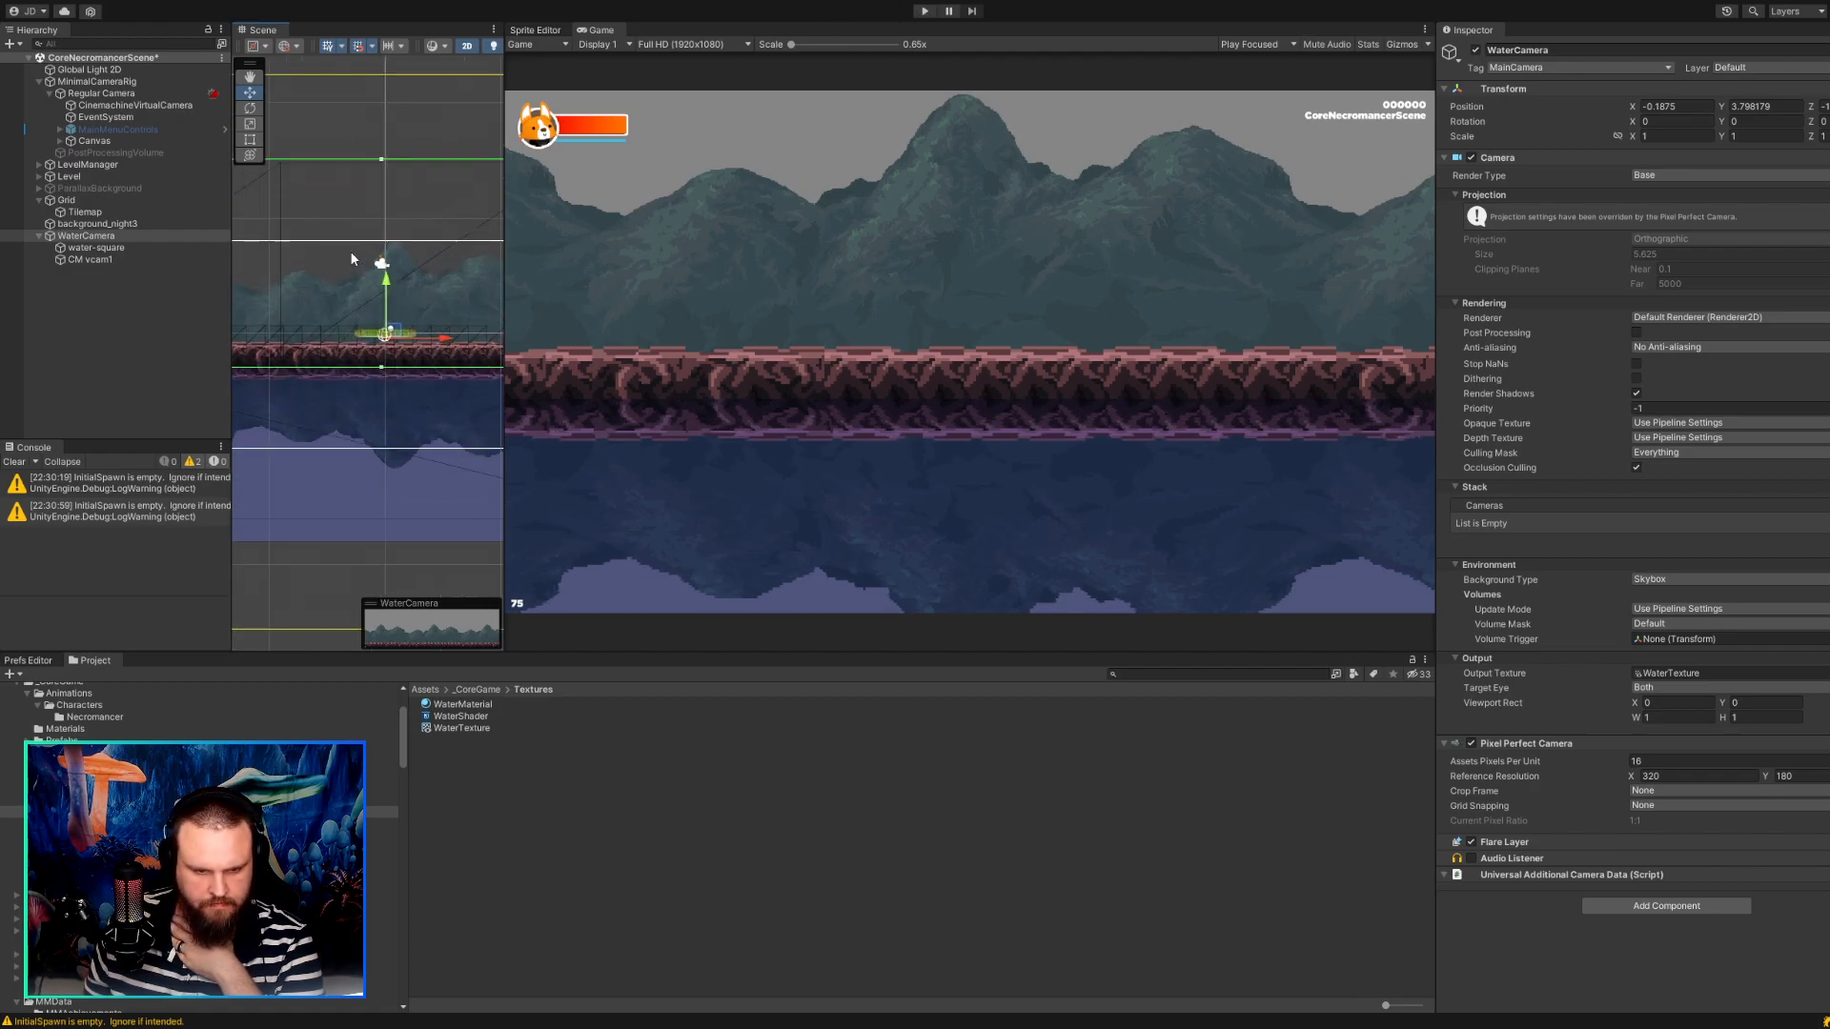
pyautogui.scroll(5, 350, 253)
pyautogui.moveTo(346, 282); pyautogui.dragTo(321, 143, button='middle')
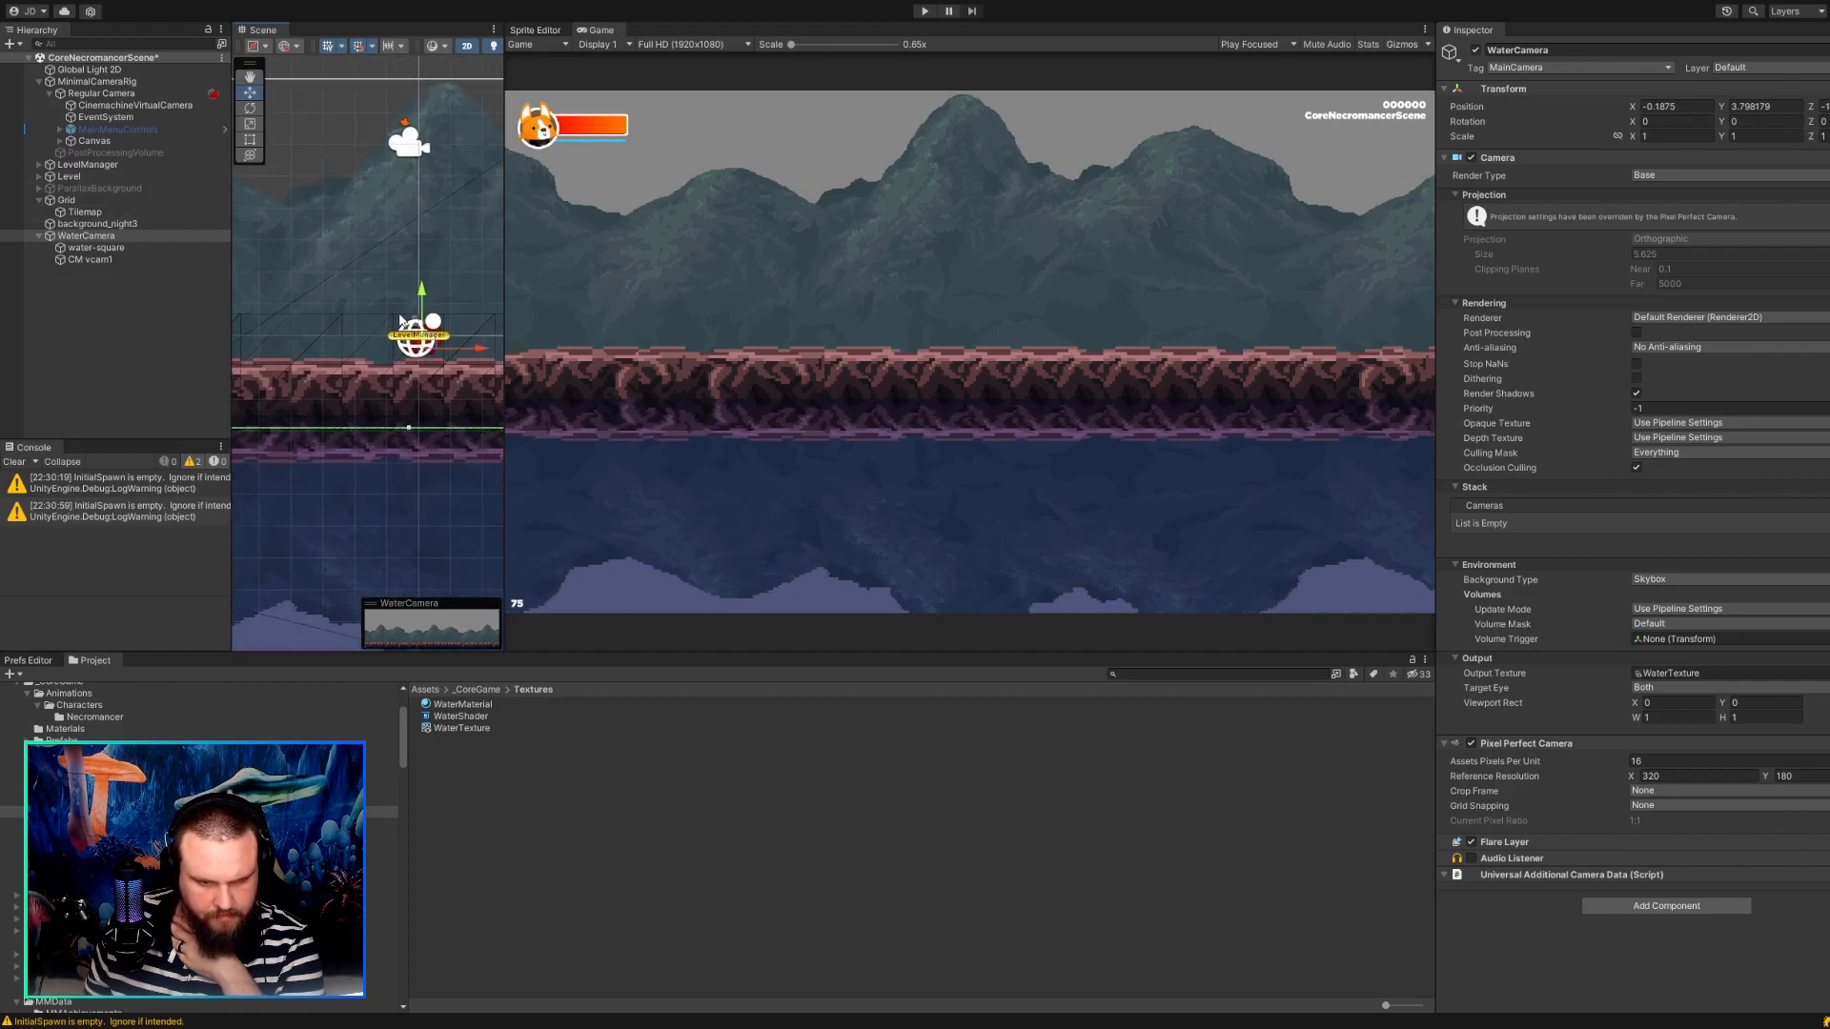
pyautogui.moveTo(425, 328); pyautogui.dragTo(431, 318)
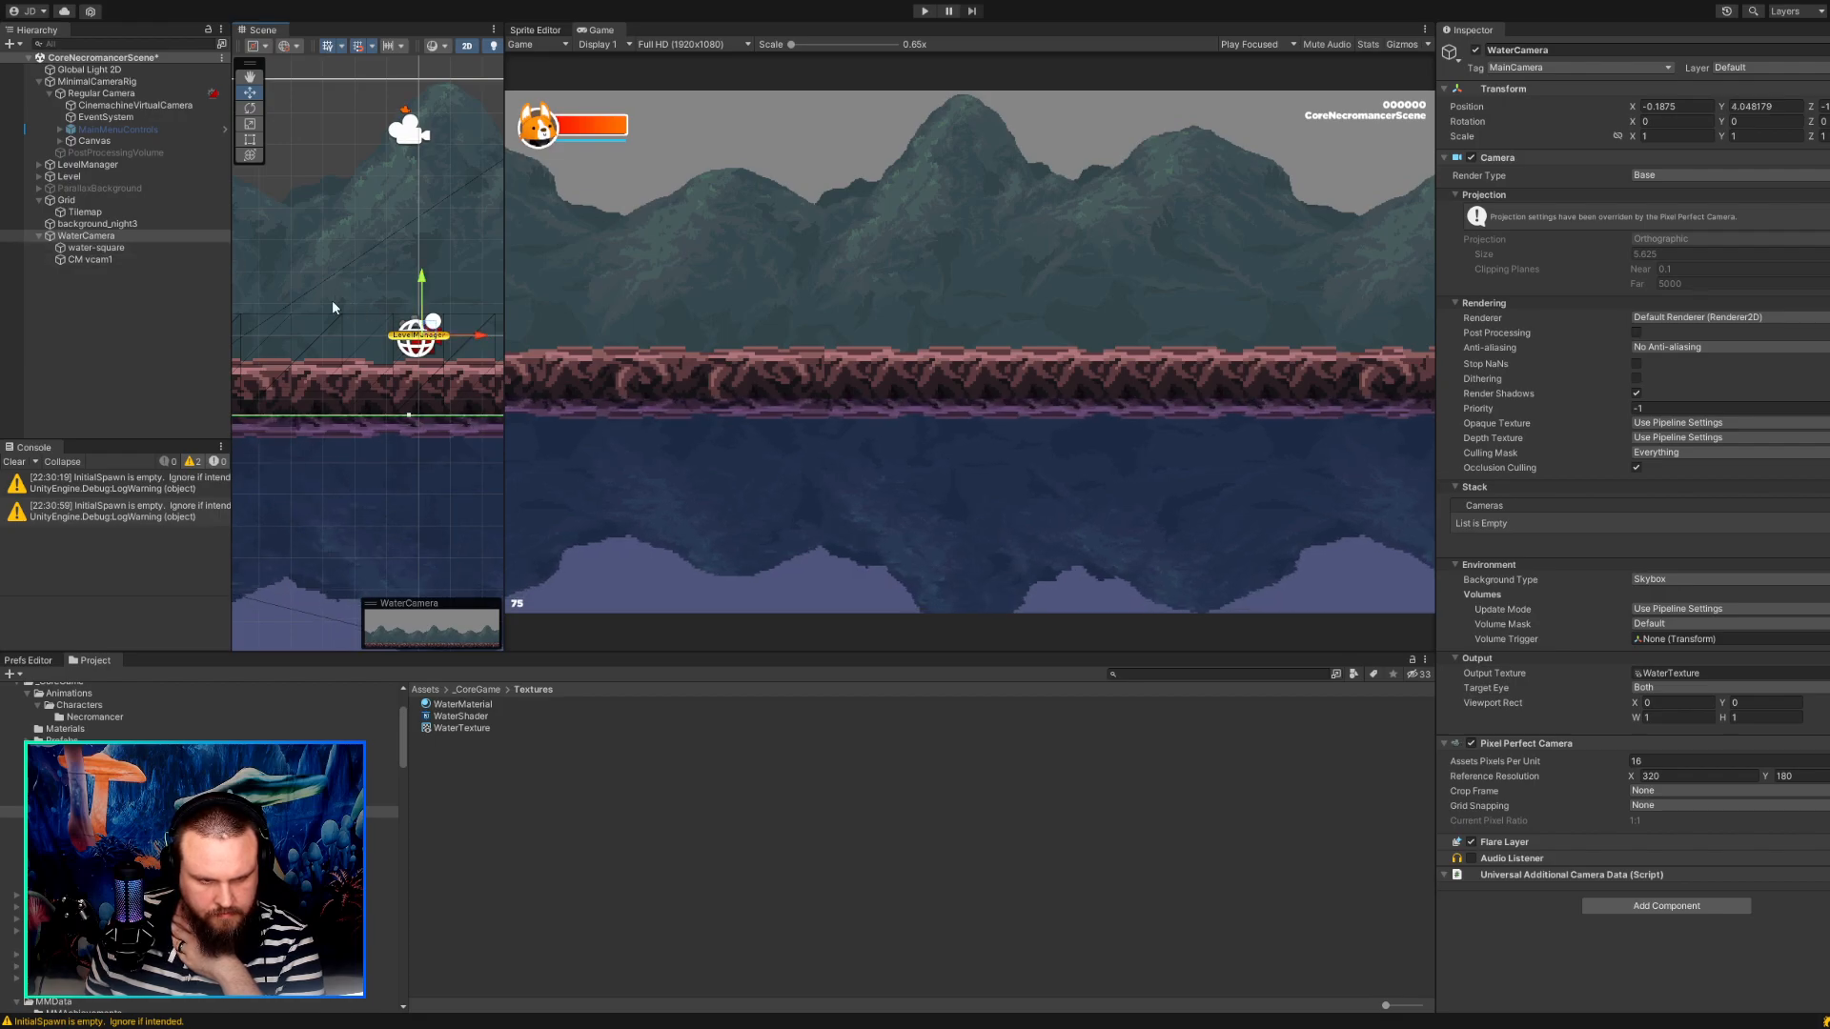
# Lower water-square to a Y position of about -10.49 so the reflection meets the platform's underside.
pyautogui.click(110, 247)
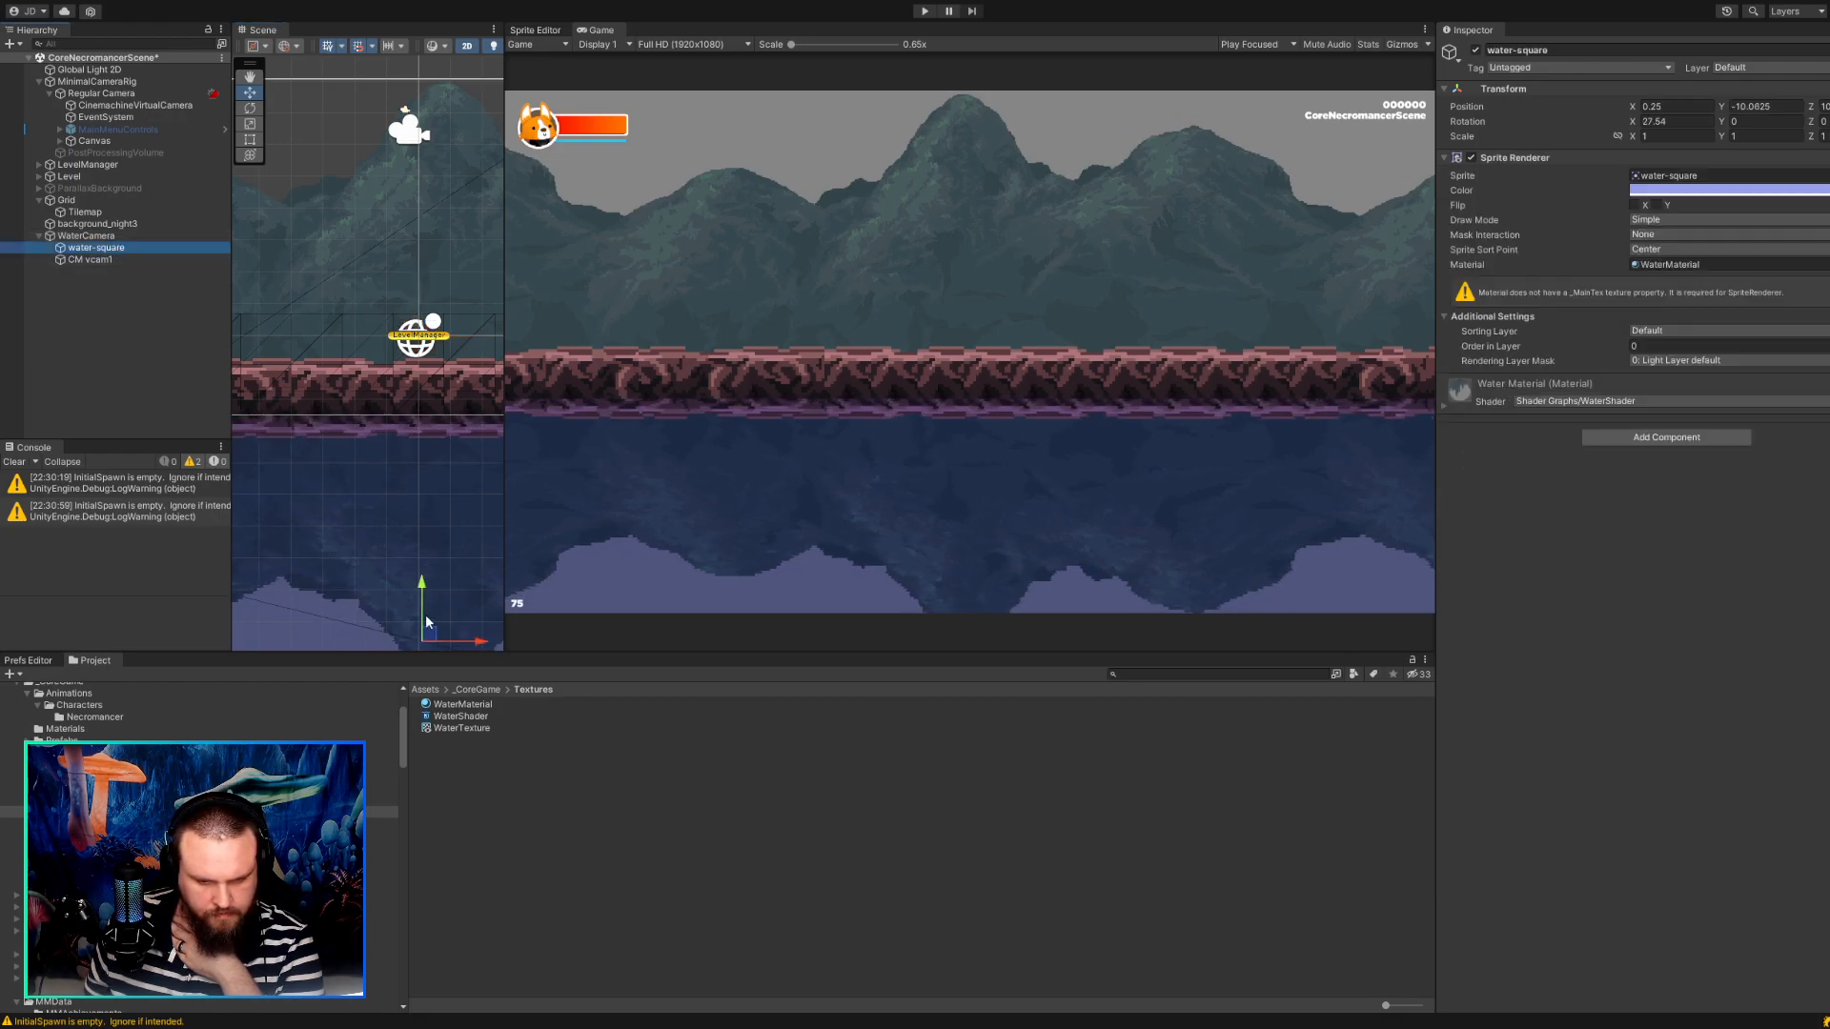
pyautogui.moveTo(433, 641)
pyautogui.mouseDown()
pyautogui.moveTo(423, 607)
pyautogui.moveTo(417, 630)
pyautogui.mouseUp()
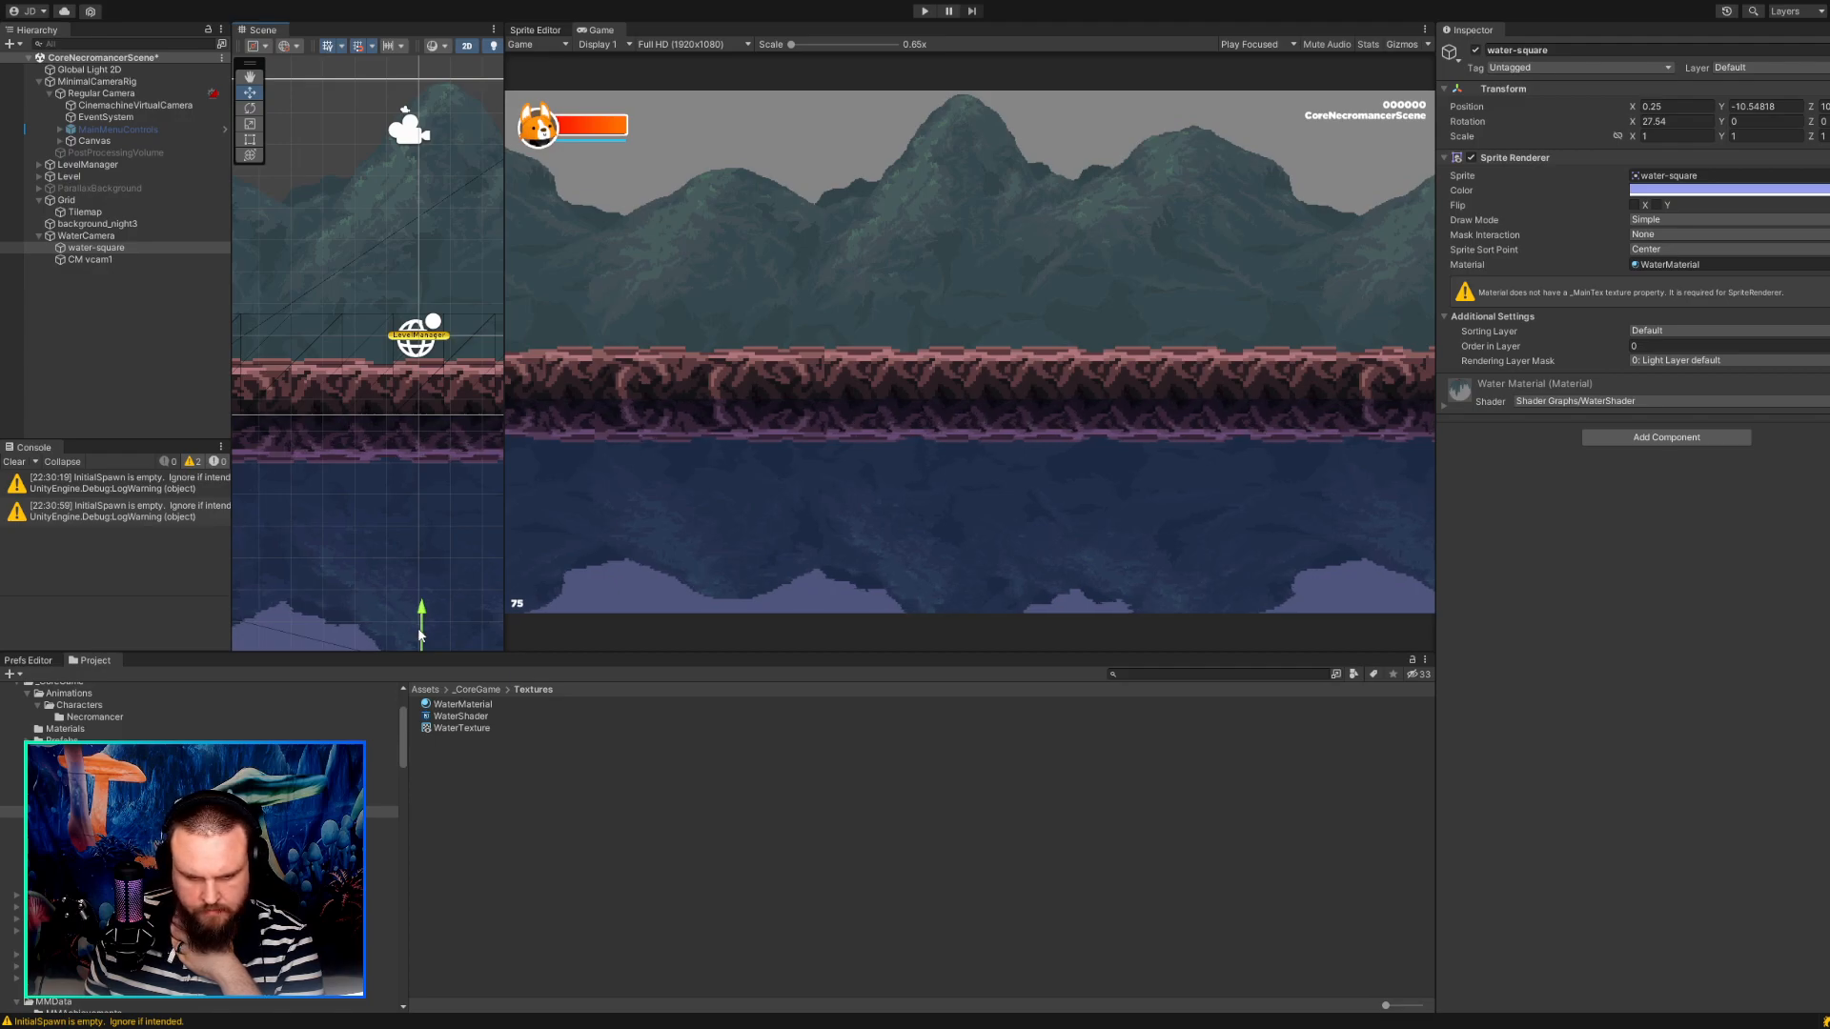
pyautogui.moveTo(422, 637); pyautogui.dragTo(422, 632)
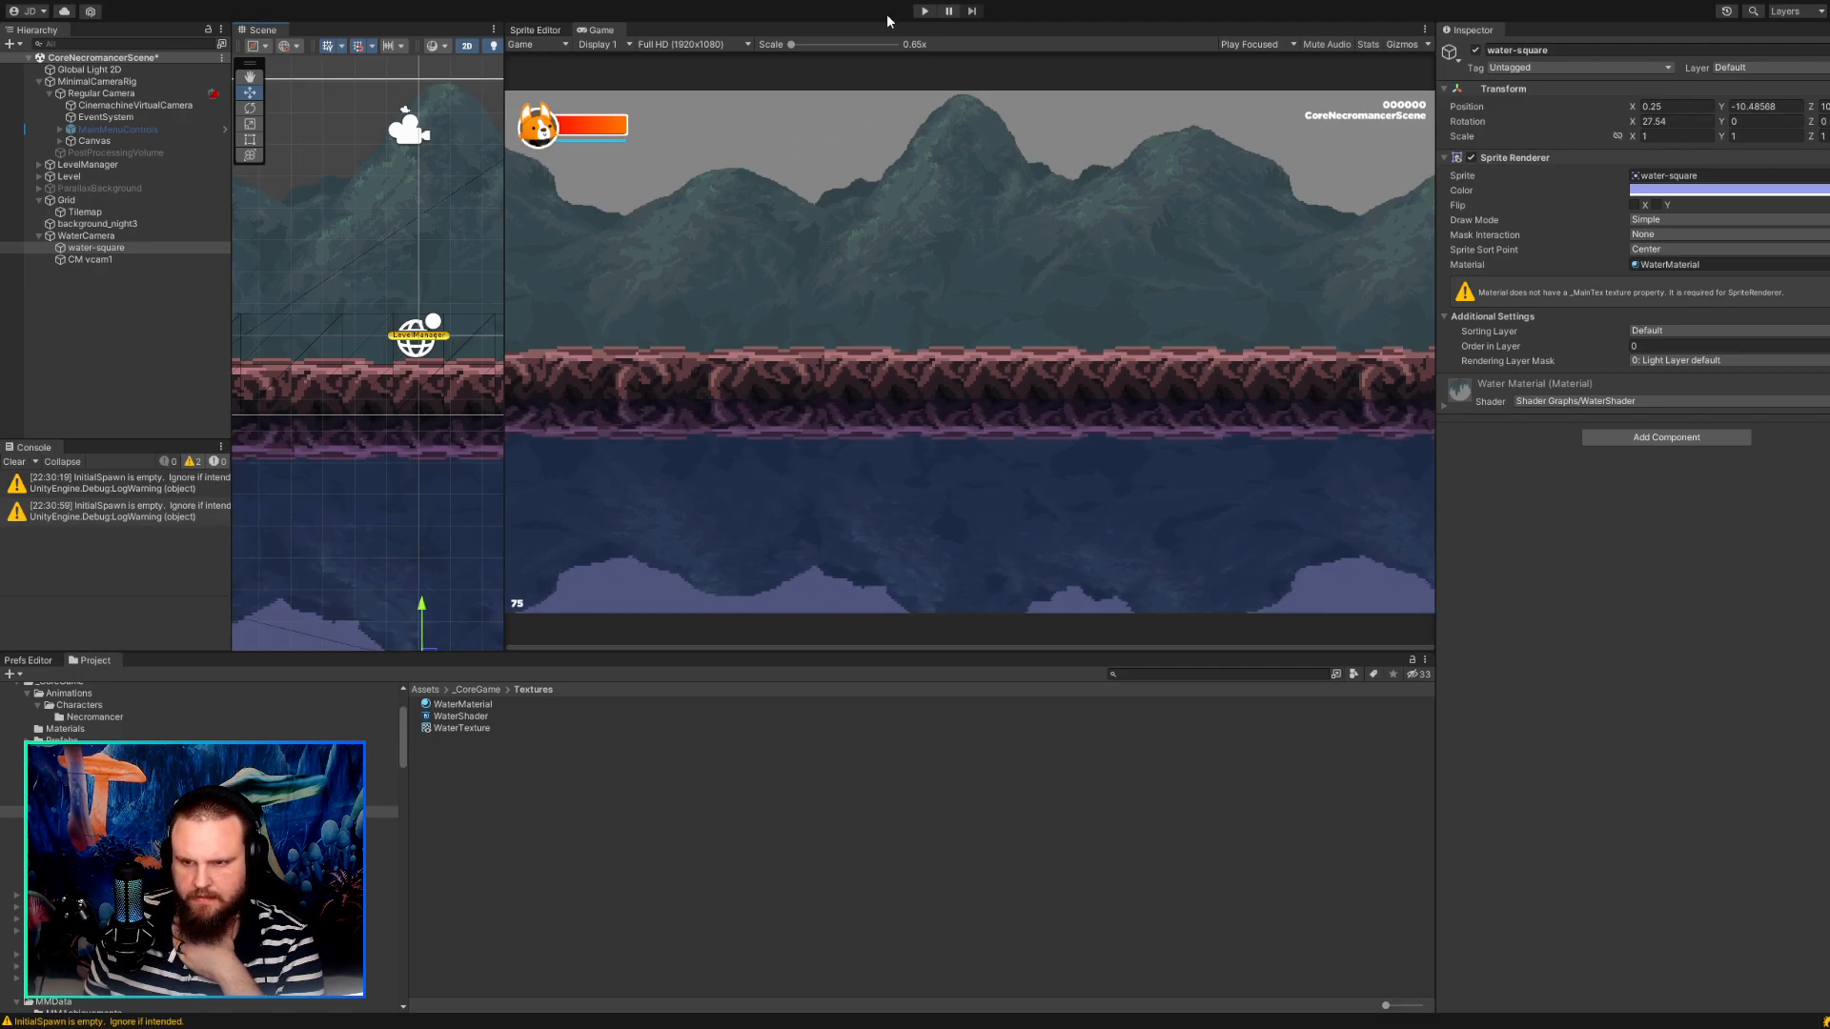
# Widen the Scene view, run the game, walk the character right and left to check the reflection, and stop the game.
pyautogui.moveTo(504, 181); pyautogui.dragTo(689, 181)
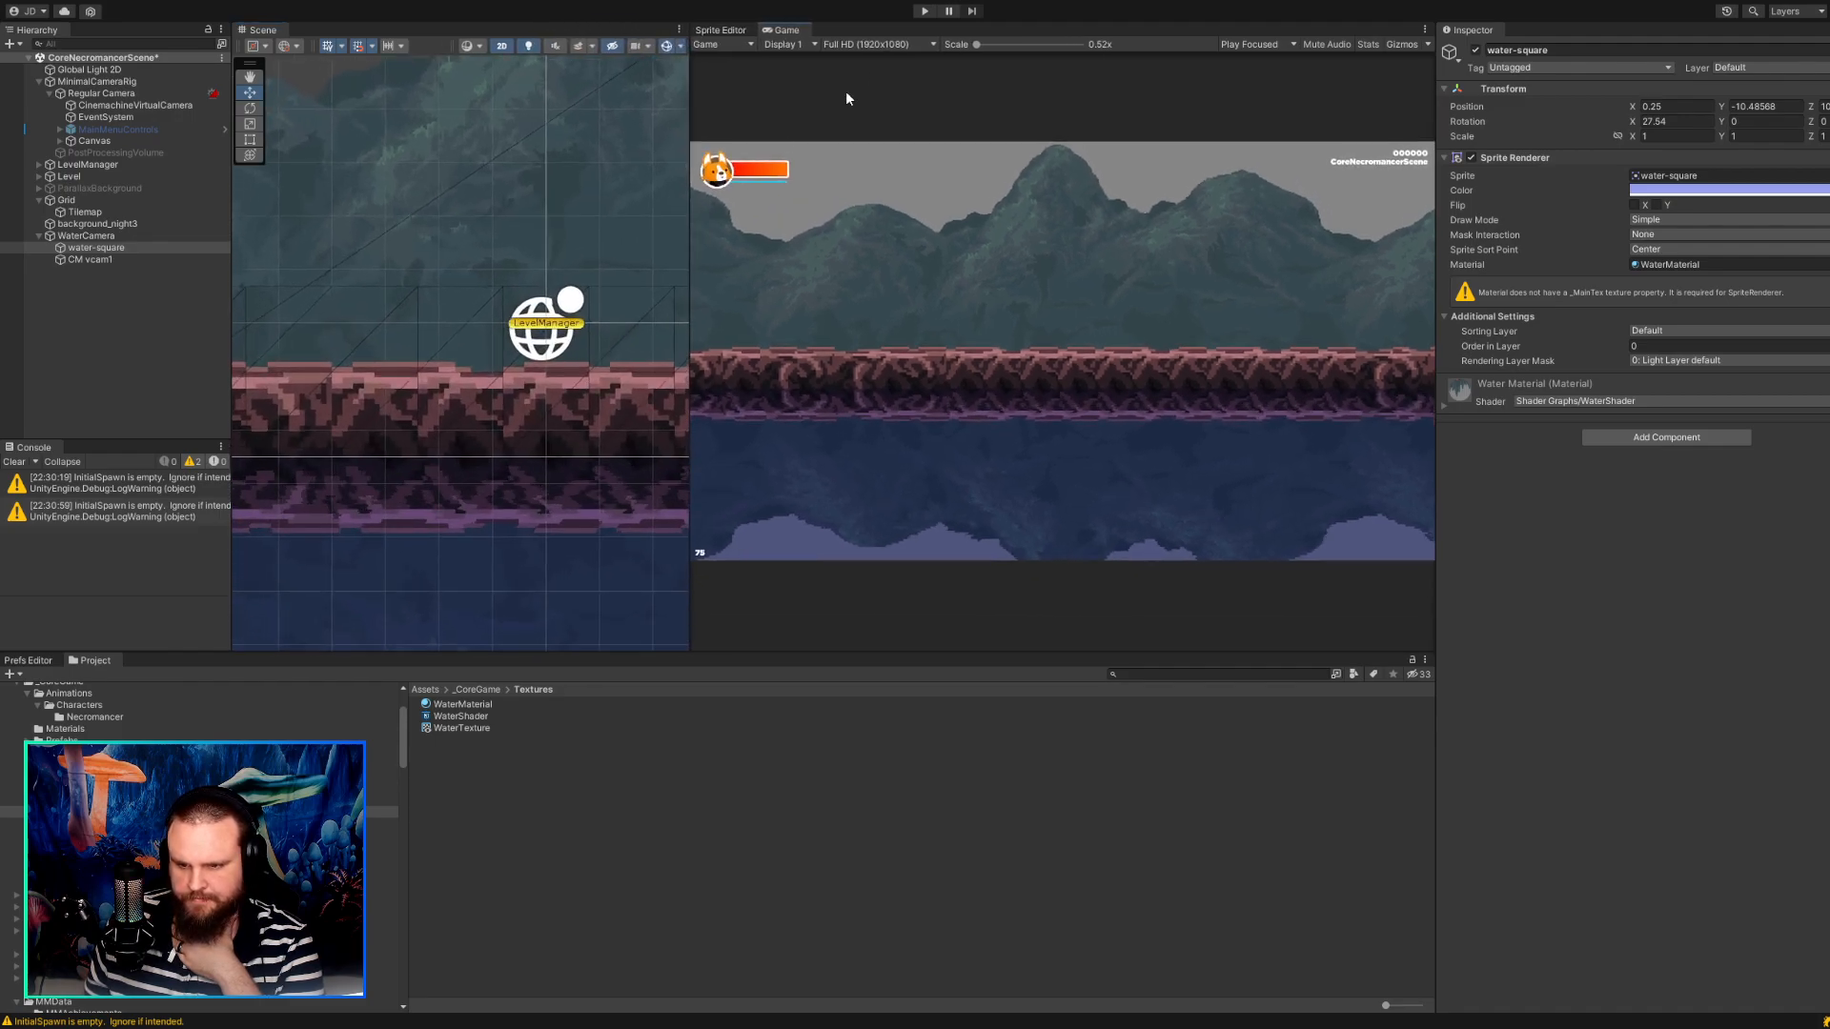
pyautogui.click(922, 13)
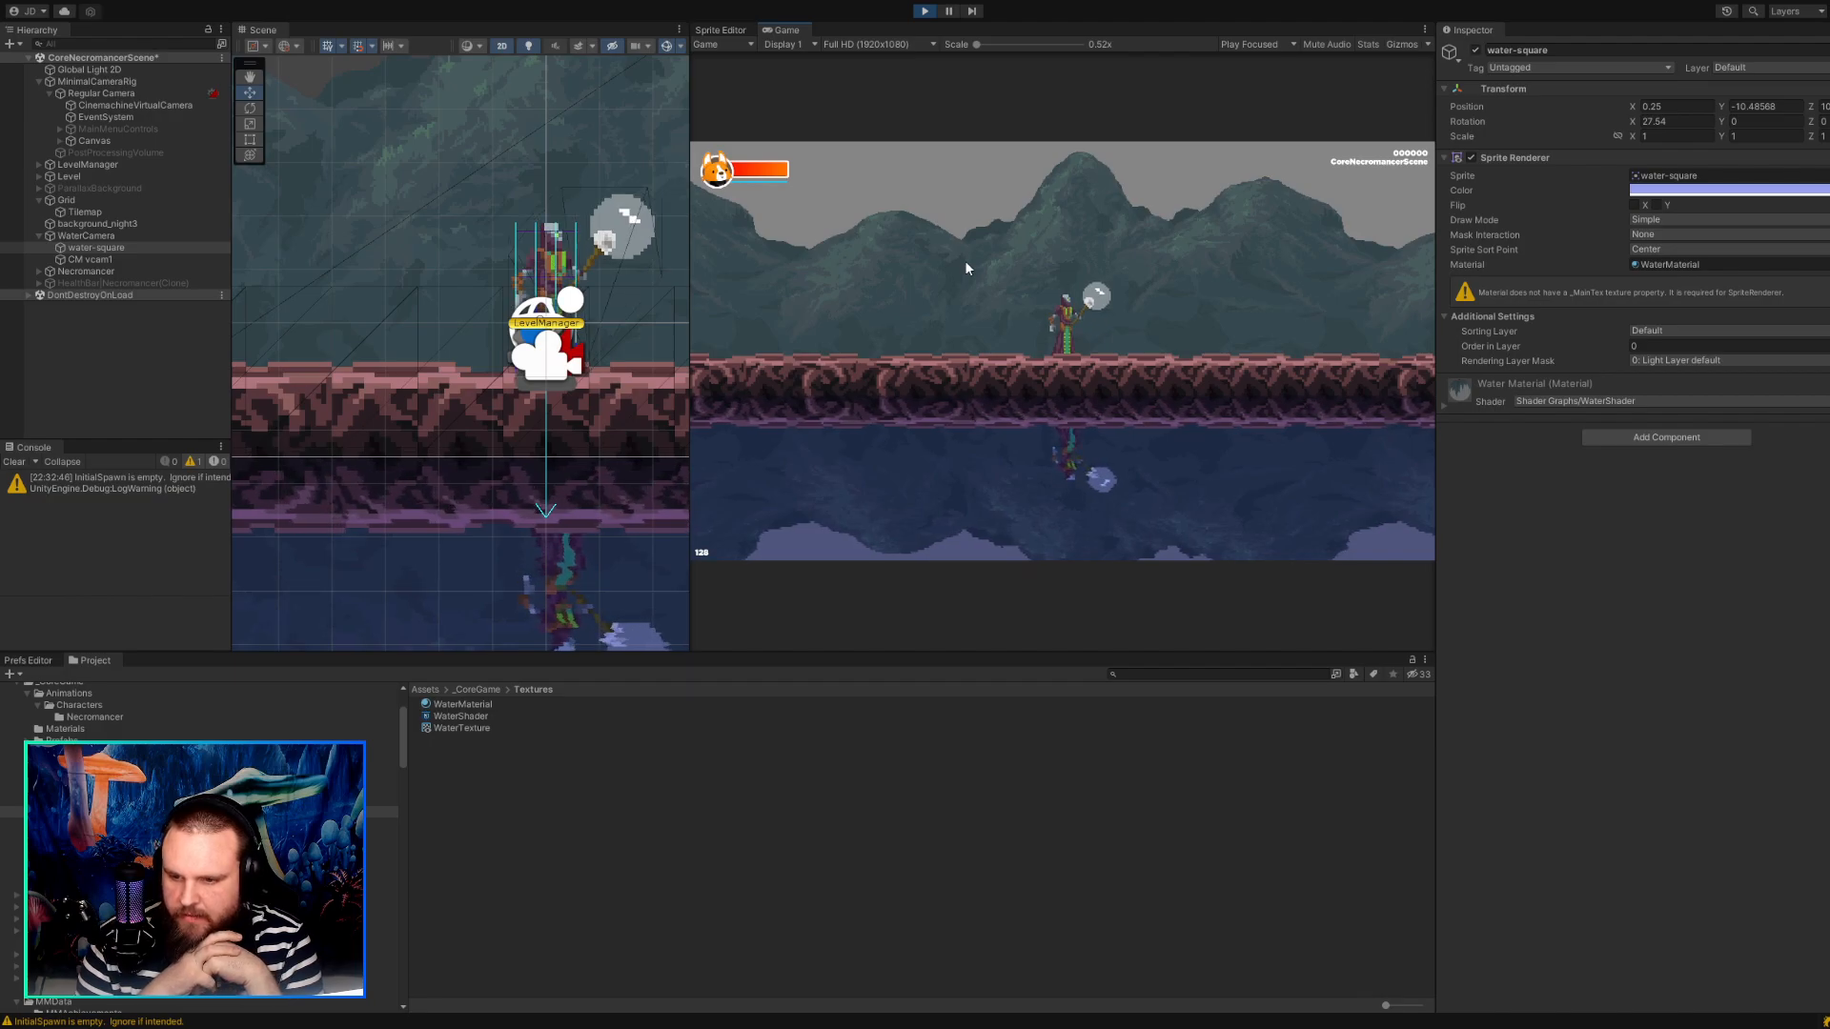
pyautogui.press('d')
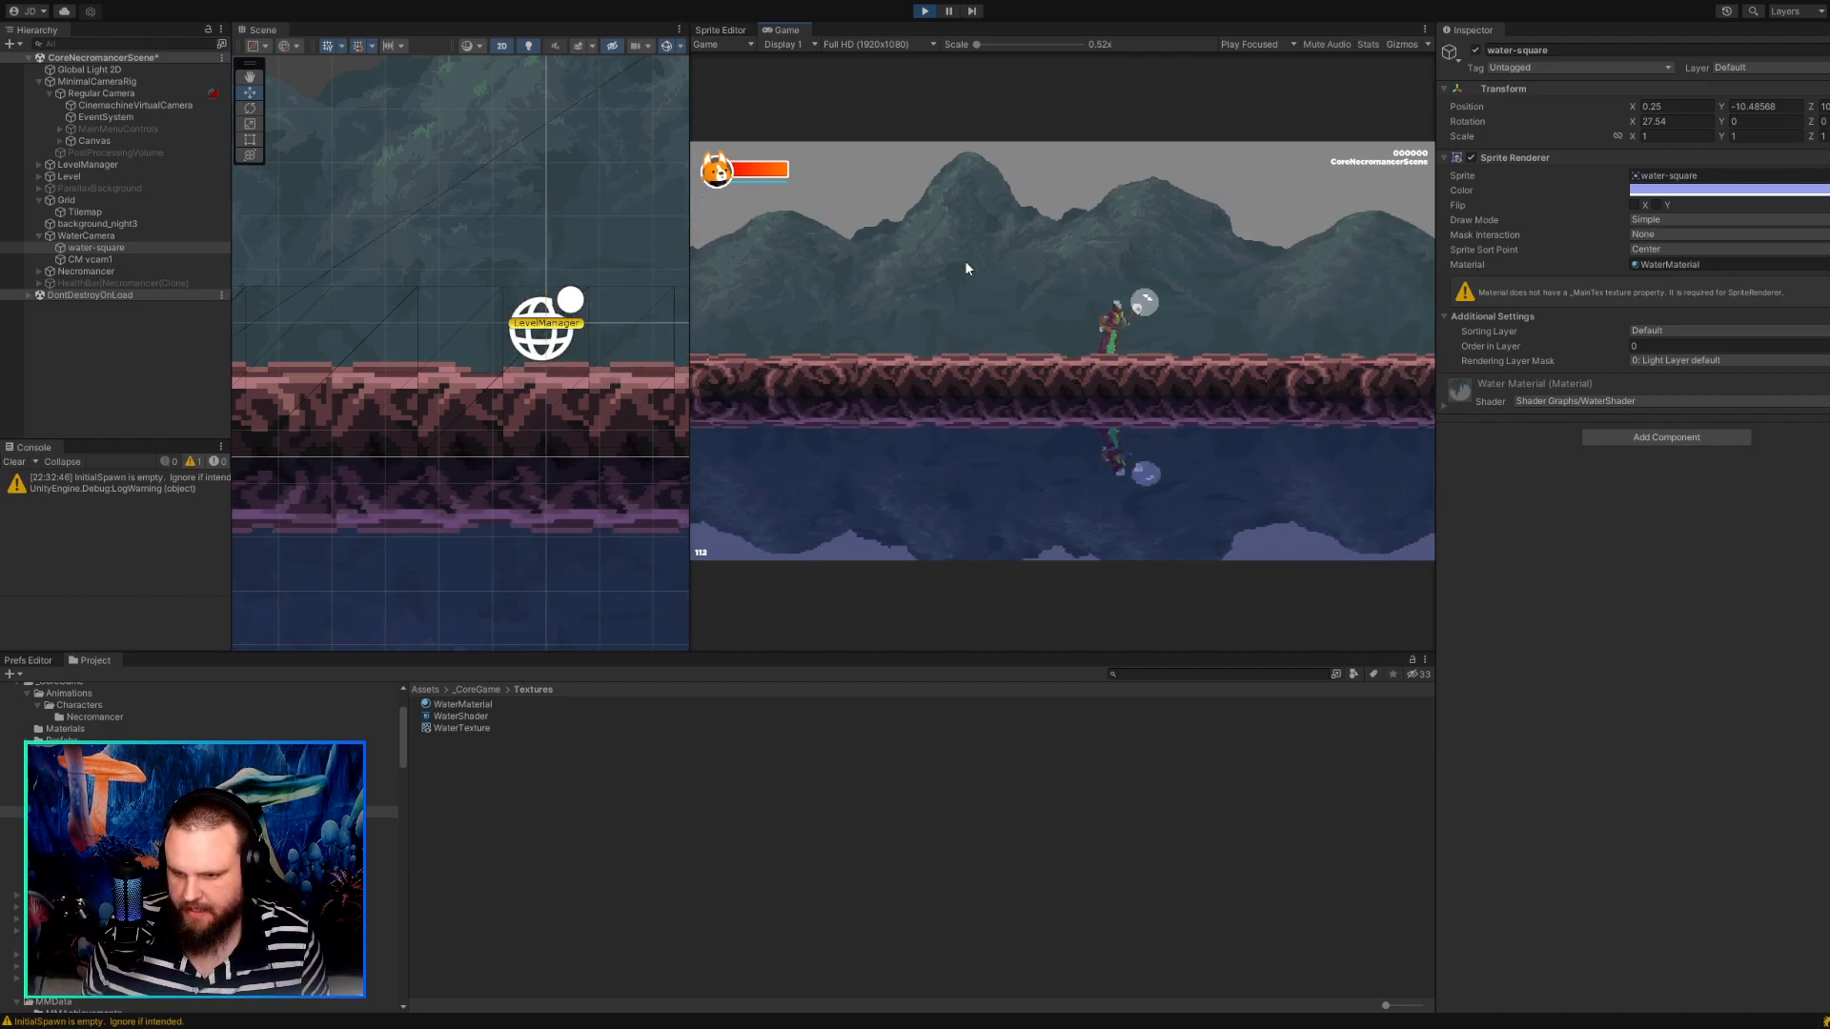
pyautogui.press('a')
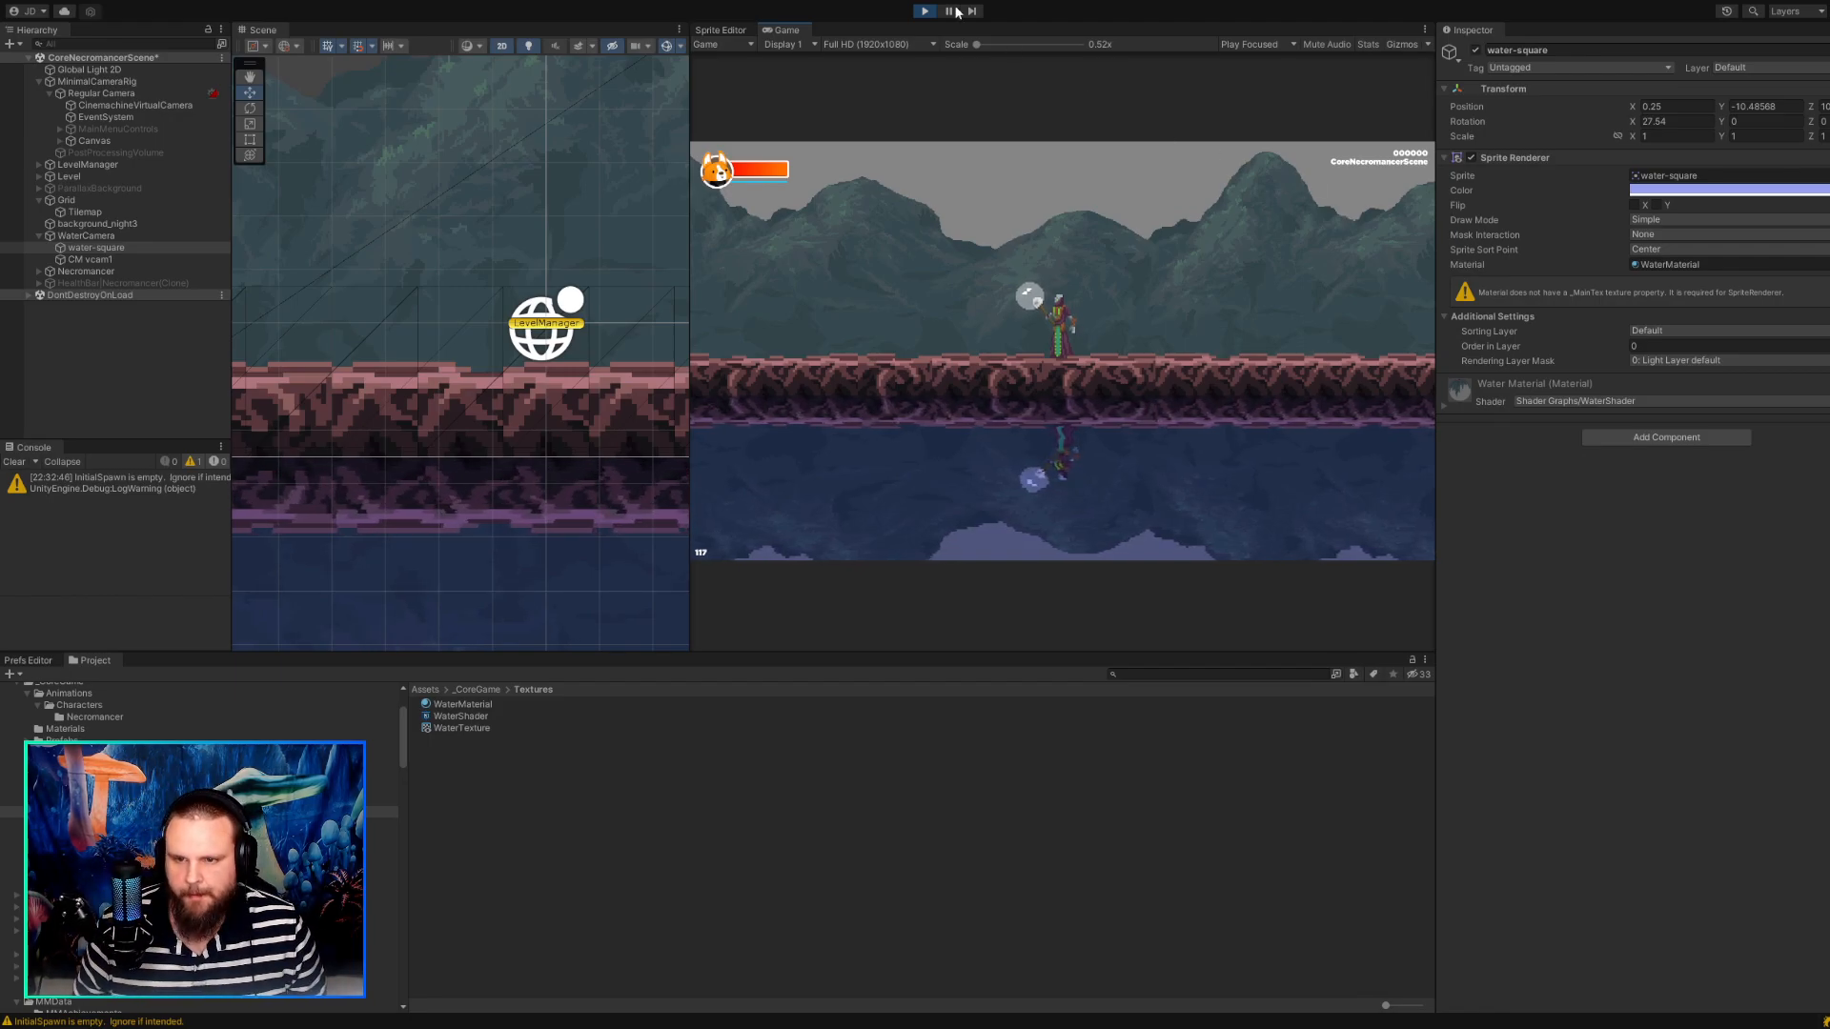
pyautogui.click(925, 10)
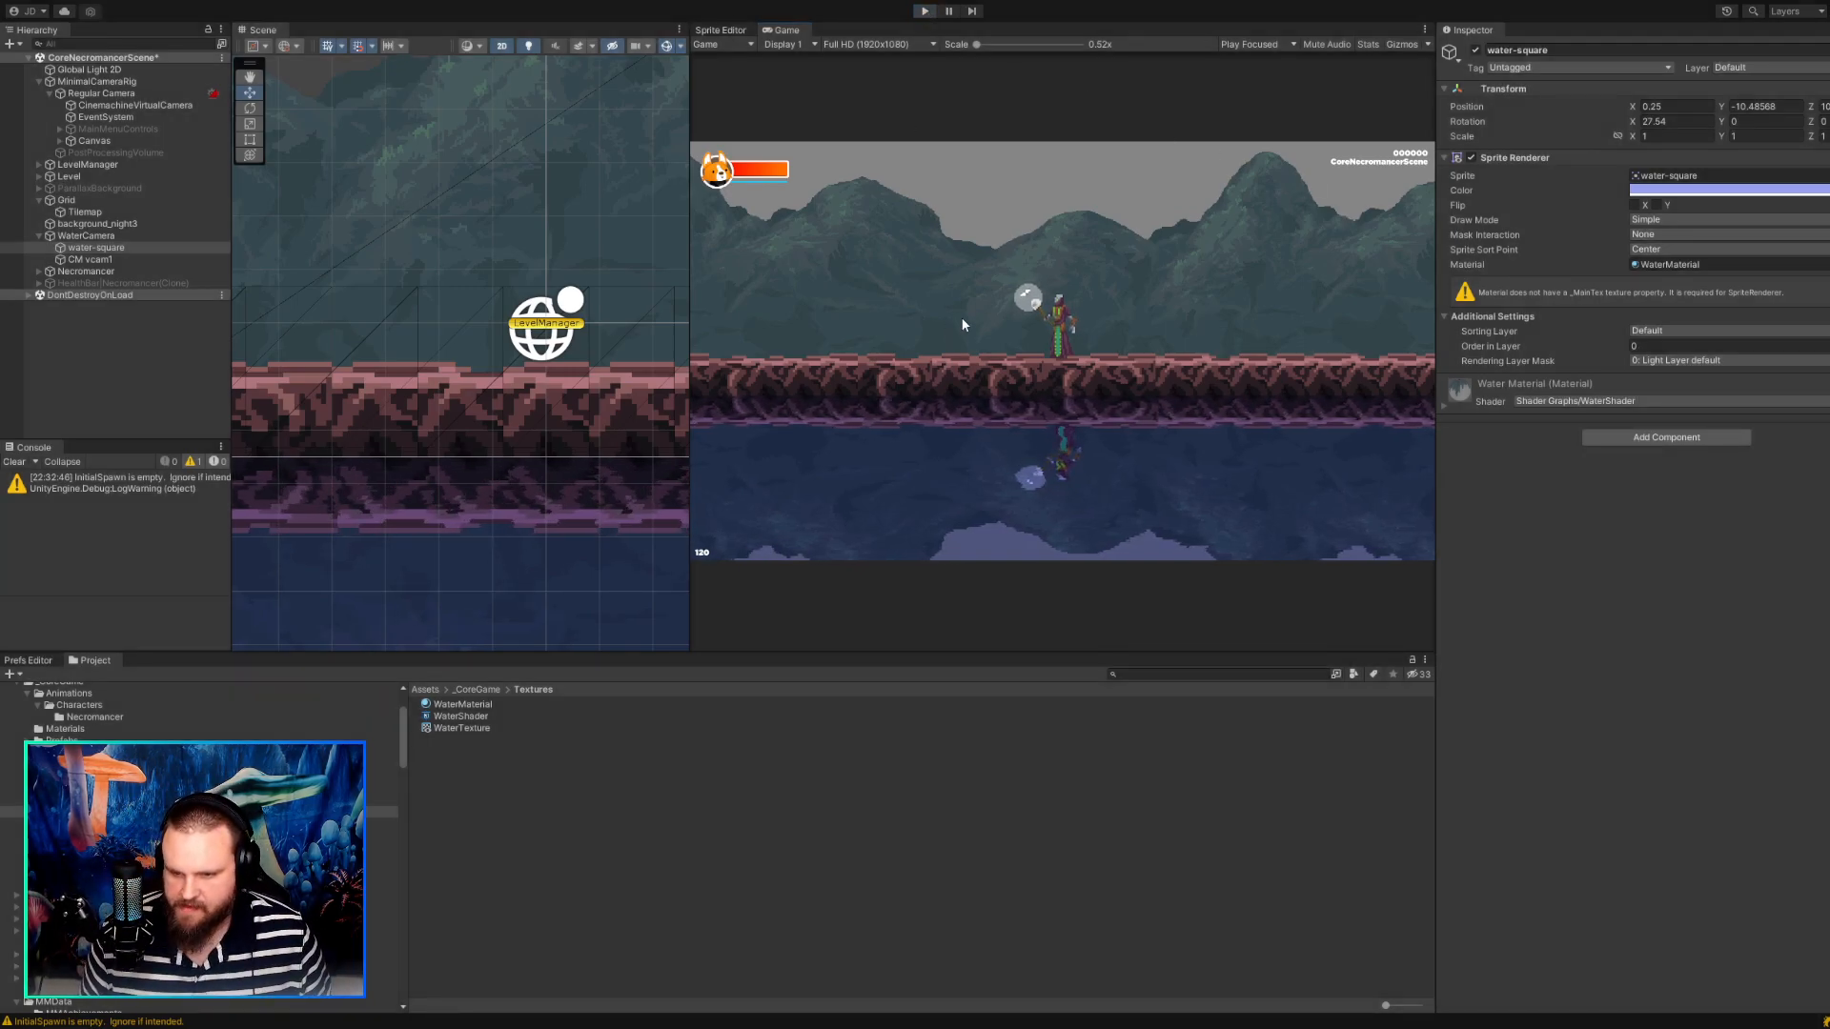
# Add a Parallax Camera component to WaterCamera and expand its settings.
pyautogui.click(93, 238)
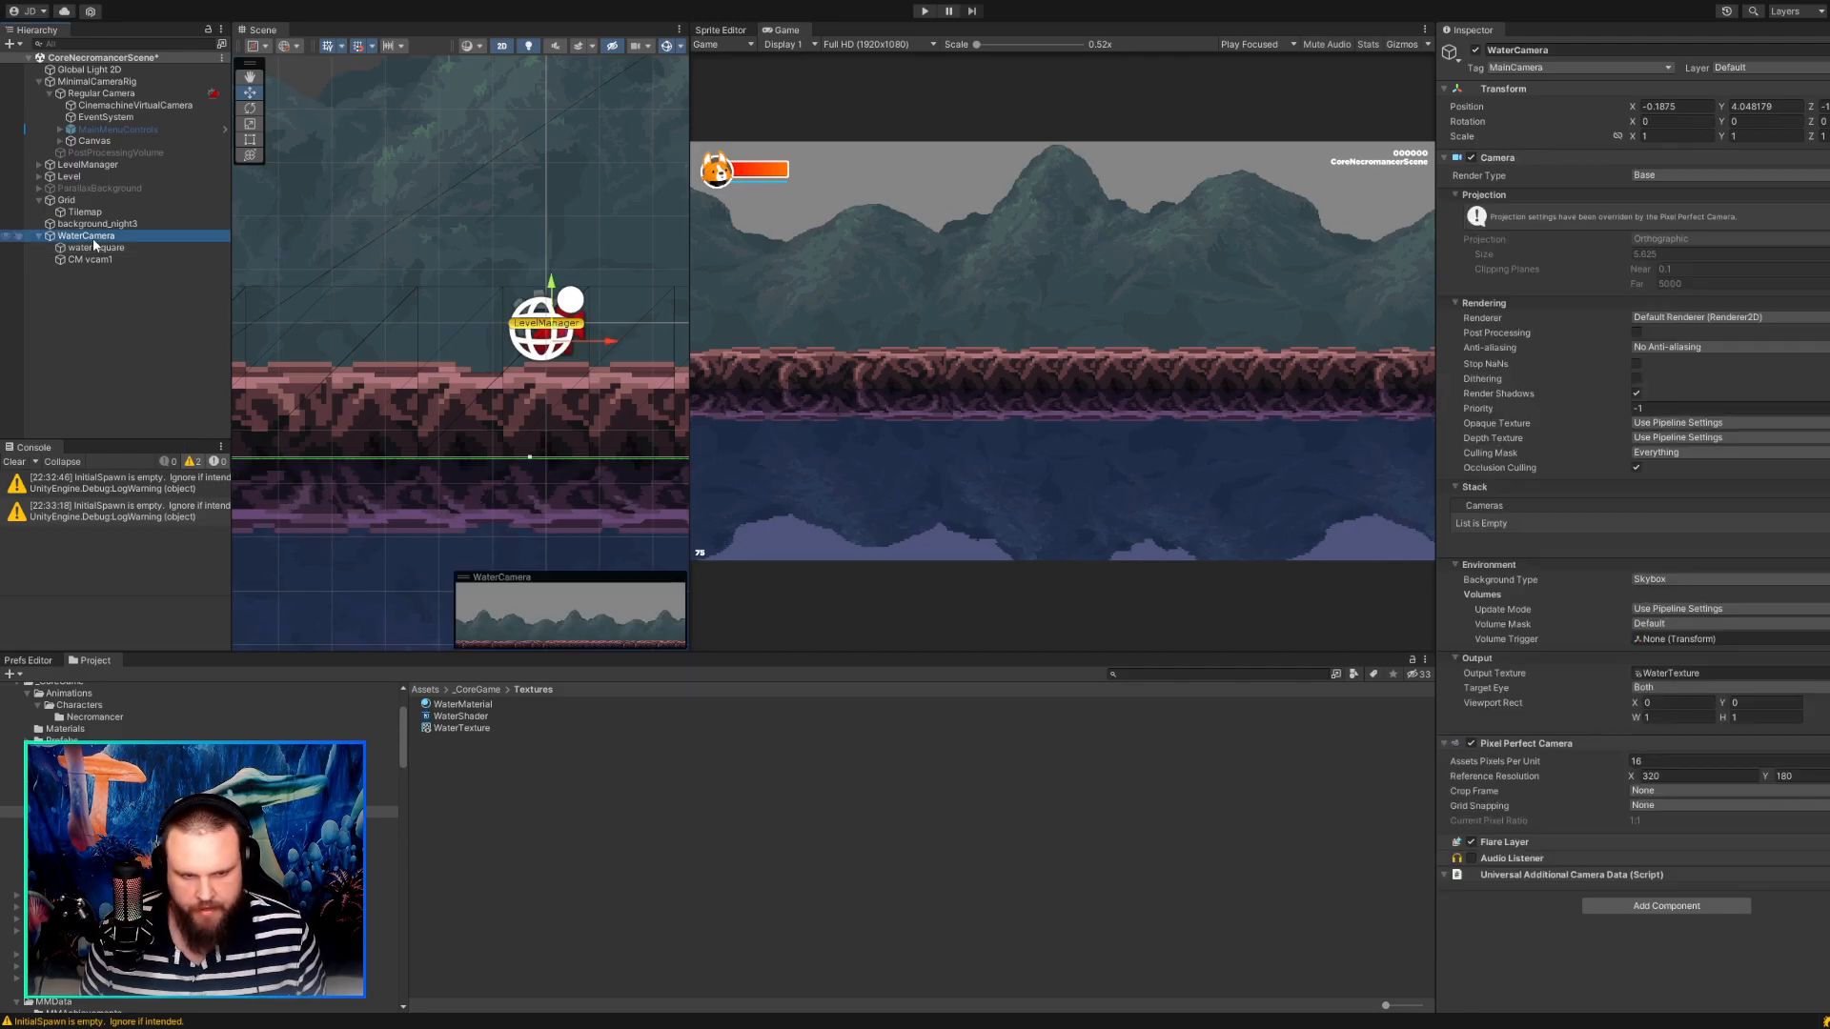
pyautogui.click(1621, 912)
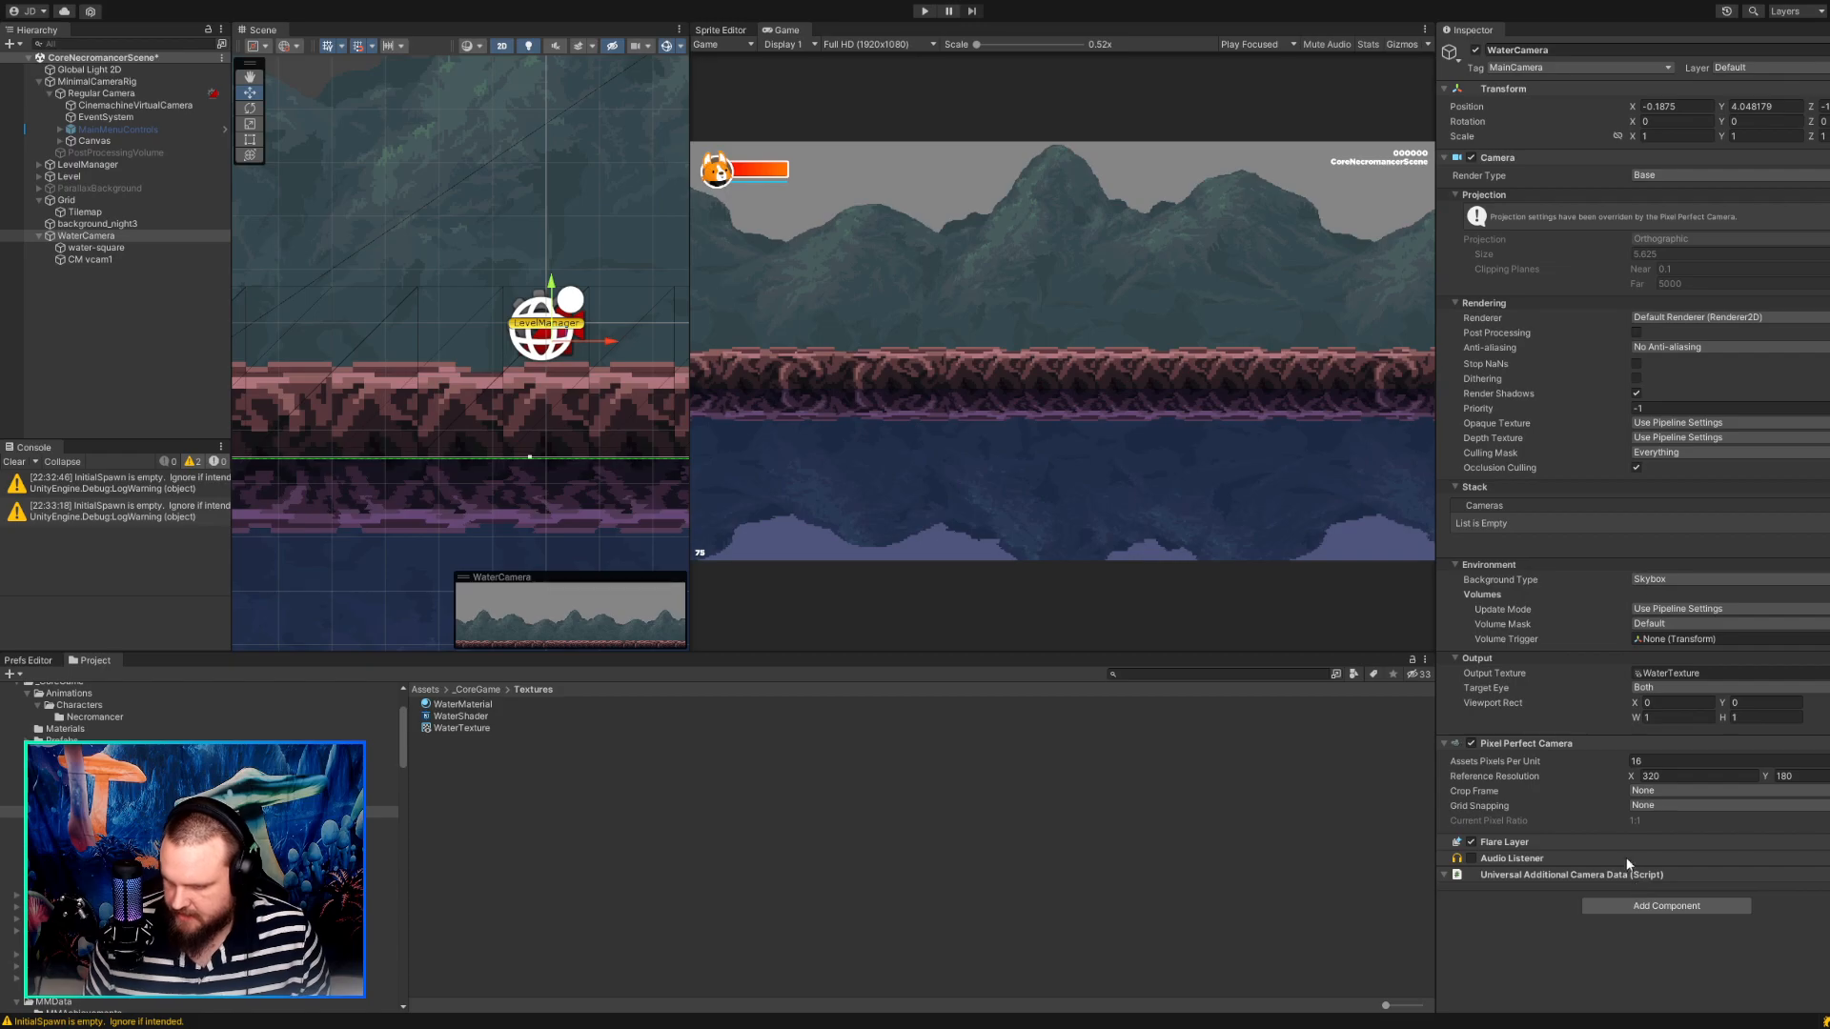
pyautogui.click(1620, 808)
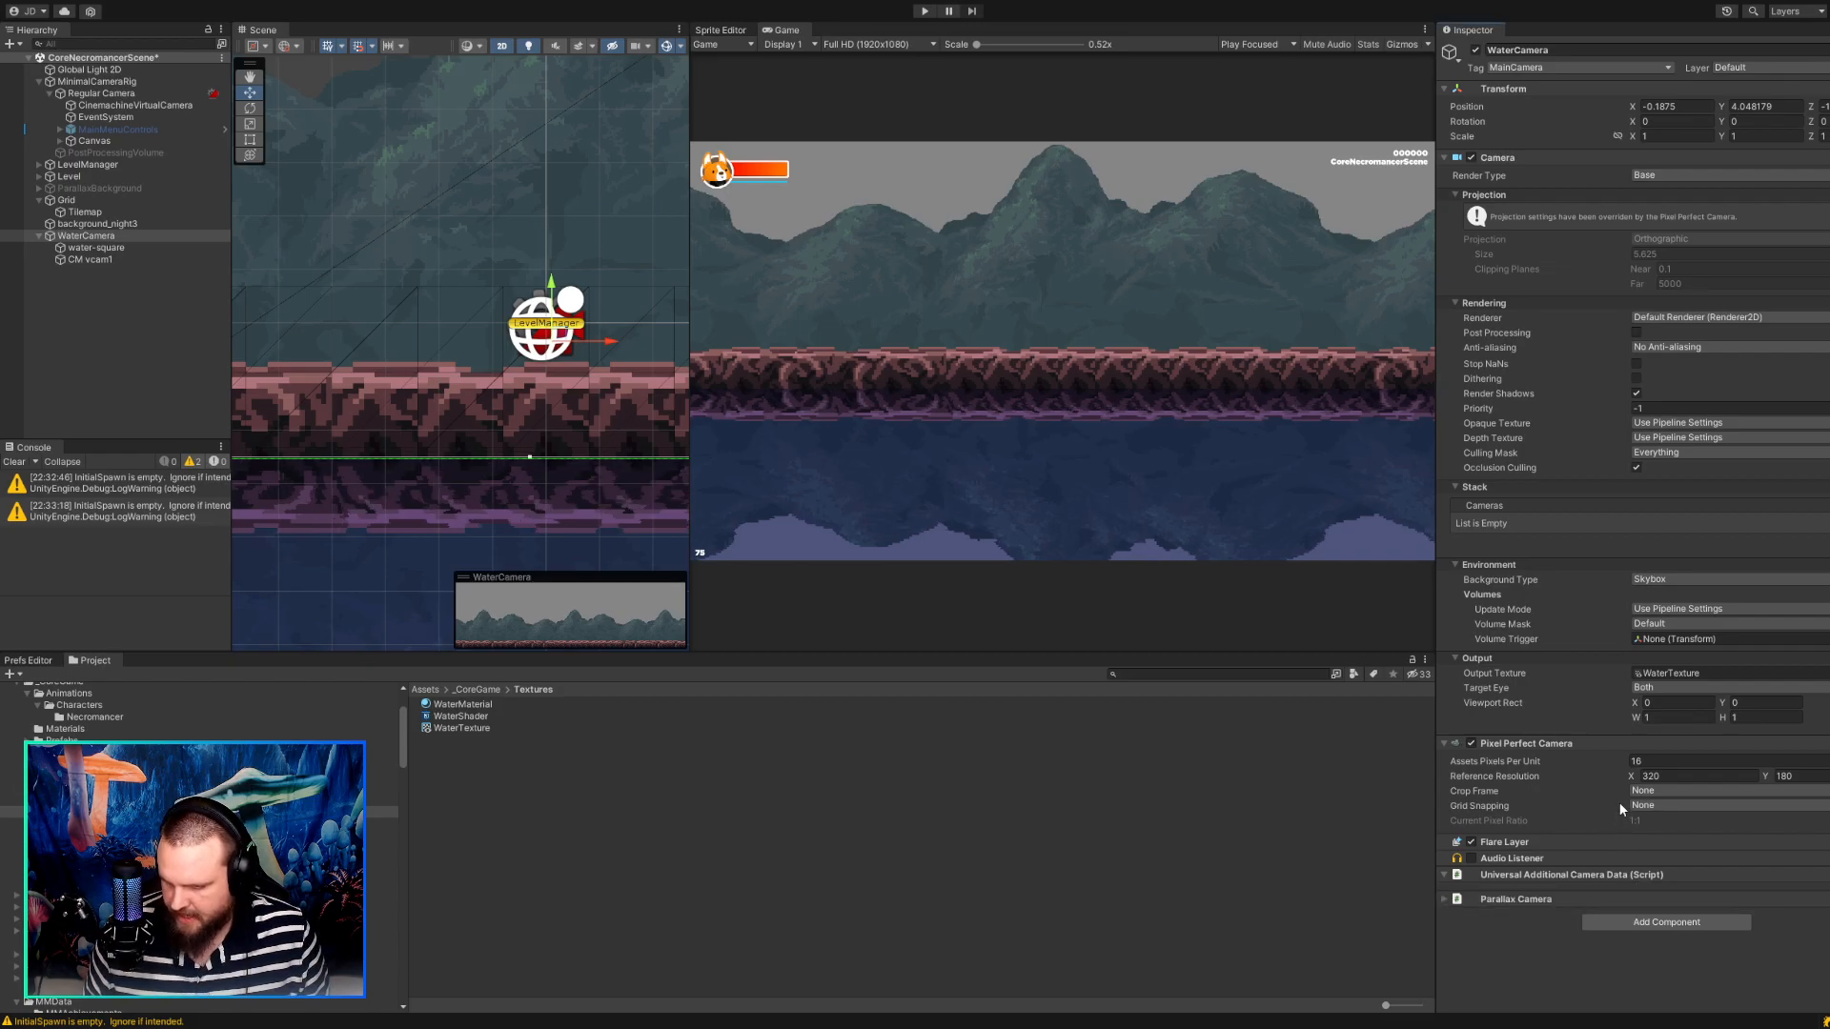
pyautogui.click(1446, 900)
pyautogui.scroll(-1, 1491, 894)
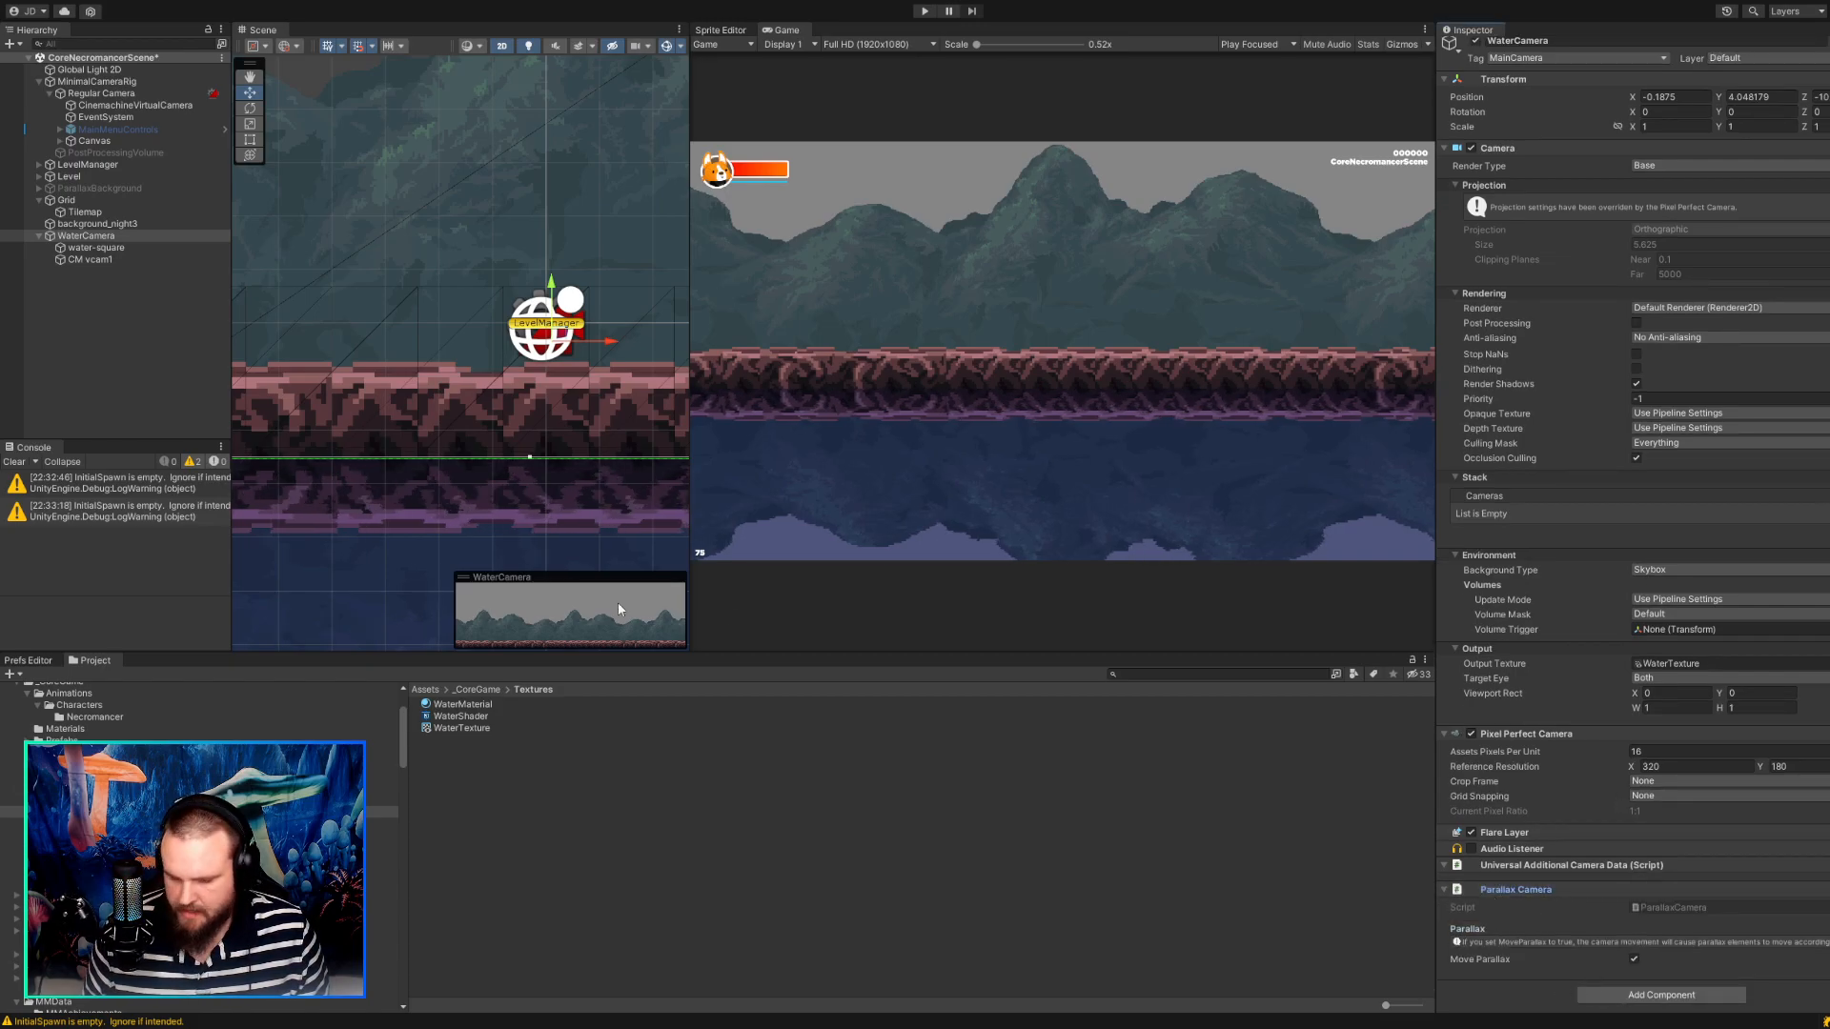
# Add a Parallax Element component to water-square.
pyautogui.click(95, 247)
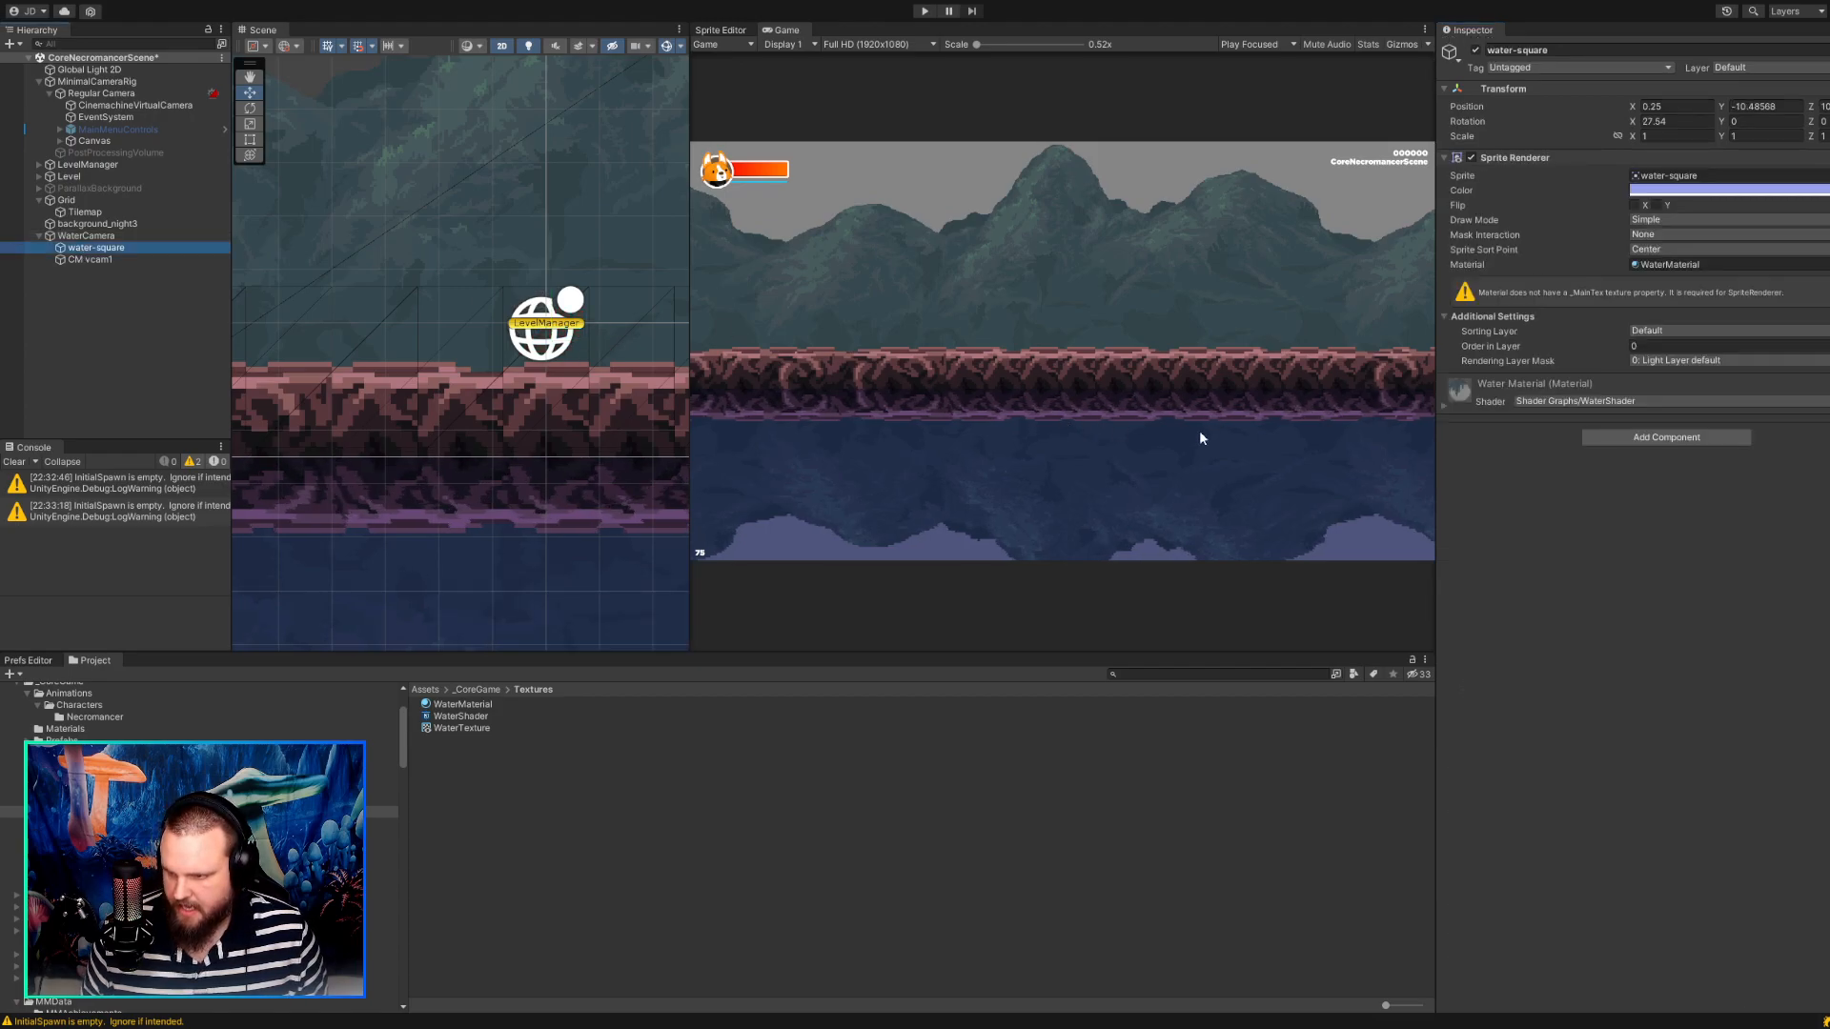
pyautogui.click(1617, 444)
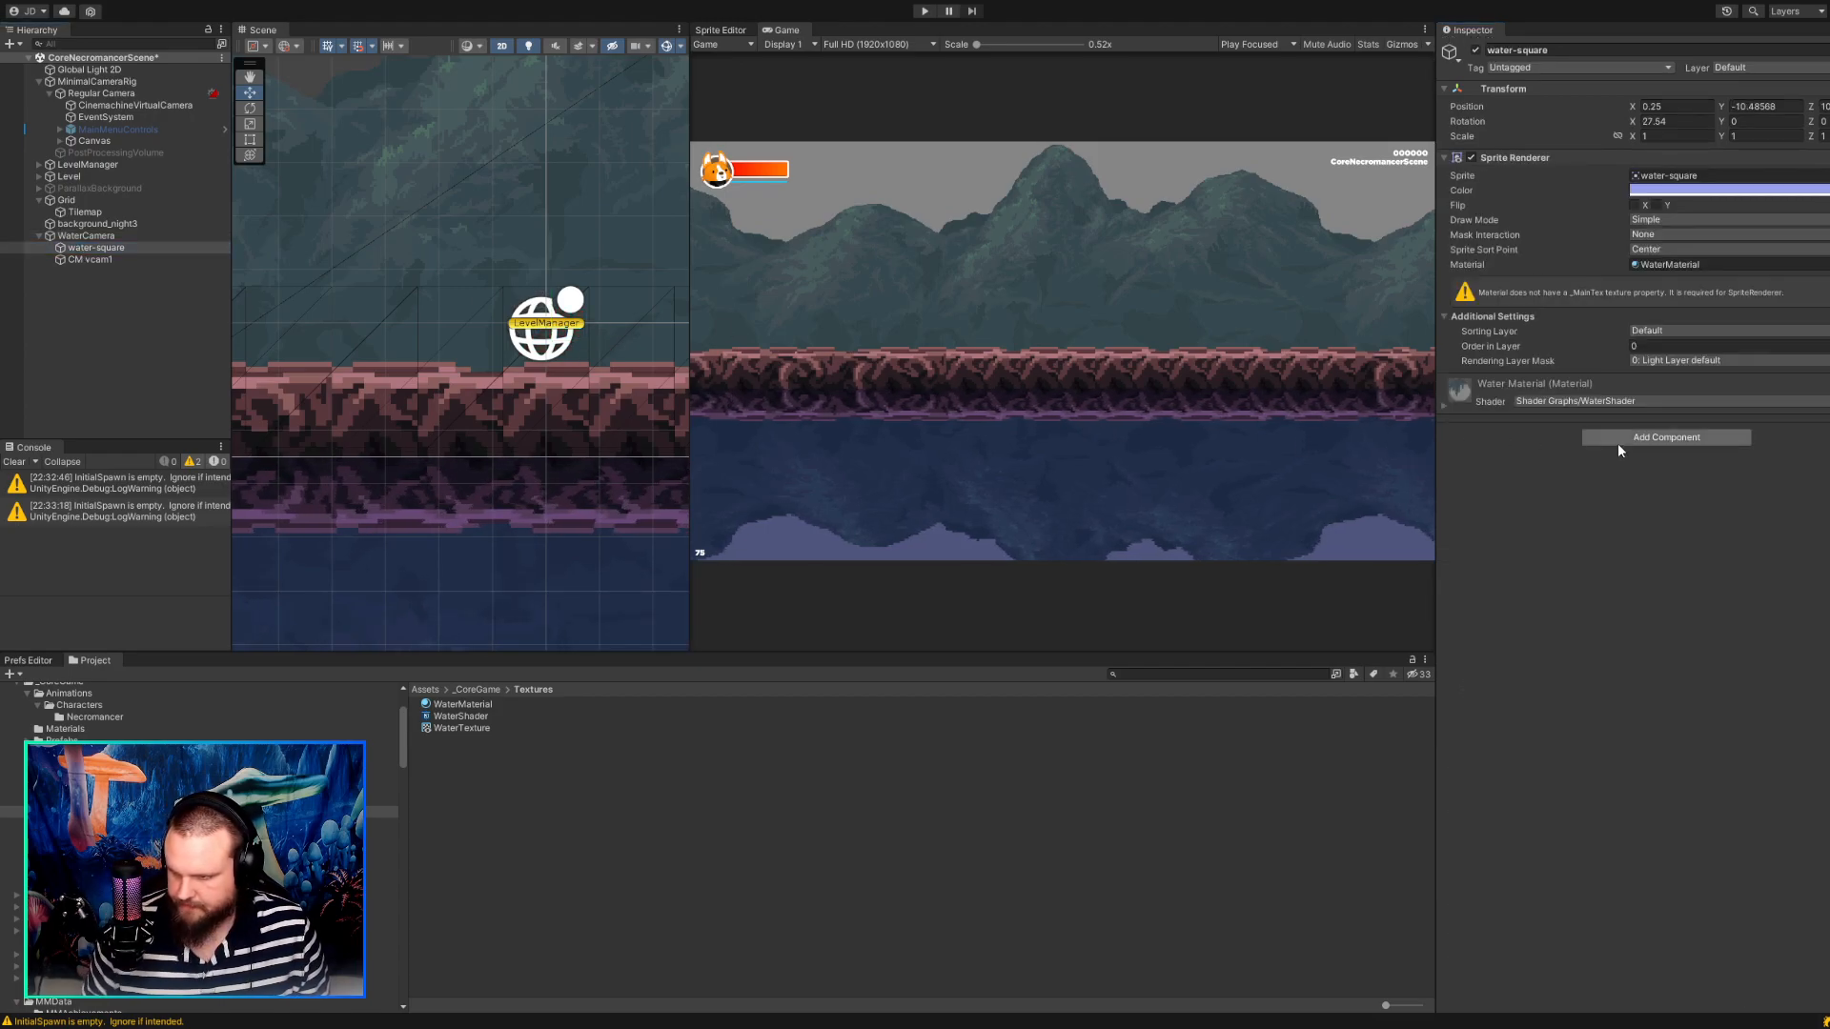
pyautogui.click(1633, 506)
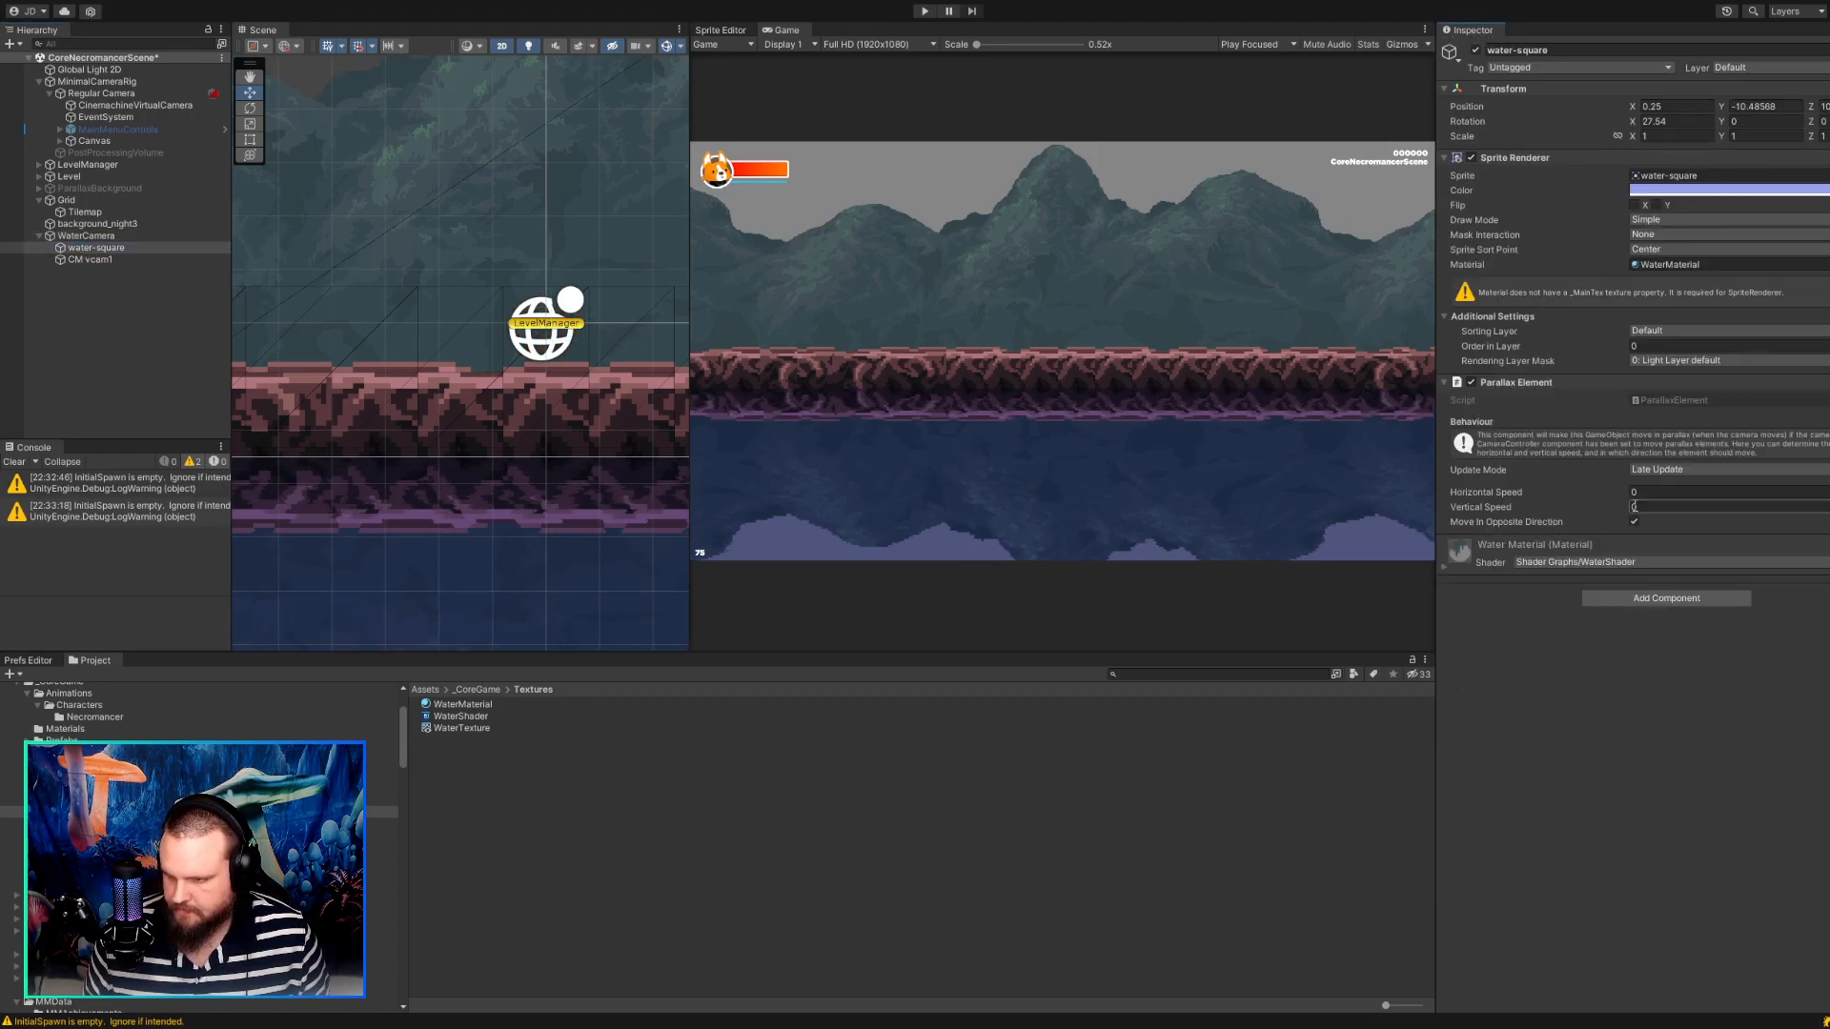
# Set the Parallax Element's Horizontal Speed to 1, disable Move In Opposite Direction, and run the game to test it.
pyautogui.click(1649, 493)
pyautogui.write('1')
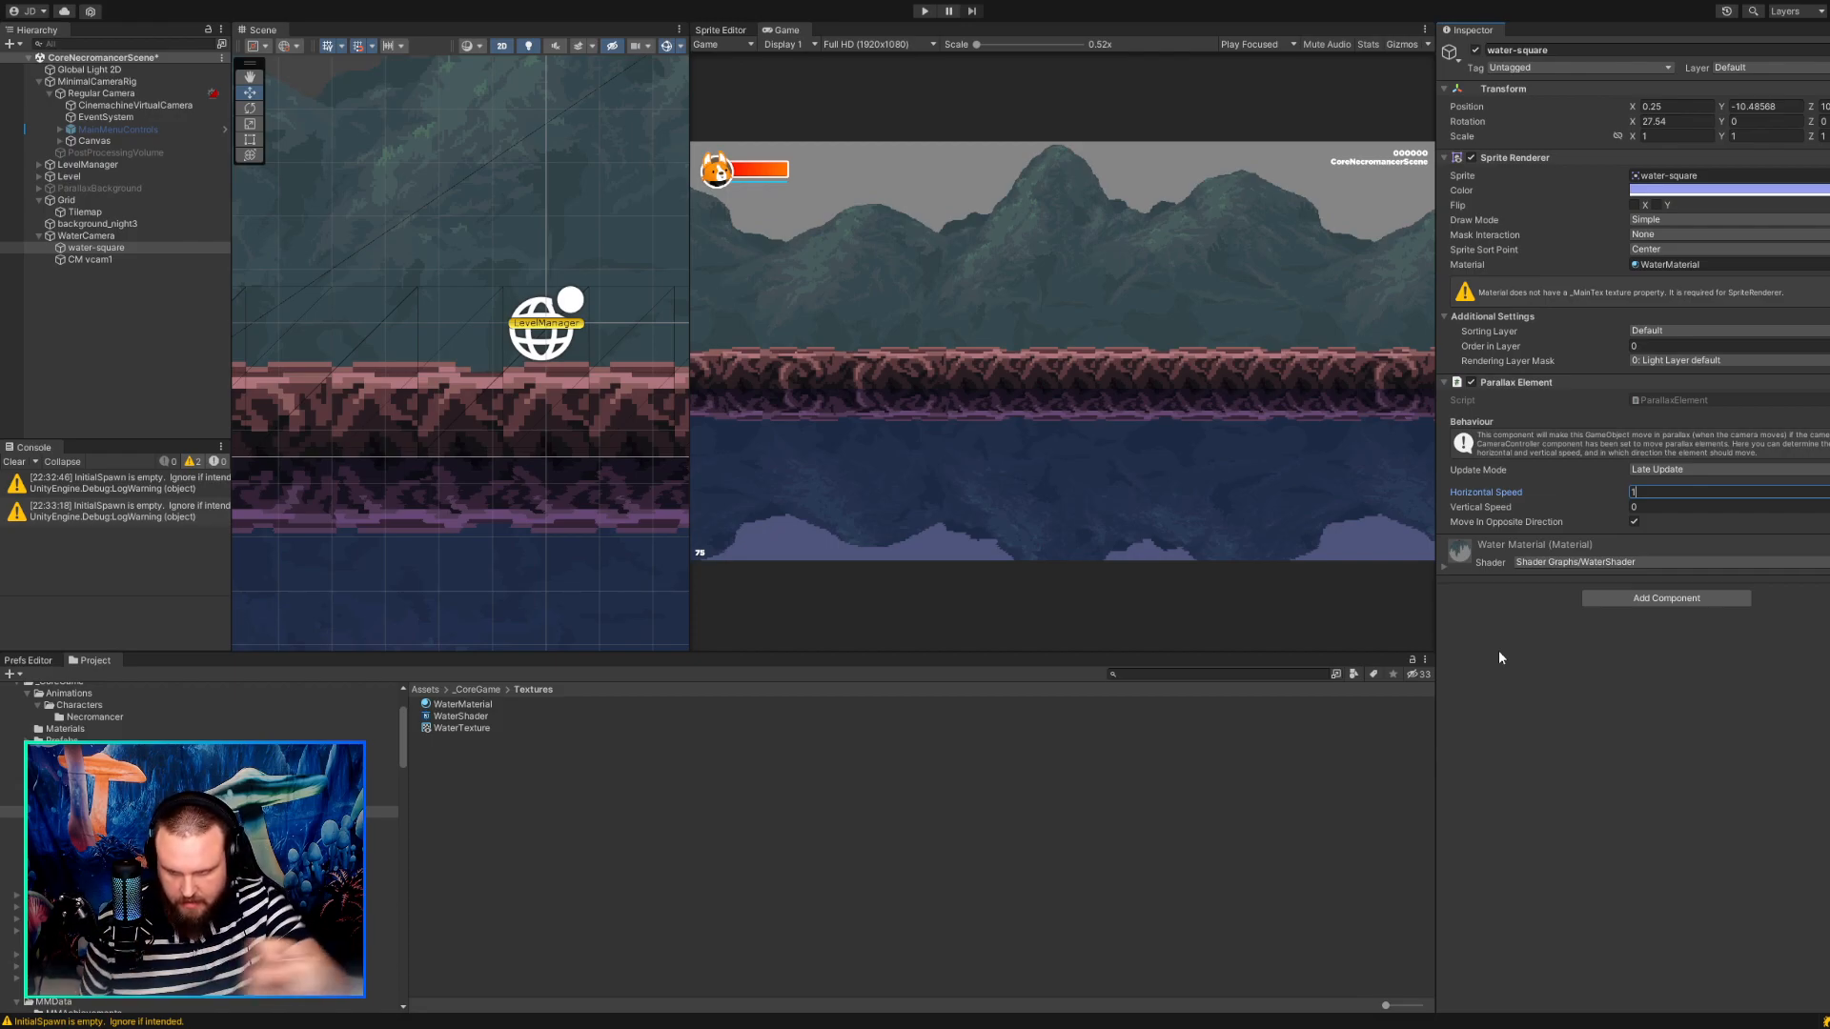
pyautogui.click(1635, 521)
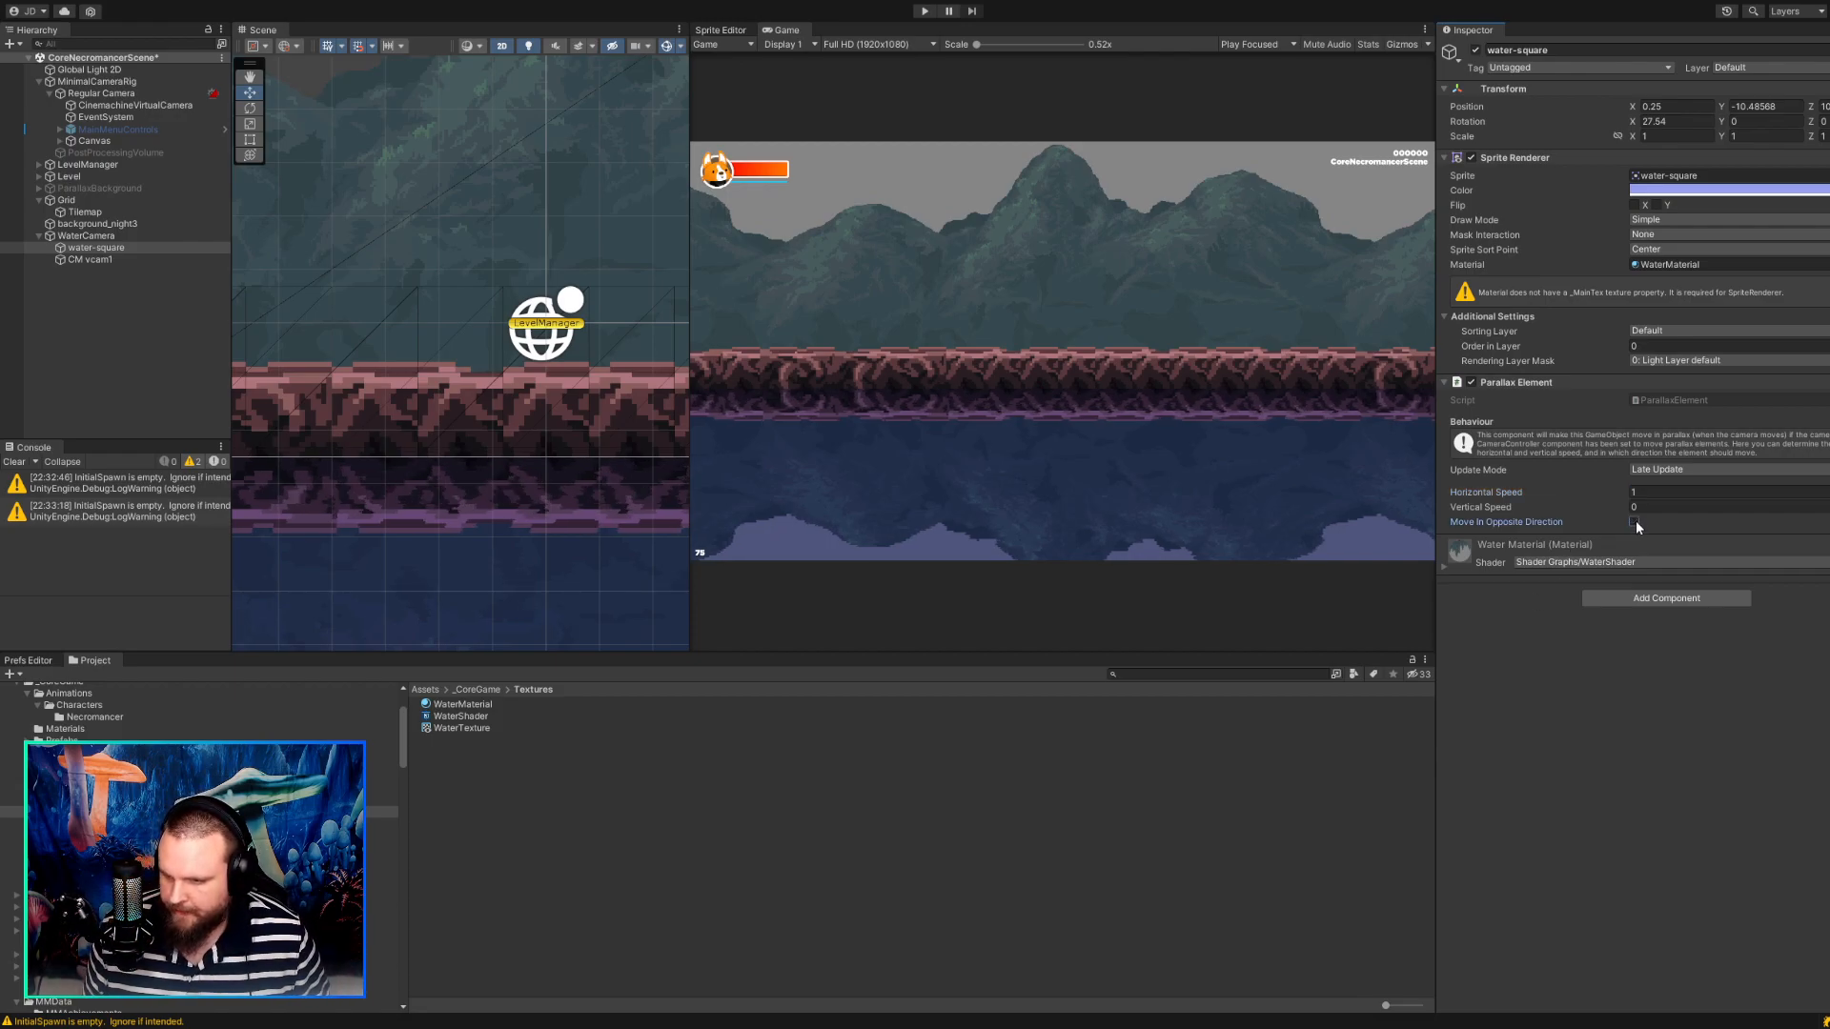
pyautogui.click(1580, 745)
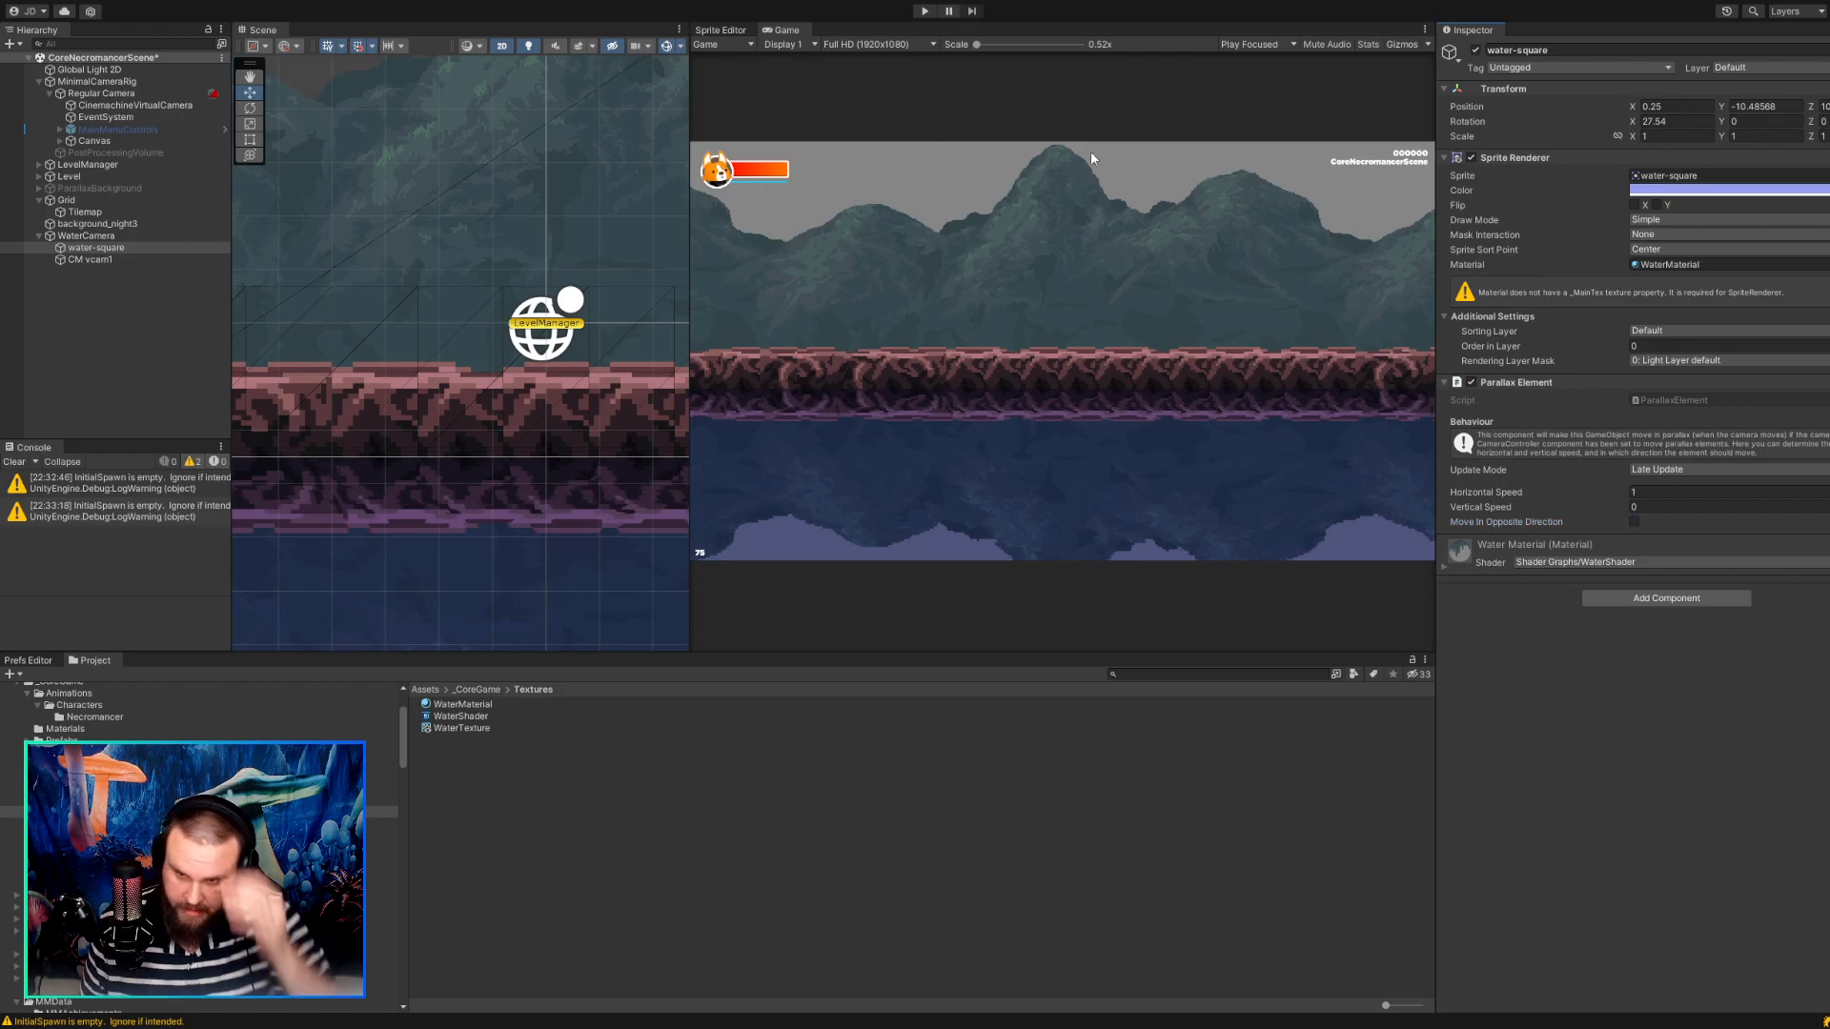
pyautogui.click(925, 12)
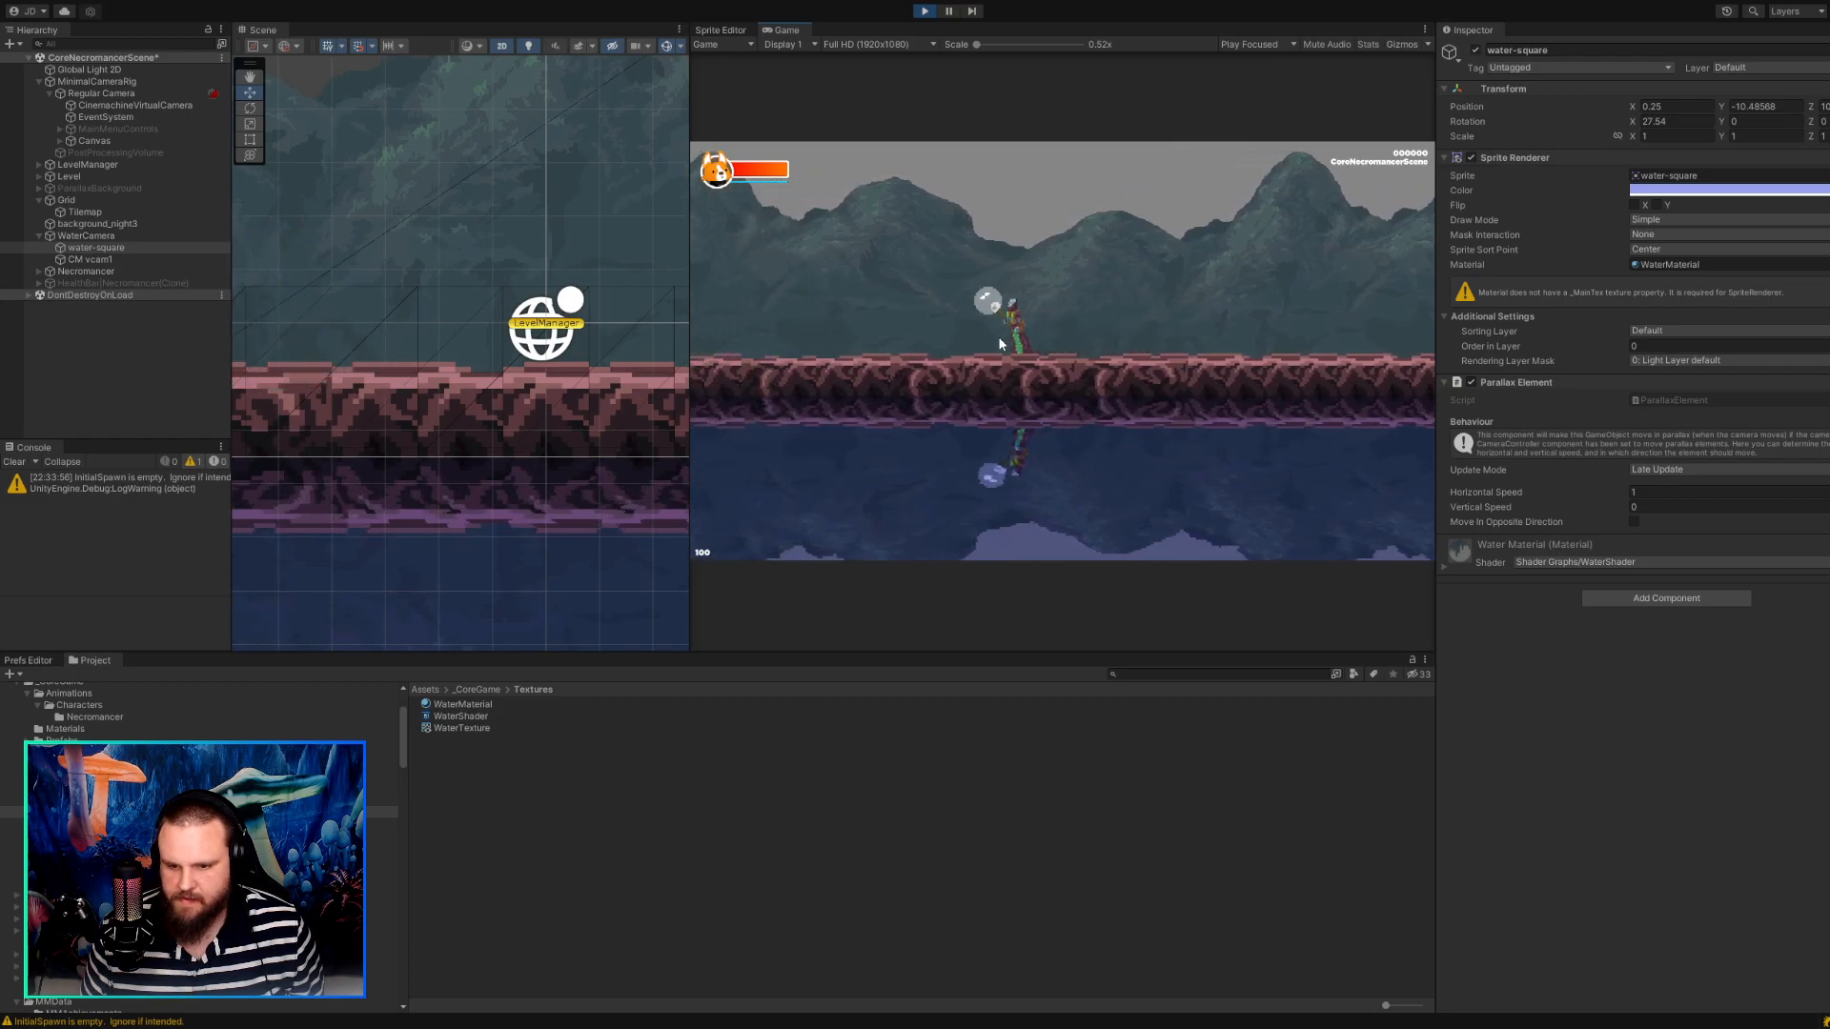
# Walk the character left and right in the running game to check how the water follows, and stop the game.
pyautogui.press('a')
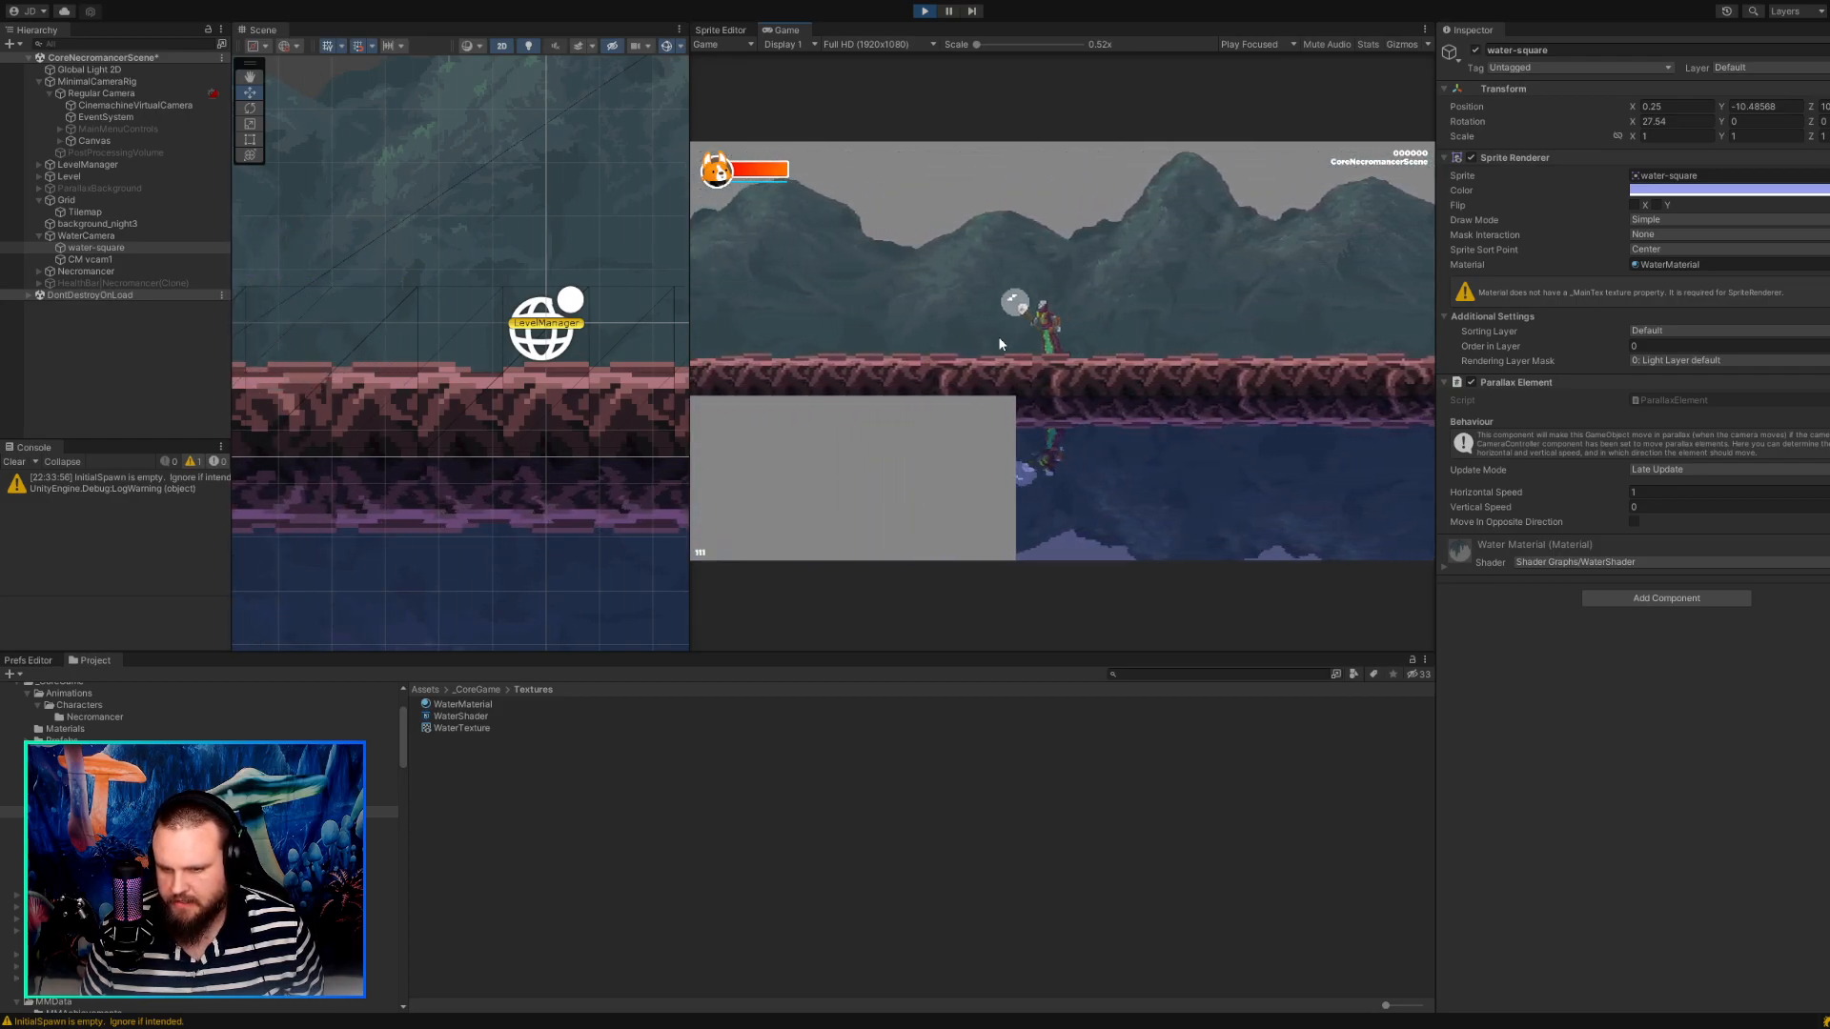
pyautogui.press('d')
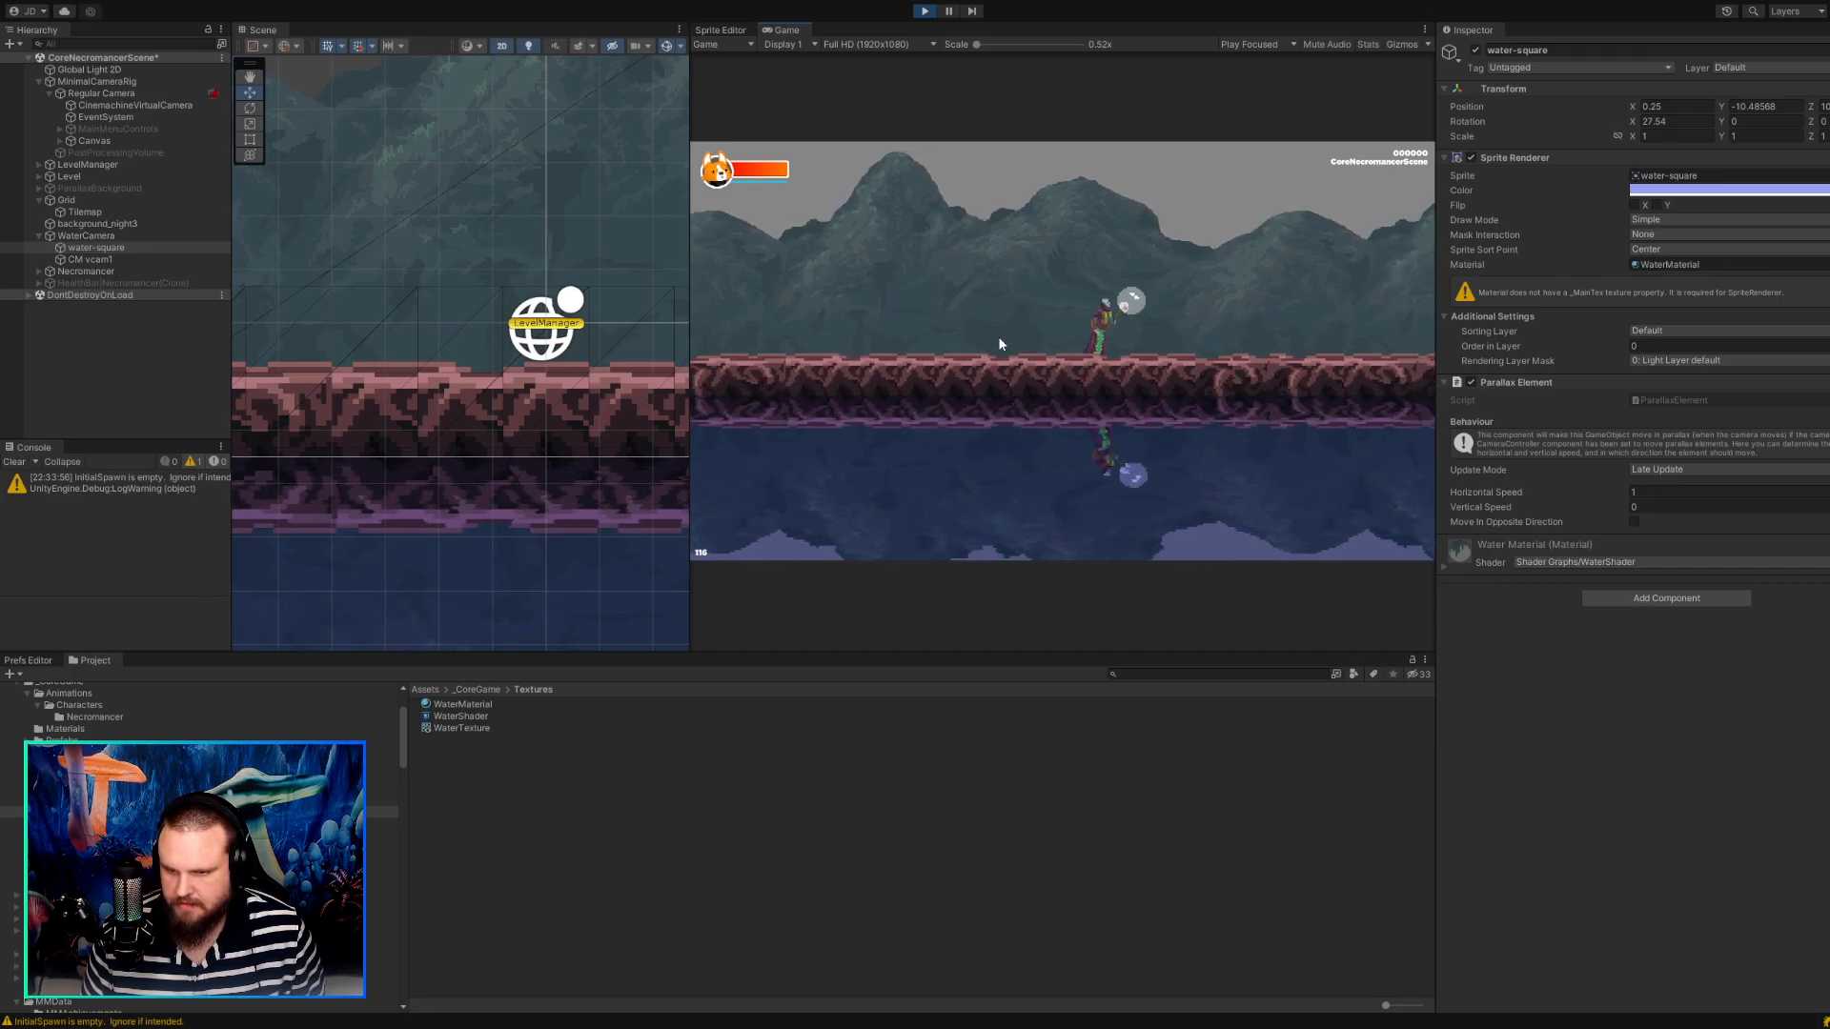
pyautogui.press('a')
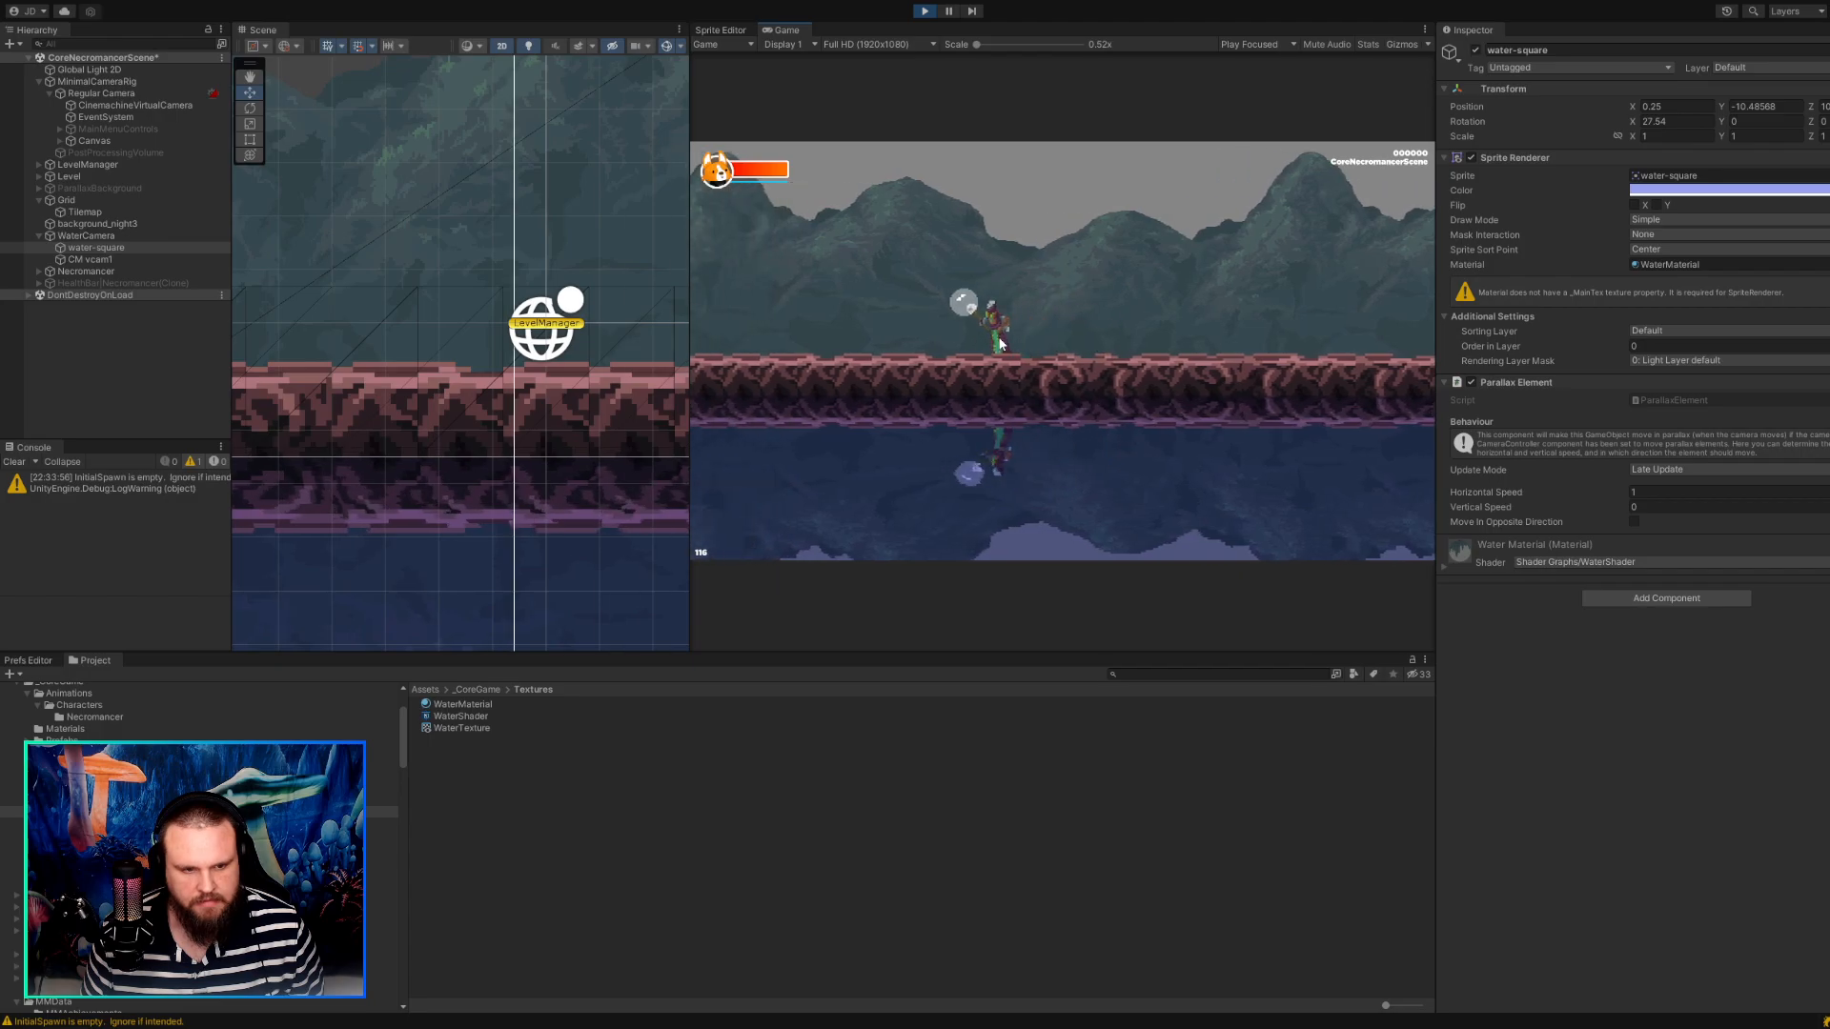
pyautogui.press('d')
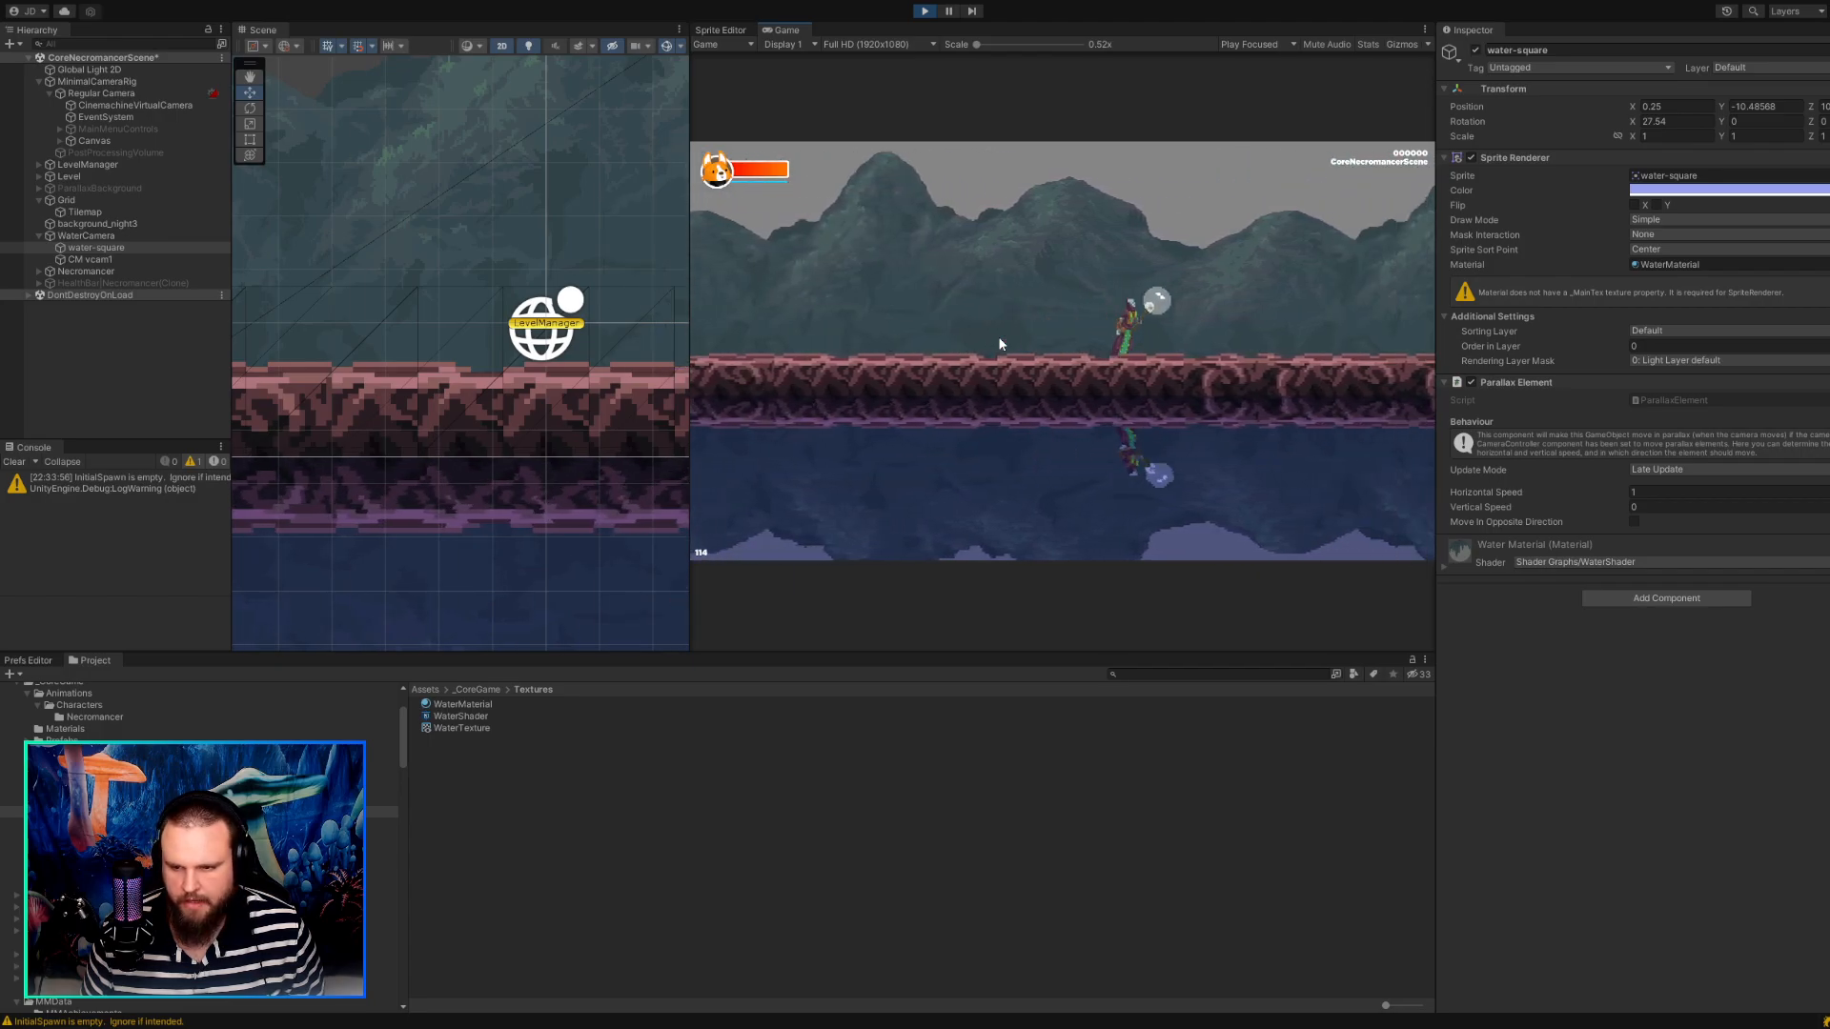
pyautogui.press('a')
pyautogui.press('d')
pyautogui.press('a')
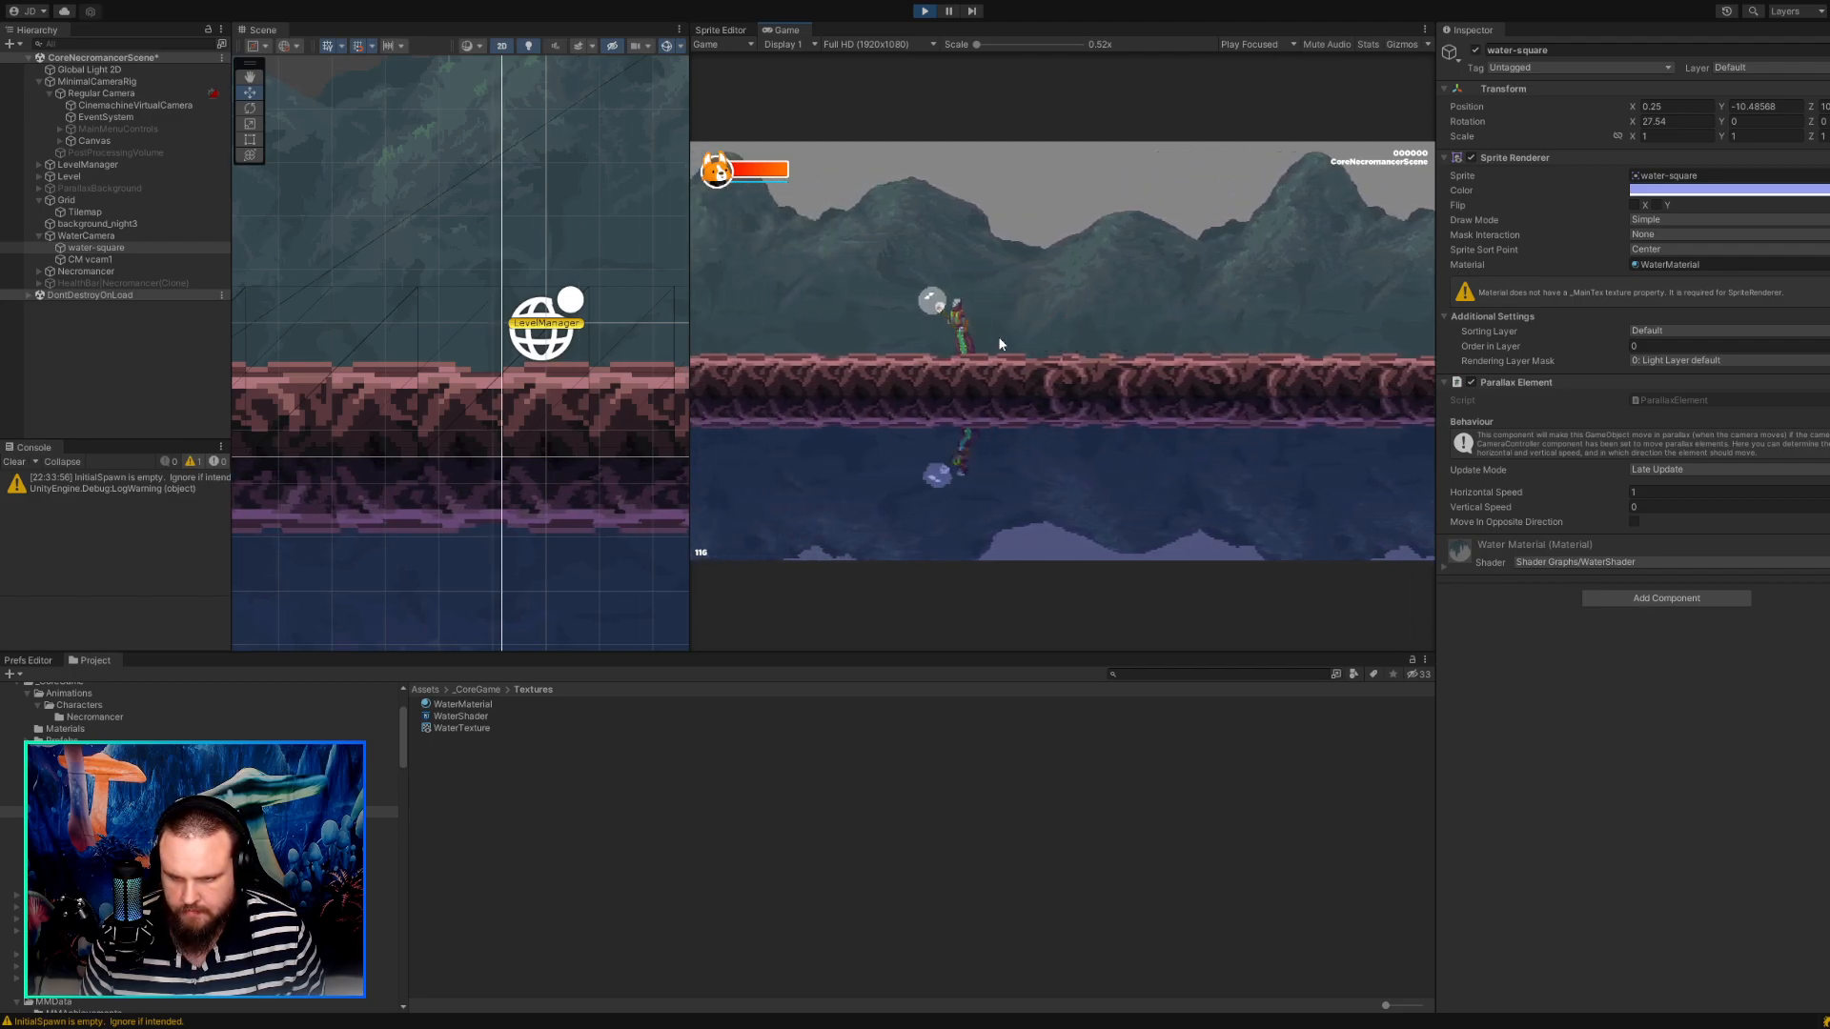
pyautogui.press('d')
pyautogui.press('d')
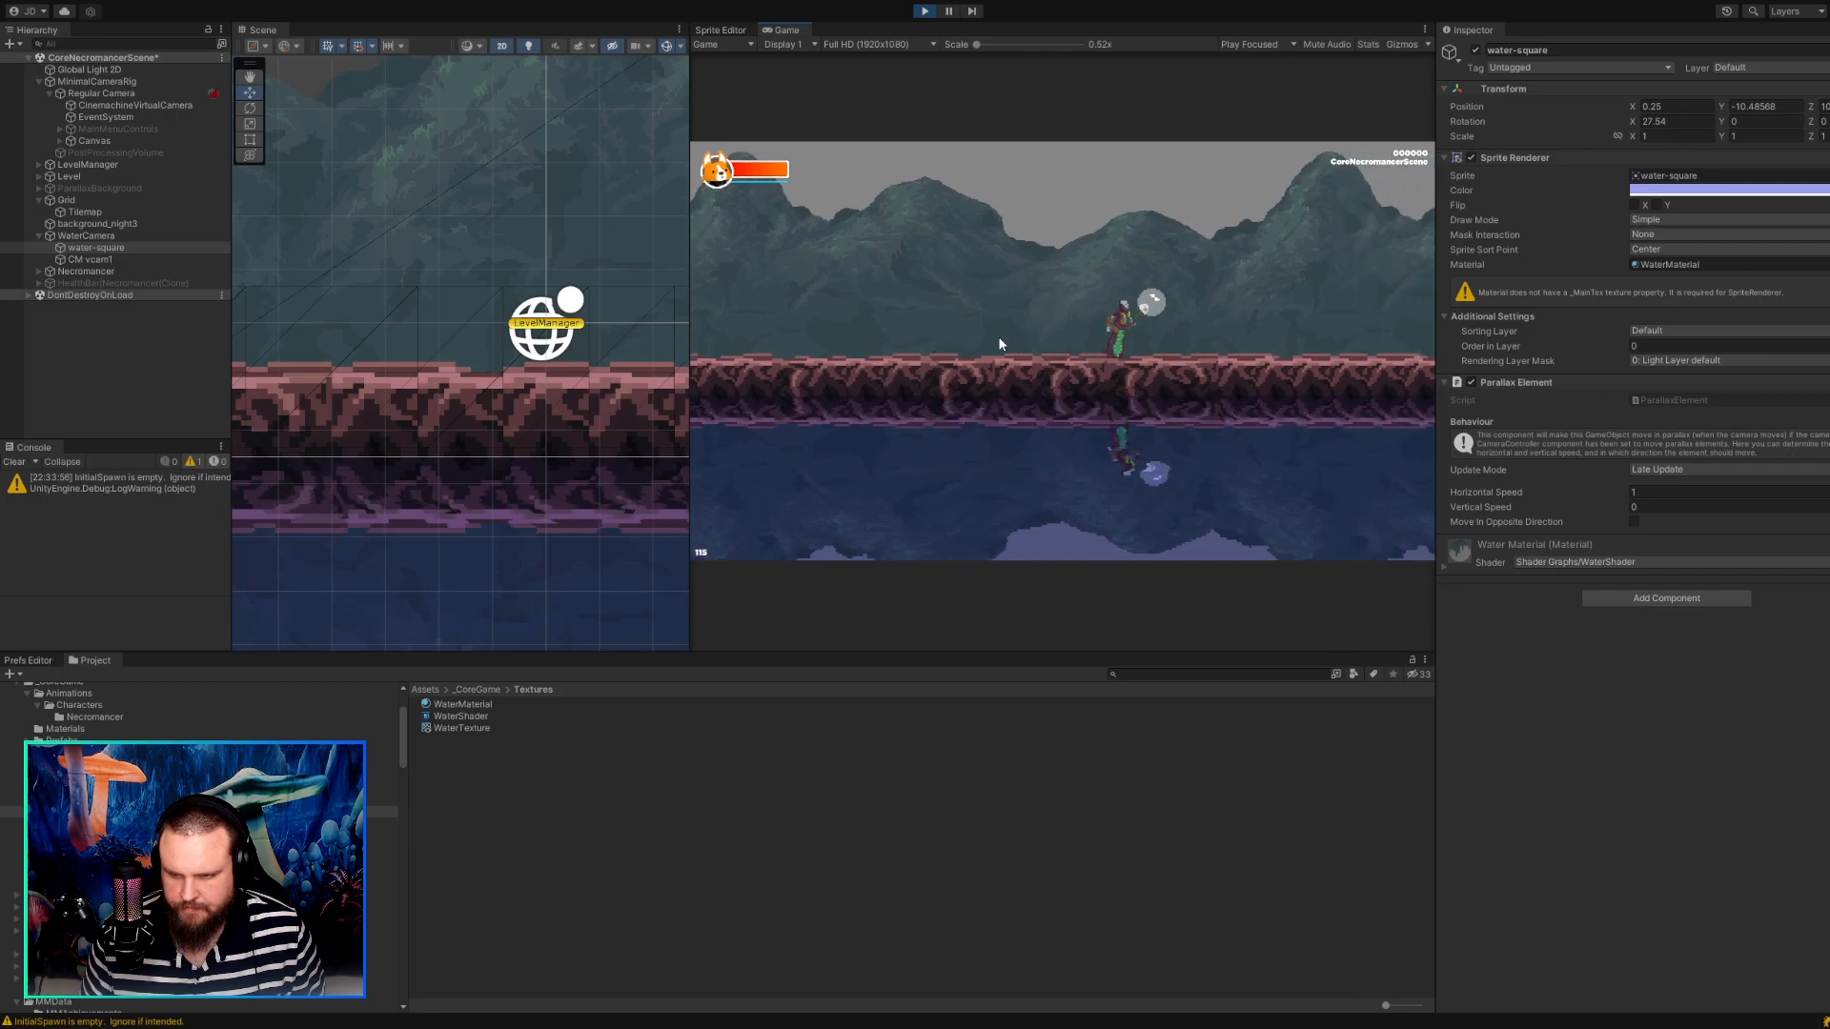
pyautogui.press('d')
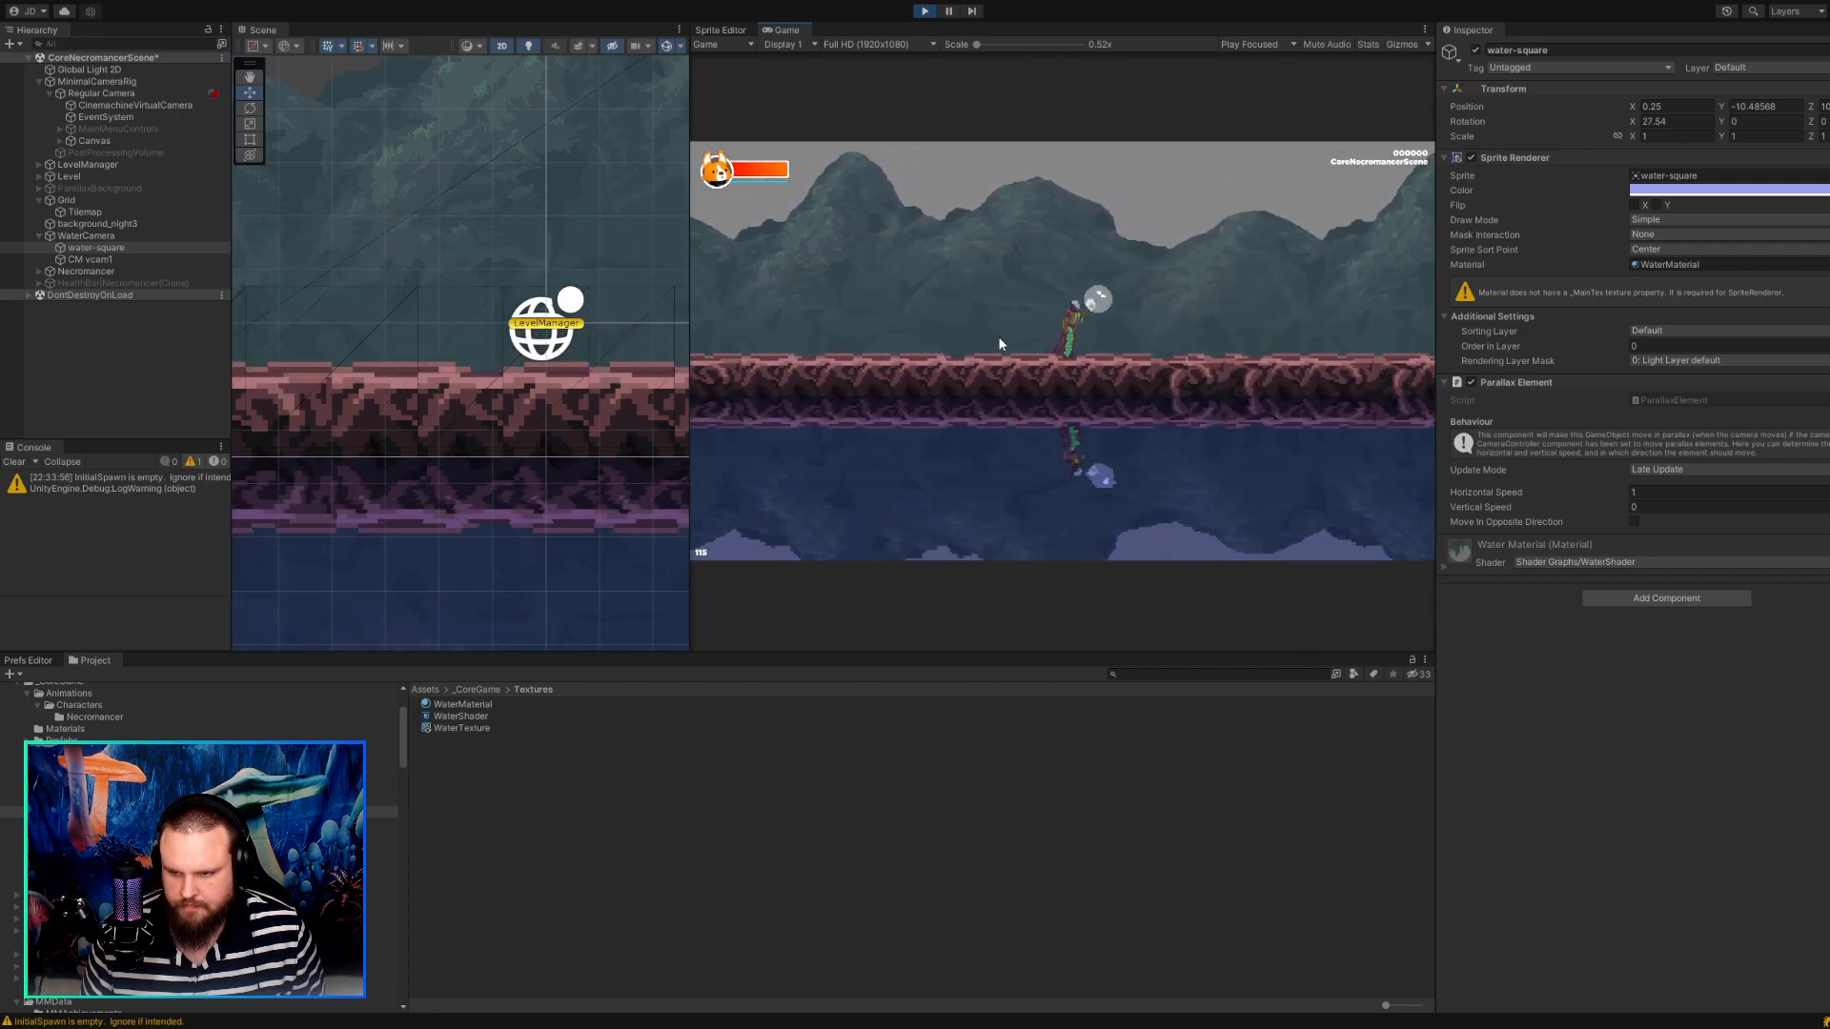
pyautogui.press('a')
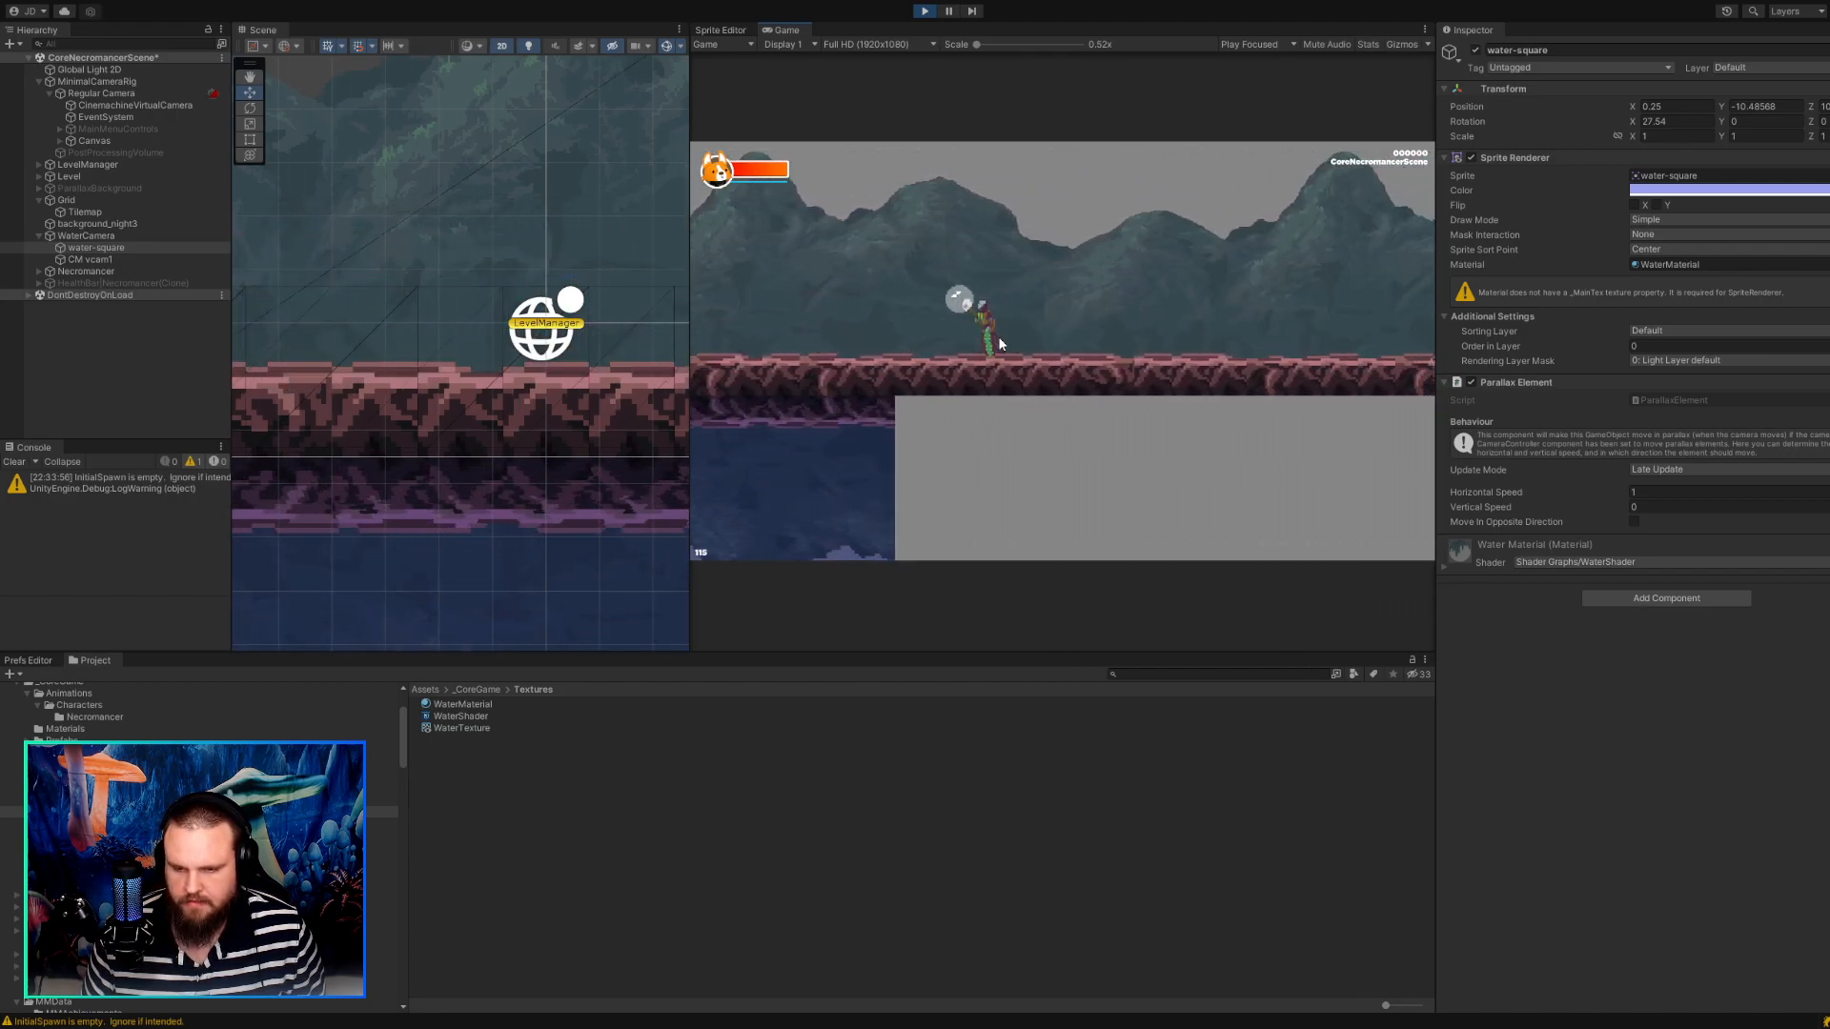
pyautogui.press('a')
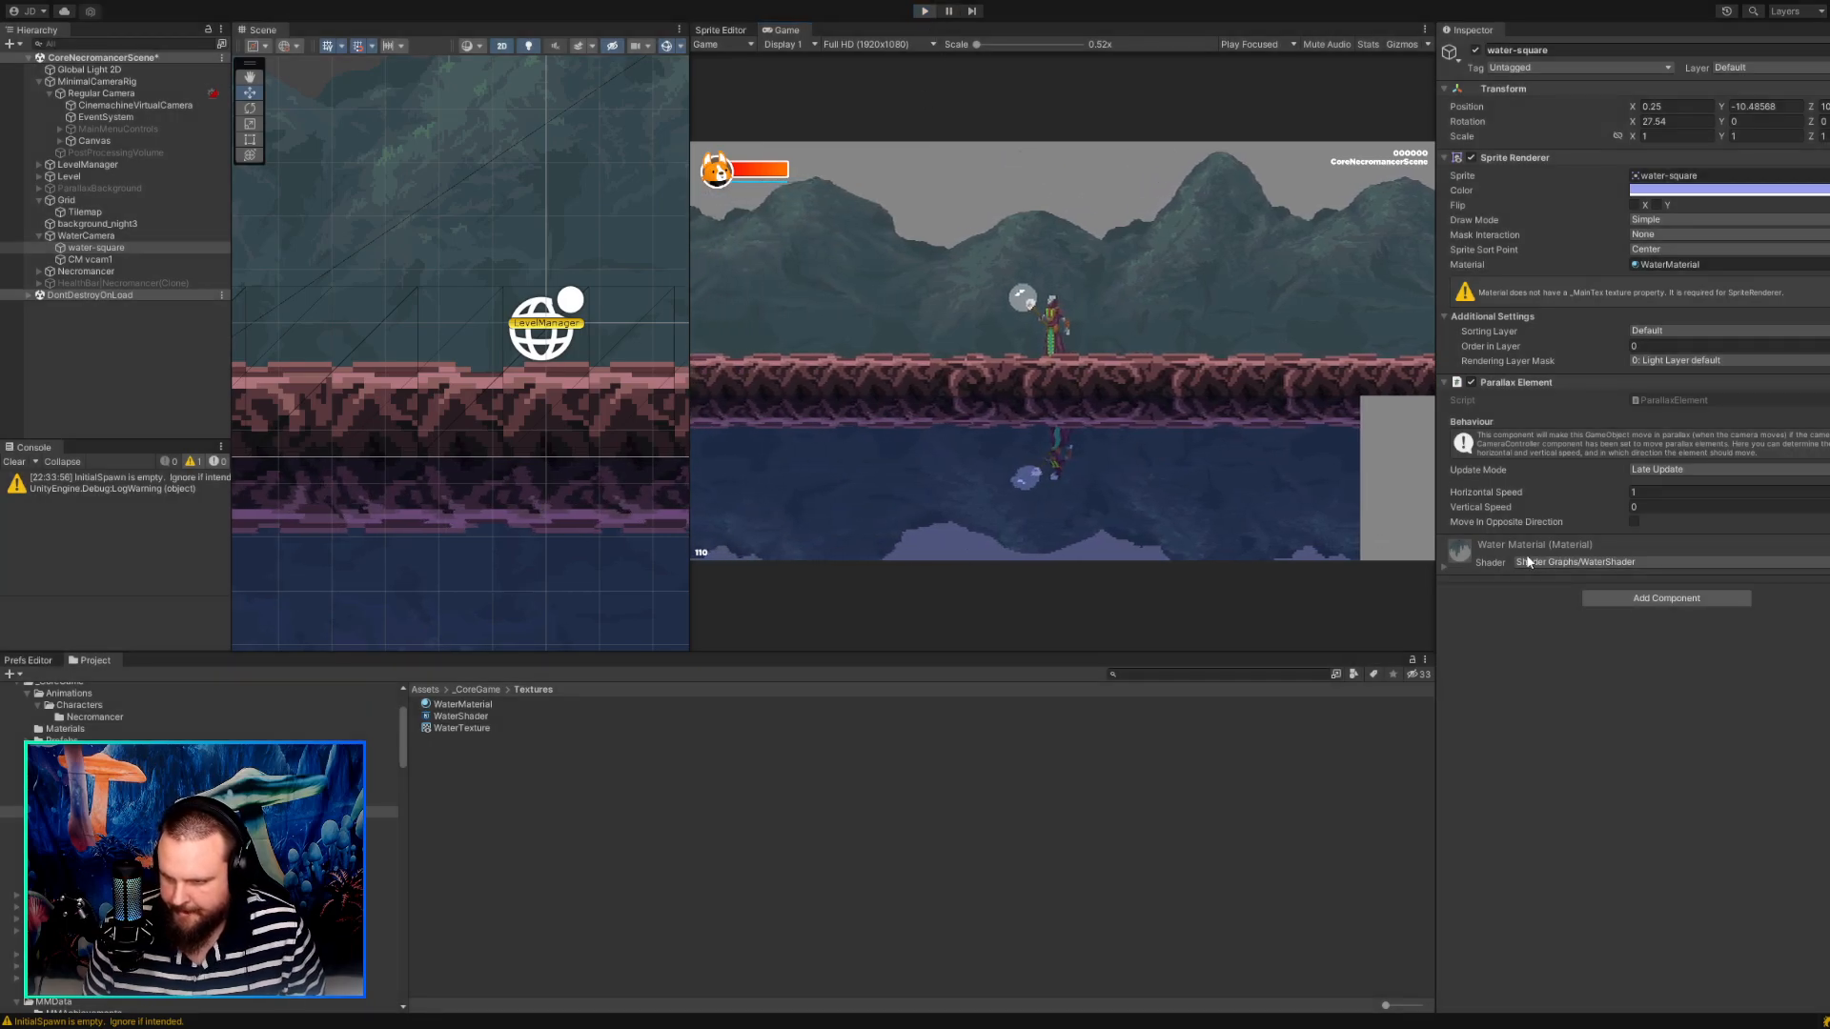
pyautogui.hotkey('ctrl', 'p')
# Move water-square out of WaterCamera to the root level of the scene hierarchy.
pyautogui.click(1662, 471)
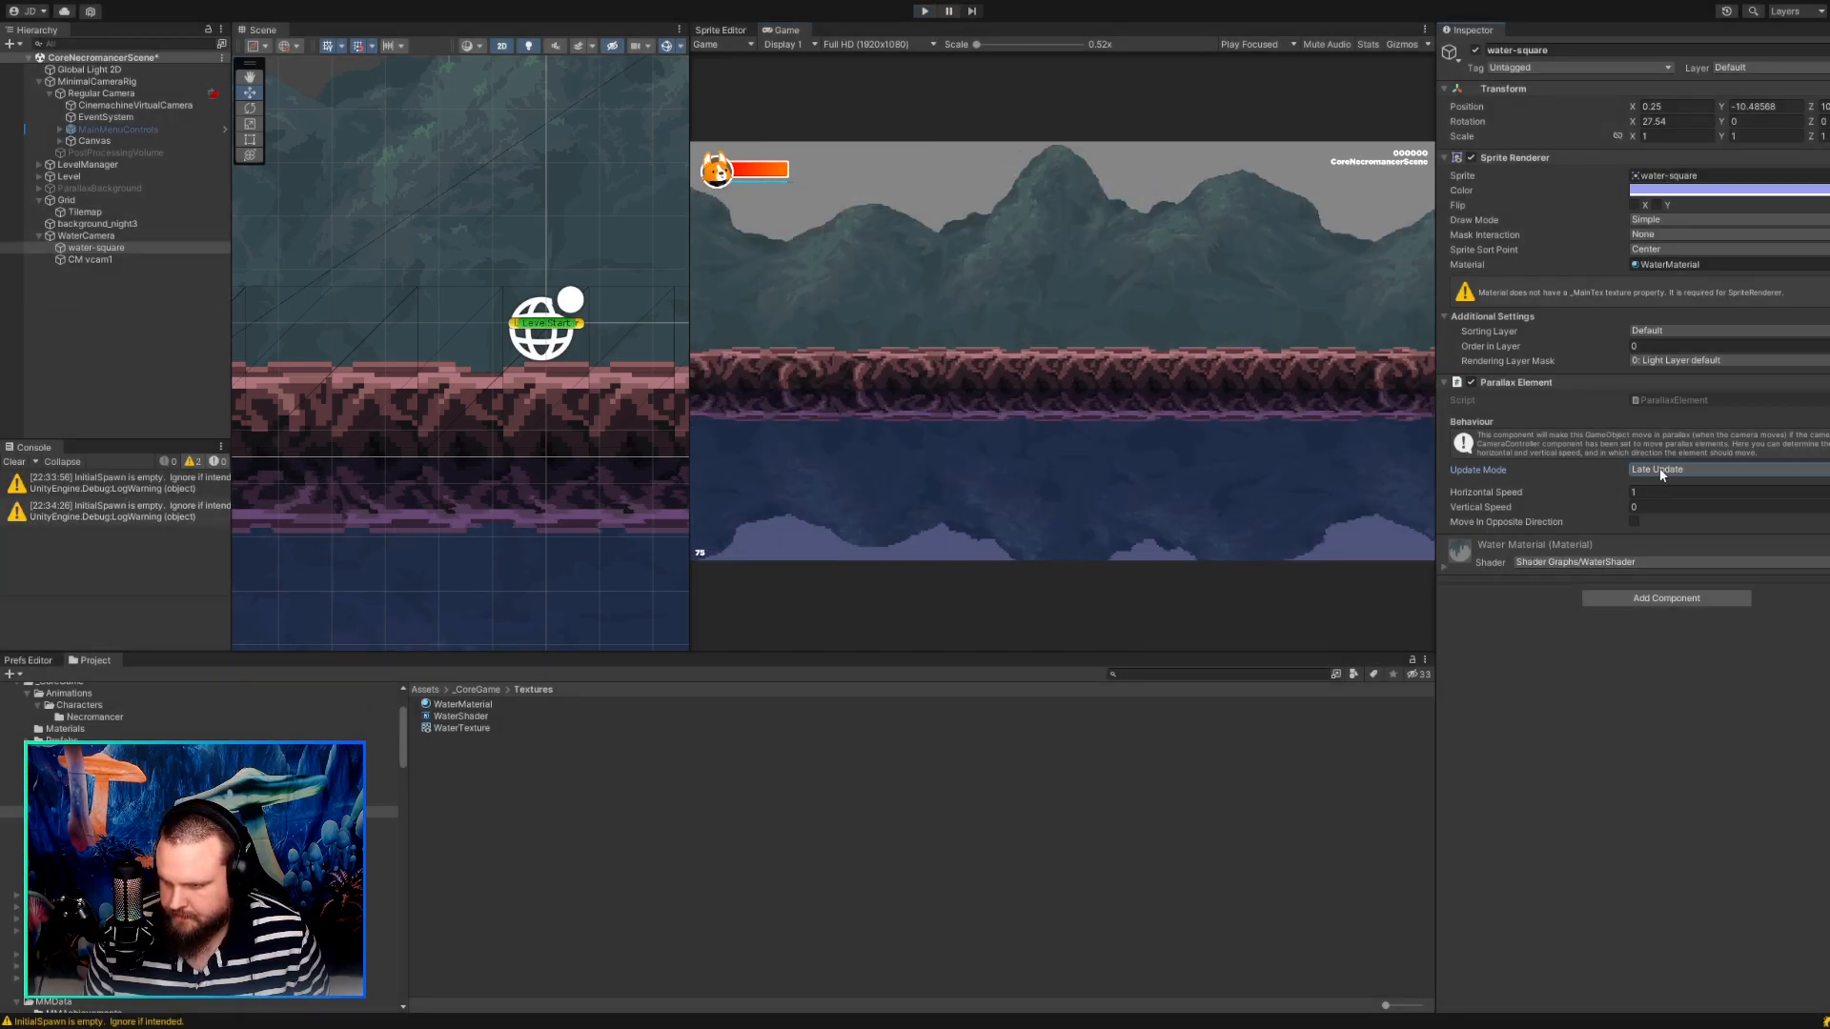
pyautogui.click(1542, 673)
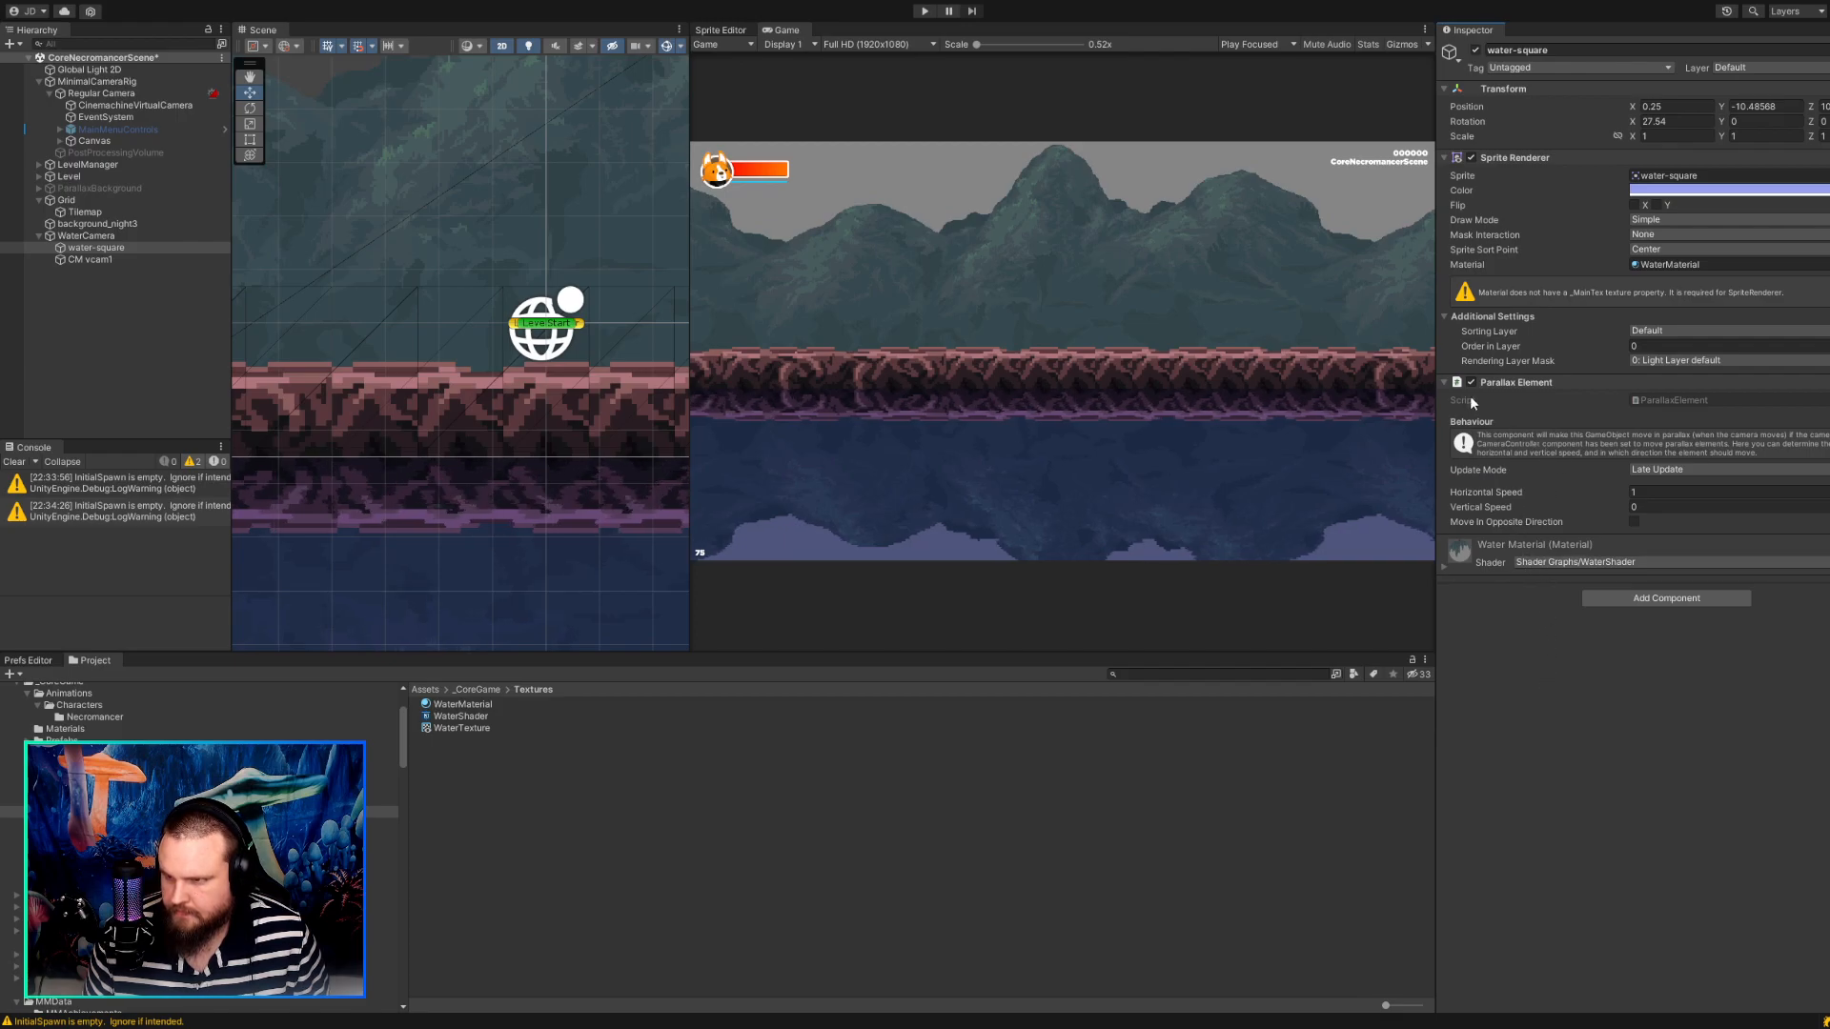
pyautogui.moveTo(95, 246); pyautogui.dragTo(44, 266)
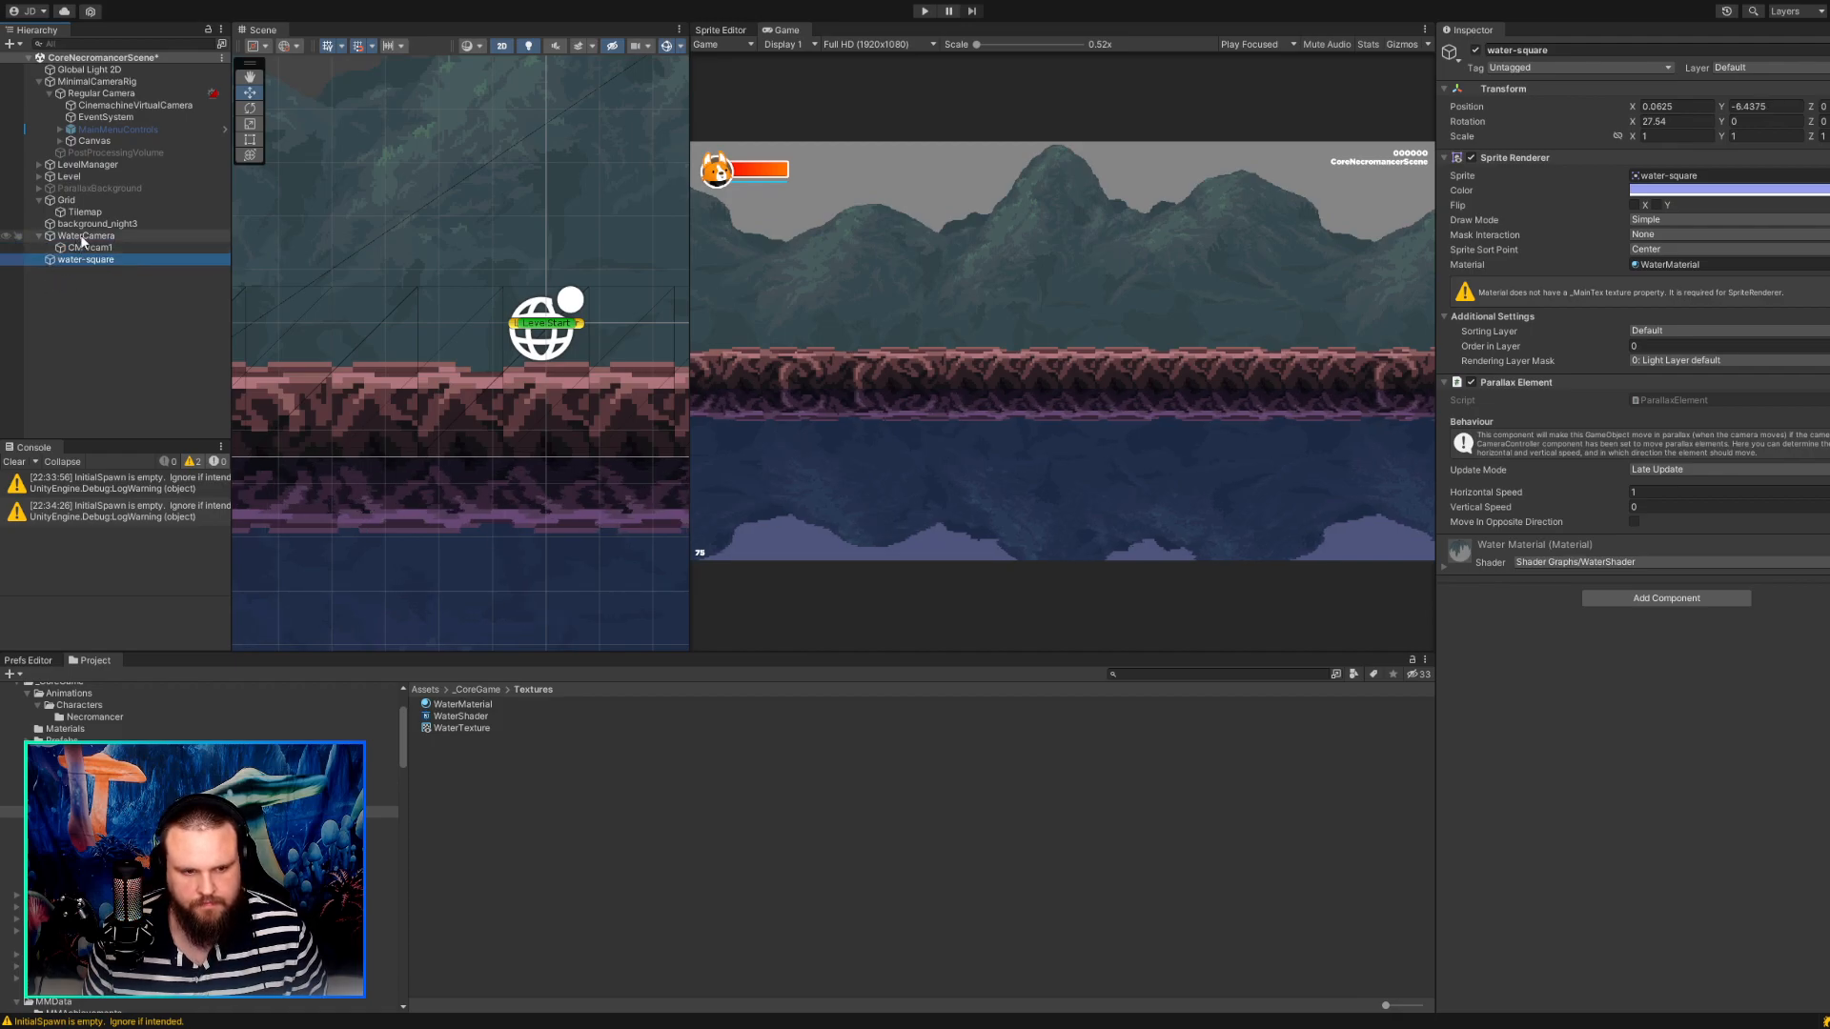
# Raise WaterCamera in the scene to a Y position of 4.125.
pyautogui.click(82, 237)
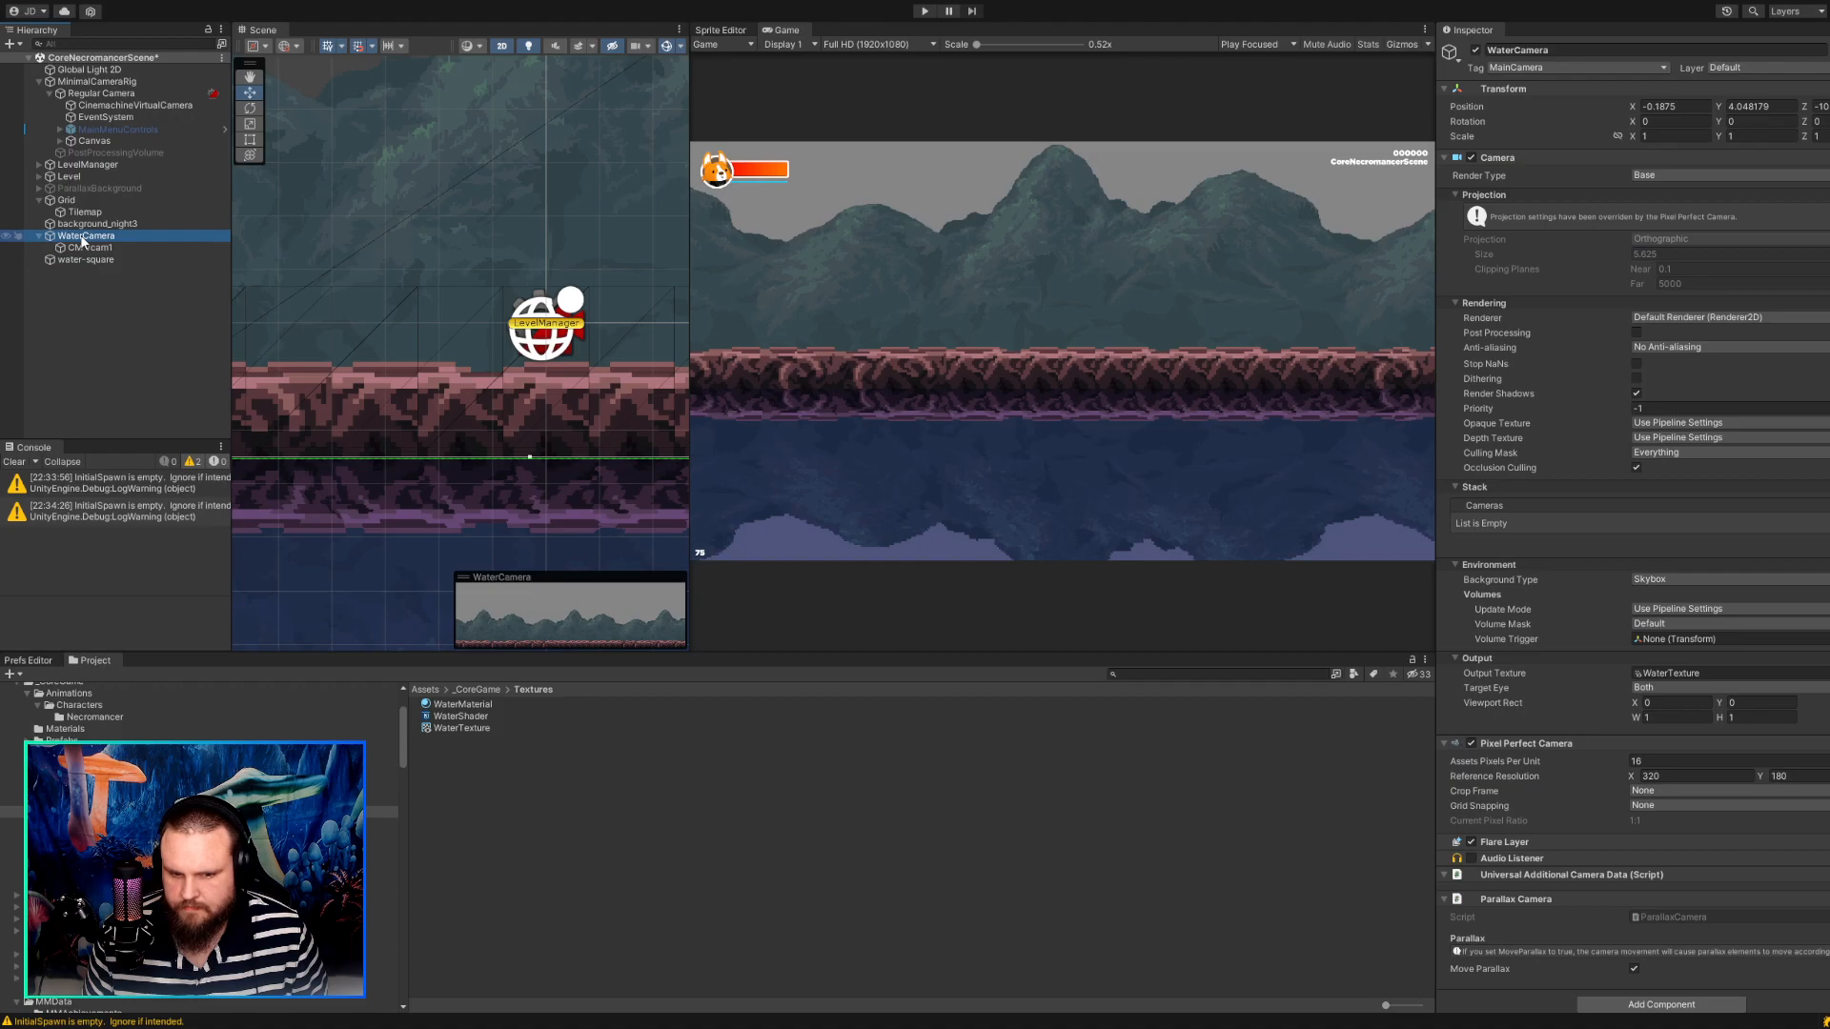
pyautogui.scroll(10, 397, 463)
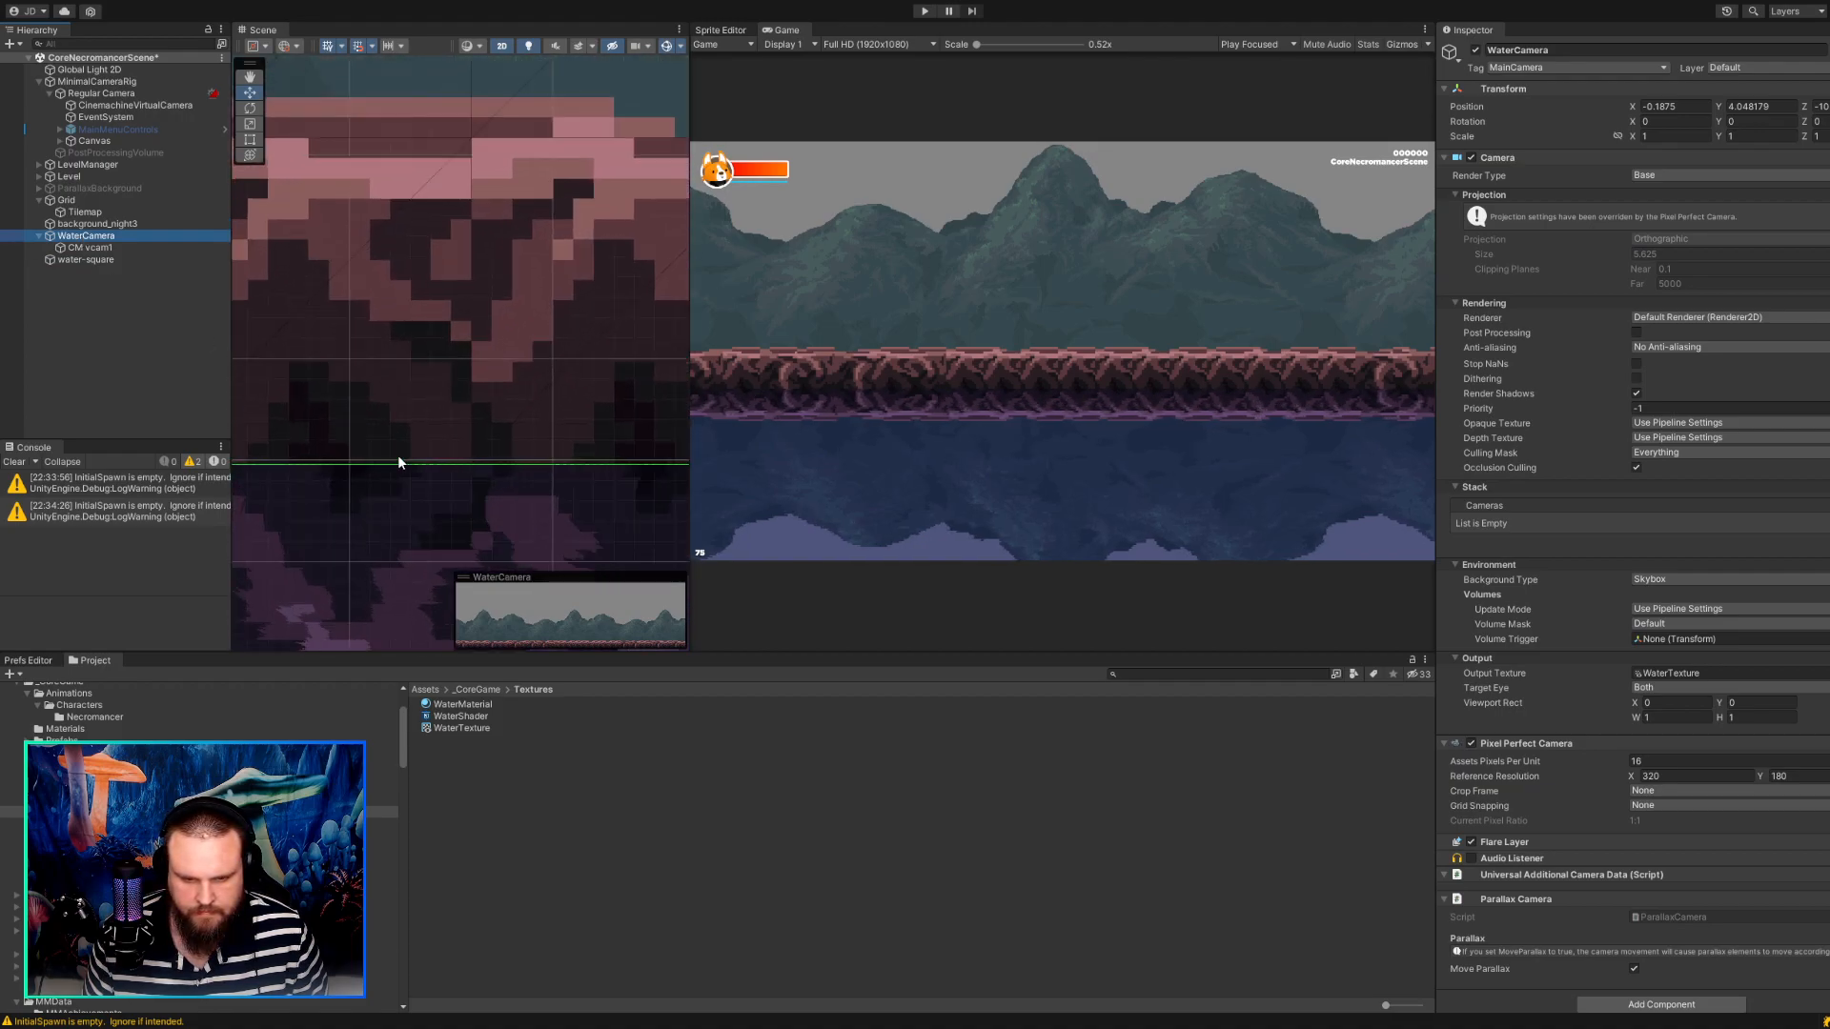
pyautogui.scroll(-10, 399, 462)
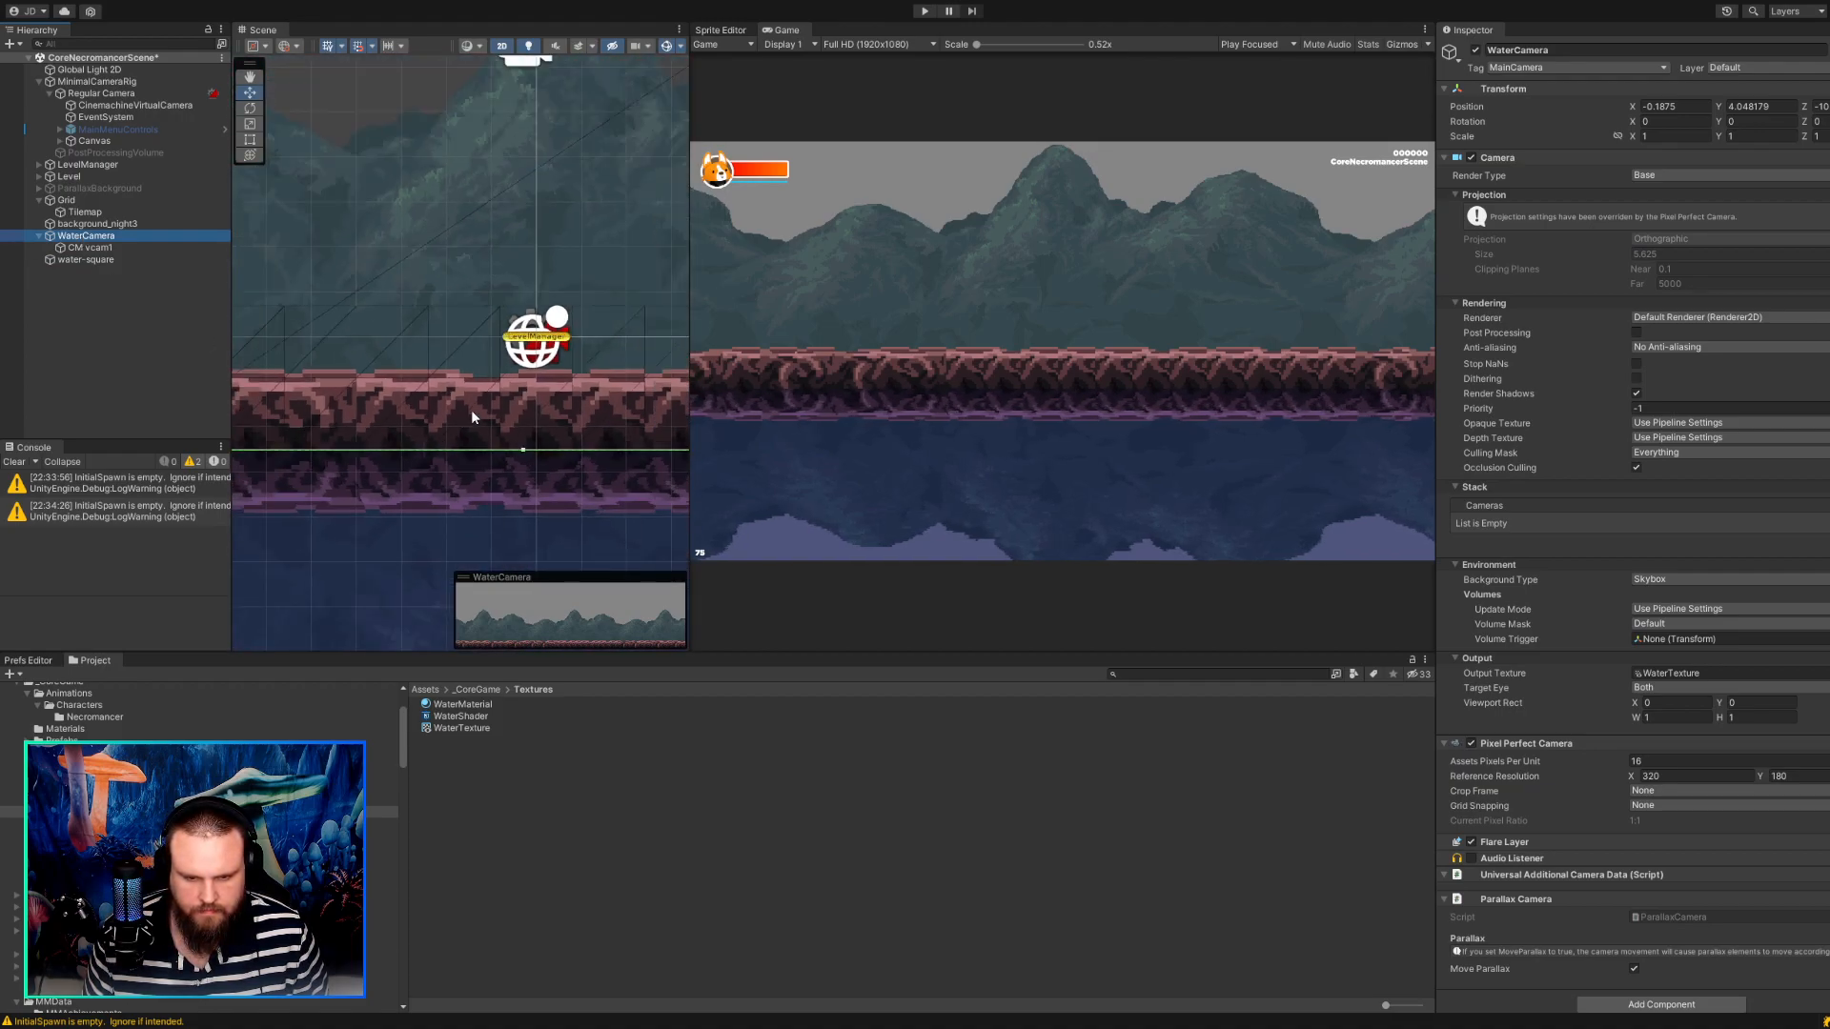
pyautogui.moveTo(517, 91); pyautogui.dragTo(516, 84)
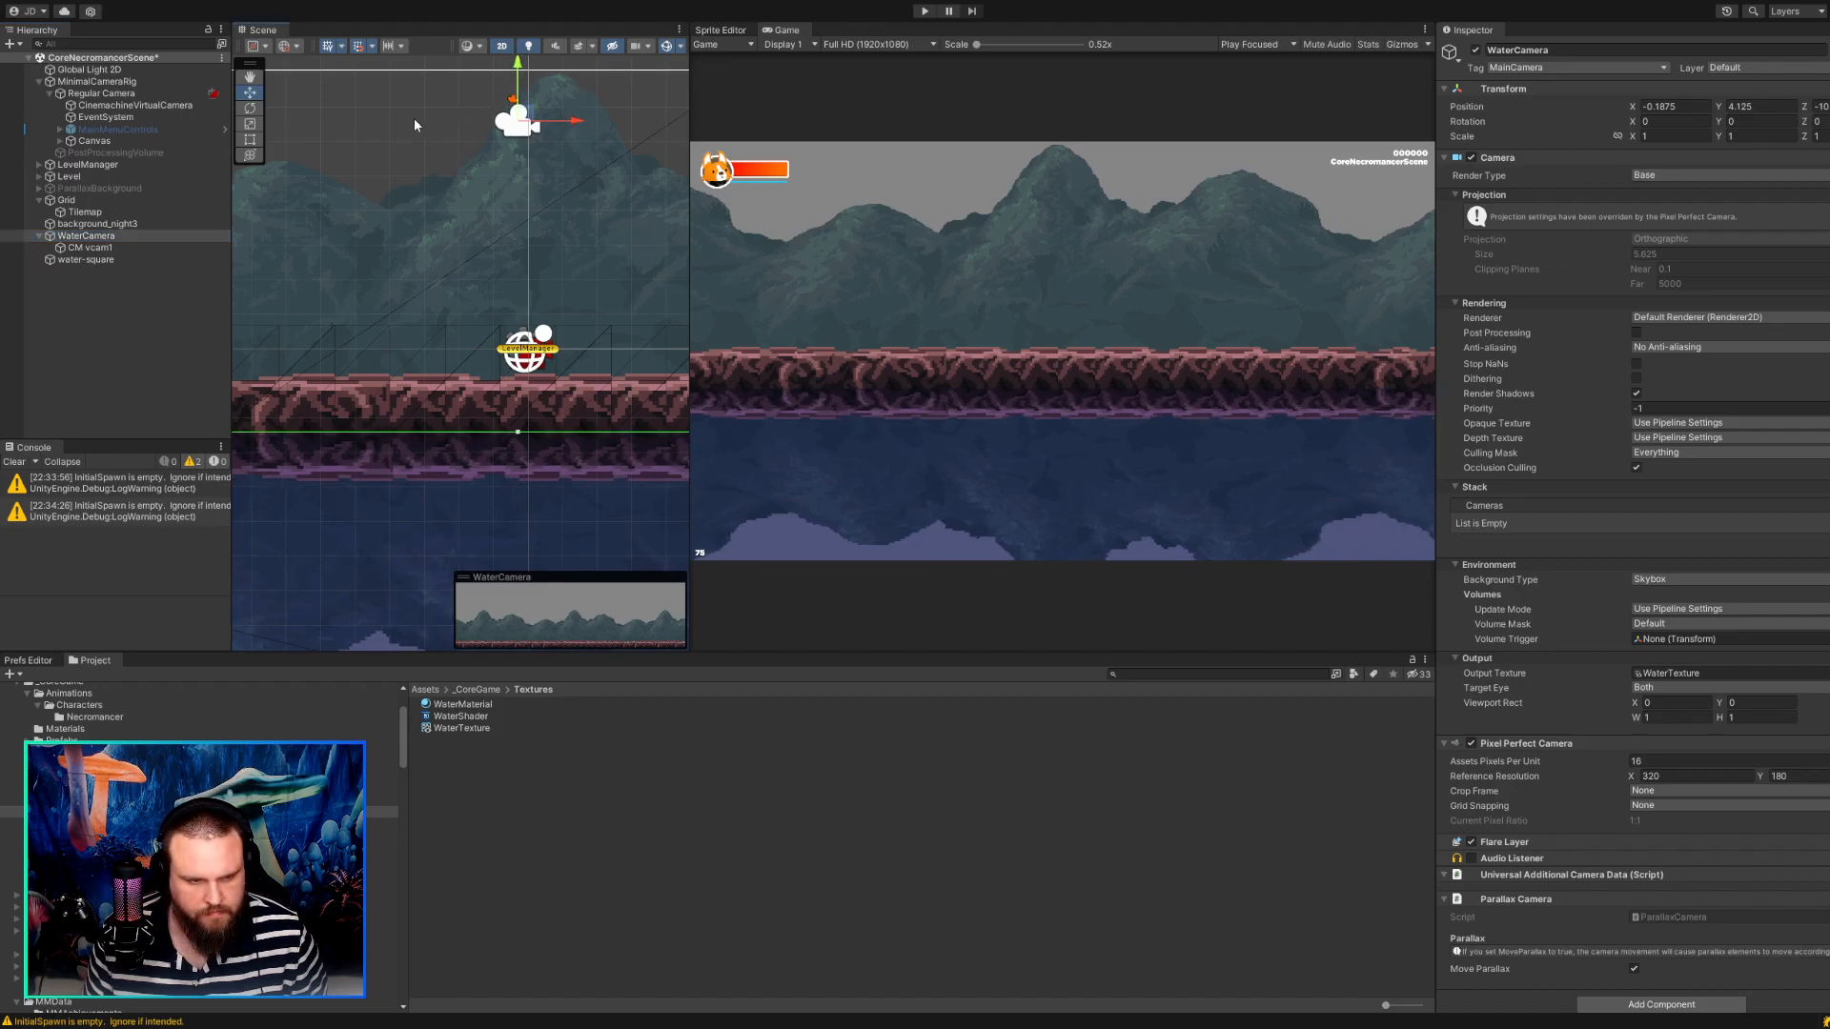
pyautogui.hotkey('ctrl', 'z')
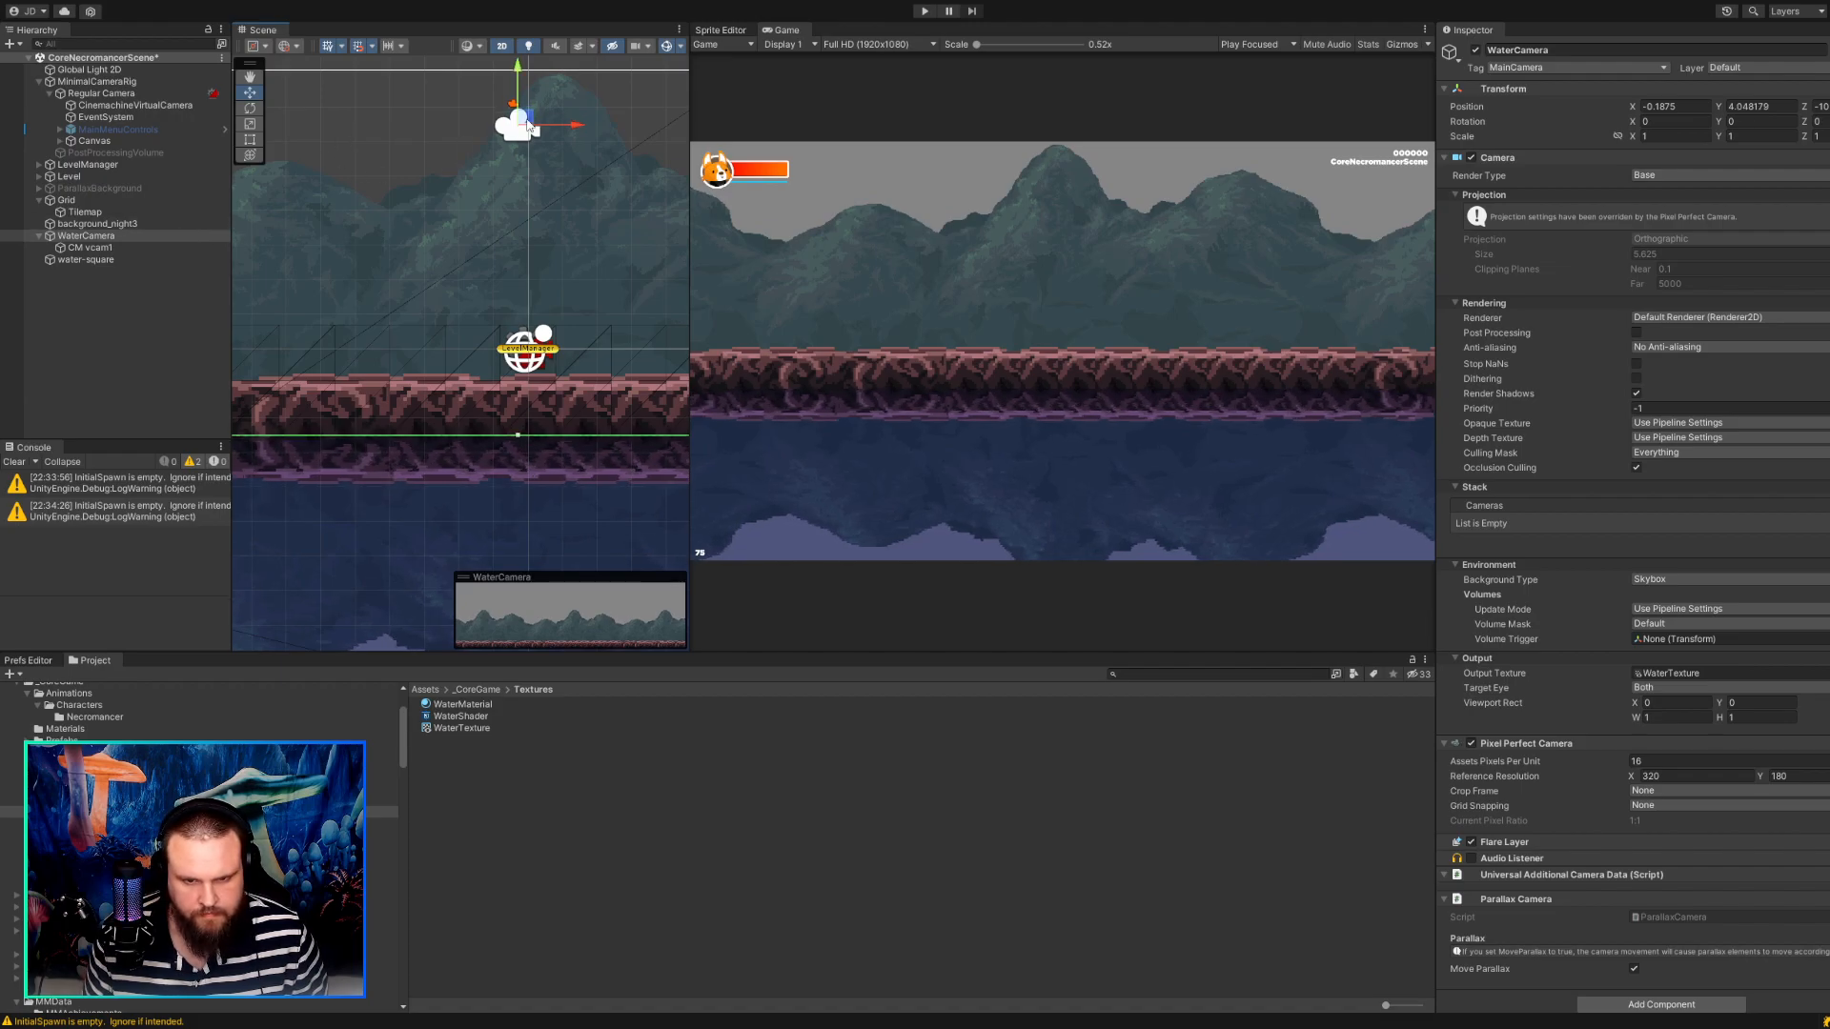
pyautogui.hotkey('ctrl', 'y')
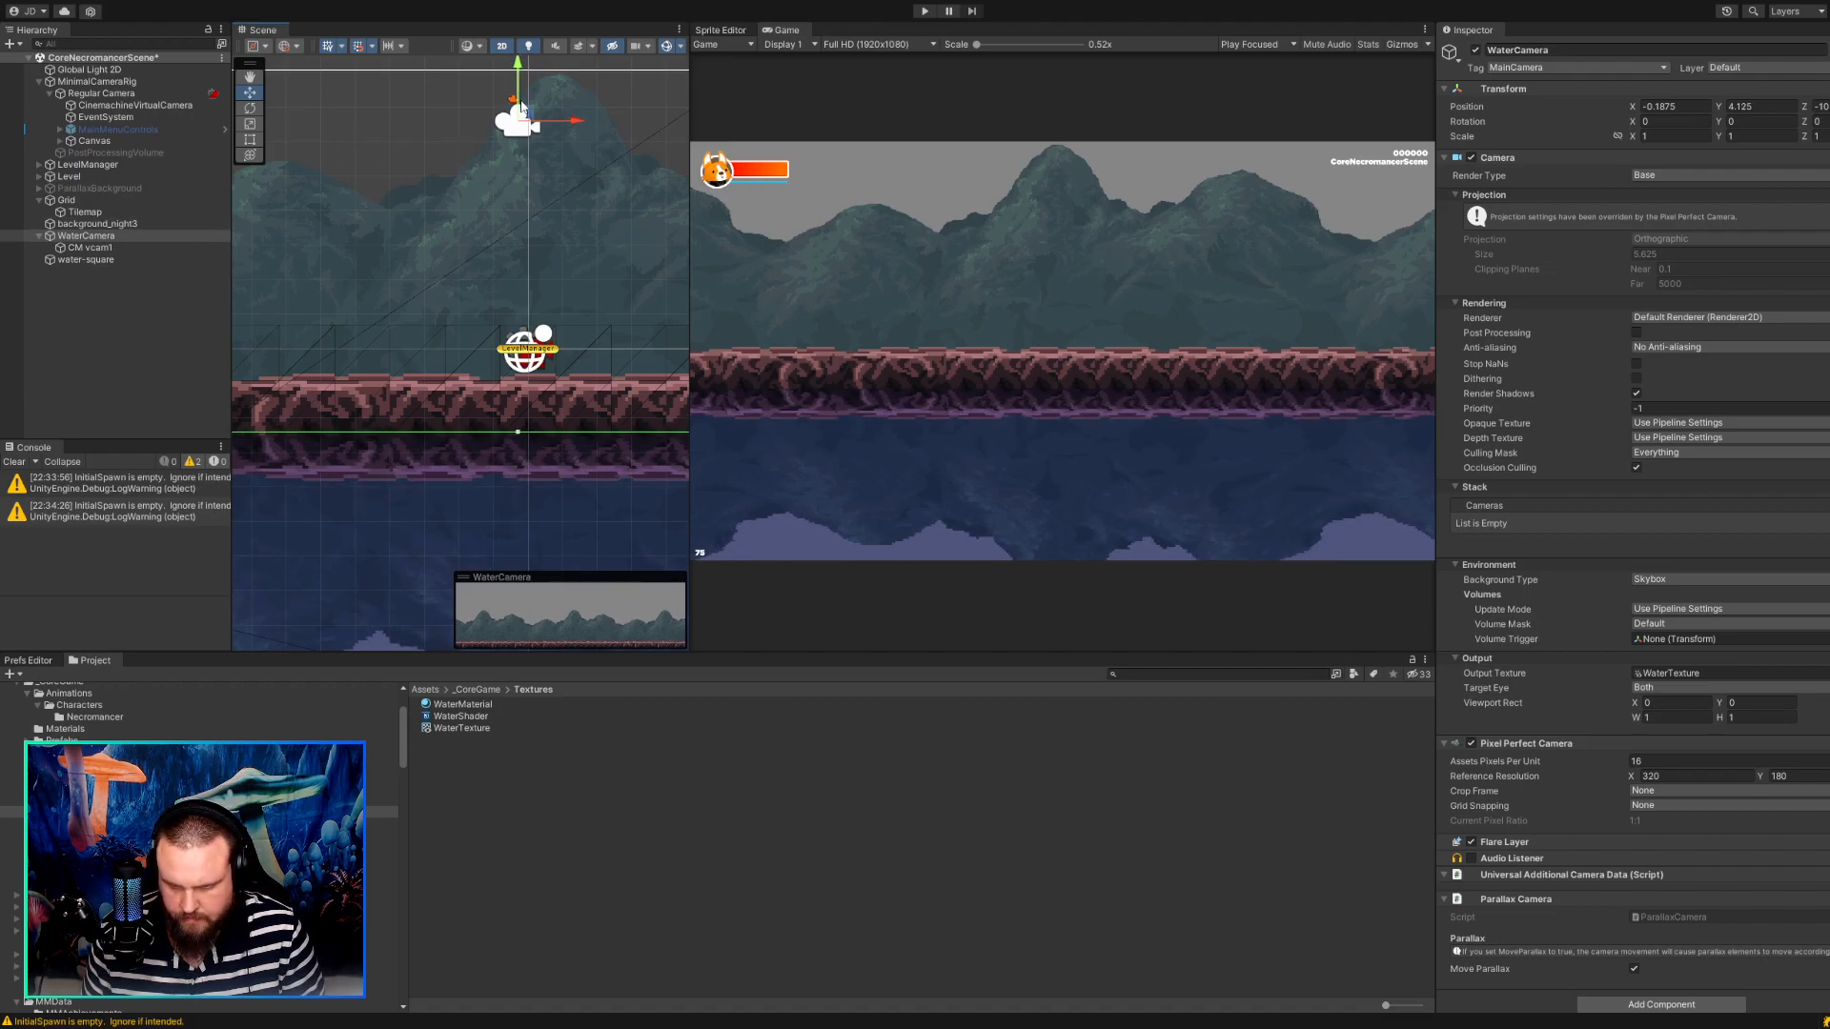
pyautogui.scroll(4, 500, 362)
pyautogui.scroll(2, 455, 441)
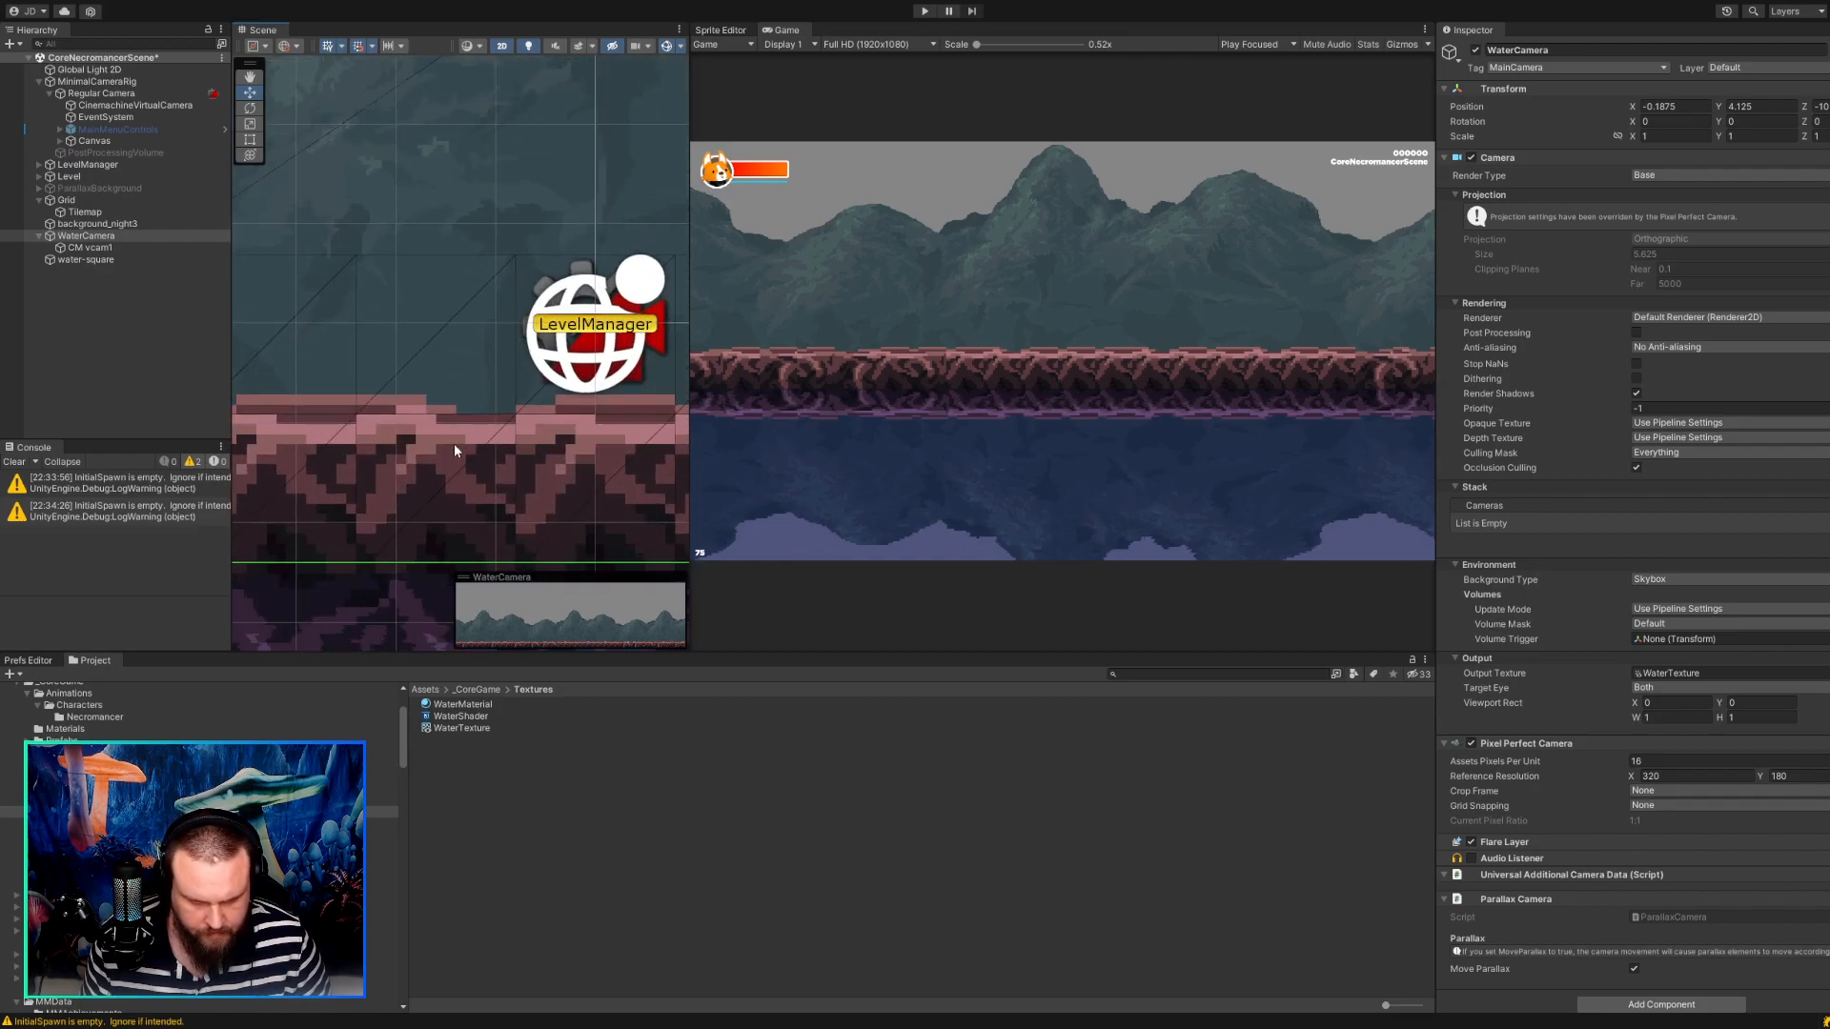
pyautogui.scroll(-3, 452, 445)
pyautogui.scroll(-3, 452, 444)
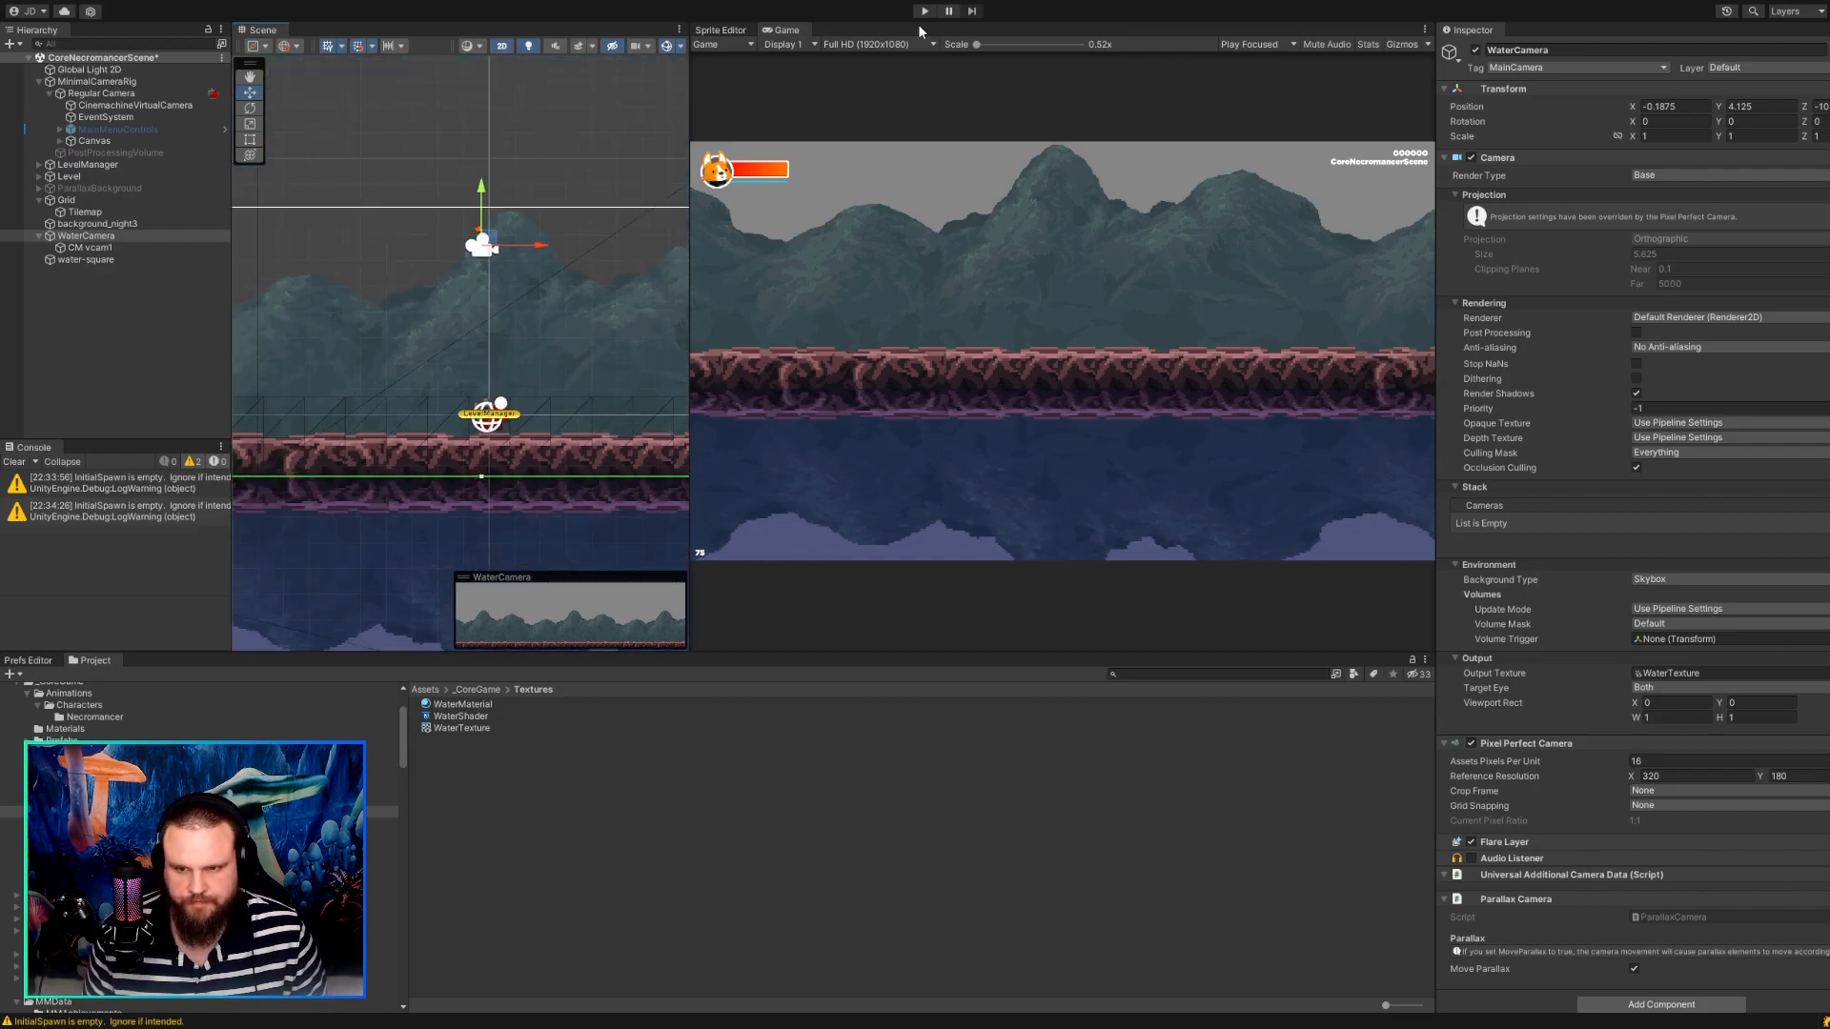
# Compare WaterCamera's components with those of Regular Camera and remove the Parallax Camera component from WaterCamera.
pyautogui.click(76, 236)
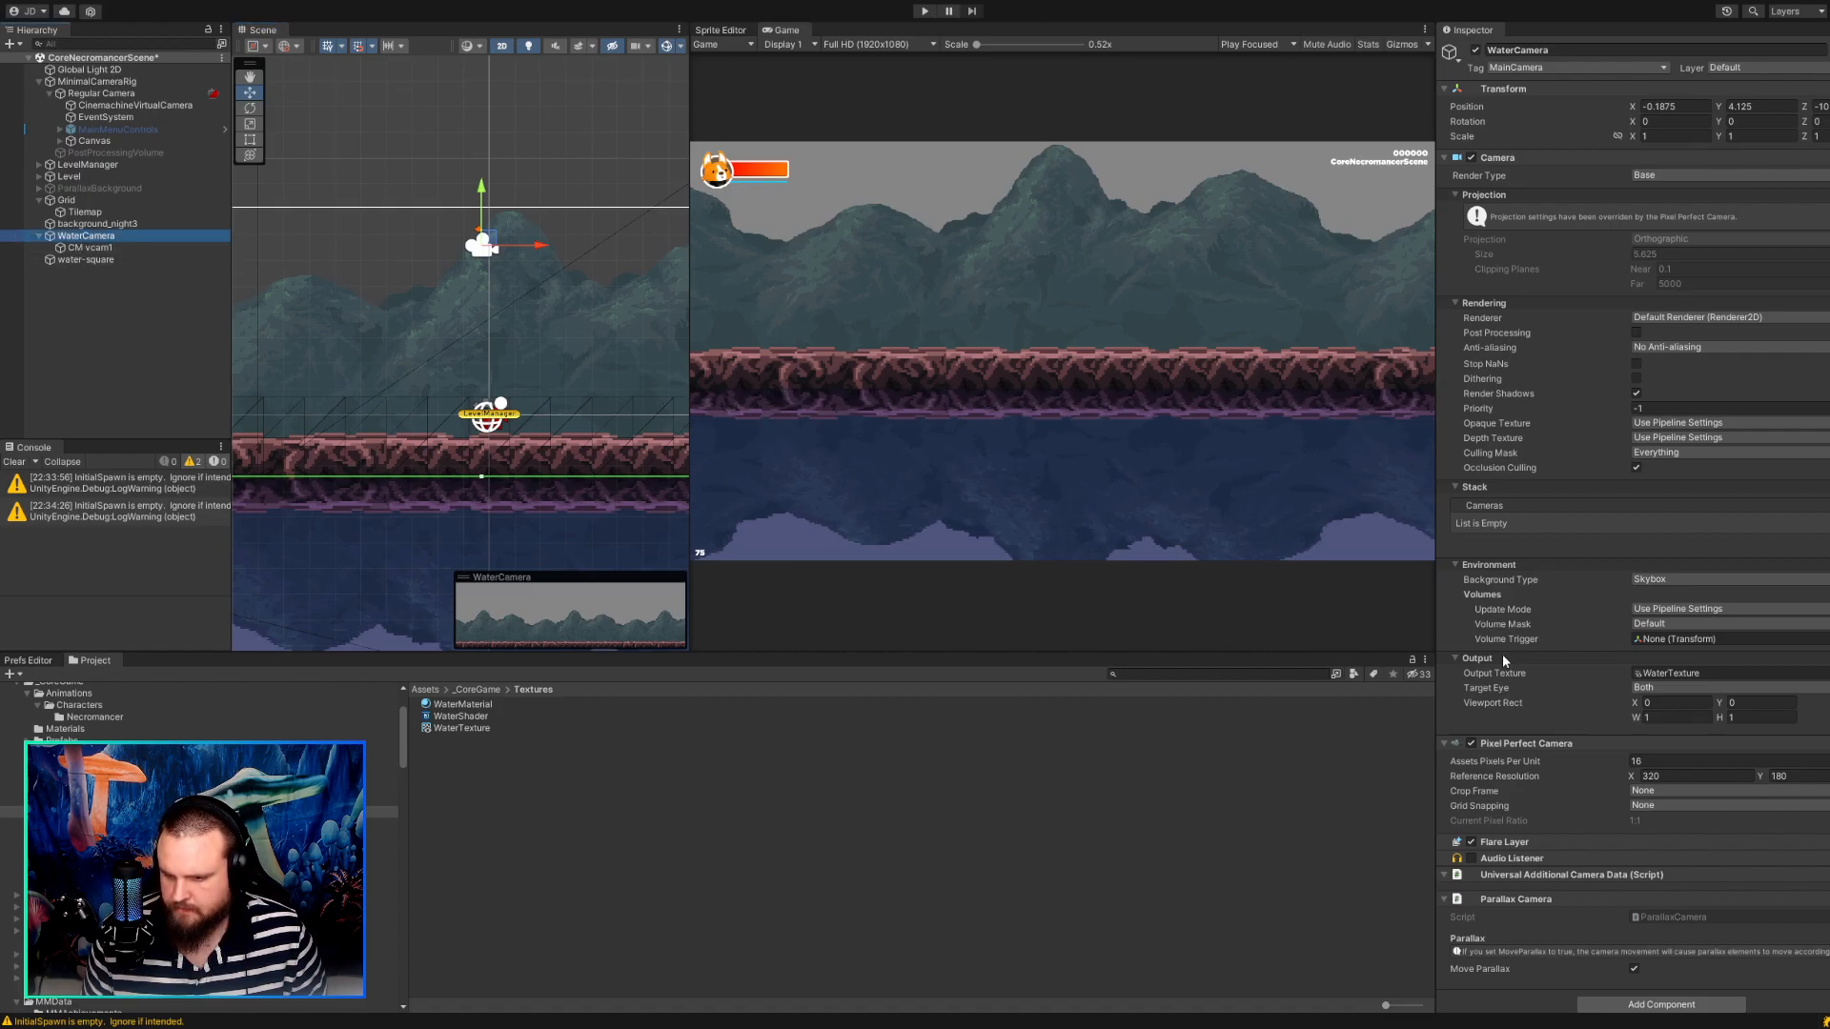
pyautogui.scroll(-1, 1497, 652)
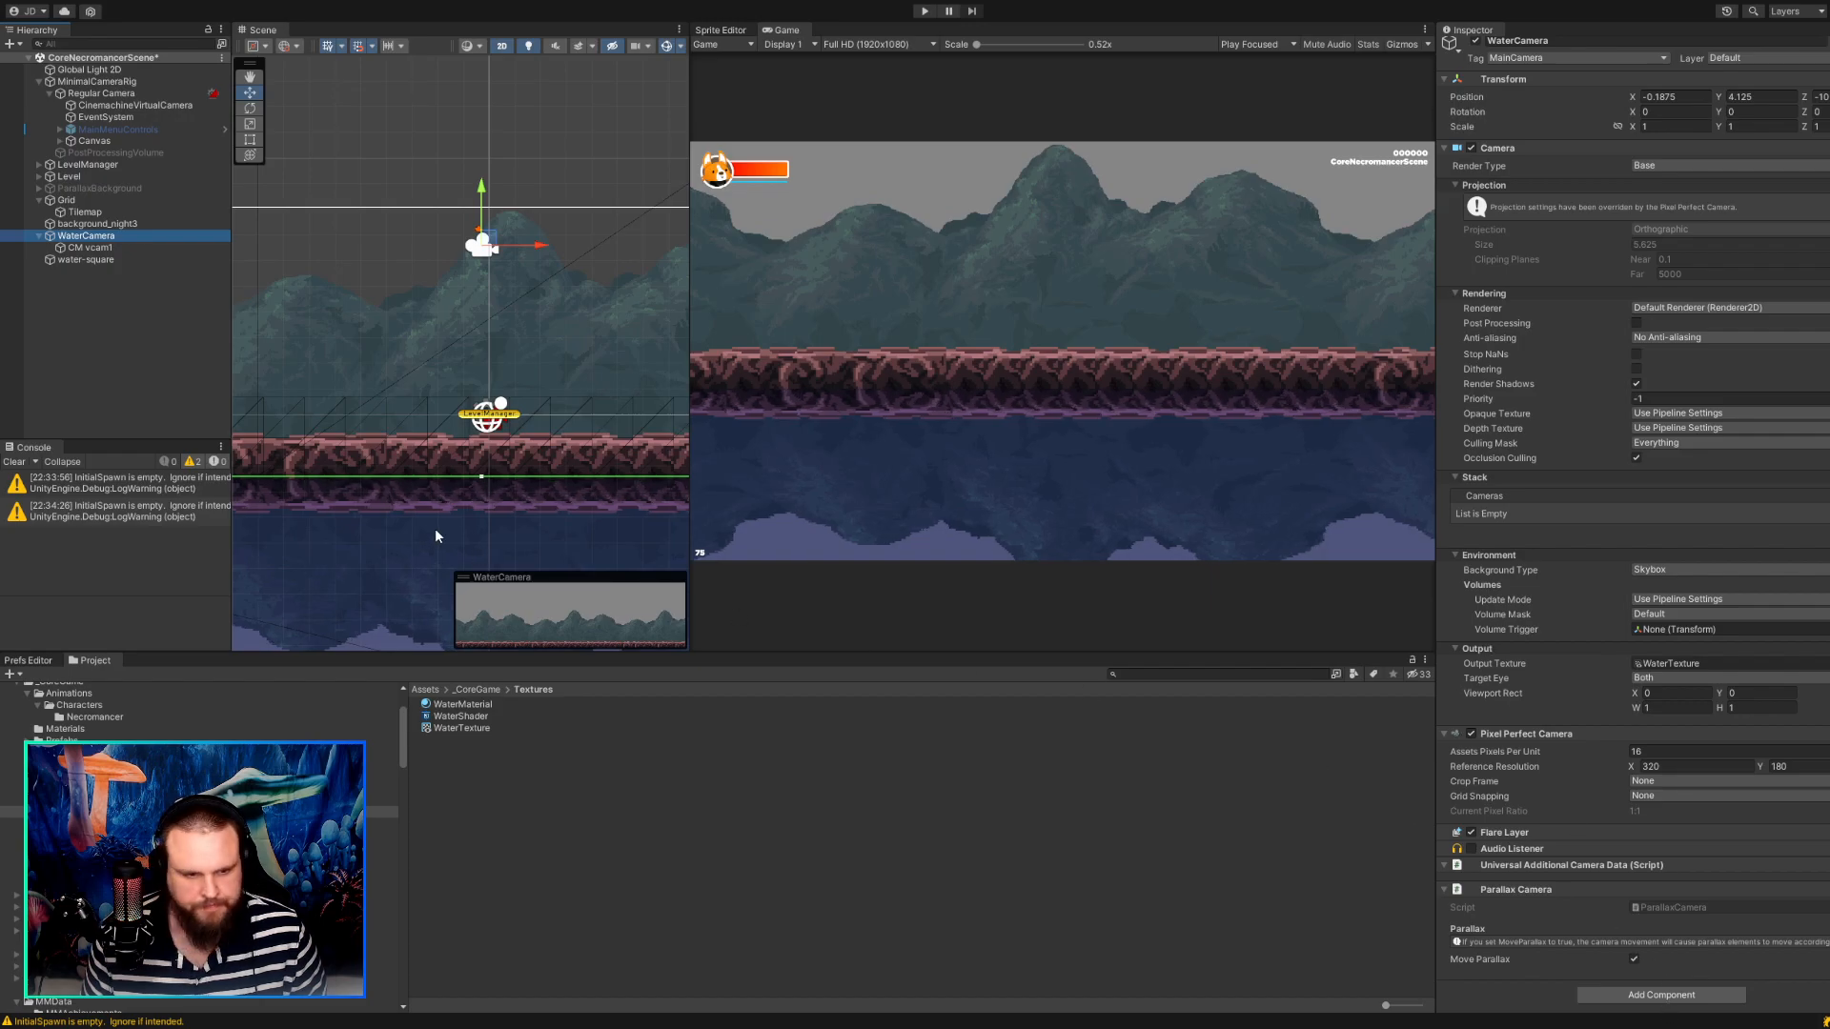
pyautogui.click(103, 92)
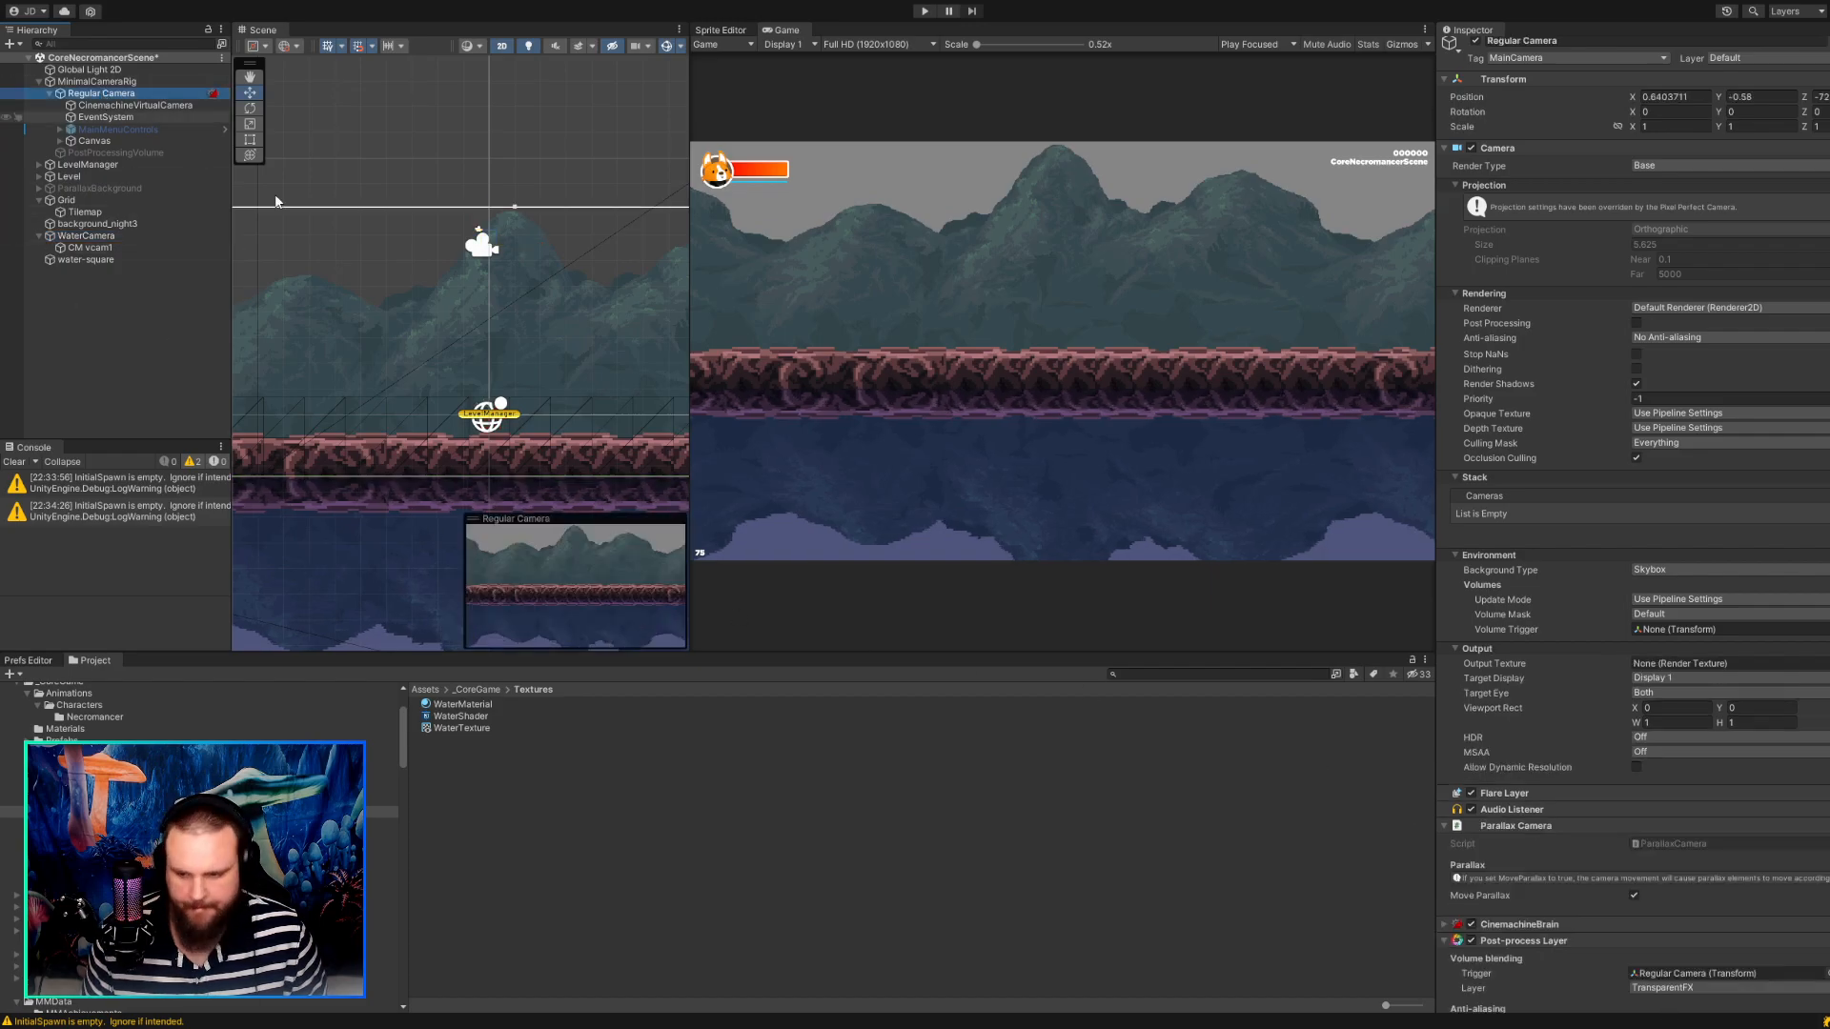
pyautogui.scroll(-5, 1605, 805)
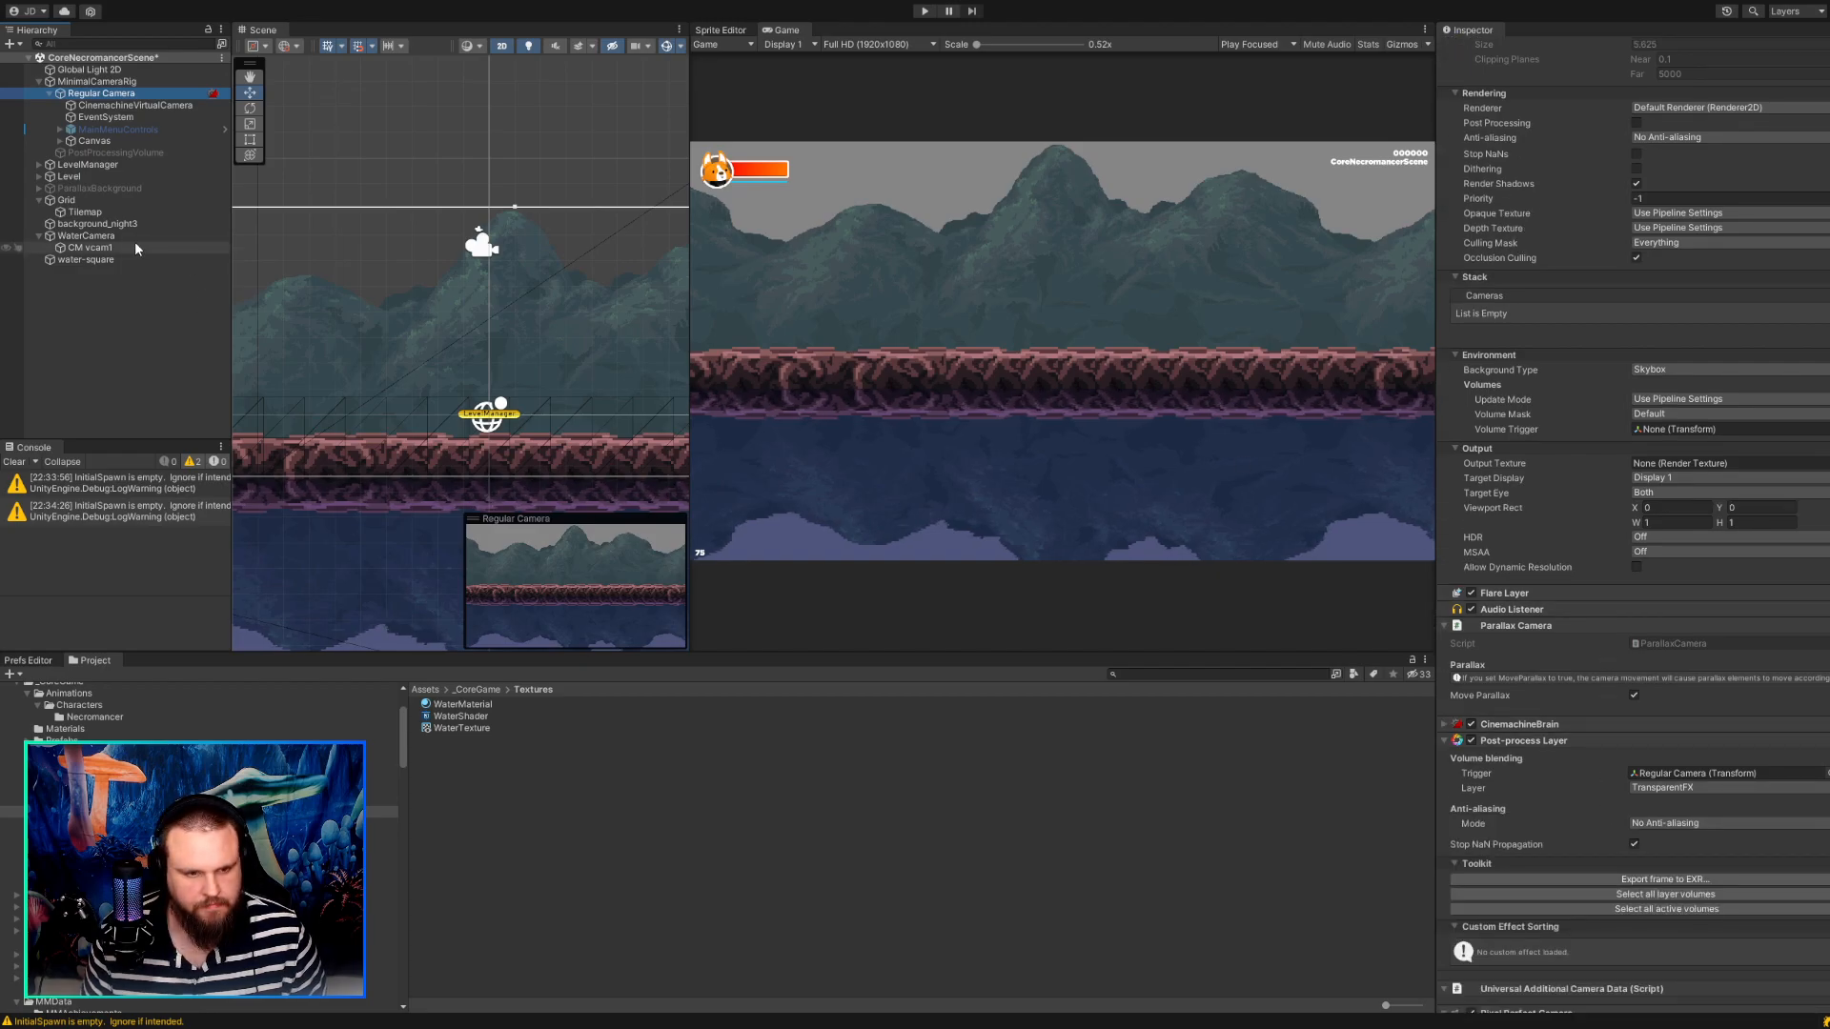
pyautogui.click(86, 236)
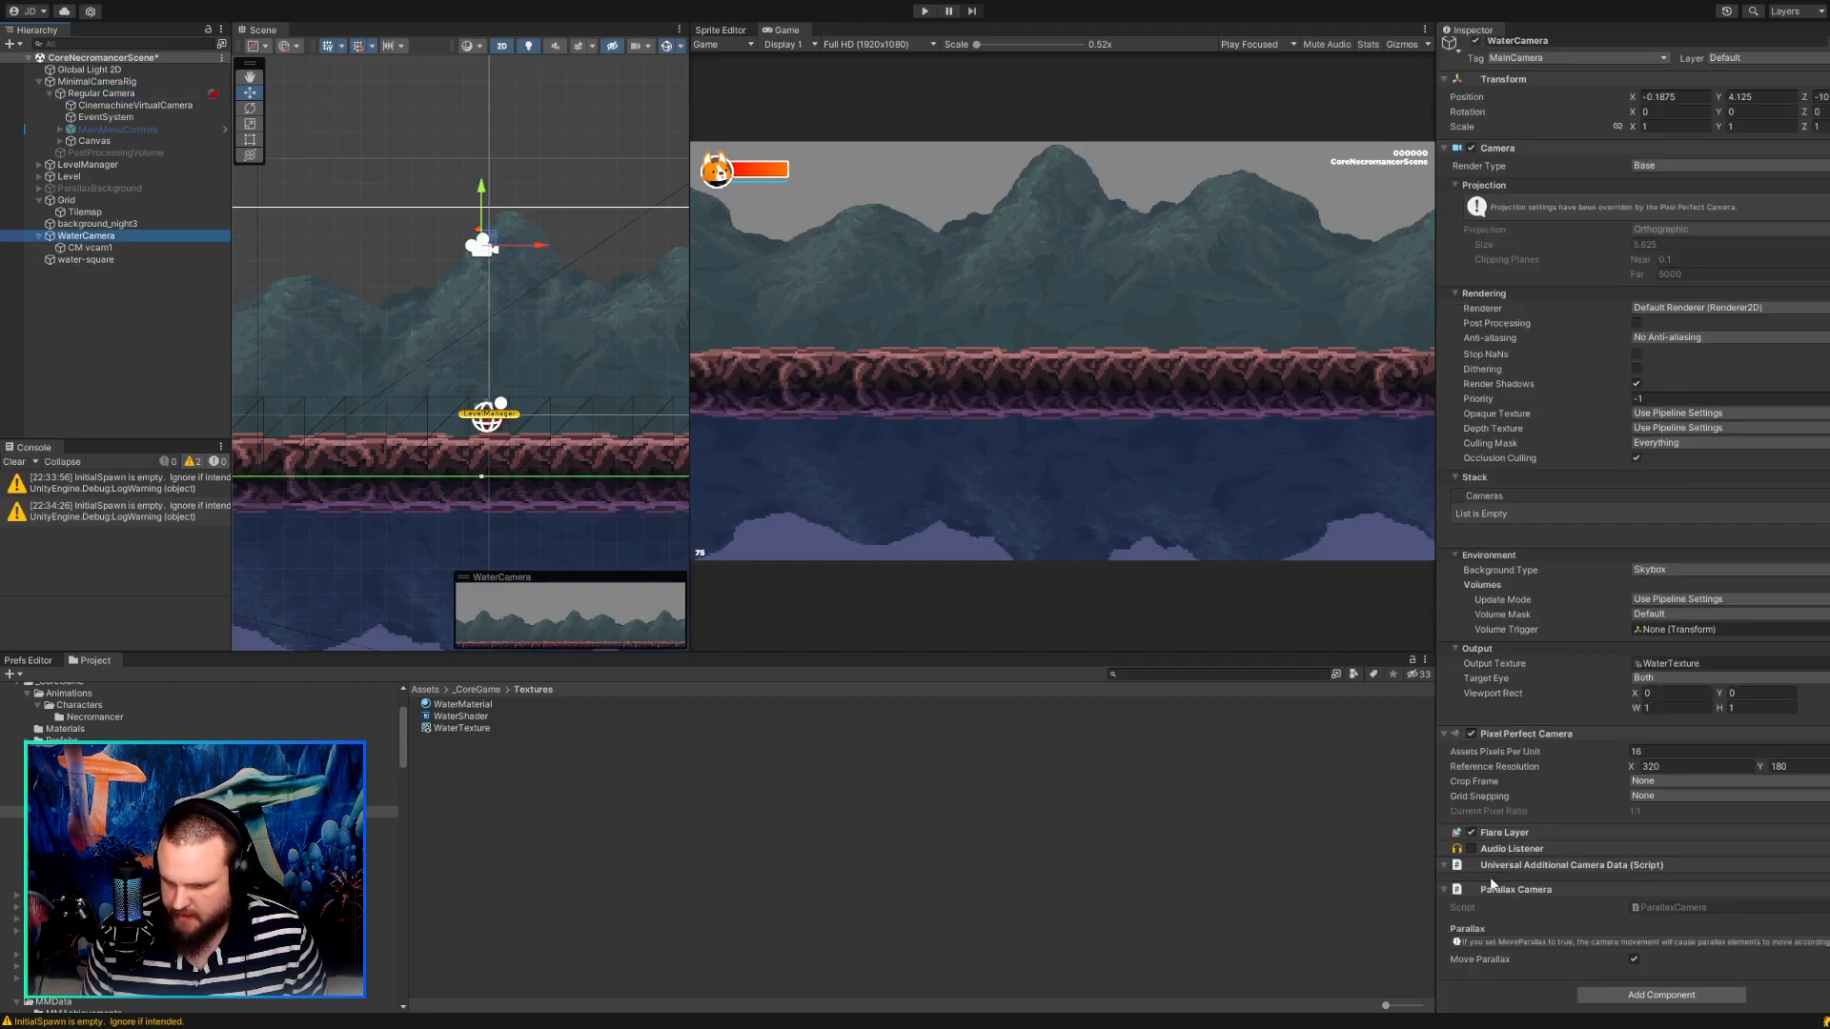
pyautogui.click(1557, 741)
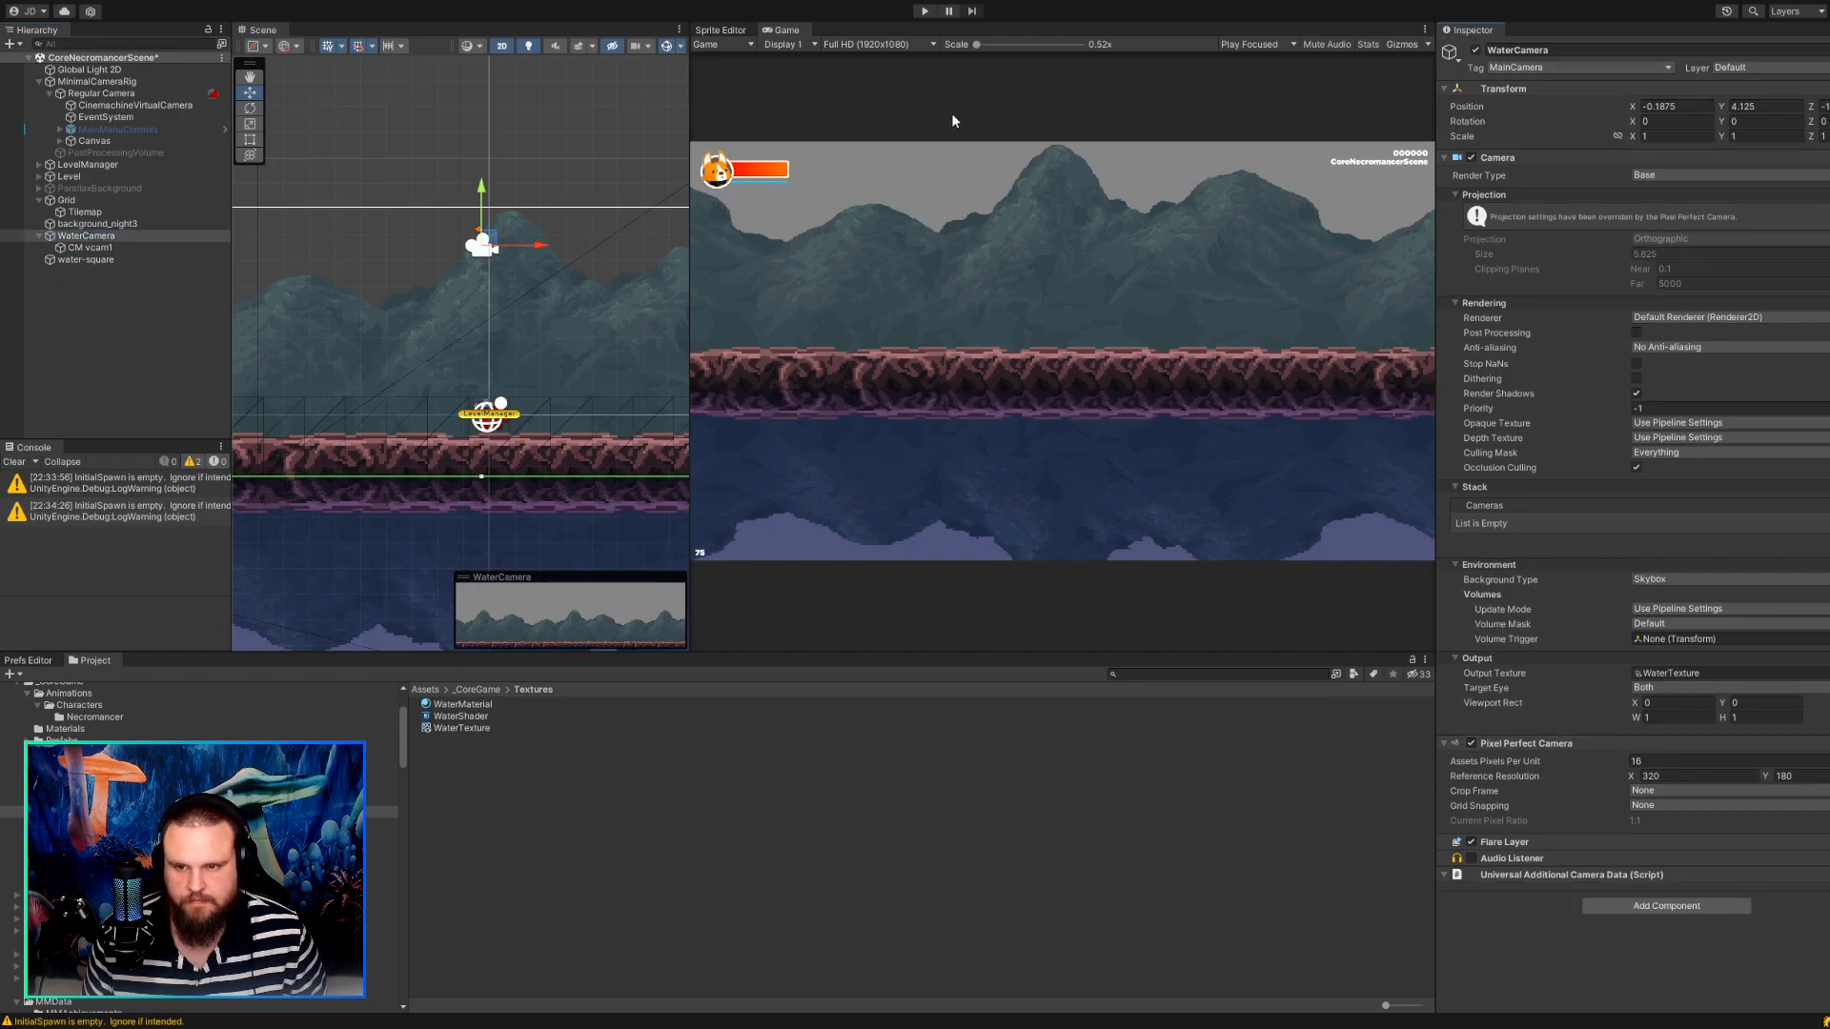
# Run the game and walk the character left and right to check the water's coverage.
pyautogui.click(925, 13)
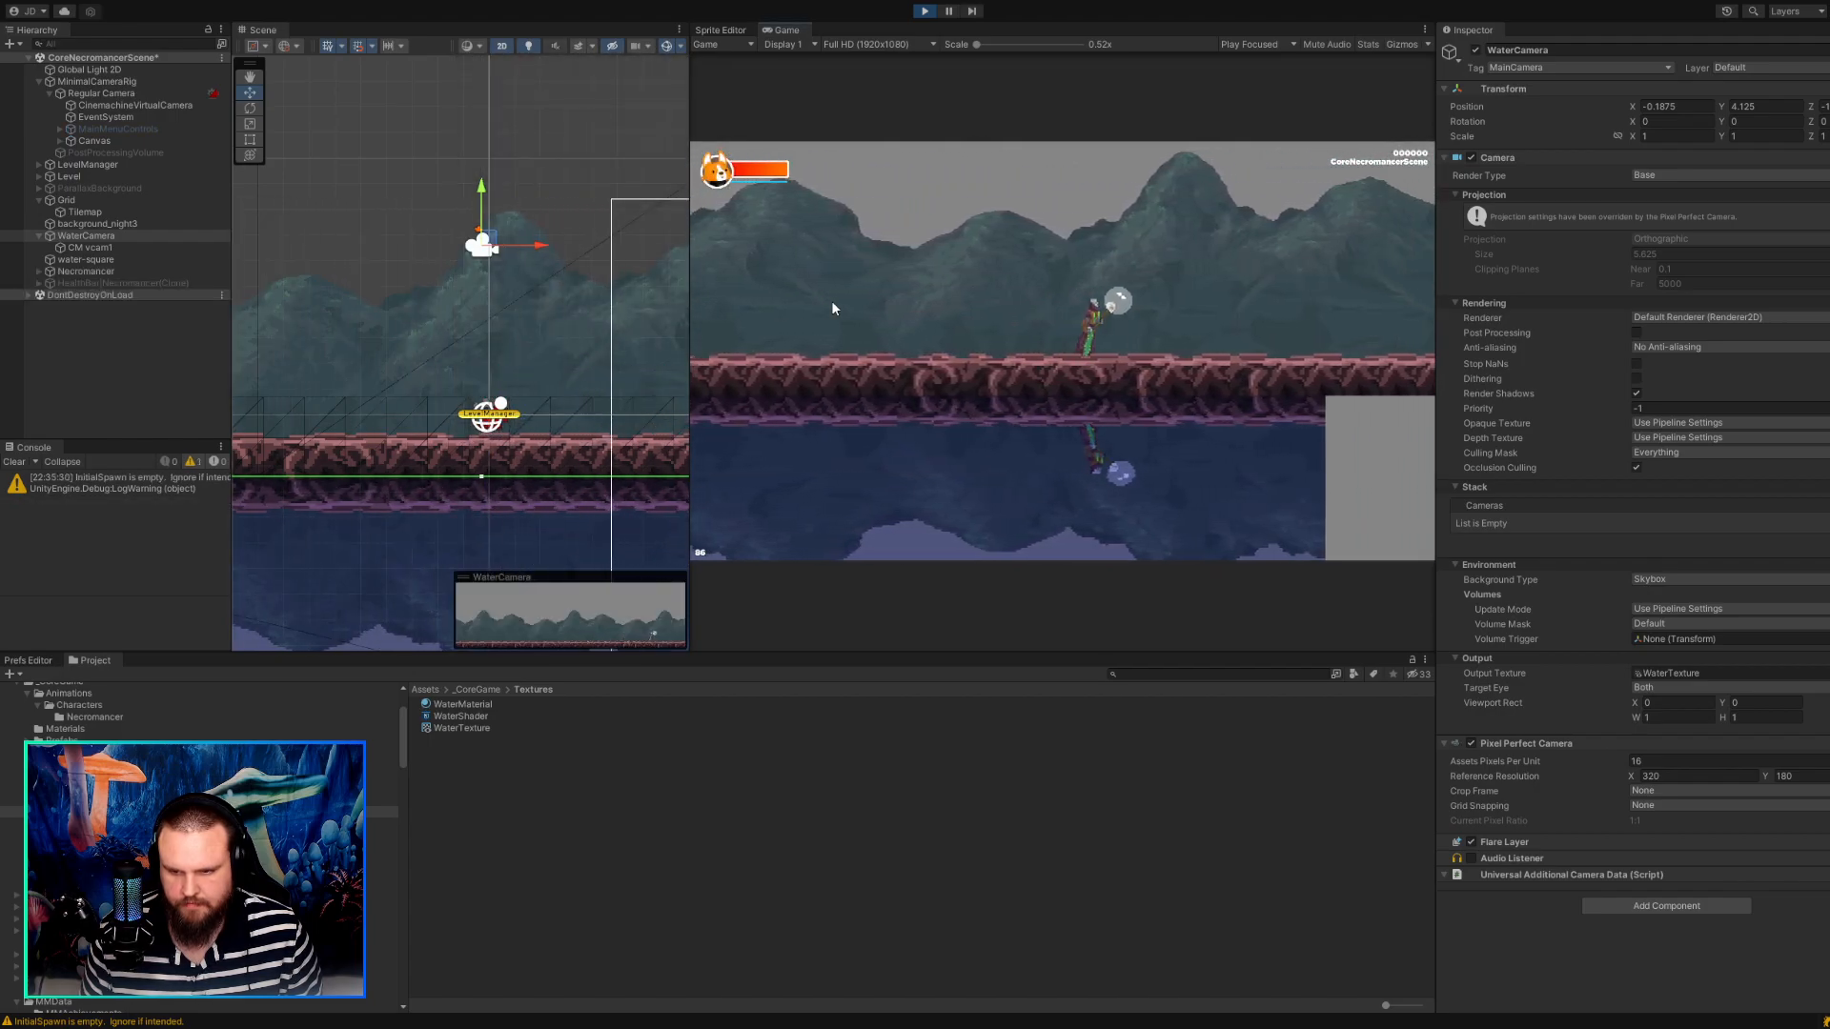
pyautogui.press('a')
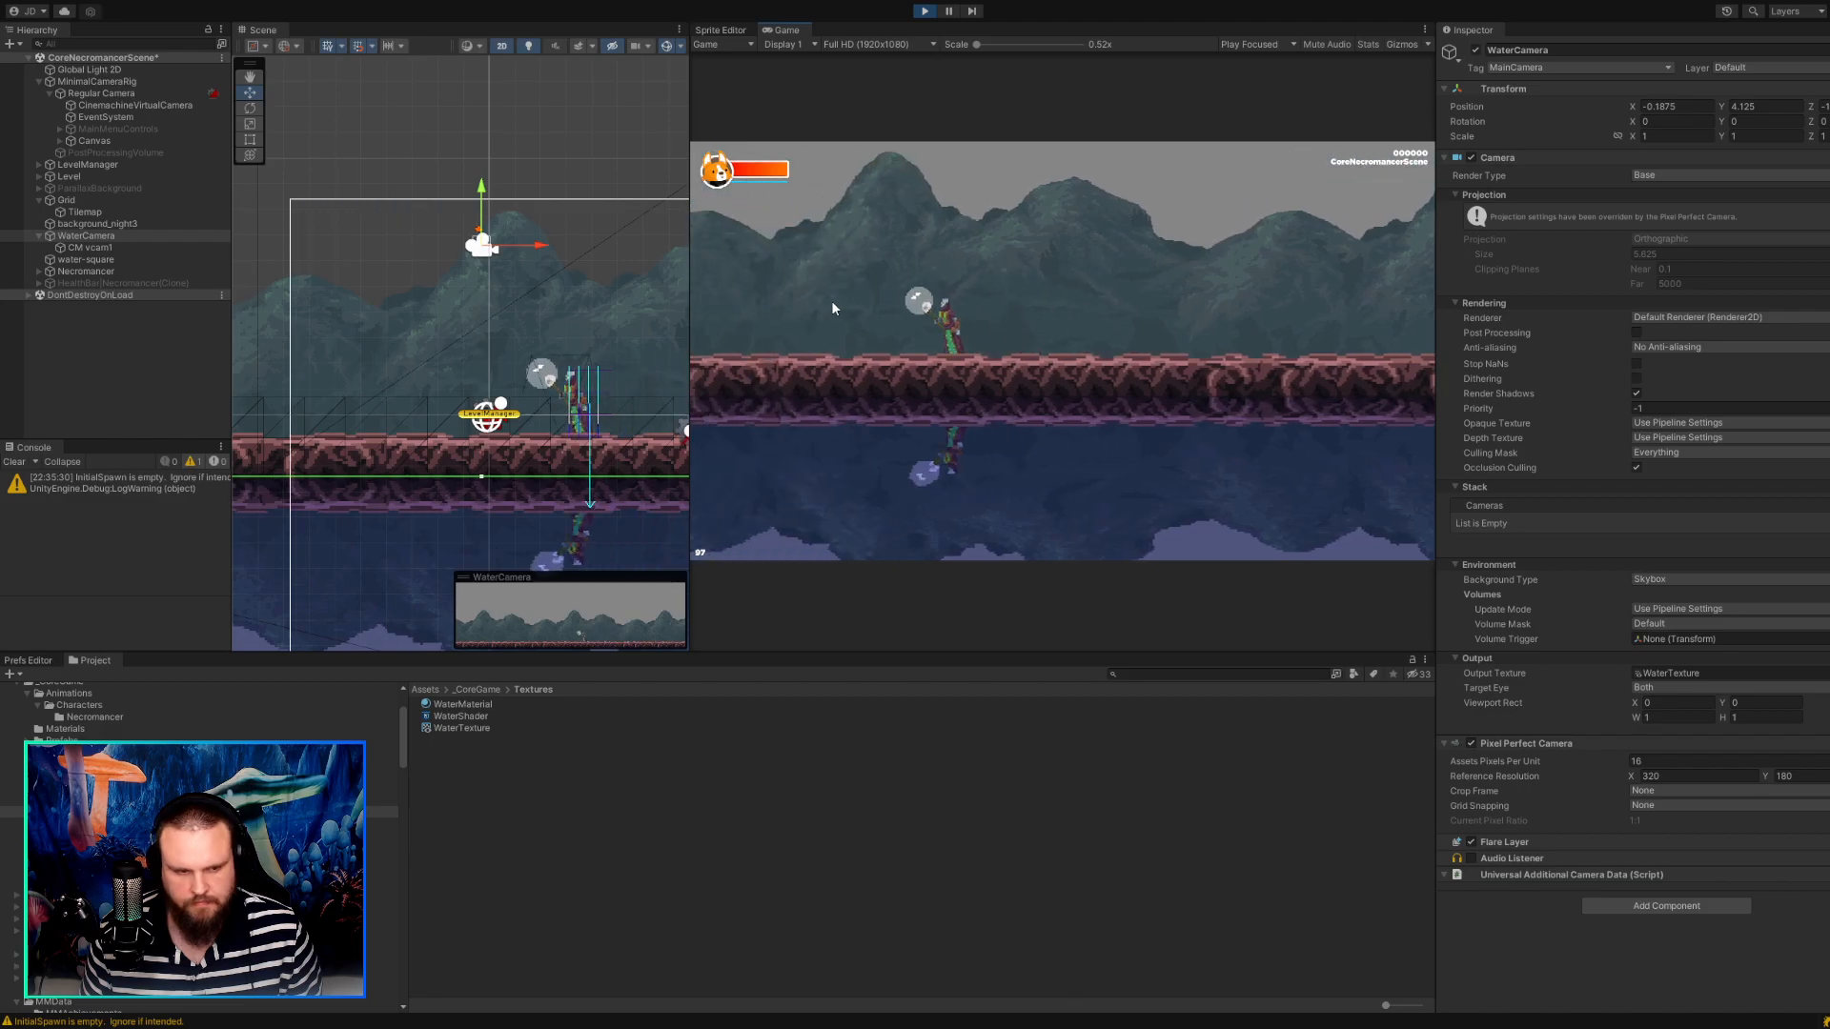
pyautogui.press('d')
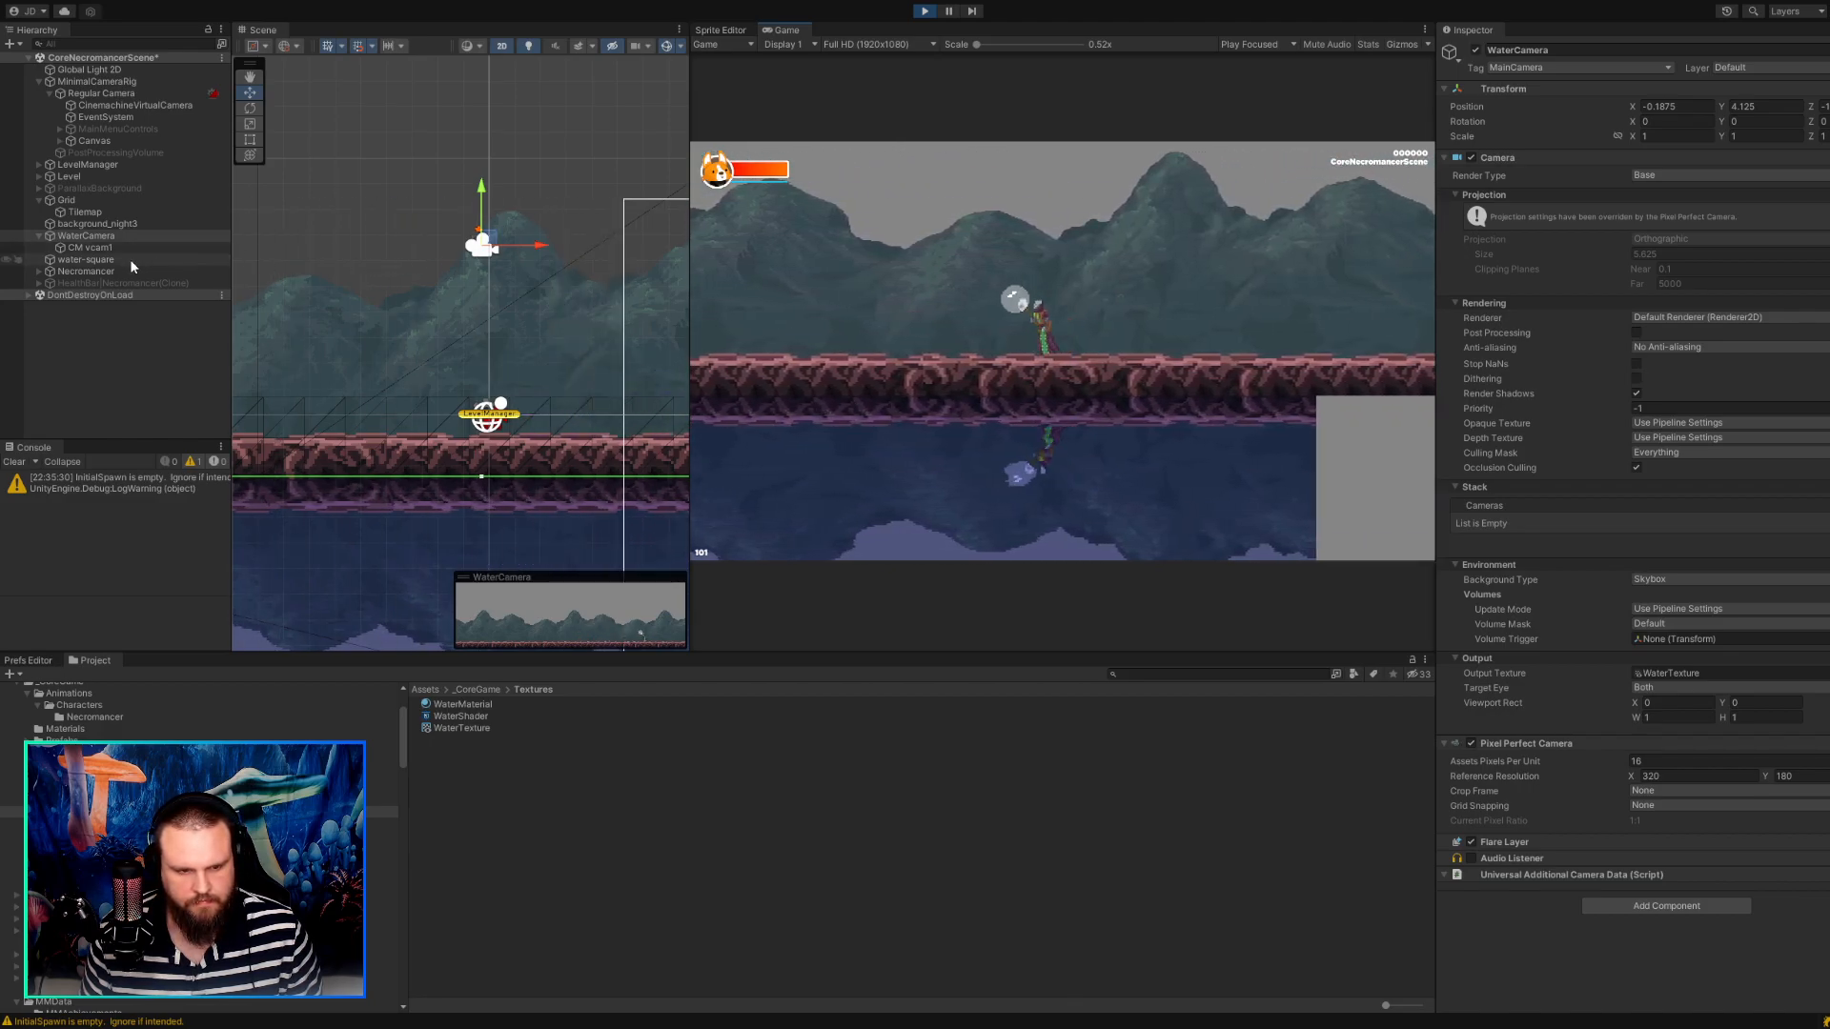
# Try Move In Opposite Direction on water-square's Parallax Element while walking the character in the running game.
pyautogui.click(129, 260)
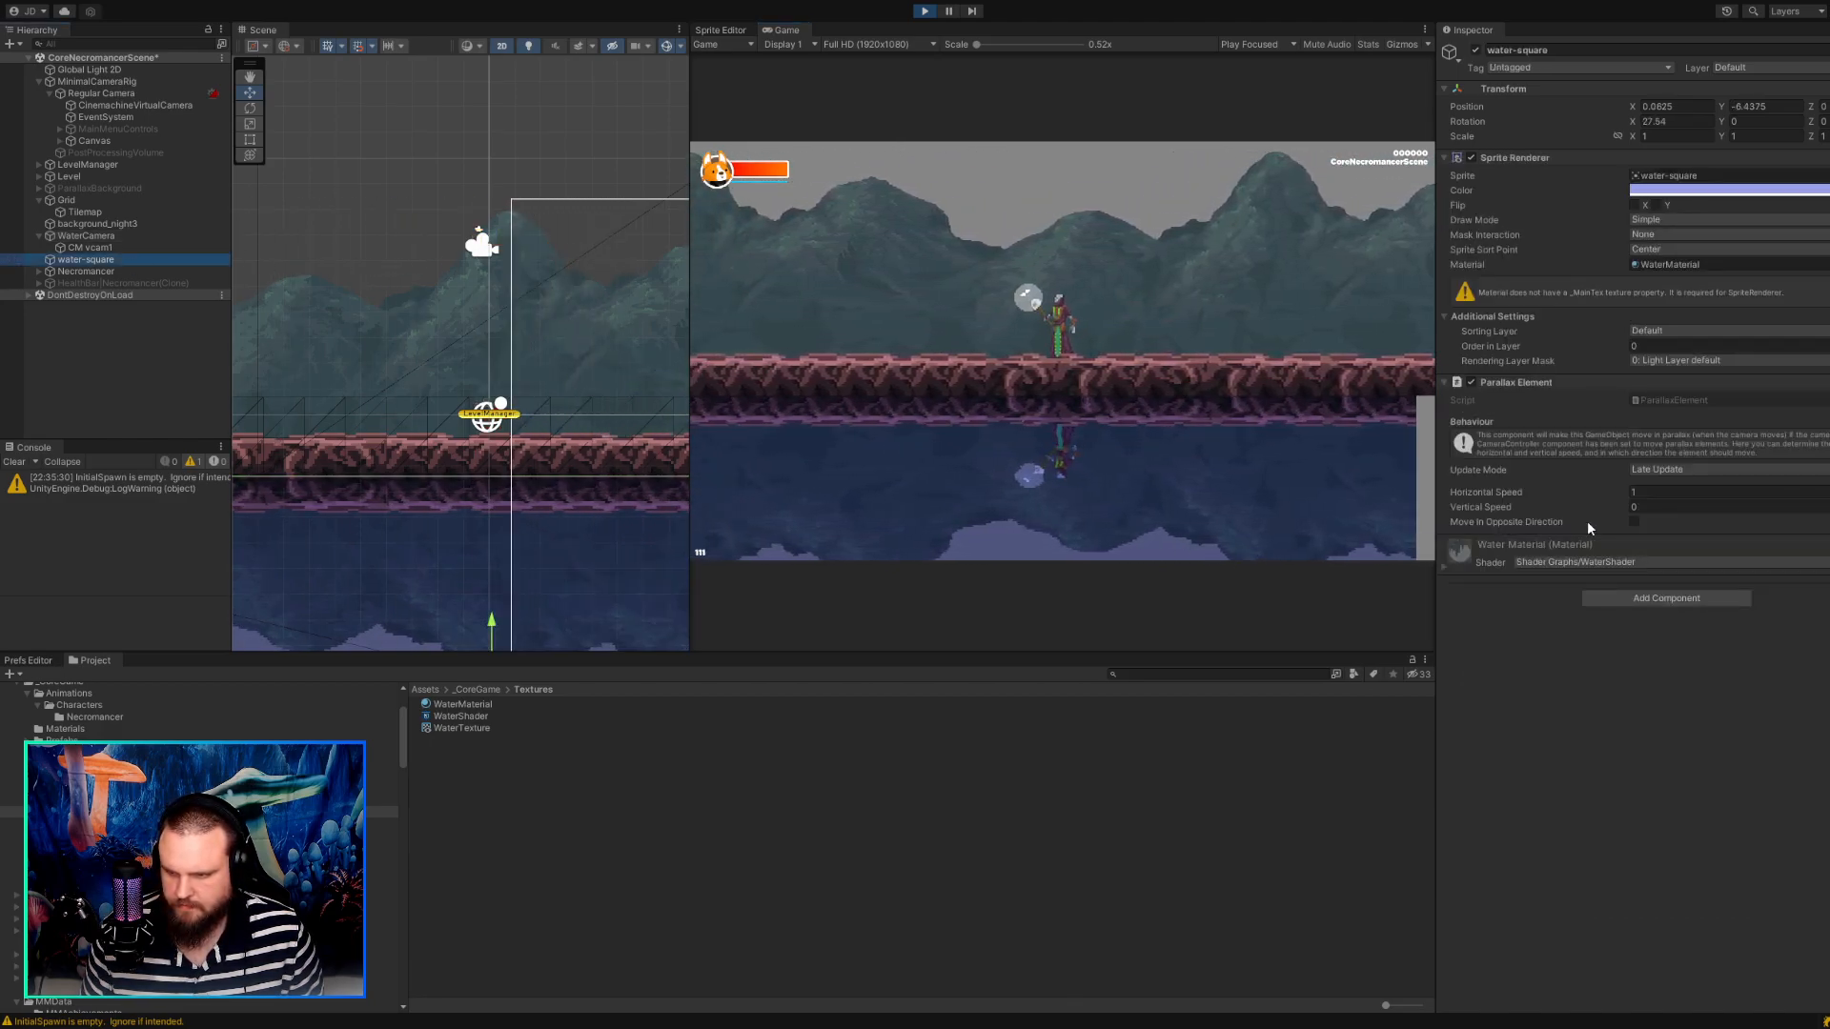
pyautogui.click(1634, 523)
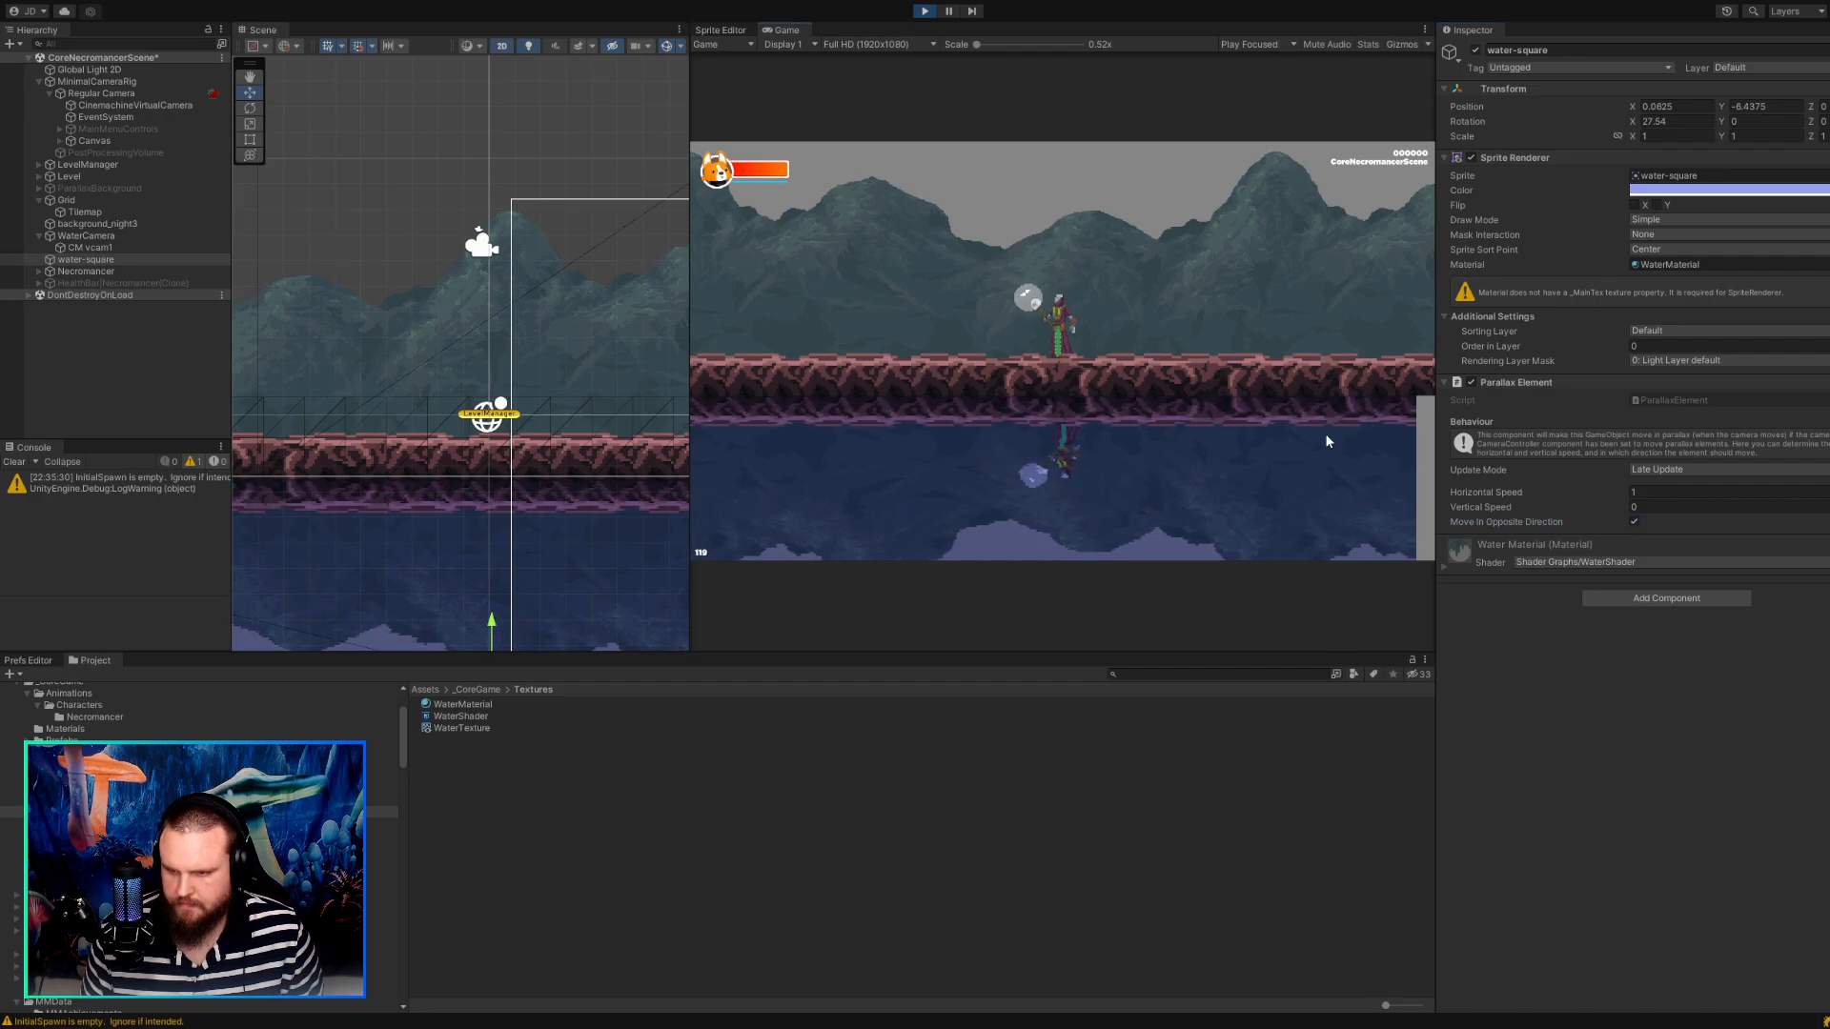
pyautogui.press('a')
pyautogui.press('a')
pyautogui.press('d')
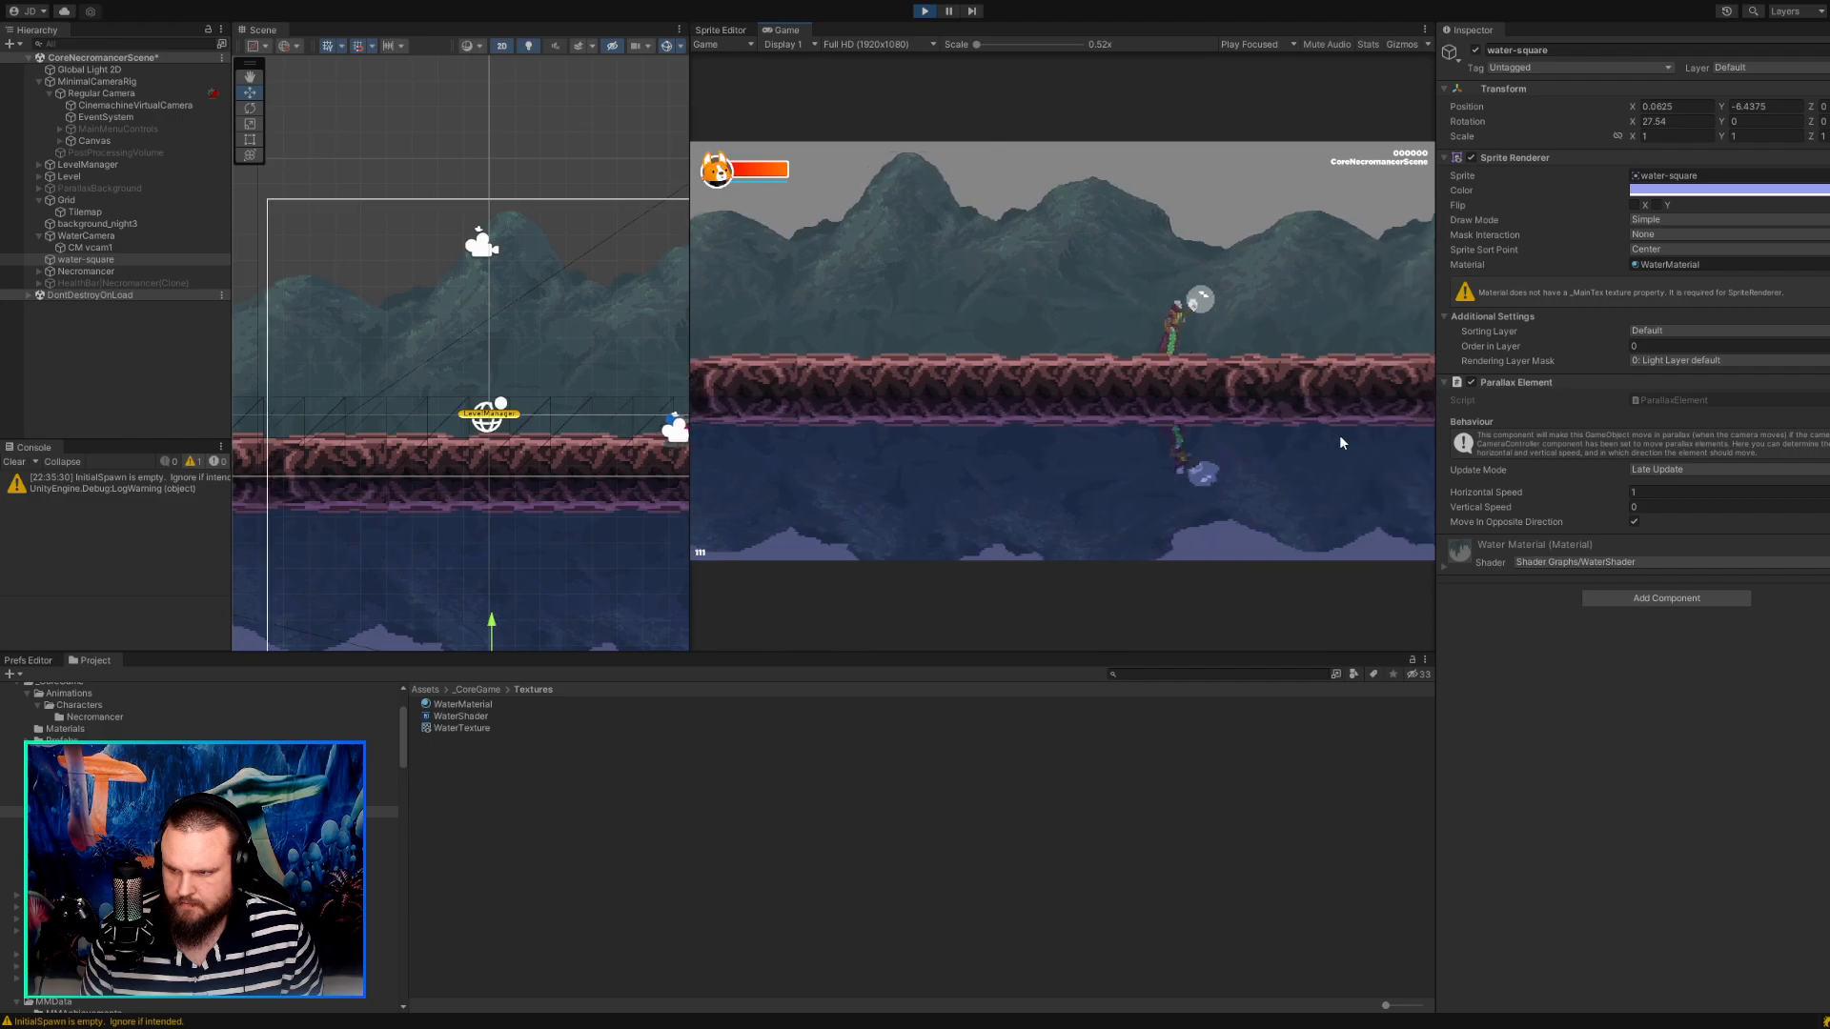
# Disable Move In Opposite Direction, set Vertical Speed to 1 and Update Mode to Update, and walk the character to test.
pyautogui.click(1637, 507)
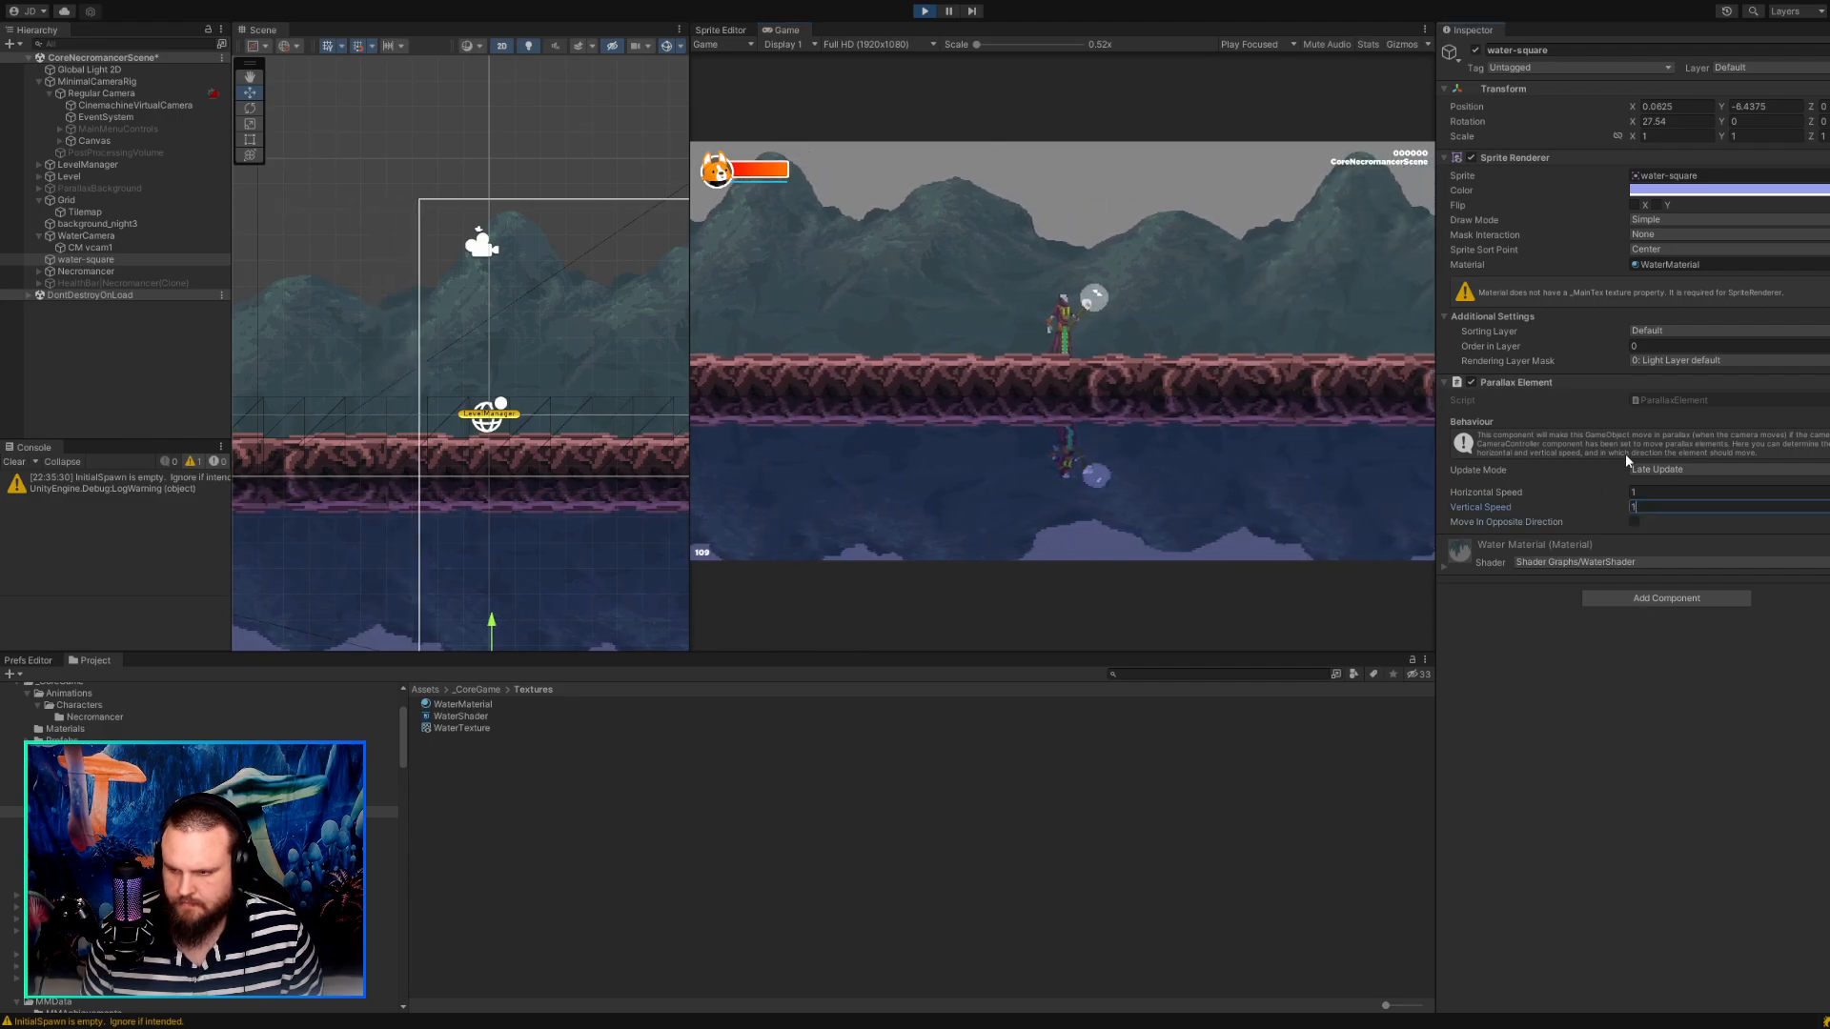
pyautogui.click(1678, 469)
pyautogui.click(1664, 486)
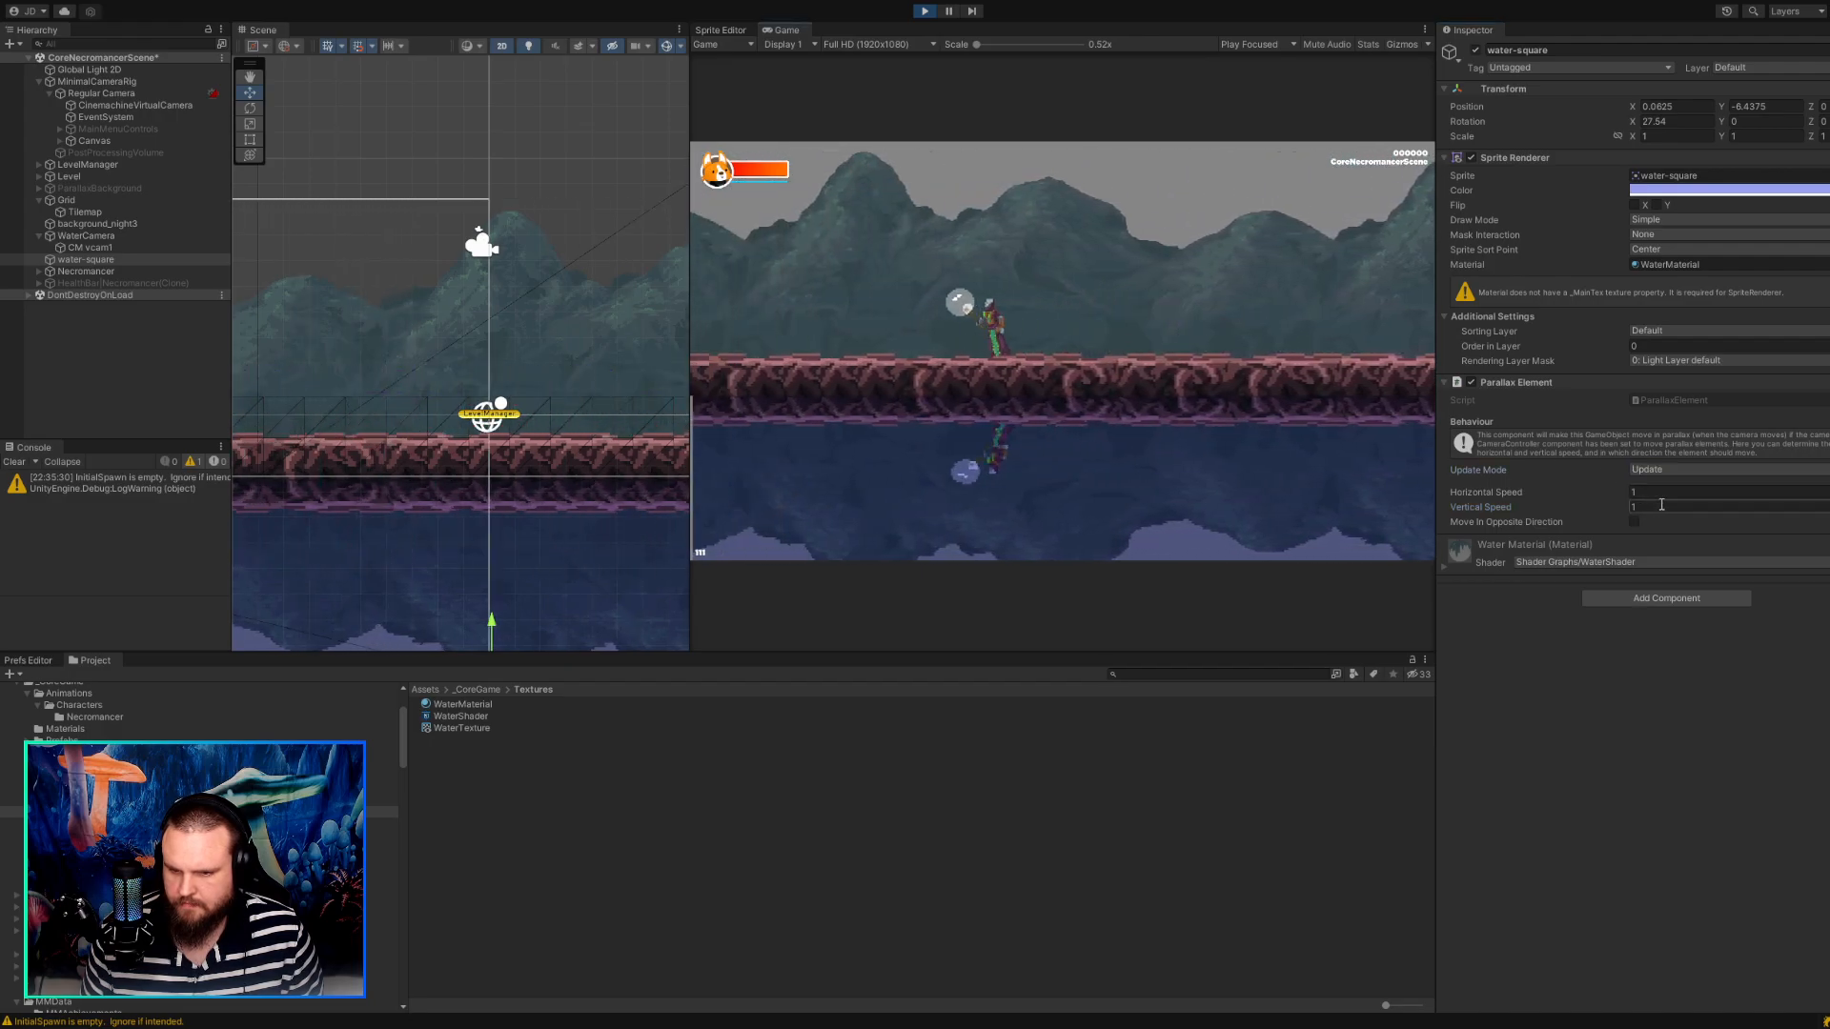
pyautogui.press('d')
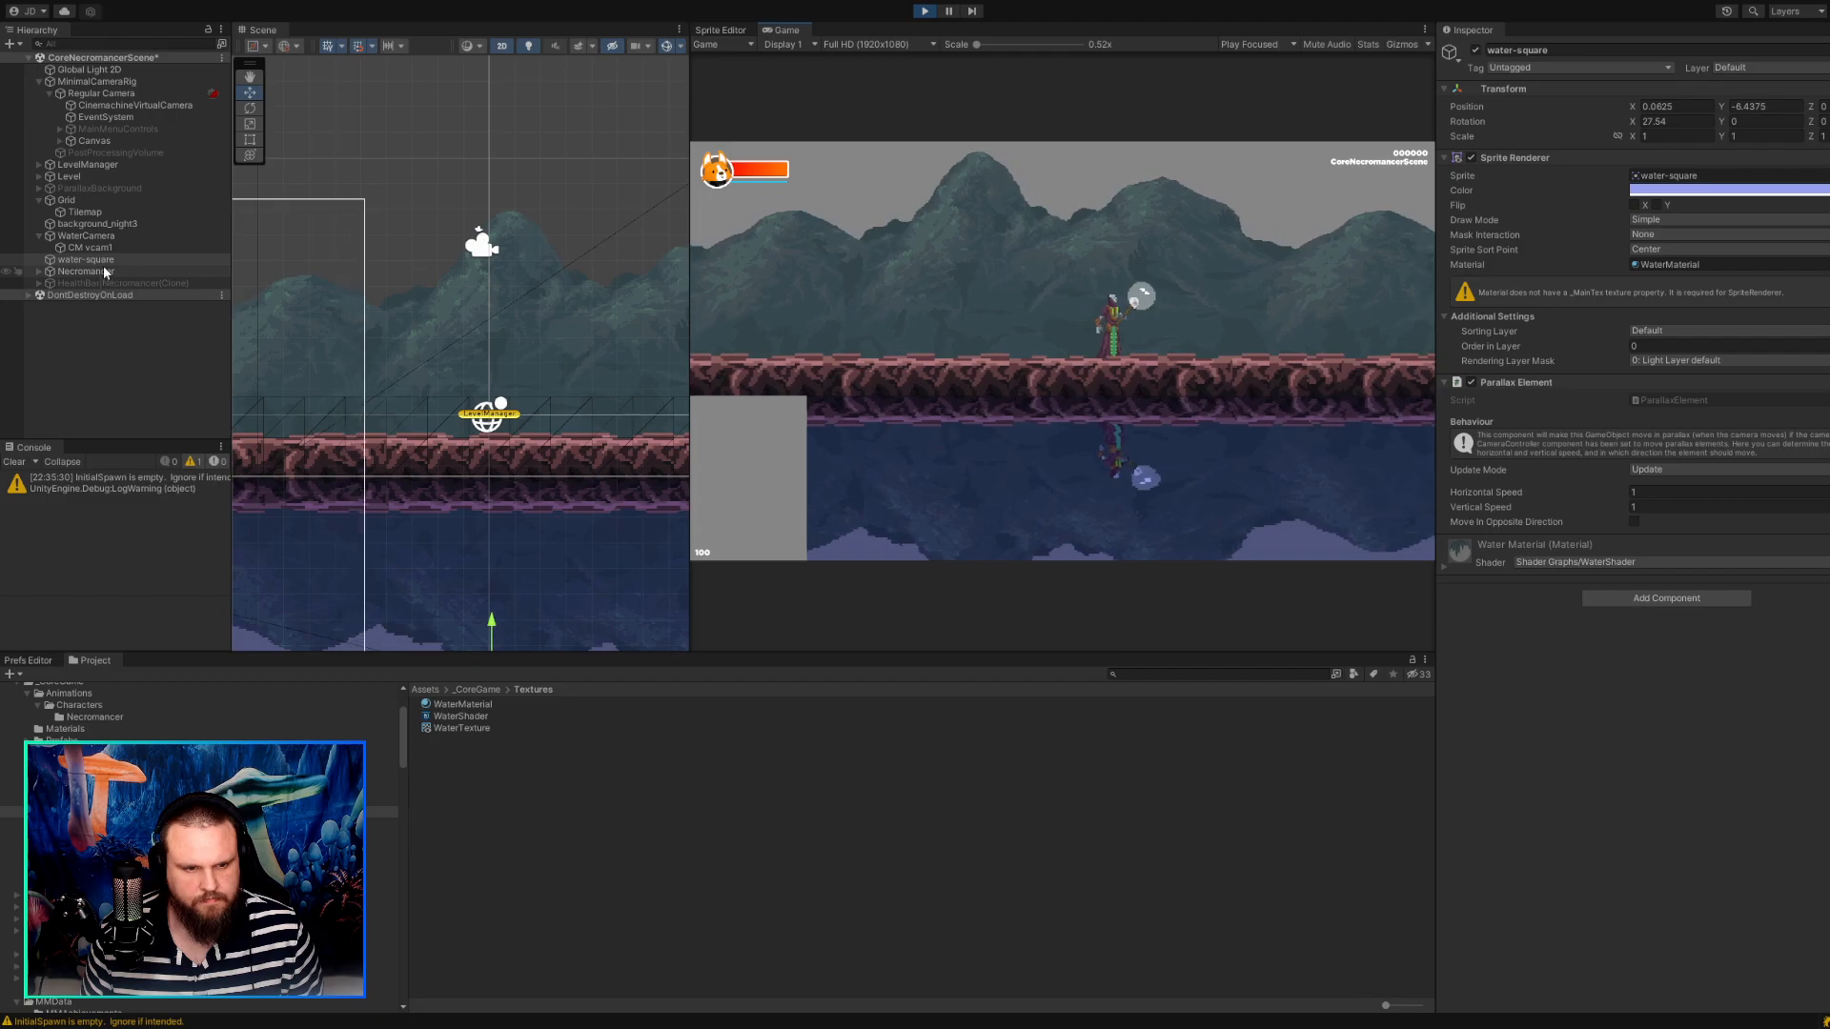
# Try water-square as a child of Regular Camera in the running game and walk the character both ways.
pyautogui.click(95, 261)
pyautogui.moveTo(105, 117); pyautogui.dragTo(109, 99)
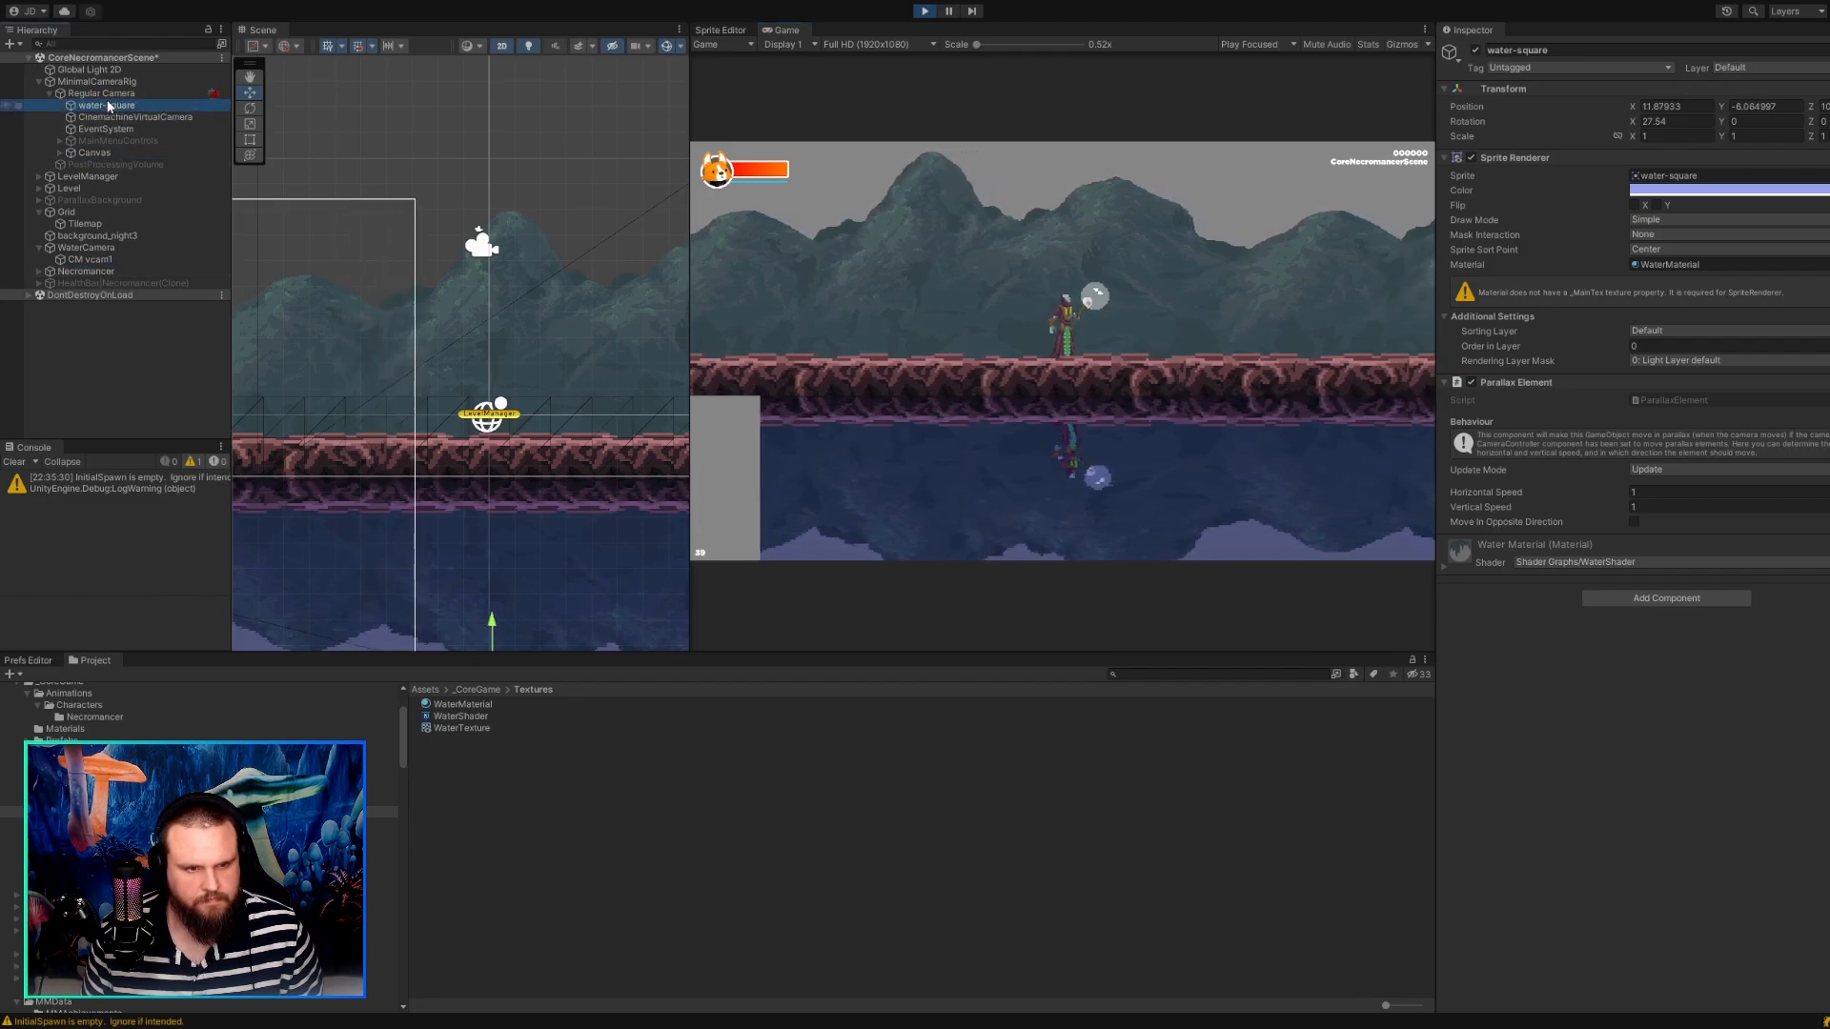
pyautogui.click(938, 369)
pyautogui.press('a')
pyautogui.press('d')
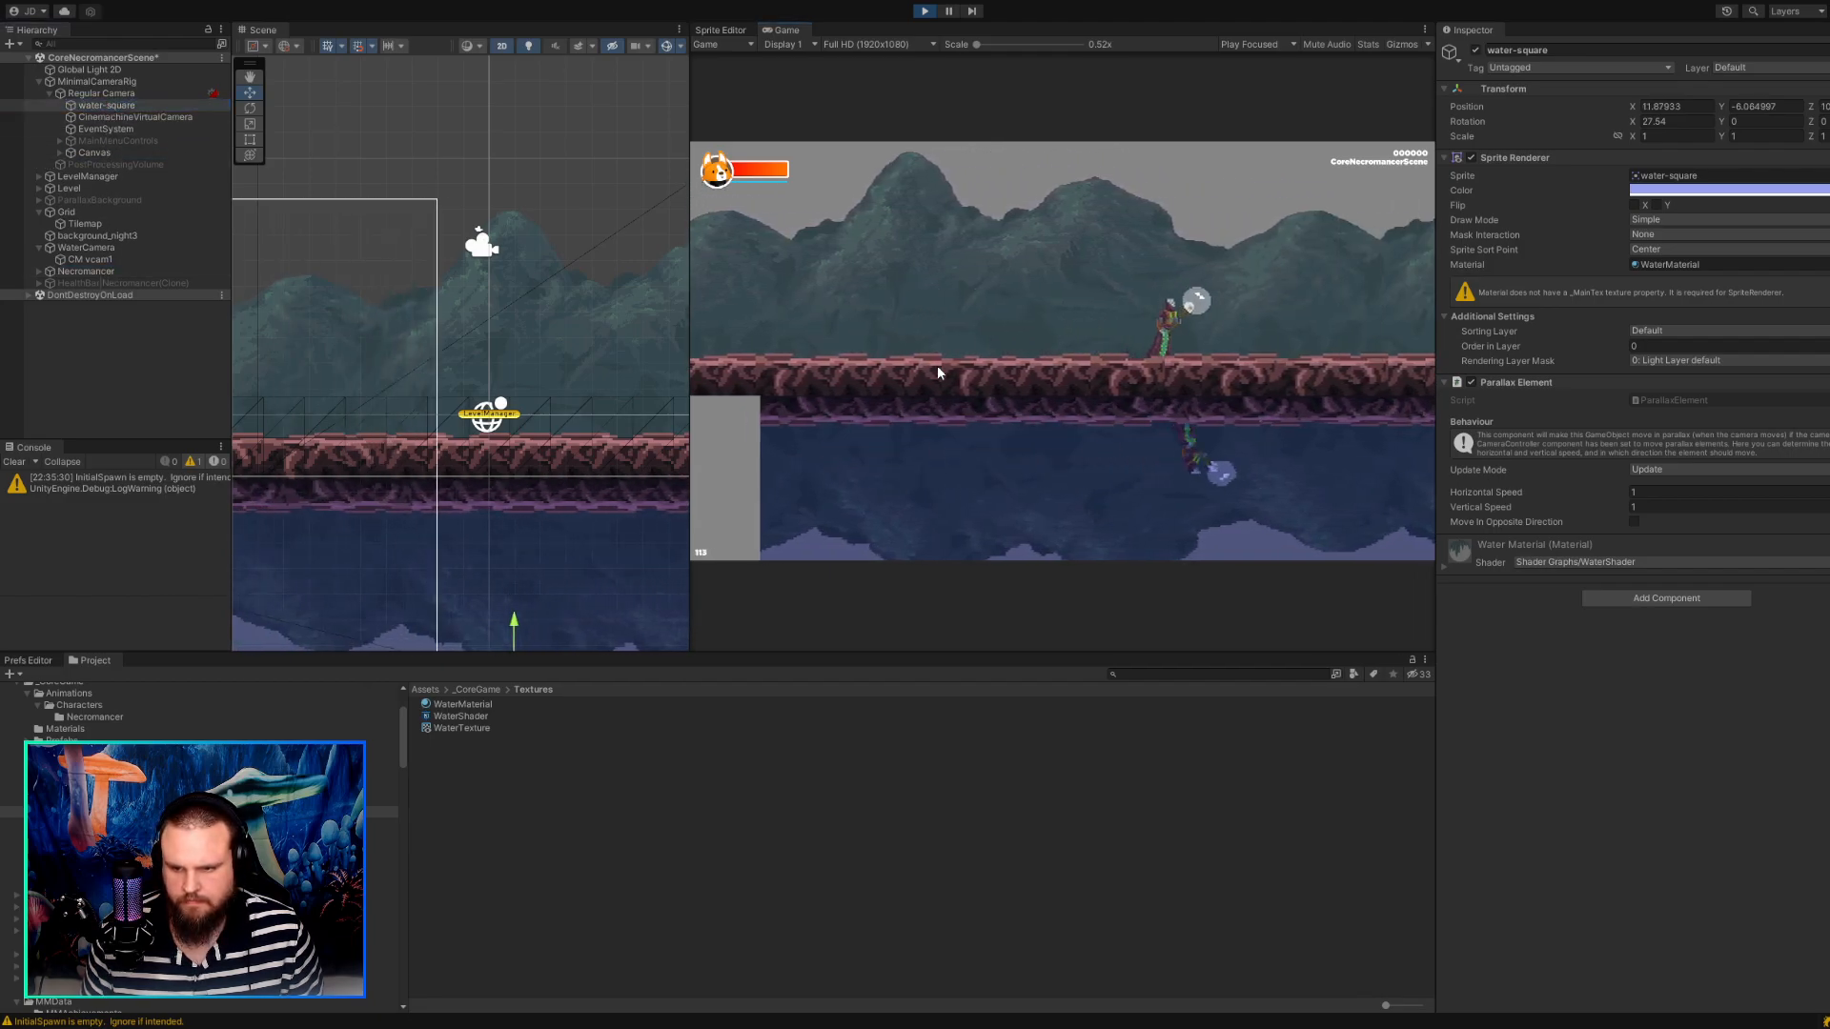
pyautogui.press('a')
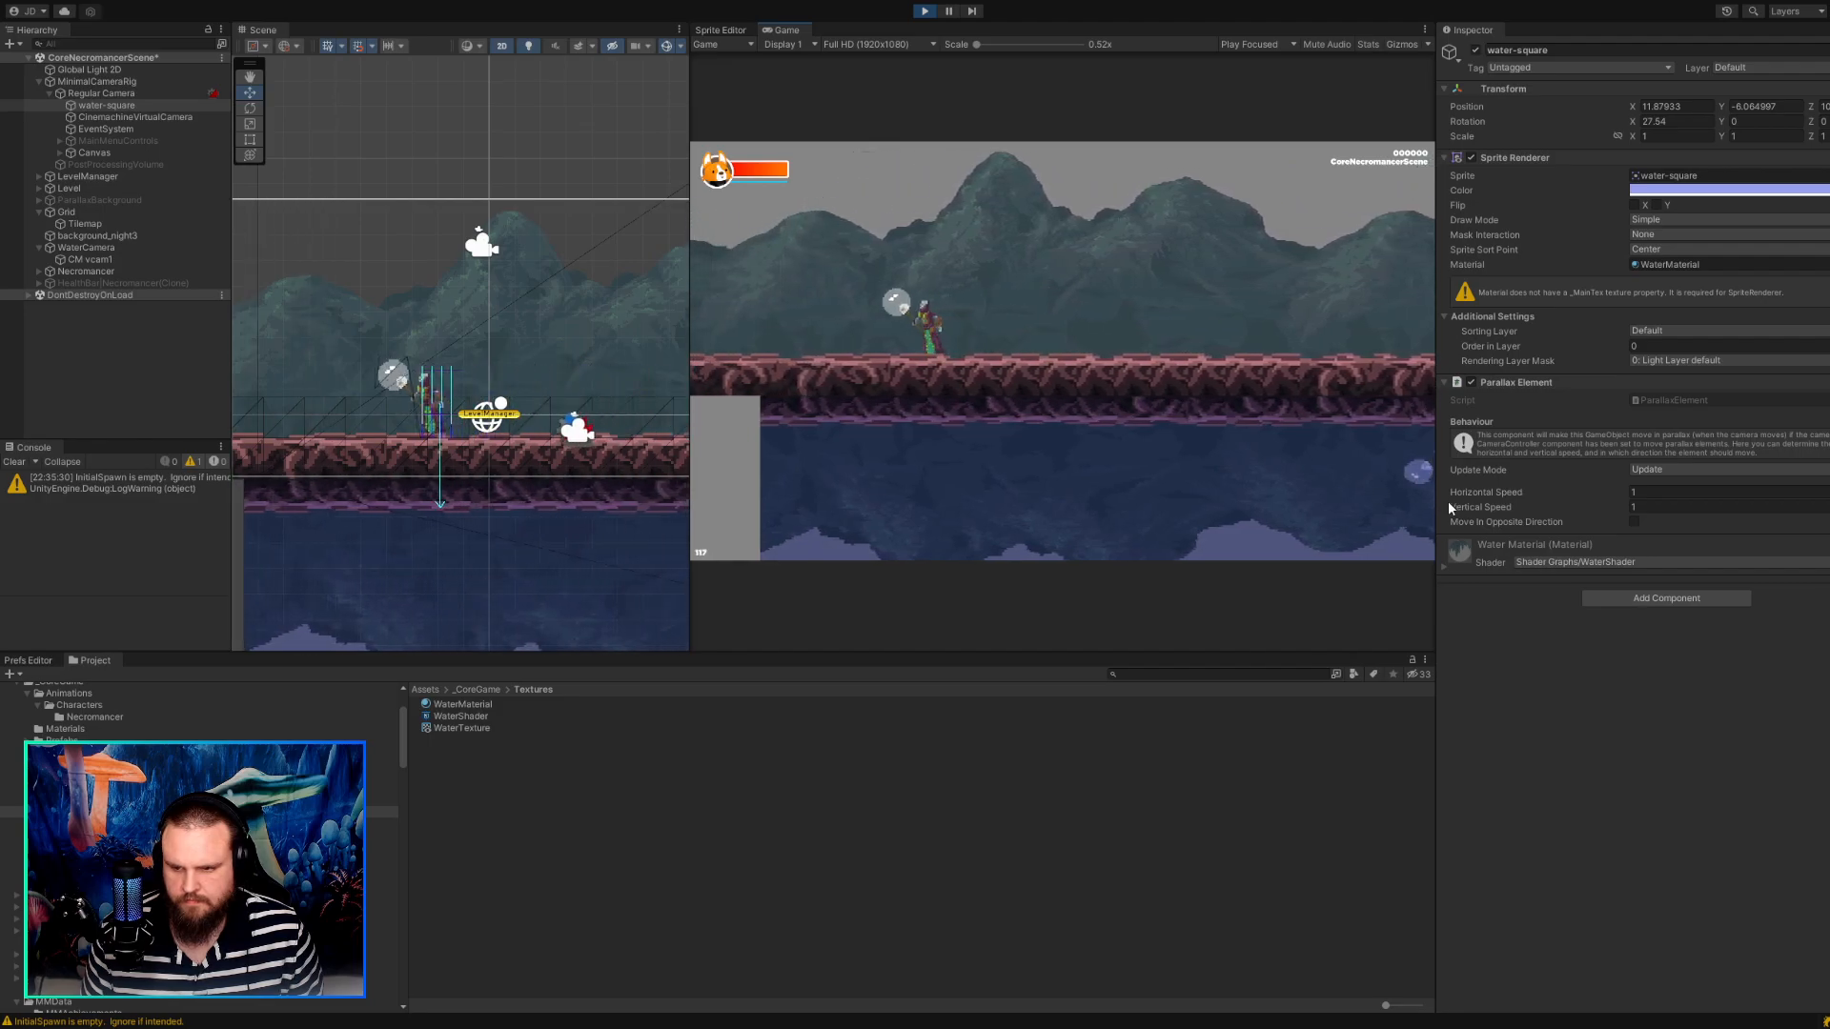
# Try a Vertical Speed of 0 on water-square's Parallax Element, walk the character to test, and stop the game.
pyautogui.doubleClick(1646, 510)
pyautogui.write('0')
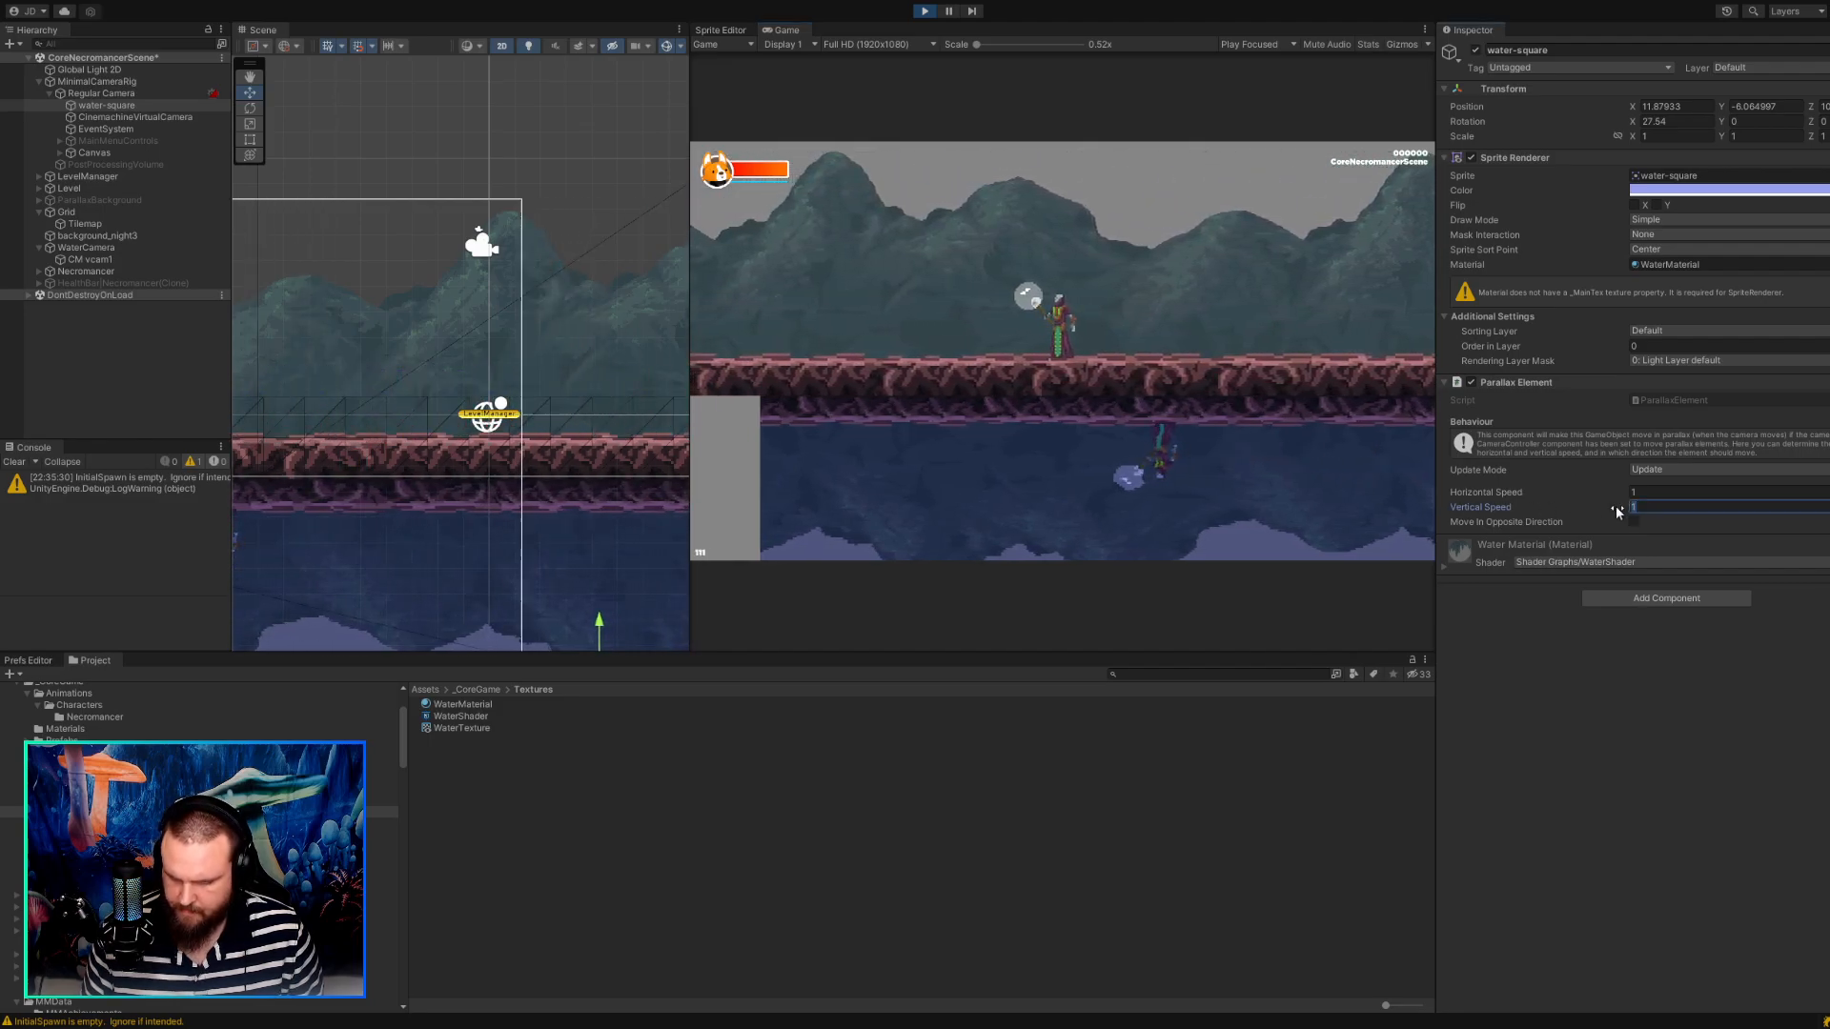
pyautogui.click(1256, 335)
pyautogui.press('a')
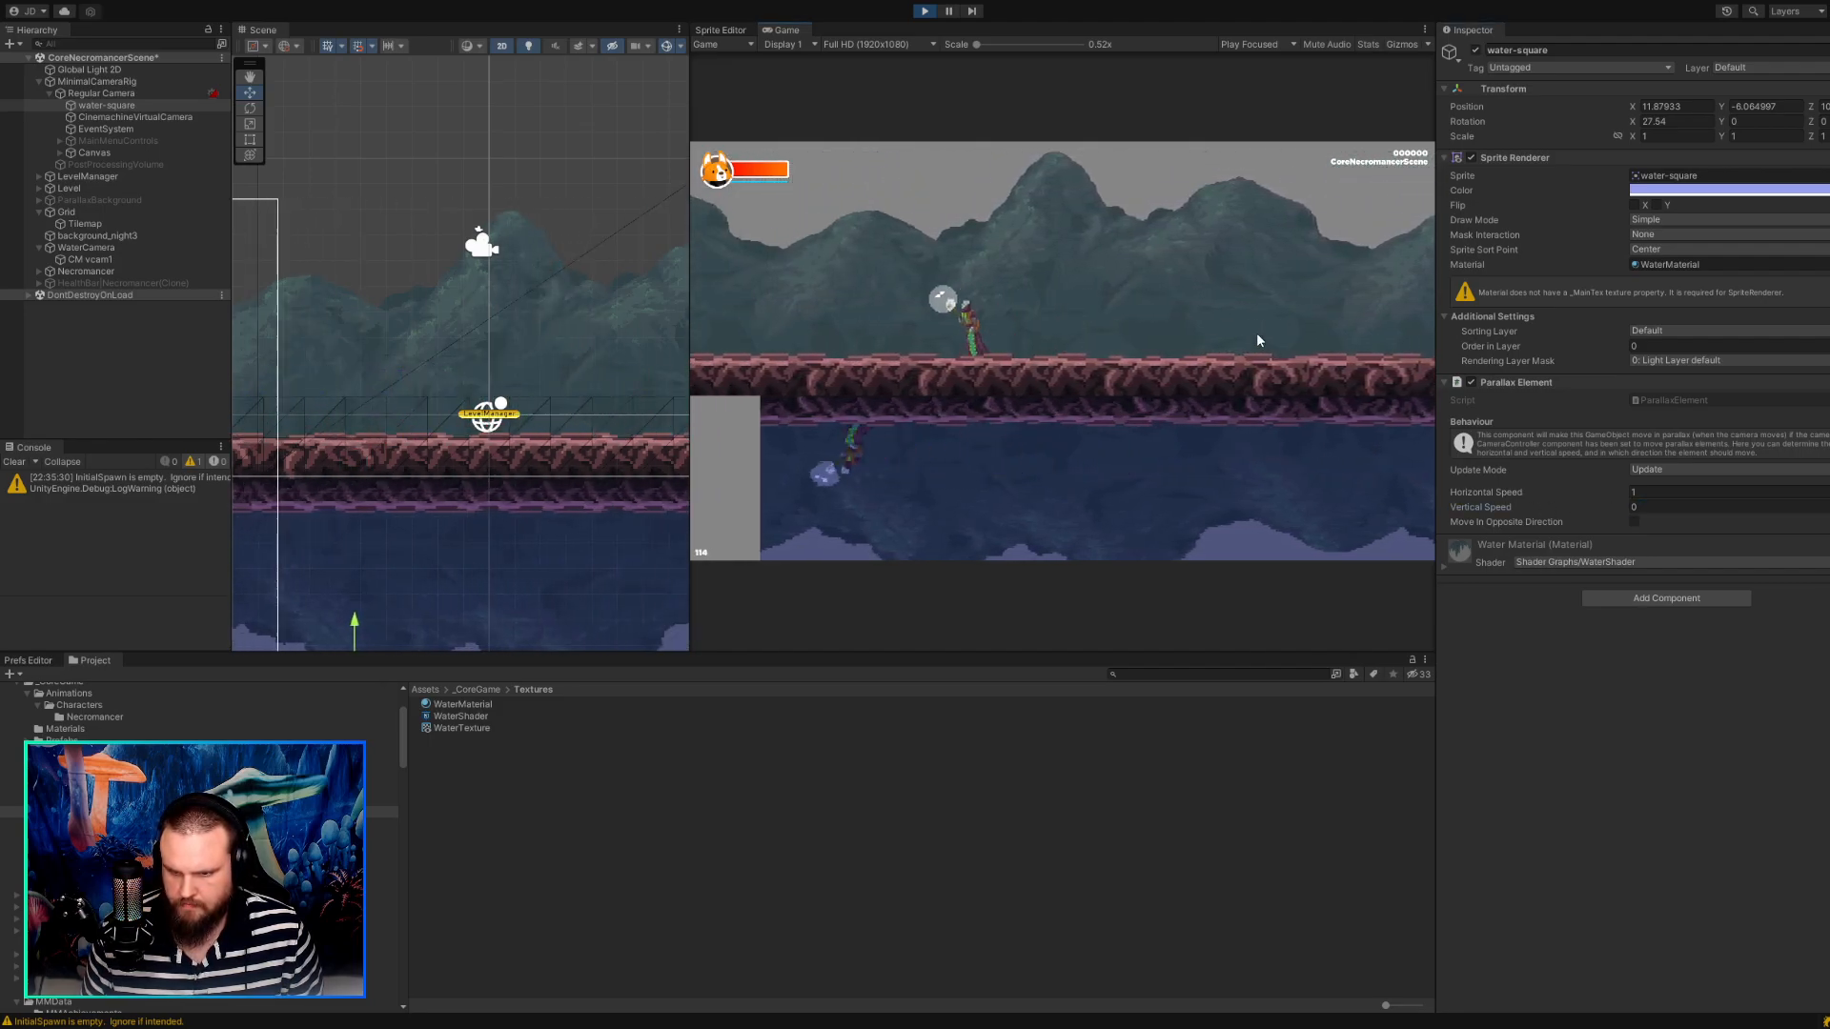
pyautogui.press('d')
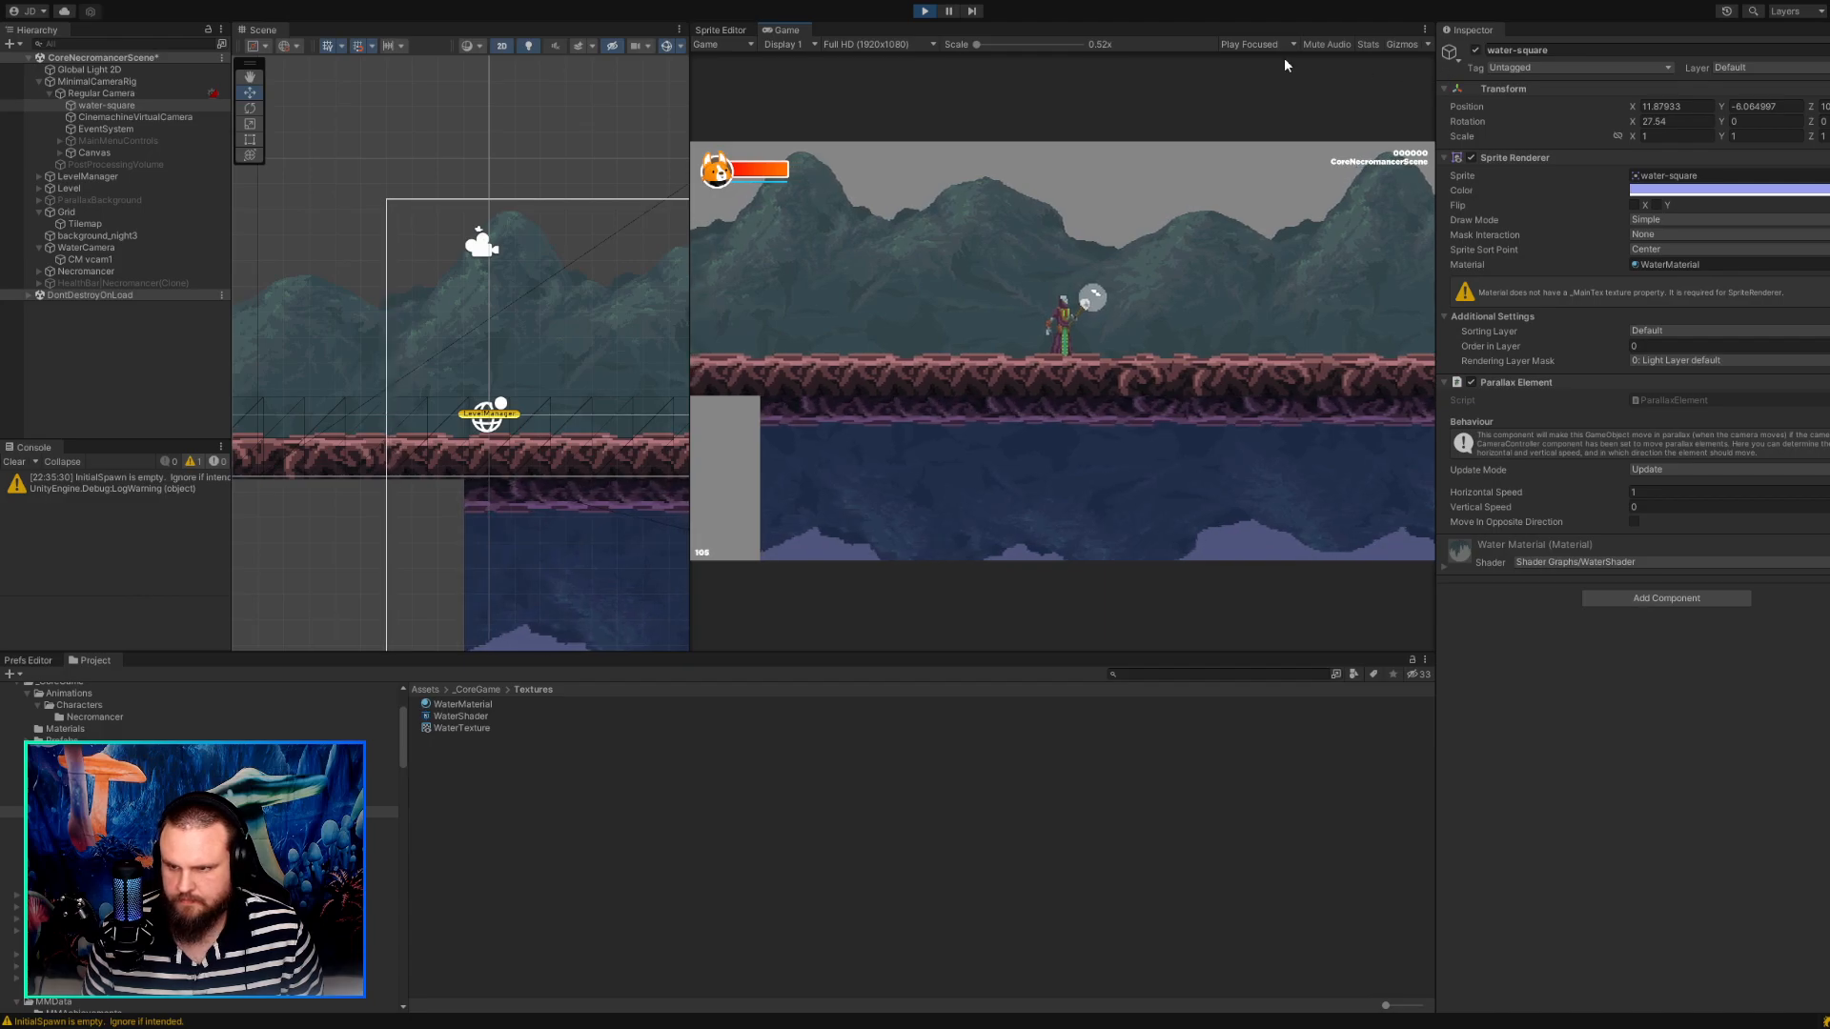
pyautogui.click(922, 12)
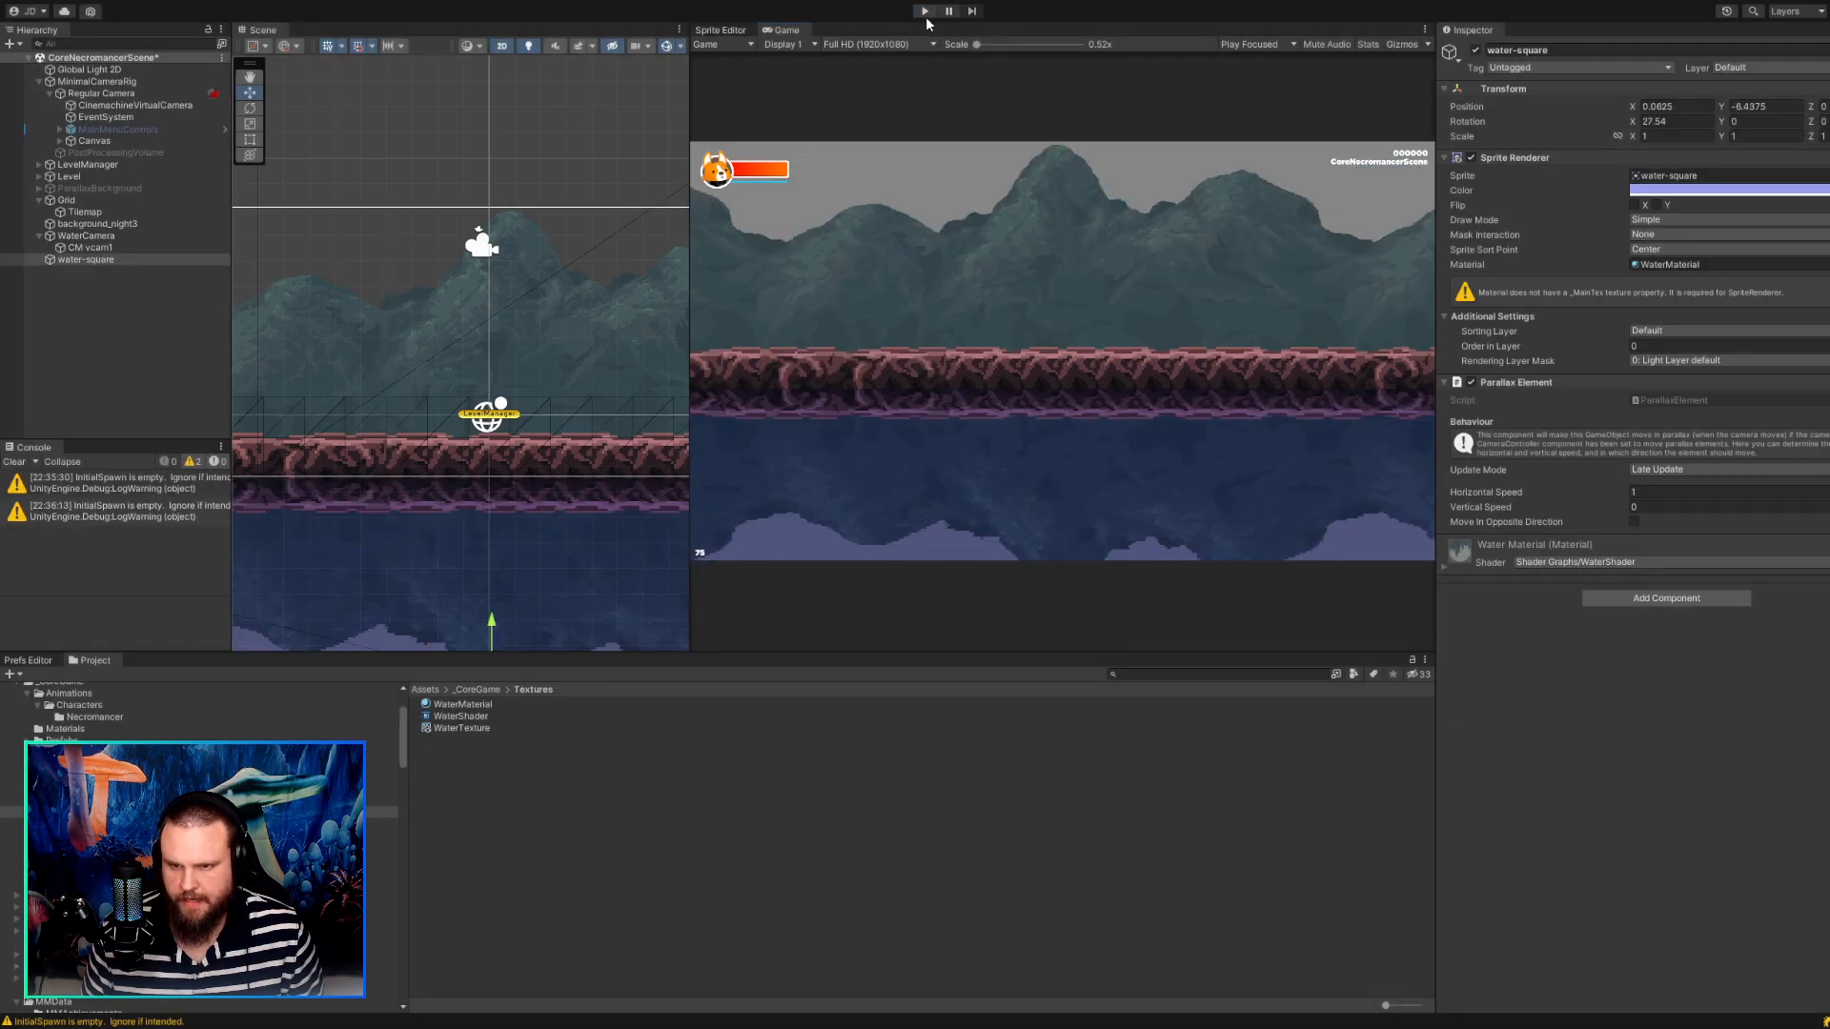
# Run the game with water-square outside the camera rig, walk the character both ways to check the water, and stop.
pyautogui.click(925, 12)
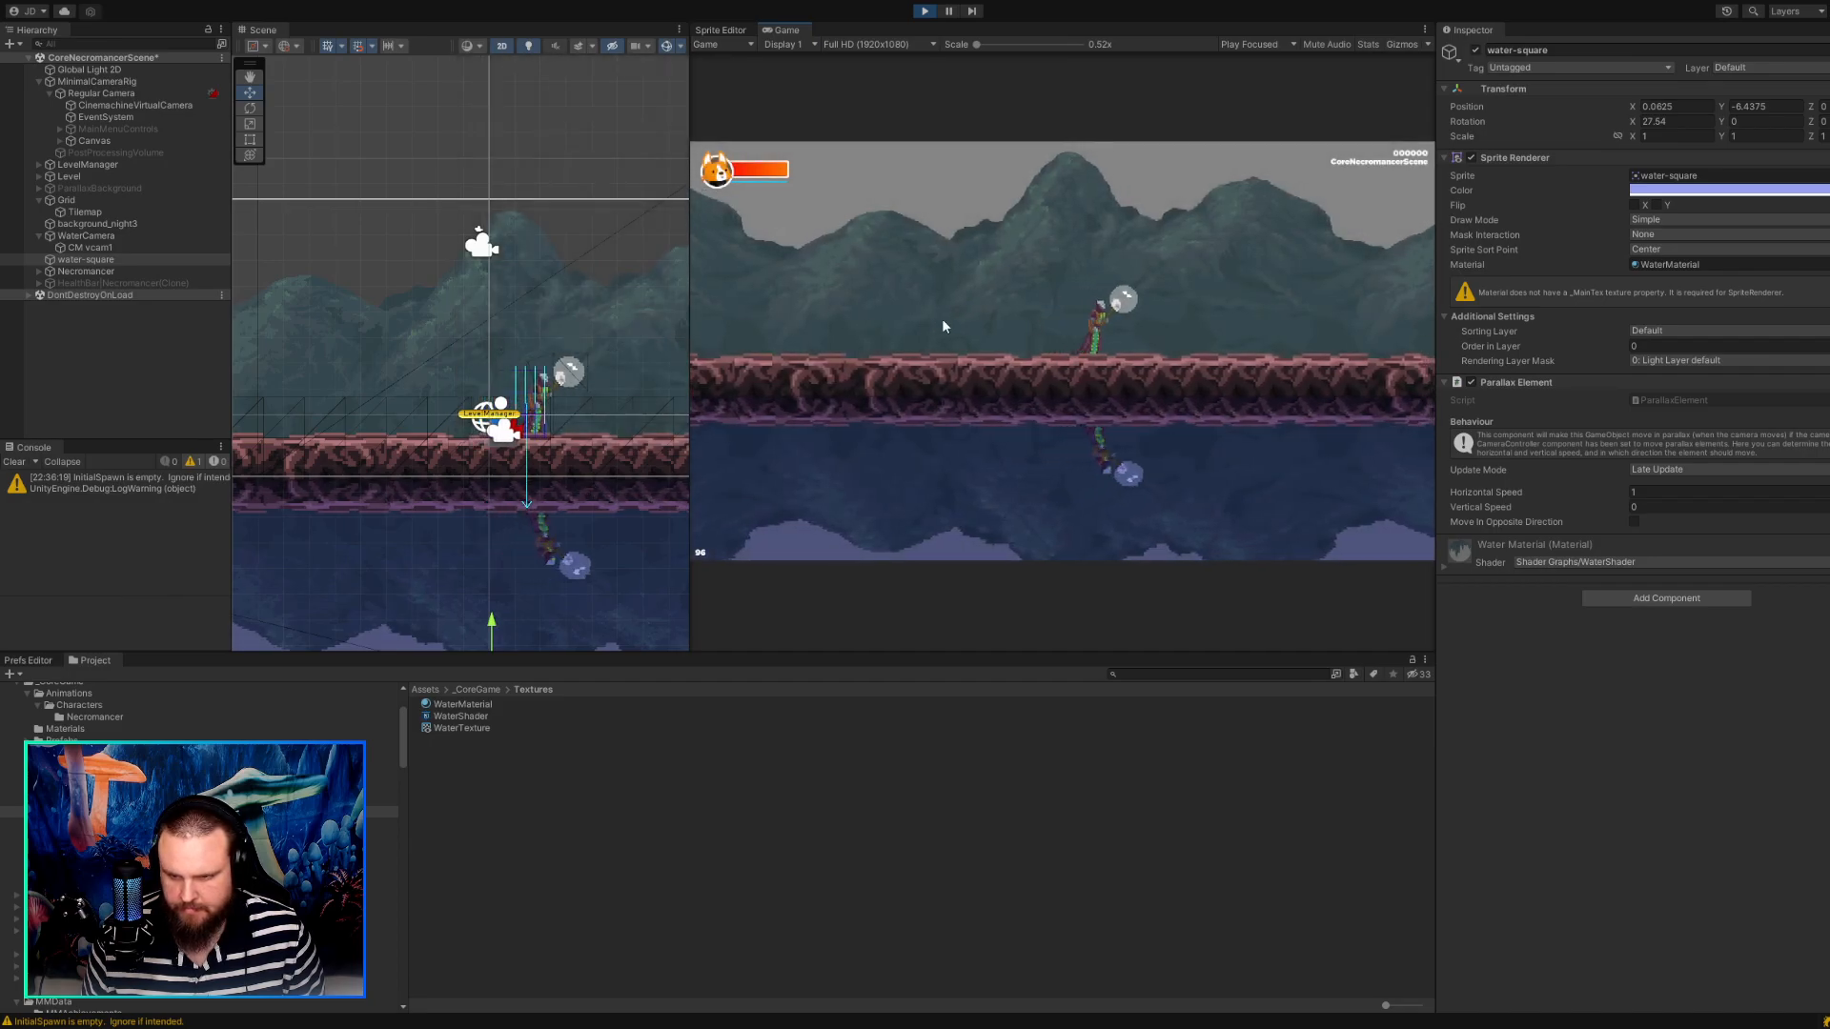
pyautogui.press('d')
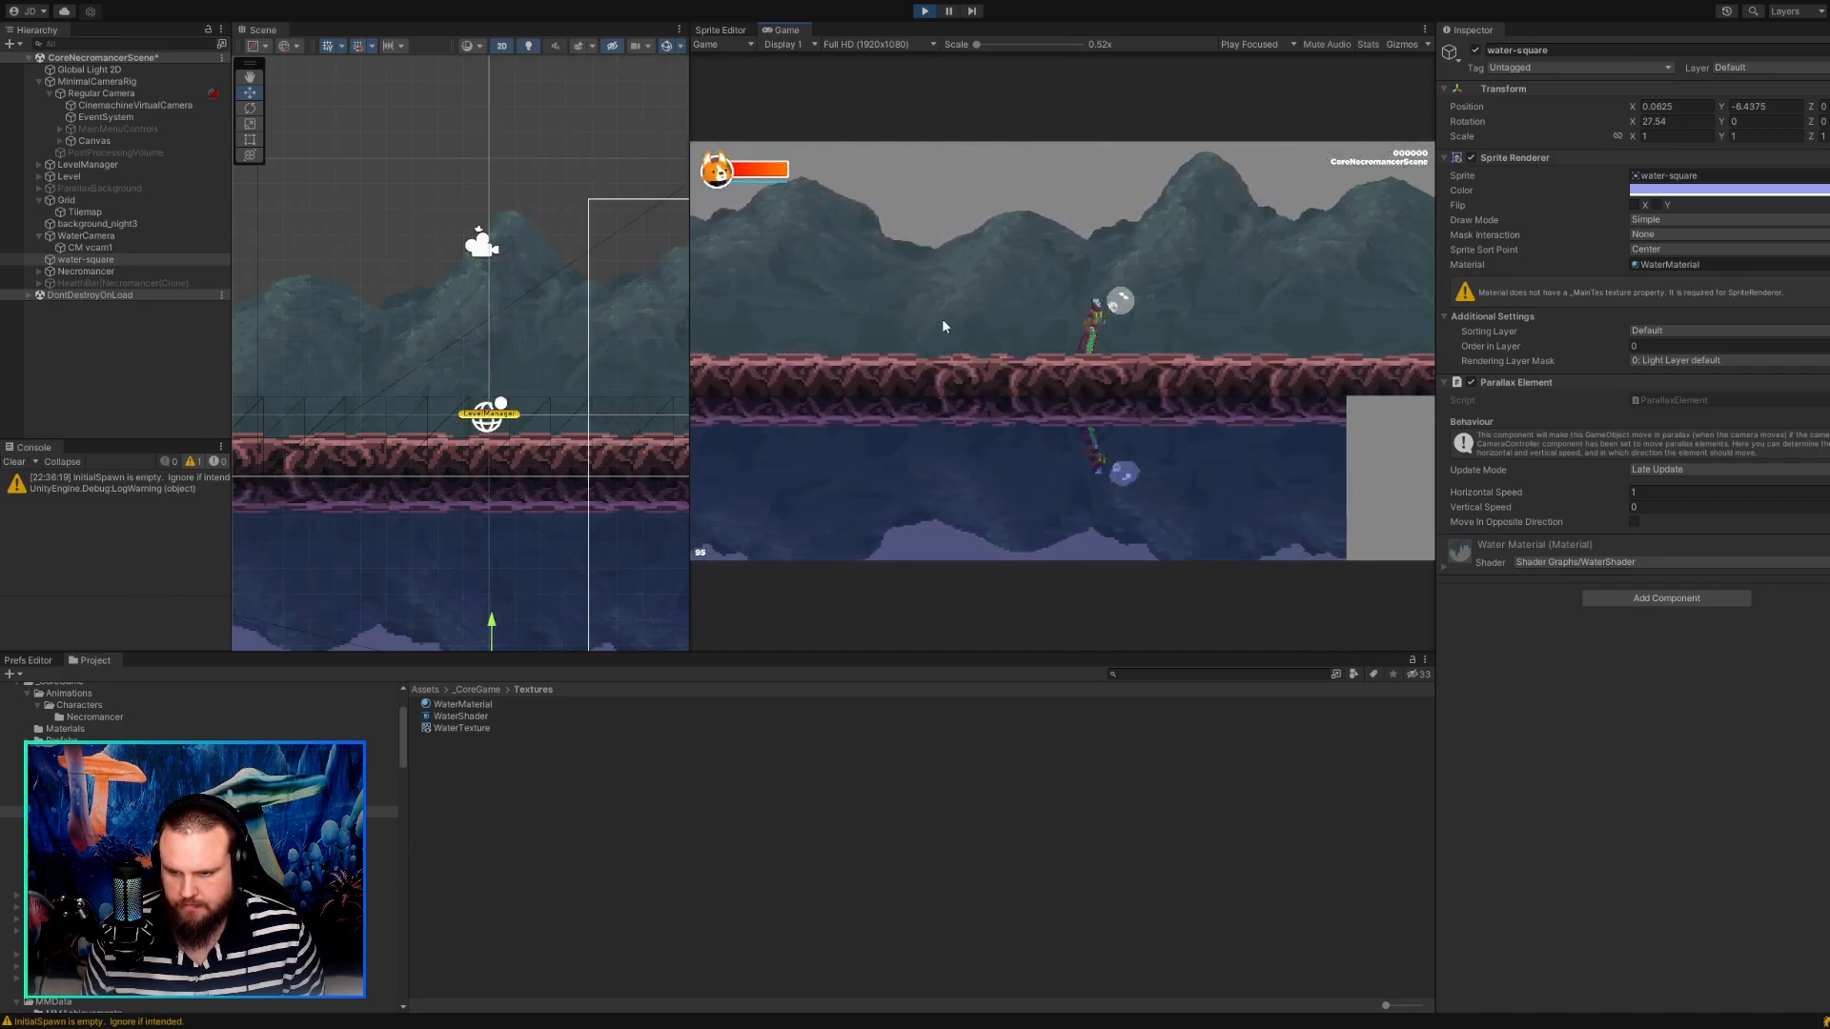
pyautogui.press('a')
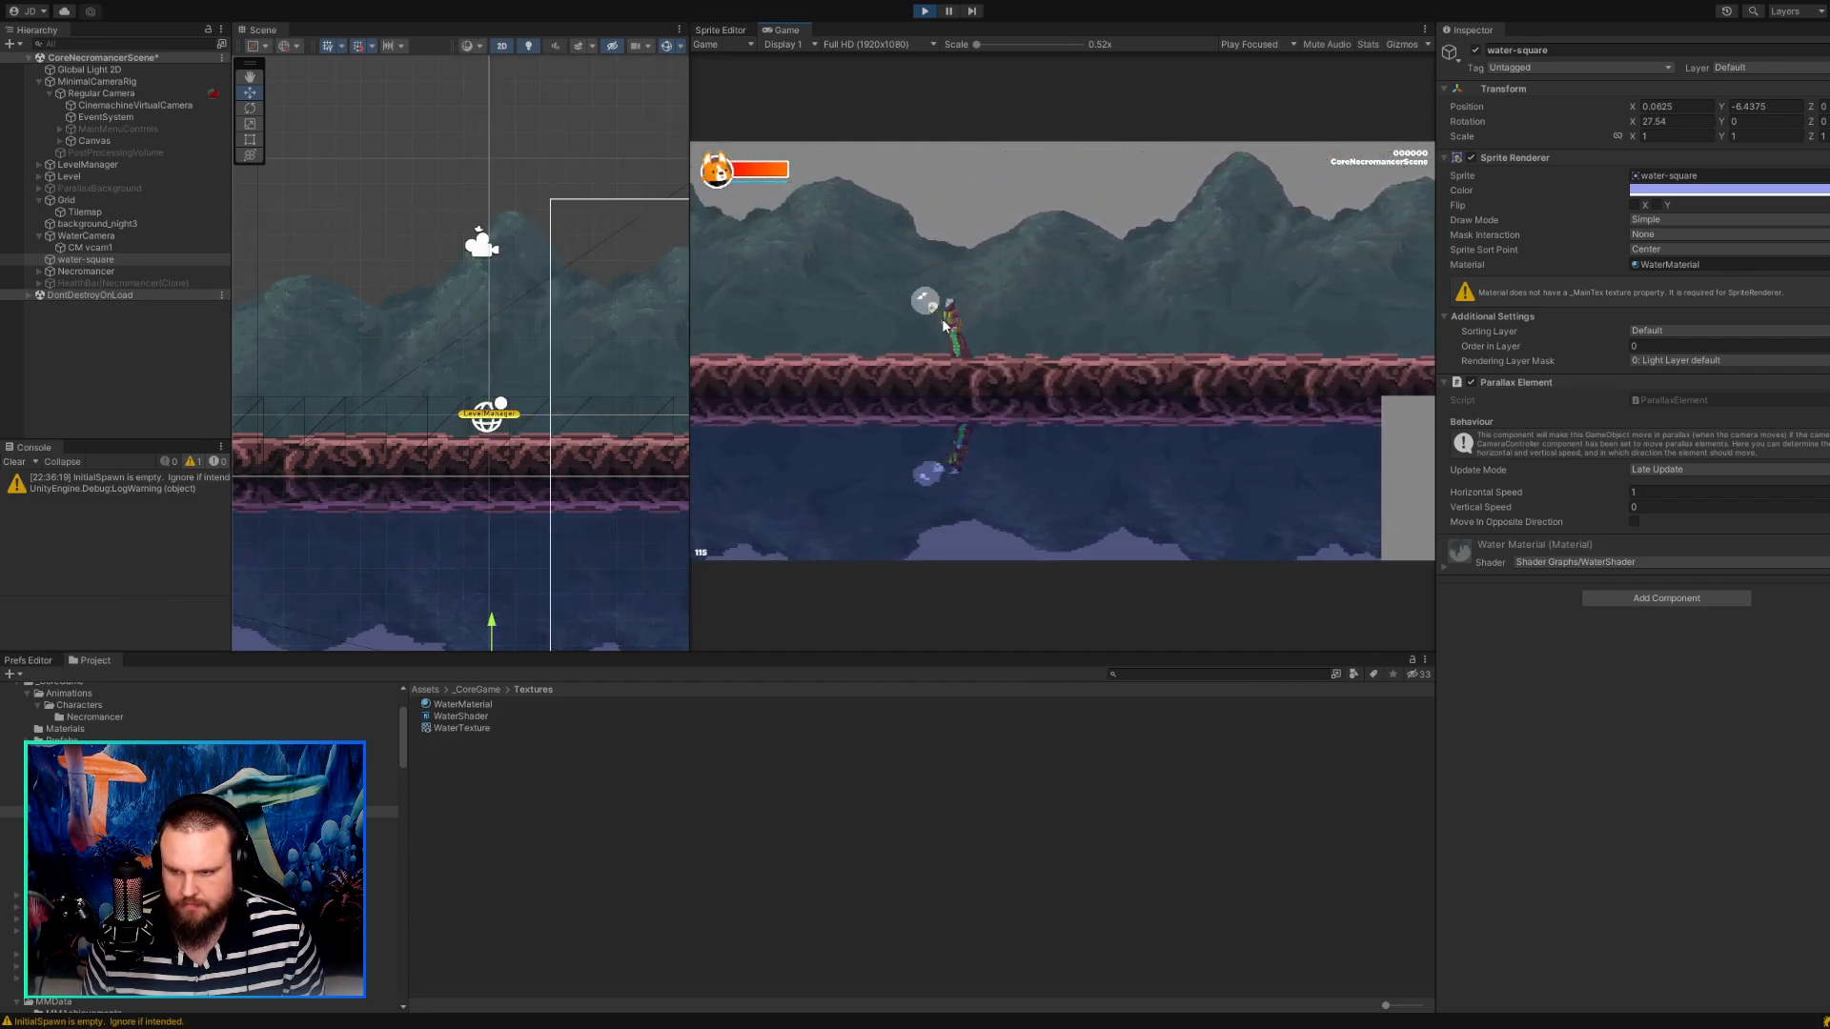
pyautogui.hotkey('ctrl', 'p')
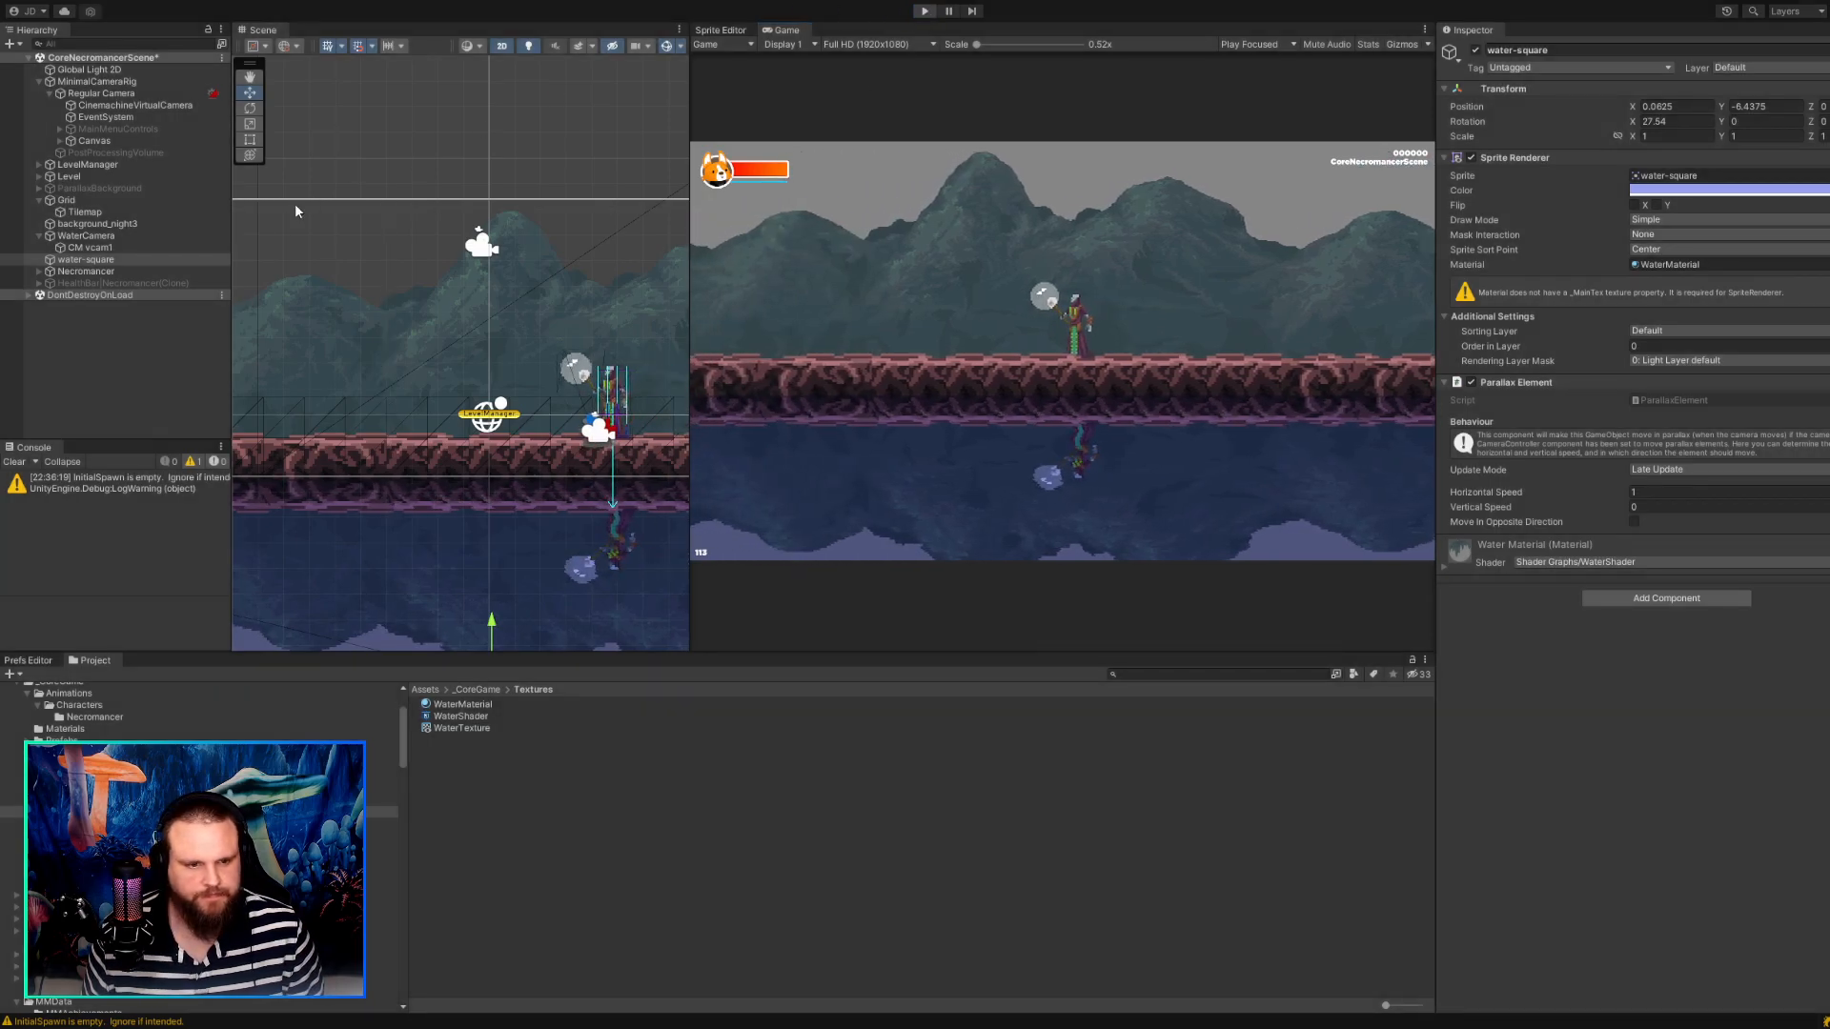
# Make water-square a child of Regular Camera outside play mode and start the game with WaterCamera selected.
pyautogui.moveTo(75, 259); pyautogui.dragTo(109, 101)
pyautogui.click(75, 249)
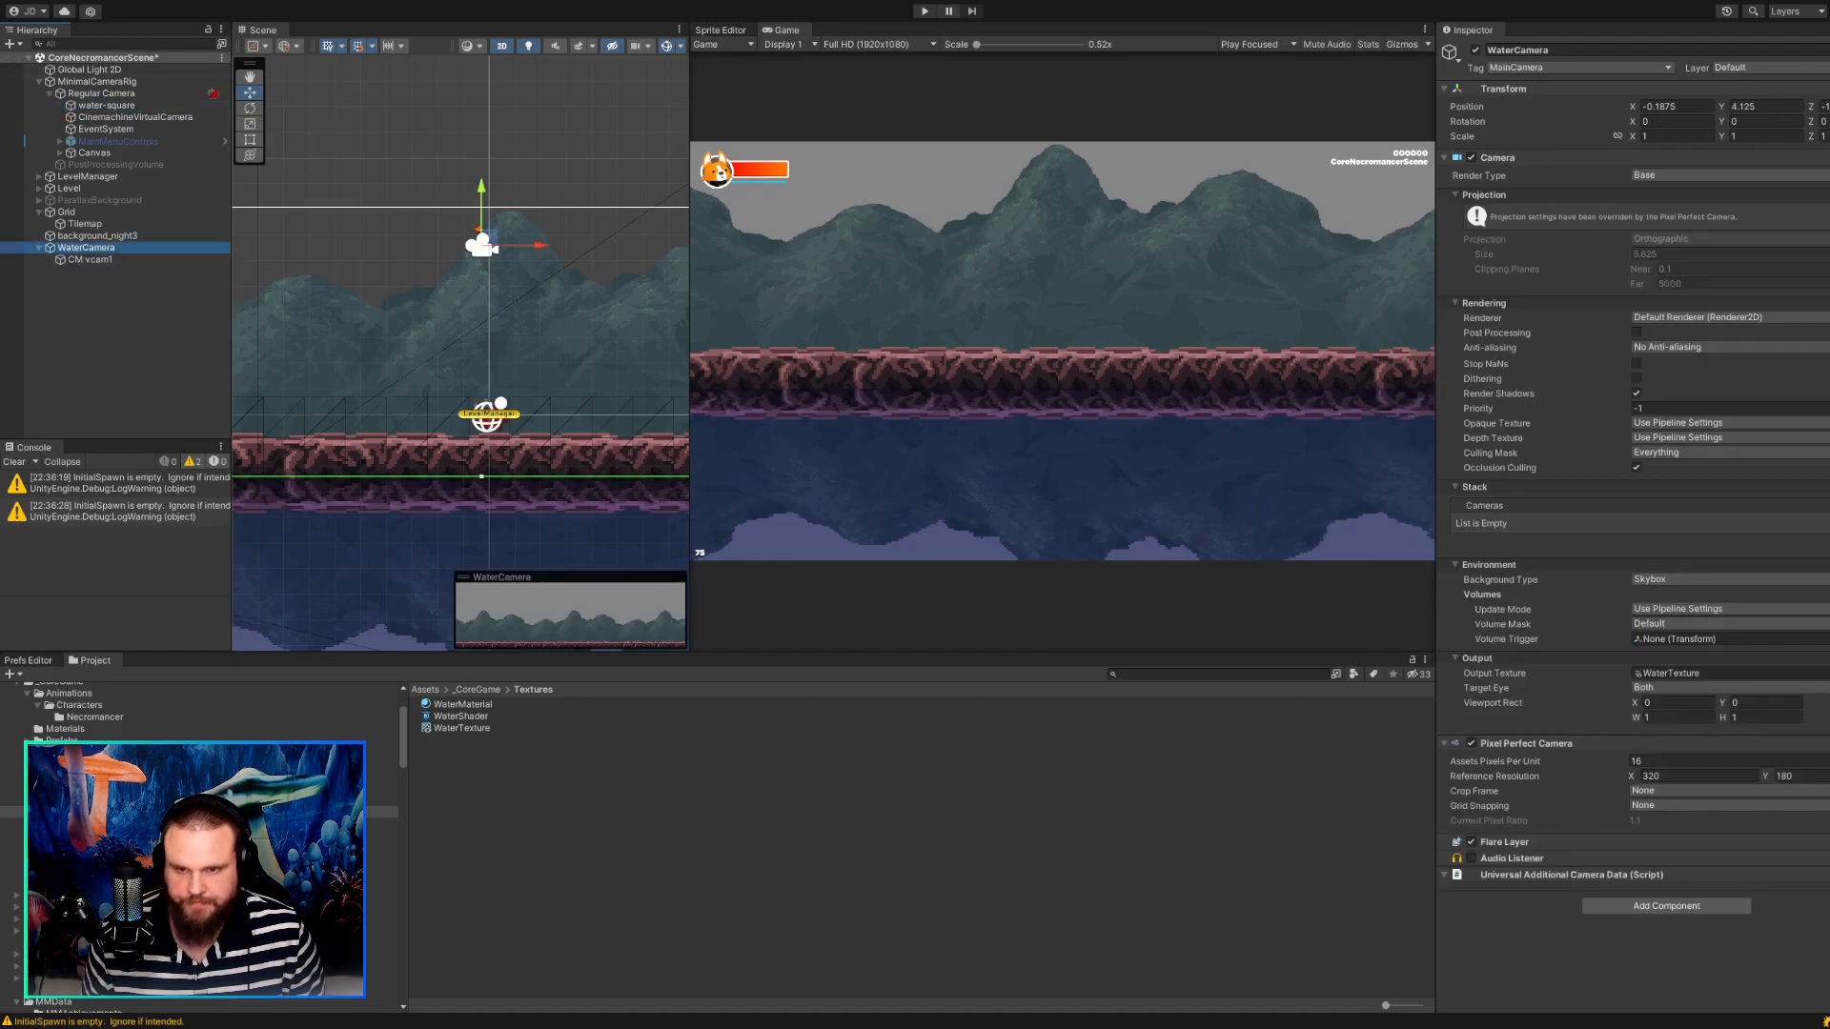
pyautogui.click(924, 10)
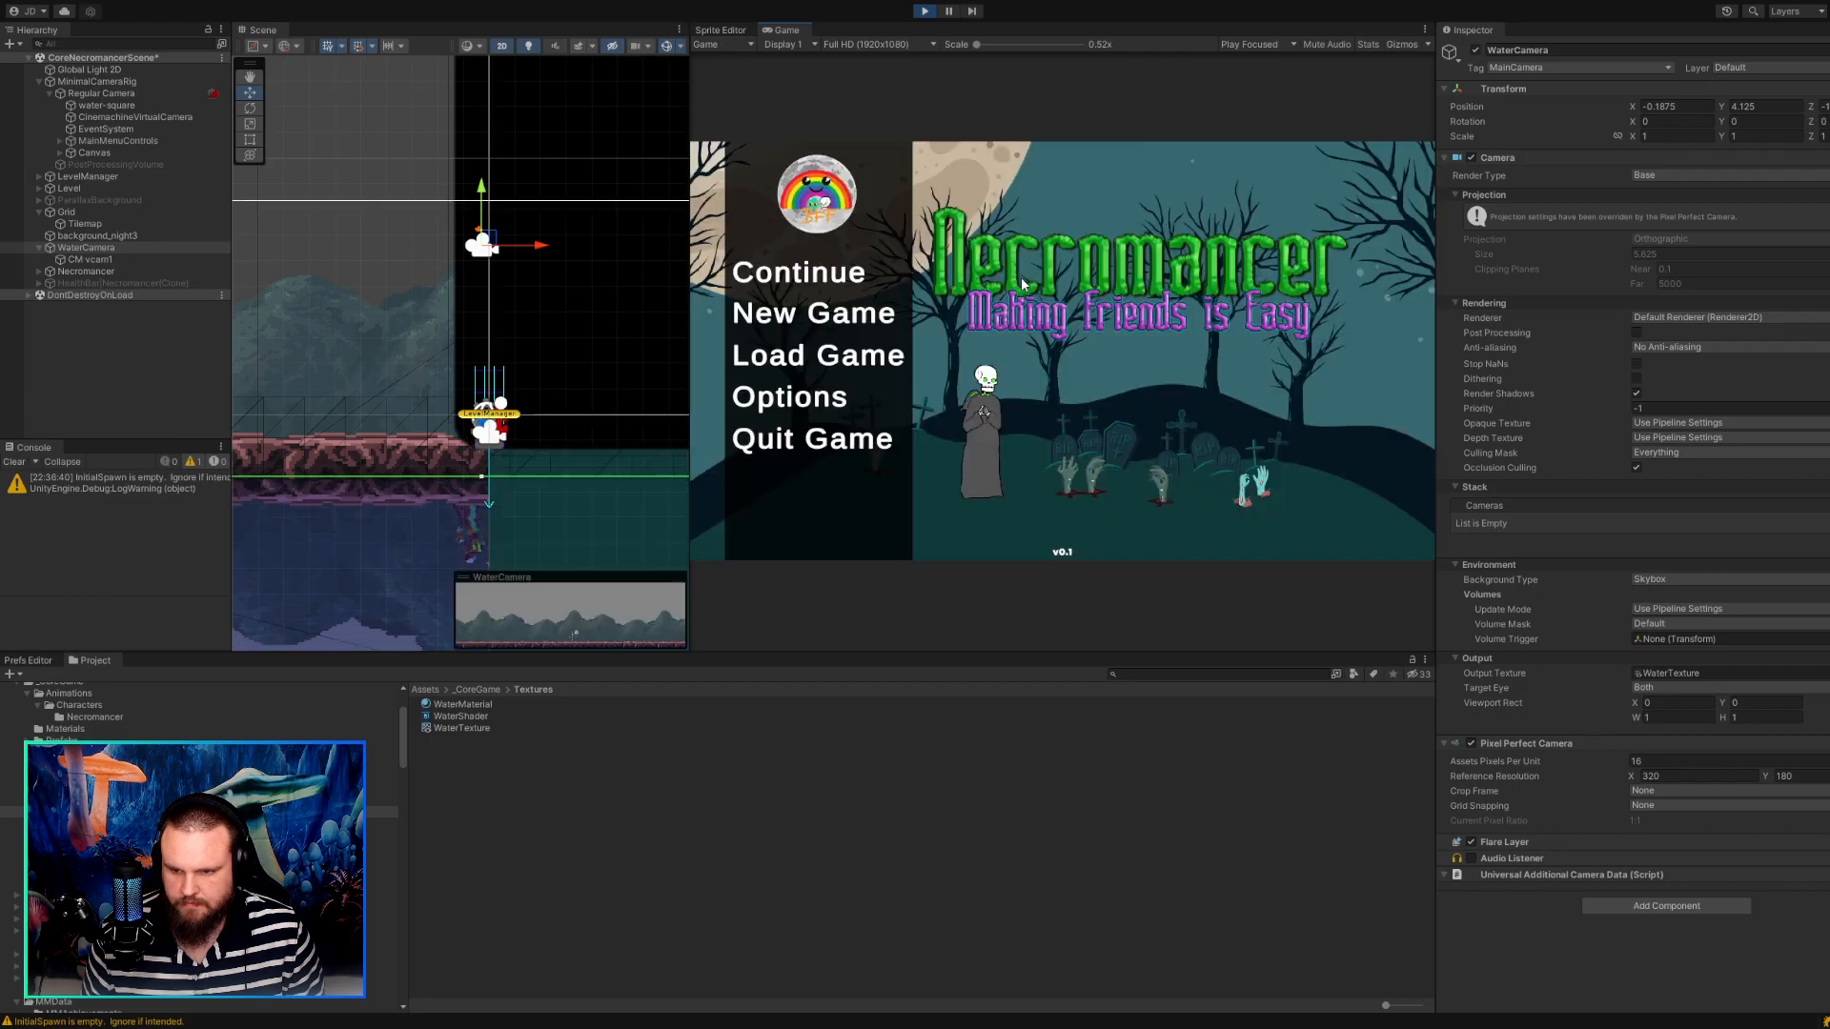
pyautogui.press('Escape')
# Walk the character far left and right to examine how the water and reflection follow the camera, and stop the game.
pyautogui.press('d')
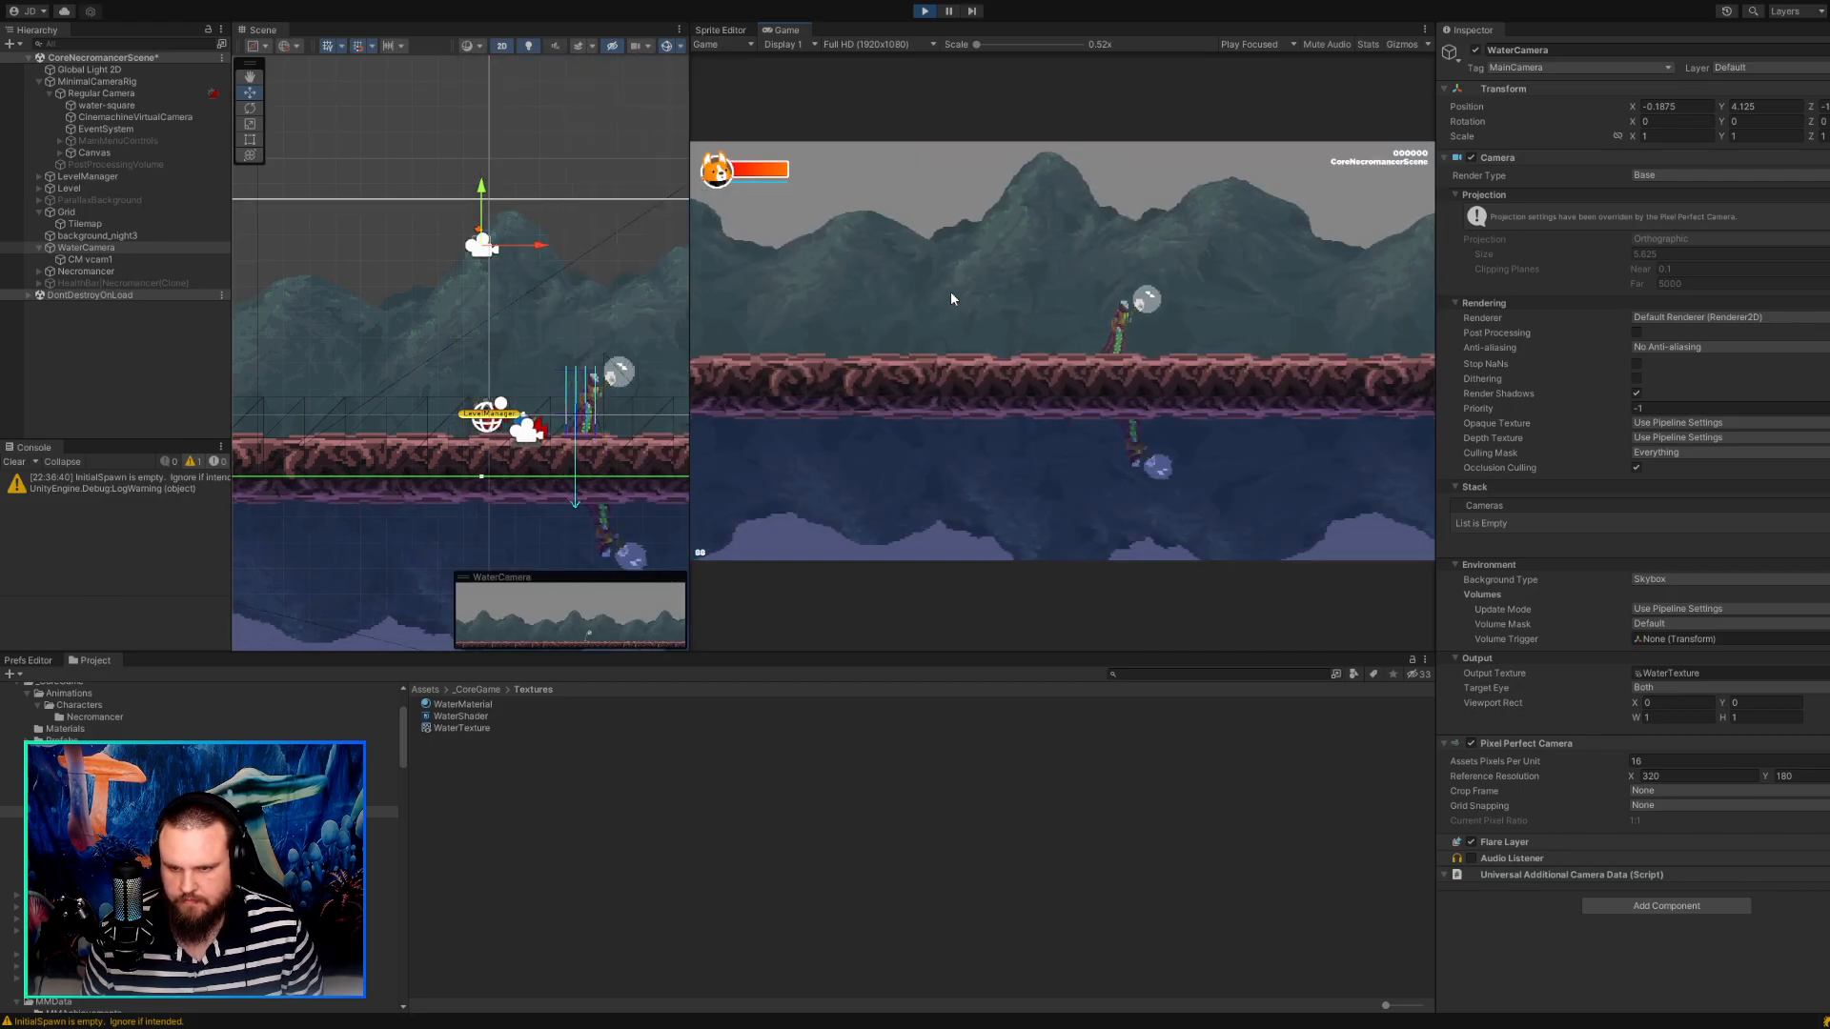
pyautogui.press('a')
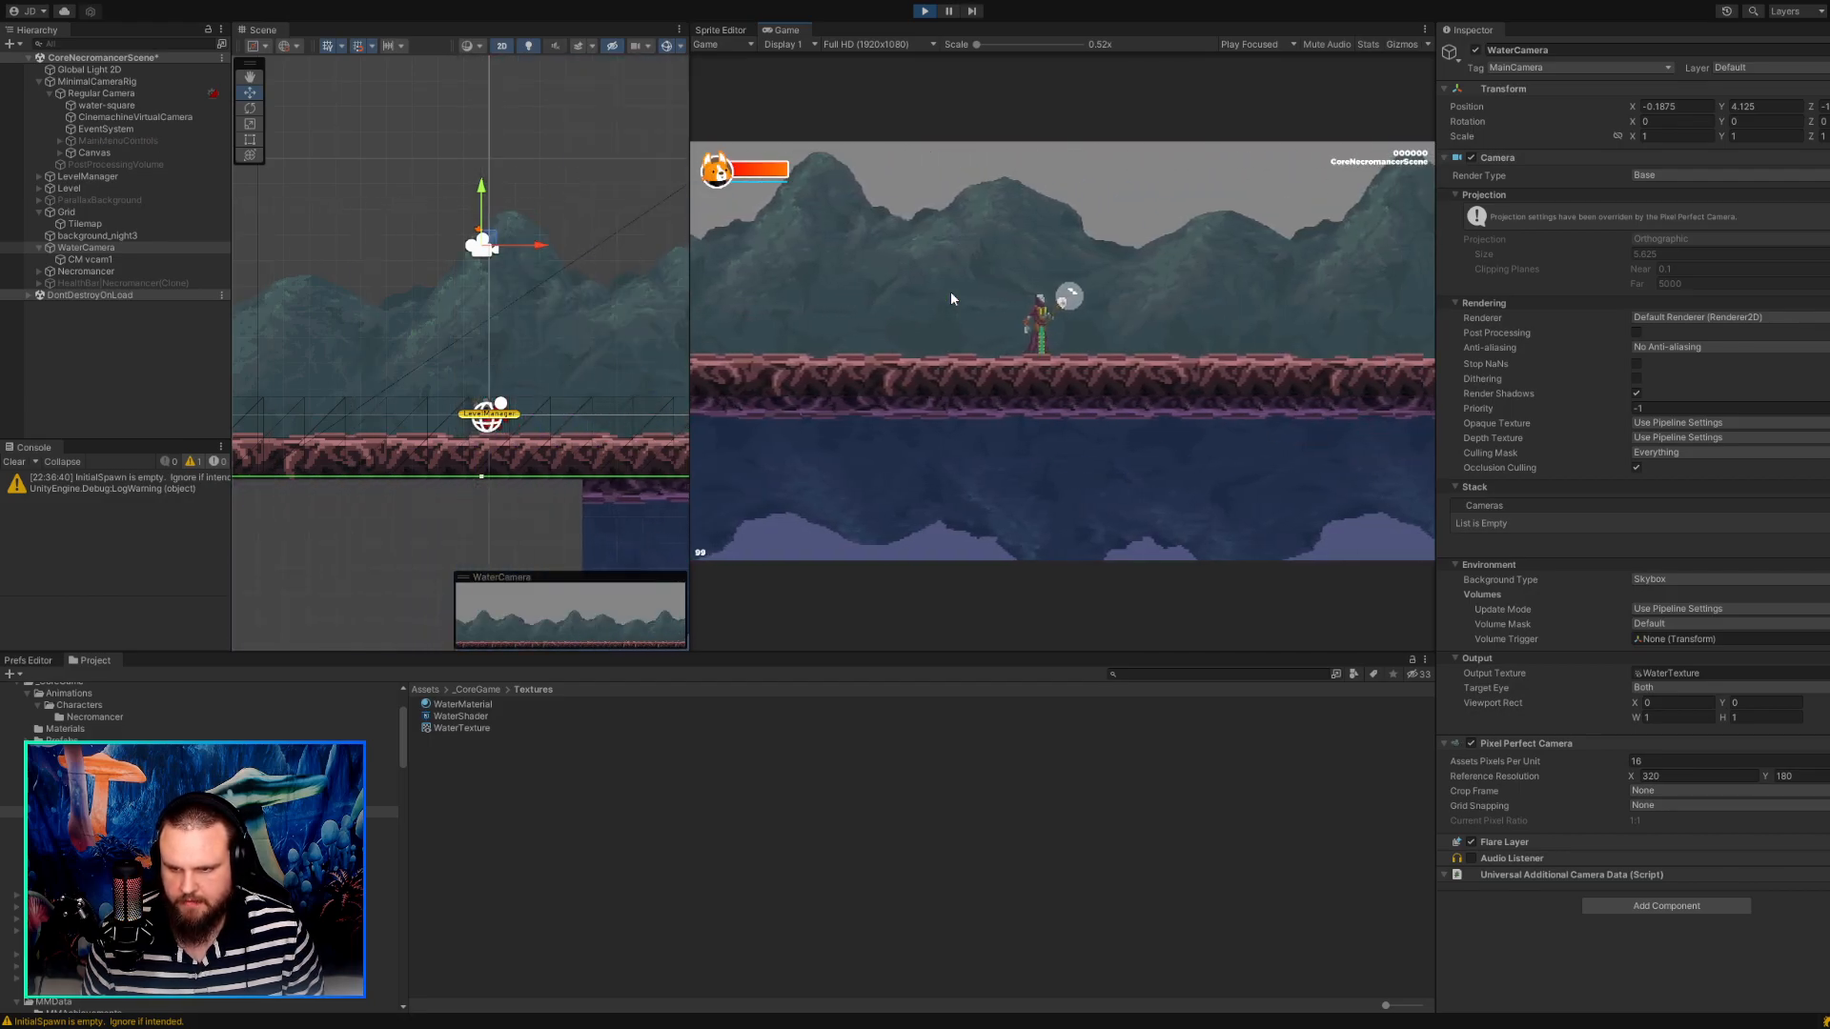
pyautogui.press('a')
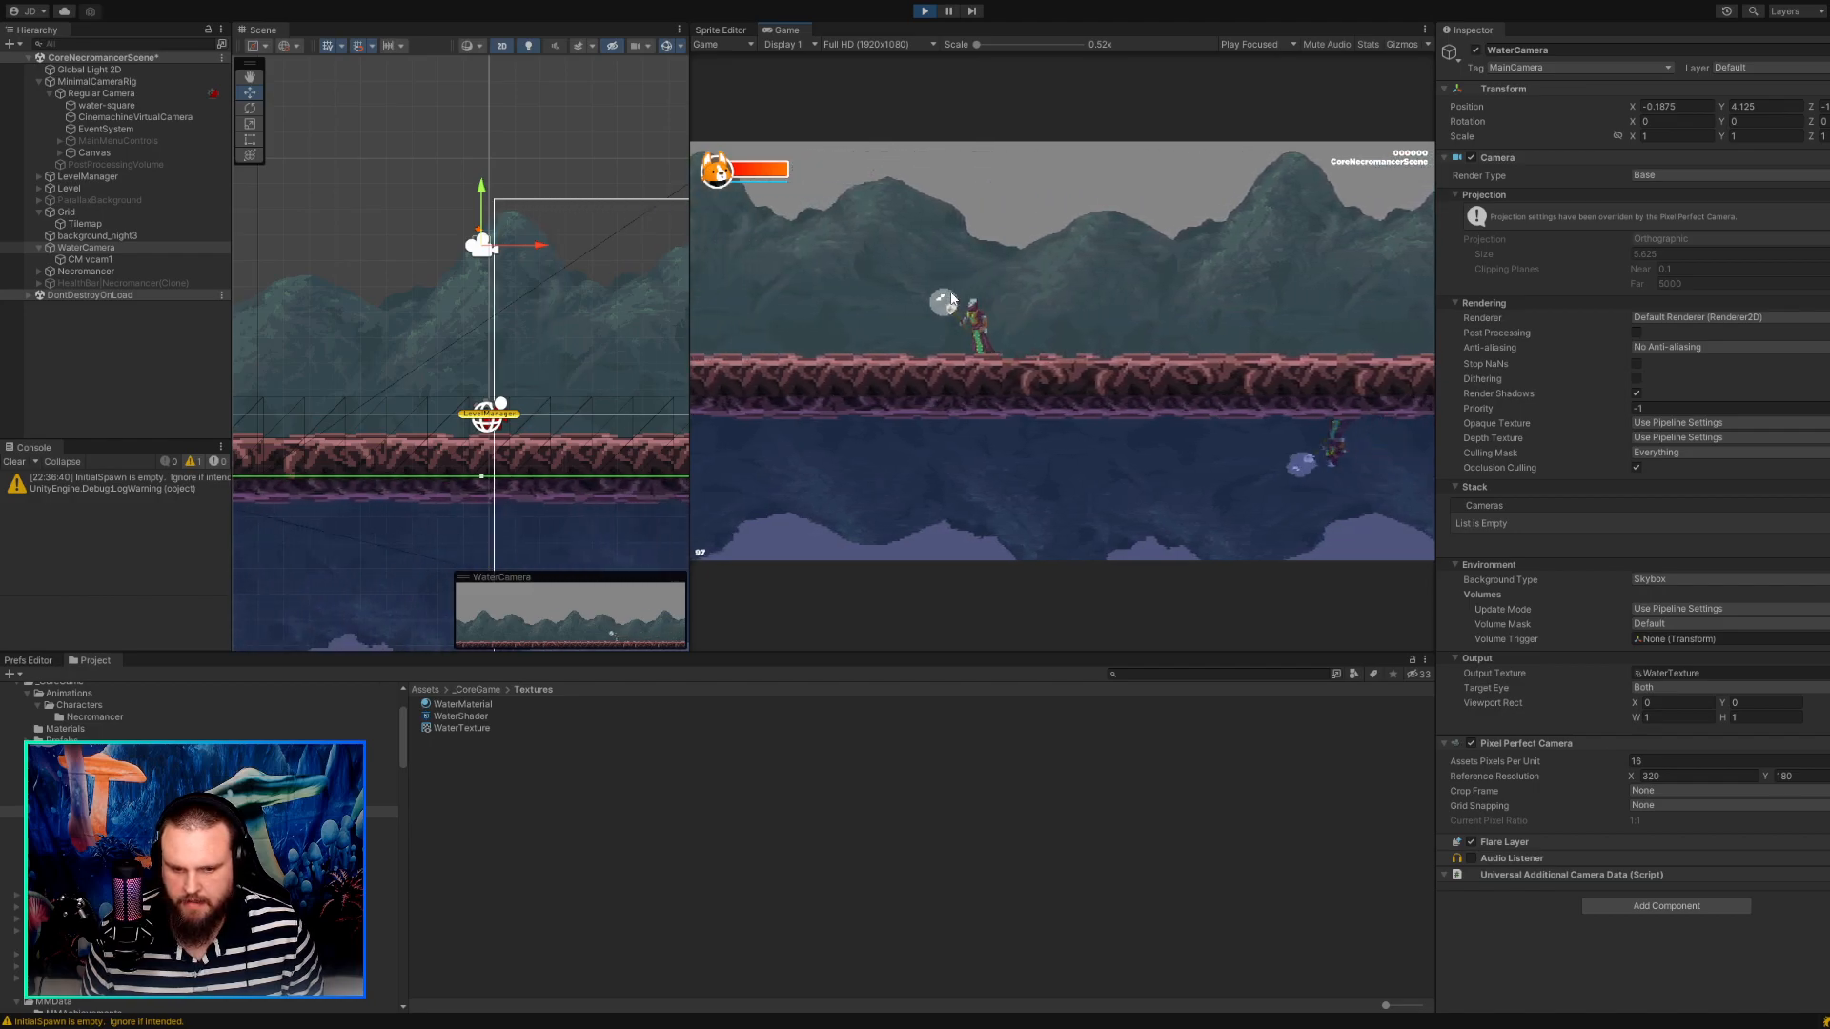
pyautogui.press('d')
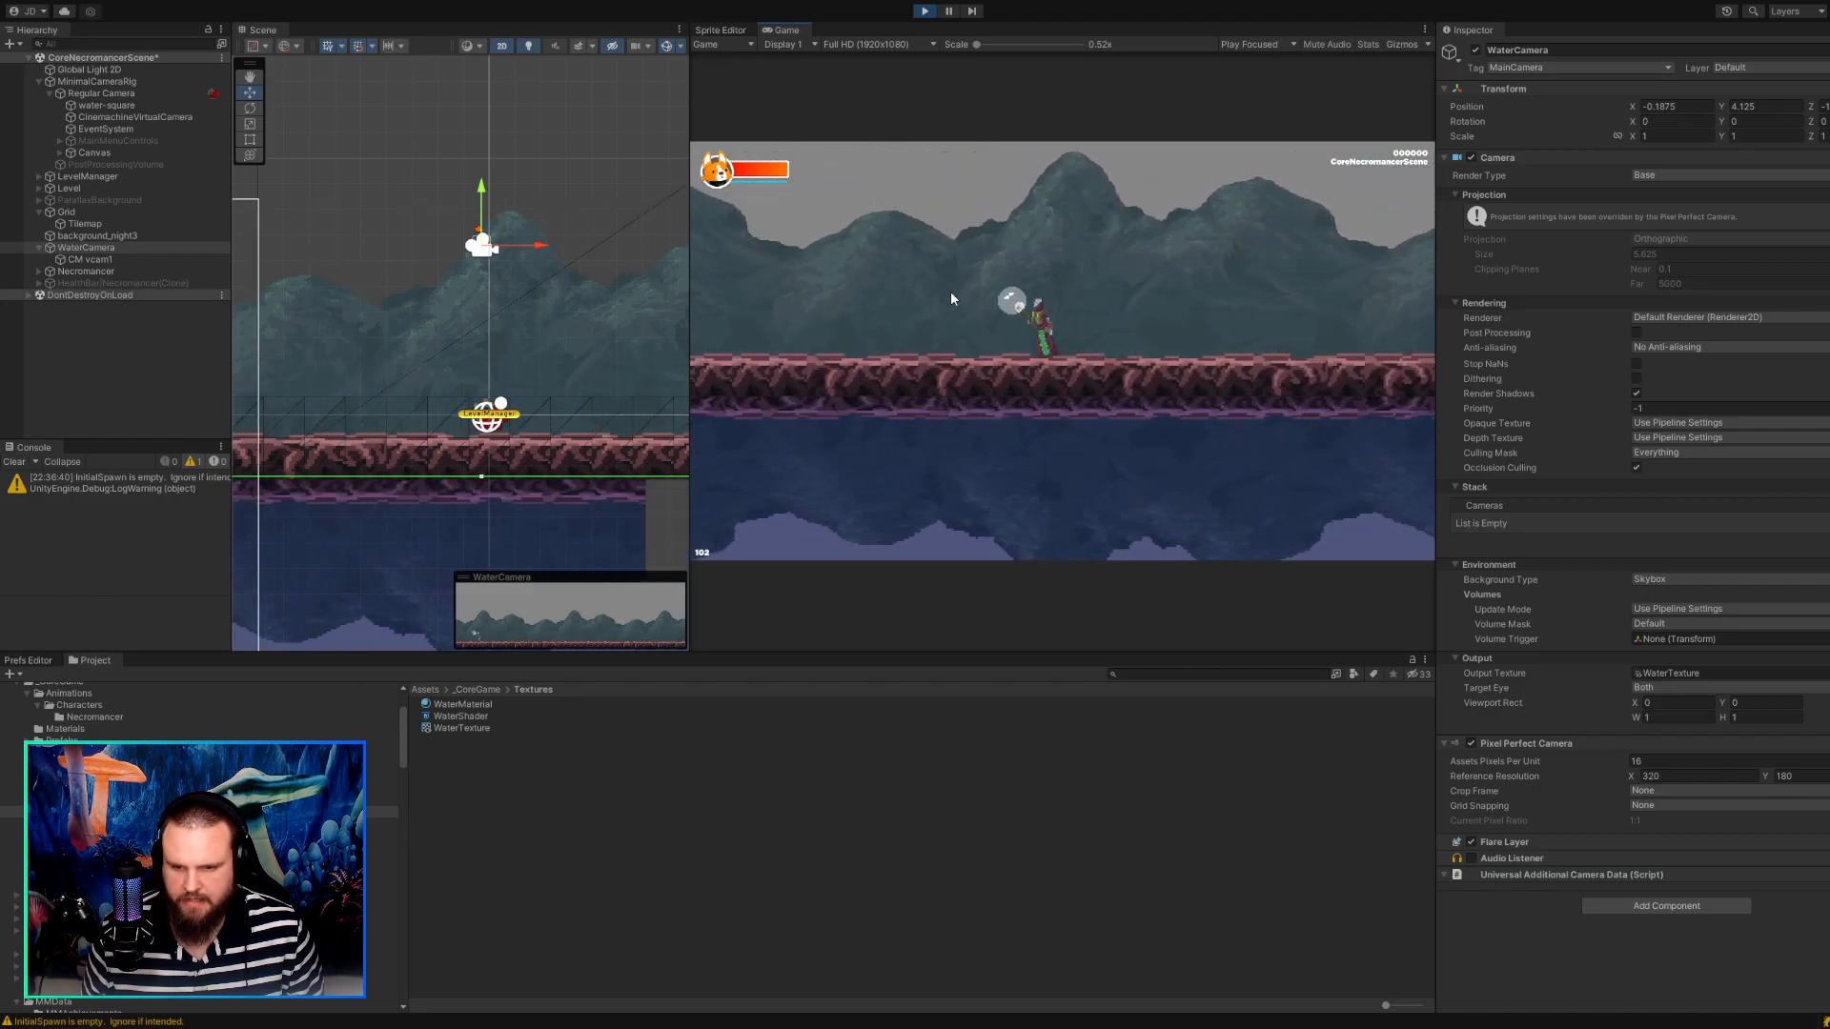
pyautogui.press('d')
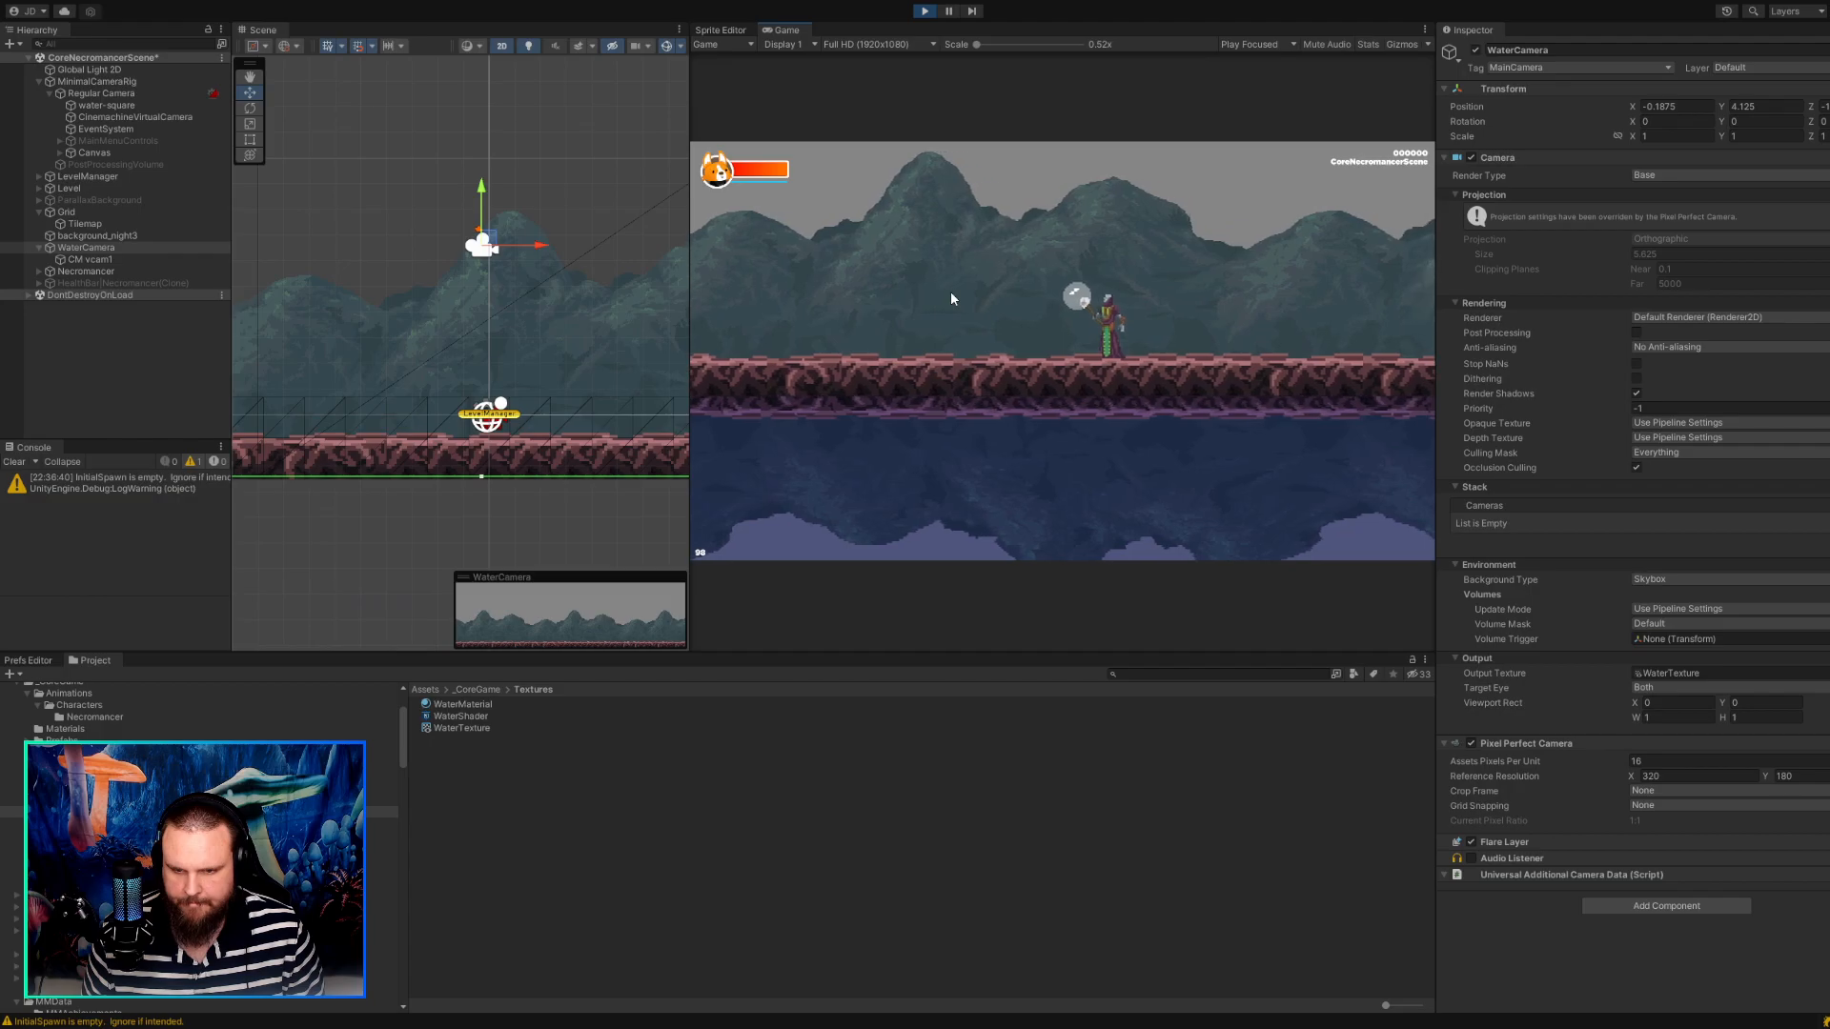
pyautogui.press('a')
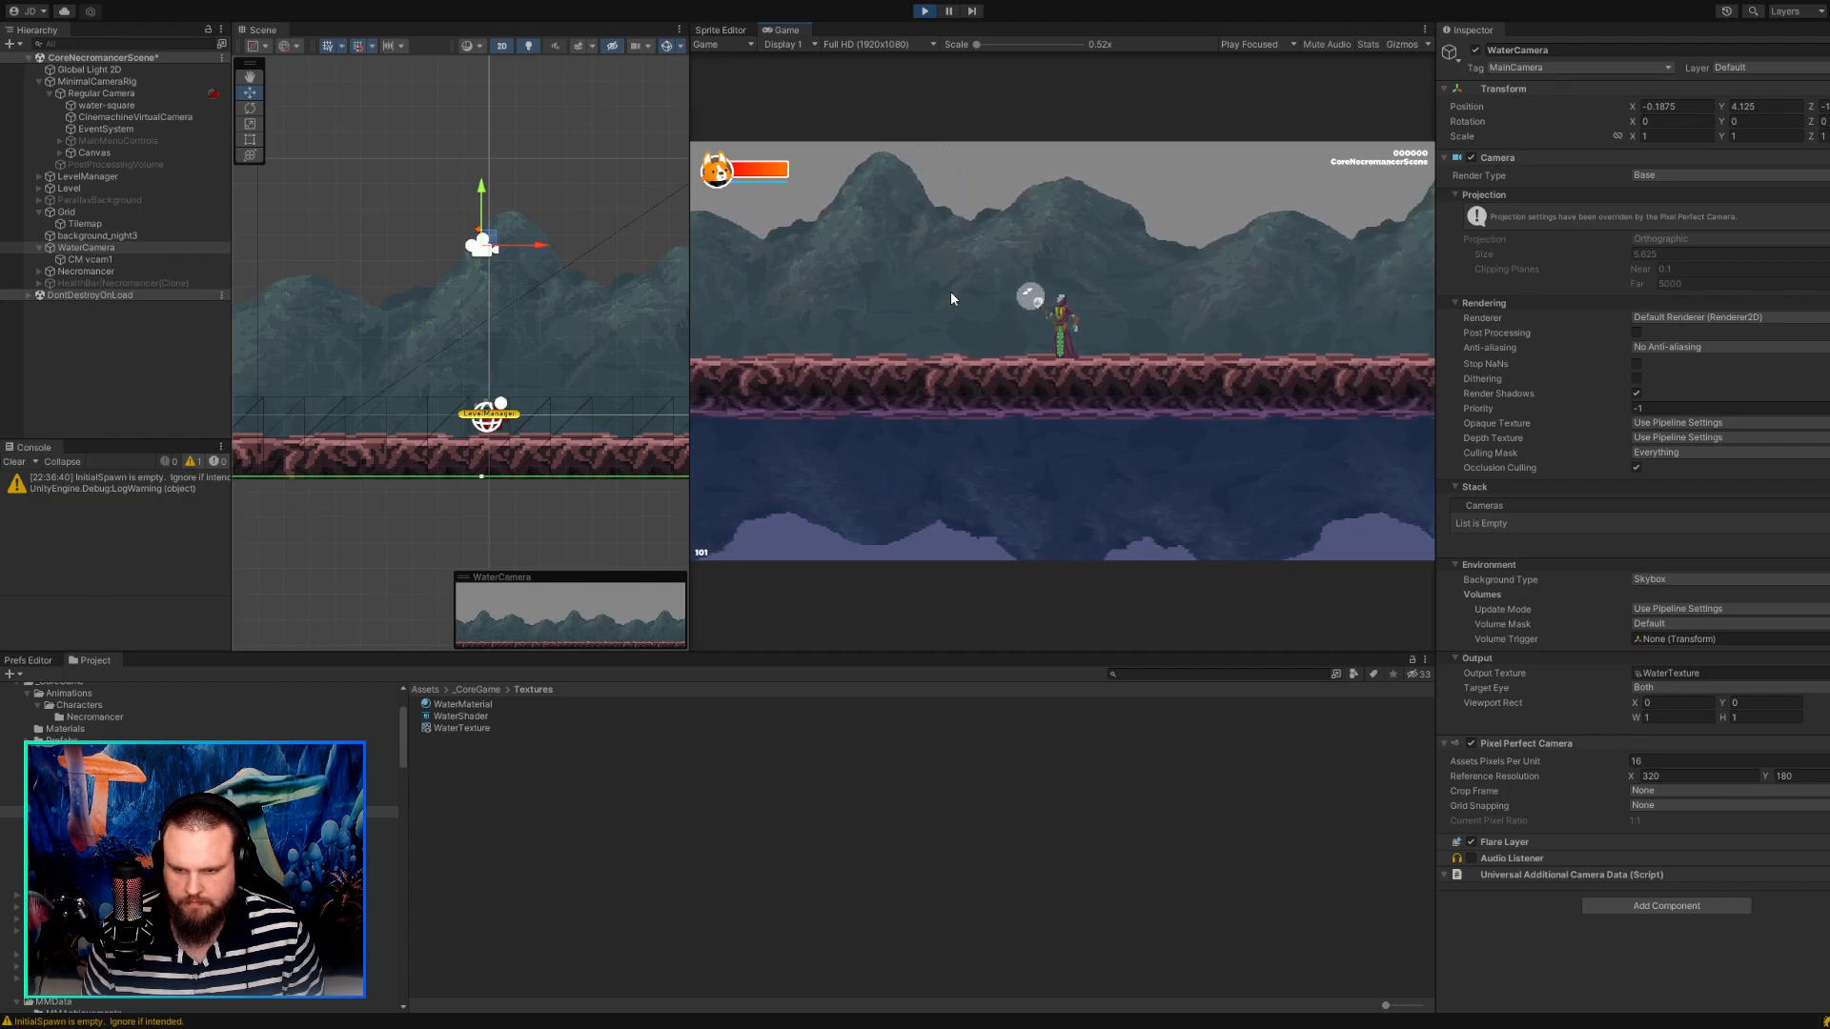
pyautogui.press('d')
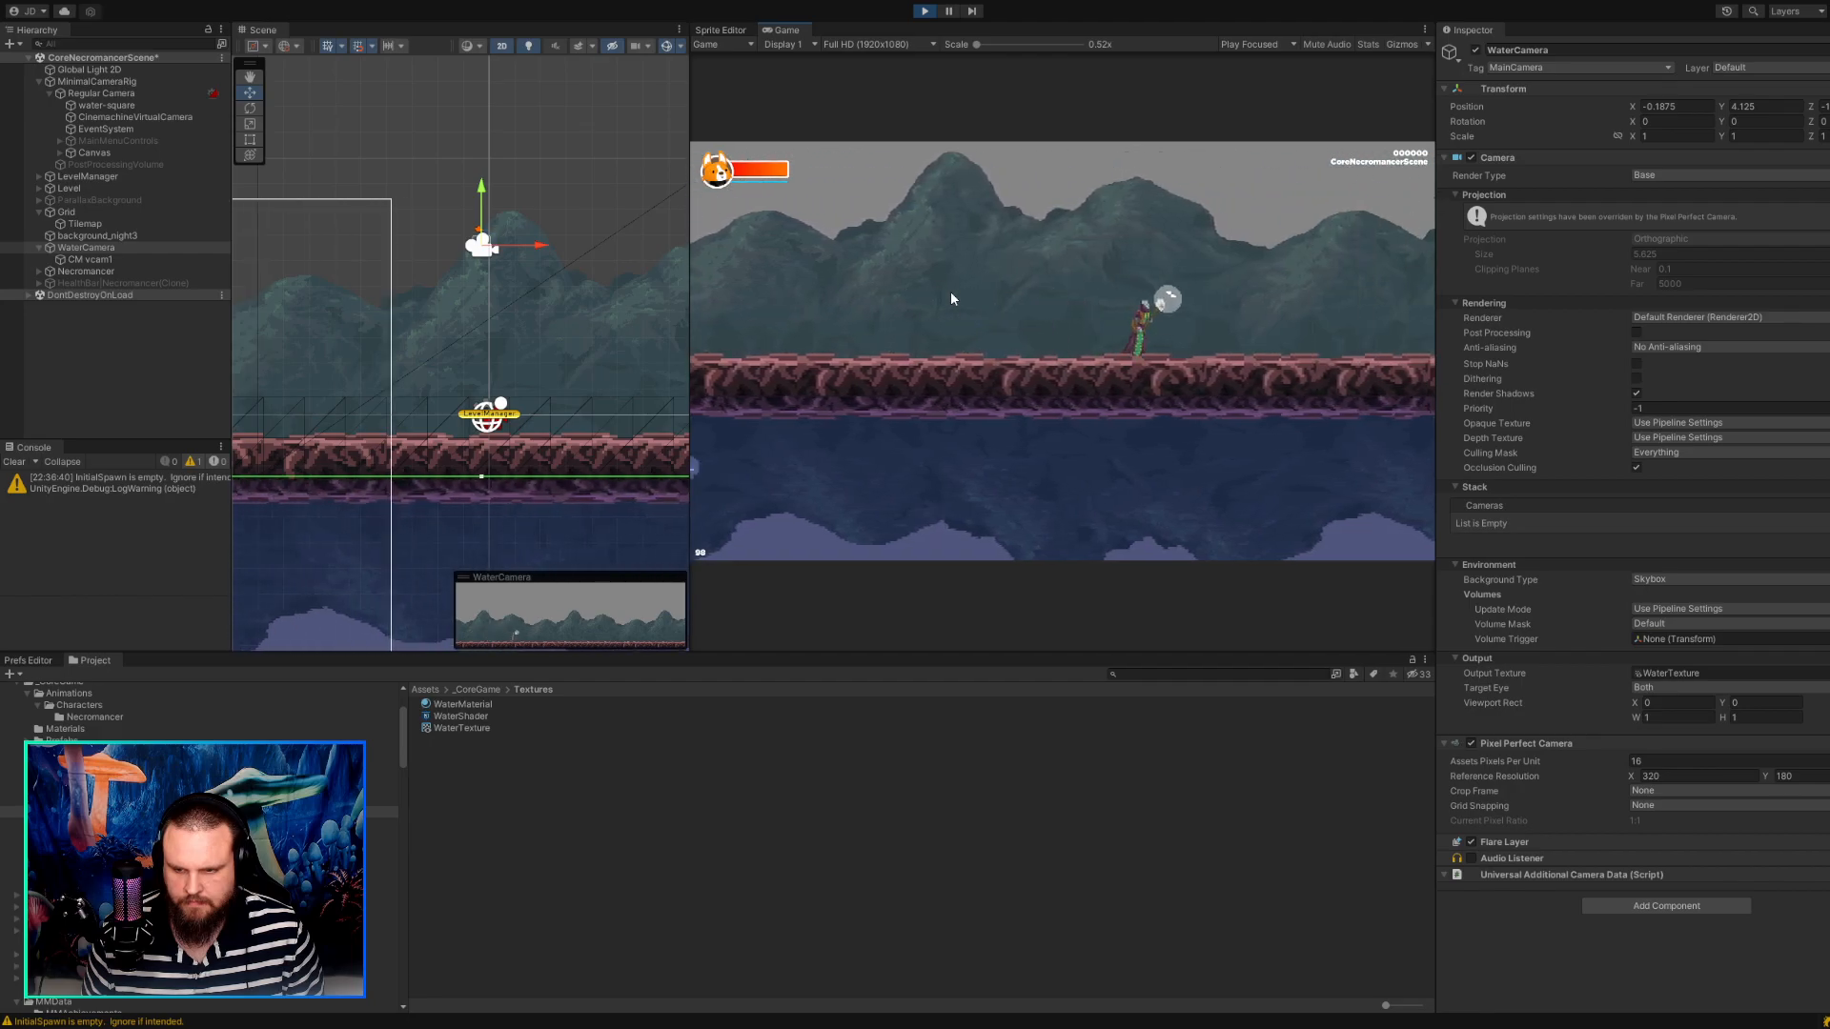
pyautogui.press('d')
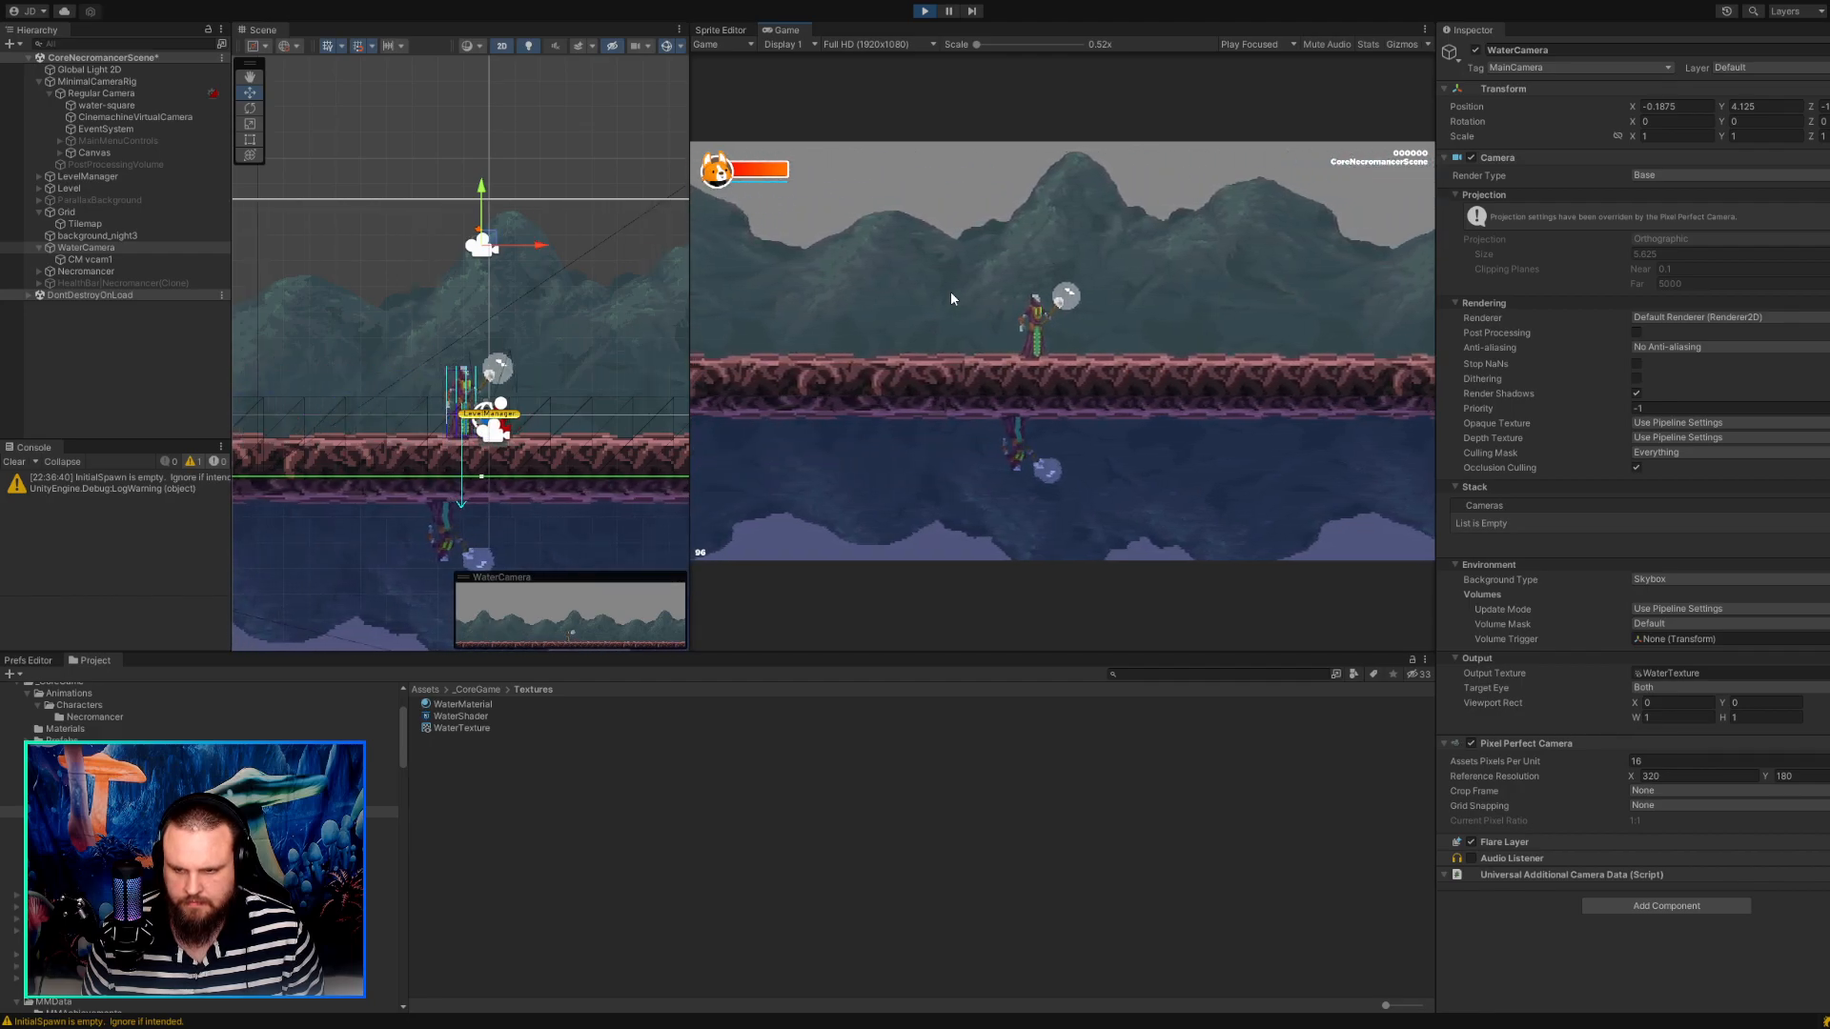
pyautogui.press('d')
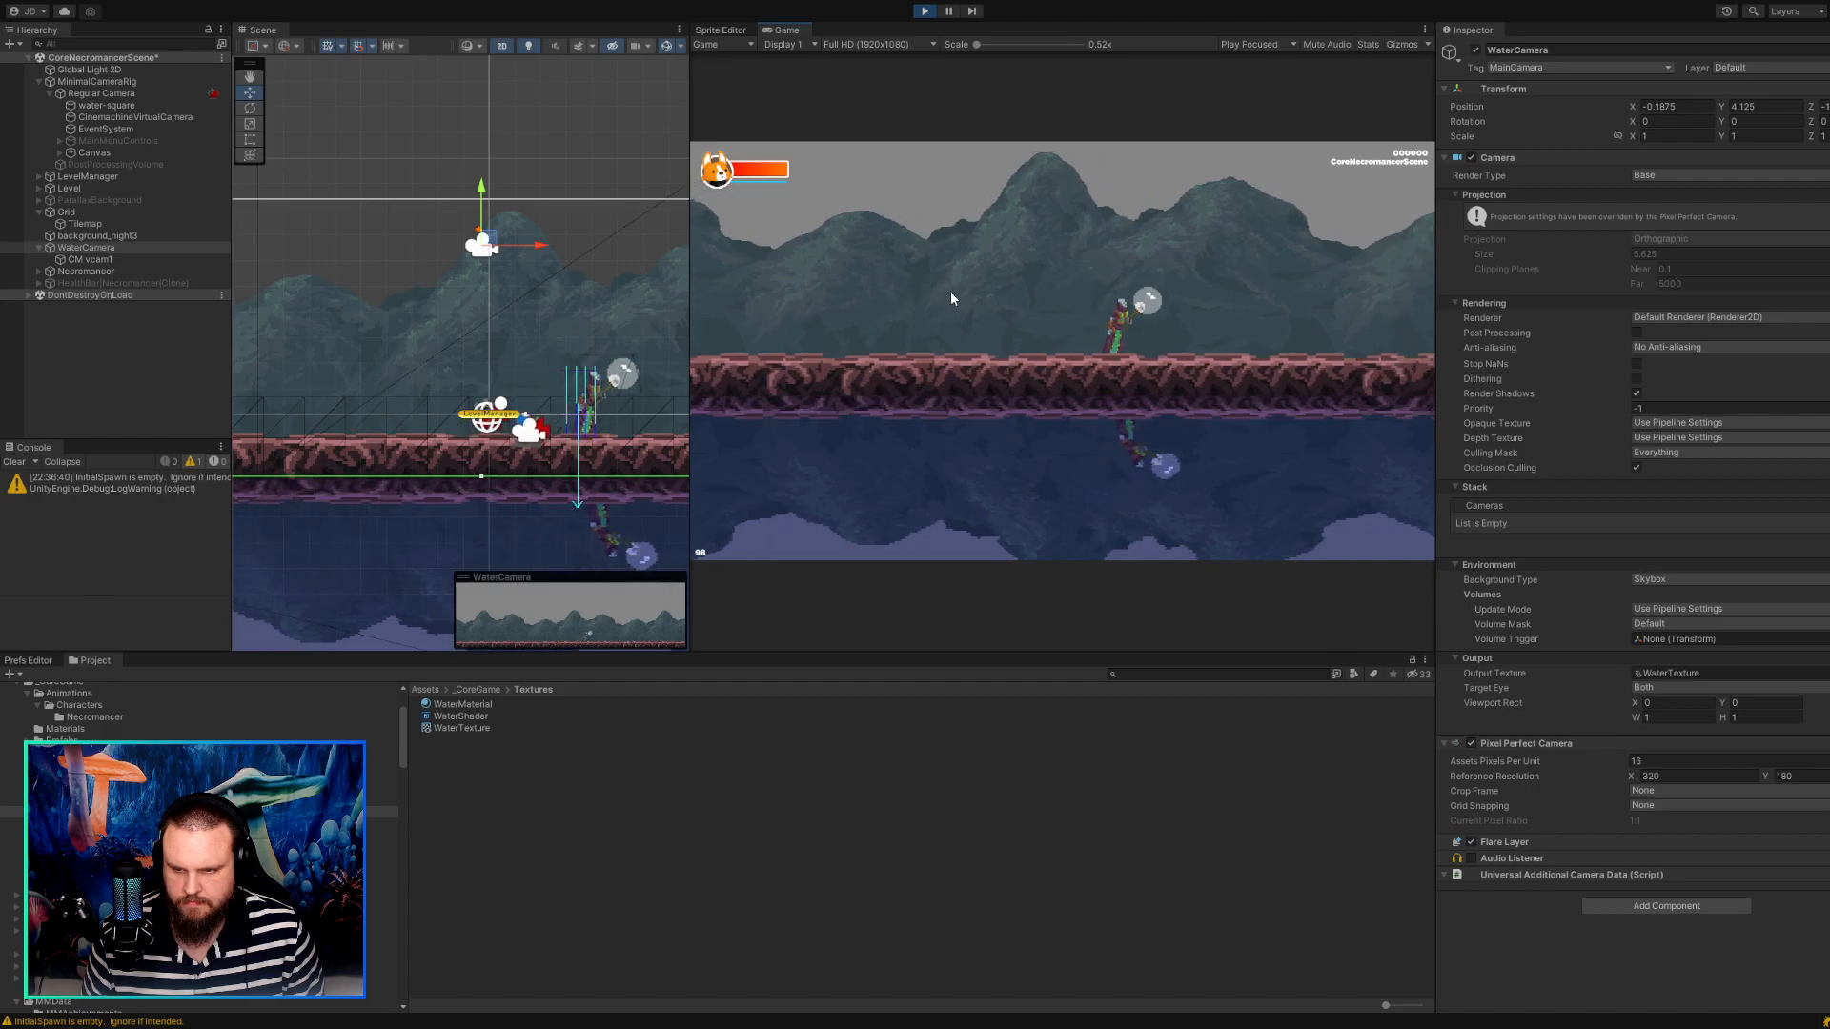
pyautogui.press('a')
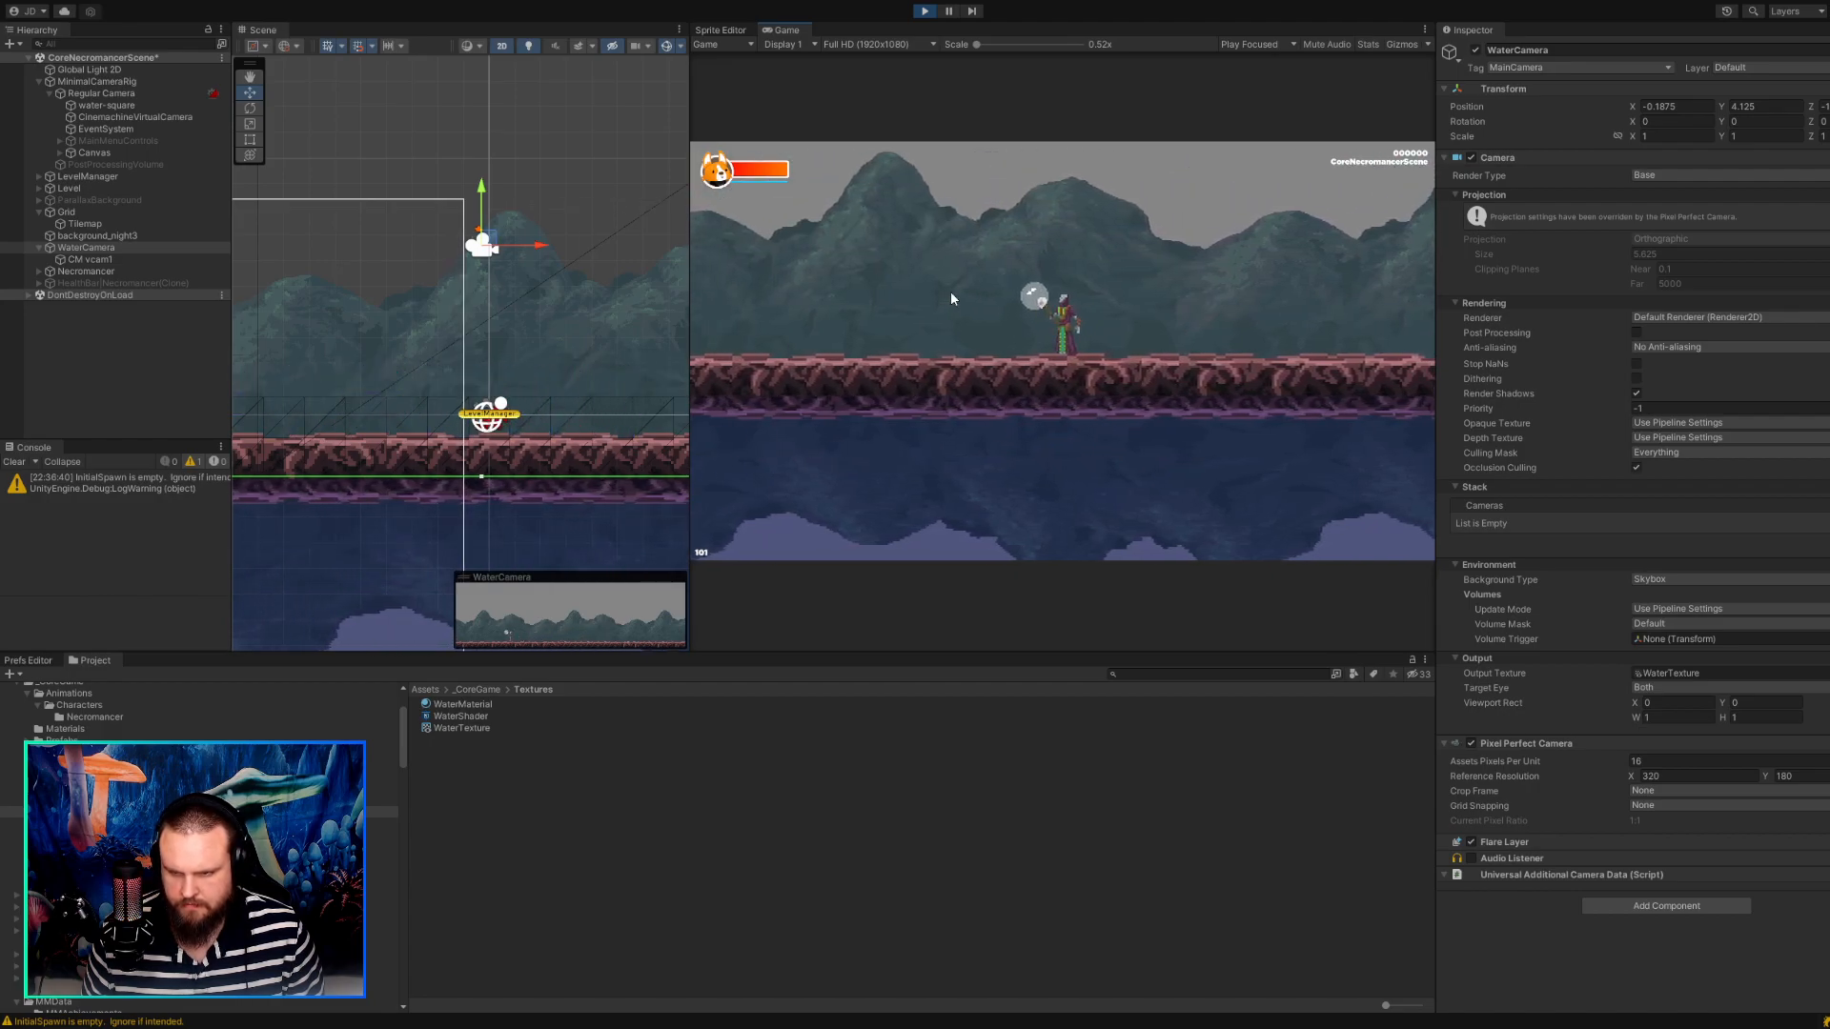
pyautogui.click(928, 16)
# Run the game twice more, walking the character short distances both ways to check the reflection's horizontal alignment.
pyautogui.click(926, 11)
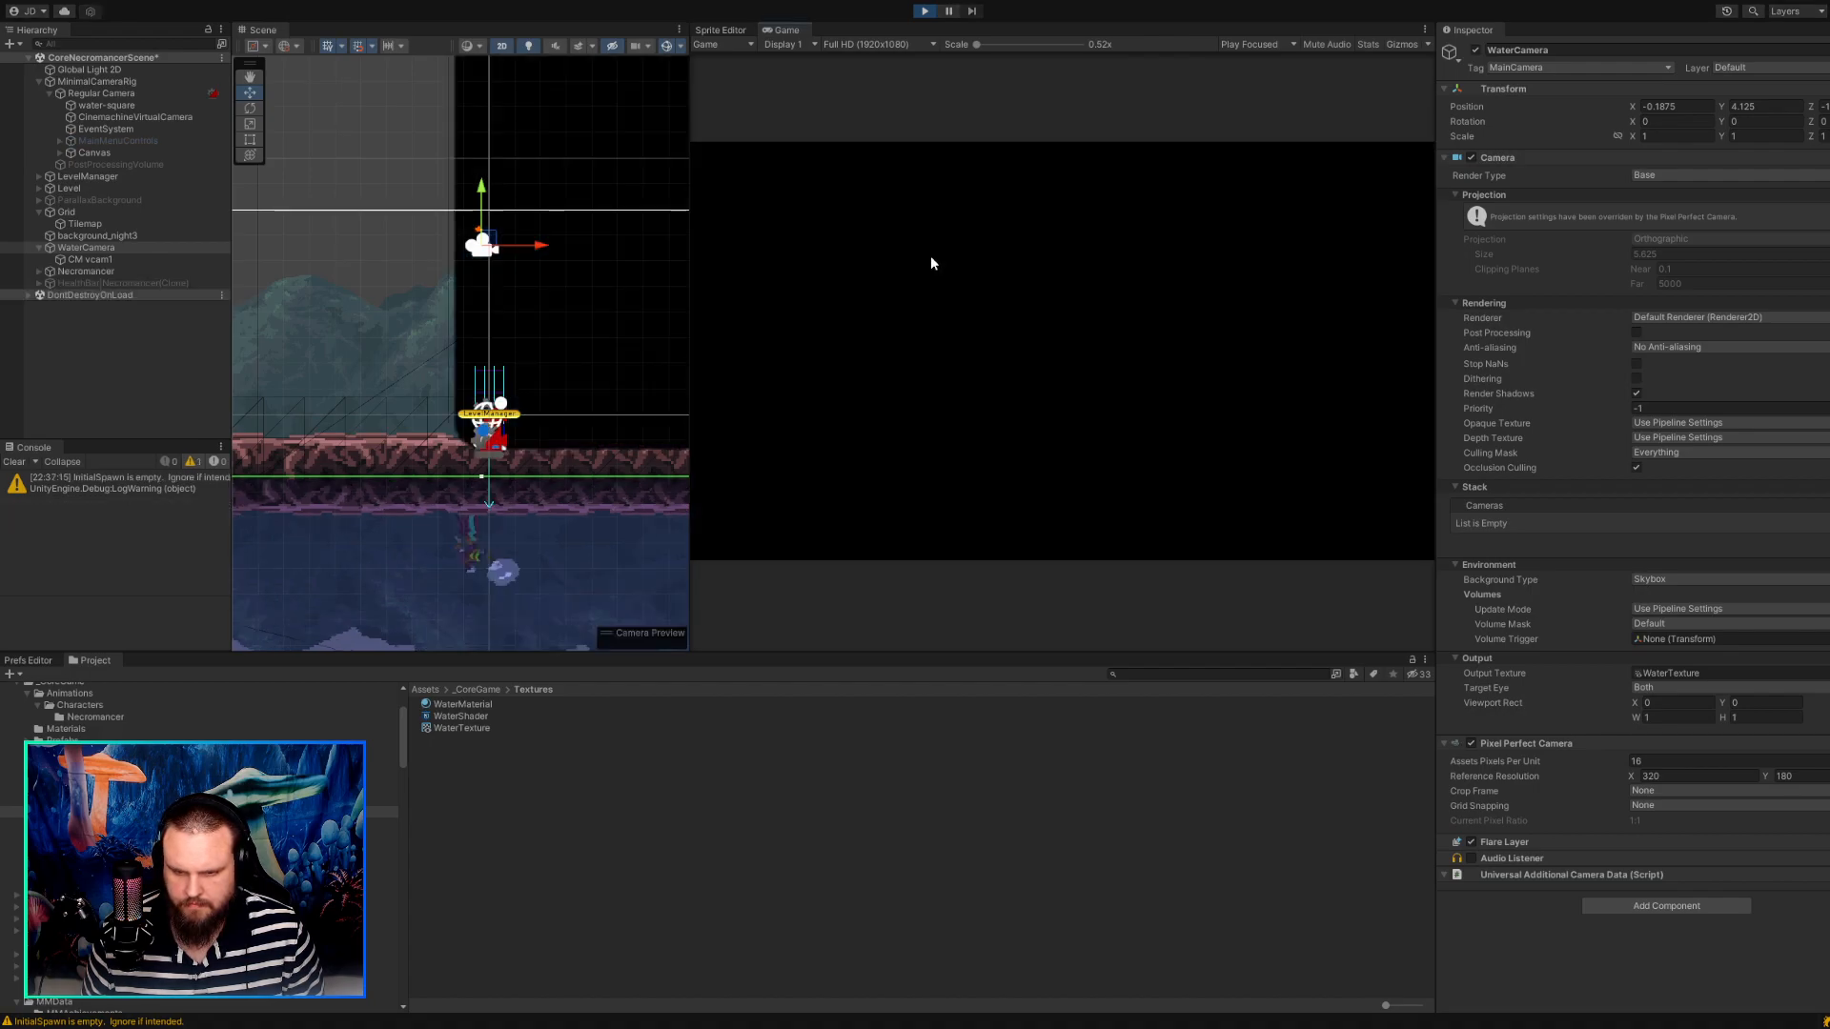
pyautogui.press('d')
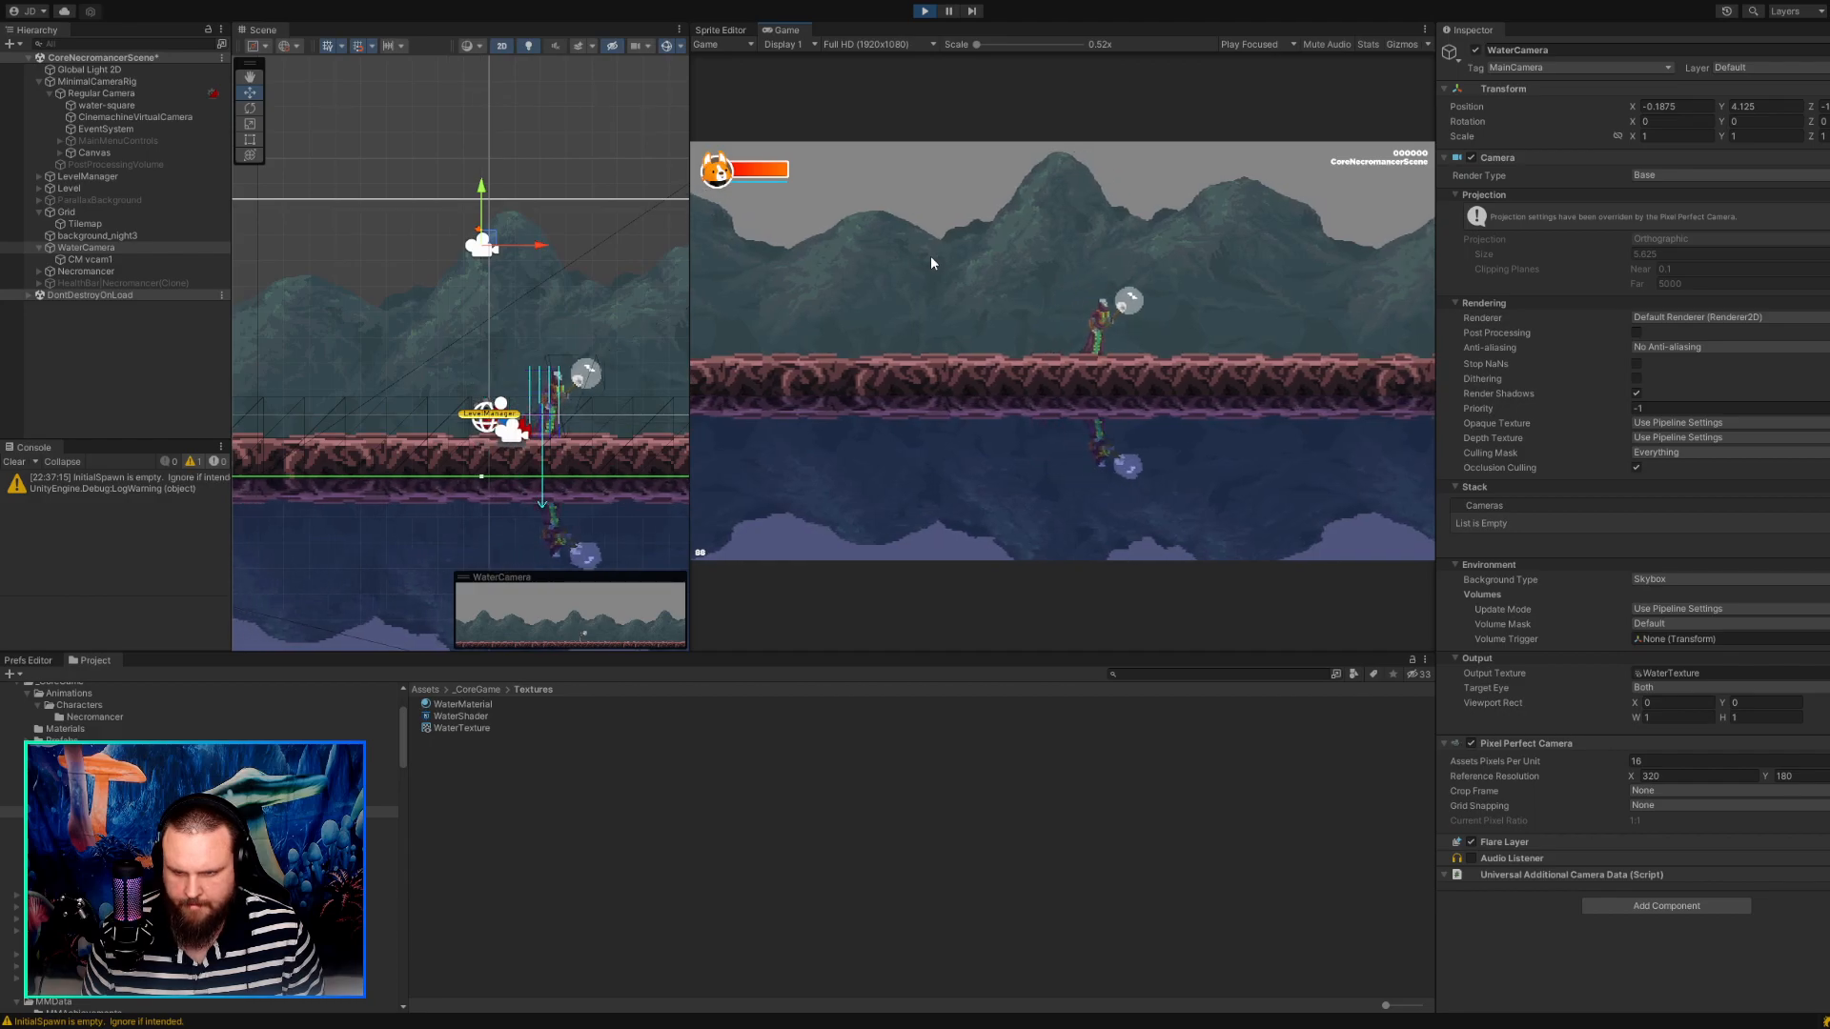
pyautogui.press('a')
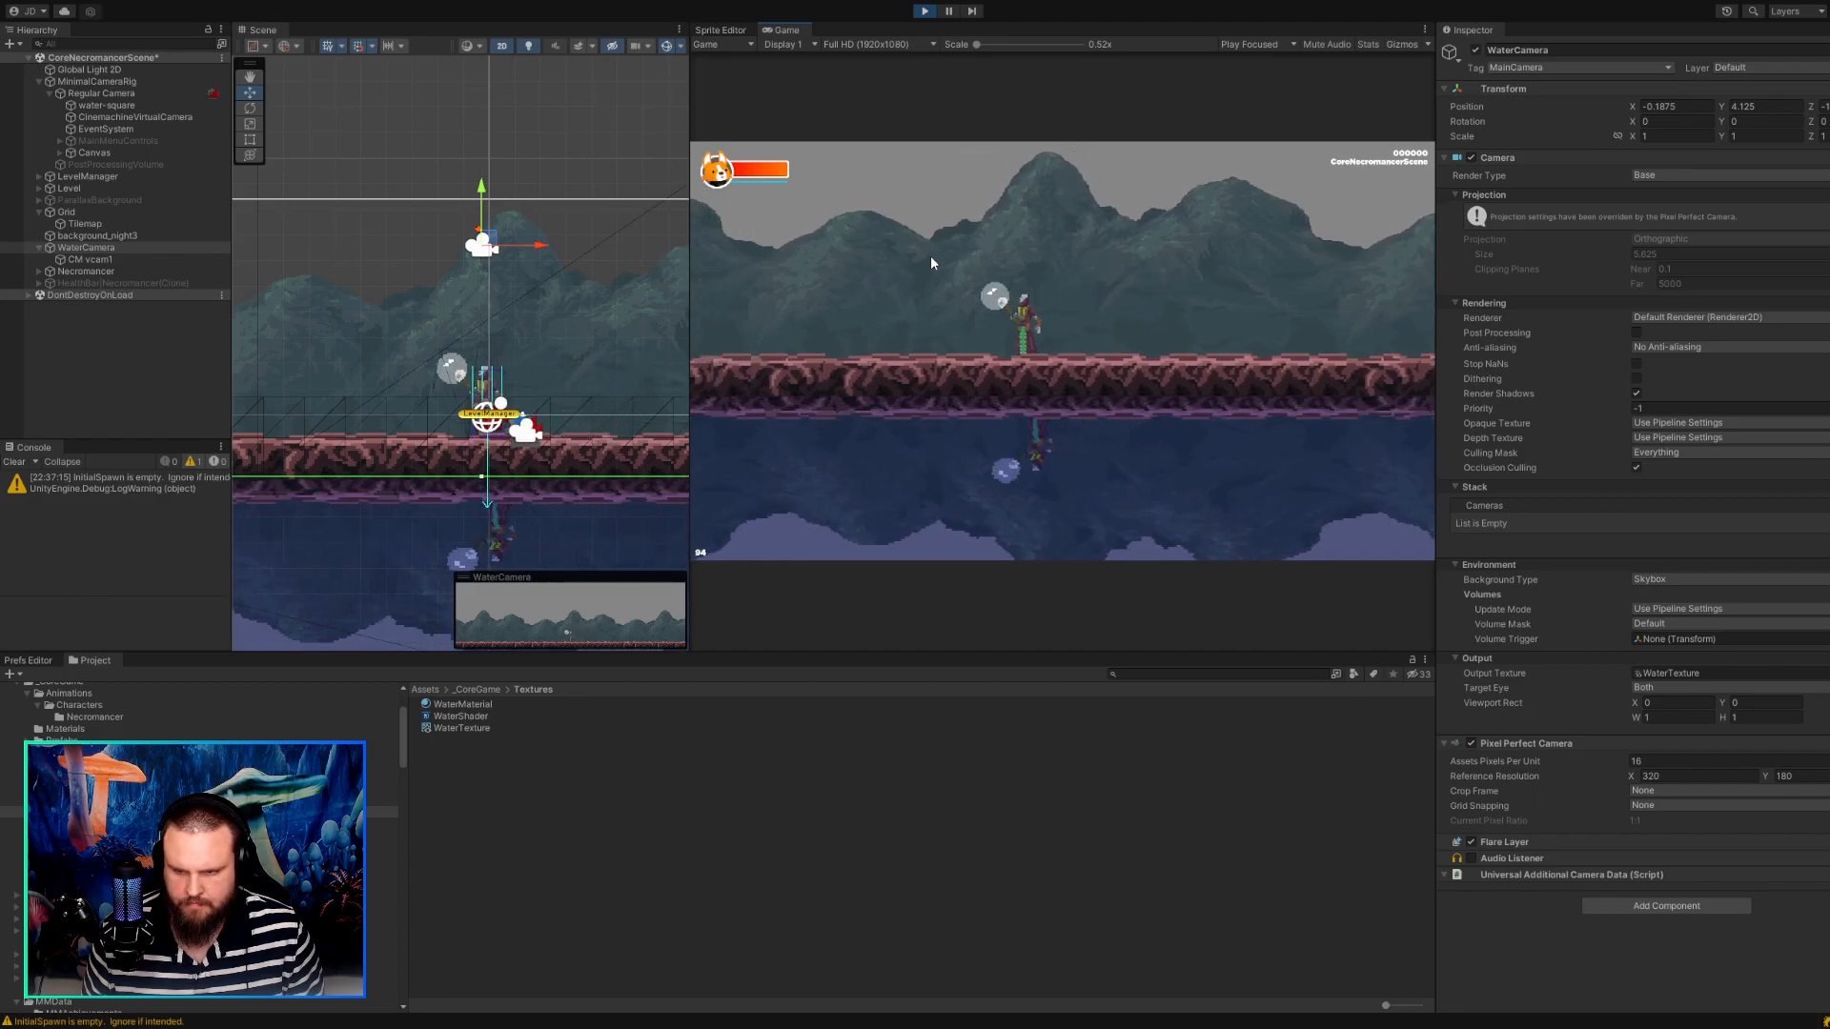
pyautogui.click(924, 12)
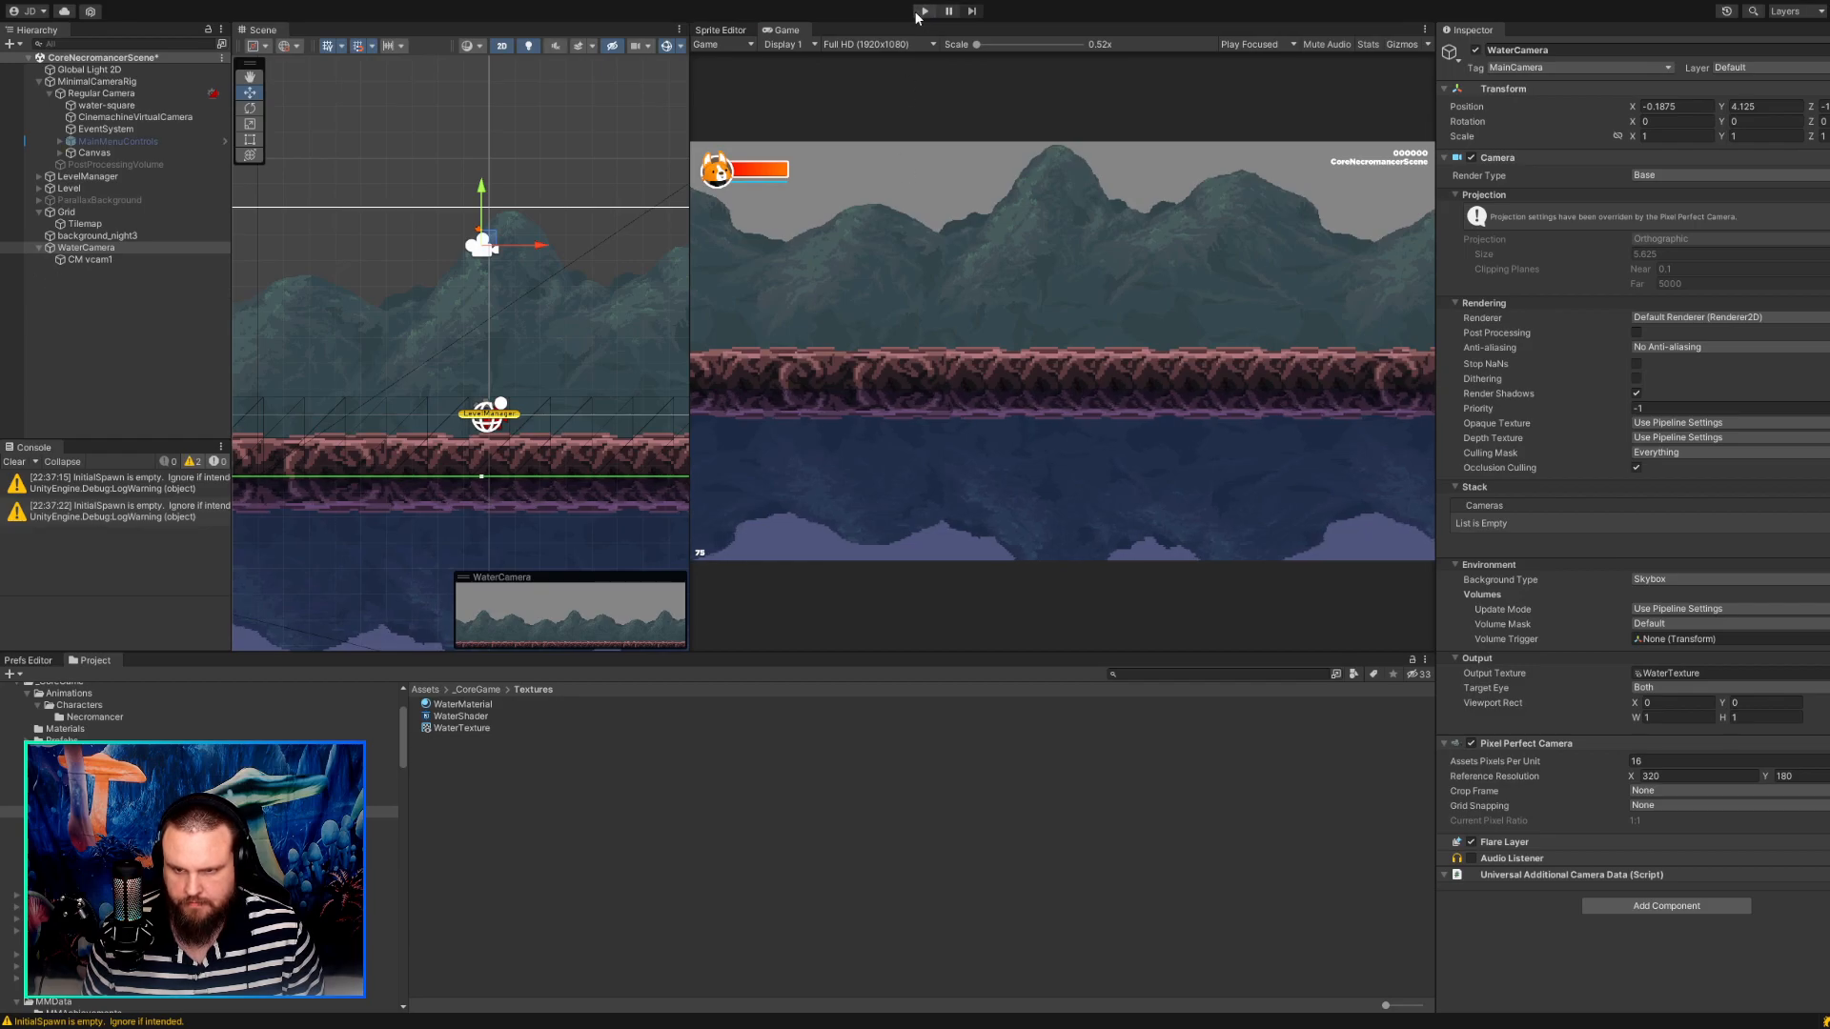
pyautogui.click(921, 12)
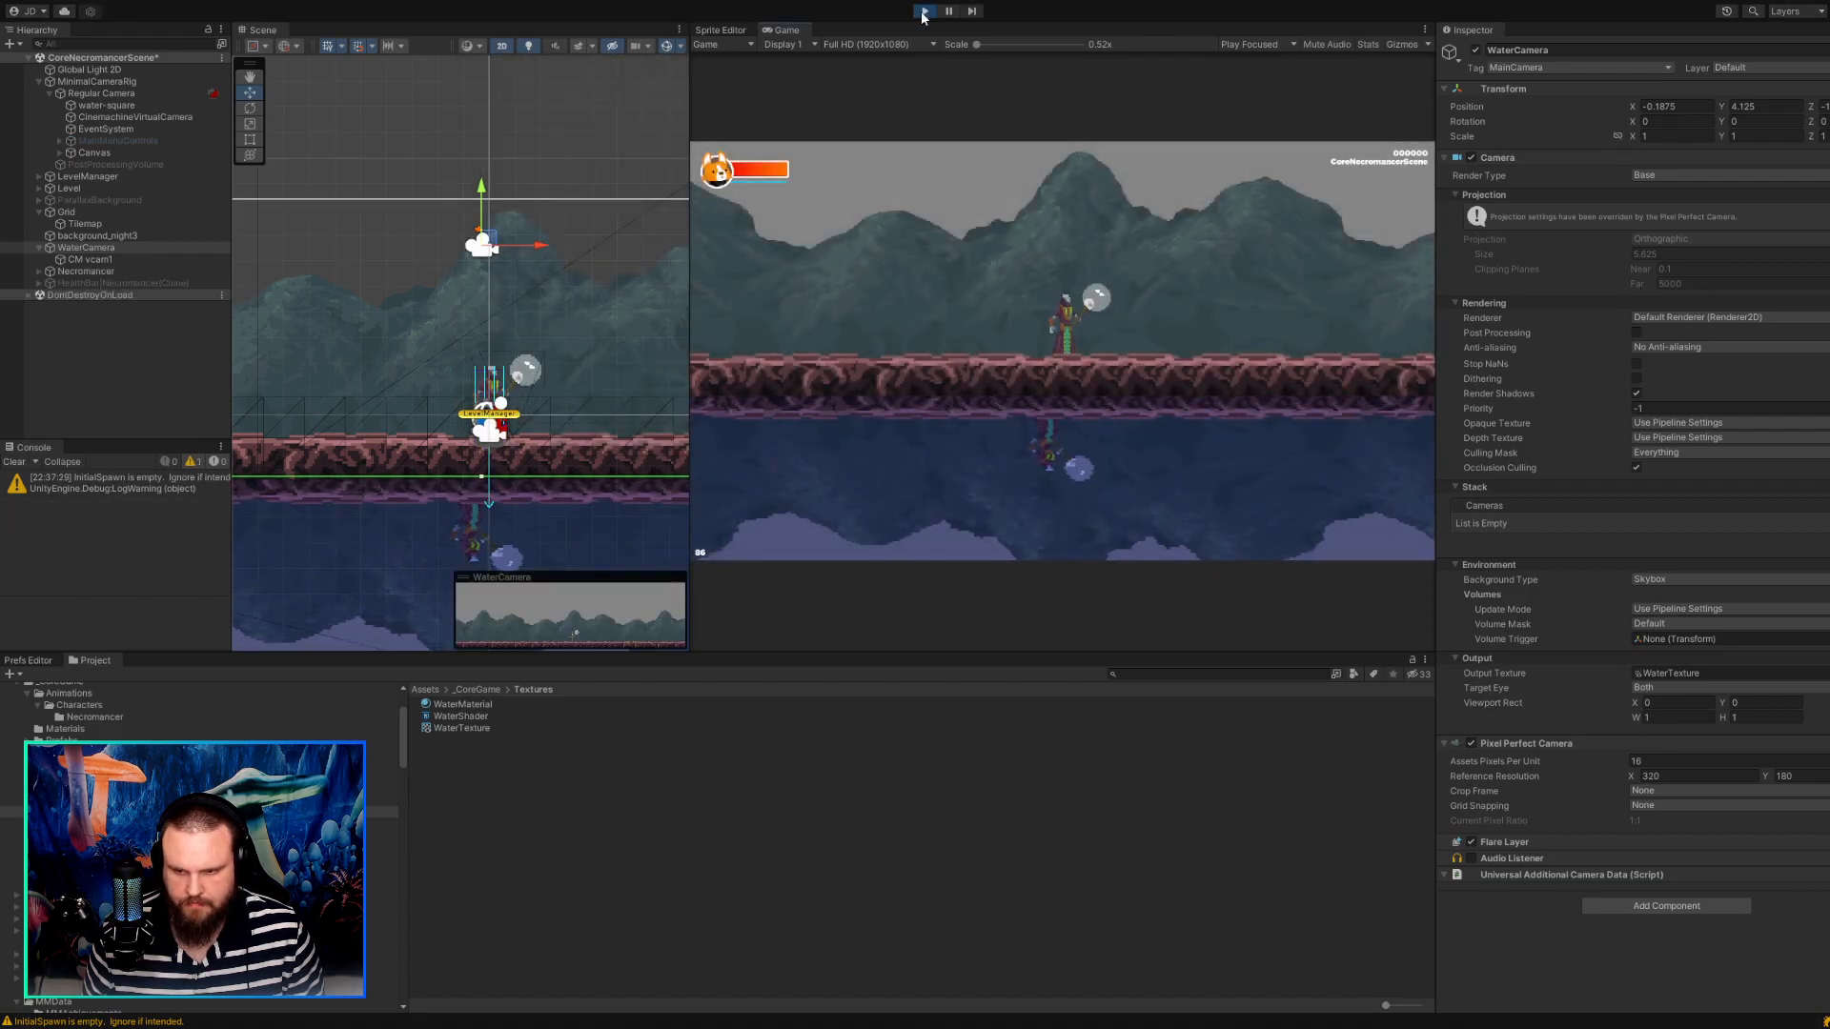
pyautogui.press('d')
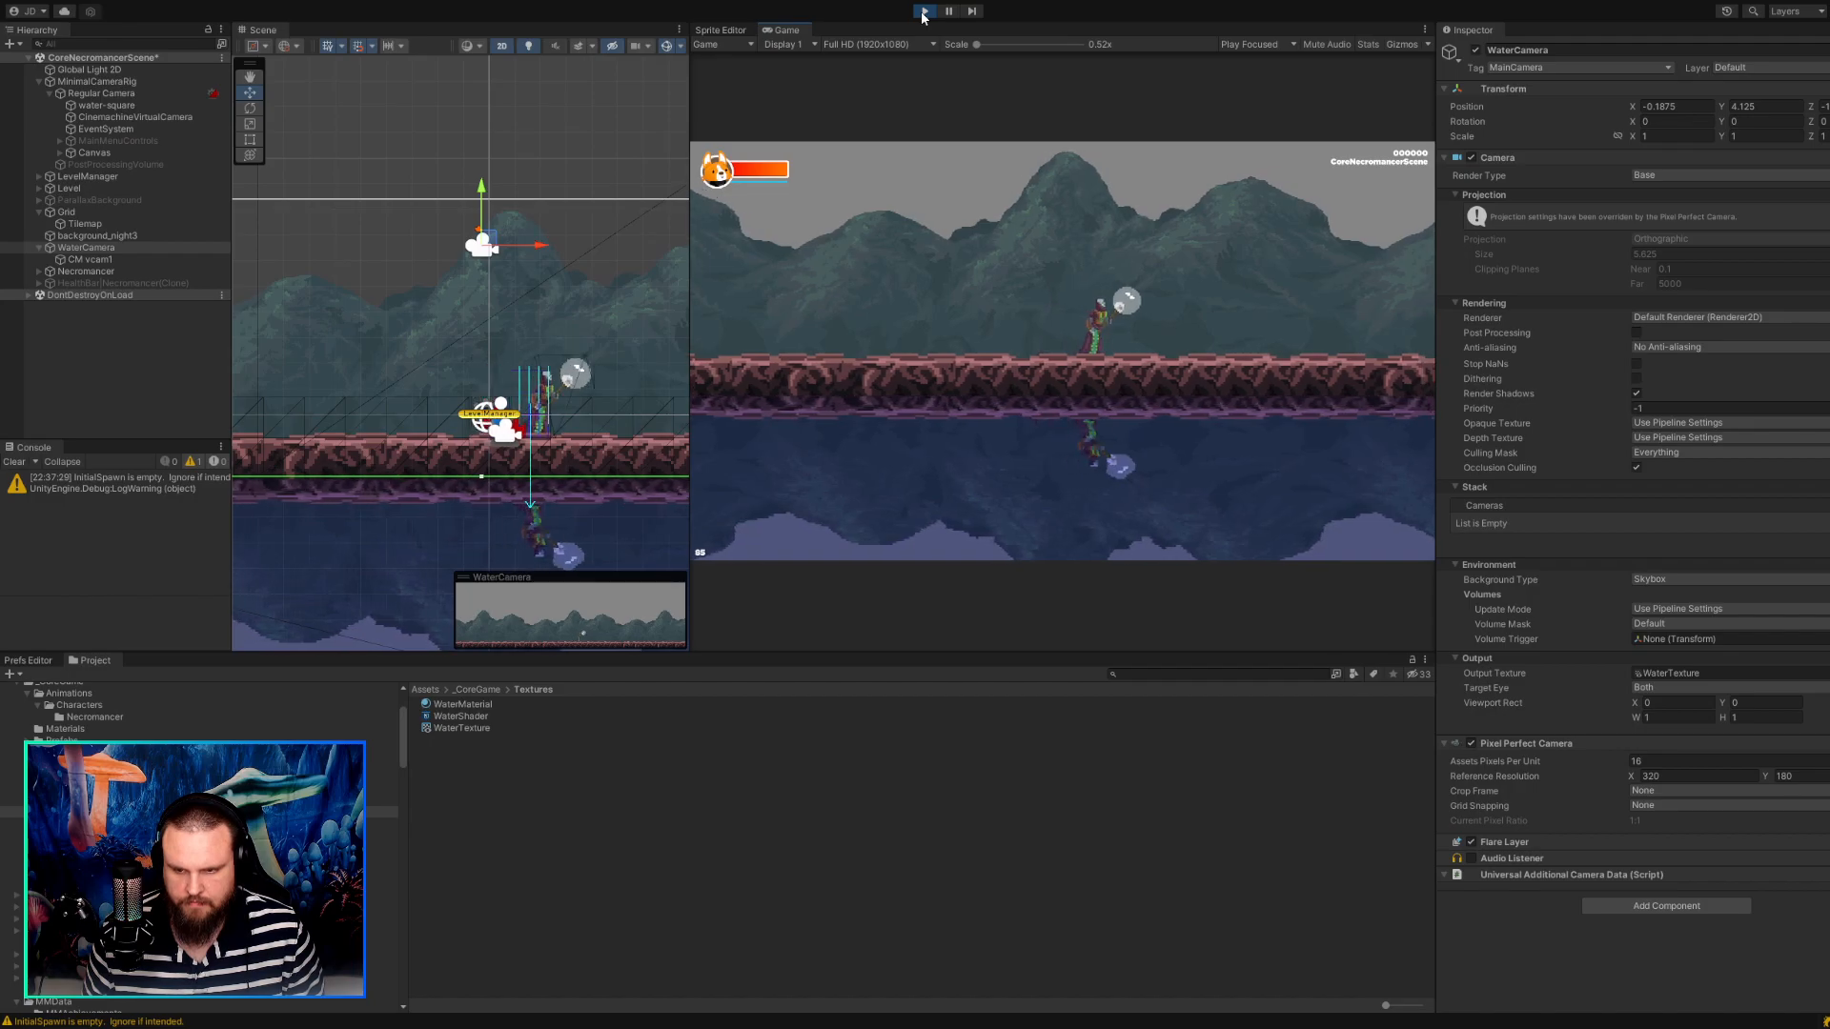
pyautogui.press('a')
pyautogui.press('d')
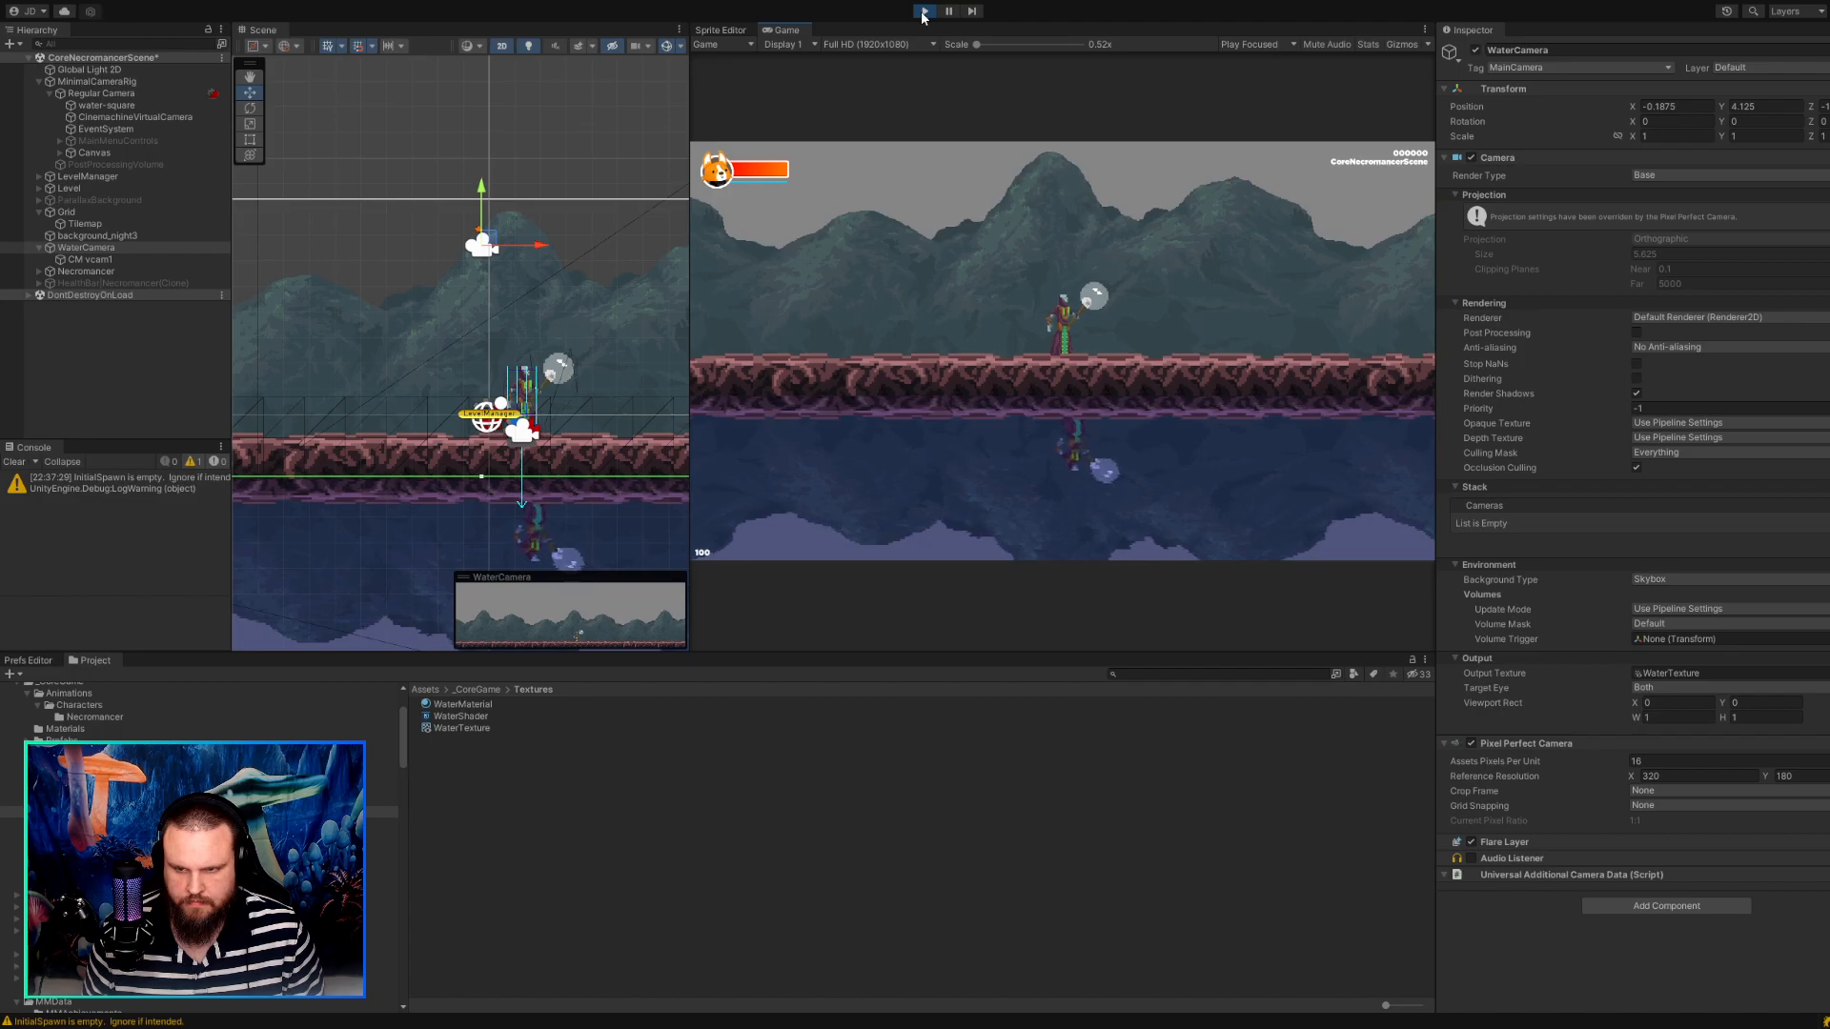
pyautogui.click(922, 11)
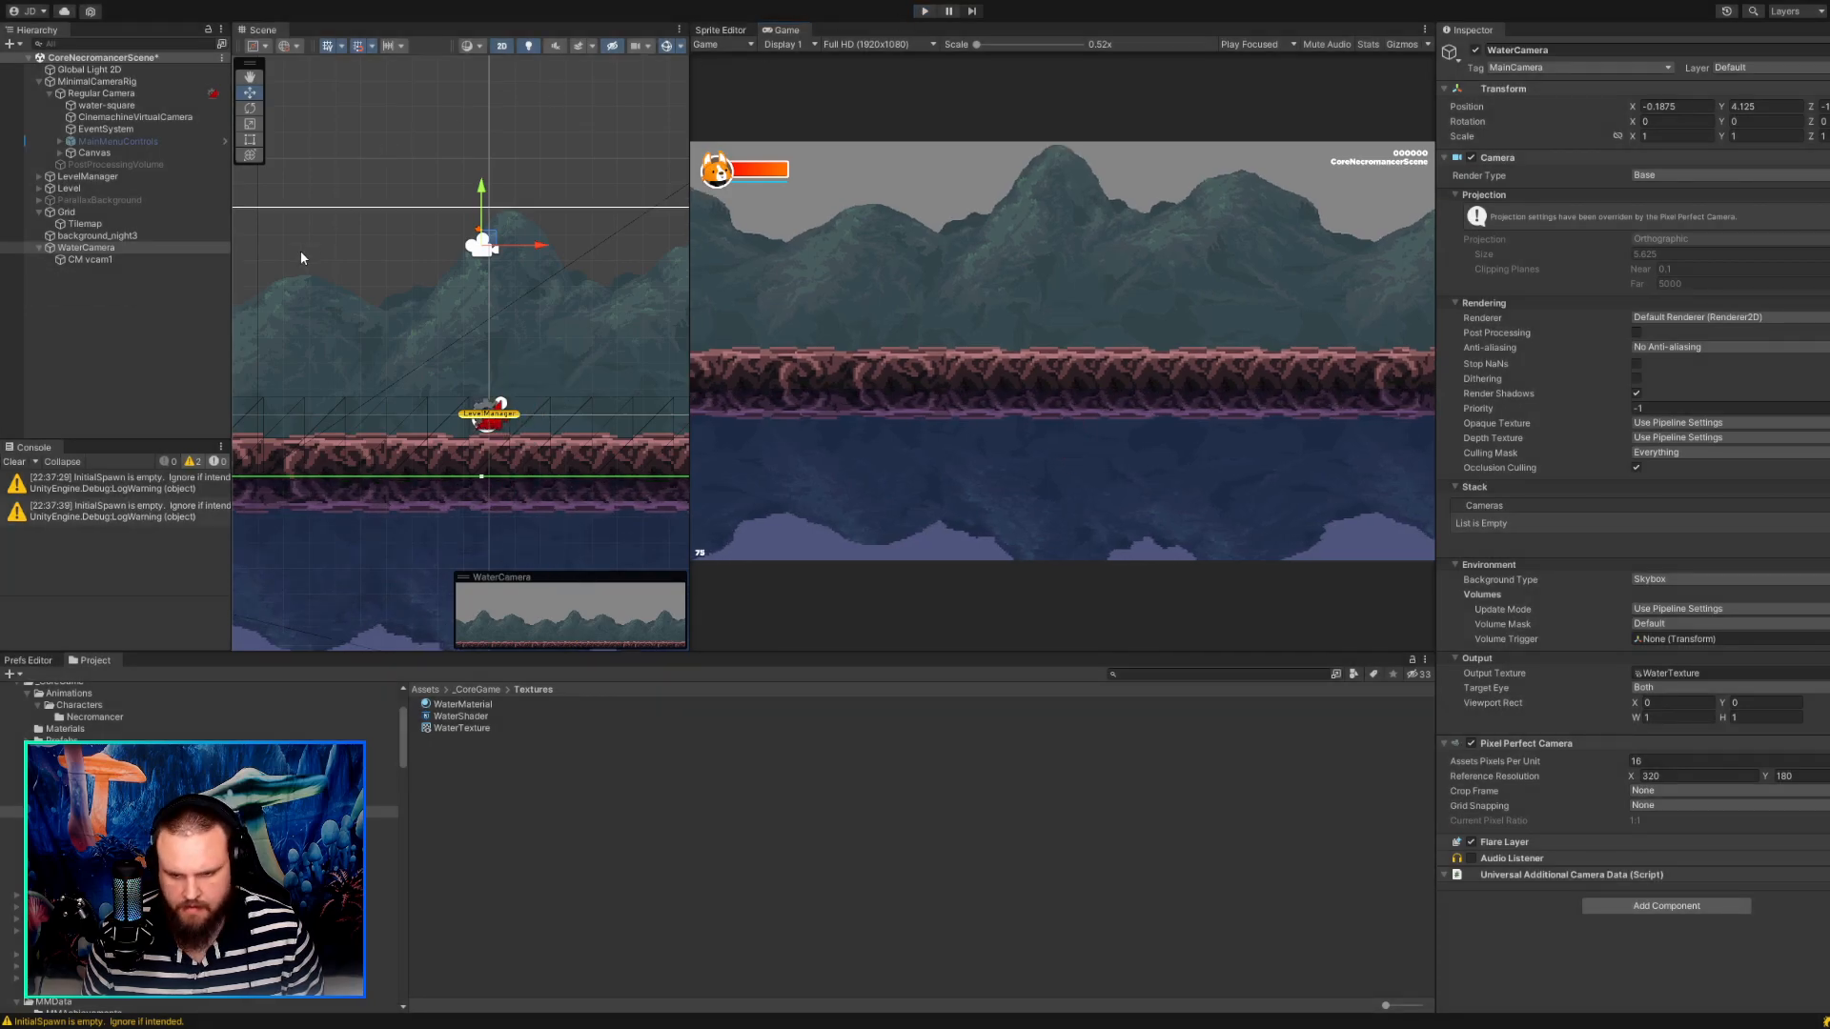
# Add a Parallax Element component to WaterCamera with horizontal speed 1 and movement in the opposite direction turned off.
pyautogui.scroll(5, 900, 407)
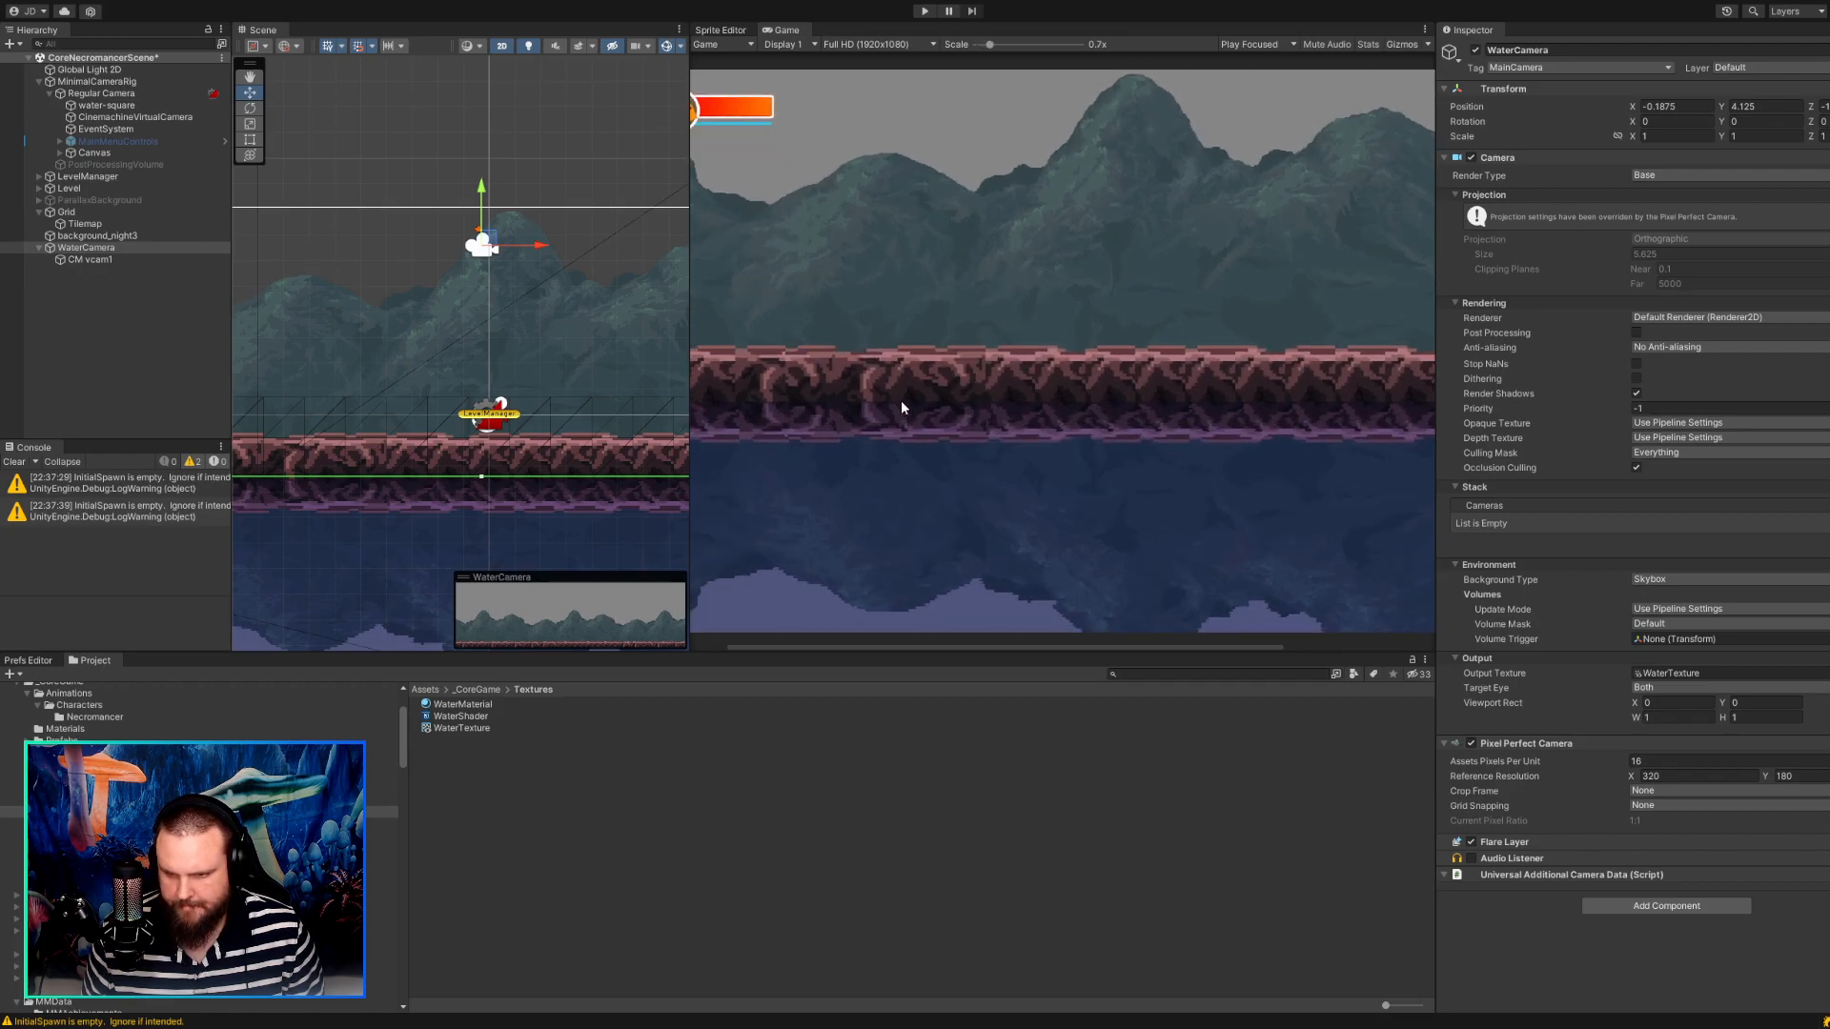
pyautogui.scroll(-5, 901, 407)
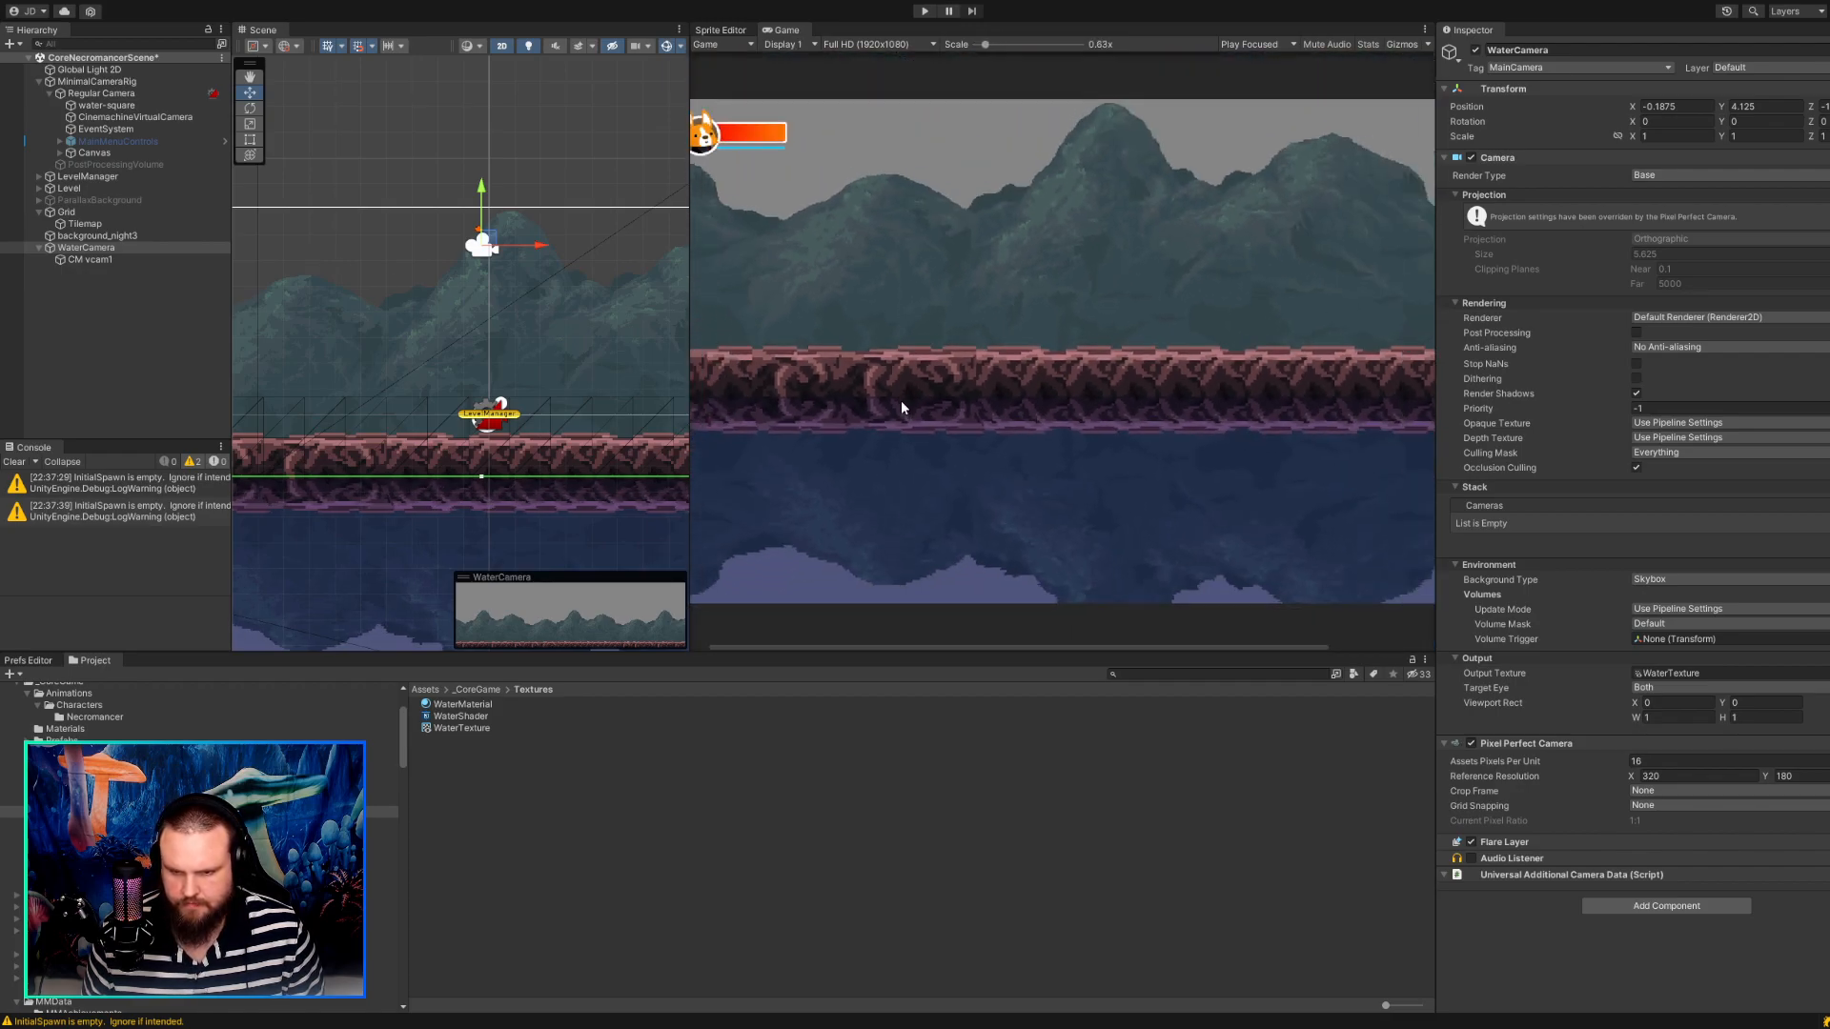
pyautogui.click(100, 248)
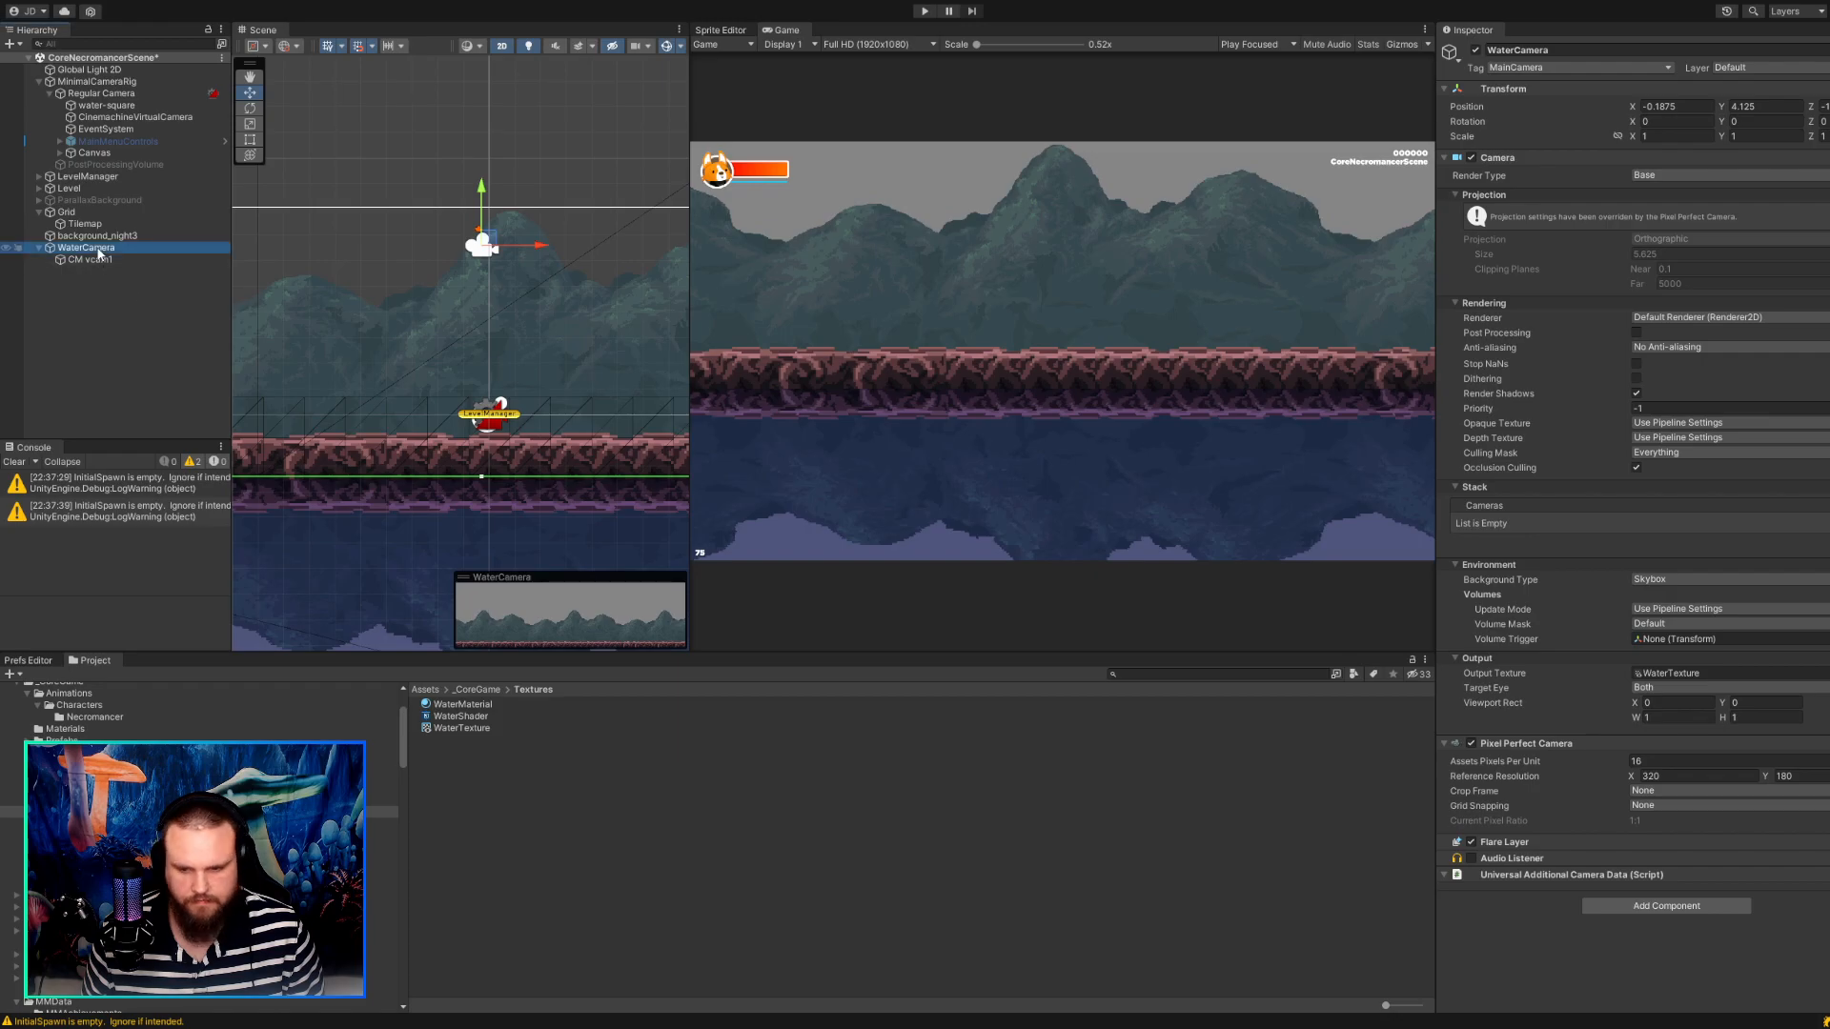
pyautogui.click(1641, 905)
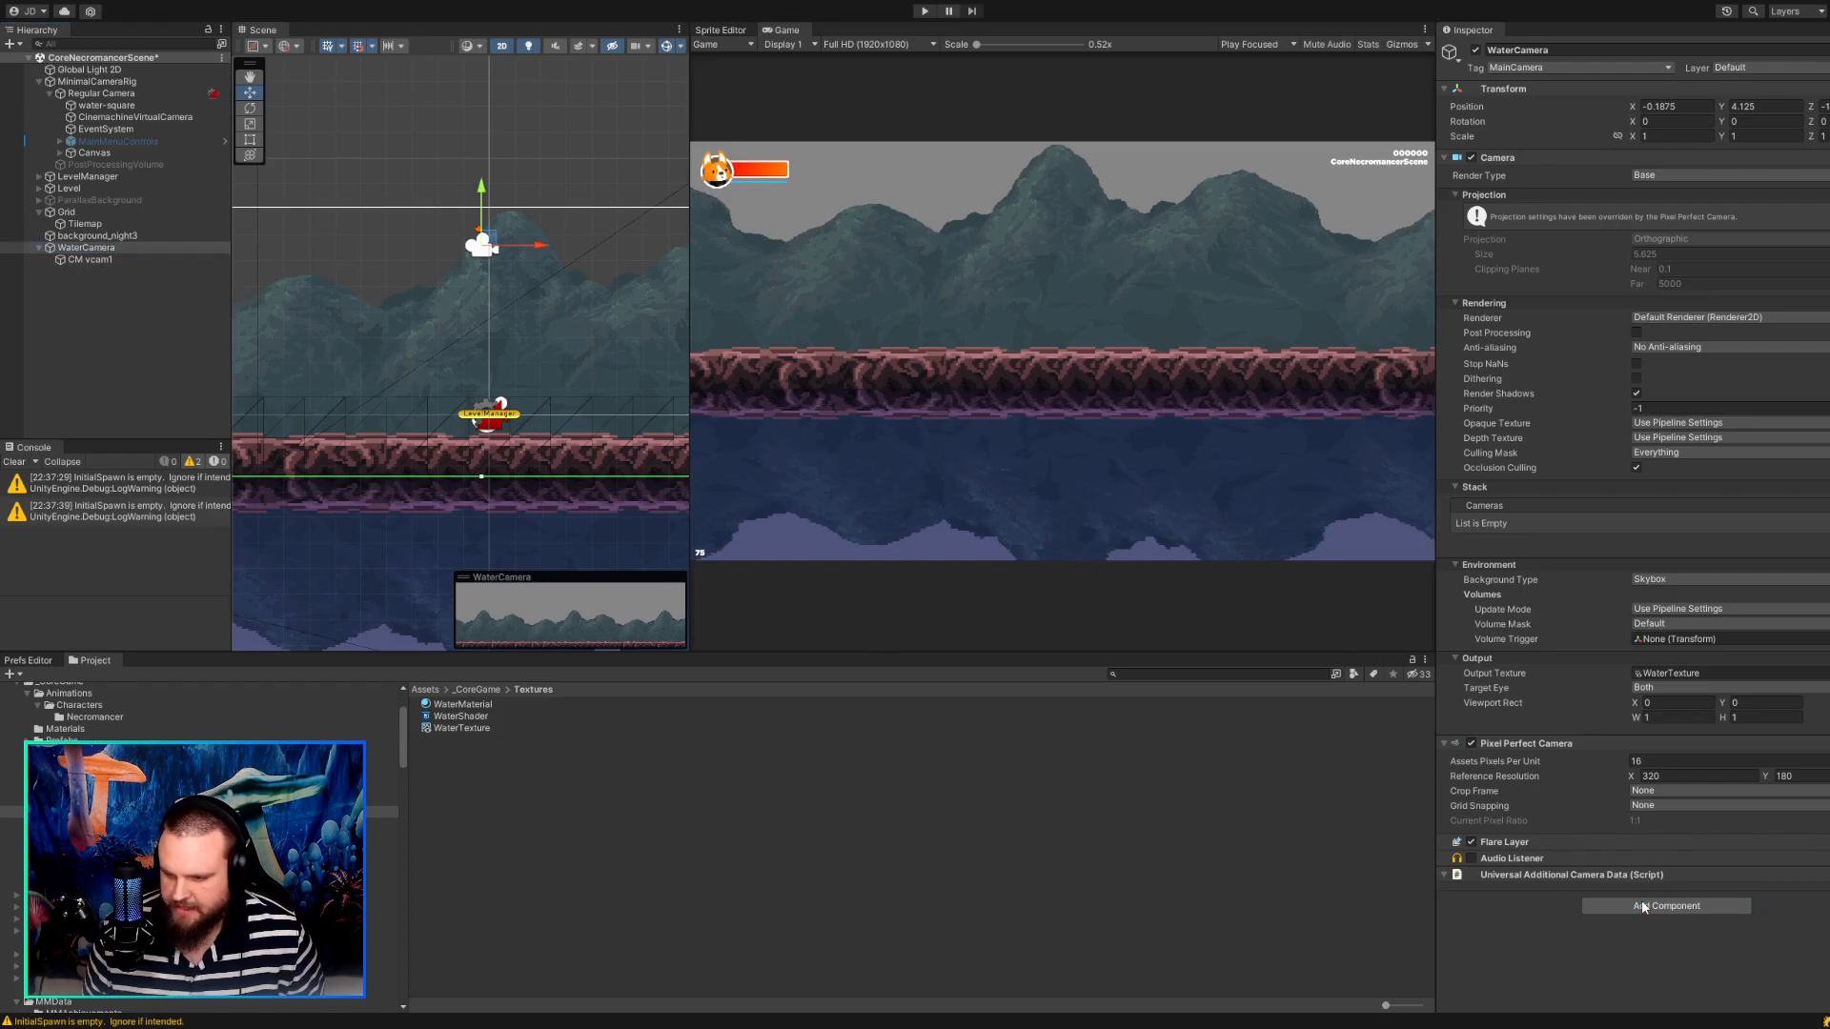
pyautogui.click(1644, 814)
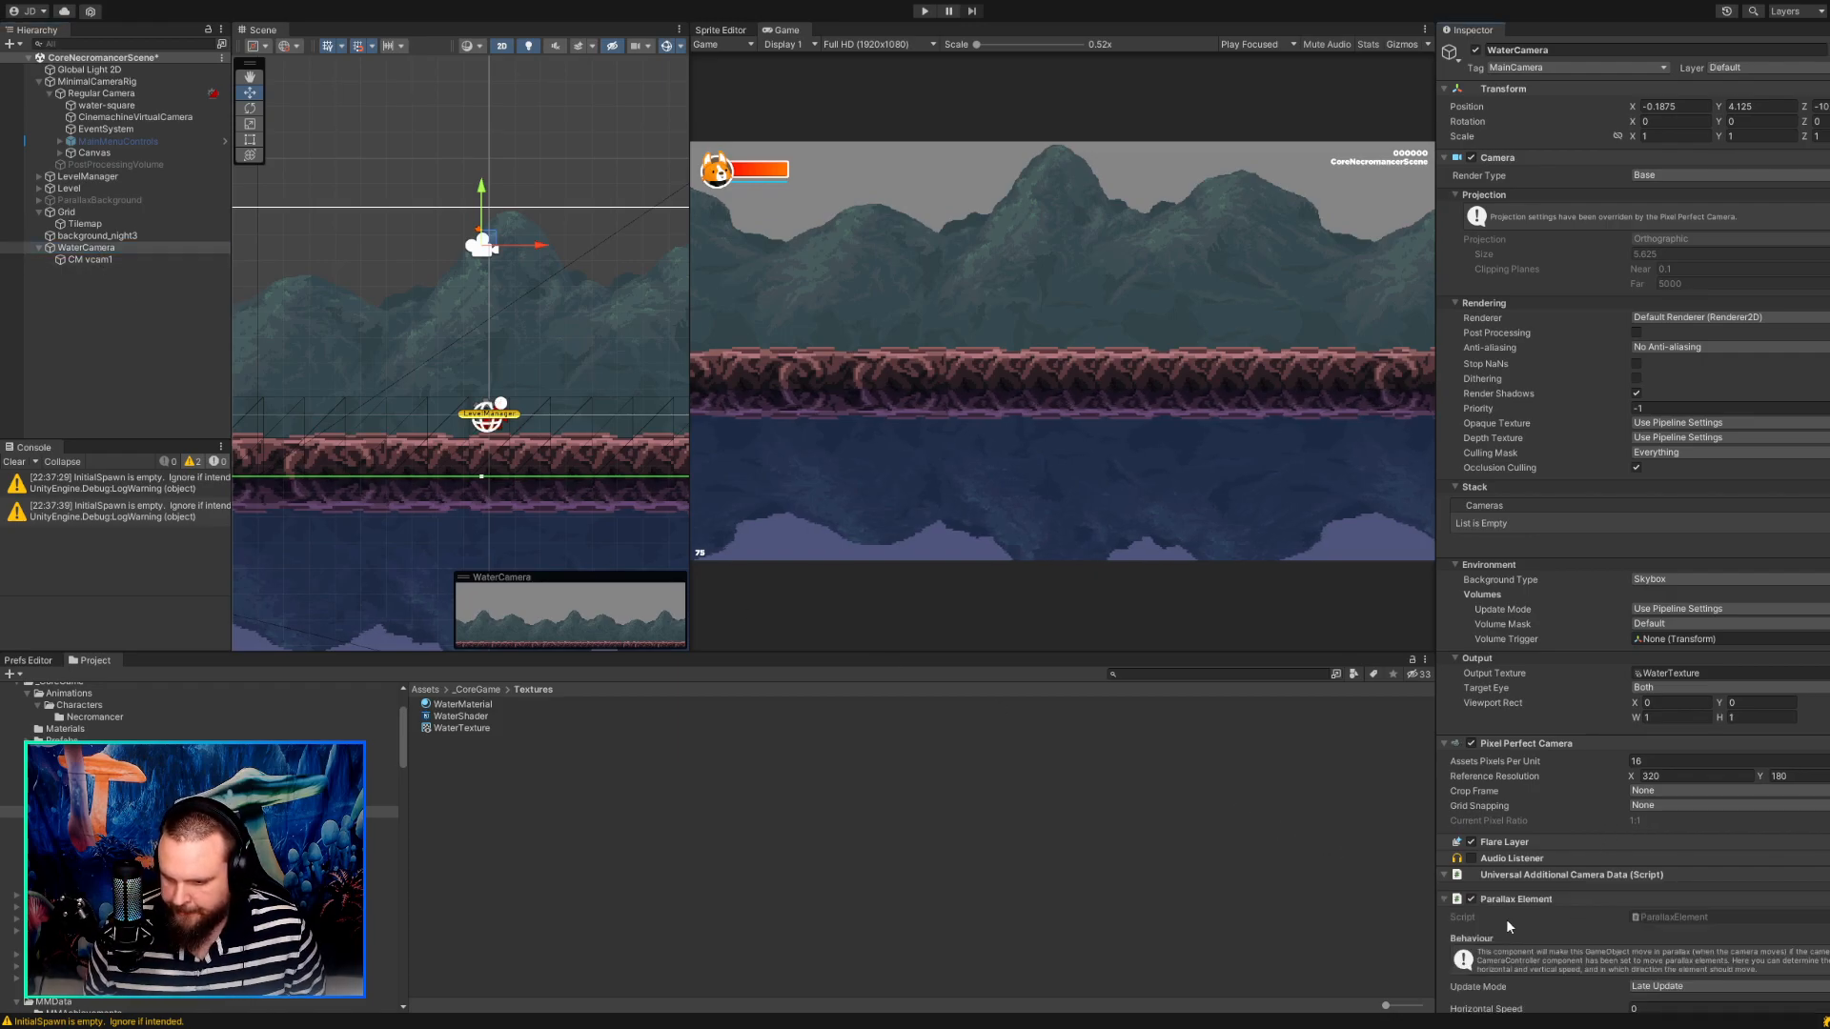
pyautogui.scroll(-2, 1525, 919)
pyautogui.click(1636, 938)
pyautogui.write('1')
pyautogui.press('Return')
pyautogui.click(1632, 967)
# Run the game, walk the character right and back to check how the water reflection follows, and stop.
pyautogui.click(925, 11)
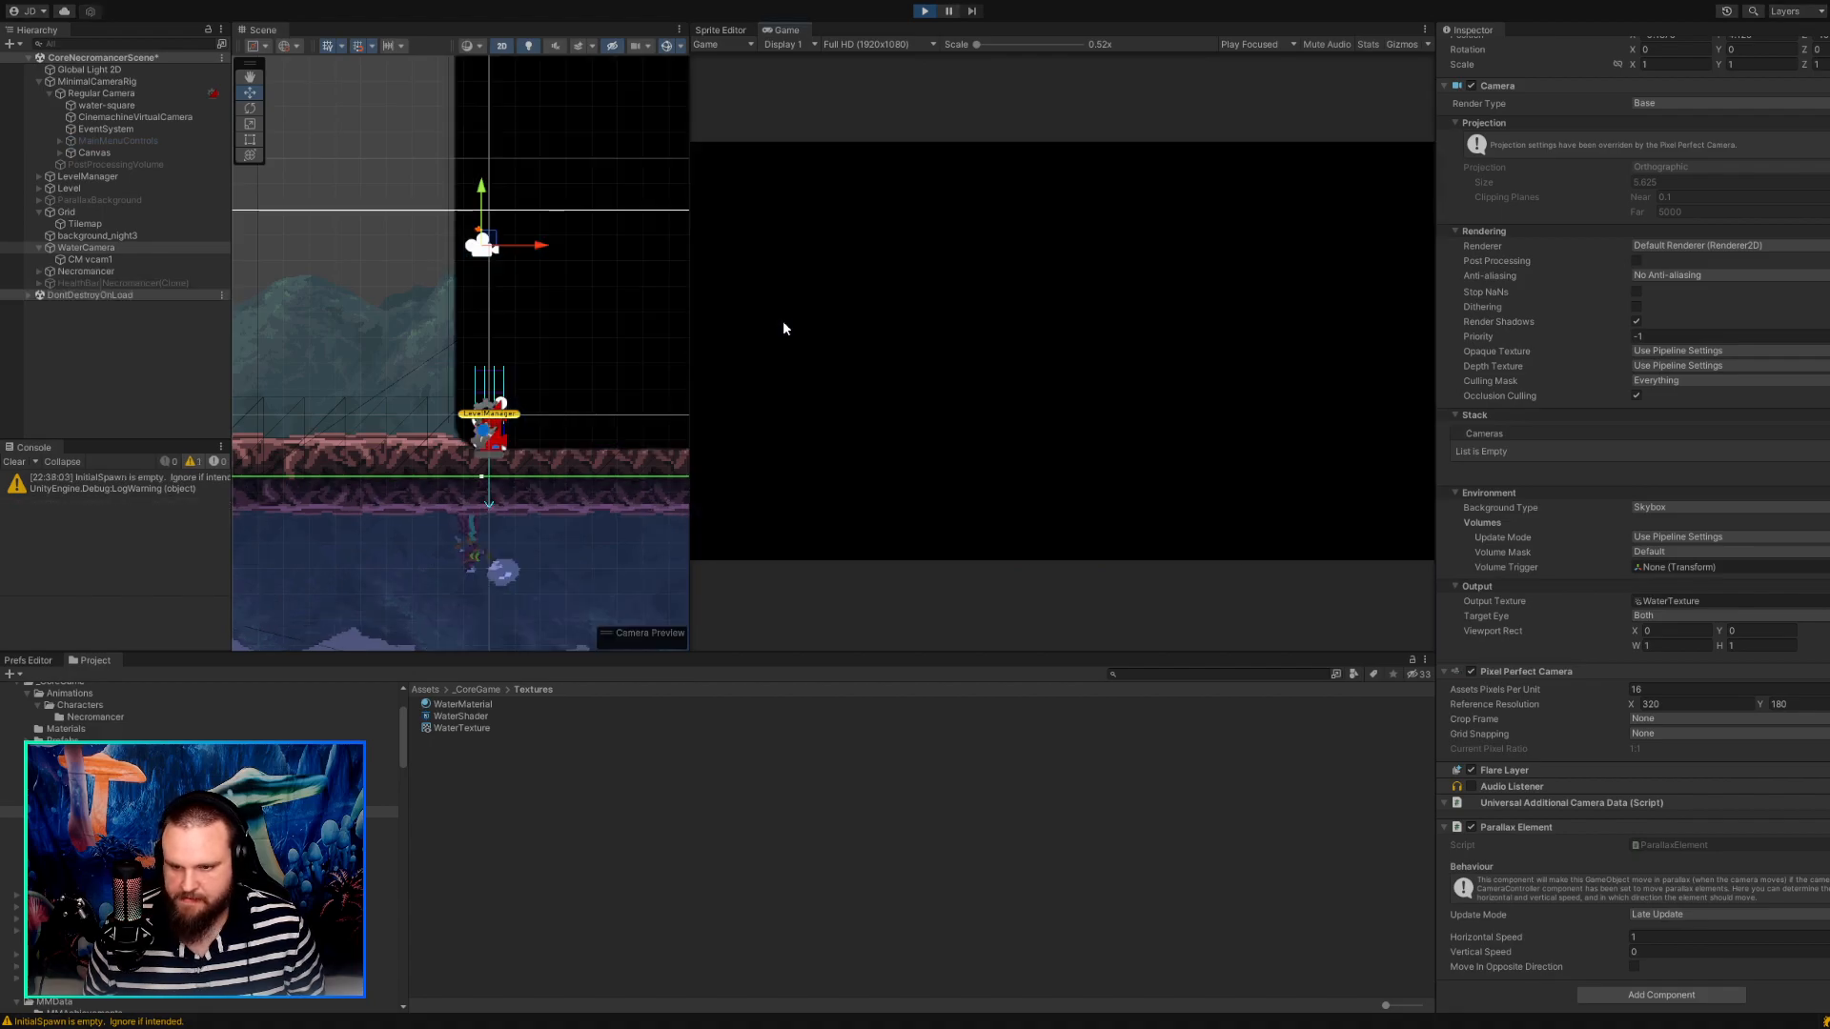
pyautogui.press('d')
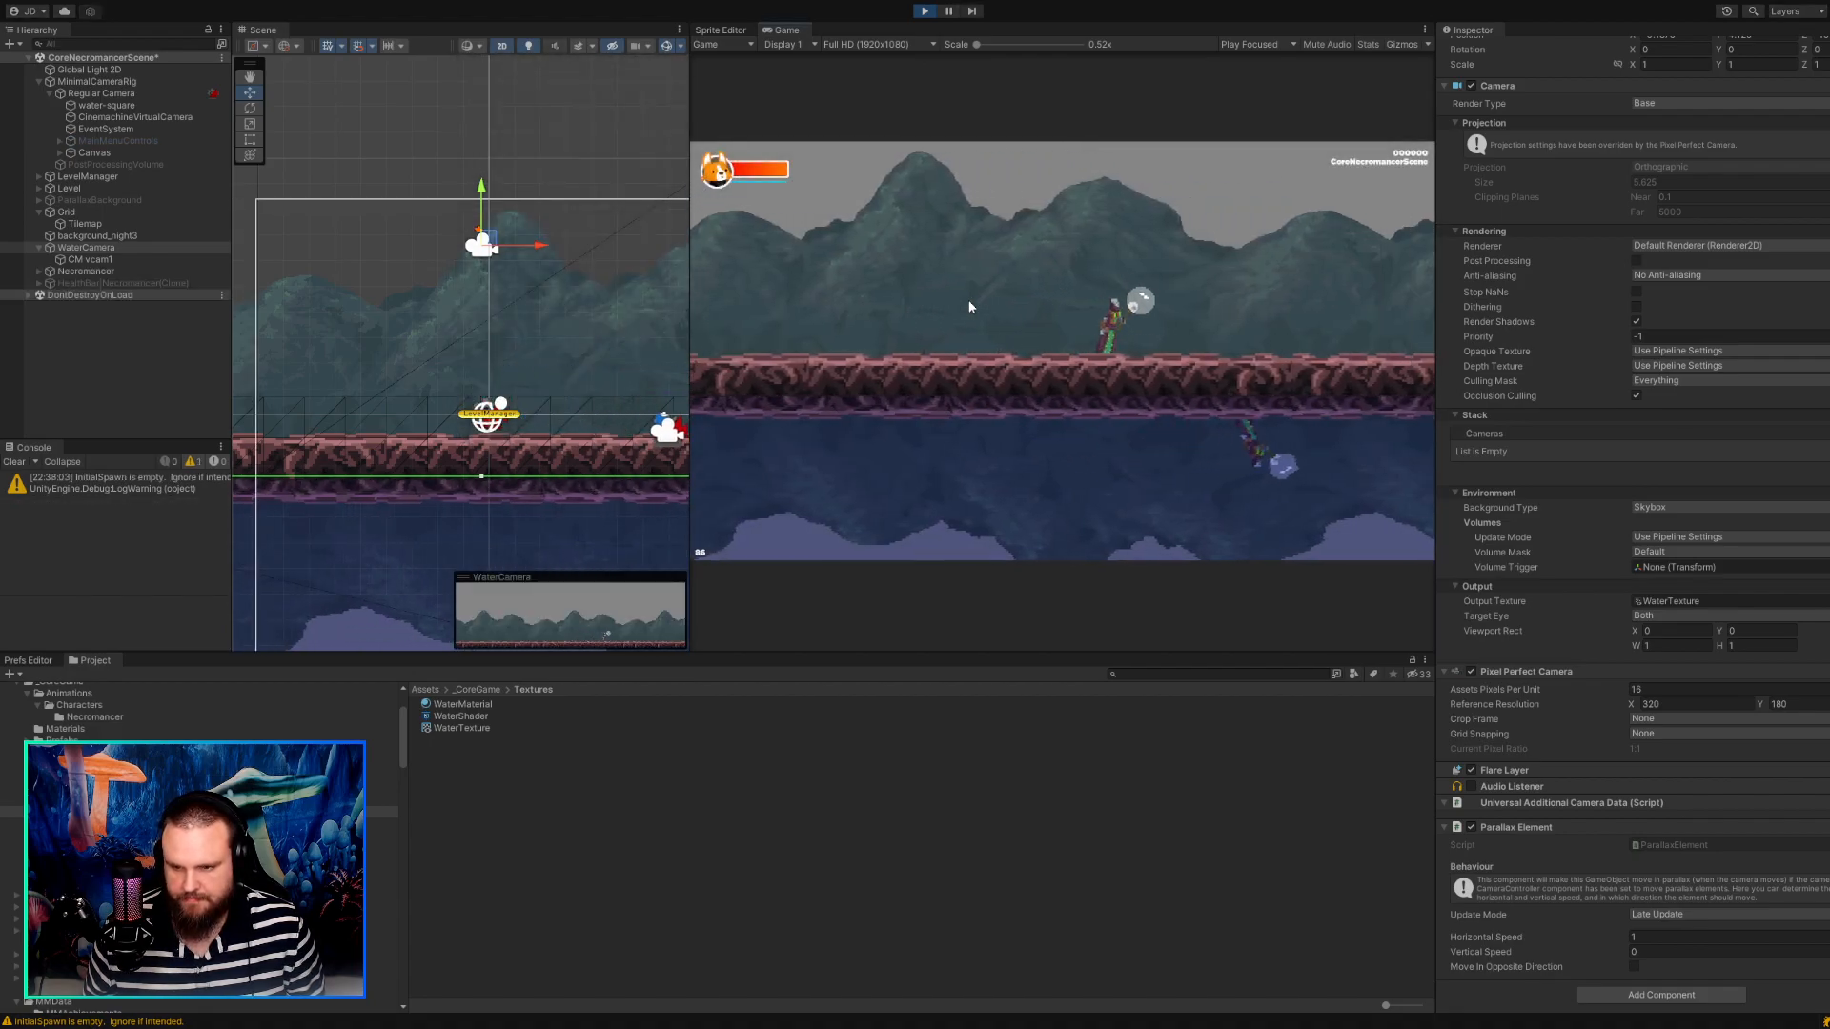
pyautogui.press('d')
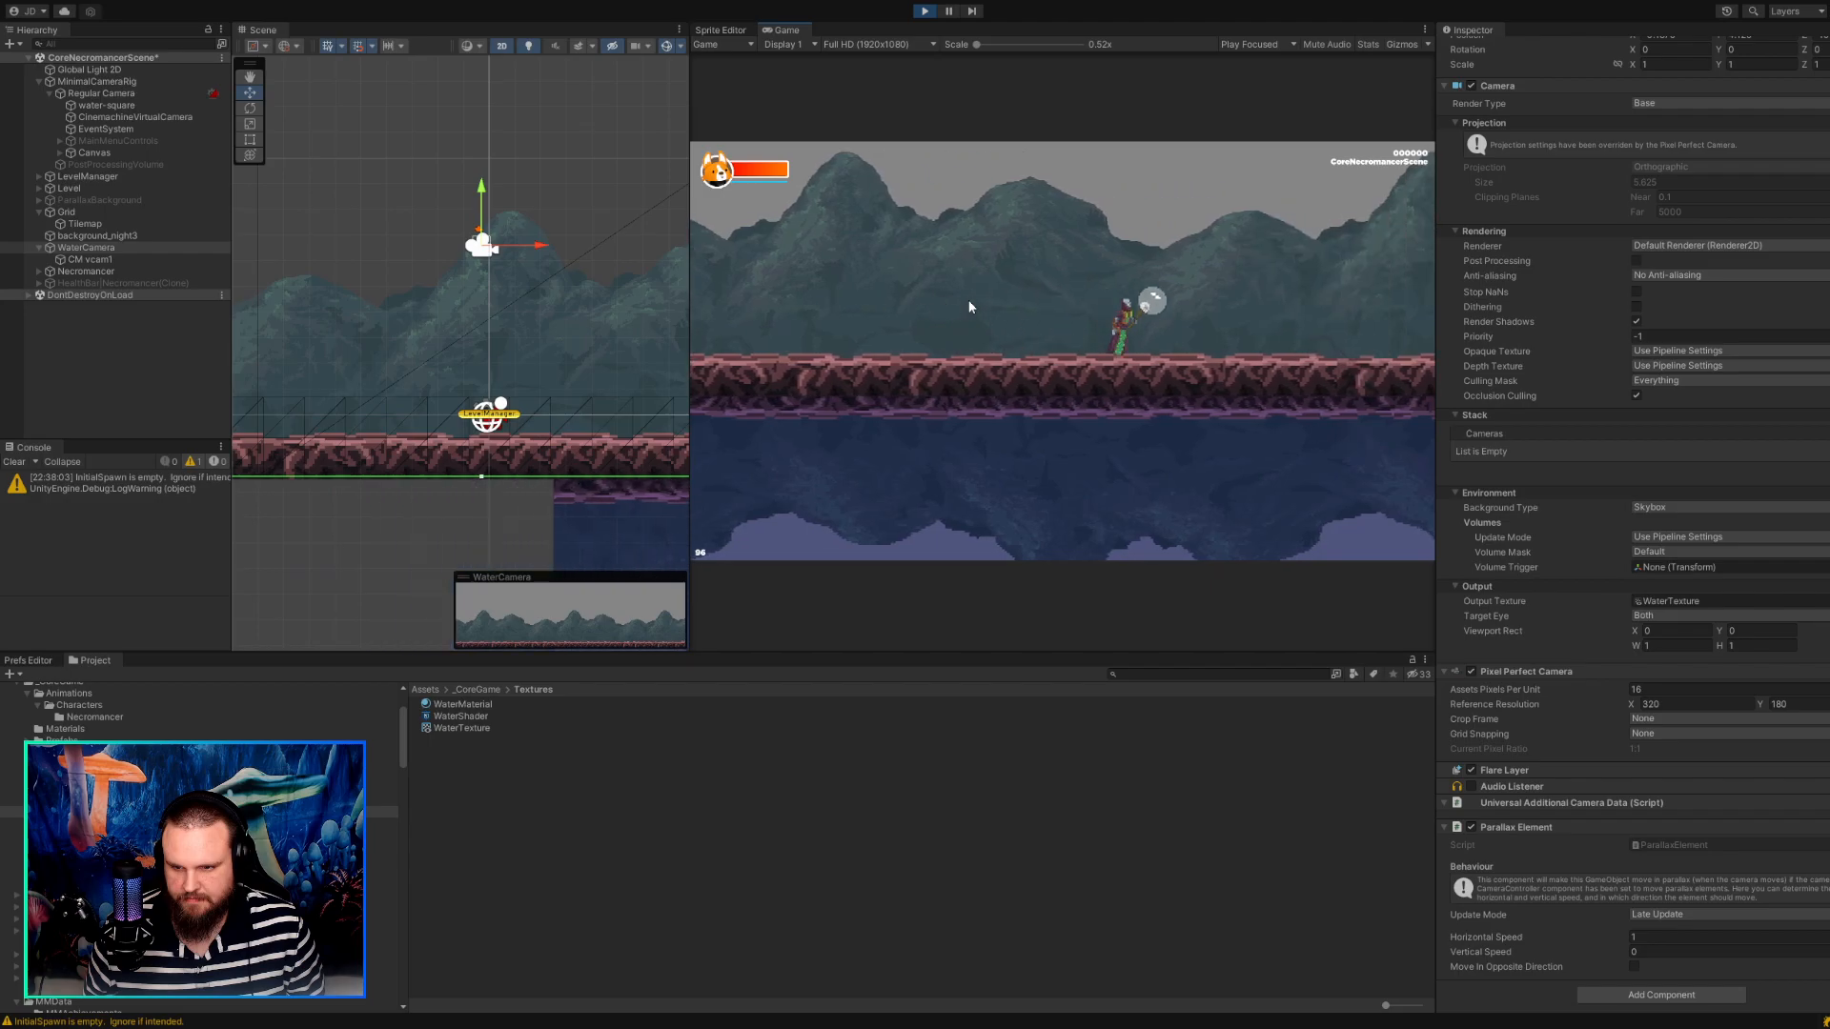
pyautogui.press('d')
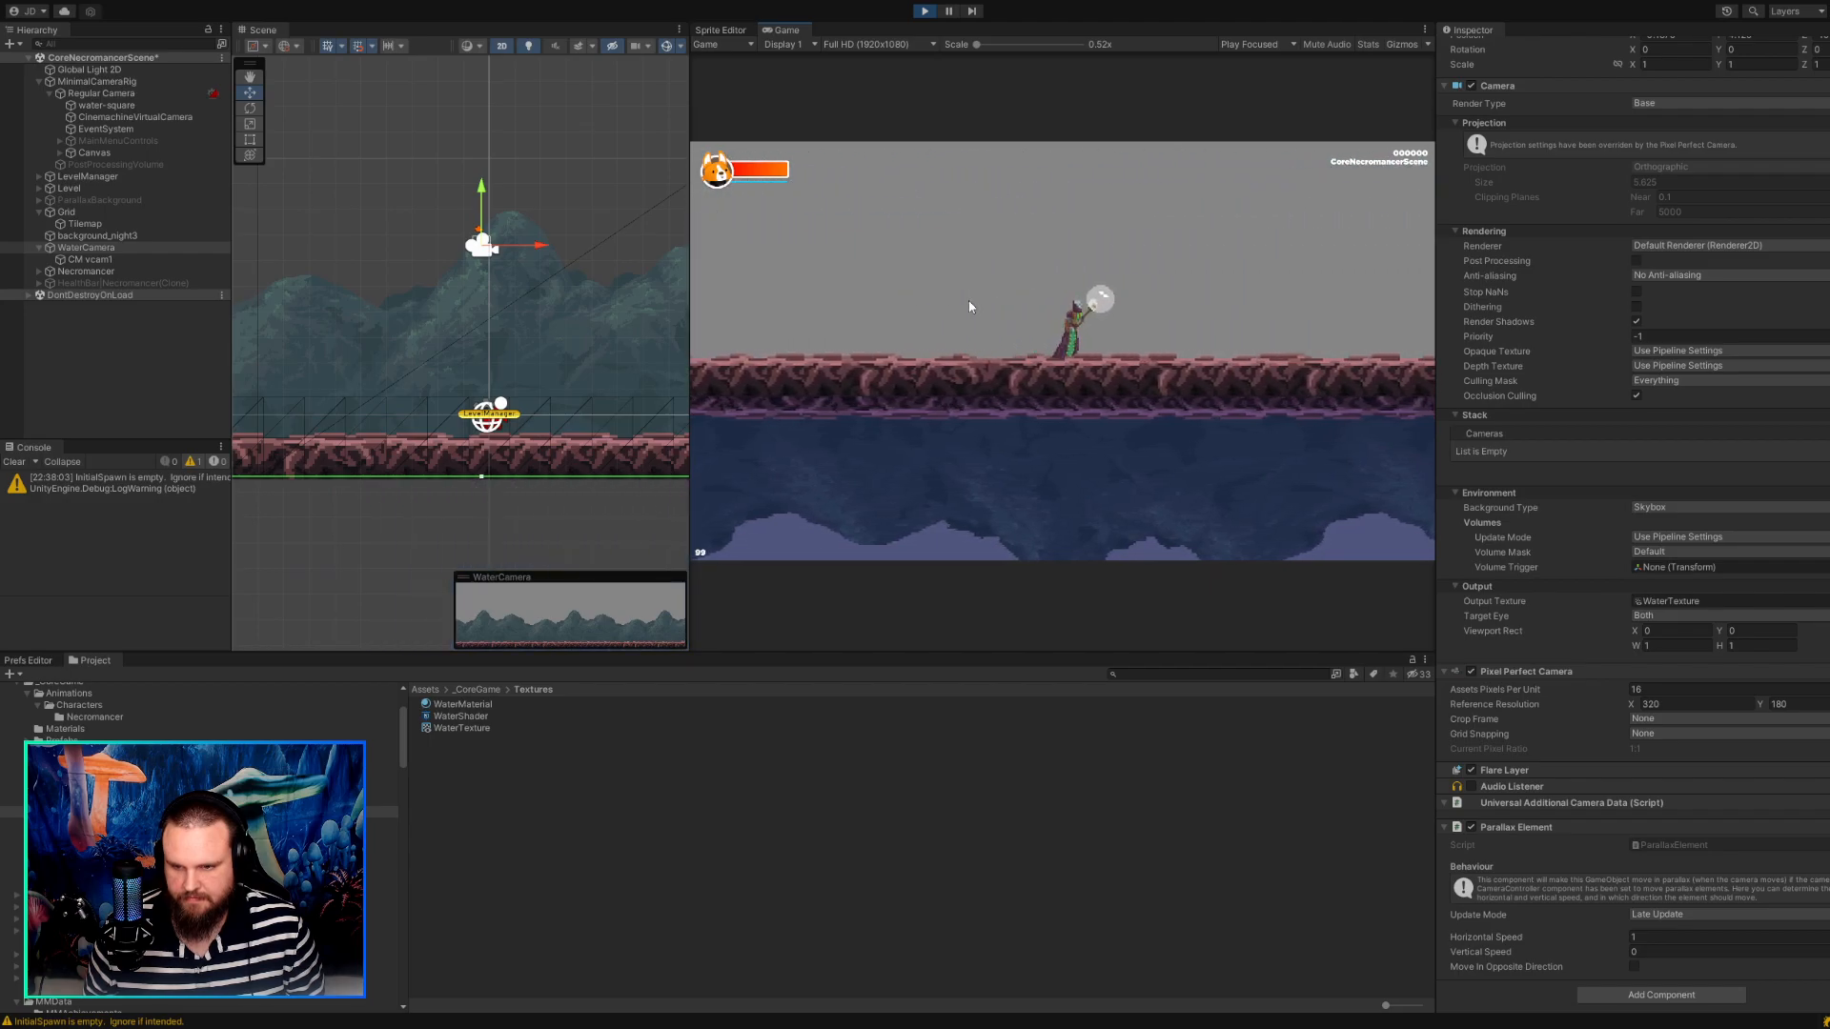
pyautogui.press('a')
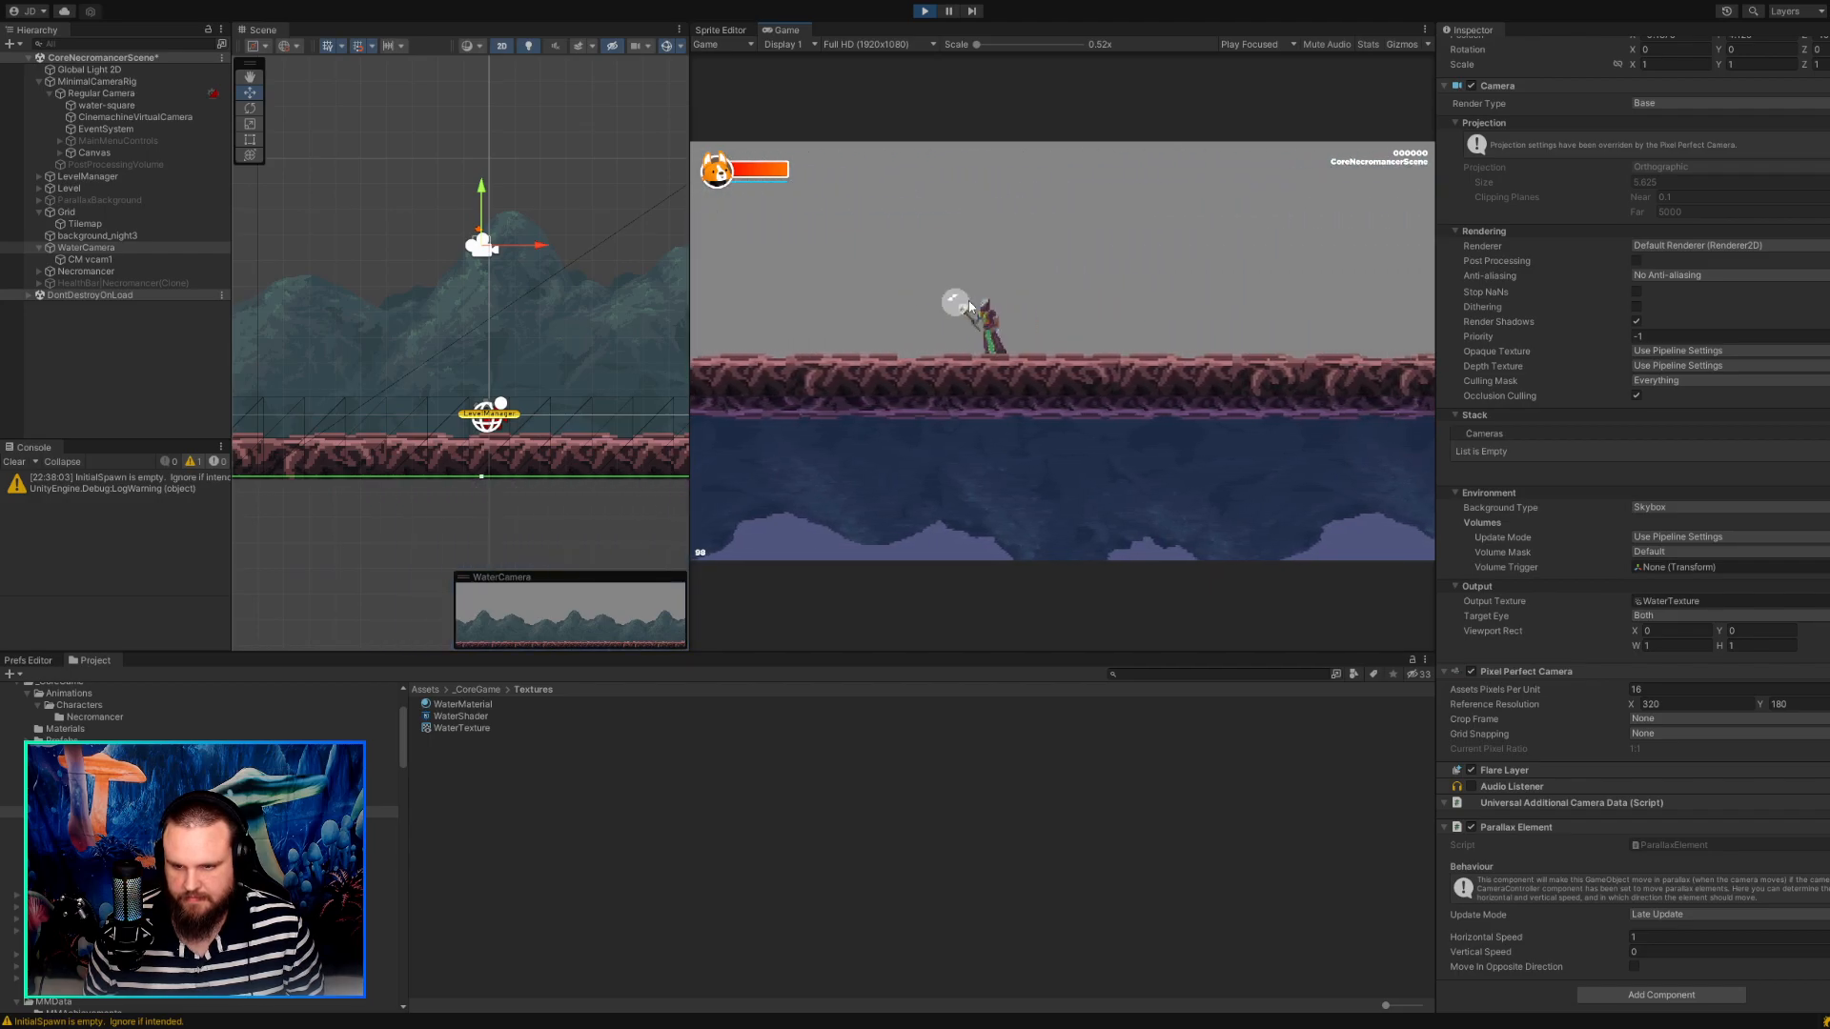
pyautogui.press('d')
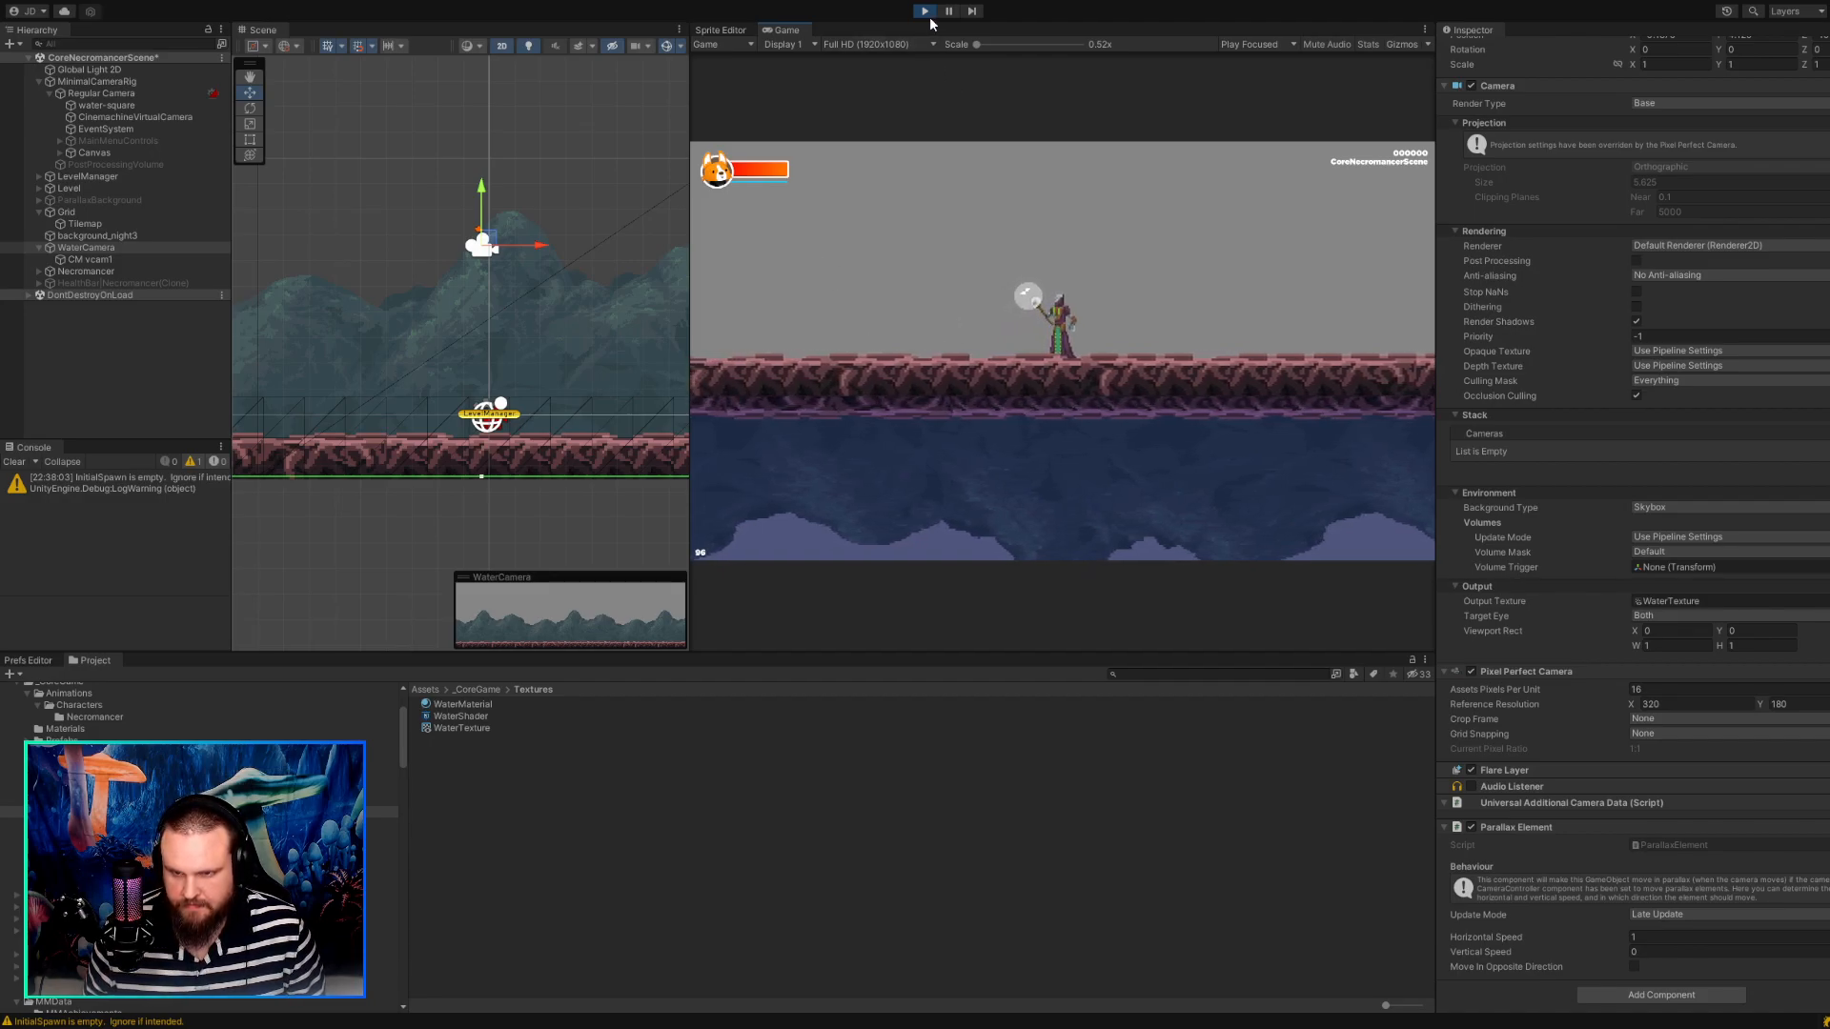
pyautogui.hotkey('ctrl', 'p')
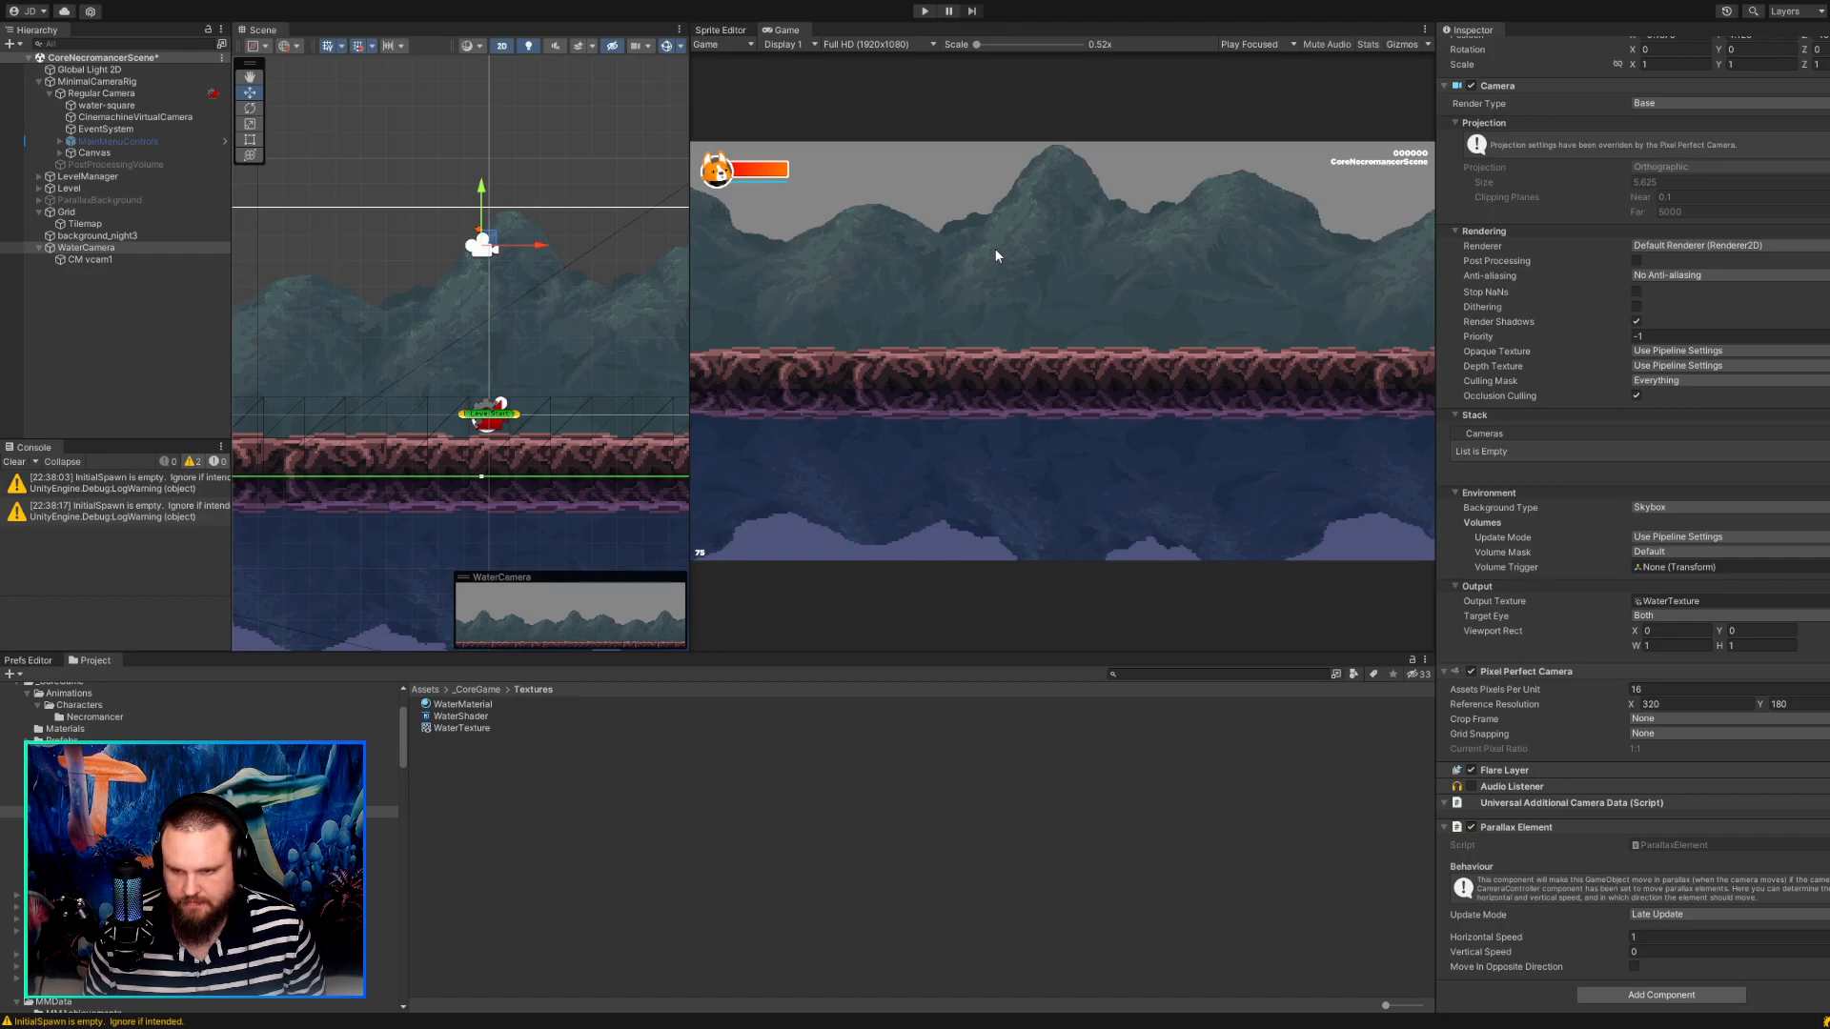
# Set the yStretch of WaterMaterial in the Textures folder to 1.02.
pyautogui.click(855, 801)
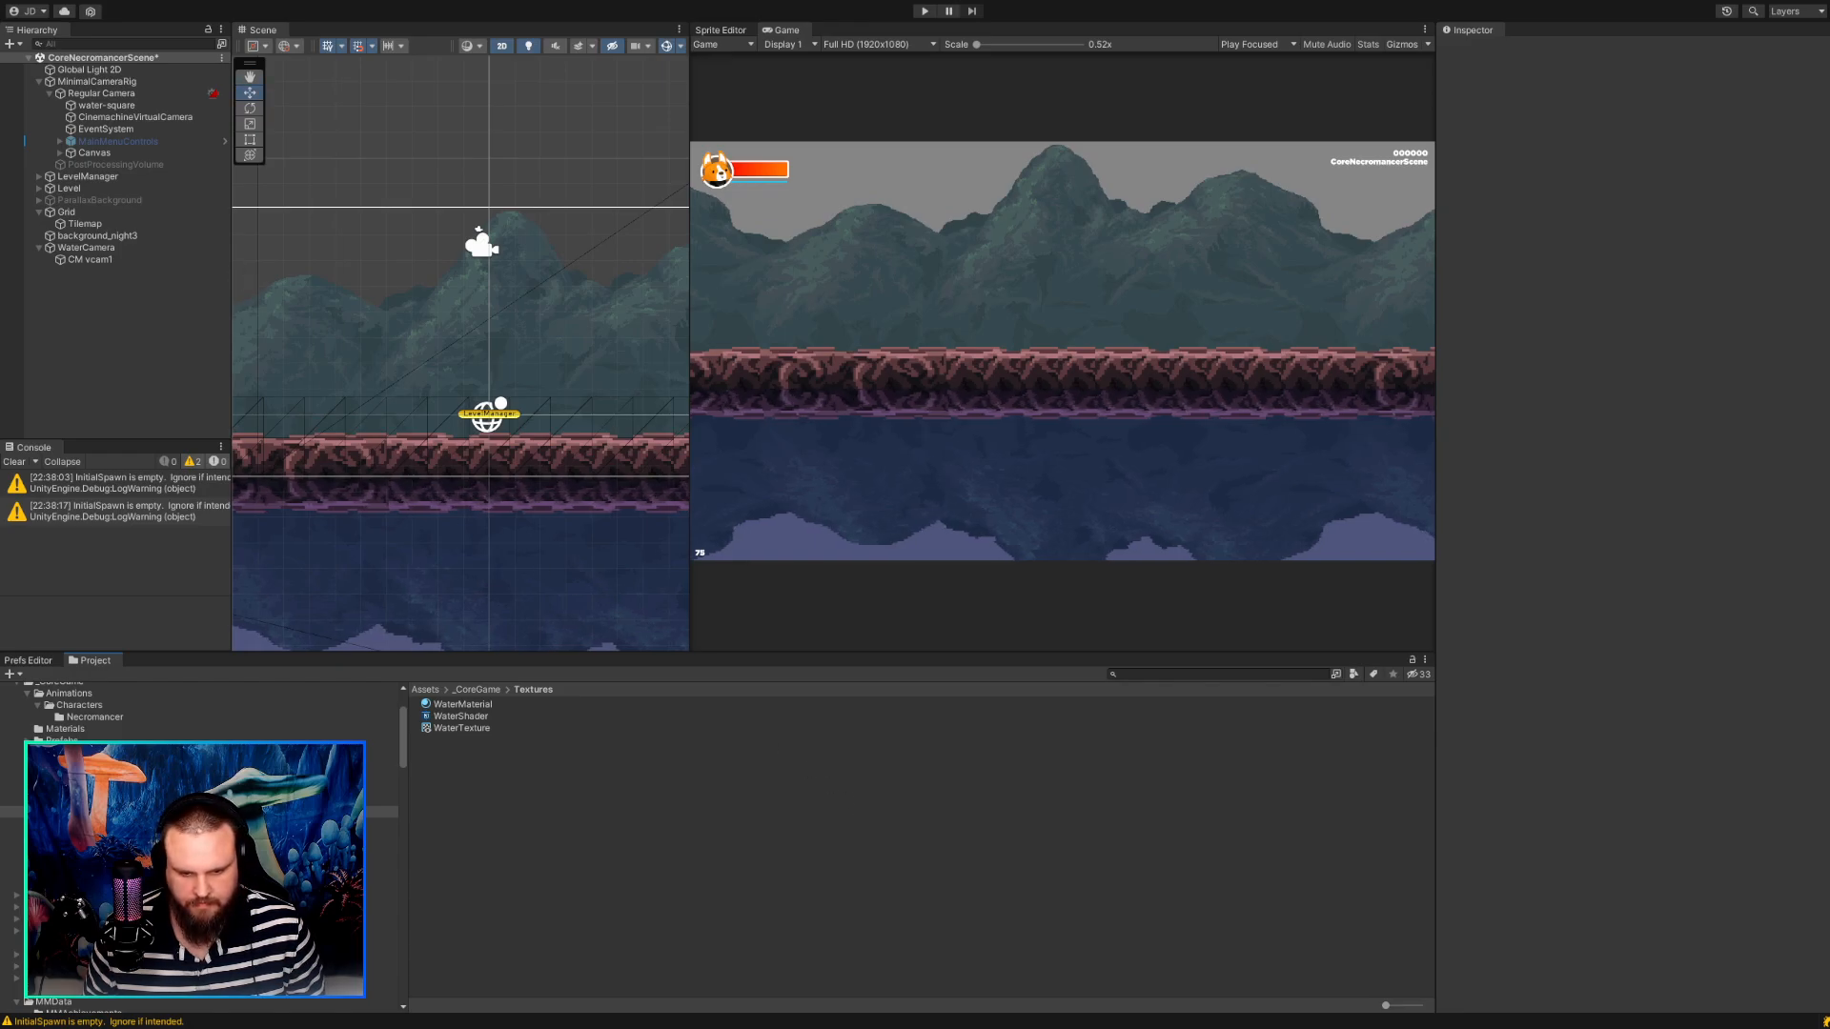
pyautogui.press('q')
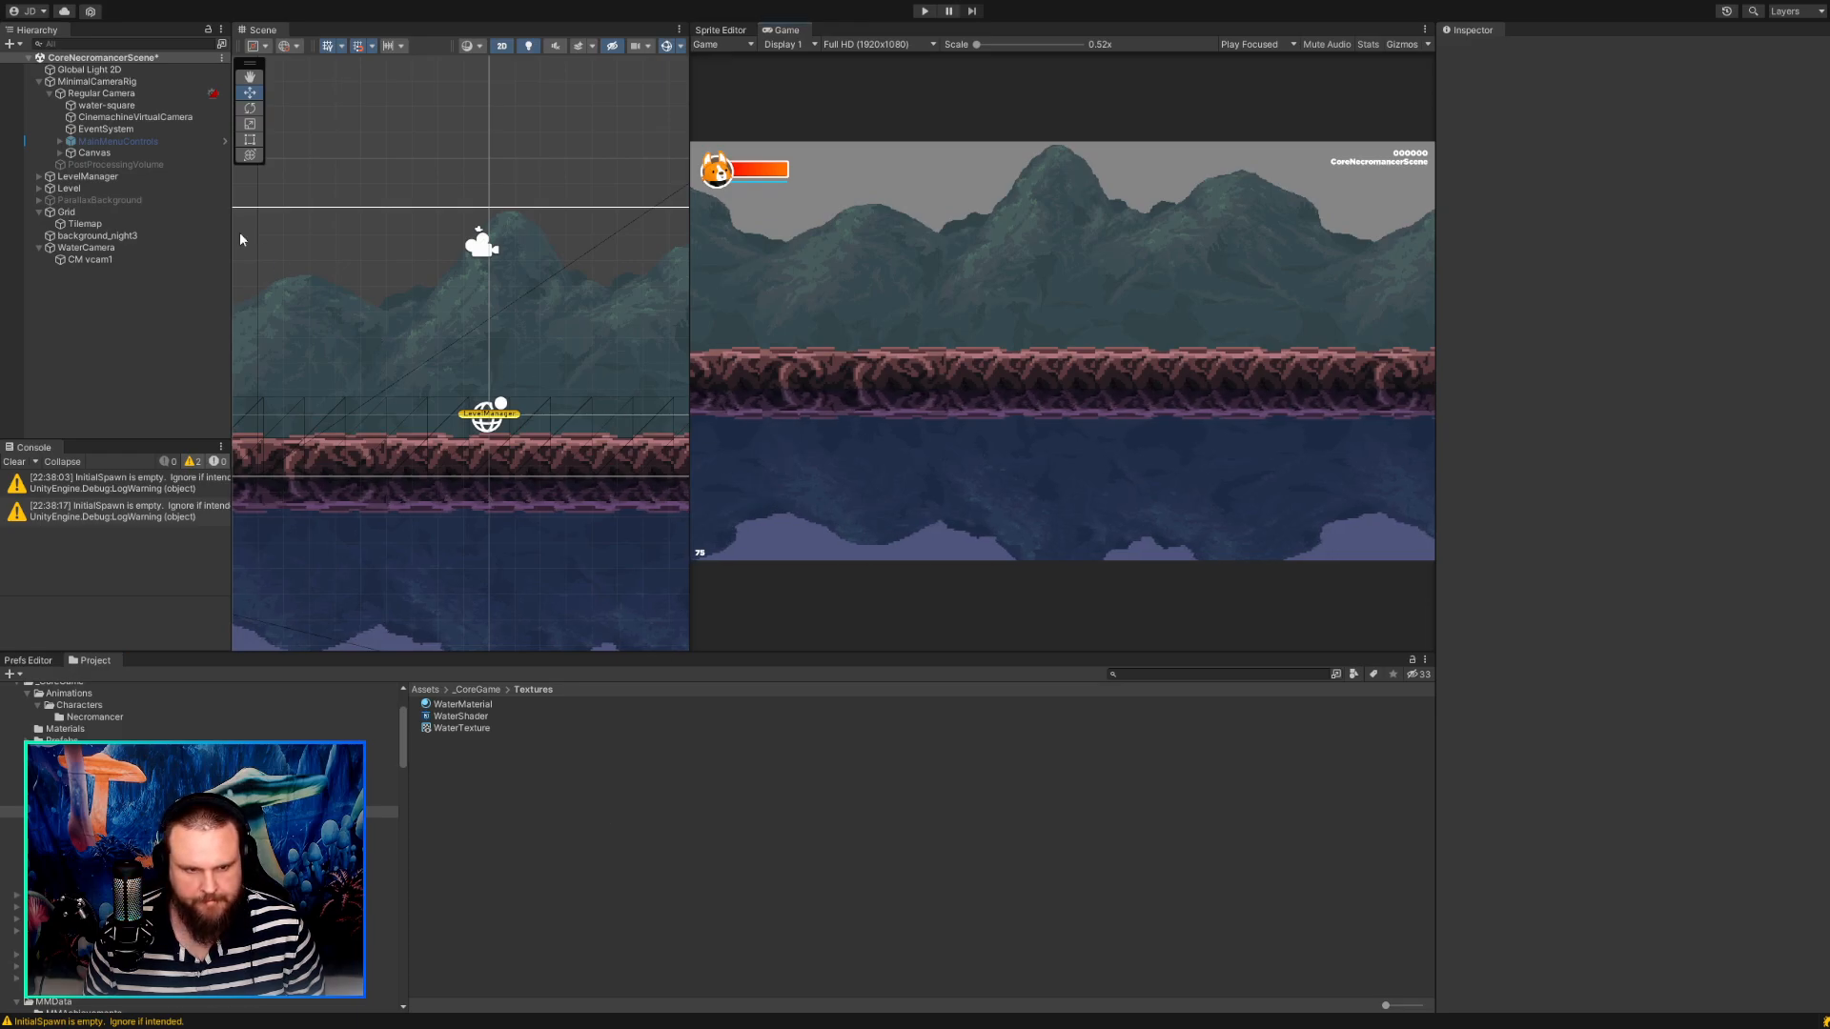
pyautogui.click(440, 718)
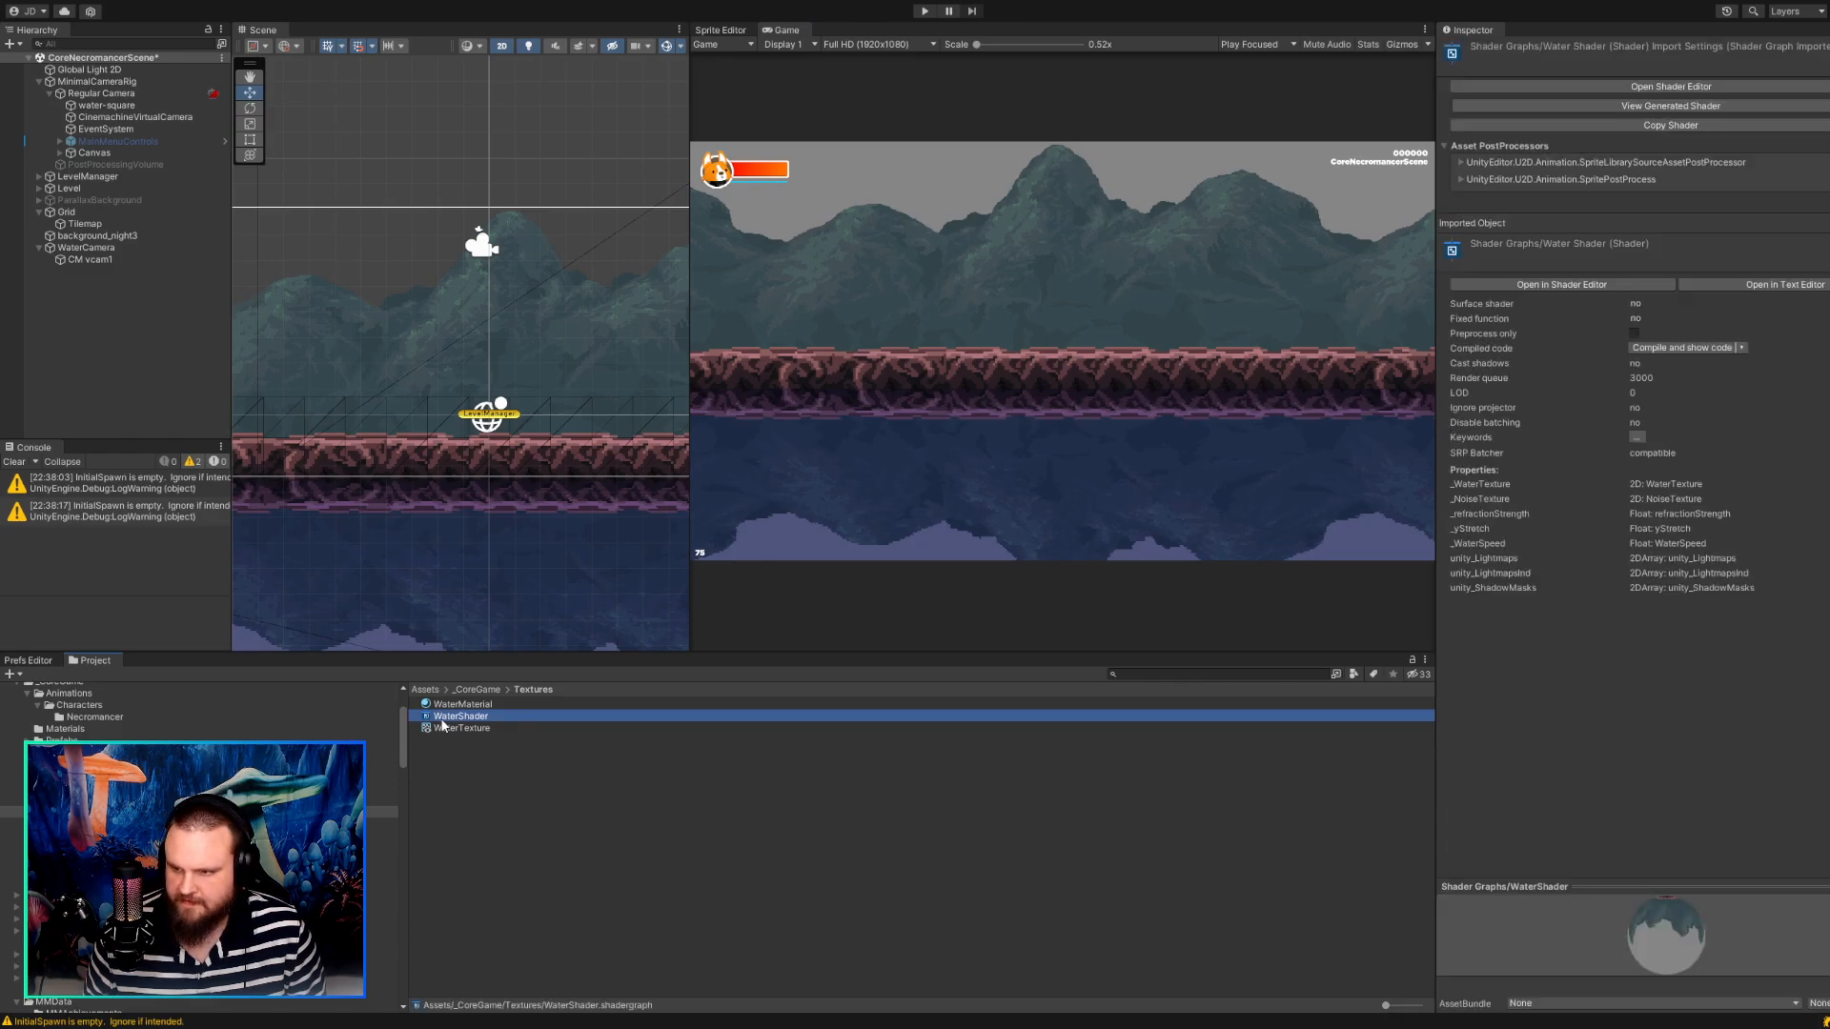
pyautogui.click(445, 729)
pyautogui.click(457, 704)
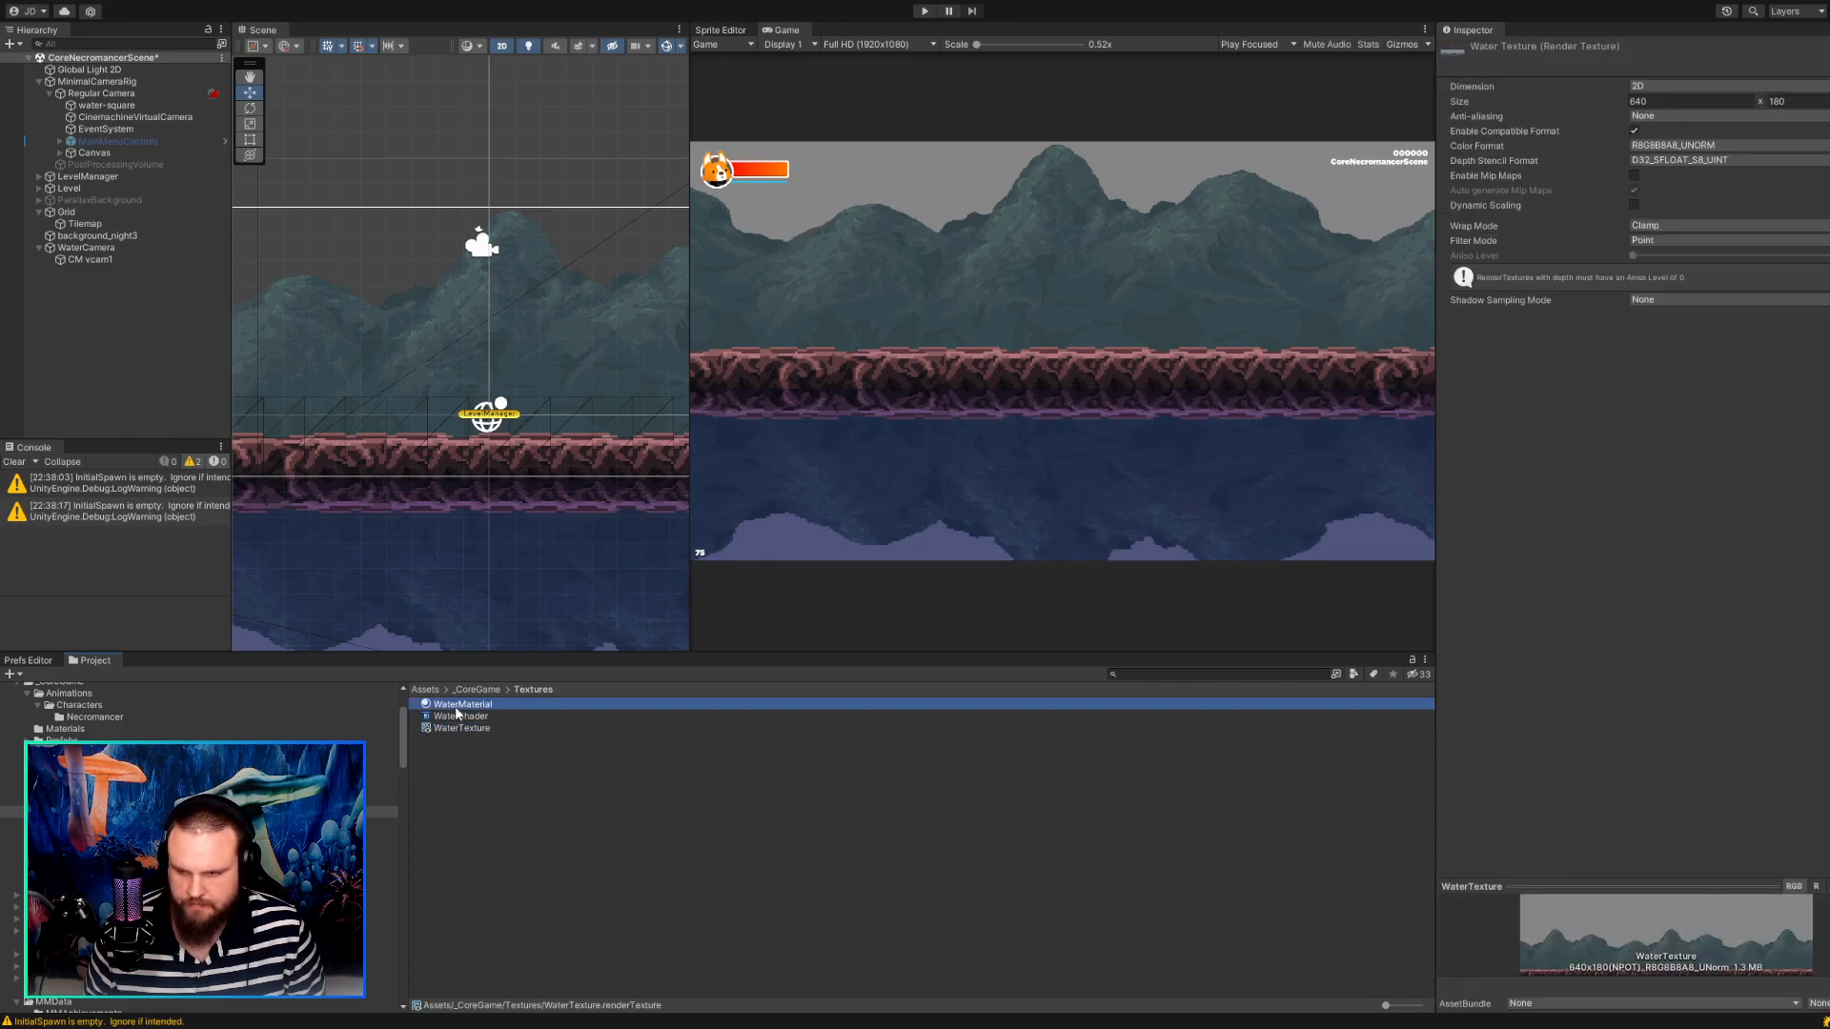
pyautogui.click(1652, 211)
pyautogui.write('02')
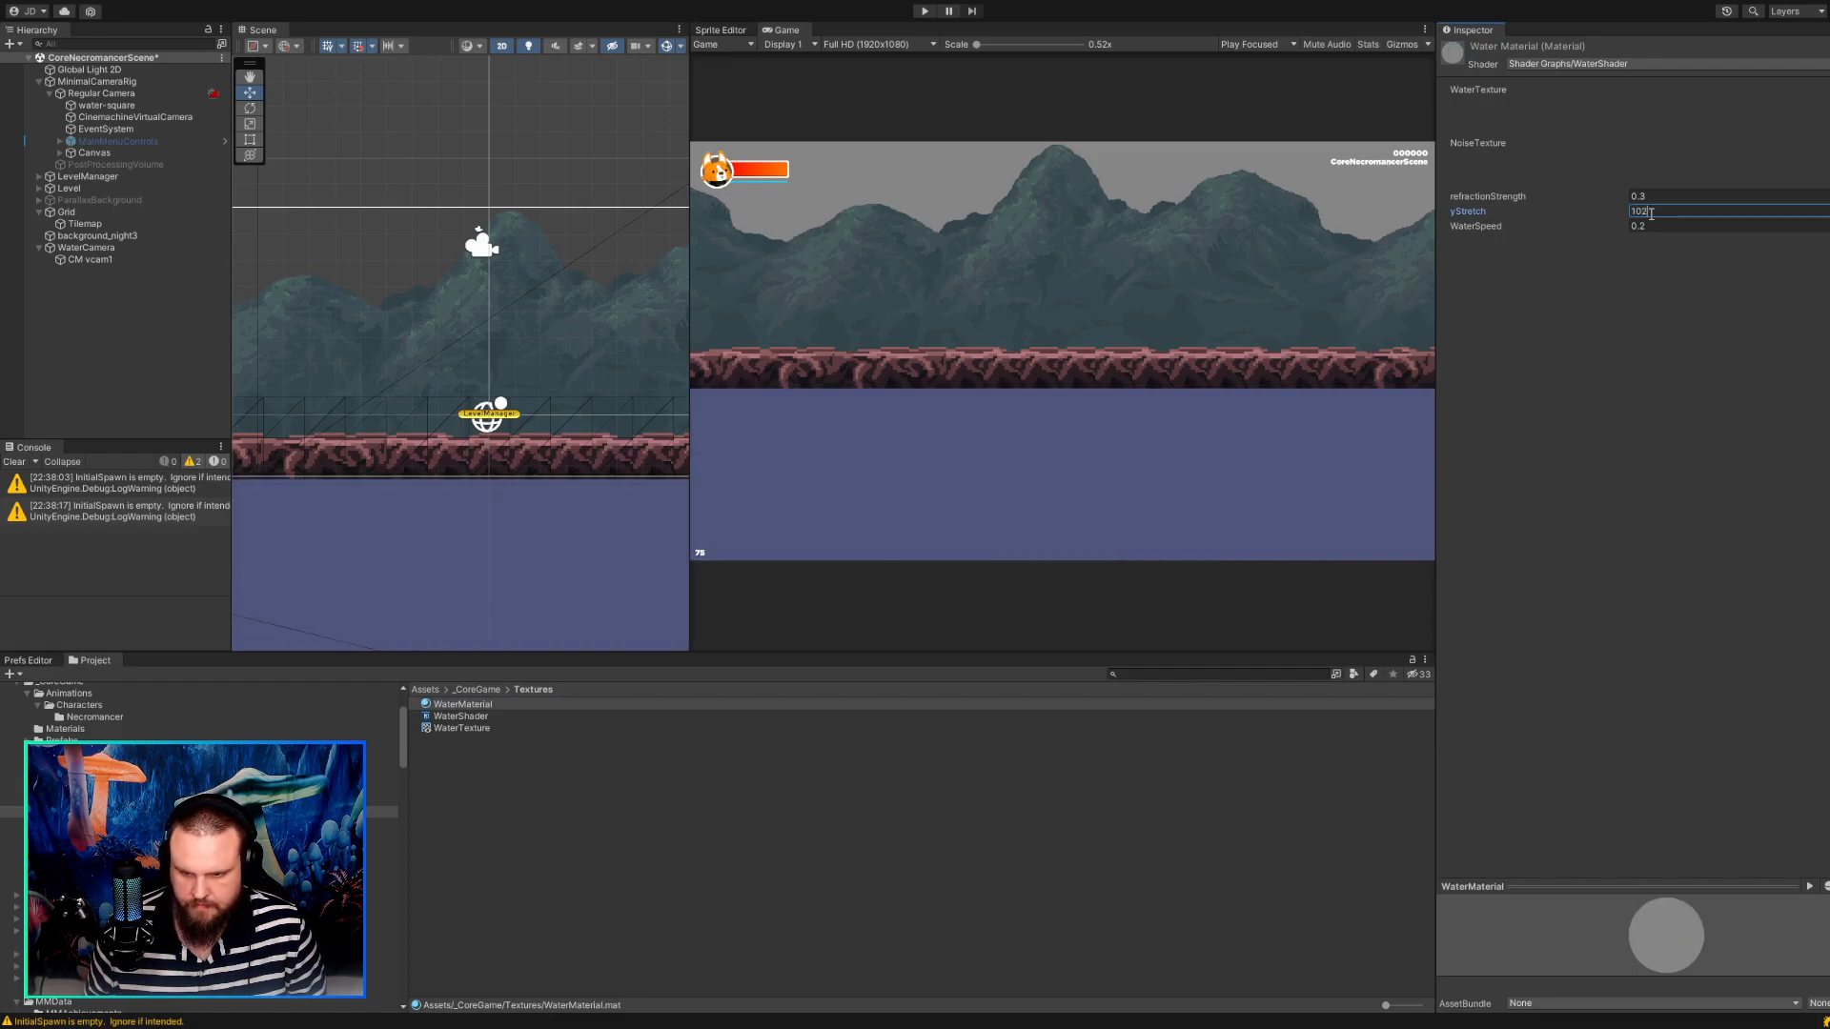
pyautogui.press('Tab')
pyautogui.hotkey('shift', 'Tab')
pyautogui.write('1.02')
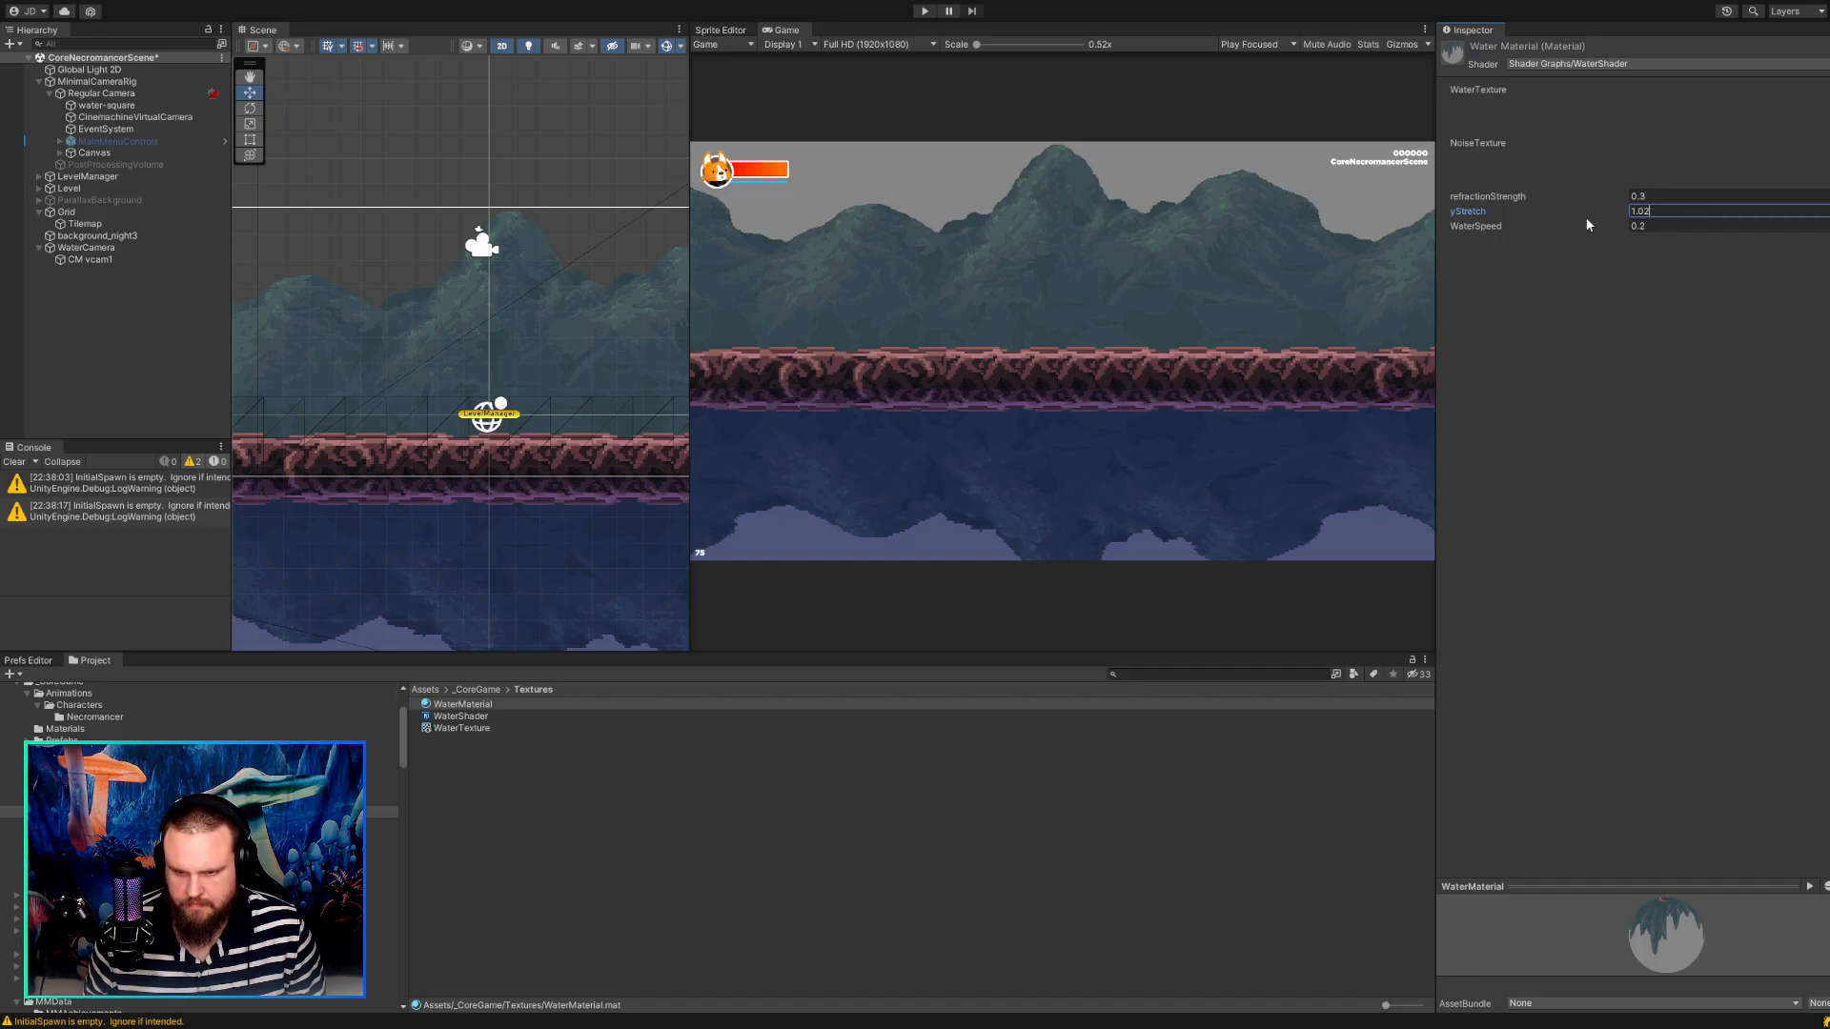
pyautogui.click(1105, 246)
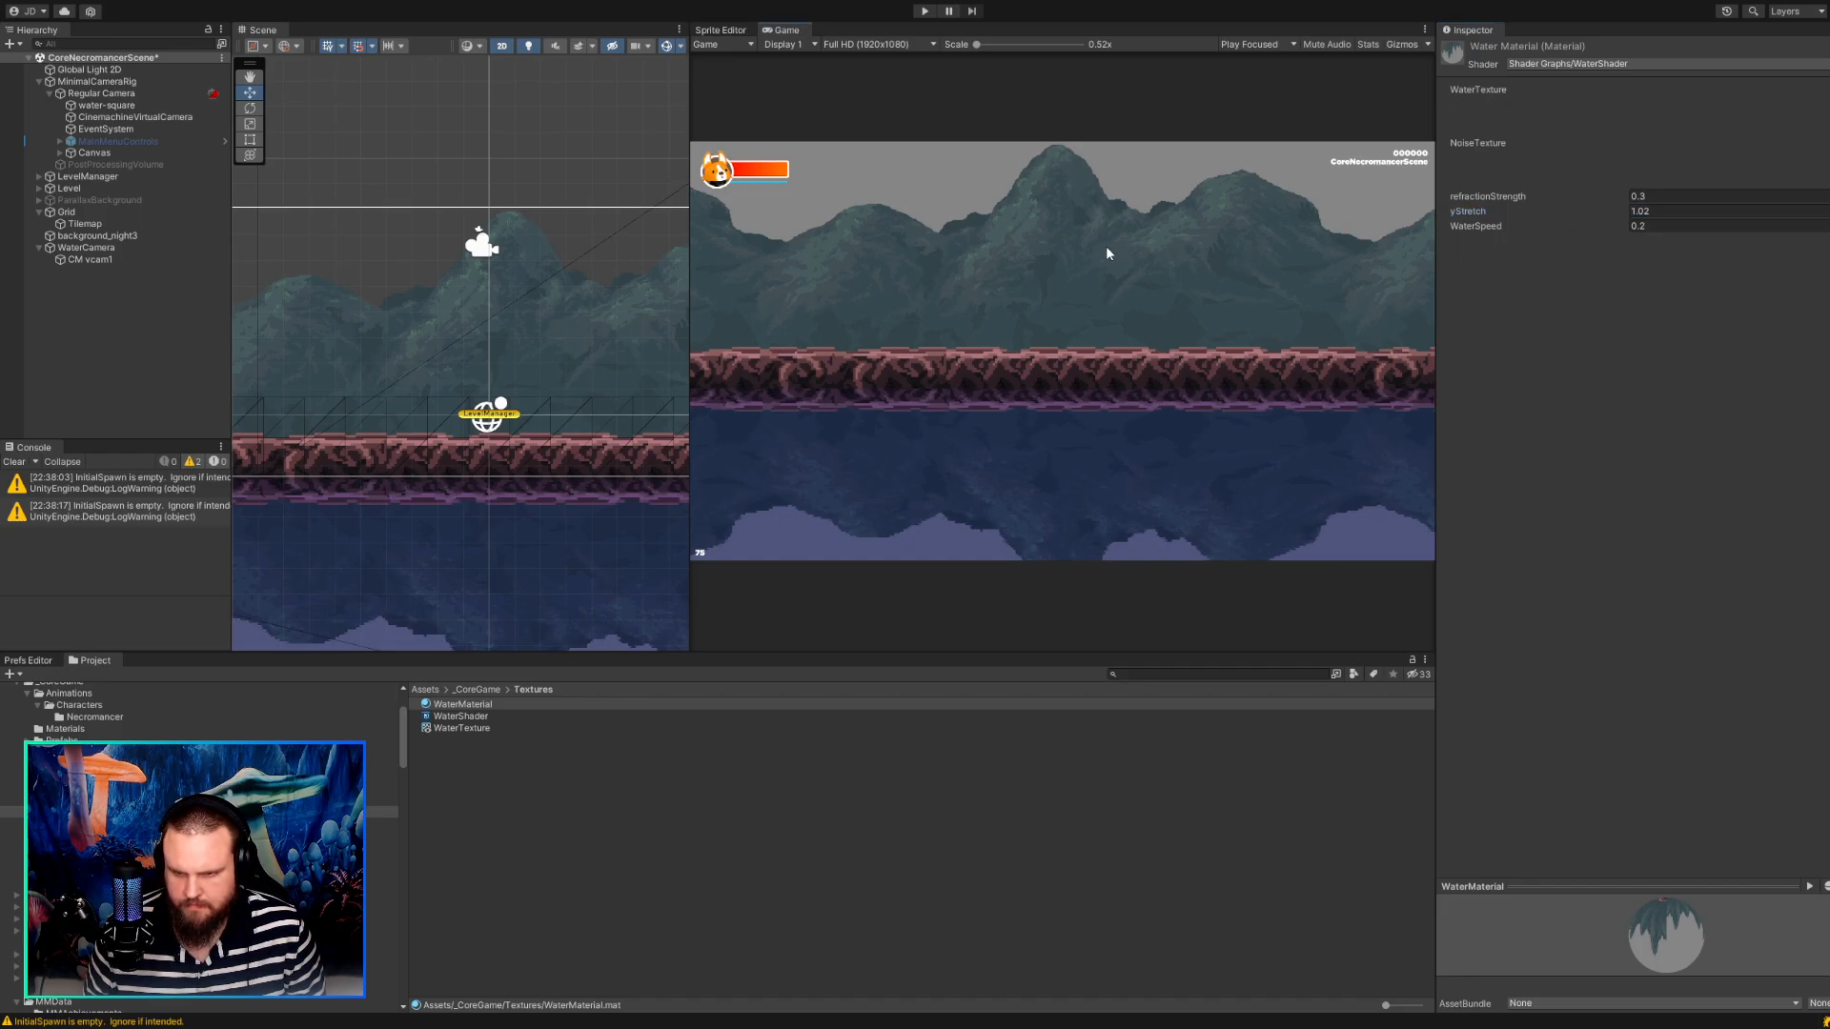
# Start the game to check the water reflection with the new material stretch.
pyautogui.click(924, 11)
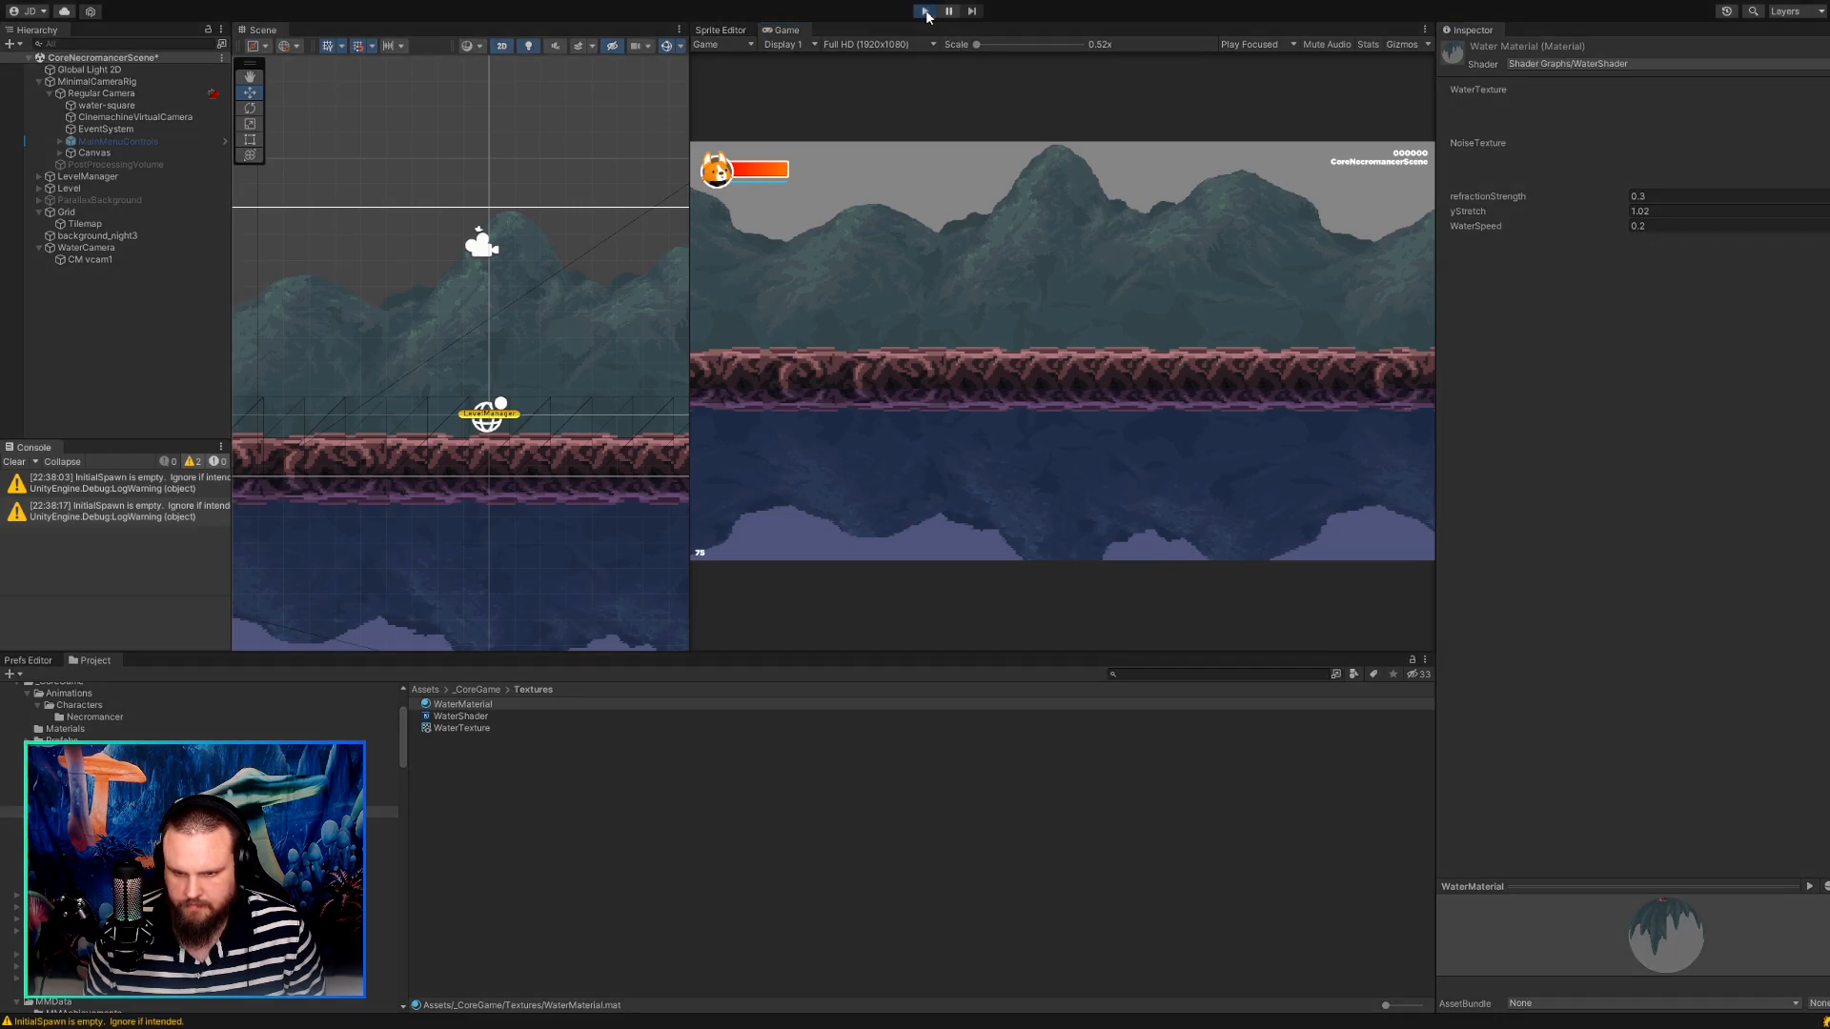
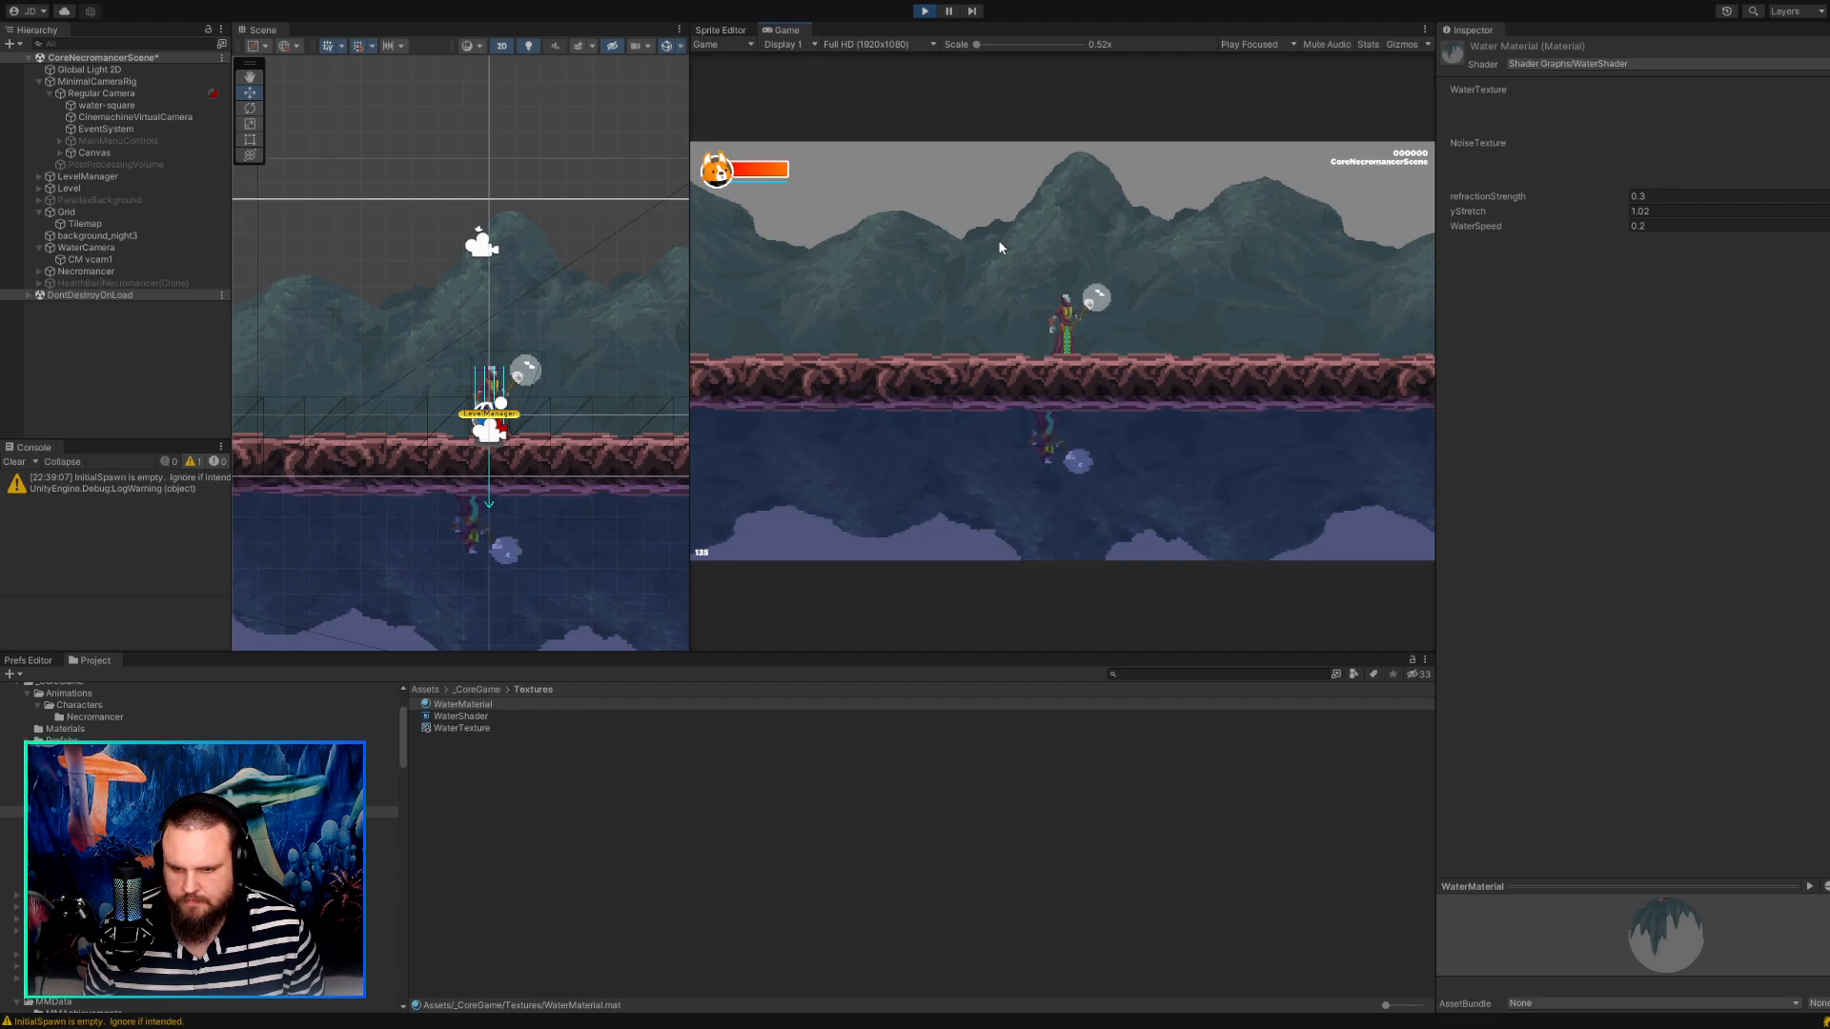
# Stop the game and copy the Water texture from Water Reflection/Visuals into the Textures folder.
pyautogui.click(924, 11)
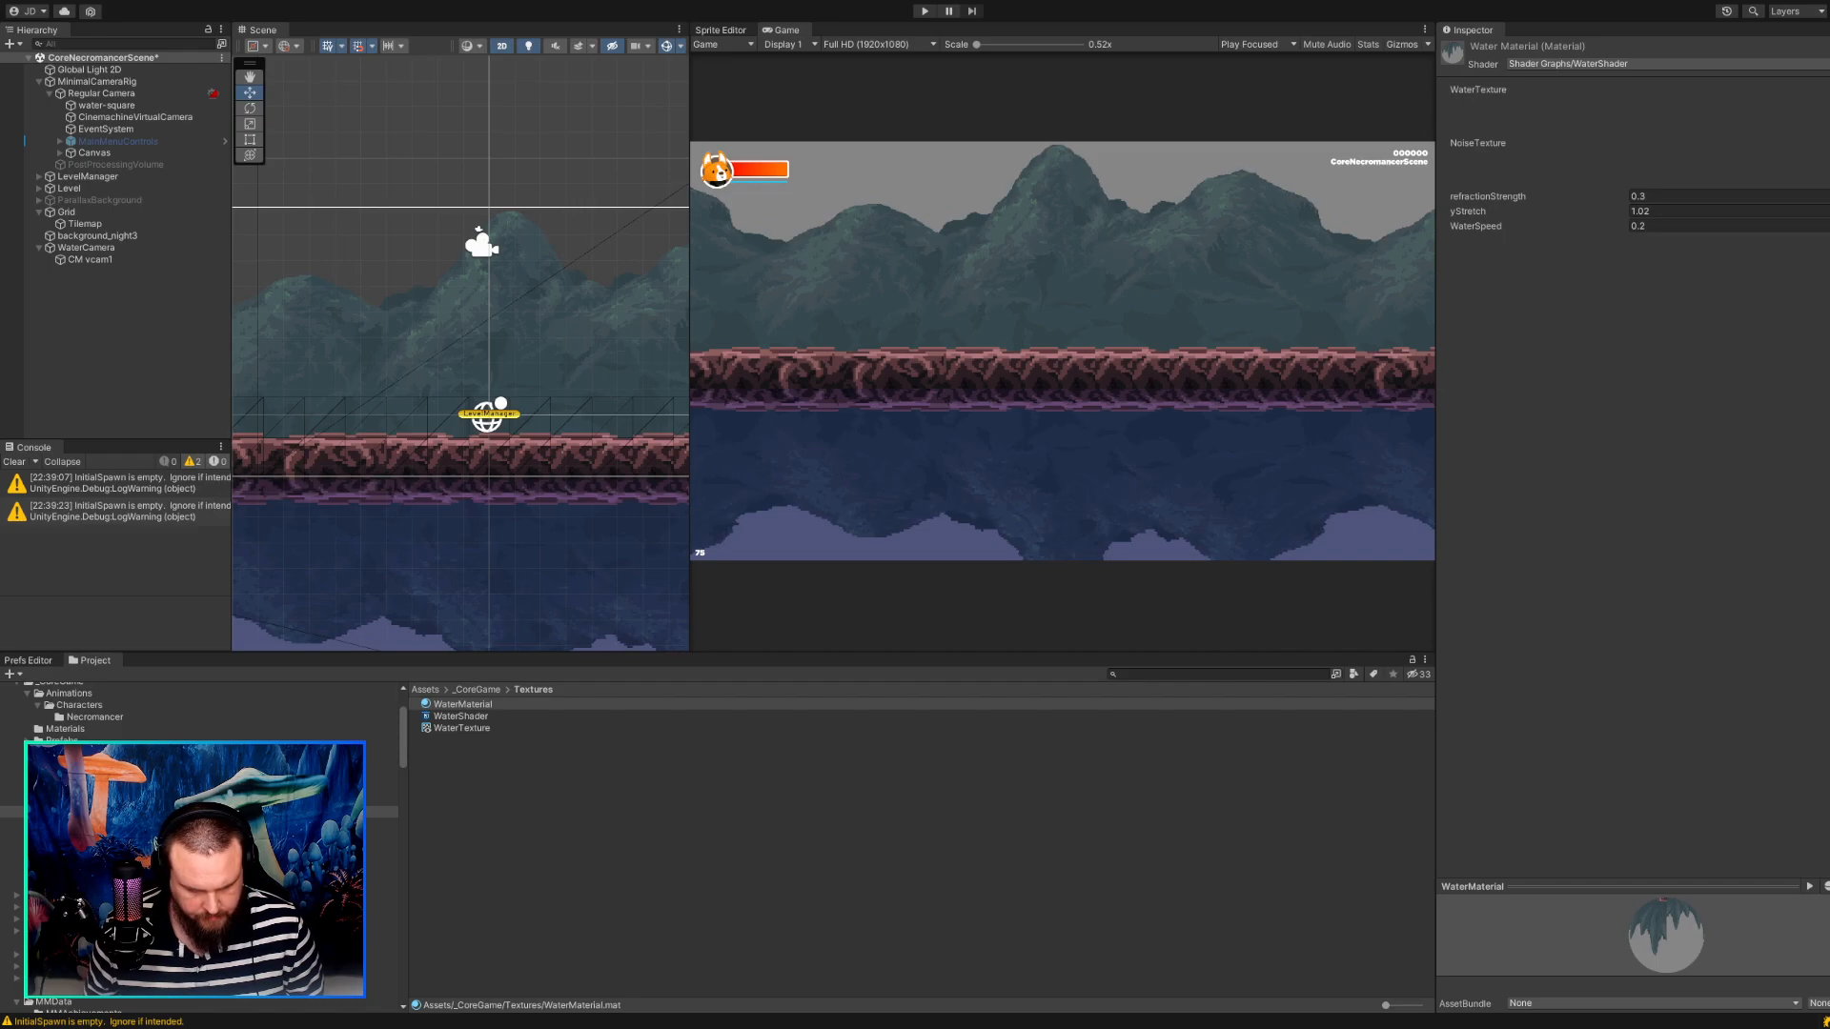
pyautogui.click(81, 848)
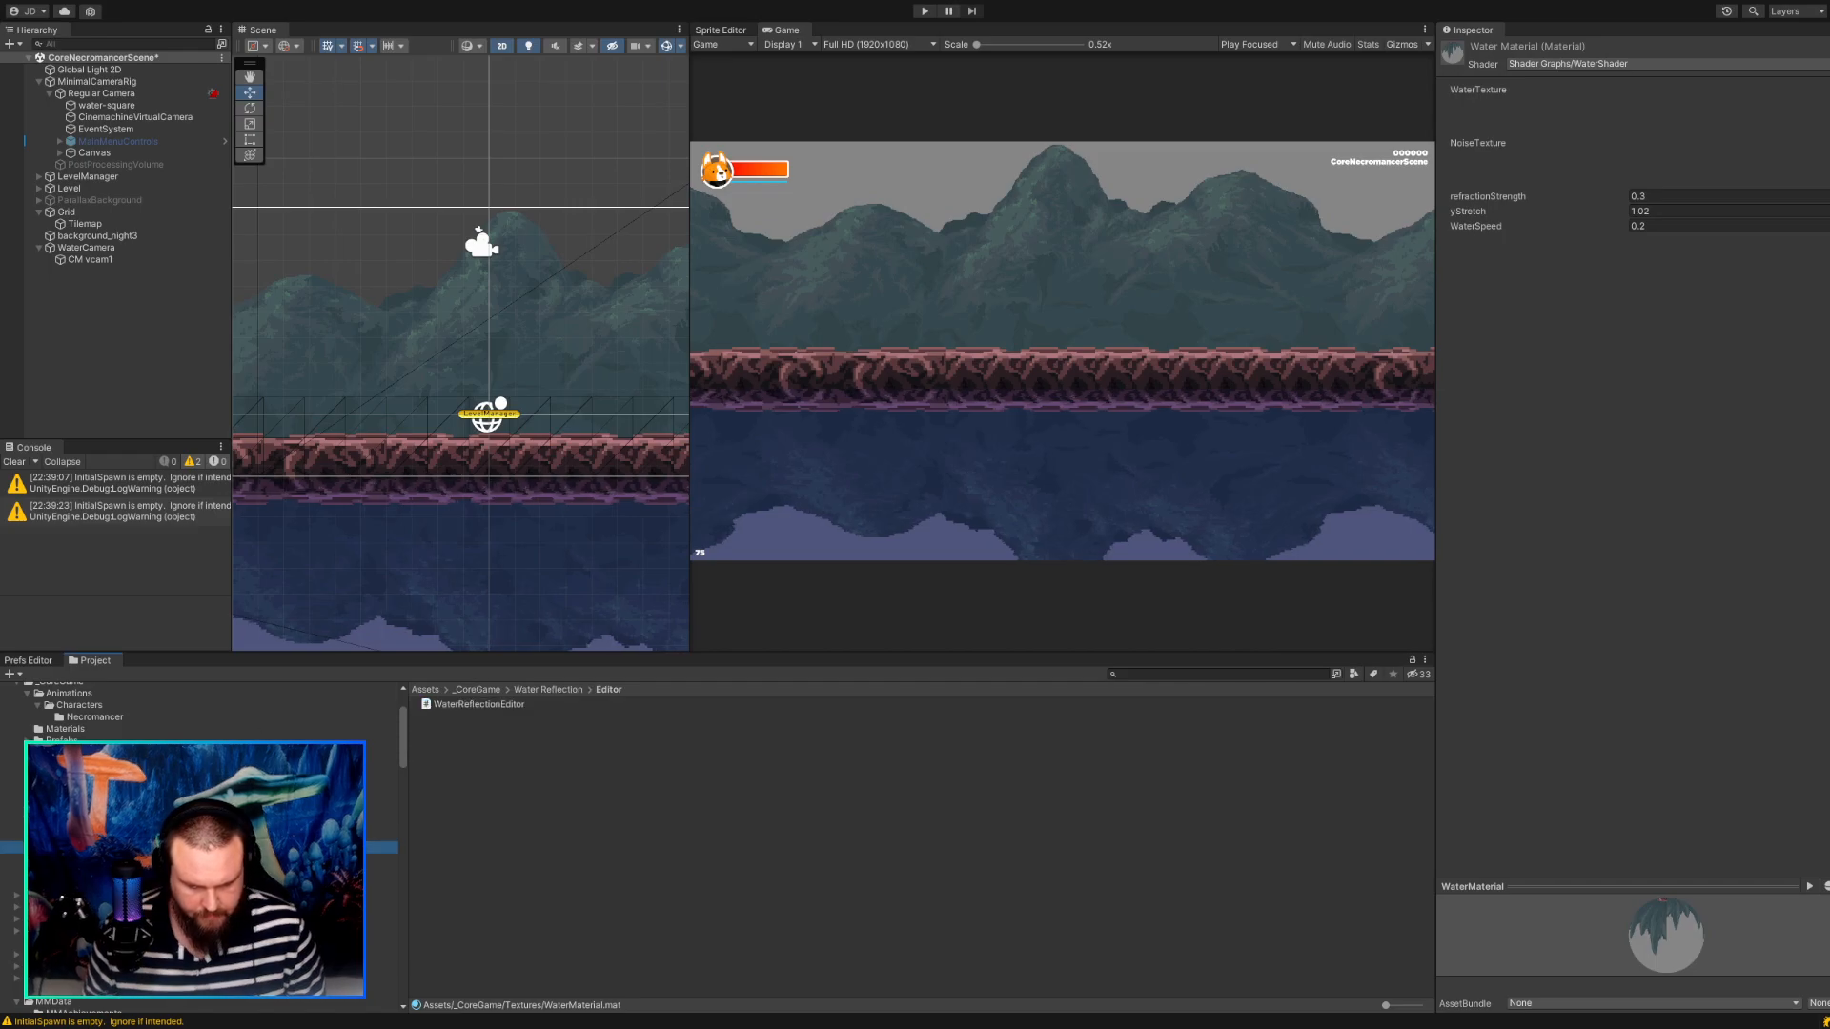
pyautogui.click(81, 871)
pyautogui.click(81, 883)
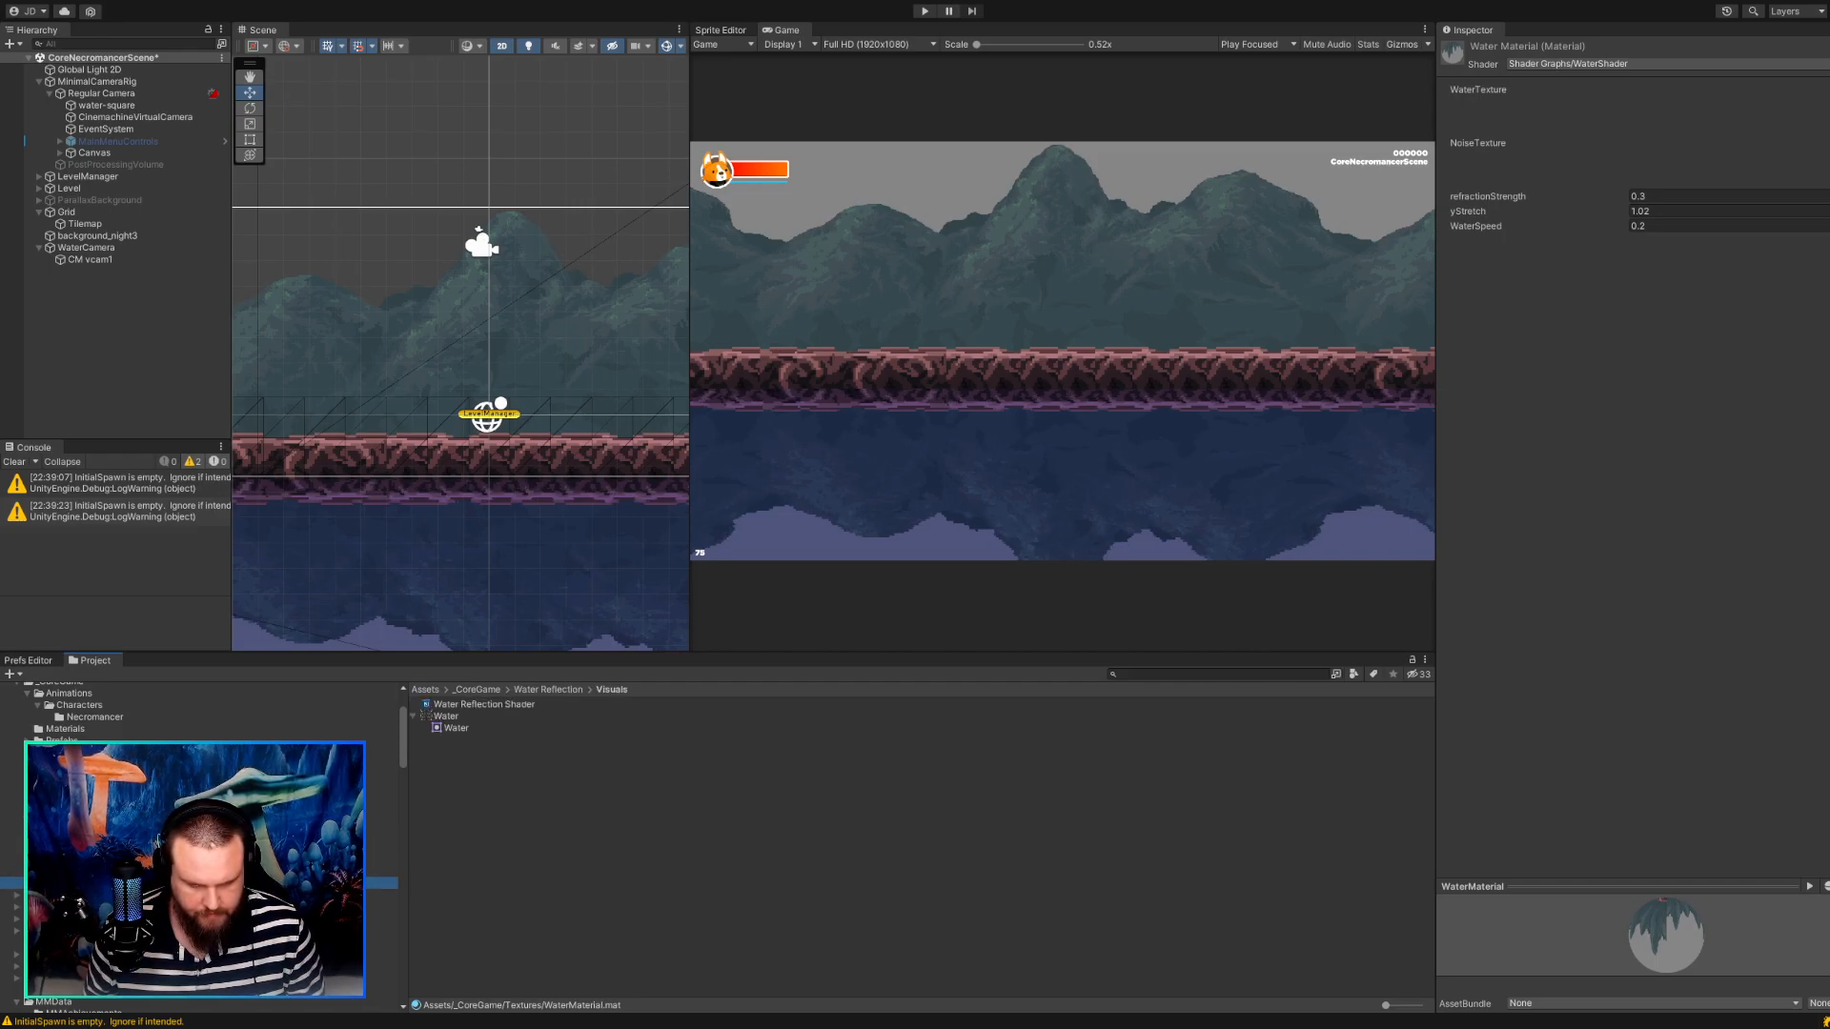
pyautogui.click(446, 716)
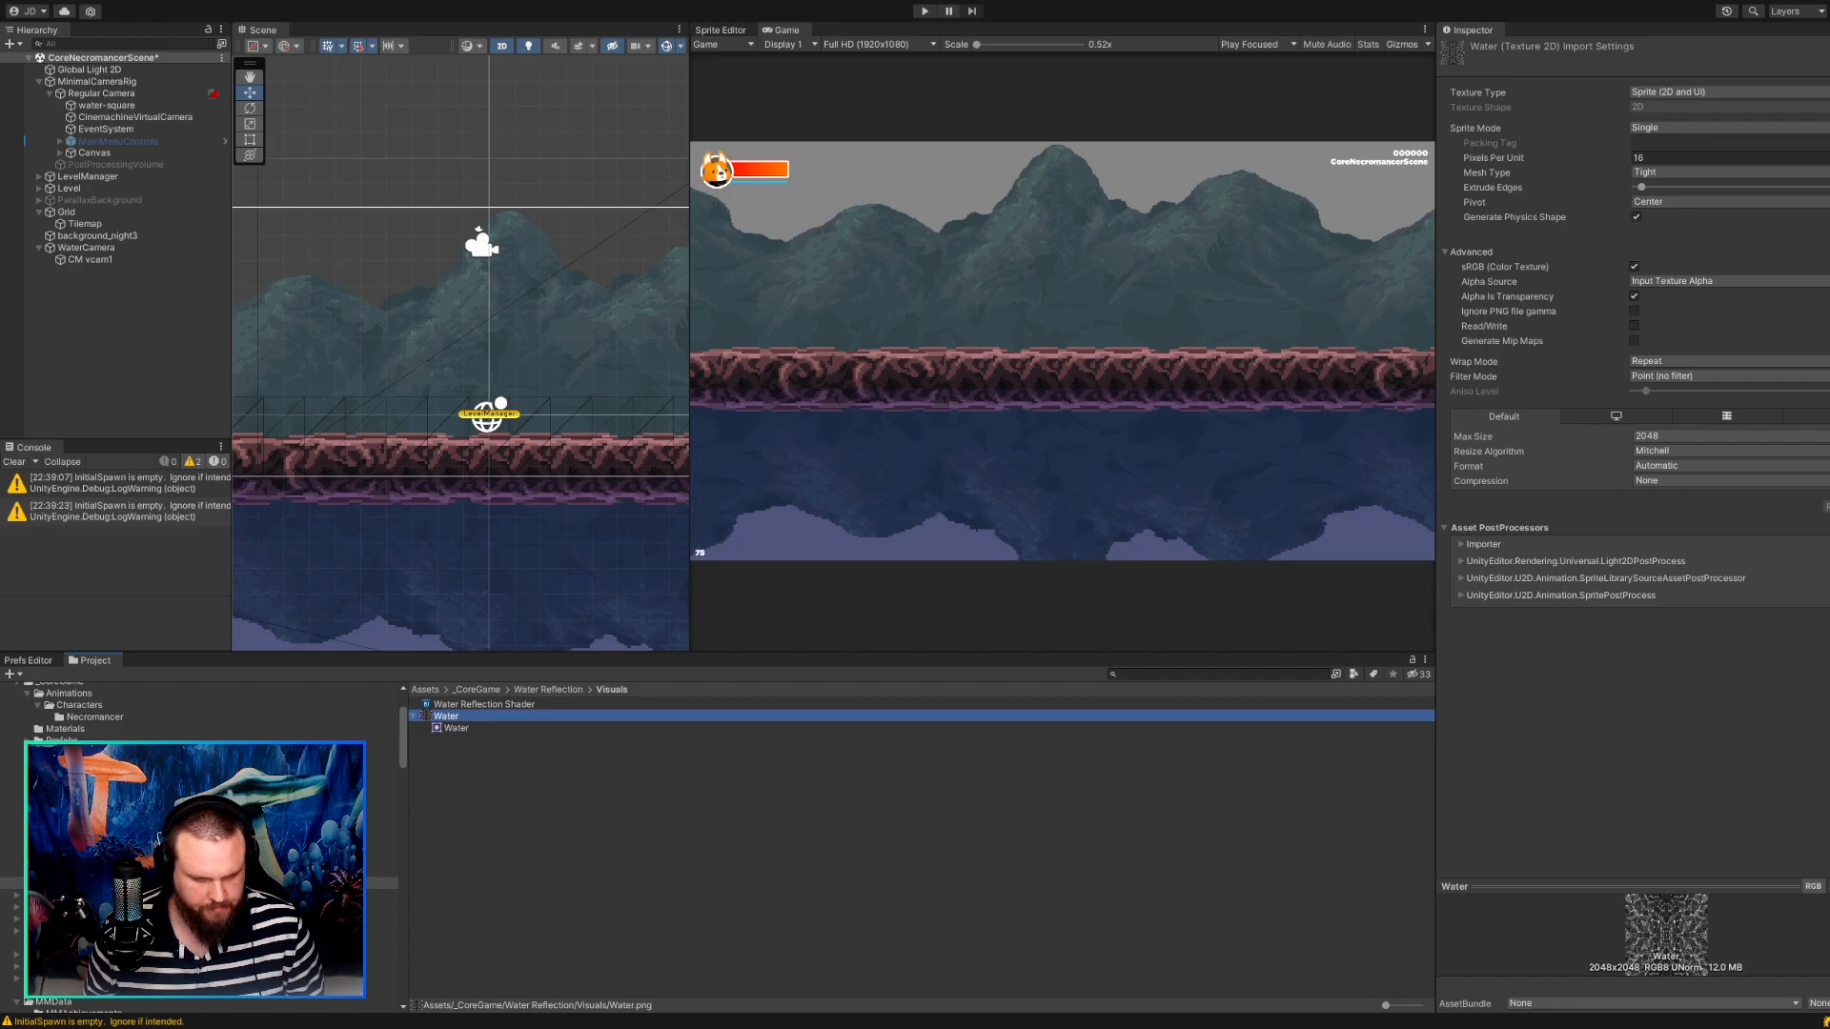
pyautogui.click(67, 812)
pyautogui.click(462, 791)
pyautogui.hotkey('ctrl', 'v')
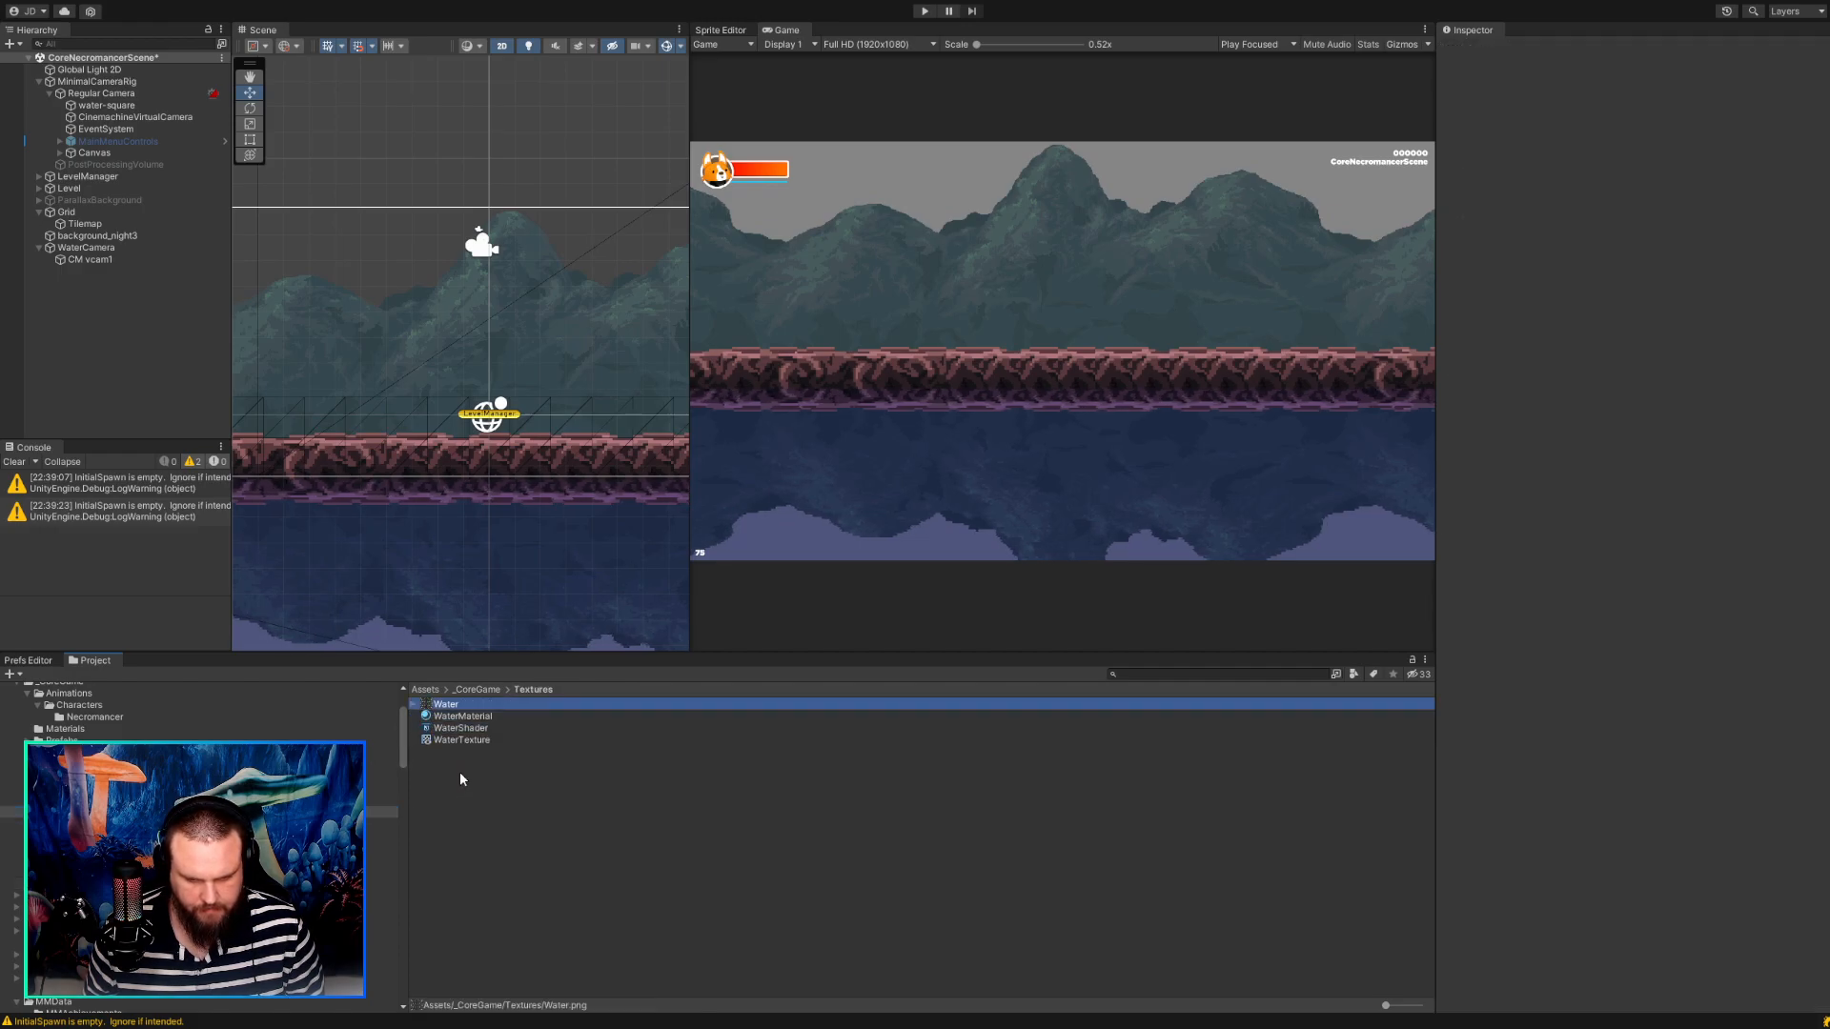
# Rename the copied Water texture in the Textures folder to NecroWaterTexture.
pyautogui.click(452, 709)
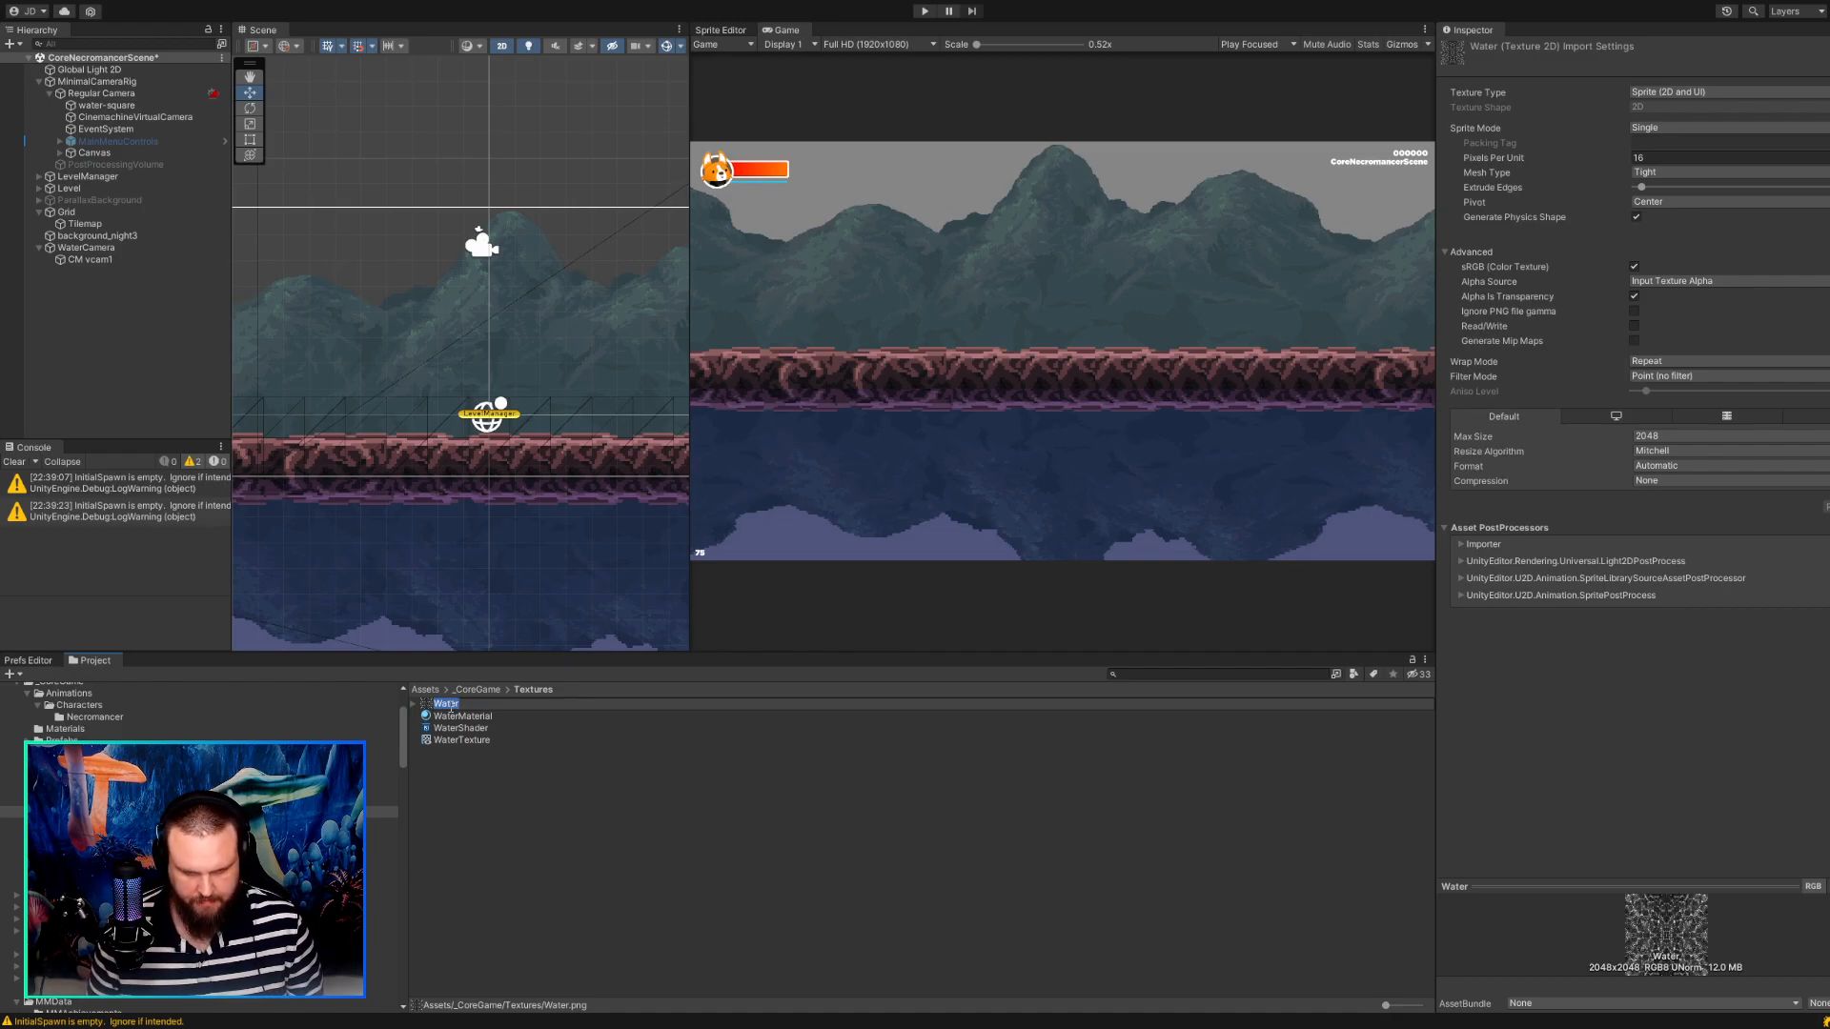
pyautogui.write('Fi')
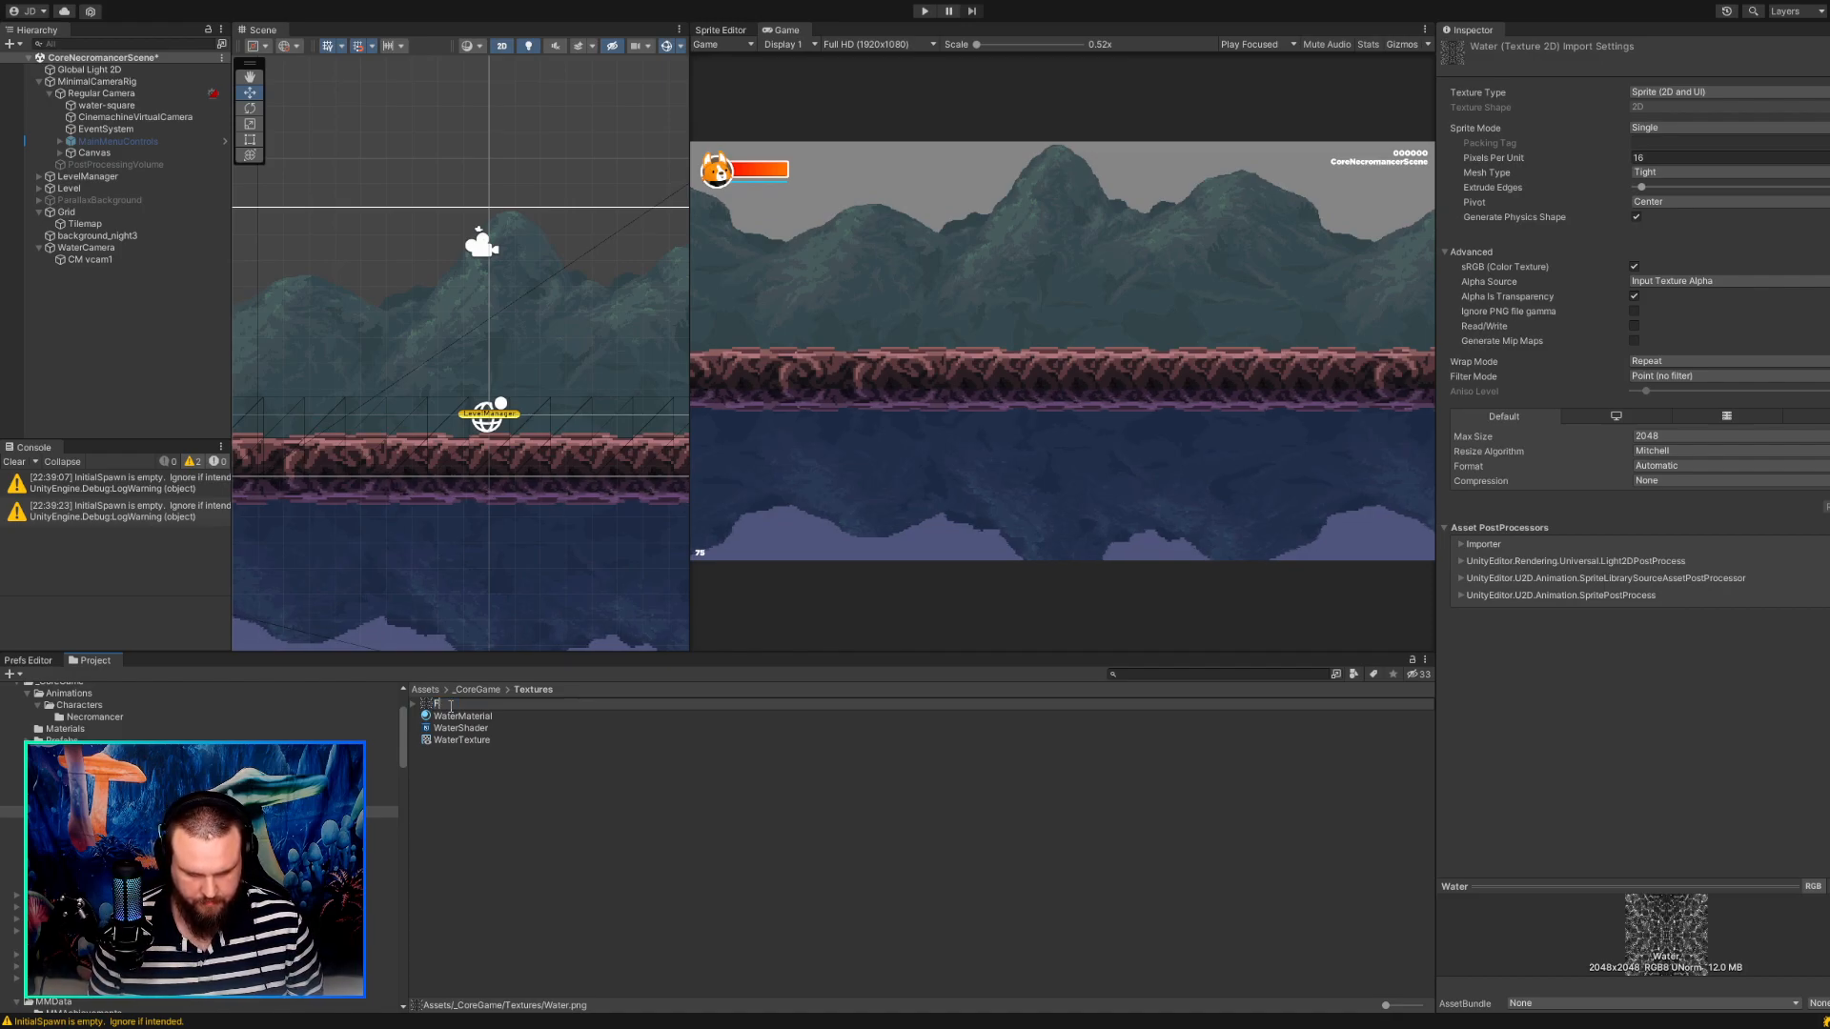
pyautogui.write('Nec')
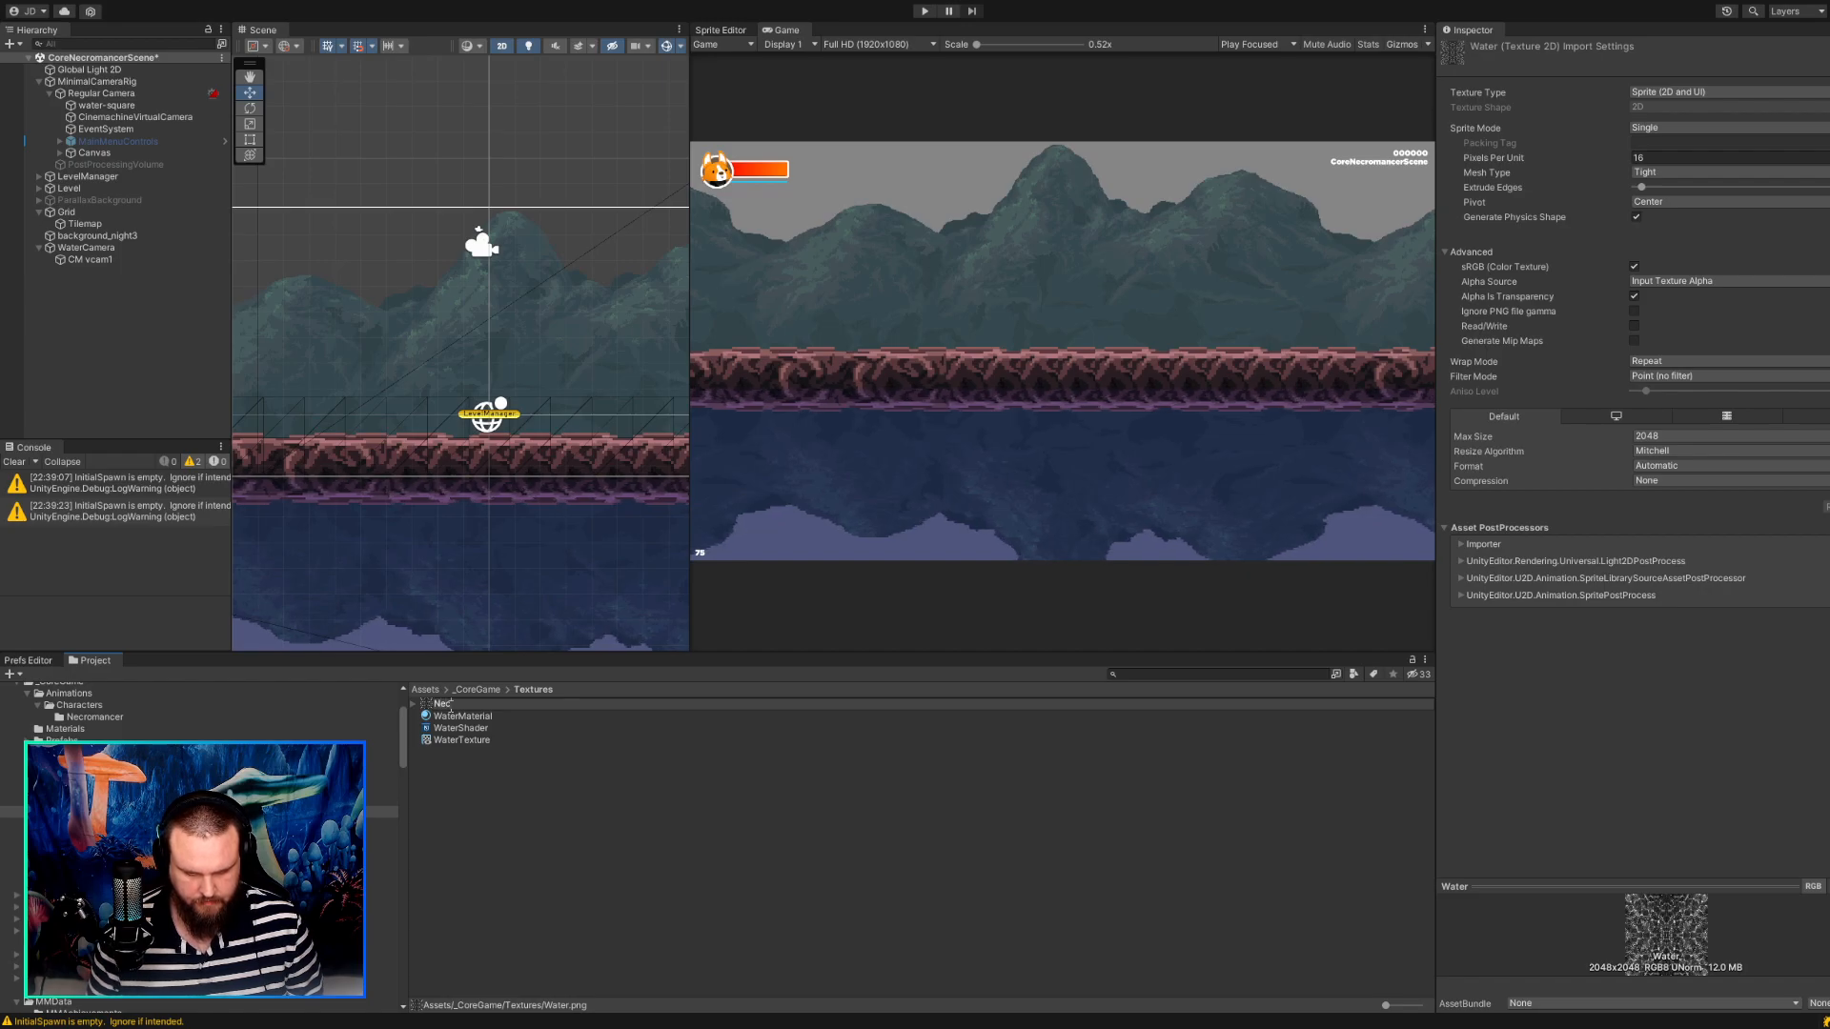
pyautogui.write('roWaterTexture')
pyautogui.press('Return')
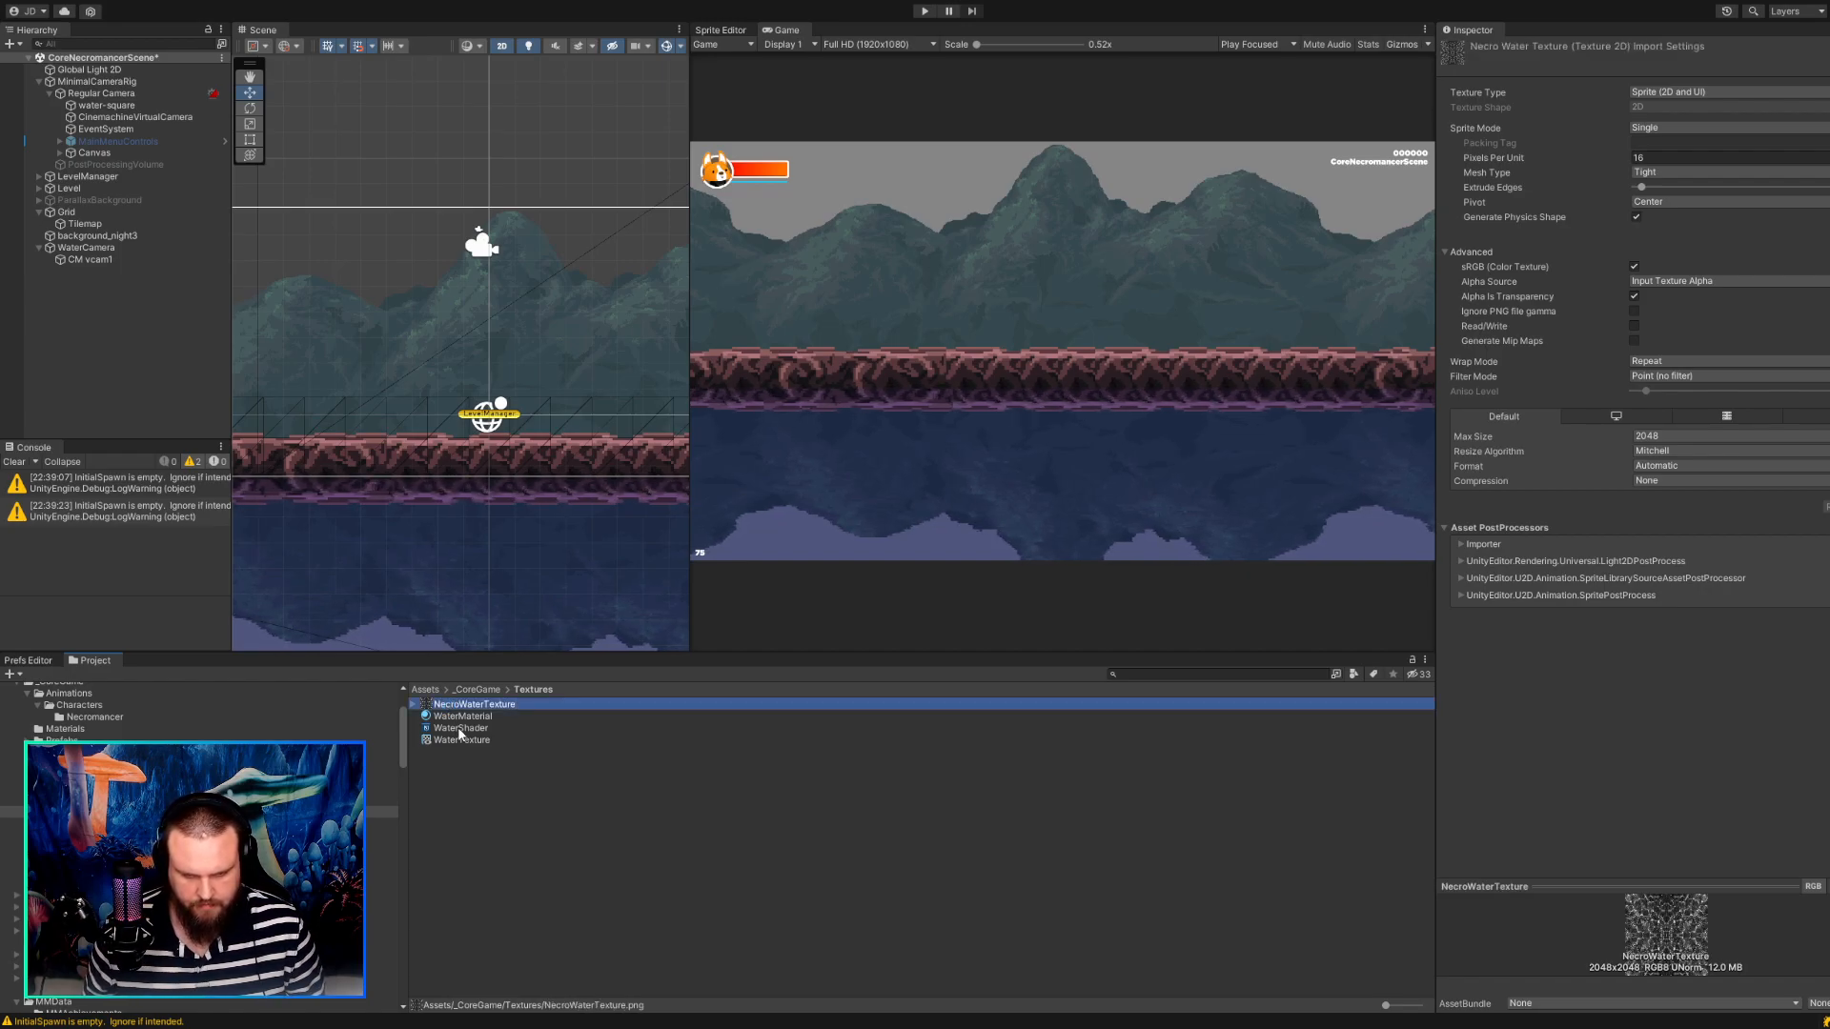
# Inspect WaterShader, then examine the texture, refraction, stretch and water speed settings of WaterMaterial.
pyautogui.click(461, 728)
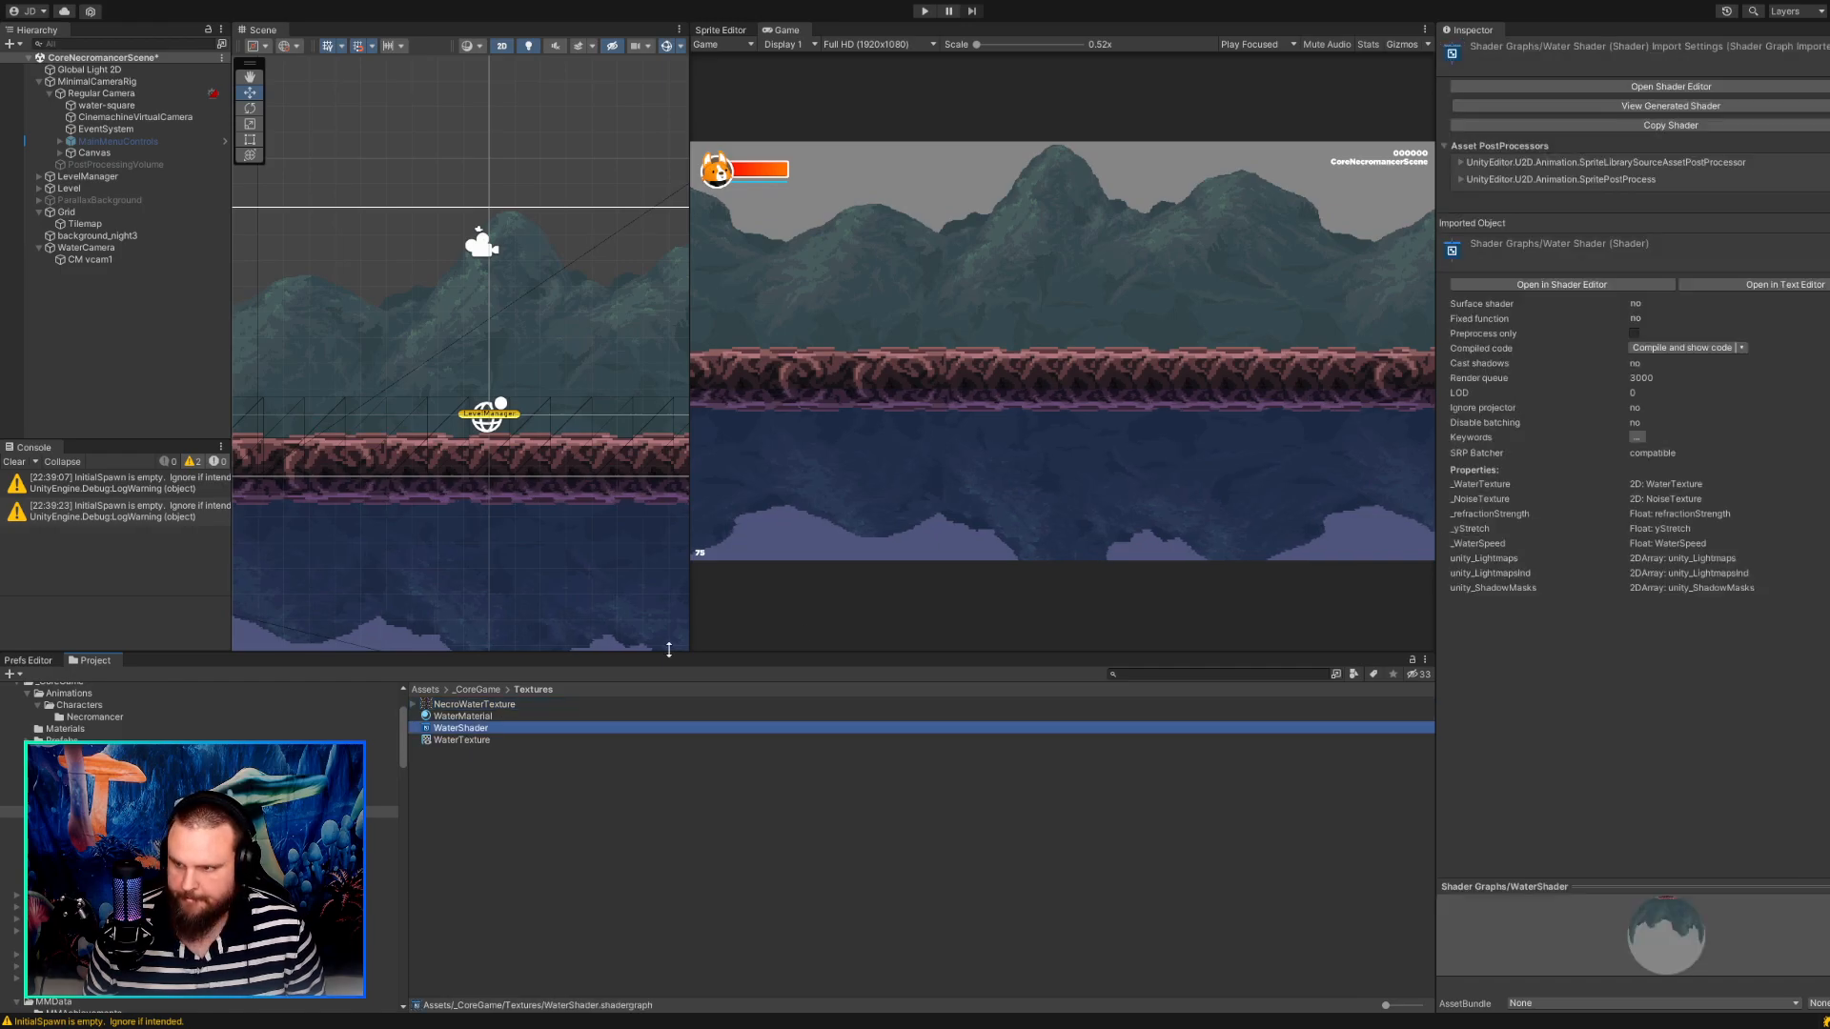
pyautogui.click(454, 718)
pyautogui.click(1821, 203)
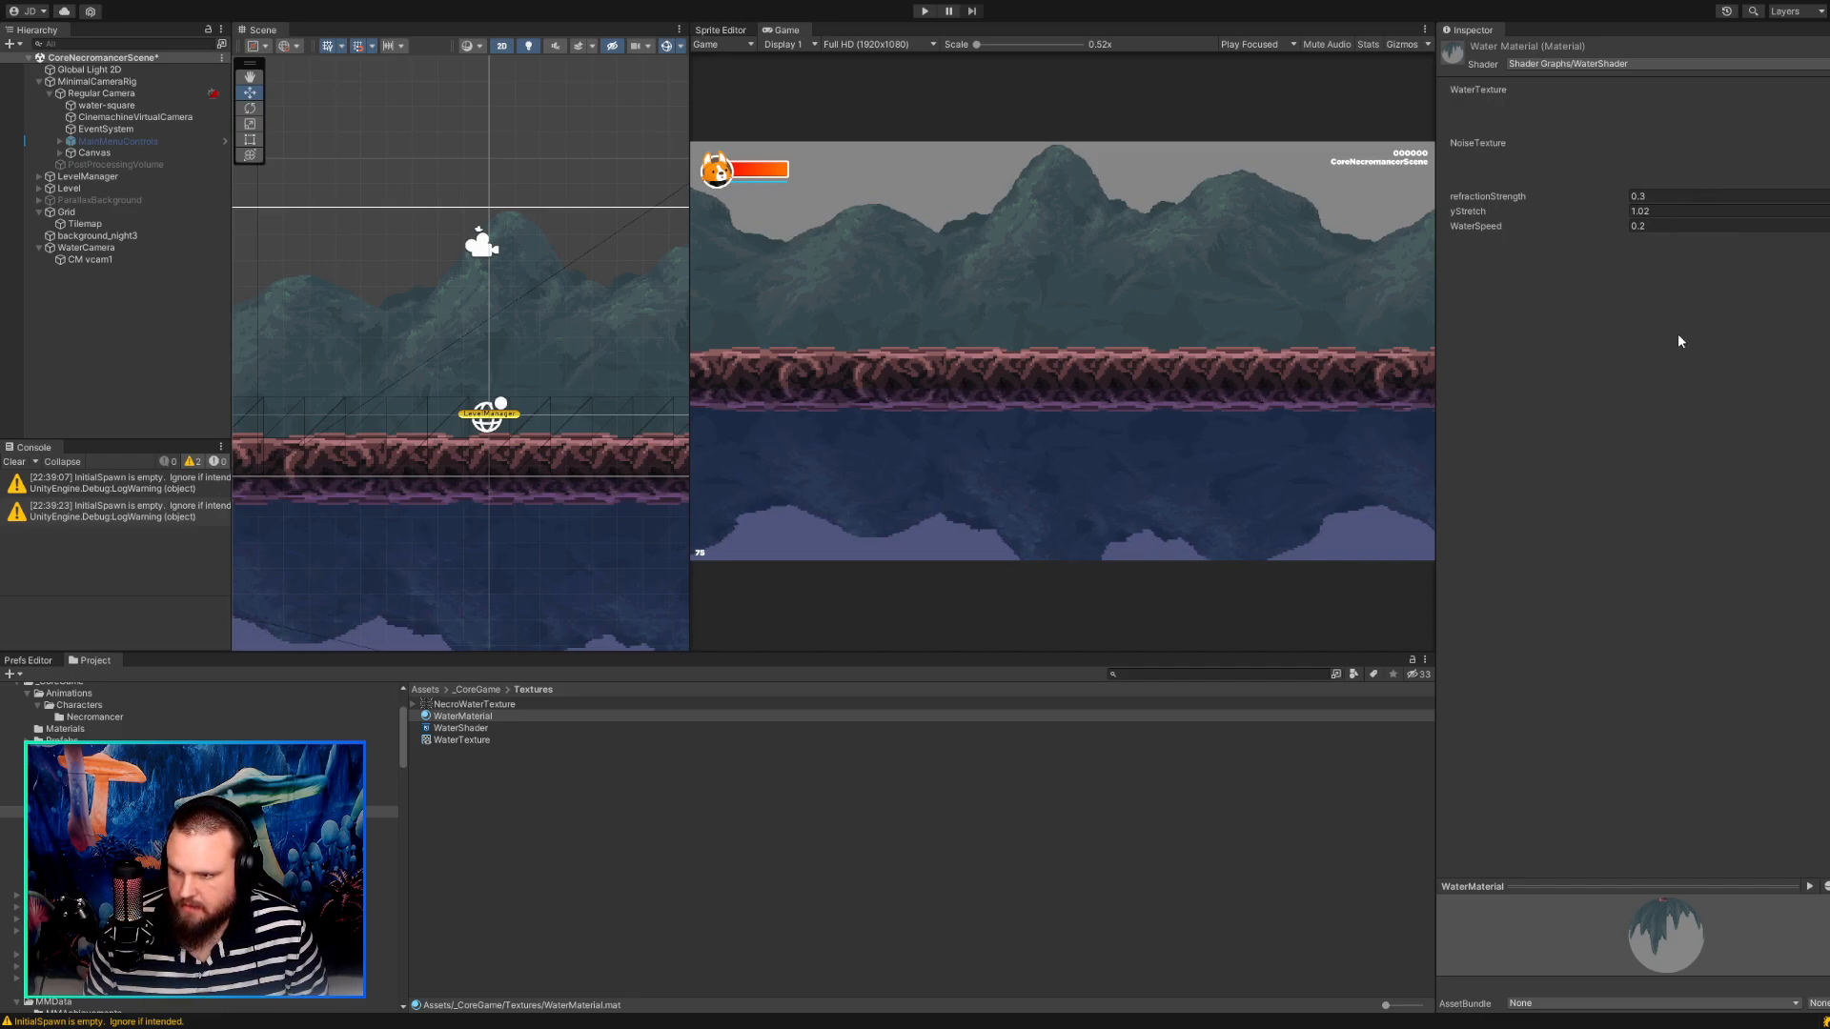
pyautogui.click(1677, 225)
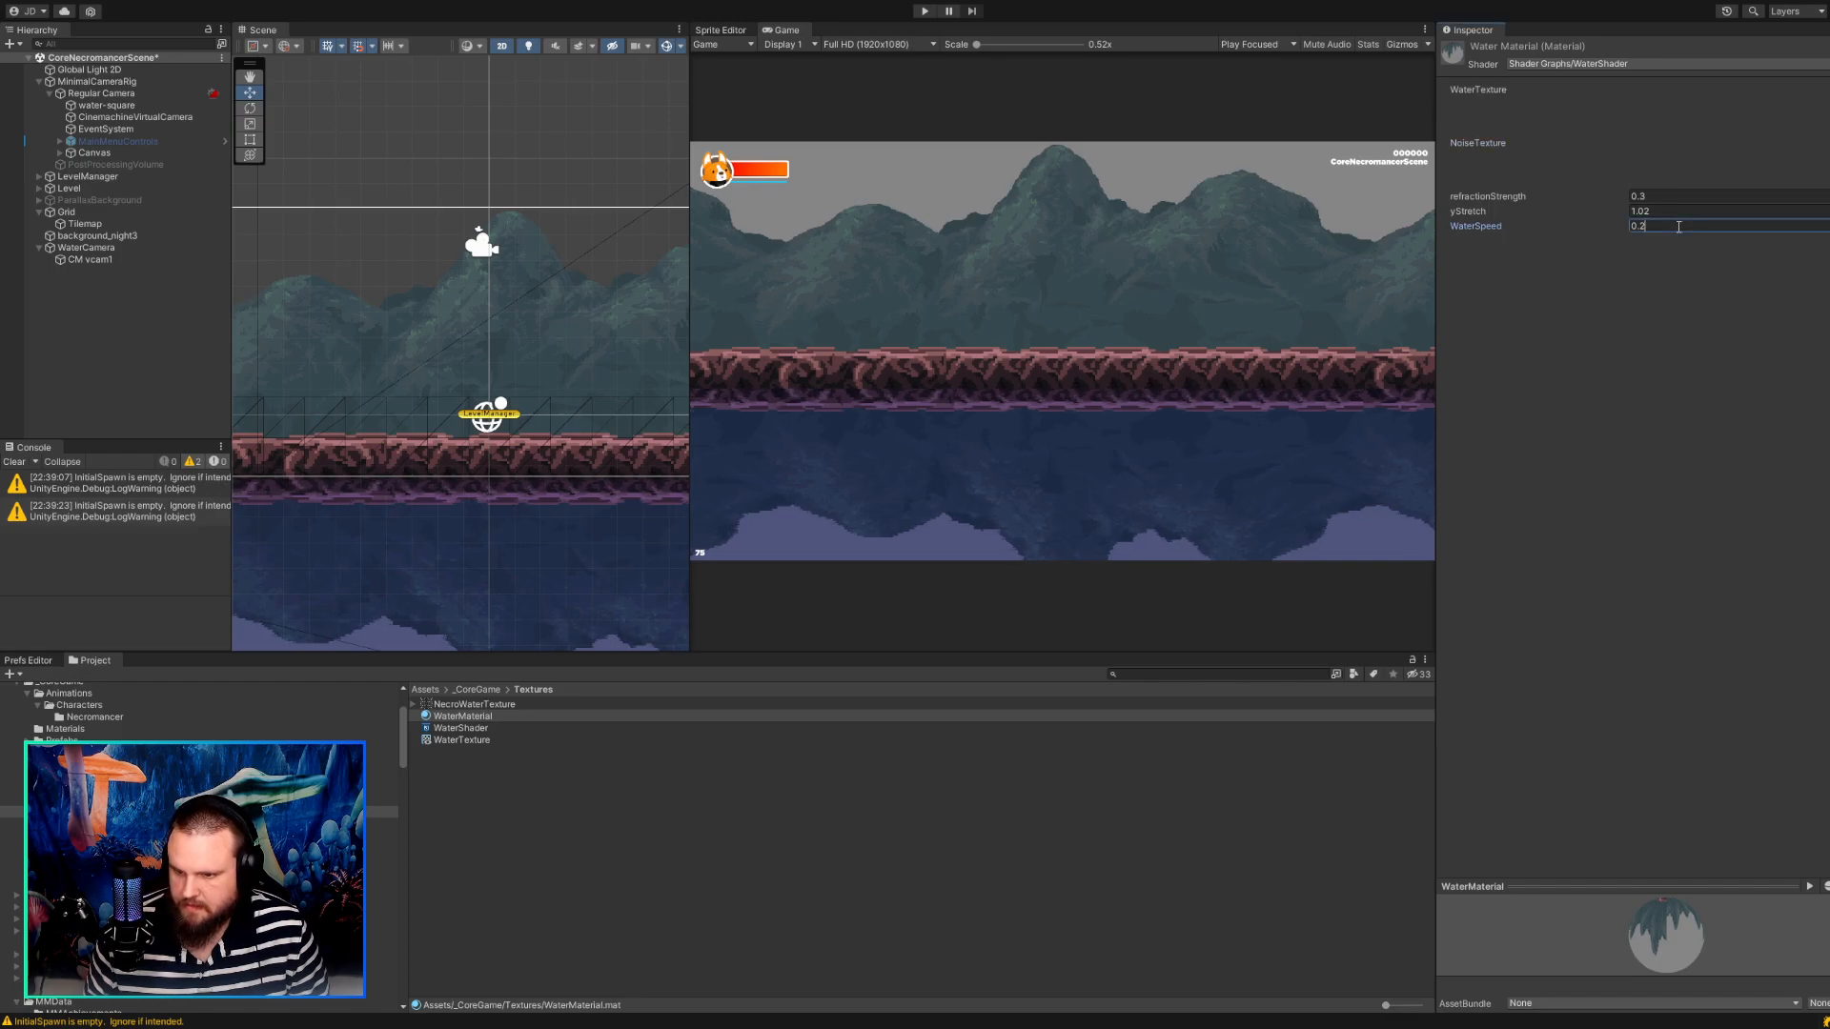
pyautogui.click(1679, 314)
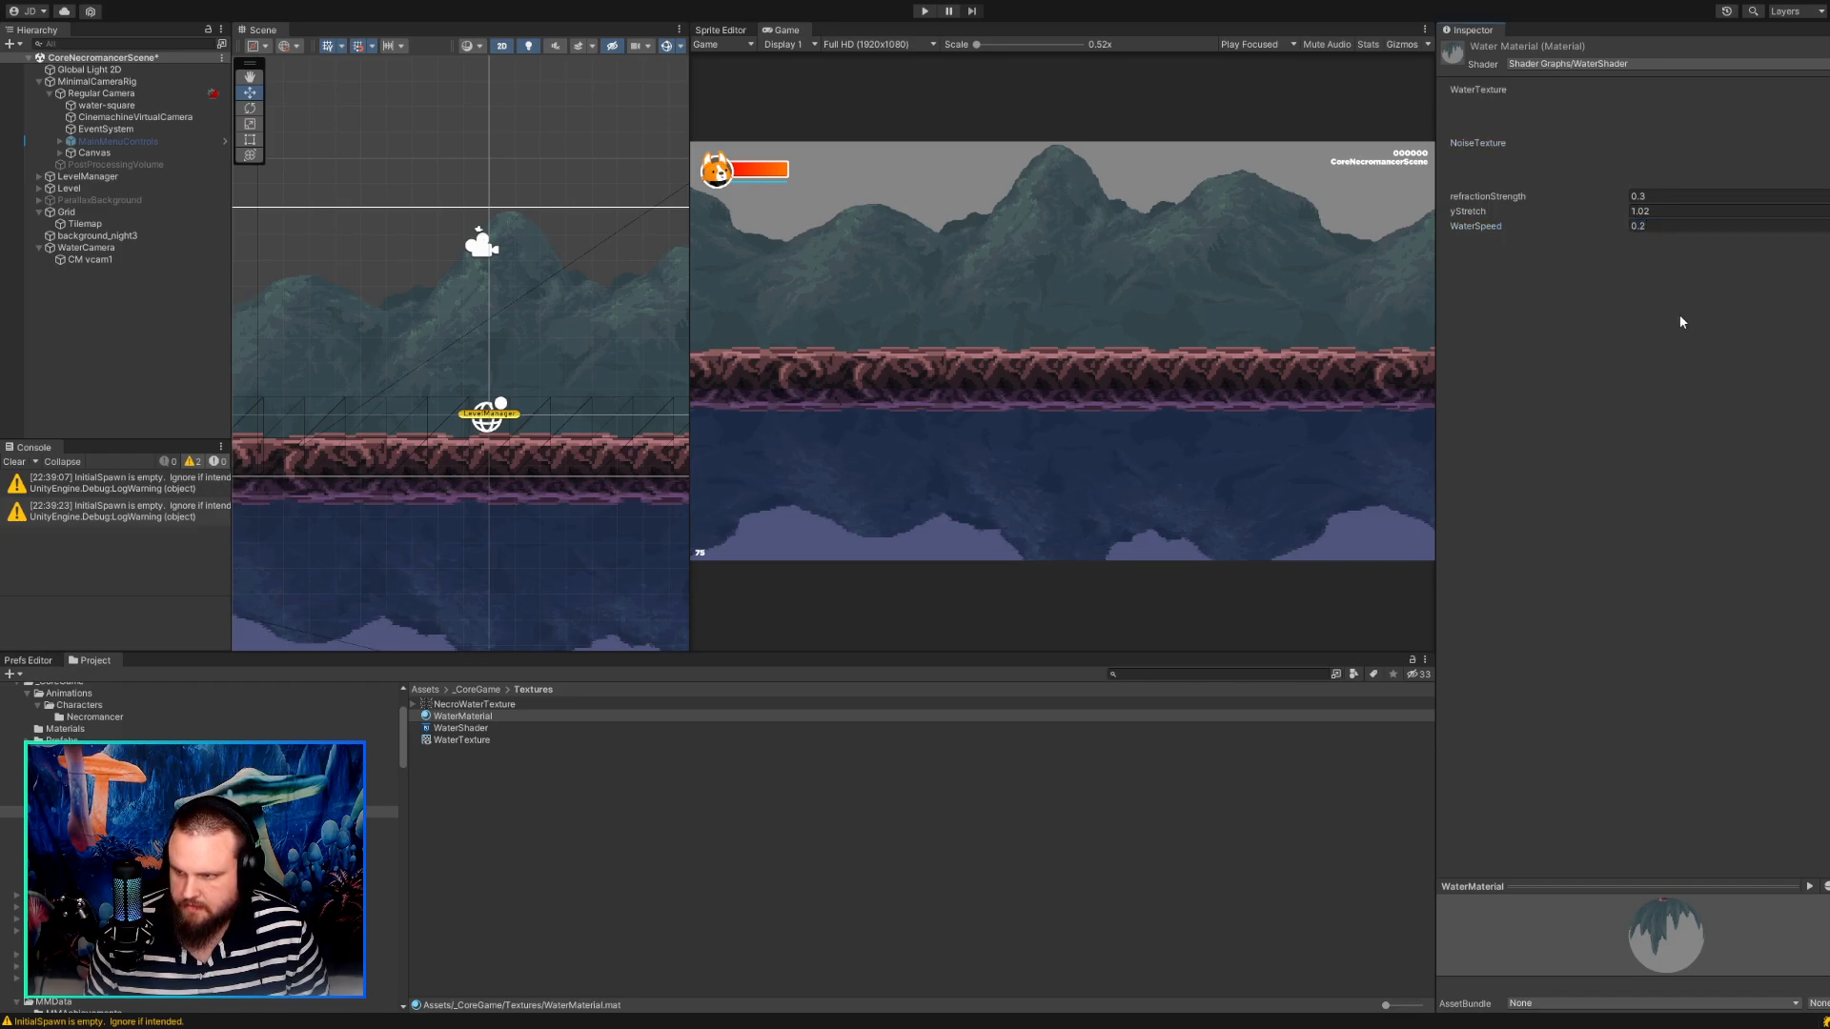
pyautogui.click(1035, 776)
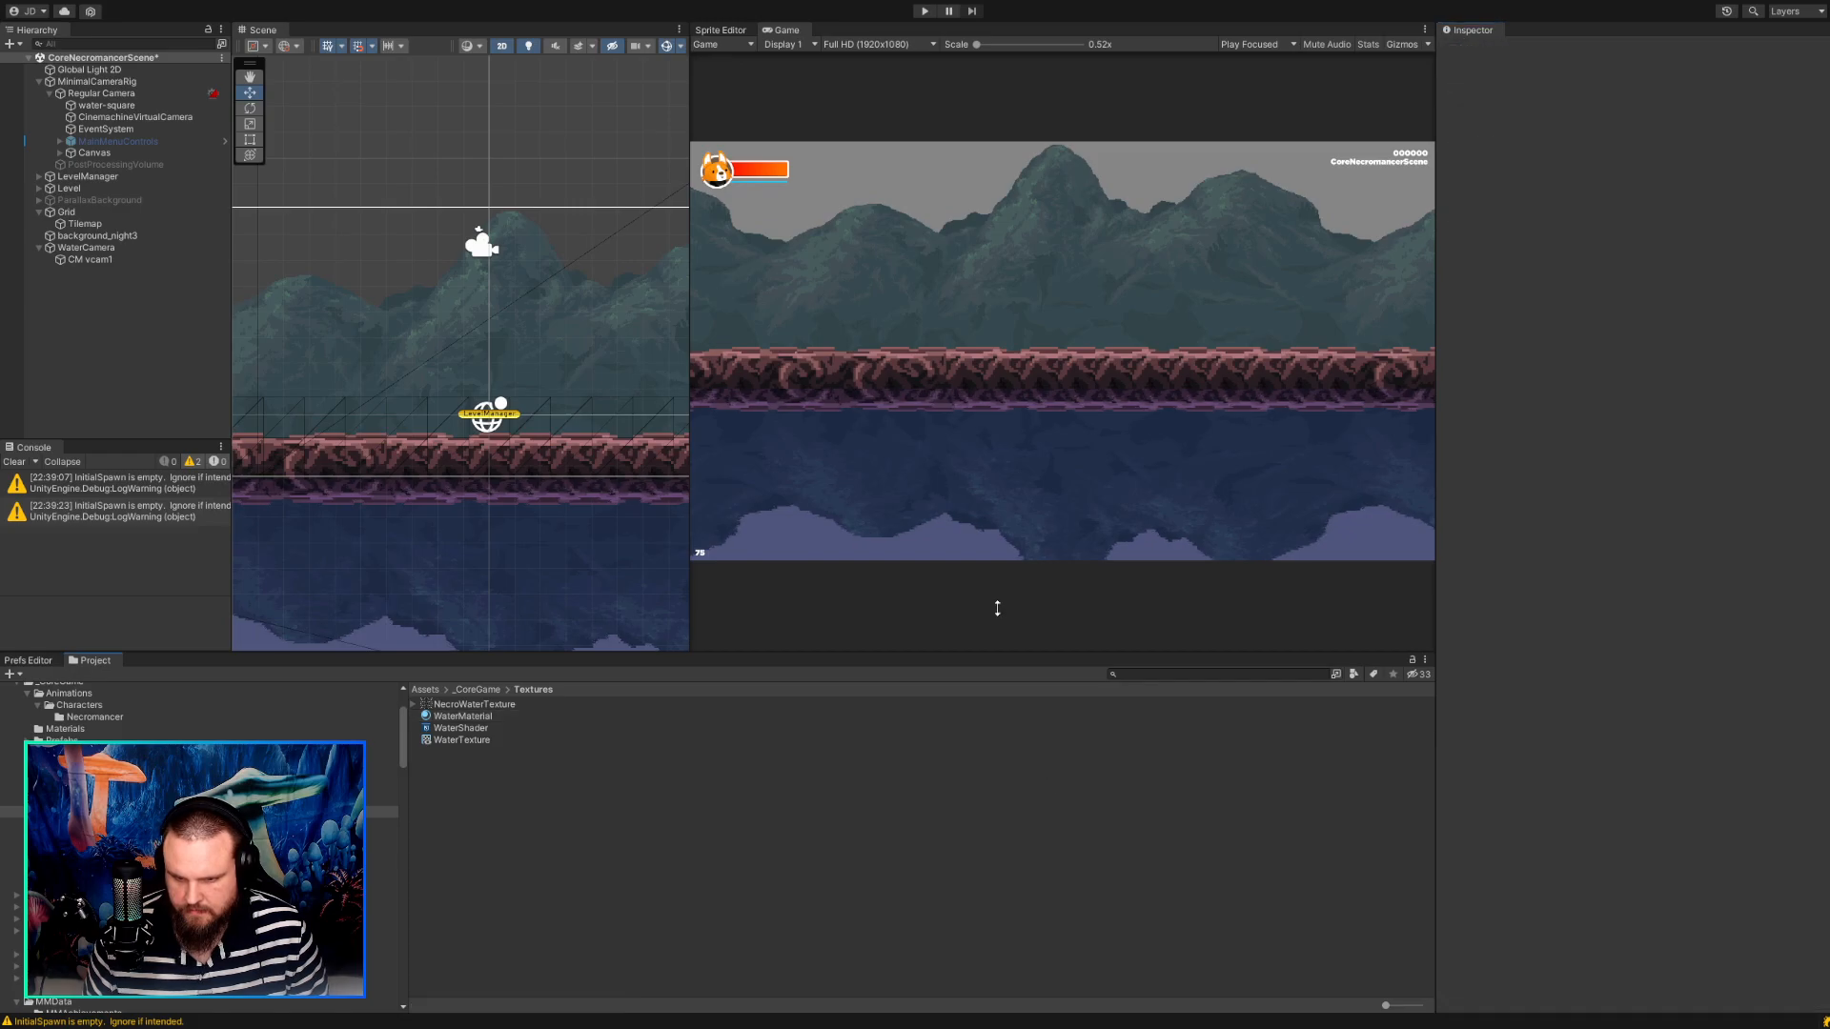
# Run the game, walk the character back and forth to compare its position with the reflection, and stop the game.
pyautogui.click(923, 12)
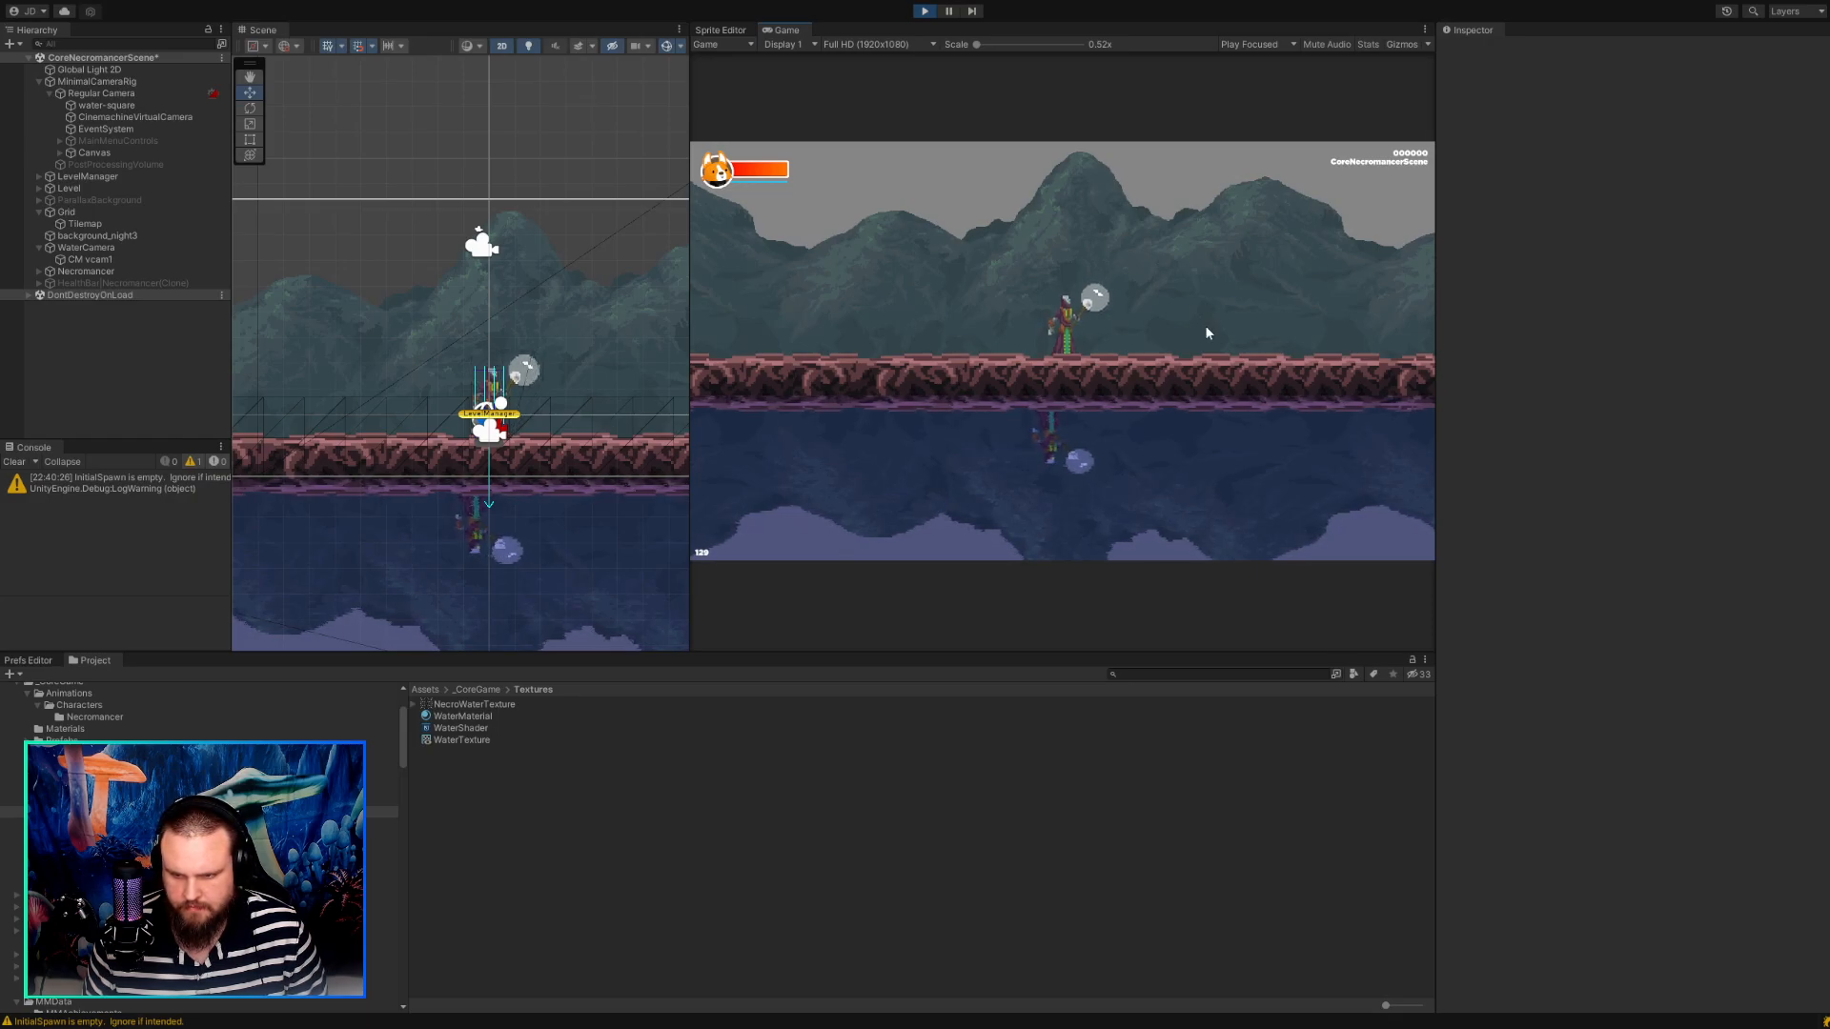
pyautogui.press('d')
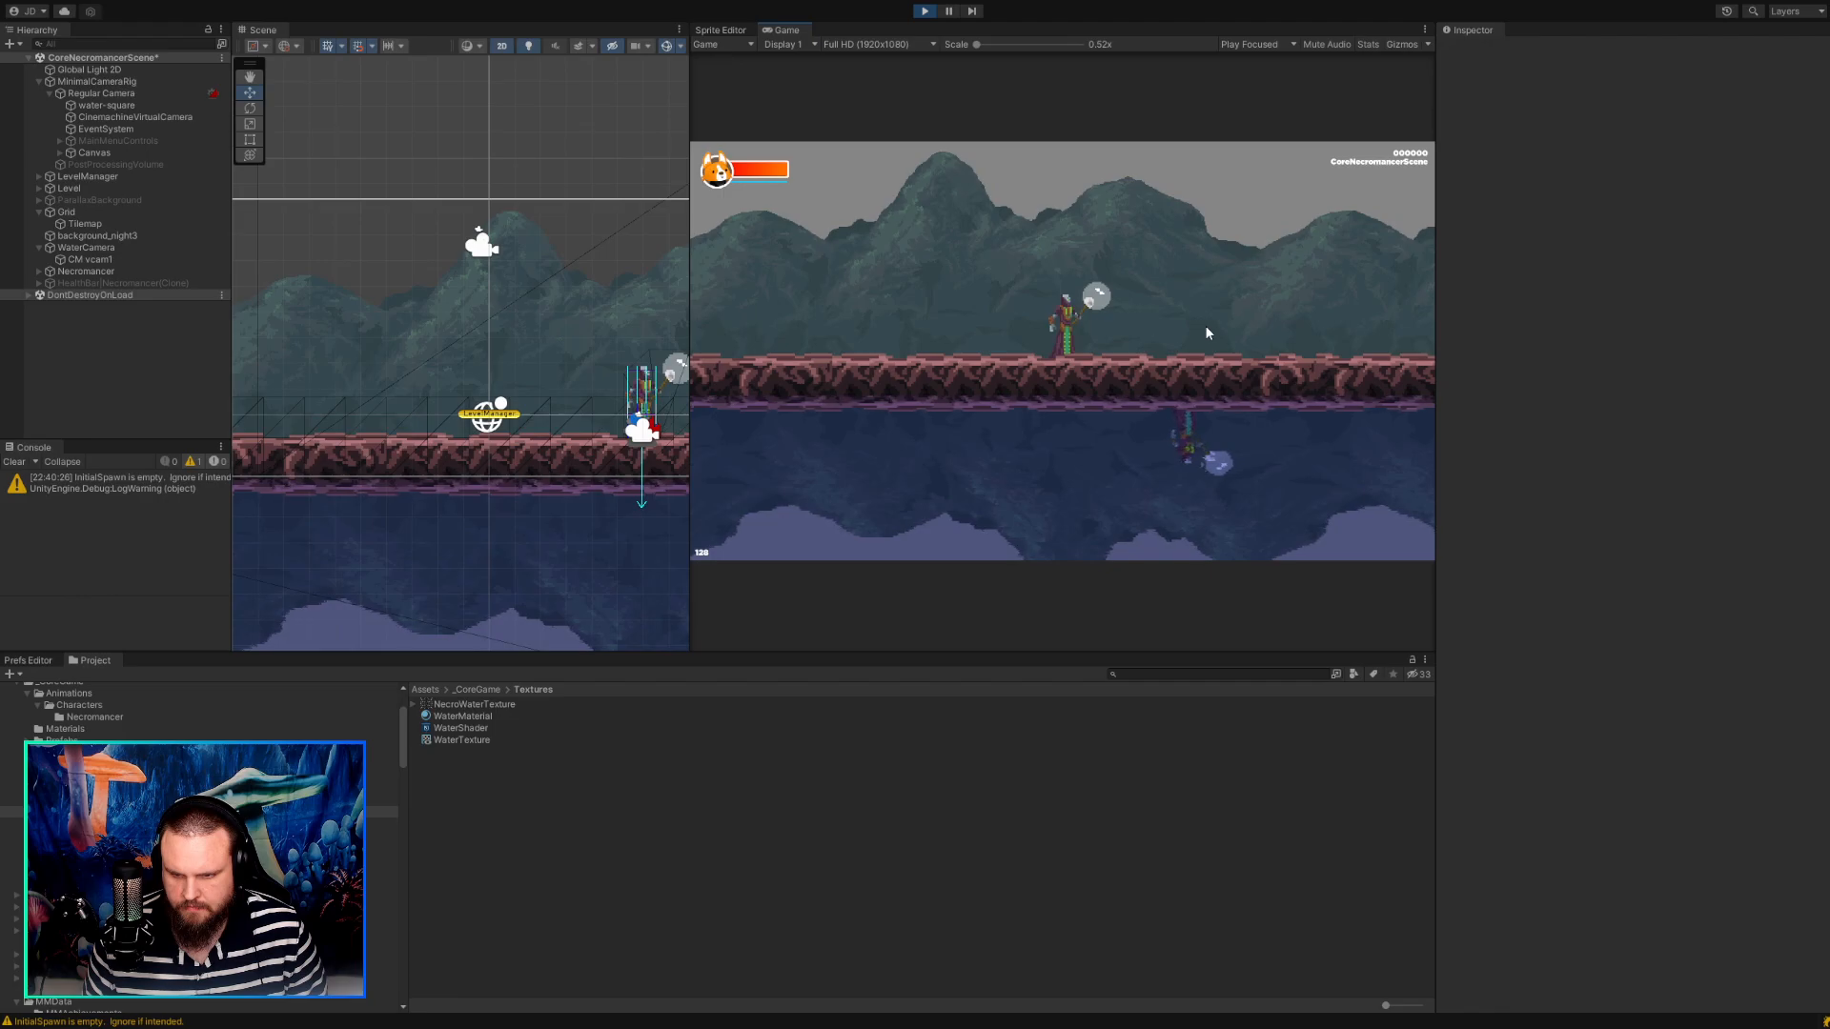
pyautogui.press('a')
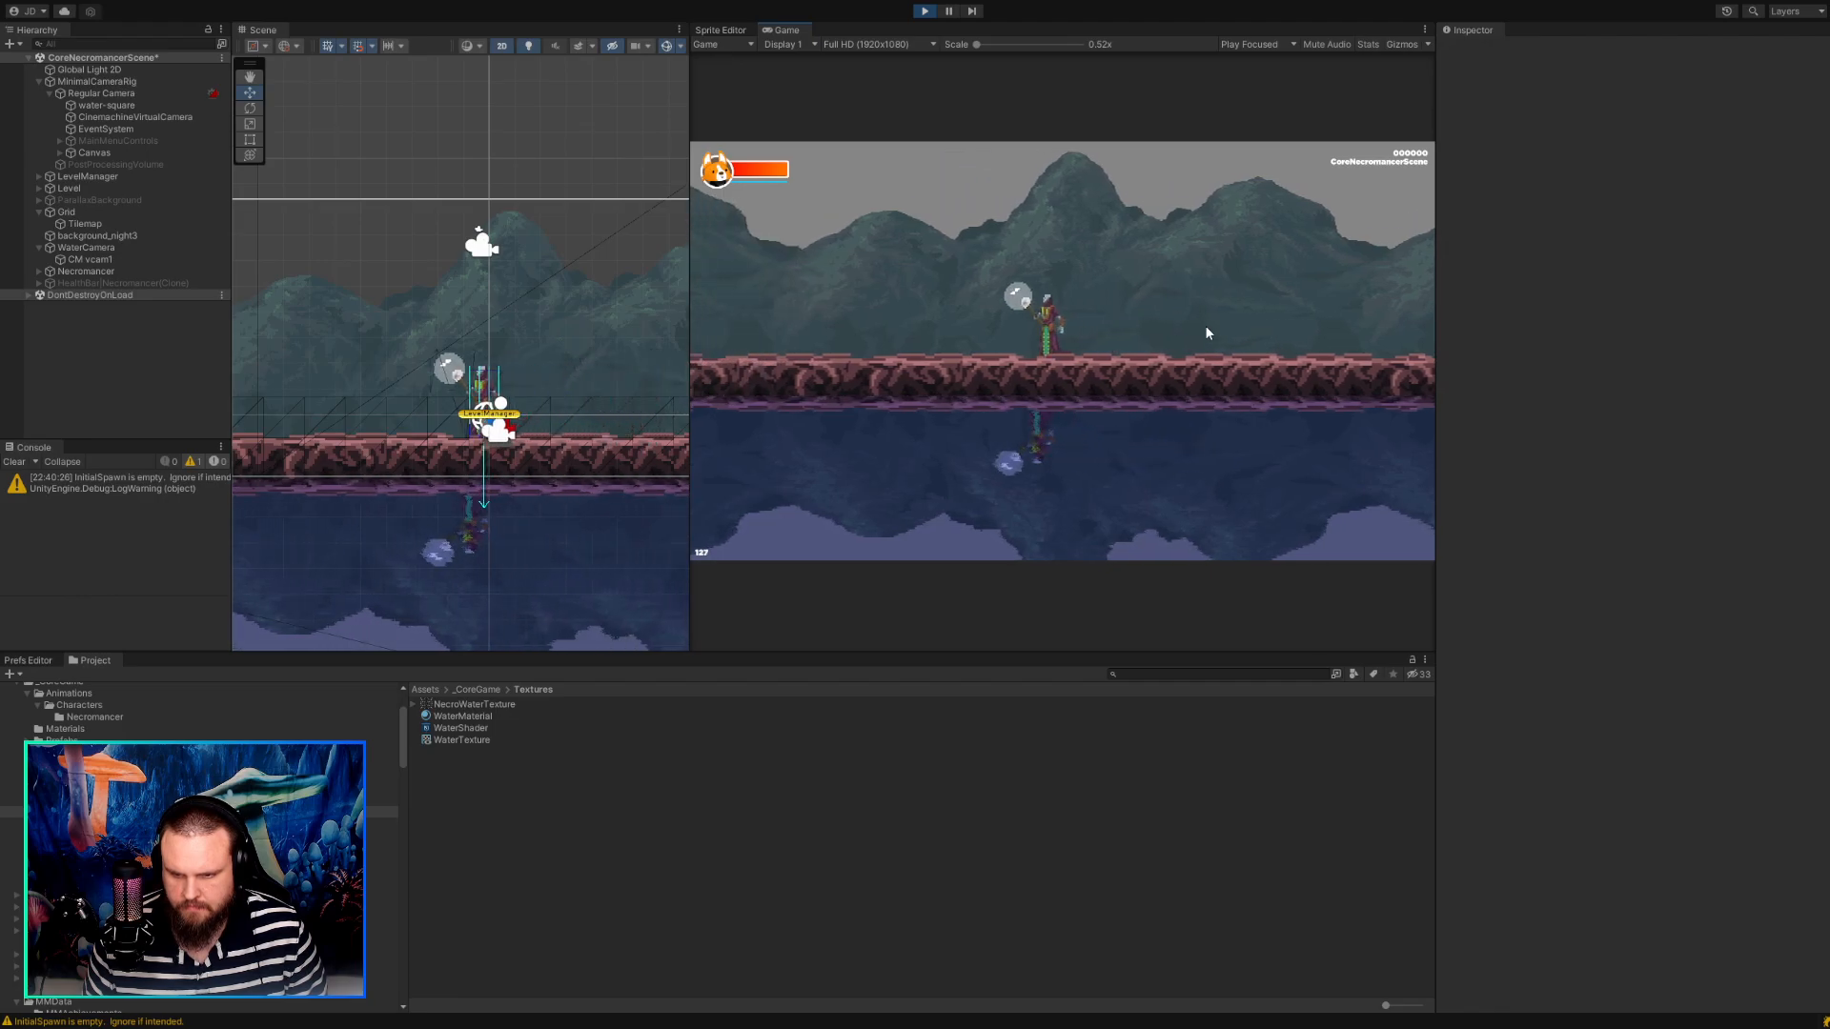
pyautogui.press('d')
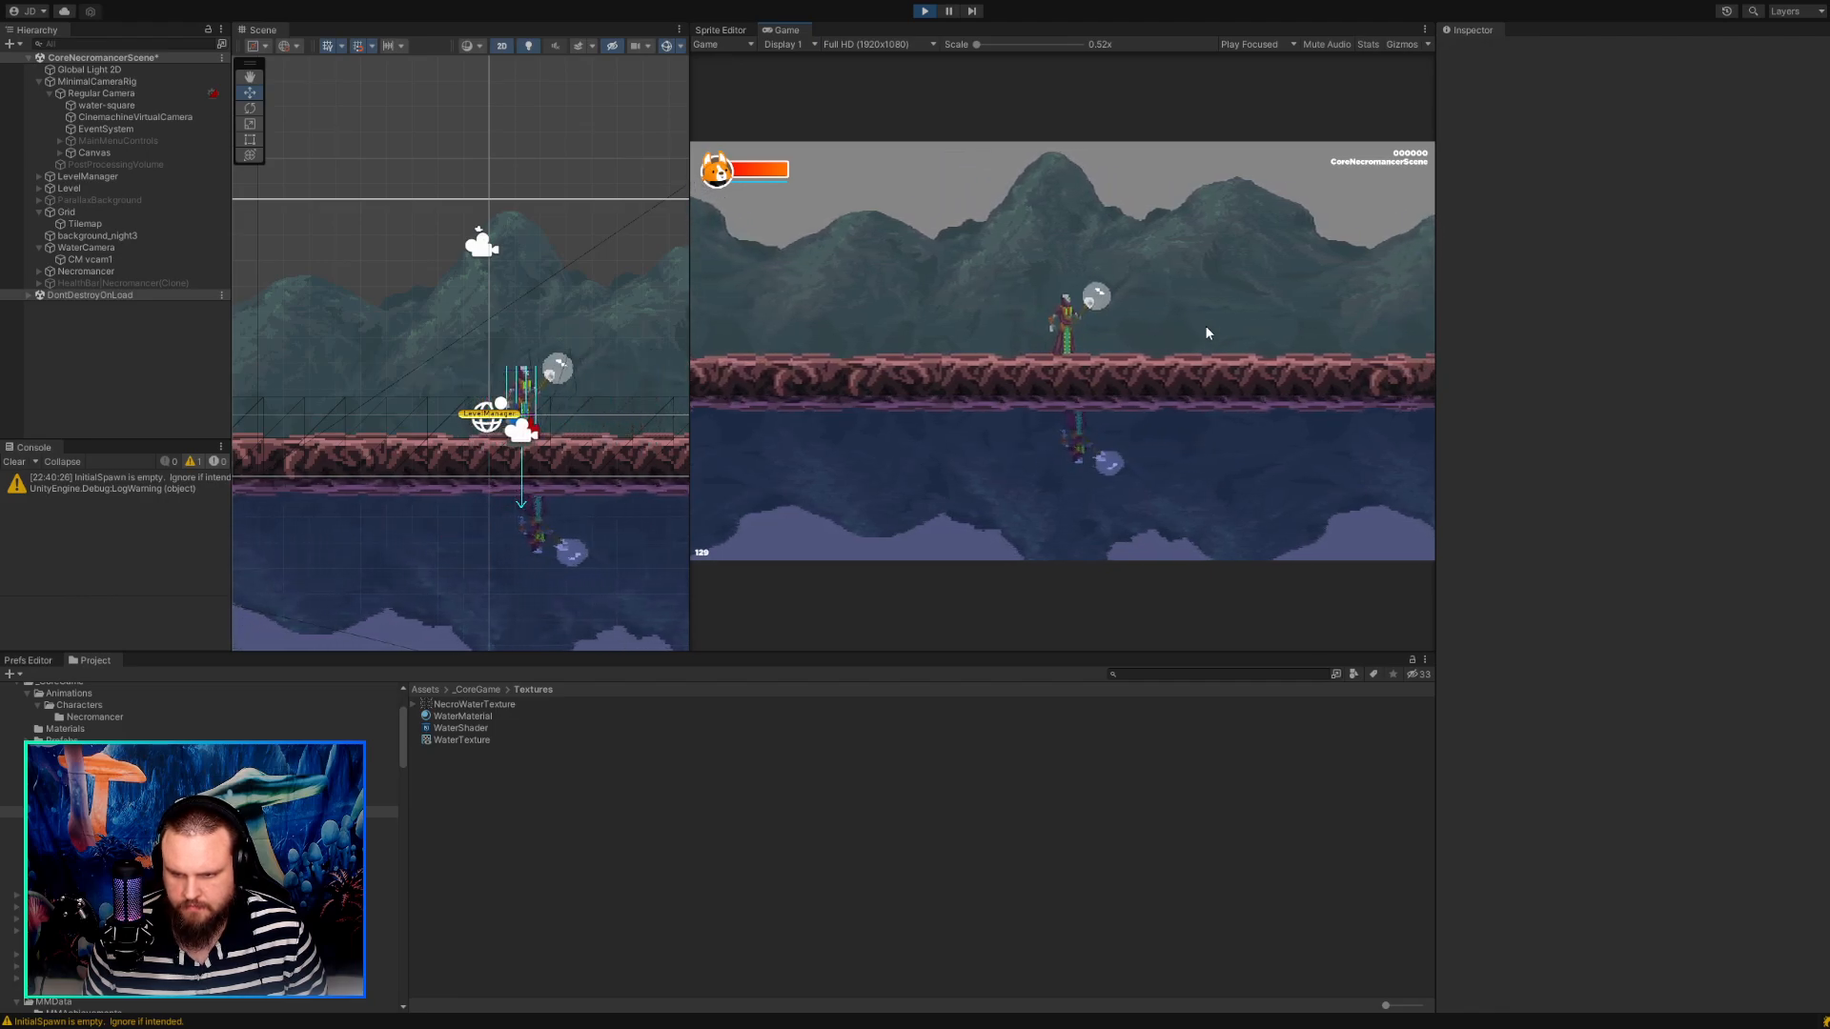
pyautogui.press('a')
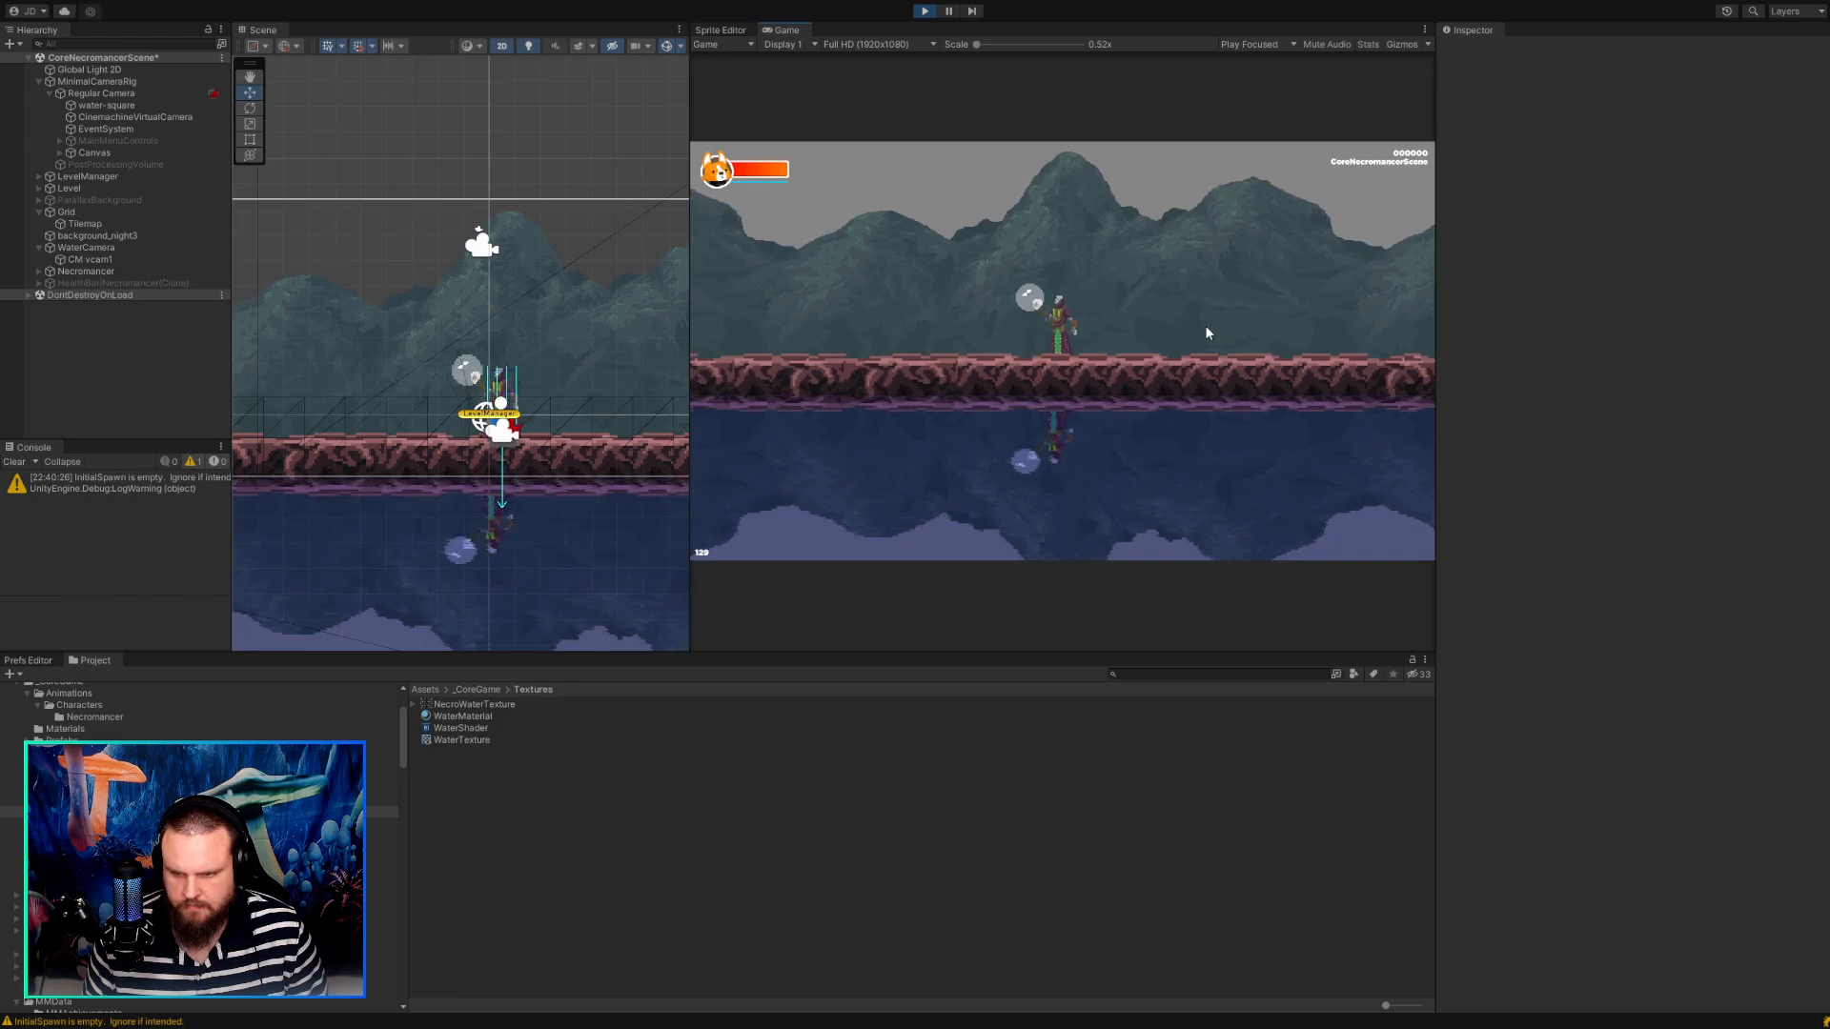
pyautogui.press('d')
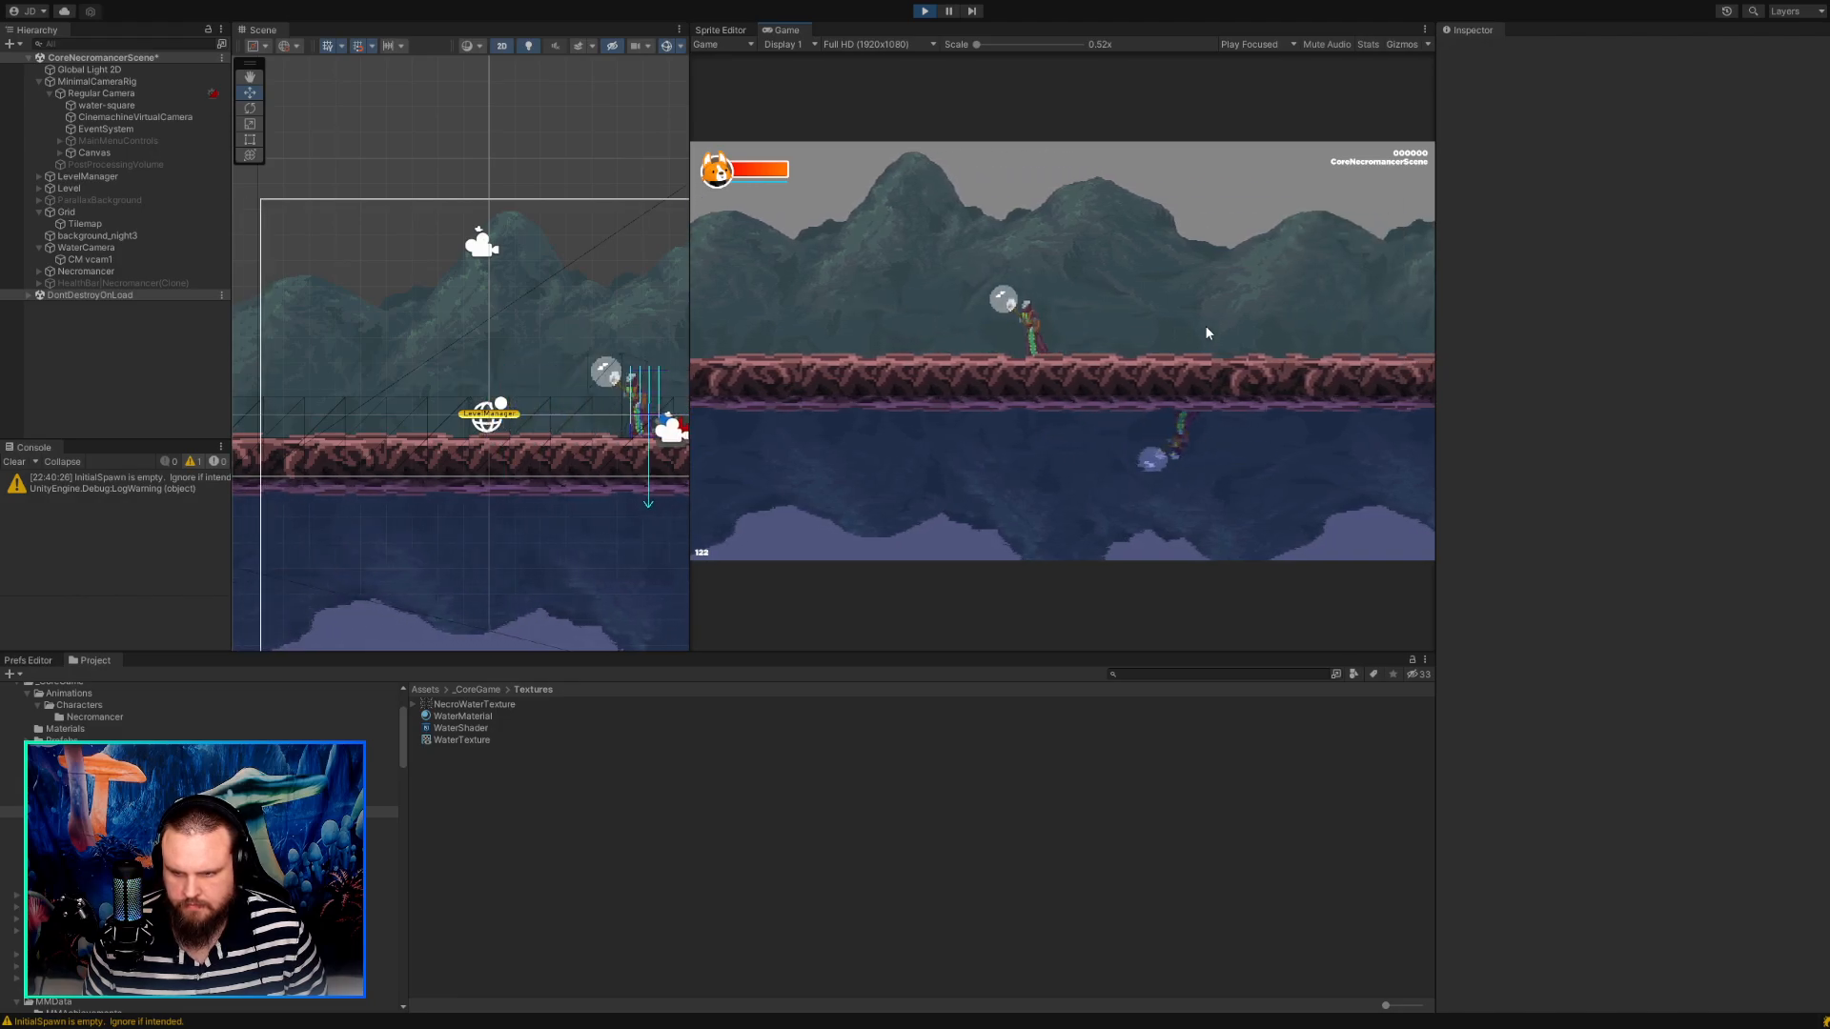
pyautogui.press('d')
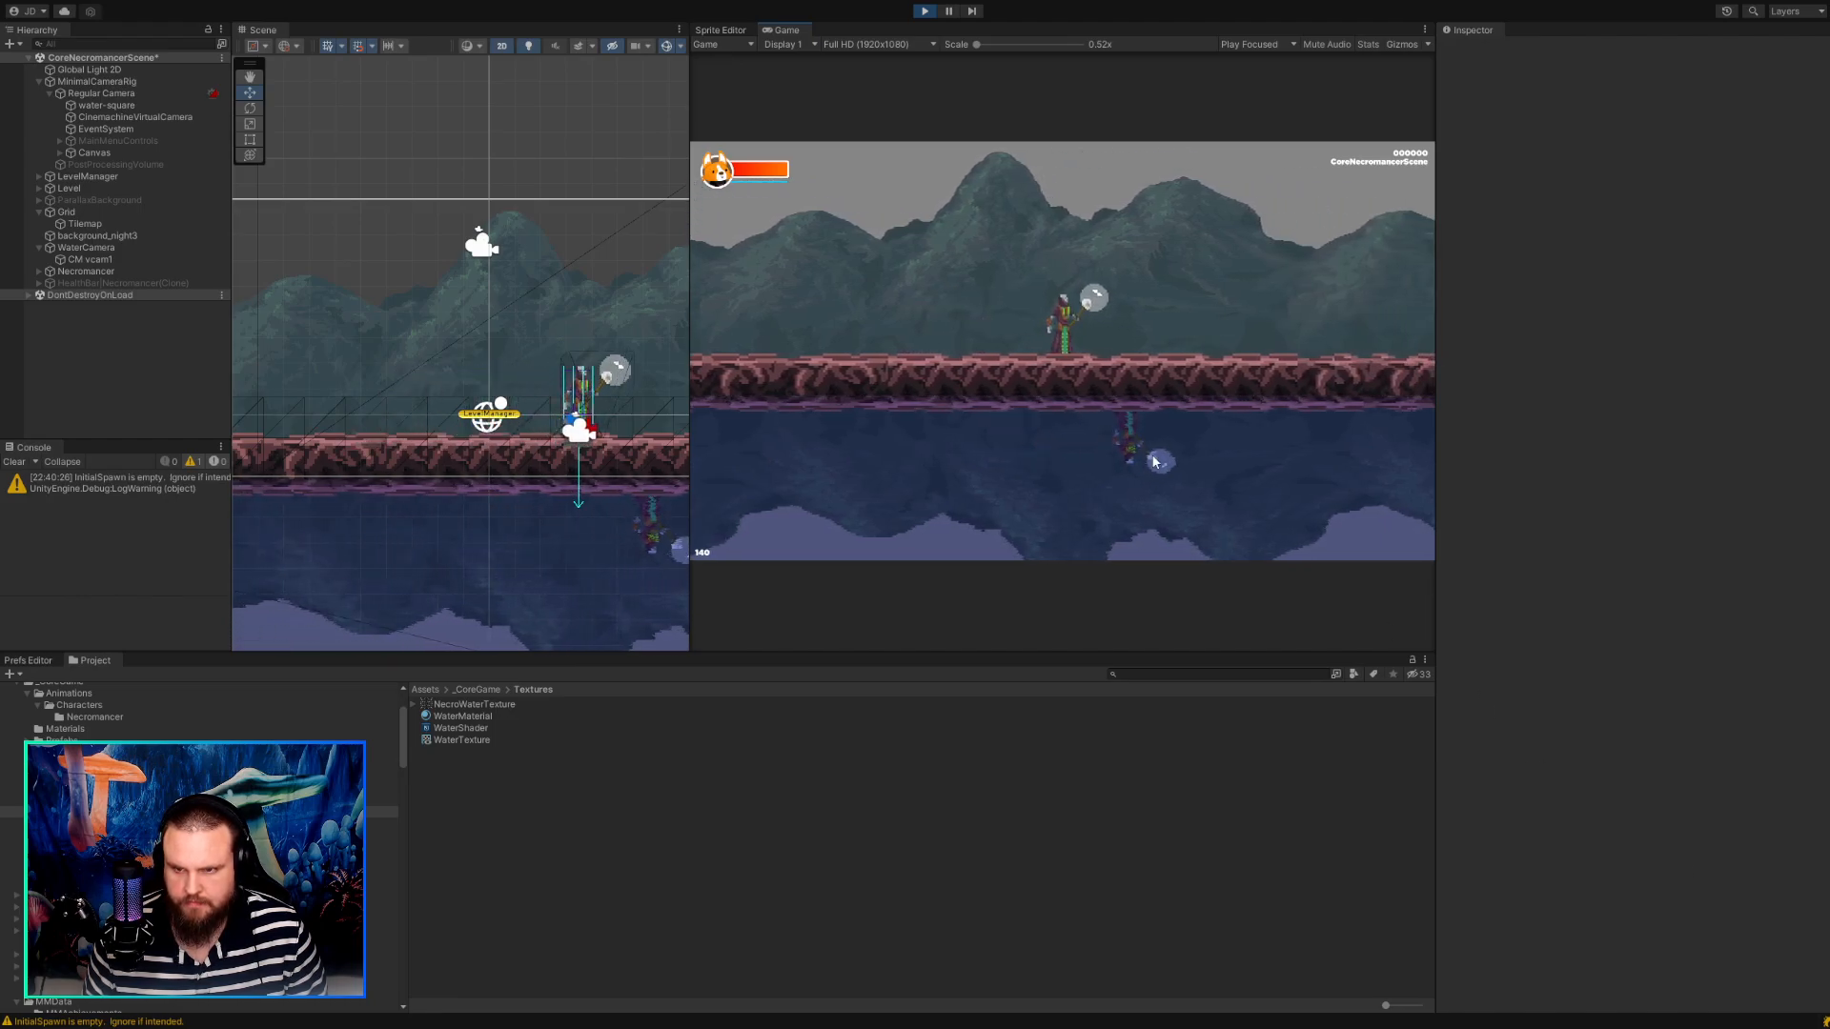
pyautogui.click(924, 11)
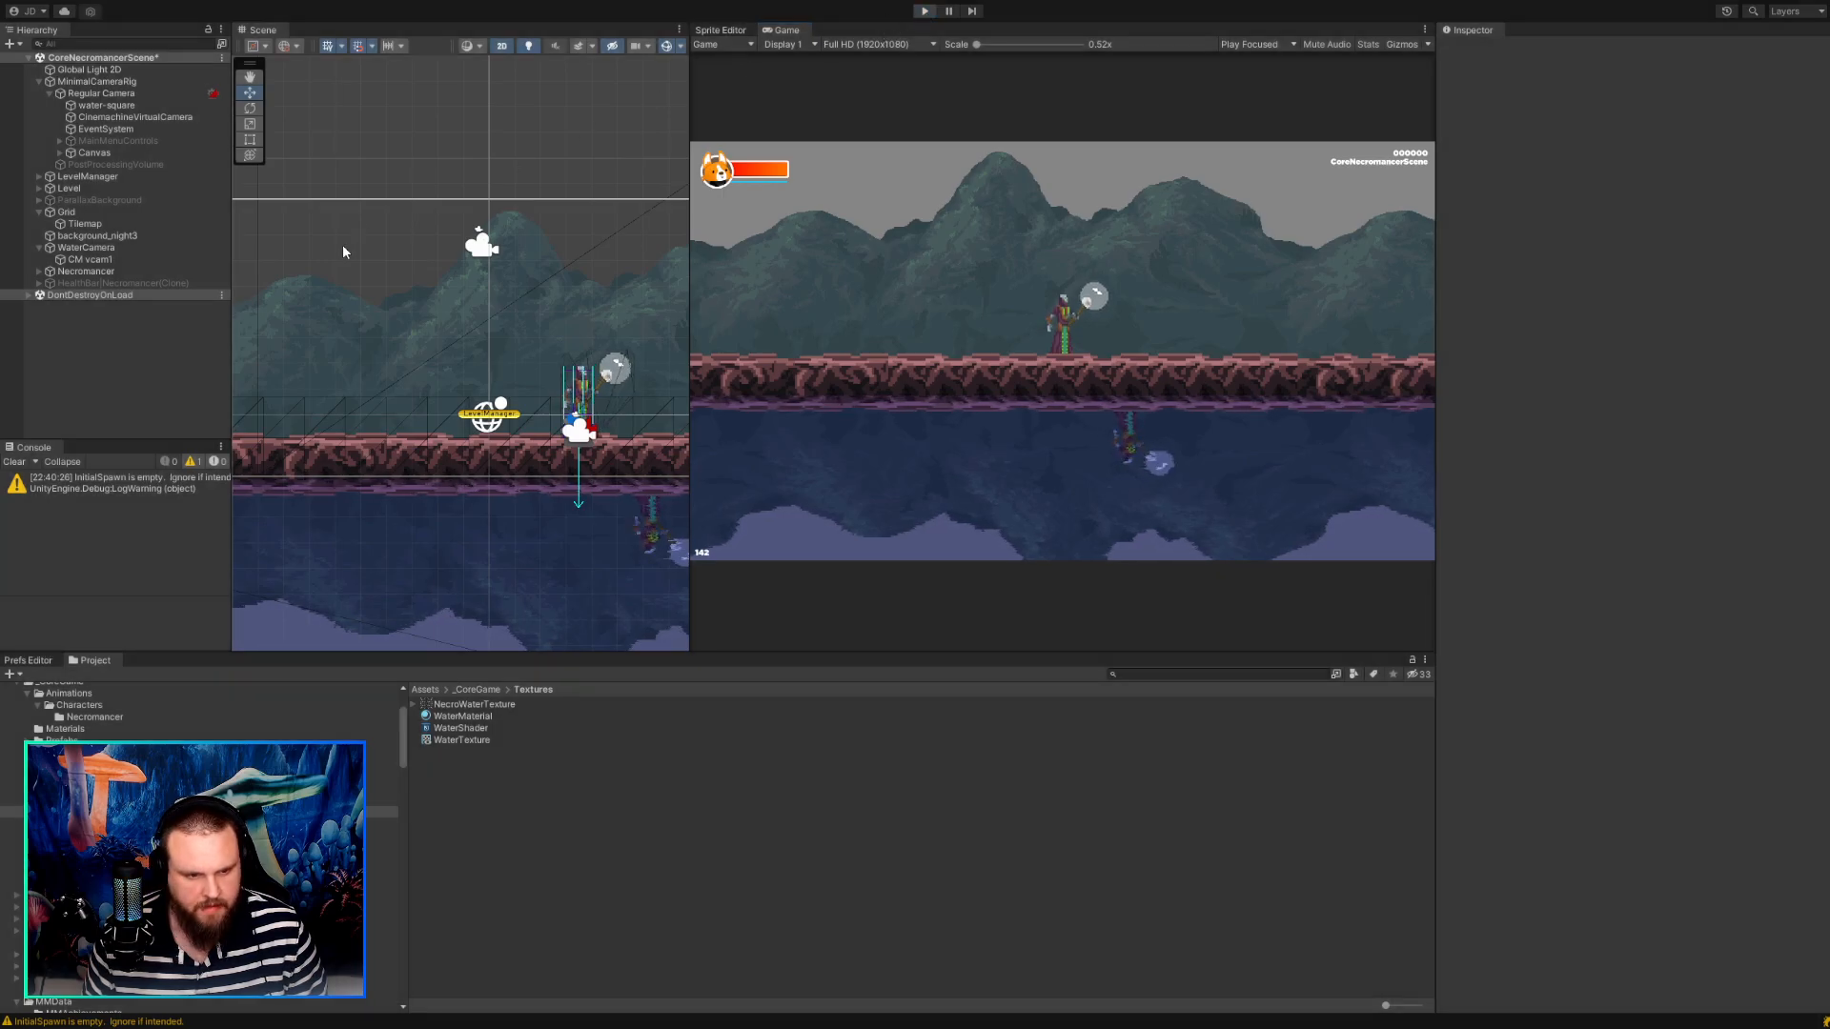
# Make water-square a child of WaterCamera and replace WaterCamera's Parallax Element component with a Parallax Camera.
pyautogui.moveTo(105, 106); pyautogui.dragTo(86, 244)
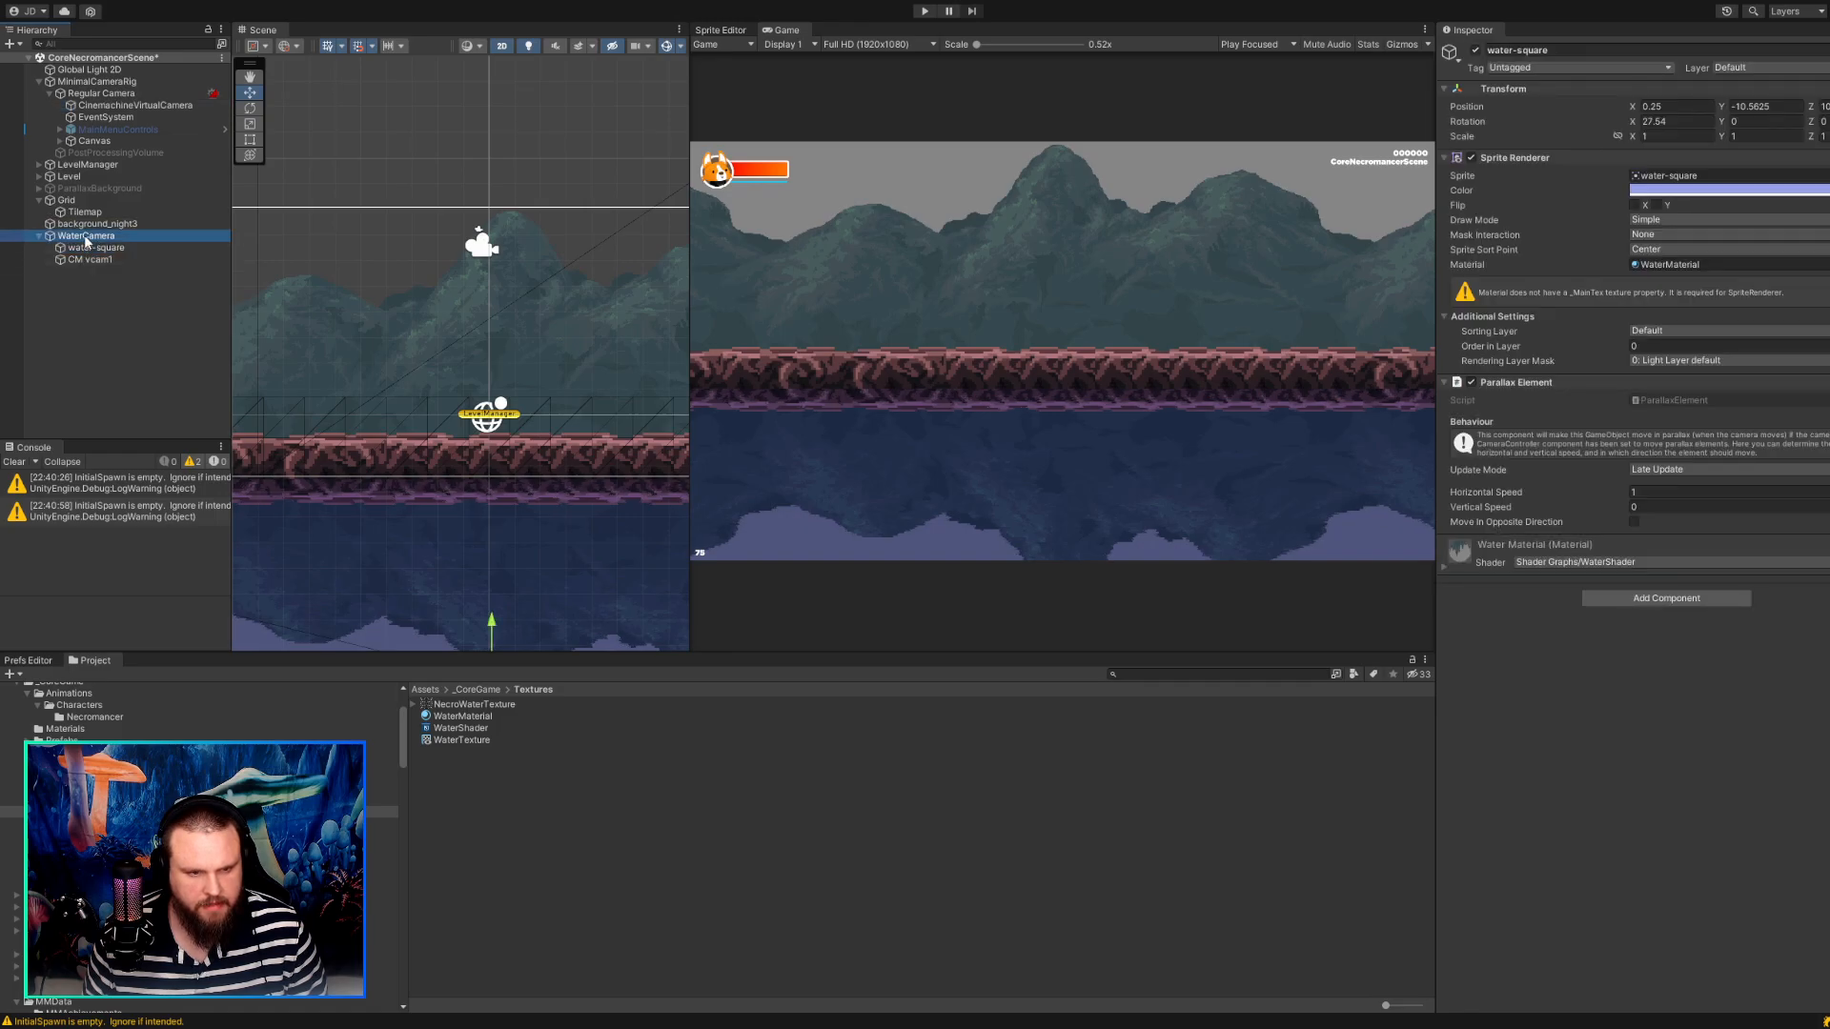
pyautogui.click(85, 236)
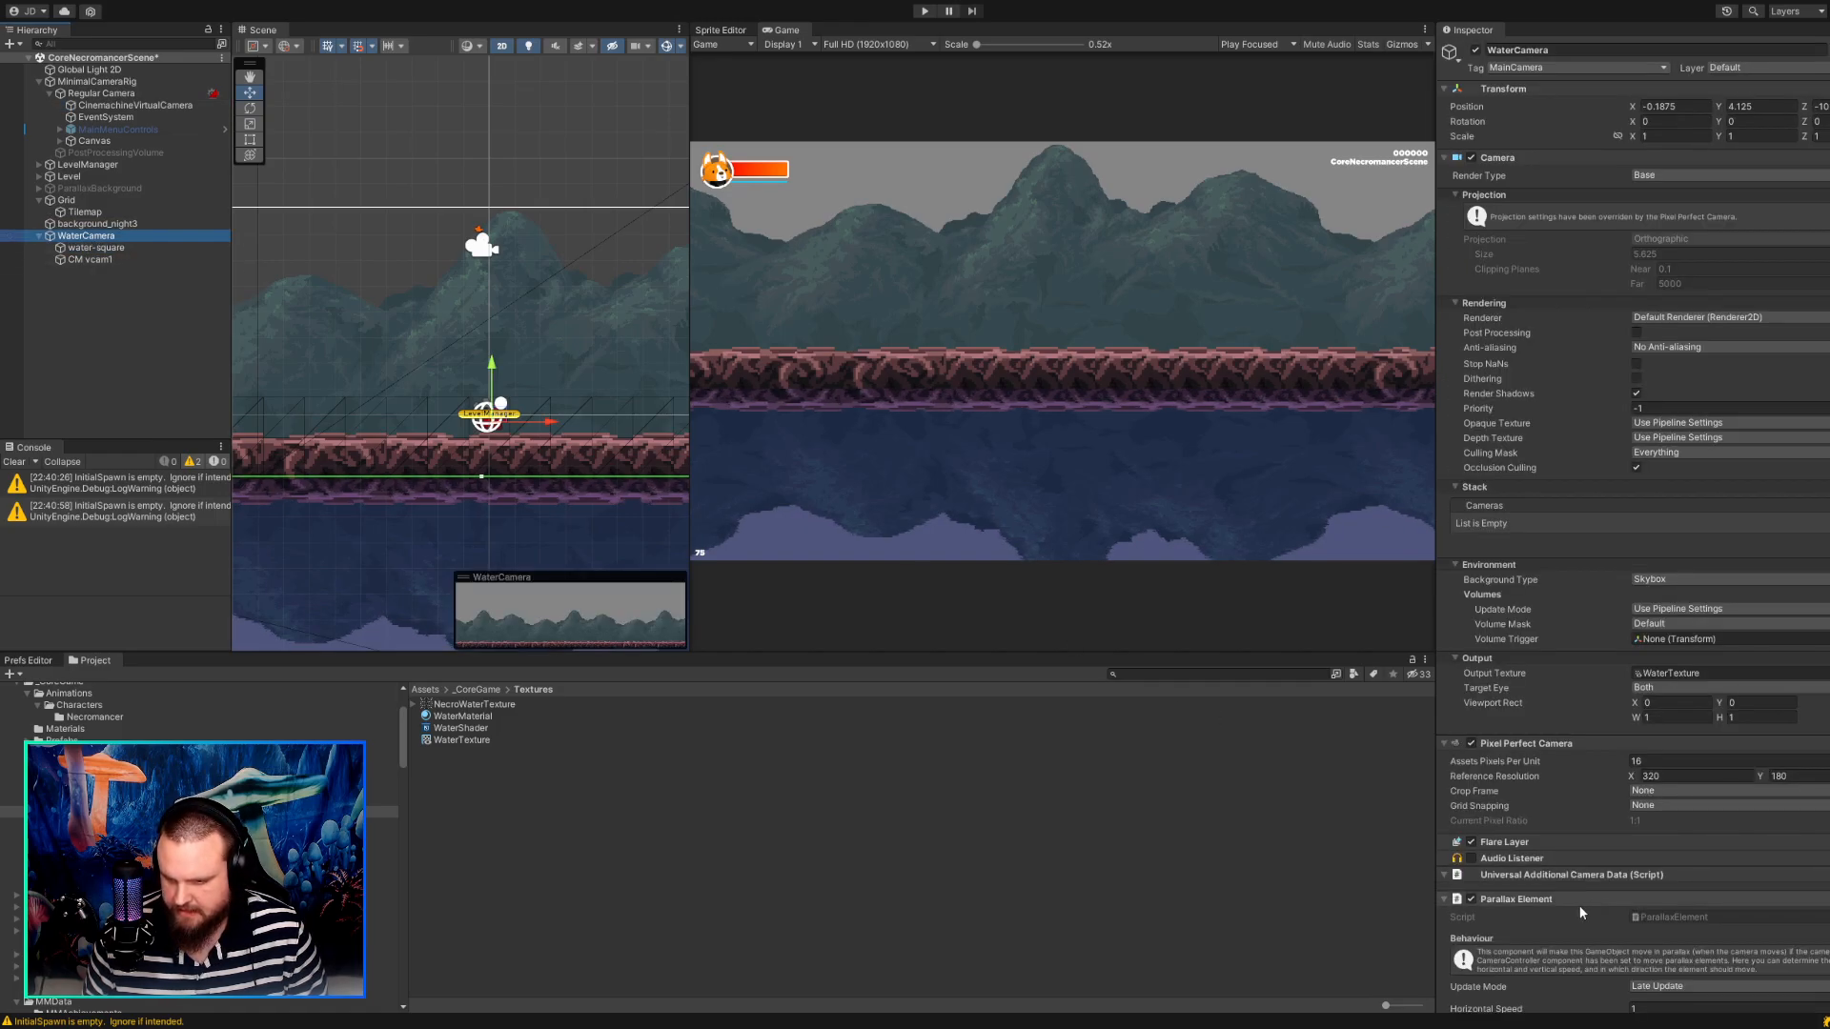
pyautogui.scroll(-1, 1580, 906)
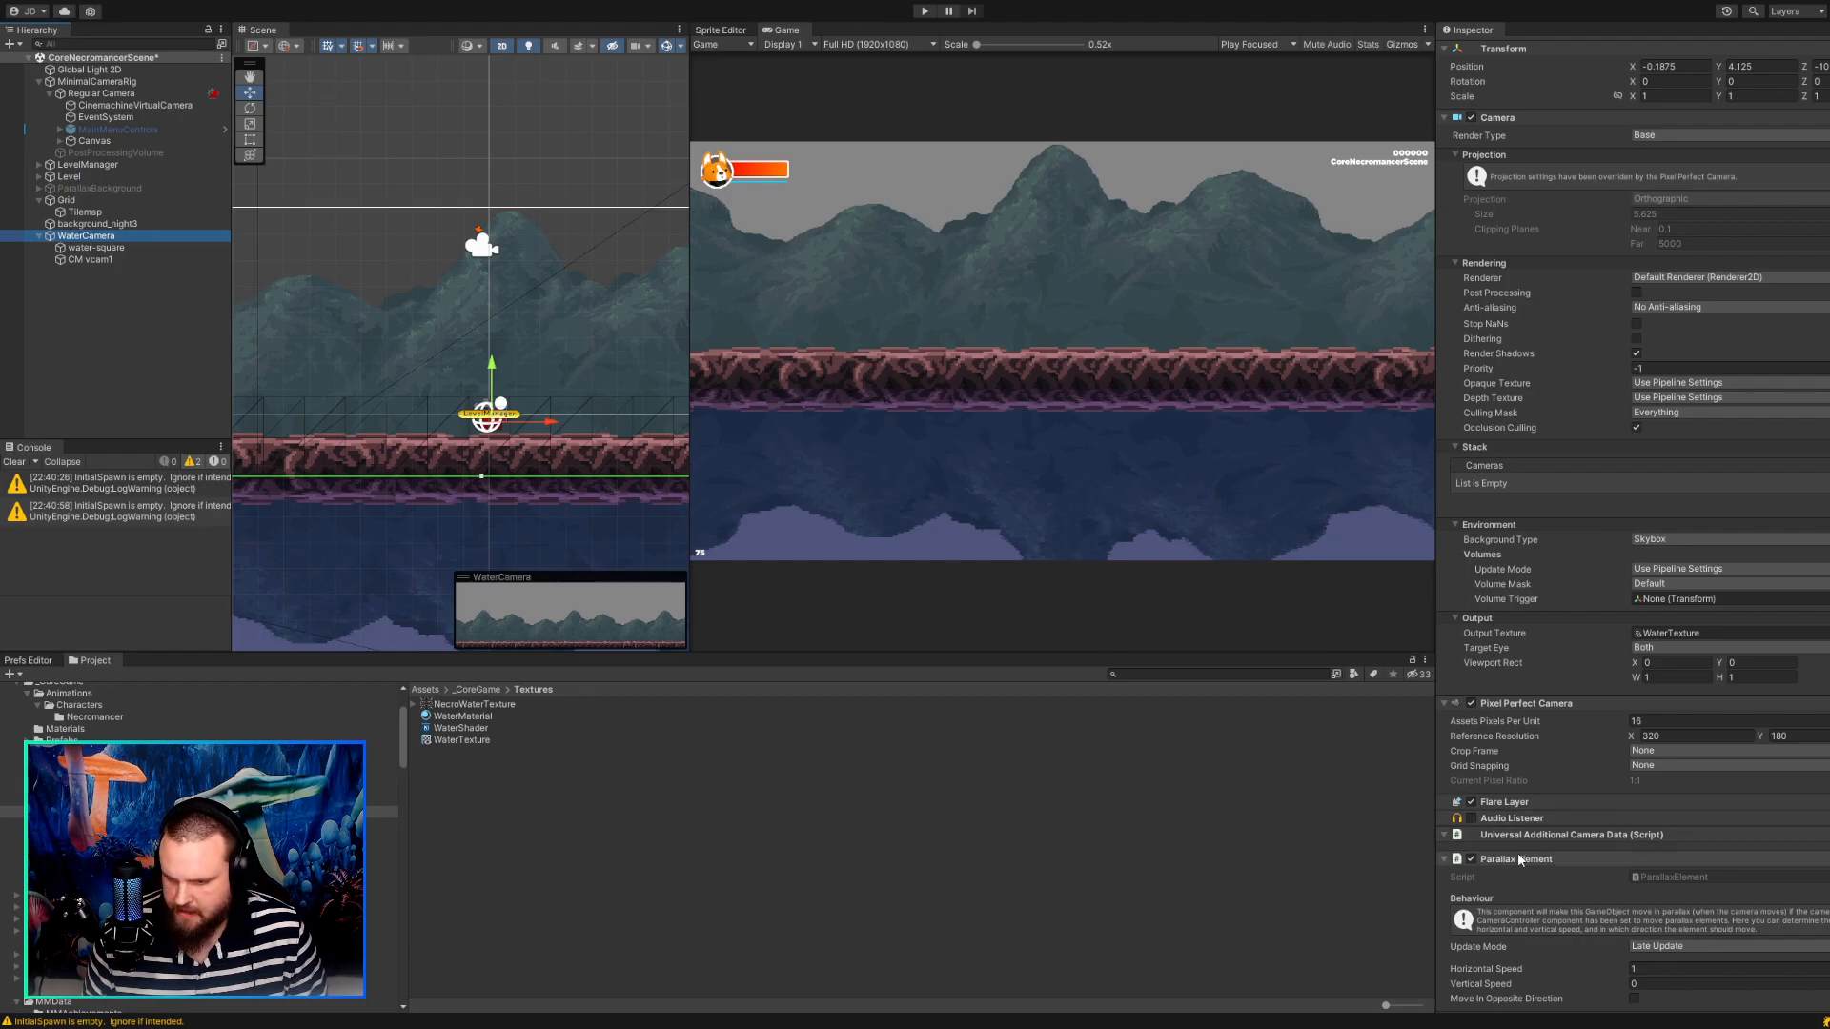
pyautogui.click(1590, 705)
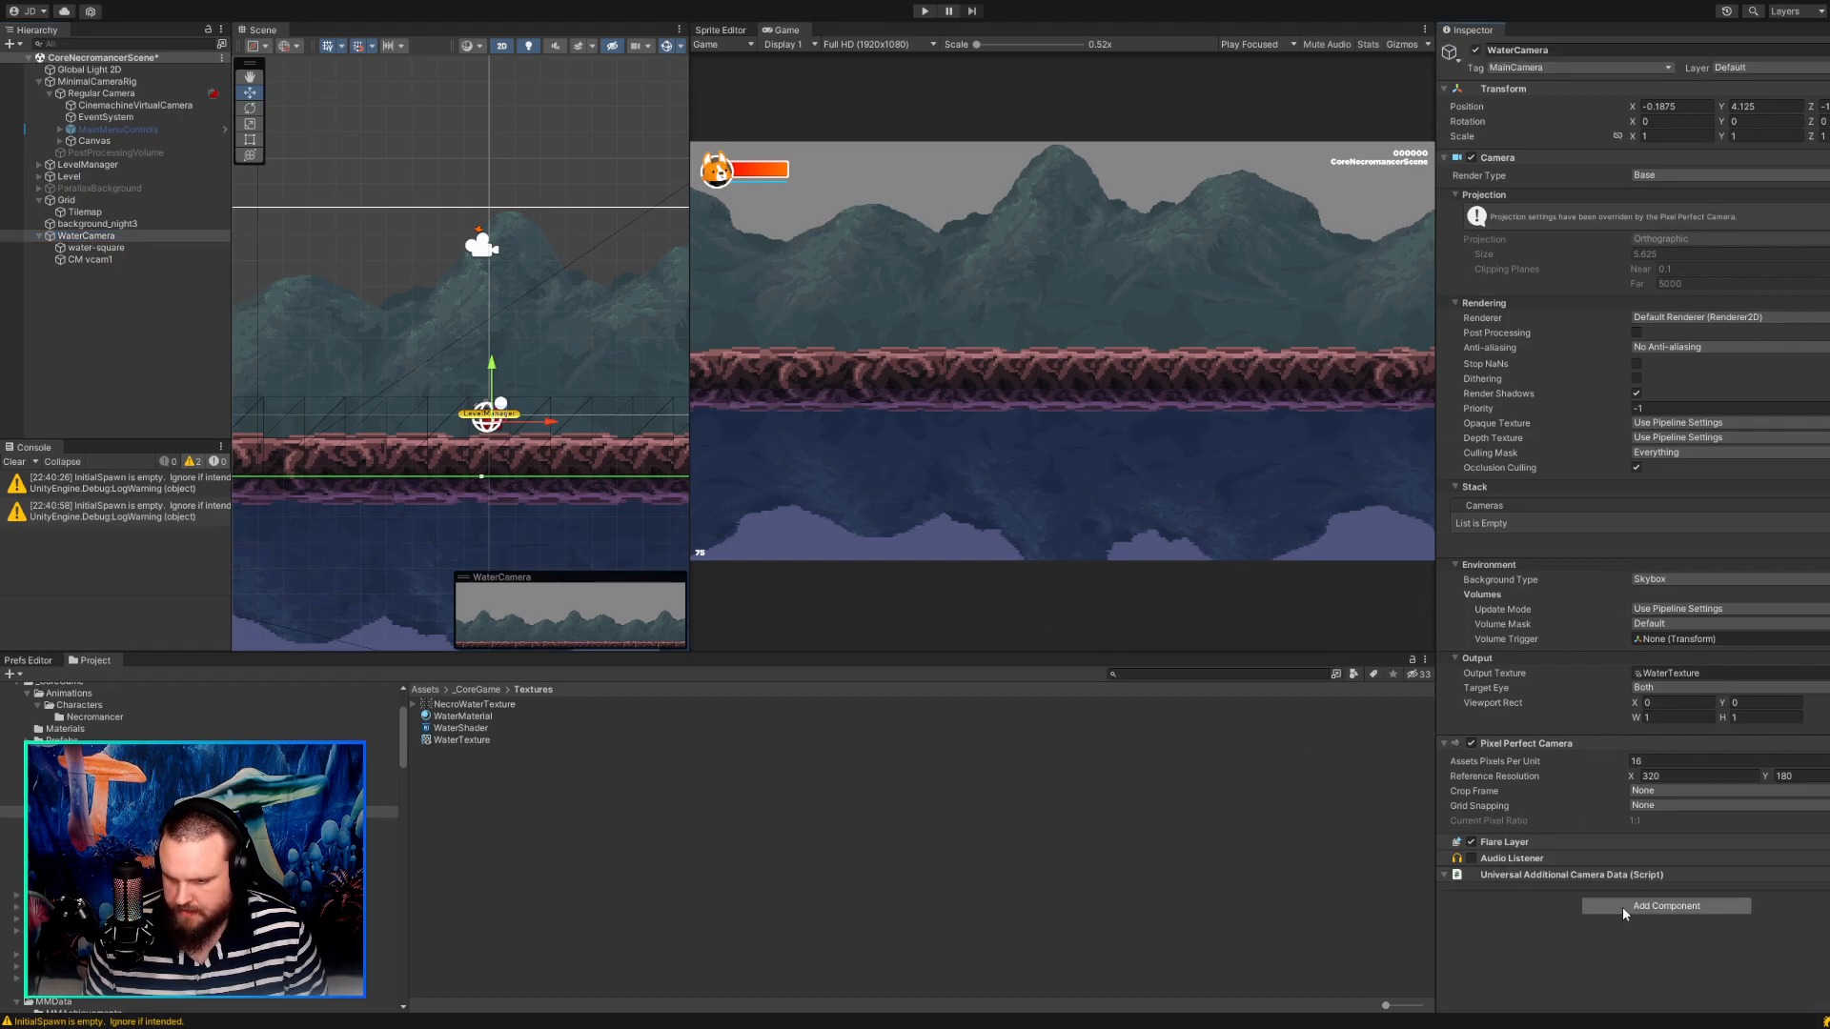
pyautogui.hotkey('ctrl', 'z')
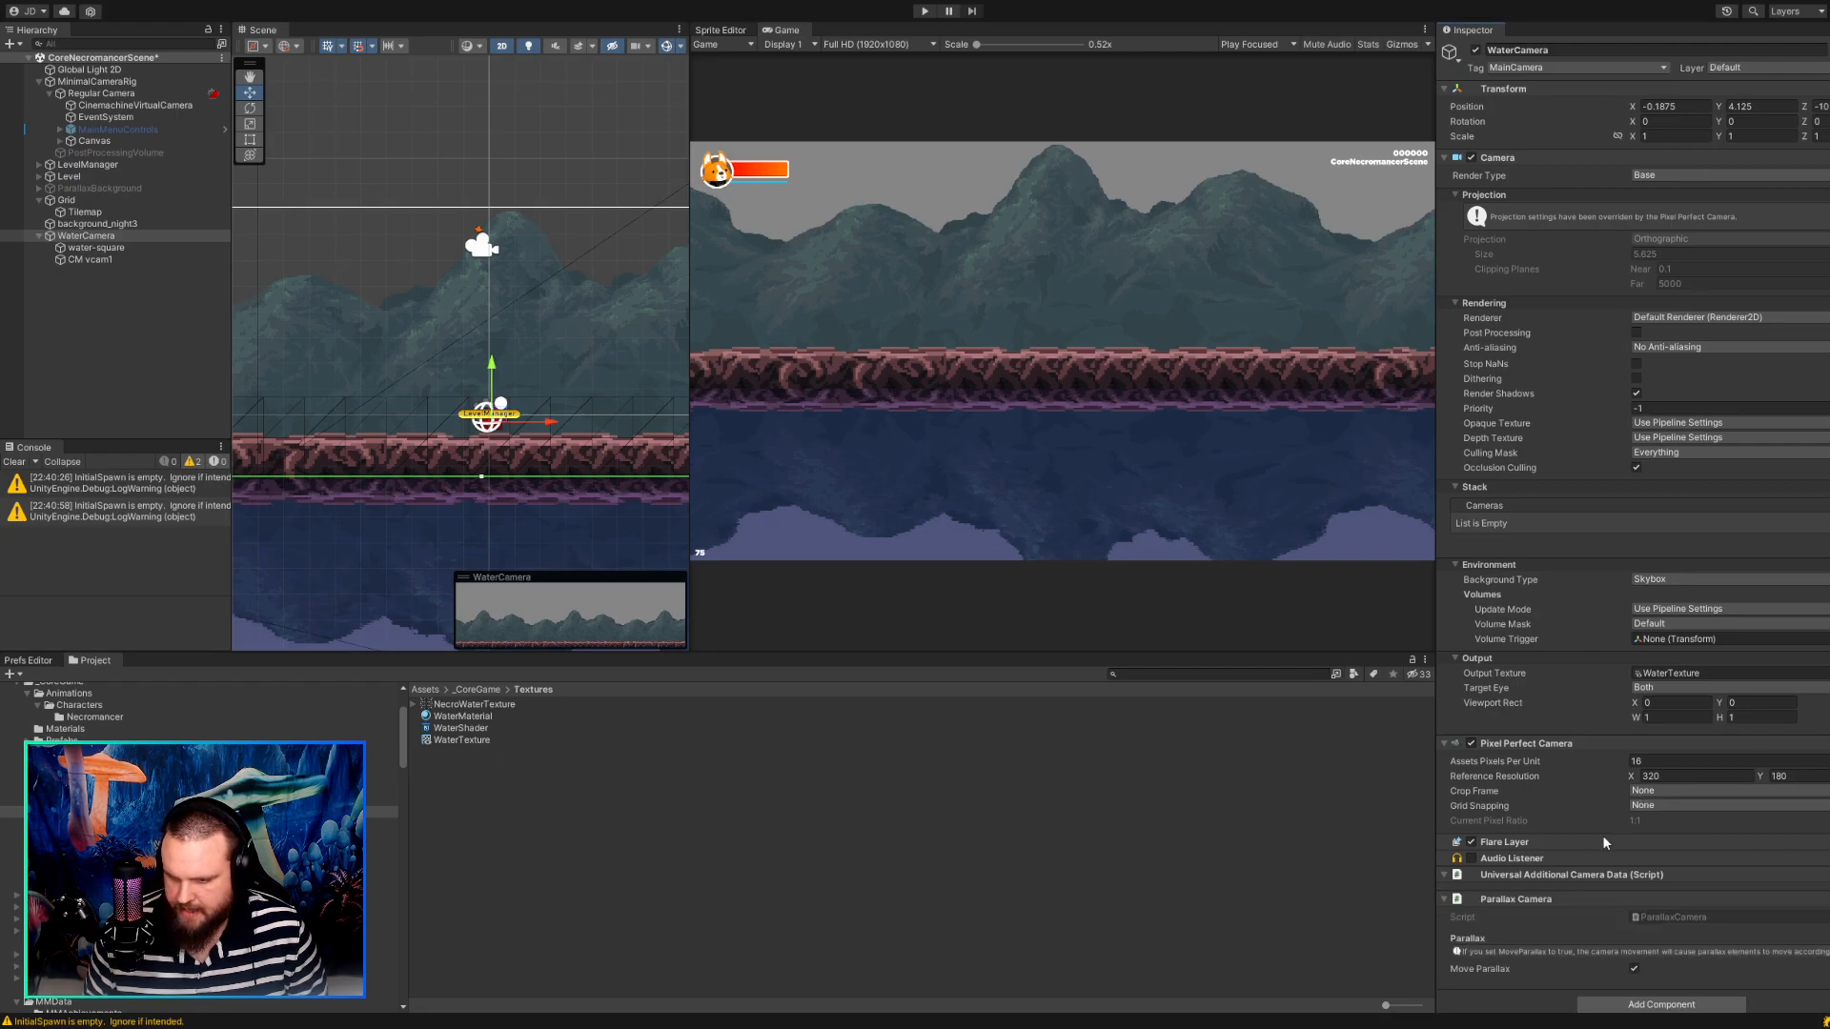
# Try a Cinemachine Camera Controller component on WaterCamera and remove it again.
pyautogui.scroll(-1, 1601, 831)
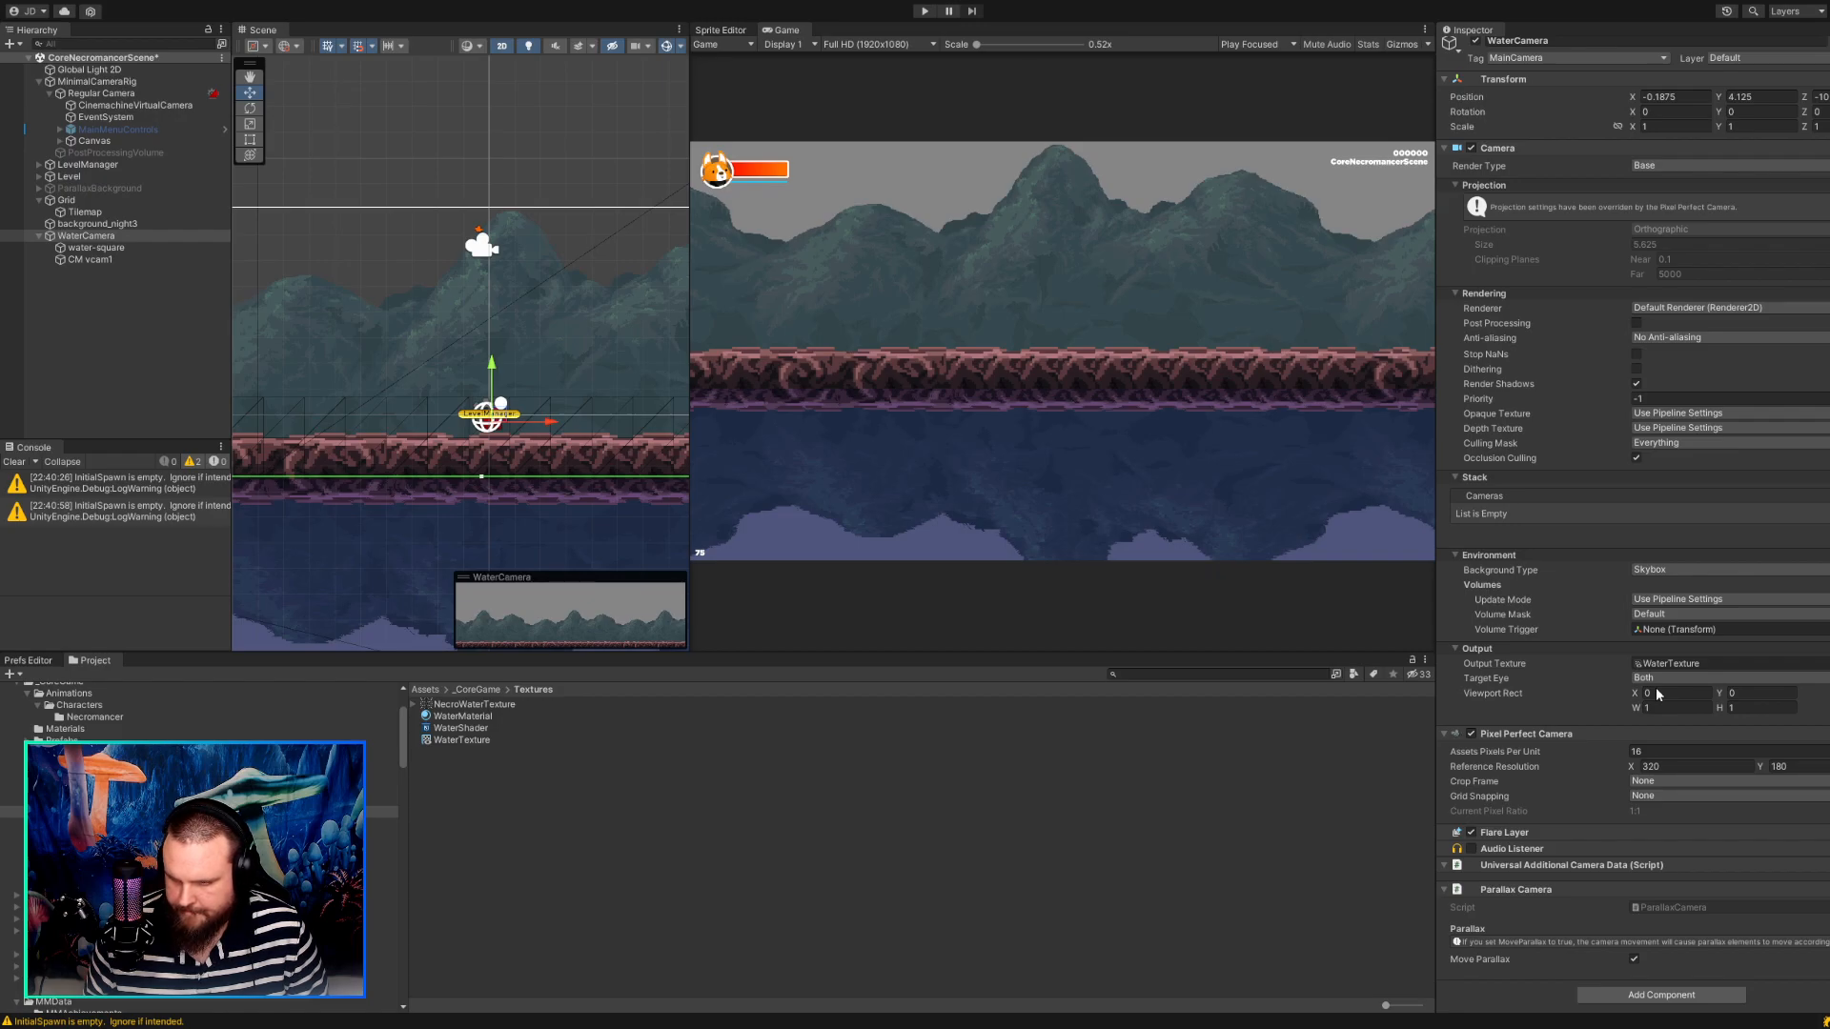
pyautogui.scroll(-5, 1638, 749)
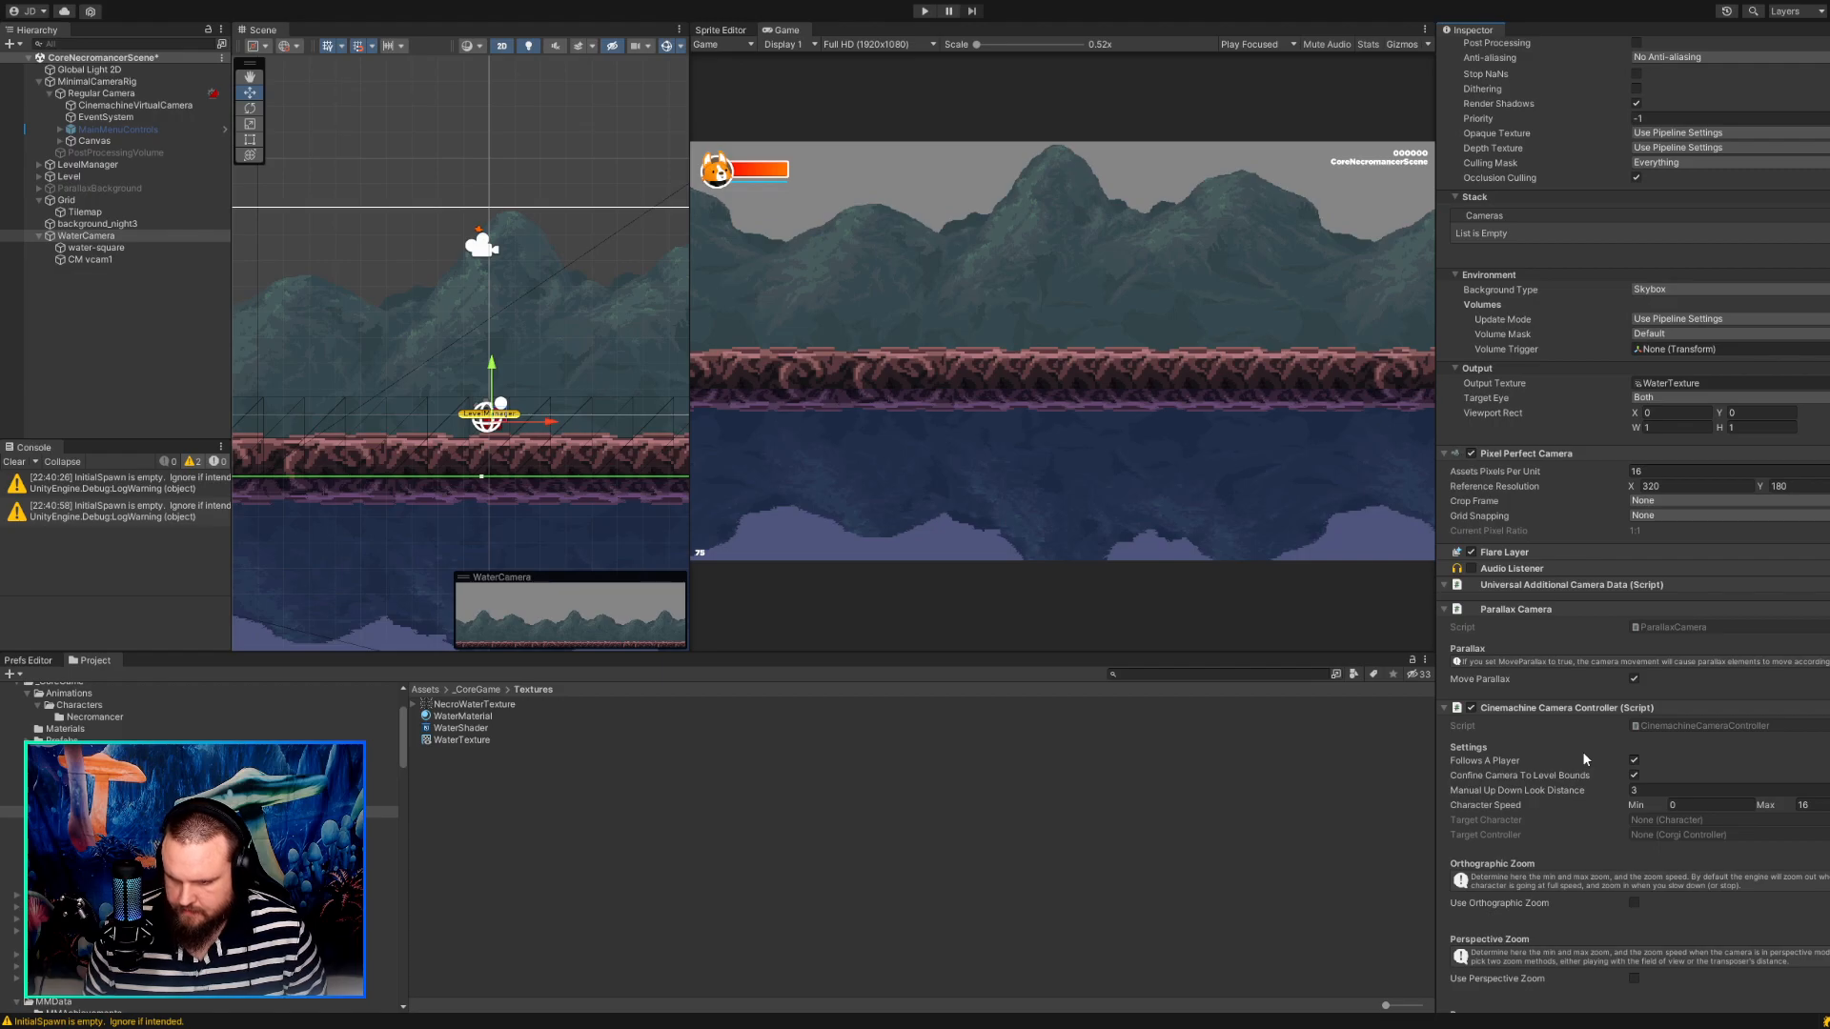
pyautogui.hotkey('ctrl', 'z')
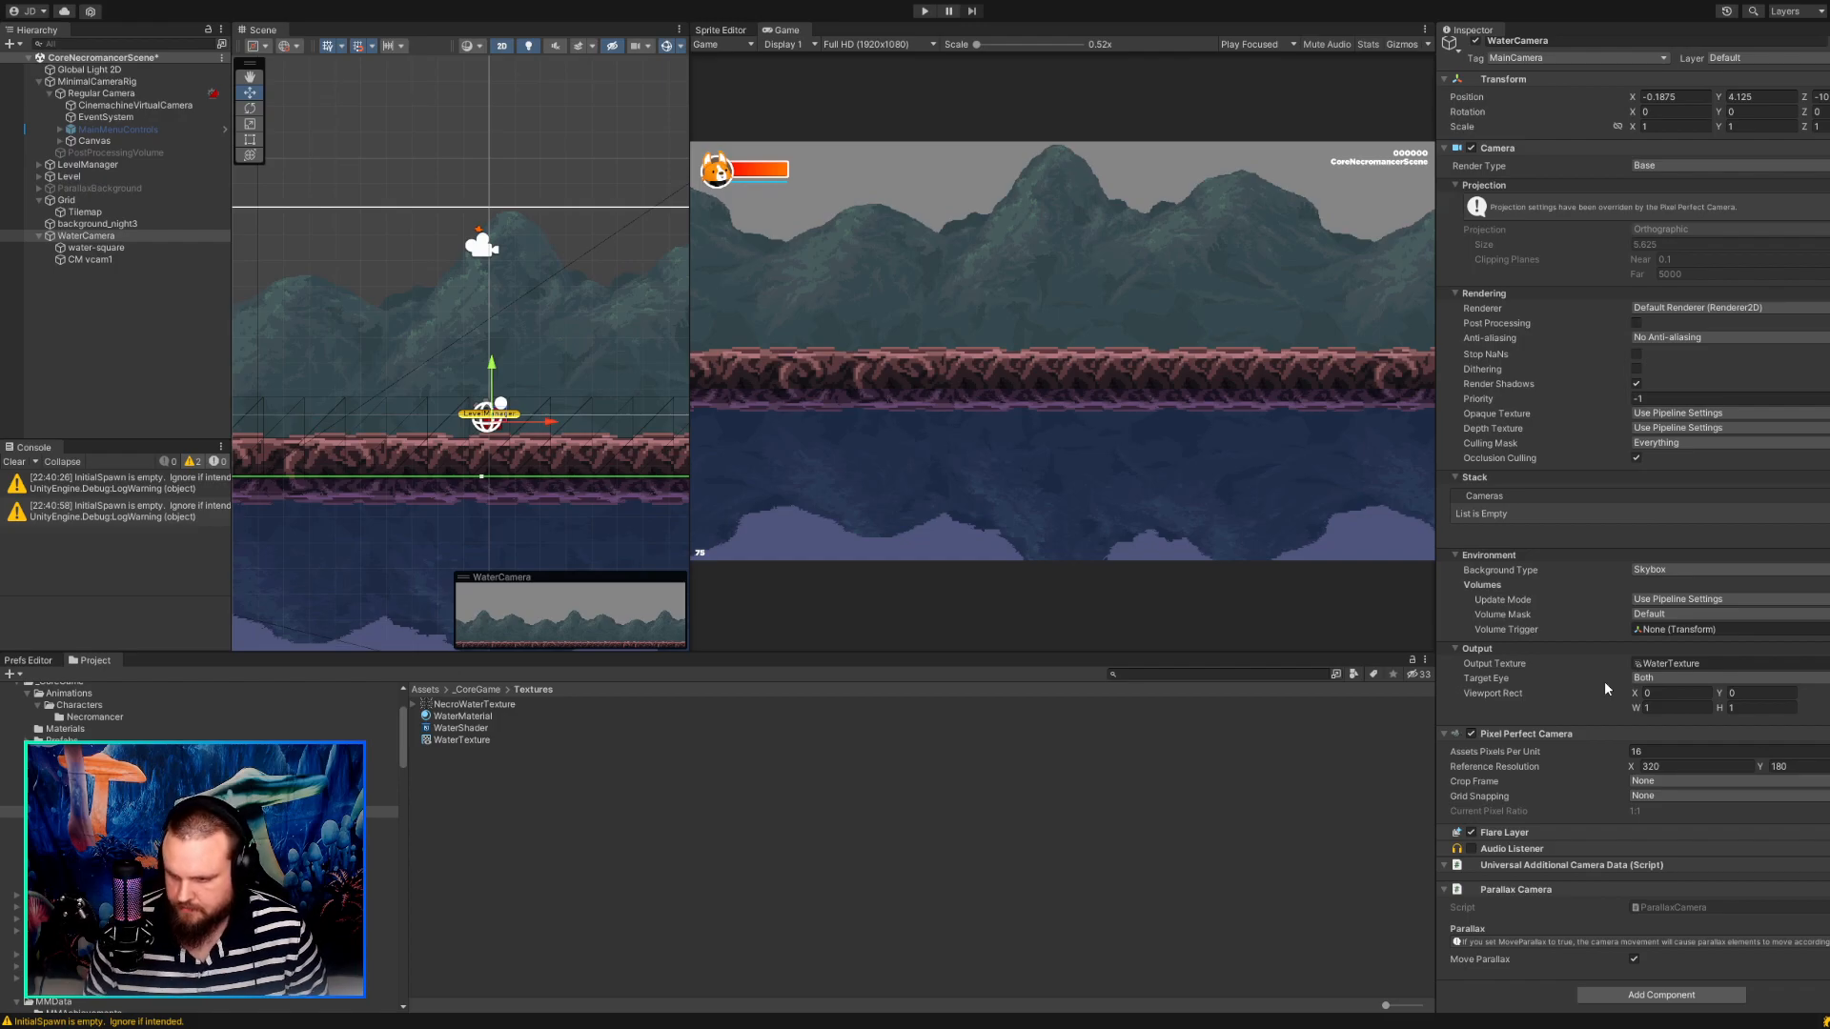
# Add a Cinemachine Brain Controller to WaterCamera and a Cinemachine Camera Controller to its child CM vcam1.
pyautogui.hotkey('ctrl', 'z')
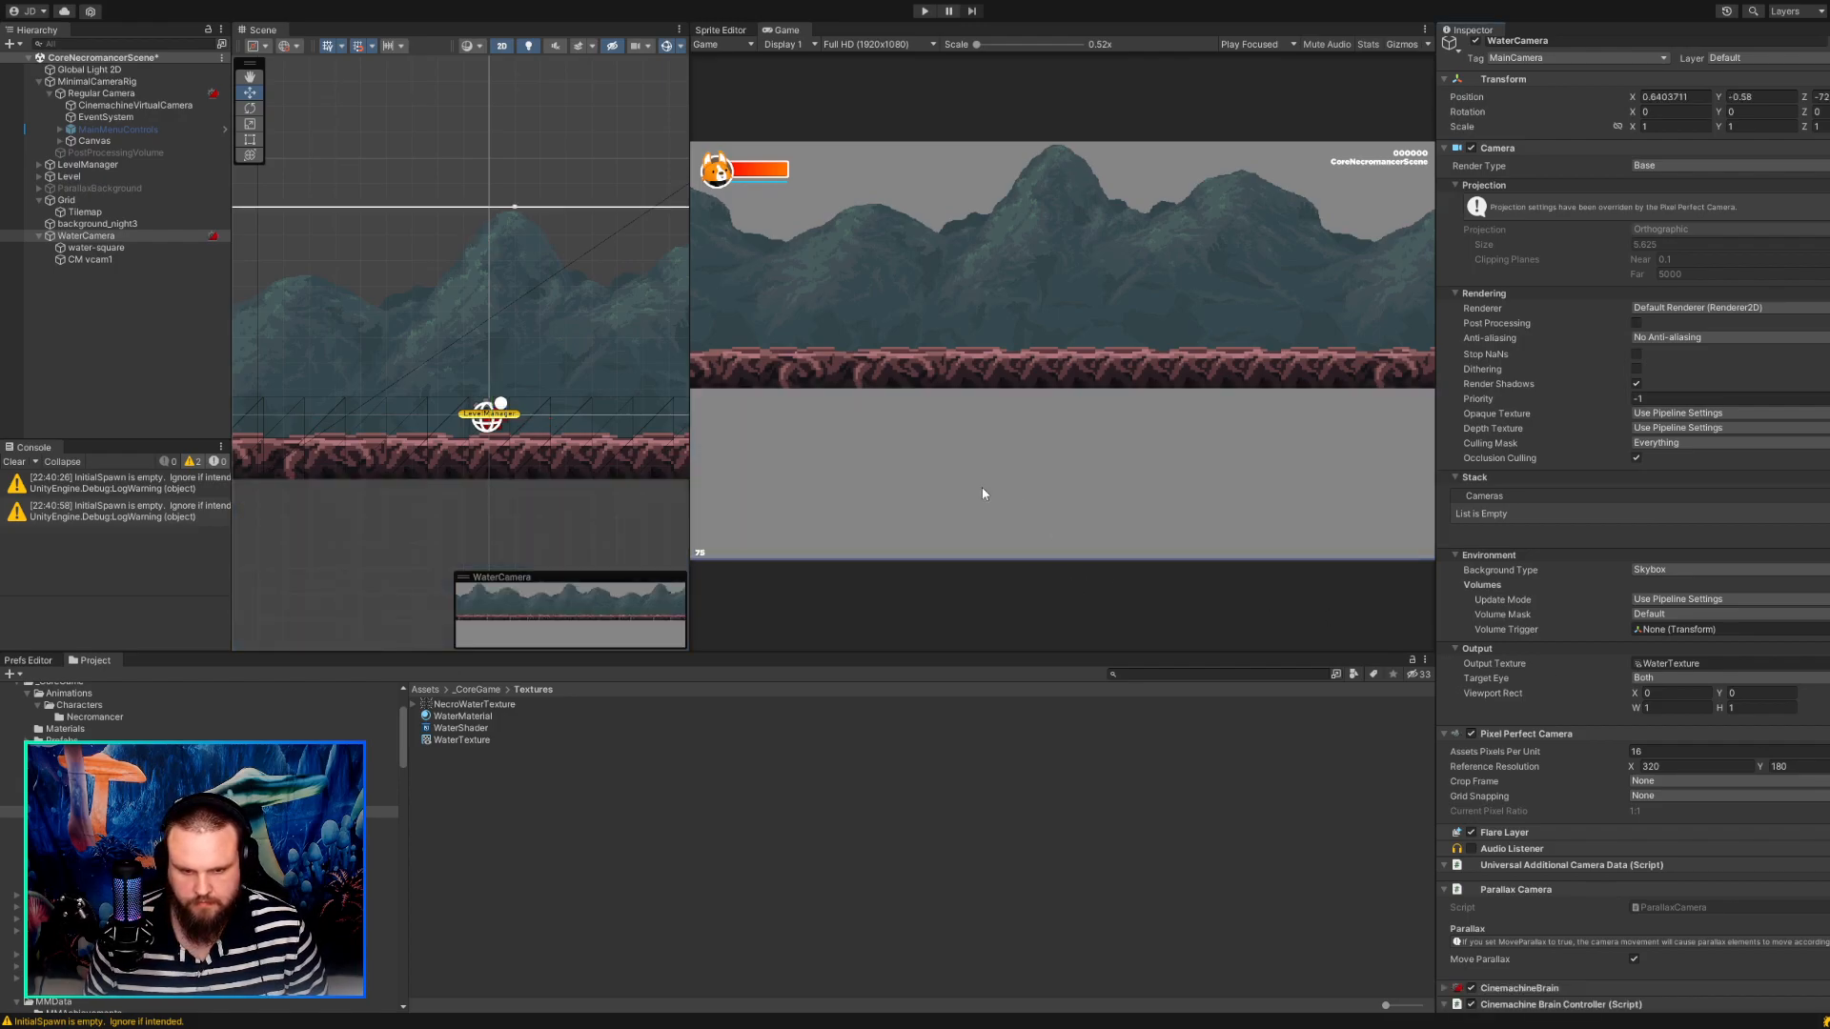
pyautogui.click(63, 260)
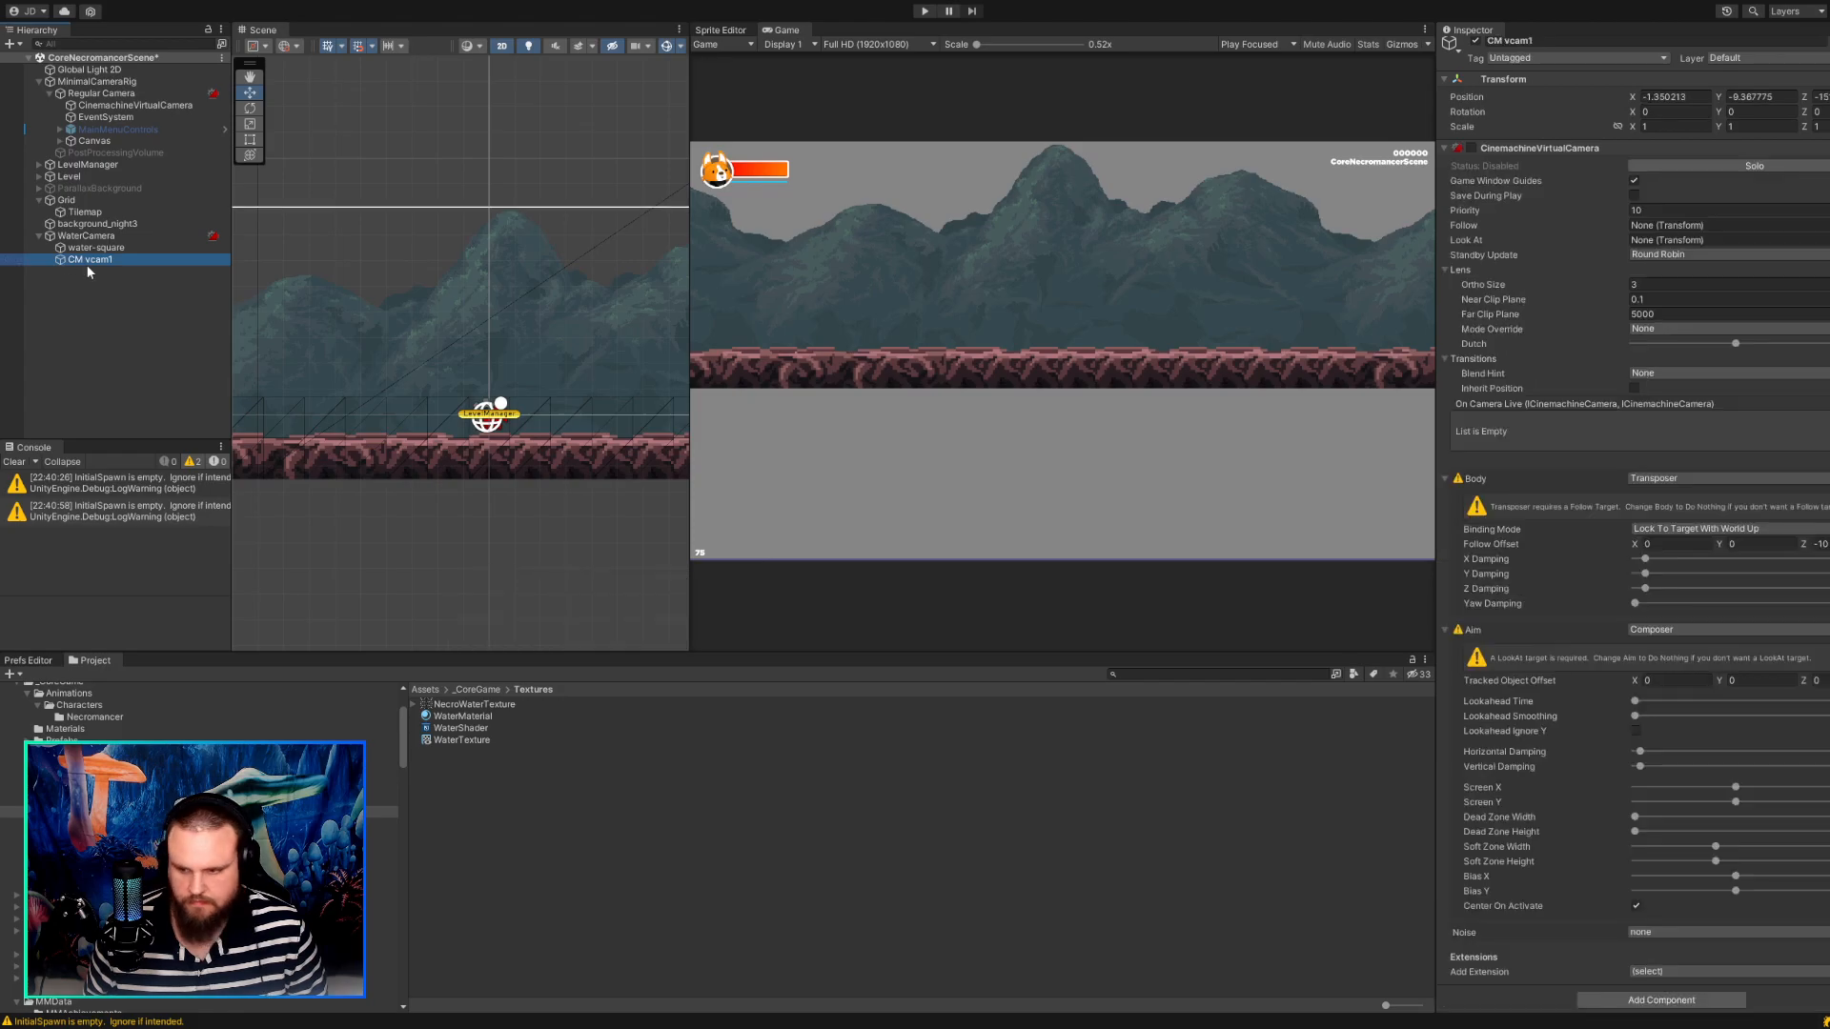
pyautogui.click(1673, 993)
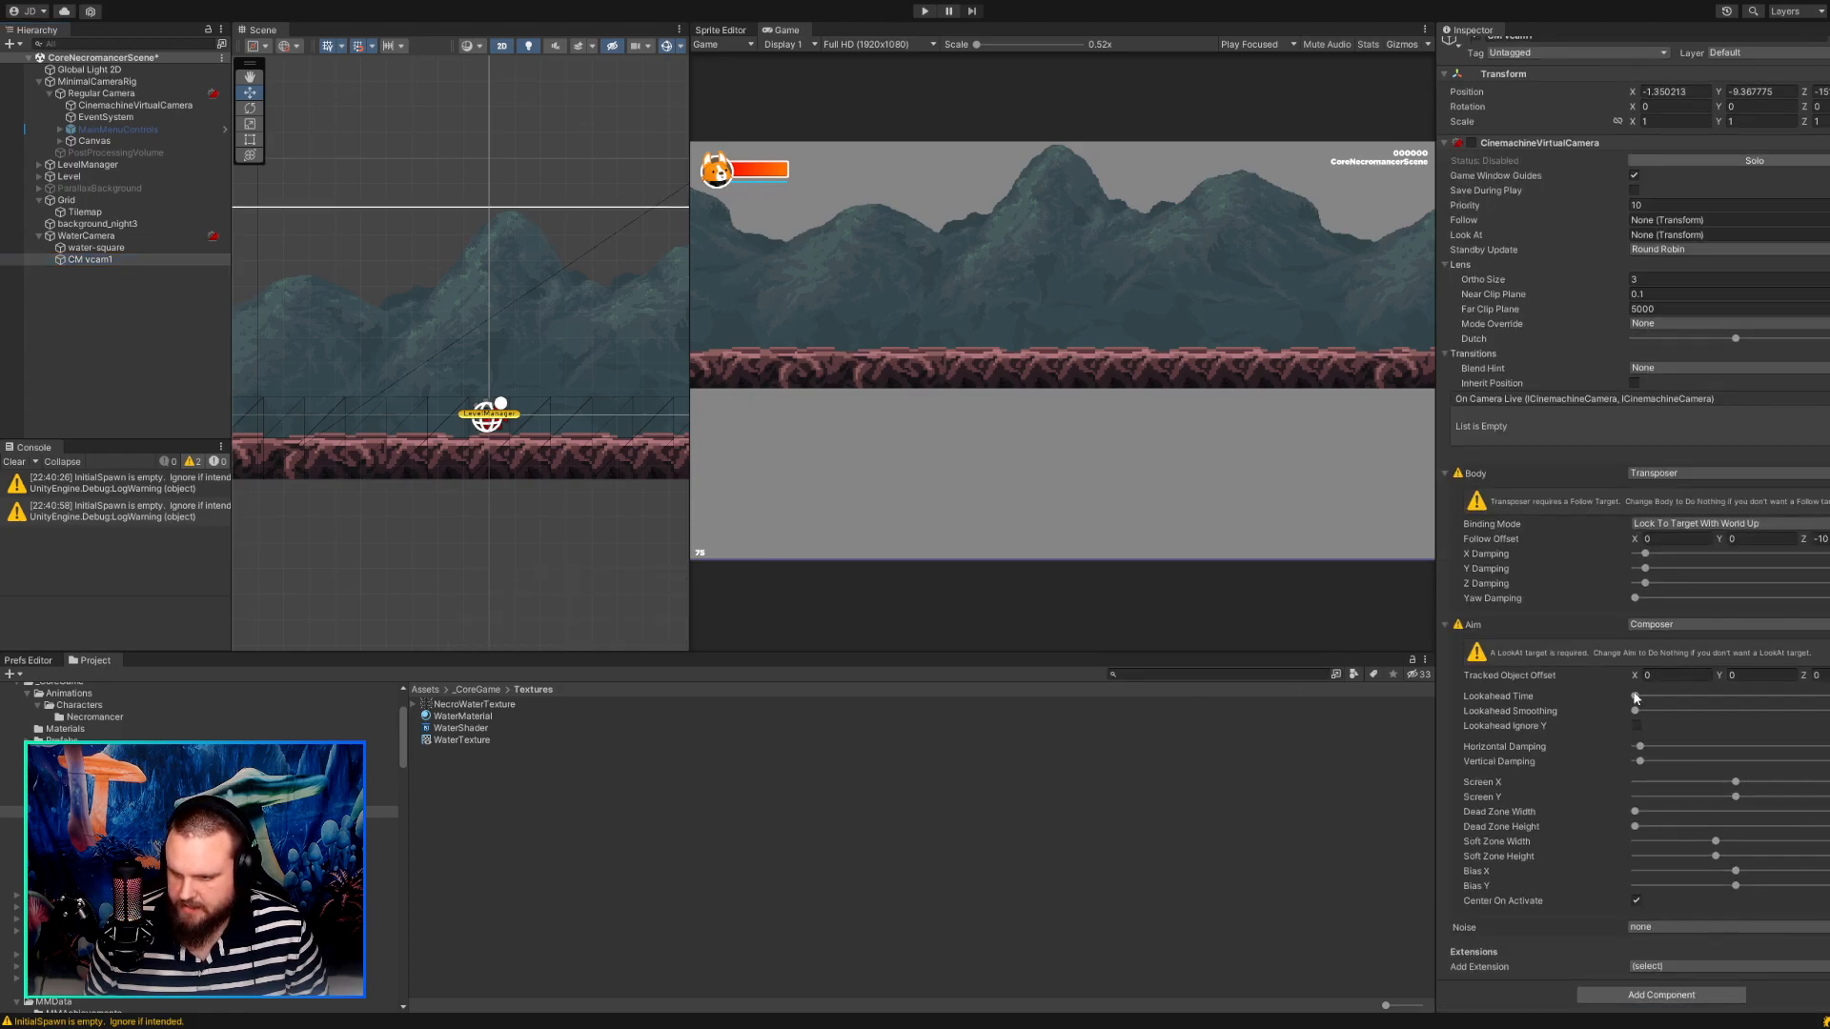
pyautogui.scroll(-5, 1652, 710)
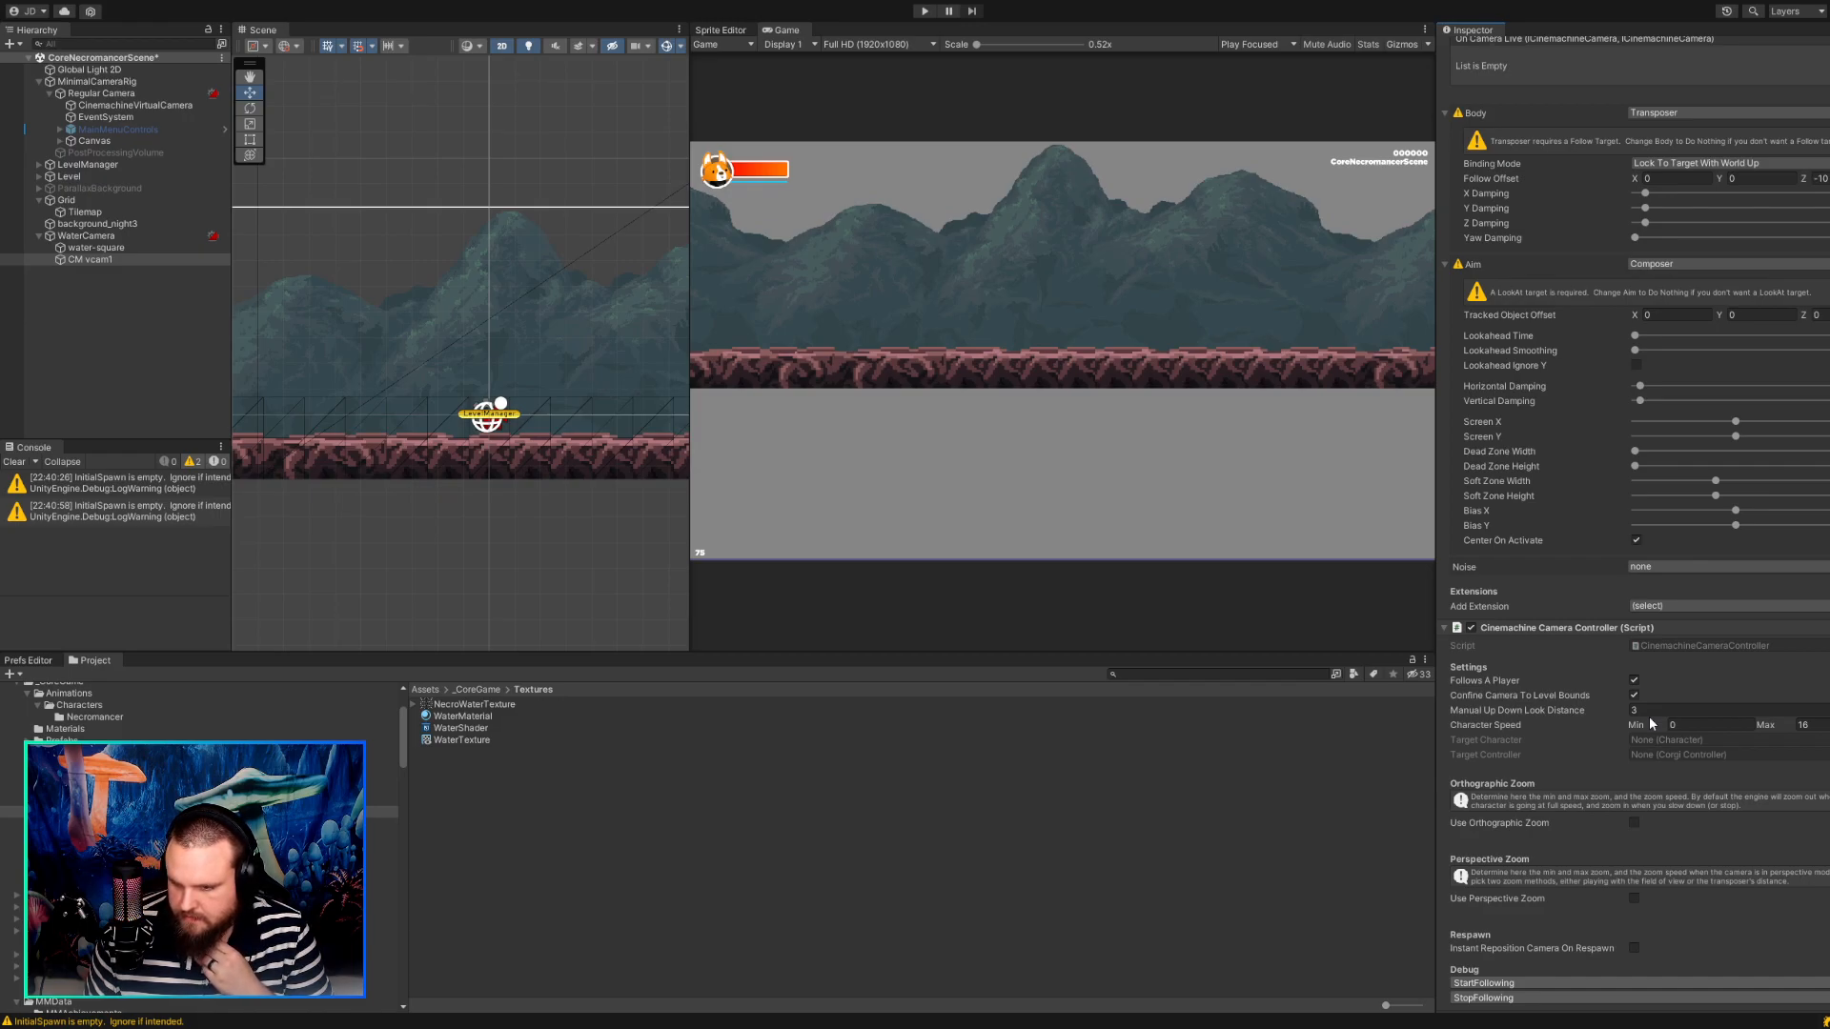
pyautogui.scroll(-1, 1649, 722)
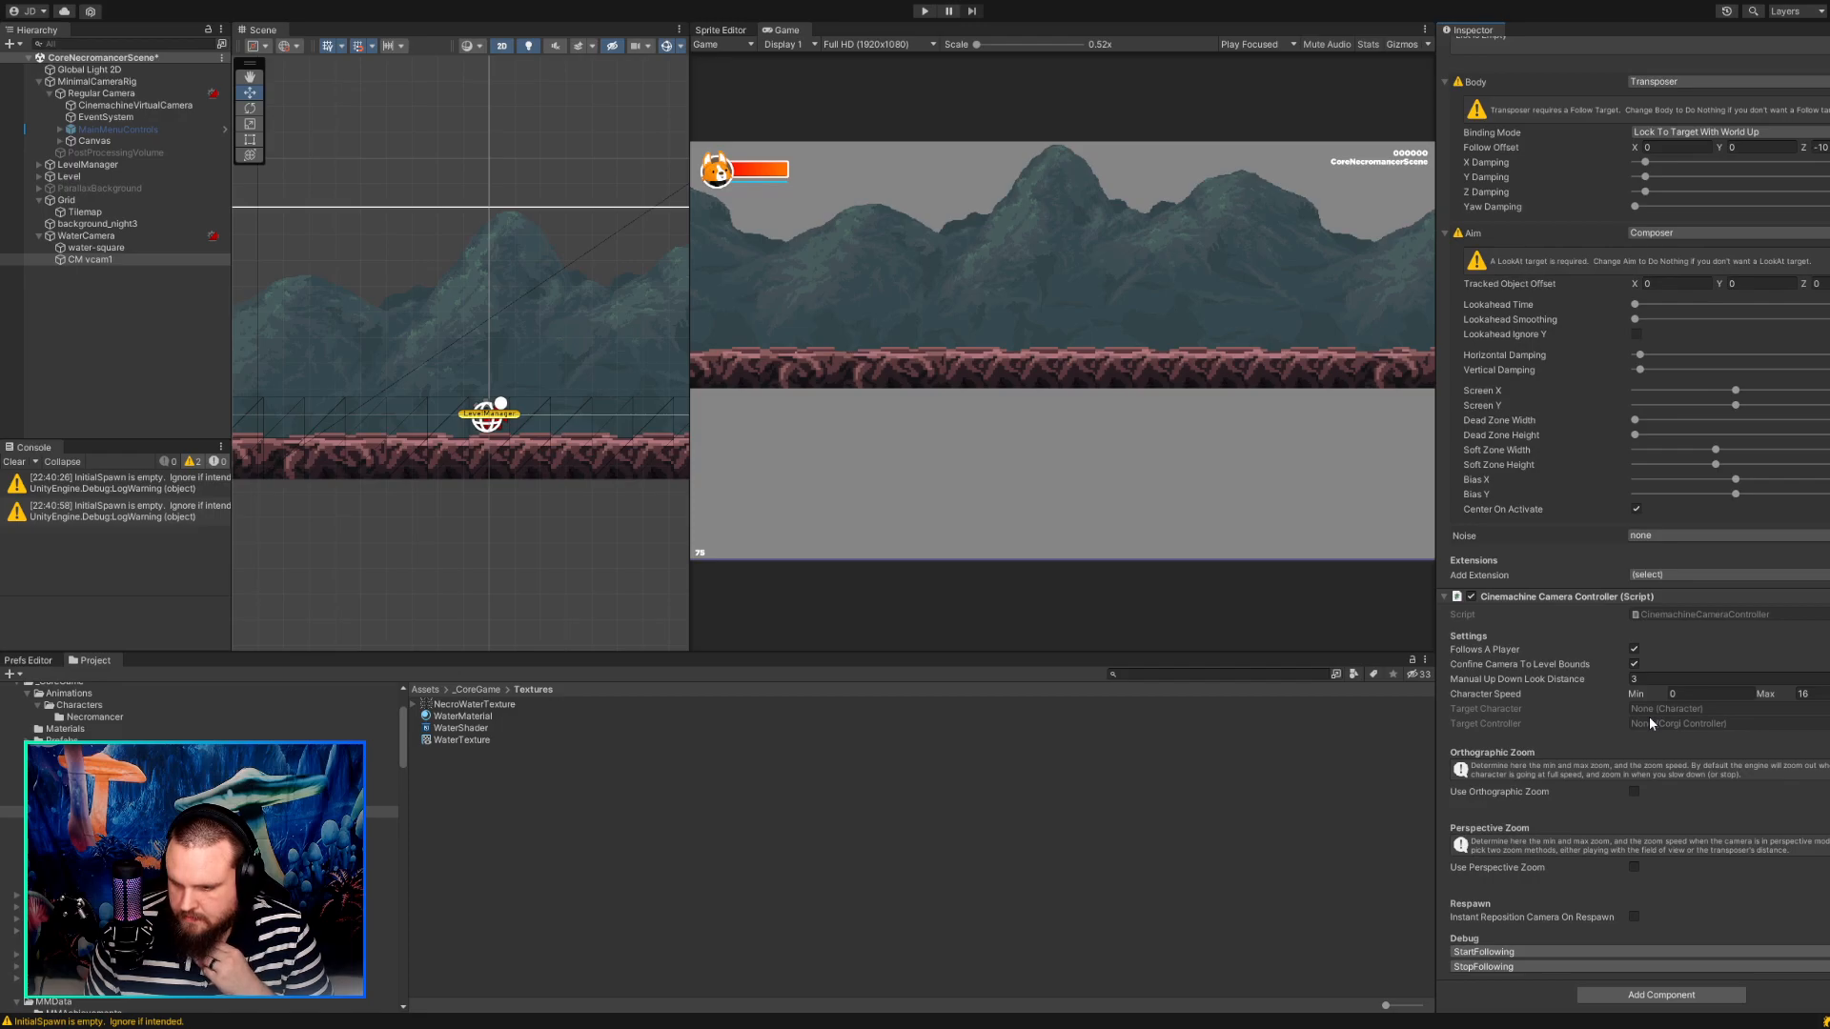
# Try moving water-square up over the platform in the scene and undo the move.
pyautogui.scroll(-6, 576, 433)
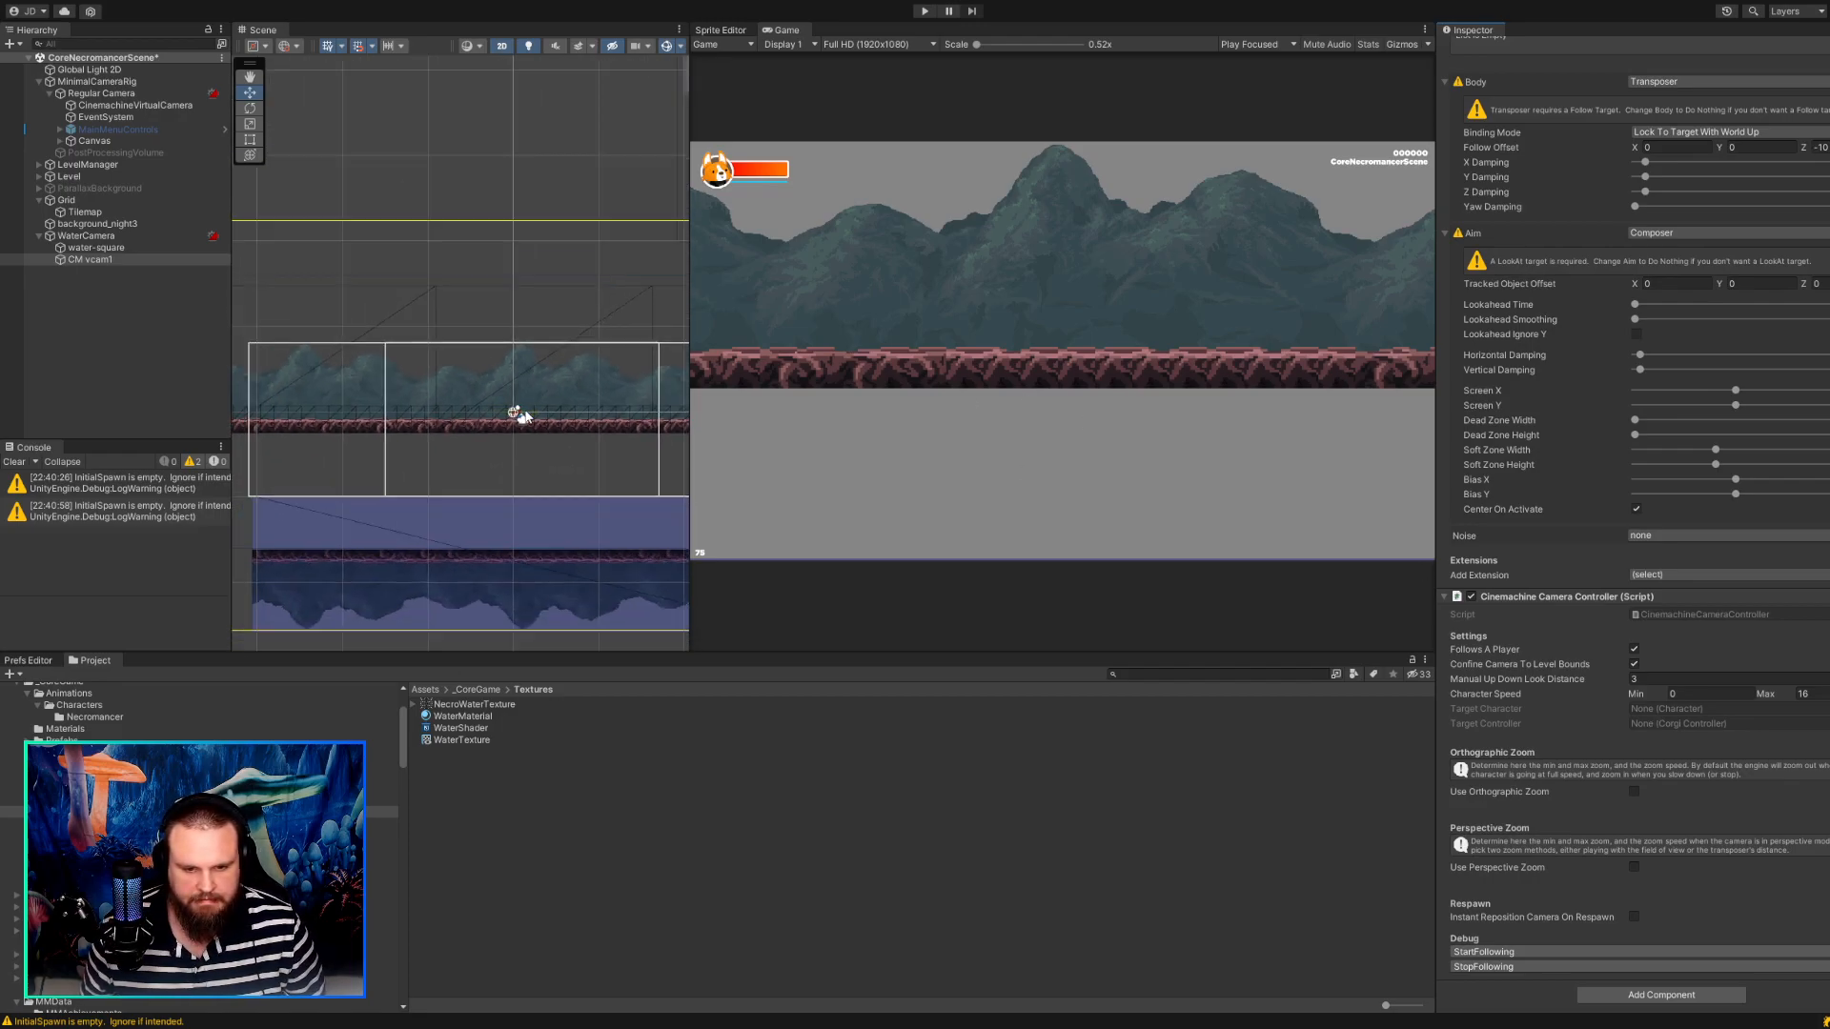
pyautogui.moveTo(540, 460); pyautogui.dragTo(450, 344, button='middle')
pyautogui.scroll(-3, 450, 343)
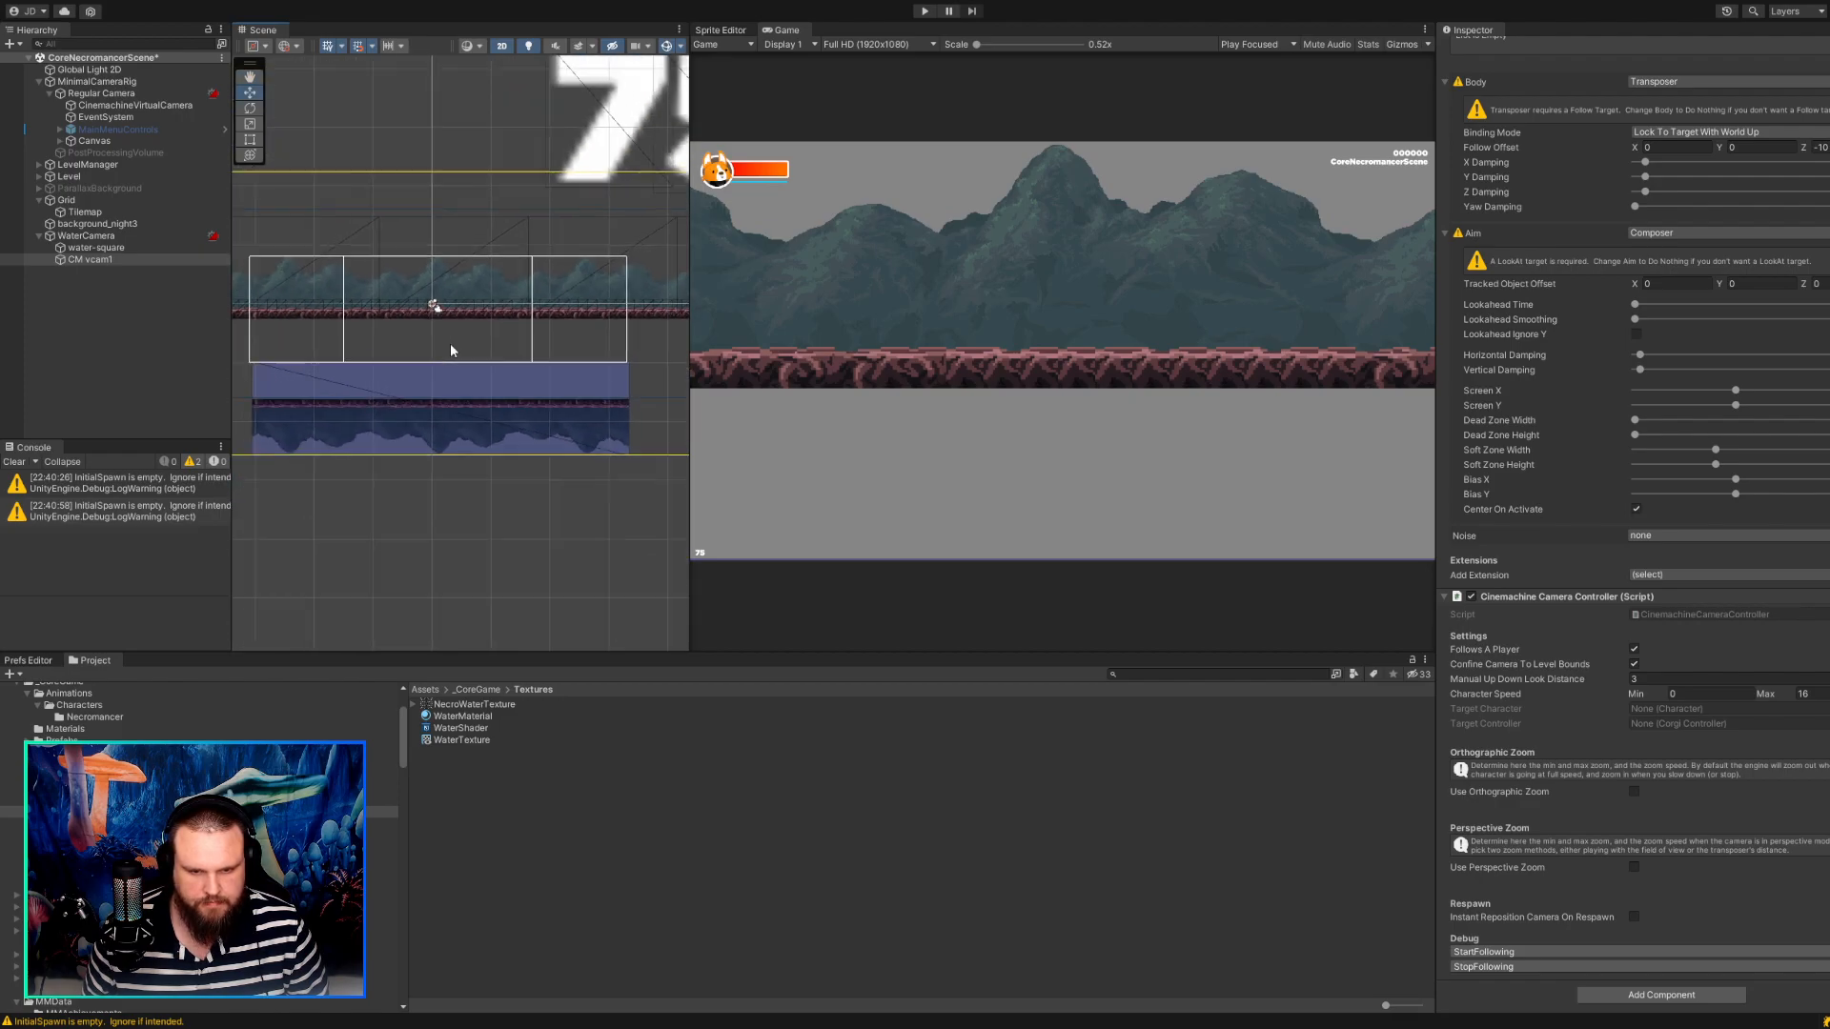
pyautogui.click(456, 415)
pyautogui.moveTo(455, 415); pyautogui.dragTo(453, 321)
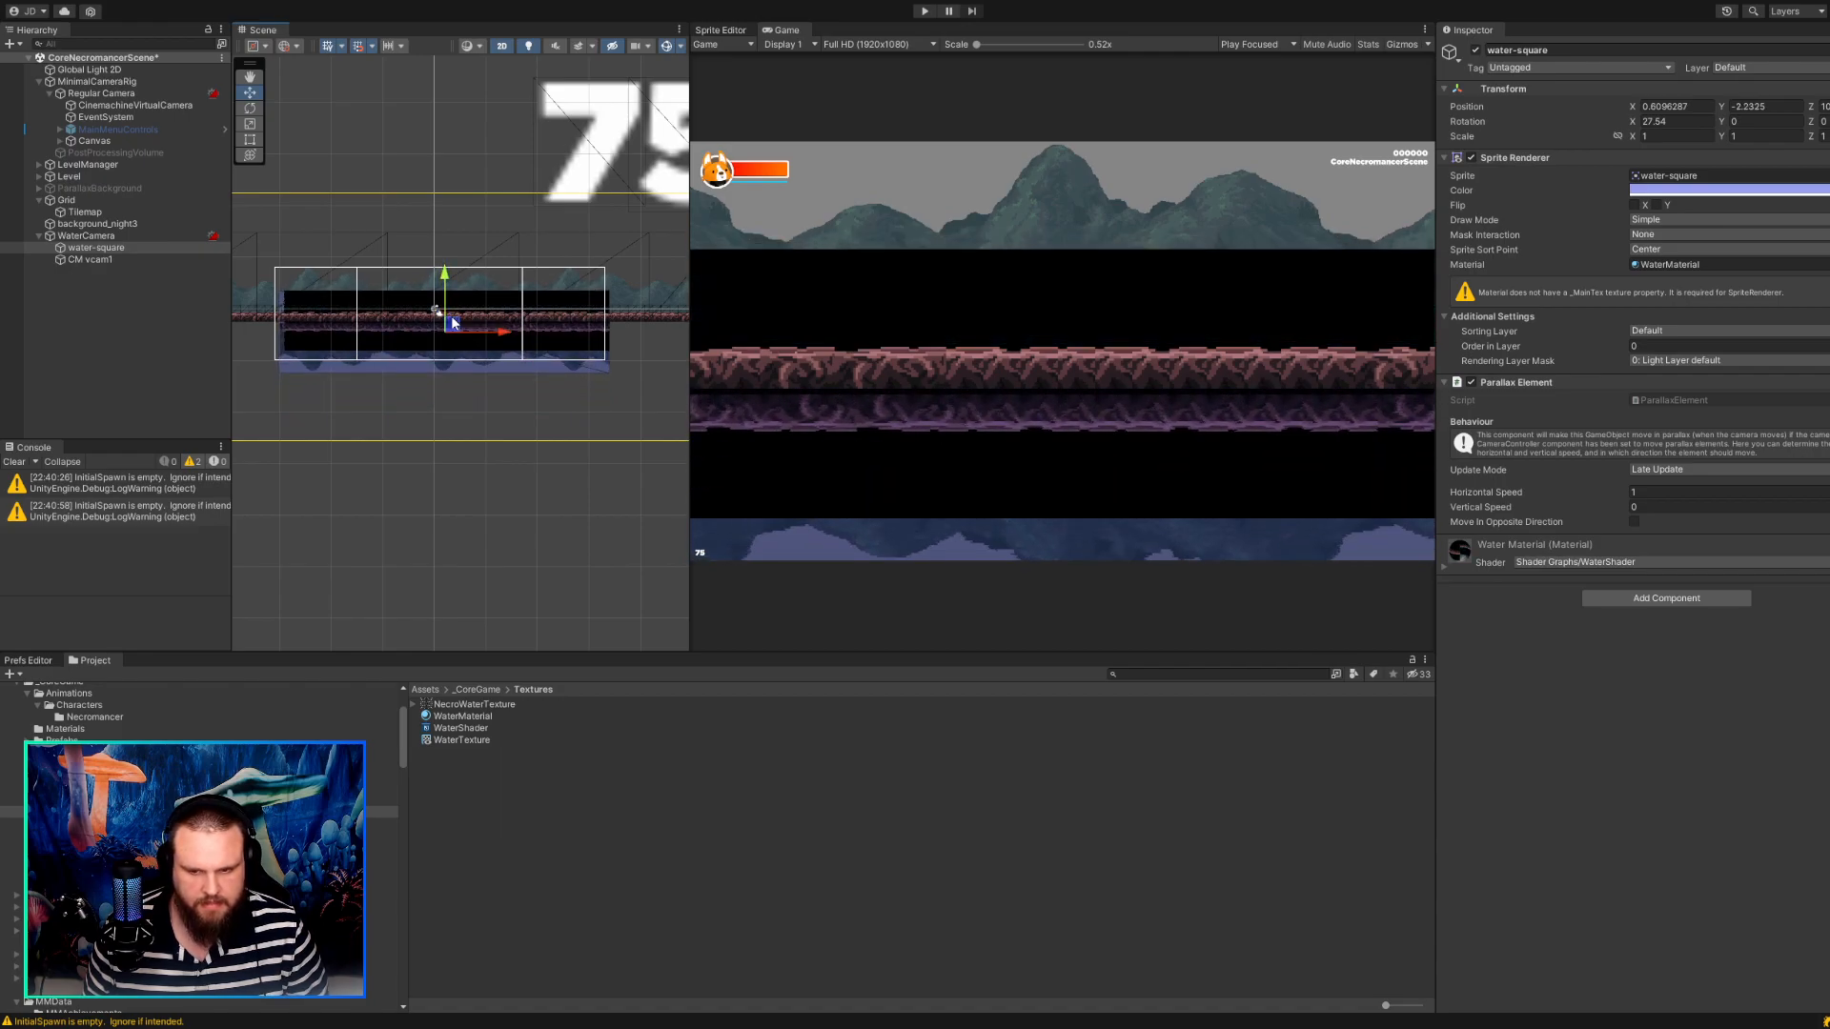
pyautogui.hotkey('ctrl', 'z')
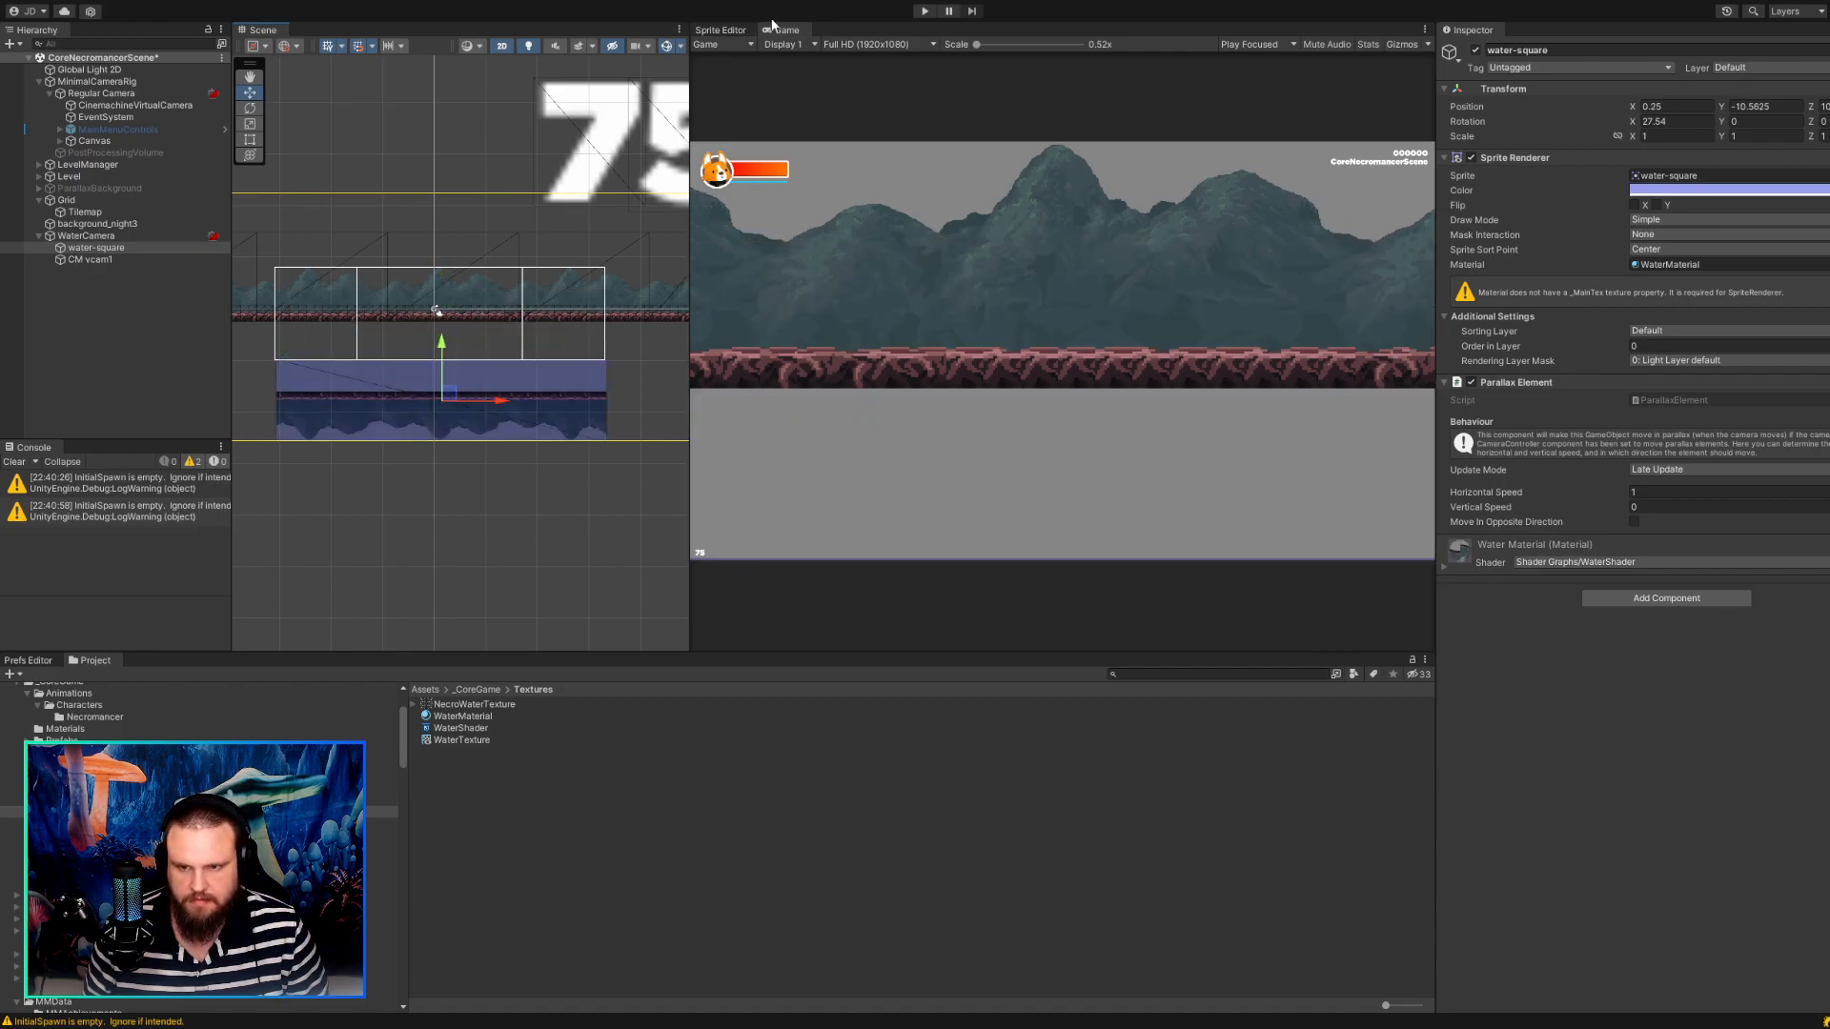
# Run the game and walk the character back and forth to check how the water and its reflection follow the movement.
pyautogui.click(923, 10)
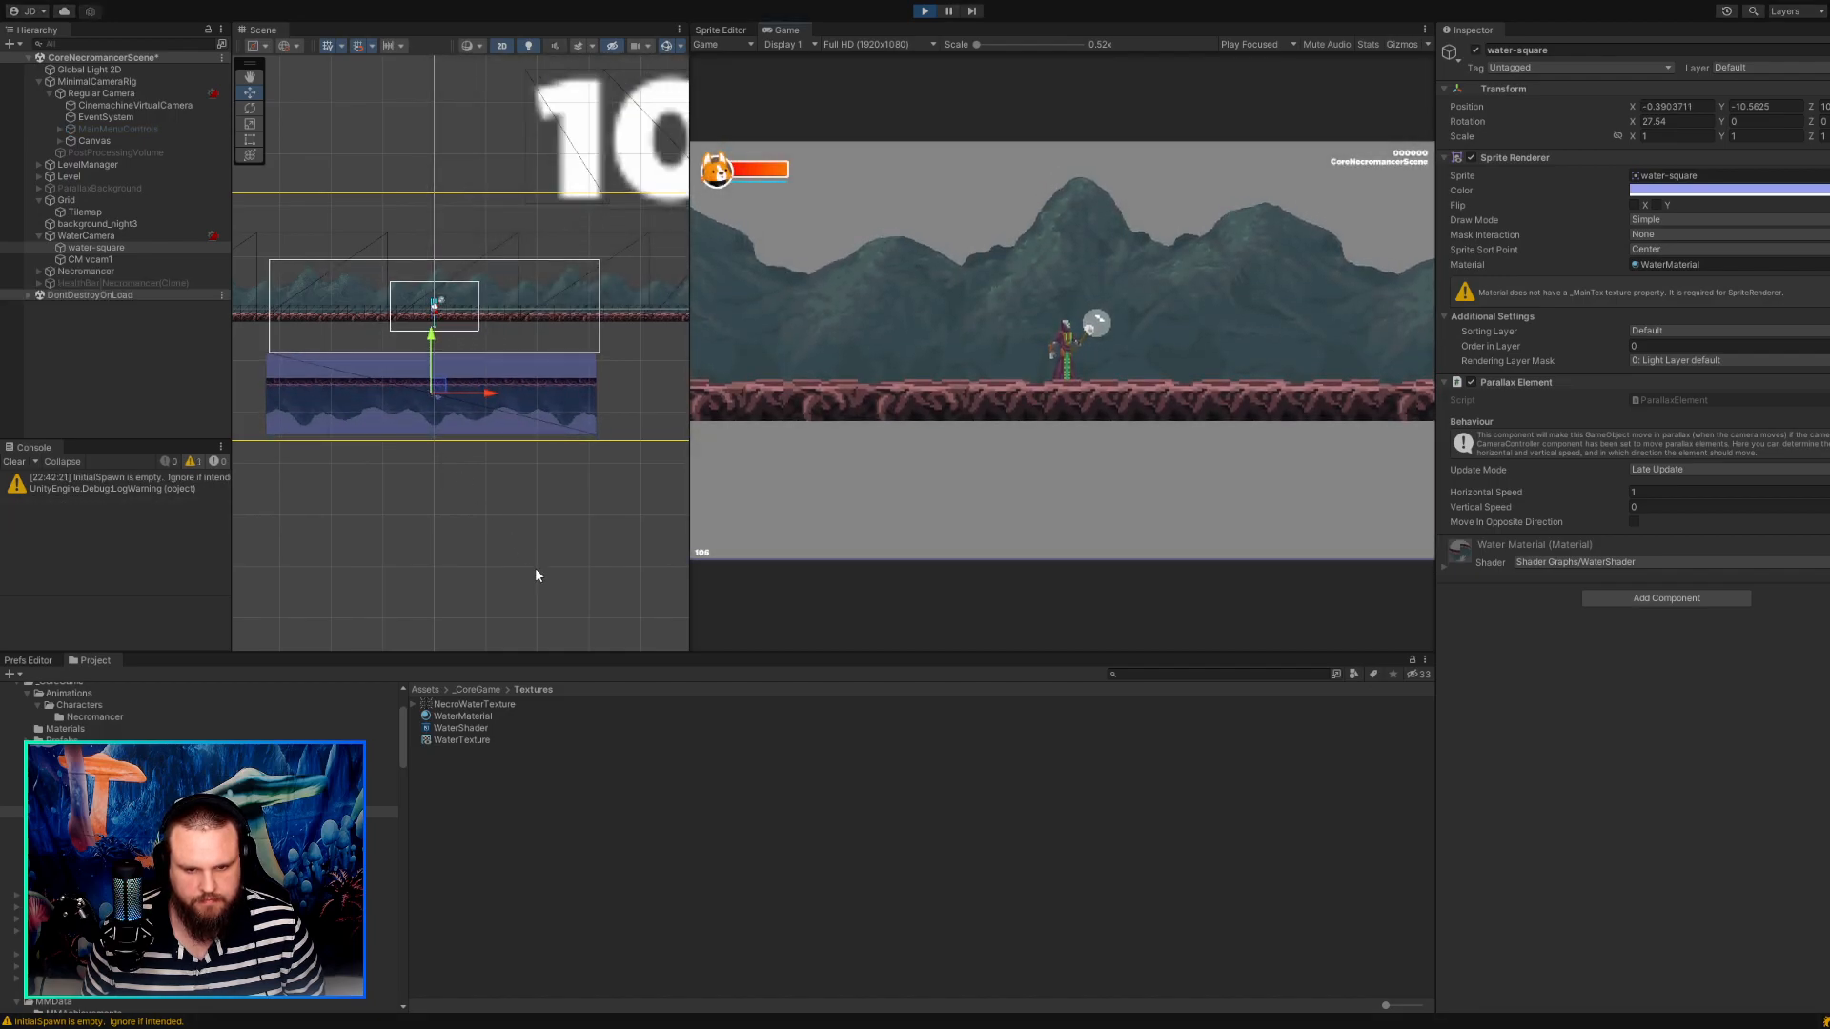
pyautogui.press('d')
pyautogui.press('a')
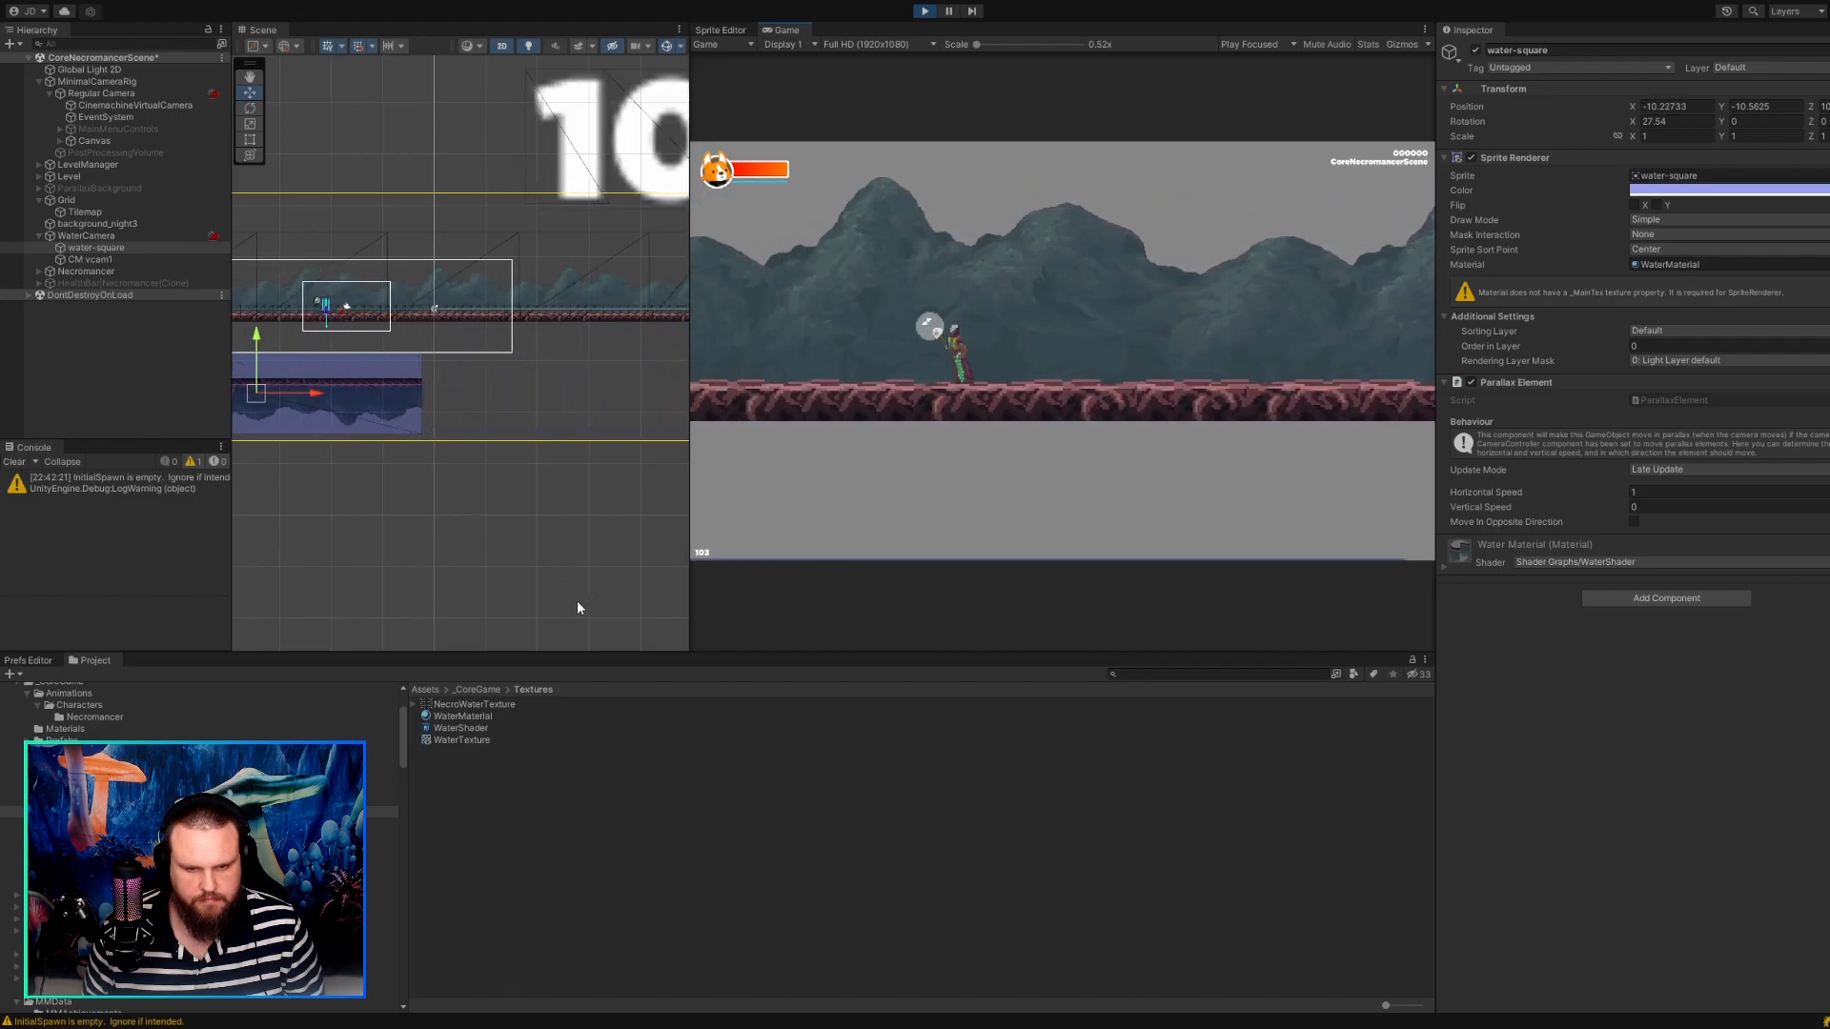
pyautogui.press('d')
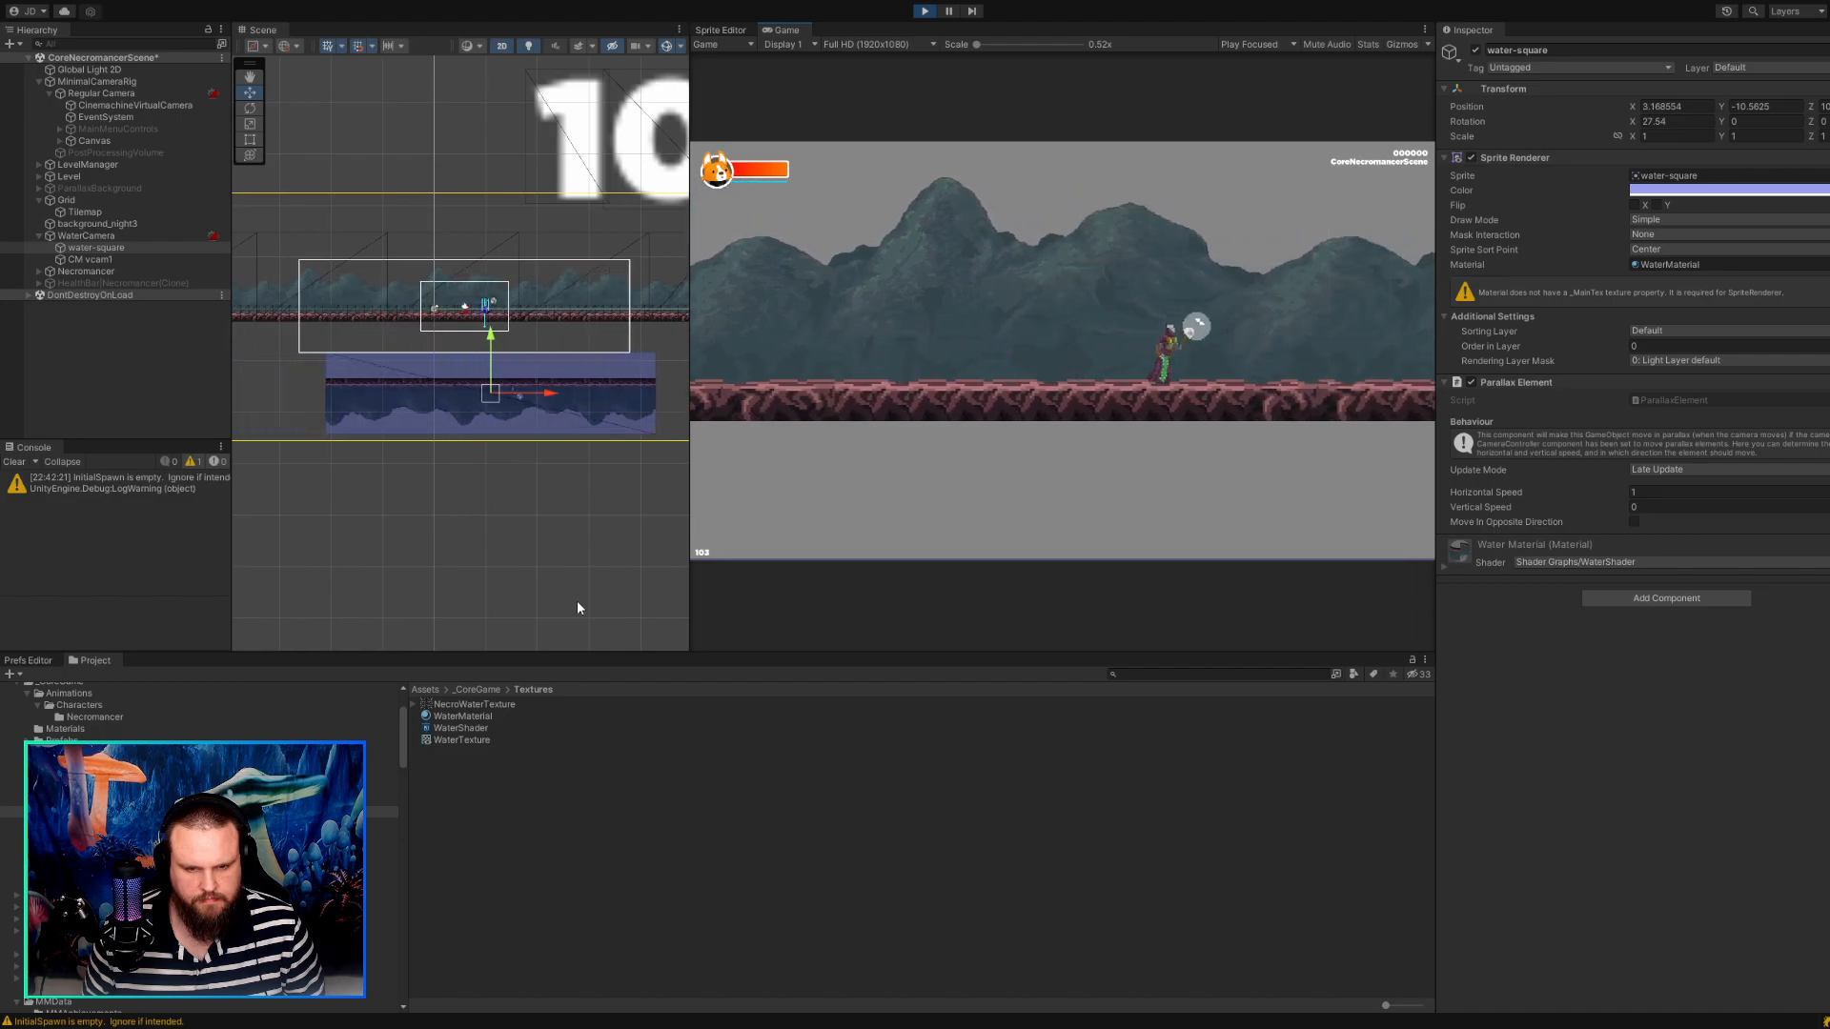
pyautogui.press('a')
pyautogui.press('d')
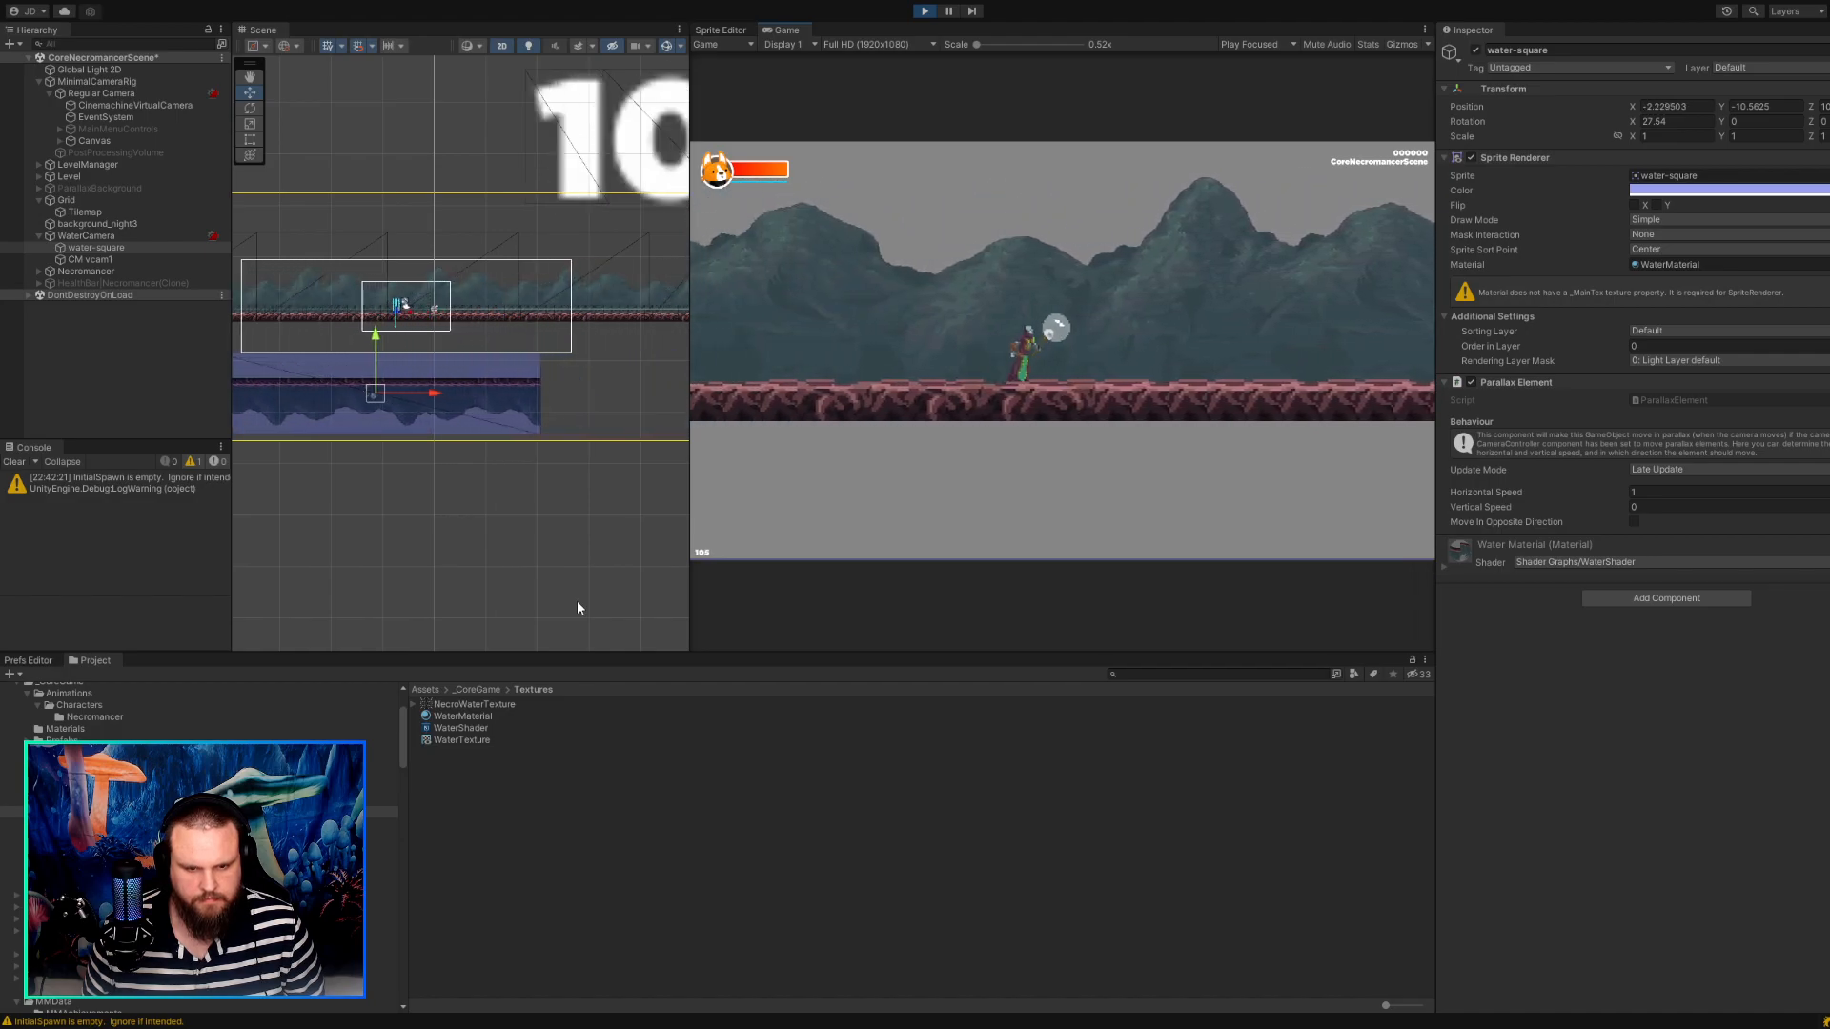
pyautogui.press('a')
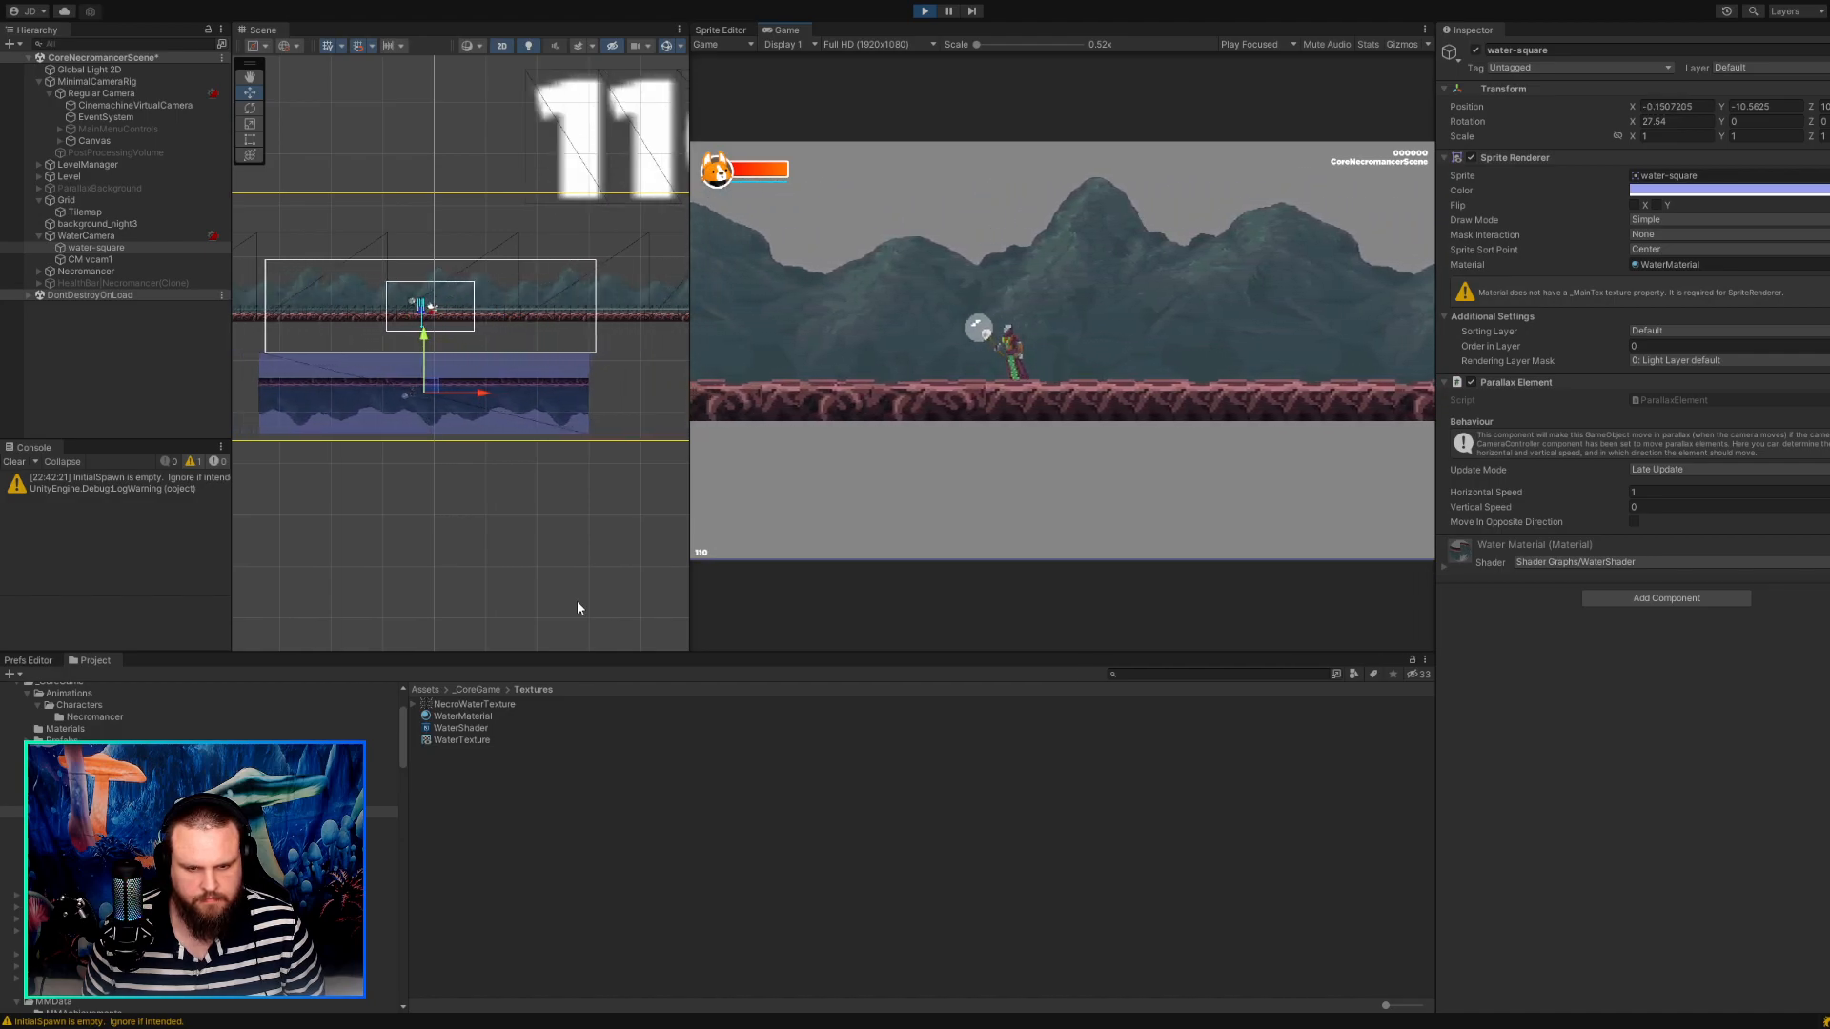
pyautogui.press('d')
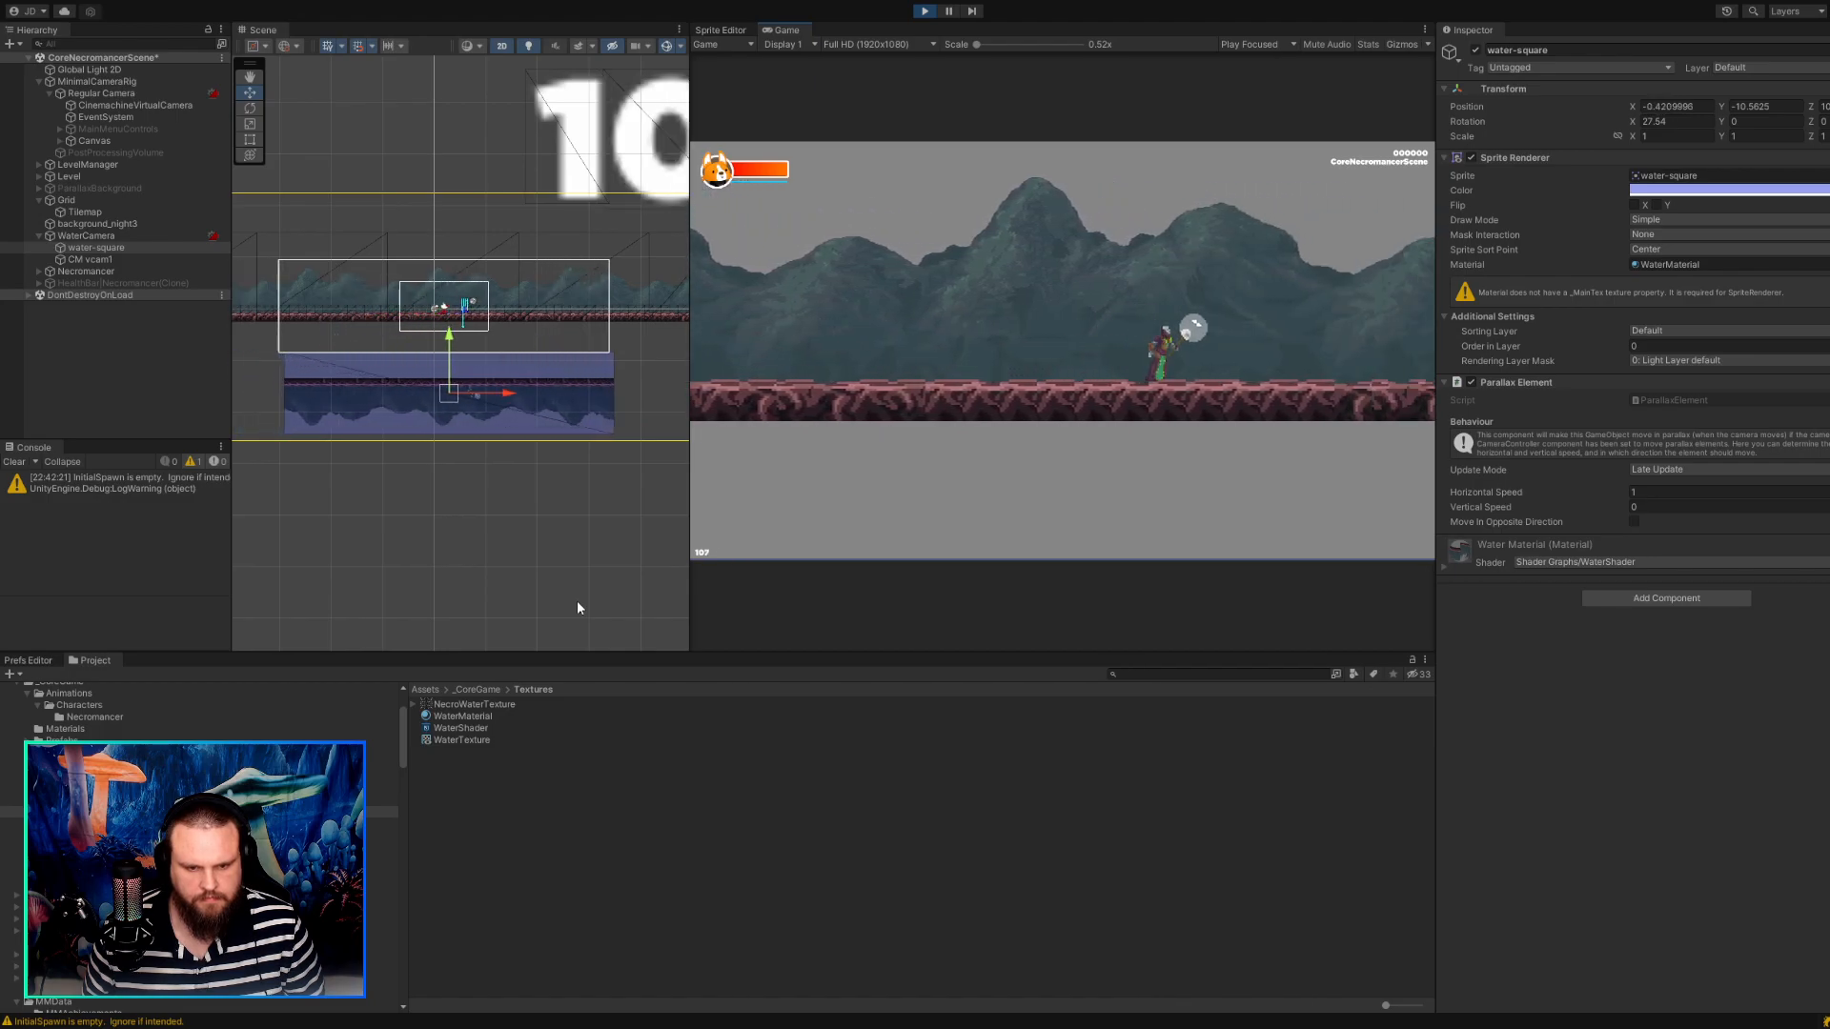
pyautogui.press('a')
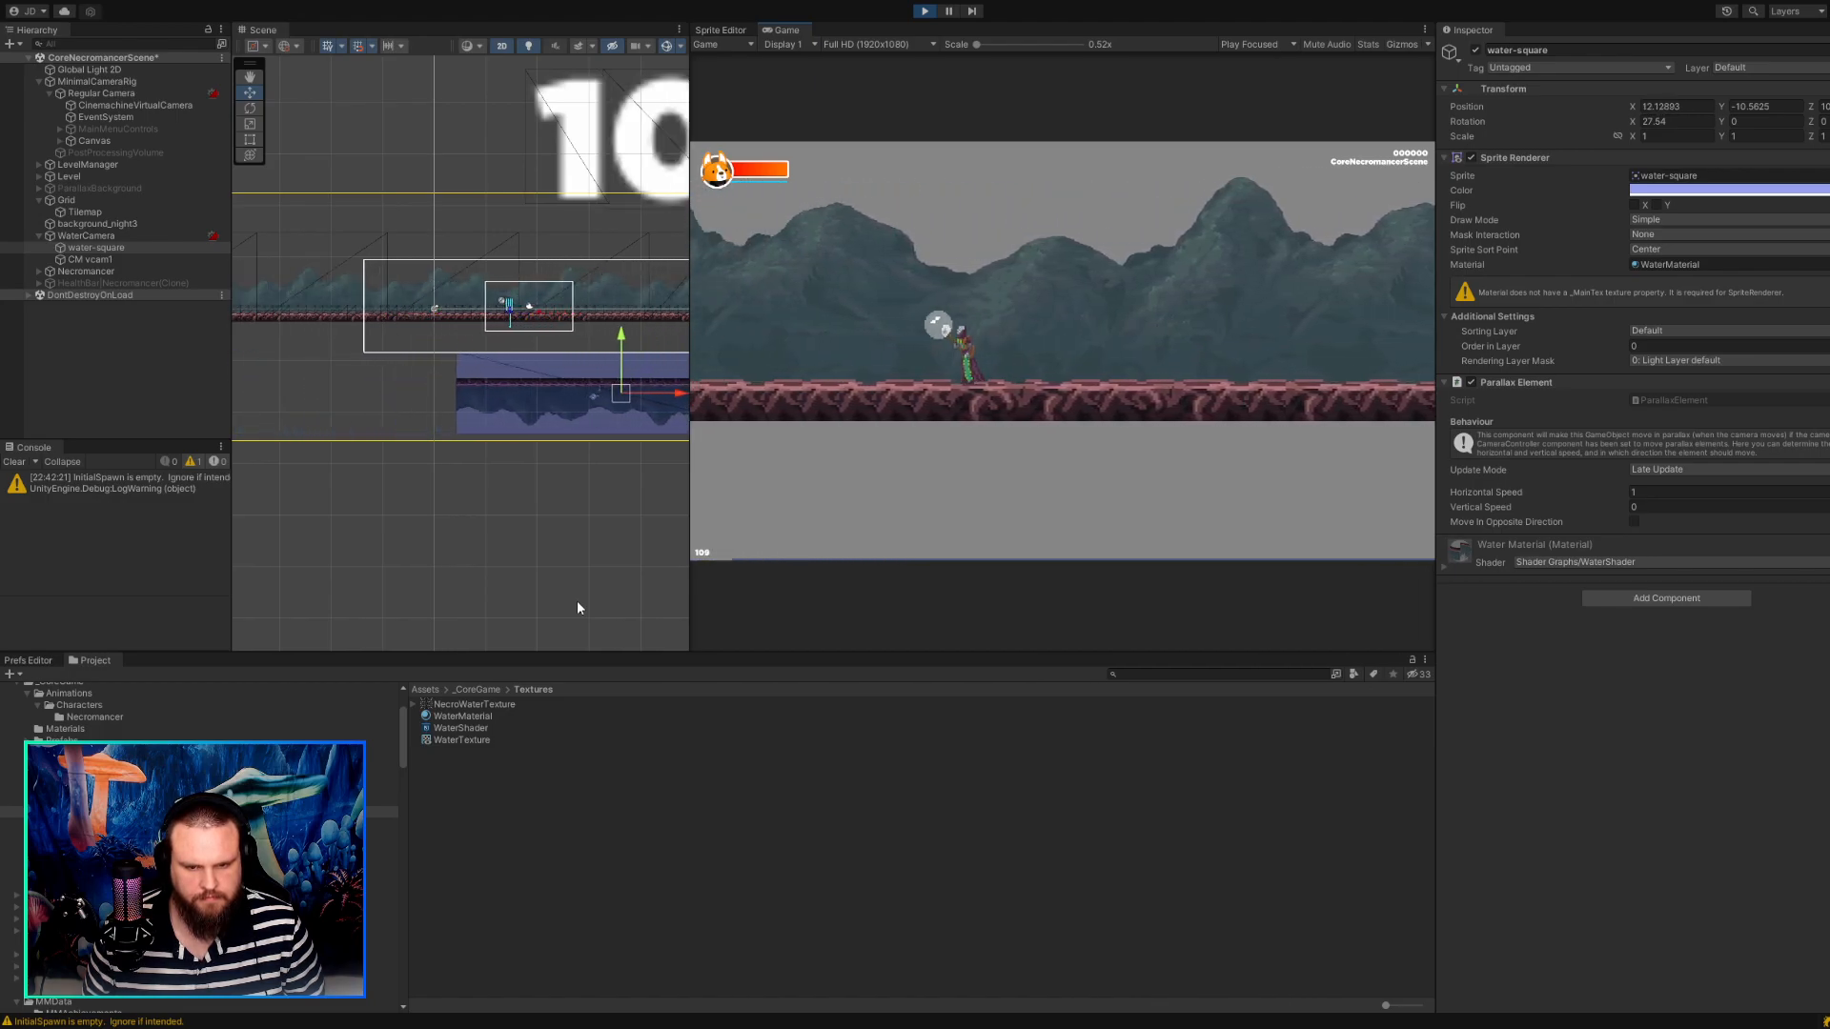
pyautogui.press('d')
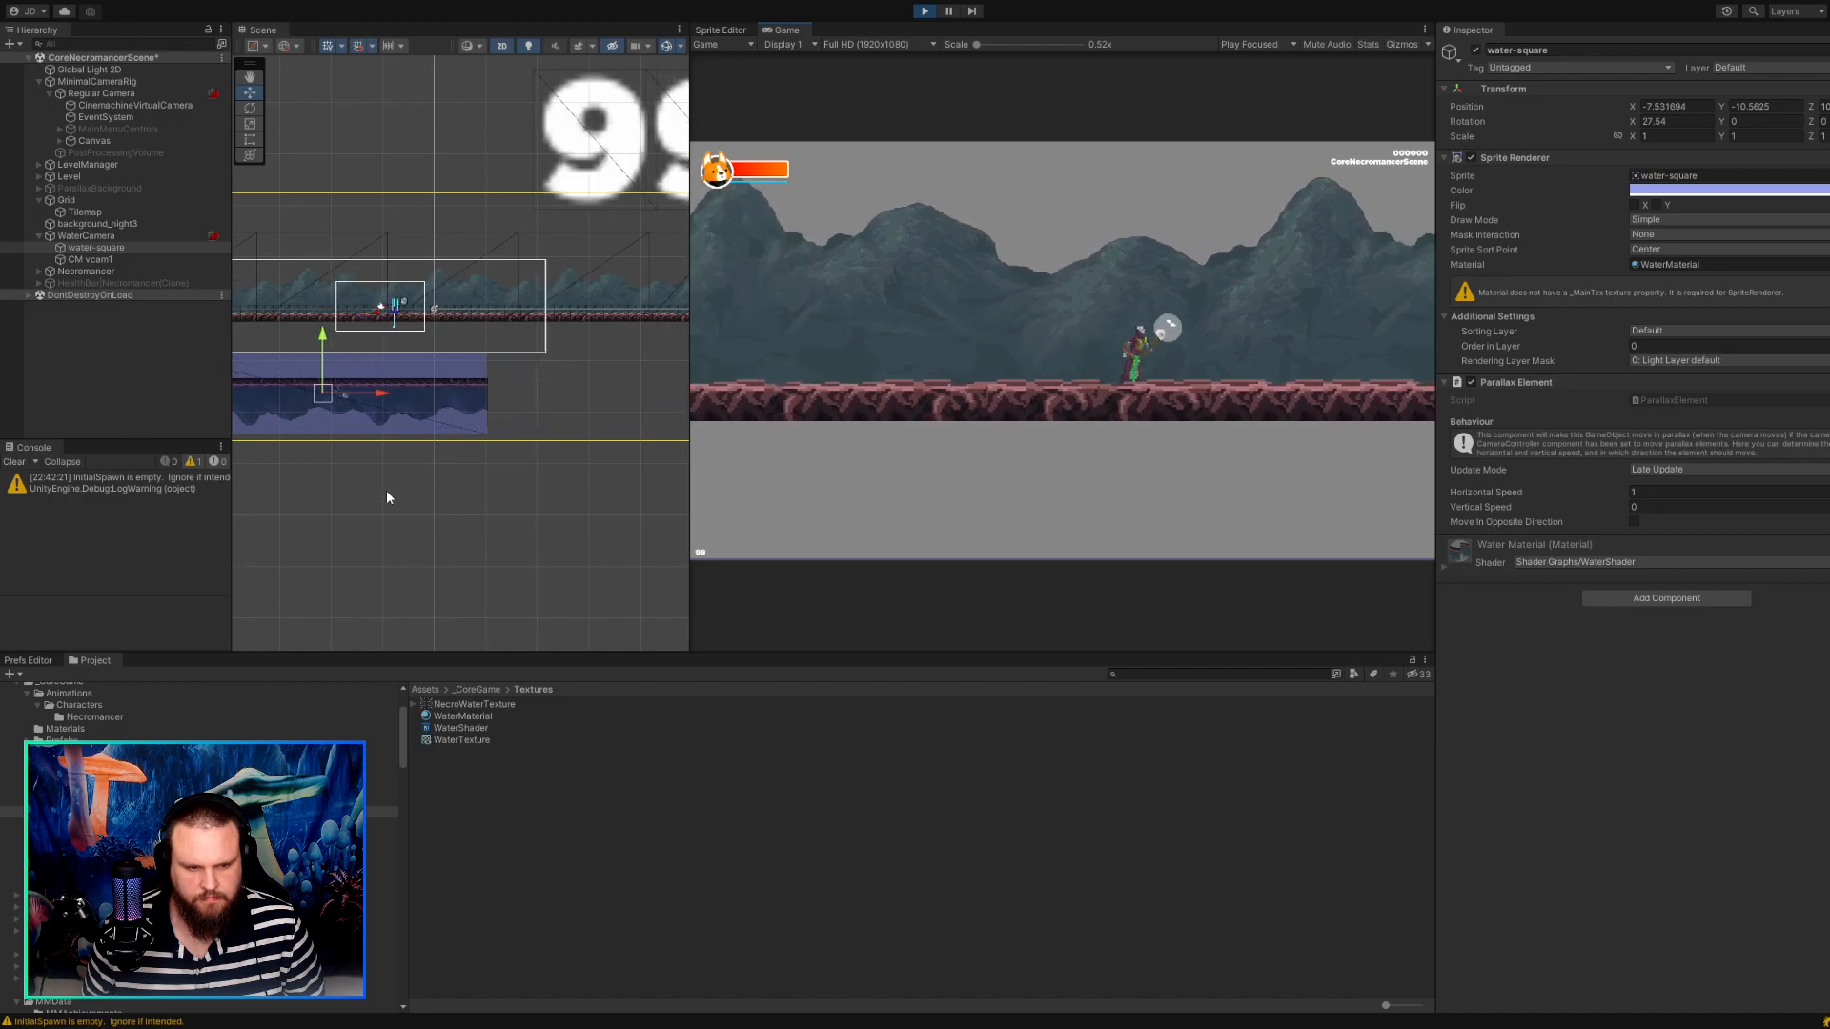
pyautogui.press('a')
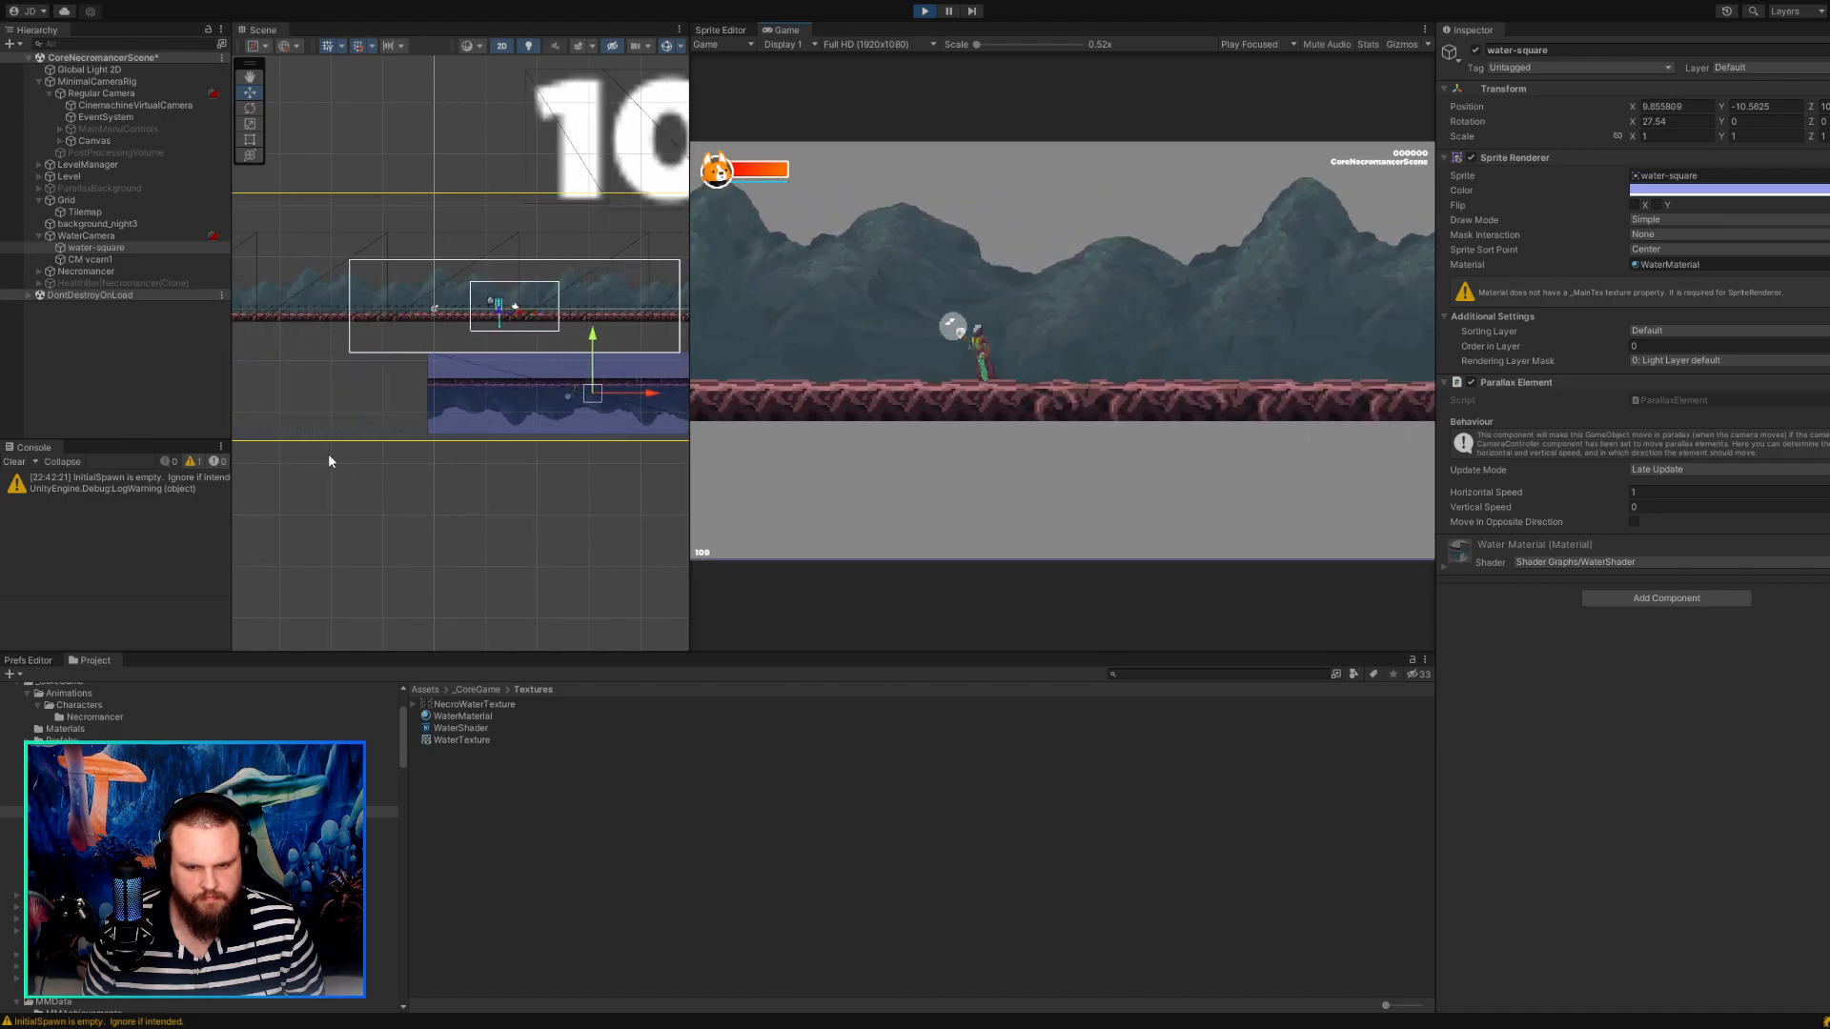
pyautogui.press('d')
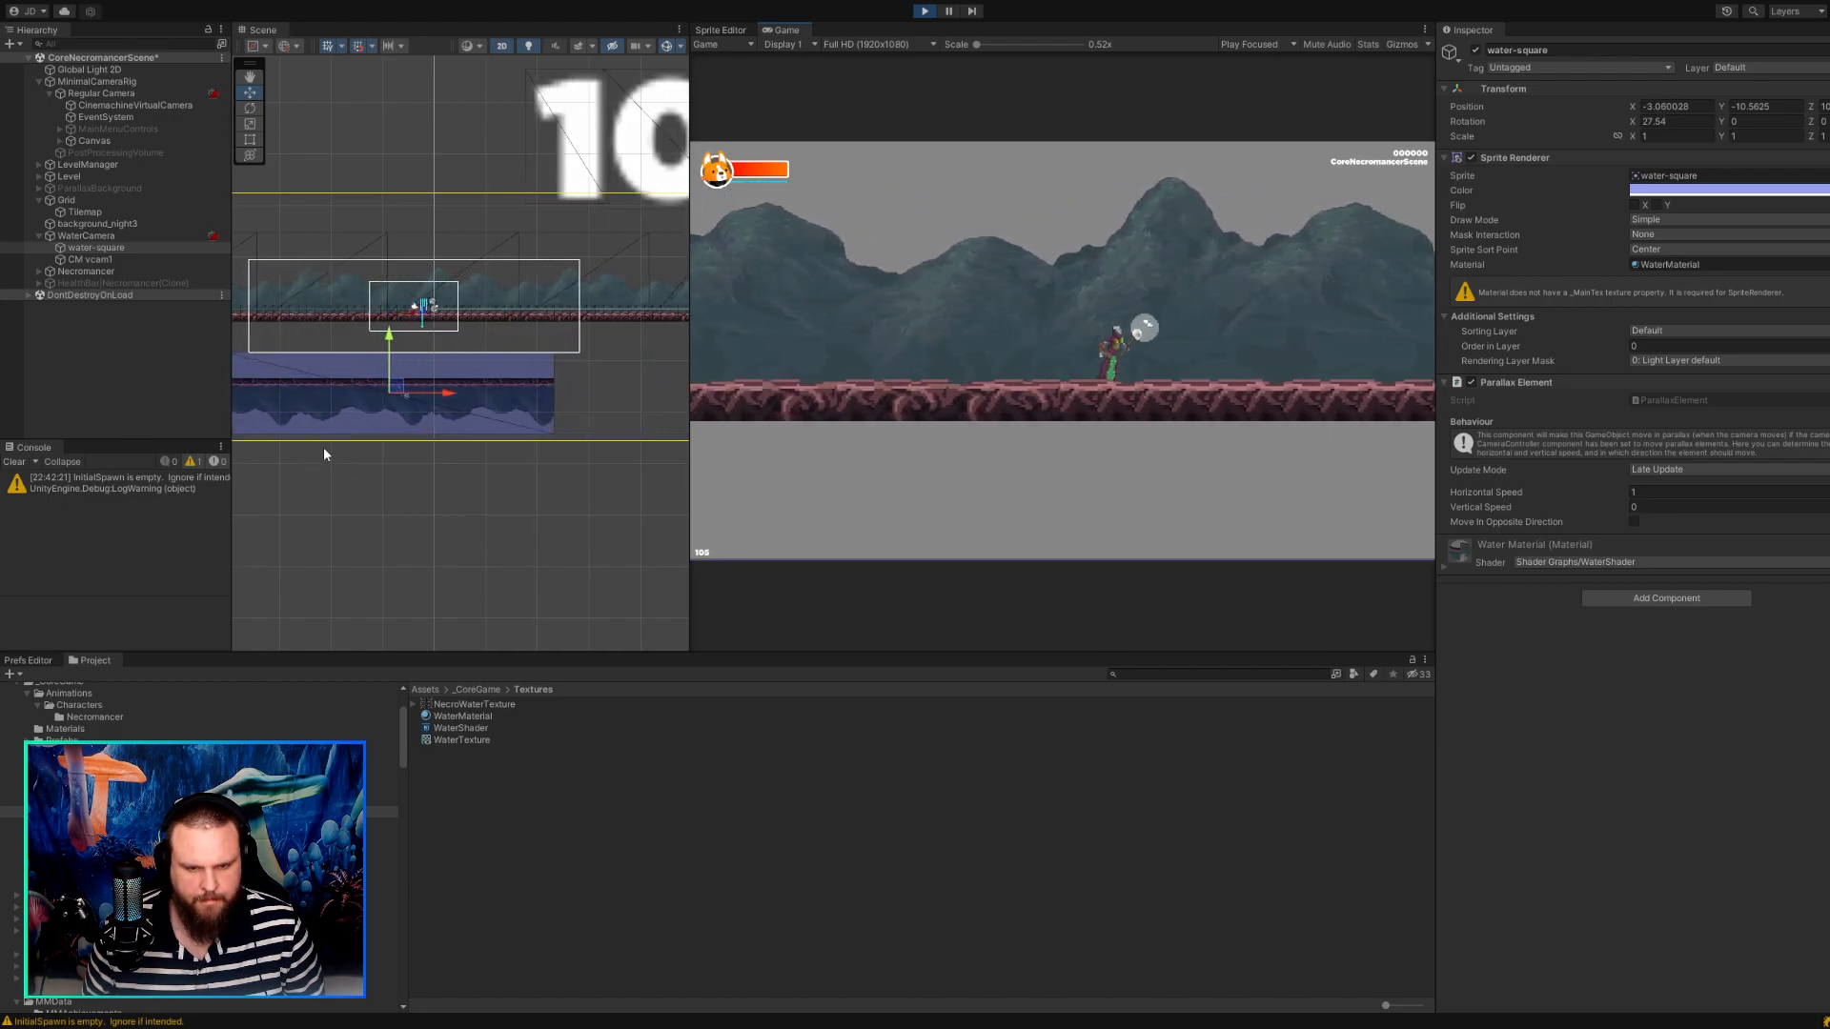
pyautogui.press('a')
pyautogui.press('d')
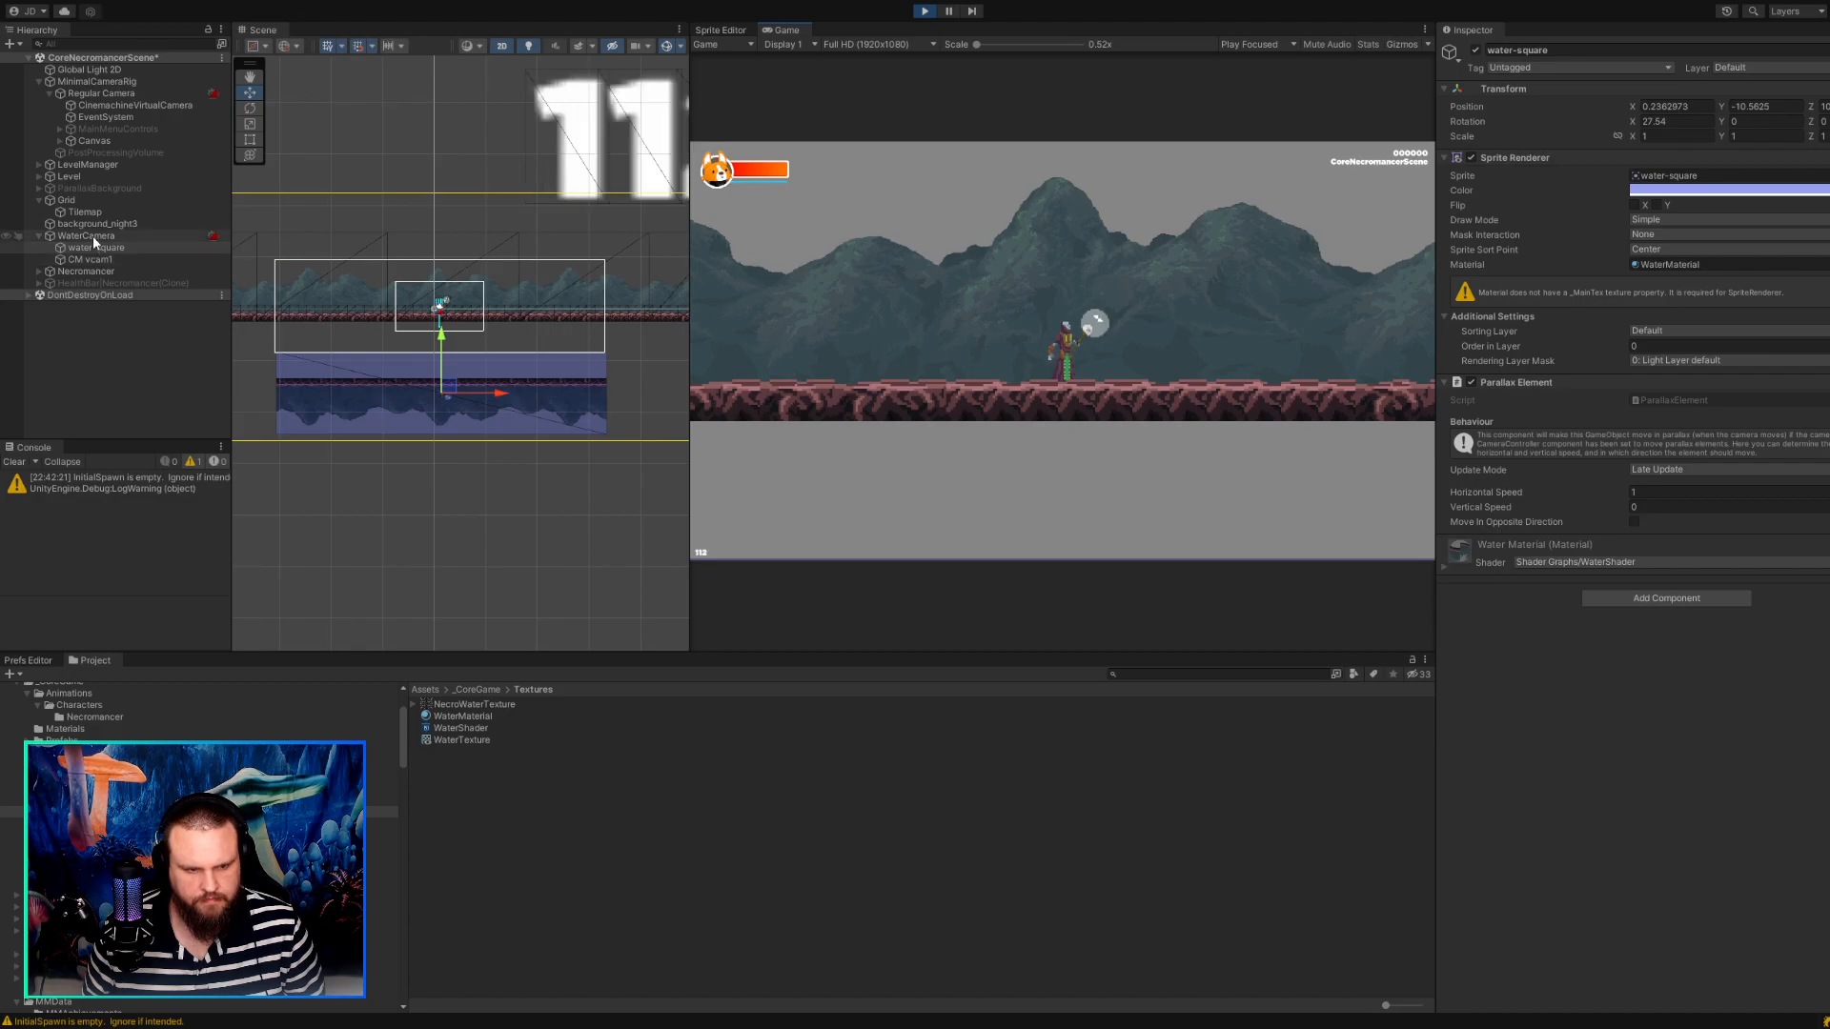
# Try adjusting the Y tracked object offset in the Aim settings of CM vcam1.
pyautogui.click(95, 259)
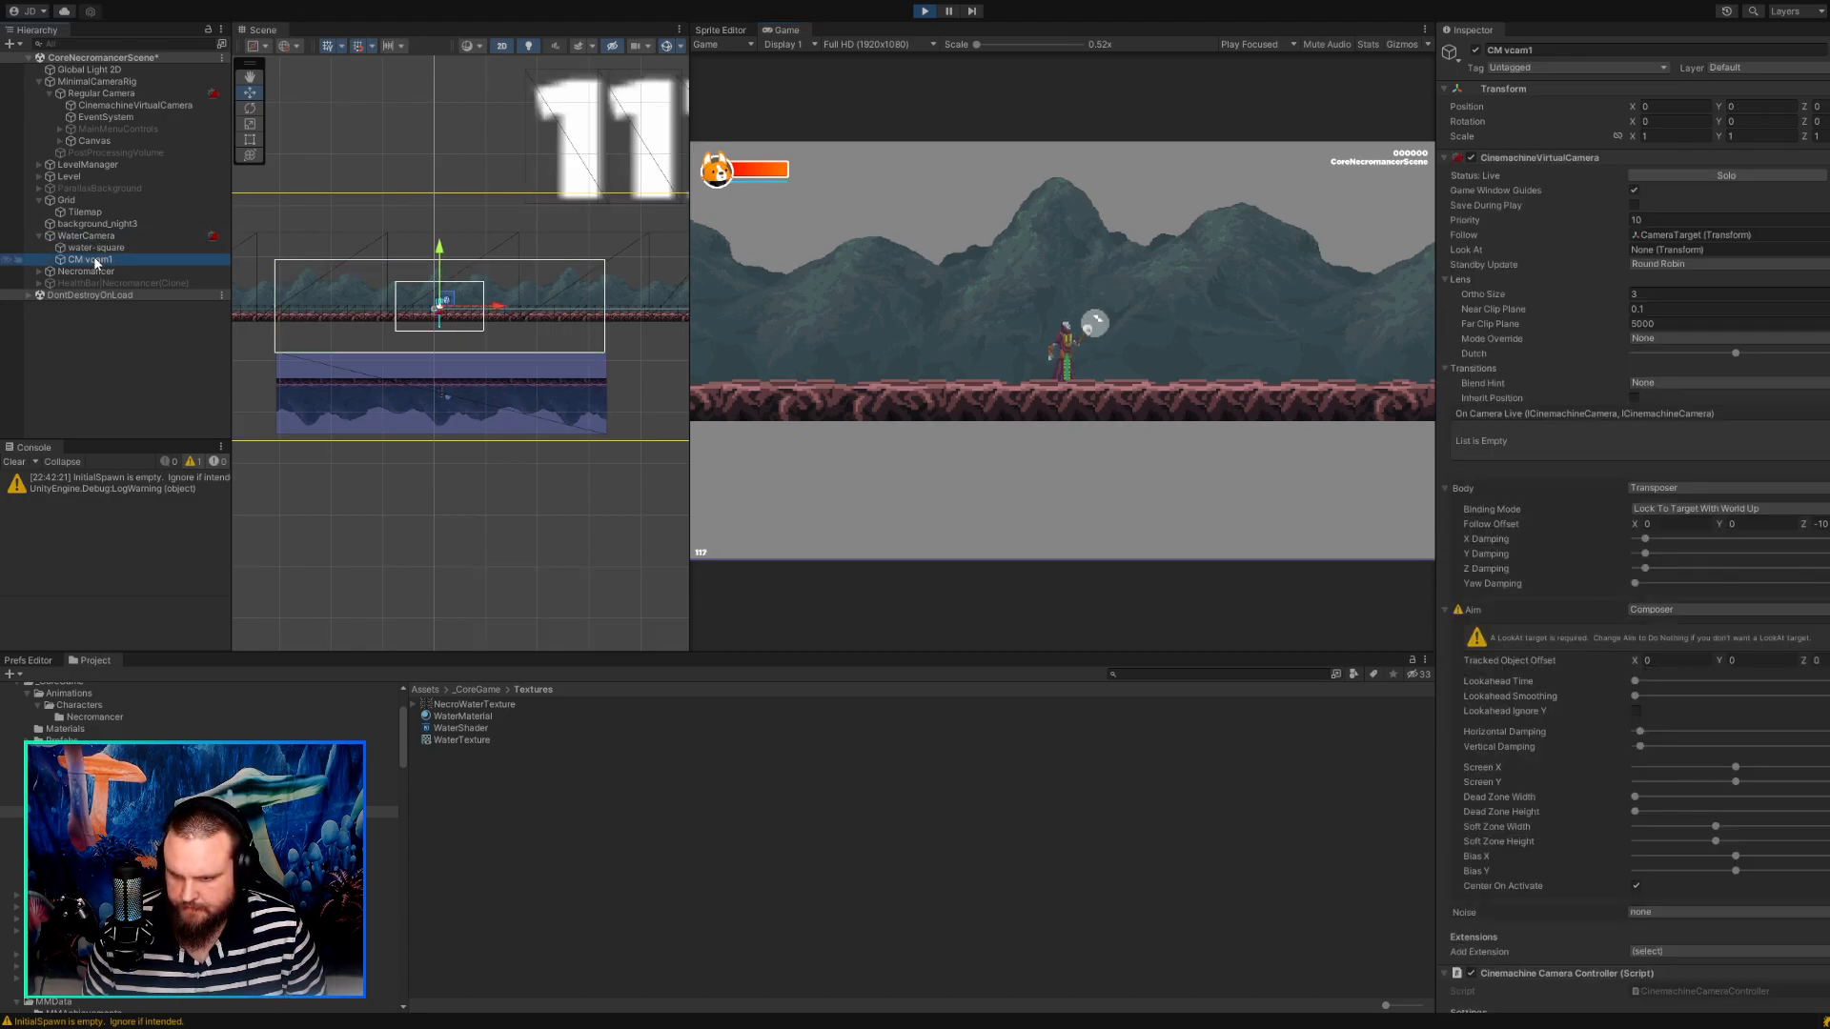
pyautogui.click(1726, 661)
pyautogui.write('0.75')
pyautogui.moveTo(1716, 657); pyautogui.dragTo(1723, 669)
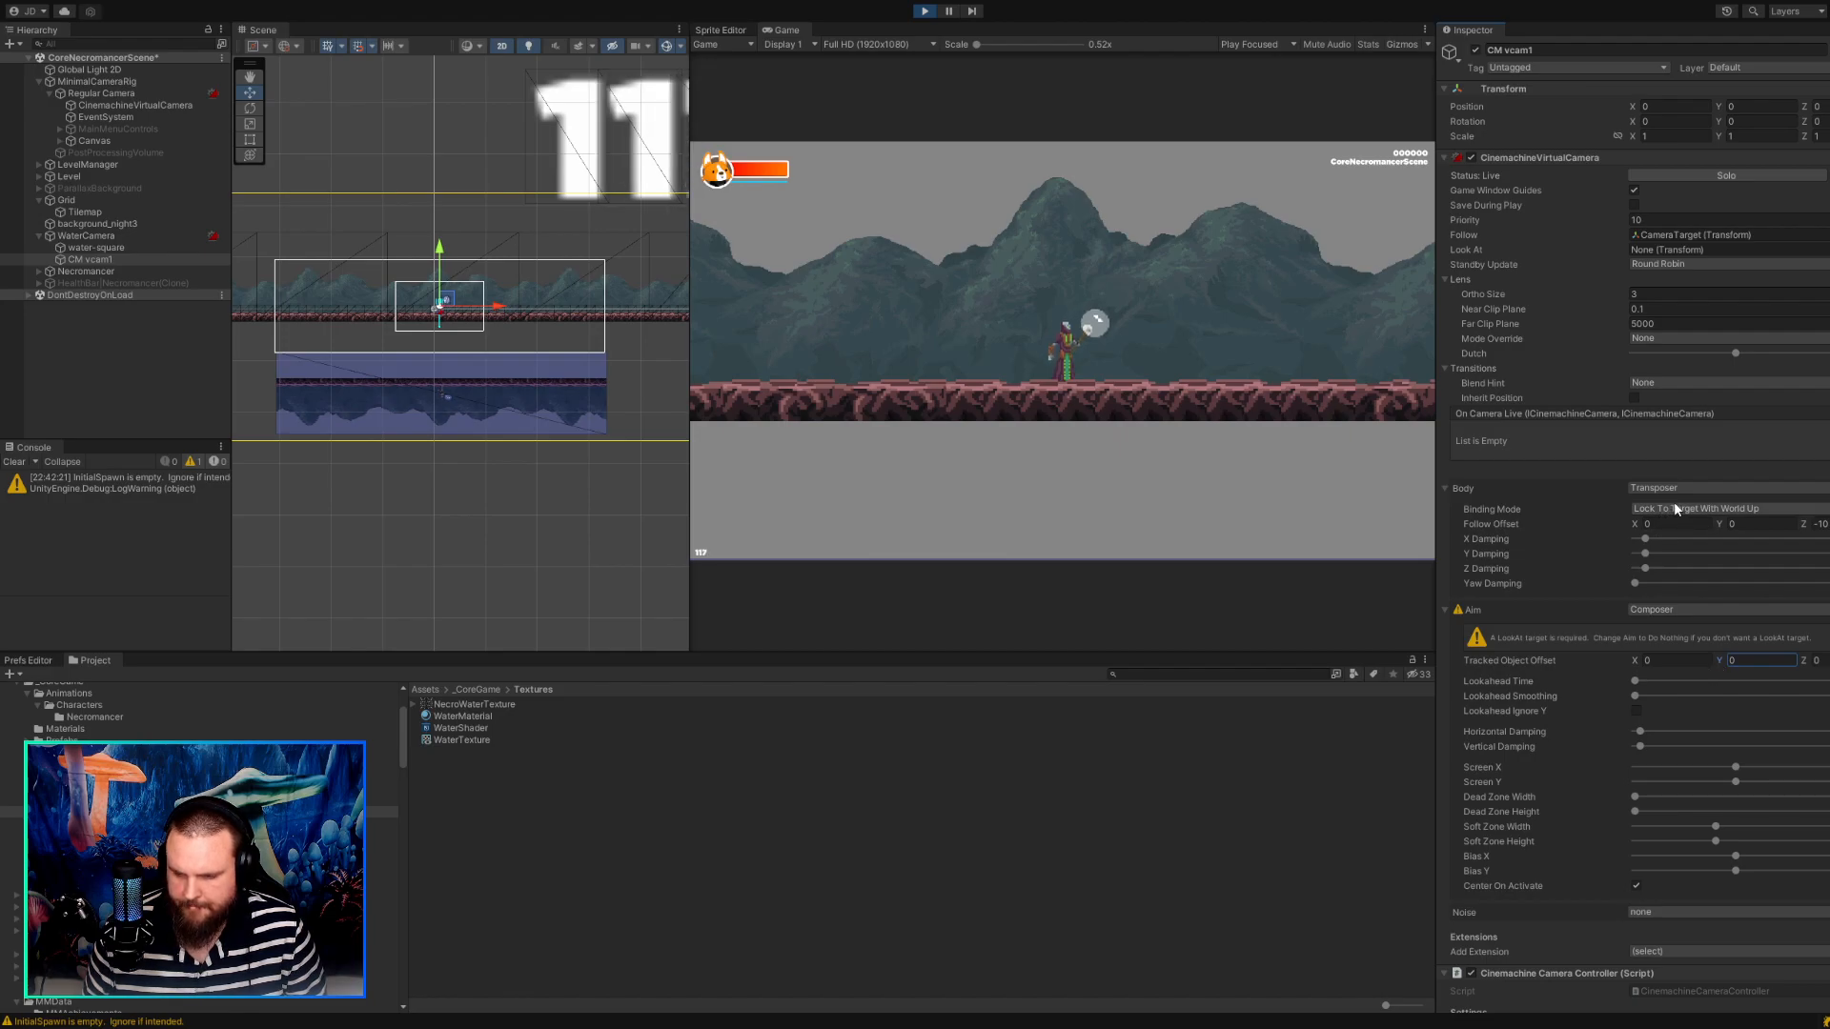
# Compare the settings of Regular Camera's CinemachineVirtualCamera with those of CM vcam1, including its body, camera controller and confiner.
pyautogui.click(119, 107)
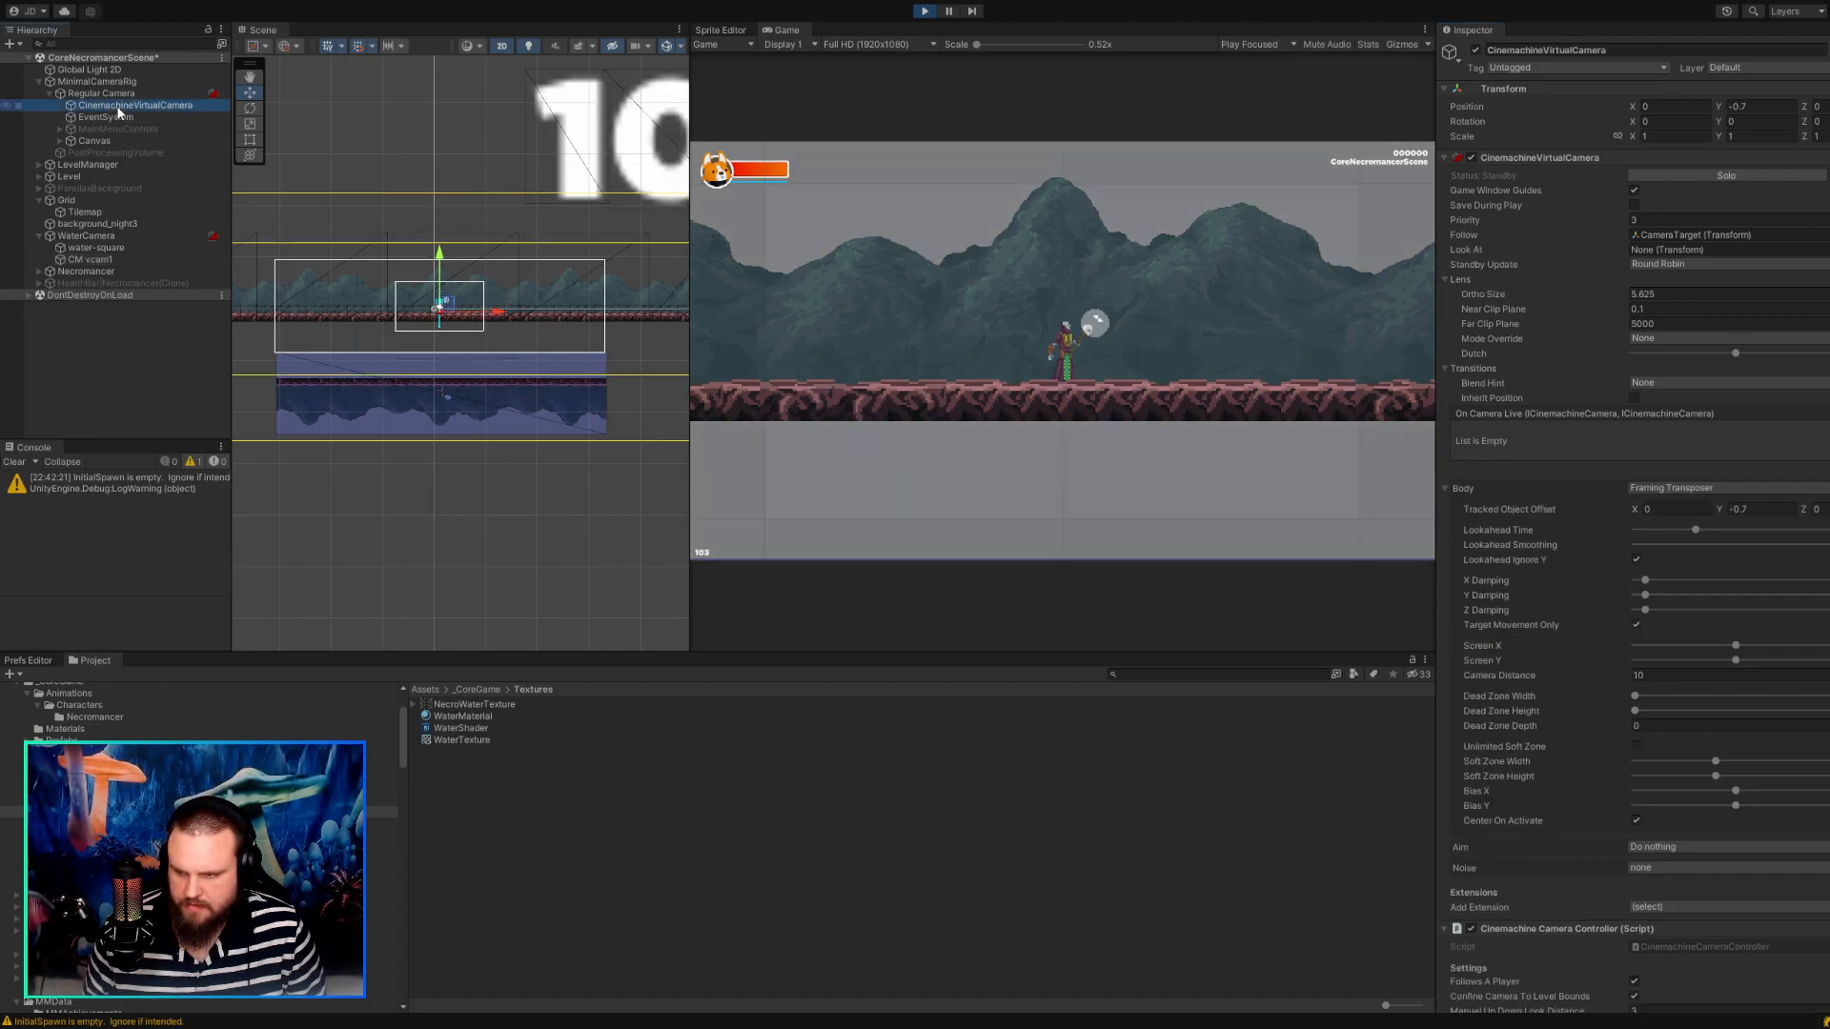
pyautogui.click(100, 258)
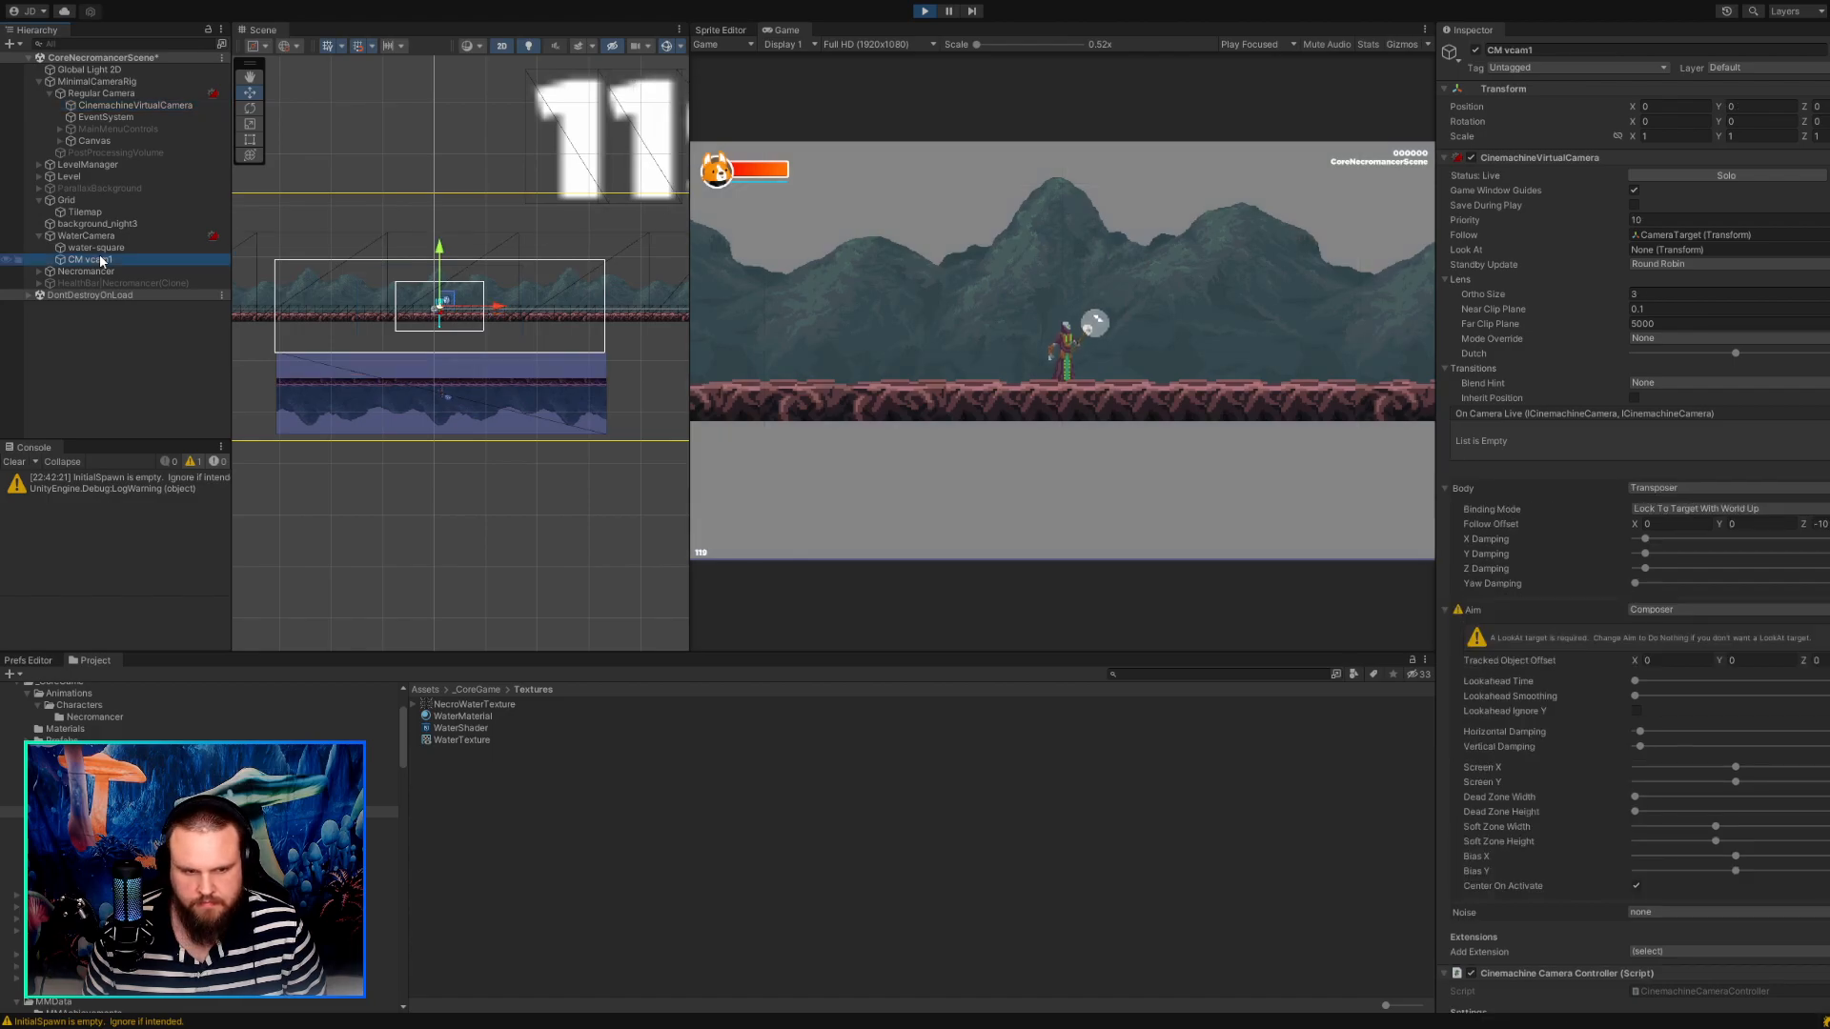
pyautogui.click(107, 106)
pyautogui.scroll(-6, 1483, 728)
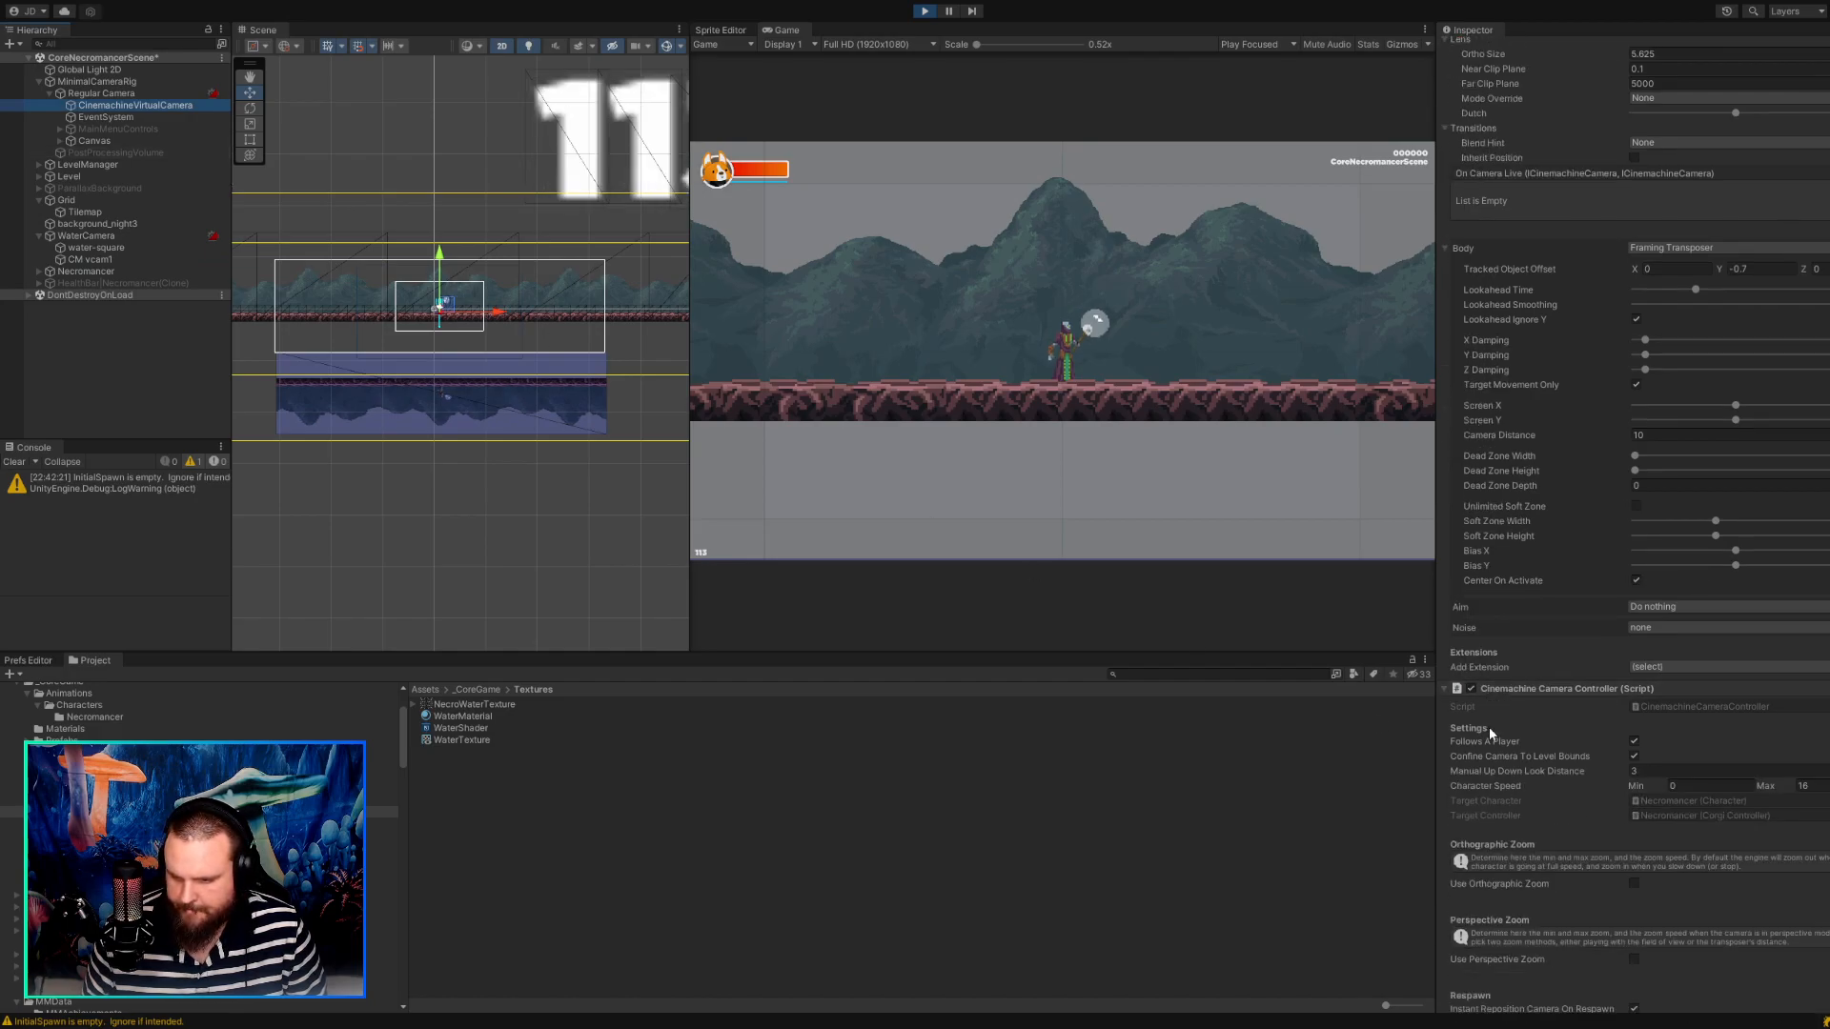
pyautogui.scroll(-3, 1586, 713)
pyautogui.scroll(-1, 1587, 712)
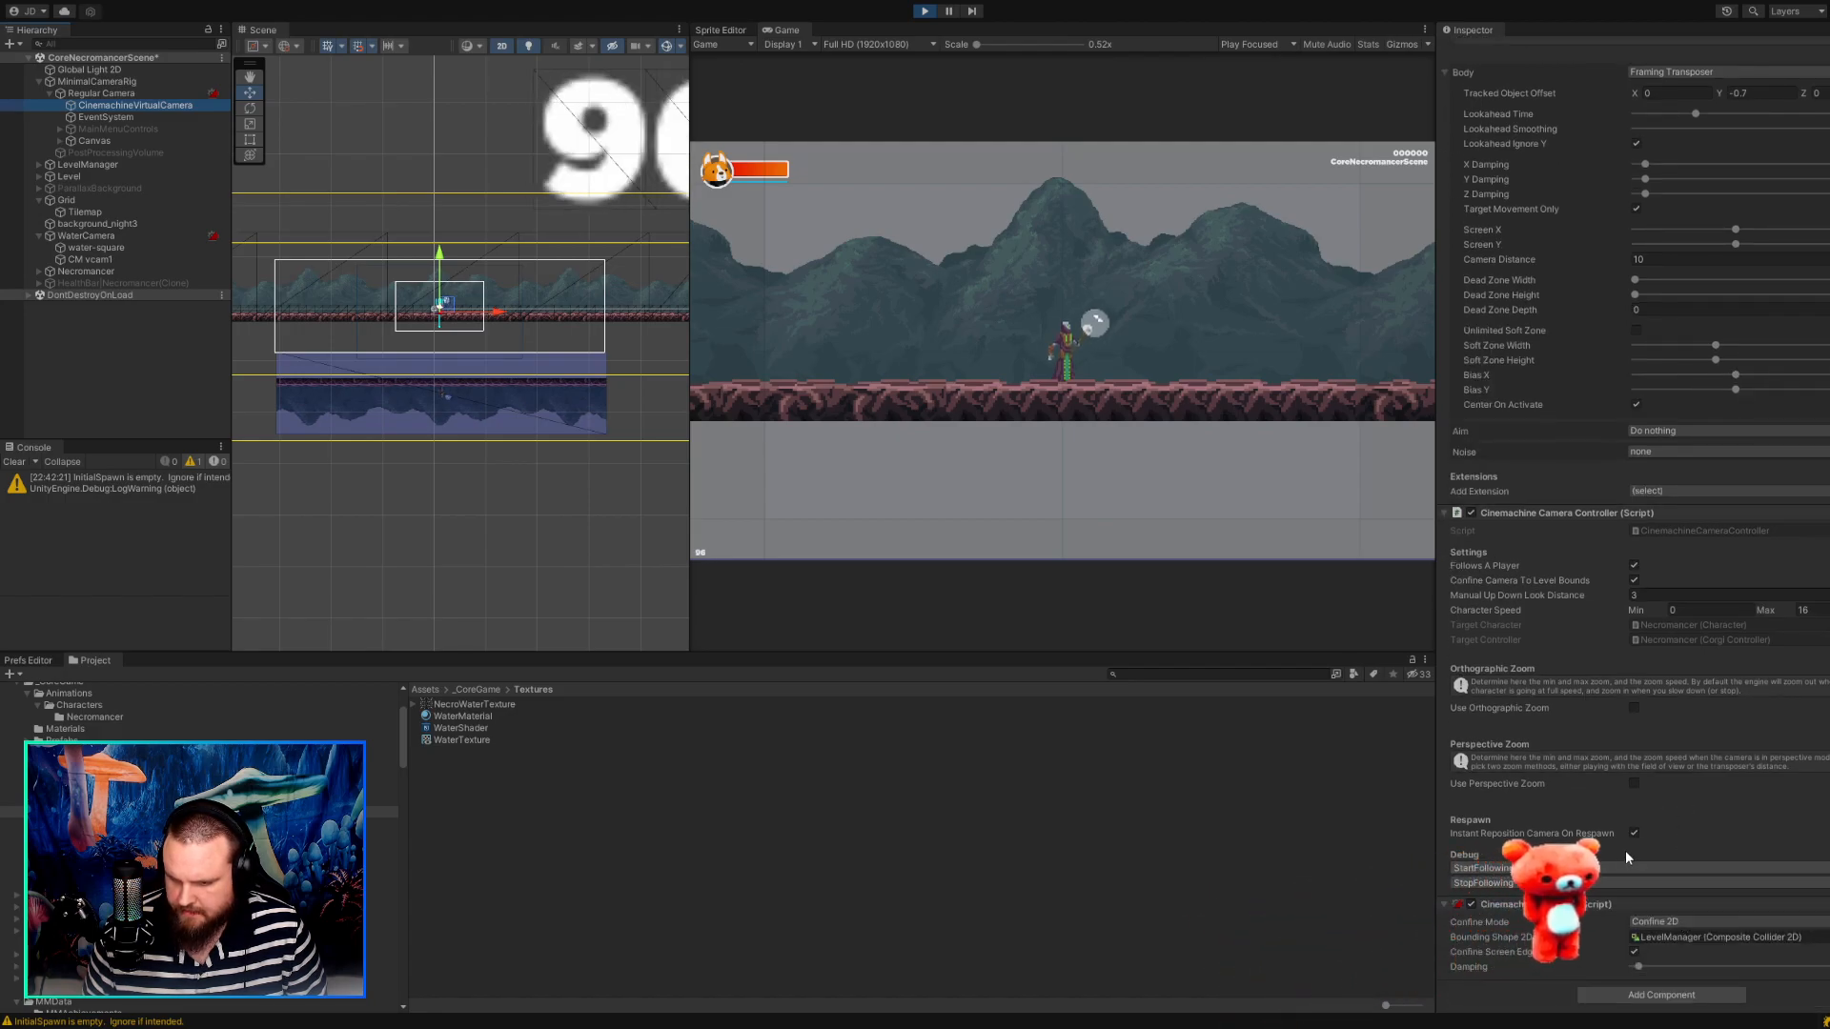
pyautogui.scroll(5, 1616, 802)
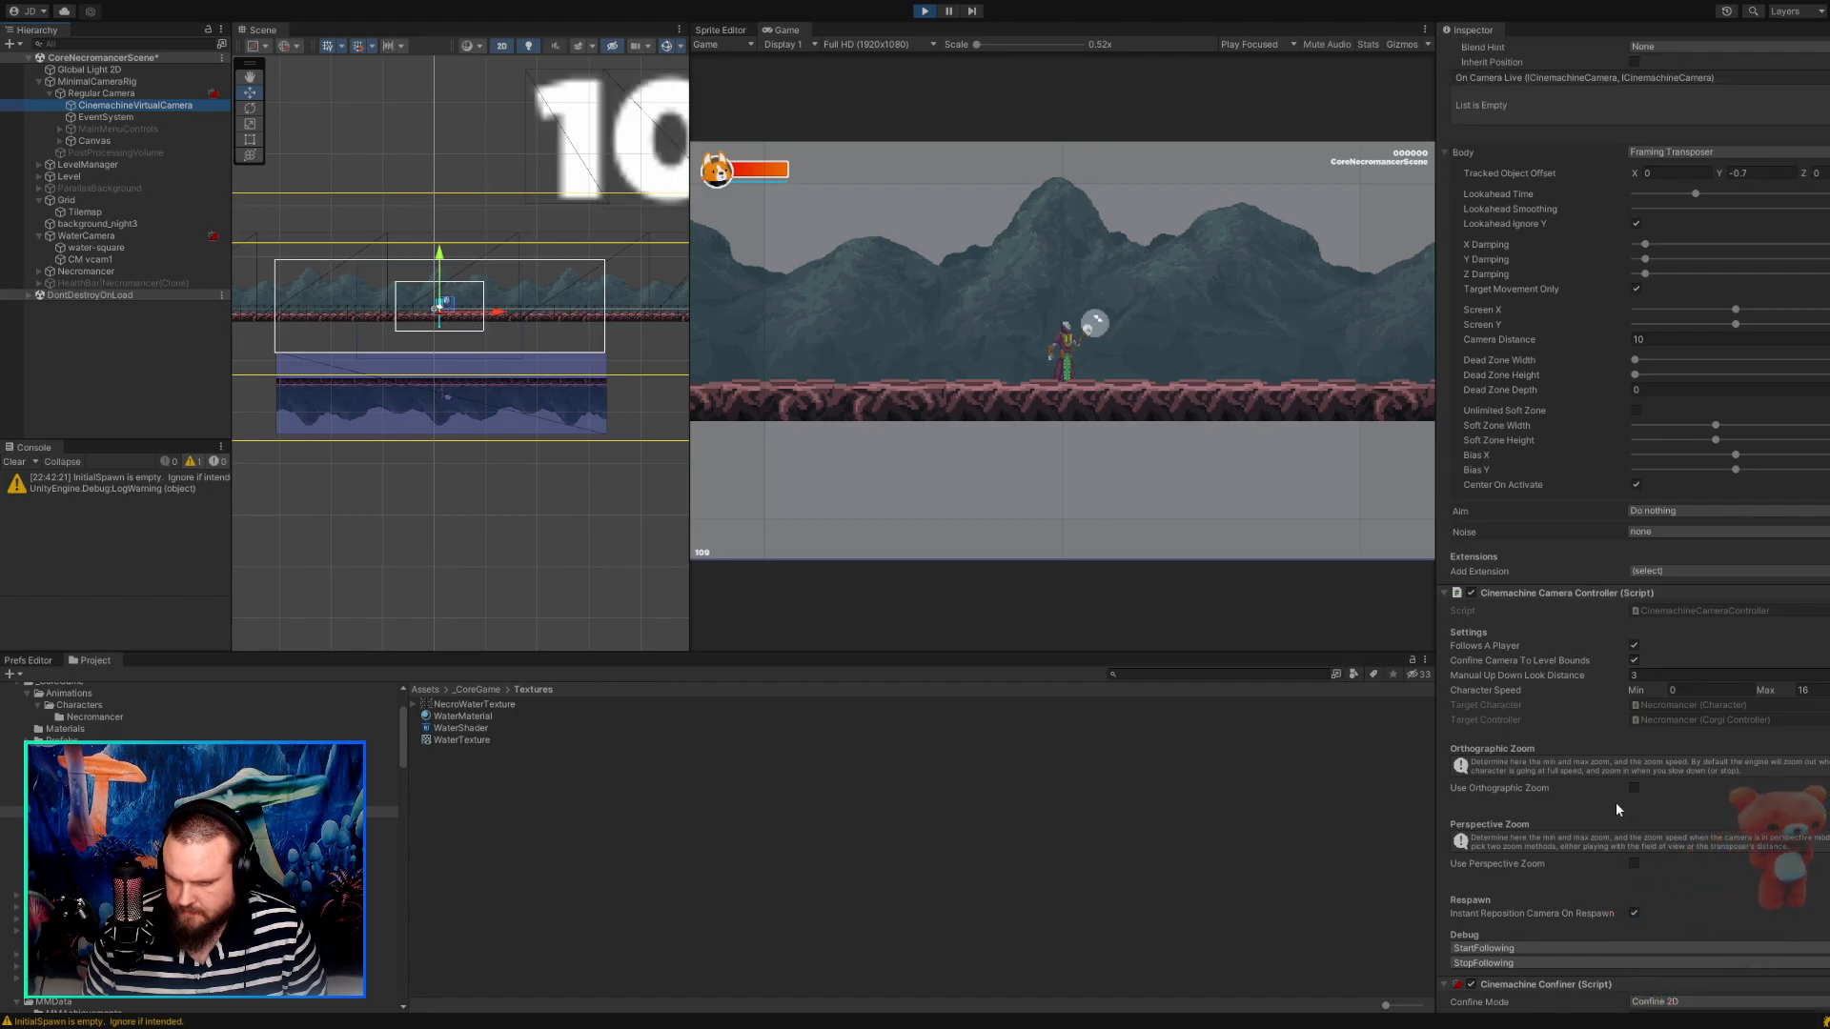
pyautogui.scroll(5, 1603, 776)
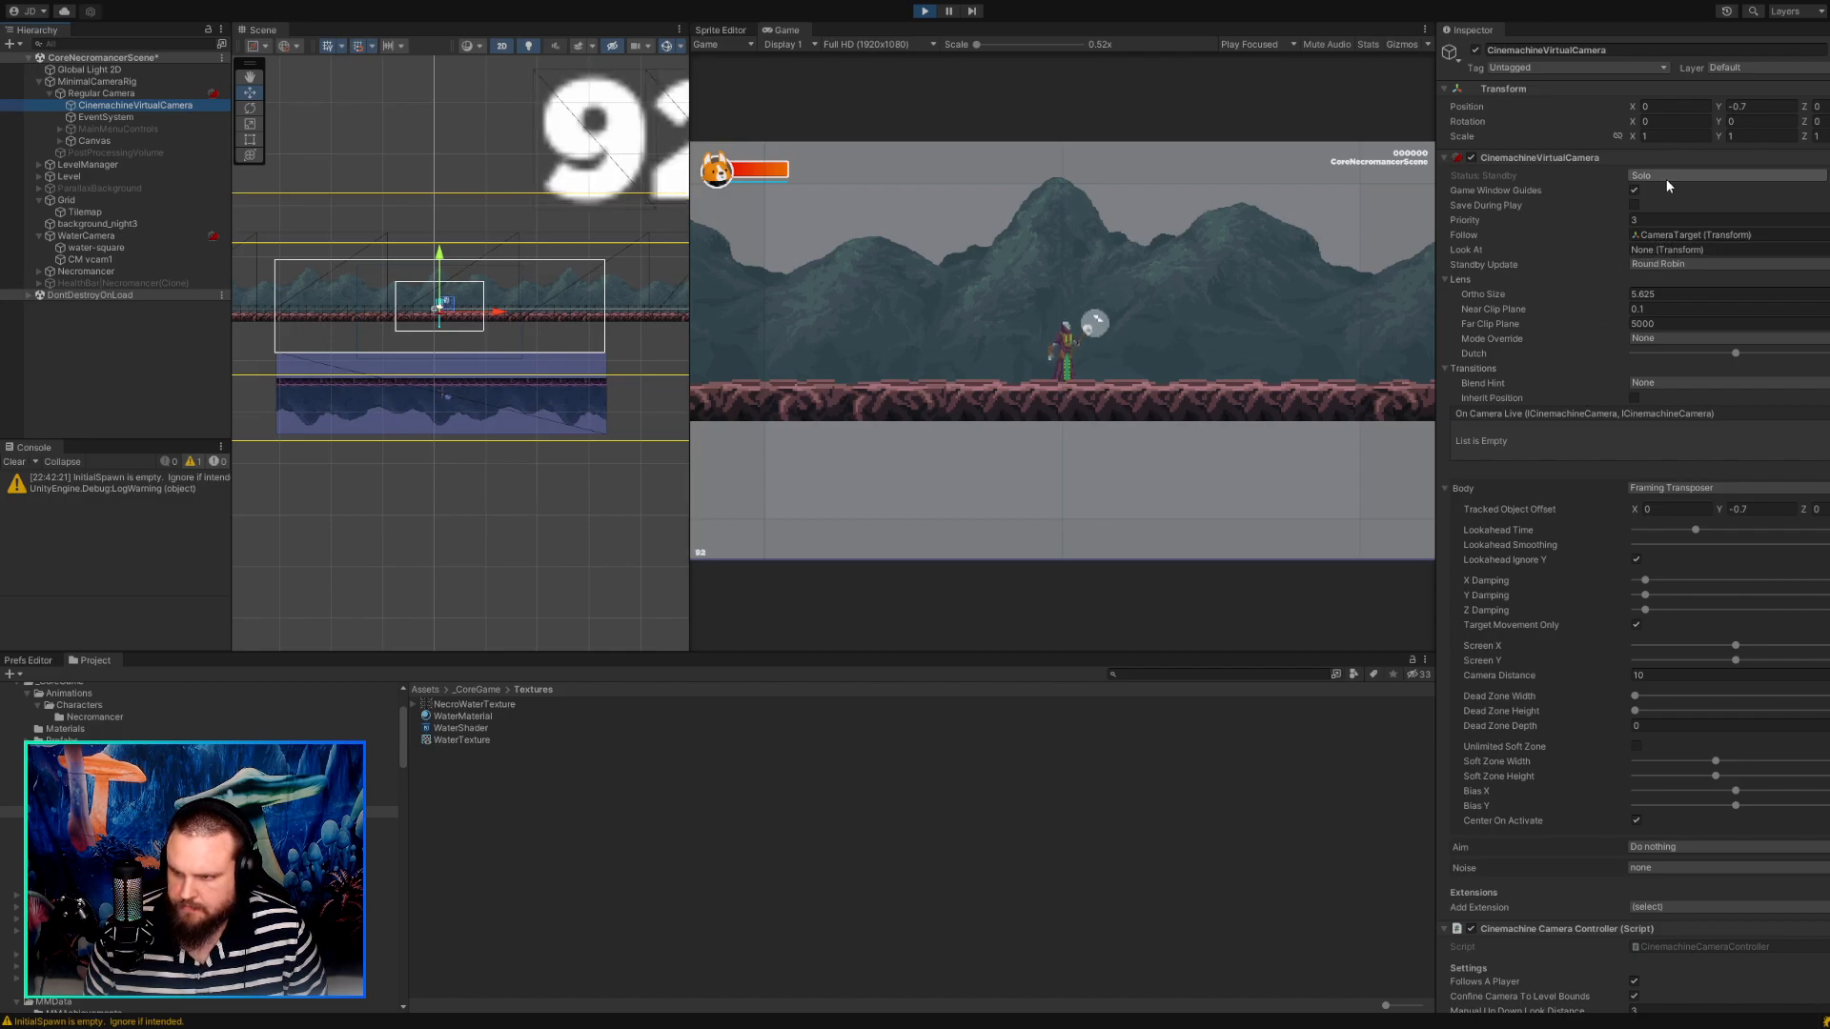
# Set the priority of Regular Camera's CinemachineVirtualCamera to -1.
pyautogui.click(1616, 220)
pyautogui.write('-1')
pyautogui.press('Tab')
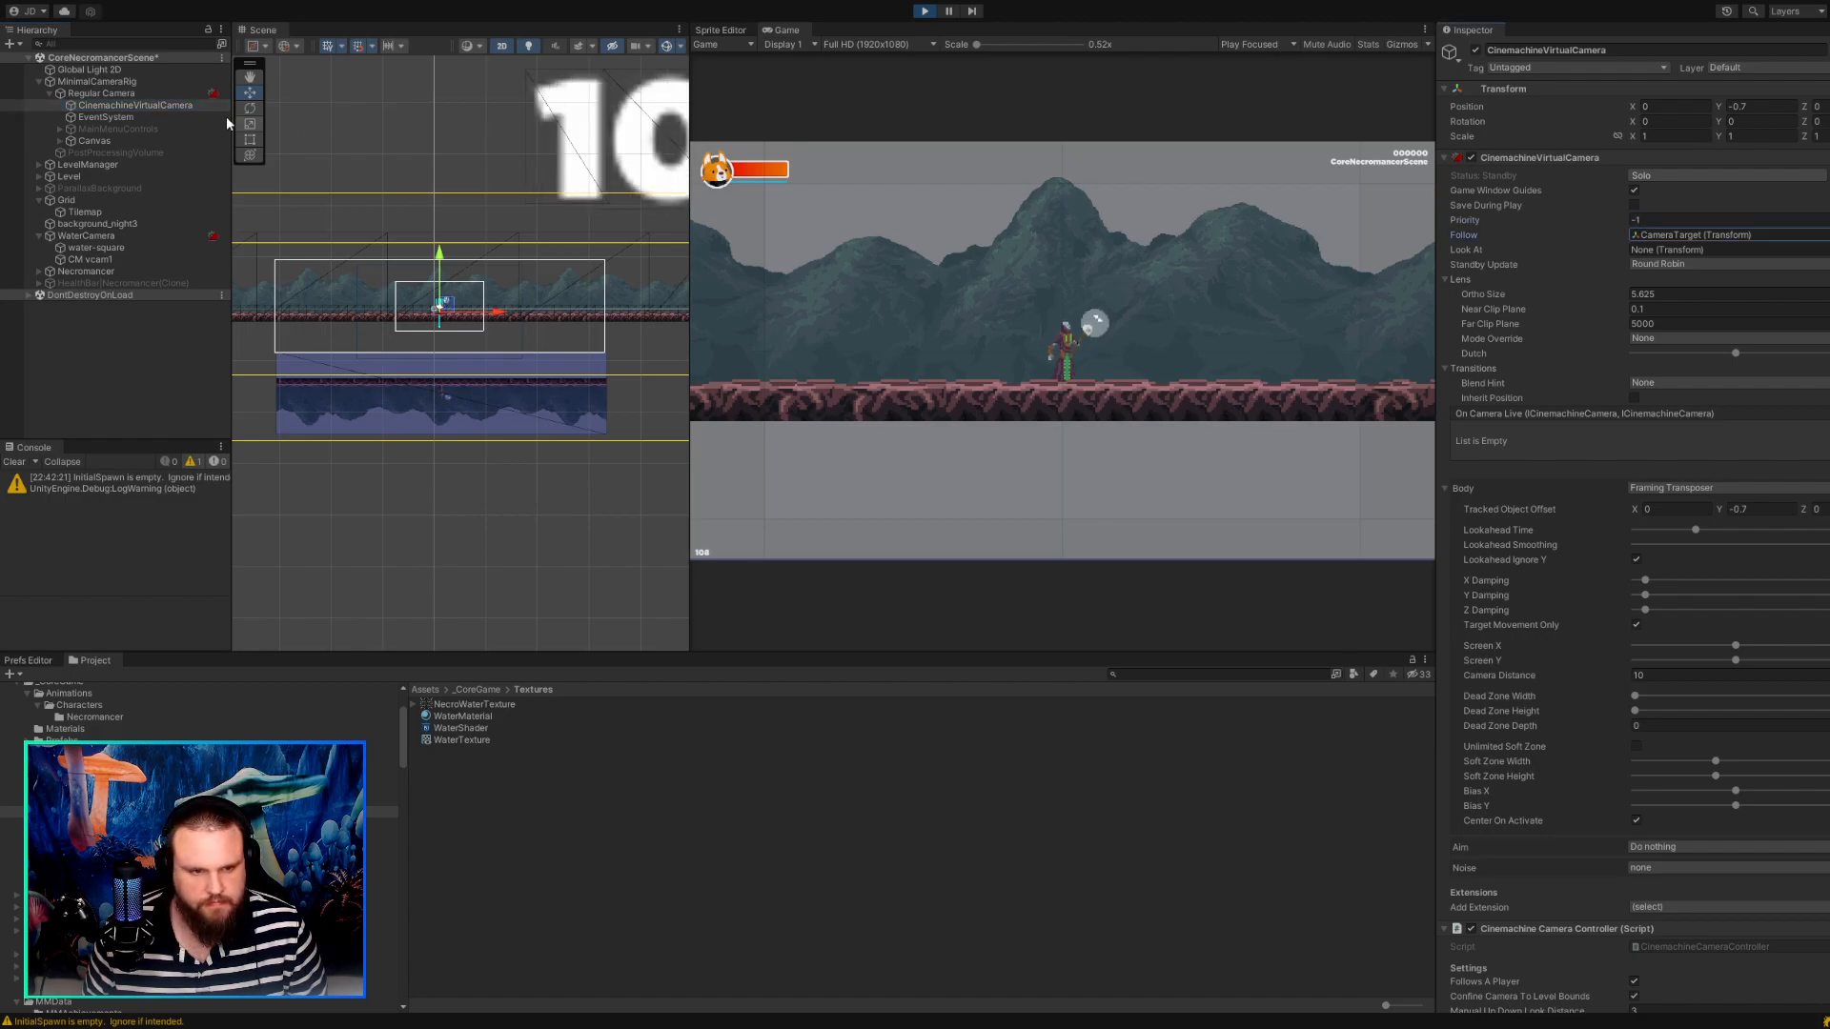
pyautogui.click(121, 95)
pyautogui.click(120, 104)
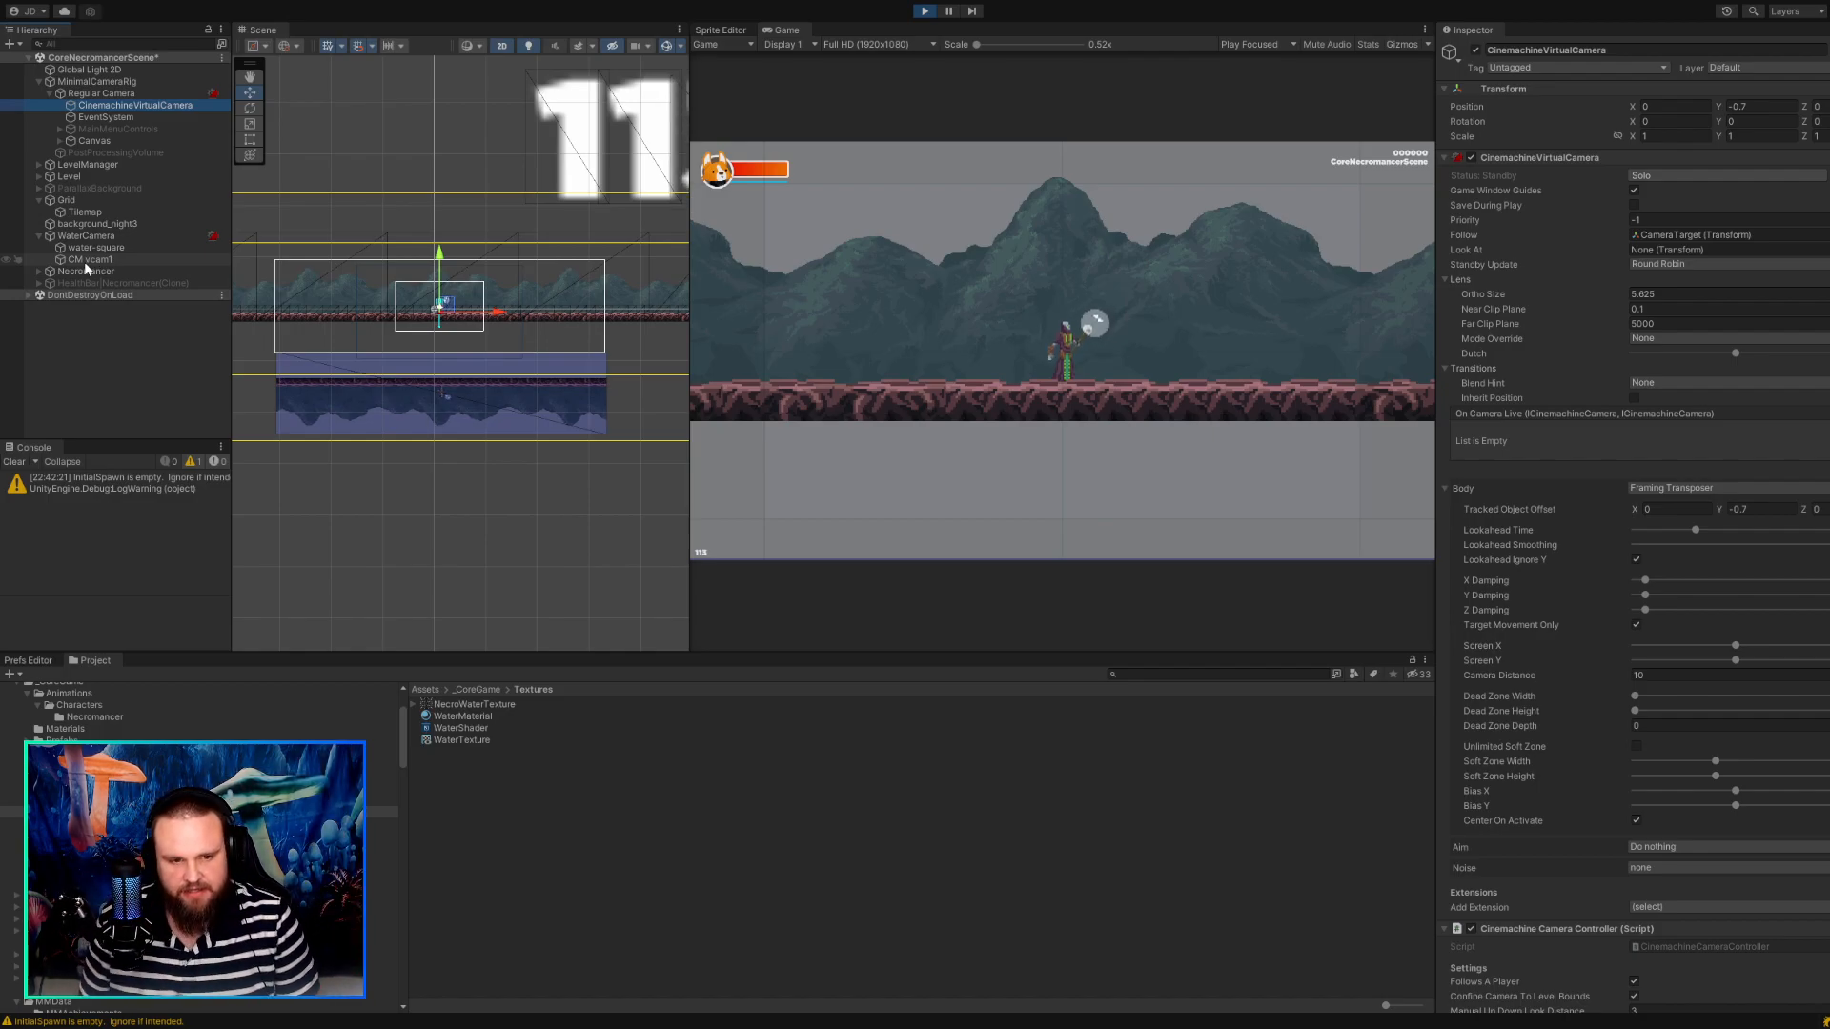
# Set the priority of CM vcam1 under WaterCamera to -1.
pyautogui.click(84, 261)
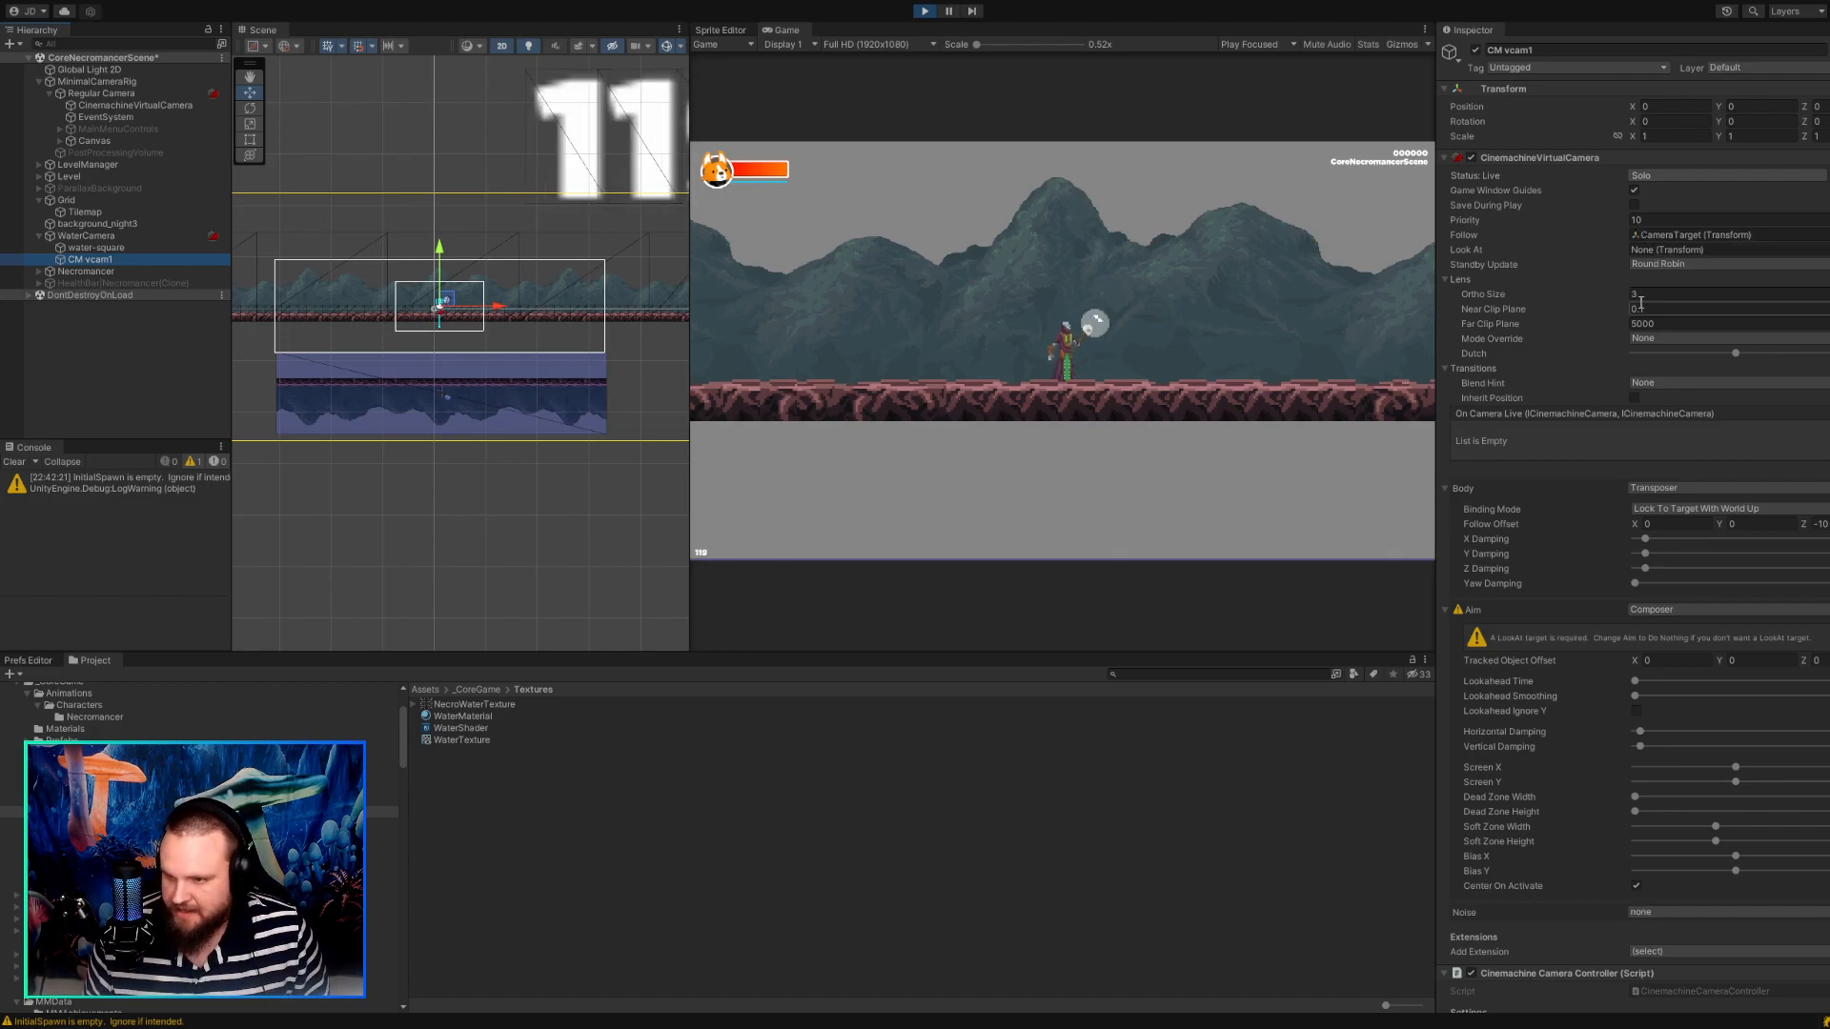
pyautogui.click(1634, 220)
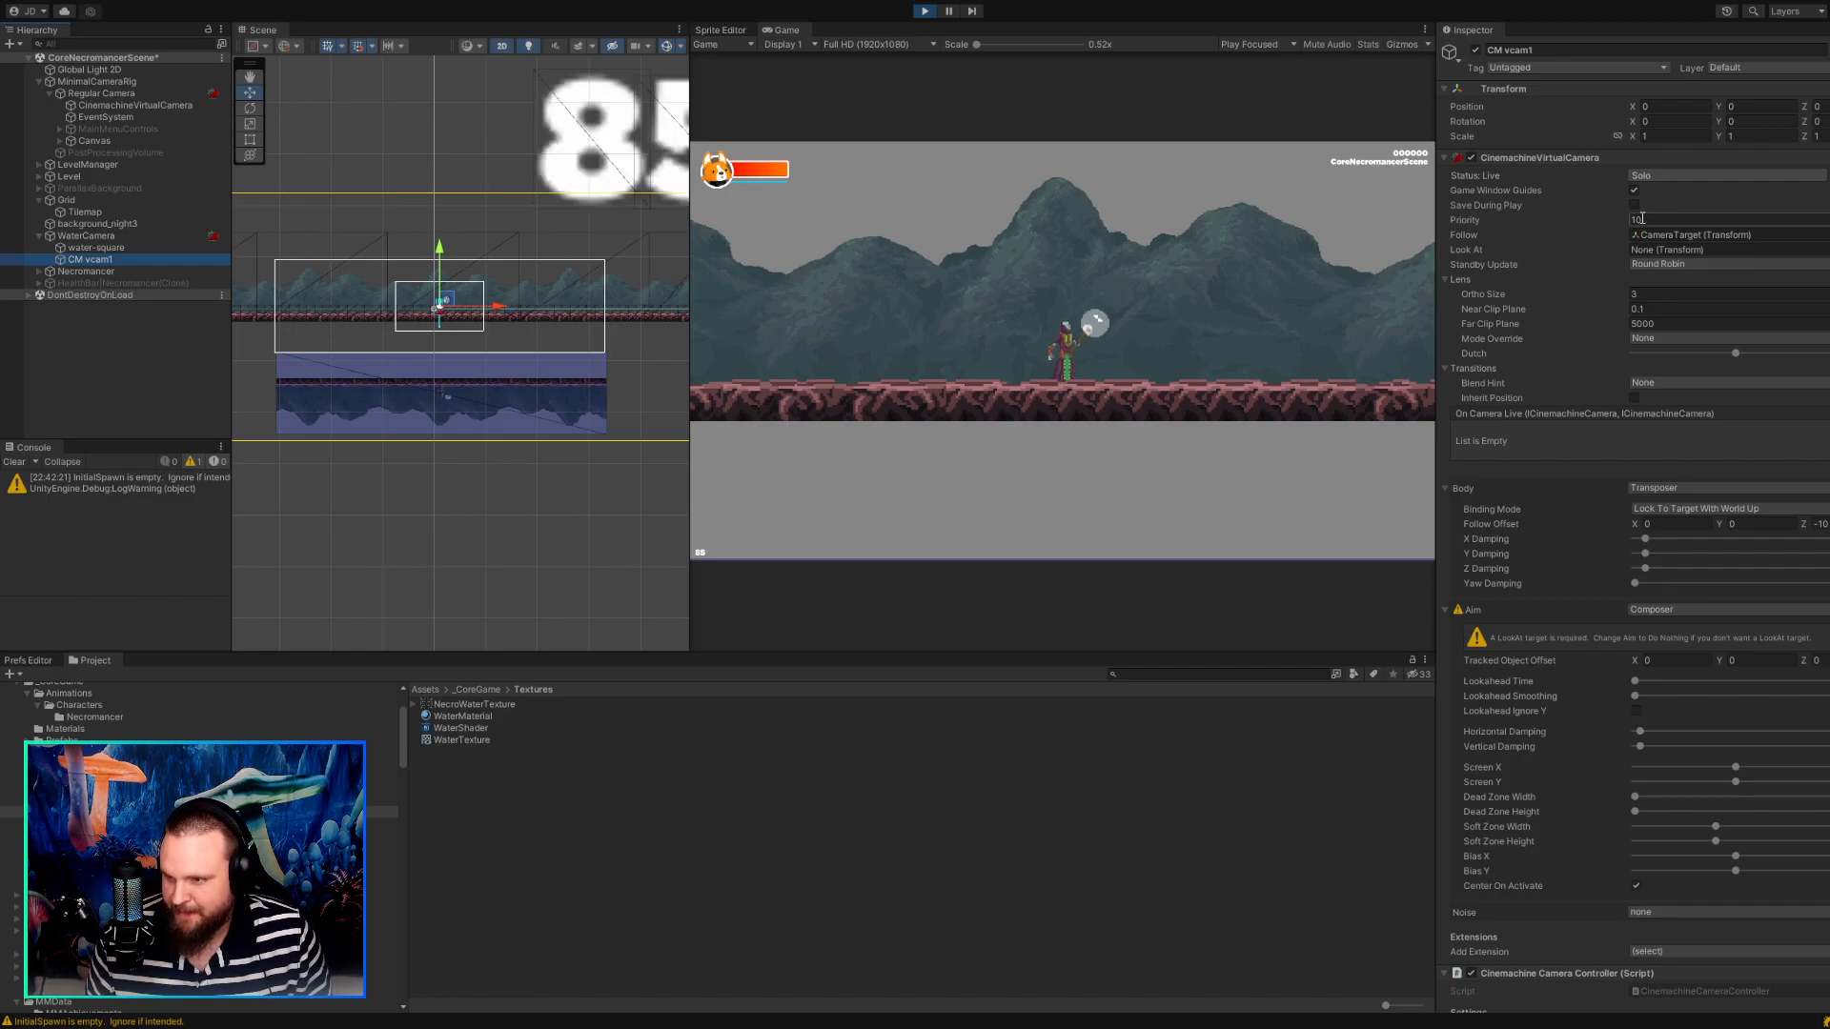
pyautogui.write('-1')
pyautogui.press('Tab')
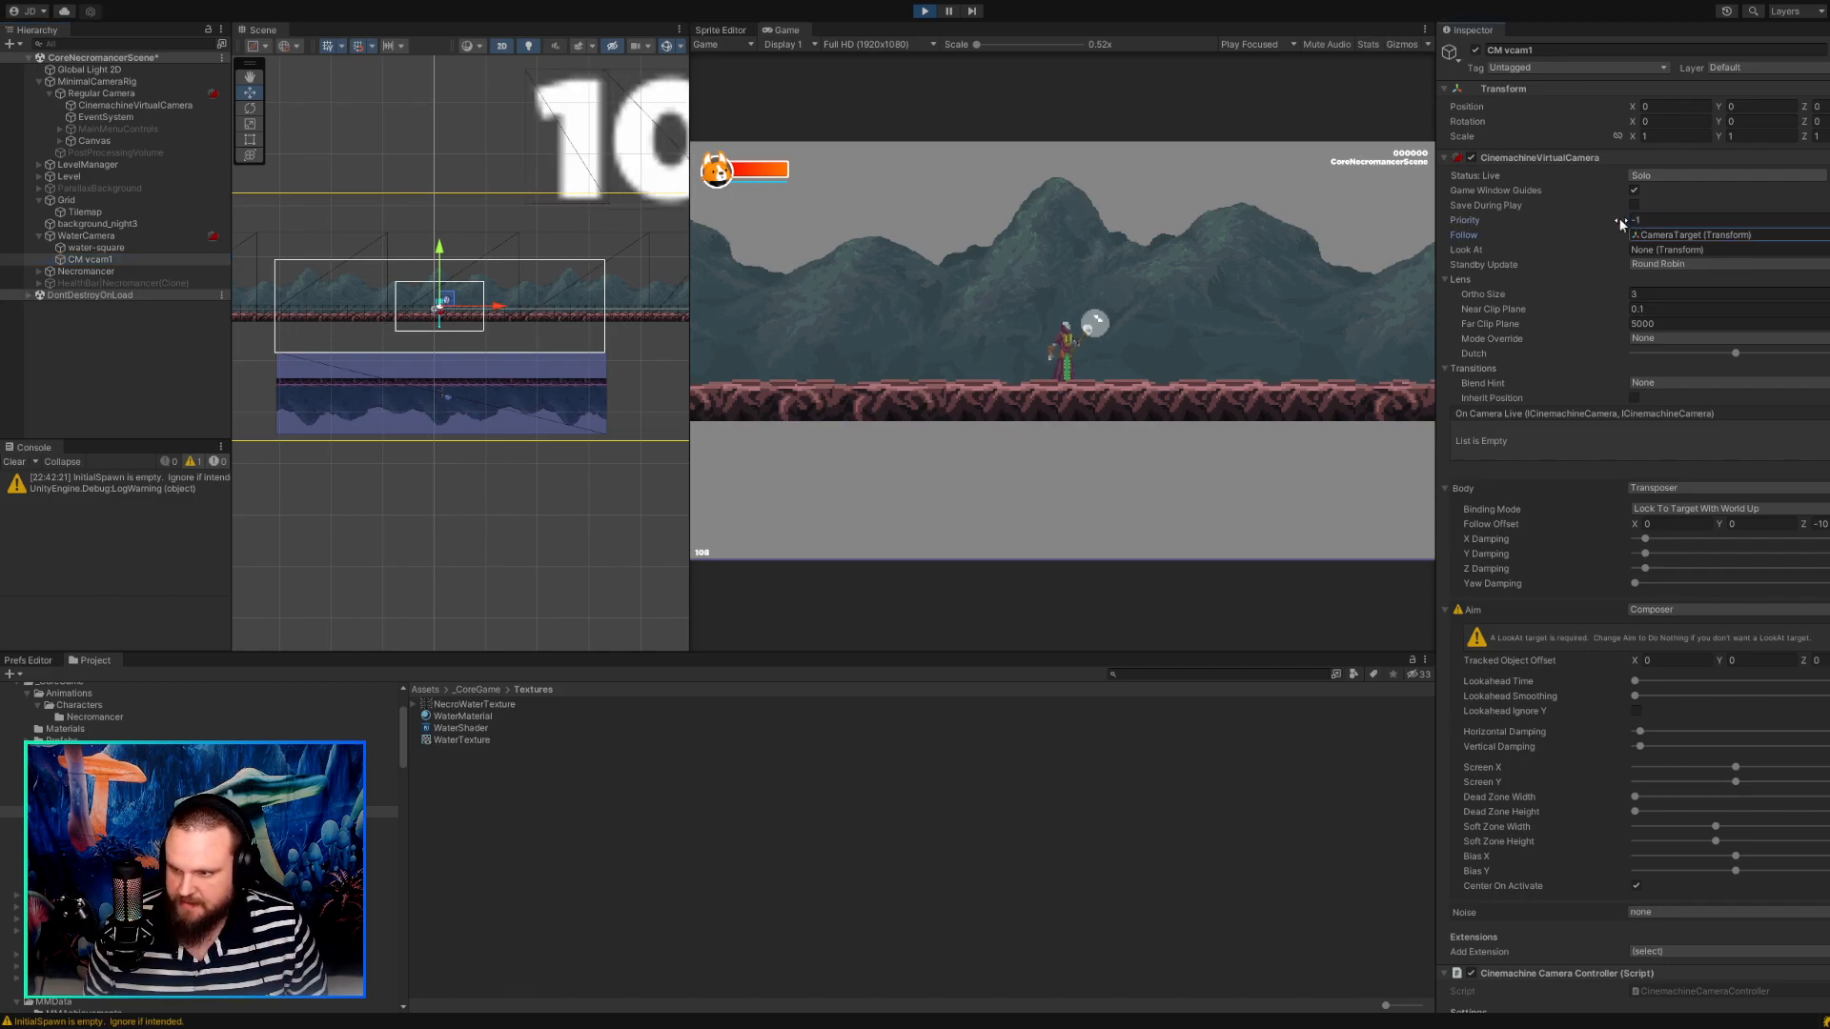
# Walk the character back and forth in the running game to test the cameras with the new priorities.
pyautogui.click(1014, 356)
pyautogui.press('d')
pyautogui.press('a')
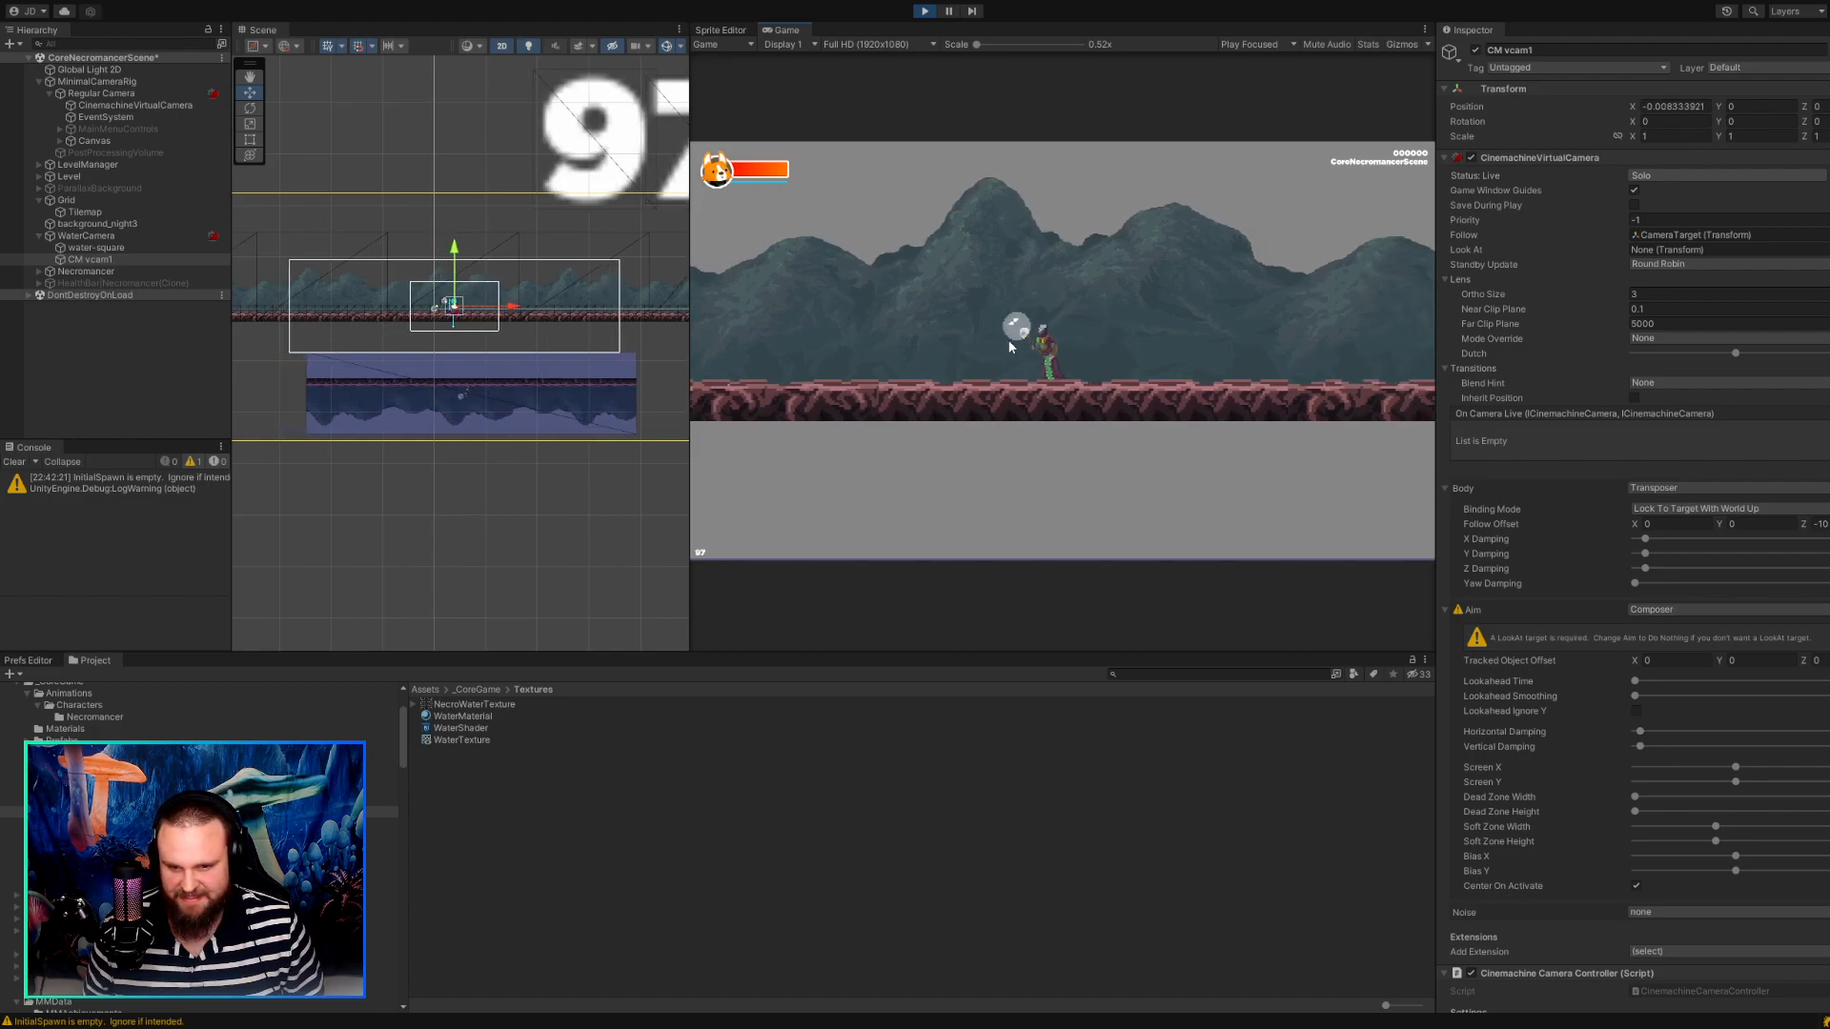
pyautogui.press('d')
pyautogui.press('d')
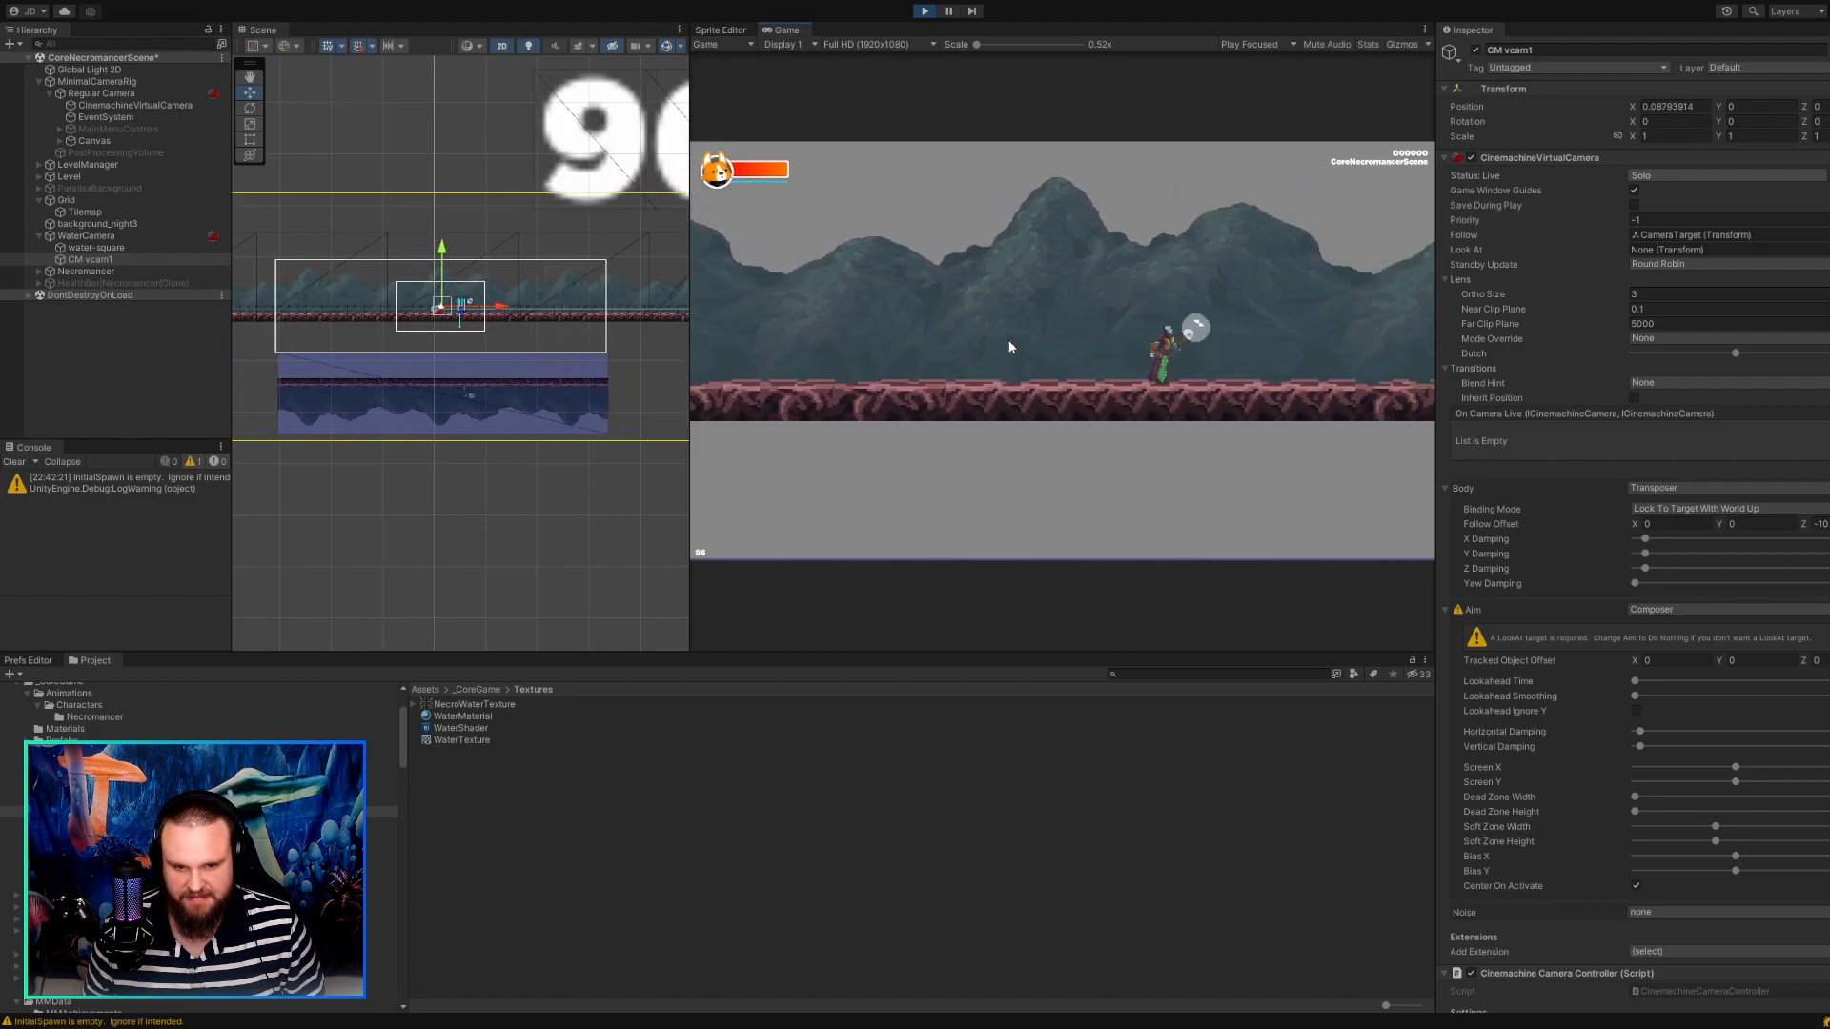
pyautogui.press('a')
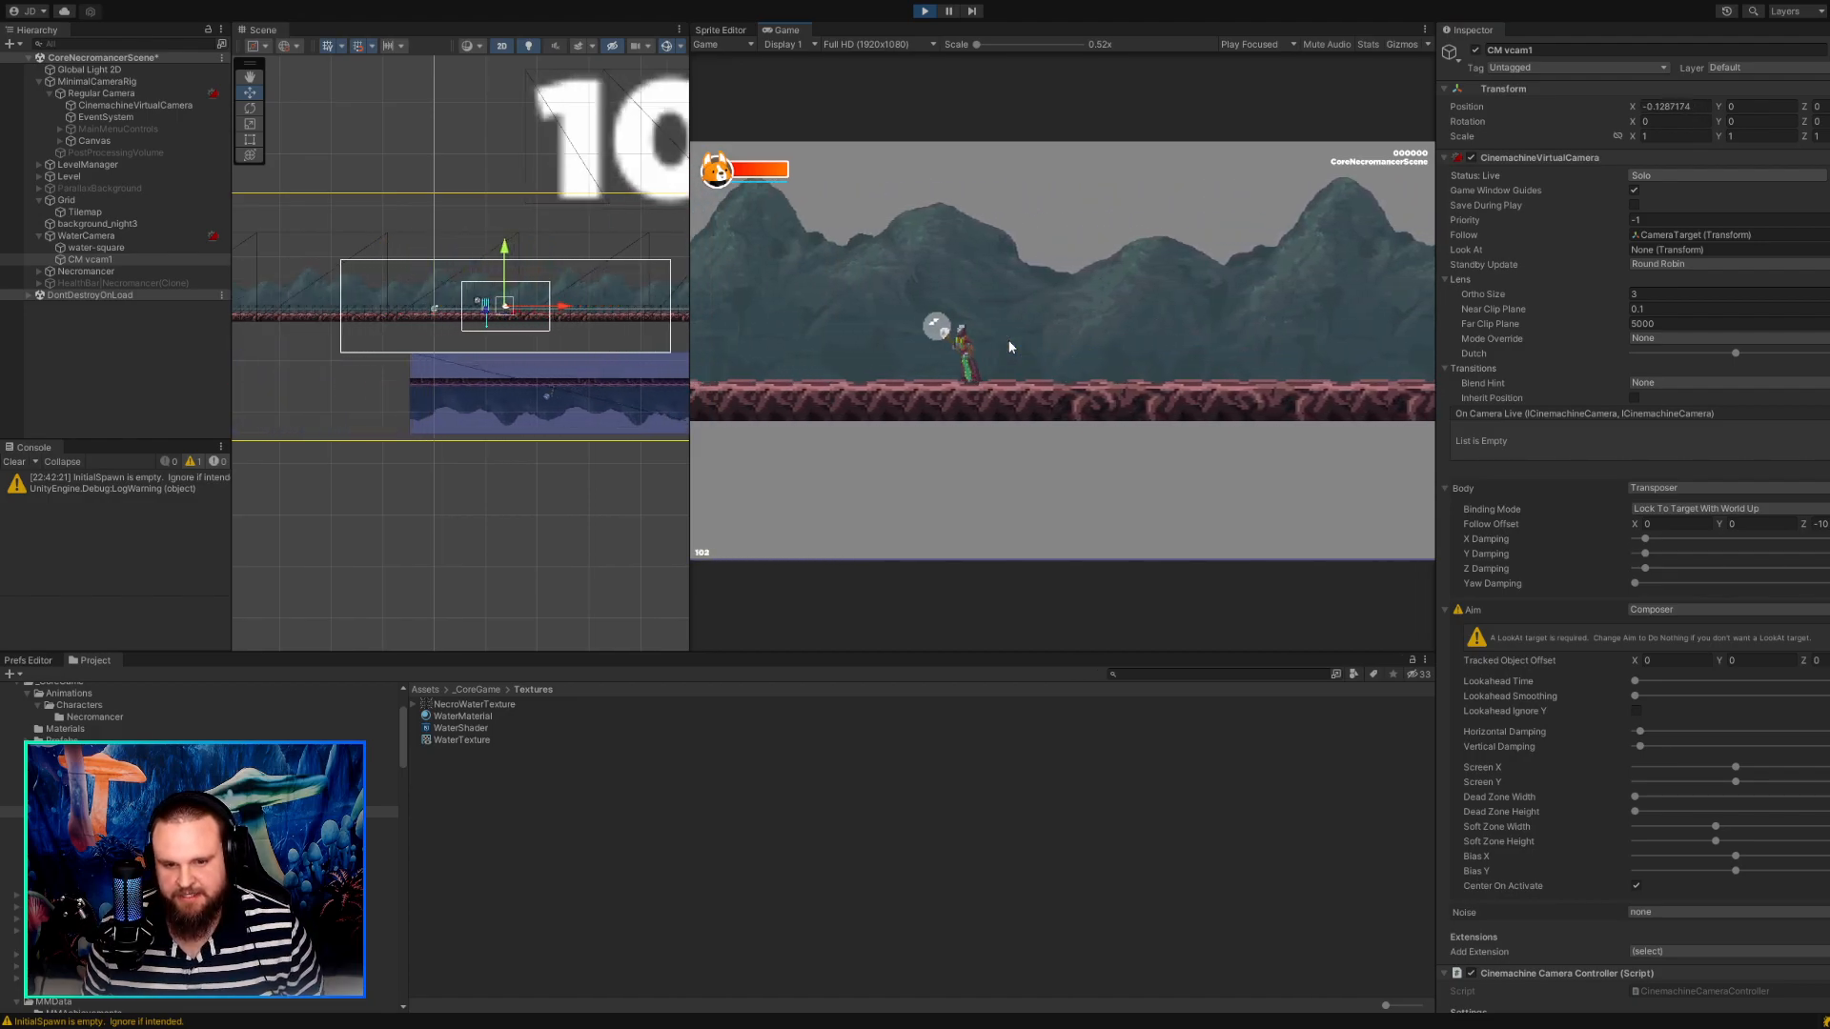
pyautogui.press('d')
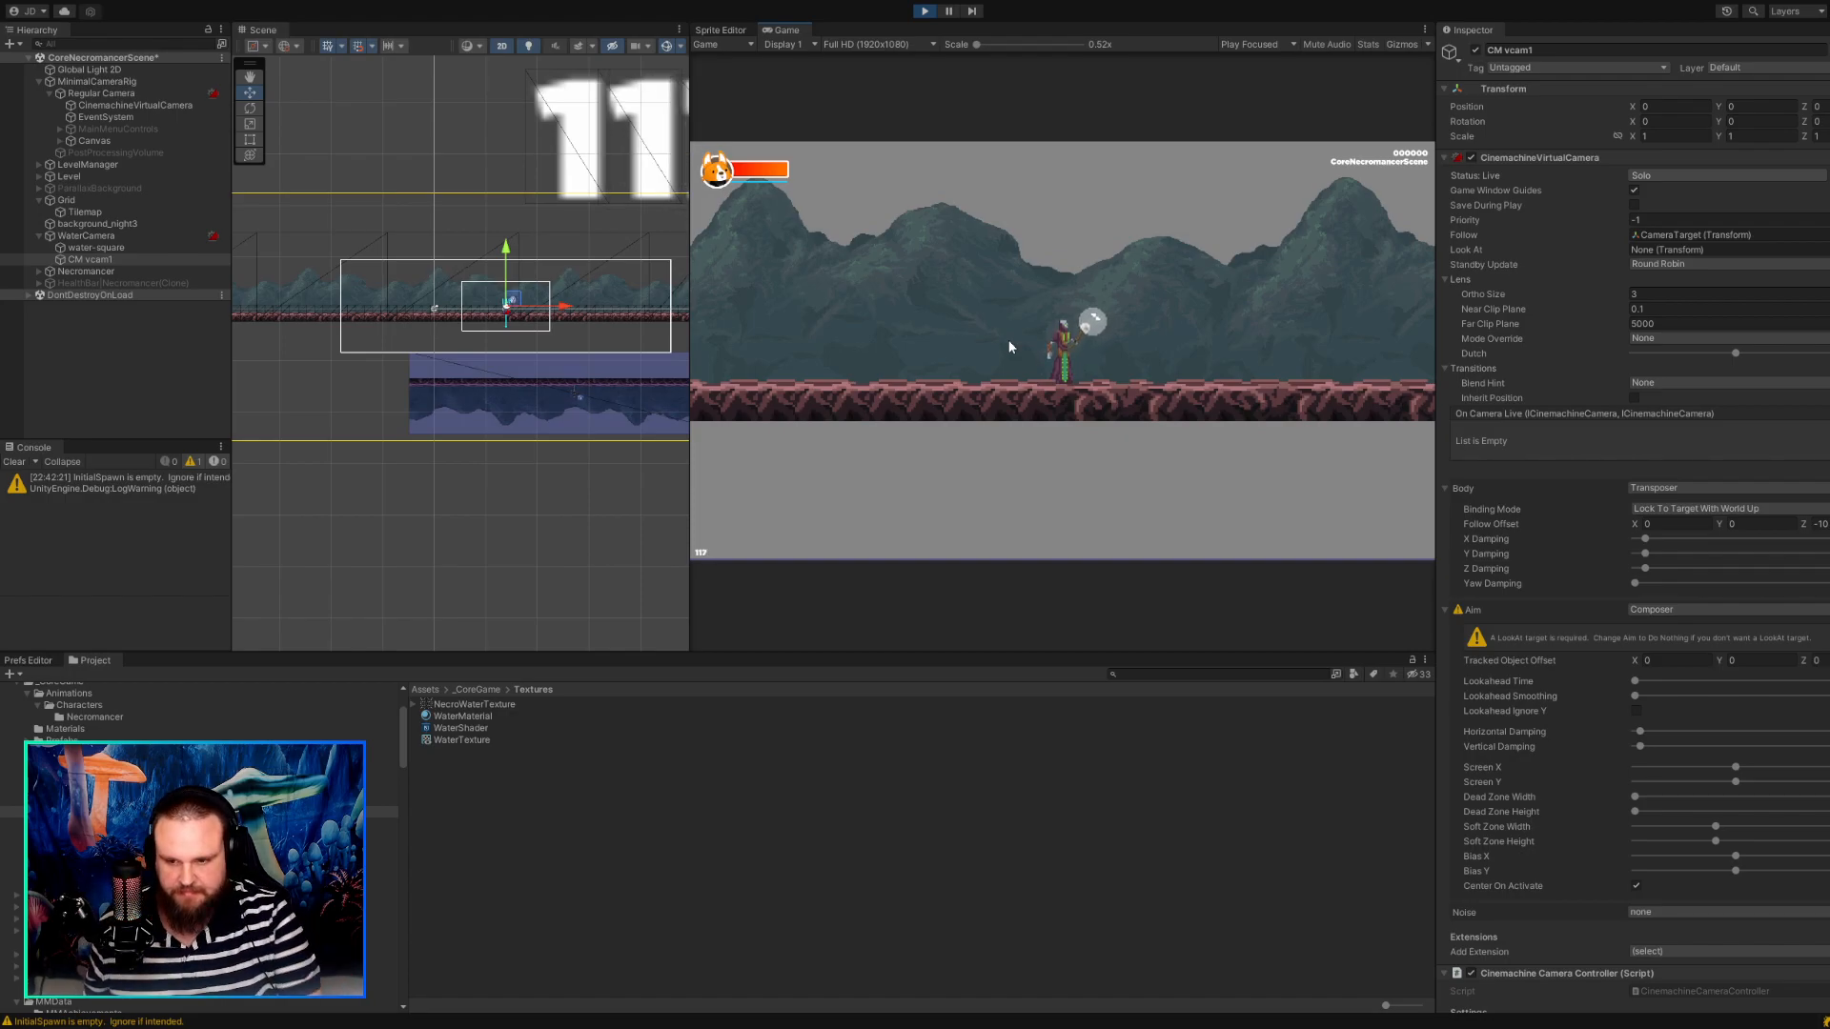
pyautogui.press('d')
pyautogui.press('a')
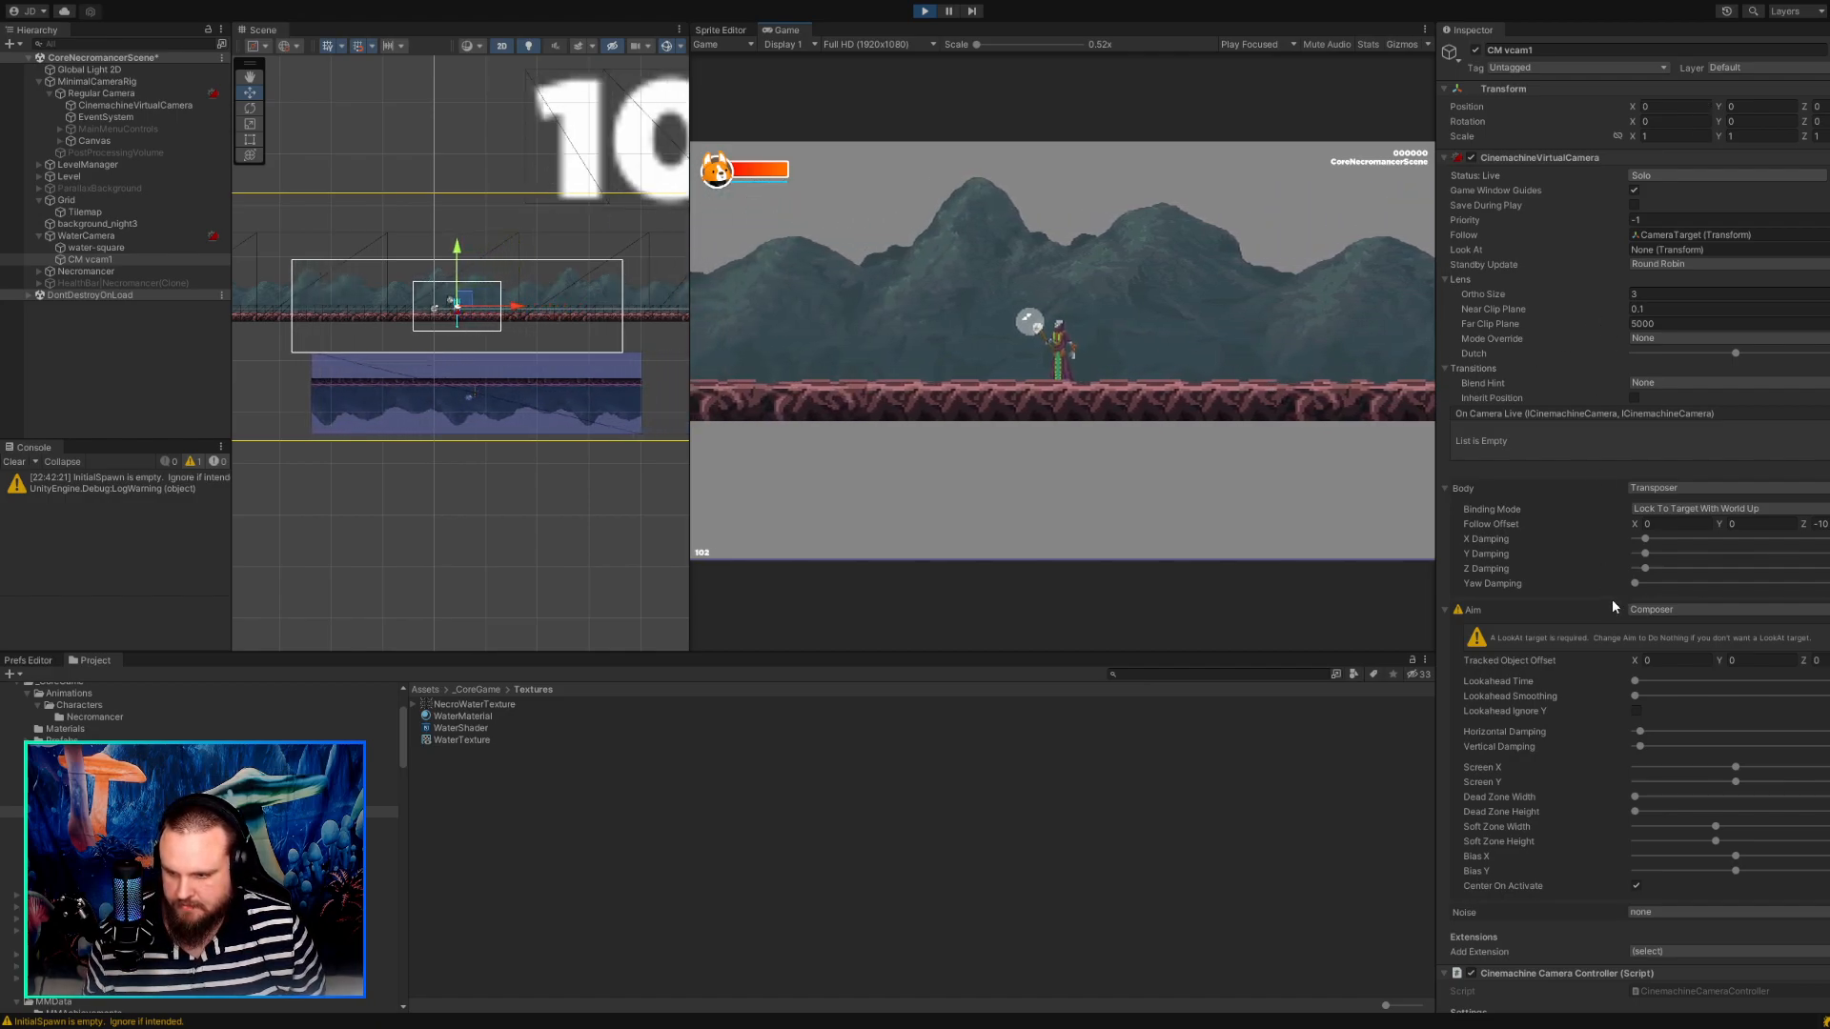
# Change the Body of CM vcam1 to Framing Transposer.
pyautogui.scroll(-3, 1611, 599)
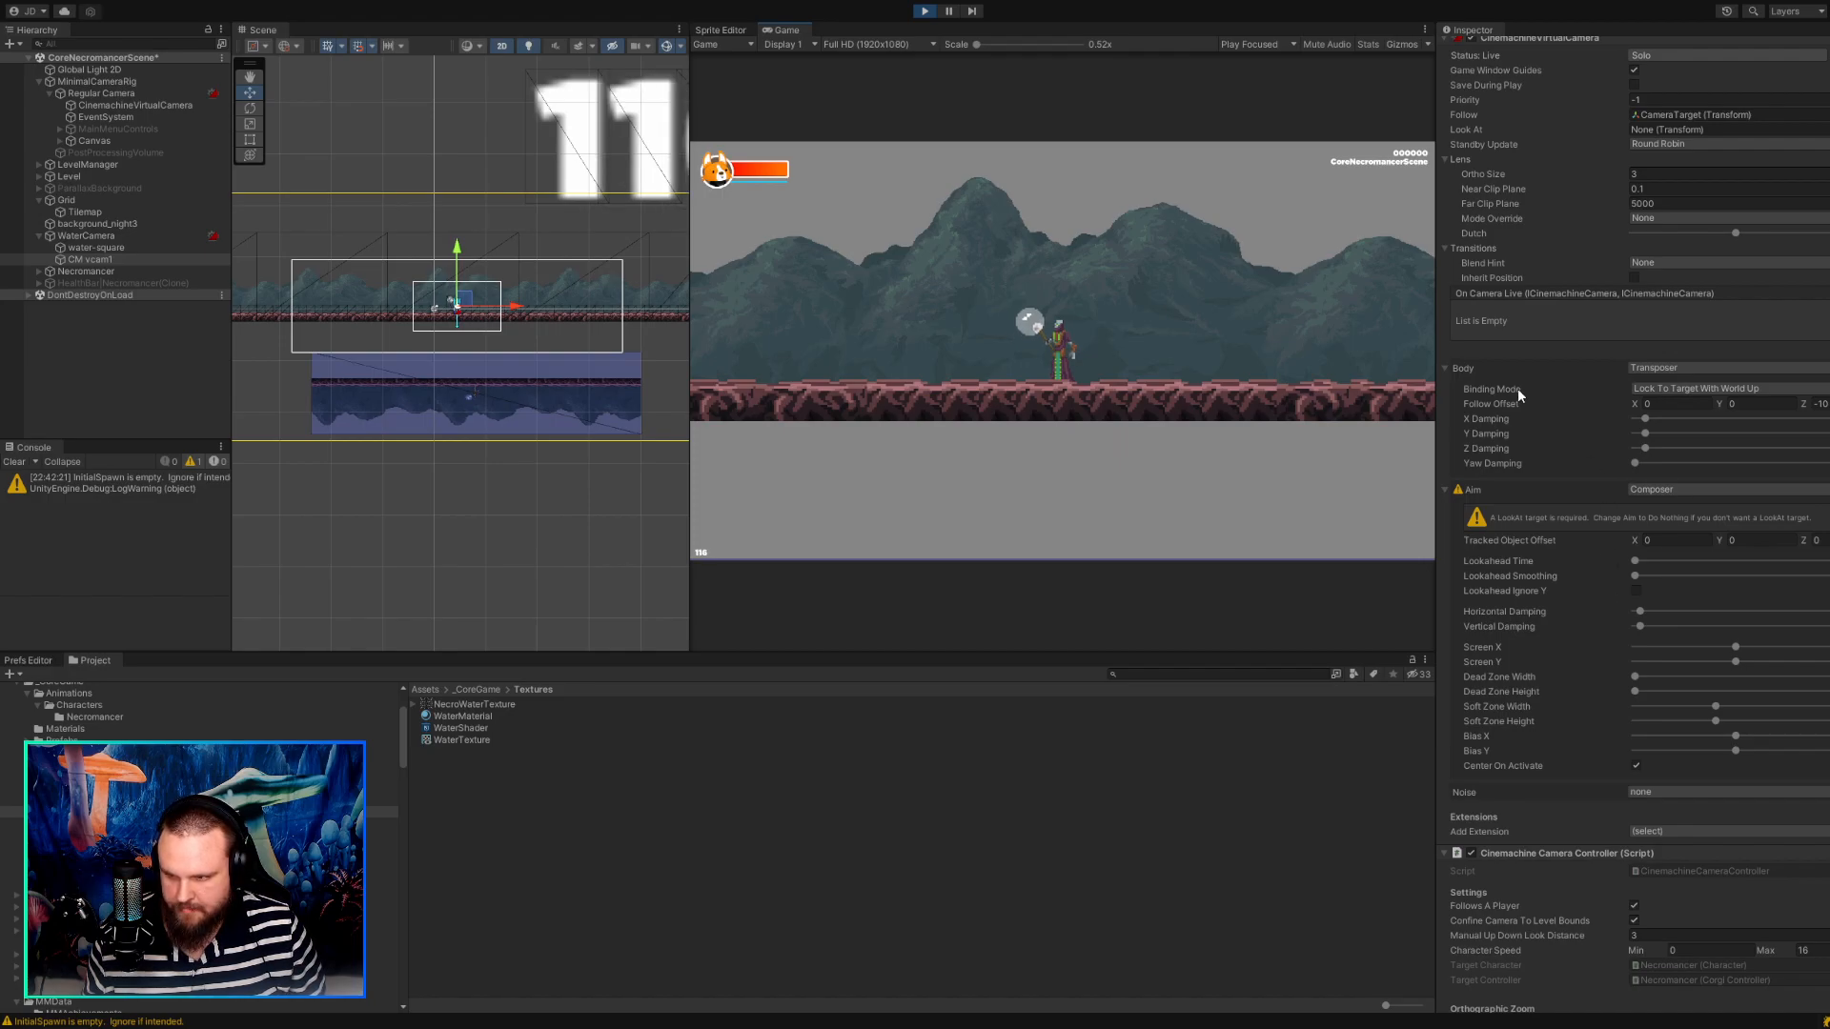
pyautogui.click(1664, 412)
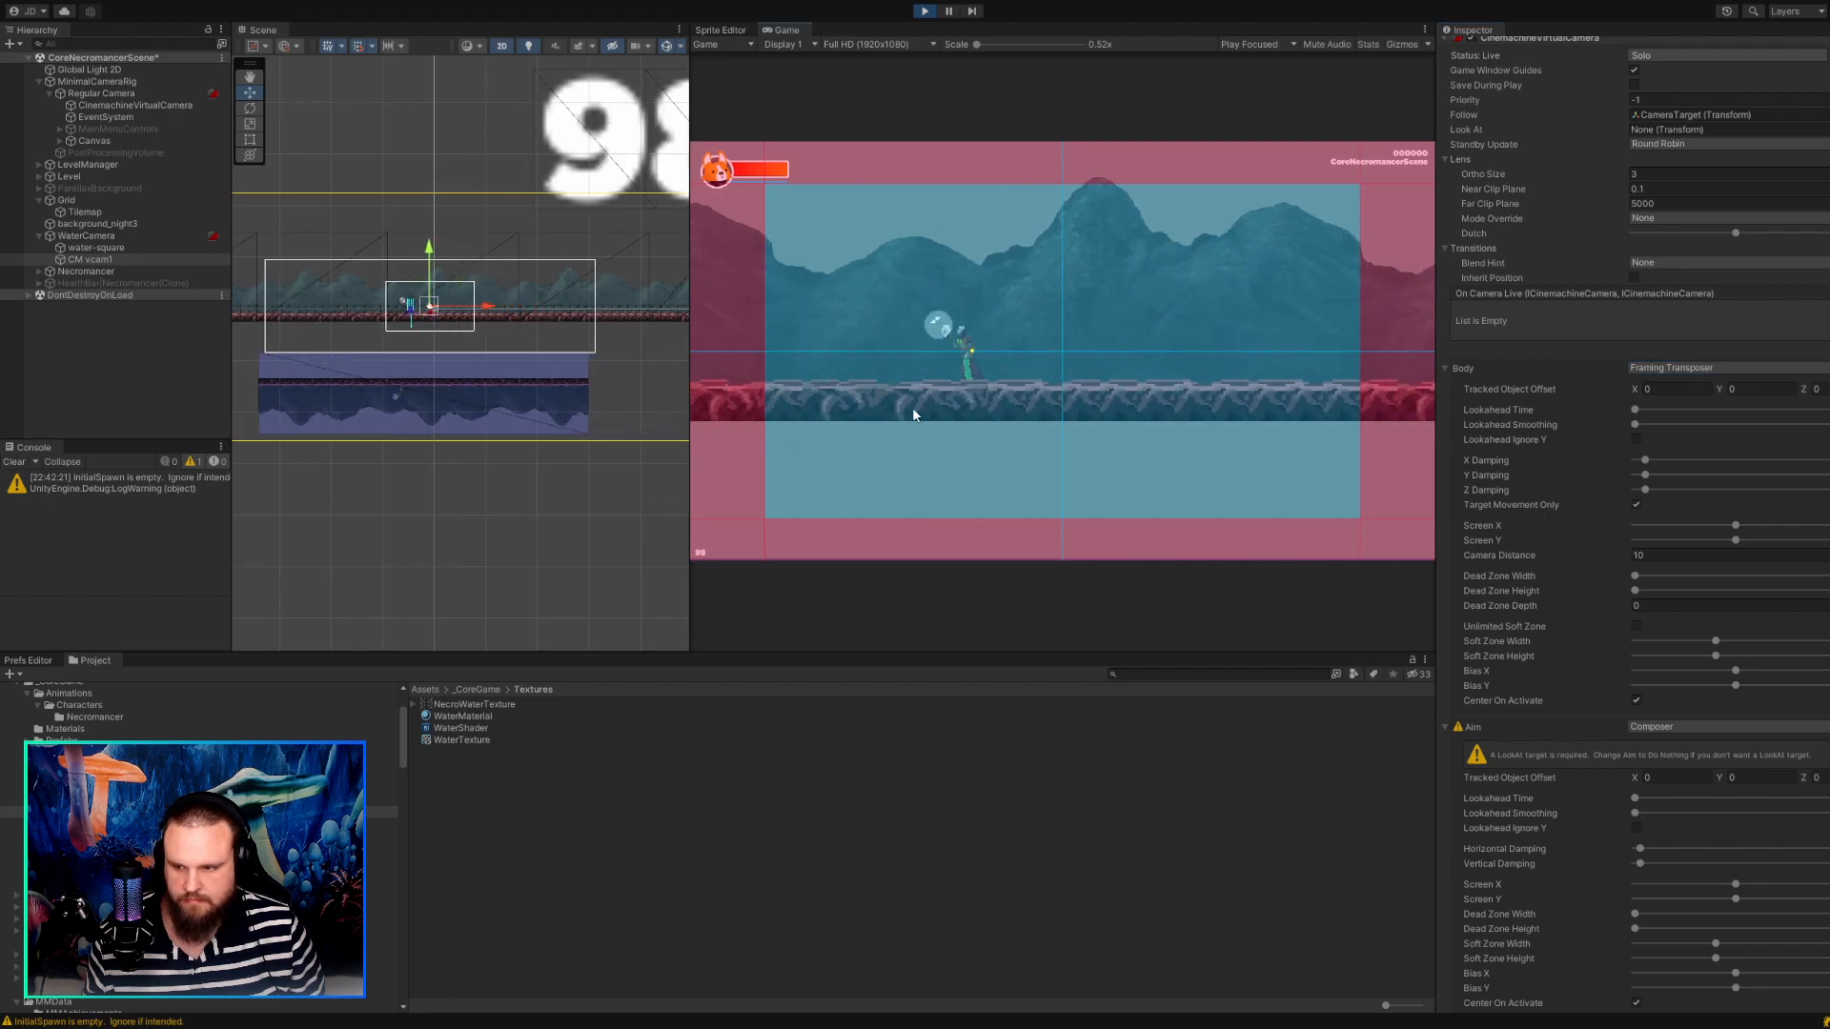
# Try a Tracked Object Offset Y of 3.66 on CM vcam1 in the running game while walking the character back and forth.
pyautogui.click(1736, 389)
pyautogui.write('0.6')
pyautogui.moveTo(1739, 390); pyautogui.dragTo(1815, 389)
pyautogui.click(1358, 370)
pyautogui.press('a')
pyautogui.press('d')
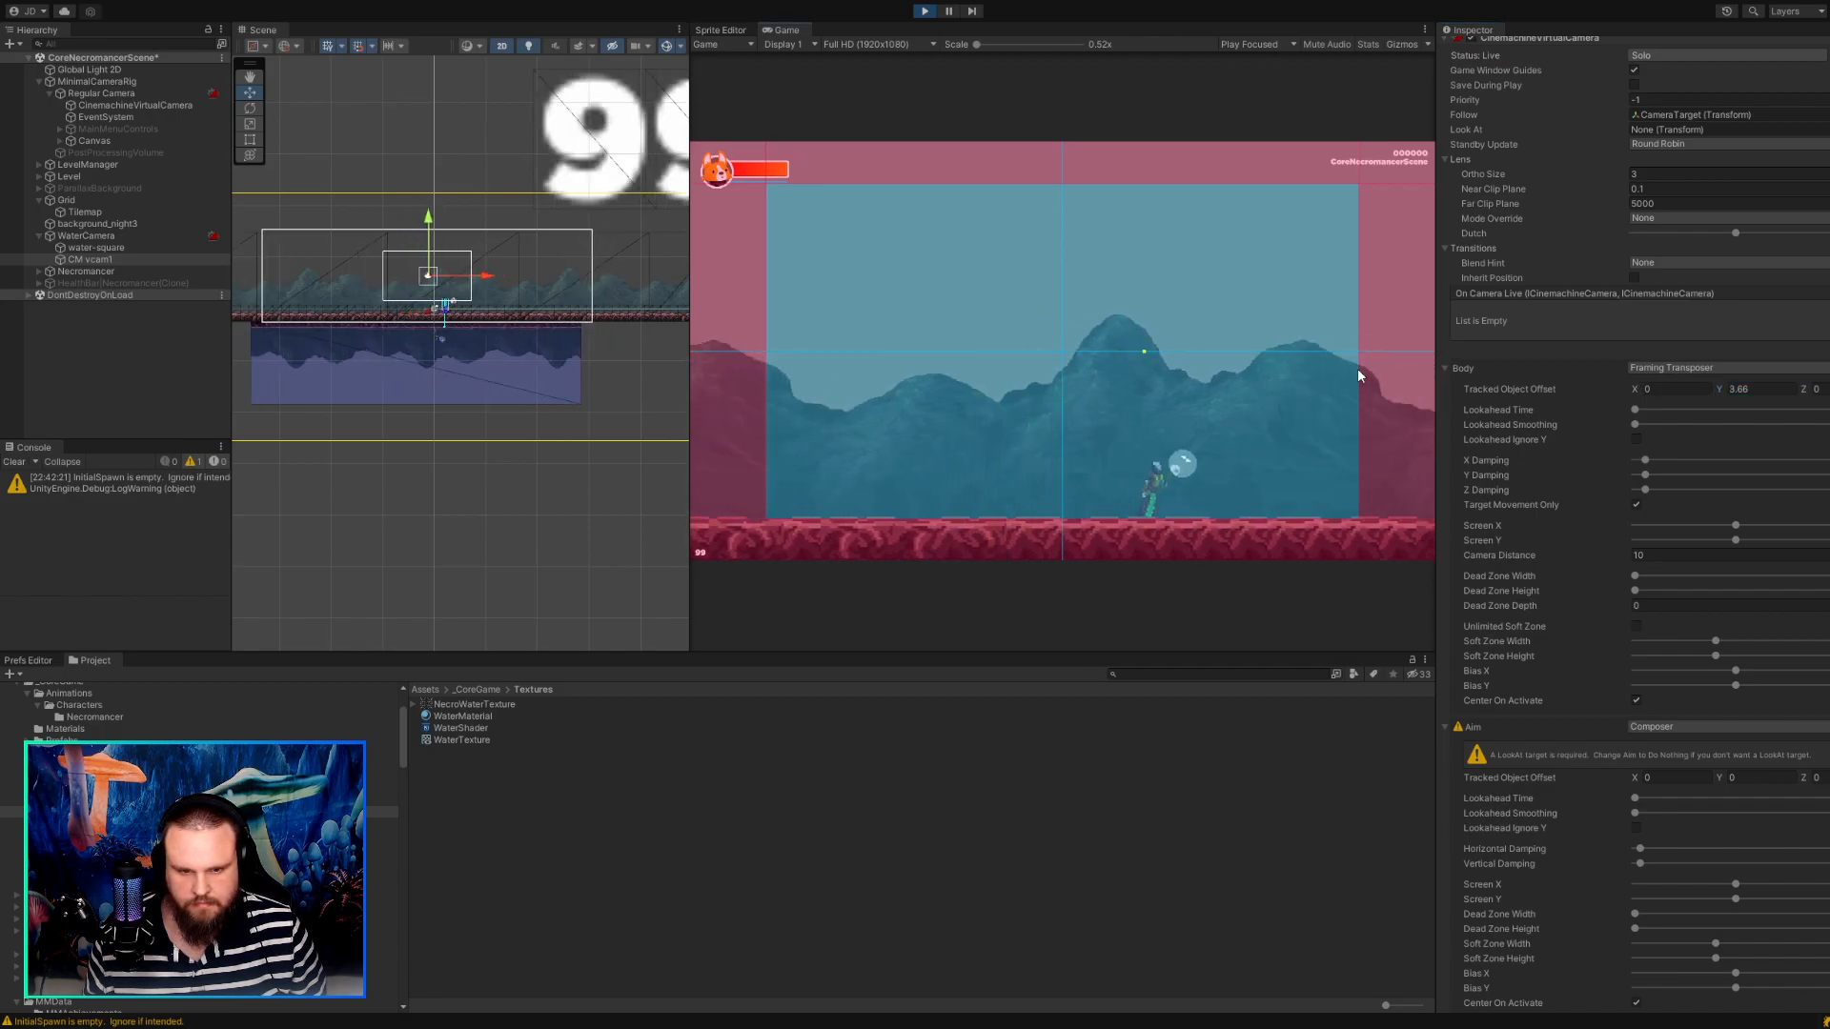
pyautogui.press('a')
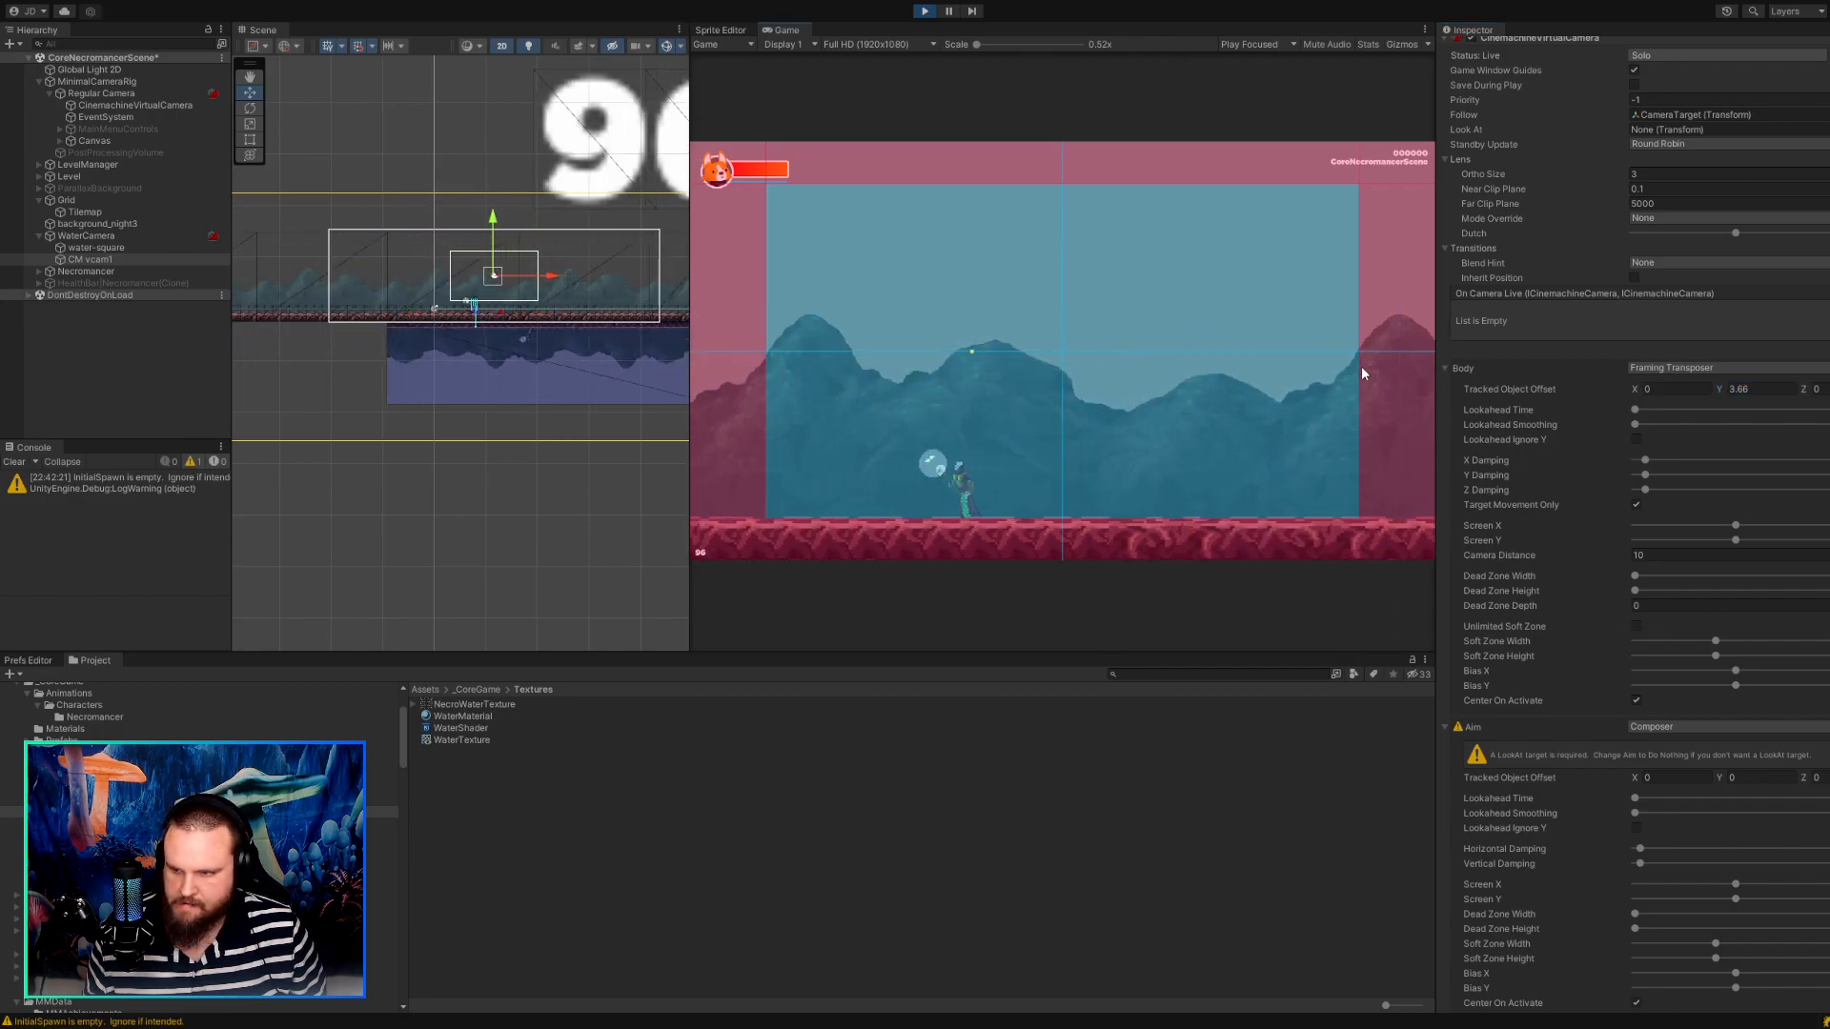
pyautogui.press('d')
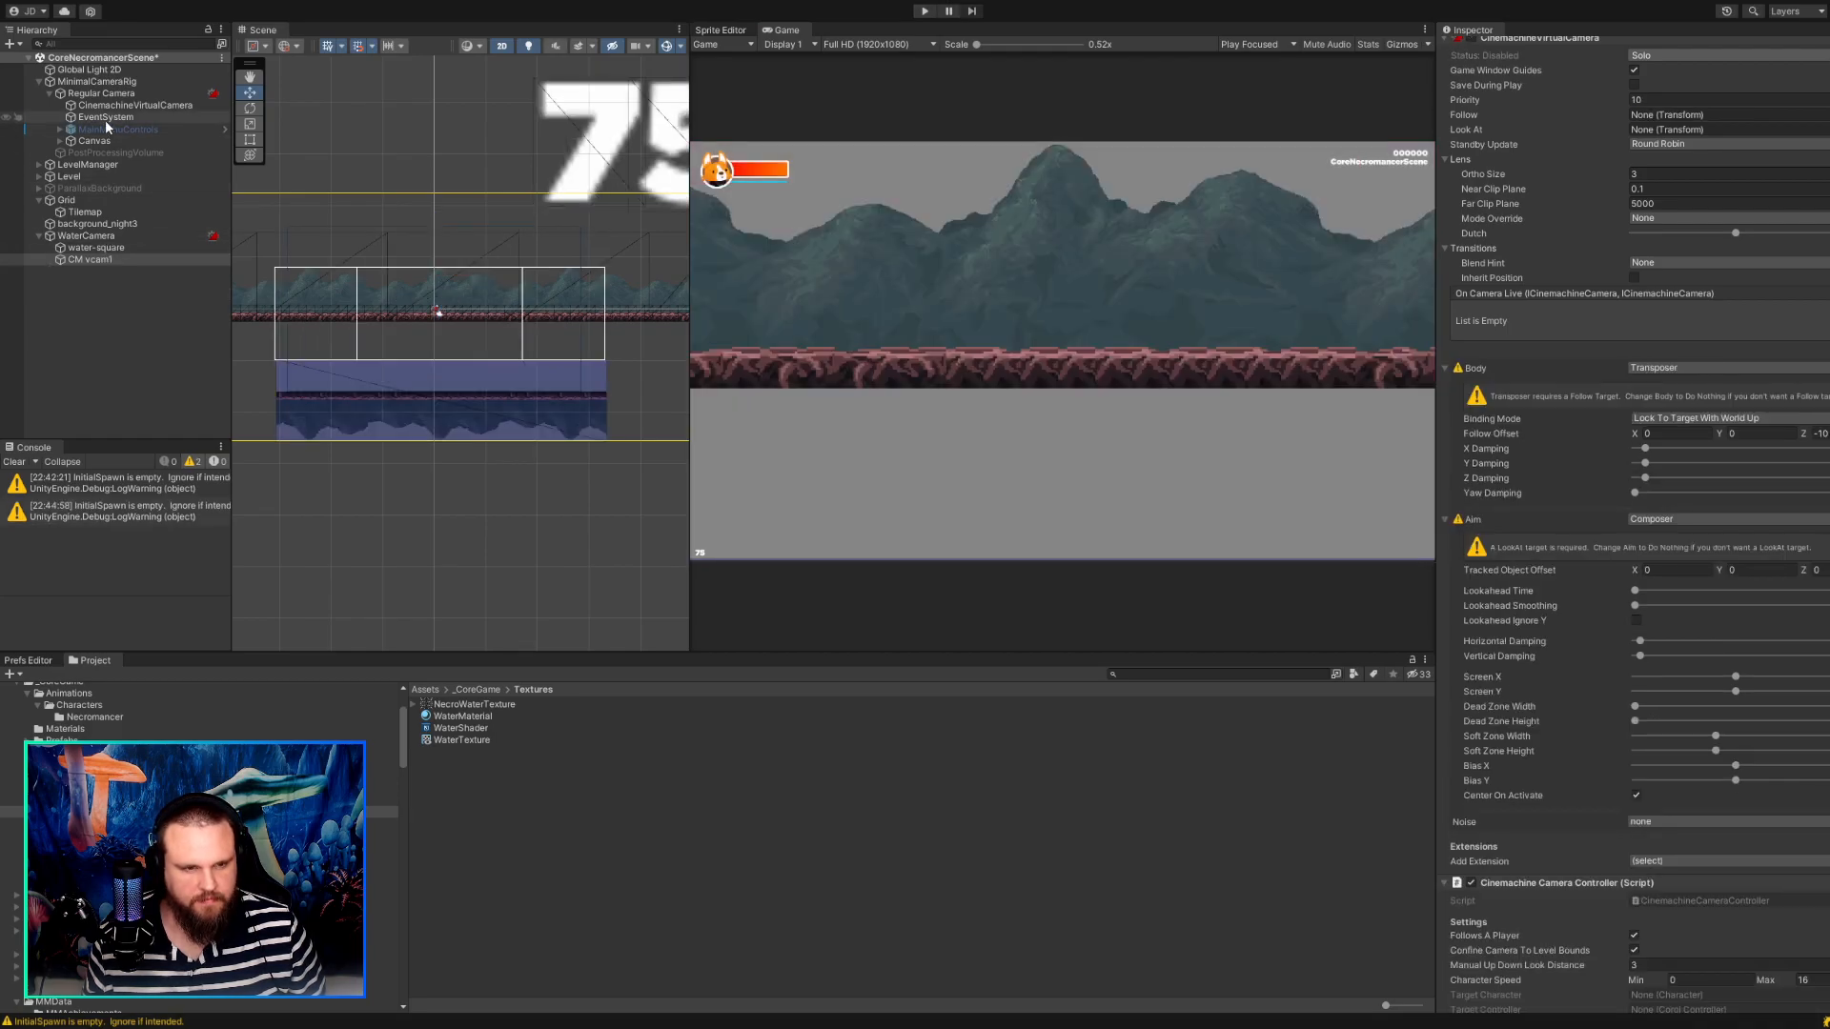
# Reorder WaterCamera's children so that CM vcam1 sits above water-square, keeping CM vcam1 selected.
pyautogui.click(105, 236)
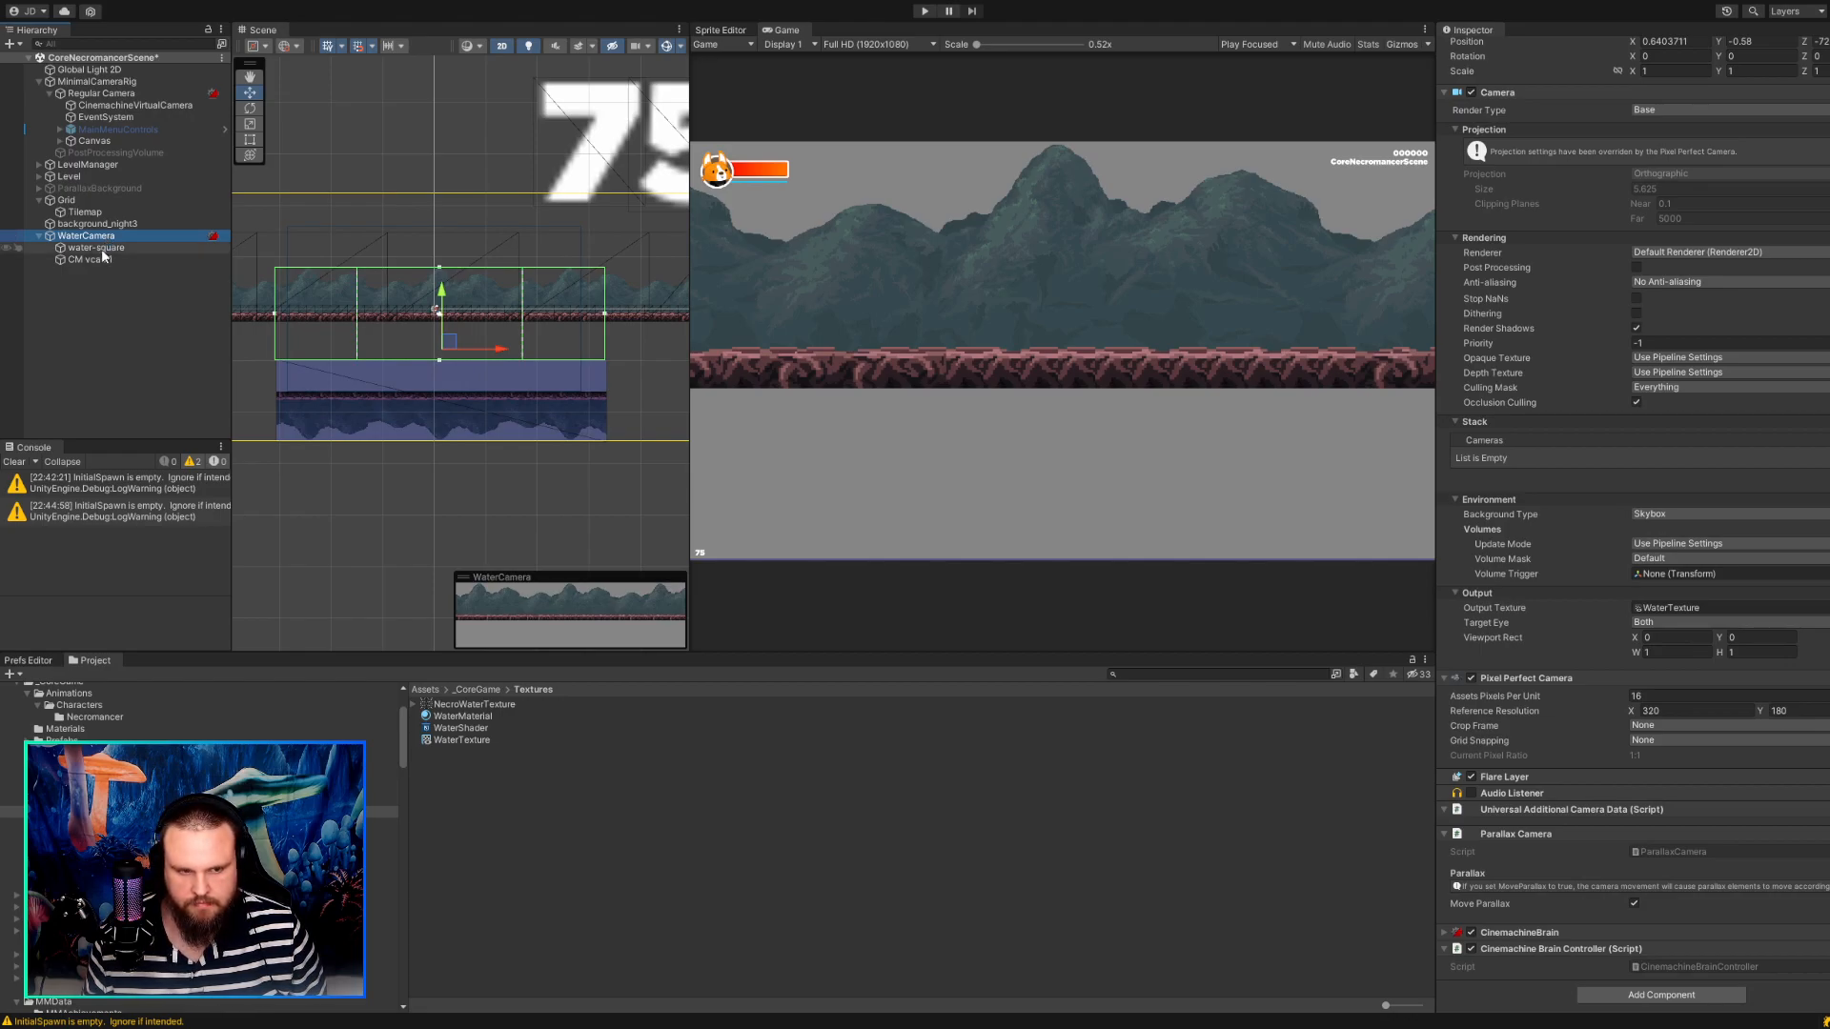
pyautogui.moveTo(103, 259); pyautogui.dragTo(86, 250)
pyautogui.click(85, 247)
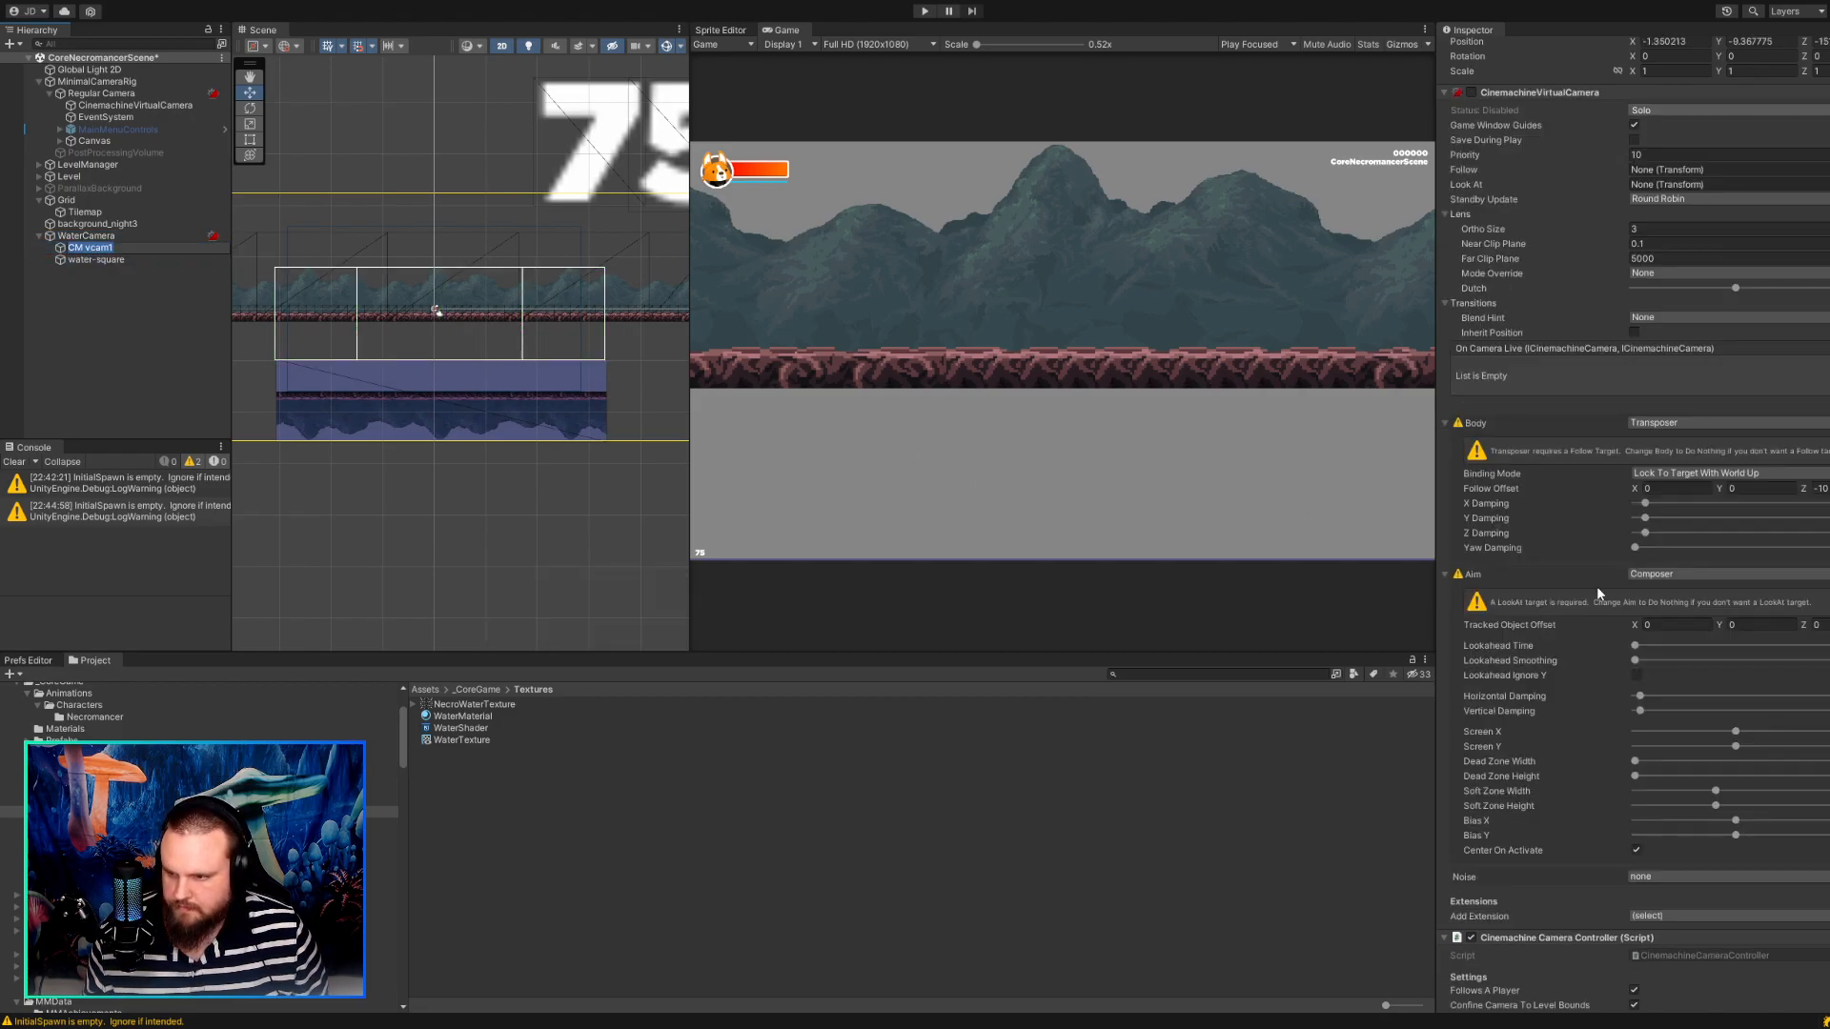
# Change CM vcam1's Body to Framing Transposer and set its Tracked Object Offset Y to about -8.8.
pyautogui.click(1685, 423)
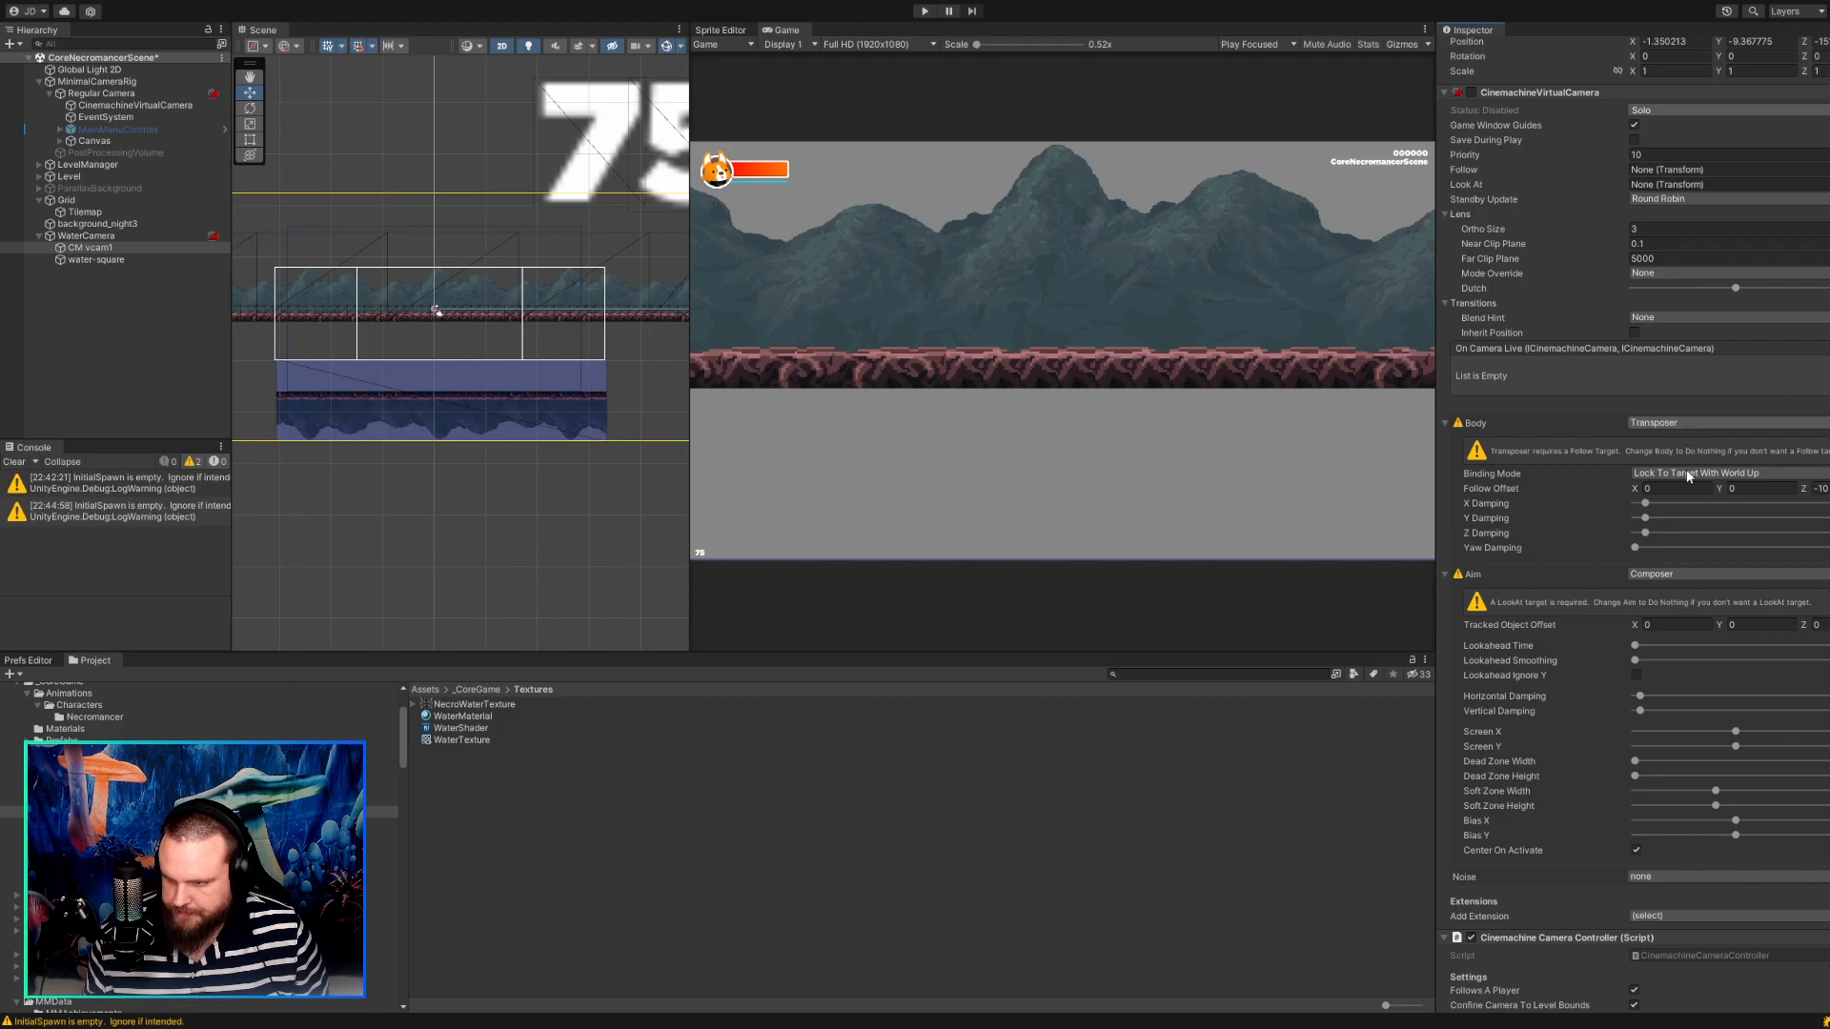
pyautogui.click(1687, 467)
pyautogui.click(1727, 474)
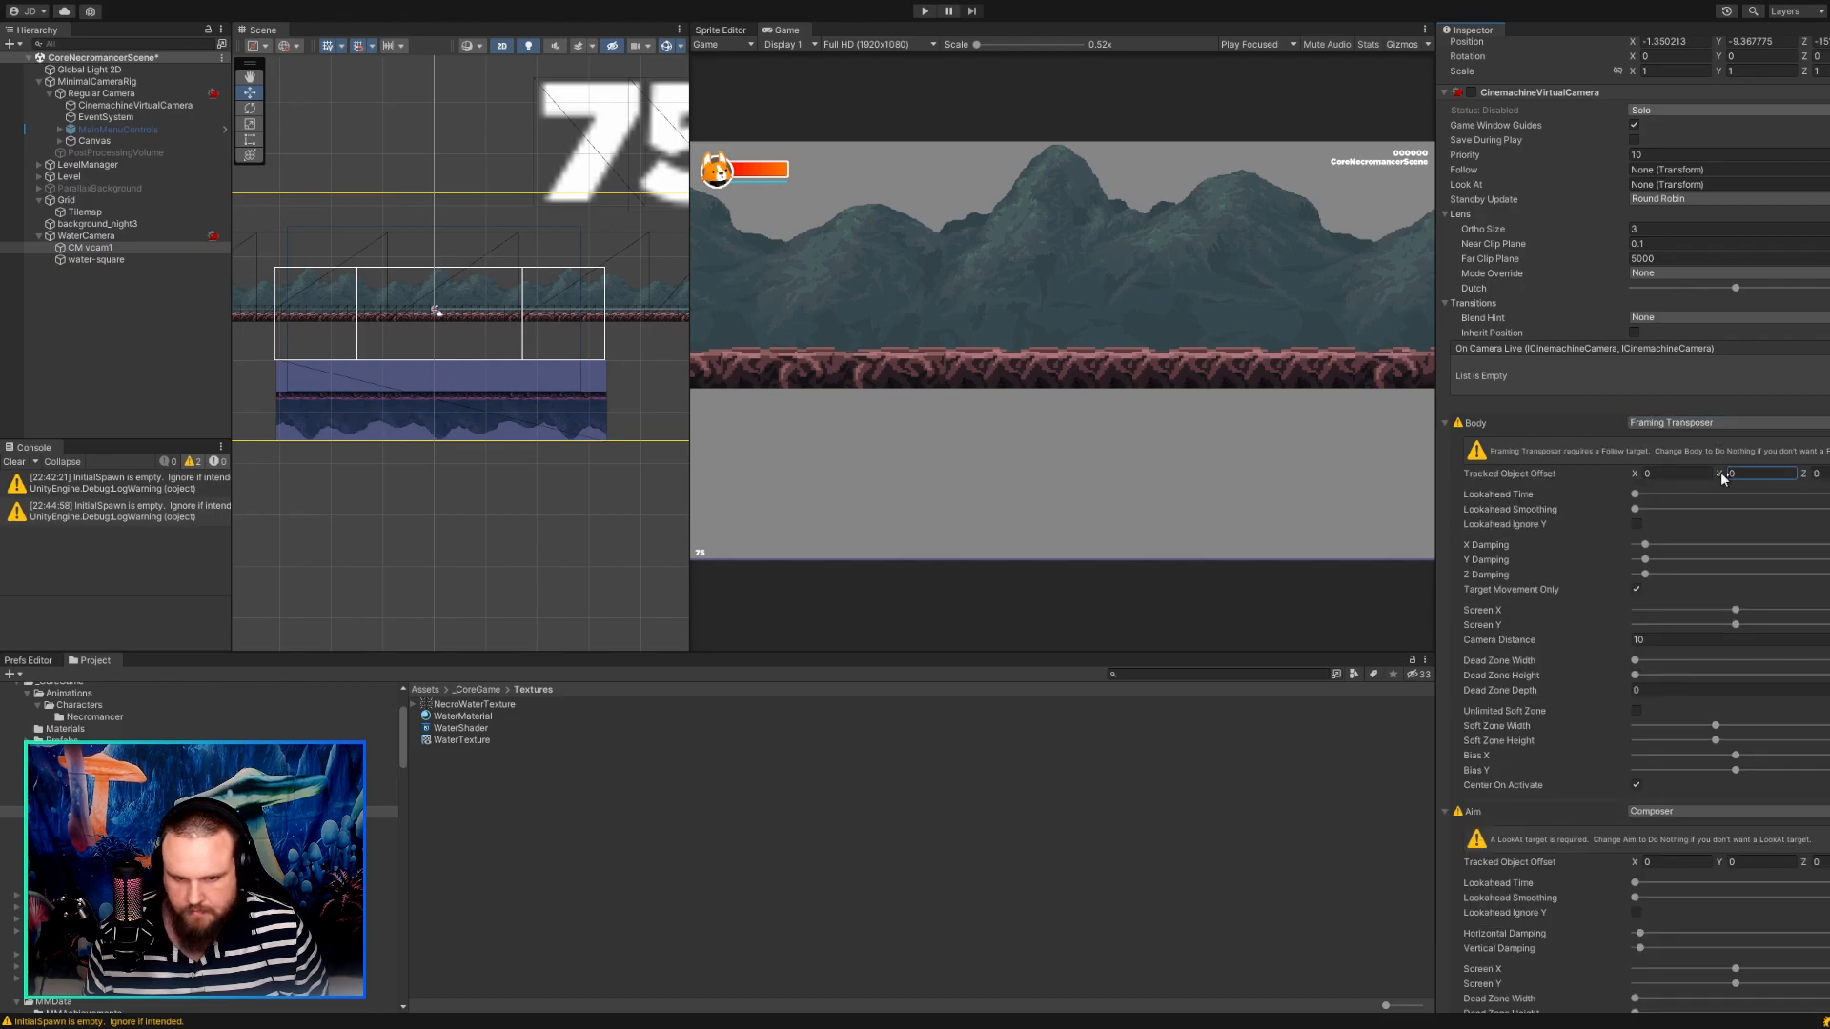
pyautogui.write('-2.18')
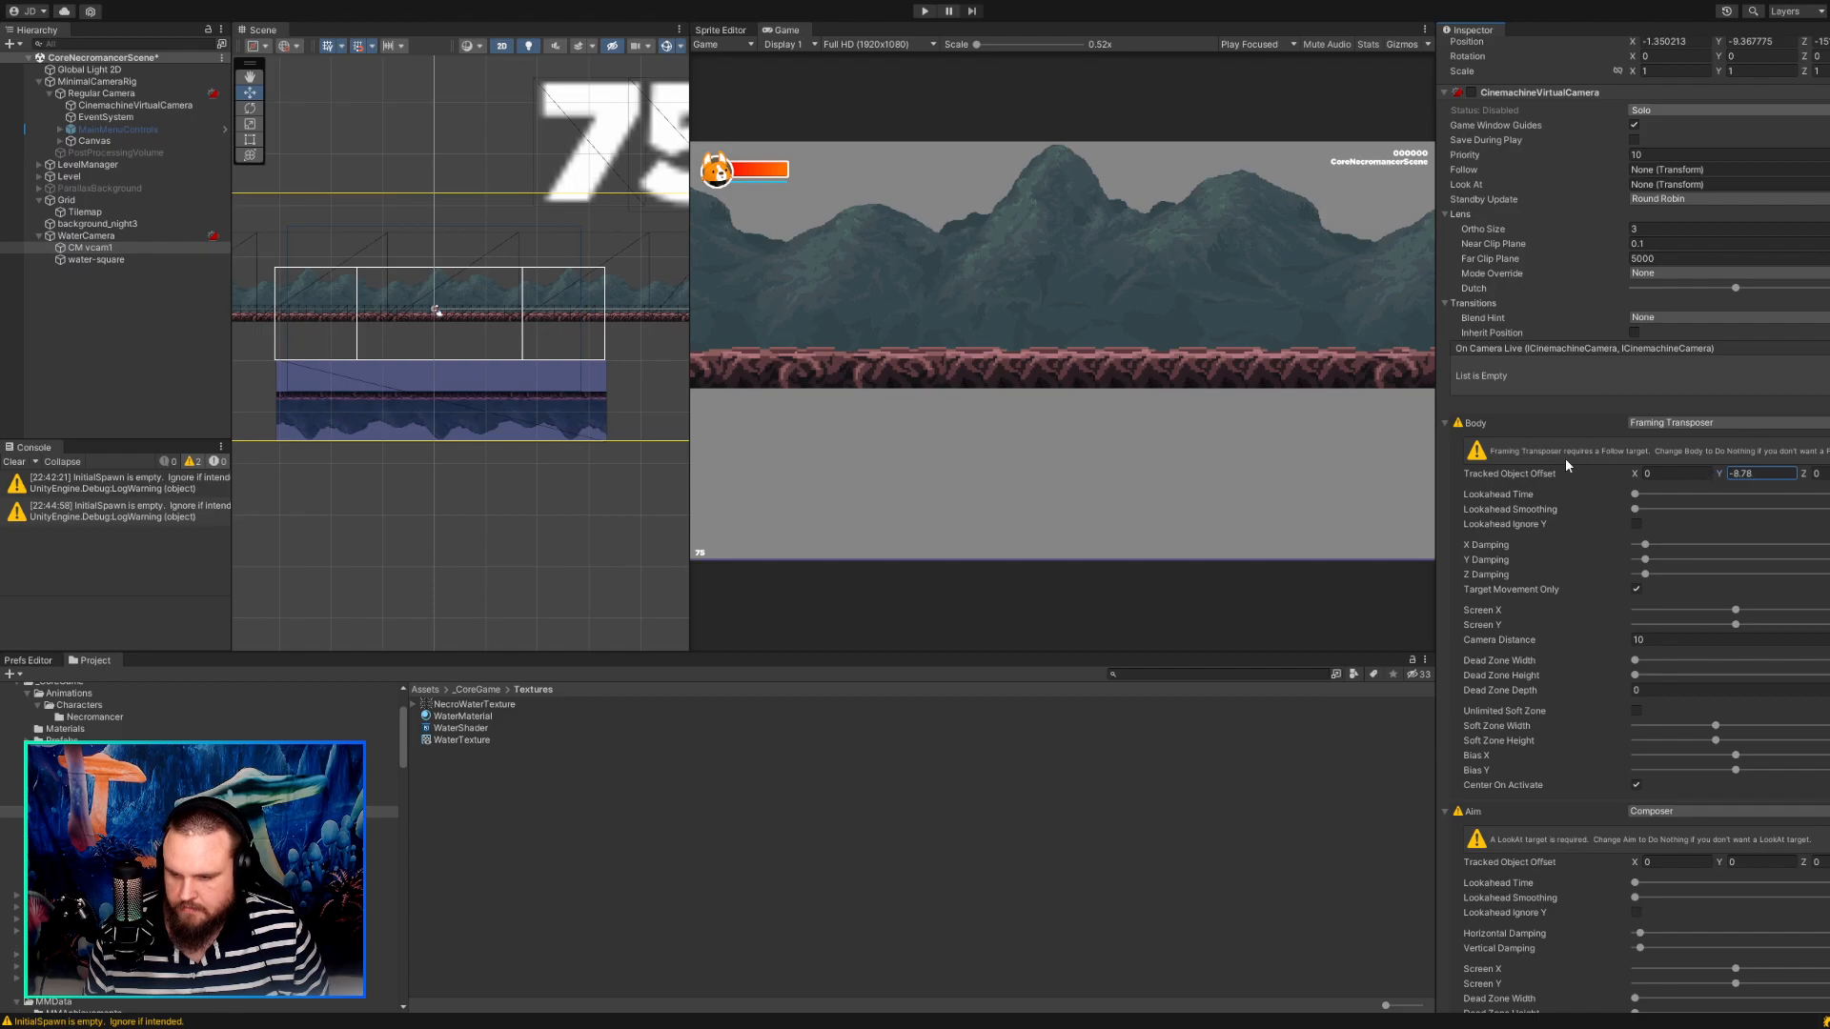
# Tune CM vcam1's Tracked Object Offset Y to 3.68 in the running game and reapply that value after stopping play.
pyautogui.click(926, 12)
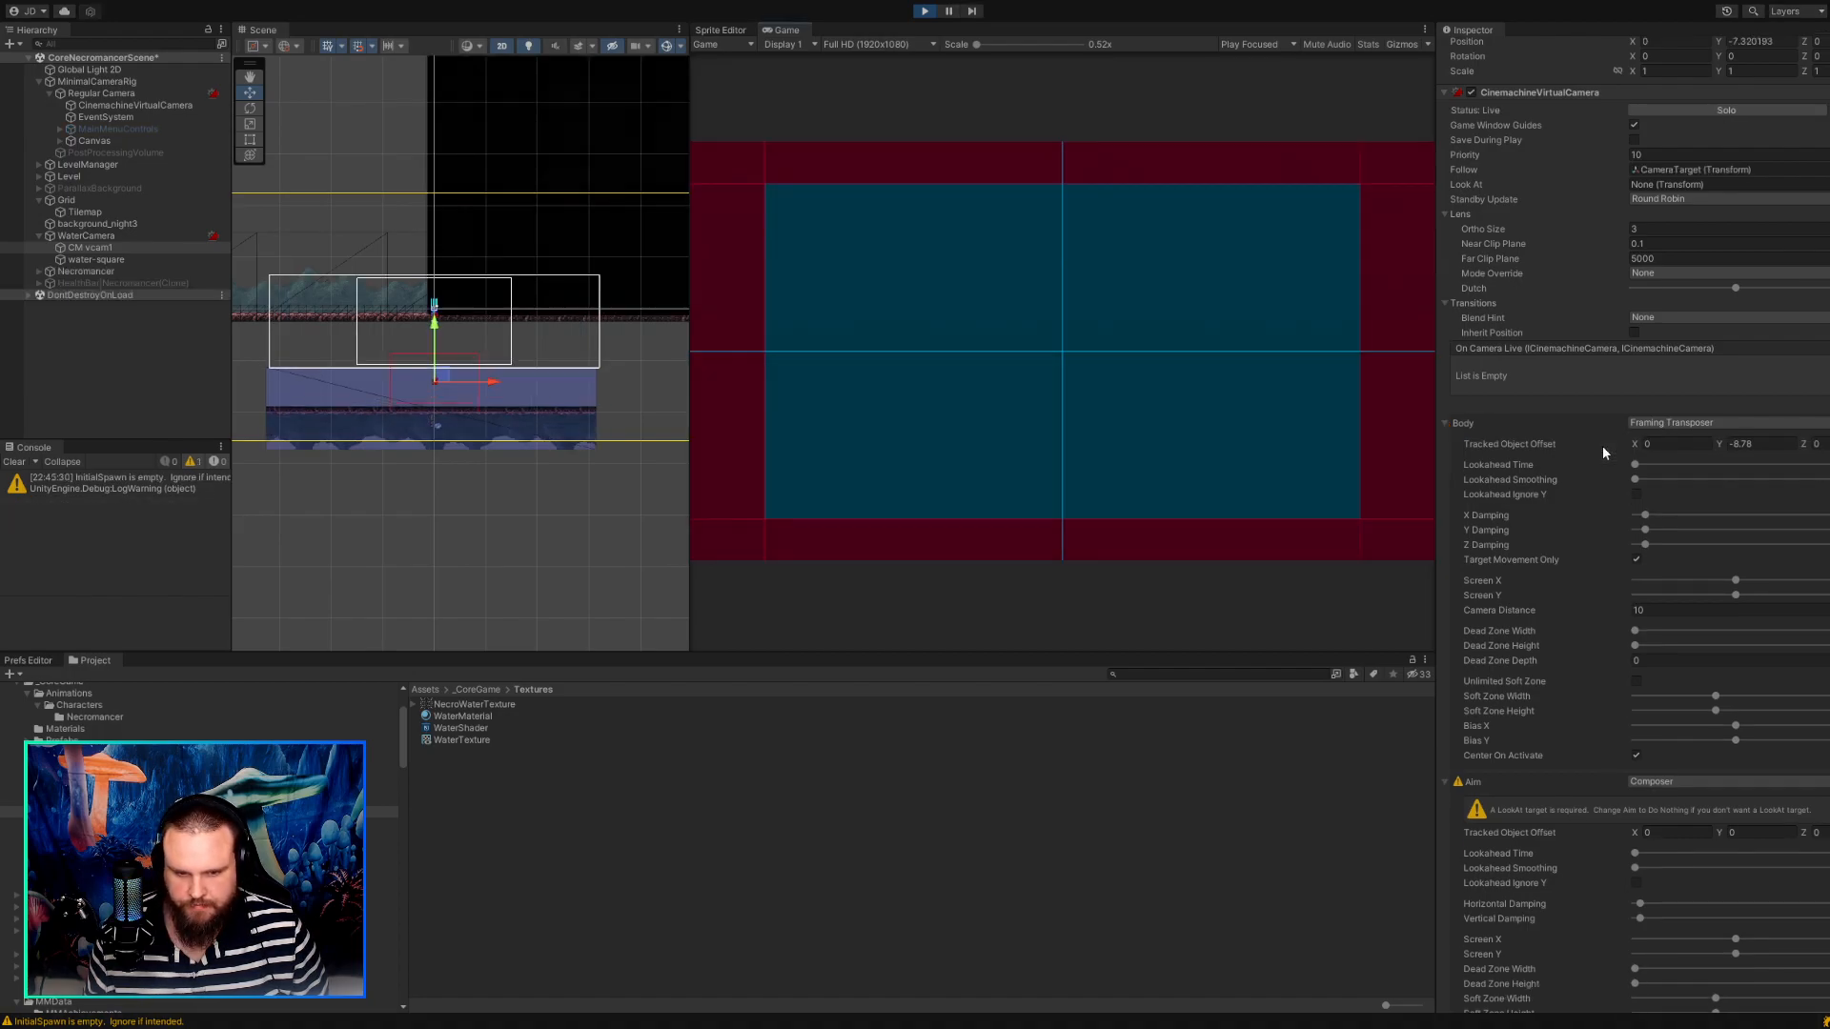
pyautogui.moveTo(1719, 445); pyautogui.dragTo(1829, 457)
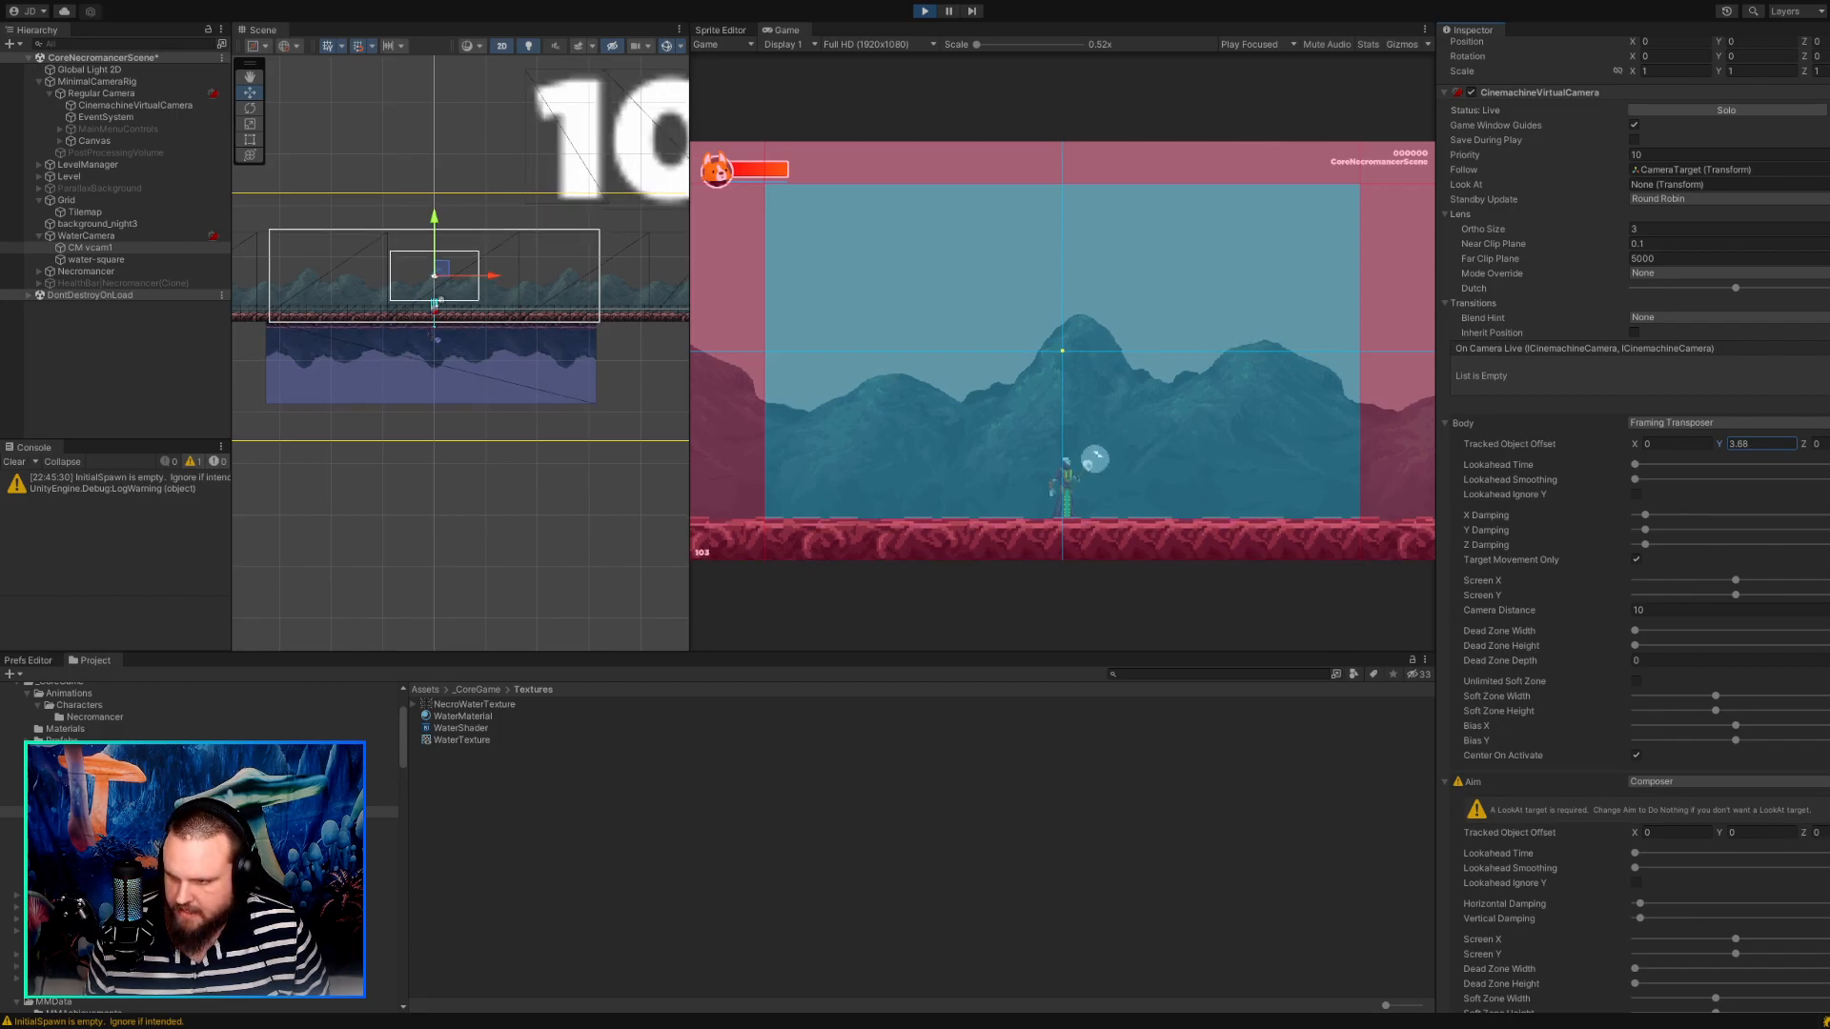
pyautogui.moveTo(1771, 446); pyautogui.dragTo(1695, 439)
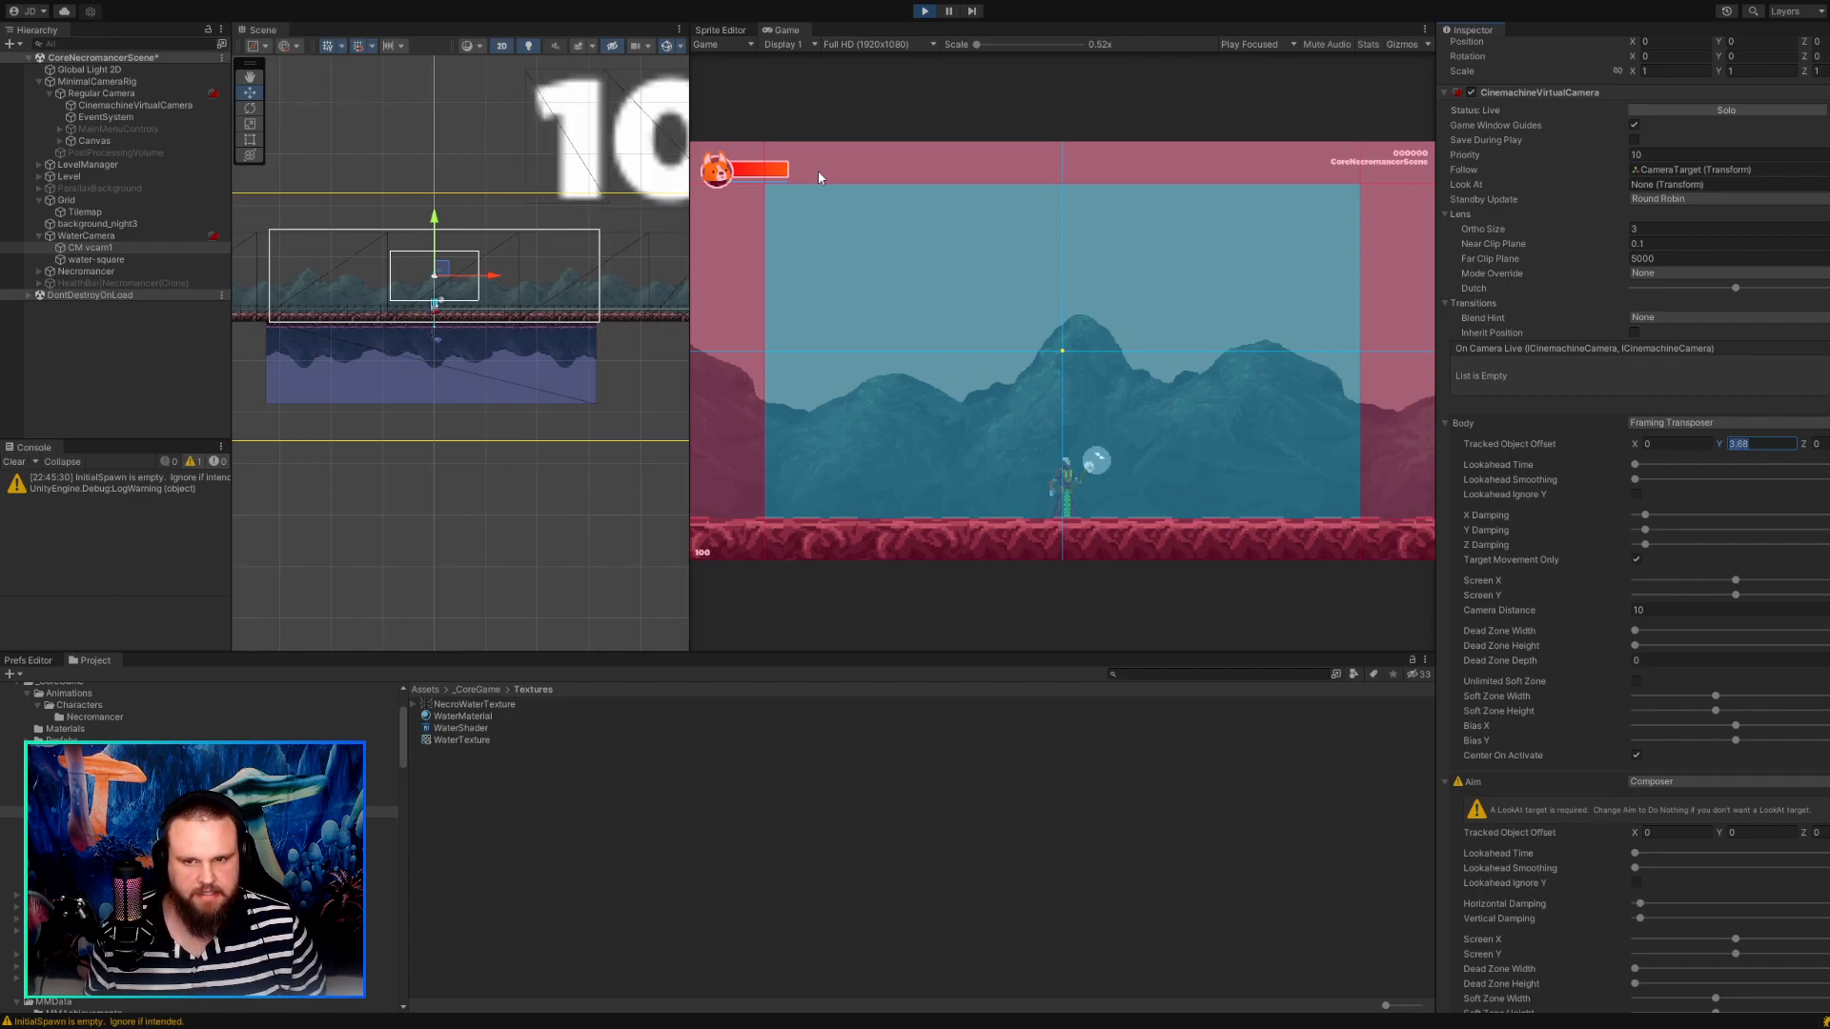
pyautogui.click(922, 11)
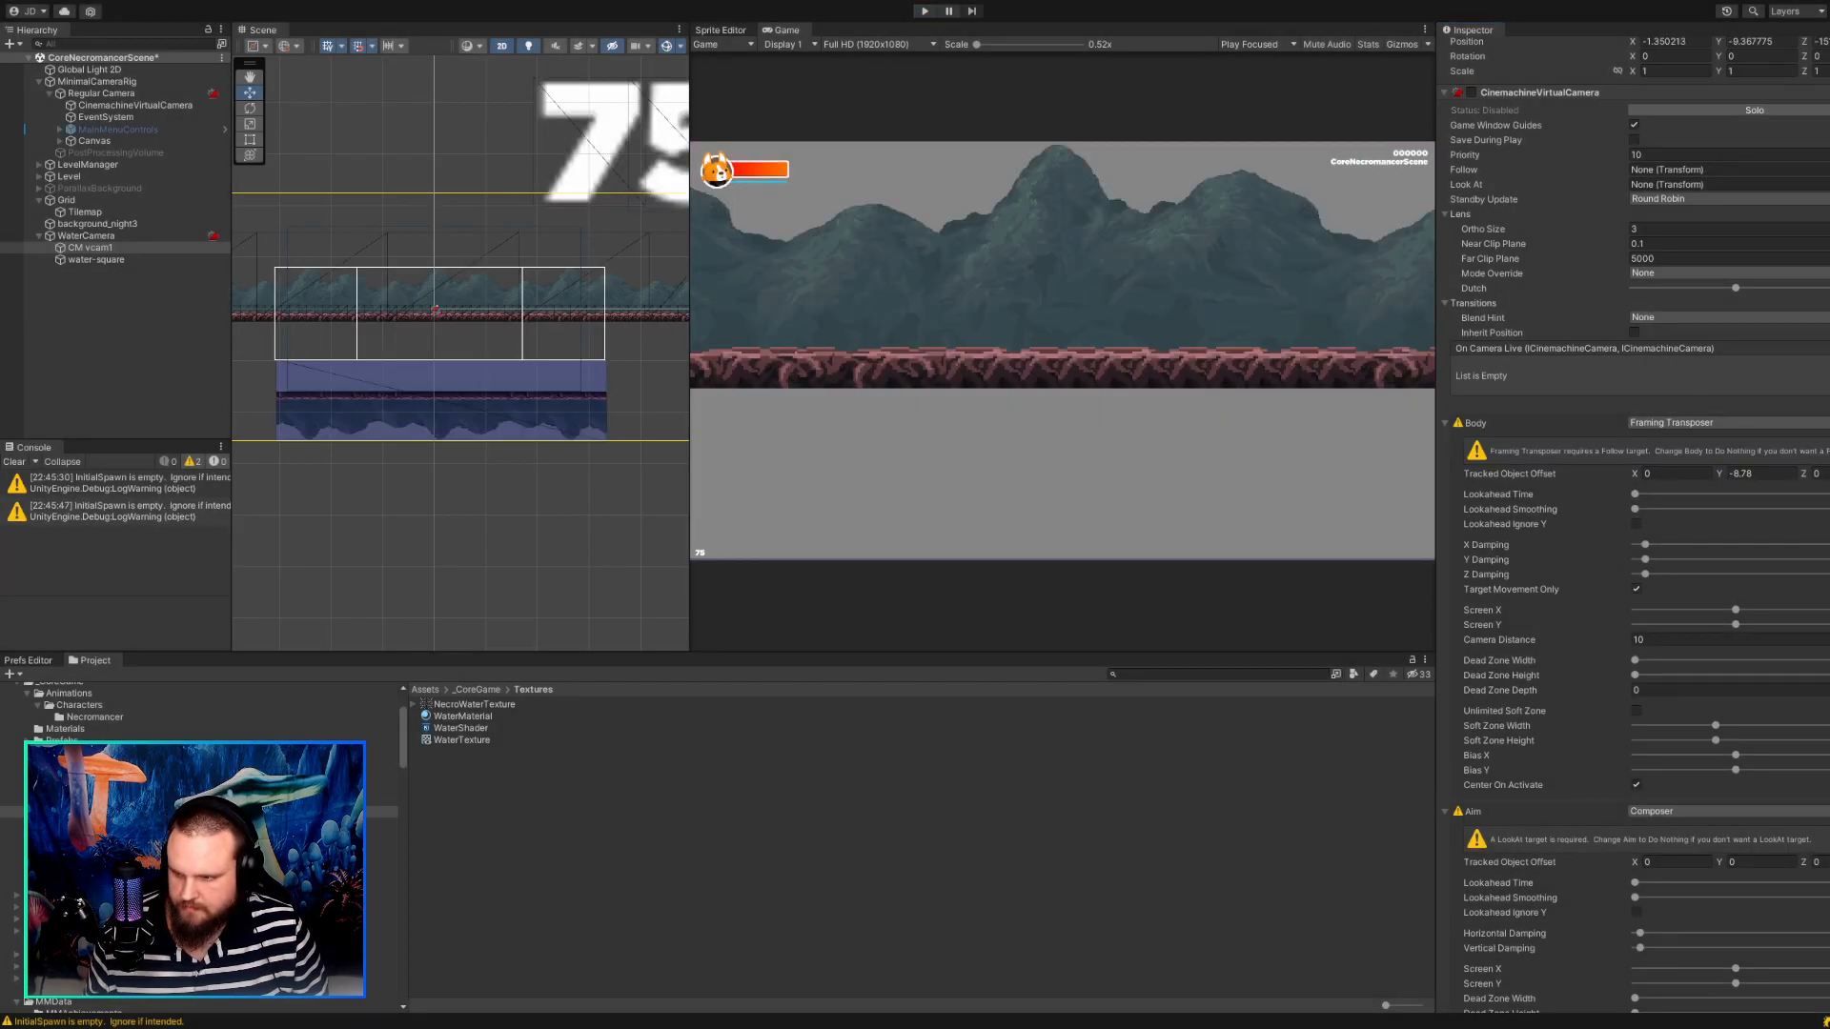
pyautogui.click(1759, 476)
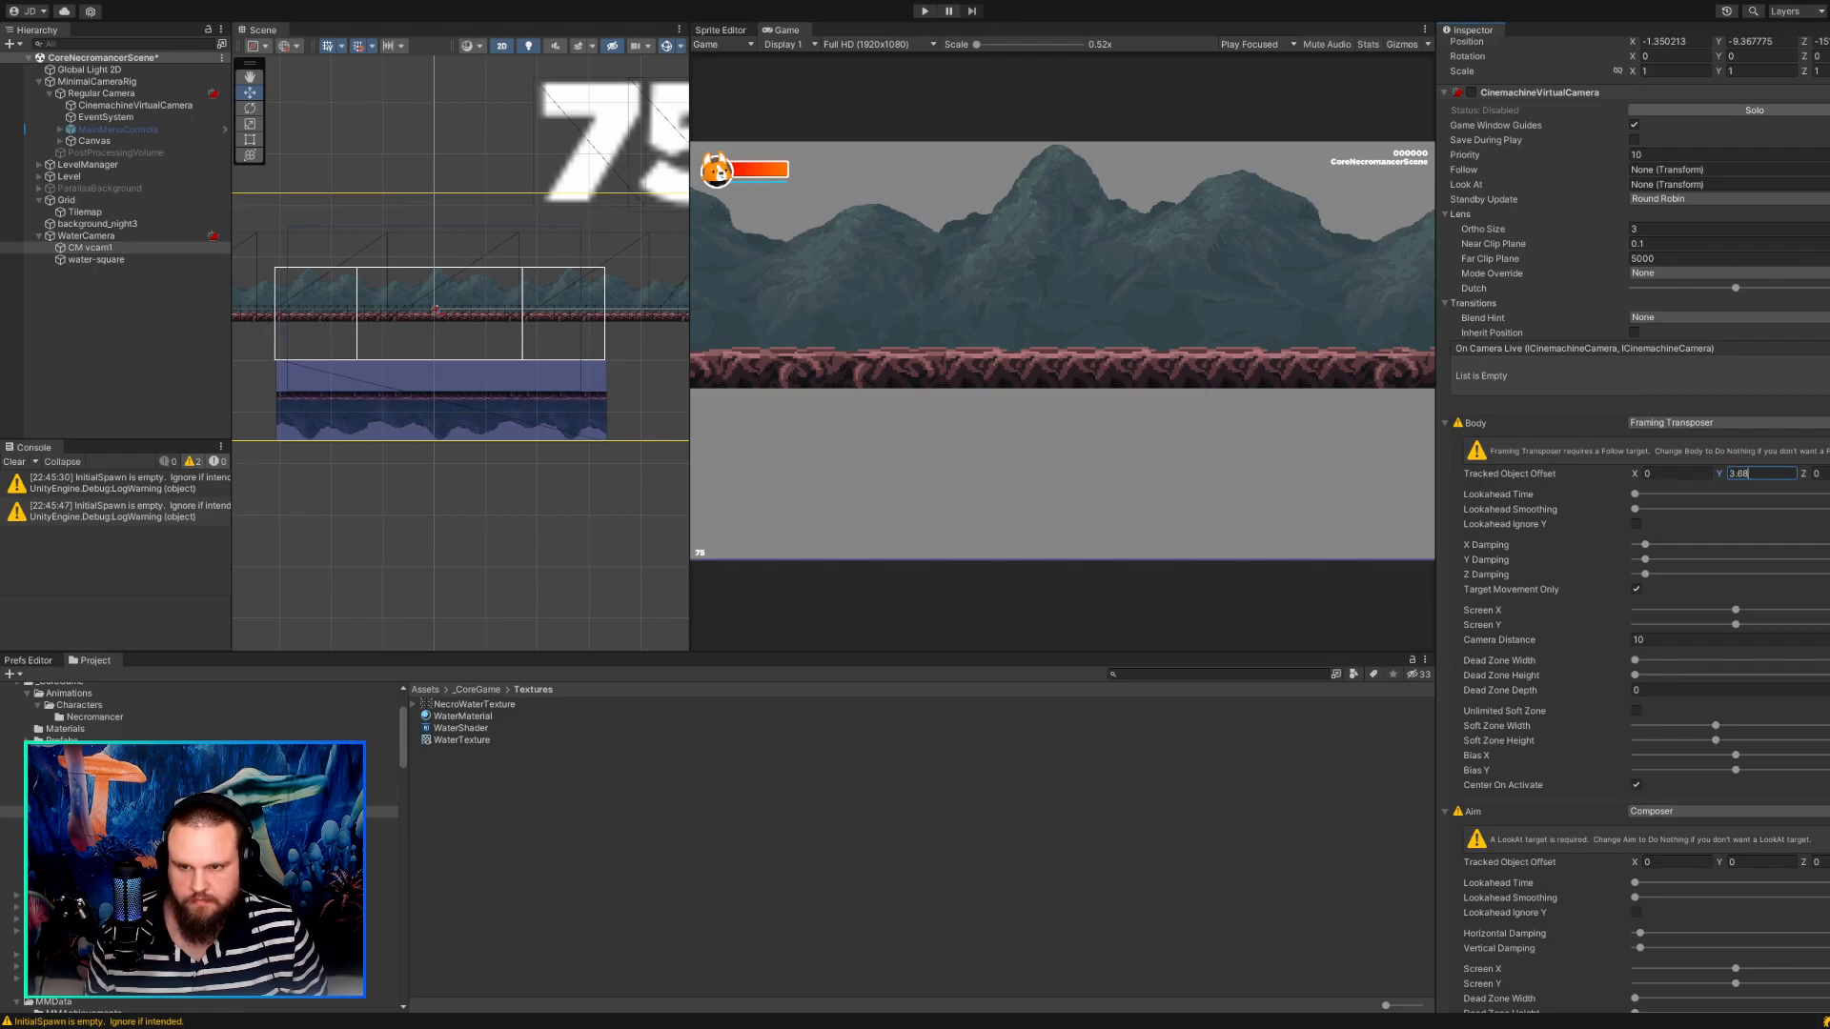
pyautogui.press('Tab')
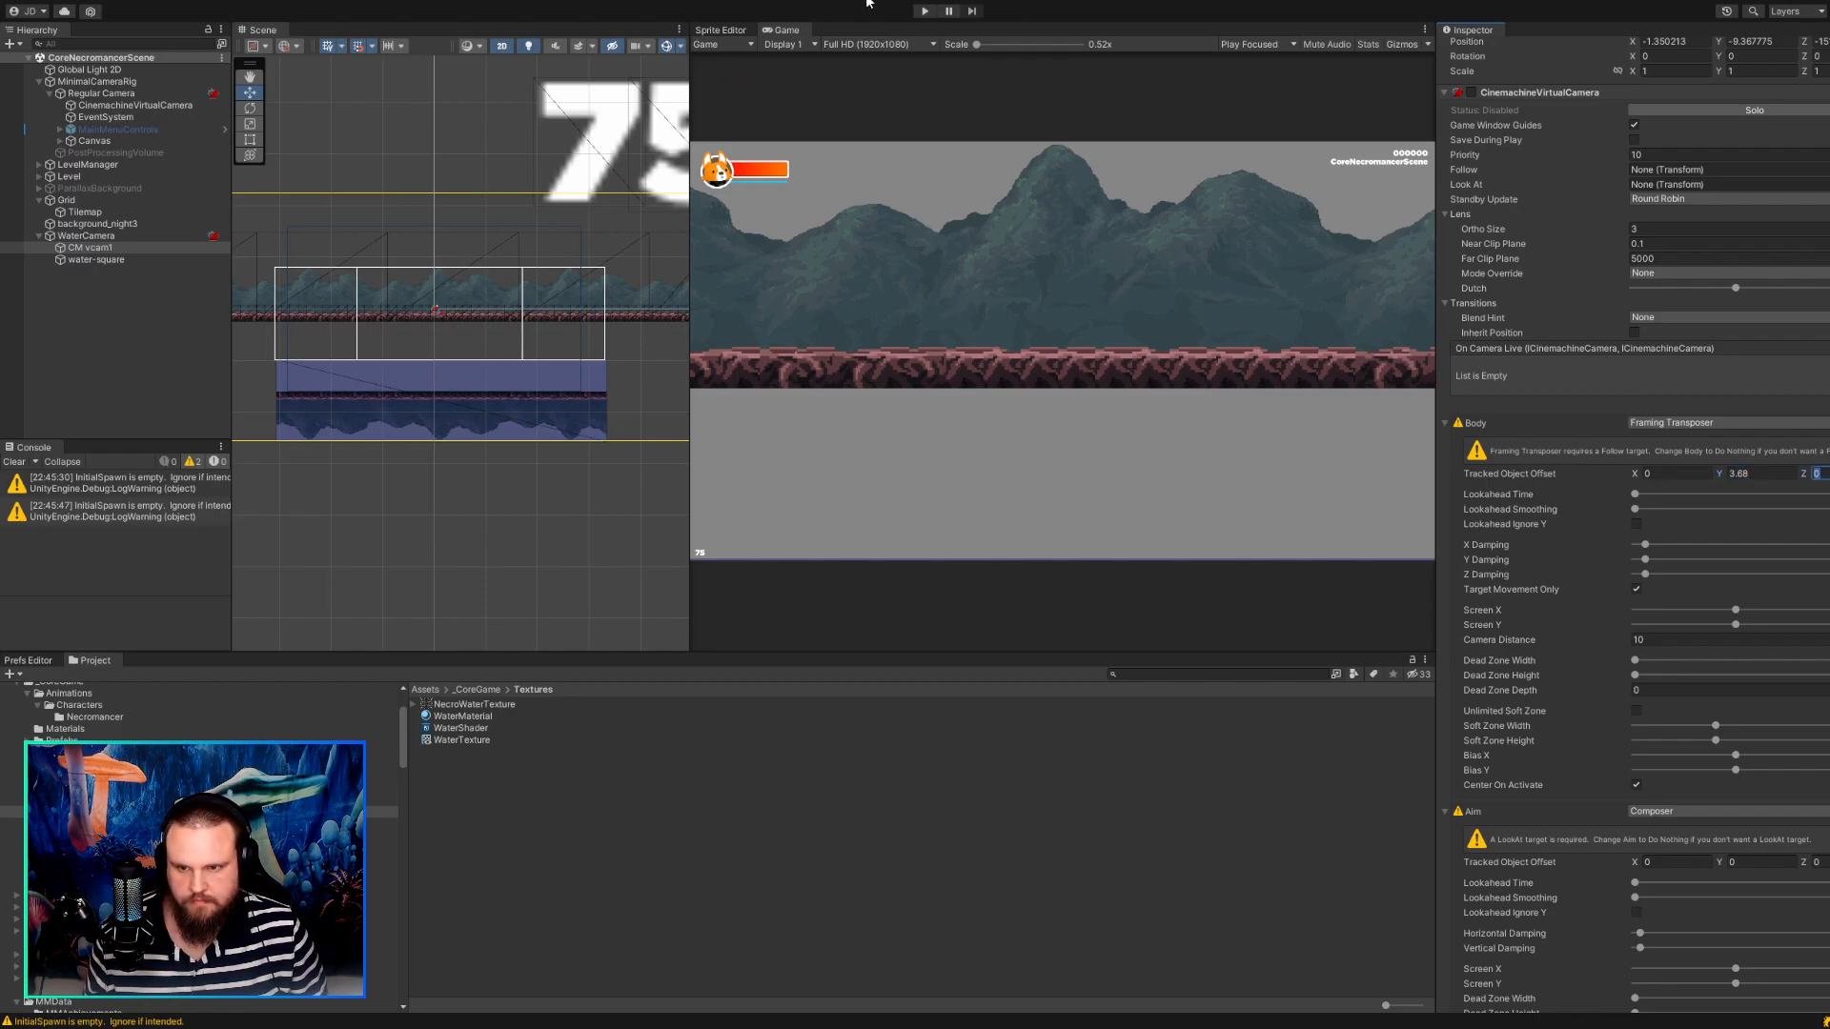
# Run the game with WaterCamera selected and walk the character back and forth to test the new camera offset.
pyautogui.click(921, 11)
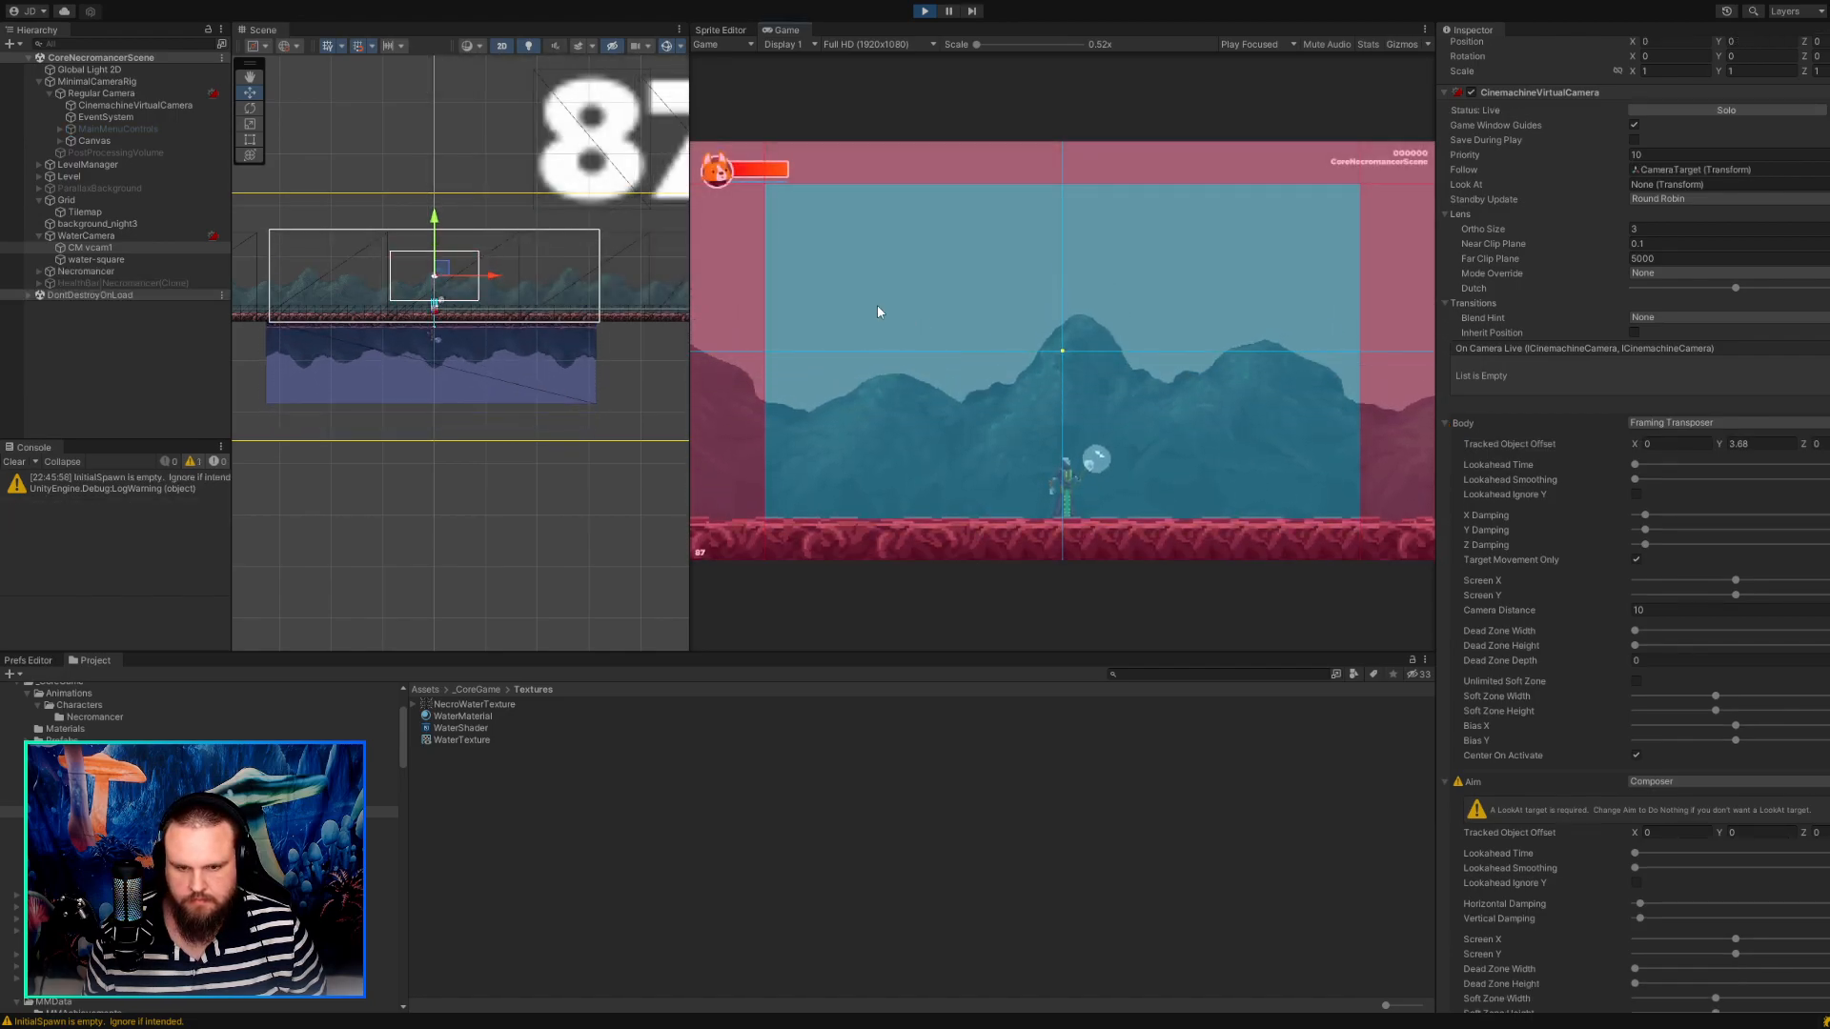
pyautogui.click(74, 236)
pyautogui.click(888, 350)
pyautogui.press('d')
pyautogui.press('a')
pyautogui.press('d')
pyautogui.press('a')
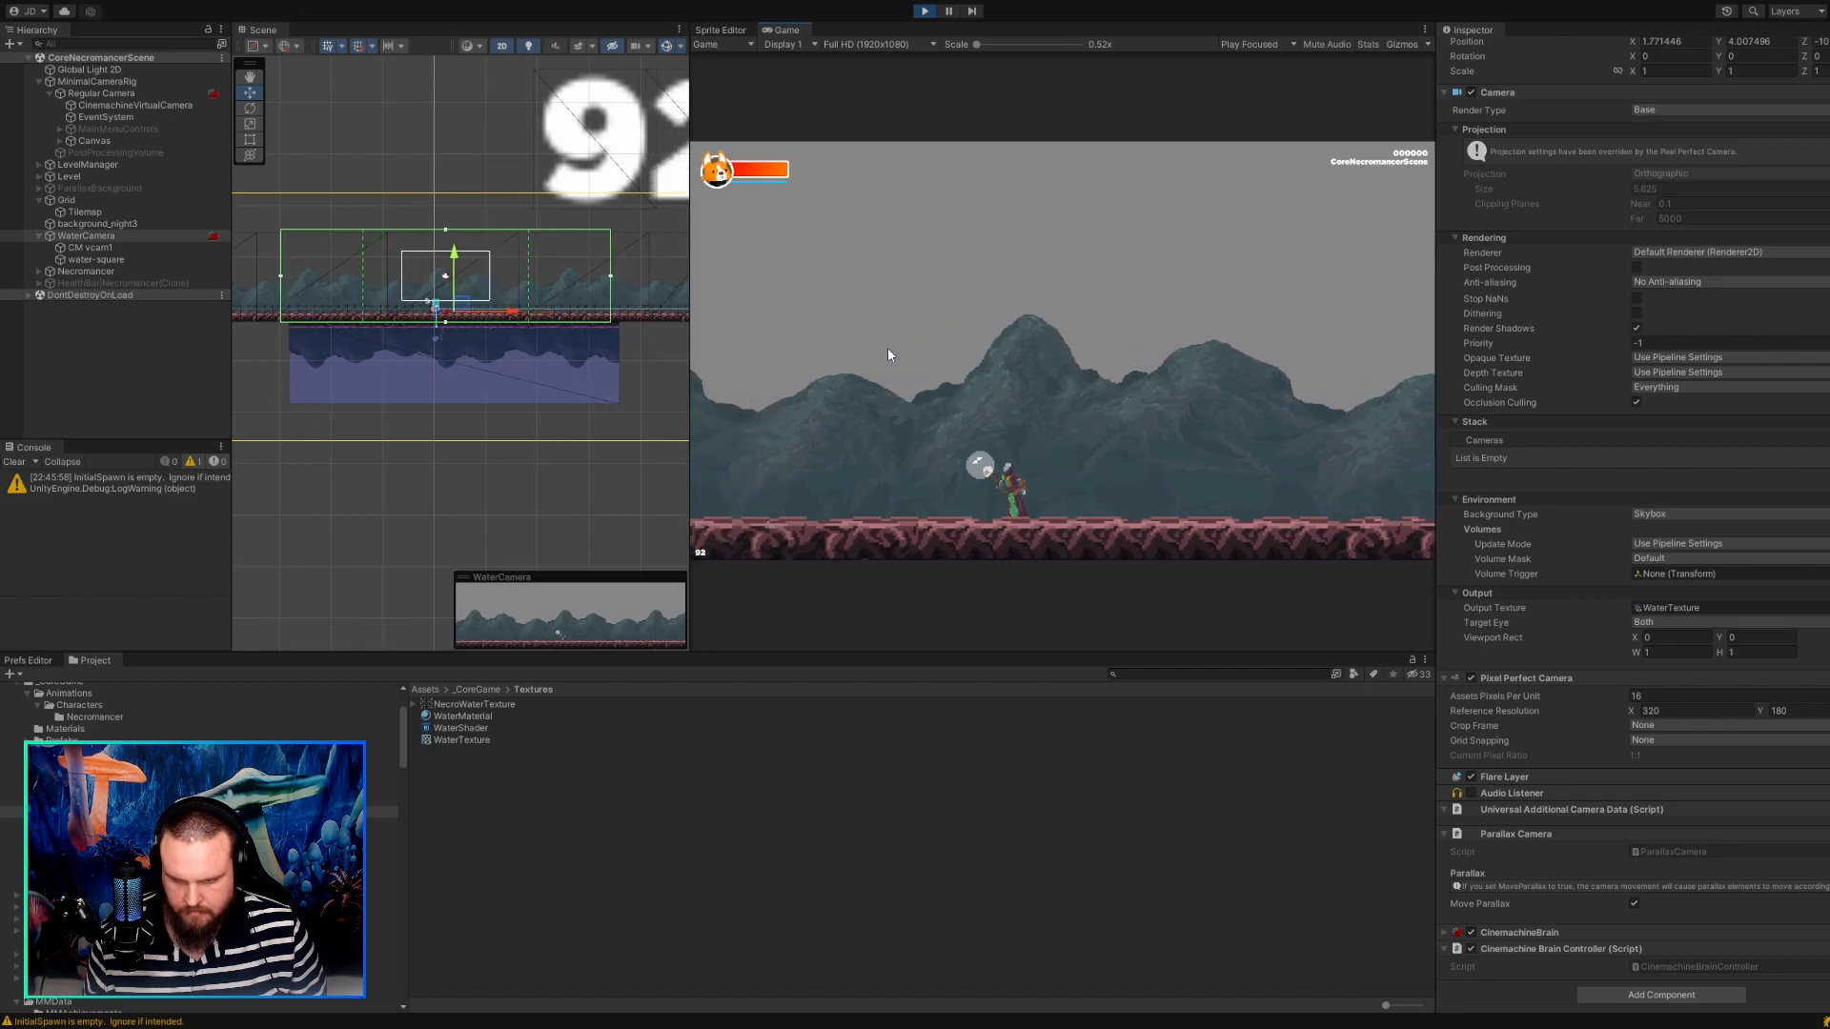
pyautogui.press('a')
pyautogui.press('d')
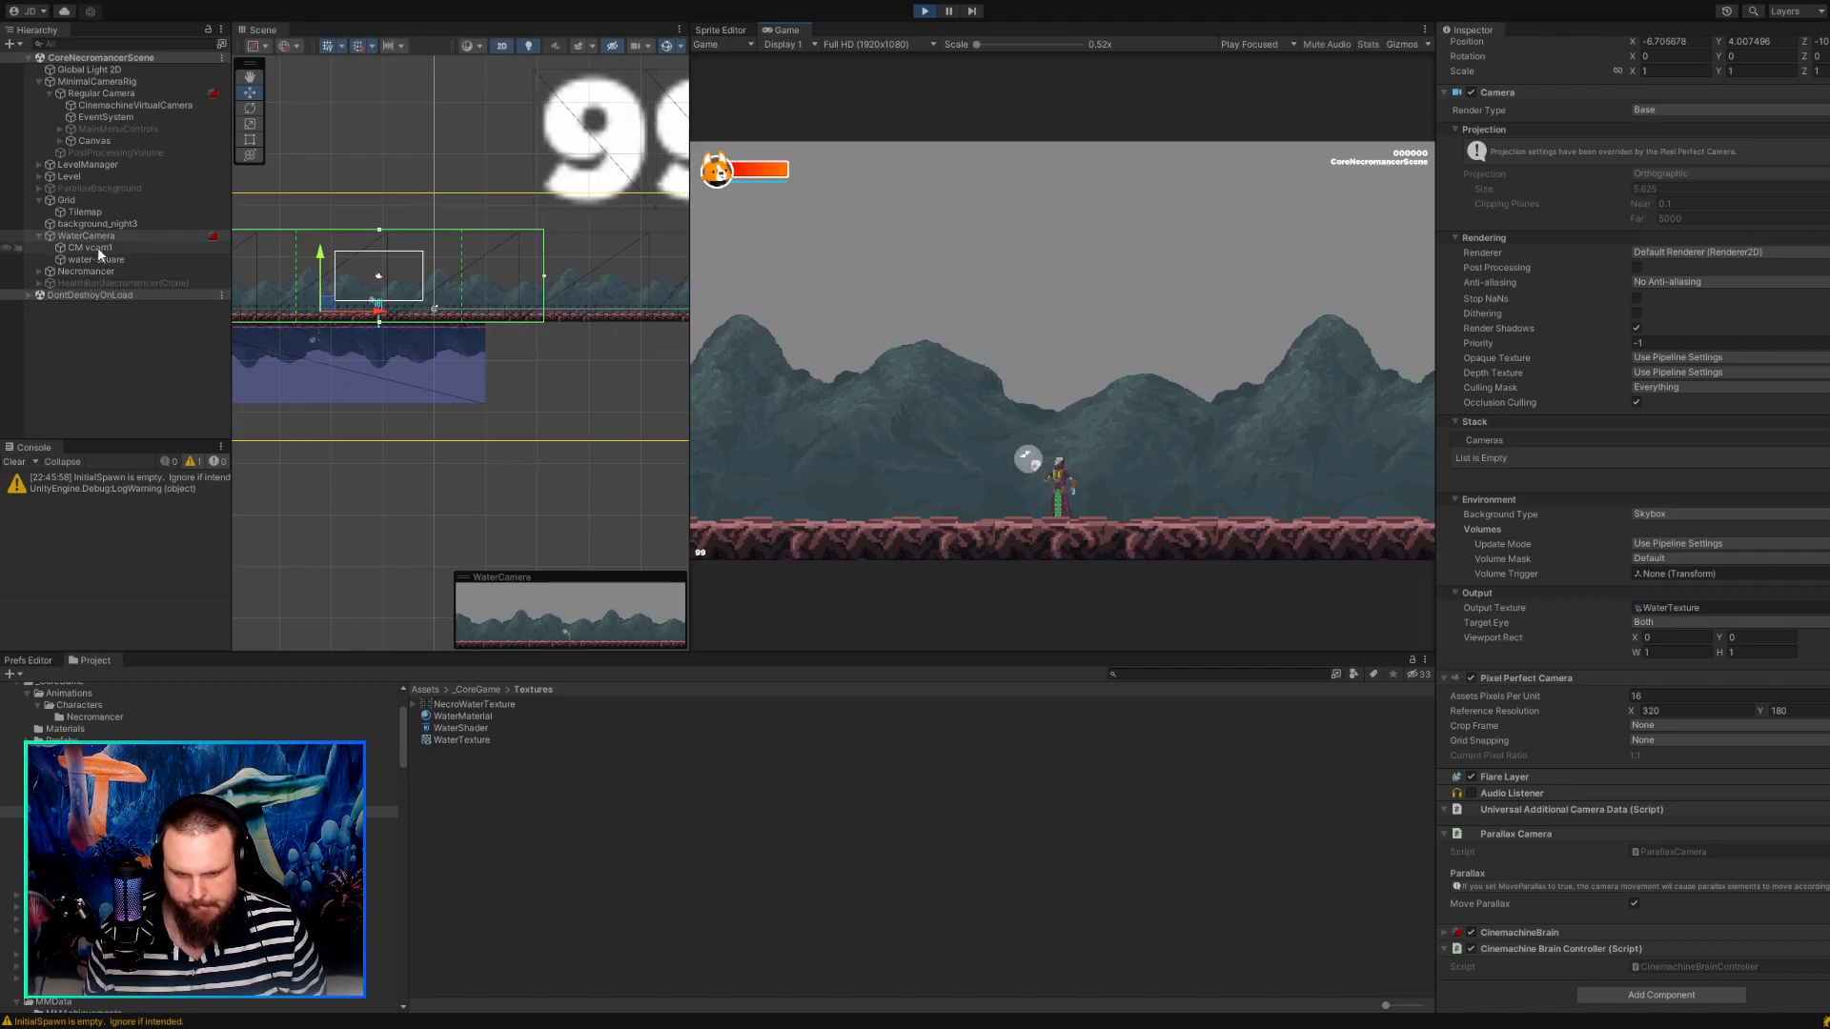
pyautogui.press('a')
pyautogui.press('d')
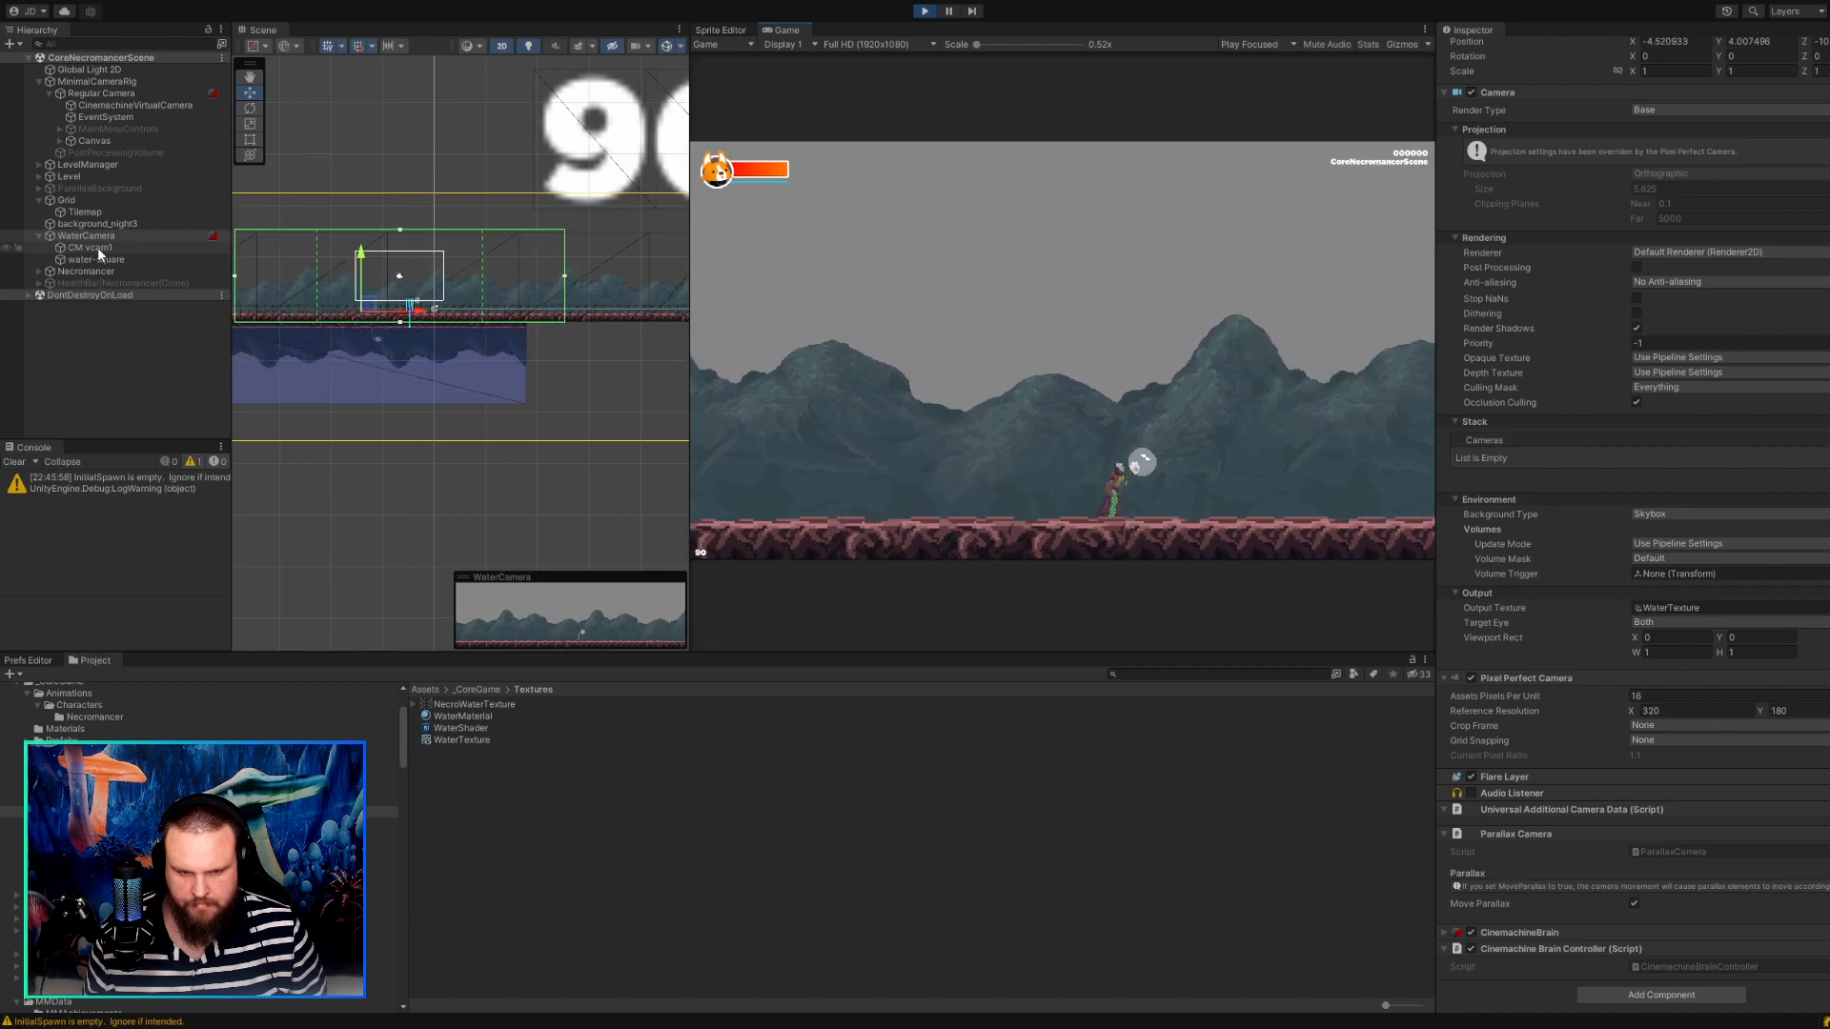
# Try a Tracked Object Offset Y of 3.71 on CM vcam1 in the running game and look over its remaining settings.
pyautogui.click(146, 252)
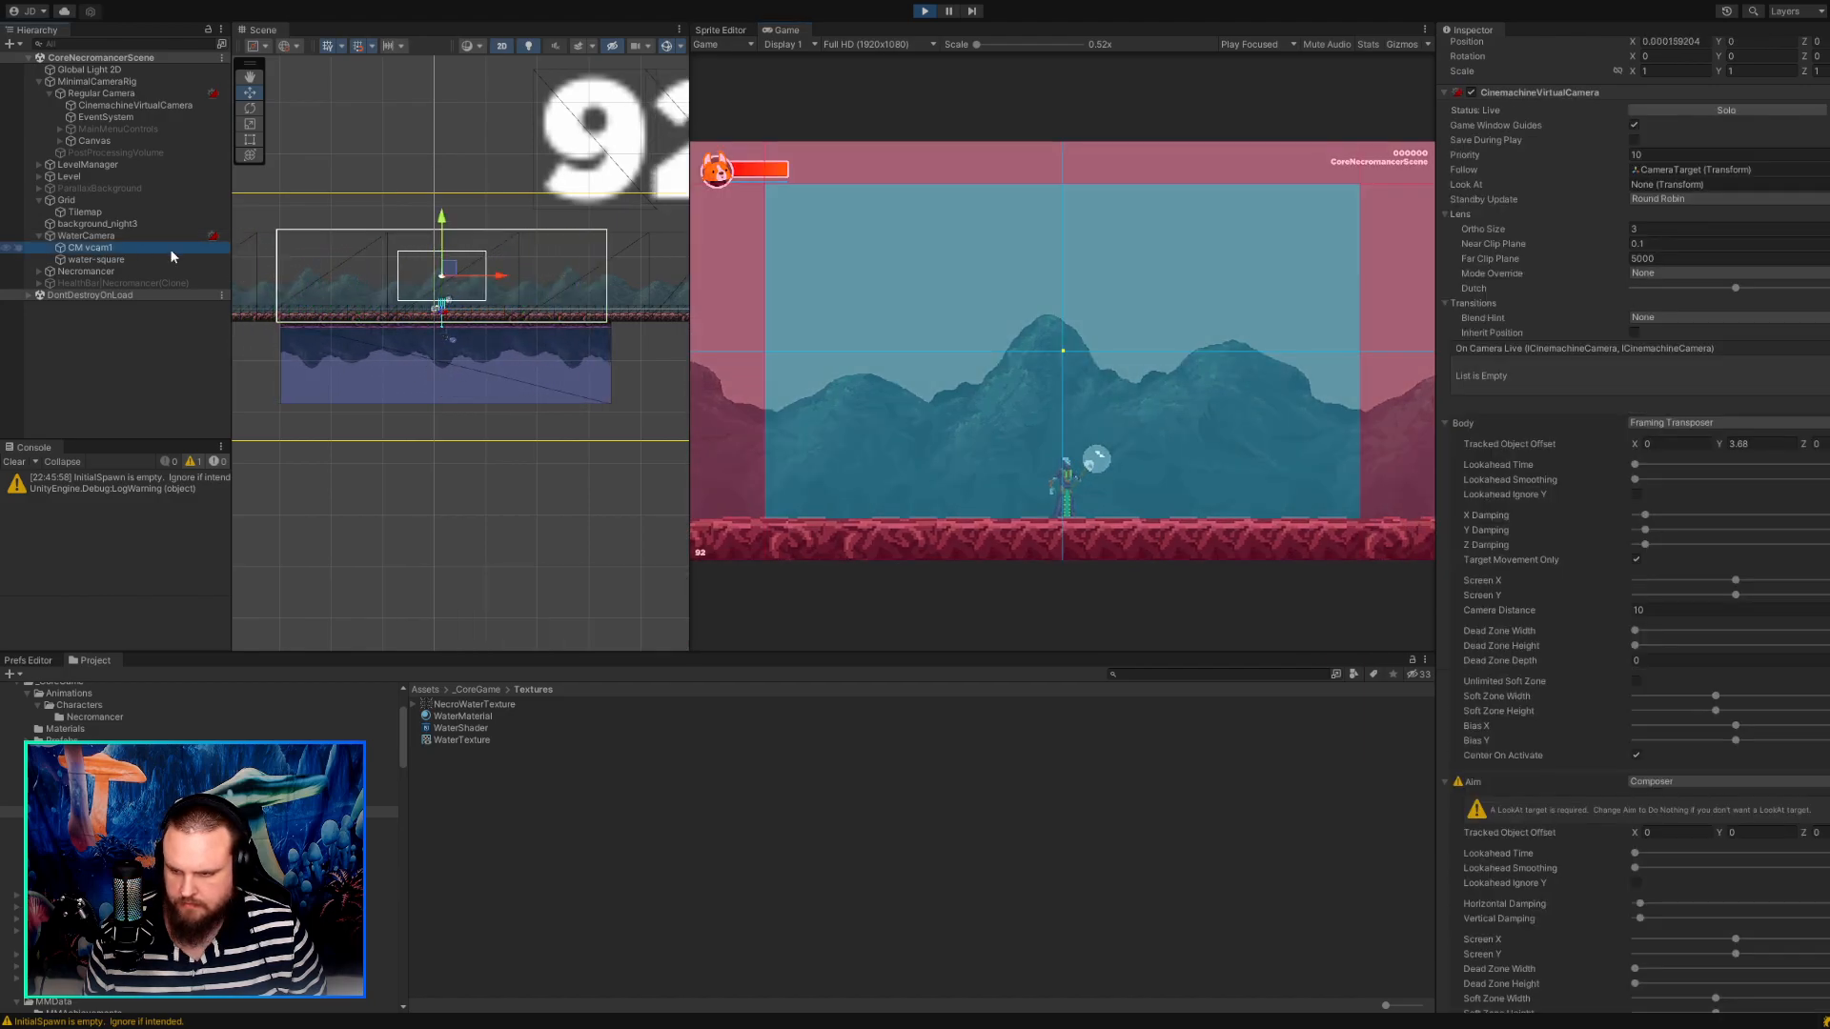
pyautogui.click(1727, 444)
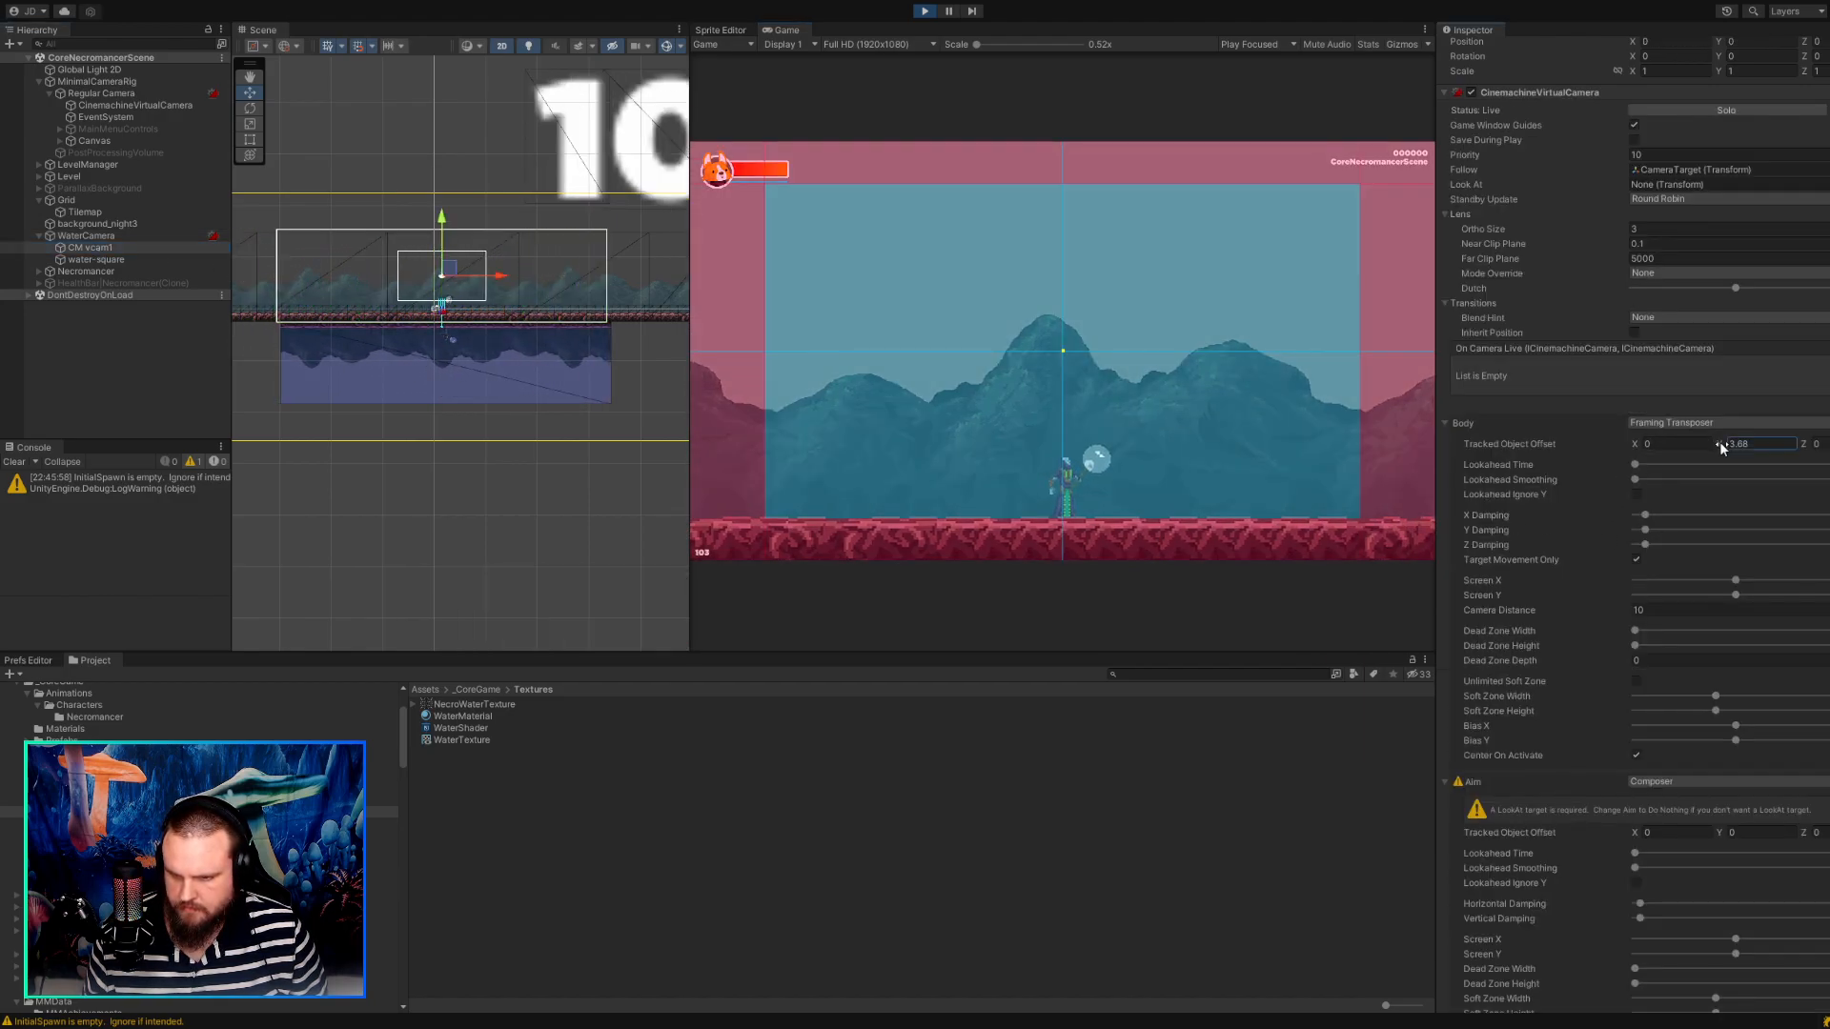
pyautogui.moveTo(1723, 445); pyautogui.dragTo(1727, 446)
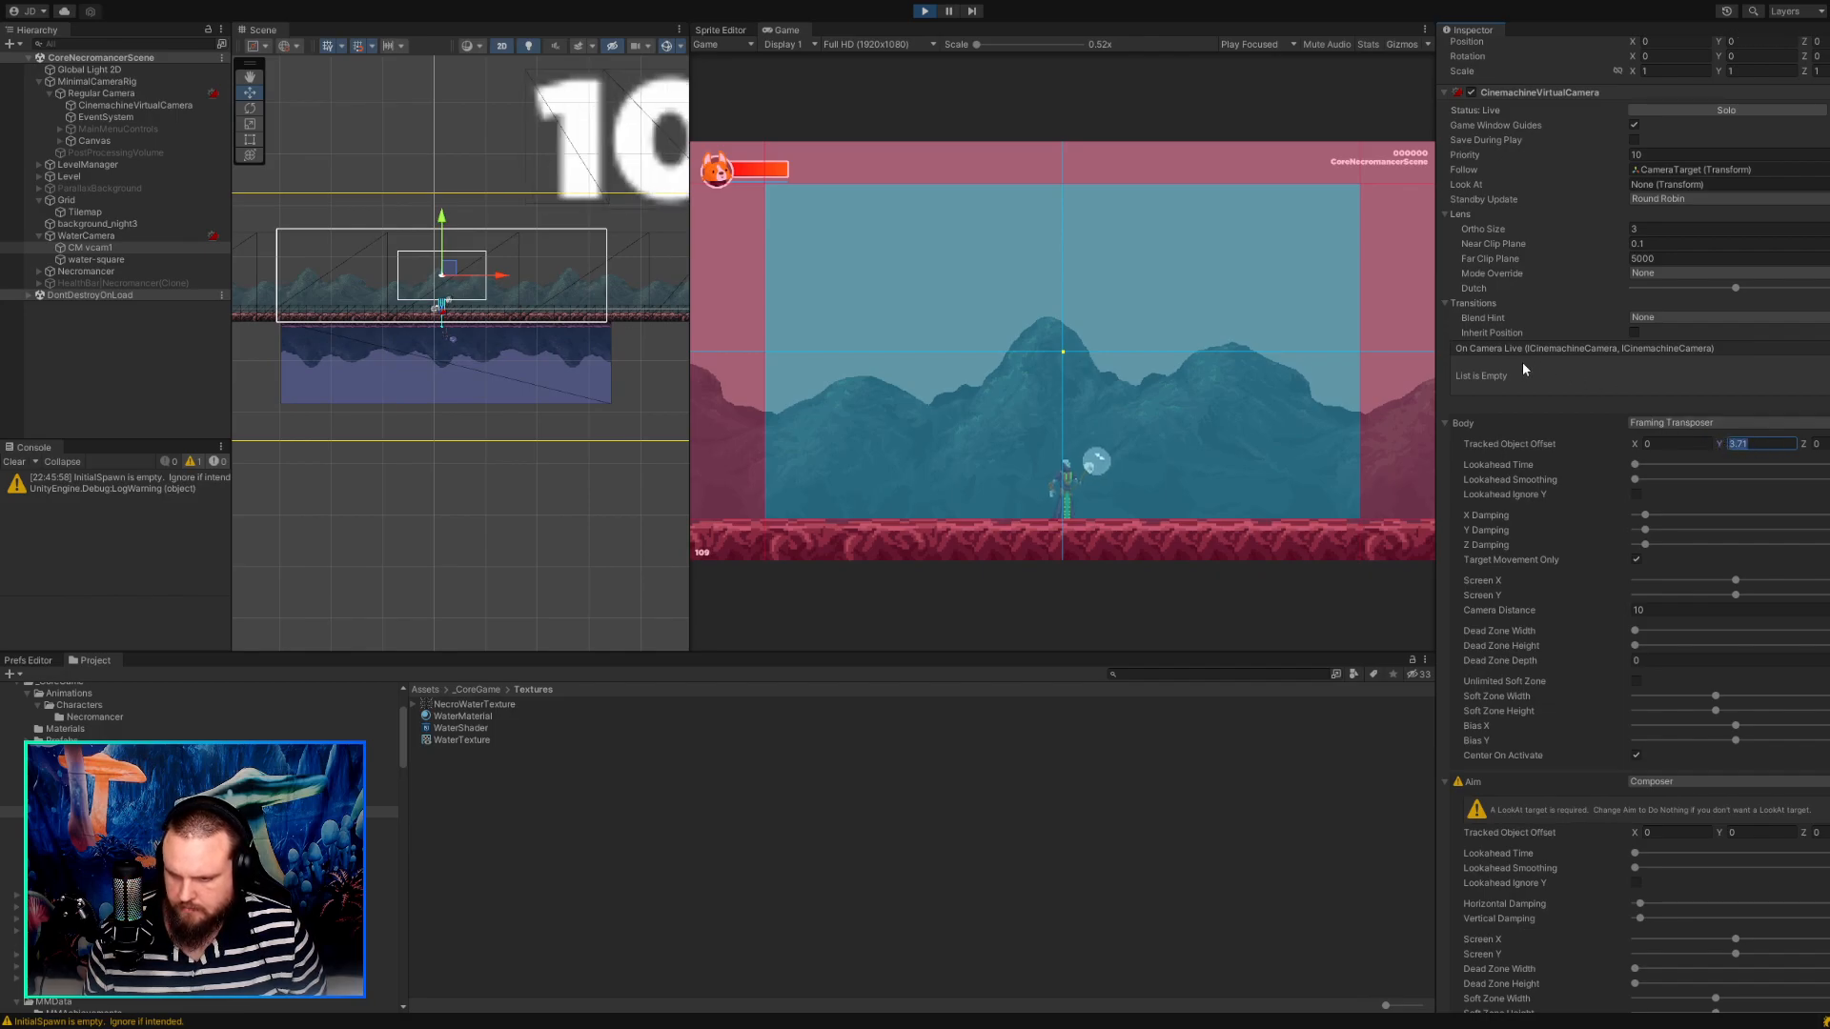
pyautogui.scroll(-3, 1633, 599)
pyautogui.scroll(2, 1633, 597)
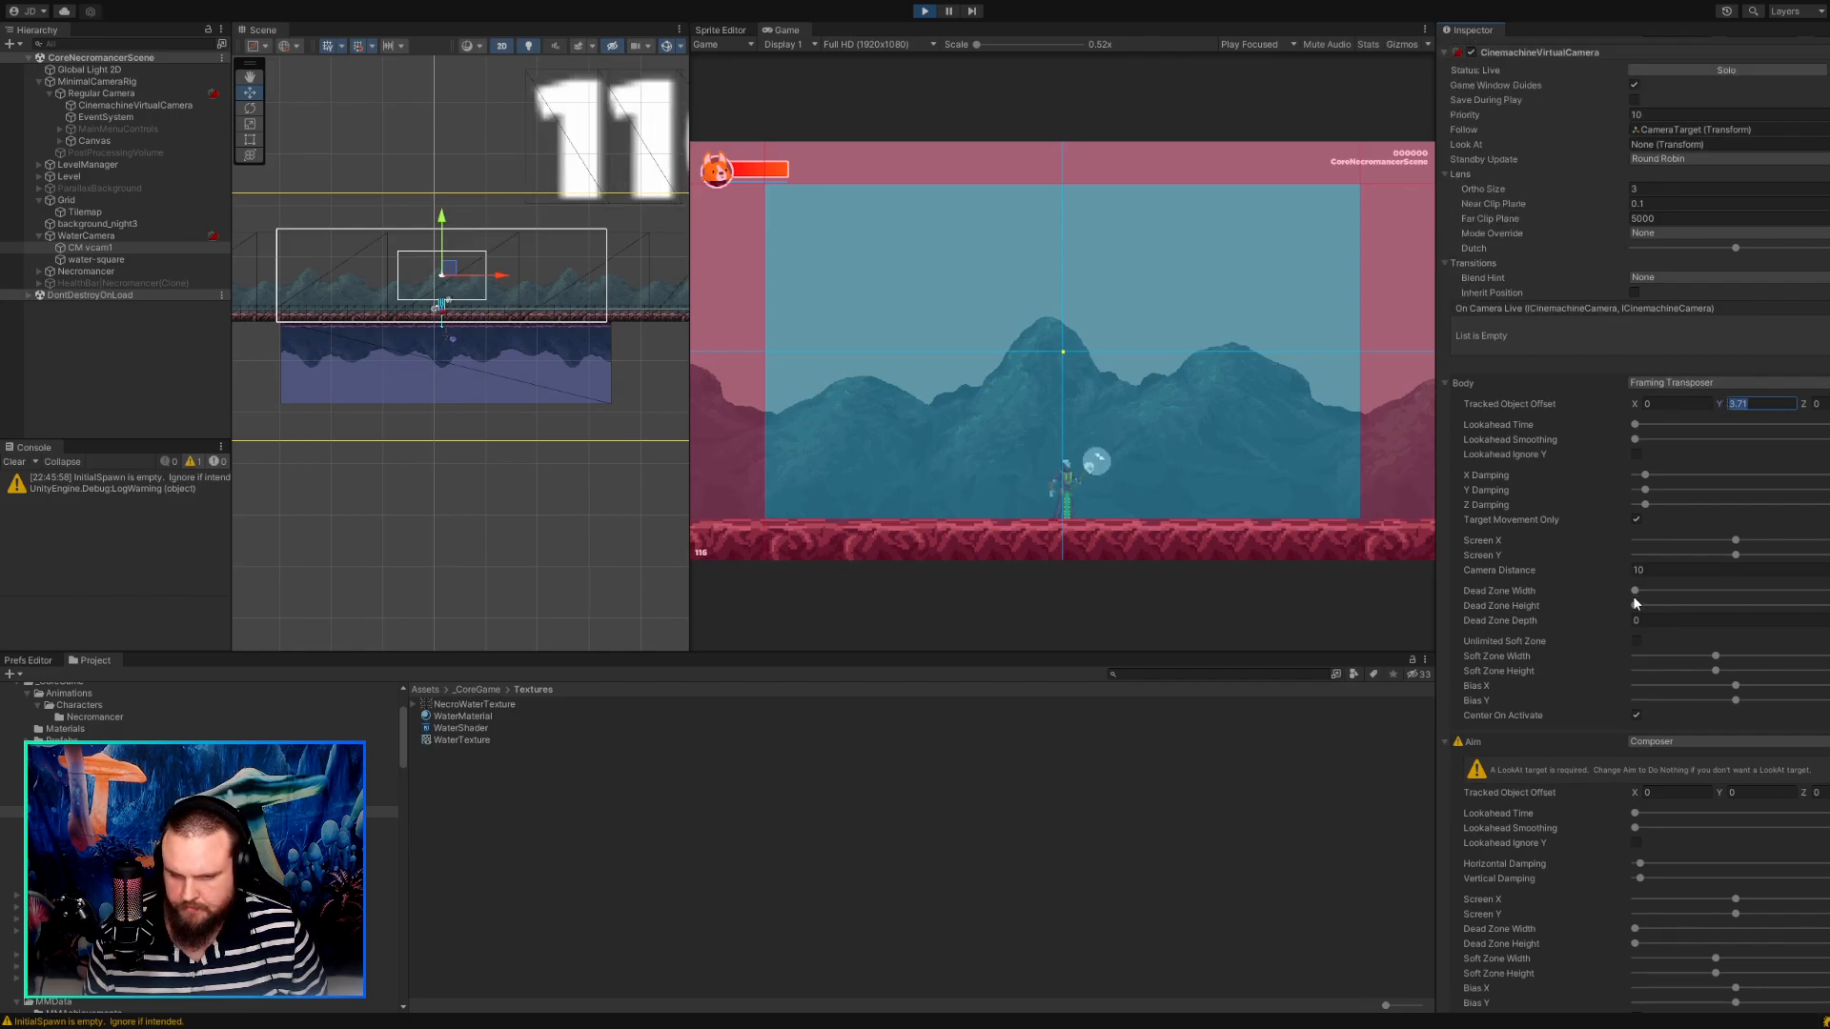
# Inspect the position and sprite settings of water-square, including its Z position, in the running game.
pyautogui.click(540, 383)
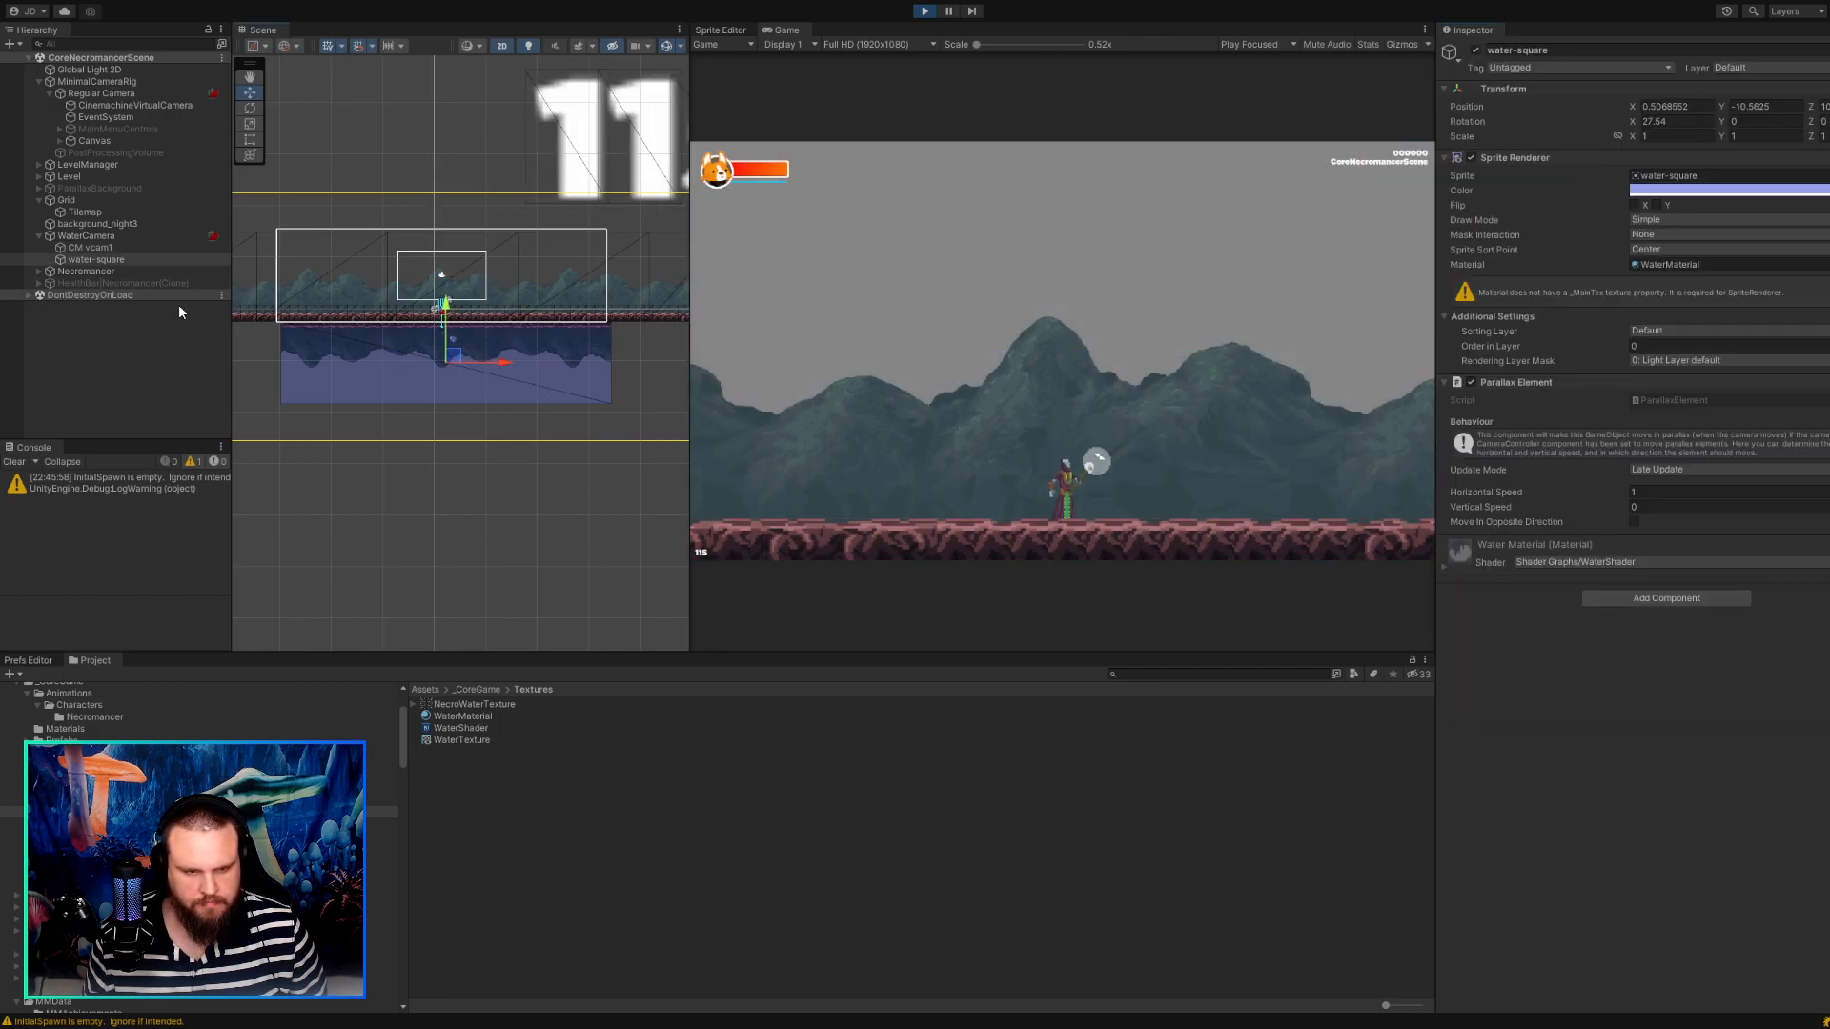
pyautogui.click(101, 259)
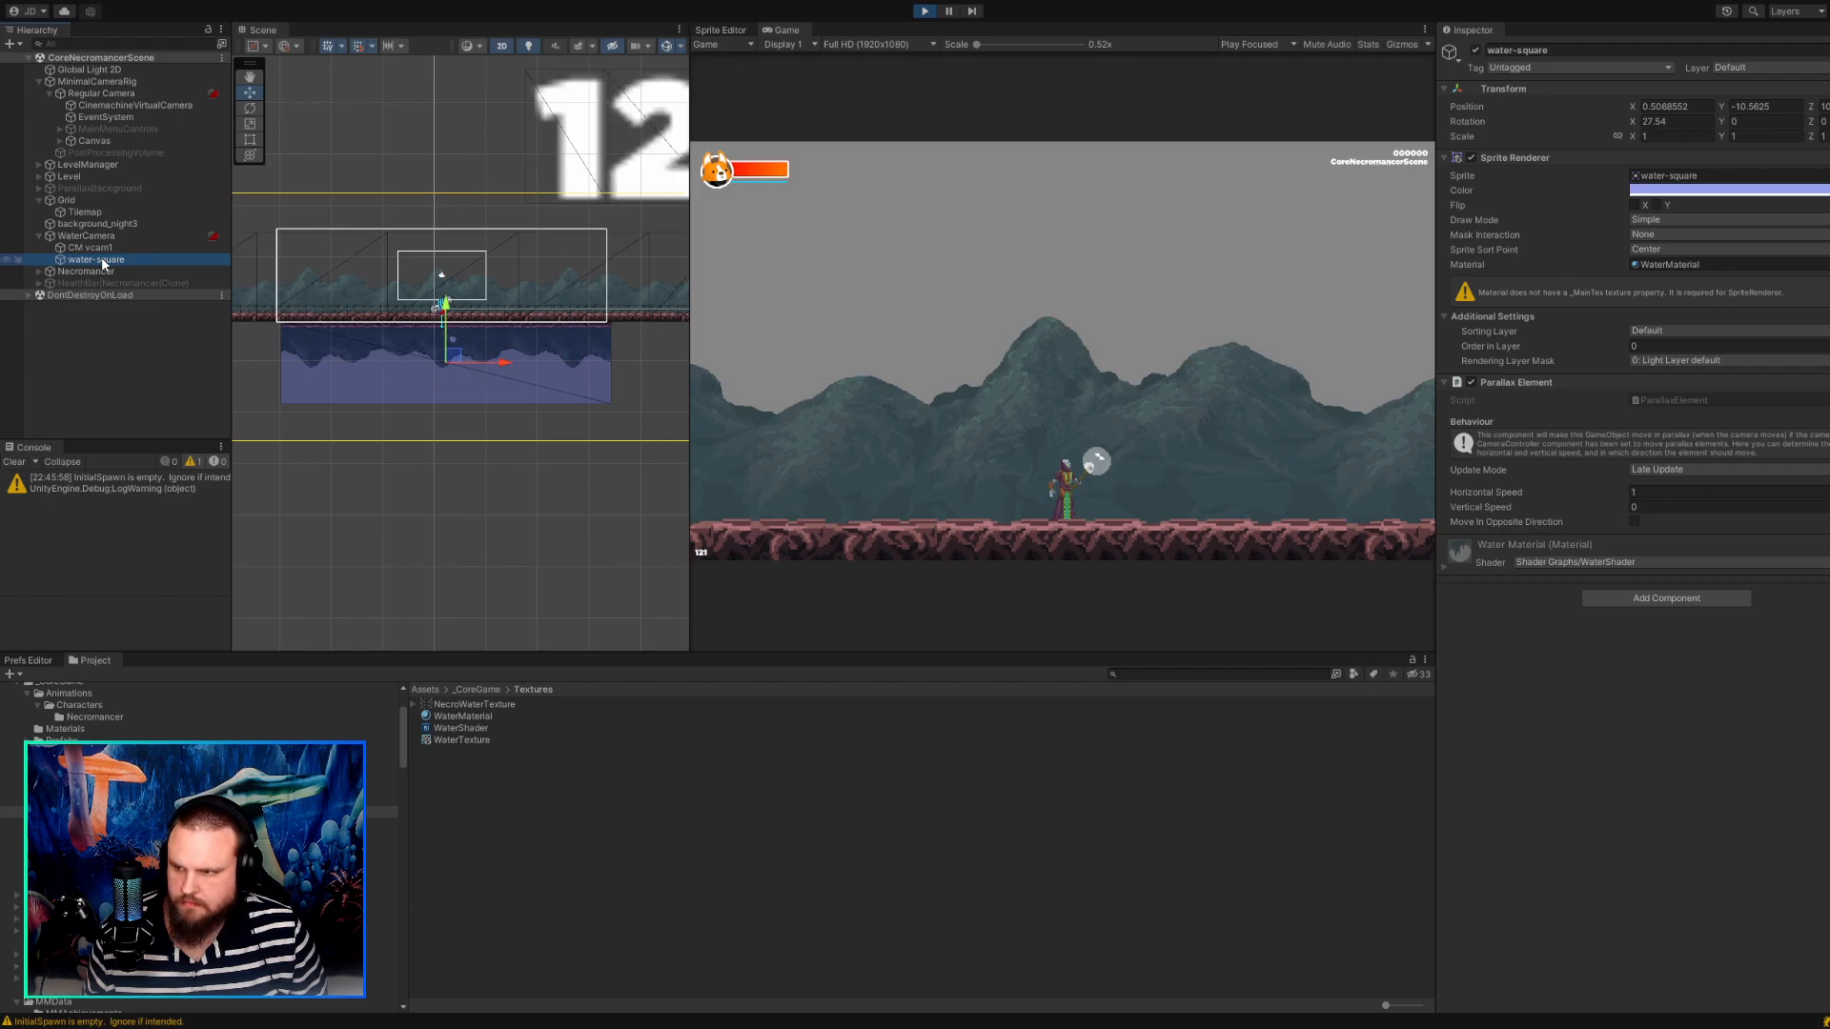
pyautogui.click(1814, 106)
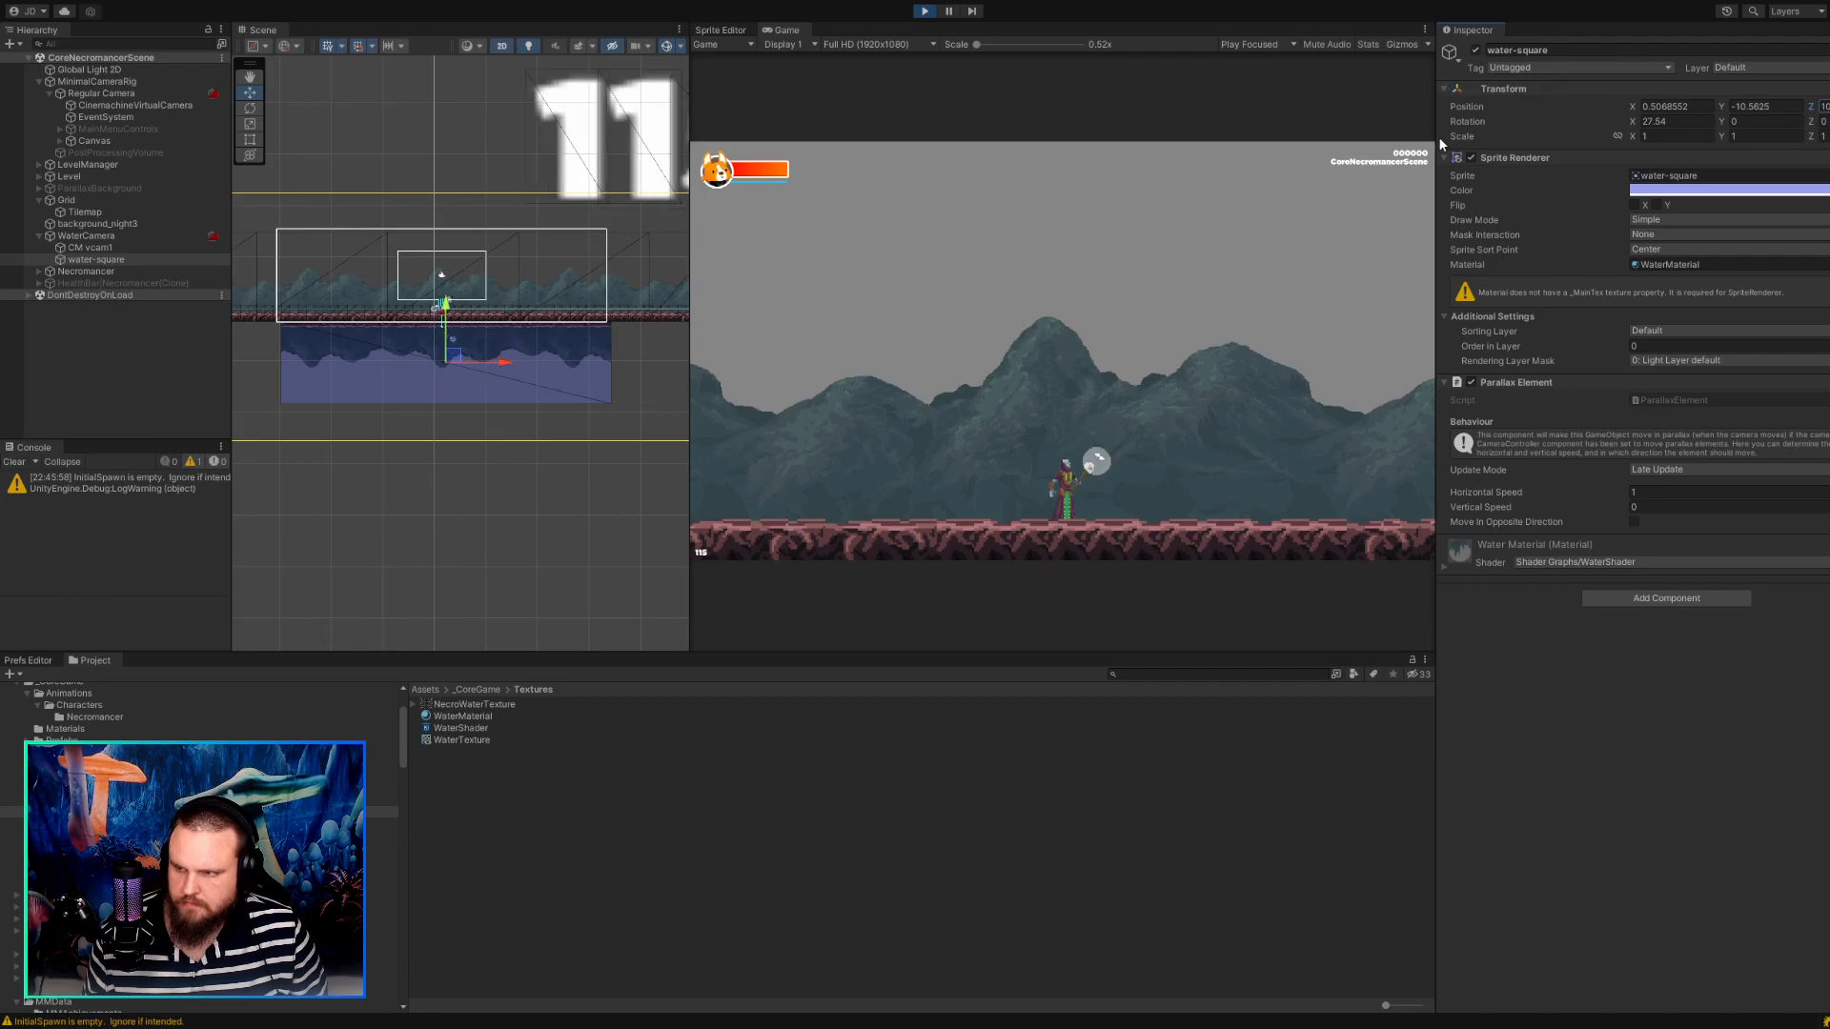
# Try moving water-square out of WaterCamera and making it a child of Regular Camera while the game runs.
pyautogui.click(134, 249)
pyautogui.click(134, 237)
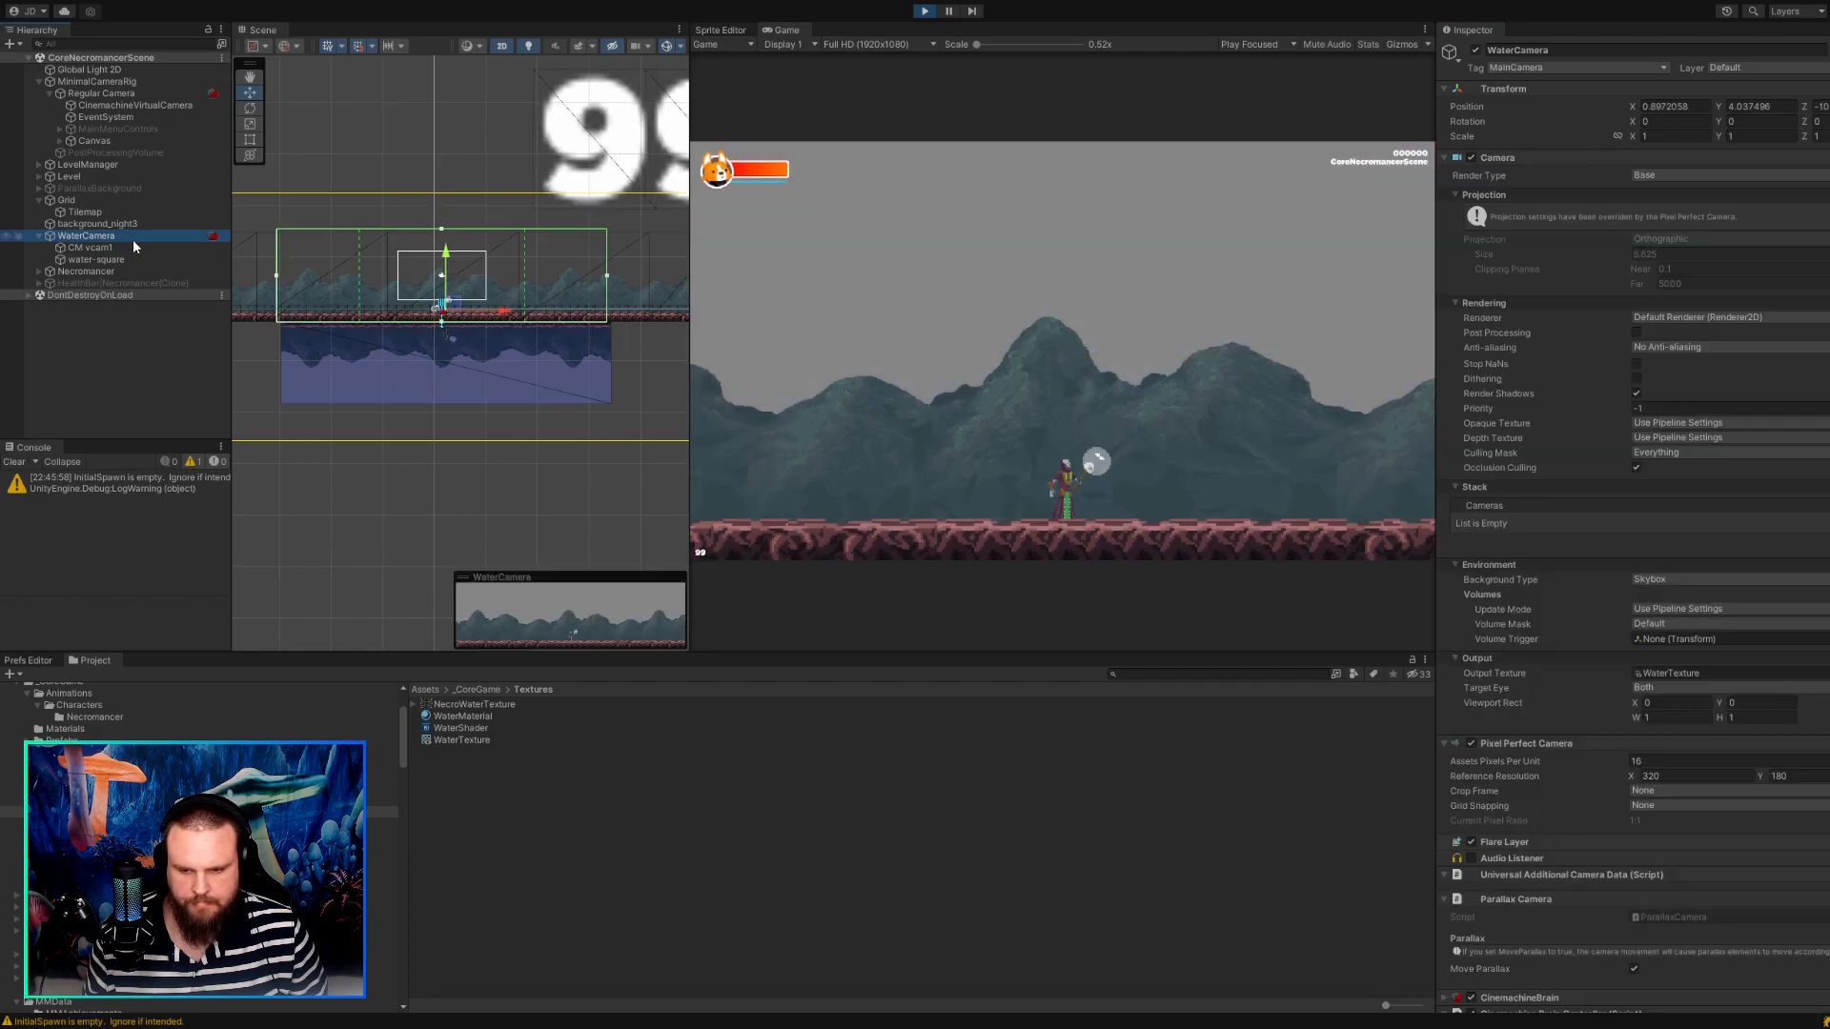
pyautogui.moveTo(100, 259); pyautogui.dragTo(71, 278)
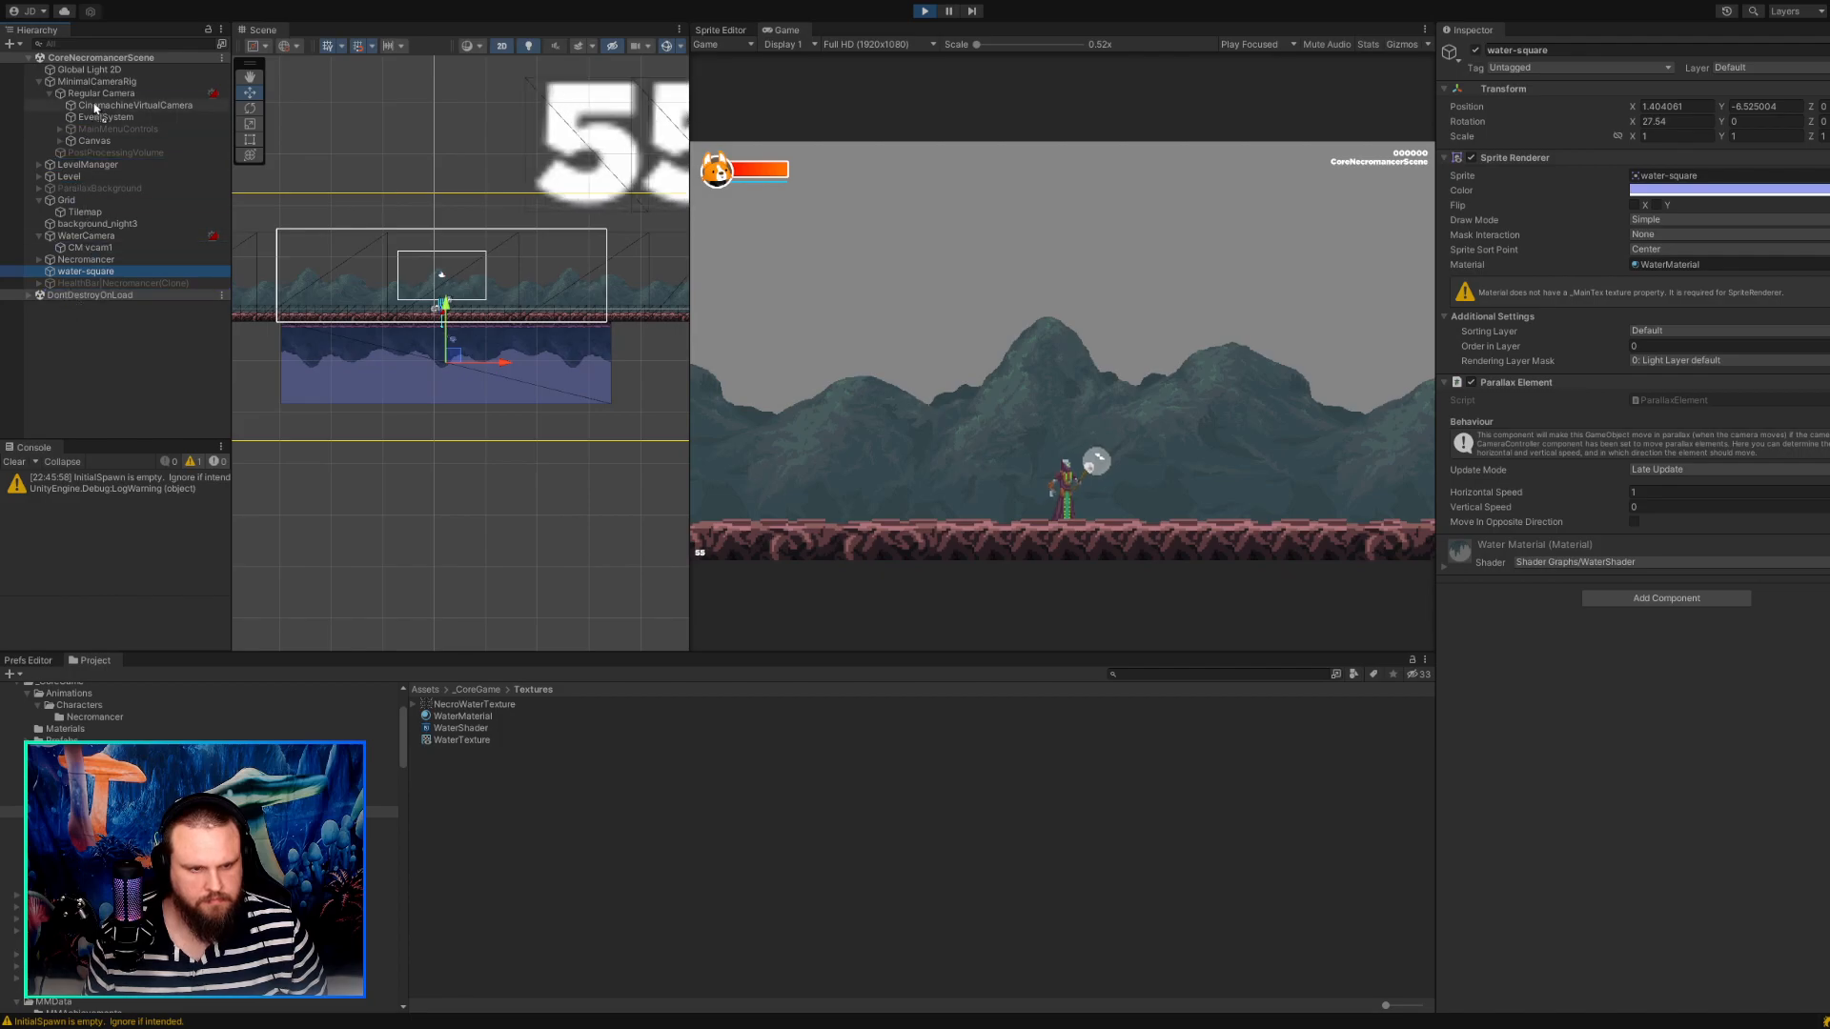
pyautogui.moveTo(96, 95); pyautogui.dragTo(93, 95)
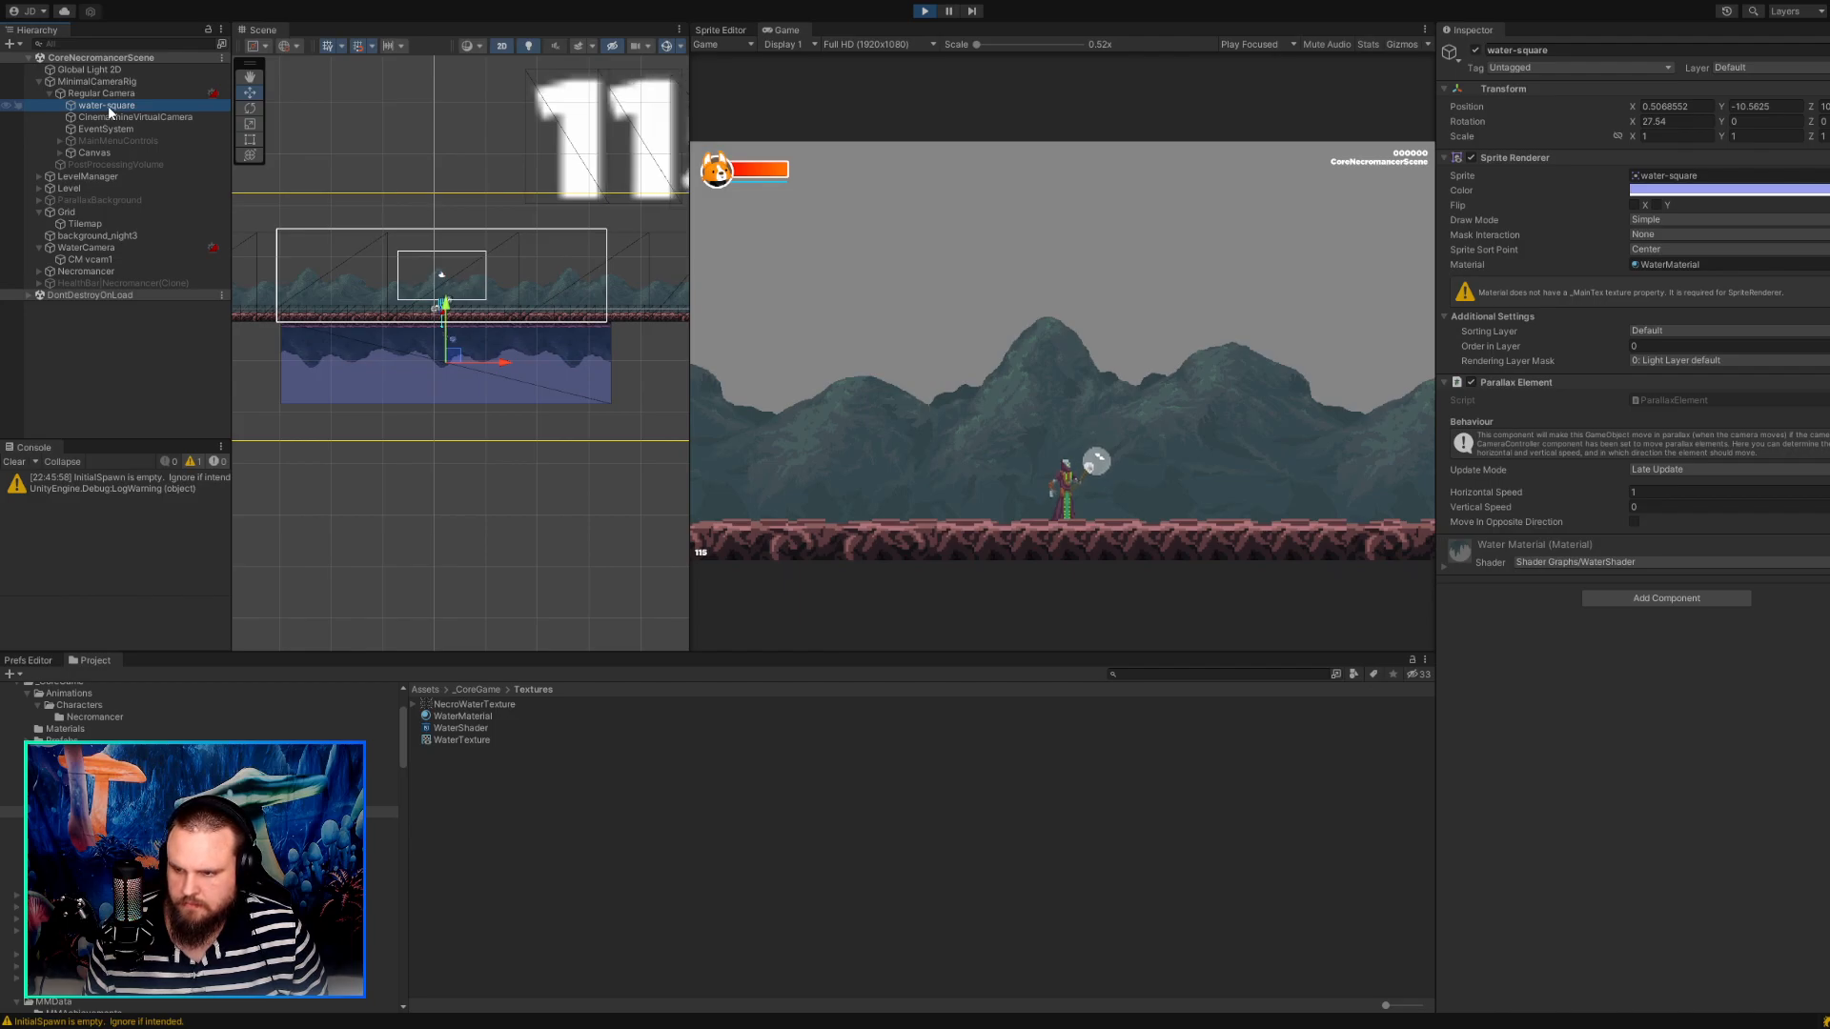
# Try the Background and Player sorting layers on water-square, return it to Default, and stop the game.
pyautogui.click(1676, 343)
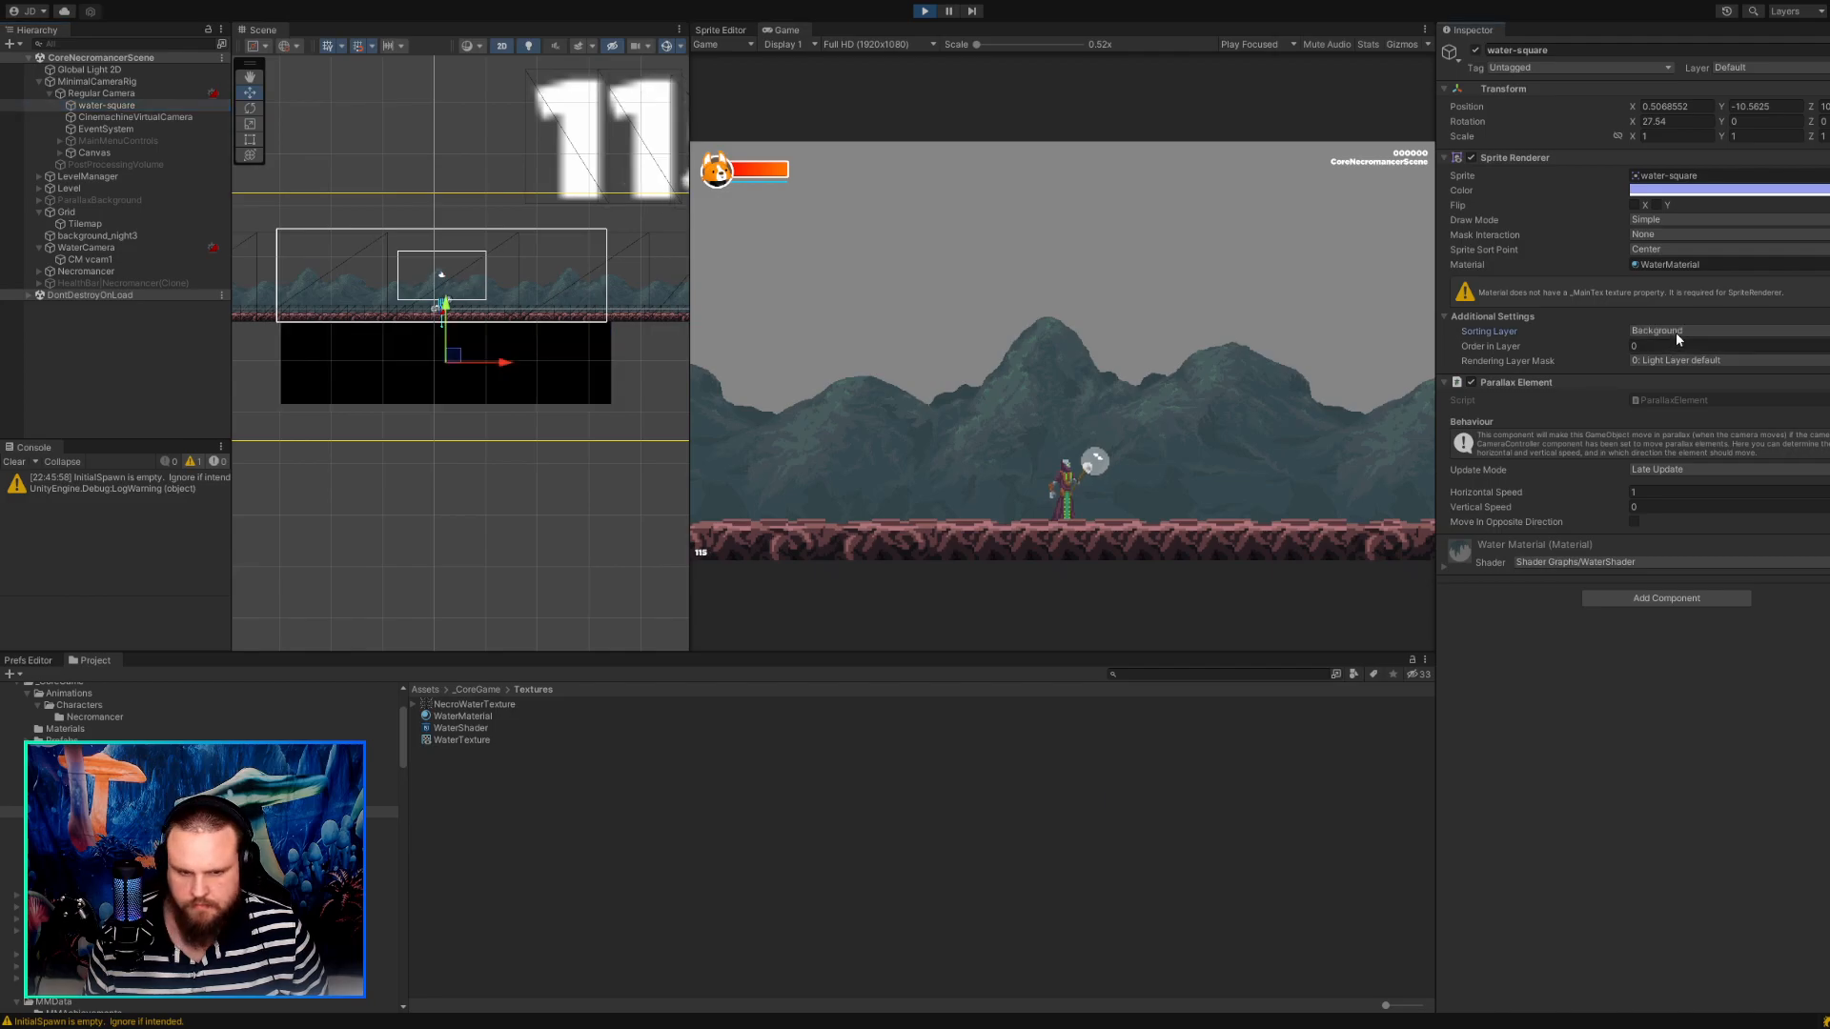
pyautogui.click(1671, 363)
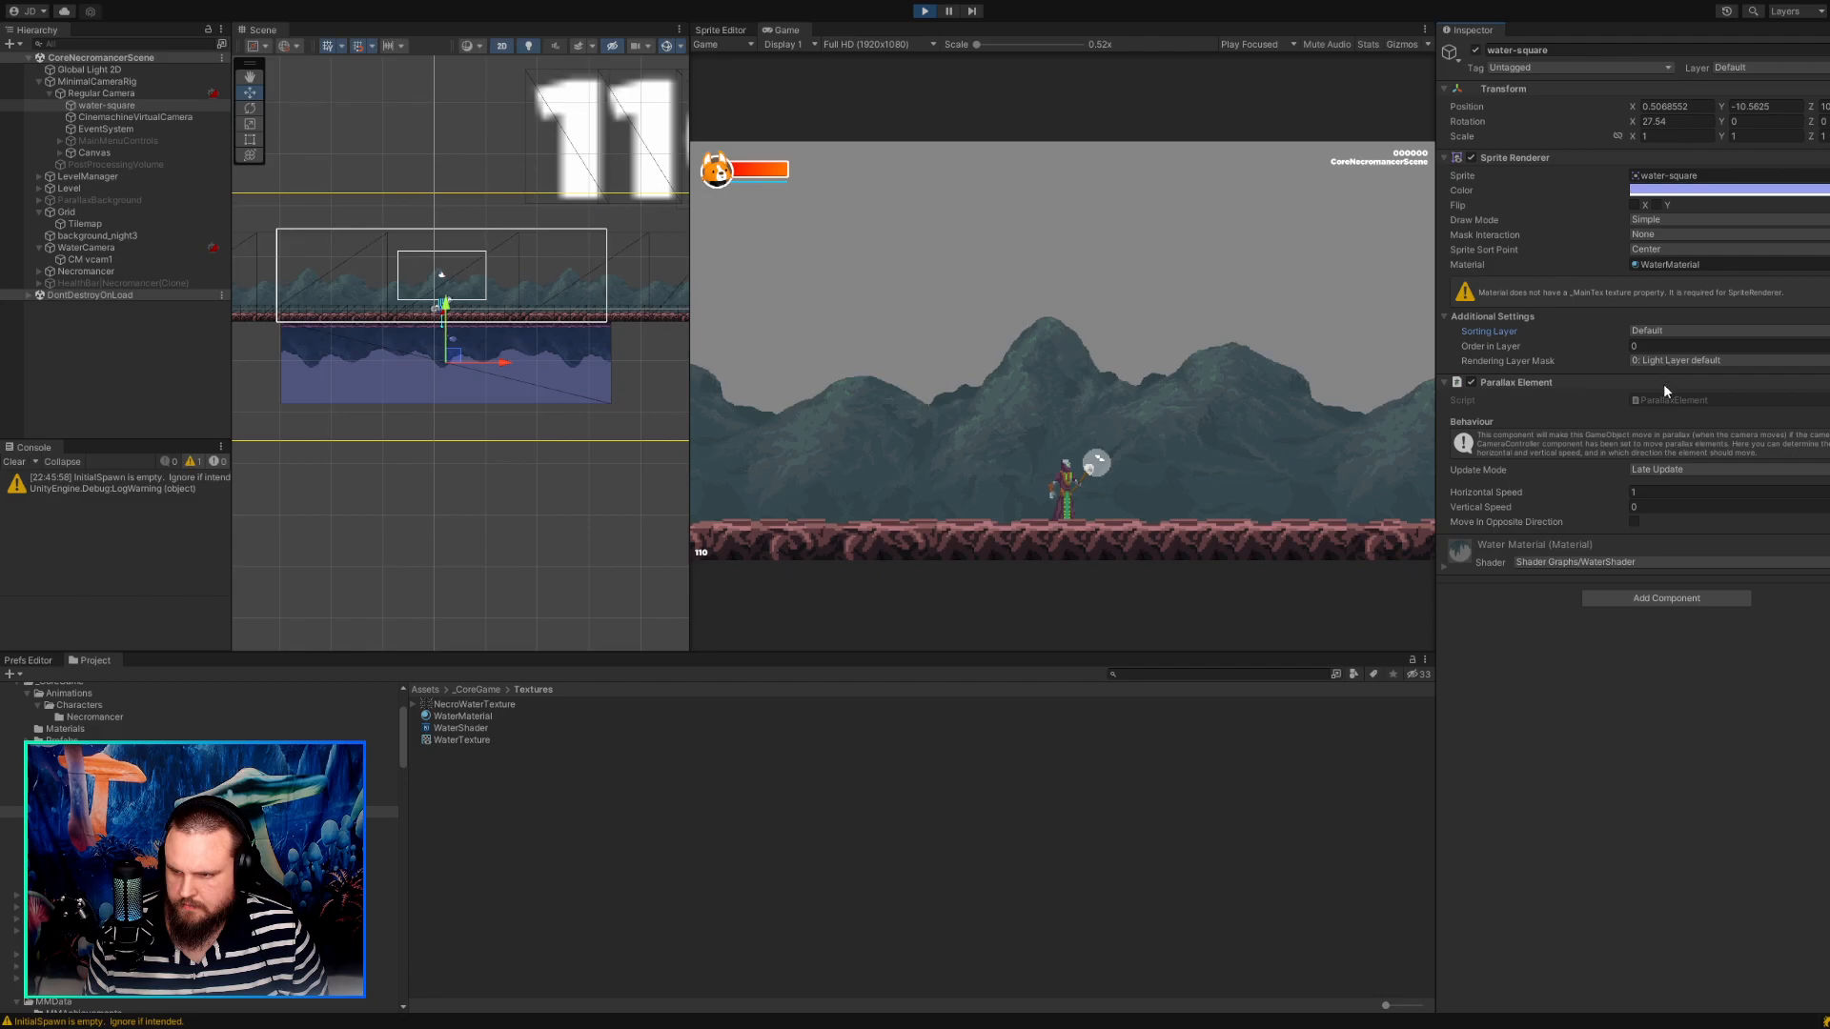
pyautogui.click(1663, 400)
pyautogui.click(1662, 342)
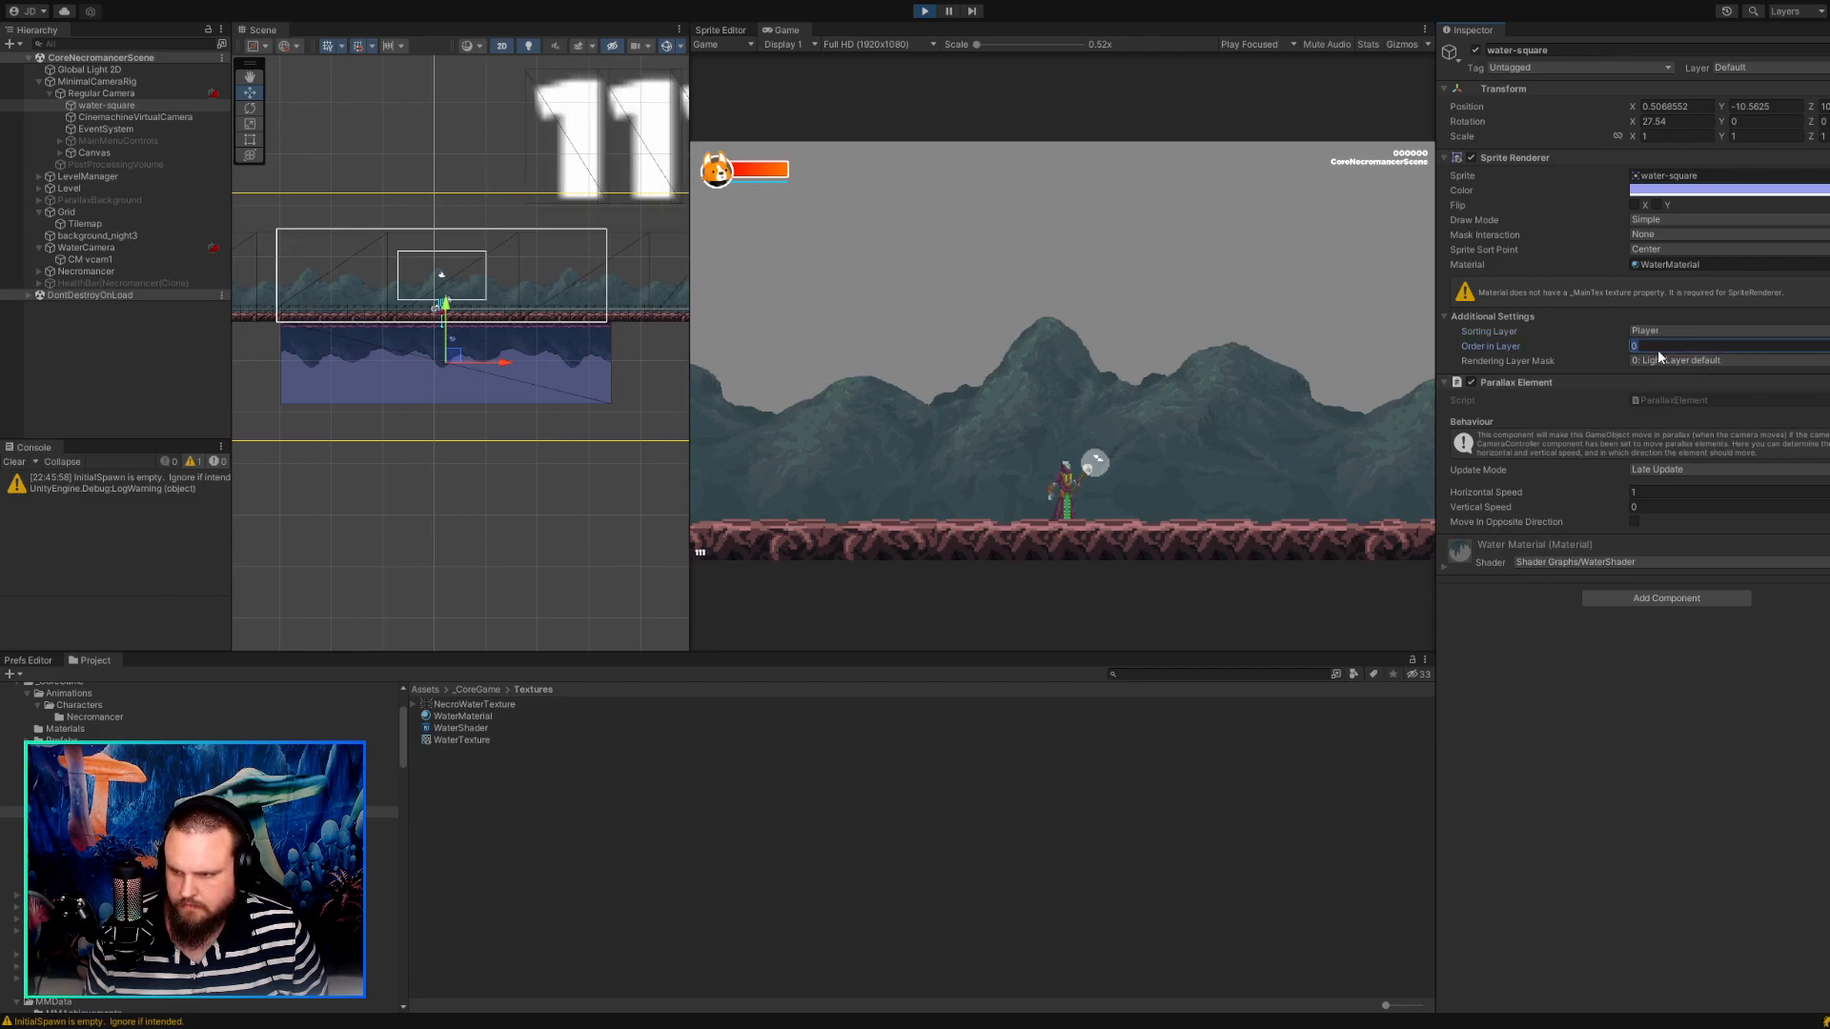
pyautogui.click(1657, 359)
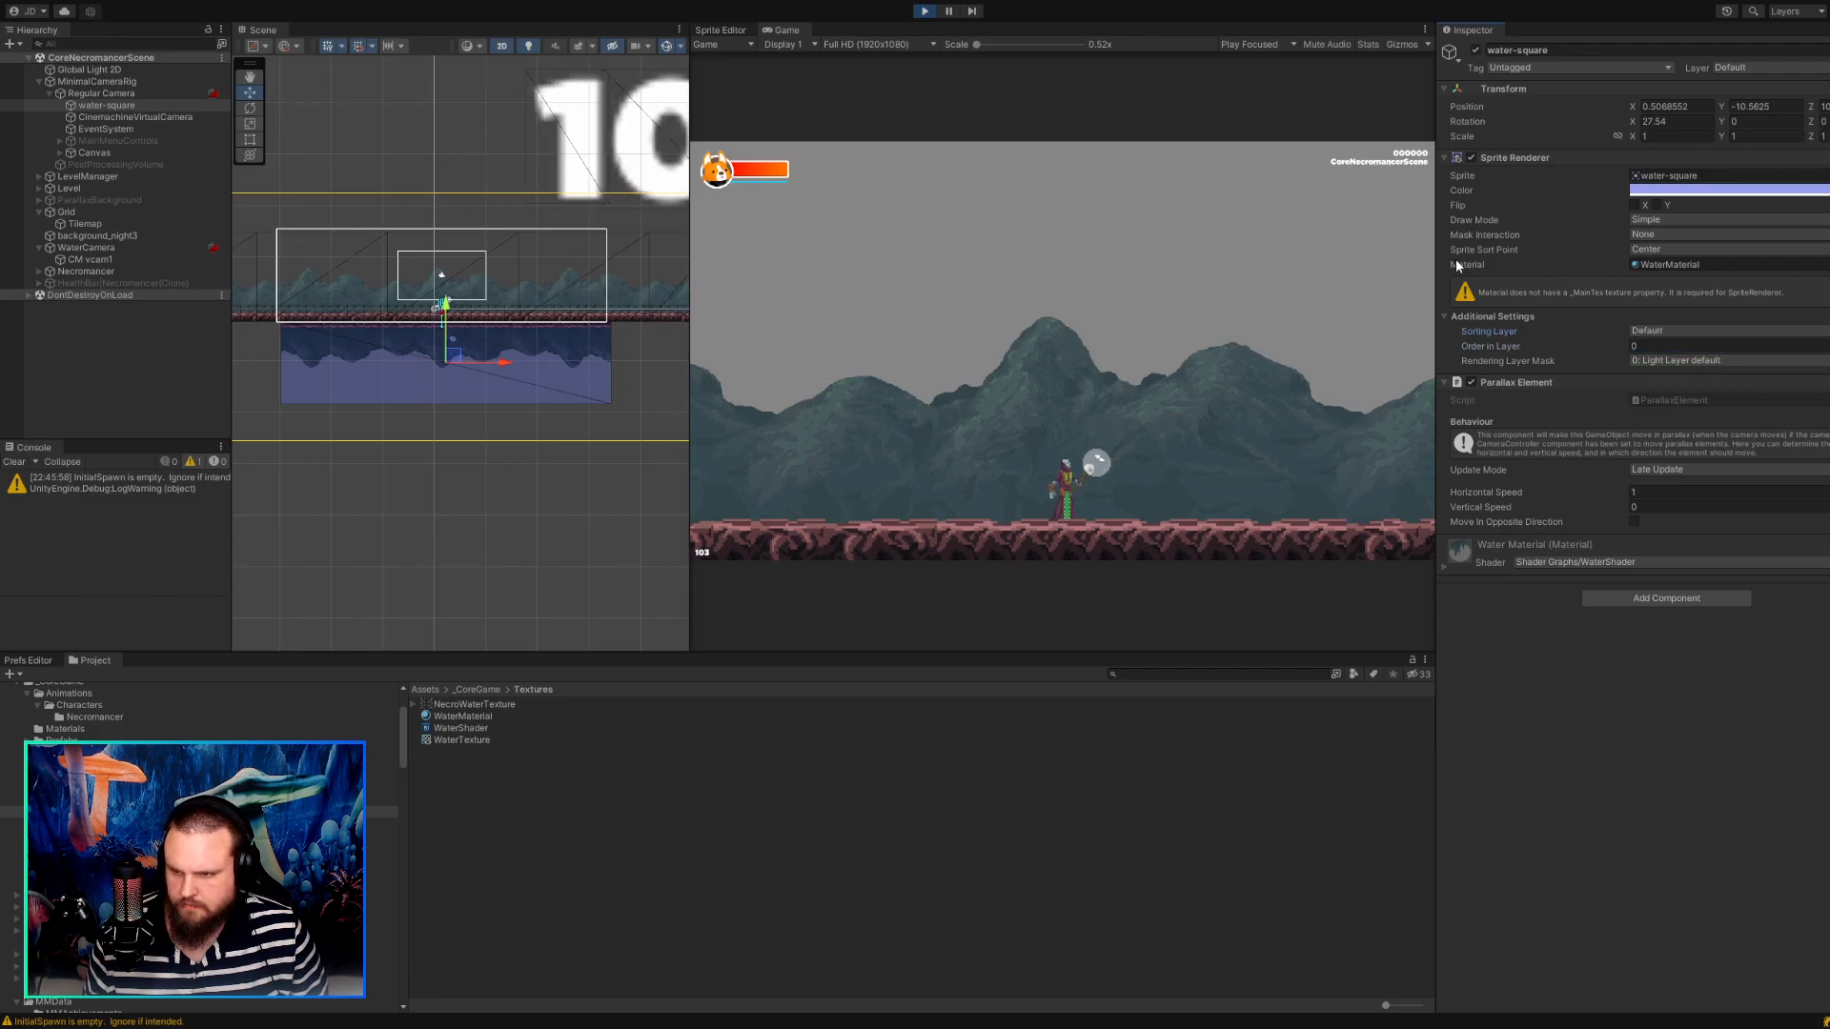
pyautogui.click(925, 12)
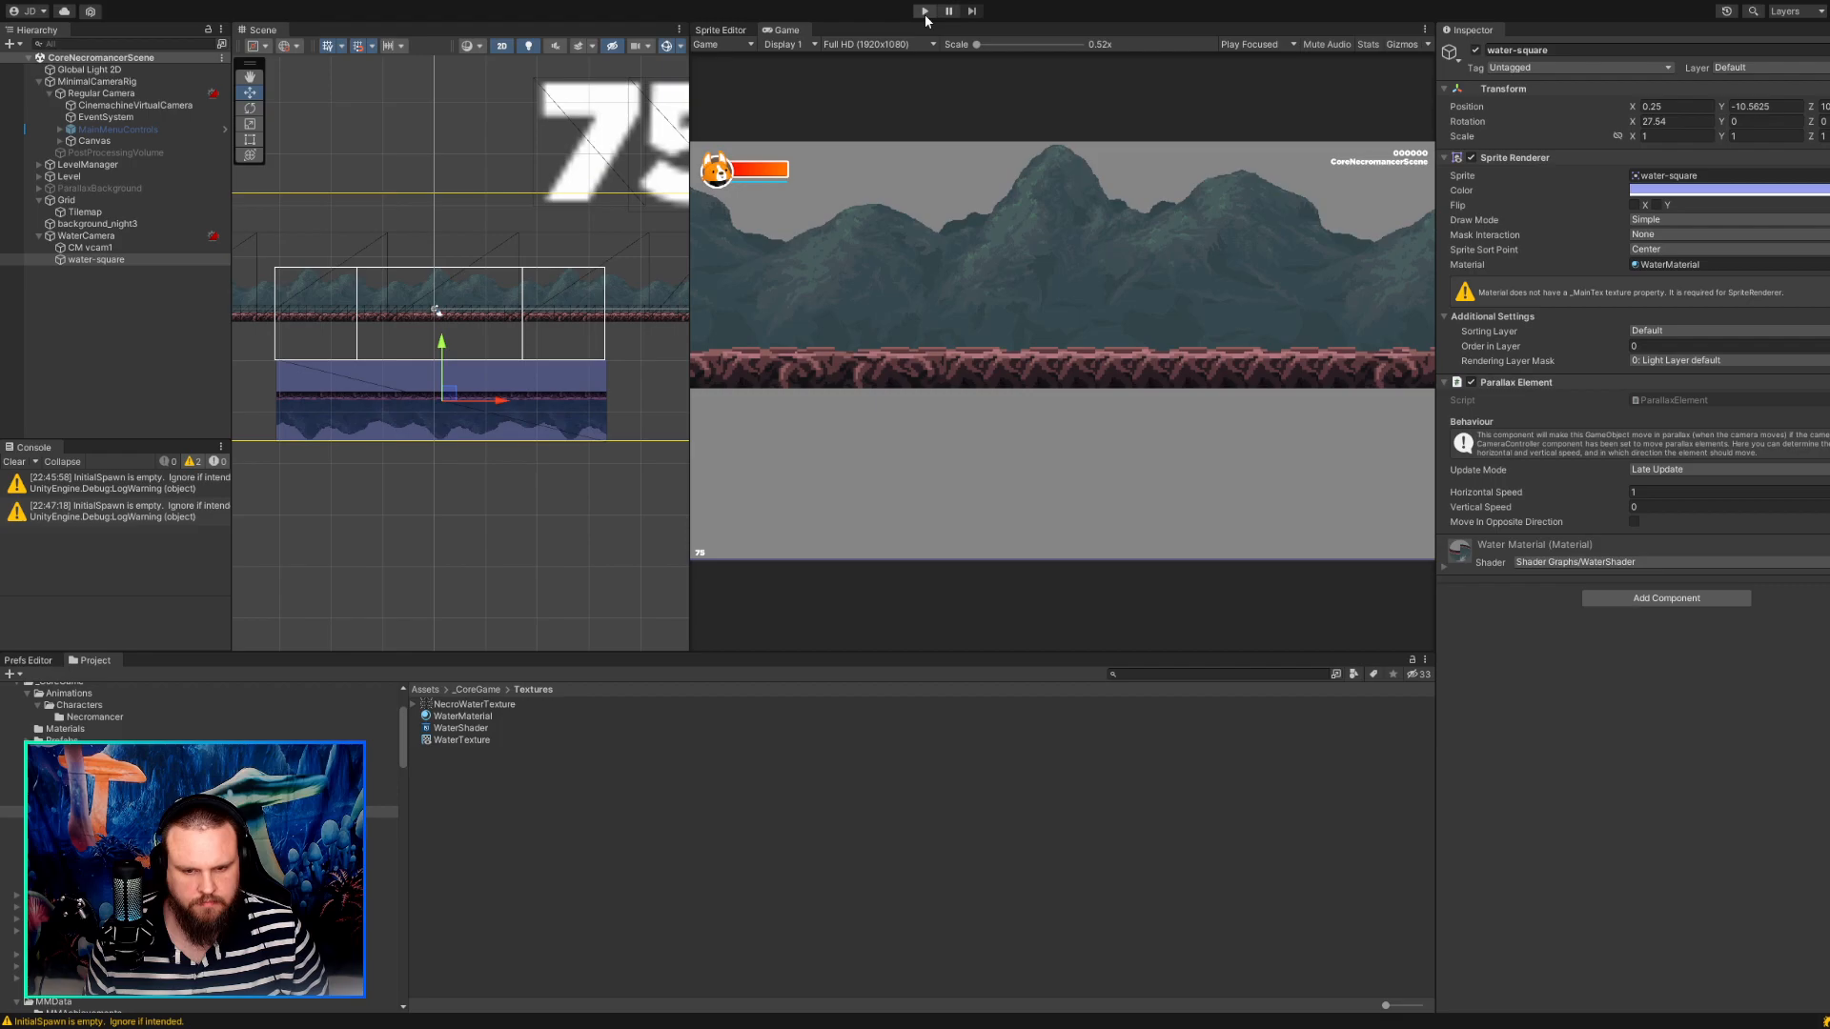
# Raise water-square in the scene to a Y position of about -2.11 and run the game to test it.
pyautogui.moveTo(454, 390); pyautogui.dragTo(456, 325)
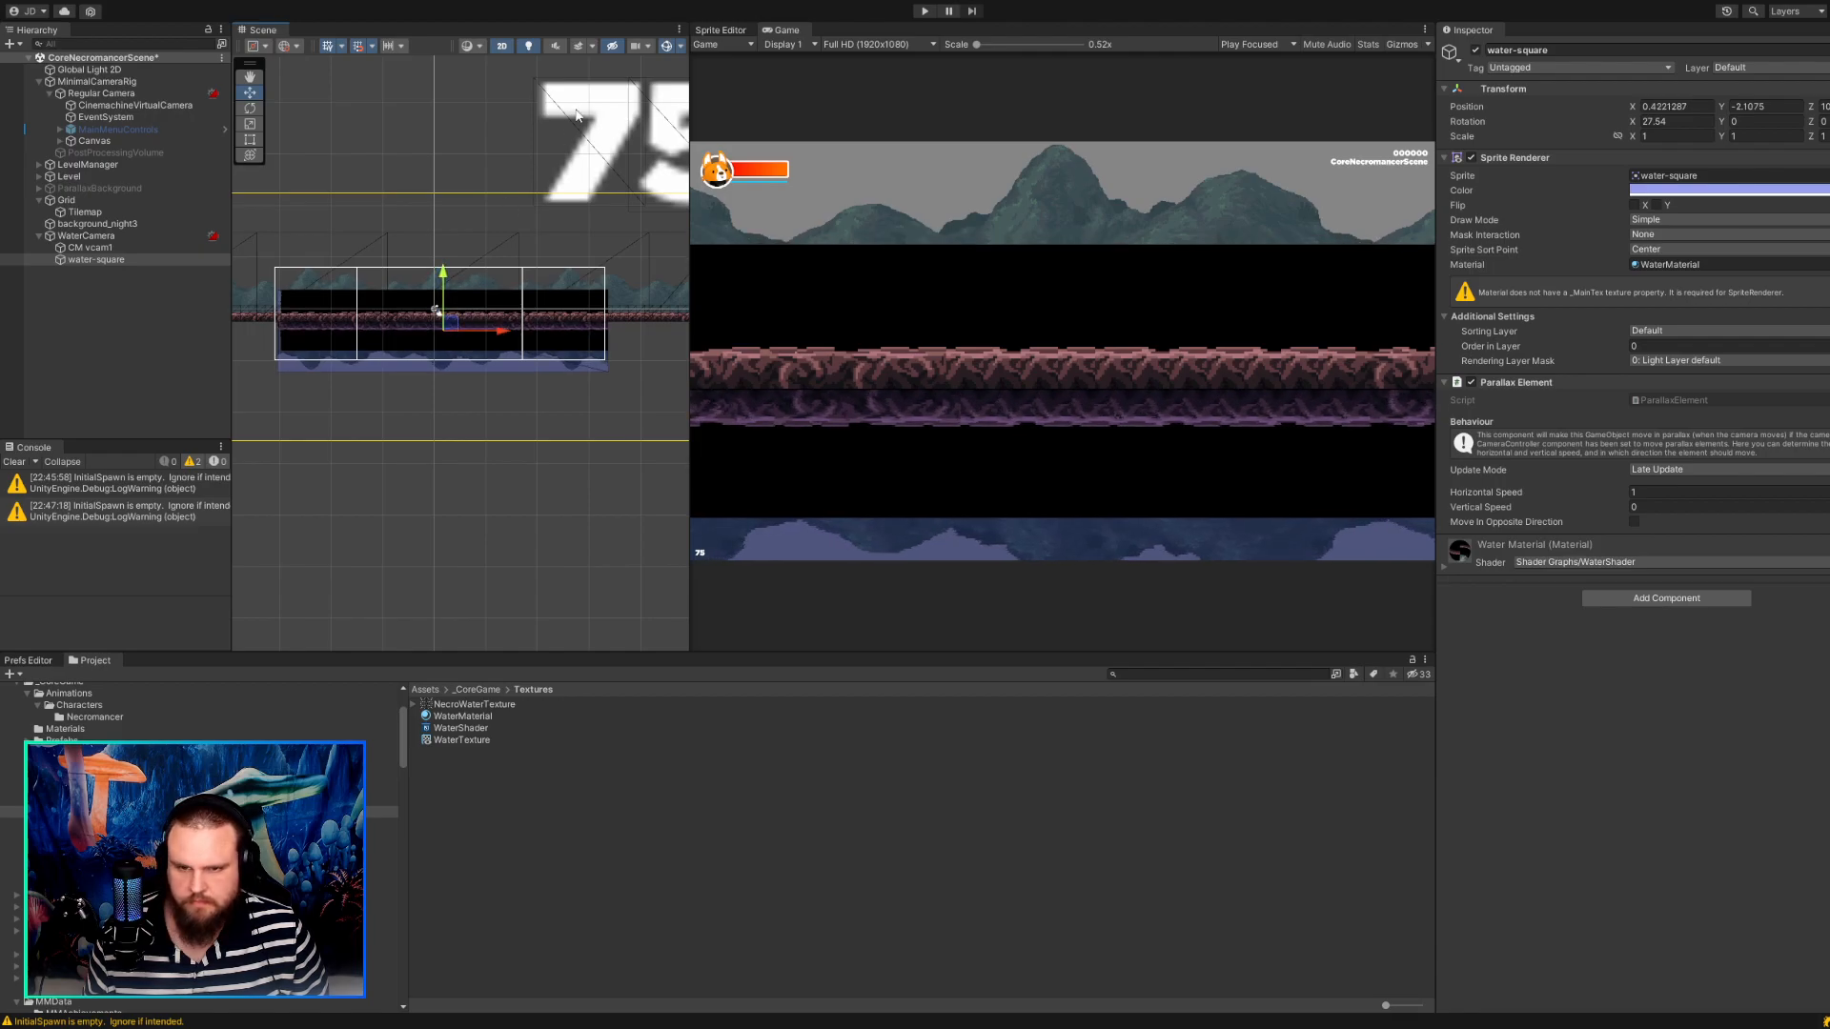
pyautogui.click(925, 11)
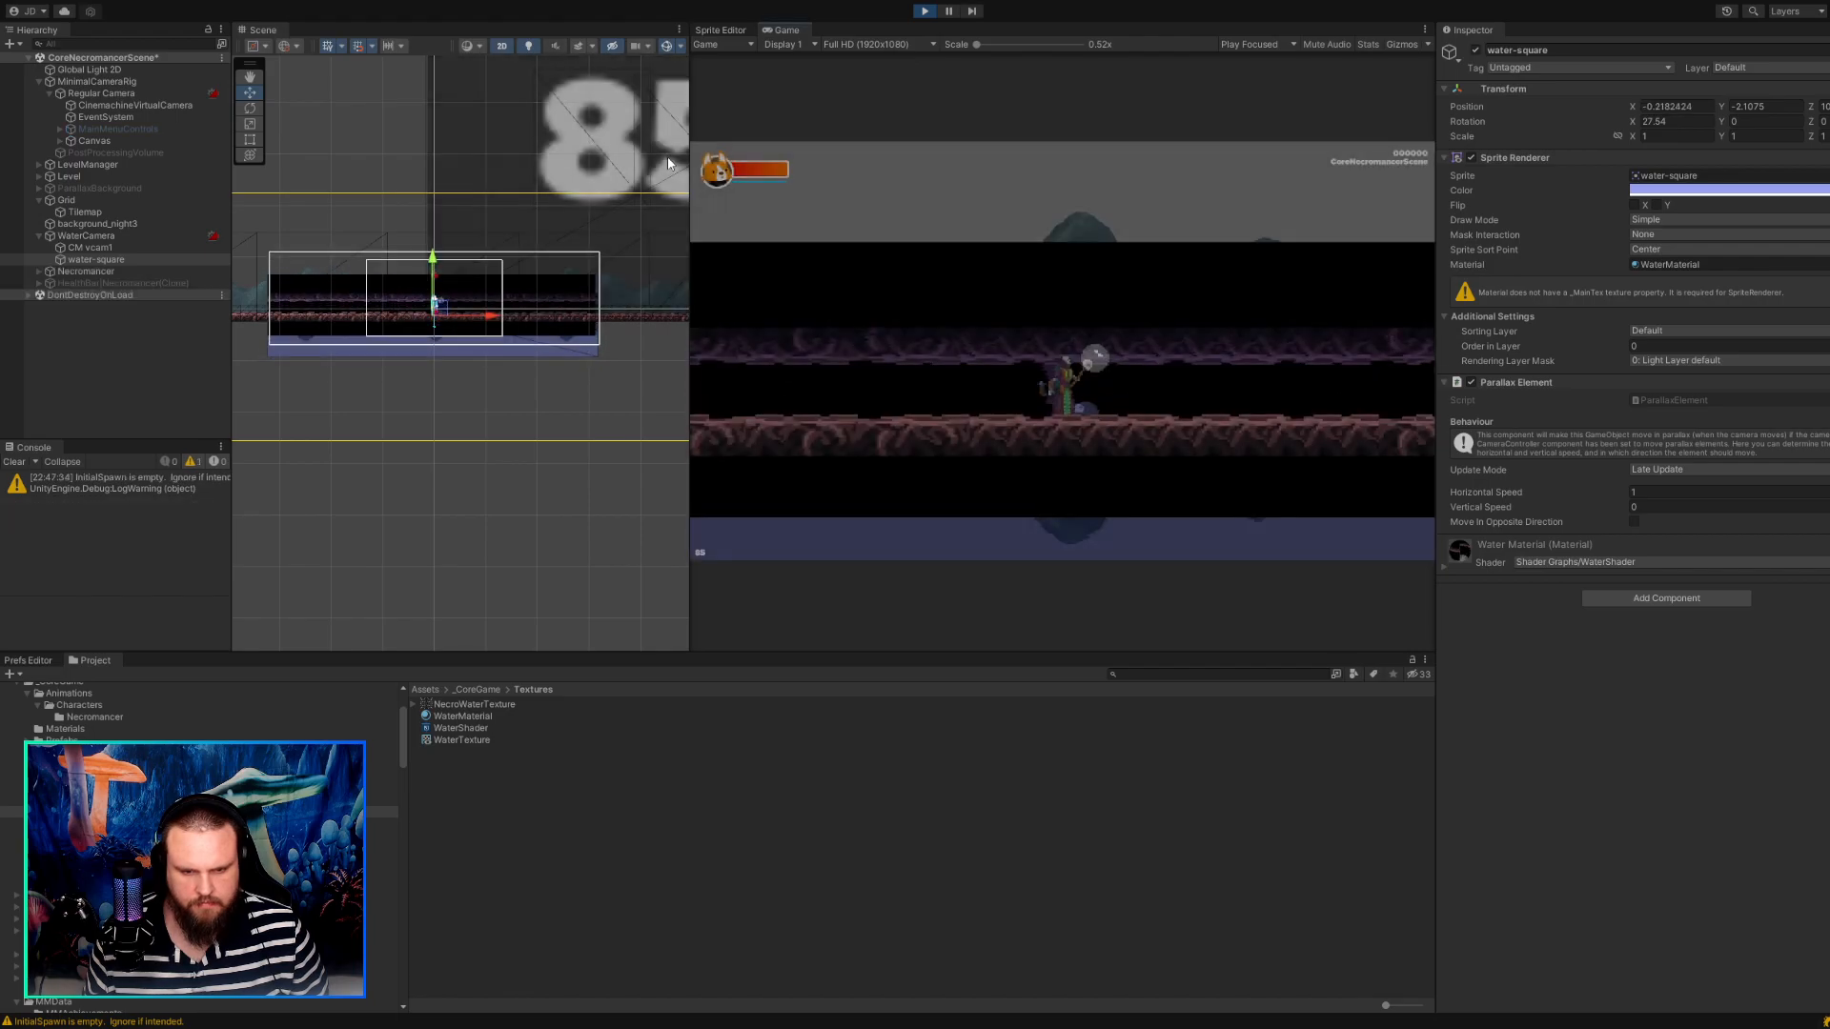
# Walk the character right and left in the running game to check how the water reflection follows.
pyautogui.press('d')
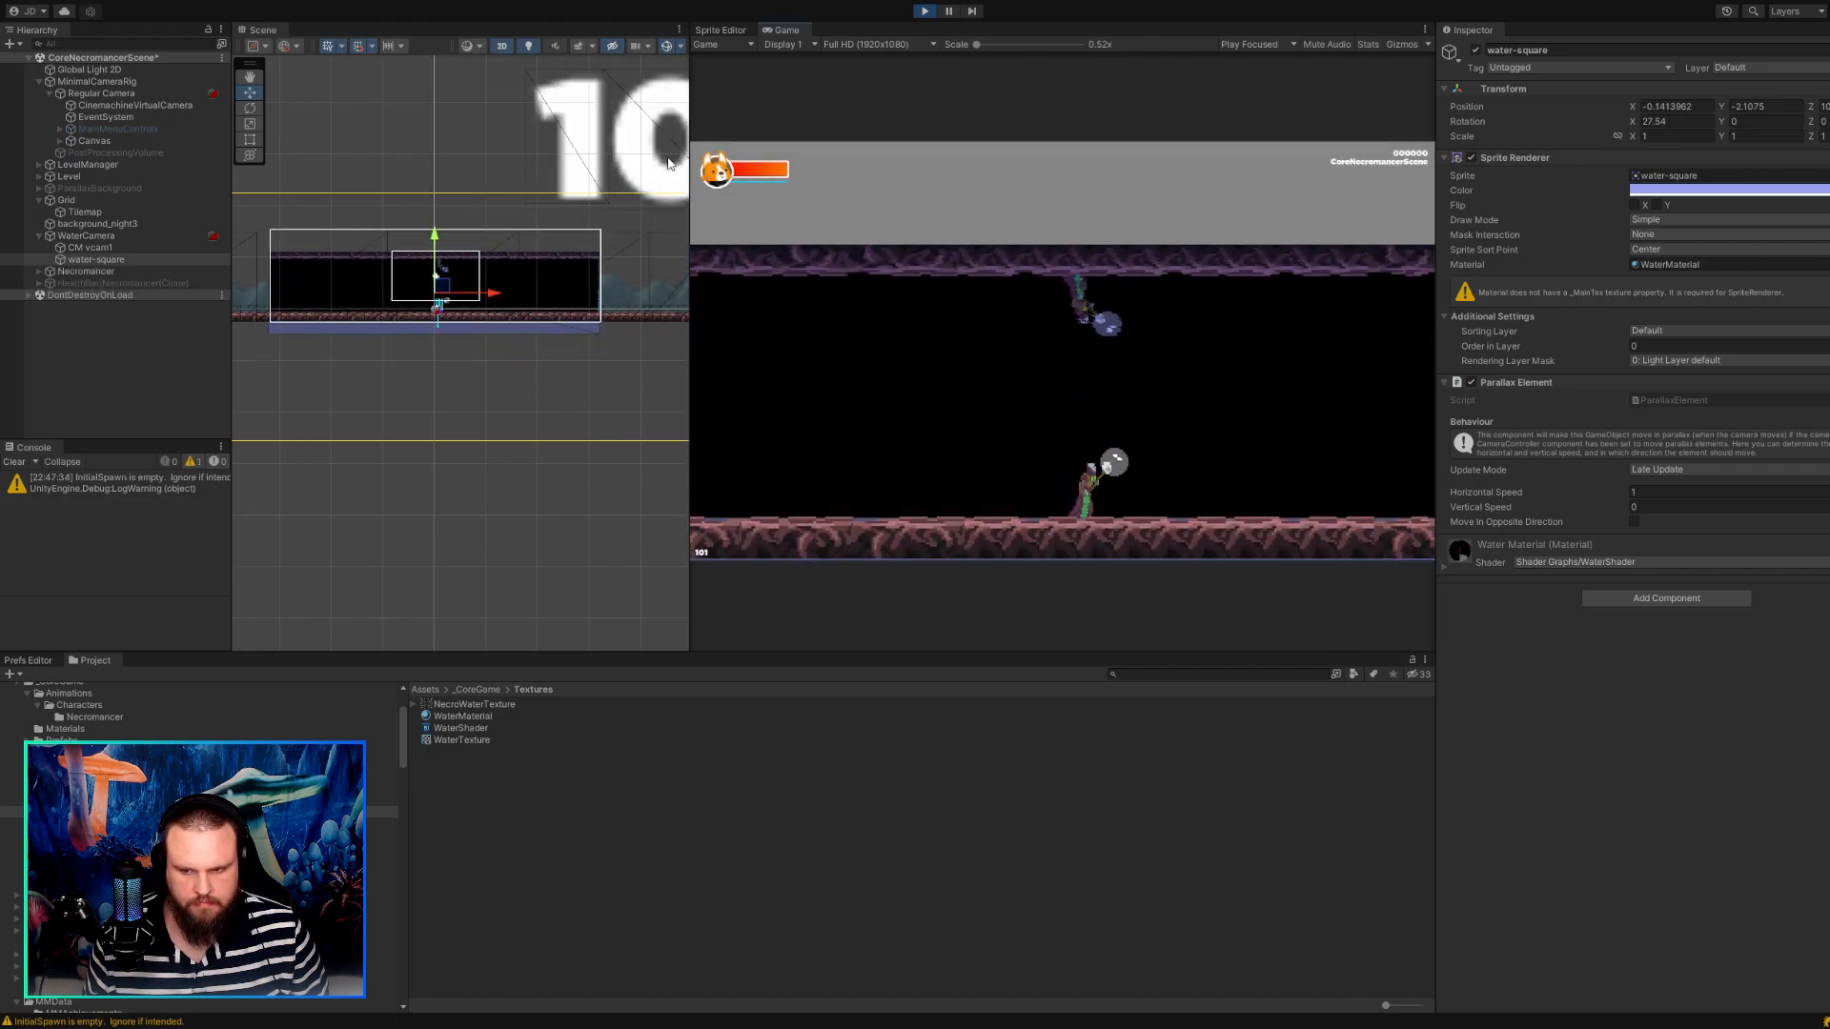
pyautogui.press('d')
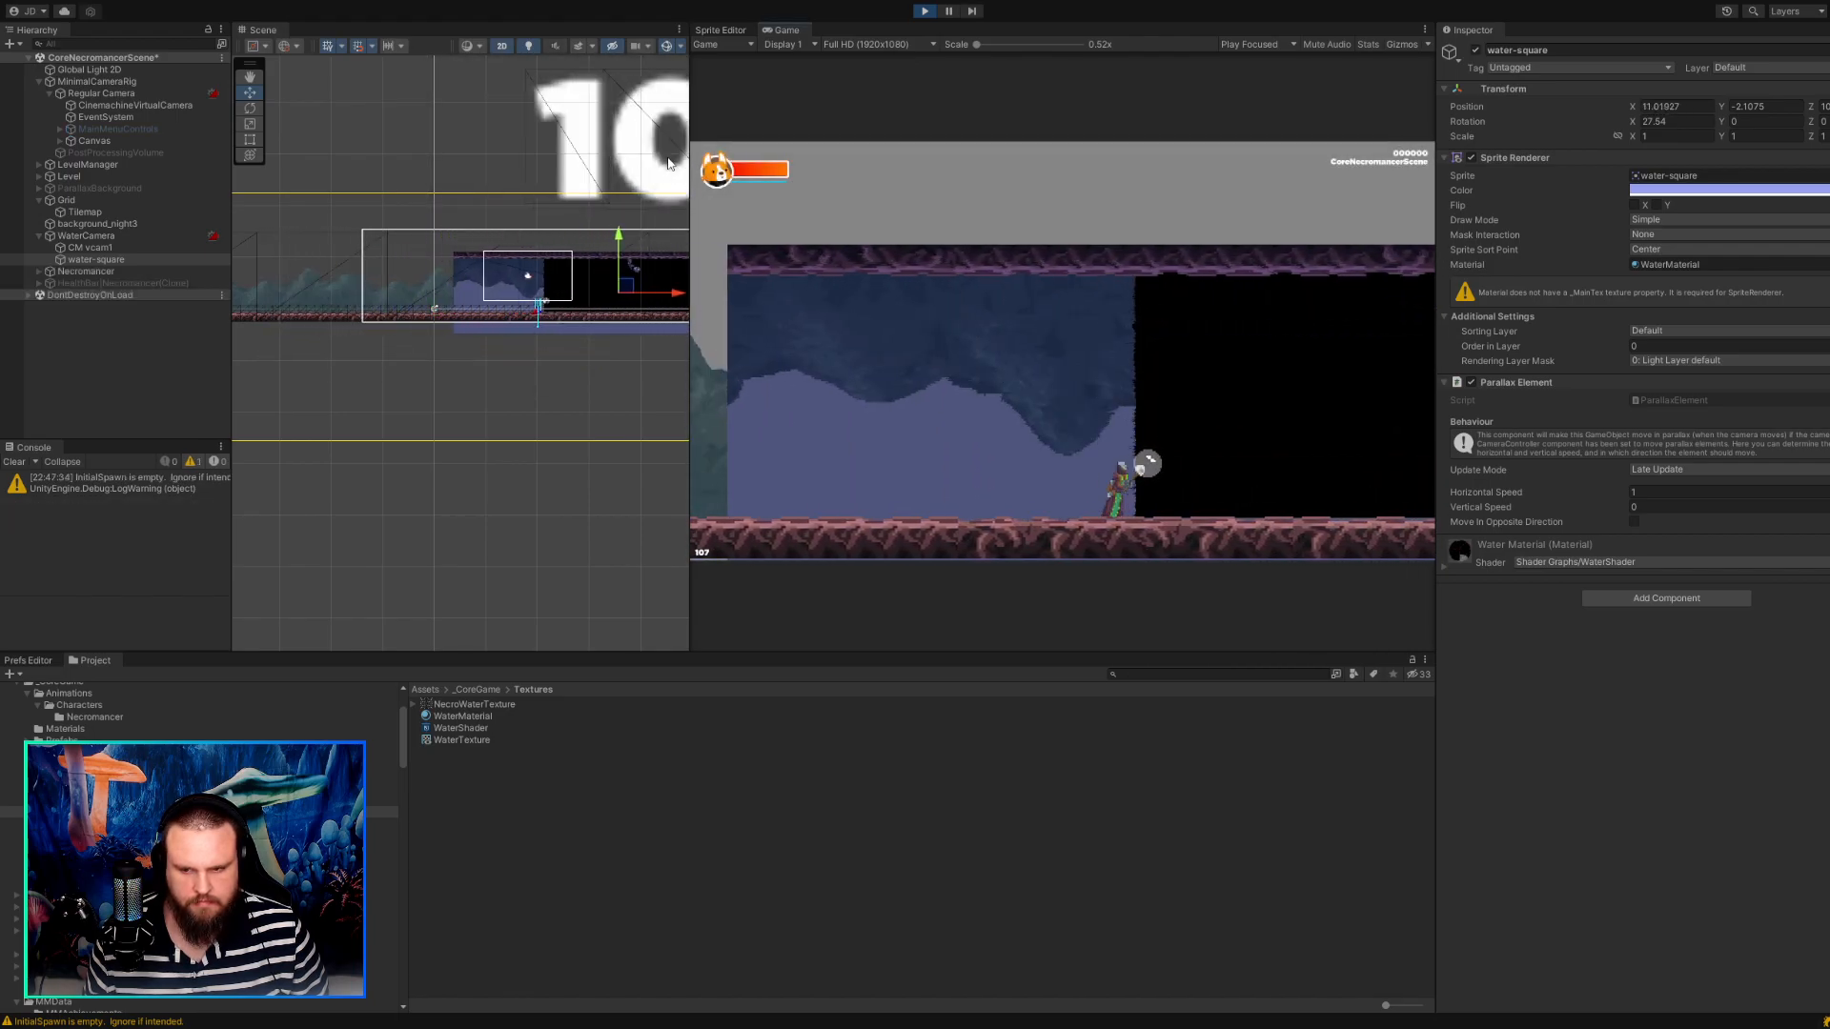
pyautogui.press('a')
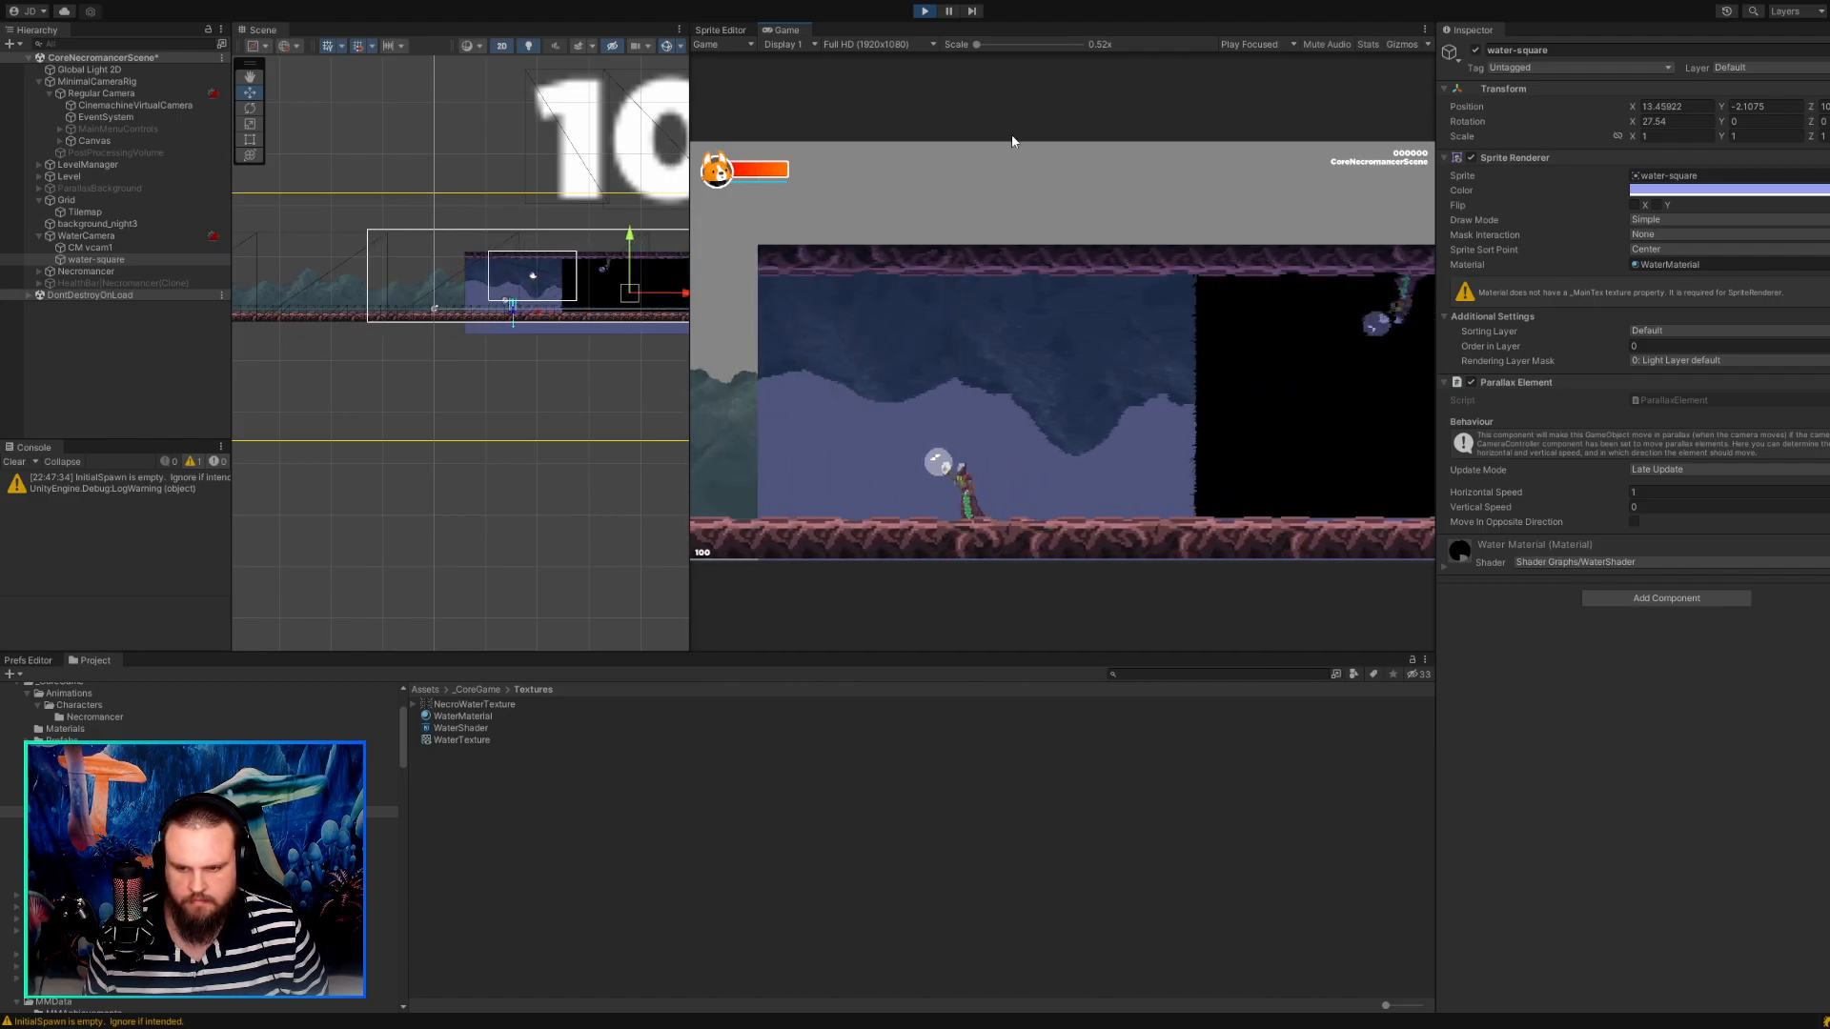
pyautogui.press('a')
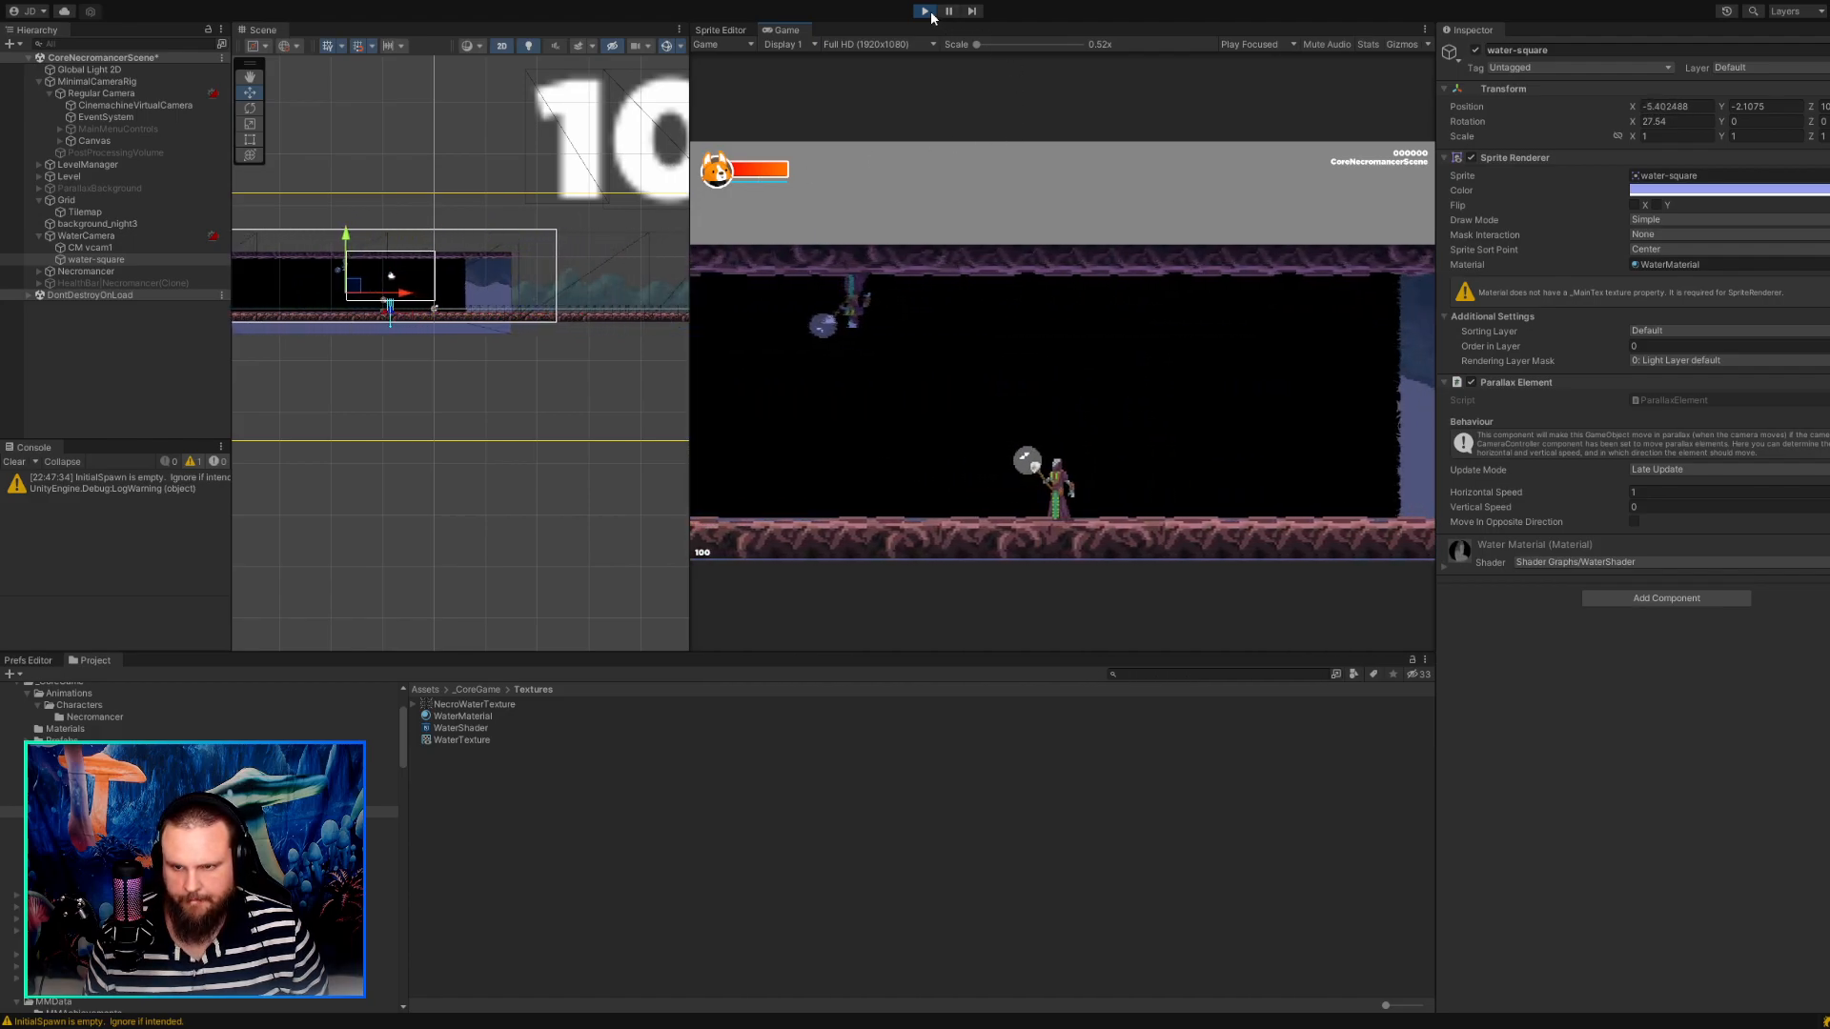
# Stop the game, return water-square to a Y position of about -10.56, and run the game again.
pyautogui.click(925, 11)
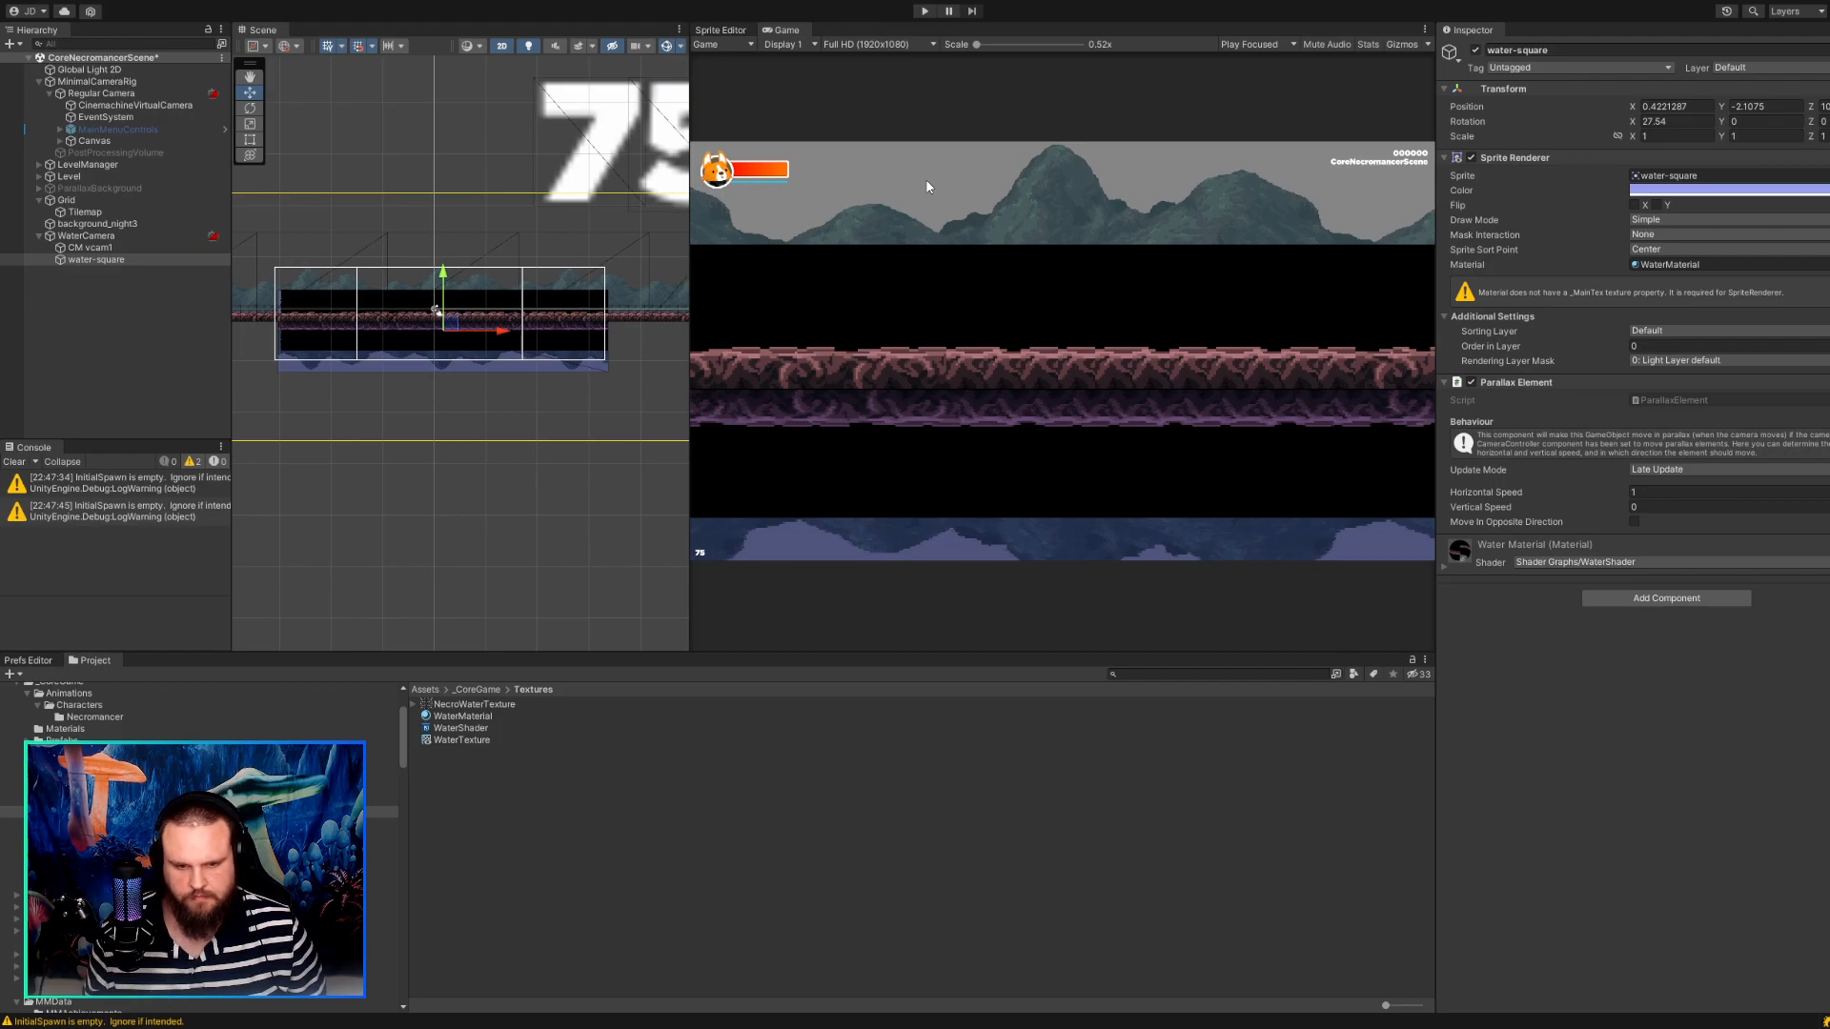
pyautogui.click(924, 12)
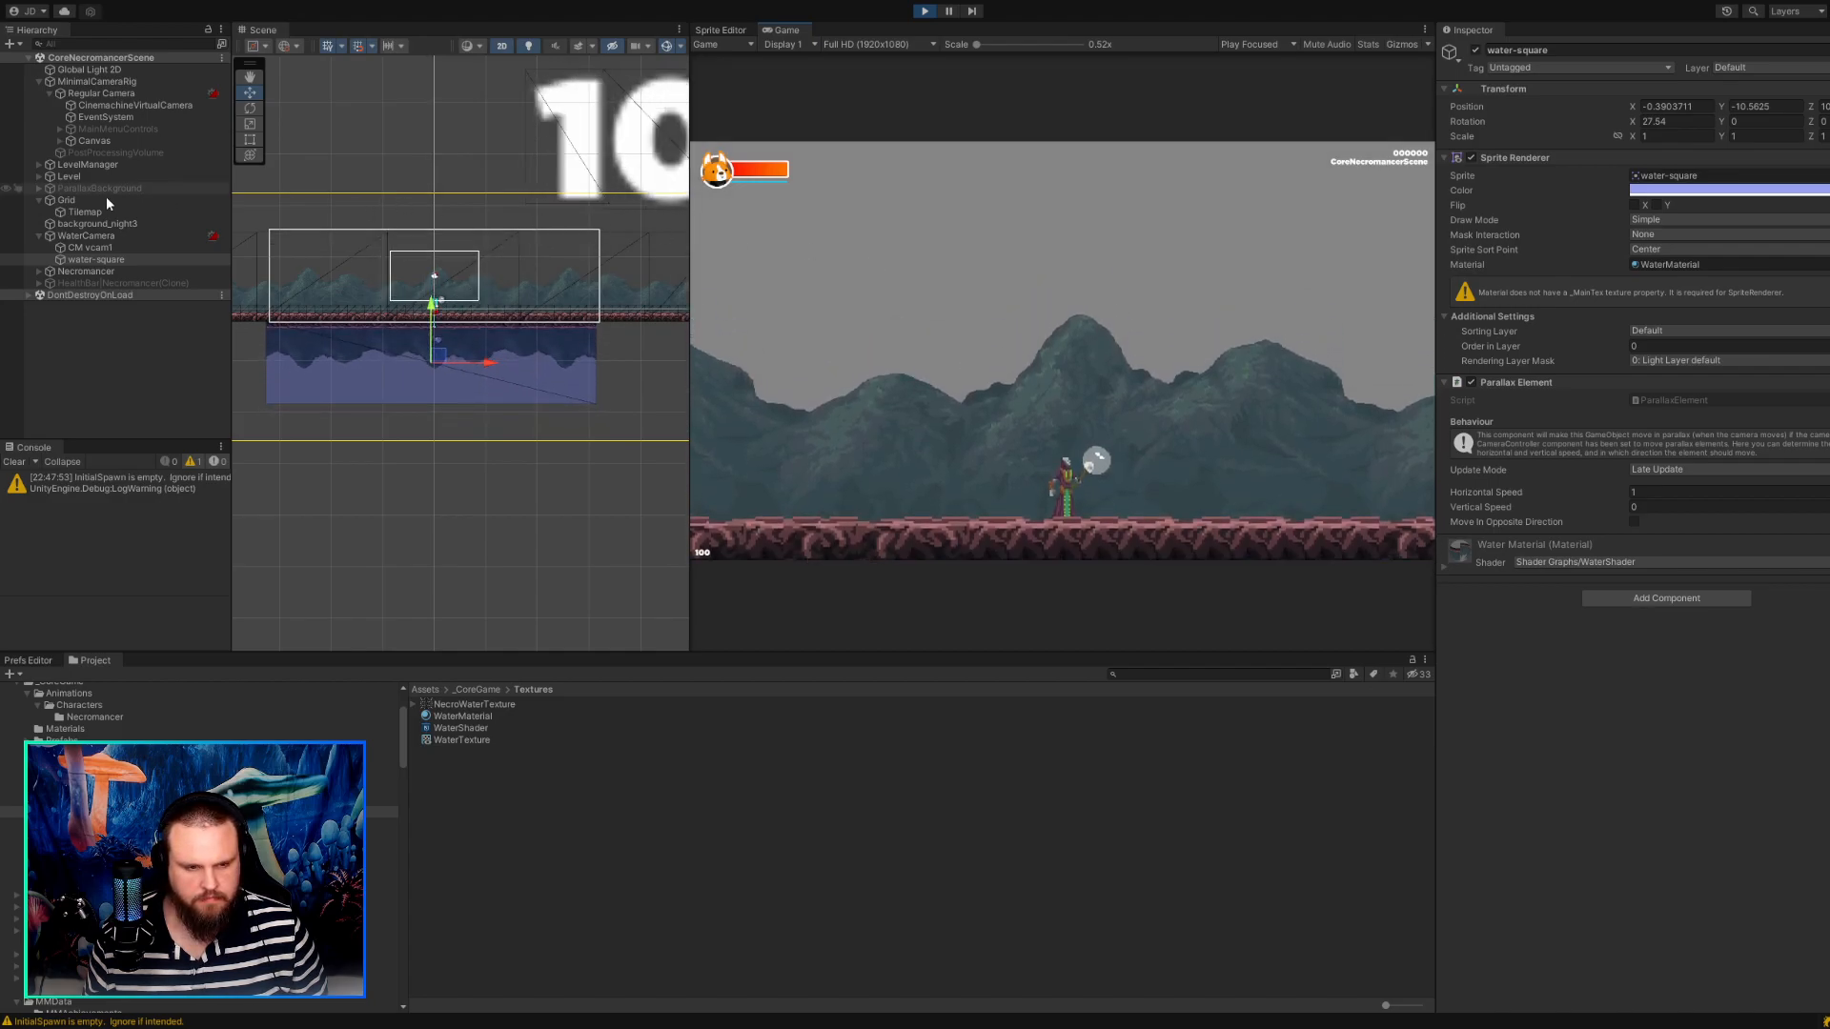
pyautogui.click(93, 257)
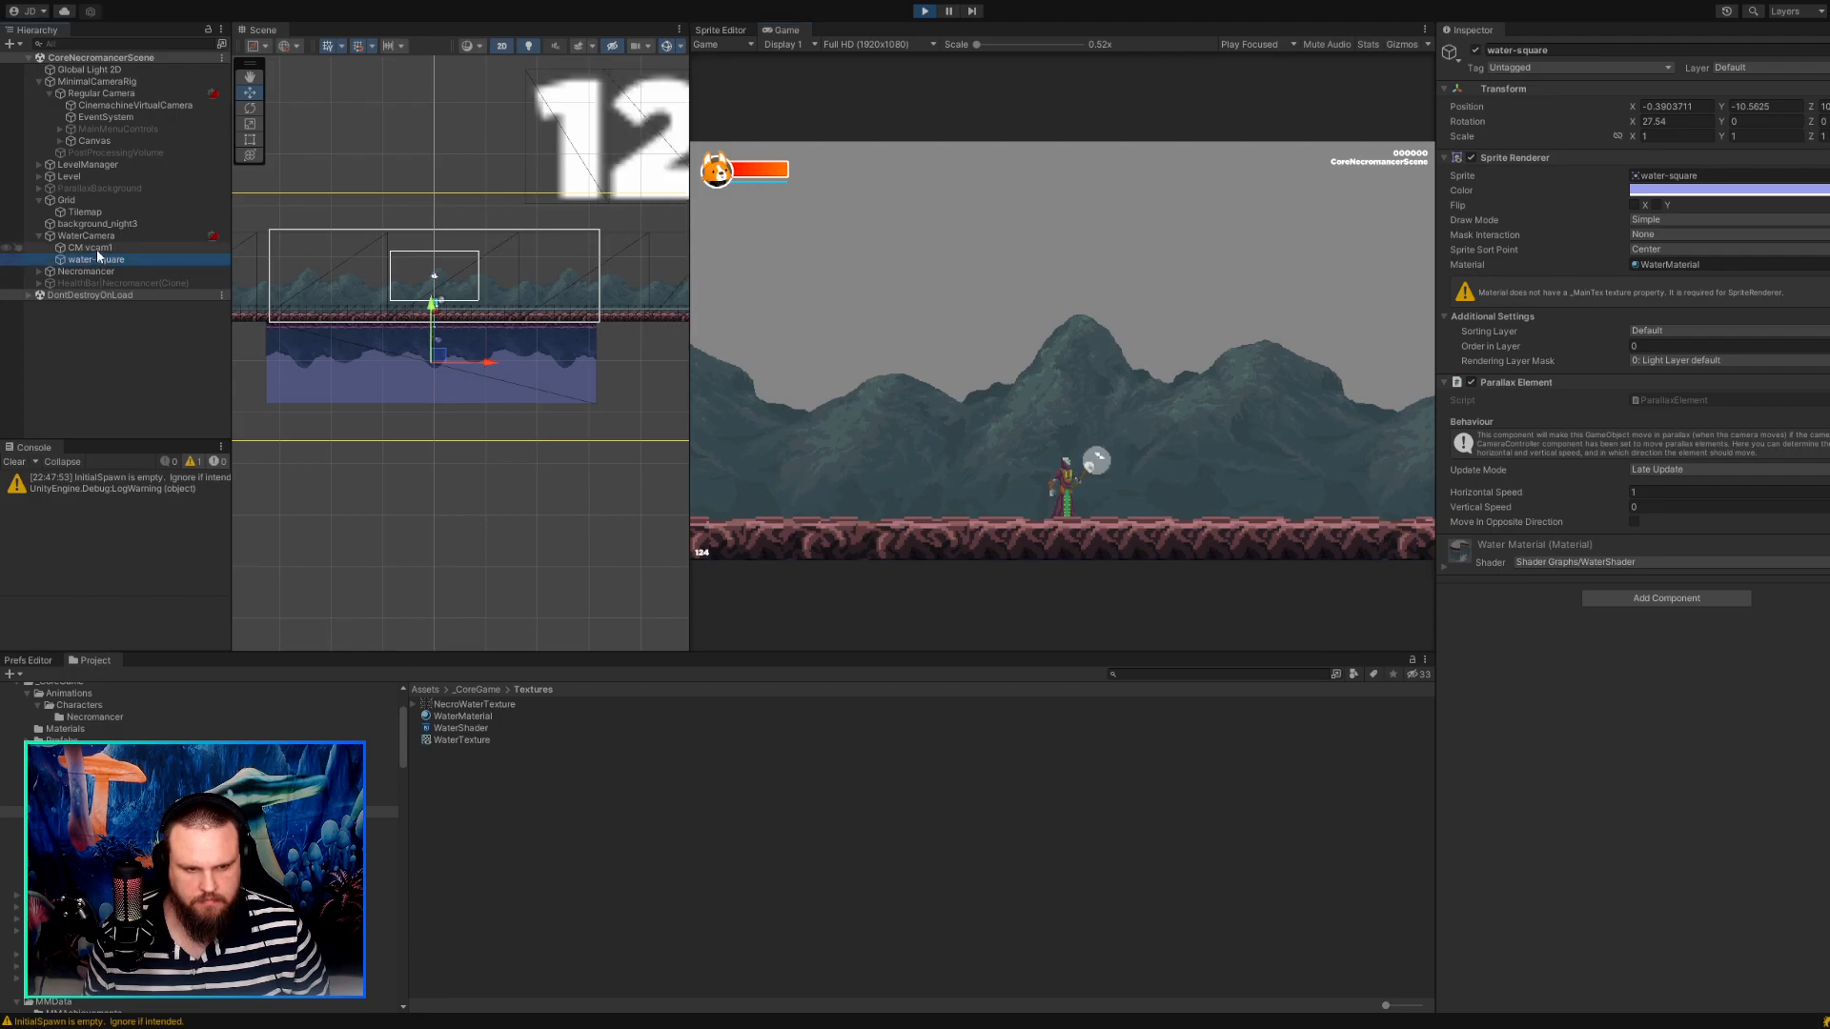
# Compare the Framing Transposer settings of WaterCamera's CM vcam1 and Regular Camera's CinemachineVirtualCamera while the game runs.
pyautogui.click(95, 248)
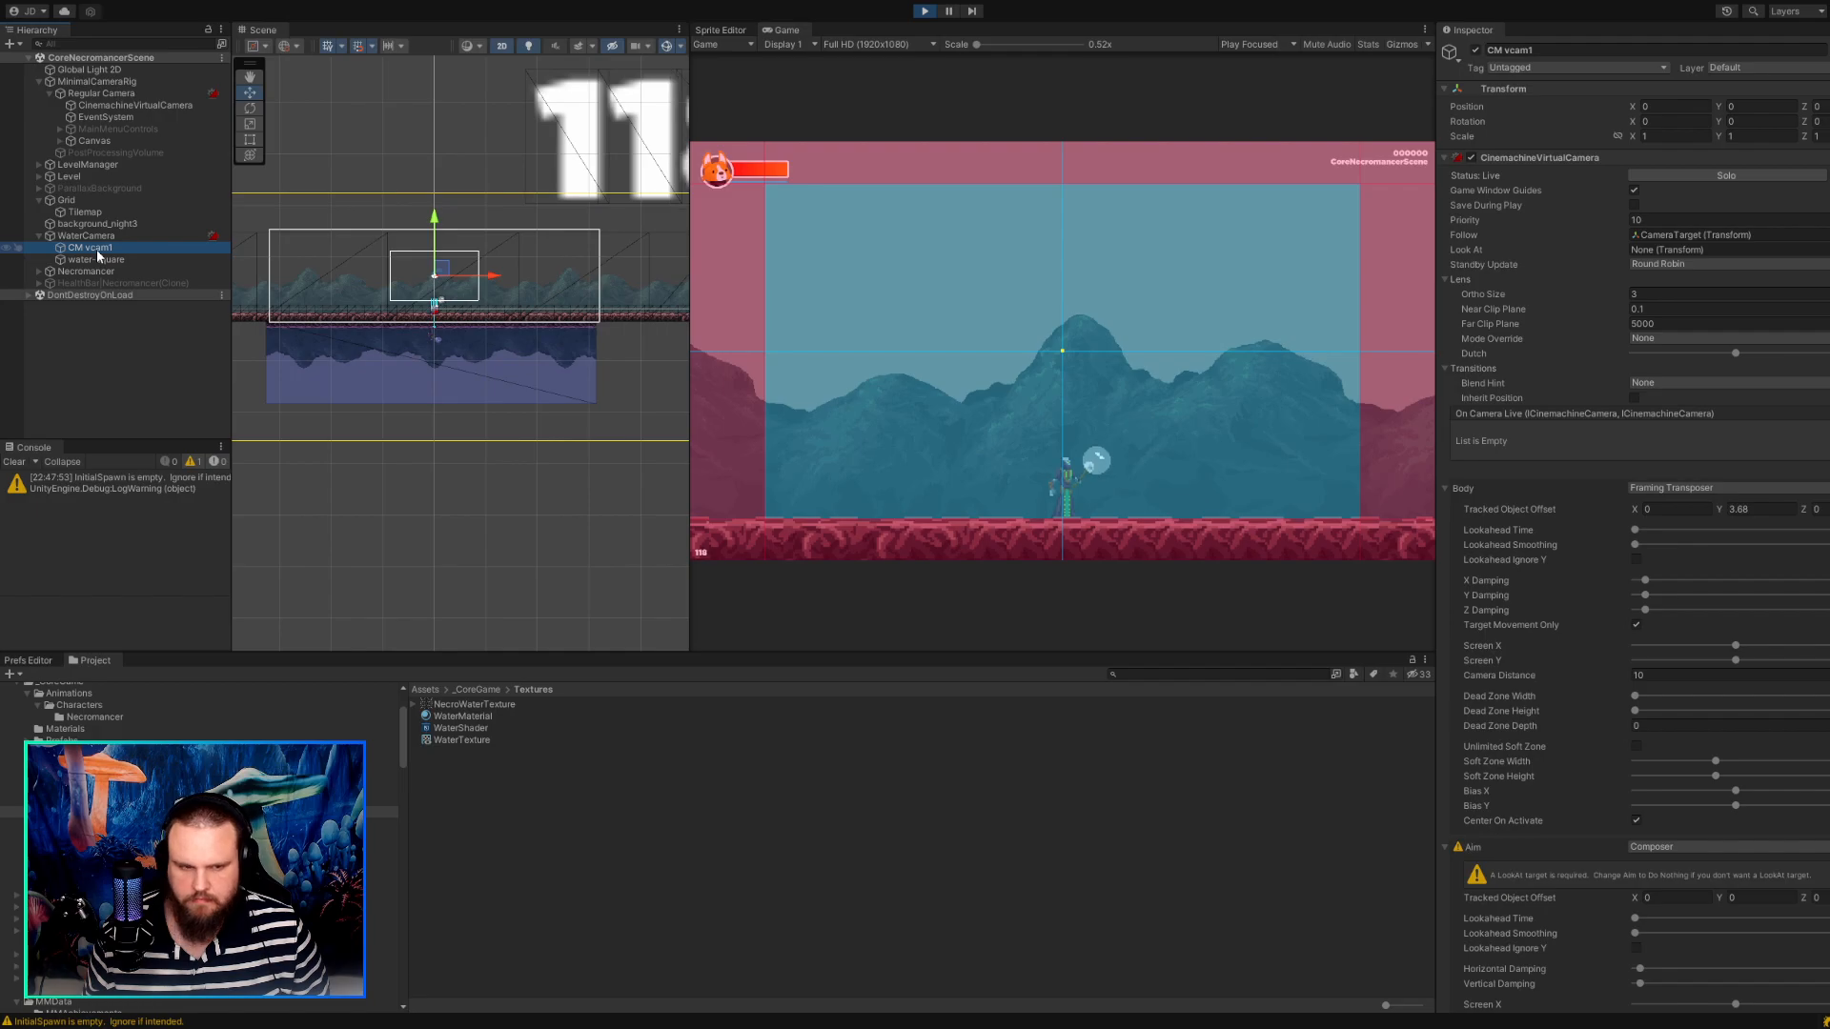
pyautogui.click(123, 106)
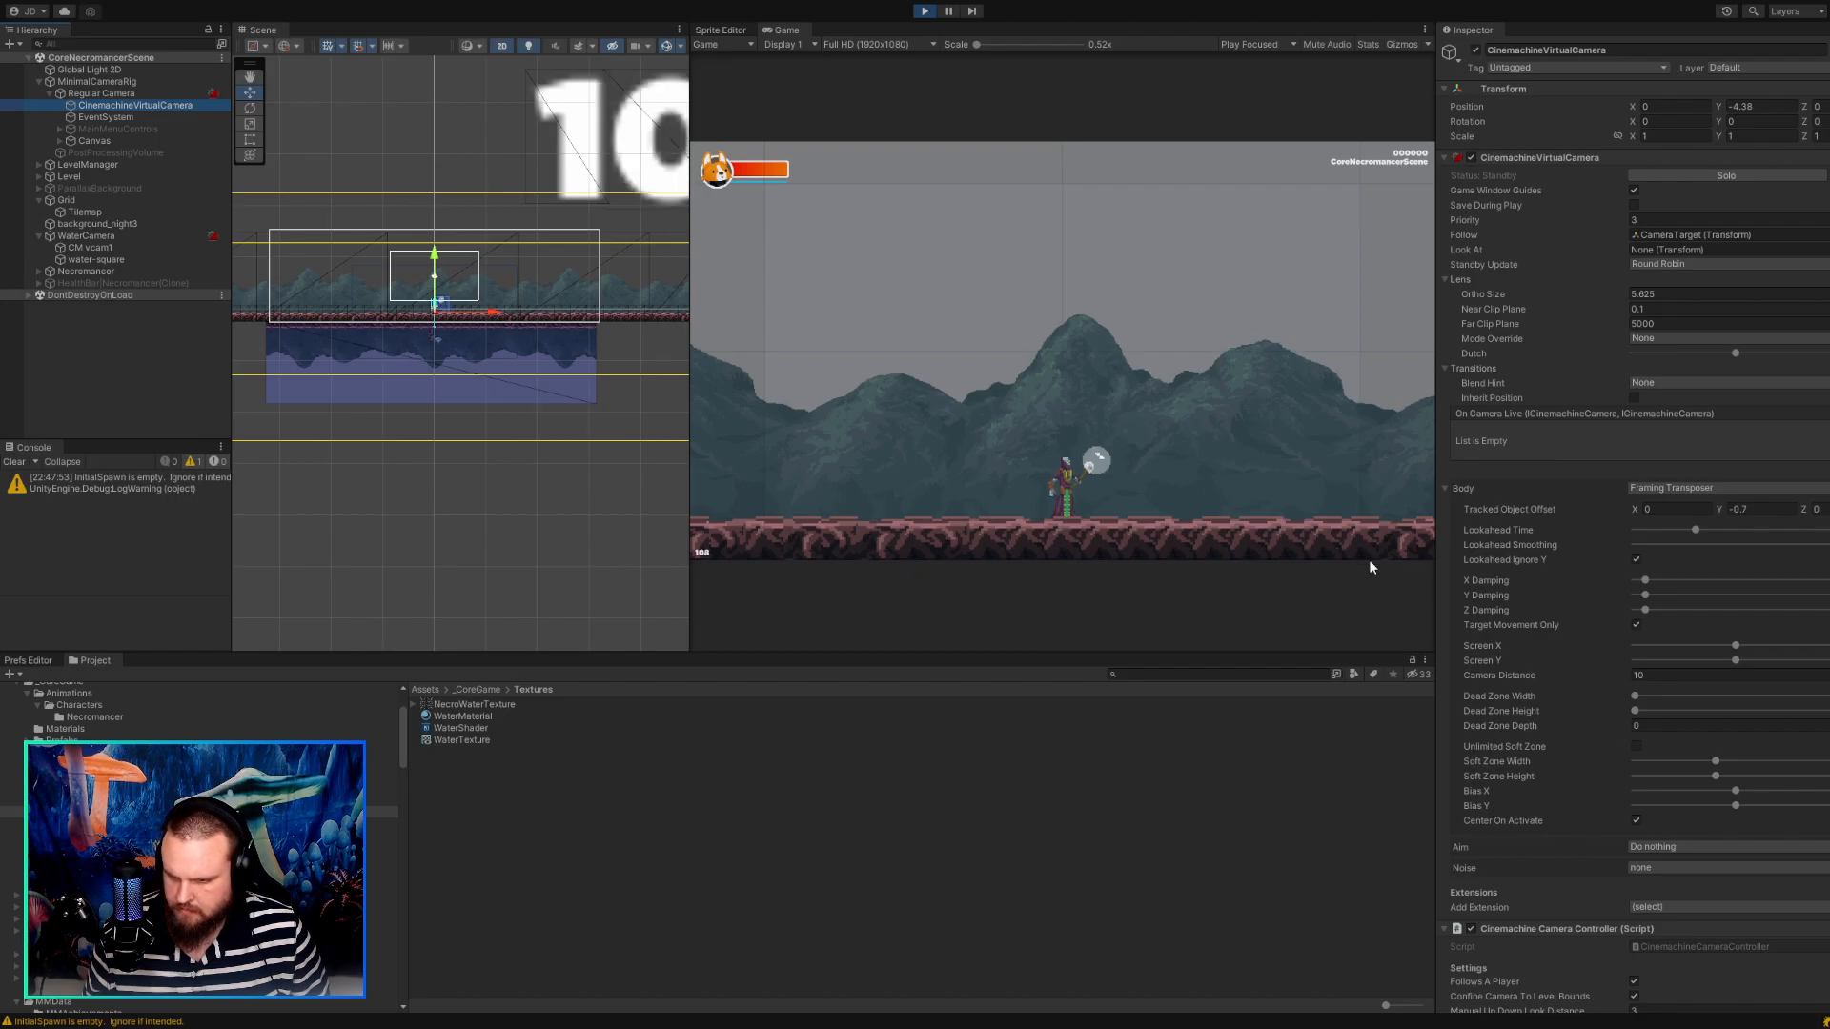
pyautogui.click(112, 117)
pyautogui.click(112, 104)
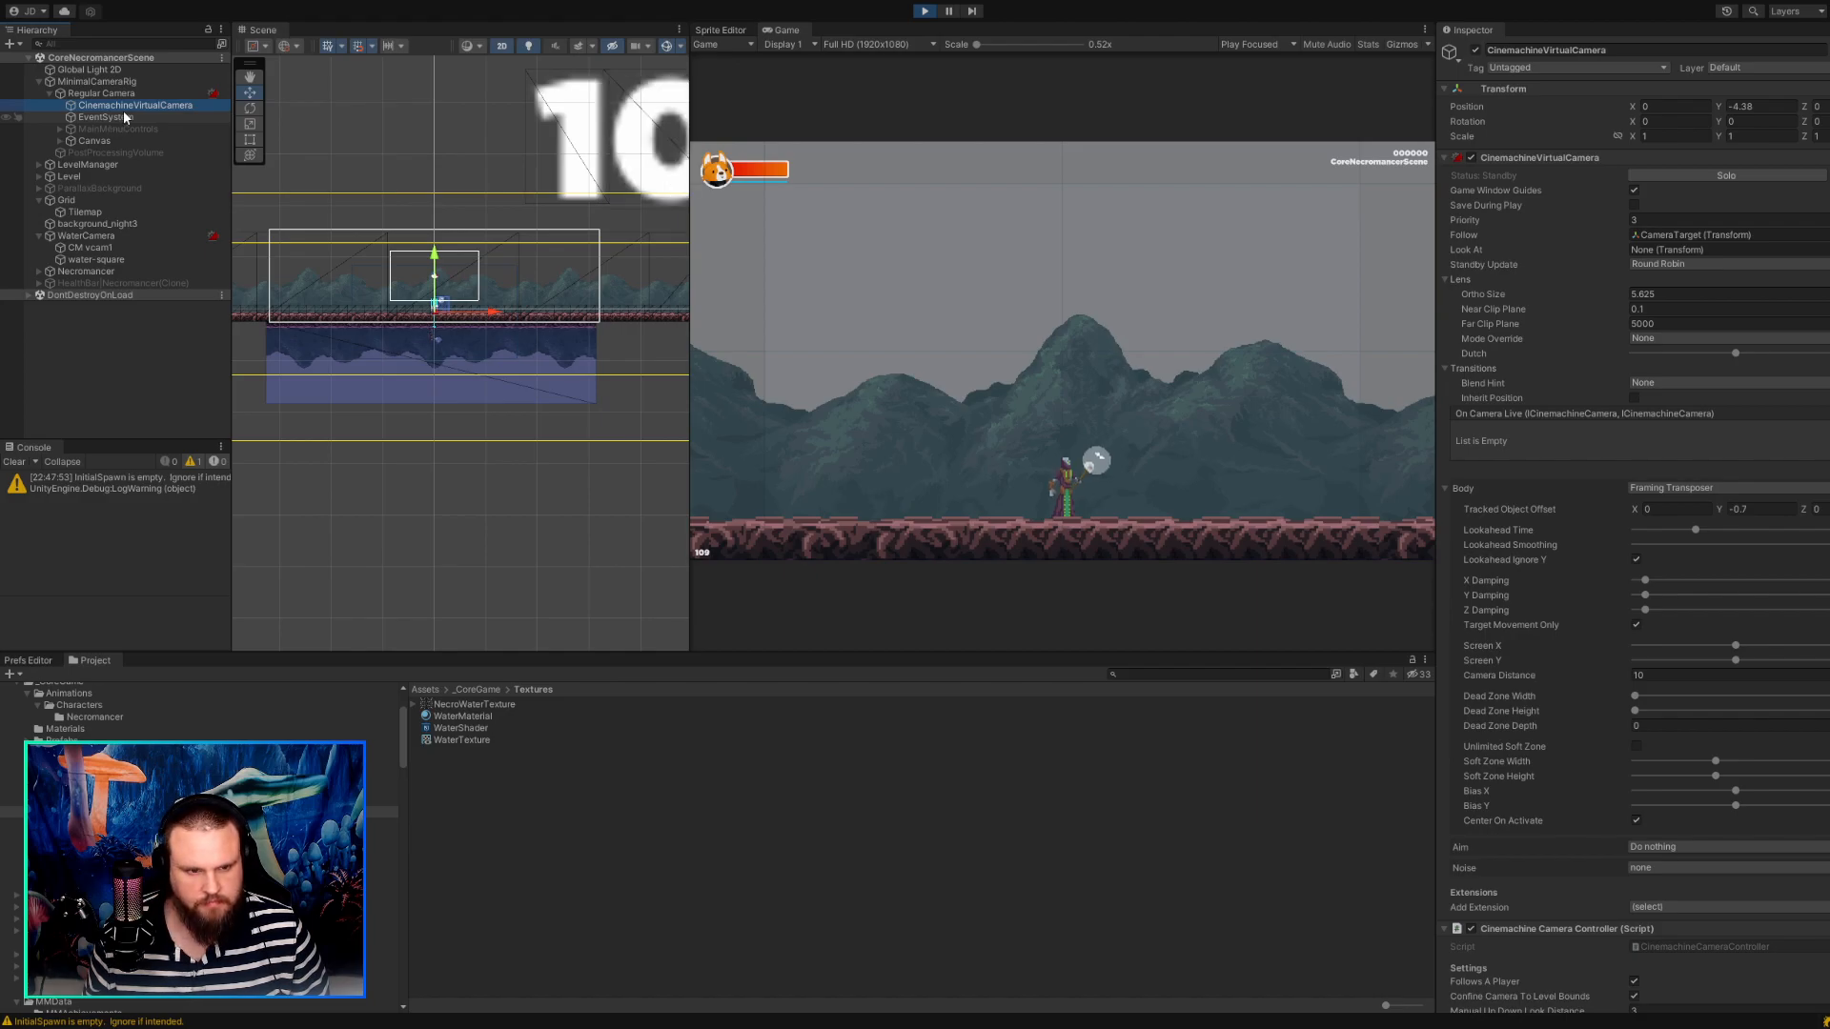
# Try minimum X Damping, a higher Y Damping, and a Tracked Object Offset Y of -3.53 on Regular Camera's CinemachineVirtualCamera.
pyautogui.click(1696, 509)
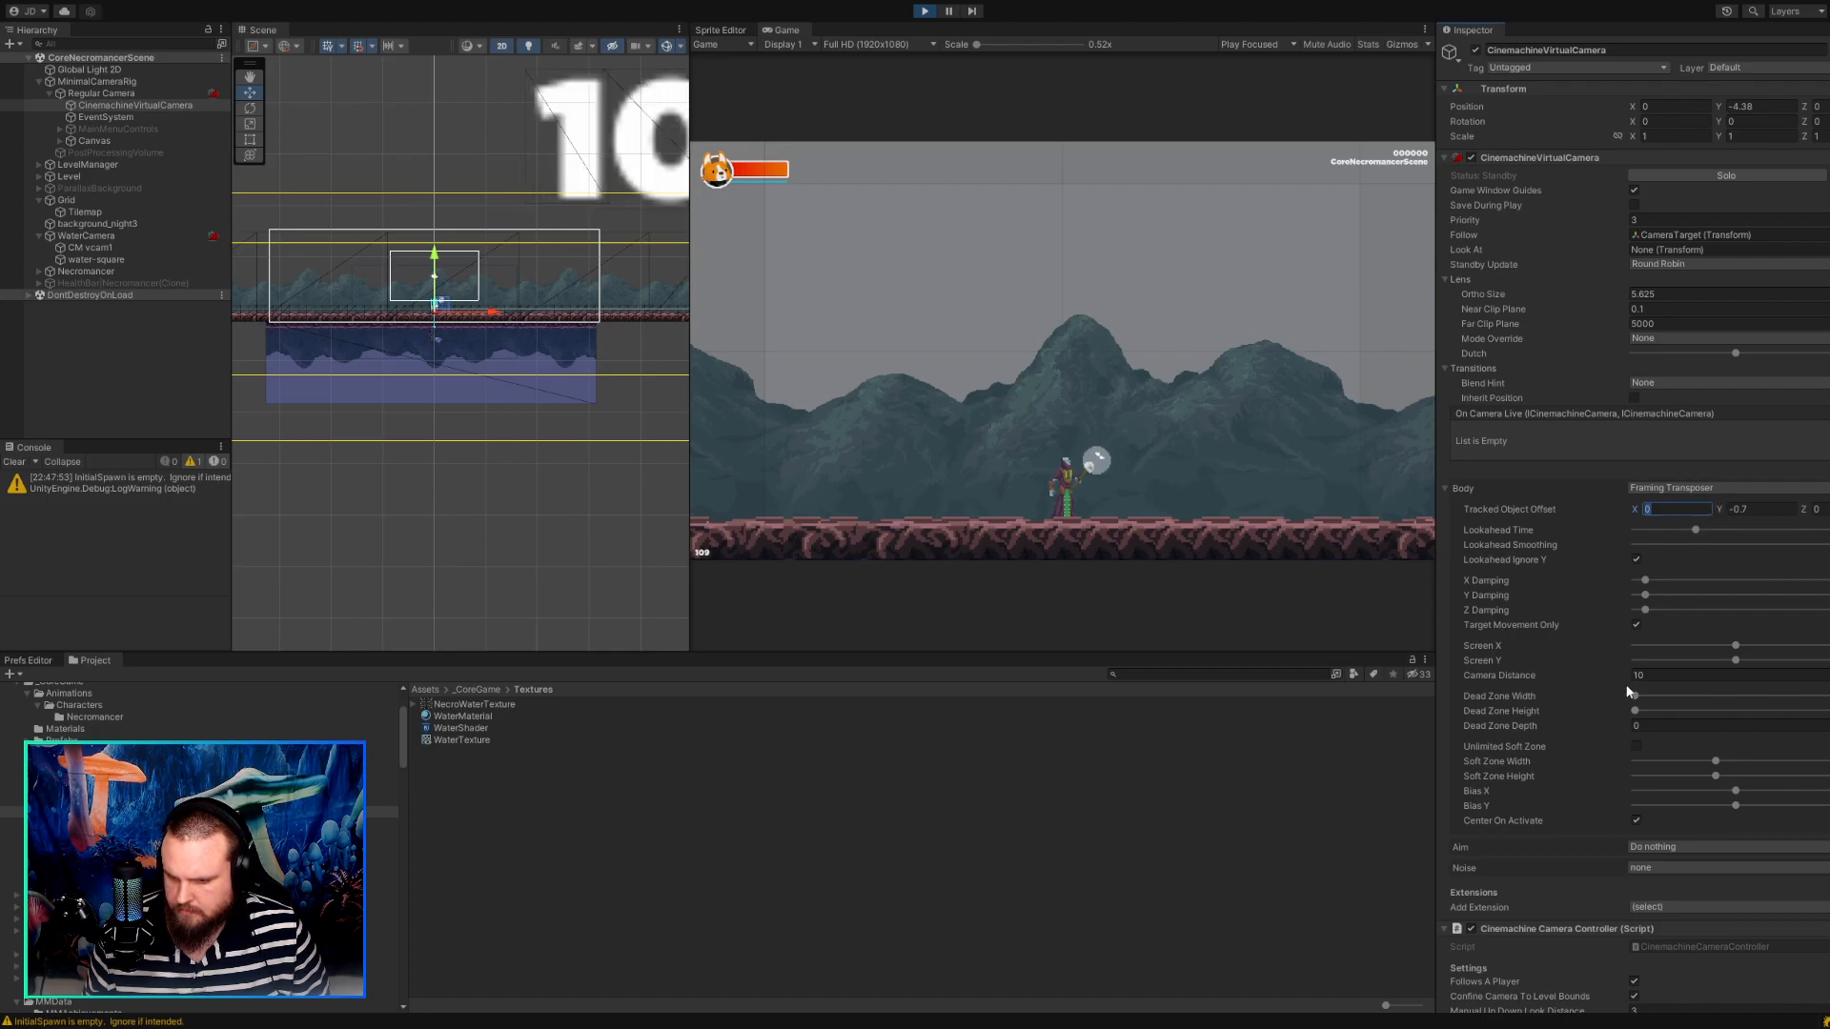
pyautogui.scroll(-2, 1687, 772)
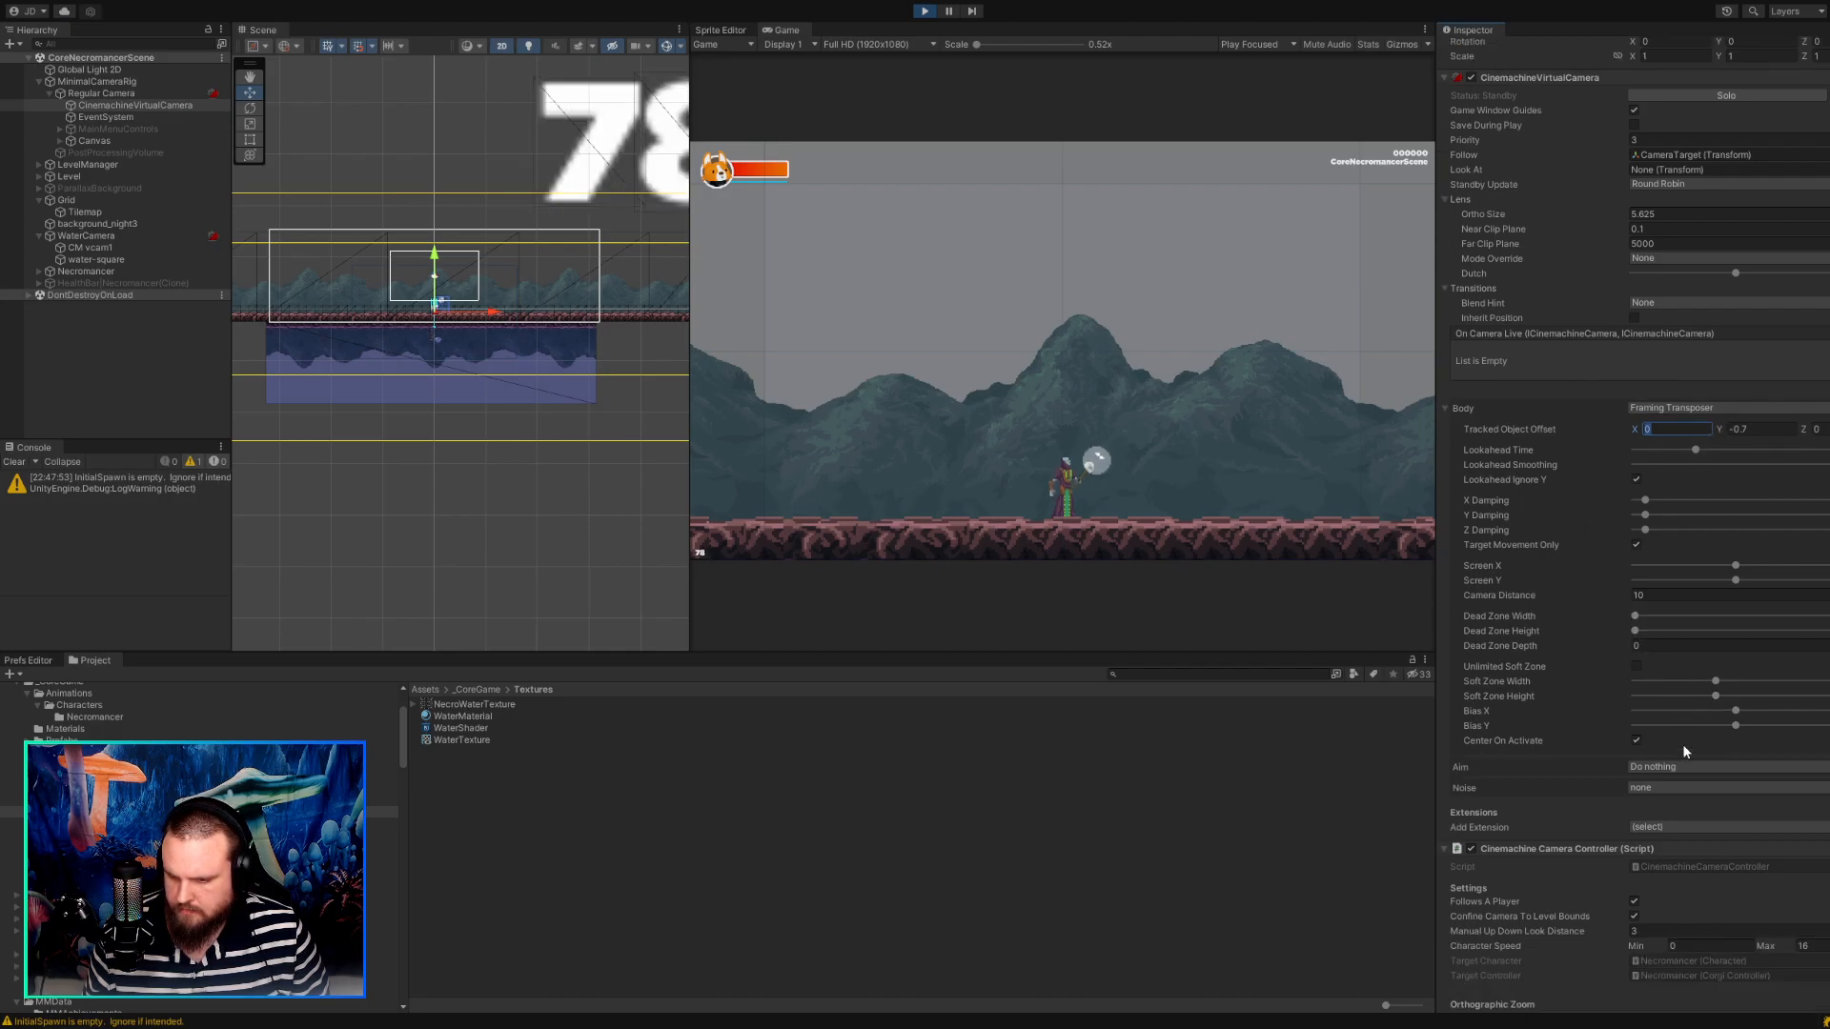
pyautogui.scroll(2, 1684, 741)
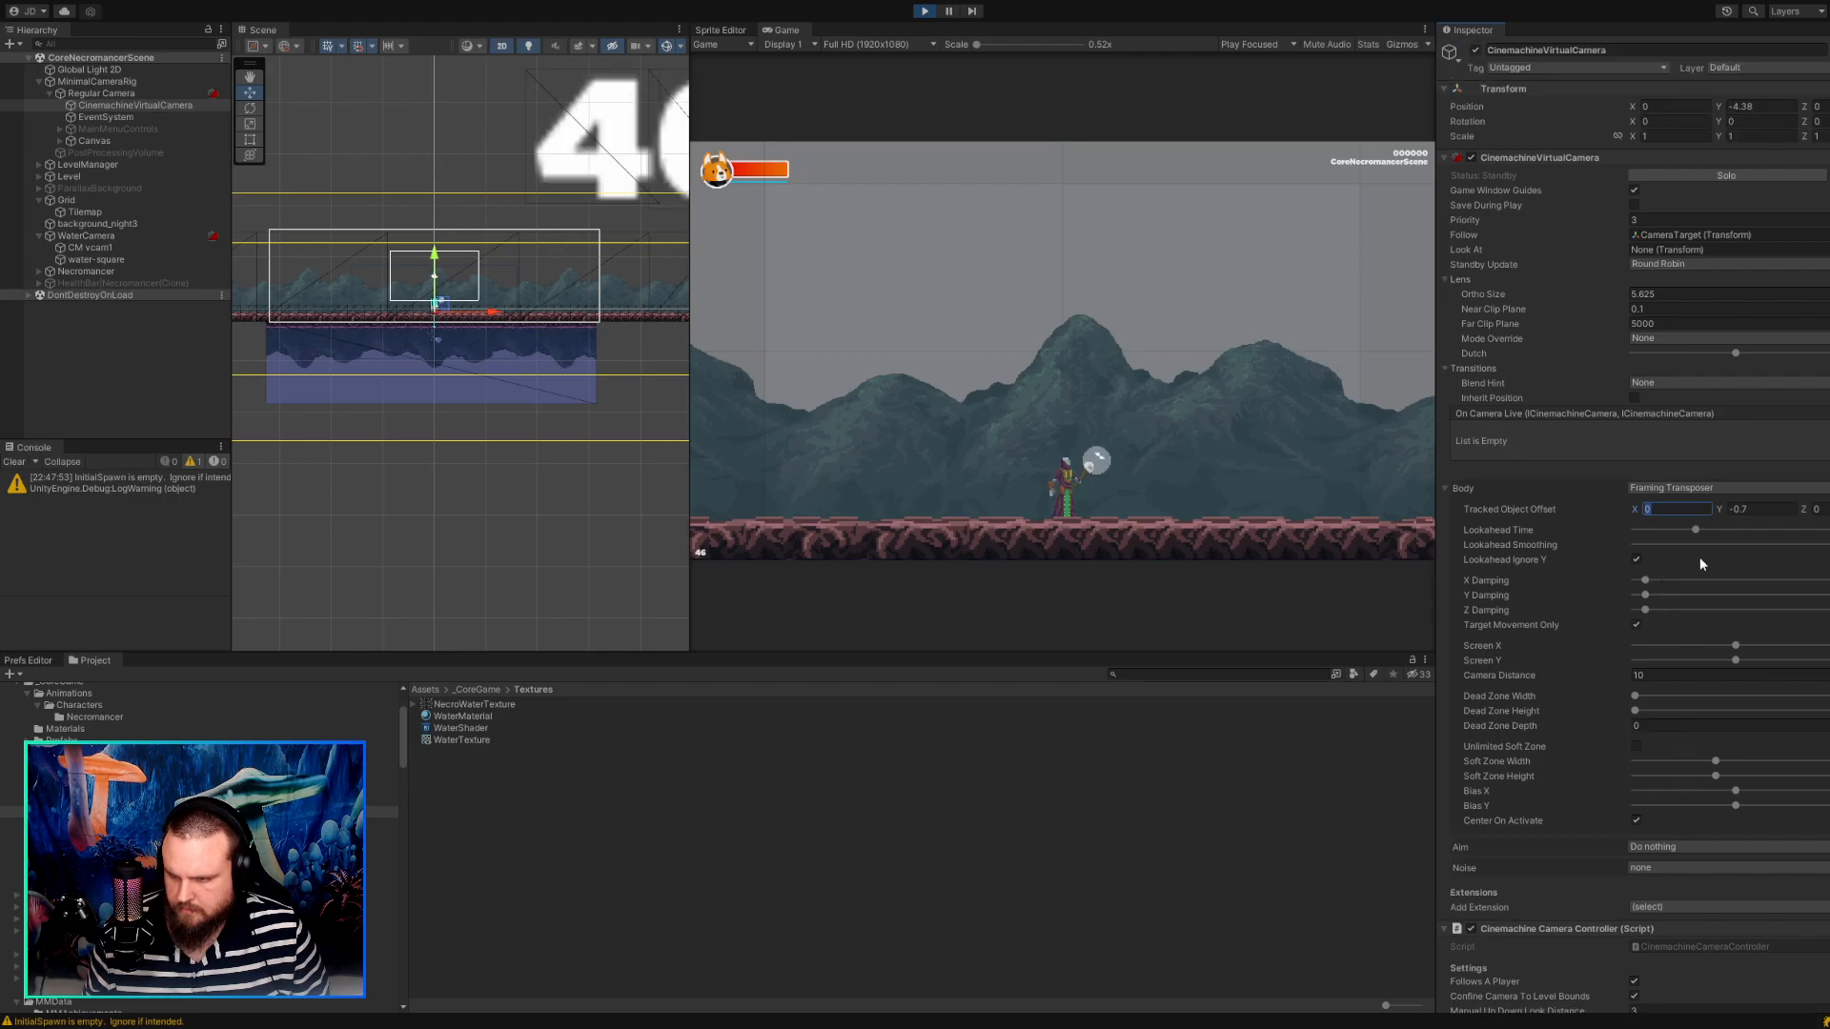
pyautogui.moveTo(1645, 579); pyautogui.dragTo(1658, 595)
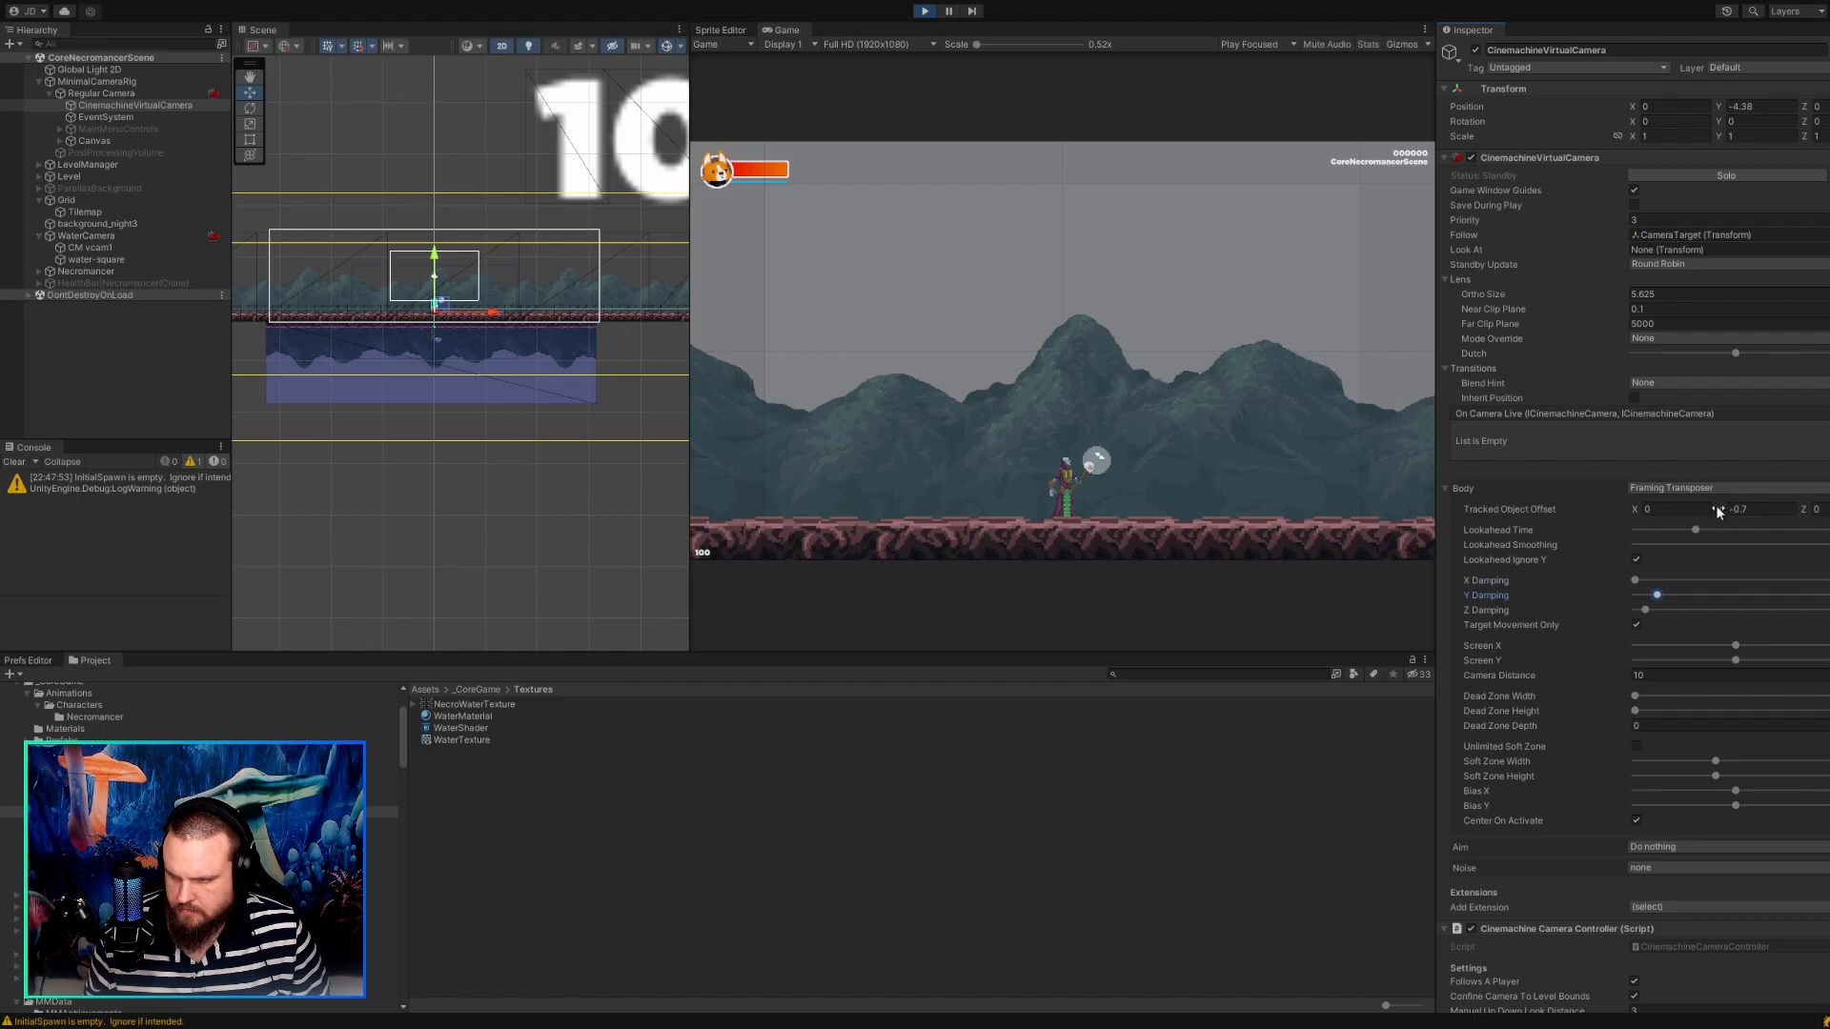
pyautogui.moveTo(1722, 511); pyautogui.dragTo(1640, 525)
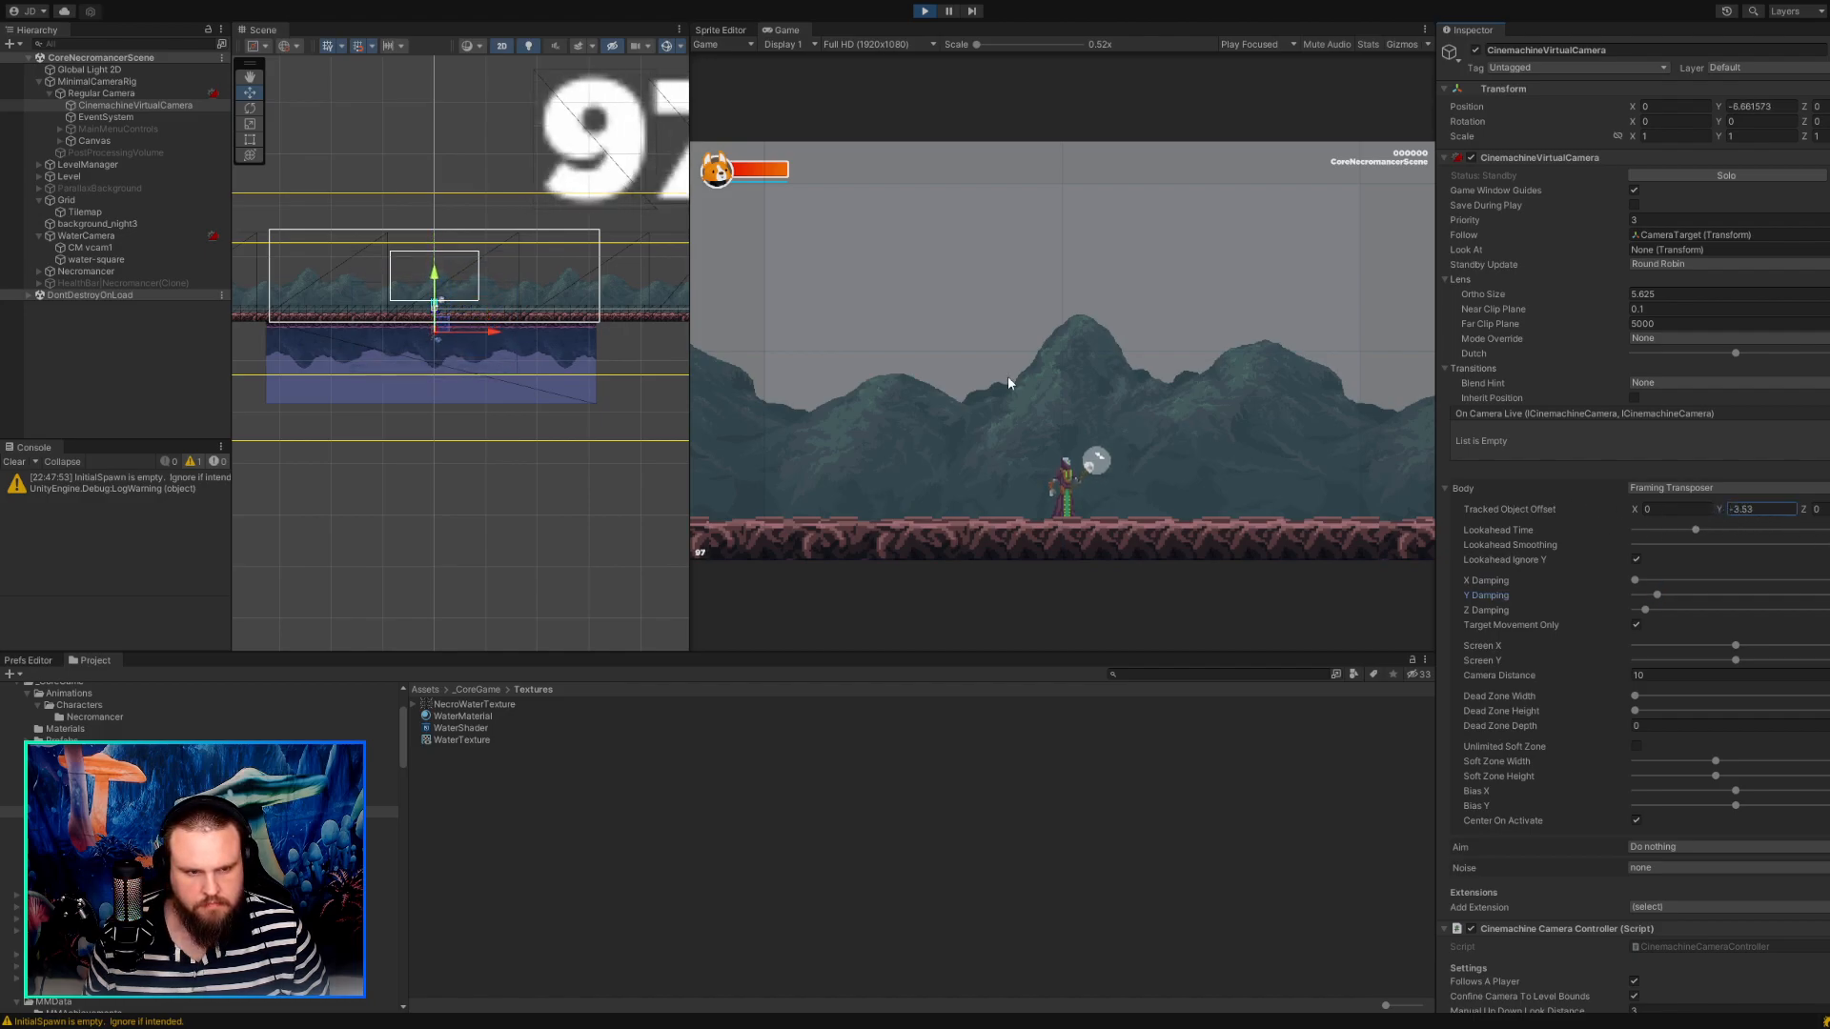
# Check the settings of Regular Camera and CM vcam1 in the running game, and stop the game.
pyautogui.click(101, 95)
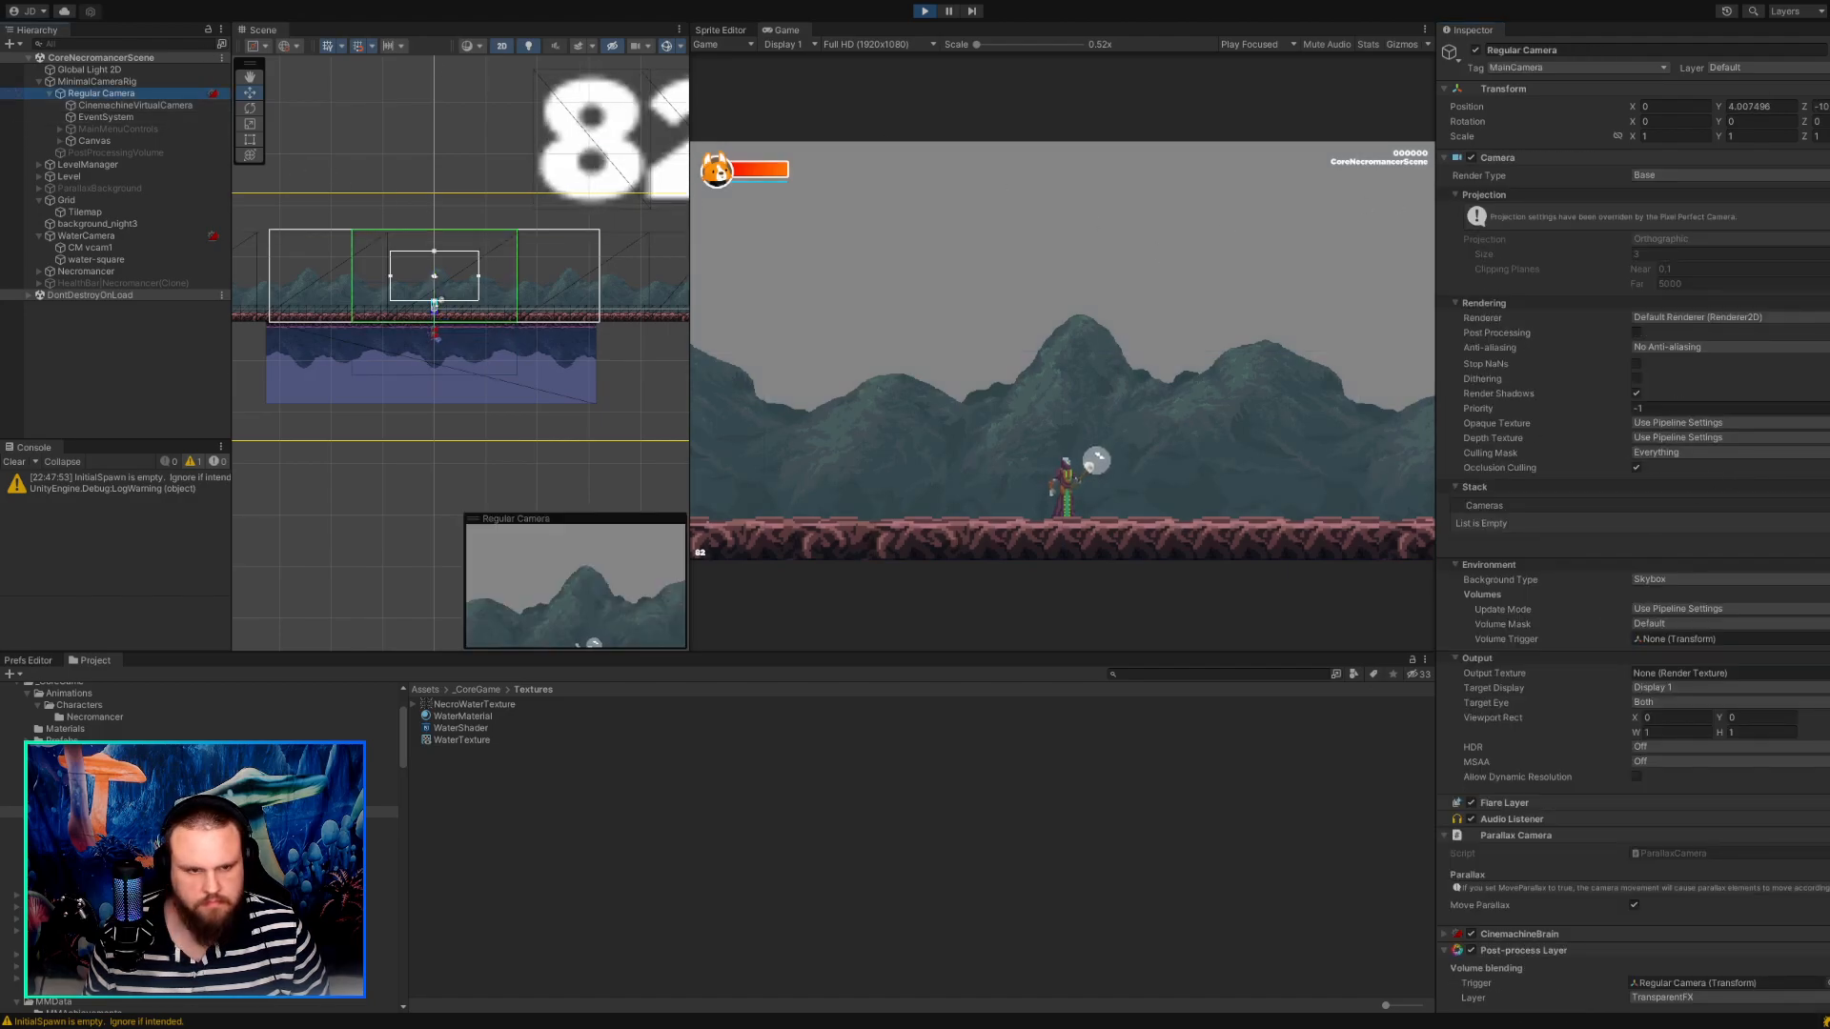
pyautogui.click(96, 248)
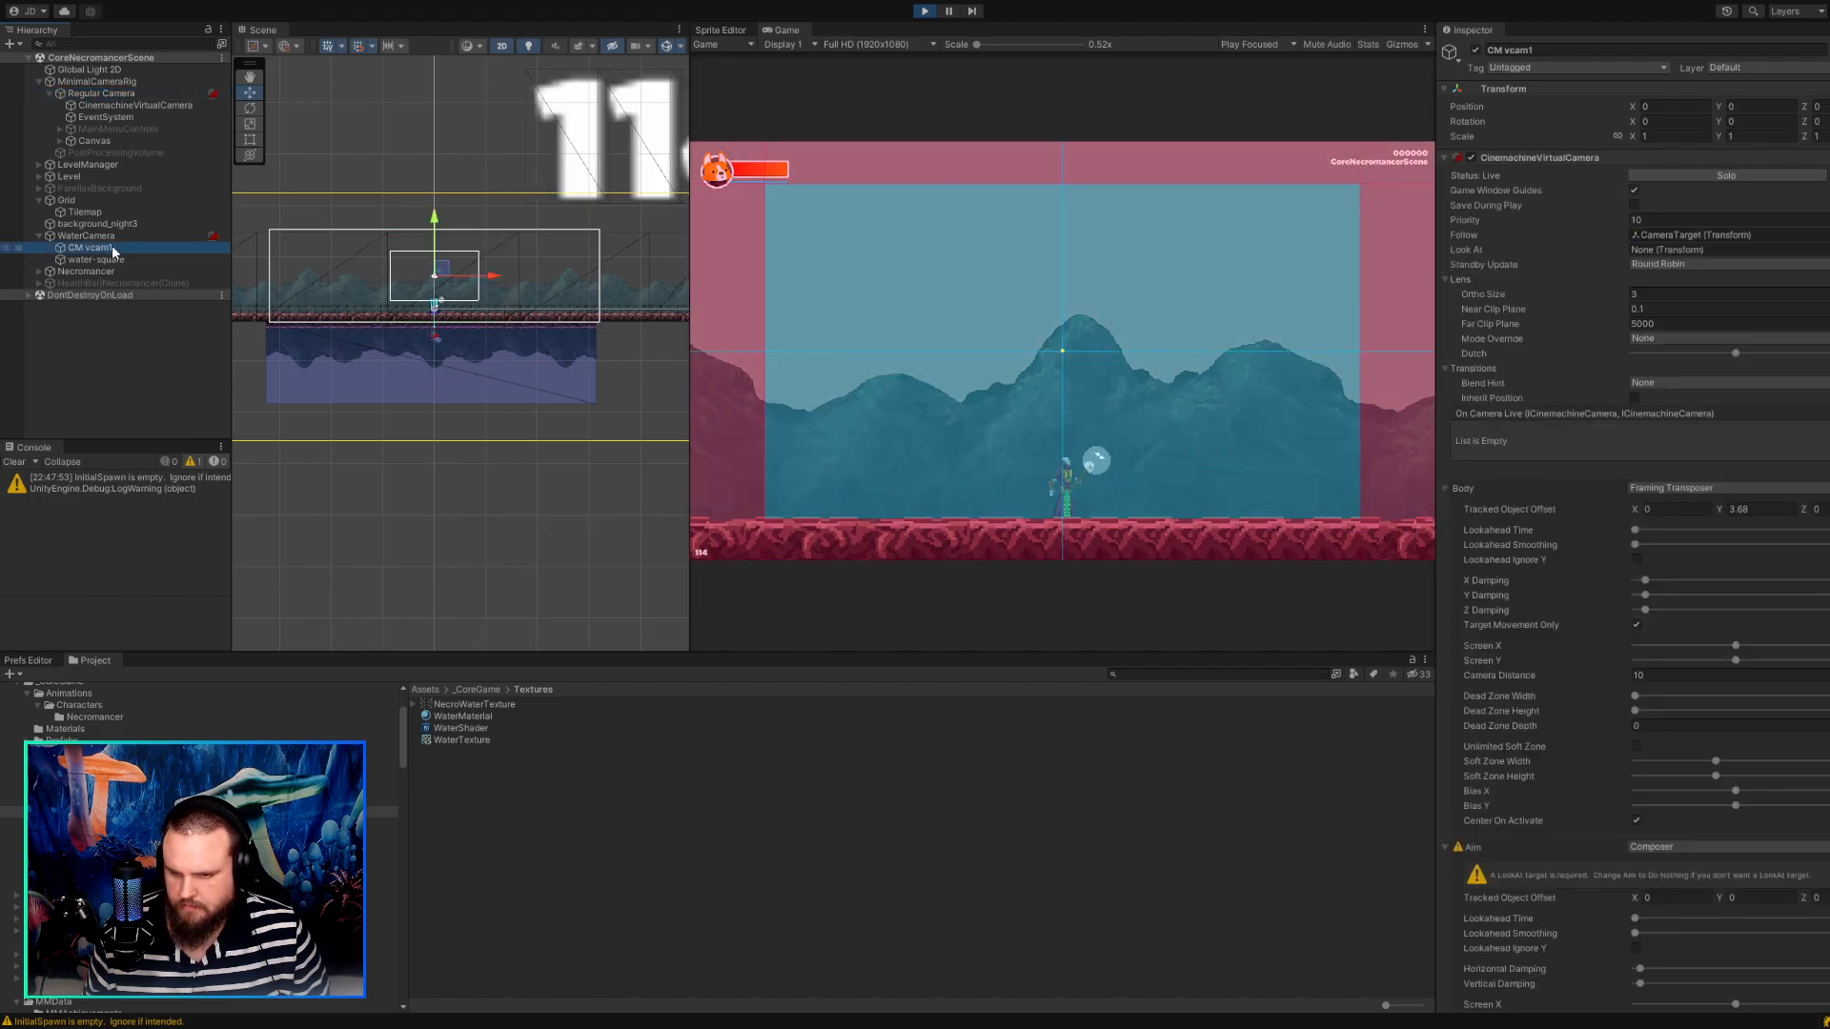
pyautogui.click(924, 12)
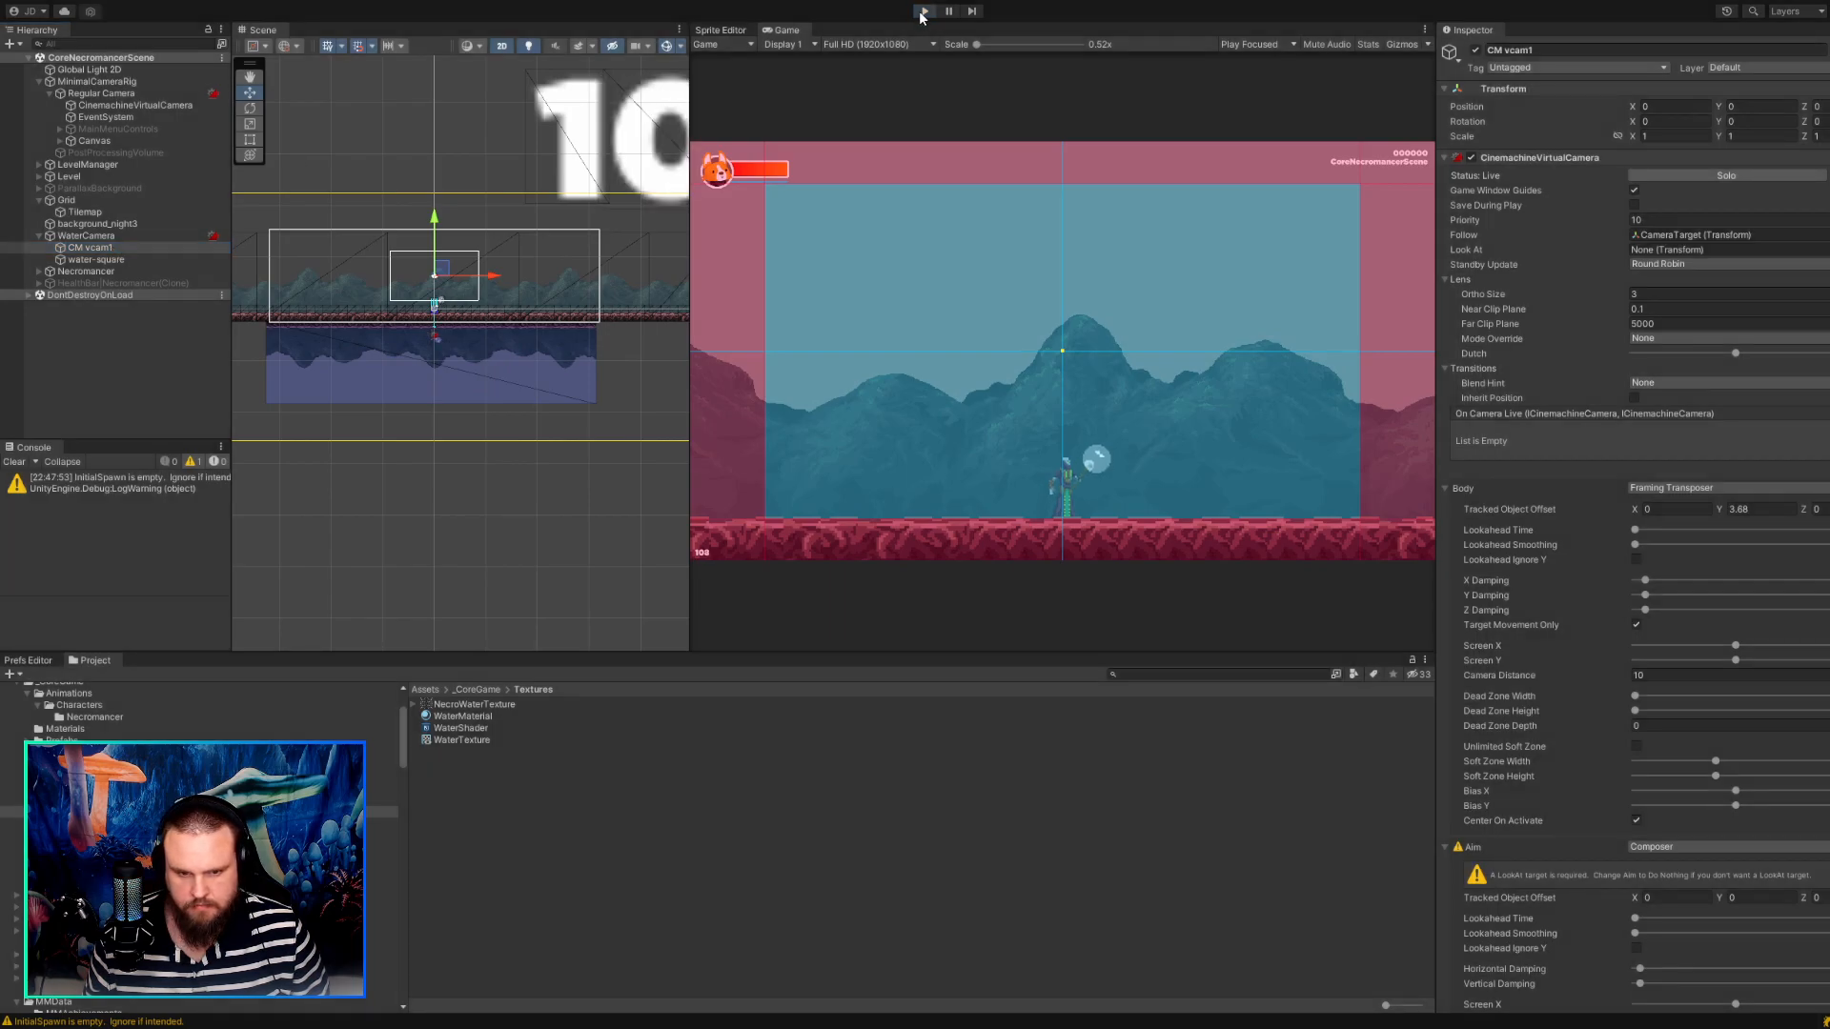
pyautogui.click(923, 11)
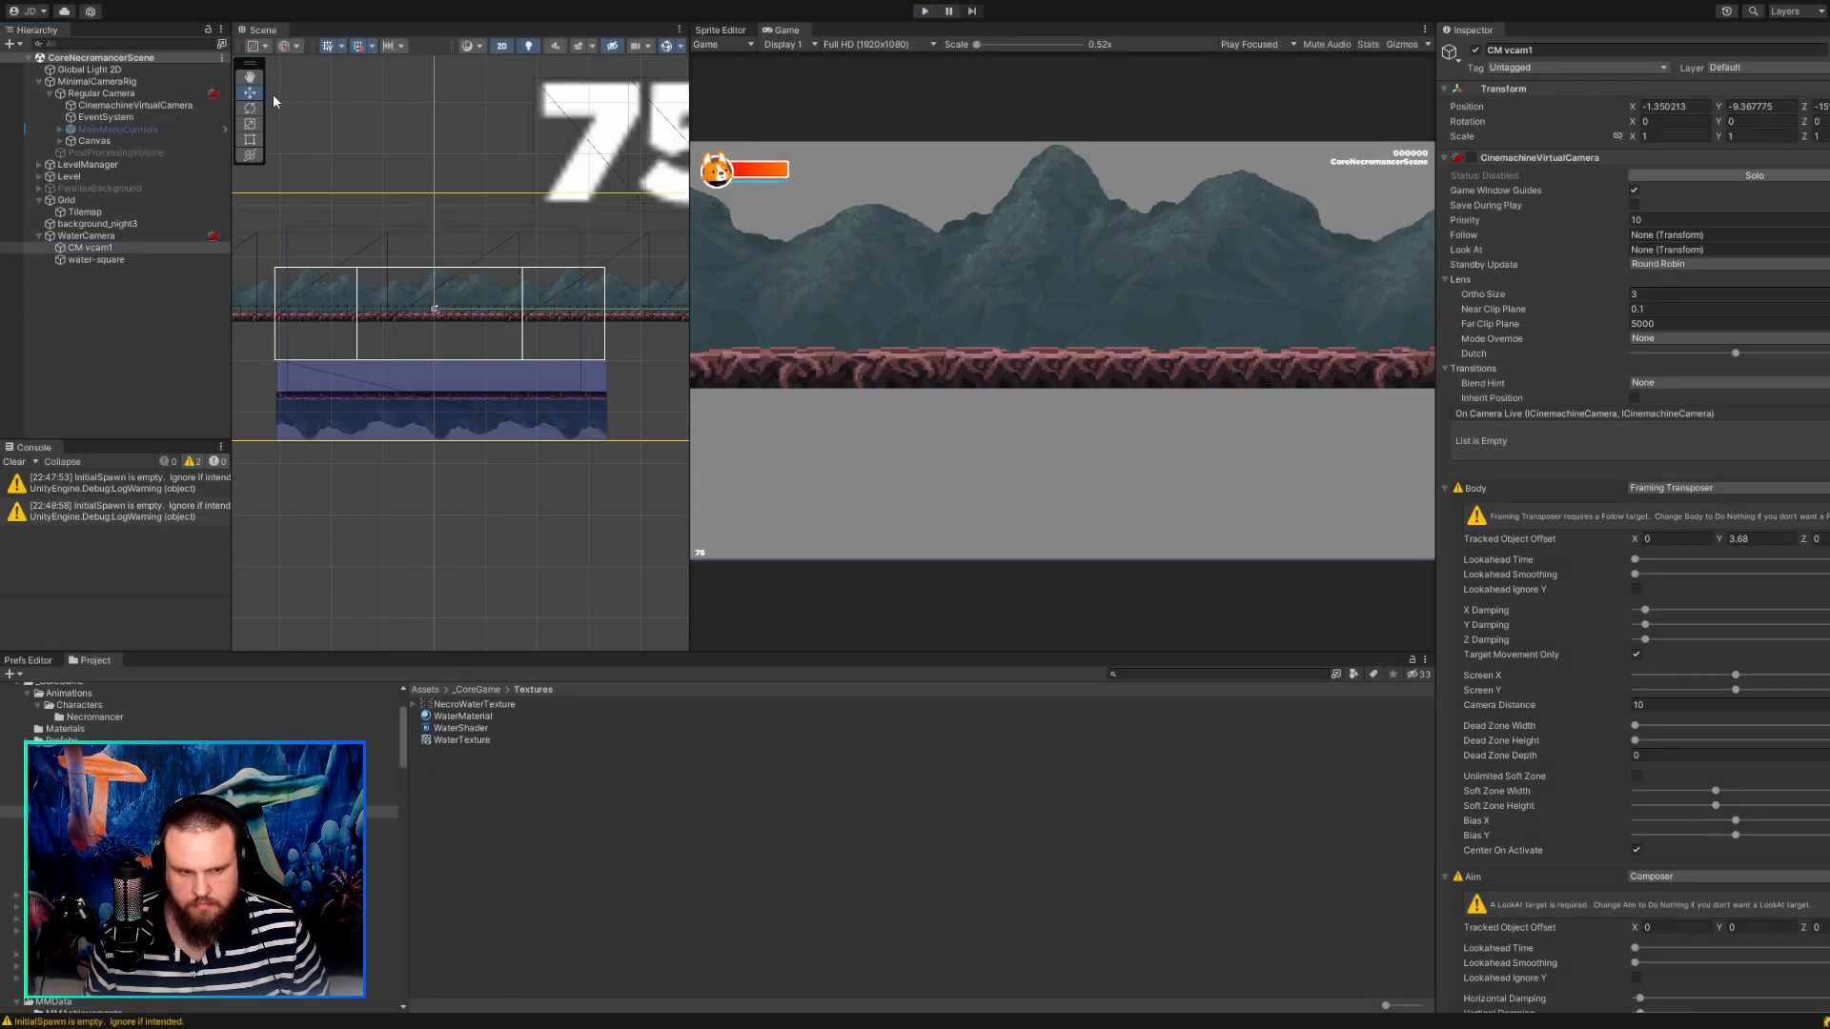
# Examine both virtual cameras outside play mode, including CM vcam1's Body, Aim, and Cinemachine Camera Controller settings.
pyautogui.click(94, 107)
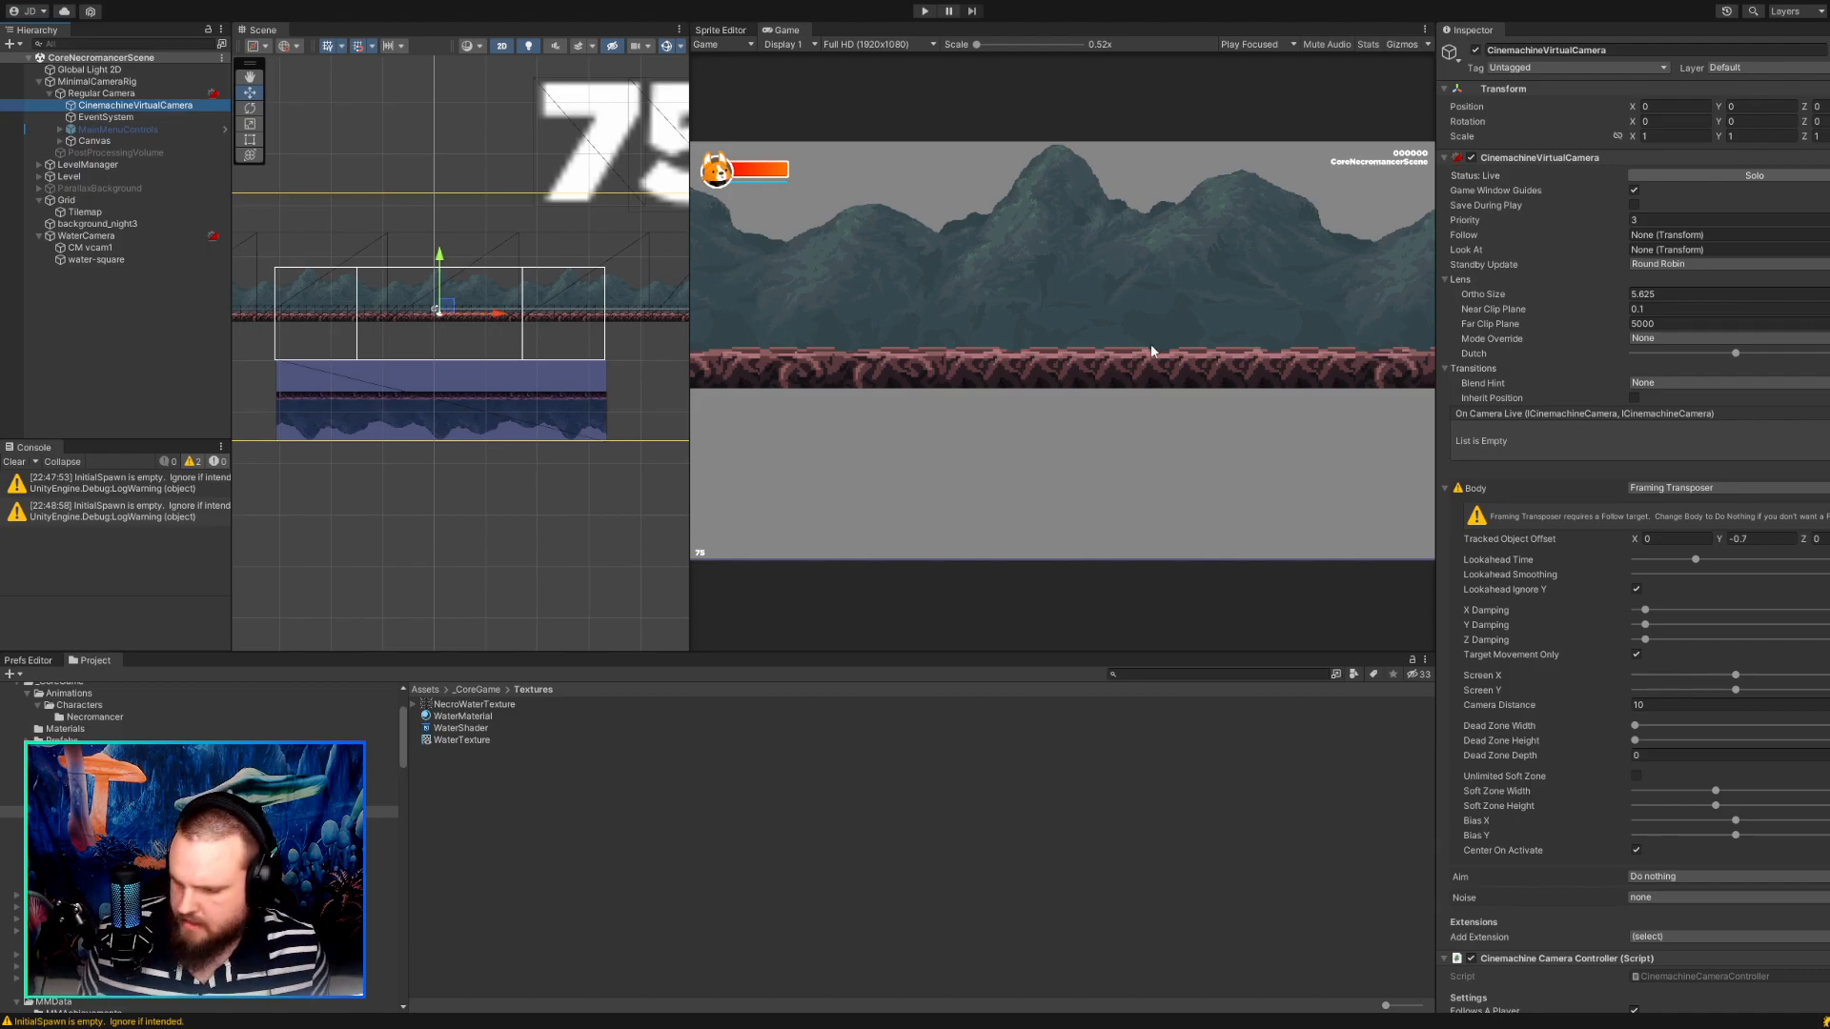
pyautogui.click(95, 248)
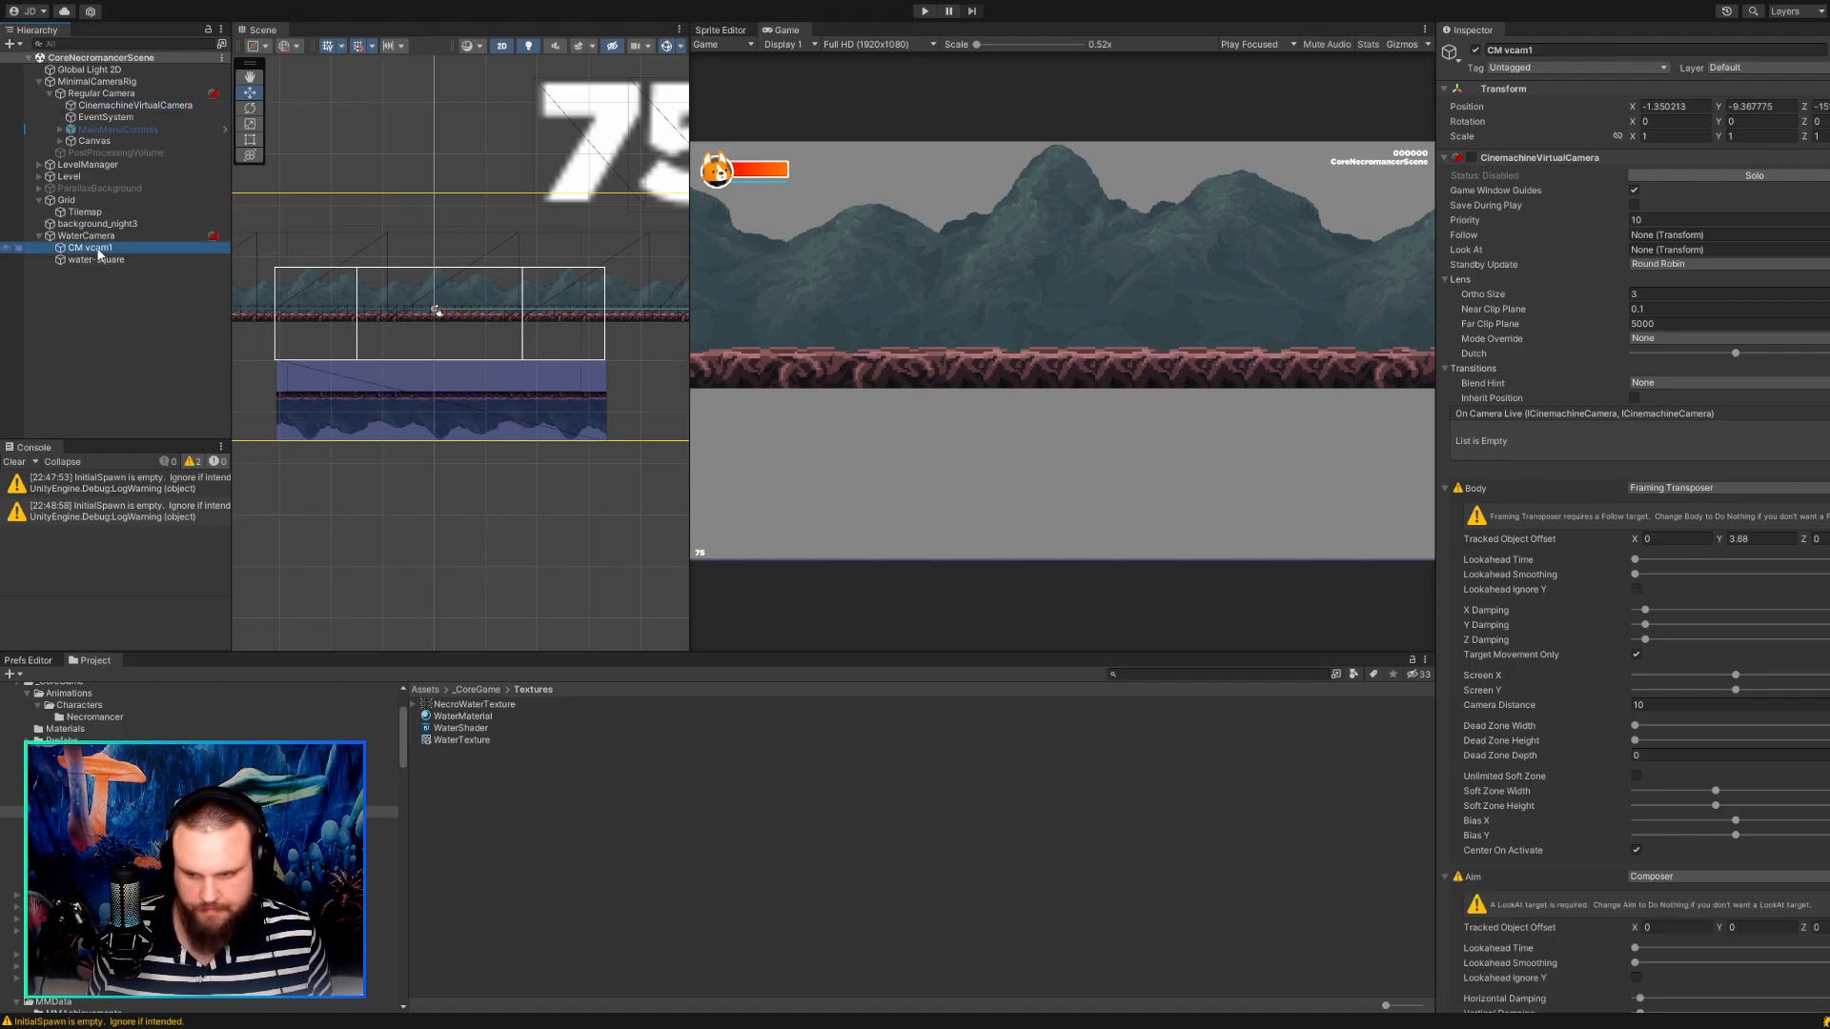
pyautogui.scroll(-3, 1570, 713)
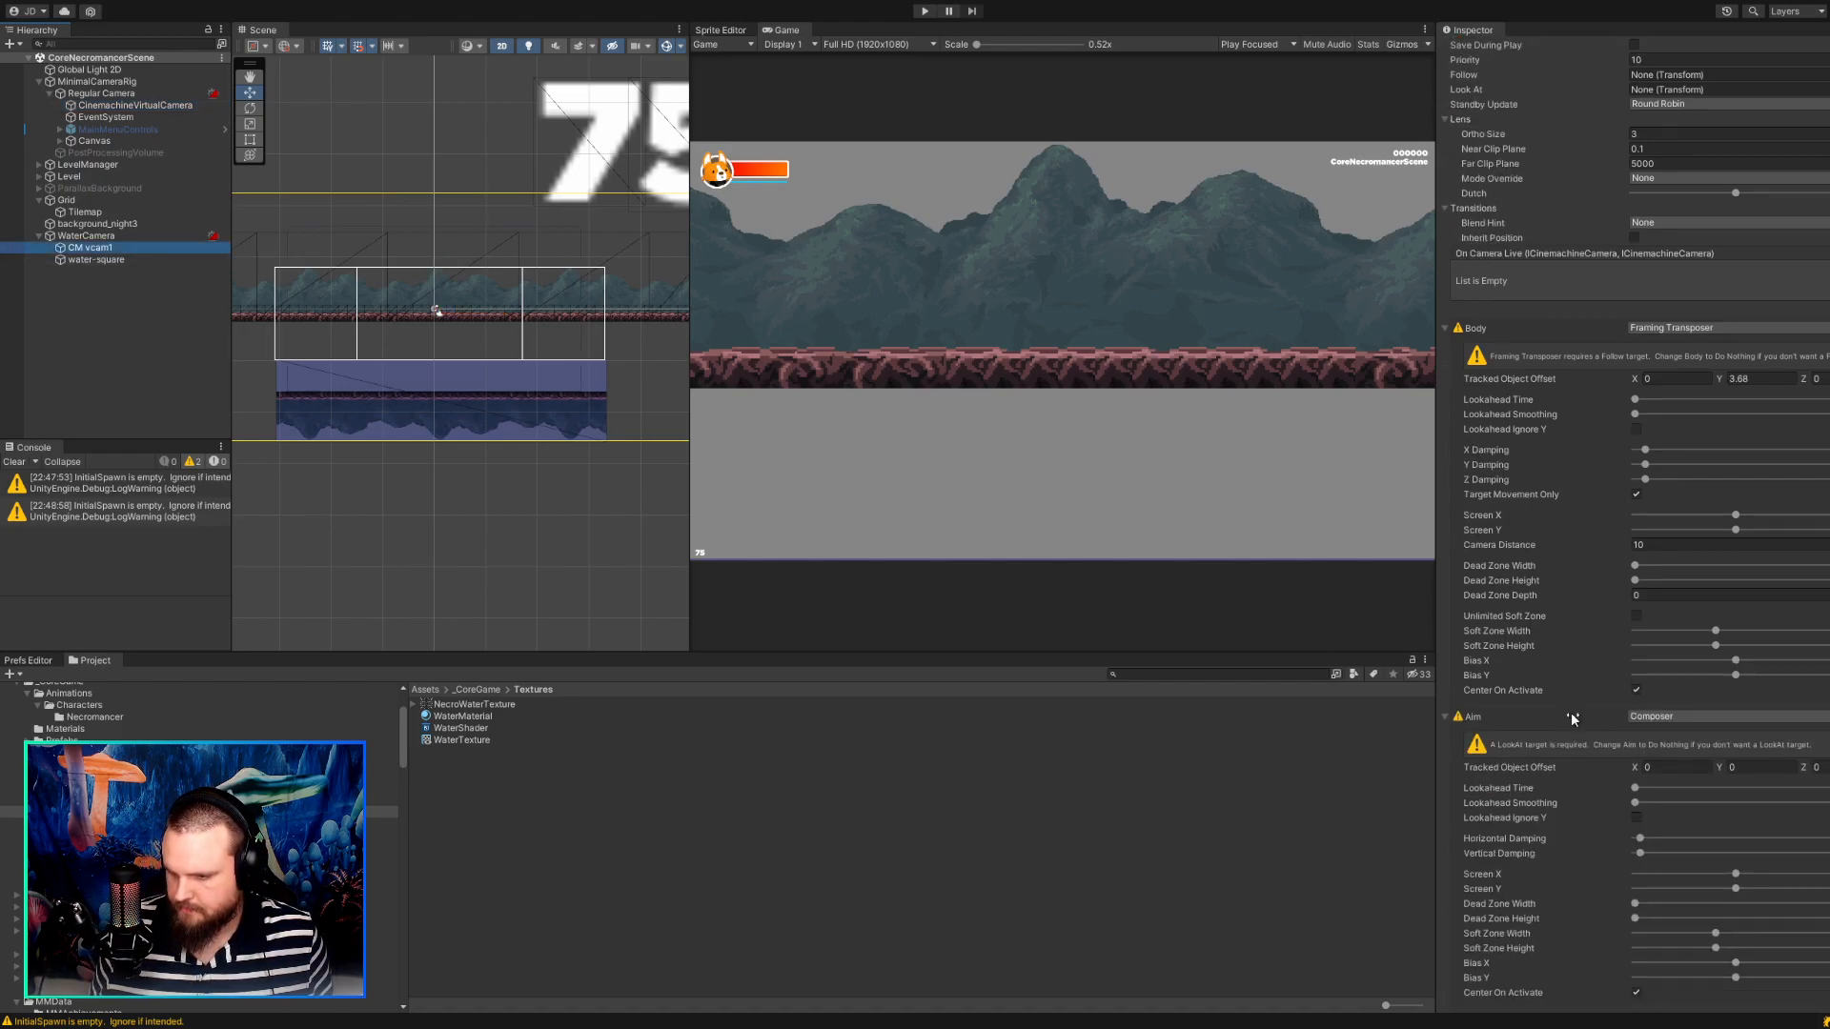
pyautogui.scroll(3, 1563, 704)
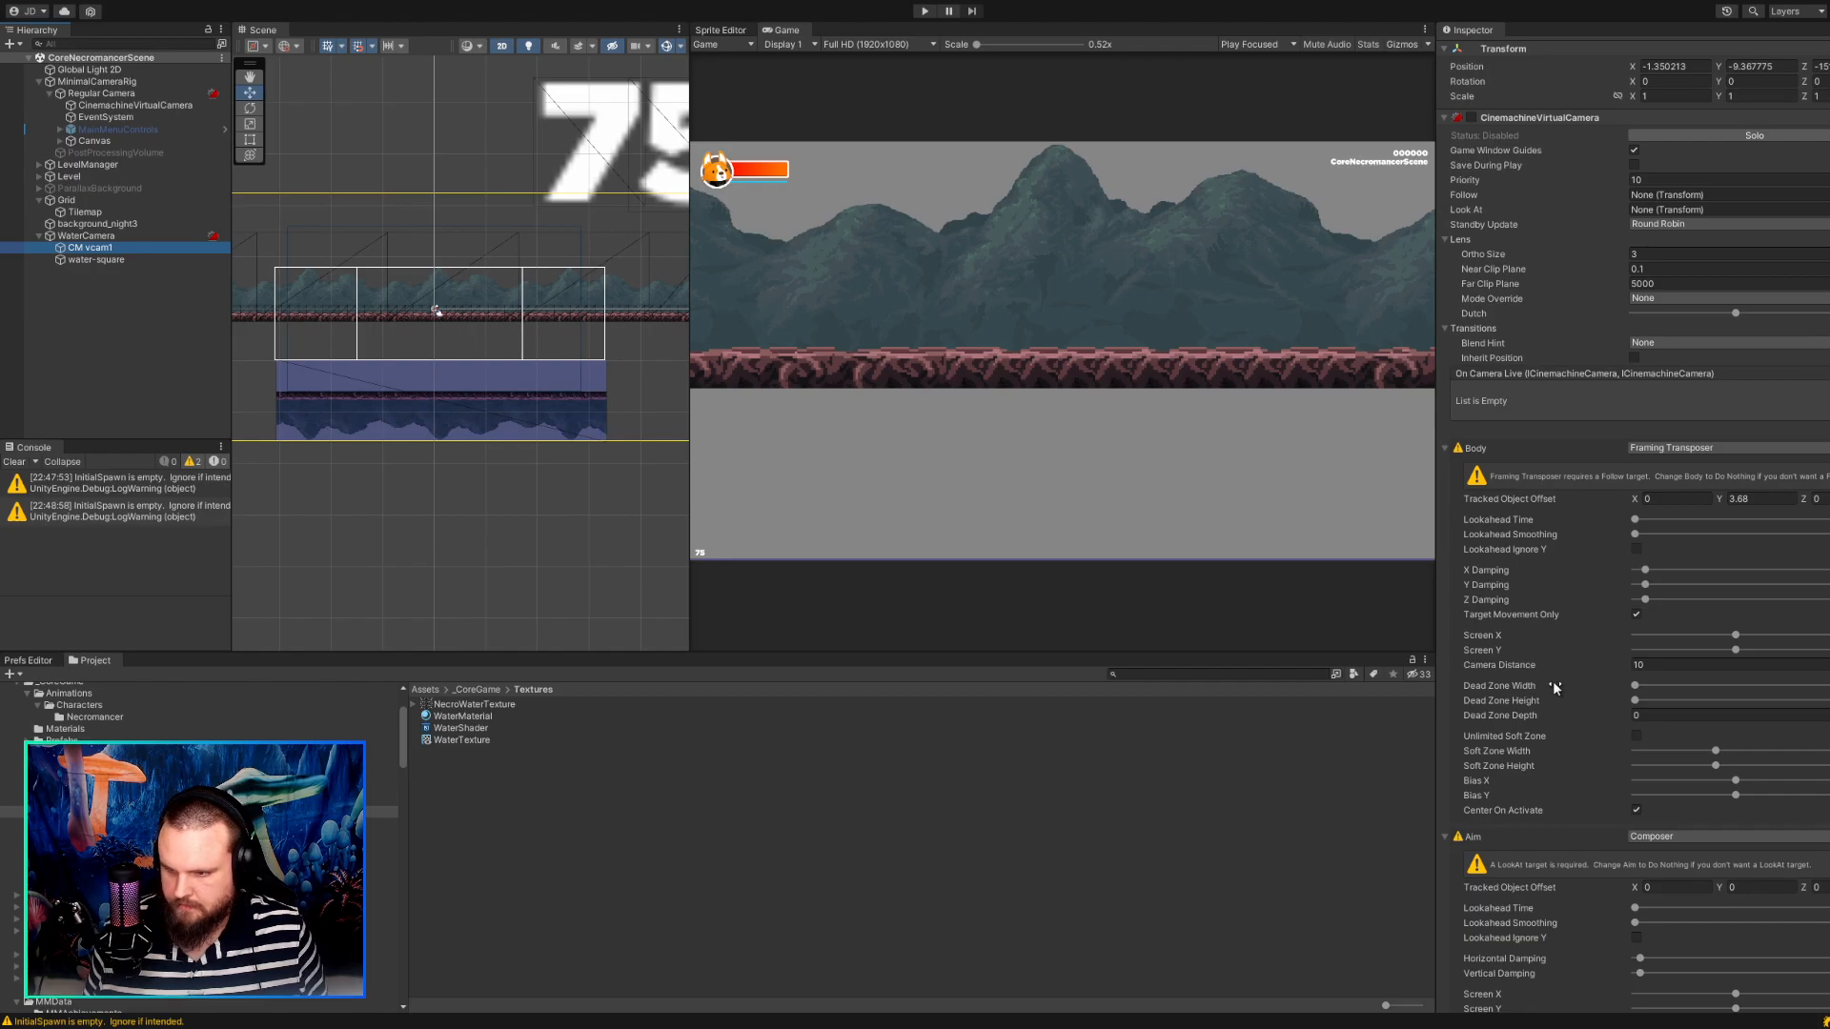
pyautogui.scroll(-4, 1548, 666)
pyautogui.scroll(-6, 1548, 665)
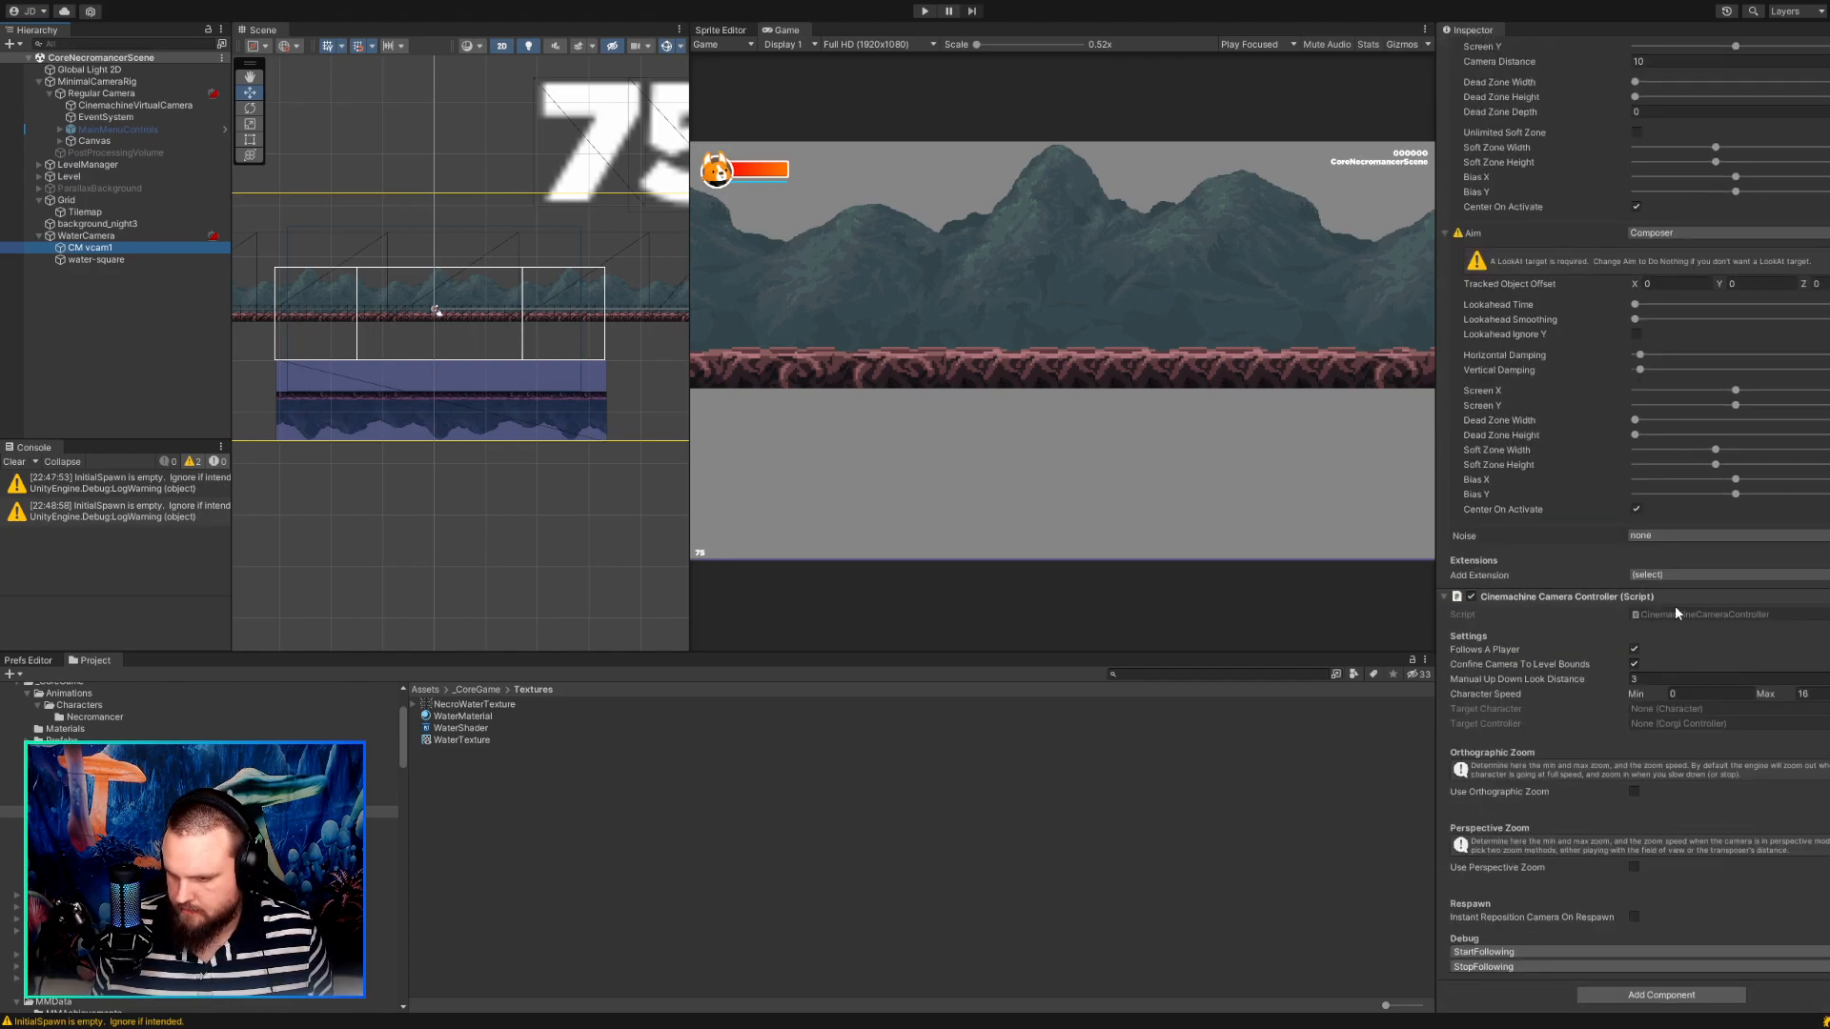
pyautogui.click(1633, 664)
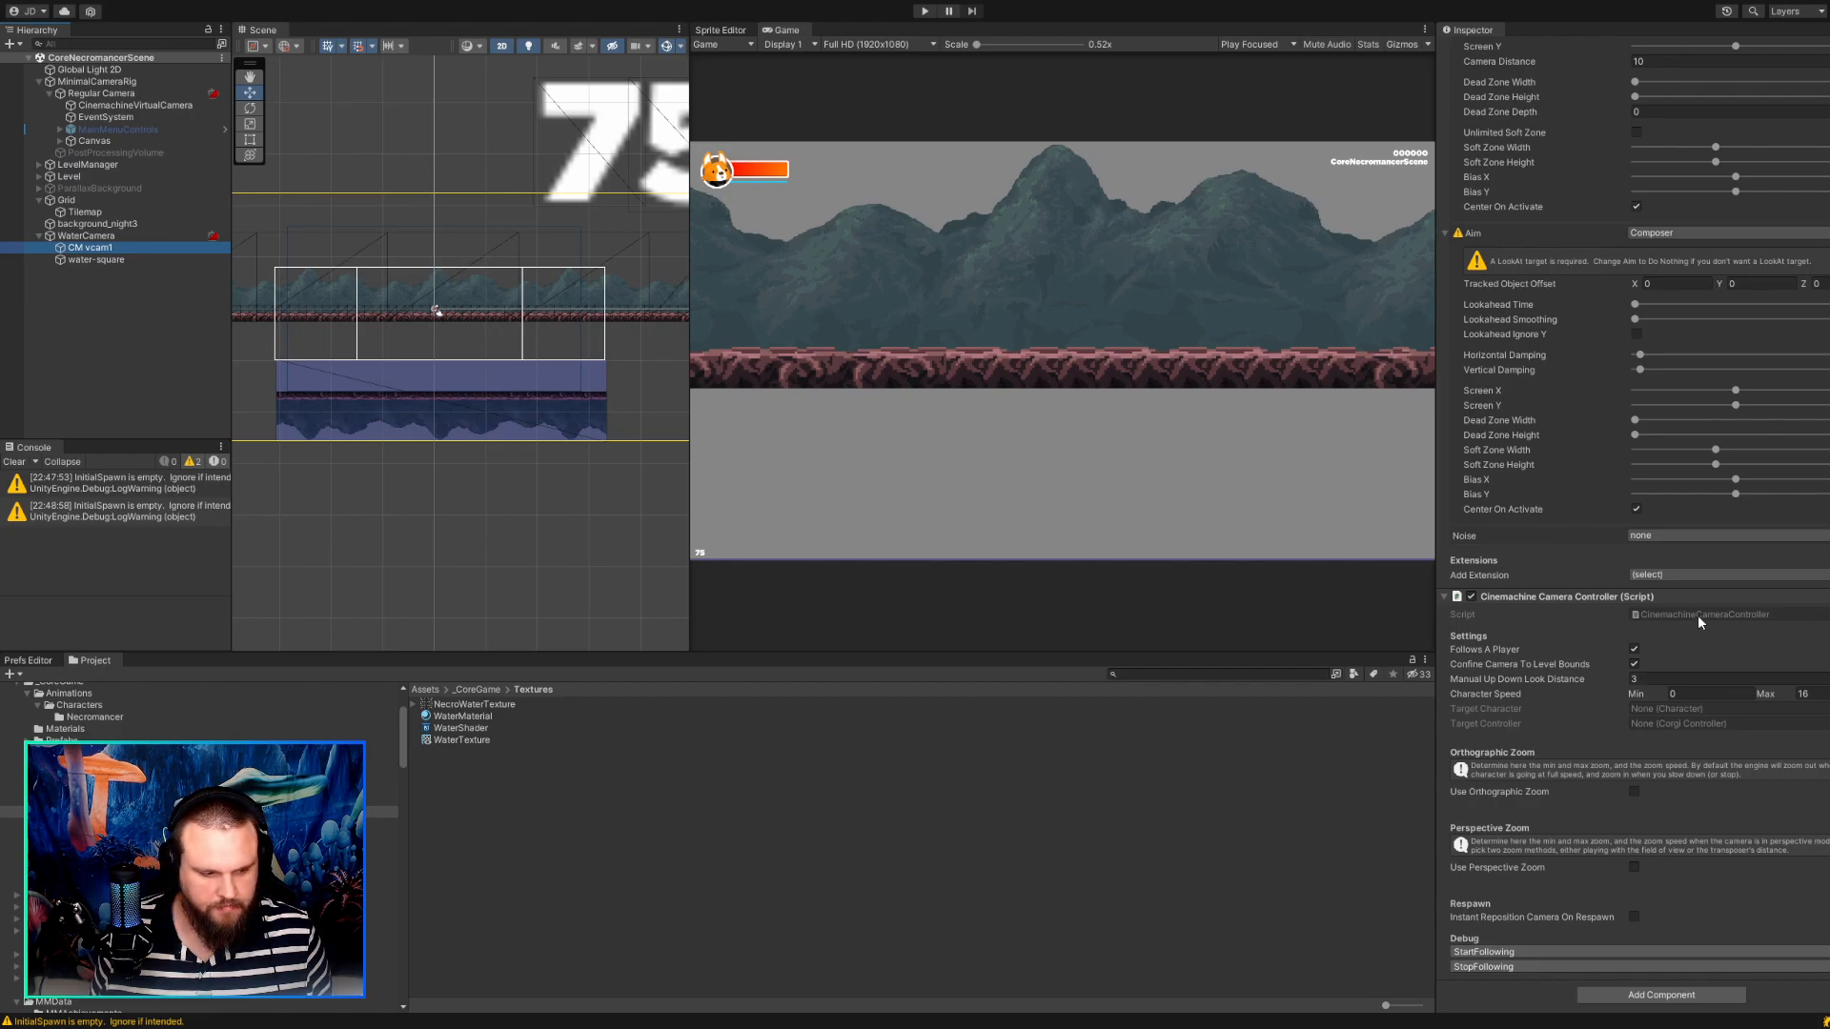
pyautogui.scroll(9, 1617, 650)
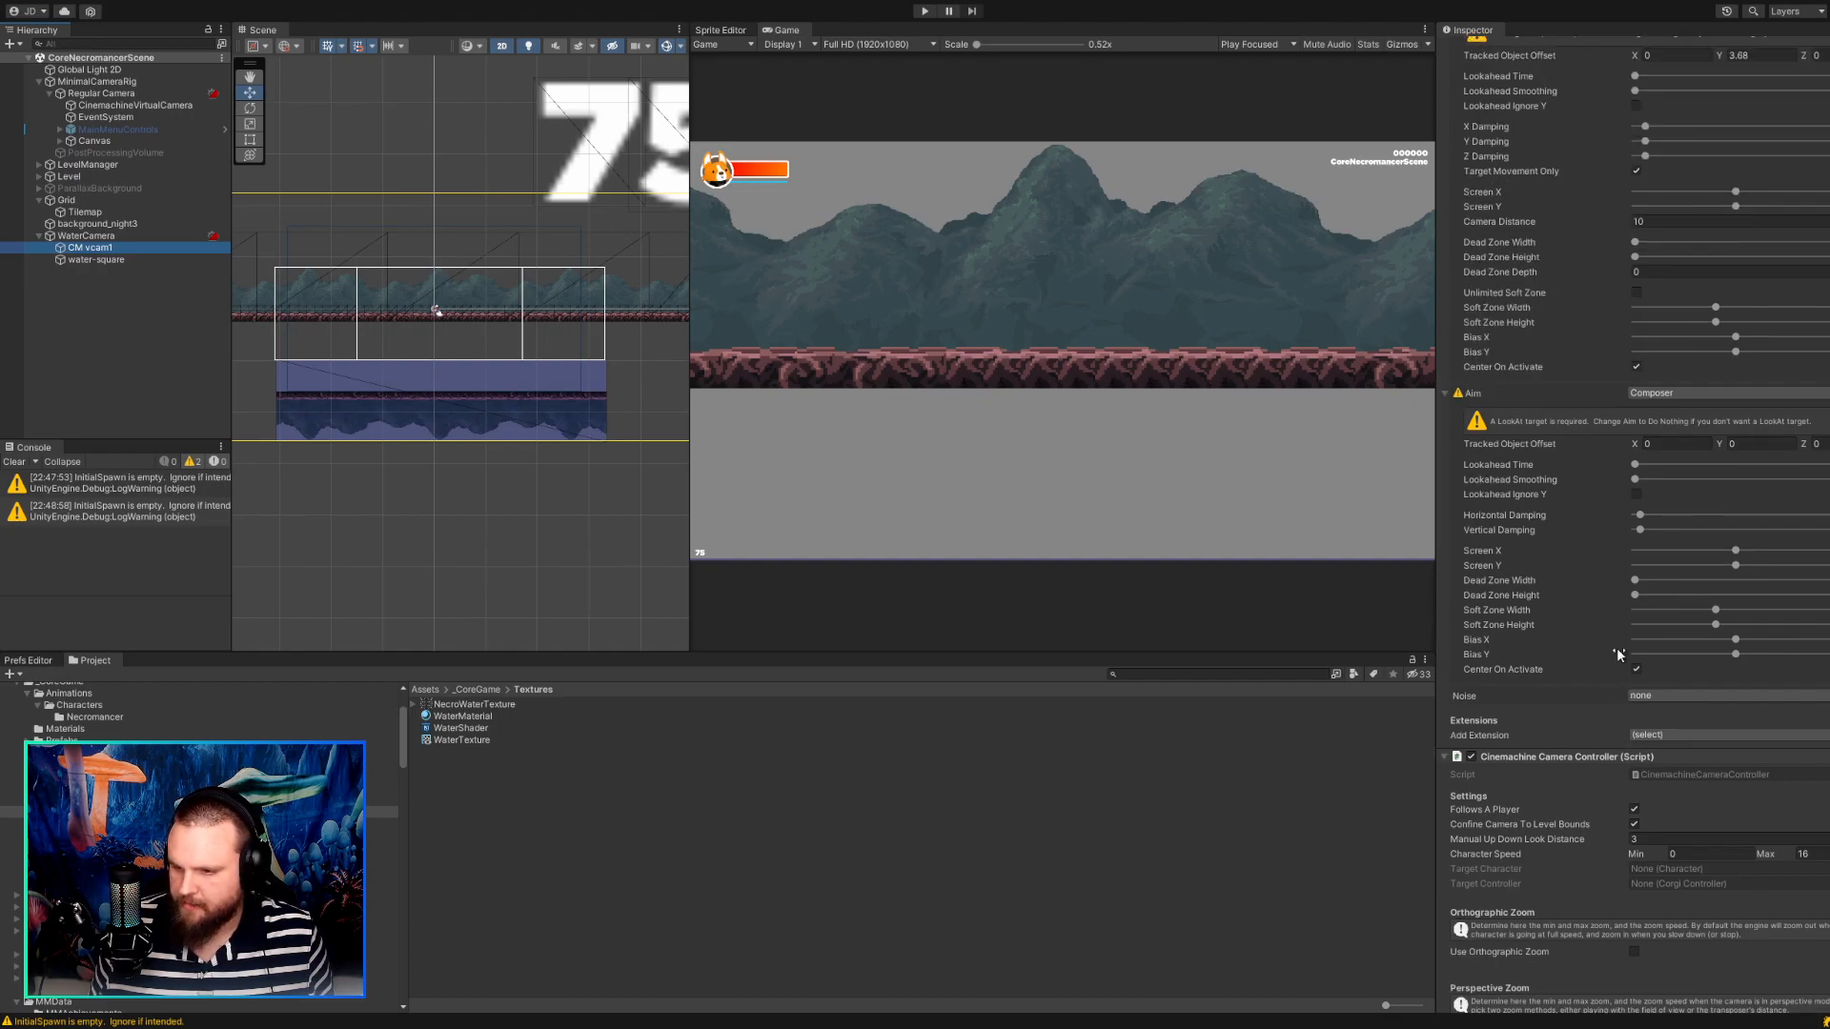
pyautogui.scroll(-9, 1617, 650)
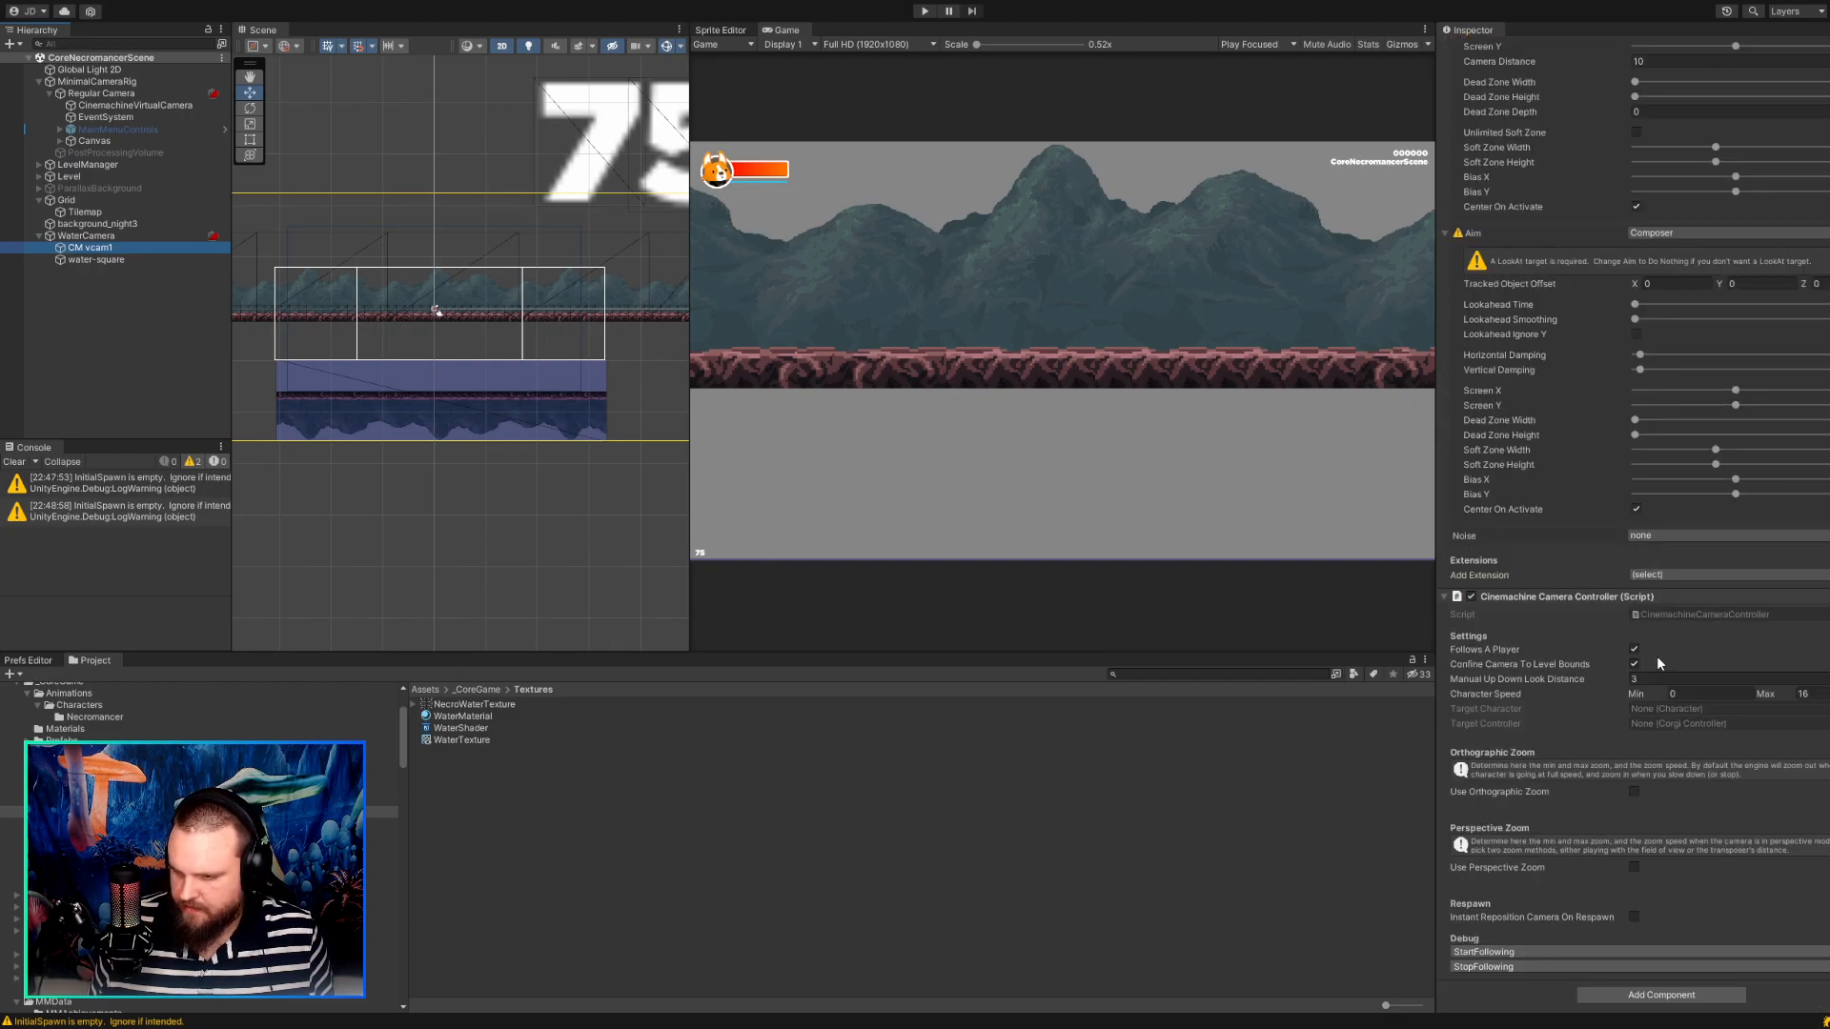
pyautogui.scroll(9, 1582, 623)
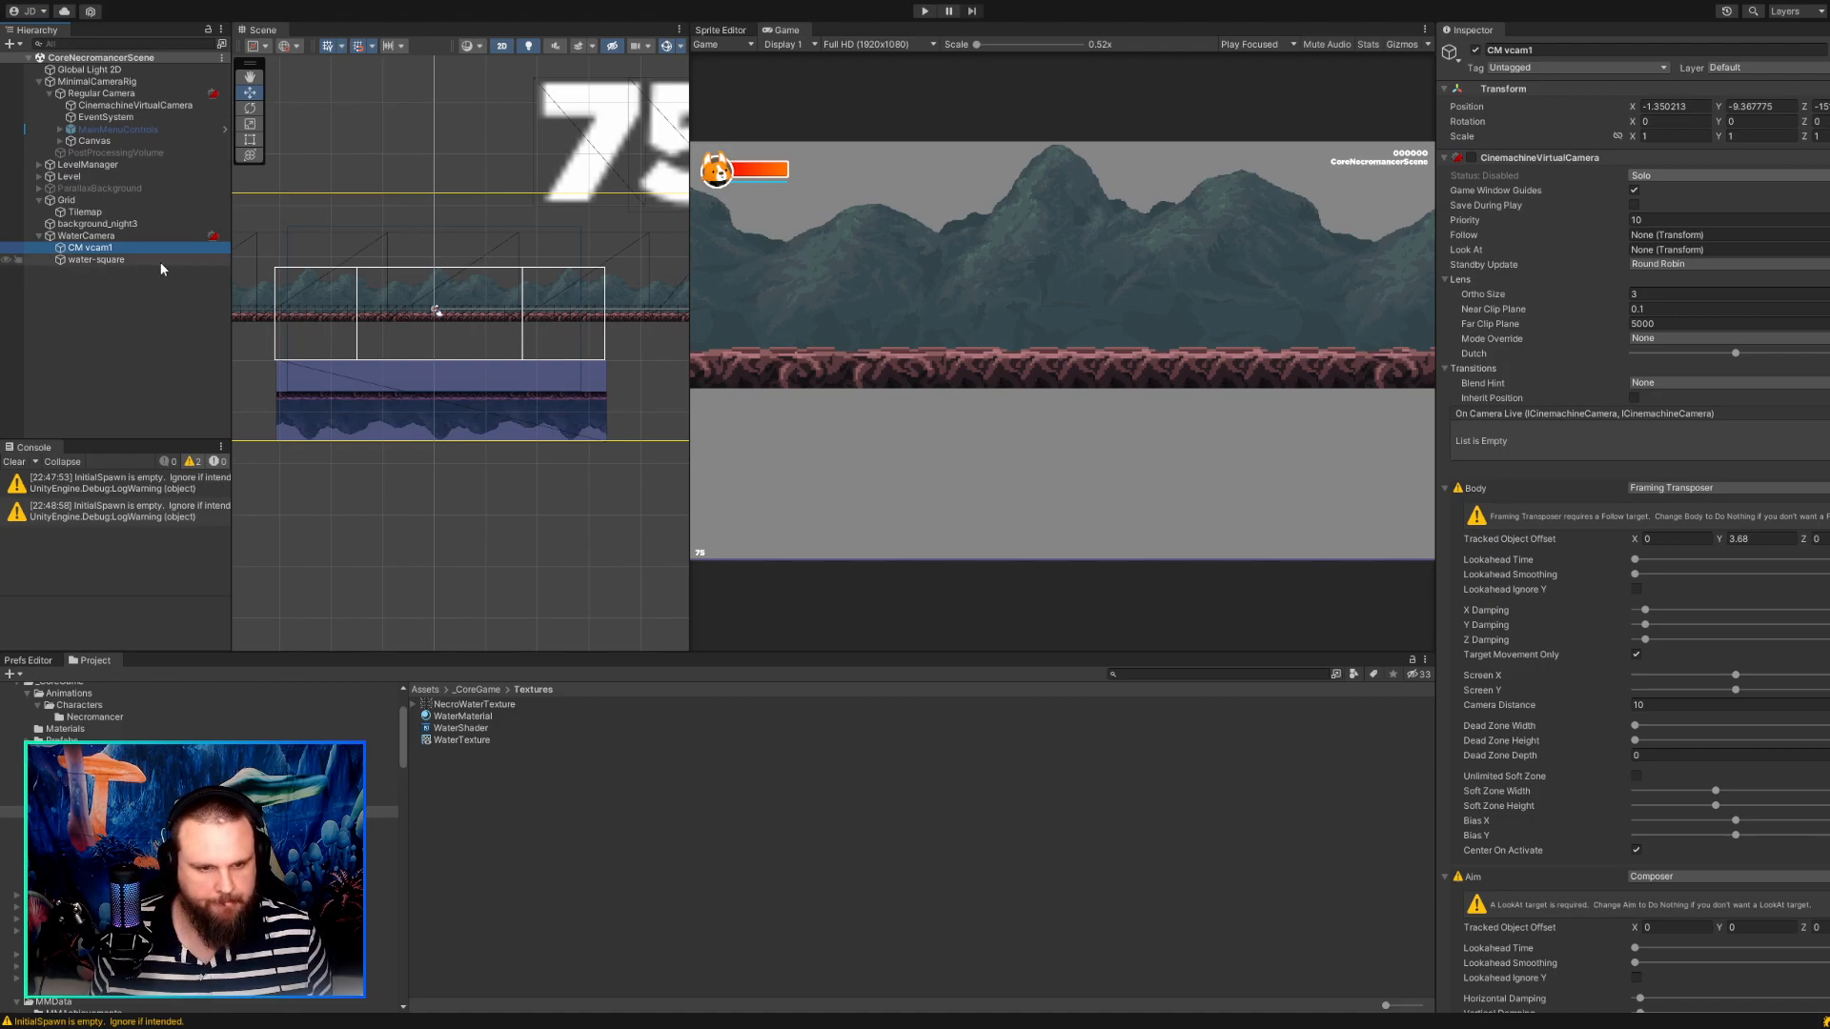
# Move WaterCamera with its children above MinimalCameraRig in the scene hierarchy and run the game to test the order.
pyautogui.click(80, 236)
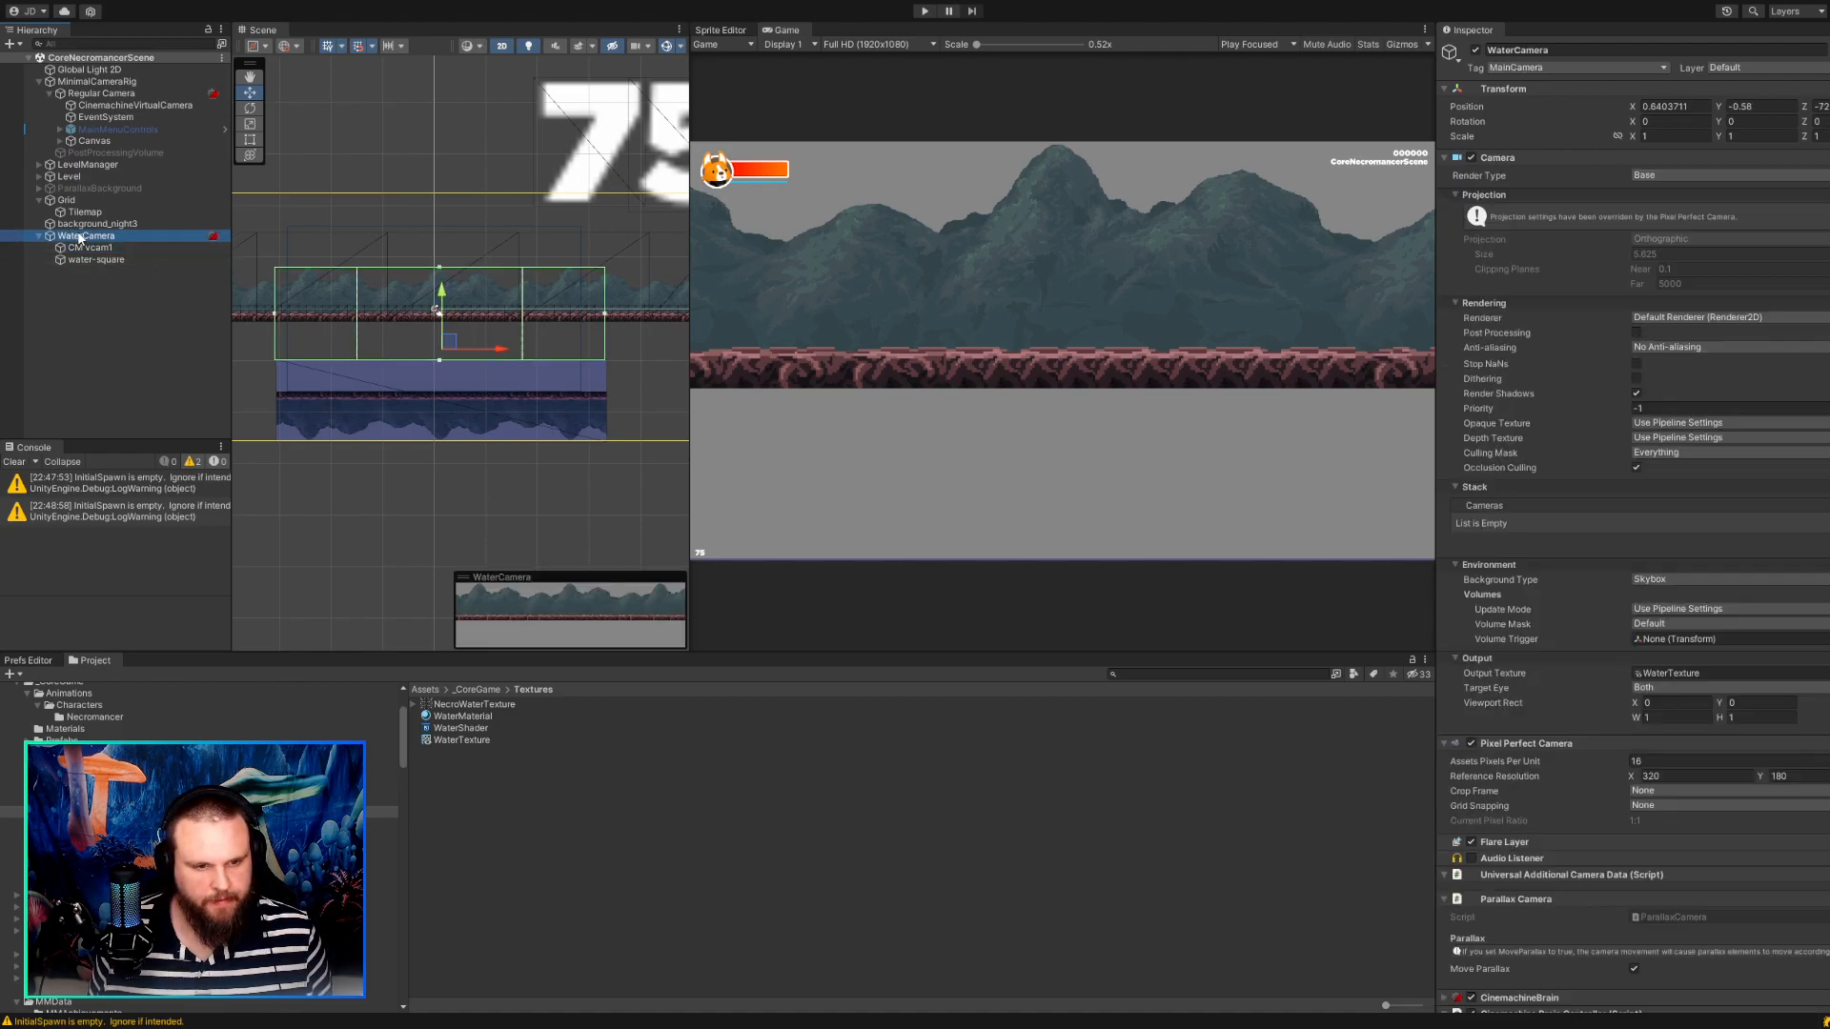
pyautogui.moveTo(82, 79); pyautogui.dragTo(82, 76)
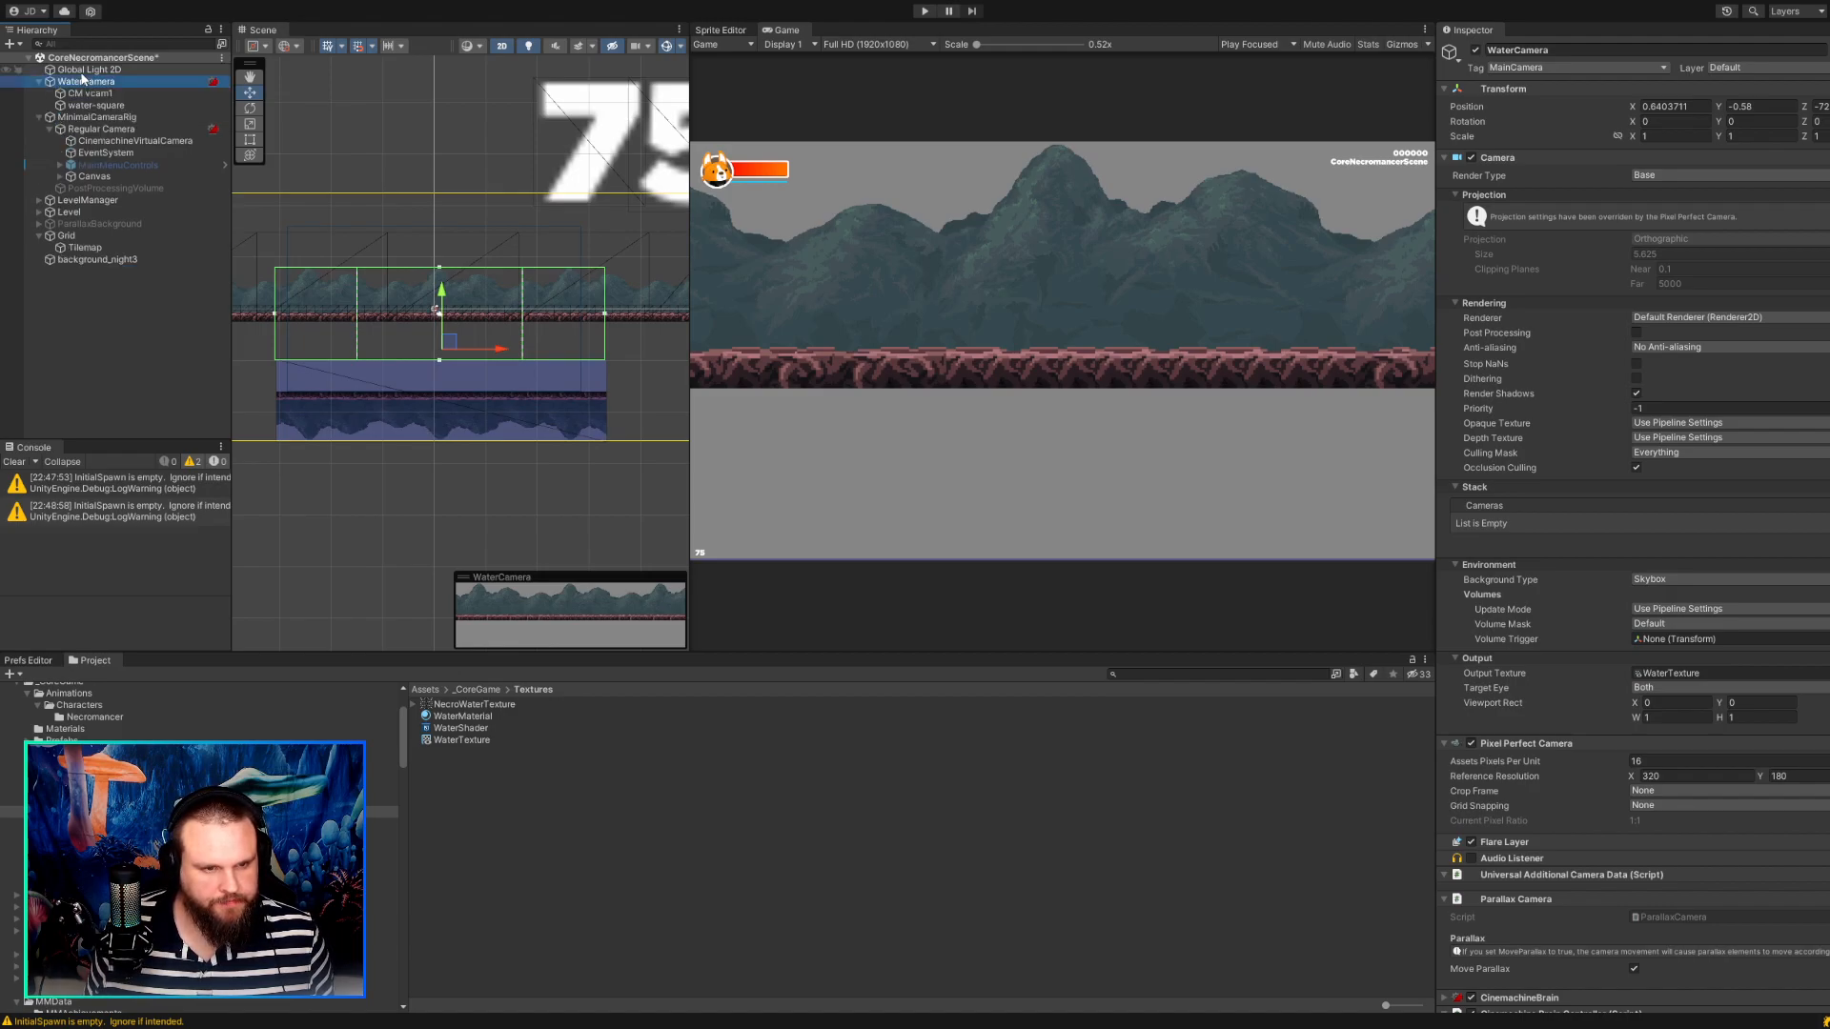
pyautogui.click(923, 12)
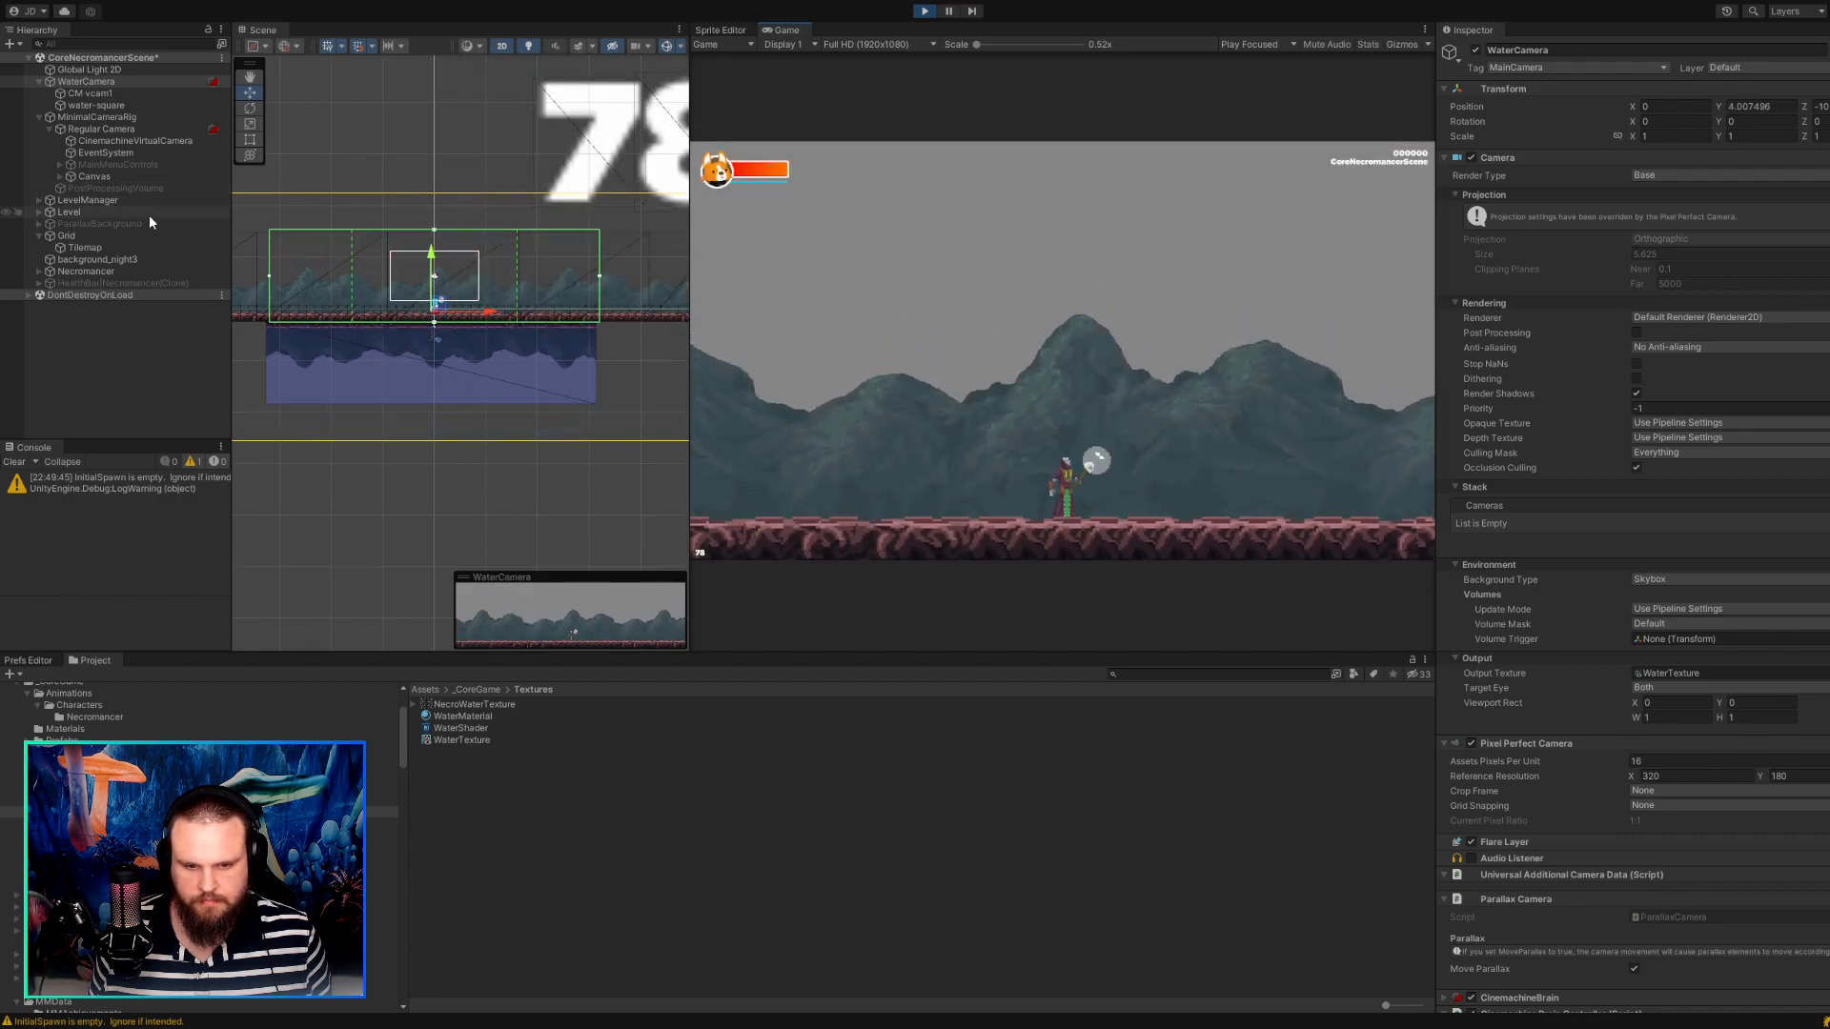
# Inspect Regular Camera and the framing settings of its CinemachineVirtualCamera in the running game.
pyautogui.scroll(2, 312, 267)
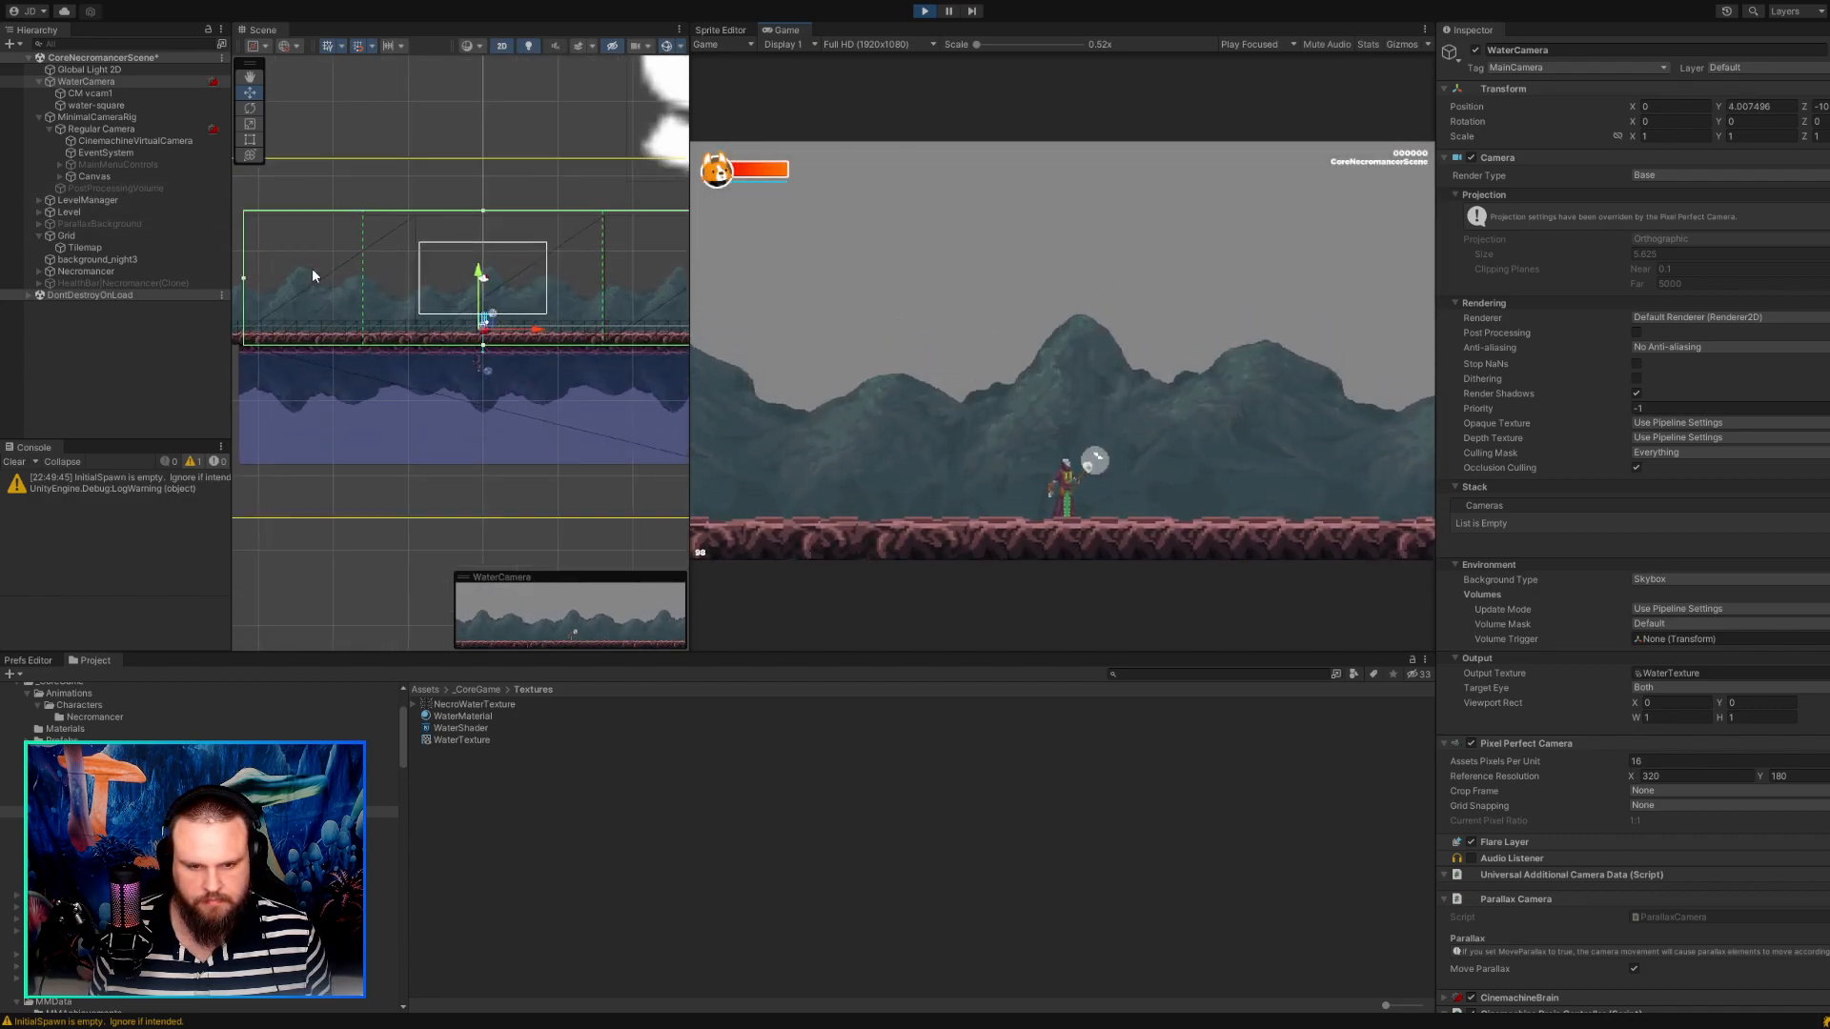
pyautogui.click(121, 128)
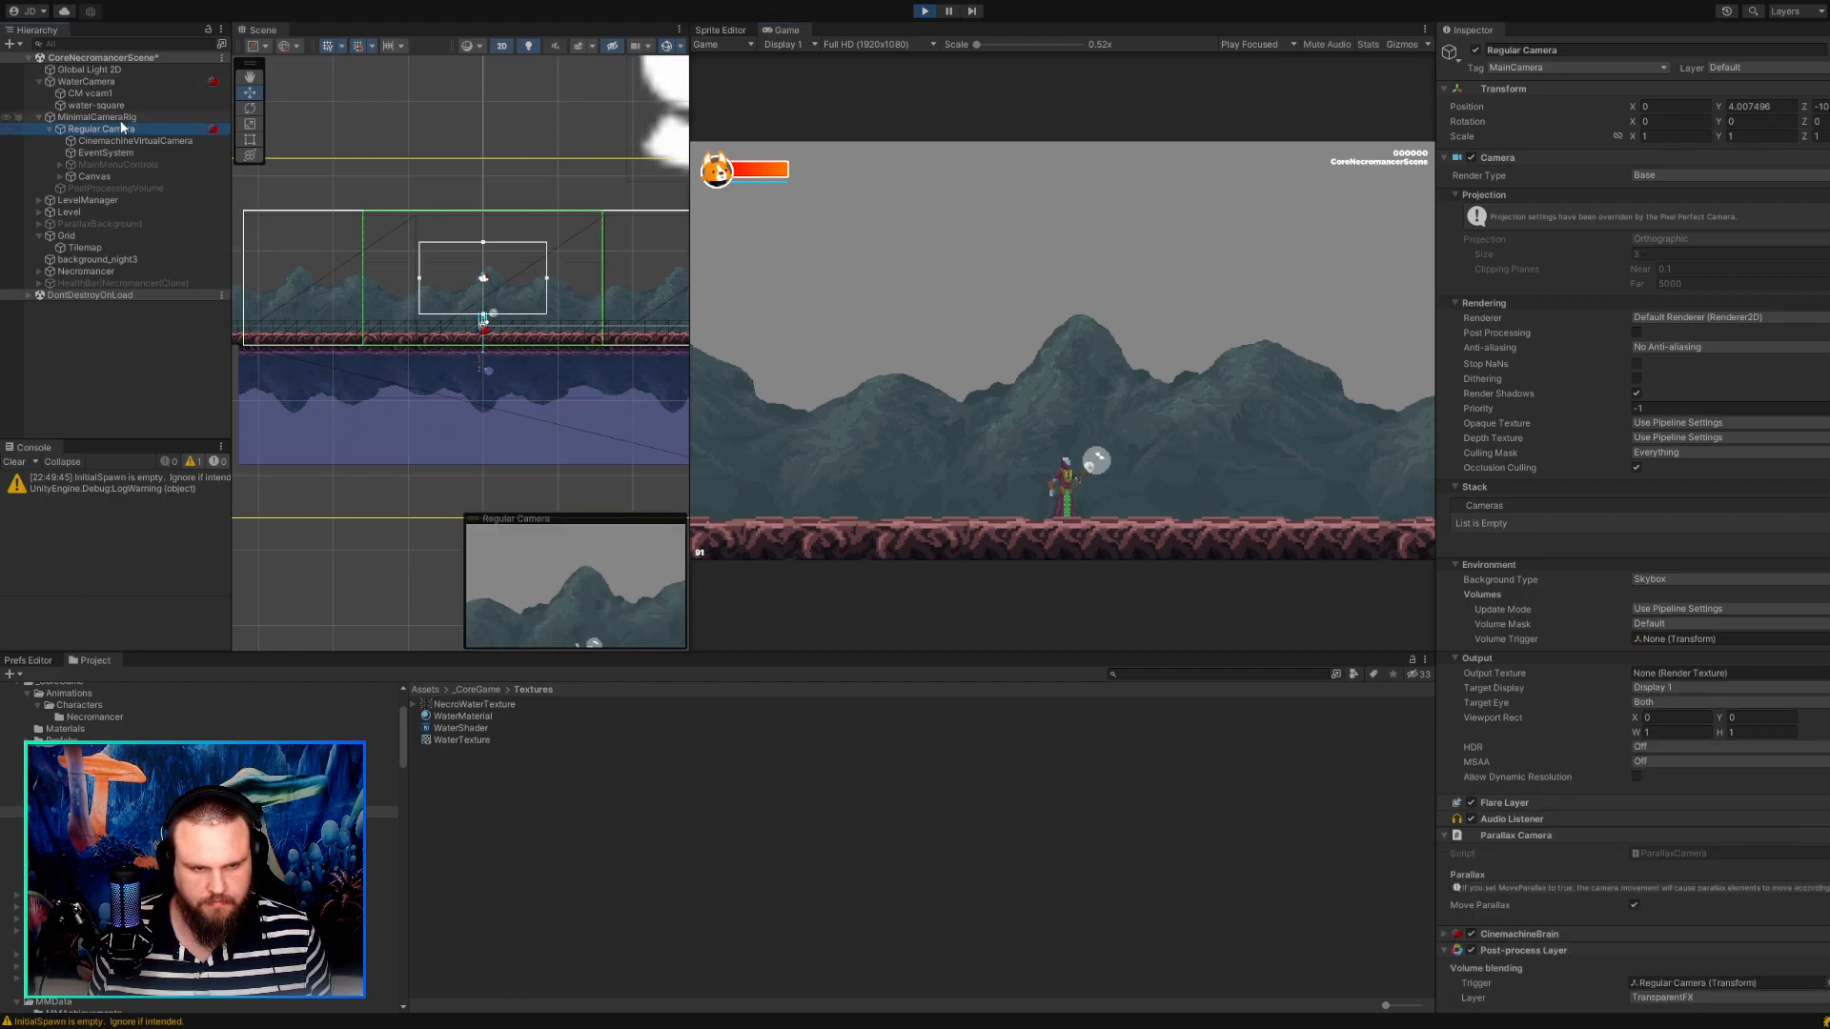
pyautogui.click(122, 120)
pyautogui.click(126, 130)
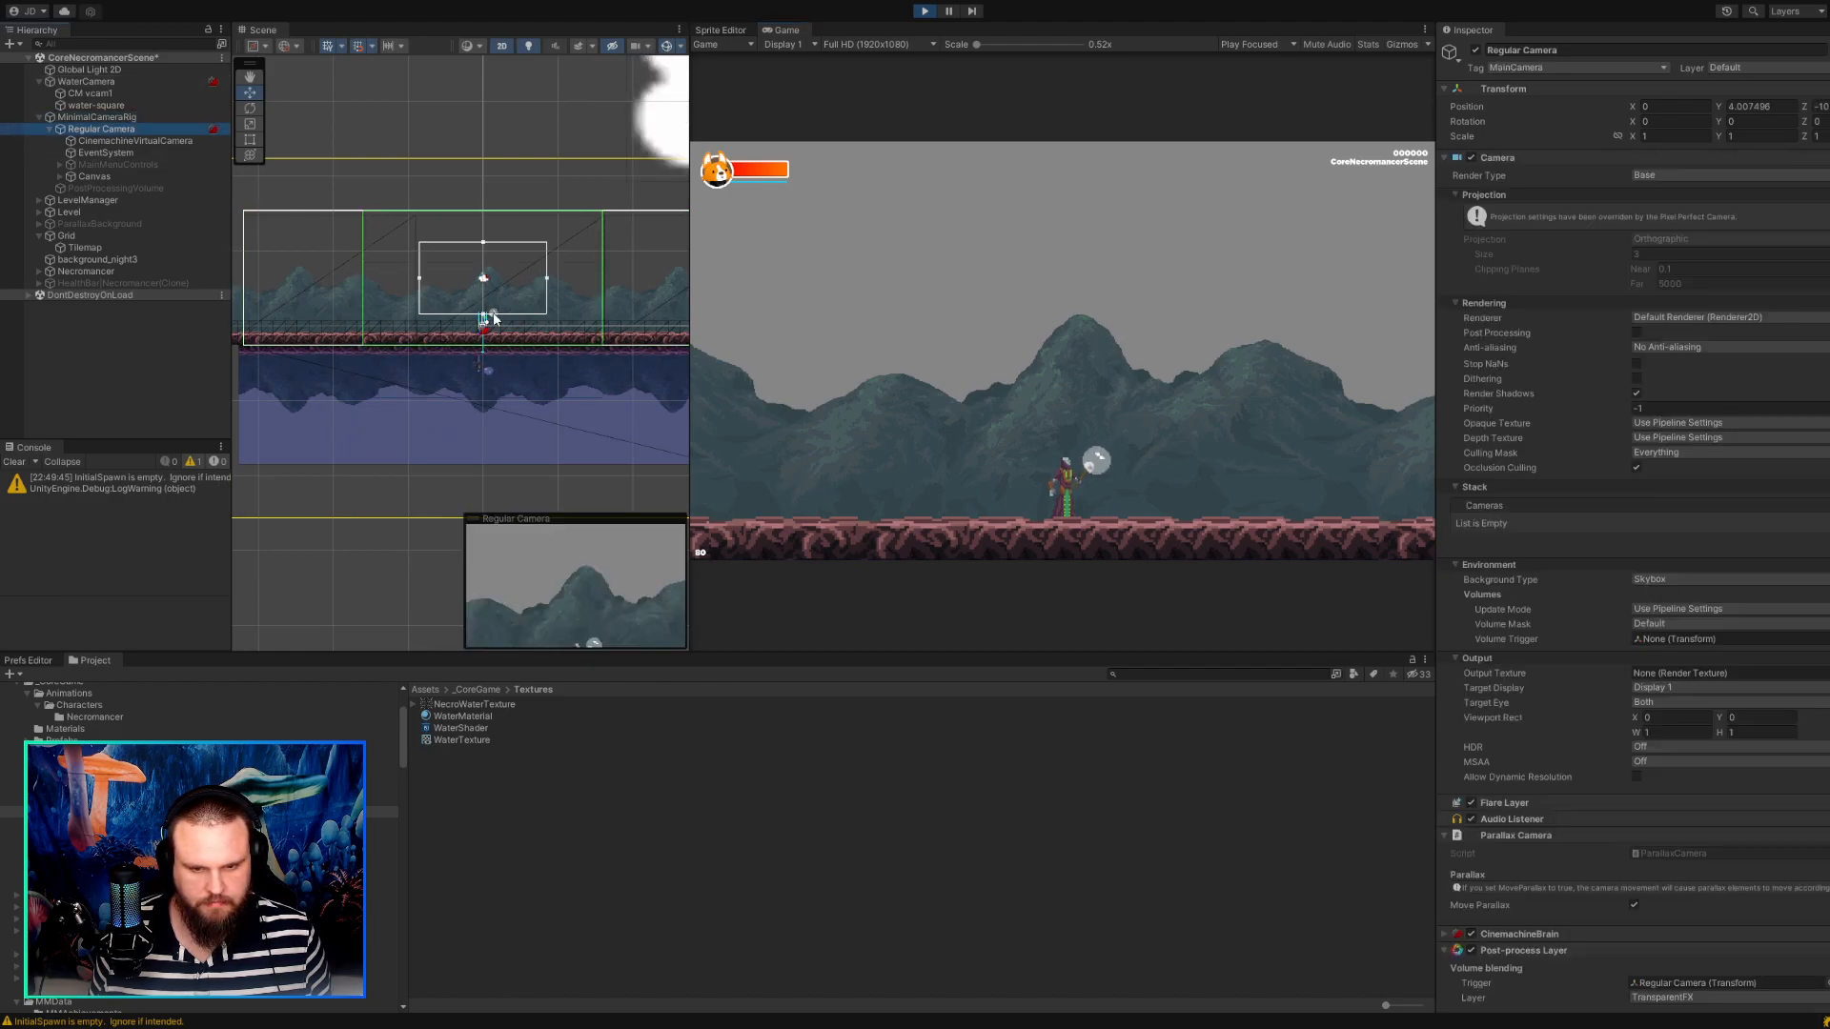
pyautogui.click(143, 141)
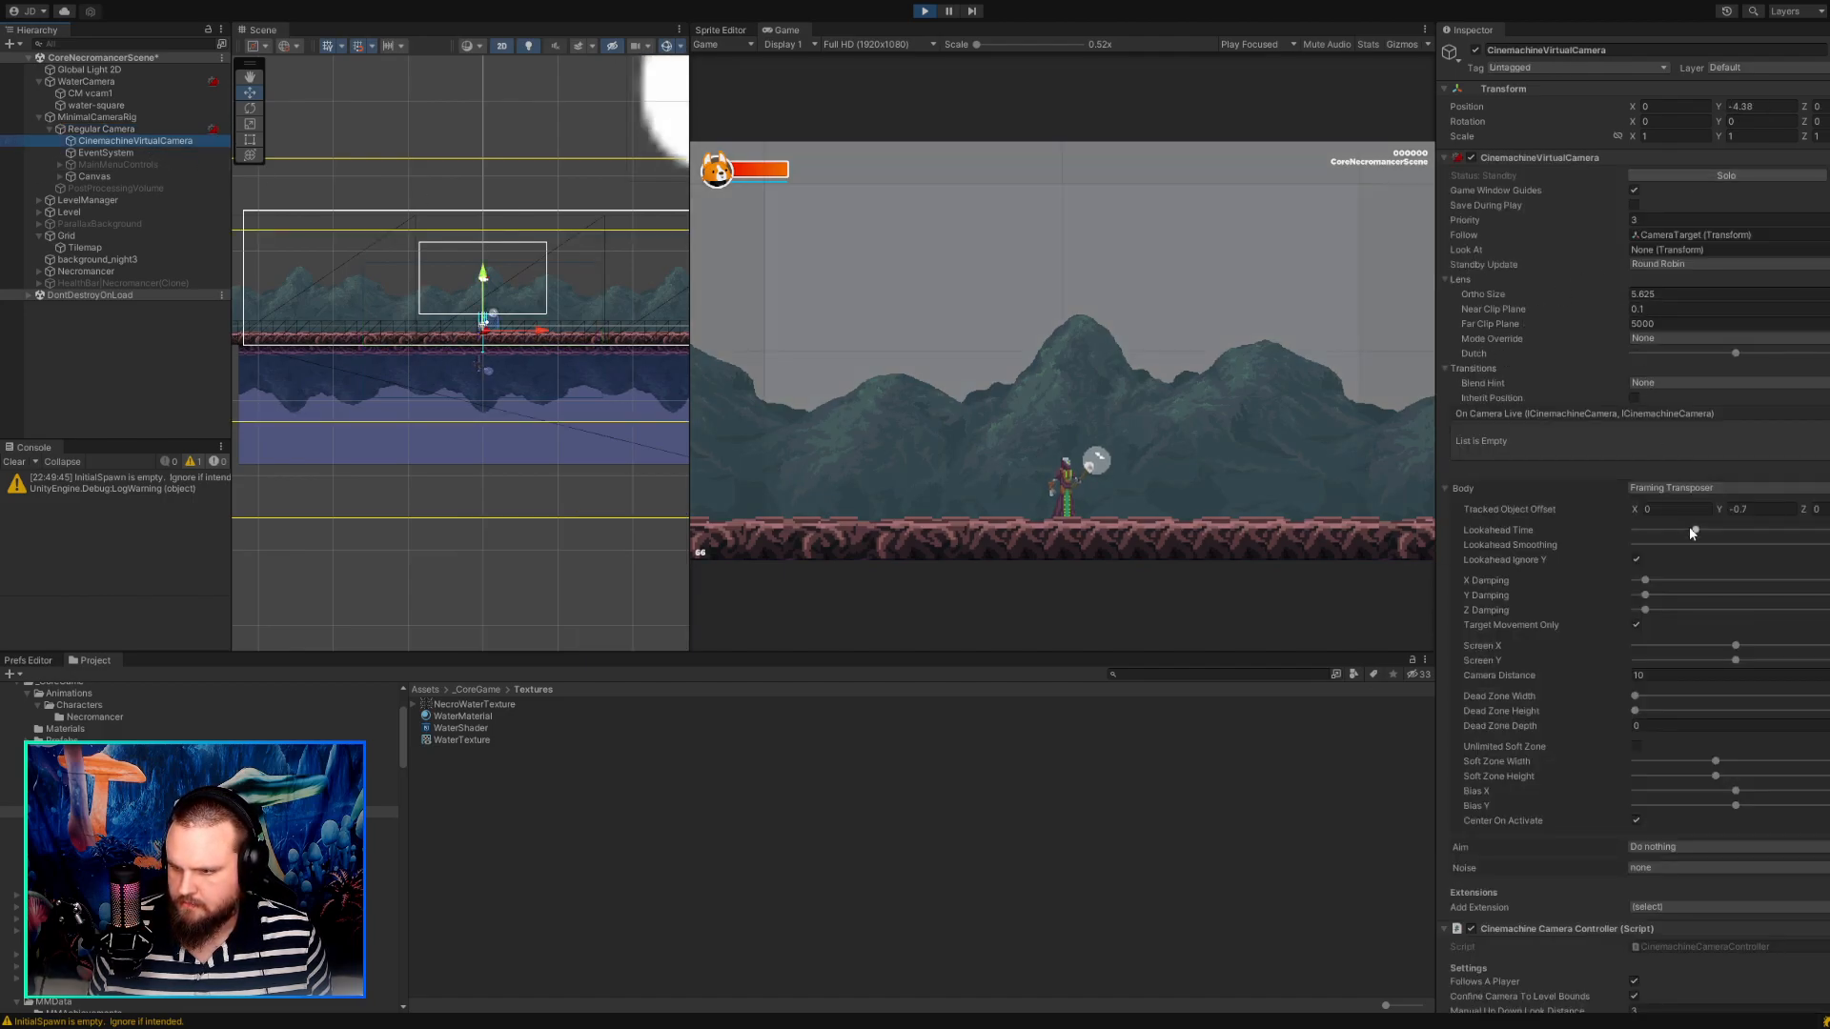
# Try a Tracked Object Offset Y of 2.87 on CinemachineVirtualCamera and 3.65 on CM vcam1 in the running game.
pyautogui.moveTo(1696, 530); pyautogui.dragTo(1548, 300)
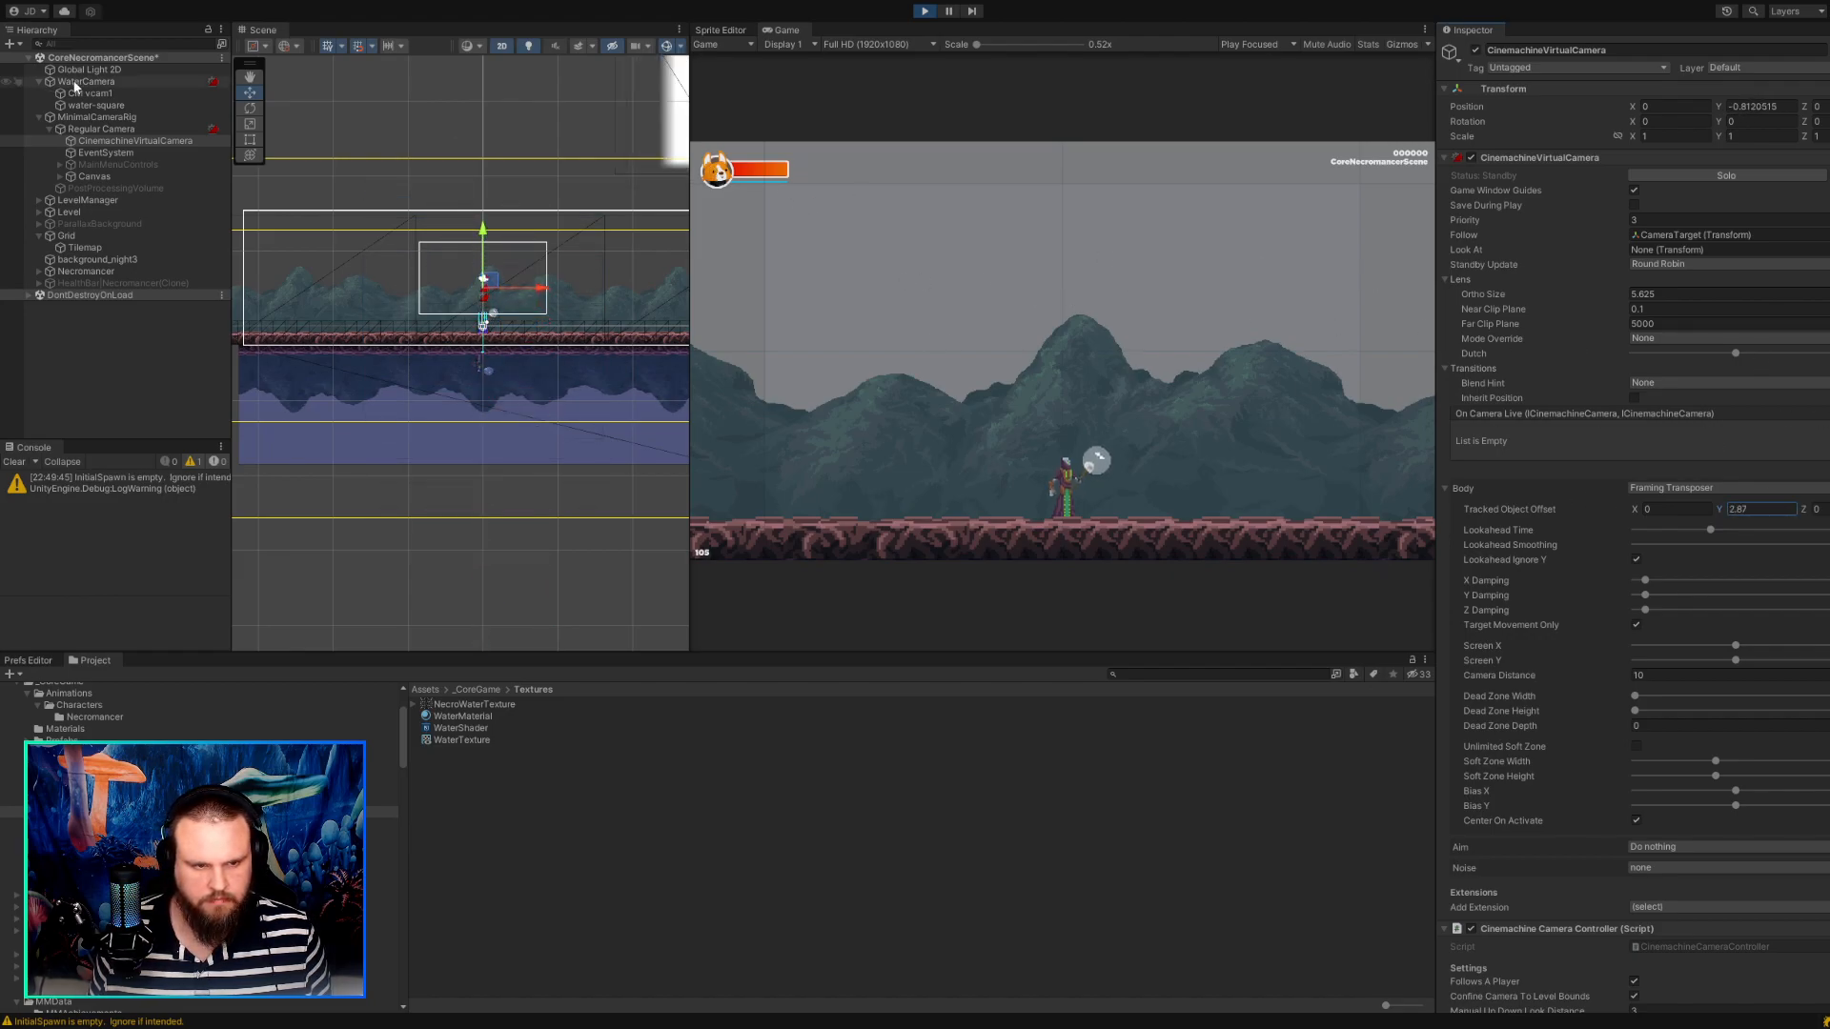
pyautogui.click(80, 93)
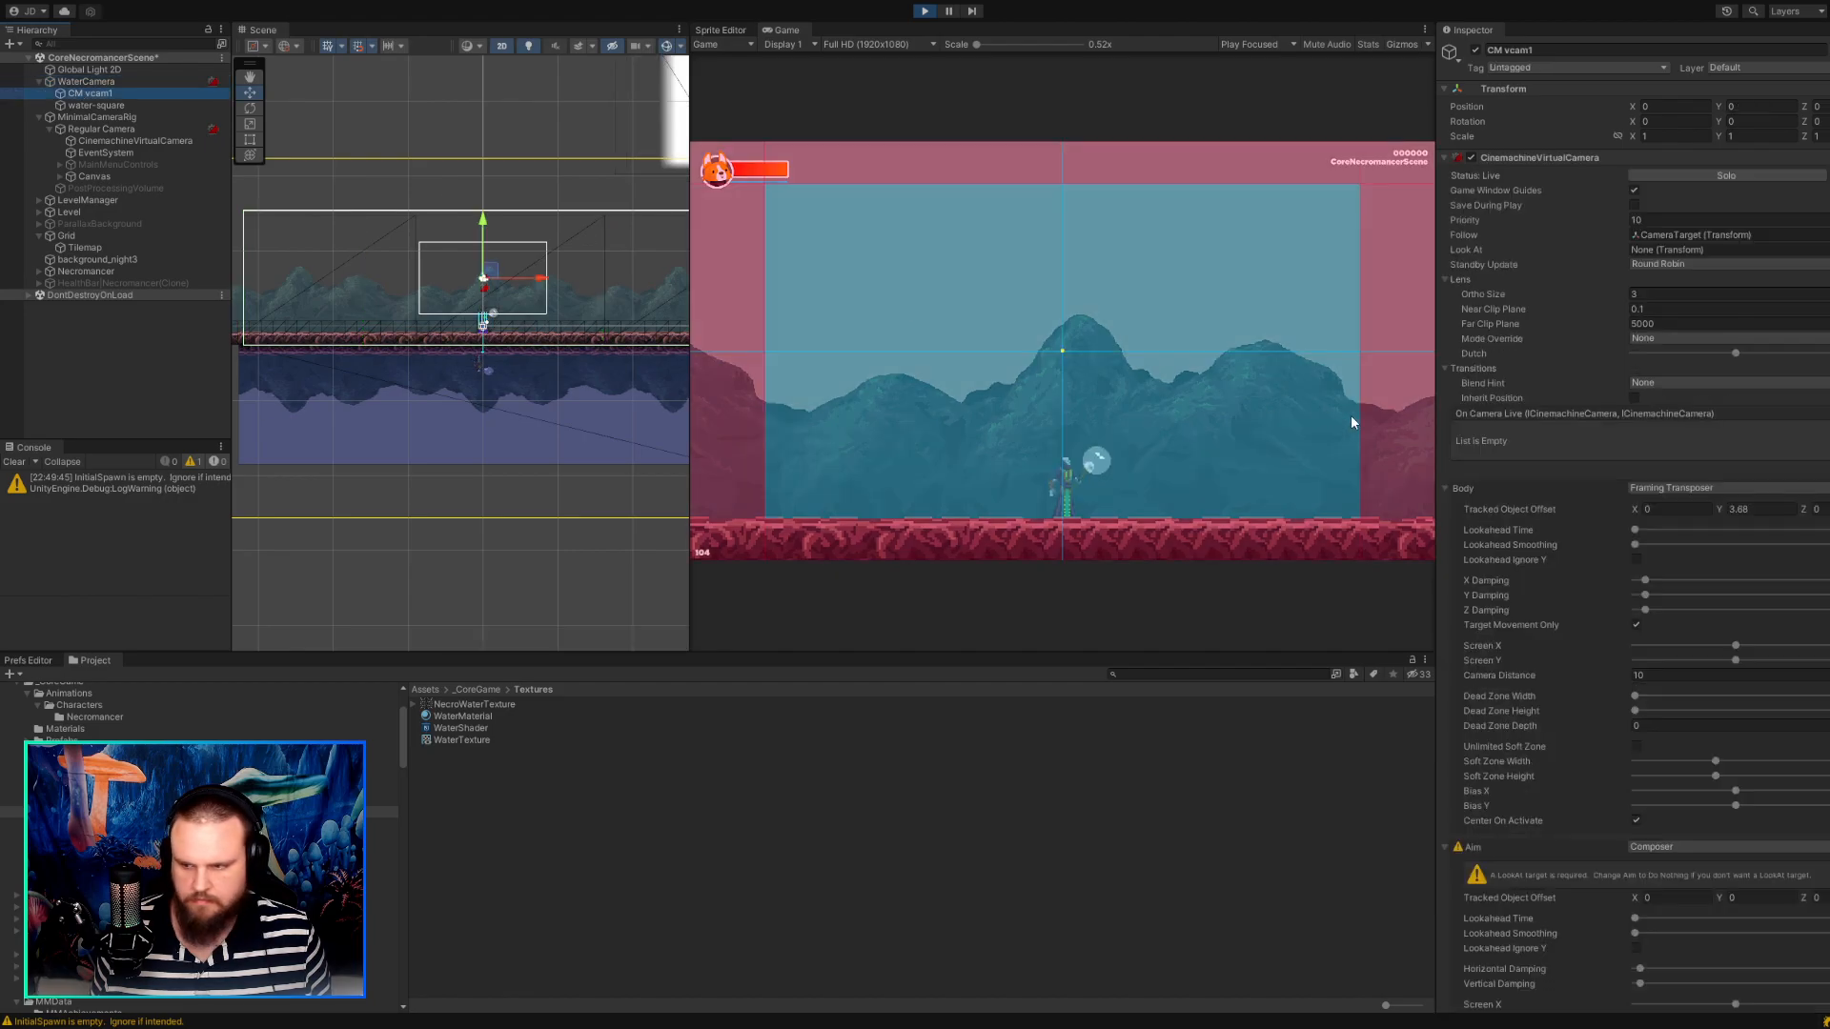
pyautogui.moveTo(1720, 511)
pyautogui.mouseDown()
pyautogui.moveTo(1624, 507)
pyautogui.moveTo(1829, 511)
pyautogui.moveTo(1719, 507)
pyautogui.mouseUp()
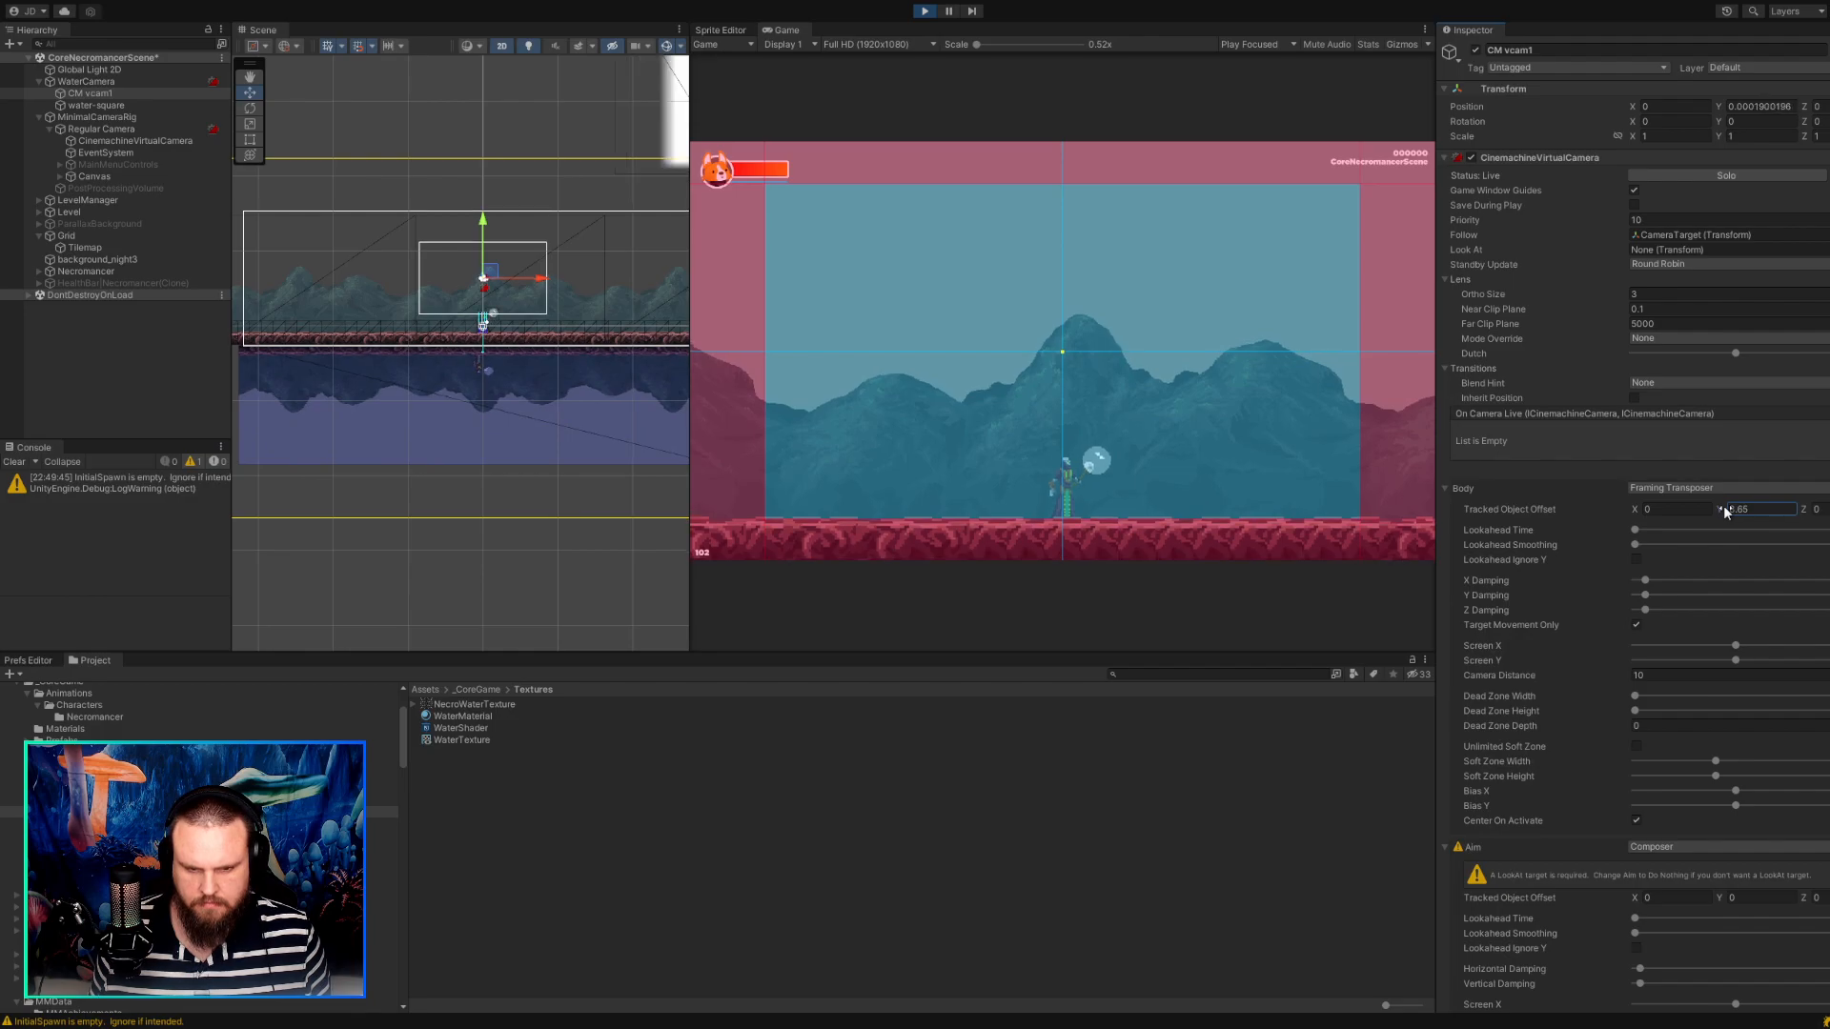
# Walk the character both ways in the running game to test the camera framing, and stop the game.
pyautogui.click(1381, 417)
pyautogui.press('d')
pyautogui.press('a')
pyautogui.press('a')
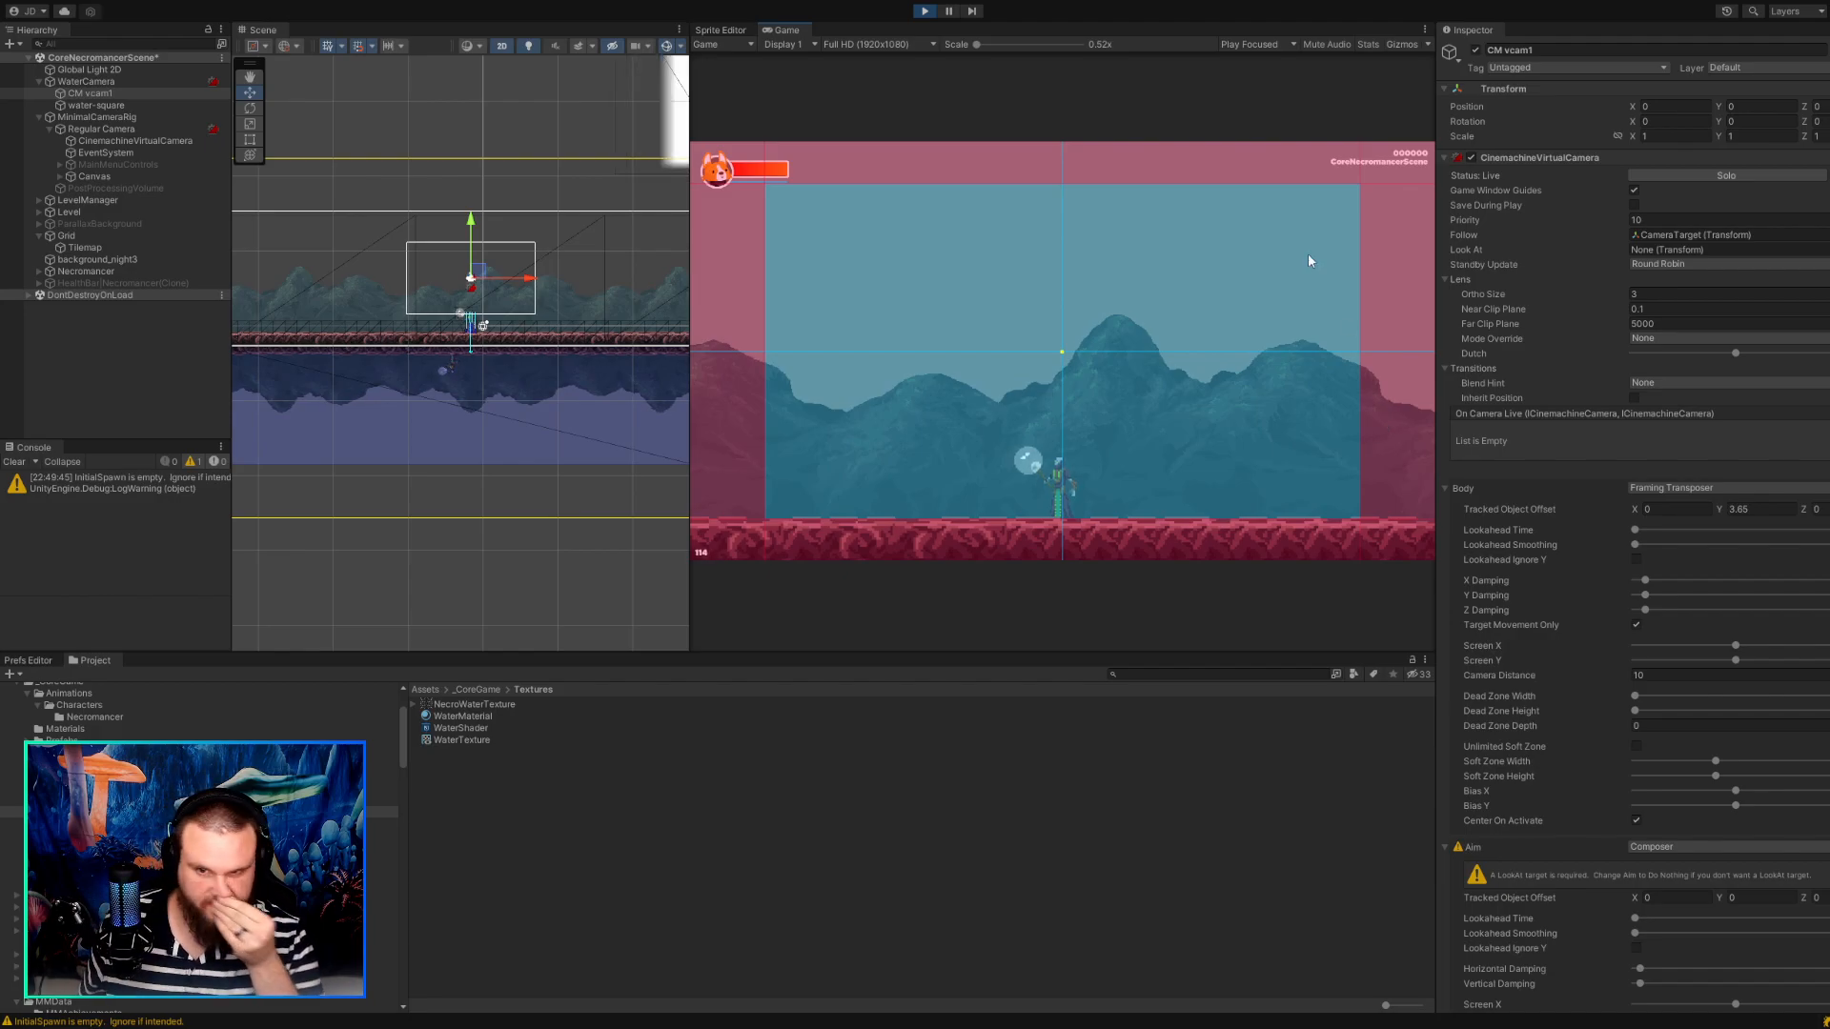
pyautogui.click(926, 12)
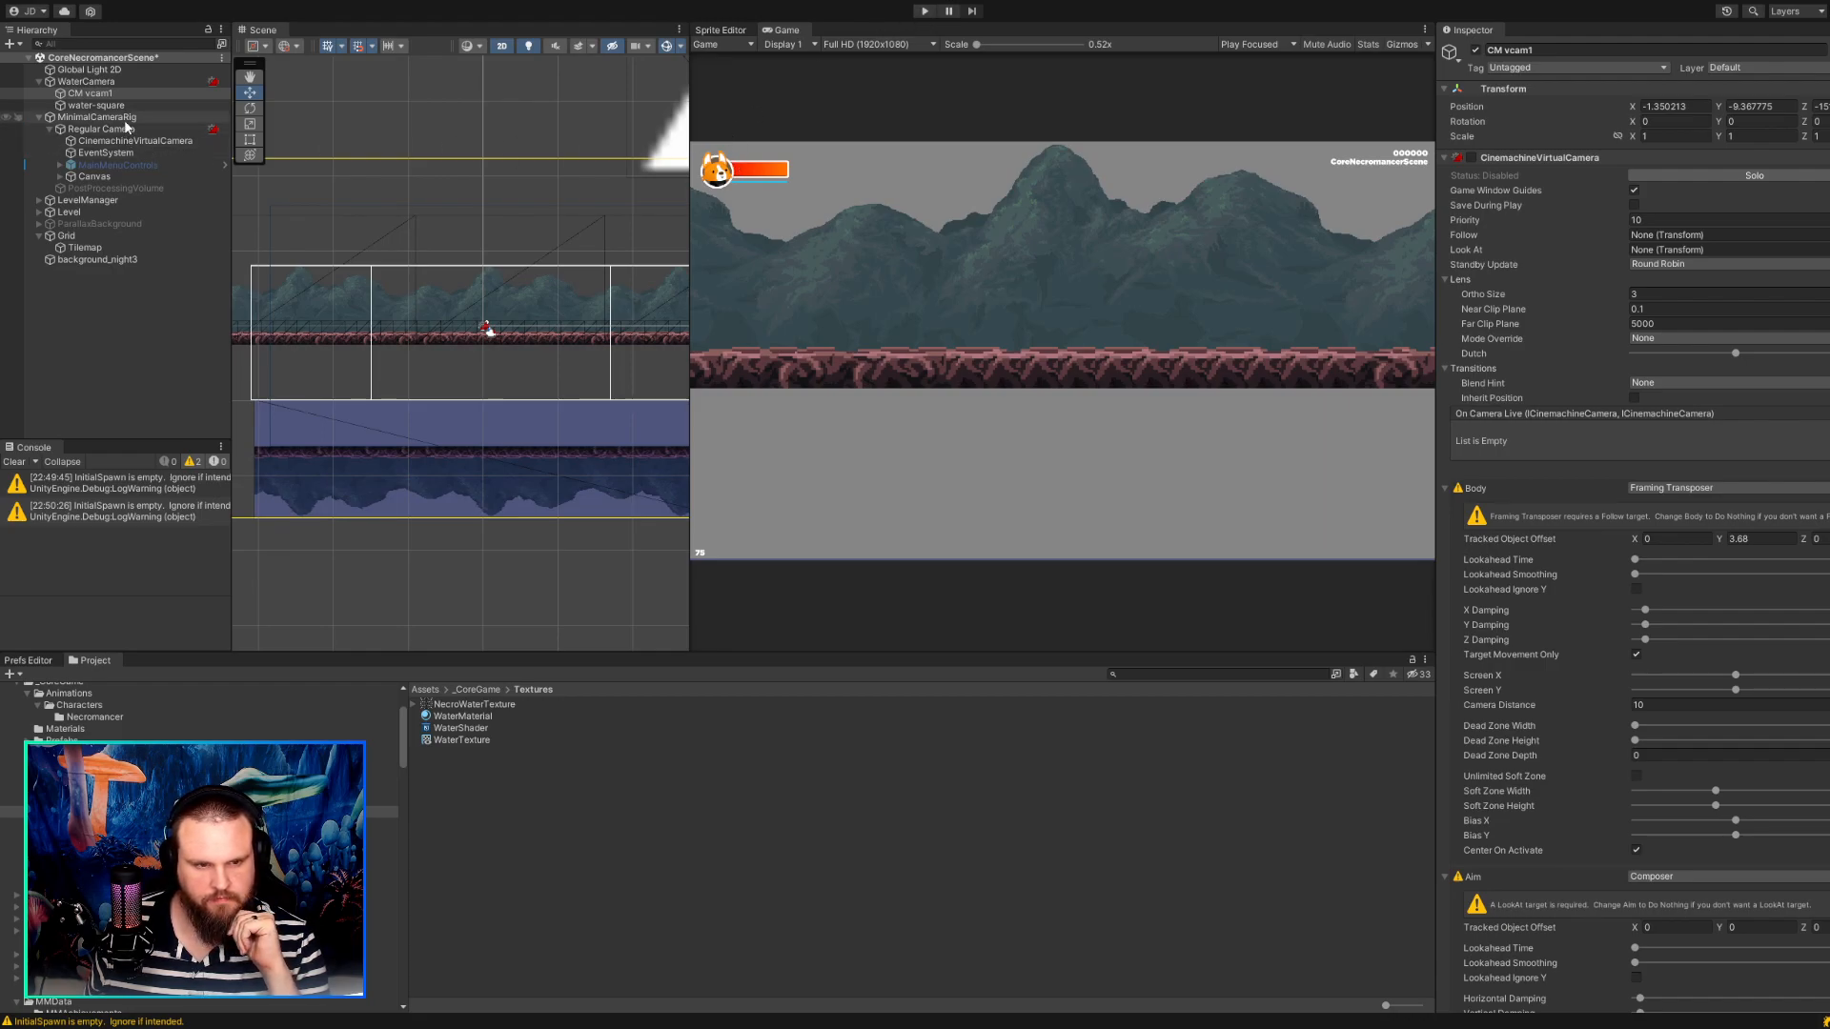
# Check WaterCamera's components and set the Update Mode of water-square's Parallax Element to Update.
pyautogui.click(125, 81)
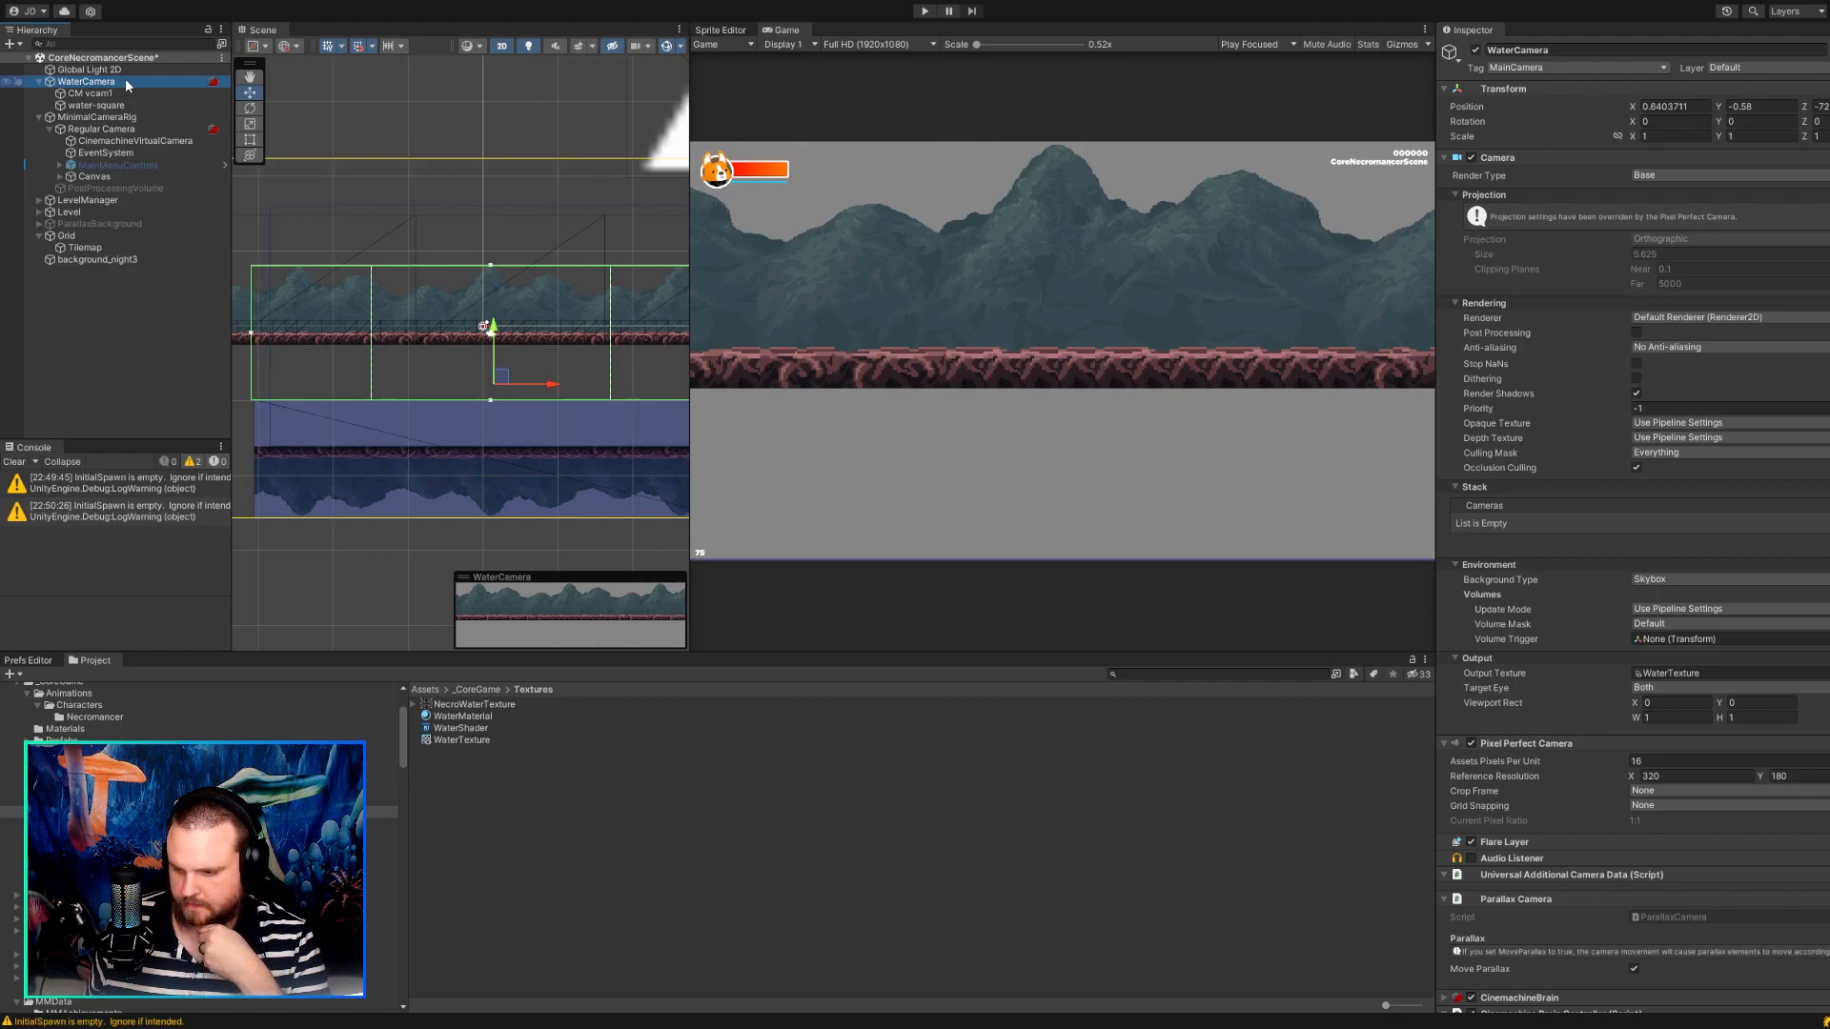
pyautogui.scroll(-2, 1480, 715)
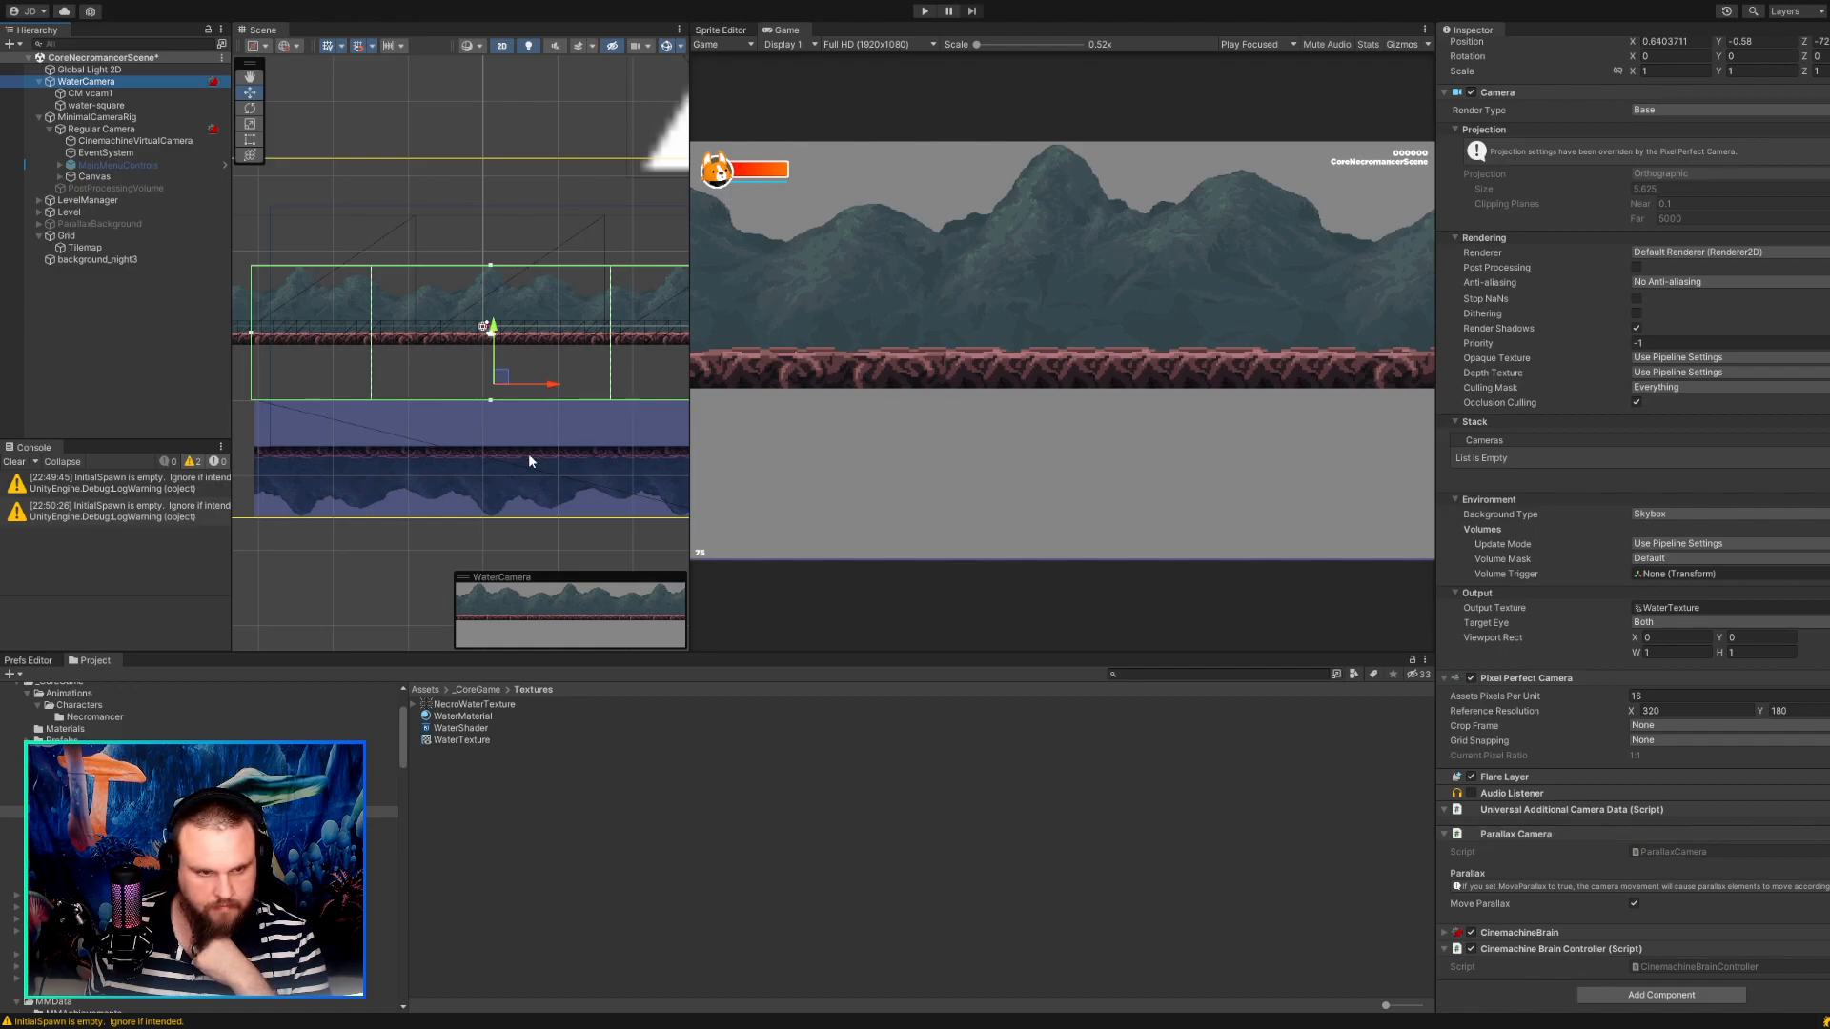
pyautogui.click(94, 94)
pyautogui.click(95, 105)
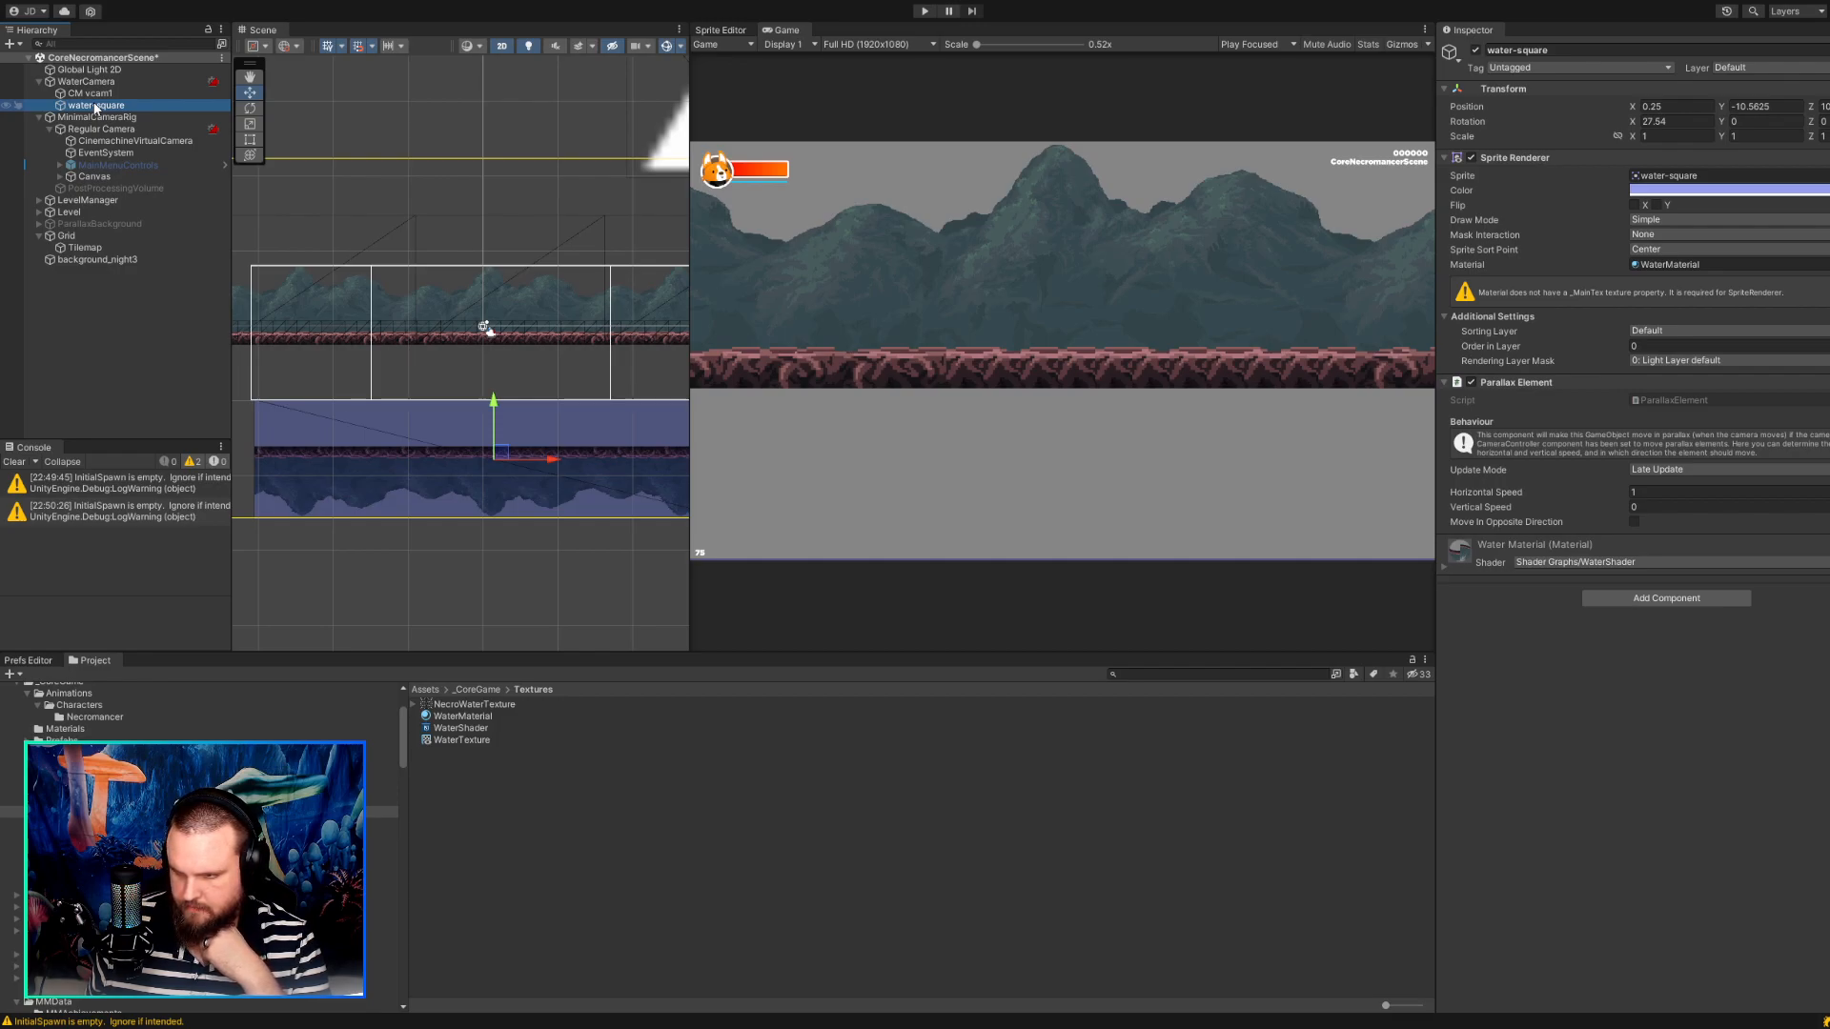
pyautogui.click(1649, 467)
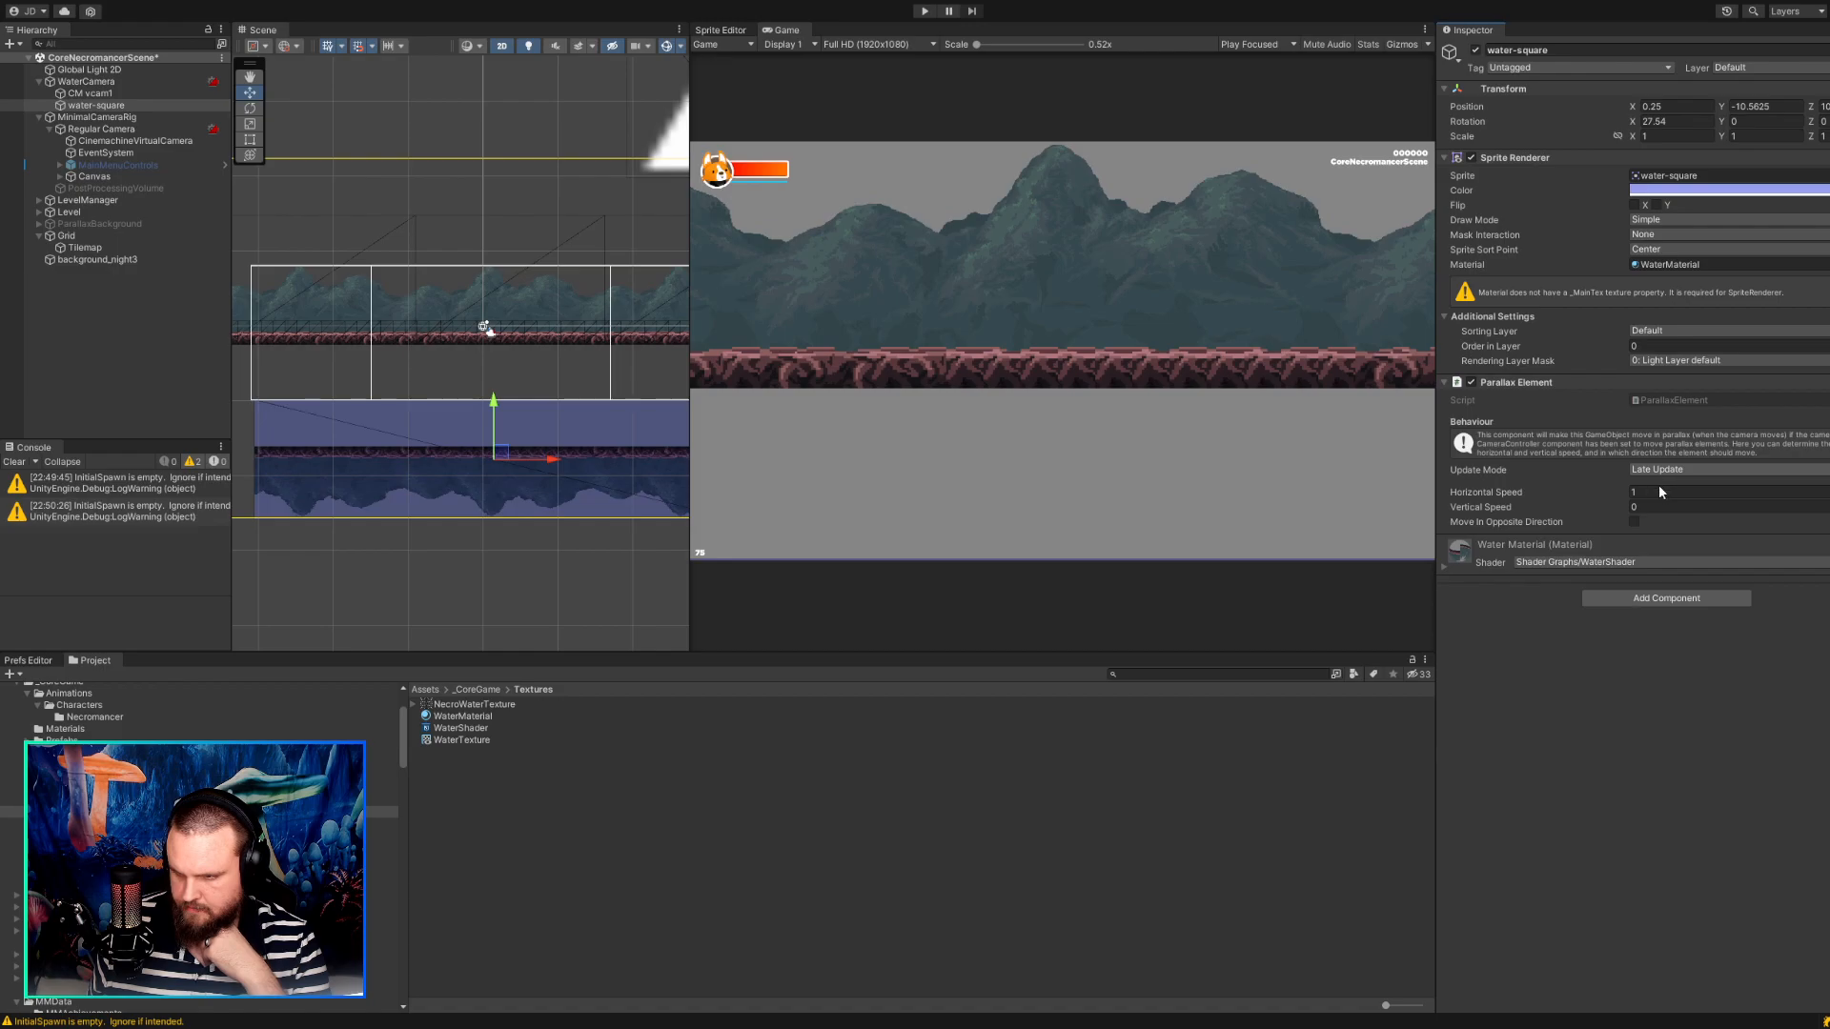
pyautogui.click(1658, 485)
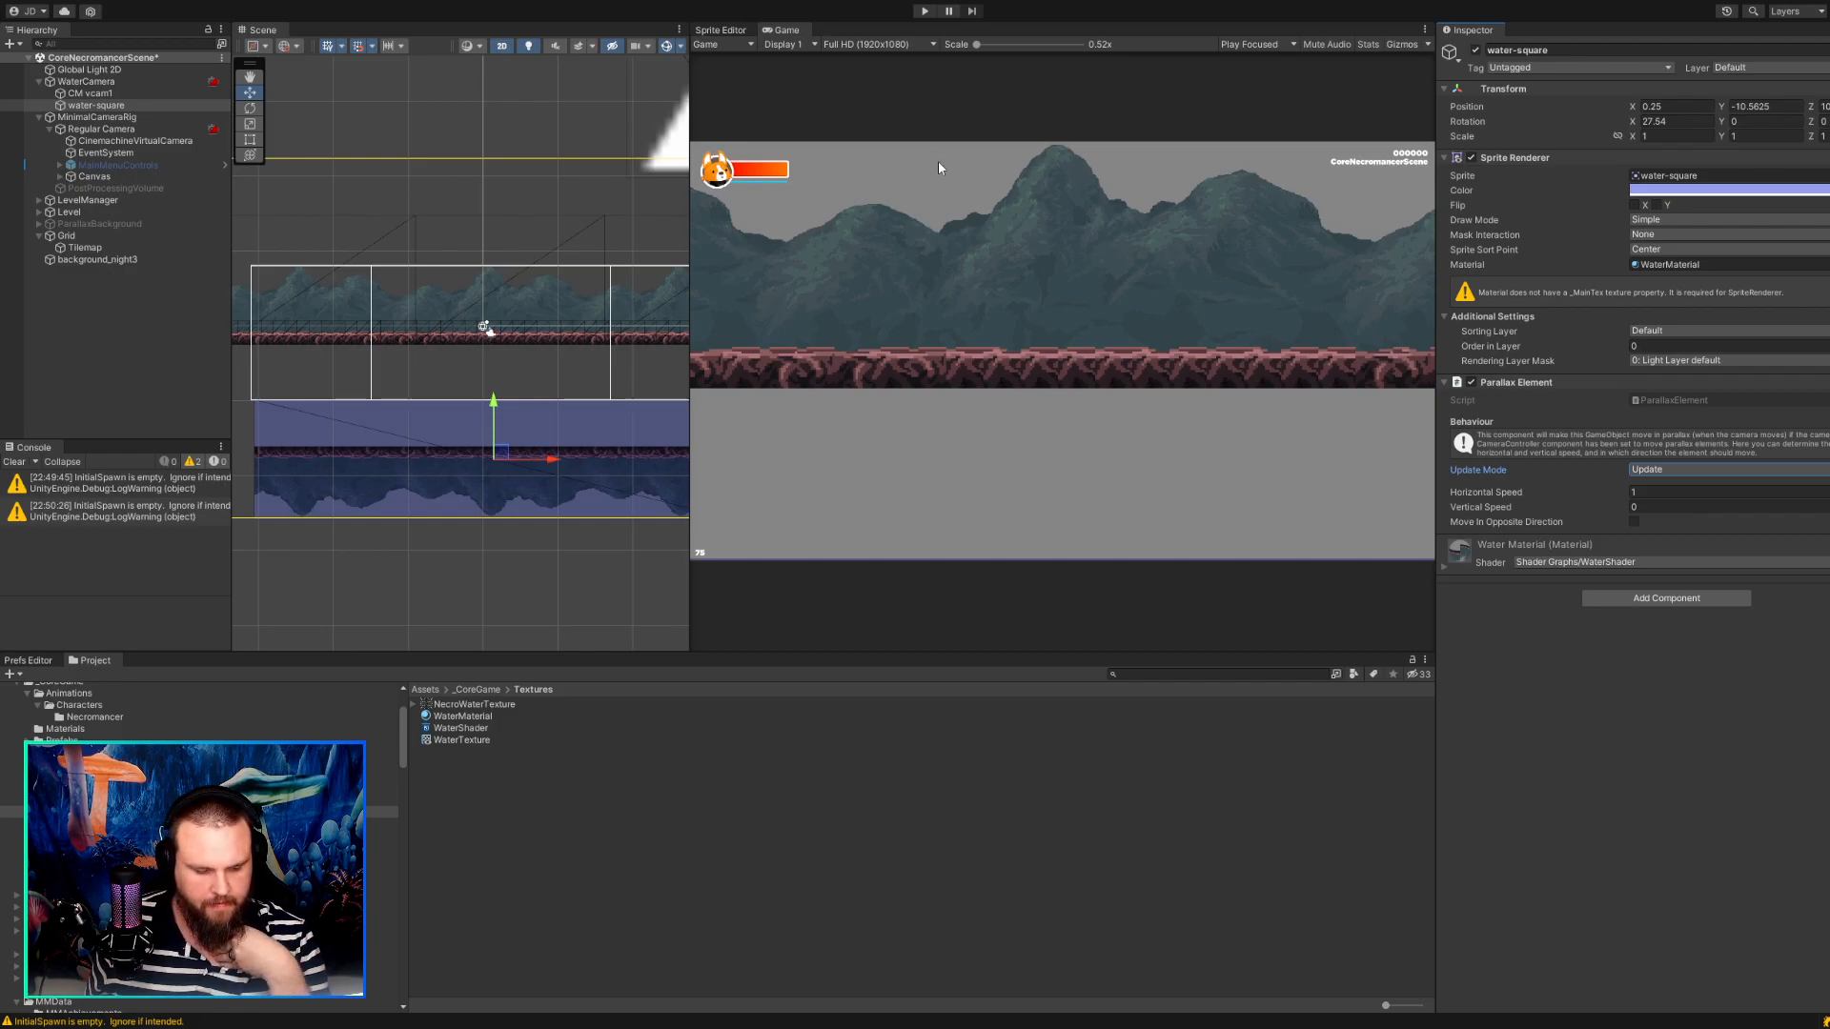
# Try raising water-square in the scene until it sits just beneath the camera frame.
pyautogui.moveTo(498, 452); pyautogui.dragTo(498, 395)
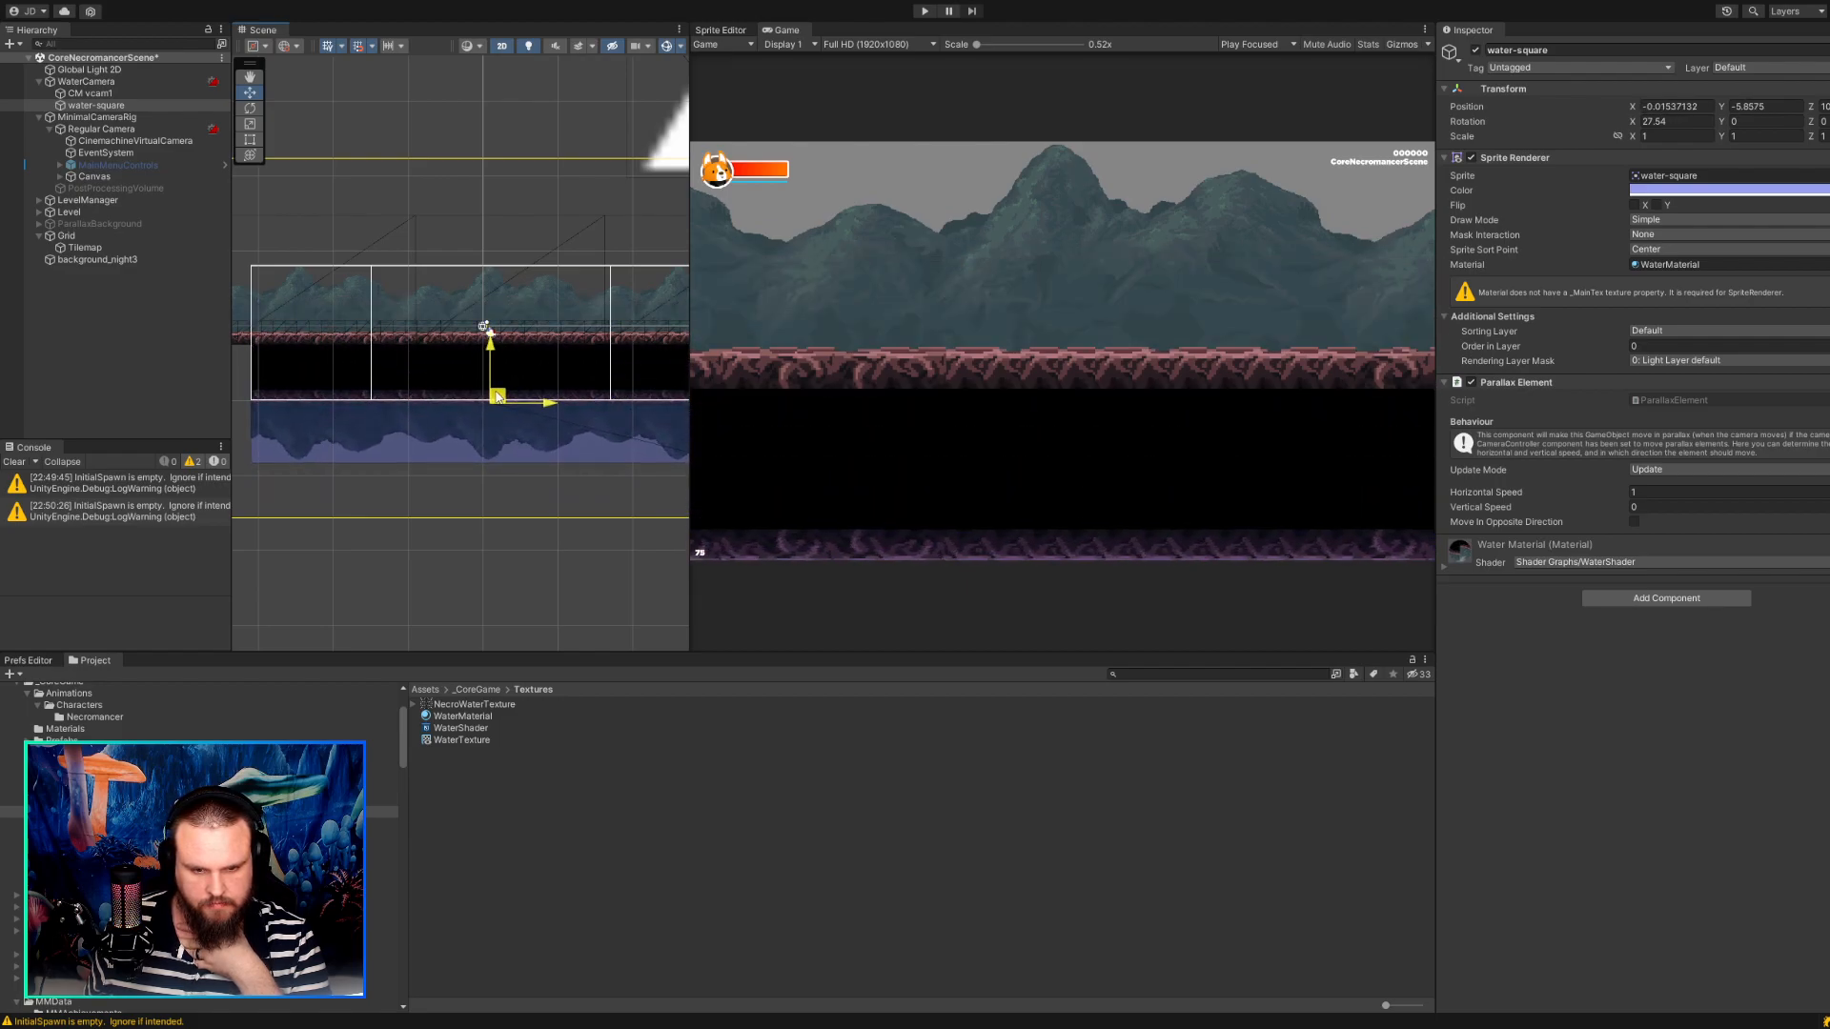
pyautogui.click(922, 11)
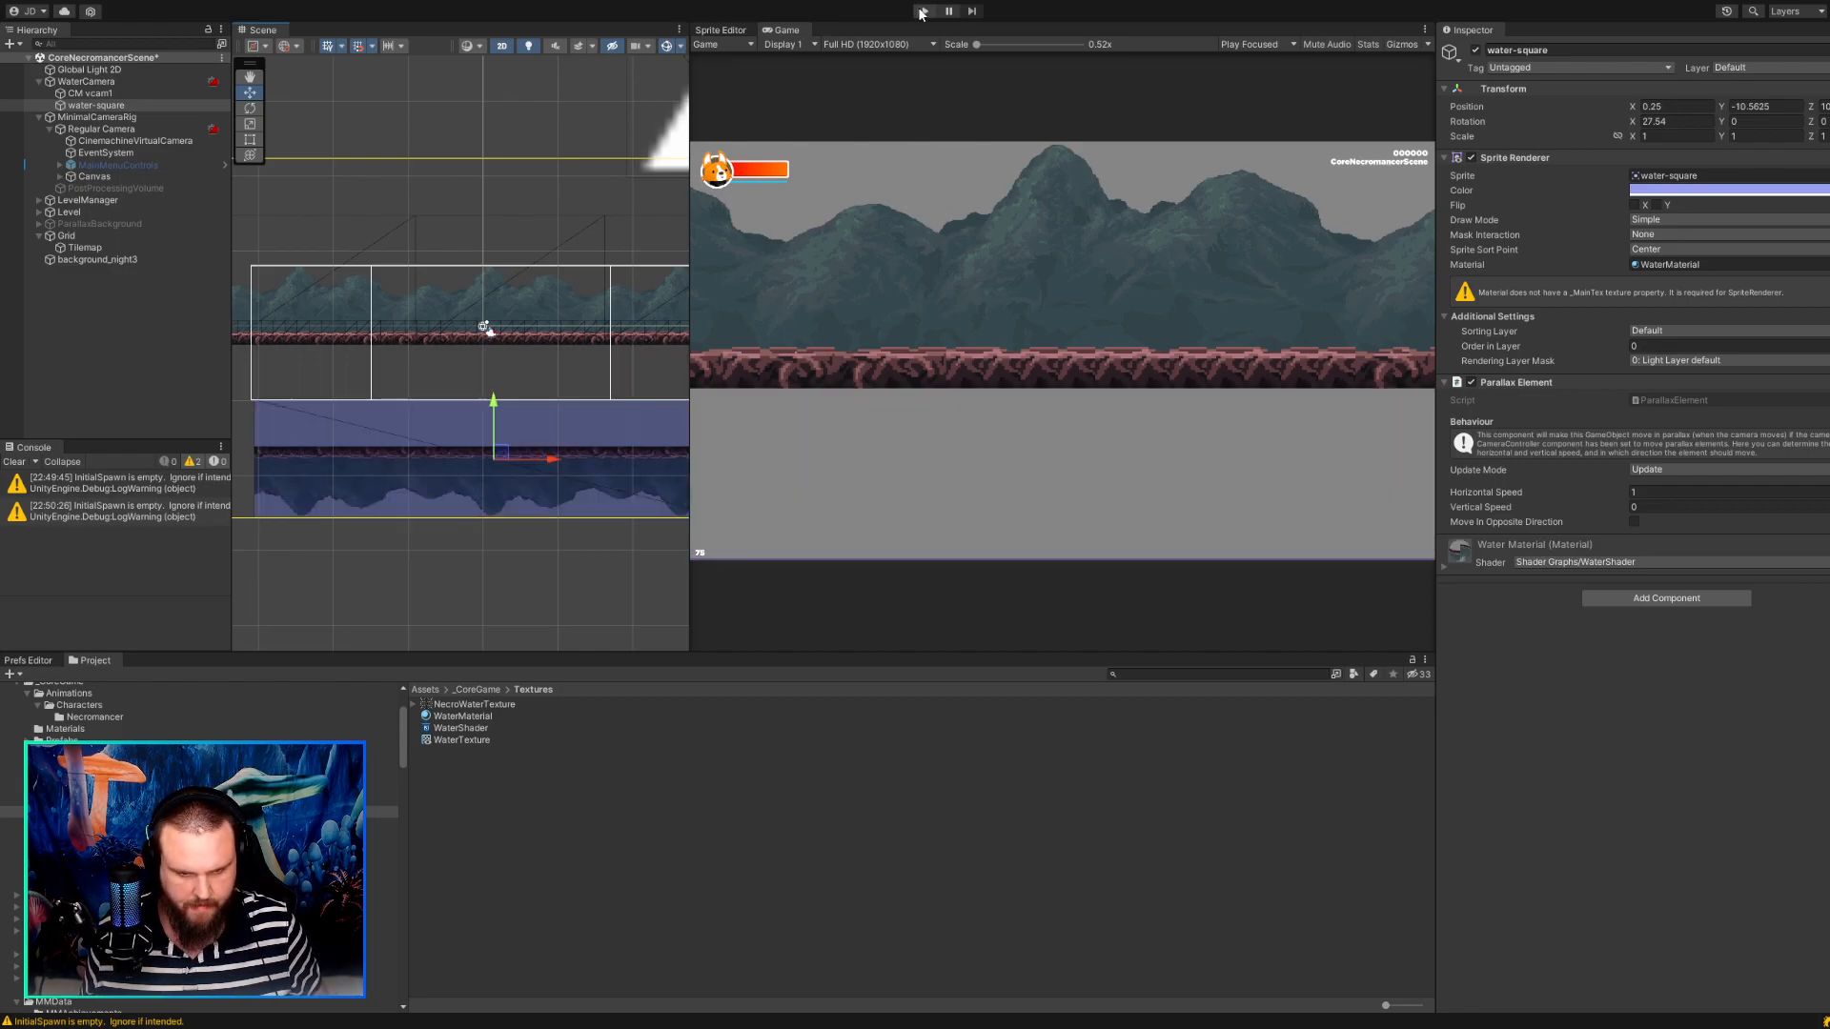
# Examine WaterCamera and CM vcam1, including the Body, Aim, and Cinemachine Camera Controller settings.
pyautogui.click(129, 81)
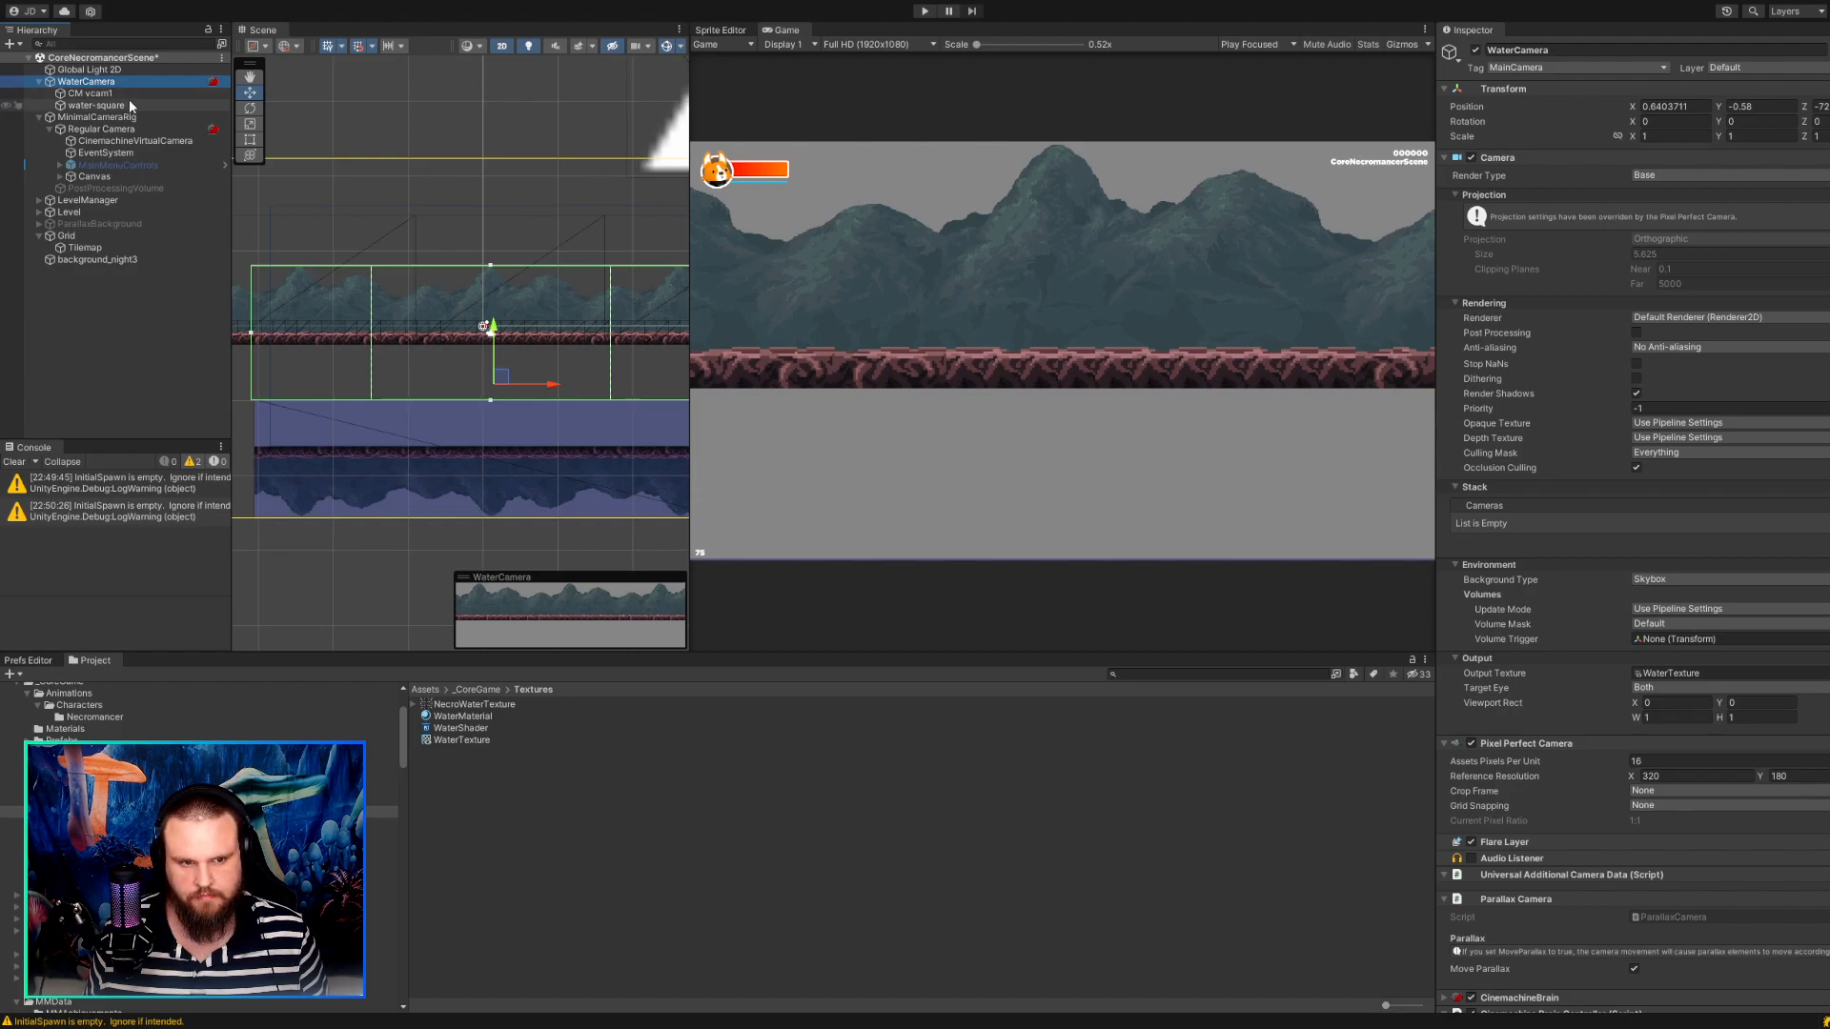
pyautogui.click(129, 95)
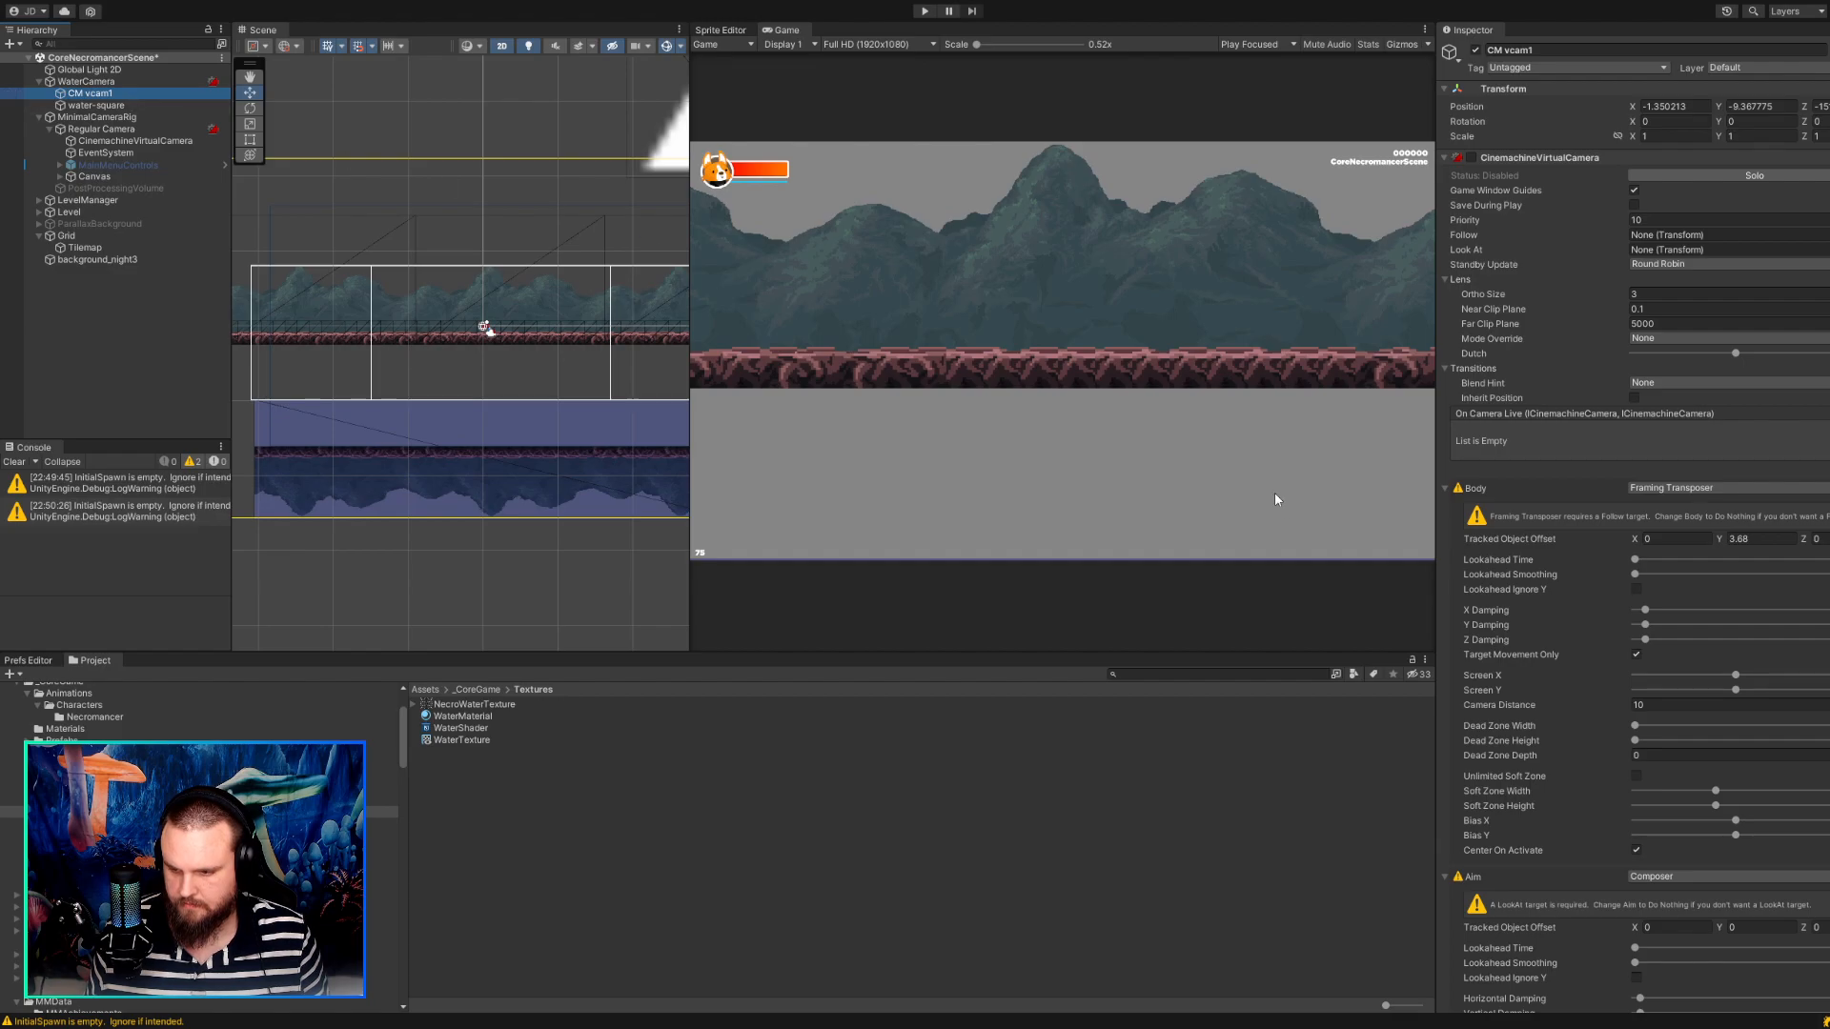
pyautogui.scroll(-6, 1651, 604)
pyautogui.scroll(-2, 1650, 604)
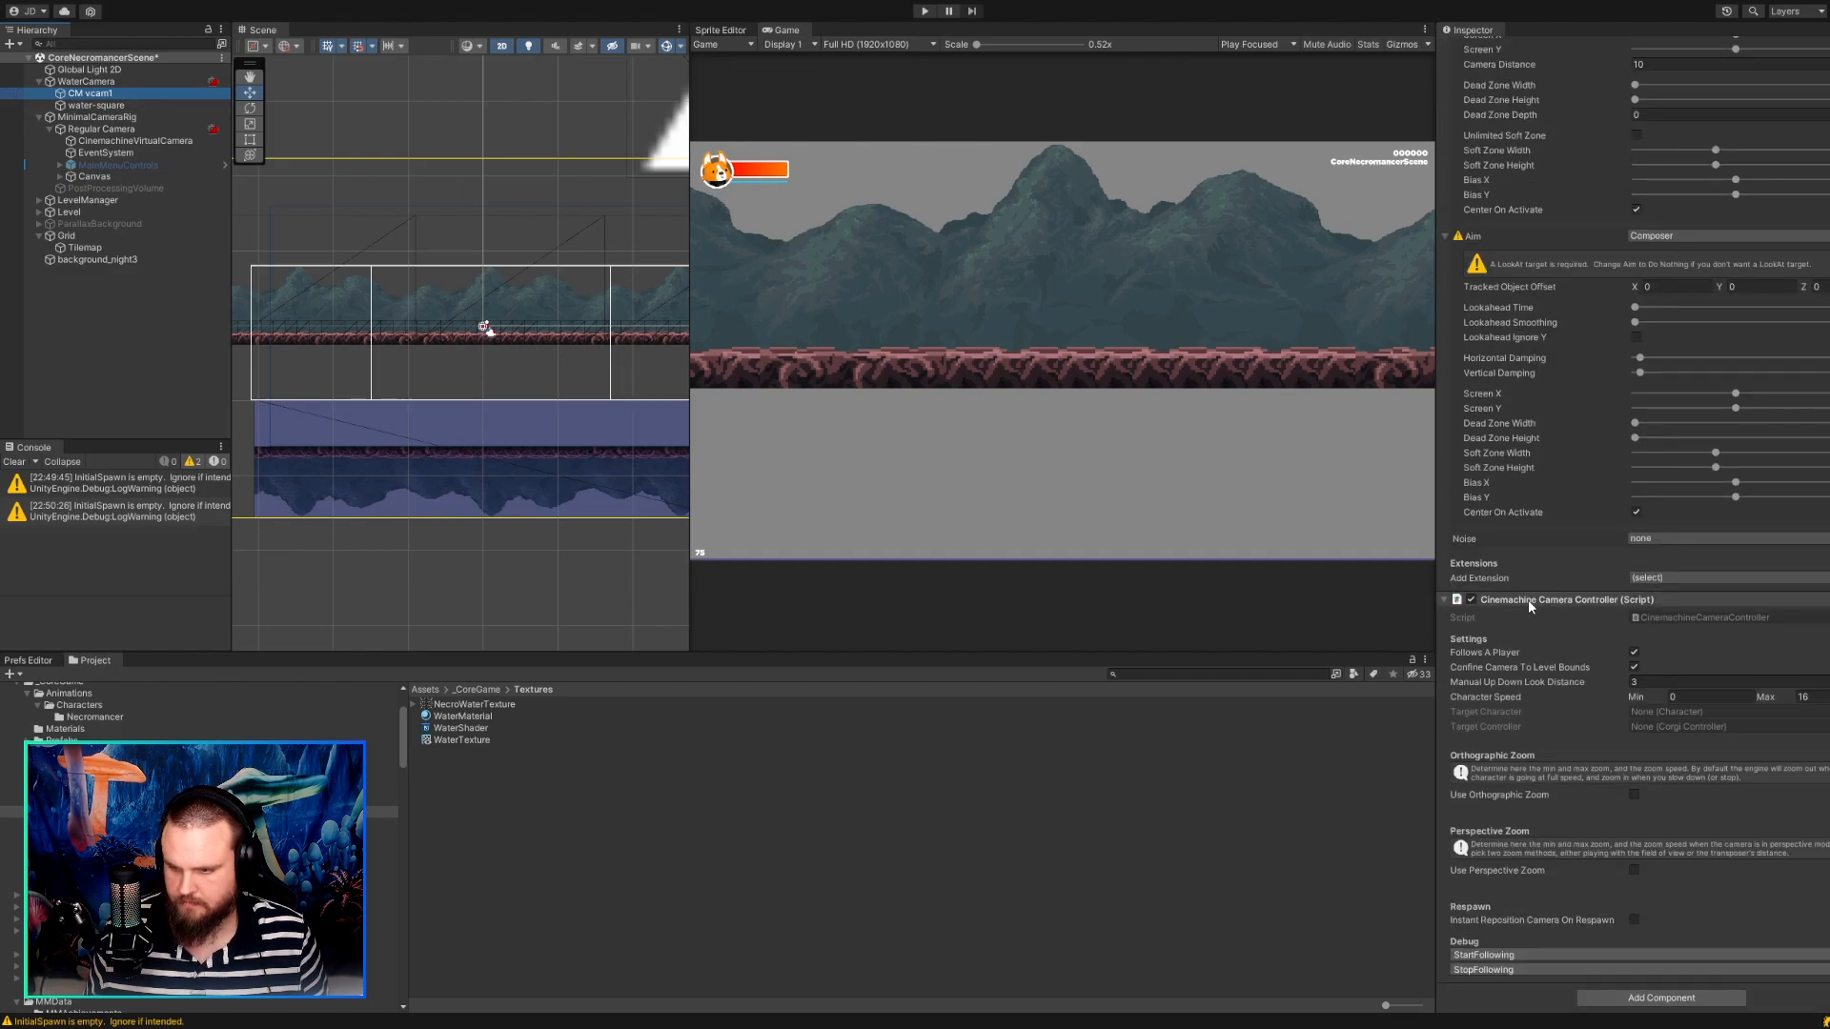
pyautogui.scroll(7, 1529, 598)
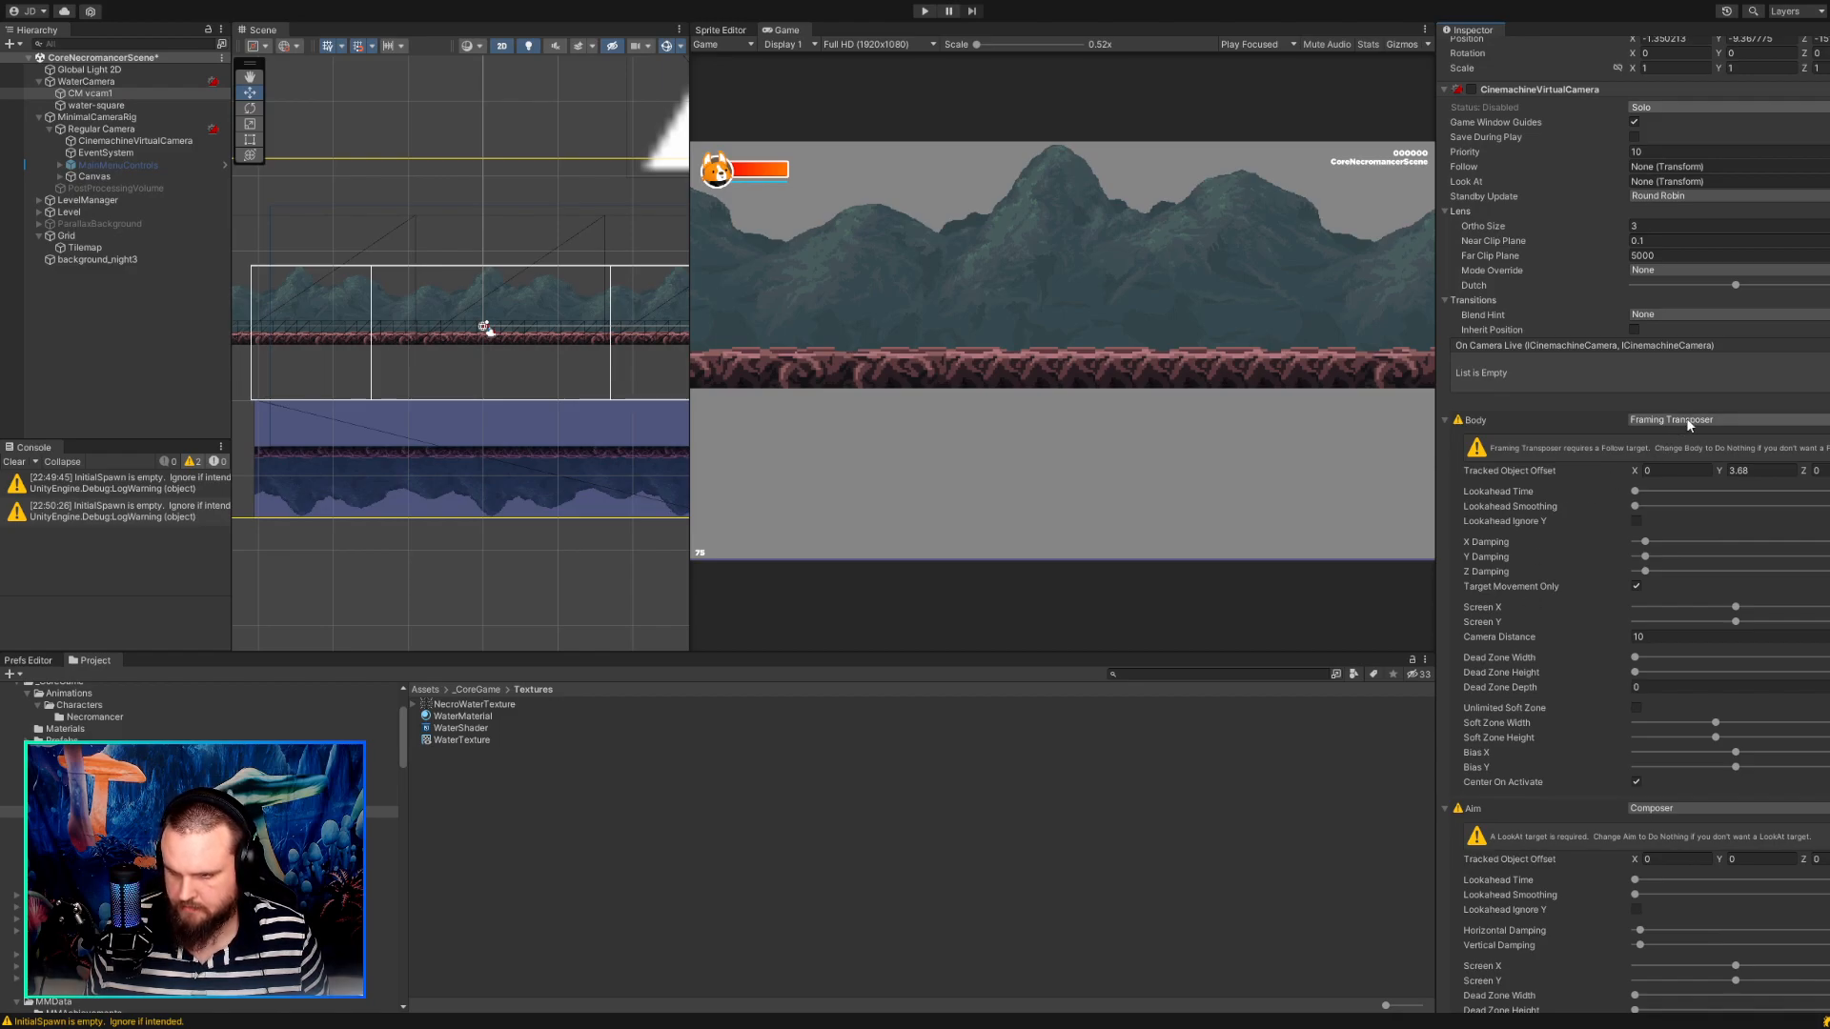
pyautogui.scroll(1, 1564, 473)
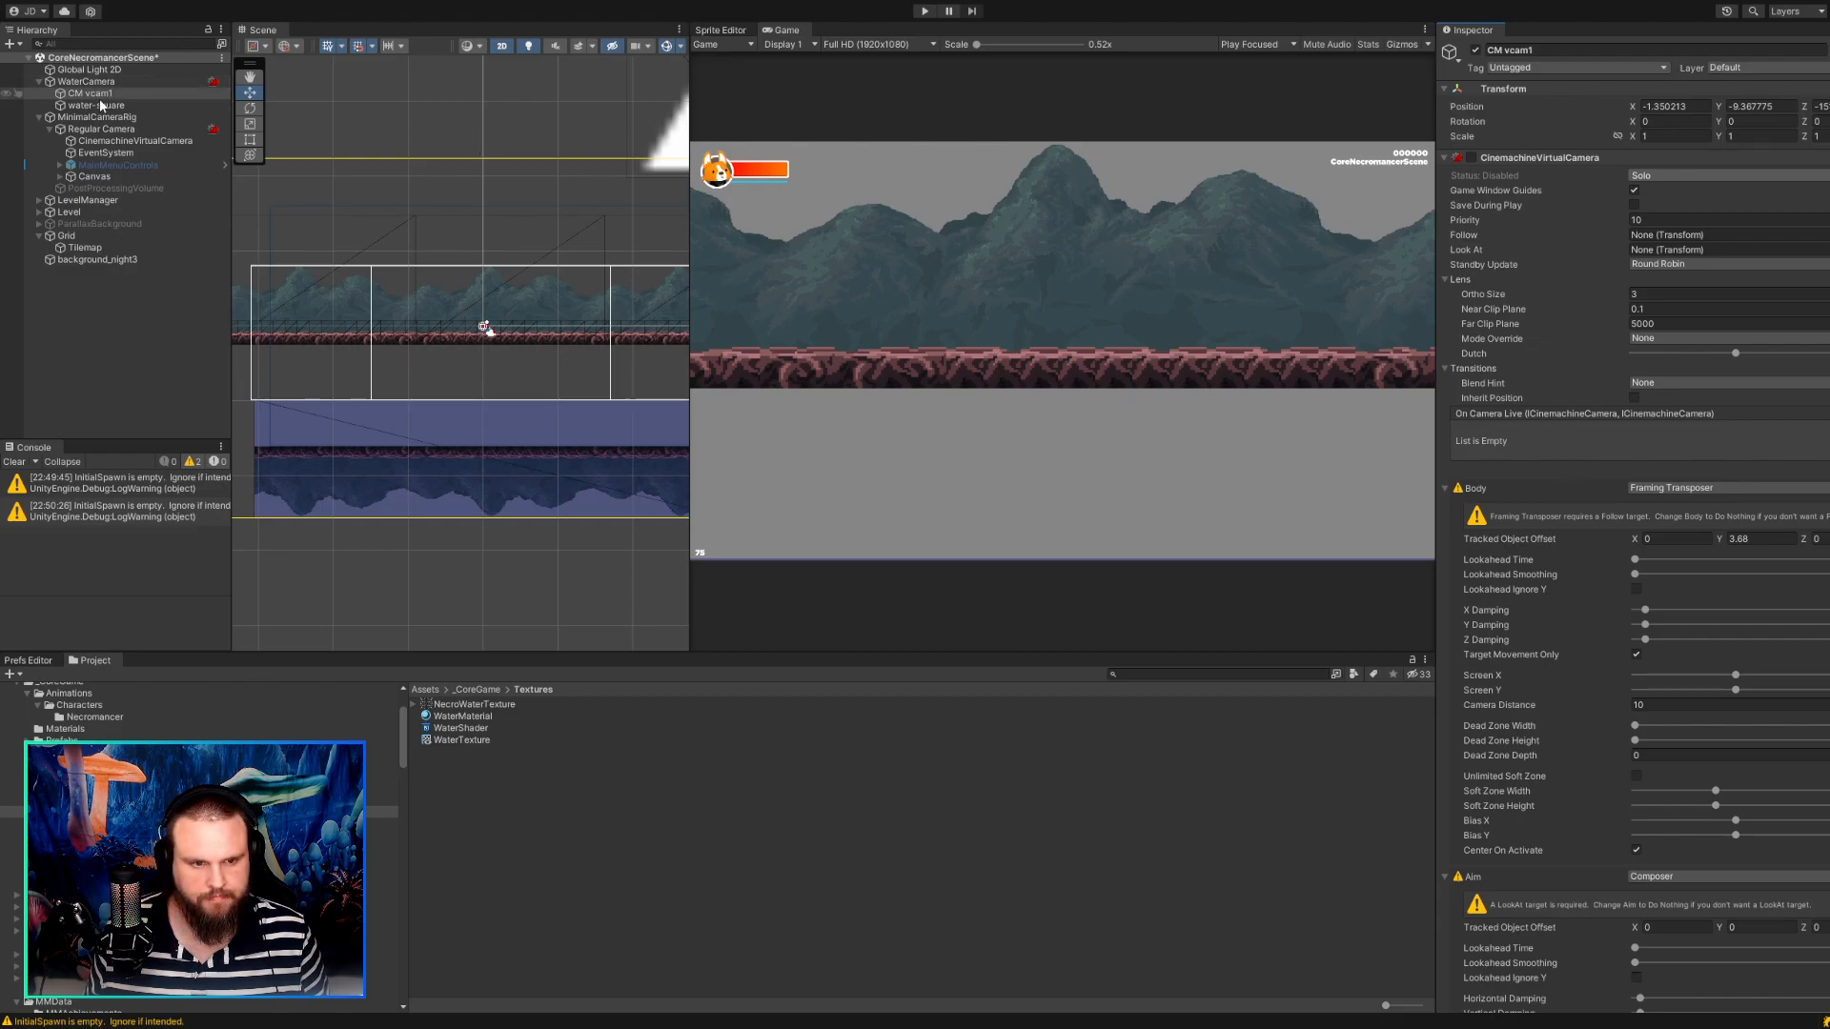
# Set the Priority of the CinemachineVirtualCamera under Regular Camera to 11.
pyautogui.click(110, 132)
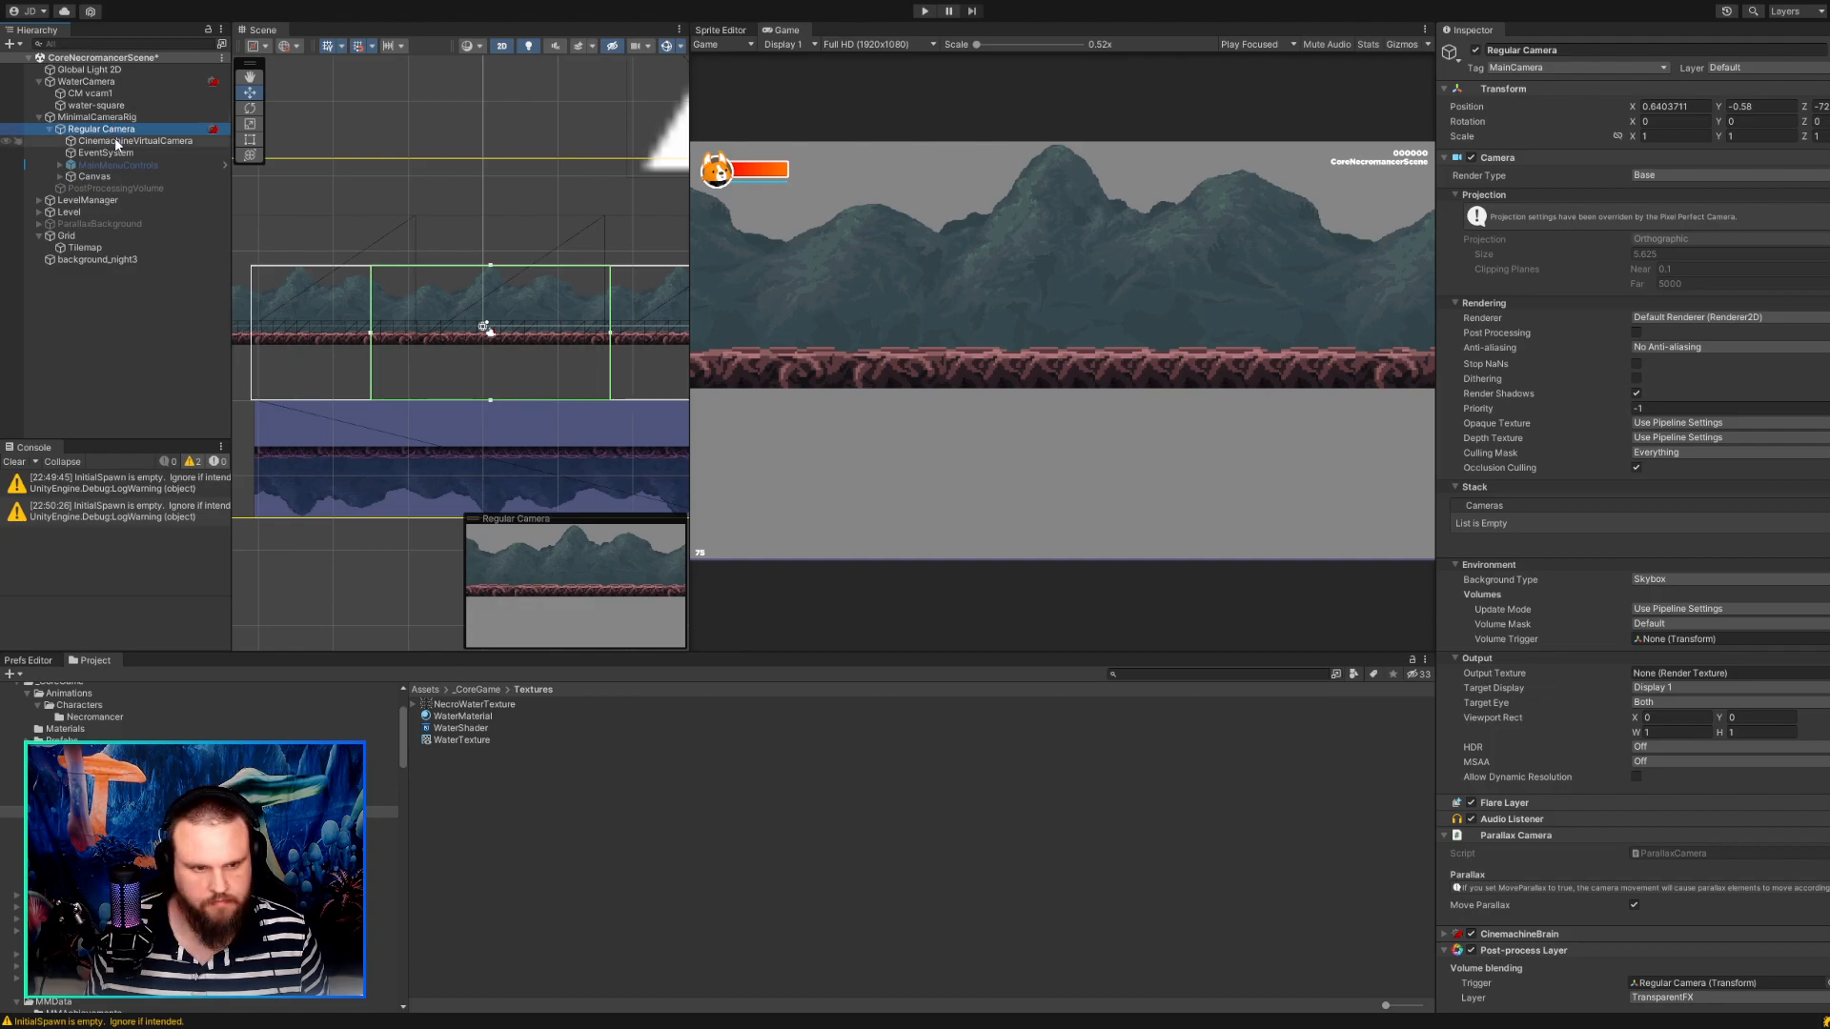
pyautogui.click(117, 142)
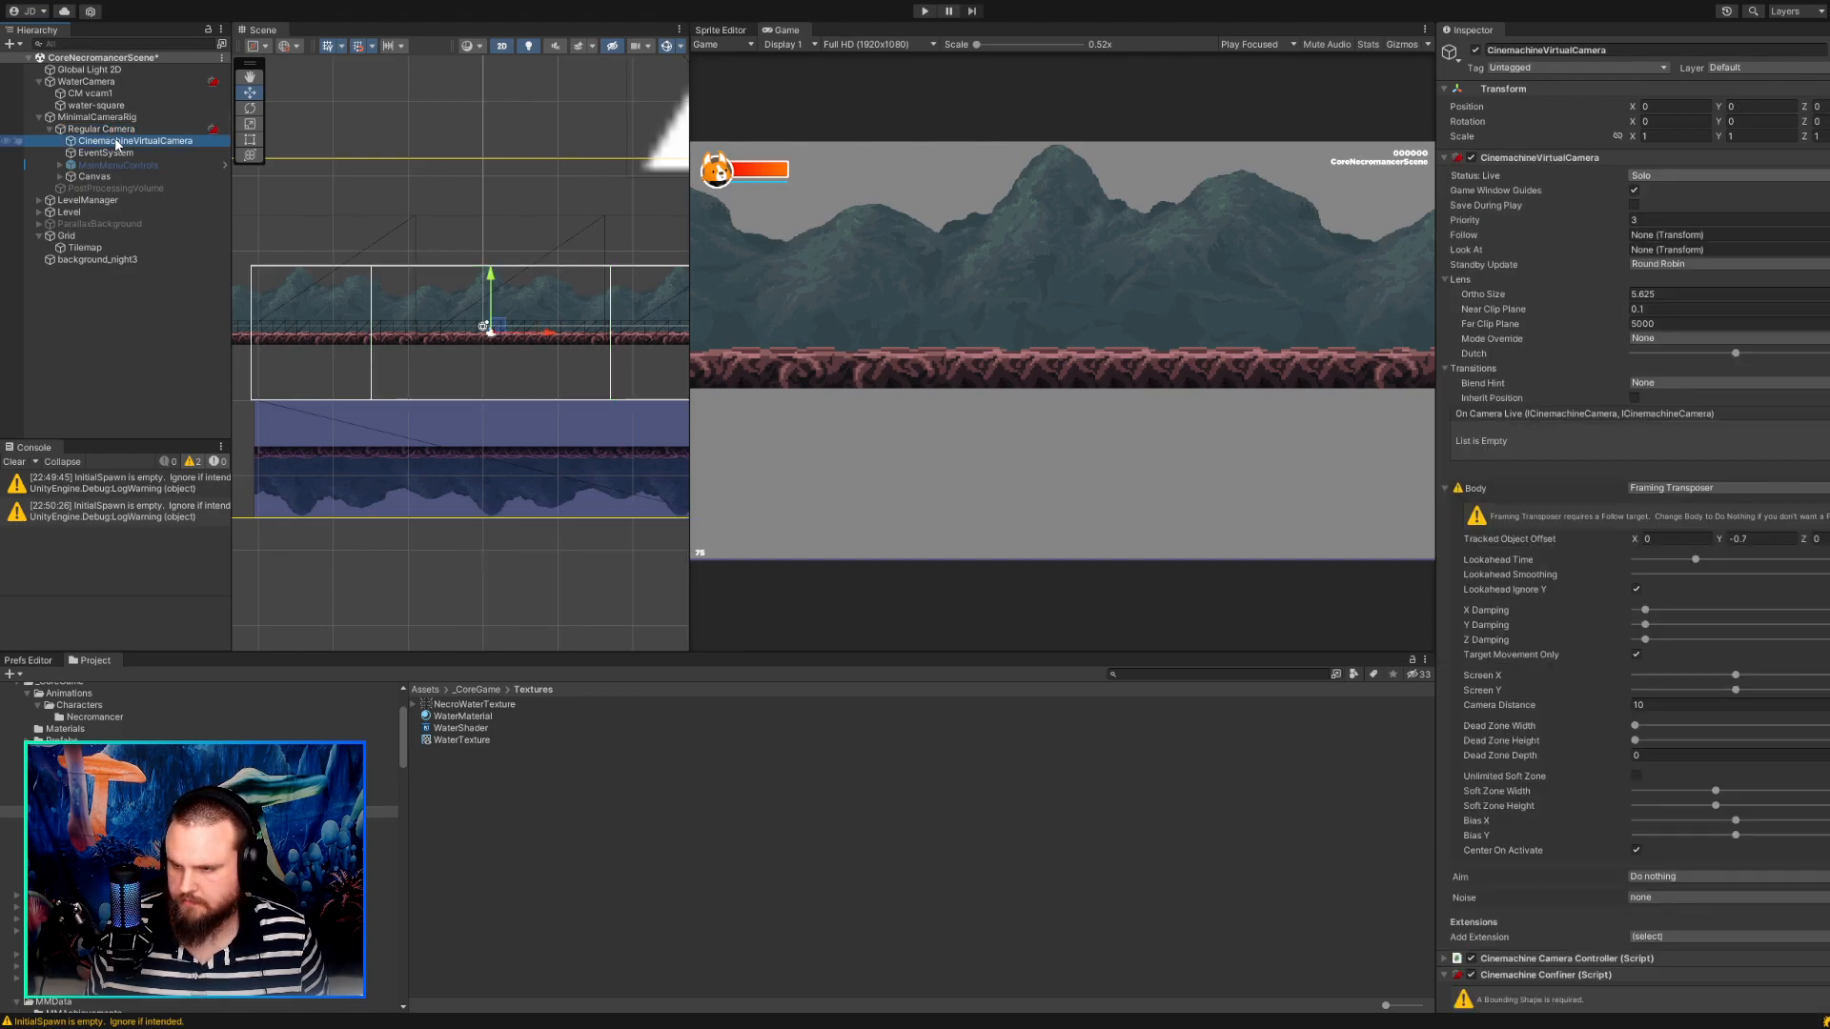
pyautogui.click(1608, 215)
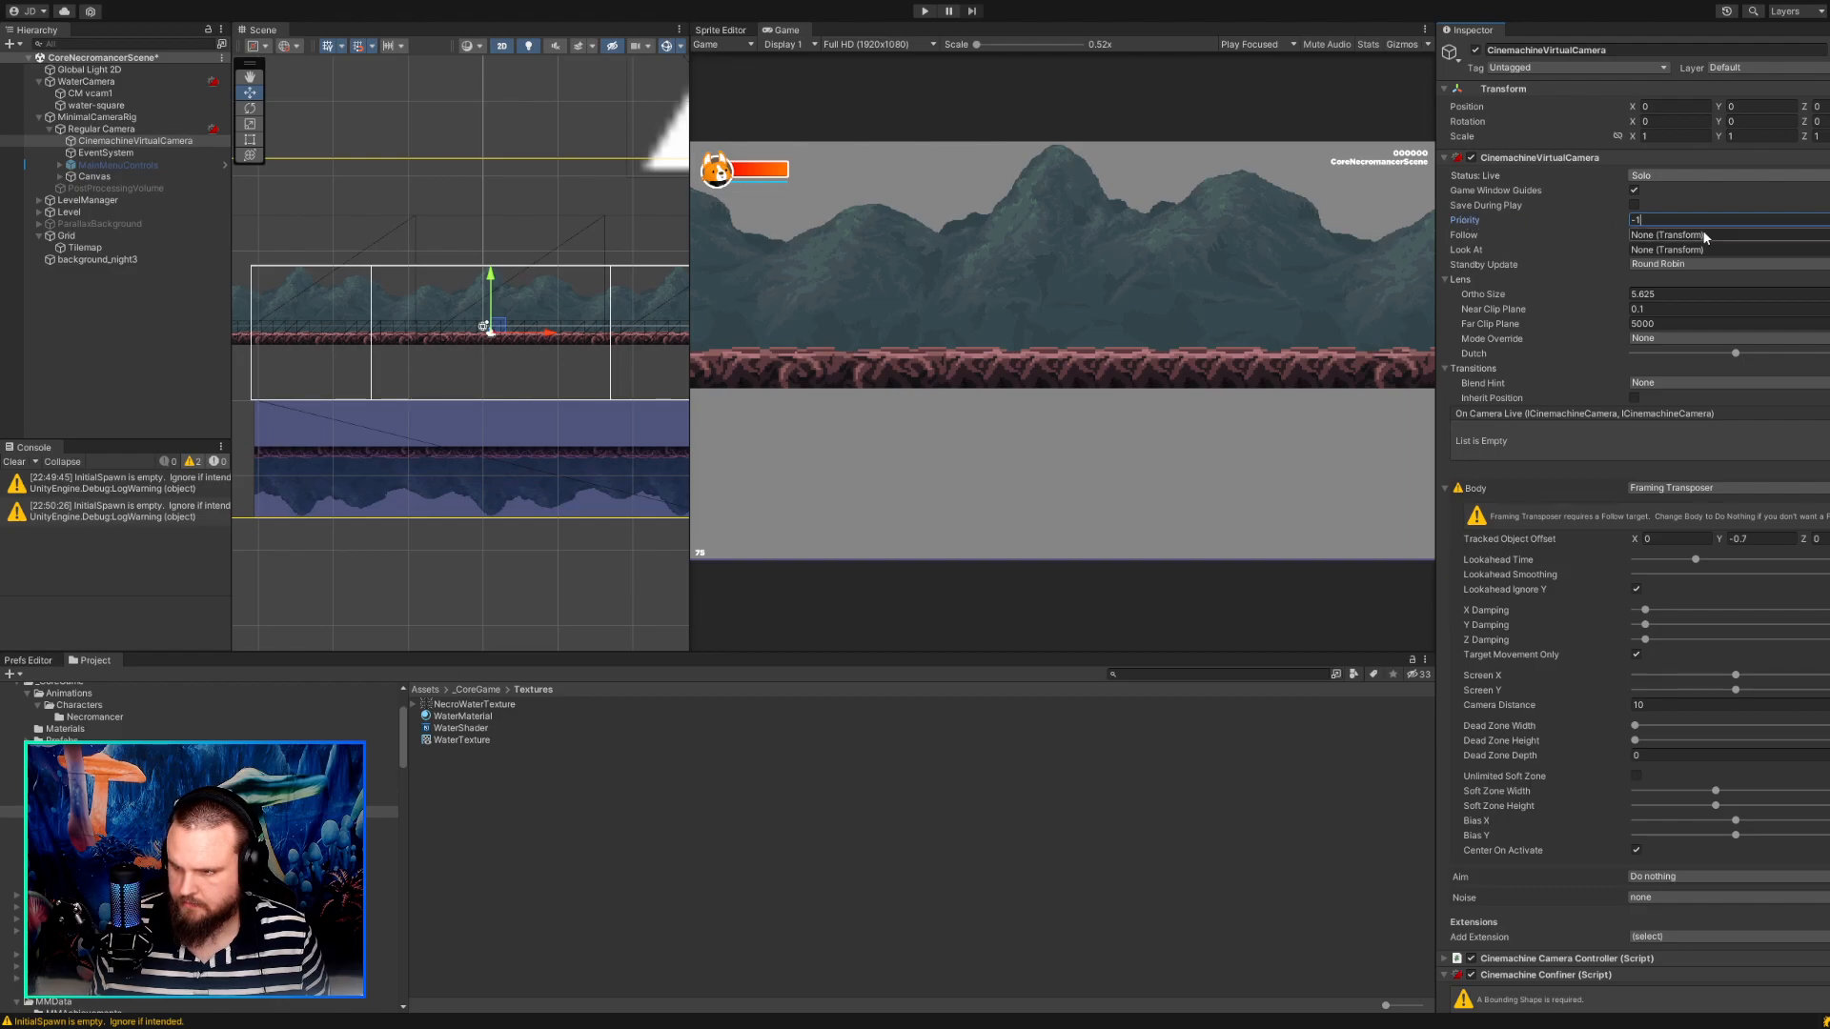
pyautogui.moveTo(1695, 219); pyautogui.dragTo(1618, 217)
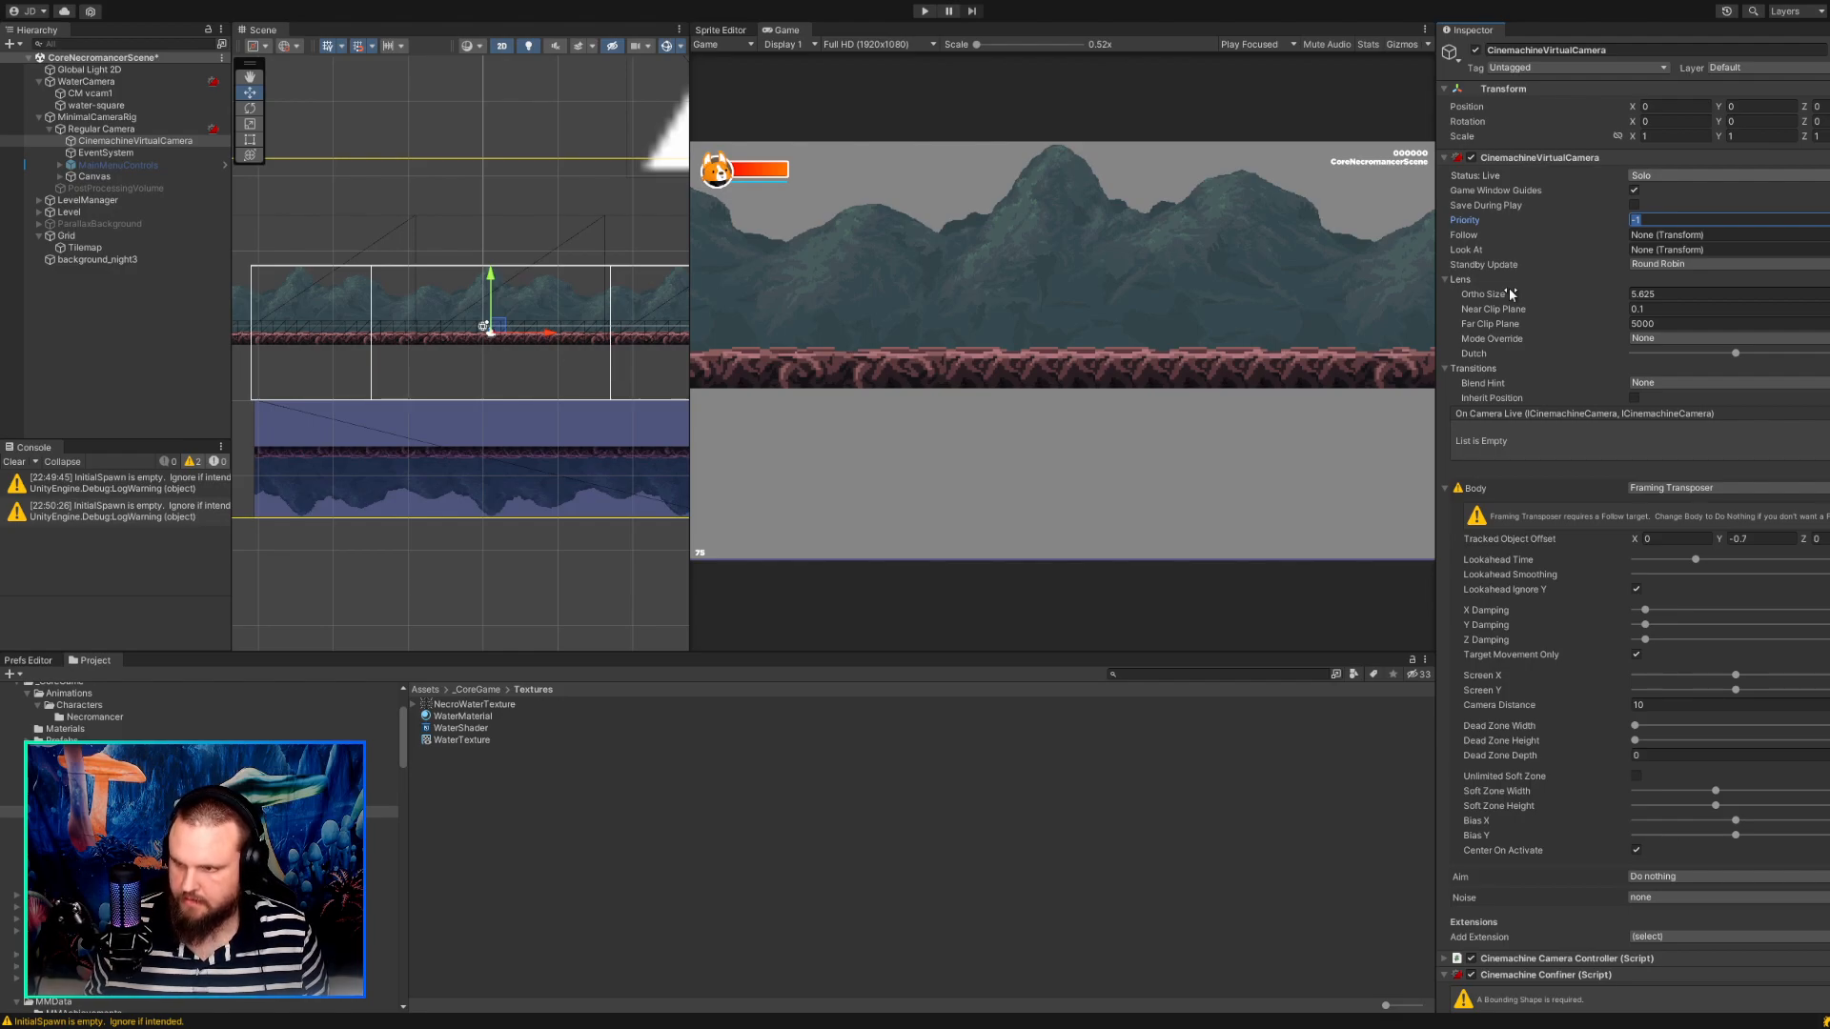
pyautogui.write('11')
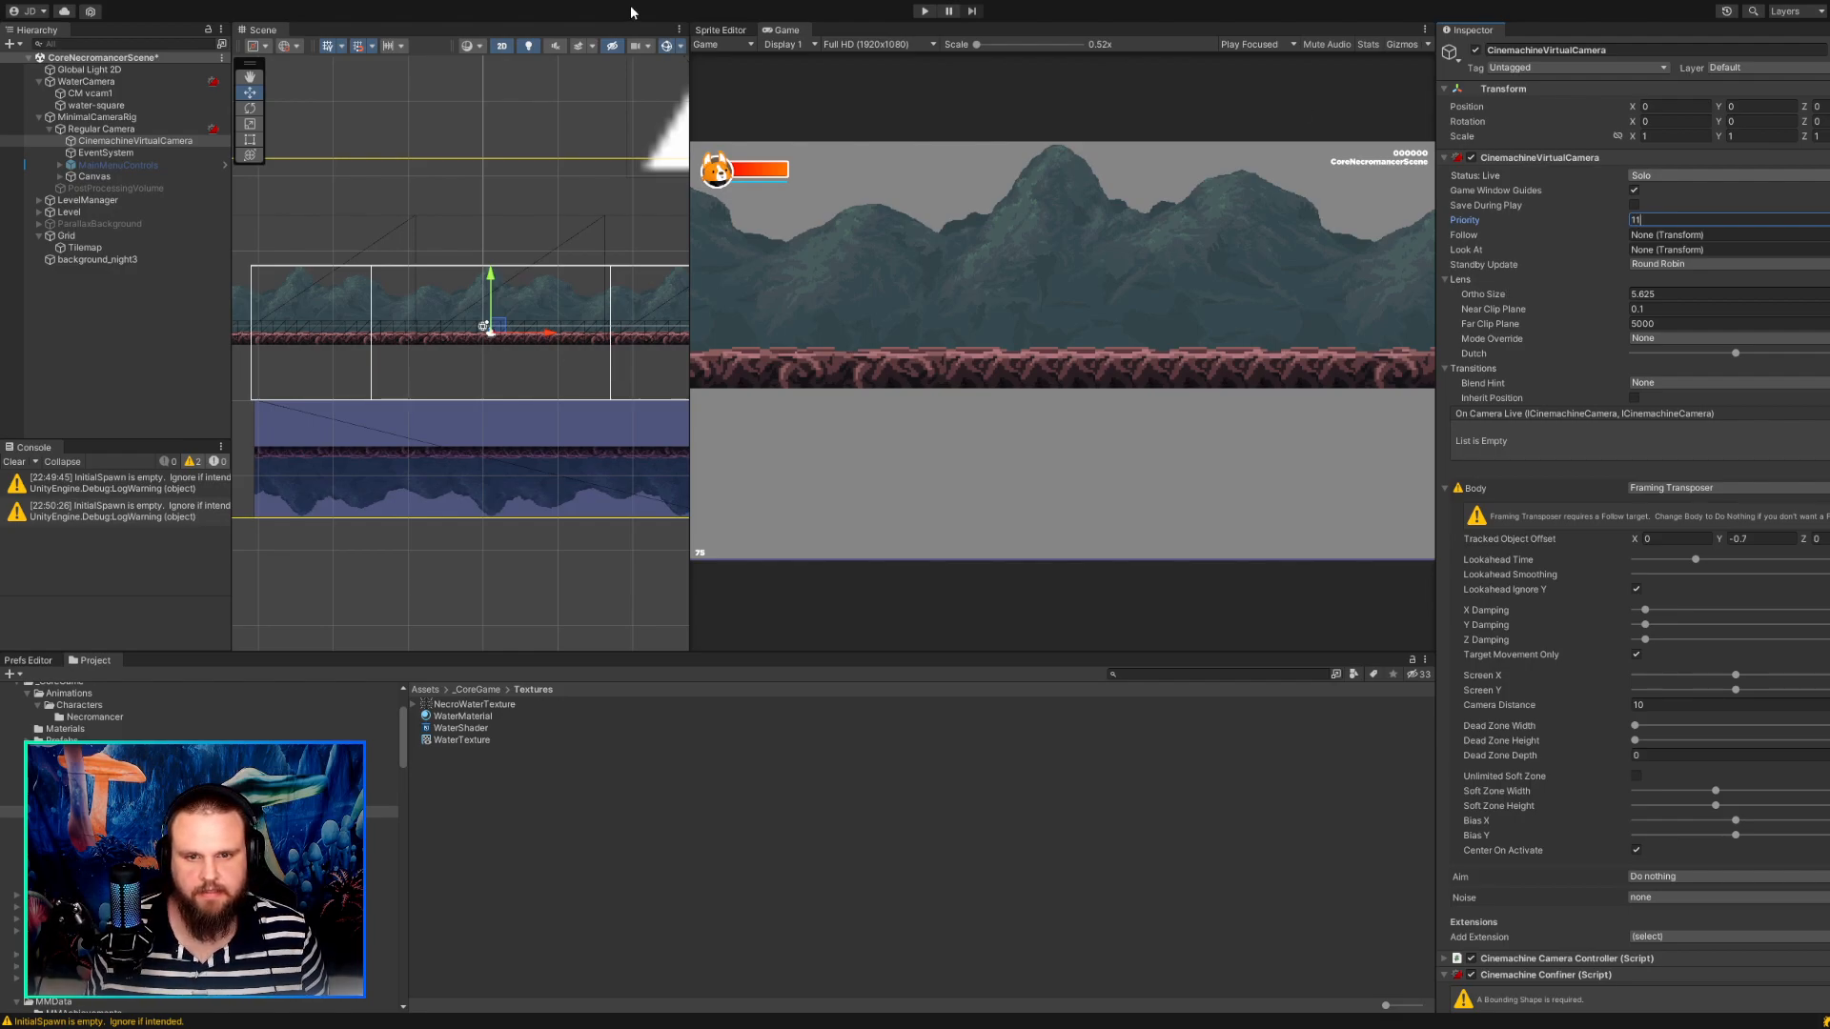
# Run the game, walk the character back and forth to test the camera priority, and stop the game.
pyautogui.click(924, 11)
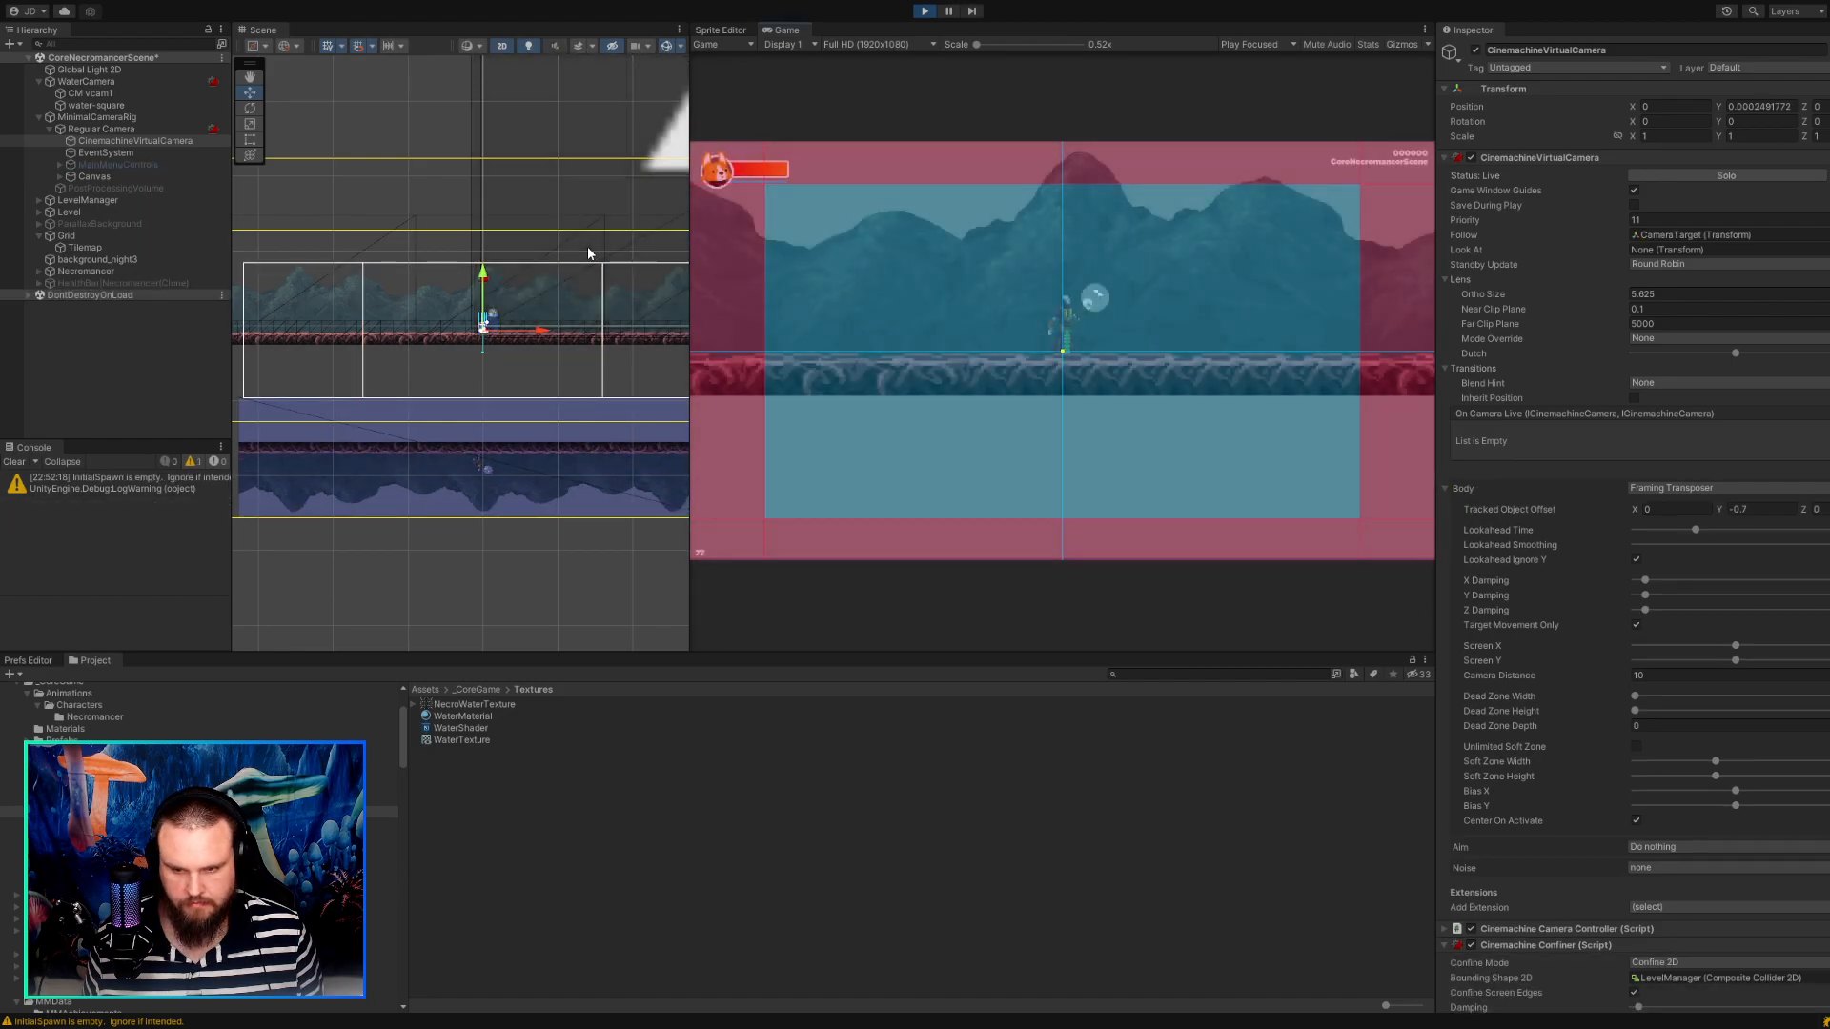
pyautogui.press('a')
pyautogui.press('d')
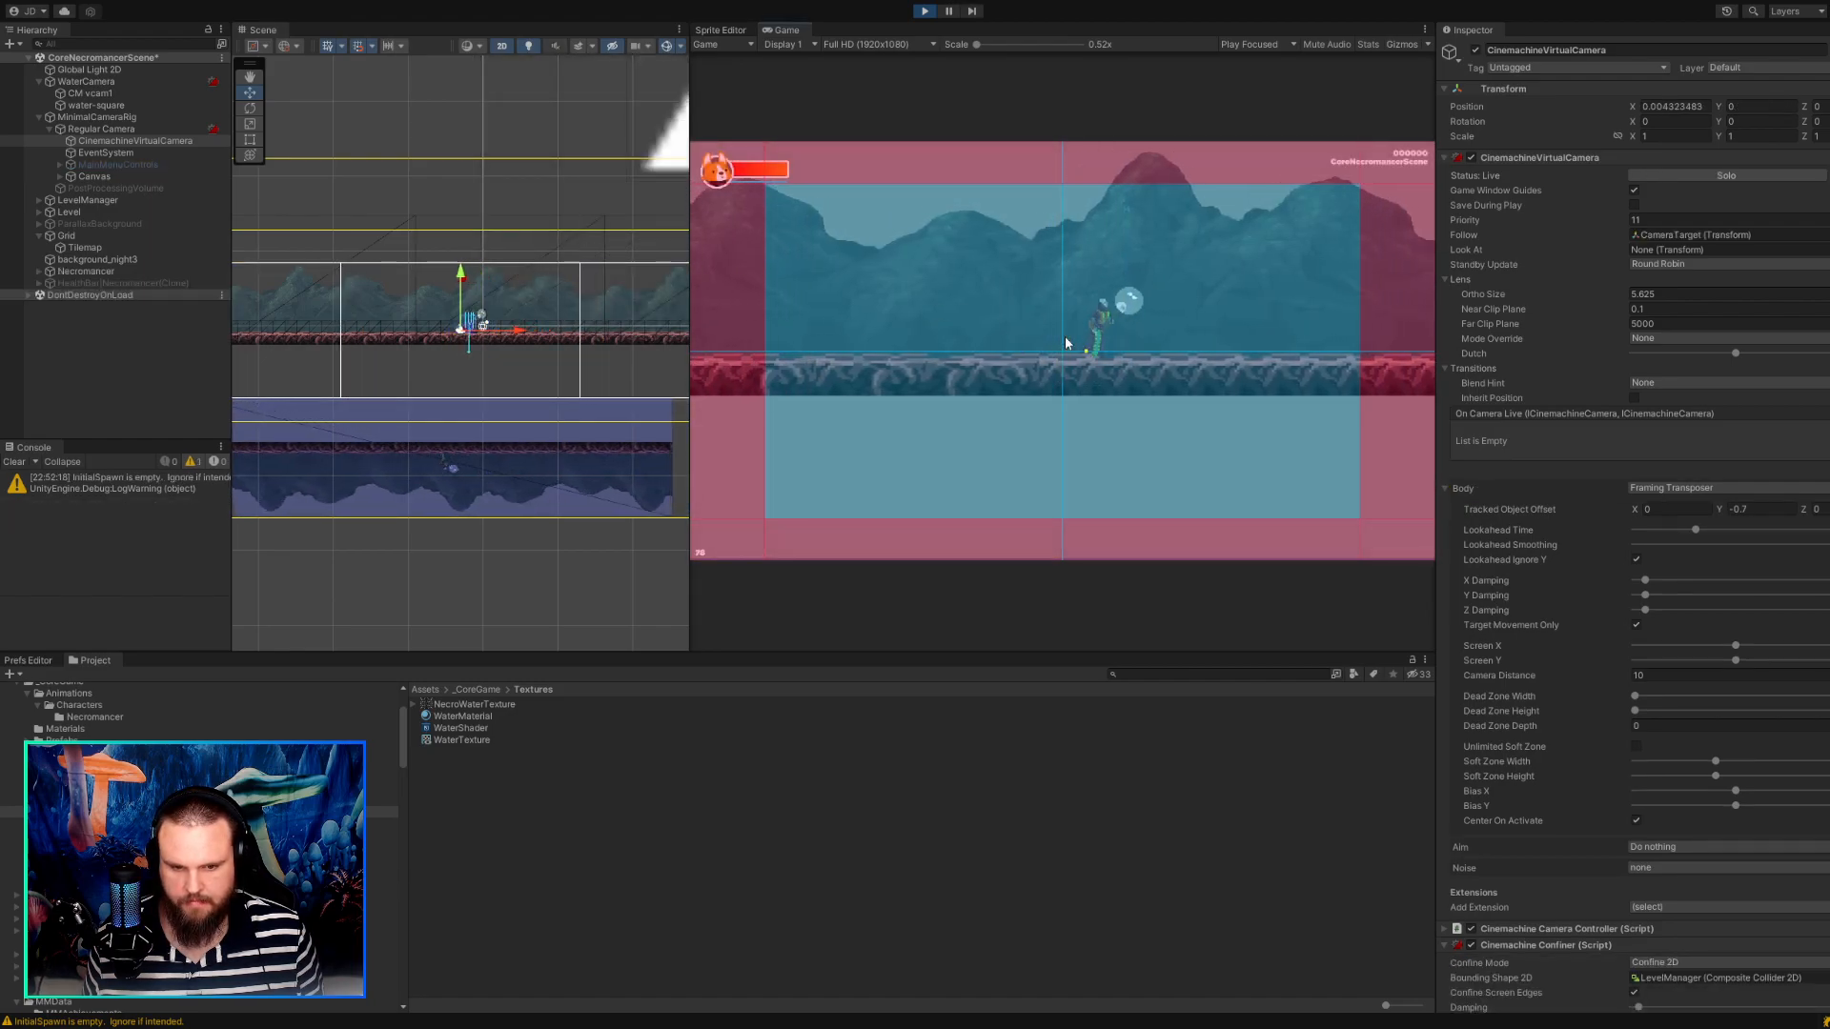
pyautogui.press('a')
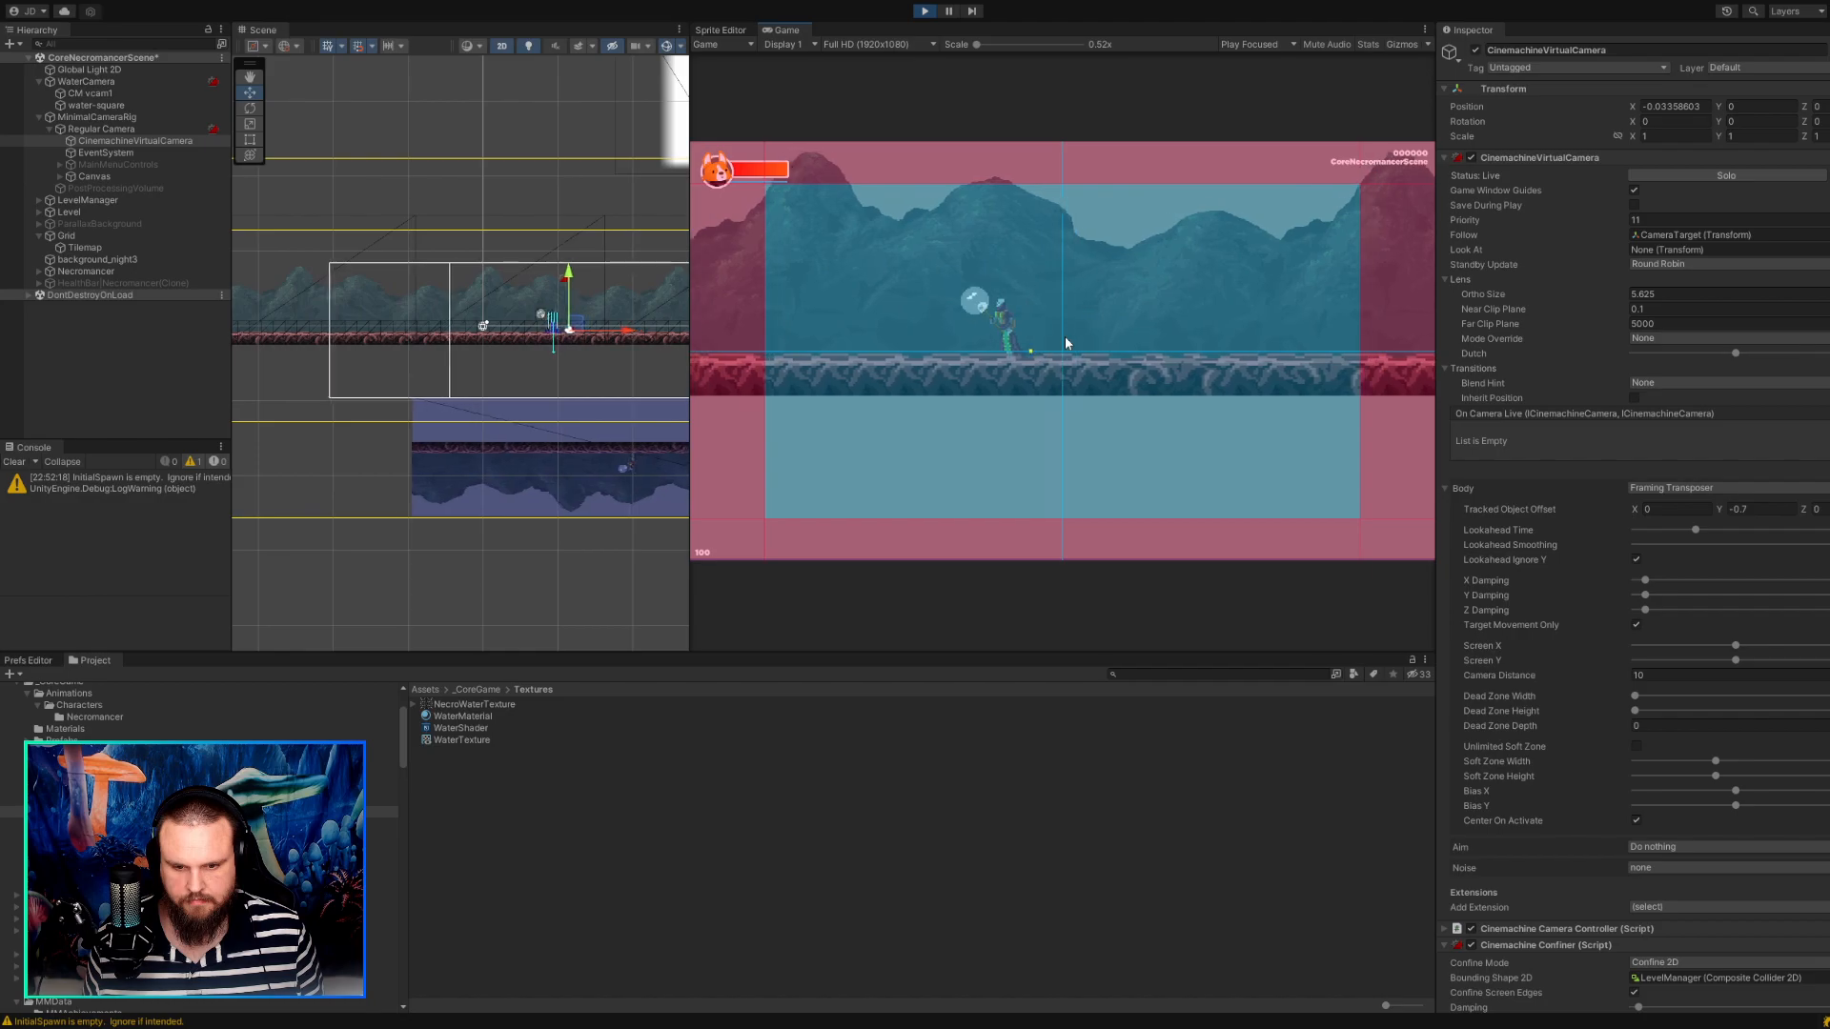
pyautogui.press('d')
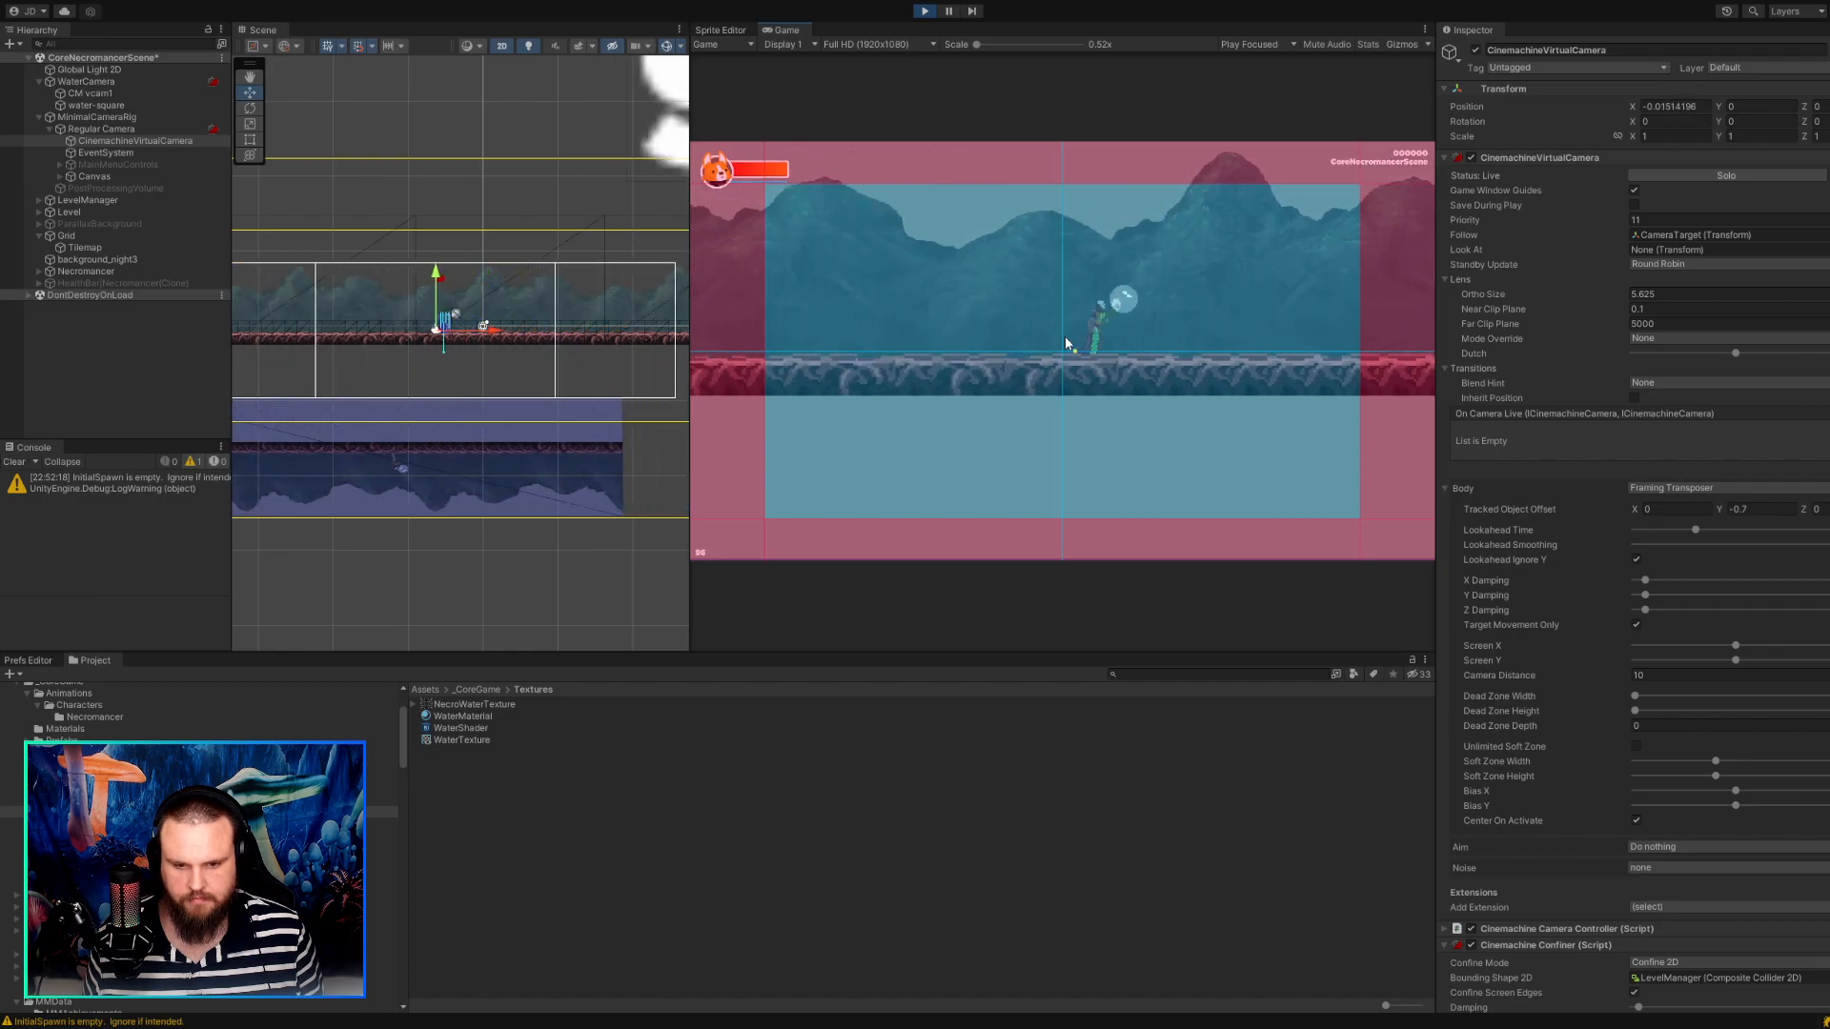
pyautogui.press('a')
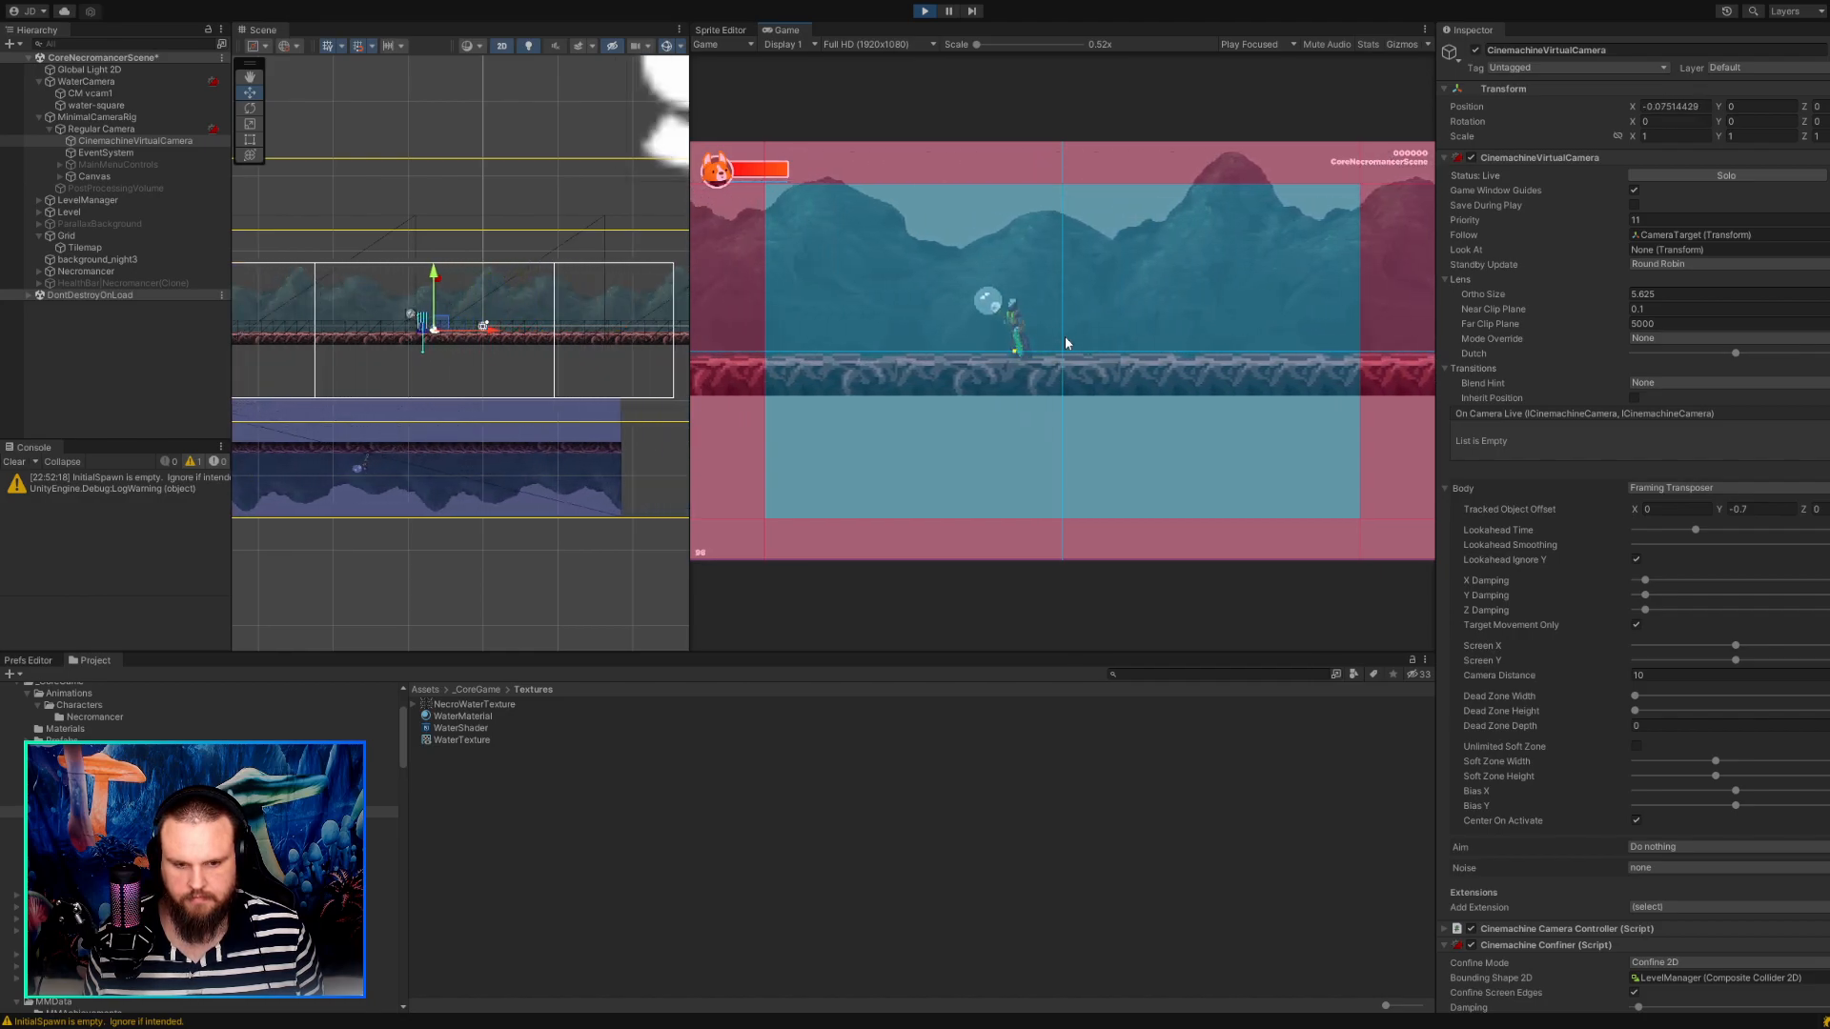
pyautogui.press('d')
pyautogui.press('a')
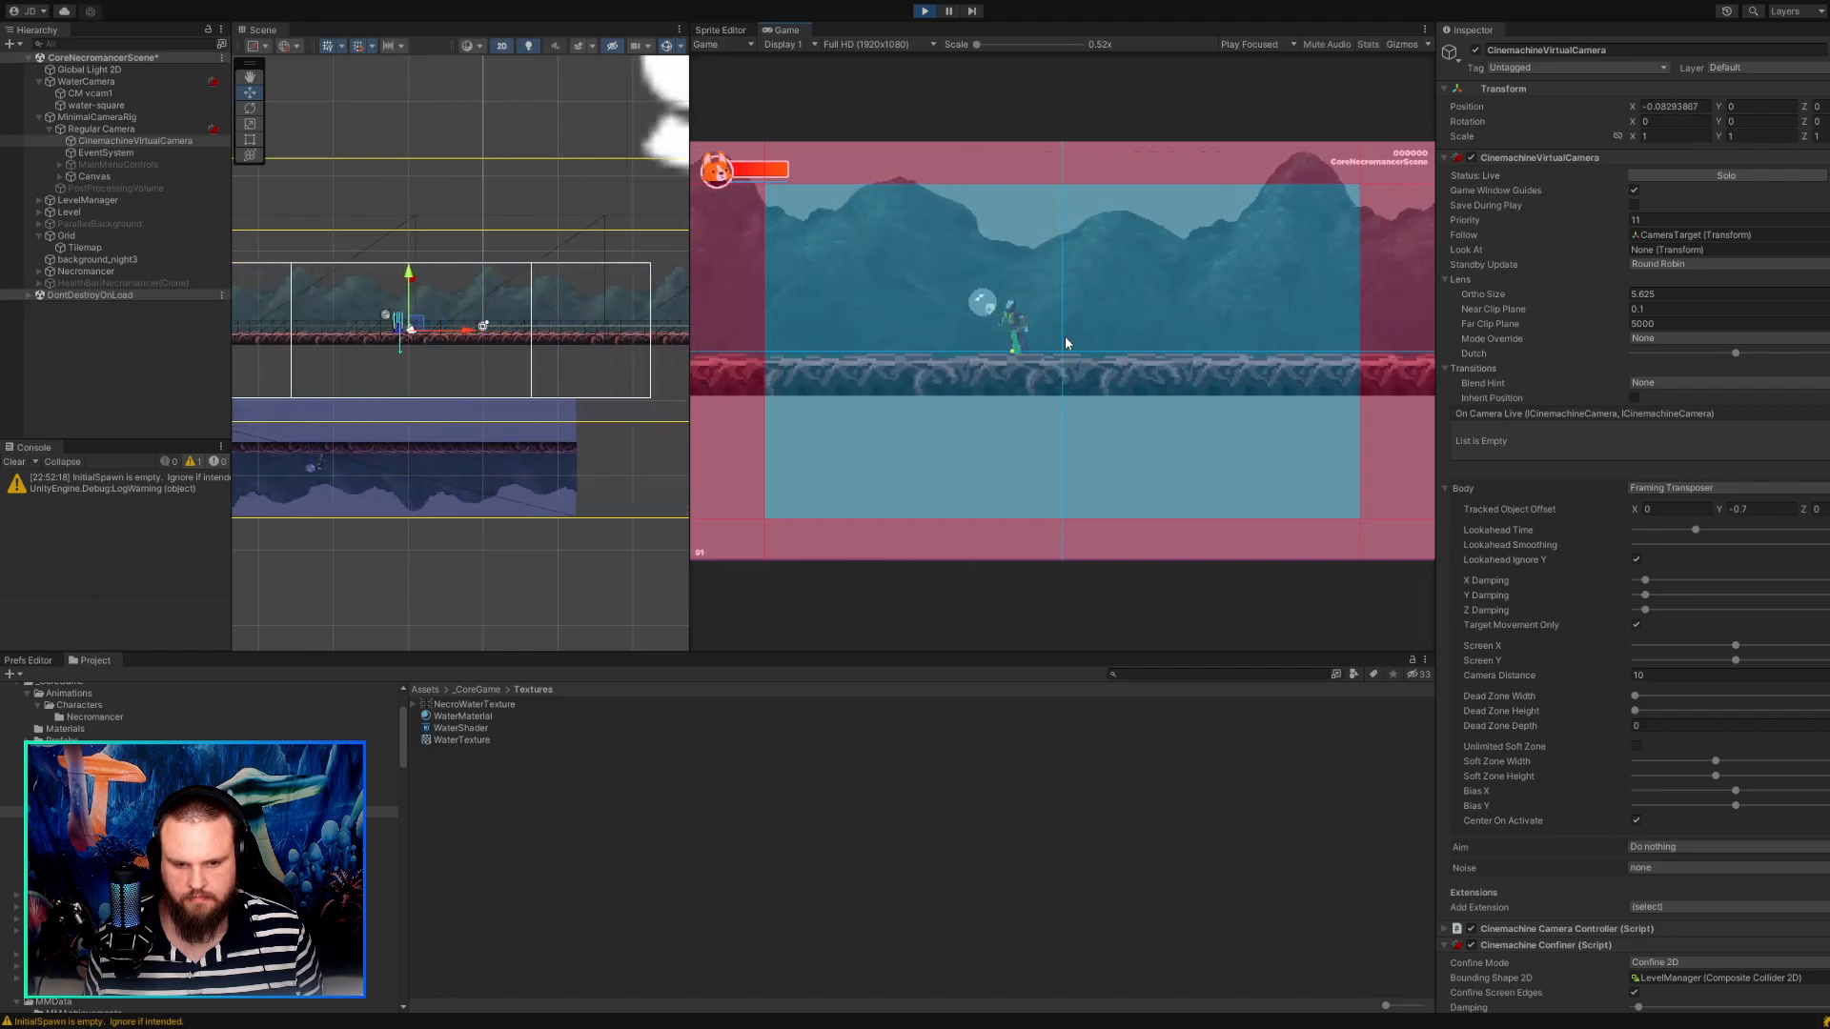
pyautogui.press('d')
pyautogui.press('a')
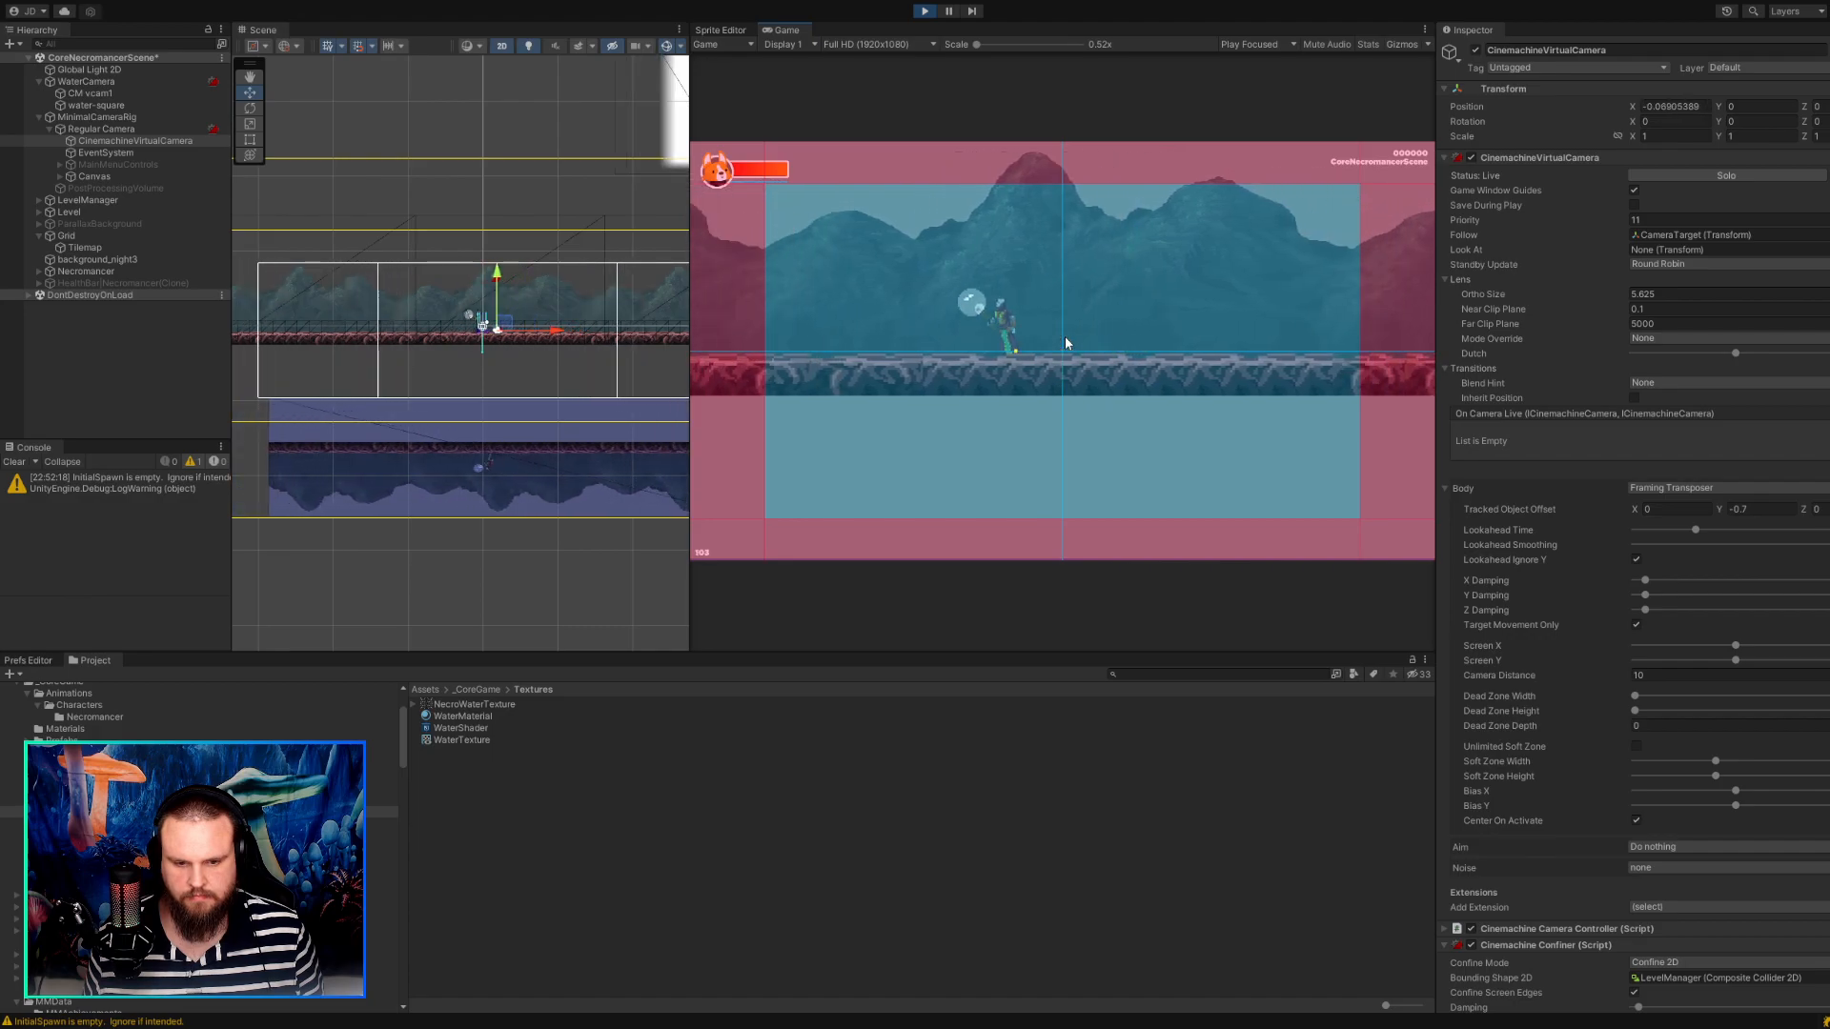
pyautogui.press('d')
pyautogui.press('a')
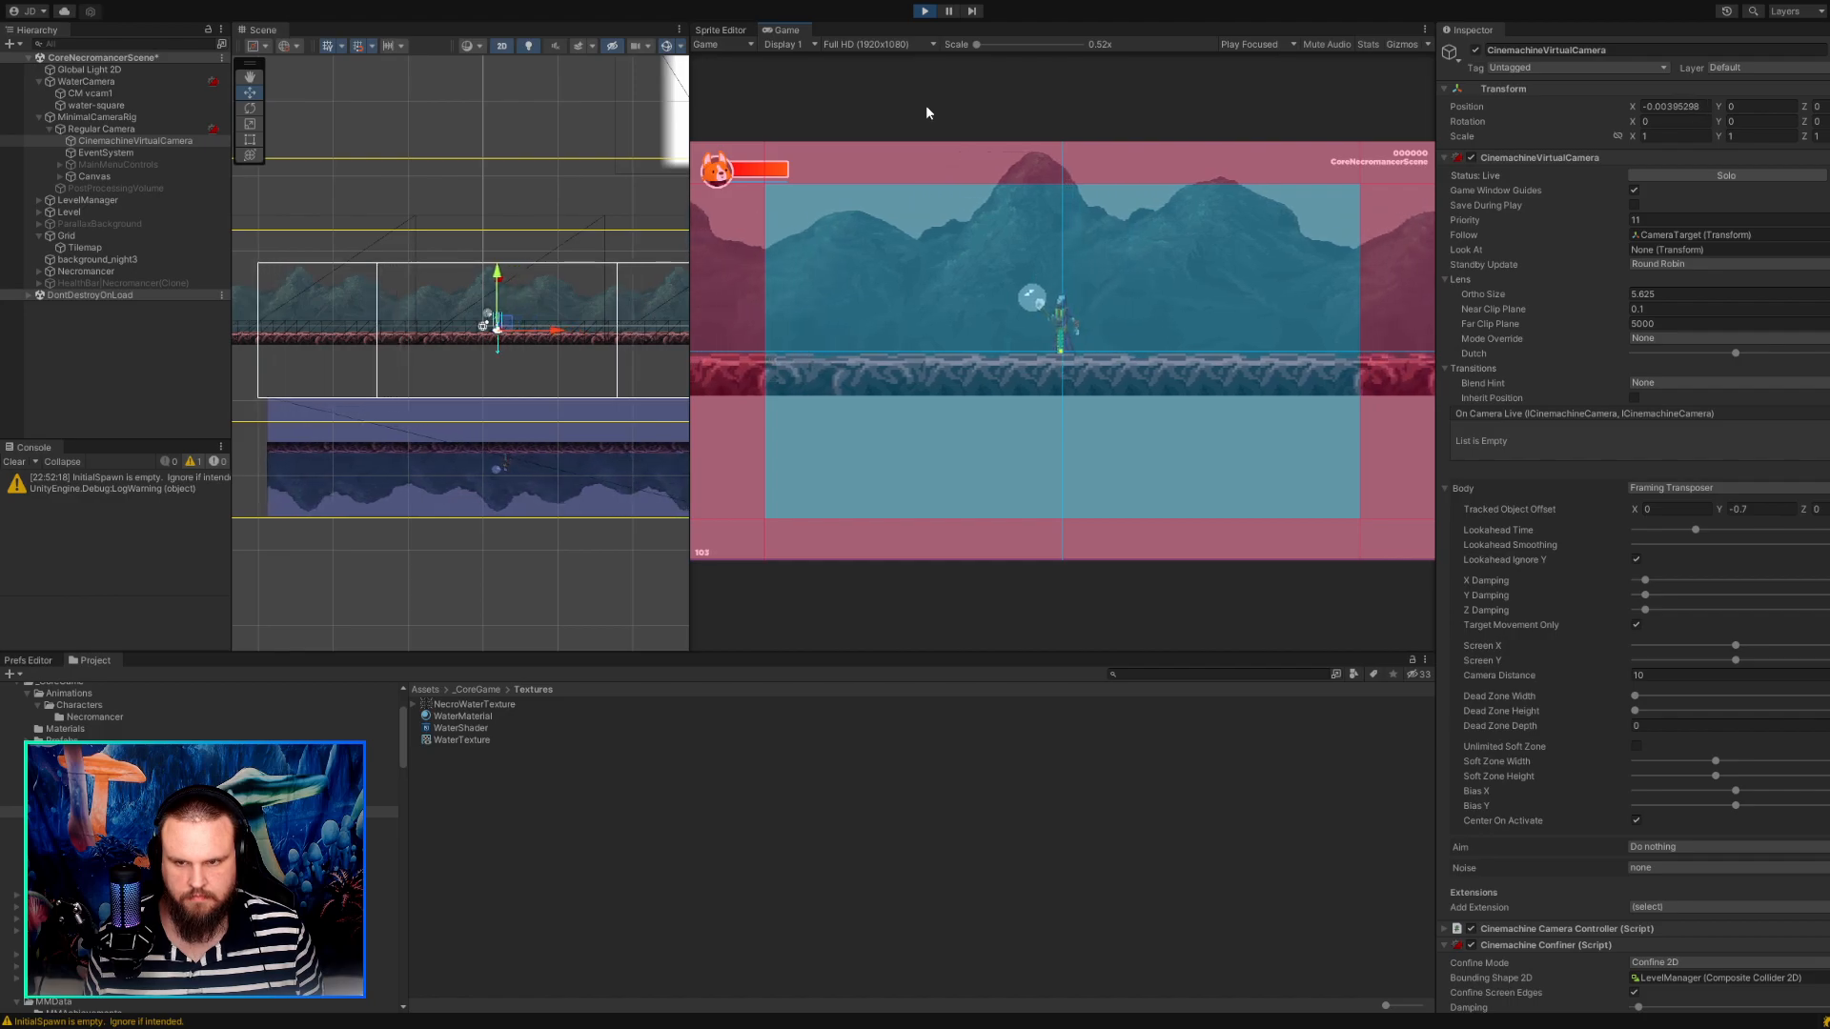
pyautogui.click(924, 12)
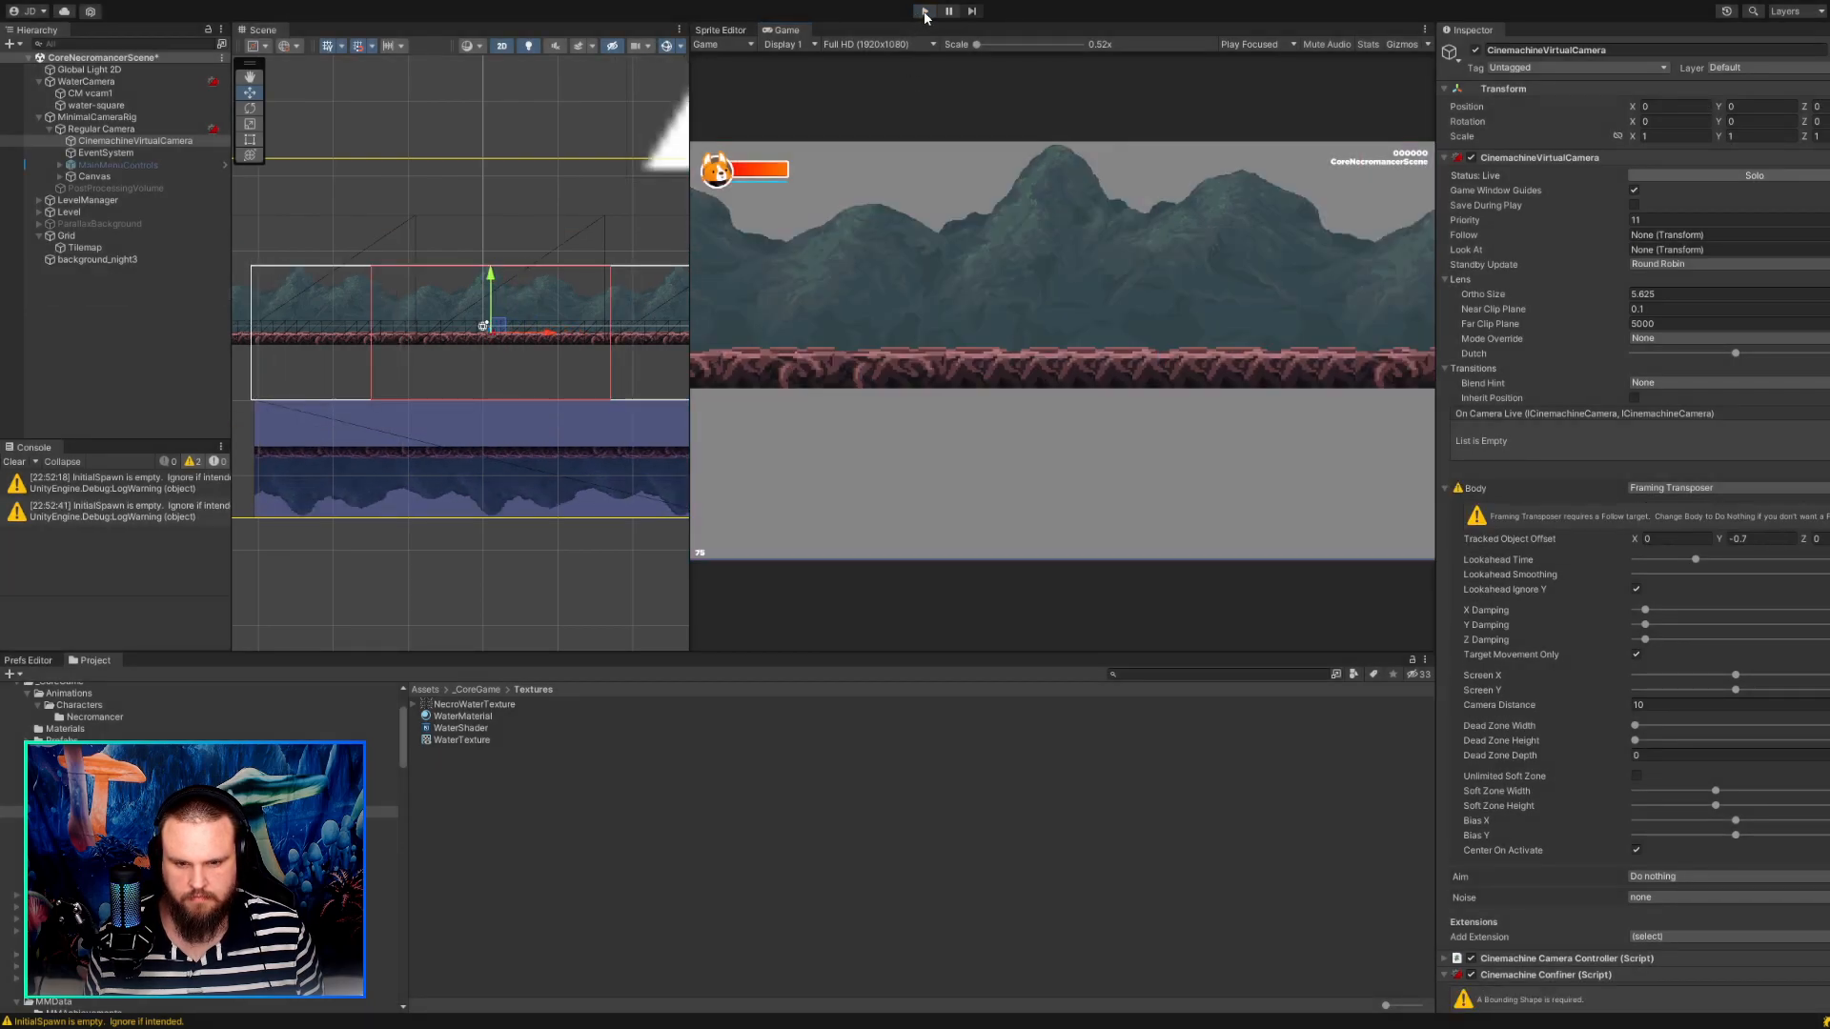
# Try moving the CinemachineVirtualCamera slightly up and to the right in the scene.
pyautogui.scroll(-3, 534, 496)
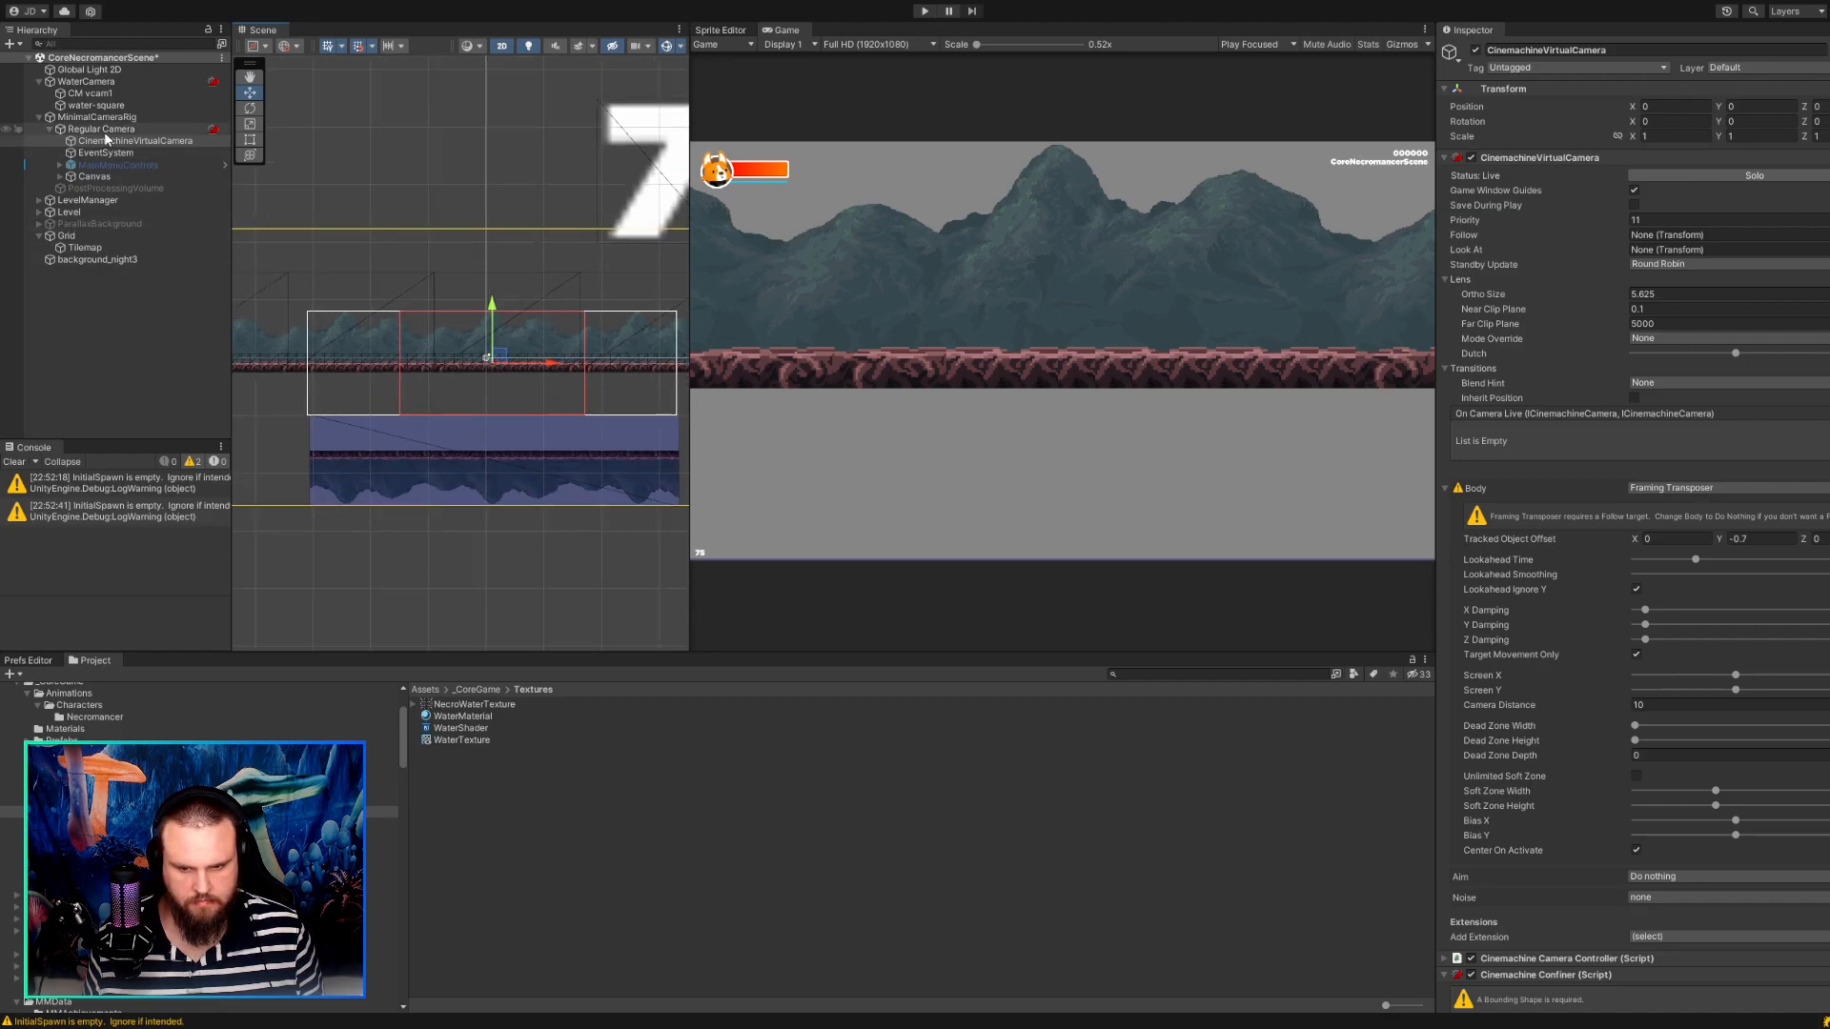
pyautogui.scroll(2, 311, 357)
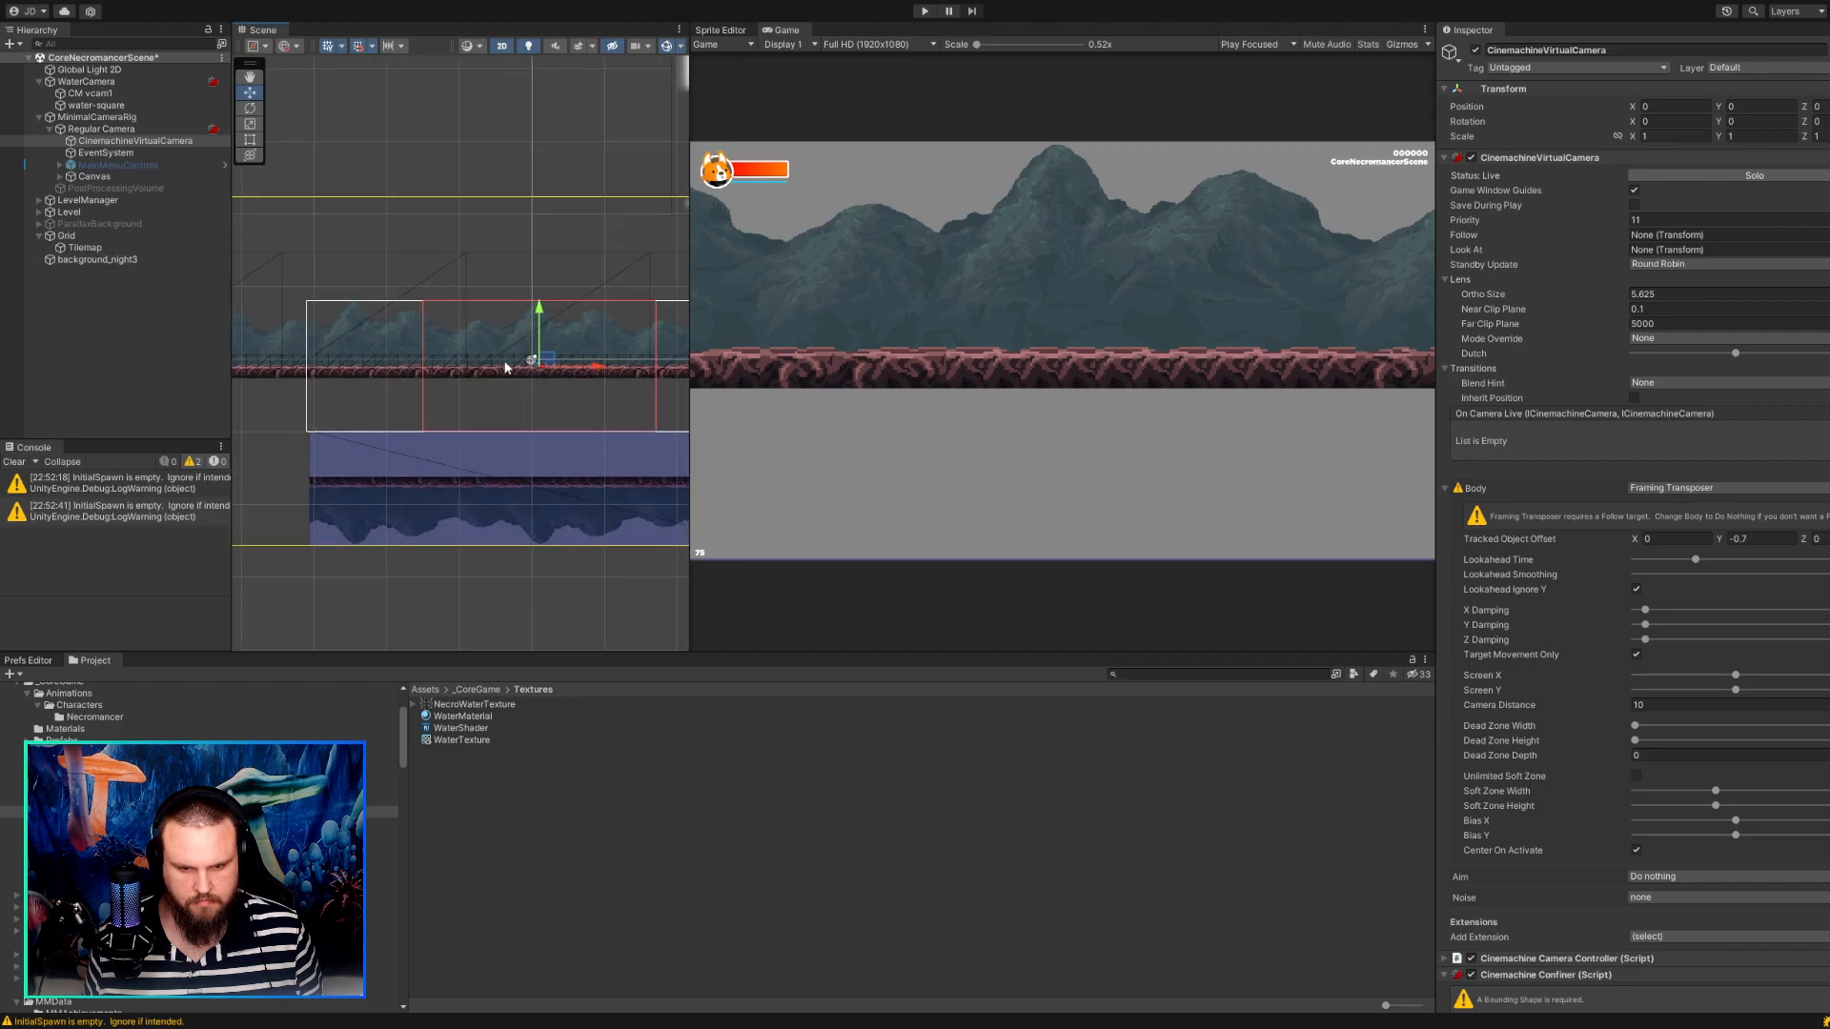
pyautogui.moveTo(546, 365); pyautogui.dragTo(550, 363)
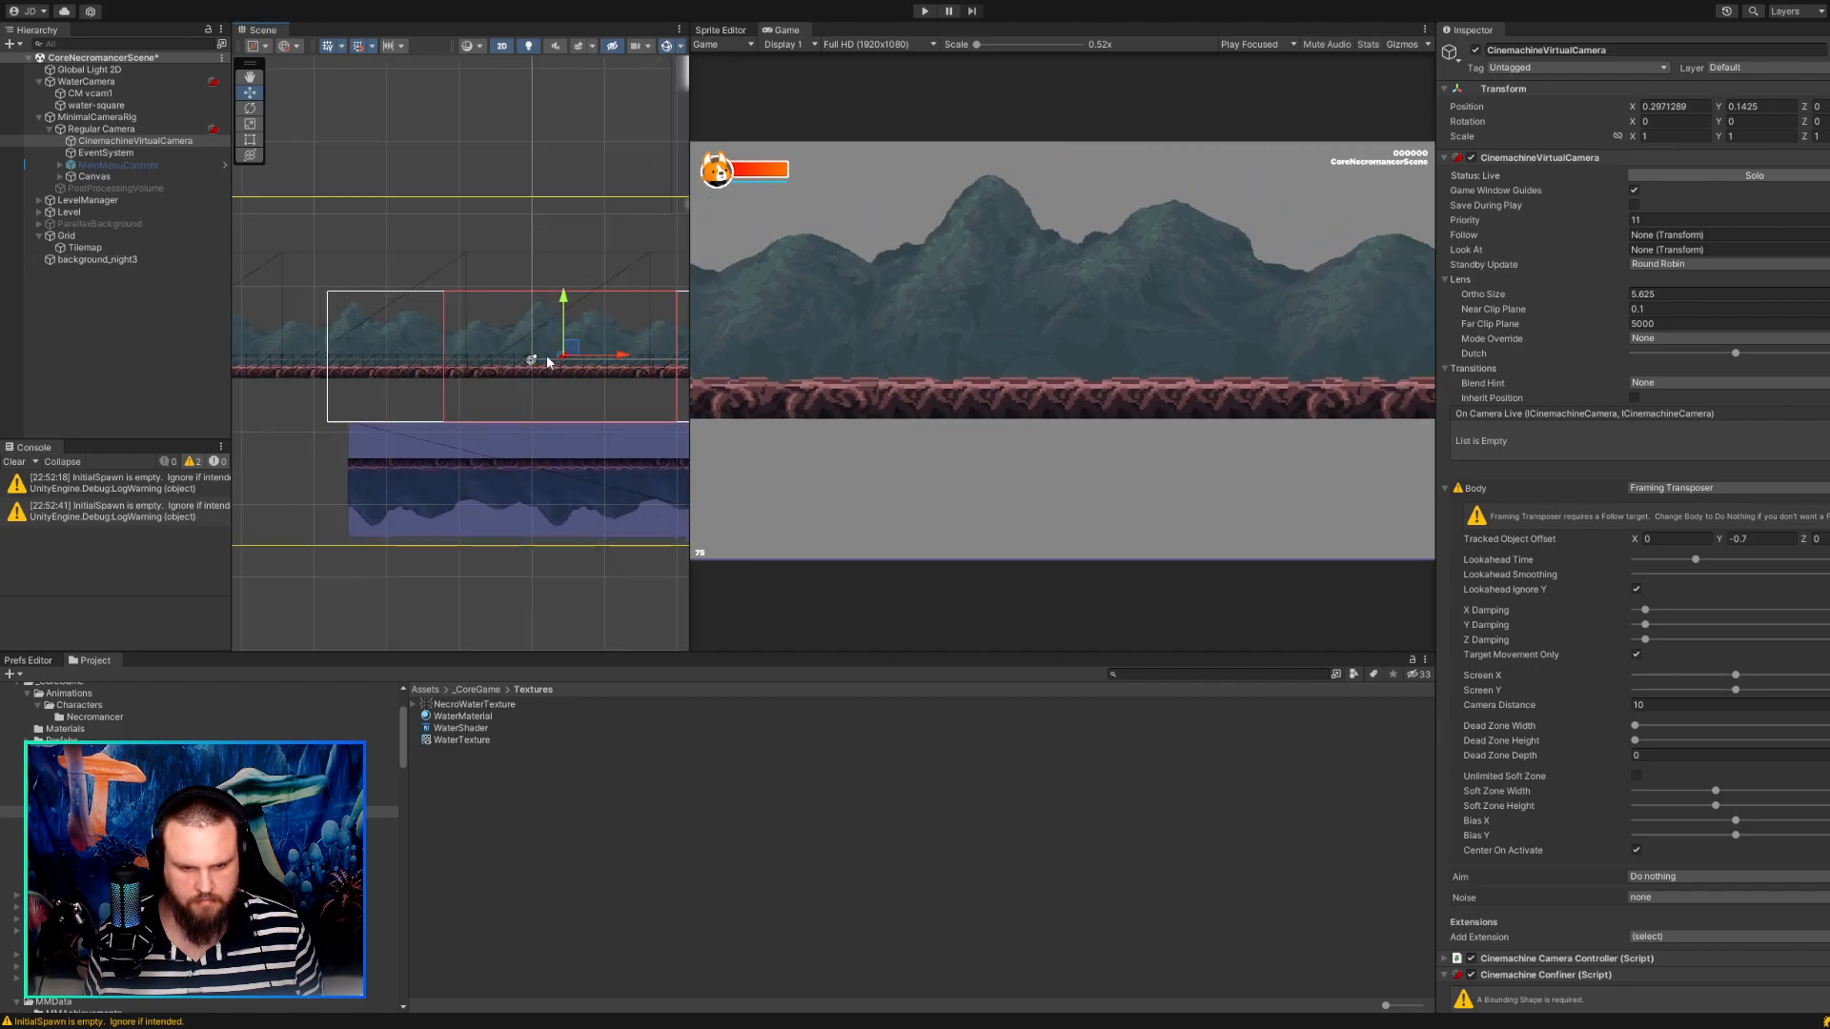
pyautogui.click(491, 531)
pyautogui.scroll(-2, 490, 530)
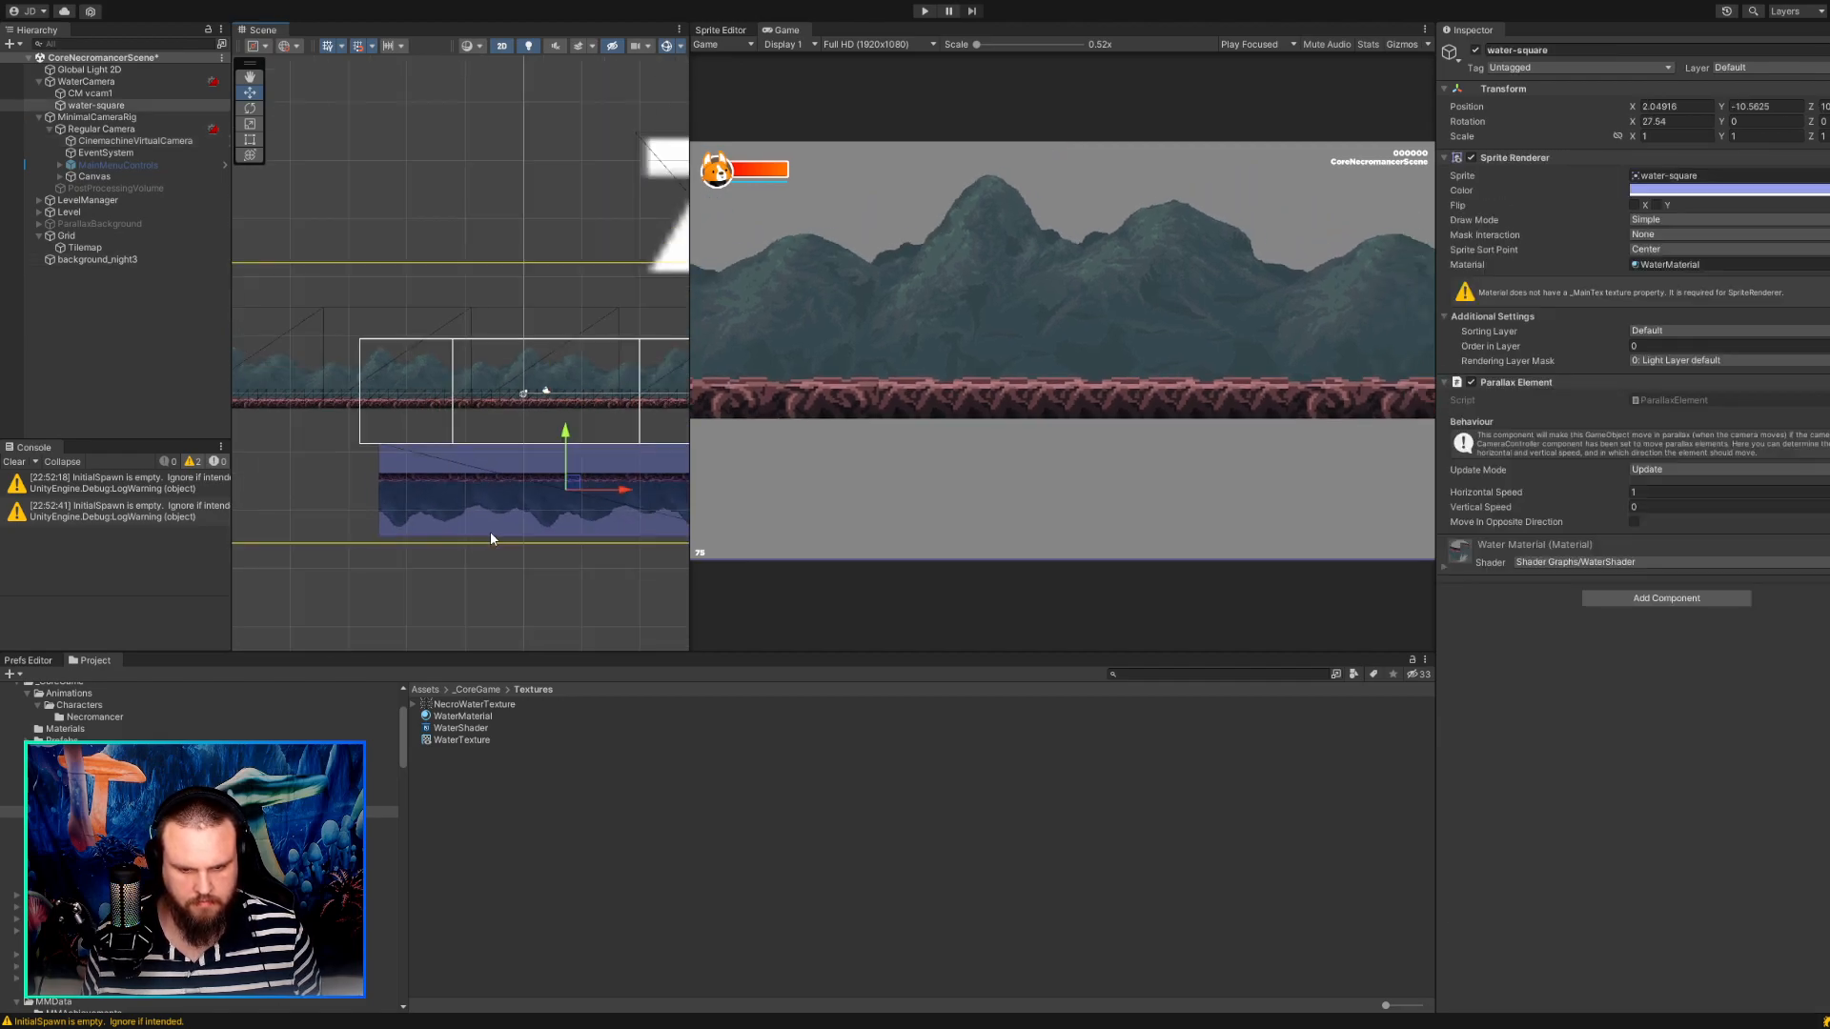
pyautogui.click(530, 586)
# Undo the camera move, the priority change and the earlier camera hierarchy changes.
pyautogui.hotkey('ctrl', 'z')
pyautogui.hotkey('ctrl', 'z')
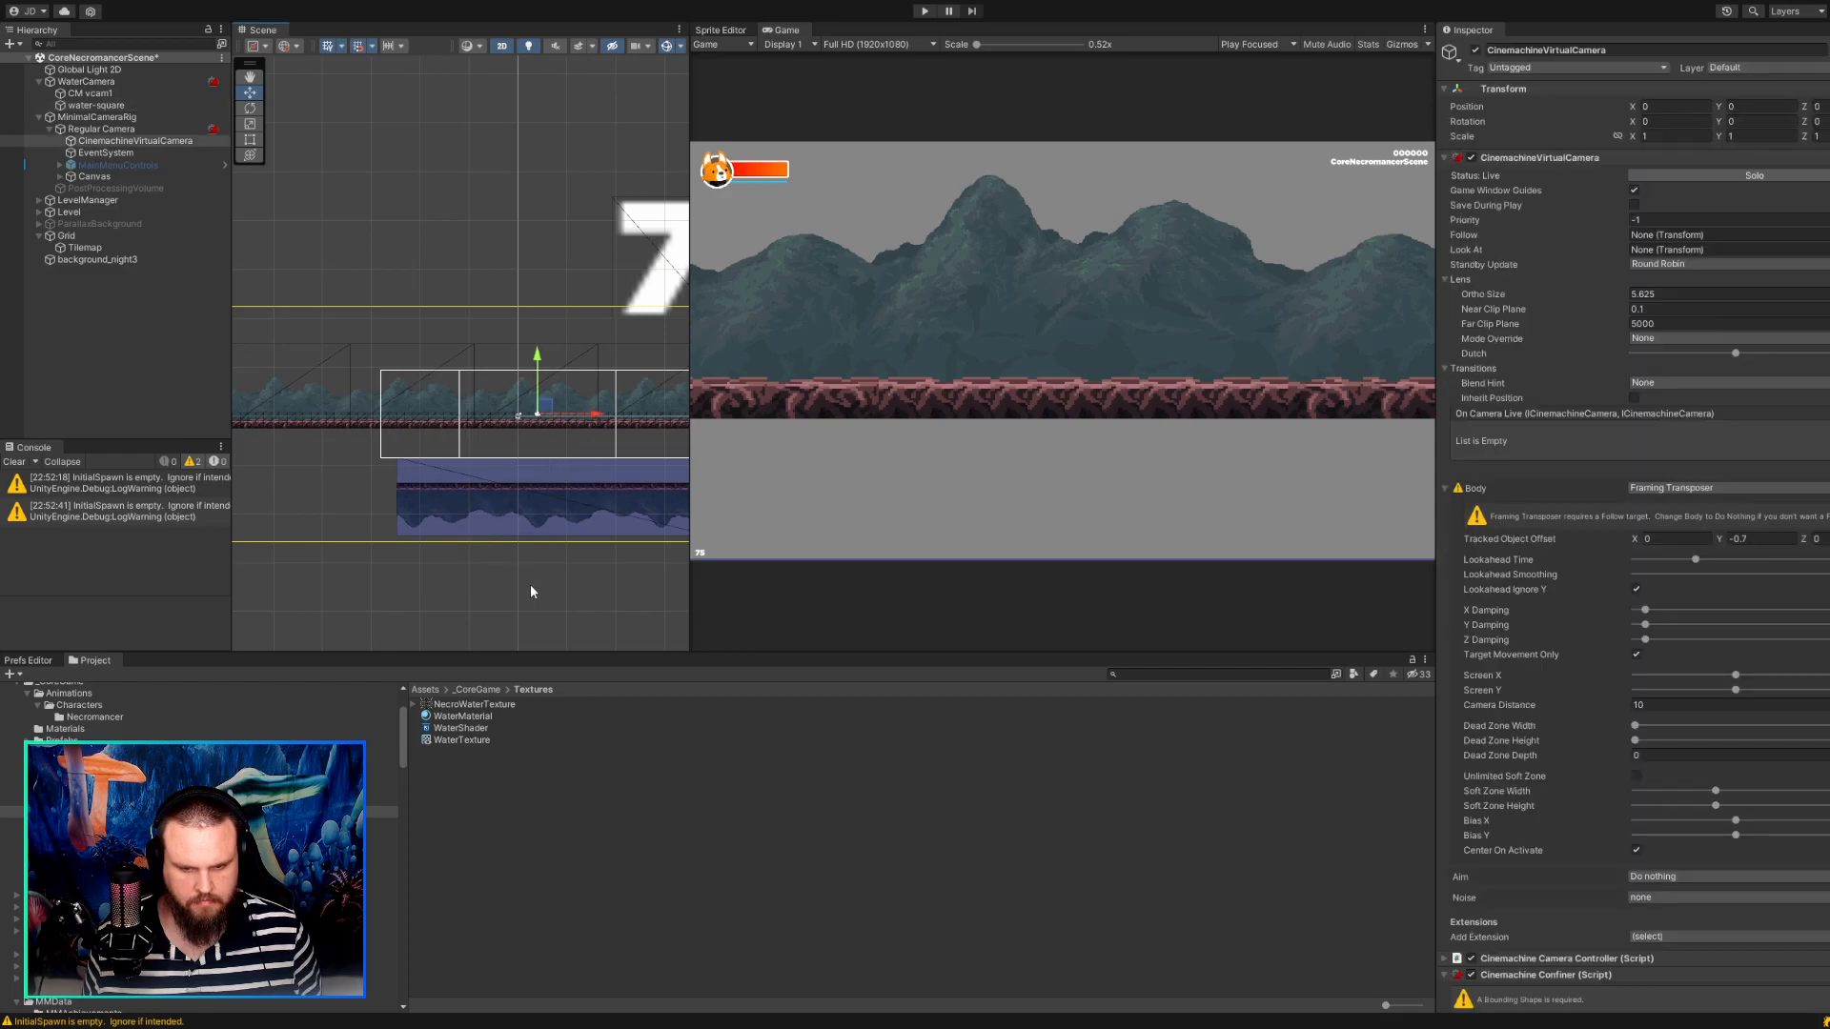
pyautogui.hotkey('ctrl', 'z')
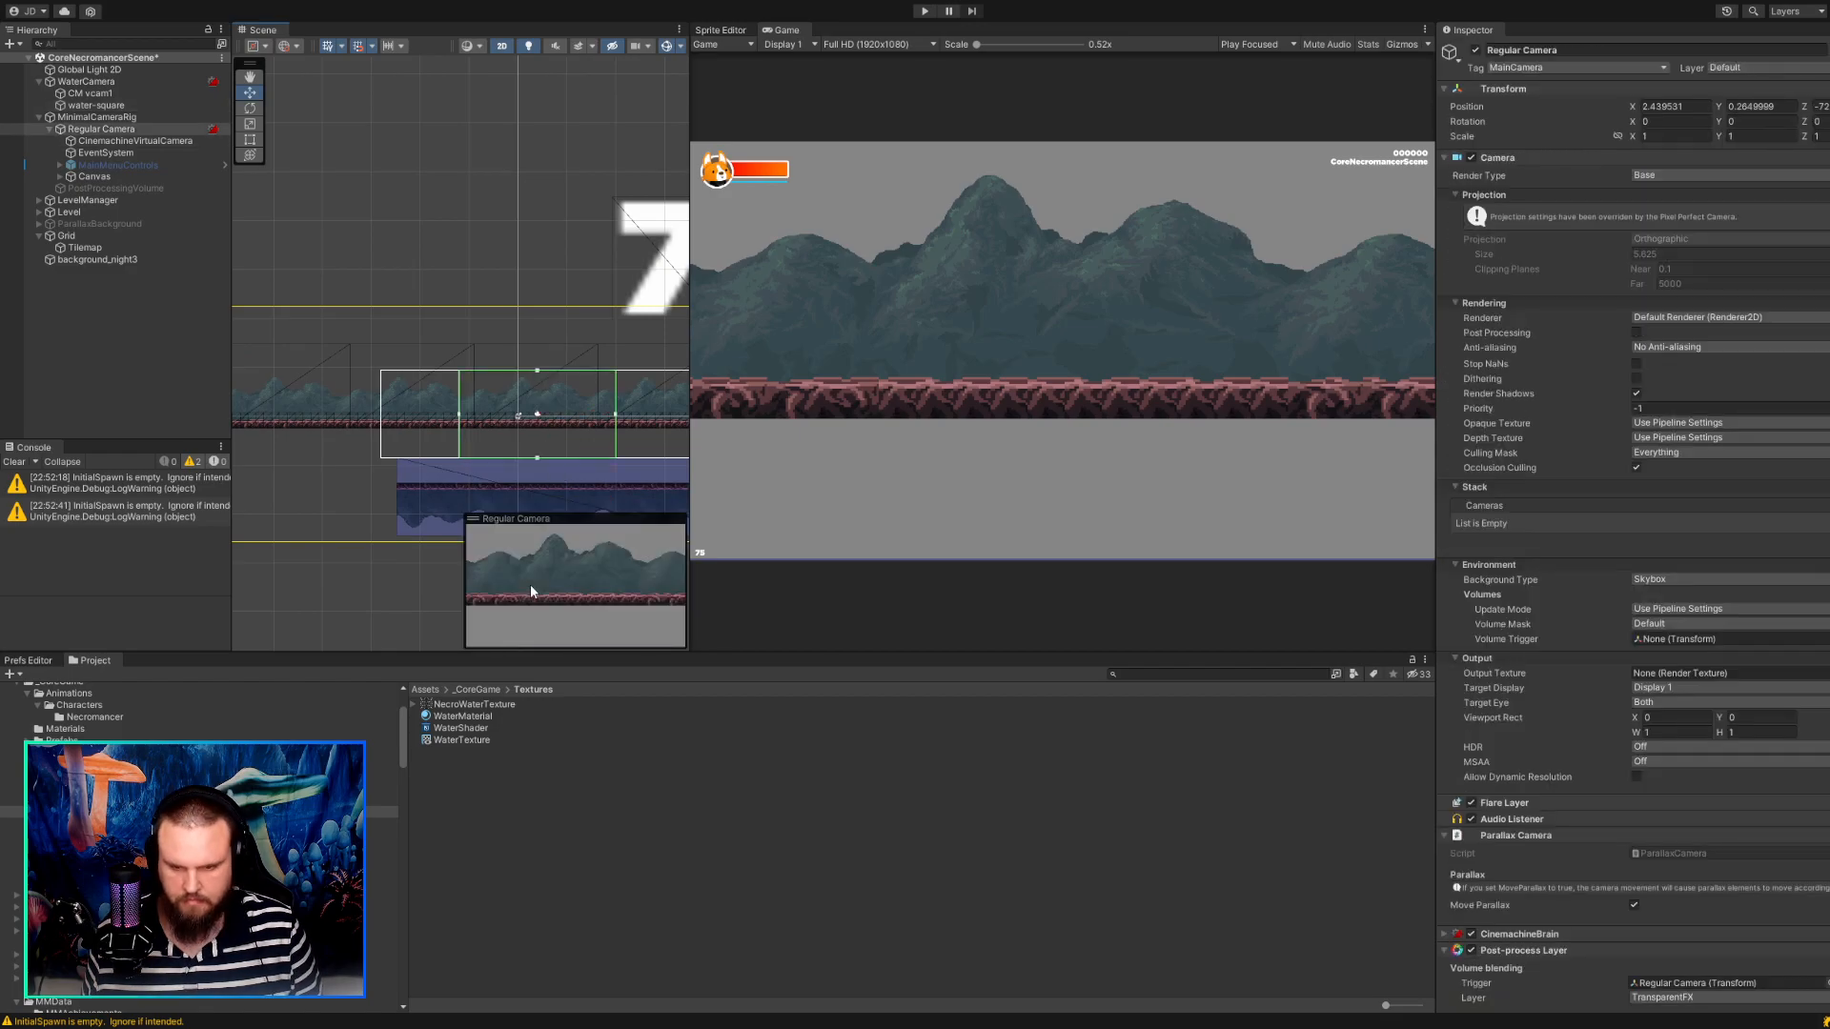
pyautogui.click(485, 300)
pyautogui.hotkey('ctrl', 'z')
pyautogui.hotkey('ctrl', 'z')
pyautogui.hotkey('ctrl', 'z')
pyautogui.hotkey('ctrl', 'z')
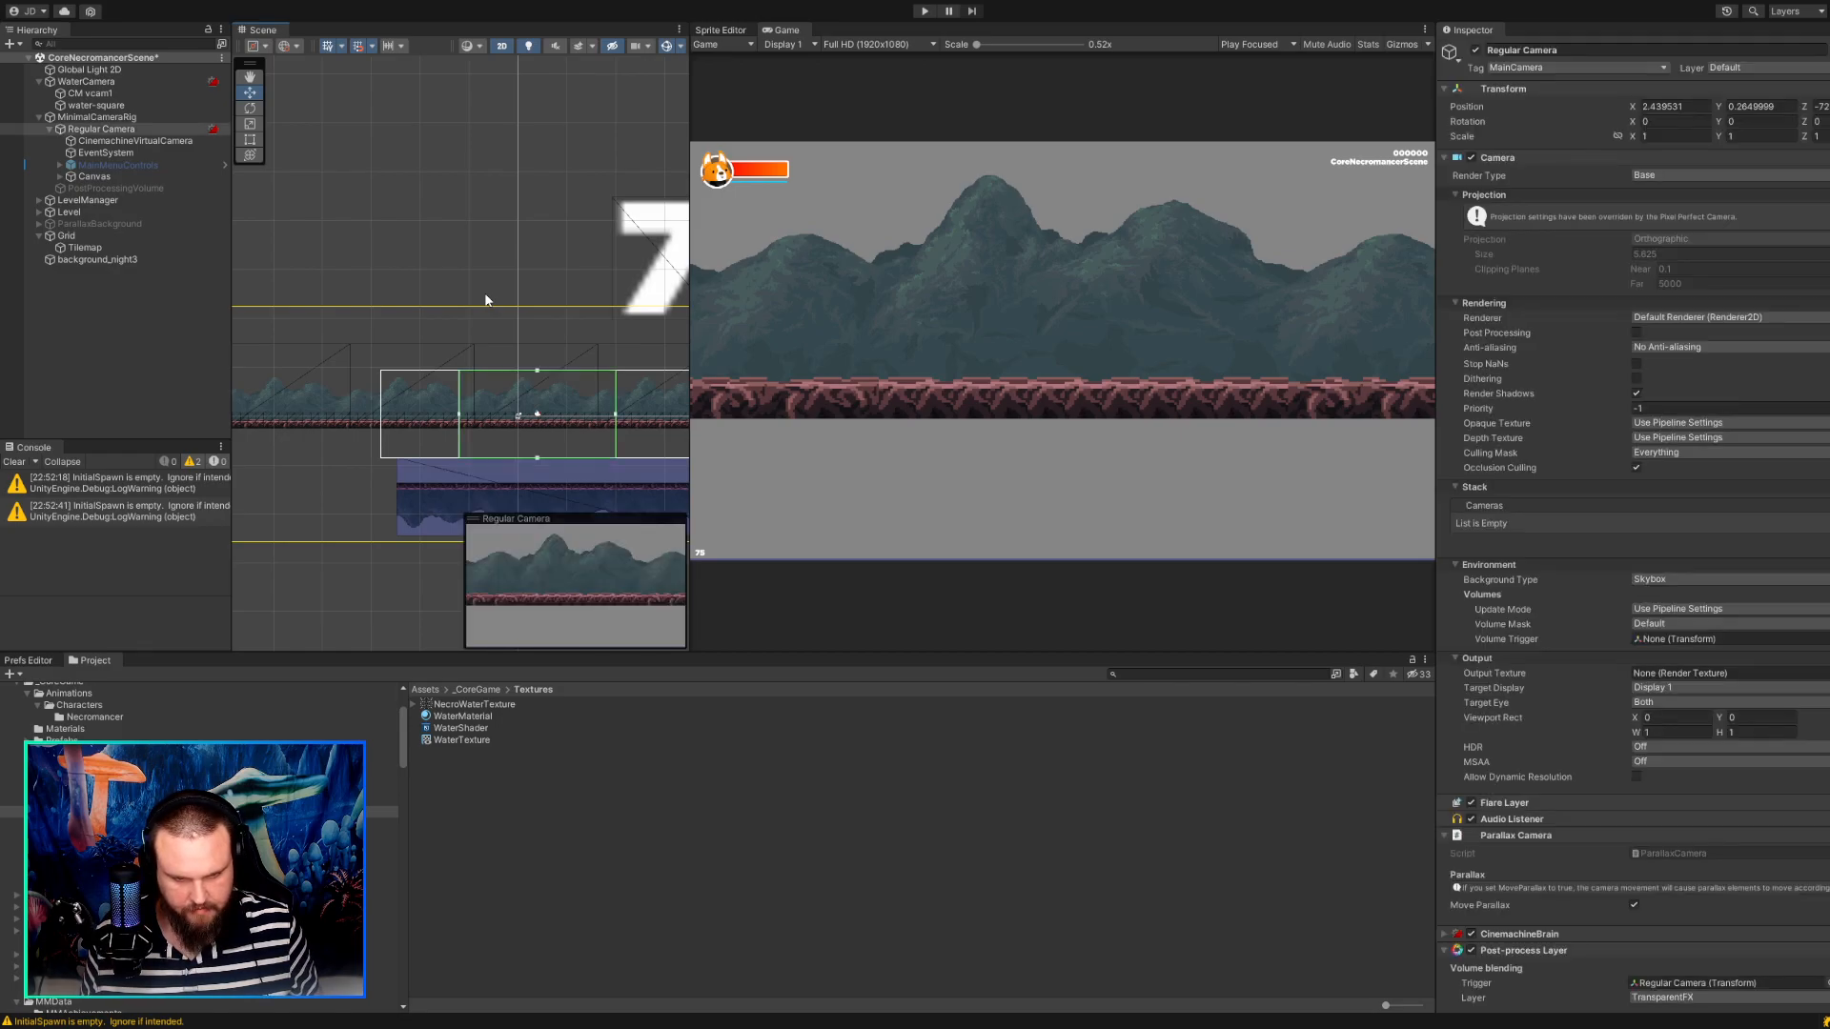
pyautogui.hotkey('ctrl', 'z')
pyautogui.hotkey('ctrl', 'z')
pyautogui.hotkey('ctrl', 'z')
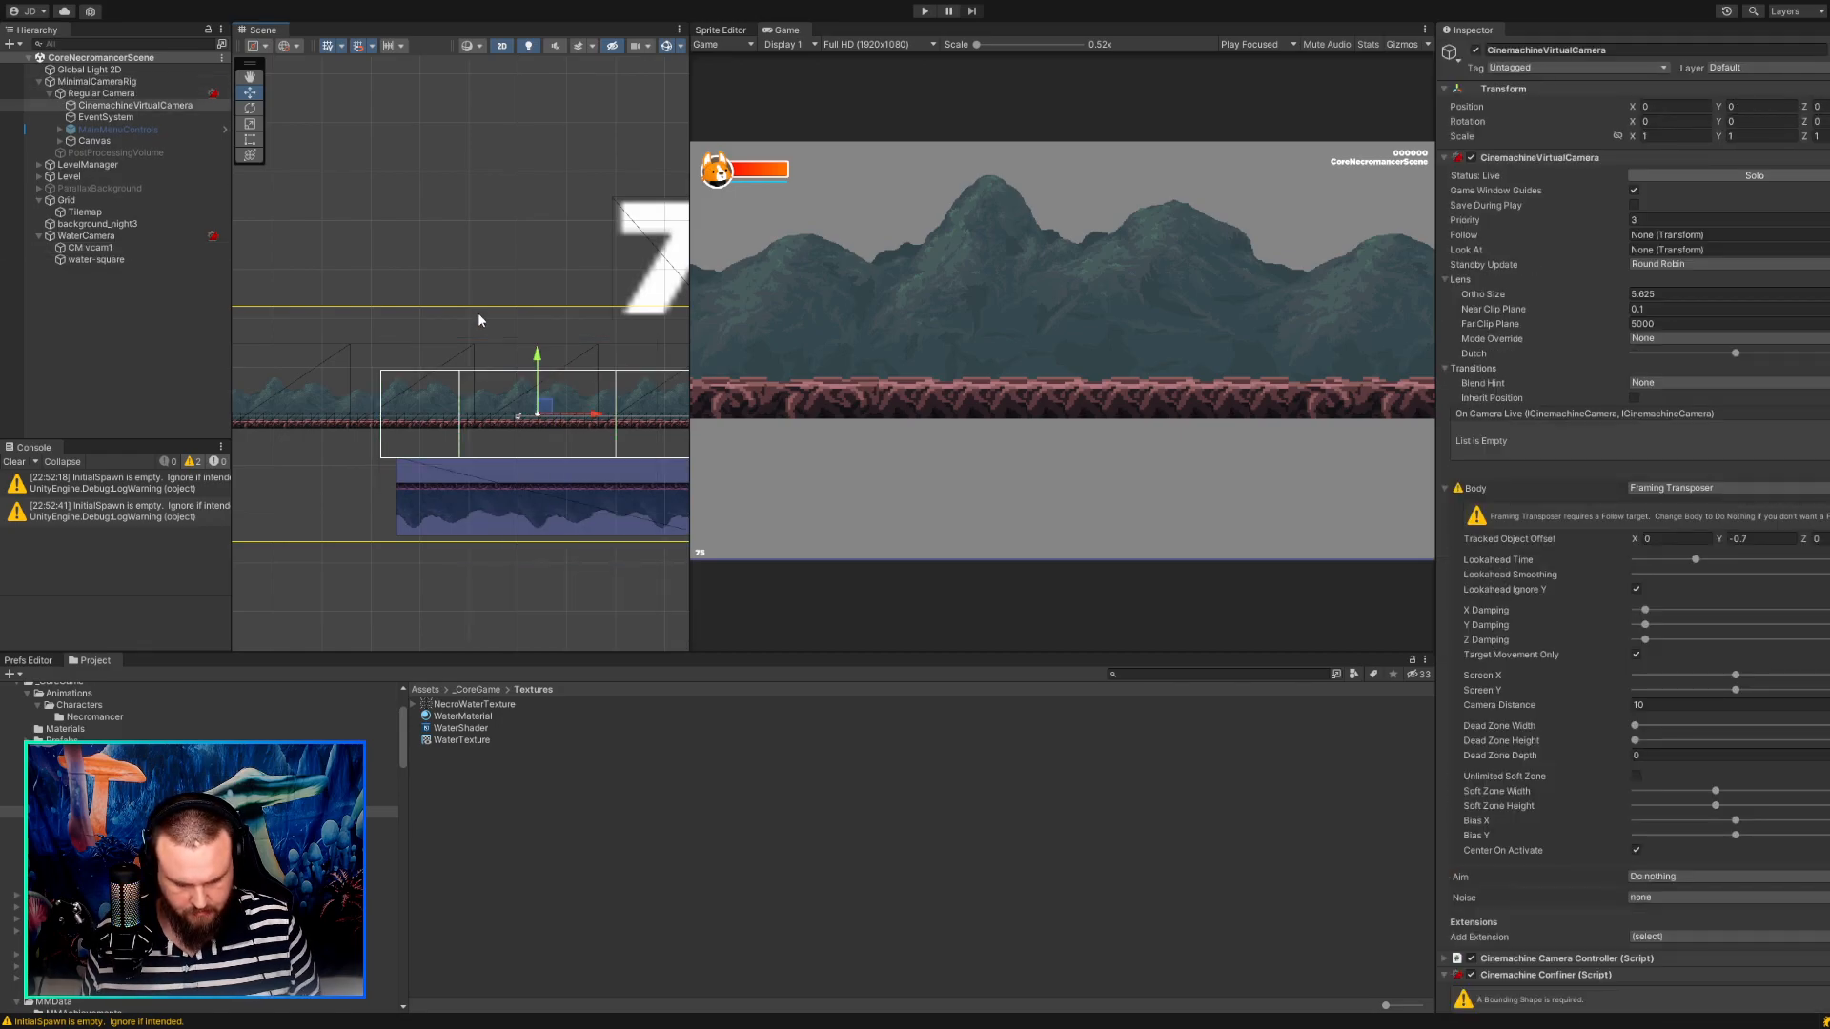
# Redo the undone hierarchy and camera changes, backing out the last few so water-square sits below the camera frame.
pyautogui.hotkey('ctrl', 'y')
pyautogui.hotkey('ctrl', 'y')
pyautogui.hotkey('ctrl', 'y')
pyautogui.hotkey('ctrl', 'y')
pyautogui.hotkey('ctrl', 'y')
pyautogui.hotkey('ctrl', 'y')
pyautogui.hotkey('ctrl', 'y')
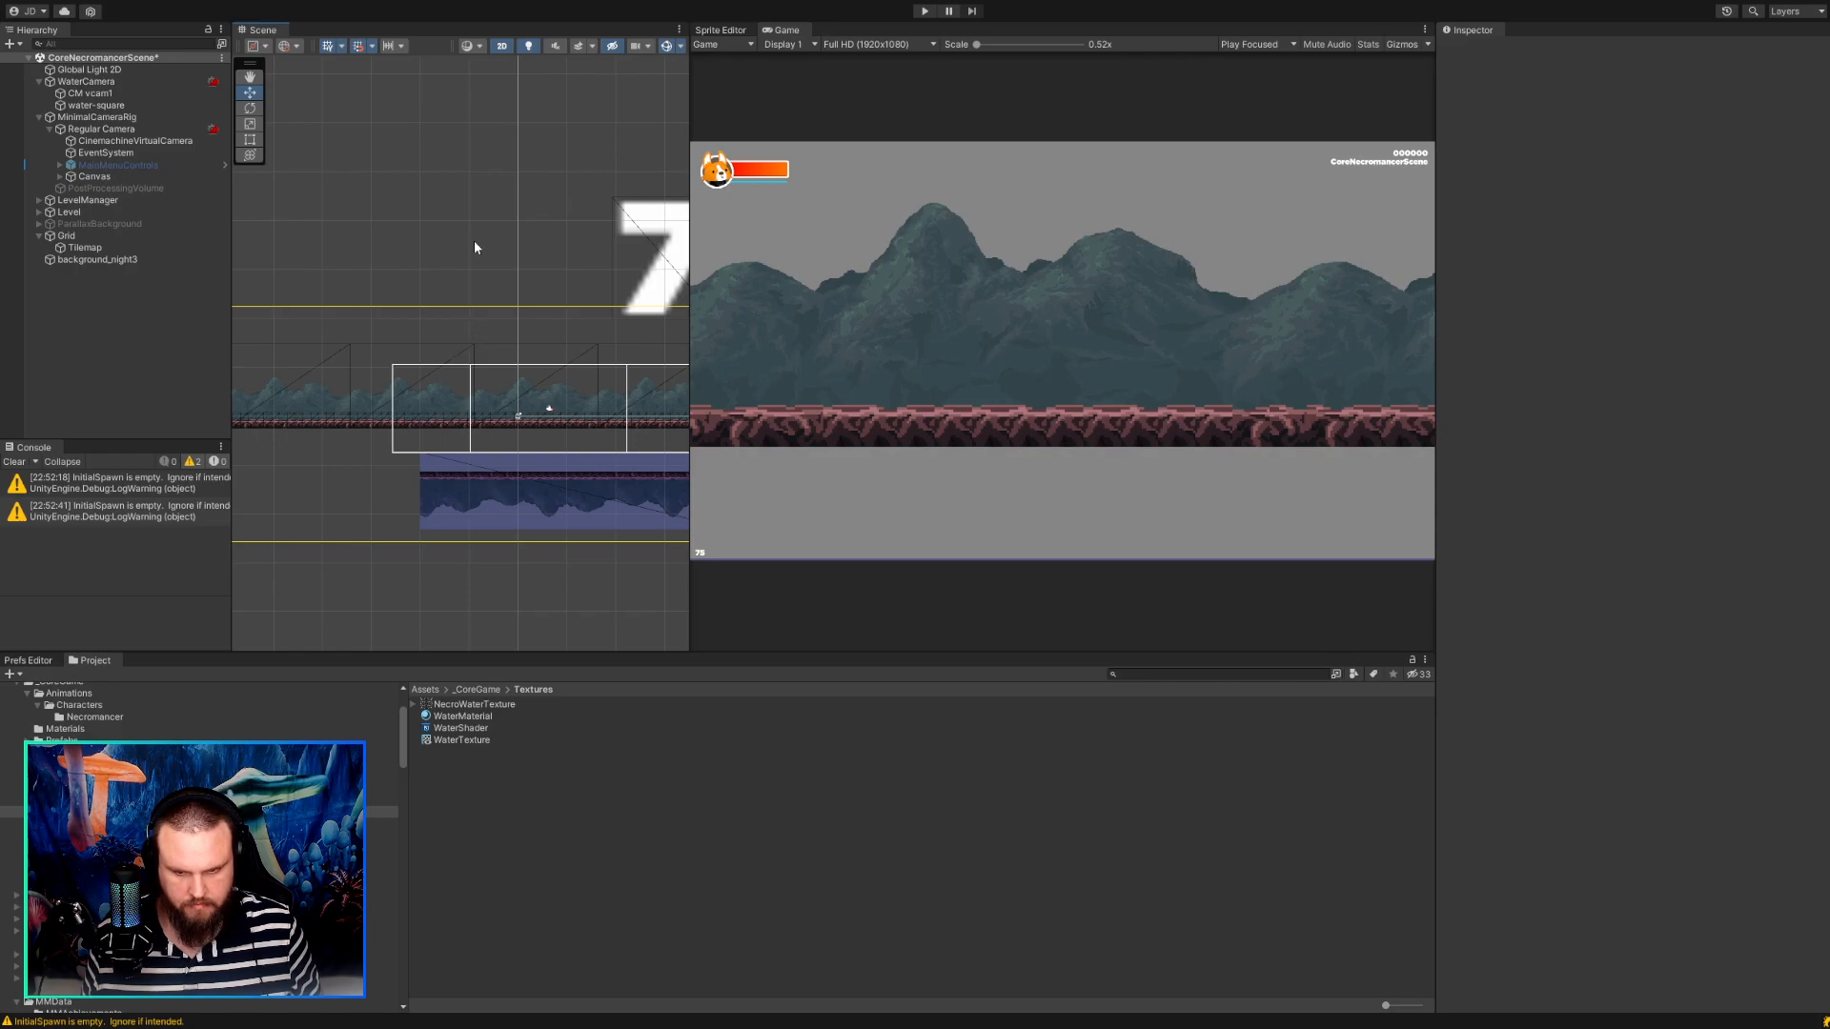
pyautogui.hotkey('ctrl', 'y')
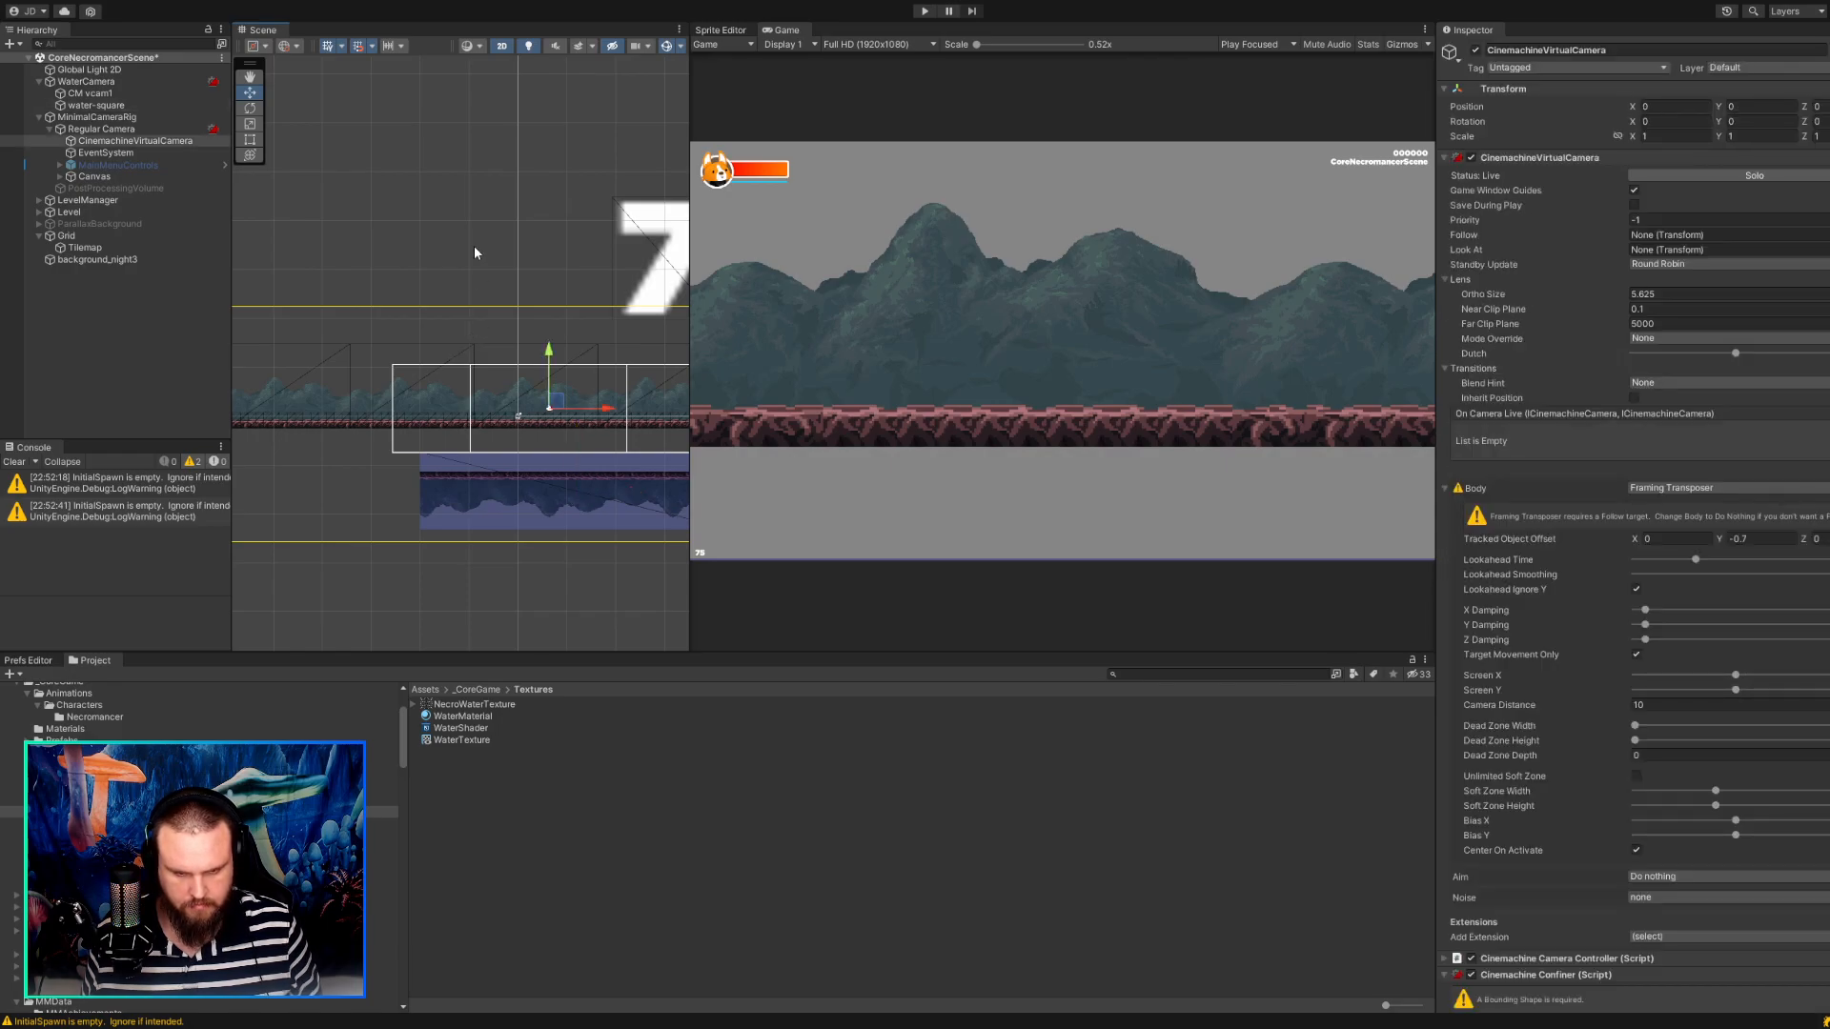
pyautogui.hotkey('ctrl', 'y')
pyautogui.hotkey('ctrl', 'y')
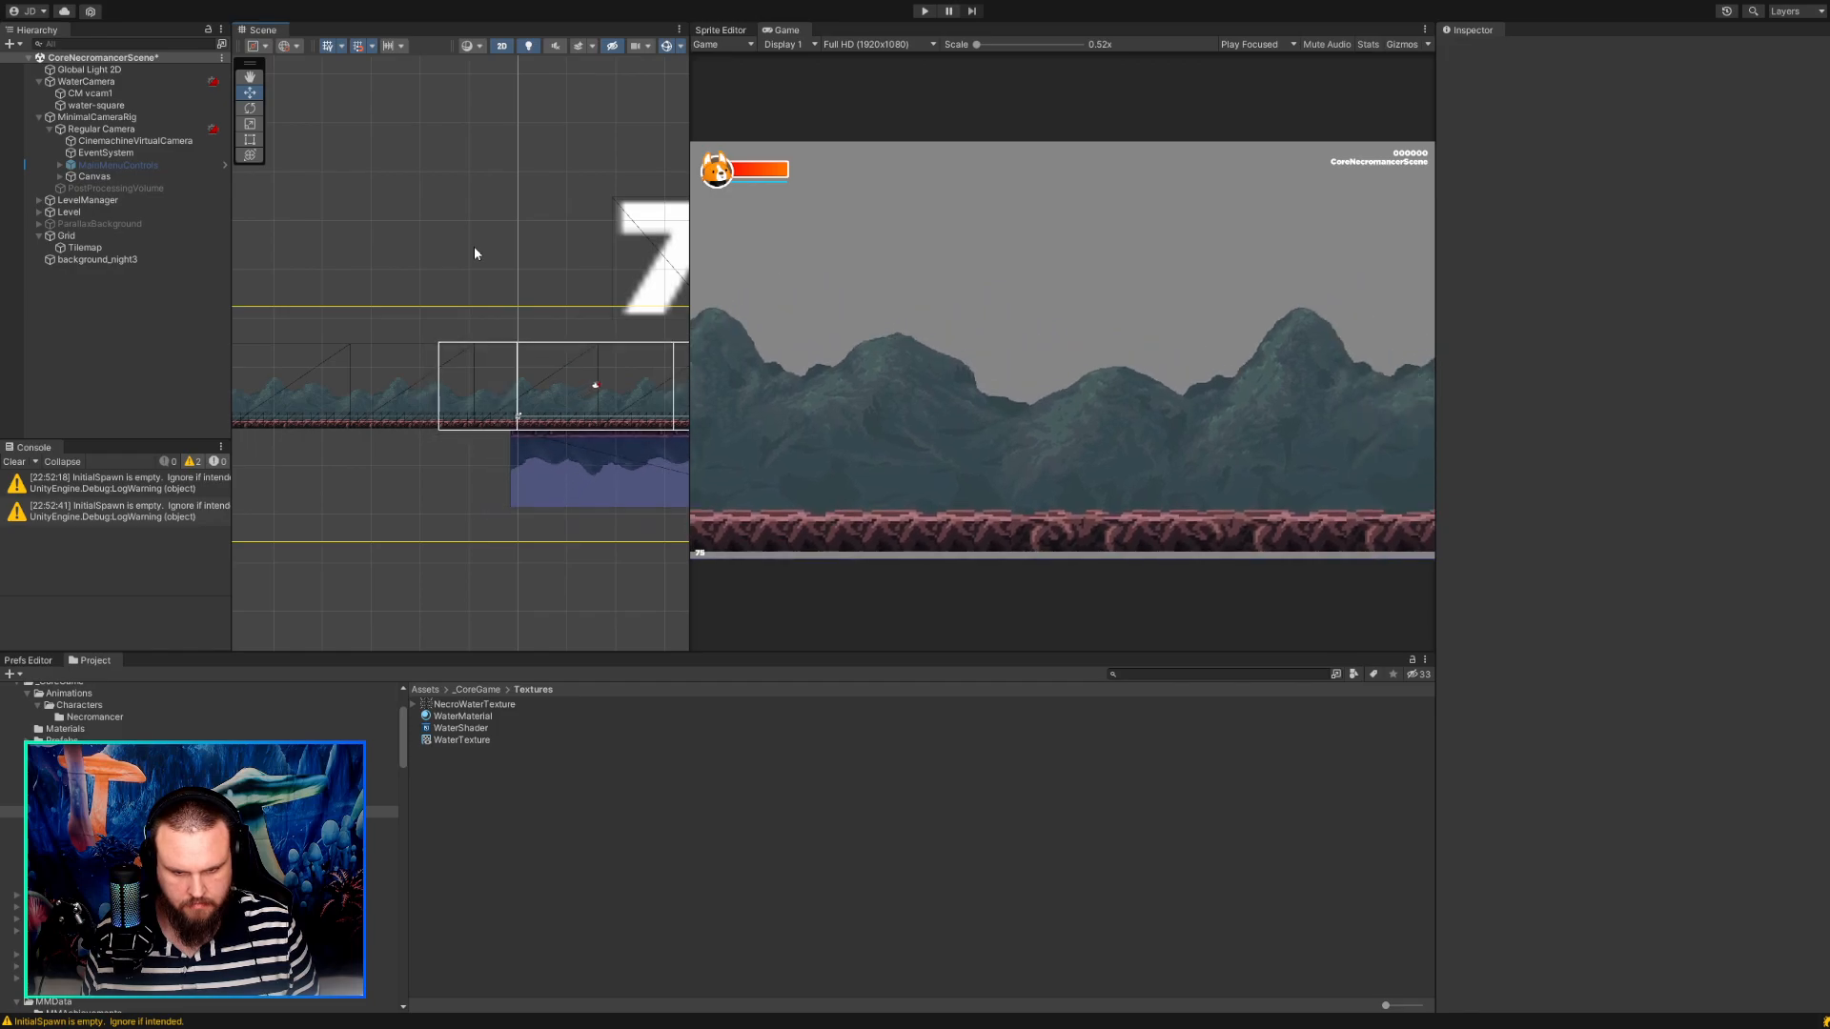
pyautogui.hotkey('ctrl', 'z')
pyautogui.hotkey('ctrl', 'z')
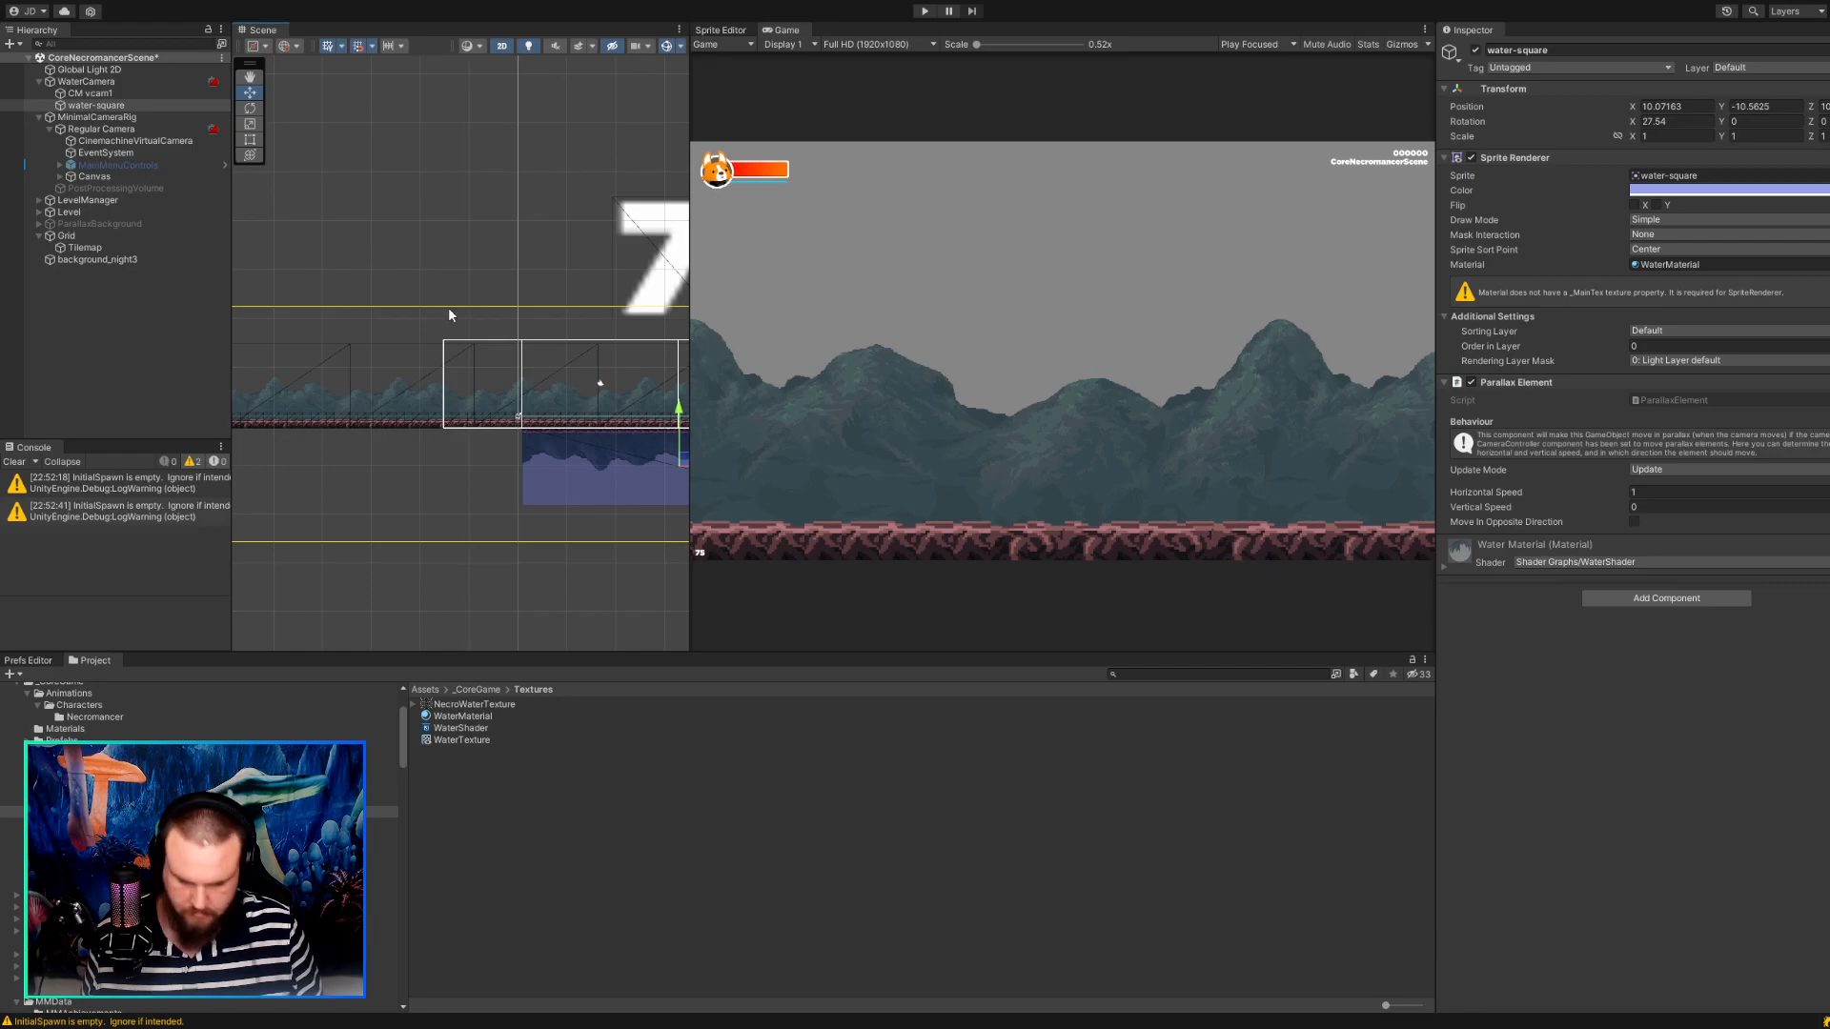
pyautogui.hotkey('ctrl', 'z')
# Centre water-square directly beneath the WaterCamera frame, at about X 0.1, Y -10.86.
pyautogui.click(120, 94)
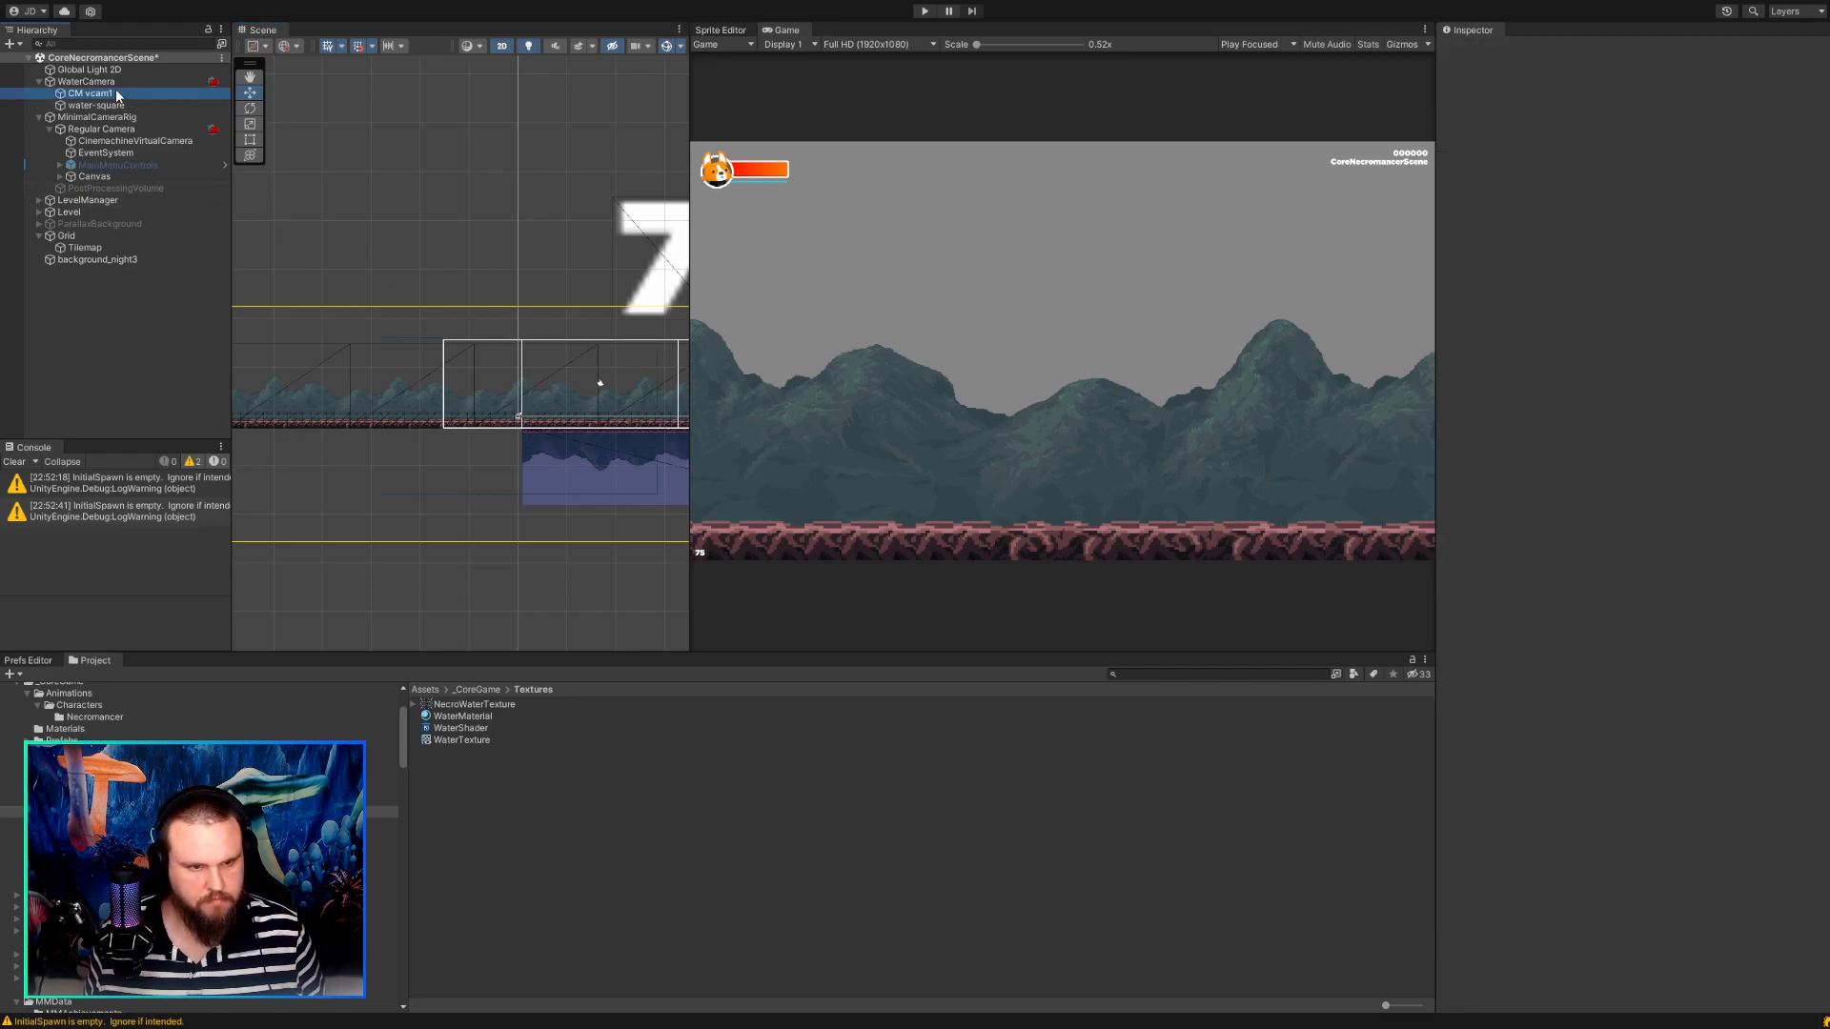
pyautogui.click(125, 83)
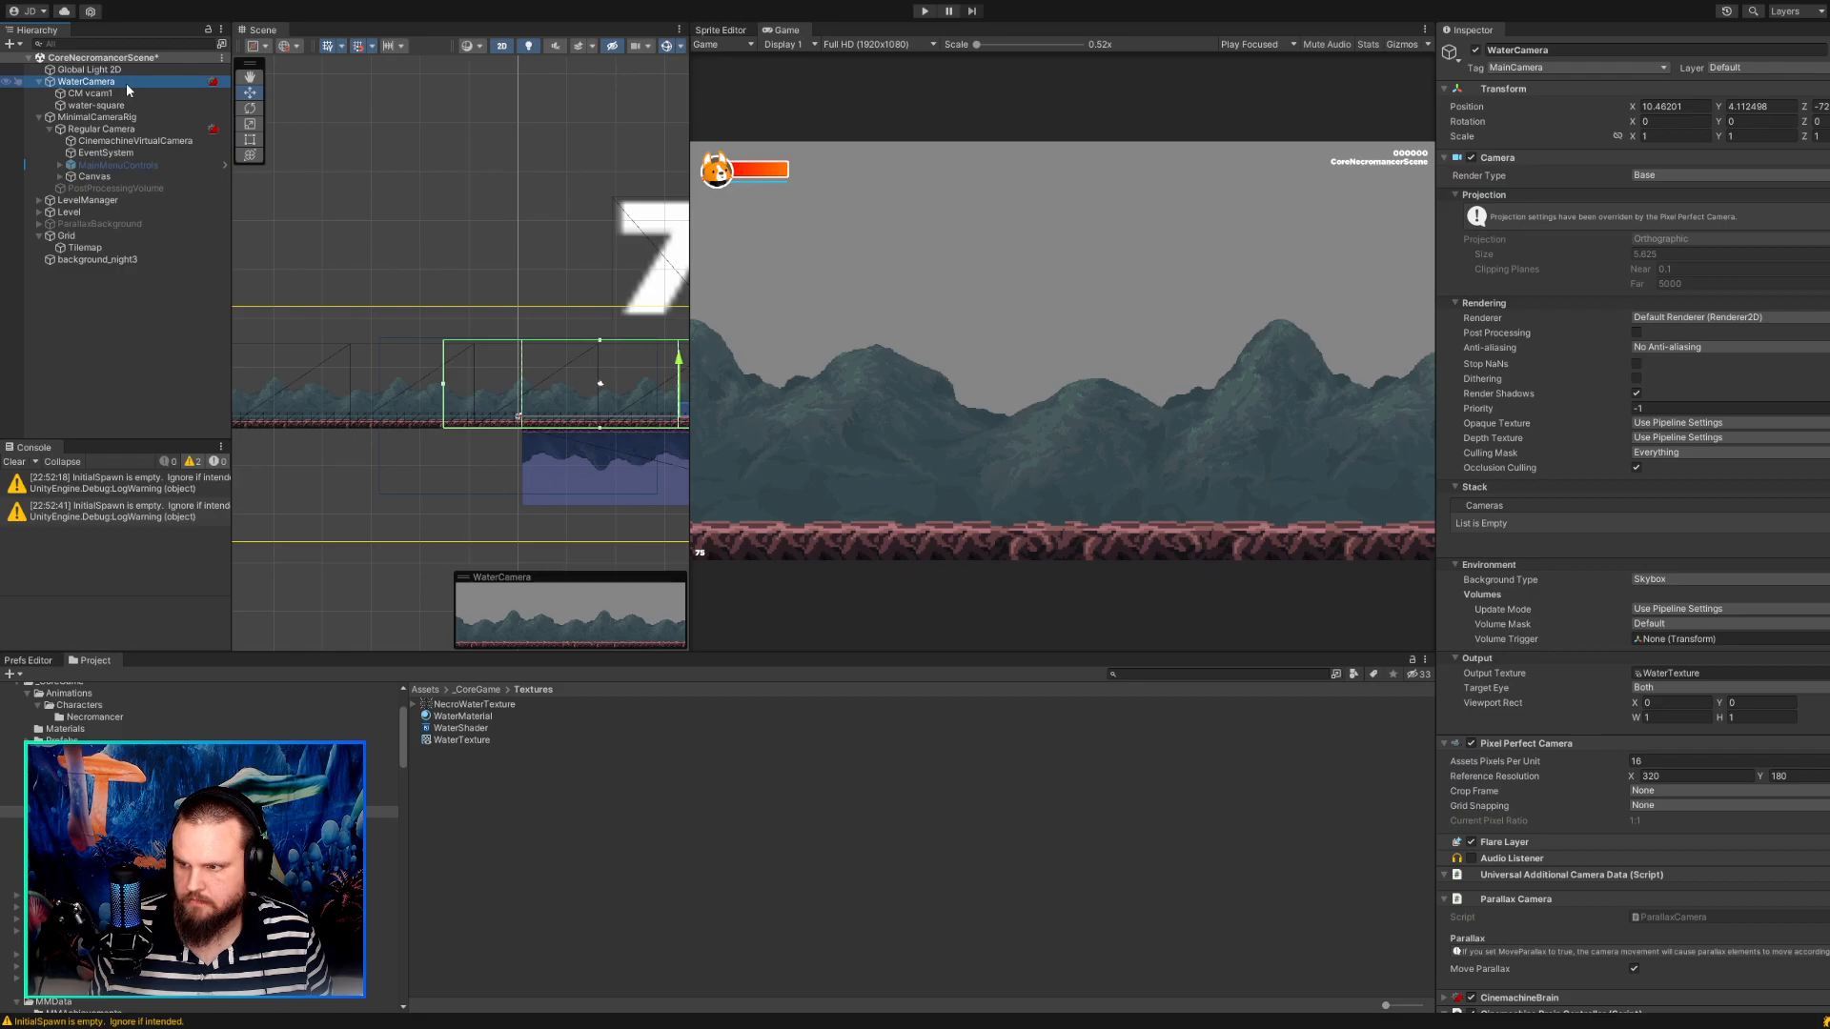
pyautogui.doubleClick(128, 83)
pyautogui.moveTo(485, 488); pyautogui.dragTo(376, 472, button='middle')
pyautogui.scroll(8, 376, 473)
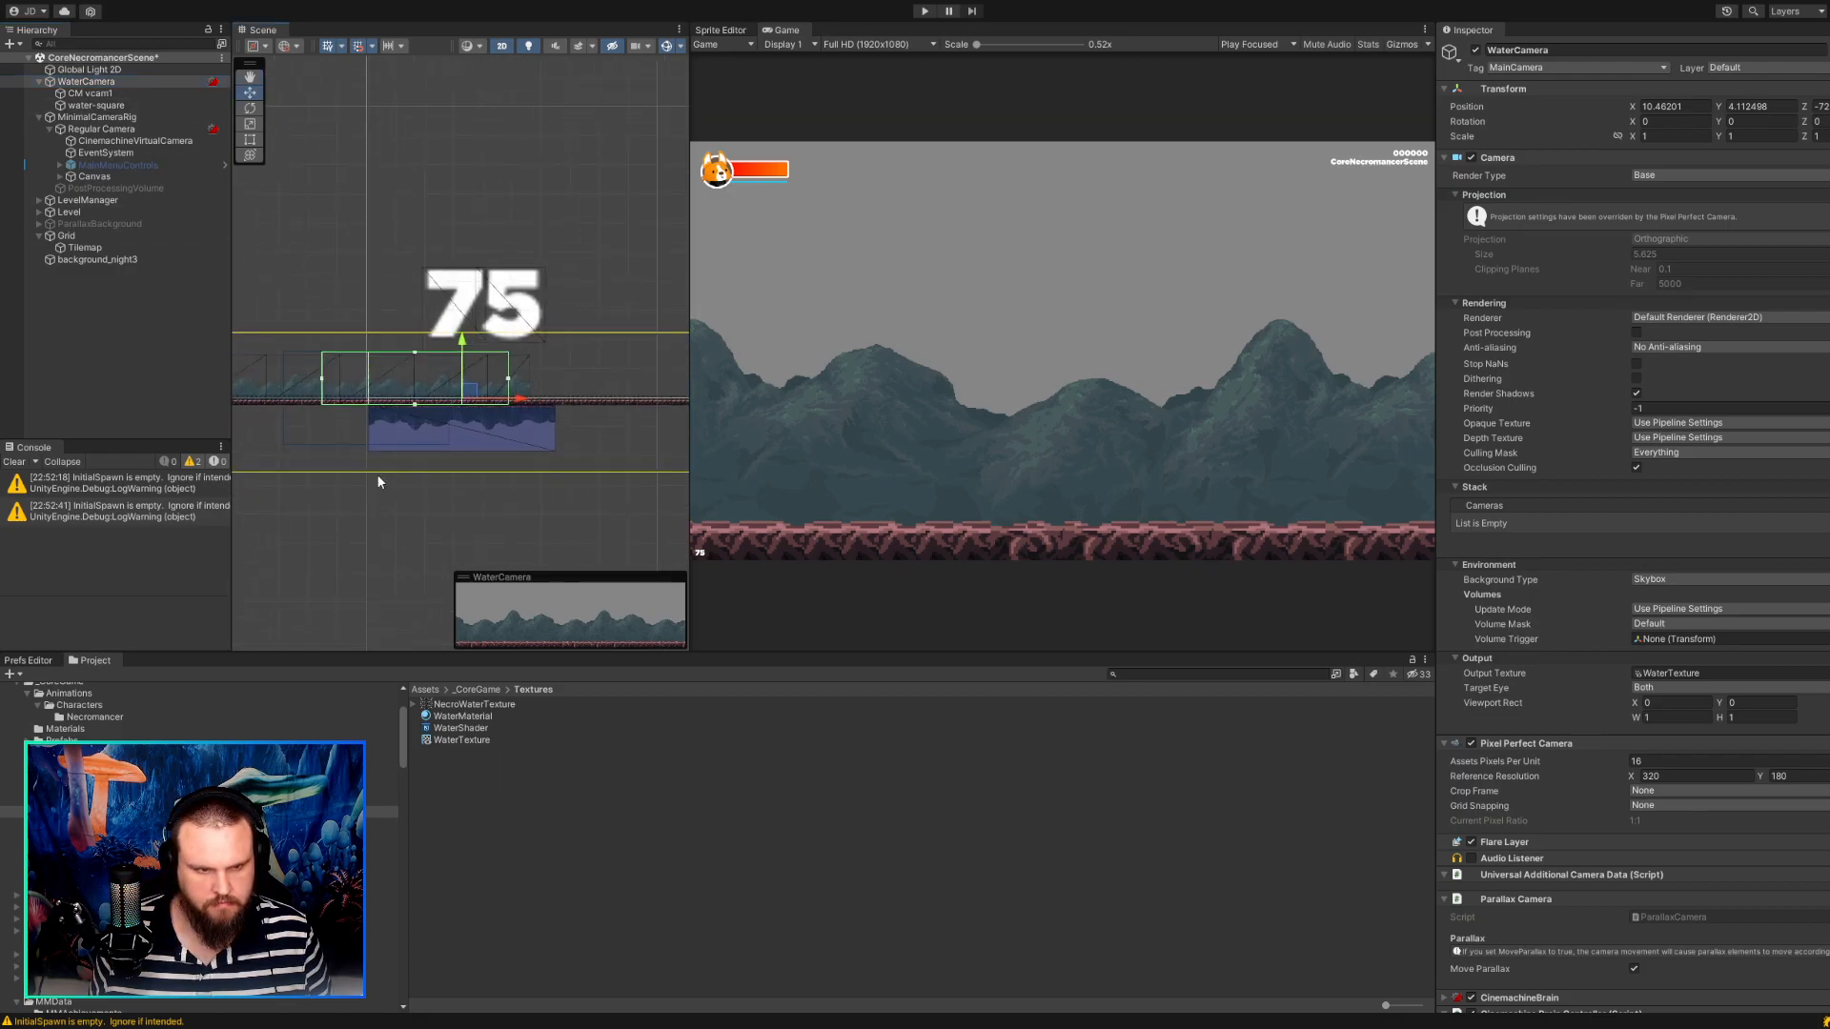
pyautogui.click(91, 104)
pyautogui.moveTo(475, 413); pyautogui.dragTo(424, 418)
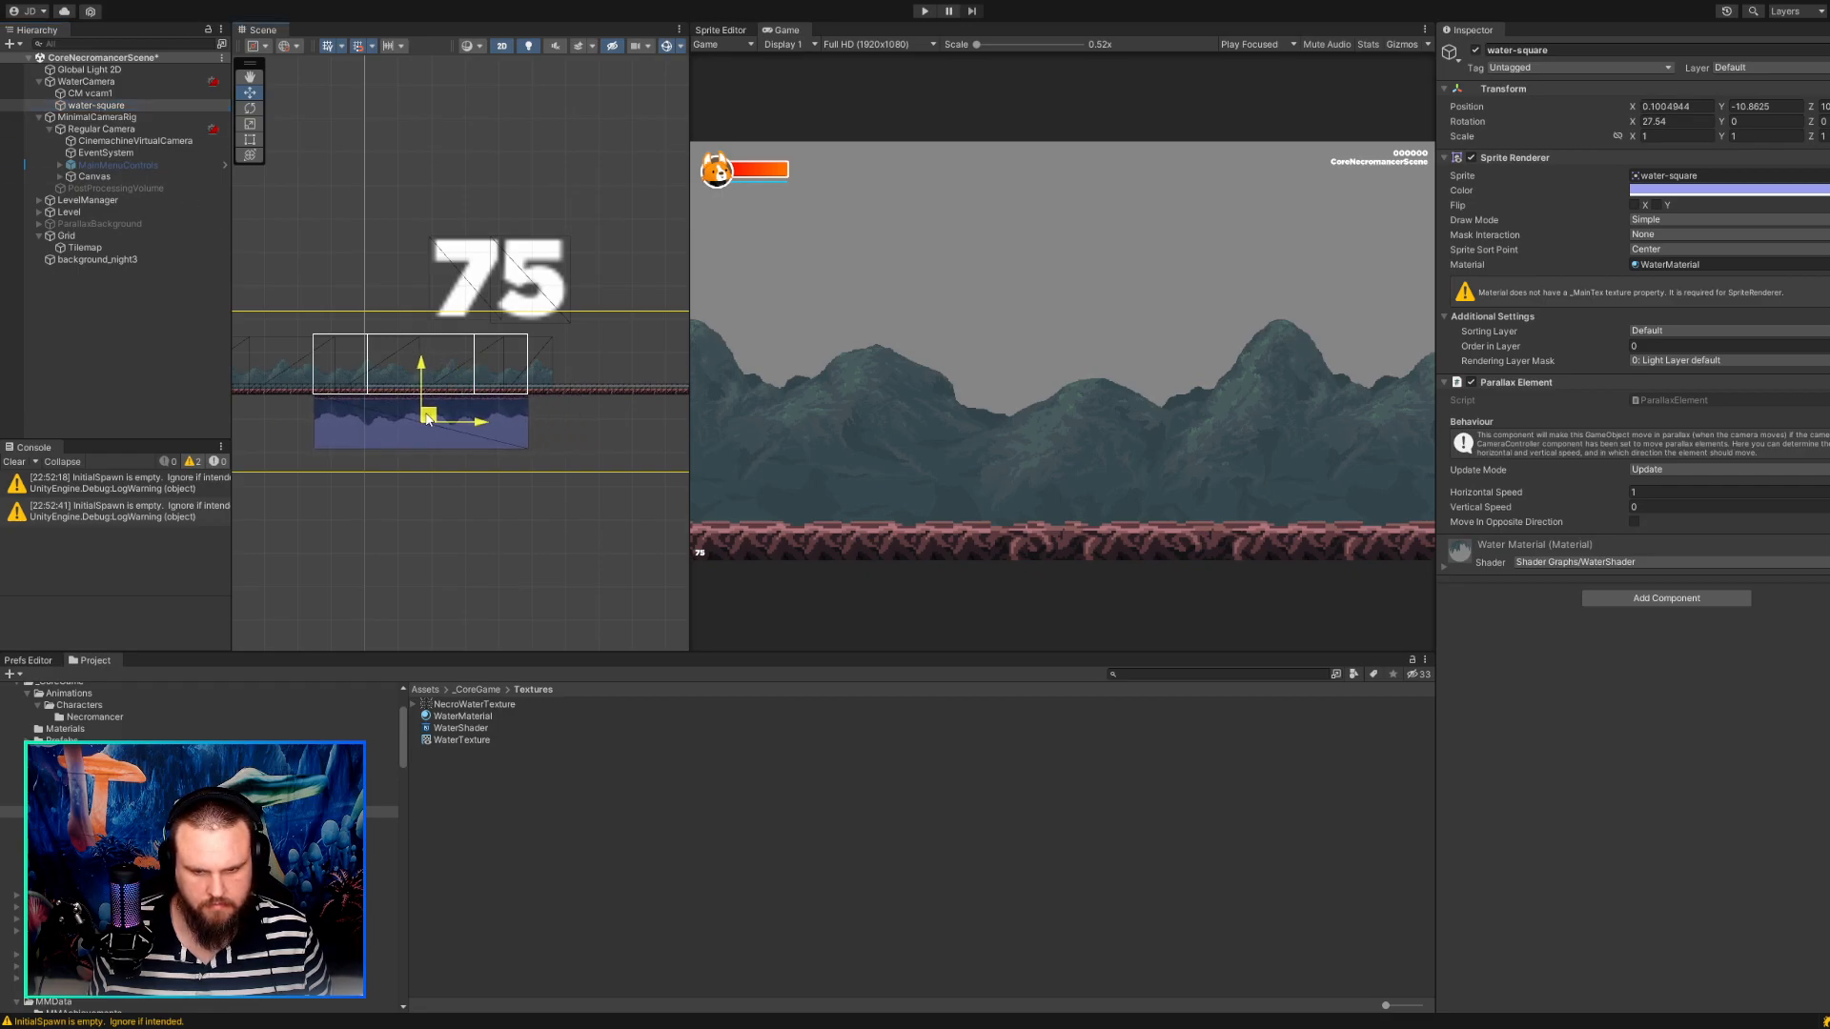
# Set the Body Tracked Object Offset Y of CM vcam1 to 0.
pyautogui.click(86, 81)
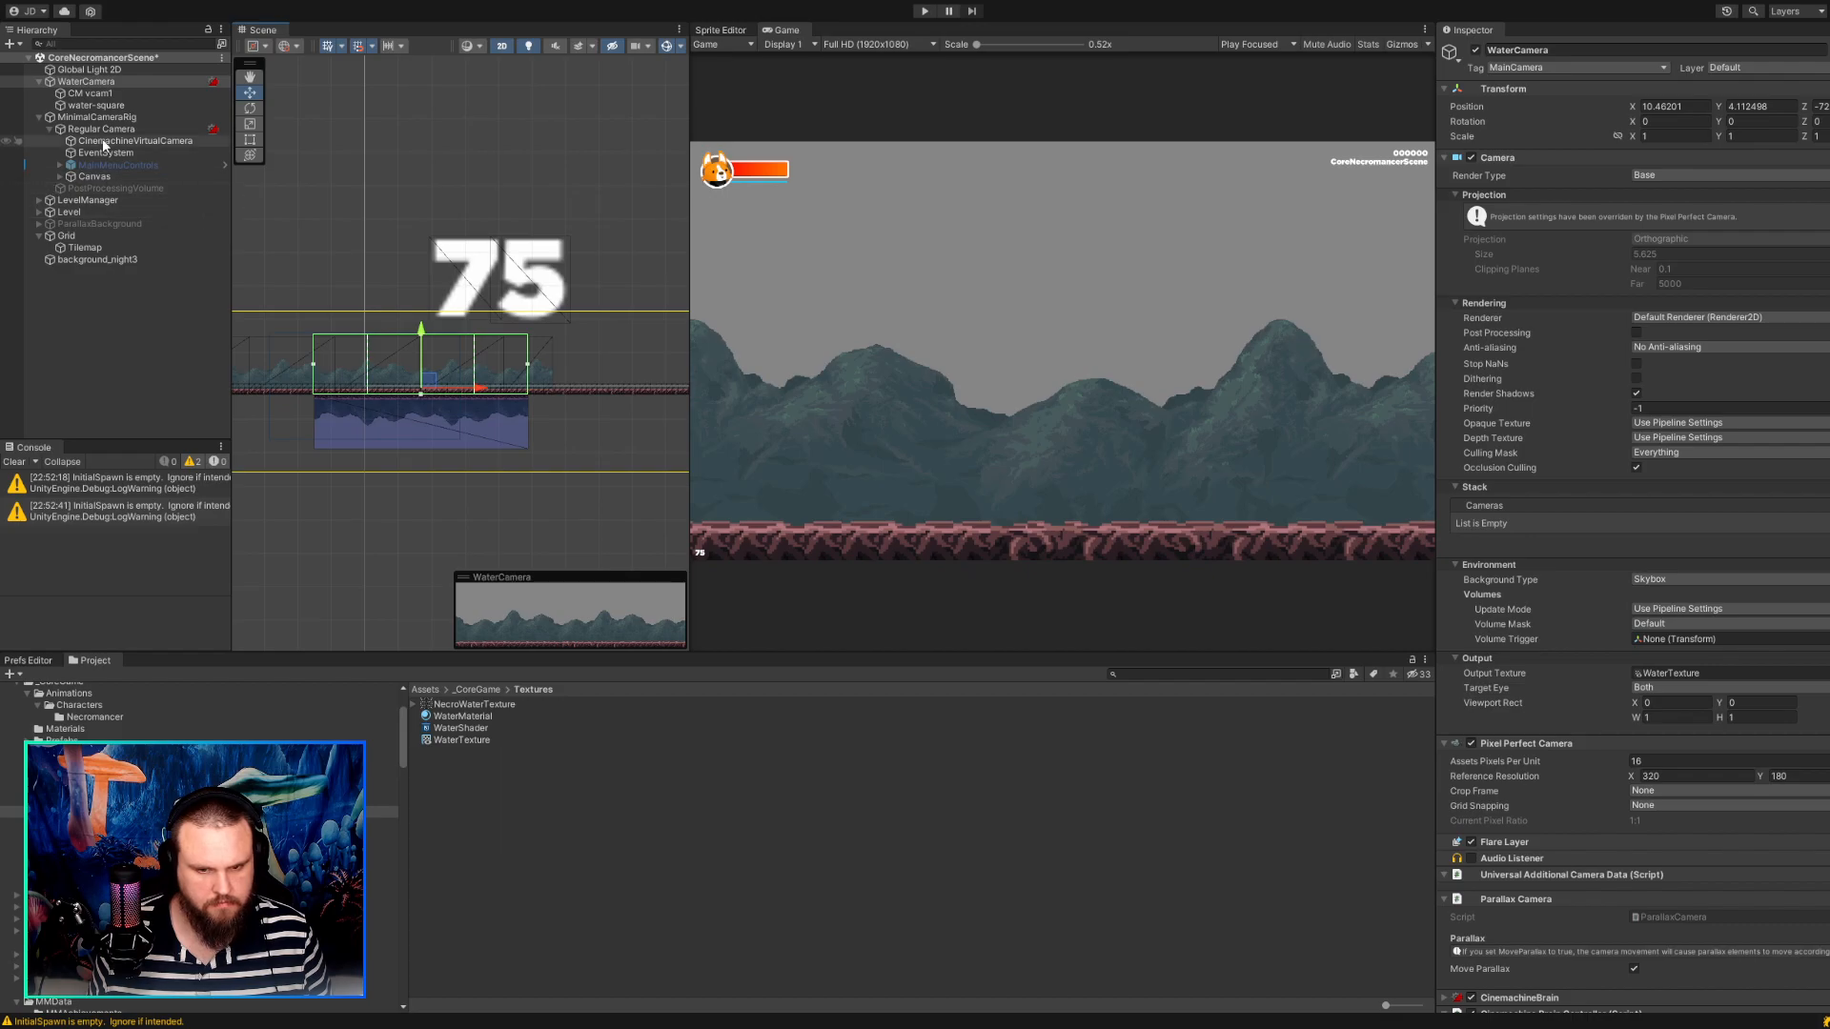
pyautogui.click(113, 107)
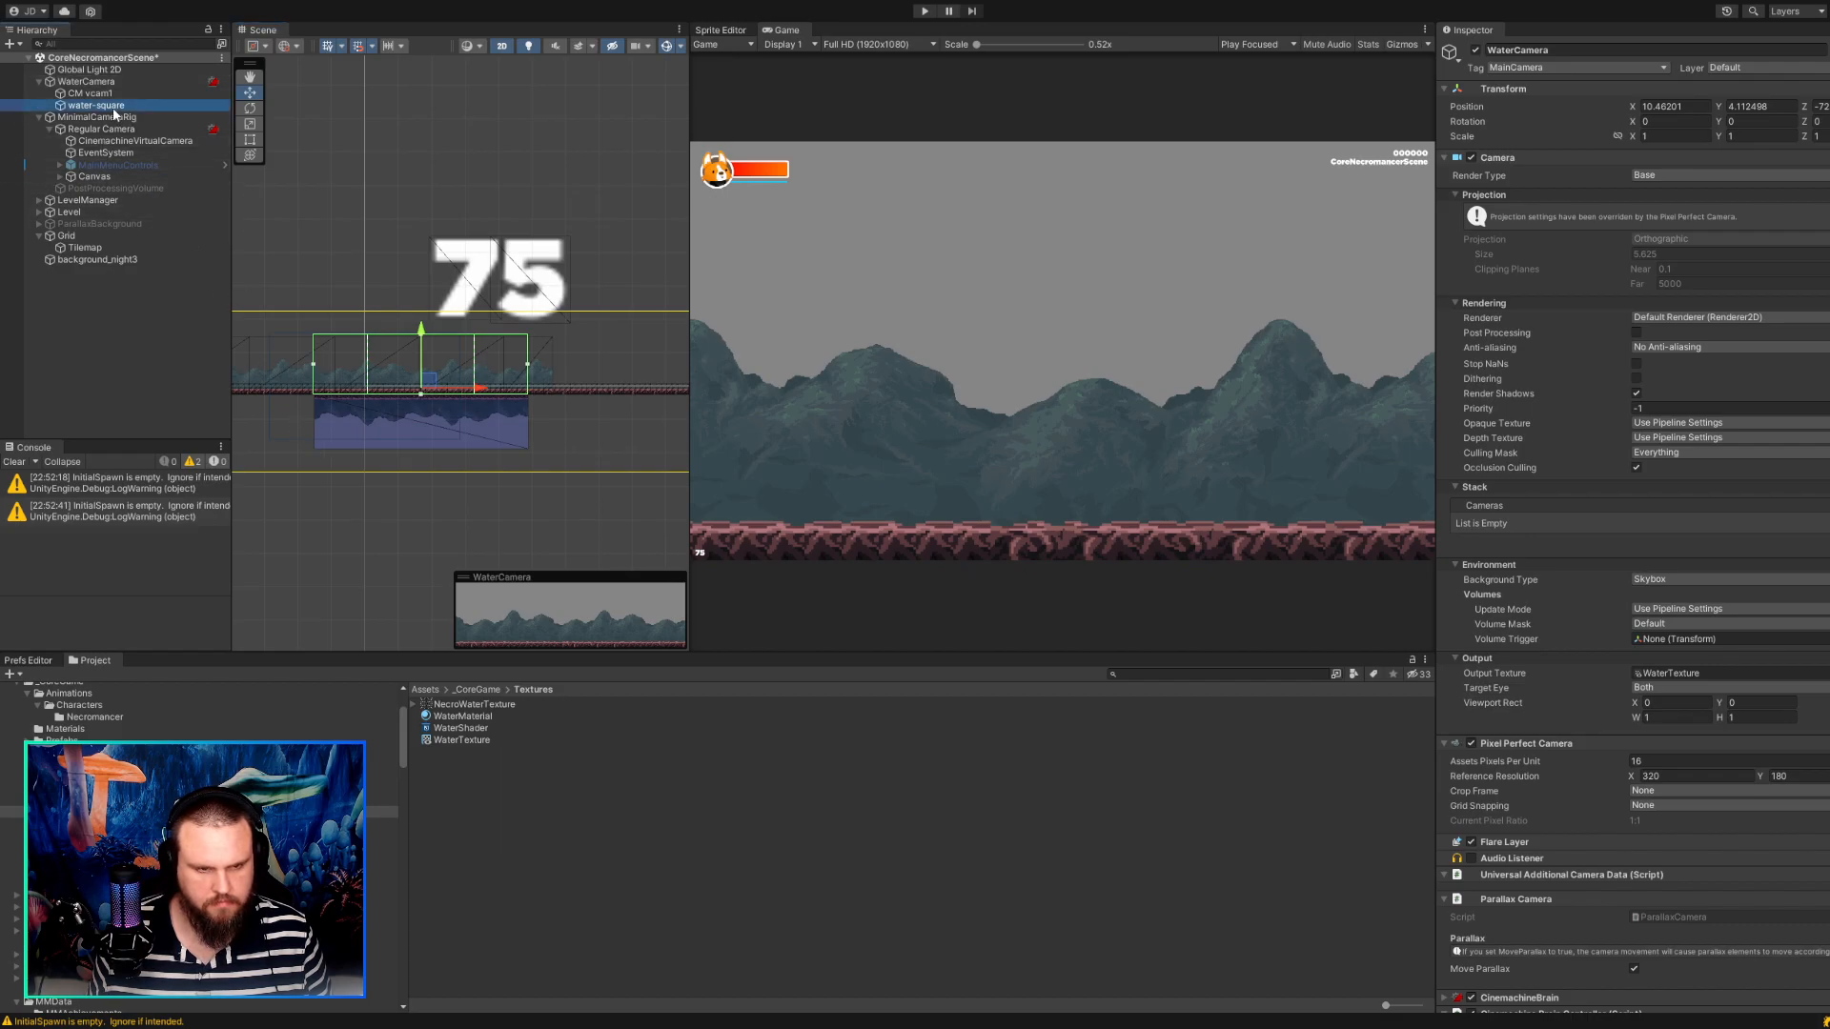
pyautogui.click(112, 94)
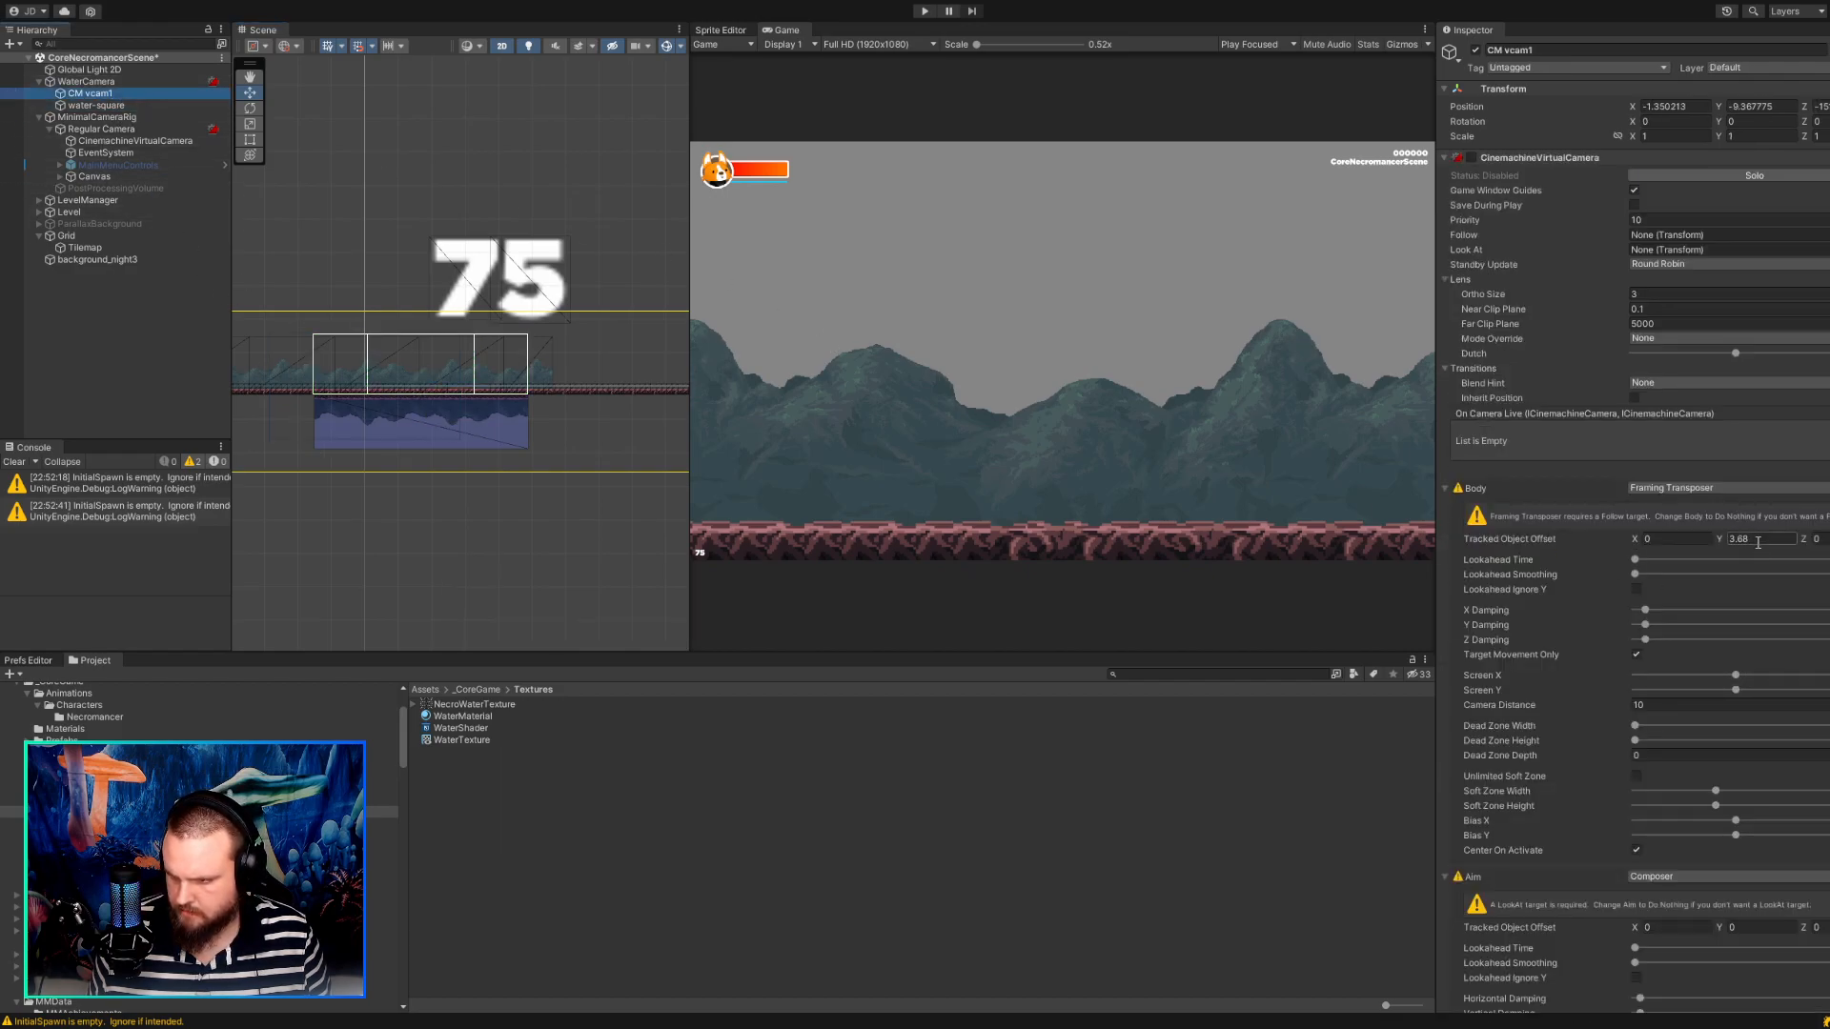
pyautogui.write('0')
pyautogui.press('Tab')
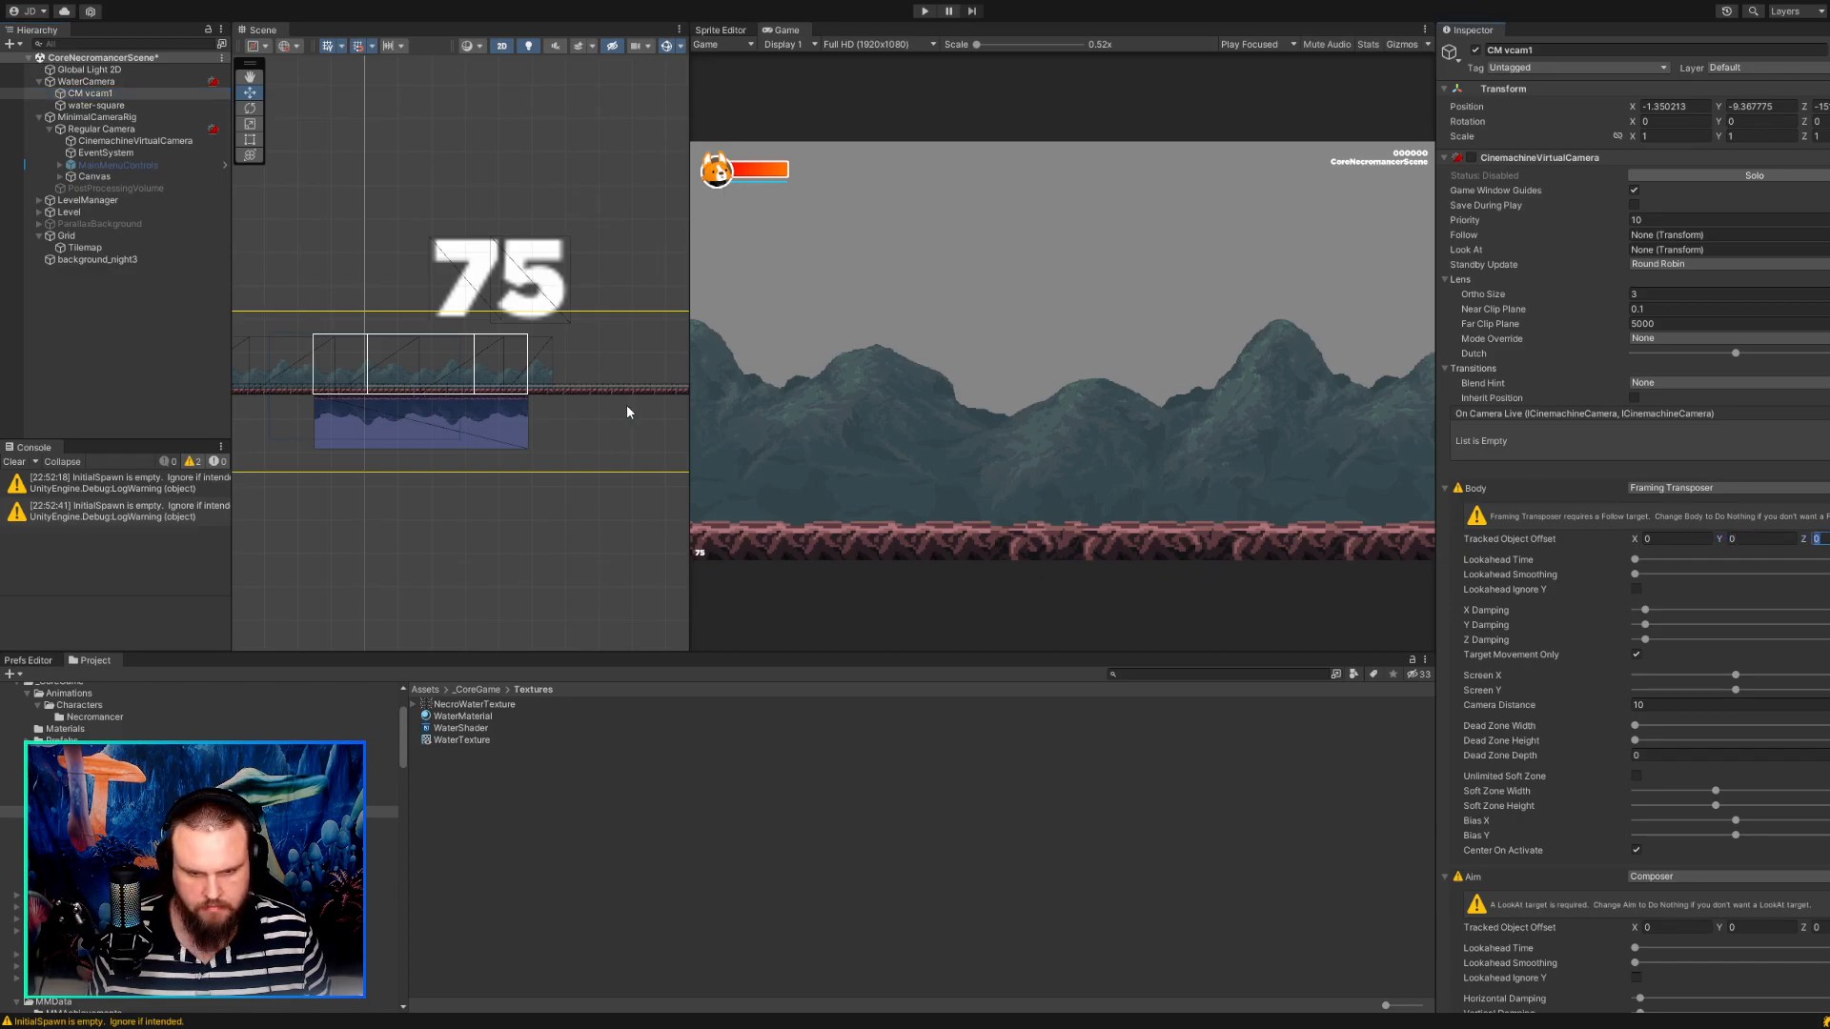
# Set the Transform position of CM vcam1 to X 0, Y 0, Z -1.
pyautogui.scroll(6, 416, 440)
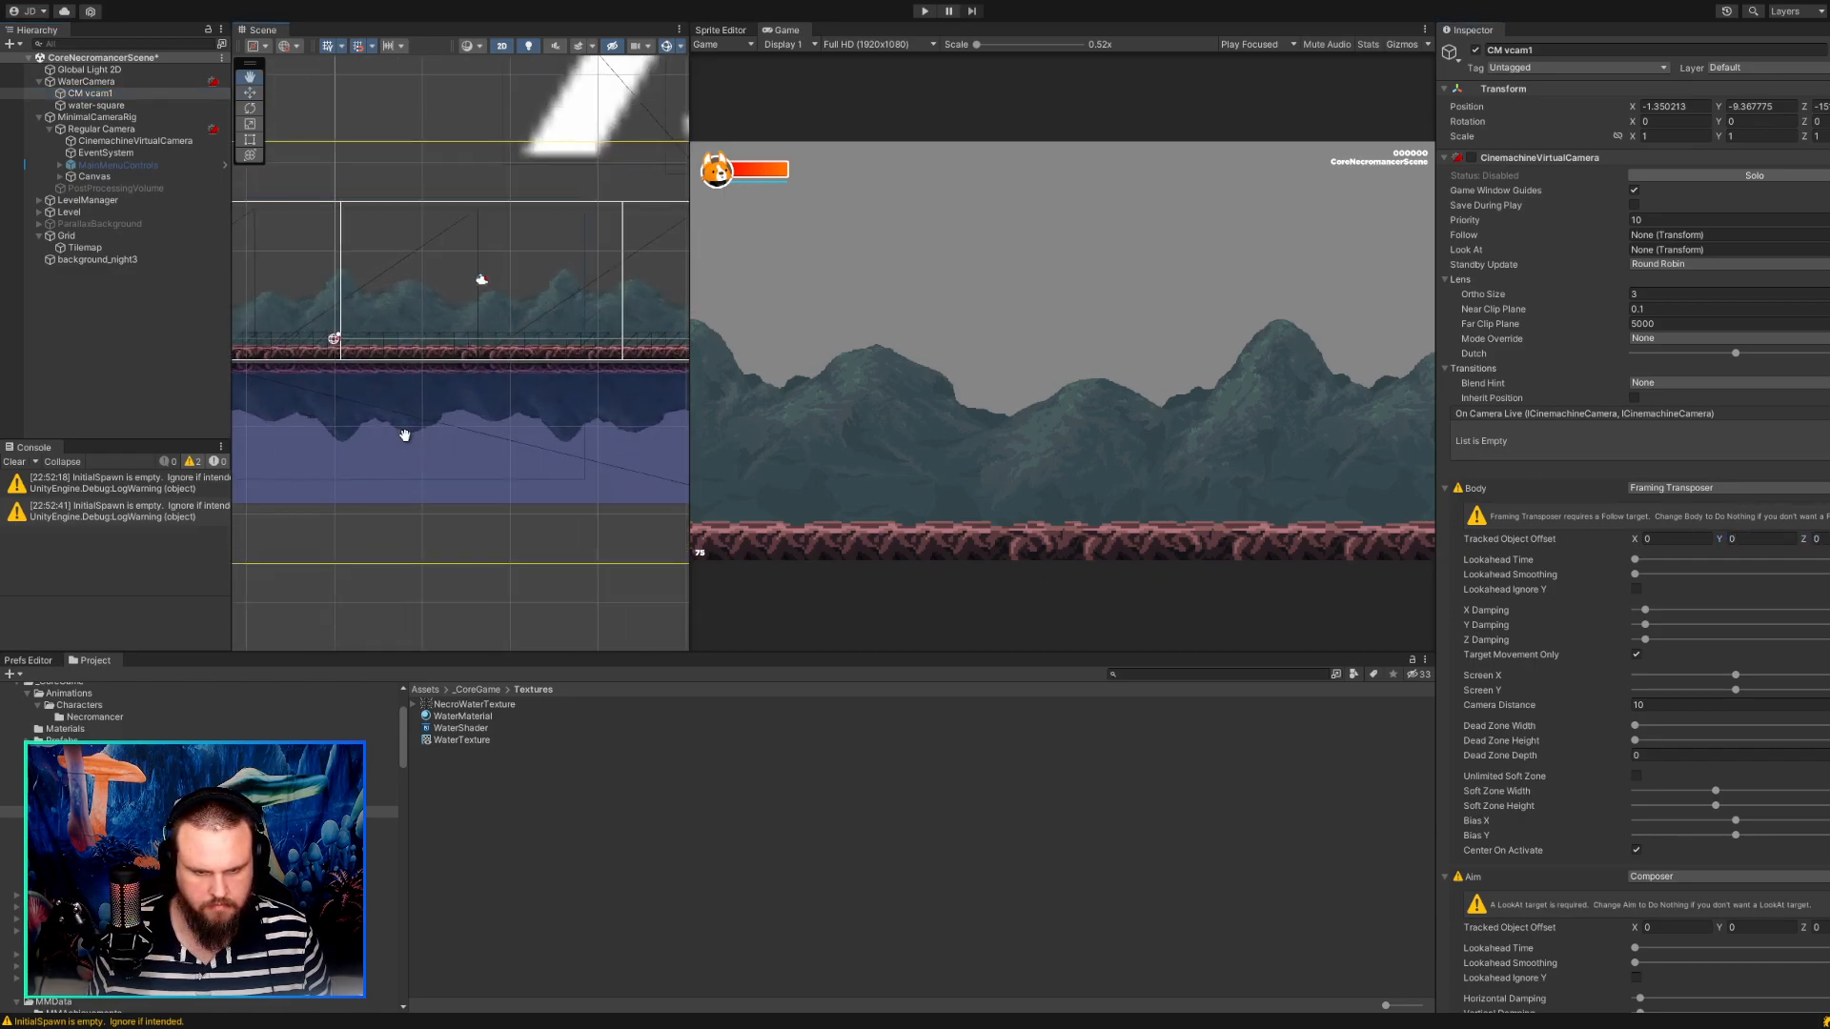
pyautogui.scroll(4, 405, 435)
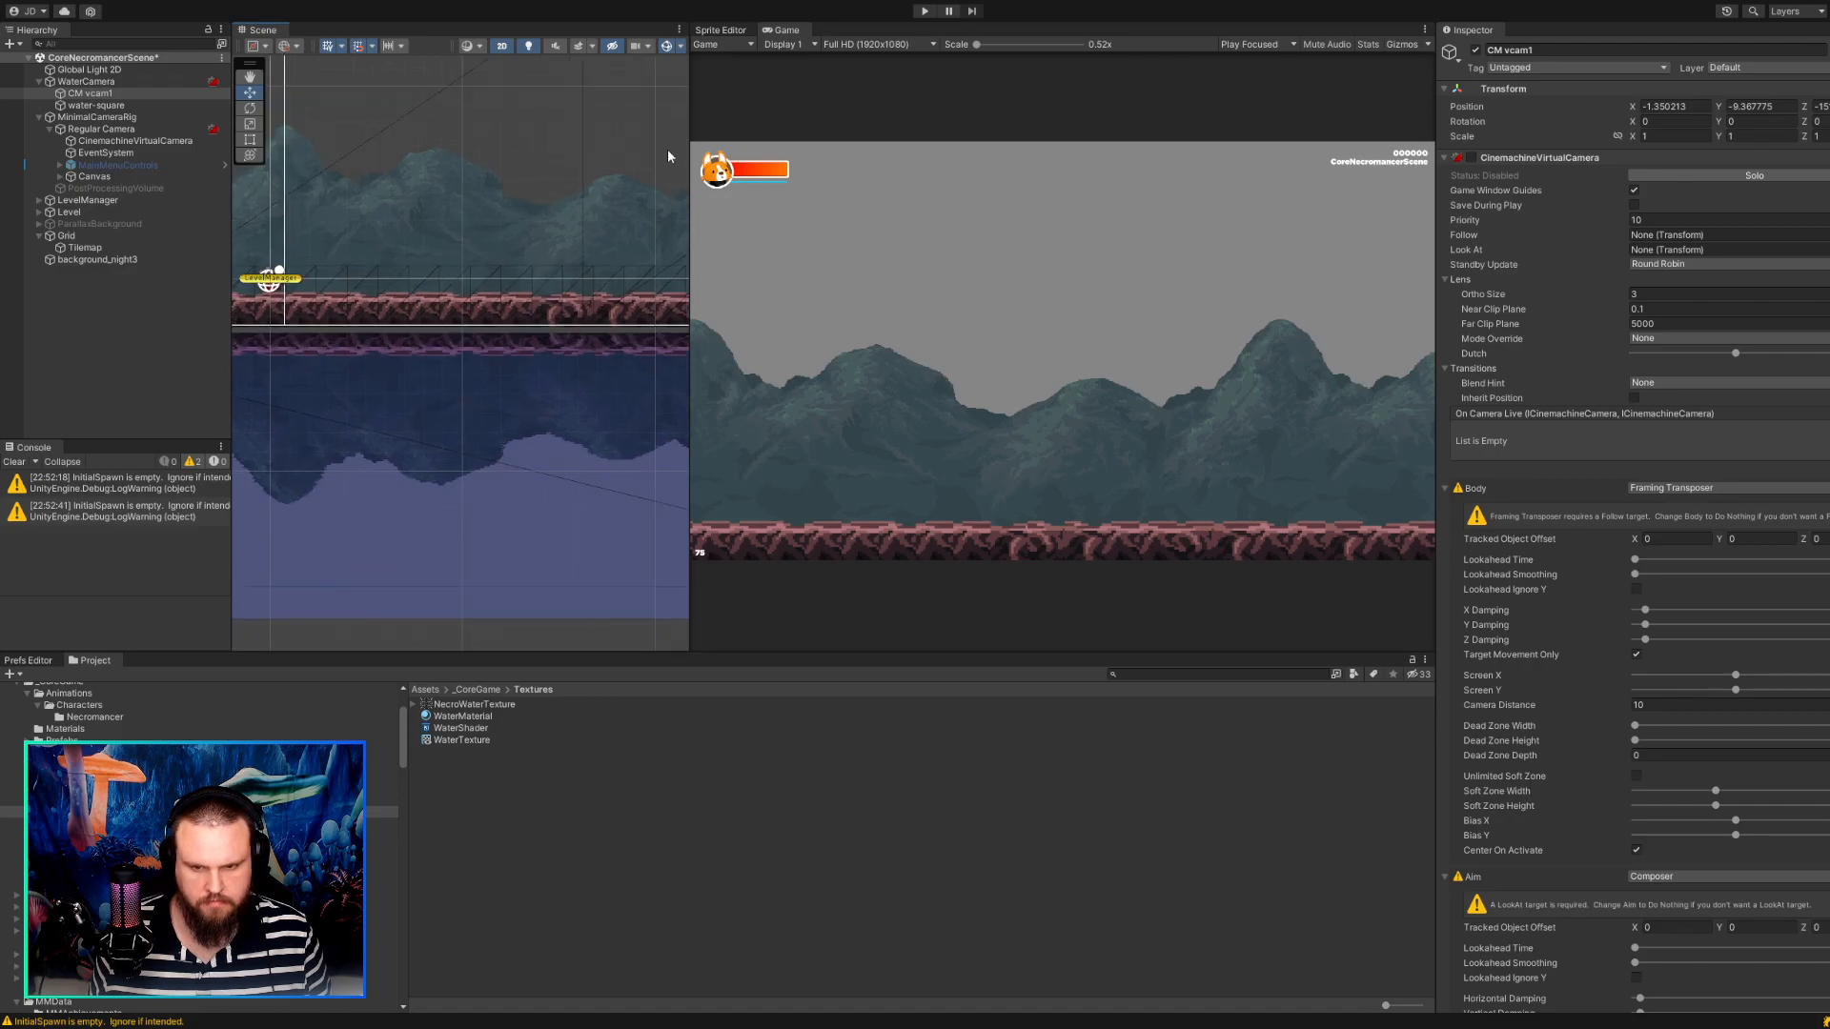
pyautogui.scroll(-3, 454, 307)
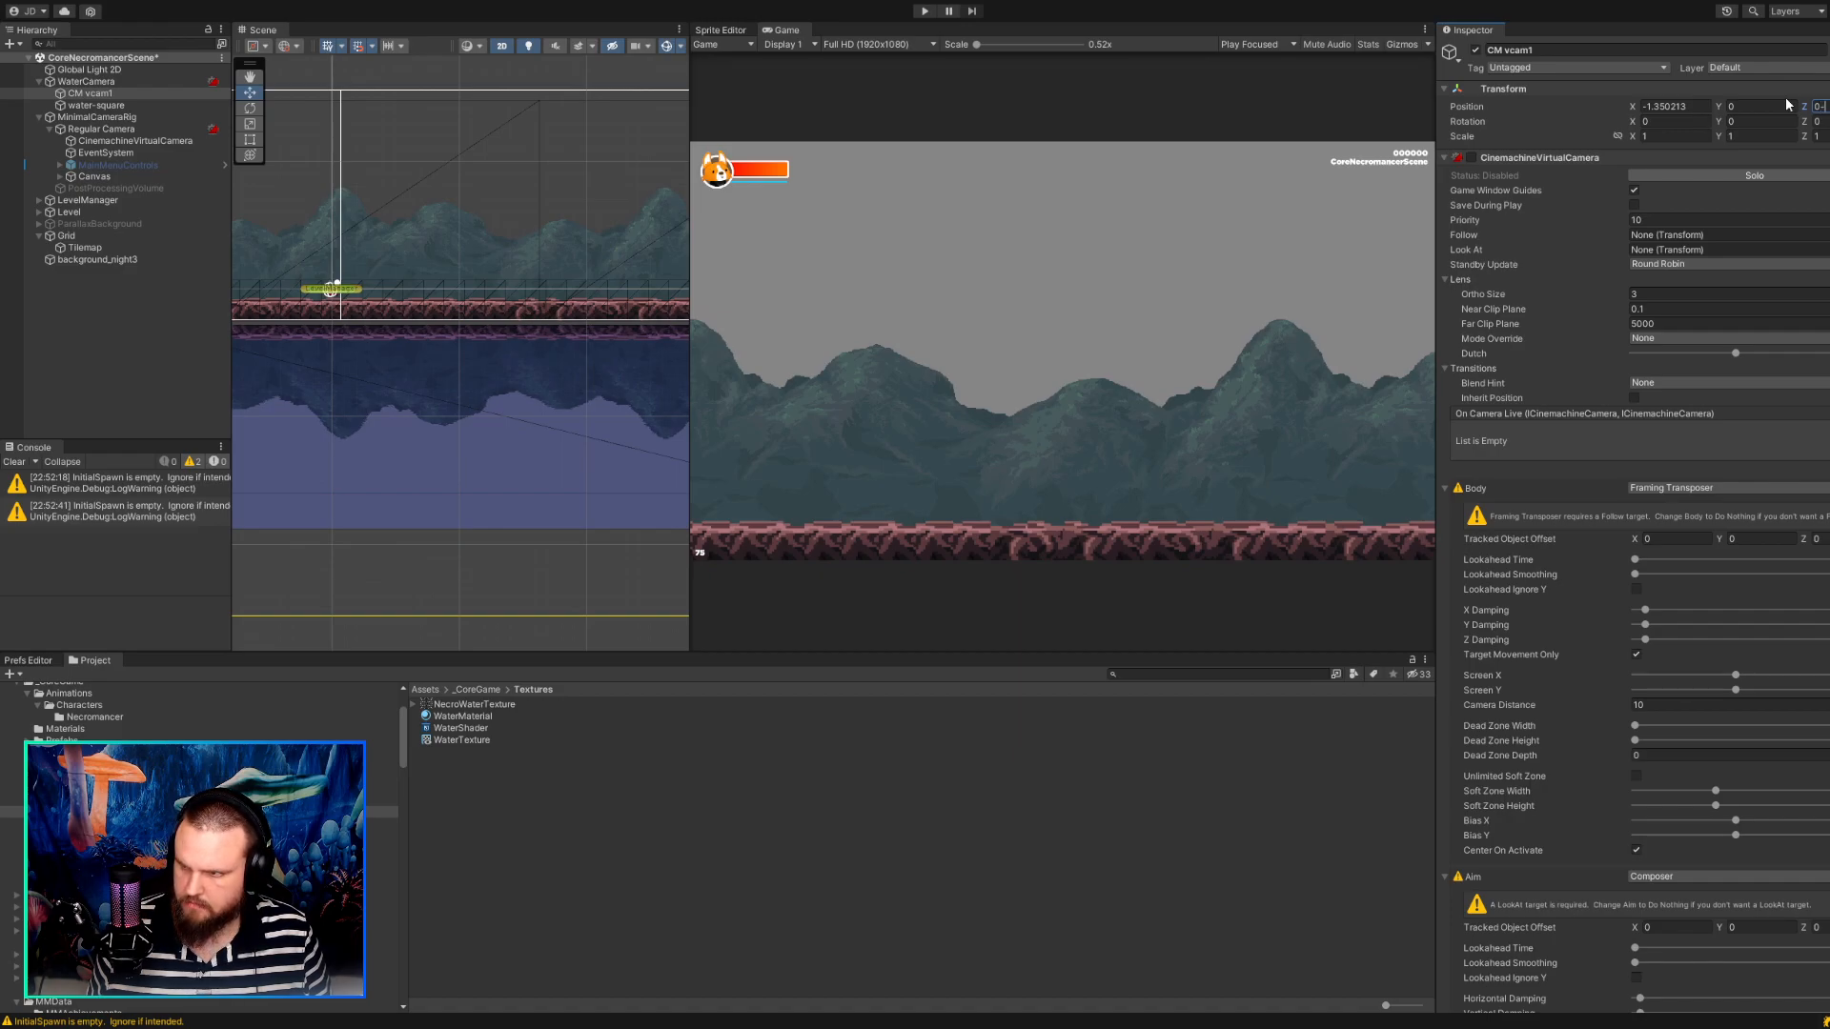
pyautogui.write('1')
pyautogui.press('Tab')
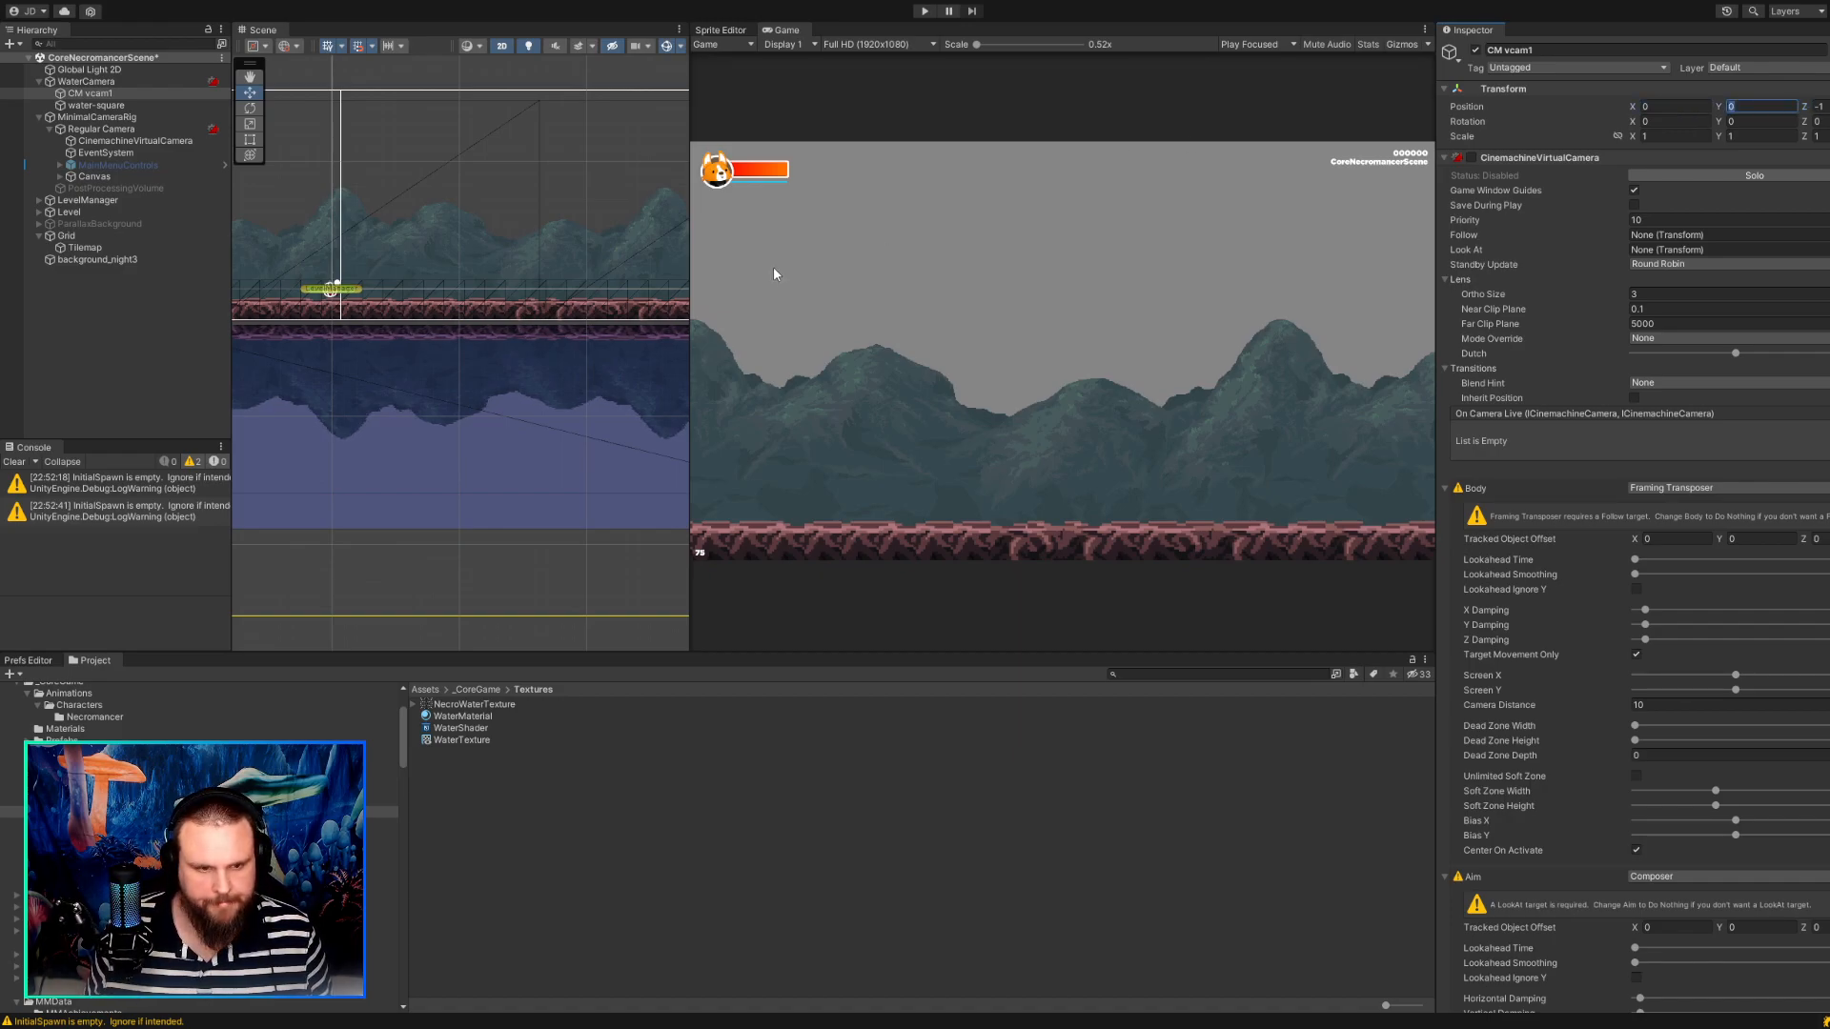
# Nudge water-square up to about Y -10.81 so it meets the lower edge of the camera frame.
pyautogui.click(140, 108)
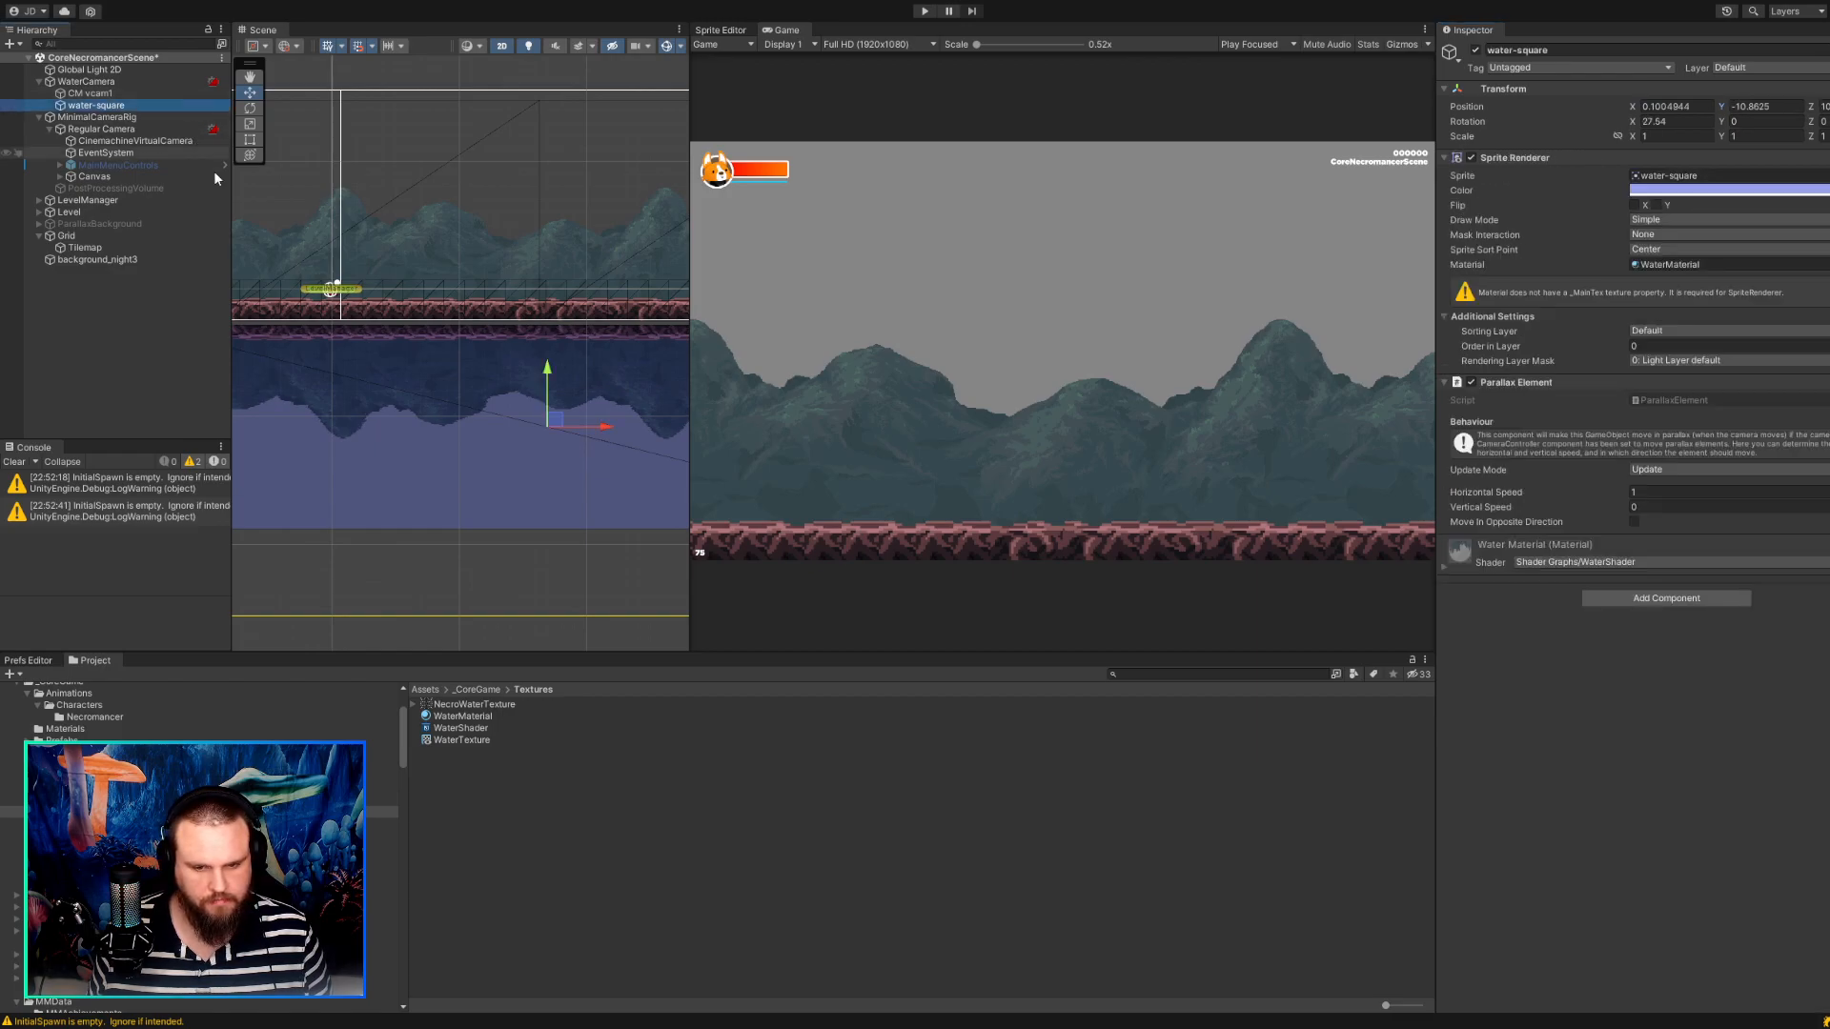
pyautogui.moveTo(551, 425); pyautogui.dragTo(552, 420)
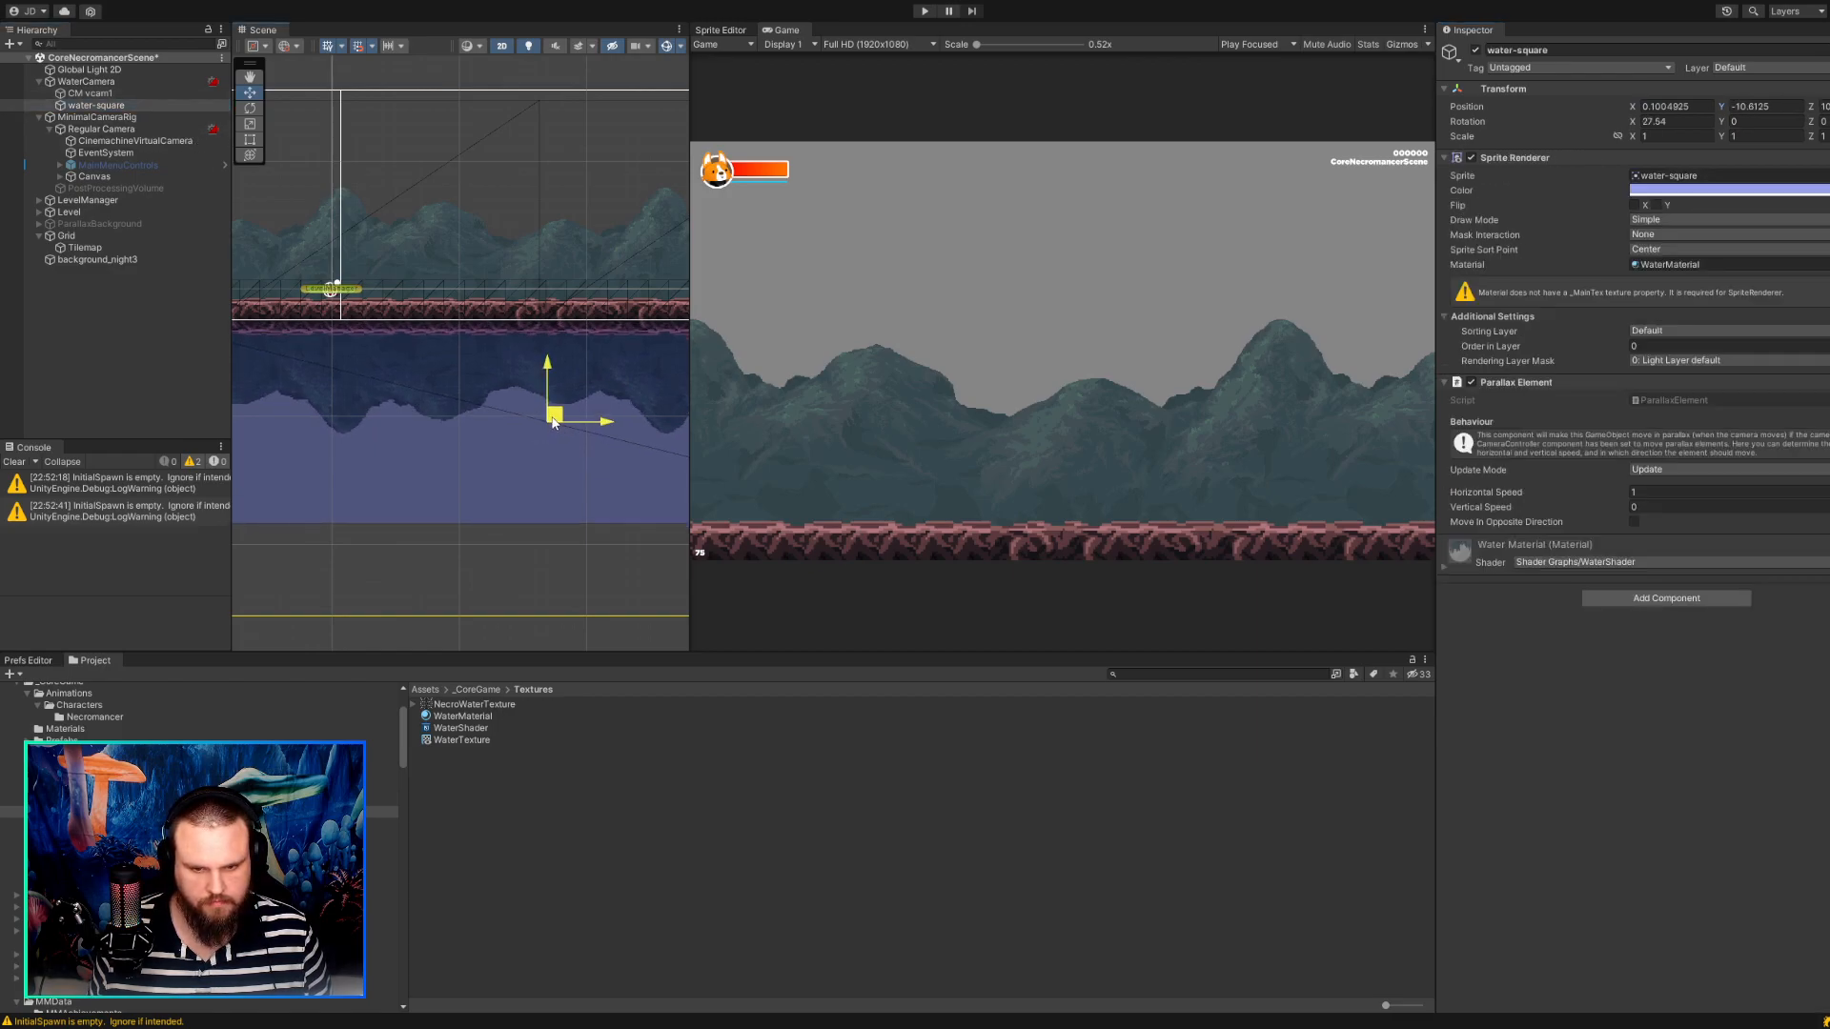
pyautogui.scroll(-2, 586, 233)
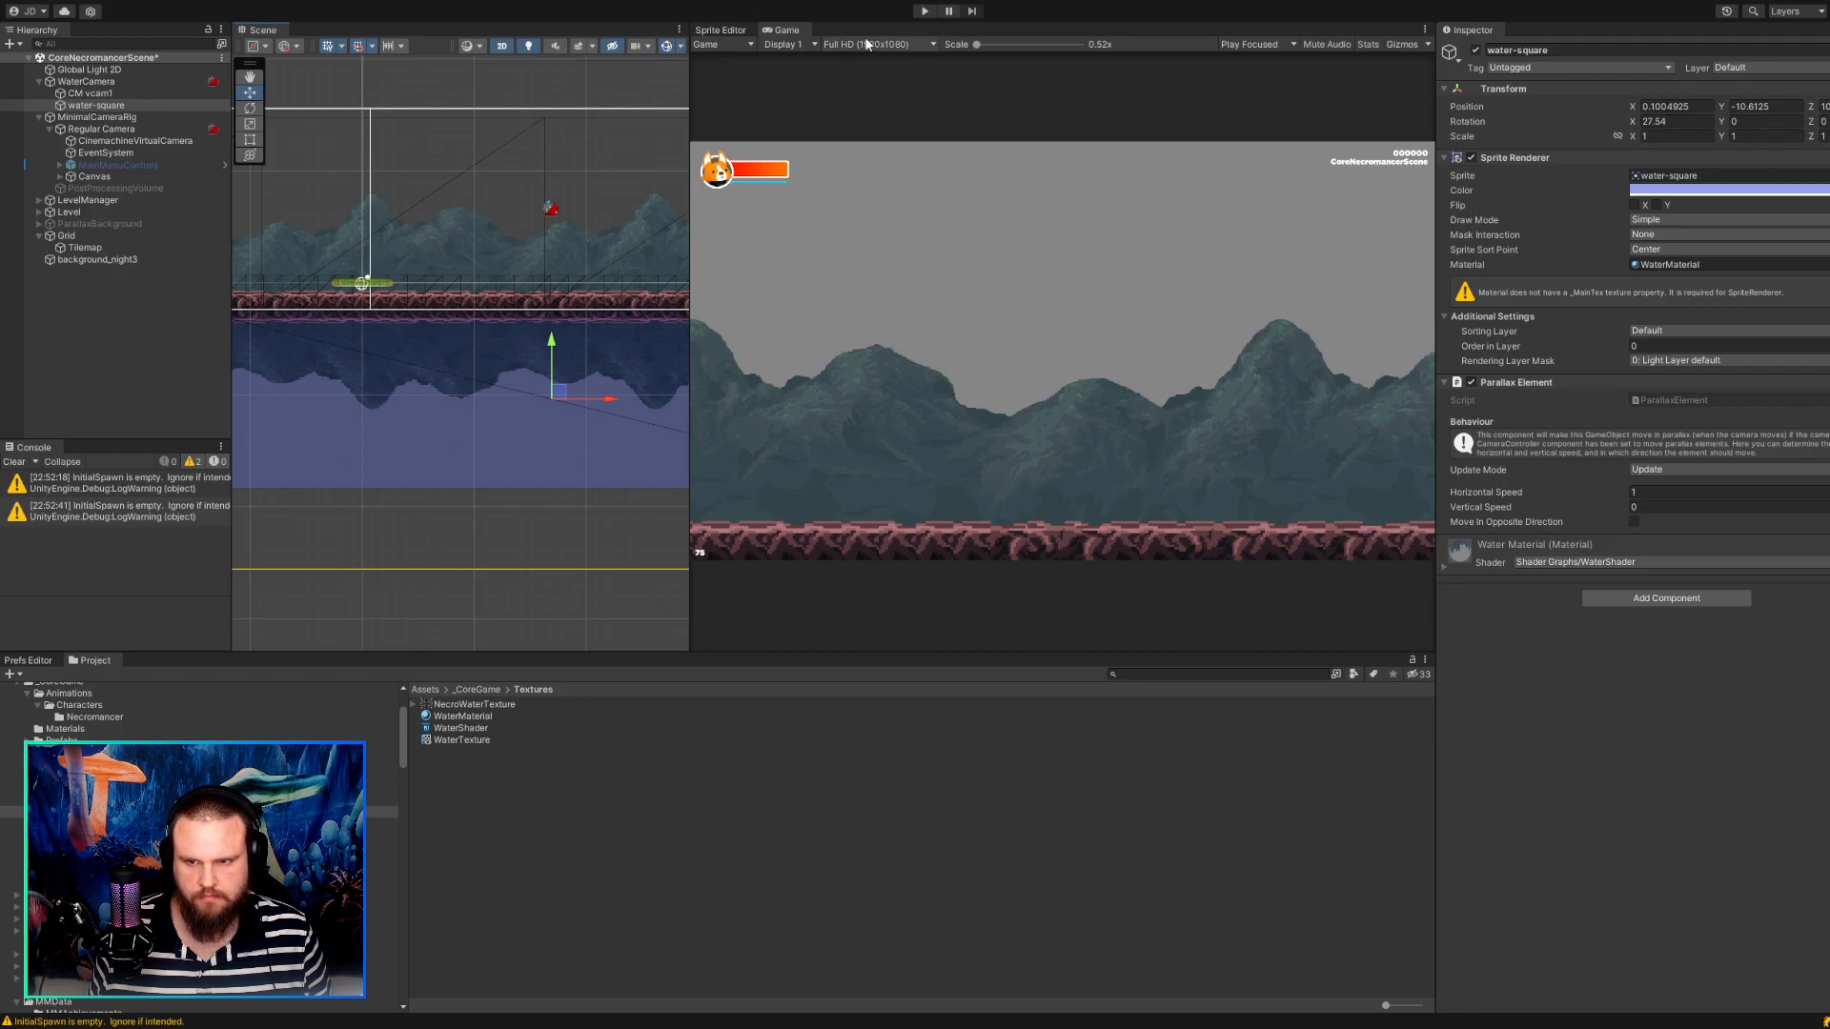
# Run the game and move water-square up against the underside of the platform, at about X 0.125, Y -2.13.
pyautogui.click(924, 10)
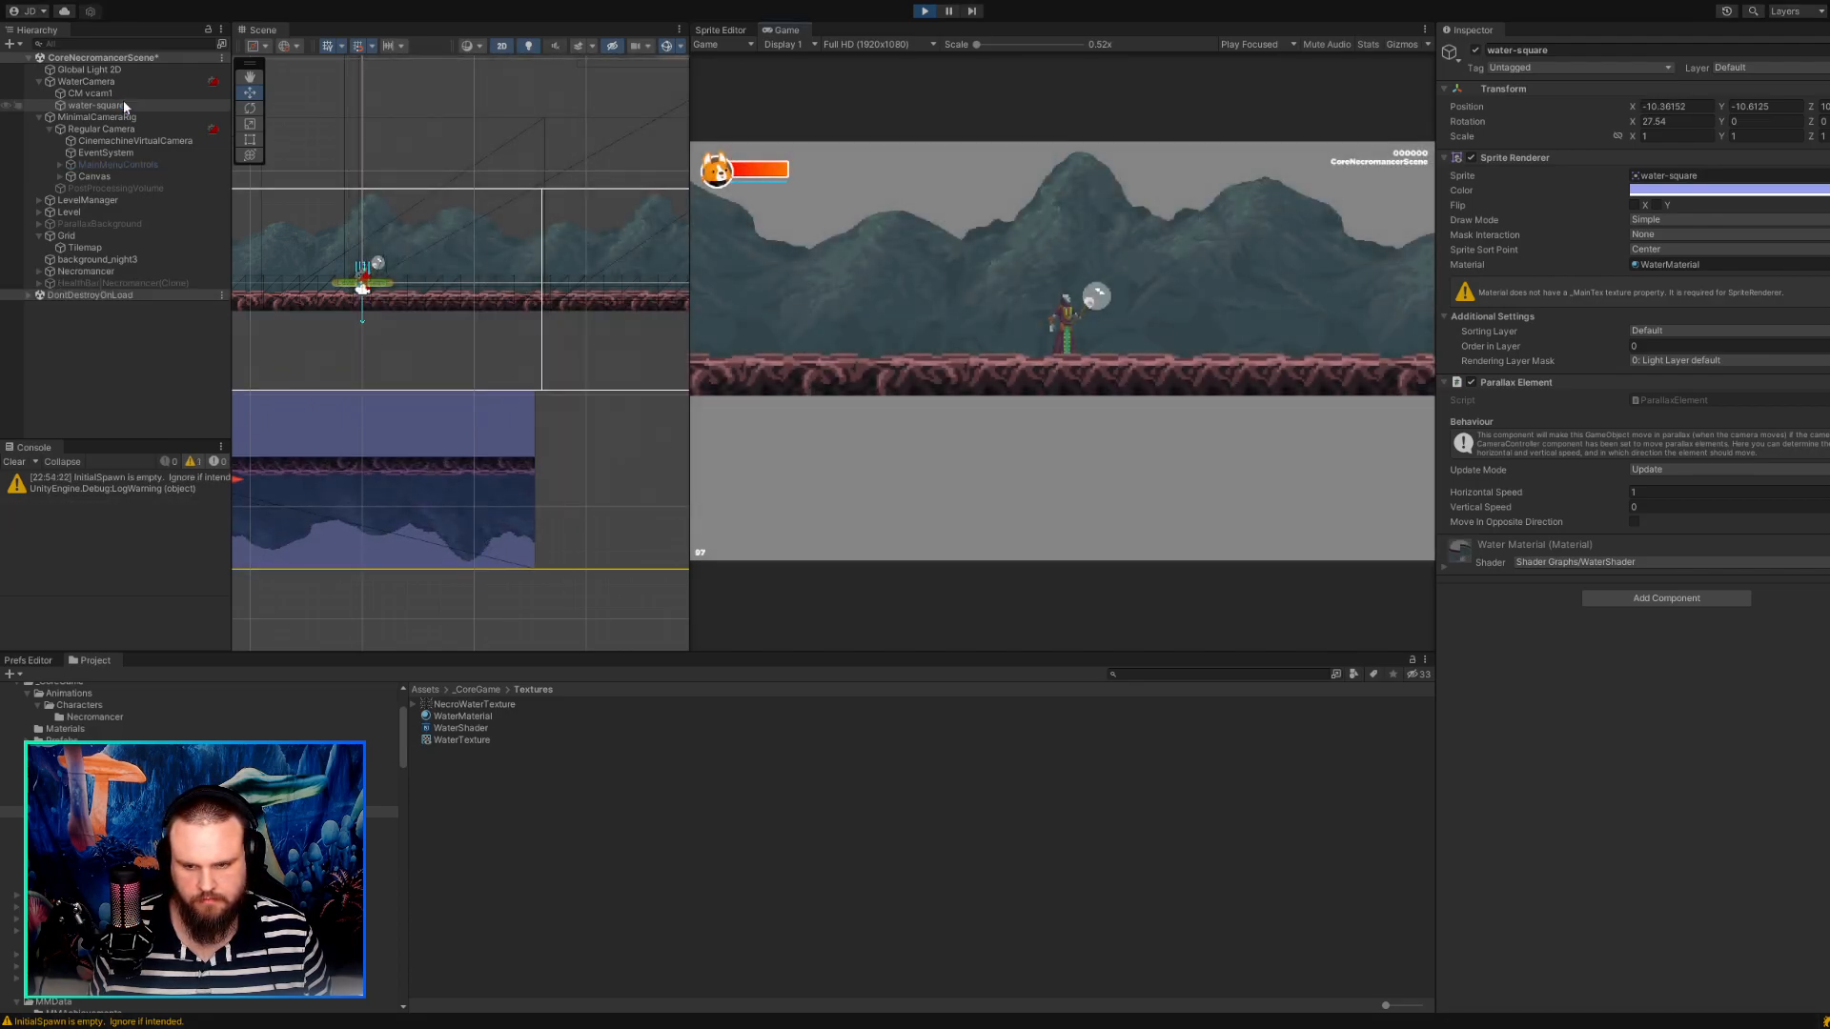
pyautogui.doubleClick(95, 105)
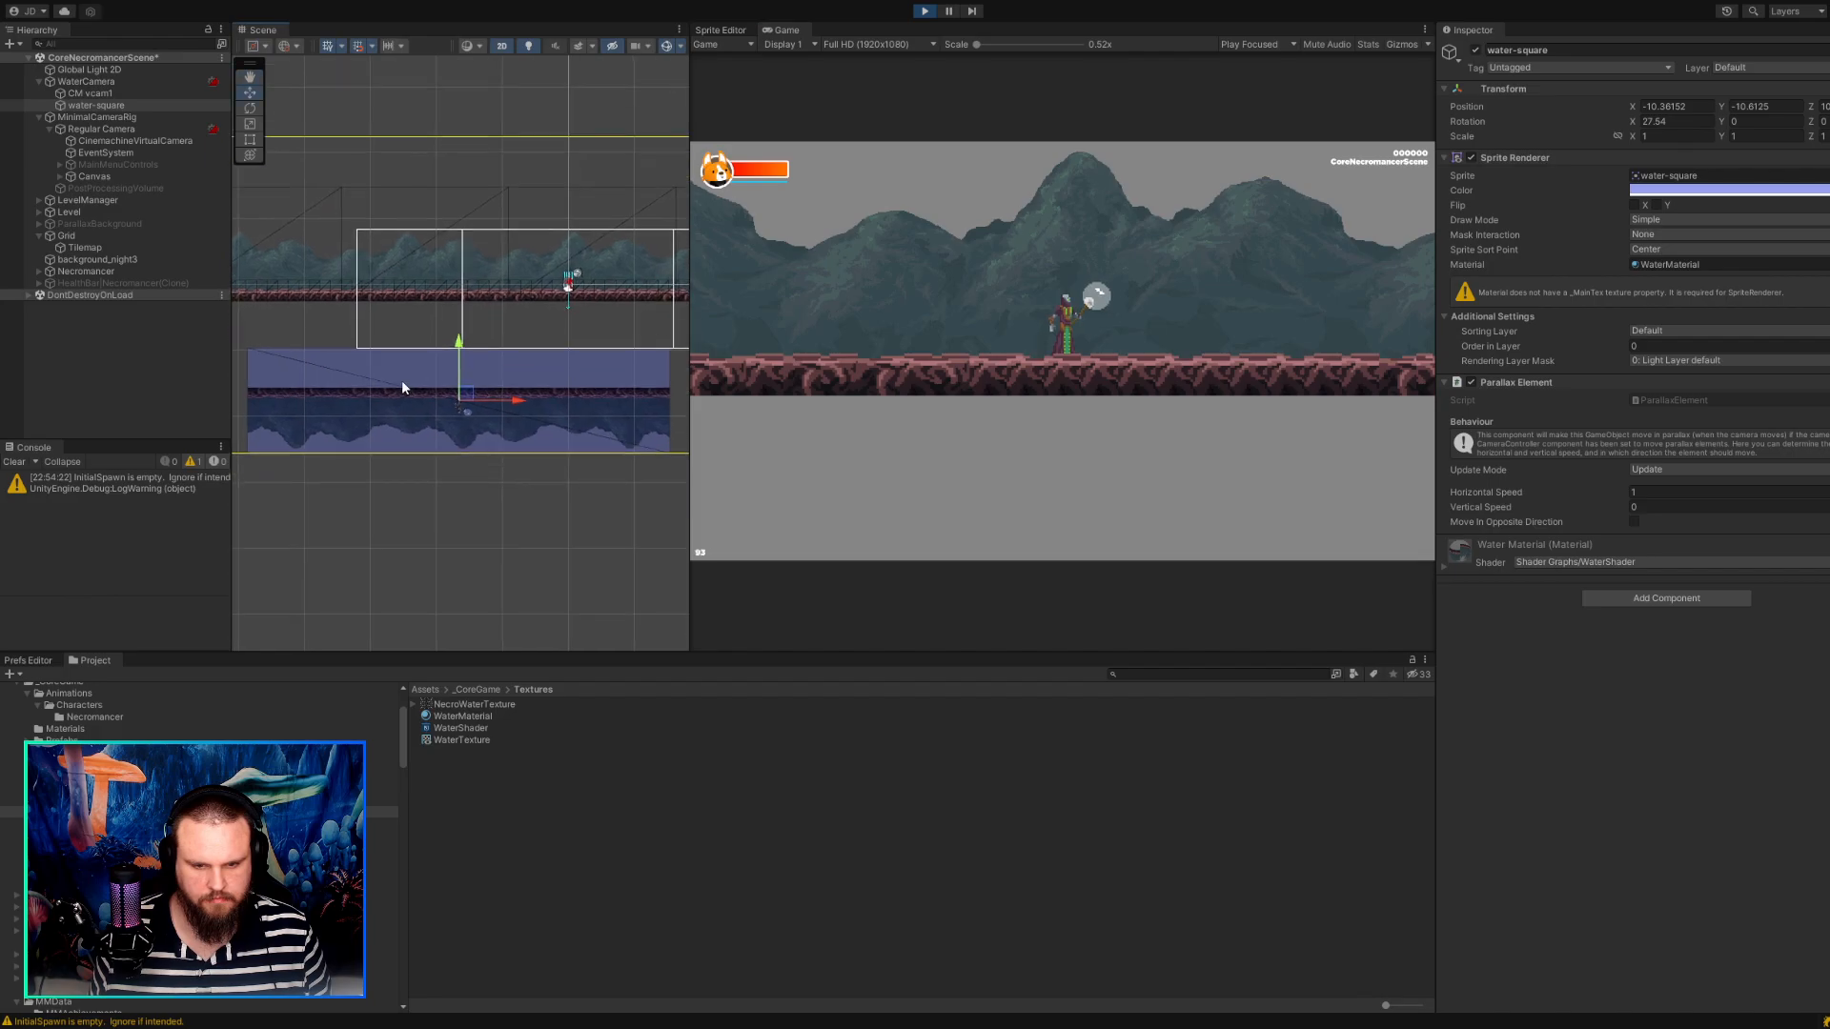
pyautogui.moveTo(479, 397); pyautogui.dragTo(584, 307)
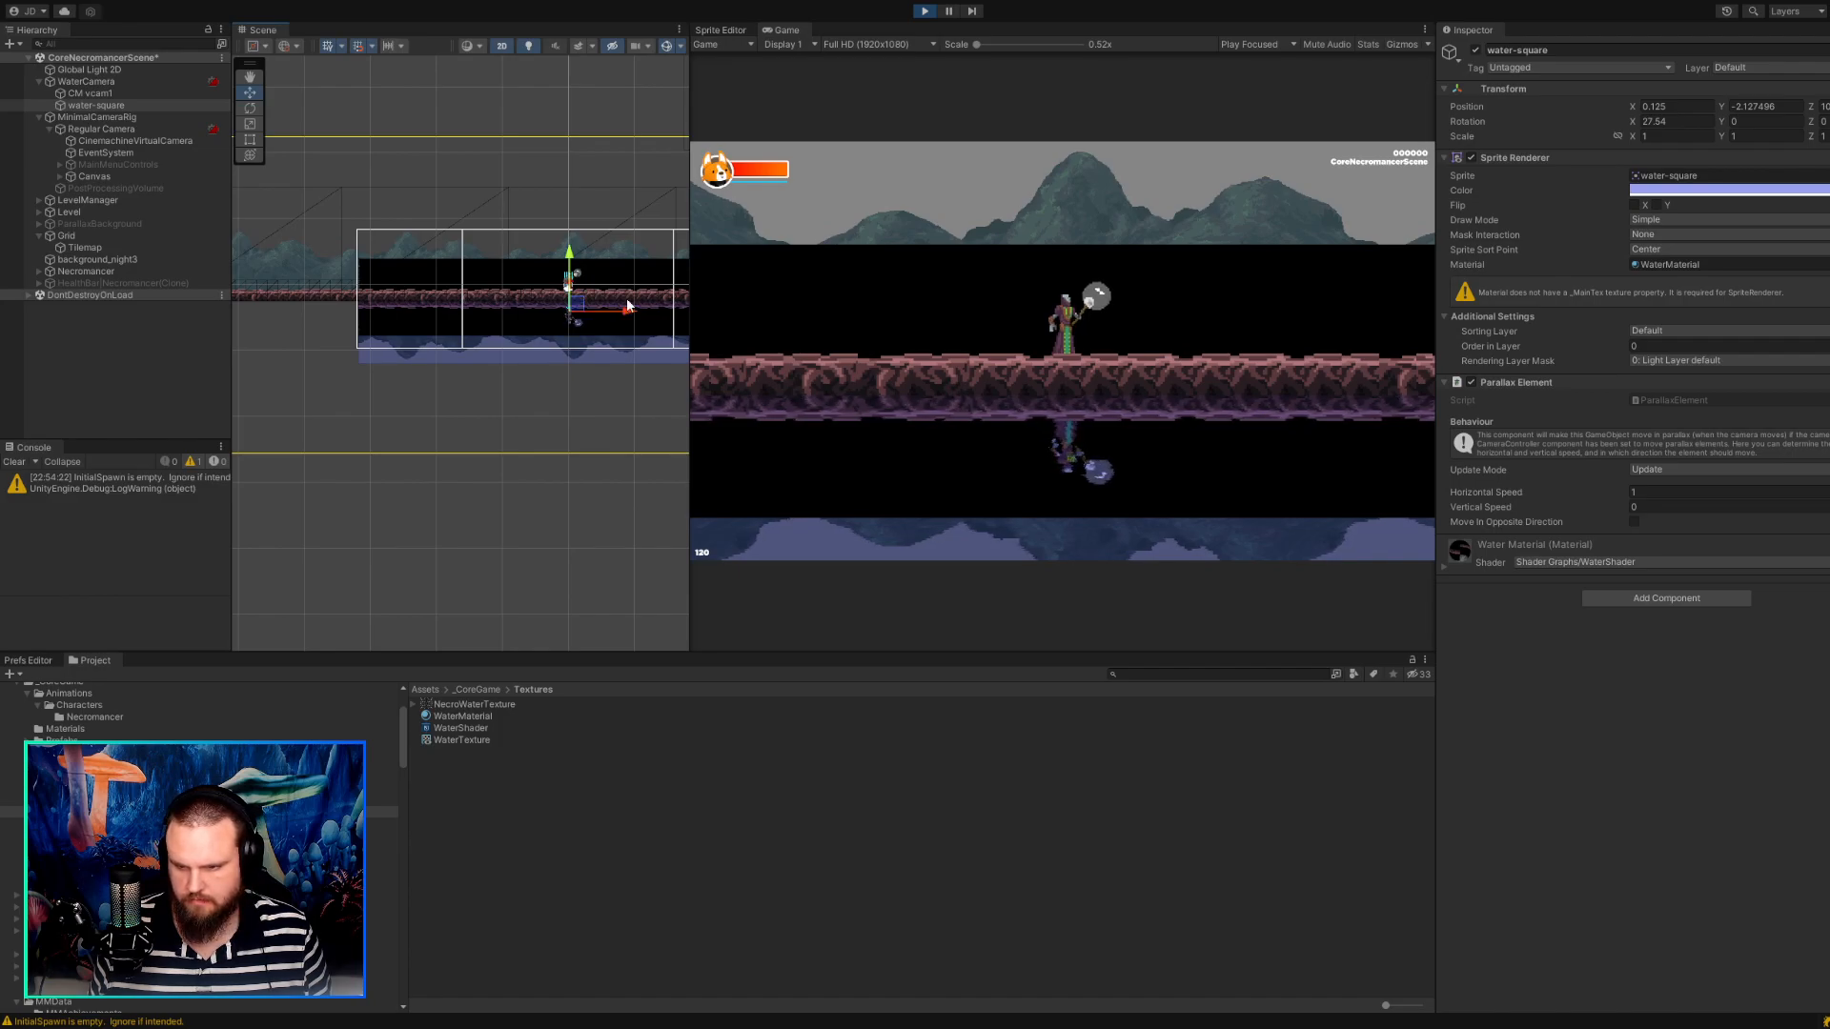
# Walk the character back and forth in the running game to test how the reflection tracks its movement.
pyautogui.click(1009, 324)
pyautogui.press('d')
pyautogui.press('a')
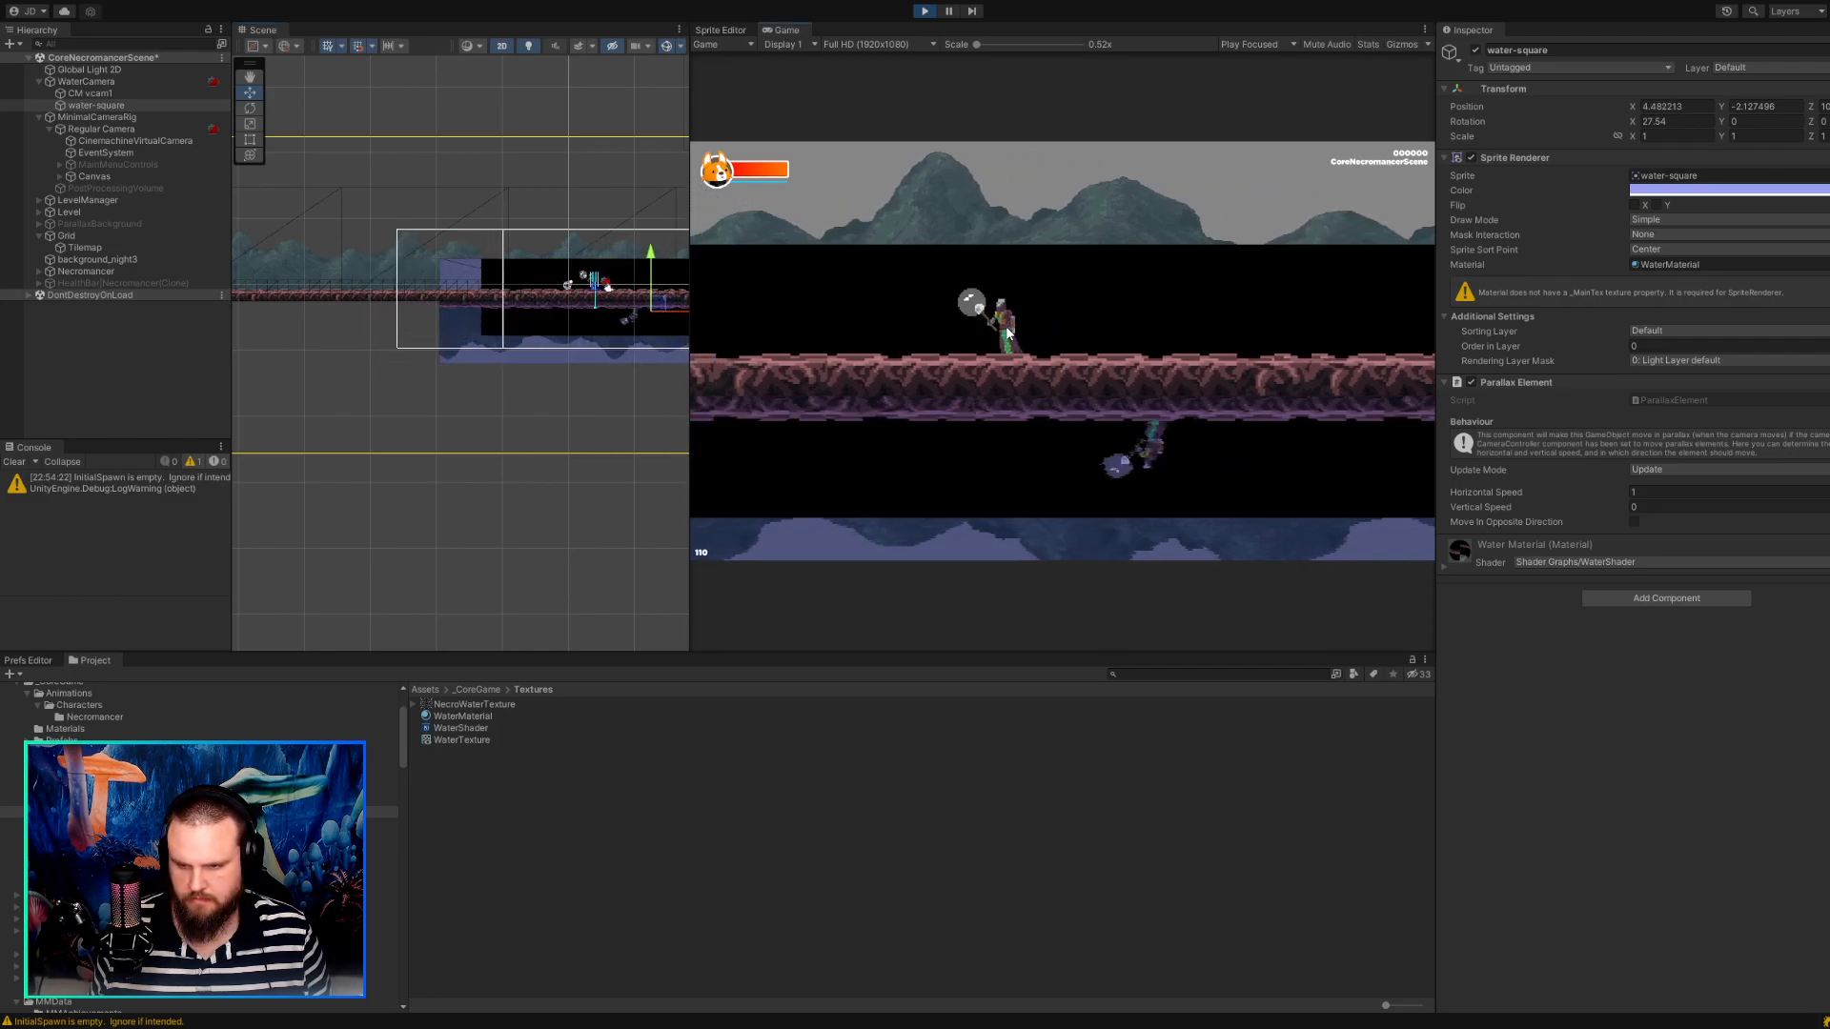
pyautogui.press('d')
pyautogui.press('d')
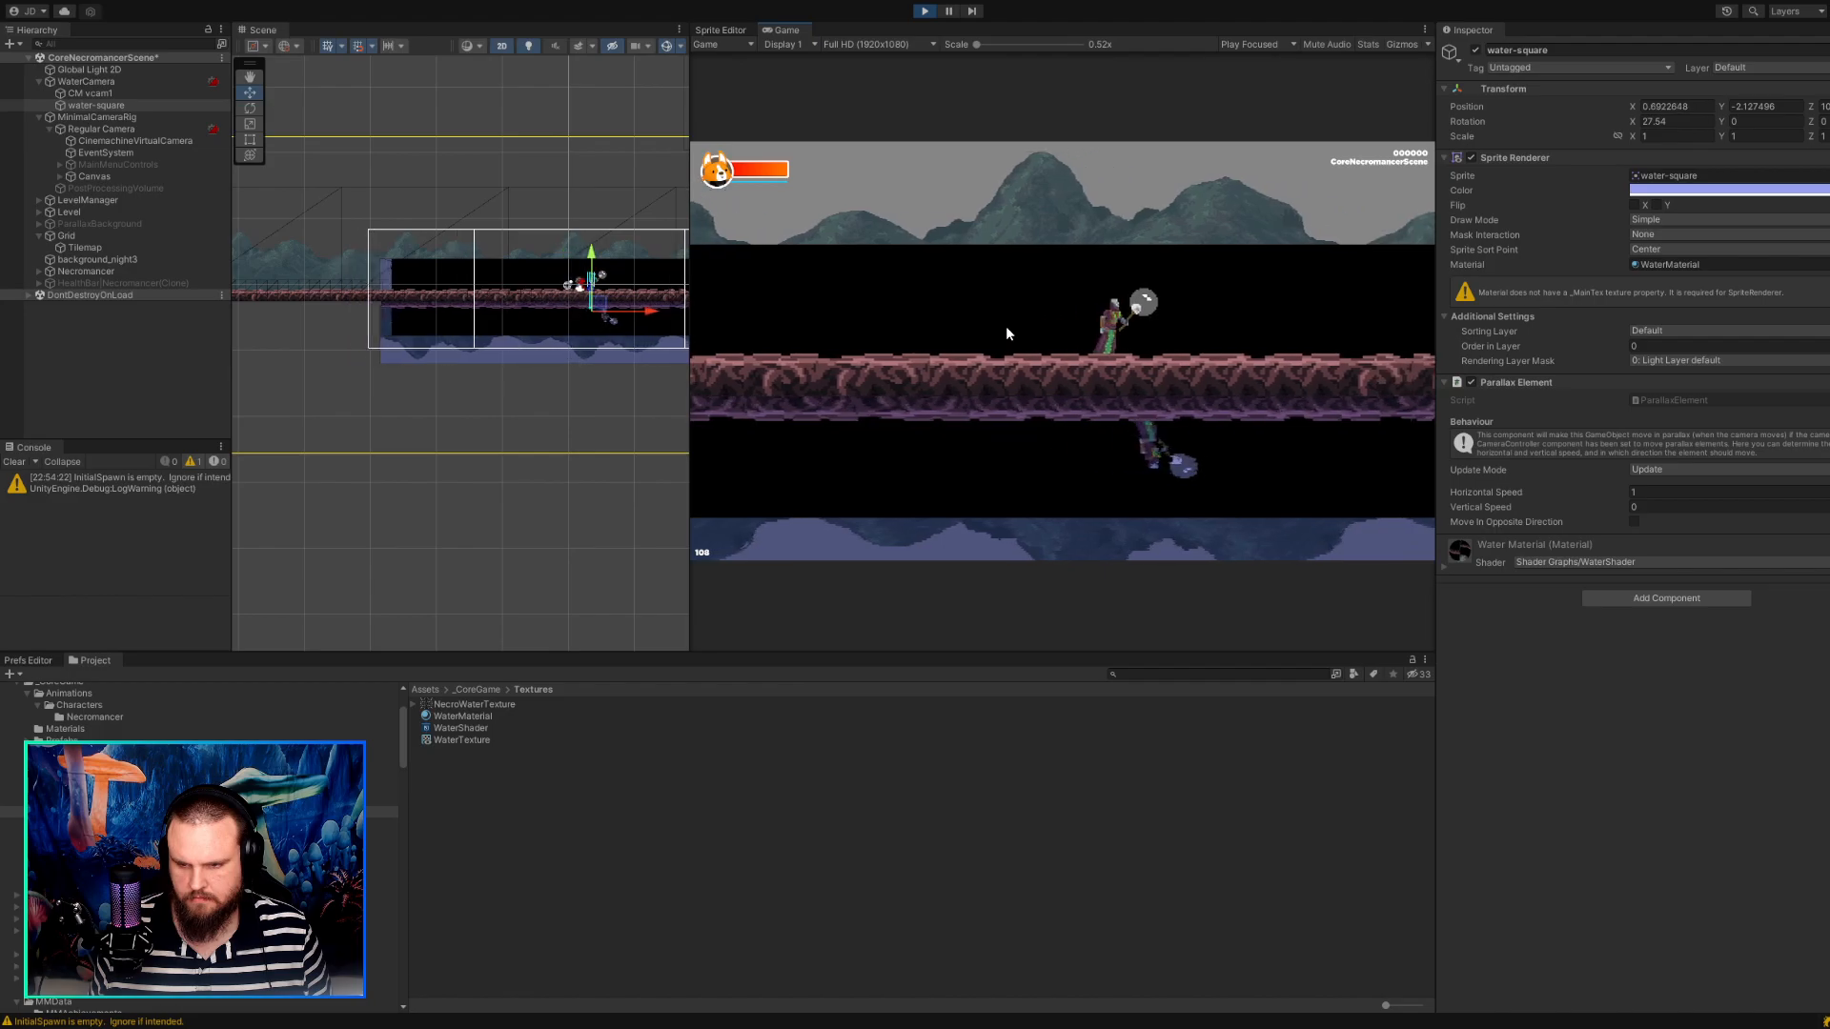
pyautogui.press('a')
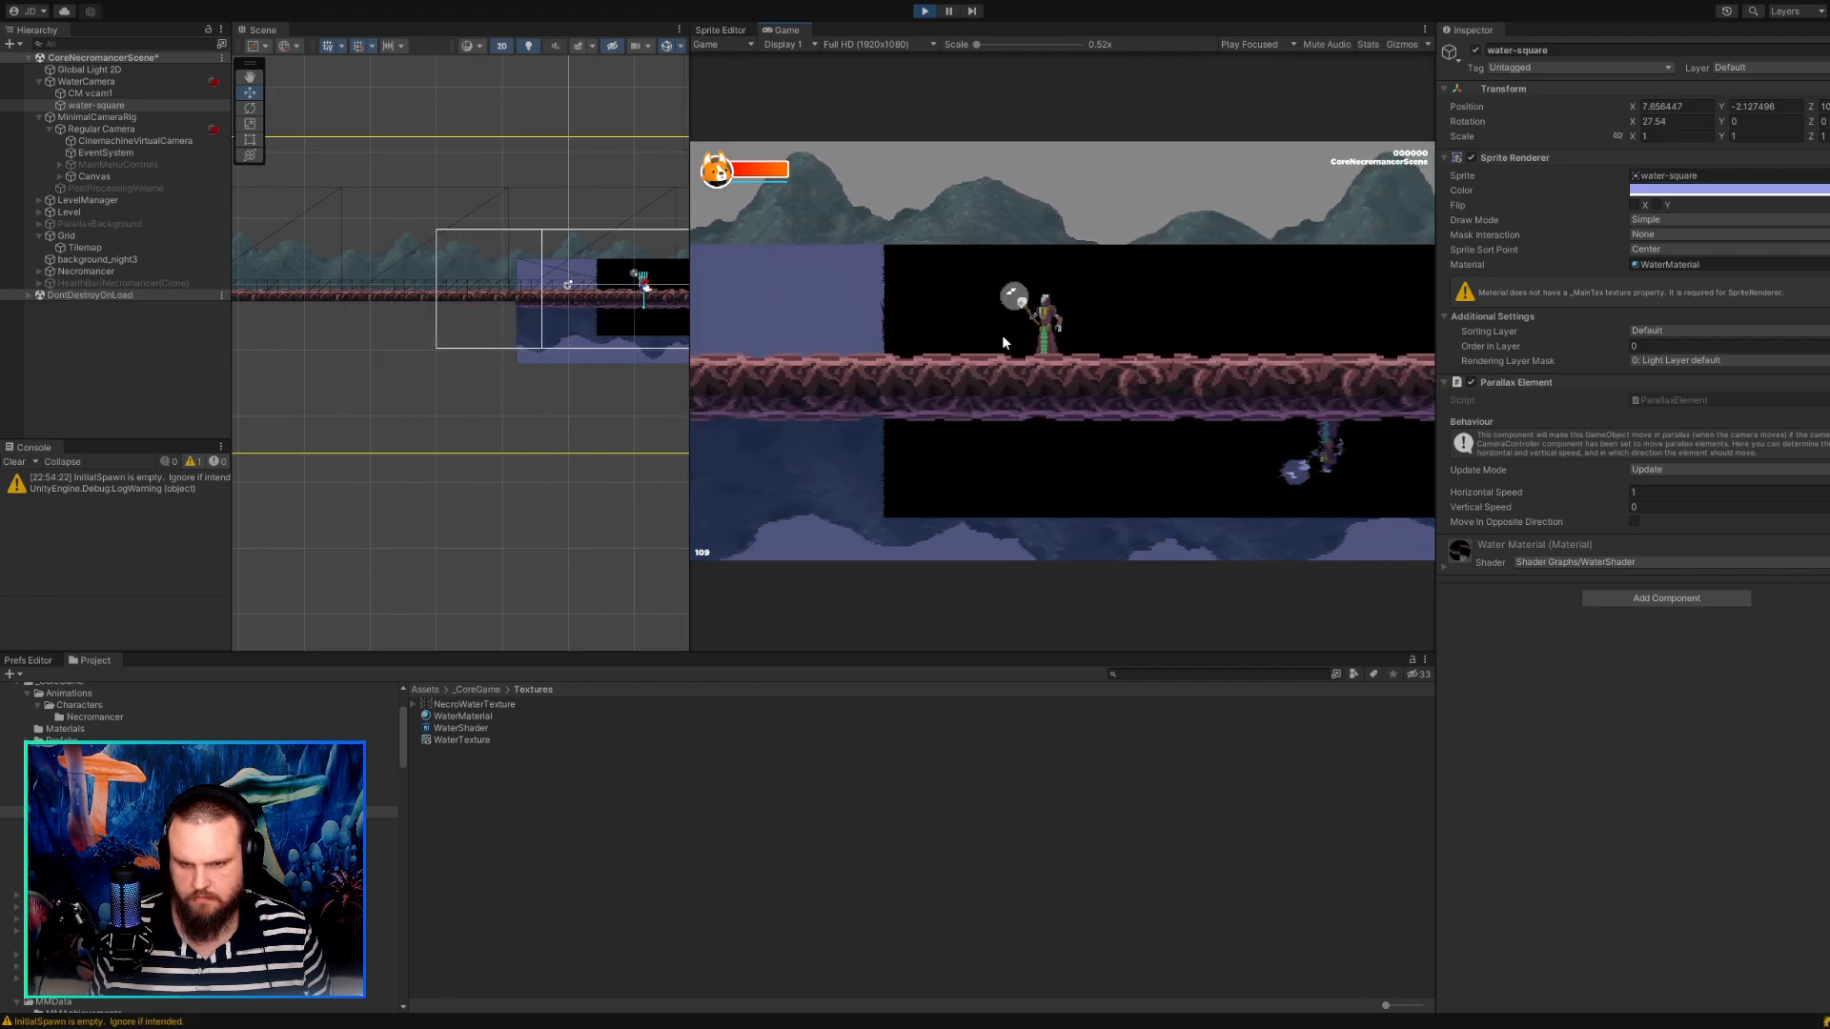
pyautogui.press('a')
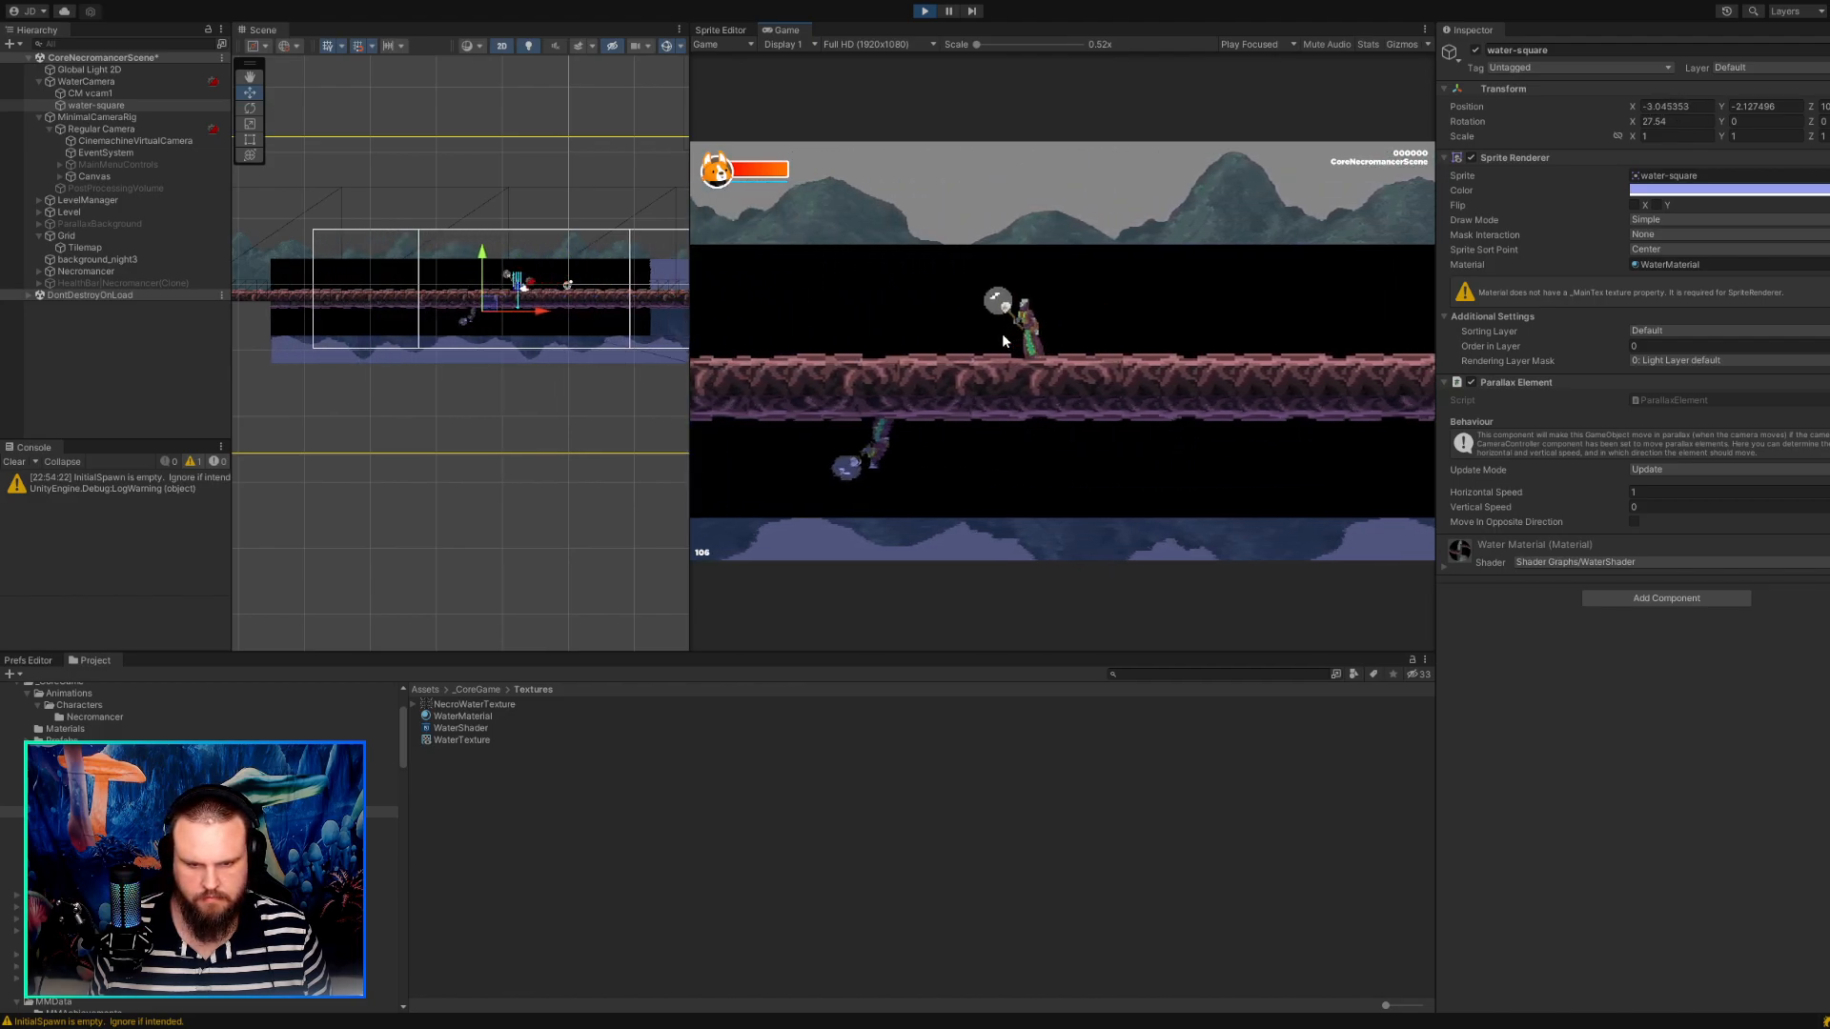
pyautogui.press('d')
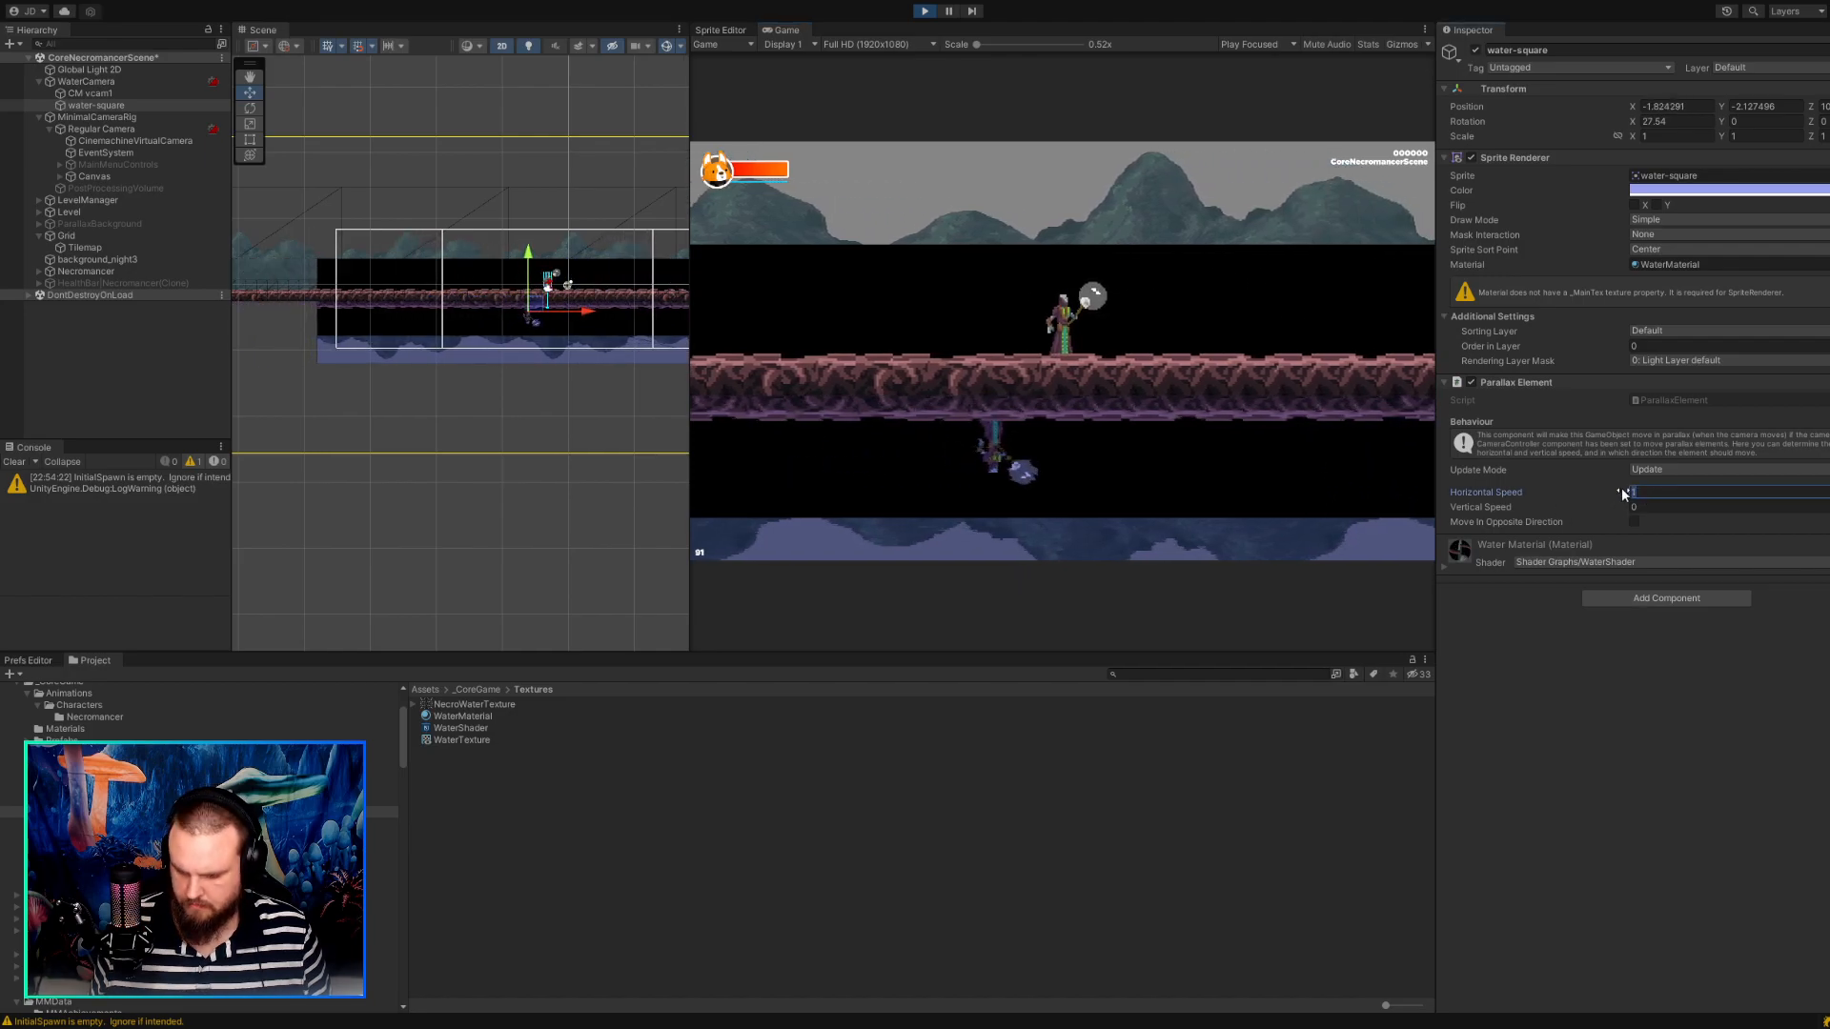
# Set water-square's parallax Horizontal Speed to 0.5 in the running game and walk the character both ways to test the reflection.
pyautogui.write('0.5')
pyautogui.click(1211, 277)
pyautogui.press('d')
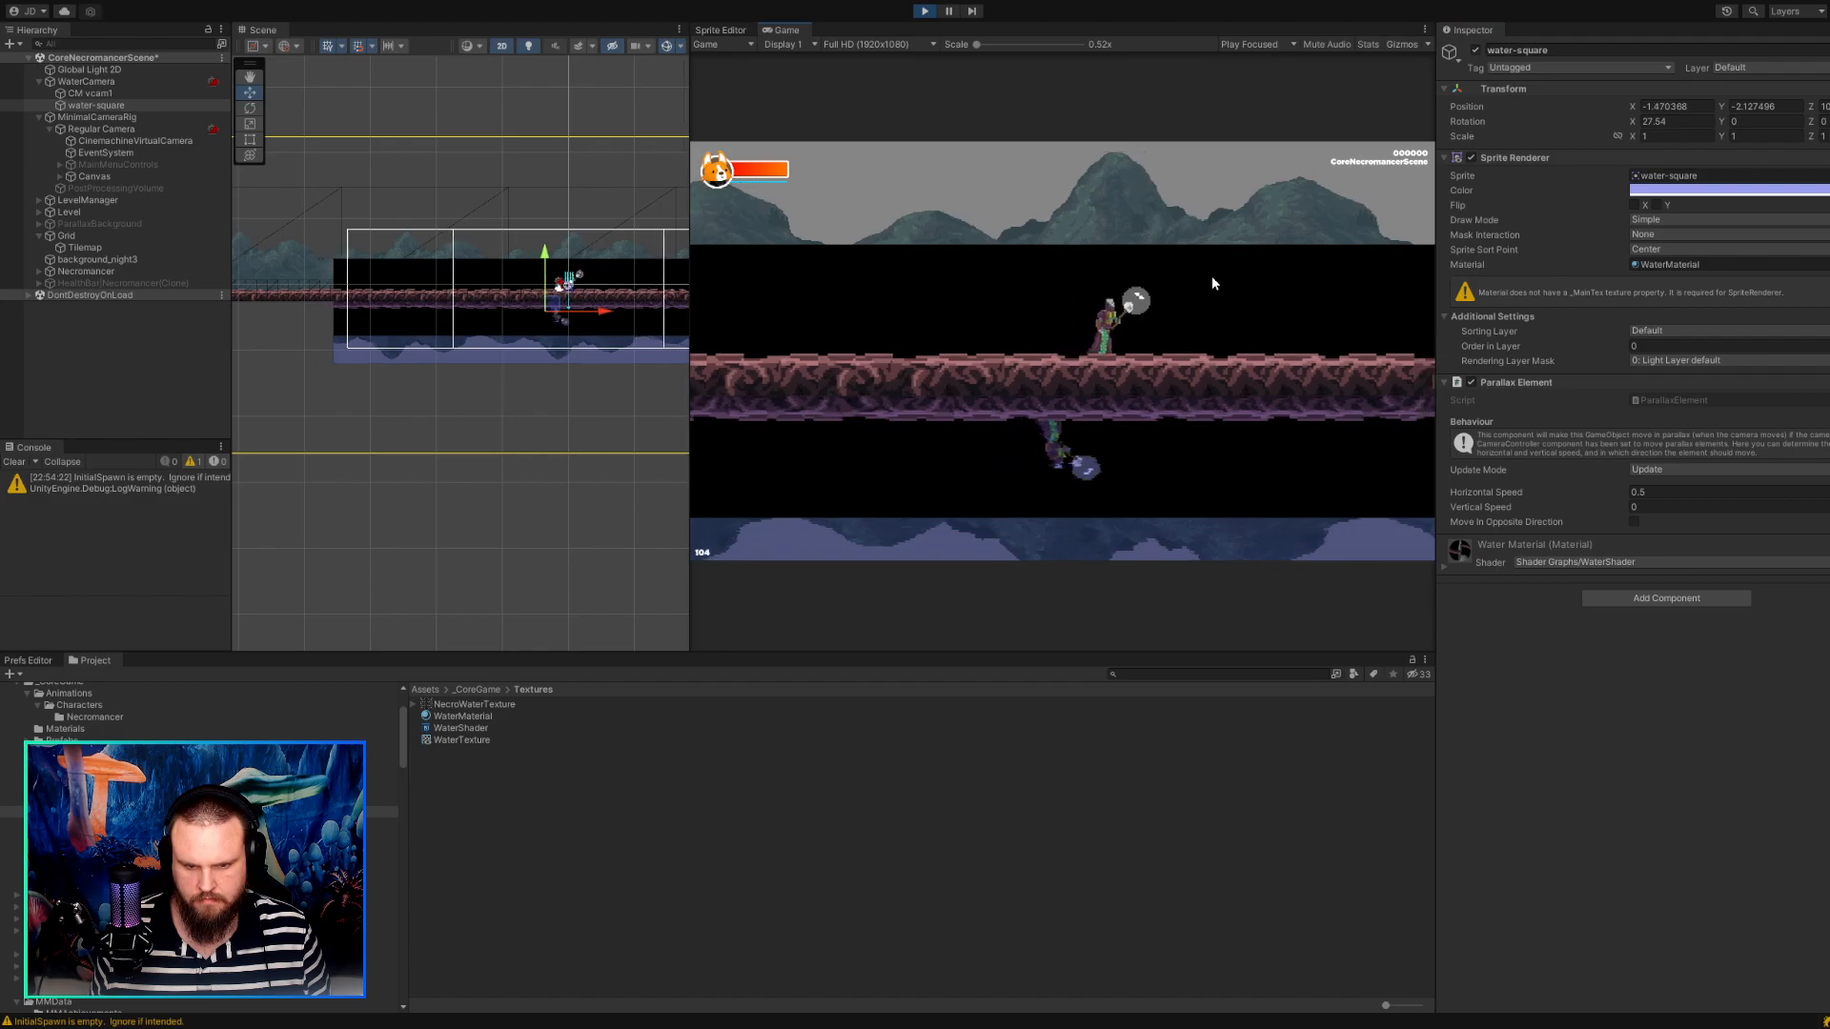
pyautogui.press('a')
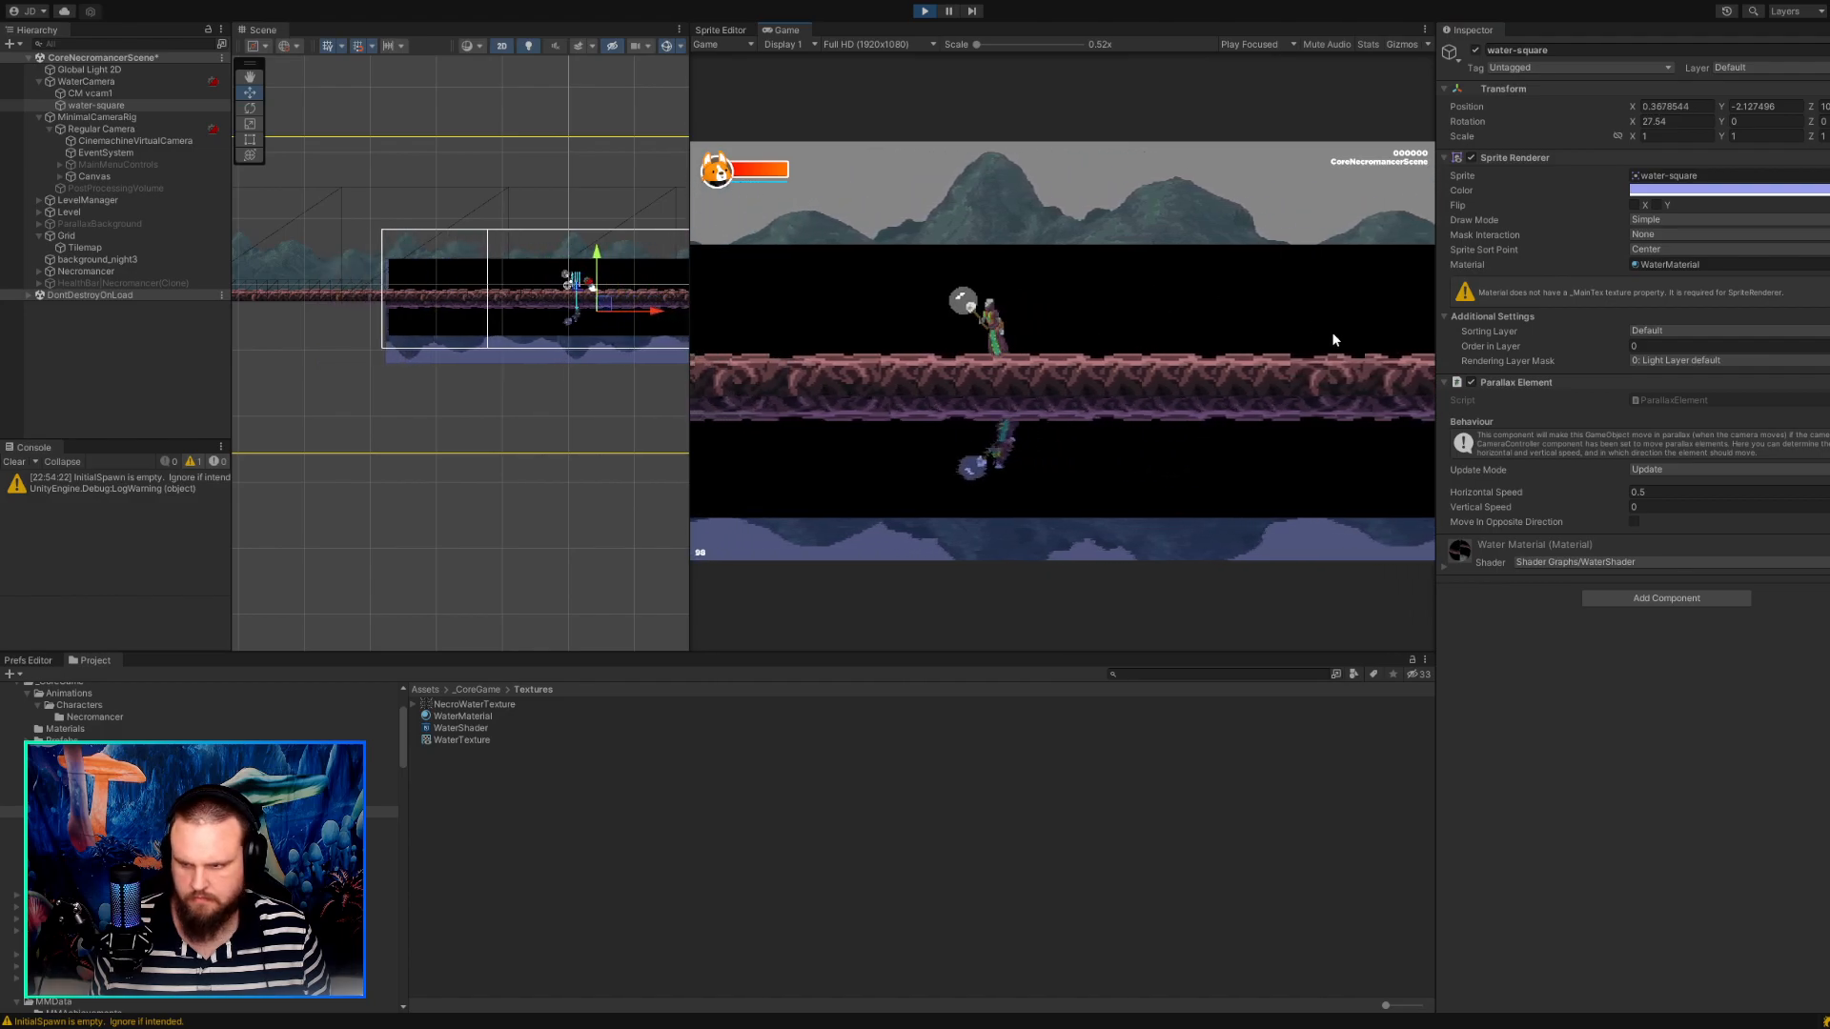
# Try a parallax Horizontal Speed of 0.1 on water-square and walk the character back and forth to compare the reflection.
pyautogui.click(1633, 491)
pyautogui.write('.1')
pyautogui.click(1168, 286)
pyautogui.press('a')
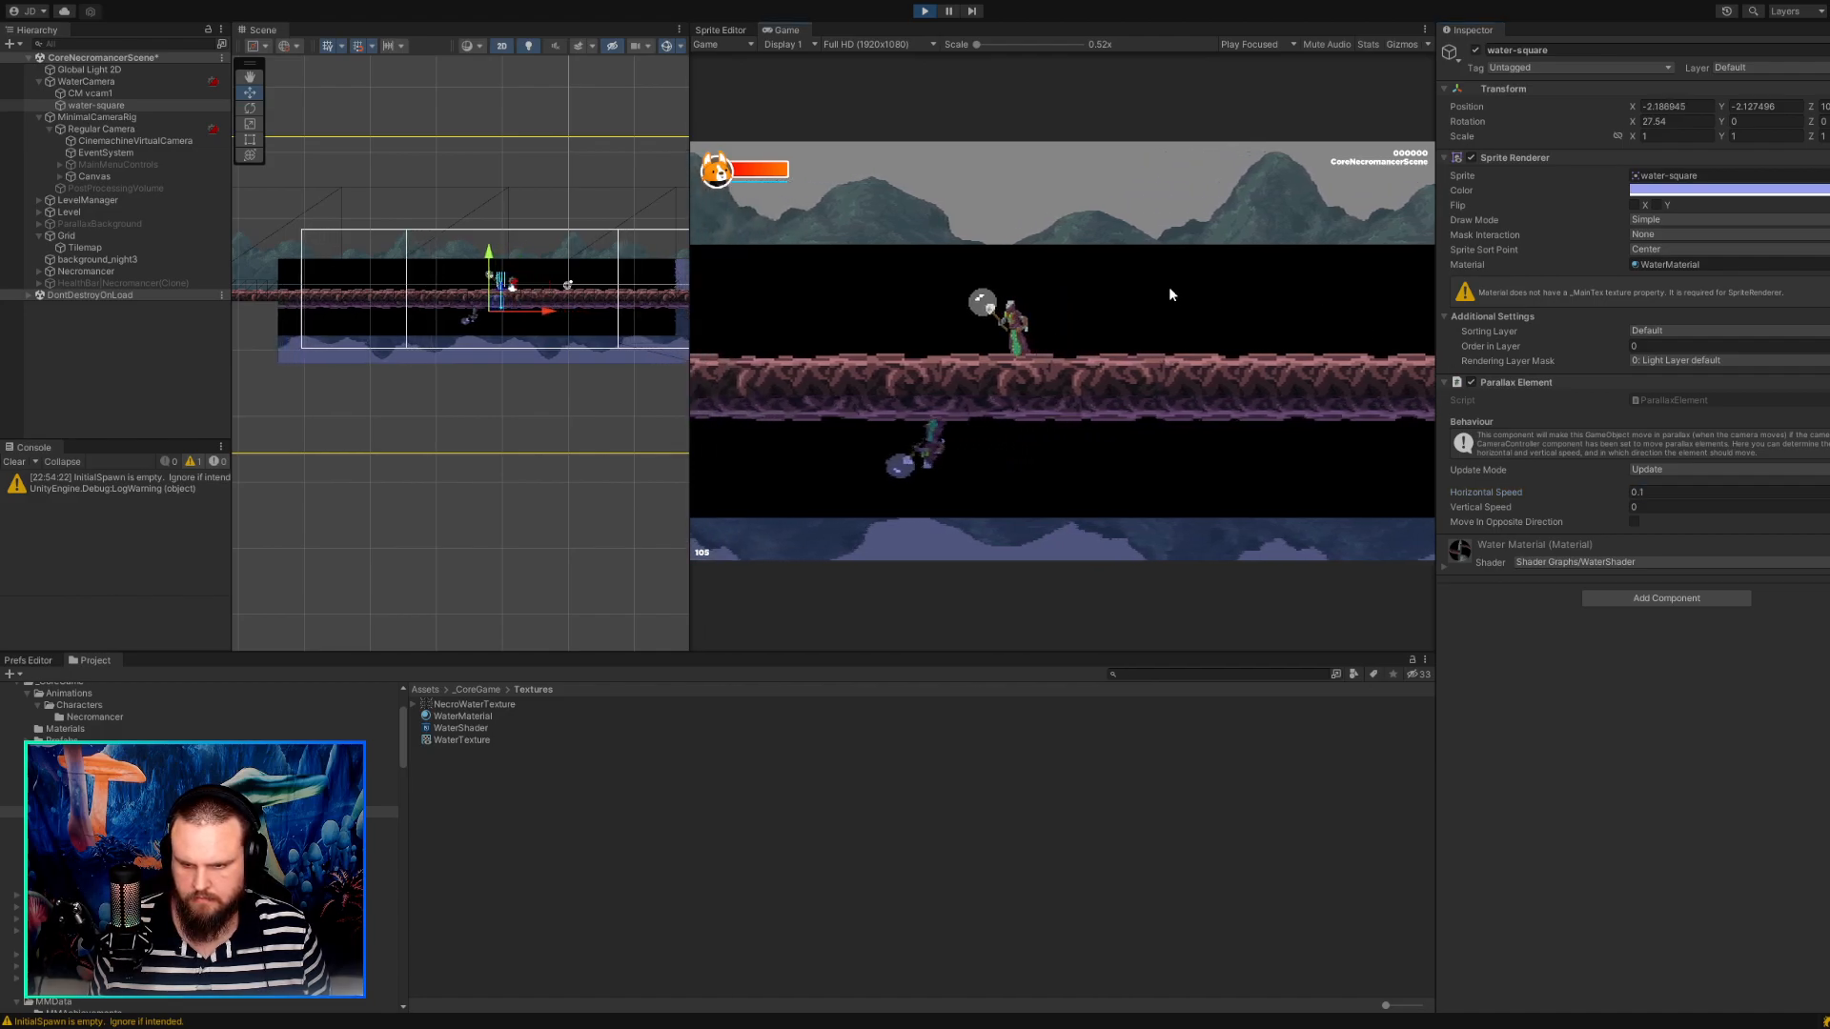
pyautogui.press('d')
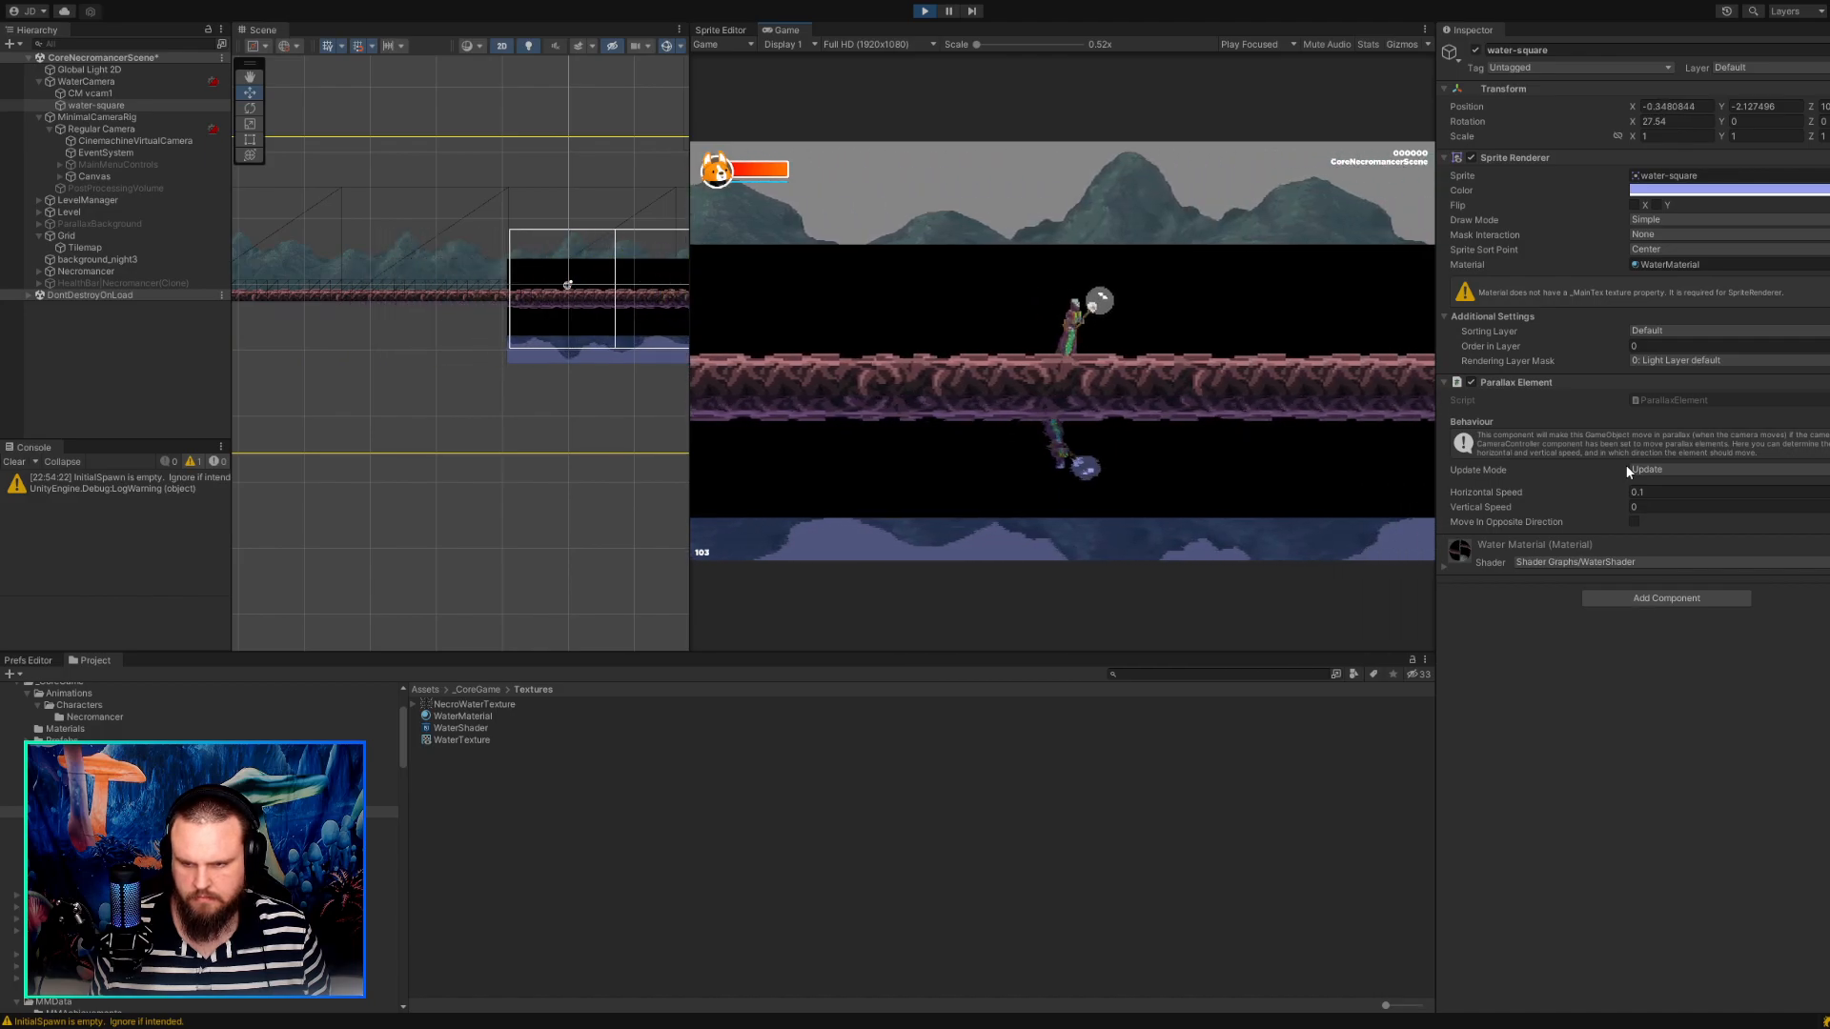
pyautogui.press('a')
# Set water-square's parallax Horizontal Speed to 0 during play, test it by walking the character, and stop the game.
pyautogui.moveTo(1687, 492); pyautogui.dragTo(1602, 478)
pyautogui.write('0')
pyautogui.click(1262, 313)
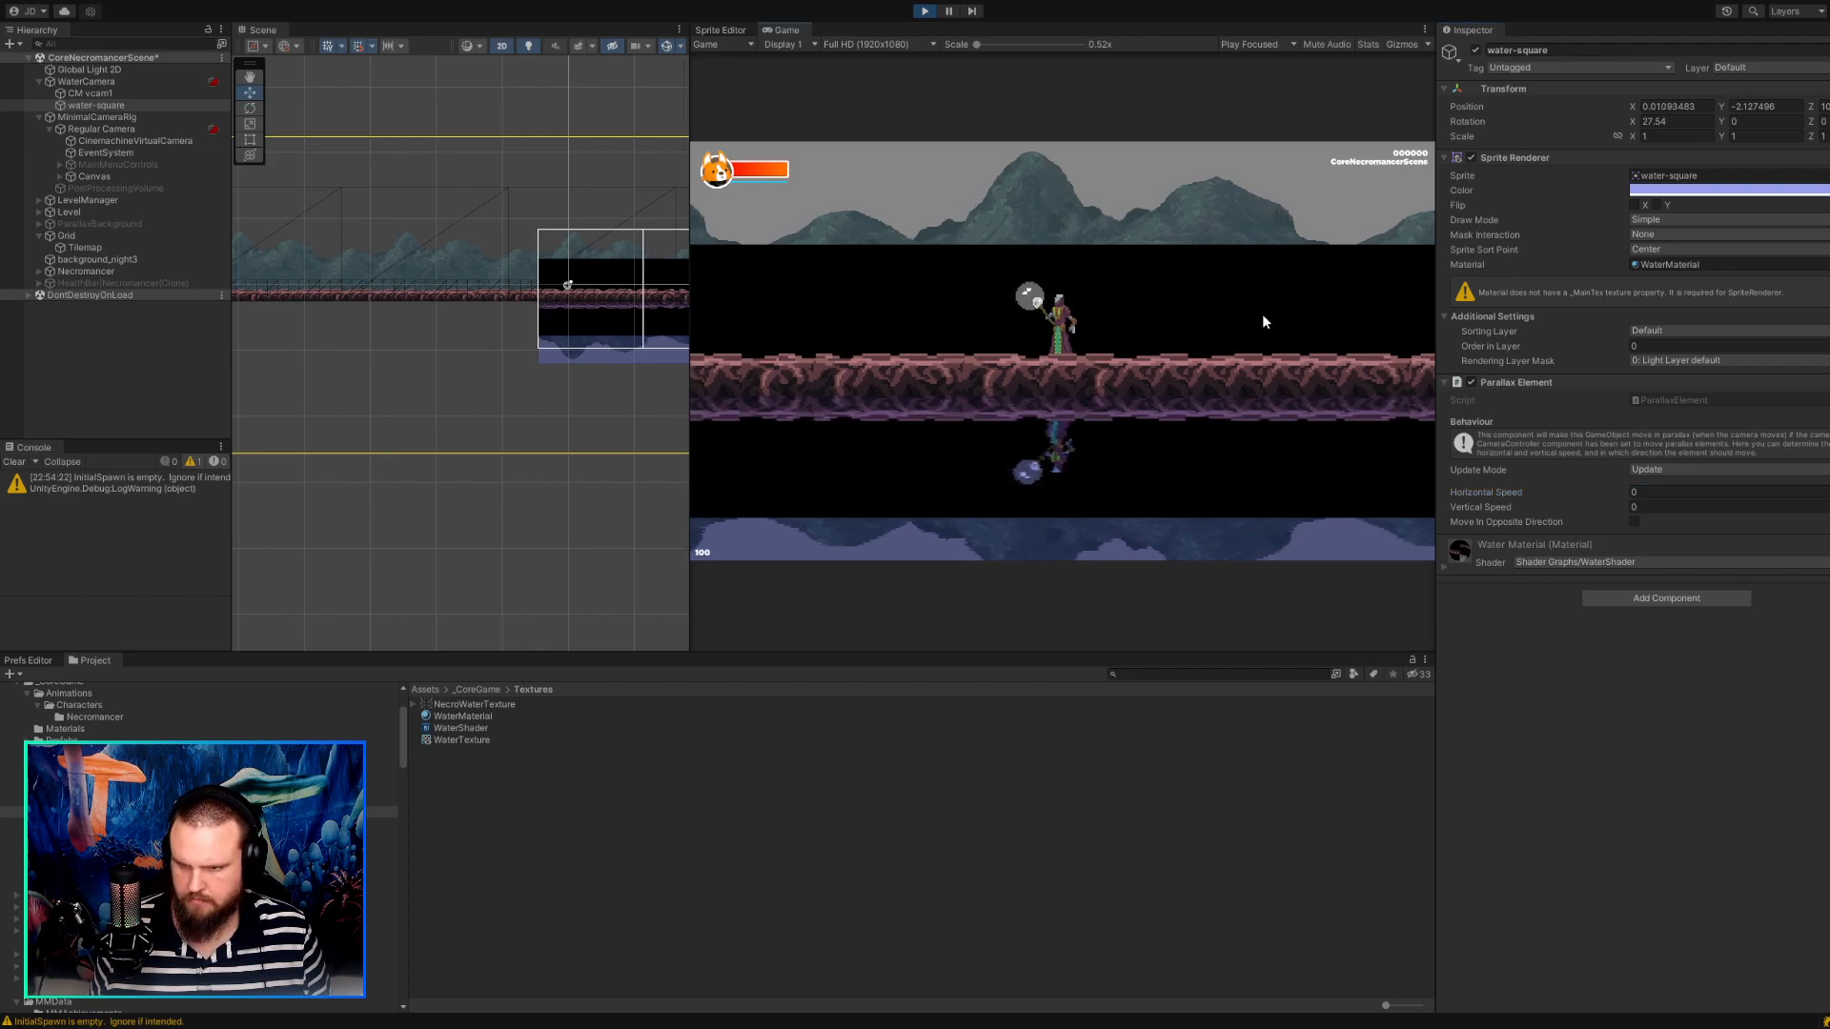
pyautogui.press('a')
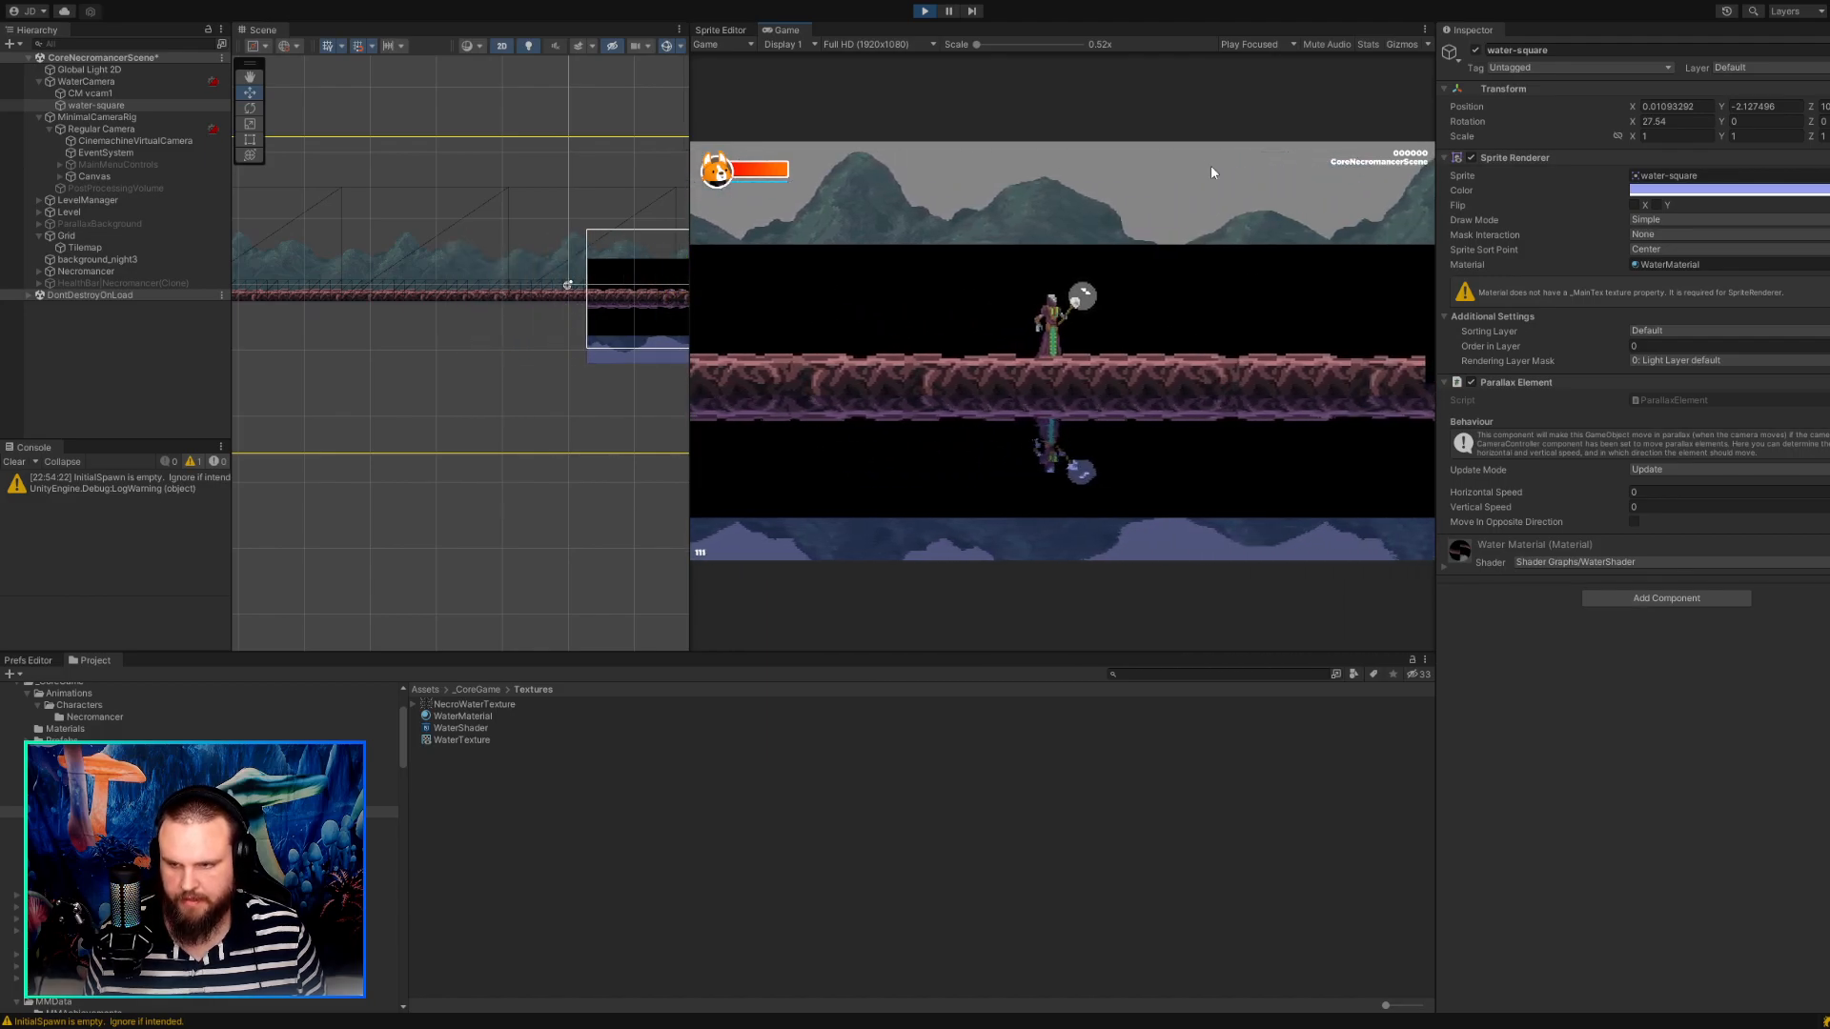
pyautogui.click(927, 12)
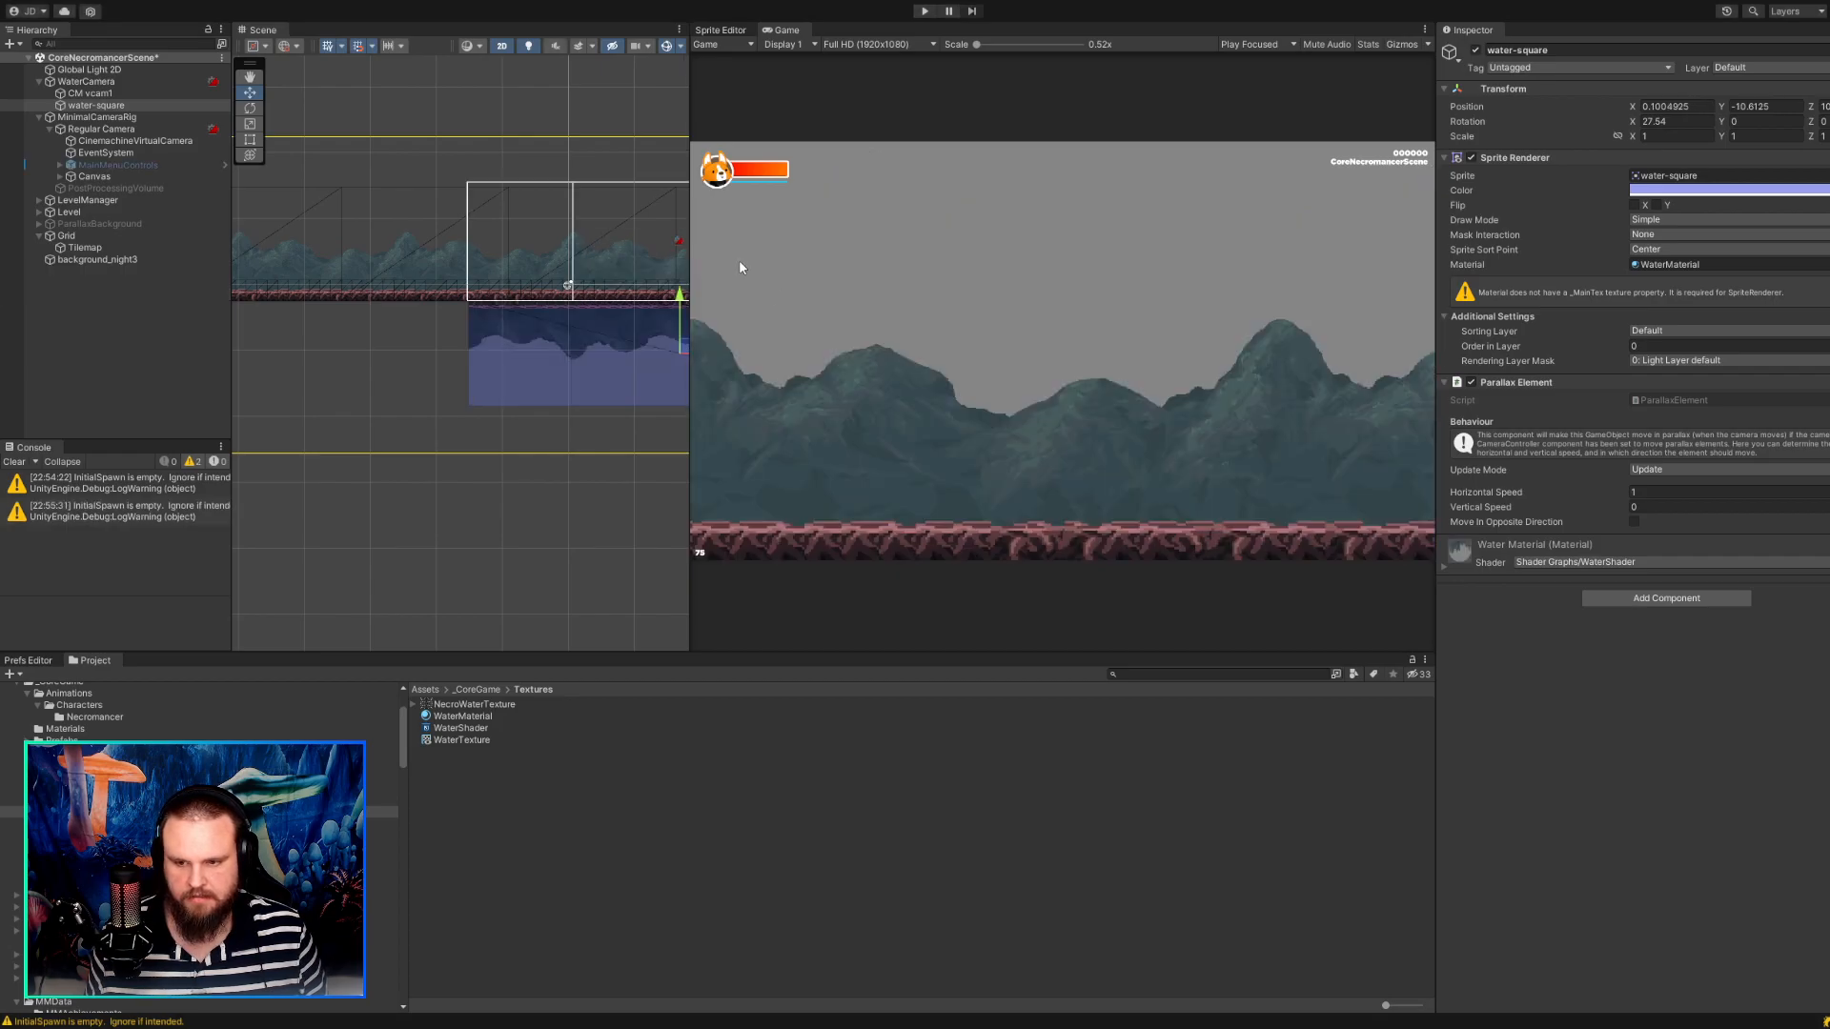
# Set the parallax Horizontal Speed of water-square to 0 outside play mode.
pyautogui.click(112, 93)
pyautogui.click(113, 105)
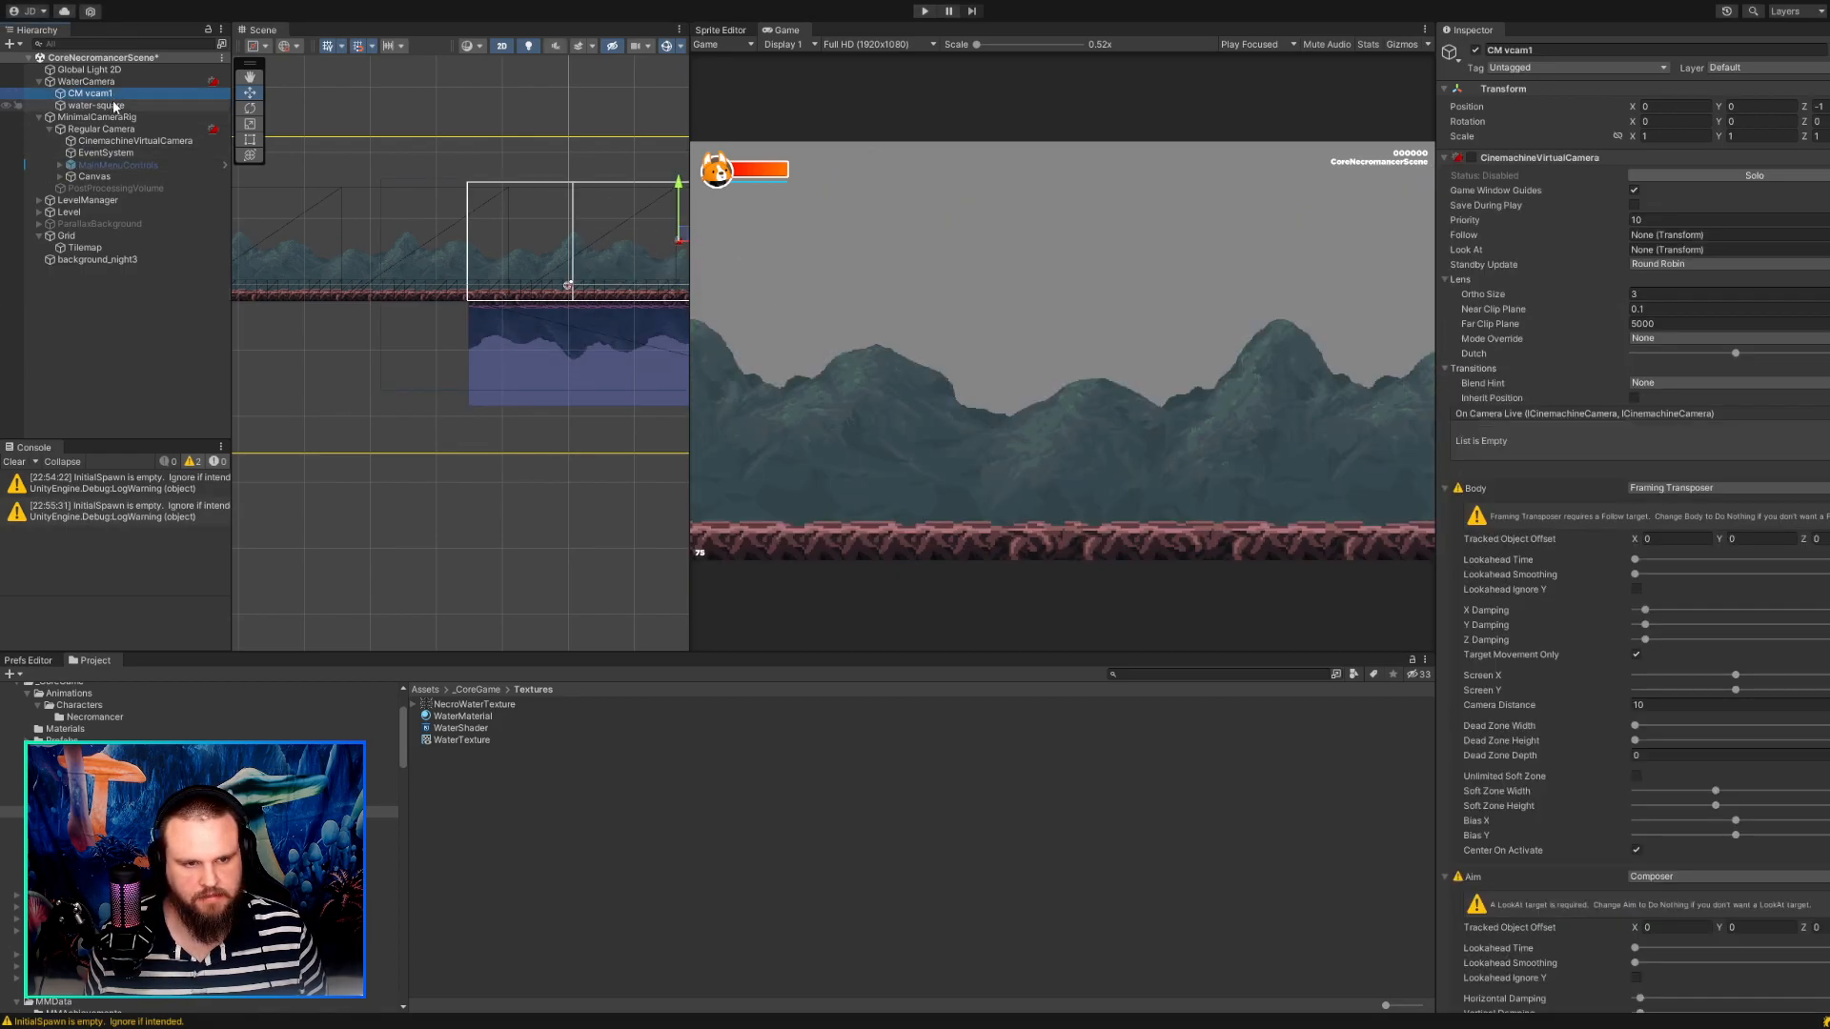
pyautogui.write('0')
pyautogui.click(1527, 654)
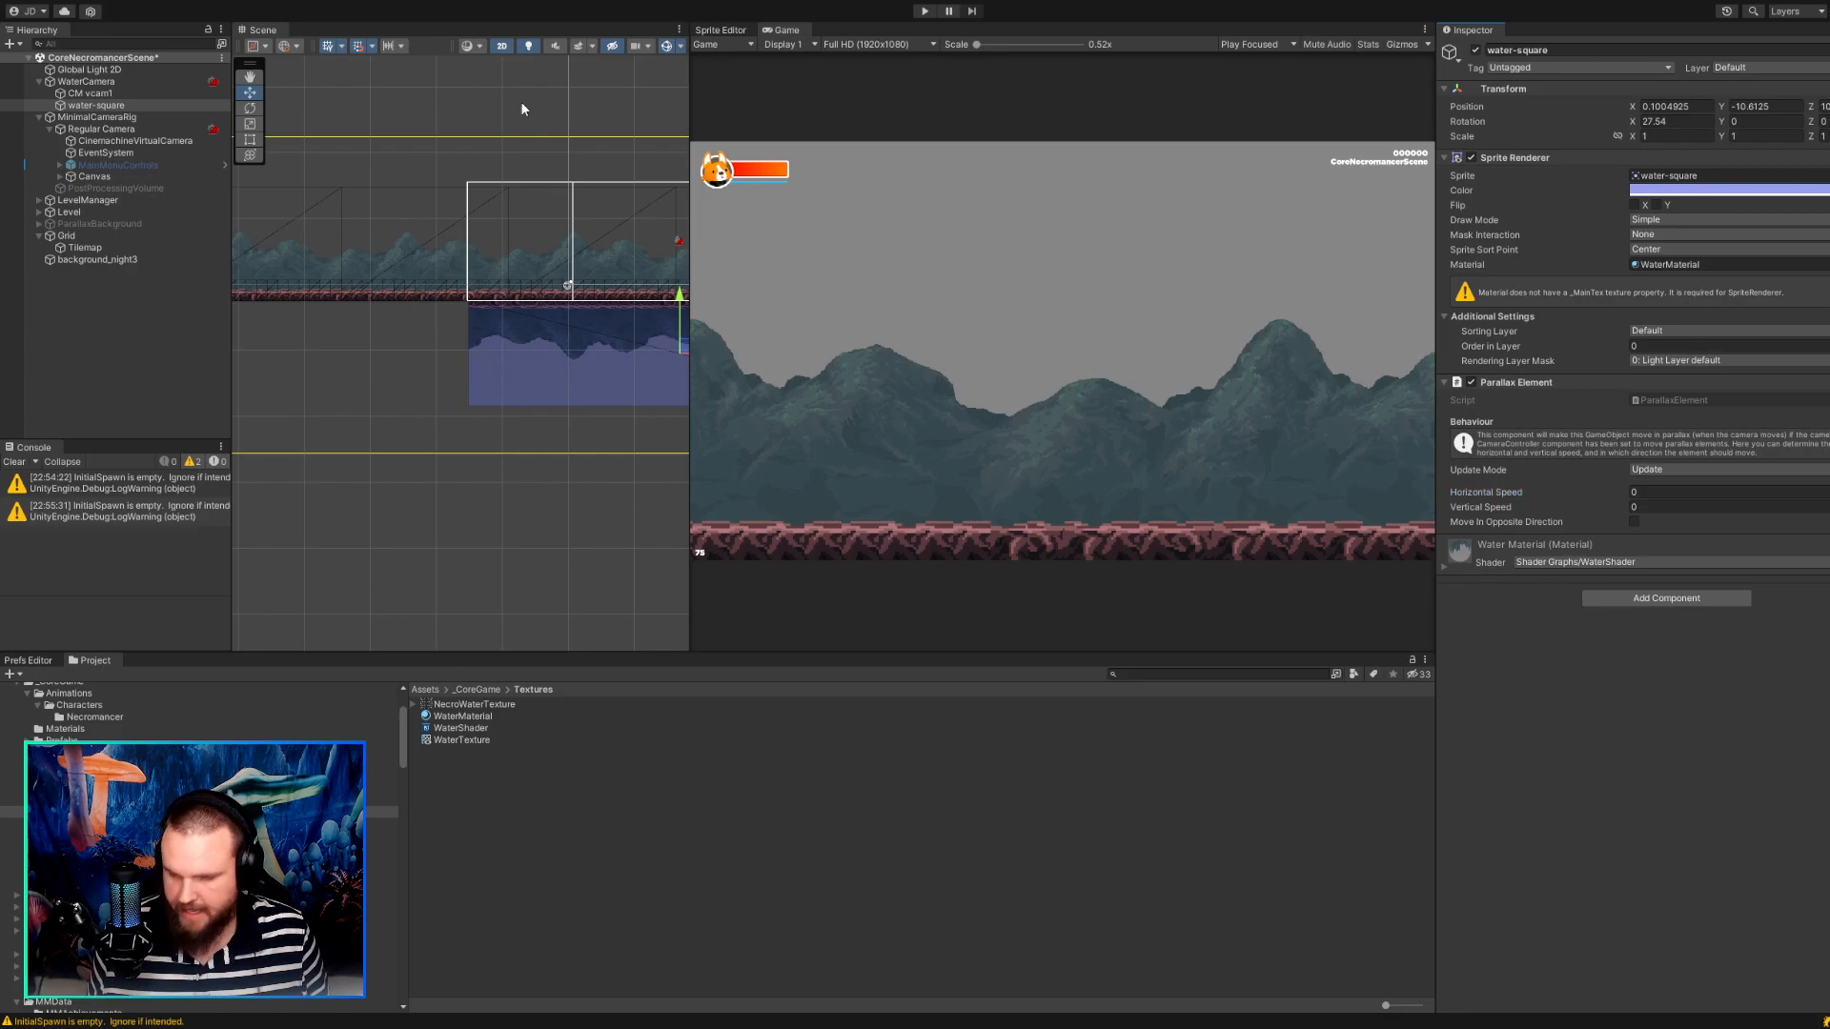
# Run the game, walk the character in both directions to check how water-square follows the camera, and stop the game.
pyautogui.click(922, 11)
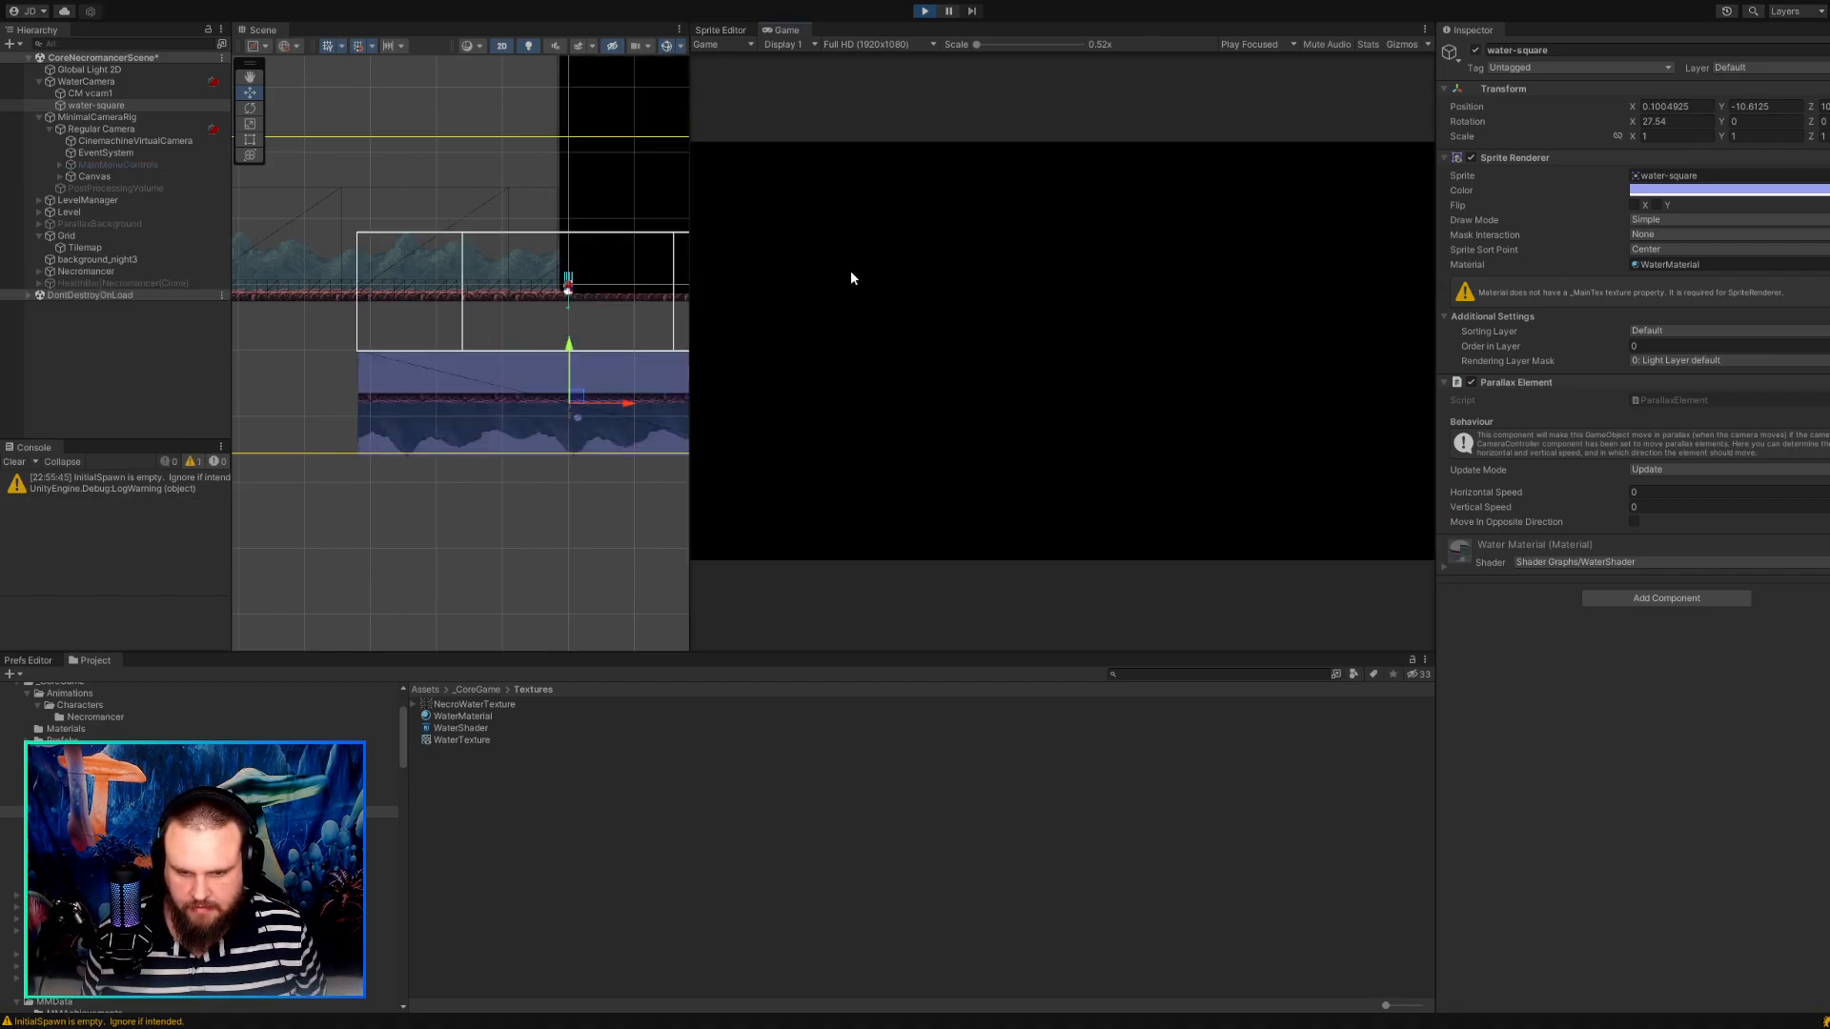
pyautogui.press('d')
pyautogui.press('a')
pyautogui.press('a')
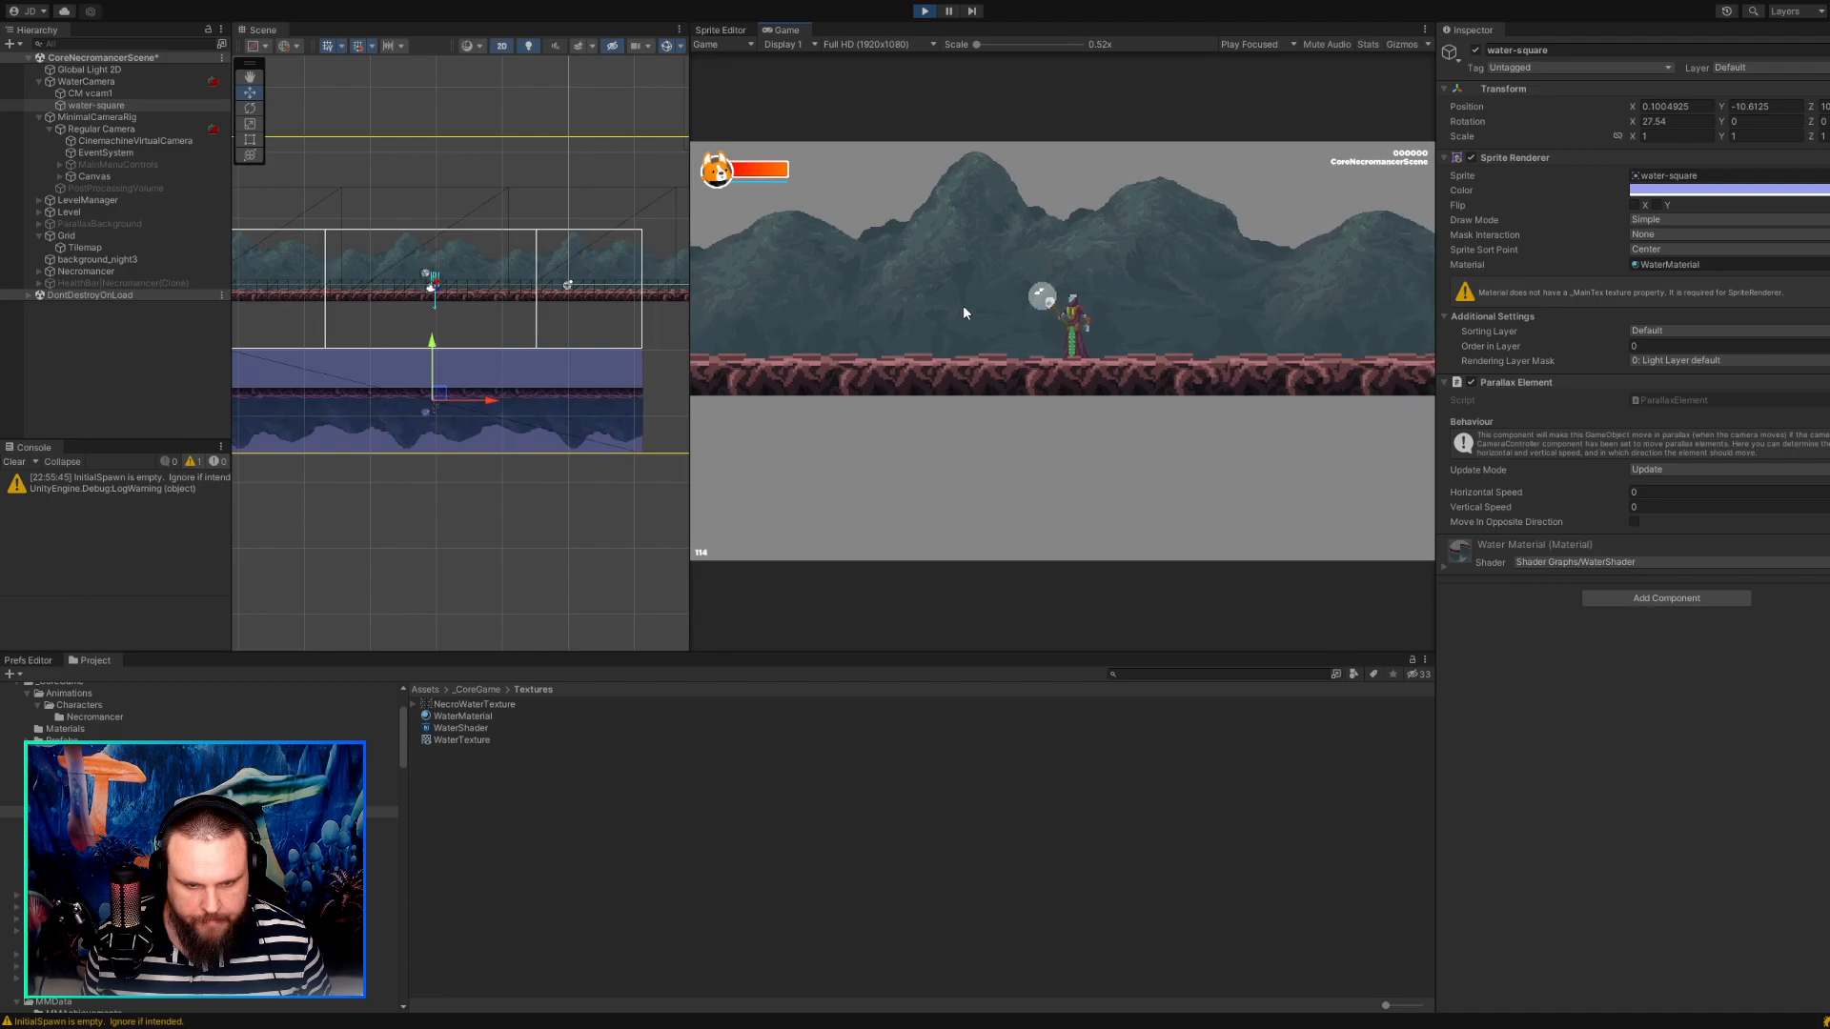
pyautogui.press('a')
pyautogui.press('d')
pyautogui.press('d')
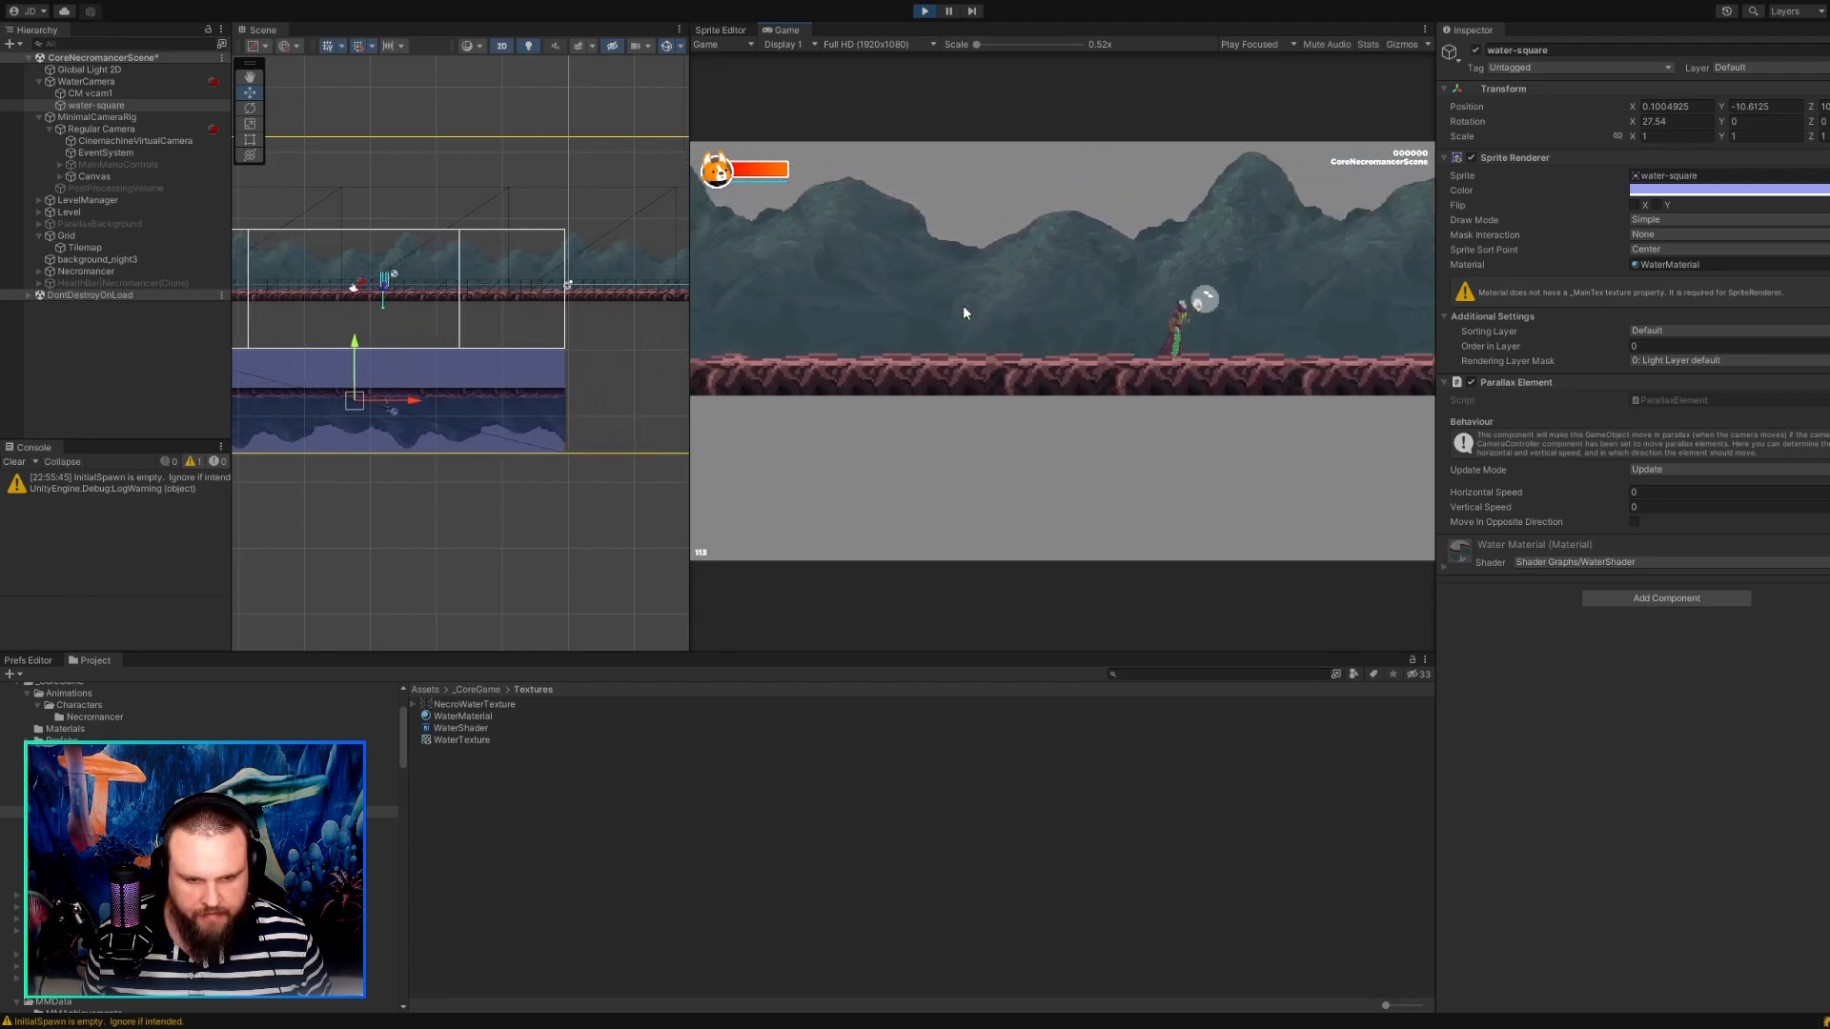
pyautogui.click(924, 10)
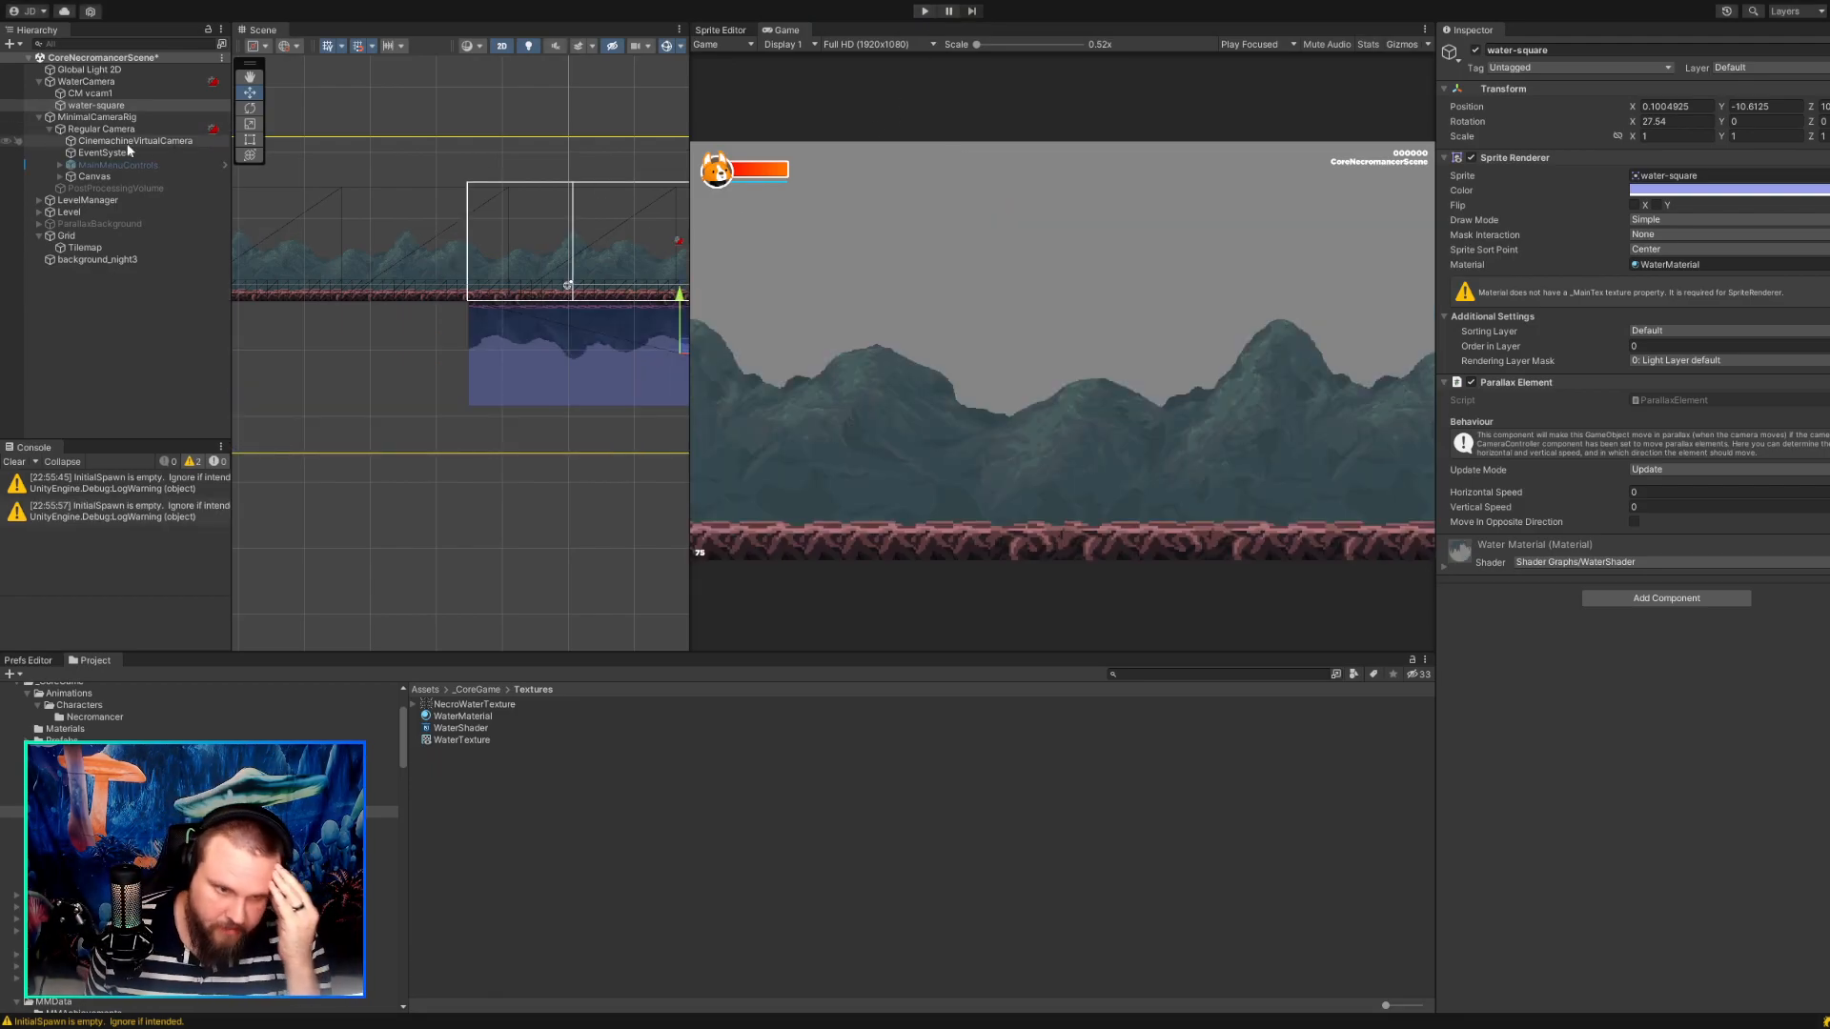
# Set the Transform position of Regular Camera to X 0, Y 0, Z -10.
pyautogui.click(125, 95)
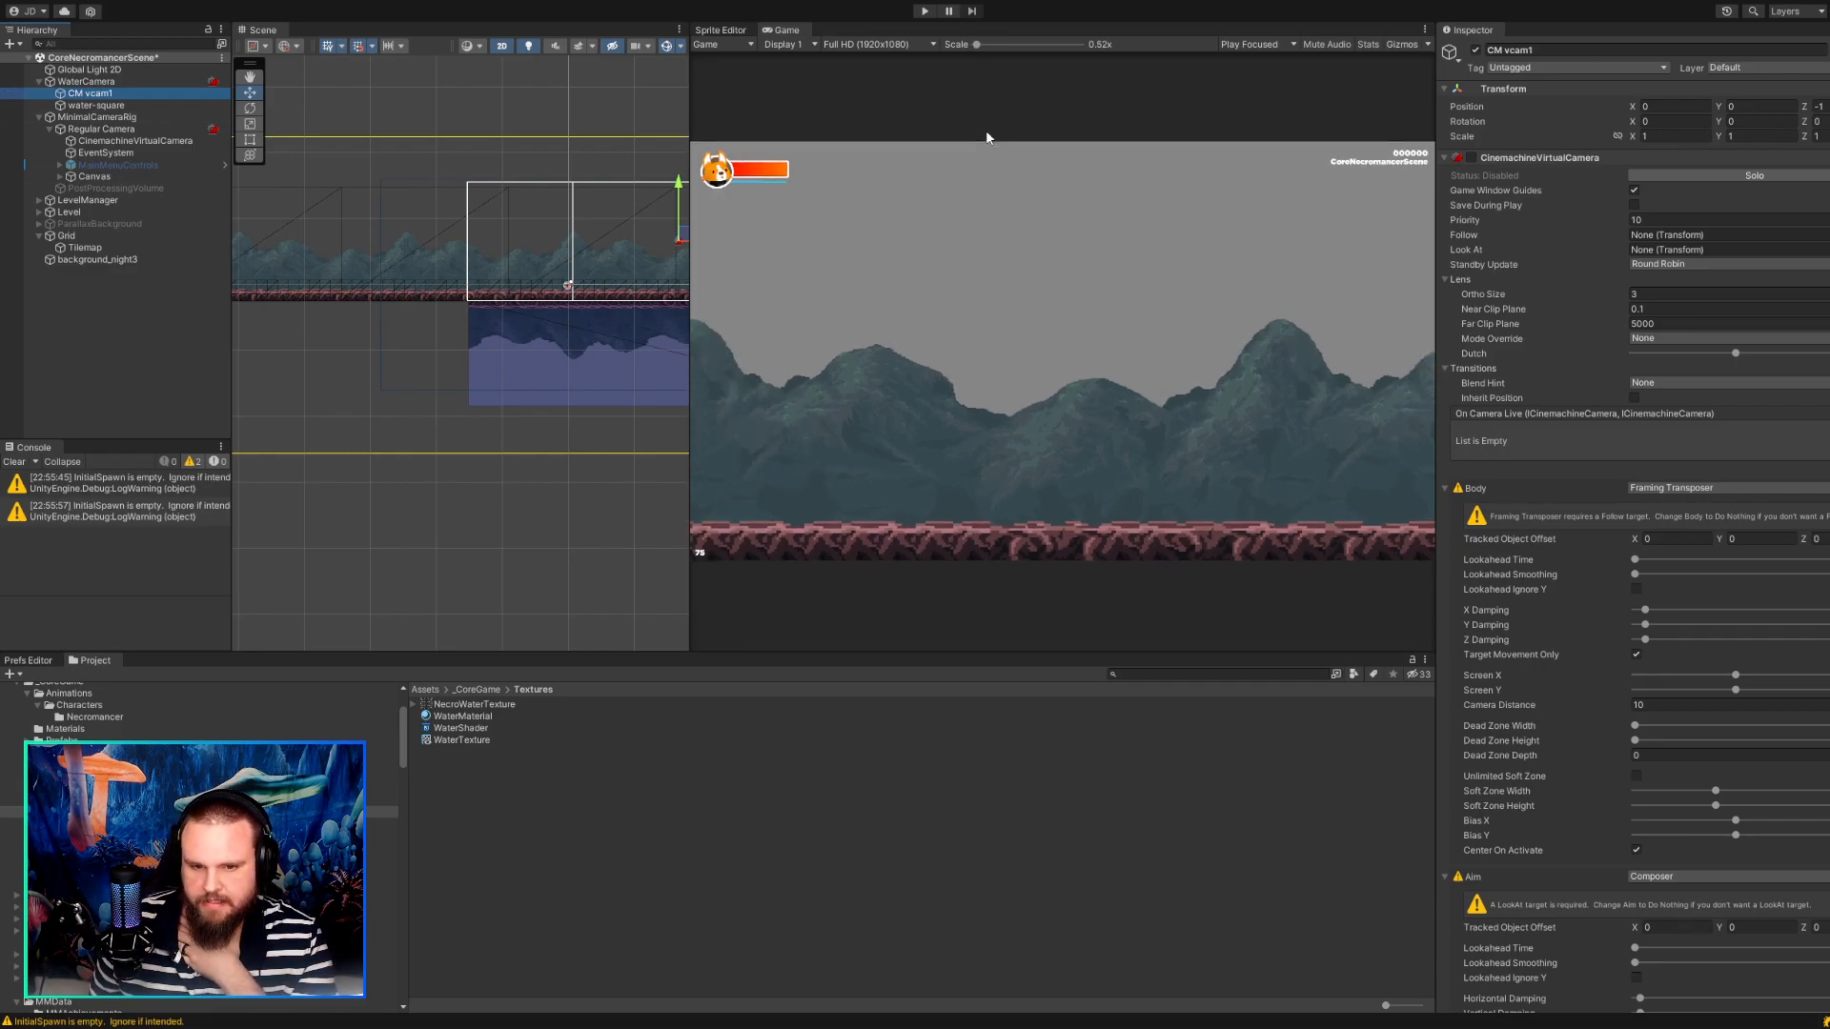
pyautogui.click(145, 129)
pyautogui.moveTo(457, 347); pyautogui.dragTo(225, 295, button='middle')
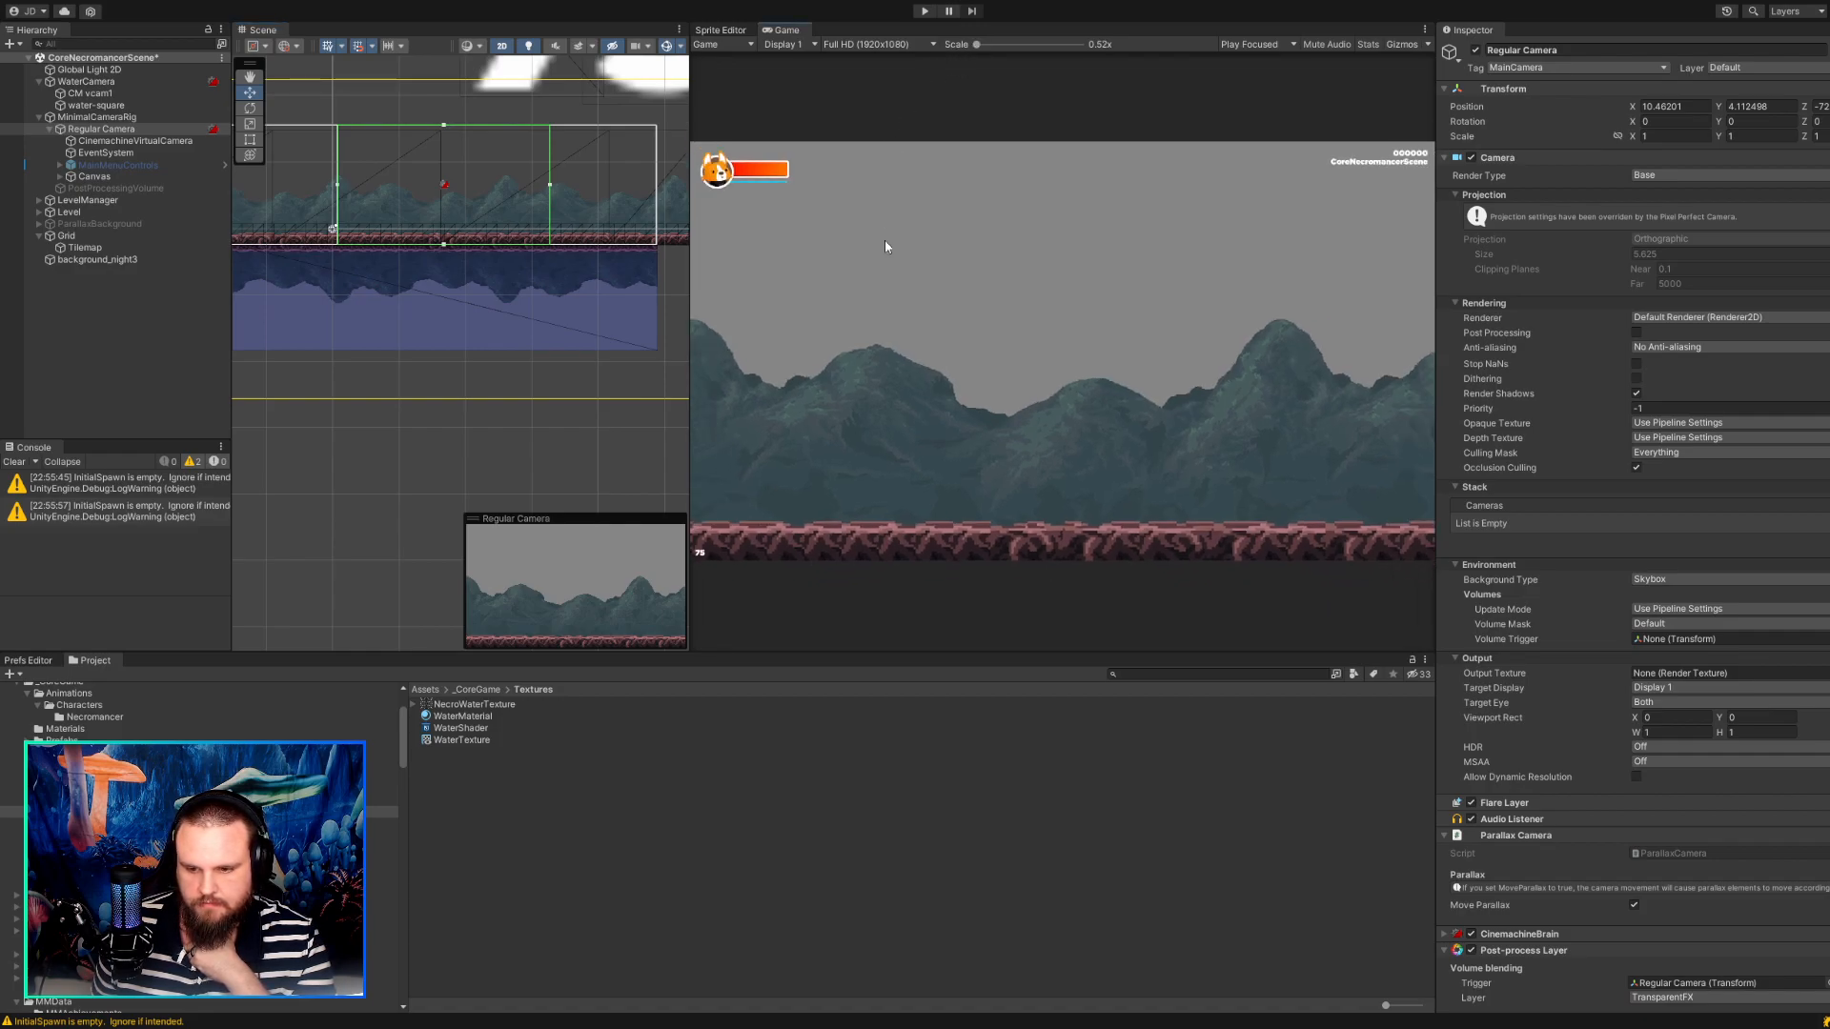
pyautogui.click(105, 119)
pyautogui.click(105, 130)
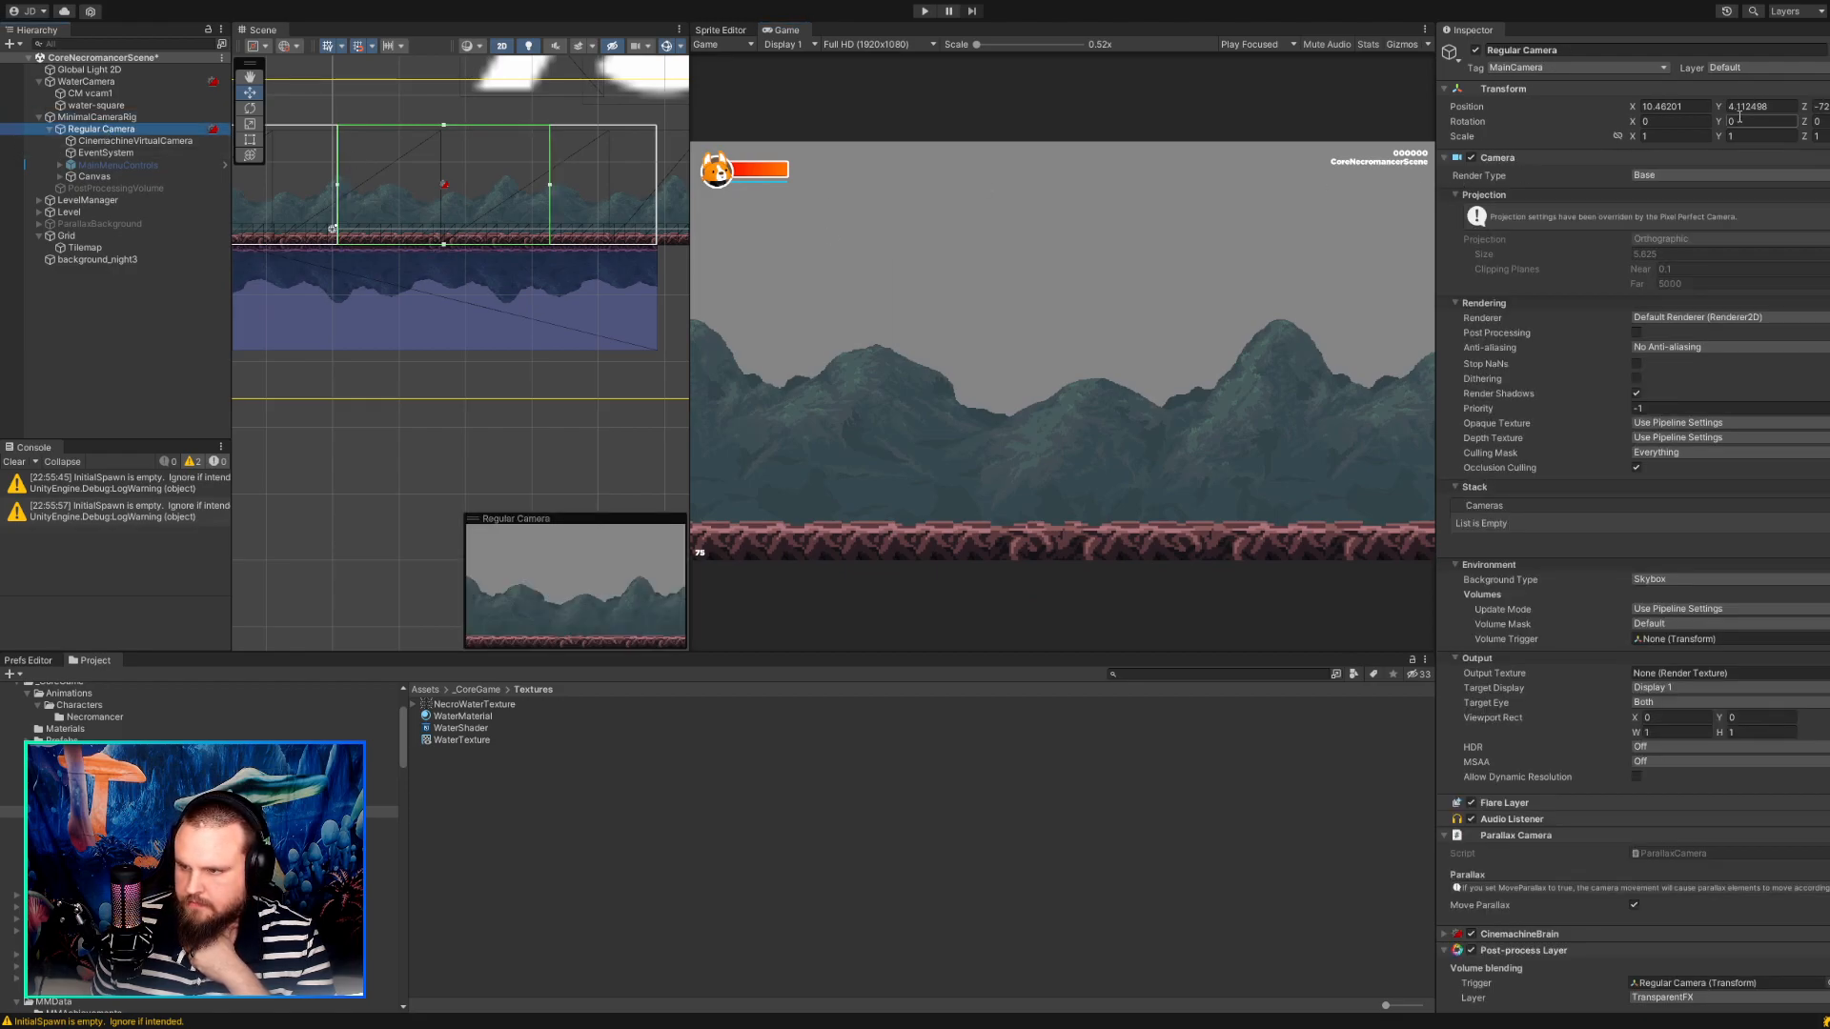
pyautogui.moveTo(1718, 108); pyautogui.dragTo(1632, 105)
pyautogui.moveTo(1758, 105); pyautogui.dragTo(1685, 101)
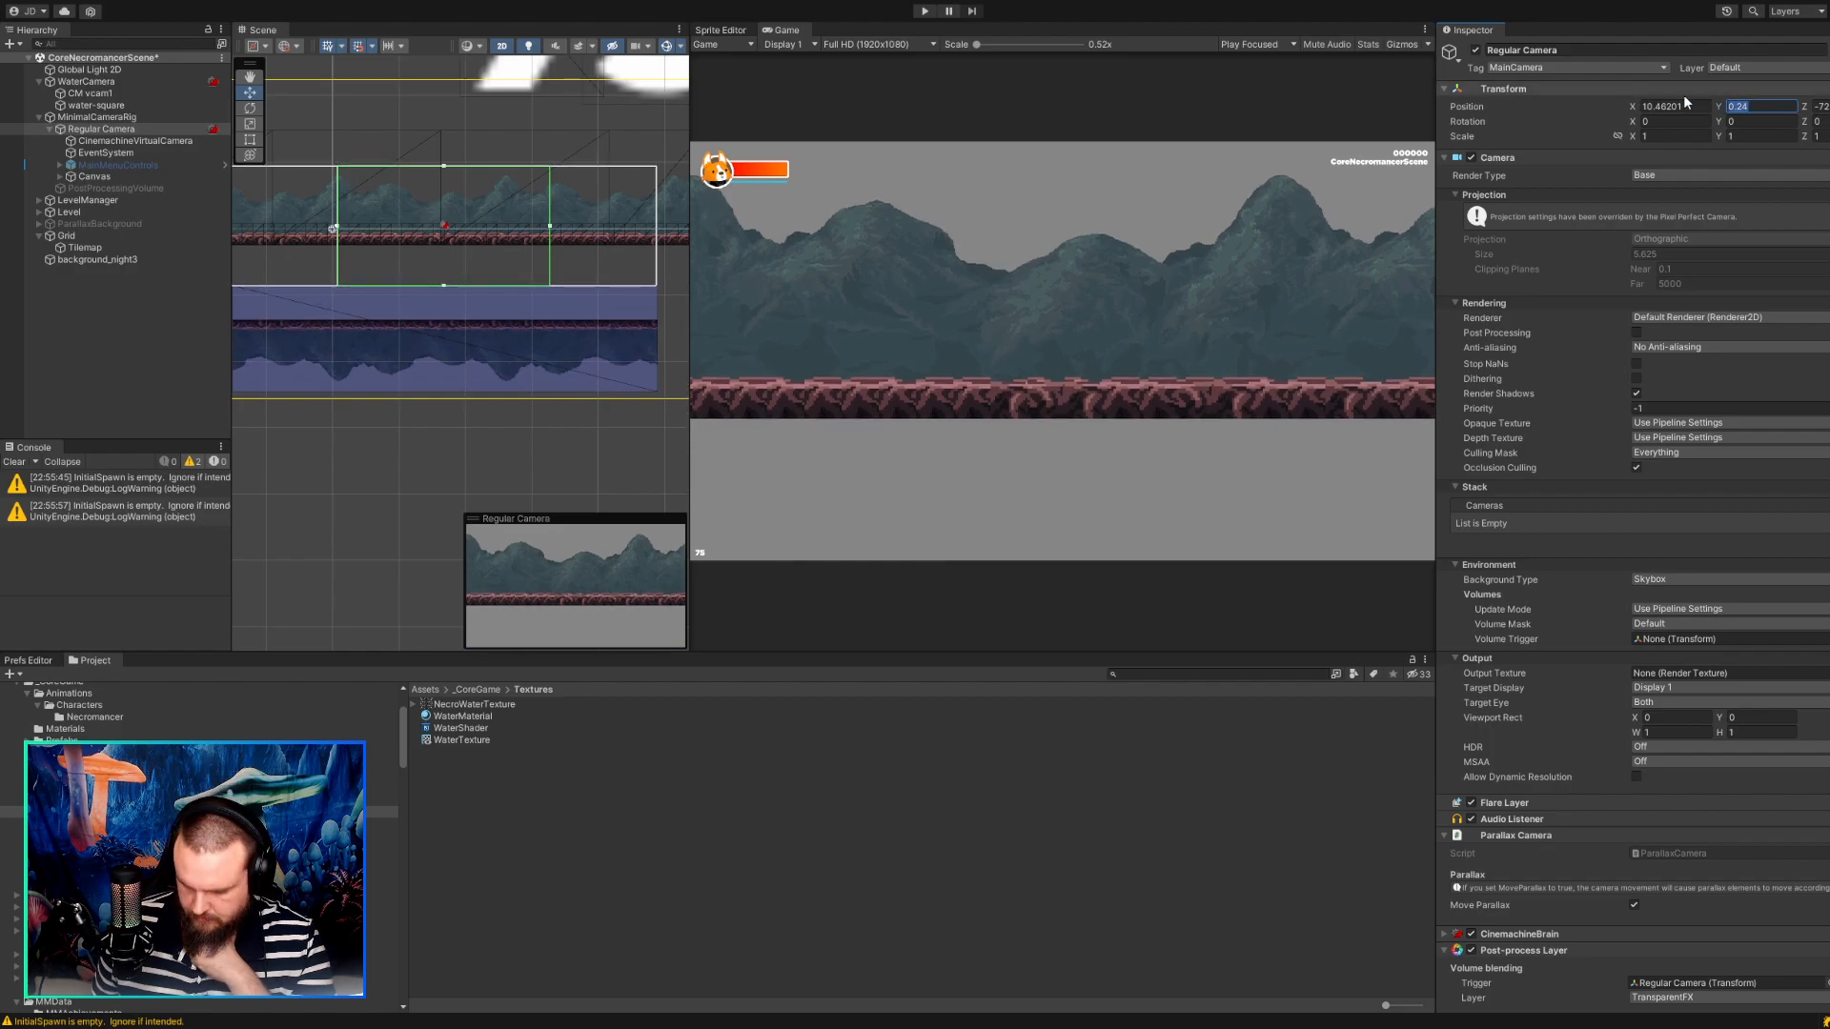
pyautogui.write('0')
pyautogui.click(1677, 106)
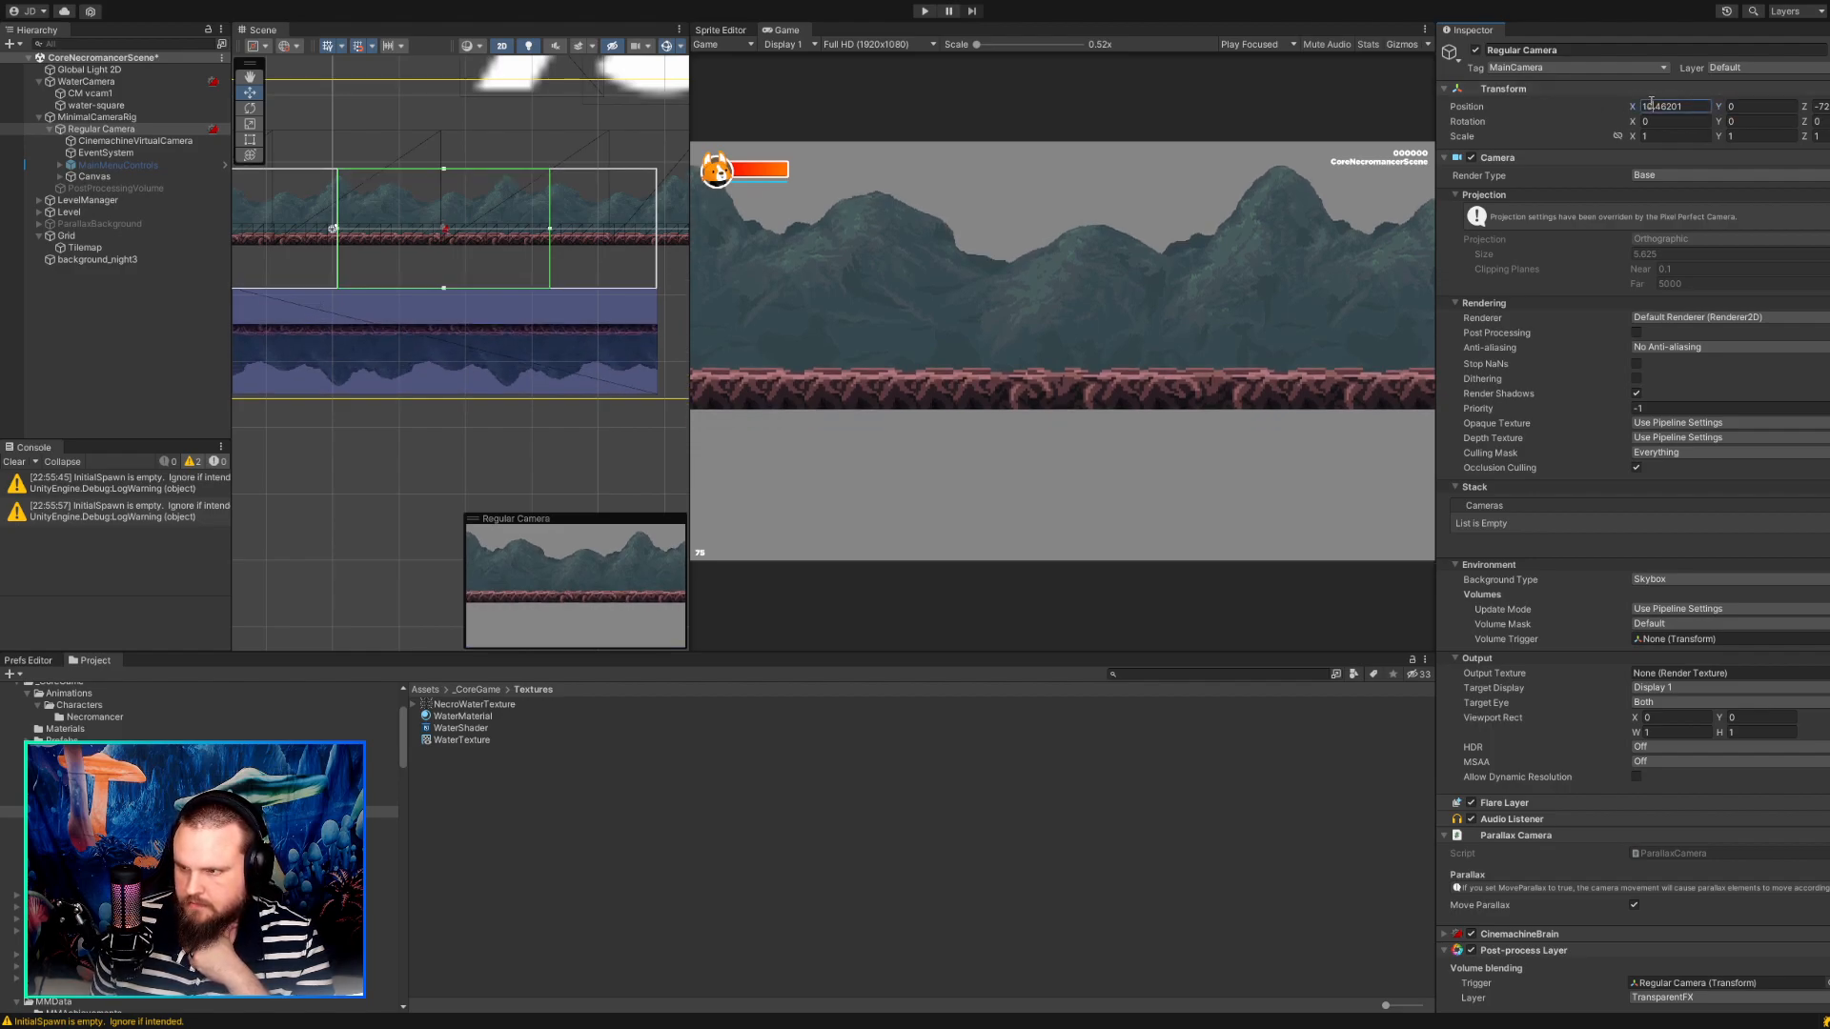
pyautogui.write('0')
pyautogui.press('Tab')
pyautogui.press('Tab')
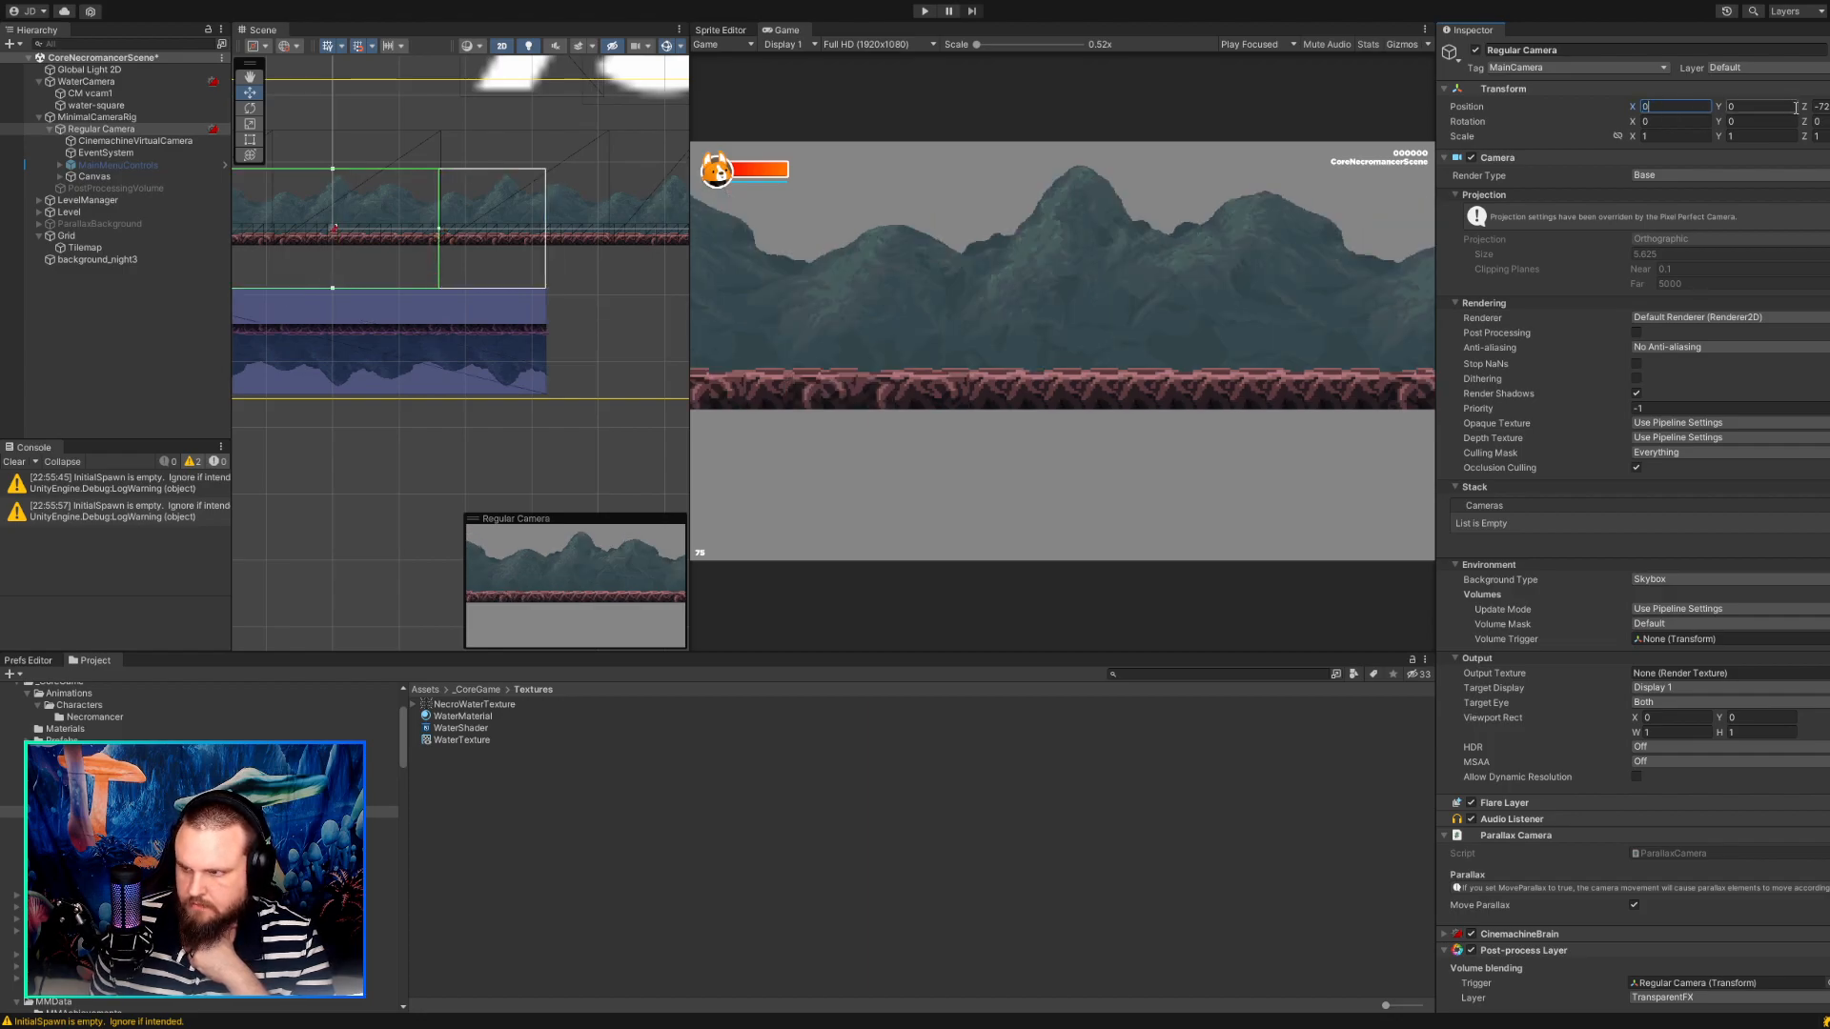
pyautogui.write('-10')
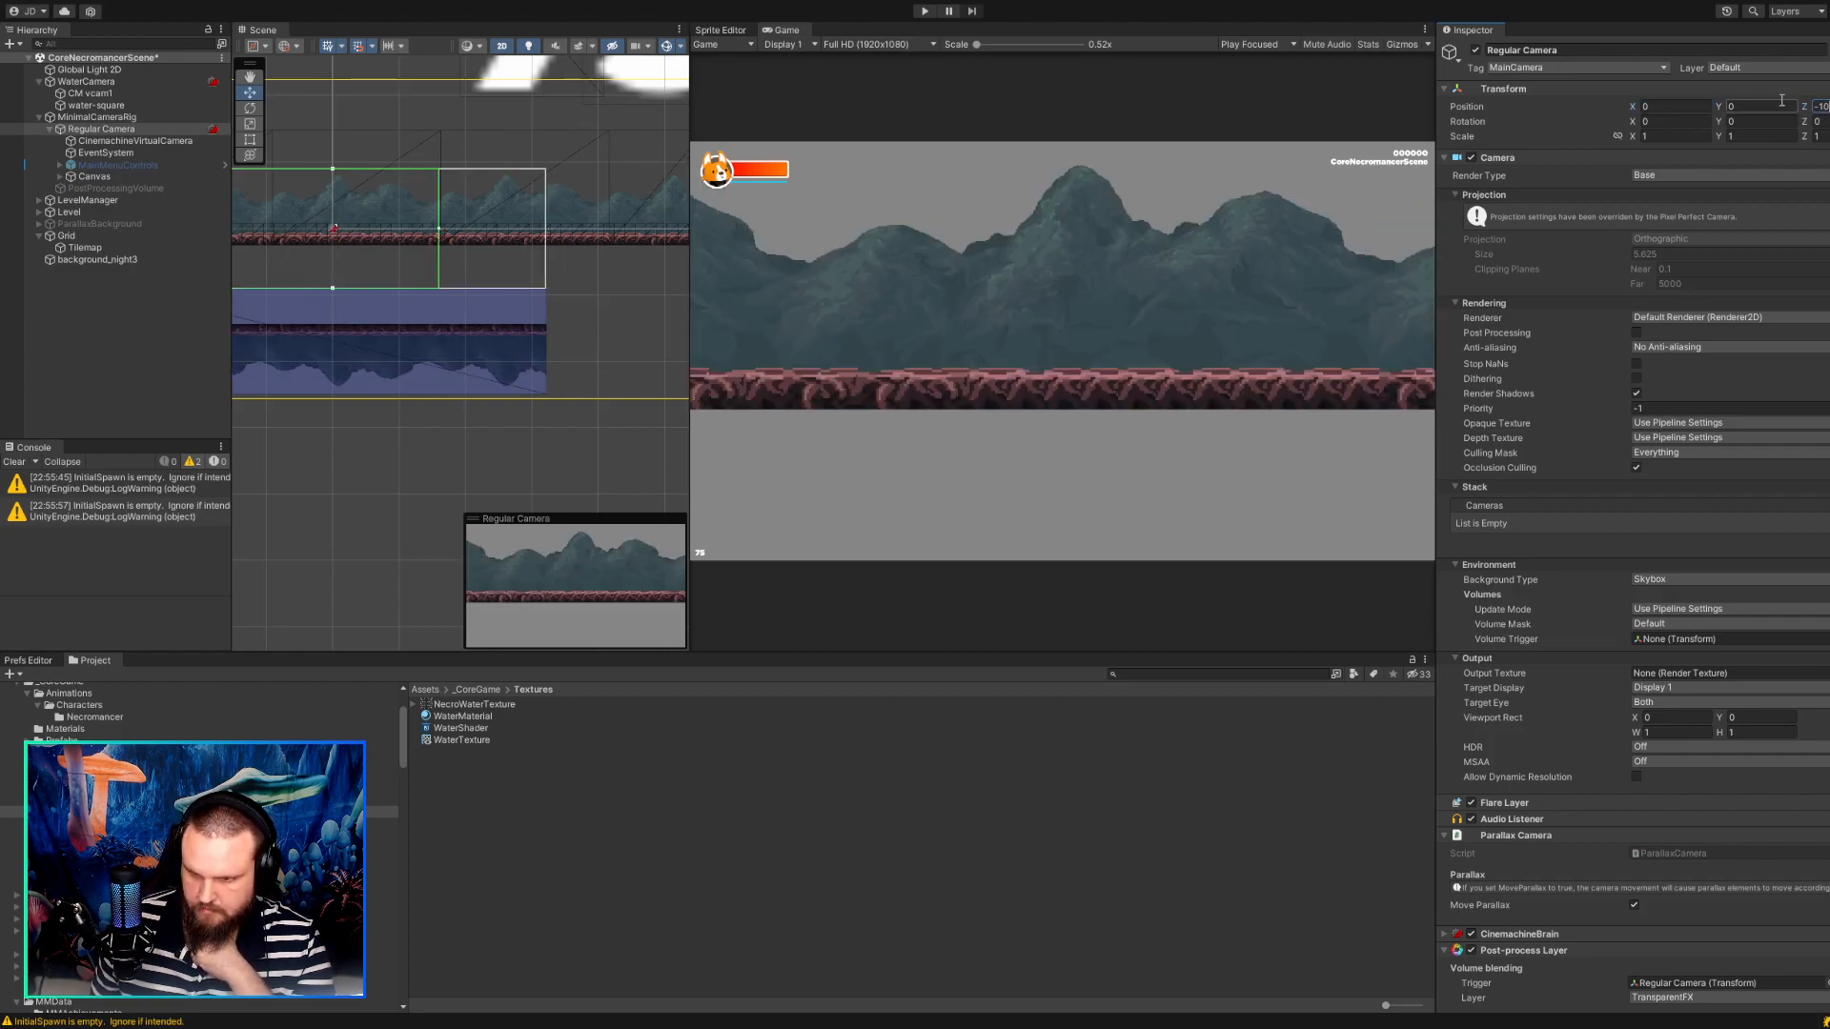
# Centre water-square horizontally at X 0 and place it at Y -6.53.
pyautogui.click(596, 291)
pyautogui.moveTo(596, 291); pyautogui.dragTo(737, 306, button='middle')
pyautogui.click(140, 95)
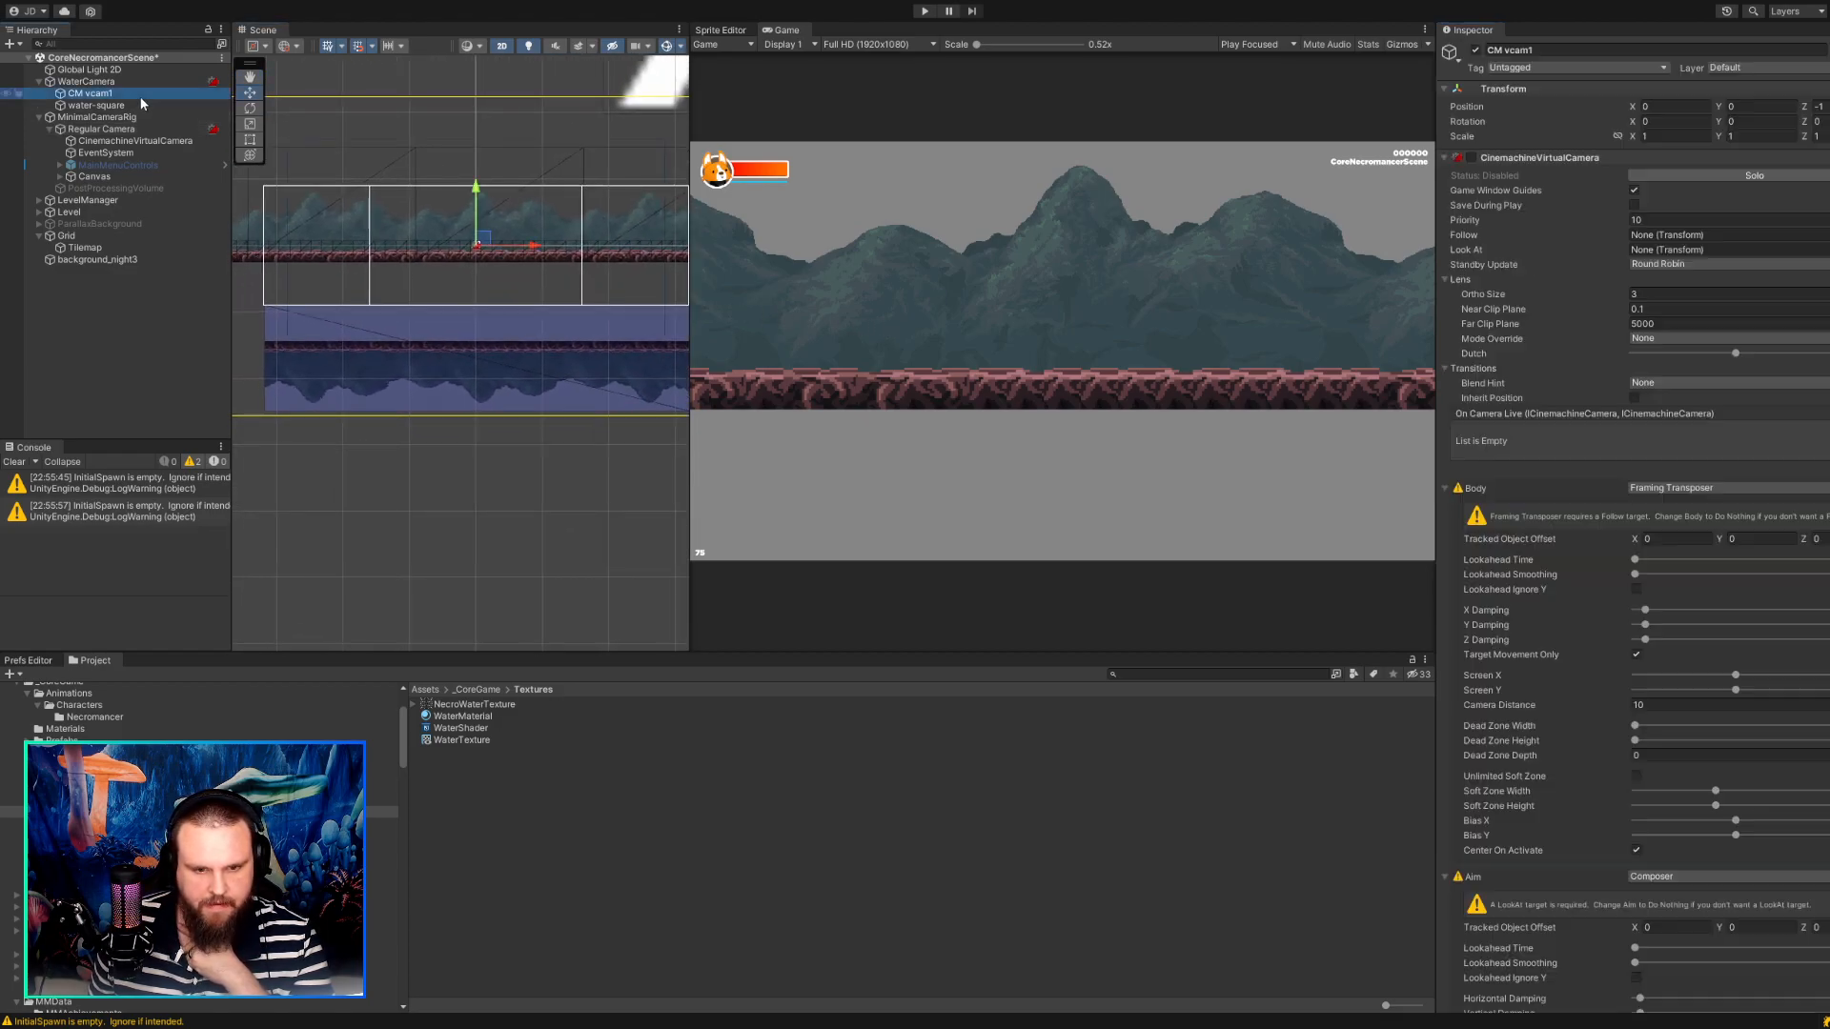
pyautogui.click(140, 104)
pyautogui.moveTo(490, 352); pyautogui.dragTo(489, 353)
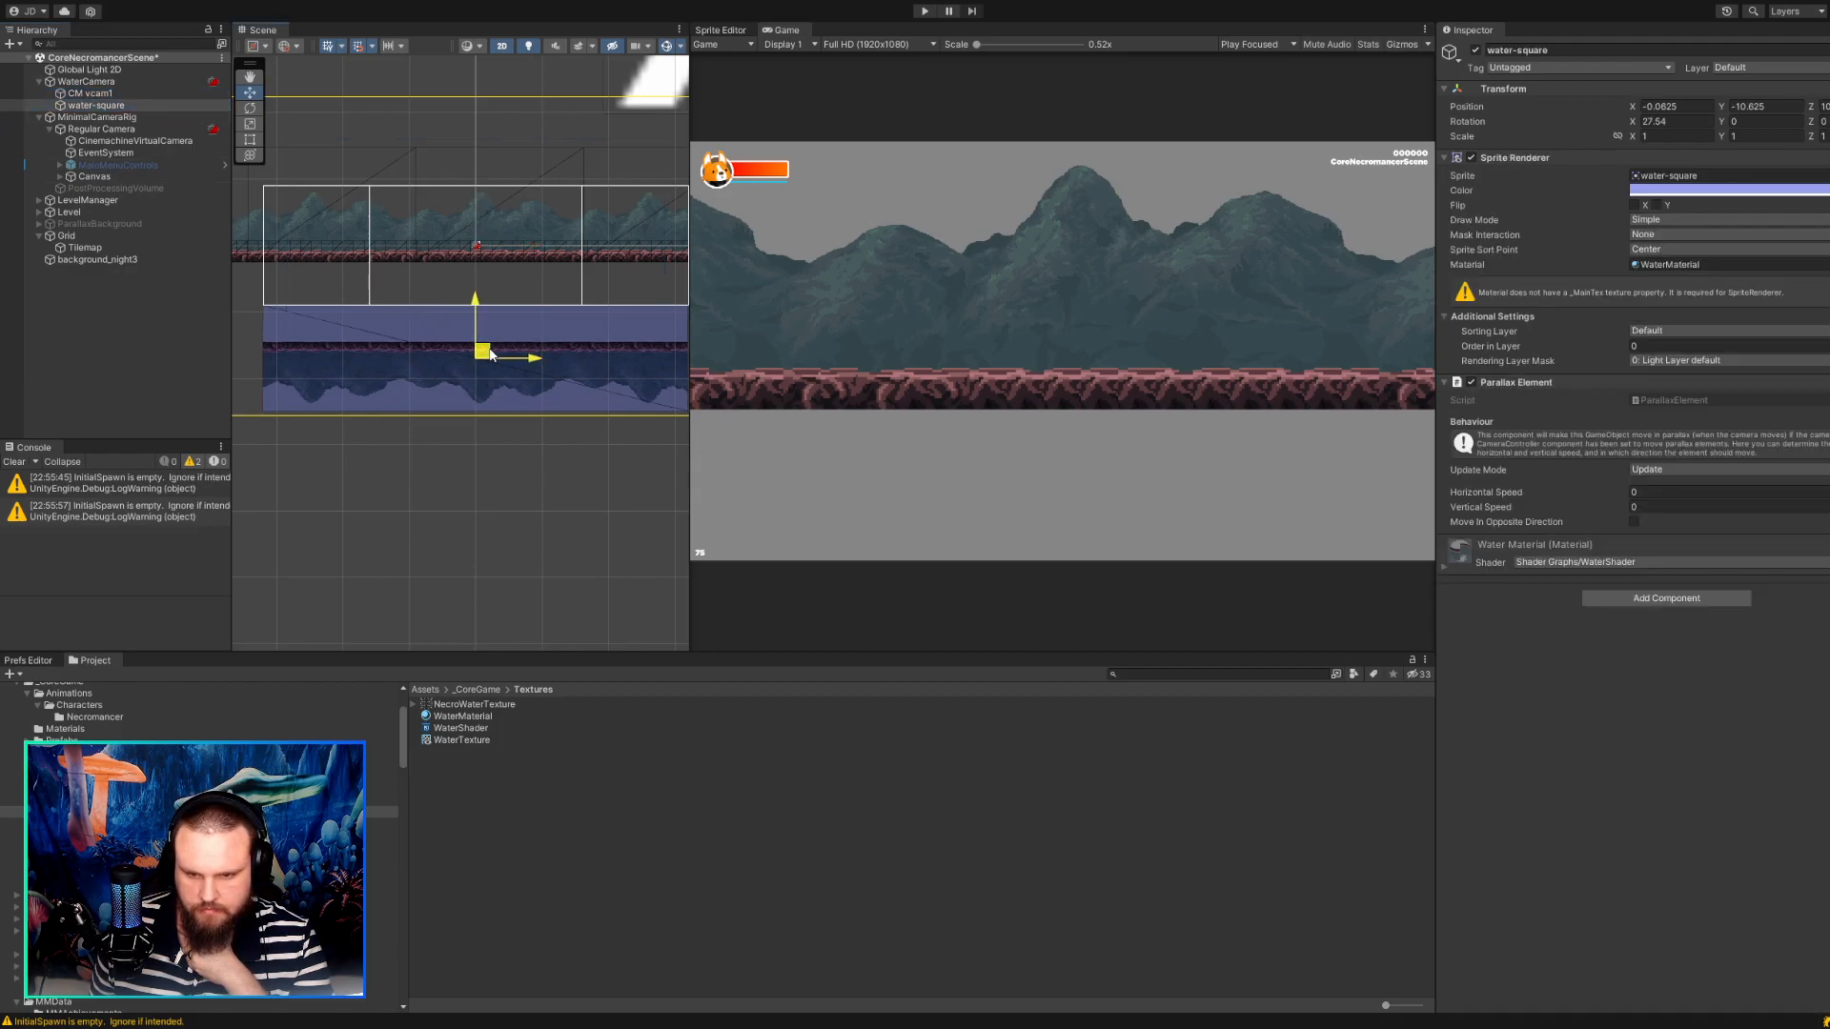
pyautogui.moveTo(490, 354); pyautogui.dragTo(489, 353)
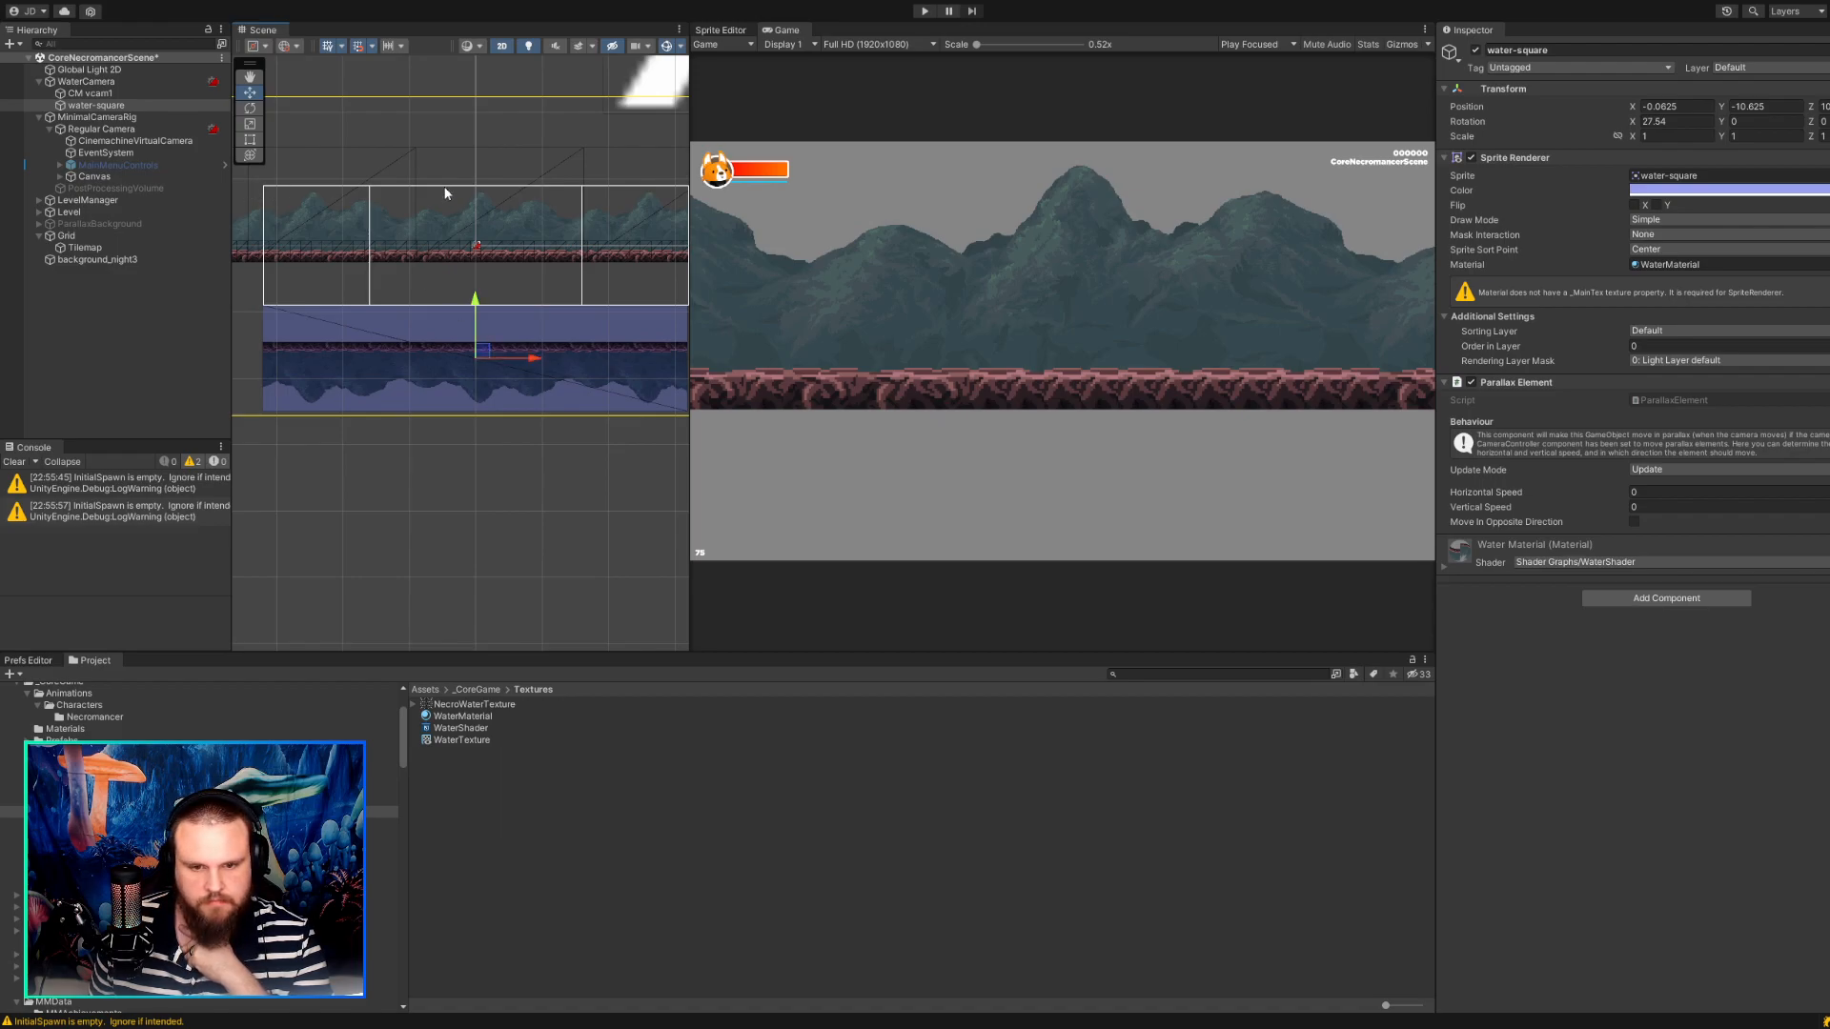
pyautogui.click(1663, 106)
pyautogui.write('0')
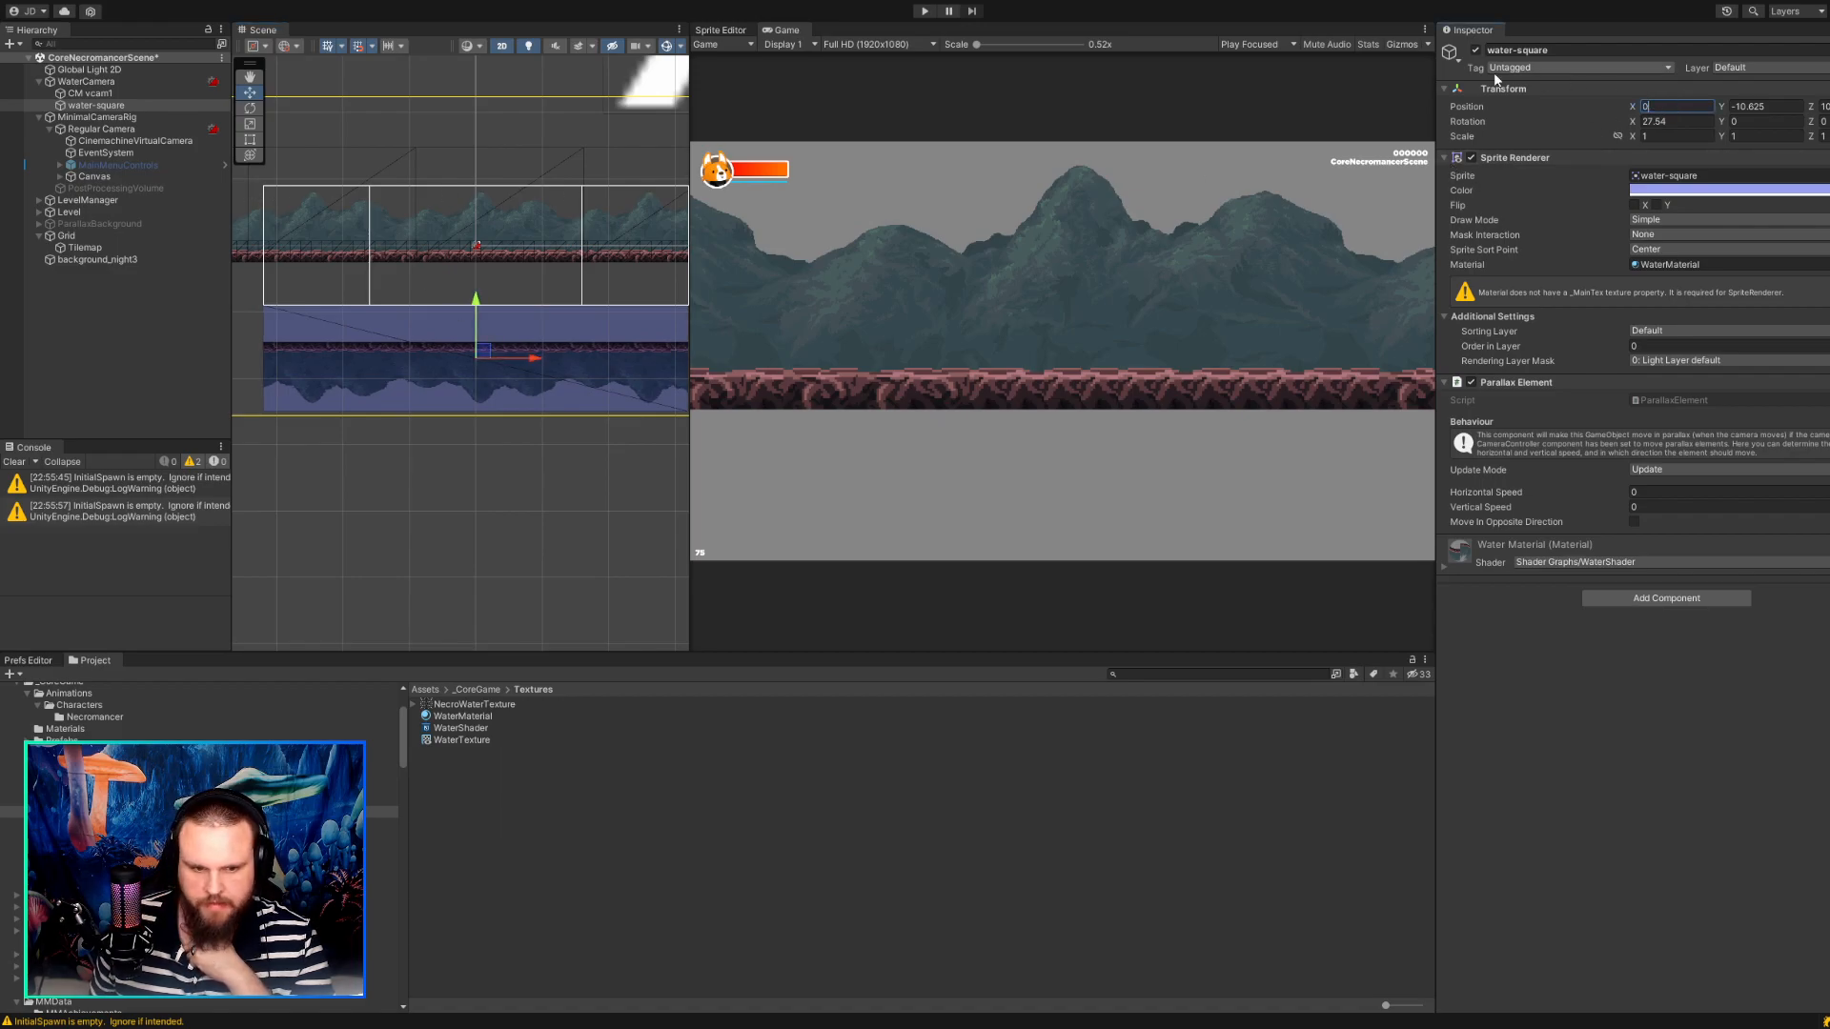
pyautogui.press('Tab')
pyautogui.write('0')
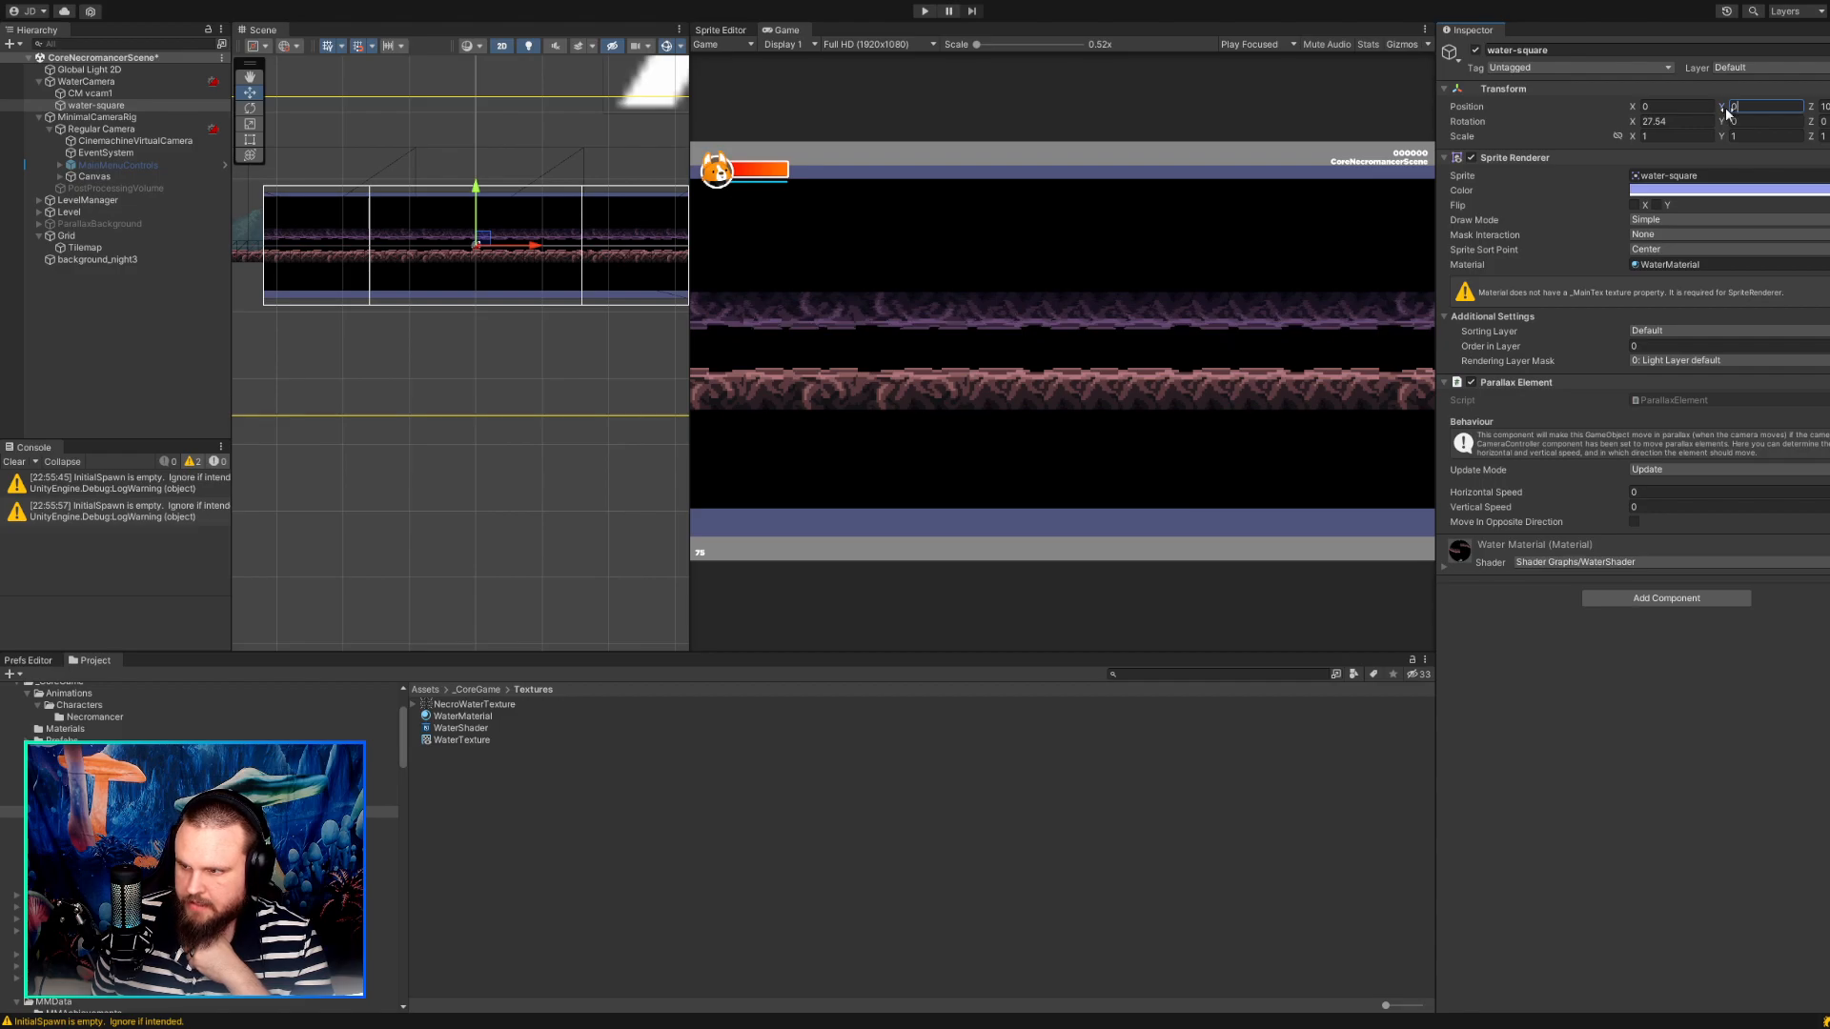
pyautogui.moveTo(1728, 110); pyautogui.dragTo(1648, 100)
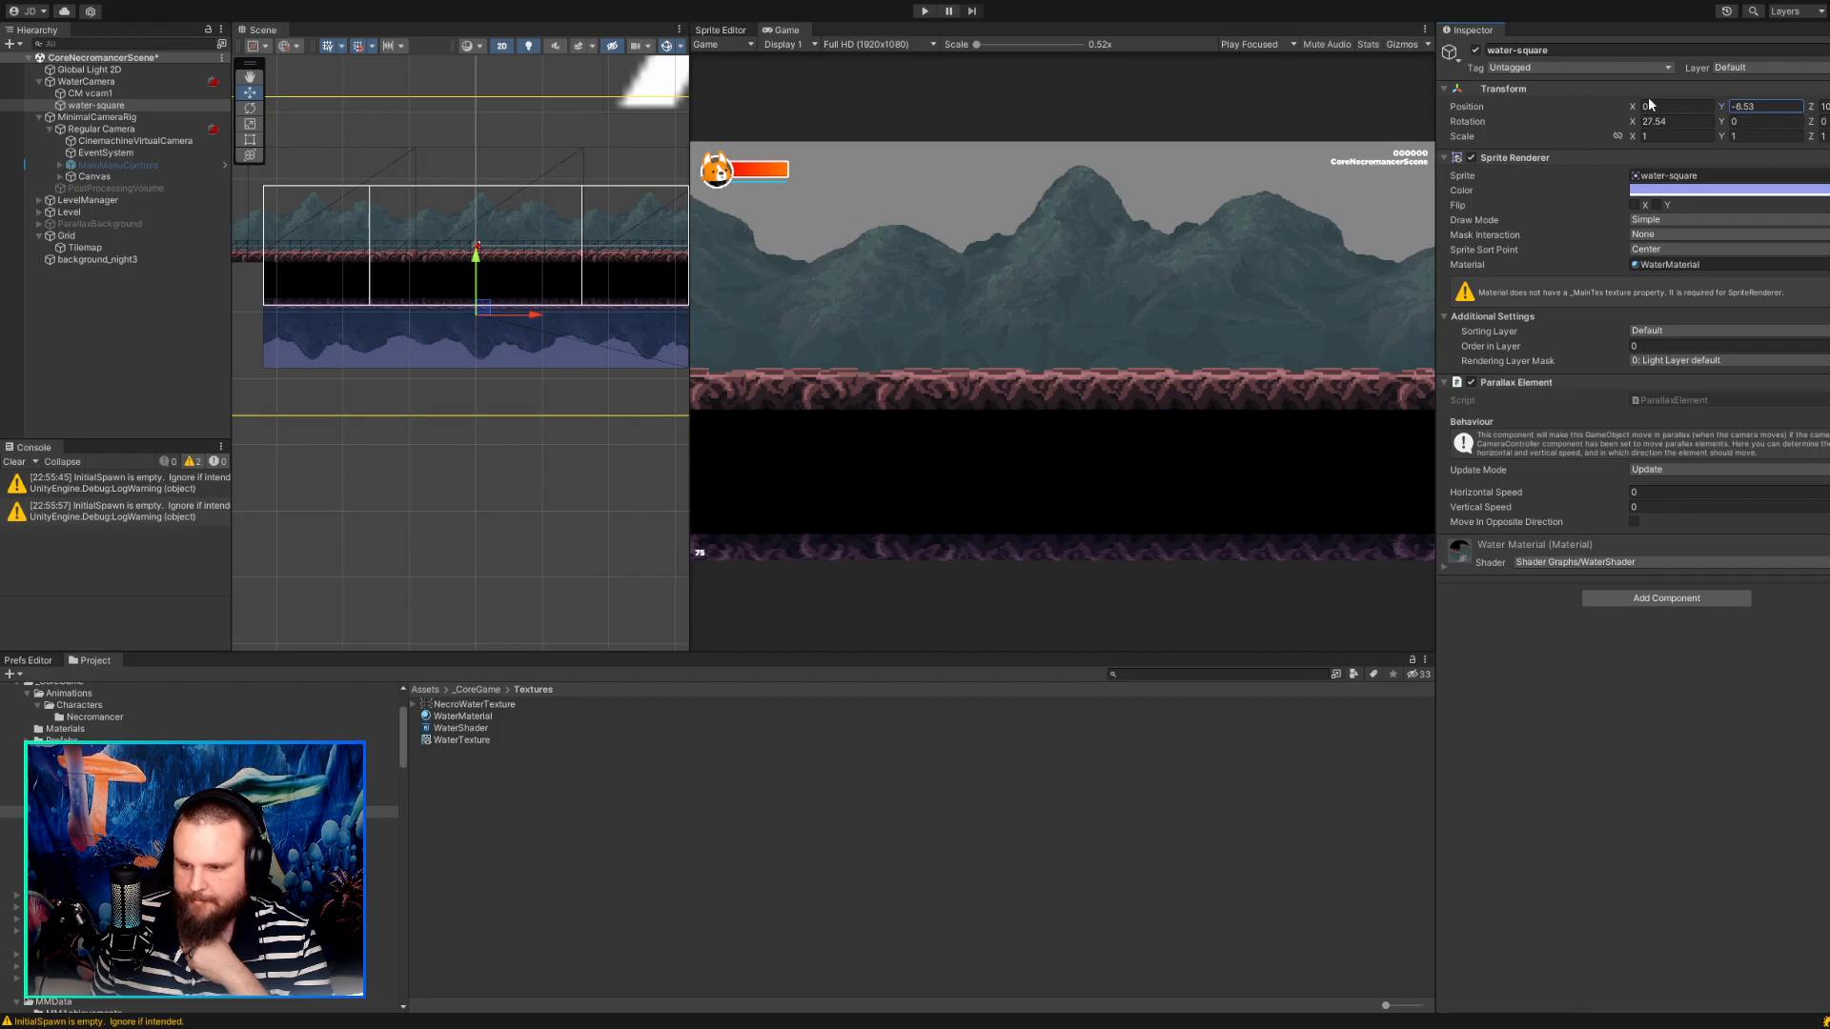
# Try water-square at Z -1, return it to a positive Z depth, and deselect it.
pyautogui.press('Tab')
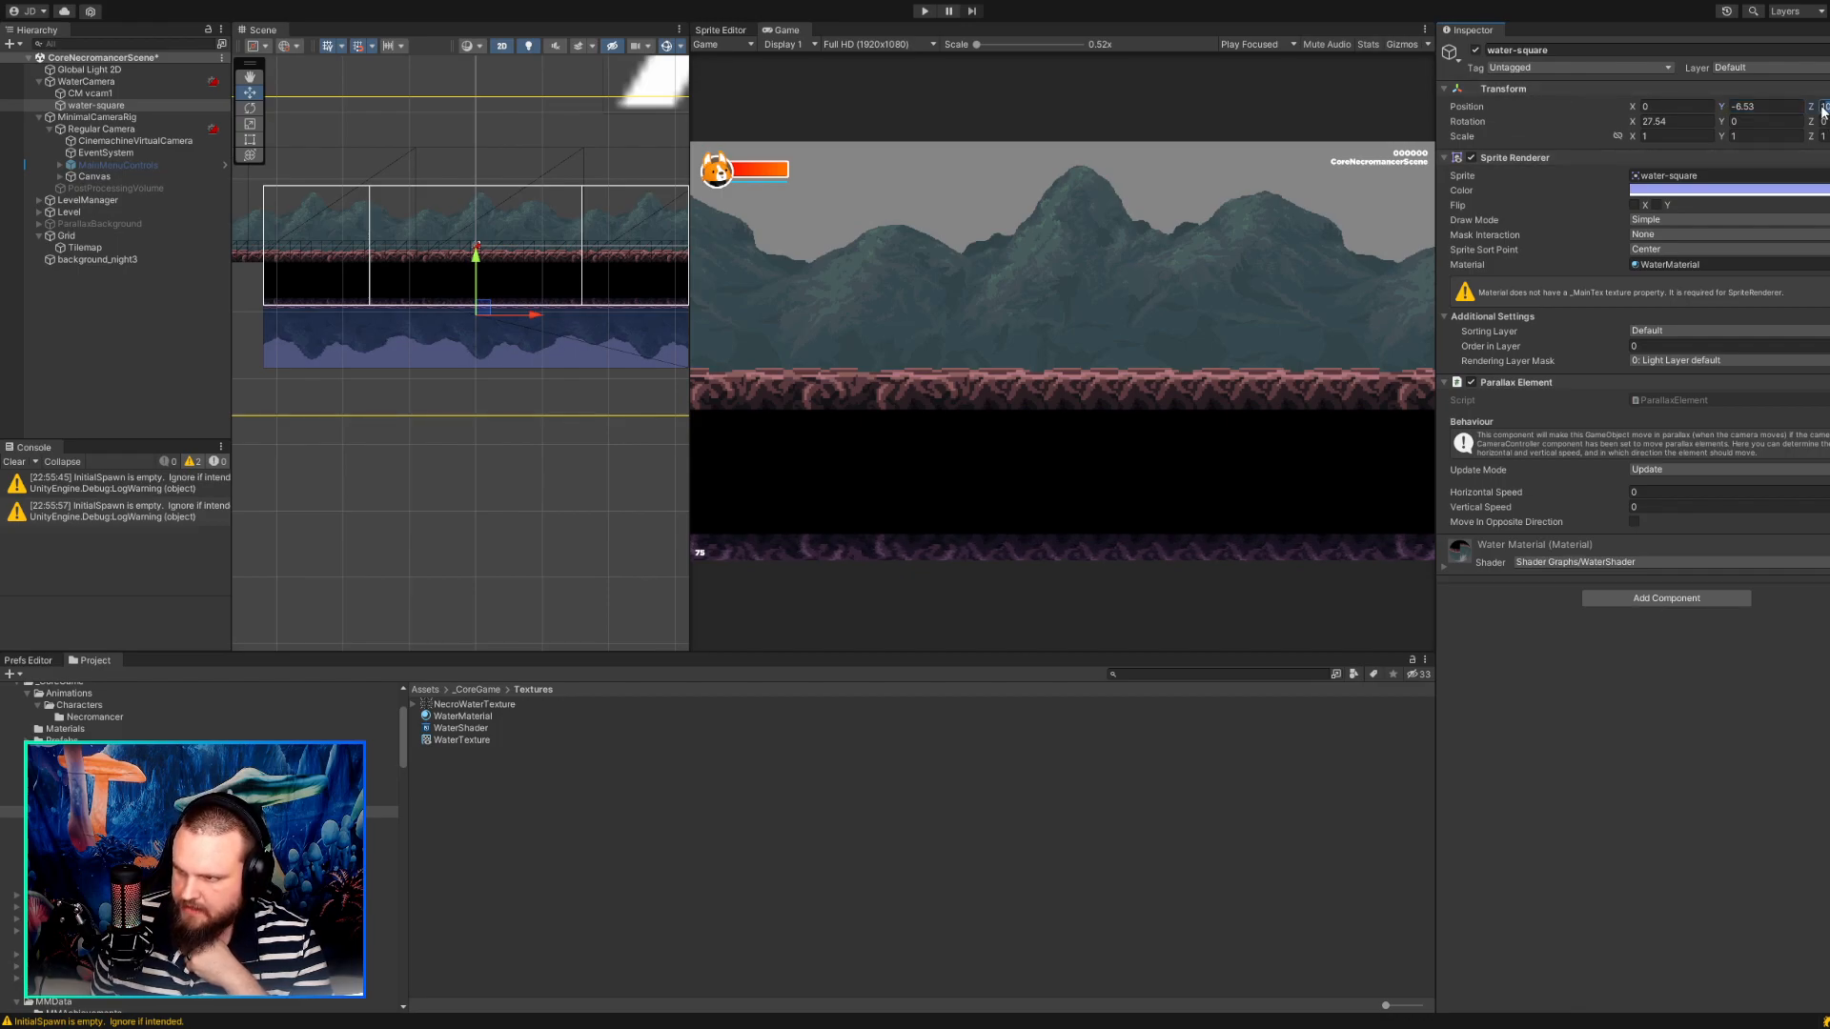
pyautogui.write('-1')
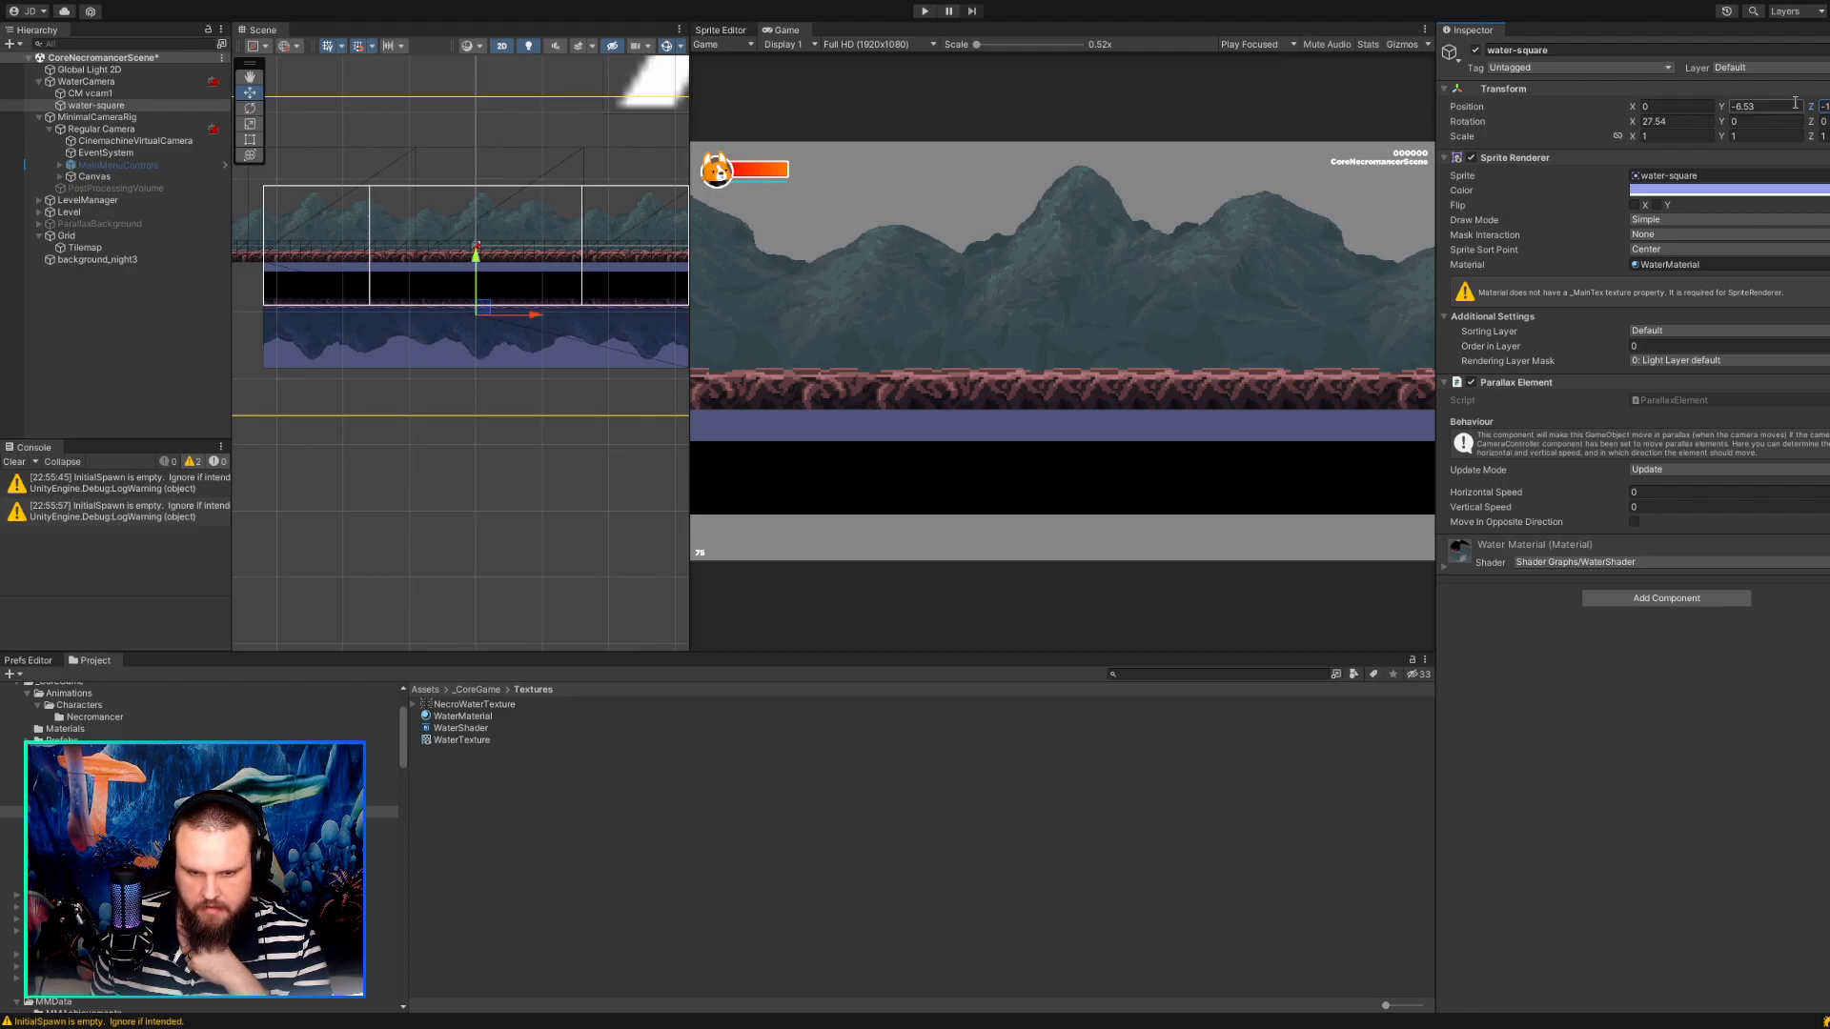
pyautogui.moveTo(1812, 106)
pyautogui.mouseDown()
pyautogui.moveTo(1758, 100)
pyautogui.moveTo(1829, 105)
pyautogui.mouseUp()
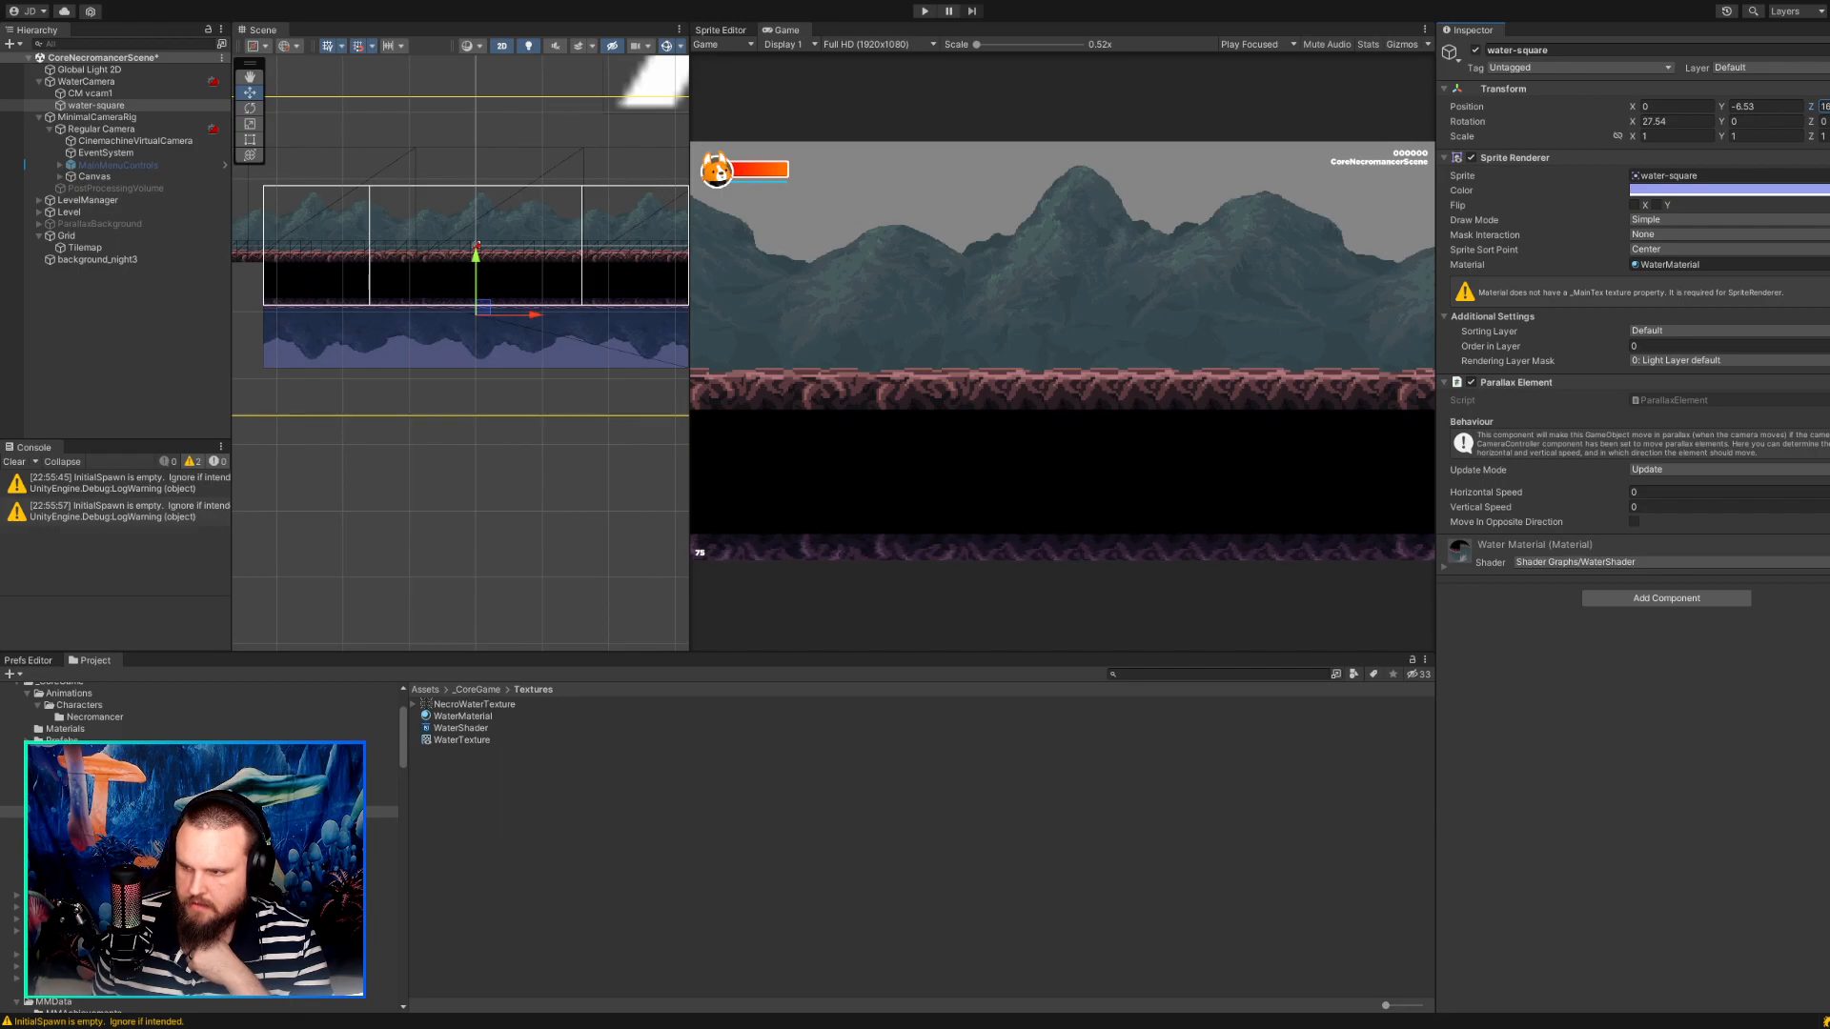
pyautogui.moveTo(1829, 105); pyautogui.dragTo(1829, 105)
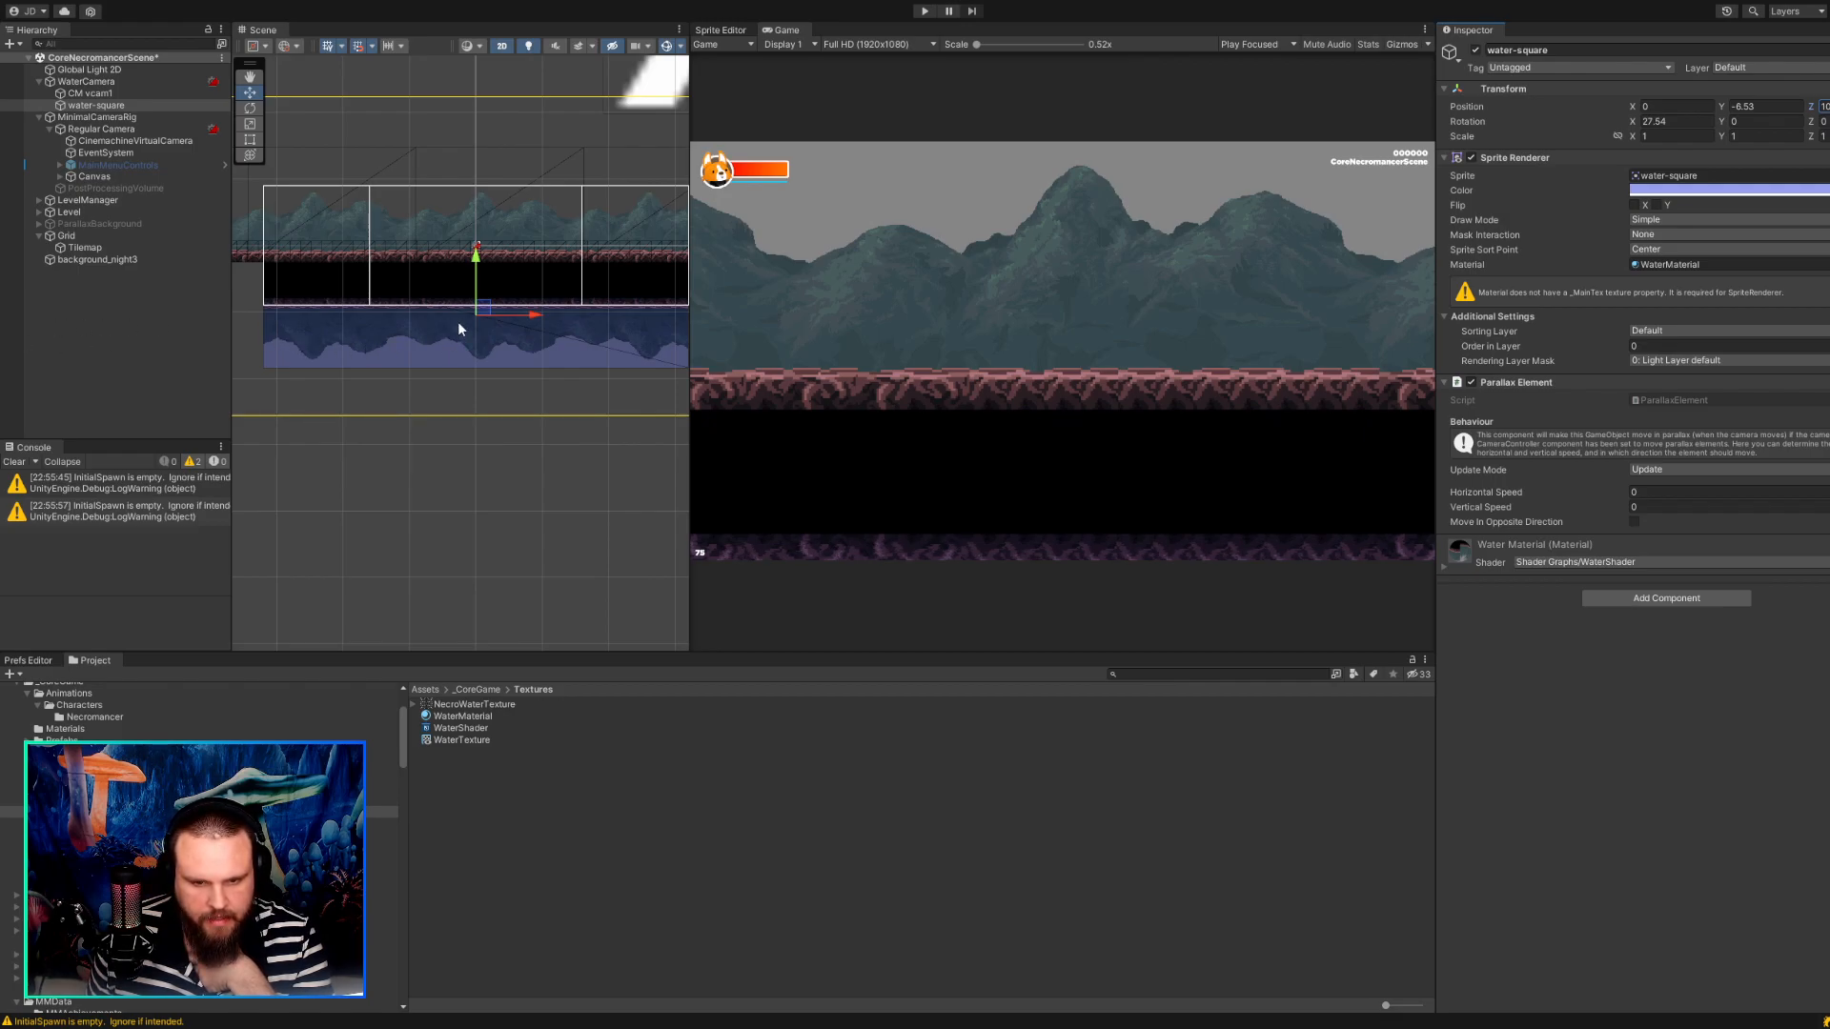
pyautogui.click(404, 397)
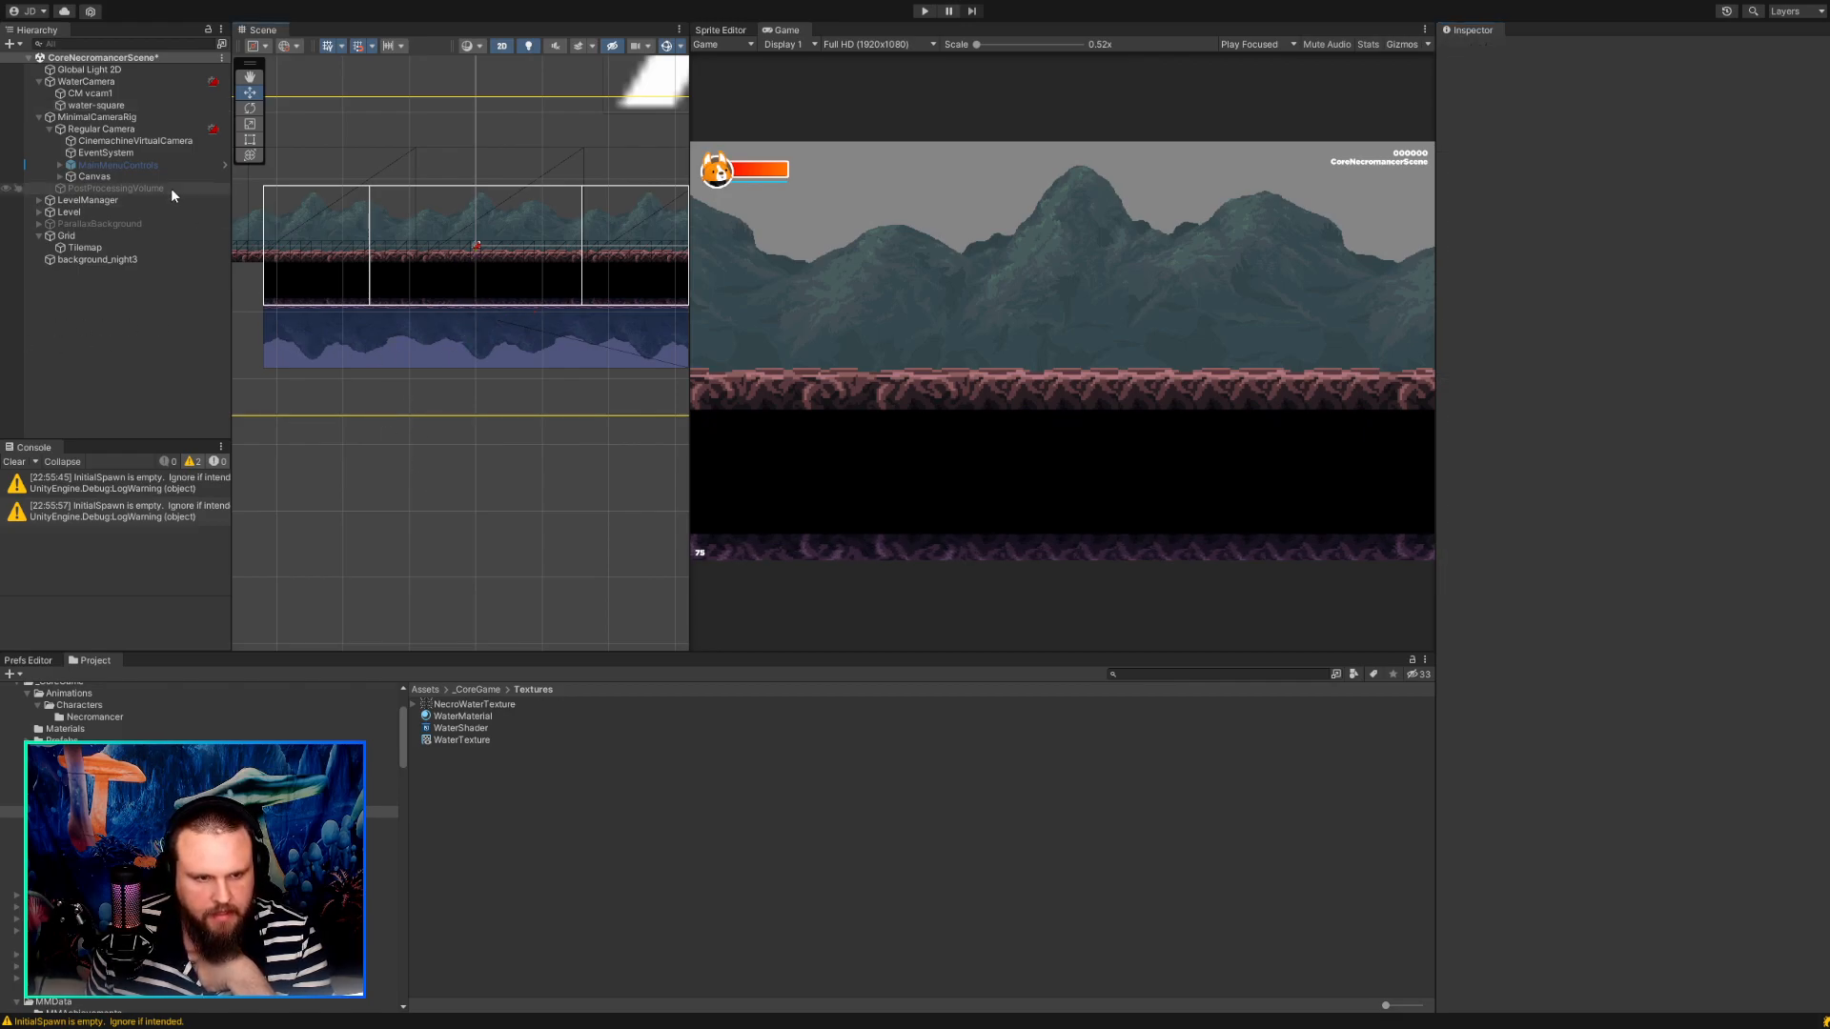
# Try Hard Lock To Target as the Body of CM vcam1 and switch it to Orbital Transposer.
pyautogui.click(103, 105)
pyautogui.click(103, 94)
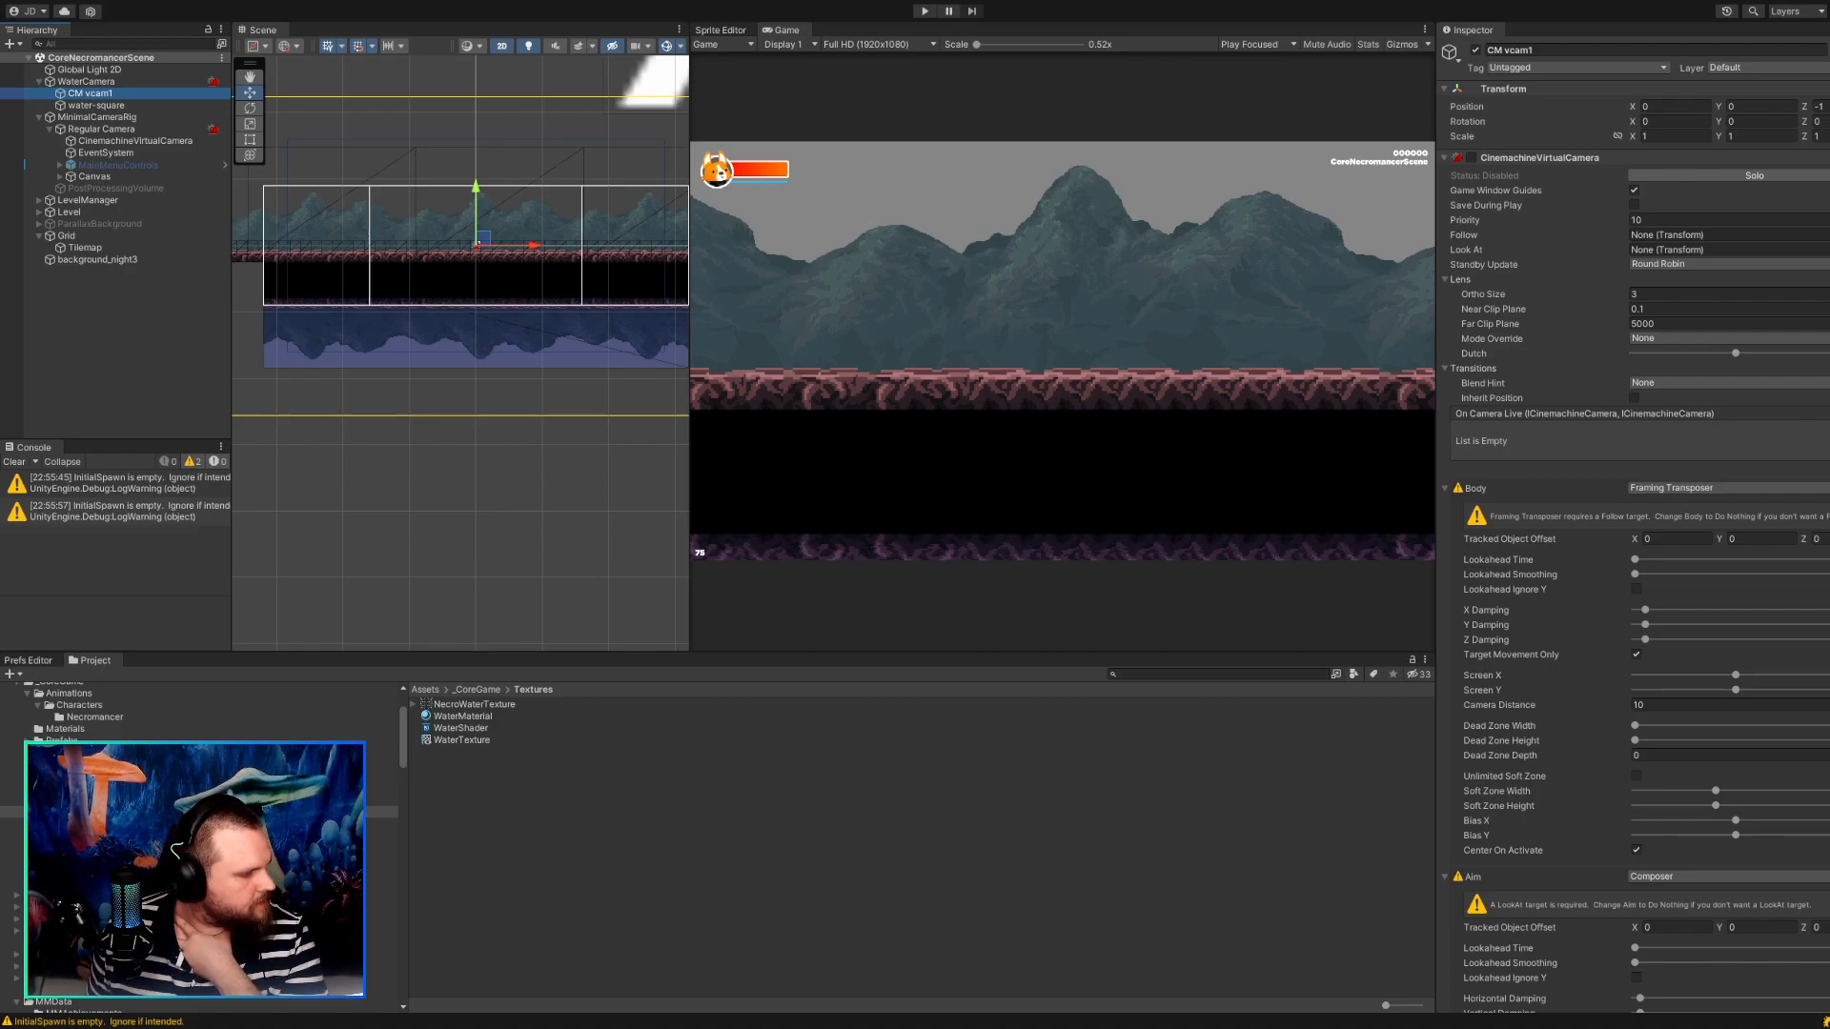
pyautogui.click(1062, 351)
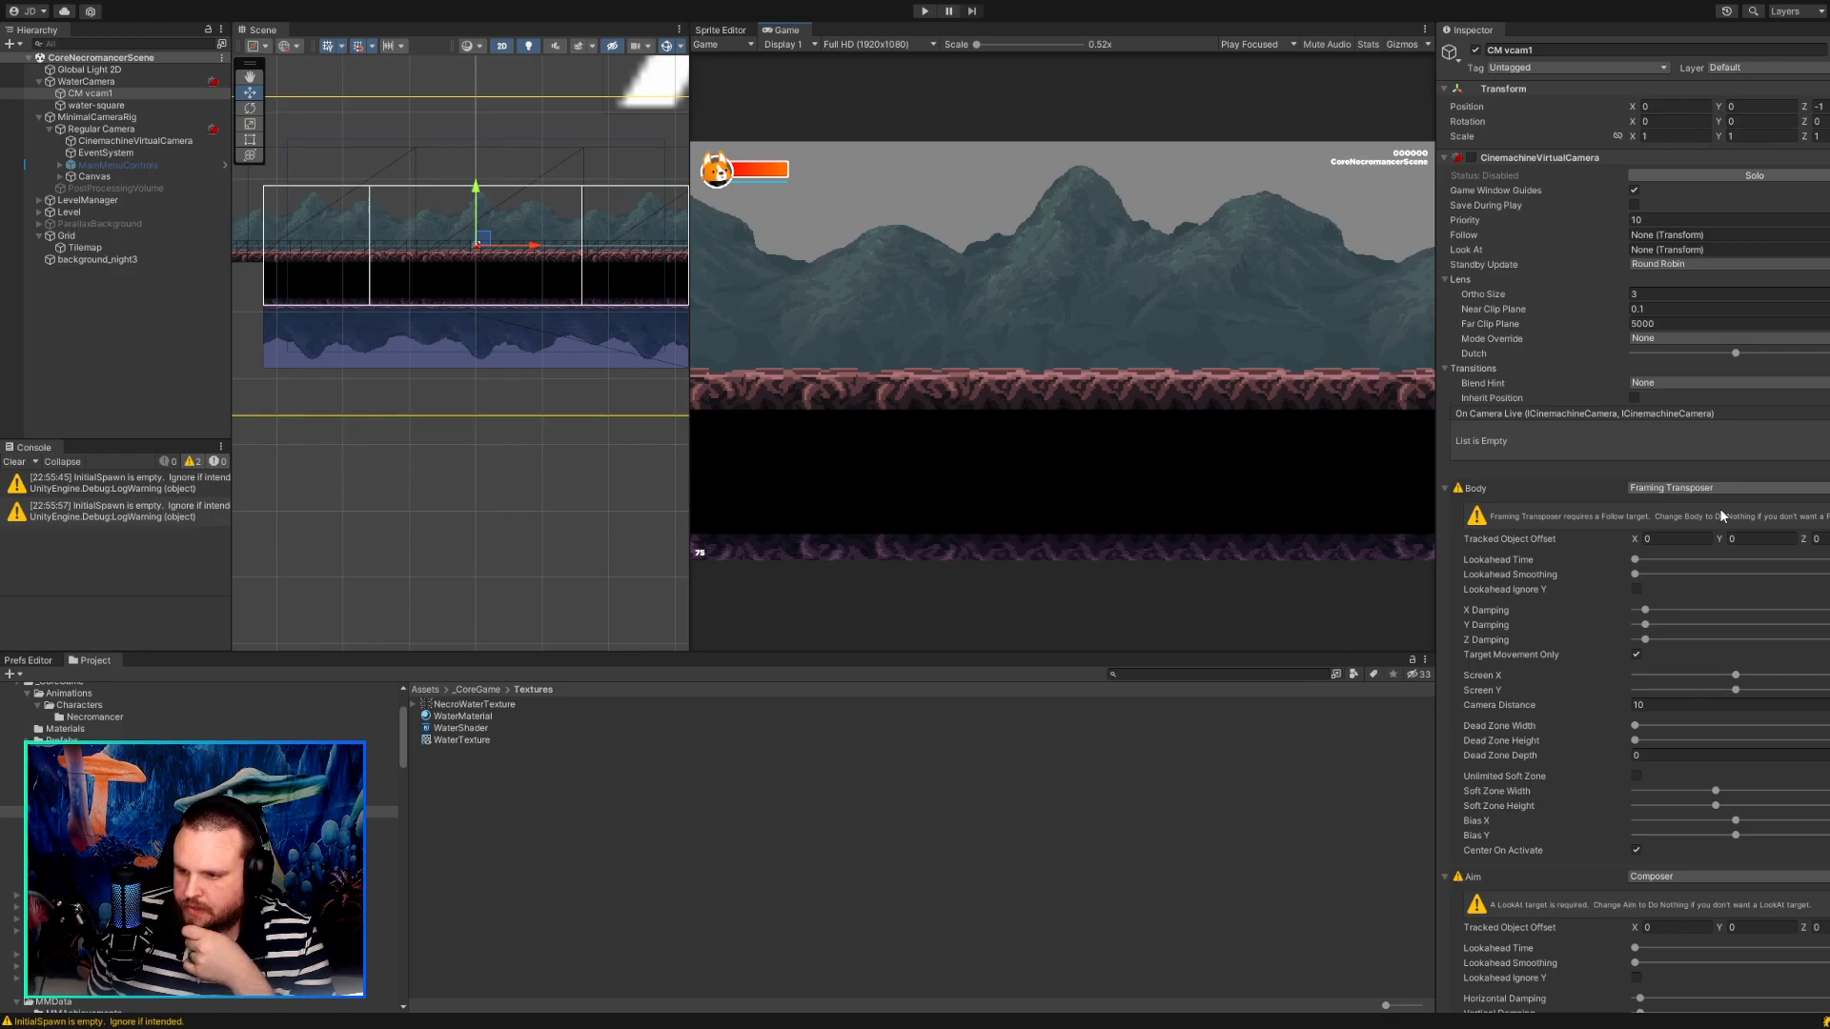
pyautogui.click(1685, 555)
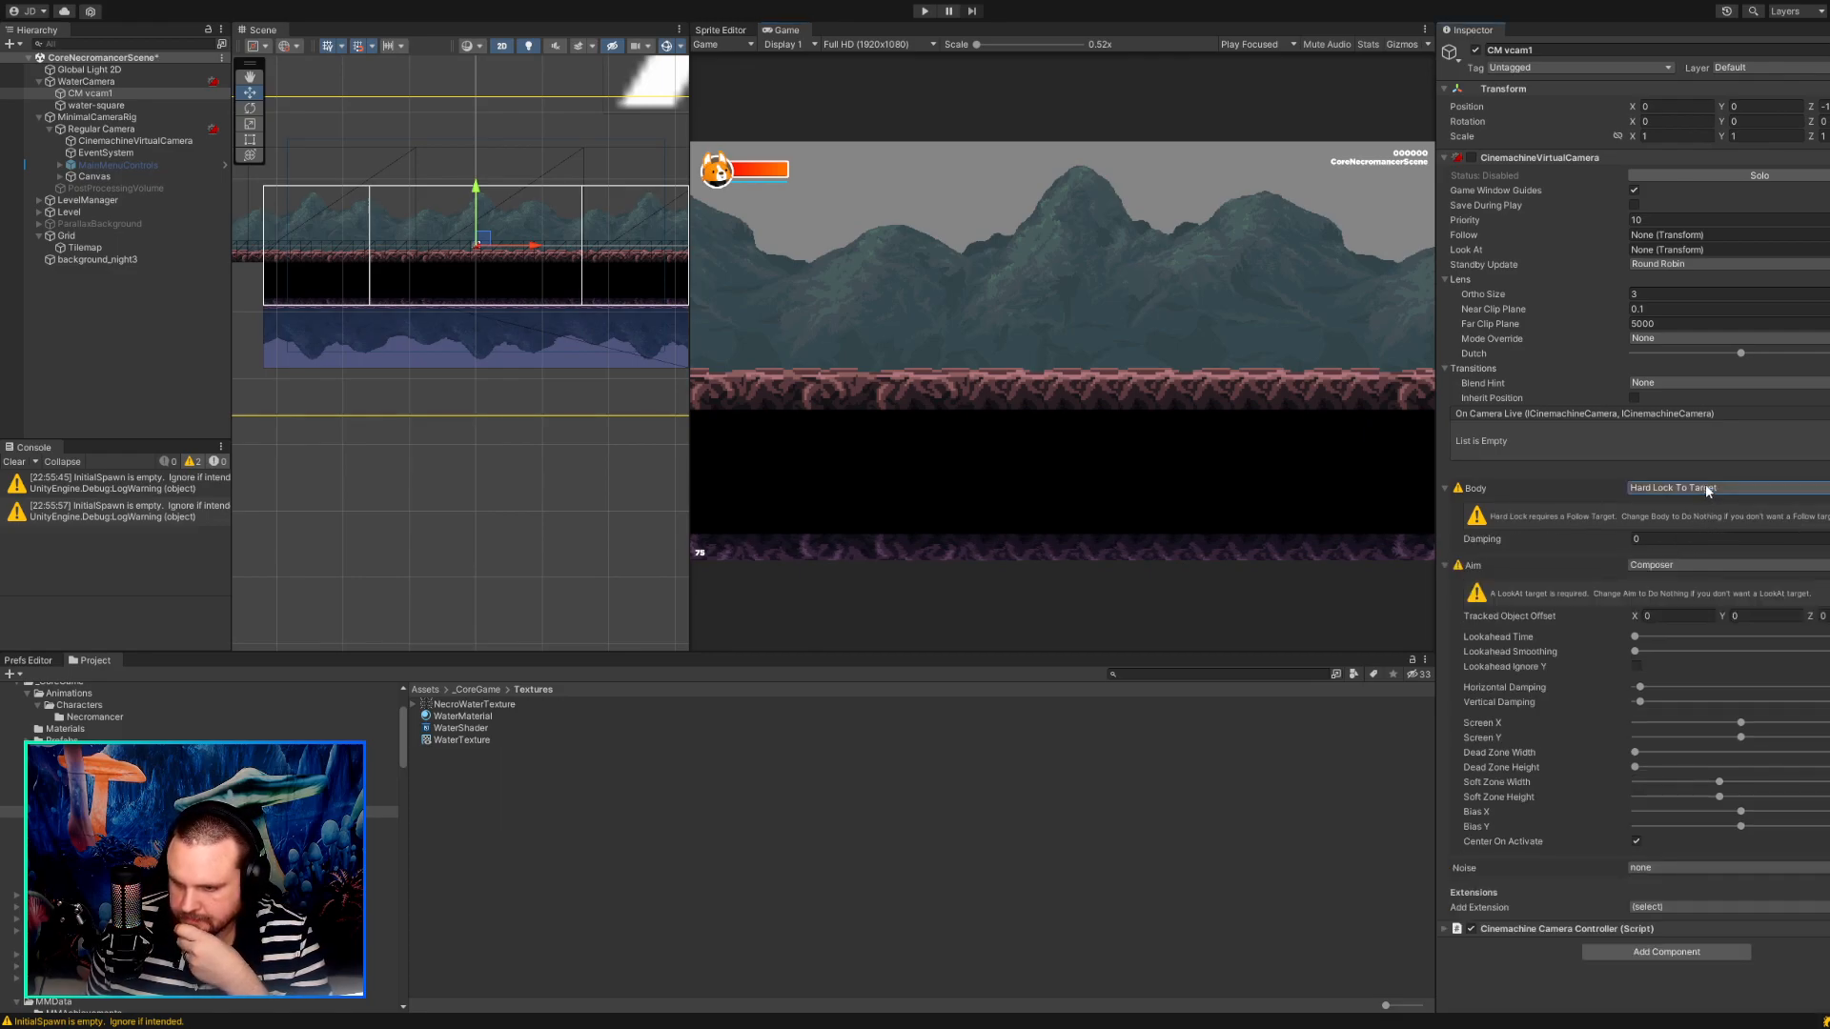
pyautogui.click(1684, 568)
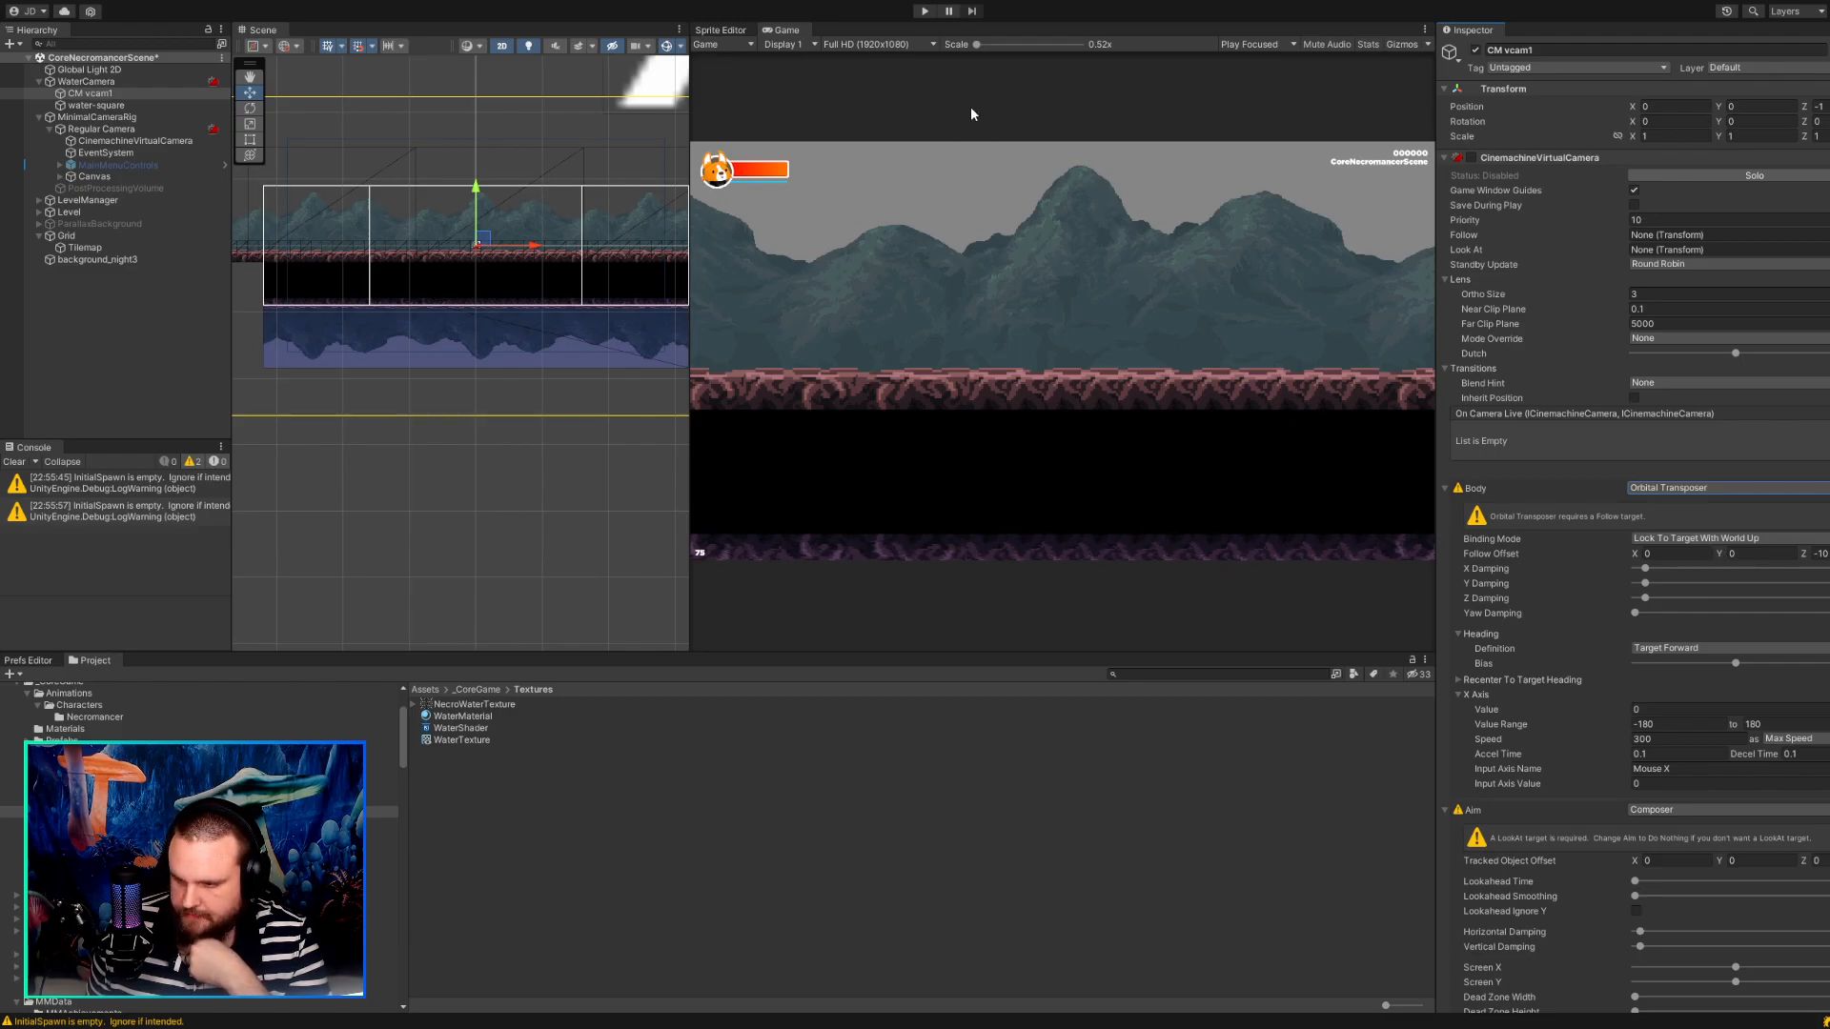
# Run the scene and set CM vcam1's Follow Offset Y to about -0.24 and its Priority to 20.
pyautogui.click(924, 10)
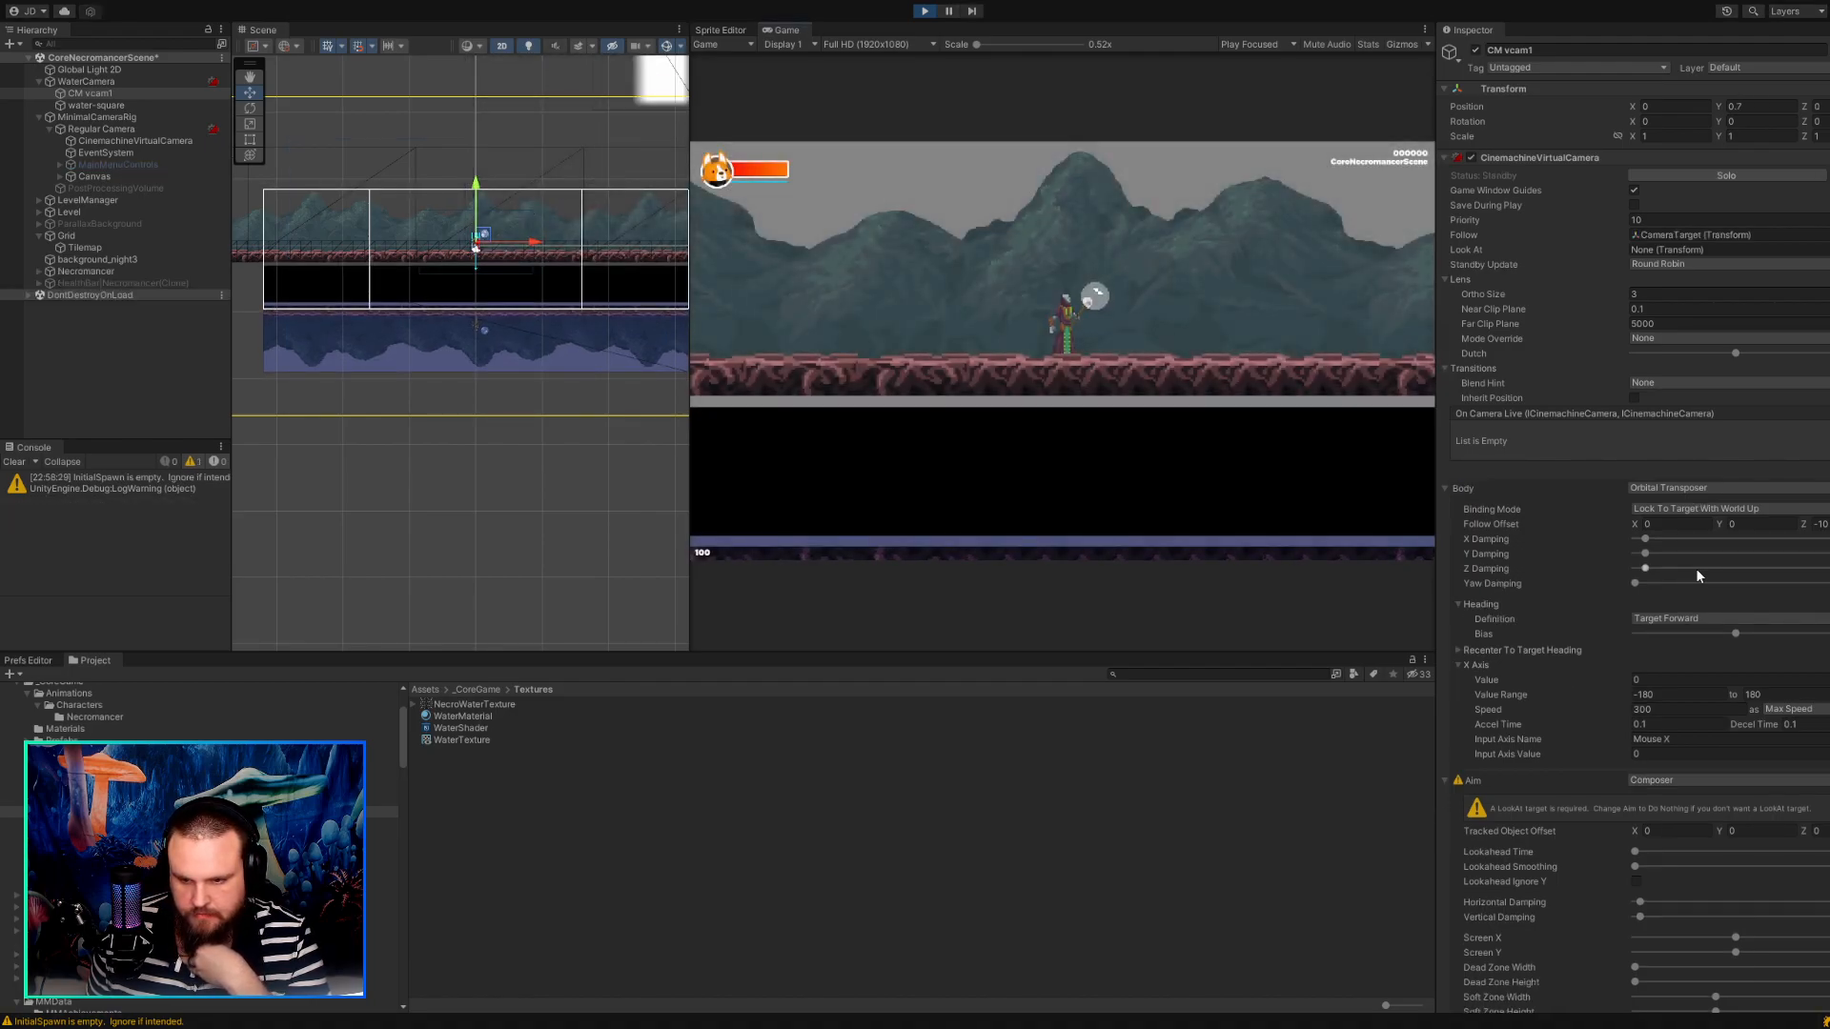
pyautogui.moveTo(1727, 527)
pyautogui.mouseDown()
pyautogui.moveTo(1749, 522)
pyautogui.moveTo(1695, 517)
pyautogui.moveTo(1765, 528)
pyautogui.moveTo(1706, 525)
pyautogui.mouseUp()
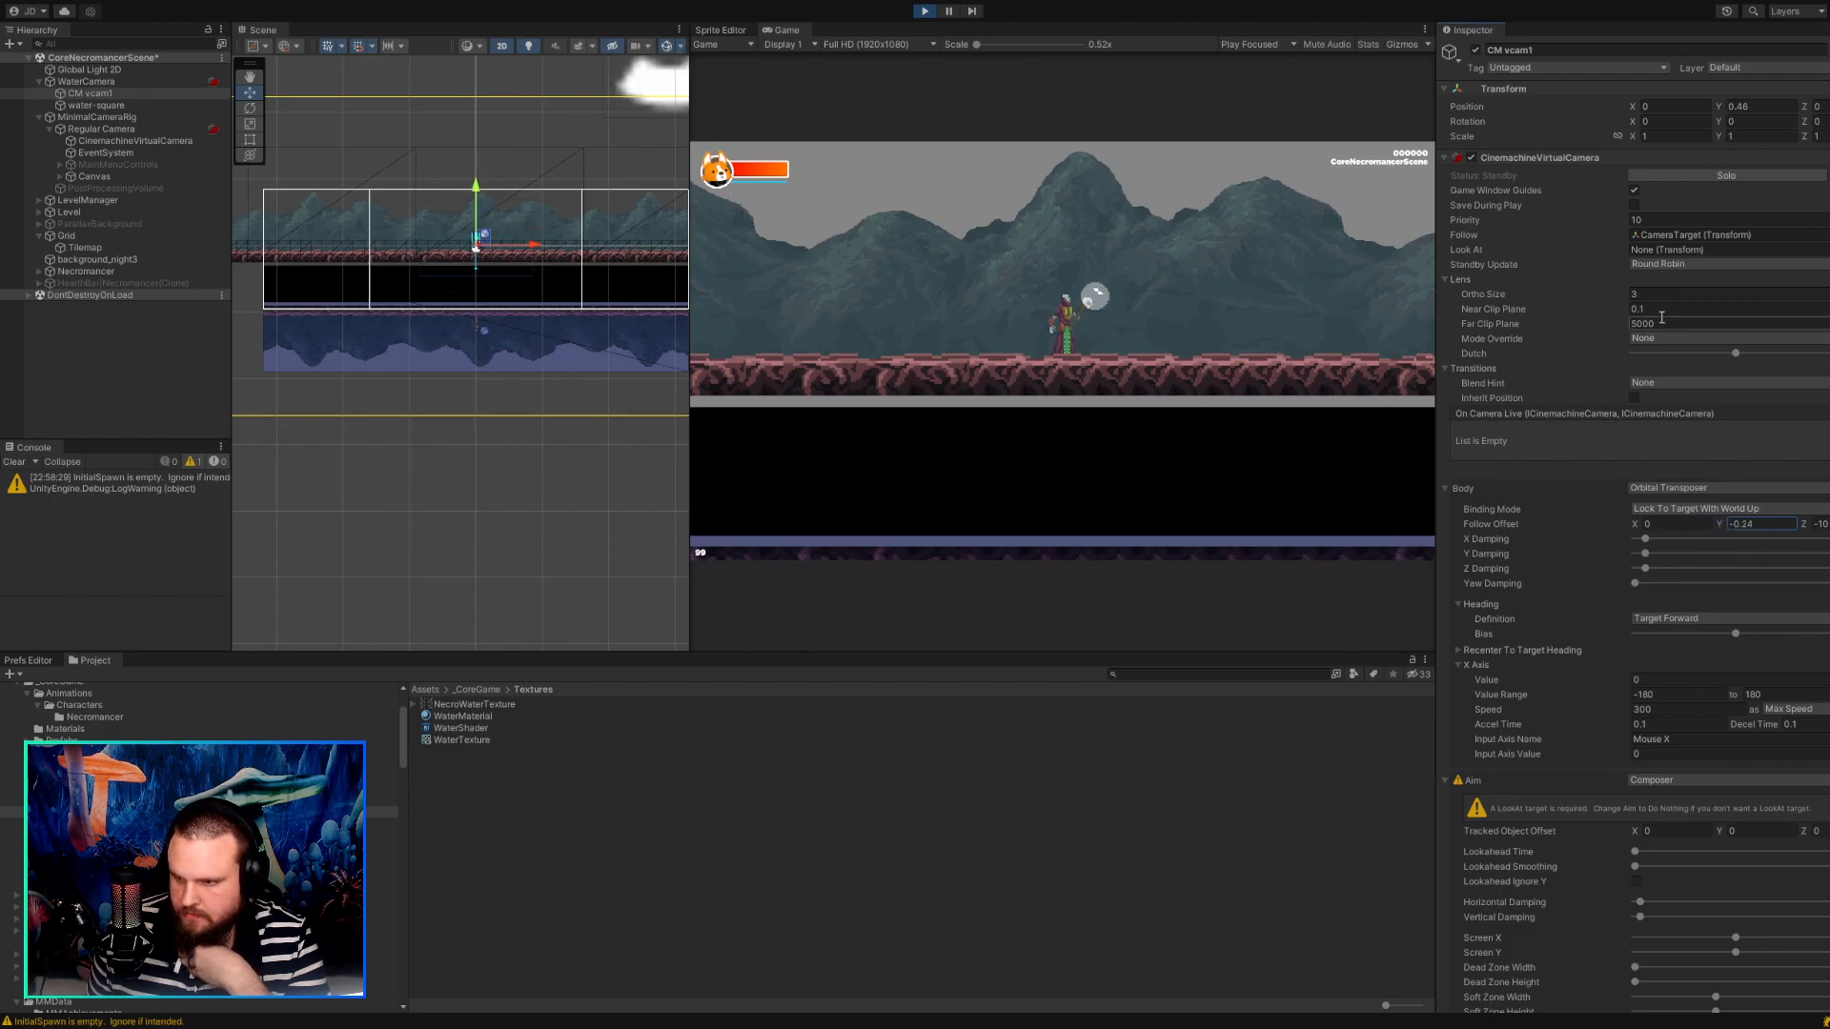
pyautogui.moveTo(1656, 220); pyautogui.dragTo(1589, 224)
pyautogui.write('20')
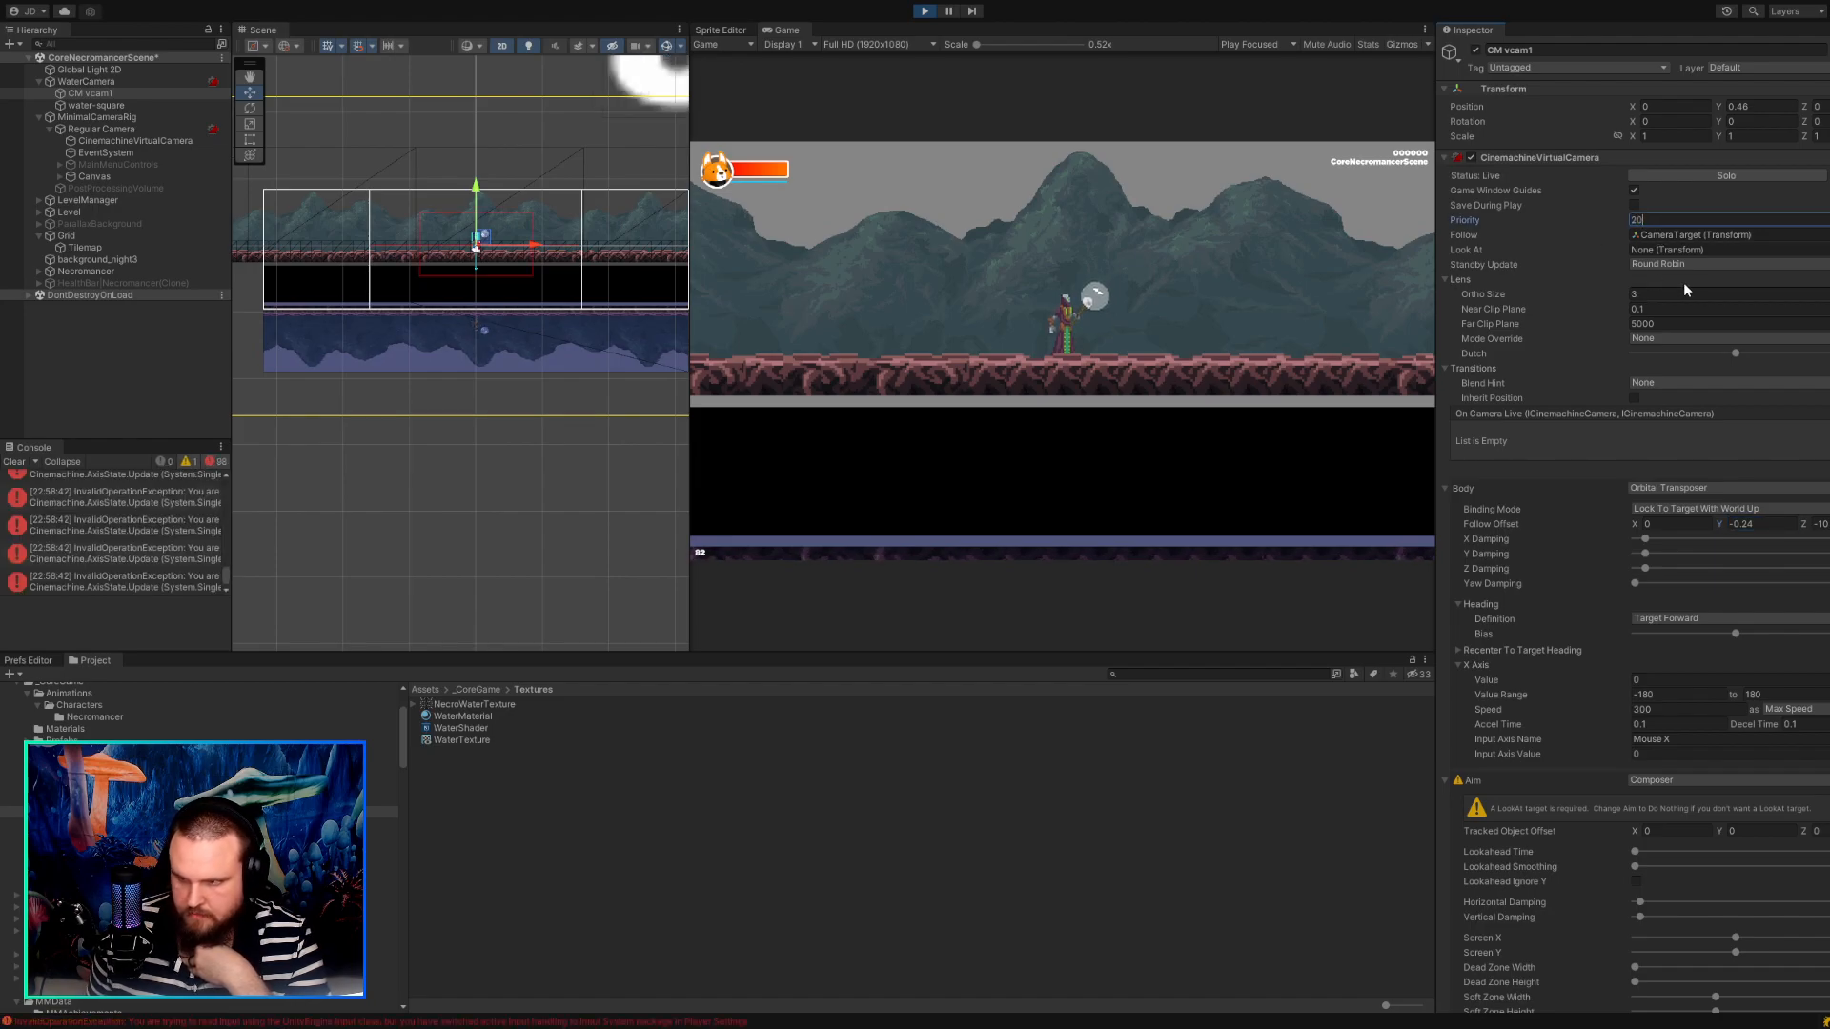
# Read the details of the Cinemachine InvalidOperationException errors, widening the console to show more text.
pyautogui.click(139, 551)
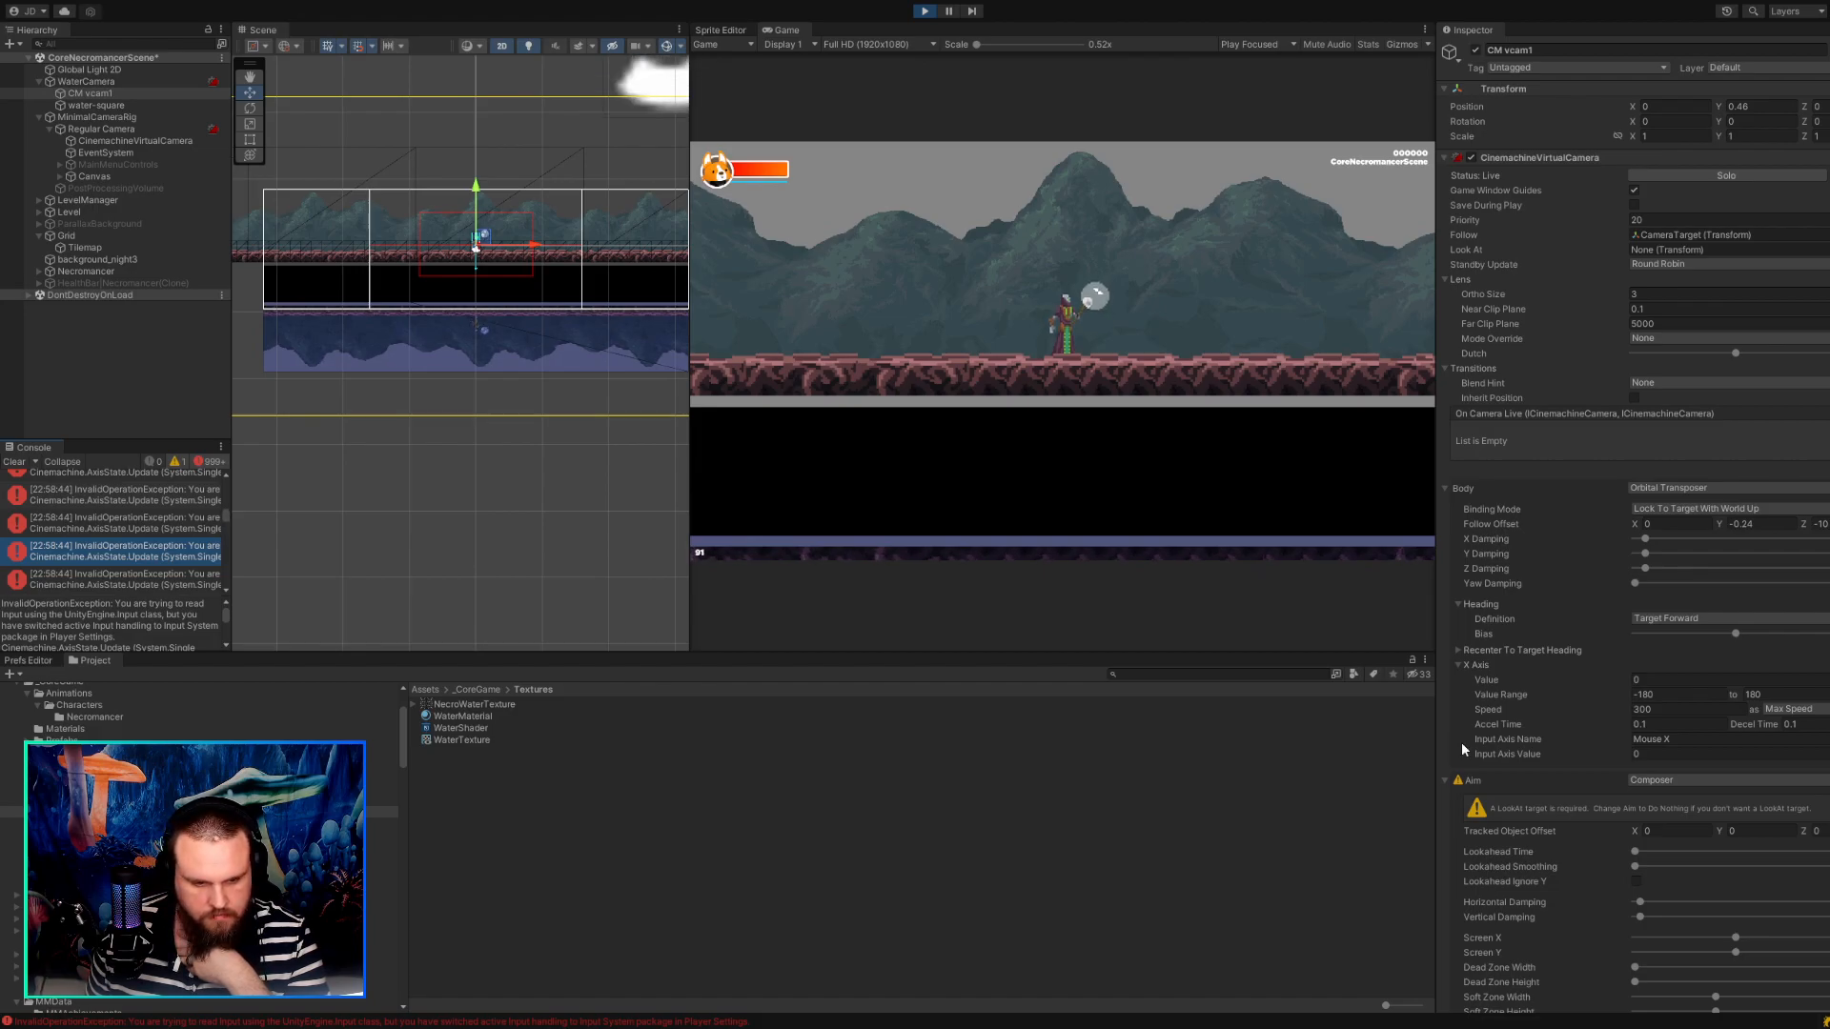
pyautogui.scroll(-4, 1461, 741)
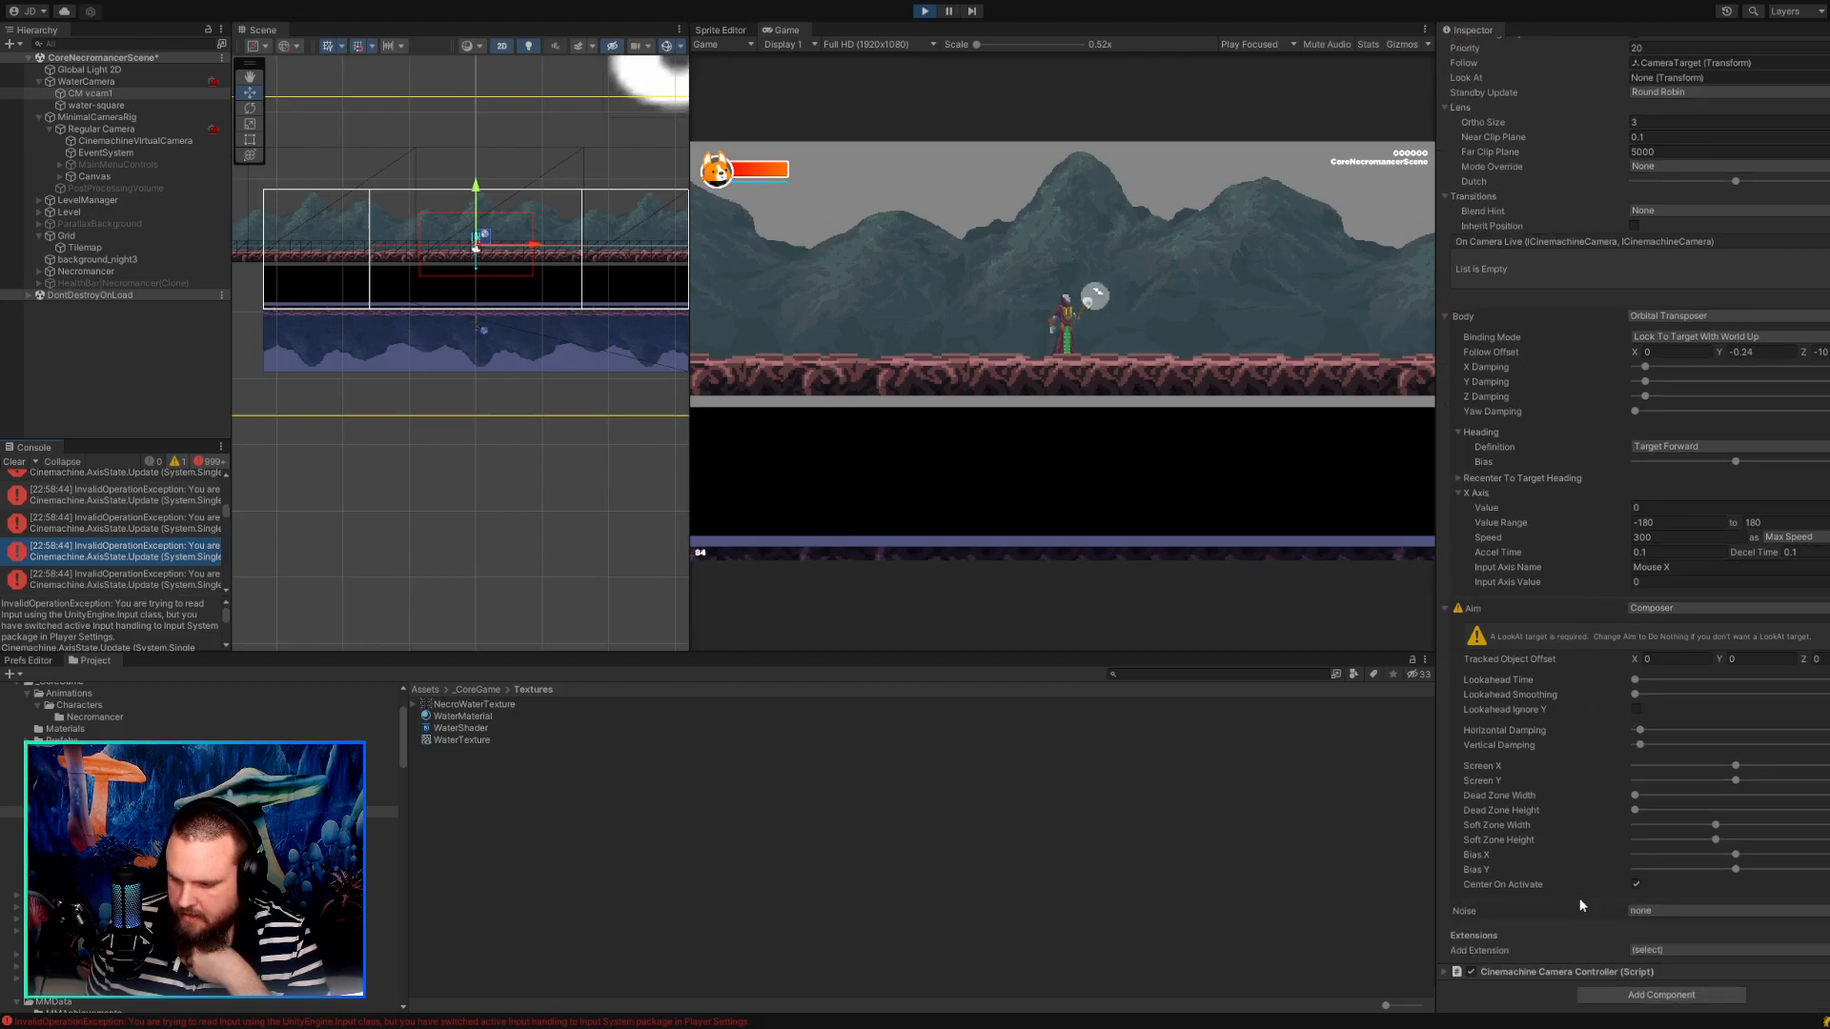
pyautogui.scroll(4, 1582, 858)
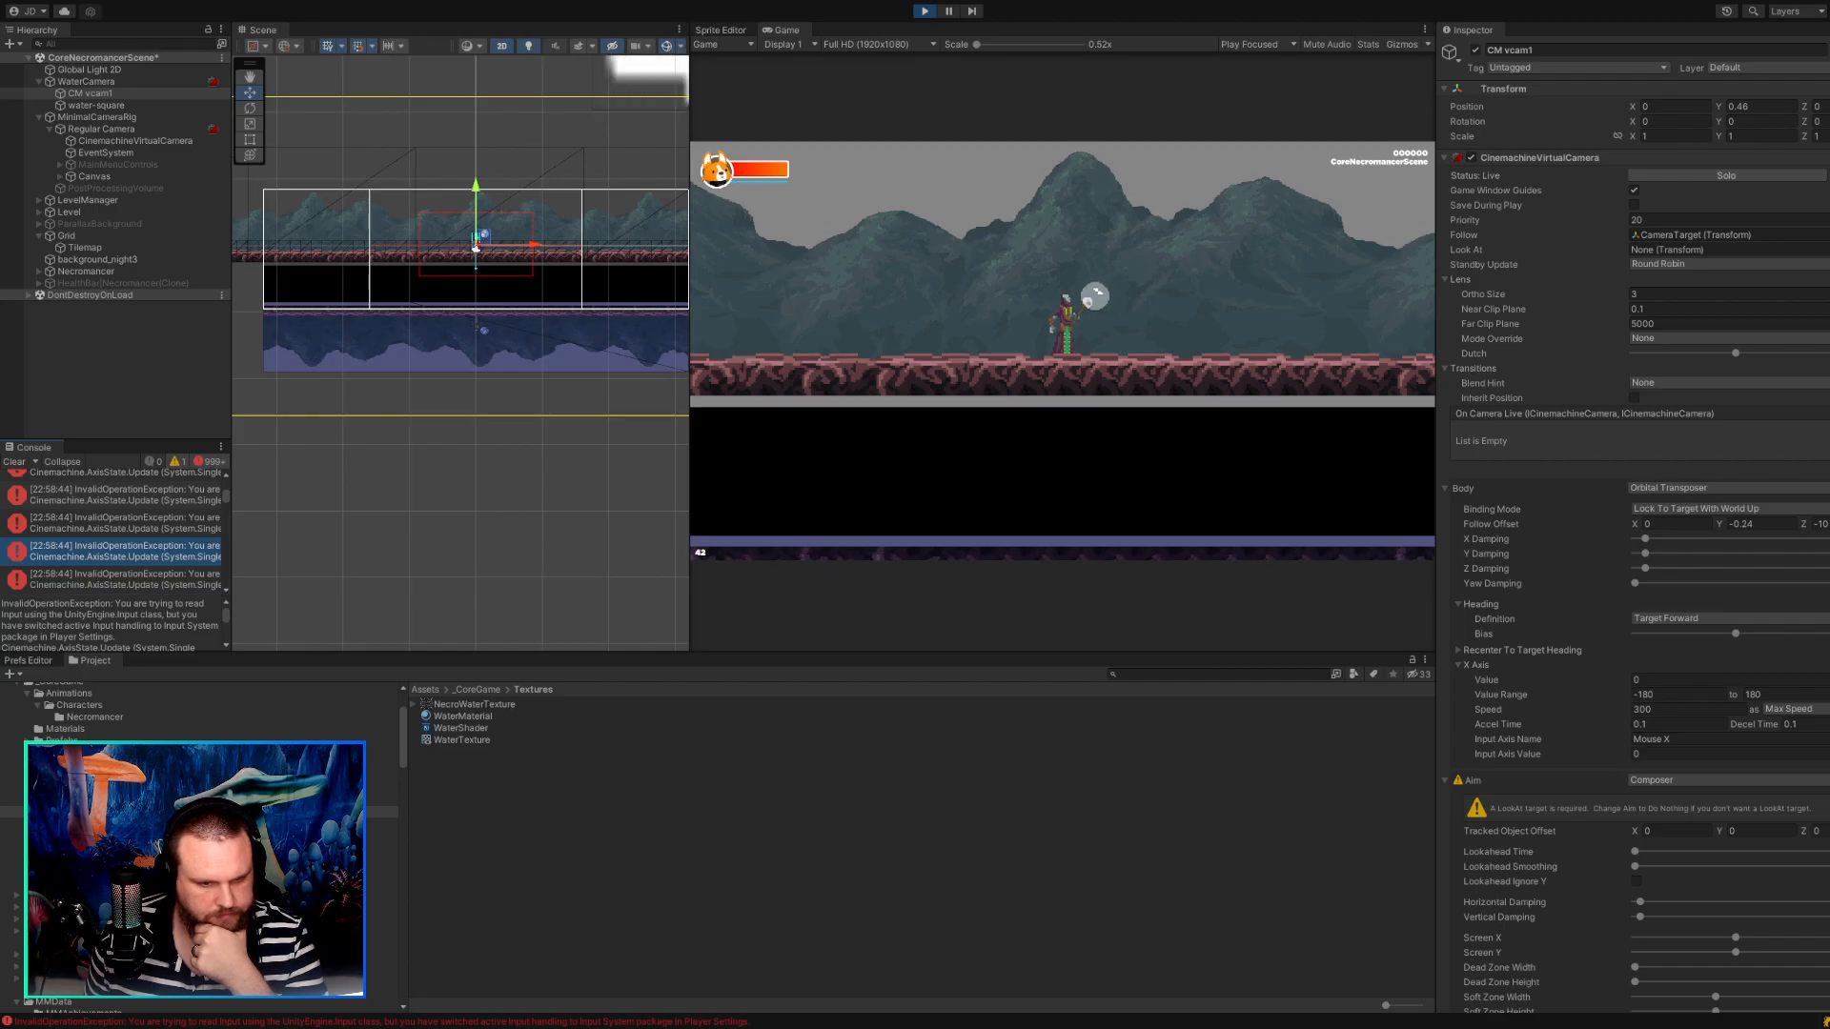
pyautogui.moveTo(233, 363); pyautogui.dragTo(335, 422)
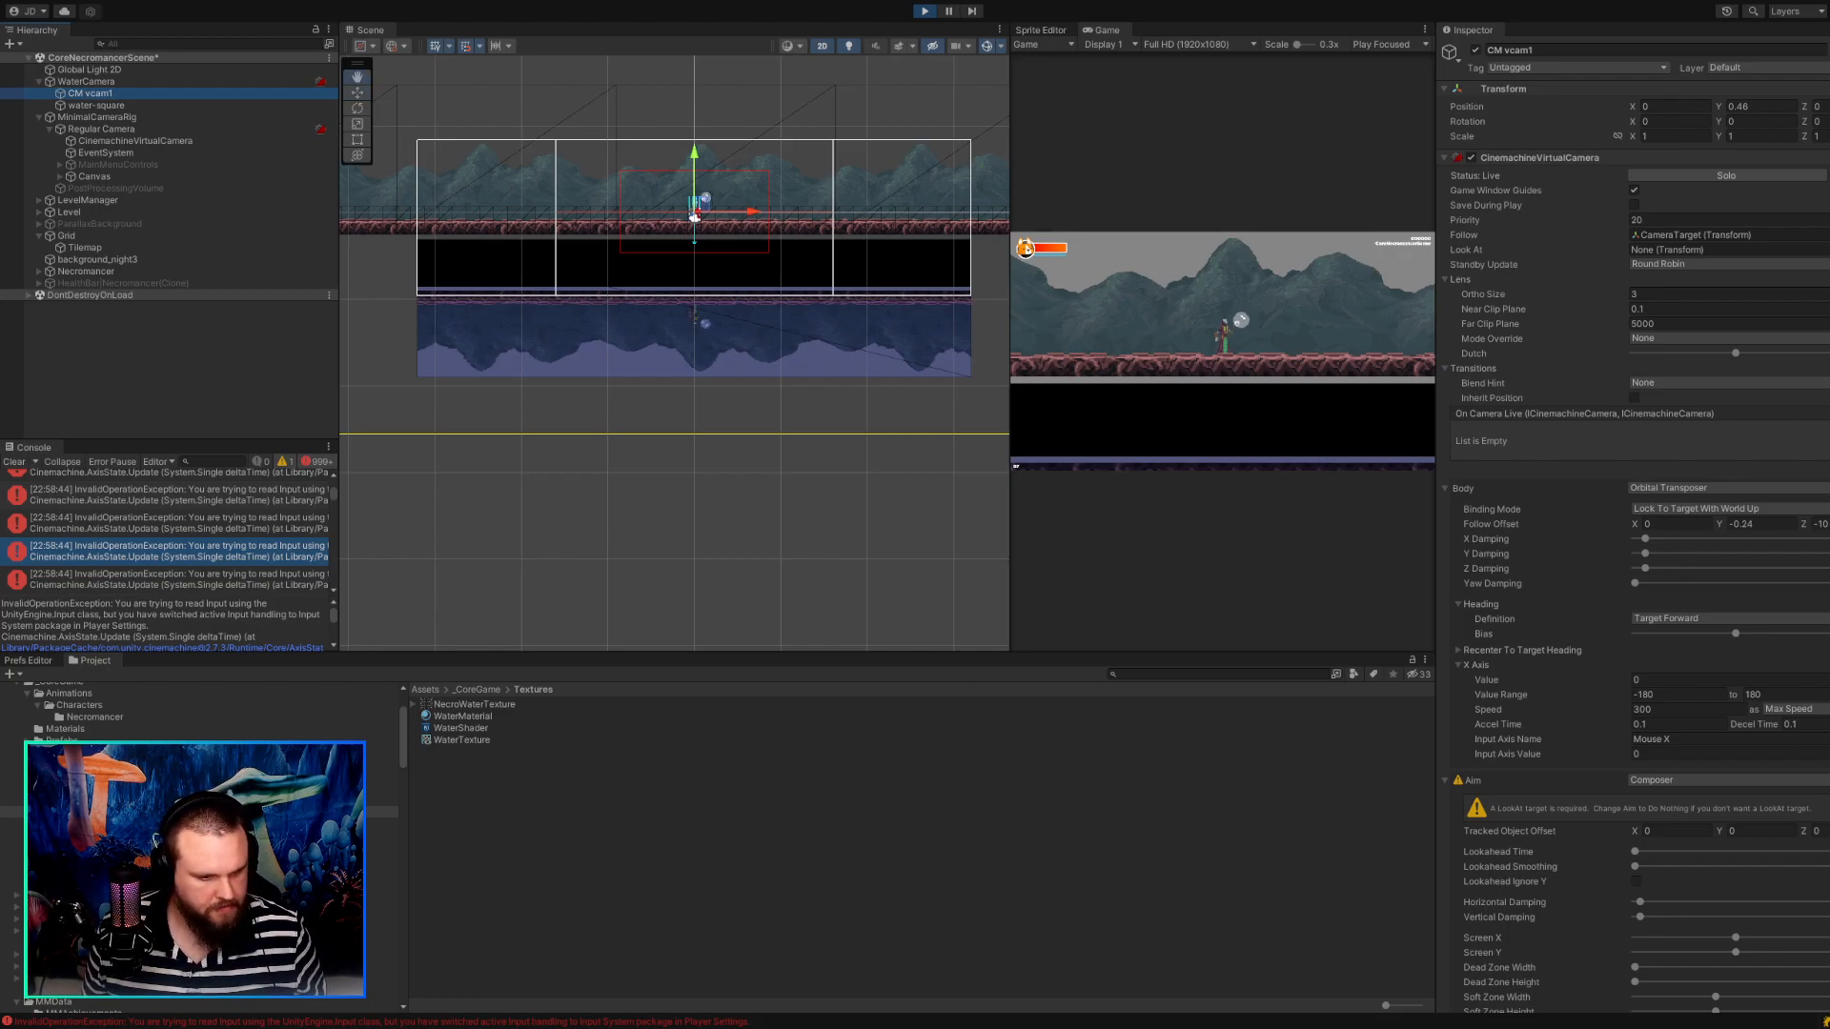
pyautogui.click(95, 579)
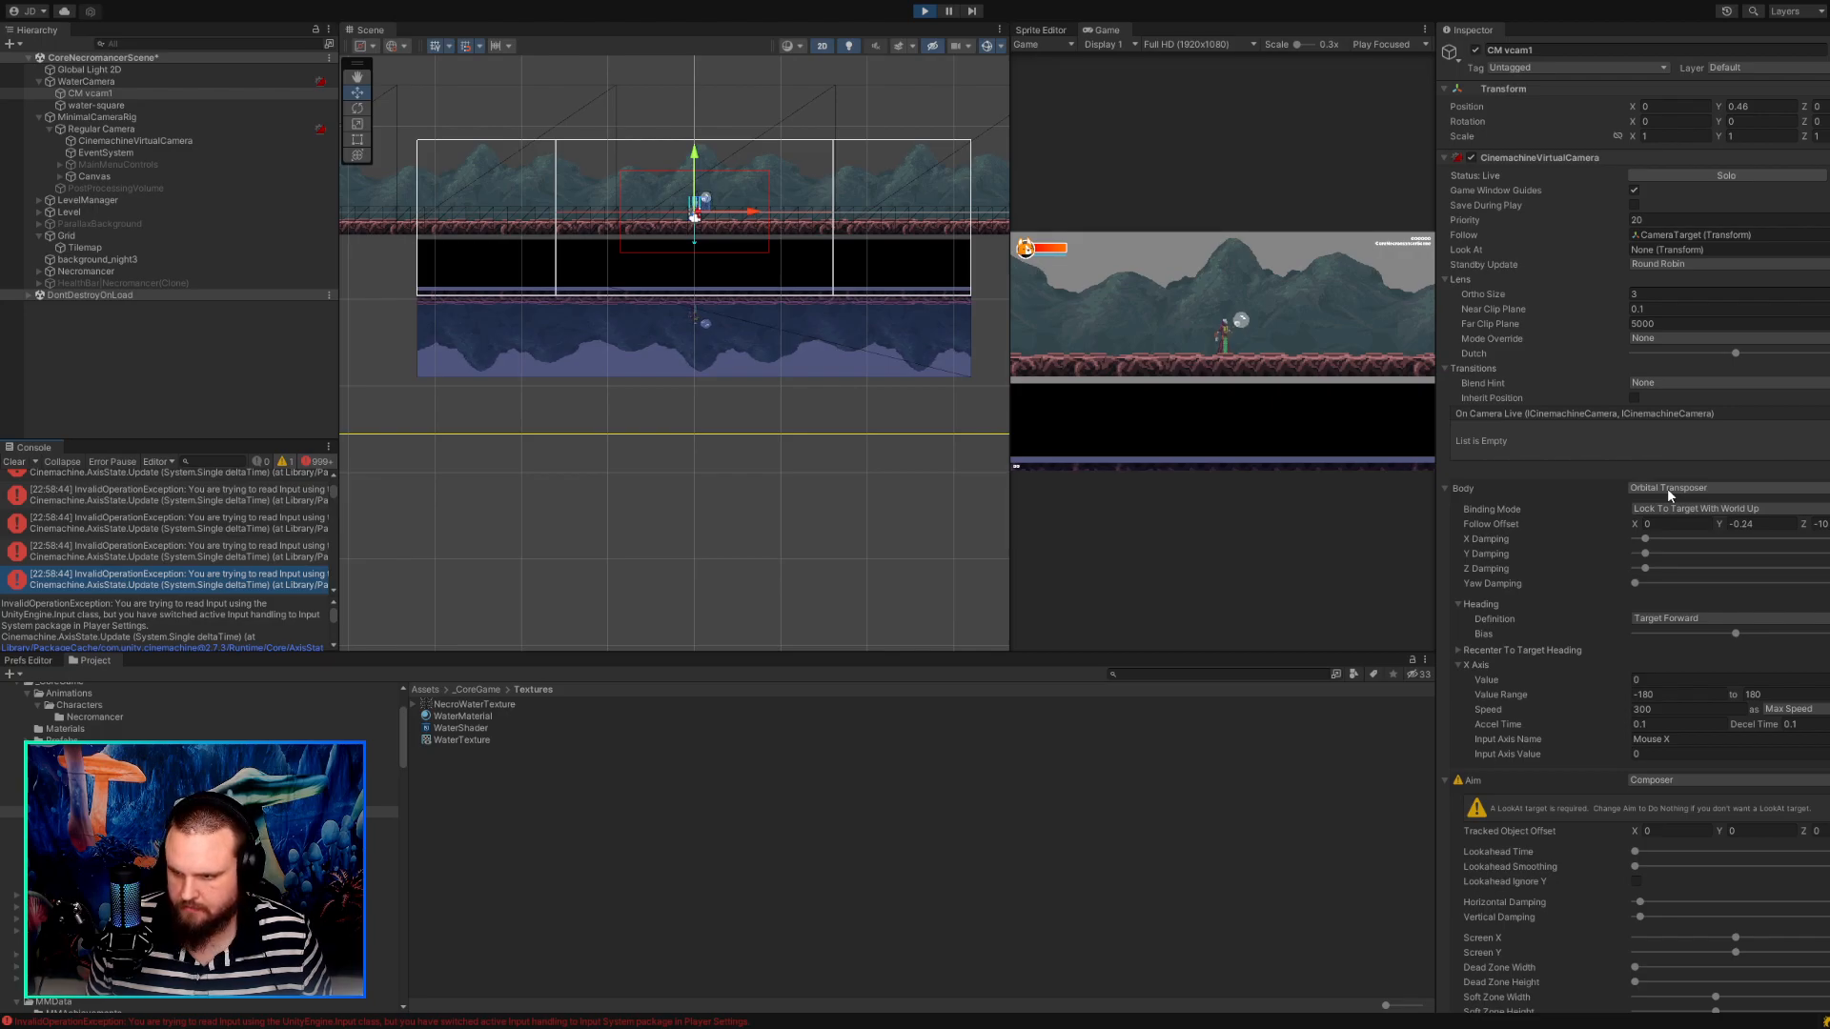
# Try Follow Offset Y -0.21 on CM vcam1, and switch its Body to Framing Transposer and Hard Lock To Target.
pyautogui.click(1766, 522)
pyautogui.moveTo(1703, 518)
pyautogui.mouseDown()
pyautogui.moveTo(1644, 508)
pyautogui.moveTo(1733, 520)
pyautogui.moveTo(1720, 508)
pyautogui.mouseUp()
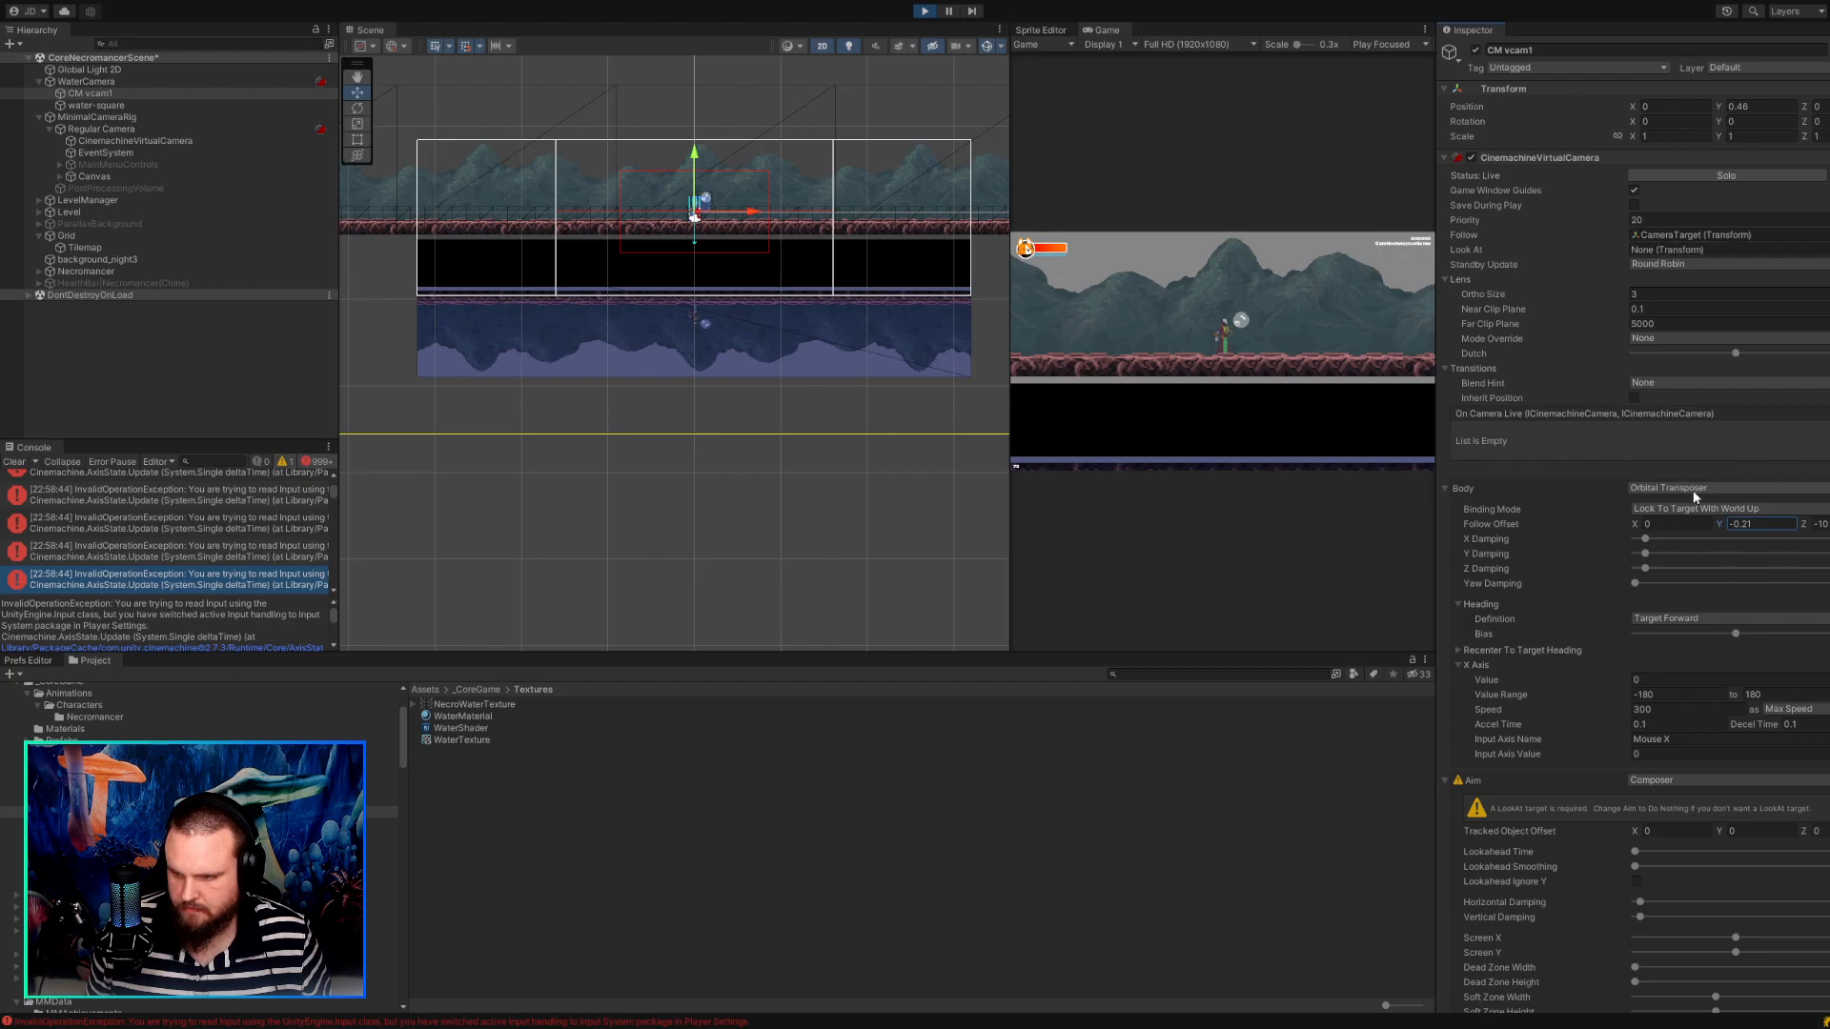
pyautogui.click(1695, 534)
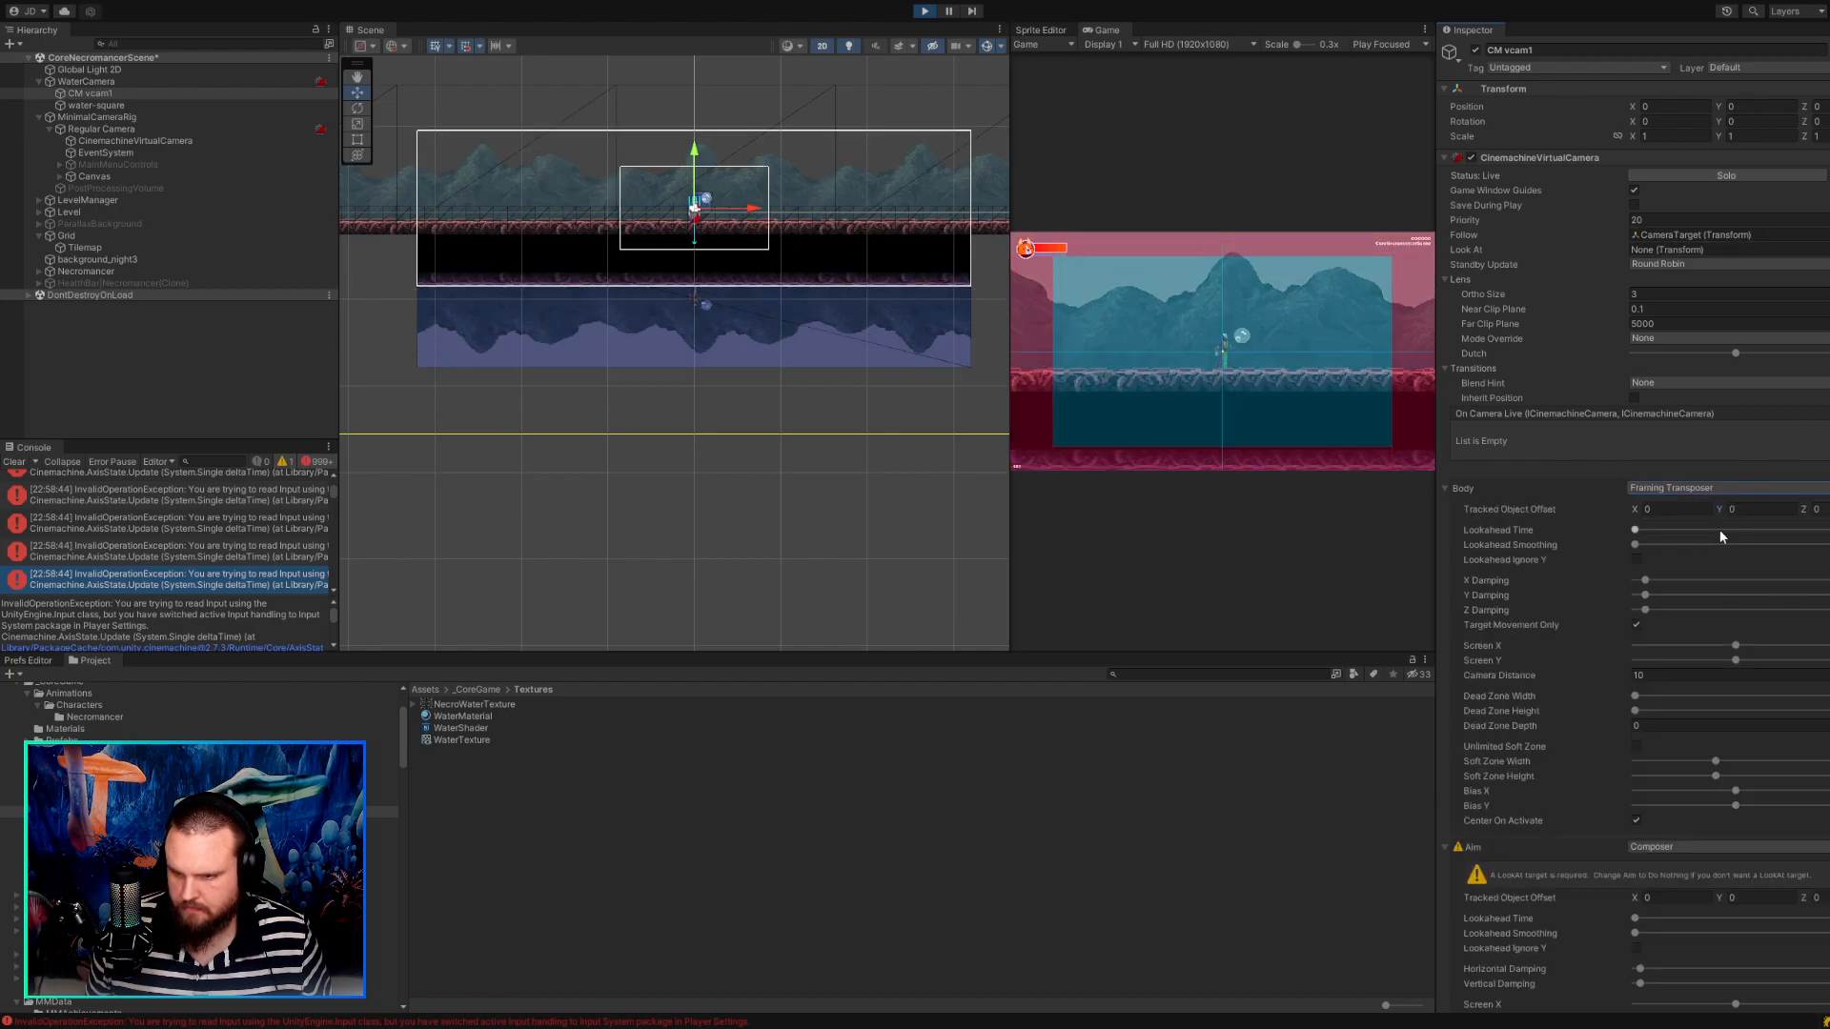
pyautogui.moveTo(1721, 511)
pyautogui.mouseDown()
pyautogui.moveTo(1811, 513)
pyautogui.moveTo(1642, 490)
pyautogui.moveTo(1764, 501)
pyautogui.moveTo(1708, 490)
pyautogui.mouseUp()
pyautogui.click(1708, 490)
pyautogui.click(1689, 551)
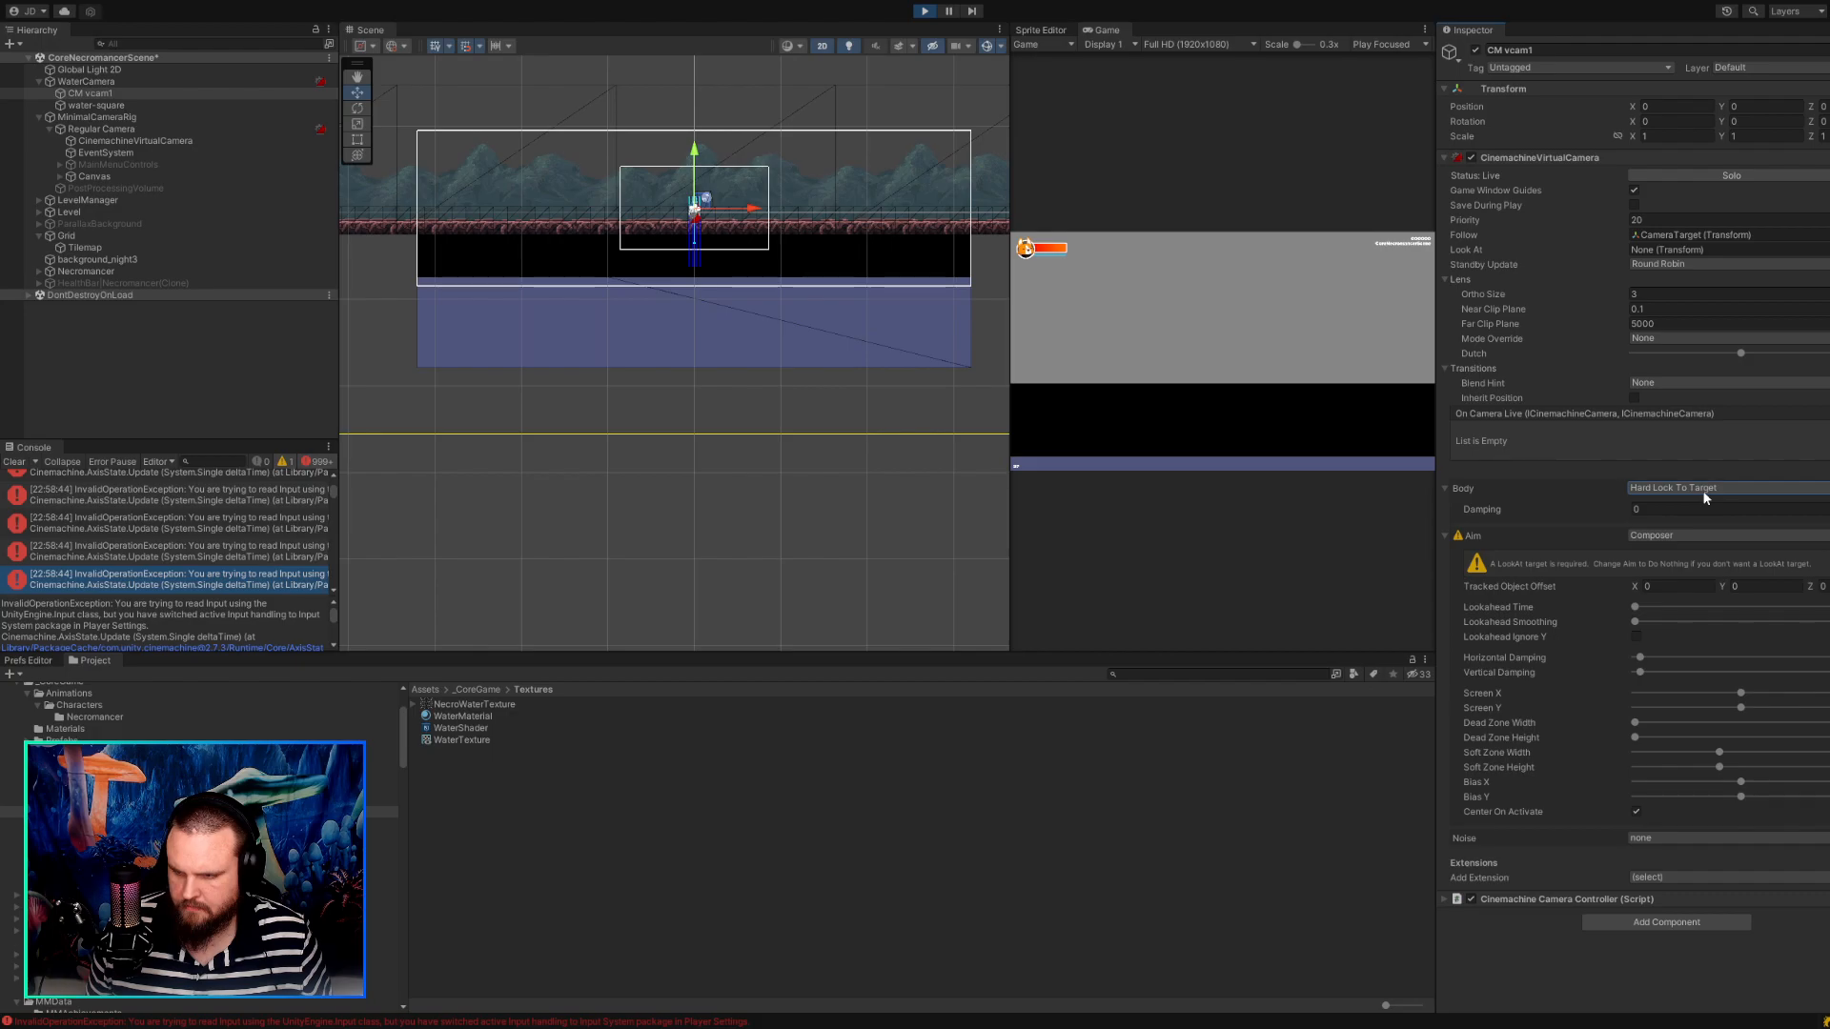
# Switch CM vcam1's Body to Transposer and set its Follow Offset Y to 1.47.
pyautogui.click(1687, 598)
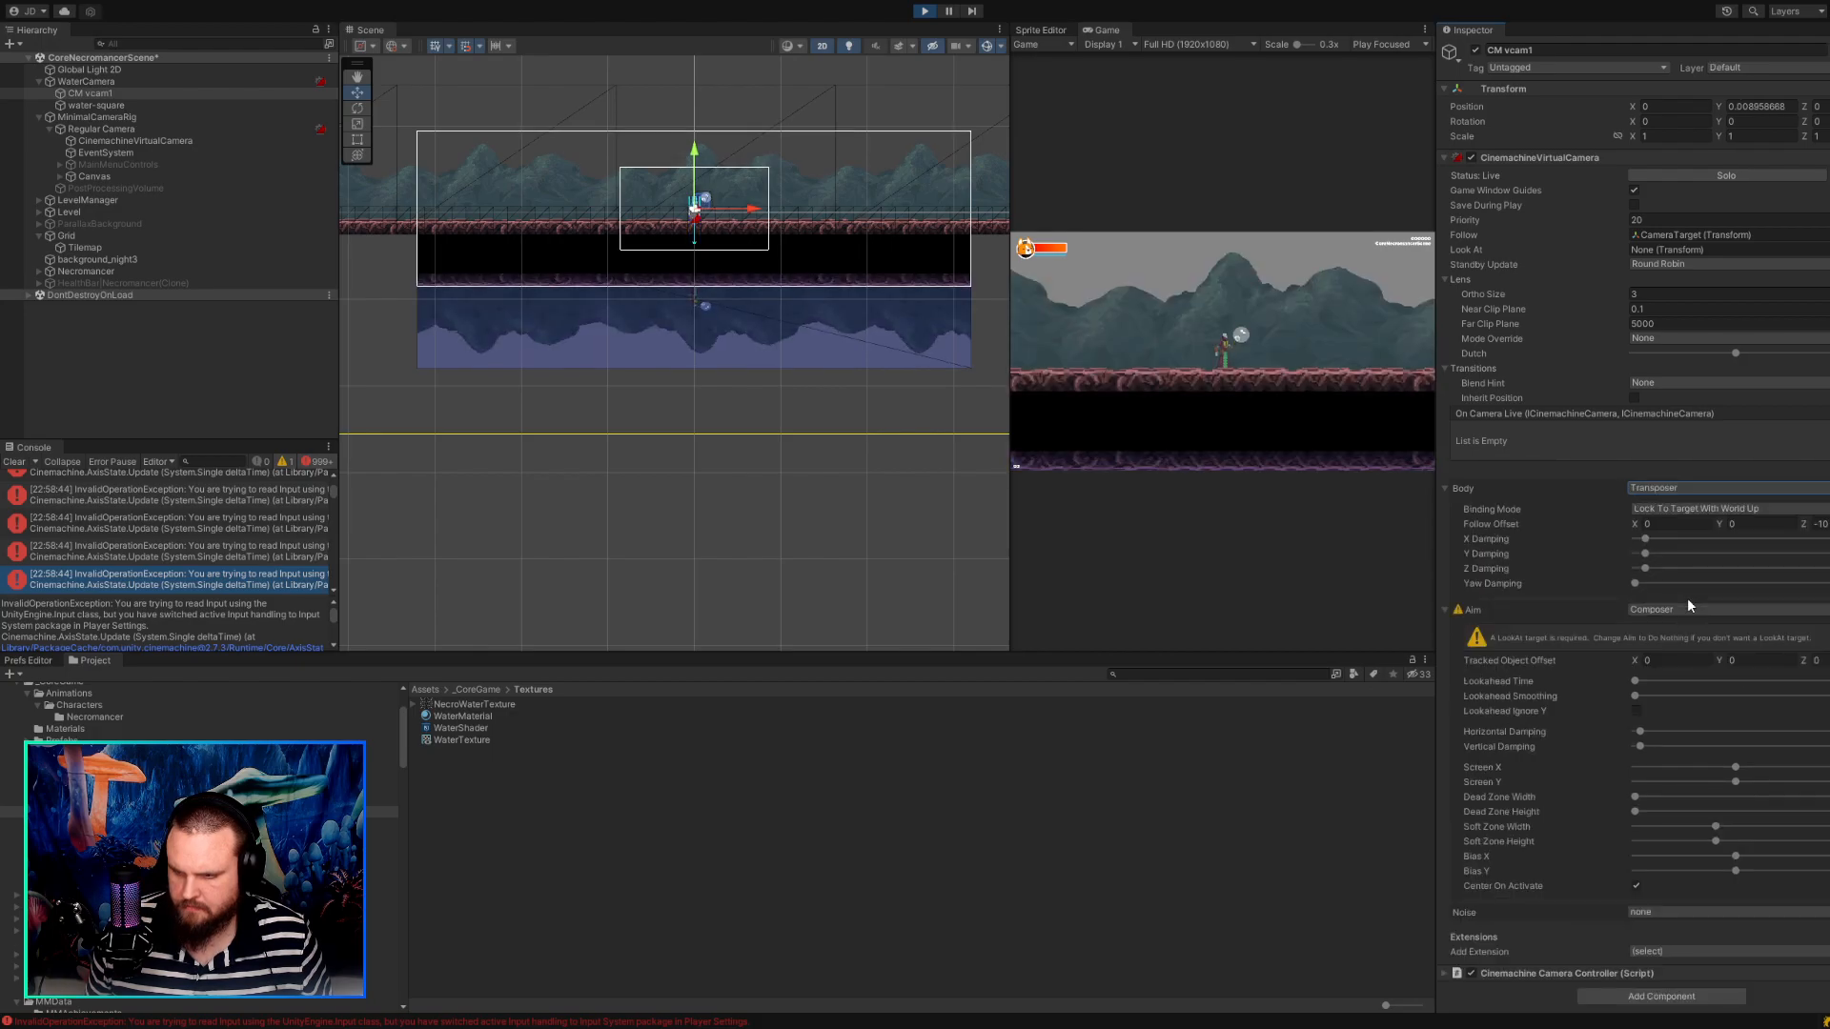
pyautogui.moveTo(1723, 524); pyautogui.dragTo(1764, 528)
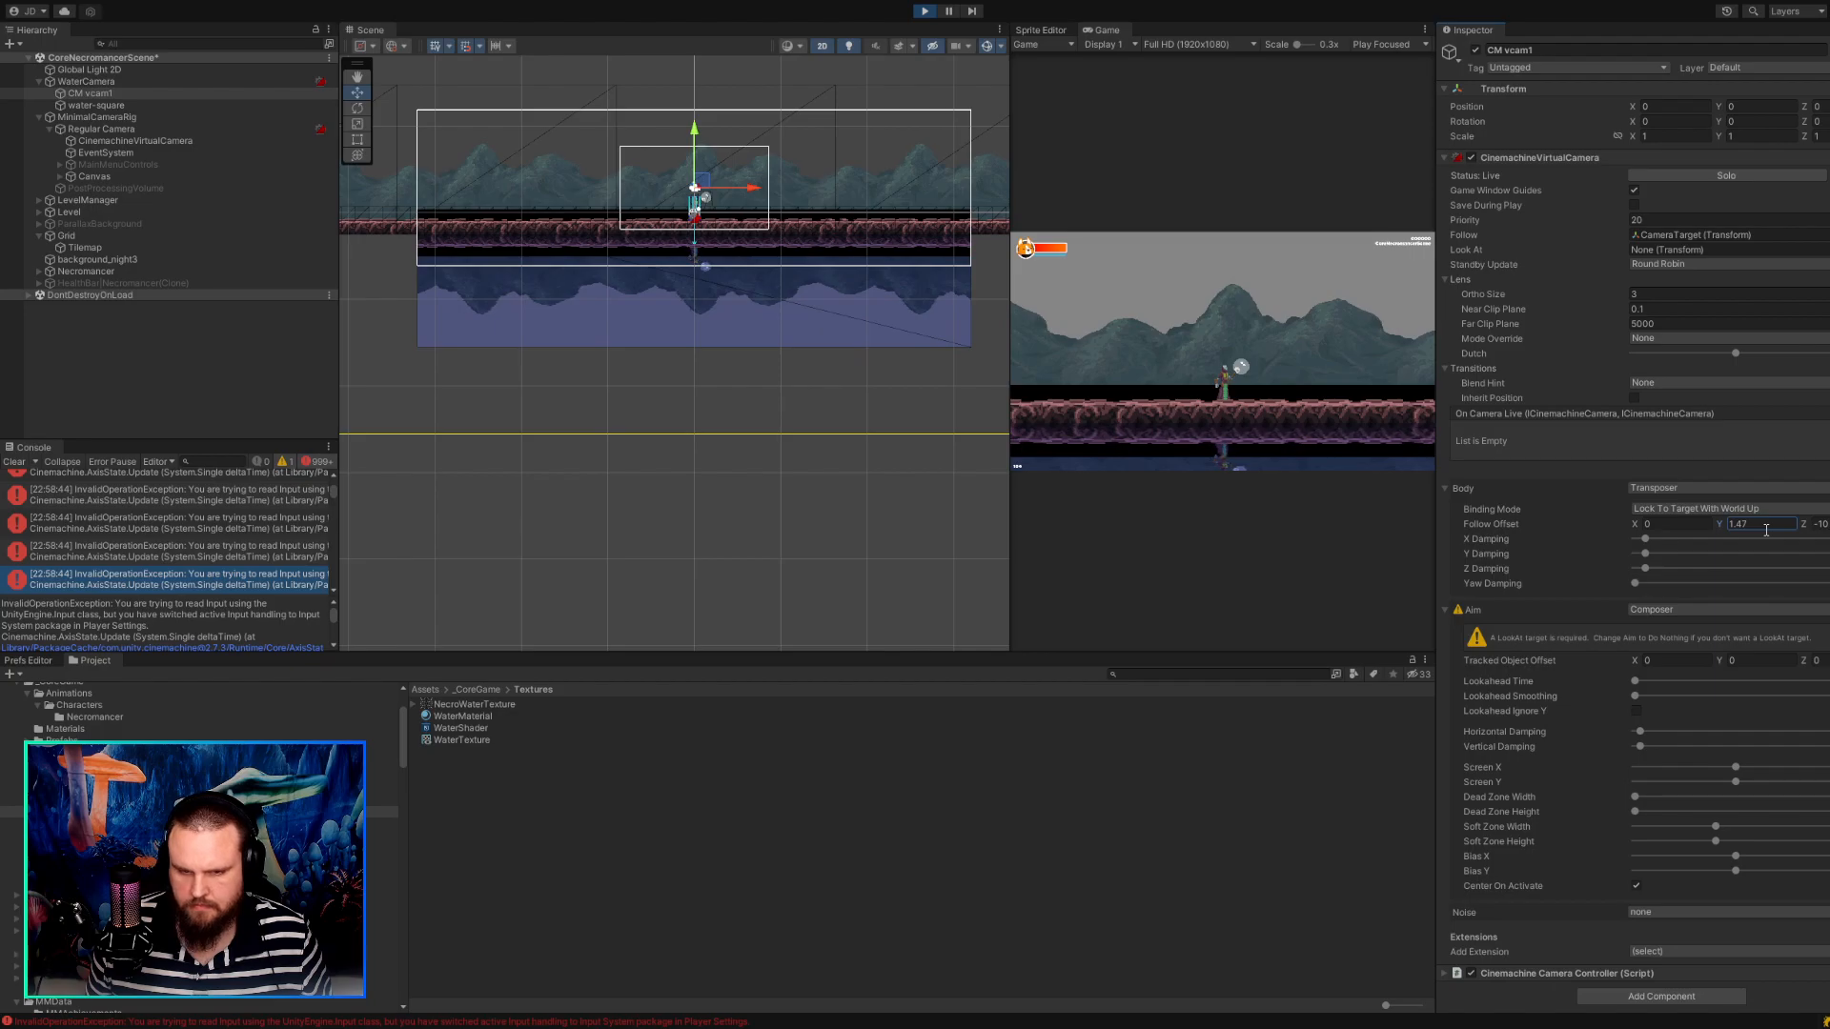
# Walk the character left and right in the running game to check how the camera and reflection follow.
pyautogui.click(1337, 351)
pyautogui.press('a')
pyautogui.press('d')
pyautogui.press('a')
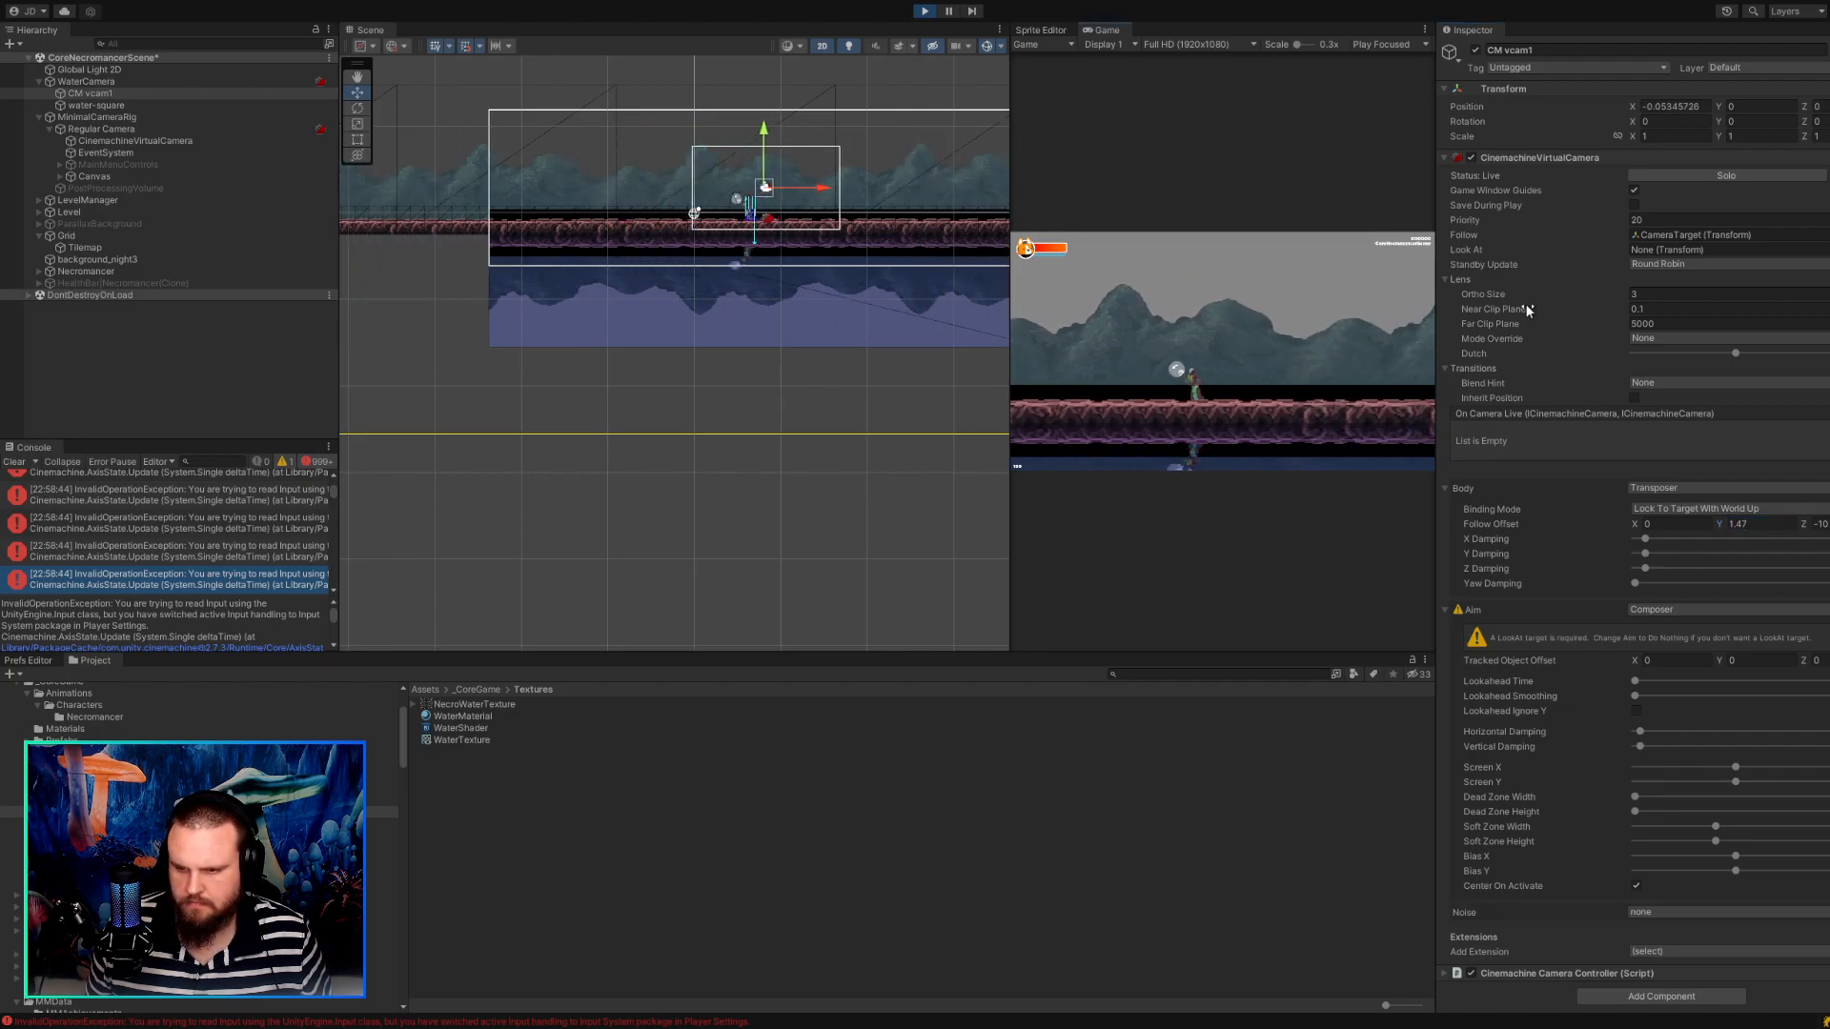
pyautogui.press('d')
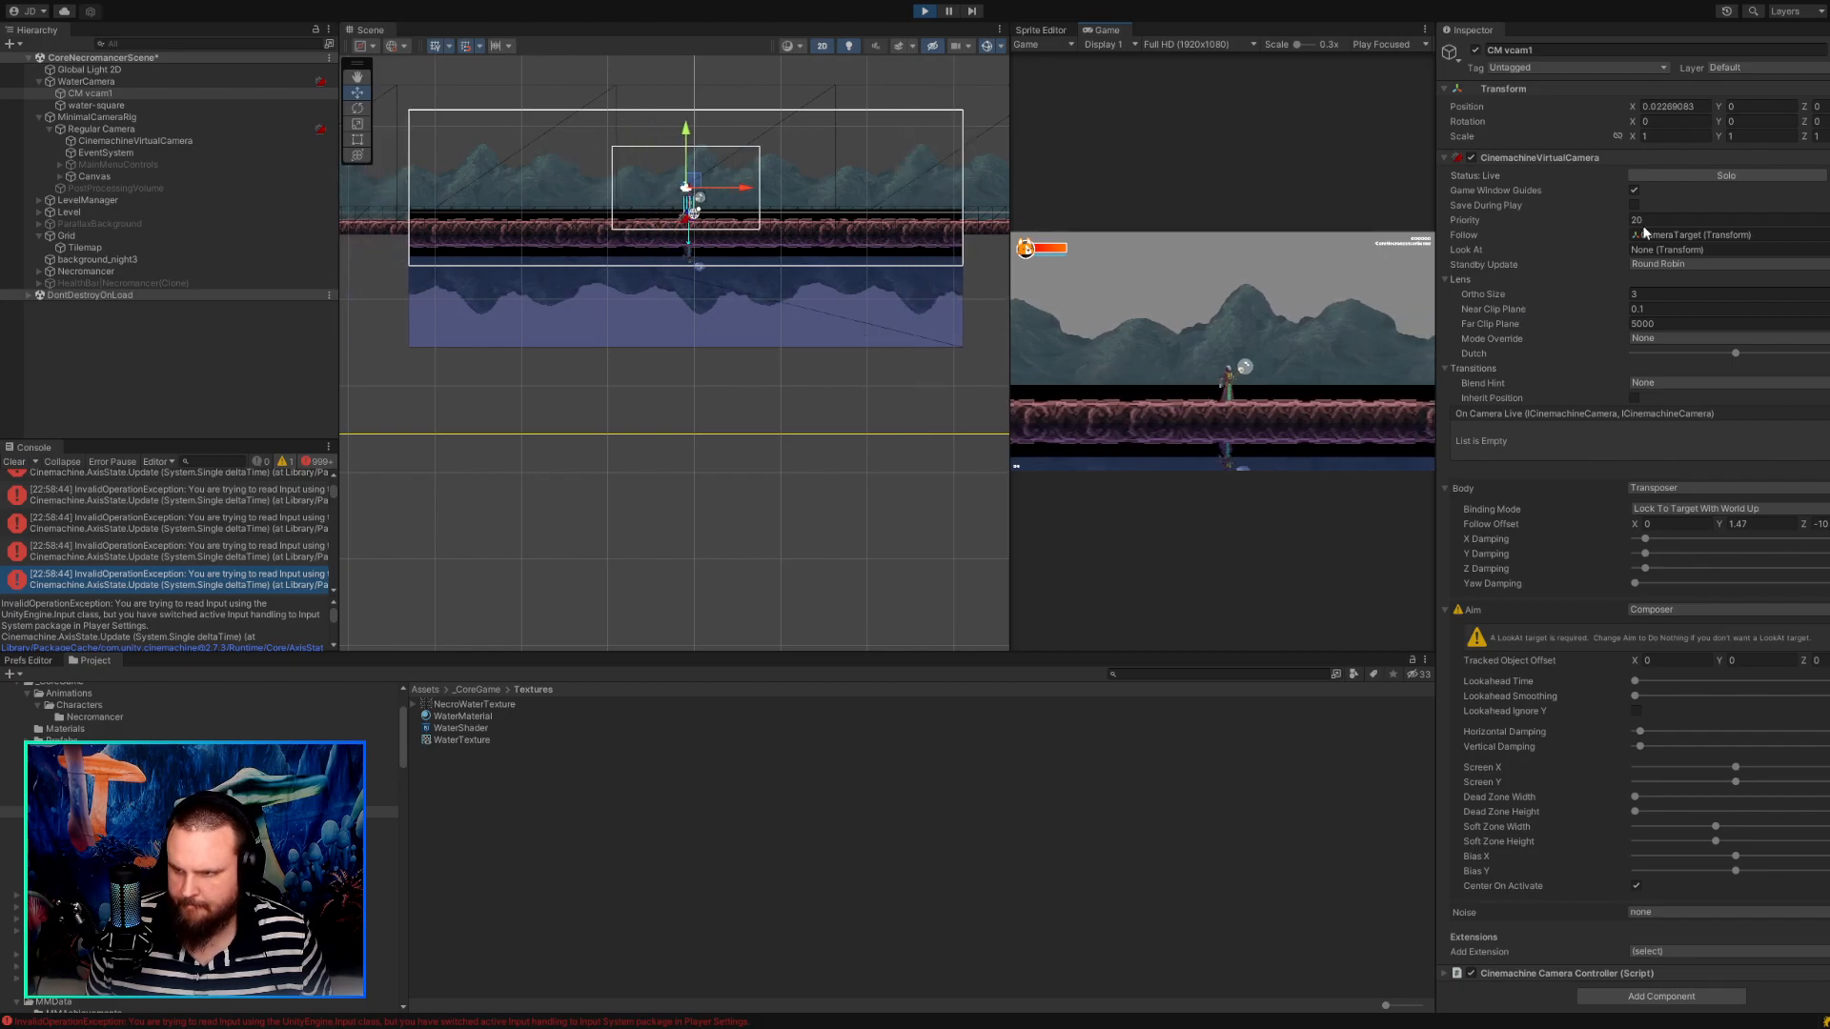
# Try CM vcam1 with Priority 10 and Follow Offset Y 1.29.
pyautogui.click(1627, 219)
pyautogui.write('10')
pyautogui.press('Return')
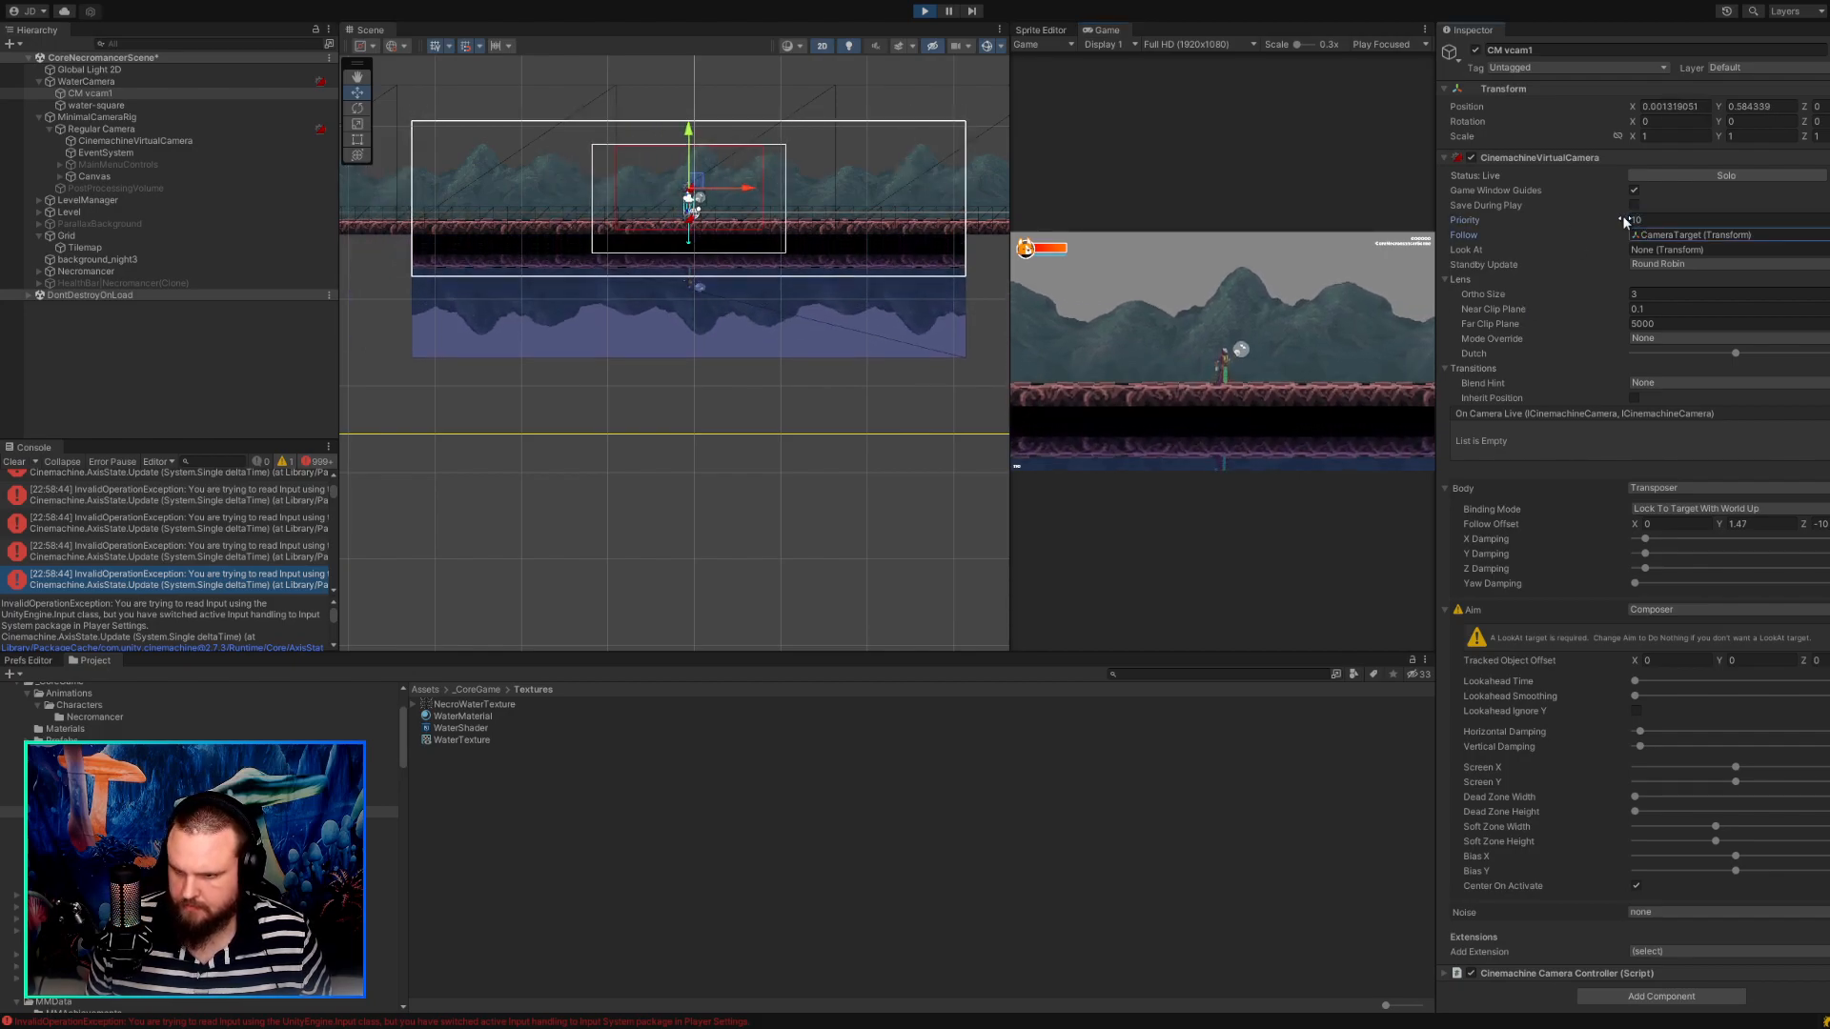
pyautogui.moveTo(1720, 524)
pyautogui.mouseDown()
pyautogui.moveTo(1759, 523)
pyautogui.moveTo(1721, 525)
pyautogui.mouseUp()
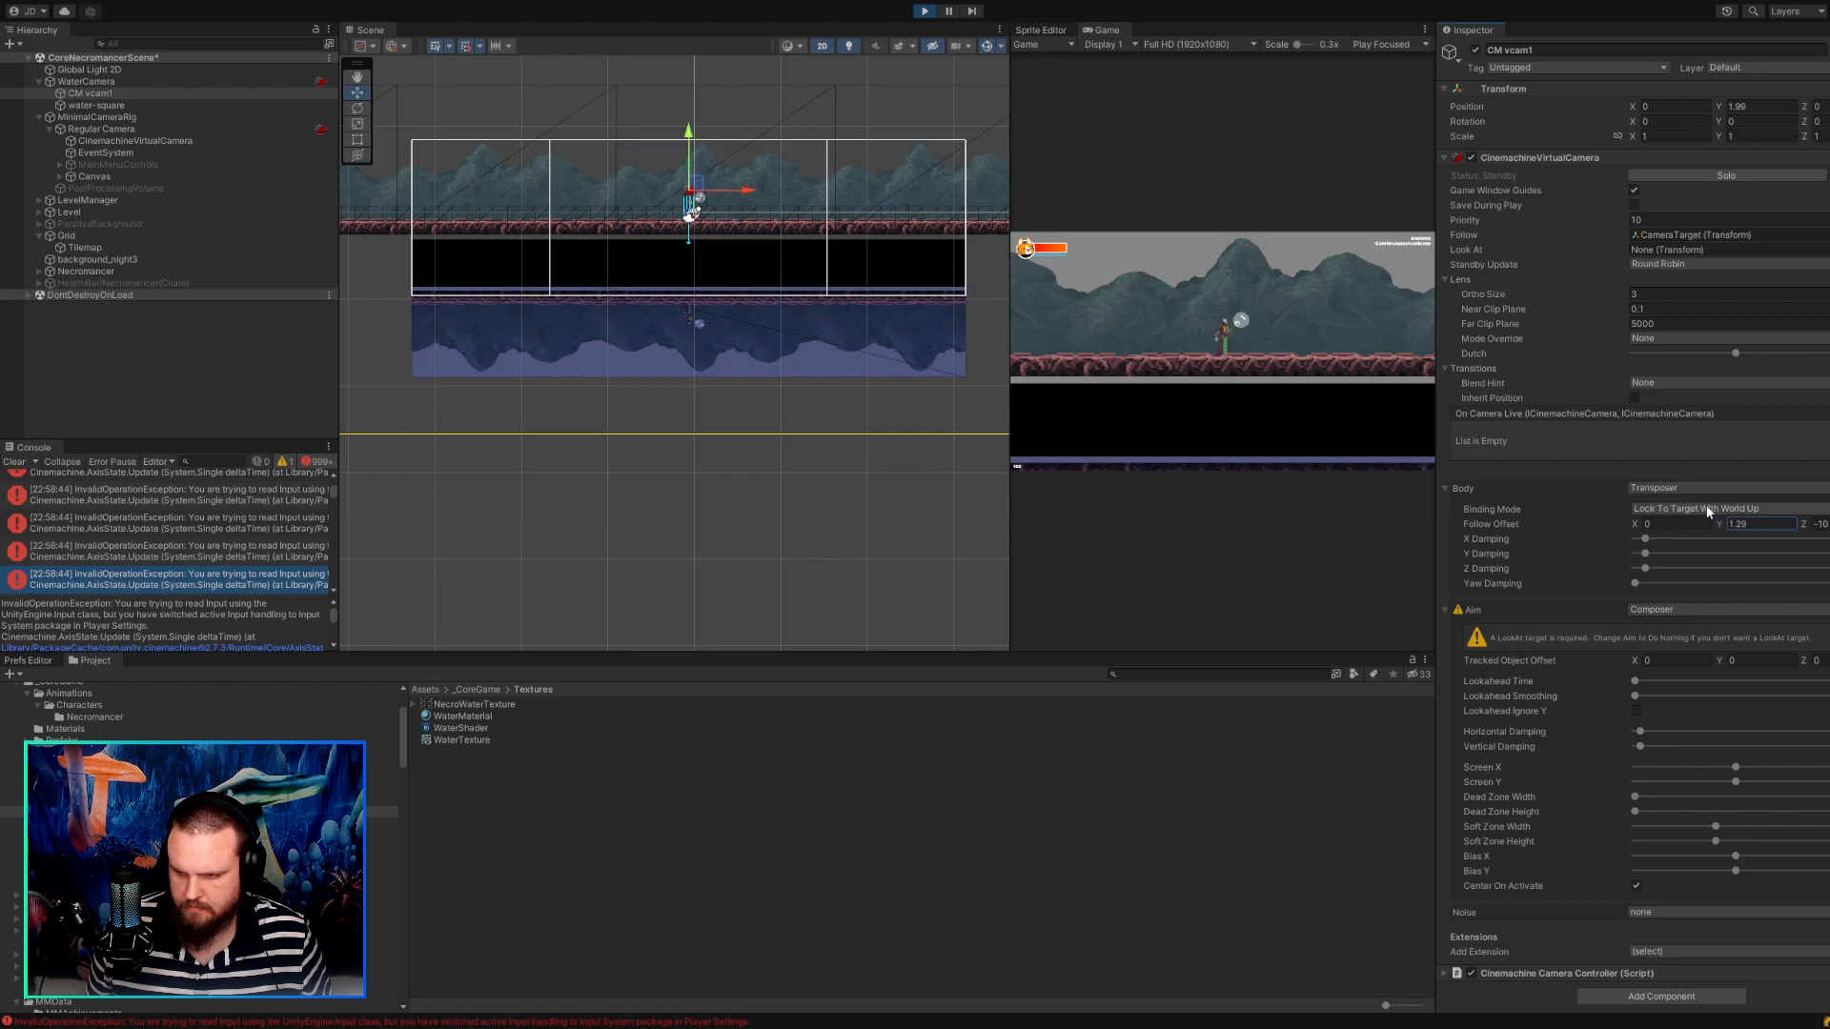
# Set CM vcam1's Priority to 11 and its Follow Offset Y to 1.48.
pyautogui.click(1654, 220)
pyautogui.write('11')
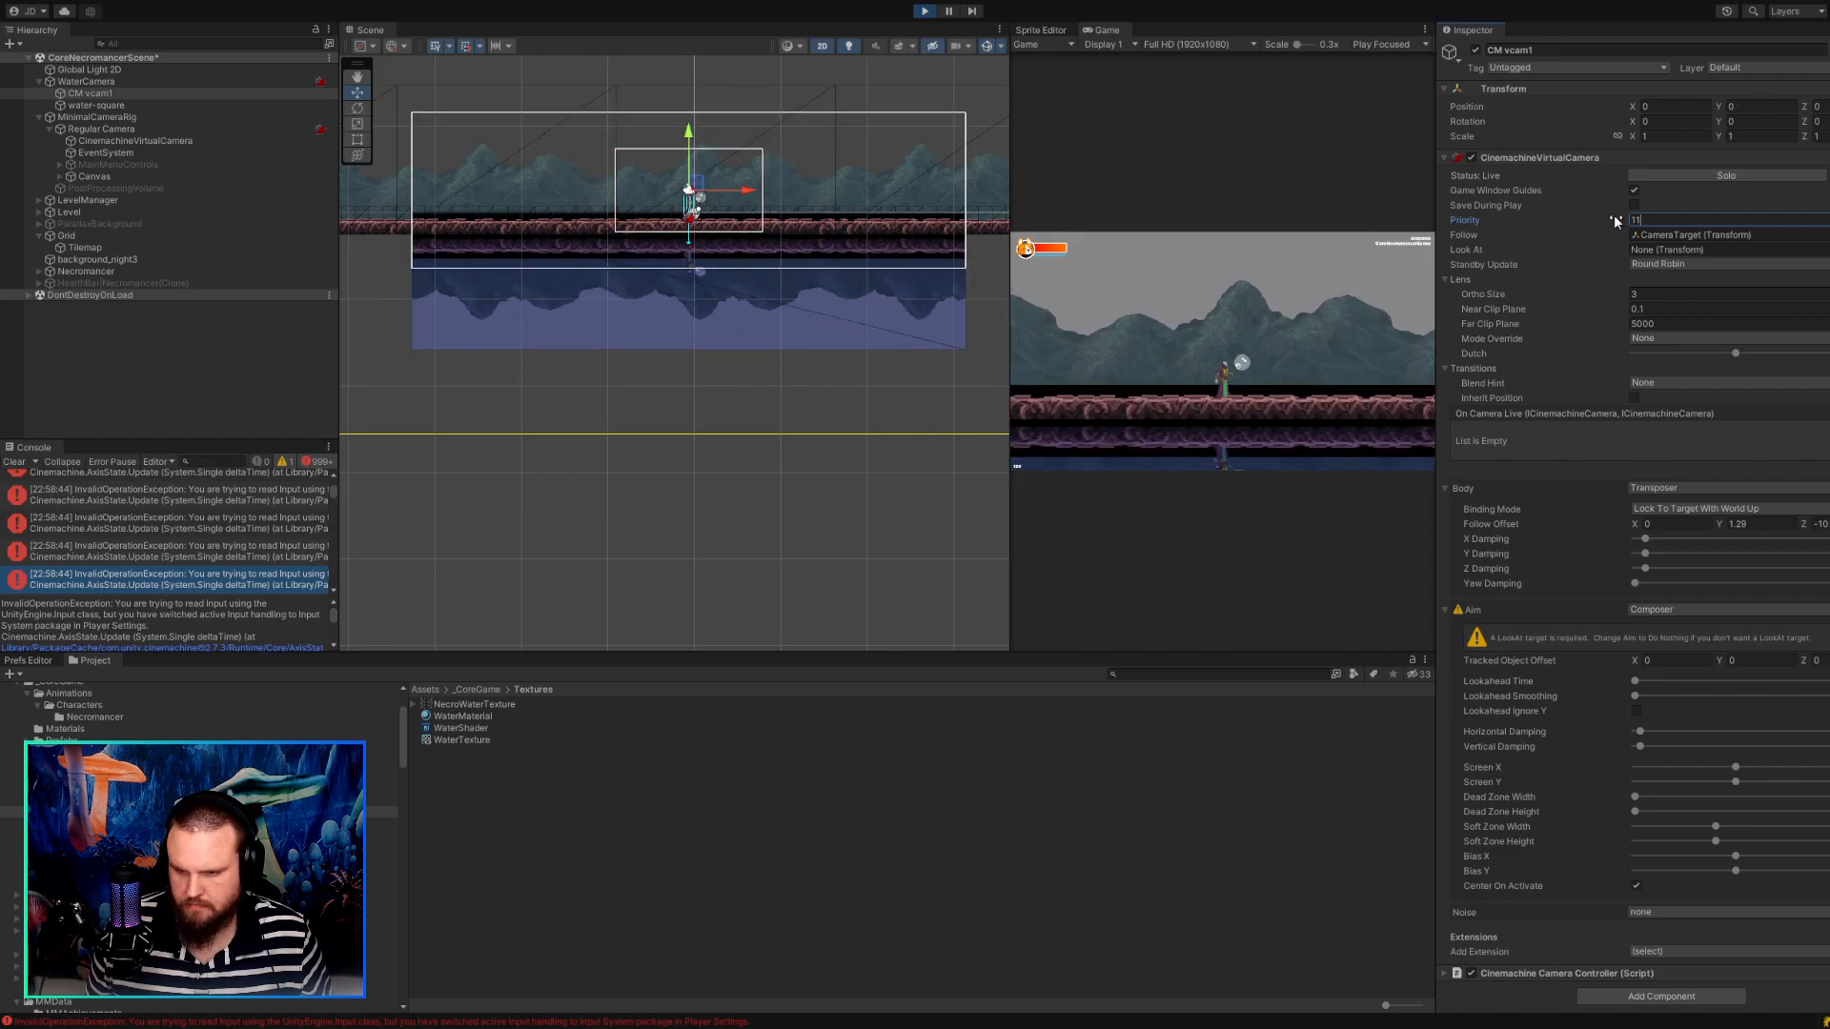
pyautogui.moveTo(1718, 523); pyautogui.dragTo(1723, 522)
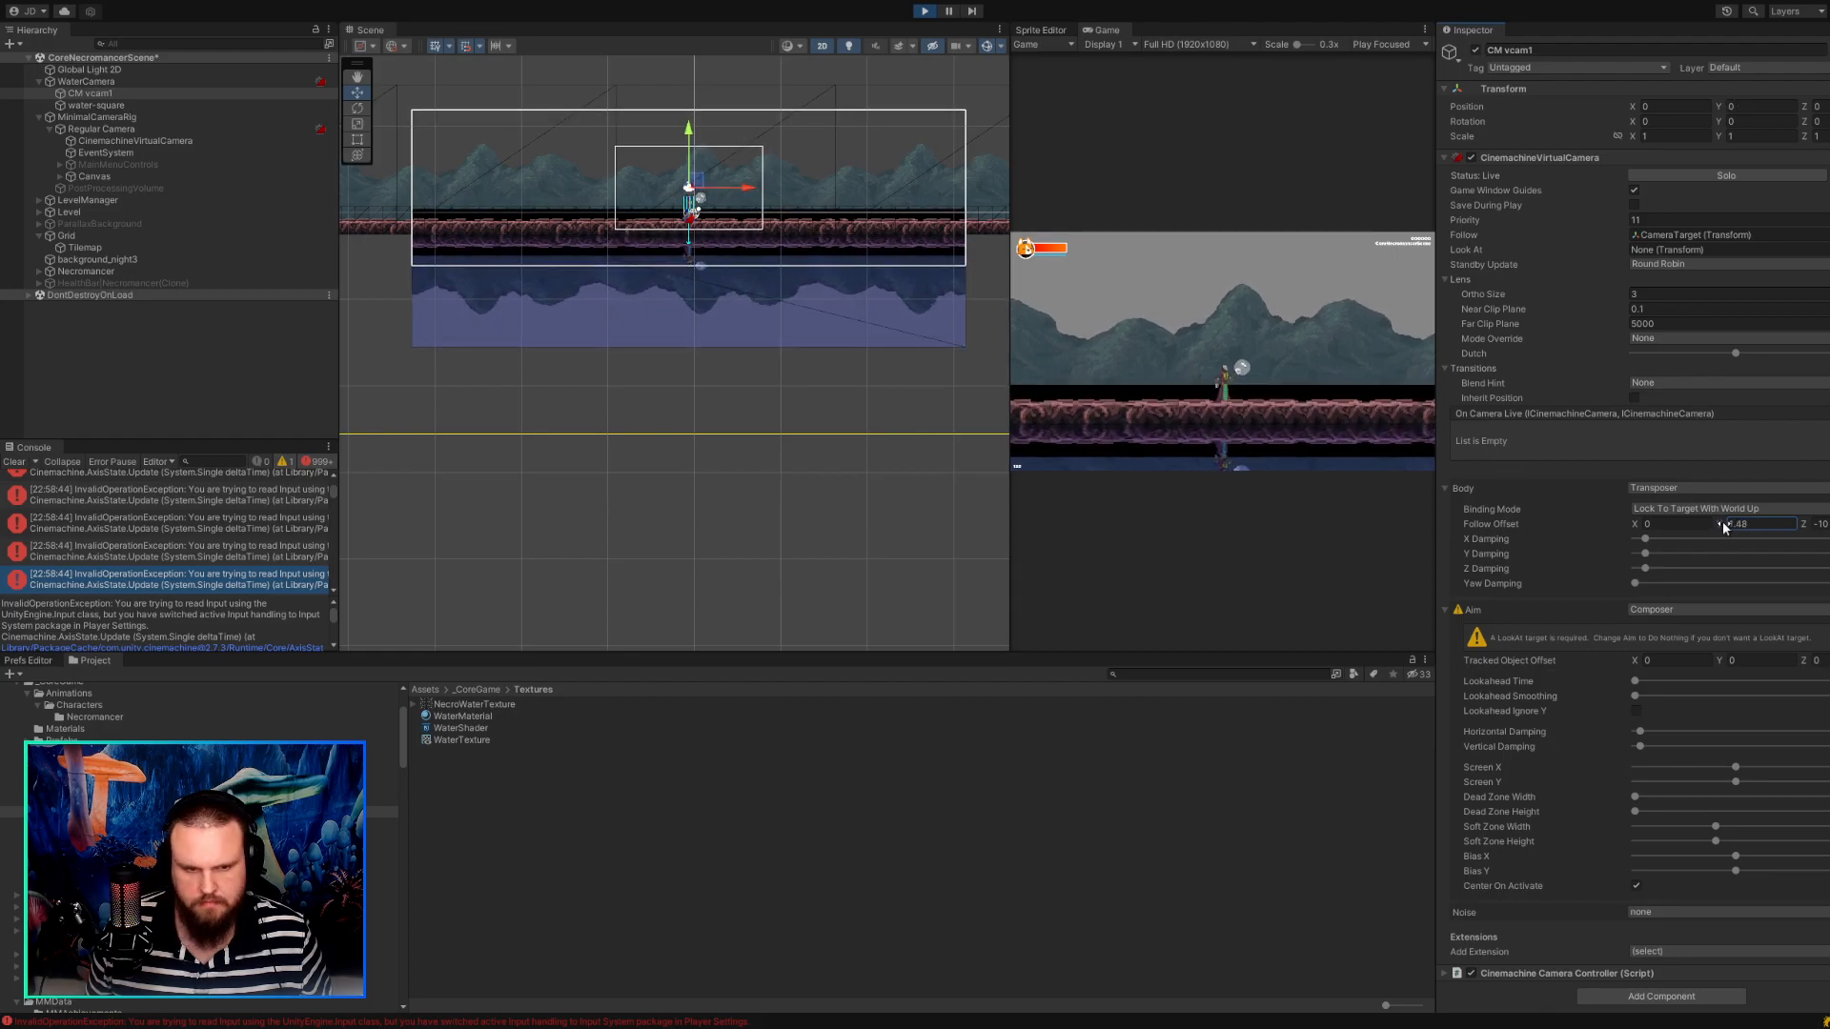
# Compare the settings of CinemachineVirtualCamera under Regular Camera with those of CM vcam1, and clear the selection.
pyautogui.click(141, 129)
pyautogui.click(141, 141)
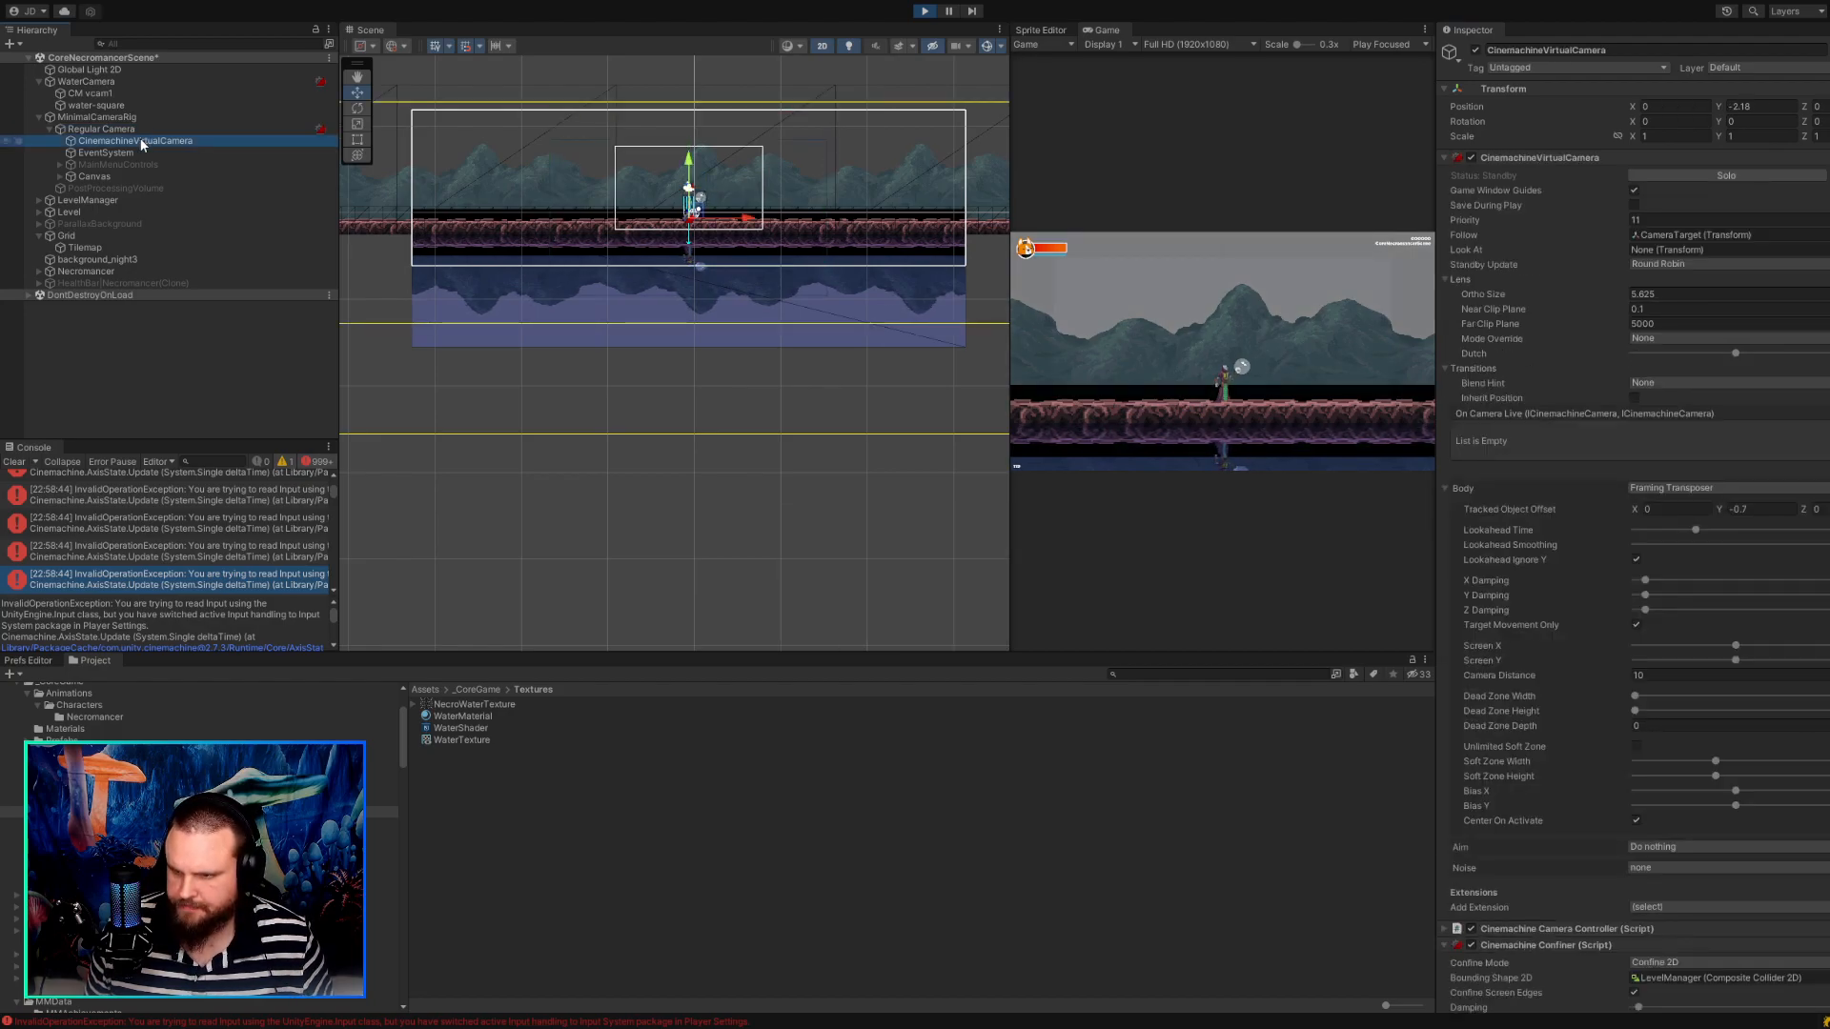
pyautogui.click(101, 81)
pyautogui.click(97, 91)
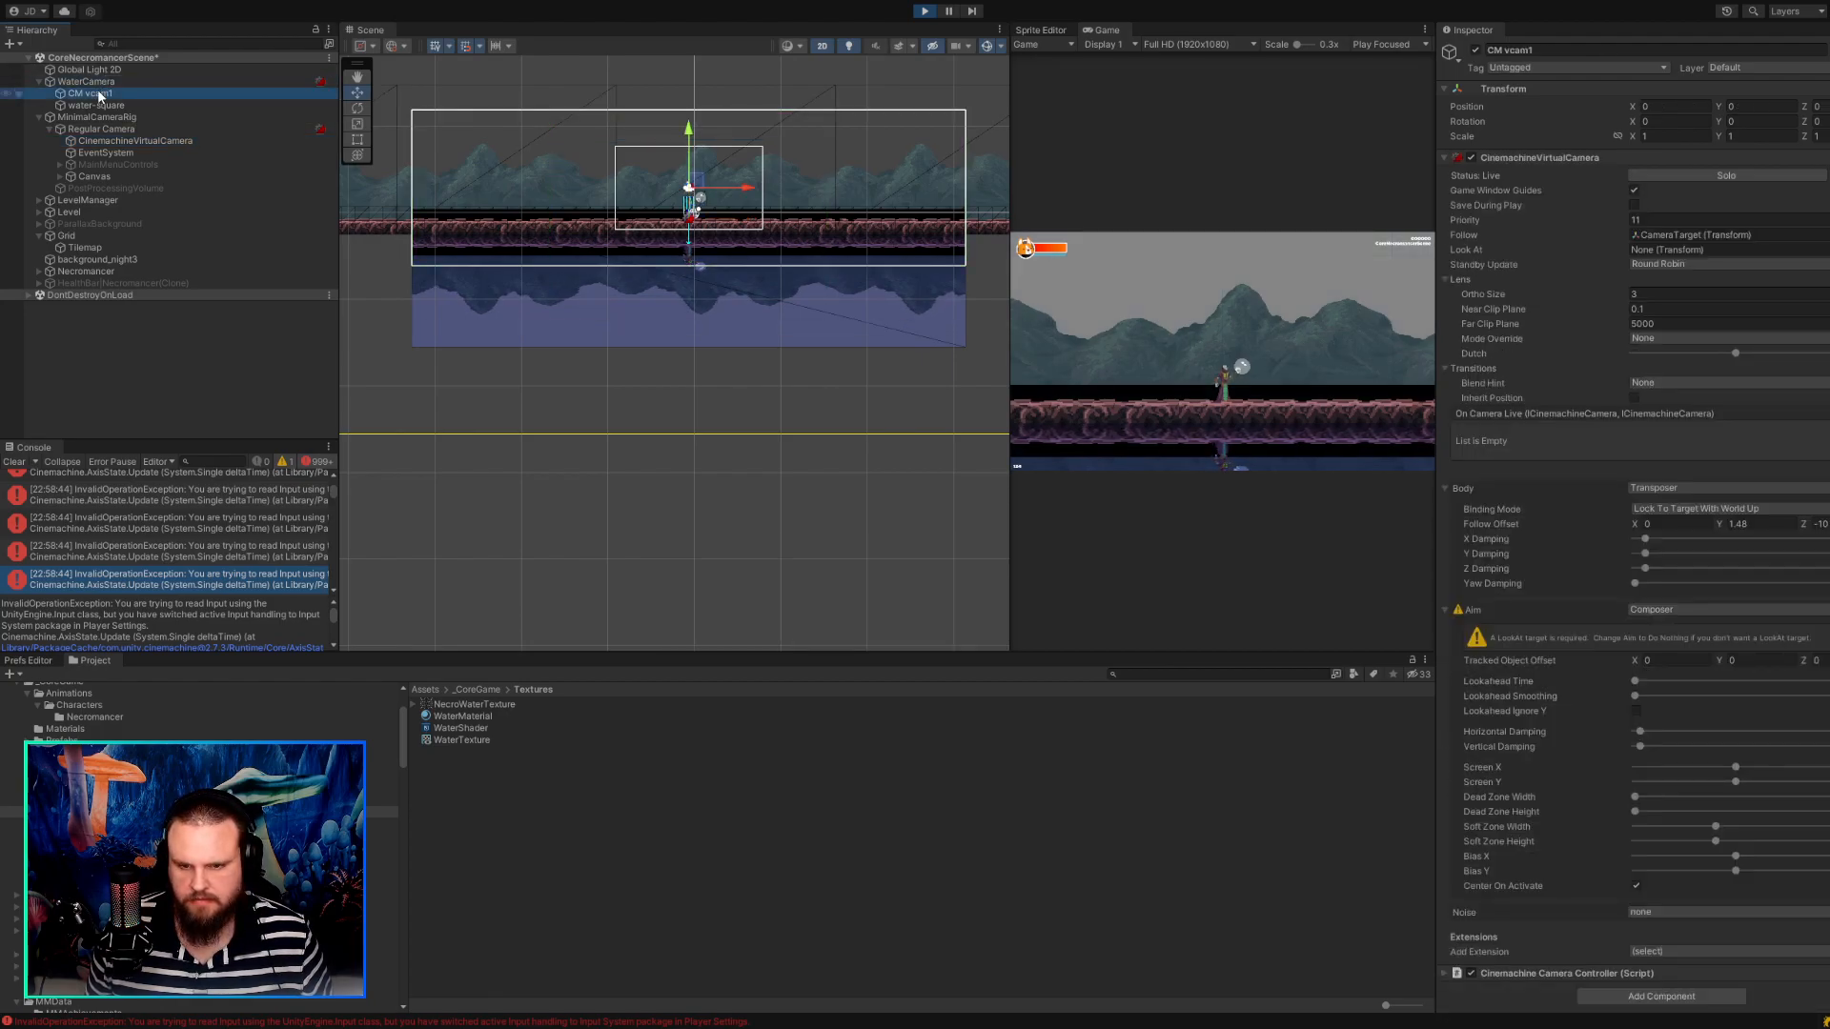
pyautogui.click(666, 368)
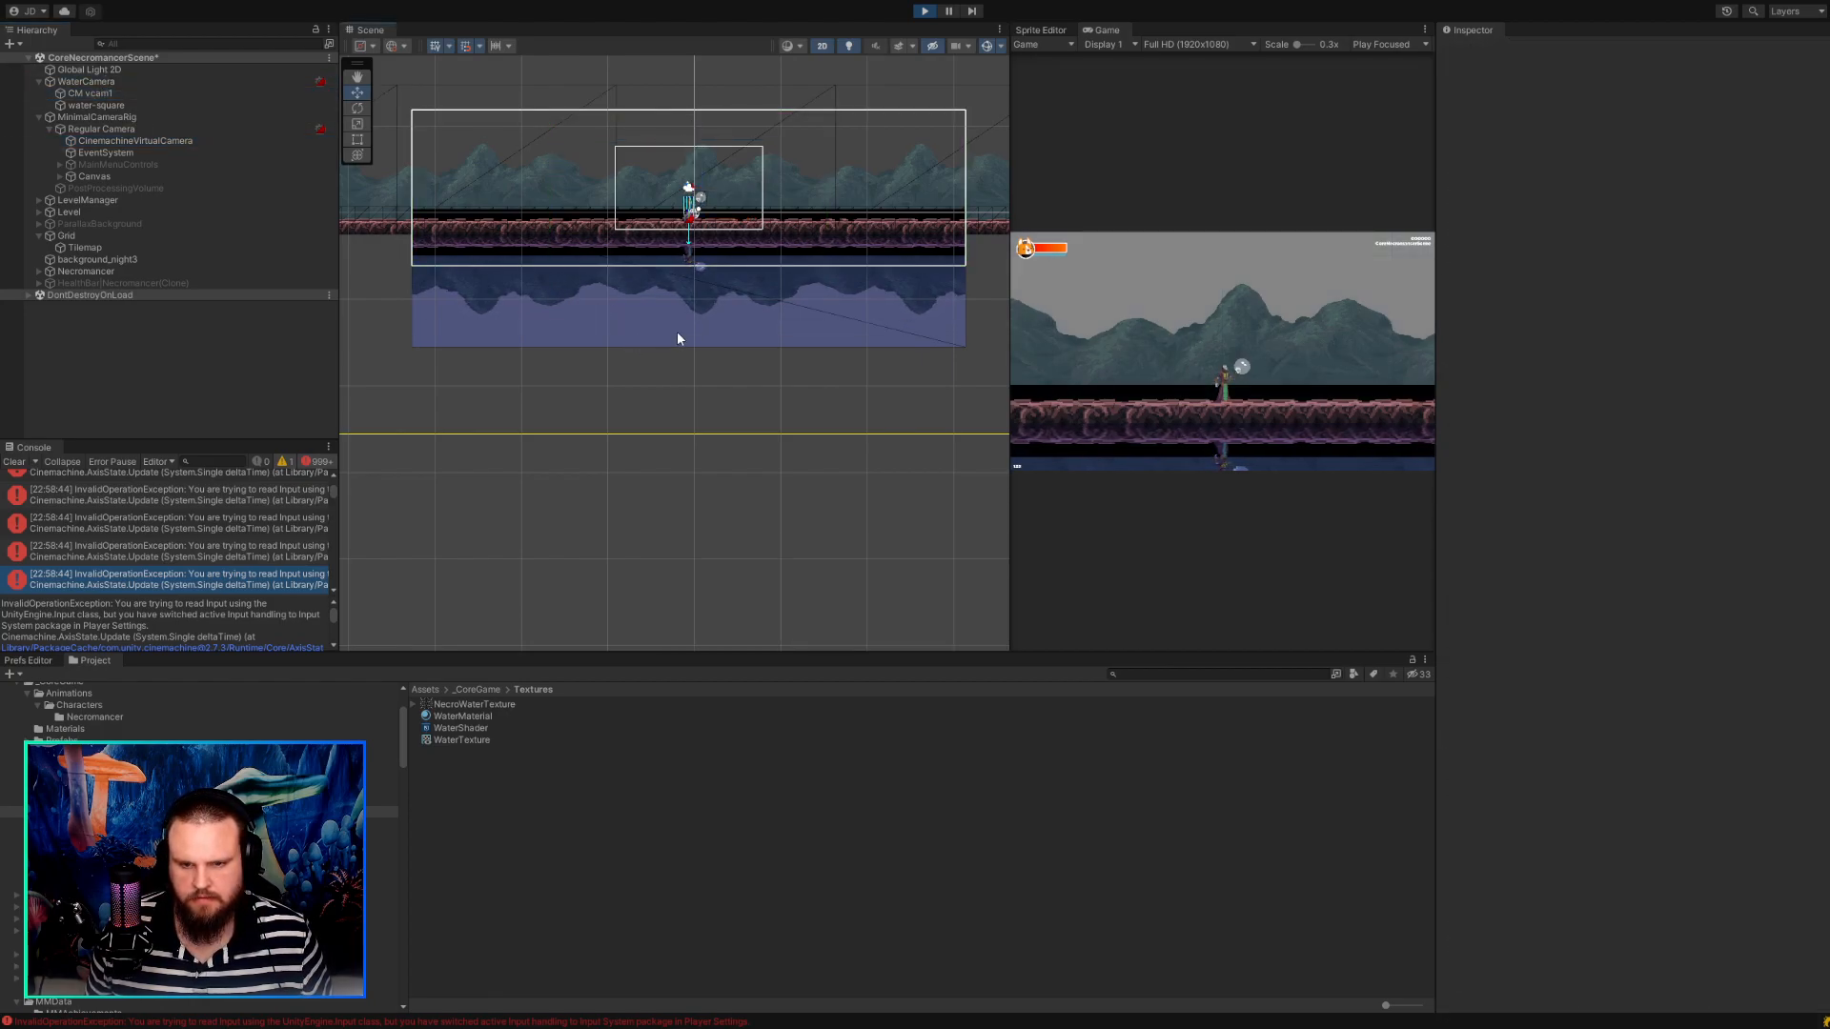
# Test the character's movement and reflection in the running game, and enlarge the game view for a closer look.
pyautogui.click(1039, 377)
pyautogui.press('d')
pyautogui.press('a')
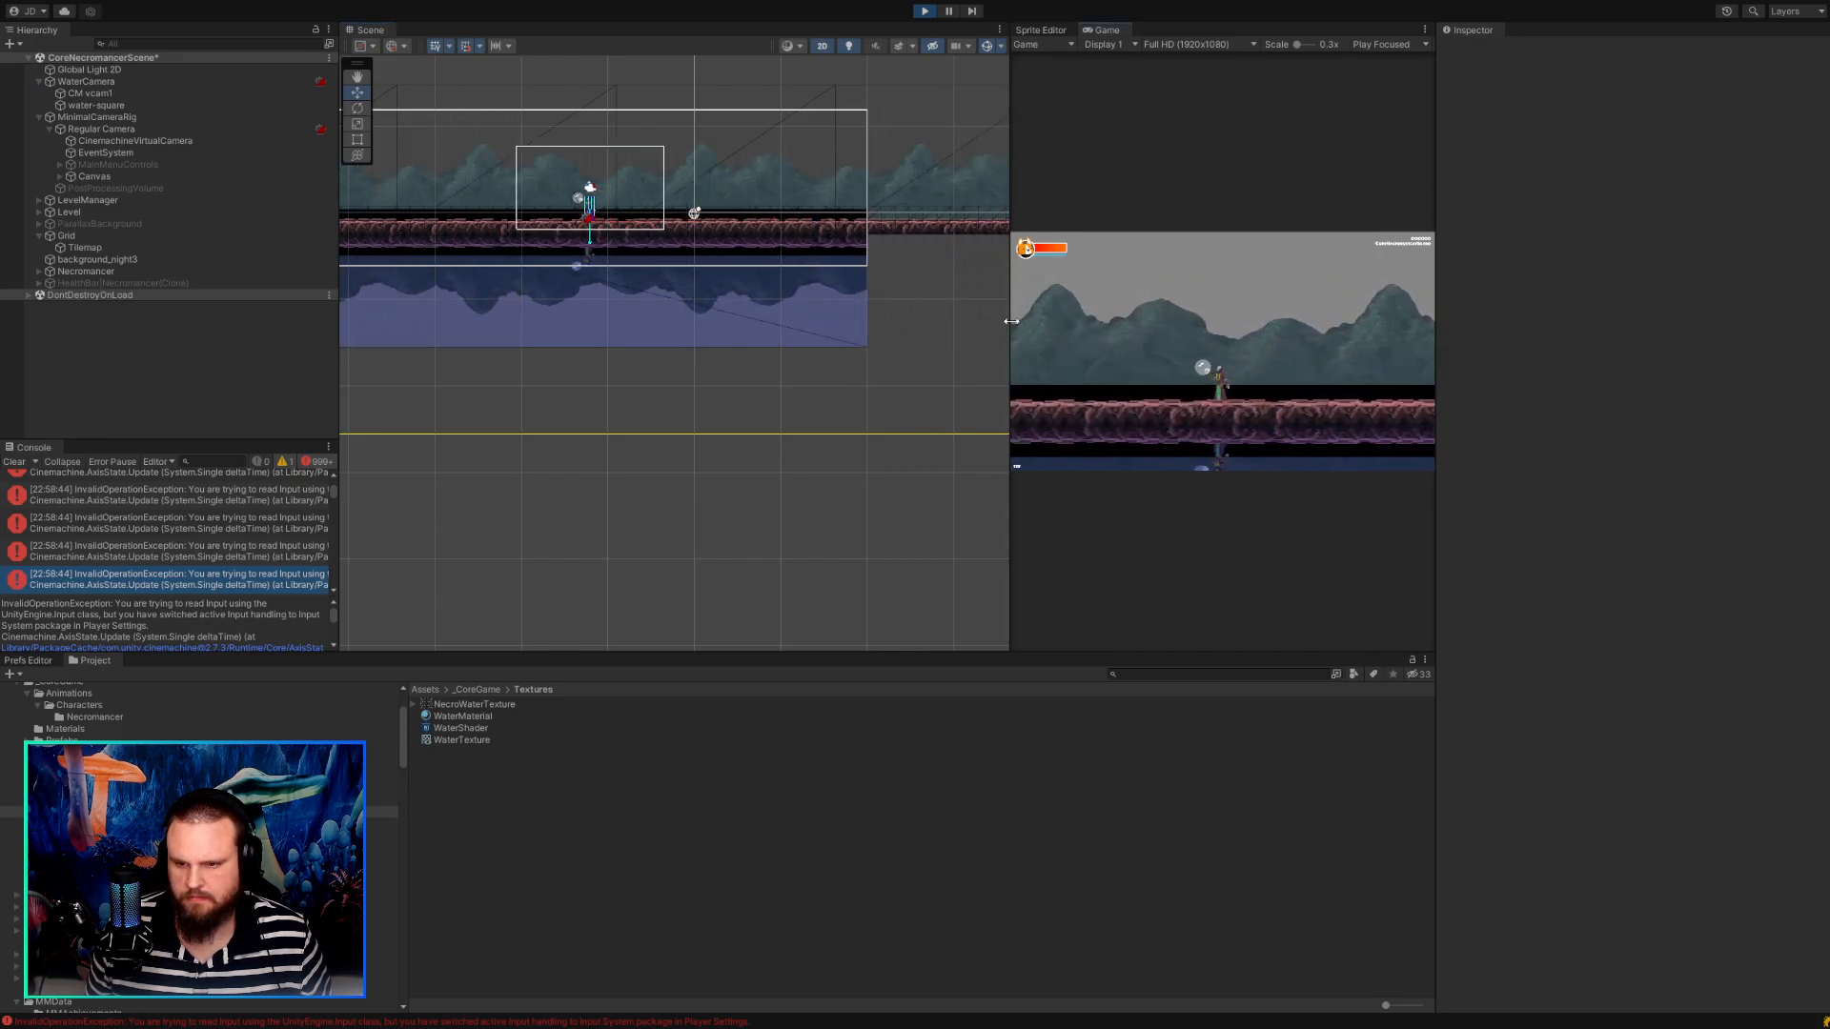
pyautogui.moveTo(1013, 327); pyautogui.dragTo(665, 330)
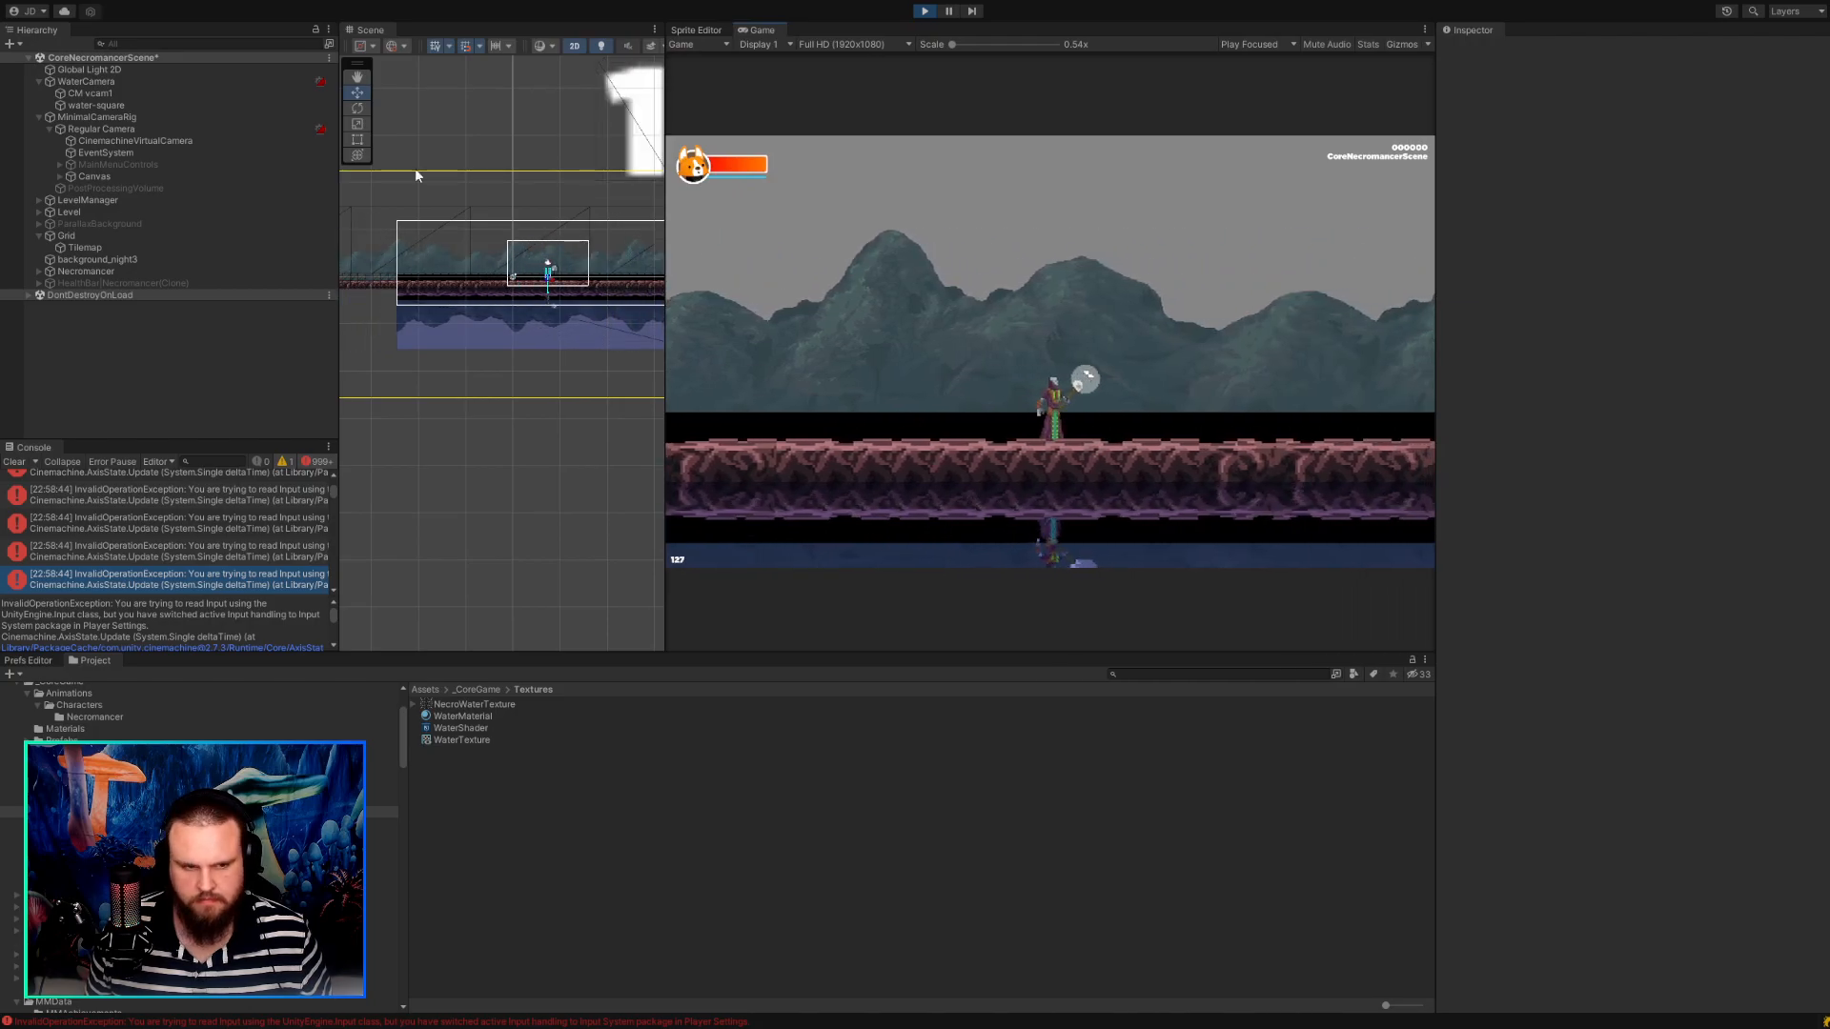
# Check water-square's settings and toggle Solo on CM vcam1 to preview its view of the scene.
pyautogui.click(193, 107)
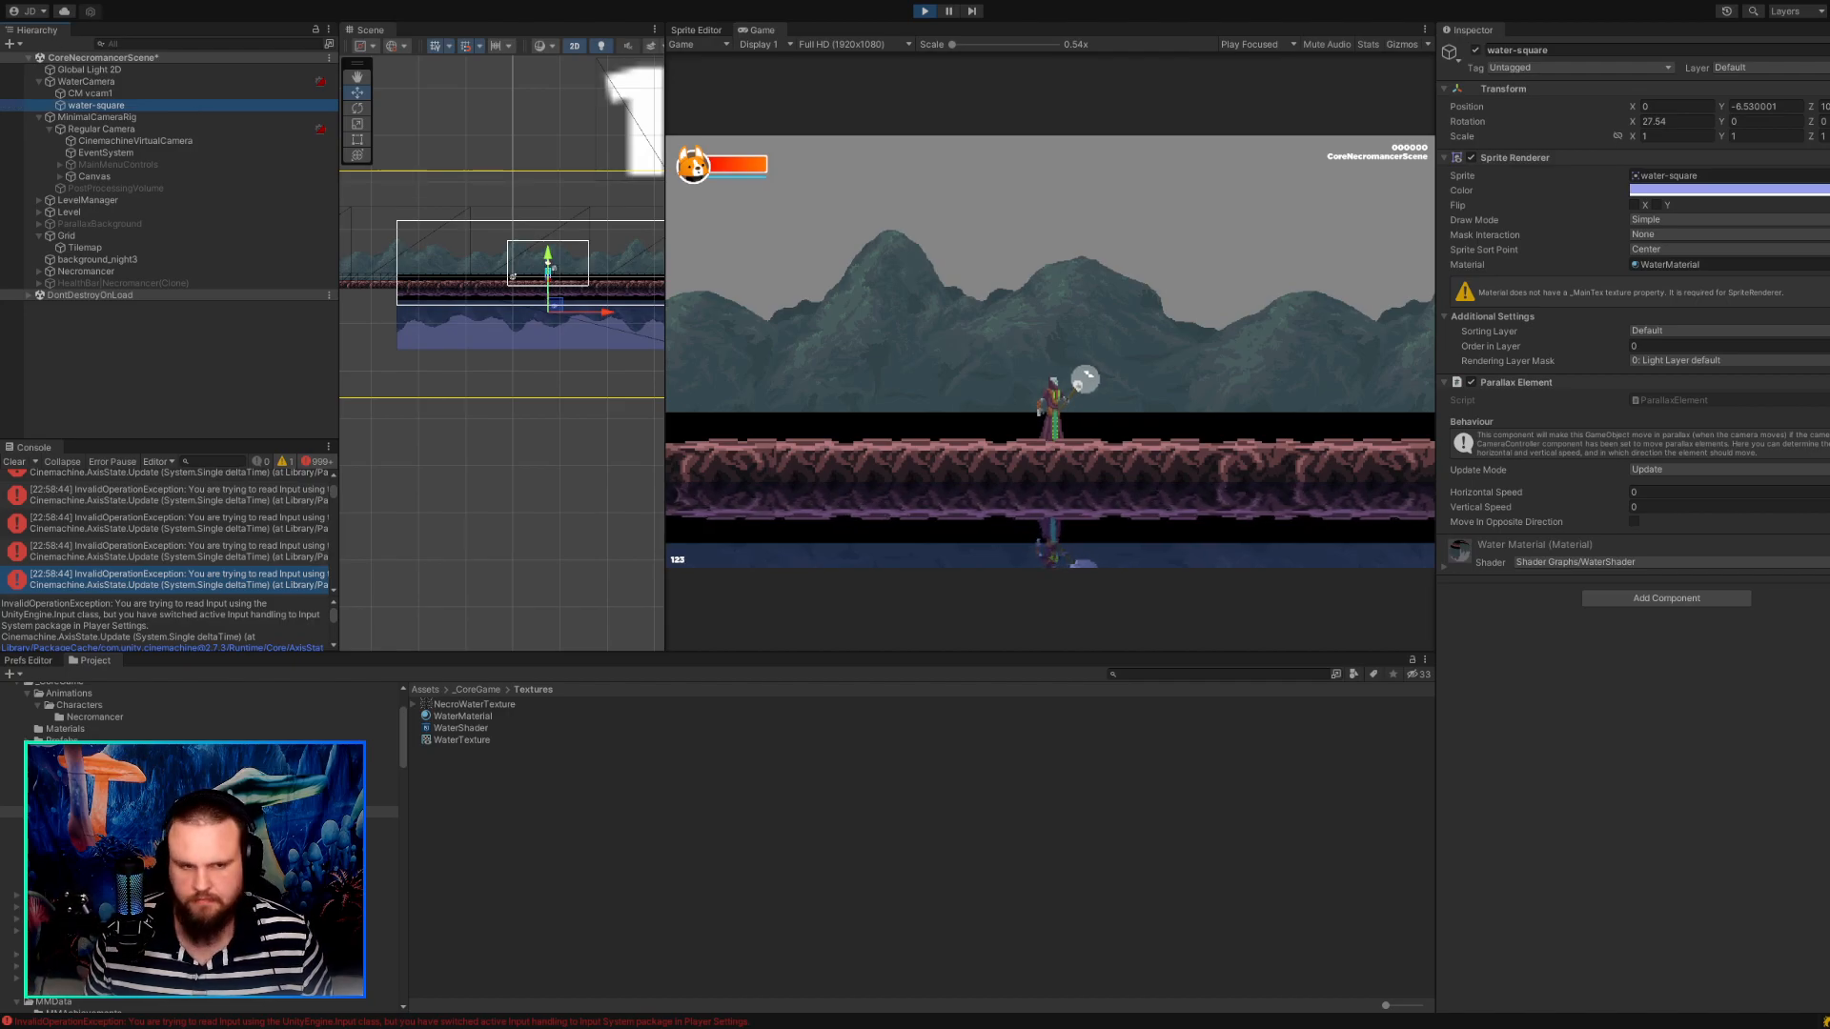
pyautogui.press('Up')
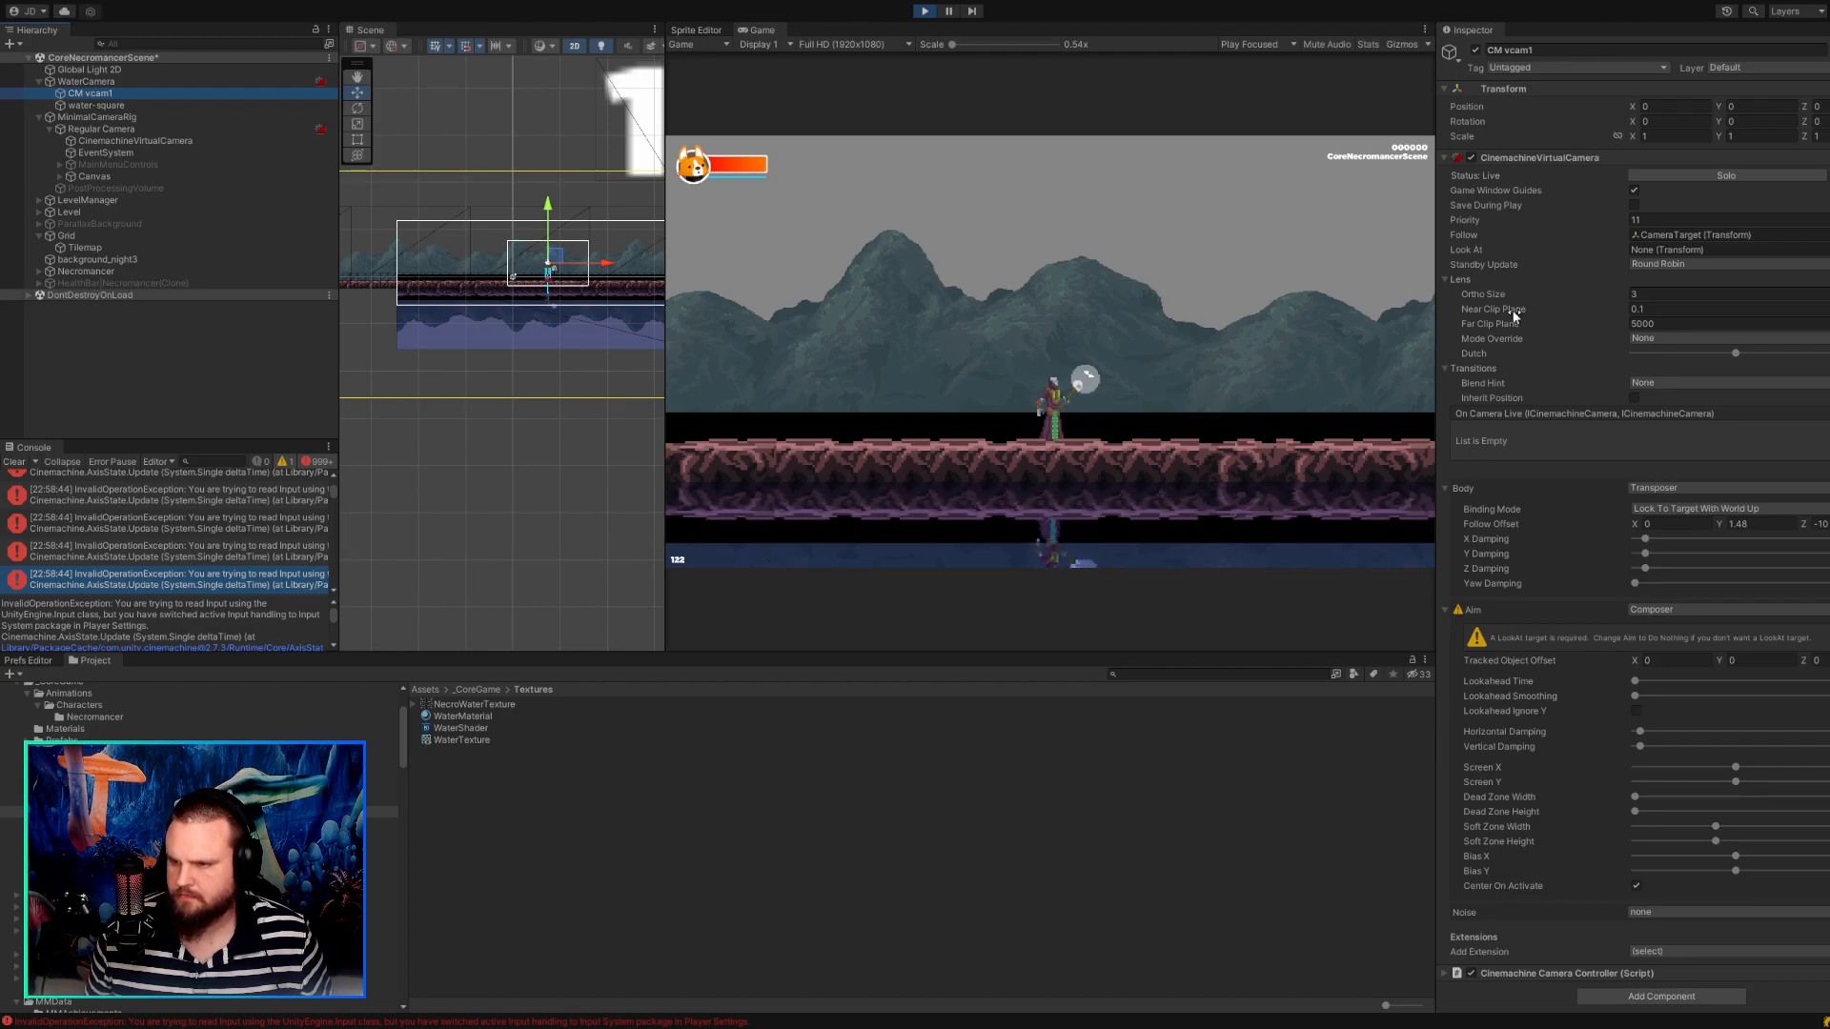
pyautogui.click(1692, 177)
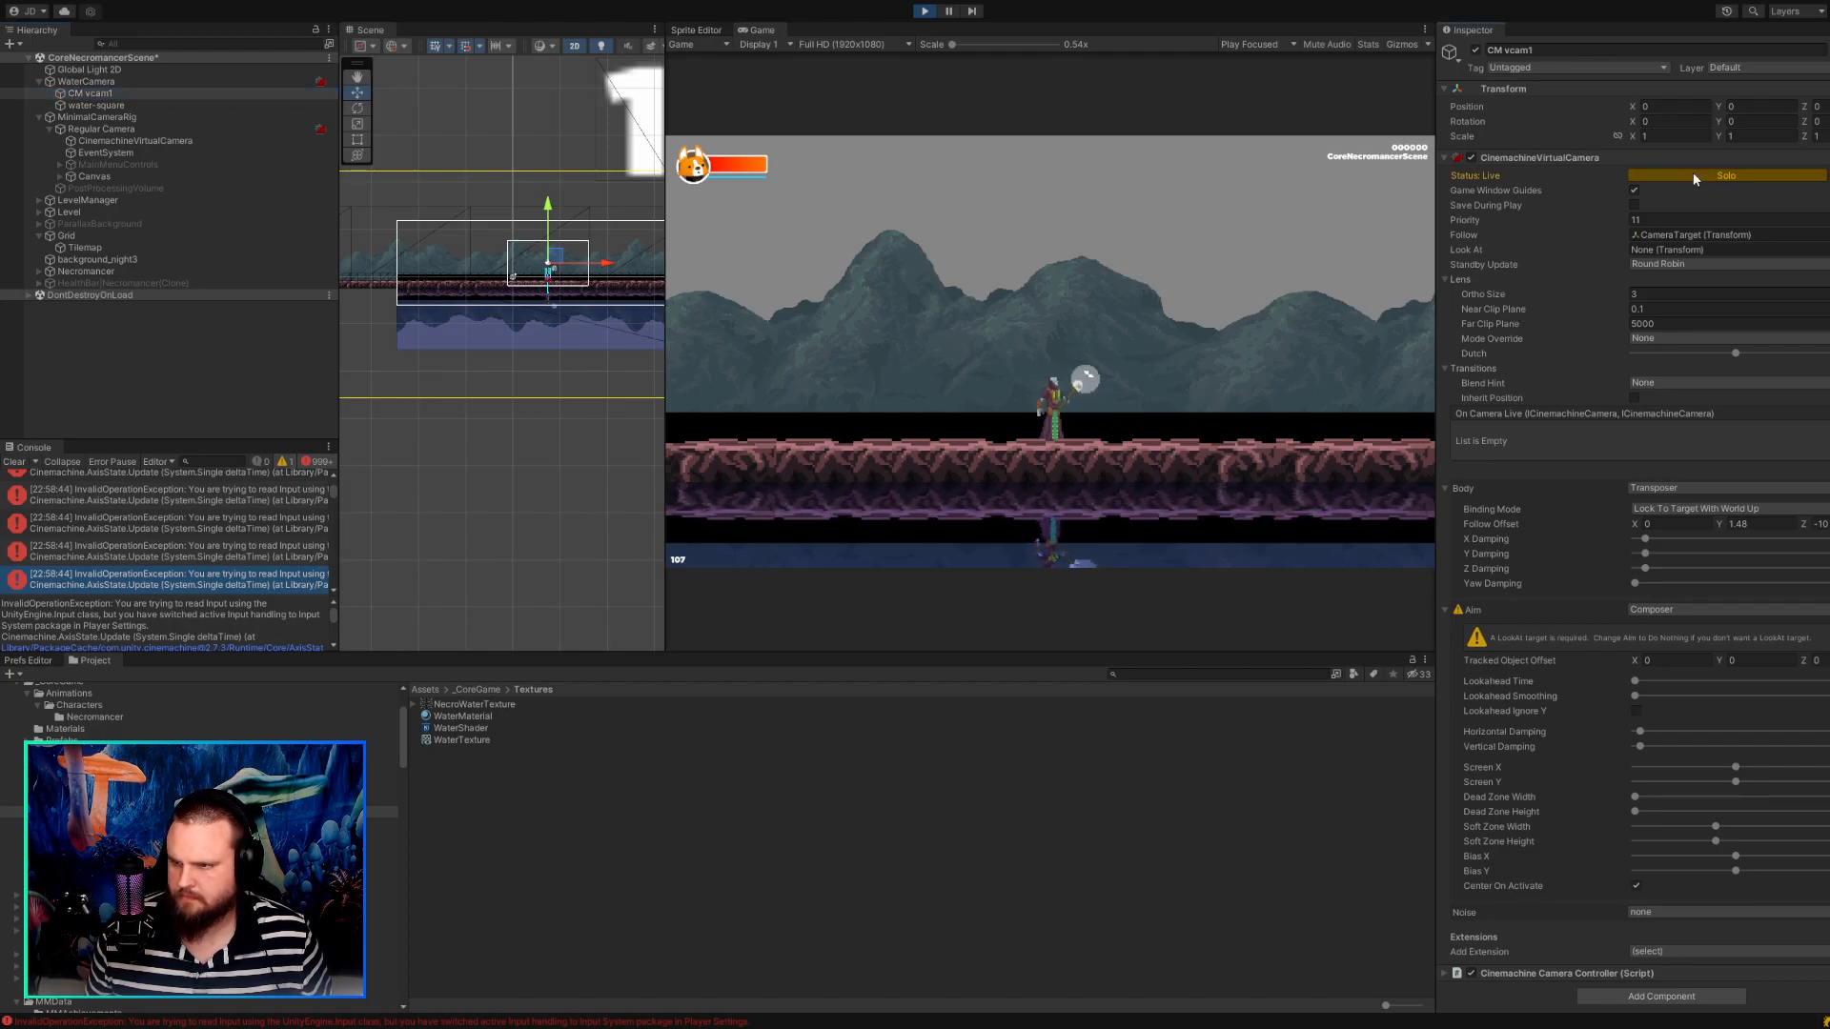
pyautogui.click(1694, 178)
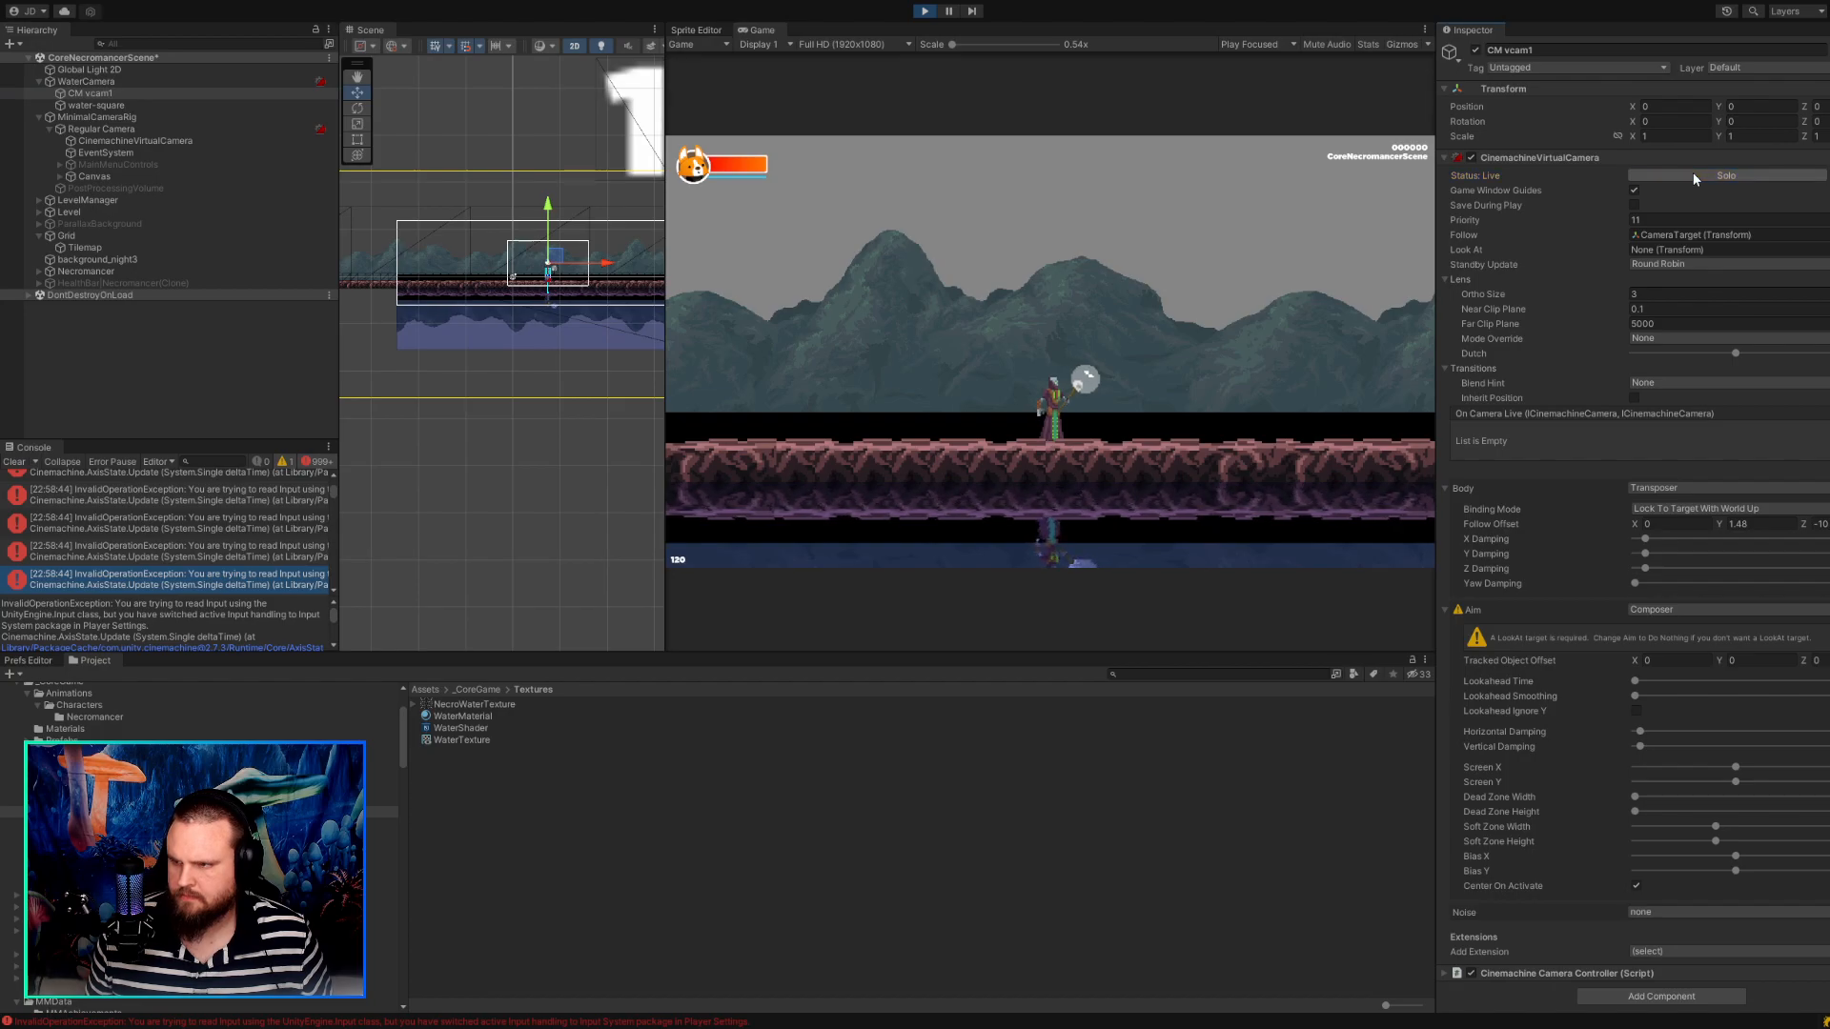
pyautogui.click(1693, 176)
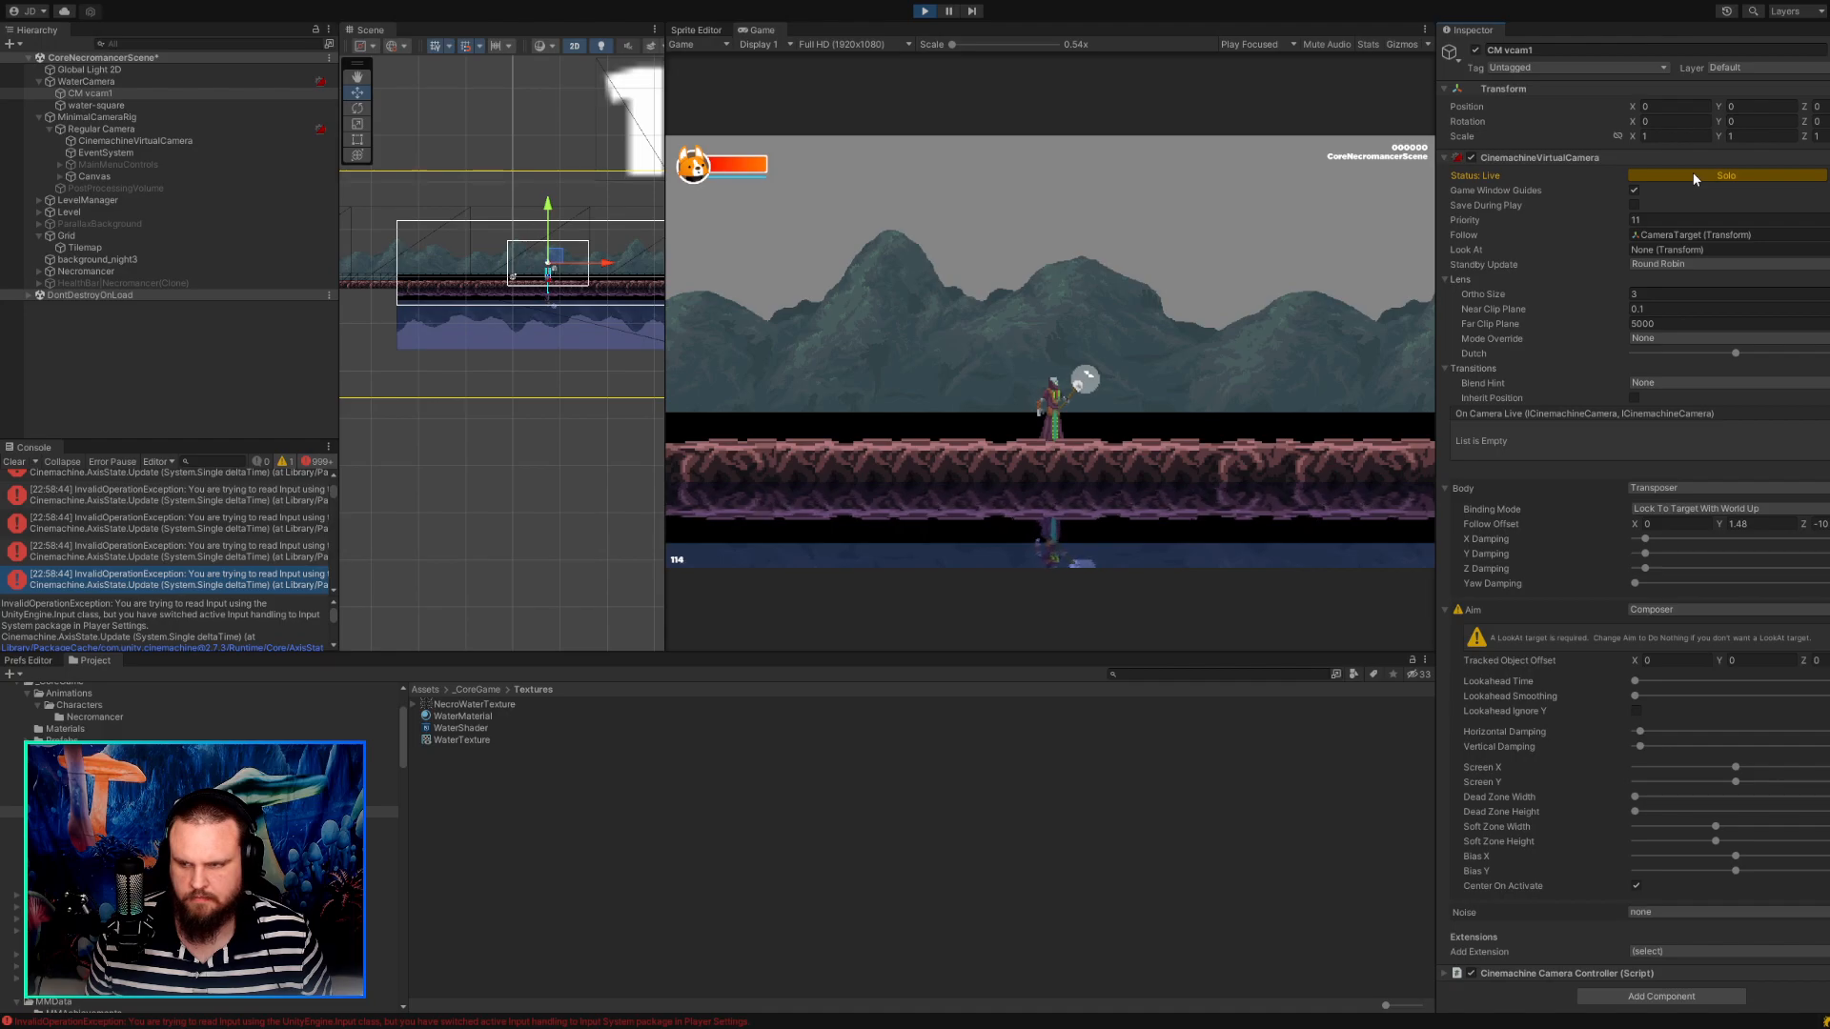
# Solo CinemachineVirtualCamera and walk the character both ways to compare its framing and follow behaviour.
pyautogui.click(146, 141)
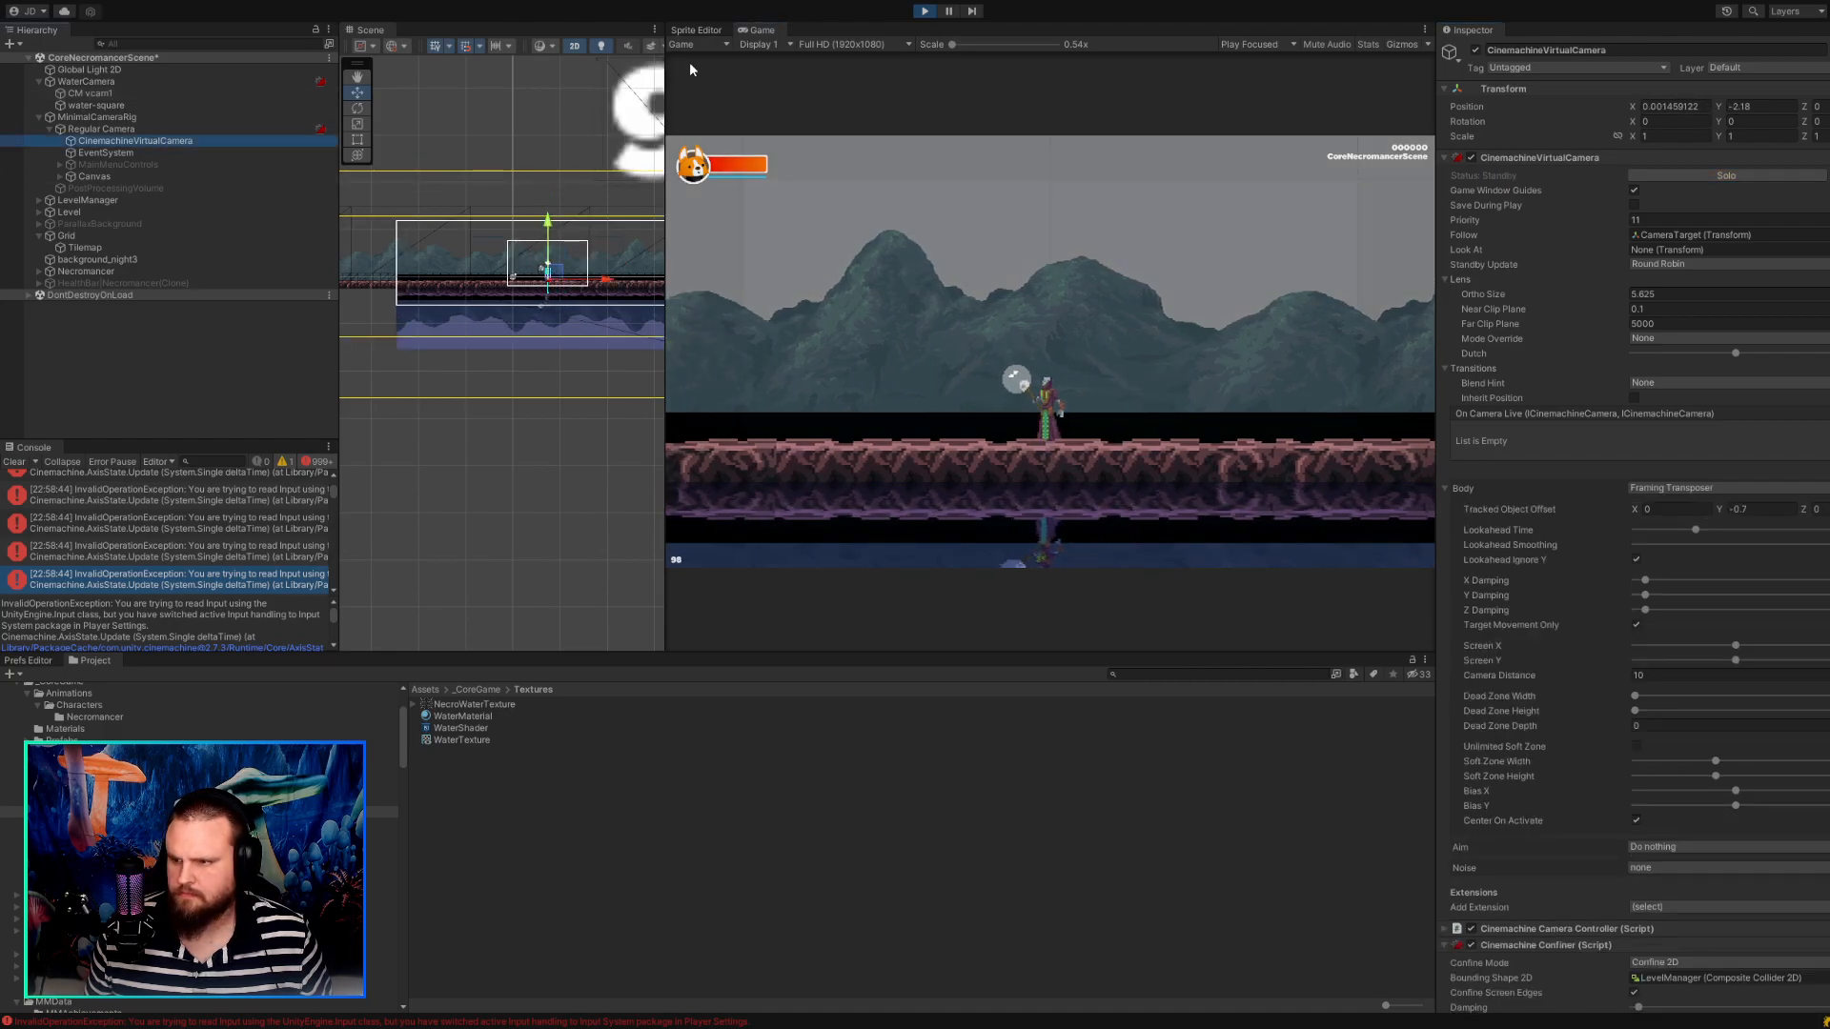
pyautogui.click(1690, 176)
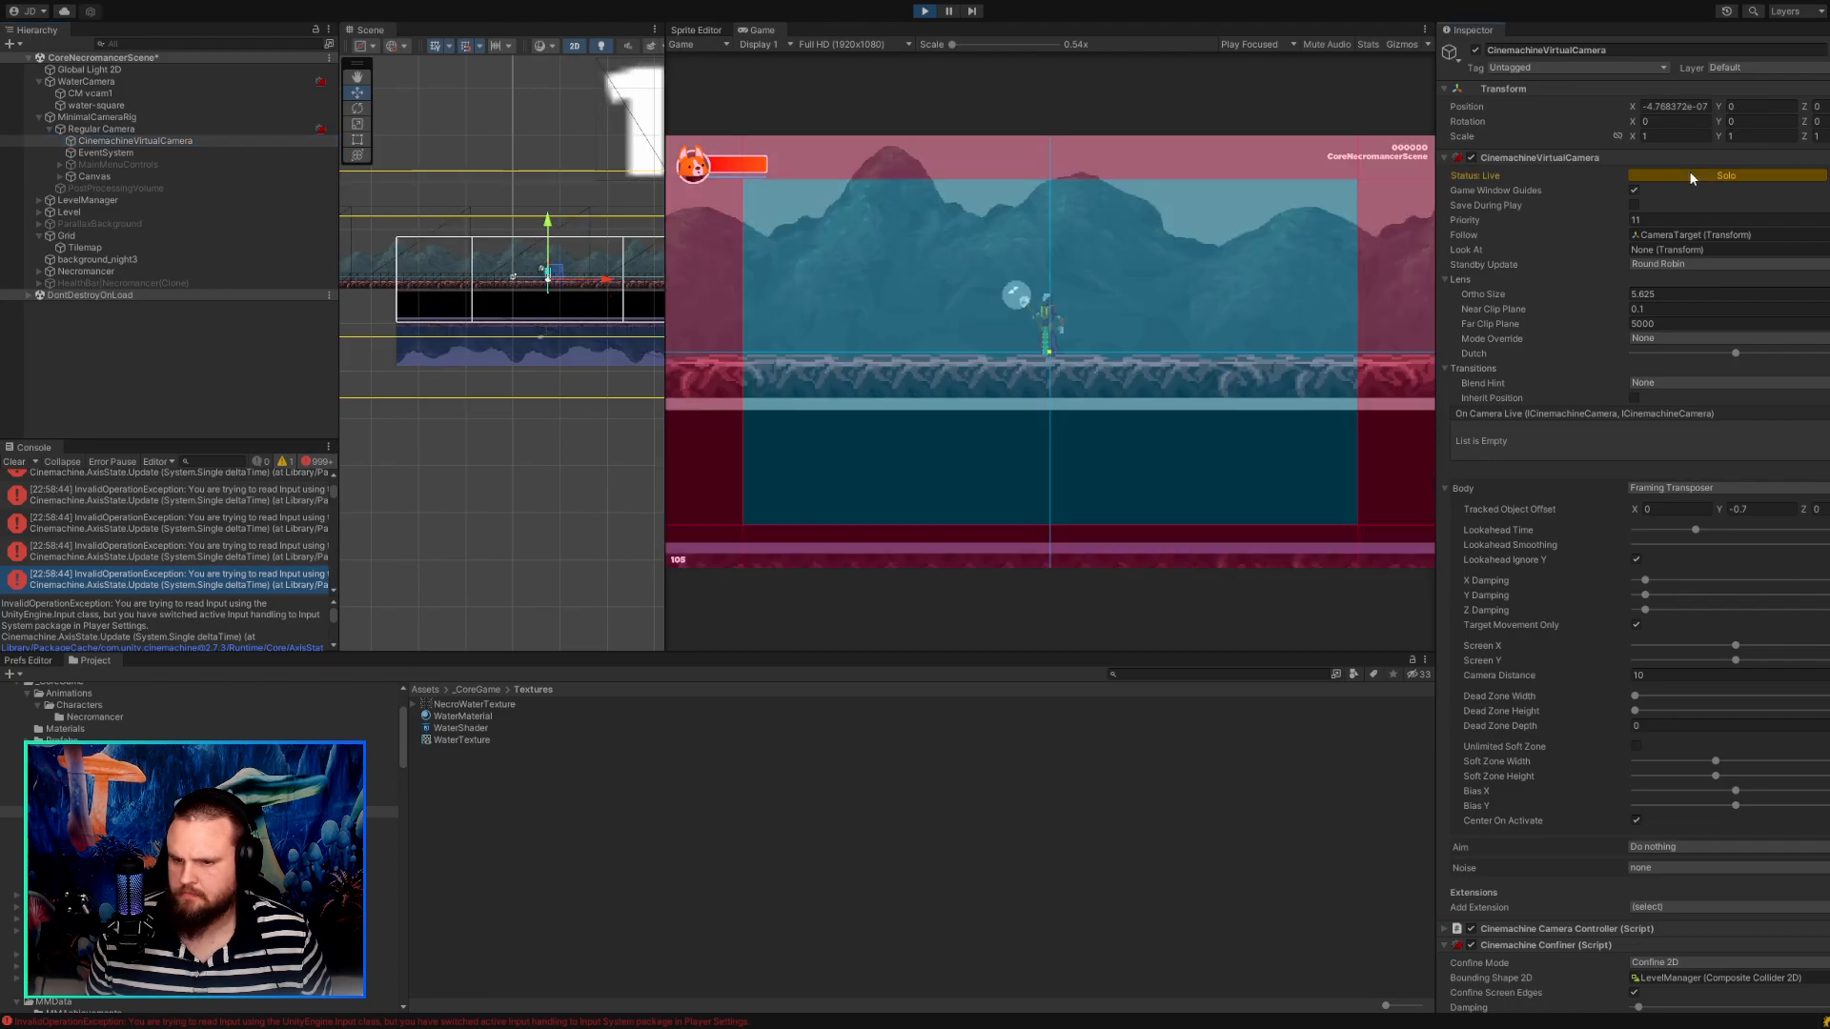
pyautogui.press('a')
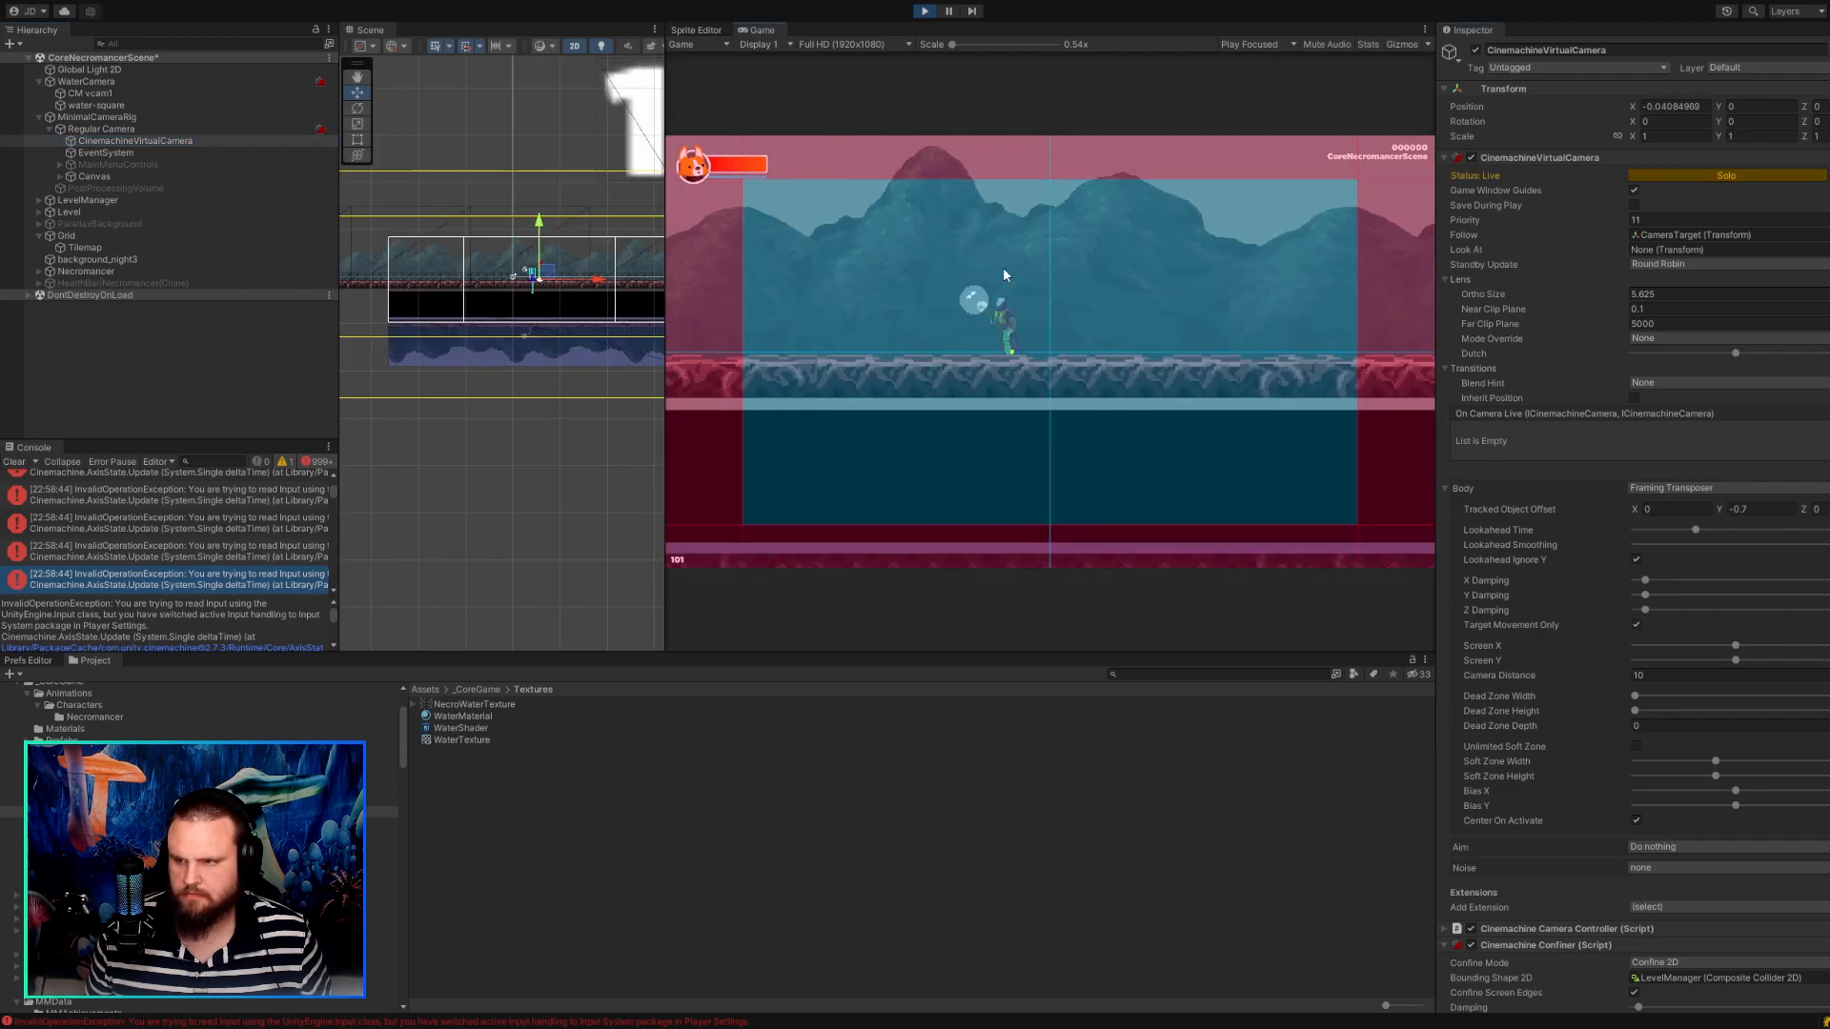
pyautogui.press('d')
pyautogui.press('a')
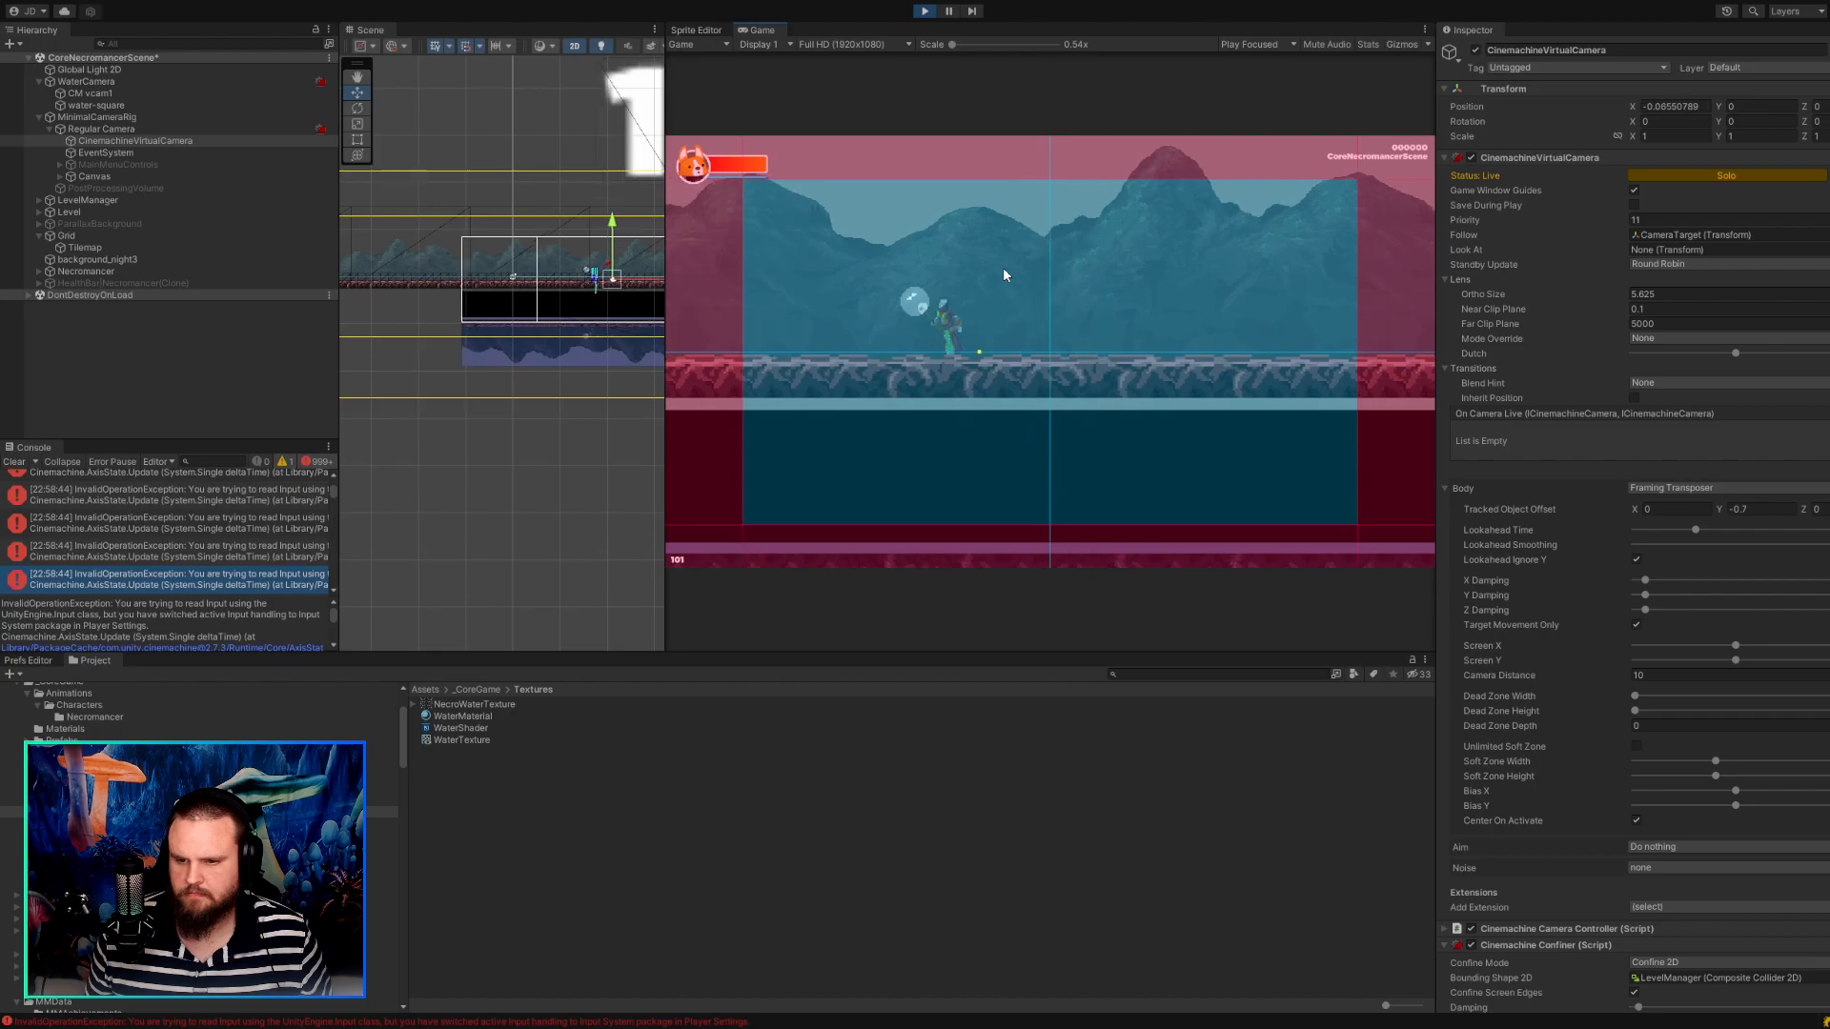
pyautogui.press('d')
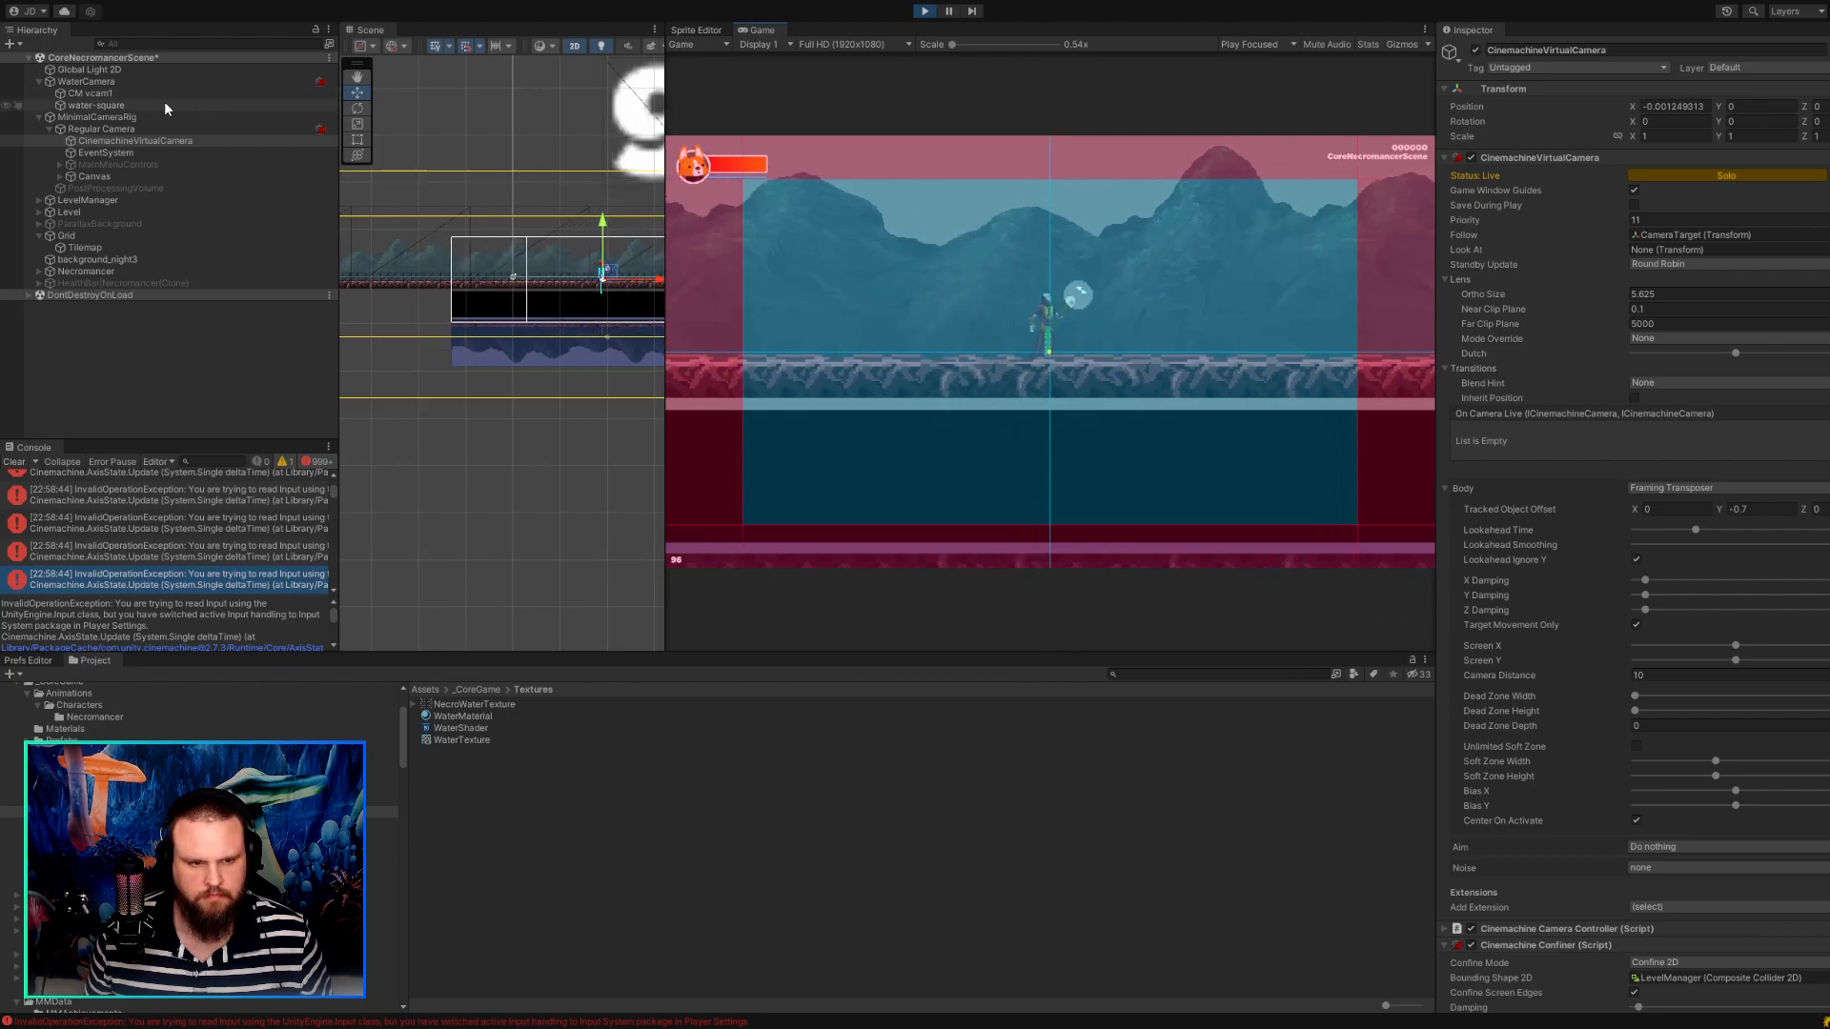
# Compare the settings of WaterCamera, CinemachineVirtualCamera and CM vcam1, including CM vcam1's Y follow offset.
pyautogui.click(163, 83)
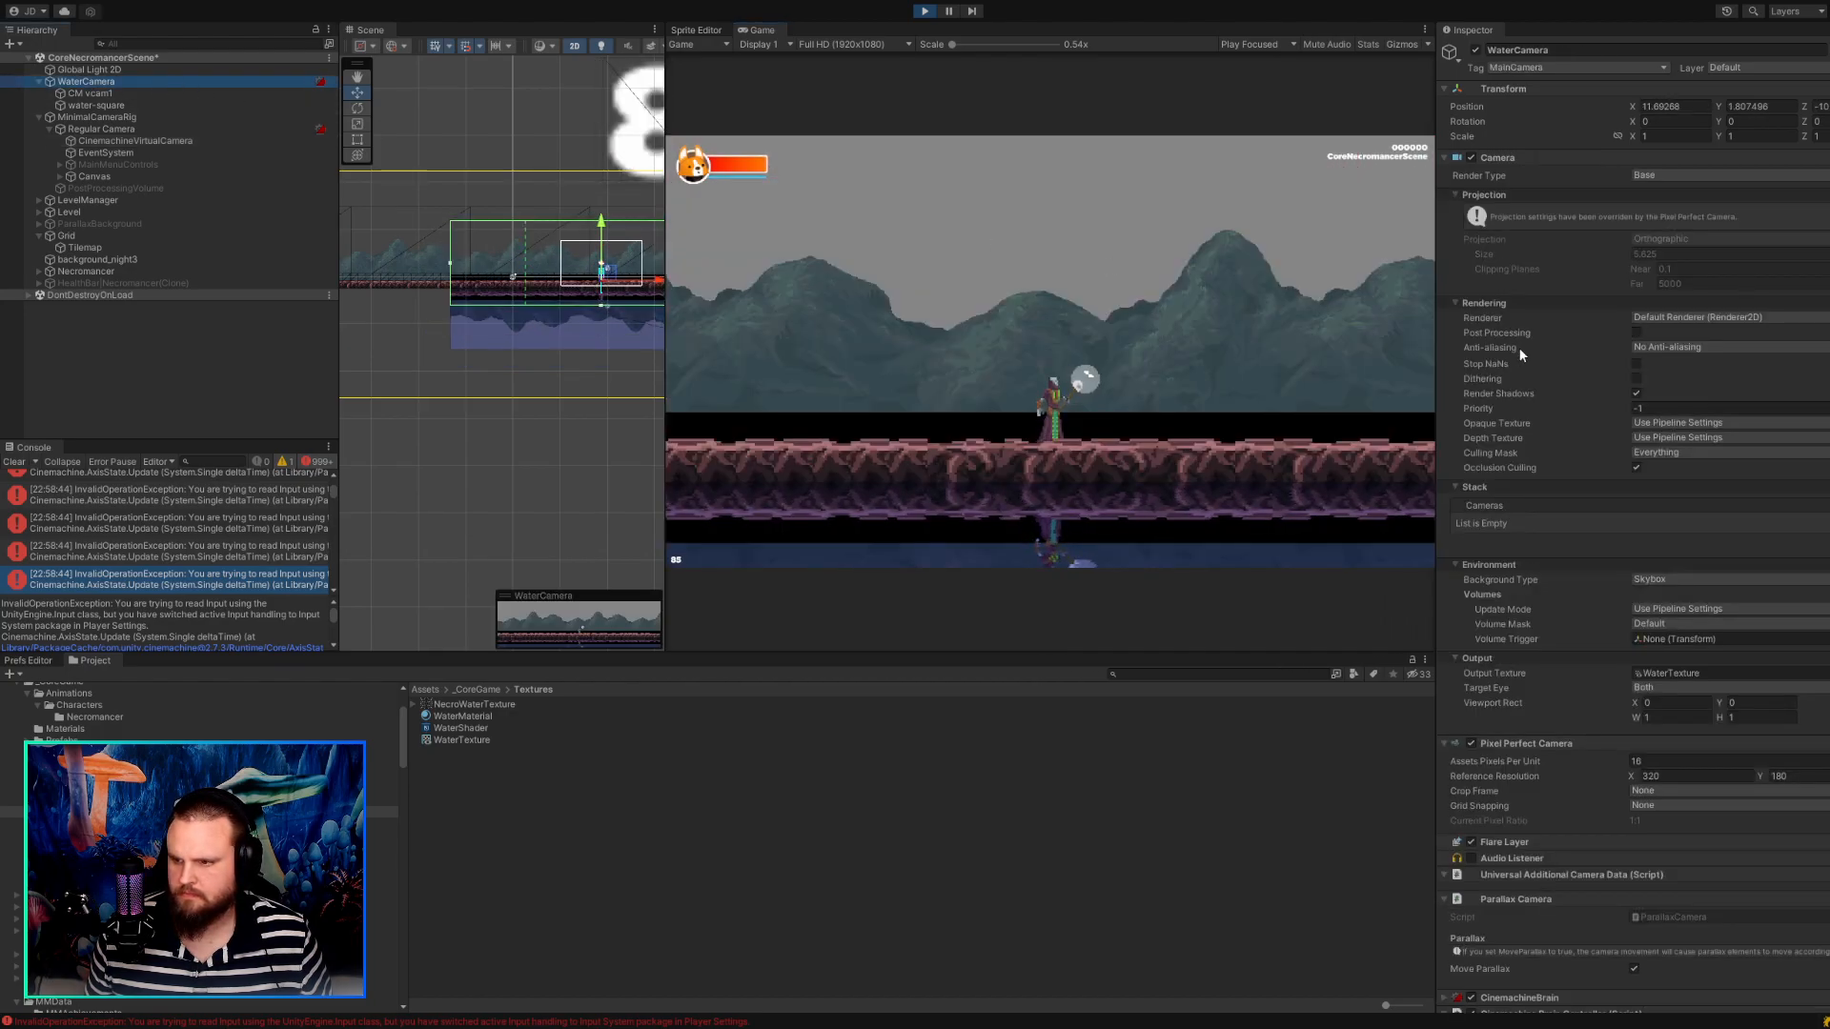
pyautogui.click(102, 142)
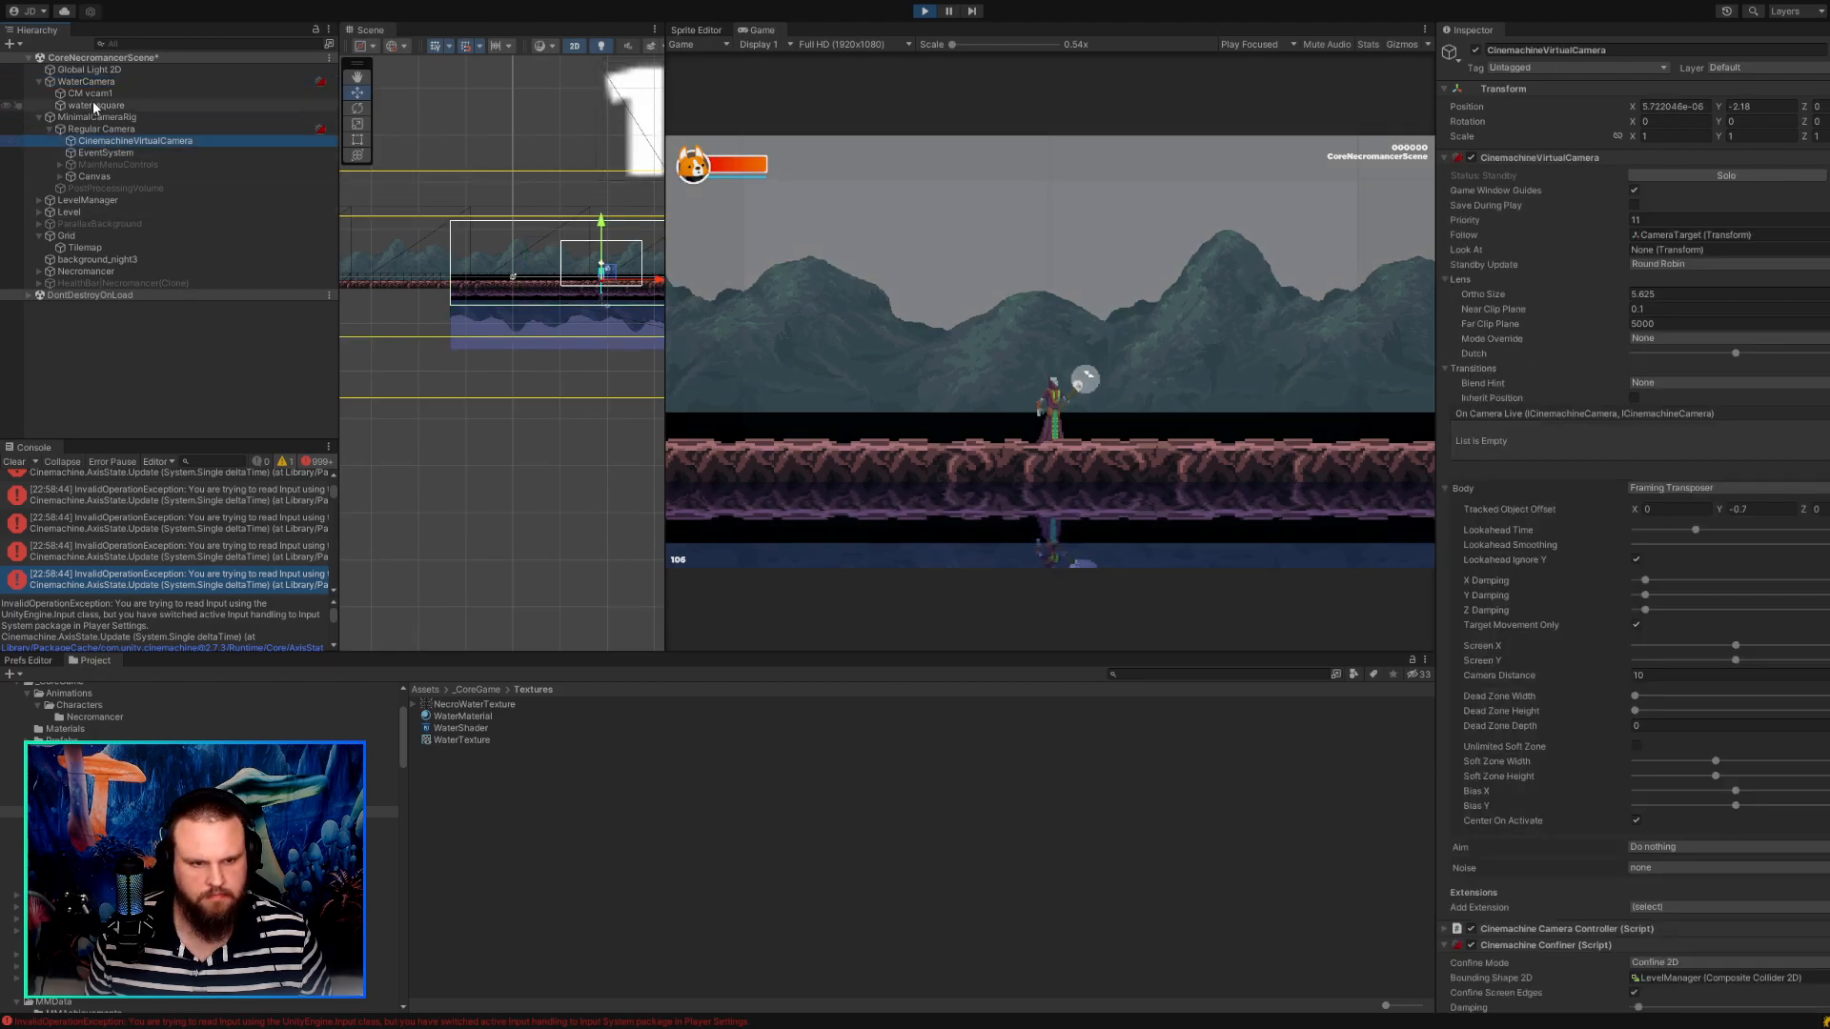
pyautogui.click(93, 96)
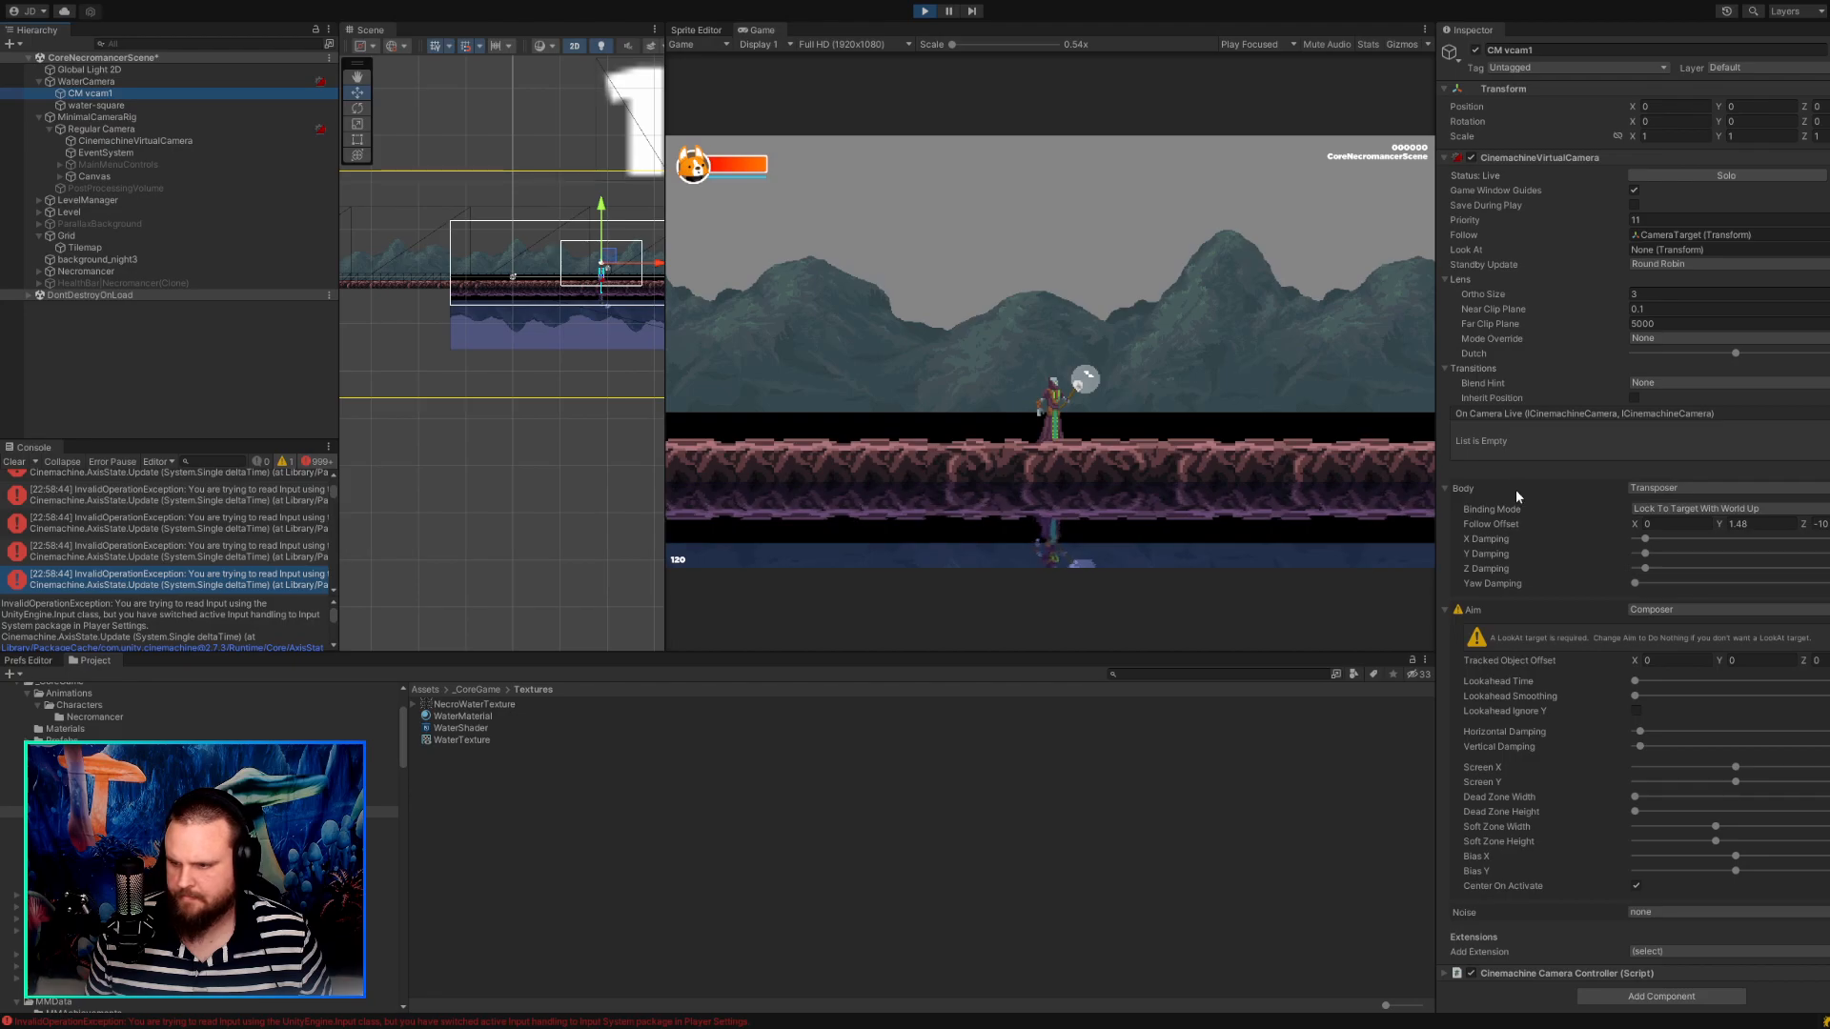
pyautogui.moveTo(1724, 525)
pyautogui.mouseDown()
pyautogui.moveTo(1781, 530)
pyautogui.moveTo(1683, 522)
pyautogui.moveTo(1730, 537)
pyautogui.mouseUp()
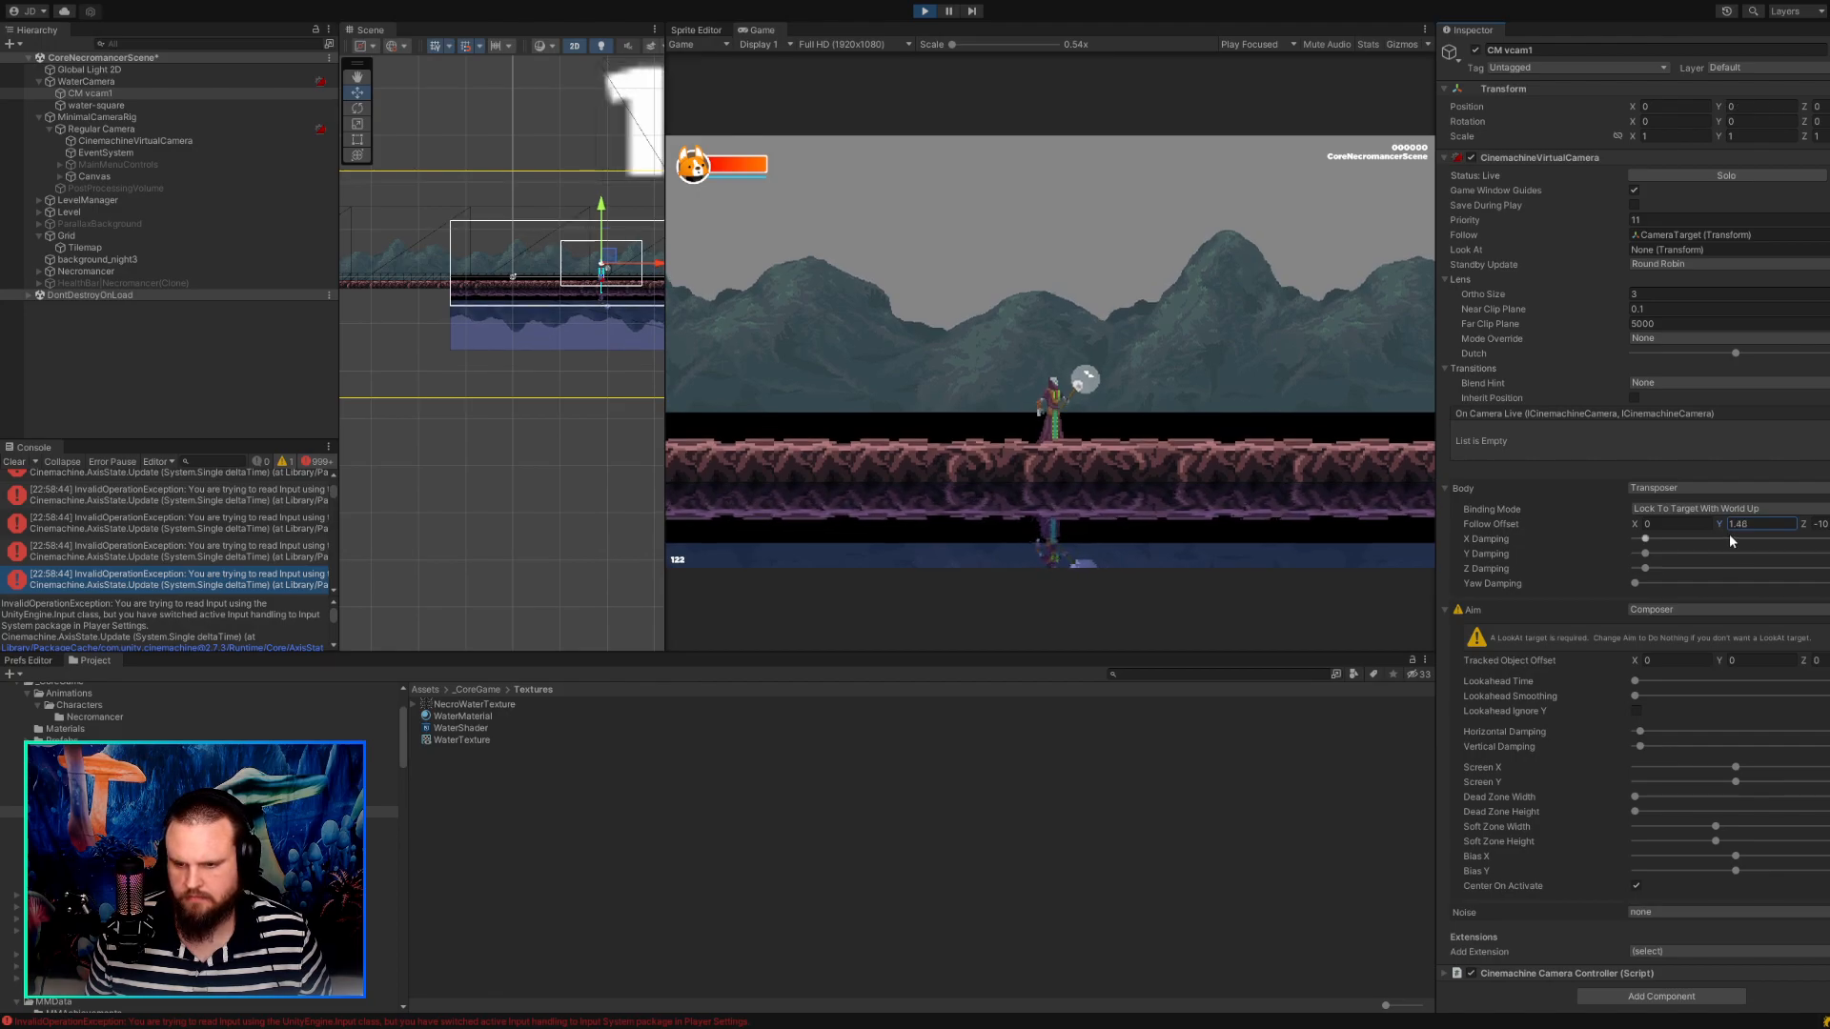
# Walk the character both ways in the running game to check how CM vcam1 and the reflection follow.
pyautogui.click(1180, 384)
pyautogui.press('d')
pyautogui.press('d')
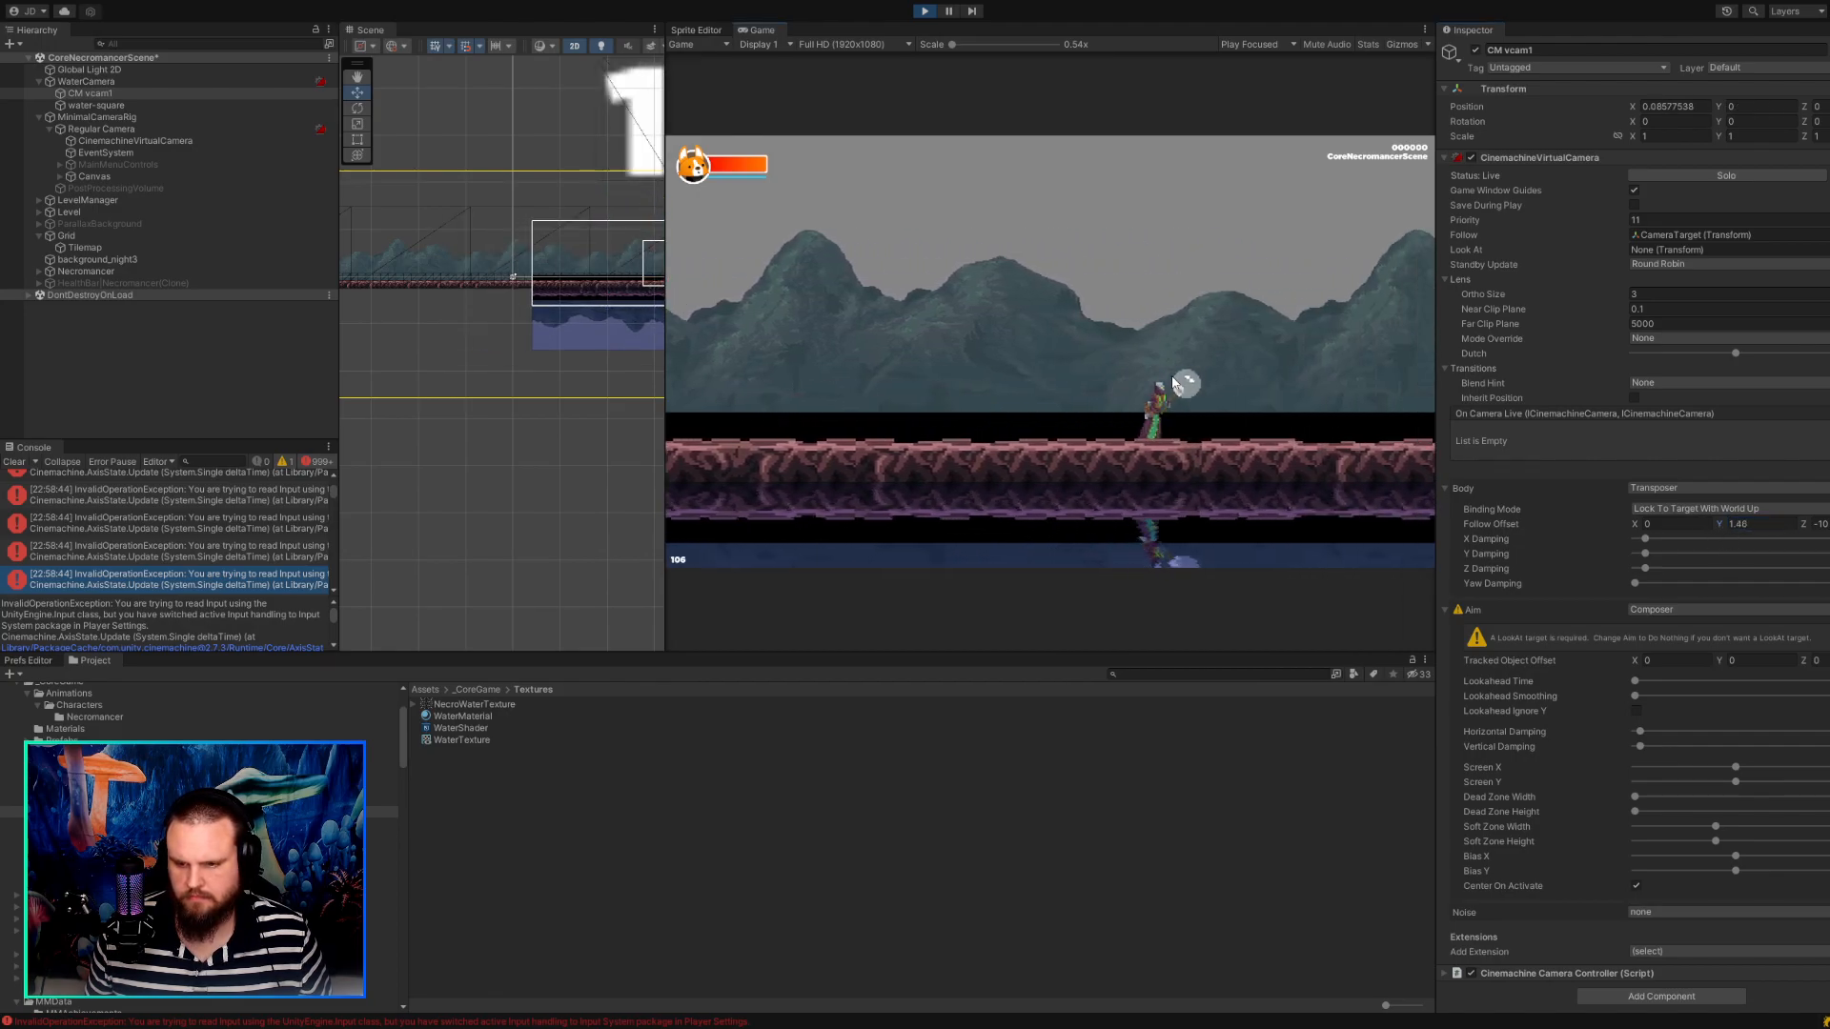
pyautogui.press('d')
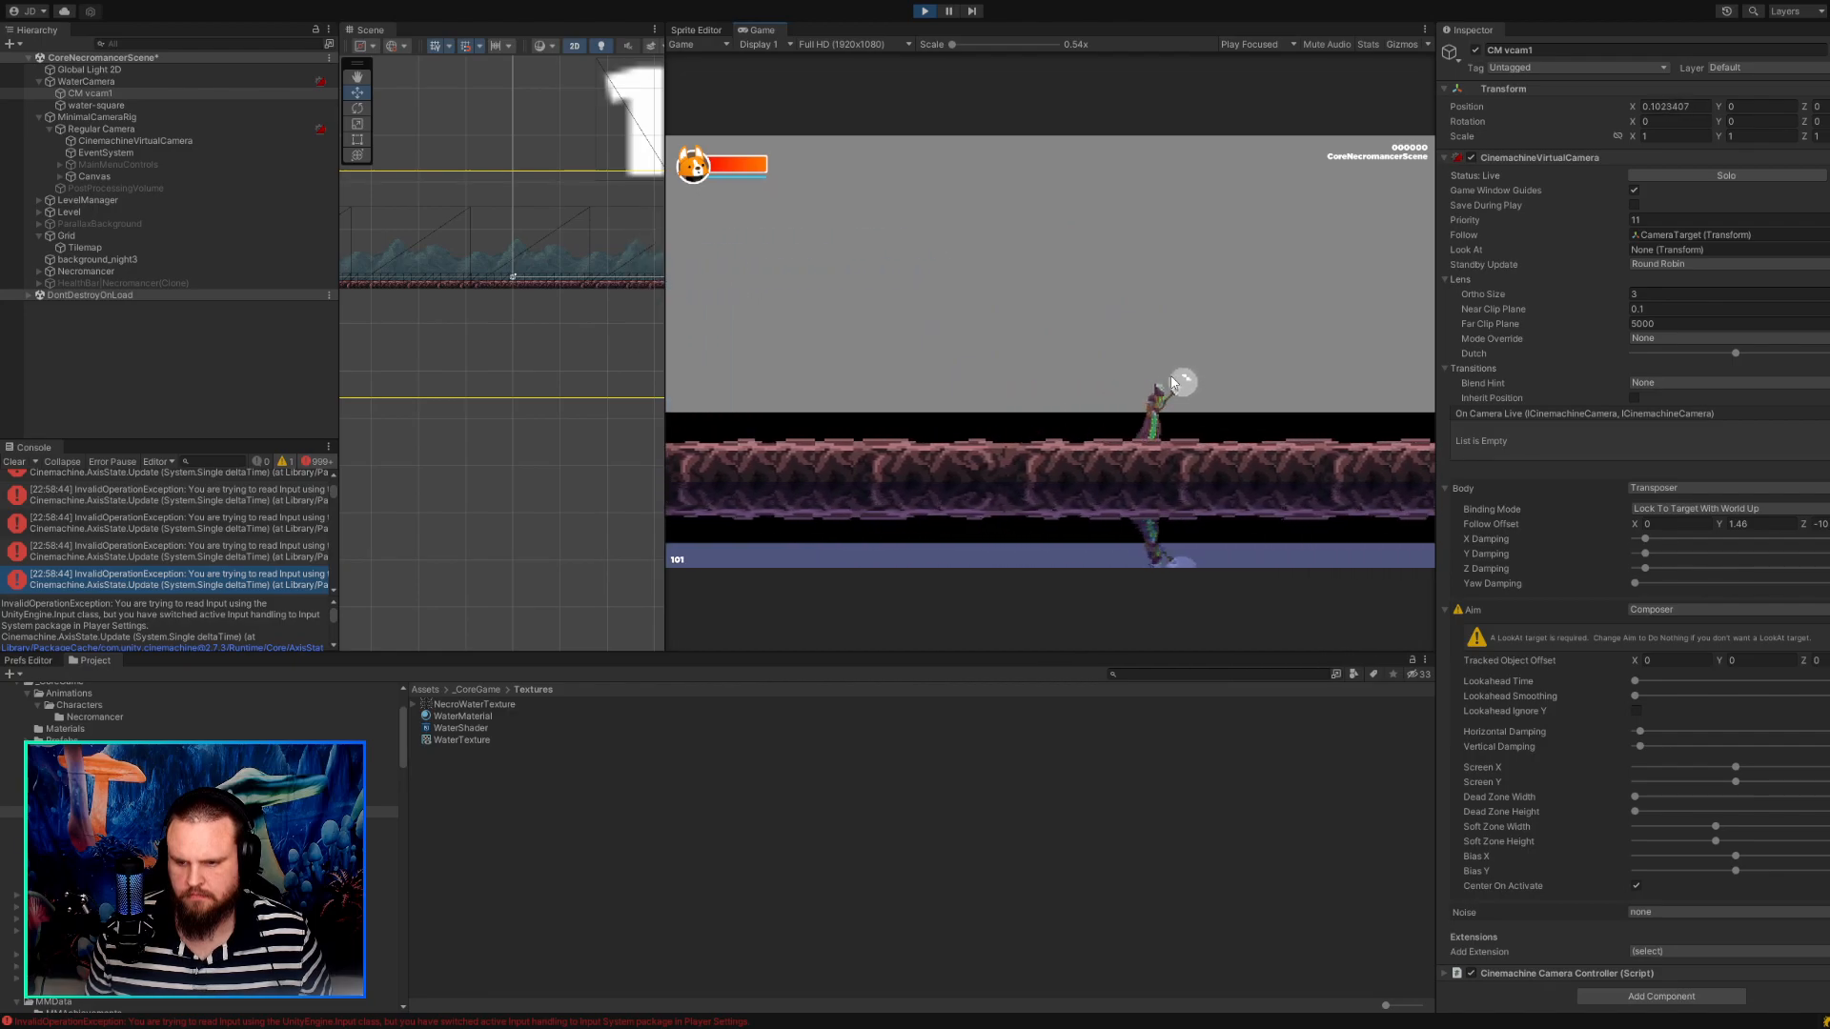
pyautogui.press('a')
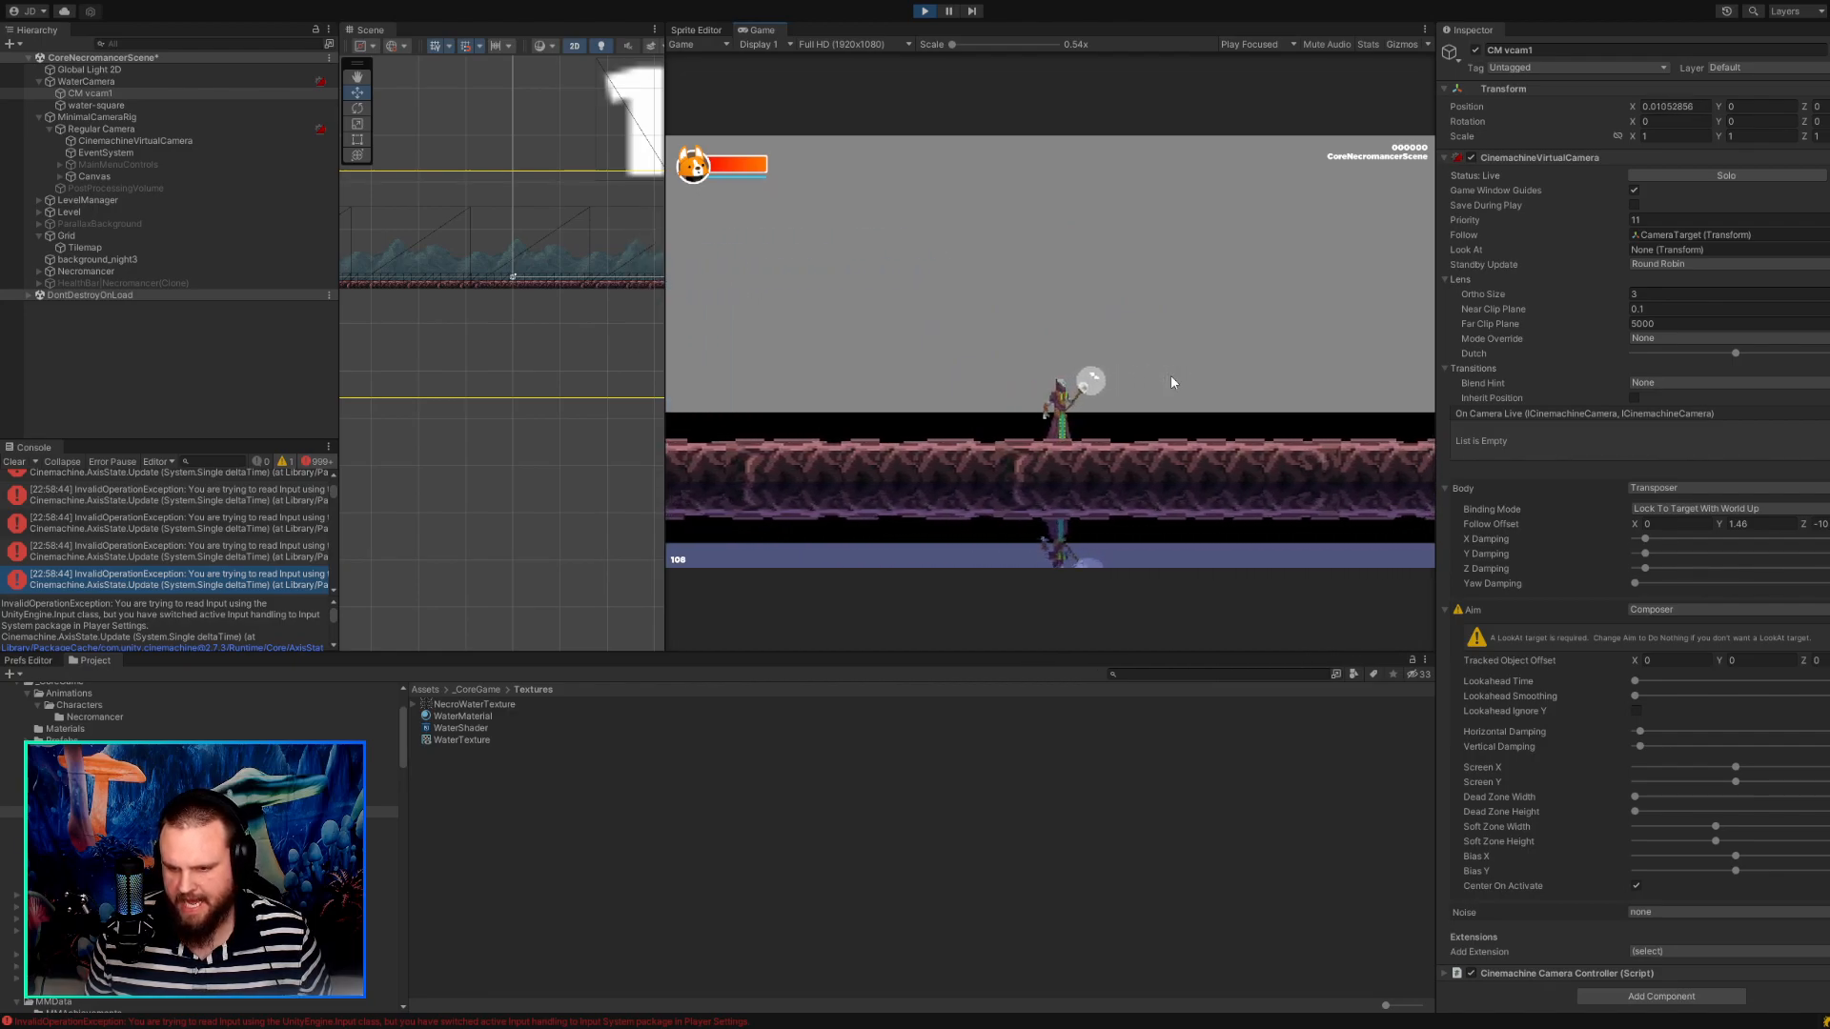
pyautogui.press('a')
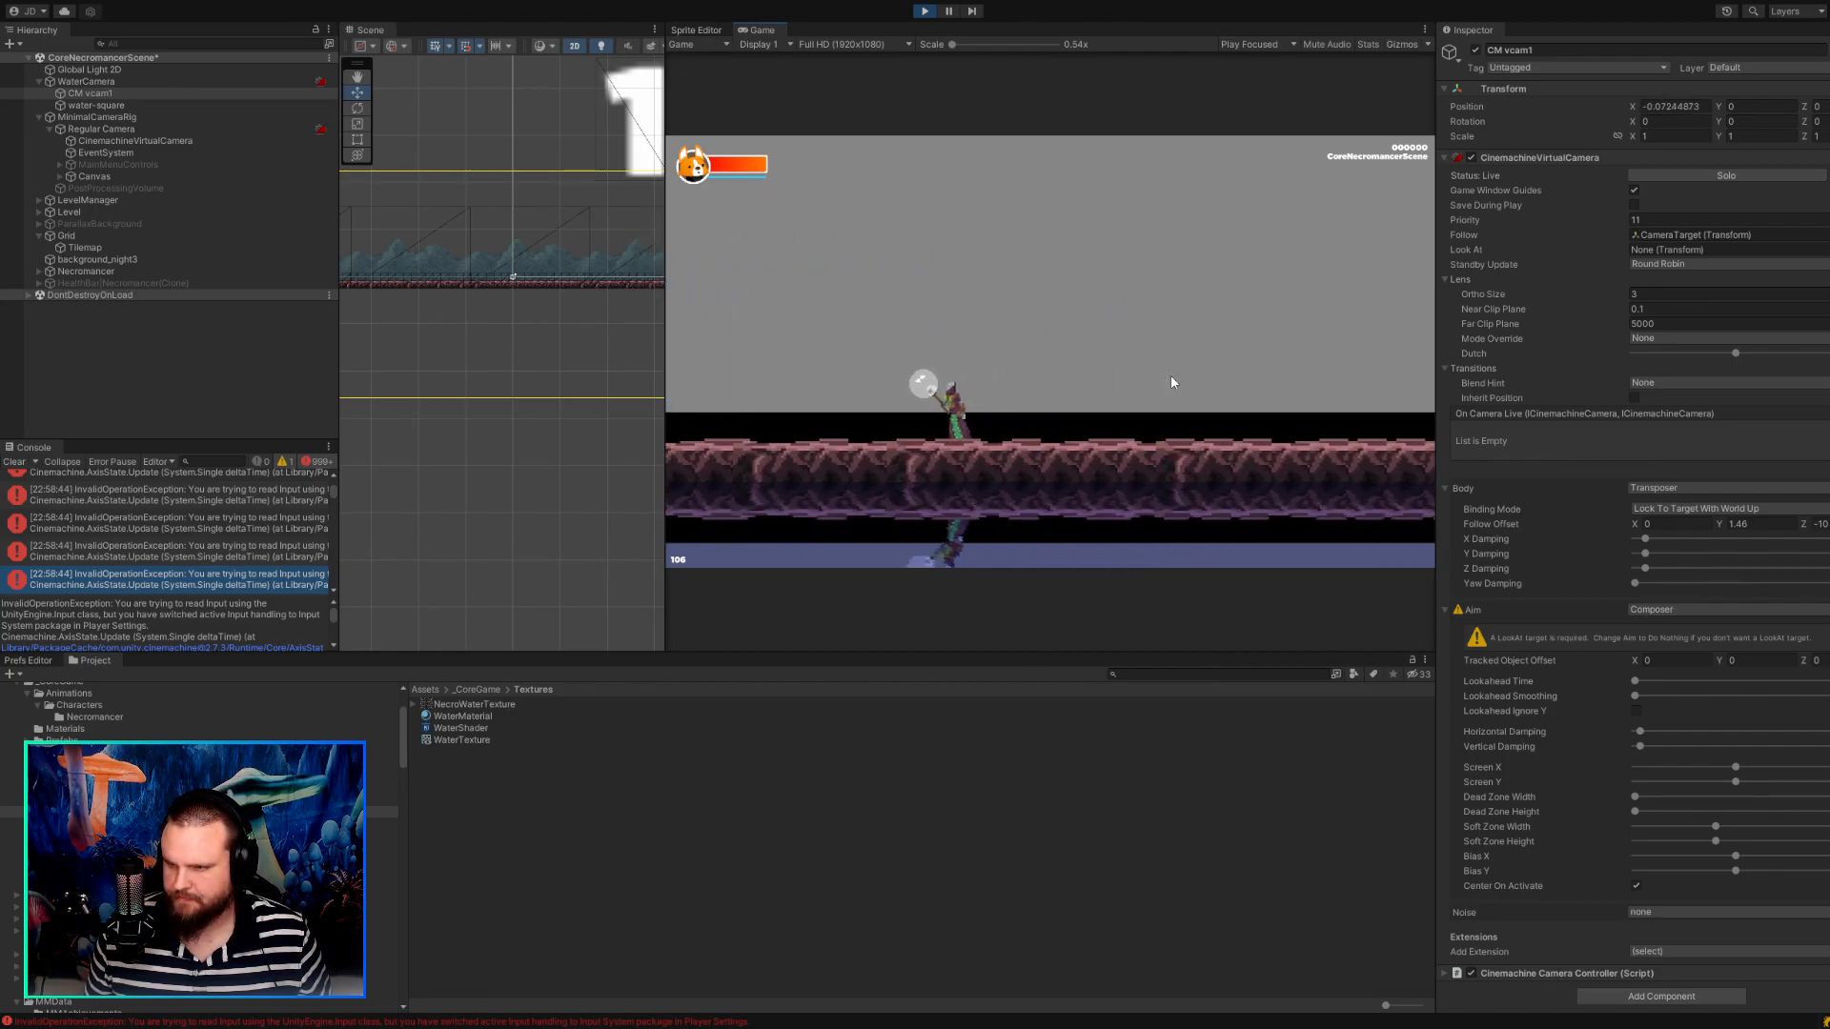
pyautogui.press('a')
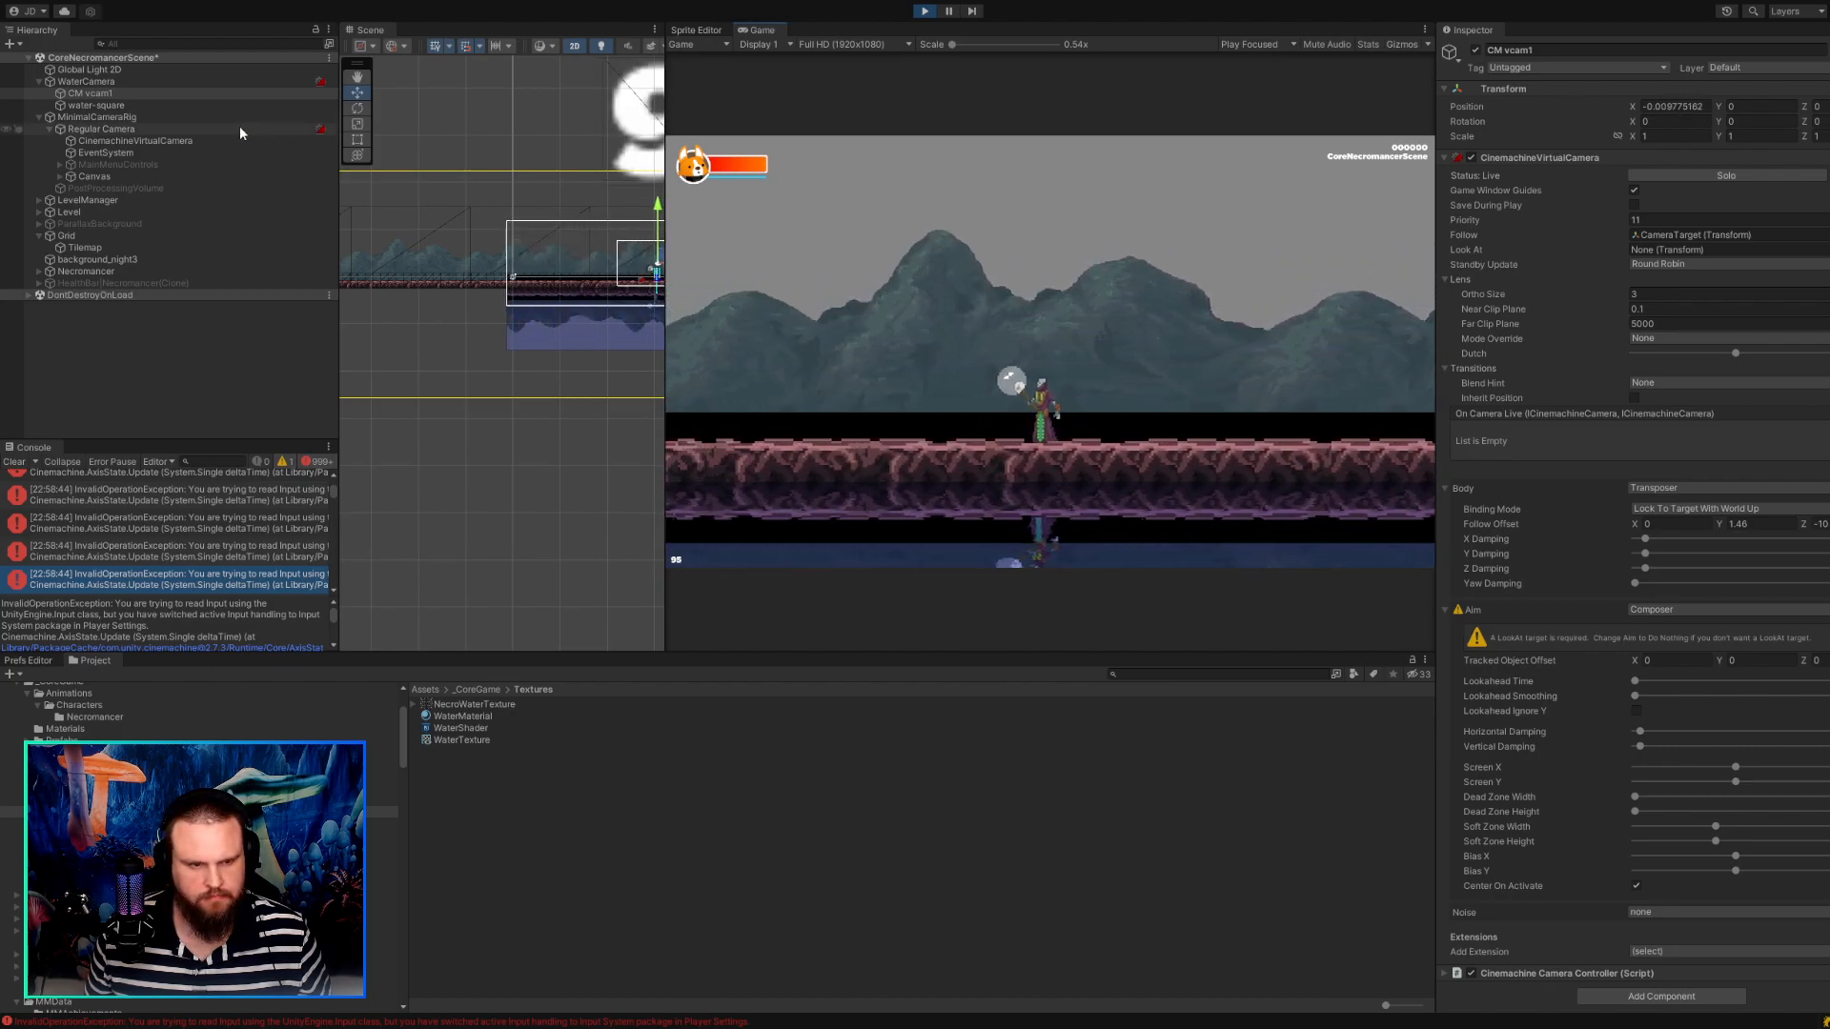
# Toggle Solo repeatedly on CinemachineVirtualCamera and move the character to compare its framing with the normal game view.
pyautogui.click(189, 141)
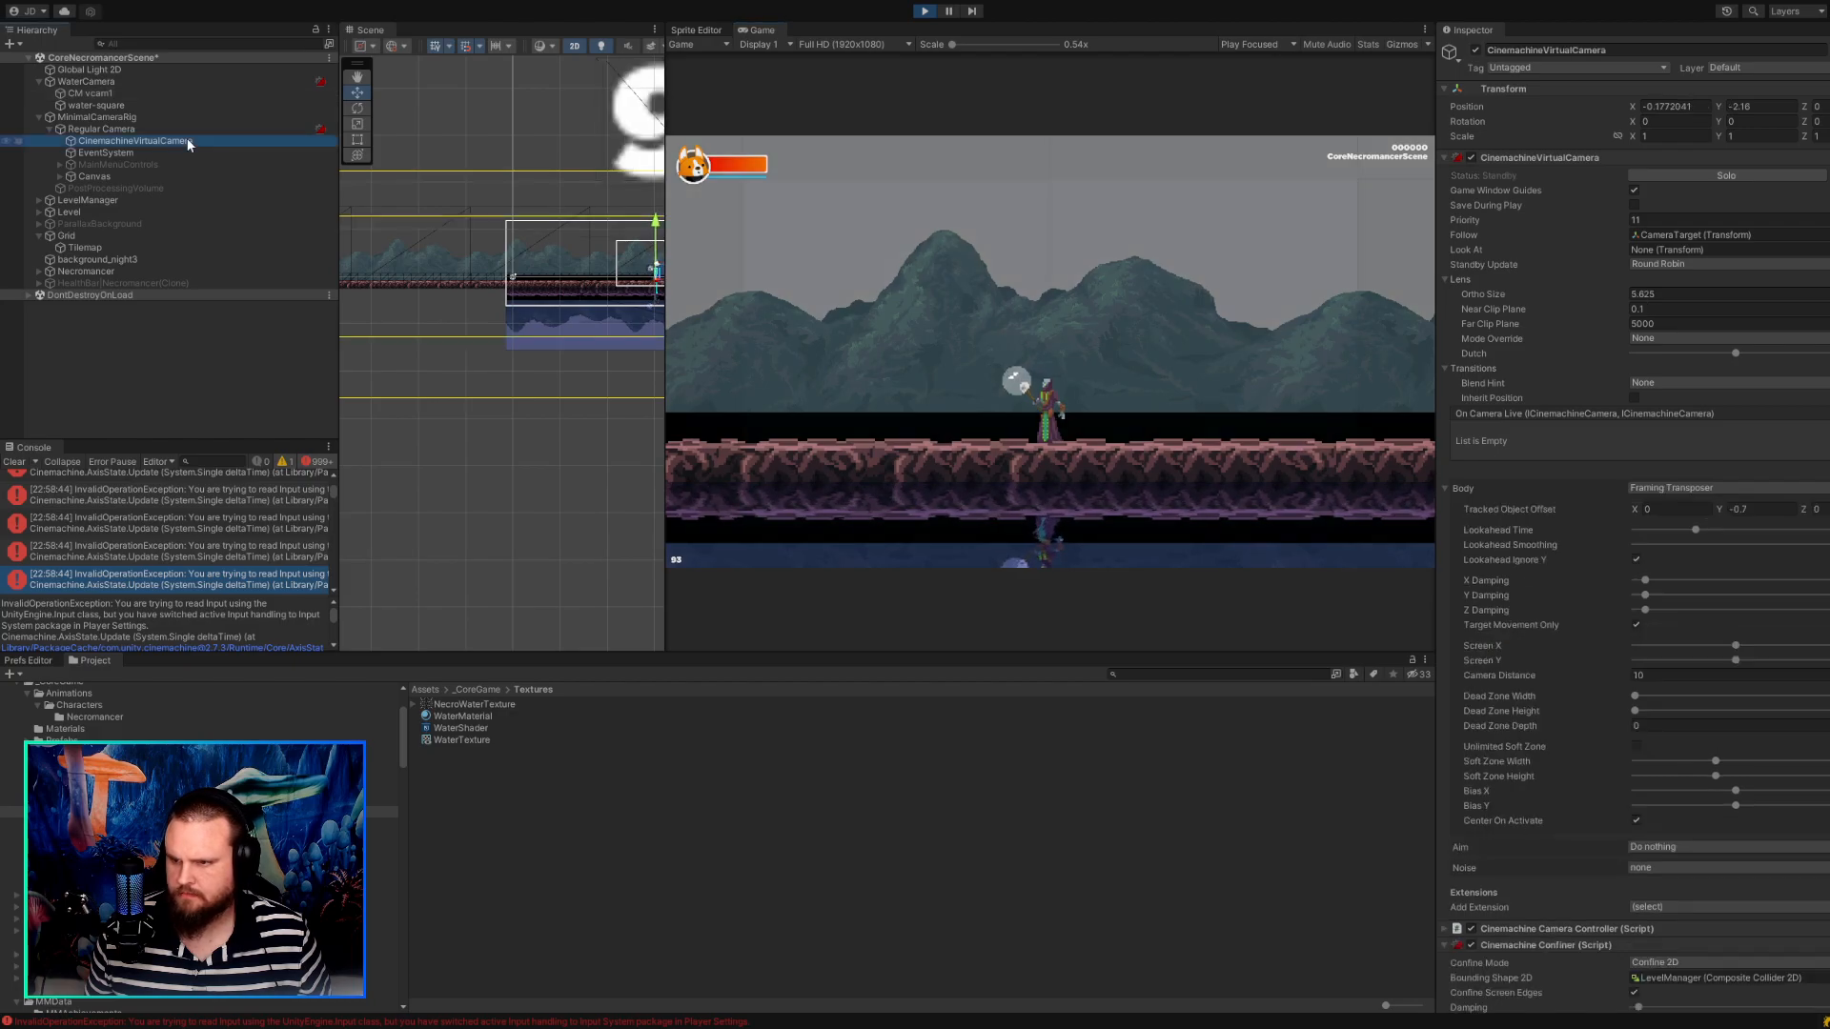
pyautogui.click(1660, 177)
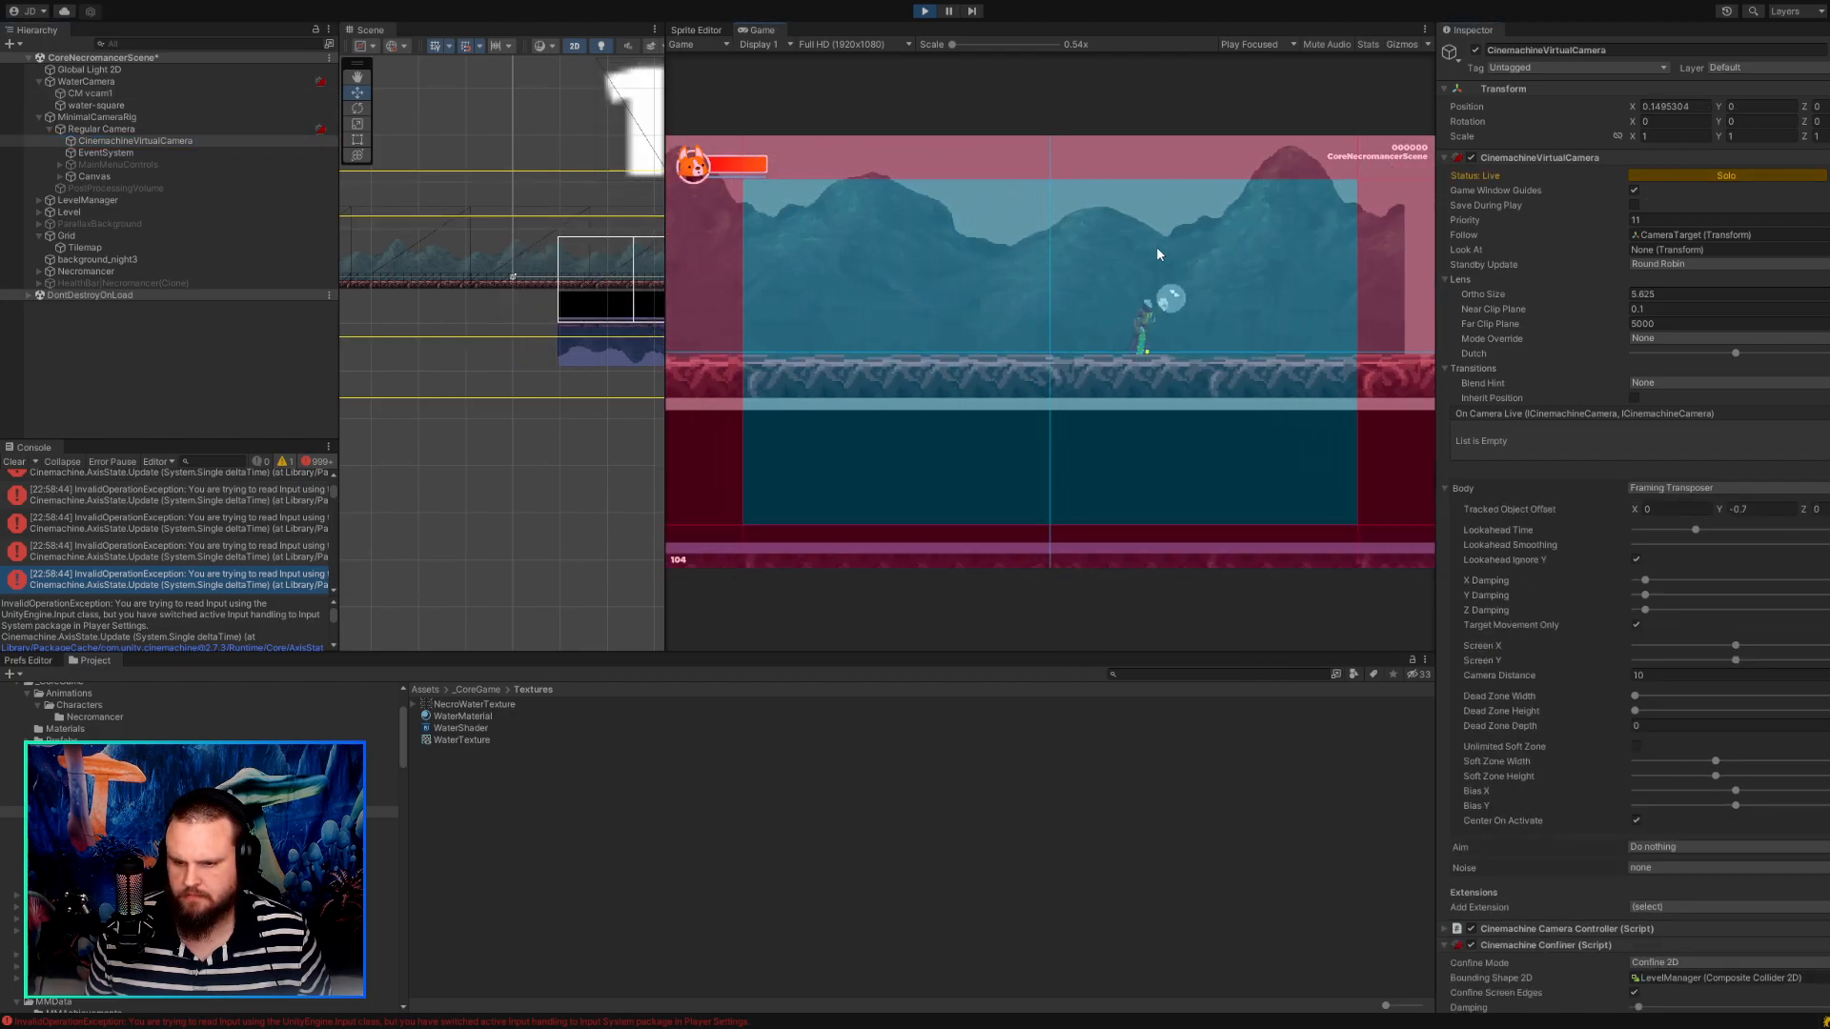
pyautogui.press('a')
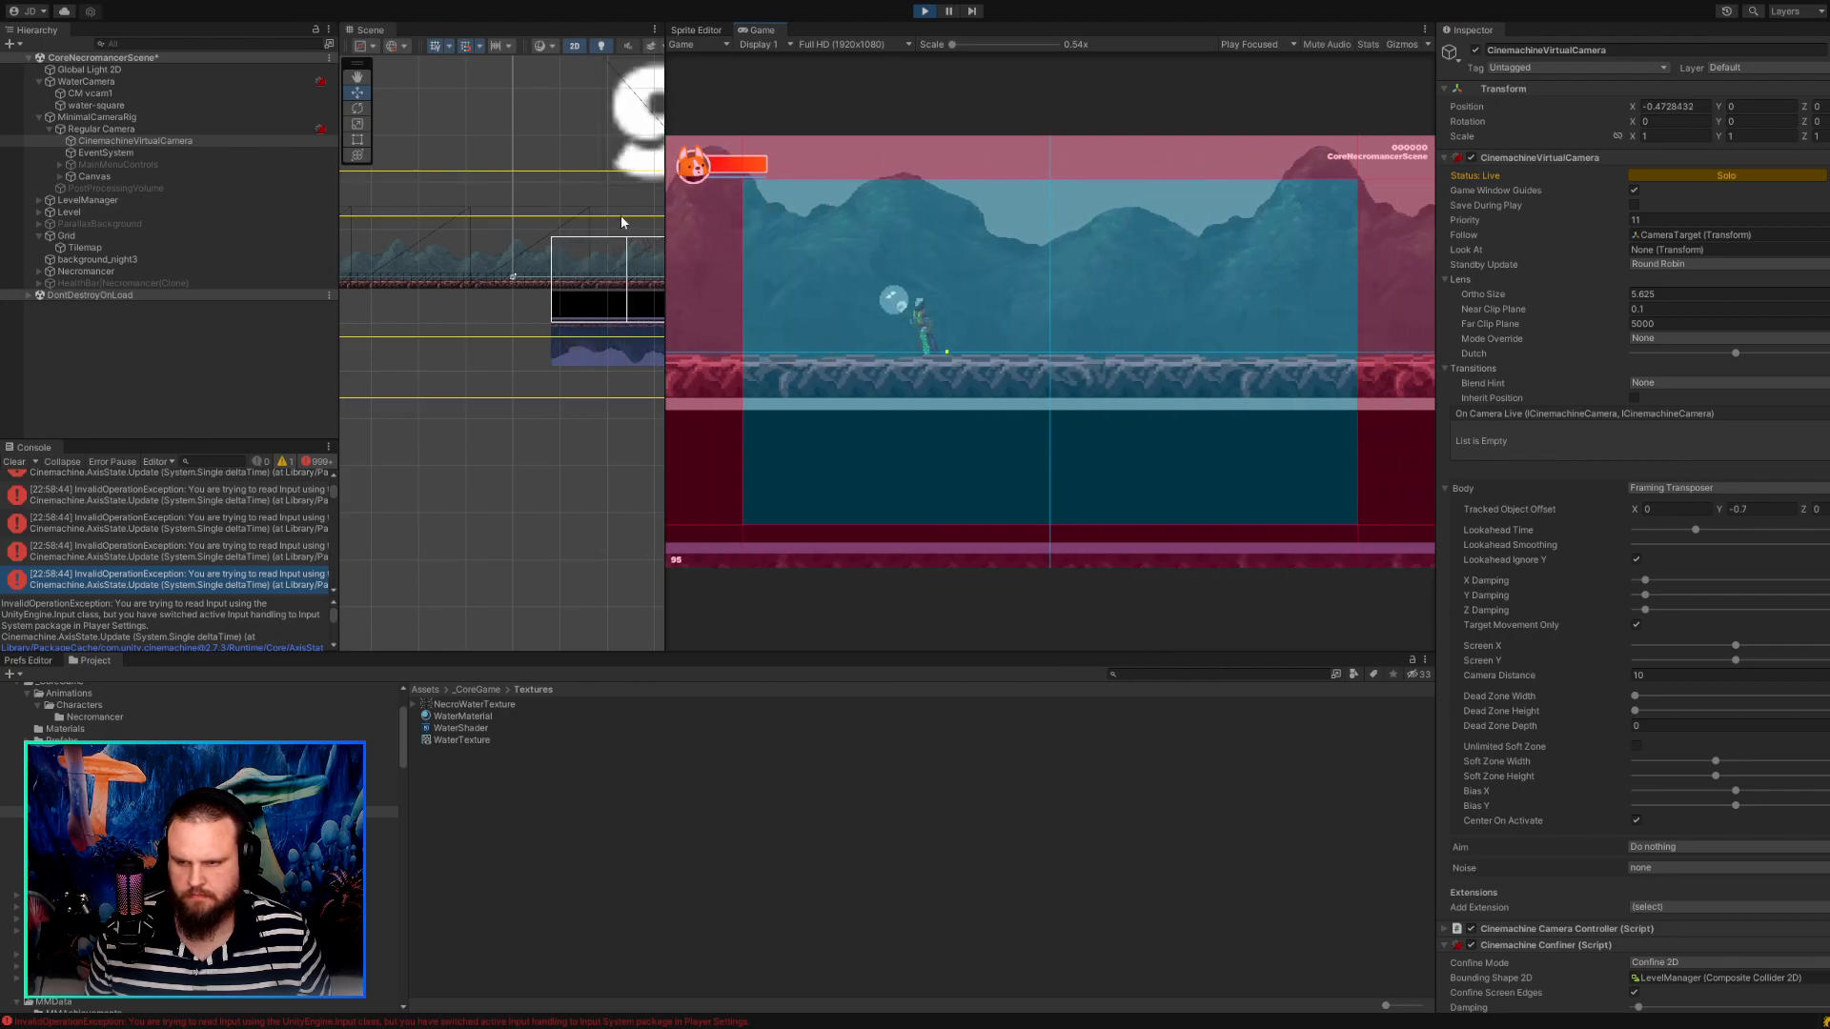
pyautogui.click(1689, 176)
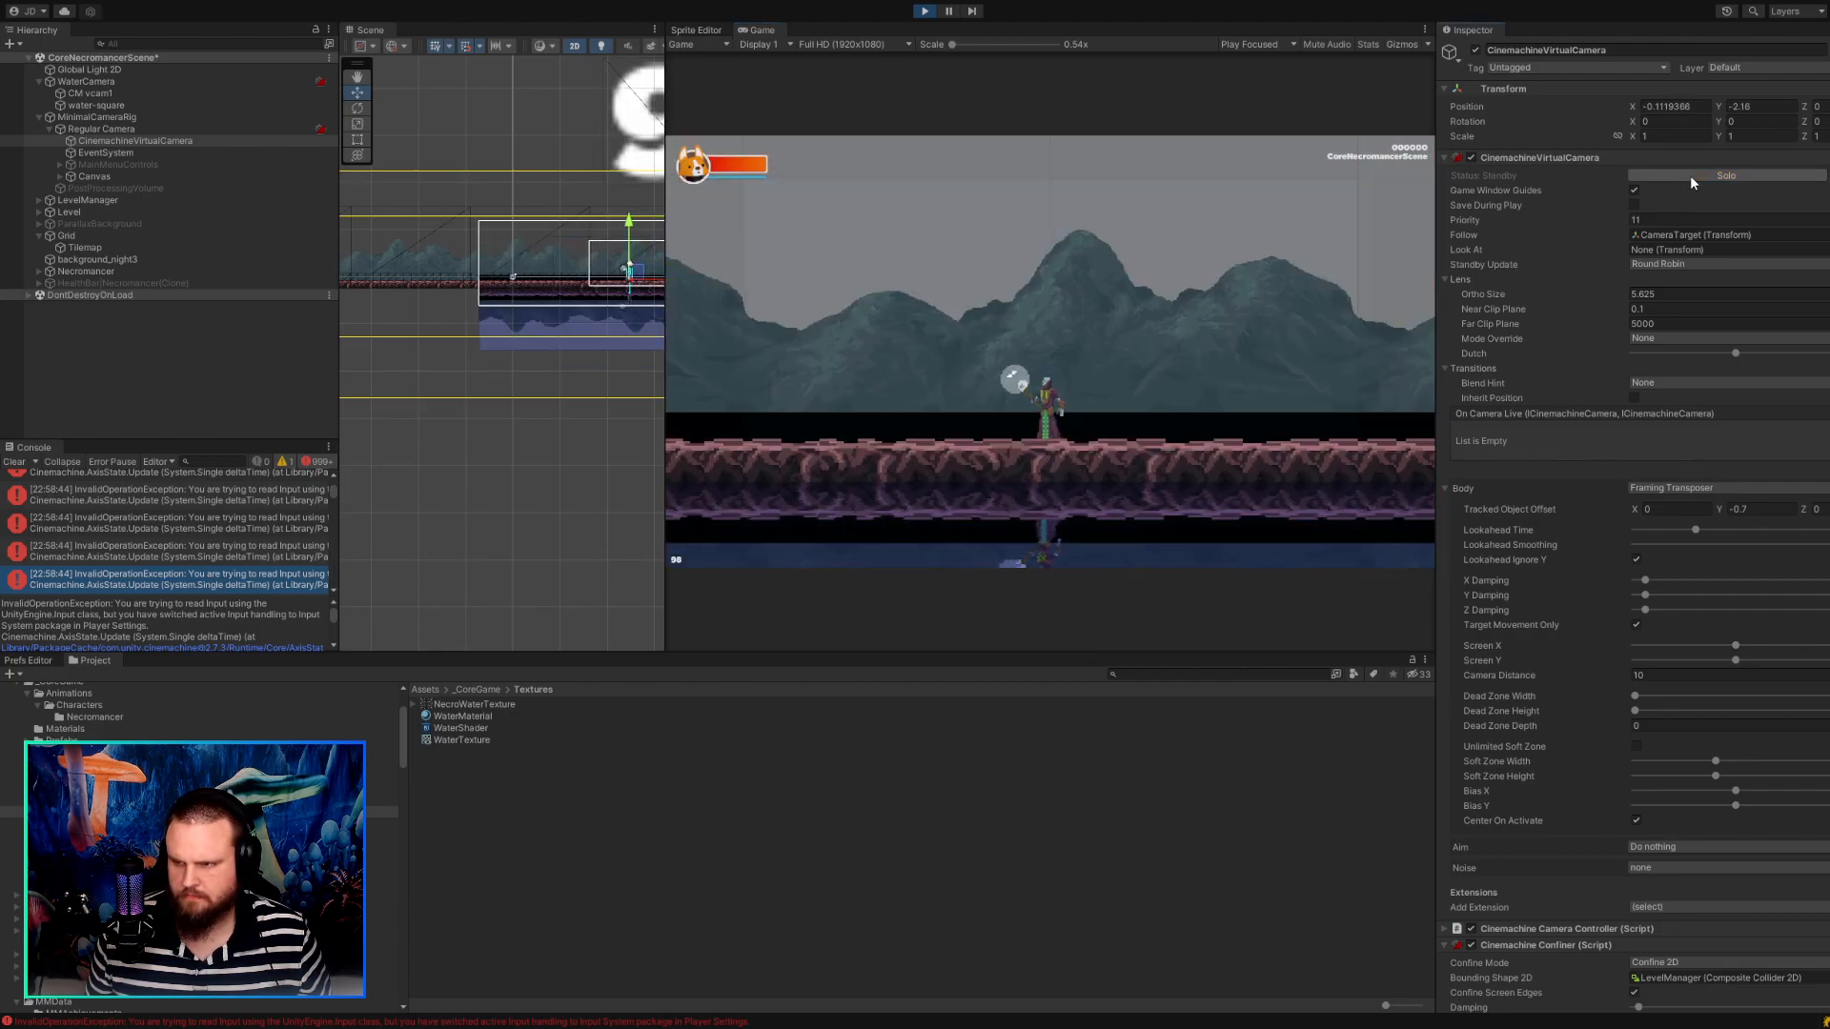
pyautogui.click(1690, 176)
pyautogui.click(1690, 175)
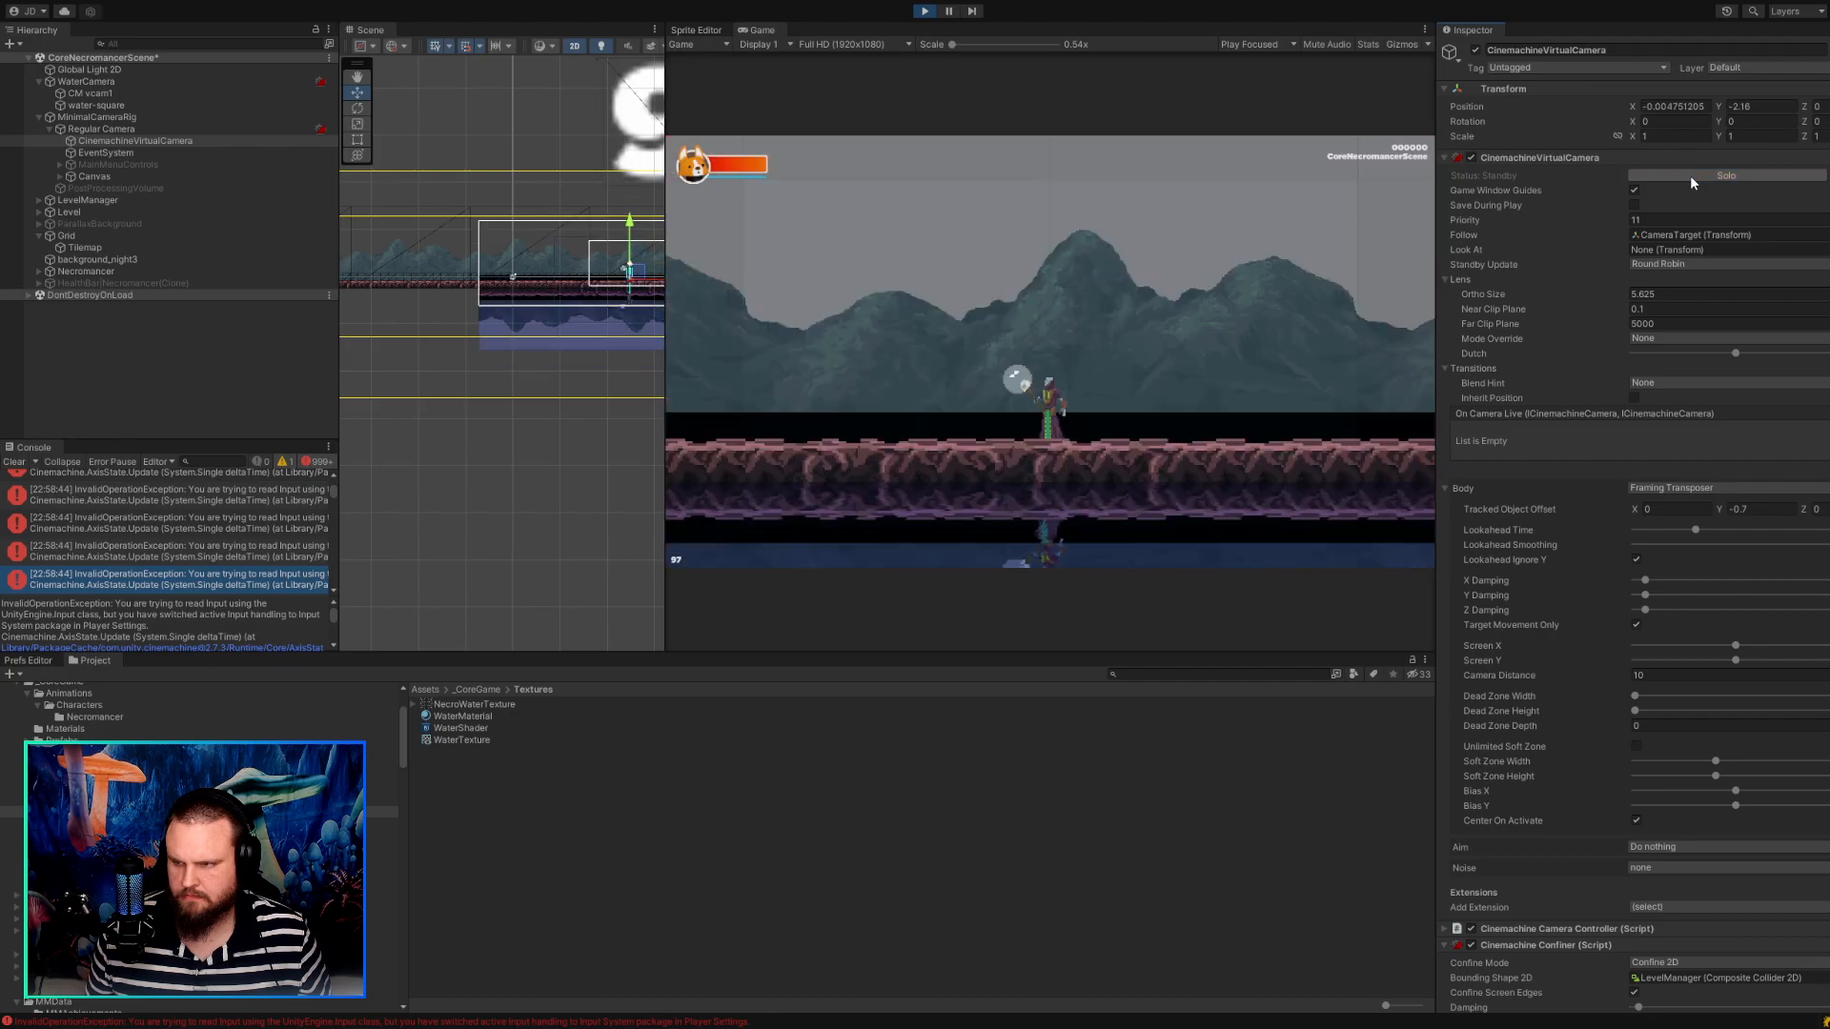
pyautogui.click(1690, 176)
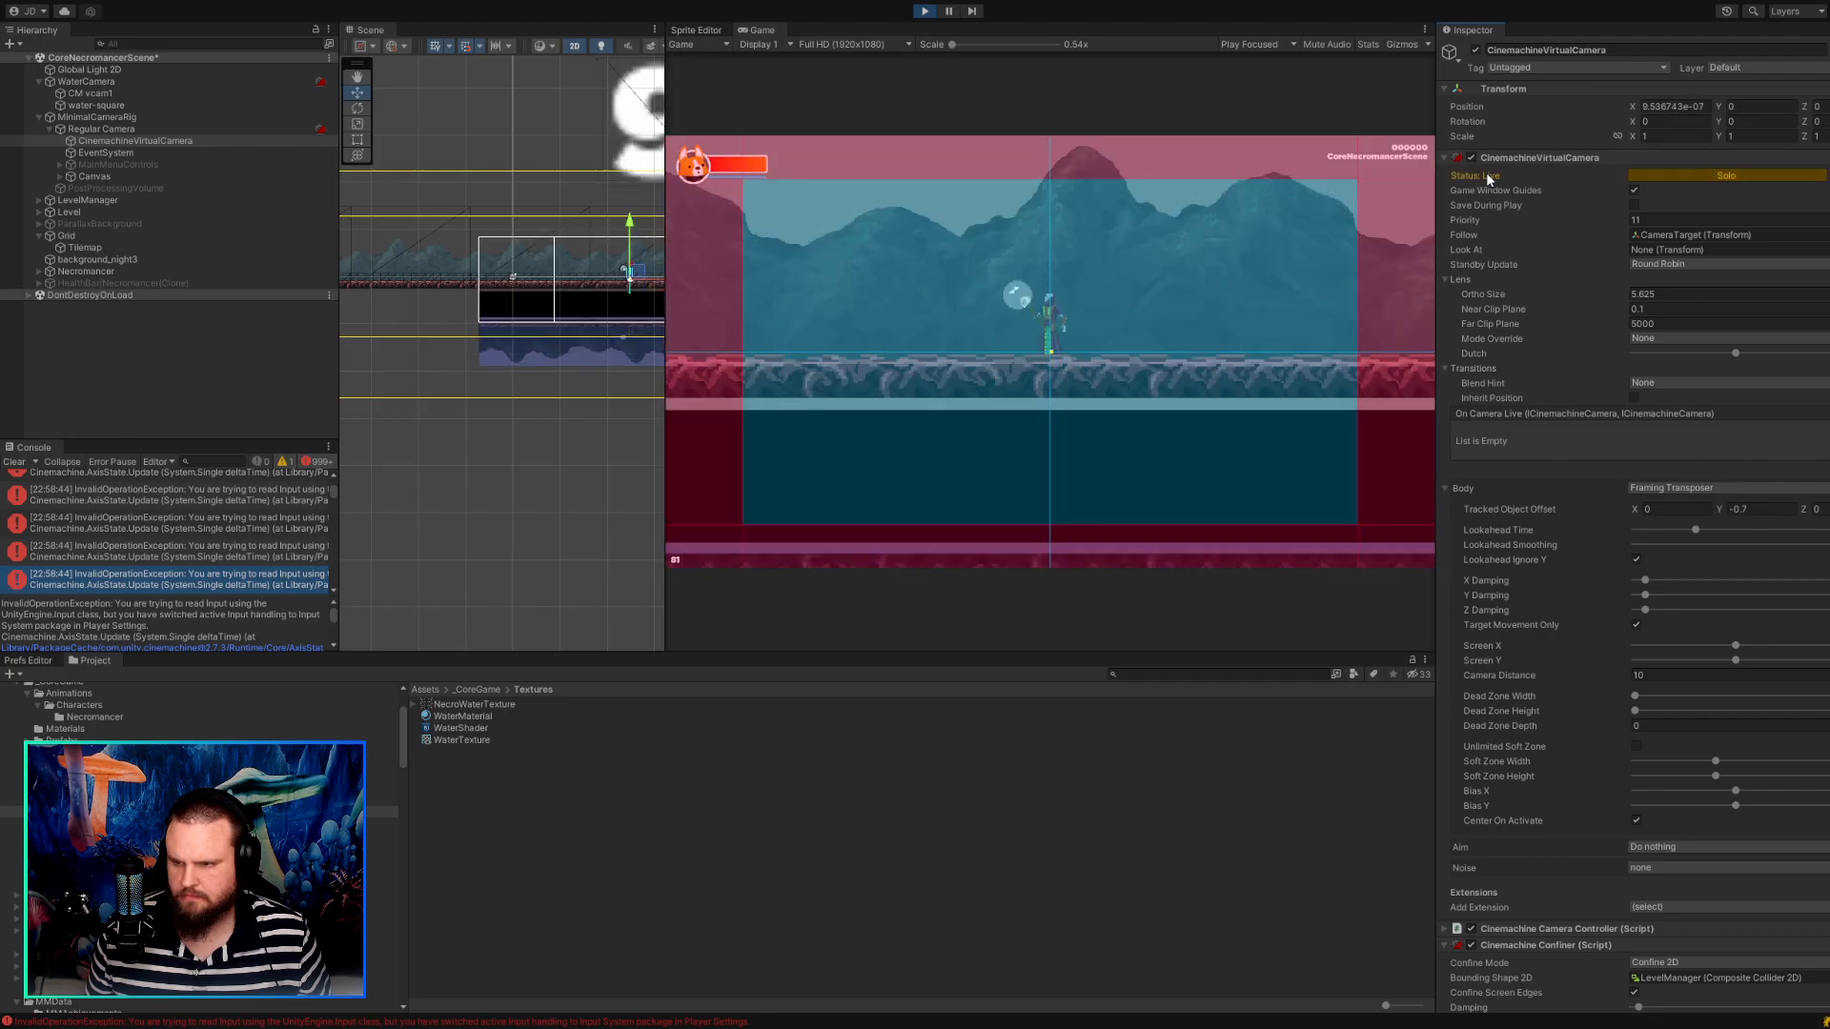
pyautogui.click(1783, 179)
pyautogui.click(1783, 179)
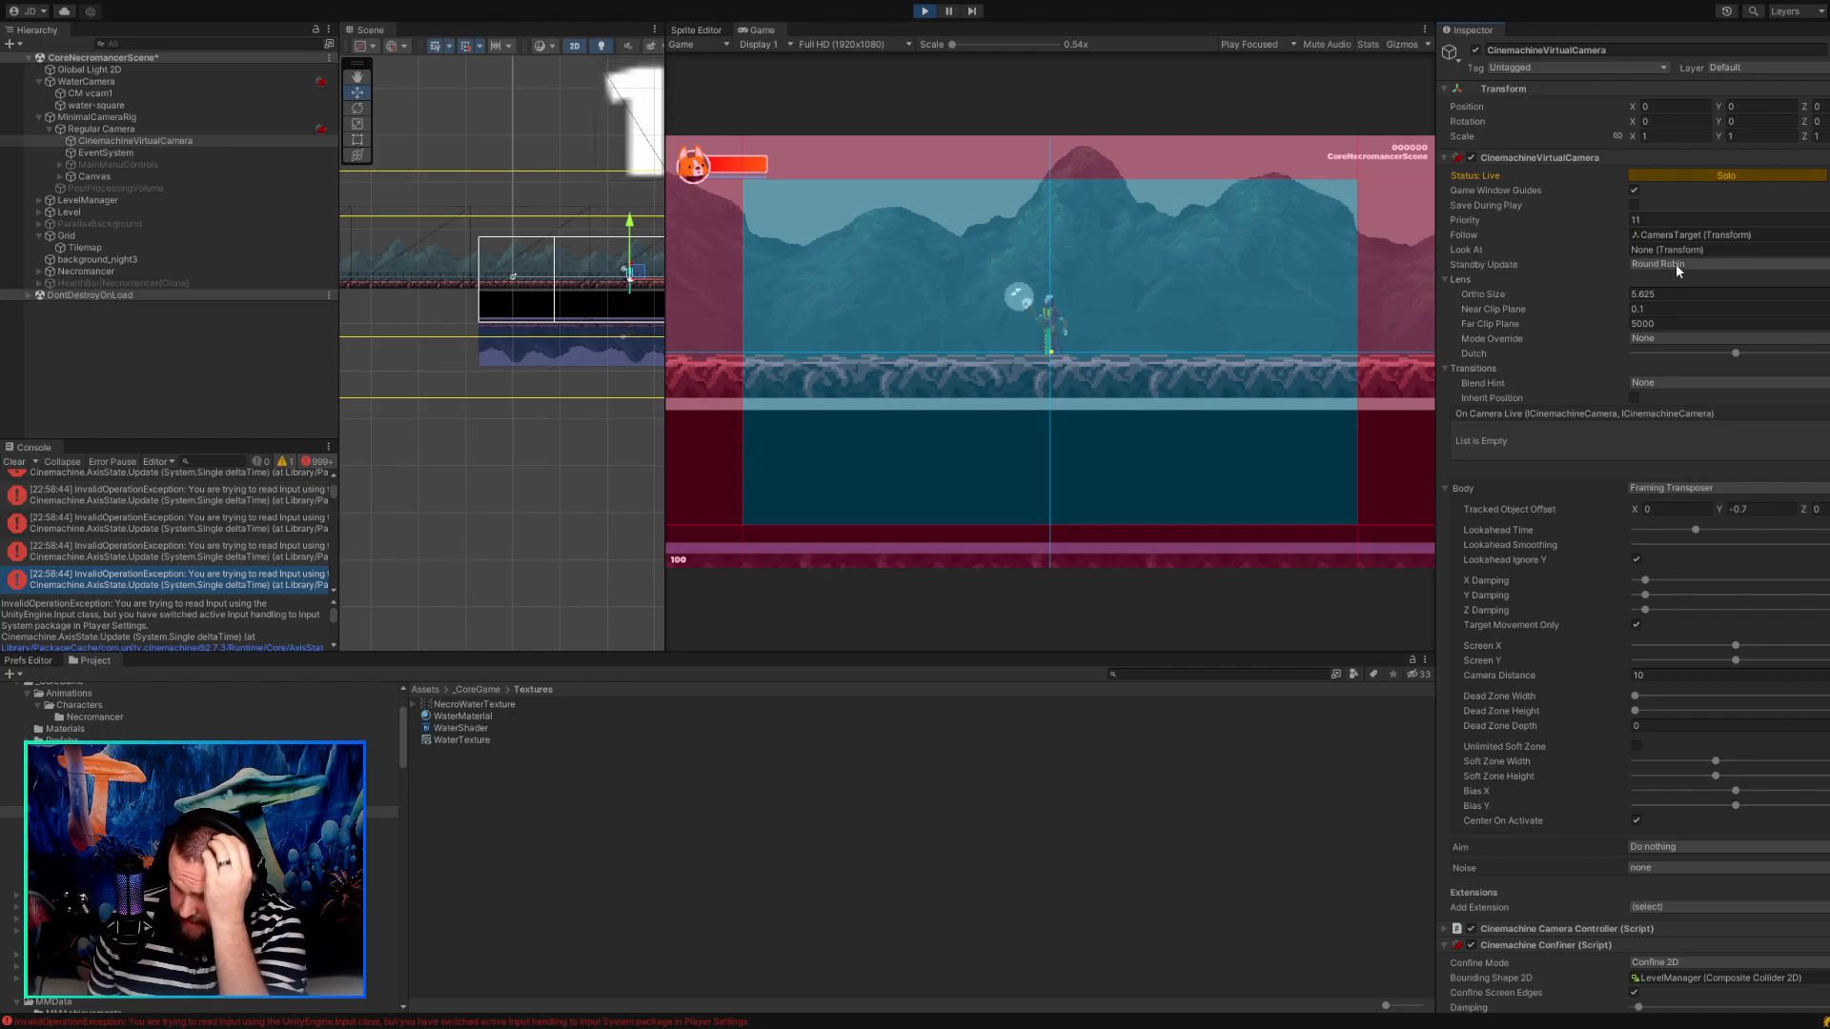
# Try Standby Update set to Always on CinemachineVirtualCamera, toggling Solo and walking the character both ways to test it.
pyautogui.click(1670, 295)
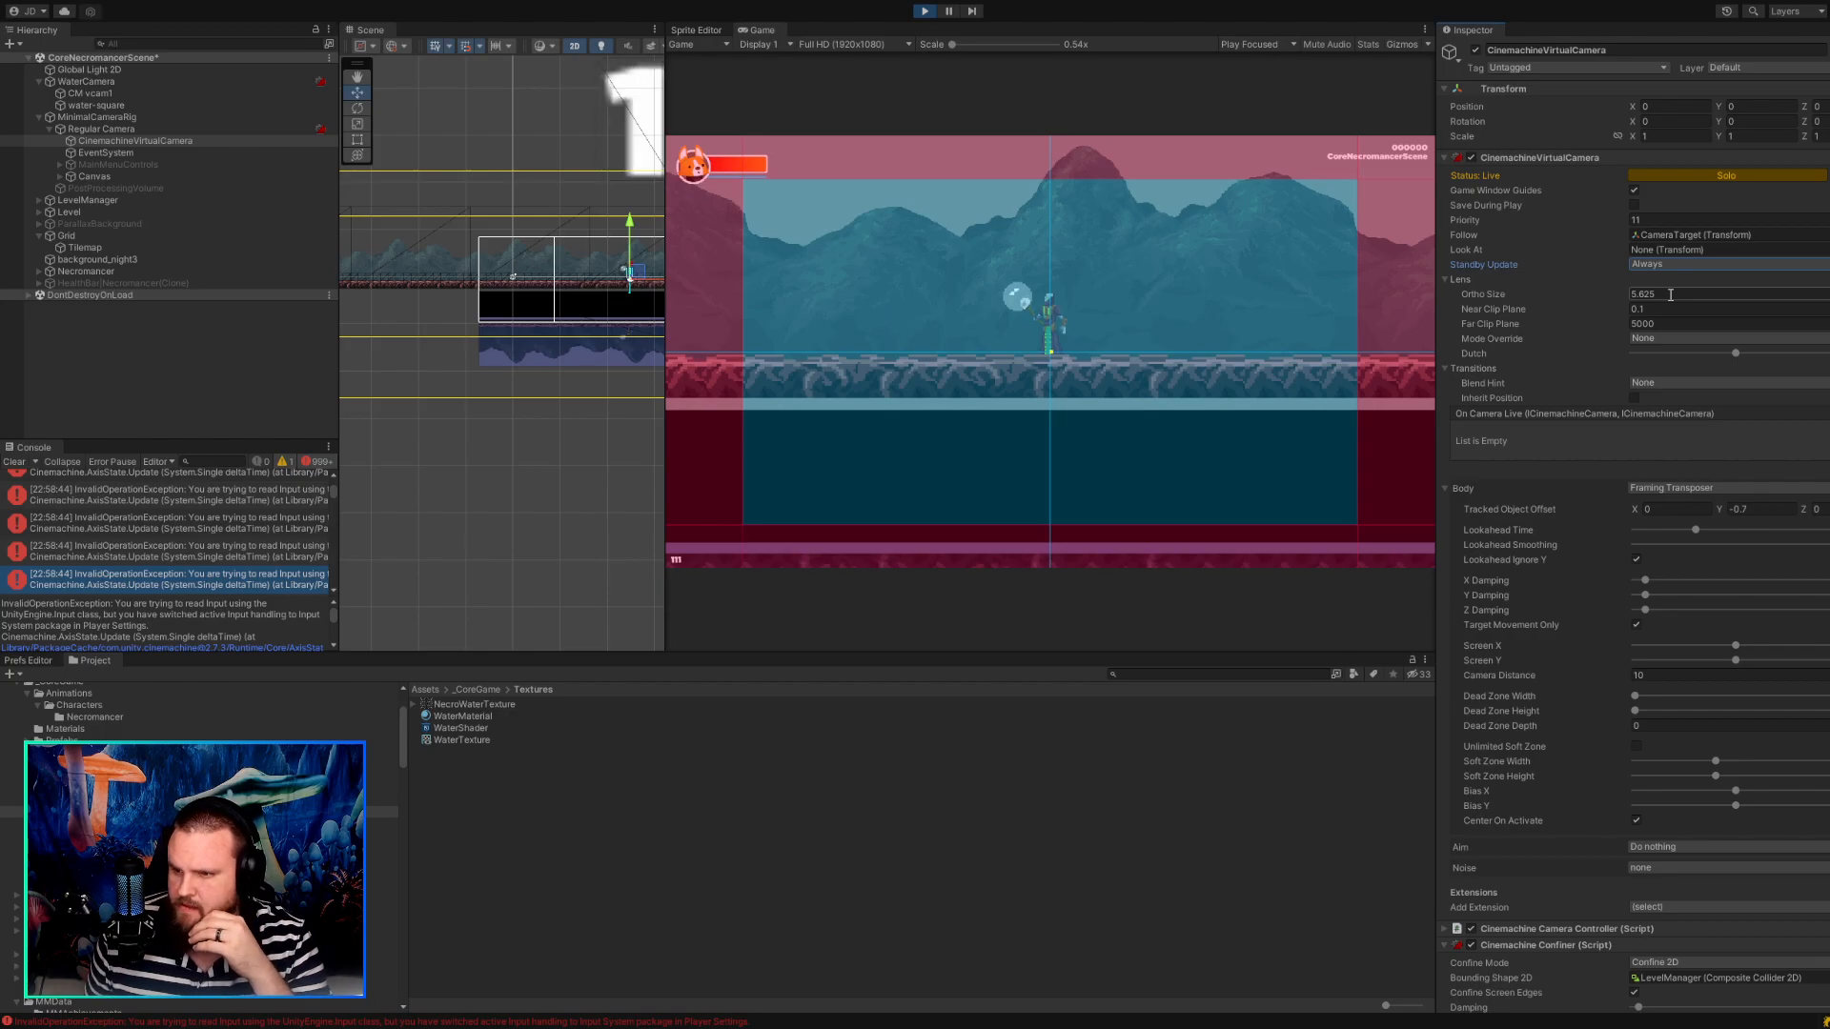
pyautogui.click(1730, 177)
pyautogui.click(1730, 176)
pyautogui.click(1256, 203)
pyautogui.press('d')
pyautogui.press('a')
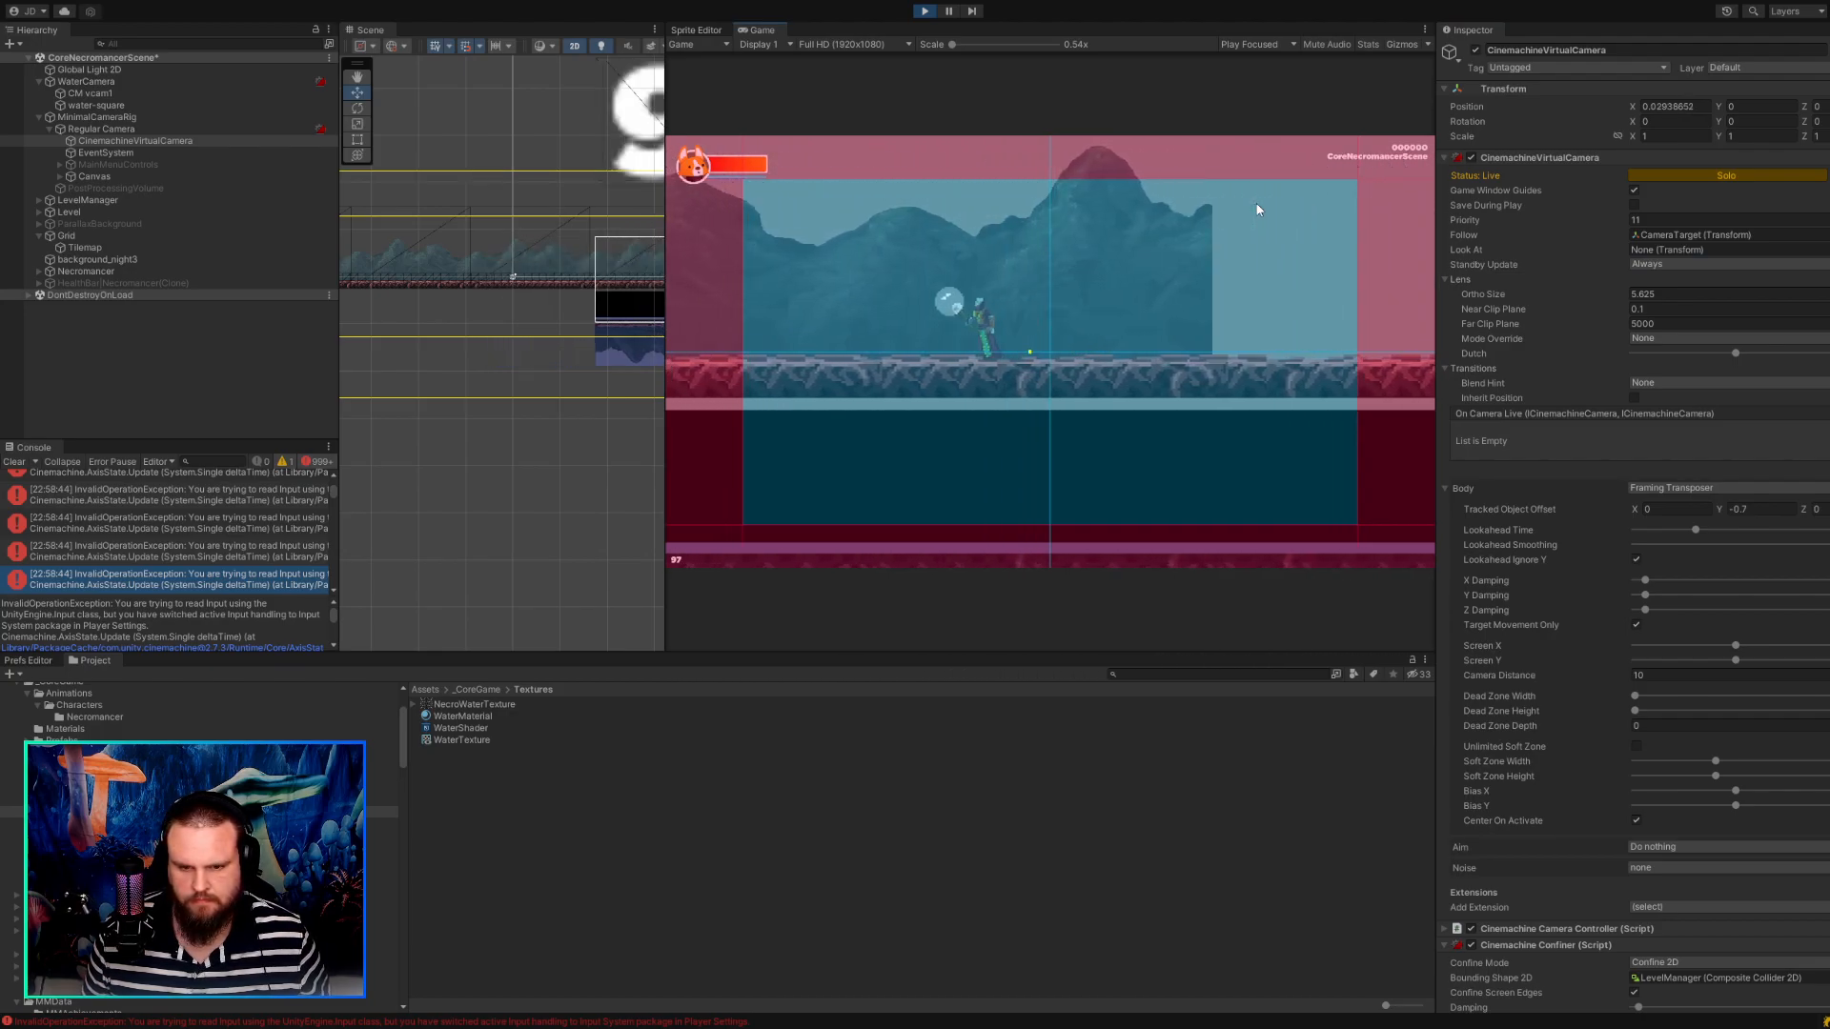
pyautogui.press('d')
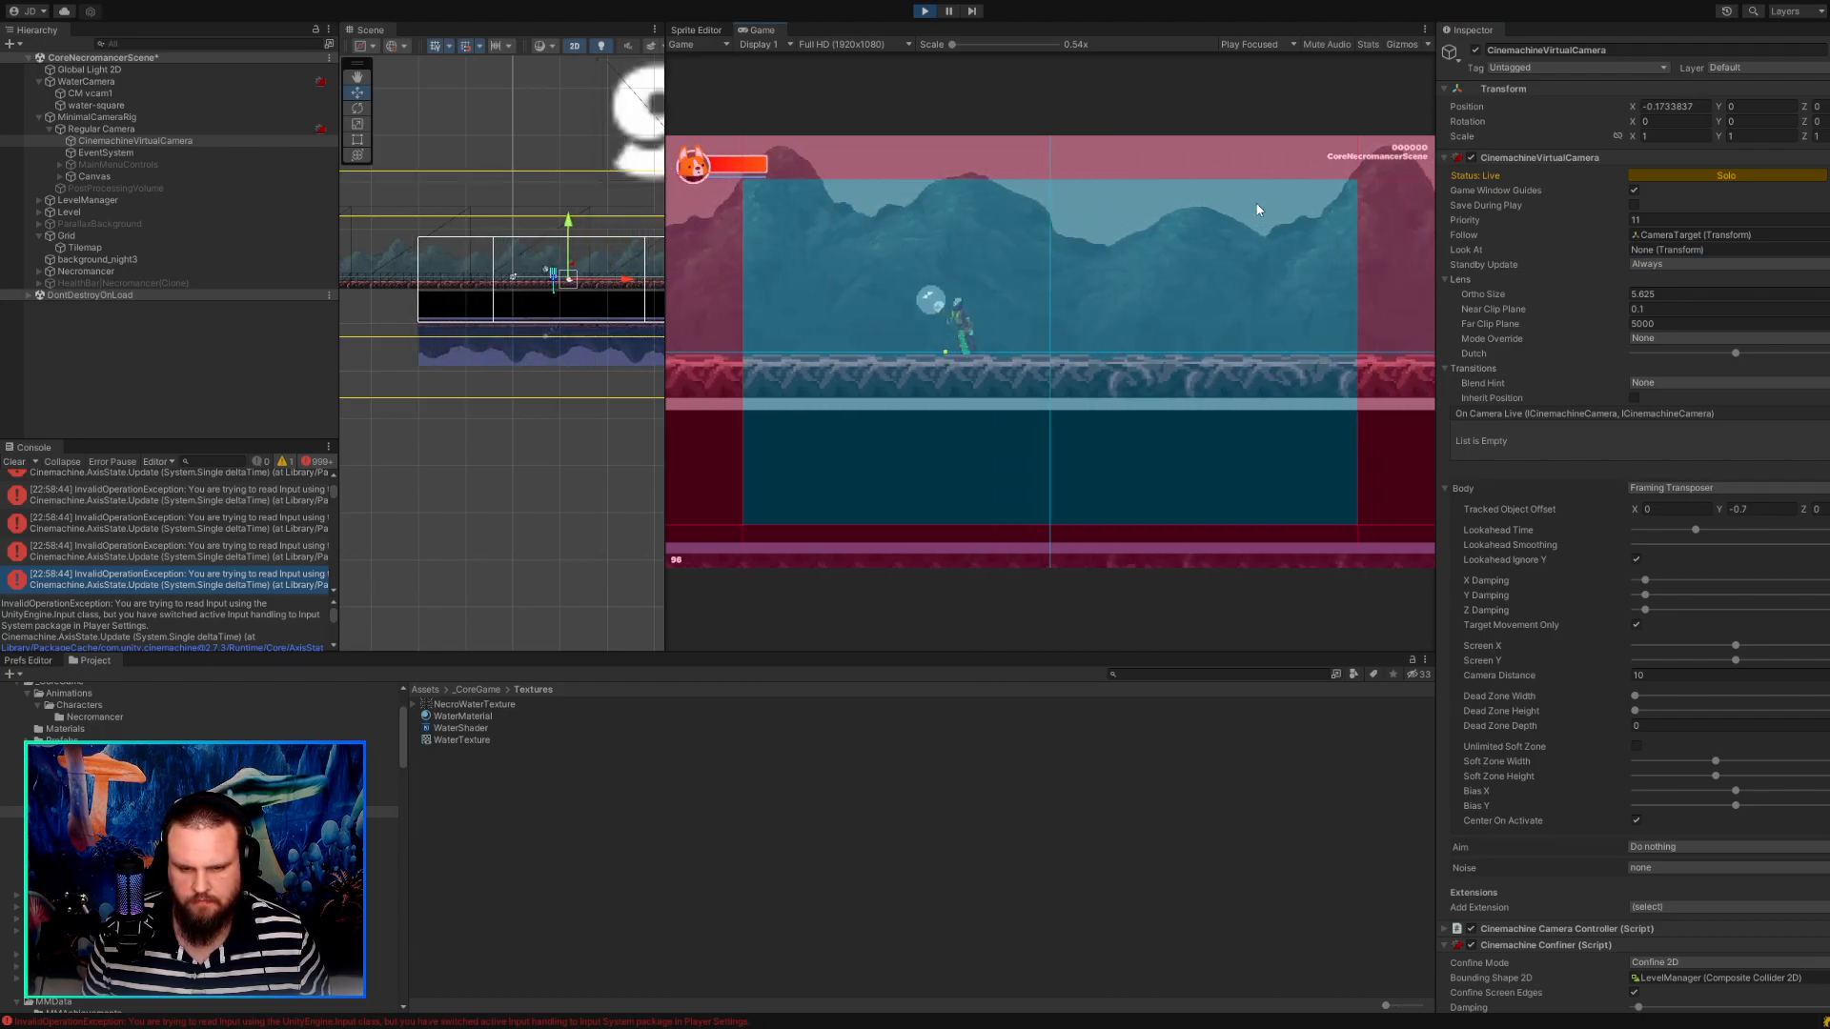
pyautogui.press('d')
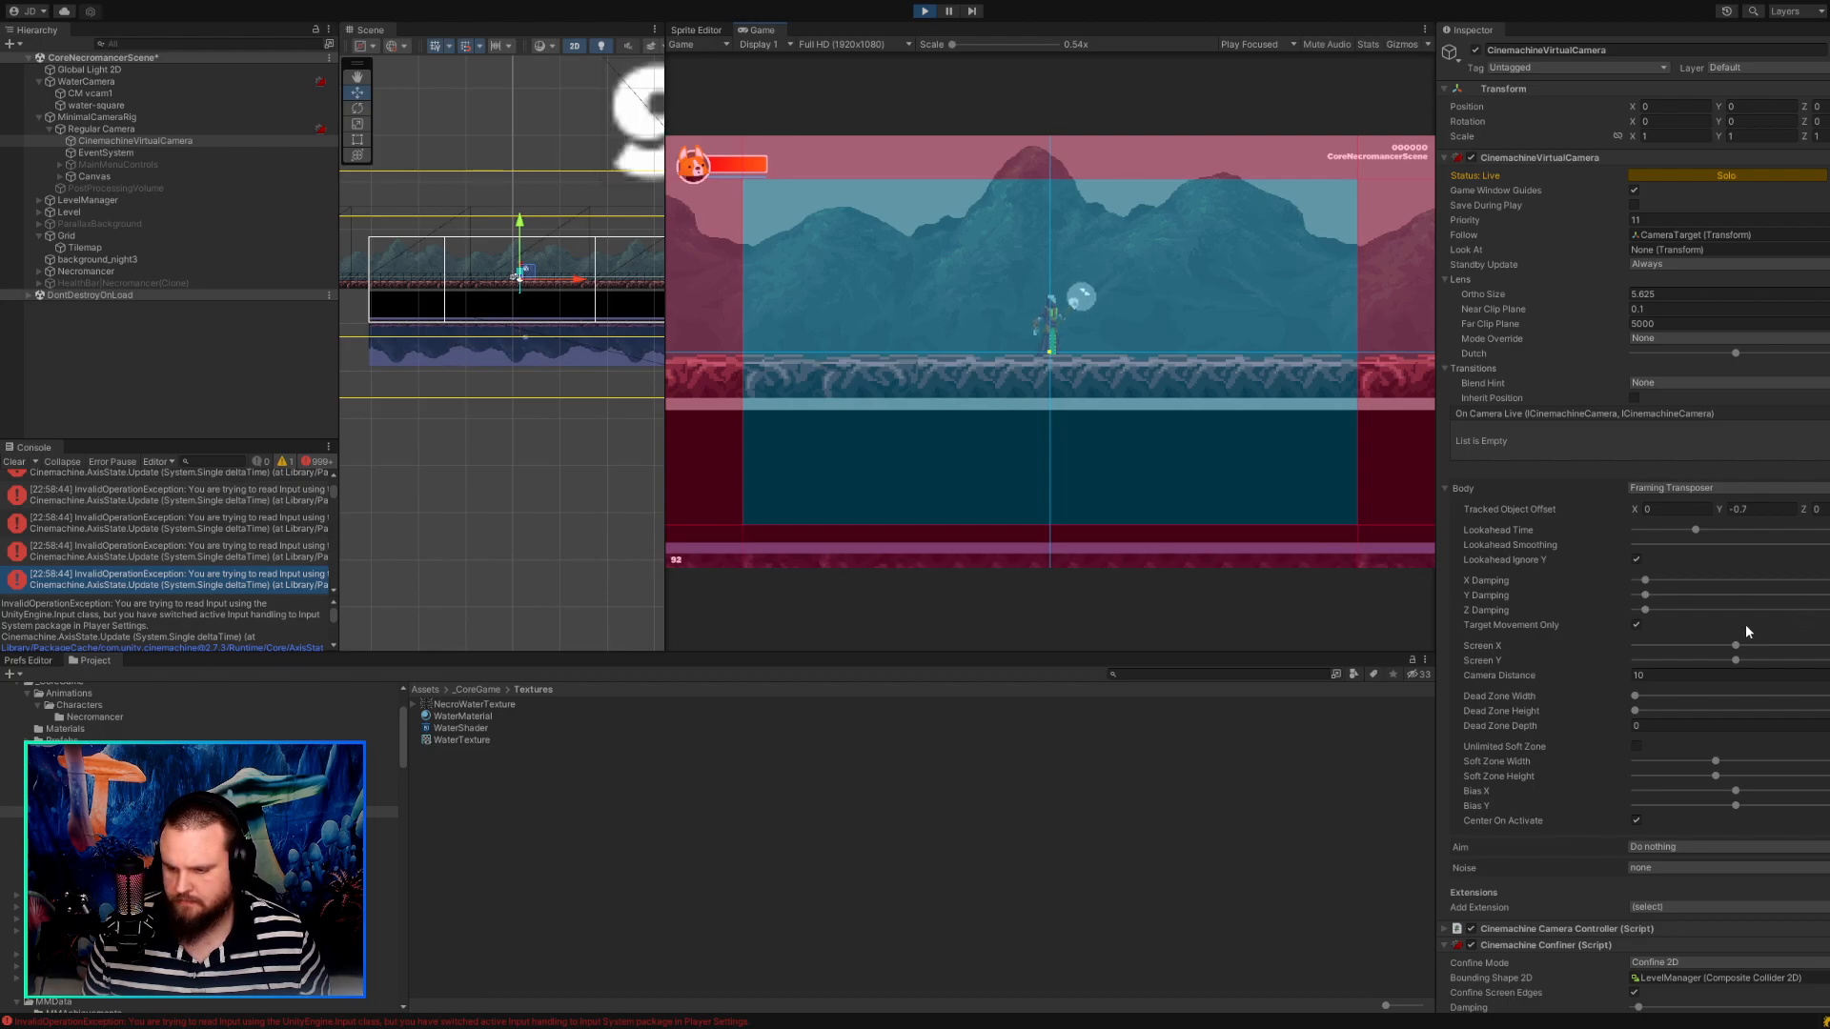
# Review CinemachineVirtualCamera's remaining body settings, extensions and confiner options.
pyautogui.scroll(-2, 1753, 623)
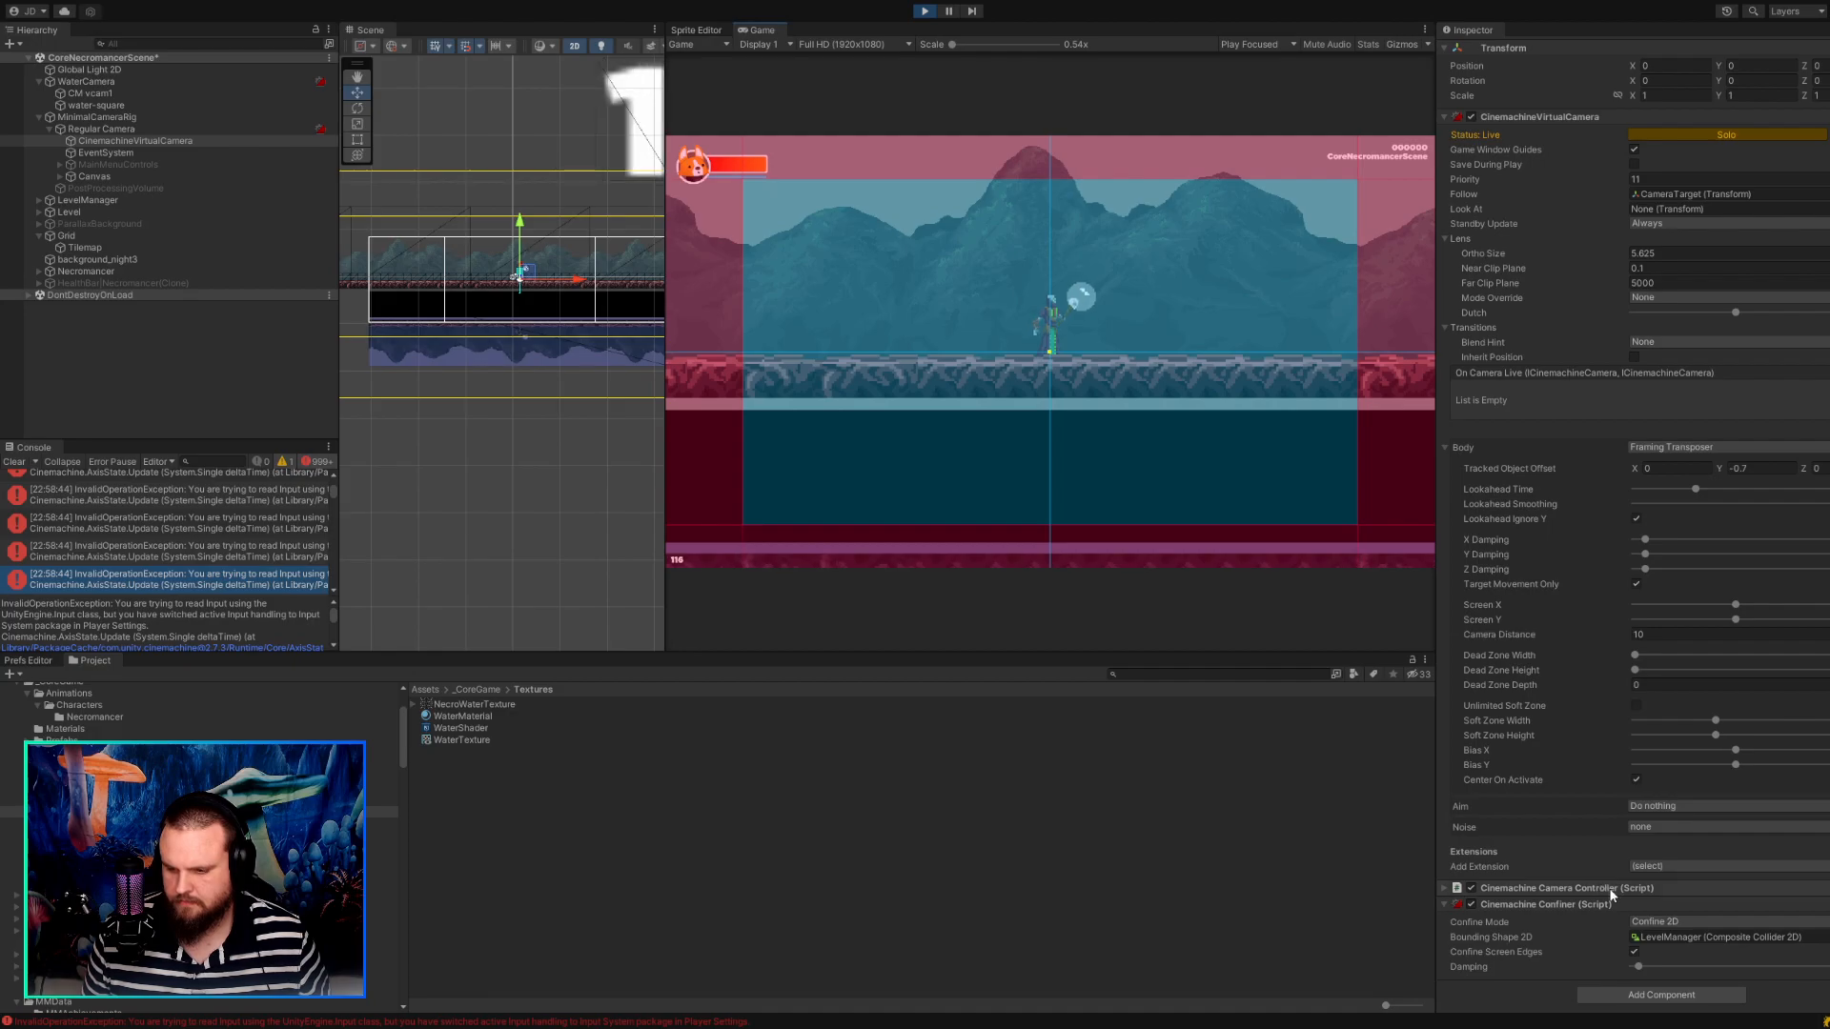
pyautogui.click(1635, 780)
pyautogui.scroll(2, 1636, 780)
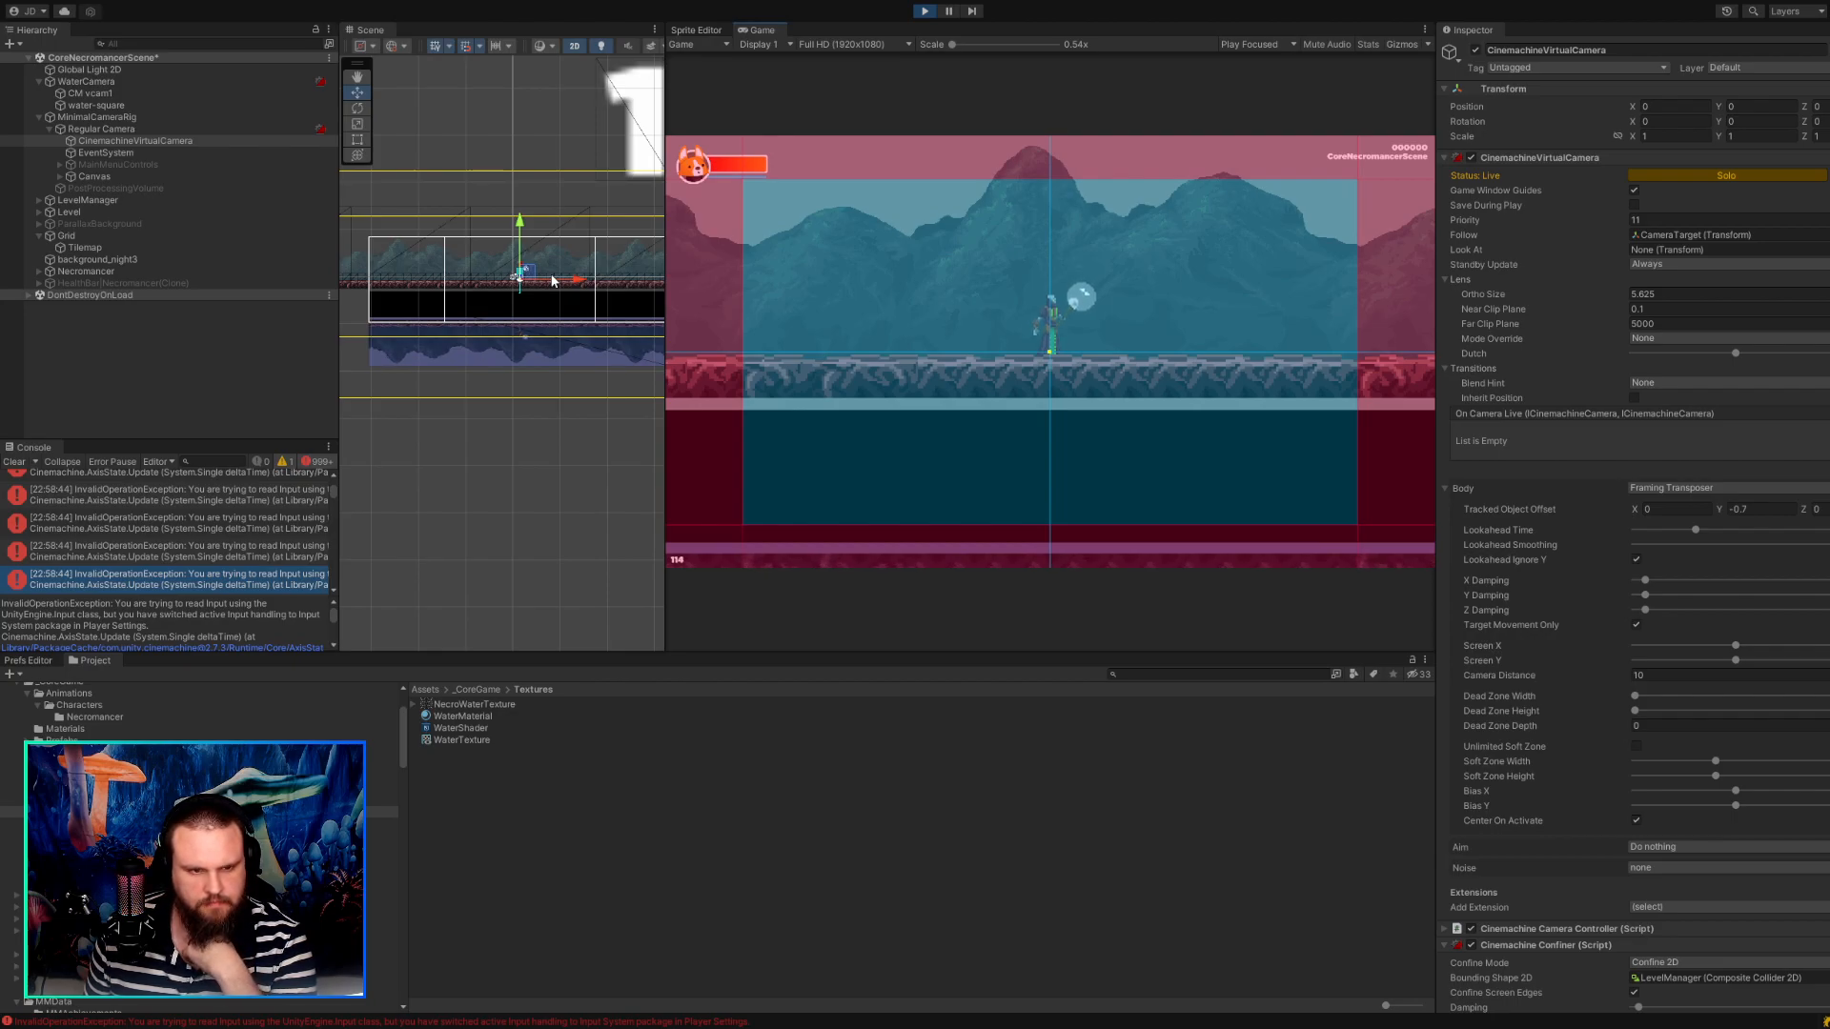
# Stop the running game and show WaterCamera's settings.
pyautogui.click(924, 11)
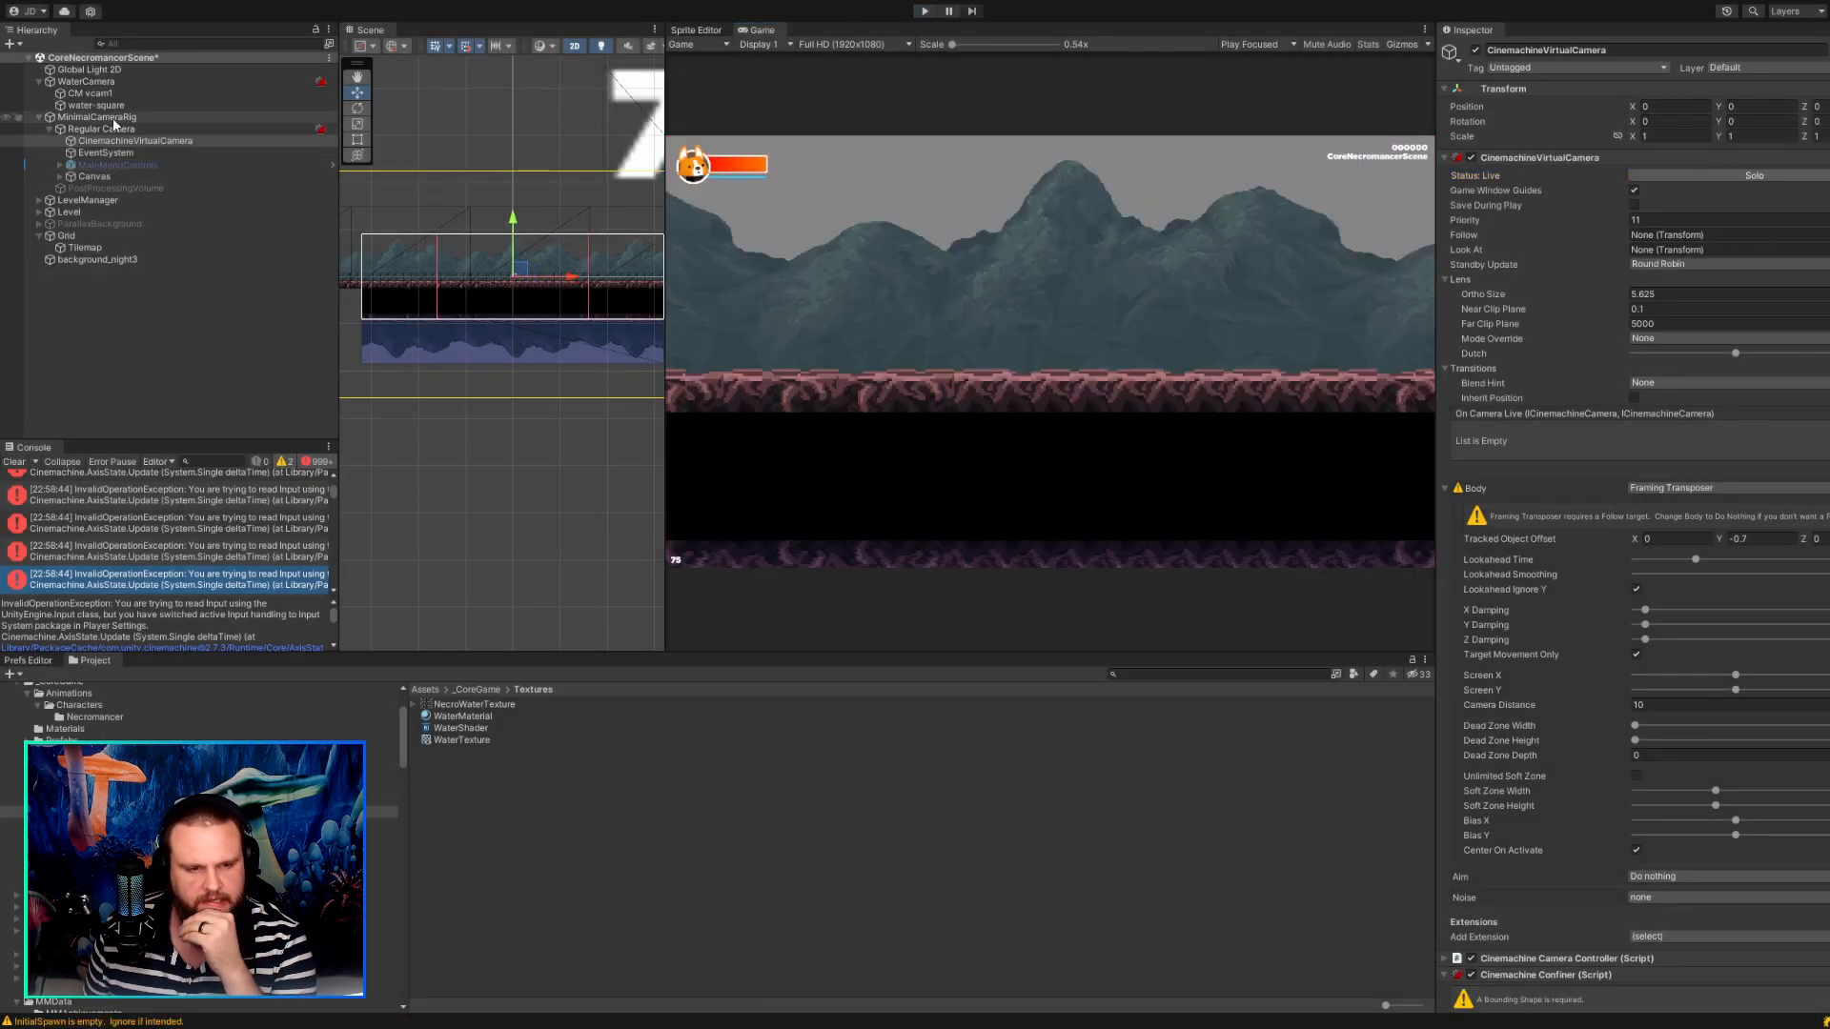
pyautogui.click(108, 83)
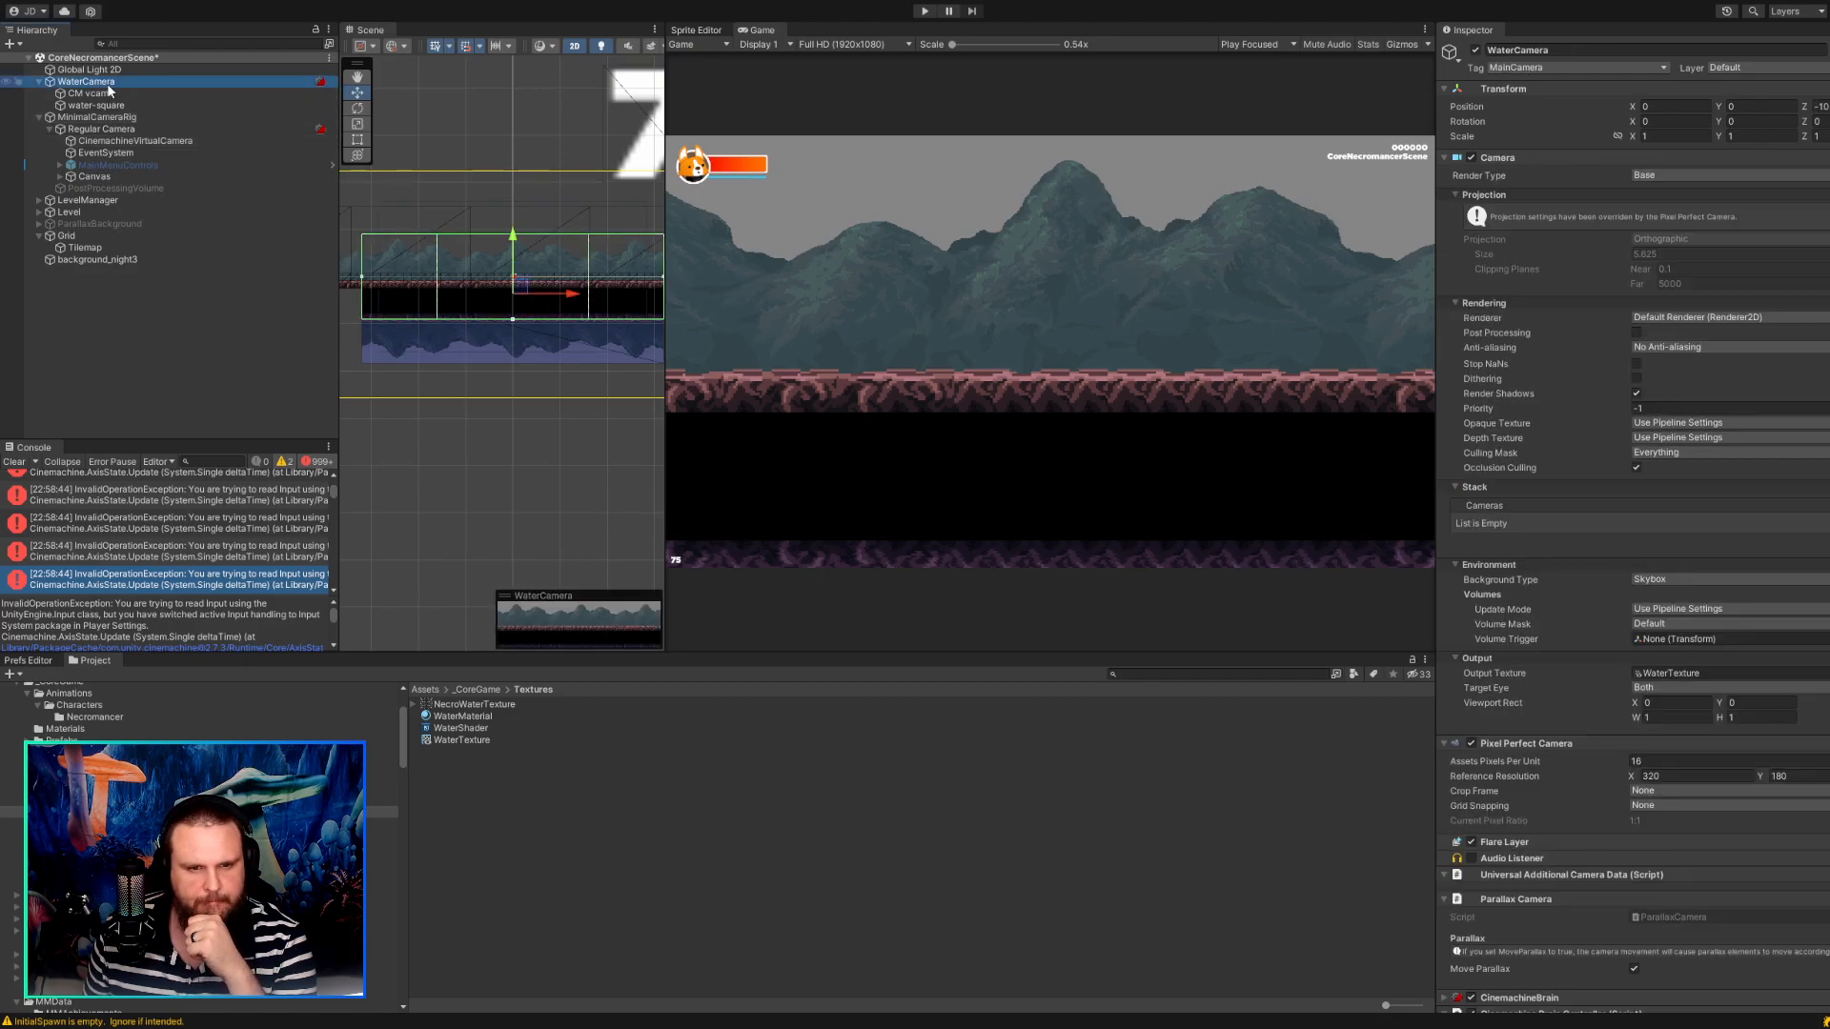
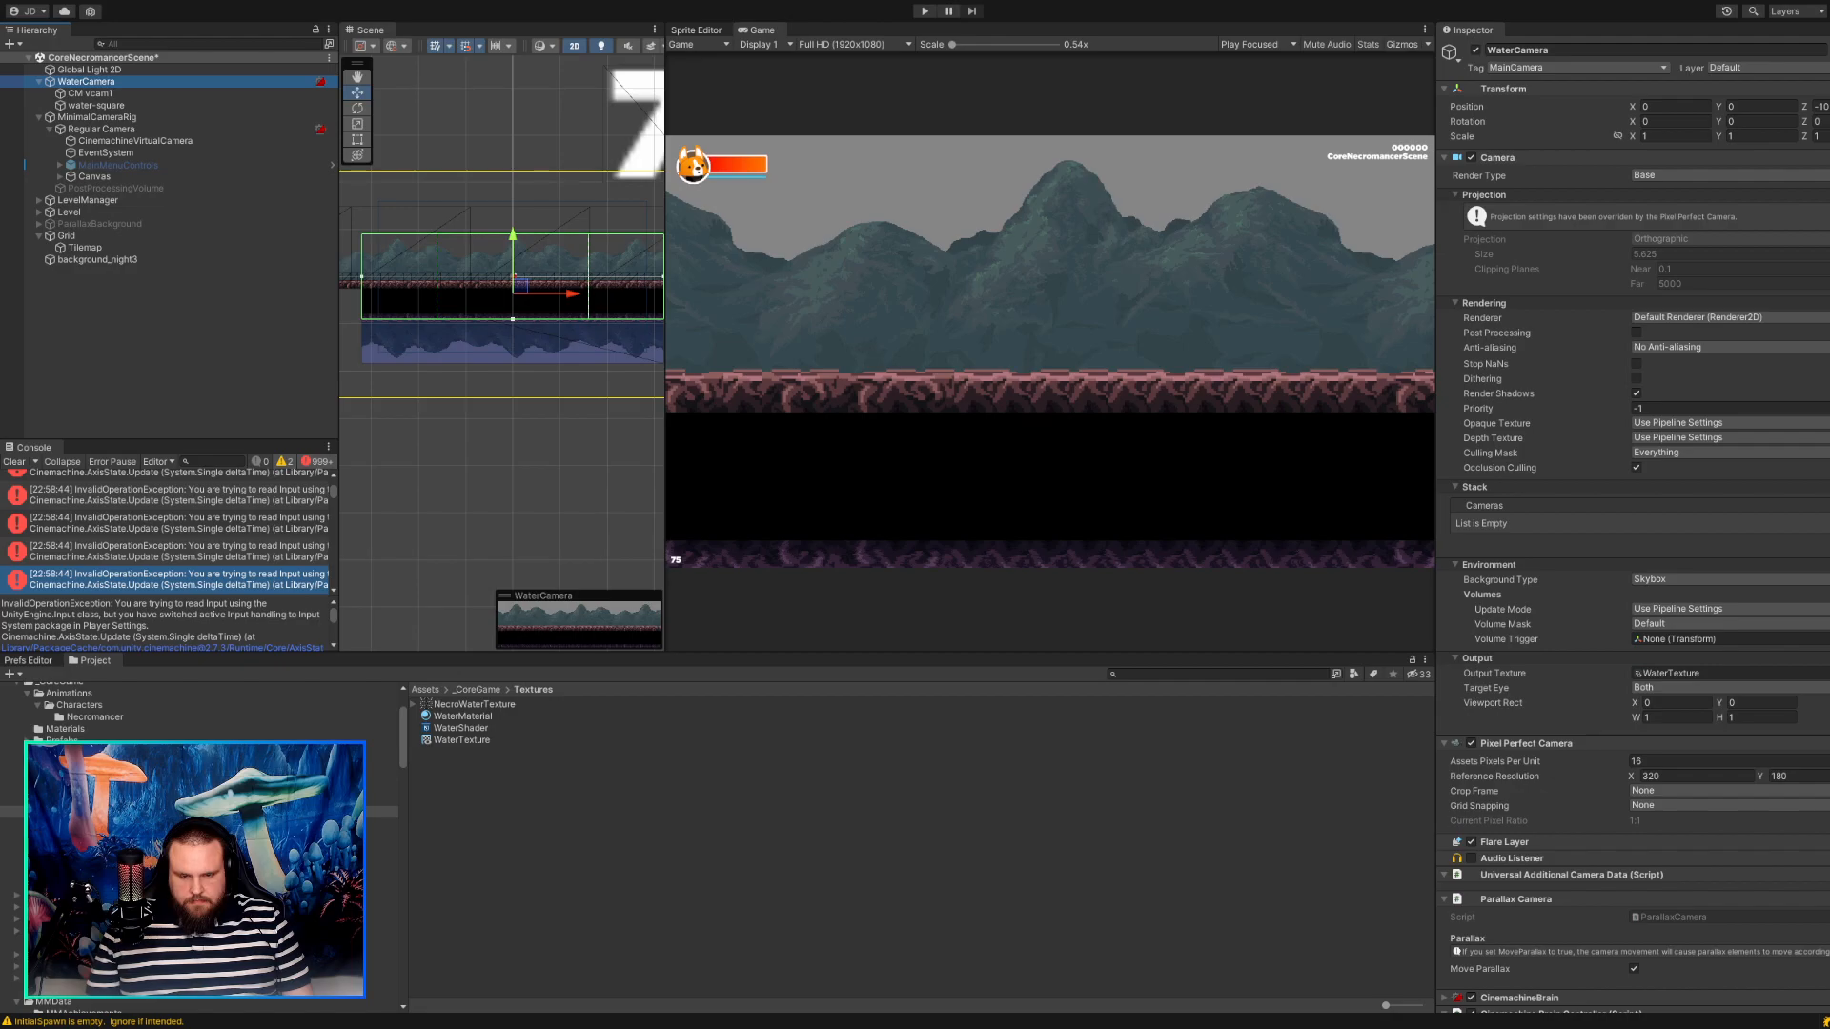
# Examine WaterCamera's frame against the water in the Scene view and show CM vcam1's settings.
pyautogui.scroll(4, 559, 437)
pyautogui.scroll(3, 558, 431)
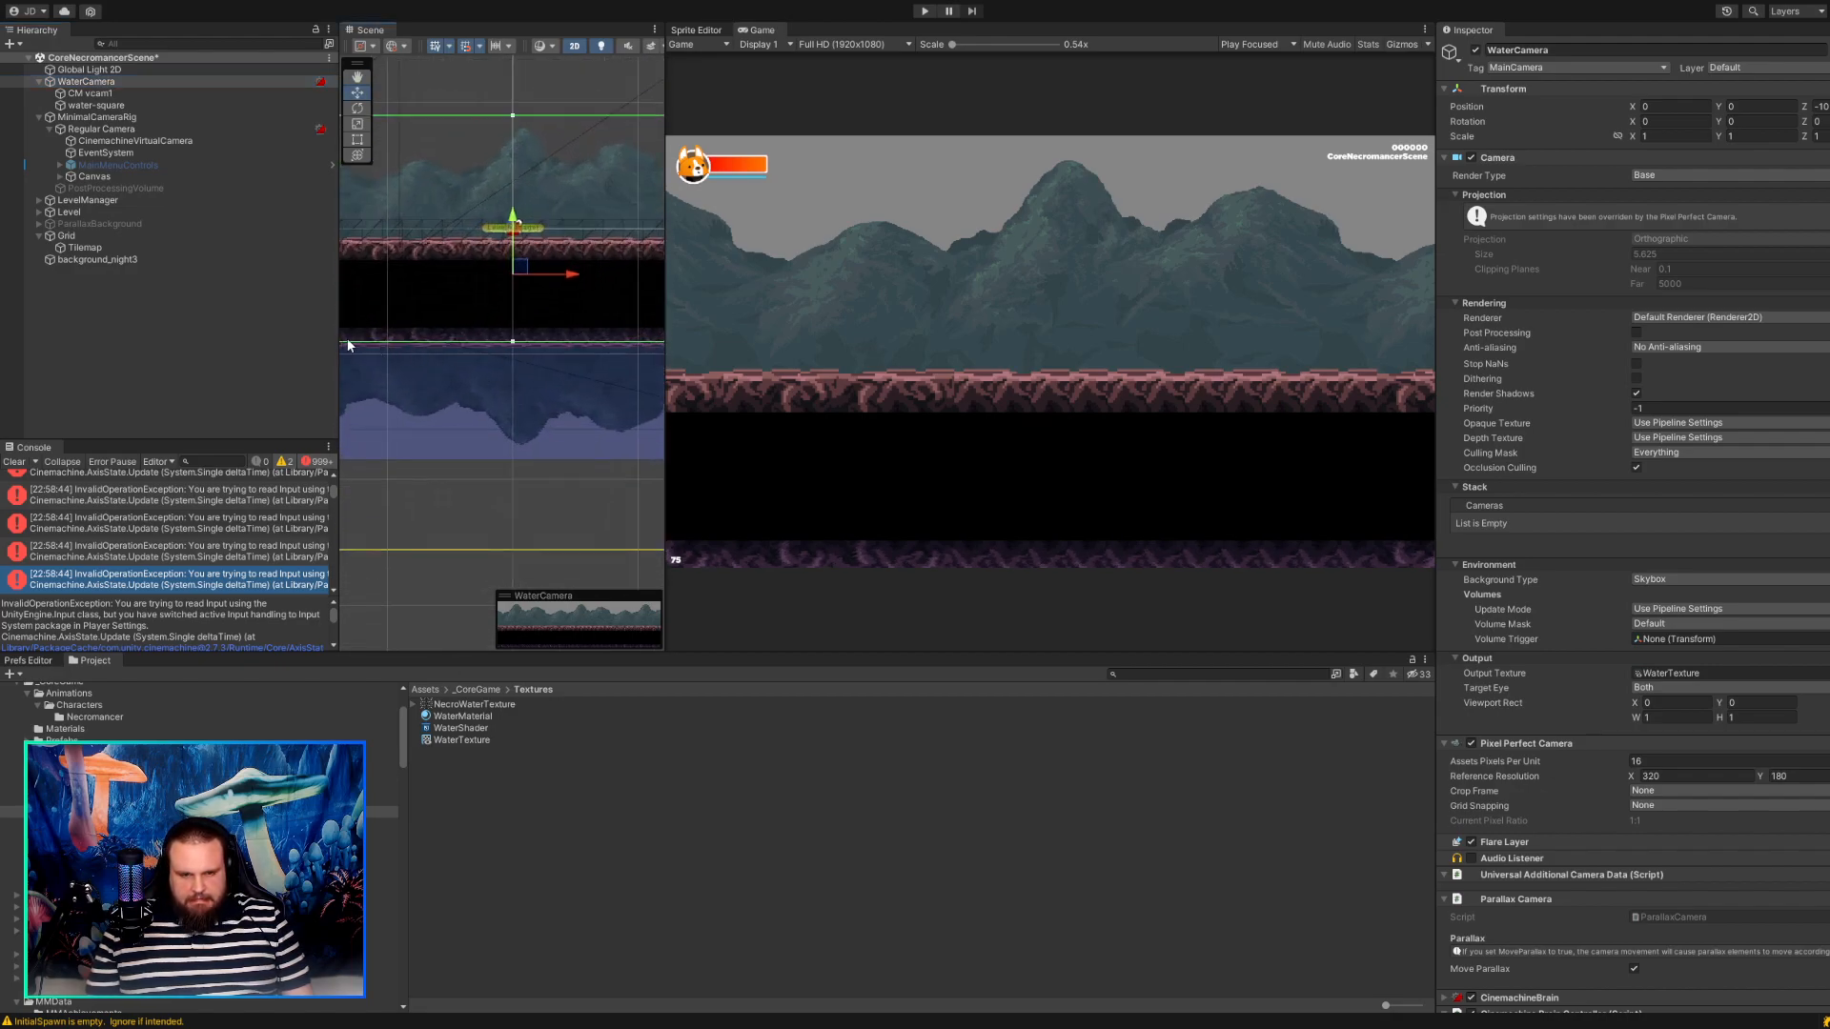
pyautogui.scroll(-3, 448, 338)
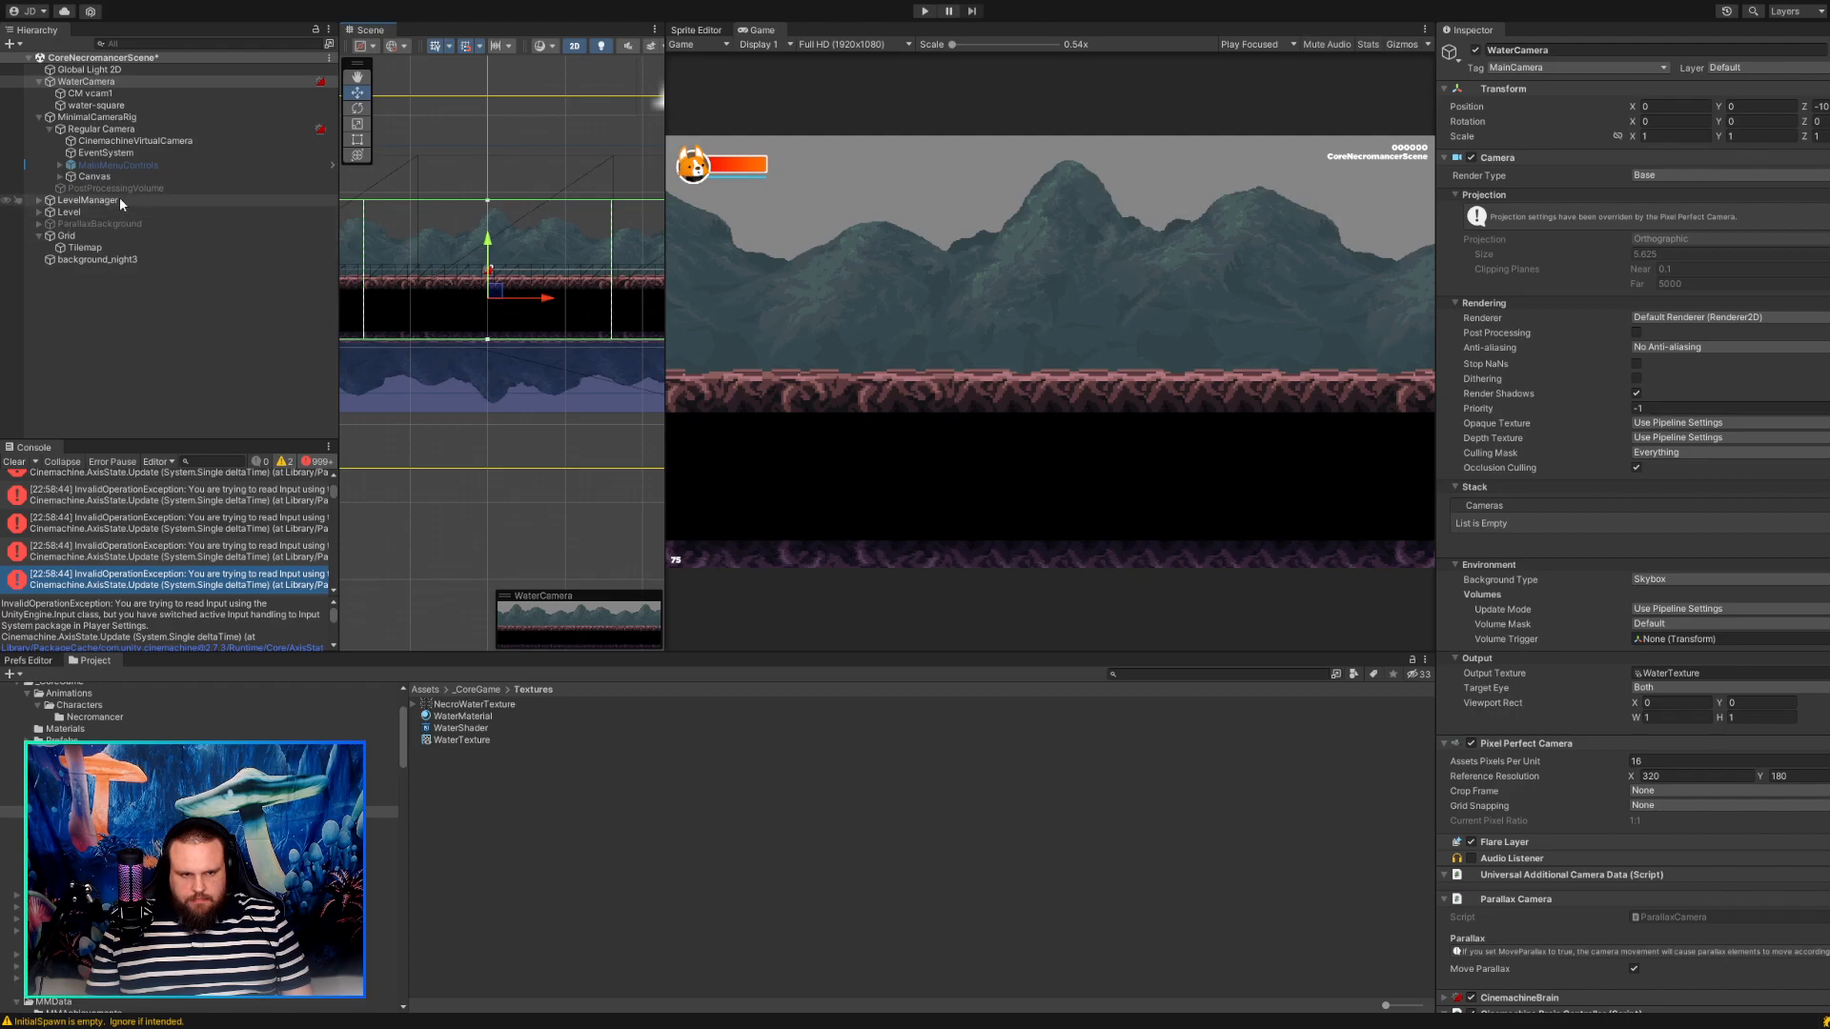
pyautogui.click(135, 92)
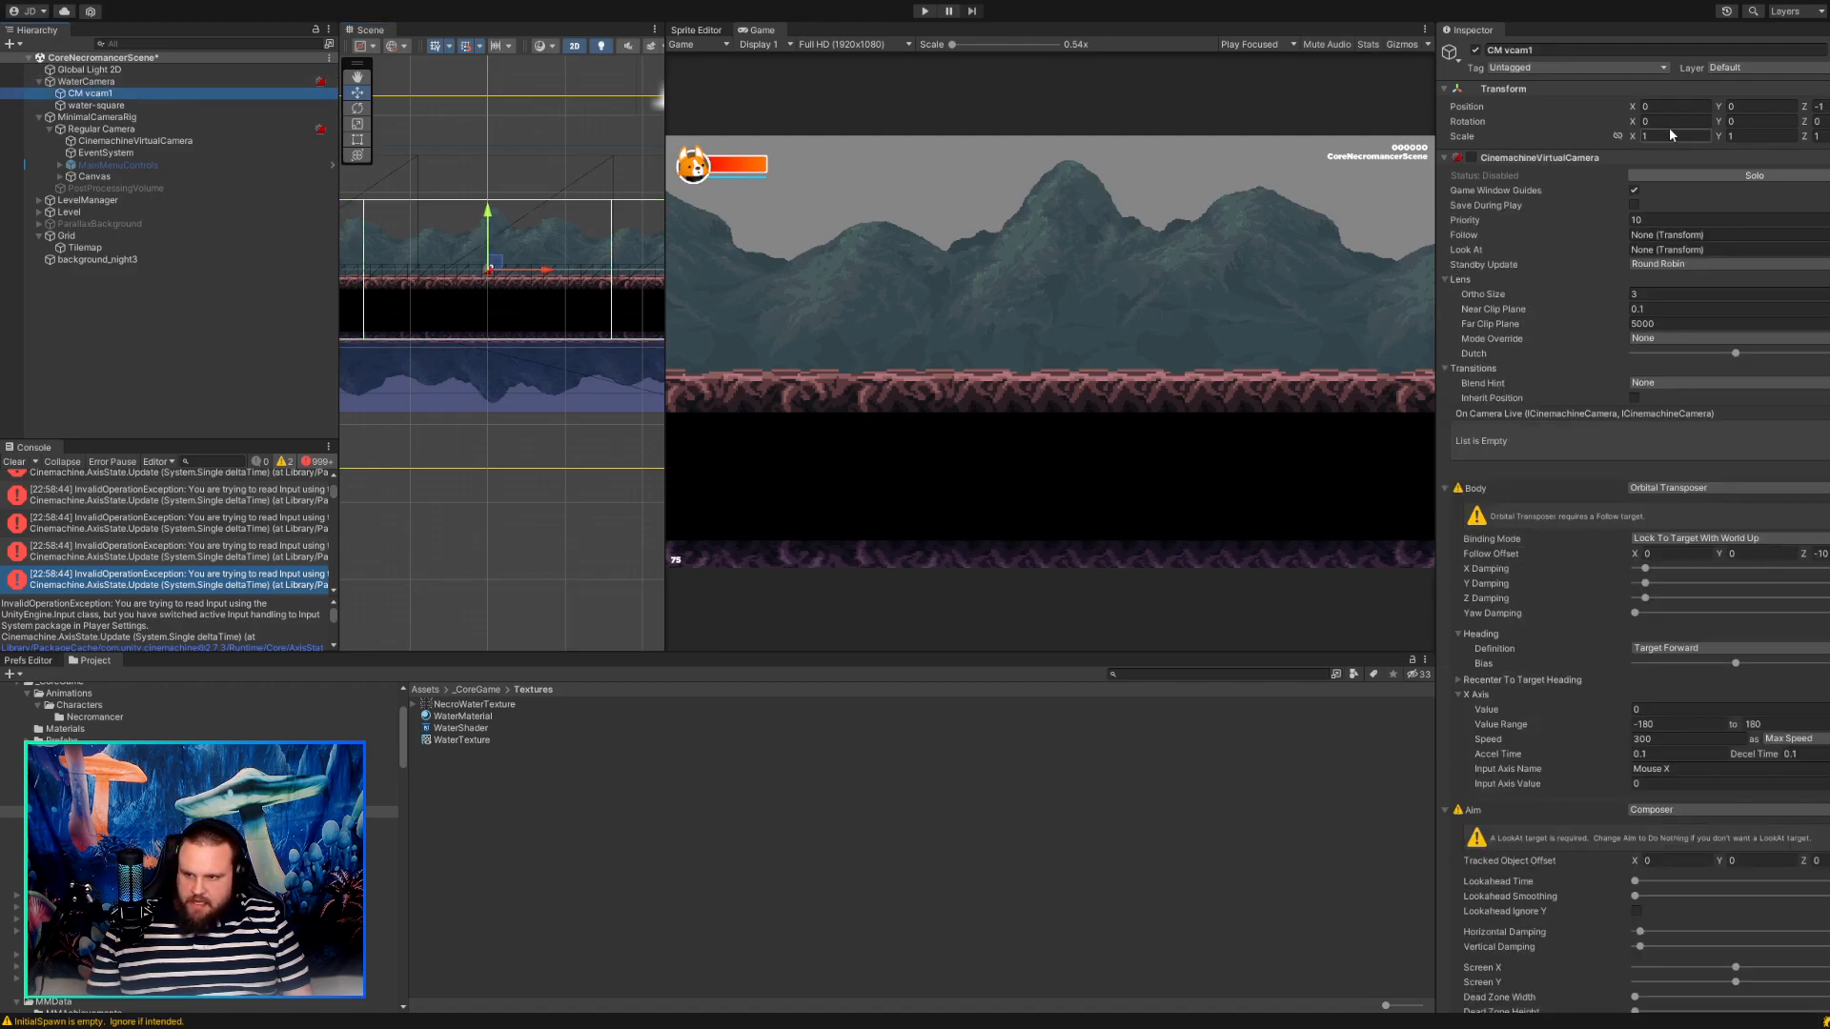
# Try CM vcam1 with a Y position of 0.22 and a priority of 22, then undo both changes.
pyautogui.click(1761, 107)
pyautogui.write('1.85')
pyautogui.moveTo(1764, 110)
pyautogui.mouseDown()
pyautogui.moveTo(1713, 112)
pyautogui.moveTo(1735, 119)
pyautogui.mouseUp()
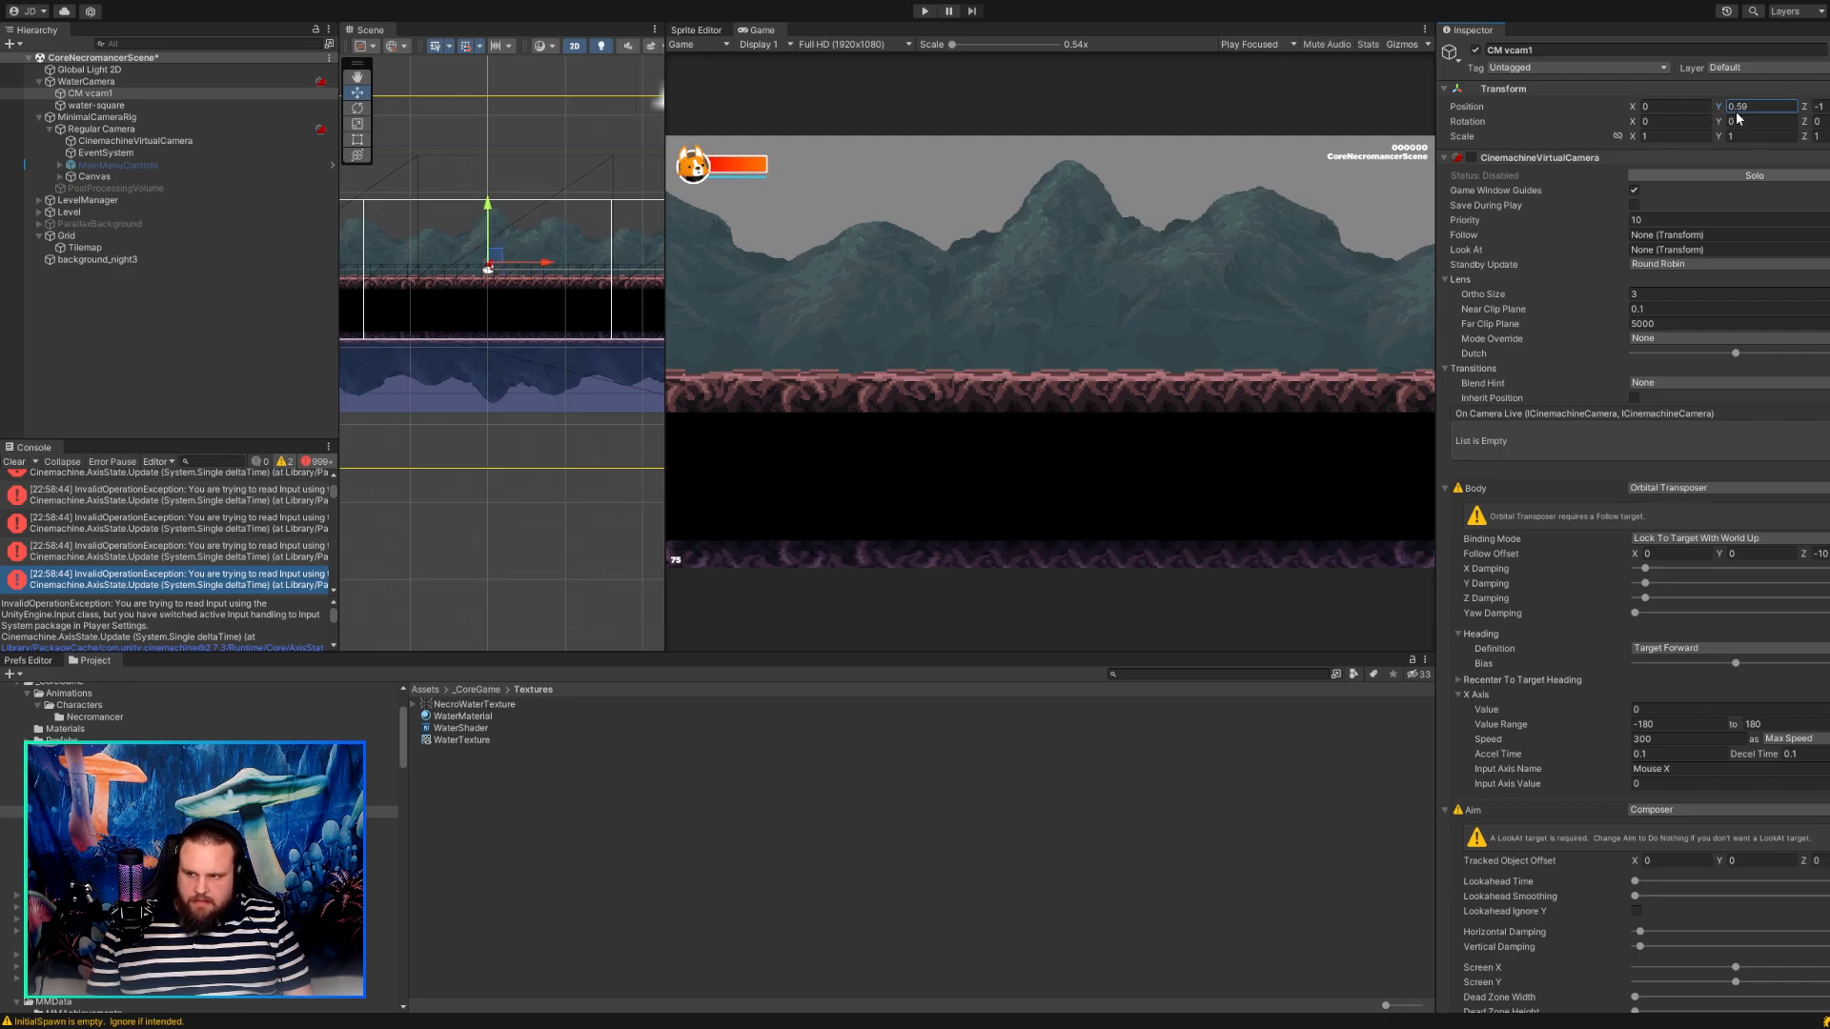
pyautogui.click(1617, 218)
pyautogui.write('22')
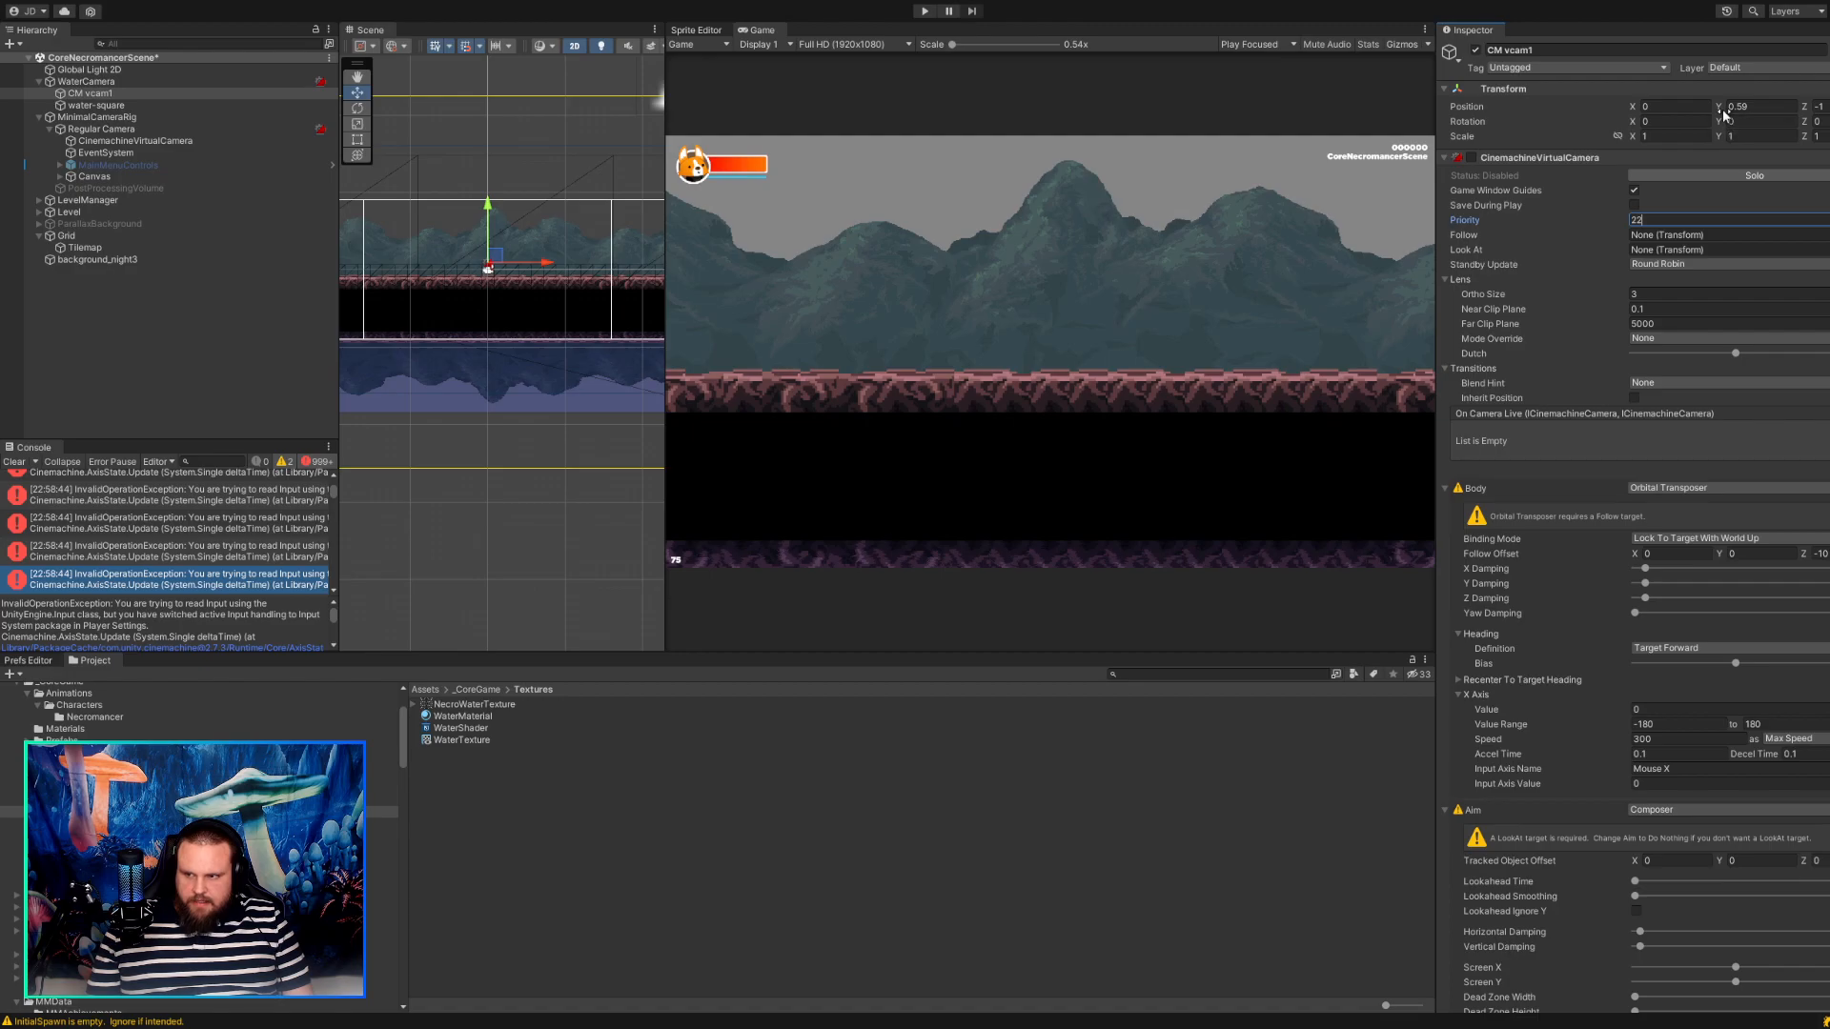
pyautogui.moveTo(1720, 109)
pyautogui.mouseDown()
pyautogui.moveTo(1750, 111)
pyautogui.moveTo(1713, 112)
pyautogui.mouseUp()
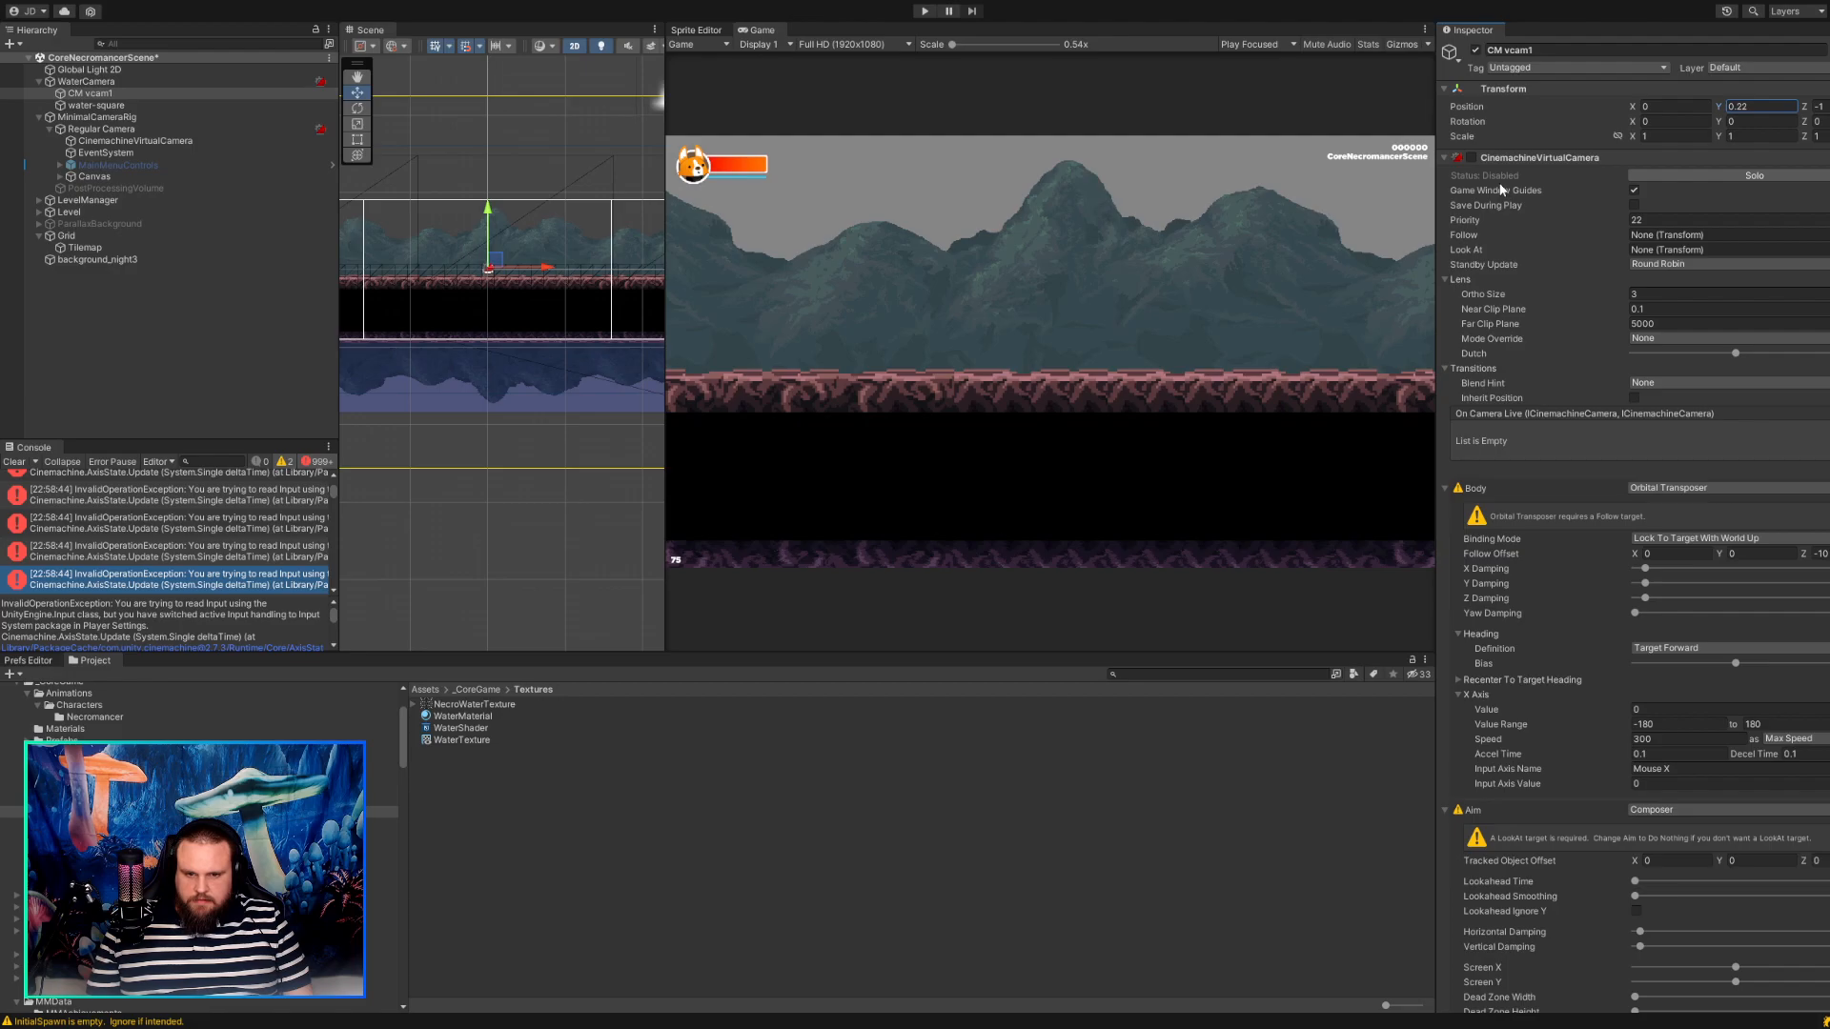
pyautogui.click(996, 275)
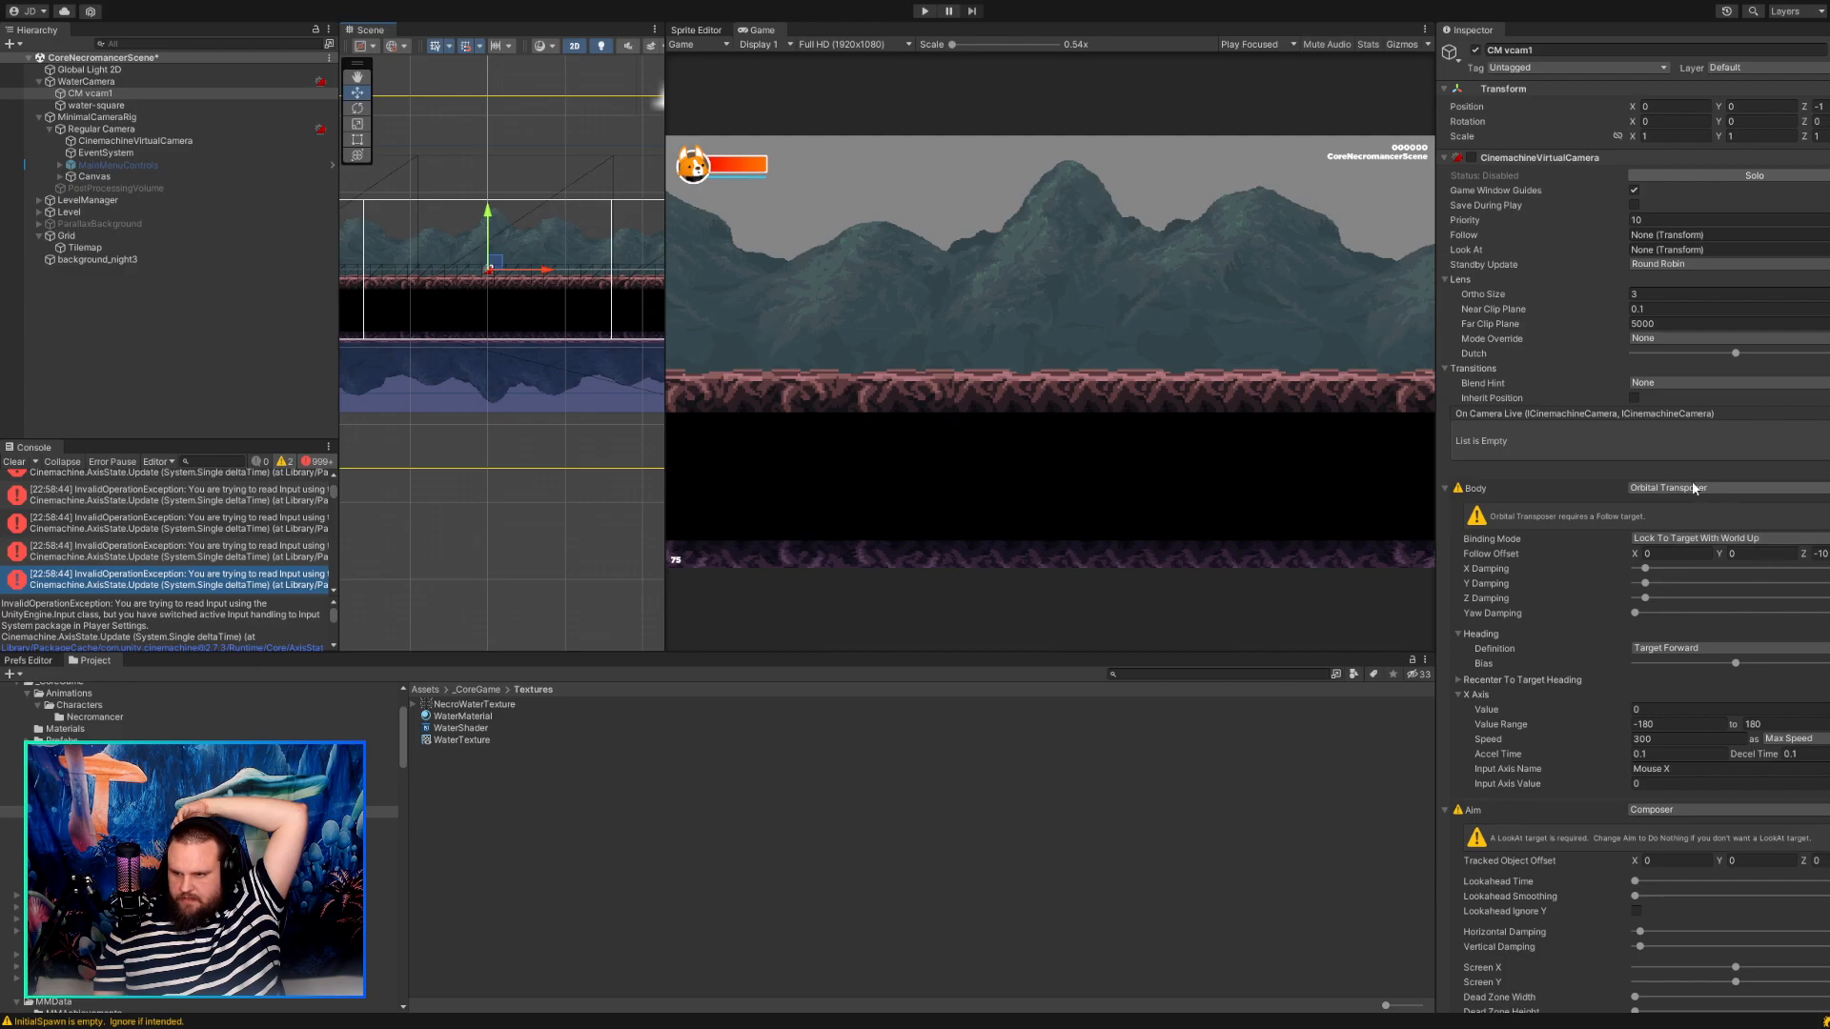
# Try Tracked Dolly as CM vcam1's Body with Auto Dolly enabled.
pyautogui.click(1685, 598)
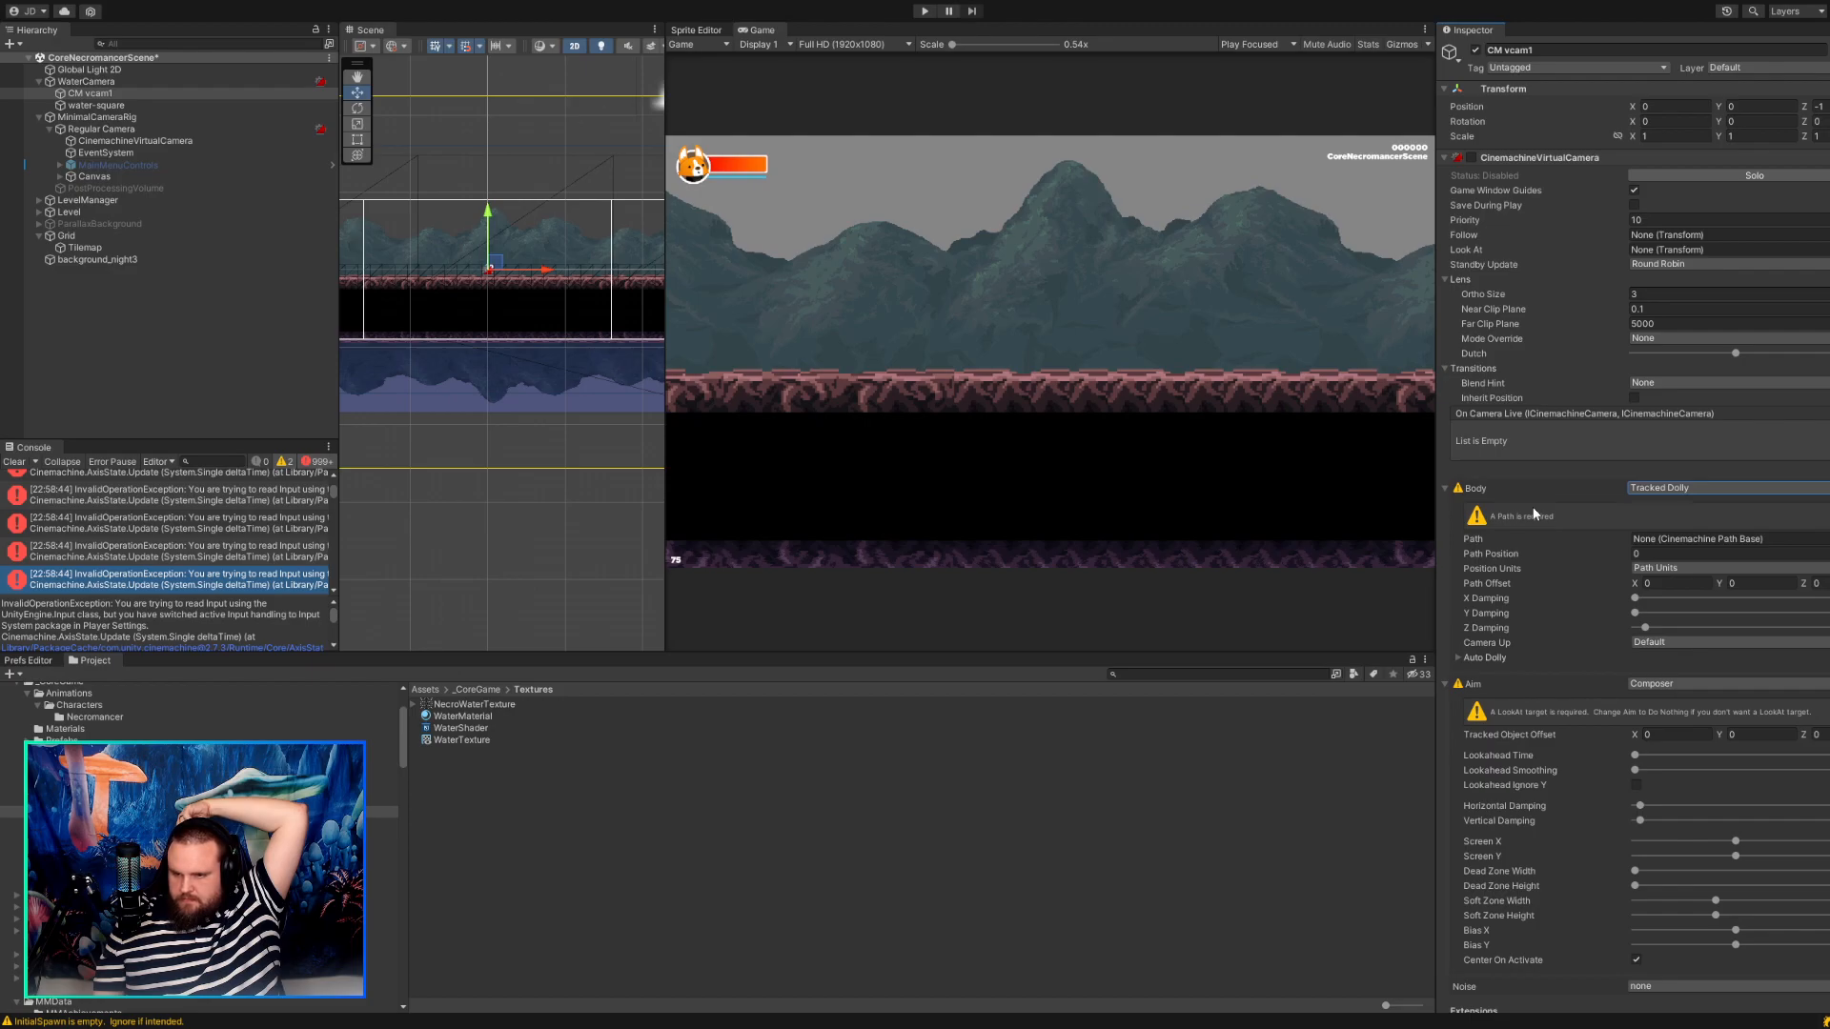
pyautogui.click(1725, 539)
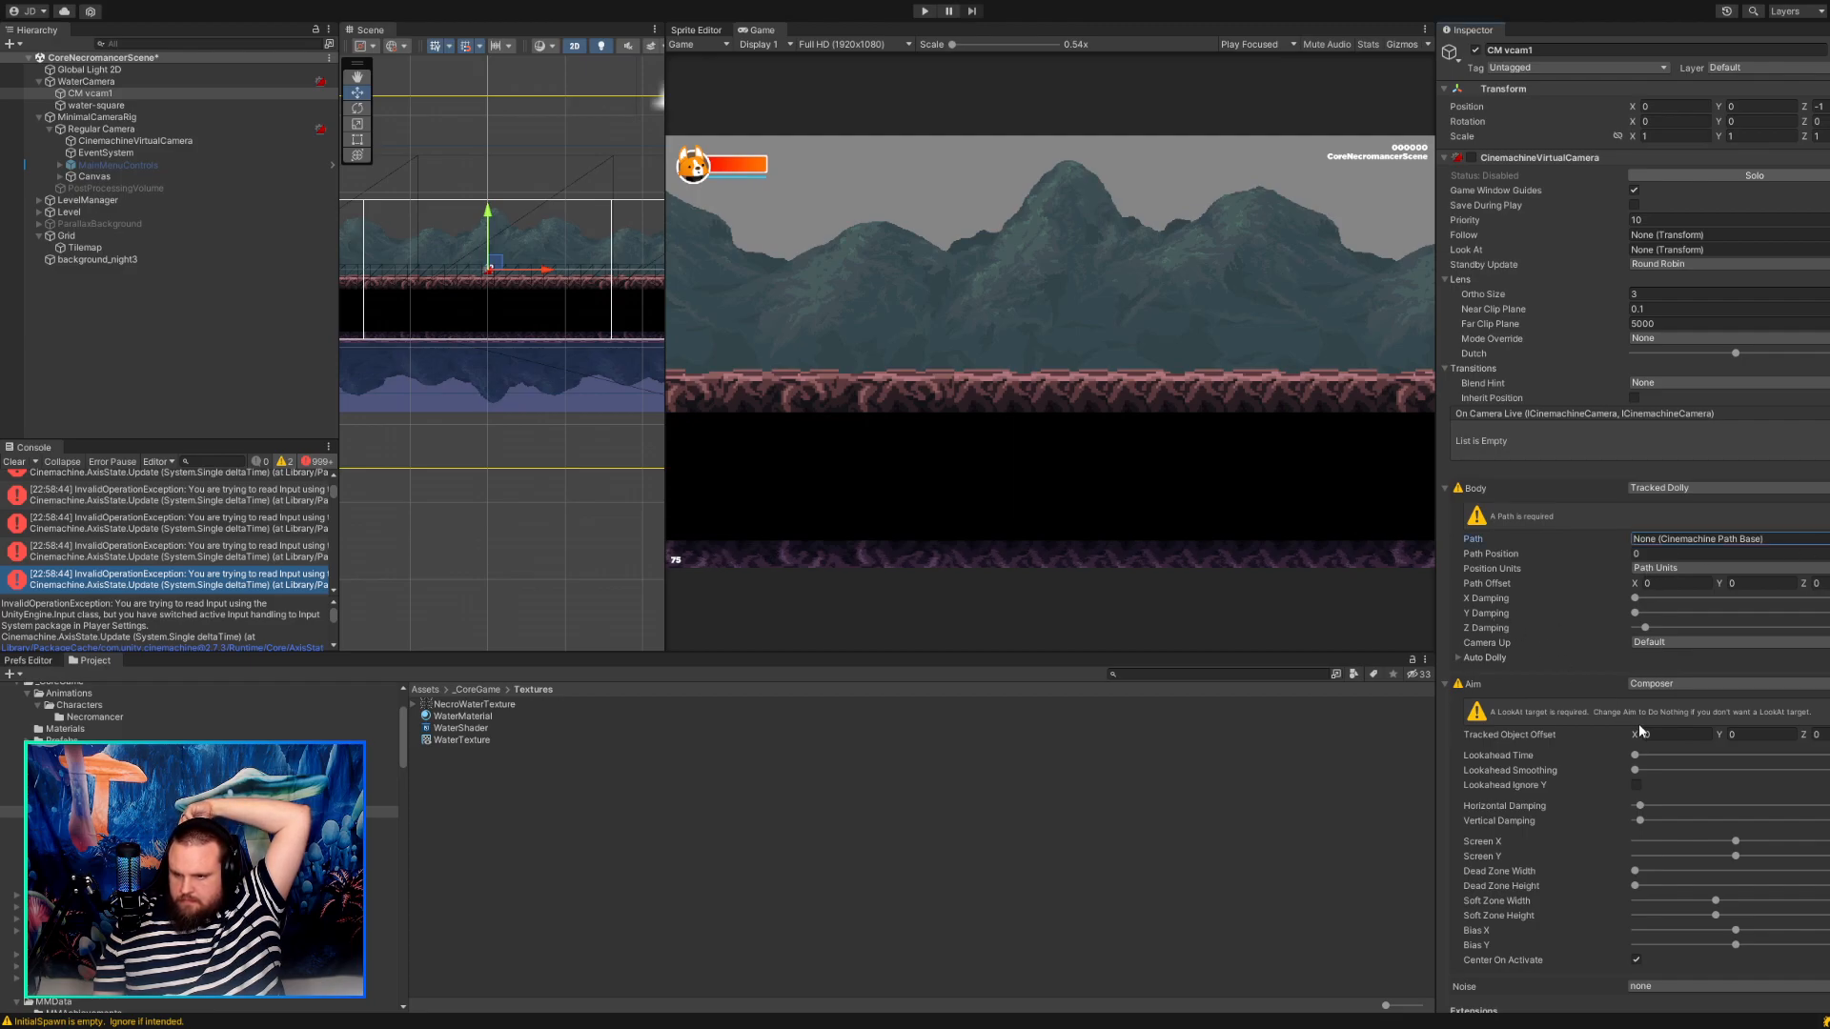
pyautogui.click(1459, 658)
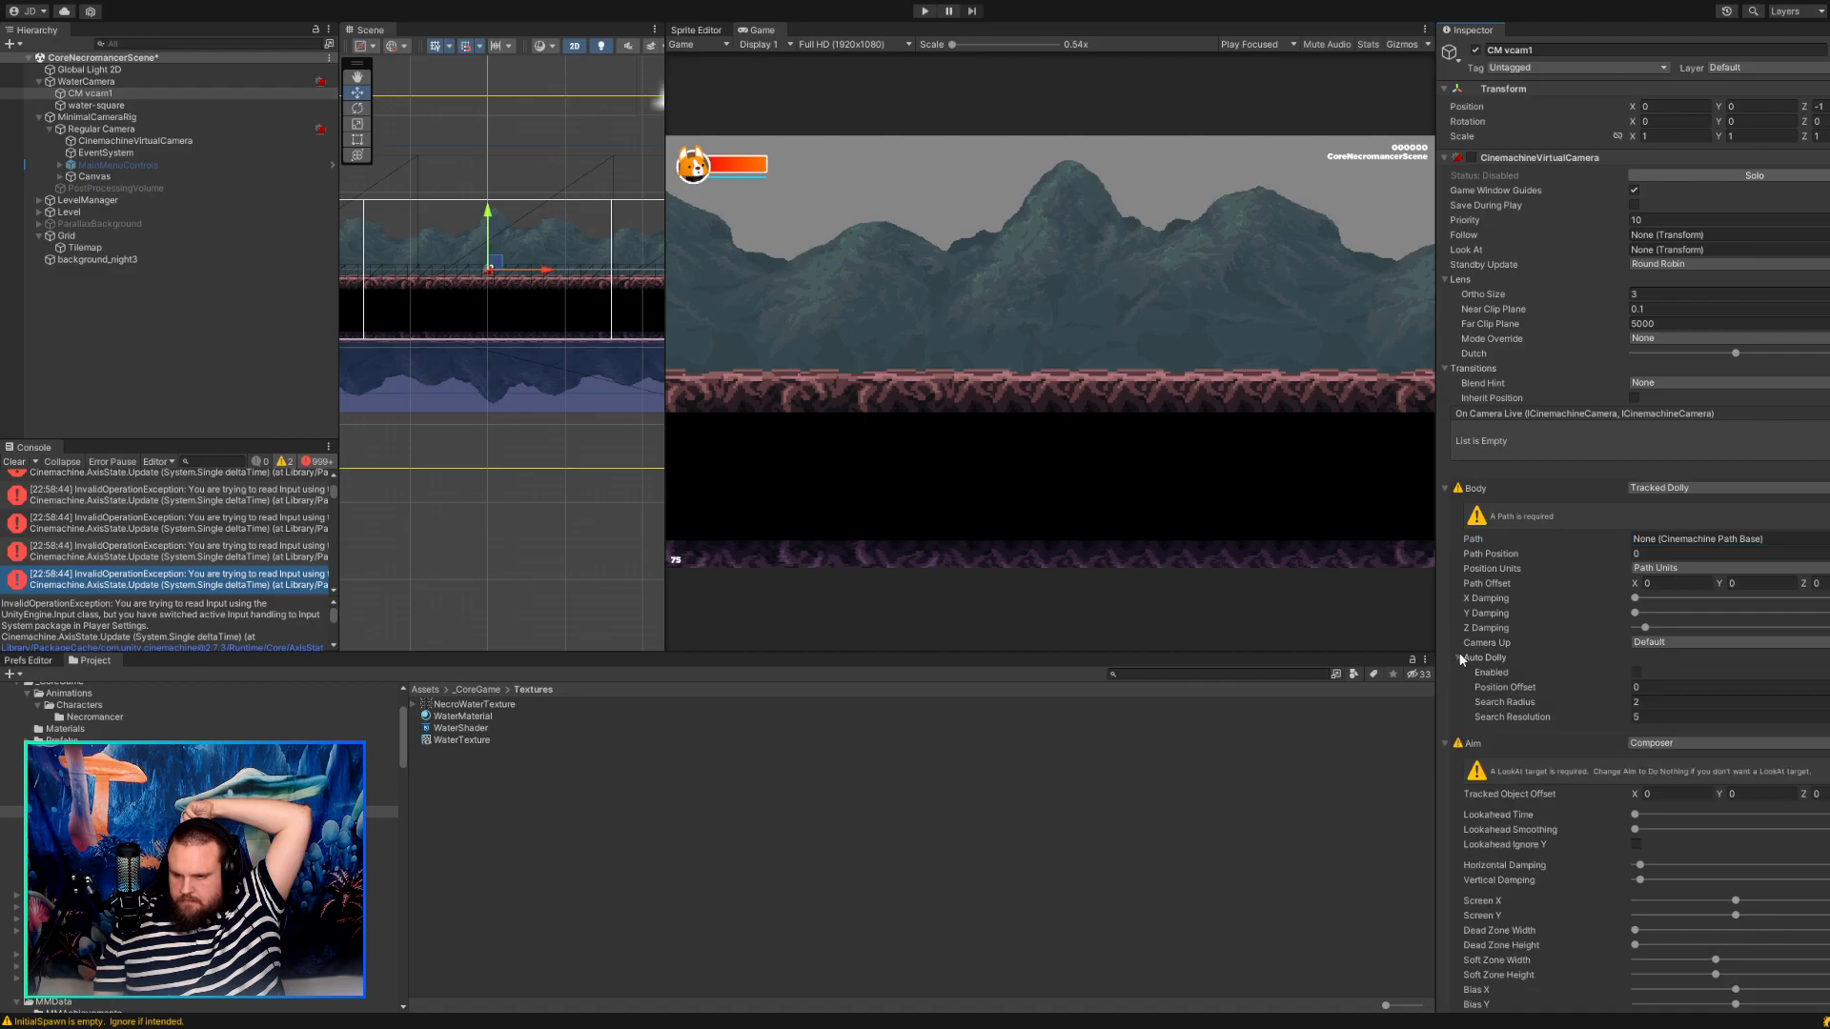
pyautogui.click(1637, 672)
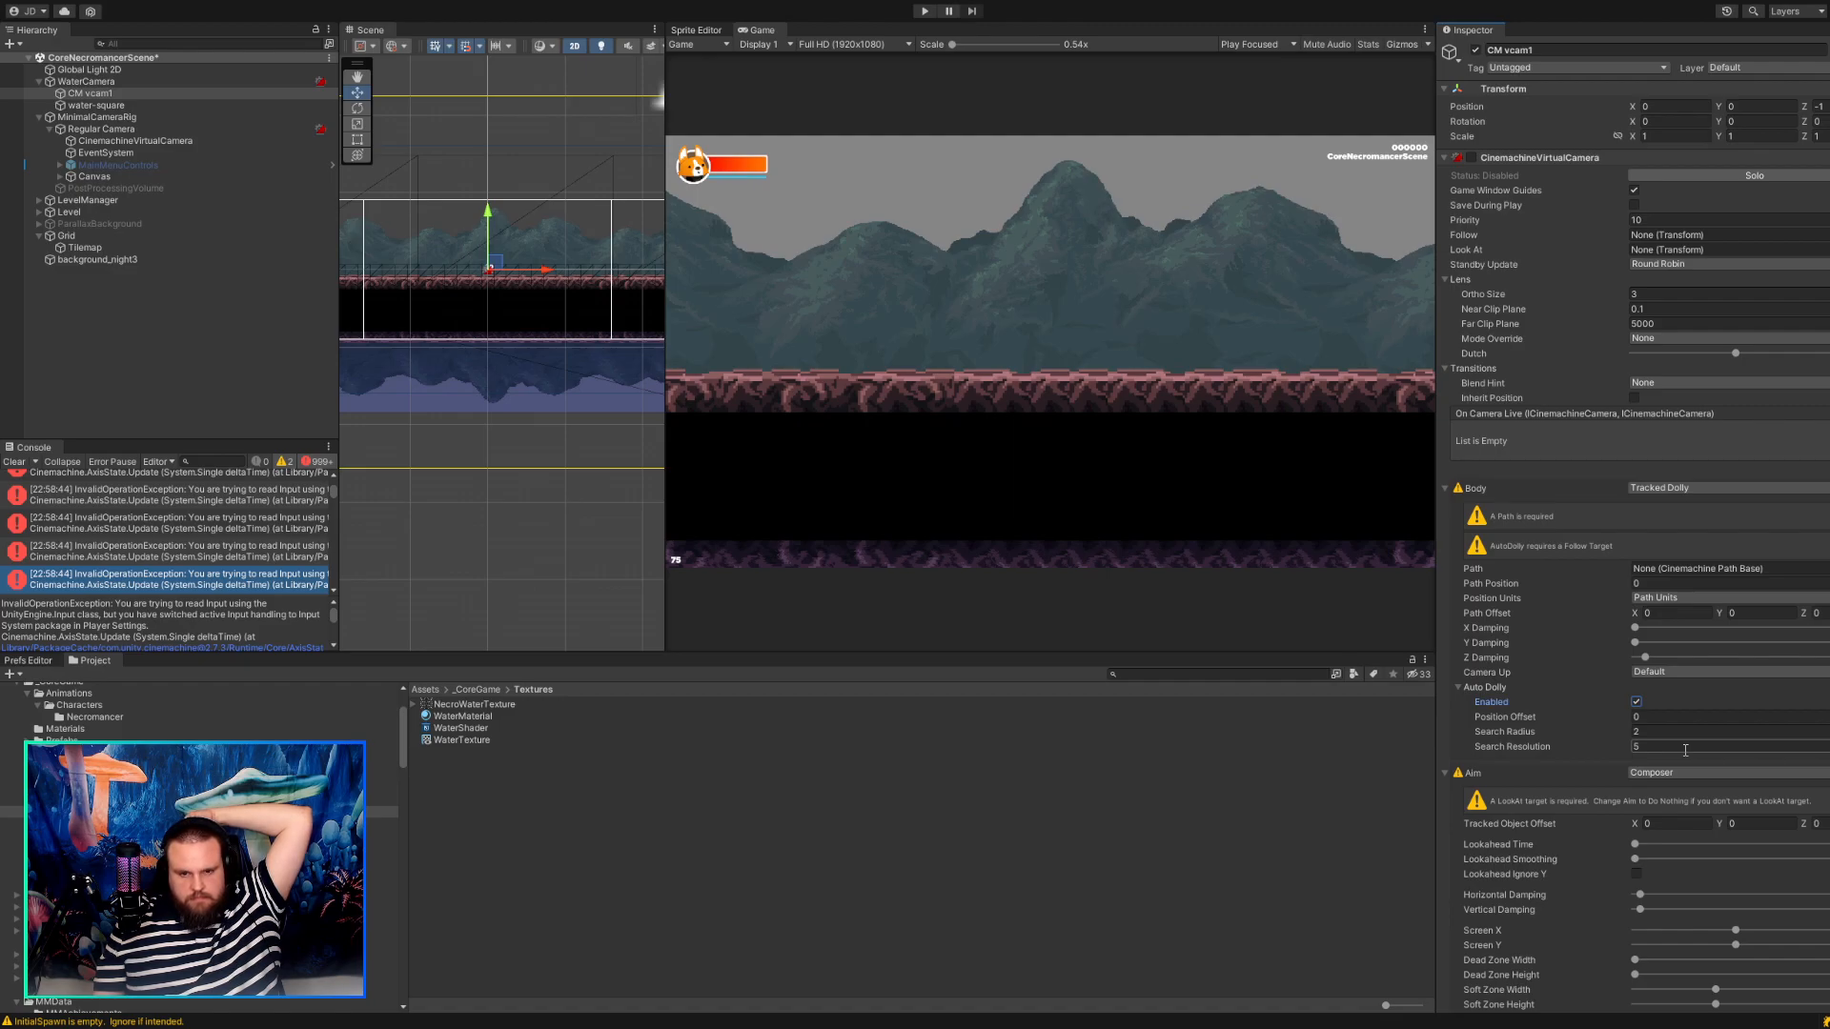
# Run the game, walk the character both ways to test the Tracked Dolly camera, and stop the game.
pyautogui.click(924, 11)
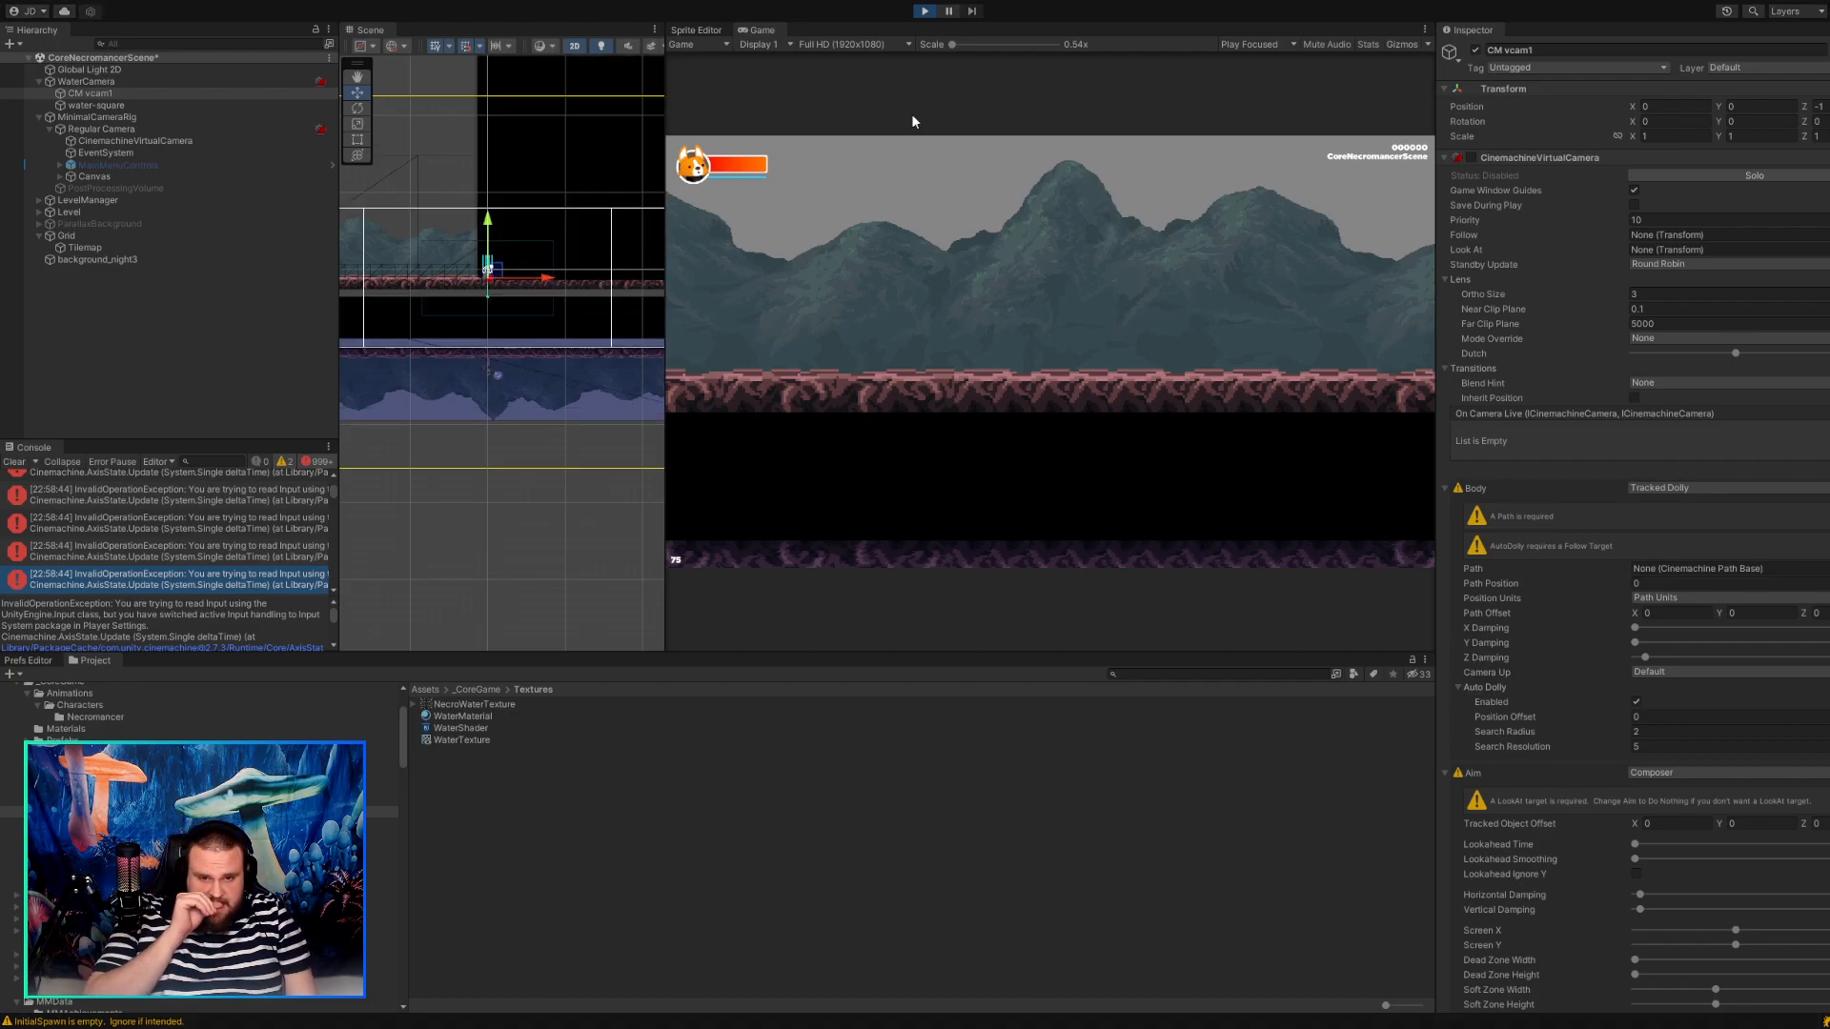
pyautogui.press('d')
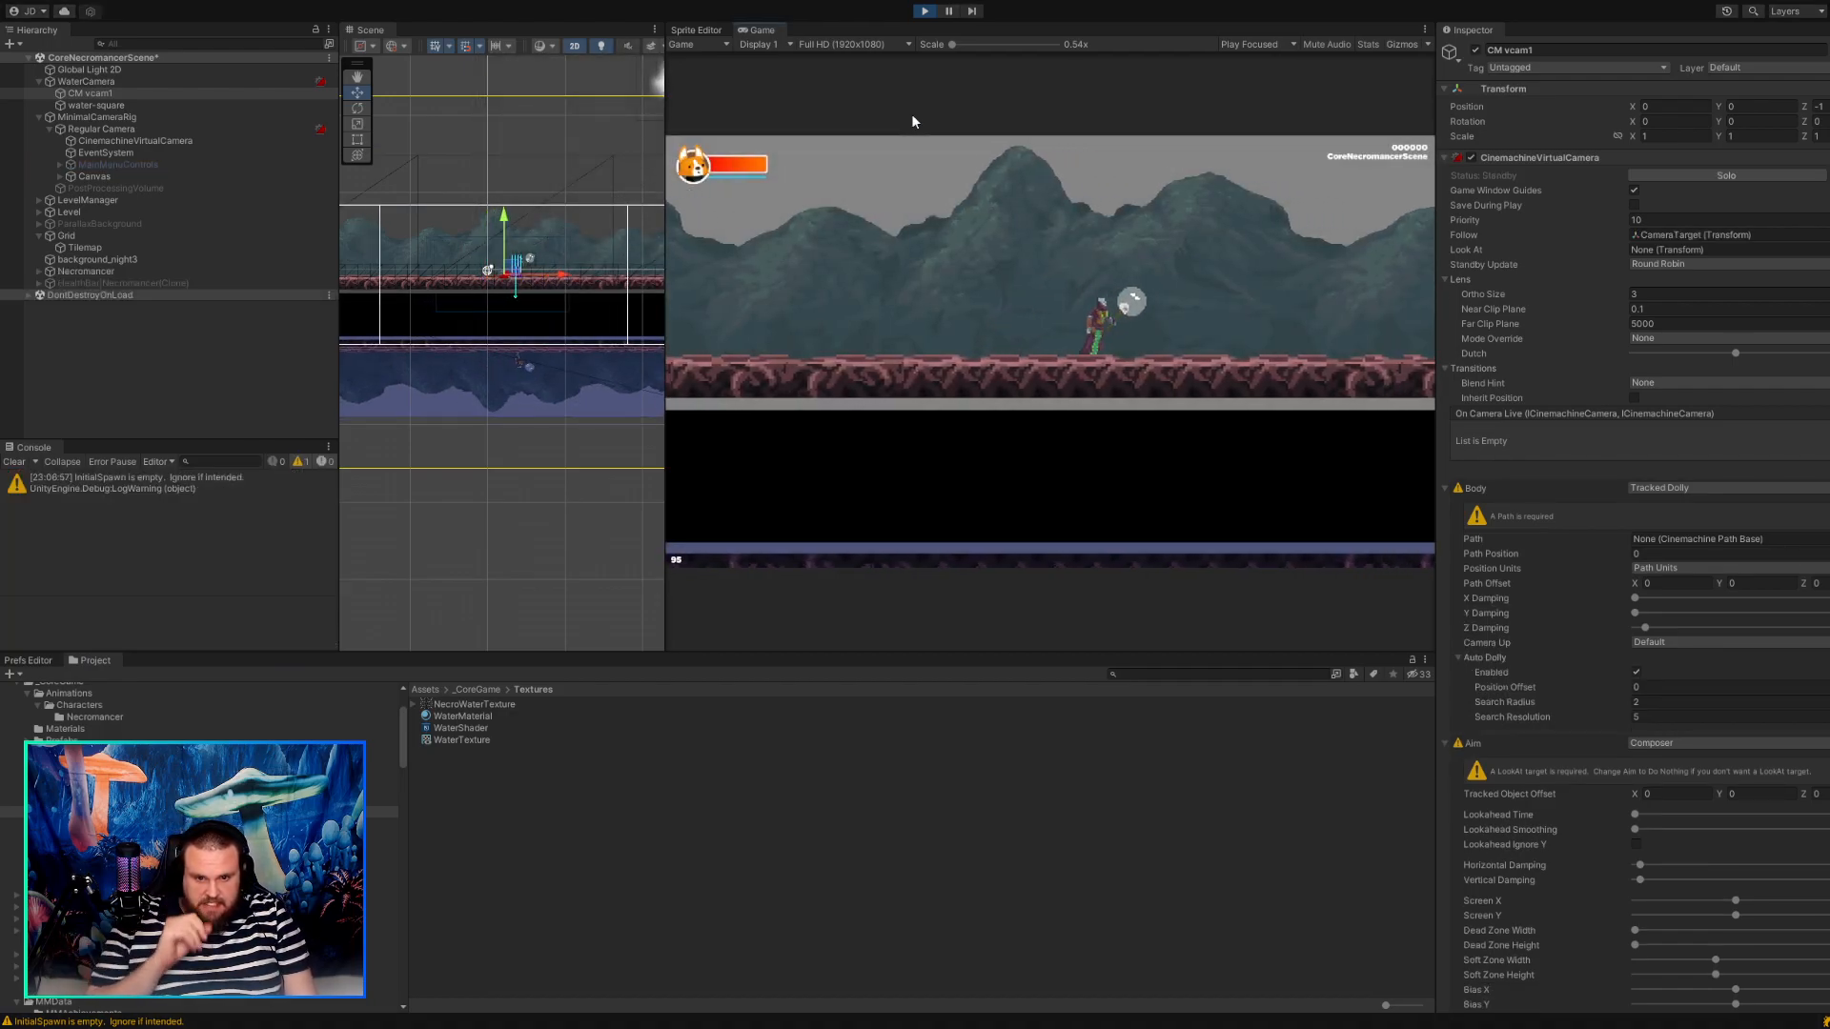
pyautogui.press('a')
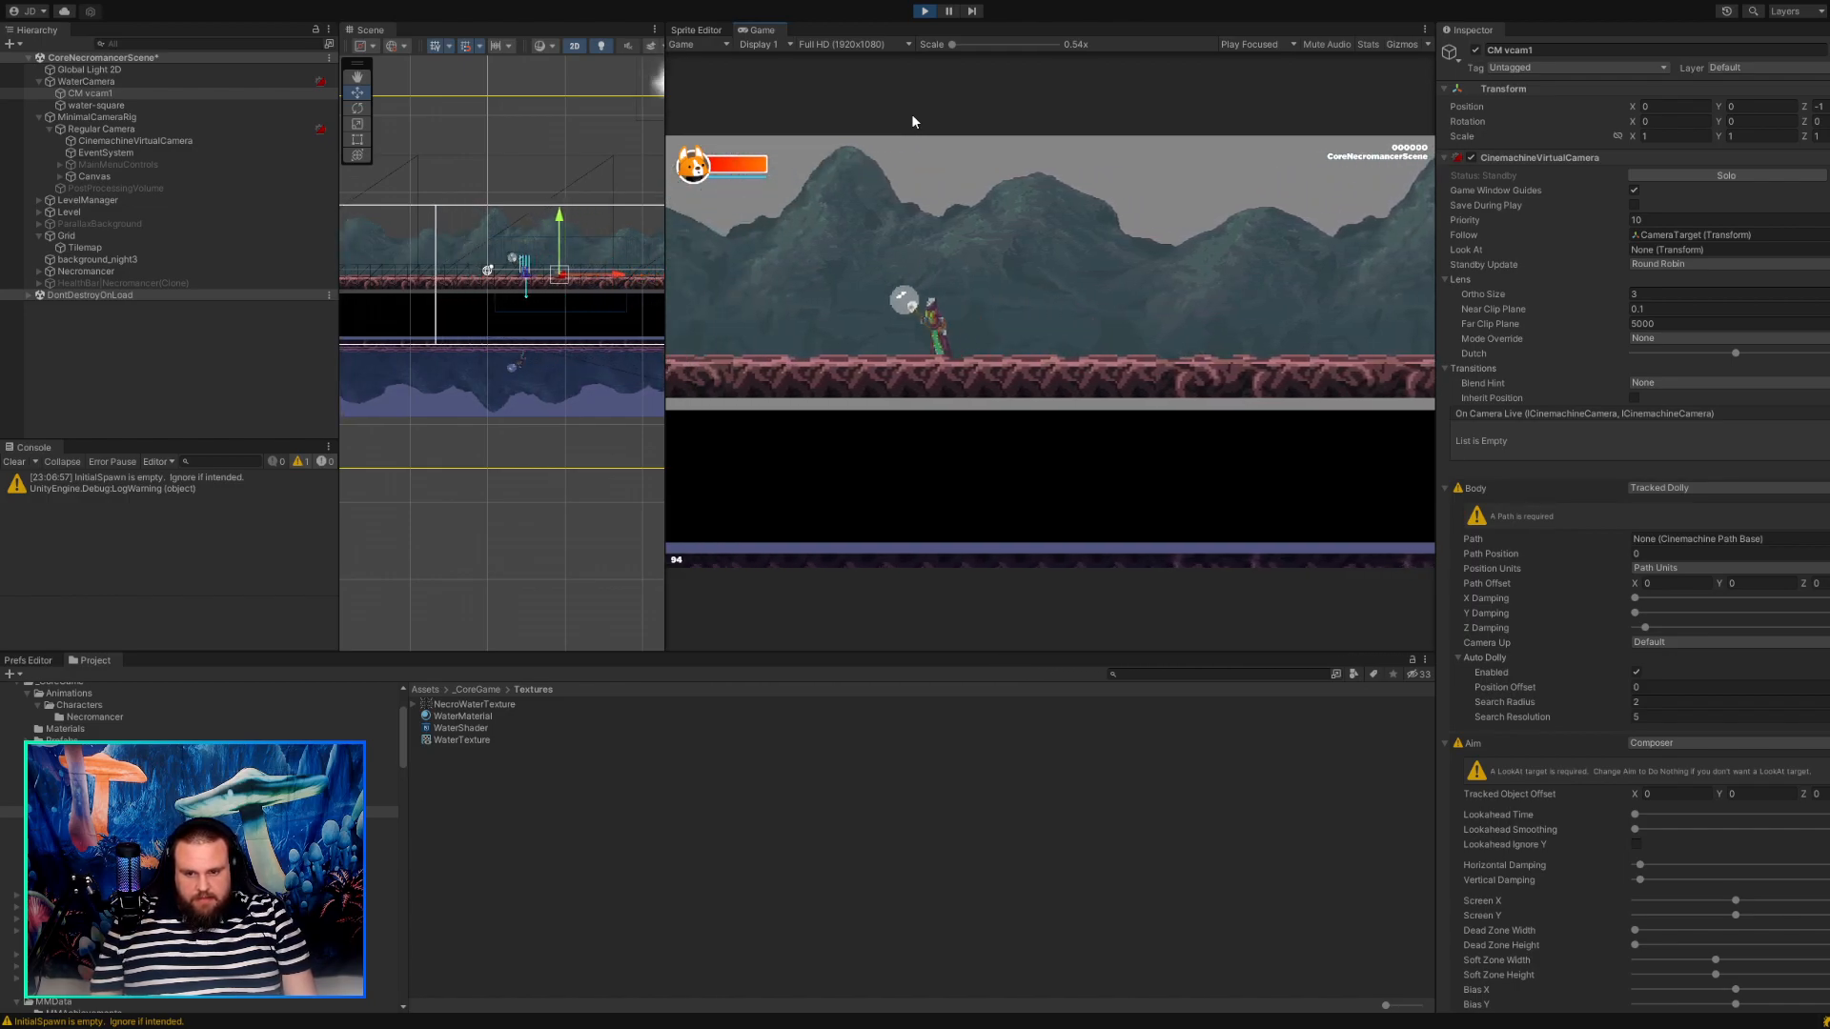
pyautogui.press('d')
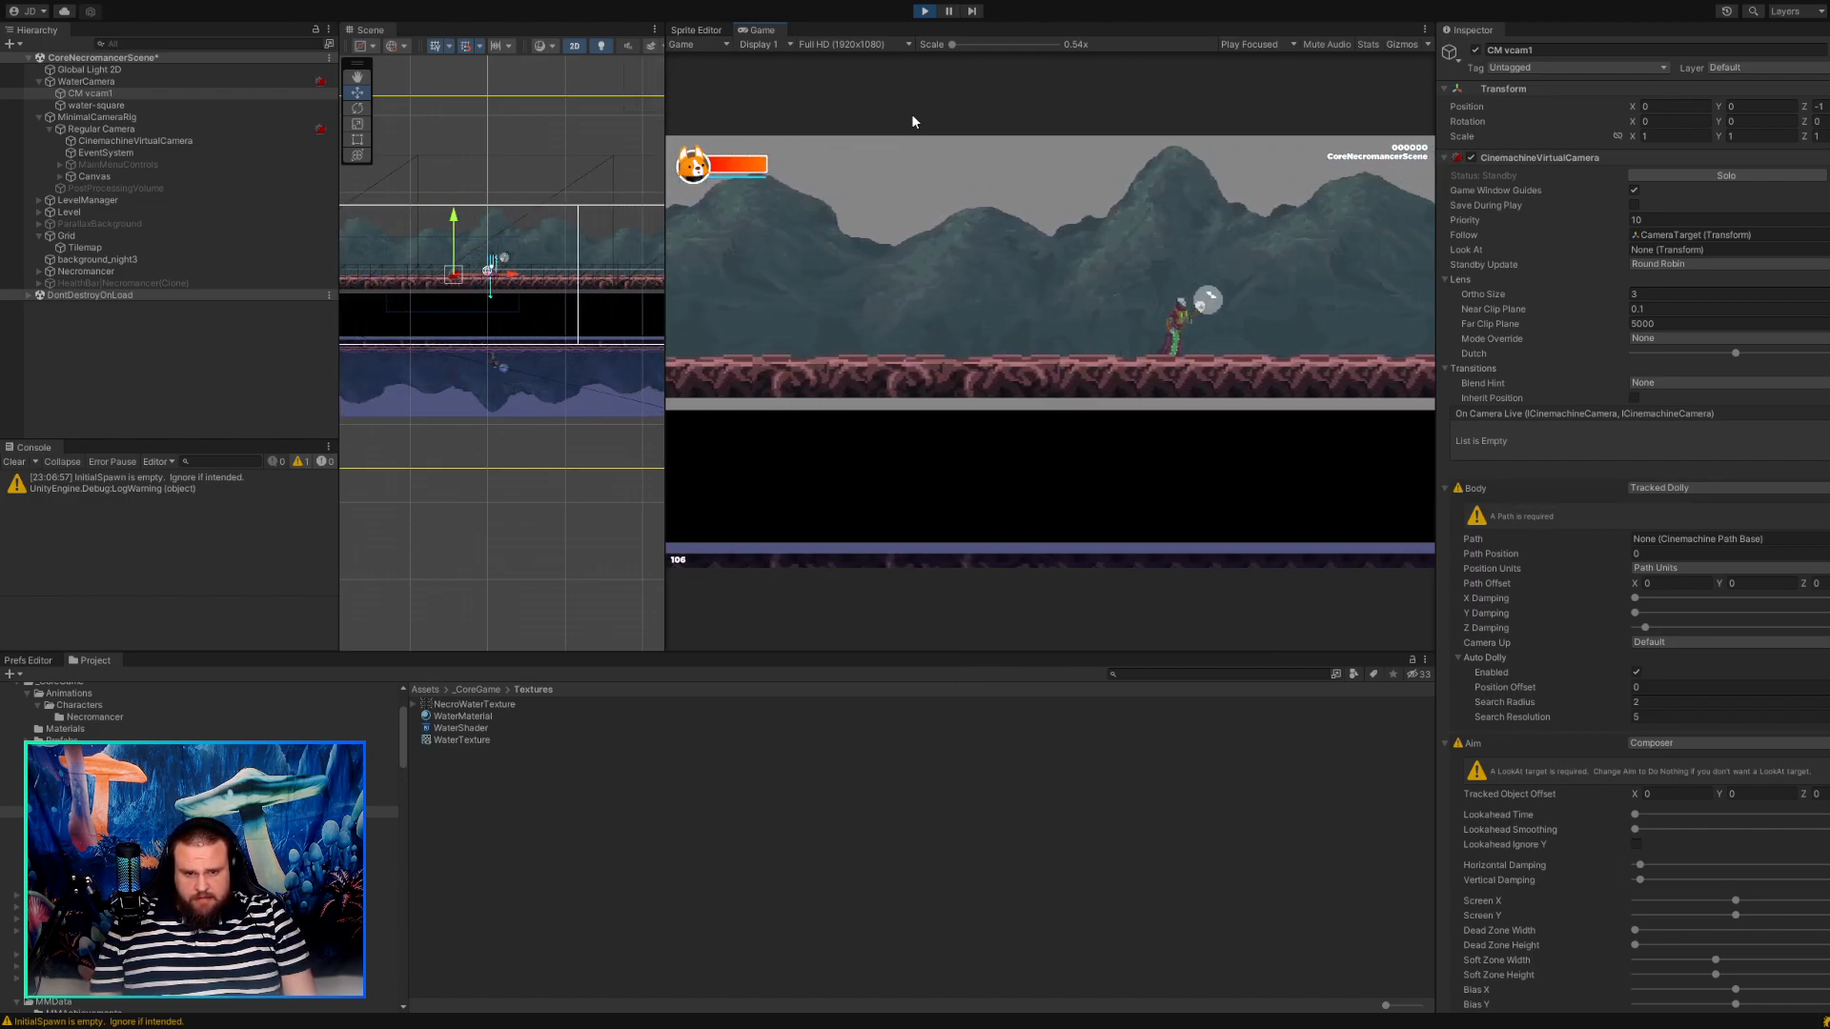
pyautogui.press('a')
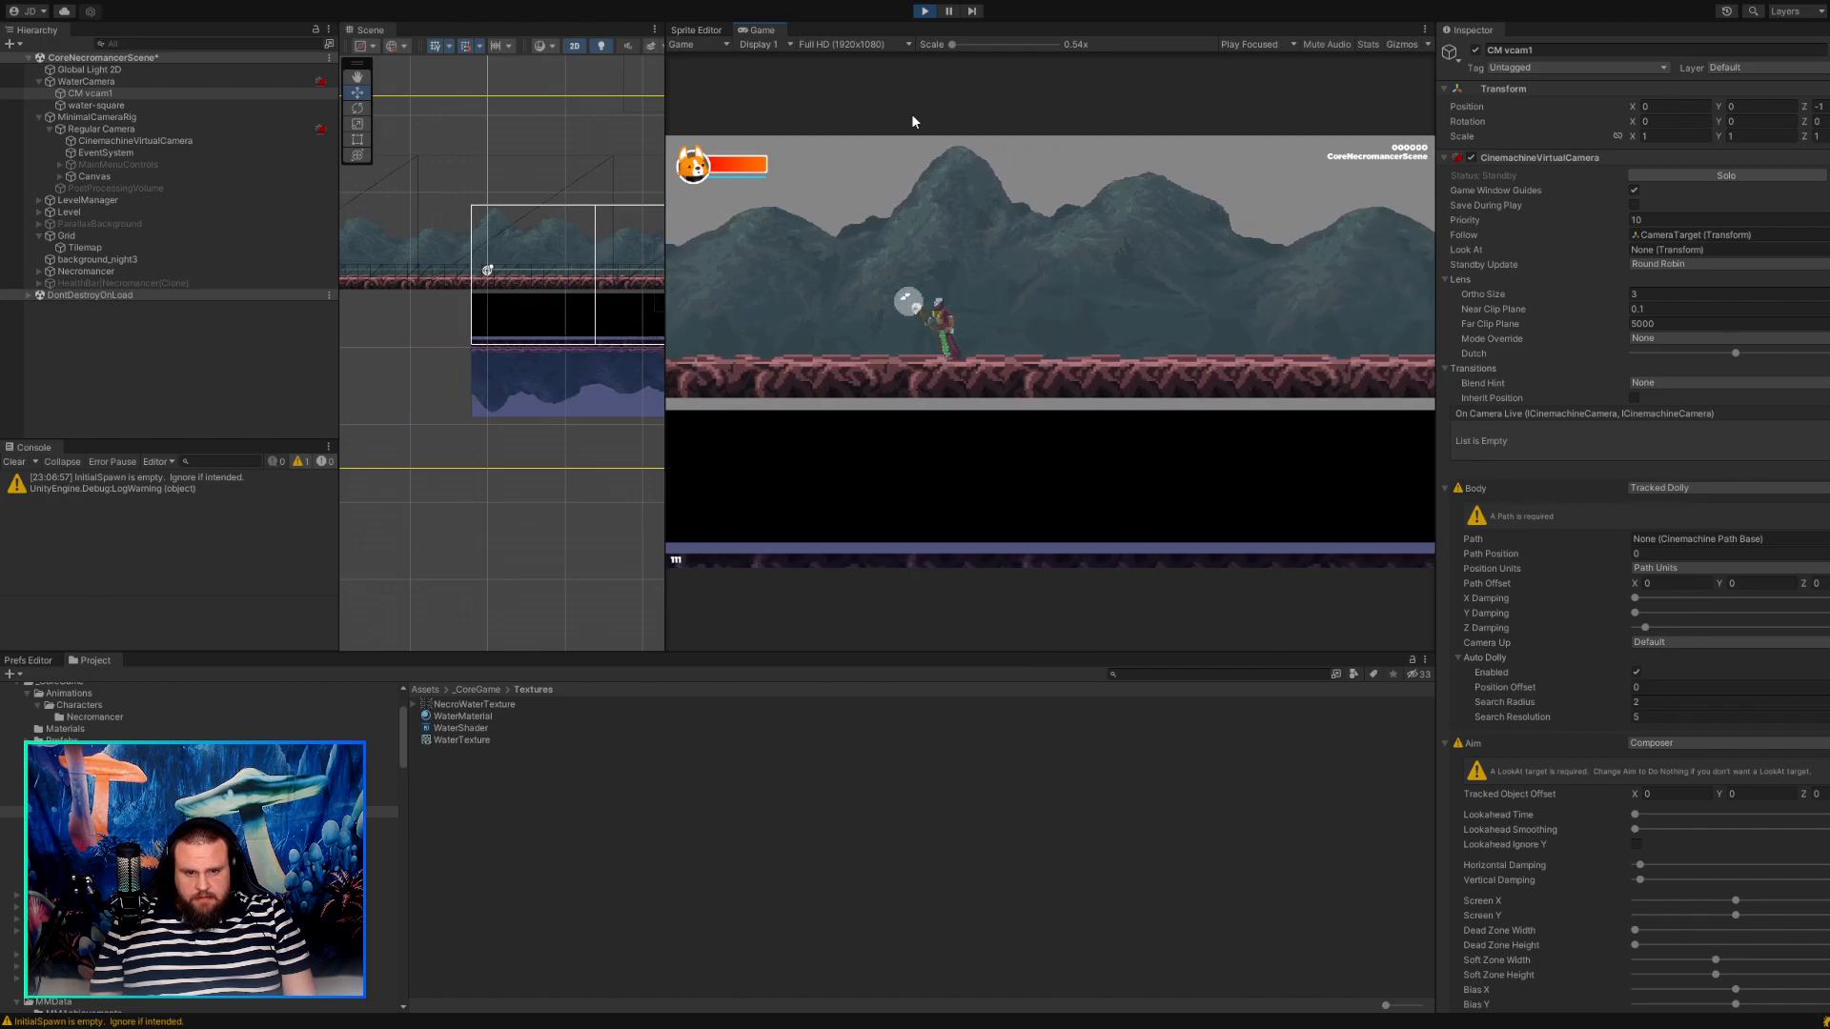
pyautogui.press('d')
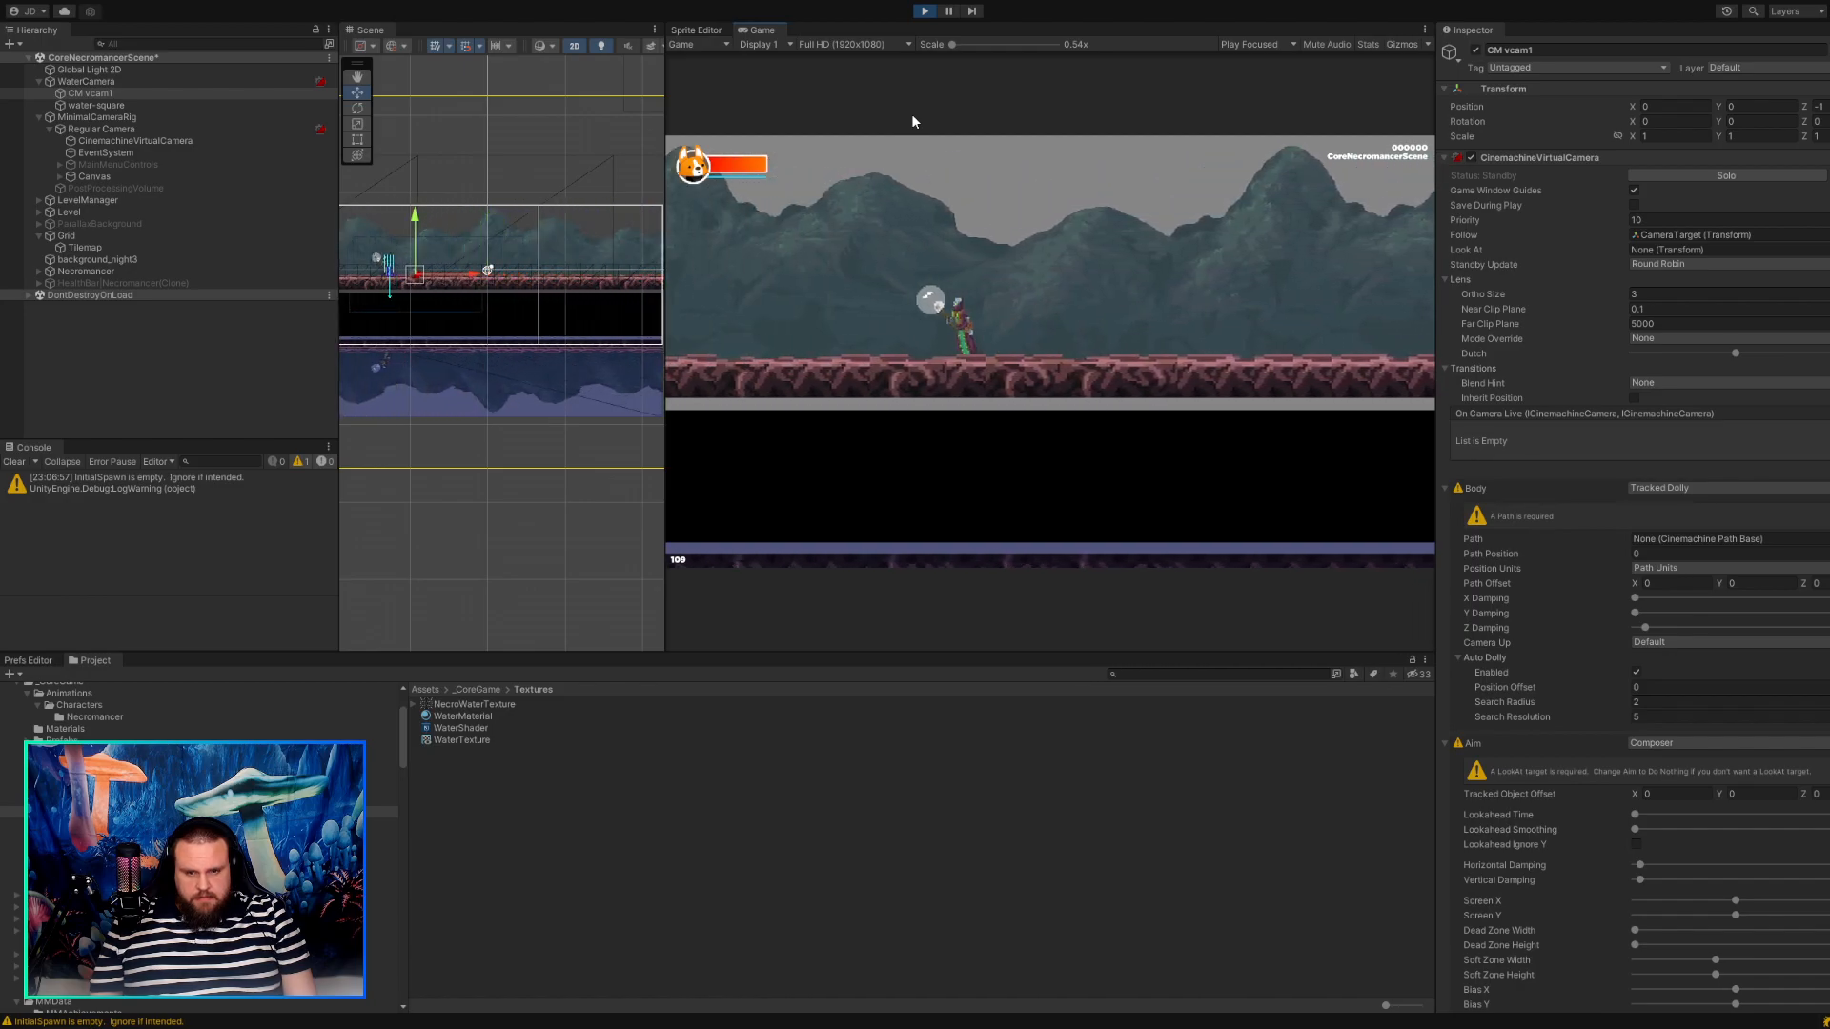
pyautogui.press('d')
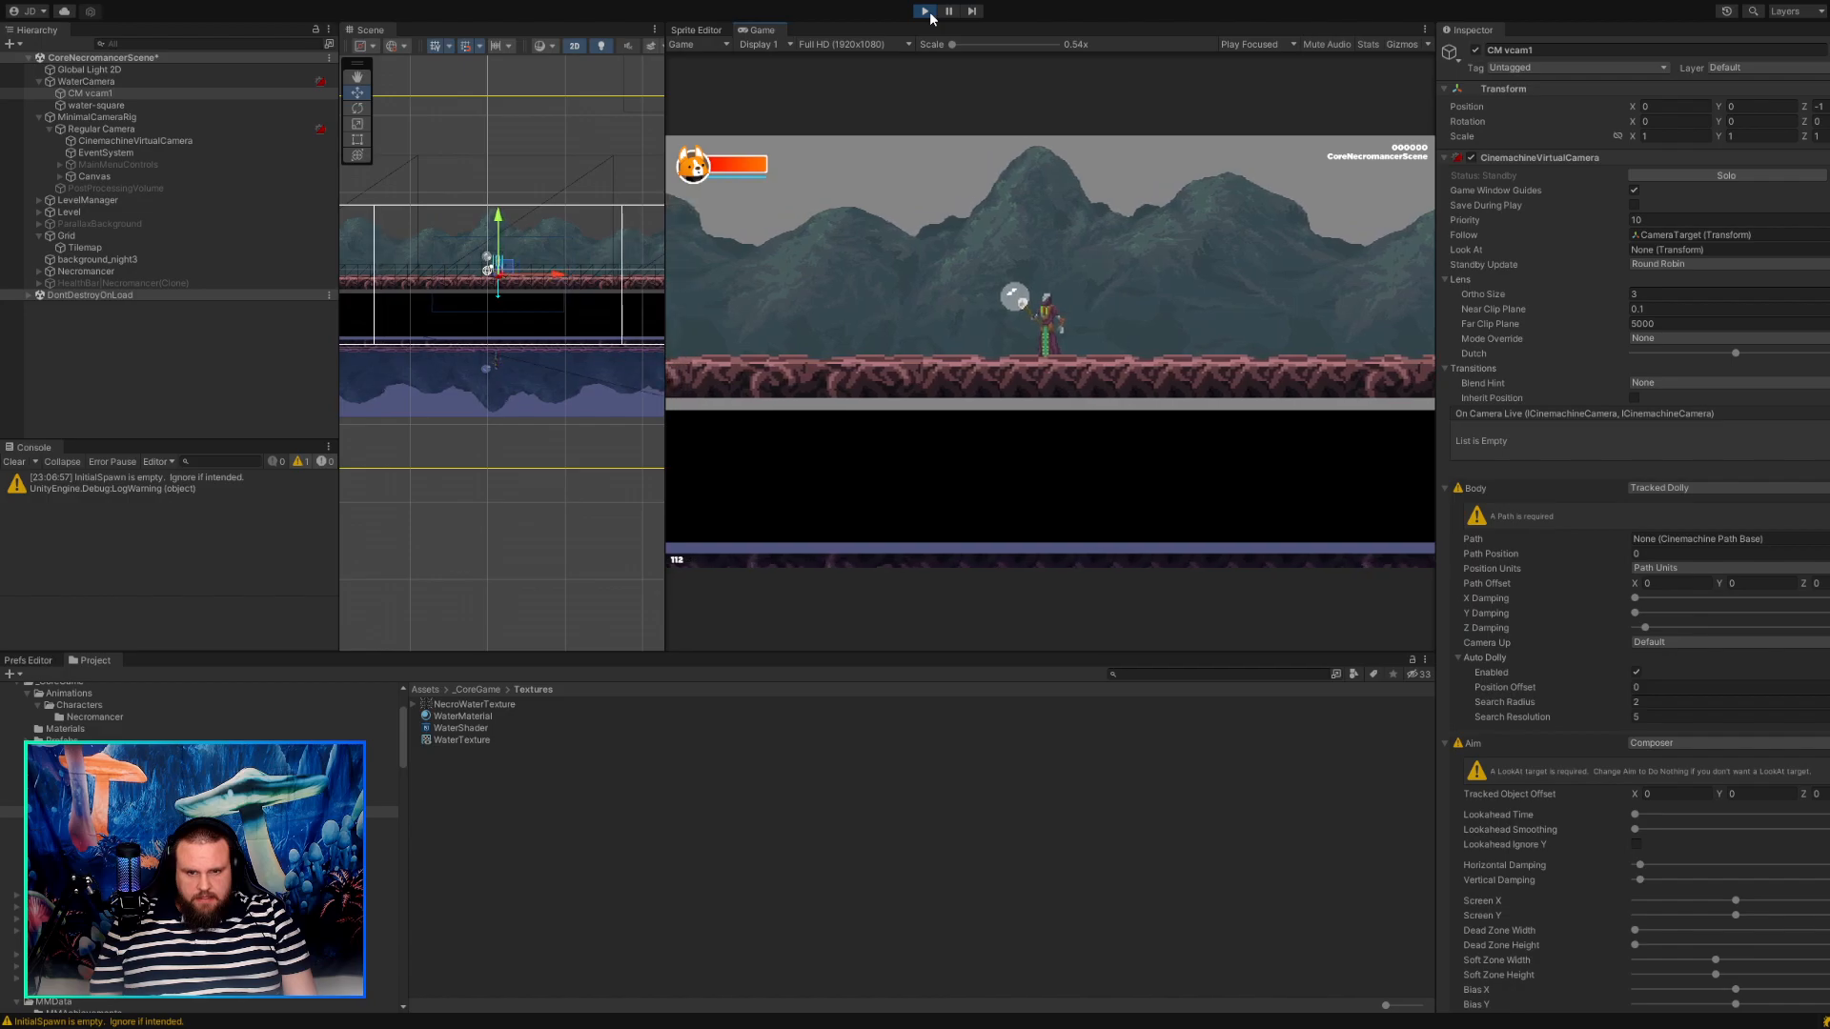
pyautogui.press('d')
pyautogui.click(925, 10)
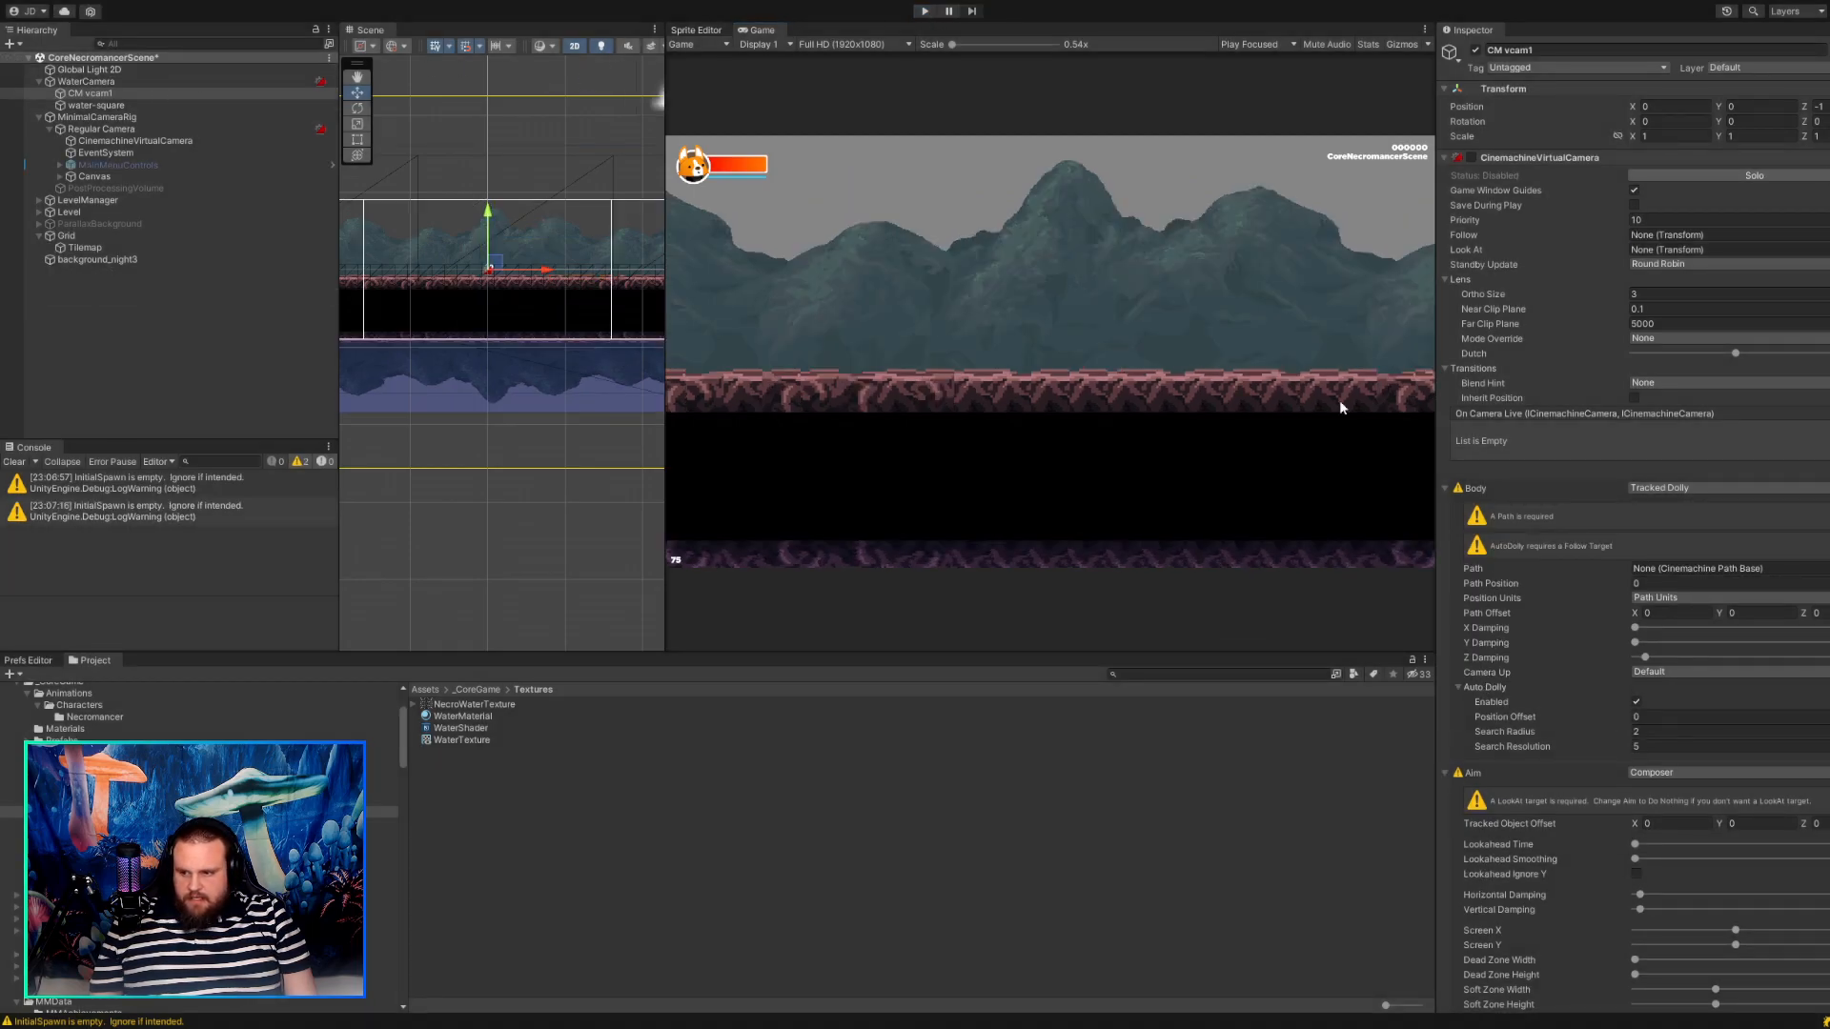
# Set CM vcam1's Body to Framing Transposer and enable its CinemachineVirtualCamera component.
pyautogui.click(1638, 486)
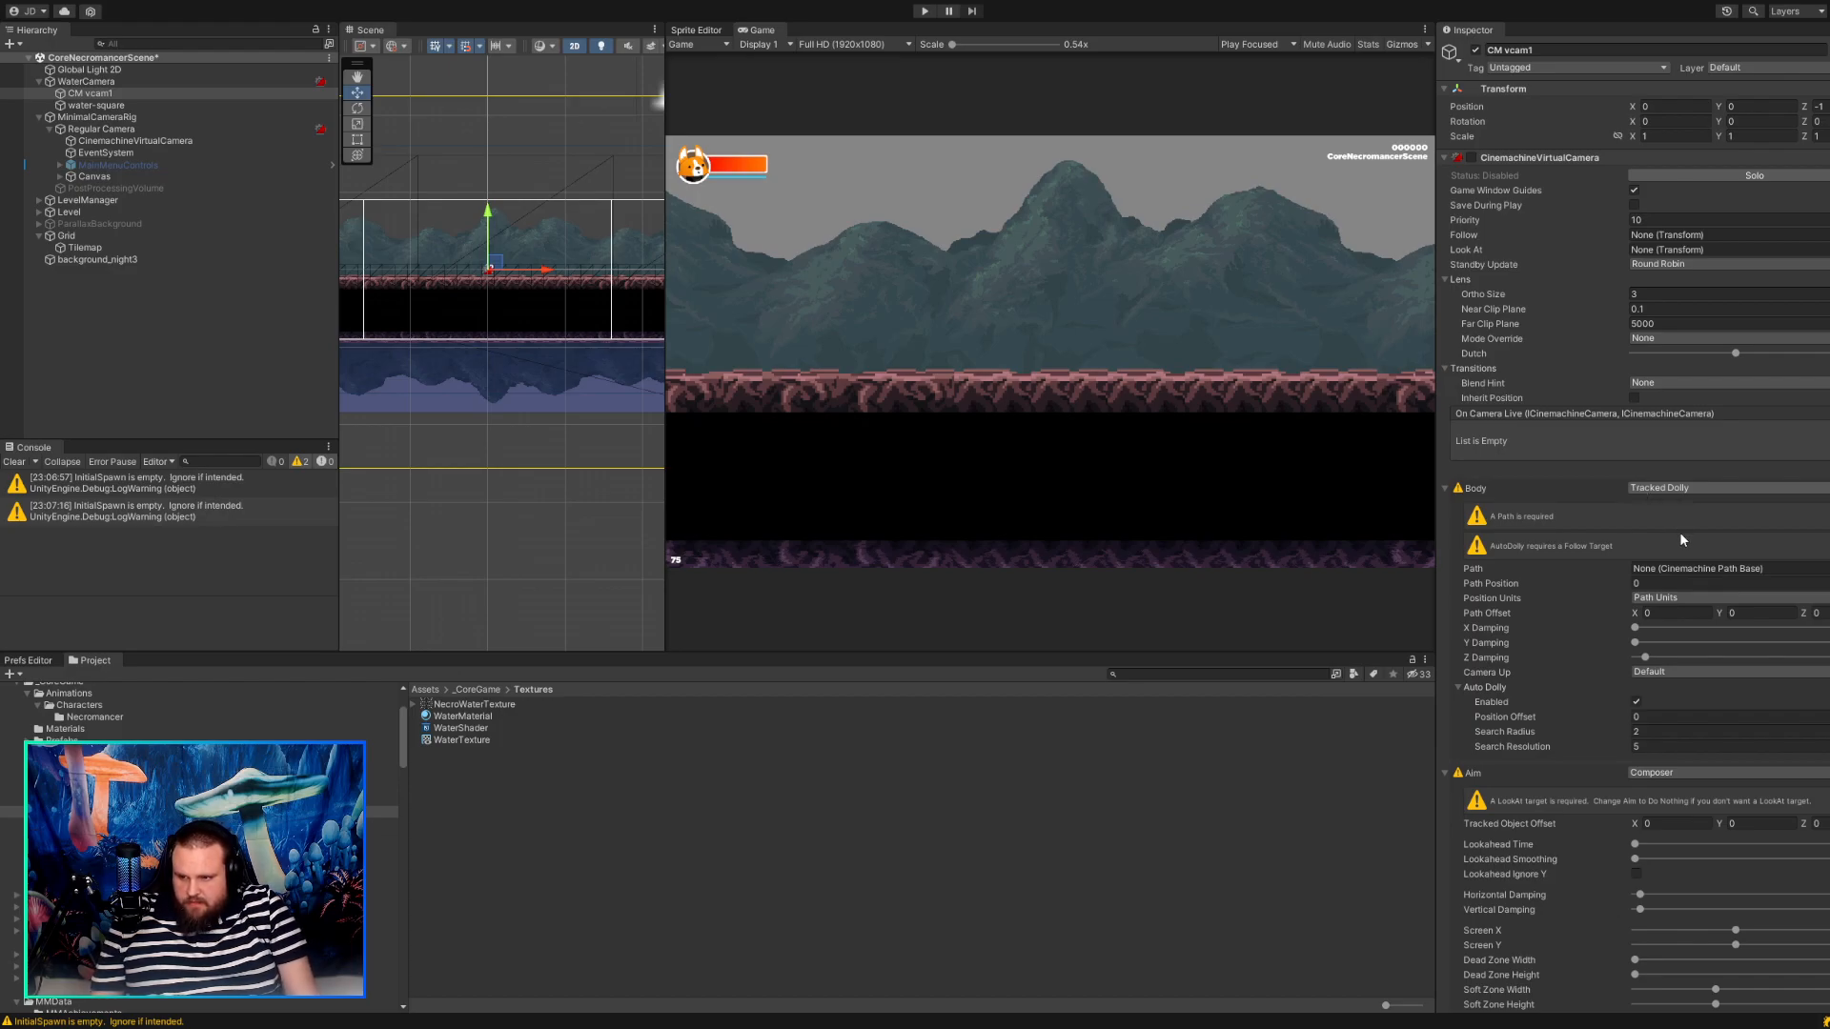
pyautogui.click(1679, 531)
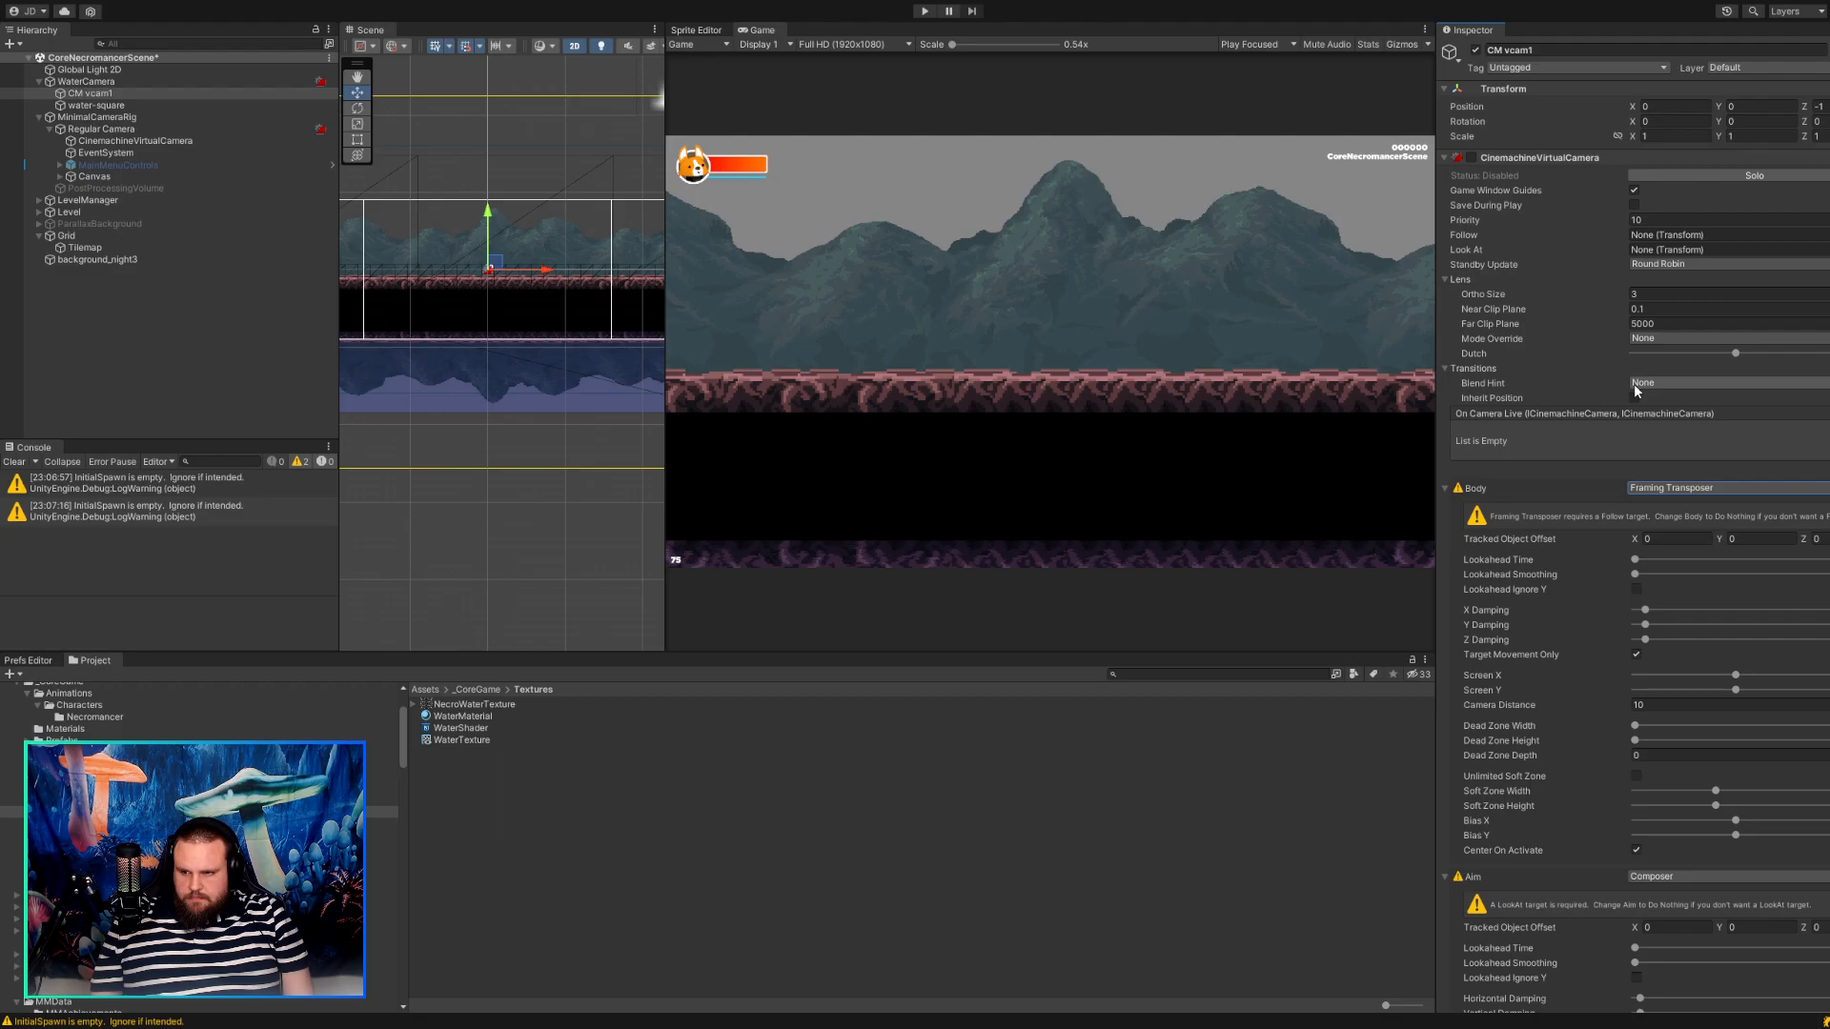
pyautogui.click(1483, 384)
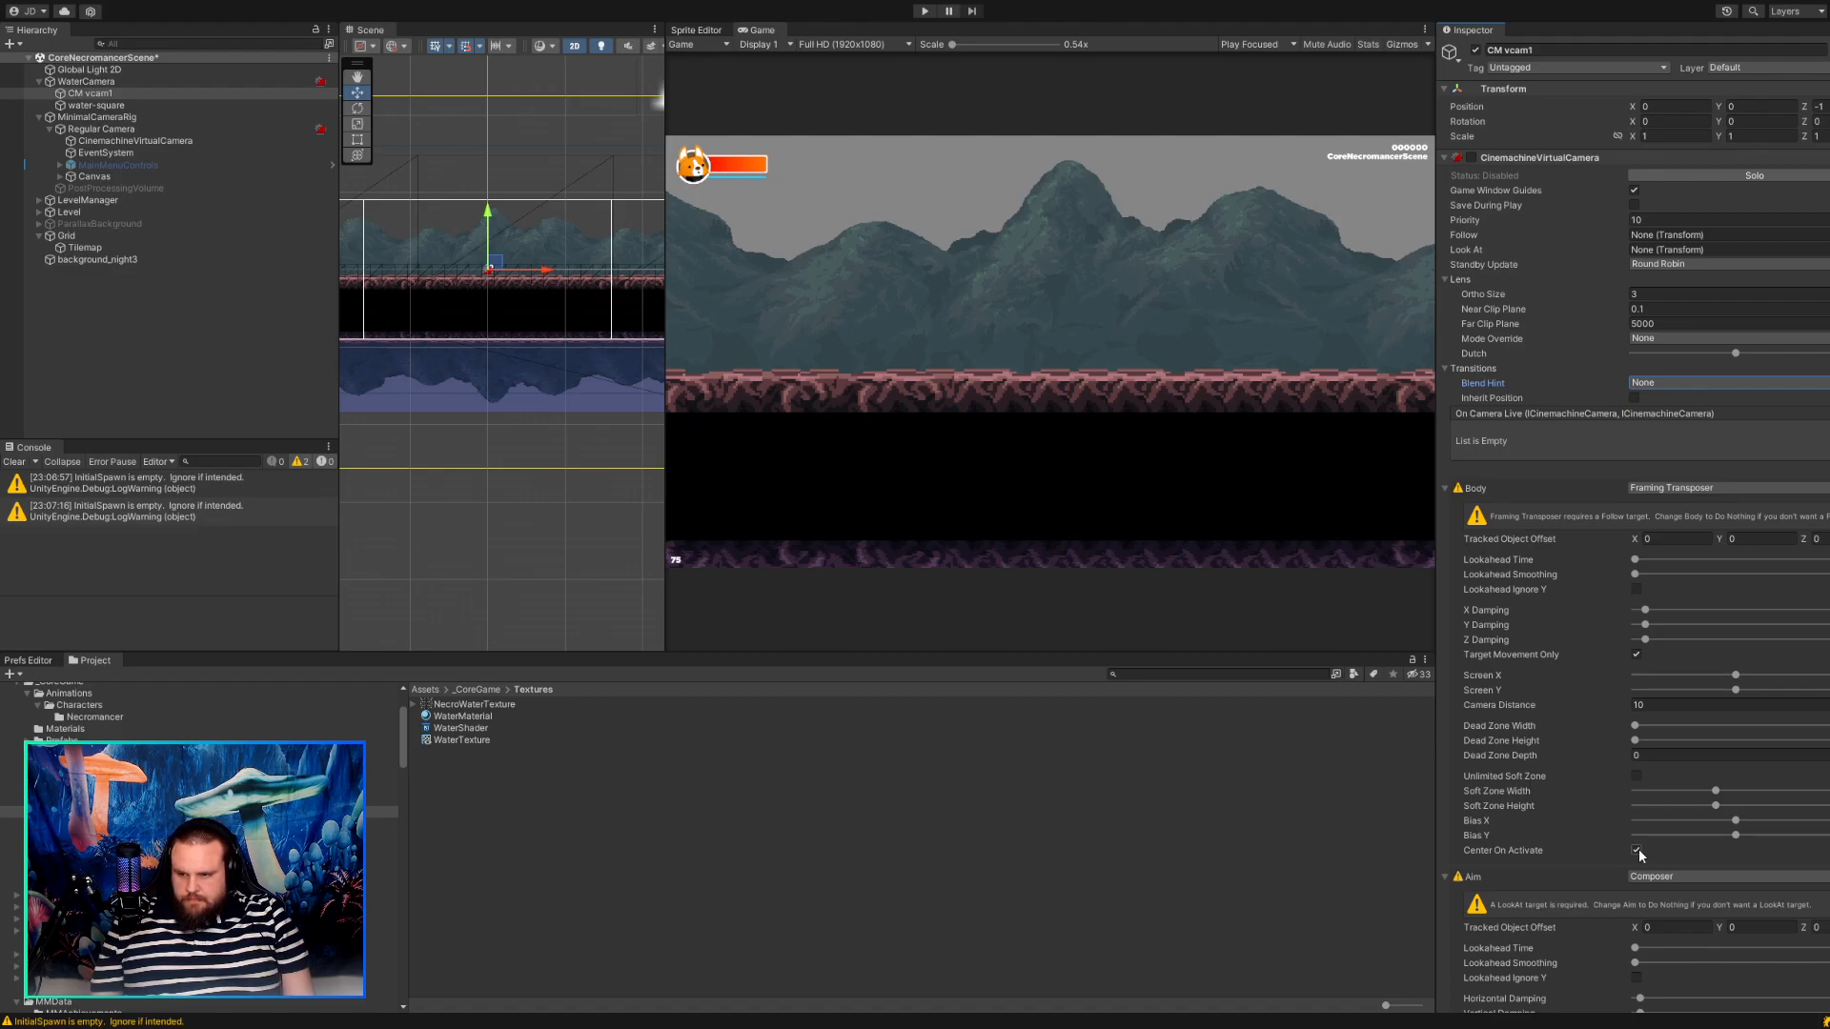
pyautogui.scroll(-5, 1638, 848)
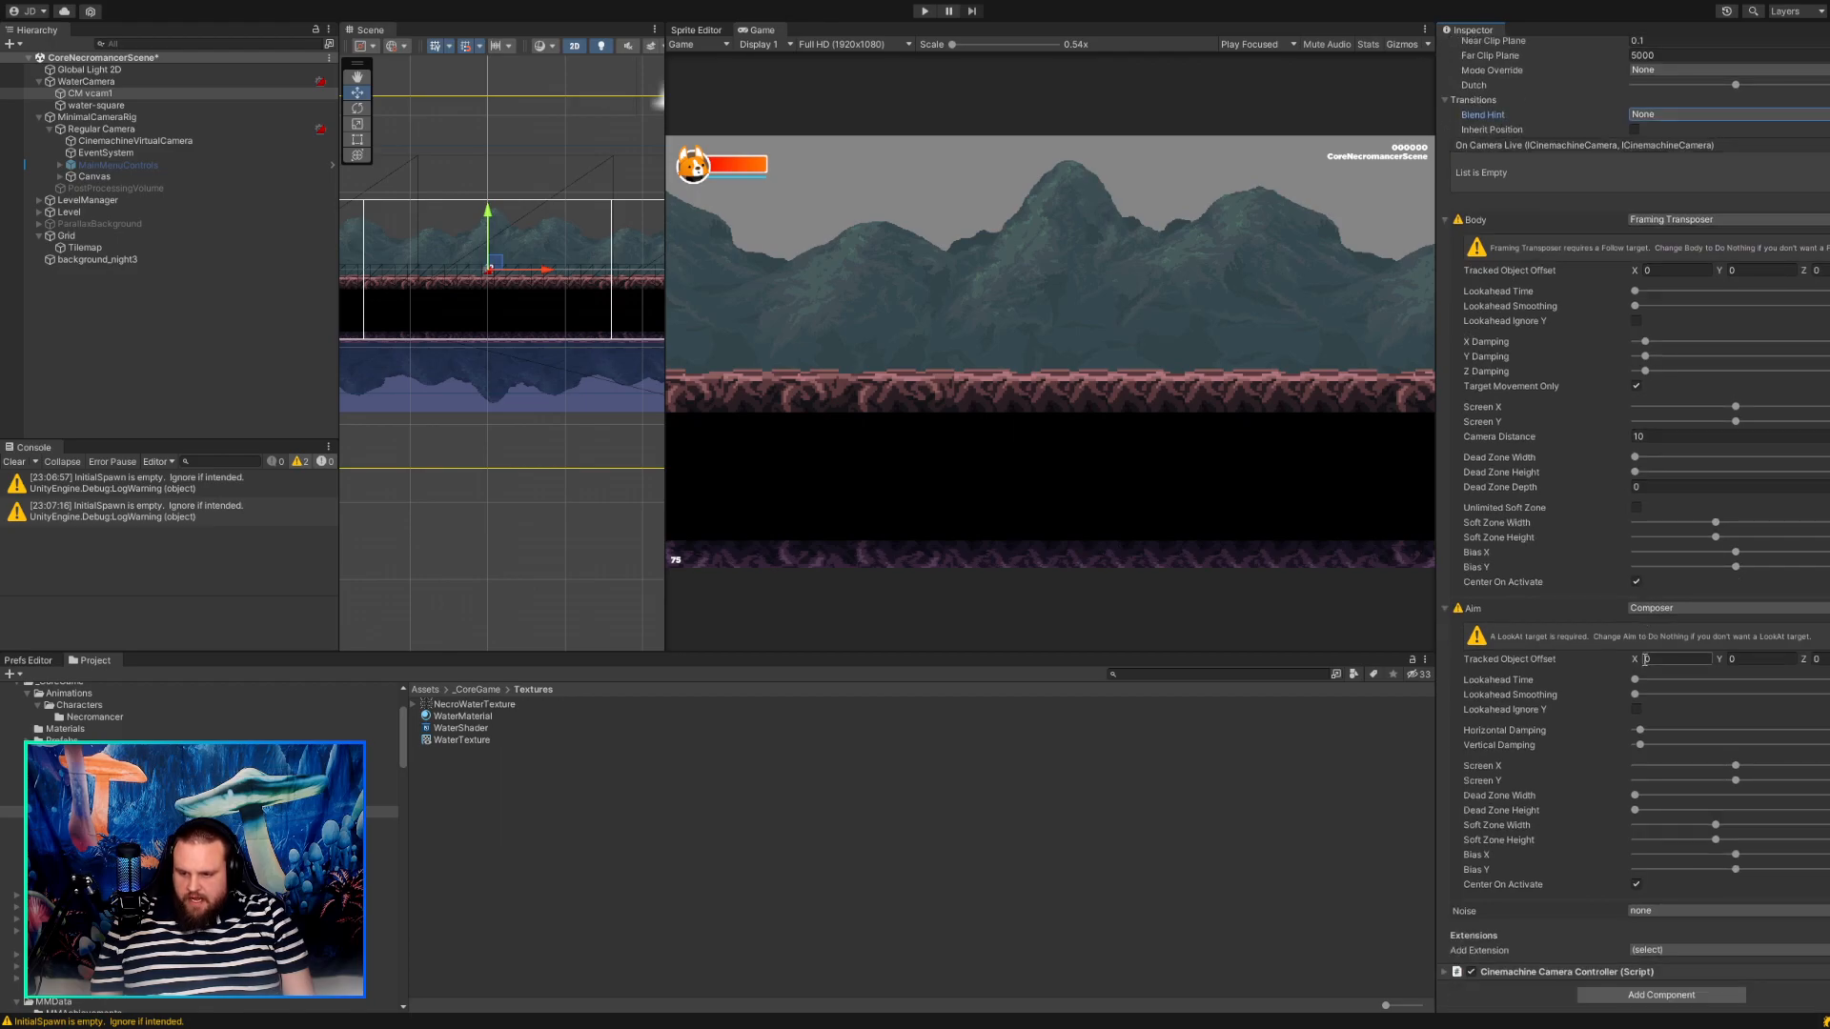
pyautogui.scroll(5, 1645, 659)
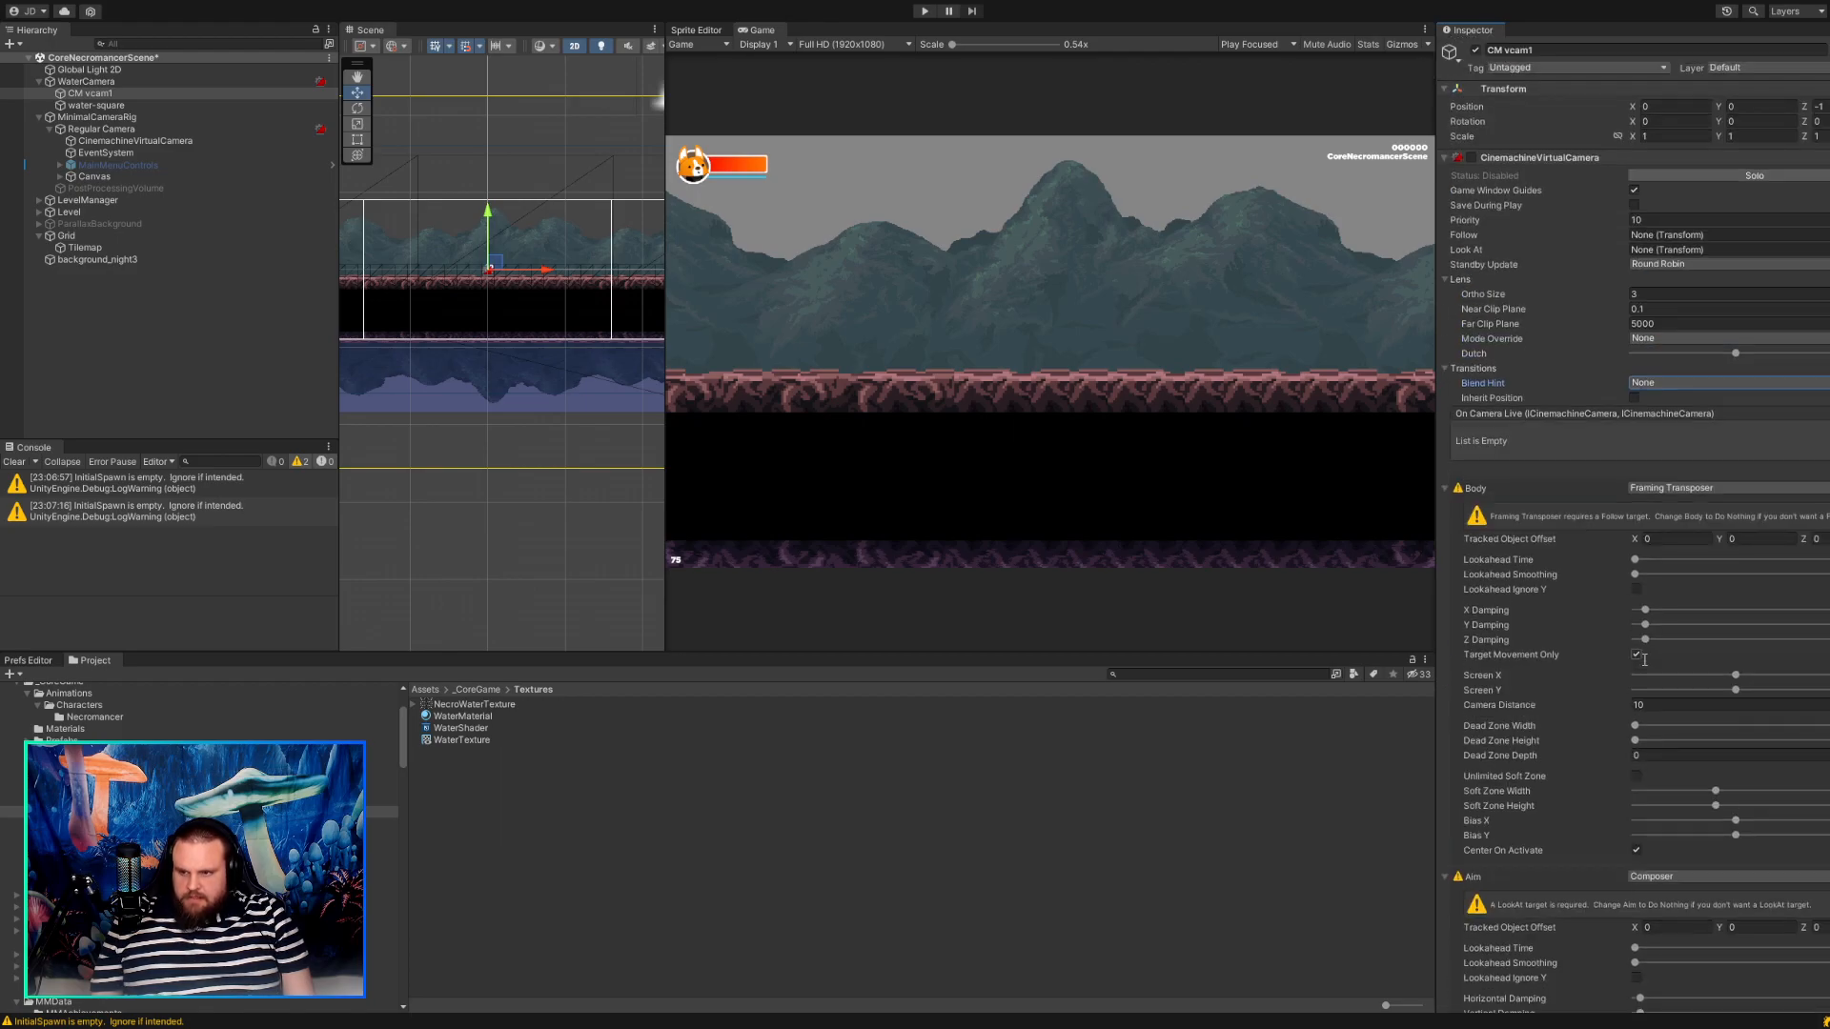
pyautogui.scroll(-1, 1645, 660)
pyautogui.scroll(1, 1645, 660)
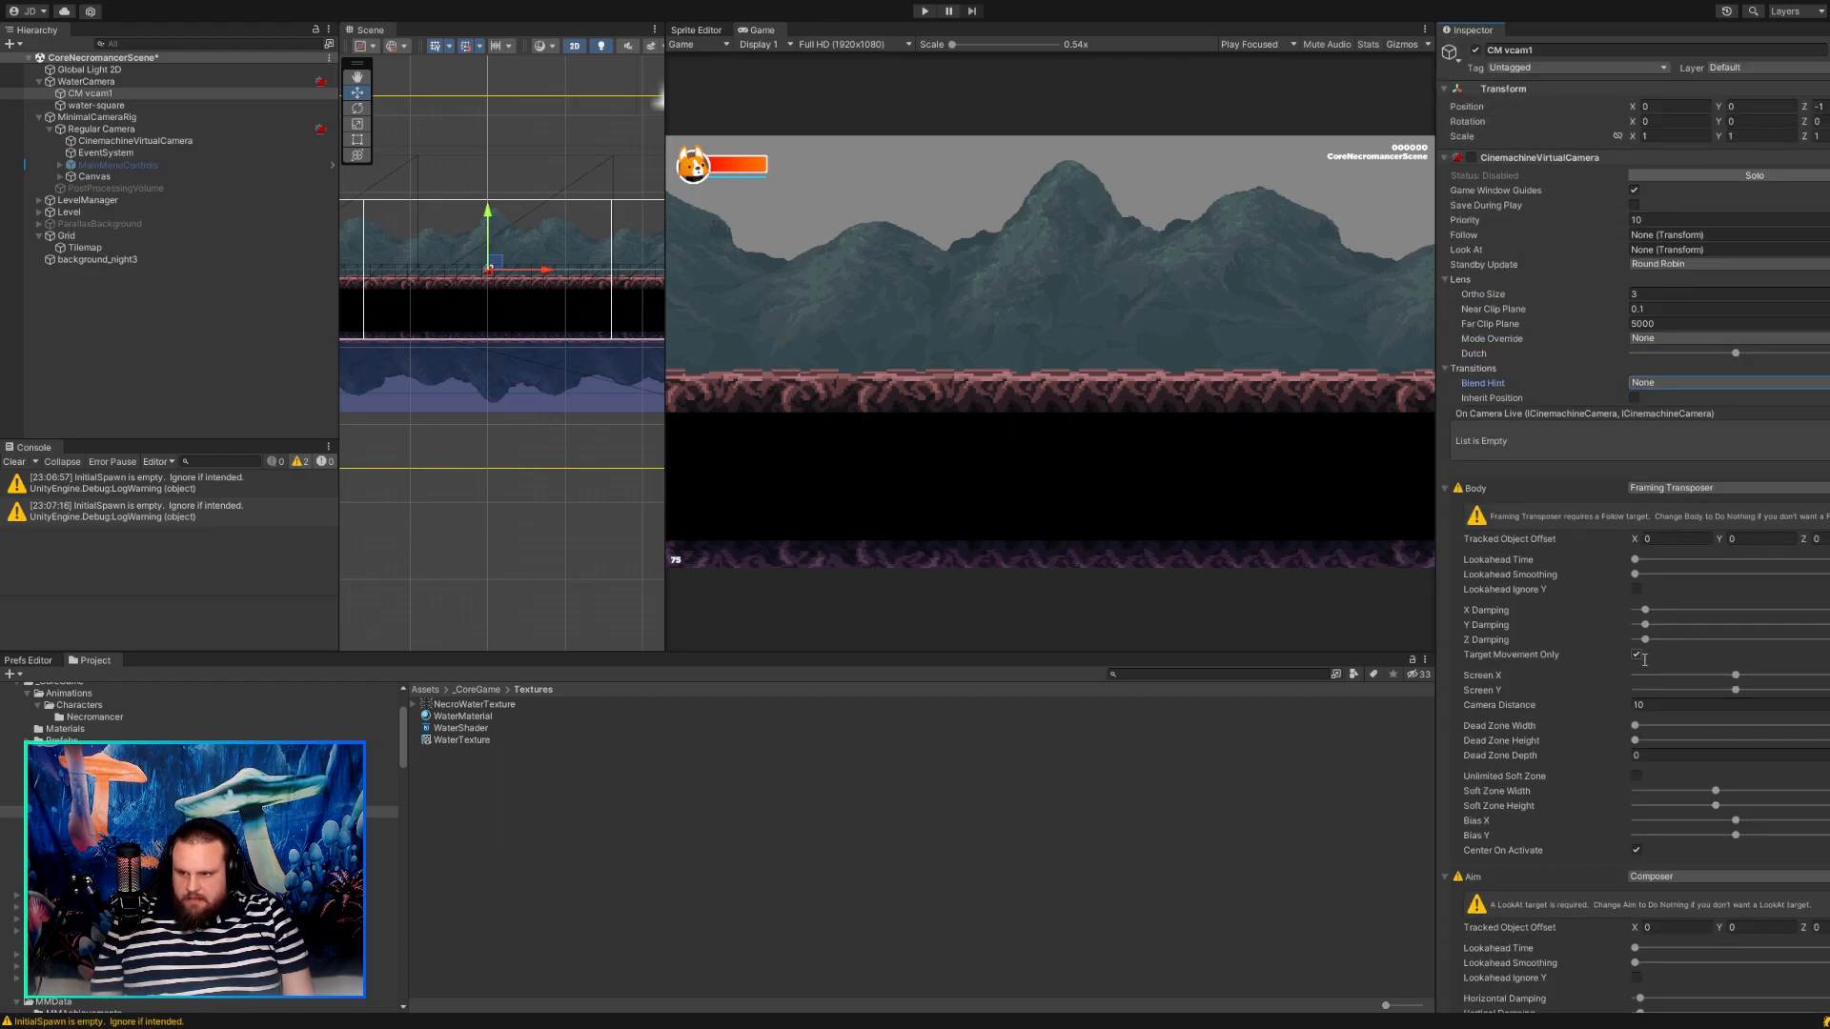
pyautogui.click(1471, 159)
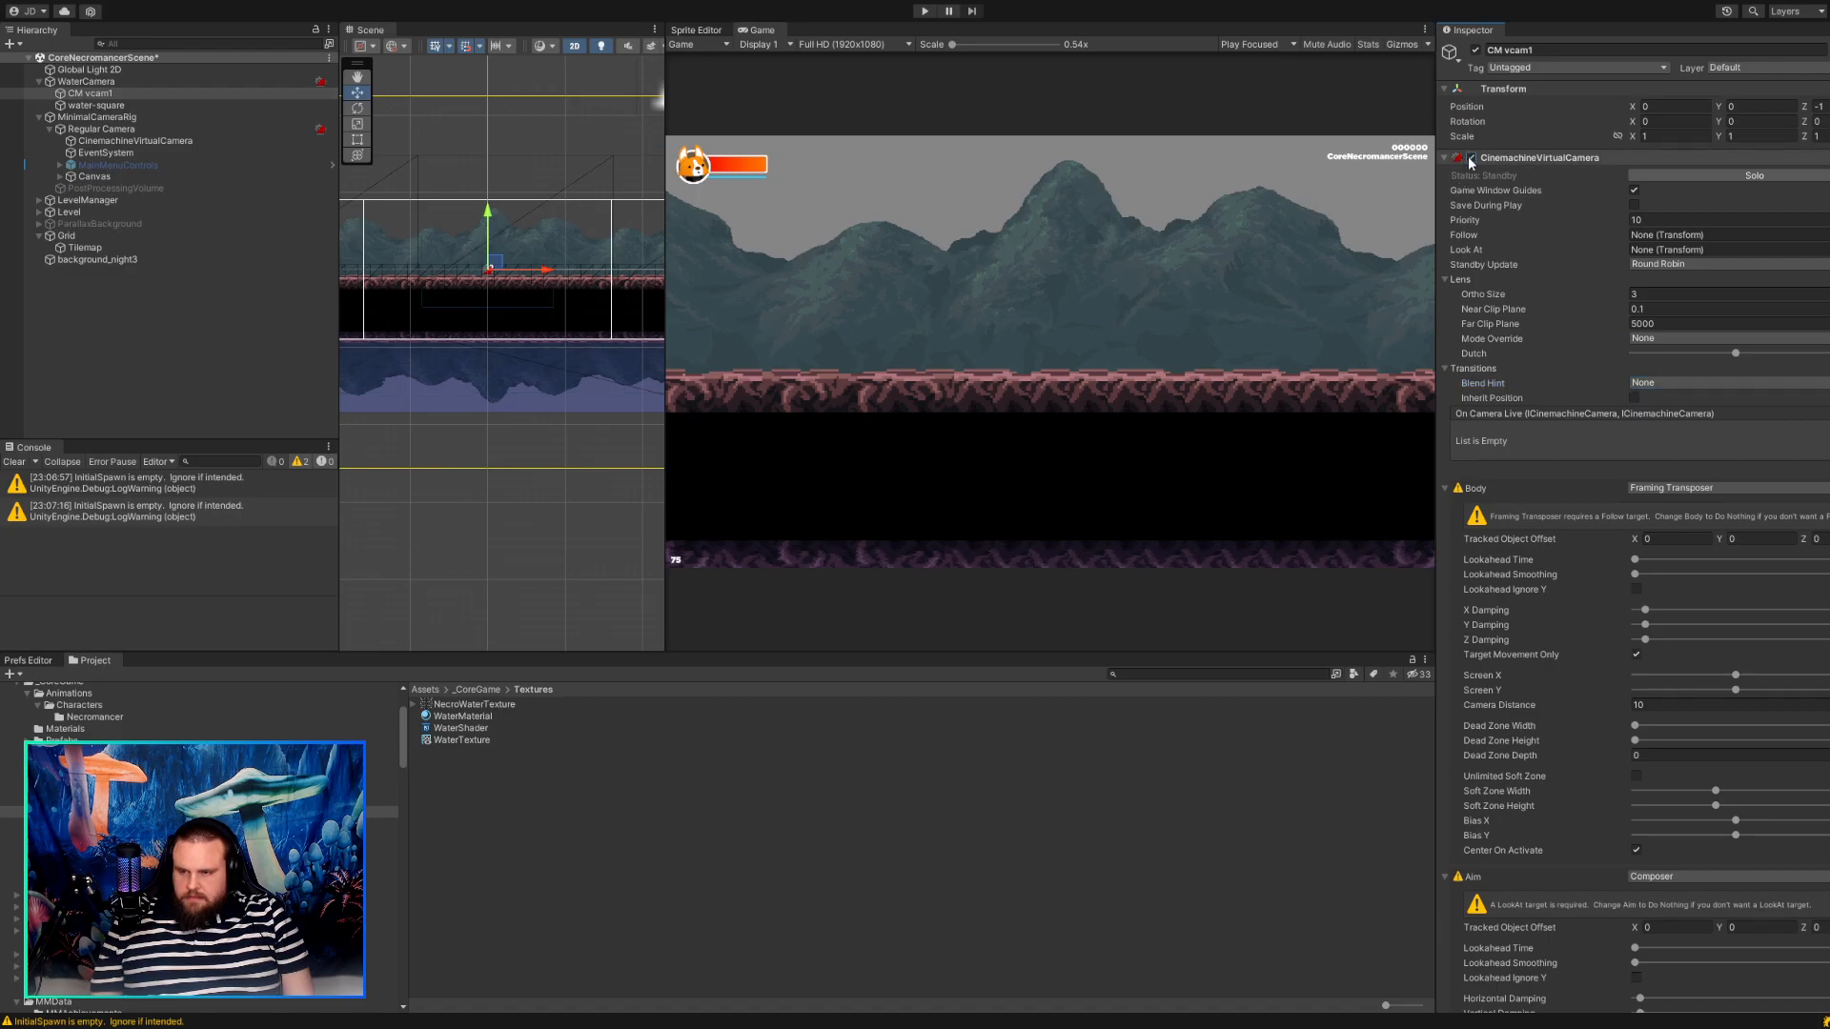
# Check the regular CinemachineVirtualCamera's settings, then set CM vcam1's Tracked Object Offset Y to 2.66.
pyautogui.click(197, 129)
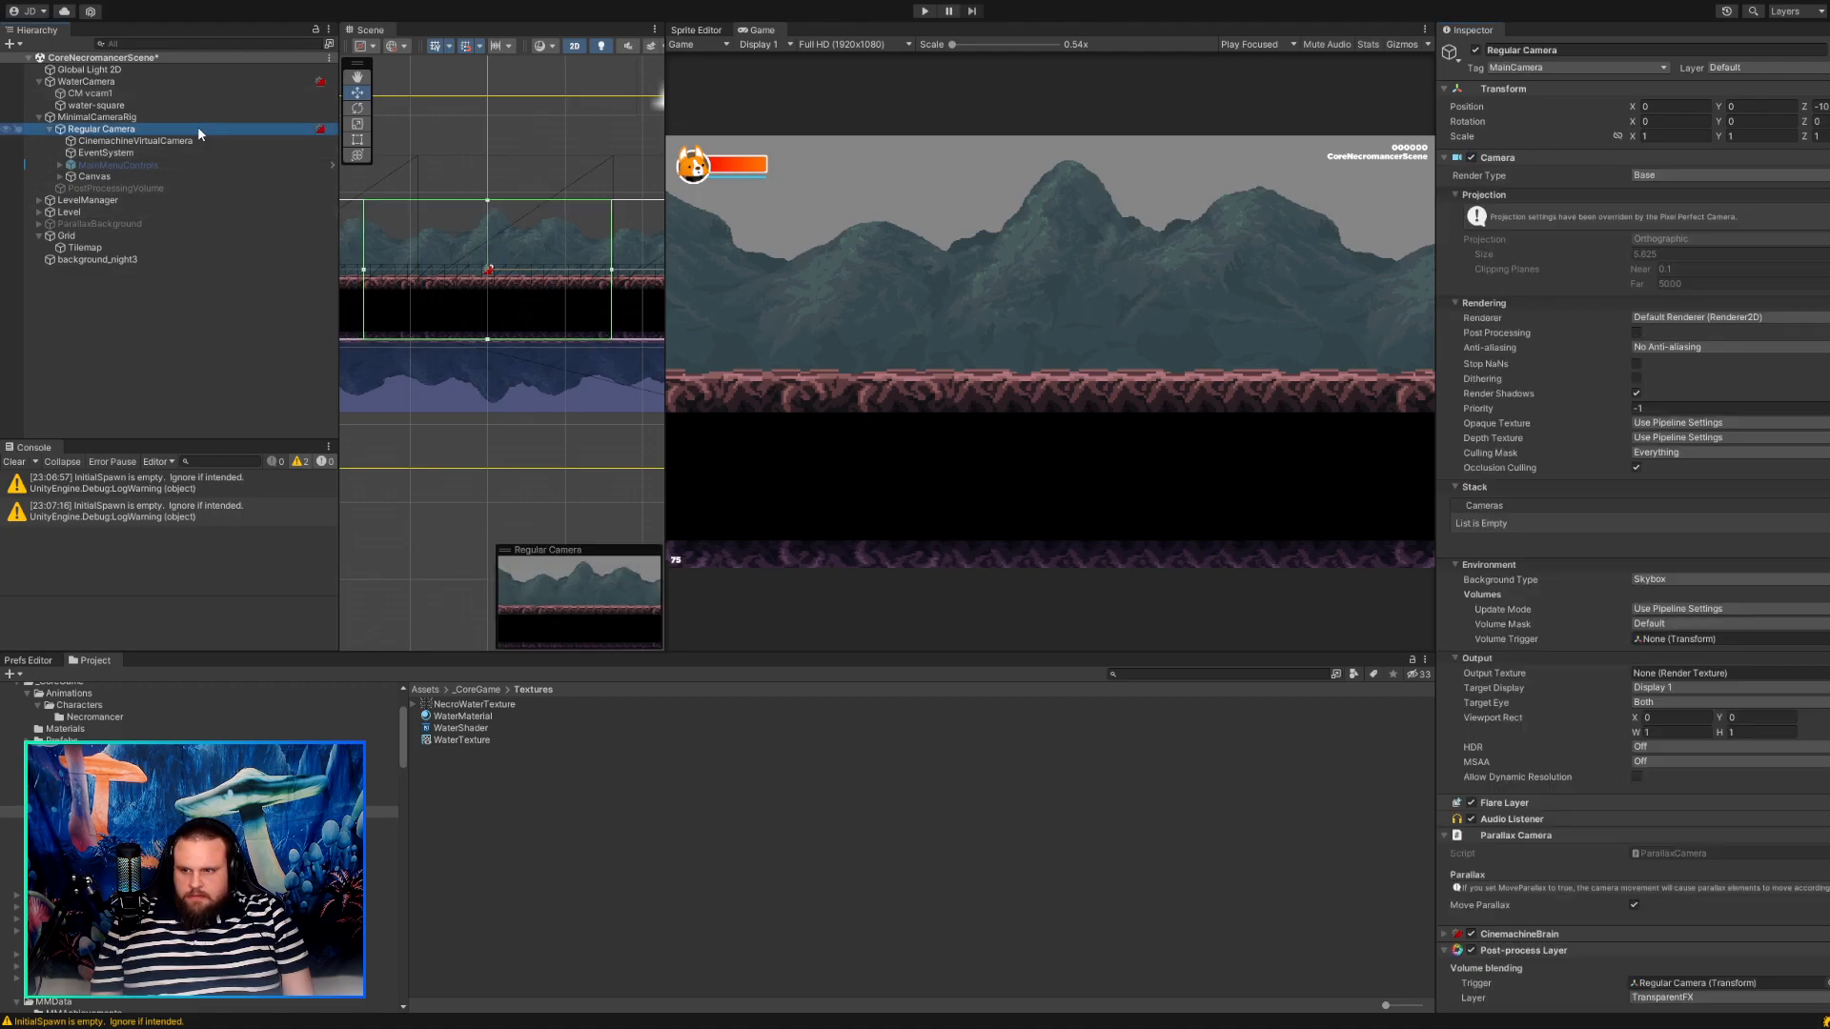
pyautogui.click(200, 141)
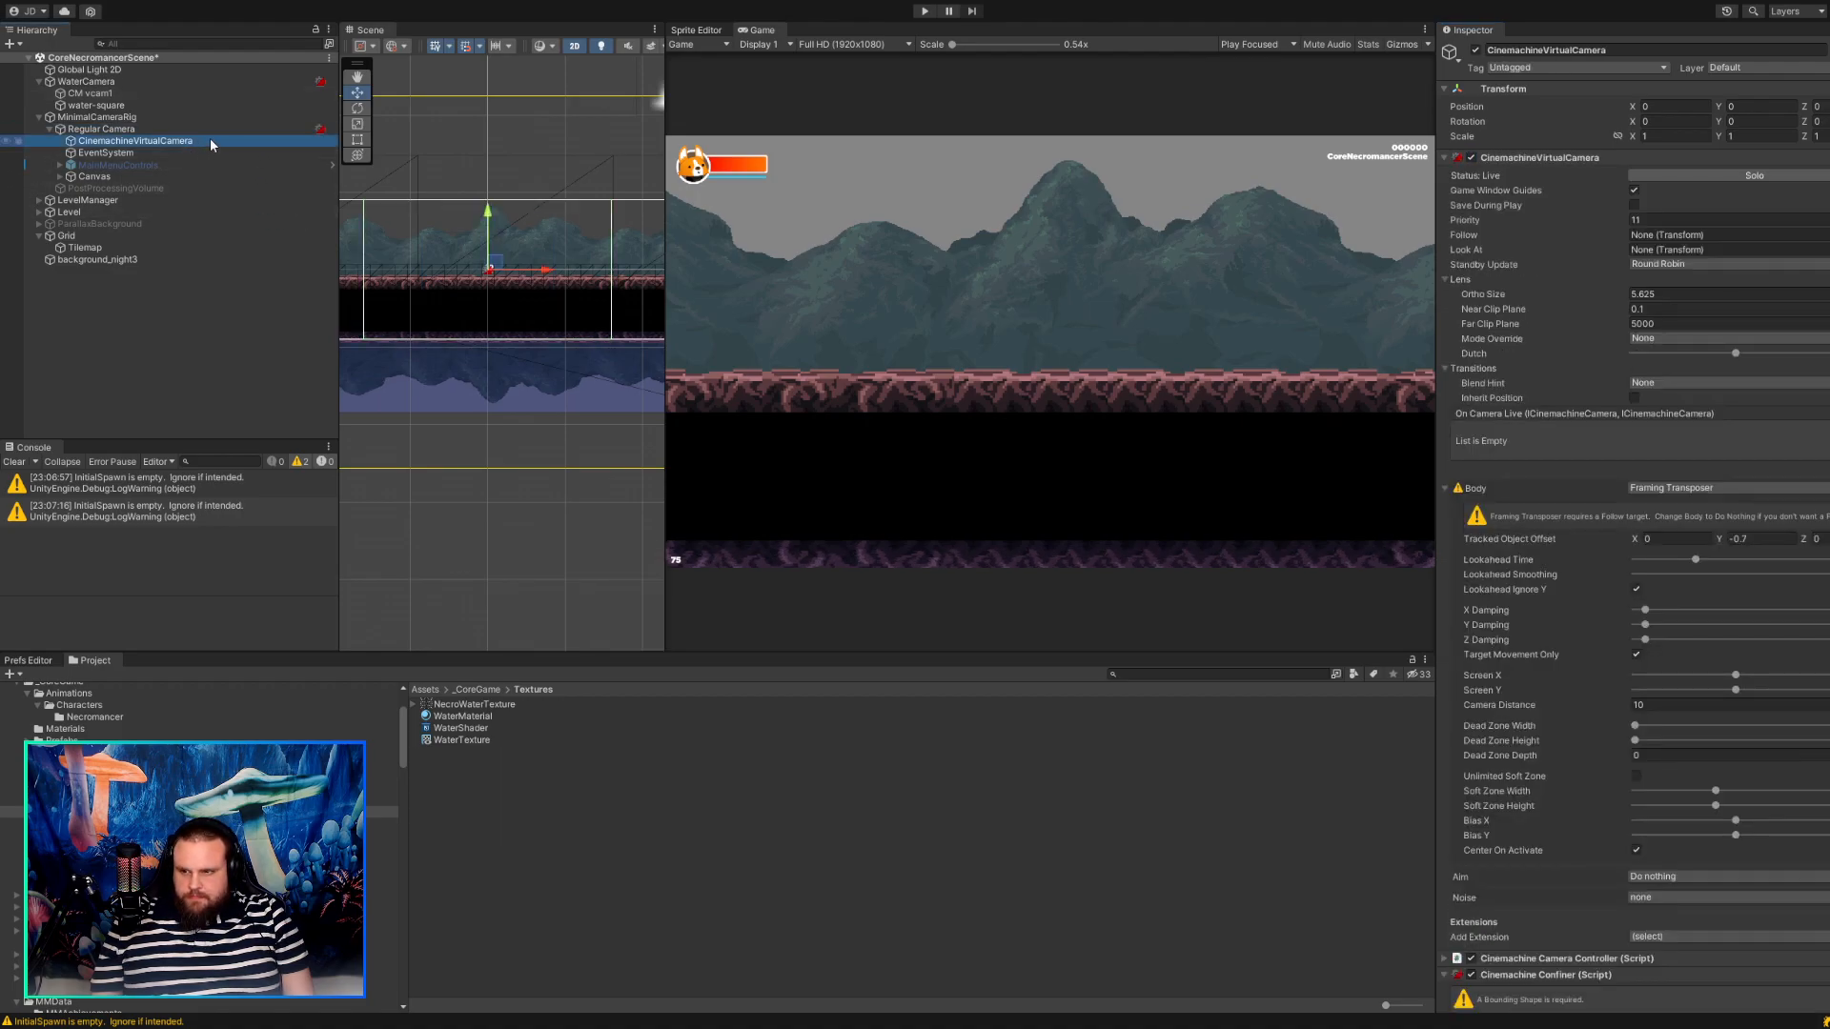
pyautogui.click(122, 96)
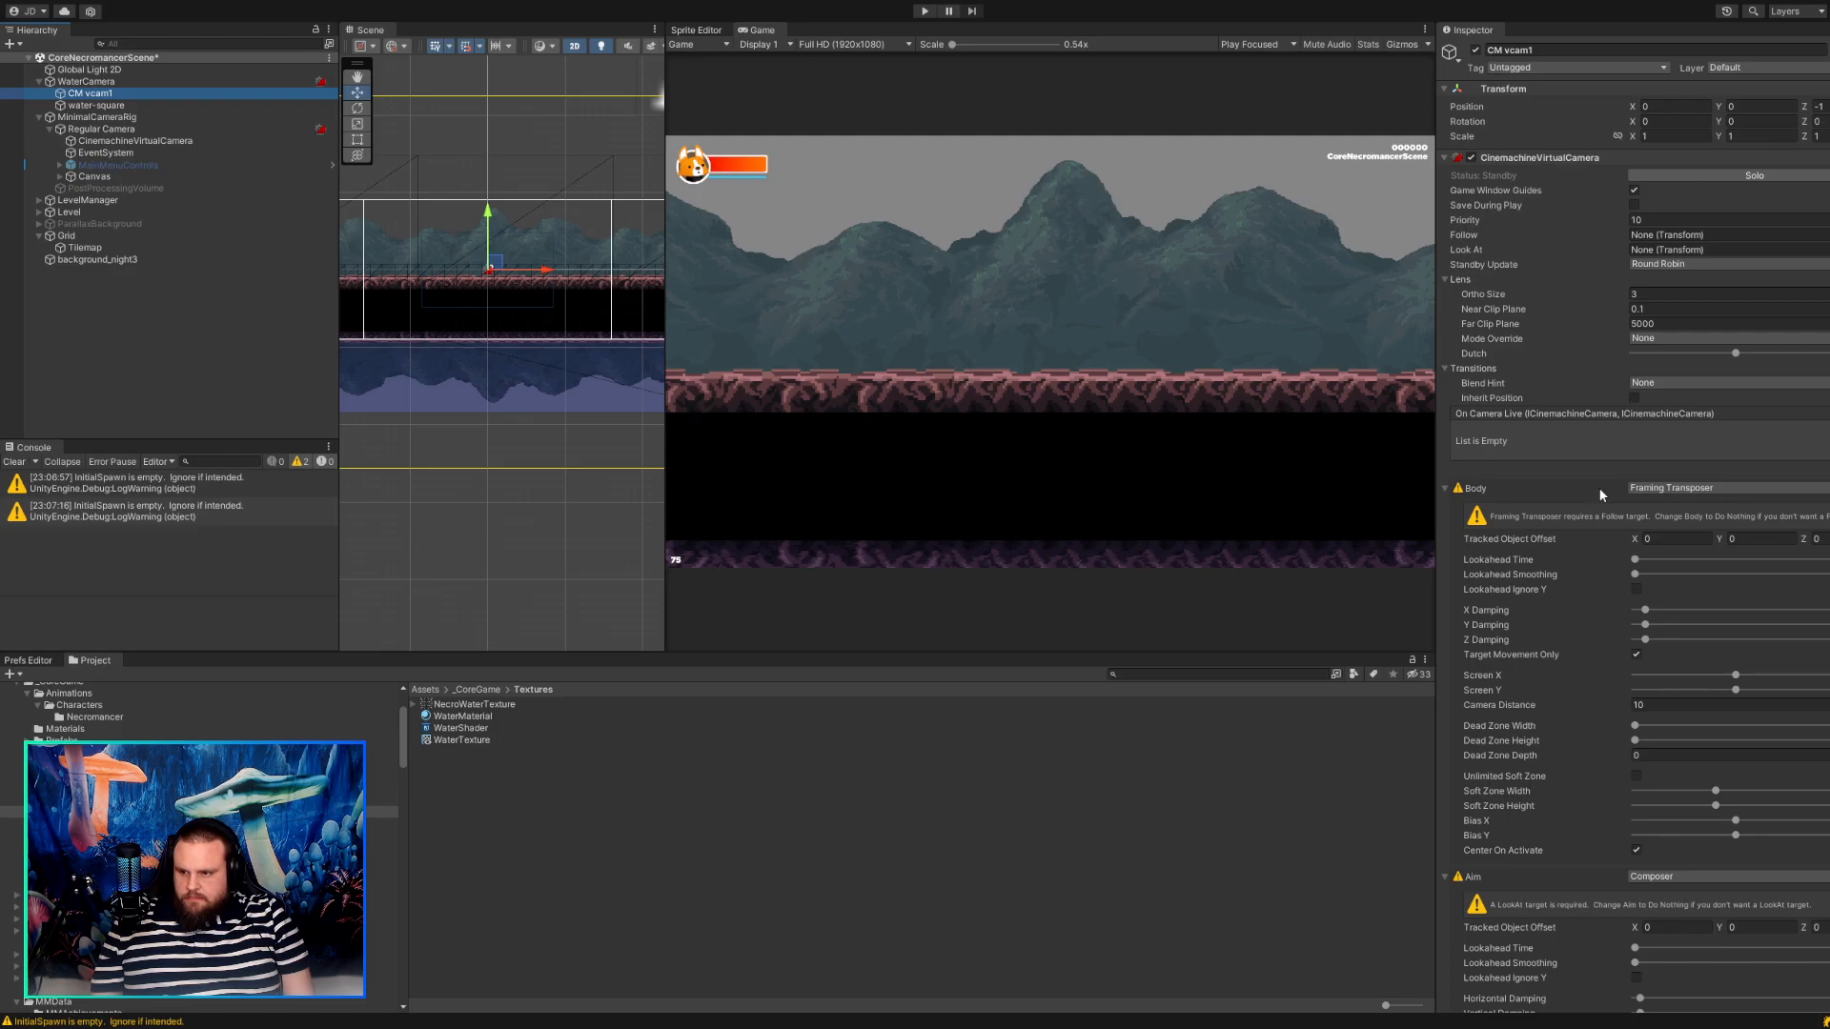
pyautogui.moveTo(1723, 542); pyautogui.dragTo(1768, 546)
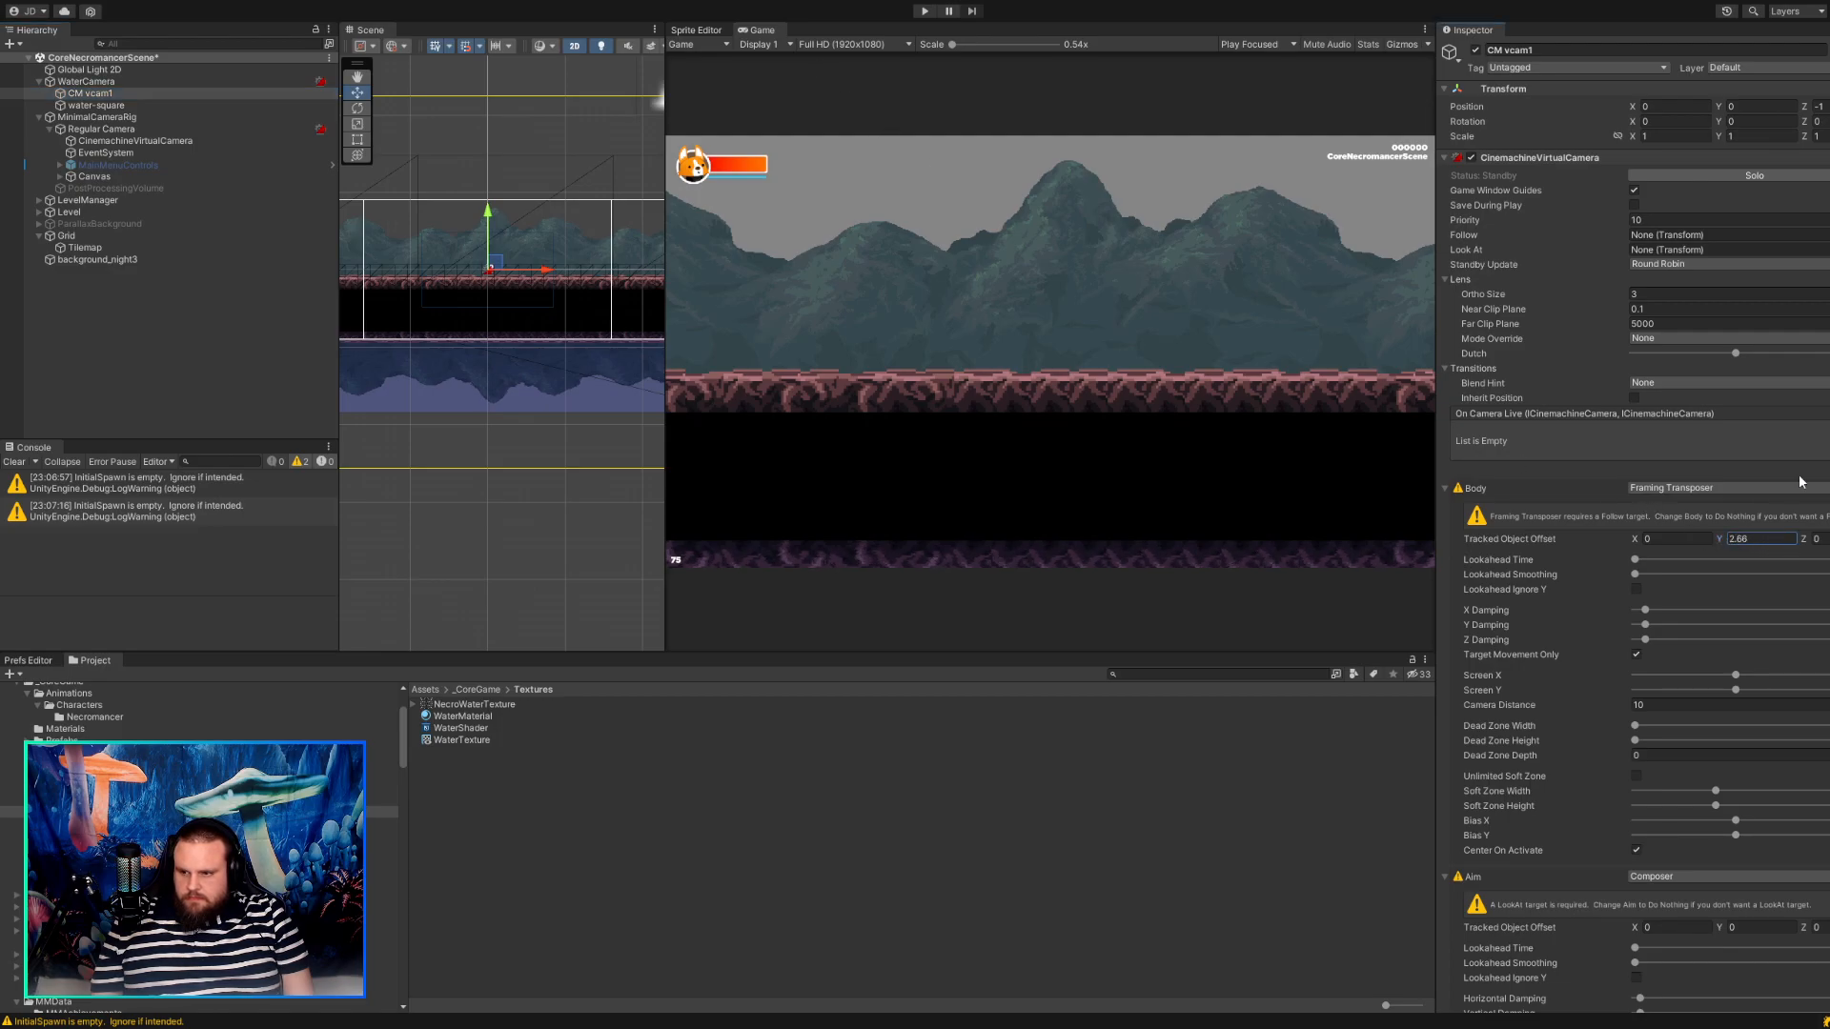
# Run the game and toggle Solo on CM vcam1 to check how it frames the character and water.
pyautogui.click(925, 11)
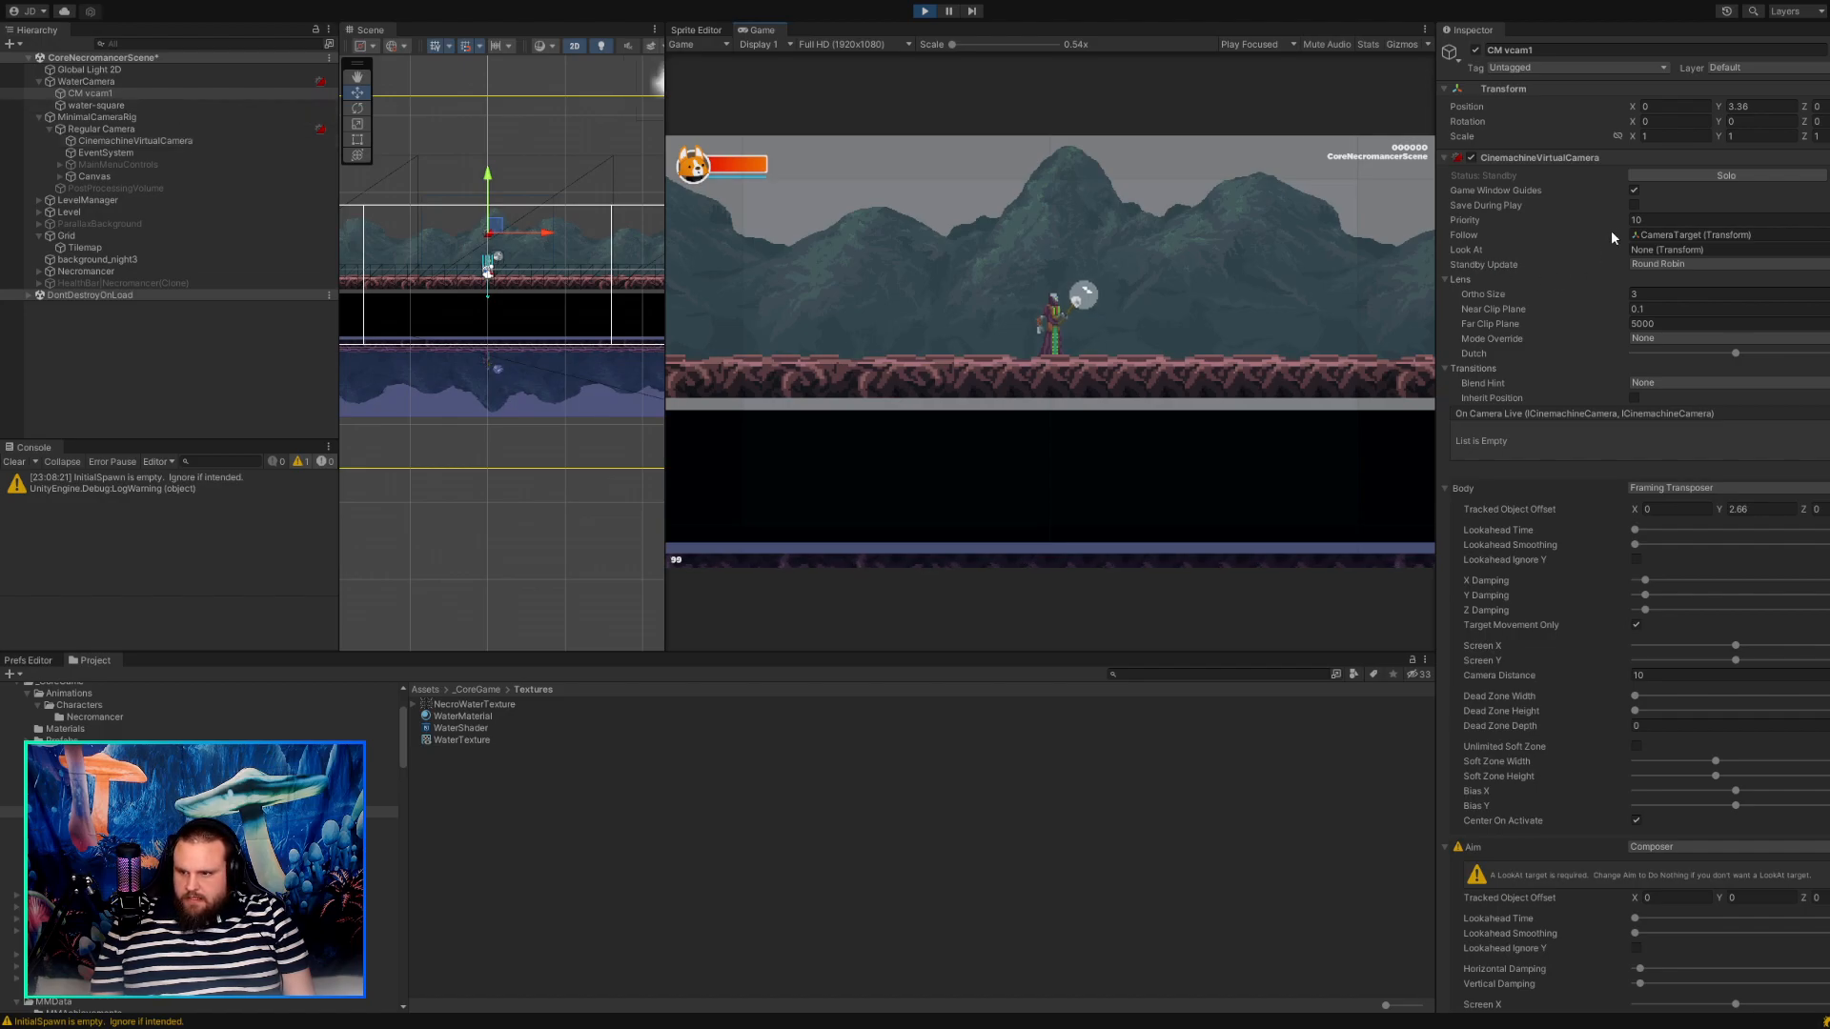
pyautogui.click(1658, 176)
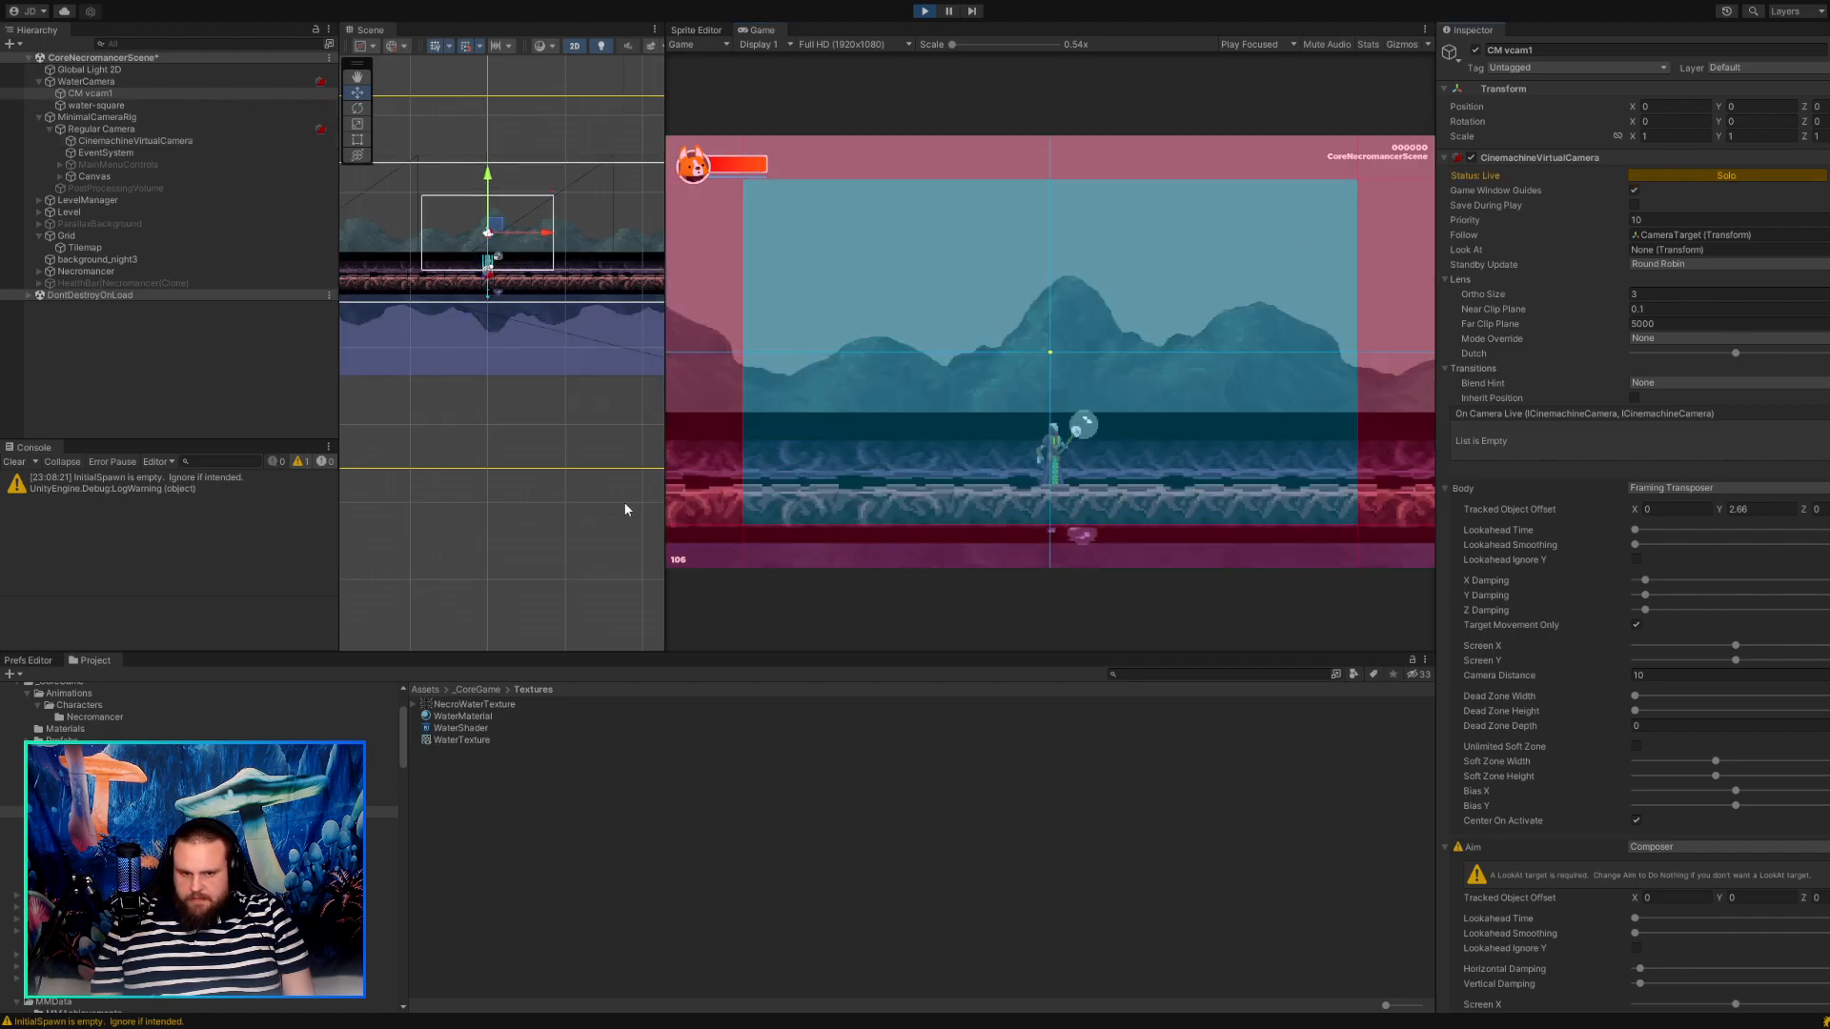
pyautogui.click(1662, 175)
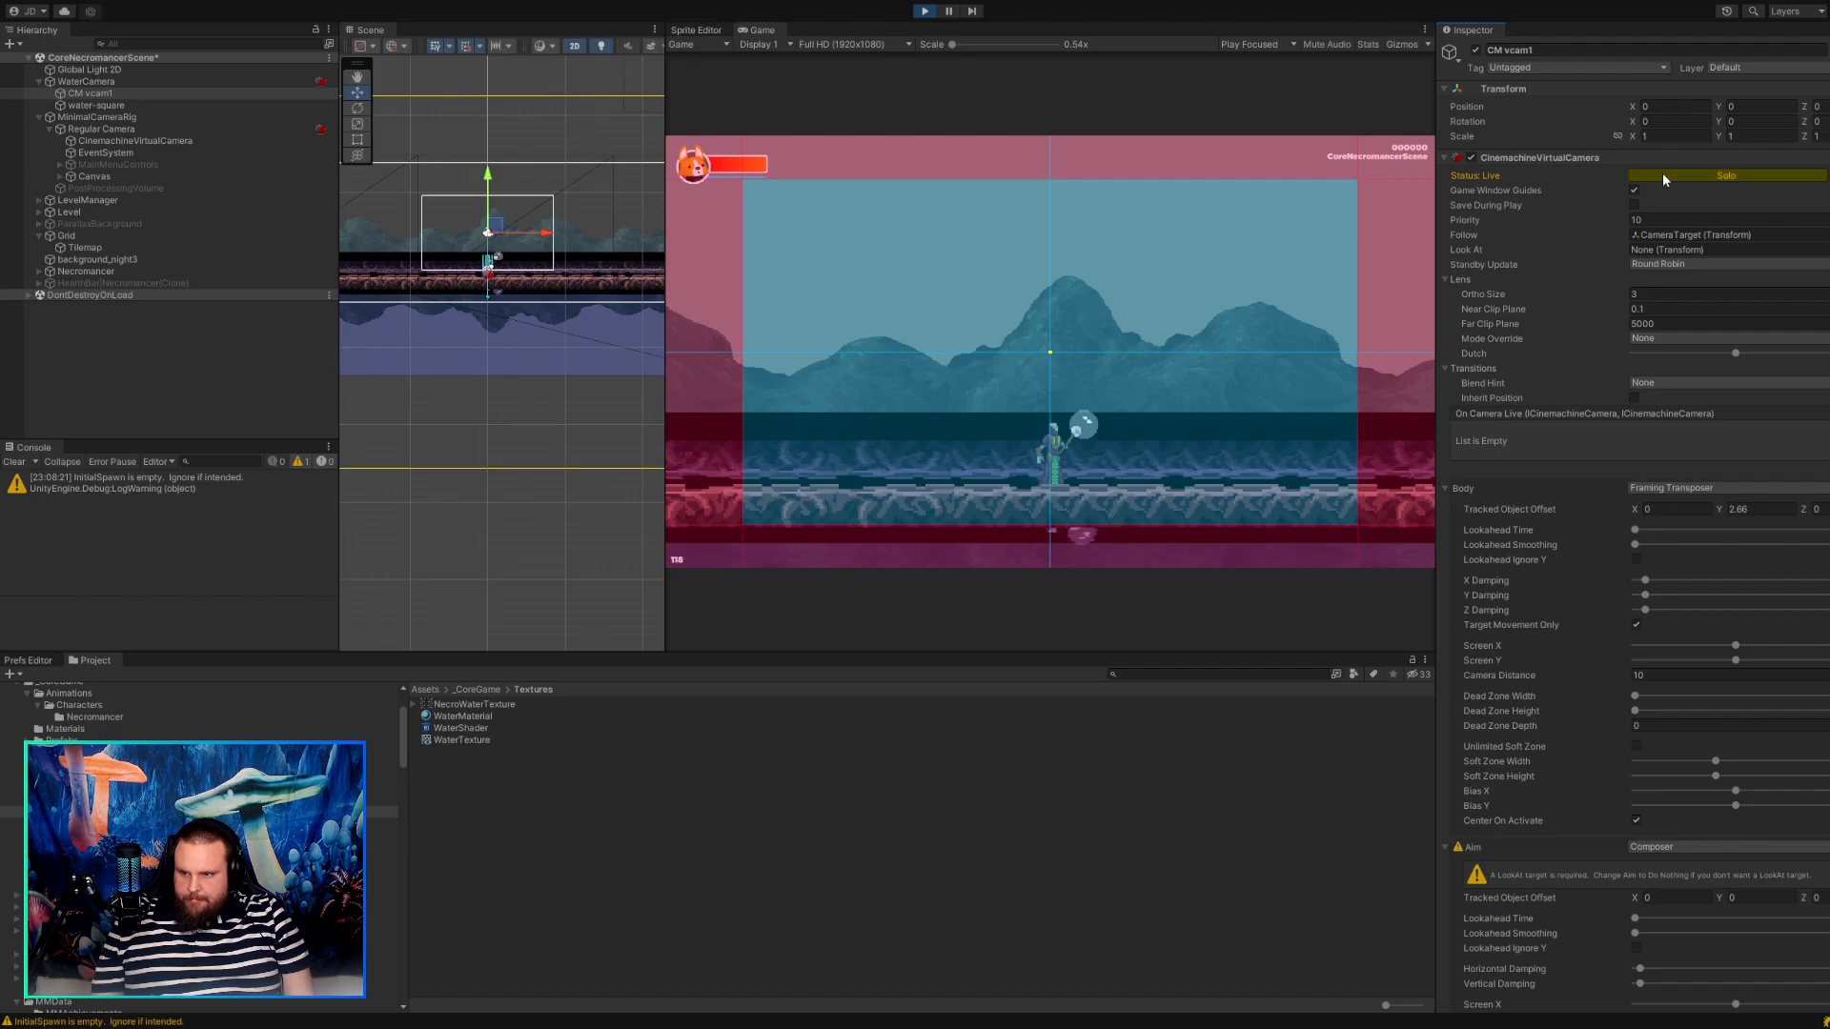
# Set CM vcam1's Priority to 12 in the running game.
pyautogui.click(1639, 219)
pyautogui.write('12')
pyautogui.press('Tab')
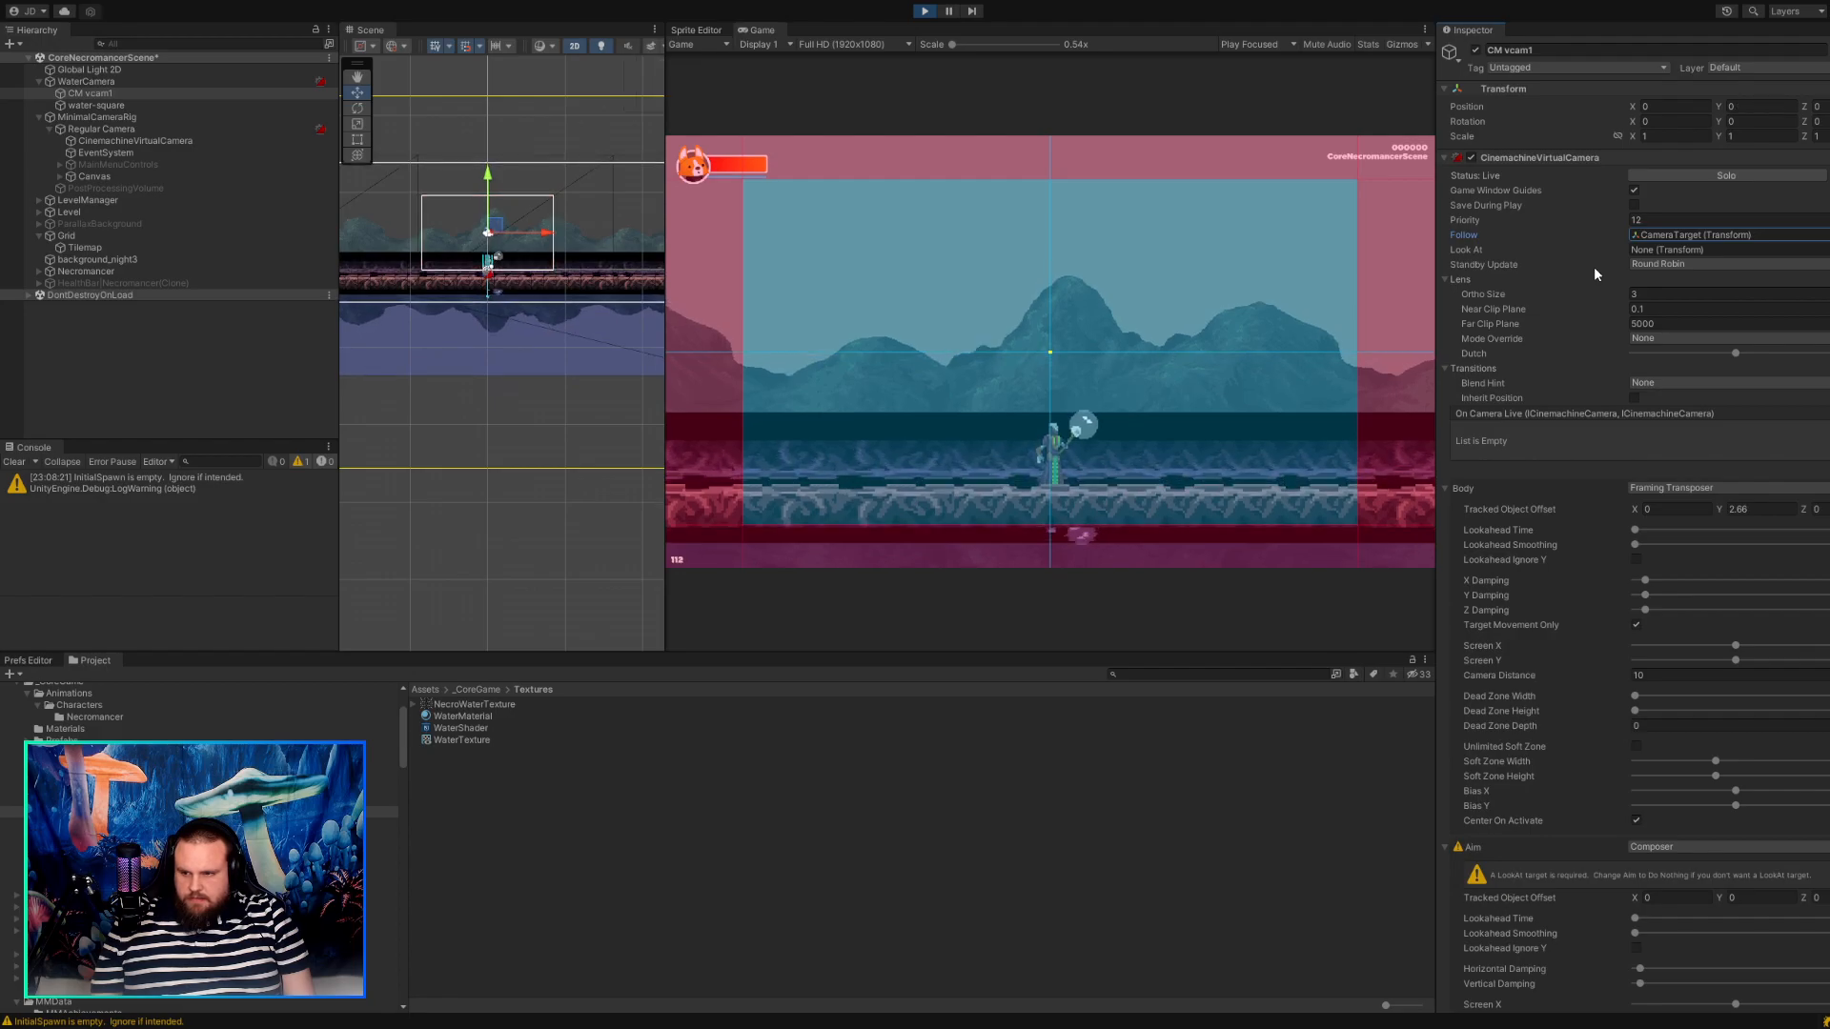
# Adjust CM vcam1's Tracked Object Offset Y to 3.77 while the game runs.
pyautogui.click(1720, 511)
pyautogui.write('1.76')
pyautogui.moveTo(1696, 512); pyautogui.dragTo(1742, 510)
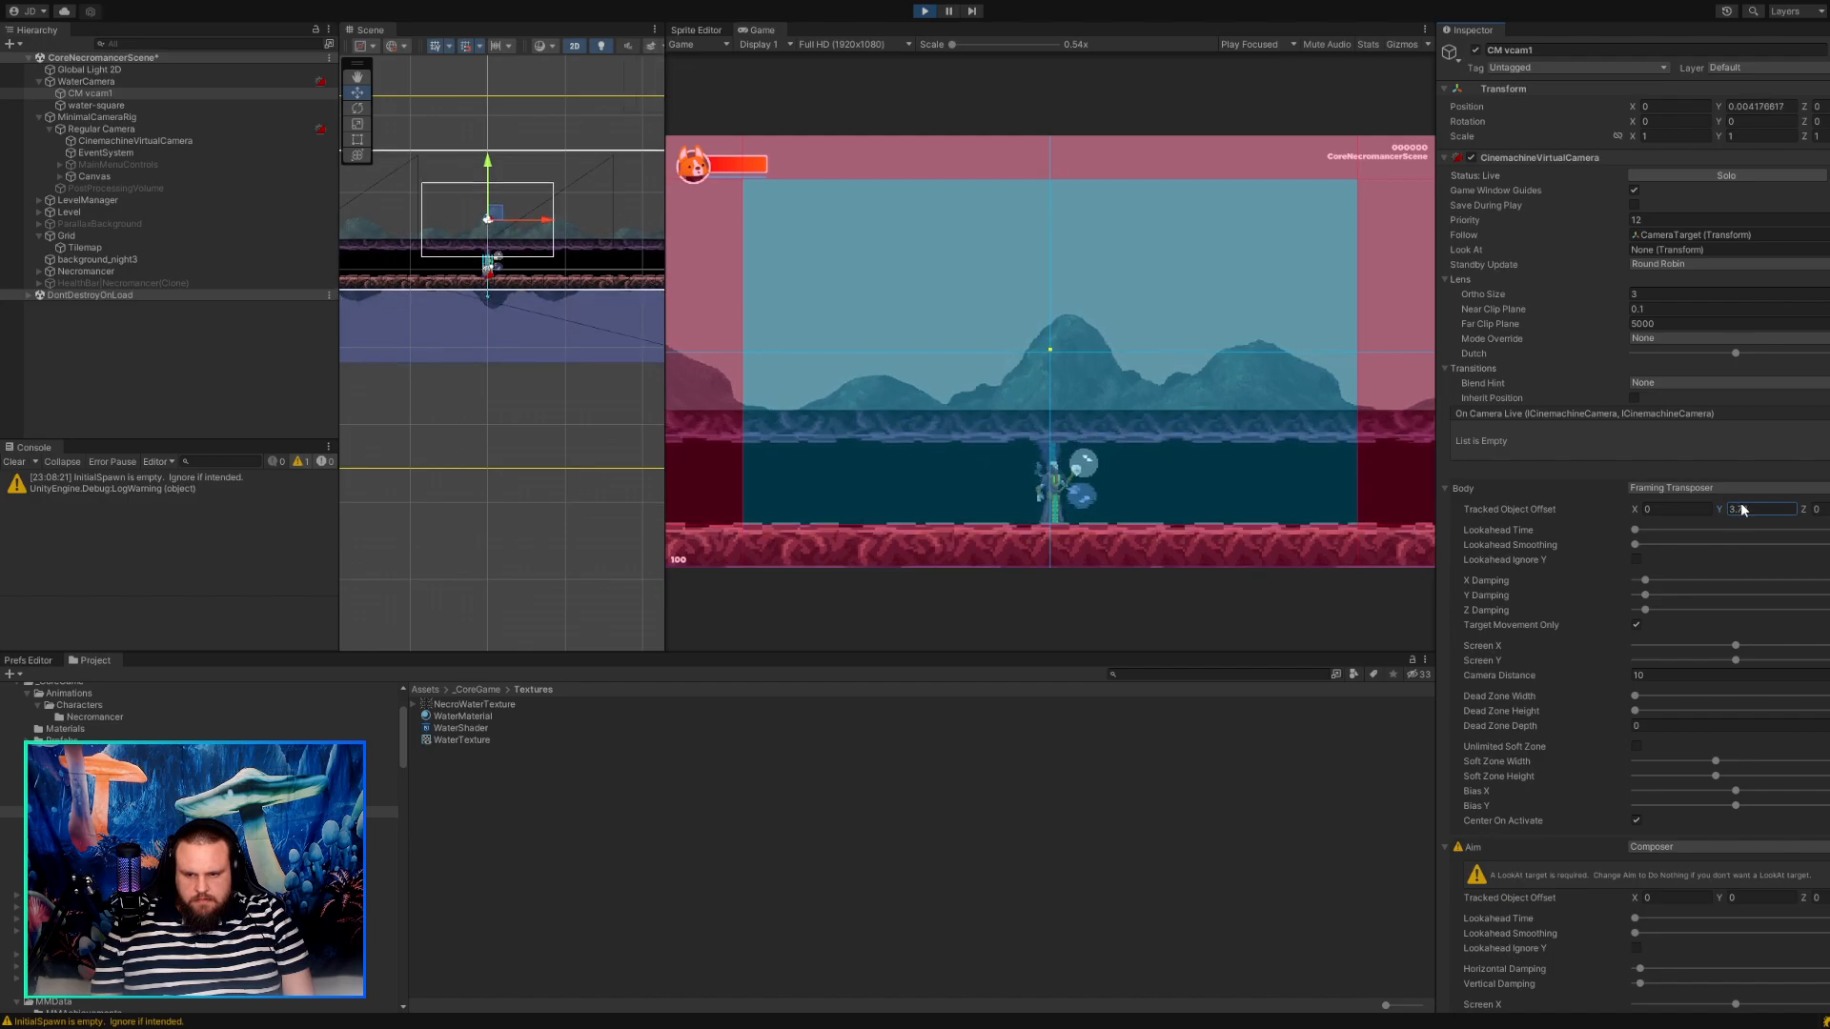
# Move the water-square sprite down to Position Y -10.66 so the reflection sits below the platform.
pyautogui.click(523, 201)
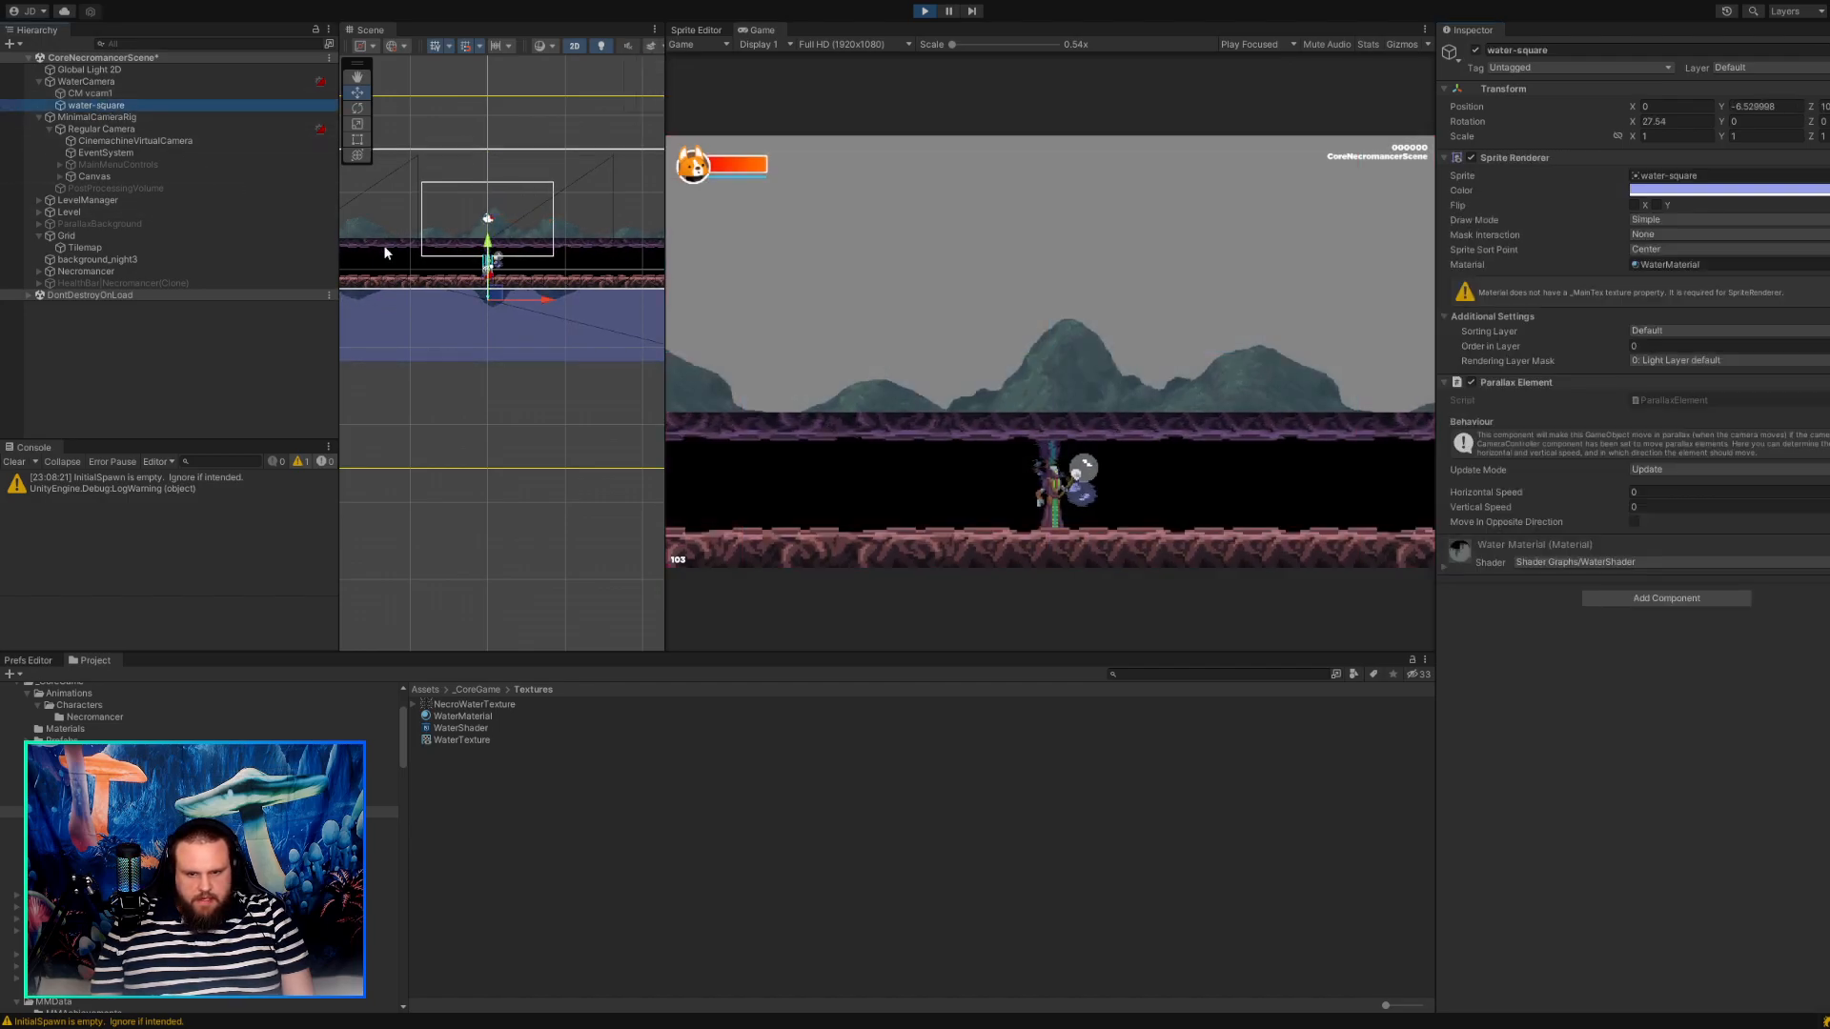
pyautogui.moveTo(481, 294); pyautogui.dragTo(497, 332)
pyautogui.hotkey('ctrl', 'z')
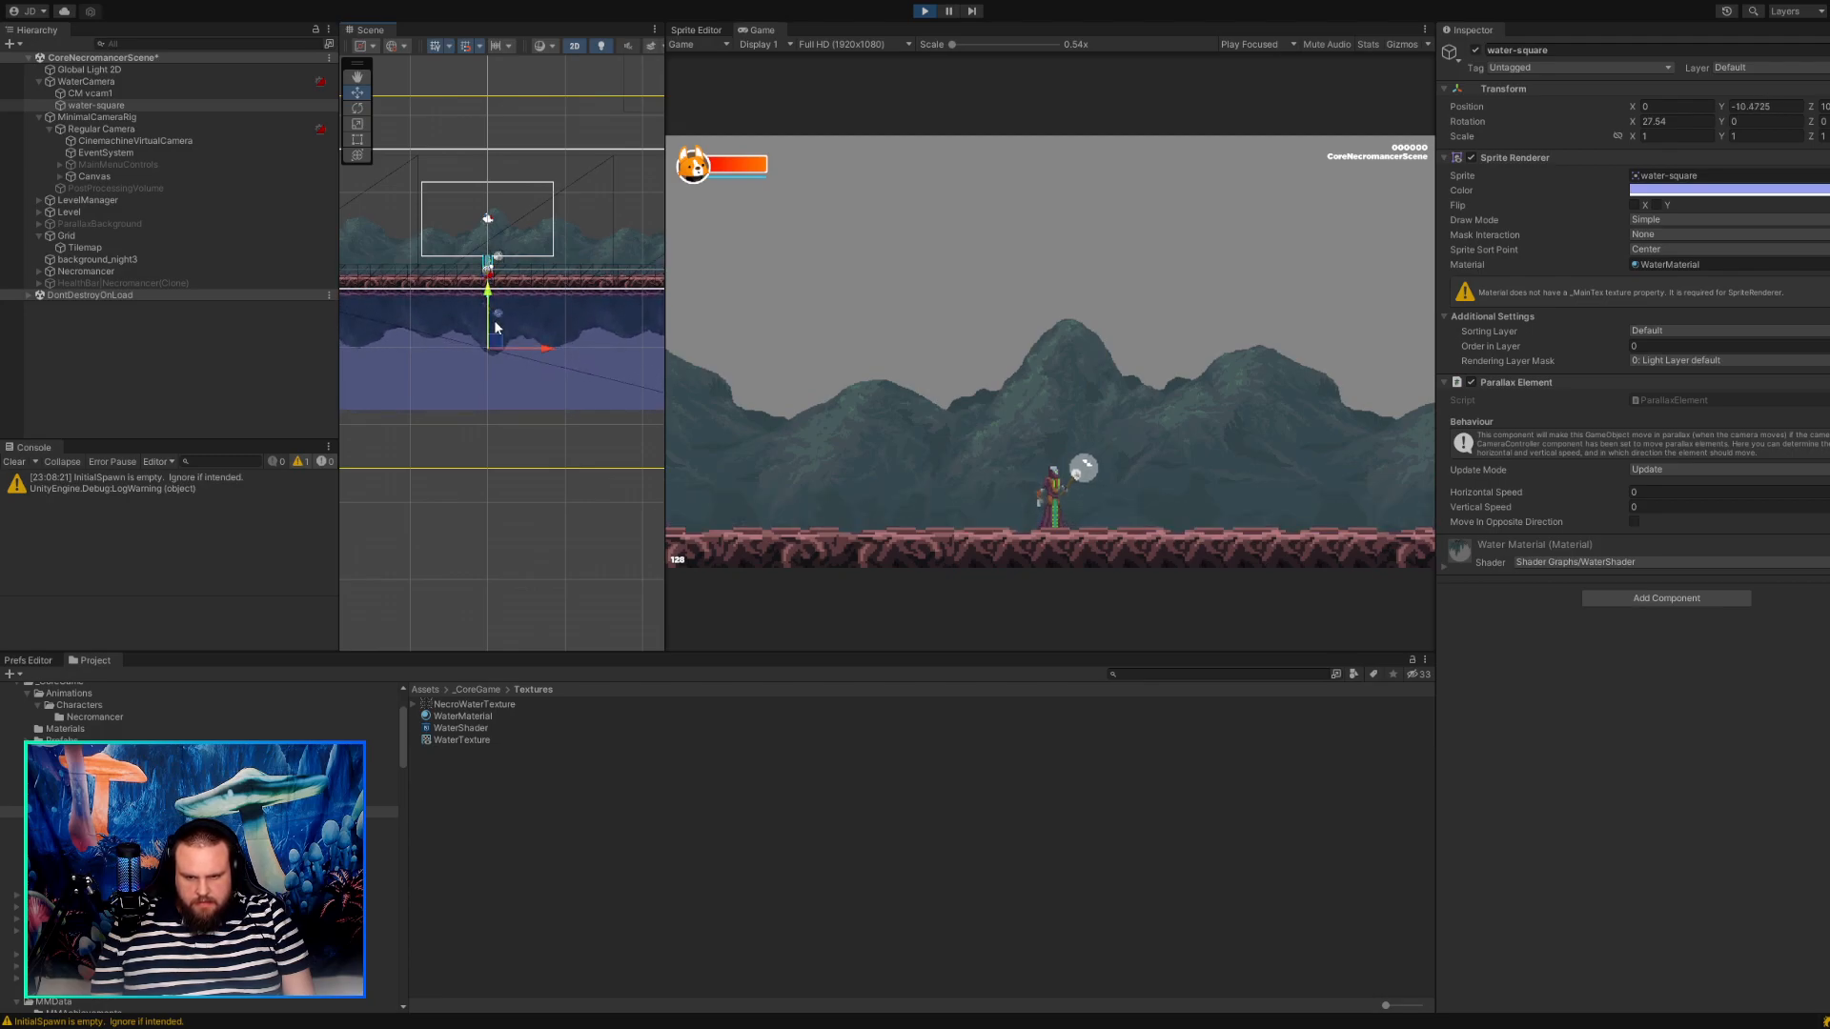
pyautogui.scroll(5, 495, 327)
pyautogui.scroll(5, 460, 299)
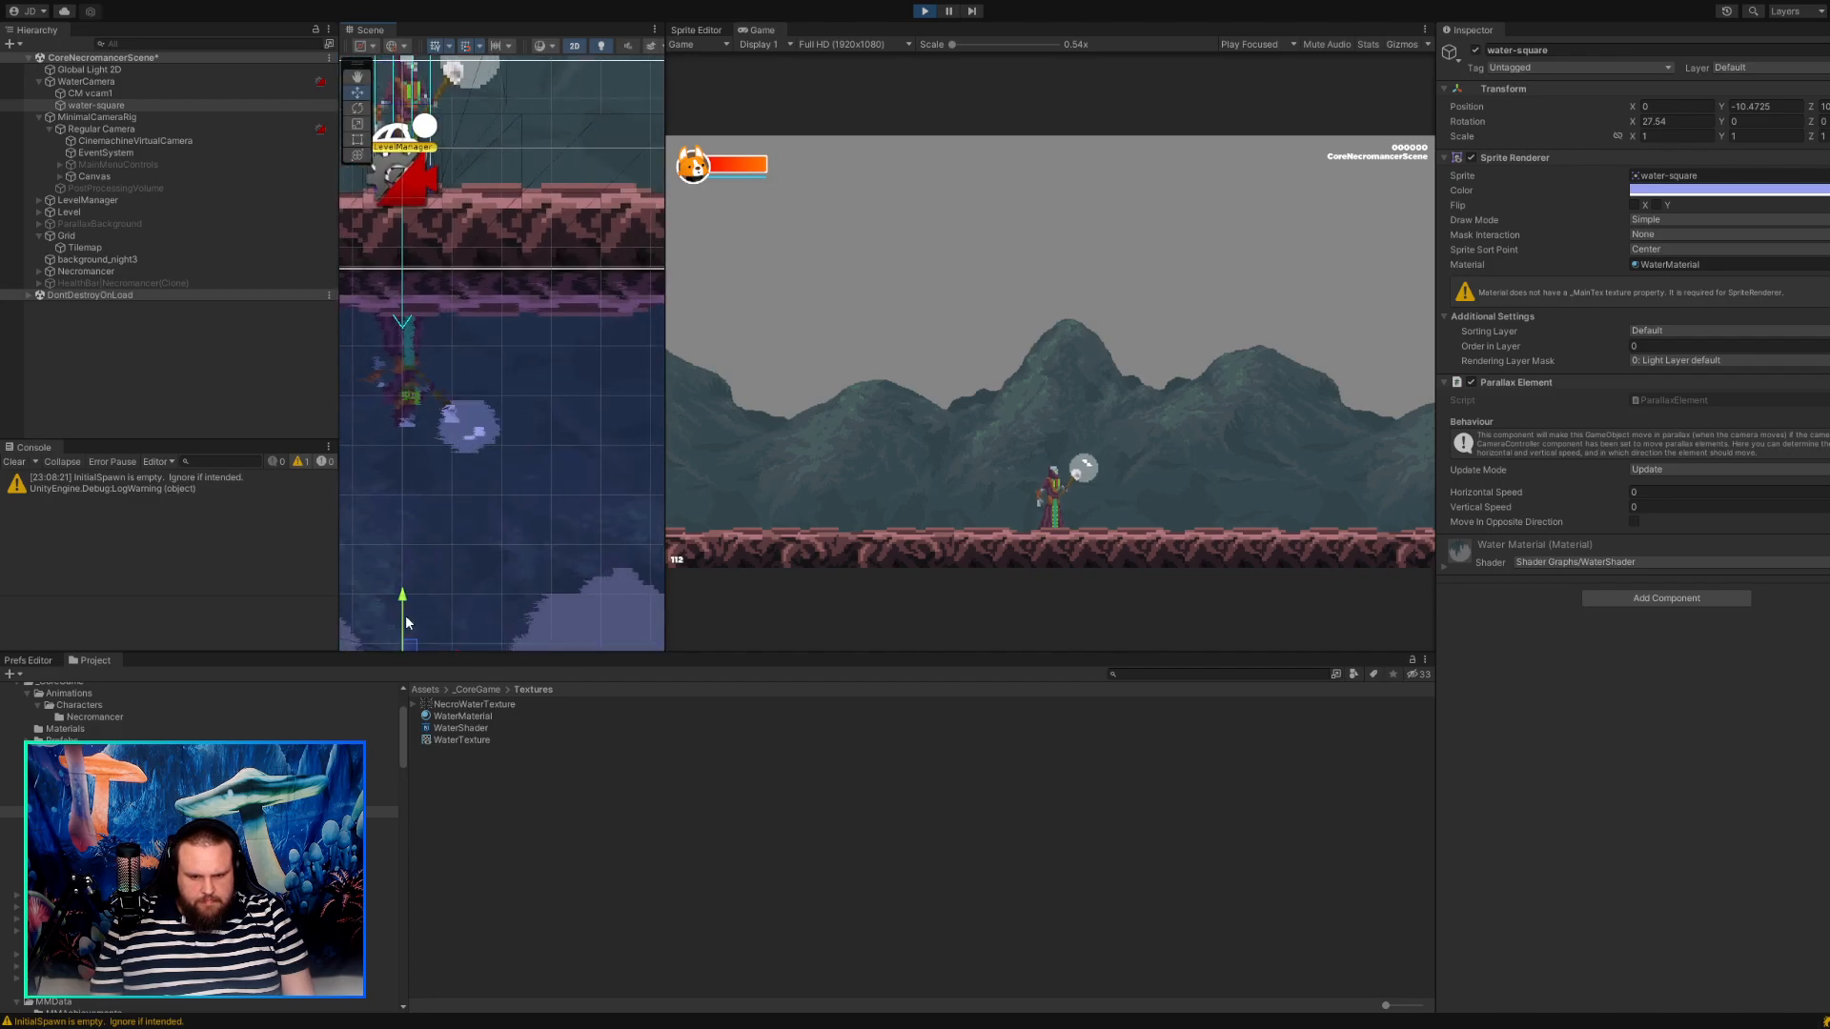
pyautogui.moveTo(405, 631); pyautogui.dragTo(405, 637)
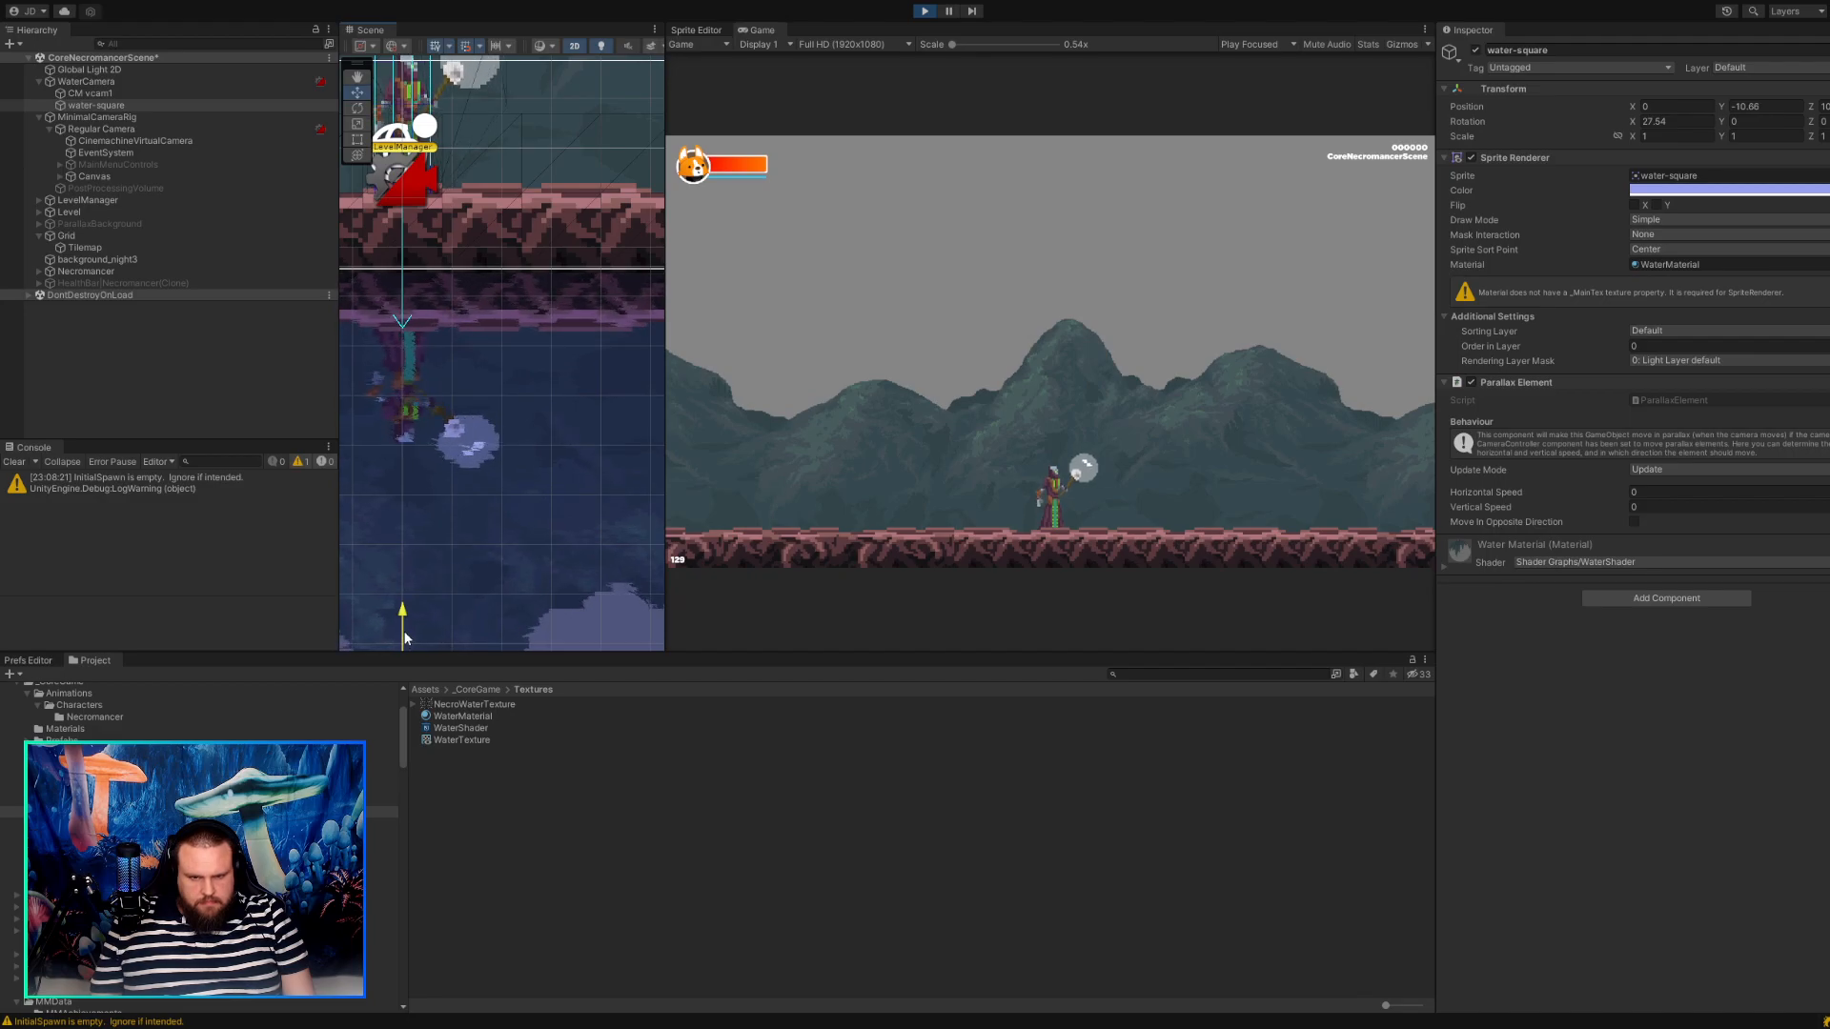
pyautogui.scroll(-3, 591, 448)
pyautogui.scroll(-2, 549, 404)
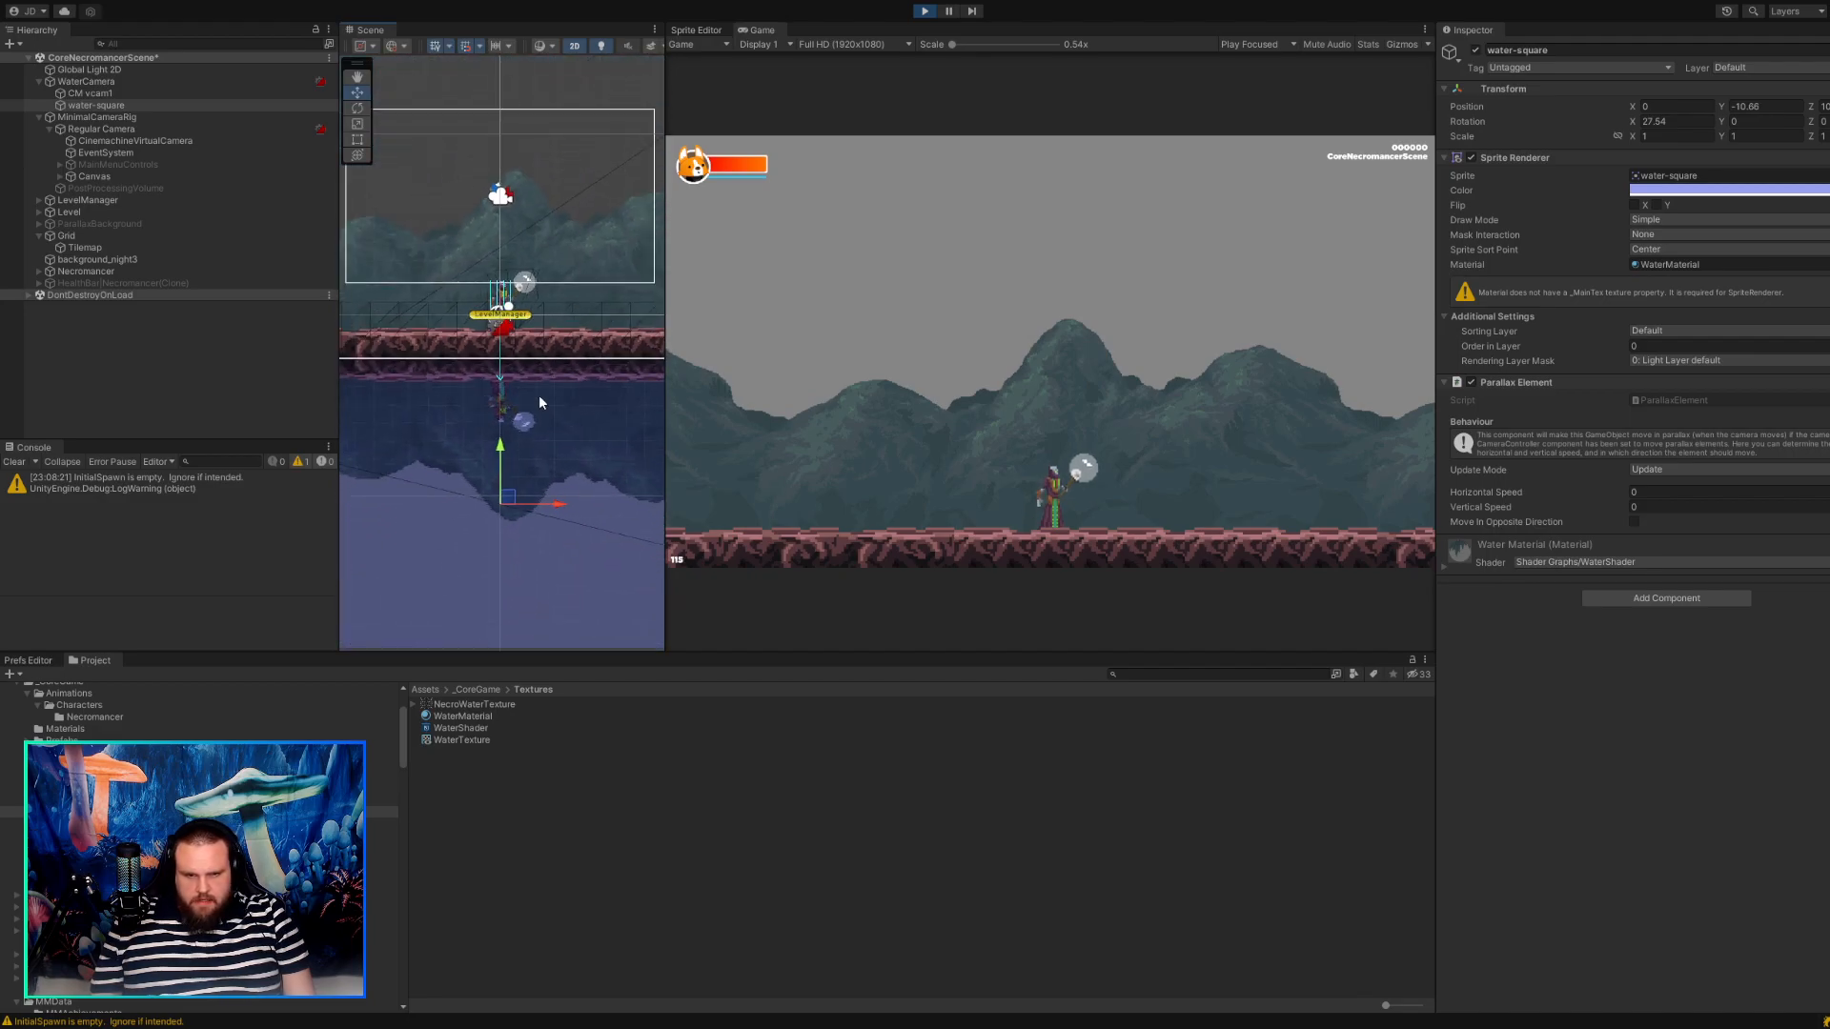
# Toggle Solo on CM vcam1 and on the regular CinemachineVirtualCamera to compare how each frames the water.
pyautogui.click(225, 93)
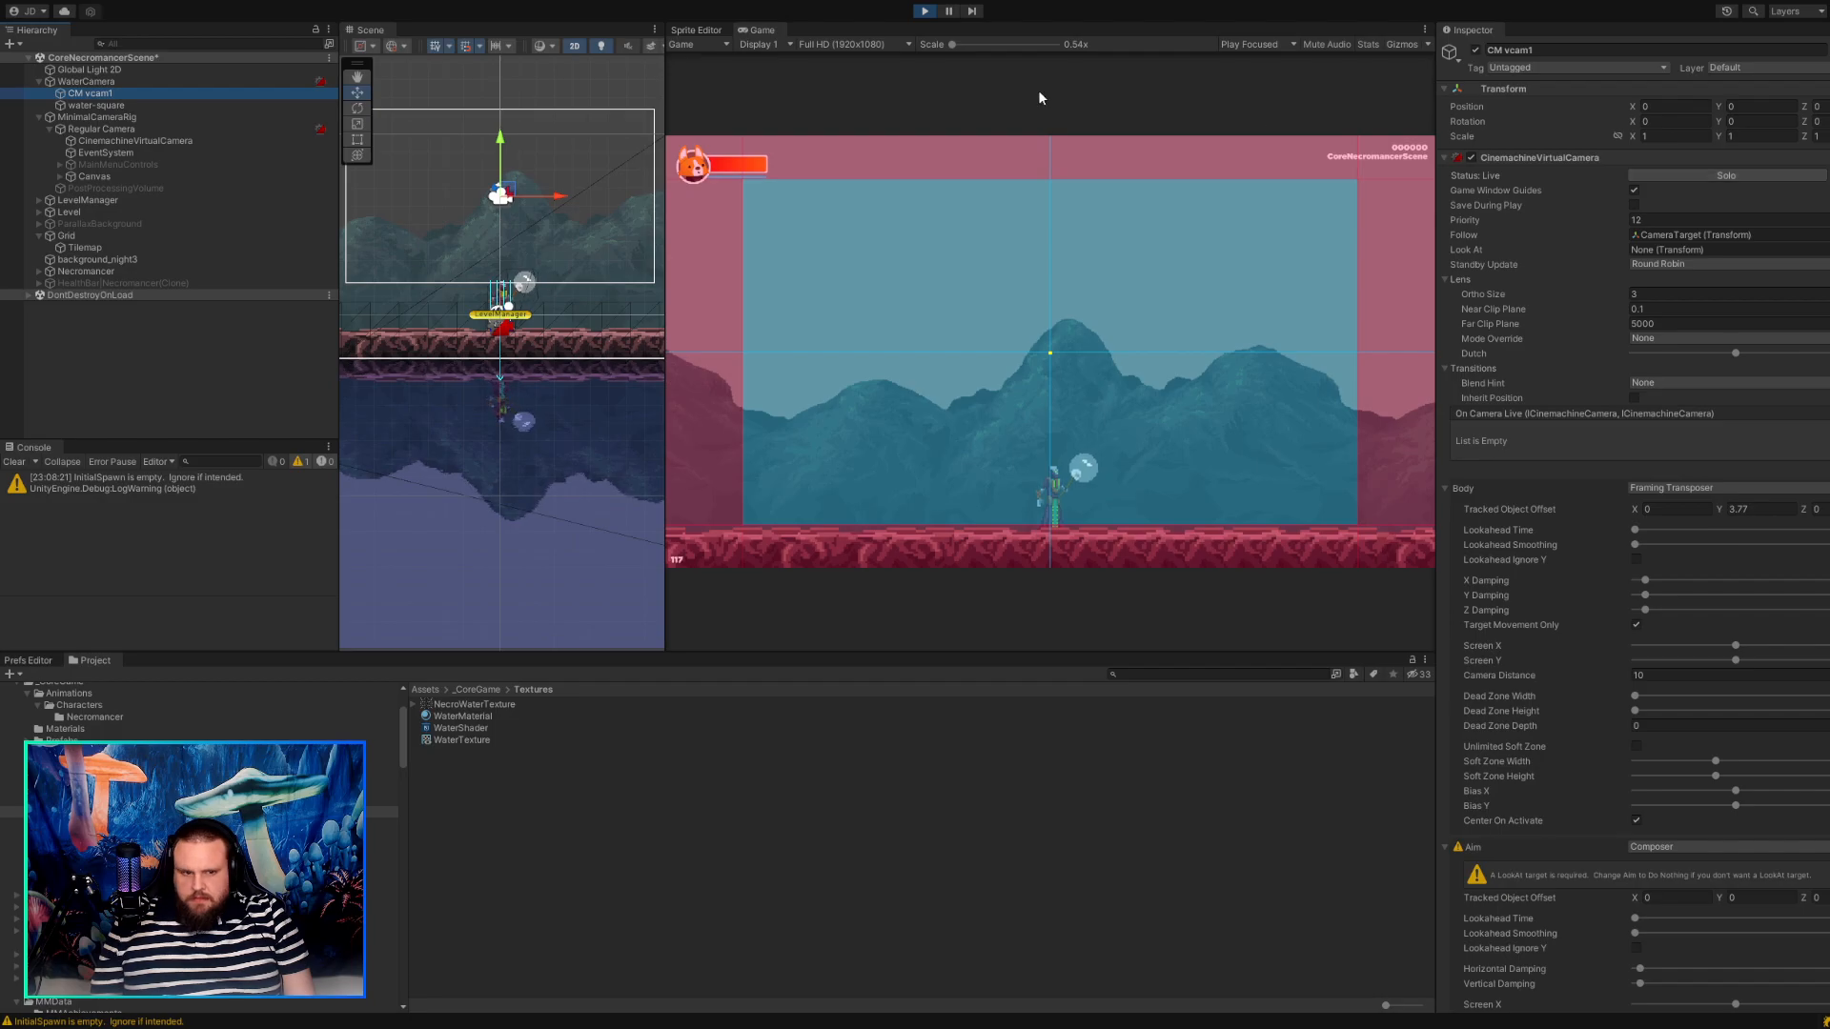
pyautogui.click(1746, 175)
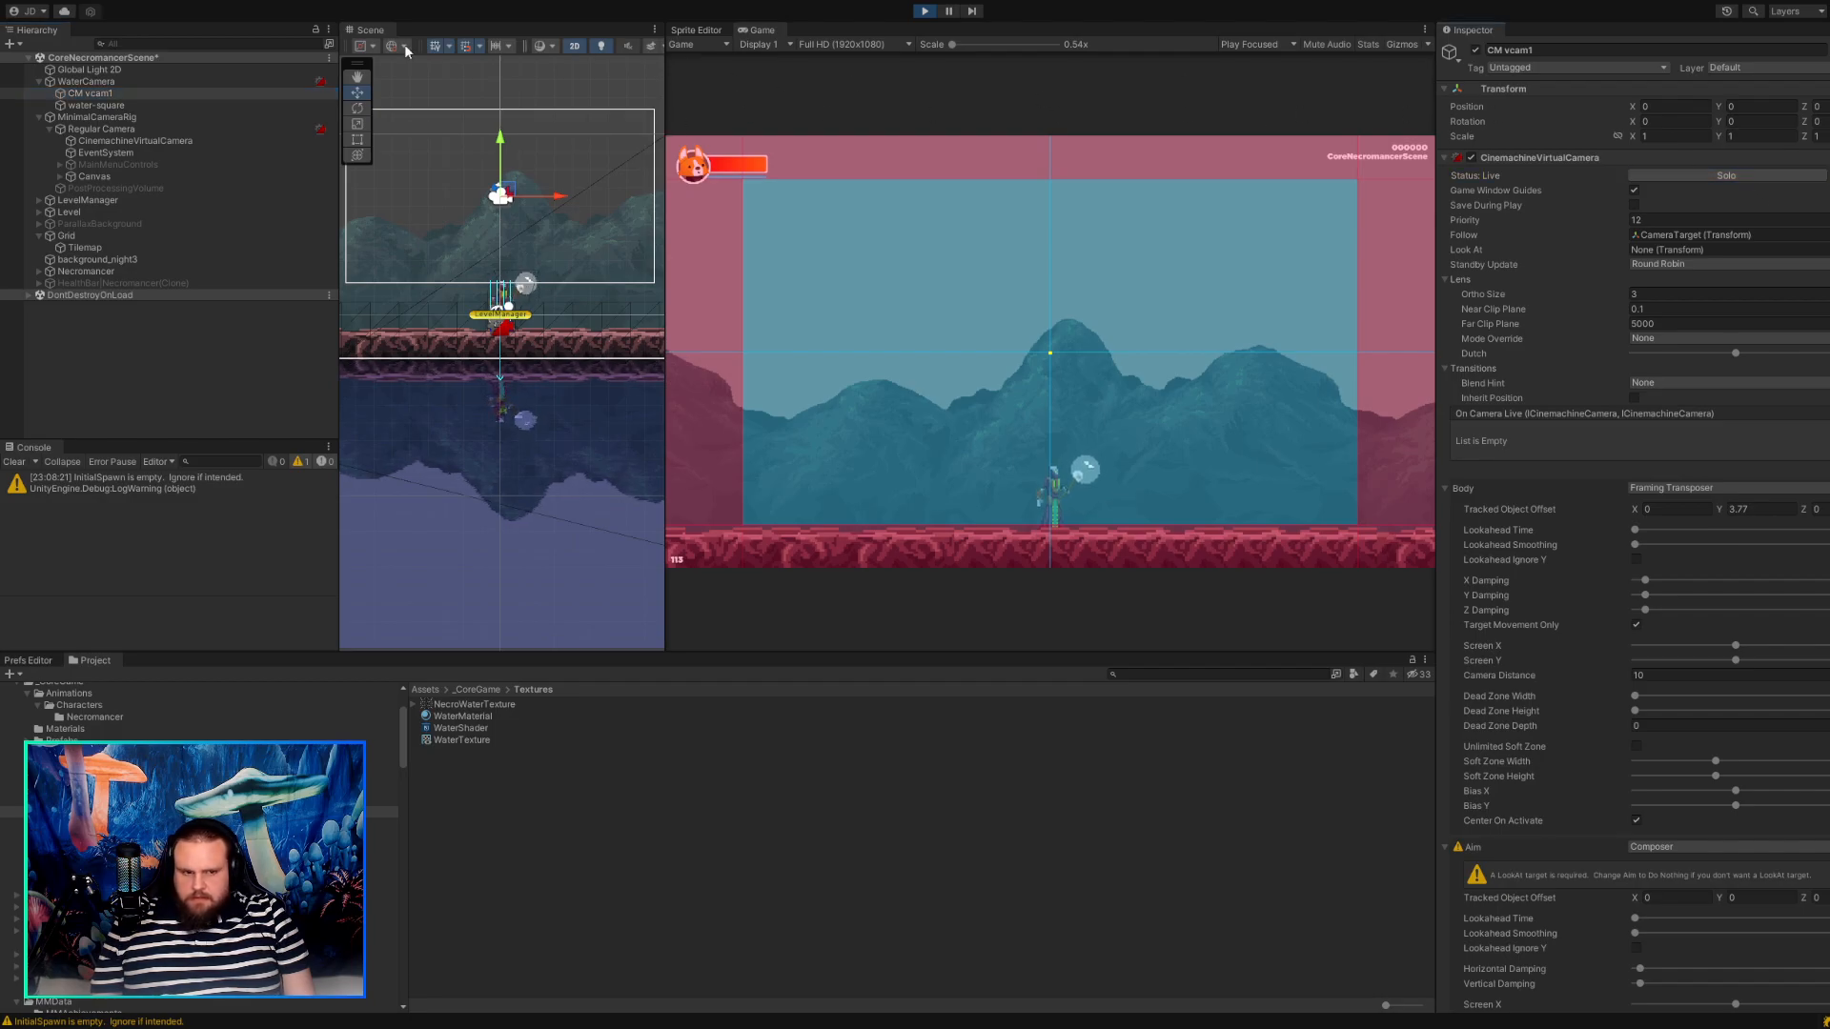
pyautogui.click(134, 128)
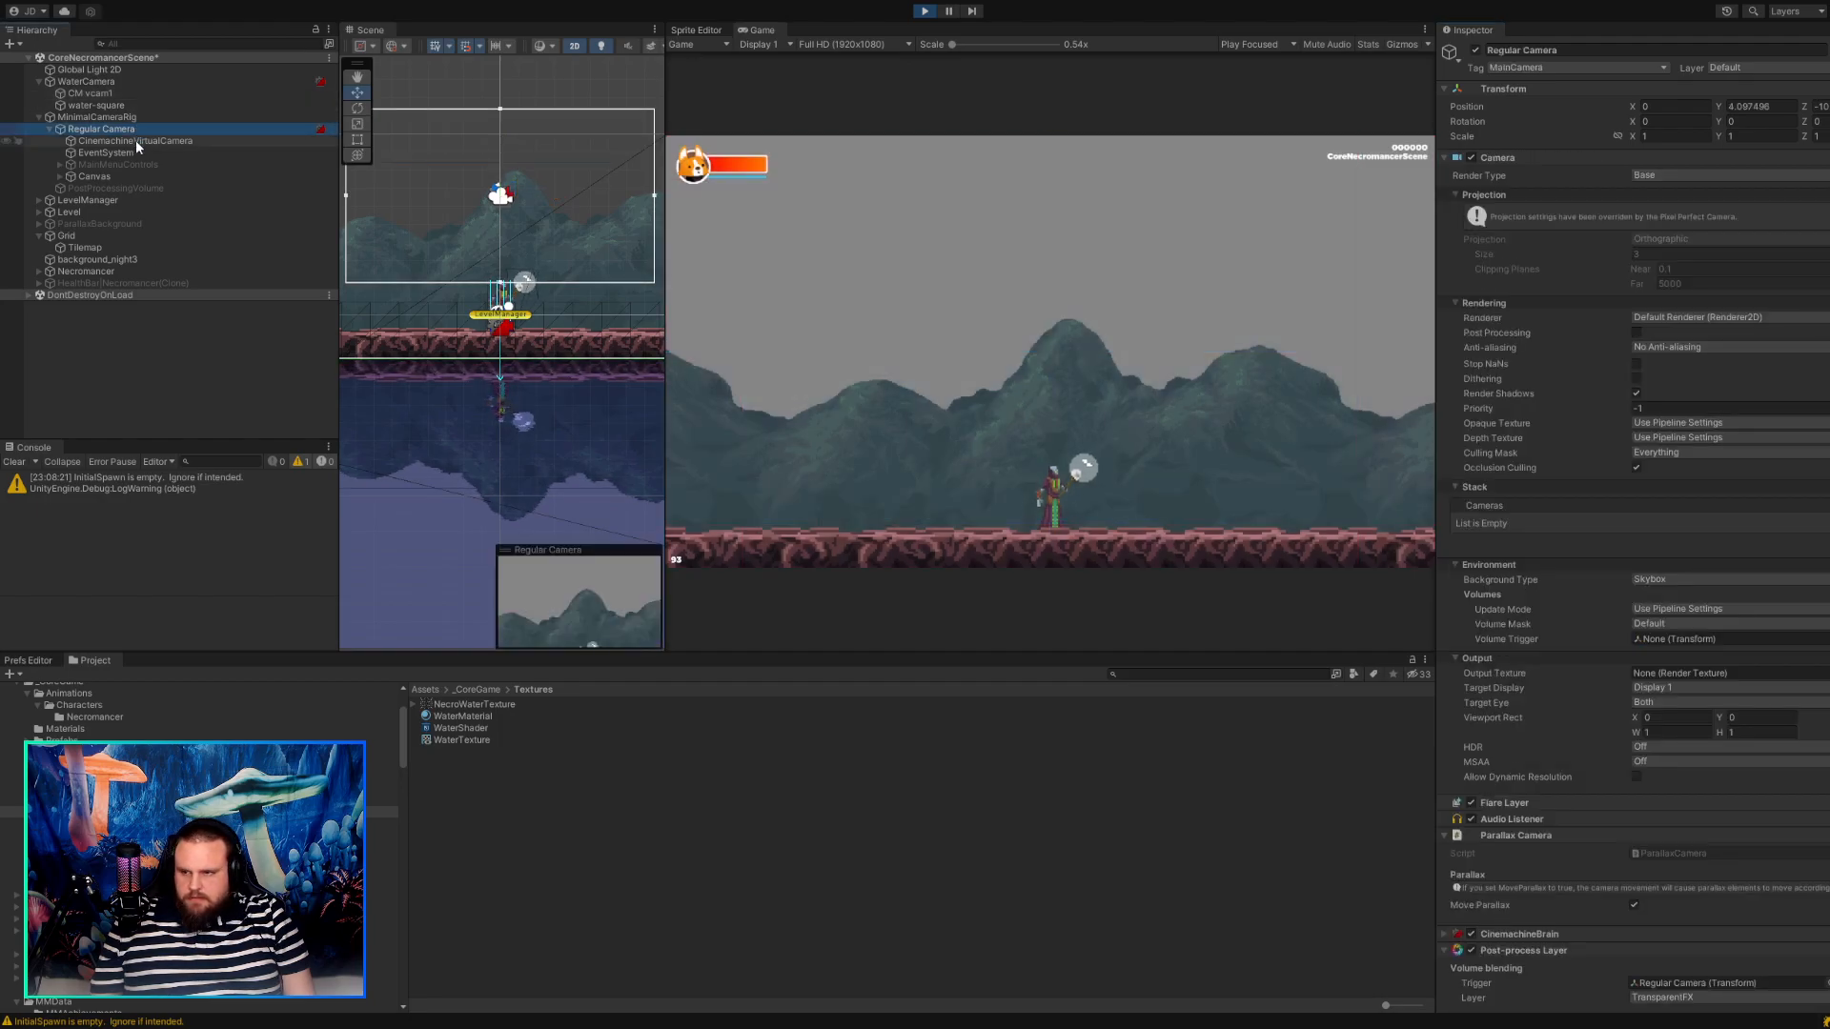
pyautogui.click(135, 140)
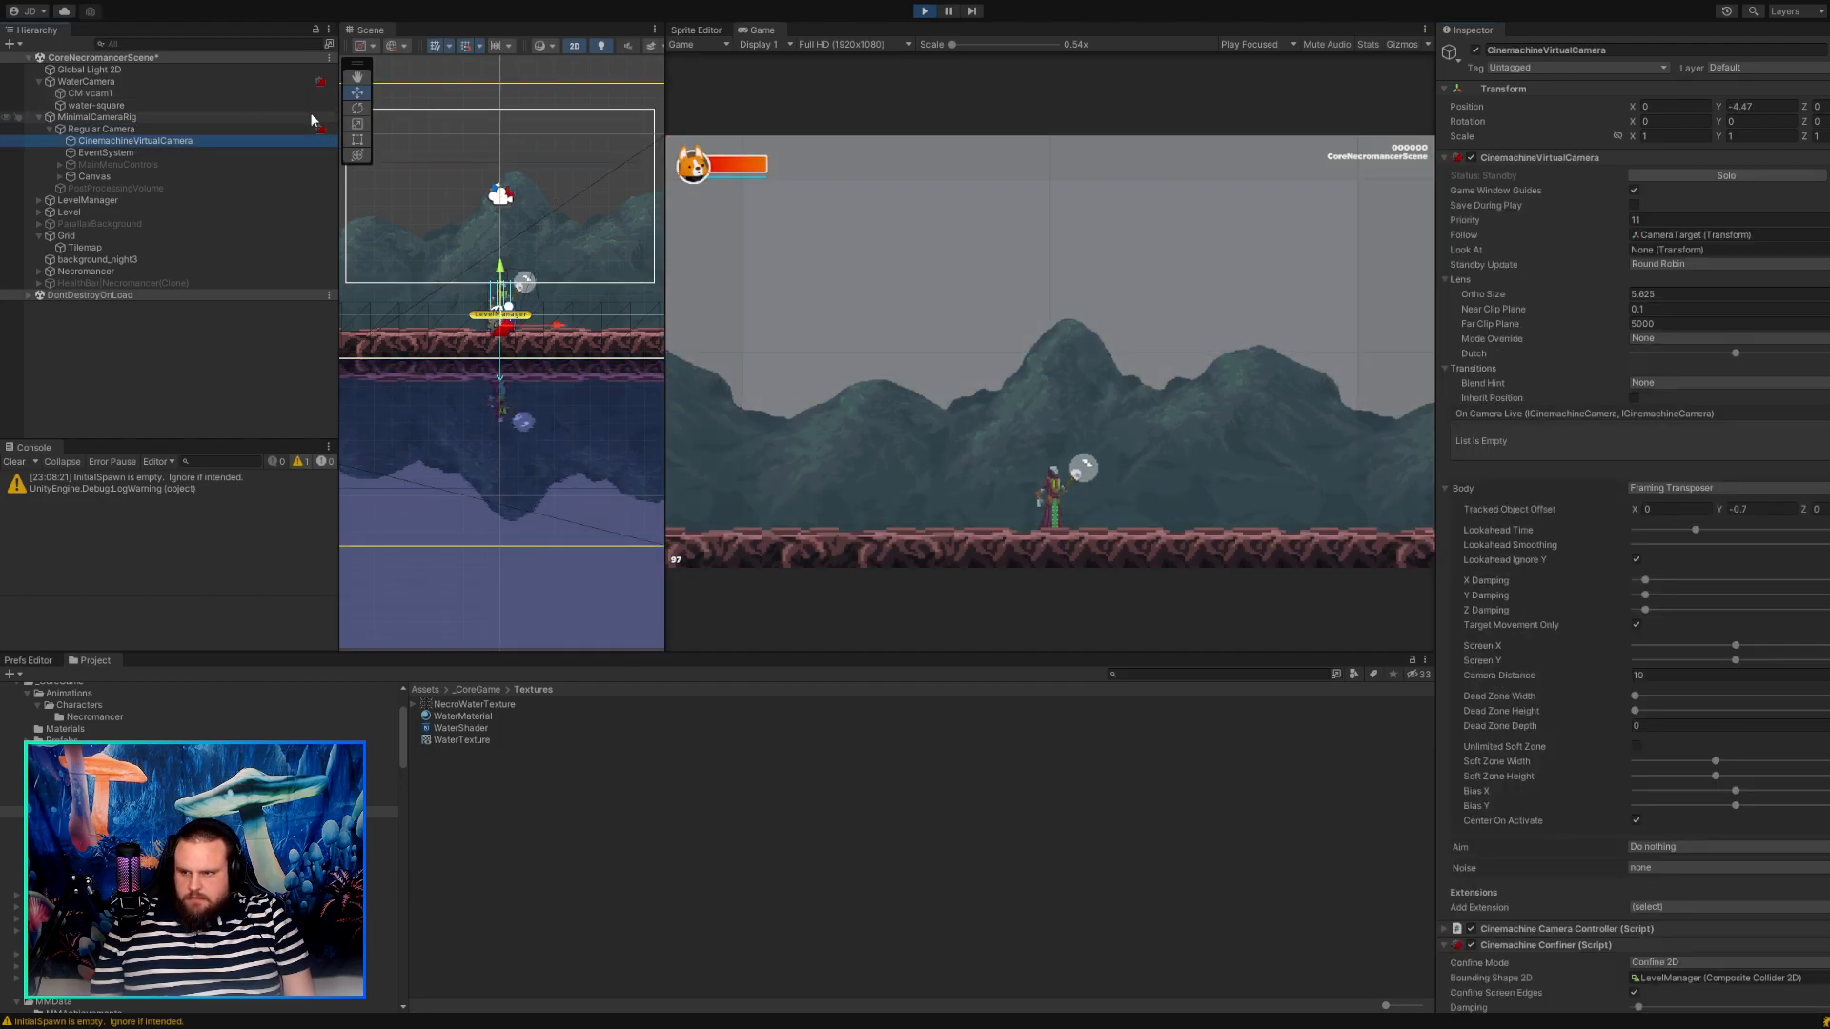
pyautogui.click(1713, 174)
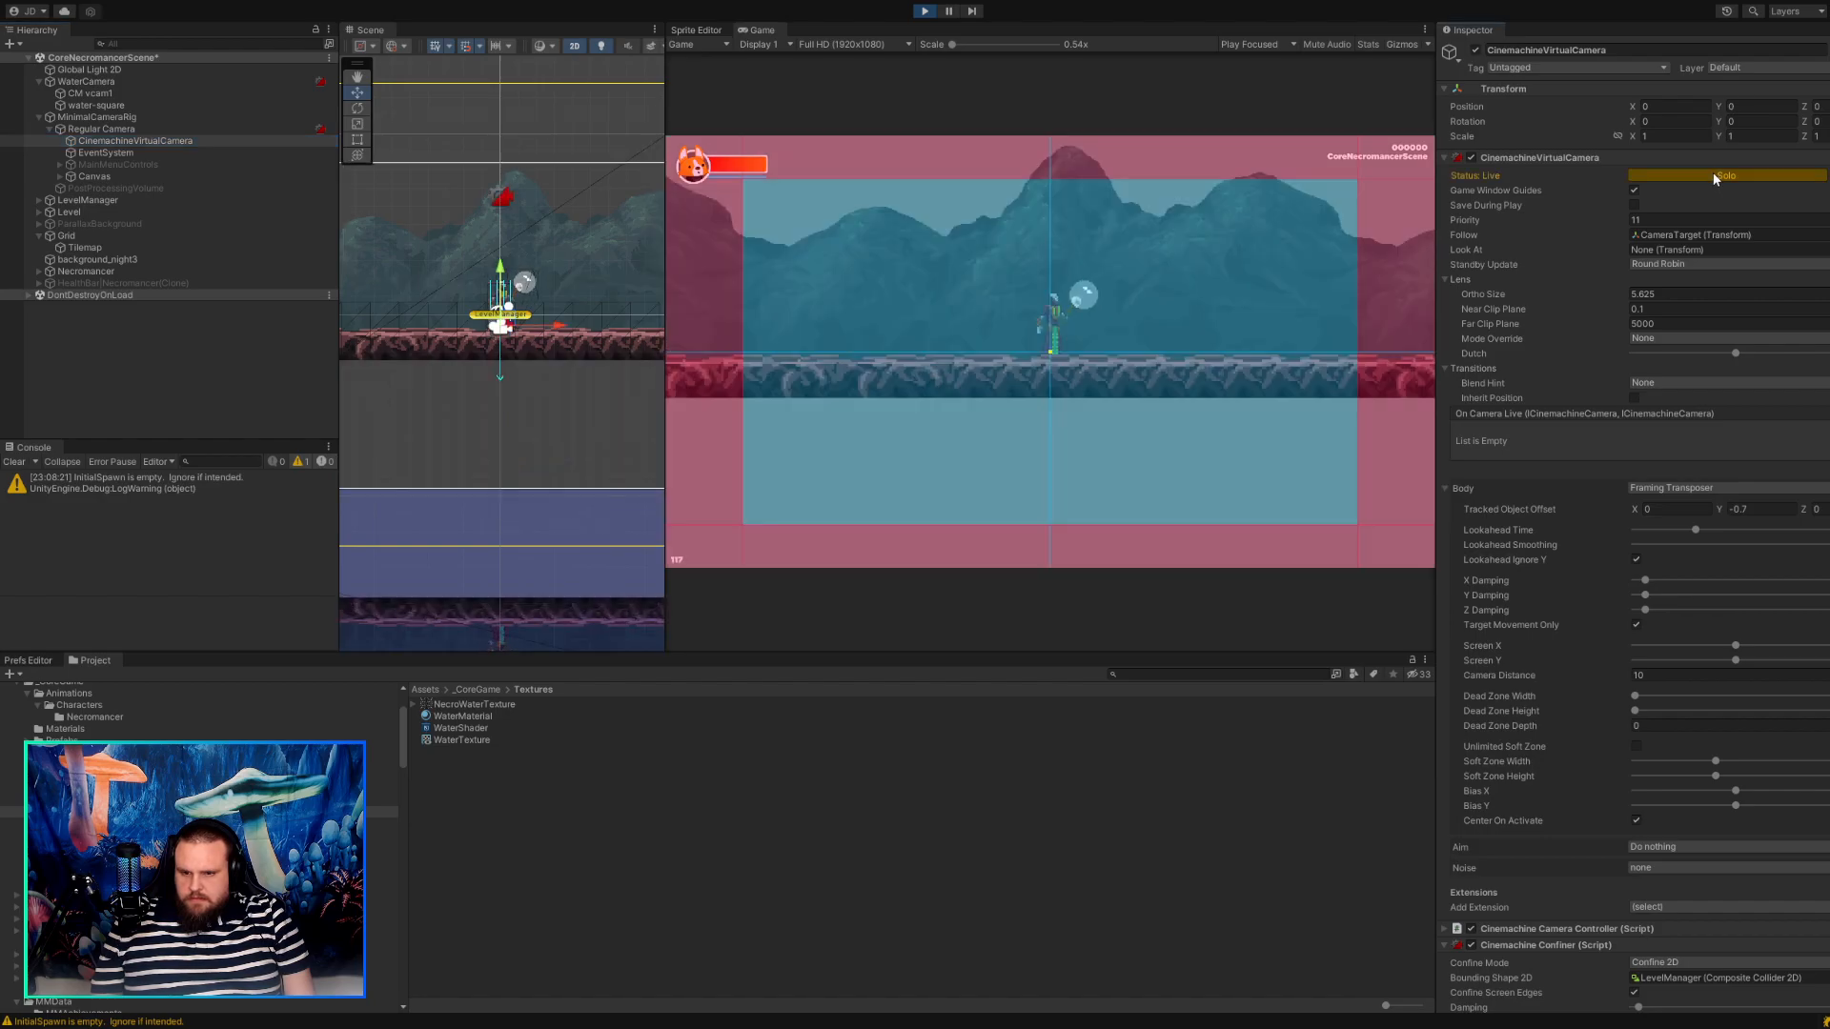
pyautogui.click(90, 92)
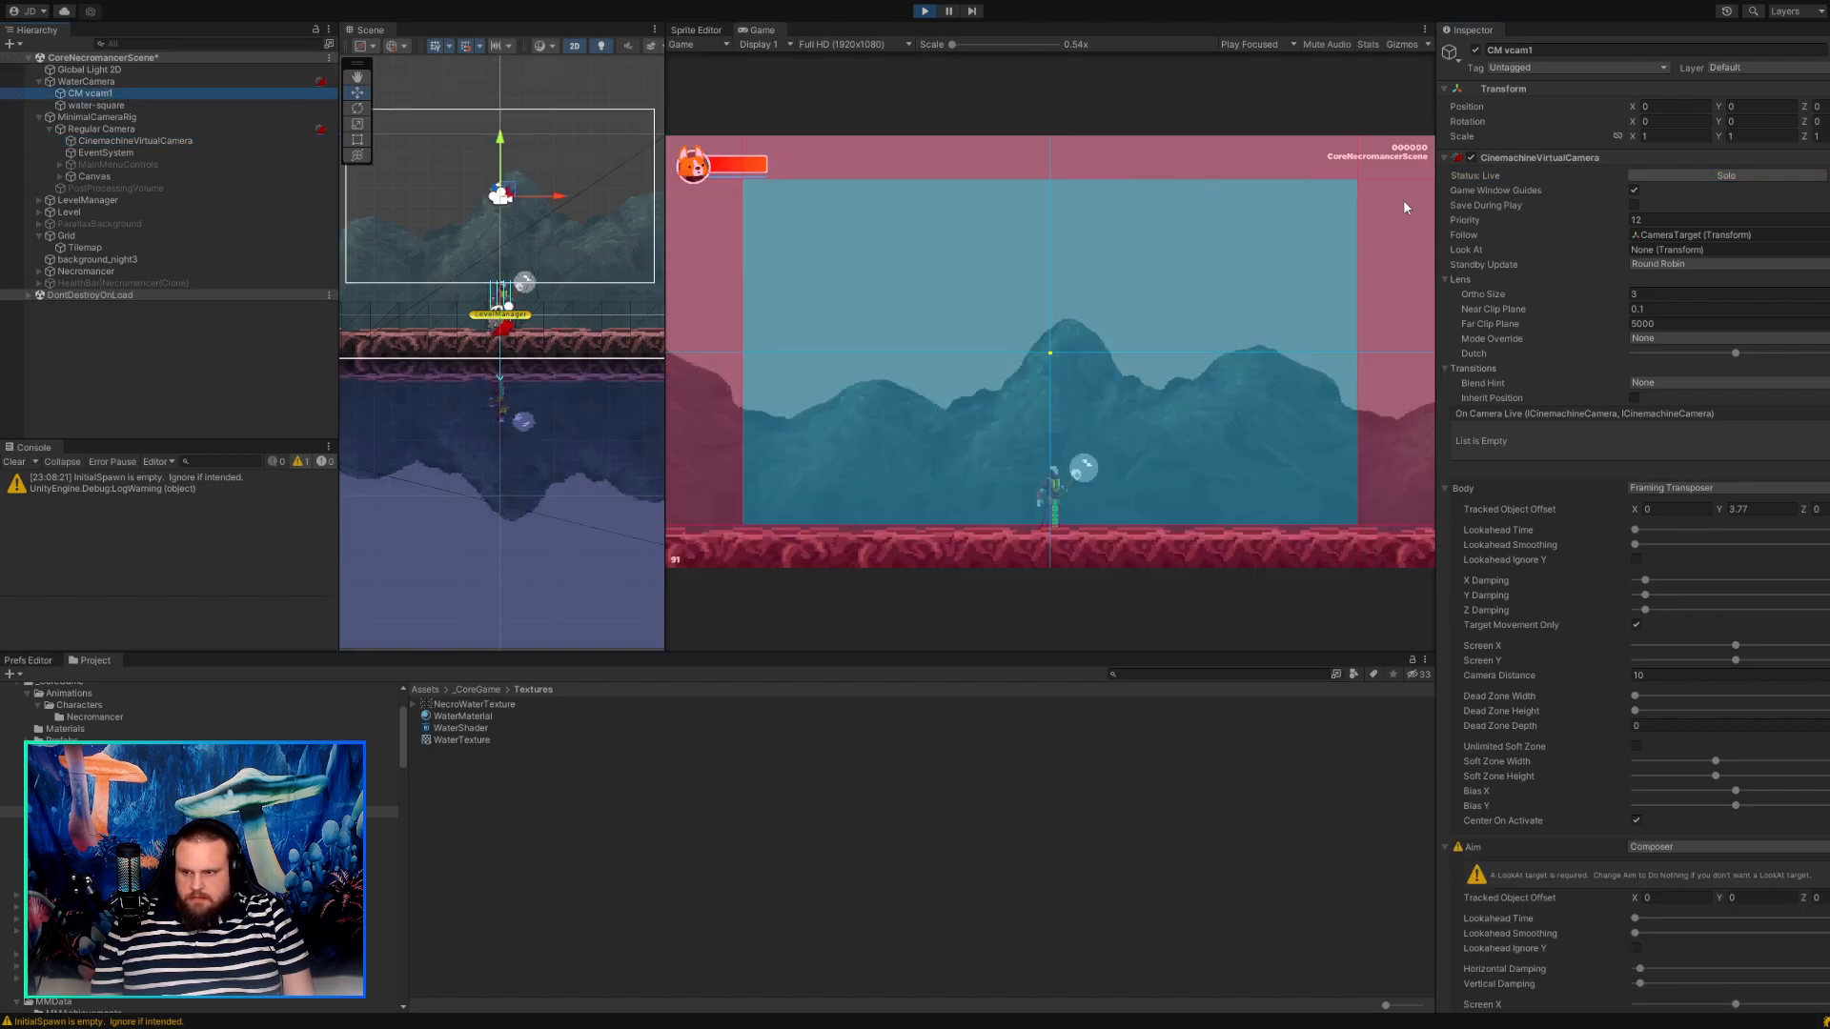
pyautogui.click(1704, 179)
pyautogui.click(1705, 180)
# Try Priority 22 on CM vcam1, set it to 10 instead, and toggle Solo to compare the framing.
pyautogui.click(1587, 219)
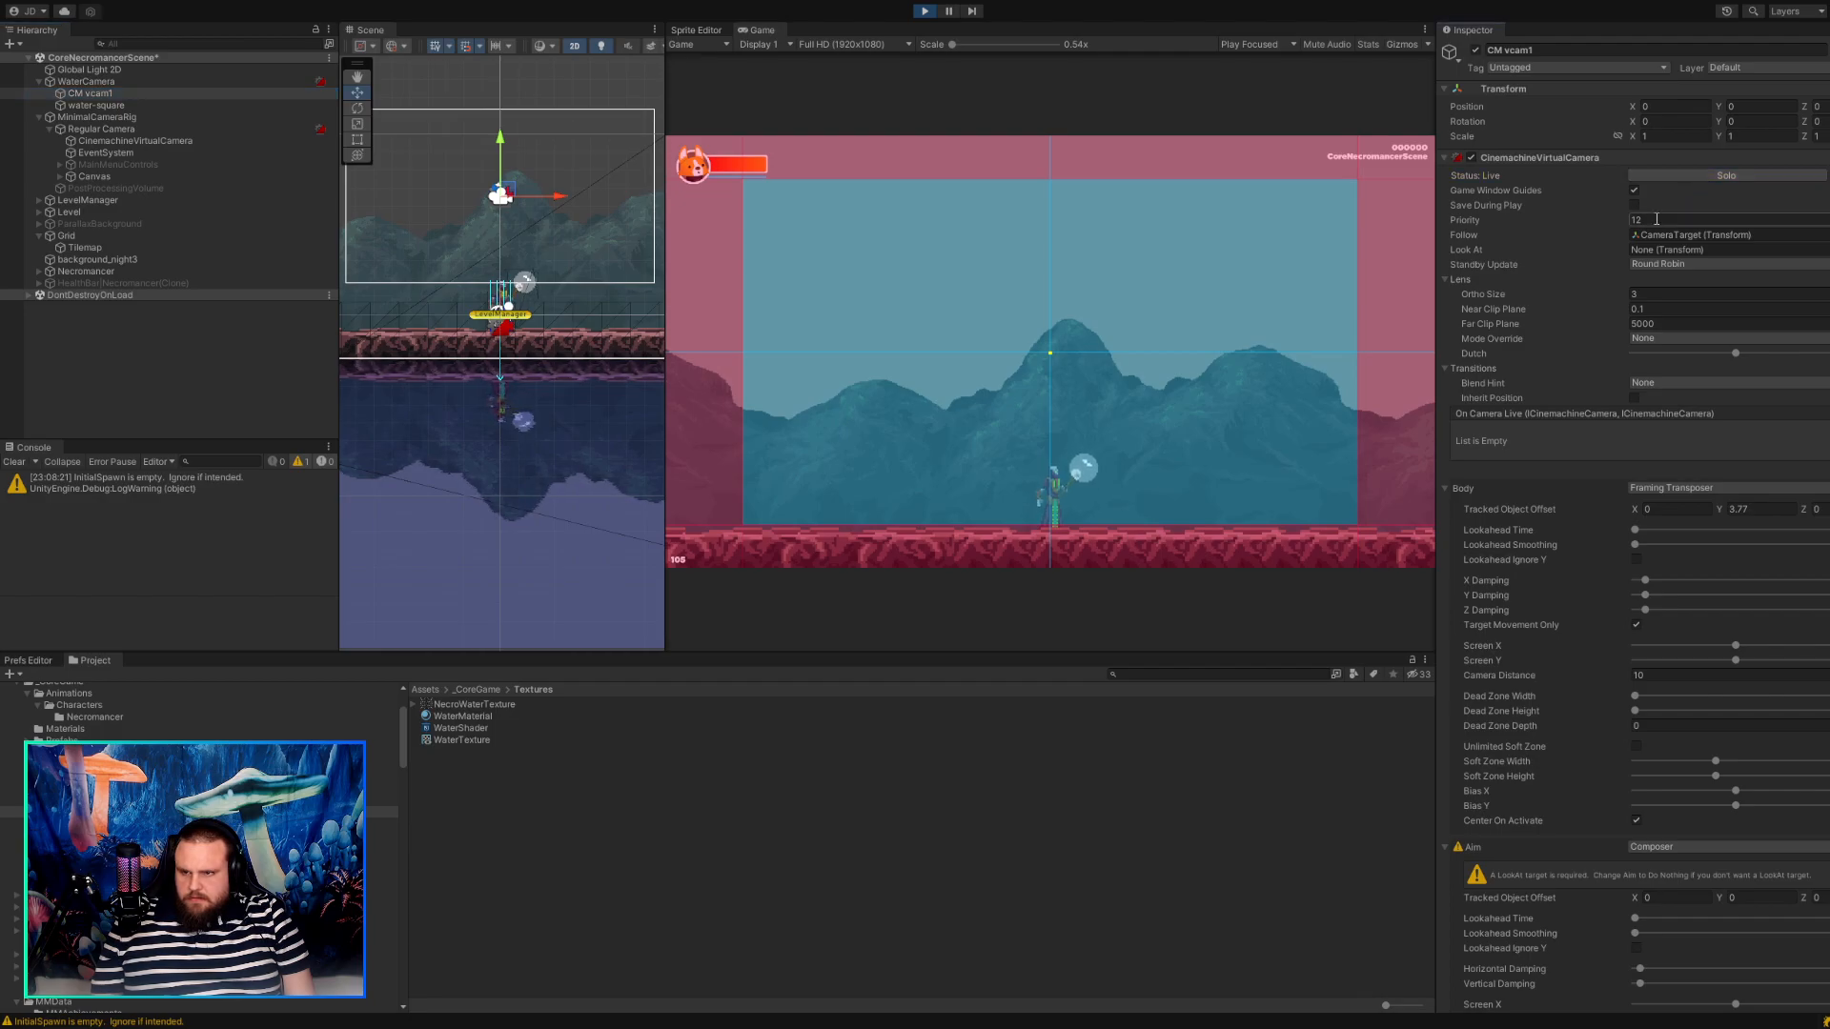
pyautogui.write('22')
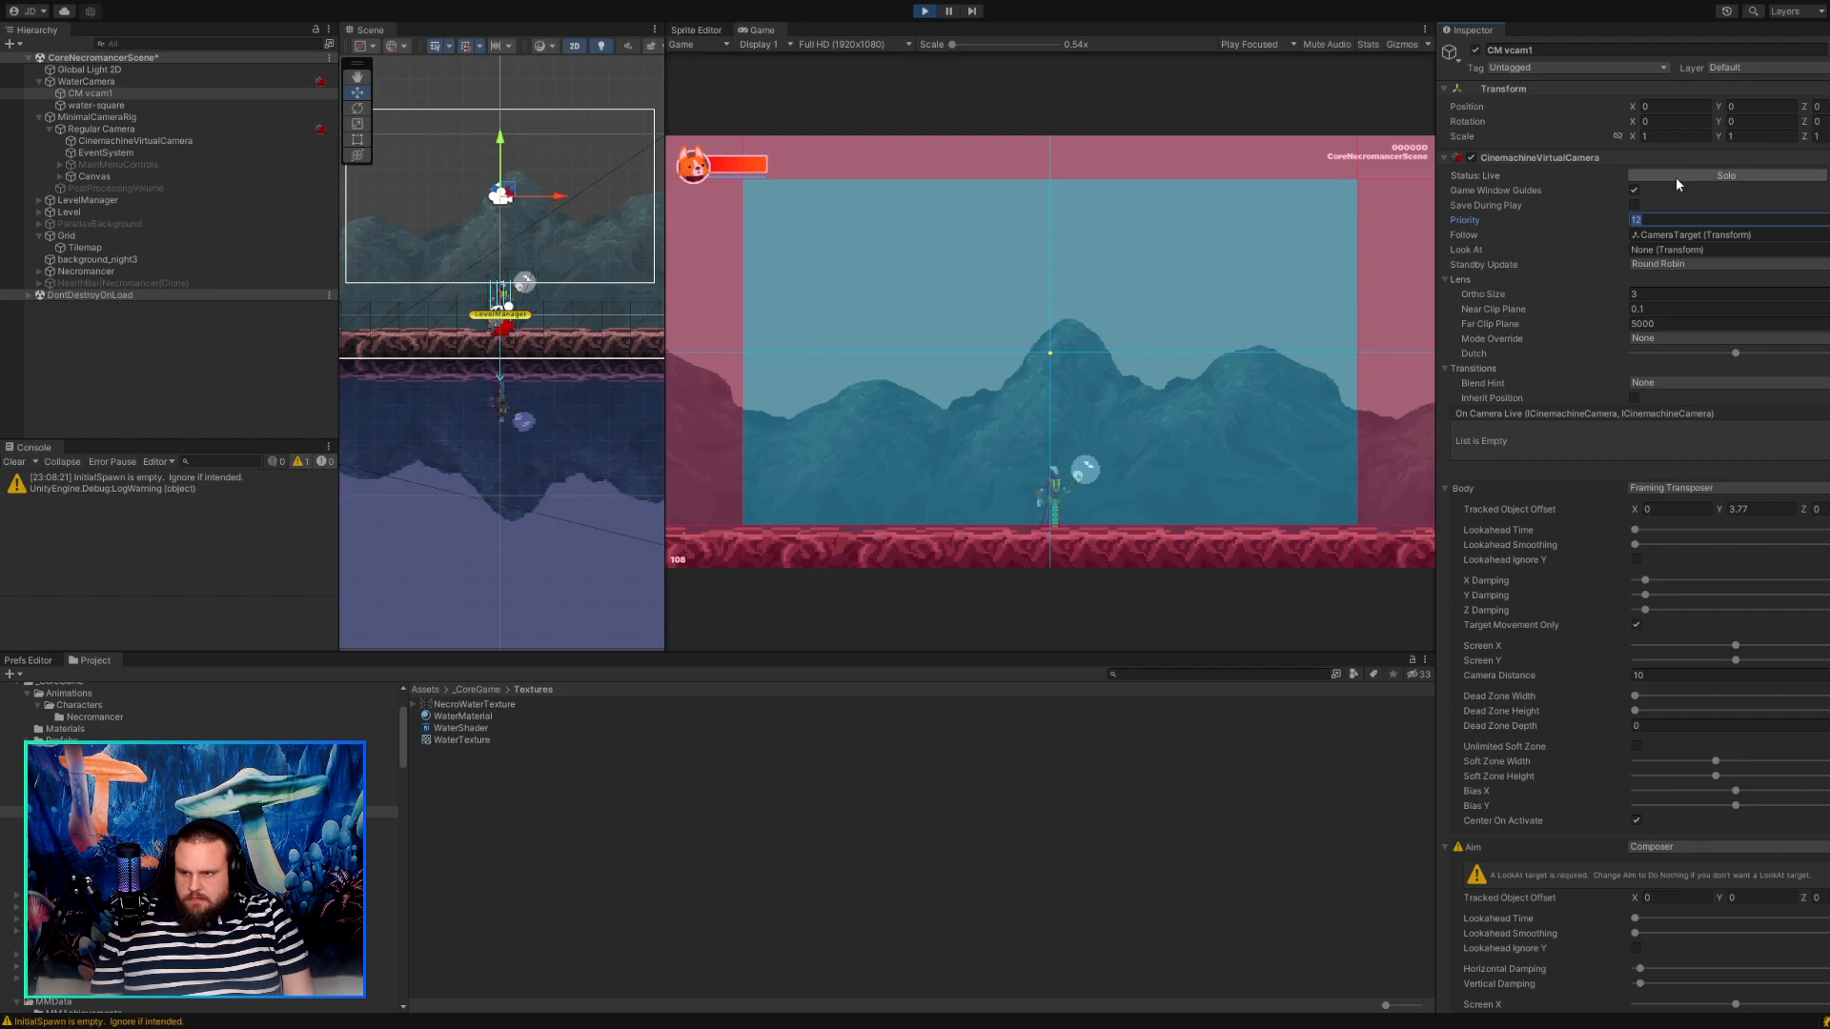
pyautogui.press('Return')
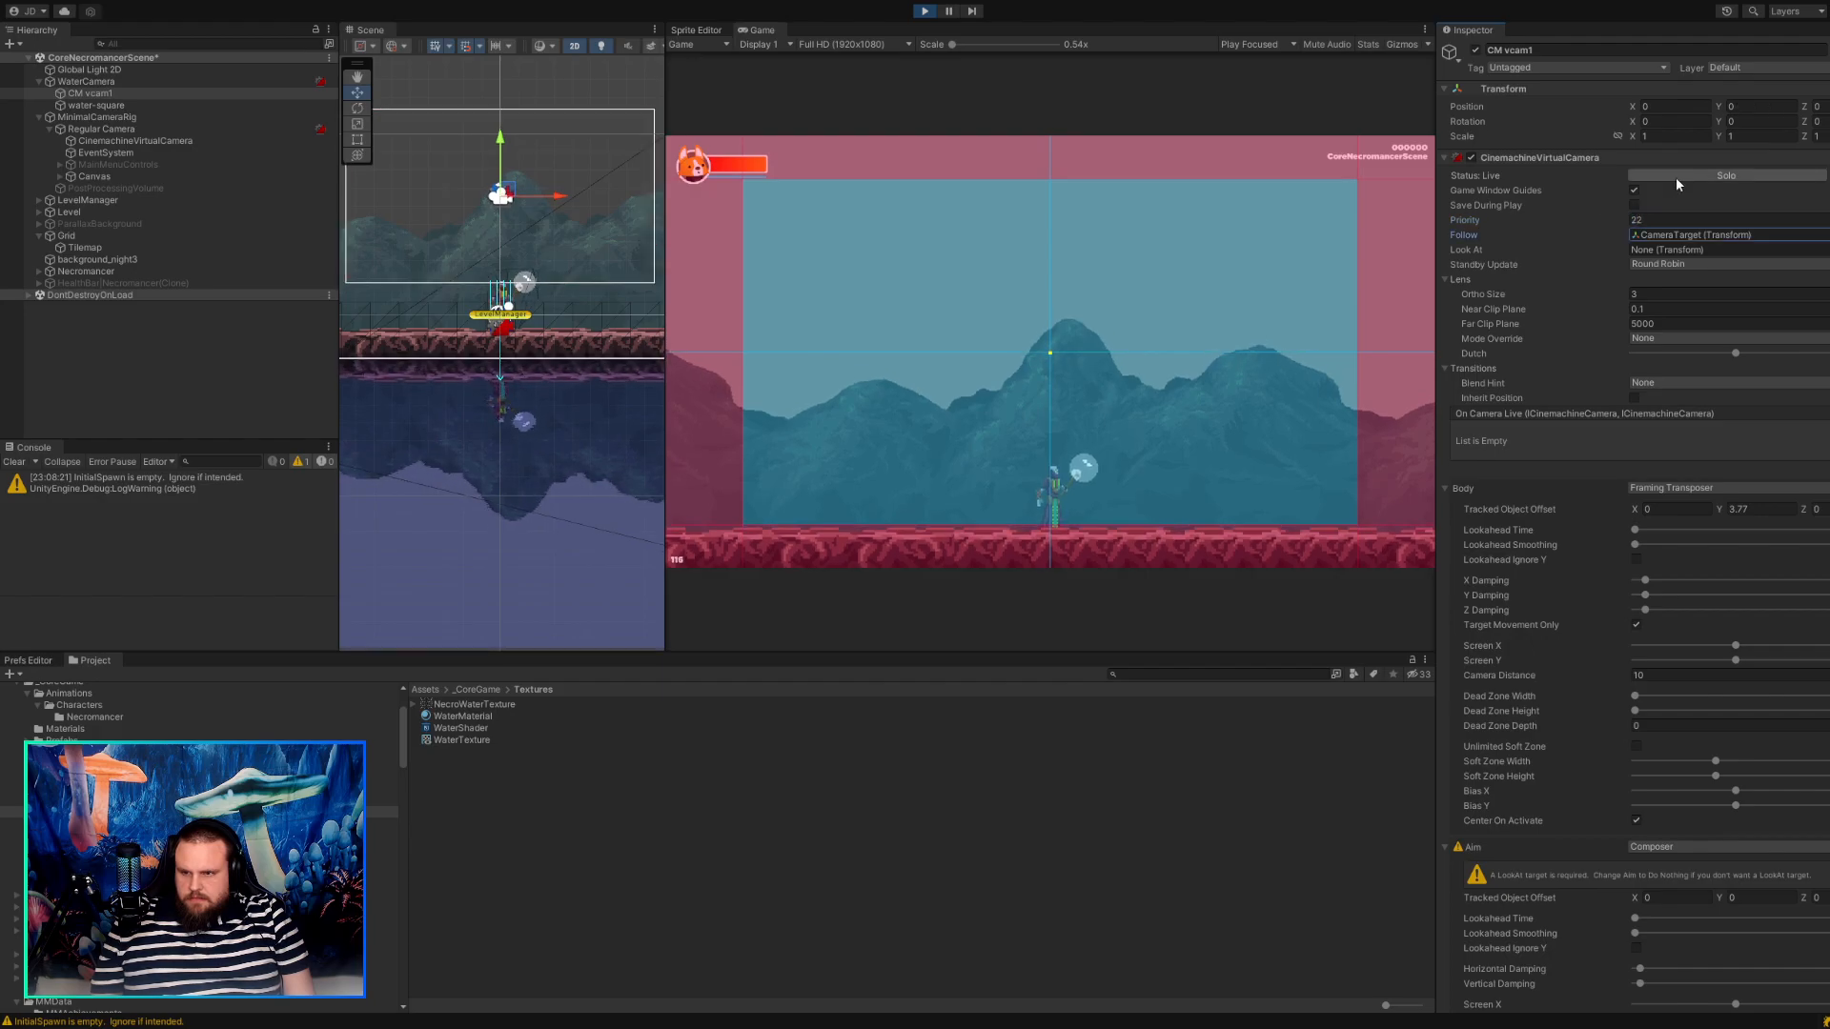
pyautogui.write('10')
pyautogui.press('Tab')
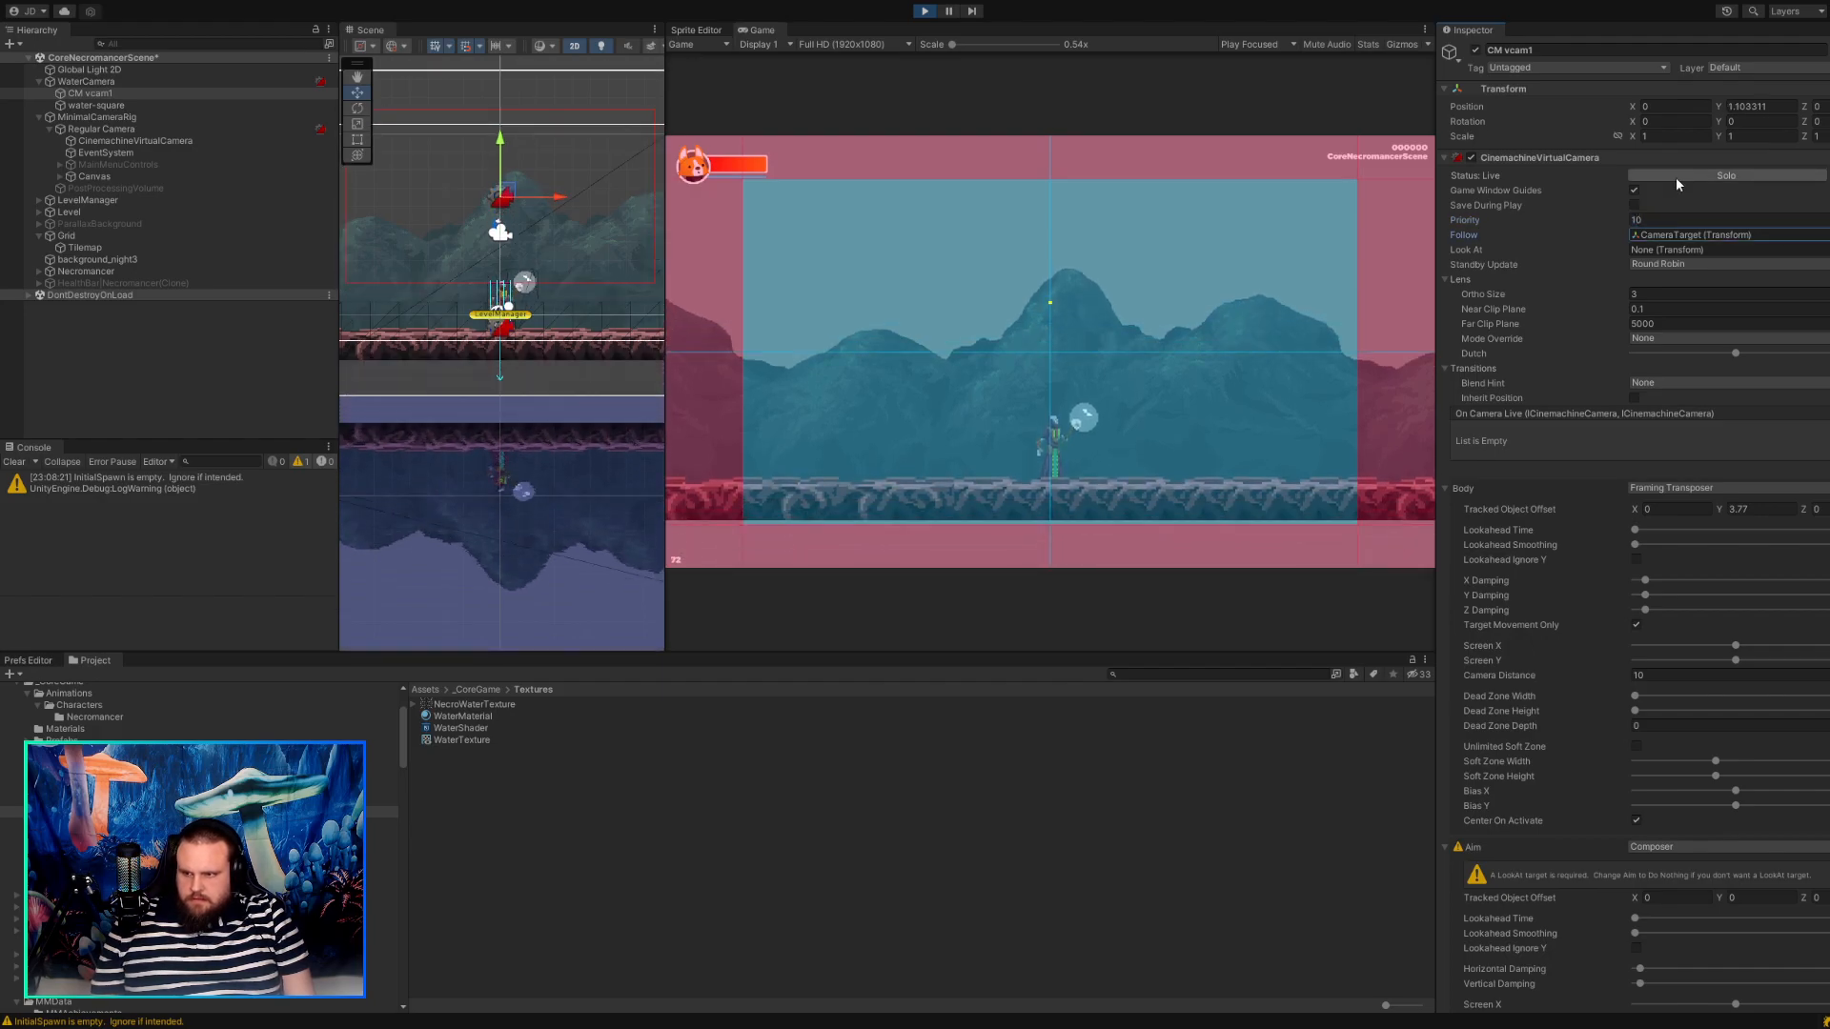
pyautogui.click(1687, 176)
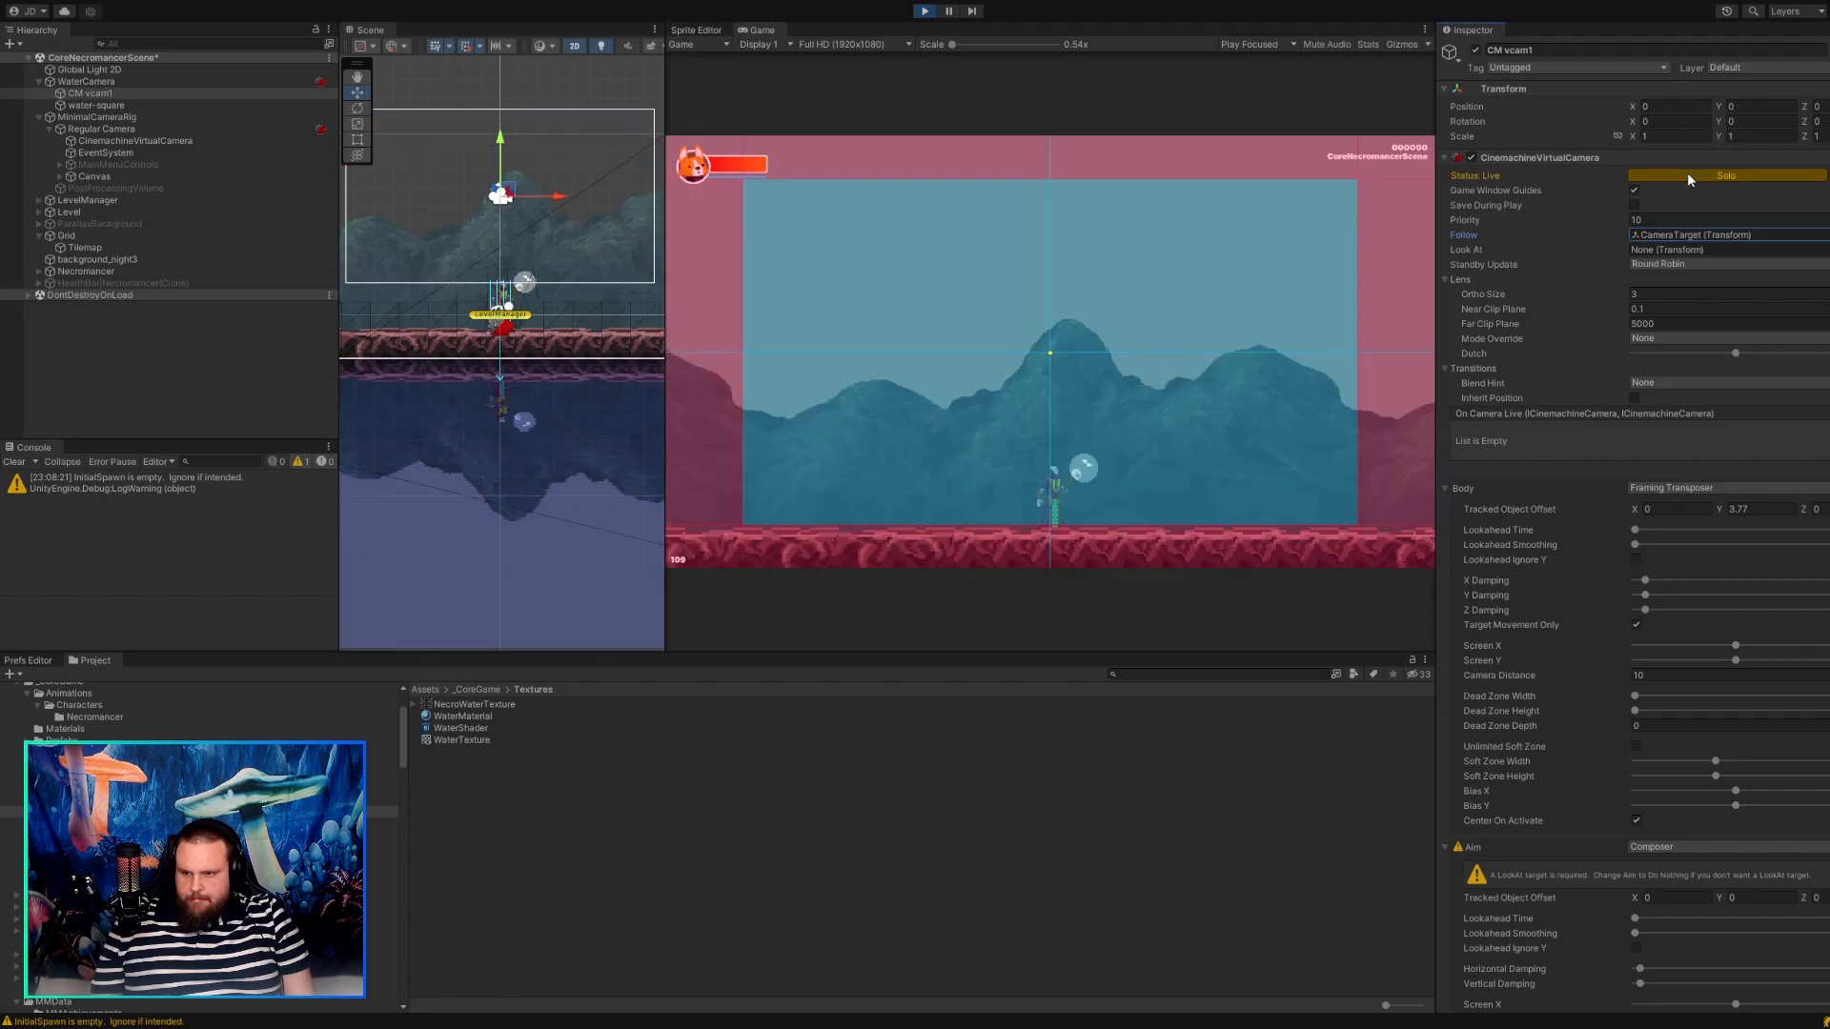
pyautogui.click(1687, 175)
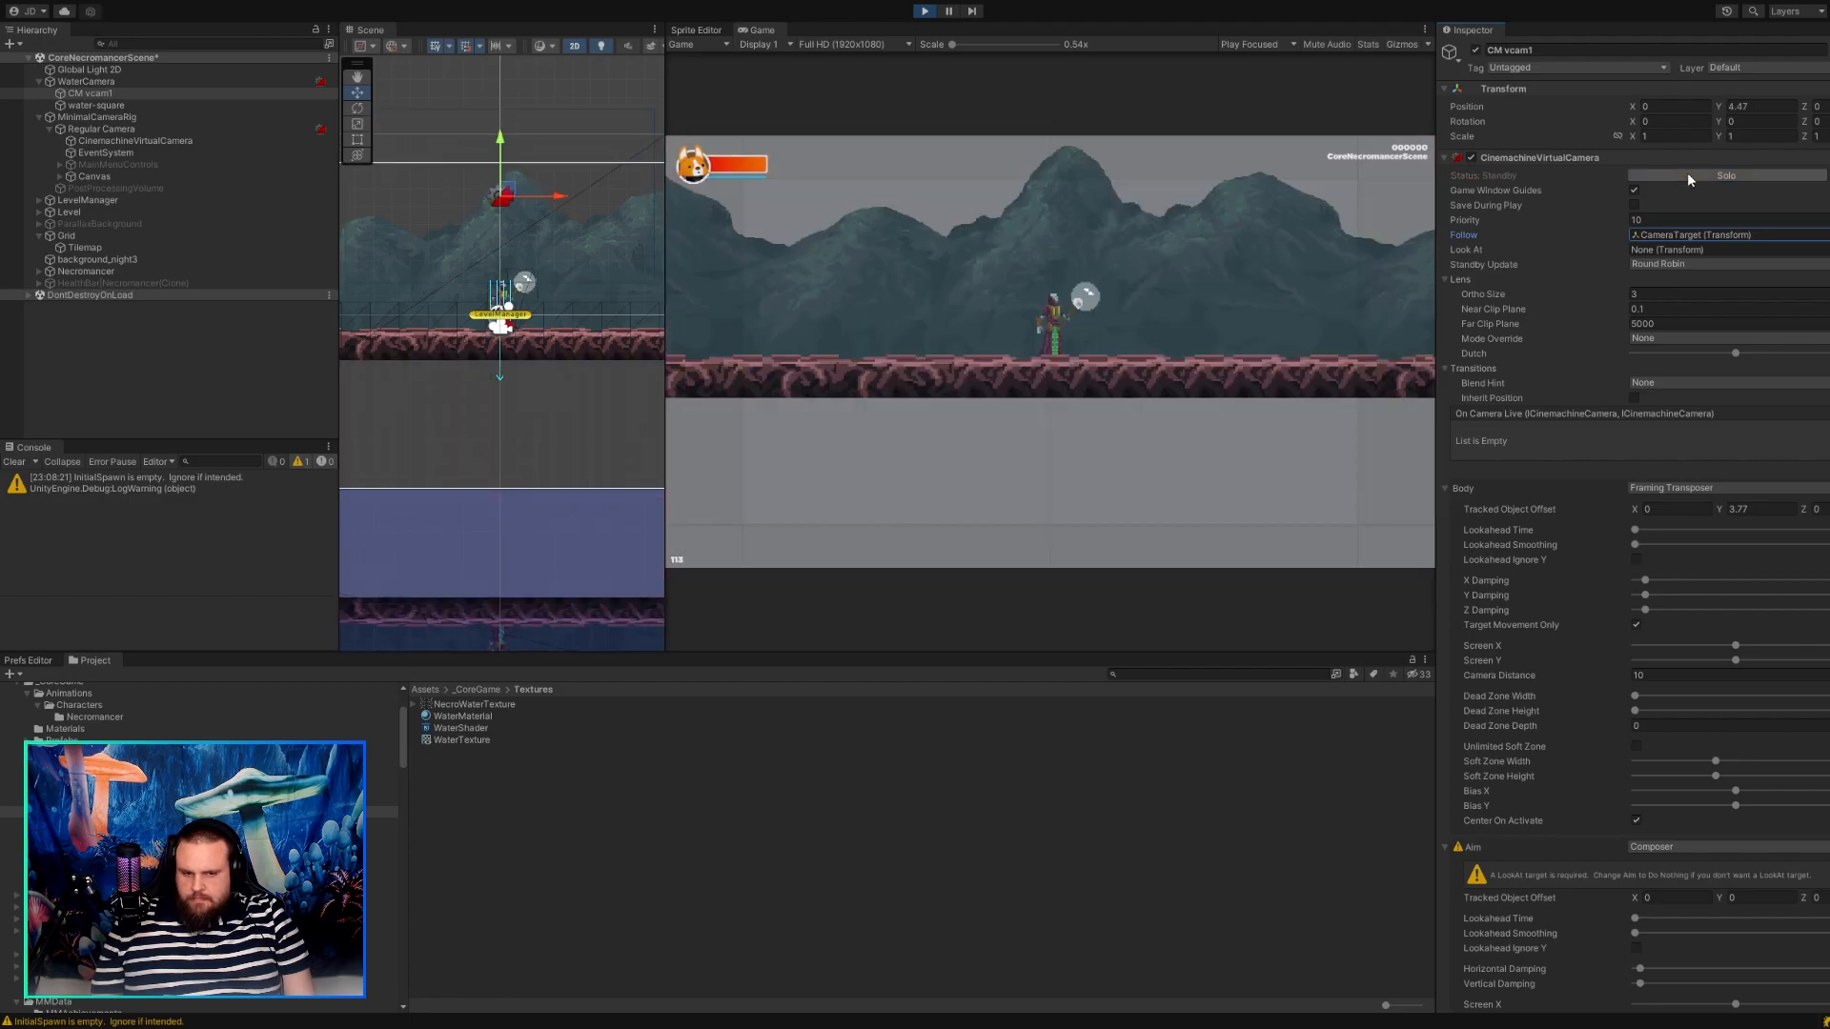
# Try CM vcam1's Save During Play, Center On Activate and Inherit Position options, restoring each, and check the Blend Hint choices.
pyautogui.click(1633, 205)
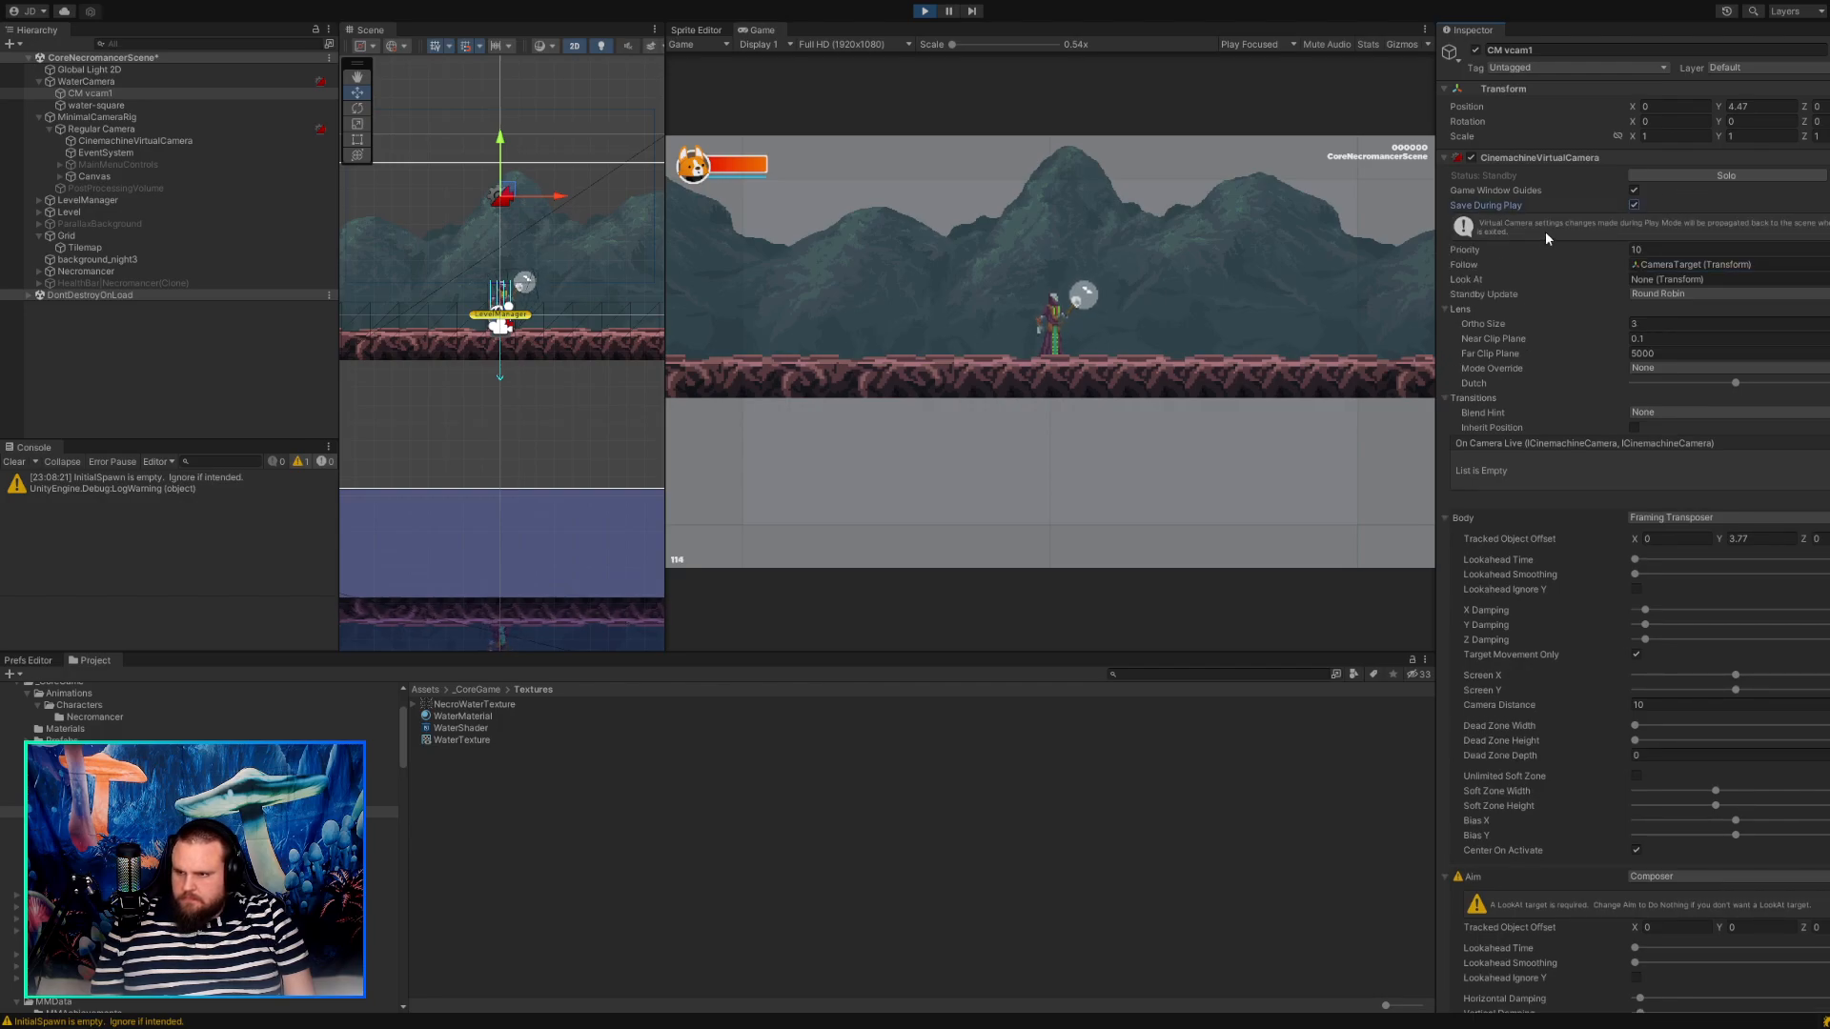
pyautogui.click(1634, 205)
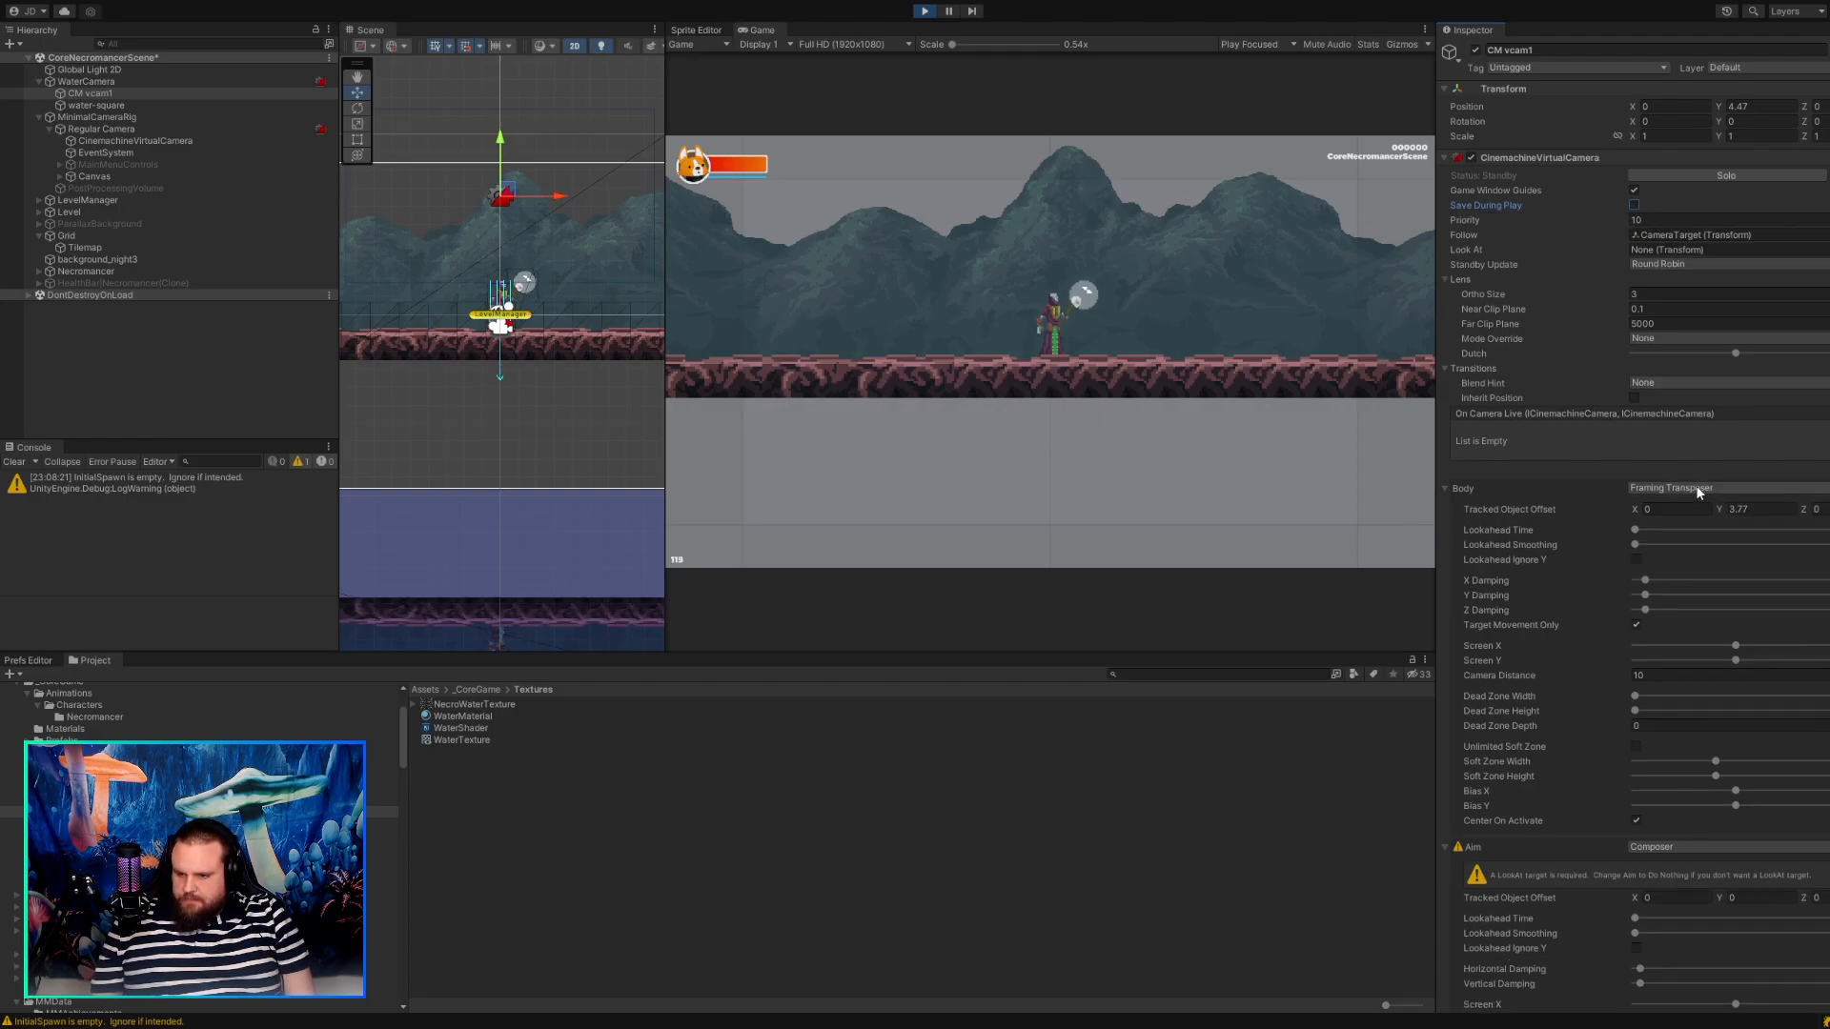
pyautogui.click(1635, 821)
pyautogui.click(1635, 821)
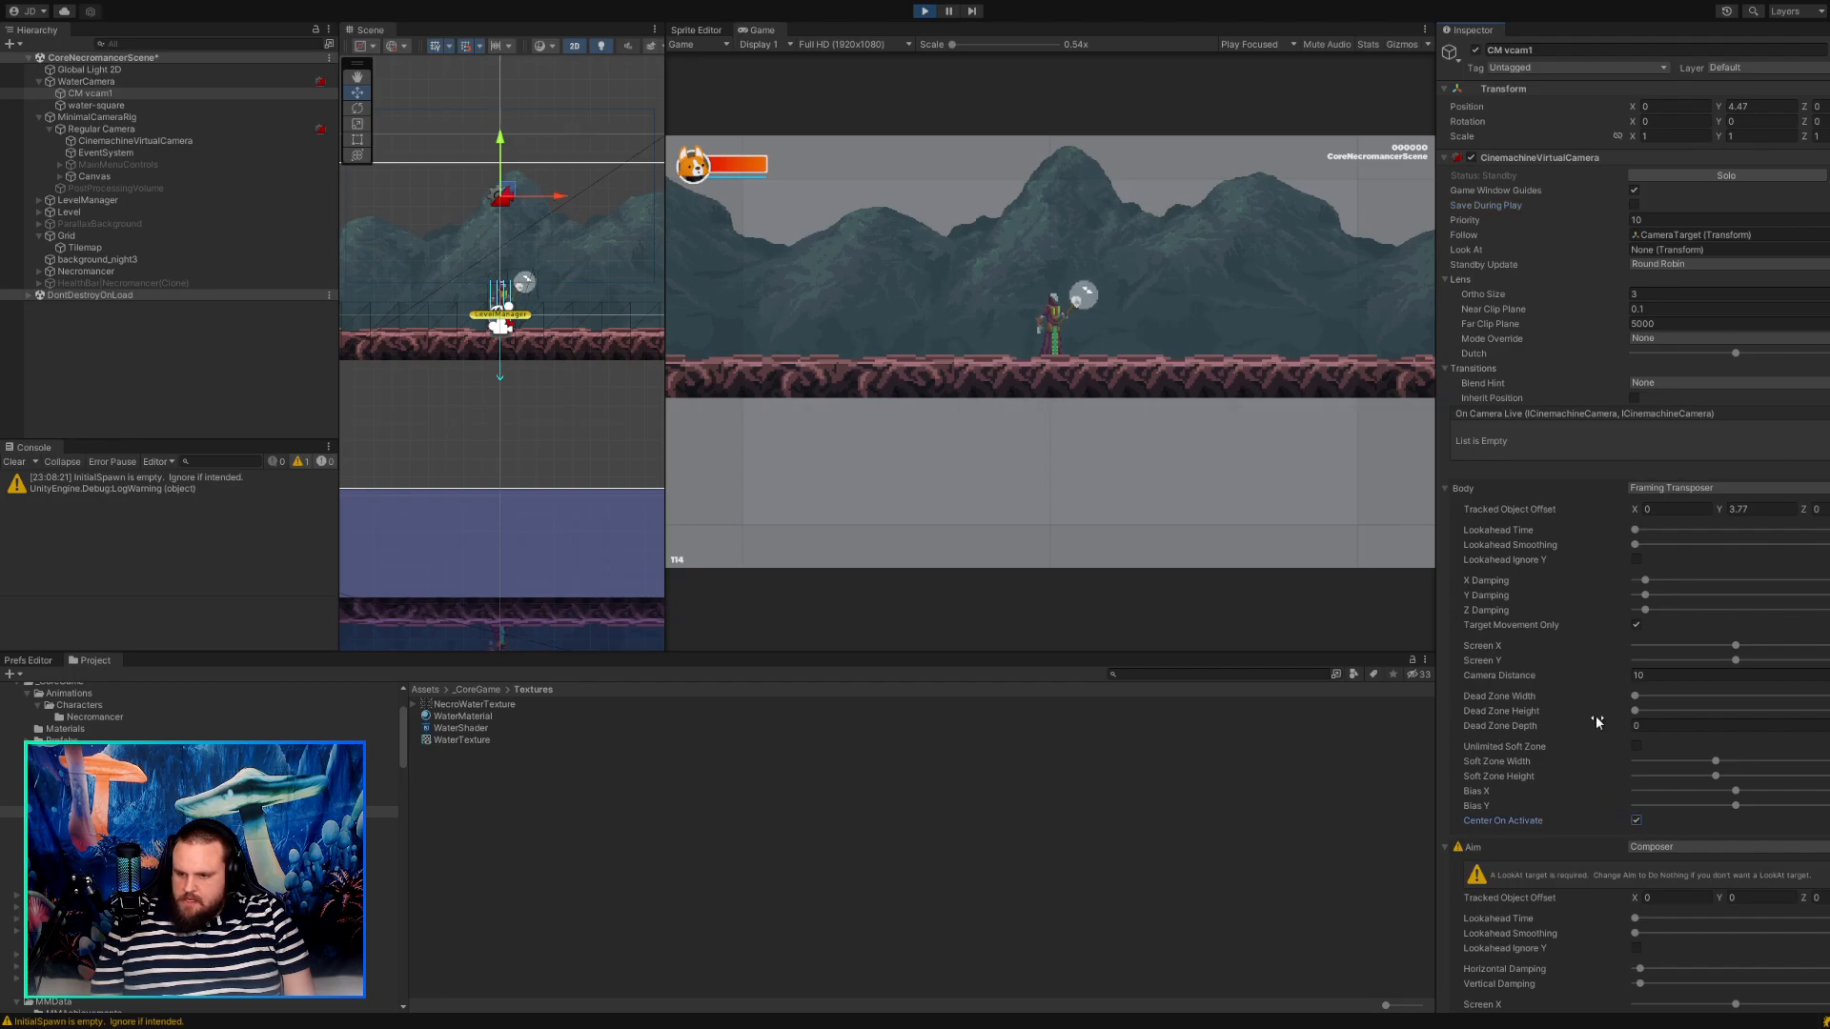
pyautogui.click(1635, 398)
pyautogui.click(1635, 398)
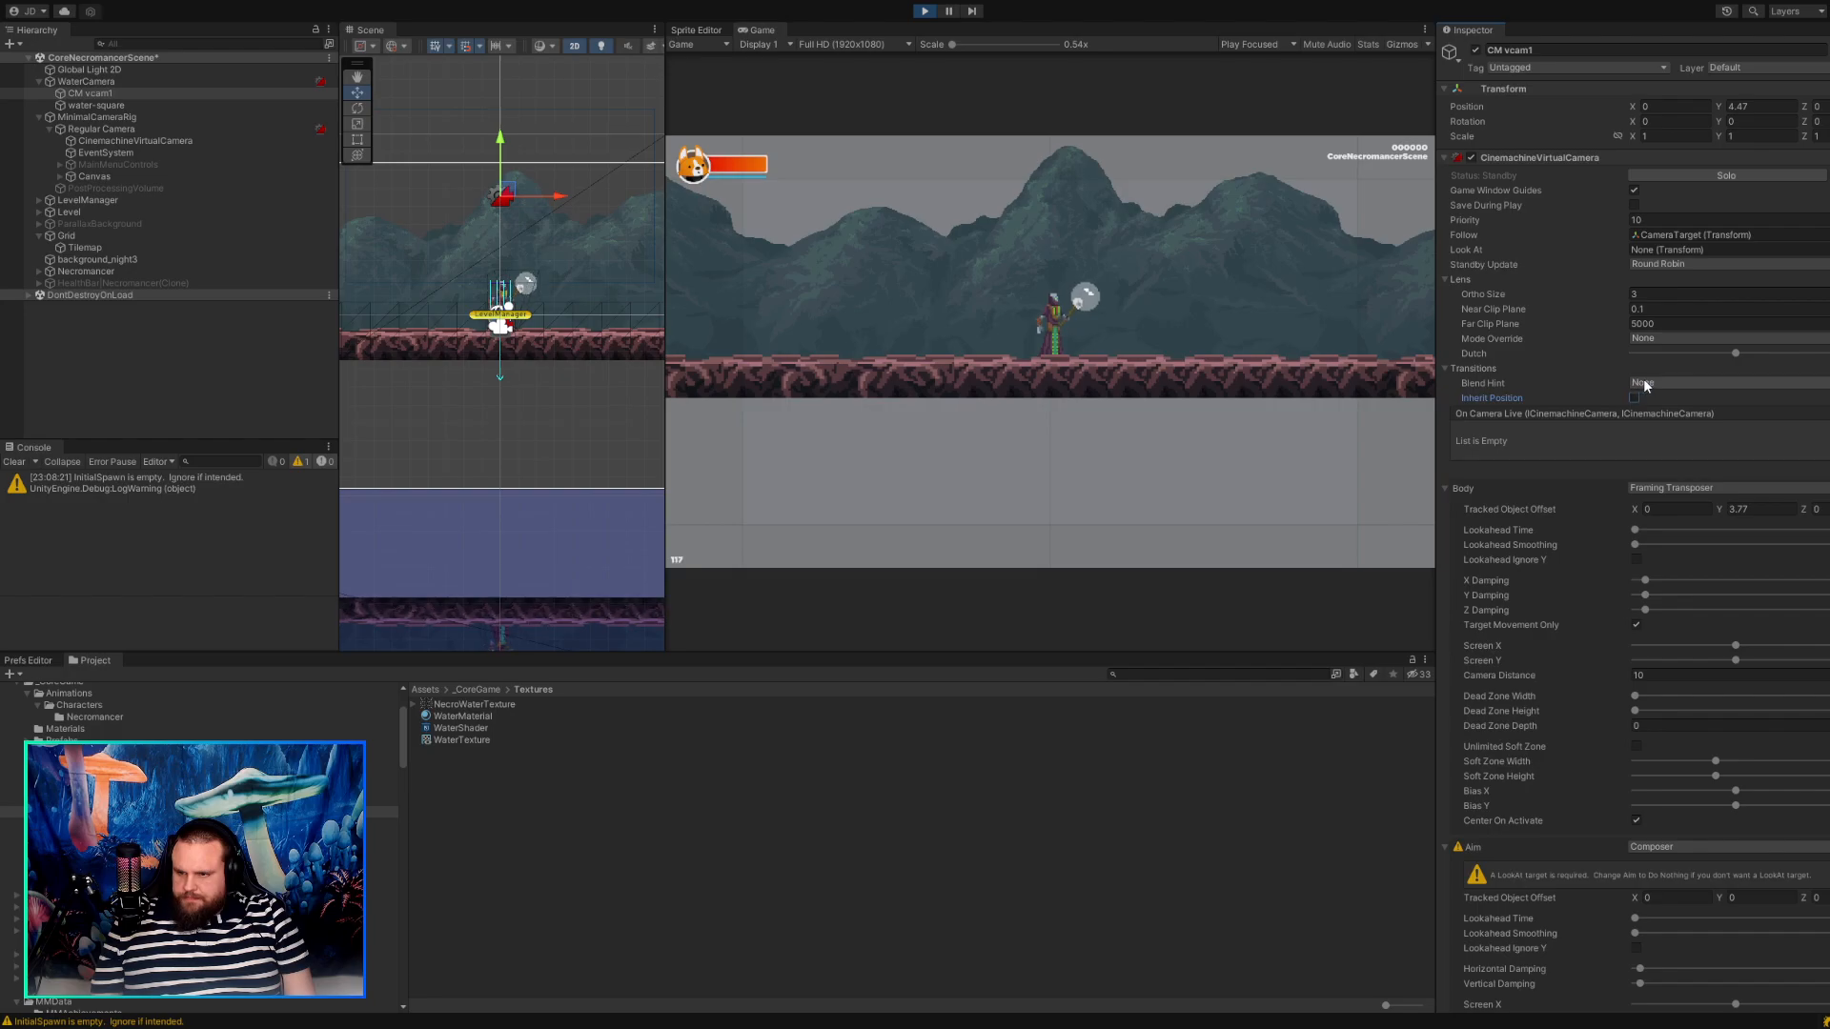
pyautogui.click(1643, 382)
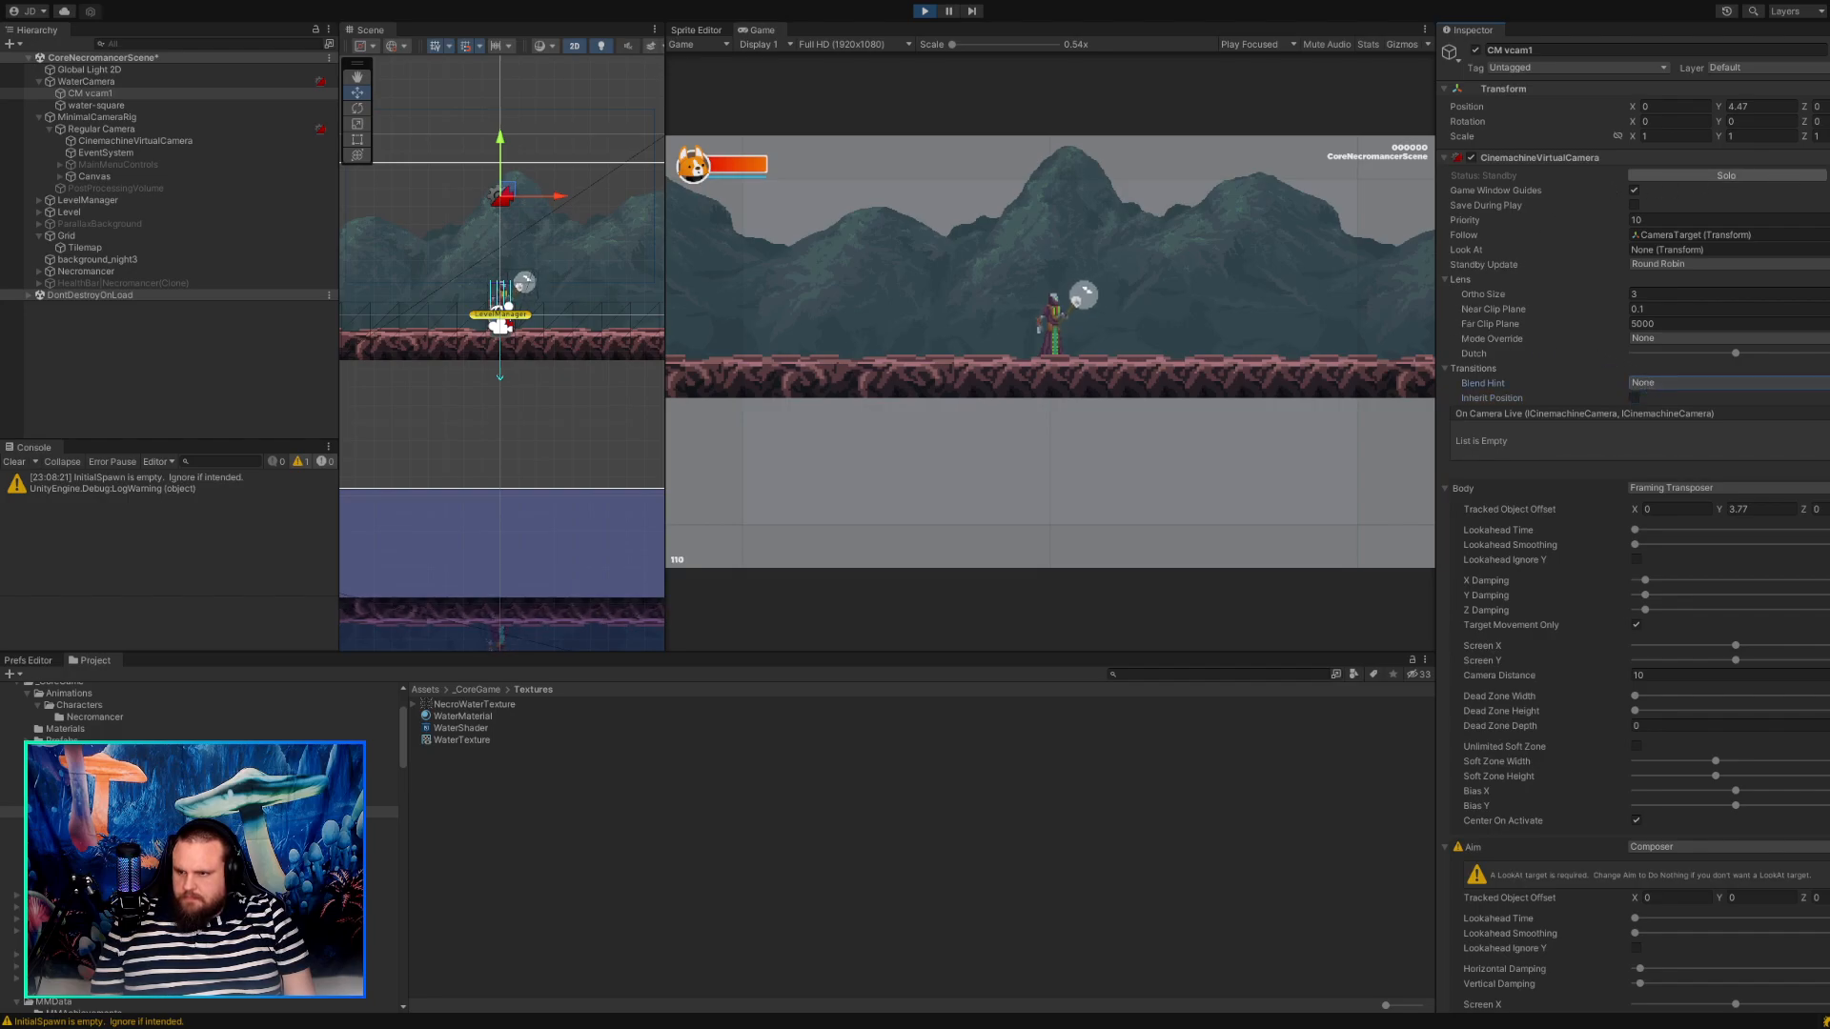
# Examine CM vcam1's virtual camera and Cinemachine Camera Controller settings for what controls its position and following.
pyautogui.click(1799, 158)
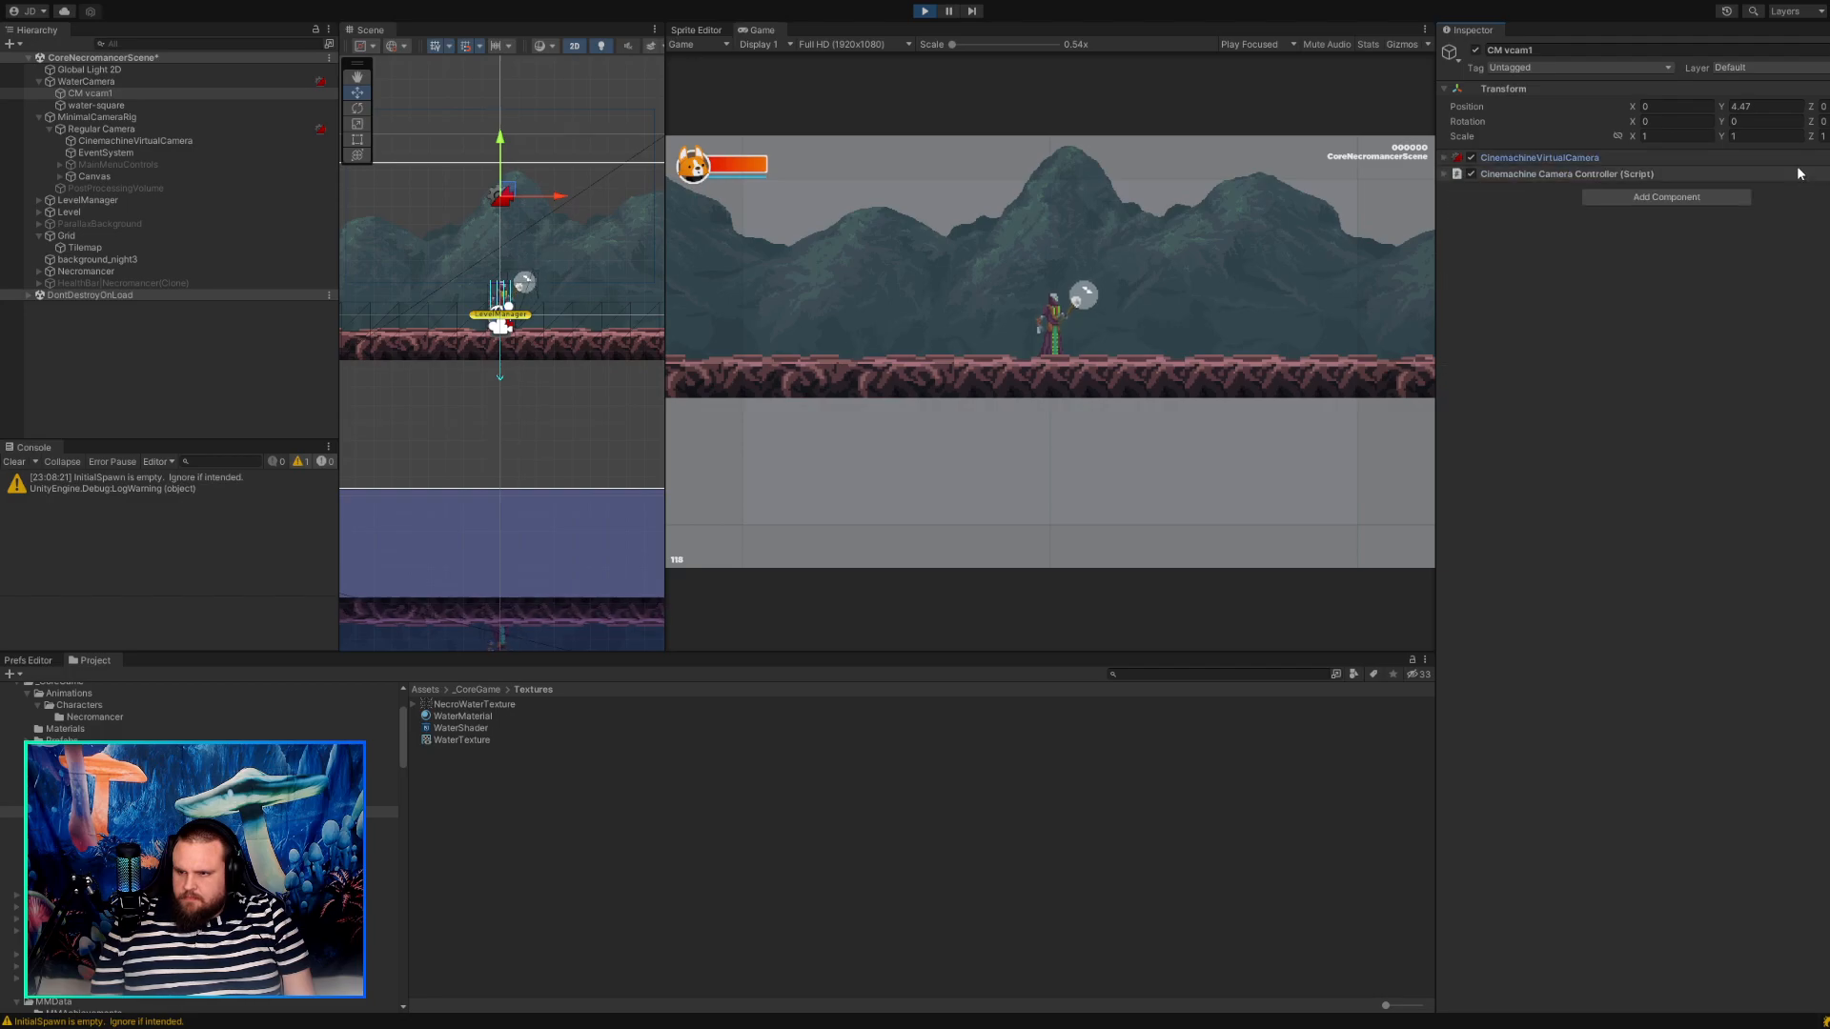
pyautogui.click(1793, 157)
pyautogui.scroll(-5, 1672, 344)
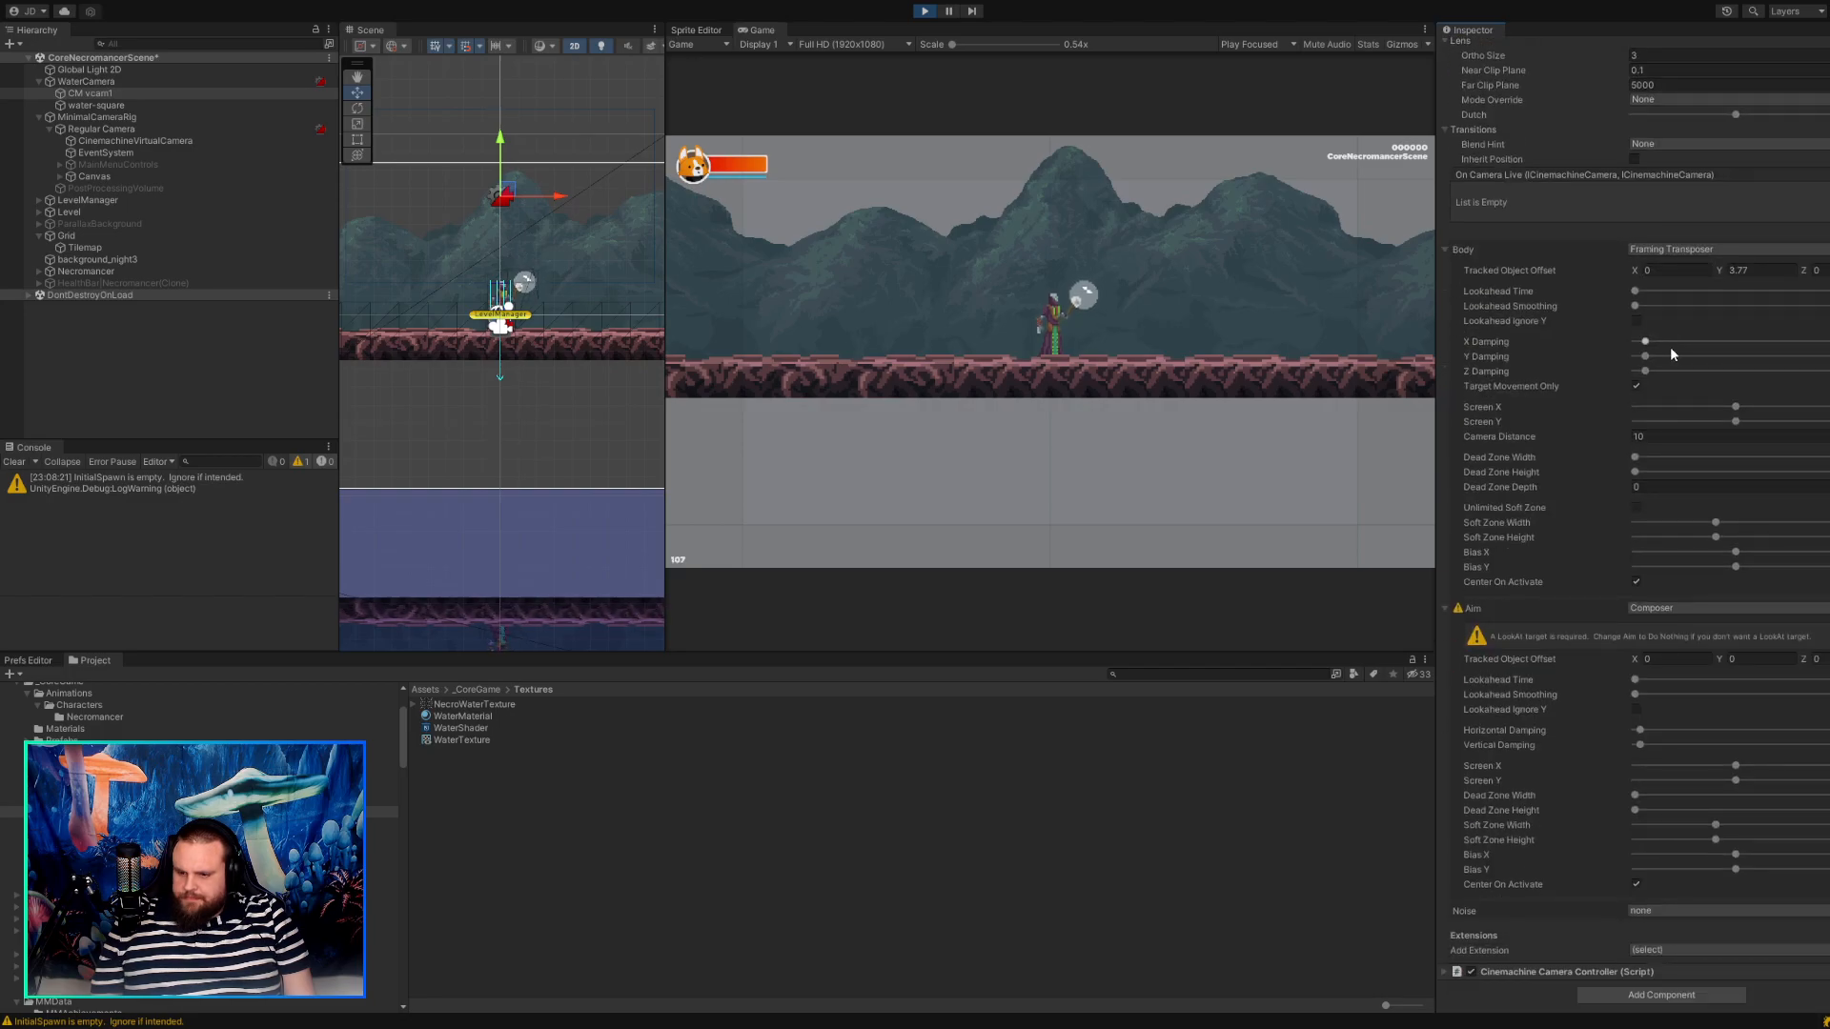
pyautogui.click(1628, 974)
pyautogui.scroll(-6, 1542, 911)
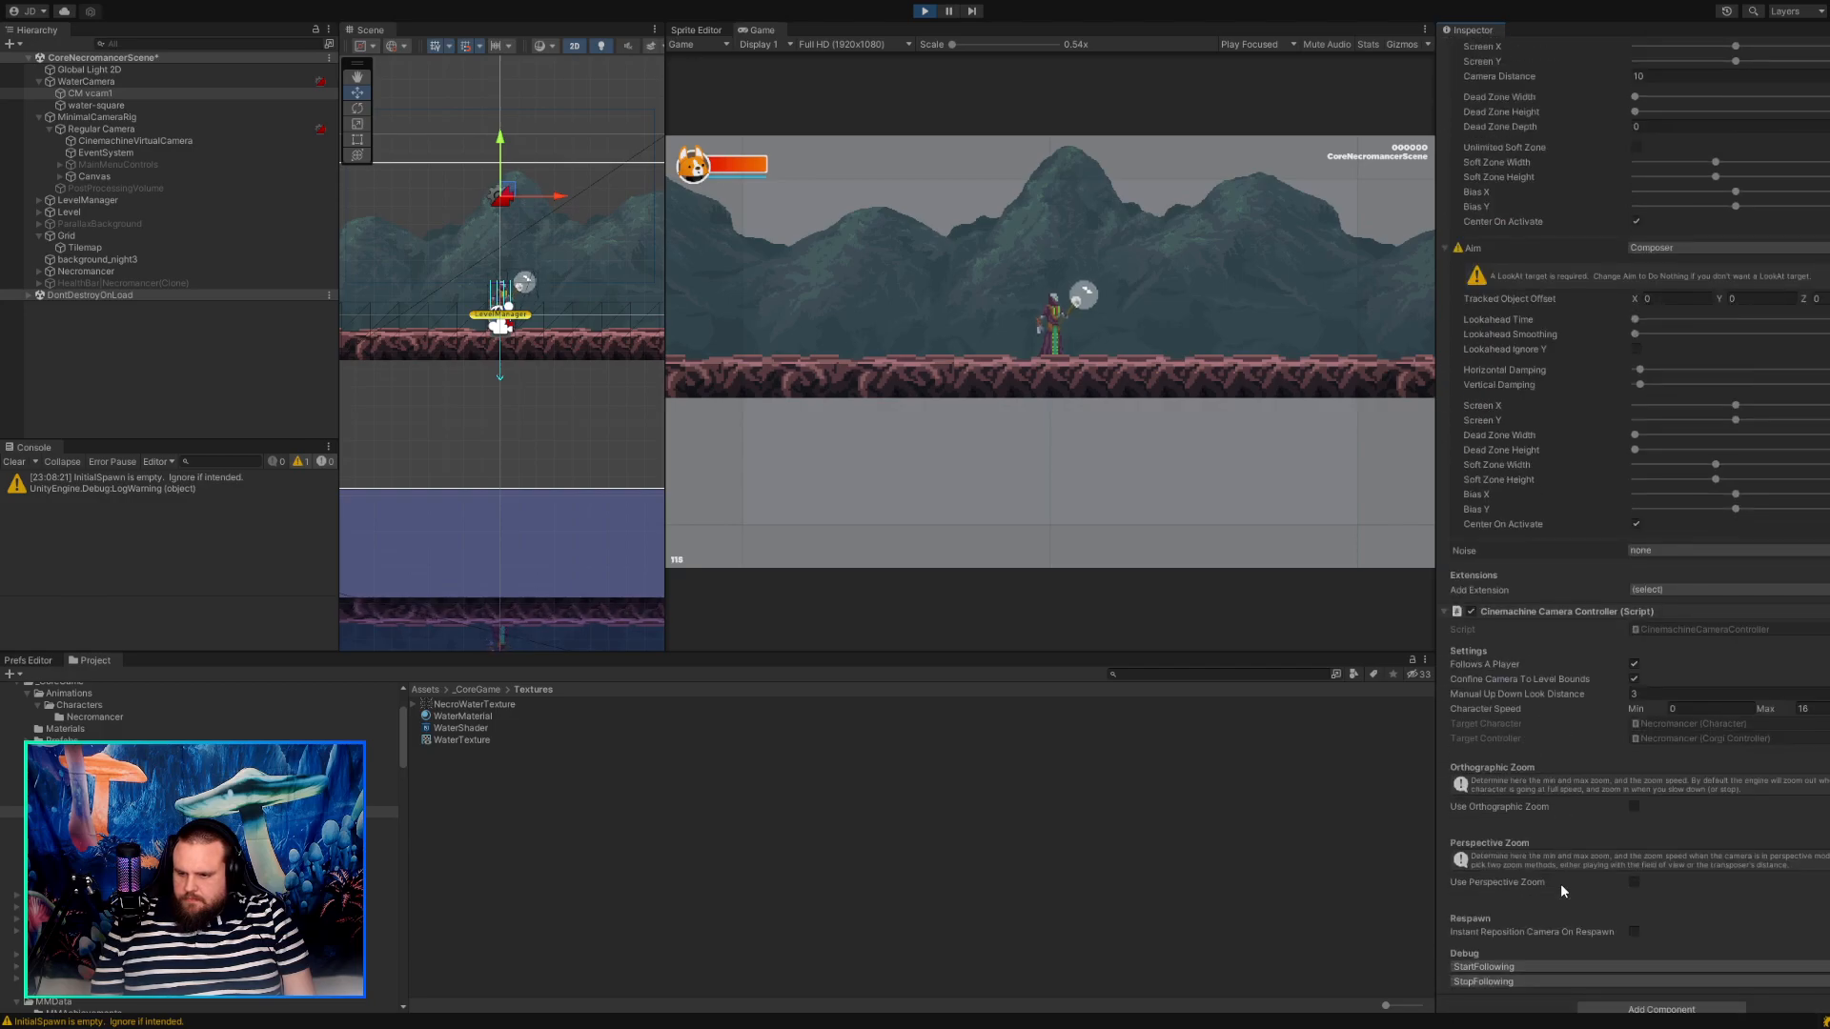
pyautogui.scroll(-1, 1559, 884)
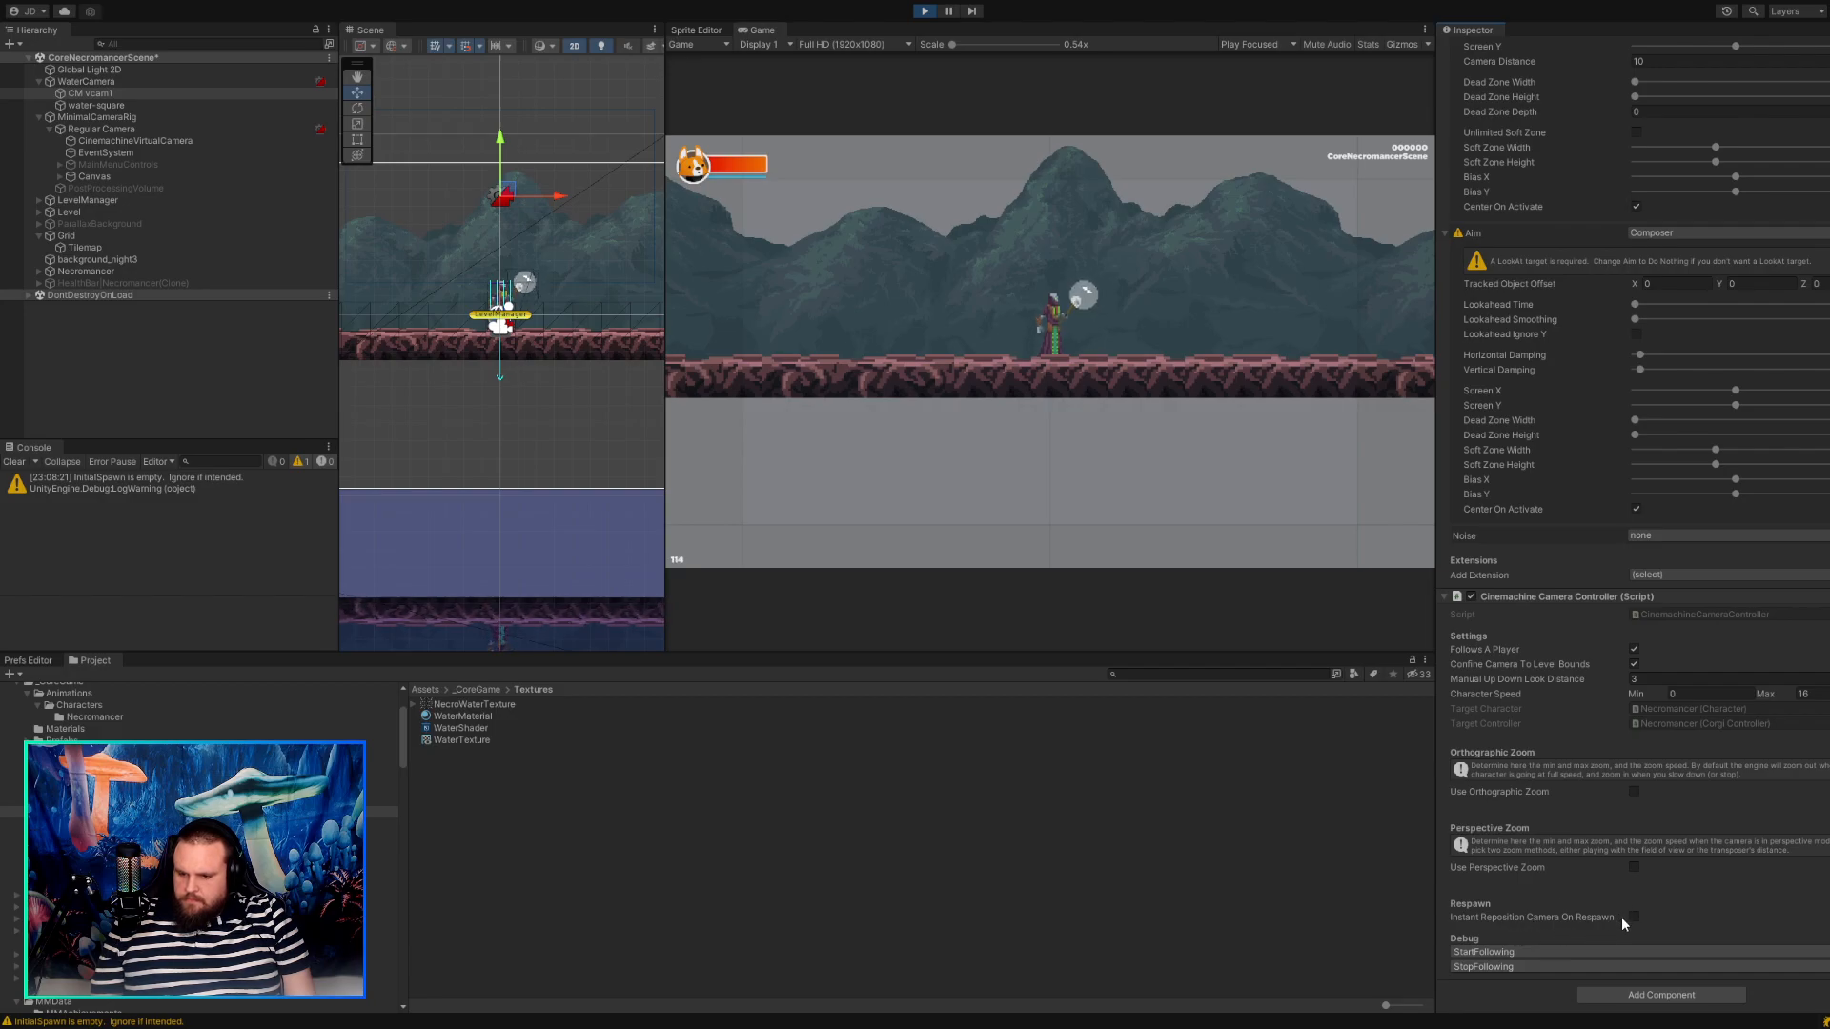
pyautogui.scroll(5, 1570, 833)
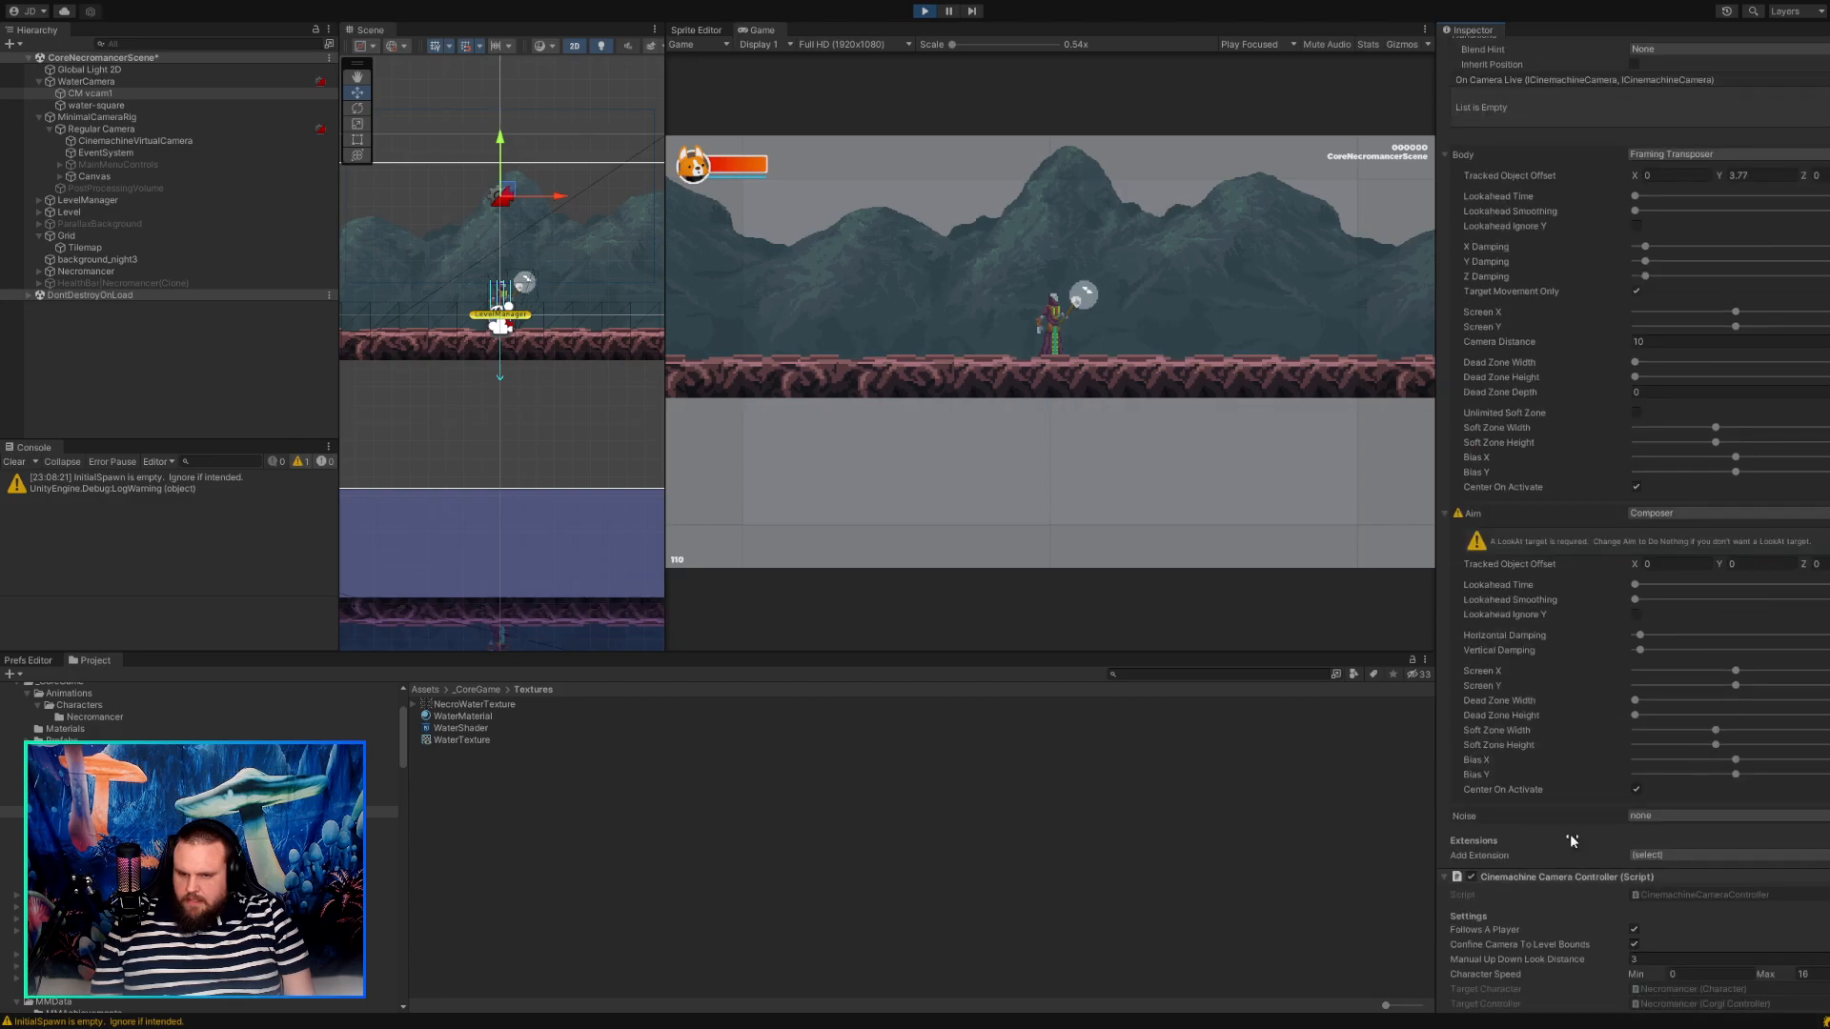
pyautogui.scroll(6, 1570, 840)
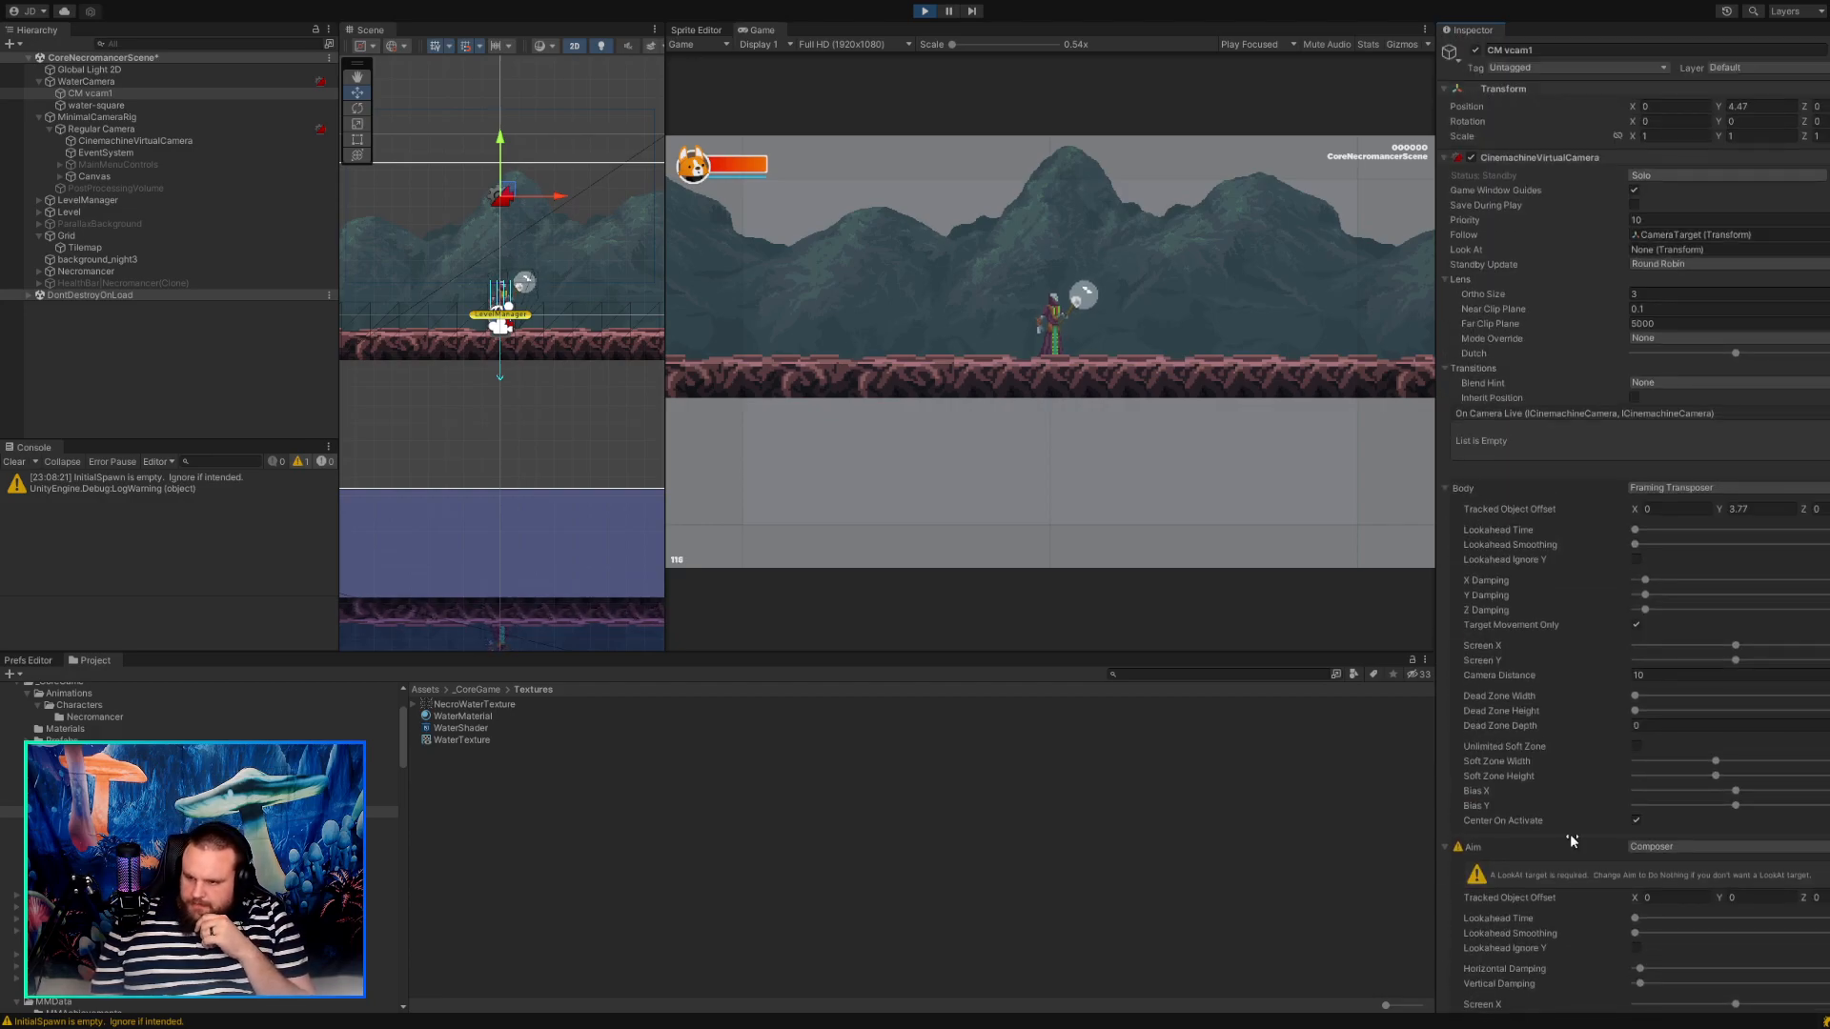
pyautogui.scroll(-4, 1569, 839)
pyautogui.scroll(4, 1570, 839)
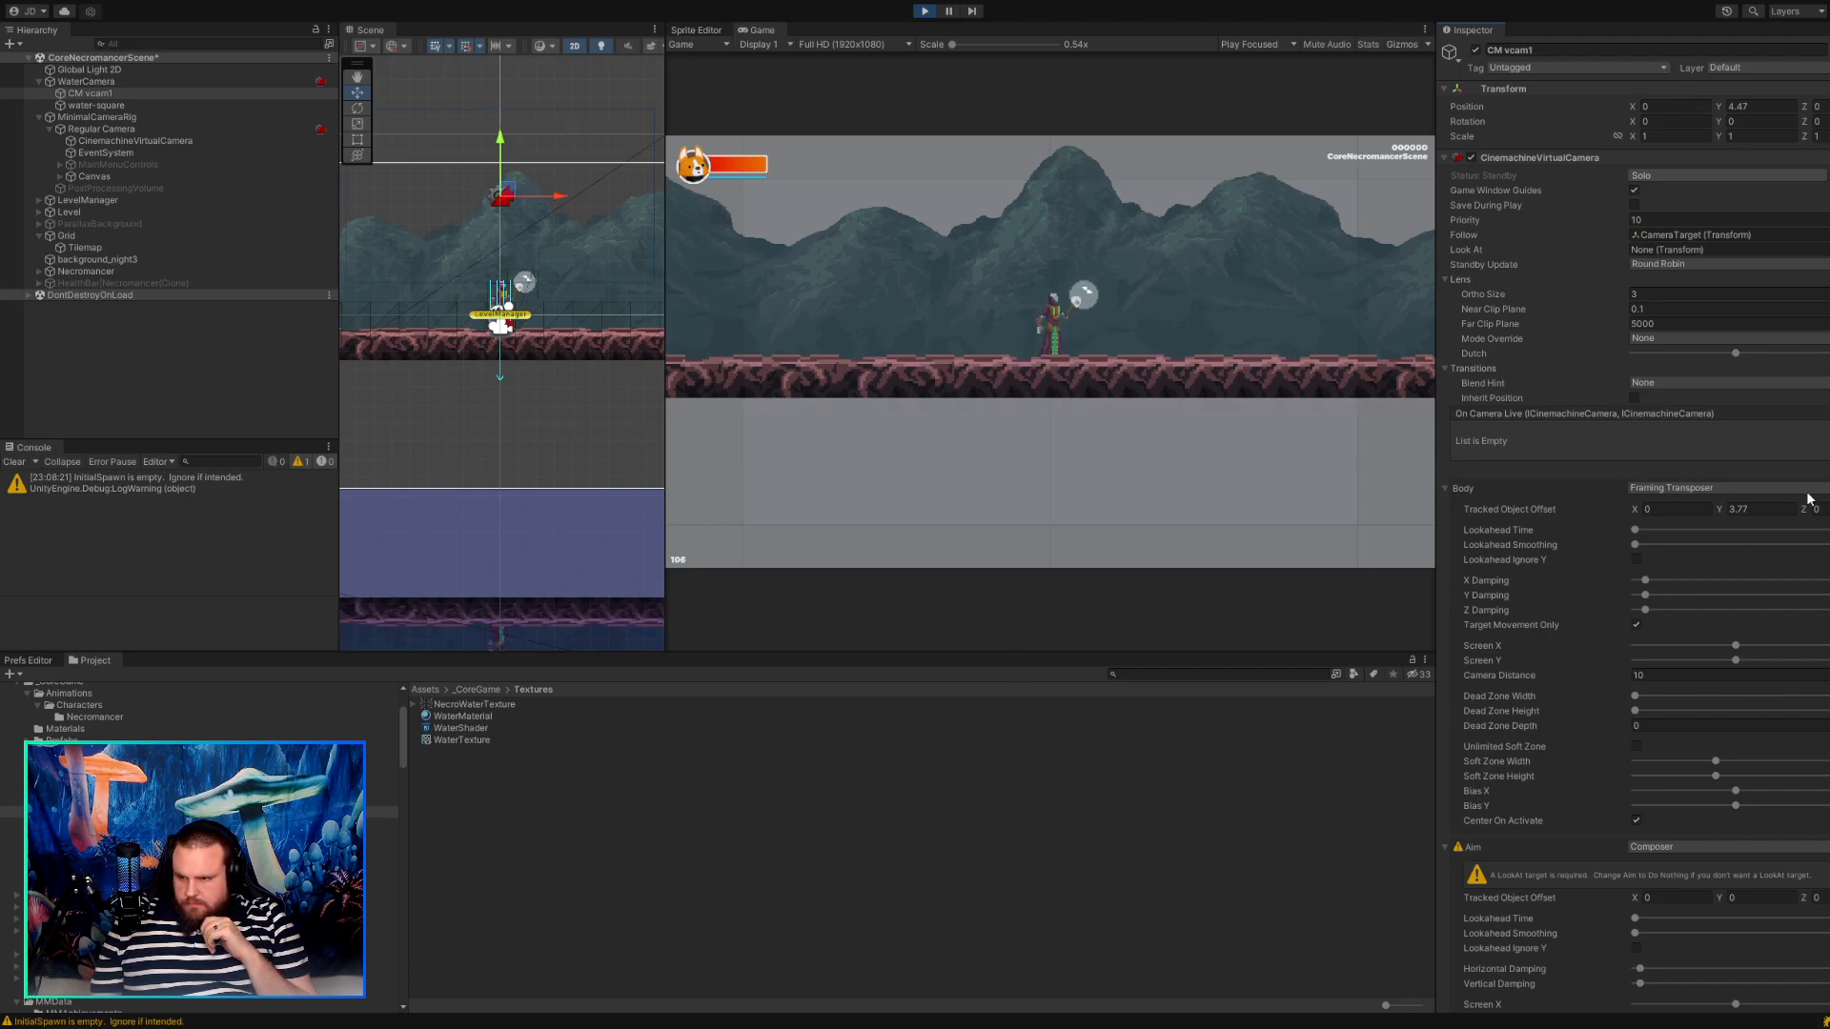
# Add an On Camera Live event entry to CM vcam1 and assign CinemachineVirtualCamera as its object.
pyautogui.click(1828, 468)
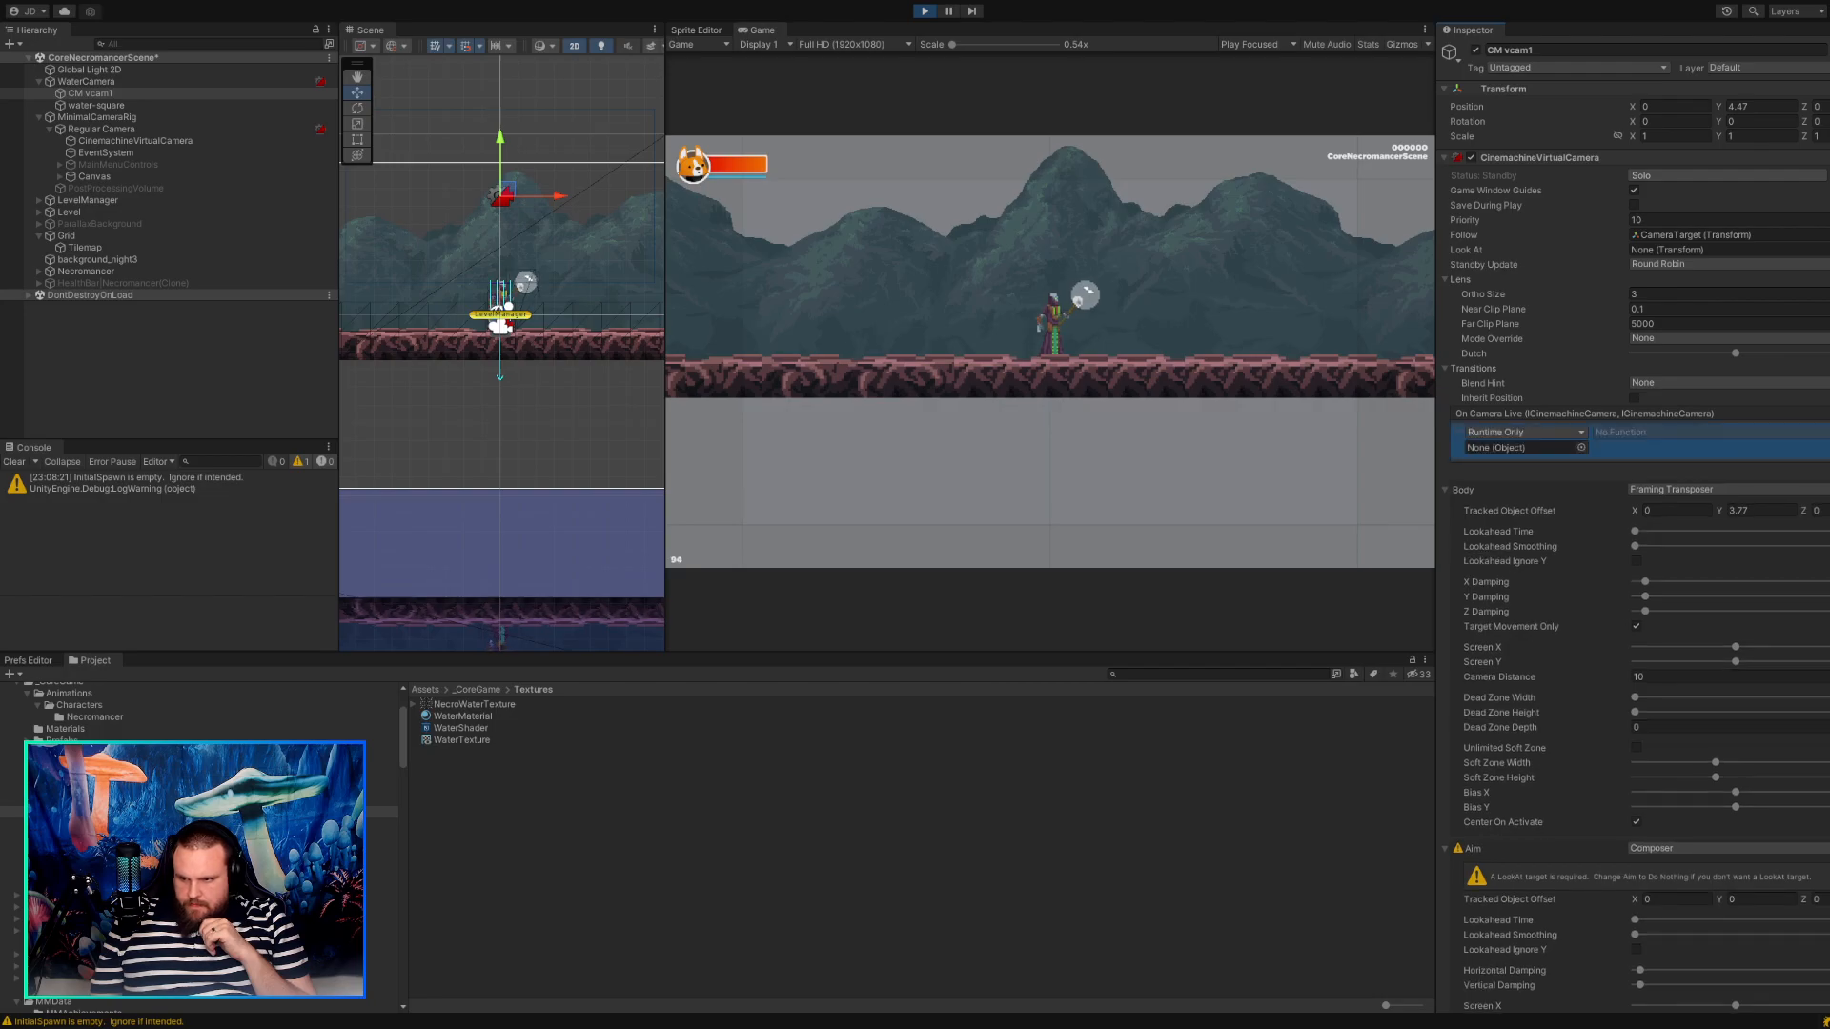
pyautogui.click(1582, 447)
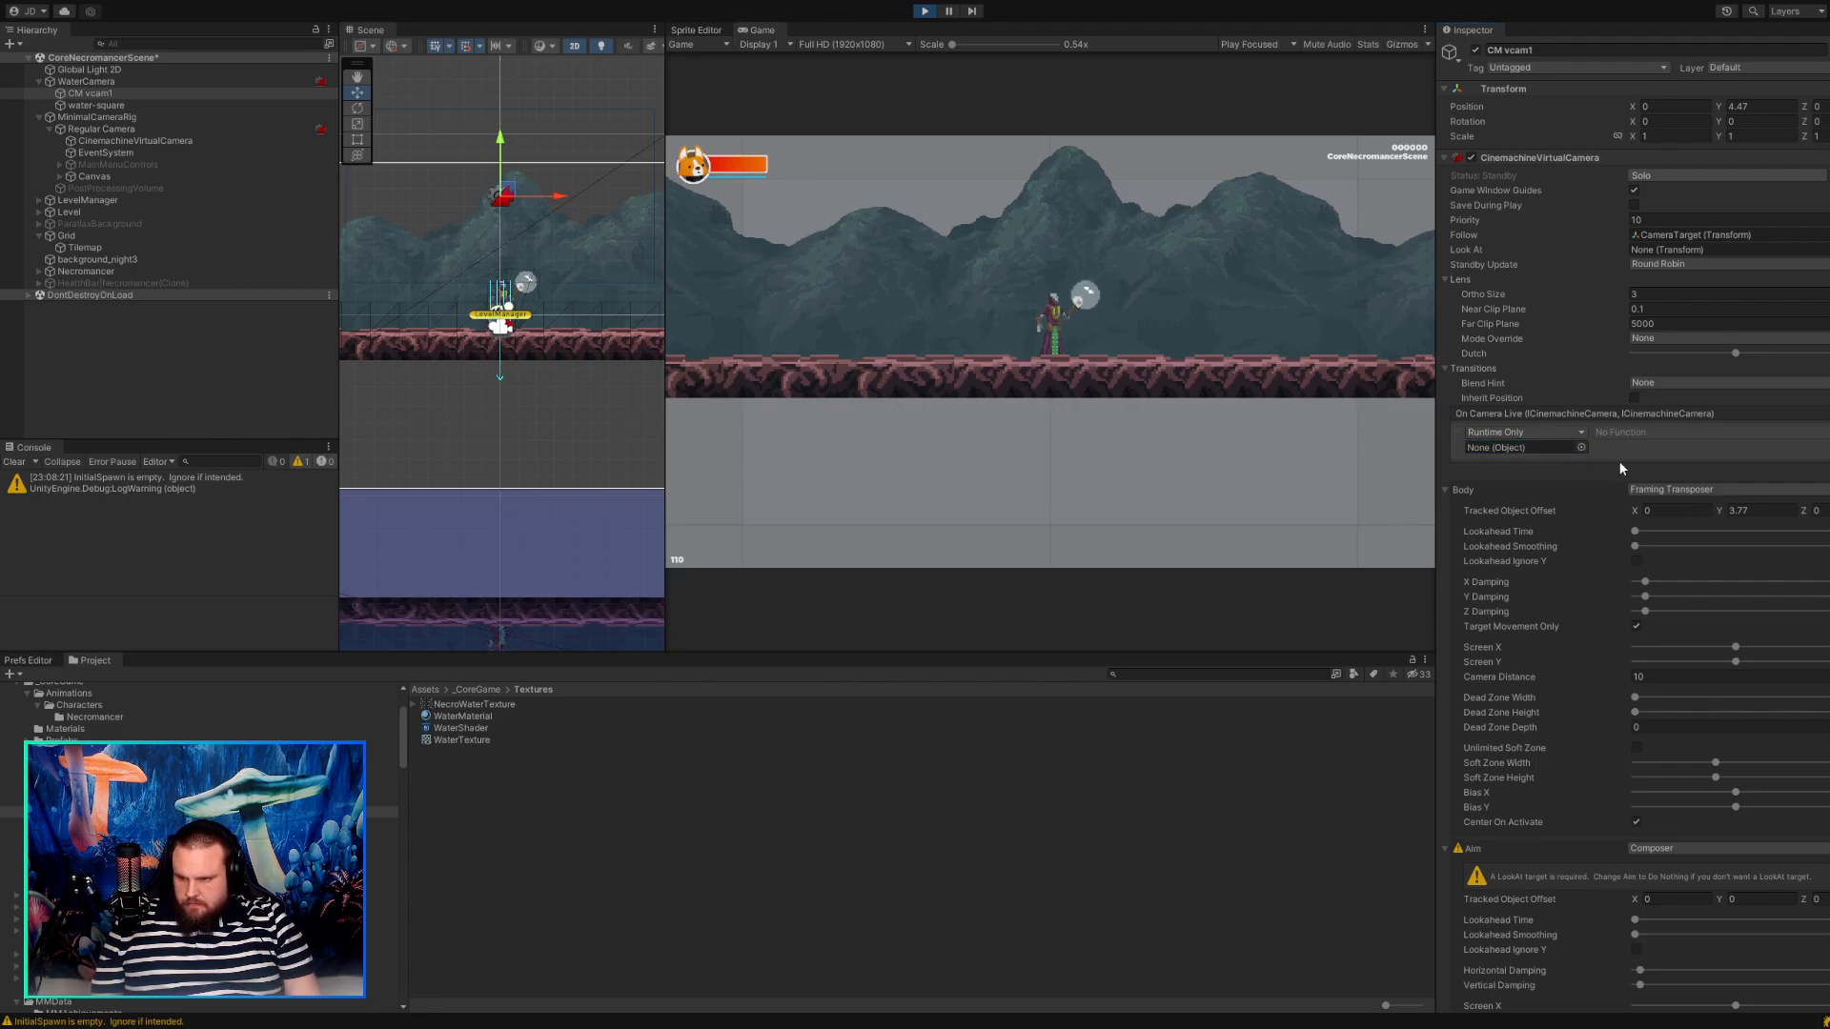
pyautogui.hotkey('ctrl', 'z')
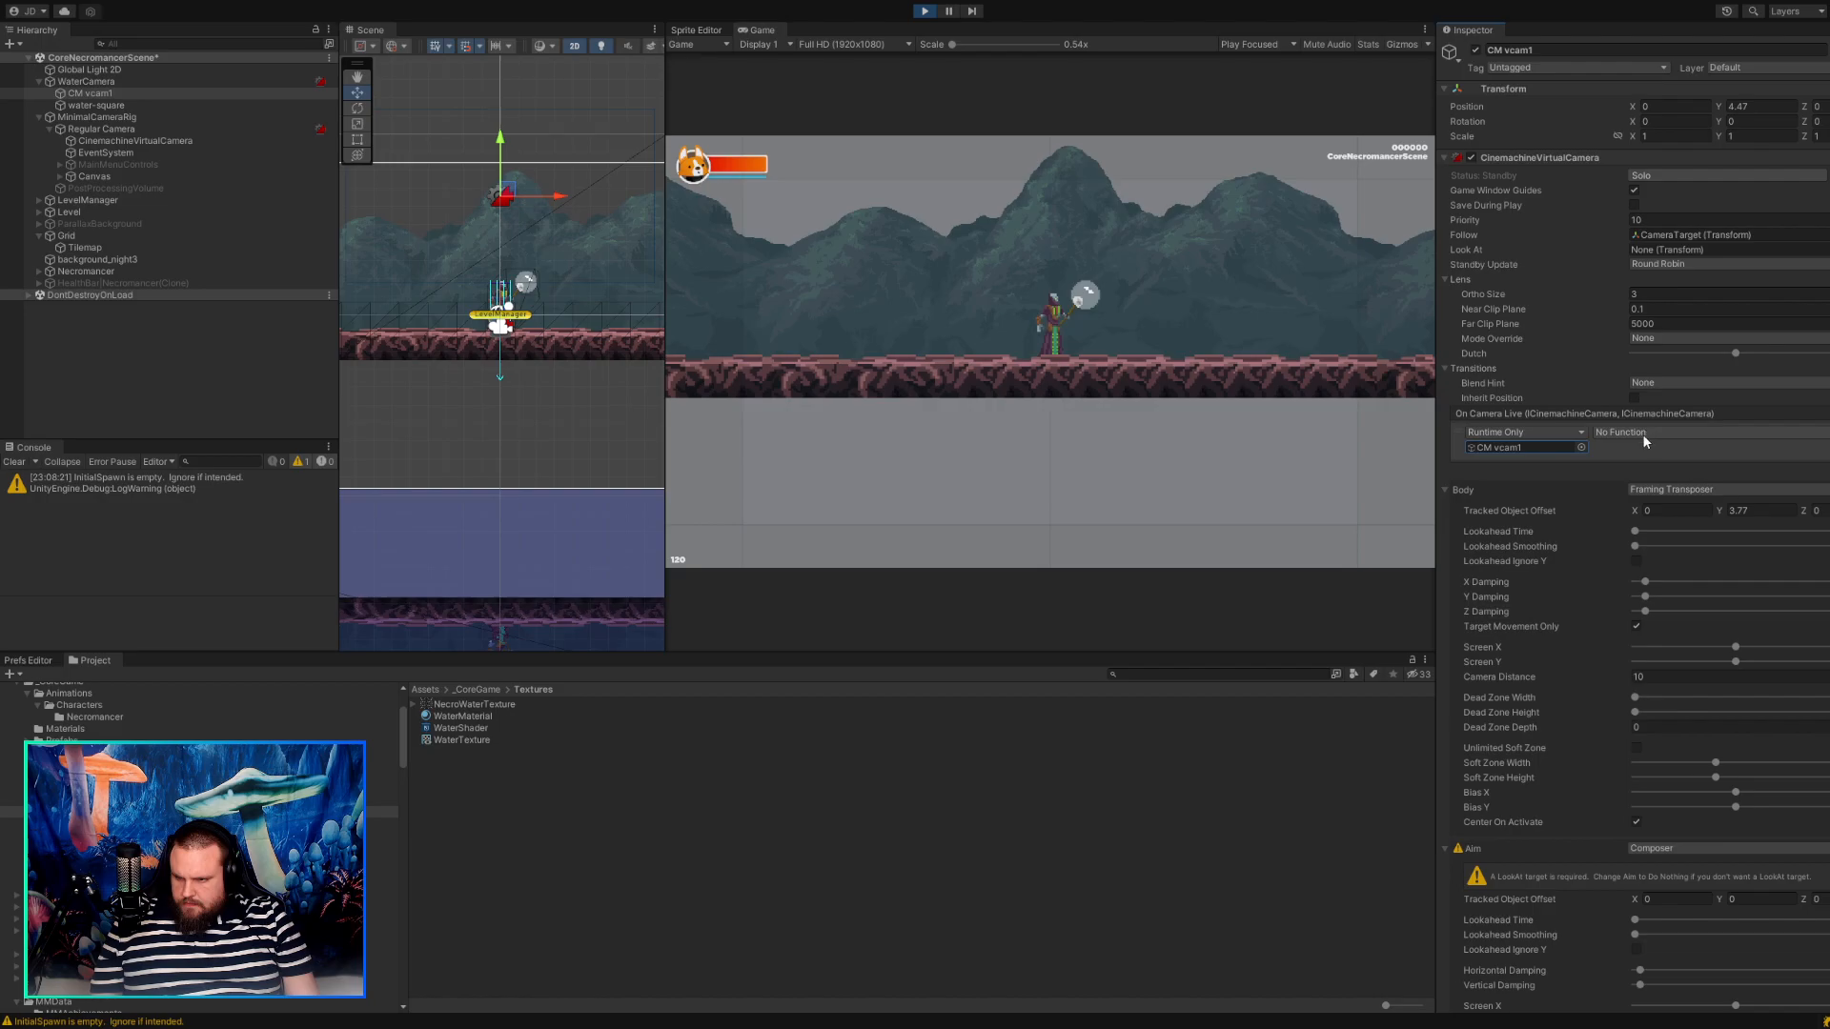
pyautogui.click(1554, 446)
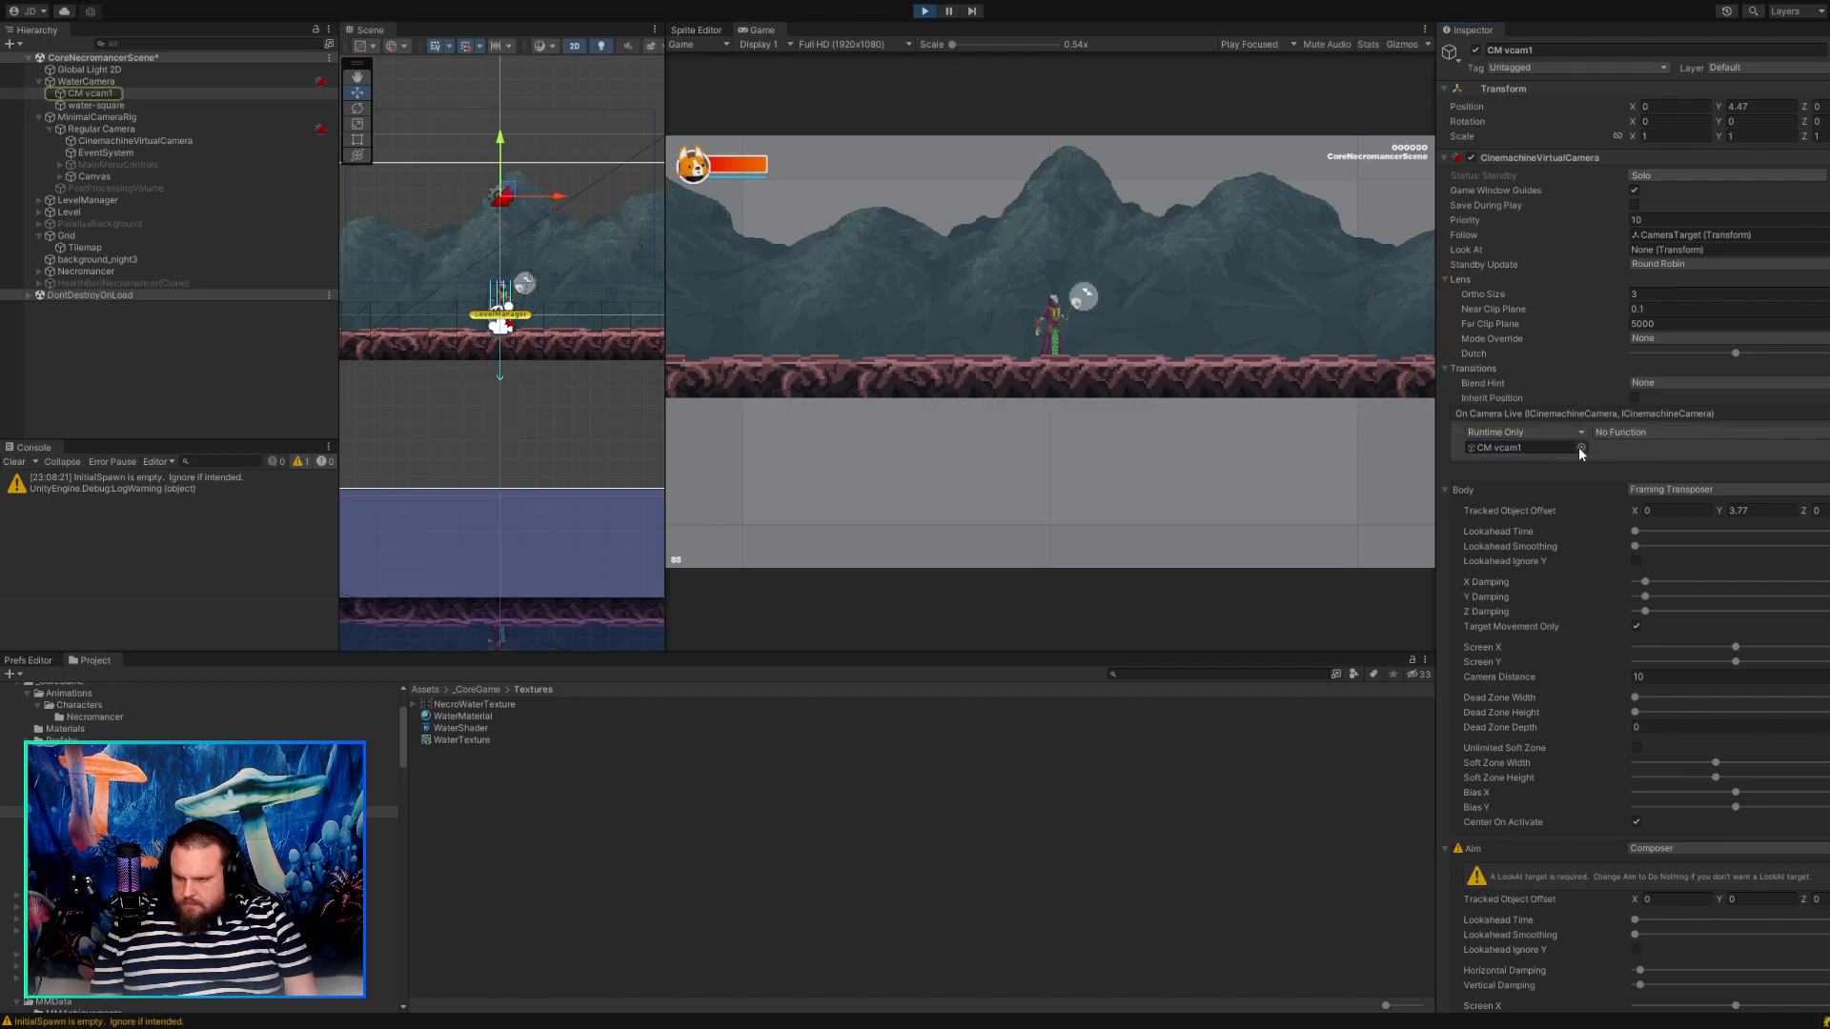
pyautogui.click(1666, 557)
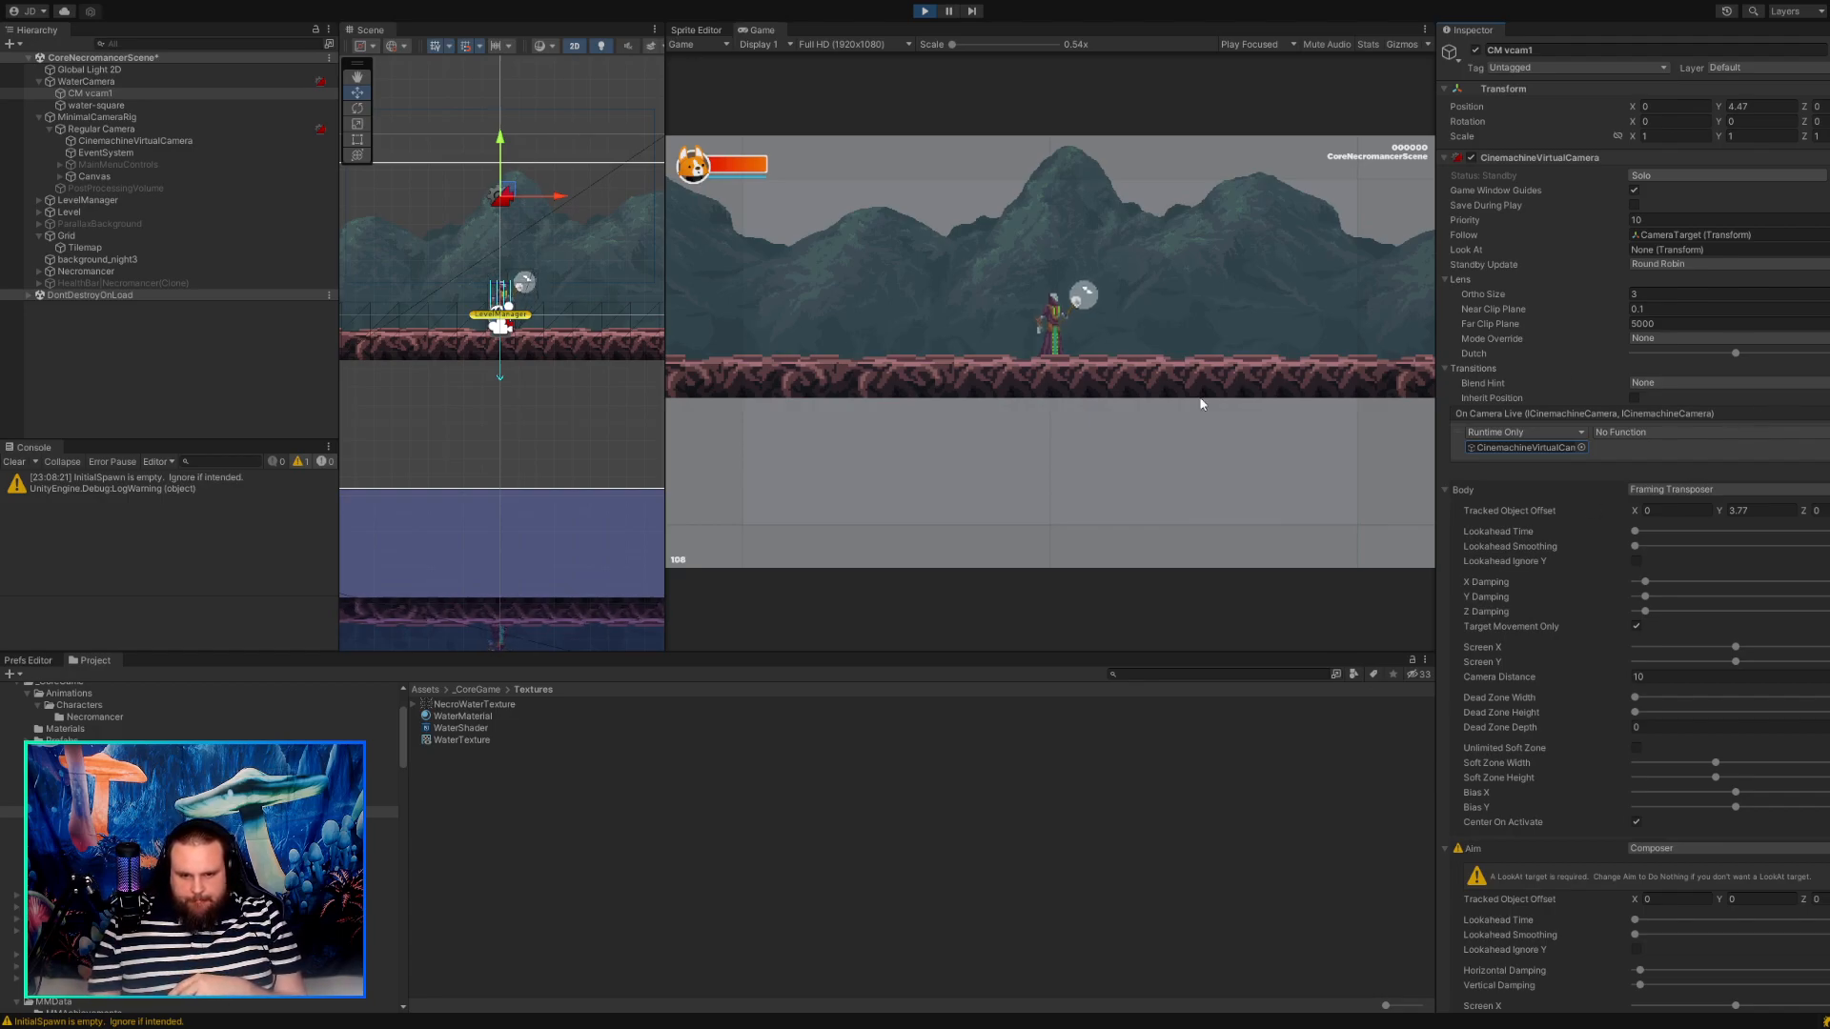
pyautogui.scroll(-6, 600, 368)
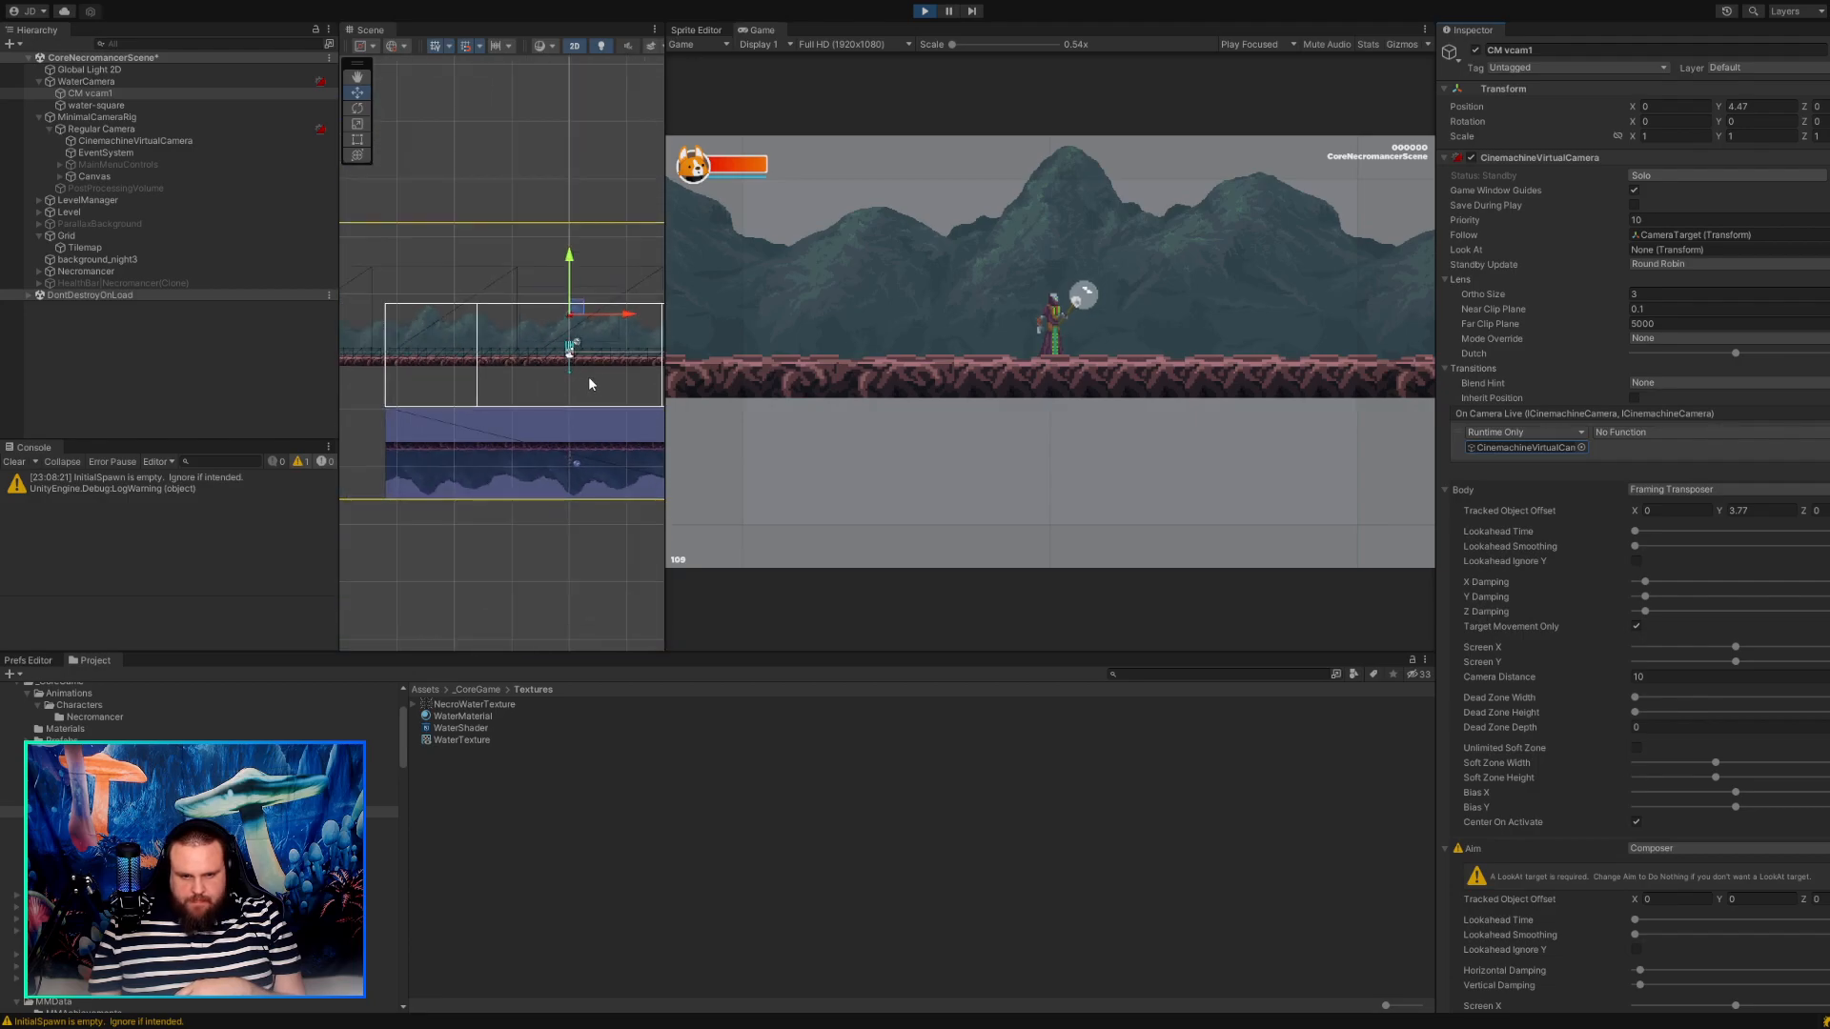
# Examine the camera frames around the platform and water in the scene, and check WaterCamera's transform and camera settings.
pyautogui.scroll(5, 585, 386)
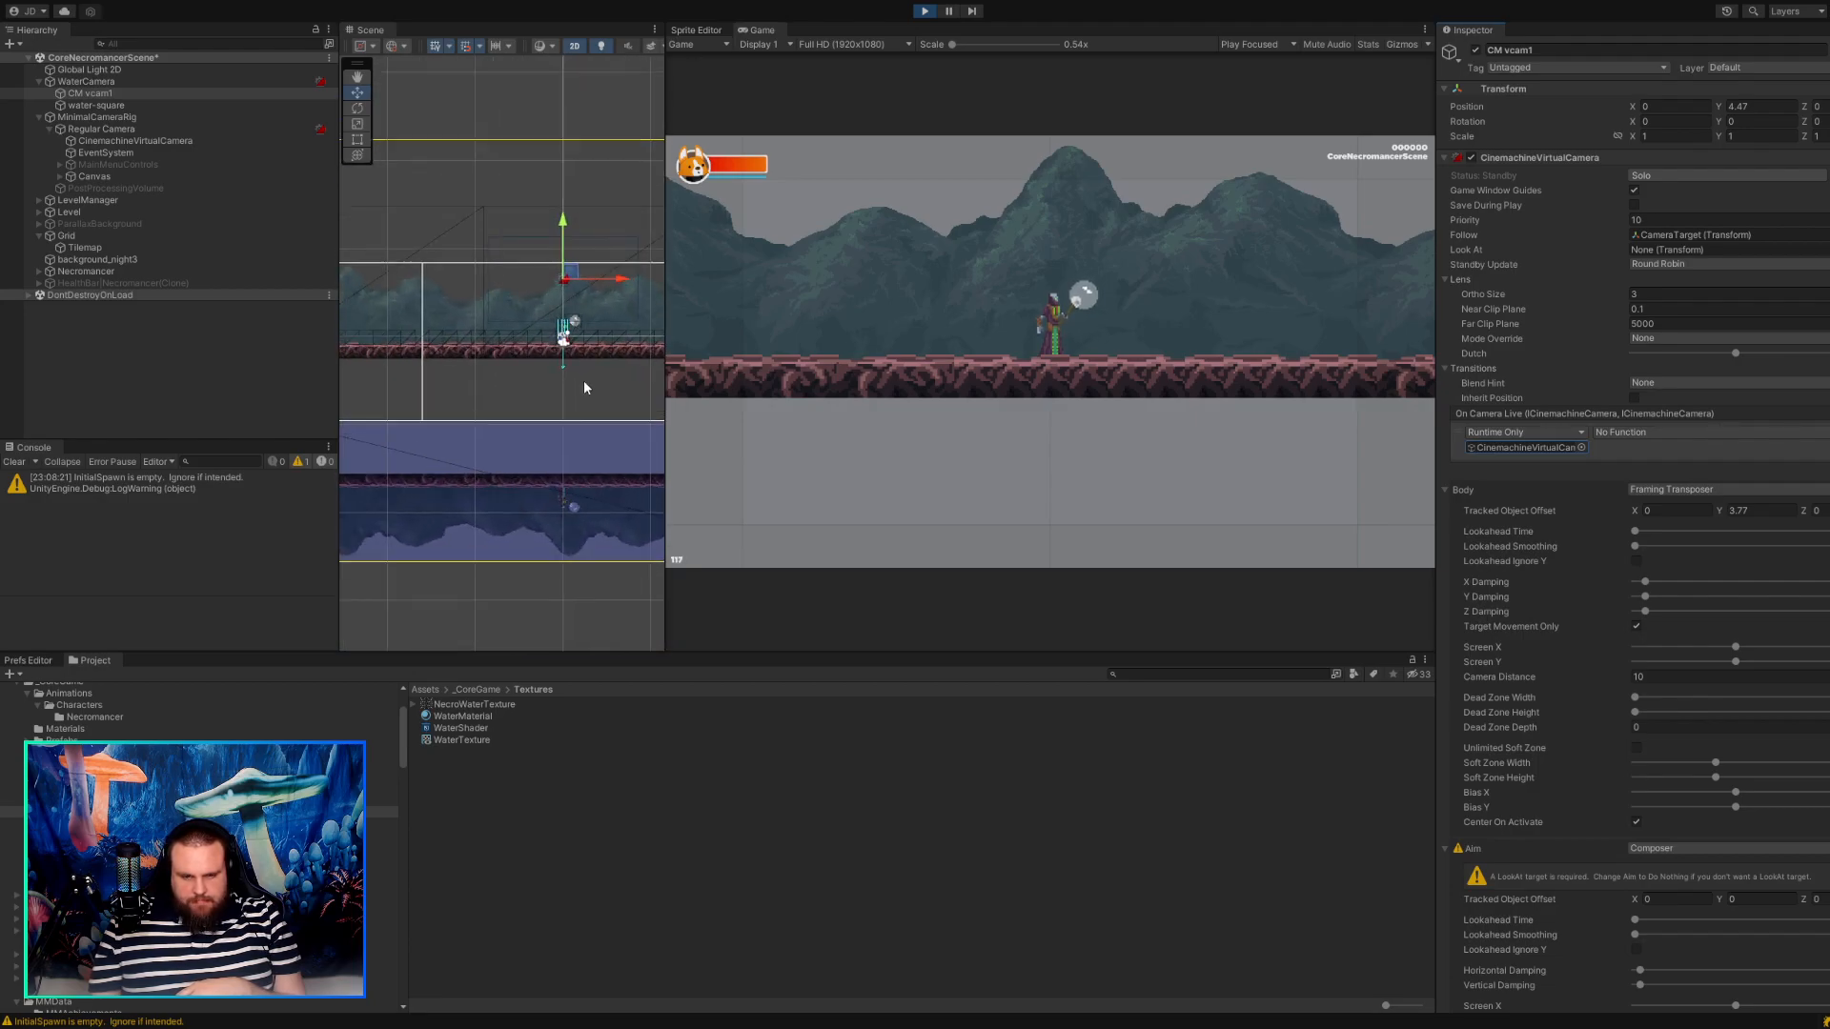
pyautogui.moveTo(584, 383); pyautogui.dragTo(515, 360, button='middle')
pyautogui.scroll(1, 515, 360)
pyautogui.click(183, 141)
pyautogui.click(156, 83)
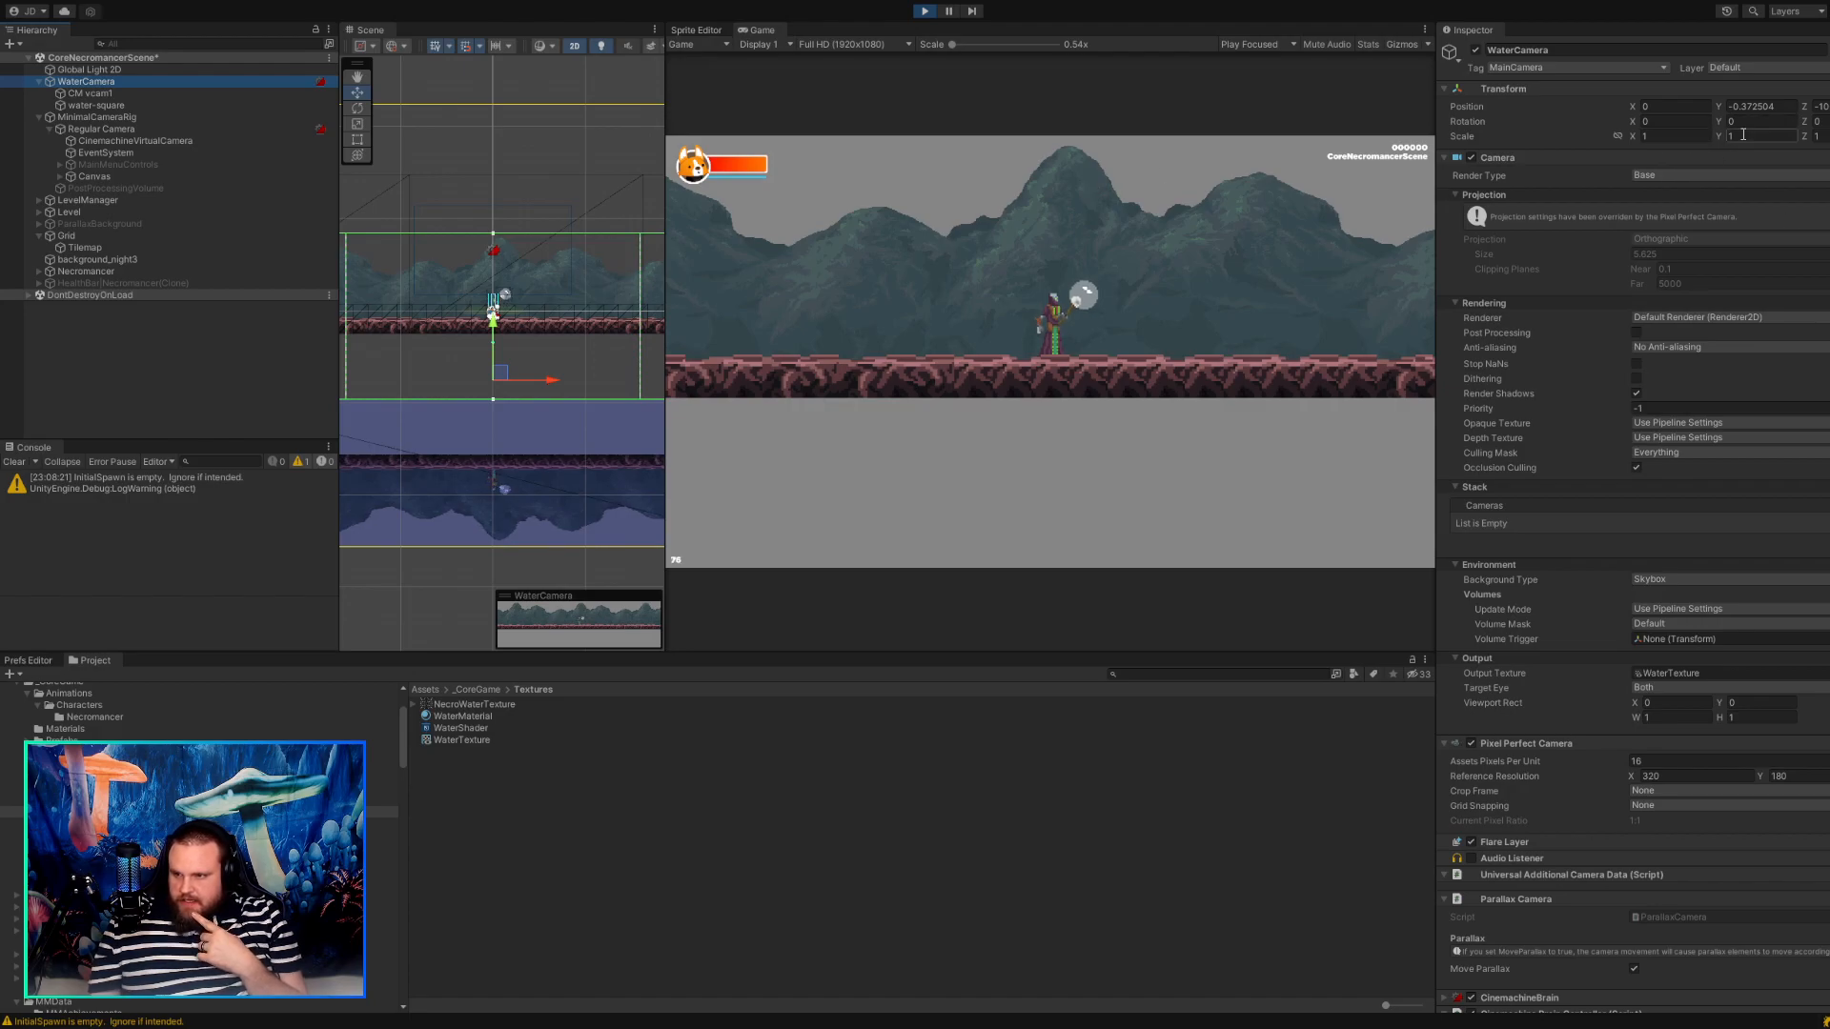
# Solo CM vcam1 to preview its framing and compare it with CinemachineVirtualCamera's framing and settings.
pyautogui.click(197, 93)
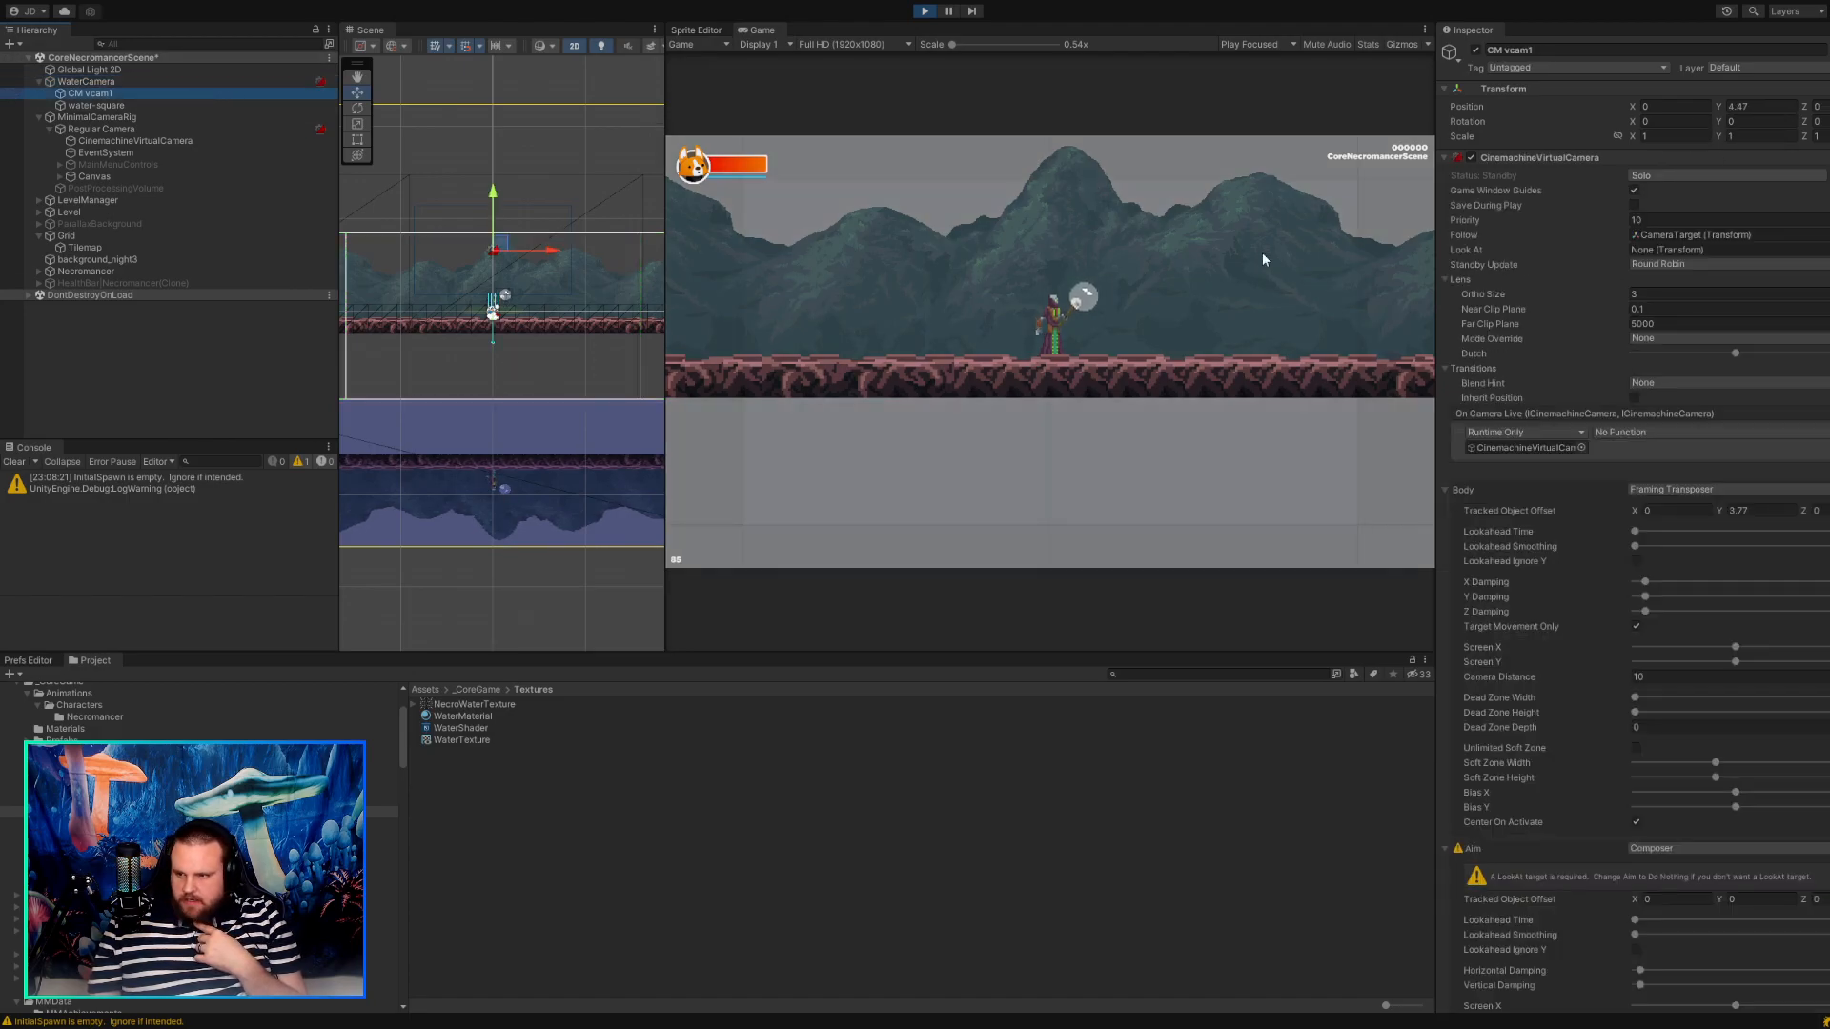
pyautogui.click(1648, 177)
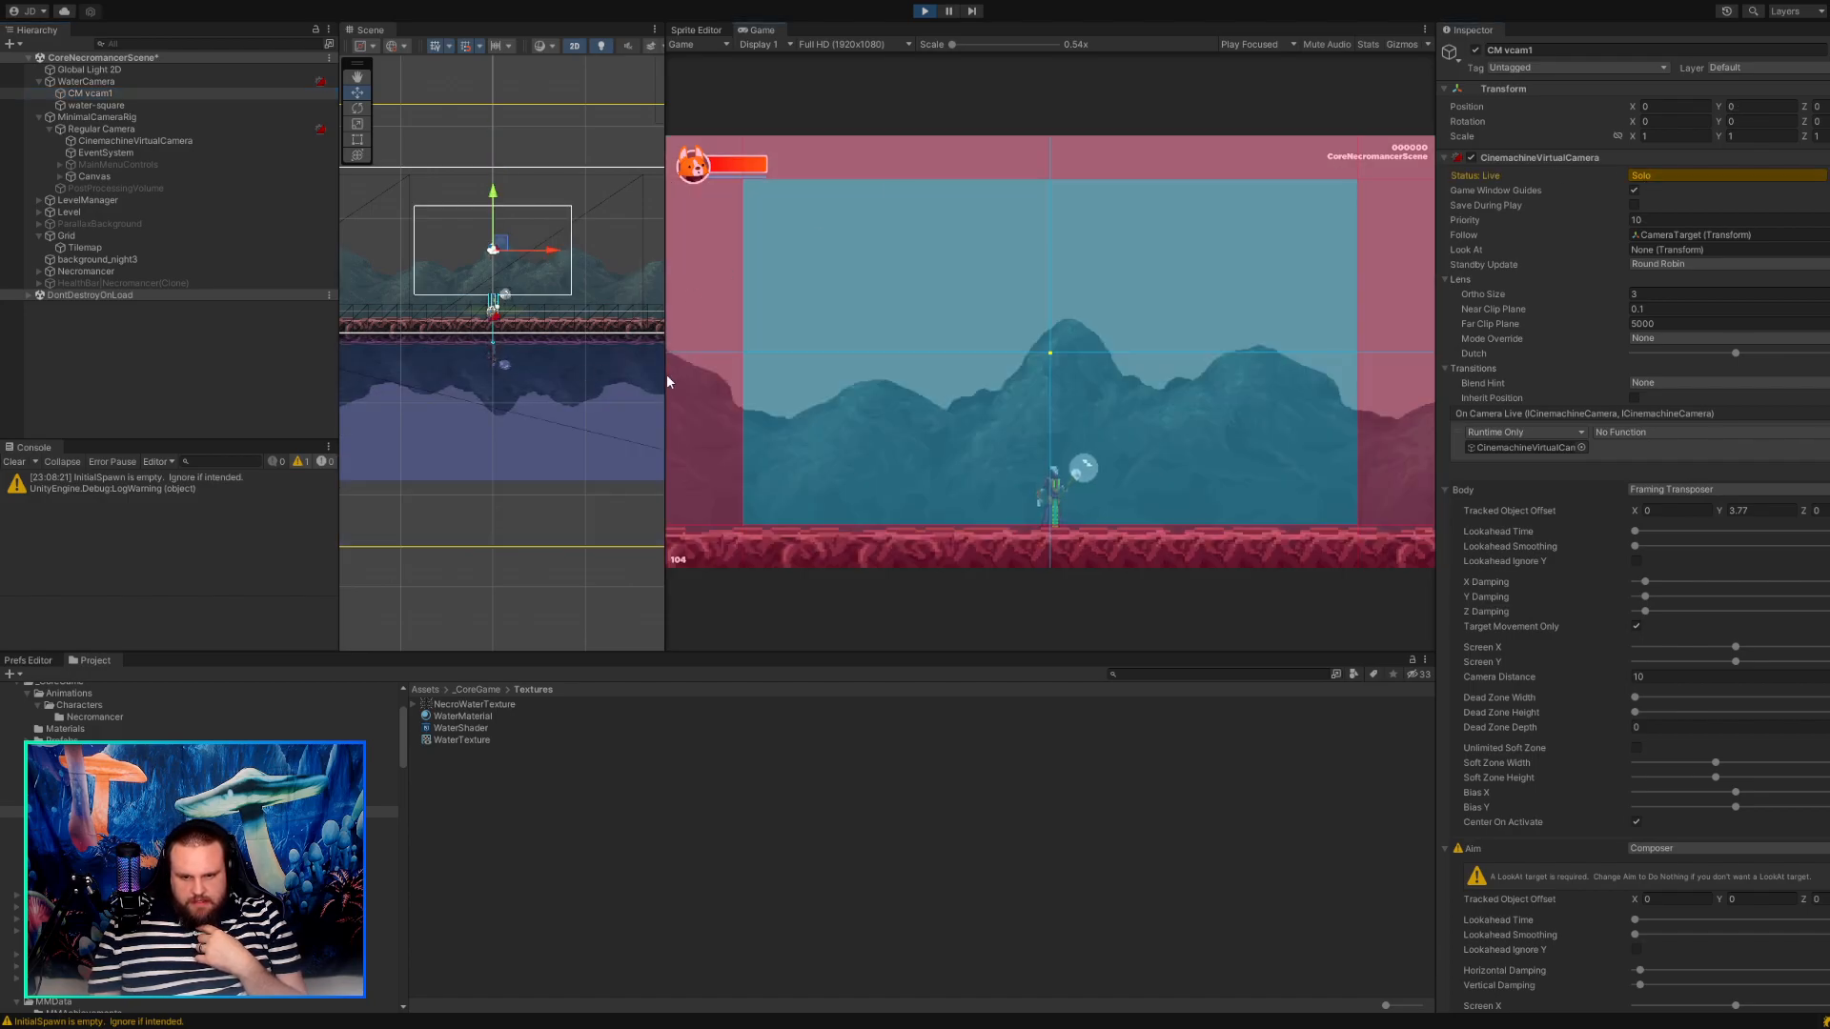
pyautogui.moveTo(667, 382); pyautogui.dragTo(687, 416)
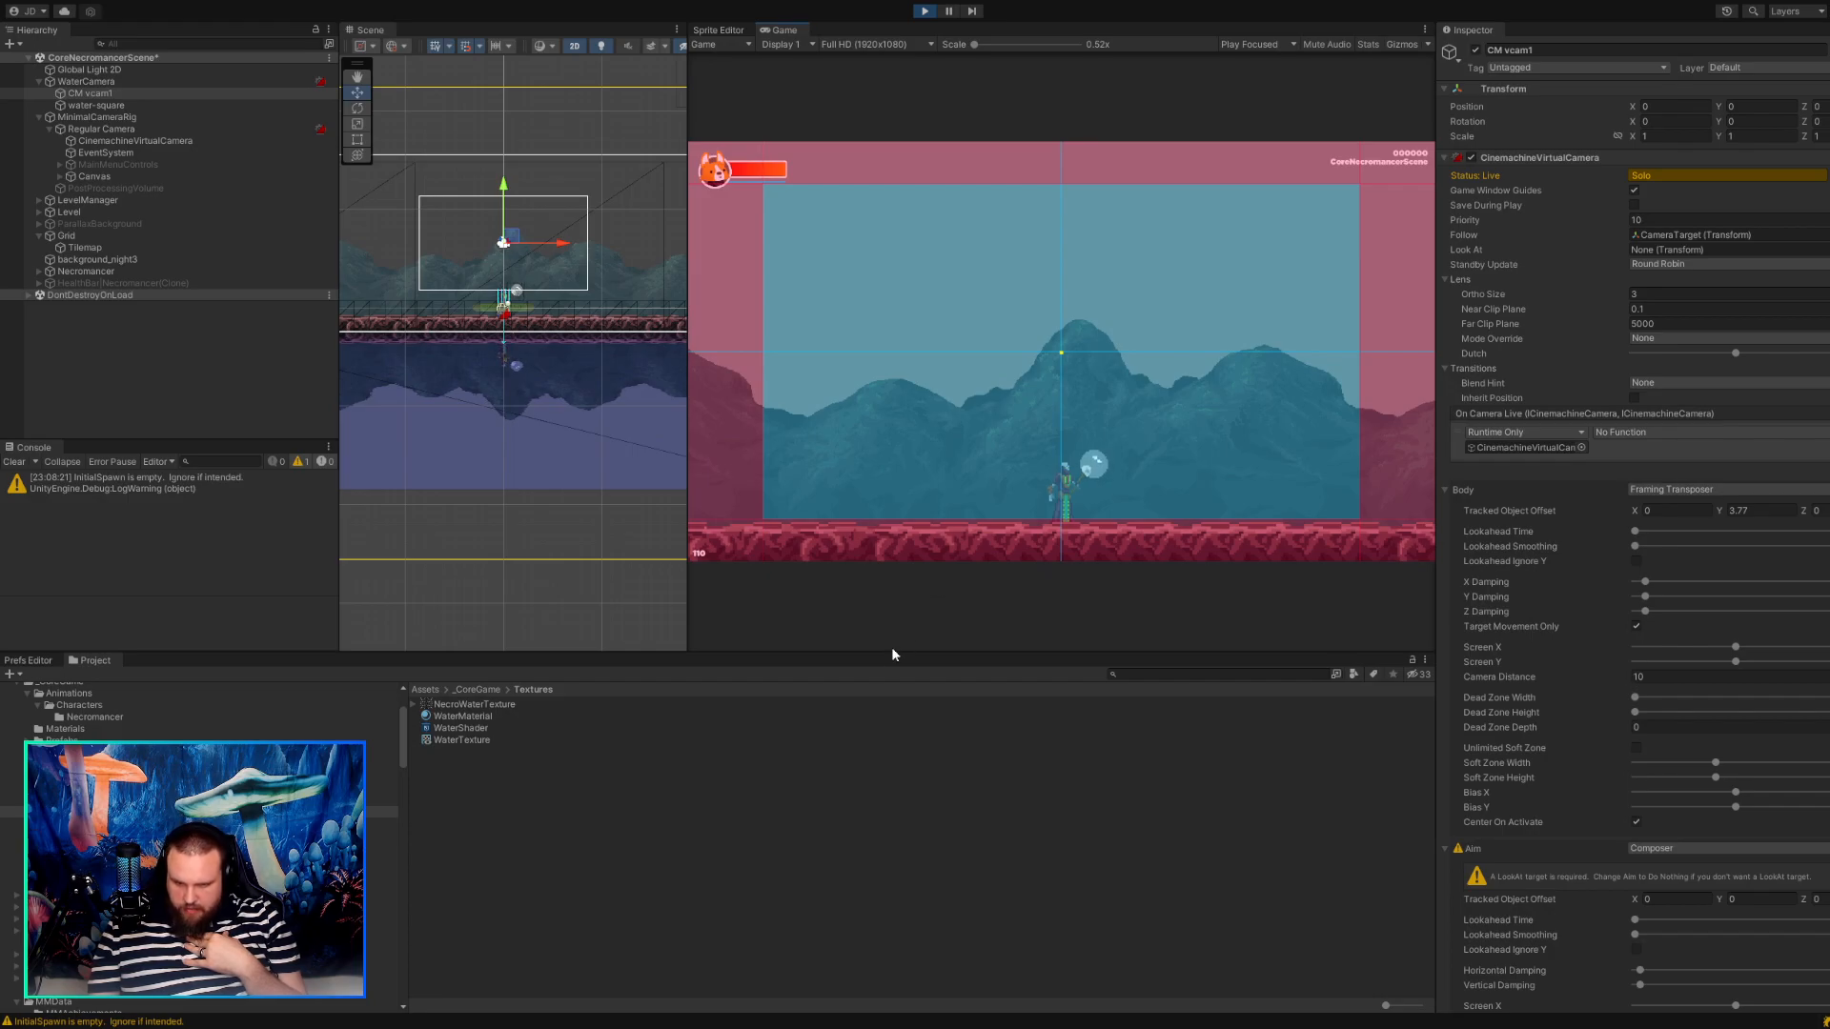
pyautogui.click(112, 138)
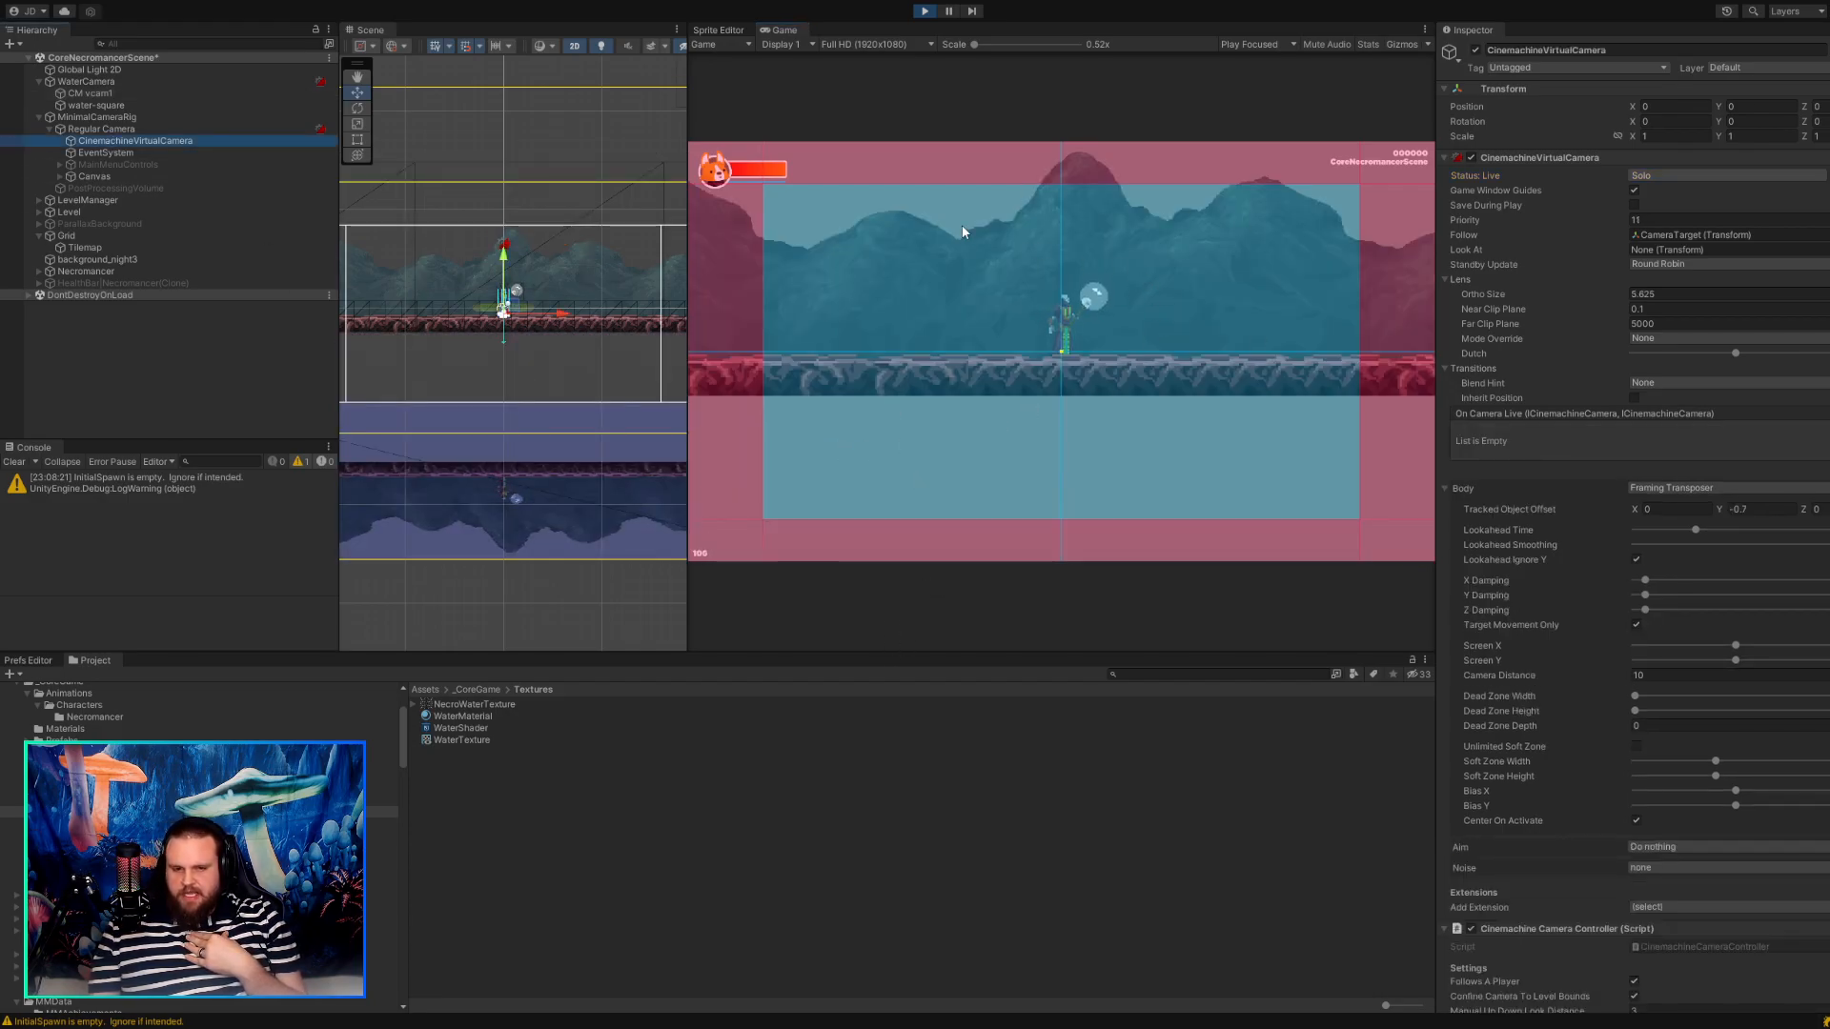
pyautogui.click(164, 91)
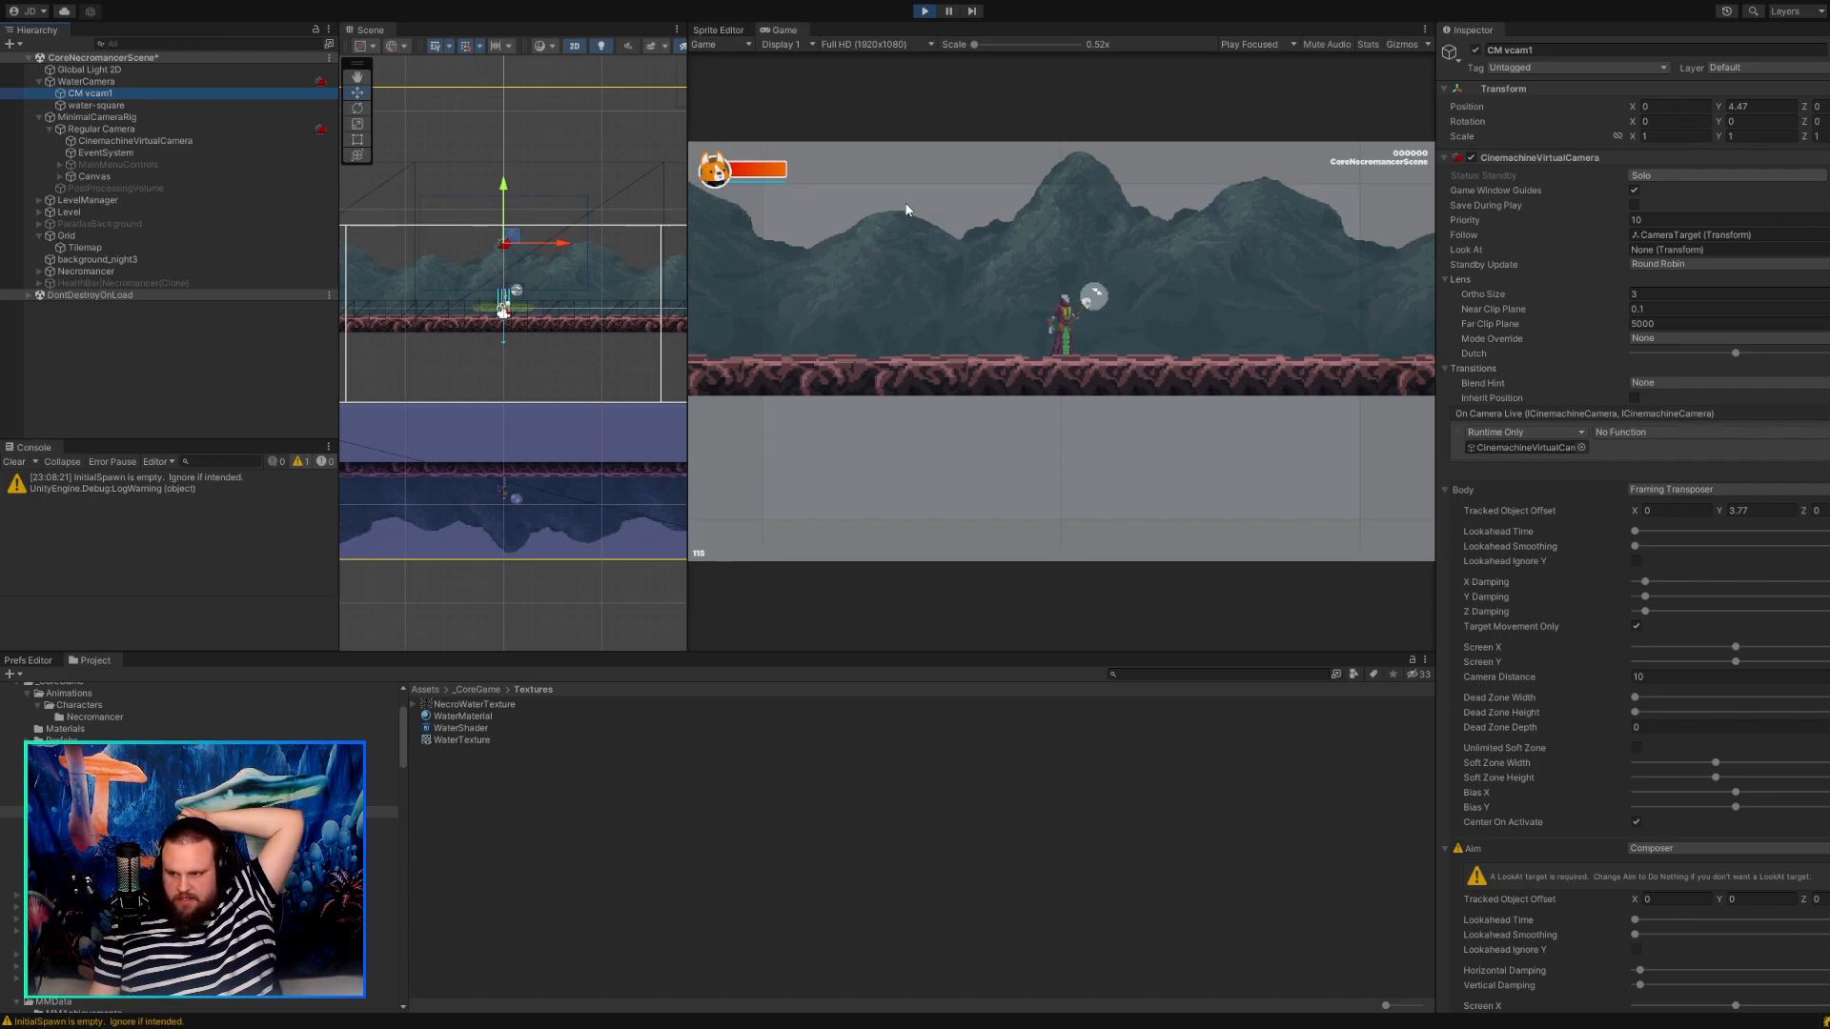
# Locate CM vcam1's Follow target, CameraTarget under Necromancer, and inspect its transform and placement in the scene.
pyautogui.click(1671, 238)
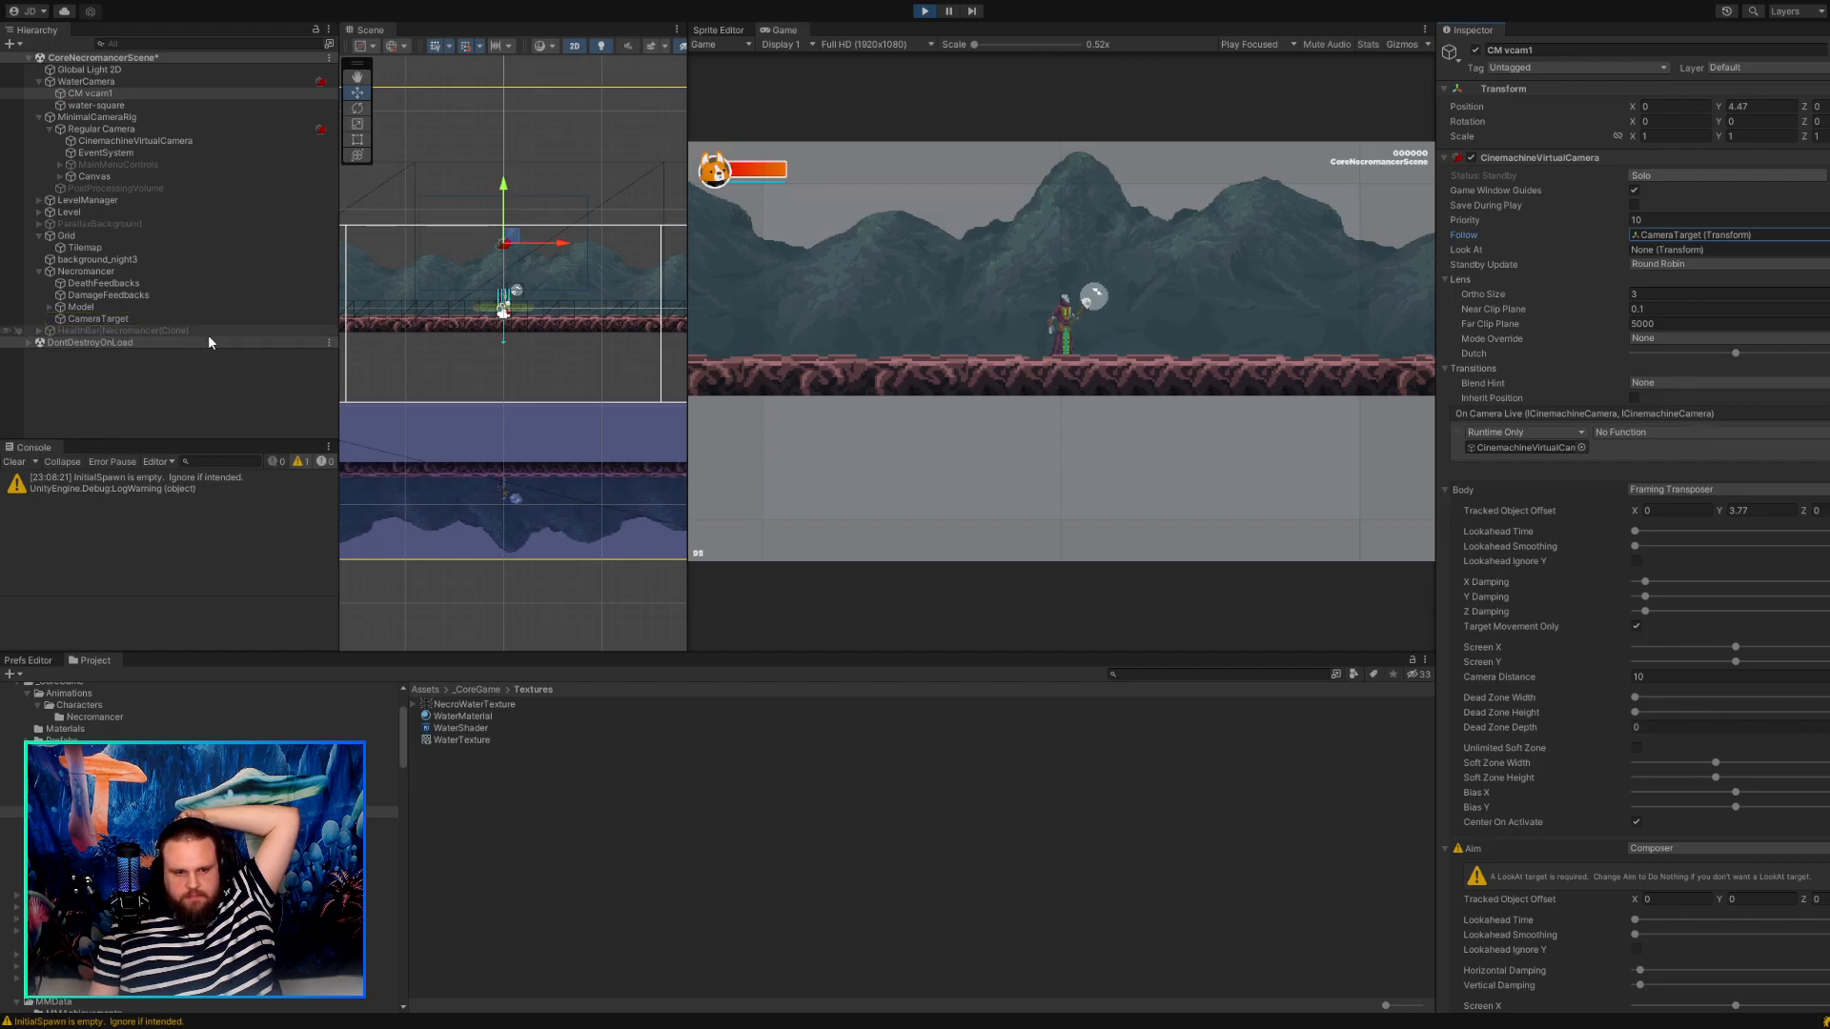
pyautogui.doubleClick(119, 319)
pyautogui.scroll(6, 477, 412)
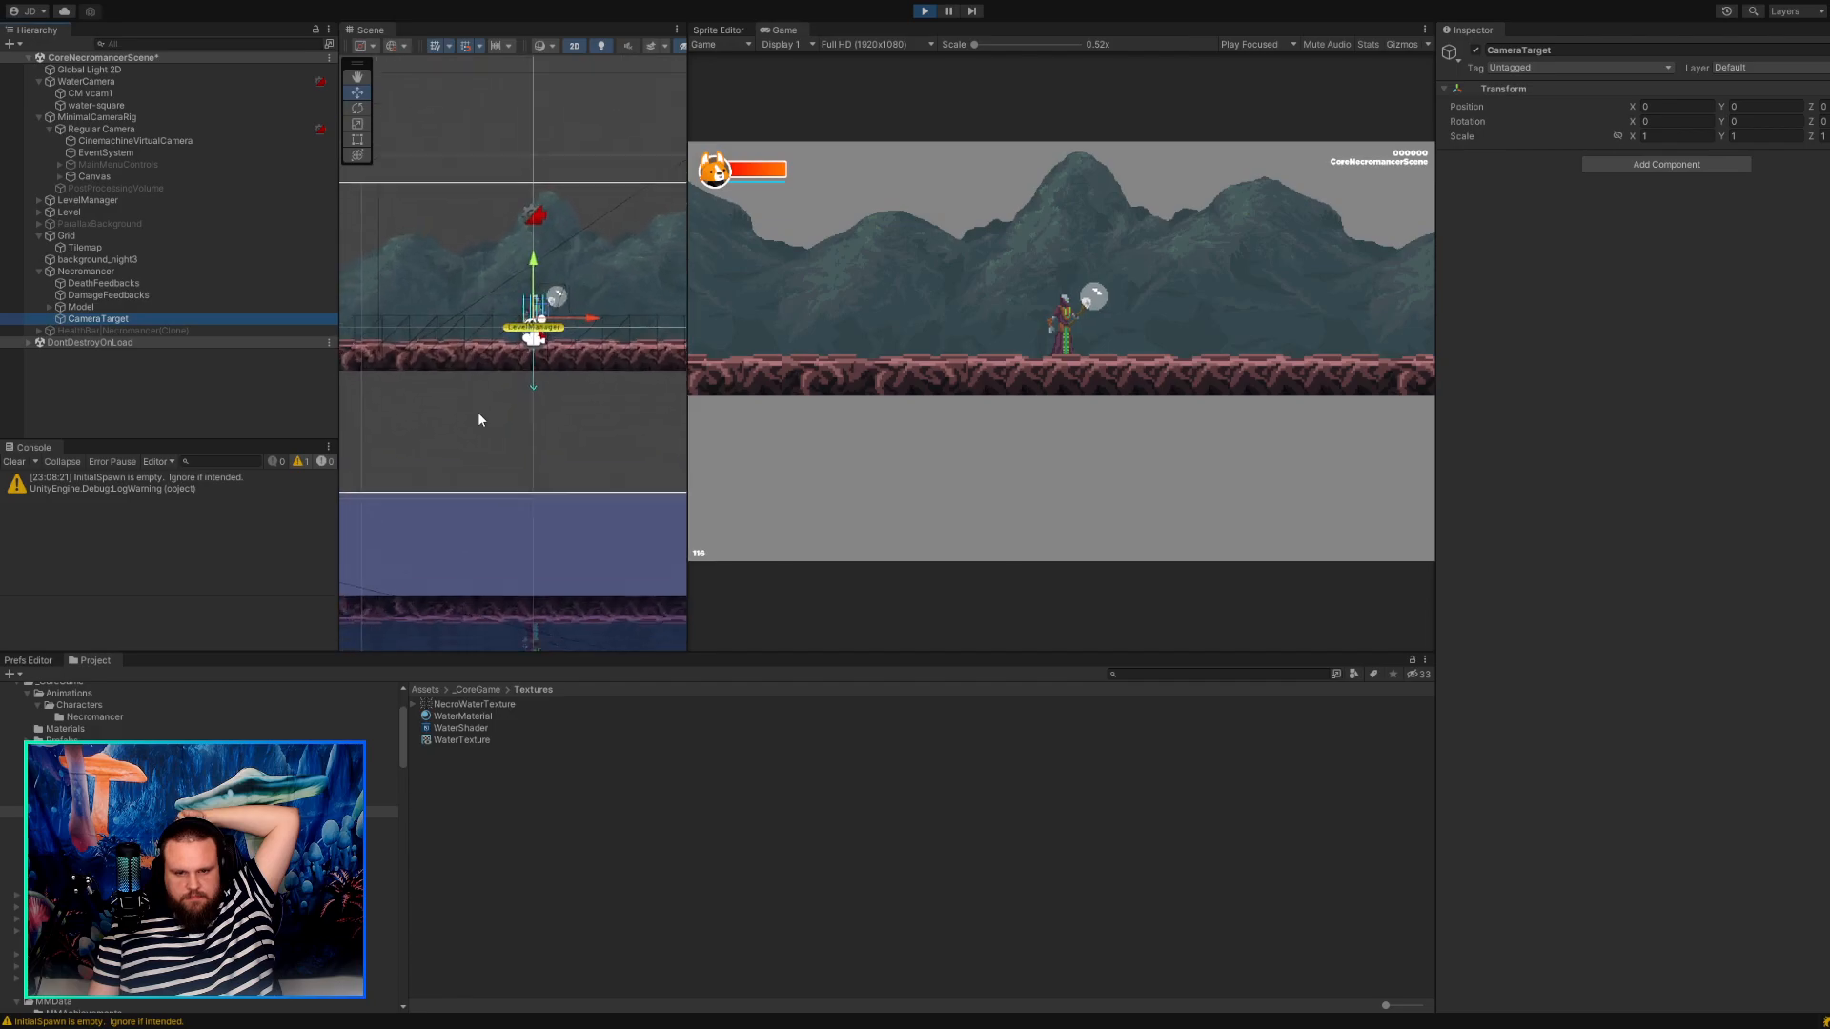
pyautogui.moveTo(495, 412); pyautogui.dragTo(393, 466, button='middle')
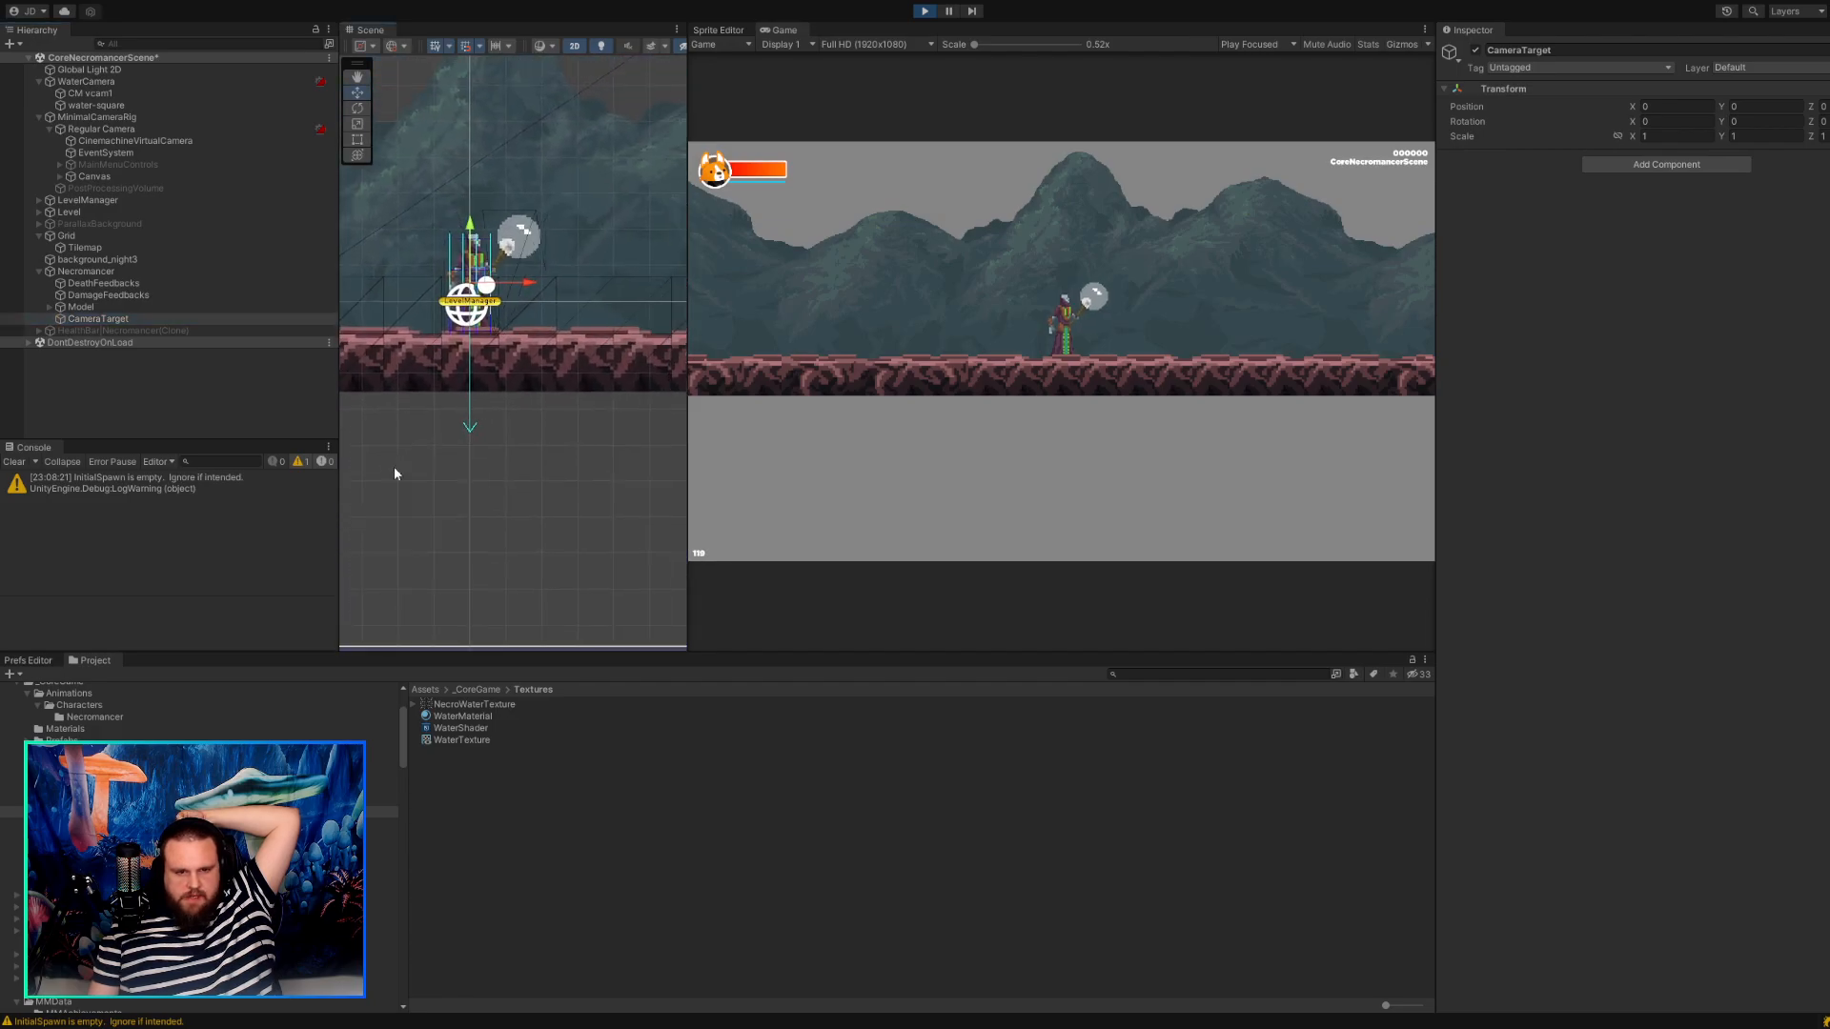
pyautogui.scroll(5, 494, 377)
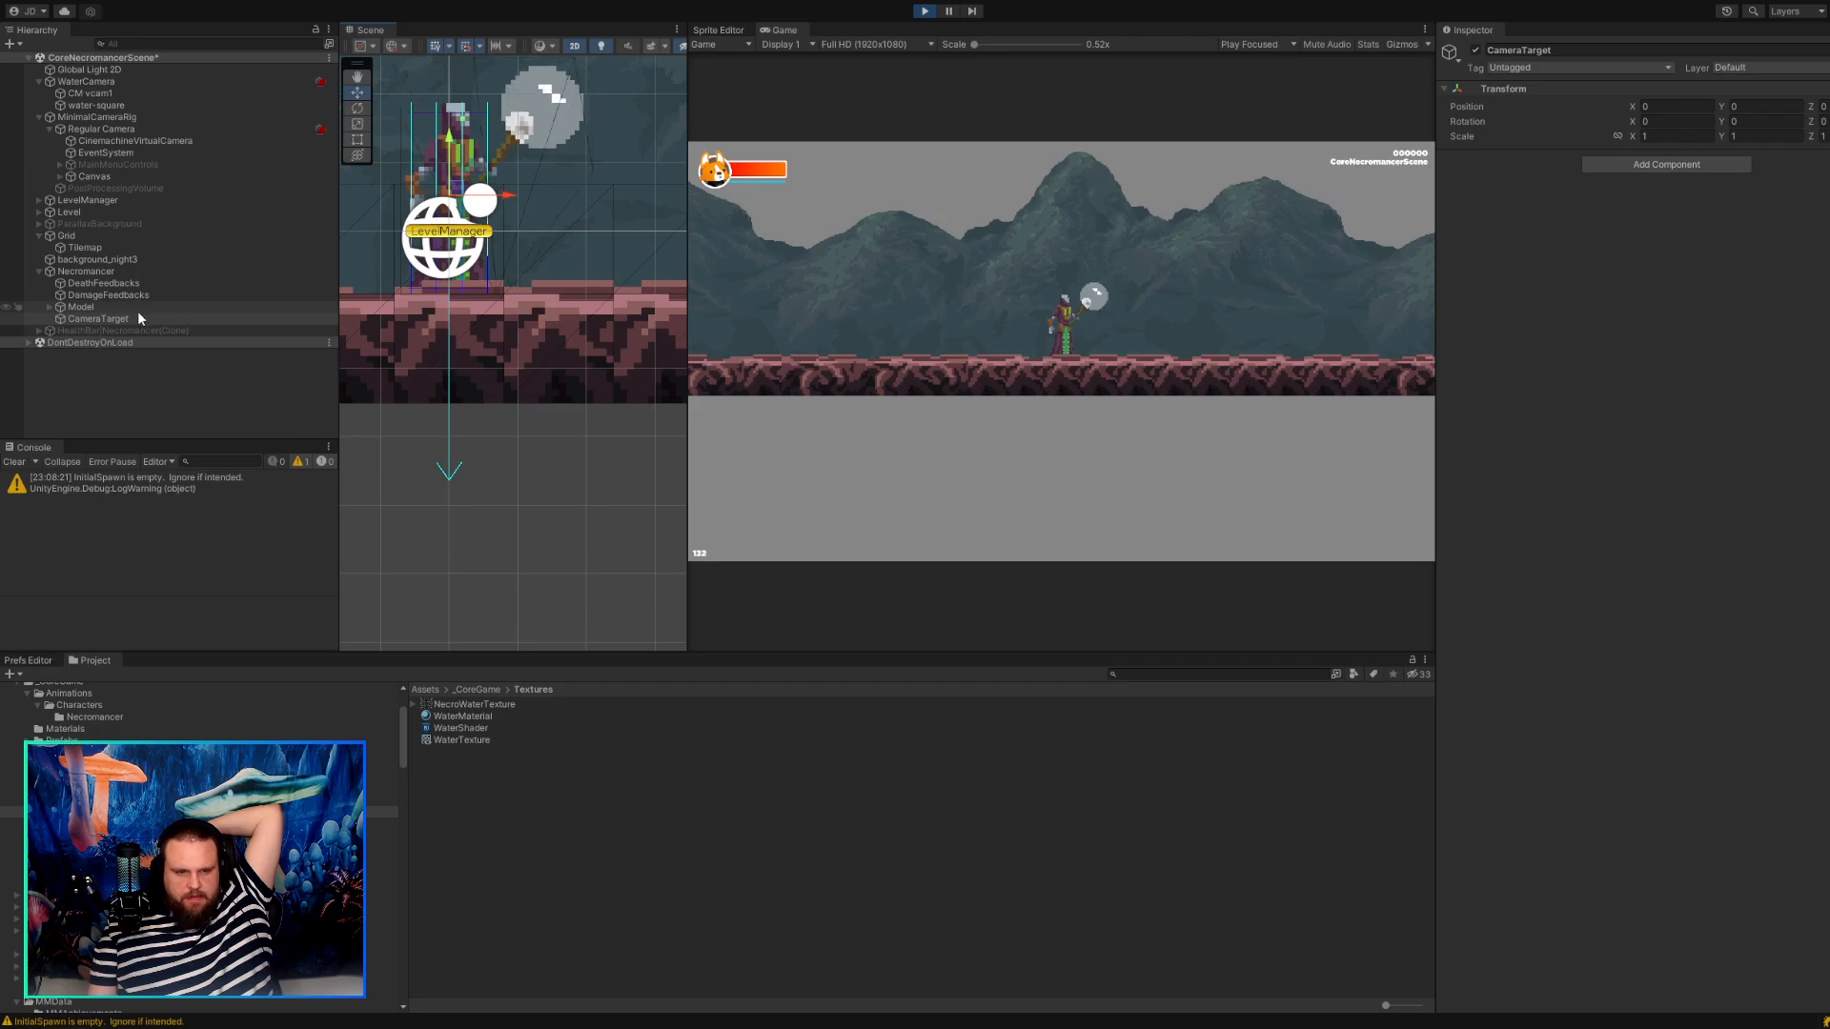
pyautogui.click(84, 318)
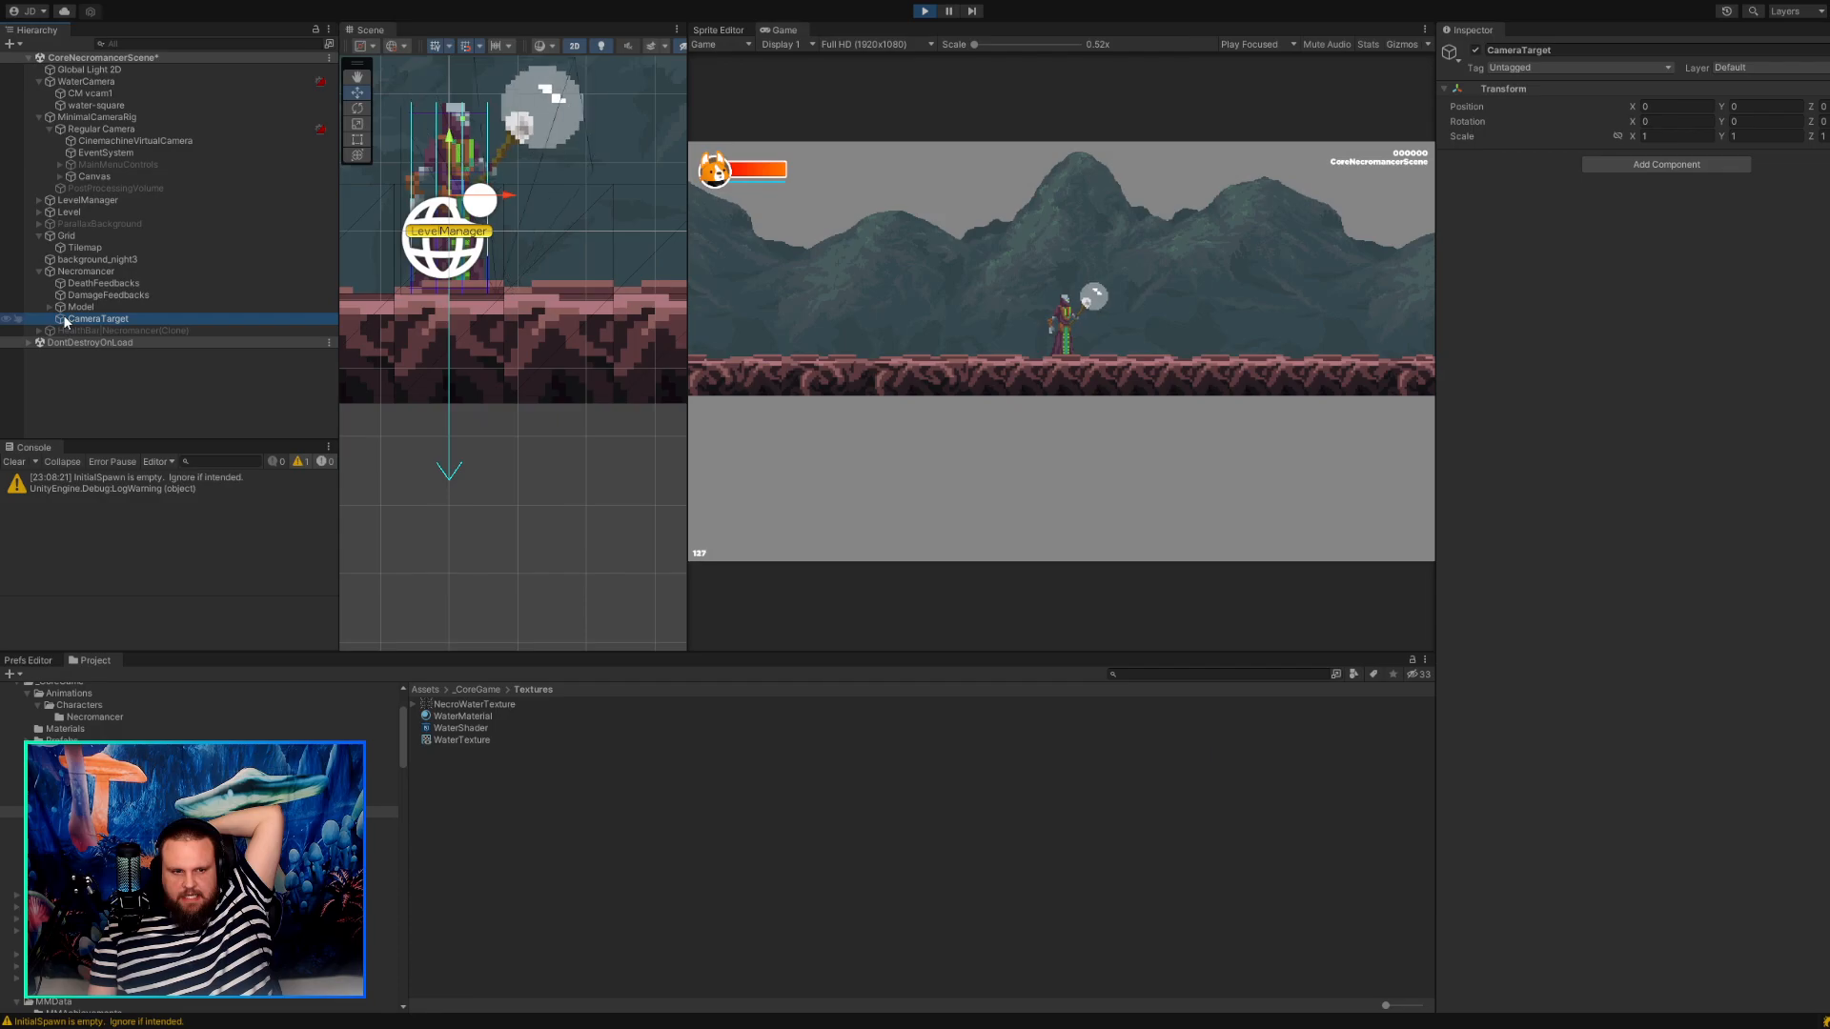
pyautogui.click(129, 96)
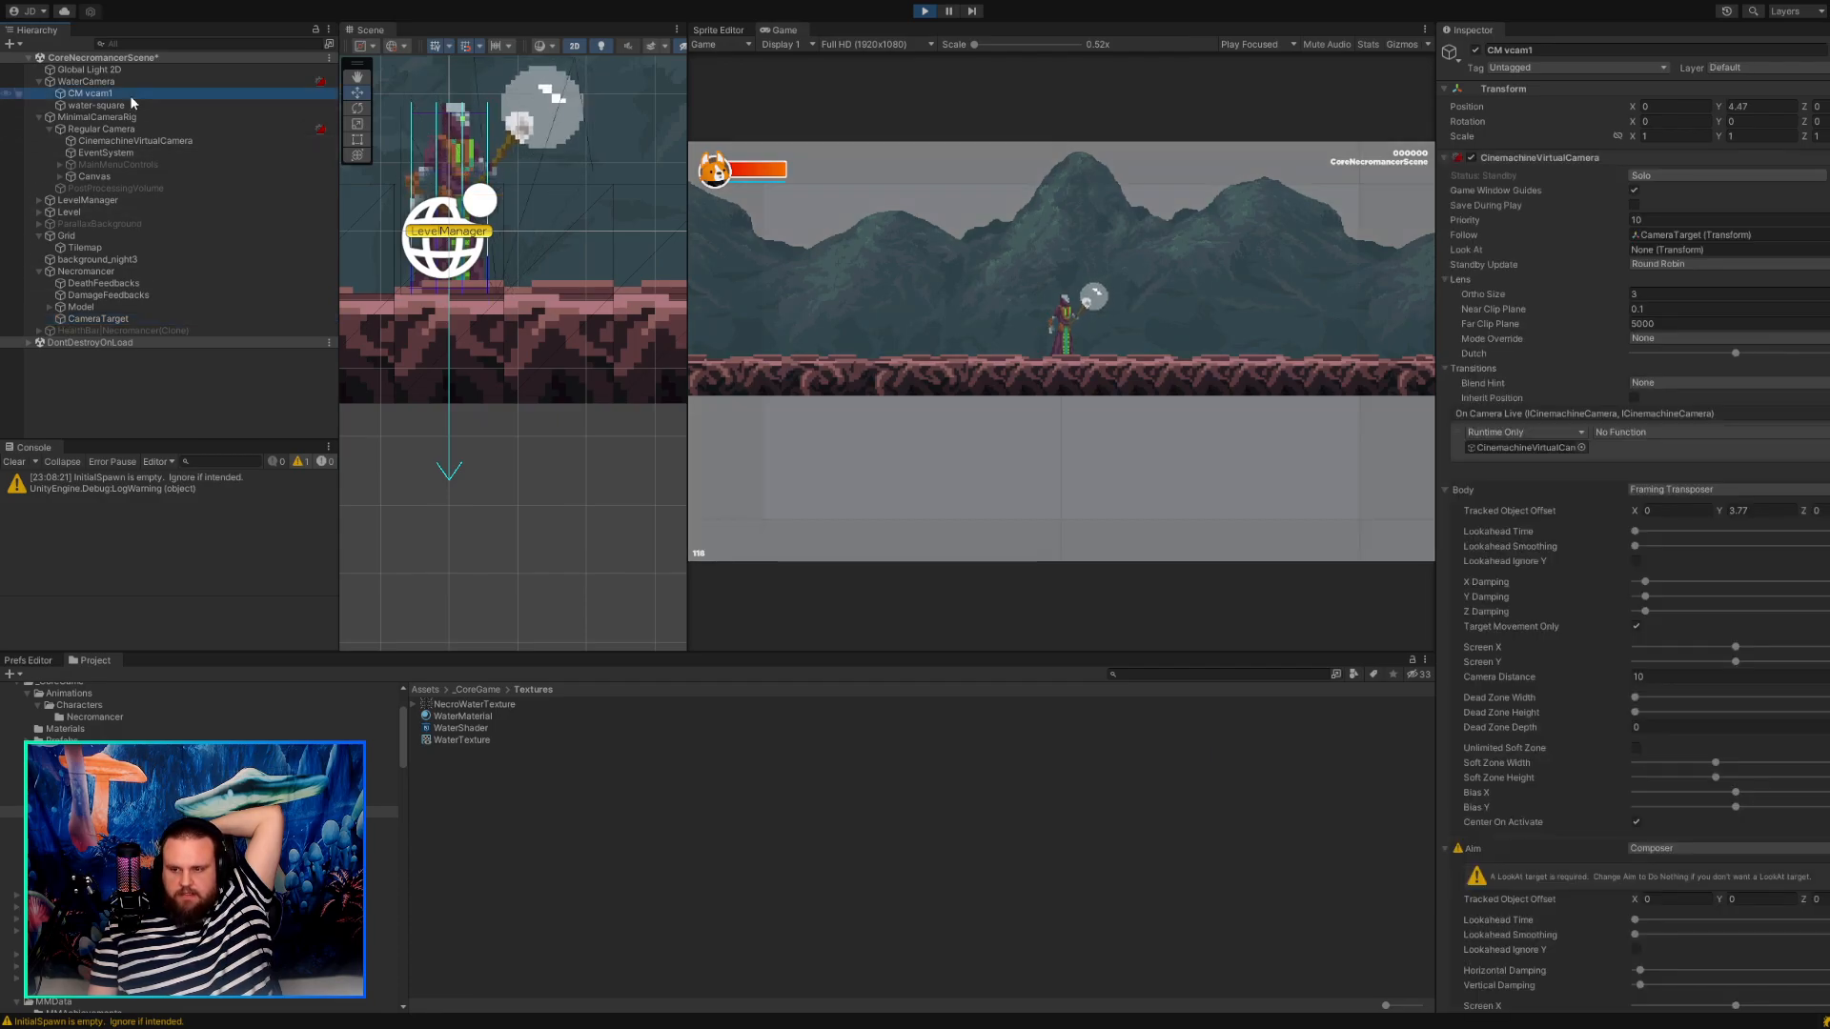
# Check CM vcam1's Framing Transposer settings and try Use Orthographic Zoom on its Cinemachine Camera Controller, switching it back off.
pyautogui.click(987, 458)
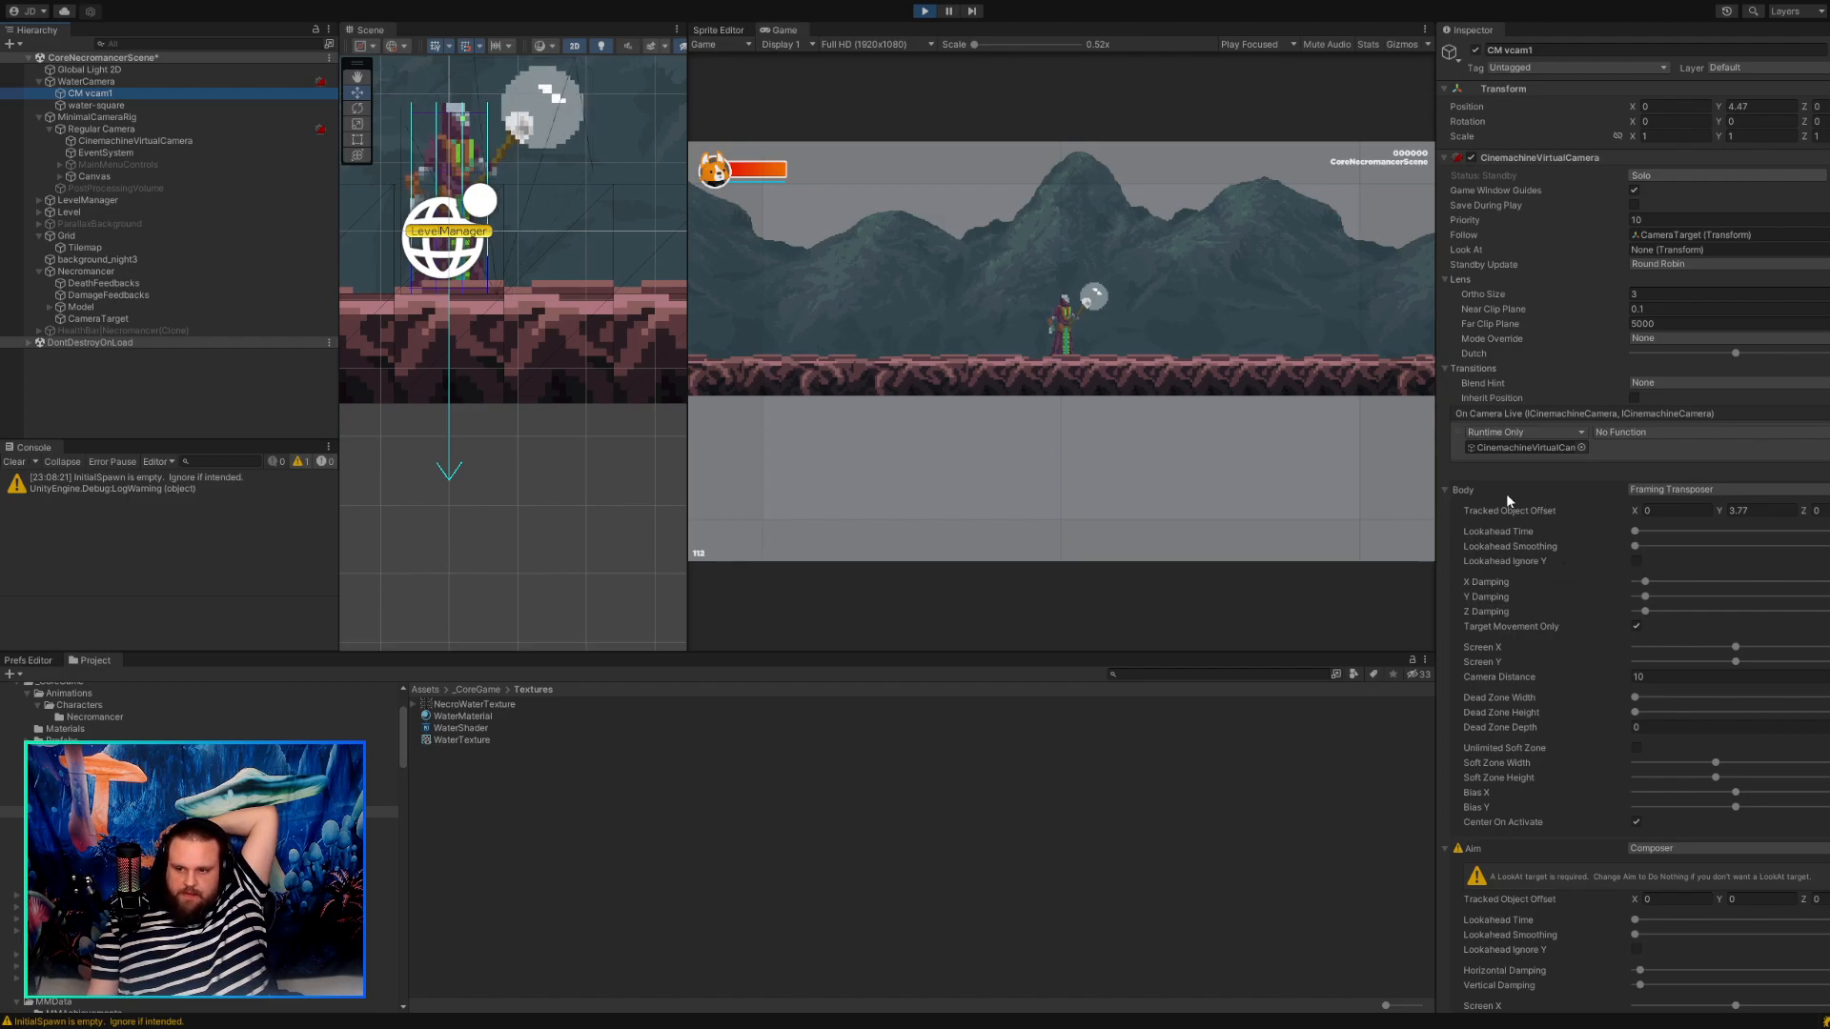
pyautogui.click(1727, 510)
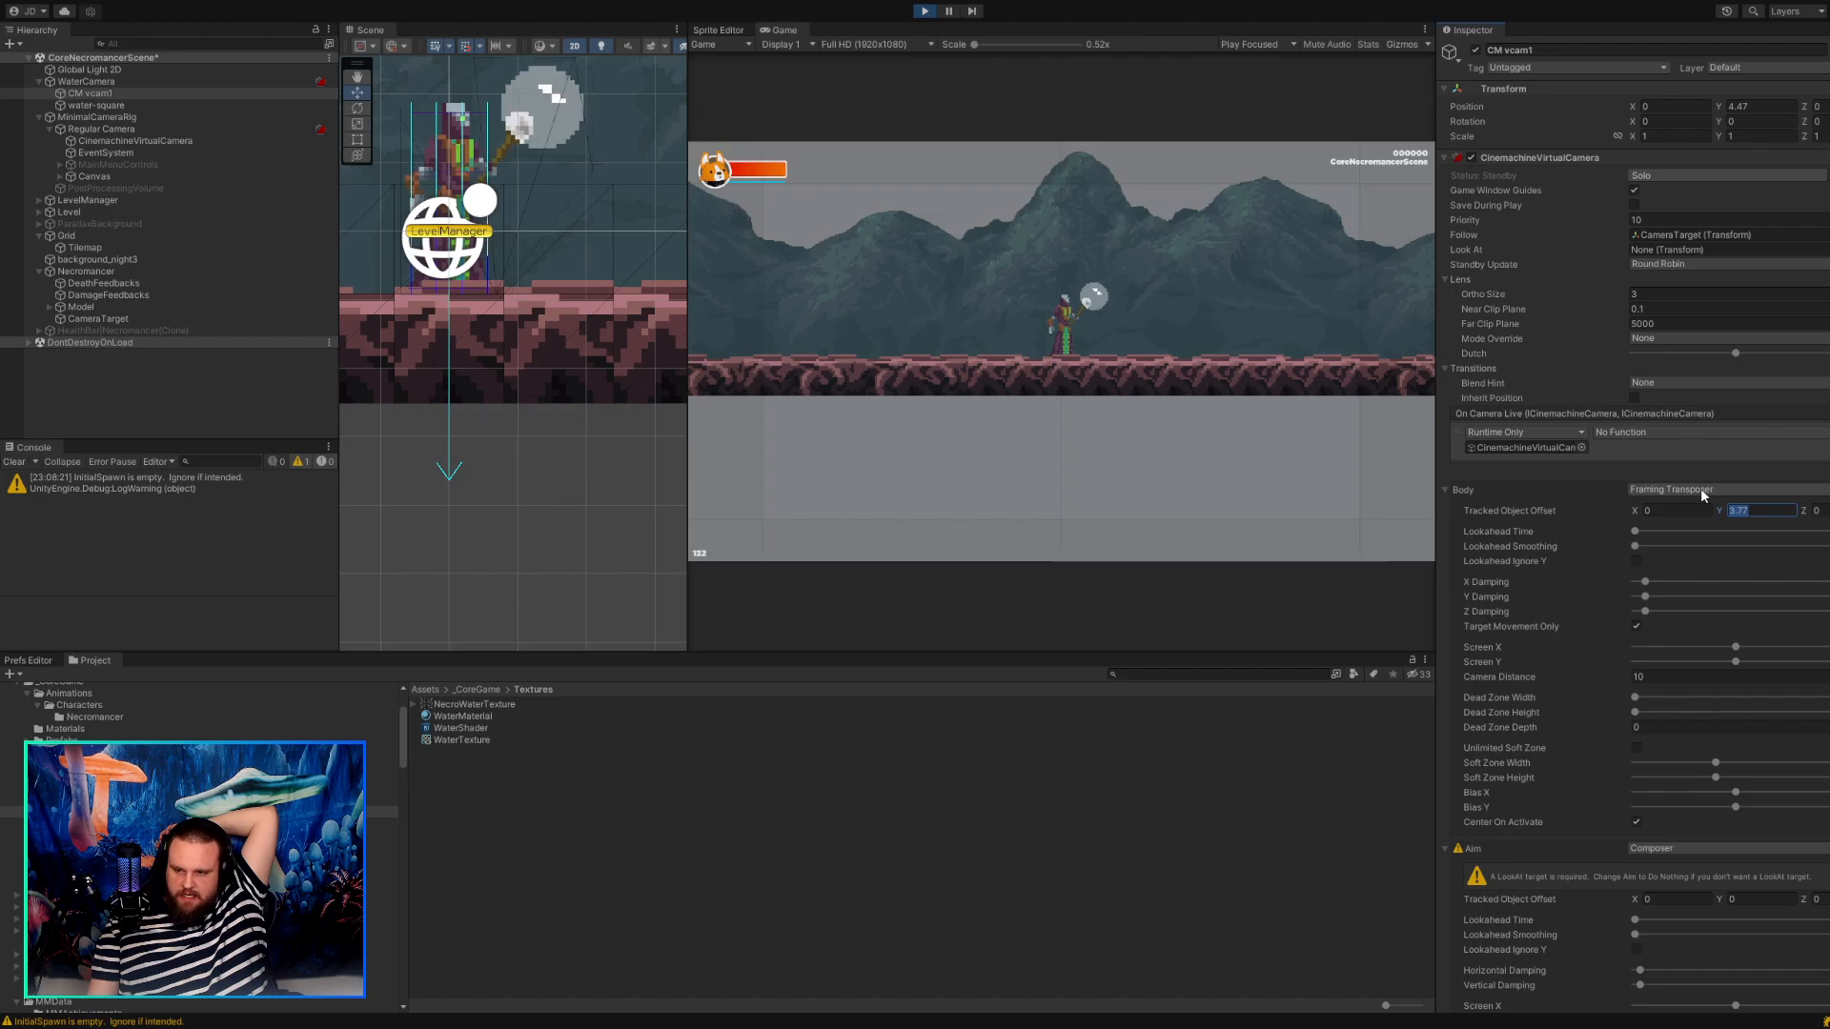
pyautogui.click(1567, 490)
pyautogui.click(1567, 490)
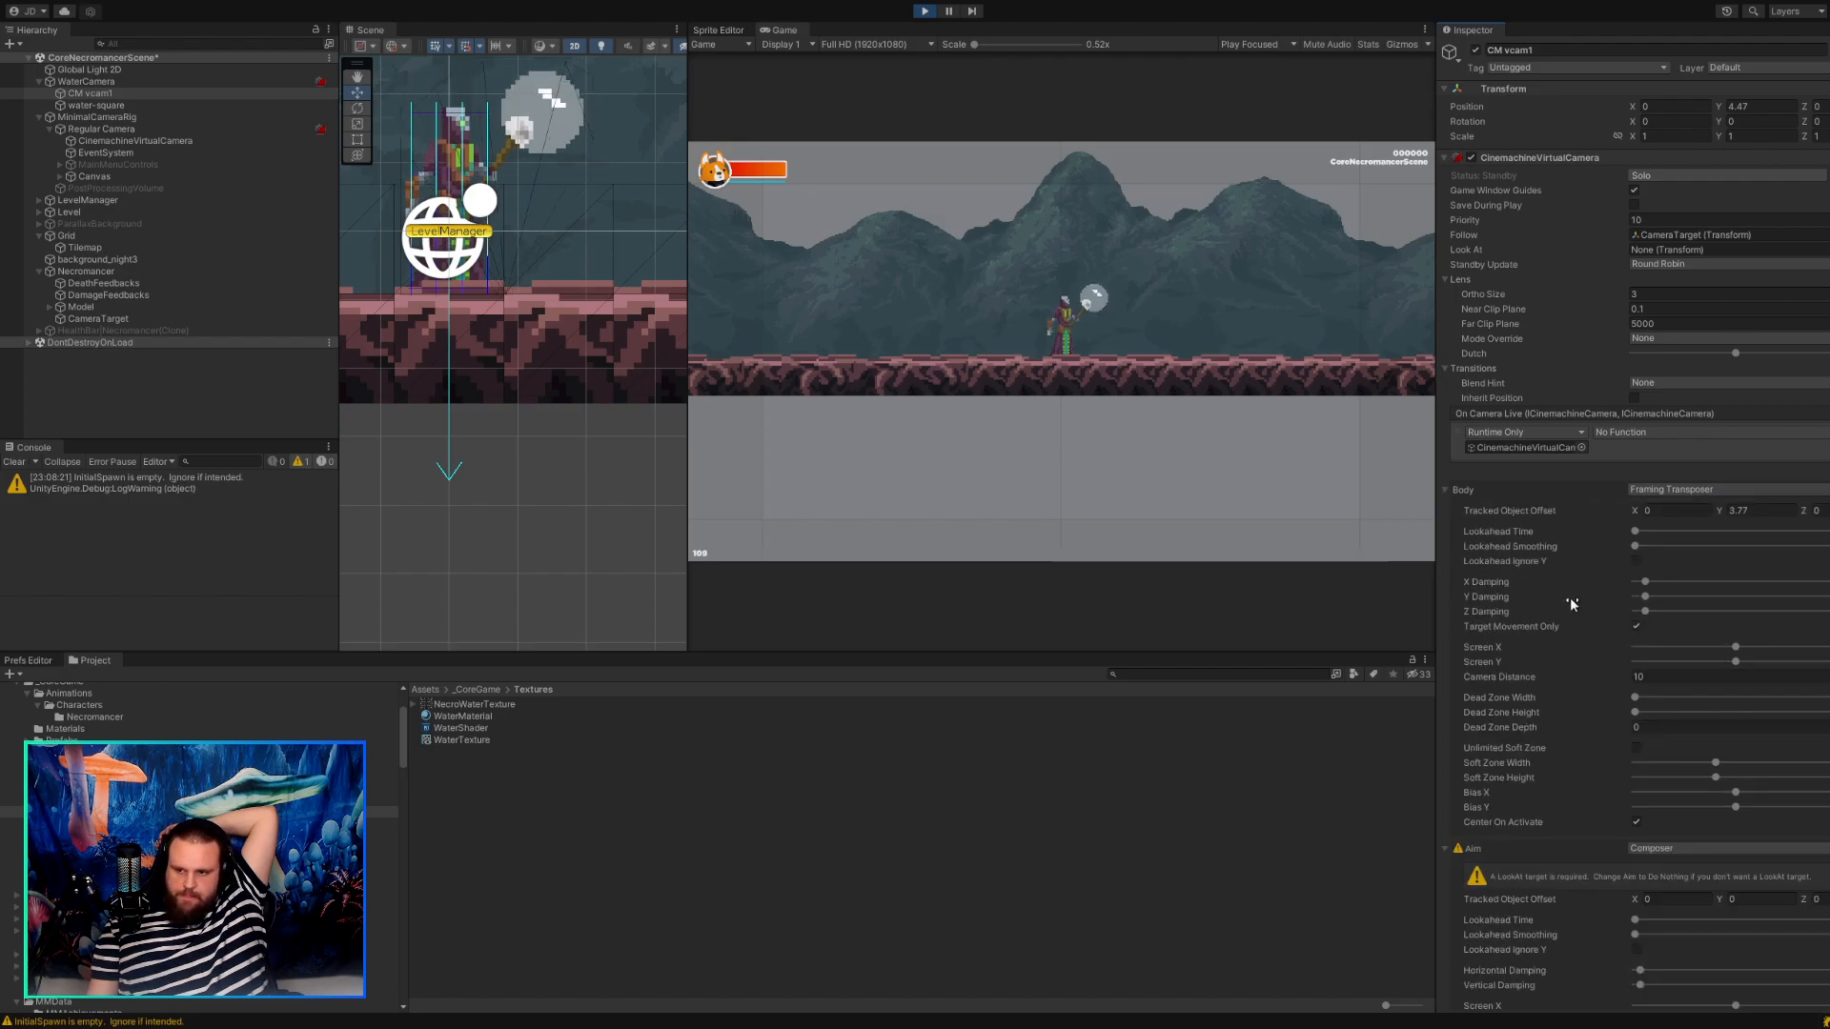
pyautogui.scroll(-10, 1568, 595)
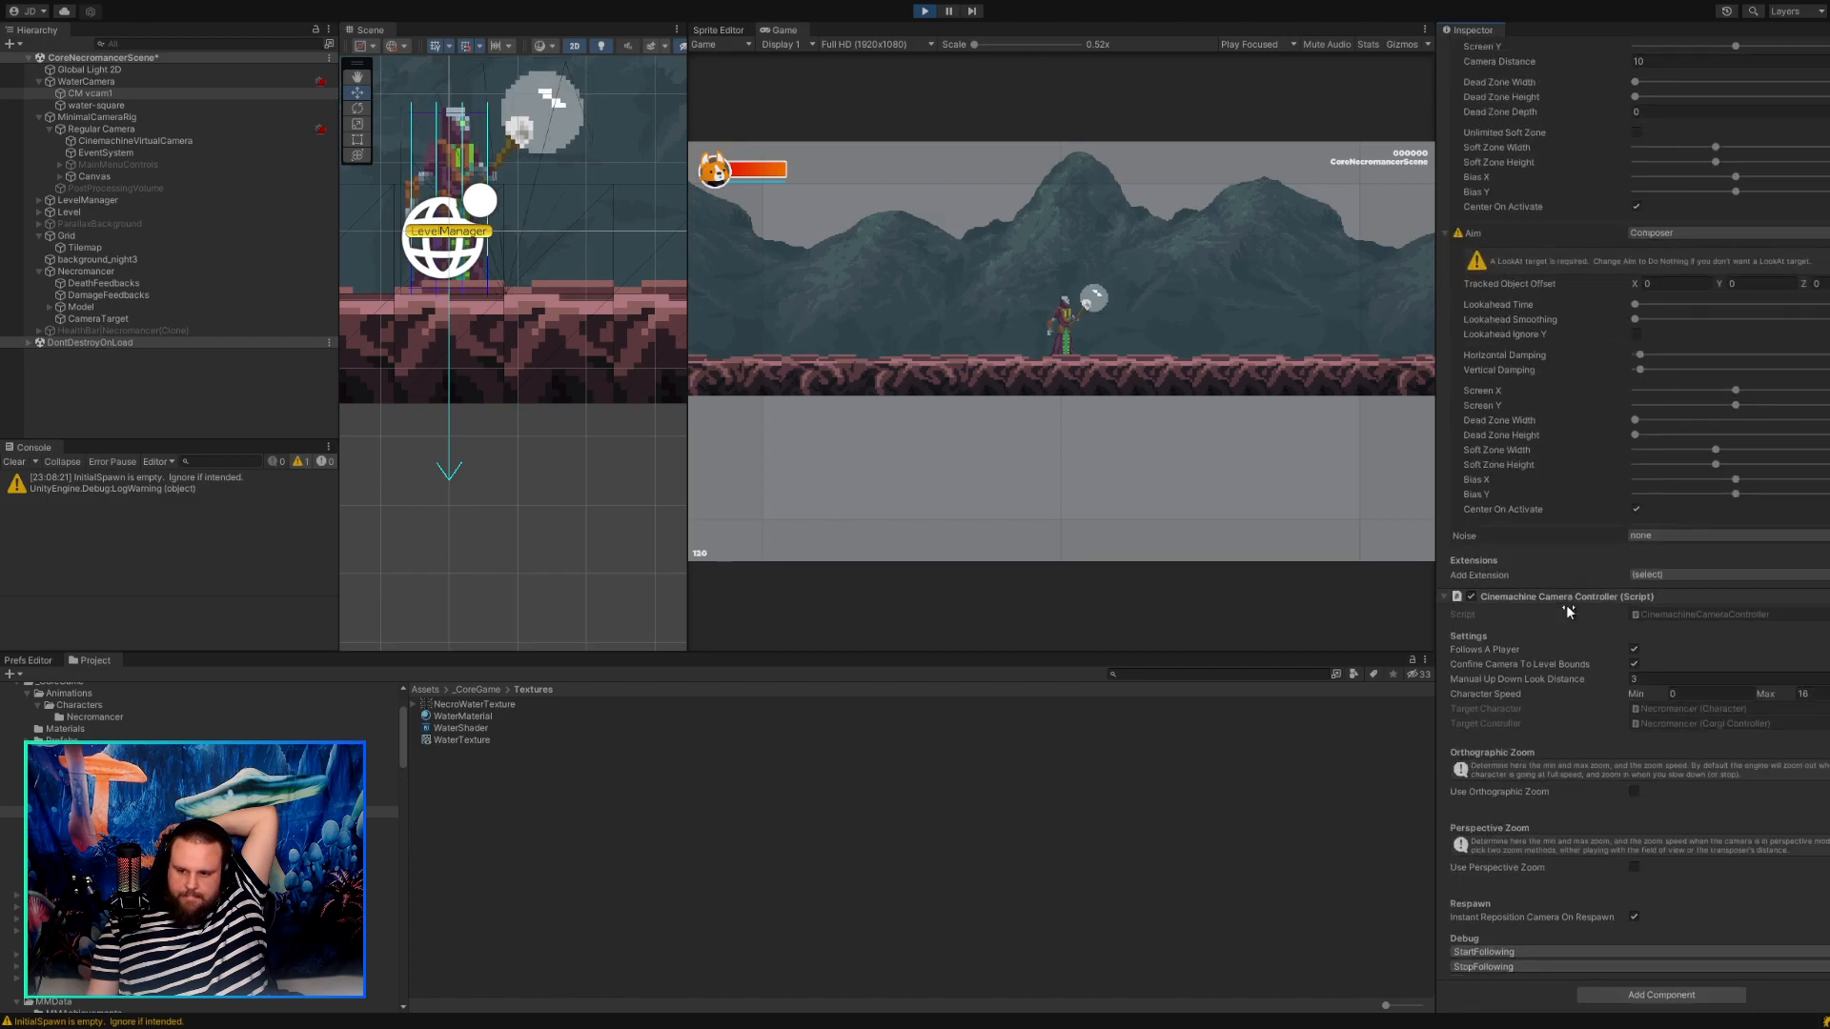
pyautogui.click(1634, 791)
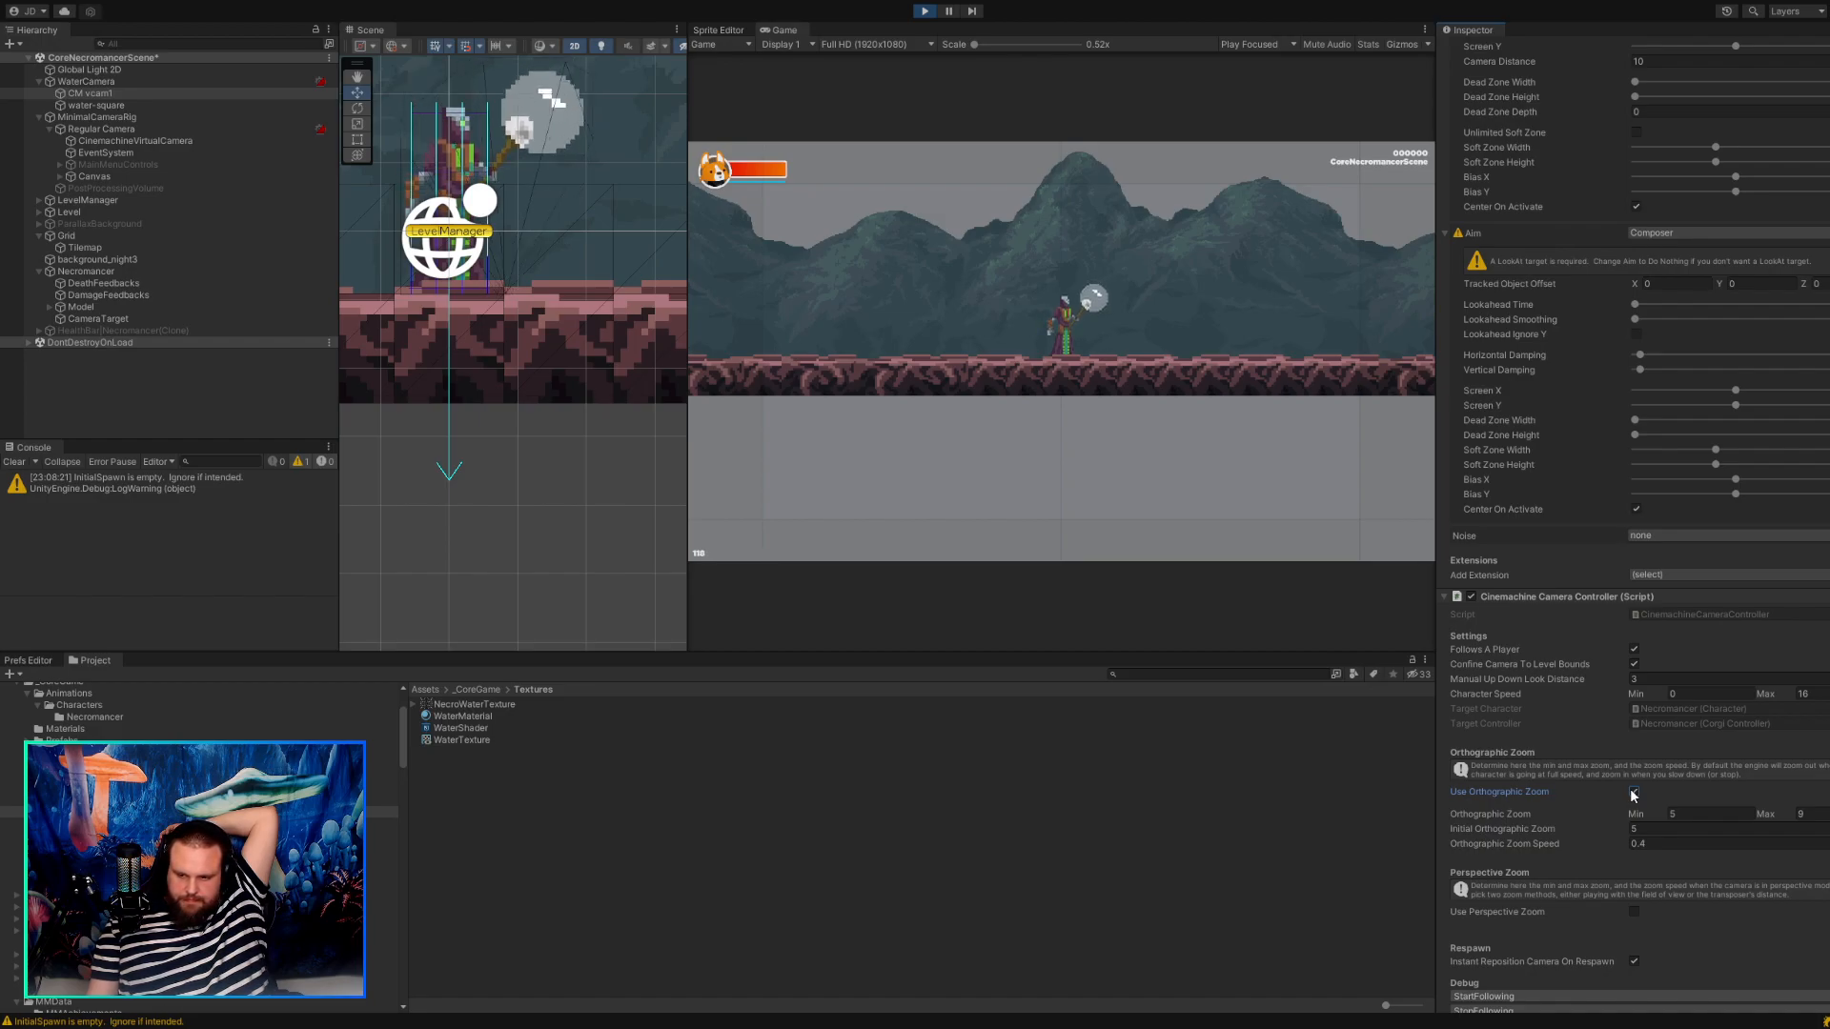
pyautogui.click(1634, 793)
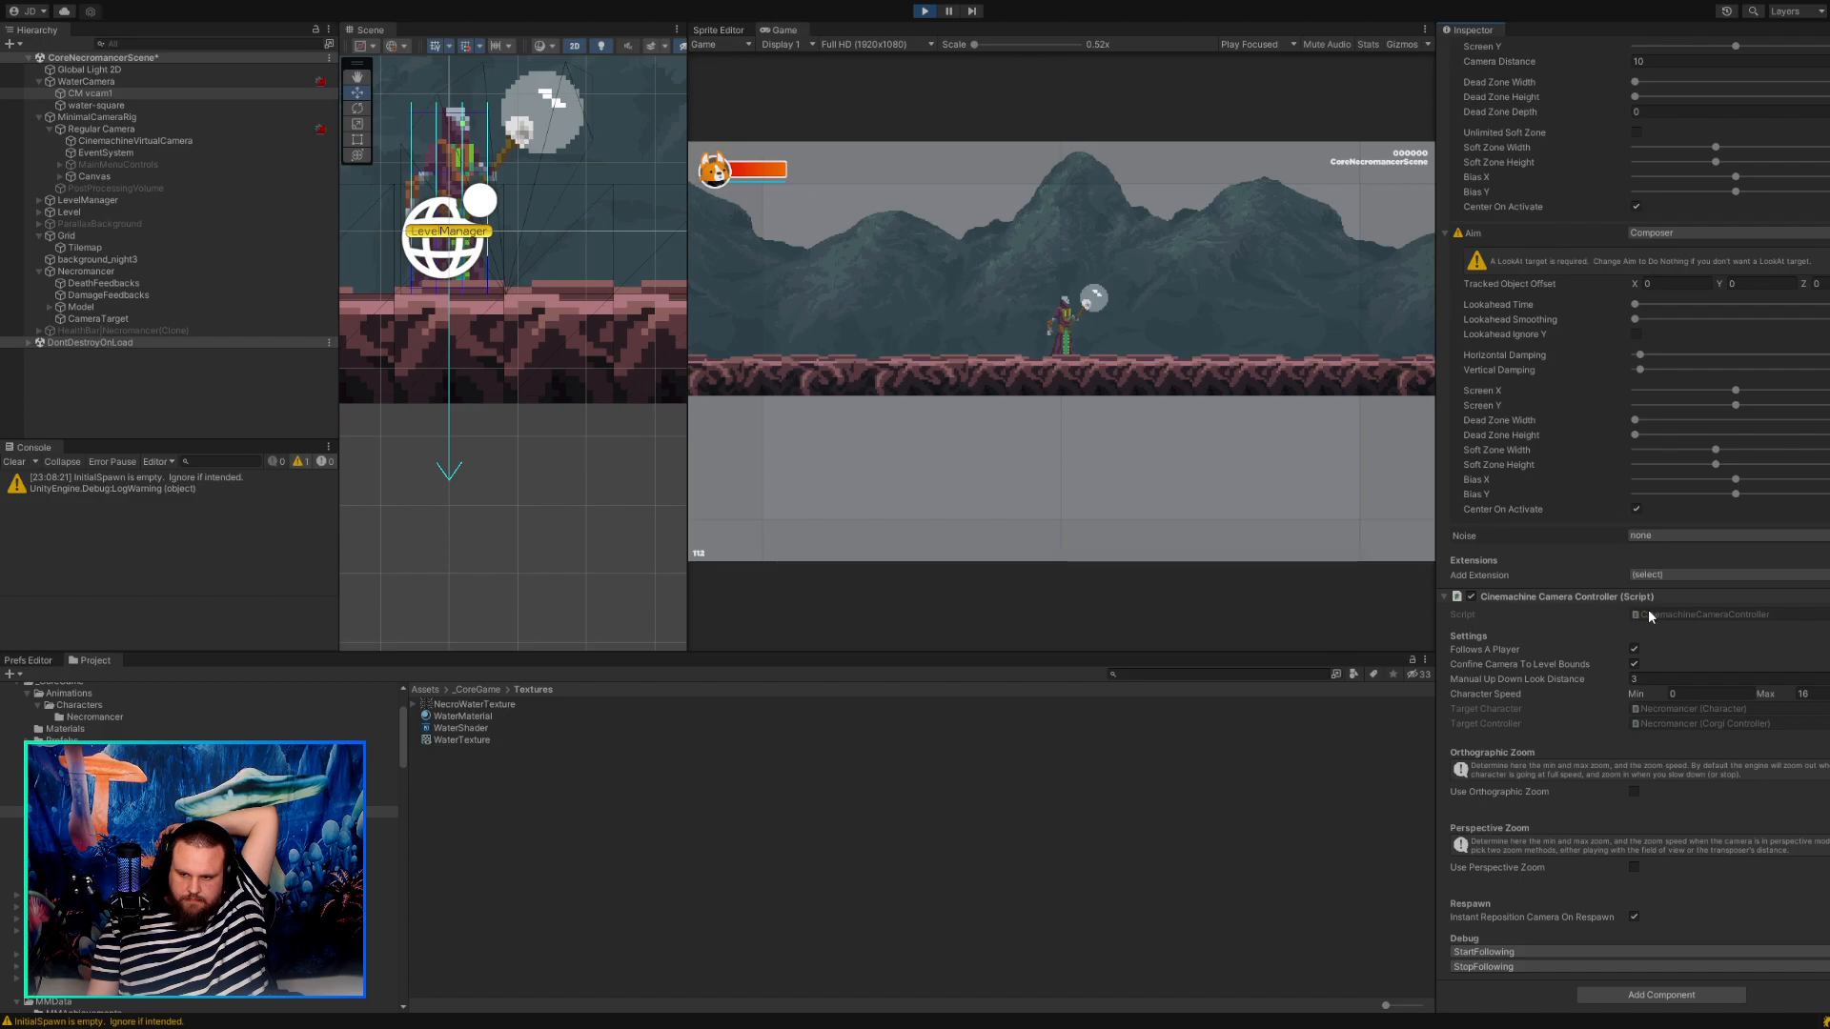
# Review CM vcam1's Aim, Body and Lens settings, including Mode Override, and collapse its Transitions section.
pyautogui.scroll(2, 1660, 714)
pyautogui.scroll(1, 1660, 714)
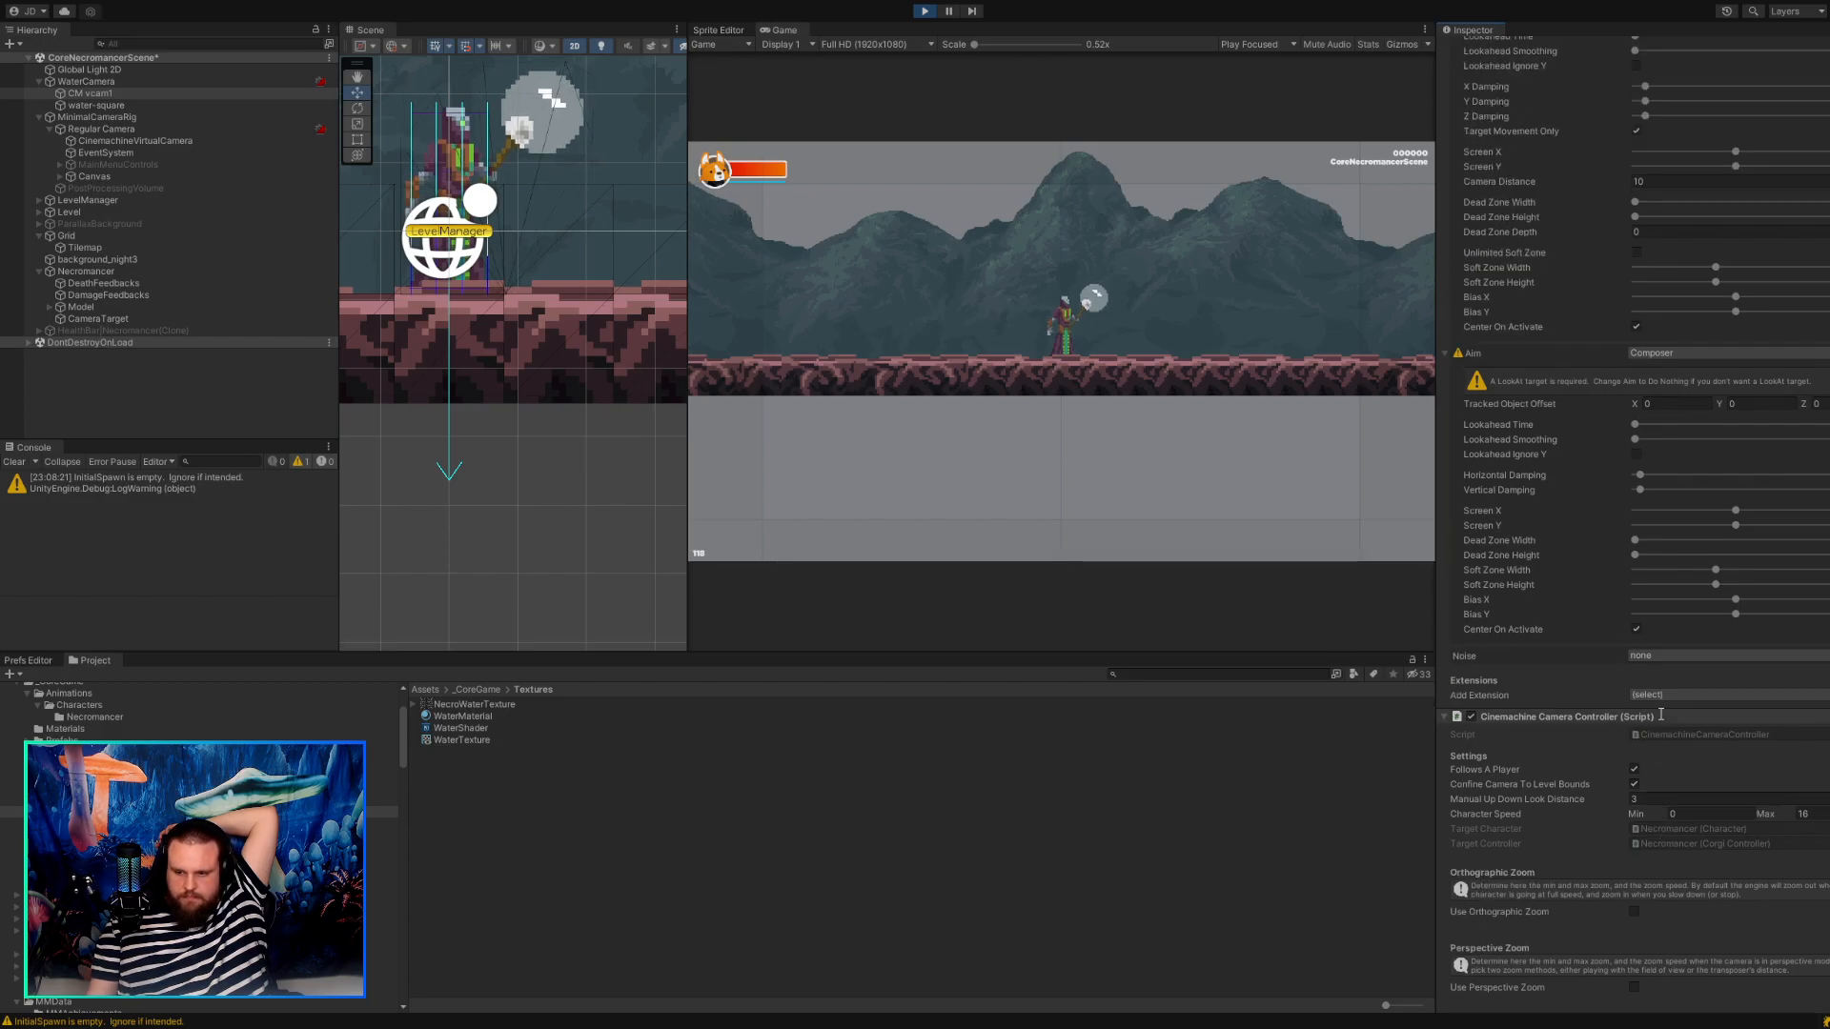
pyautogui.scroll(9, 1661, 714)
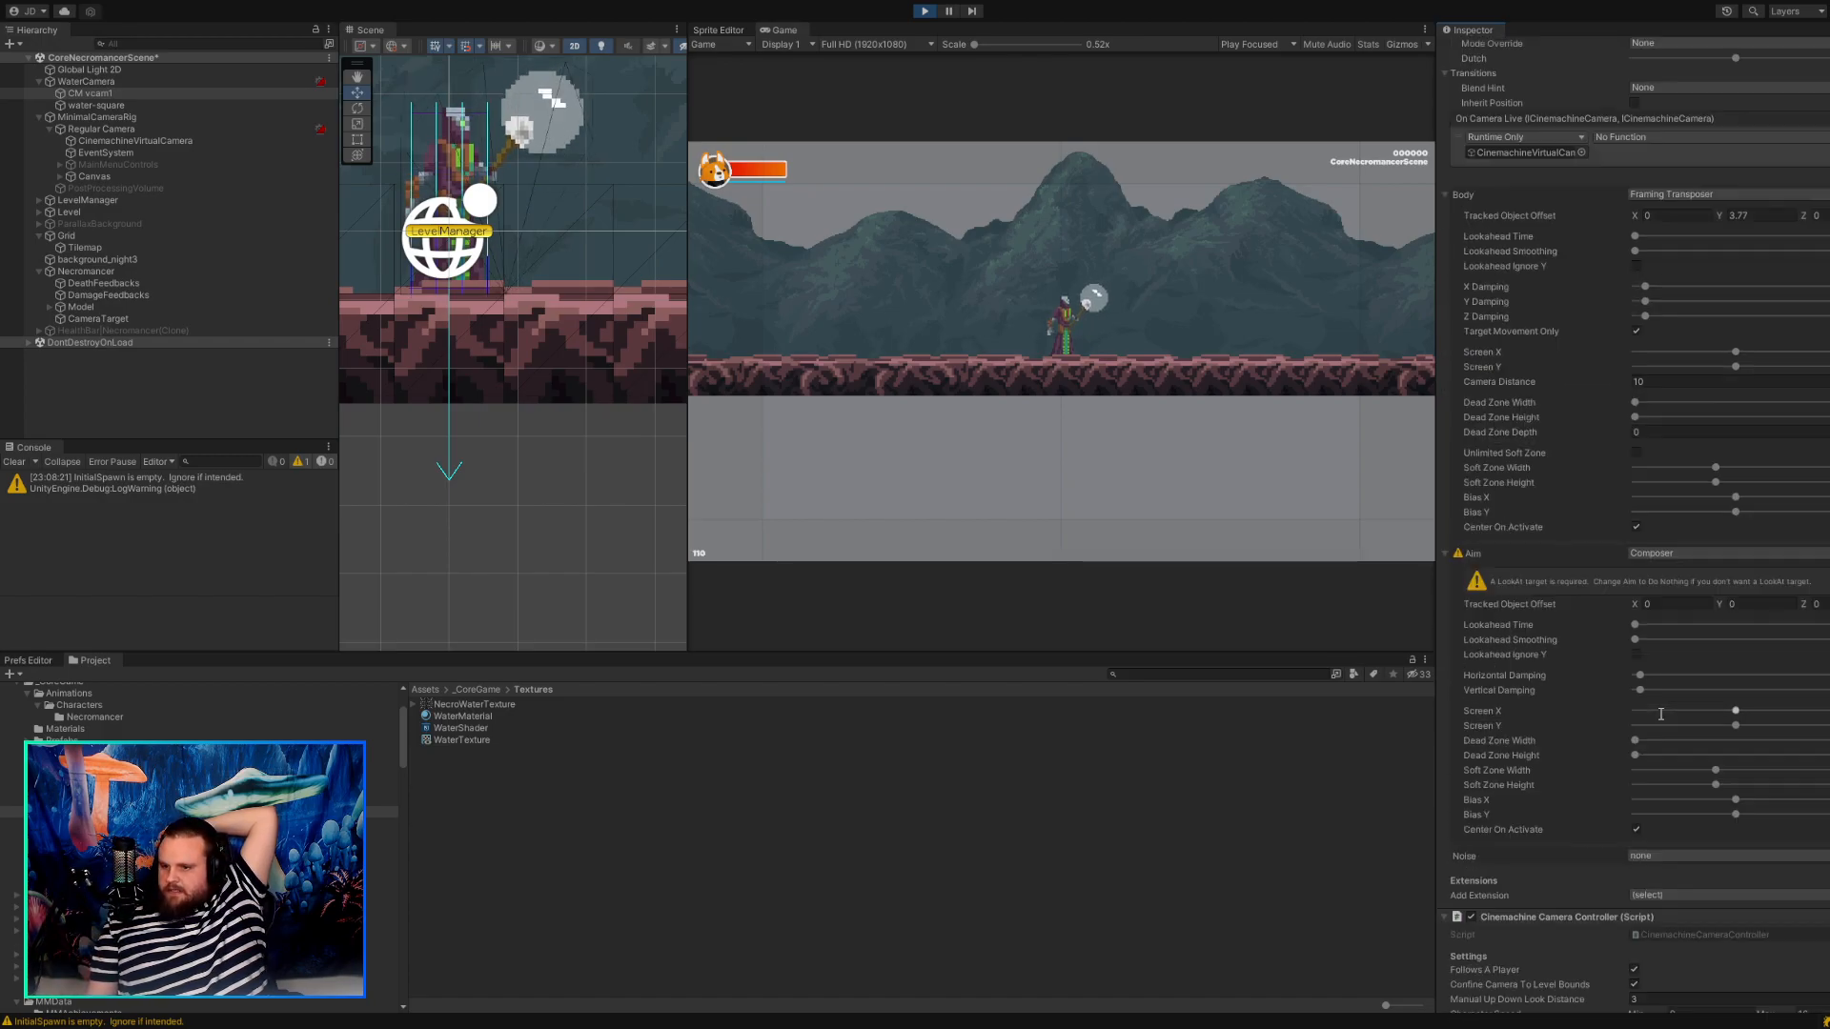
pyautogui.scroll(3, 1570, 673)
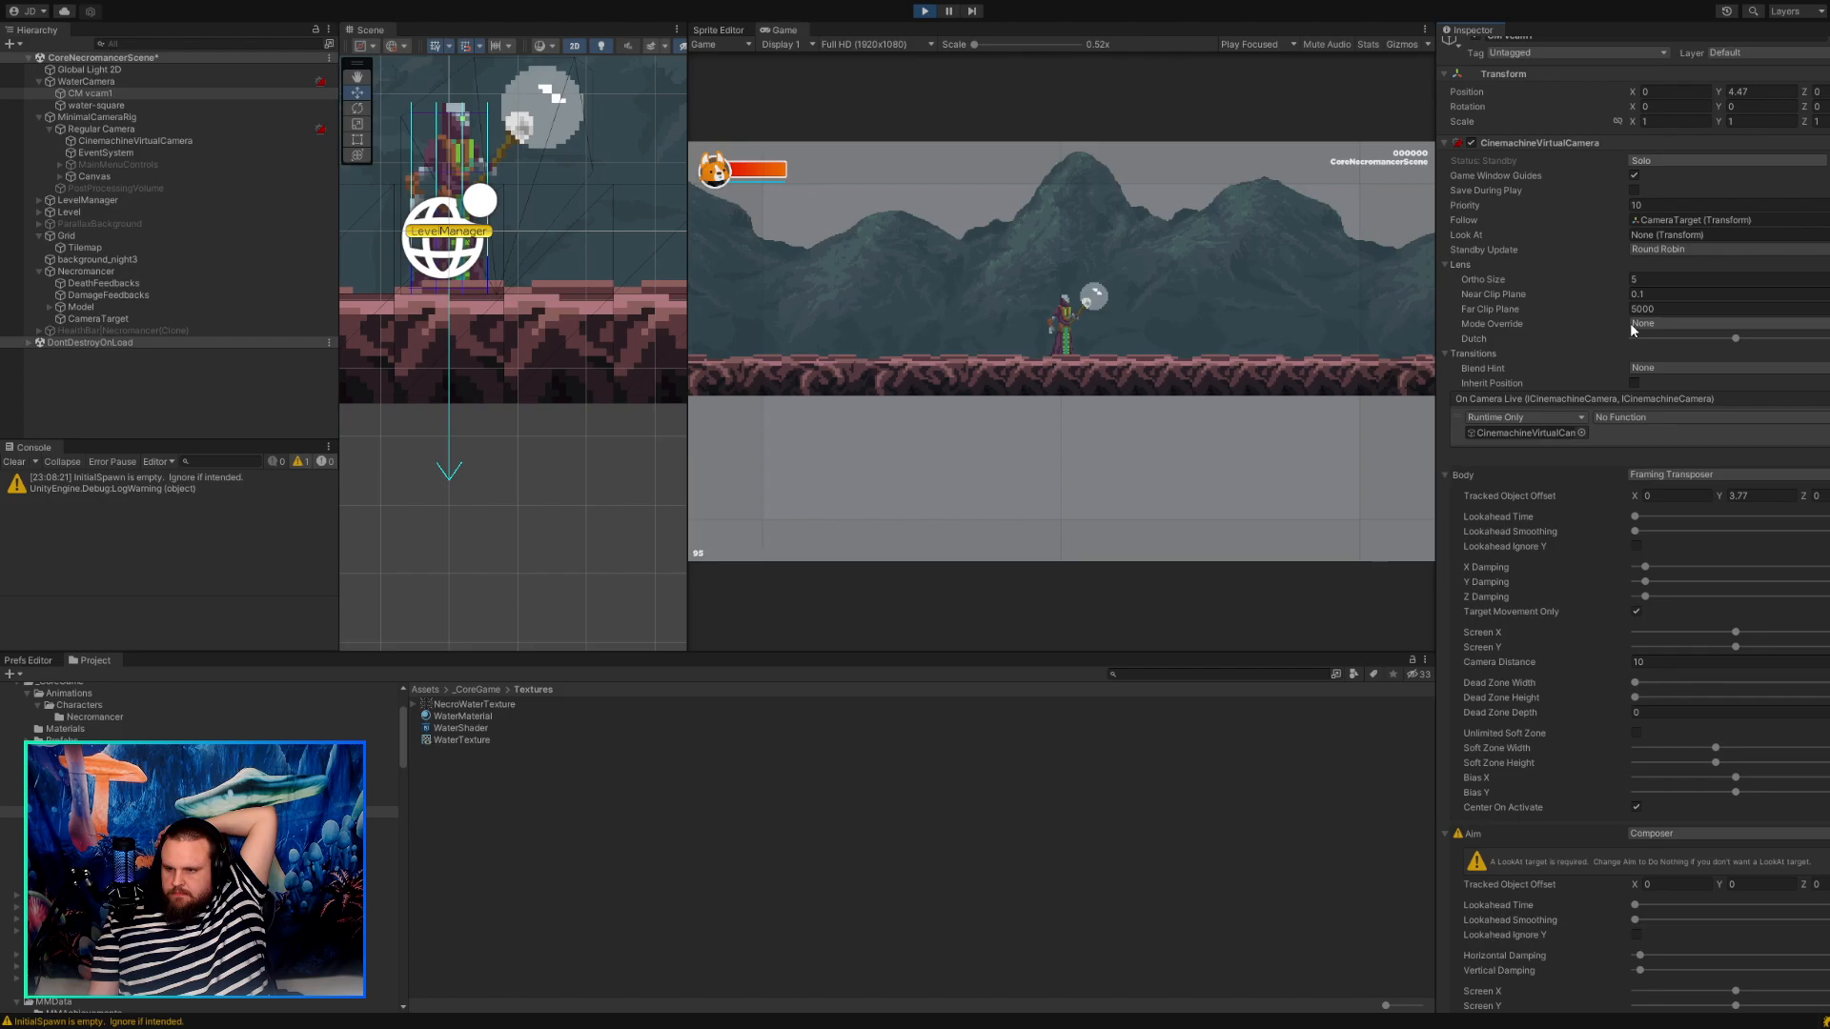
pyautogui.click(1478, 328)
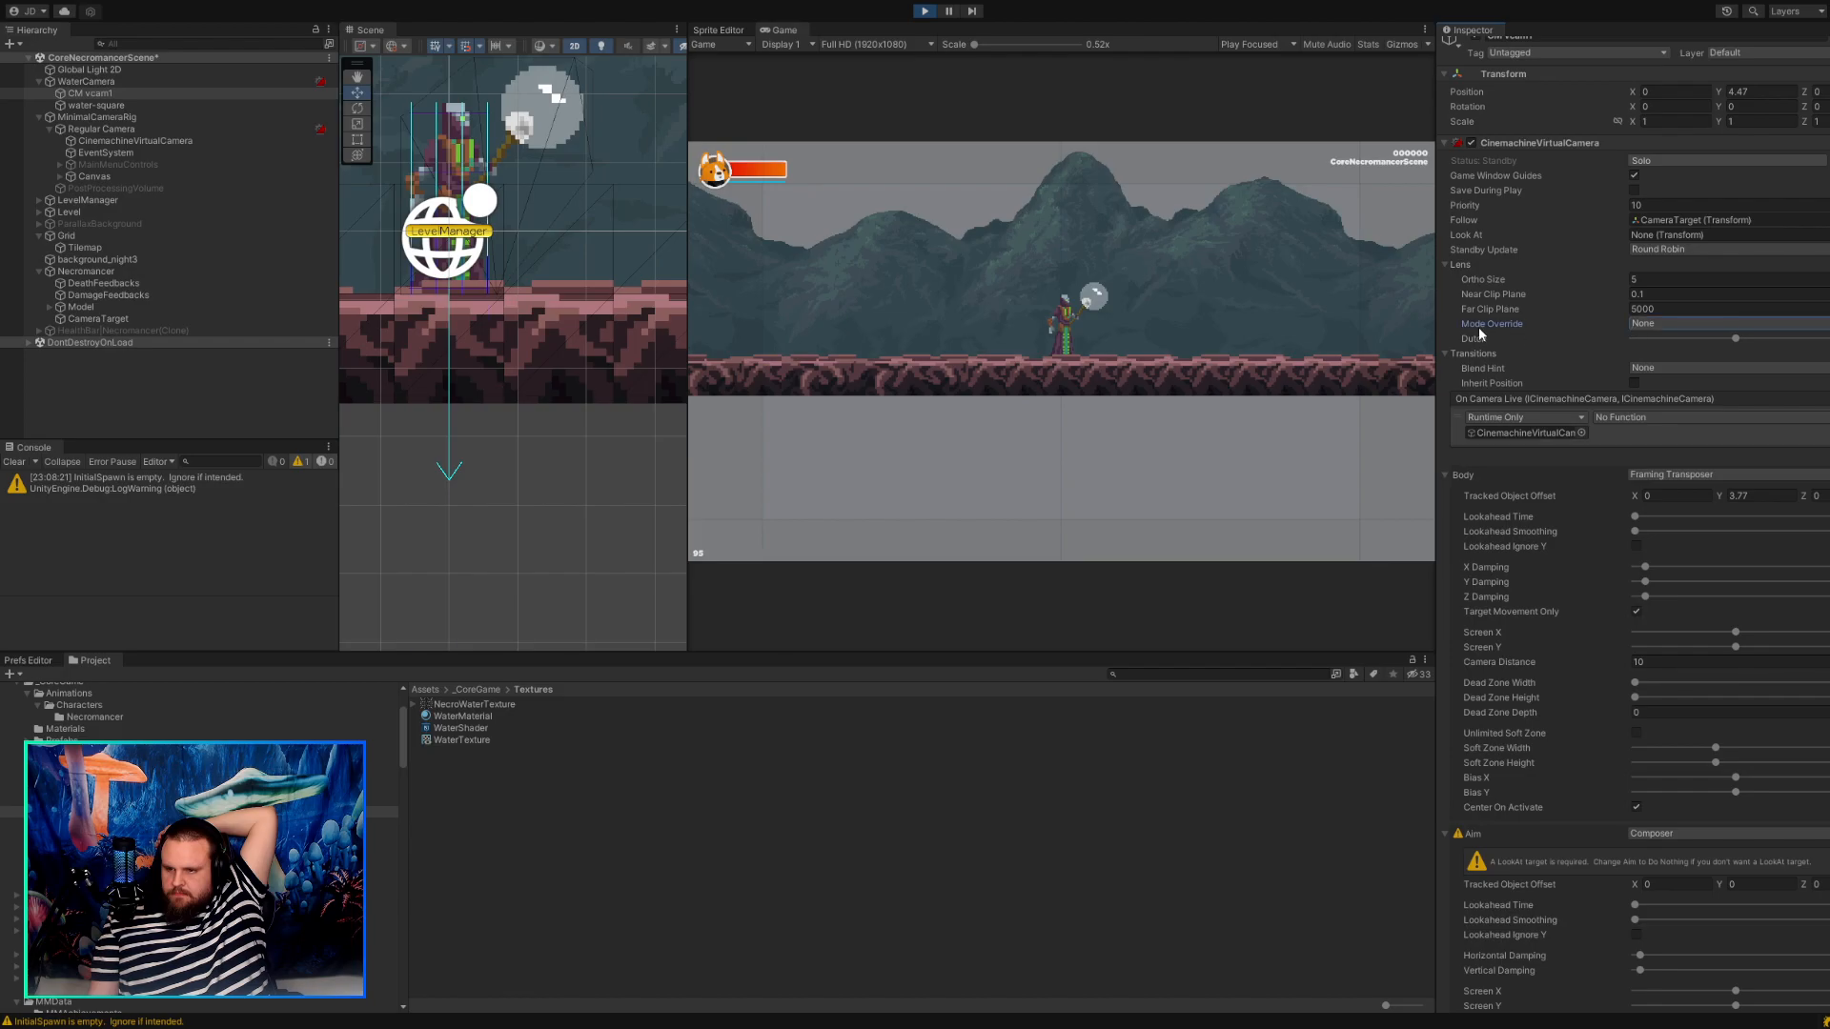
pyautogui.click(1586, 353)
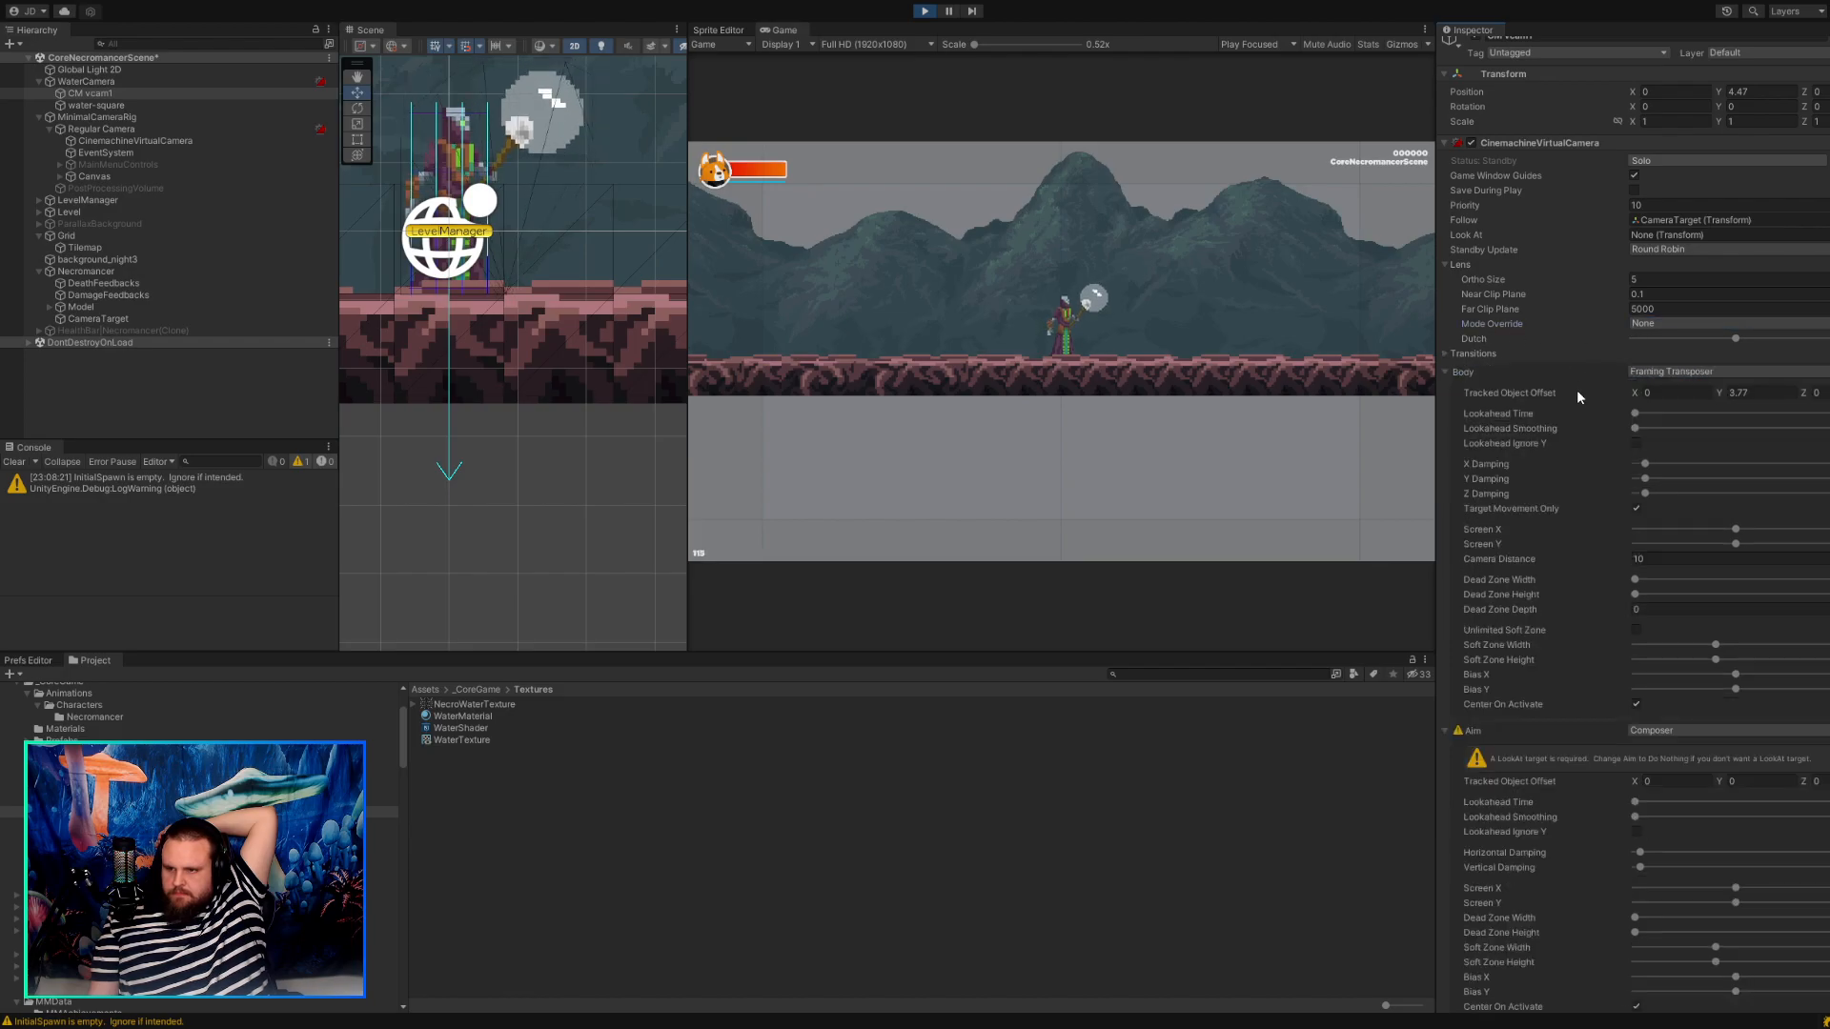
pyautogui.scroll(1, 1576, 391)
# Expand WaterCamera's CinemachineBrain component and its Events section to examine the live camera, update, blend and event settings.
pyautogui.click(85, 81)
pyautogui.scroll(-3, 1773, 636)
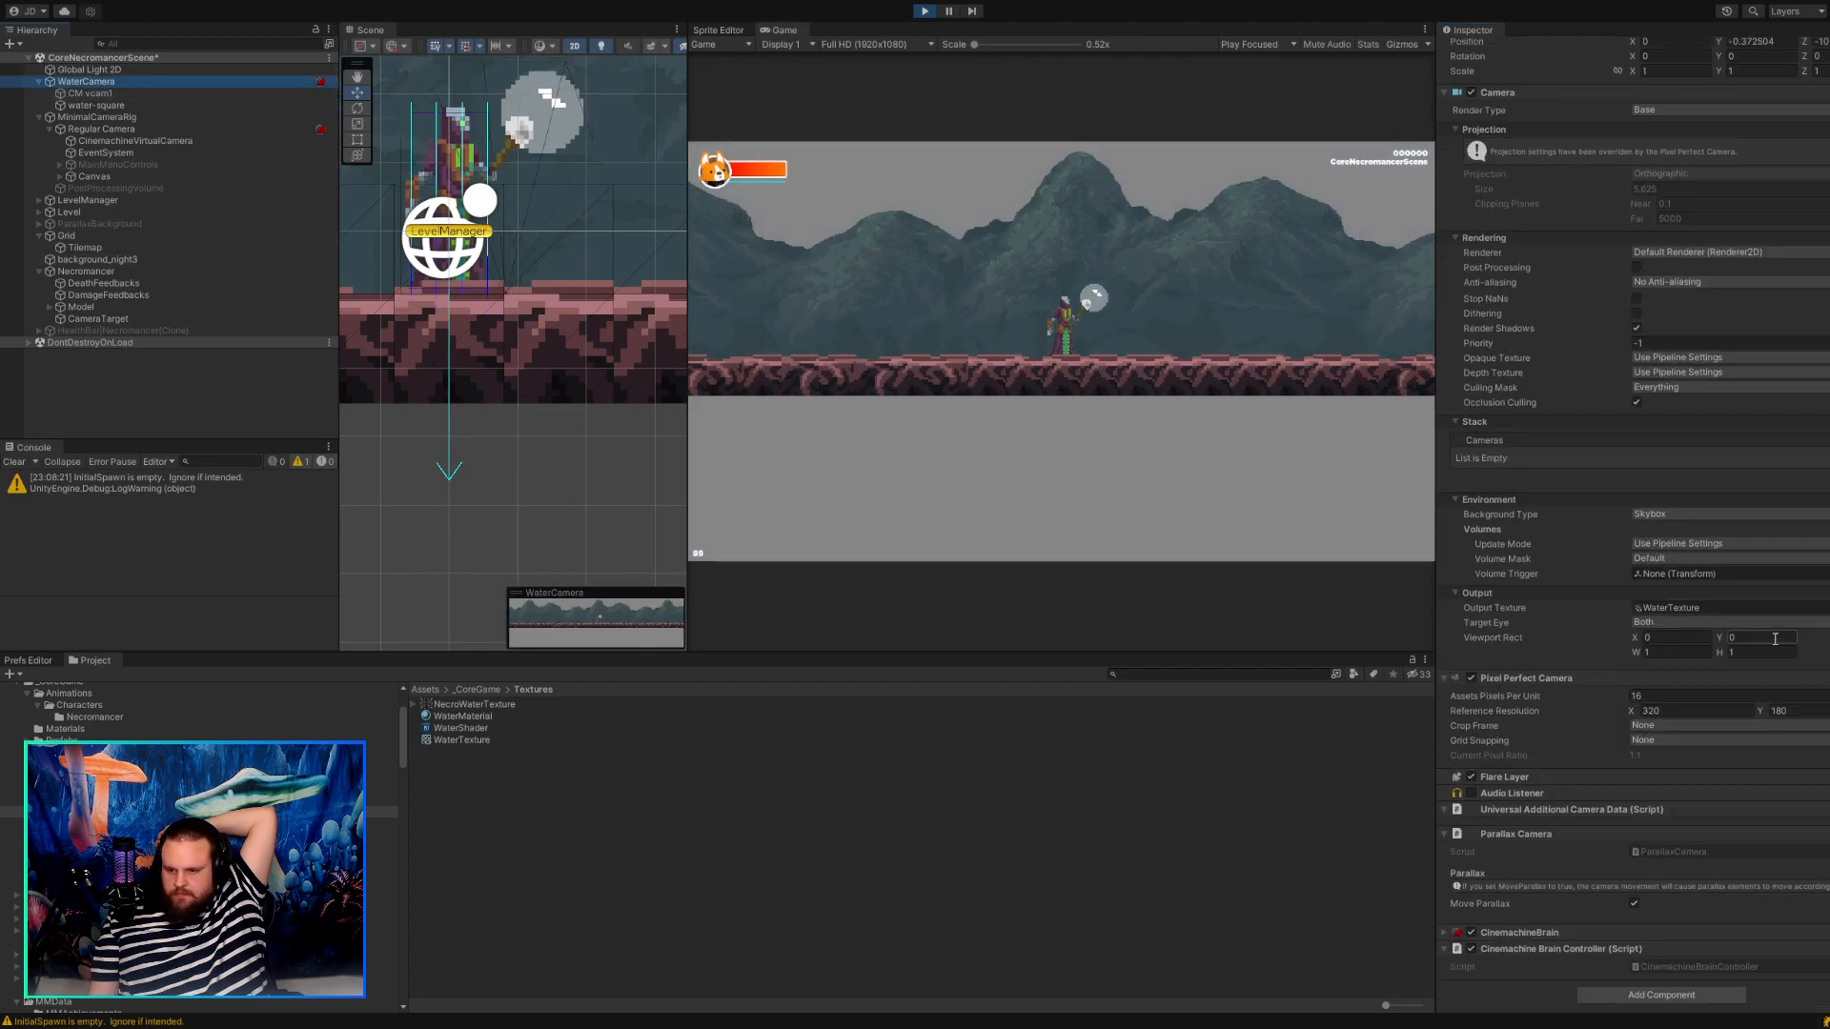
pyautogui.click(1443, 932)
pyautogui.scroll(-5, 1554, 905)
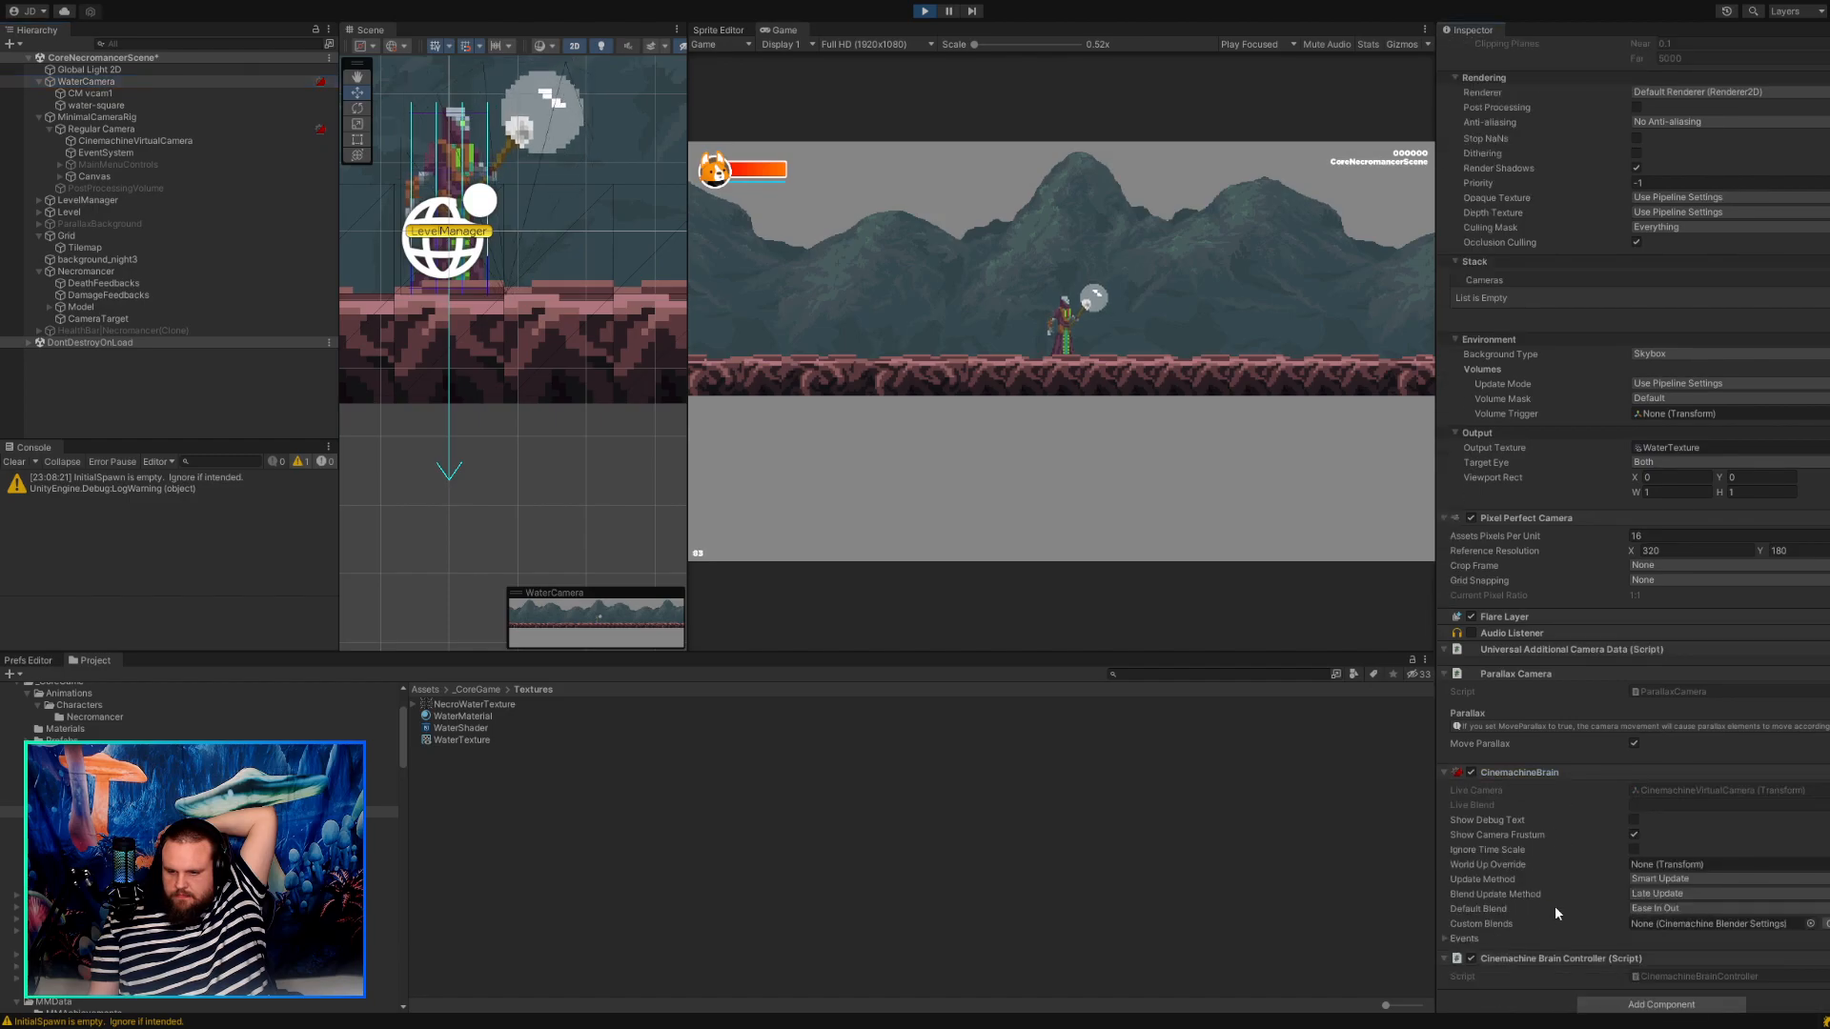
pyautogui.scroll(-1, 1556, 913)
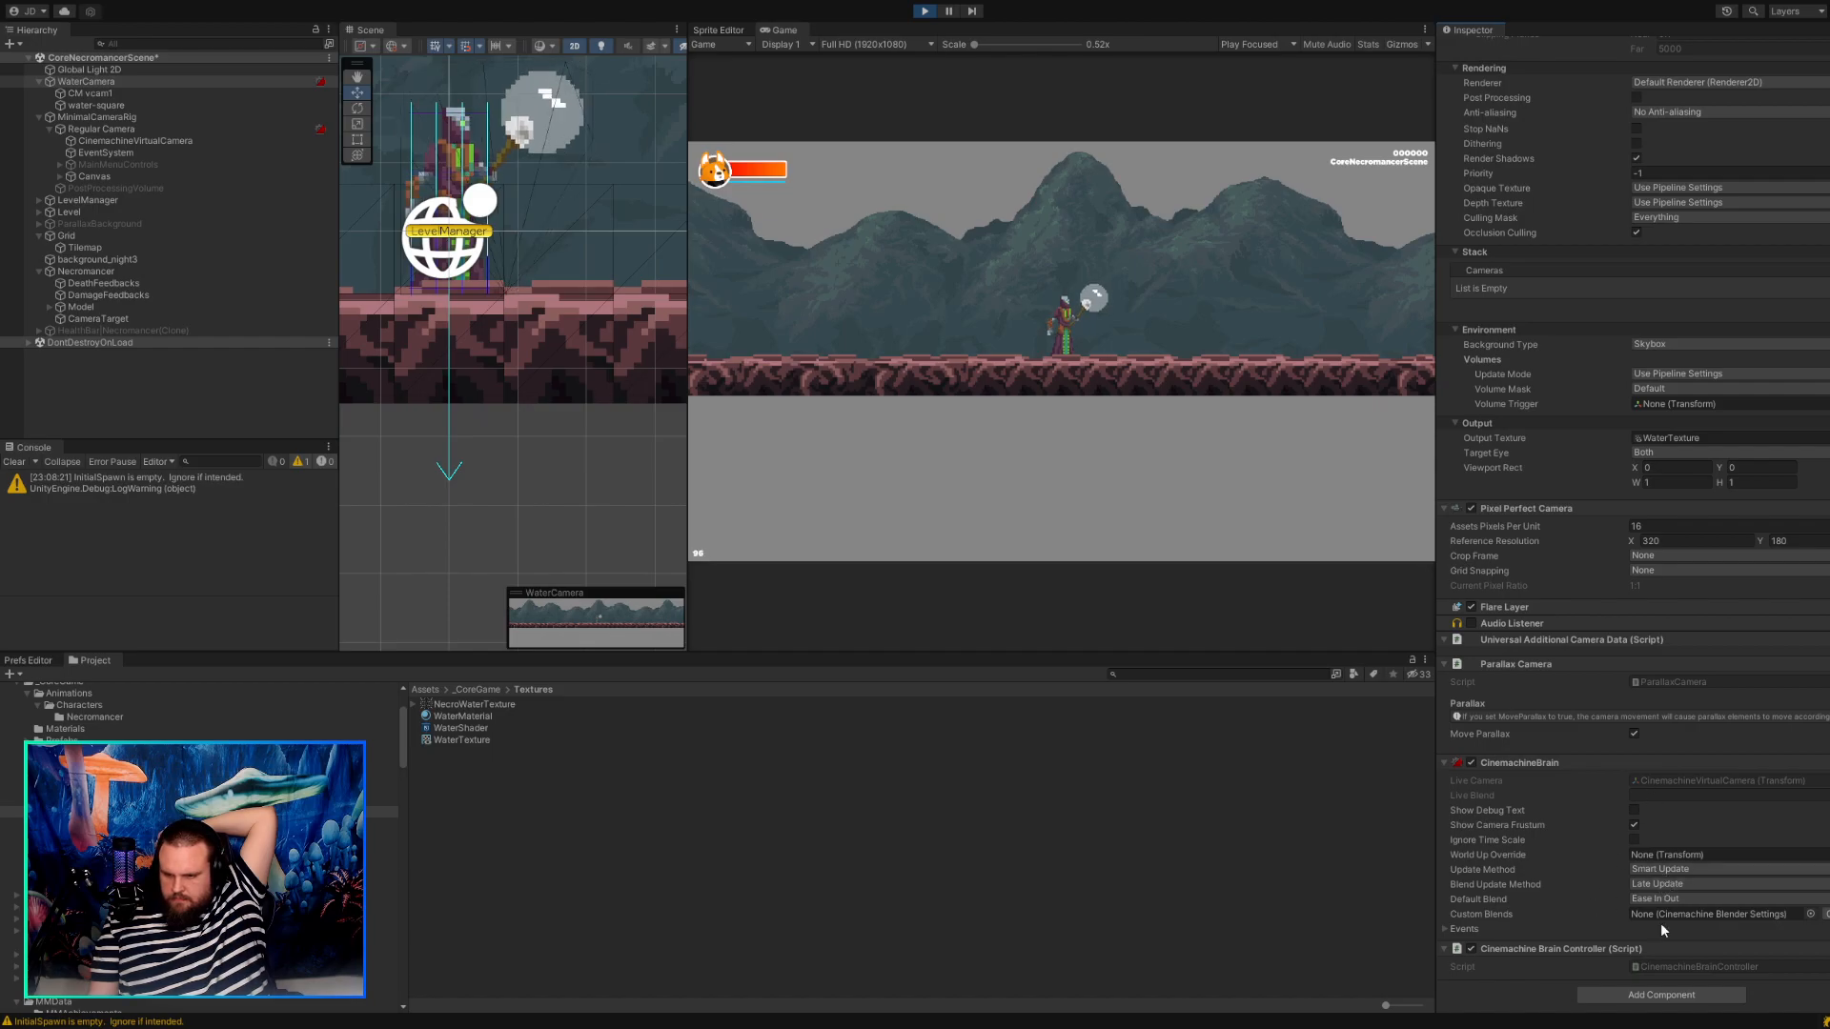
pyautogui.click(1510, 872)
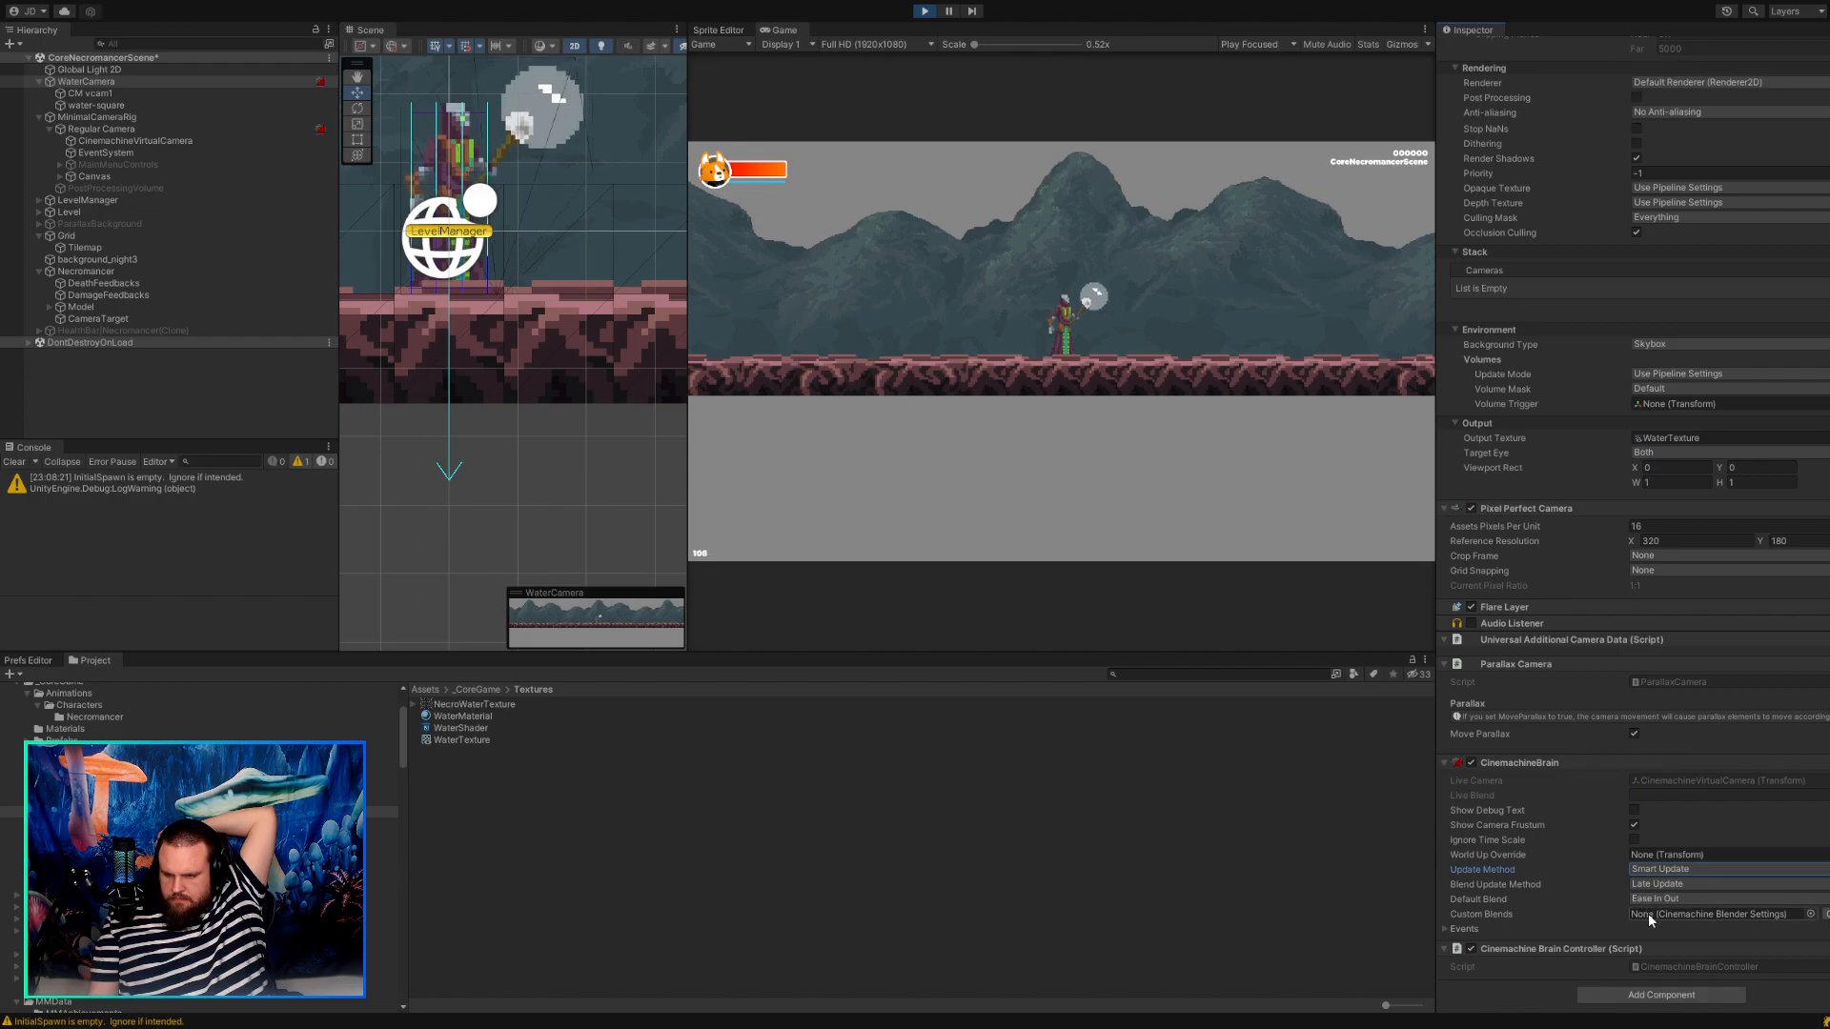
pyautogui.click(1451, 926)
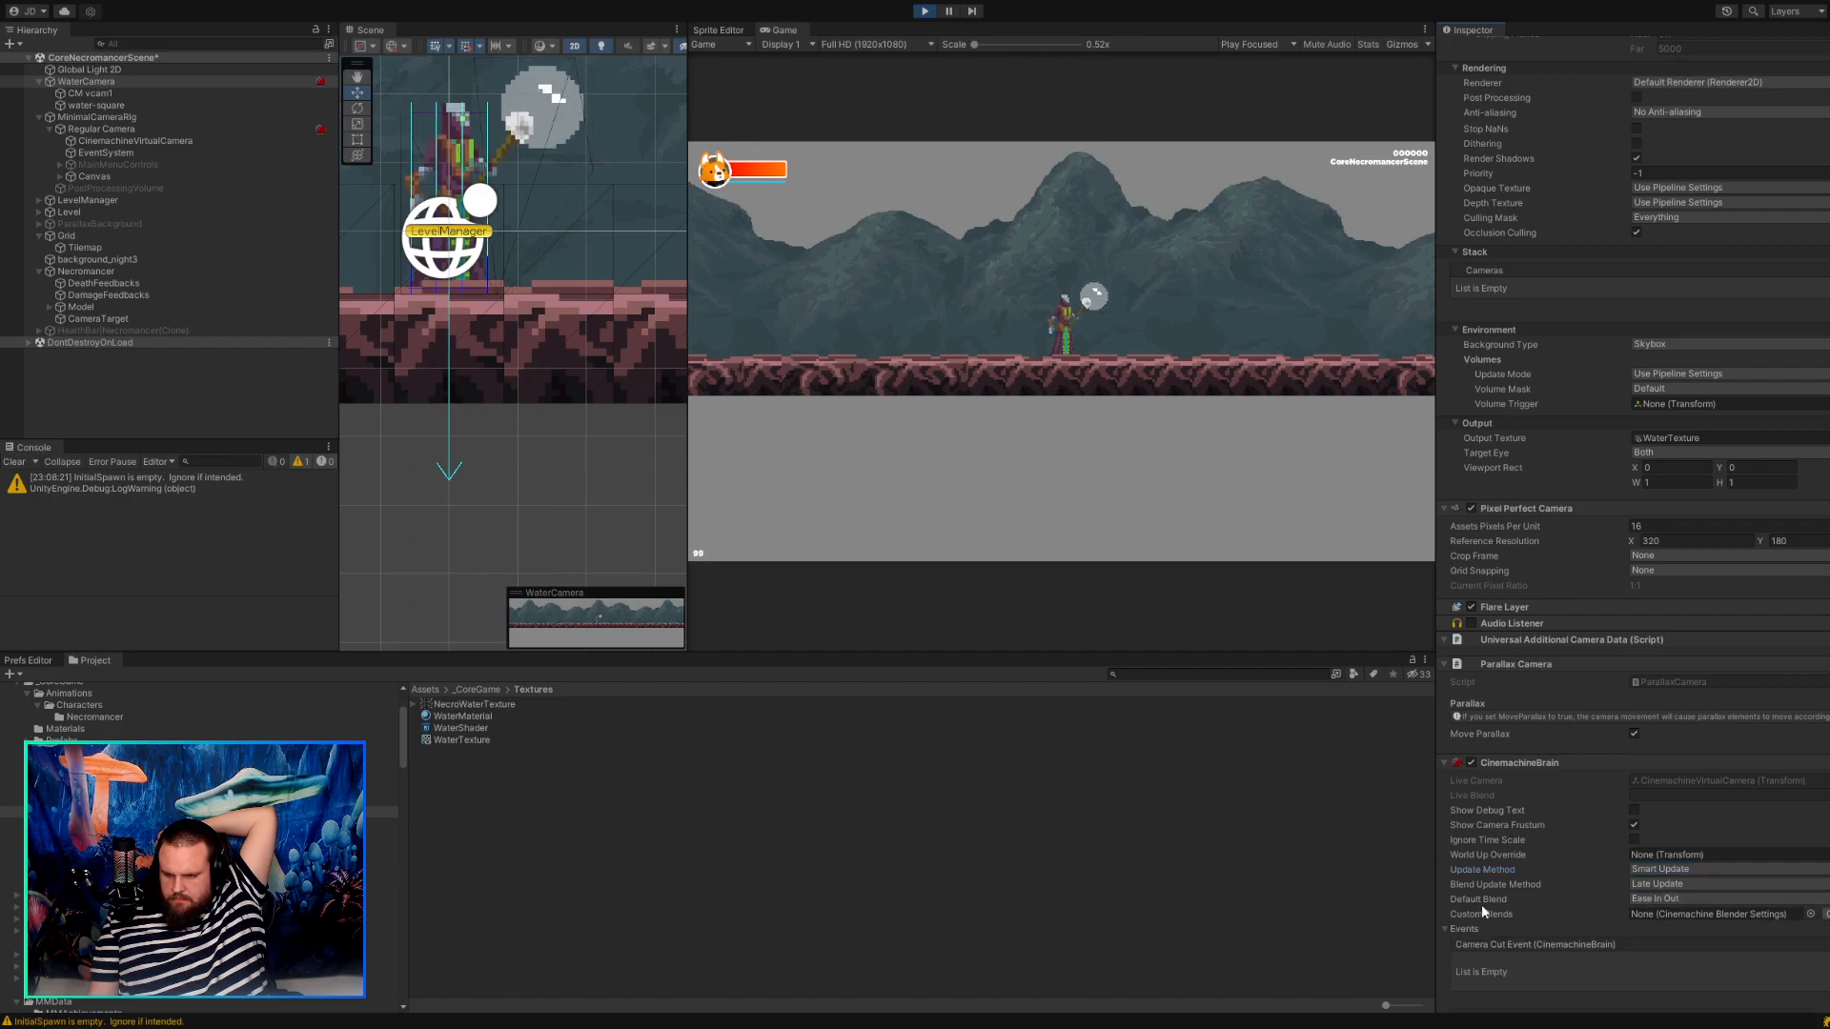
pyautogui.scroll(-2, 1491, 901)
pyautogui.scroll(-2, 1508, 889)
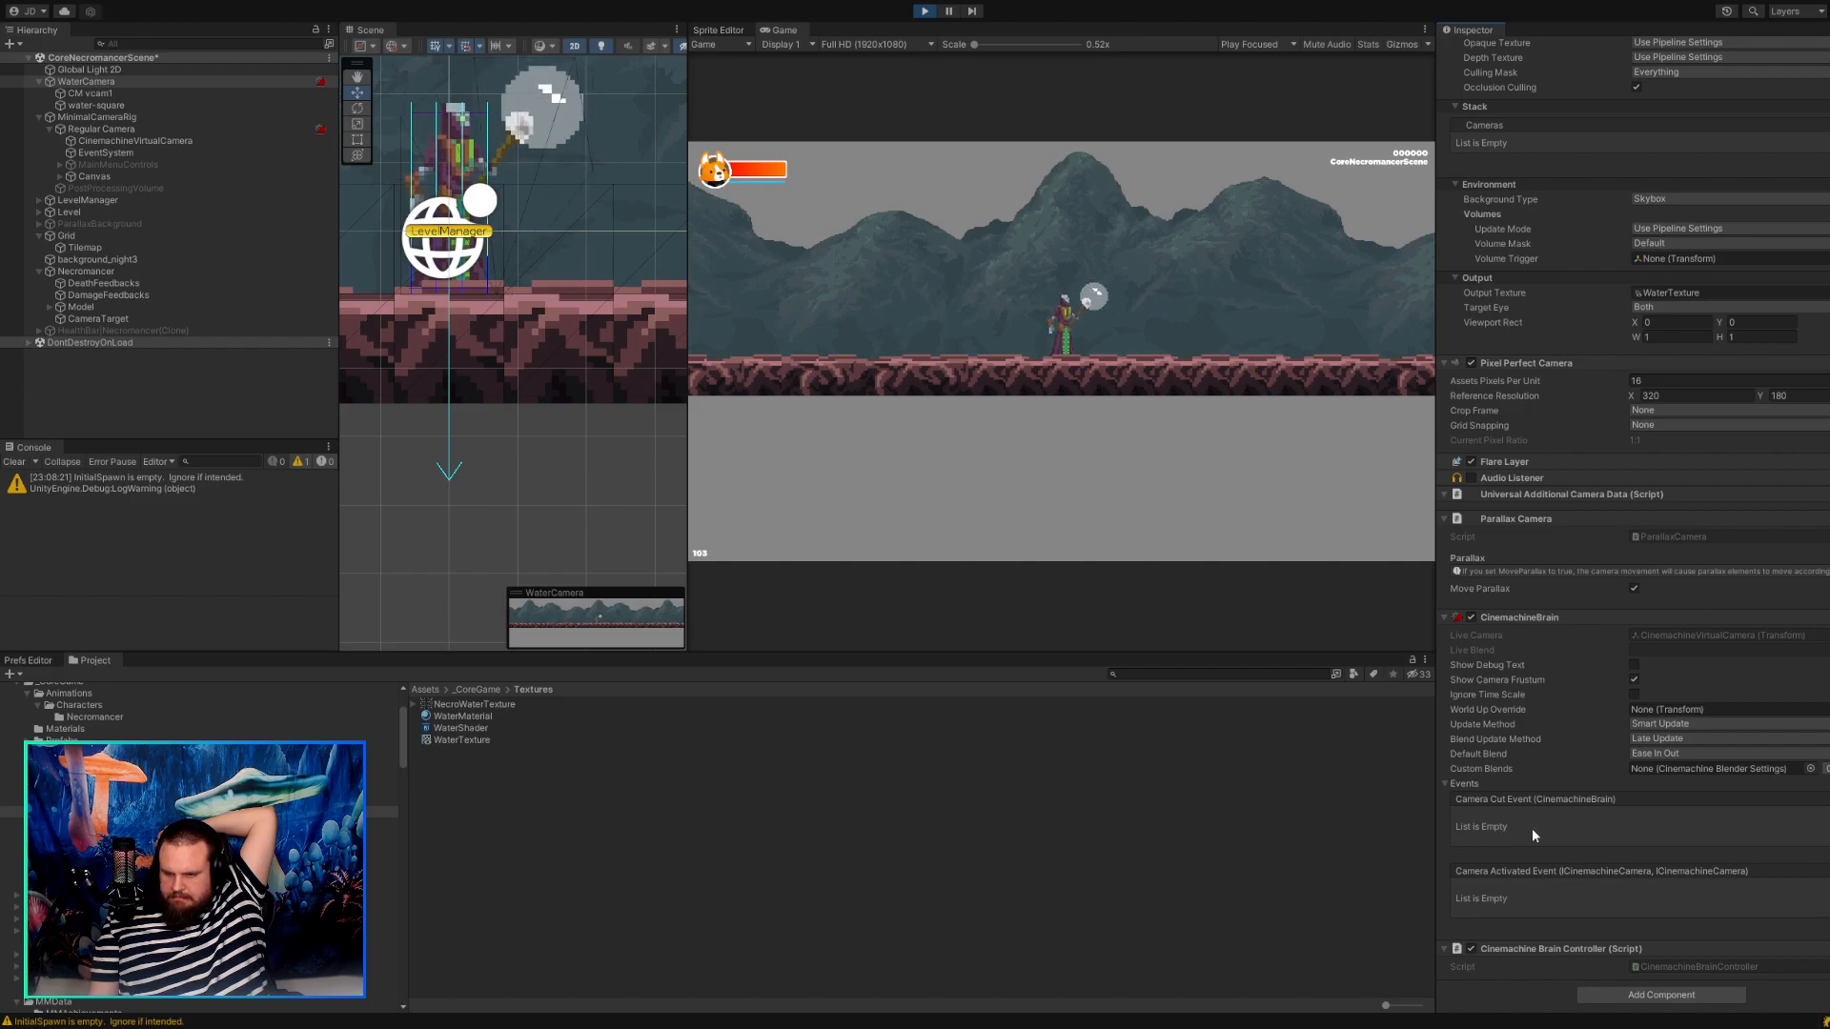
# Check the CinemachineBrain's Update Method, Default Blend, World Up Override, Show Camera Frustum and Ignore Time Scale options.
pyautogui.click(1647, 729)
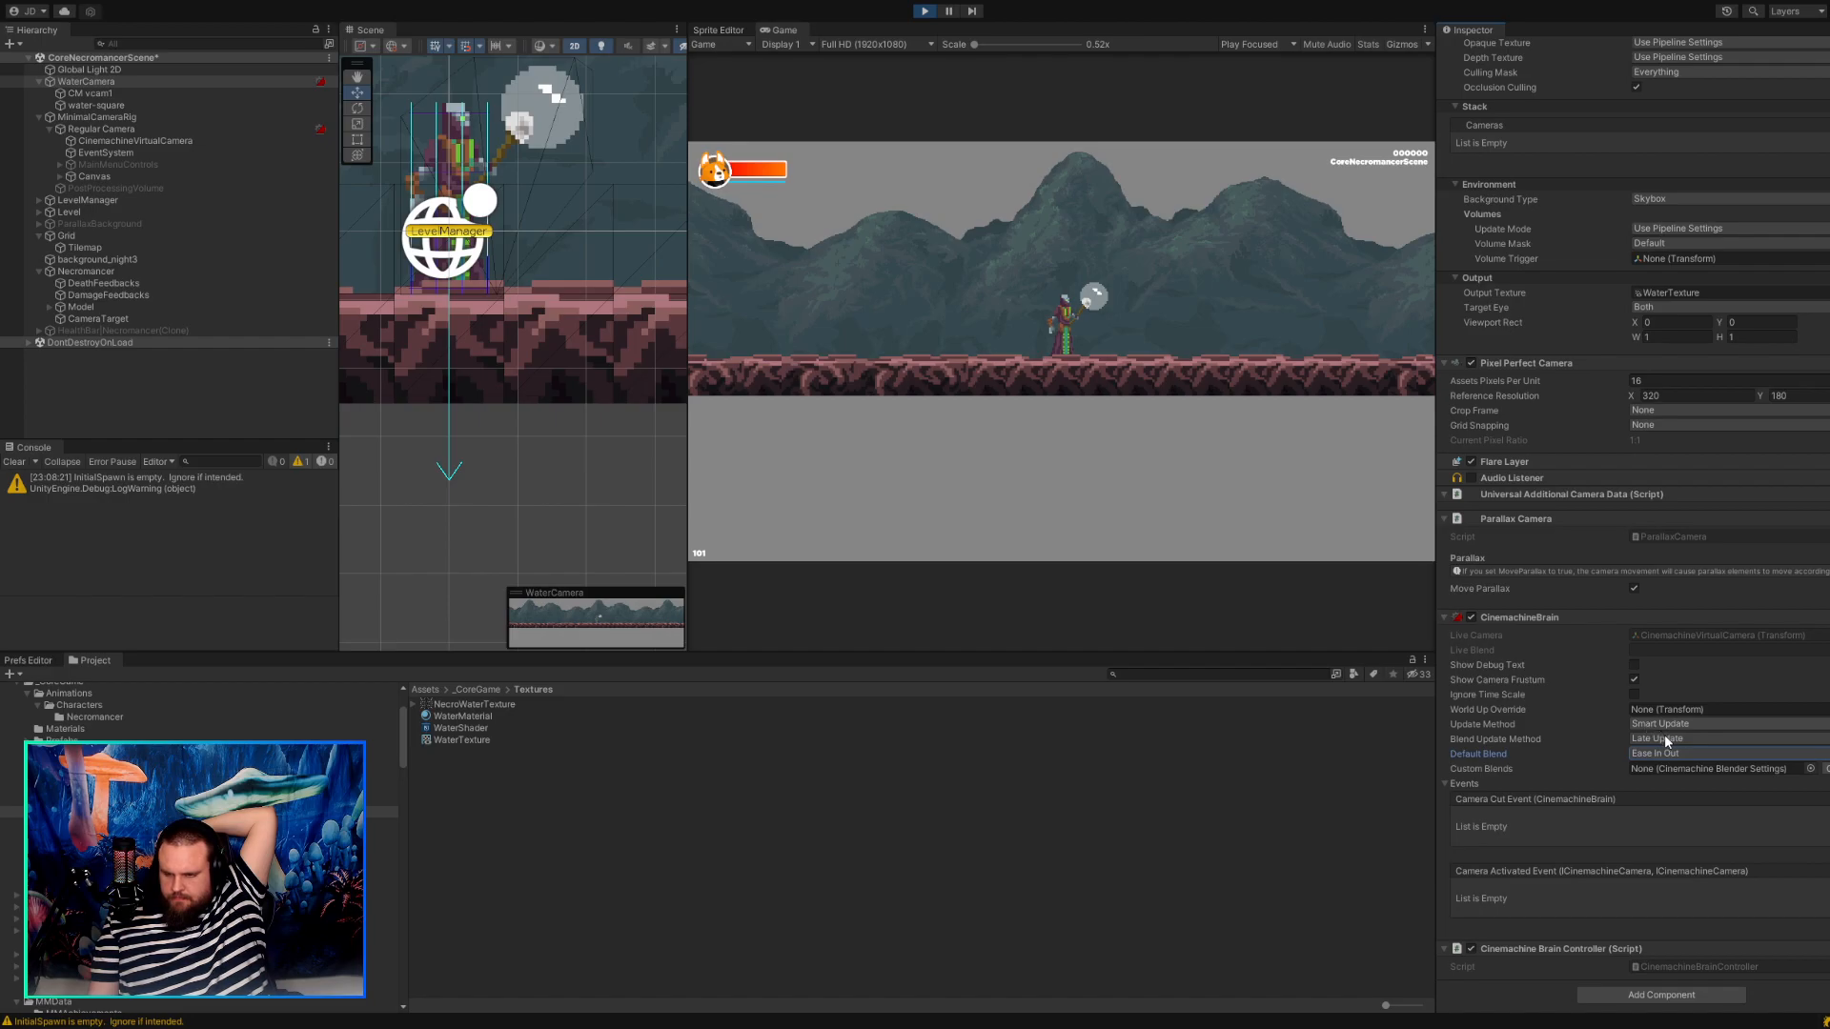
pyautogui.click(1664, 711)
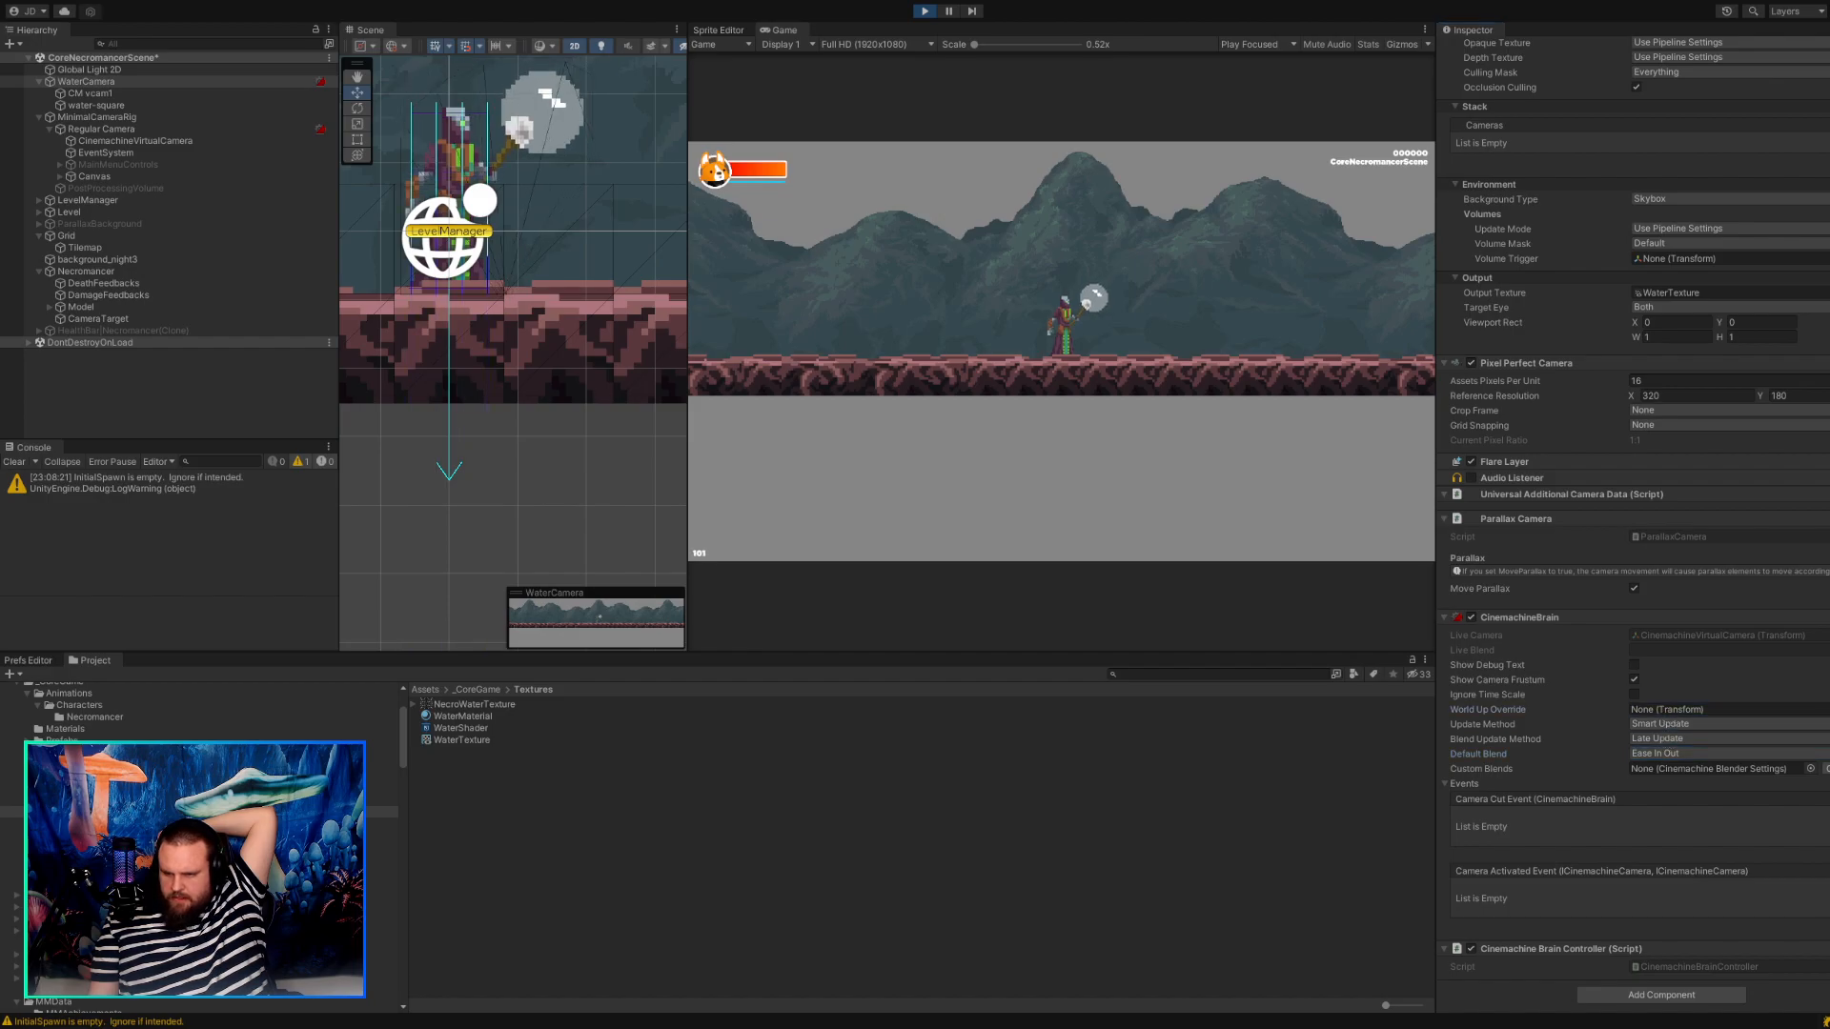
pyautogui.click(1523, 706)
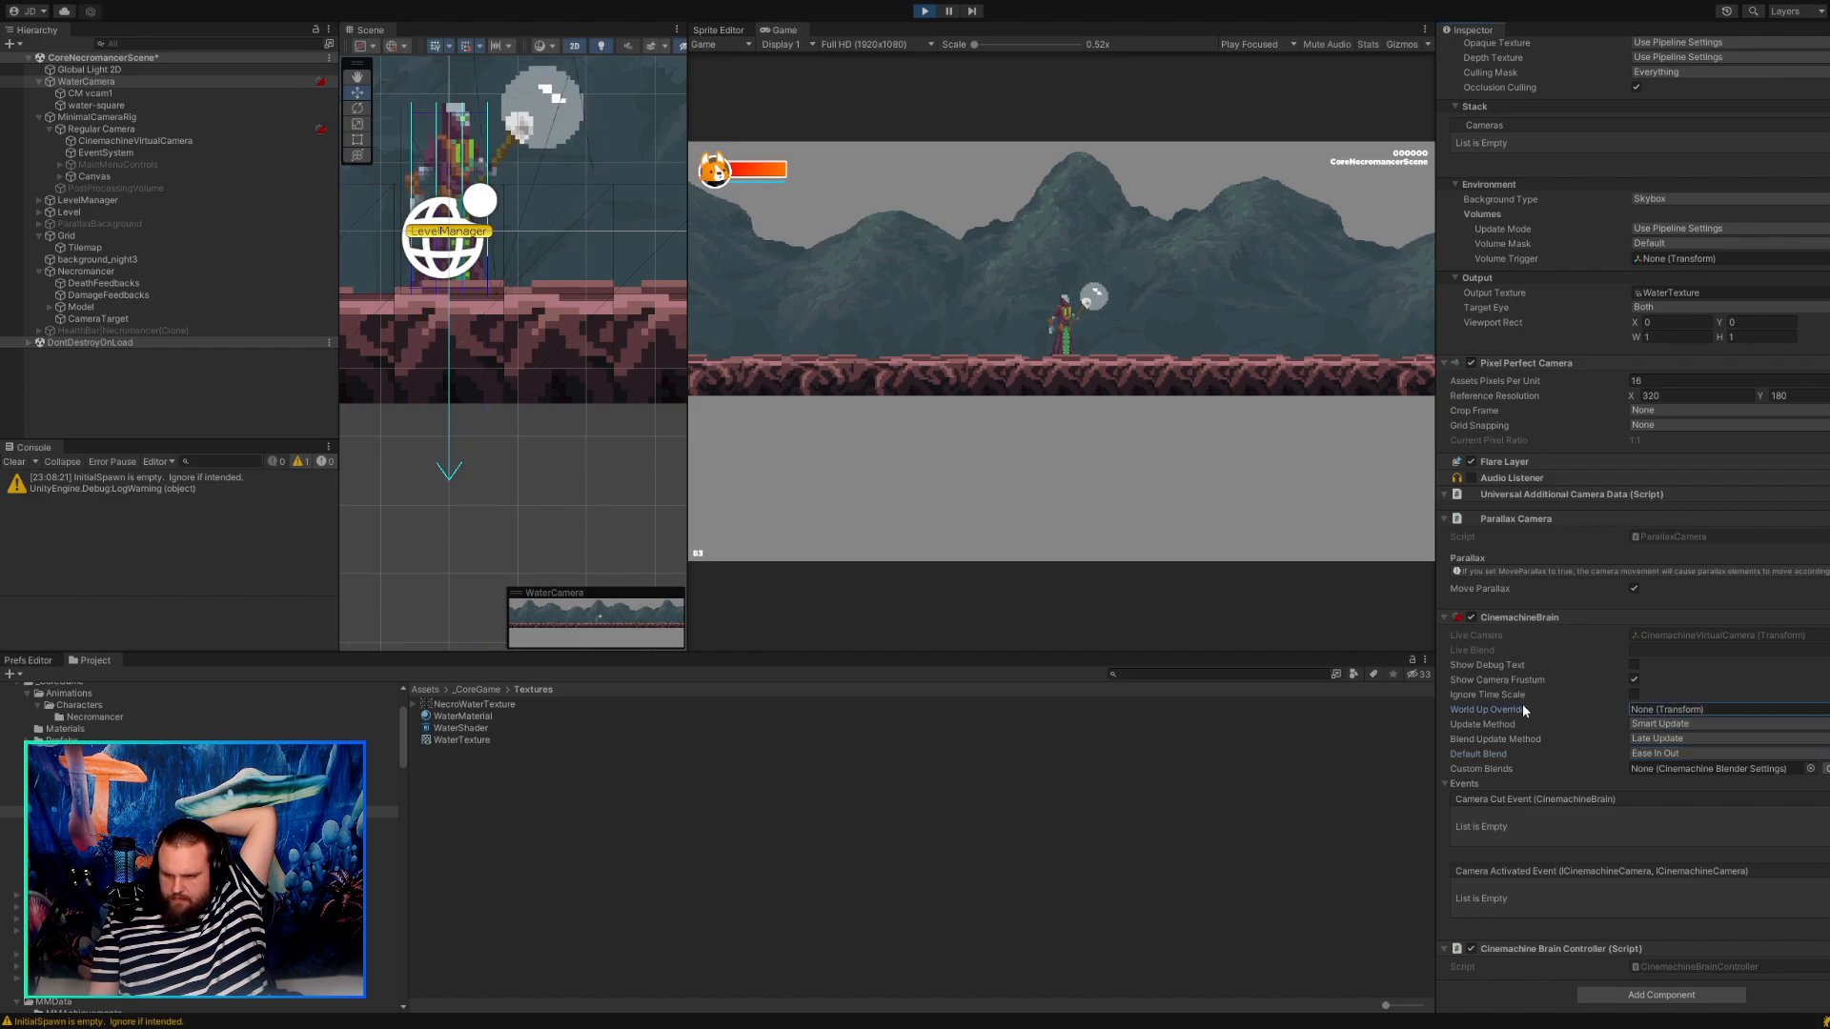
pyautogui.click(1634, 680)
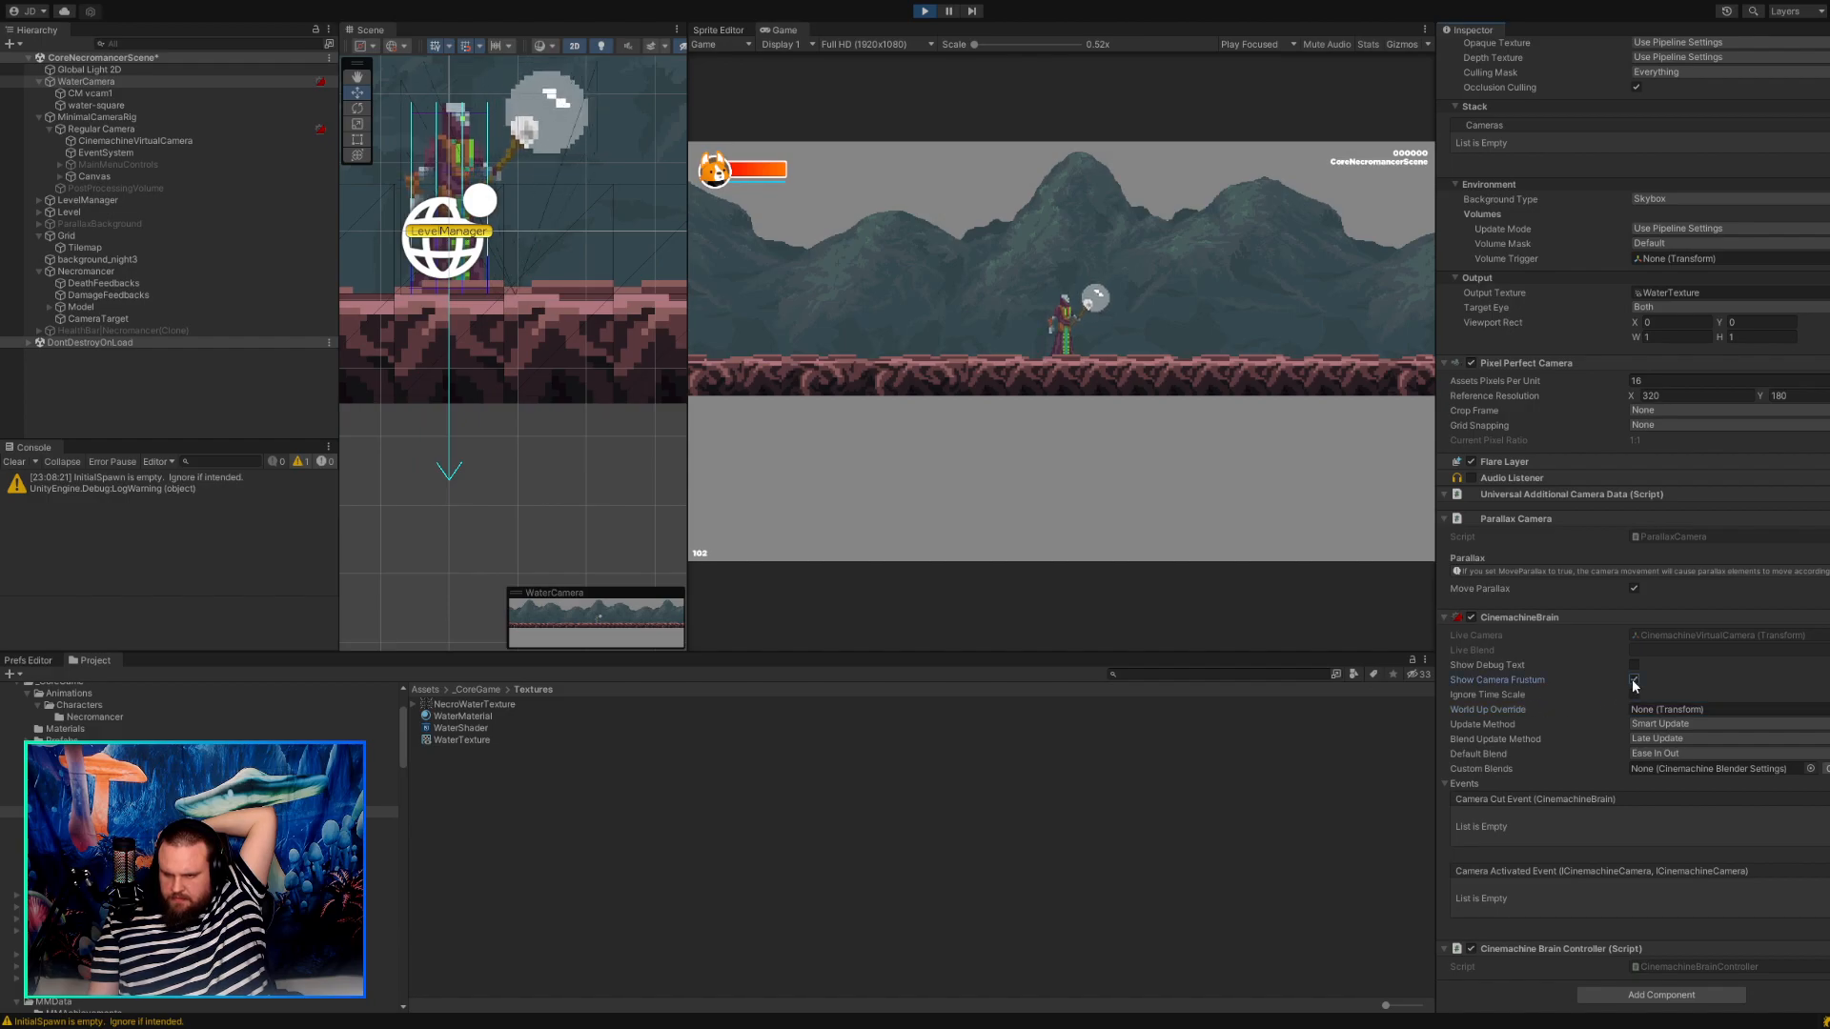
pyautogui.click(1527, 697)
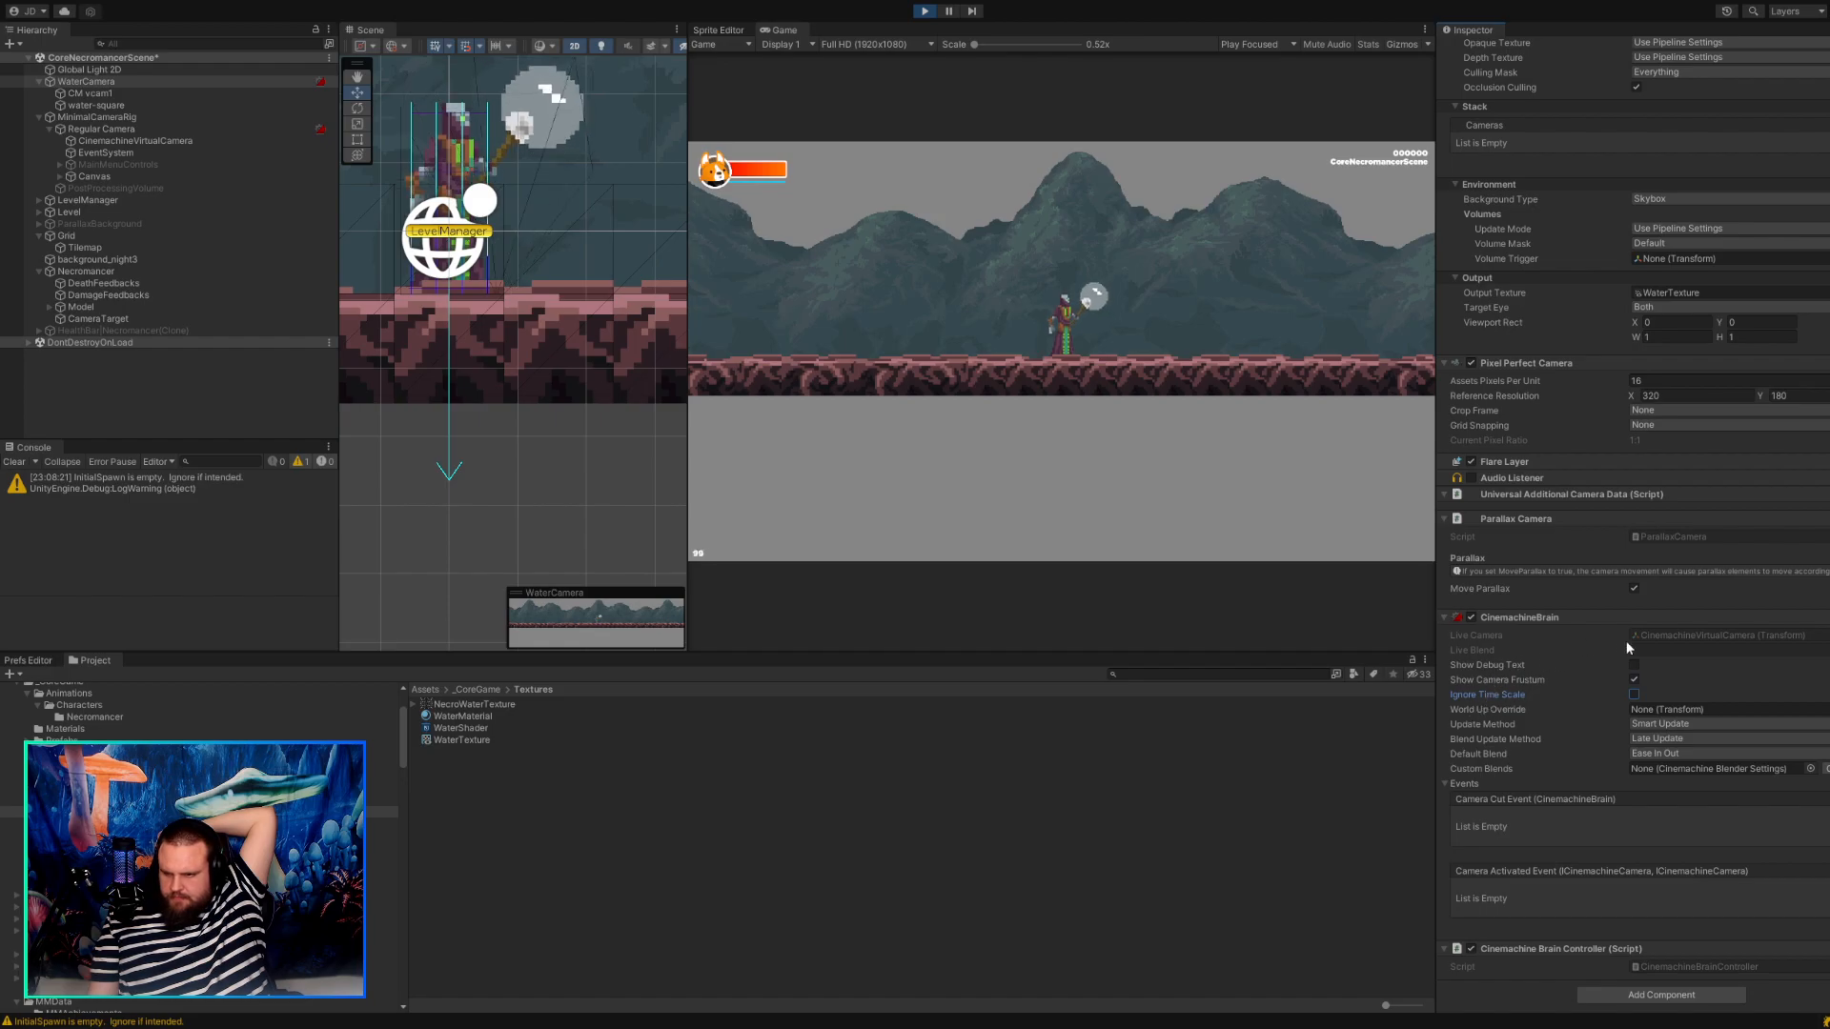
# Locate WaterCamera's live virtual camera and set its CinemachineBrain Update Method and Blend Update Method to Fixed Update.
pyautogui.click(1711, 638)
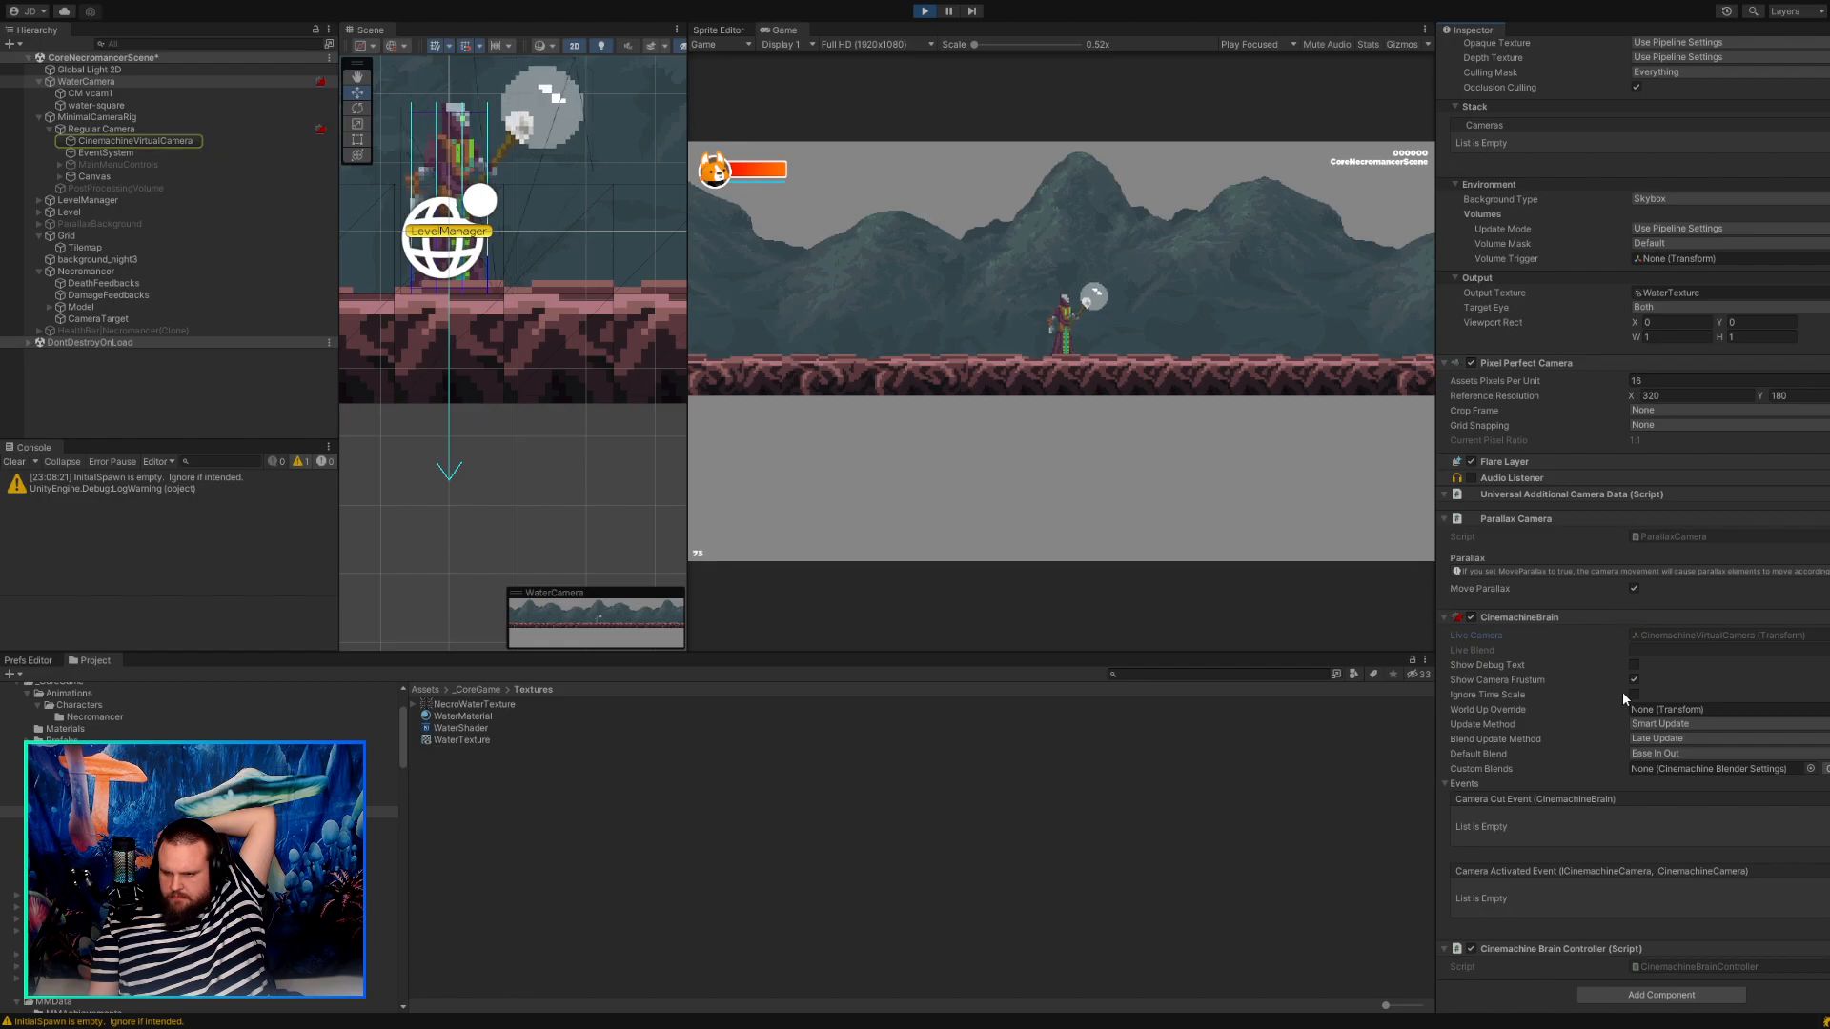
pyautogui.click(1649, 743)
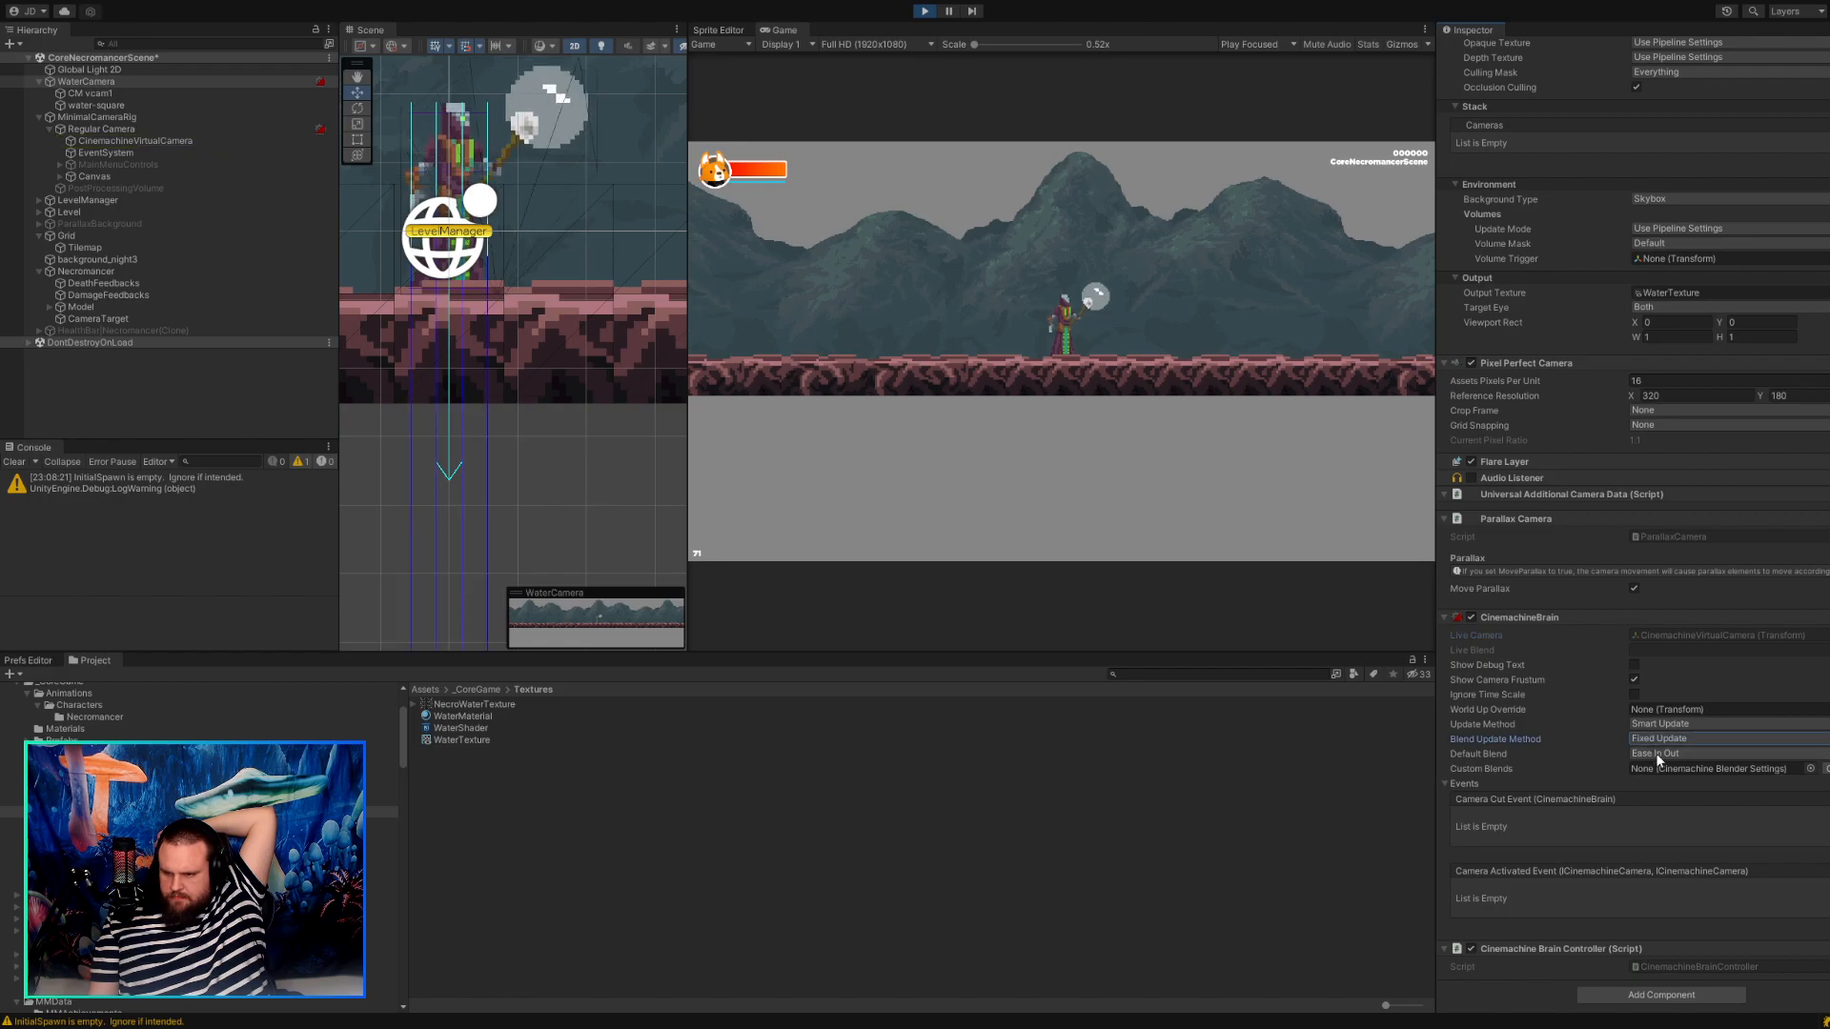
pyautogui.click(1650, 751)
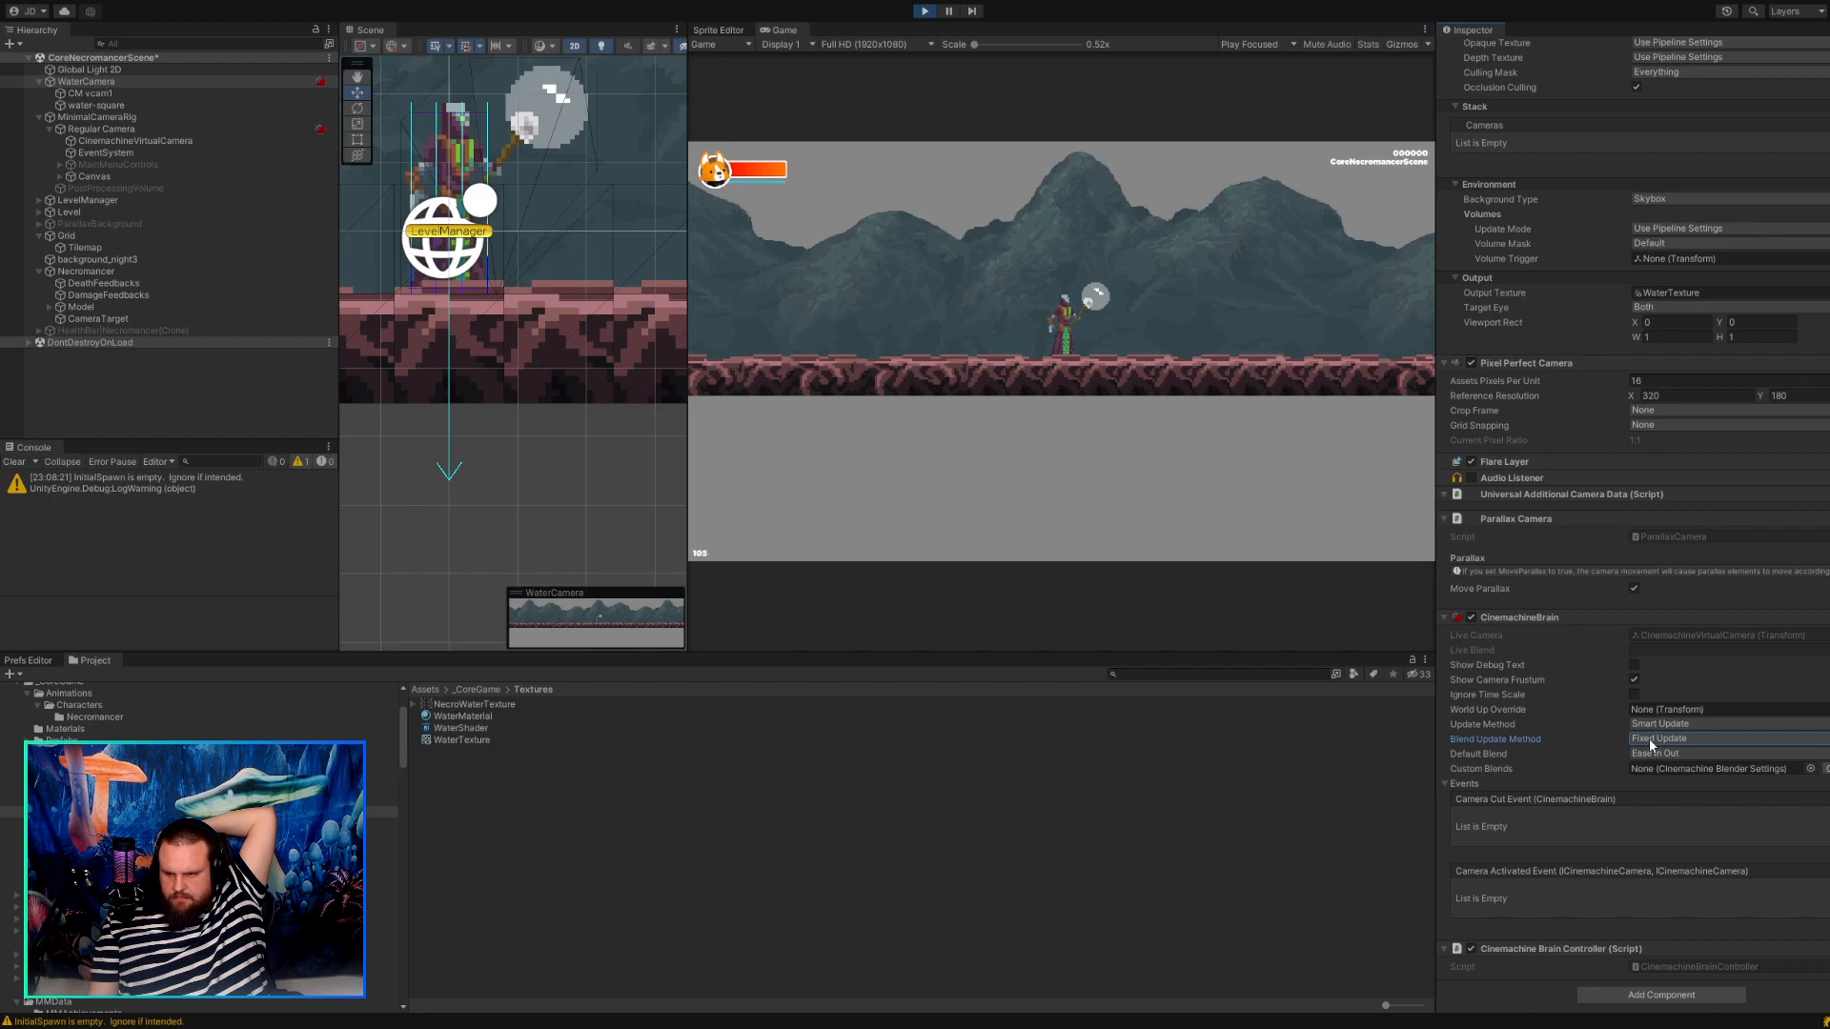
pyautogui.click(1653, 743)
pyautogui.click(1656, 766)
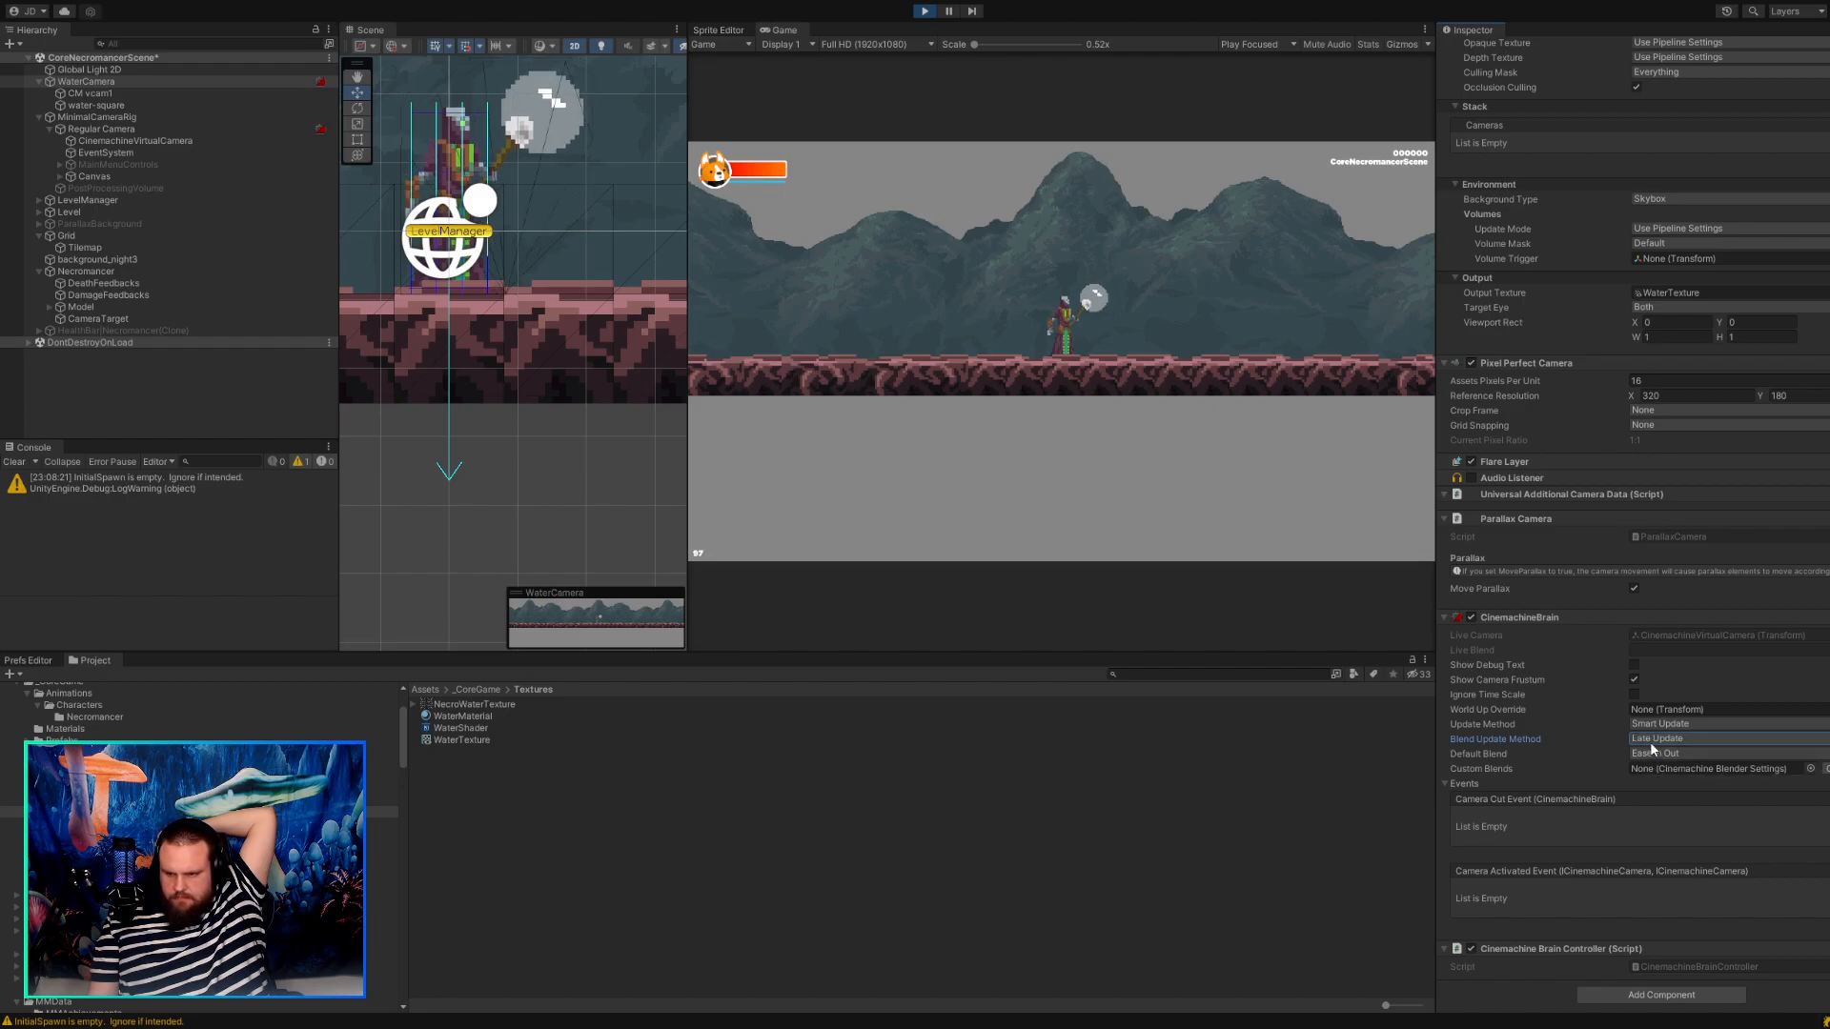
pyautogui.click(1650, 728)
pyautogui.click(1649, 739)
pyautogui.click(1655, 740)
pyautogui.click(1655, 750)
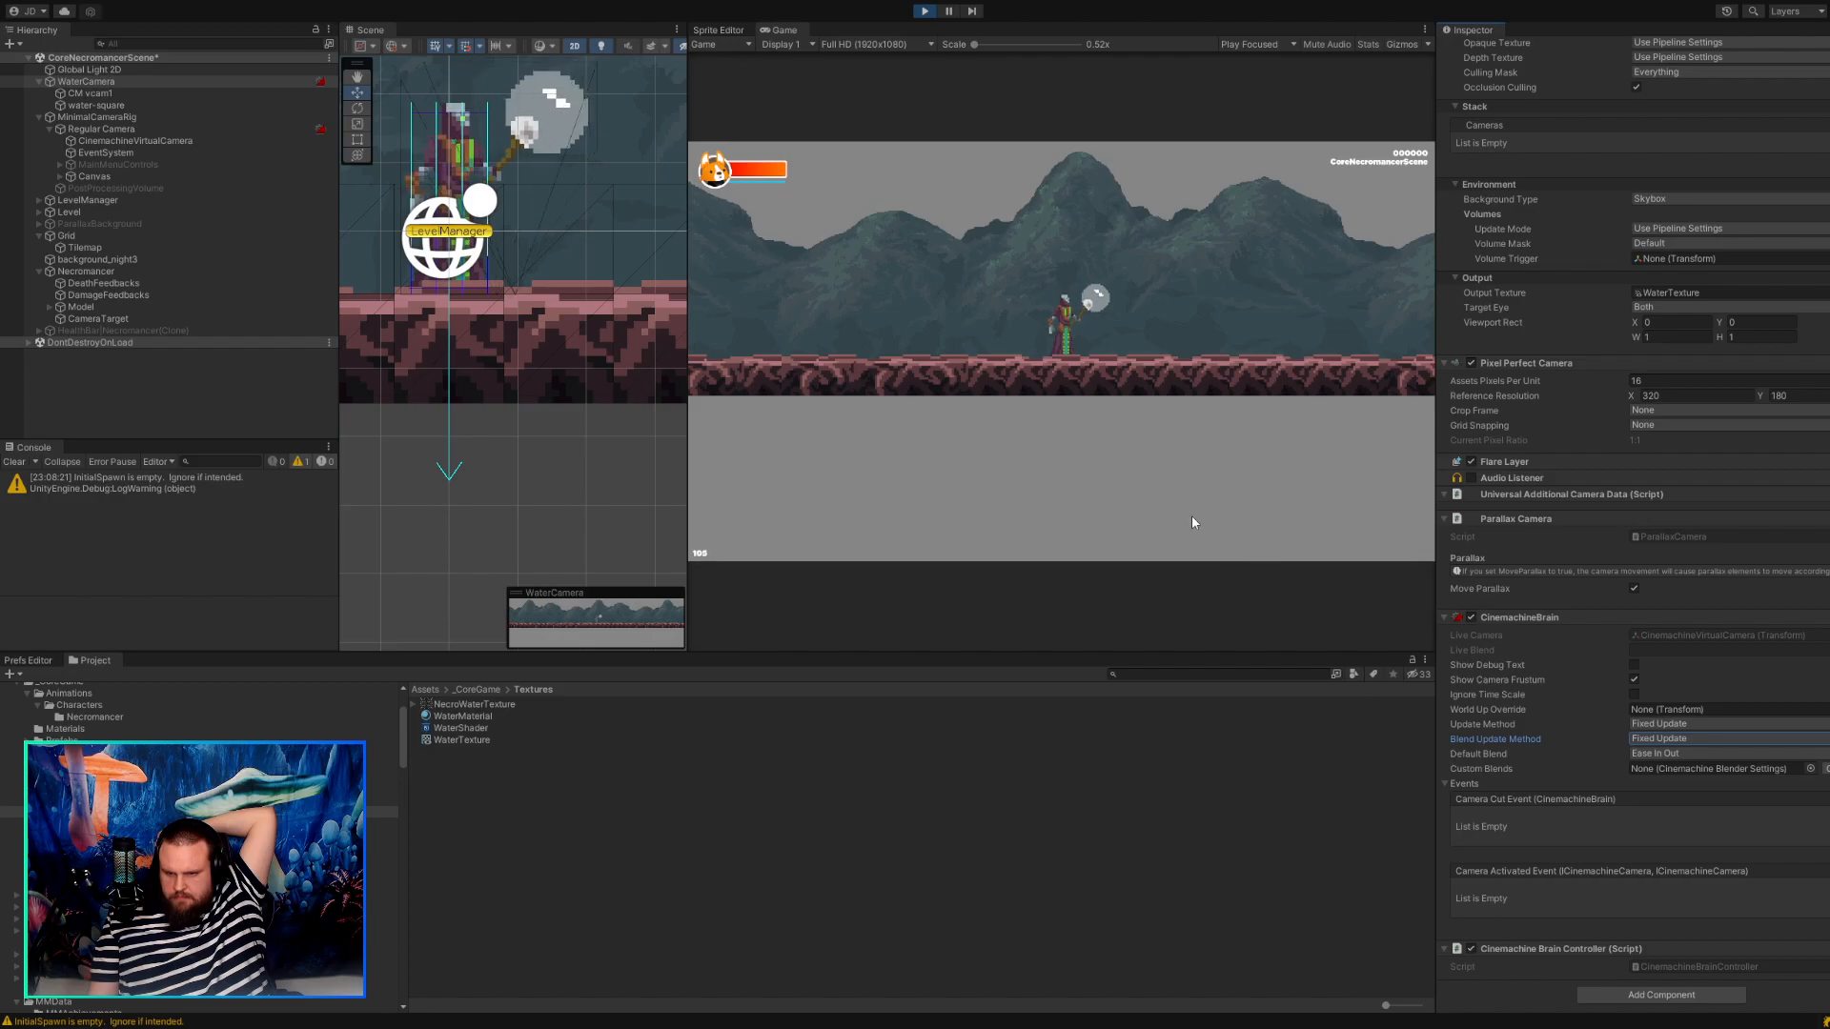
# Compare the settings of CinemachineVirtualCamera, Regular Camera and CM vcam1, and switch on Solo for CinemachineVirtualCamera.
pyautogui.click(89, 141)
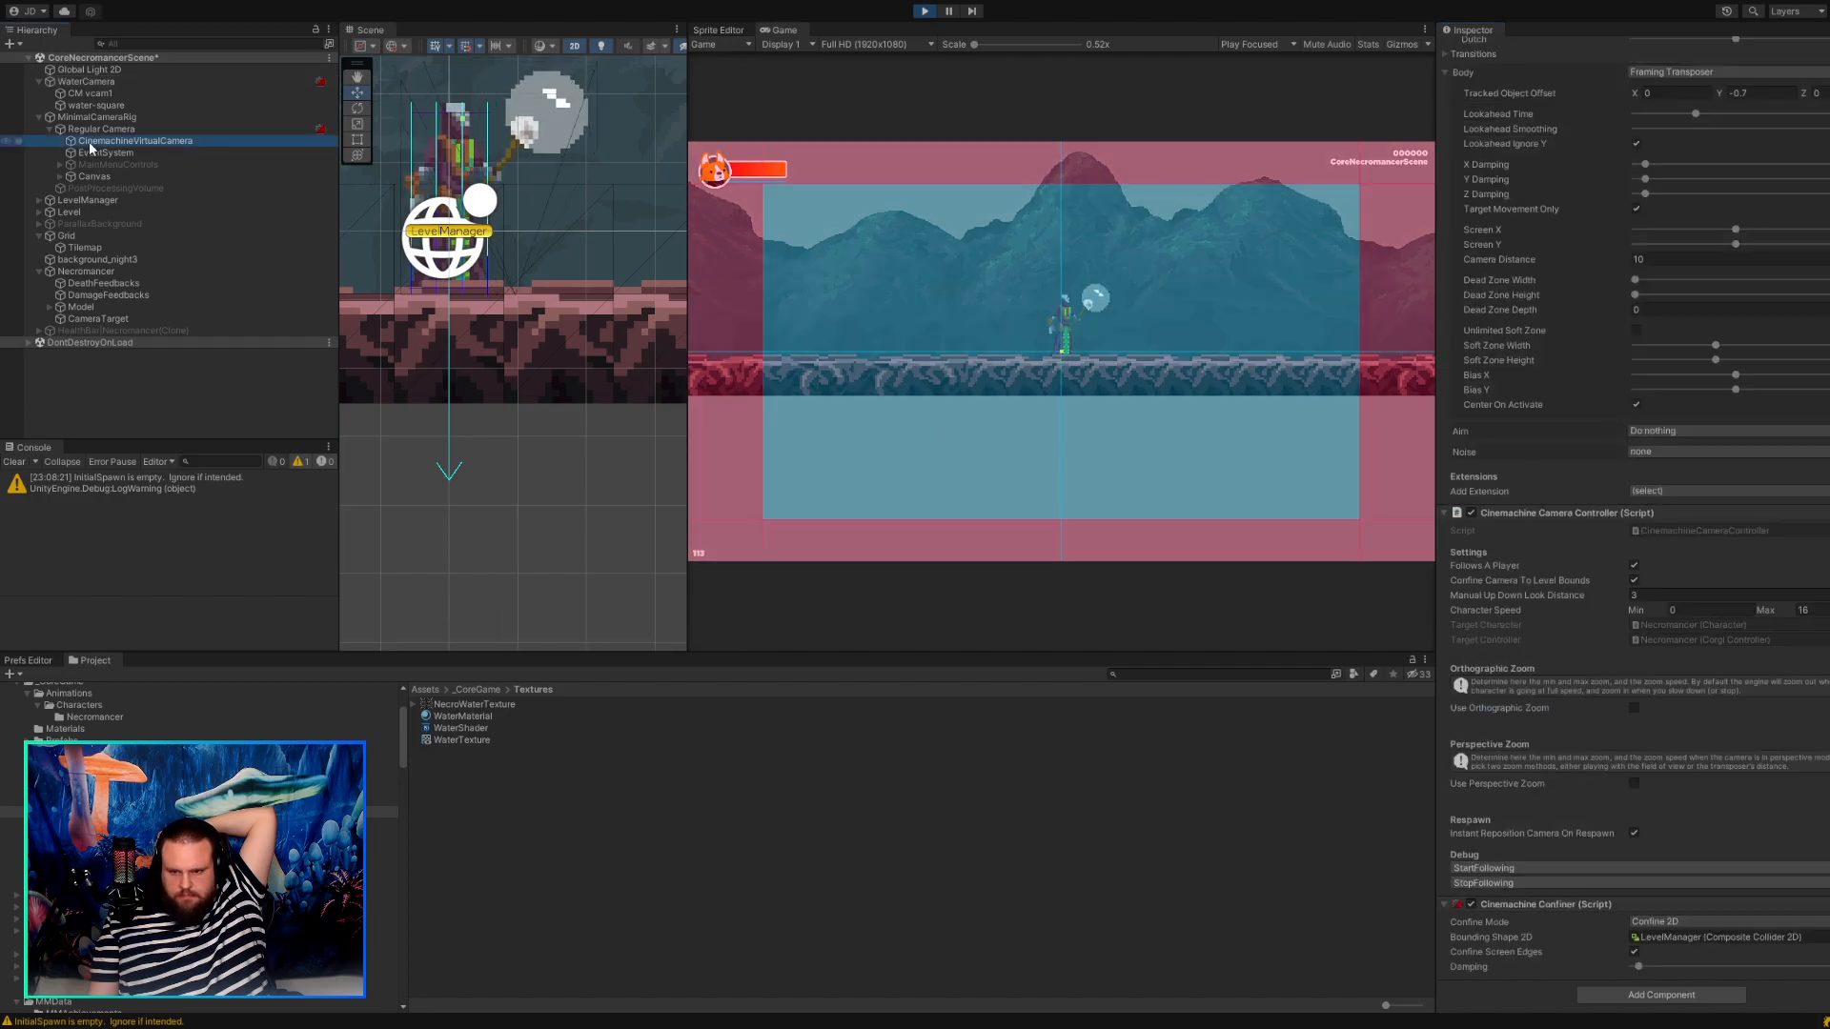
pyautogui.click(93, 128)
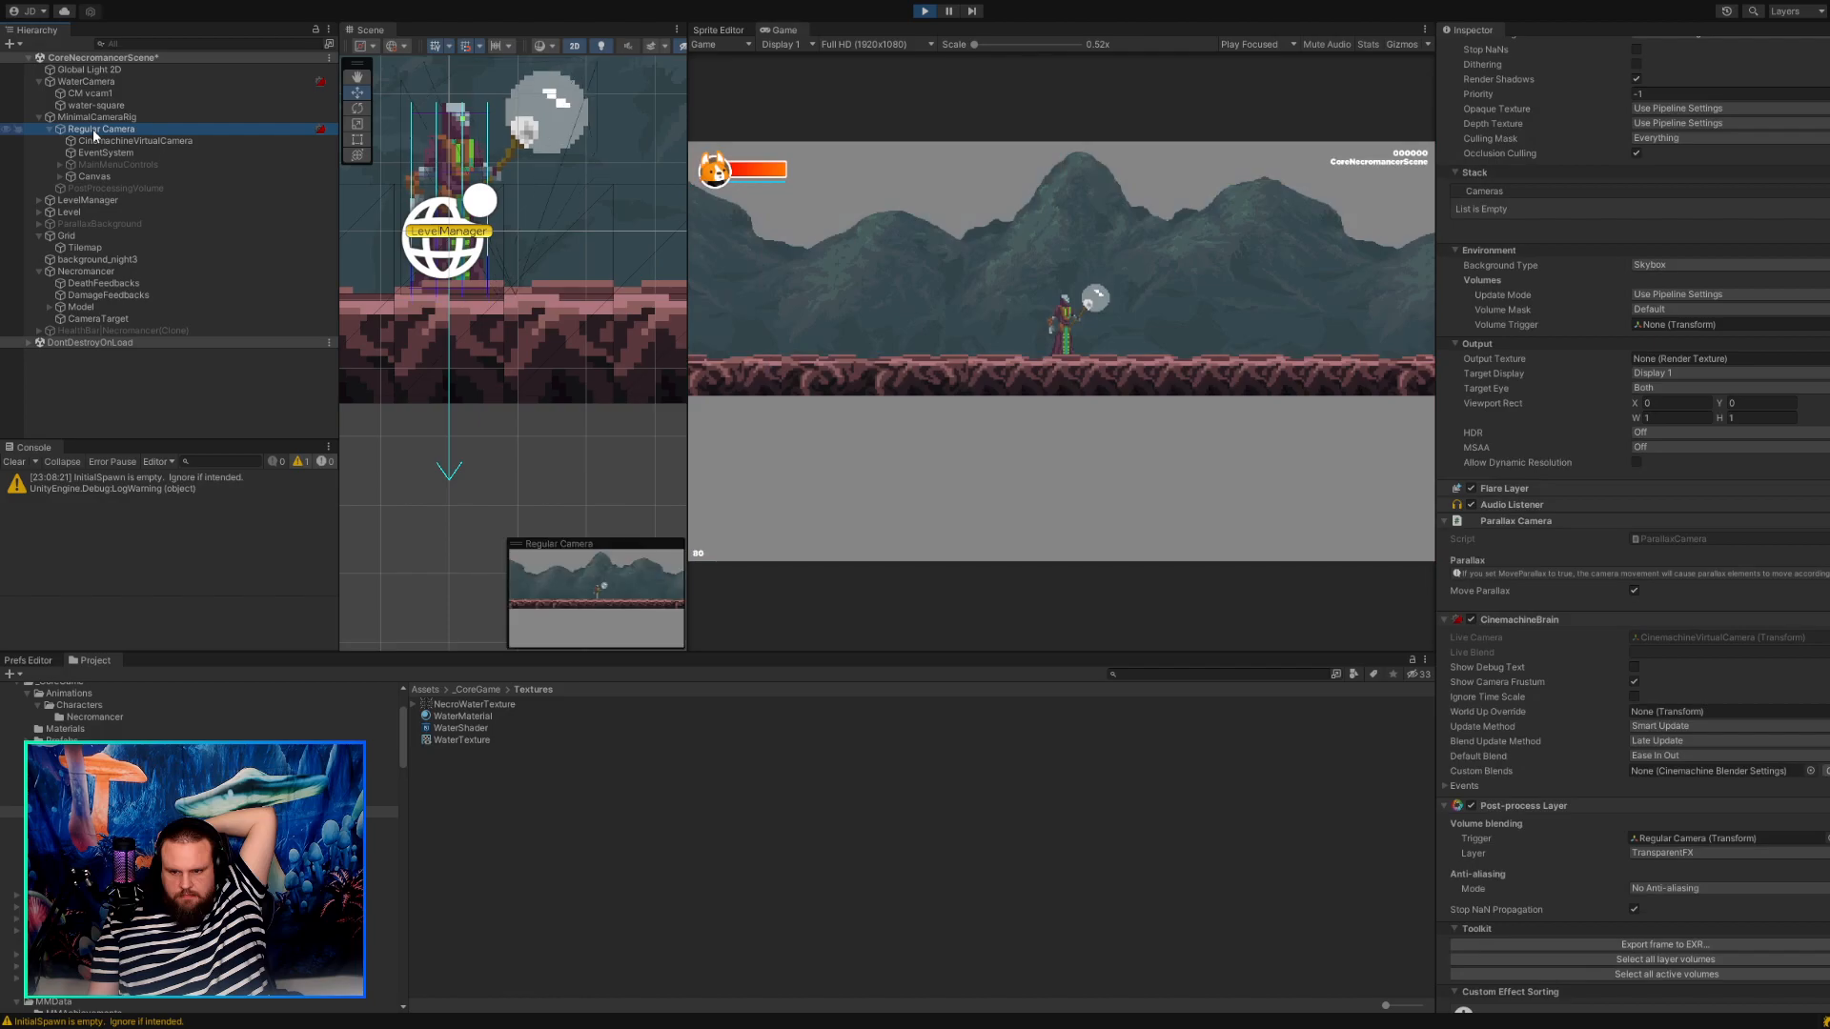
pyautogui.click(100, 94)
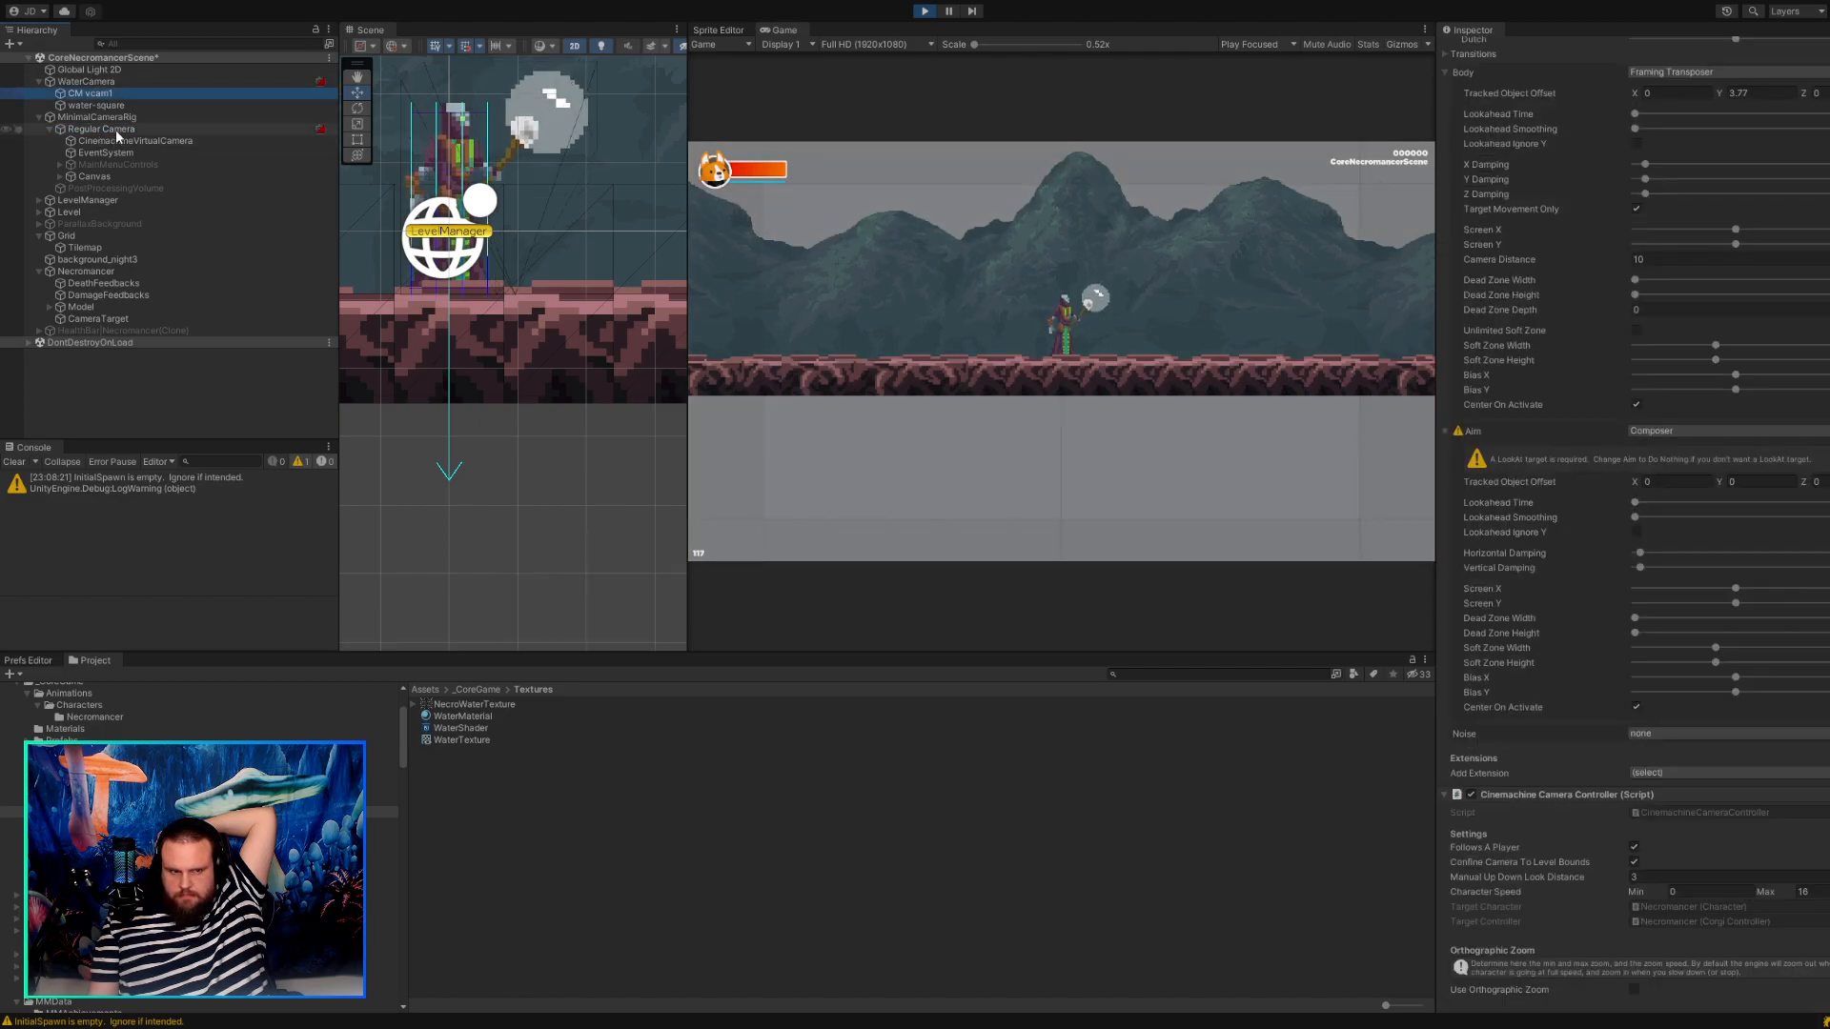
pyautogui.click(116, 130)
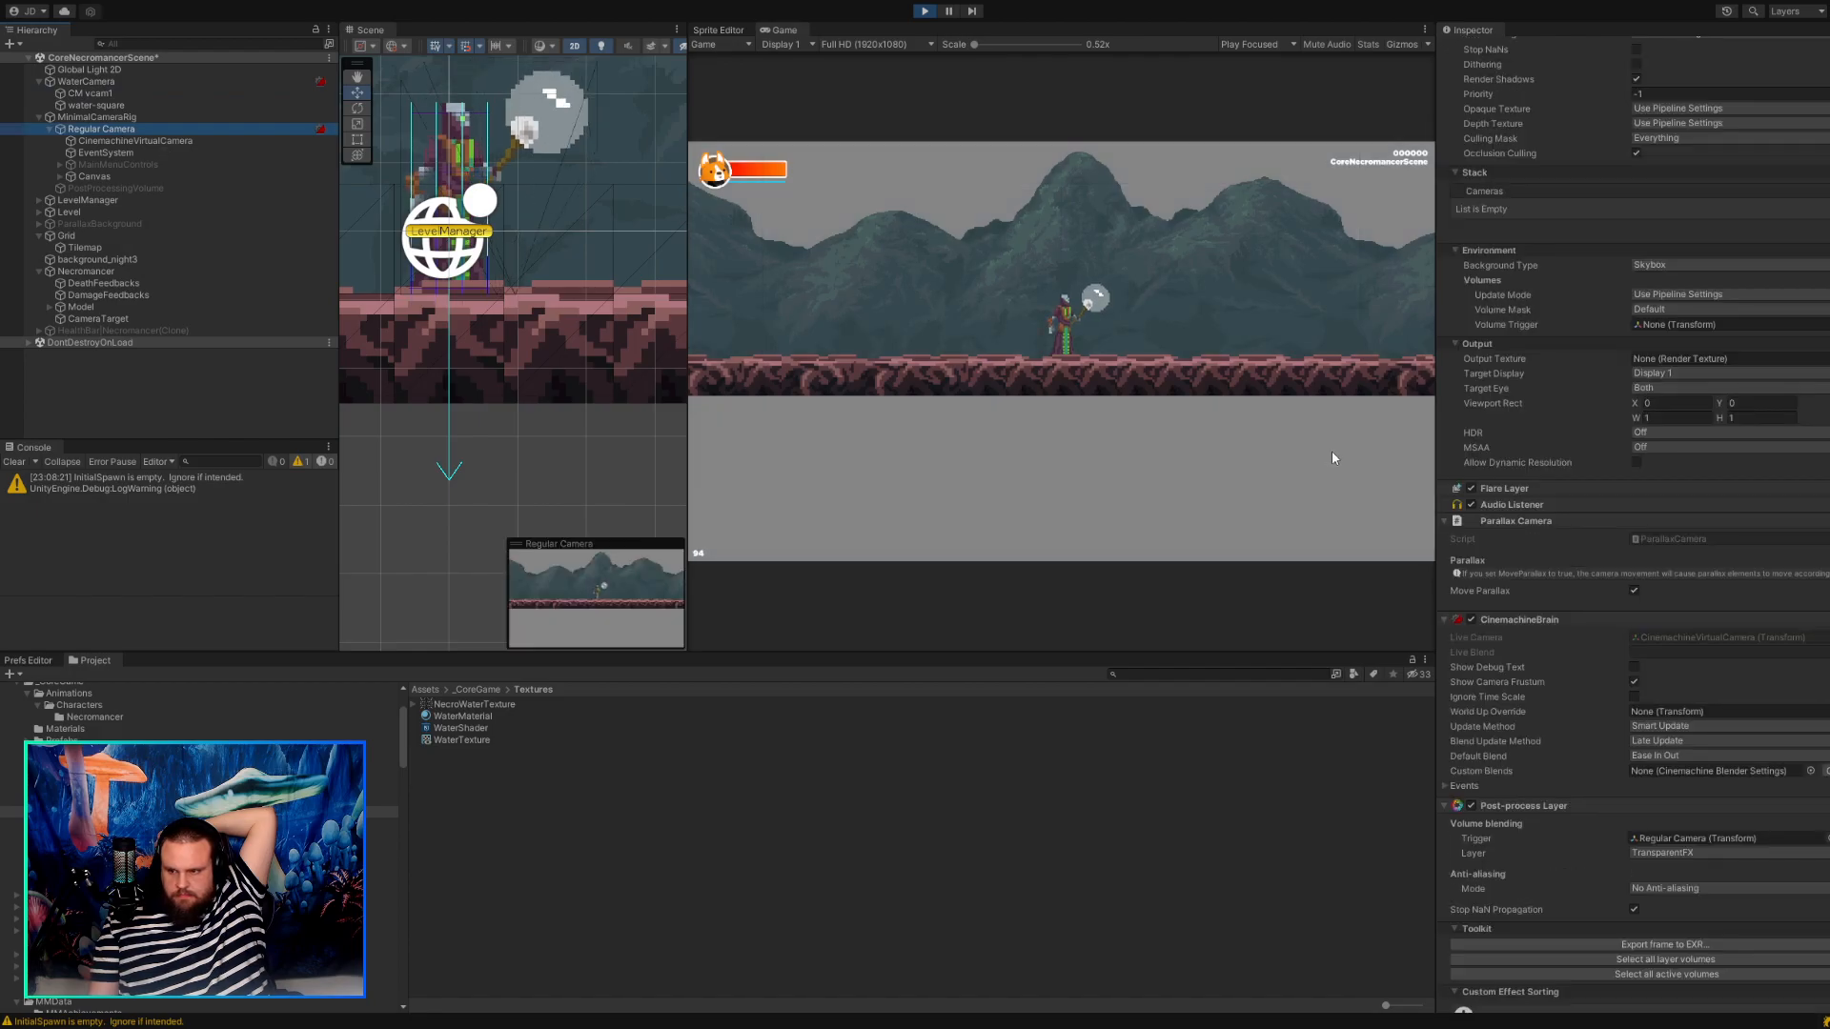
pyautogui.scroll(5, 1740, 488)
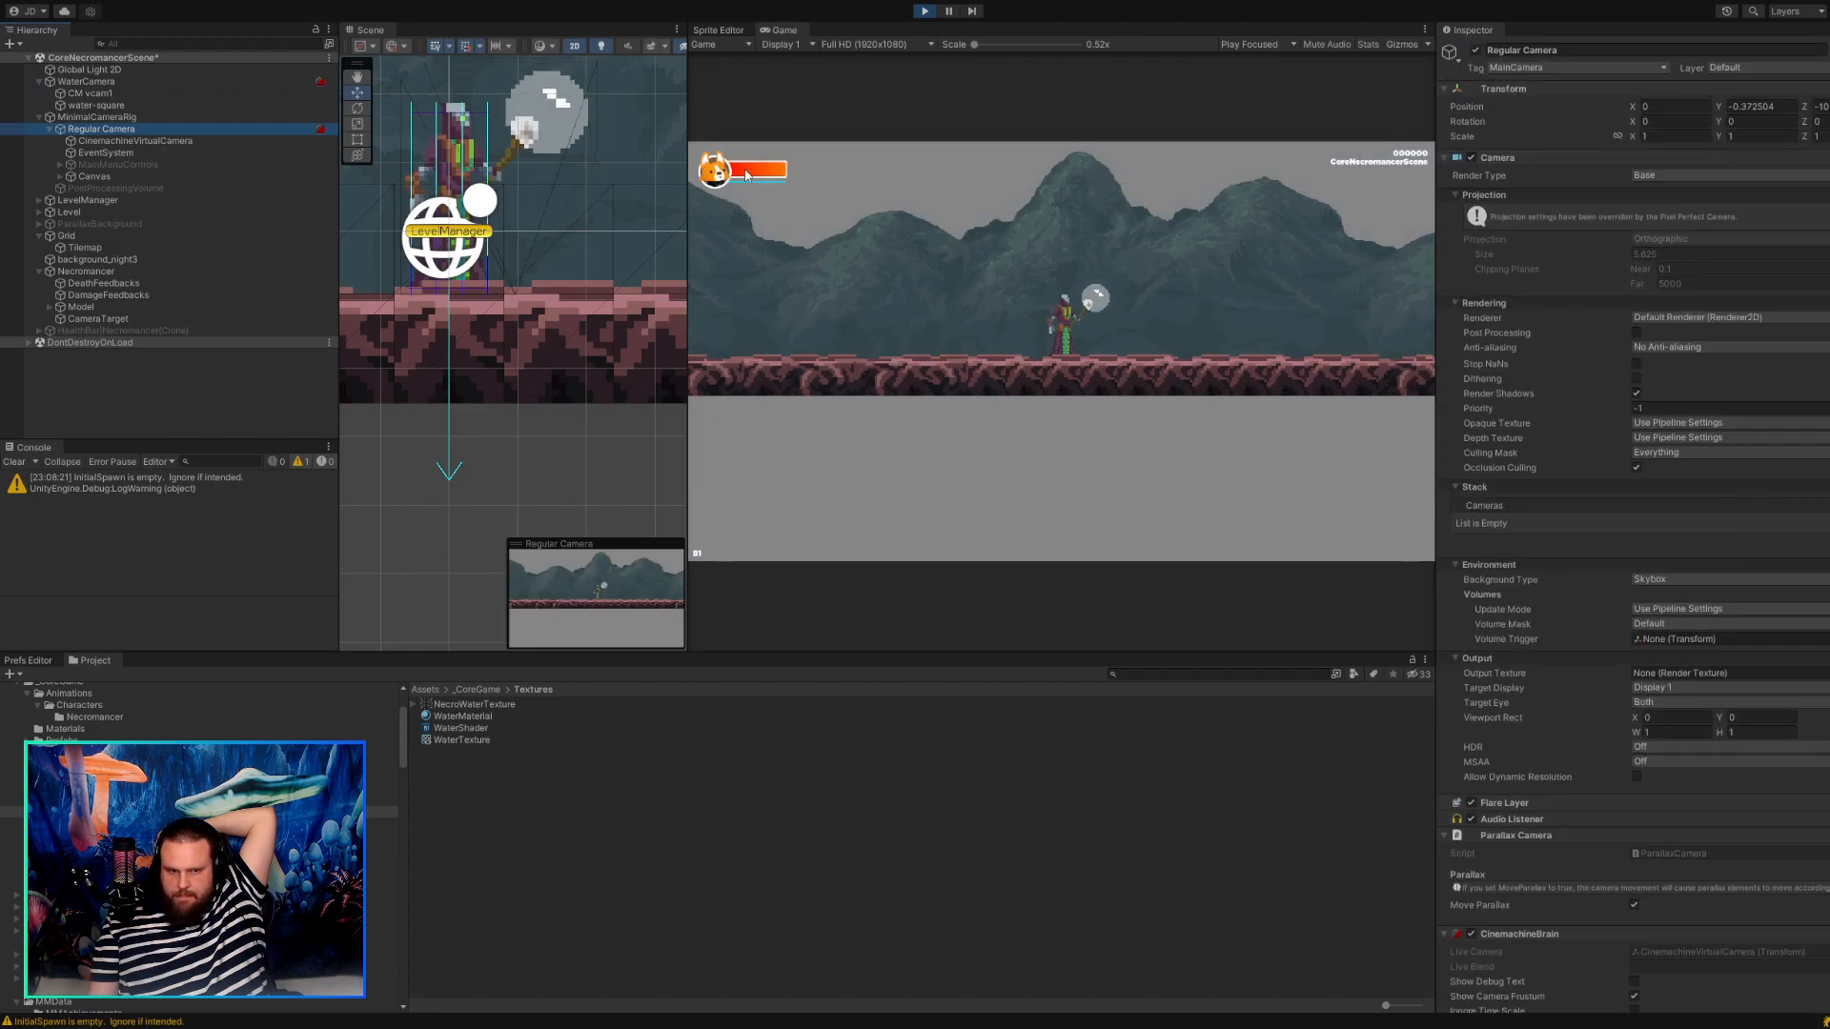
pyautogui.click(135, 140)
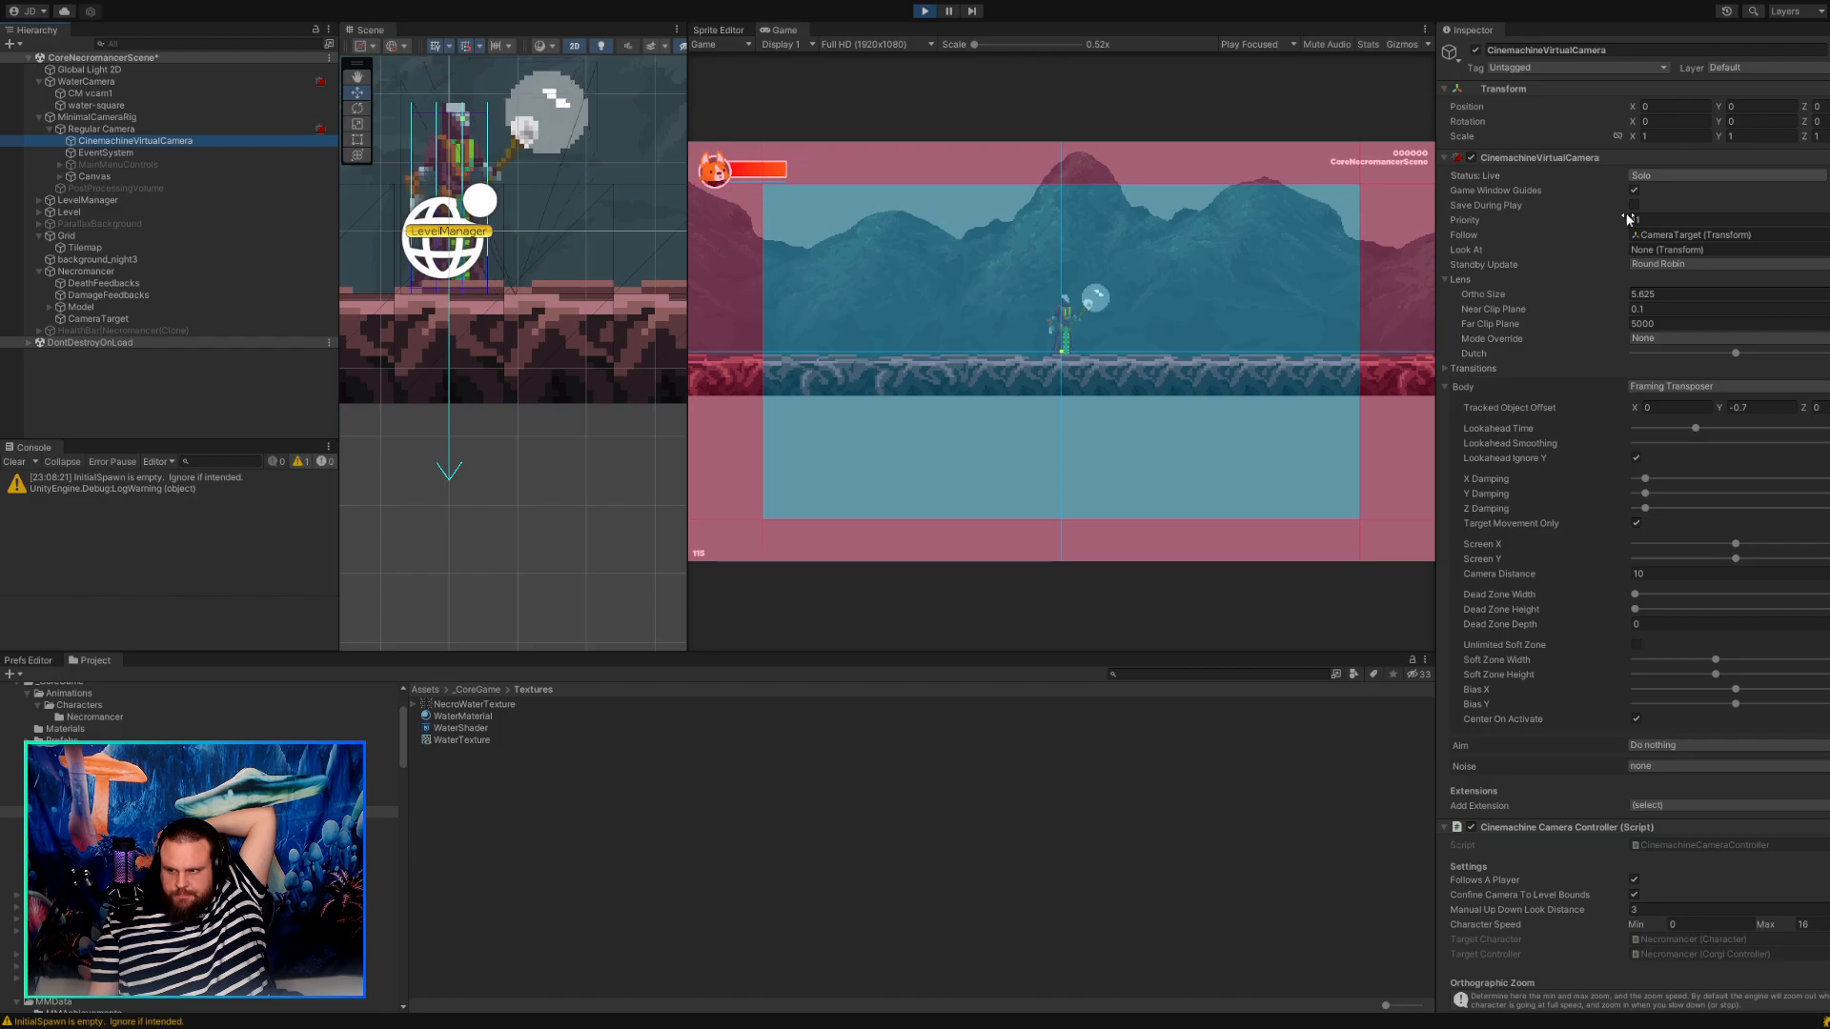
pyautogui.click(1714, 177)
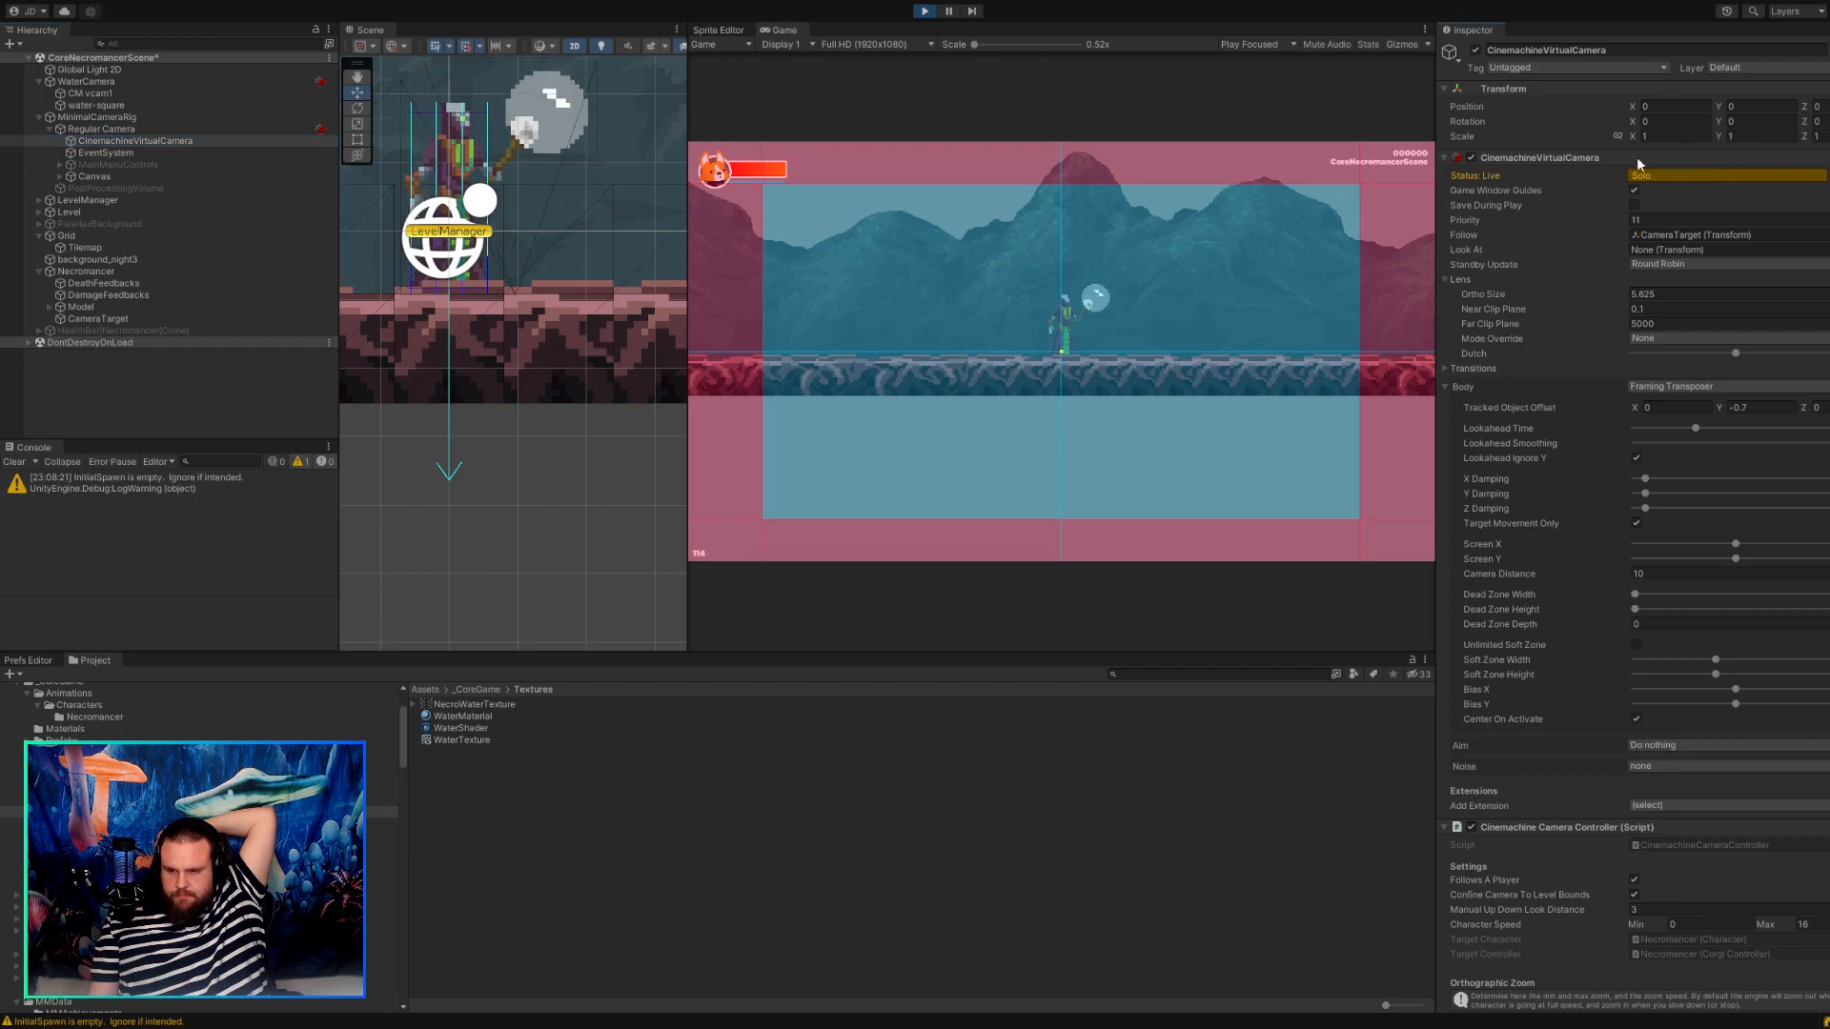
# Try setting CM vcam1's Body to Do nothing.
pyautogui.click(156, 96)
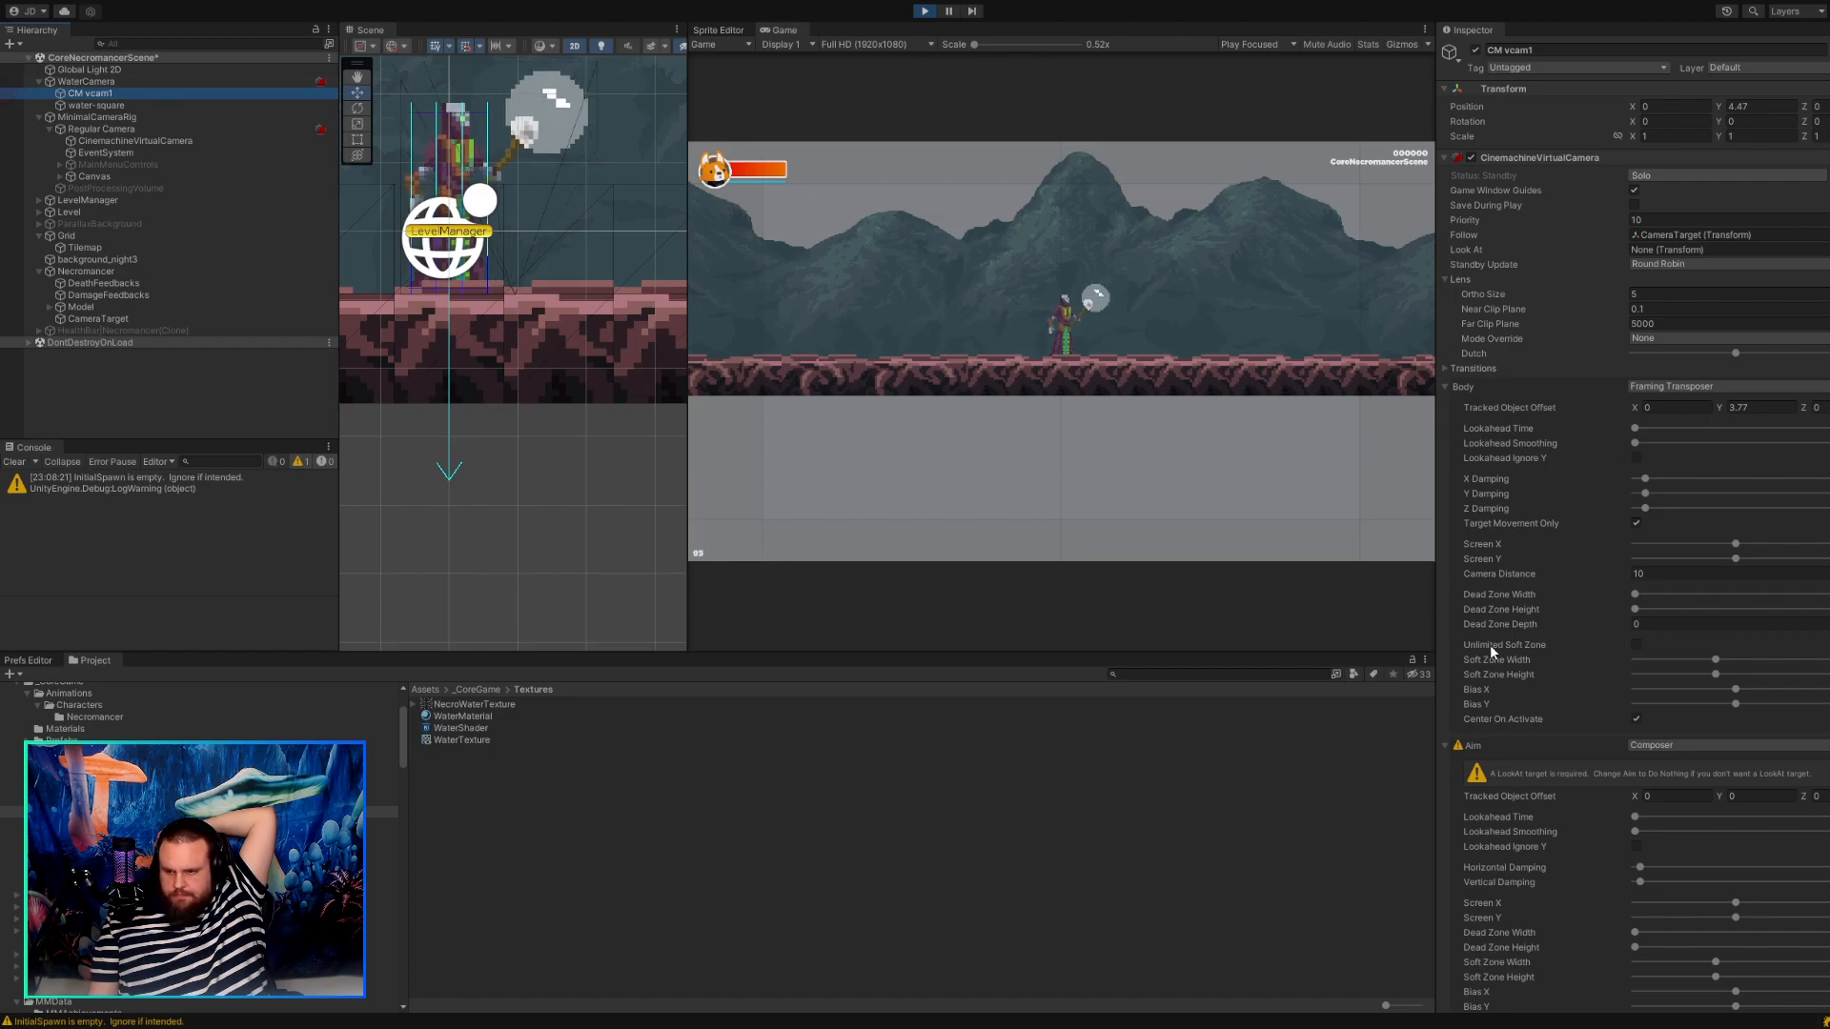
pyautogui.click(1659, 404)
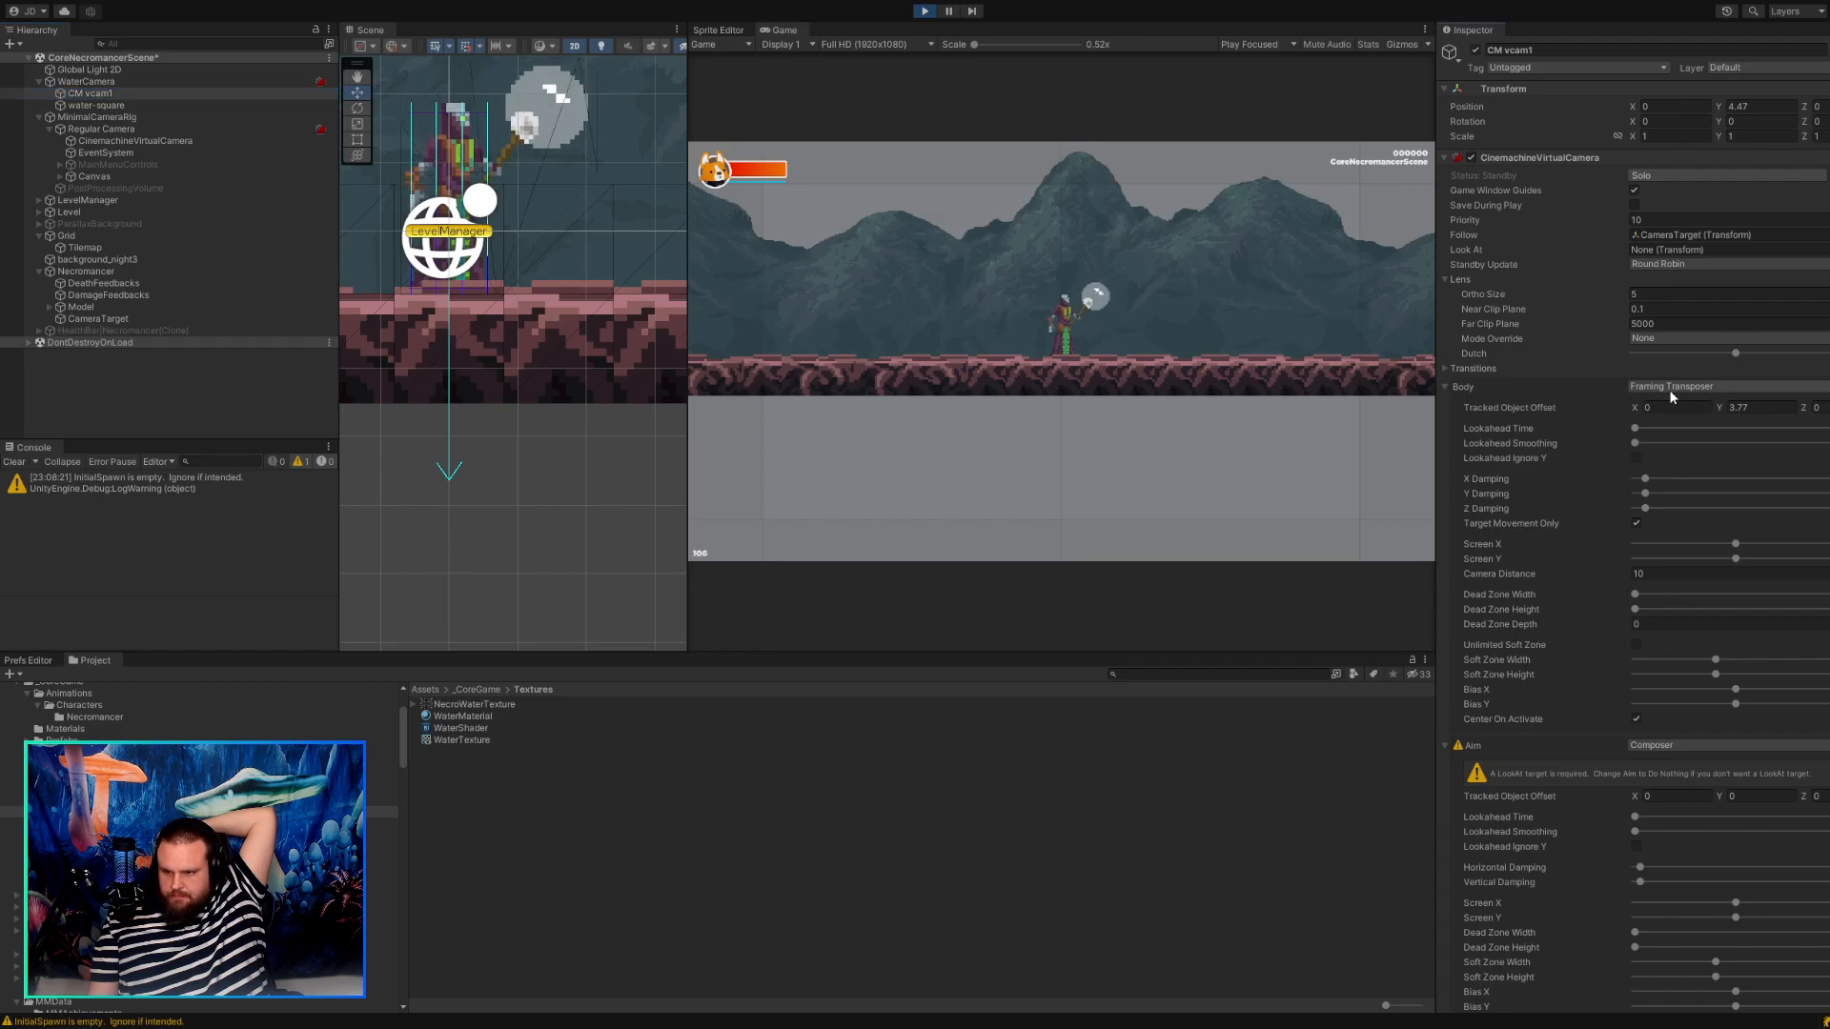
pyautogui.click(1673, 393)
pyautogui.click(1680, 405)
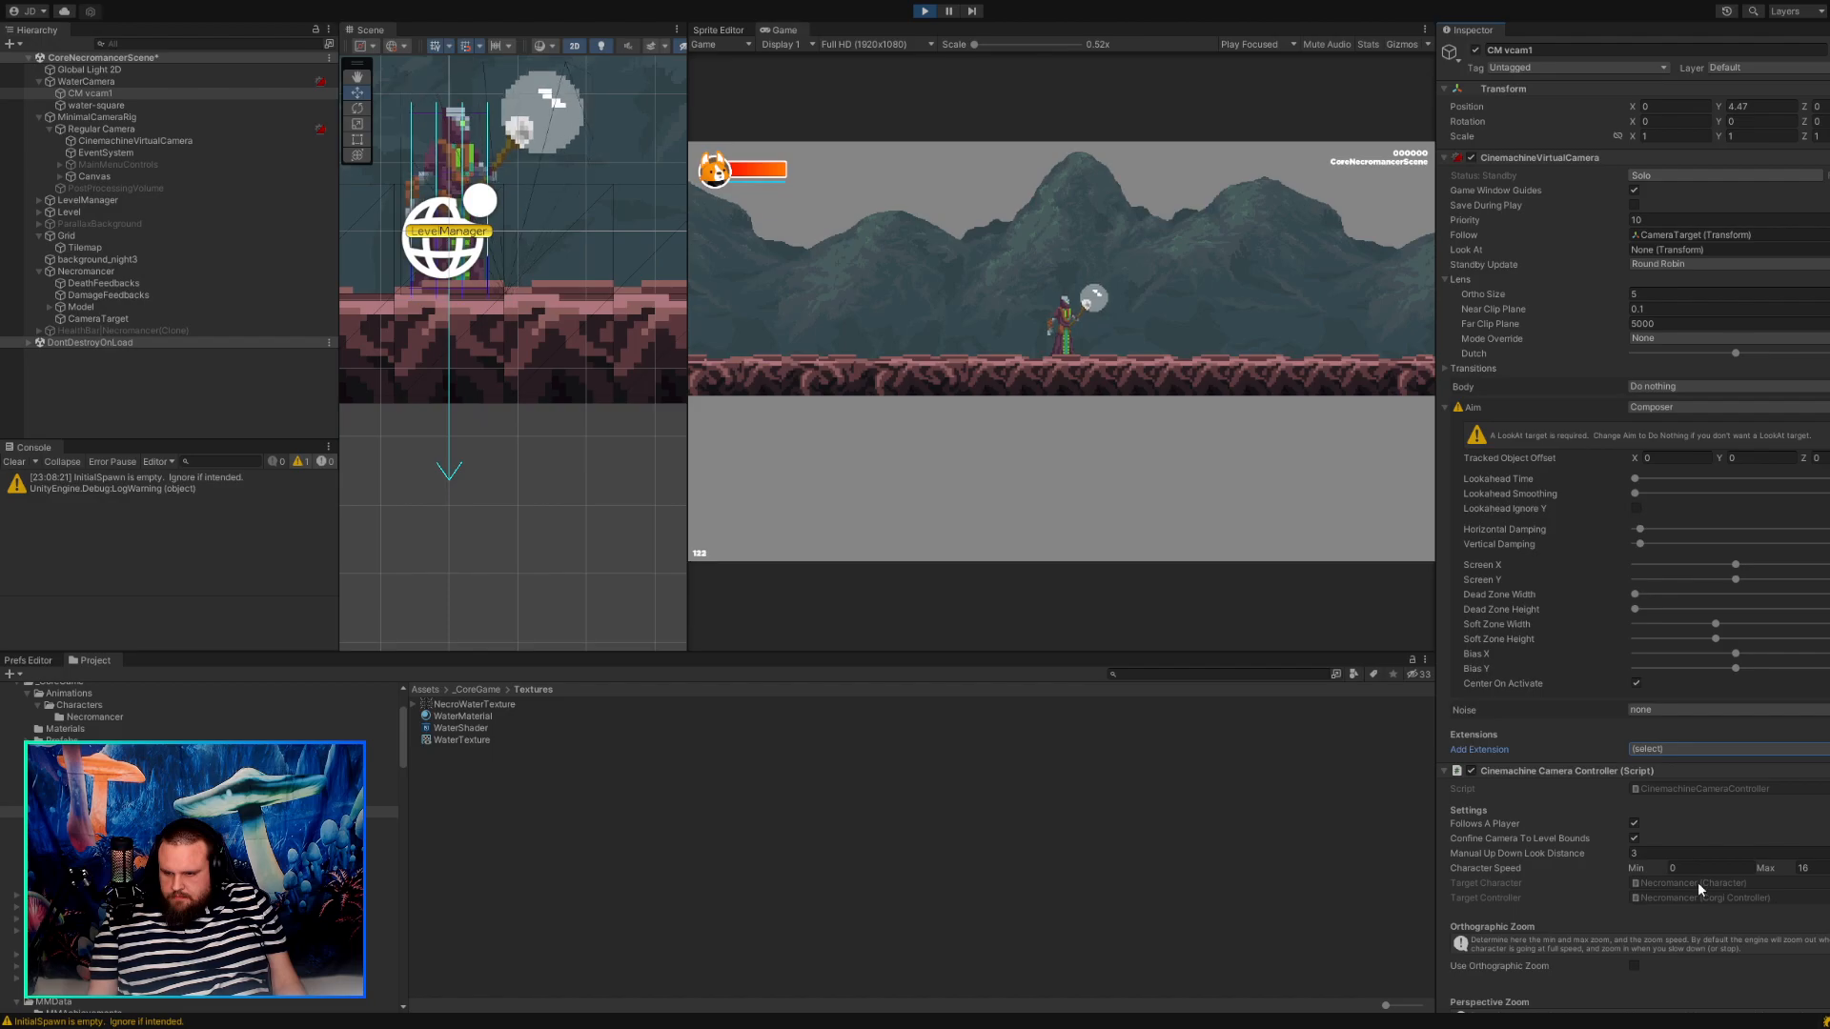
# Locate the script of CM vcam1's Cinemachine Pixel Perfect extension in the project and collapse that component.
pyautogui.scroll(-2, 1582, 724)
pyautogui.scroll(-1, 1583, 724)
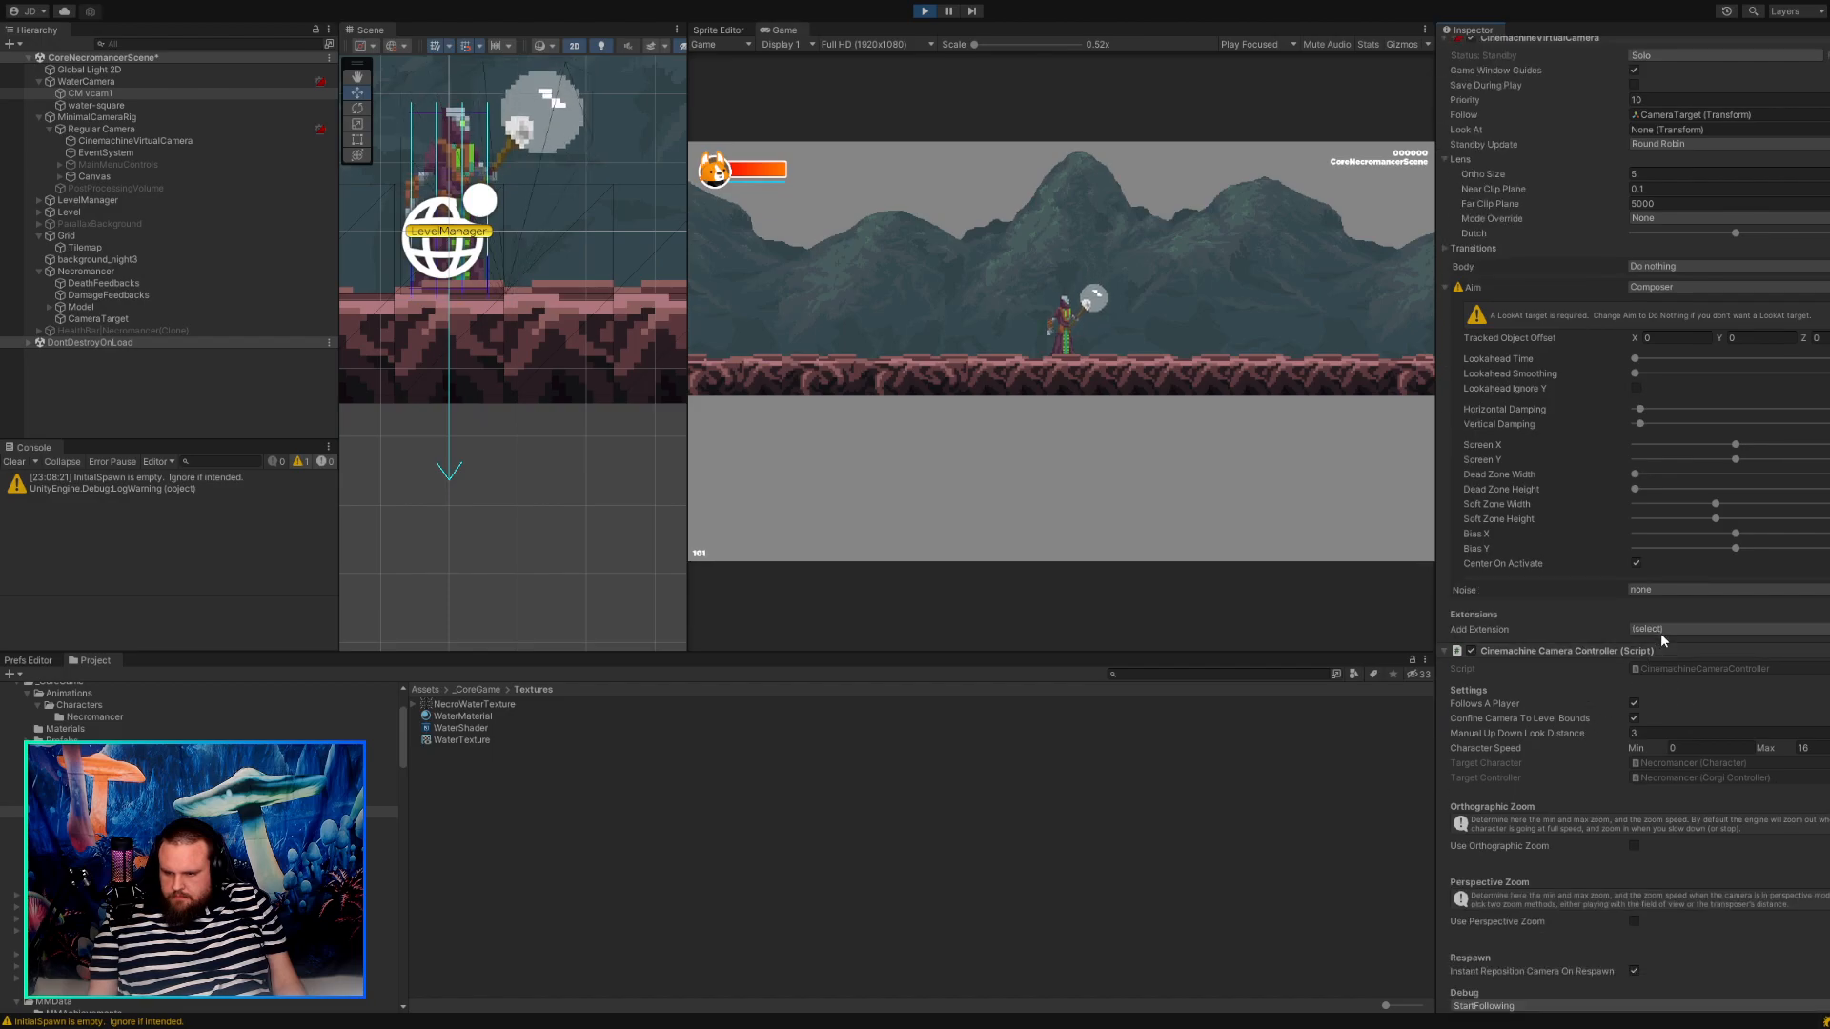
pyautogui.scroll(-2, 1661, 633)
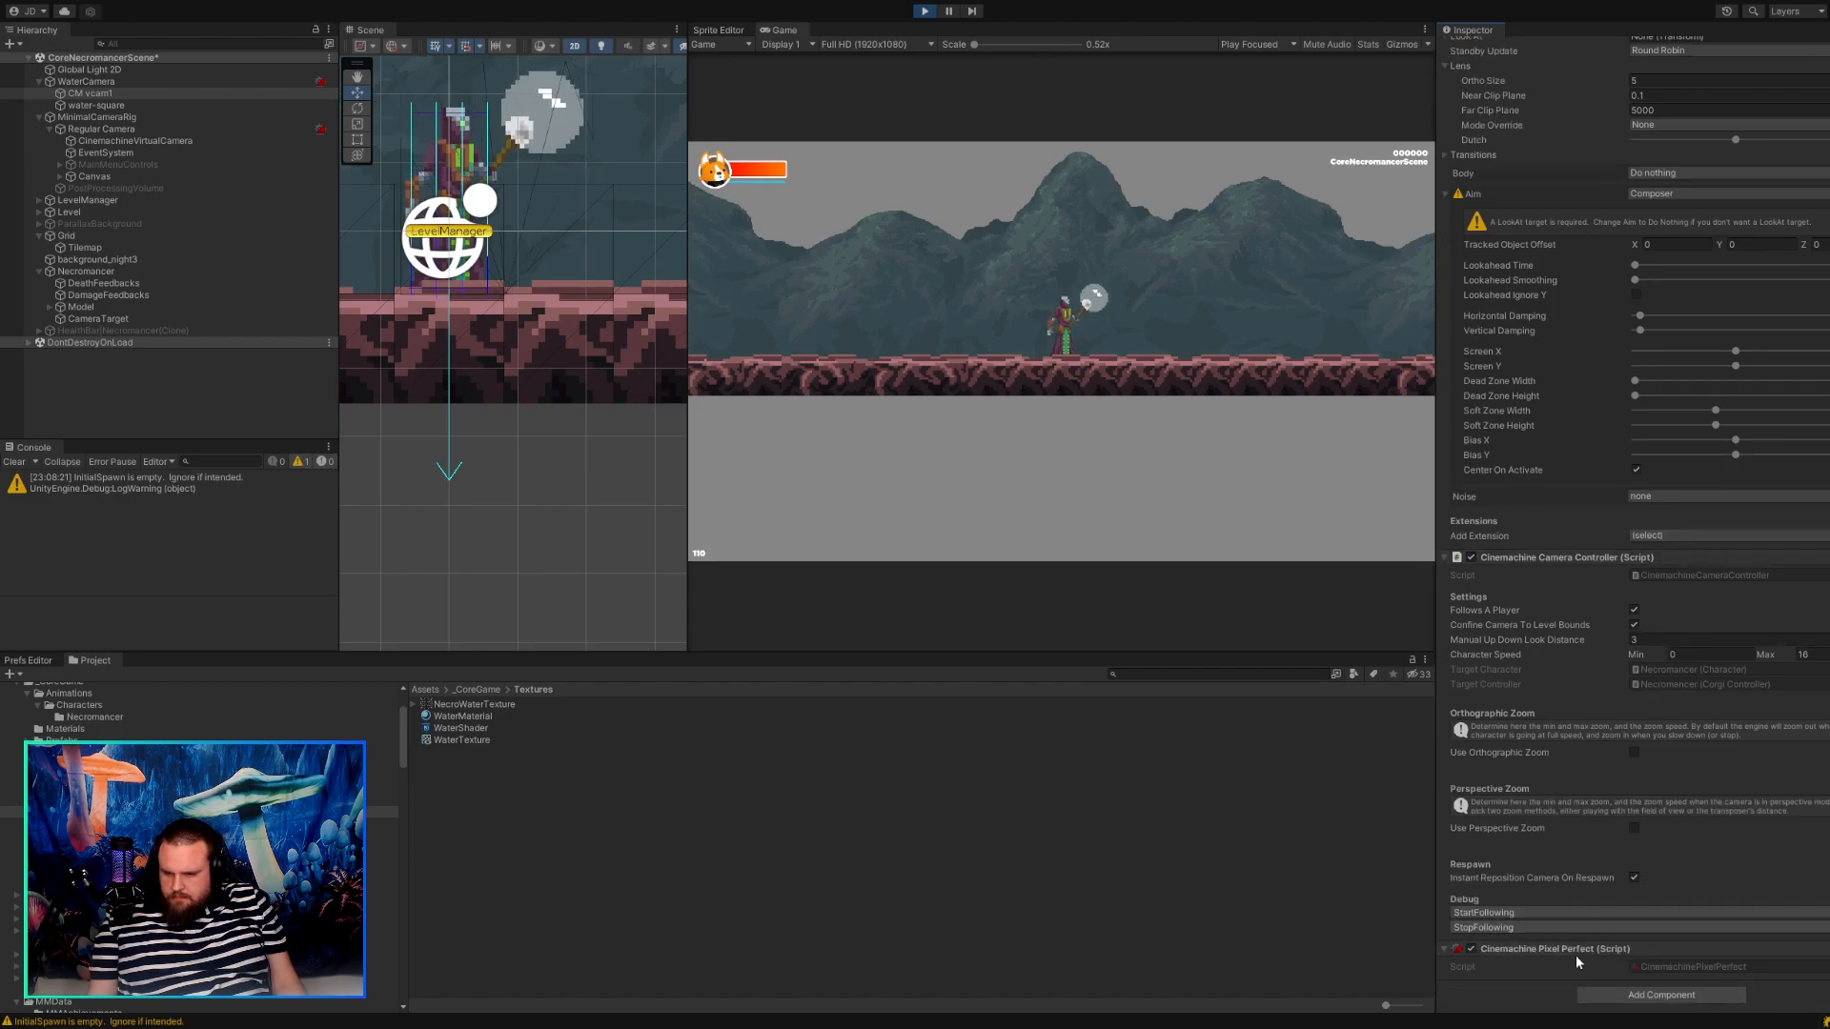
pyautogui.click(1701, 967)
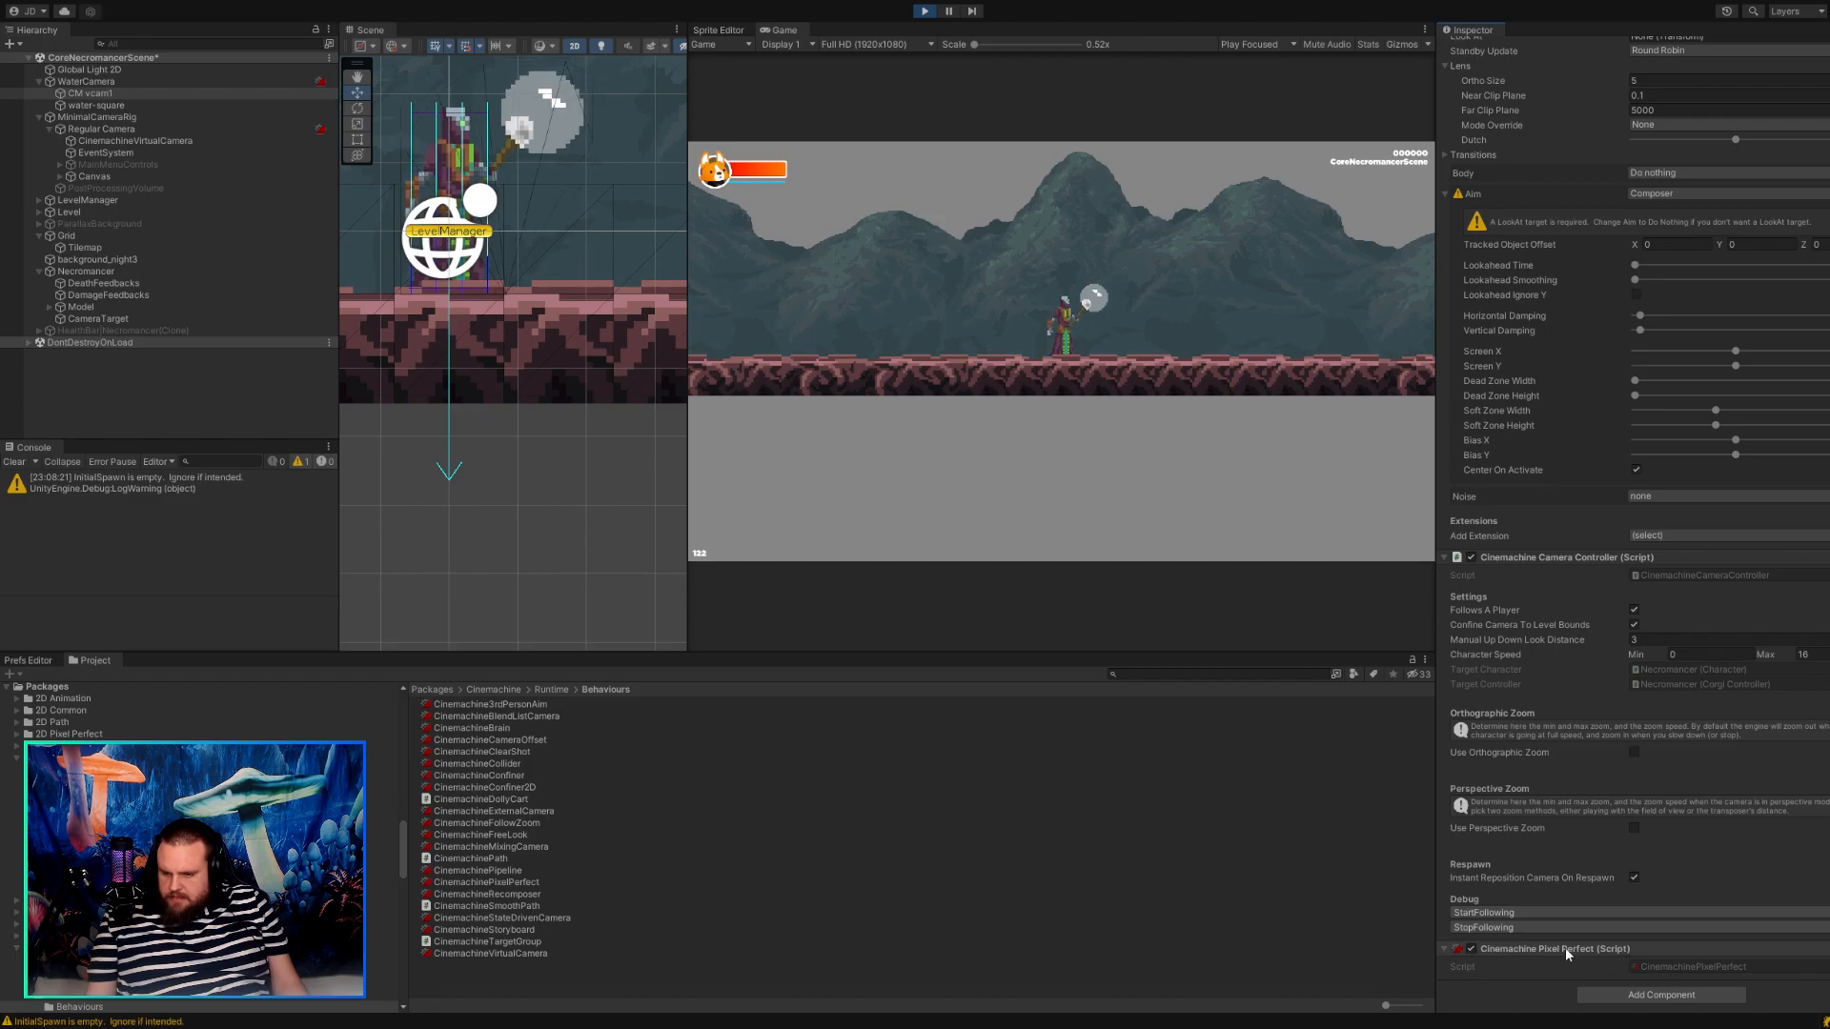
pyautogui.click(1445, 950)
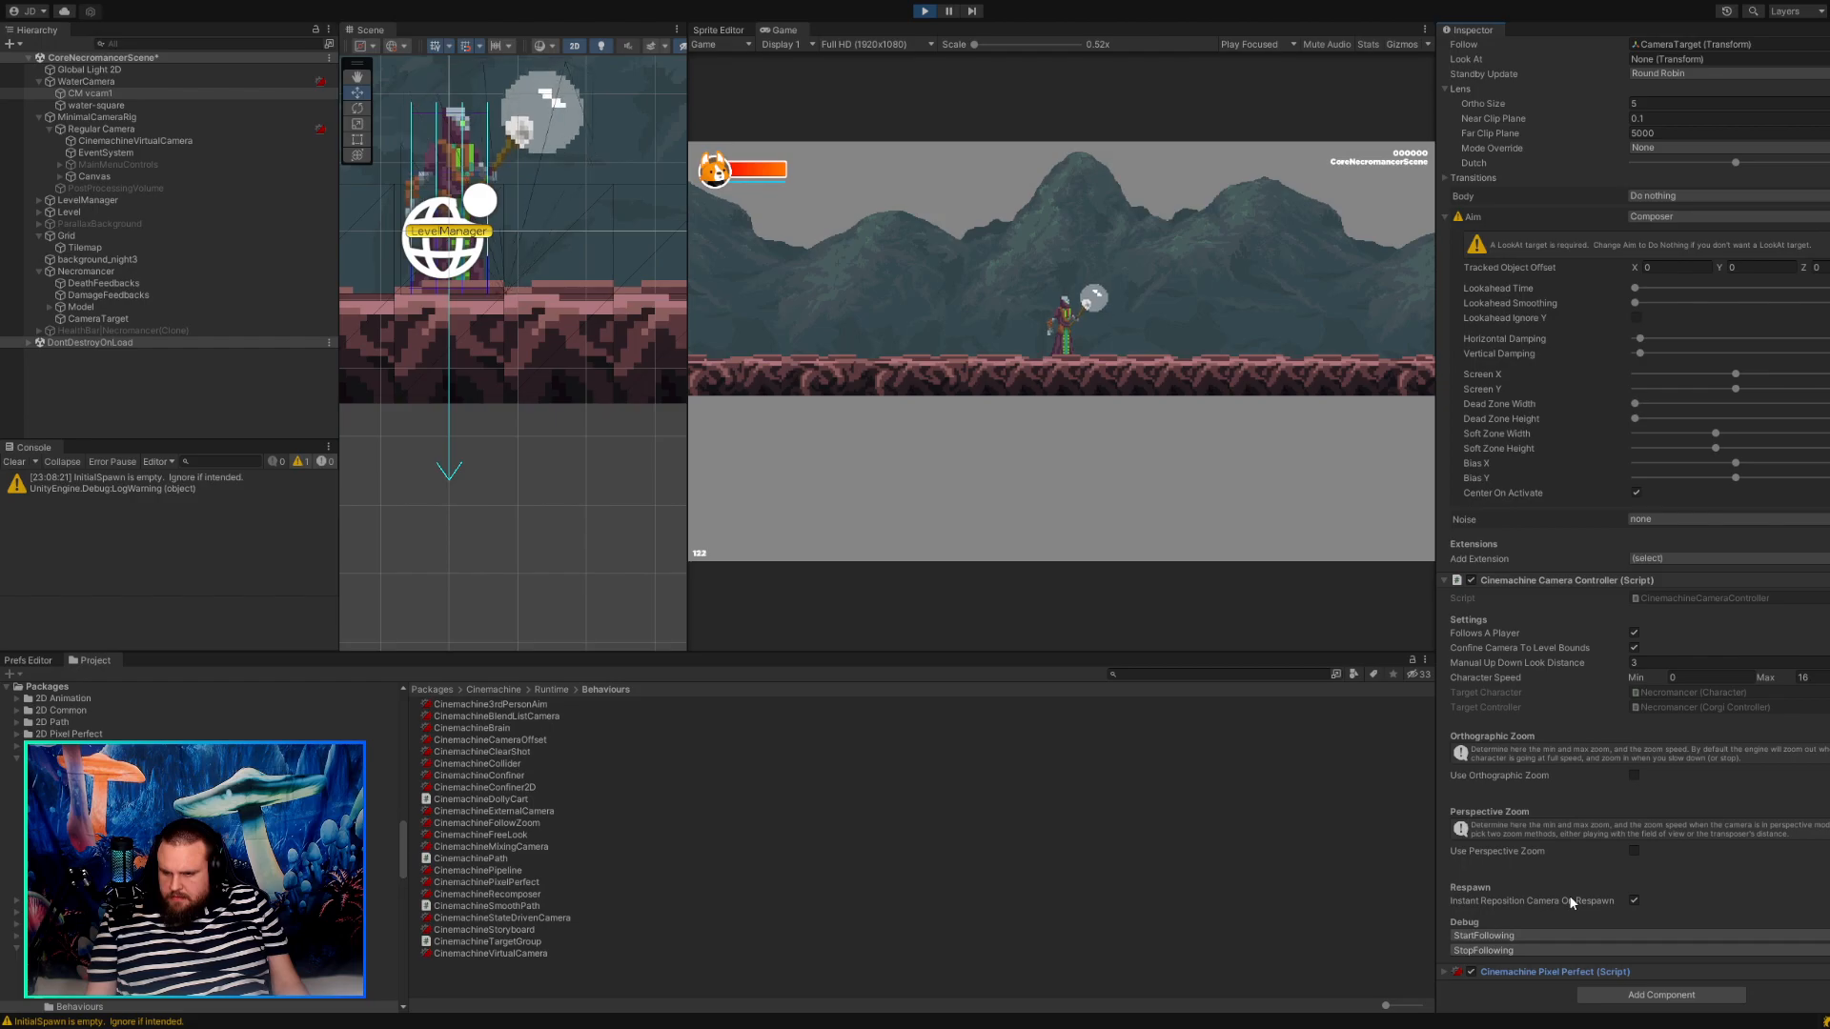
# Set CM vcam1's Body back to Framing Transposer.
pyautogui.scroll(1, 1569, 894)
pyautogui.scroll(4, 1569, 895)
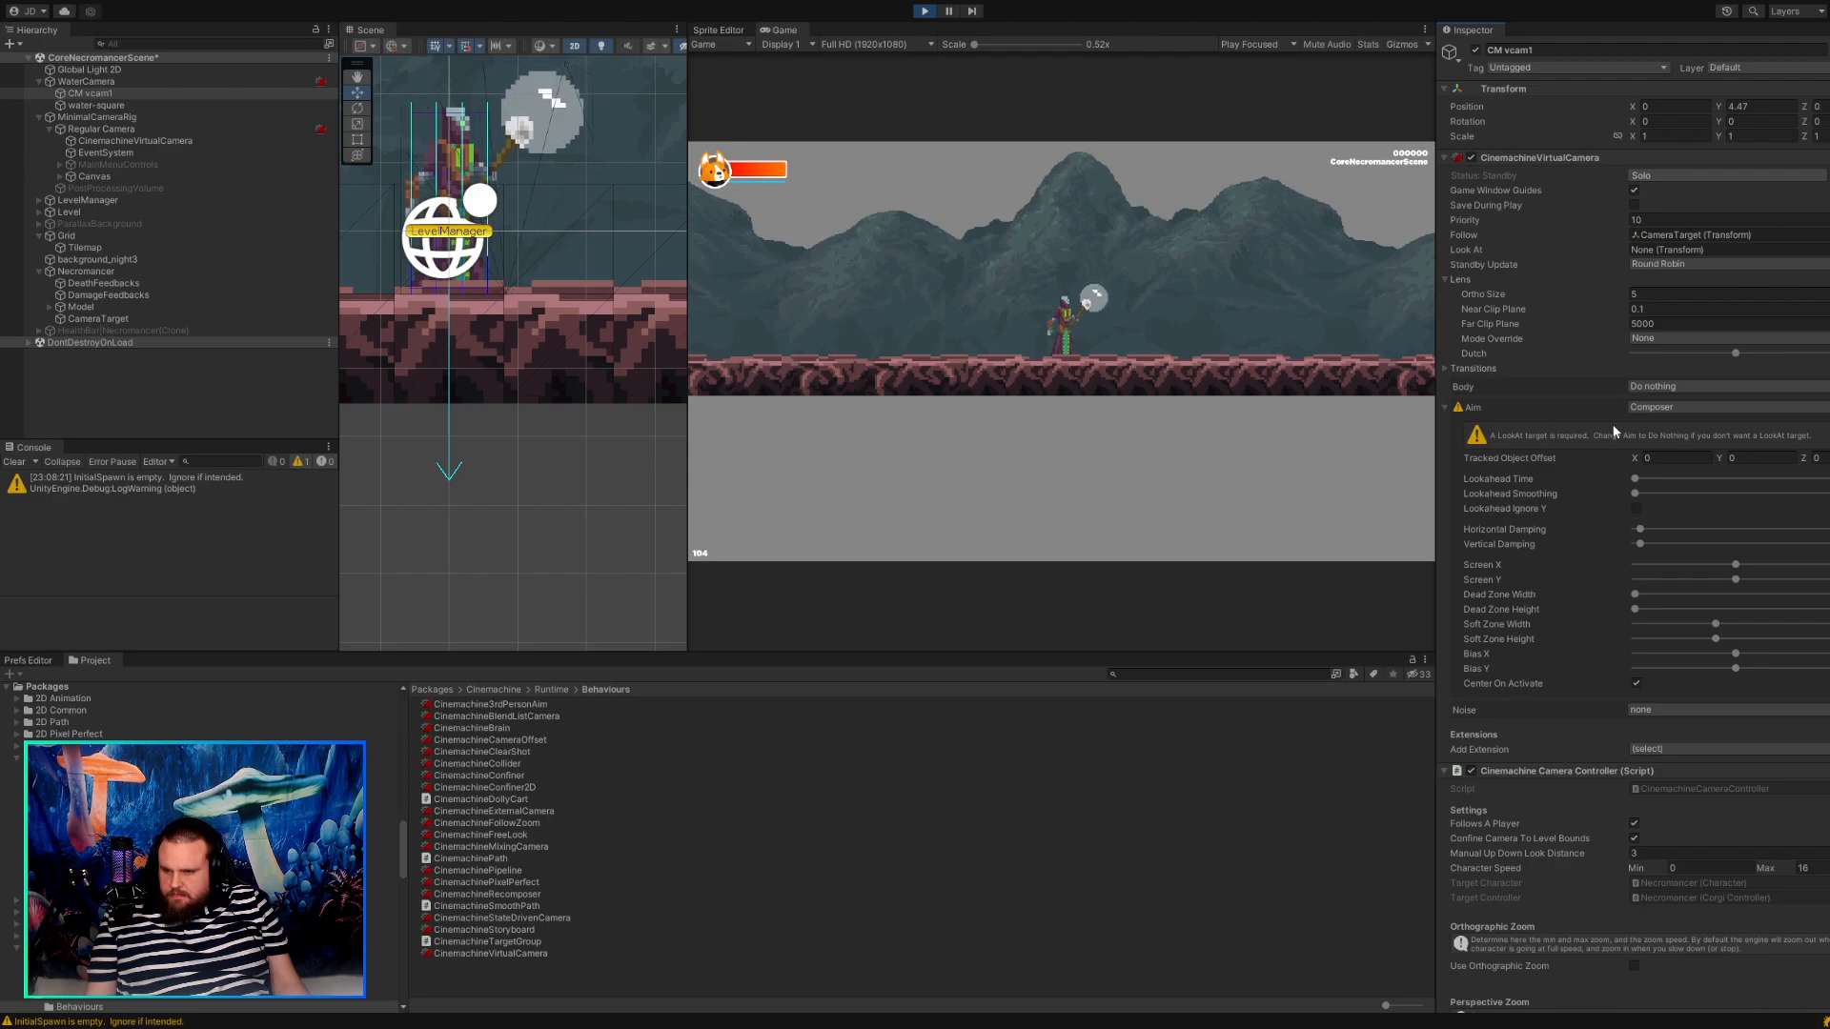
pyautogui.click(1683, 435)
# Check CM vcam1's Aim and Cinemachine Camera Controller settings and expand its Cinemachine Pixel Perfect component.
pyautogui.scroll(-5, 1592, 476)
pyautogui.scroll(-8, 1601, 521)
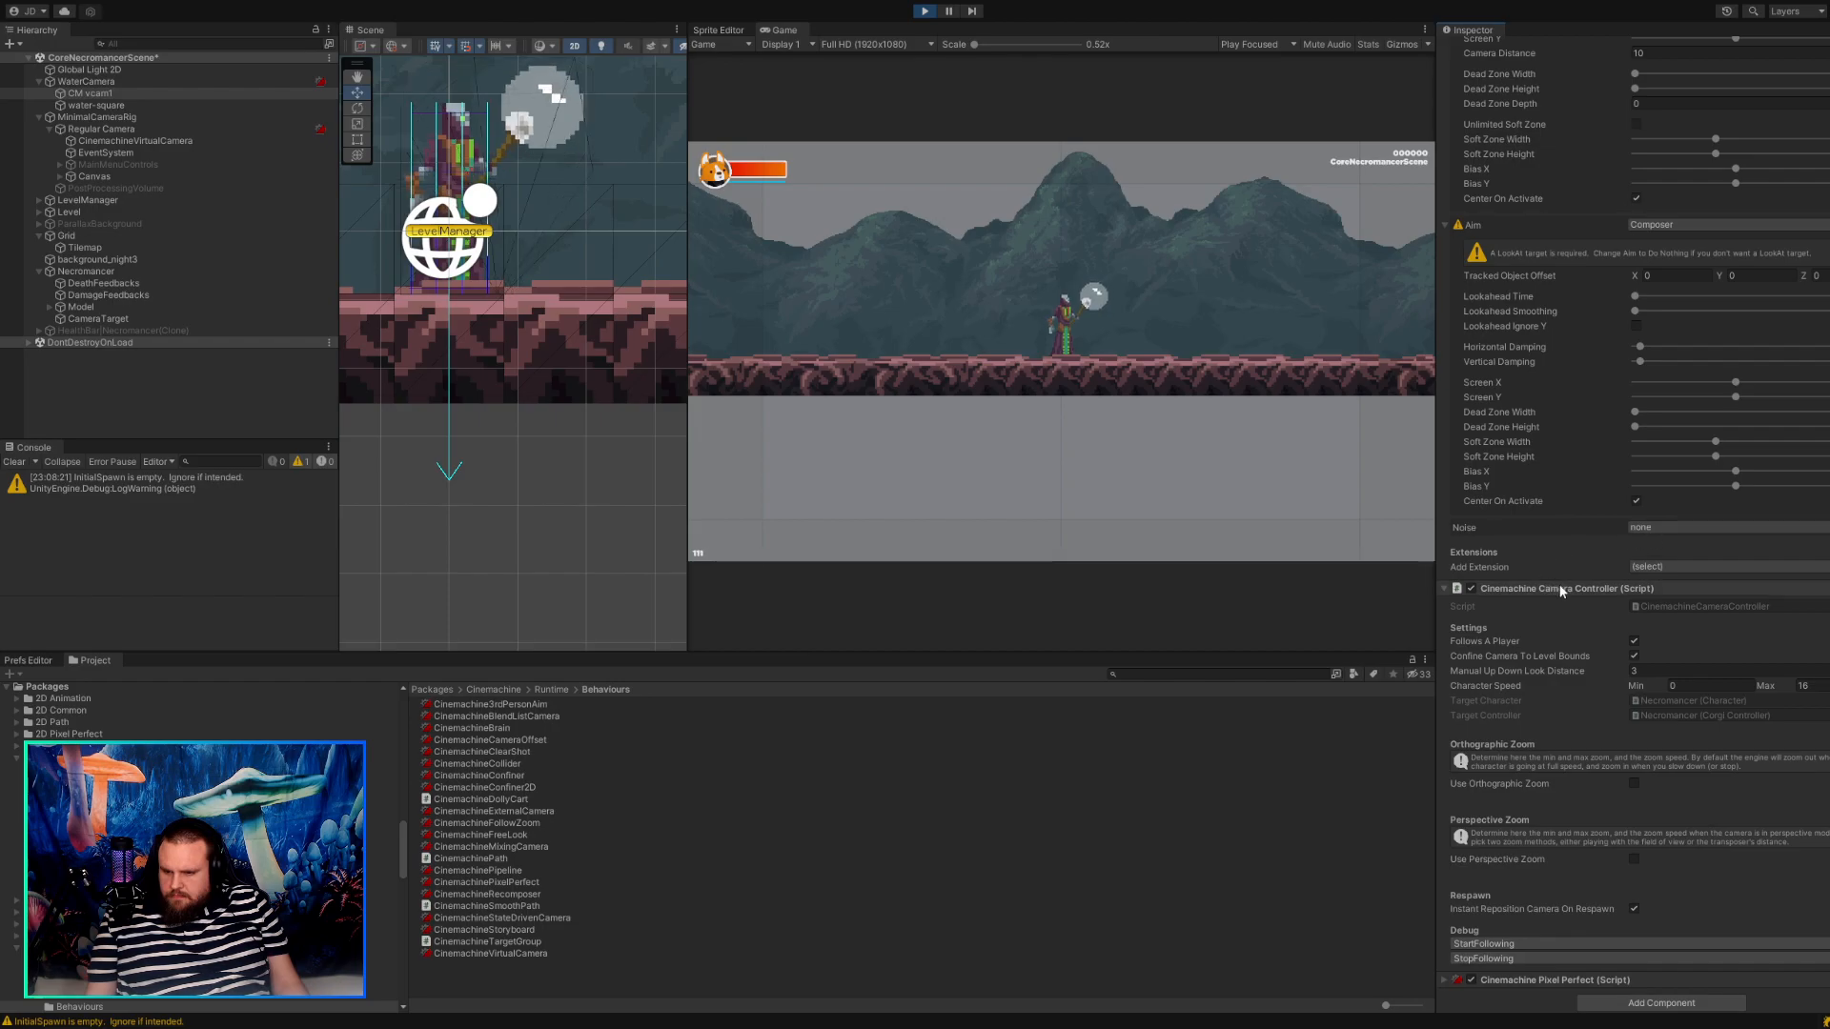
pyautogui.scroll(-1, 1556, 595)
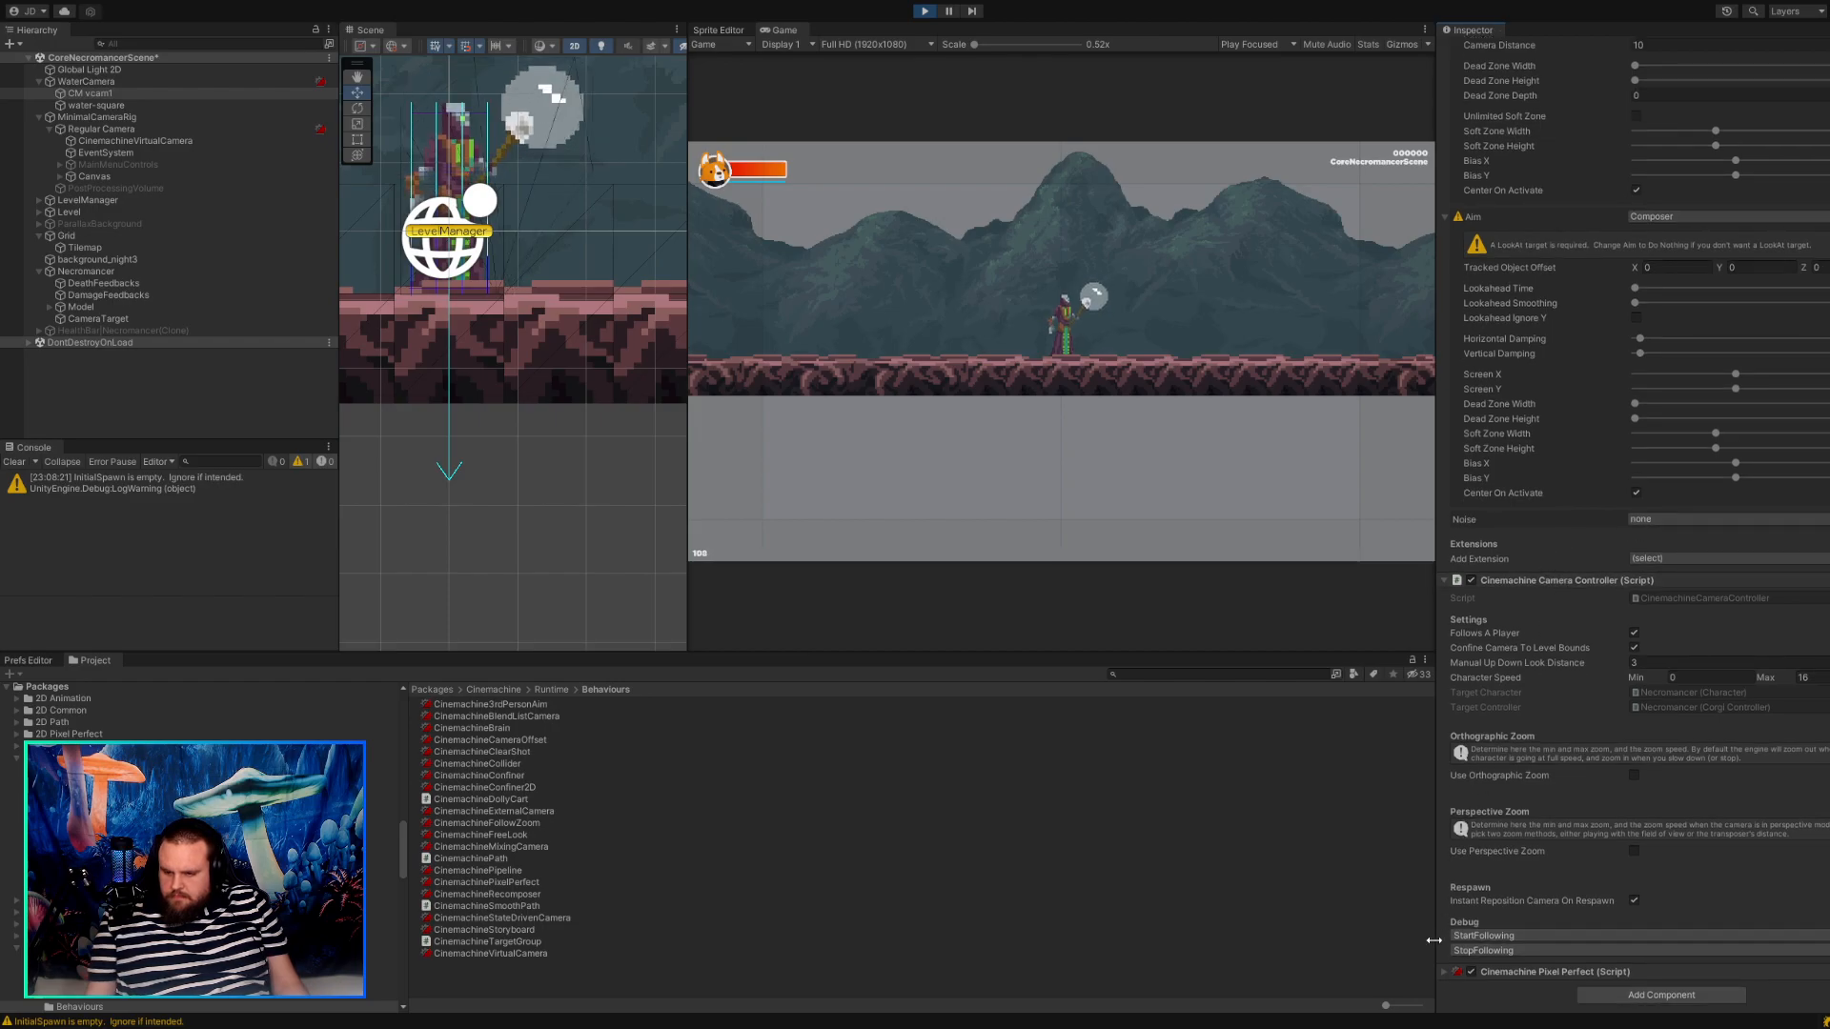
pyautogui.click(1445, 973)
pyautogui.scroll(-1, 1608, 875)
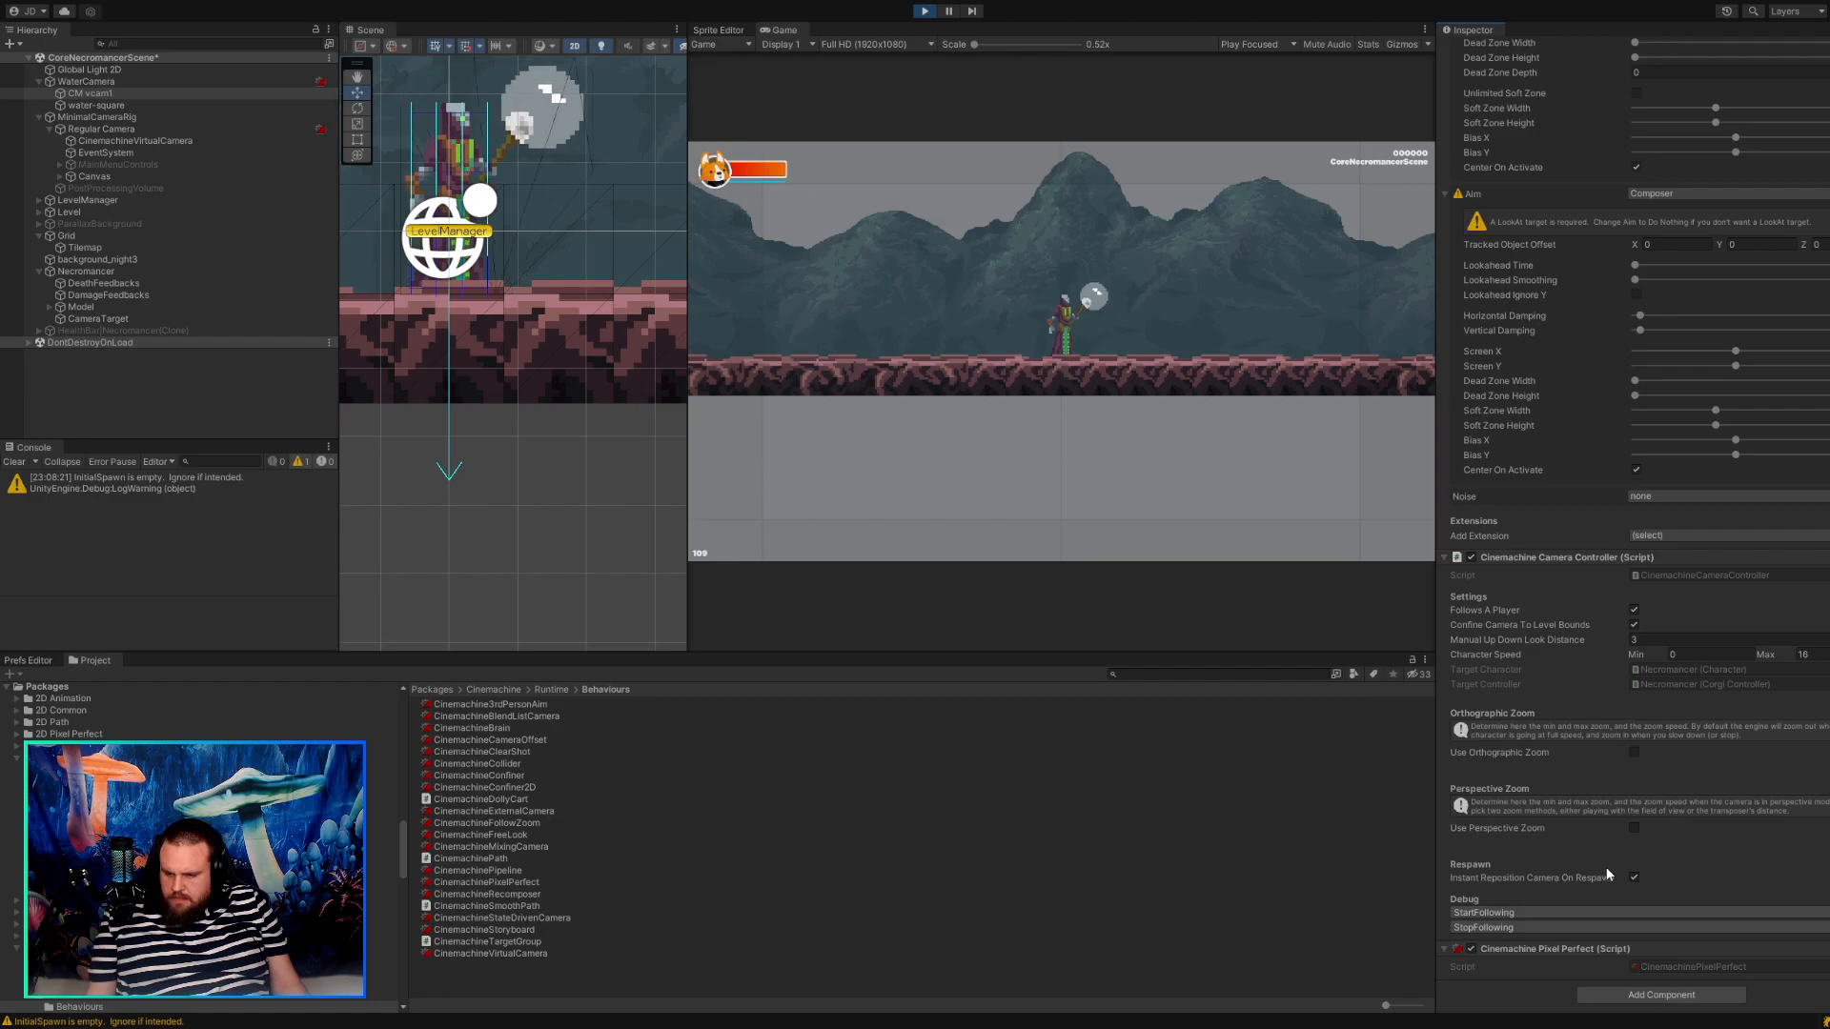
pyautogui.scroll(10, 1584, 894)
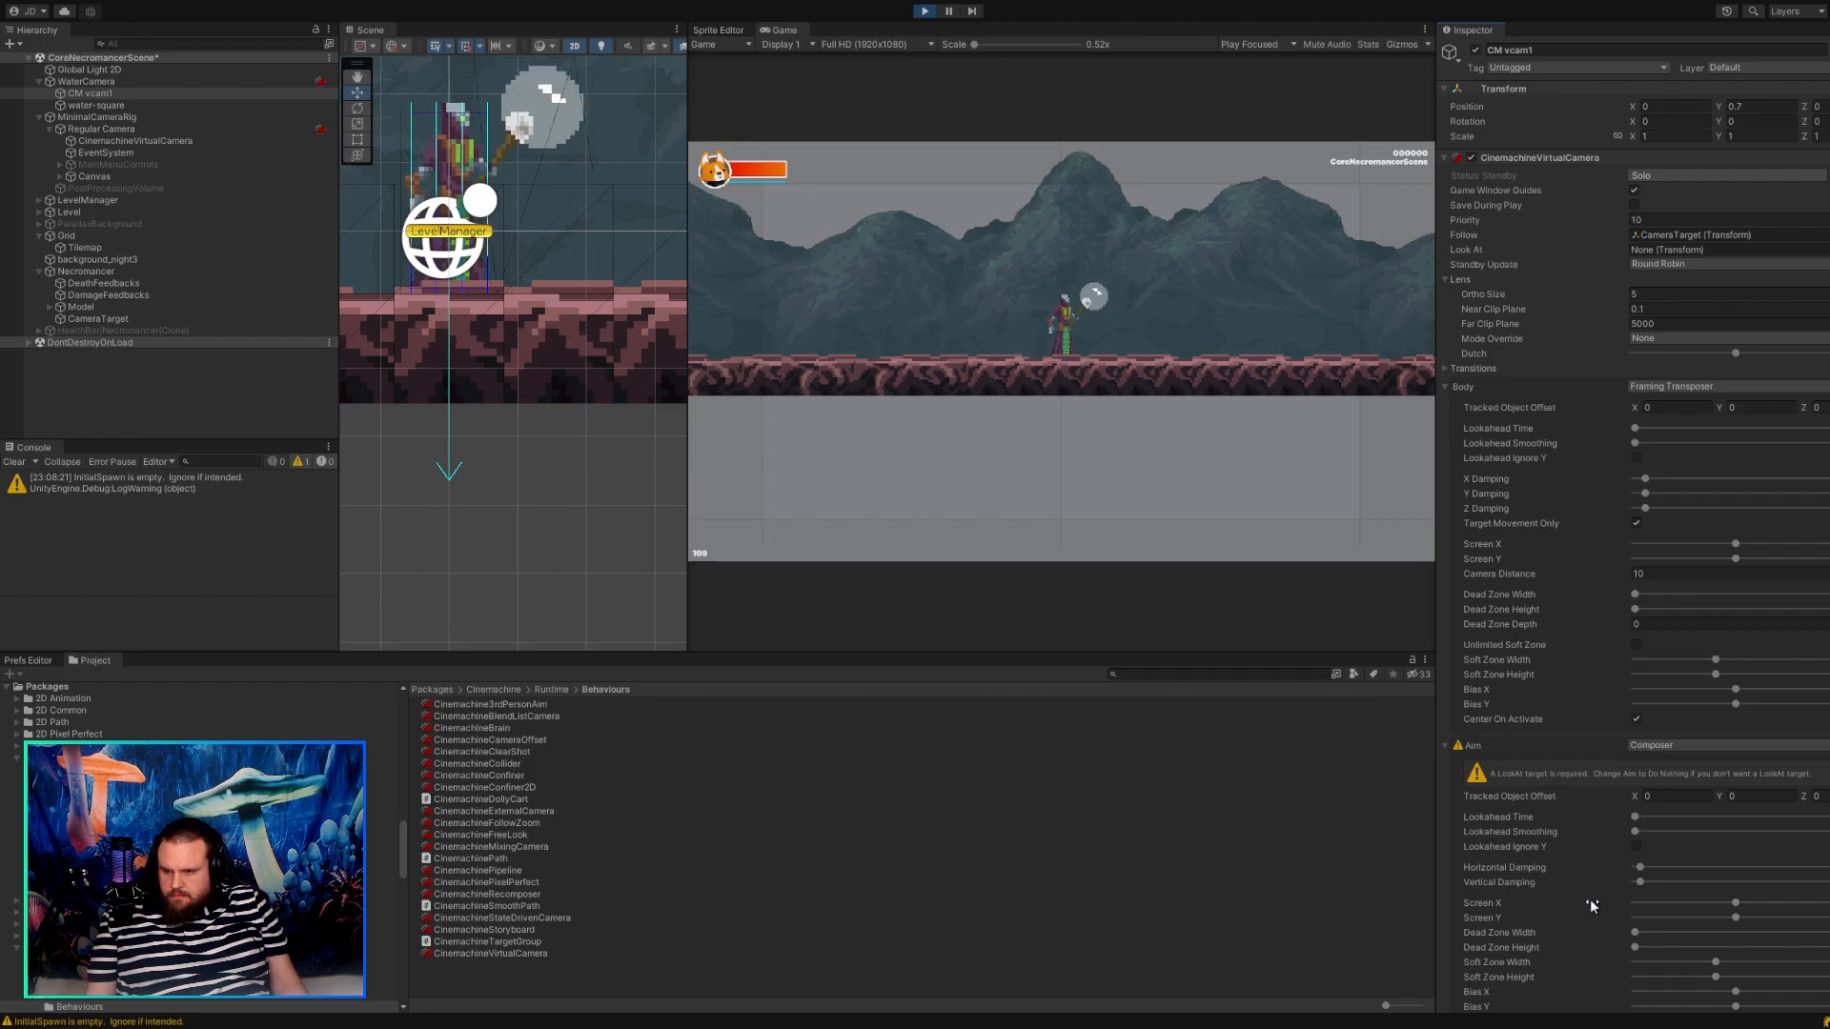
# Expand CM vcam1's Transitions section and remove the empty On Camera Live event entry.
pyautogui.click(1446, 368)
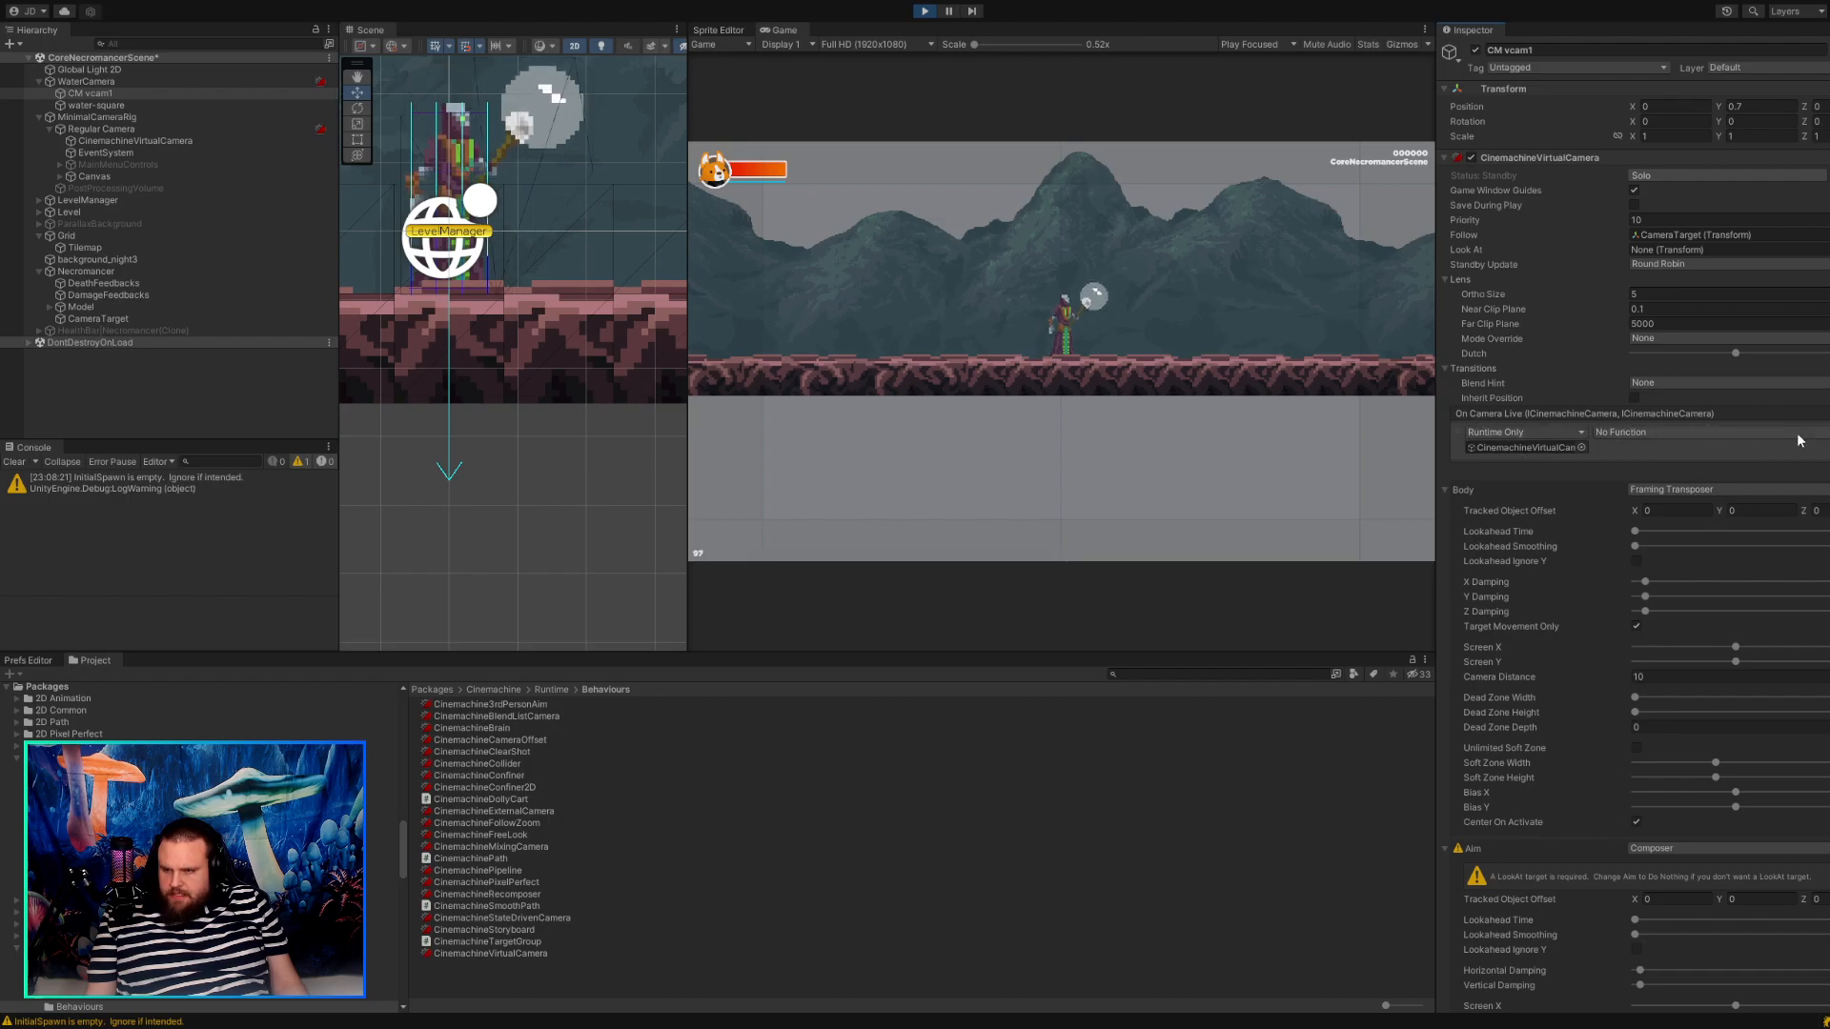
pyautogui.click(1828, 468)
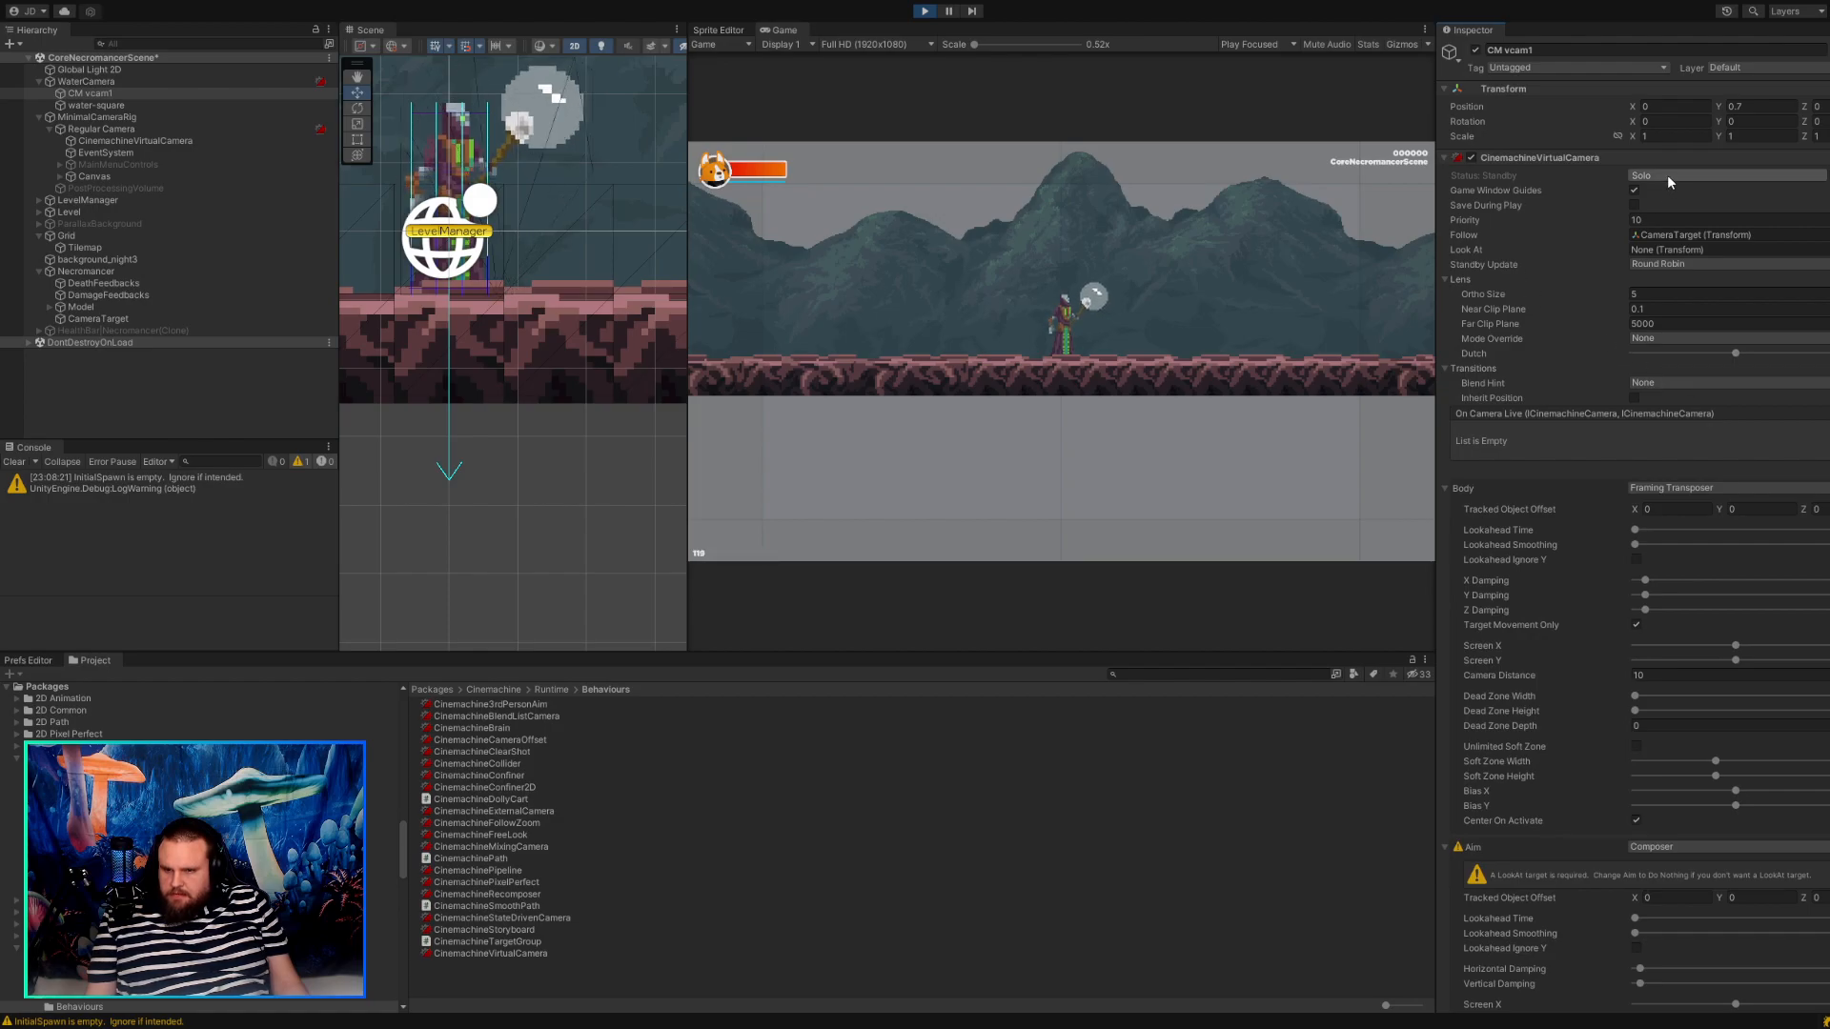
pyautogui.scroll(-15, 1648, 364)
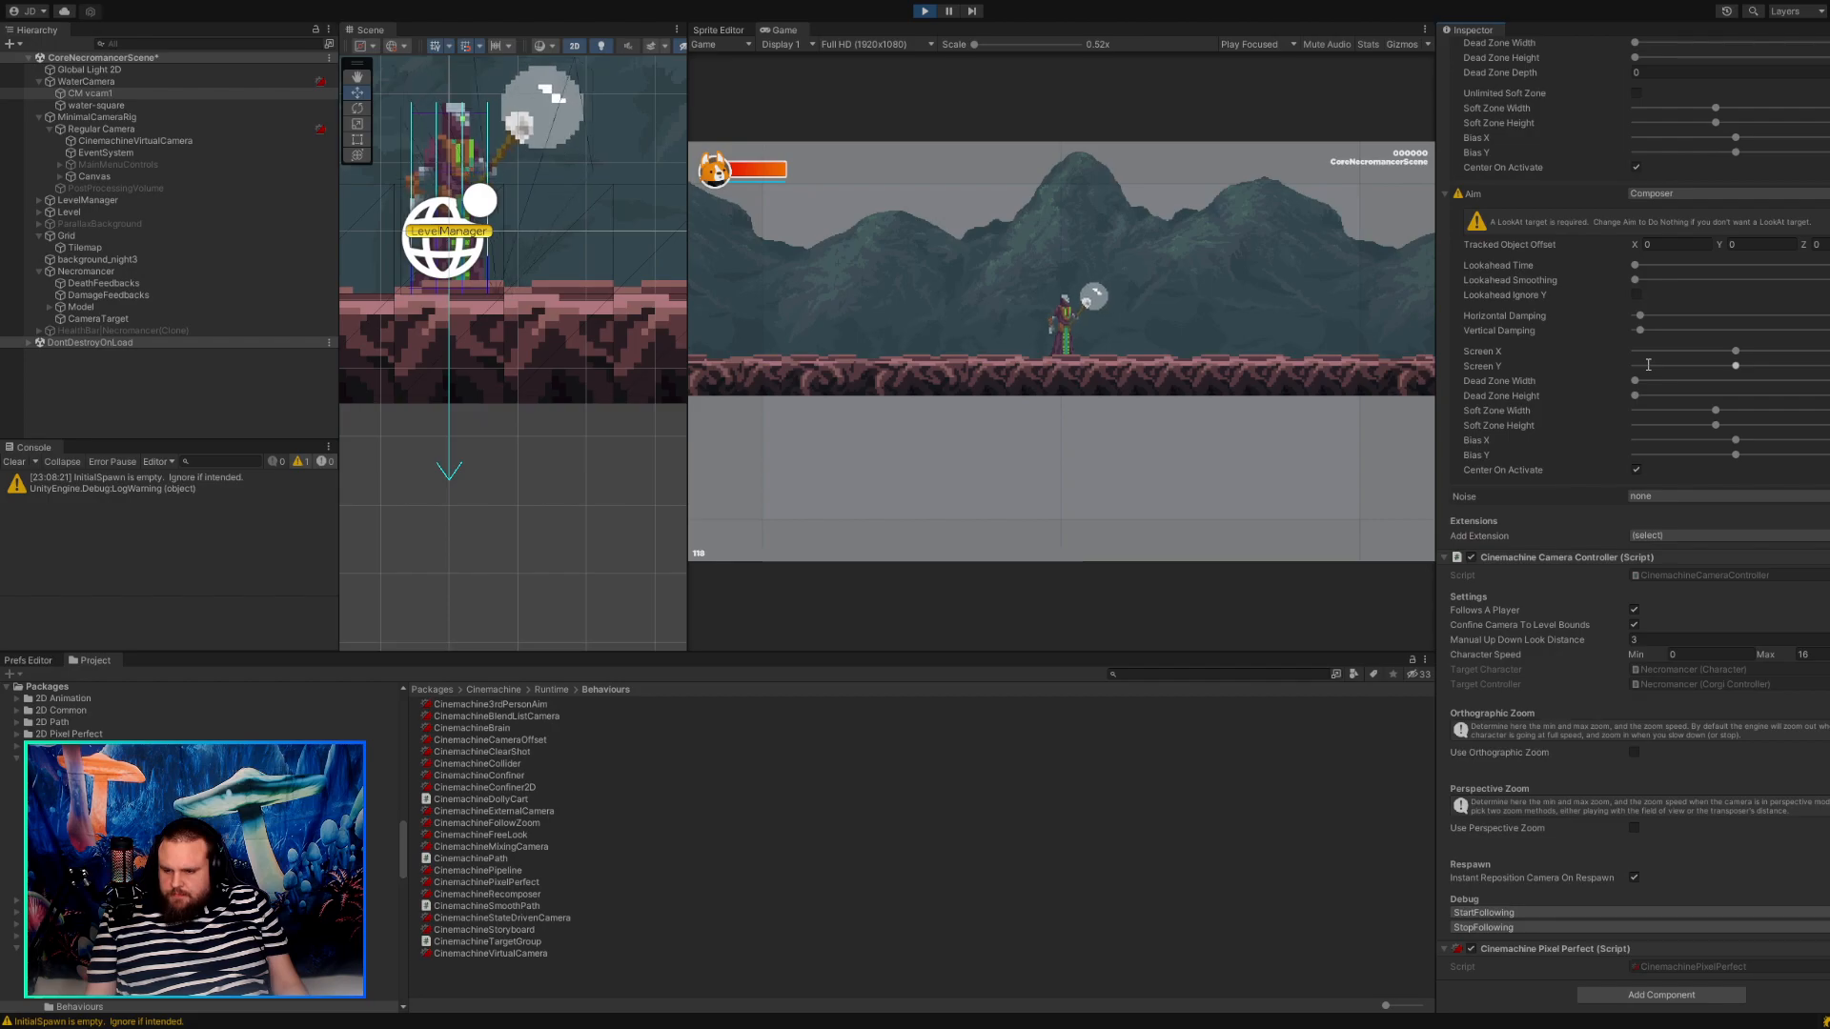
# Exit play mode and add the Cinemachine Pixel Perfect extension to CinemachineVirtualCamera under Regular Camera.
pyautogui.click(921, 12)
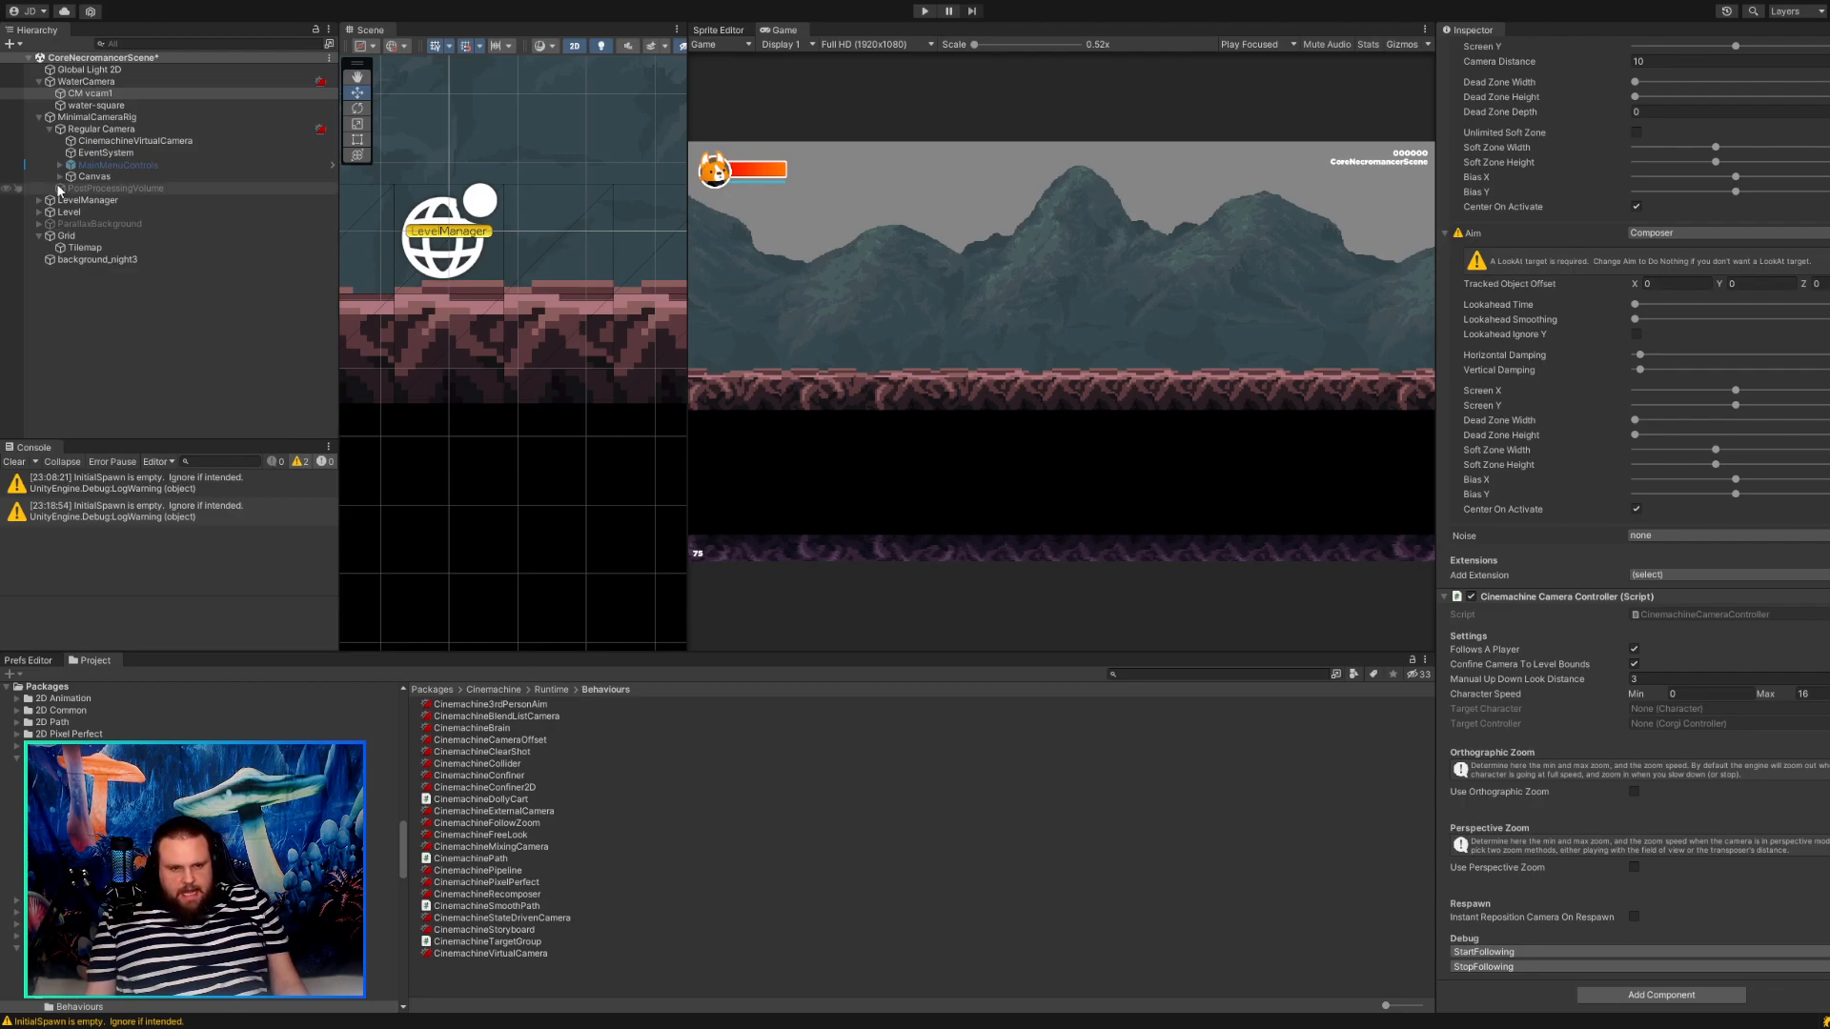
pyautogui.click(106, 142)
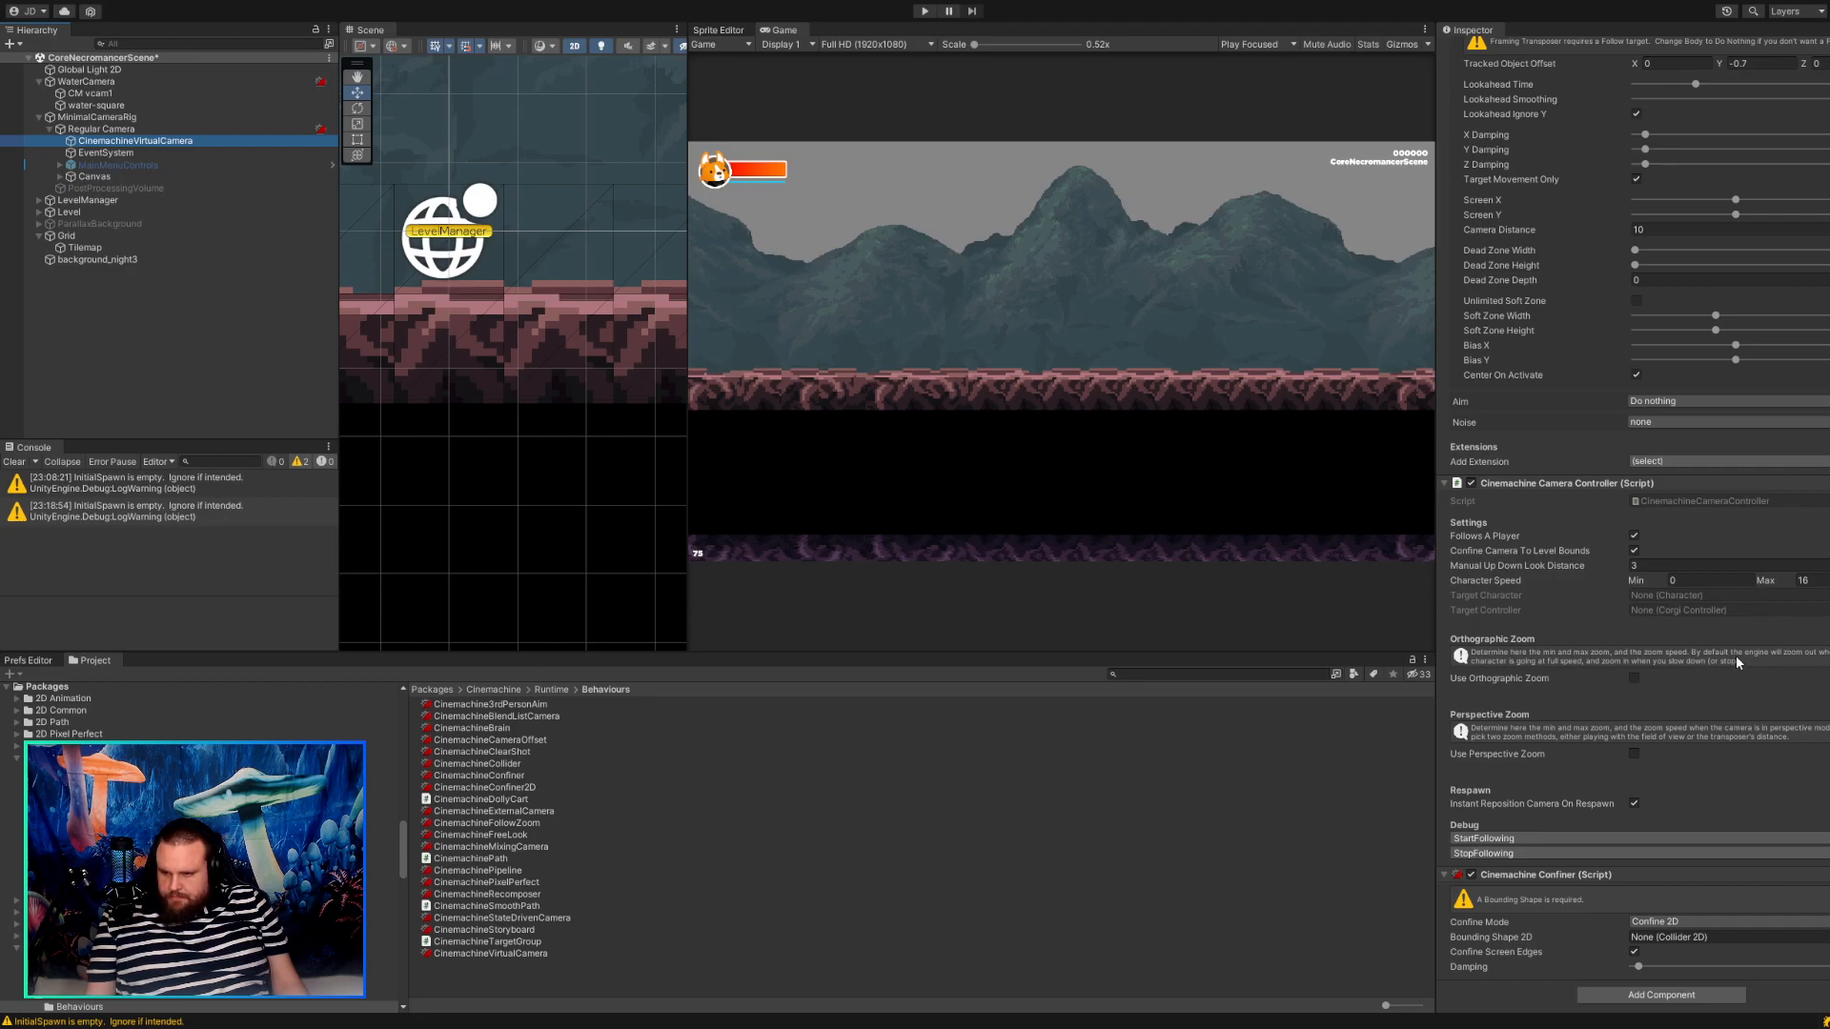
pyautogui.scroll(-1, 1670, 643)
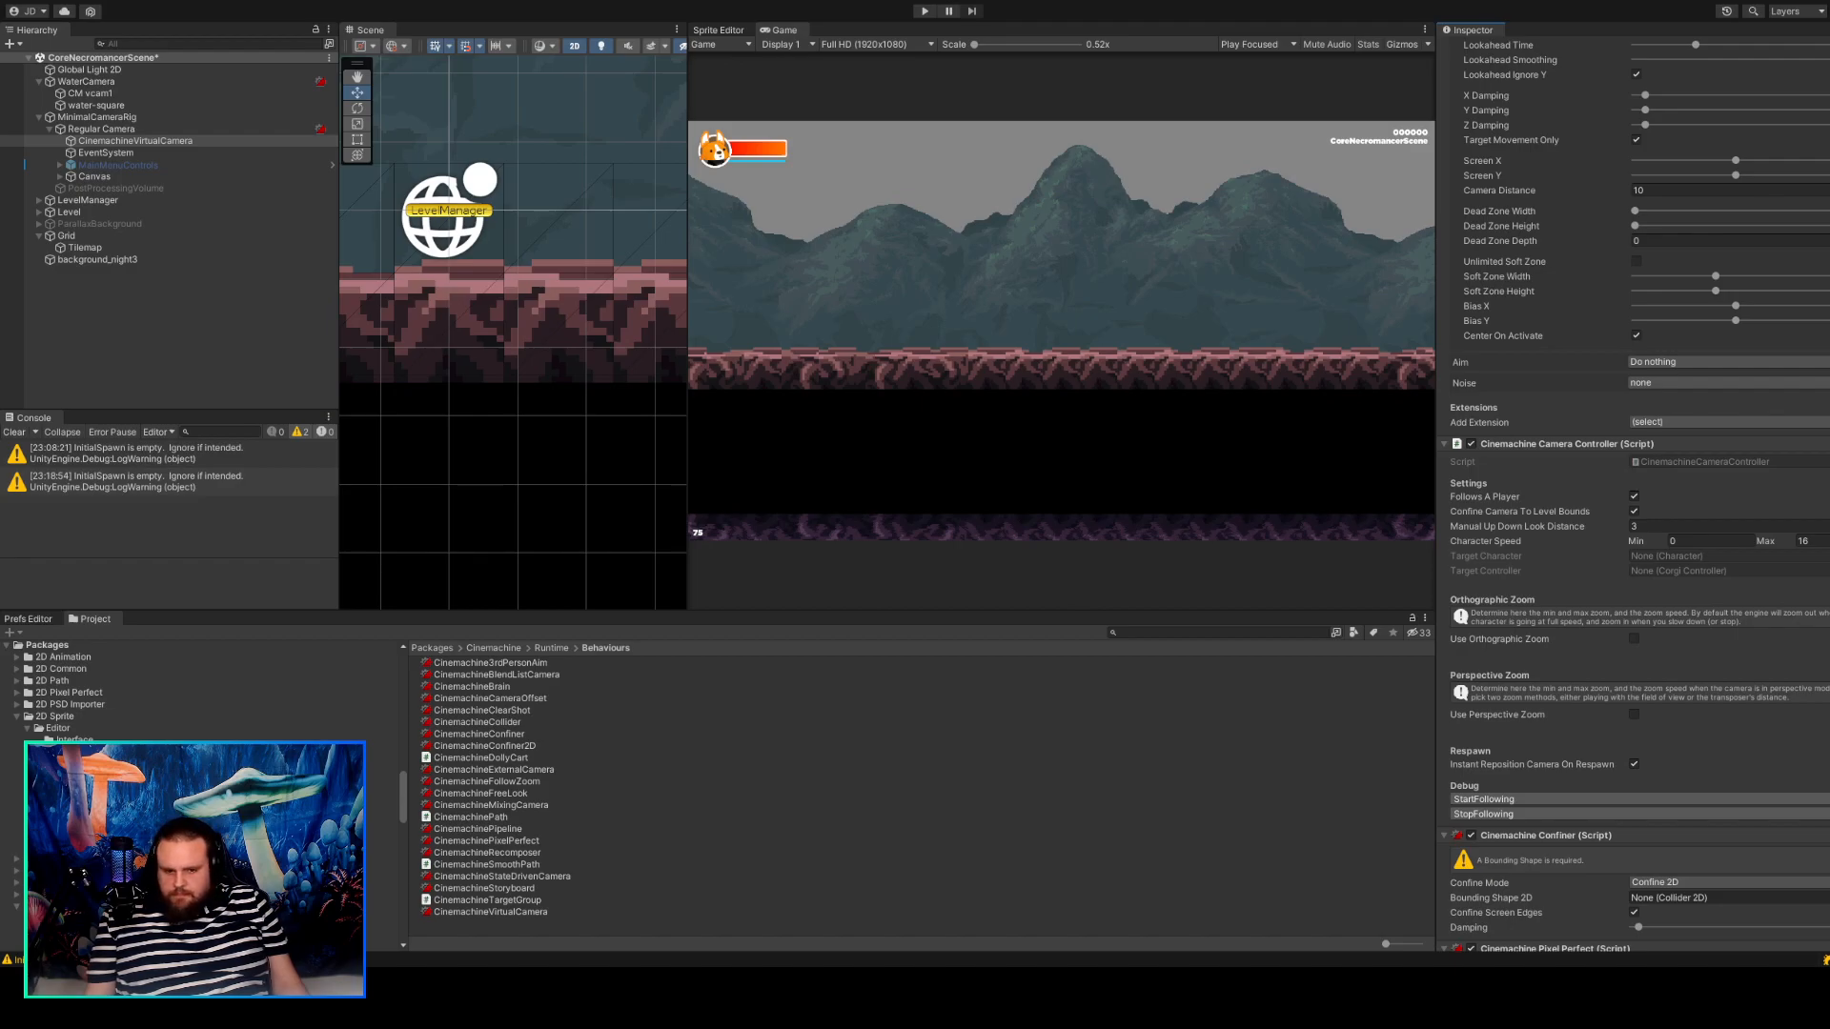
pyautogui.scroll(-3, 1636, 494)
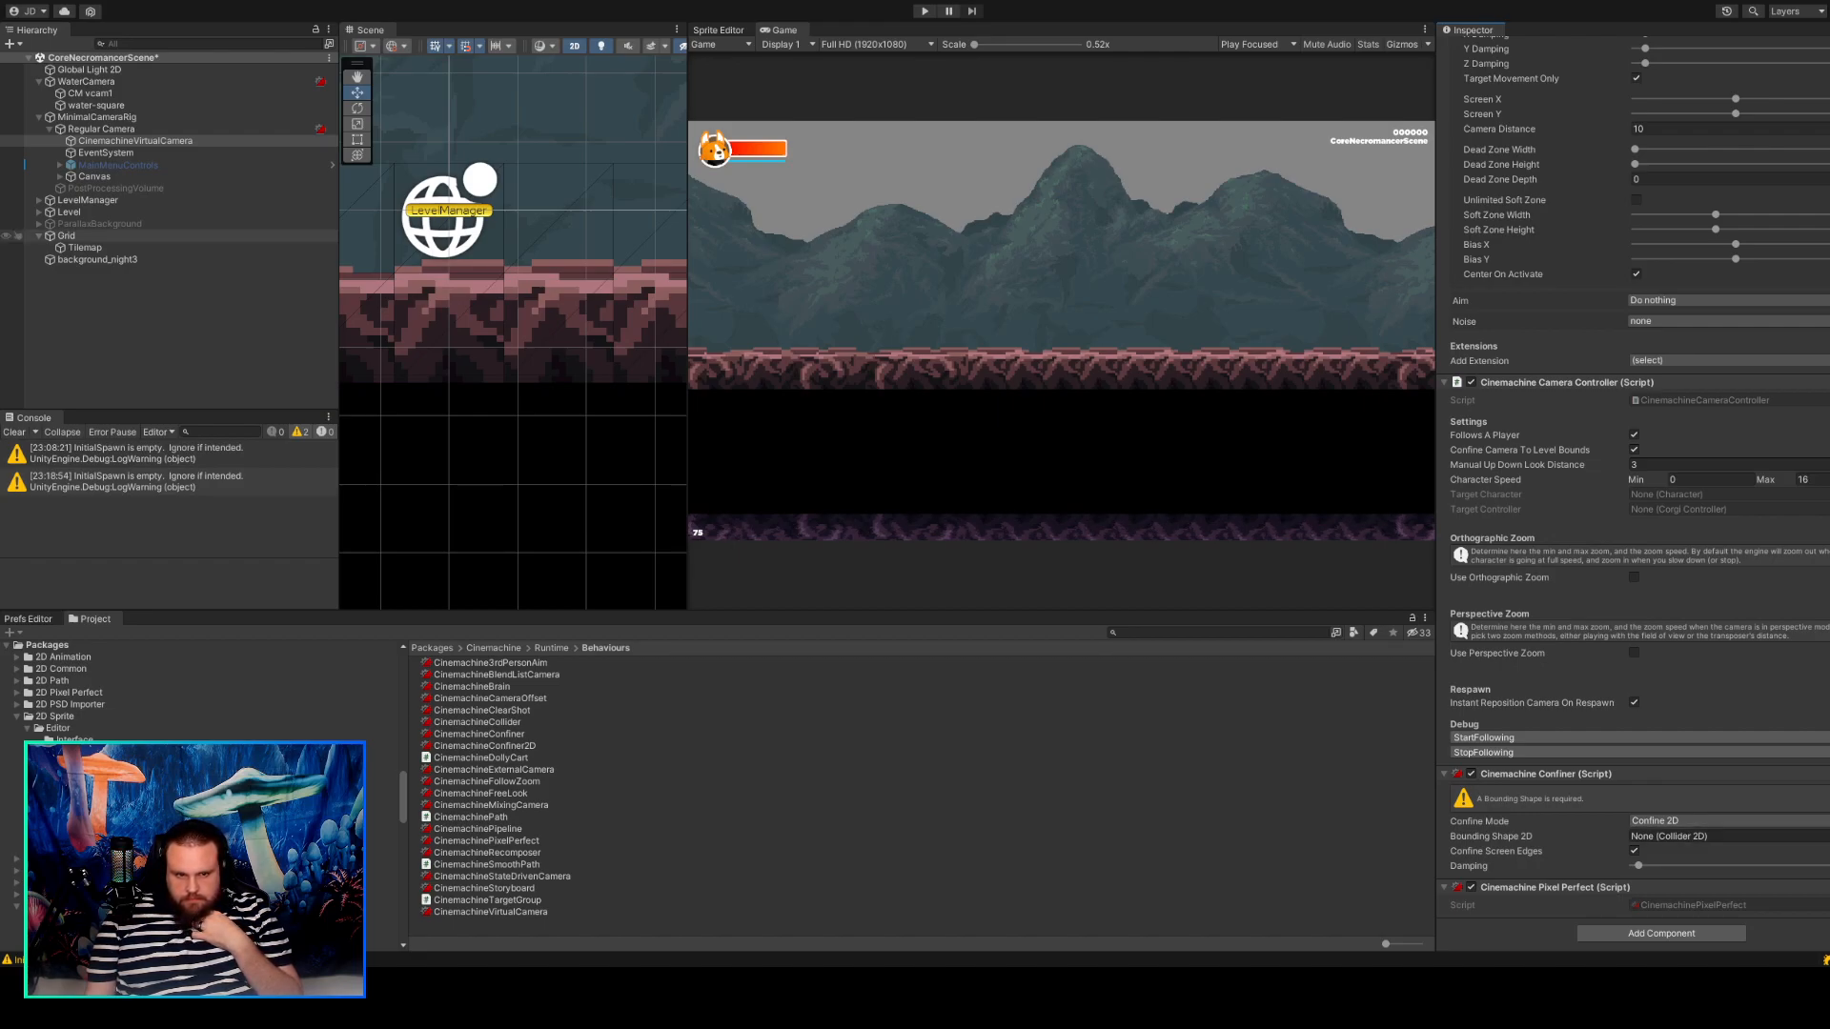
pyautogui.click(101, 129)
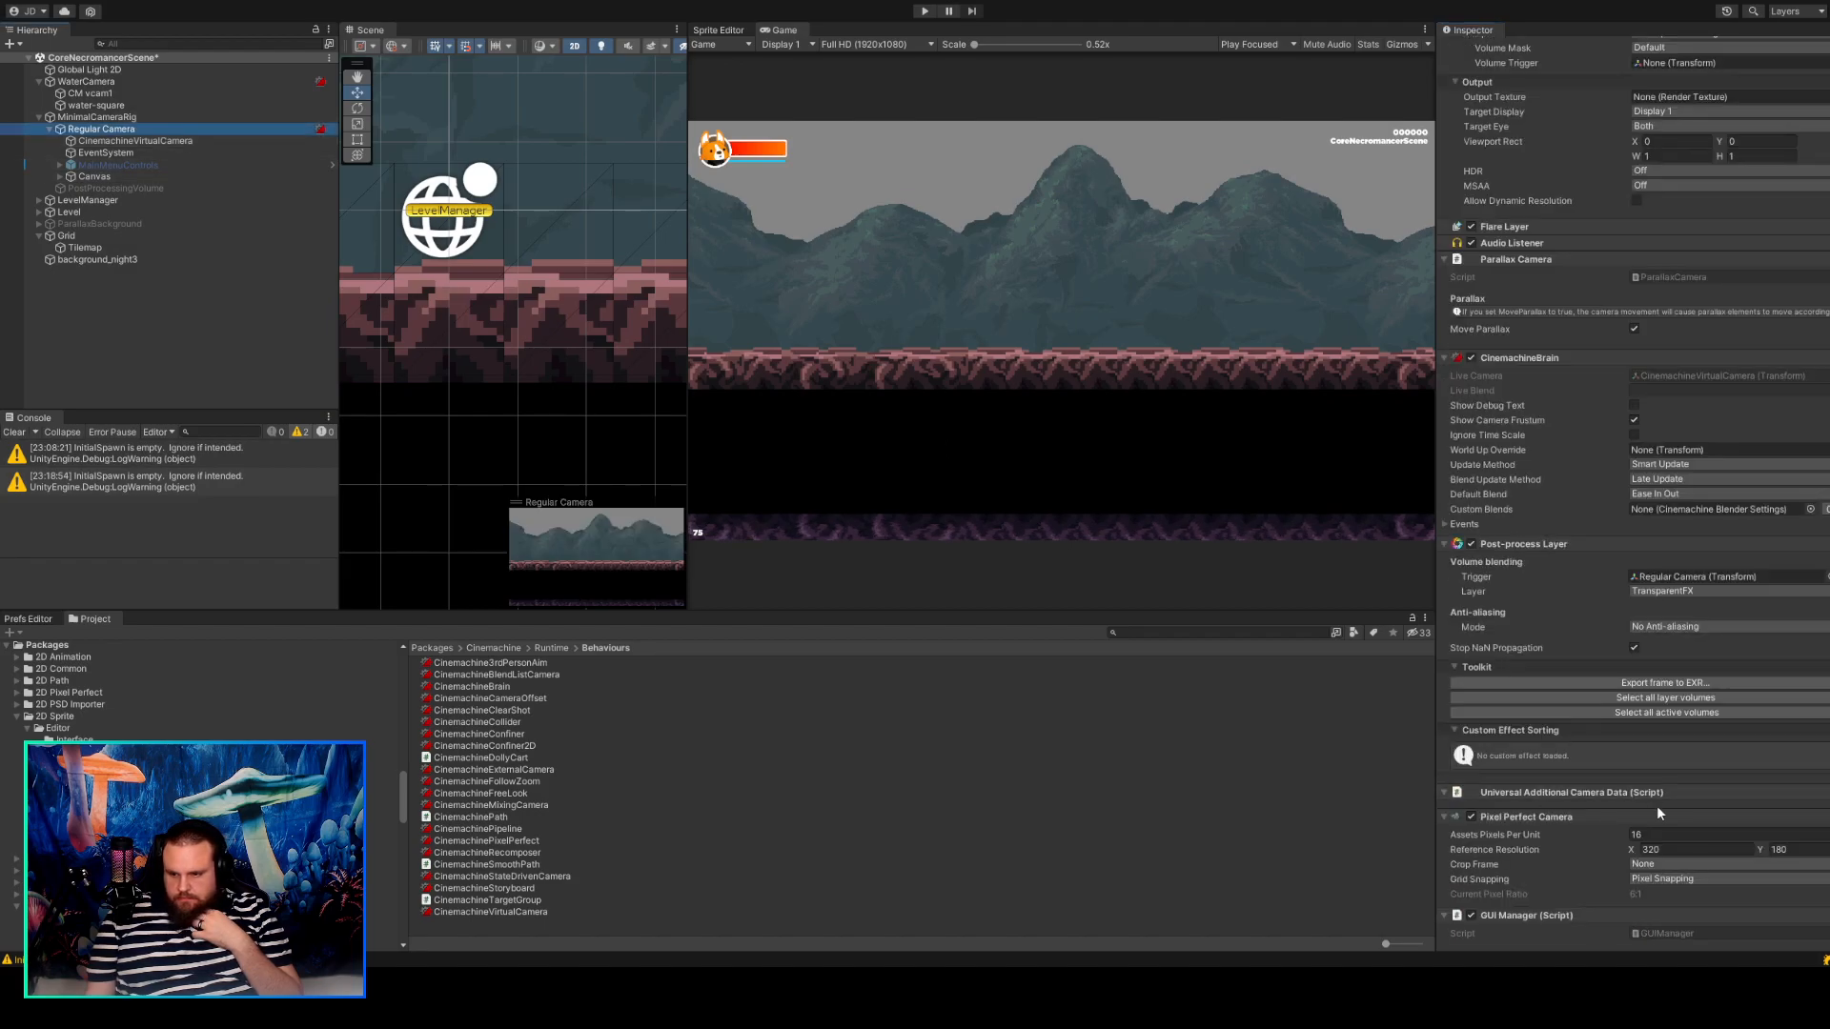
pyautogui.scroll(-10, 1657, 805)
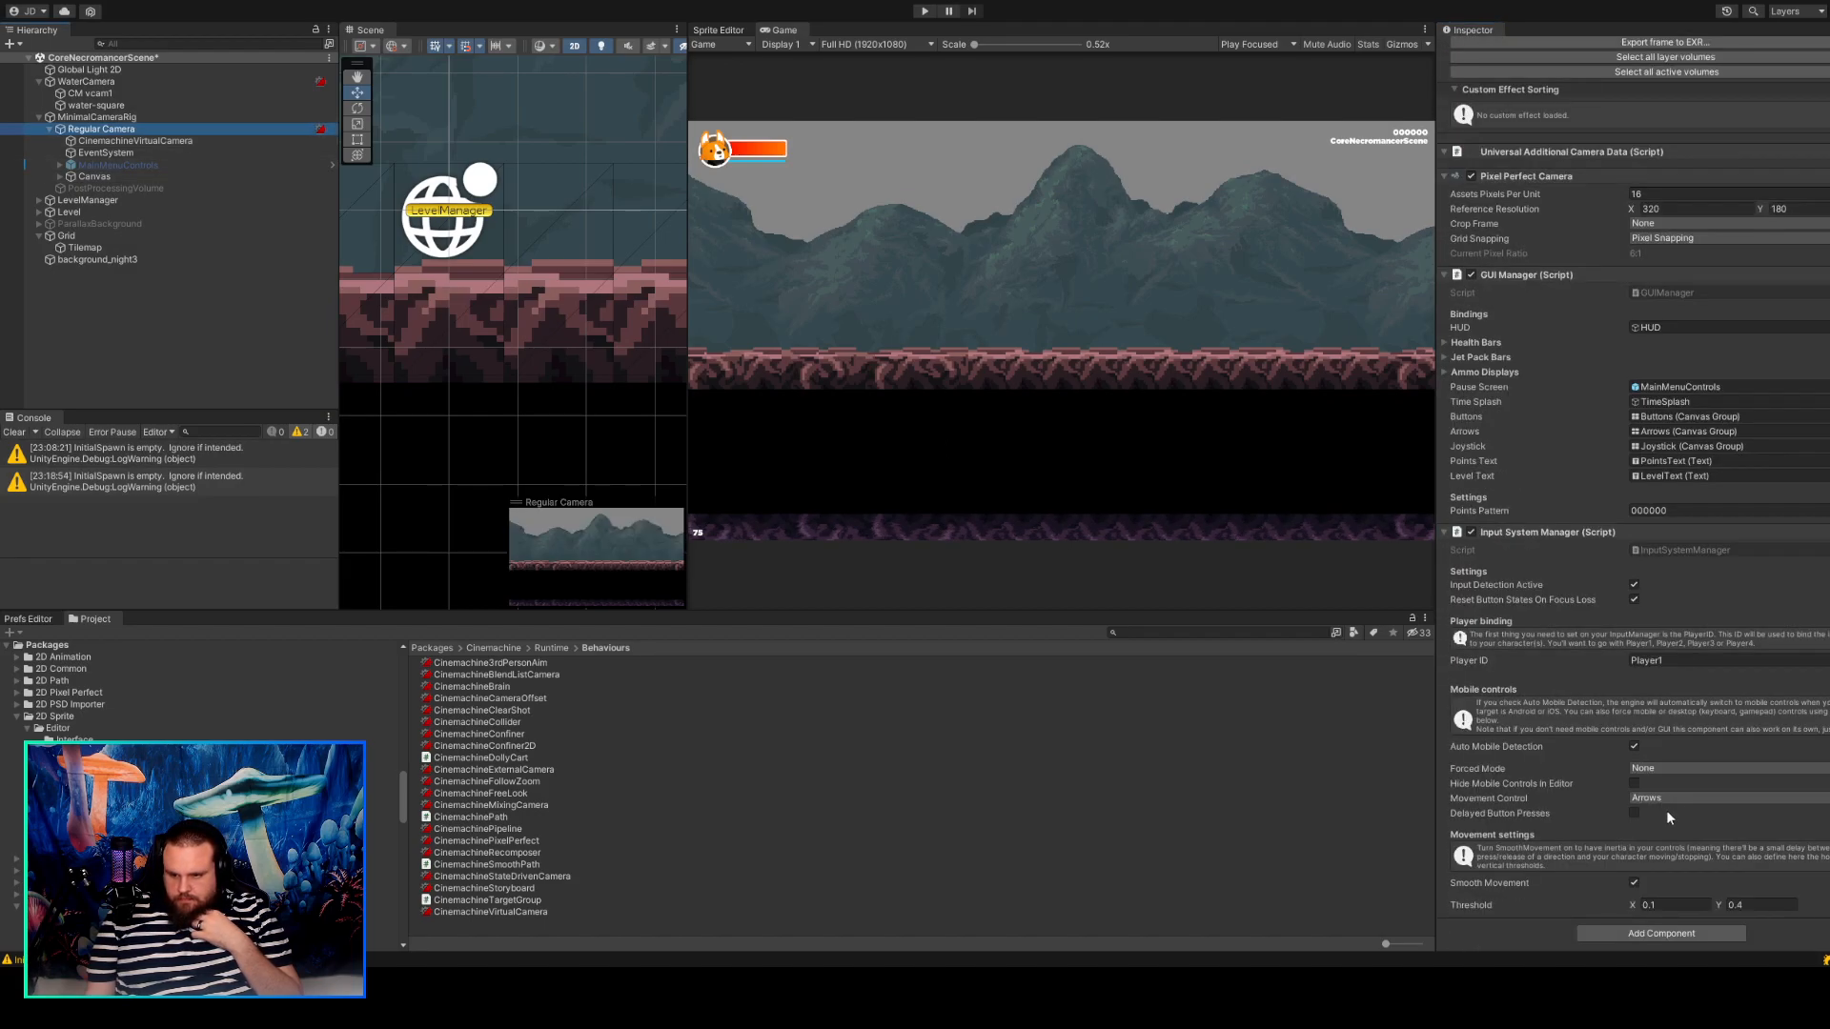
pyautogui.click(134, 141)
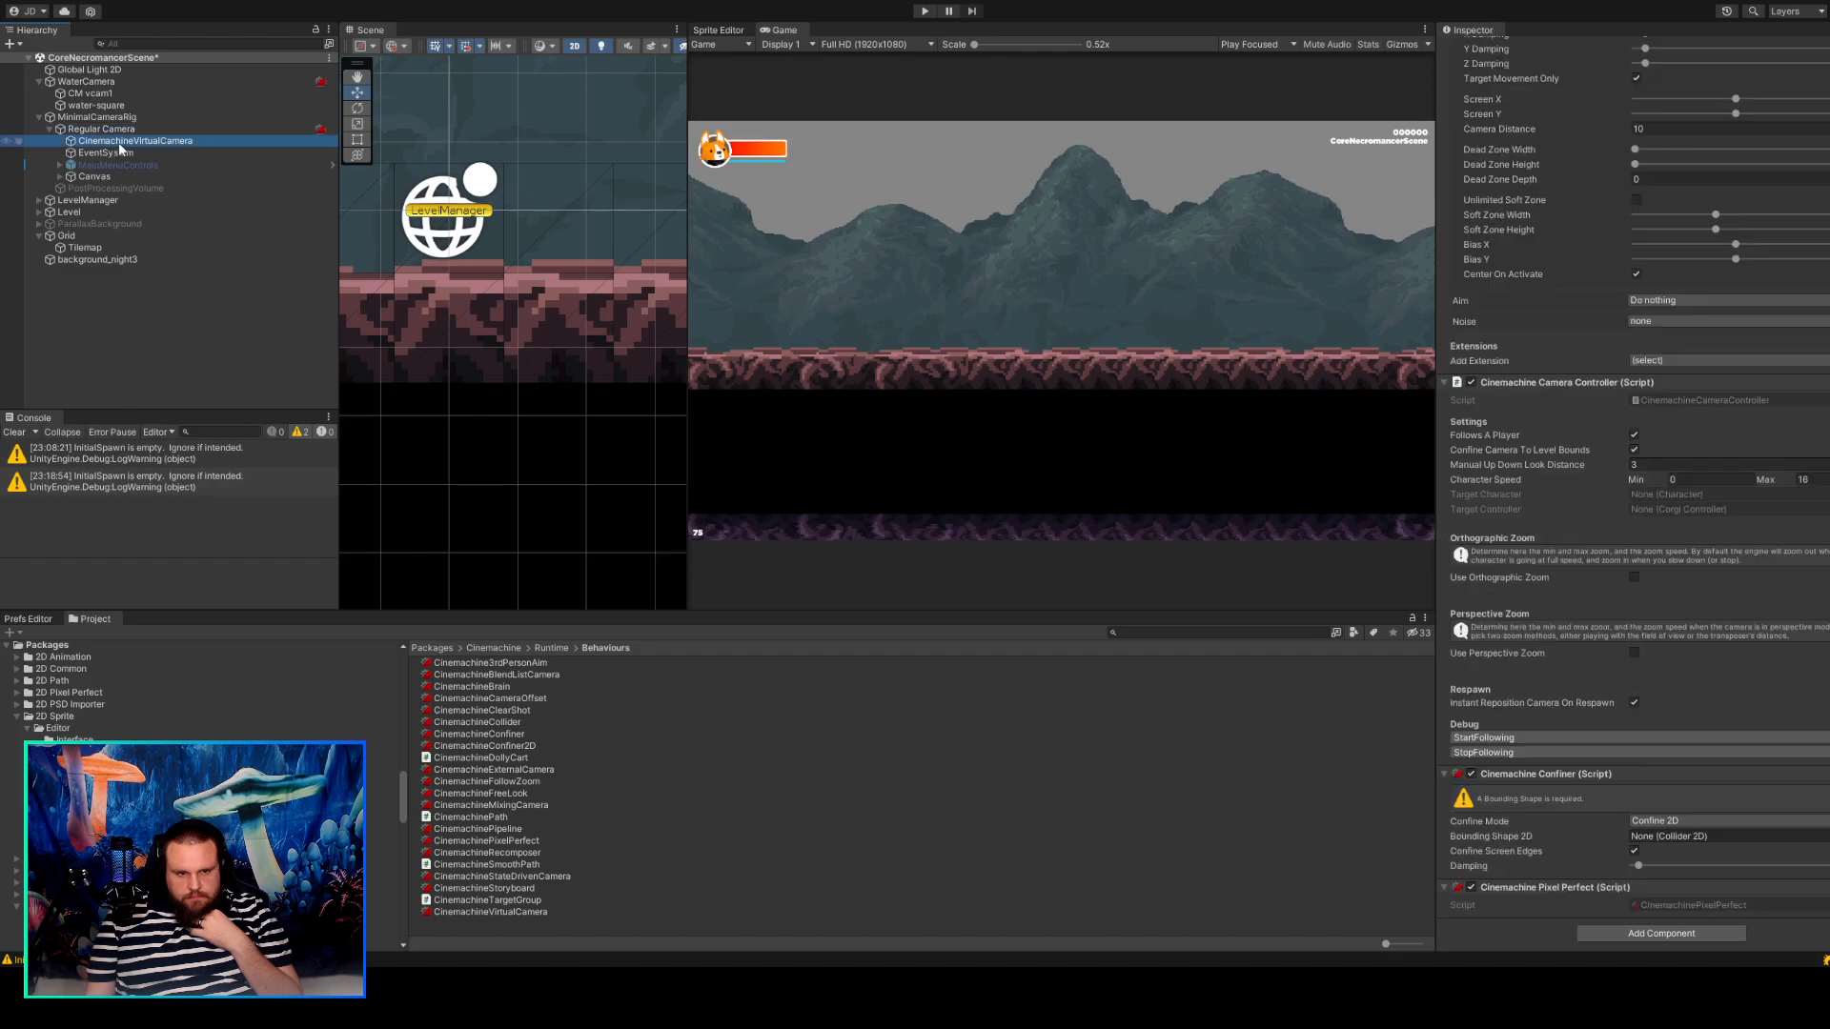
pyautogui.click(1826, 836)
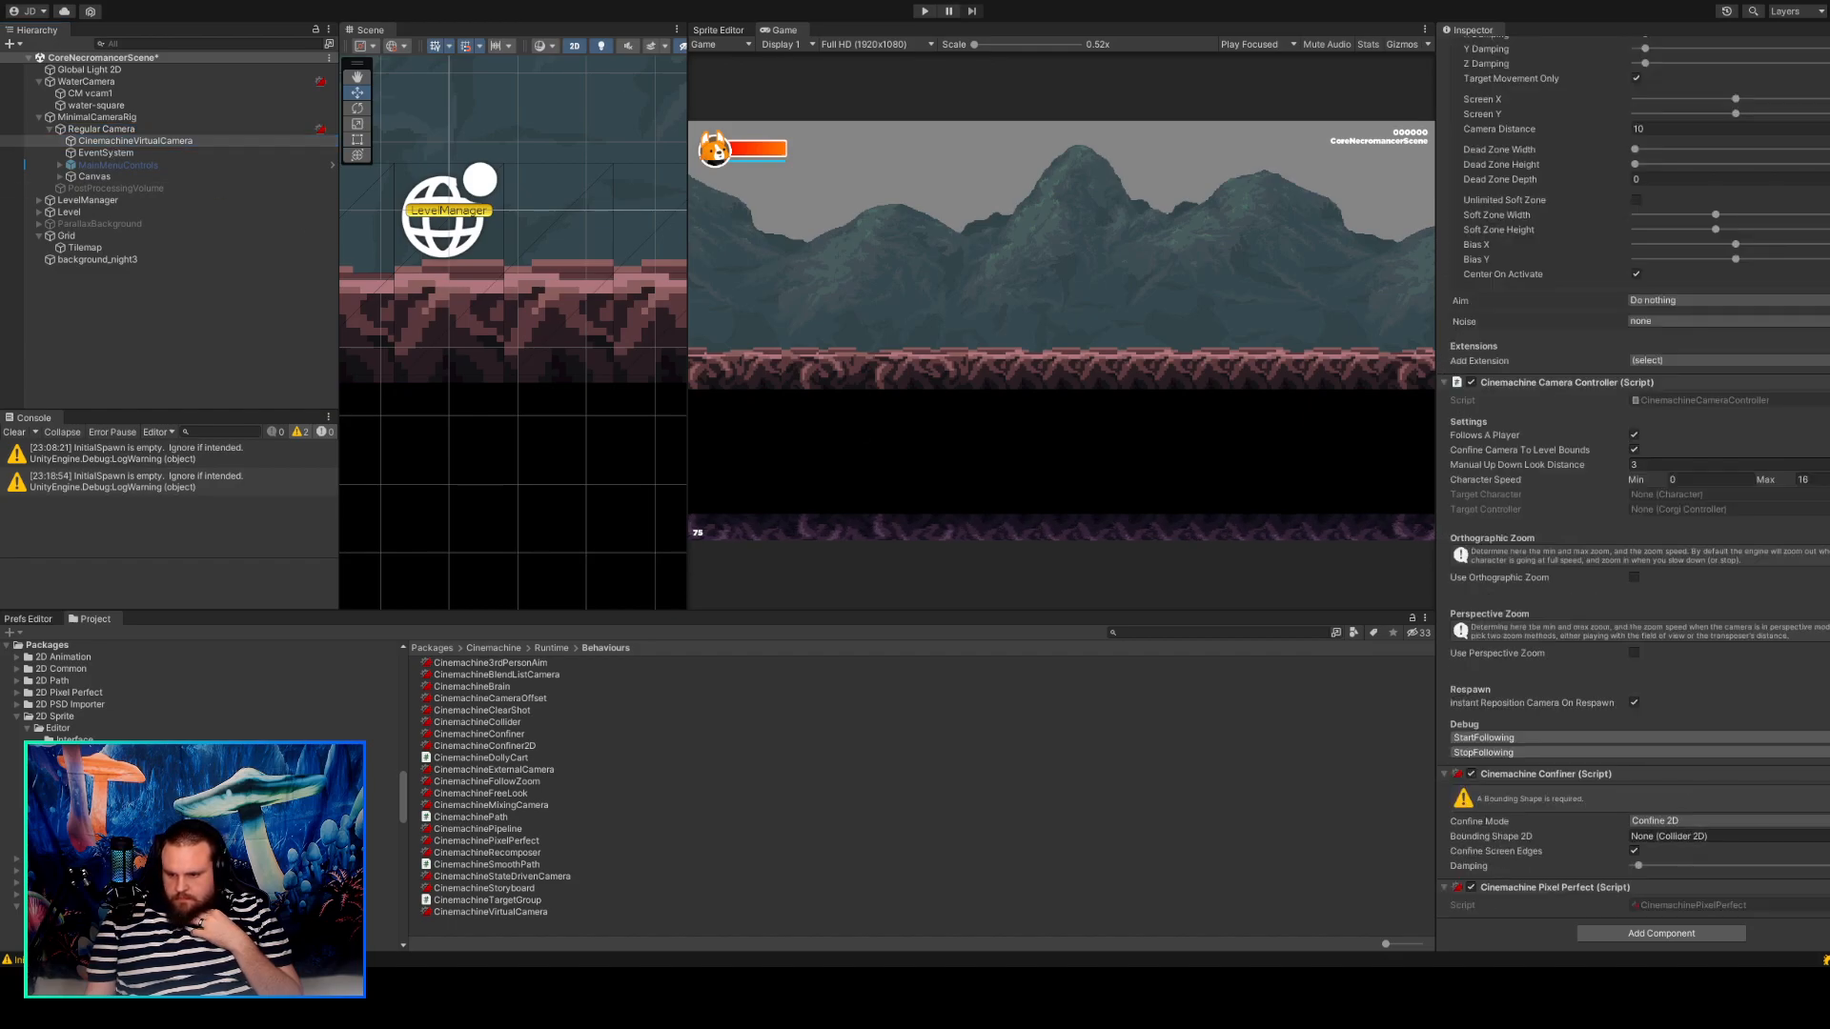
pyautogui.click(1681, 733)
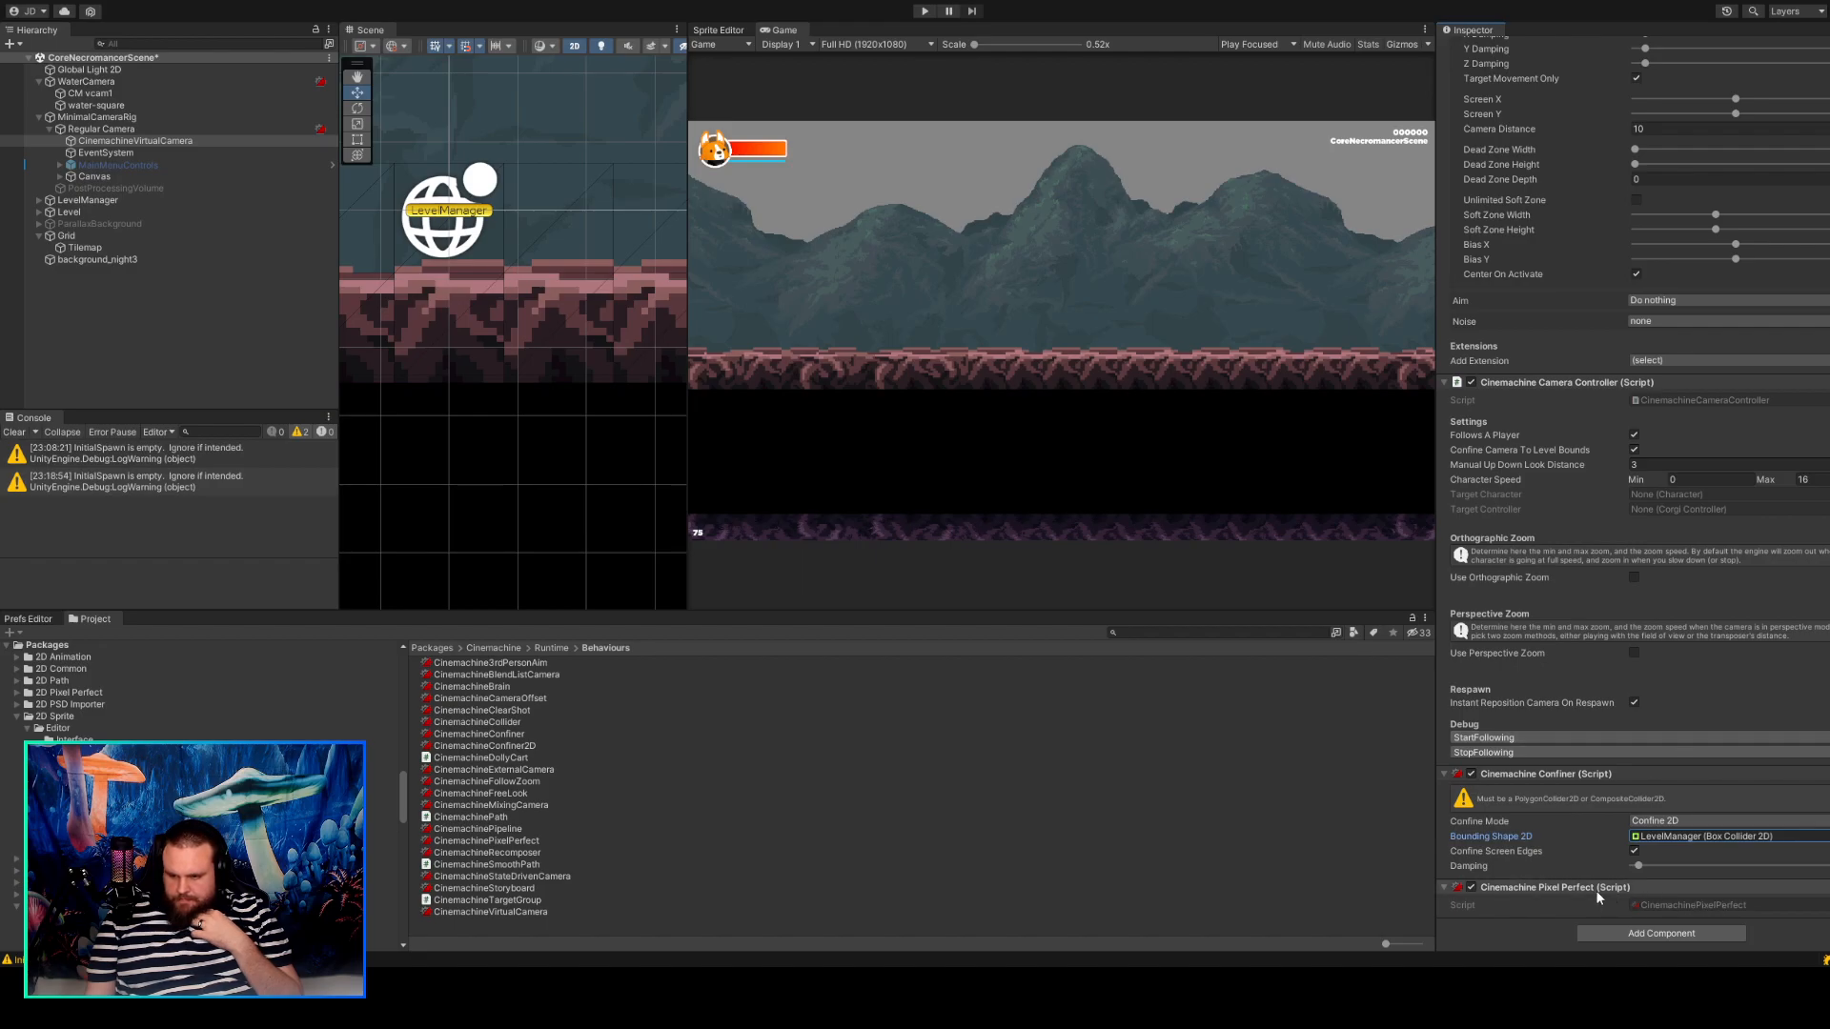
pyautogui.click(1521, 698)
# Run the game, walk the character back and forth to test the camera follow, and exit play mode.
pyautogui.click(925, 11)
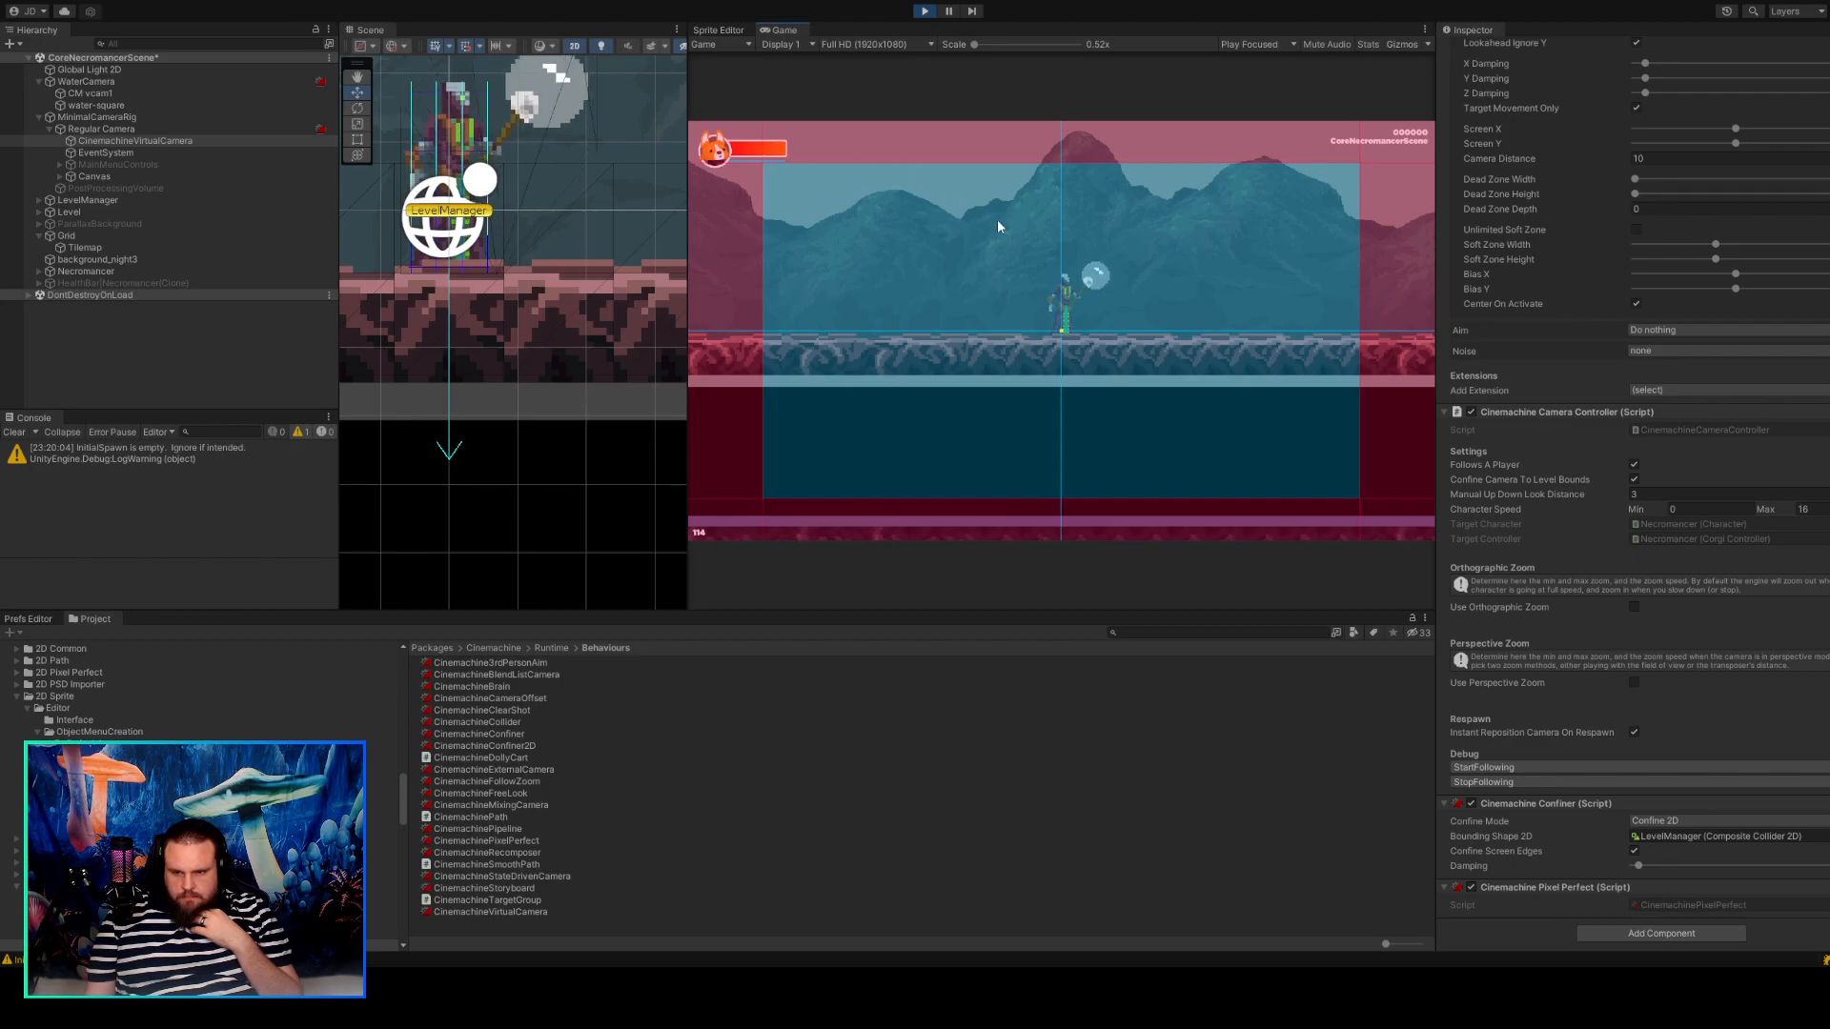
pyautogui.press('d')
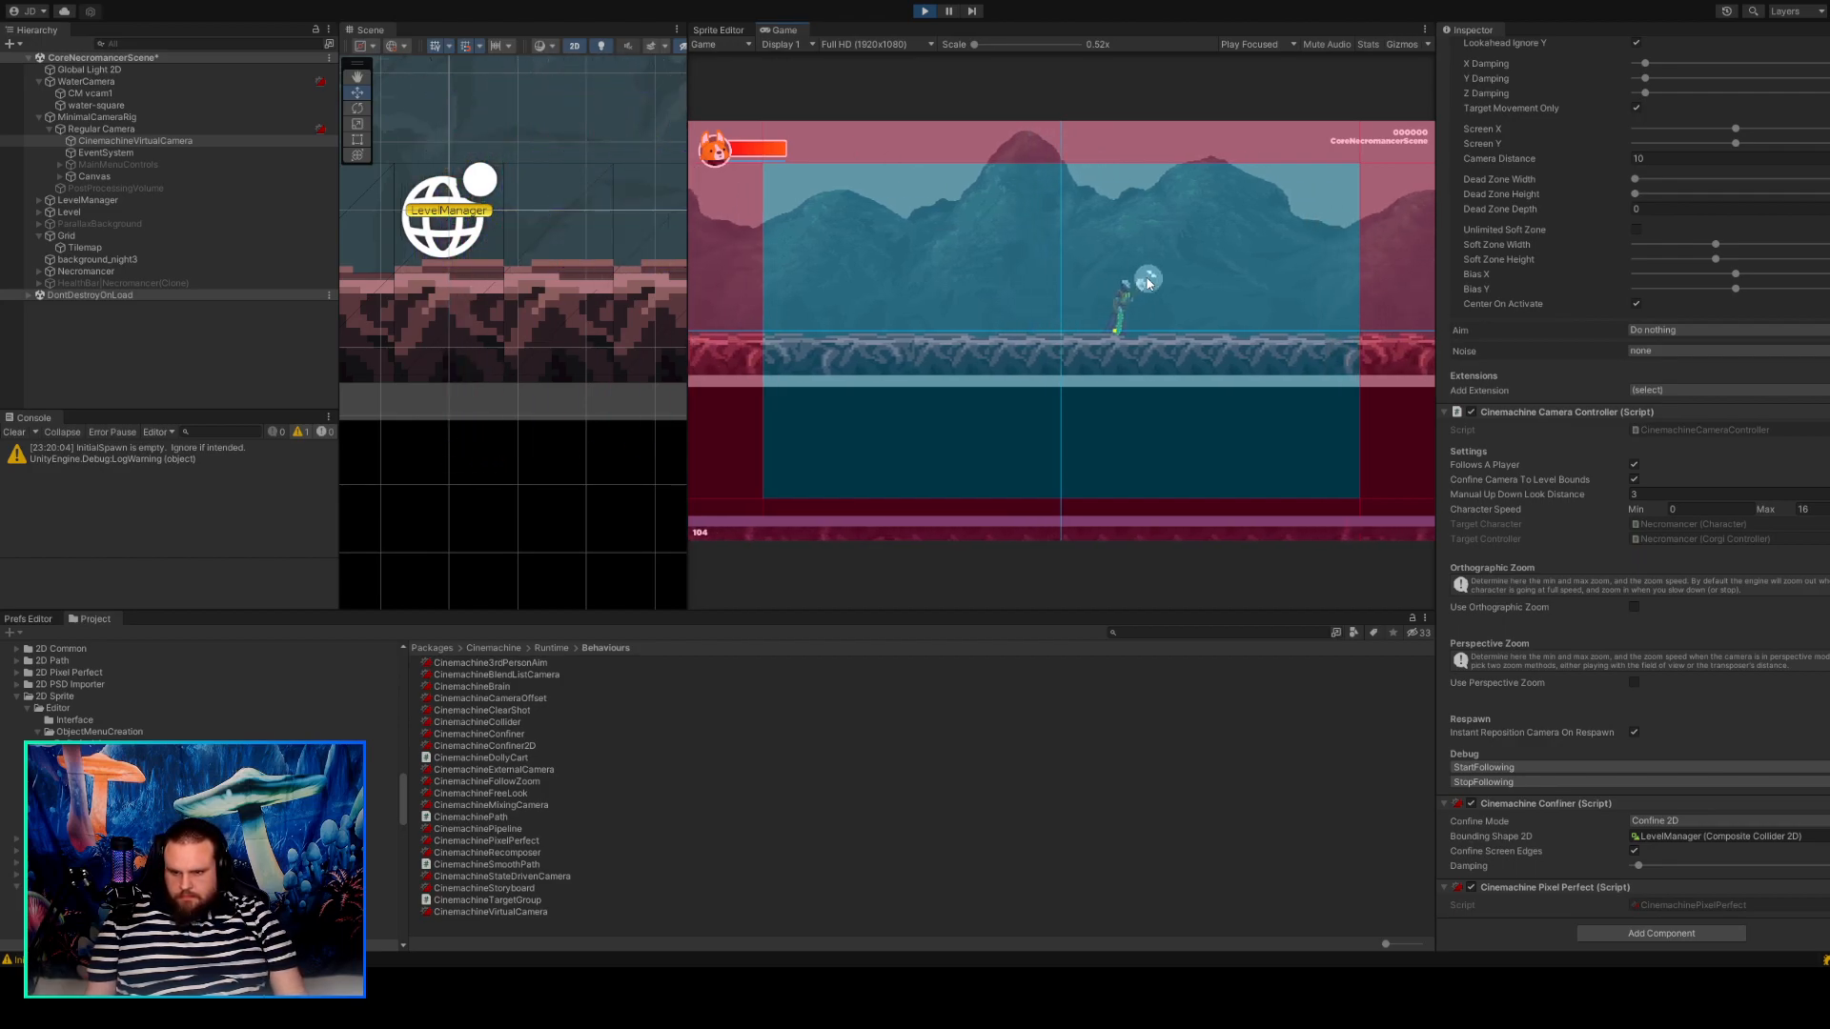
pyautogui.press('a')
pyautogui.press('d')
pyautogui.press('a')
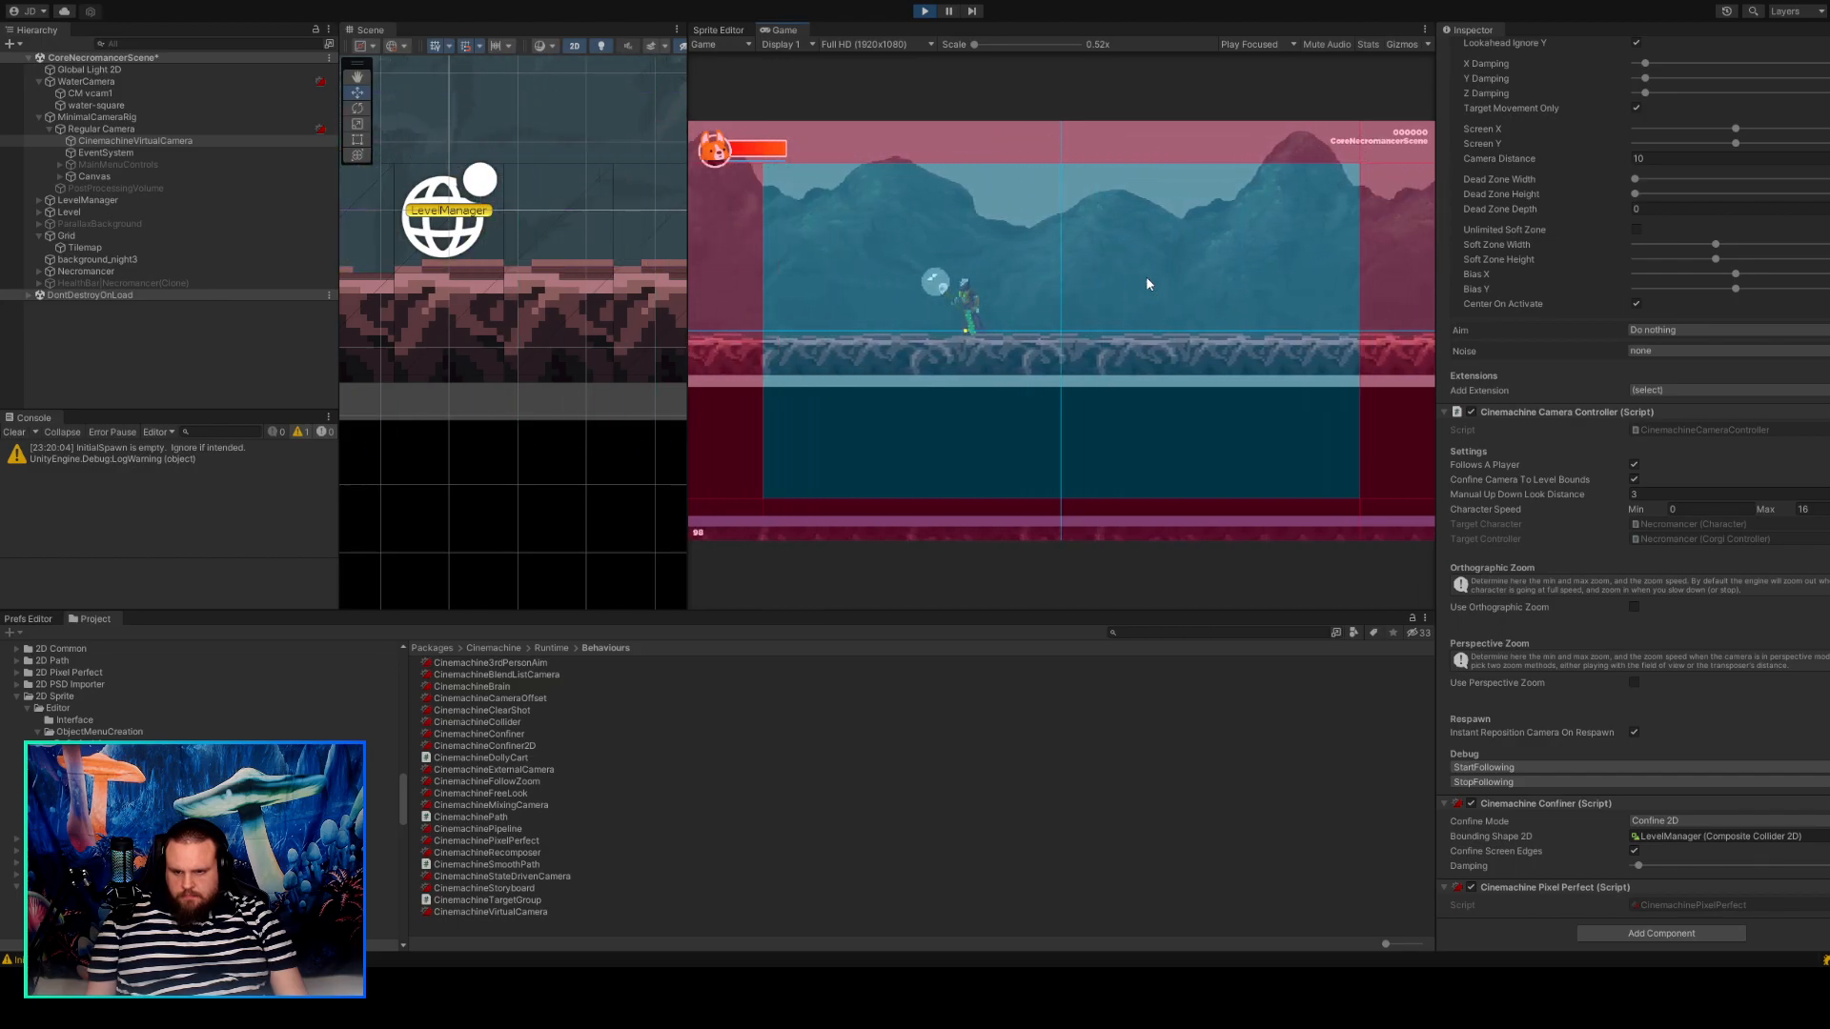
pyautogui.press('d')
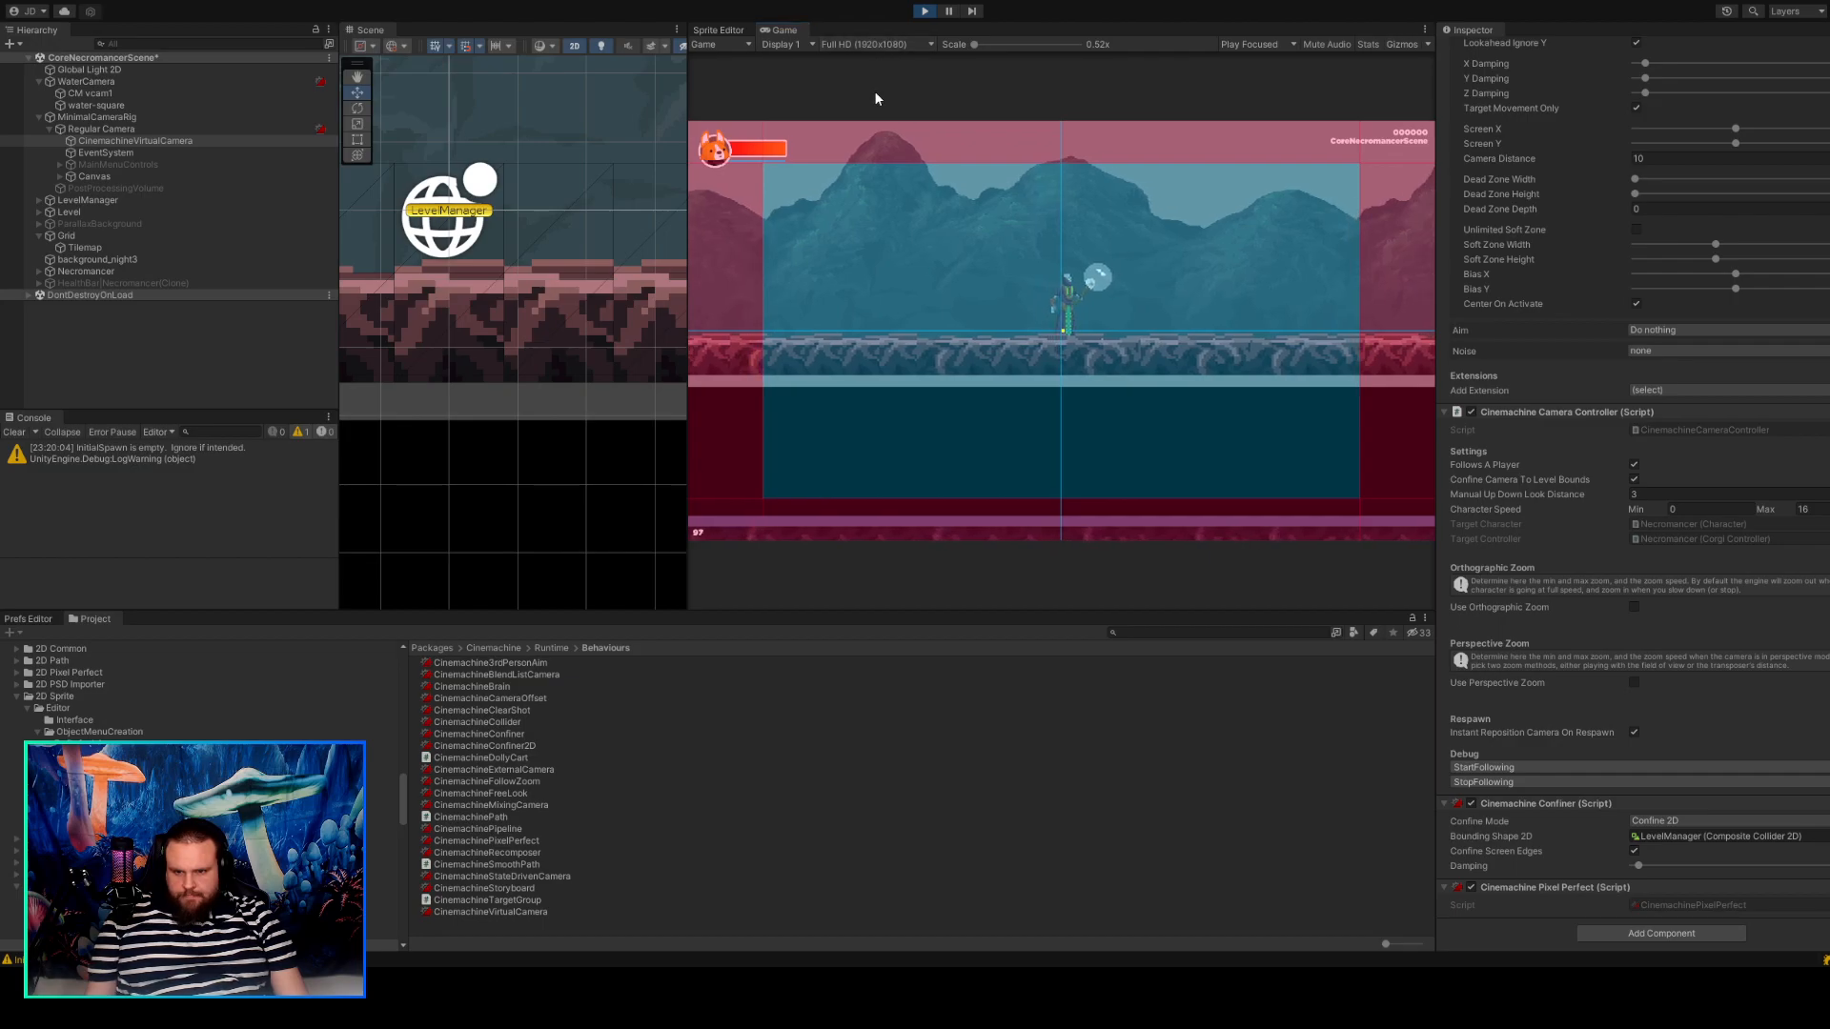
pyautogui.moveTo(687, 157); pyautogui.dragTo(764, 194)
pyautogui.hotkey('ctrl', 'p')
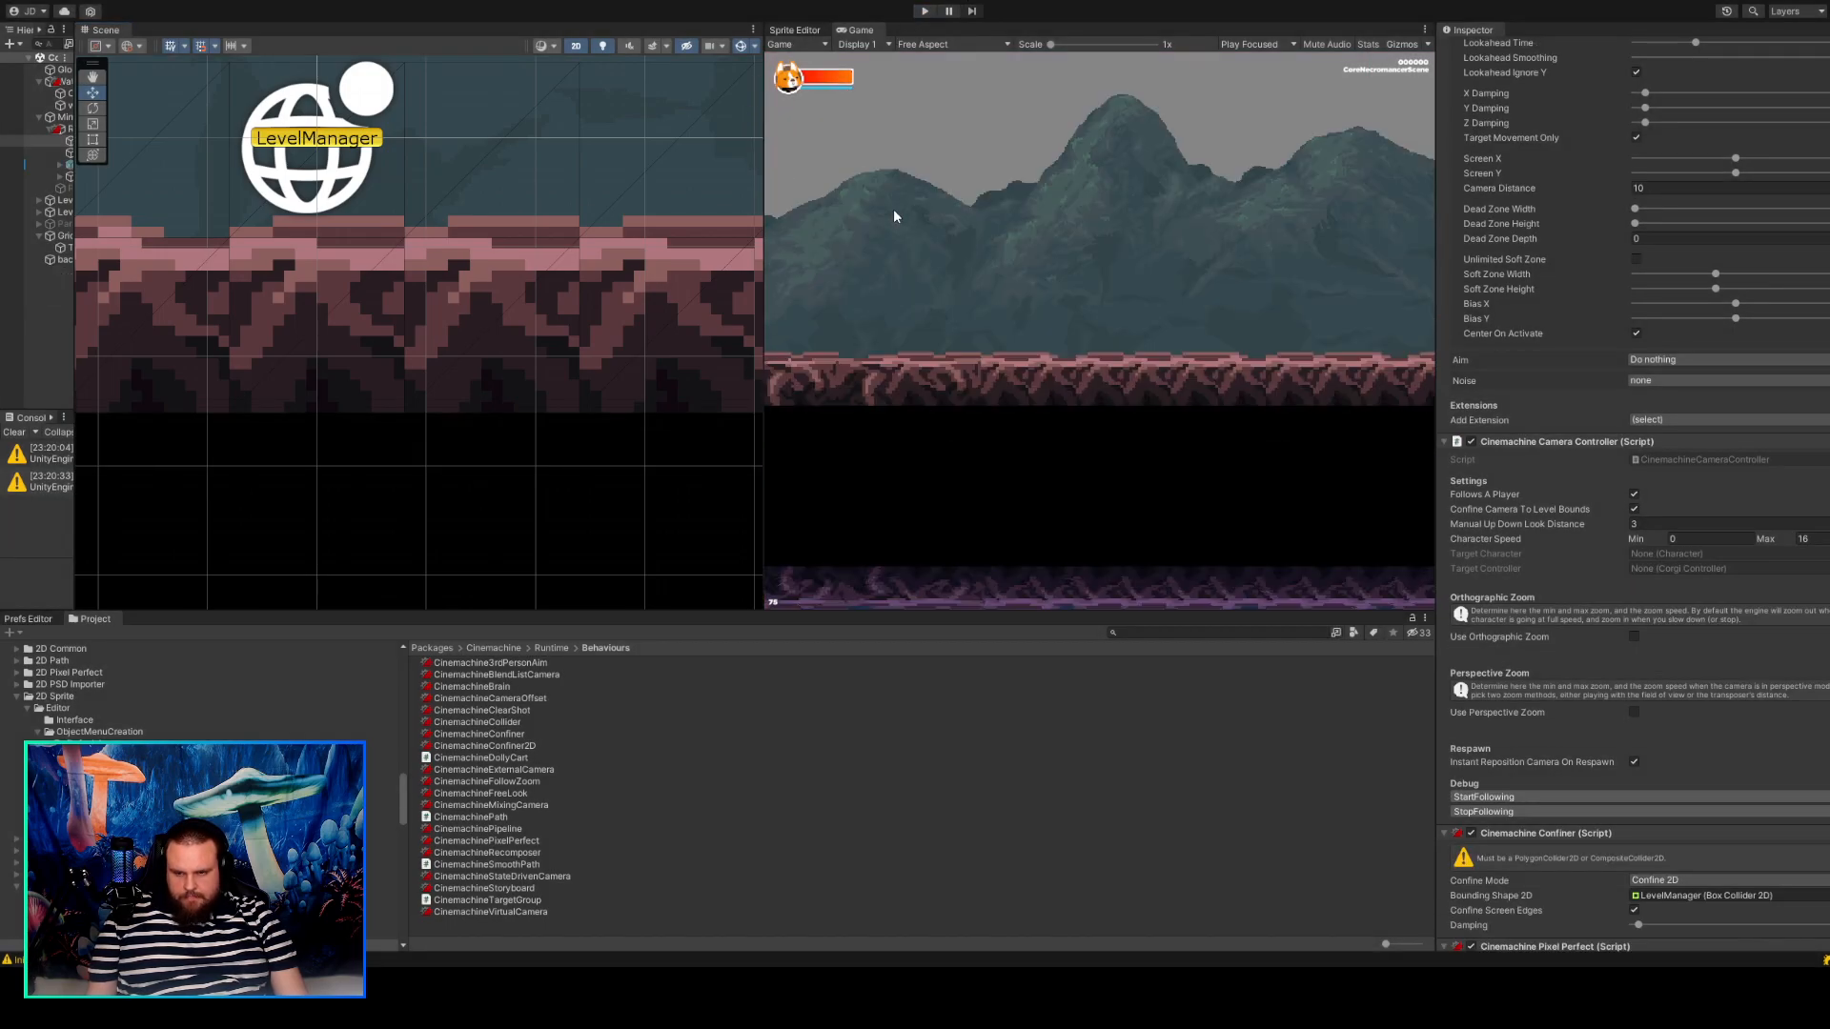
# Inspect the platform and background pixels in the Game view and set its resolution to Full HD (1920x1080).
pyautogui.scroll(3, 894, 209)
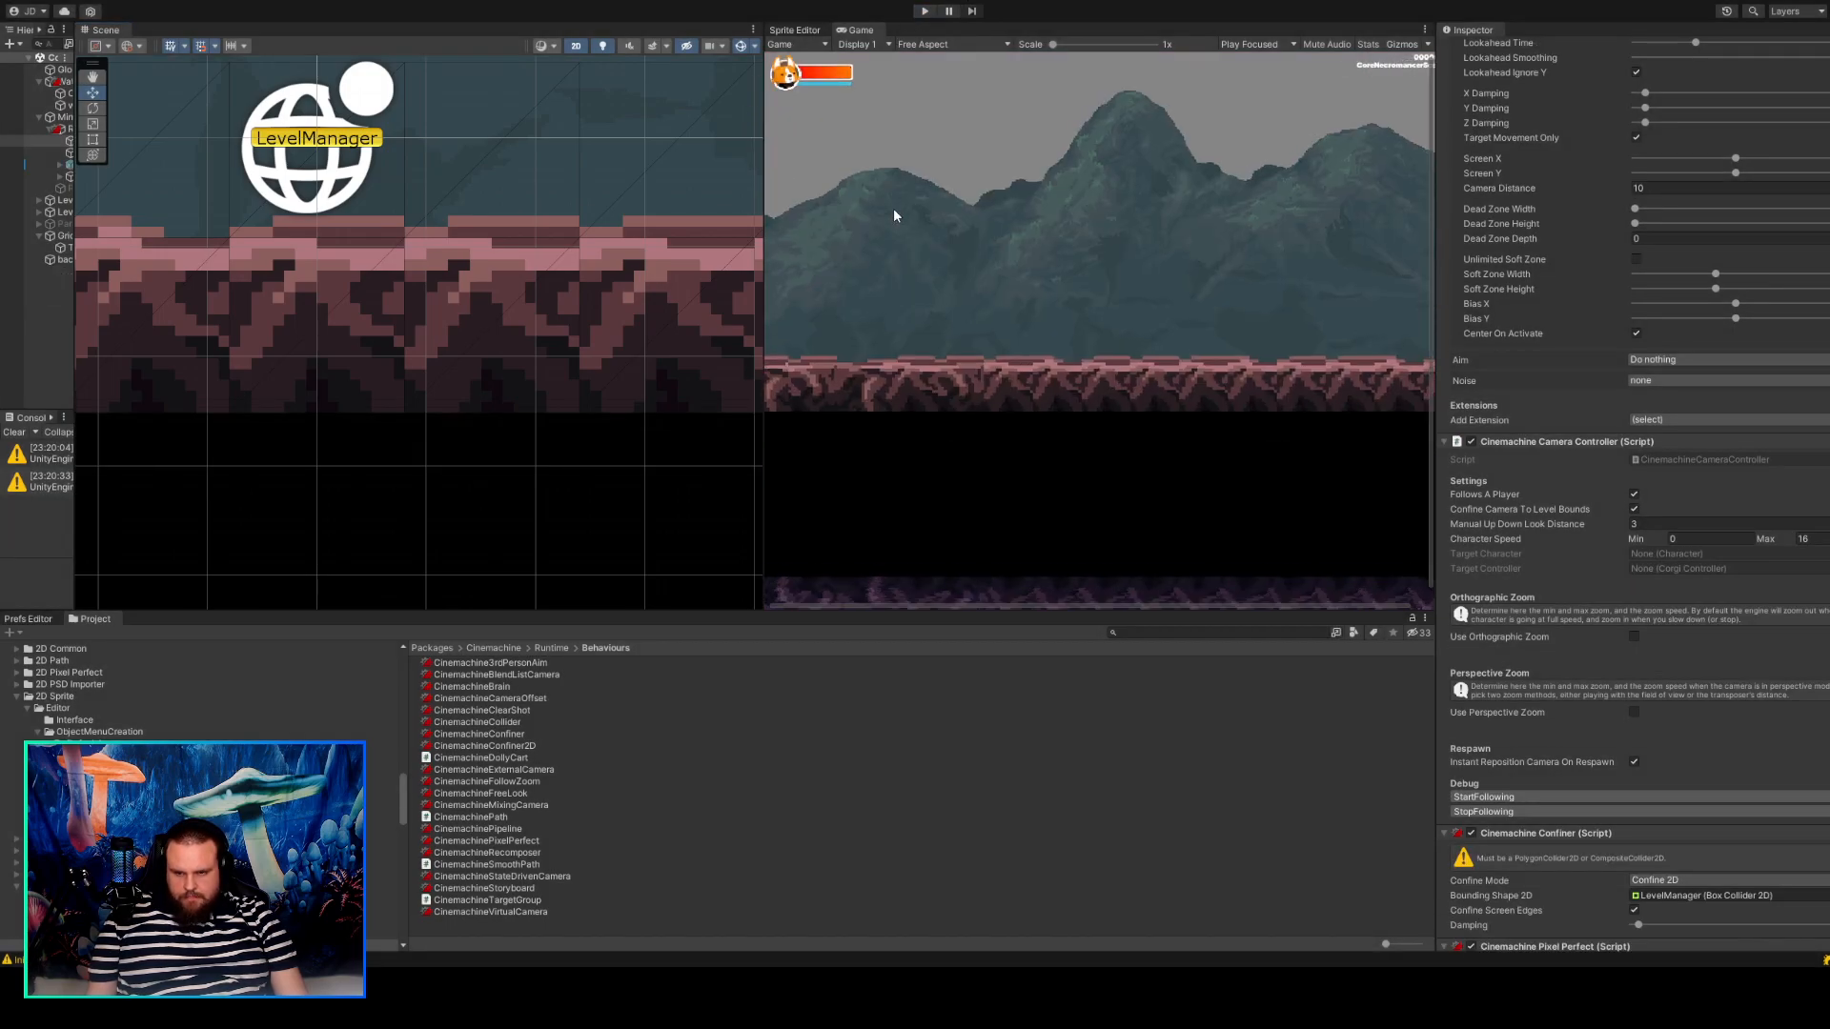
pyautogui.scroll(5, 894, 211)
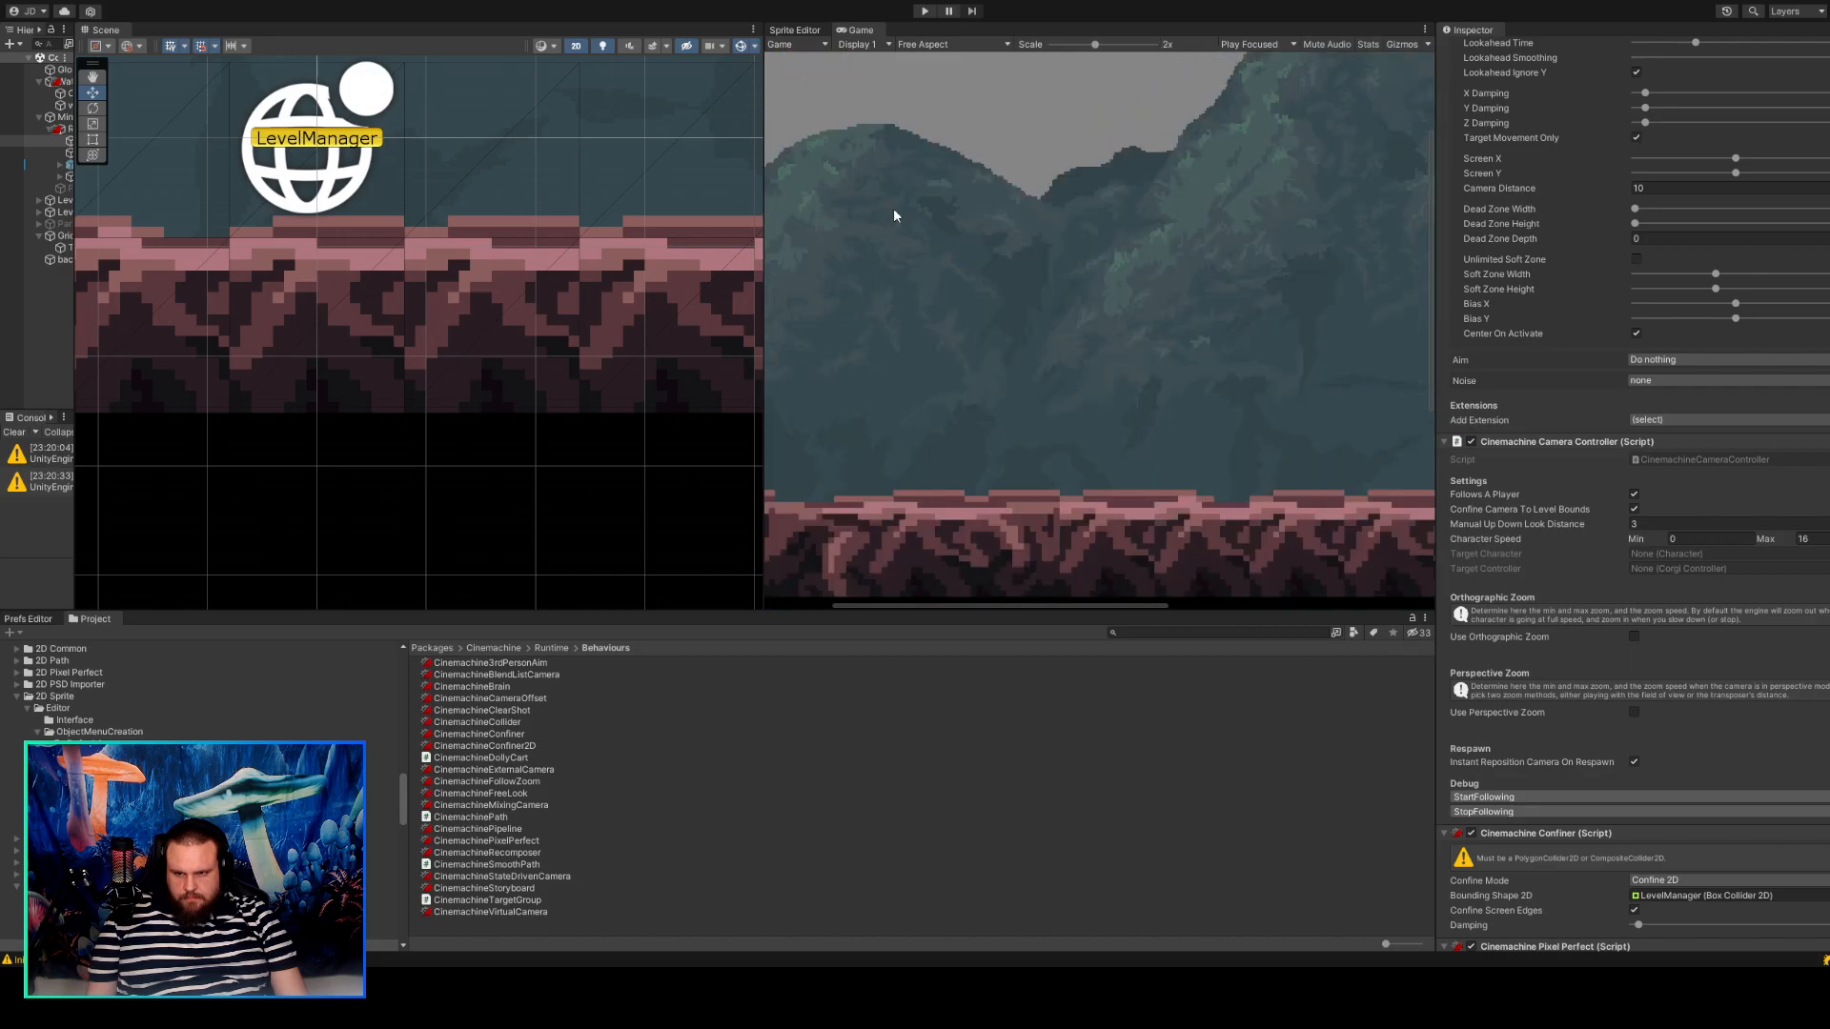
pyautogui.scroll(-5, 894, 216)
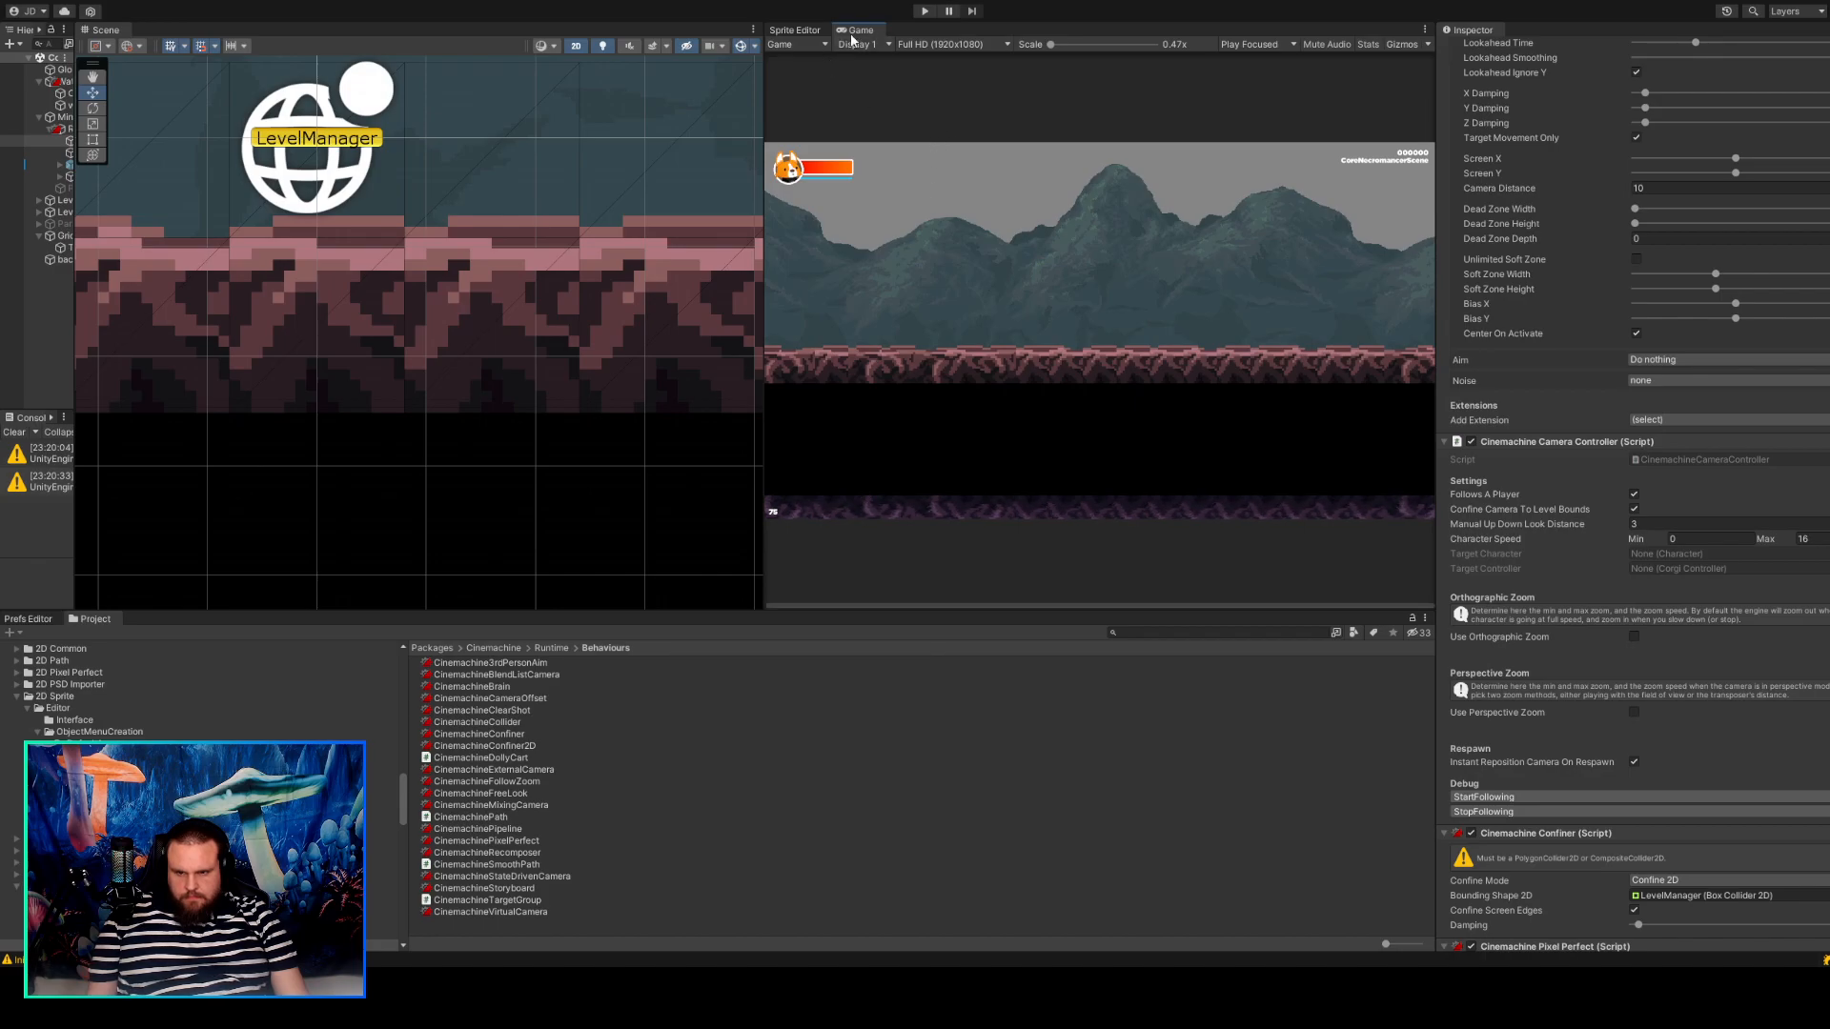
# Enter play mode and deactivate the CM vcam1 object under WaterCamera.
pyautogui.click(924, 13)
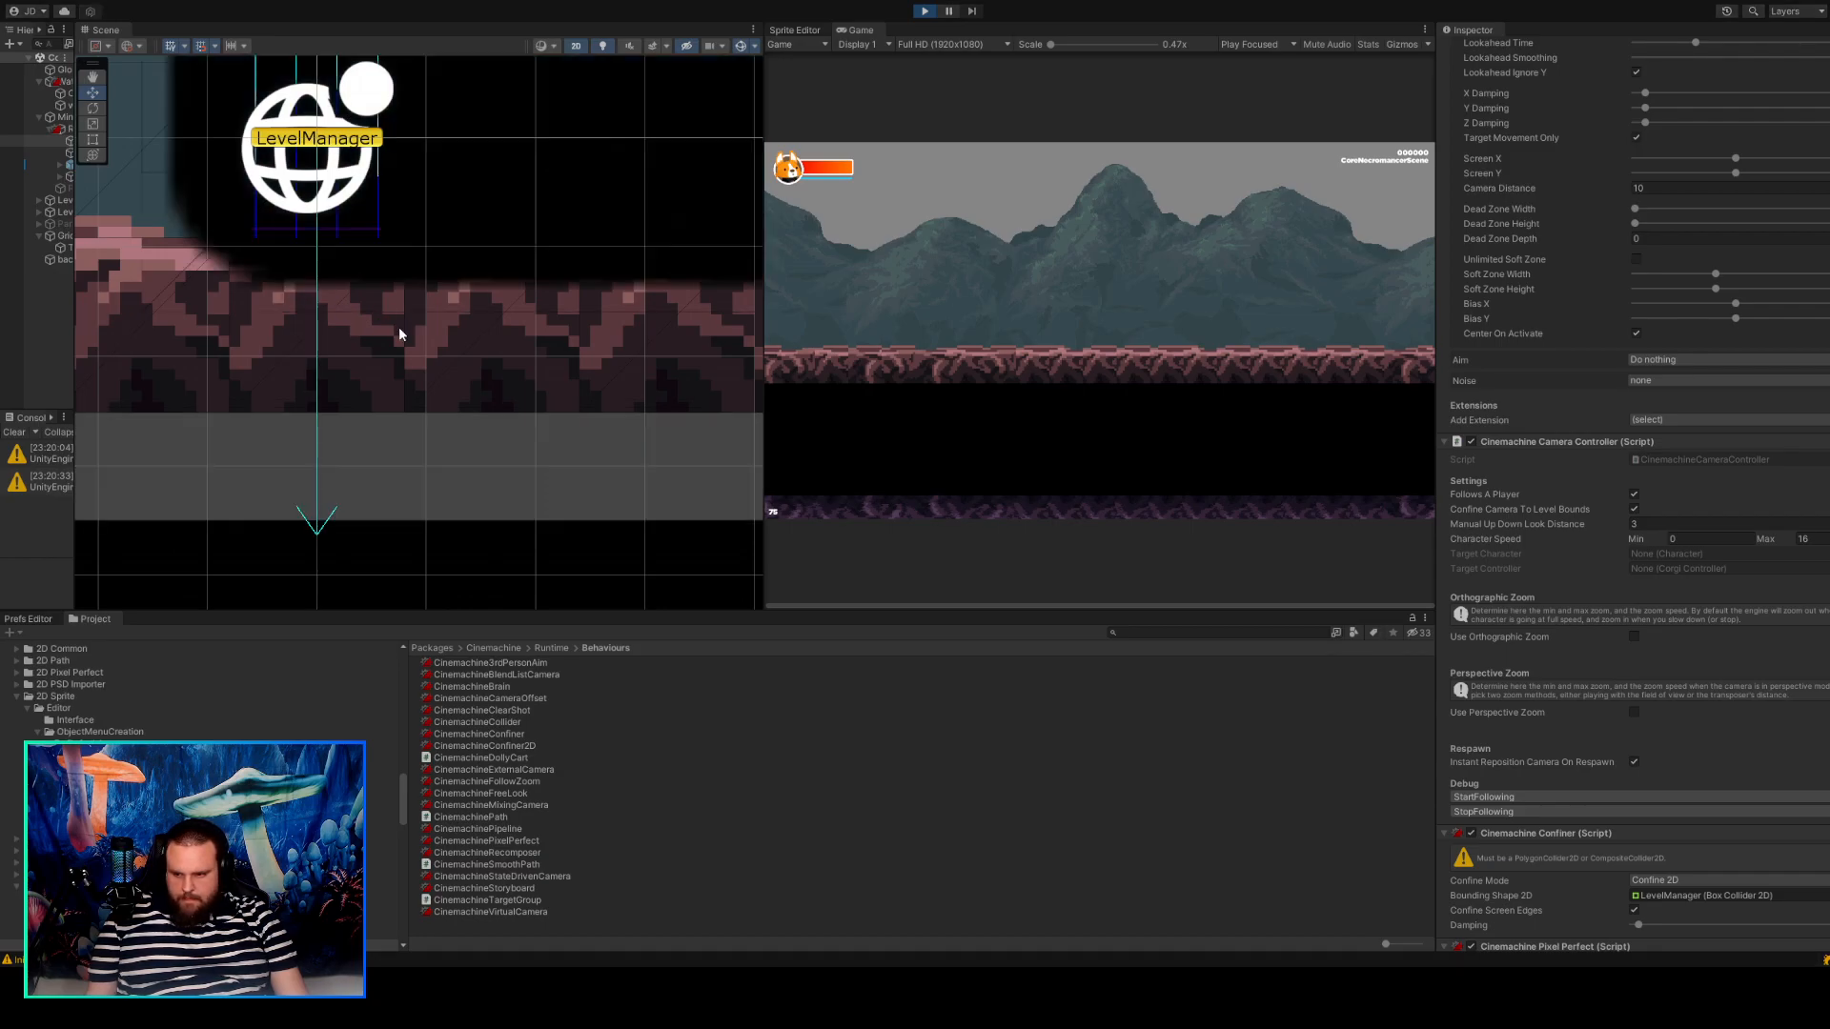
pyautogui.scroll(-6, 507, 309)
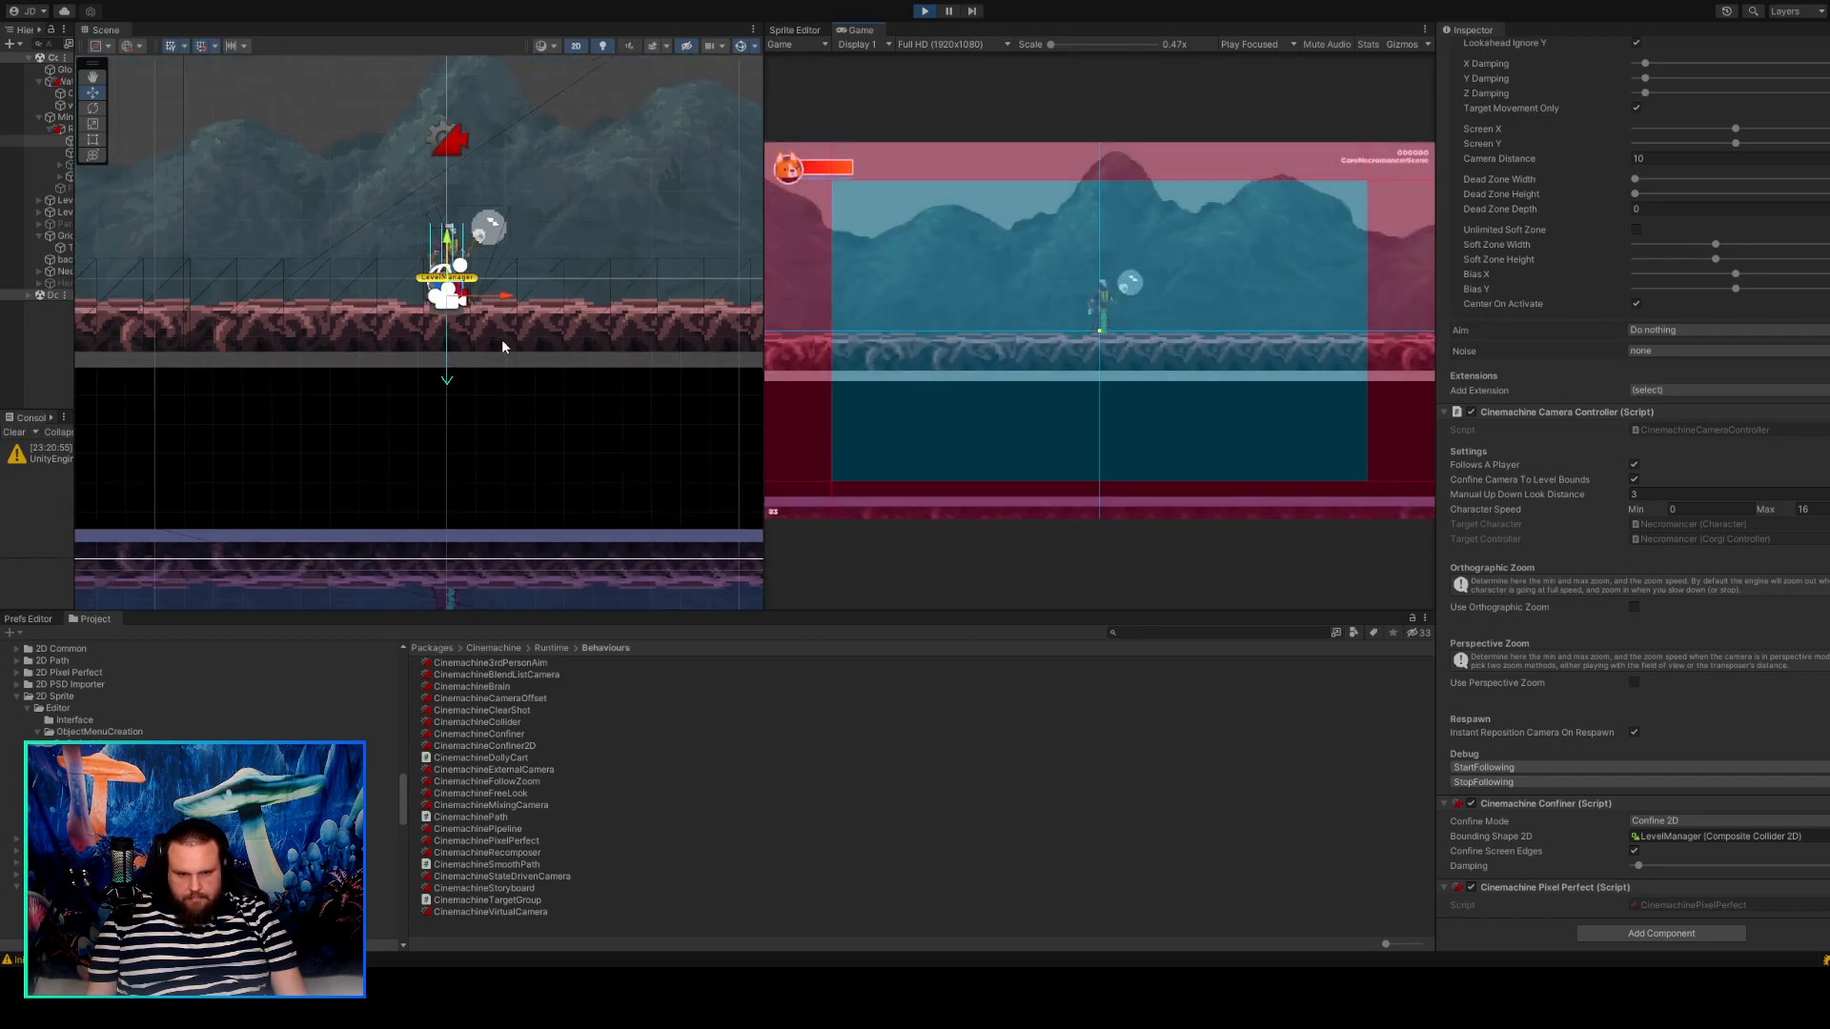
pyautogui.scroll(-2, 502, 346)
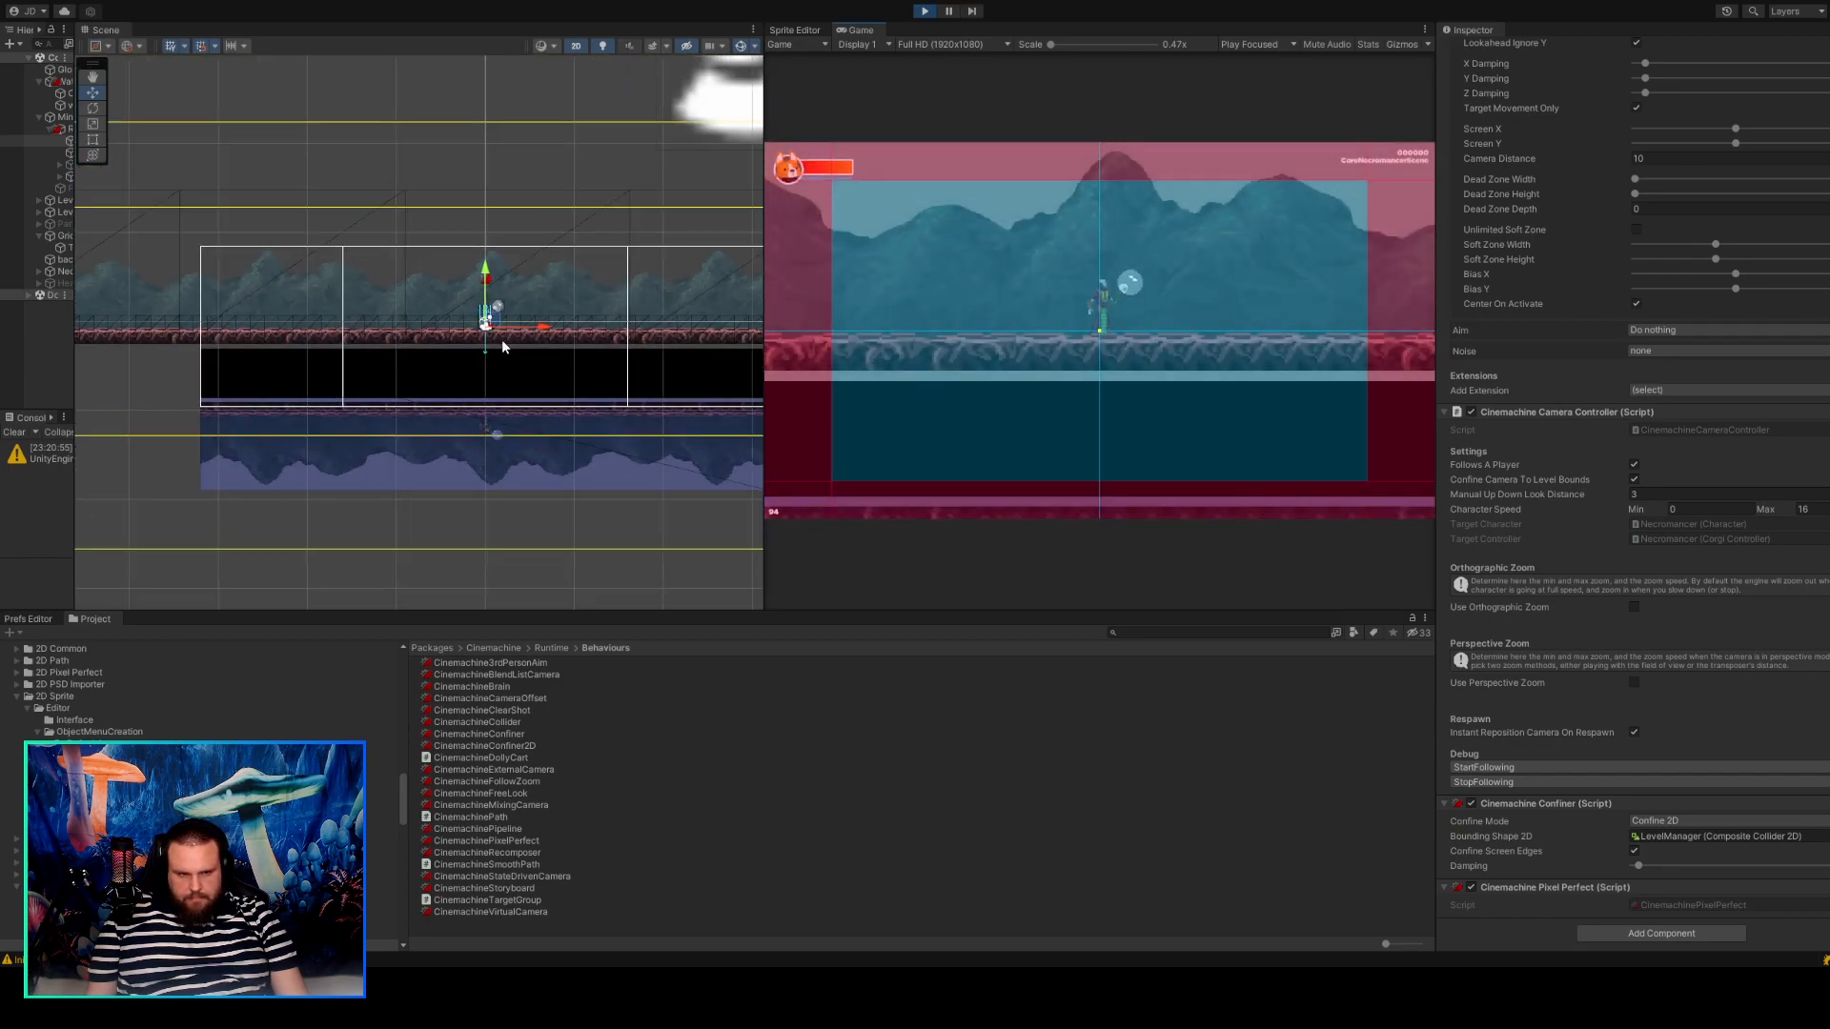
pyautogui.moveTo(76, 334); pyautogui.dragTo(246, 342)
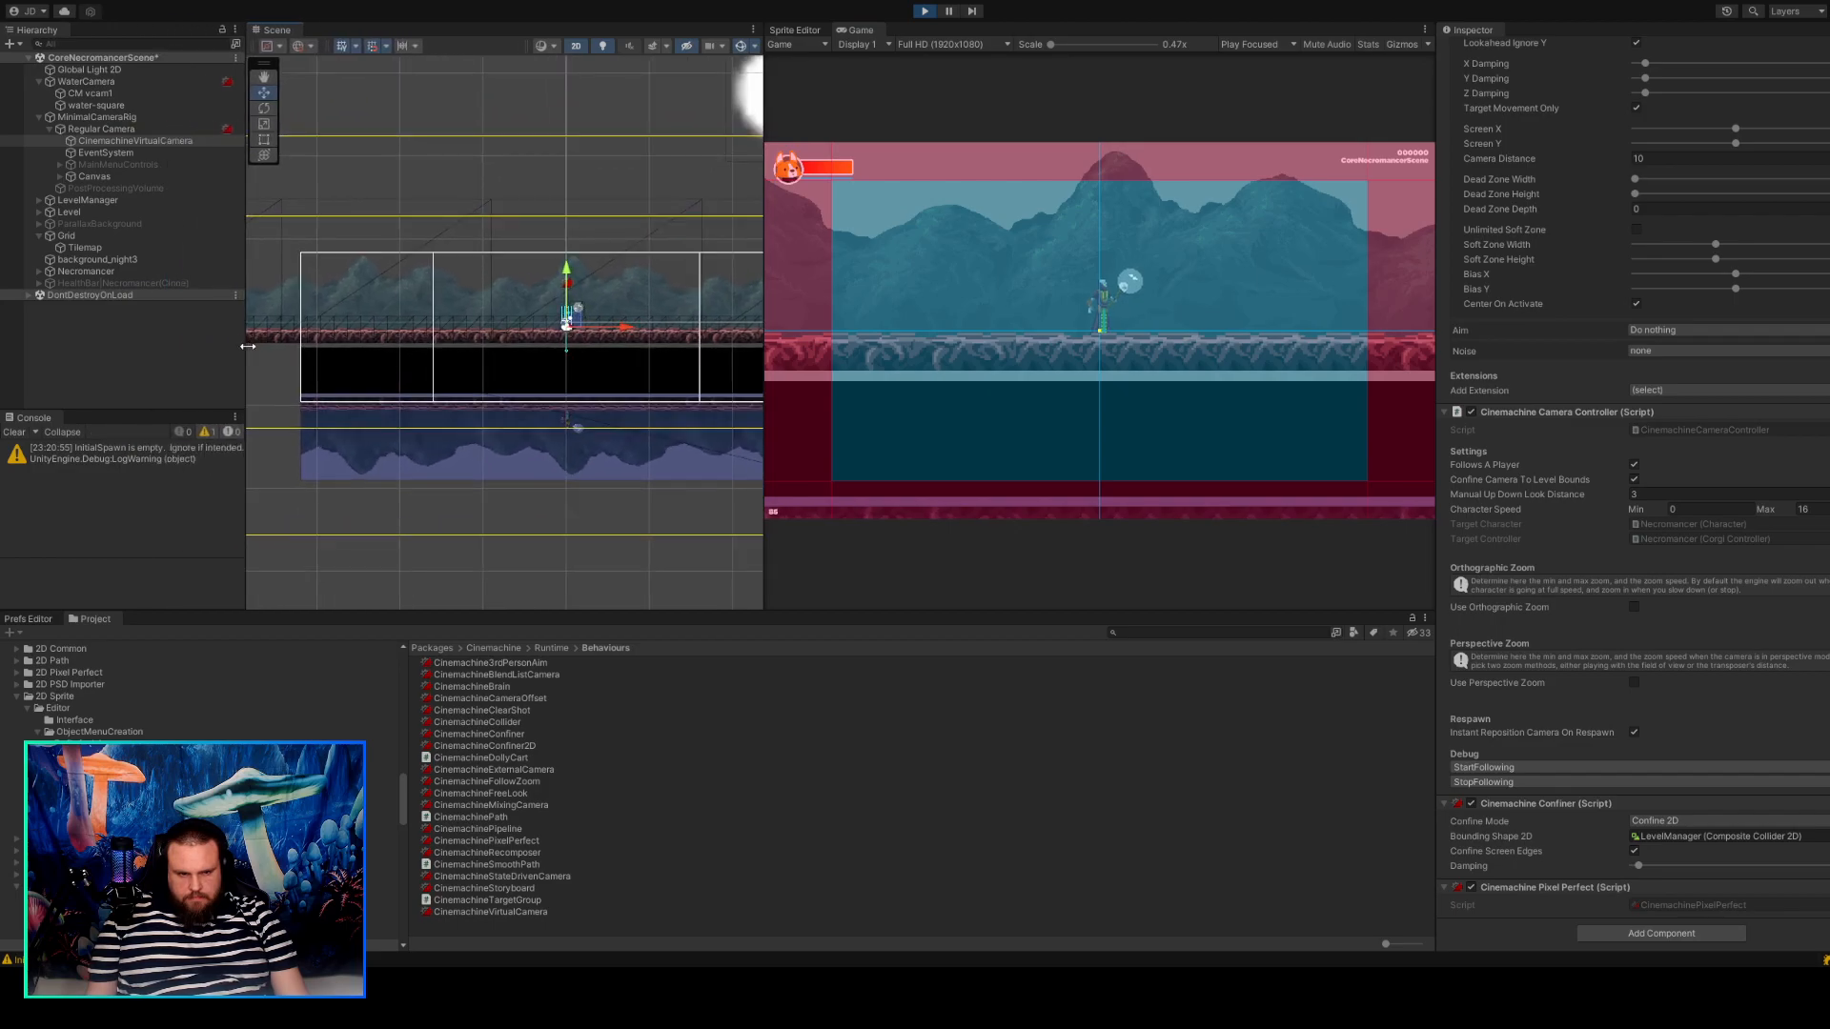
pyautogui.click(89, 93)
pyautogui.scroll(10, 1636, 130)
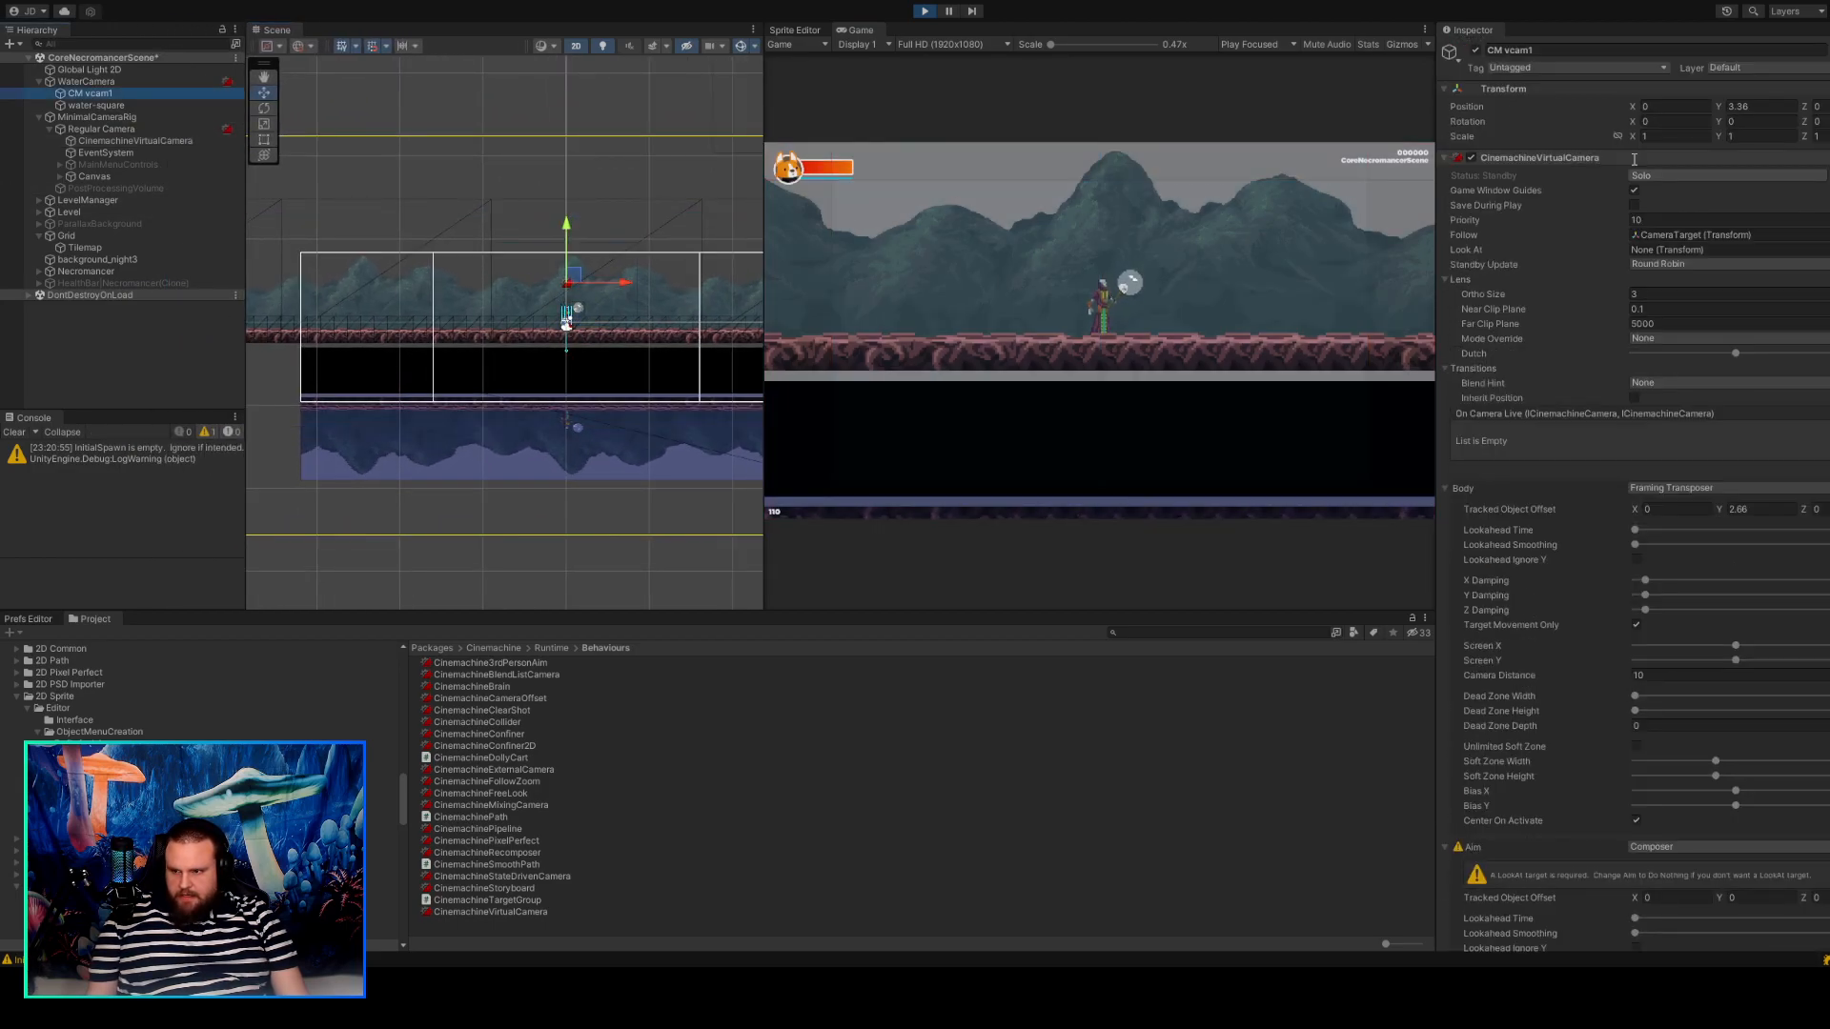
pyautogui.click(1474, 50)
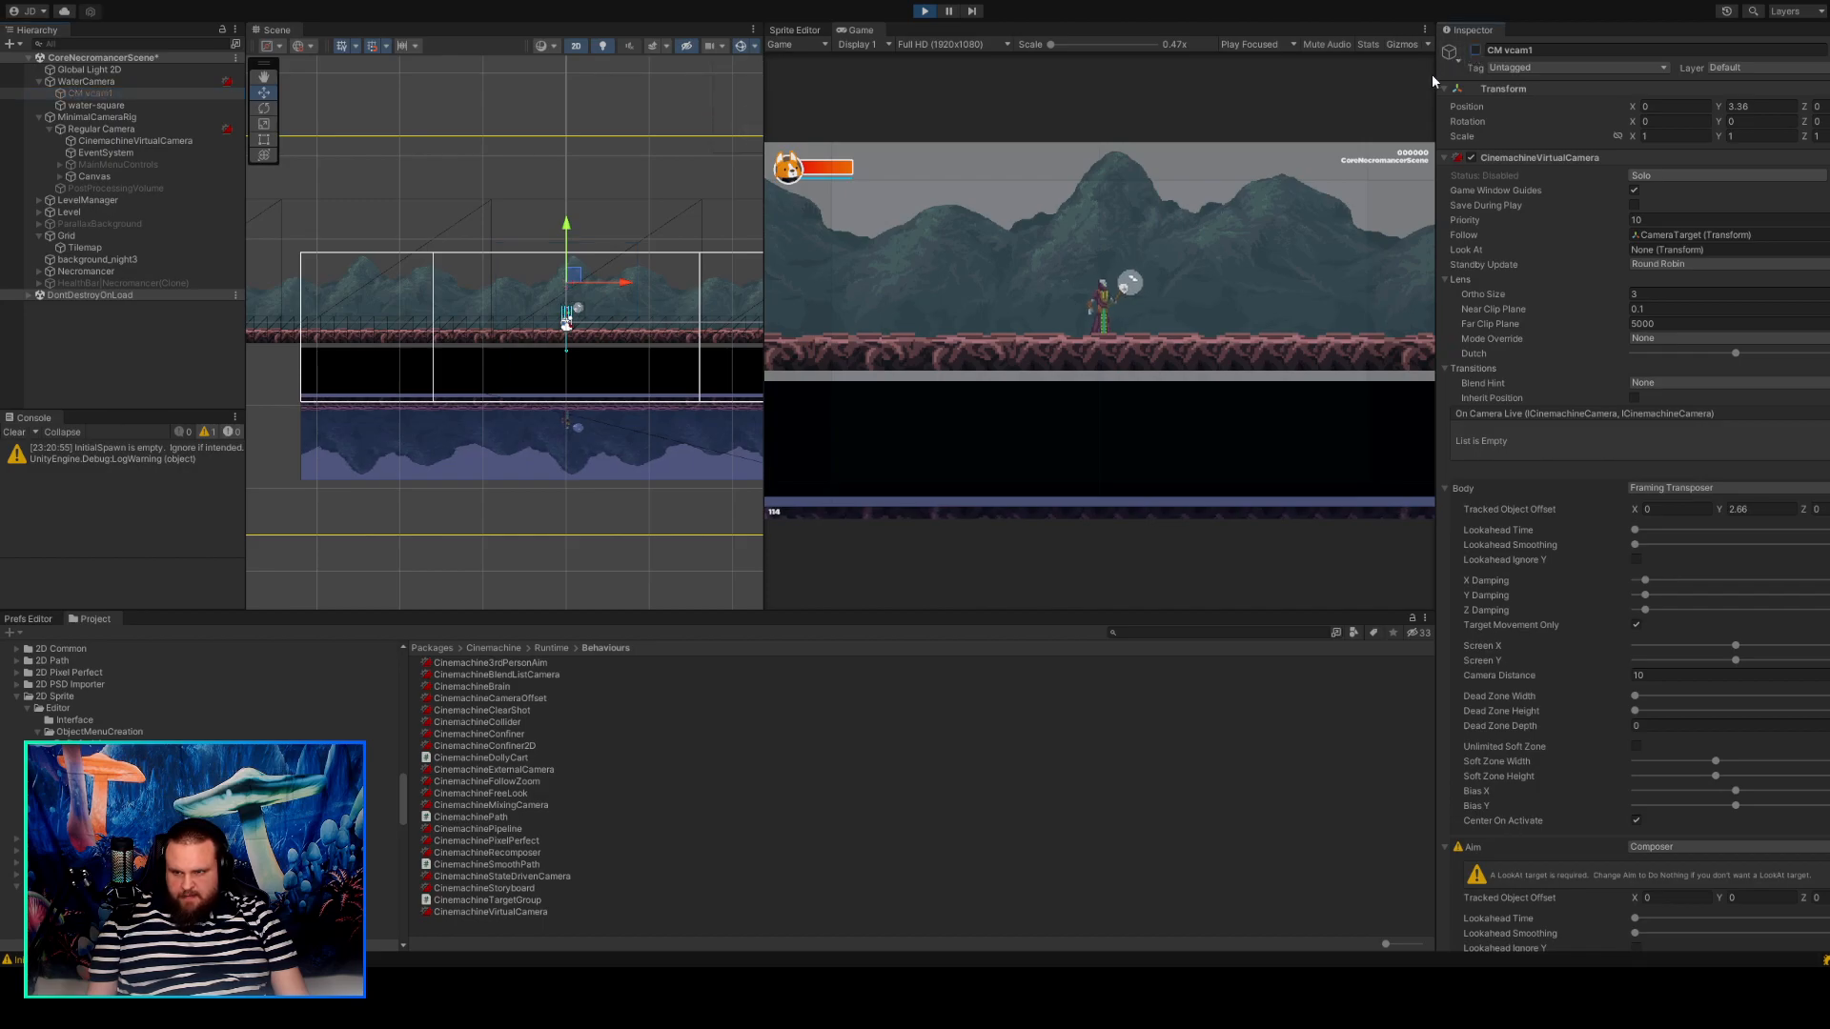
# Disable the CinemachineBrain component on WaterCamera.
pyautogui.click(122, 82)
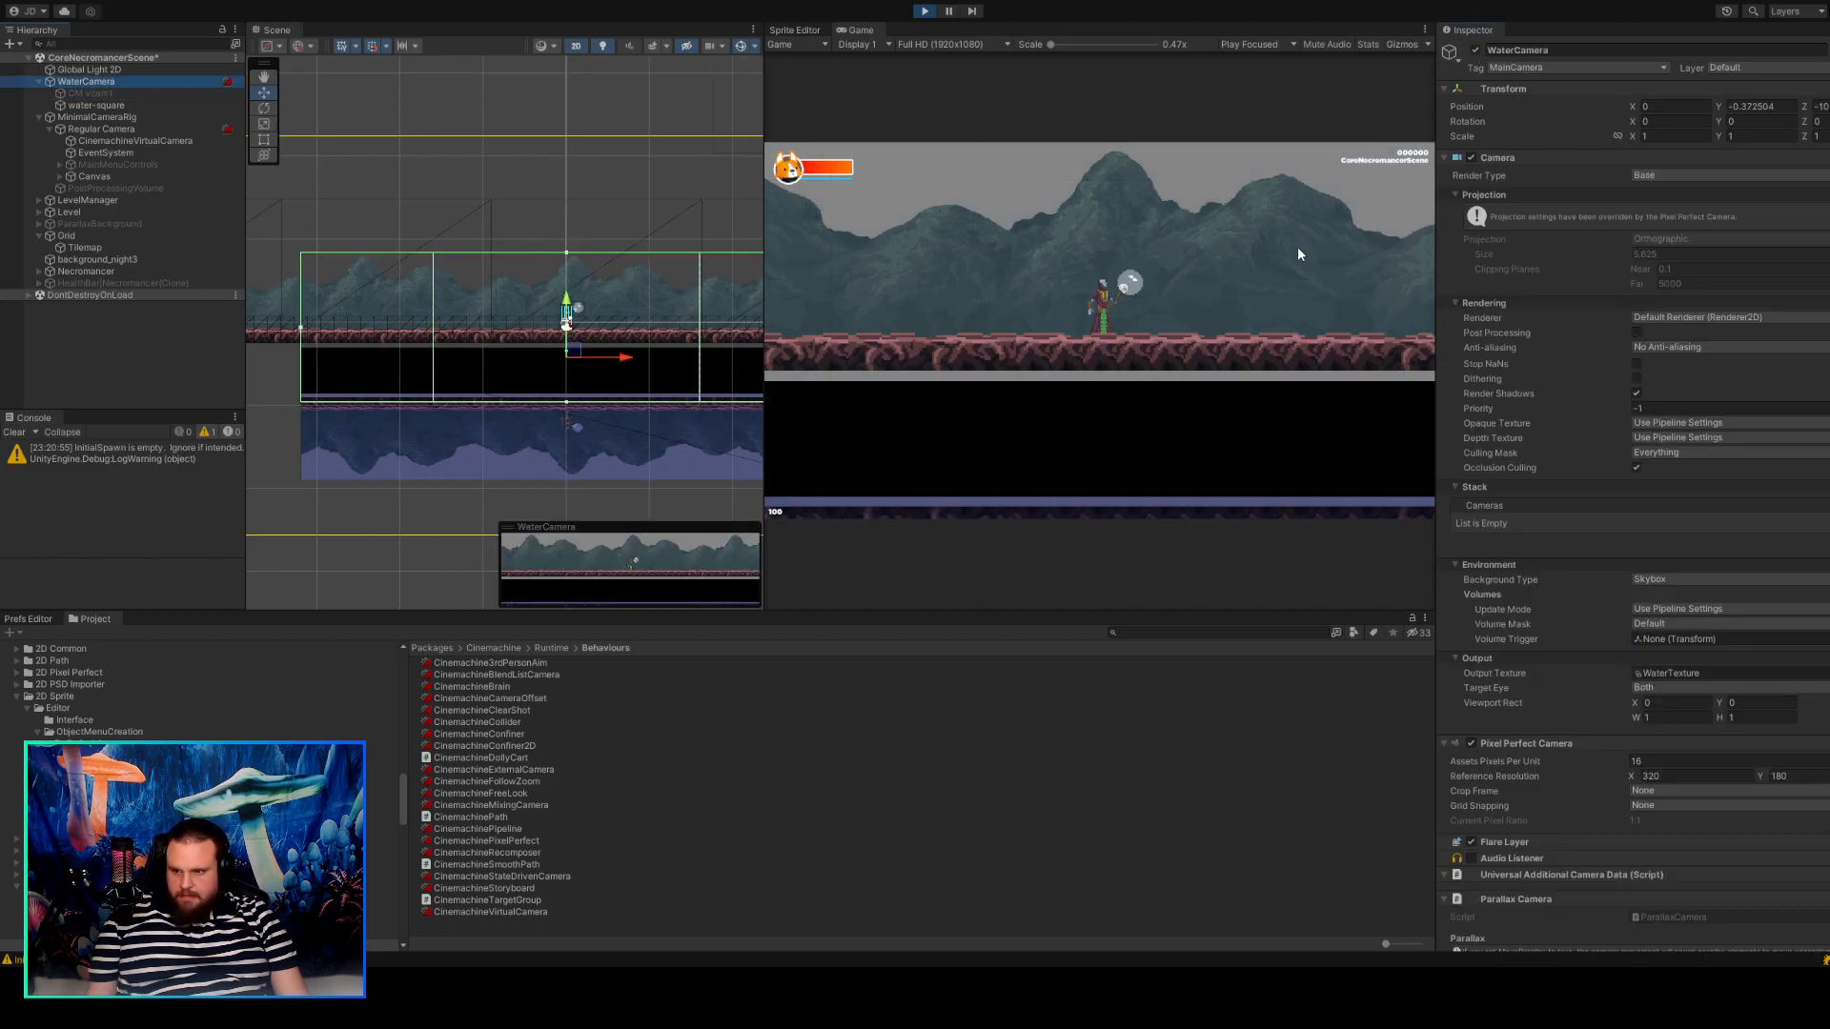
pyautogui.scroll(-10, 1536, 525)
pyautogui.click(1470, 700)
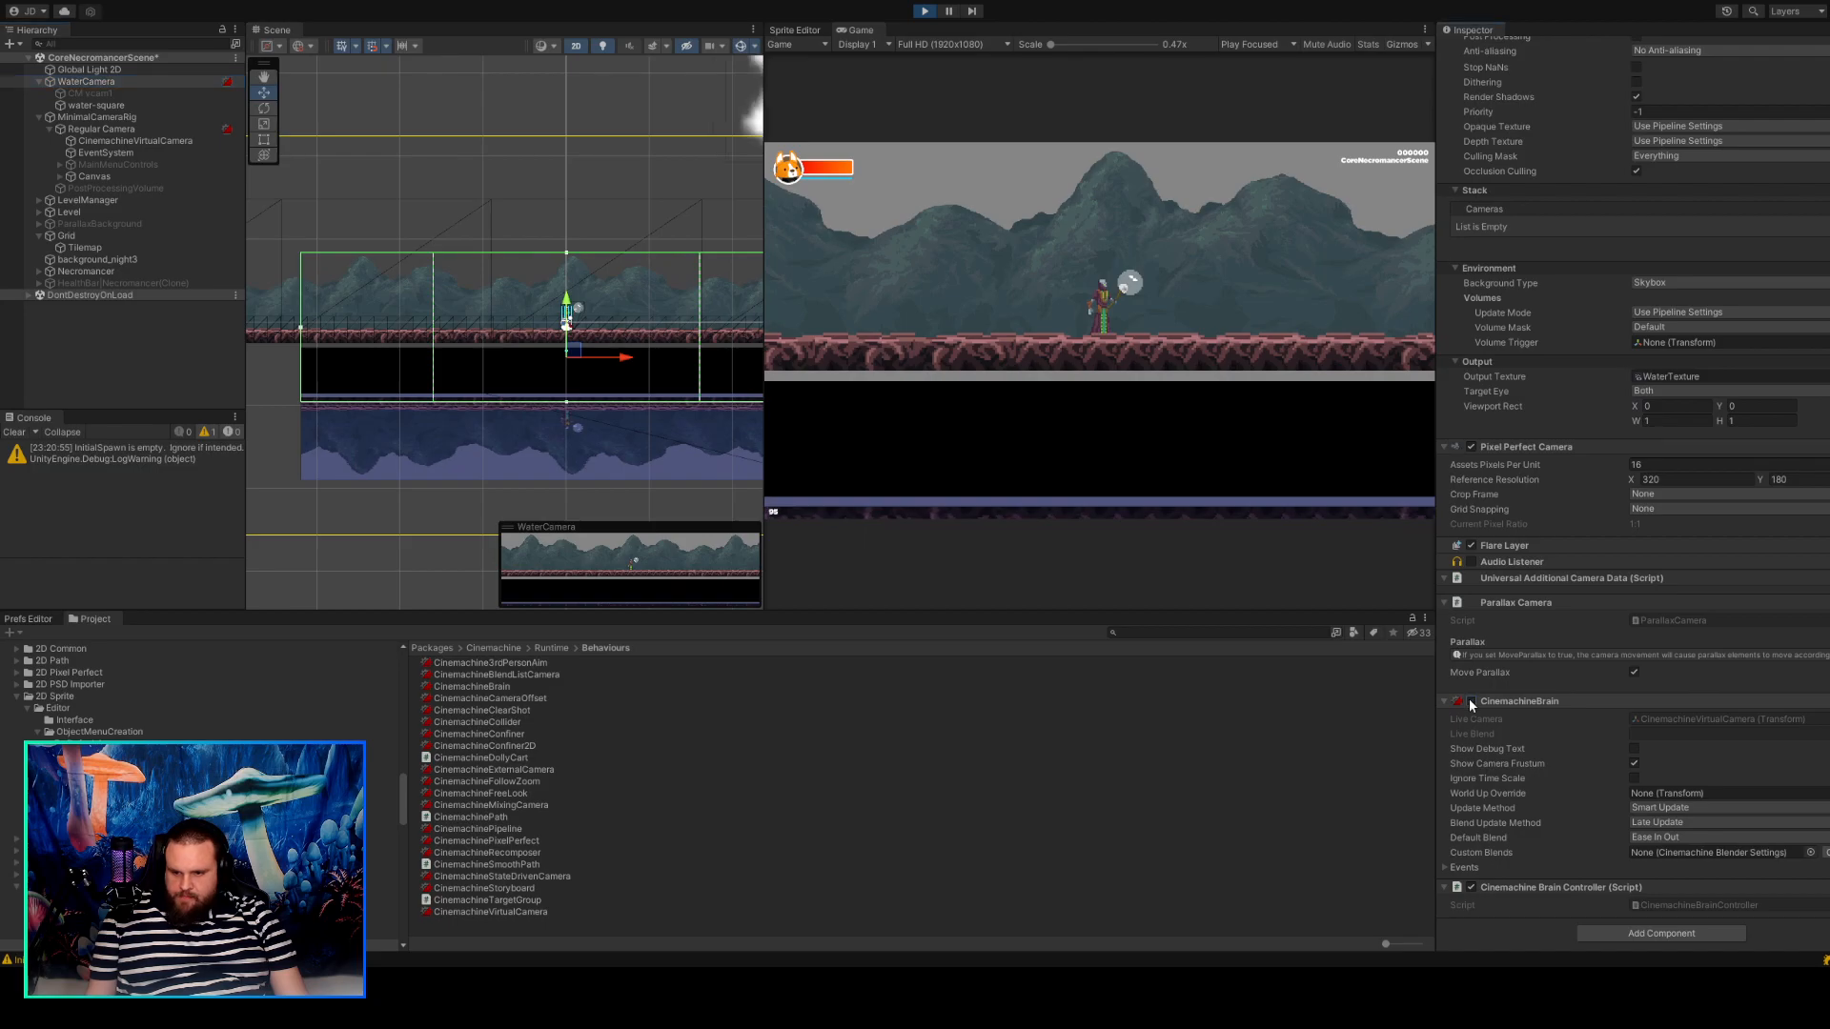
# Move WaterCamera upward in the scene to a Y position of about 4.09.
pyautogui.moveTo(569, 349); pyautogui.dragTo(570, 281)
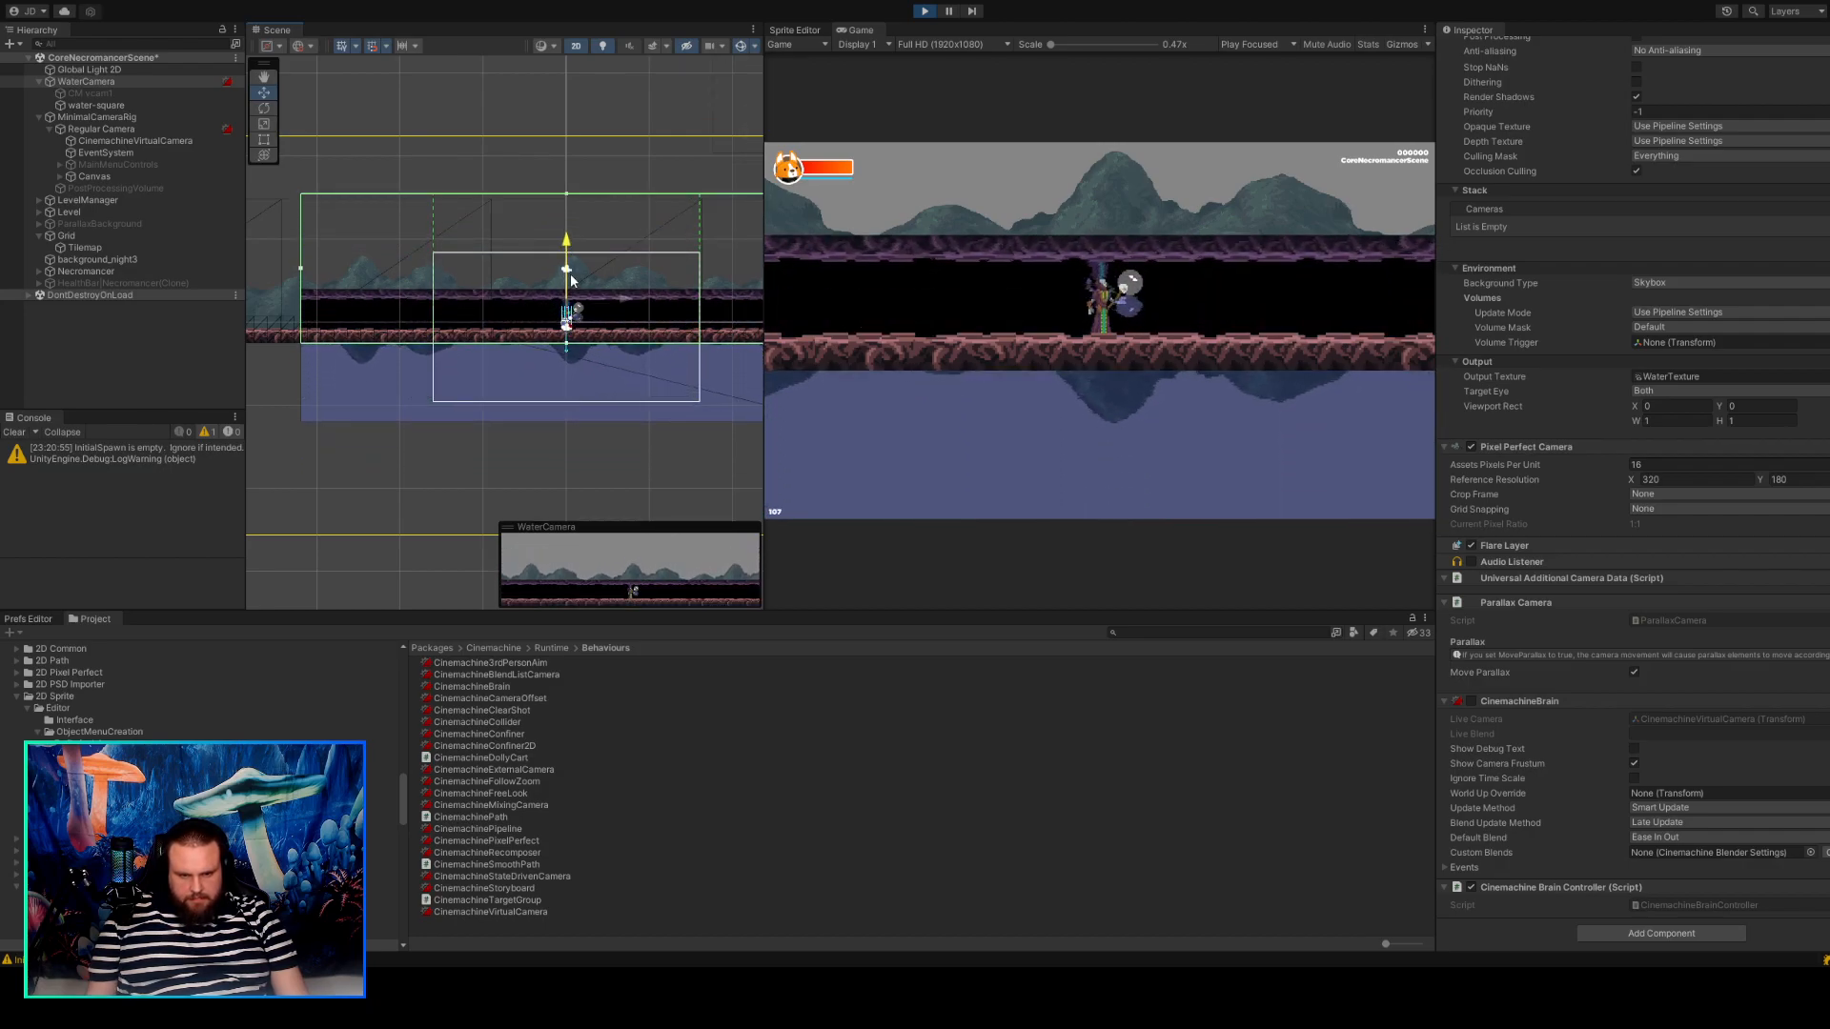
pyautogui.scroll(6, 571, 278)
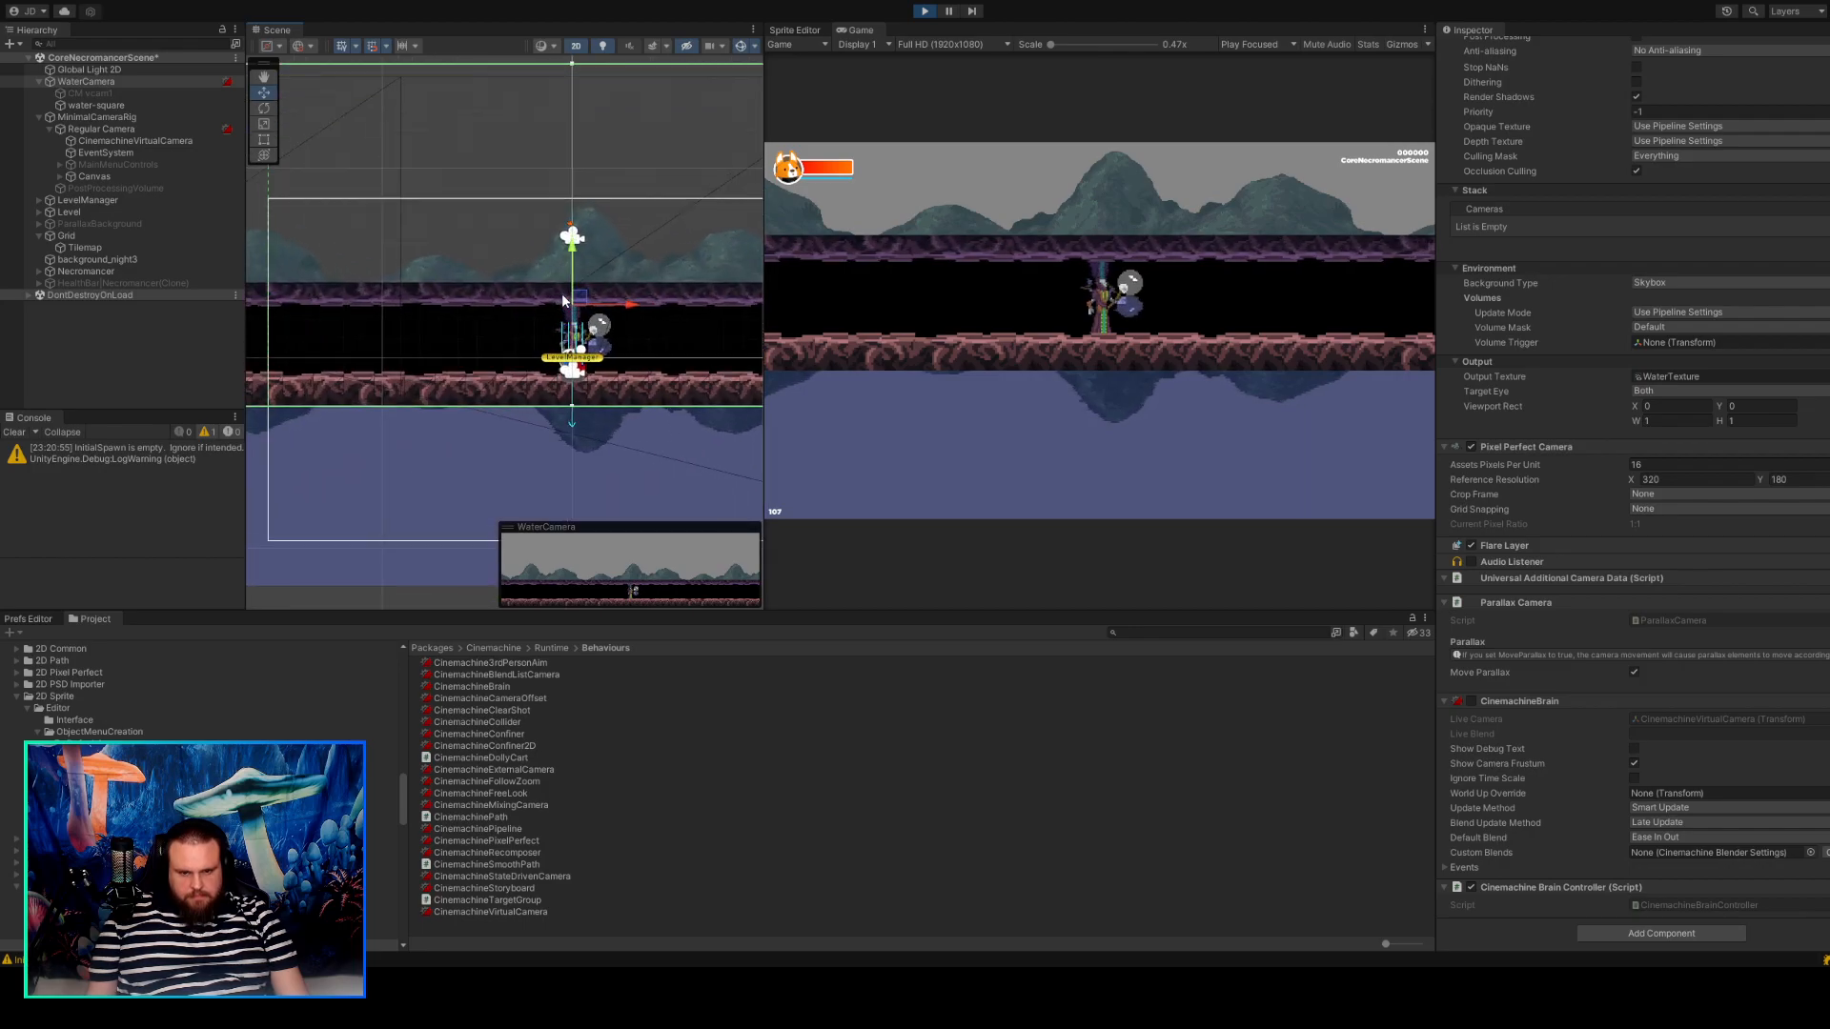
pyautogui.scroll(1, 564, 292)
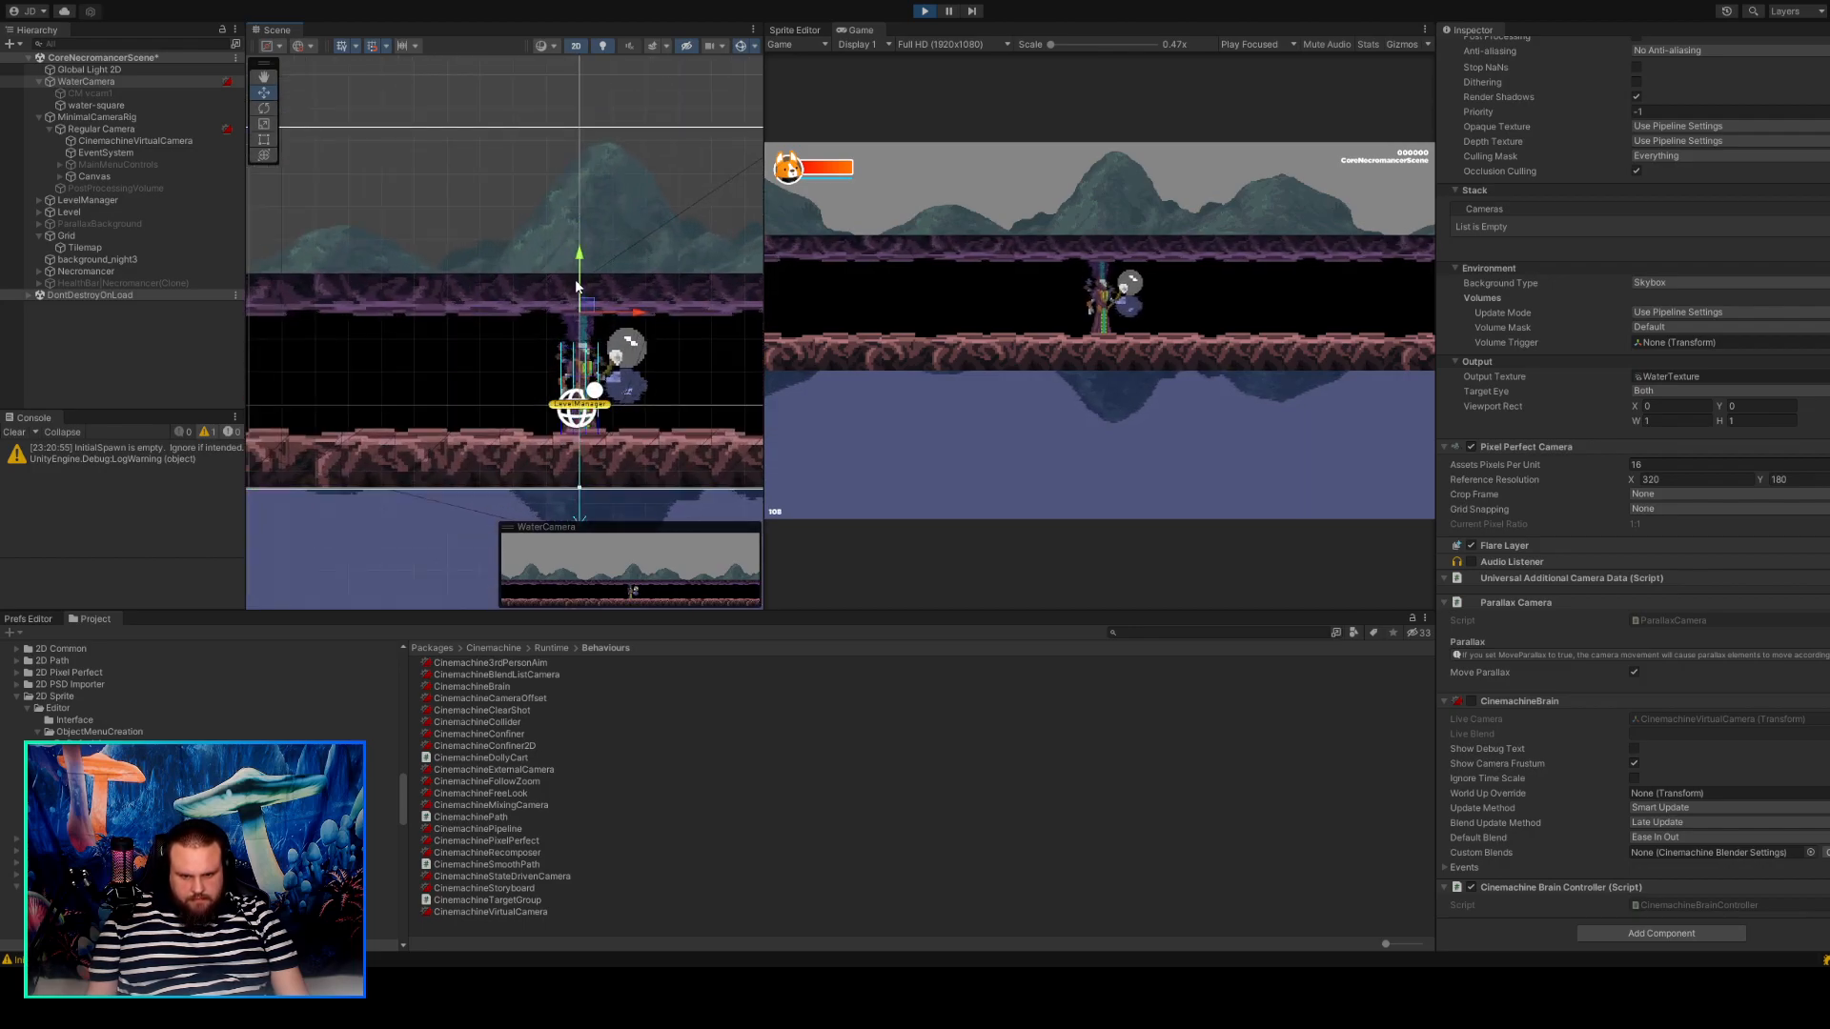
pyautogui.click(575, 276)
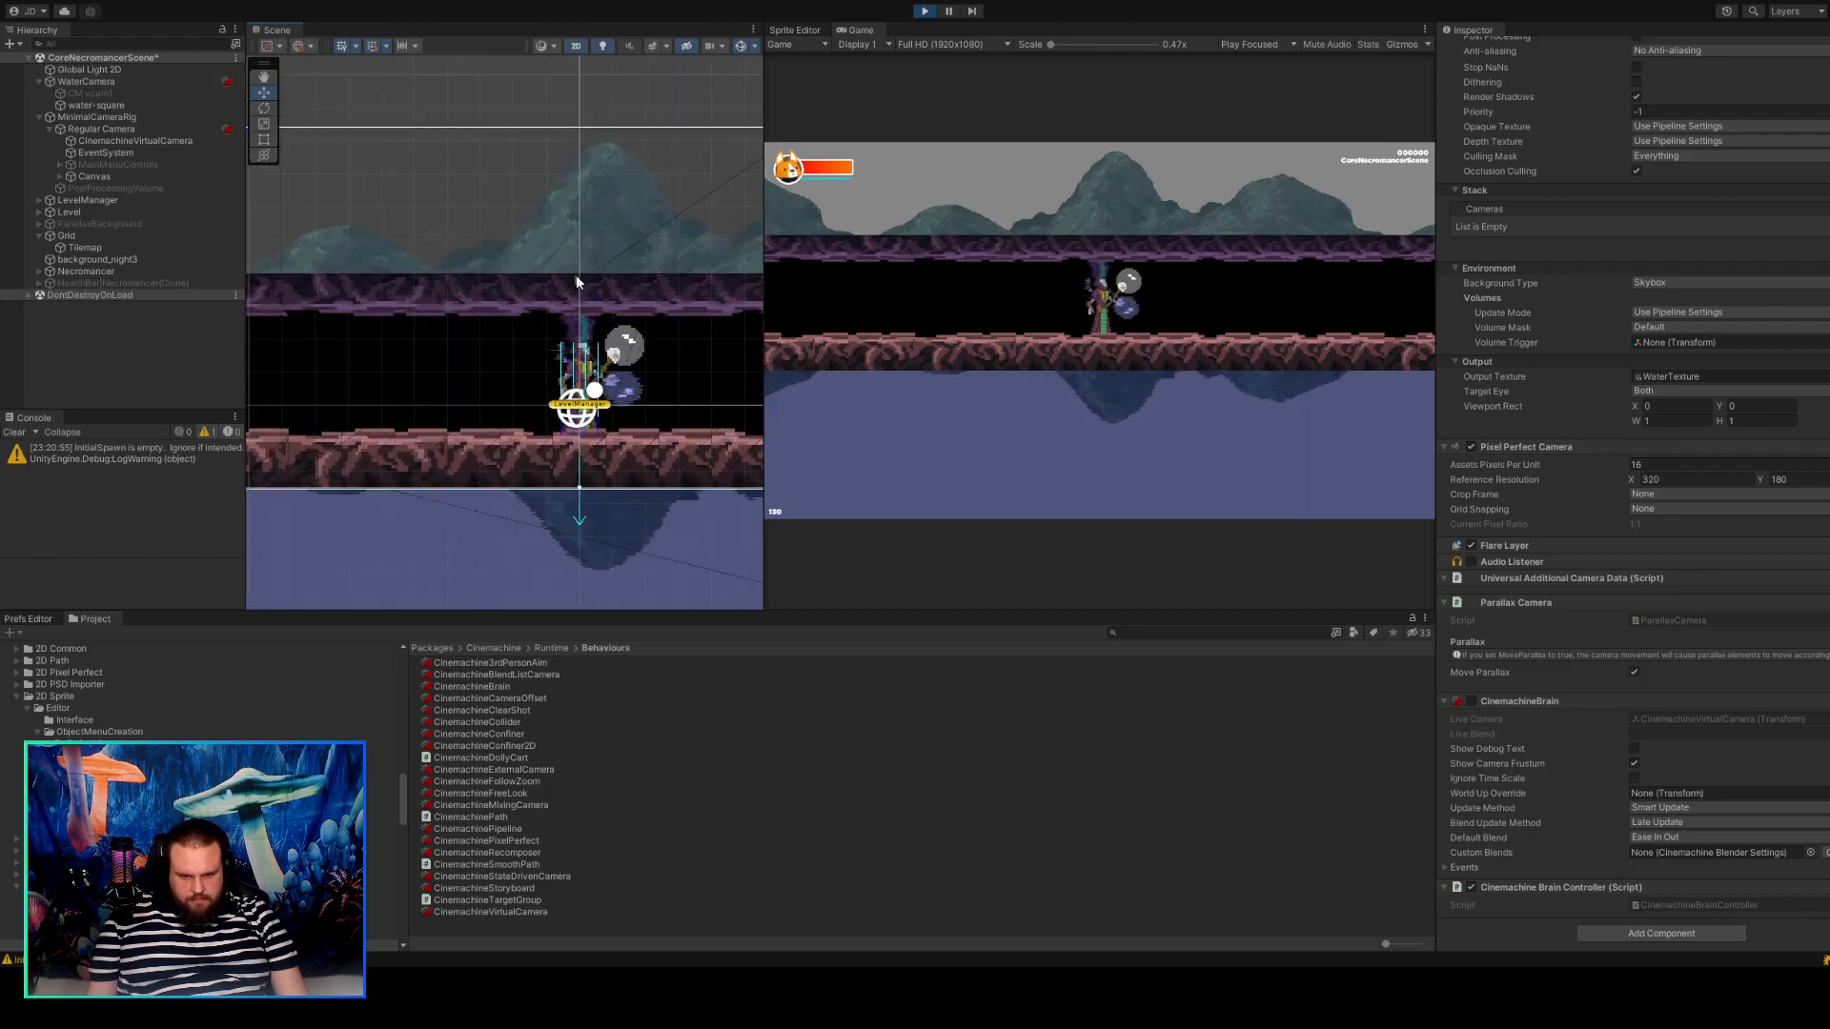
pyautogui.click(140, 81)
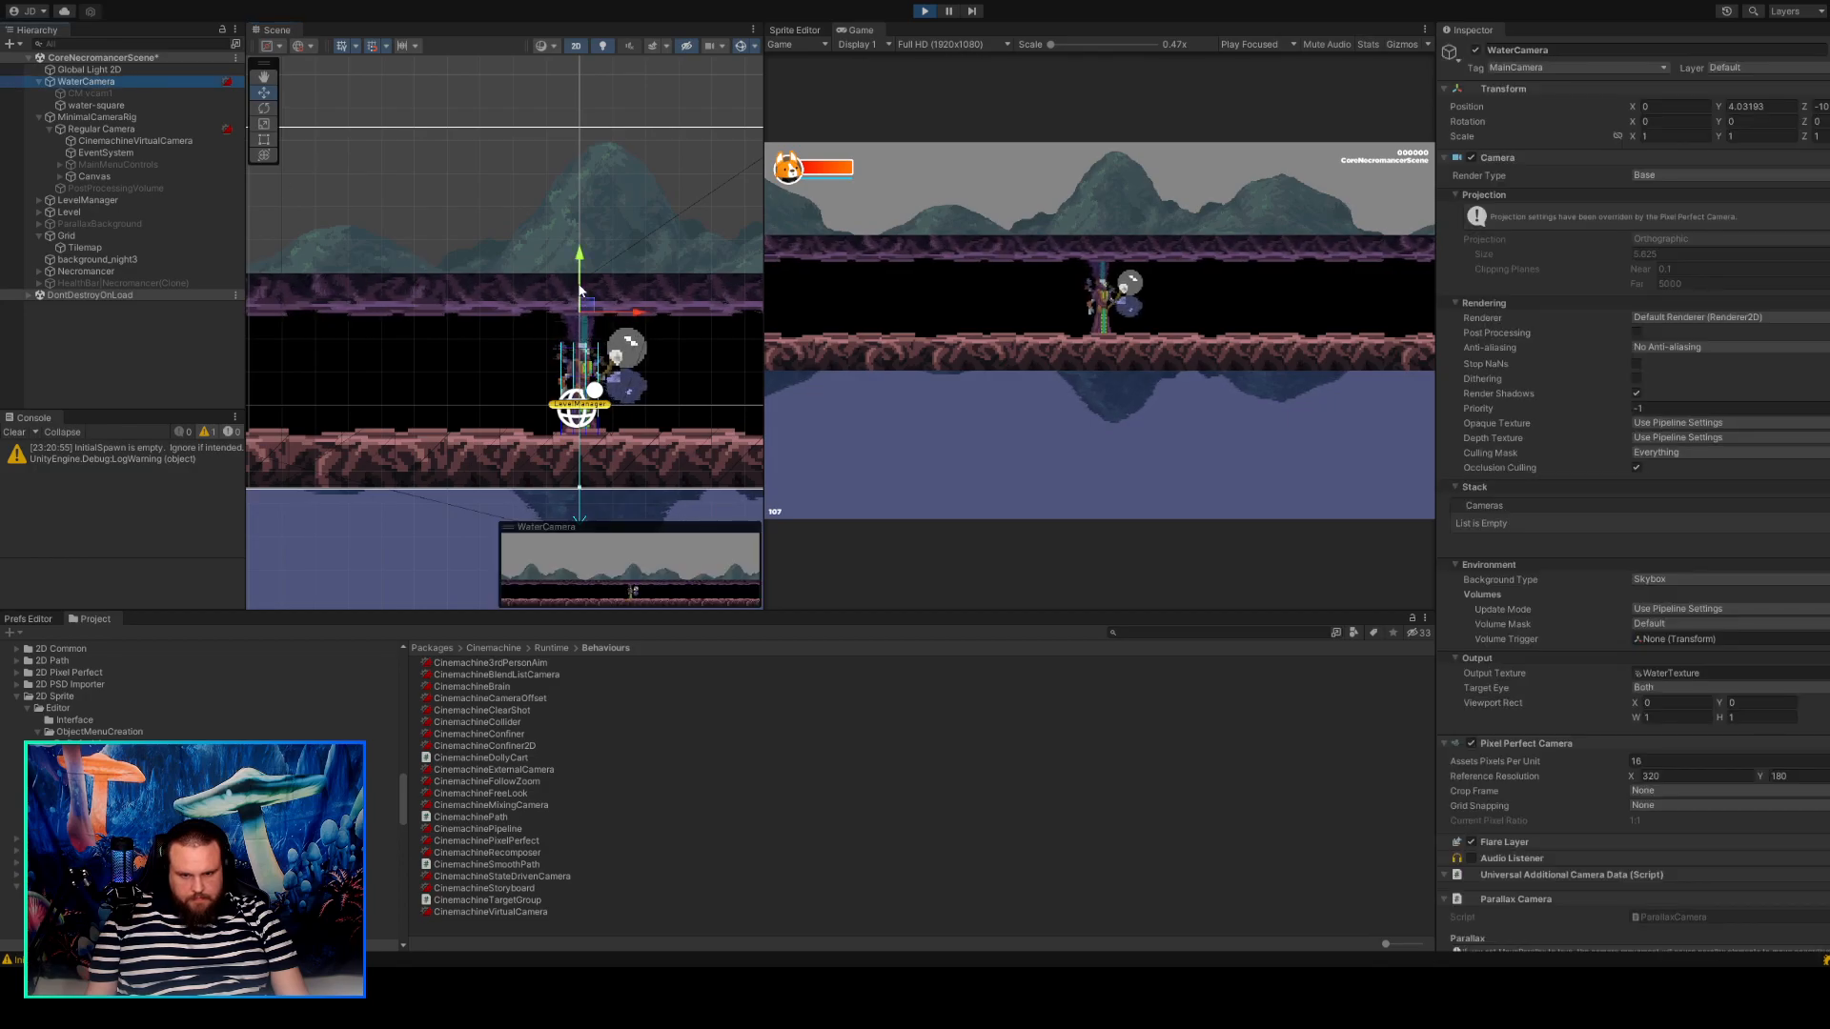
pyautogui.scroll(1, 577, 282)
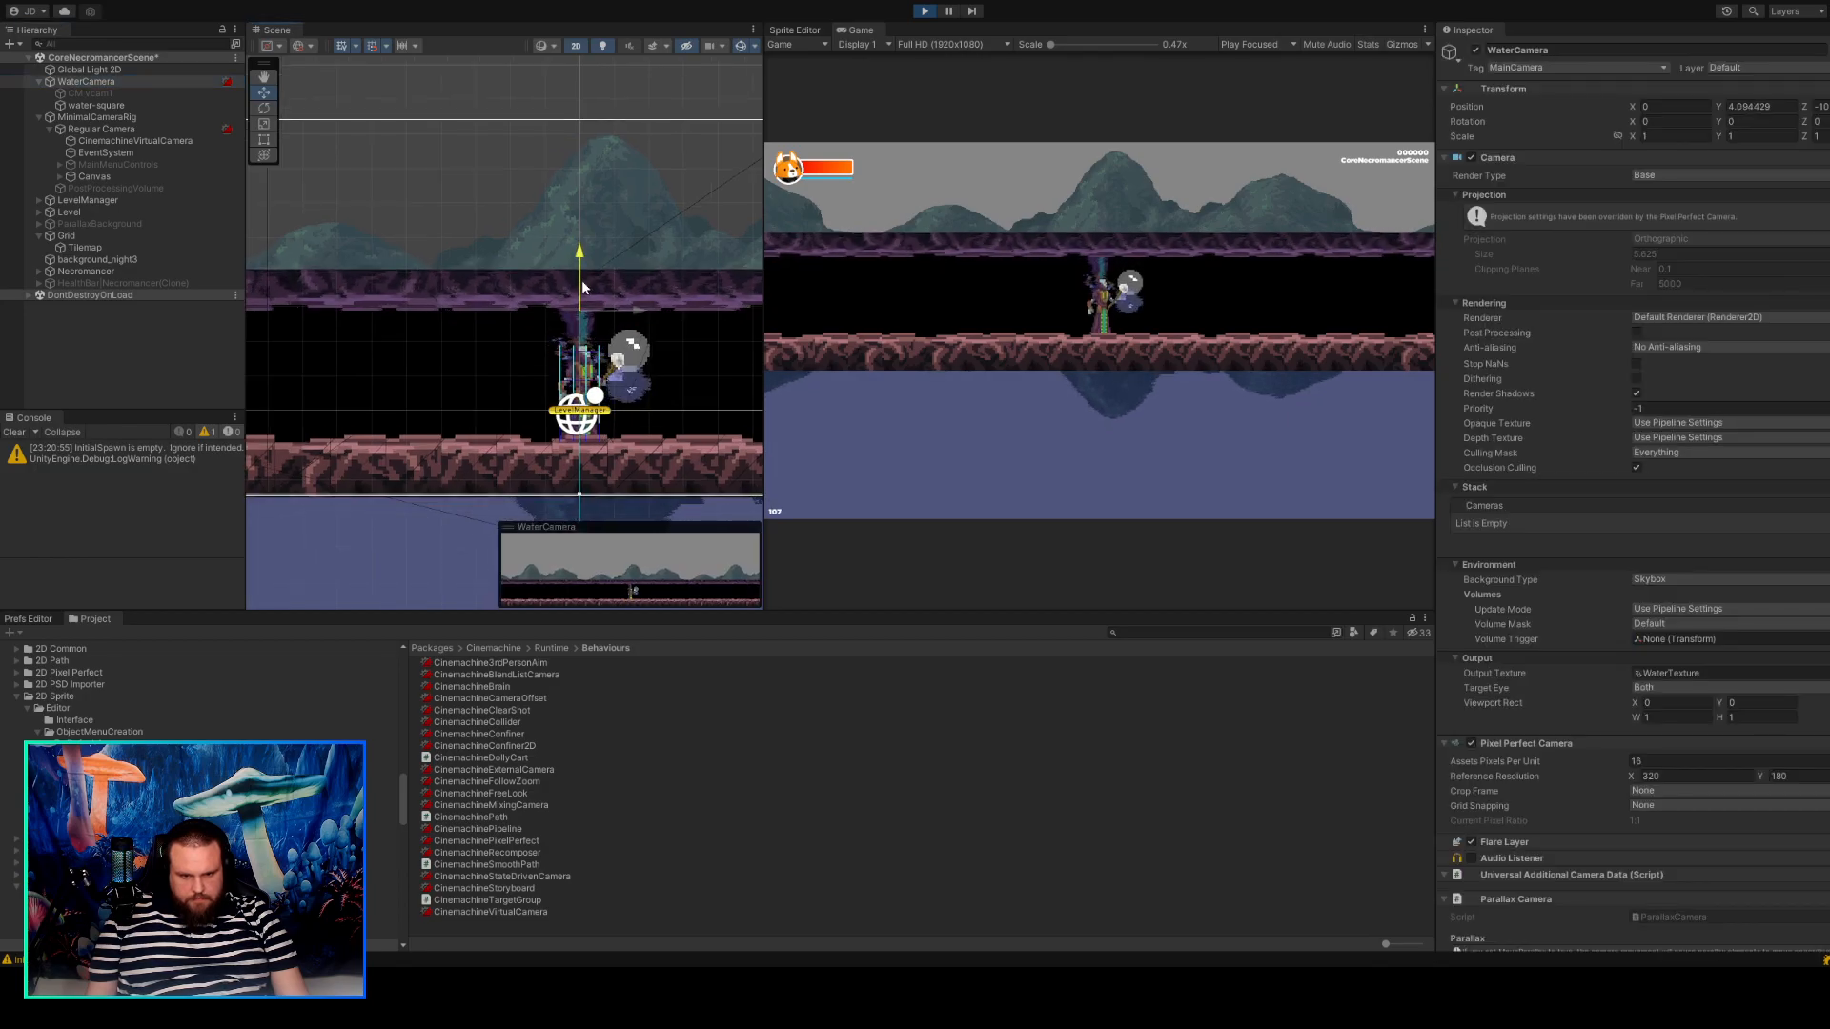
# Move water-square down to a Y position of about -10.66 so it meets the platform's underside, and exit play mode.
pyautogui.scroll(5, 421, 386)
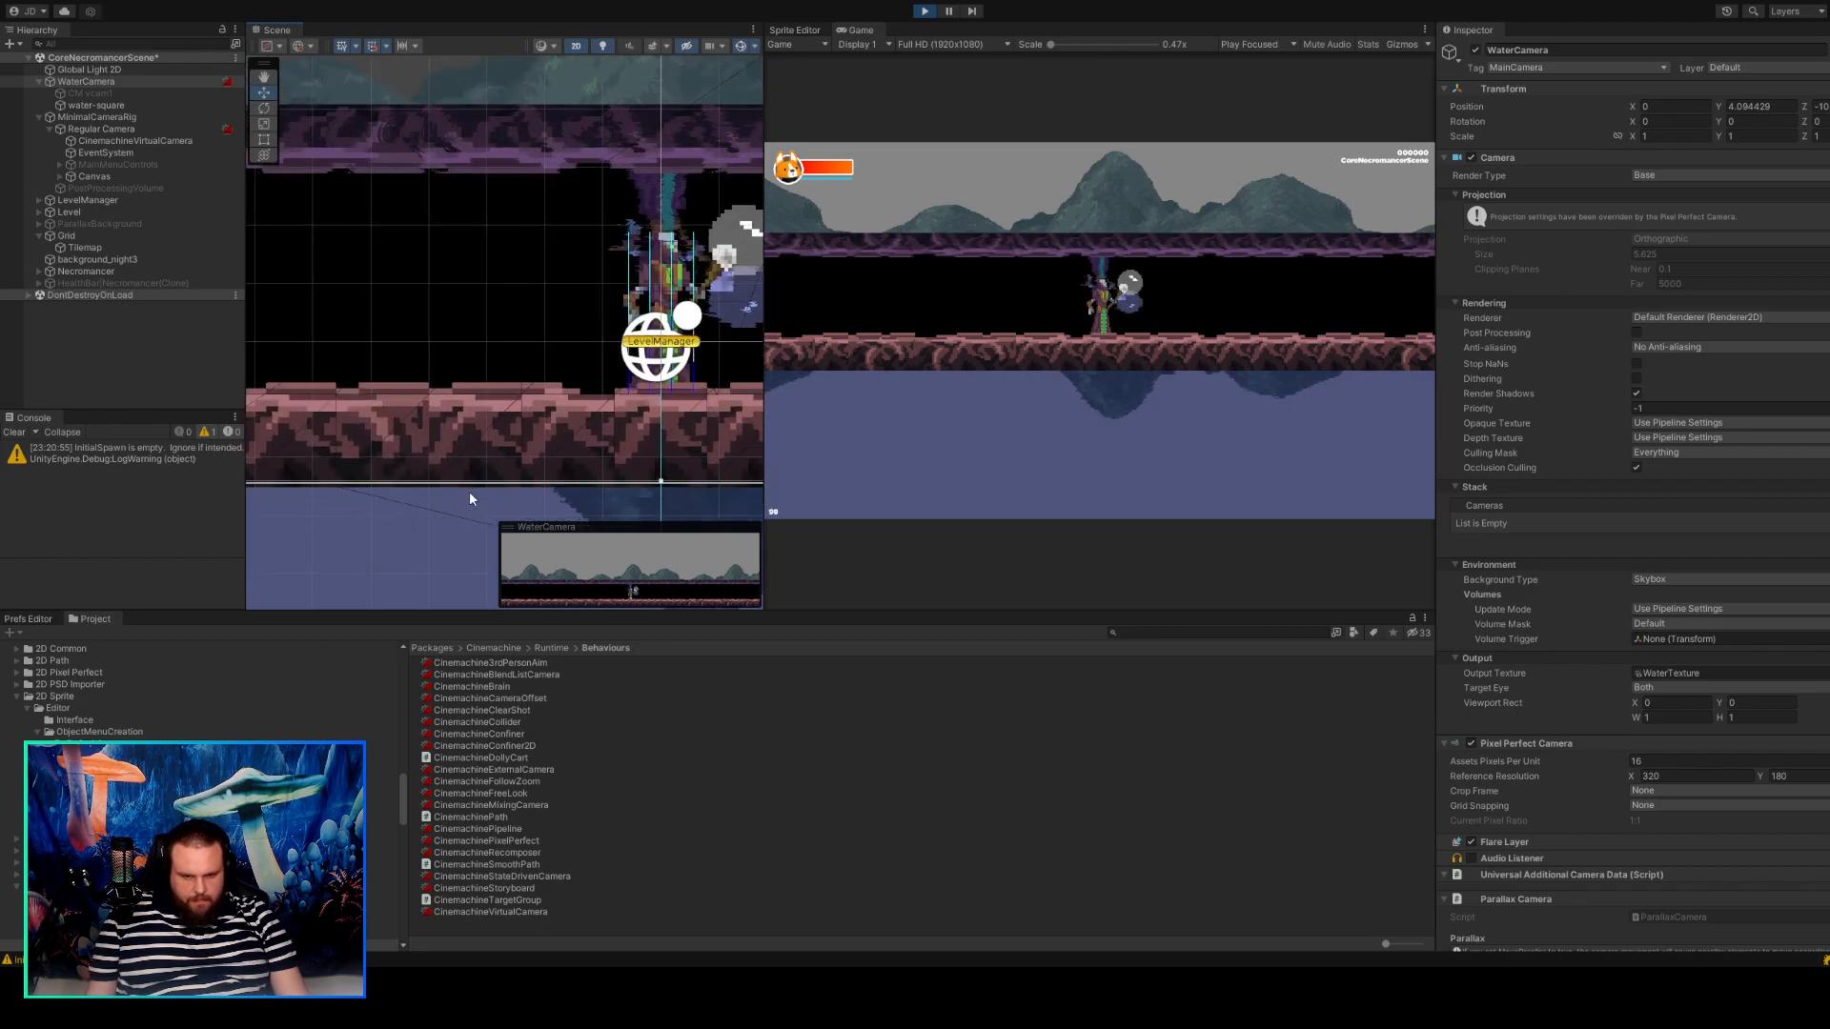
pyautogui.scroll(-5, 469, 490)
pyautogui.moveTo(511, 441); pyautogui.dragTo(442, 399, button='middle')
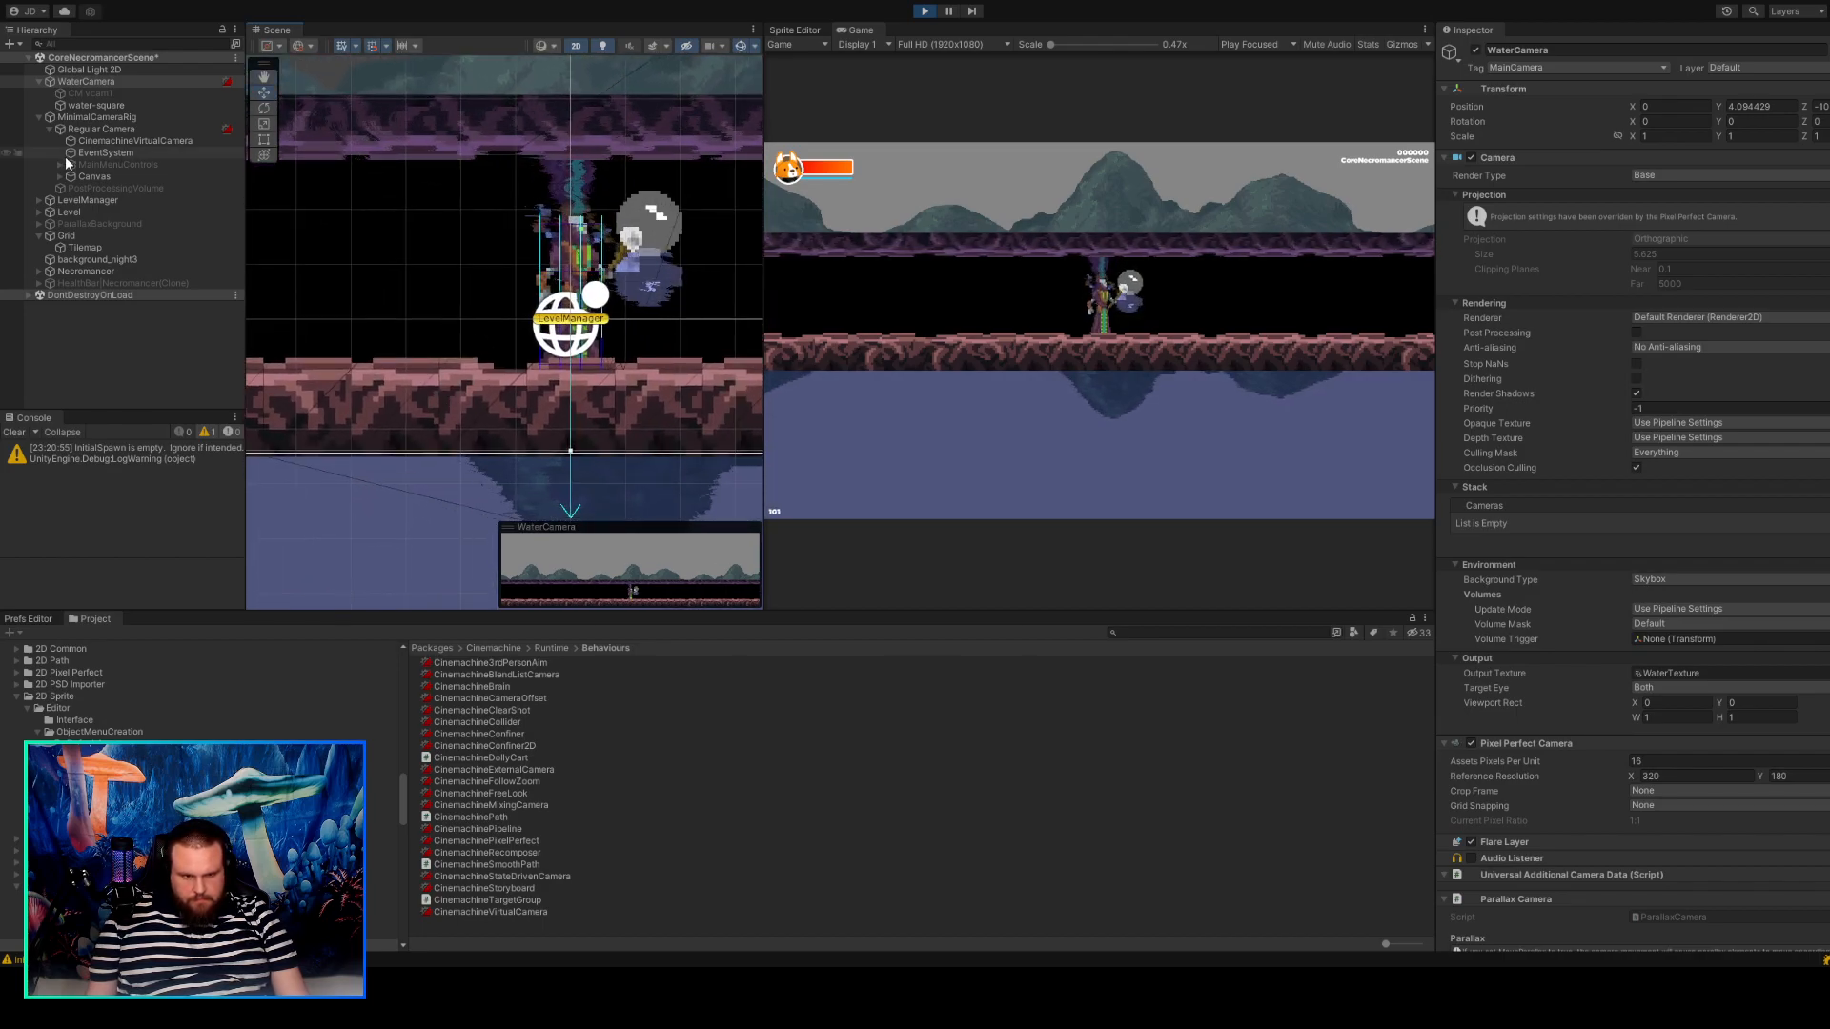
pyautogui.click(84, 107)
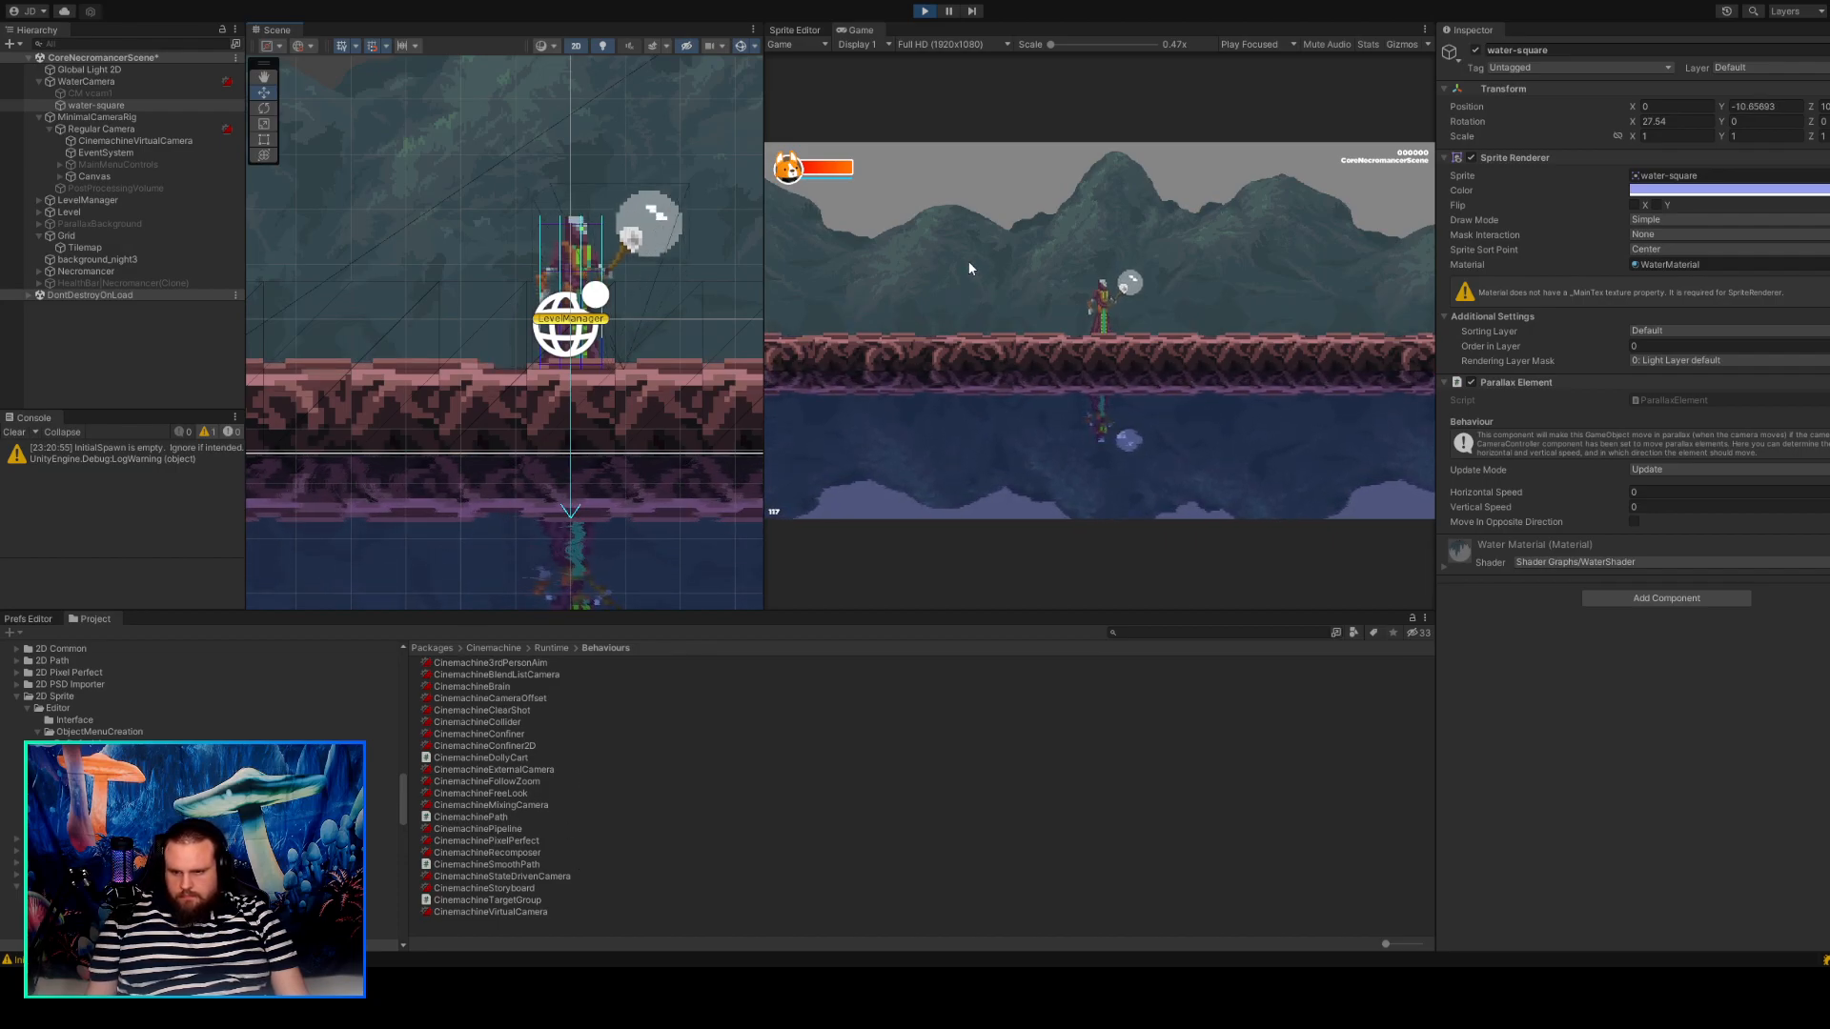
pyautogui.click(922, 12)
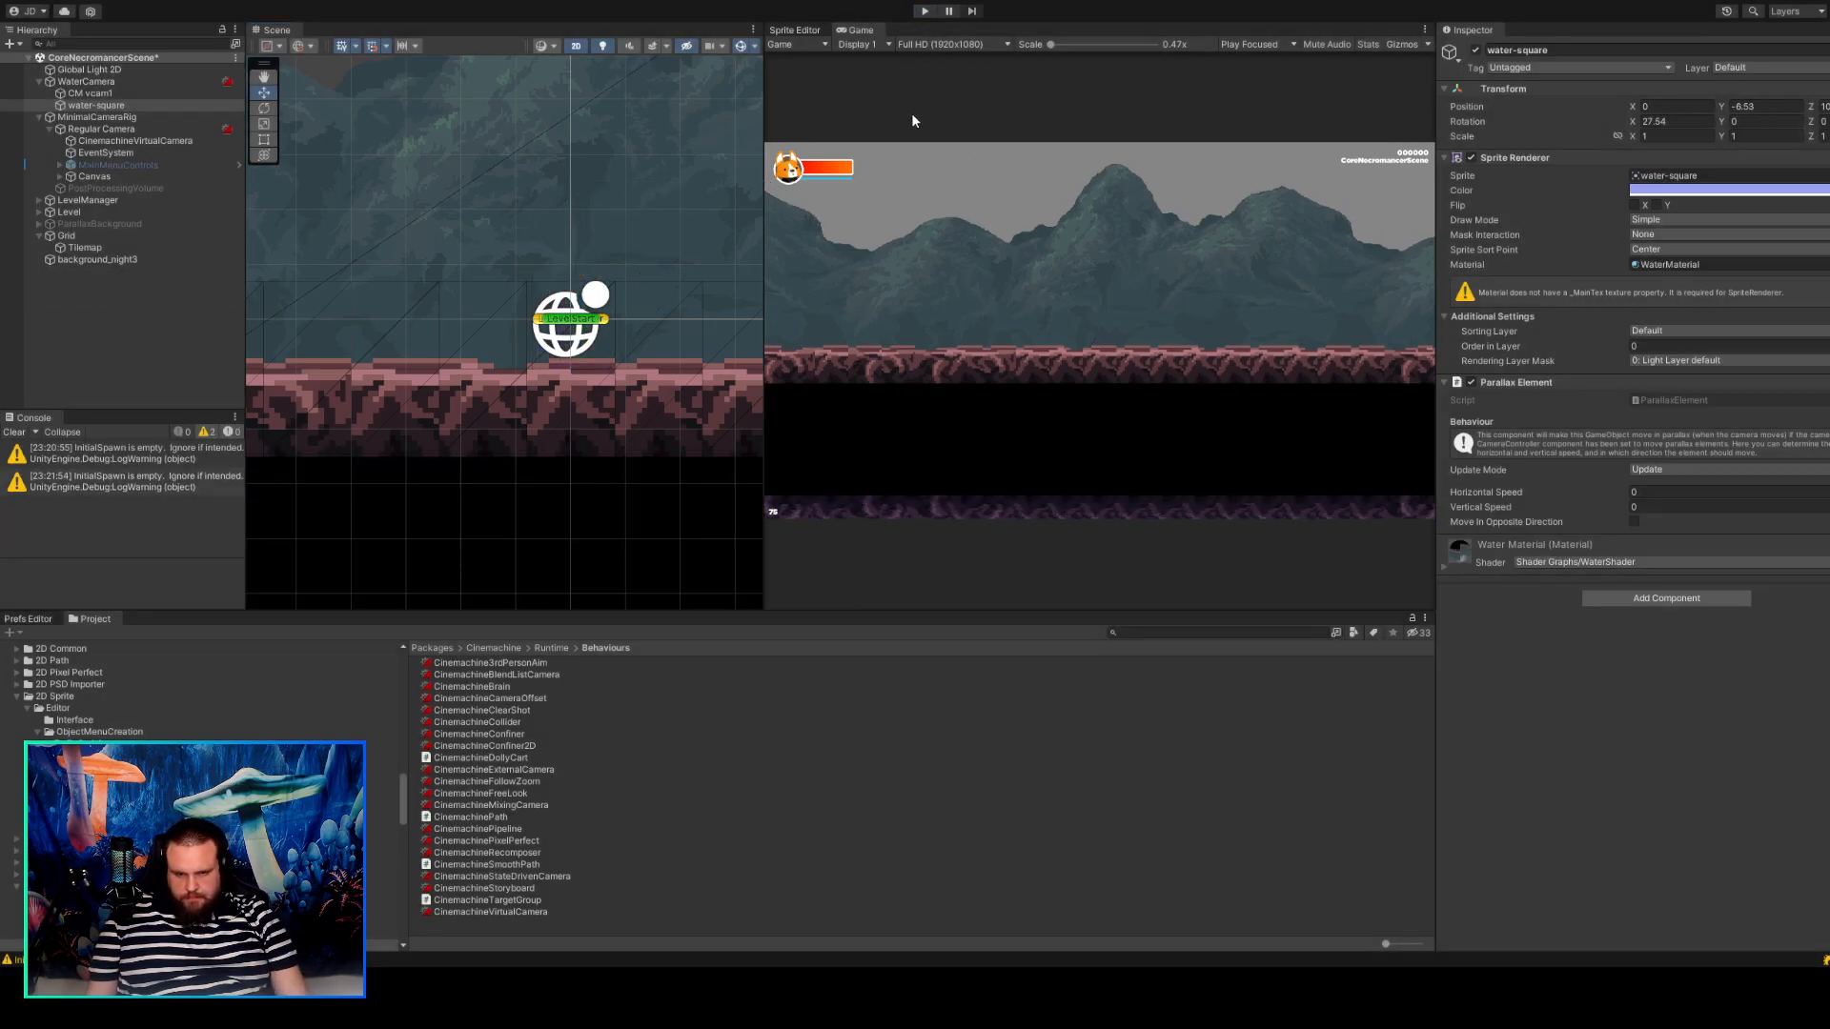
# Enter play mode again and turn off WaterCamera's CinemachineBrain component.
pyautogui.click(923, 11)
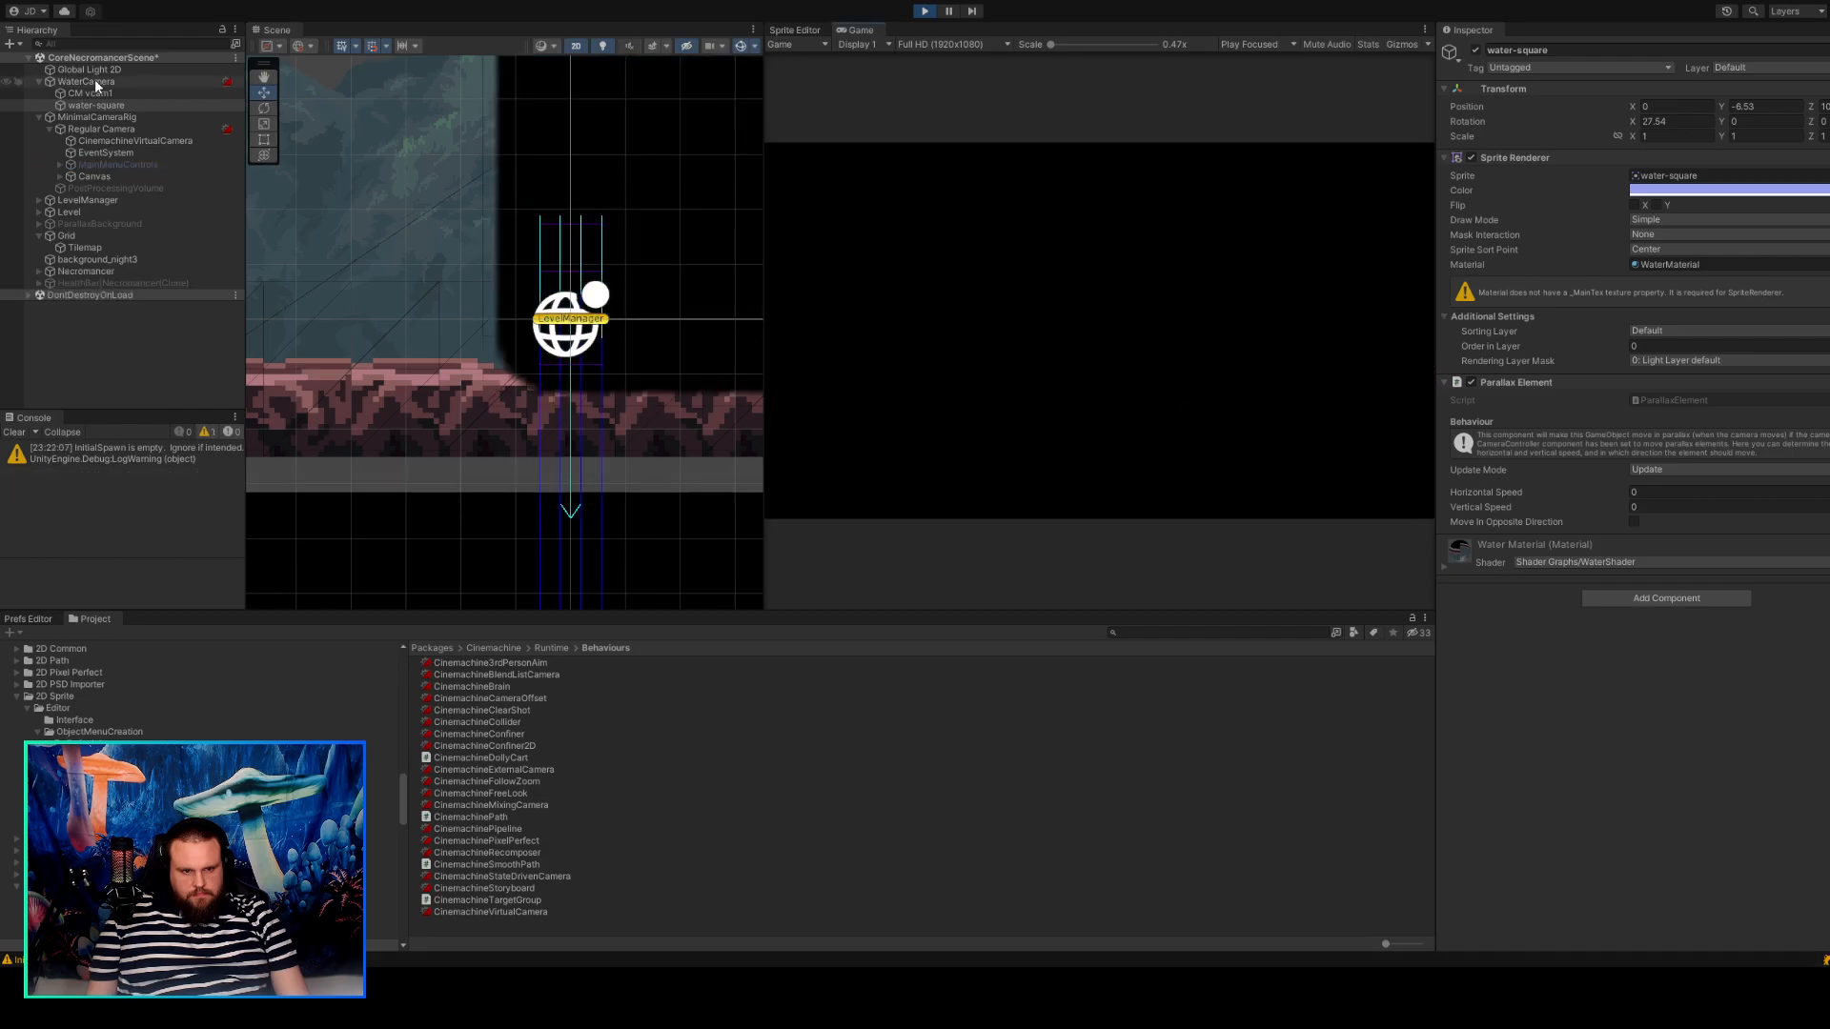
pyautogui.click(95, 82)
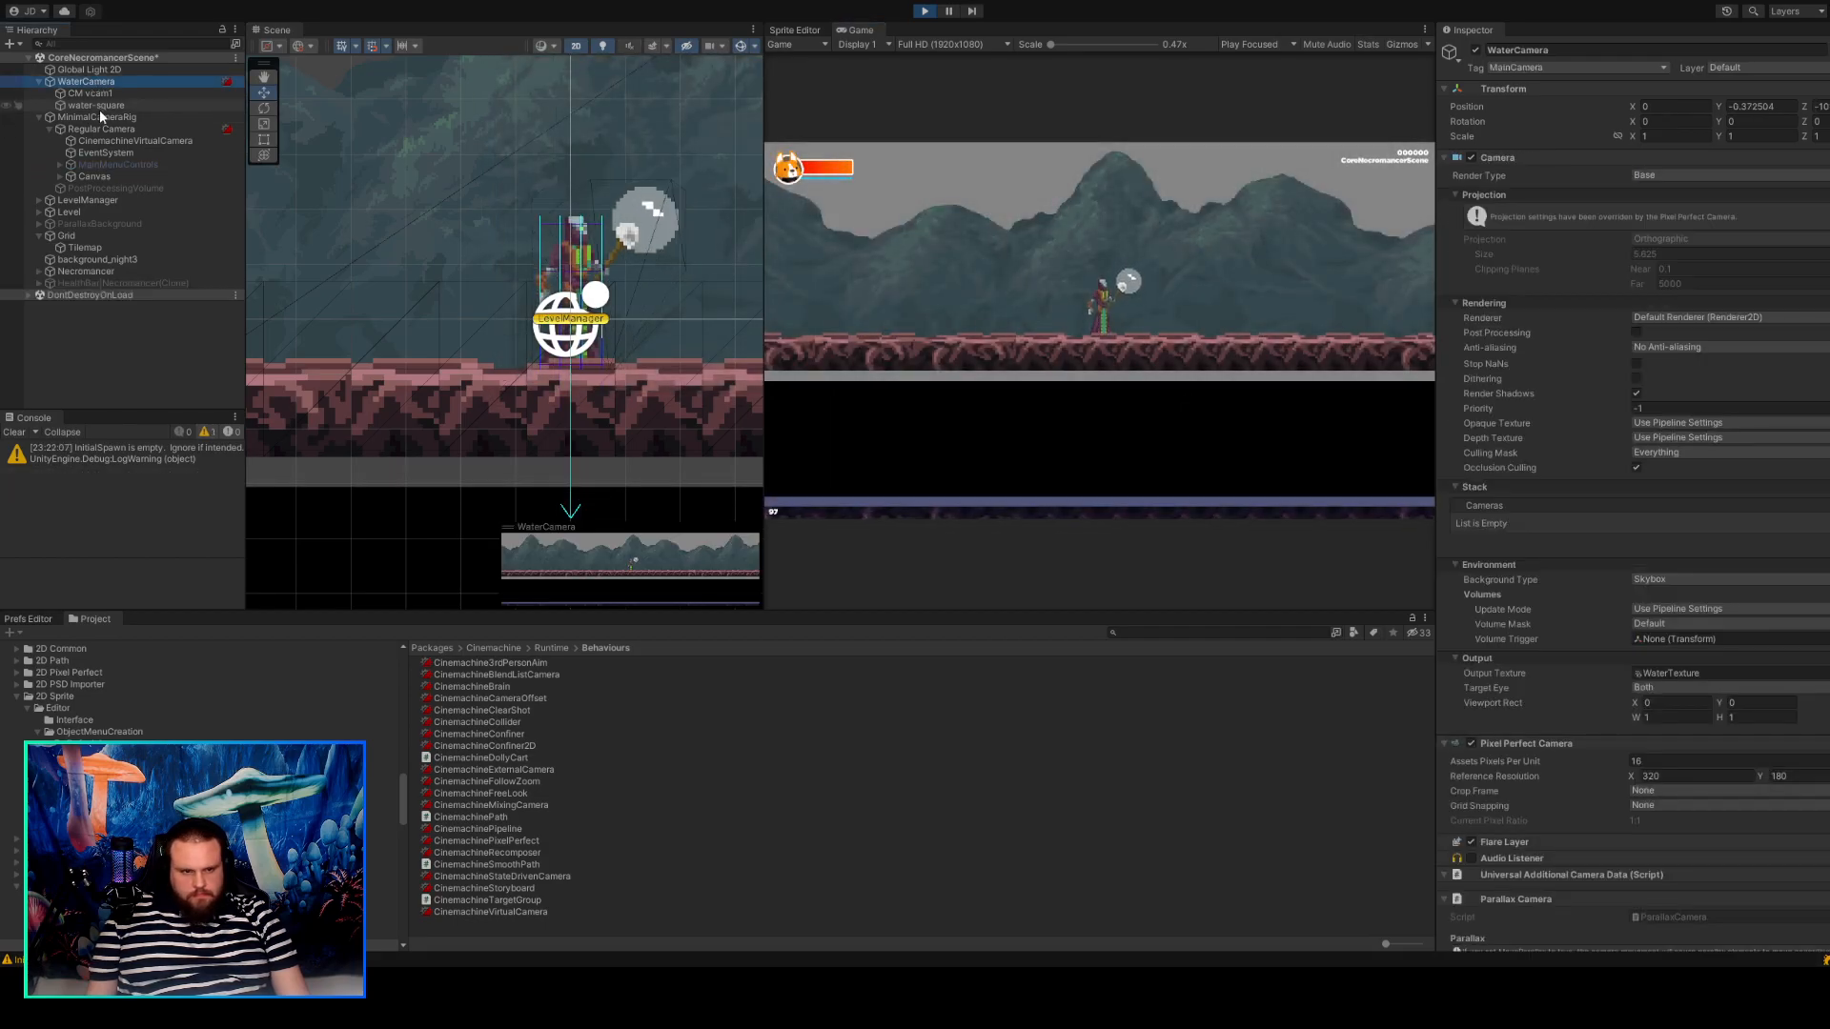
pyautogui.scroll(-5, 1565, 559)
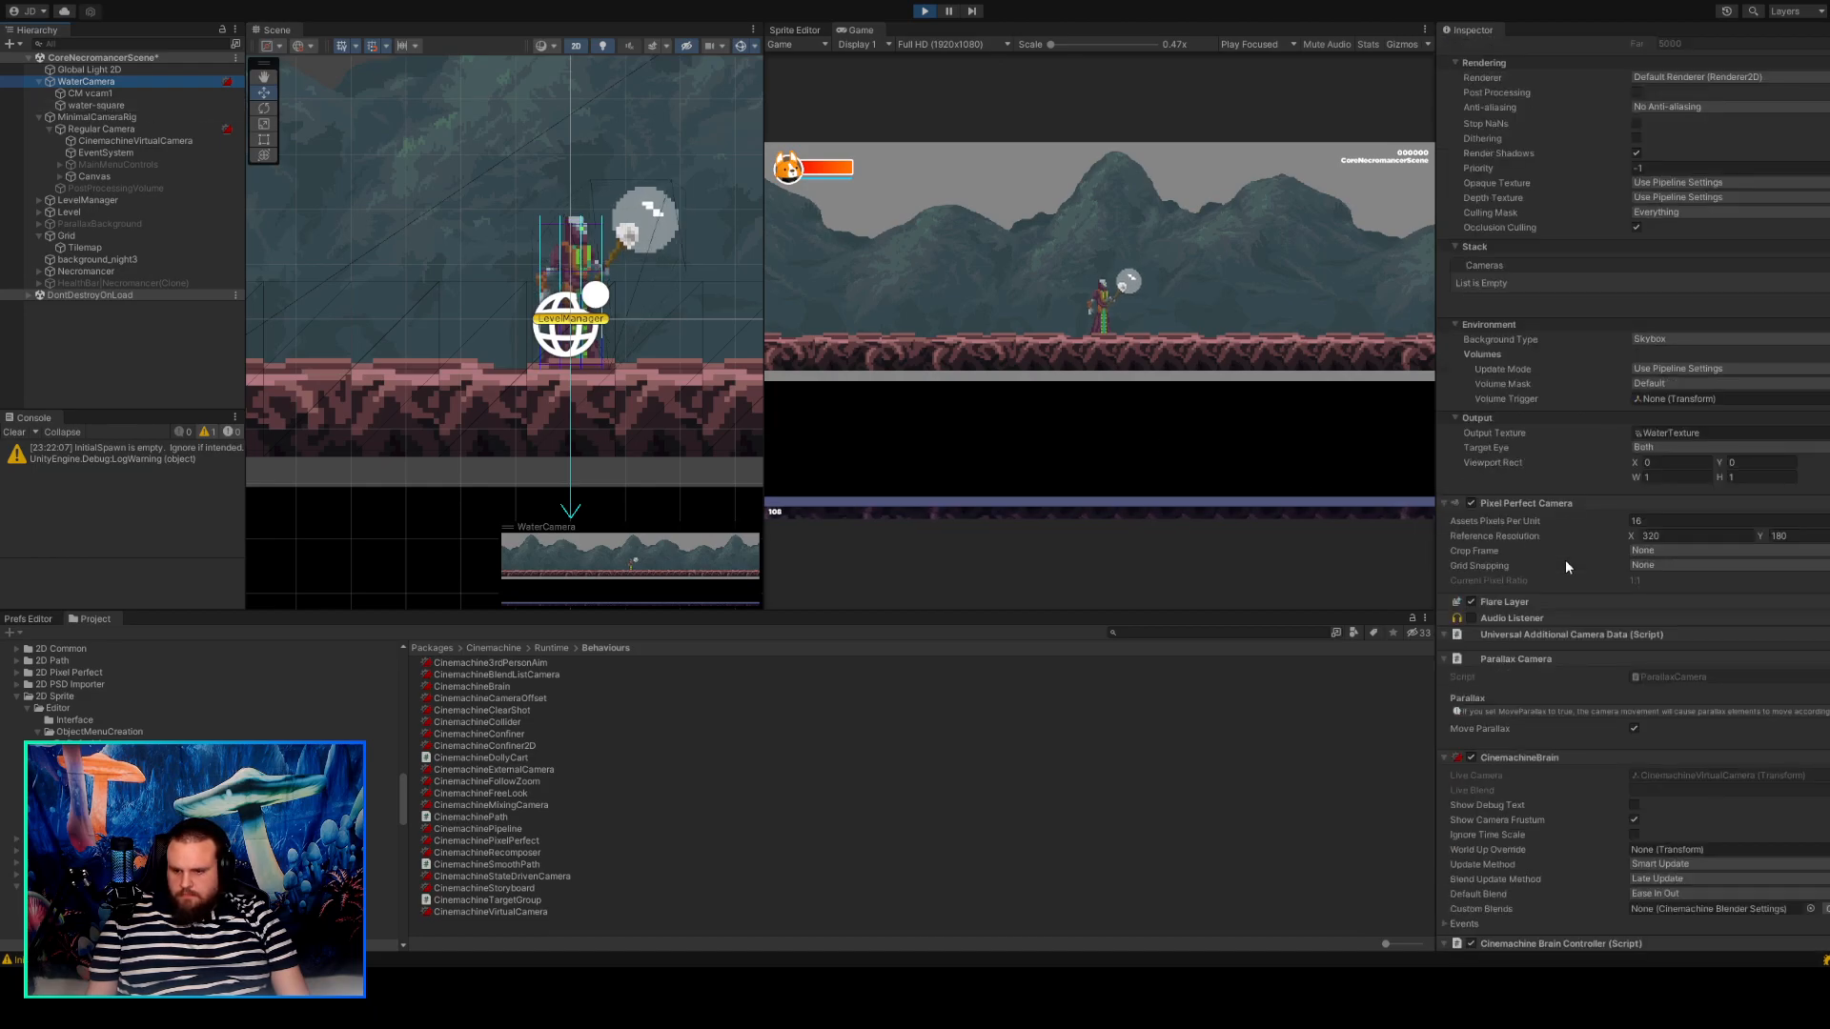
pyautogui.scroll(-2, 1565, 559)
pyautogui.click(1471, 701)
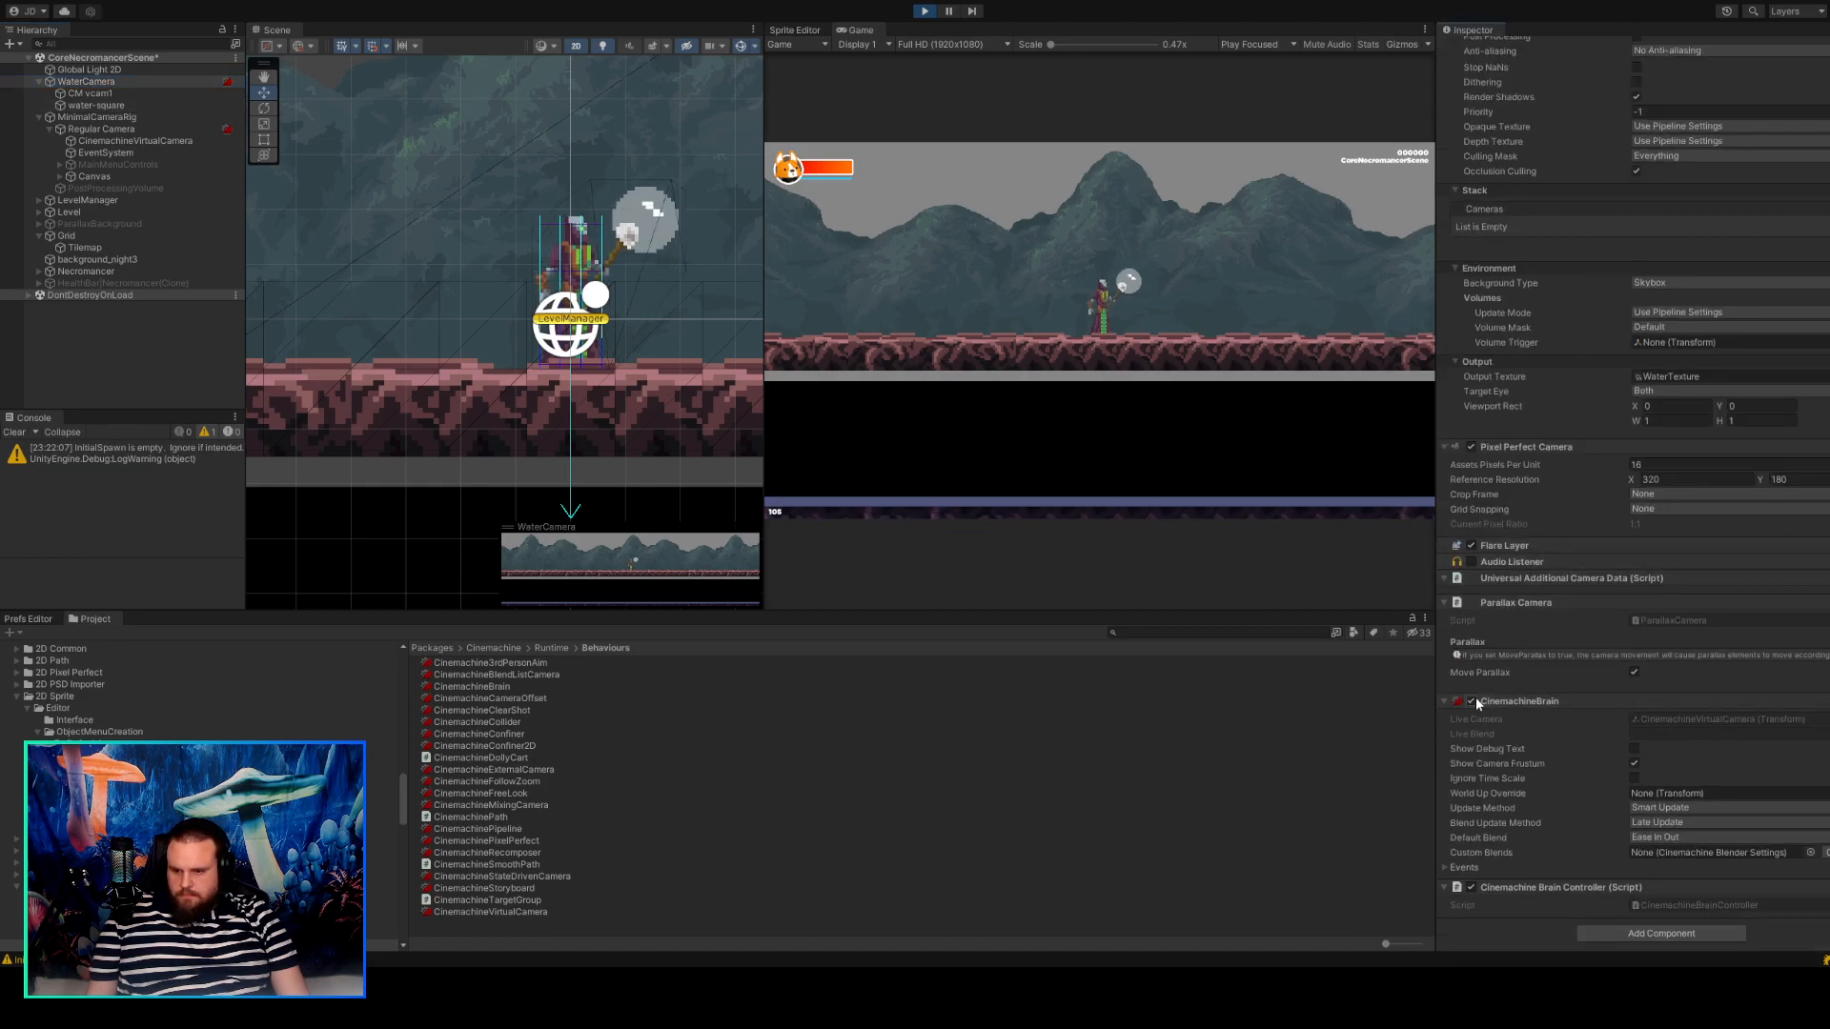
# Disable the Cinemachine Brain Controller script on WaterCamera, try to save the scene, and exit play mode.
pyautogui.click(1469, 886)
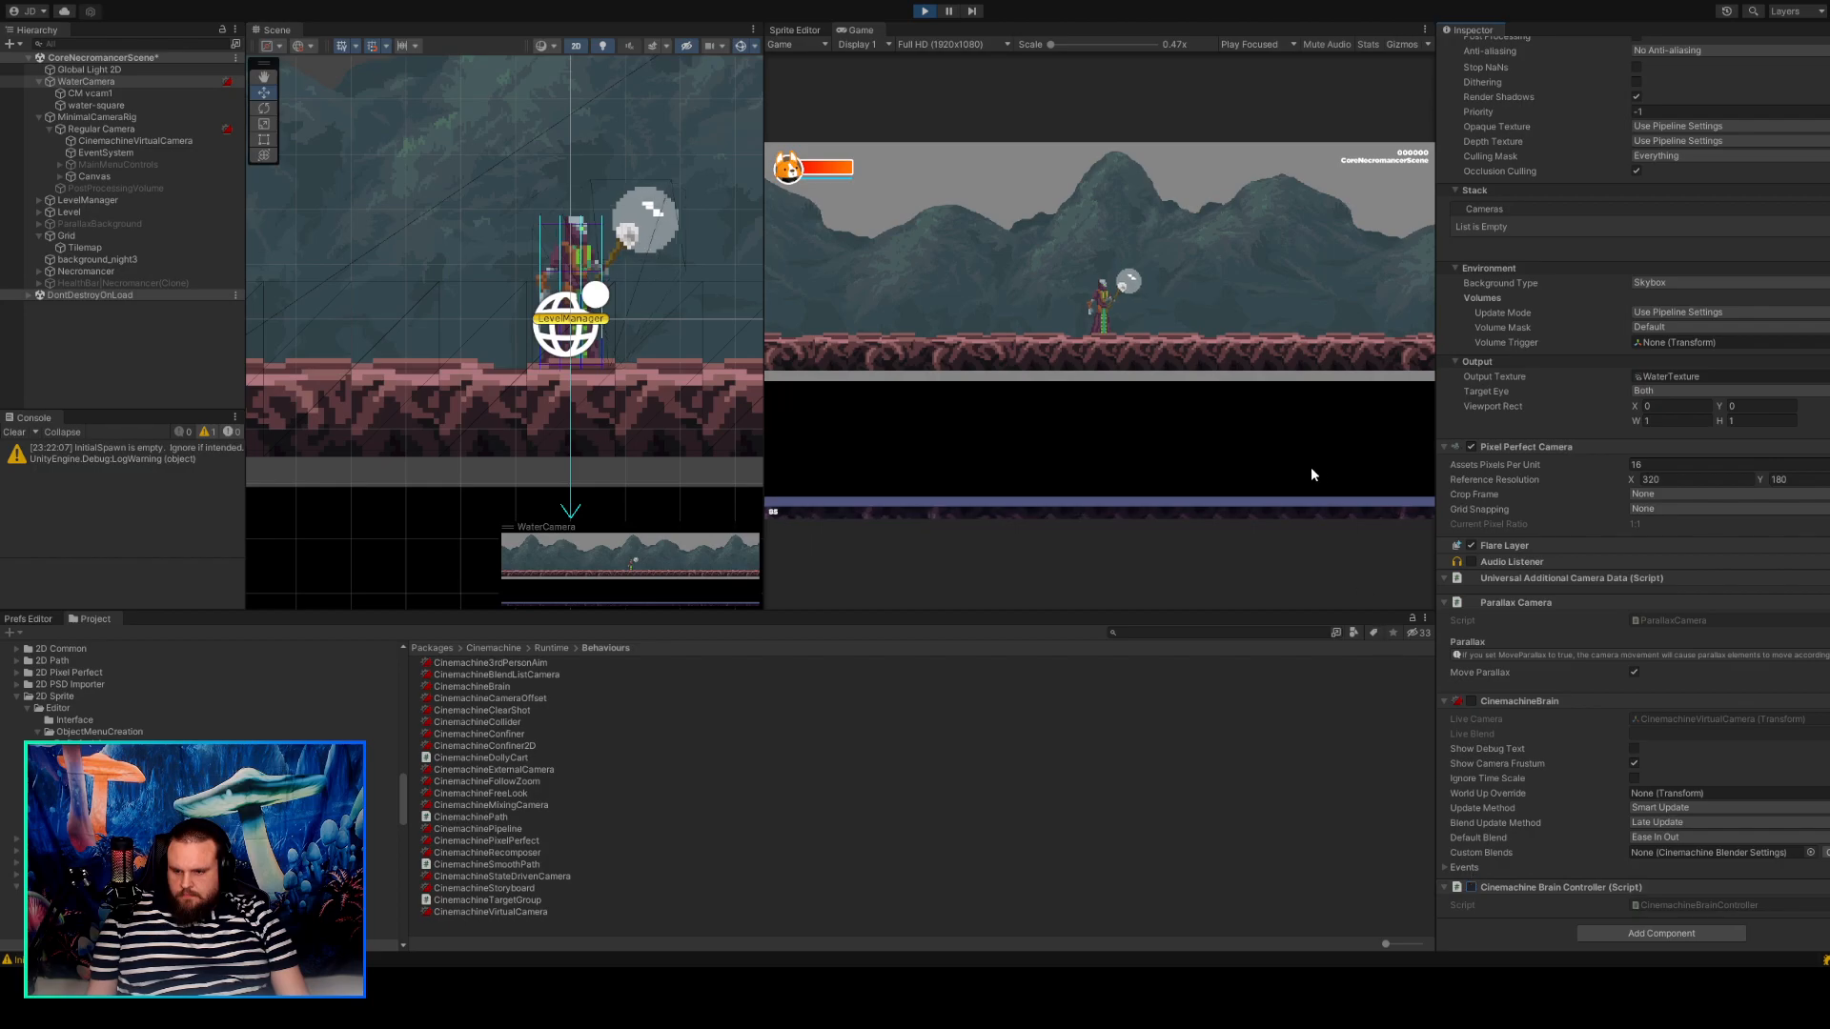
pyautogui.hotkey('ctrl', 's')
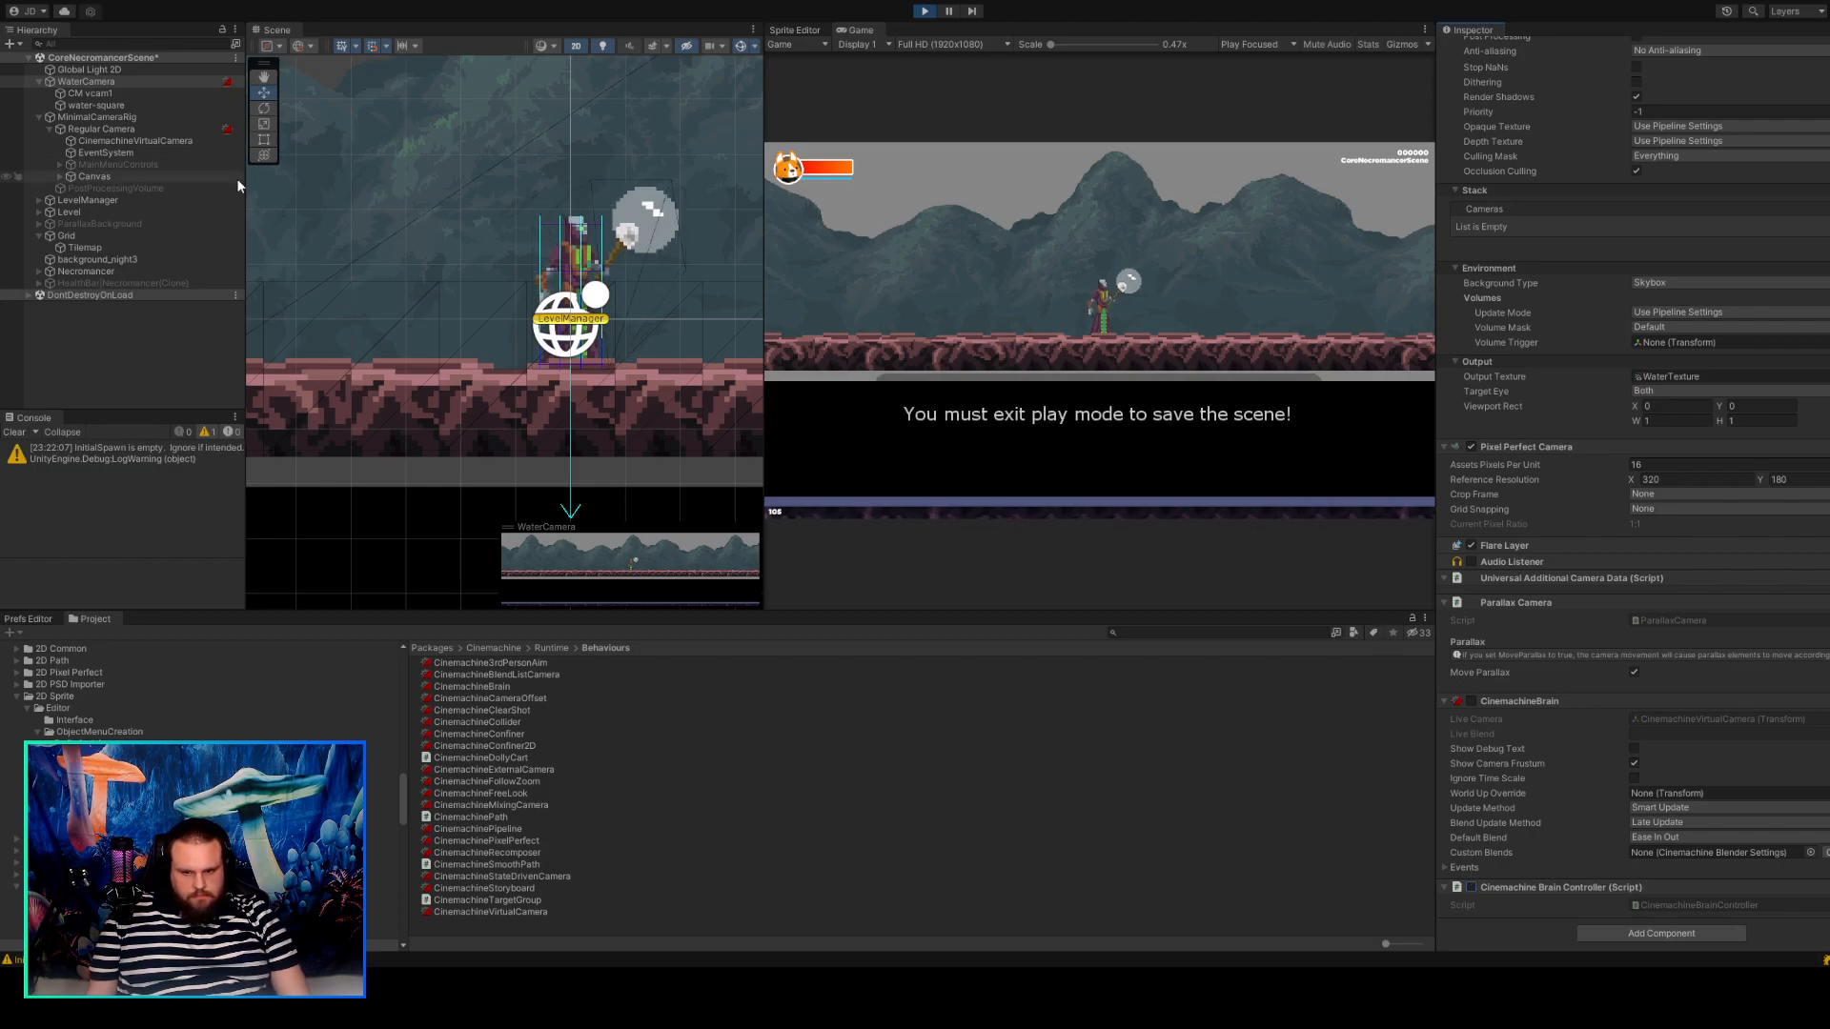
pyautogui.click(924, 11)
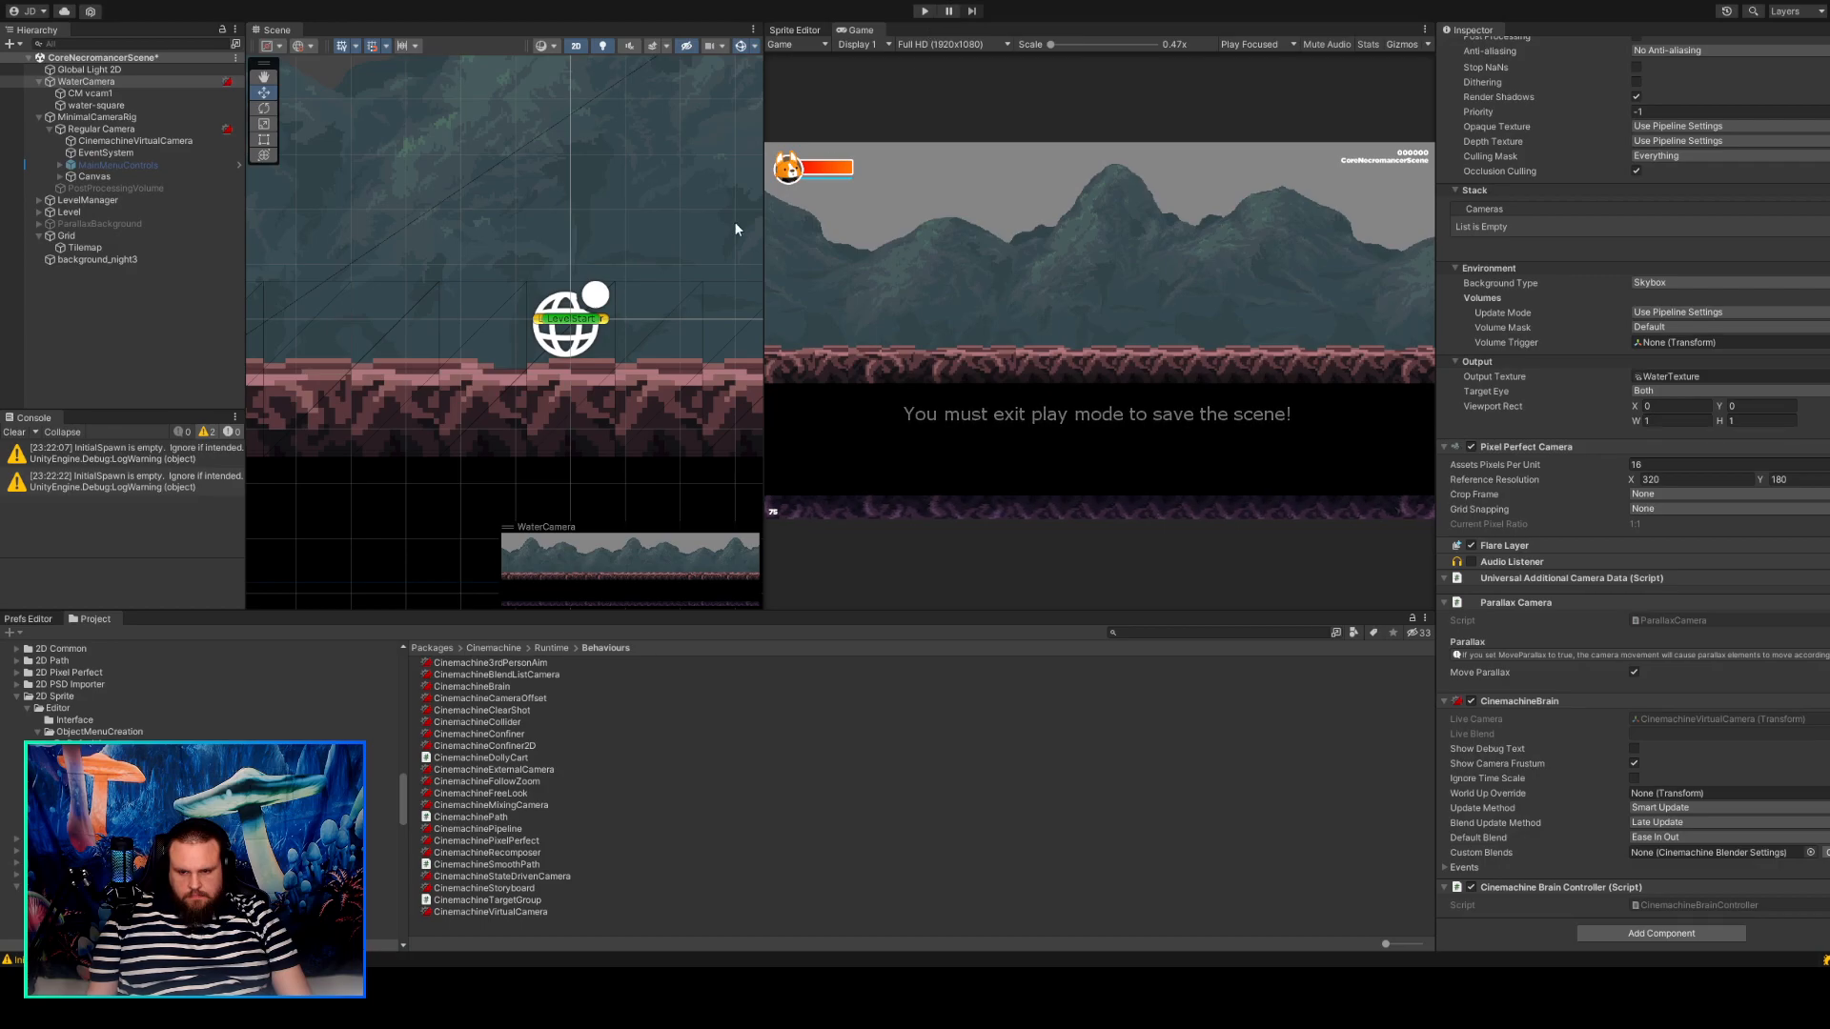
# Outside play mode, disable both the CinemachineBrain and the Cinemachine Brain Controller components on WaterCamera.
pyautogui.click(100, 92)
pyautogui.click(103, 82)
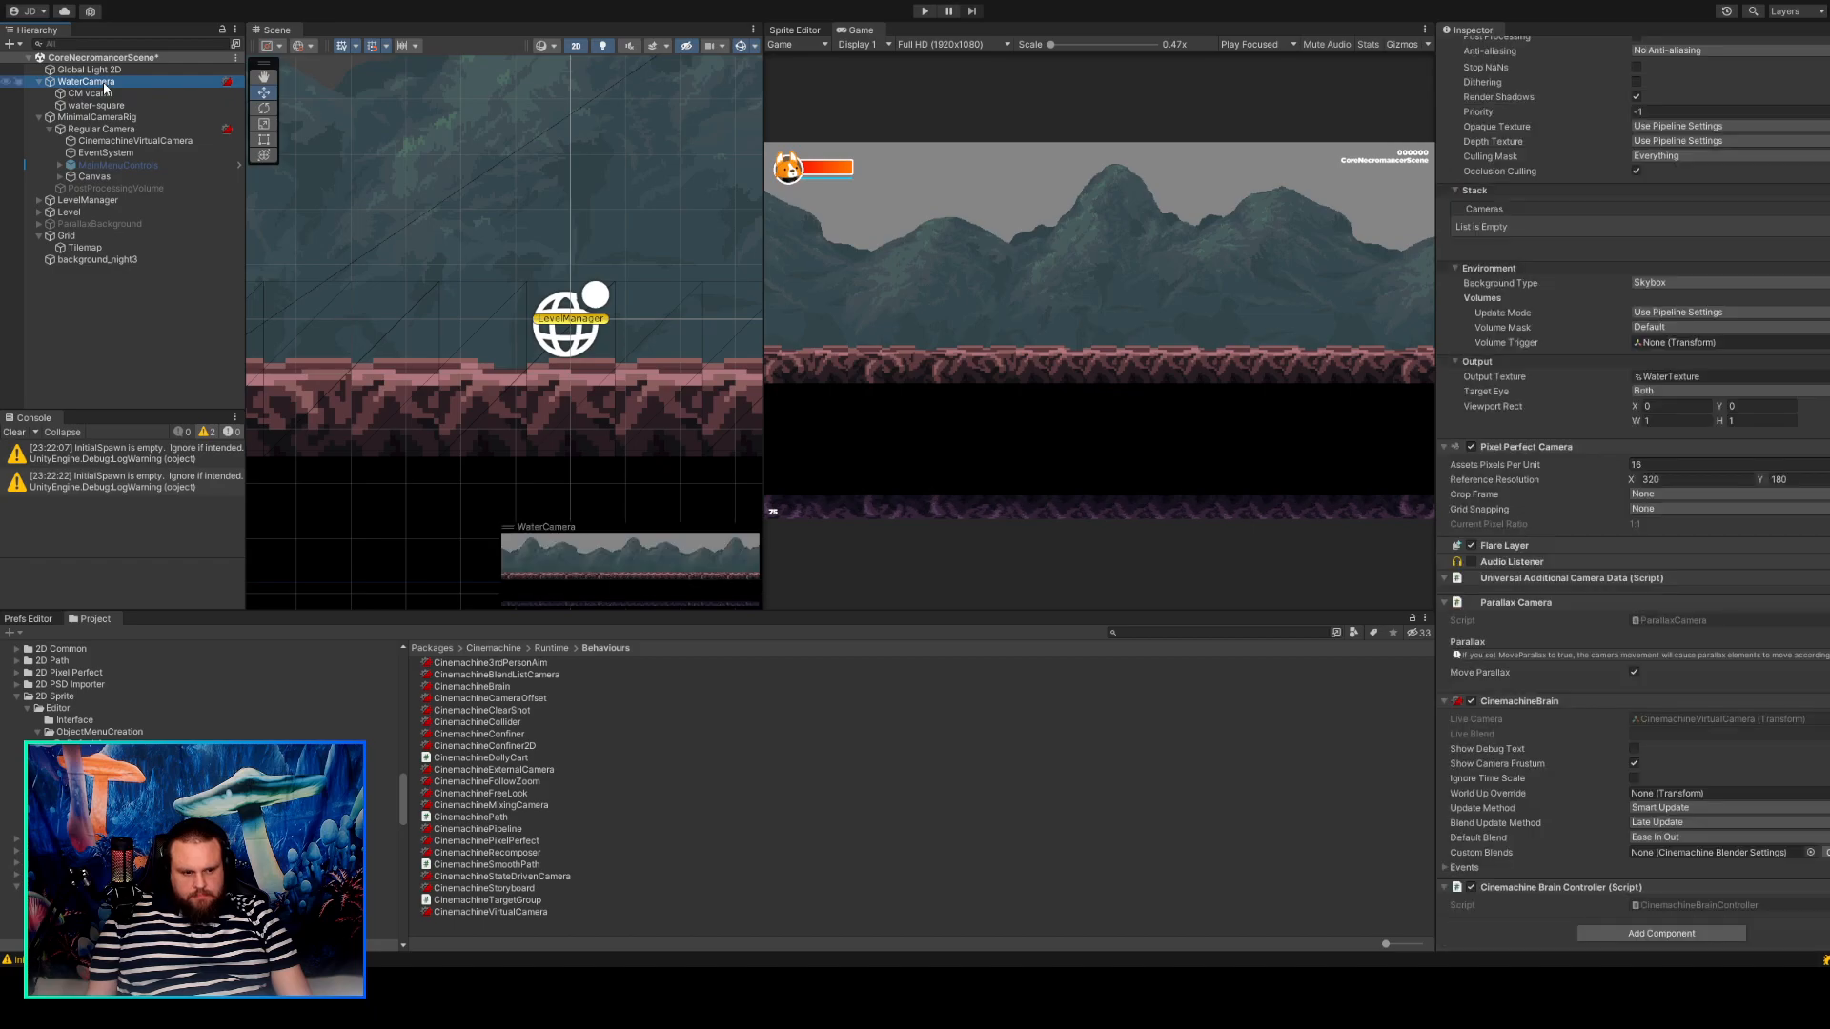
pyautogui.click(1470, 888)
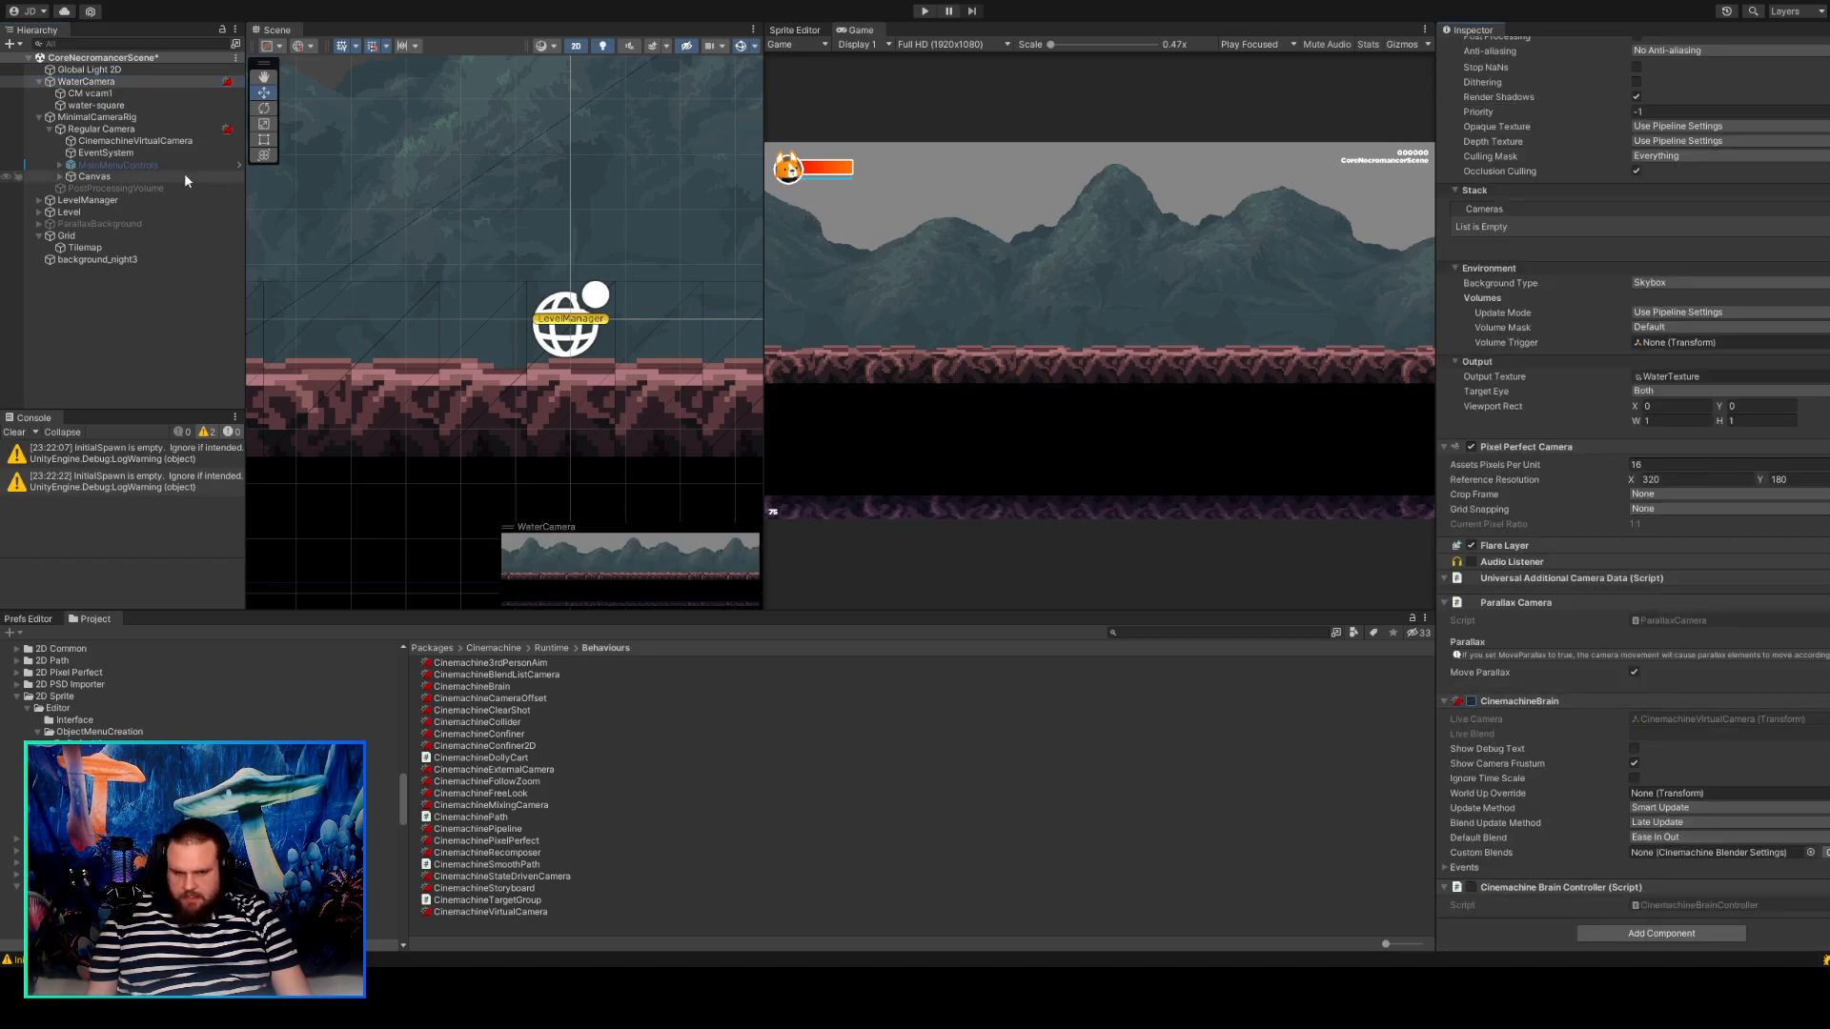
# Deactivate the CM vcam1 object and its CinemachineVirtualCamera component, and save the scene.
pyautogui.click(114, 92)
pyautogui.scroll(5, 1626, 370)
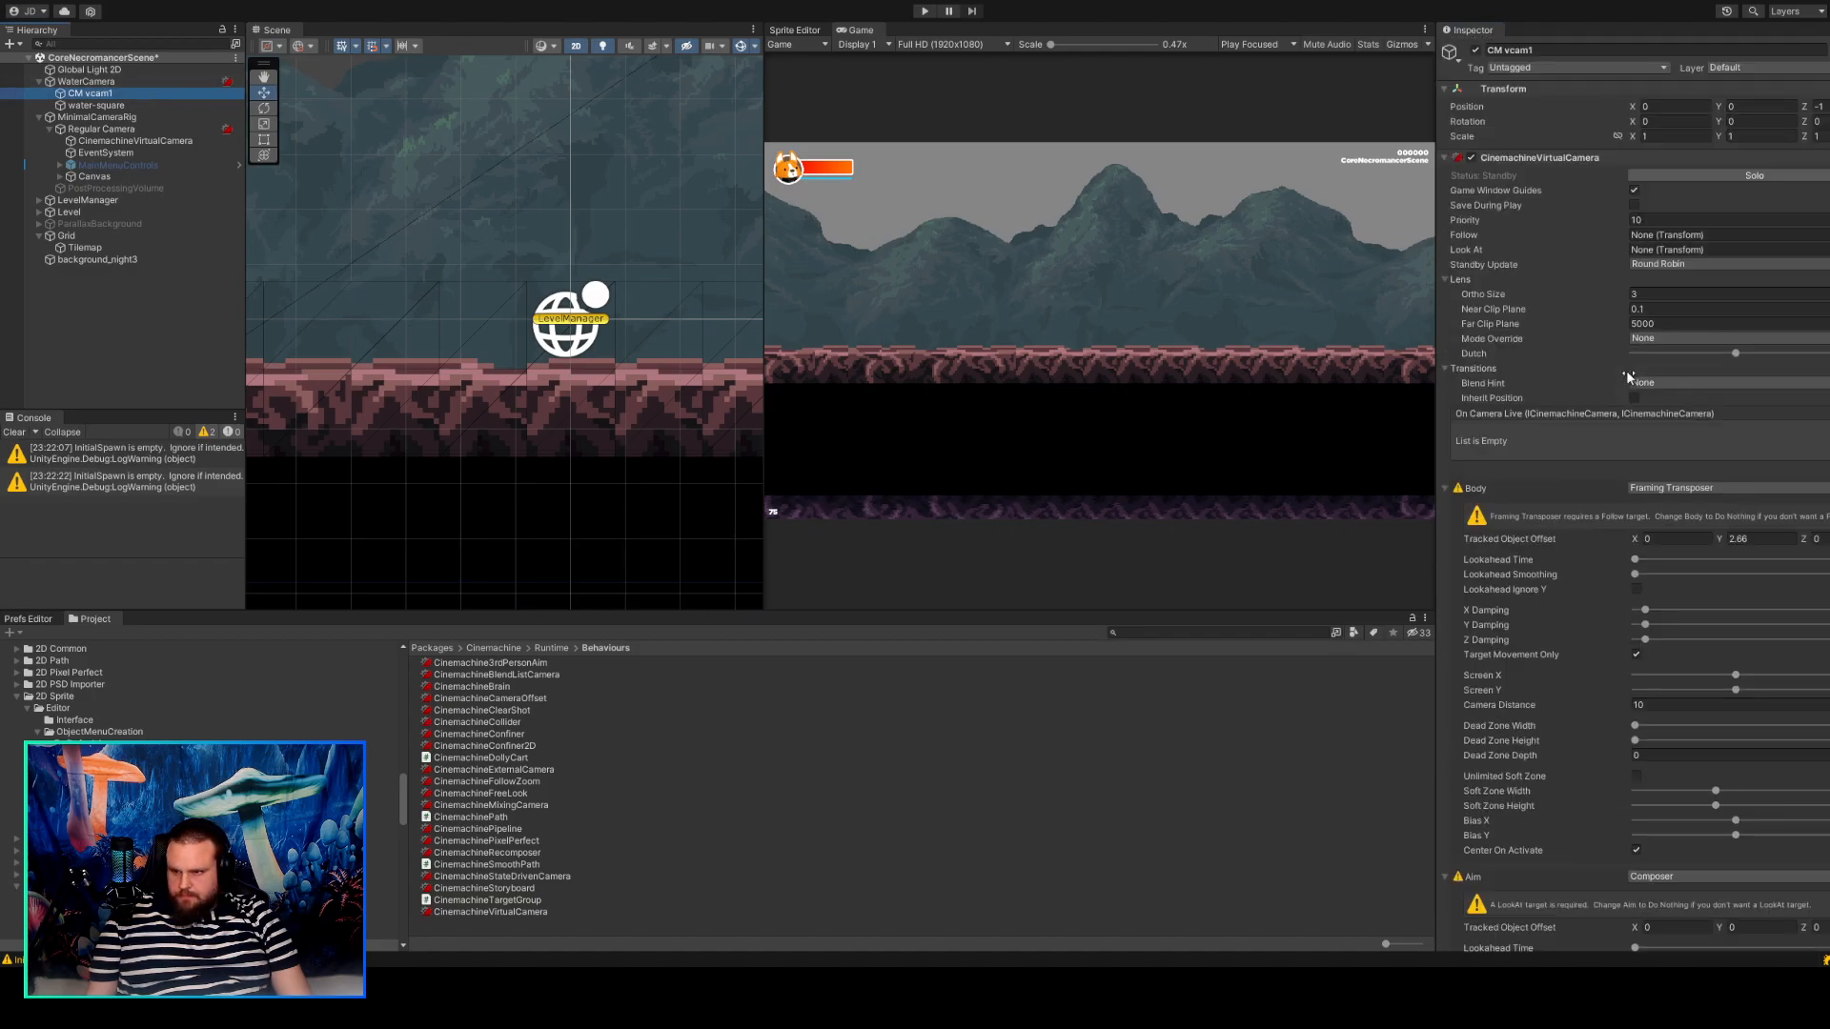
pyautogui.click(1473, 50)
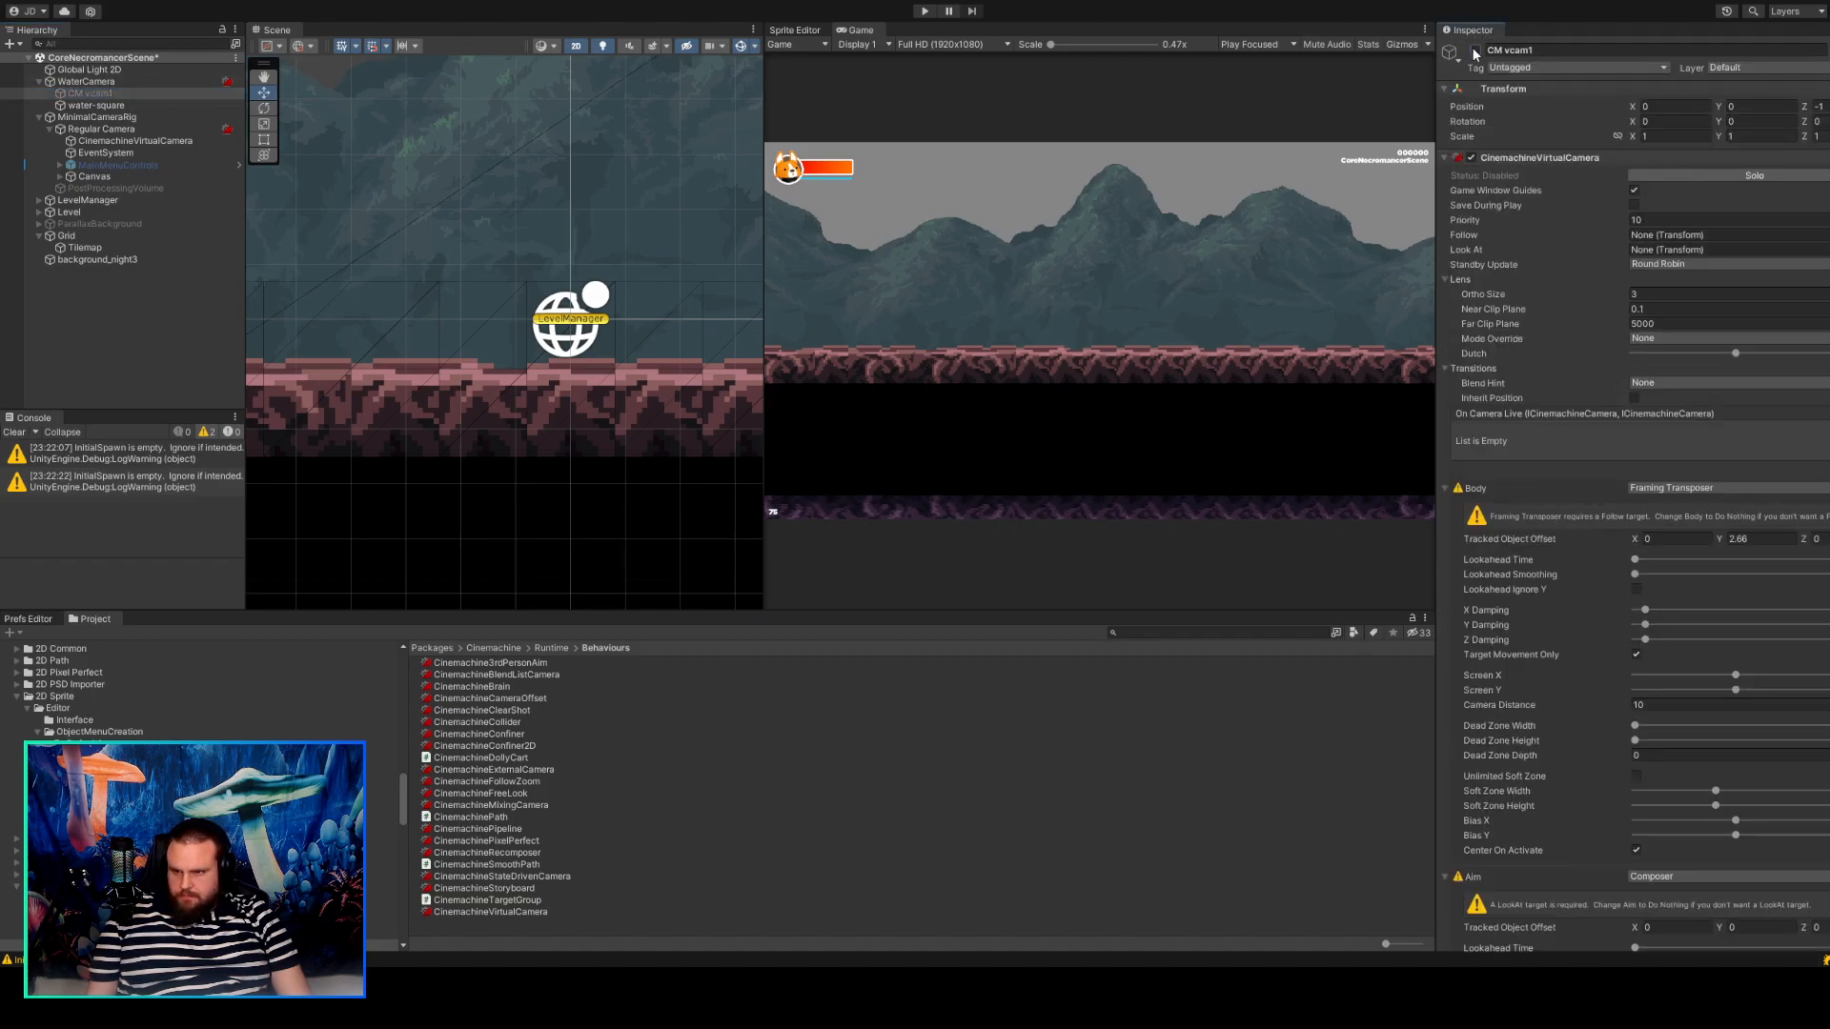
pyautogui.click(1472, 157)
pyautogui.click(85, 81)
pyautogui.scroll(-5, 1561, 534)
pyautogui.scroll(-2, 1561, 540)
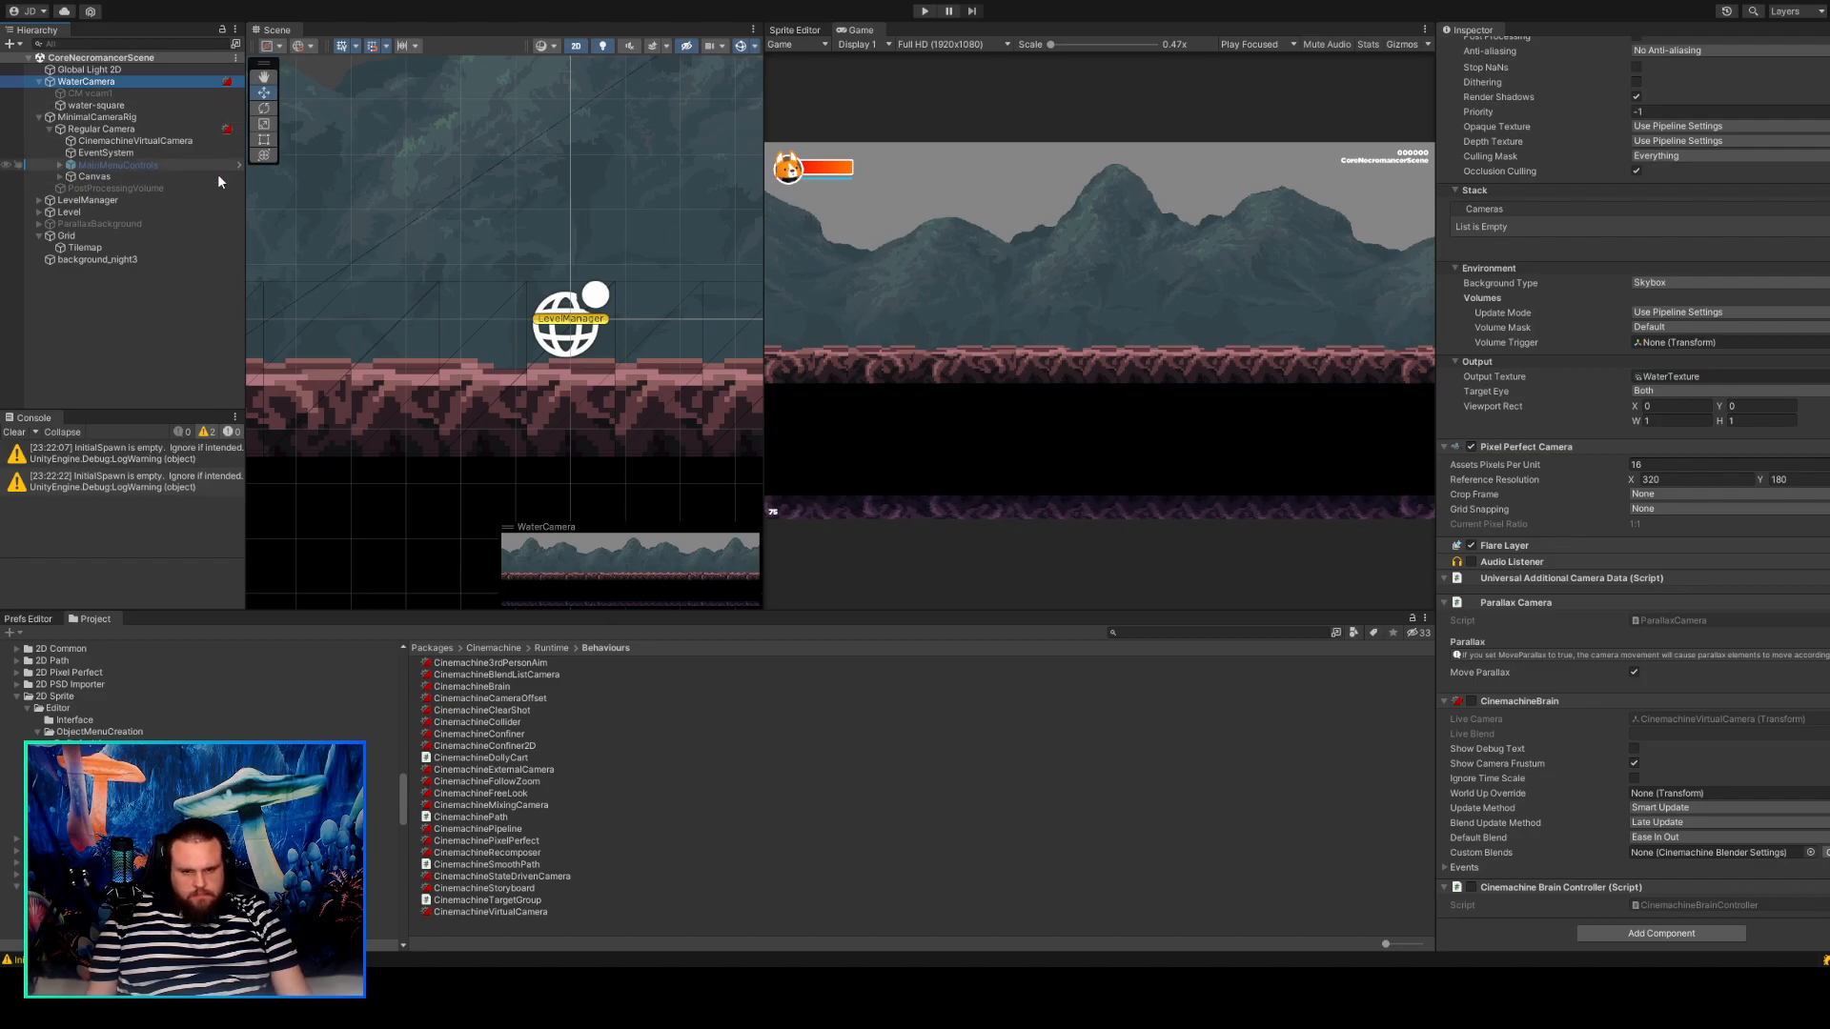
# Move WaterCamera upward in the scene to a Y position of about 4.16.
pyautogui.doubleClick(86, 82)
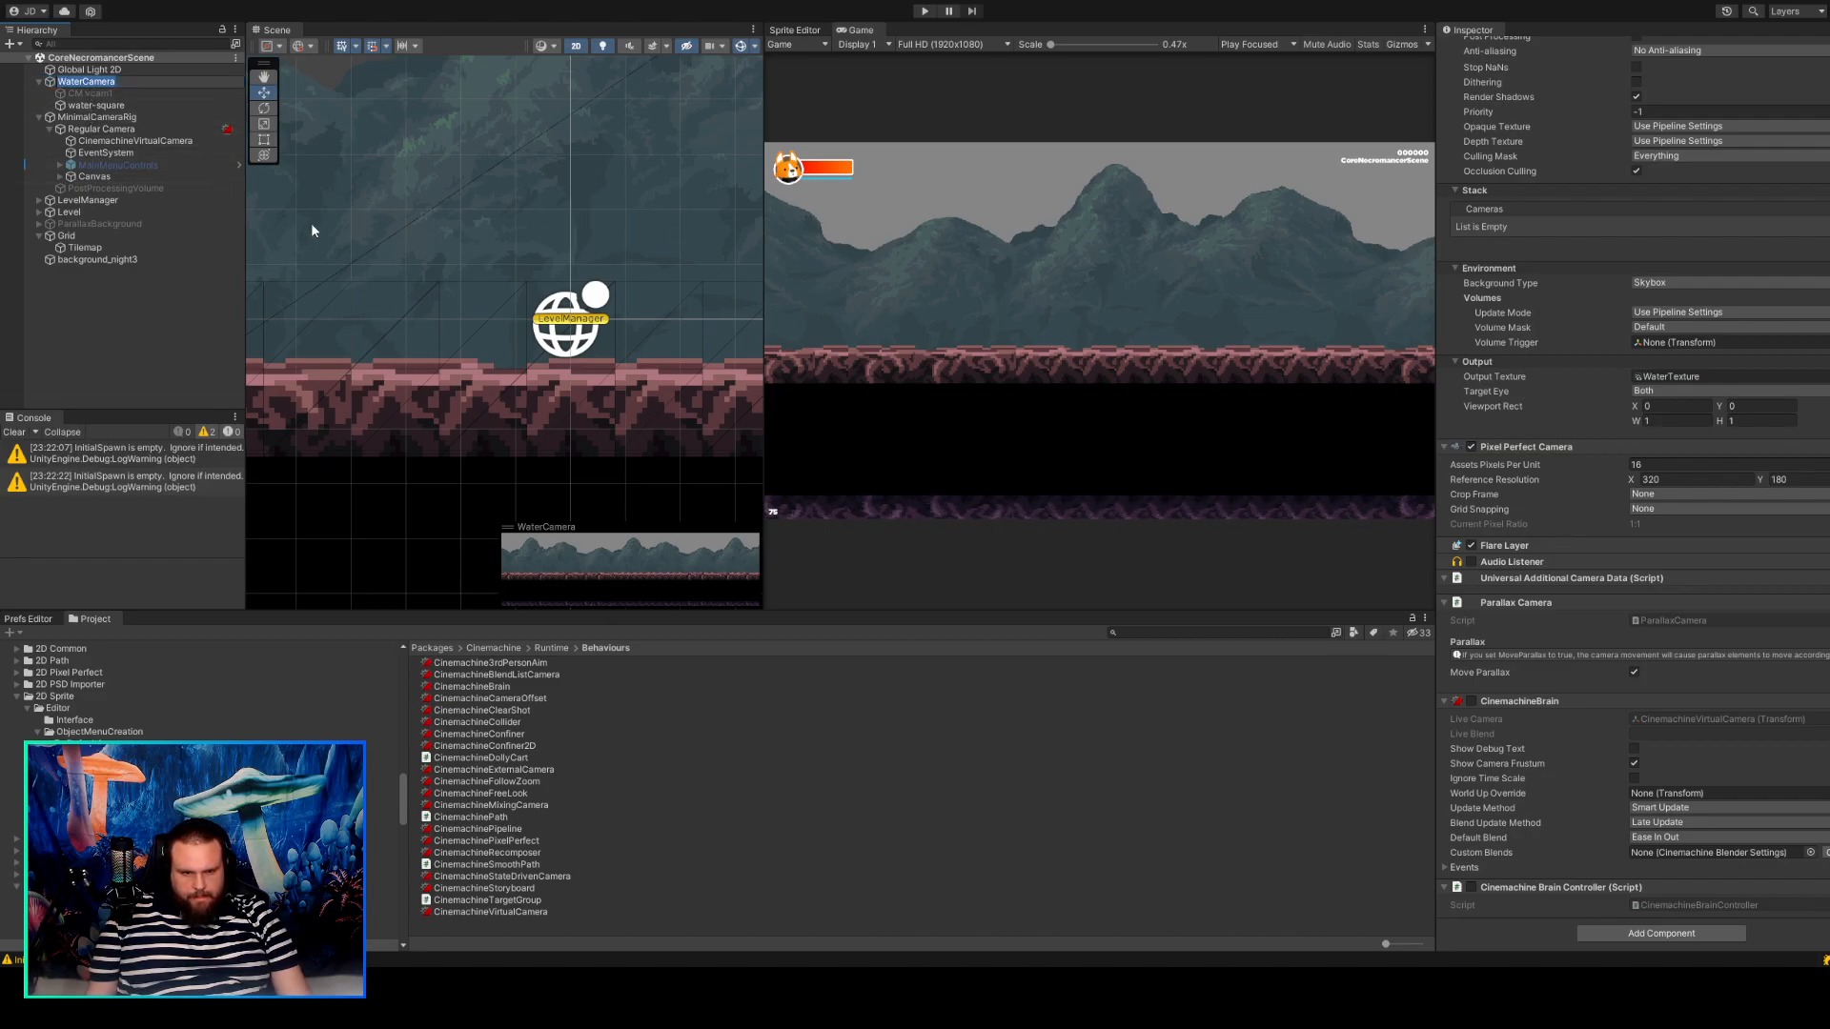
pyautogui.scroll(-9, 425, 306)
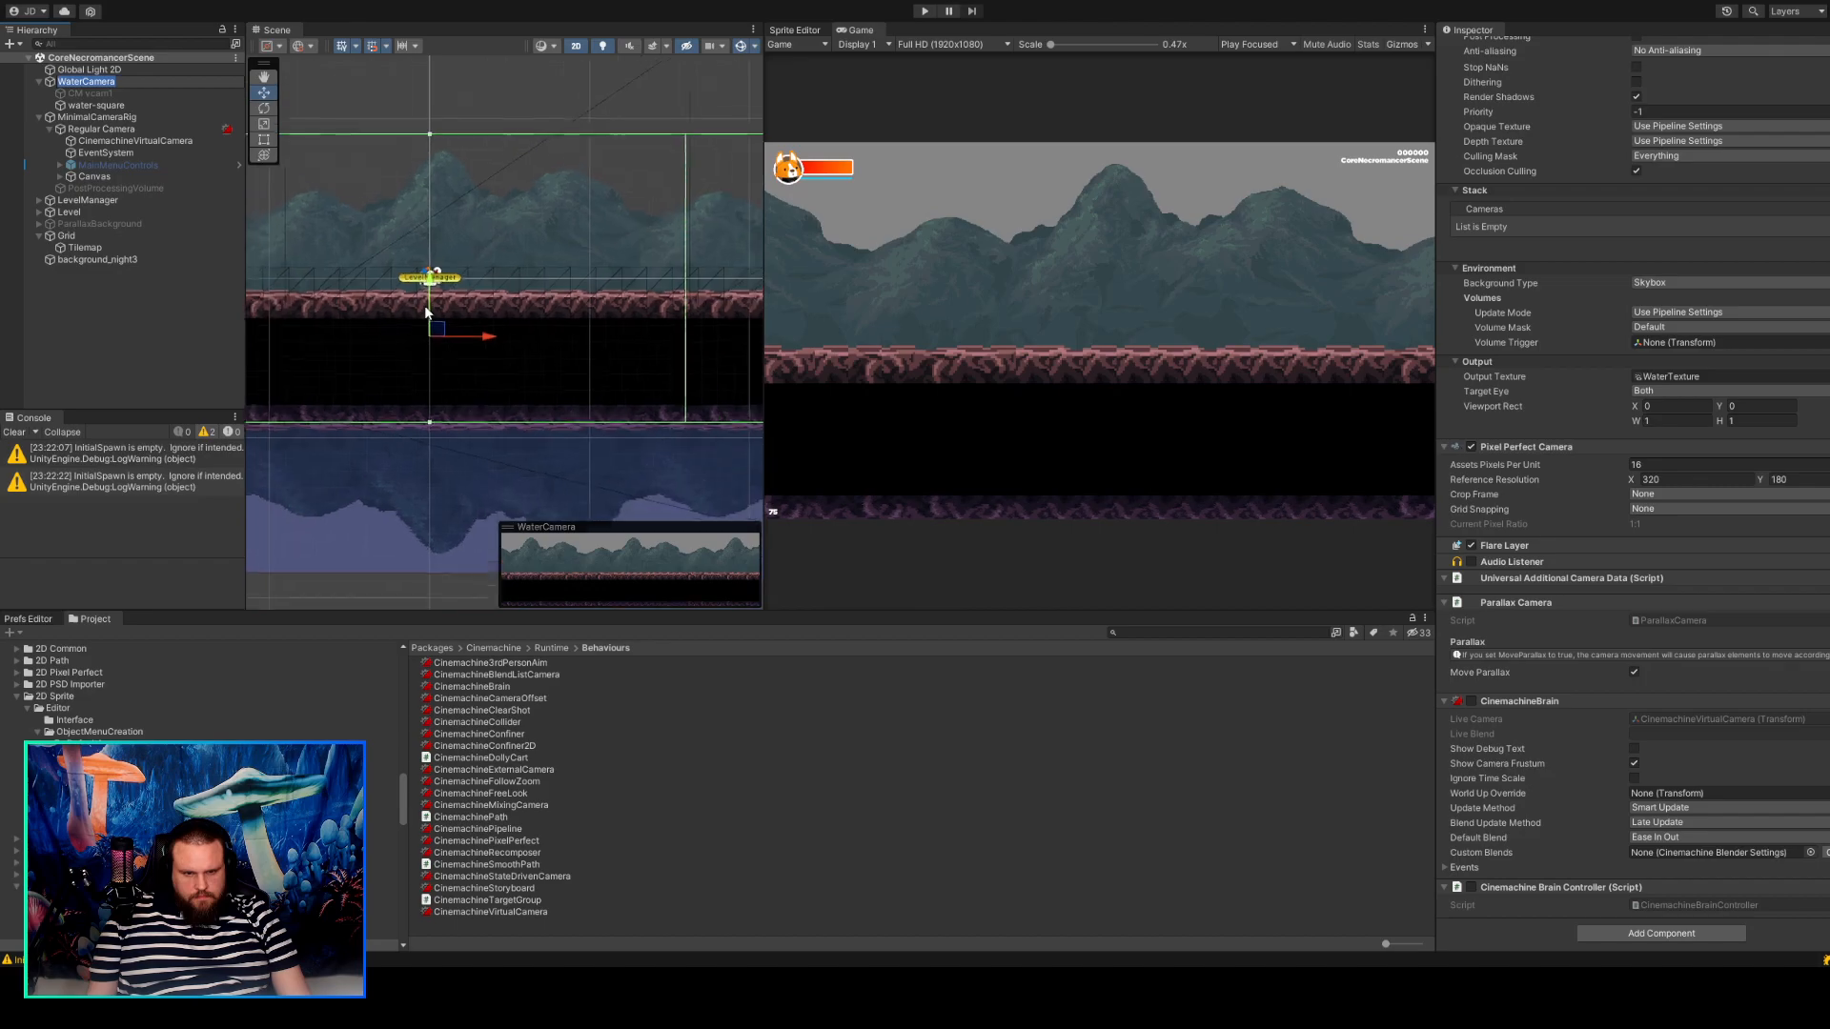
pyautogui.moveTo(429, 311); pyautogui.dragTo(433, 228)
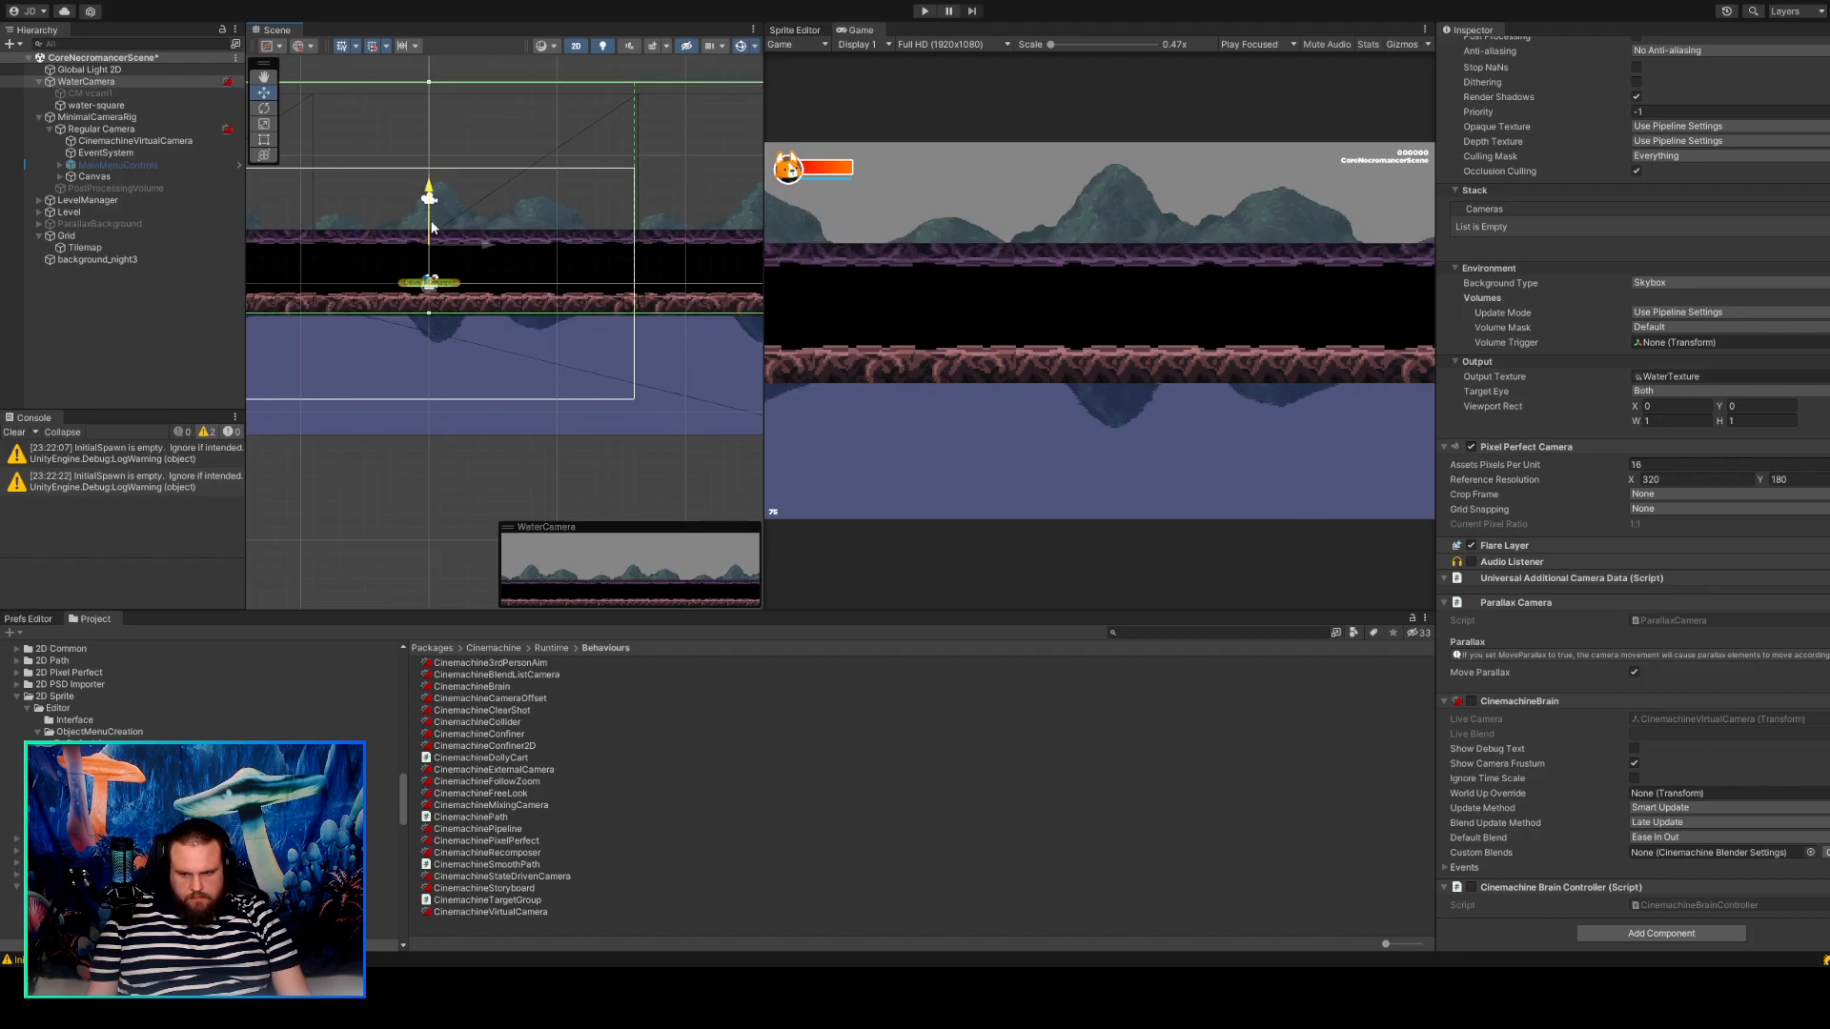
# Lower water-square to a Y position of about -10.66 so the reflection meets the platform's underside.
pyautogui.click(95, 104)
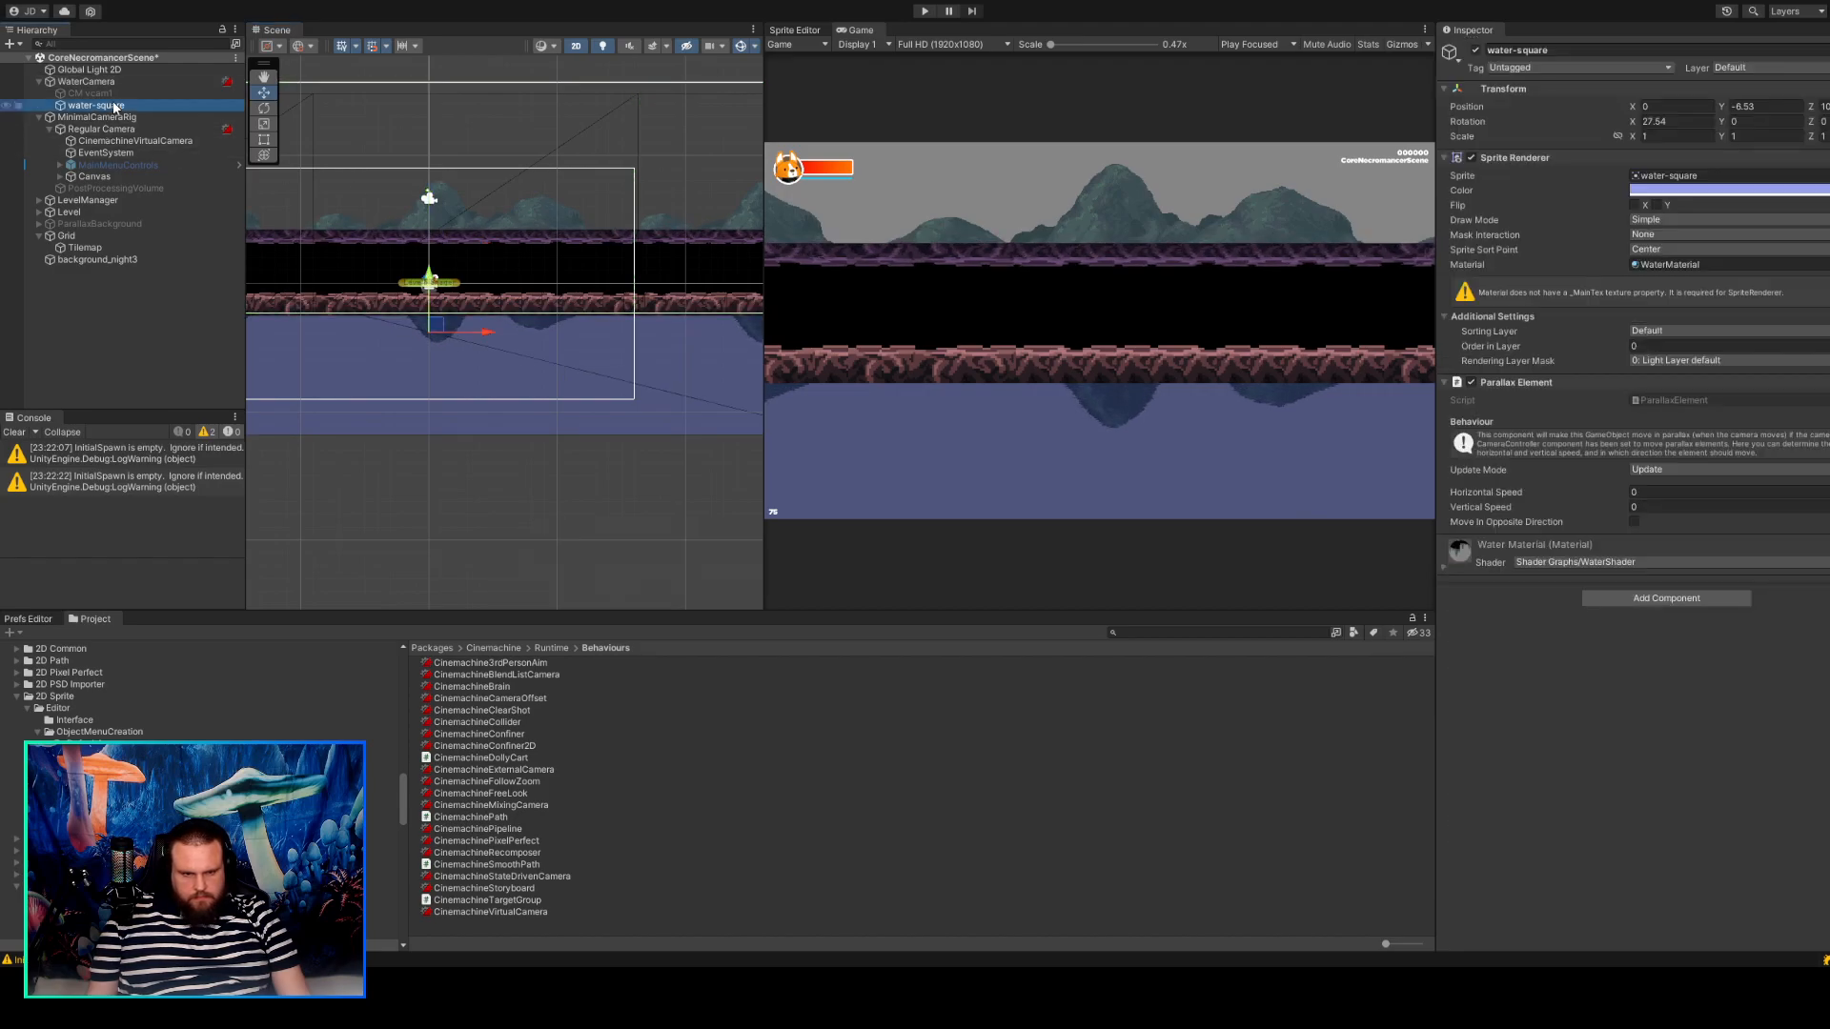
pyautogui.moveTo(431, 305); pyautogui.dragTo(427, 389)
pyautogui.scroll(5, 895, 425)
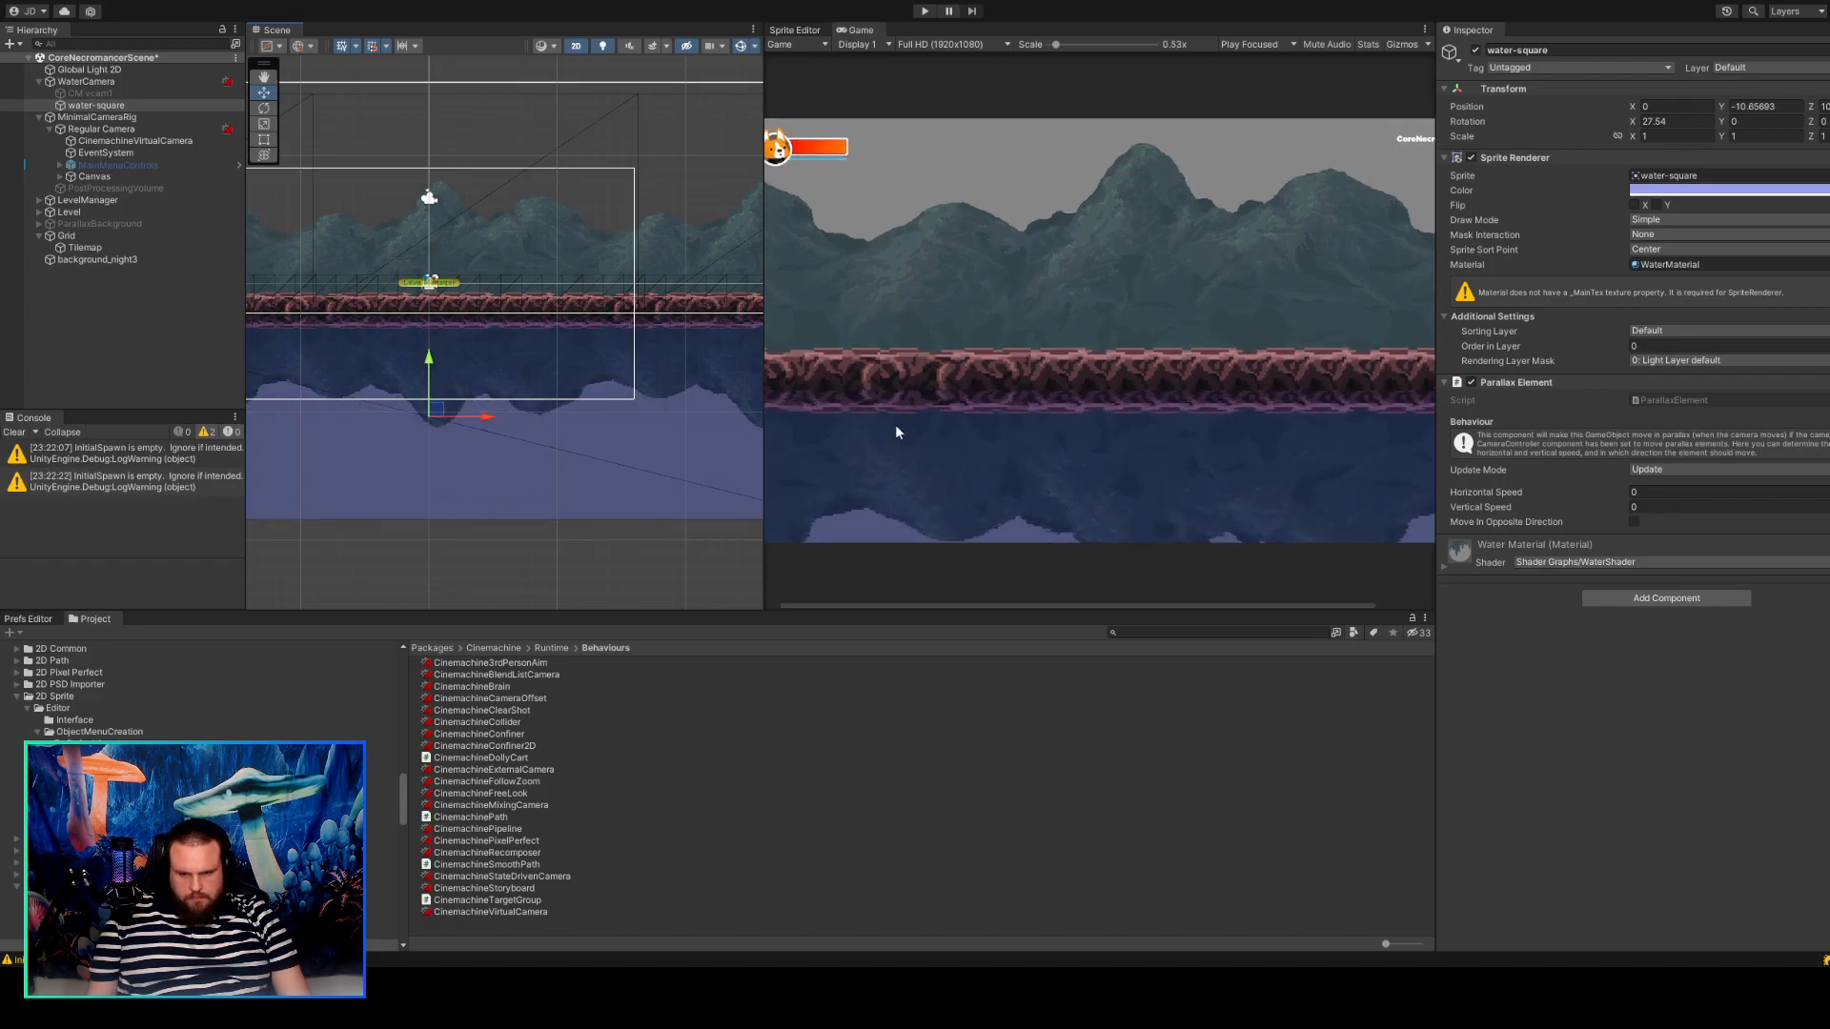
# Fine-tune WaterCamera's height to a Y position of about 4.095 to line up the reflected platform.
pyautogui.click(103, 82)
pyautogui.scroll(5, 821, 363)
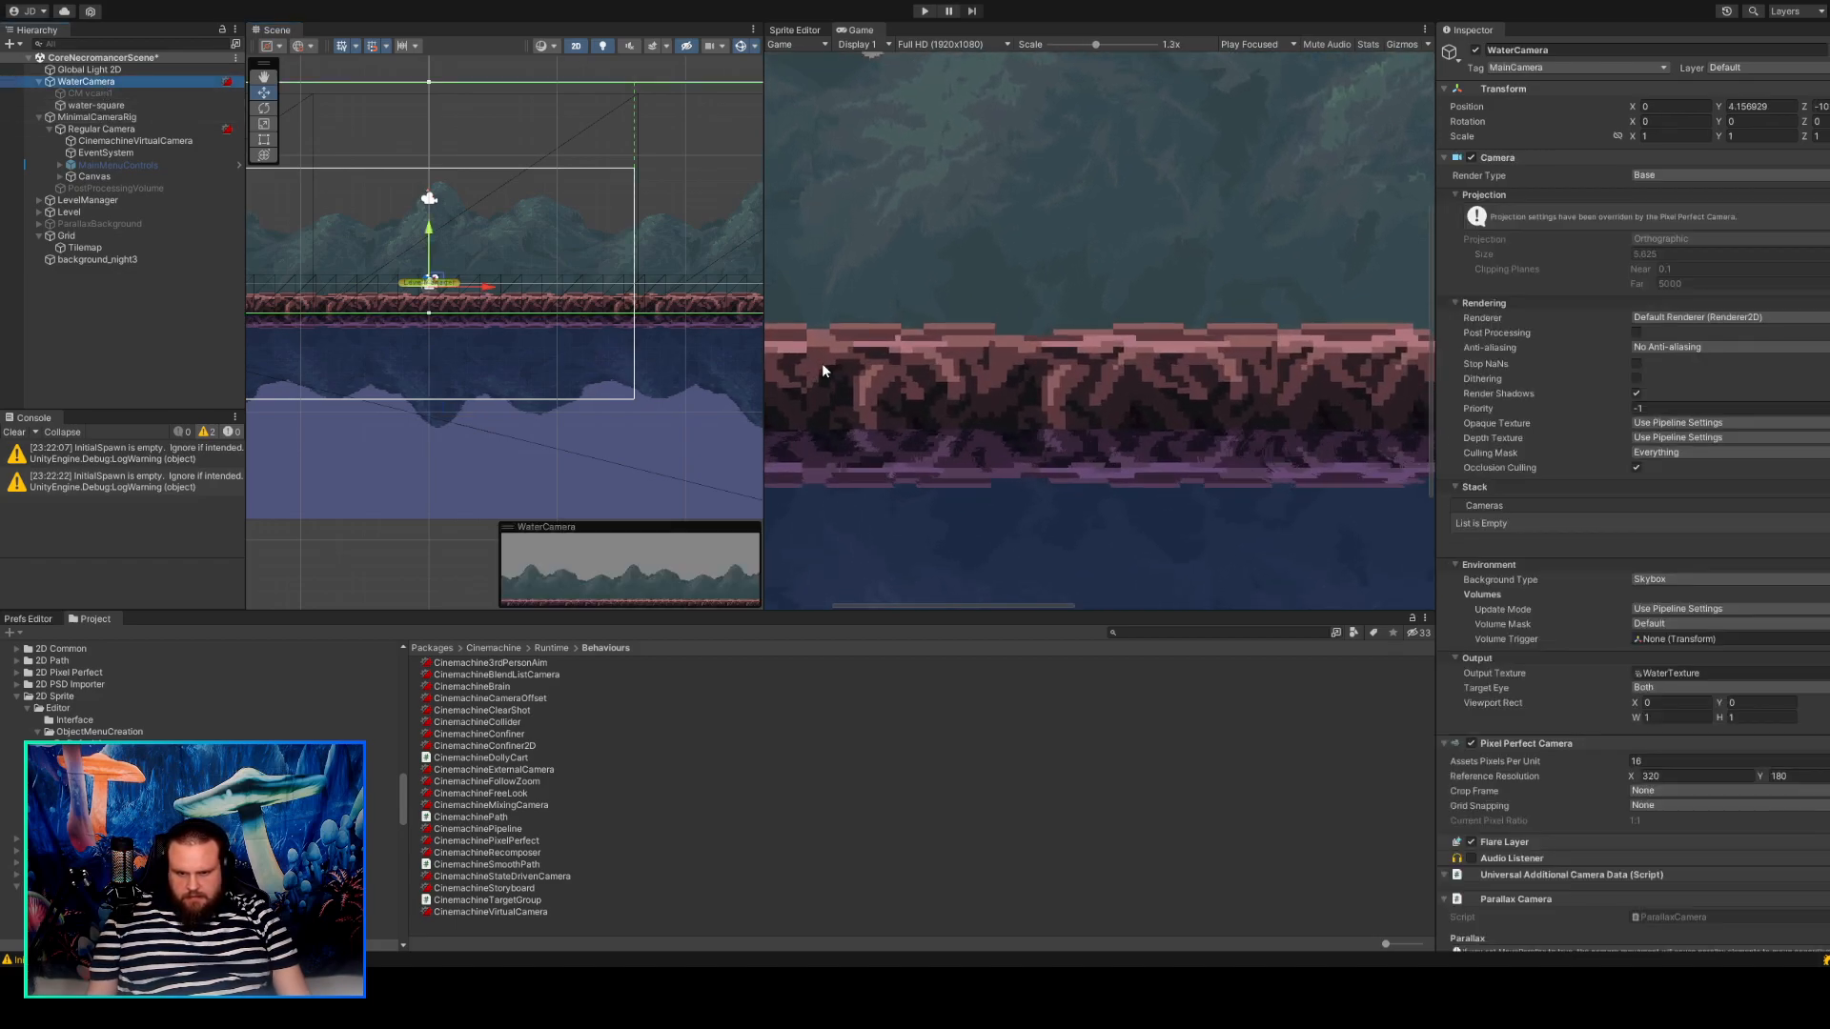
pyautogui.scroll(1, 822, 363)
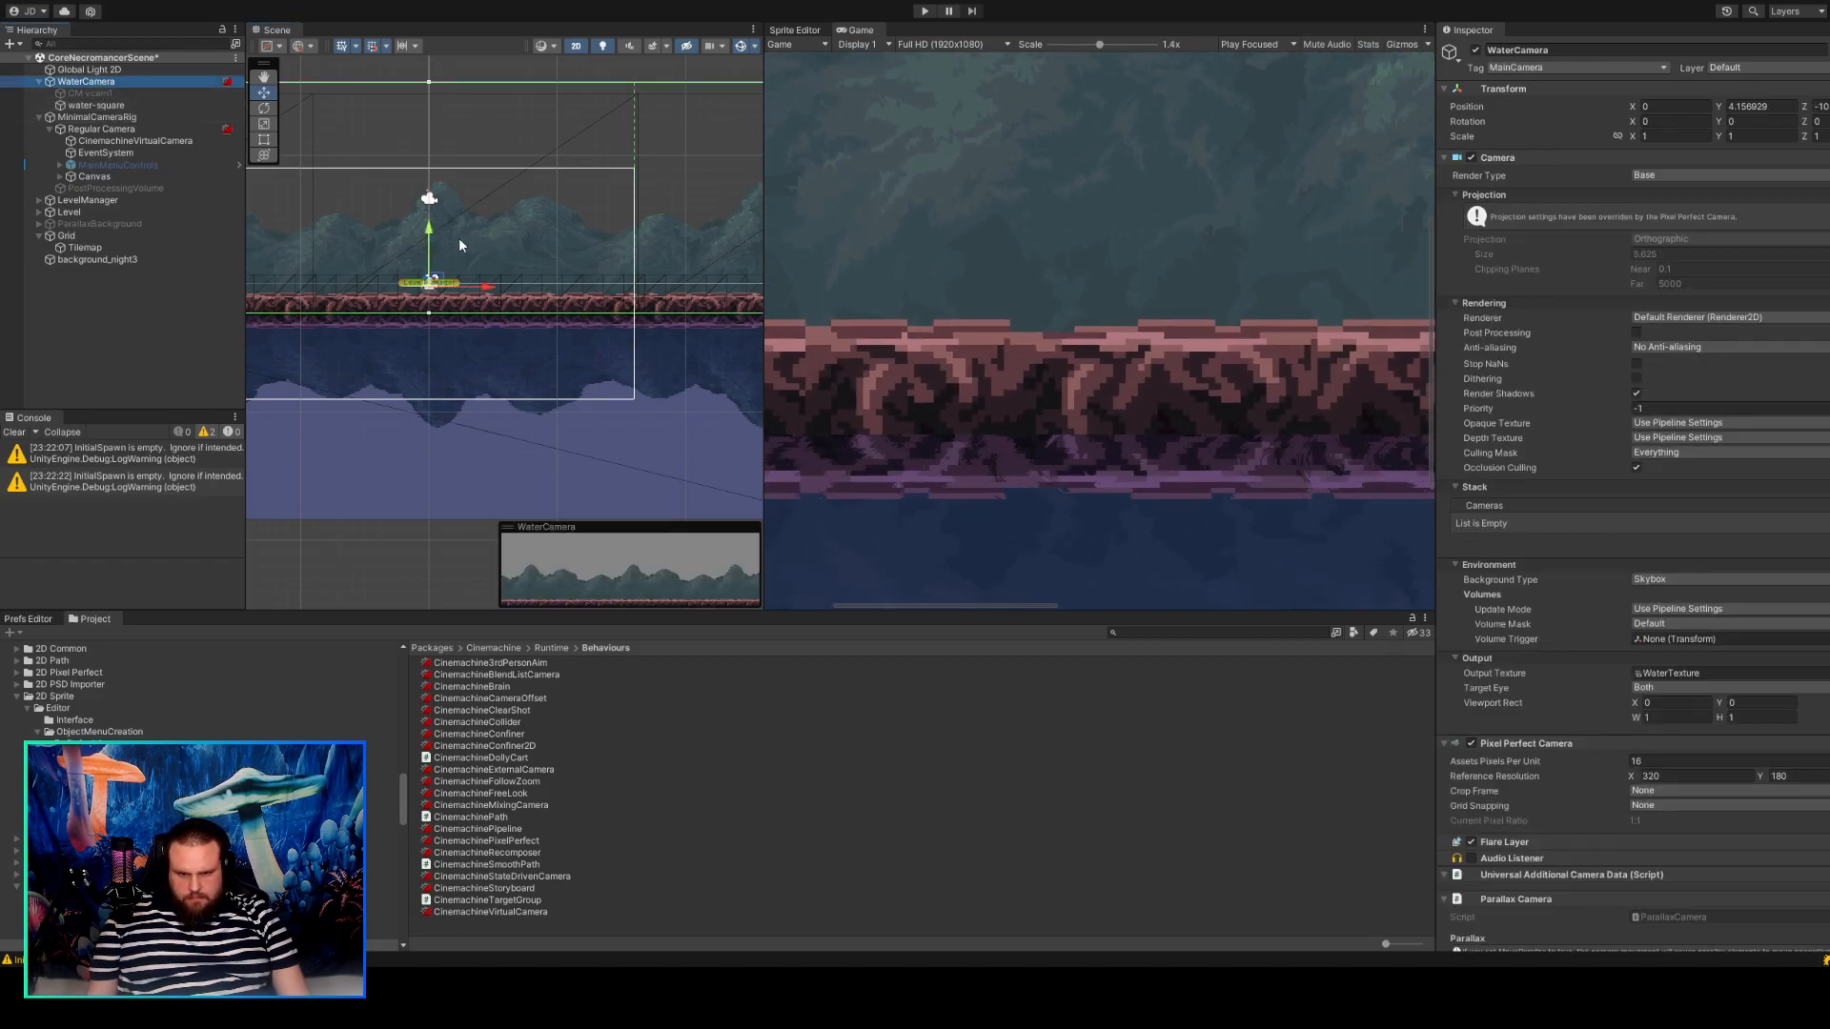
pyautogui.moveTo(430, 258); pyautogui.dragTo(431, 256)
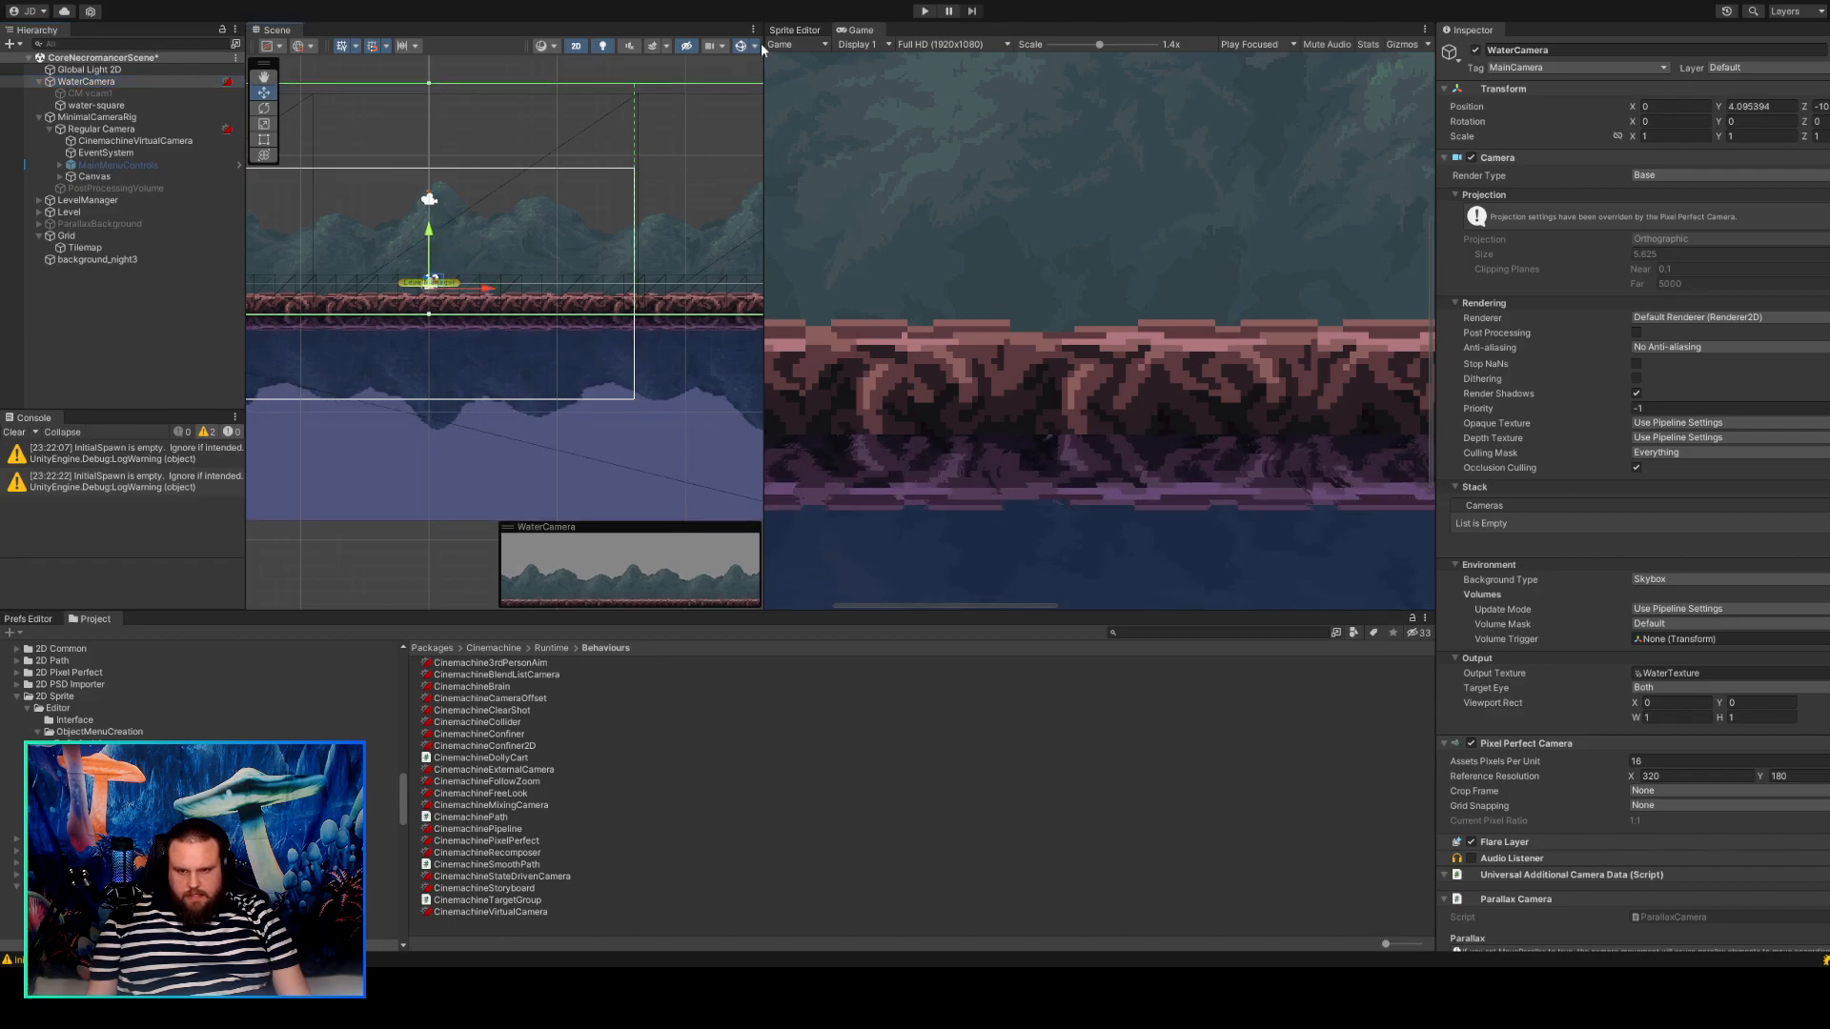
# Enter play mode, shrink the Game view scale to 0.47x, and walk the character back and forth to check the reflection.
pyautogui.click(923, 11)
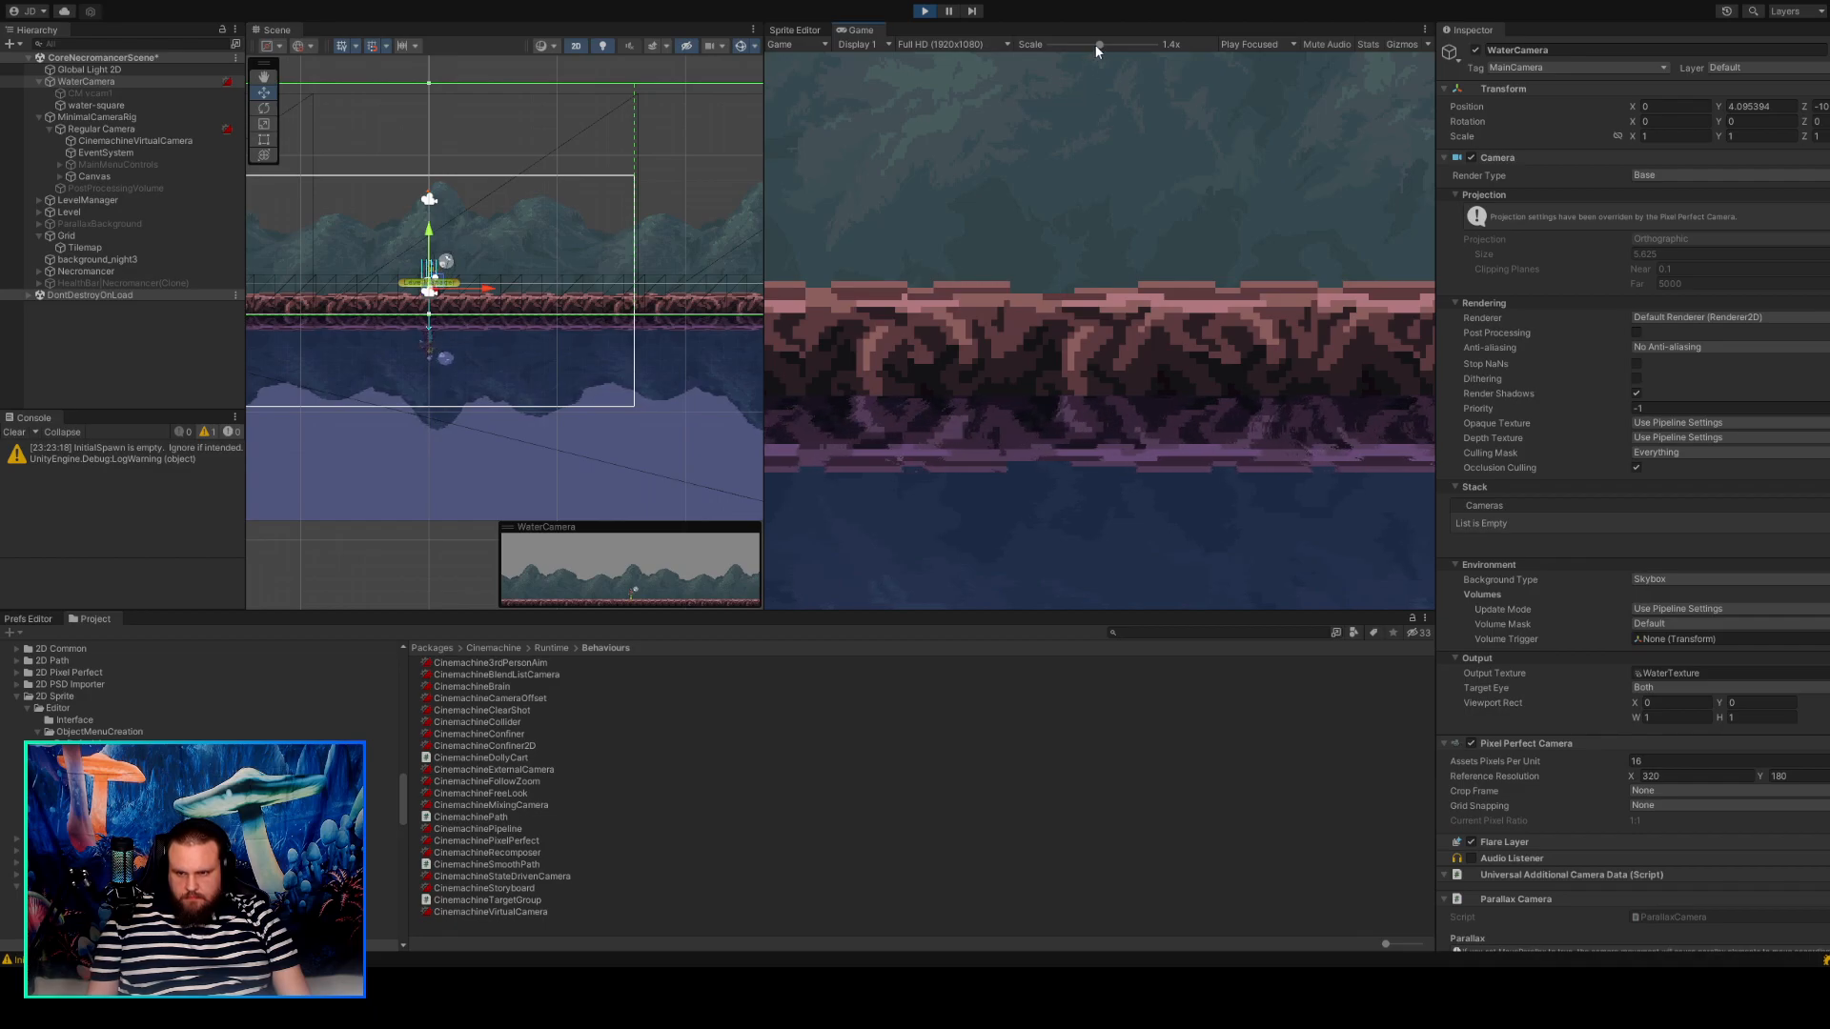
pyautogui.moveTo(1096, 44); pyautogui.dragTo(1033, 41)
pyautogui.press('a')
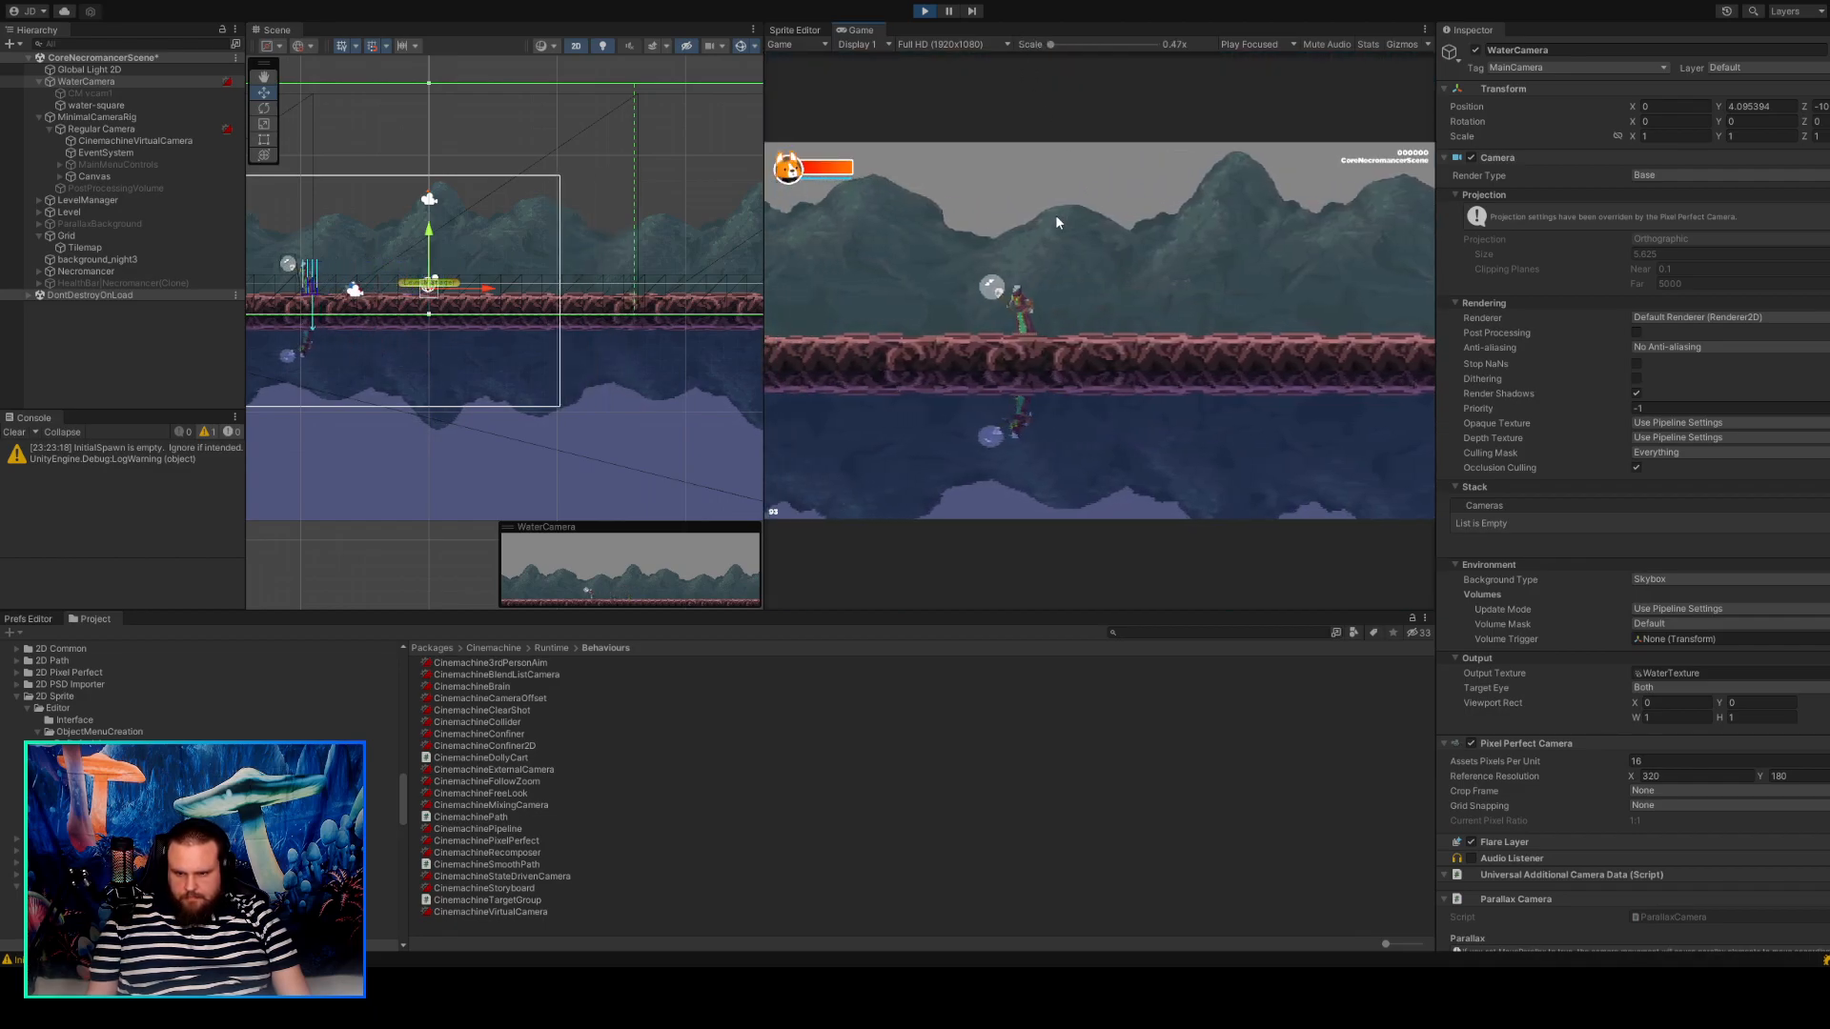
pyautogui.press('d')
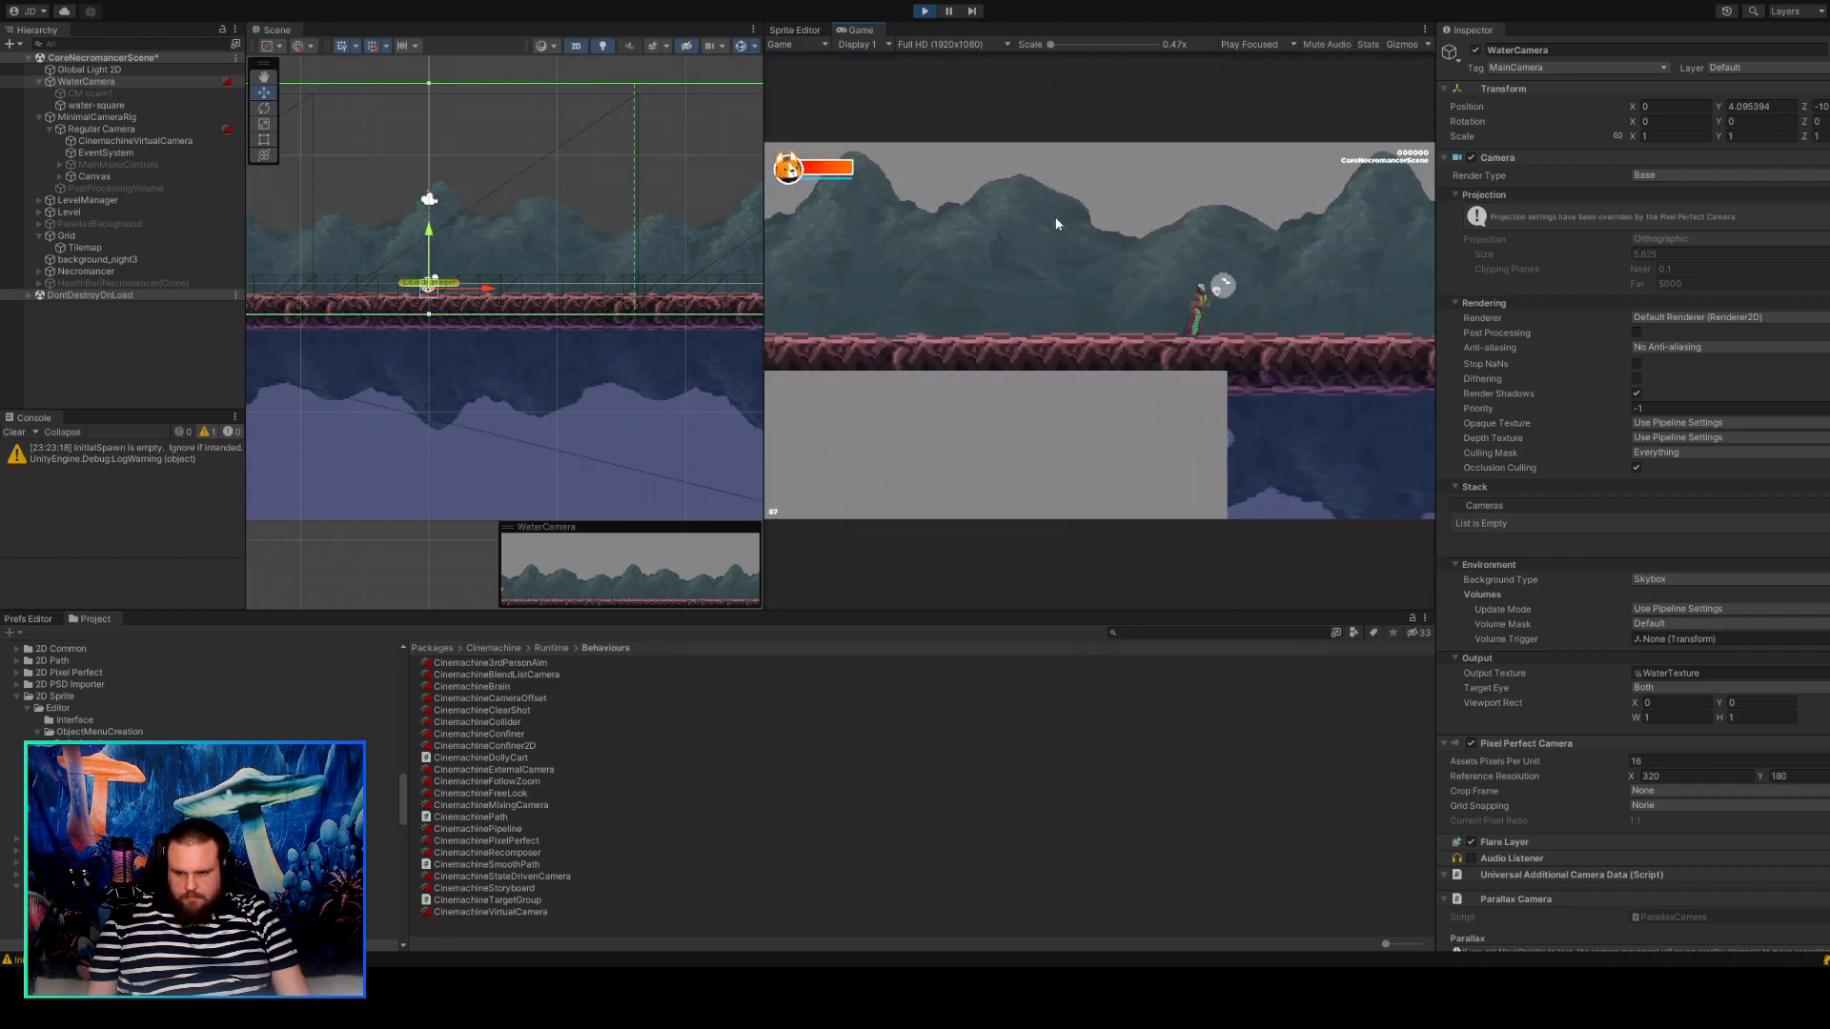
pyautogui.press('a')
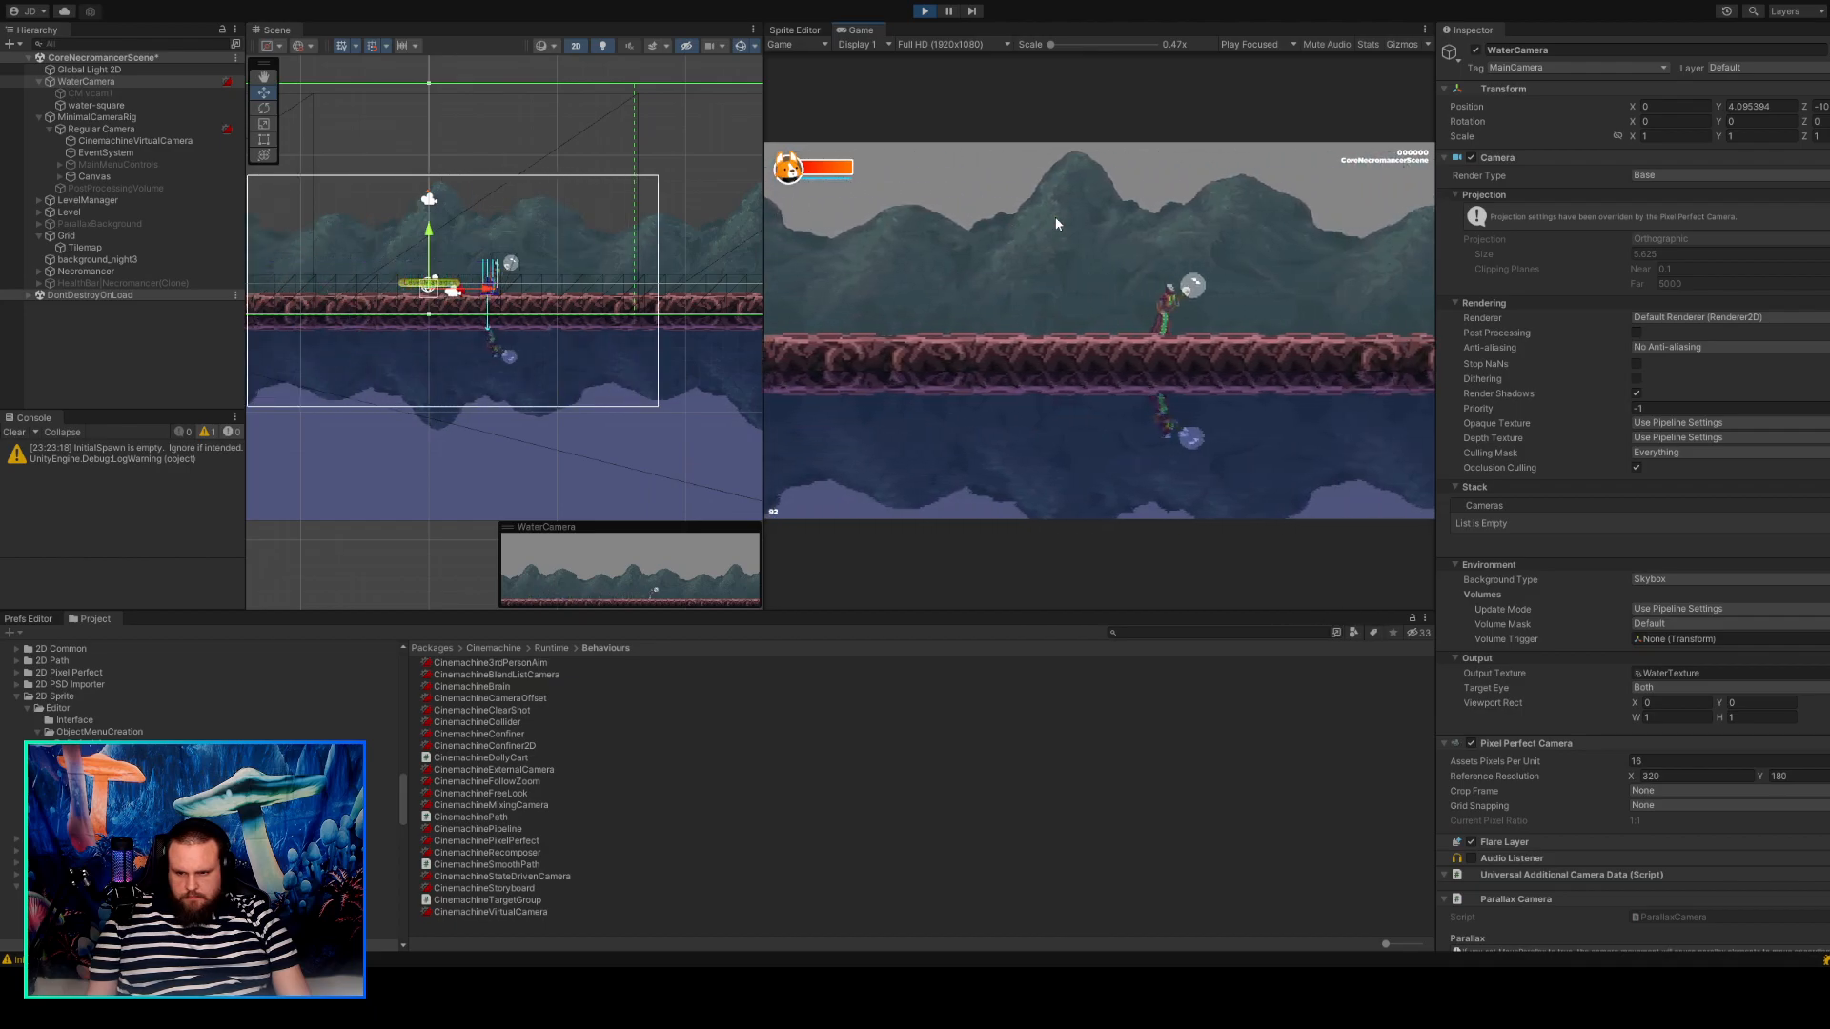
pyautogui.press('a')
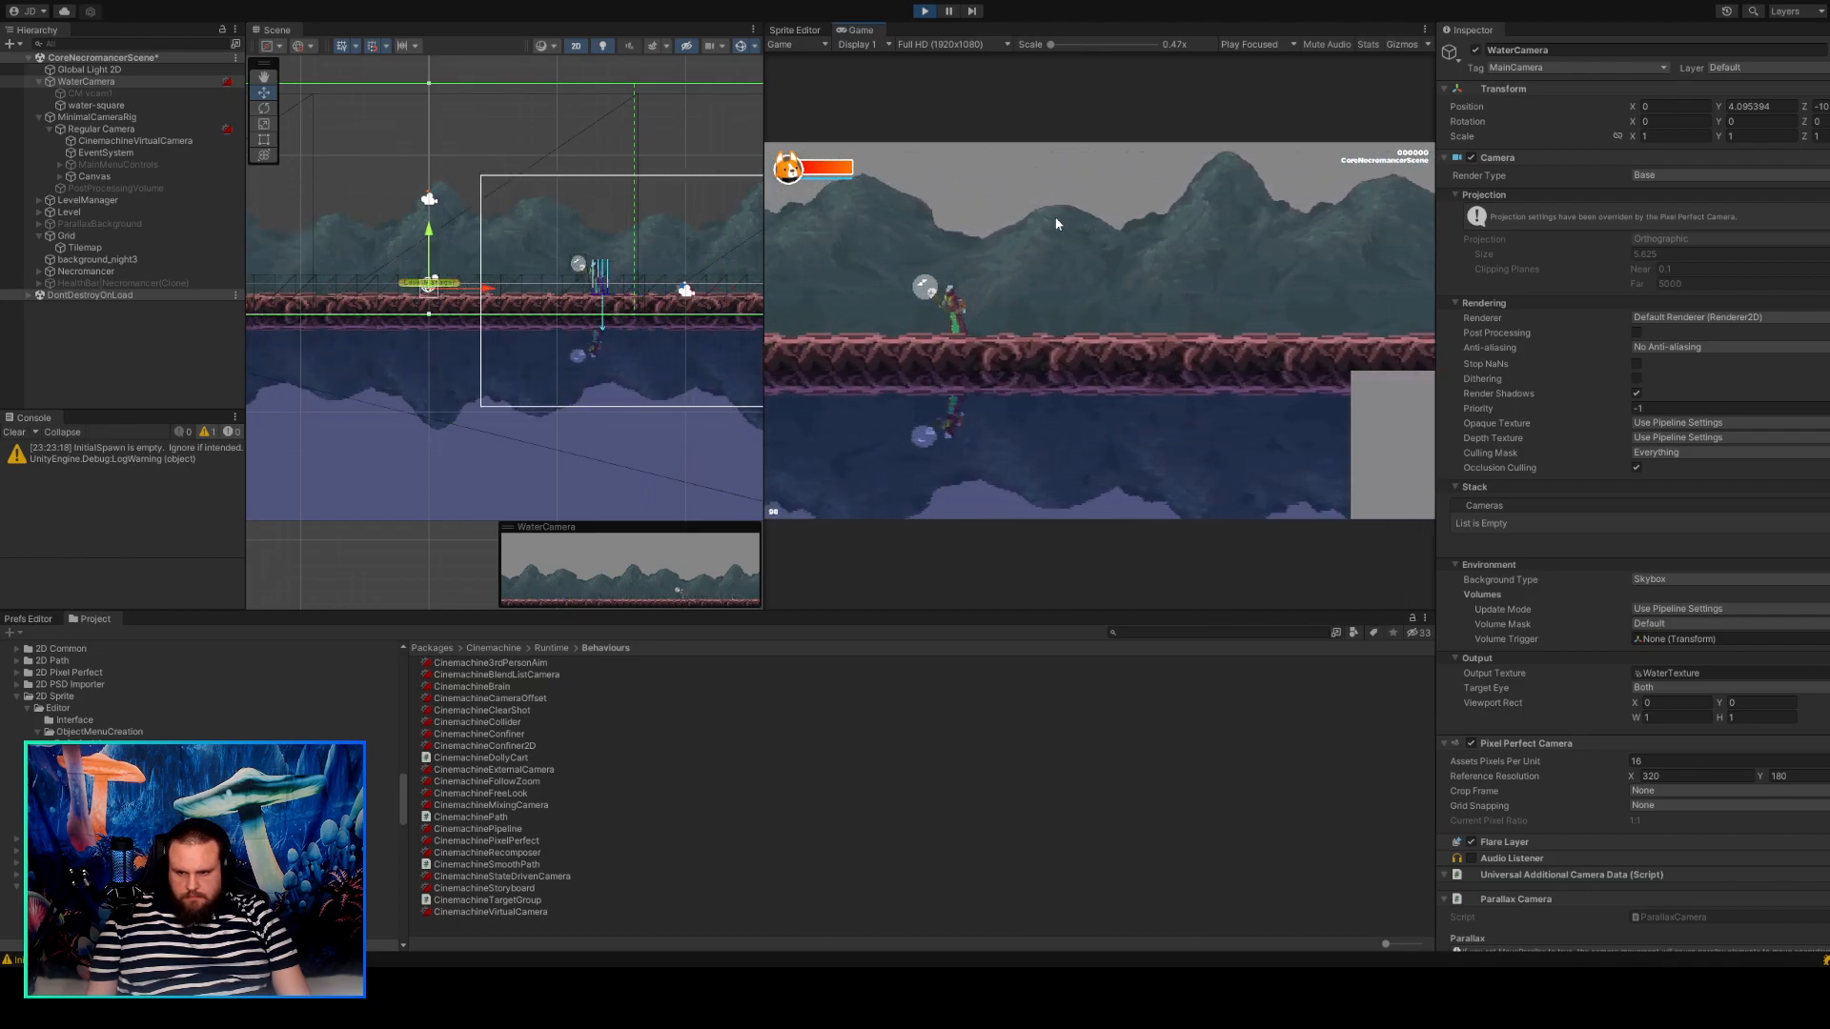
pyautogui.press('d')
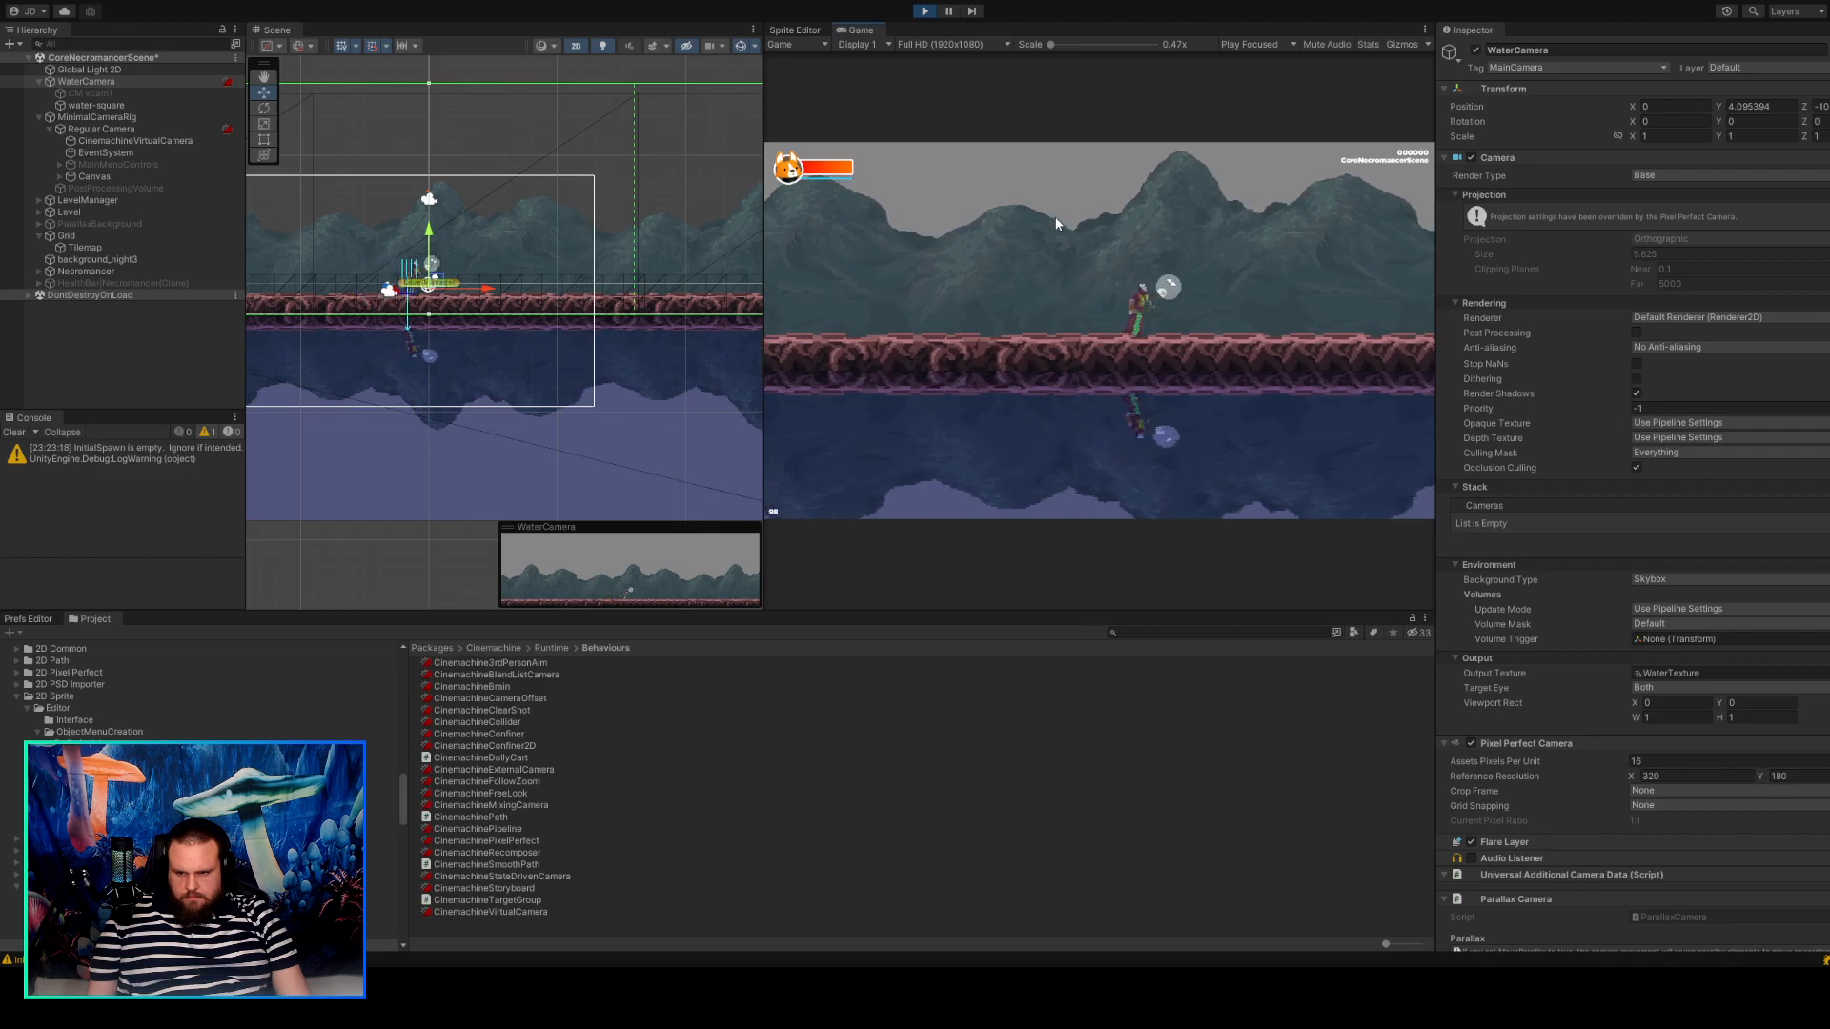
pyautogui.press('d')
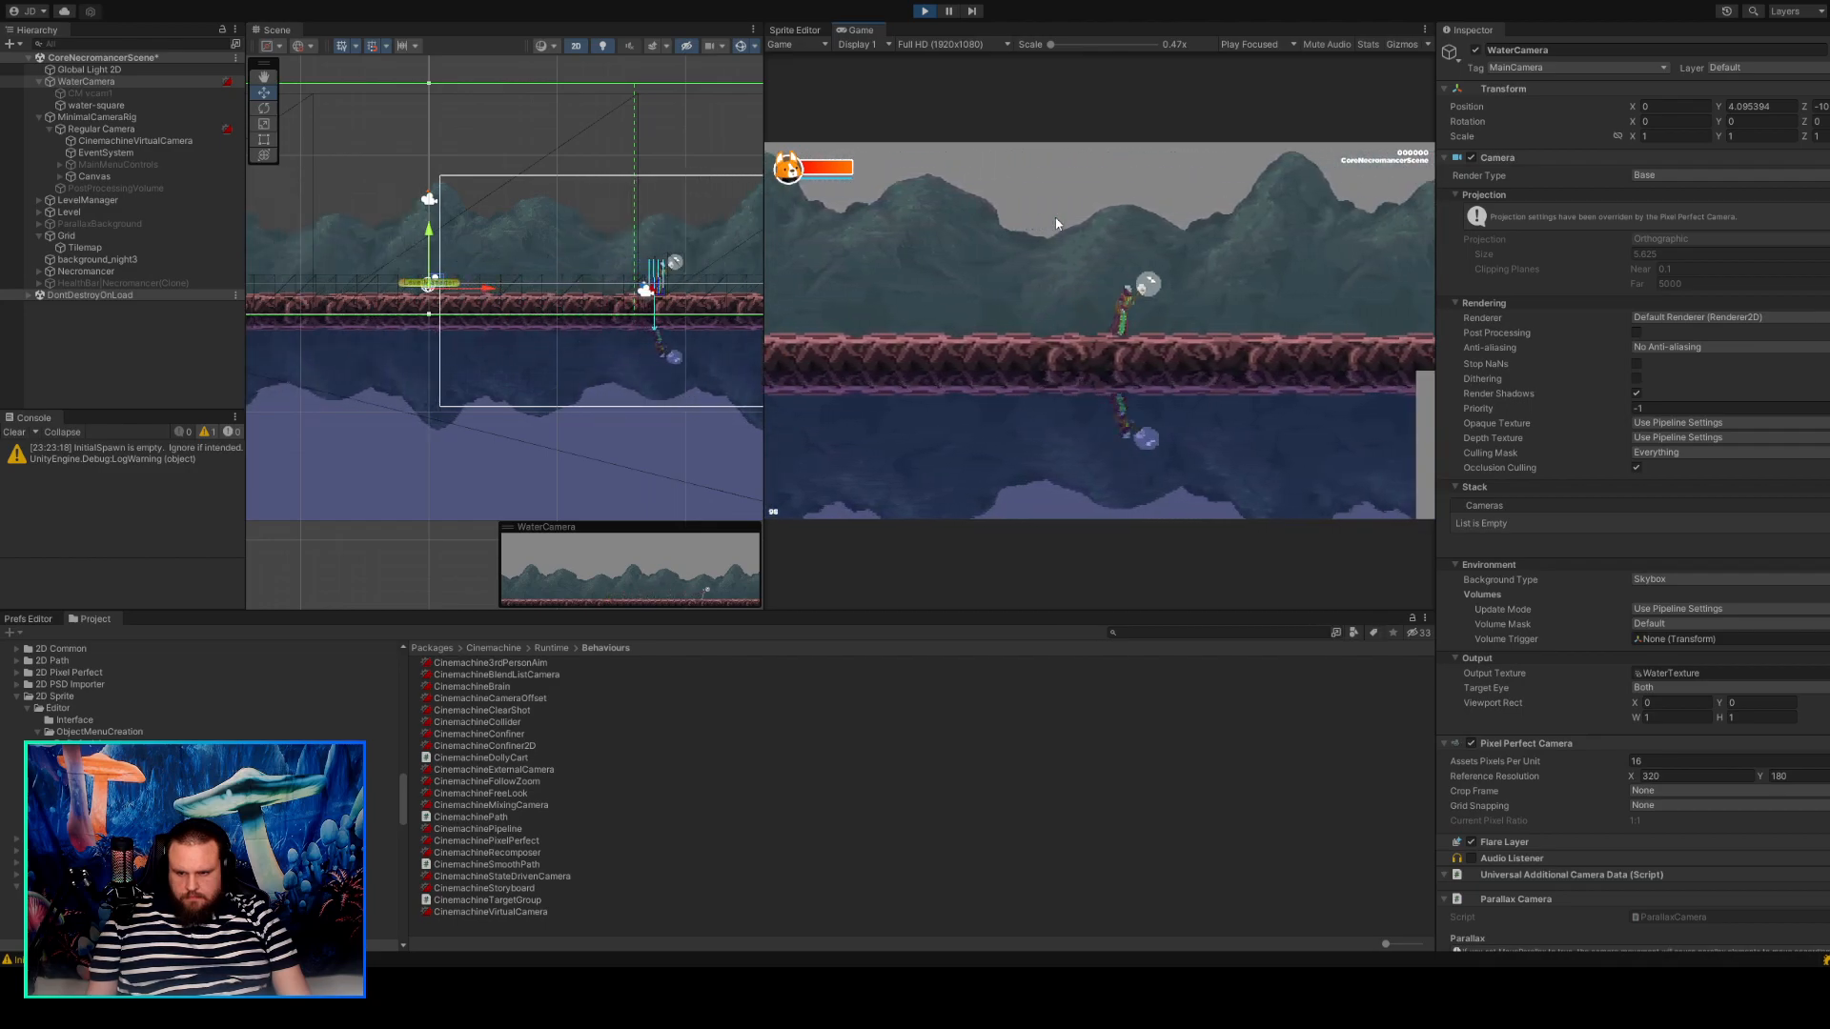
pyautogui.press('a')
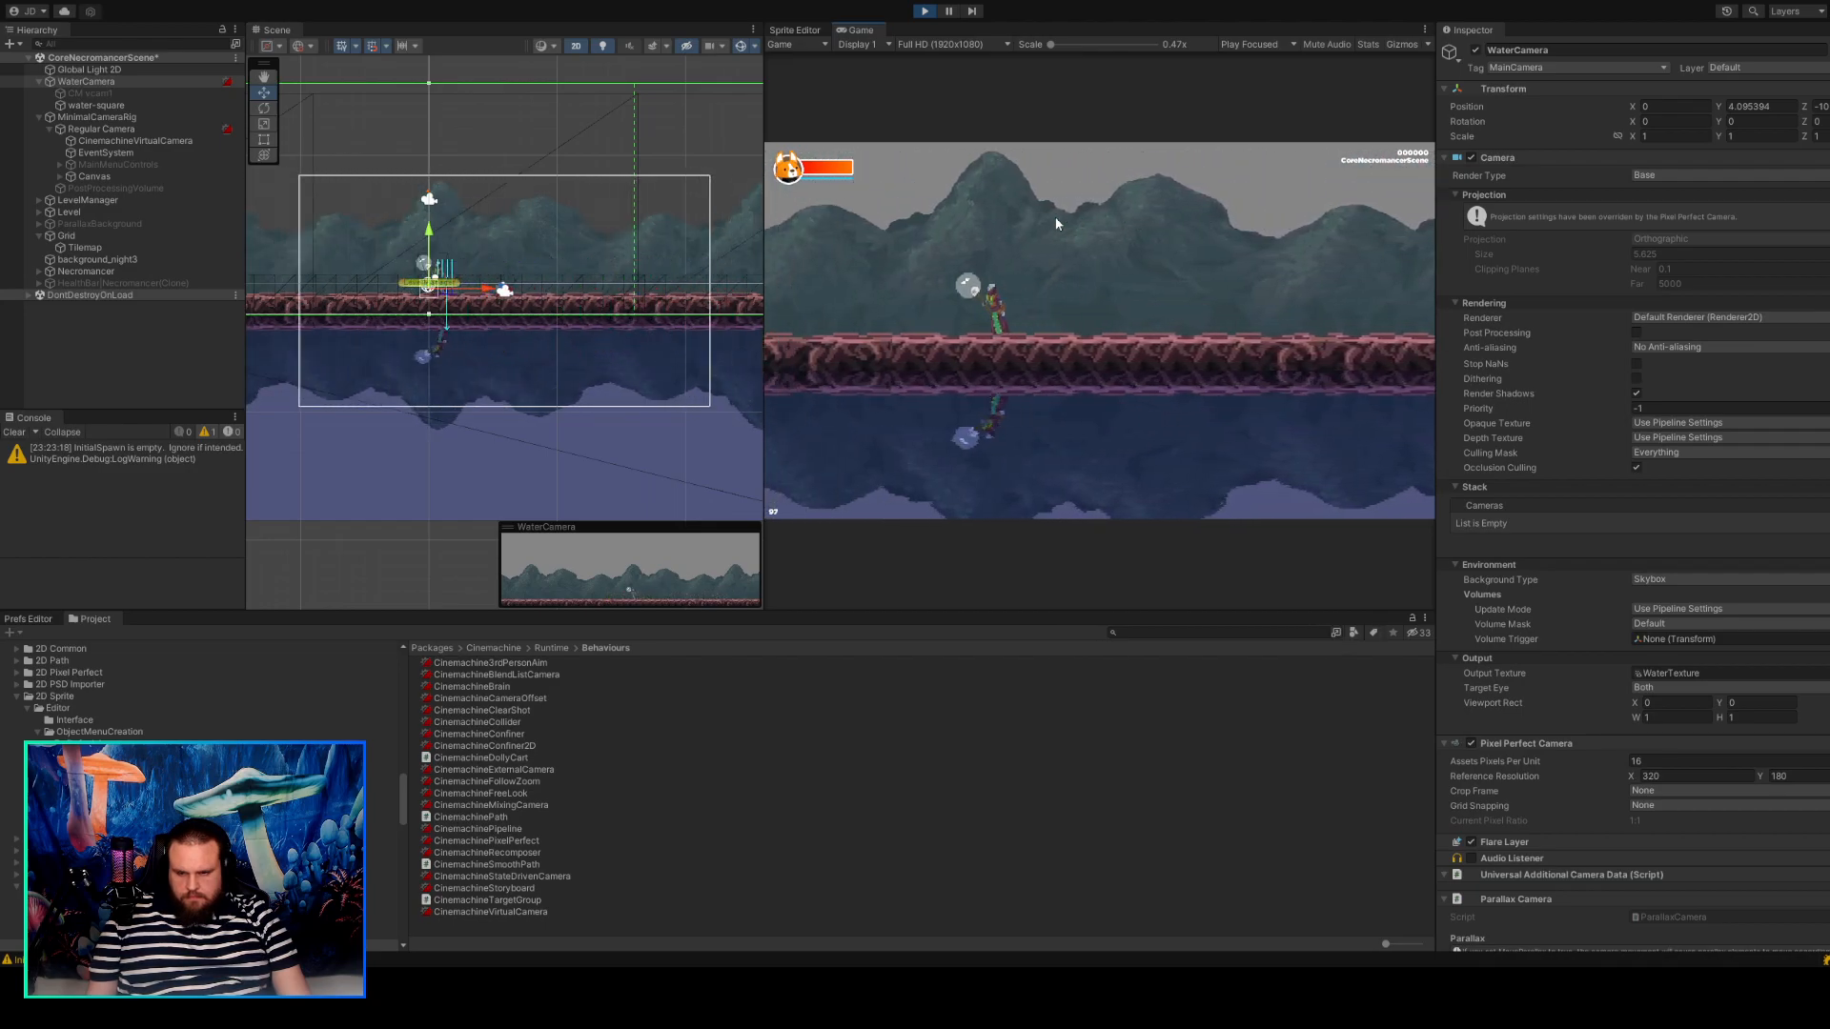
# Reparent water-square from WaterCamera to Regular Camera in the running scene.
pyautogui.click(88, 93)
pyautogui.click(88, 82)
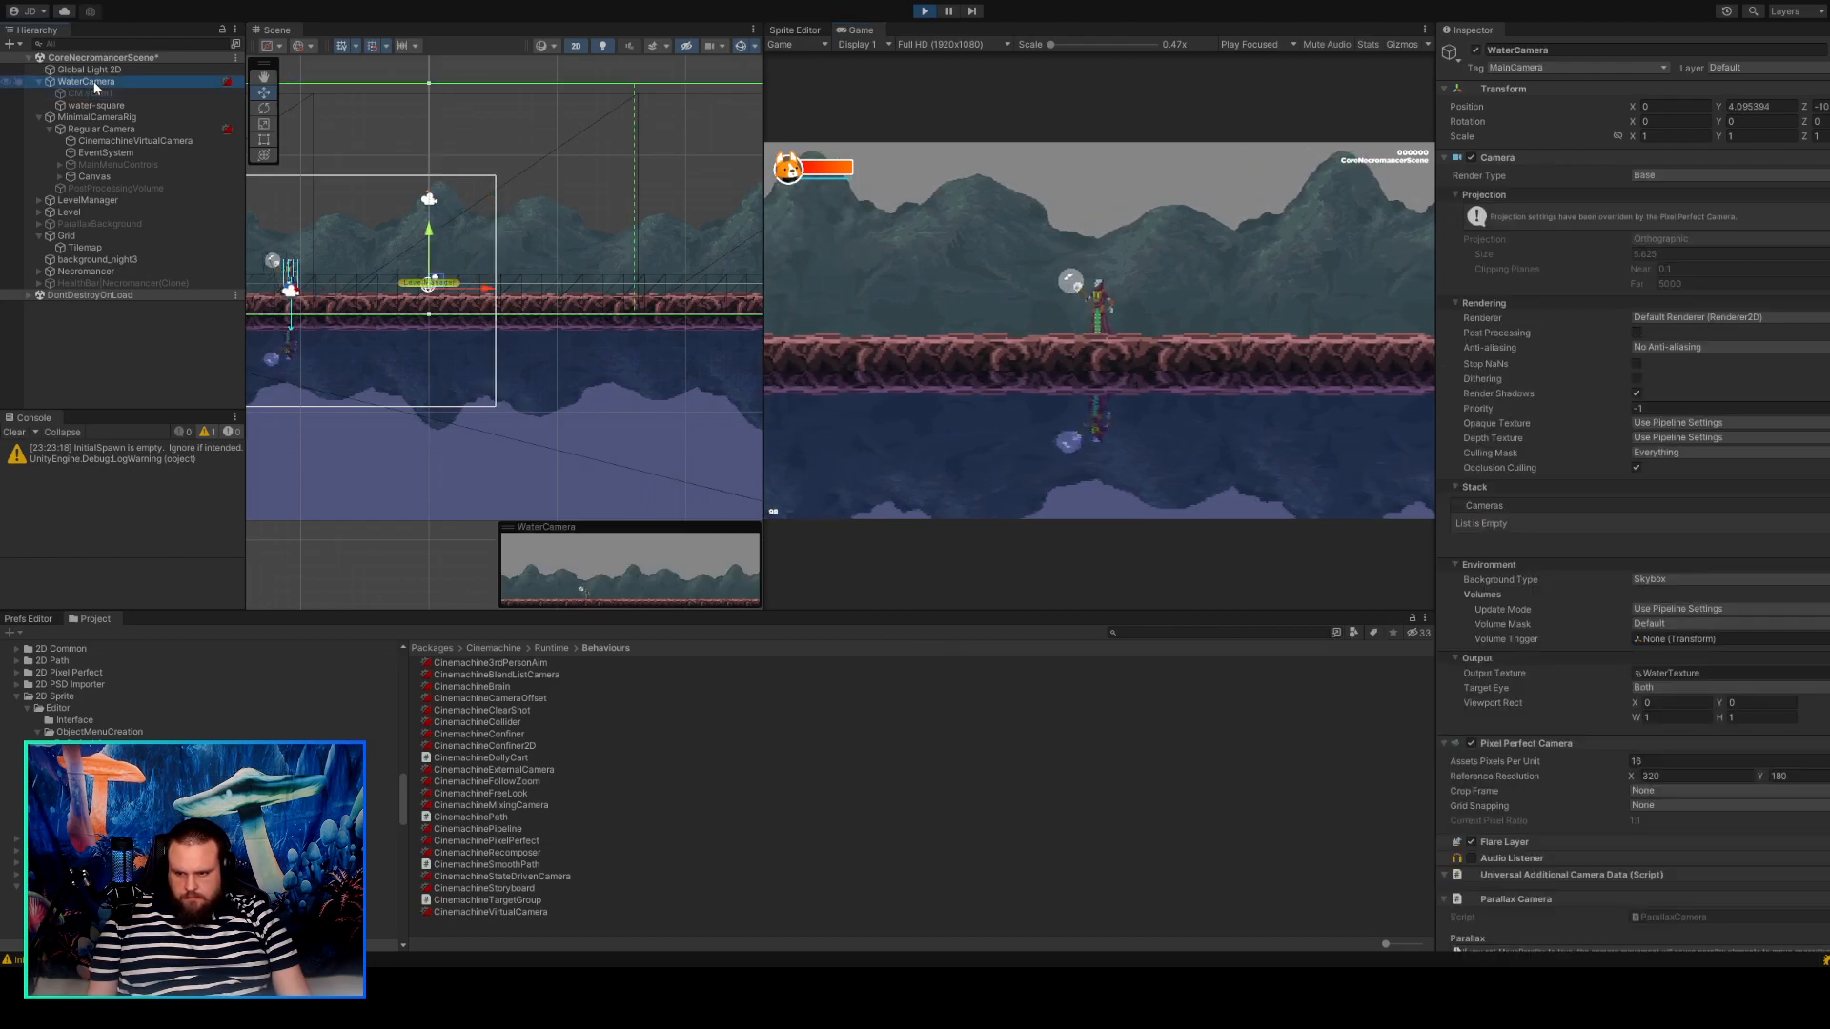
pyautogui.scroll(-3, 1502, 563)
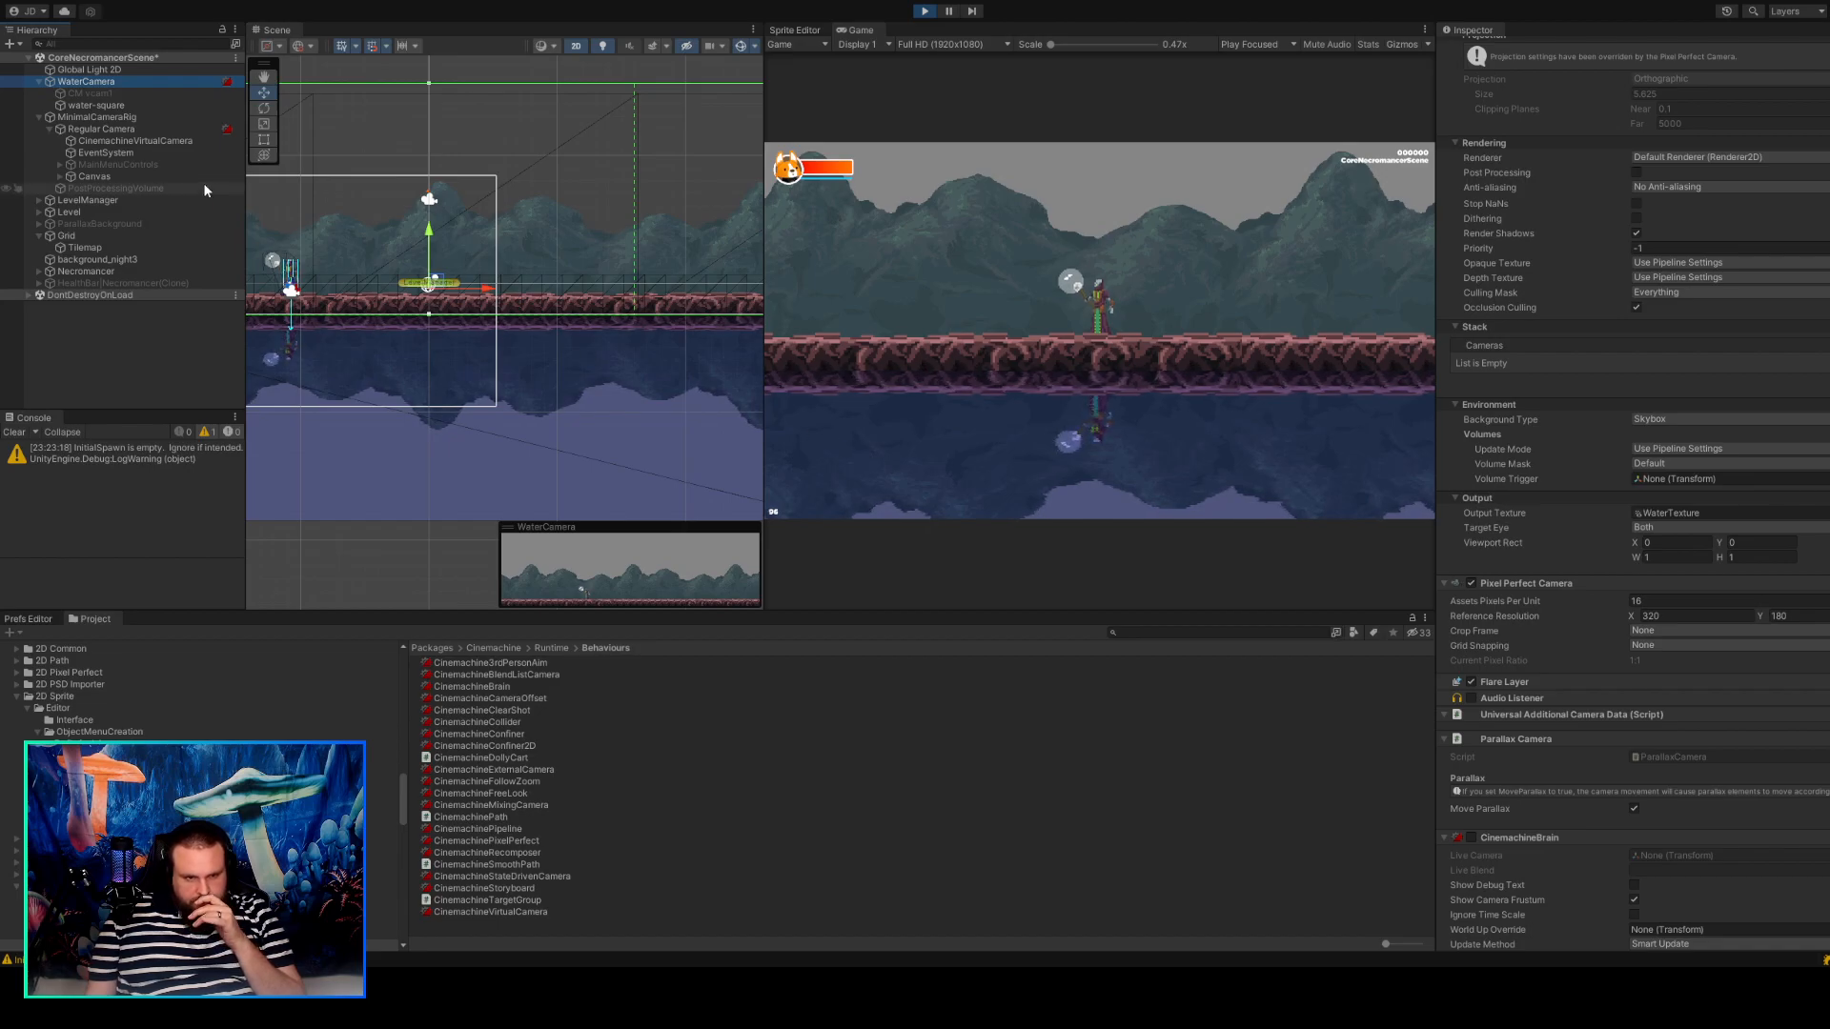
pyautogui.click(136, 127)
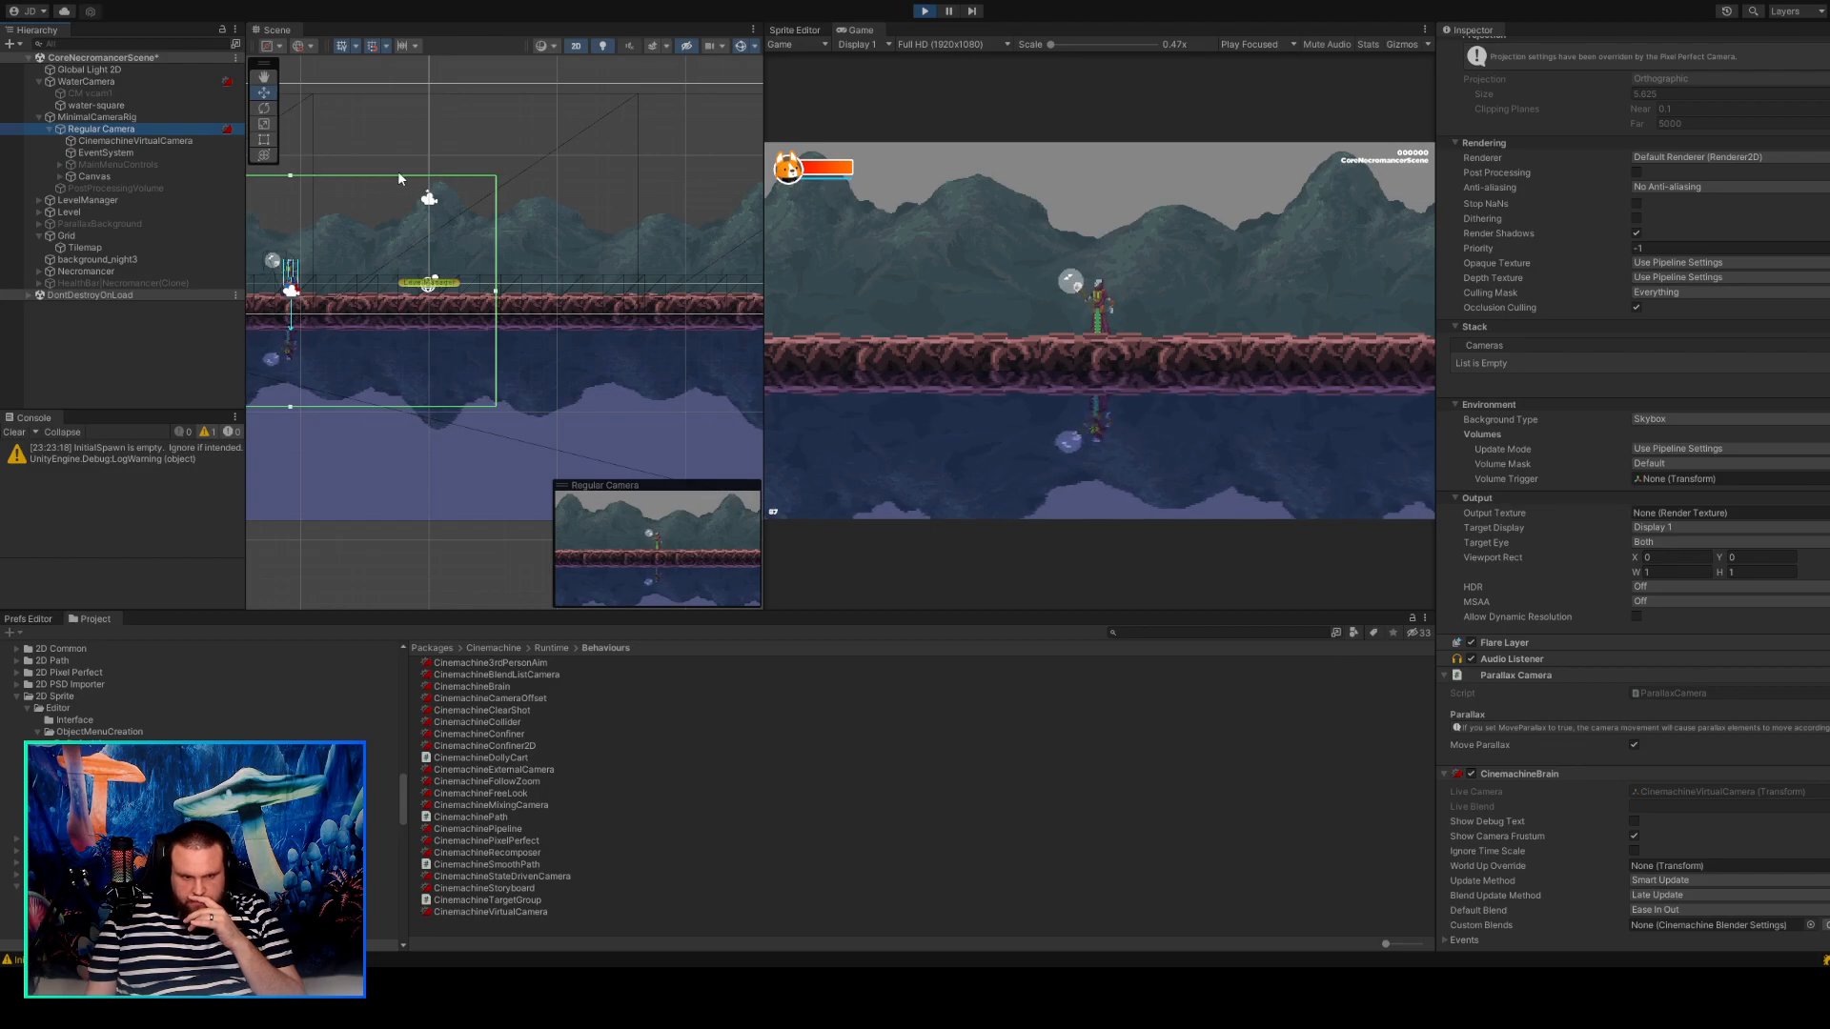
pyautogui.click(99, 106)
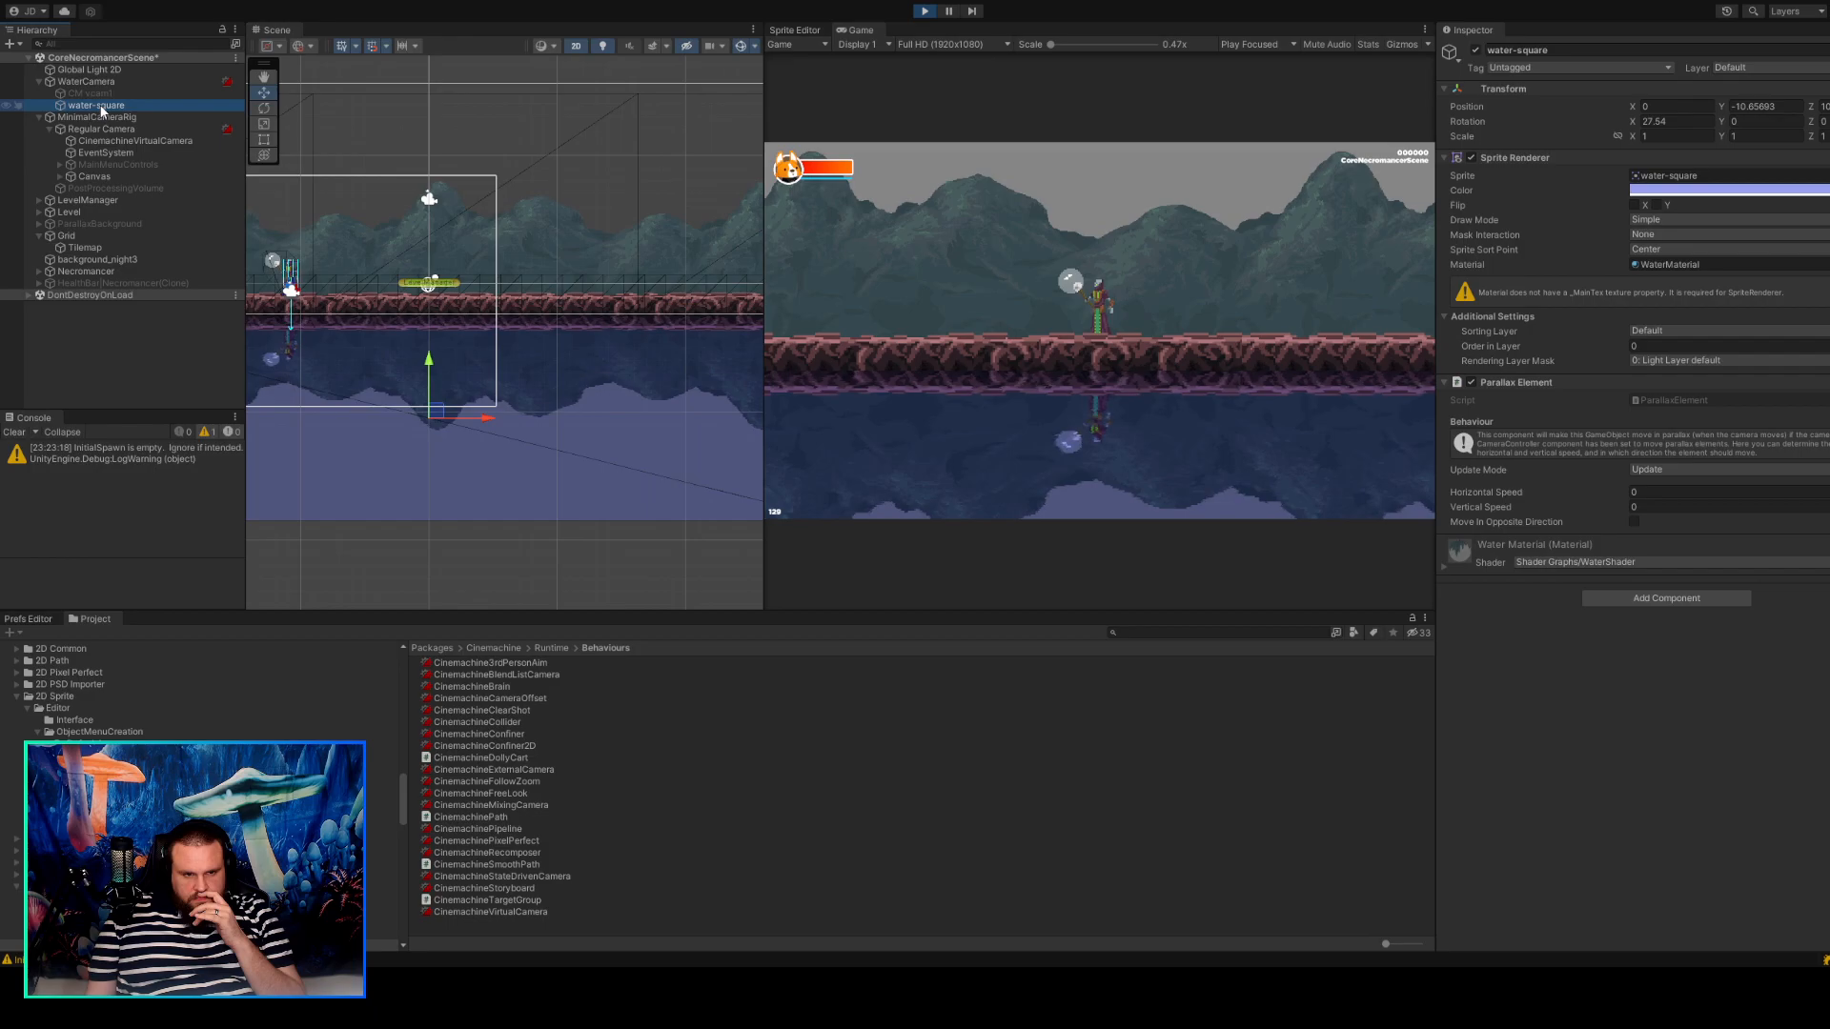
pyautogui.moveTo(101, 110); pyautogui.dragTo(110, 138)
# Walk the character in both directions to test how the reflection behaves with water-square under Regular Camera.
pyautogui.click(1043, 329)
pyautogui.press('d')
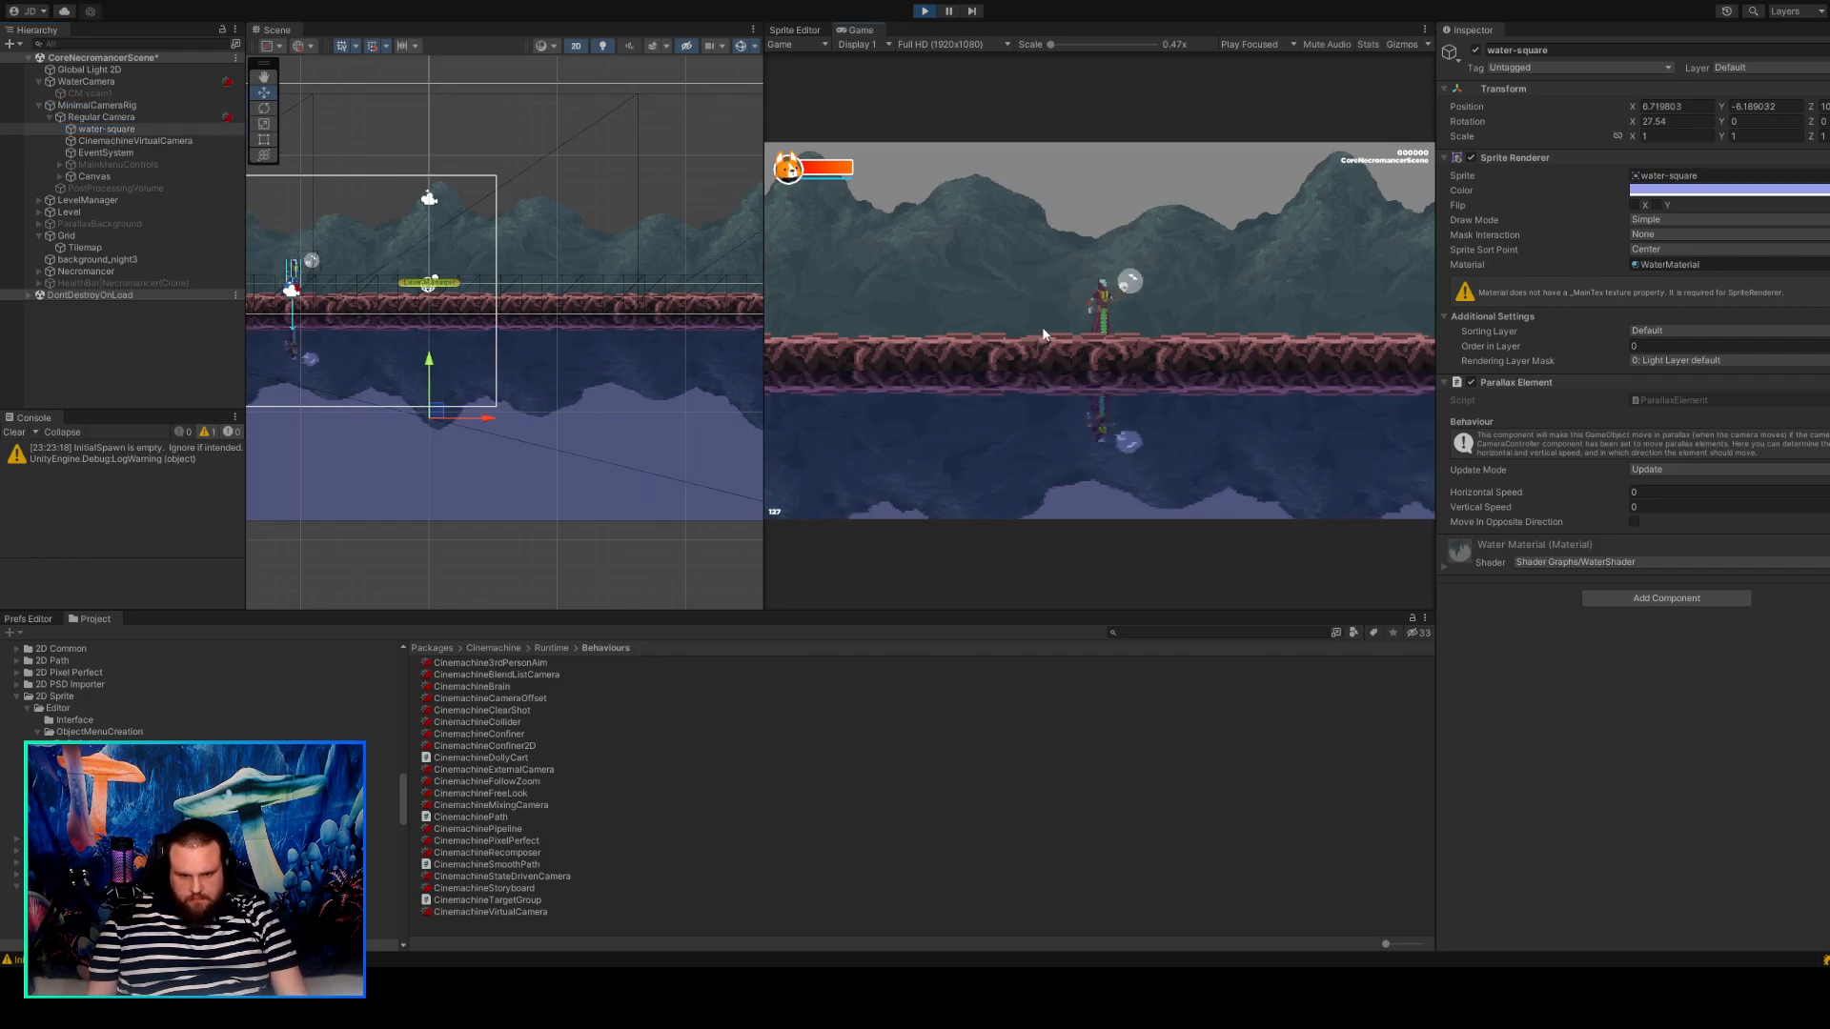
pyautogui.press('d')
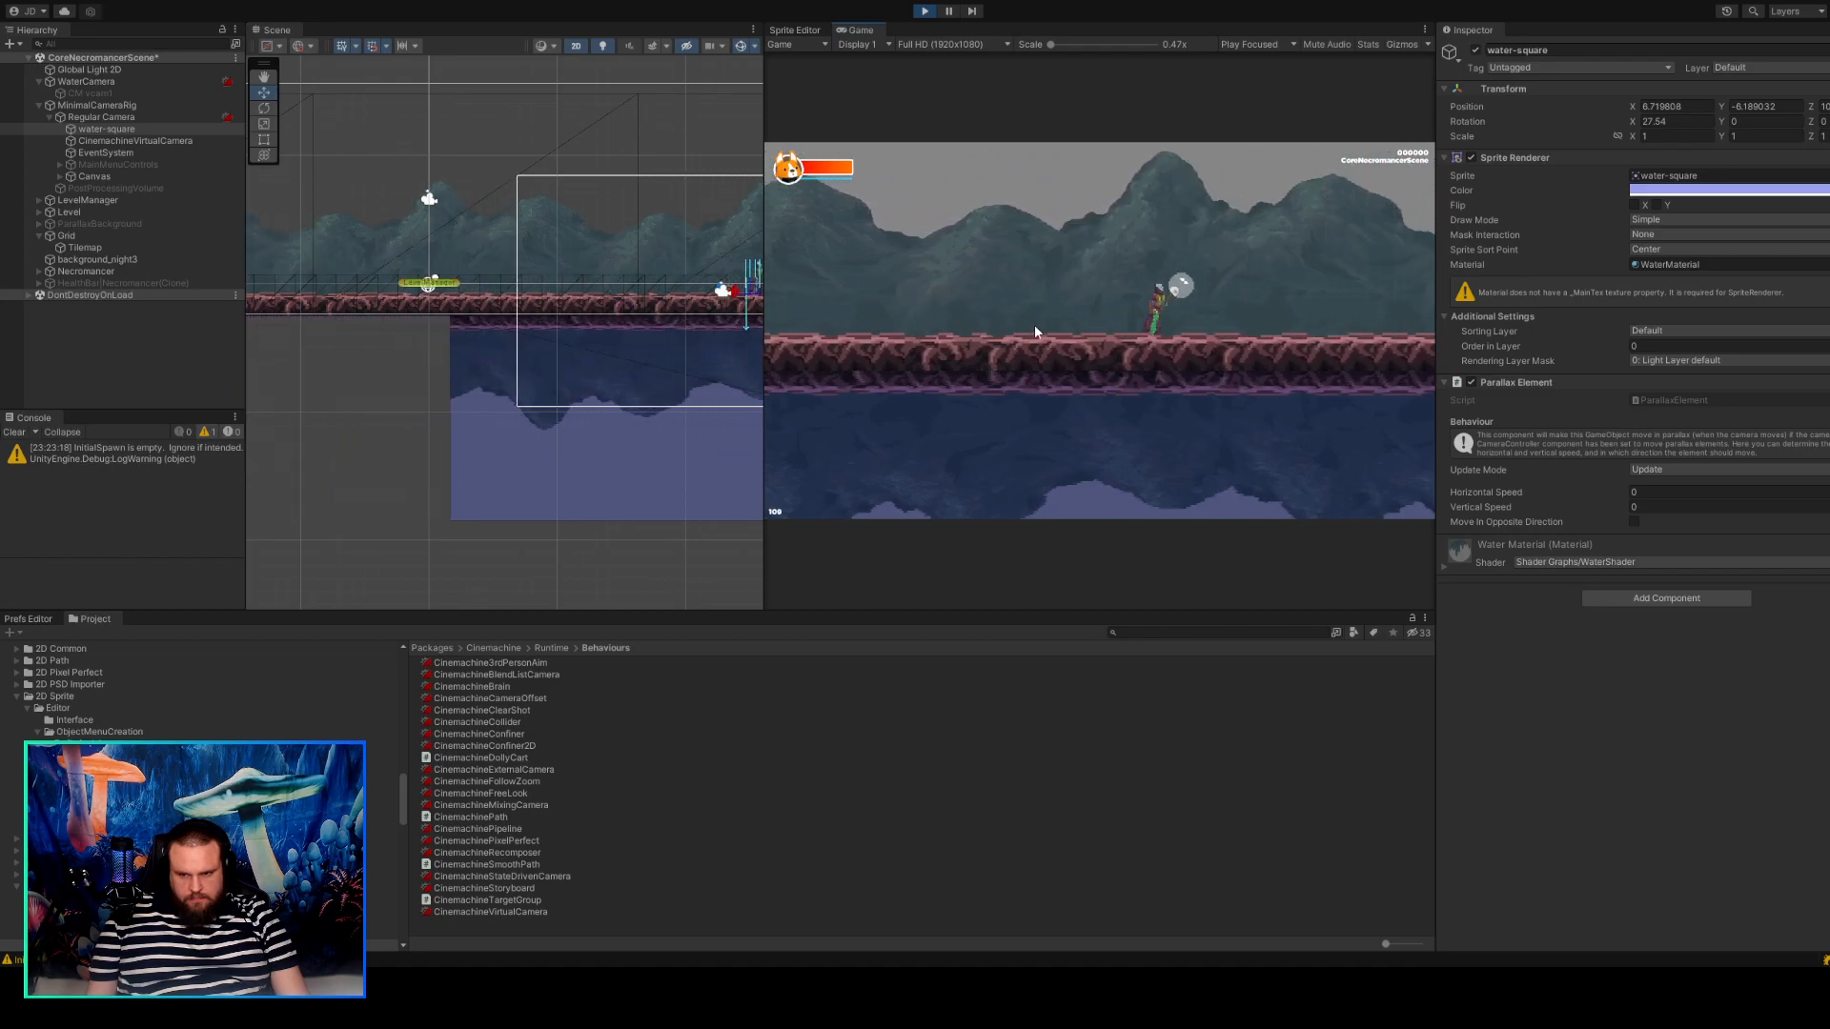
pyautogui.press('a')
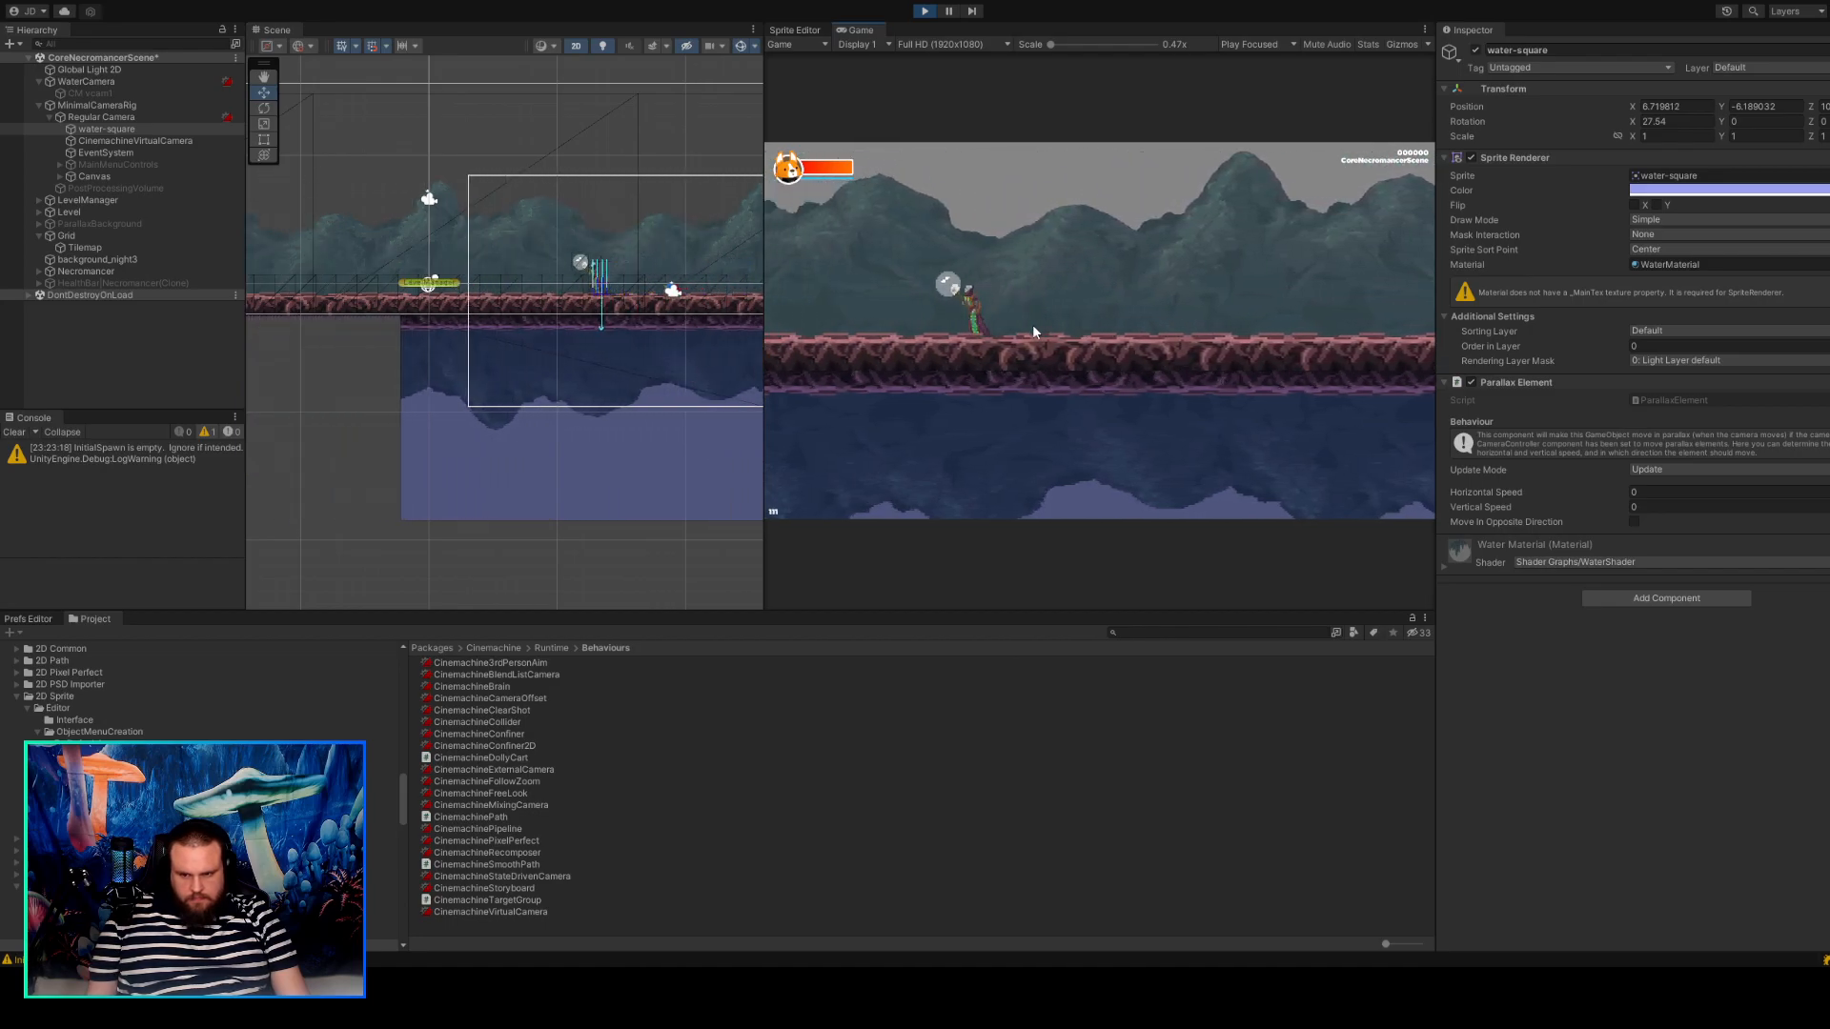
pyautogui.press('a')
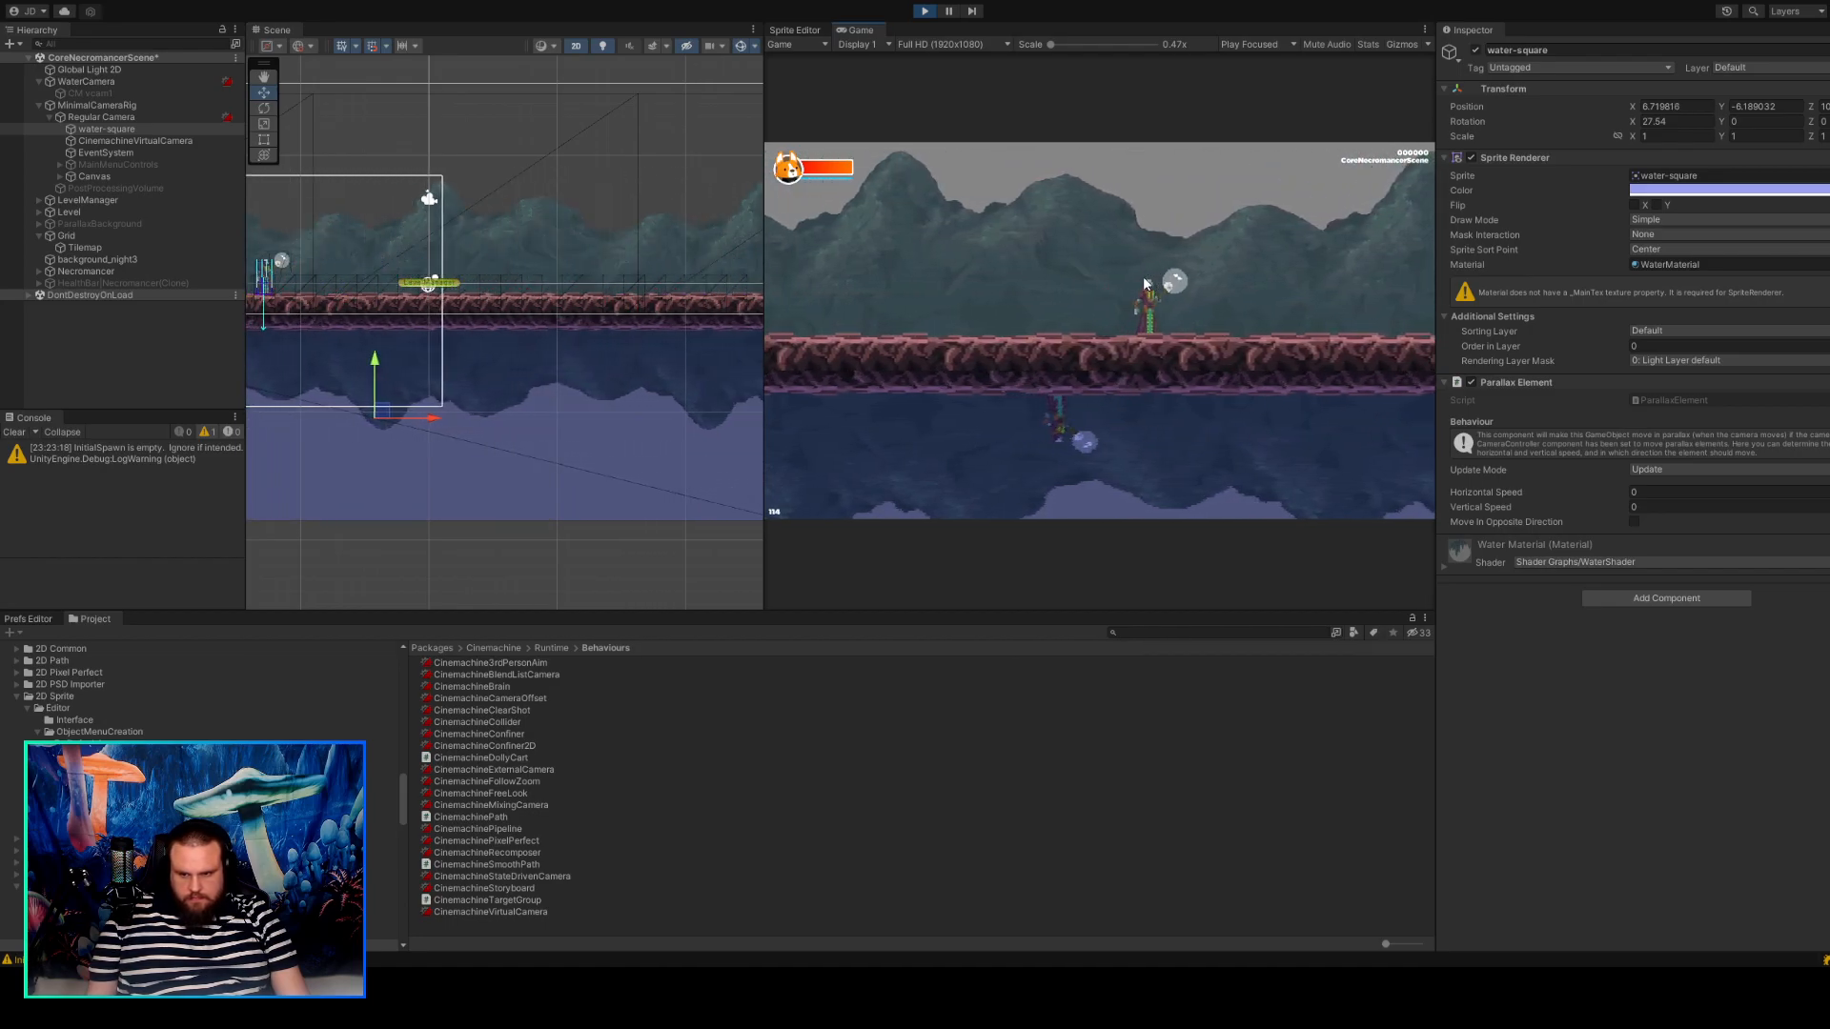
pyautogui.press('d')
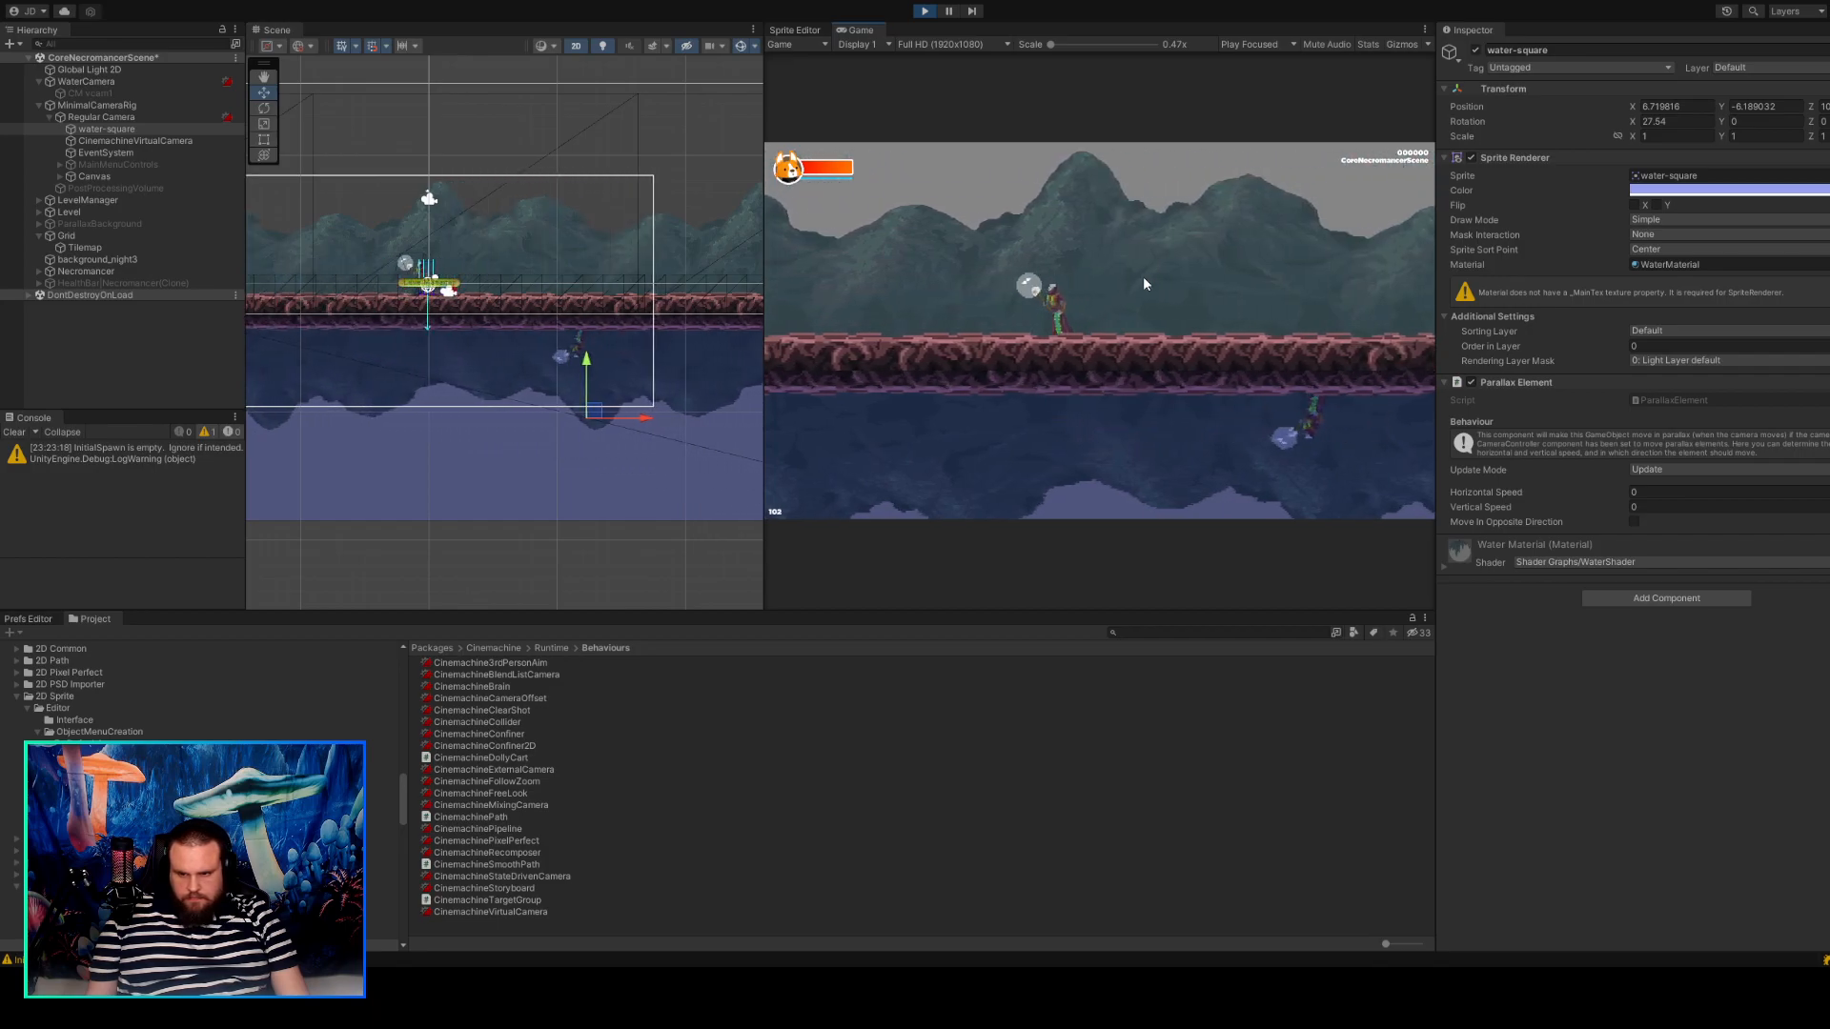
pyautogui.press('d')
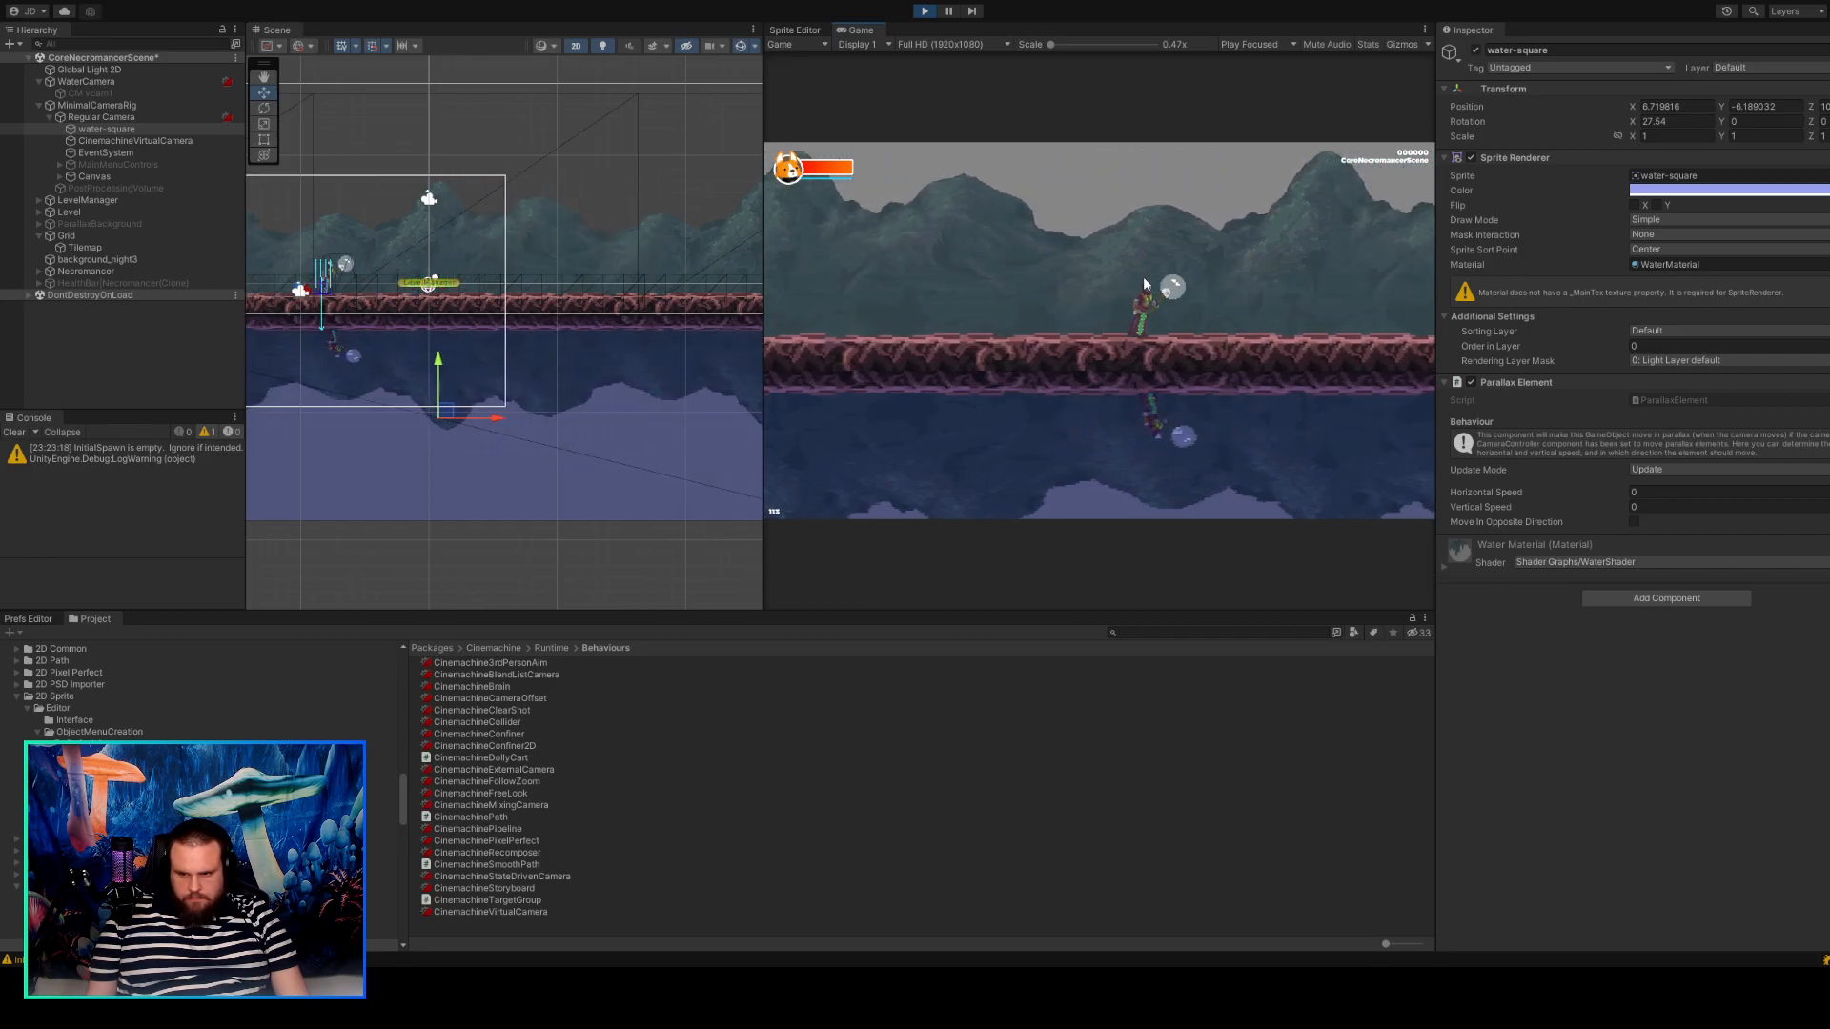
pyautogui.press('a')
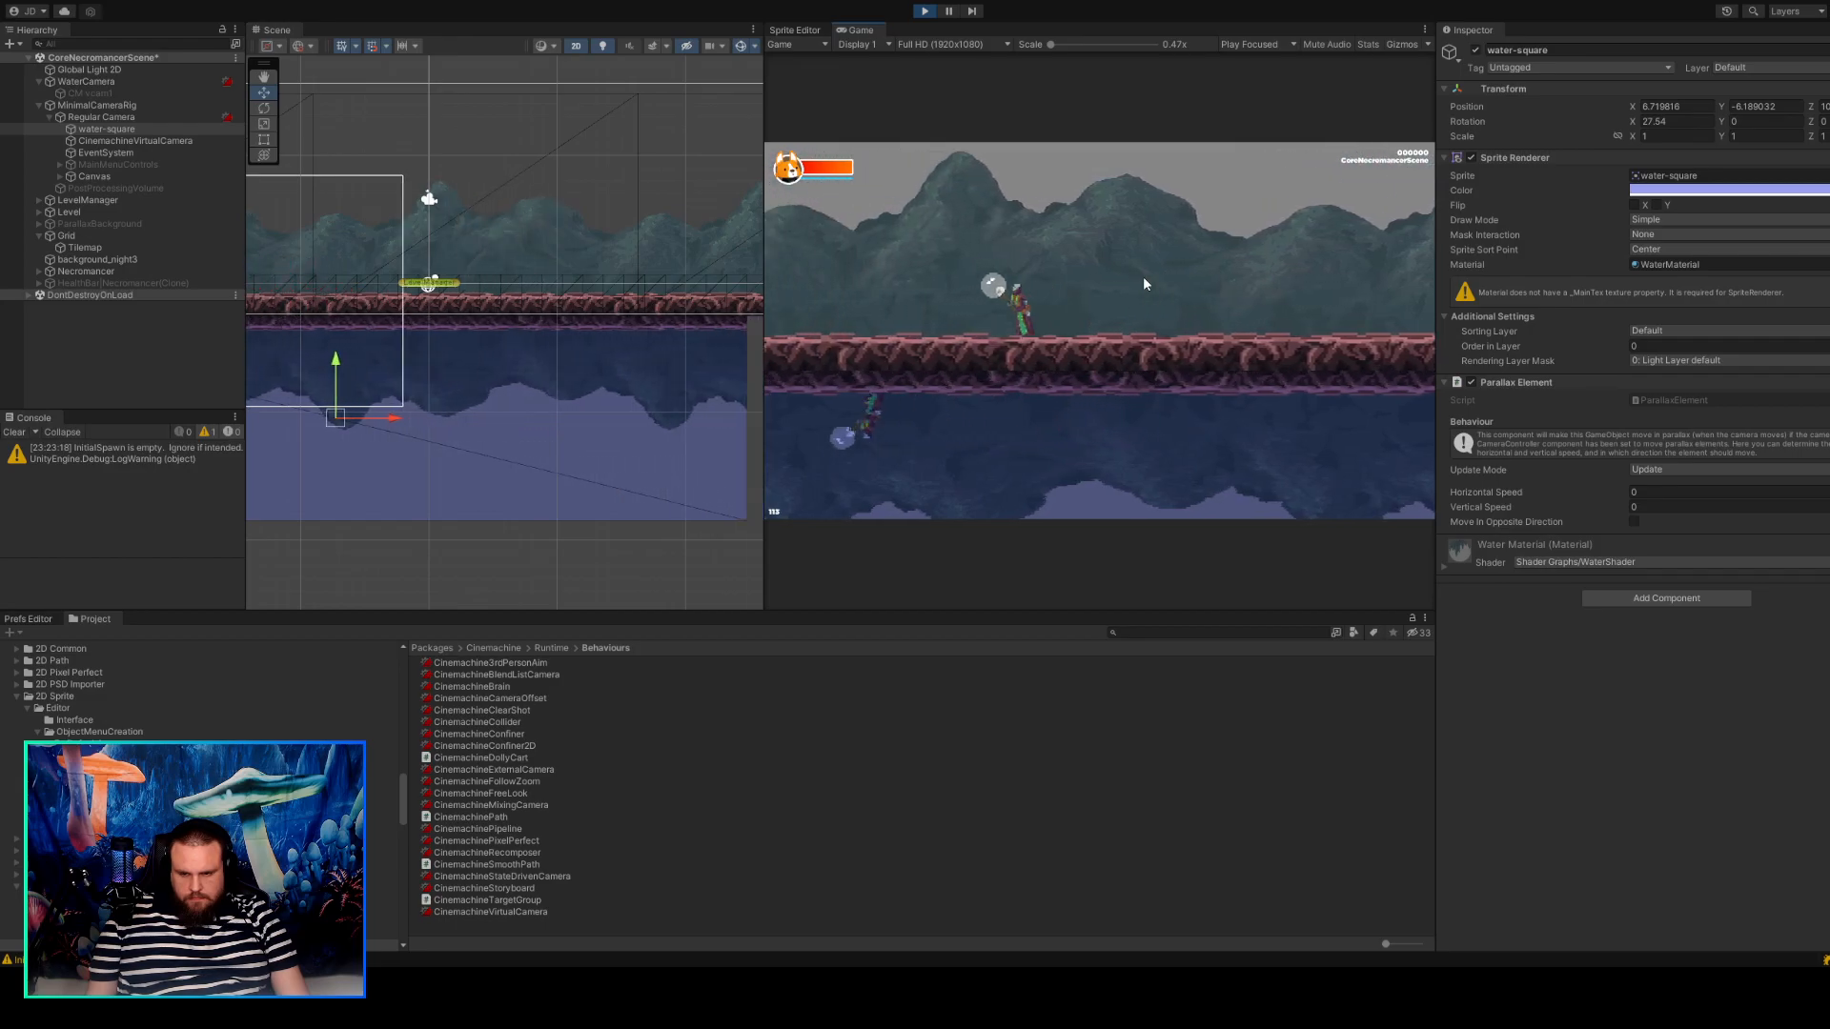
# Walk the character once more with water-square under Regular Camera, and exit play mode.
pyautogui.press('d')
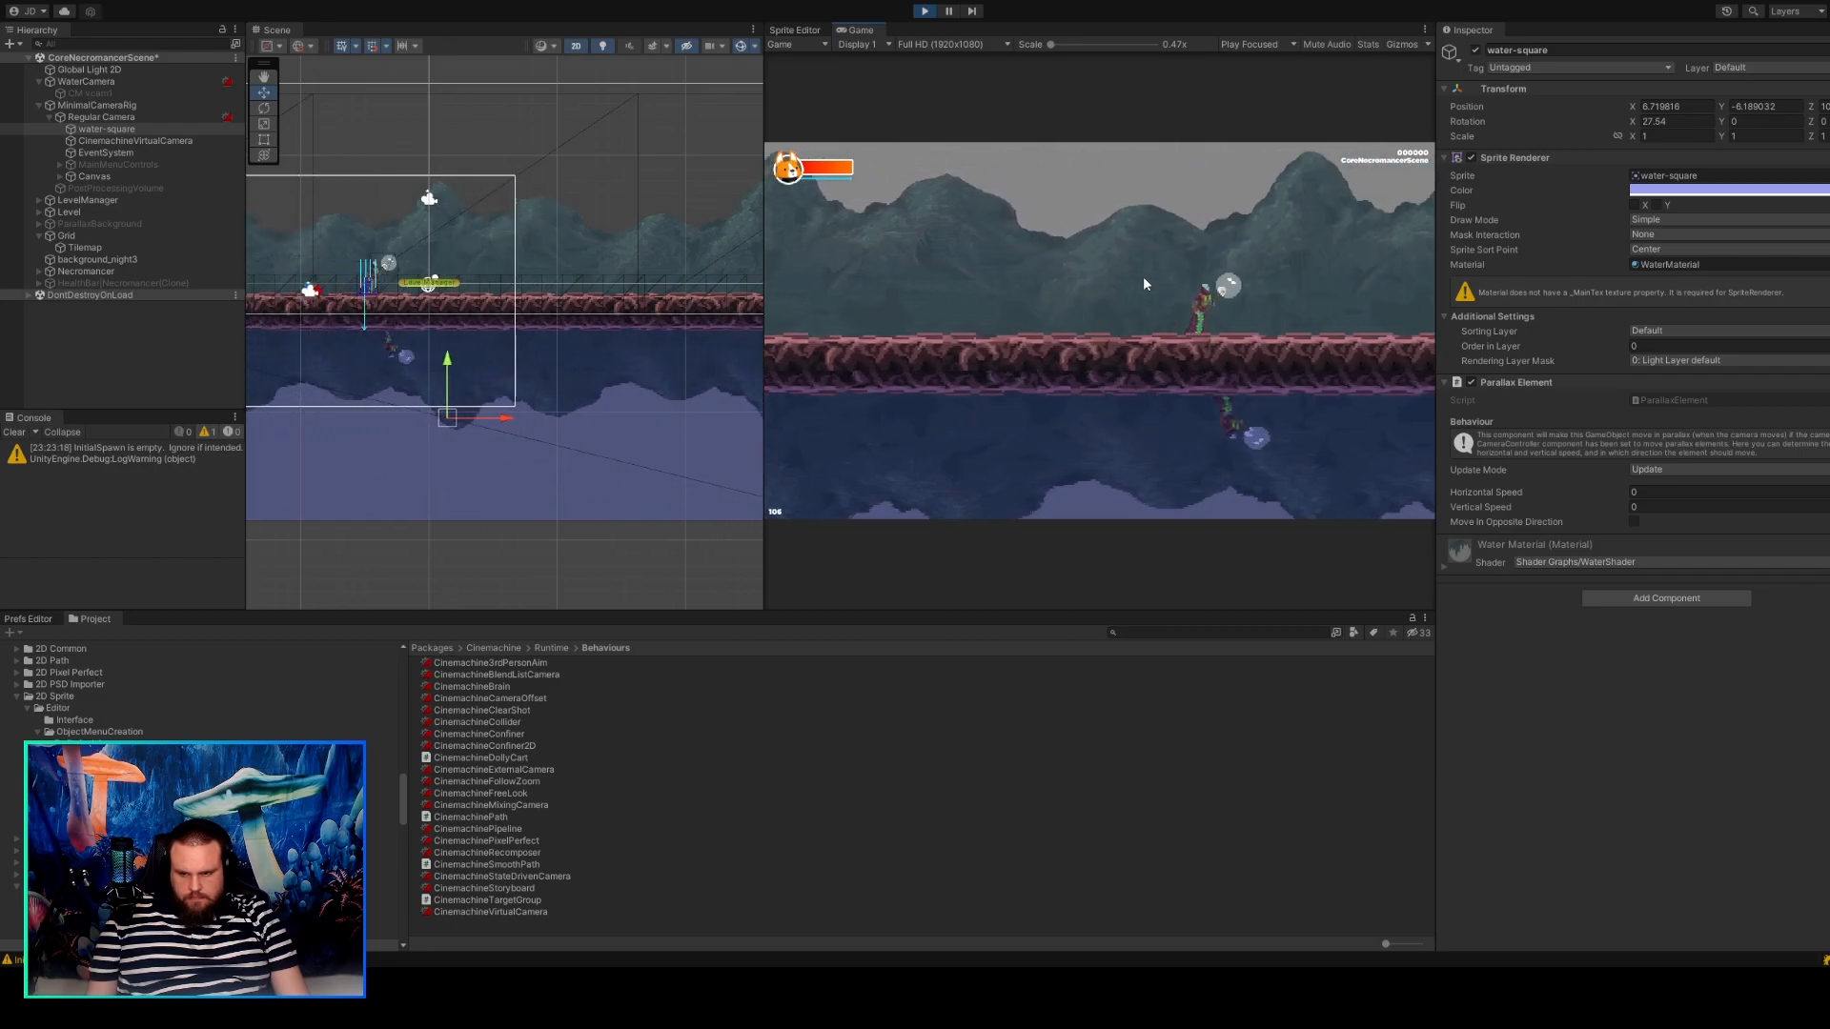
pyautogui.click(924, 12)
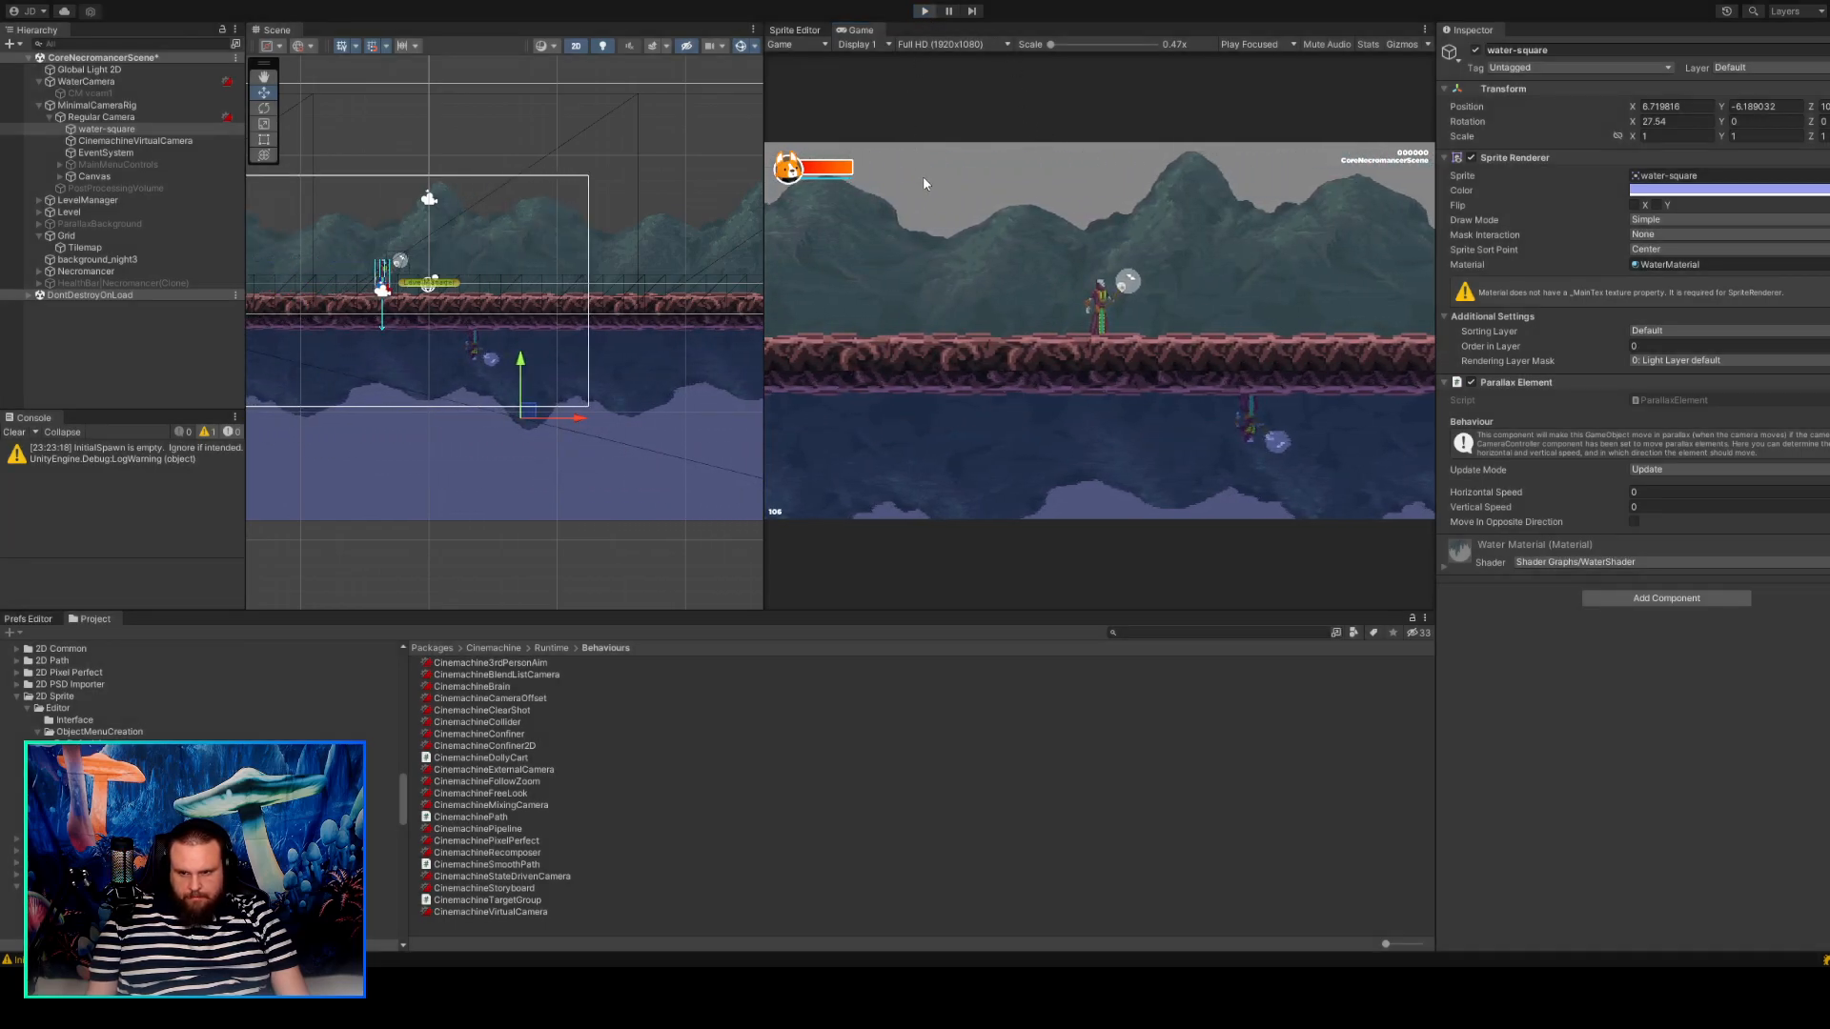
# Run the scene again with water-square under WaterCamera, walk the character both ways to check the reflection, and stop the run.
pyautogui.click(925, 12)
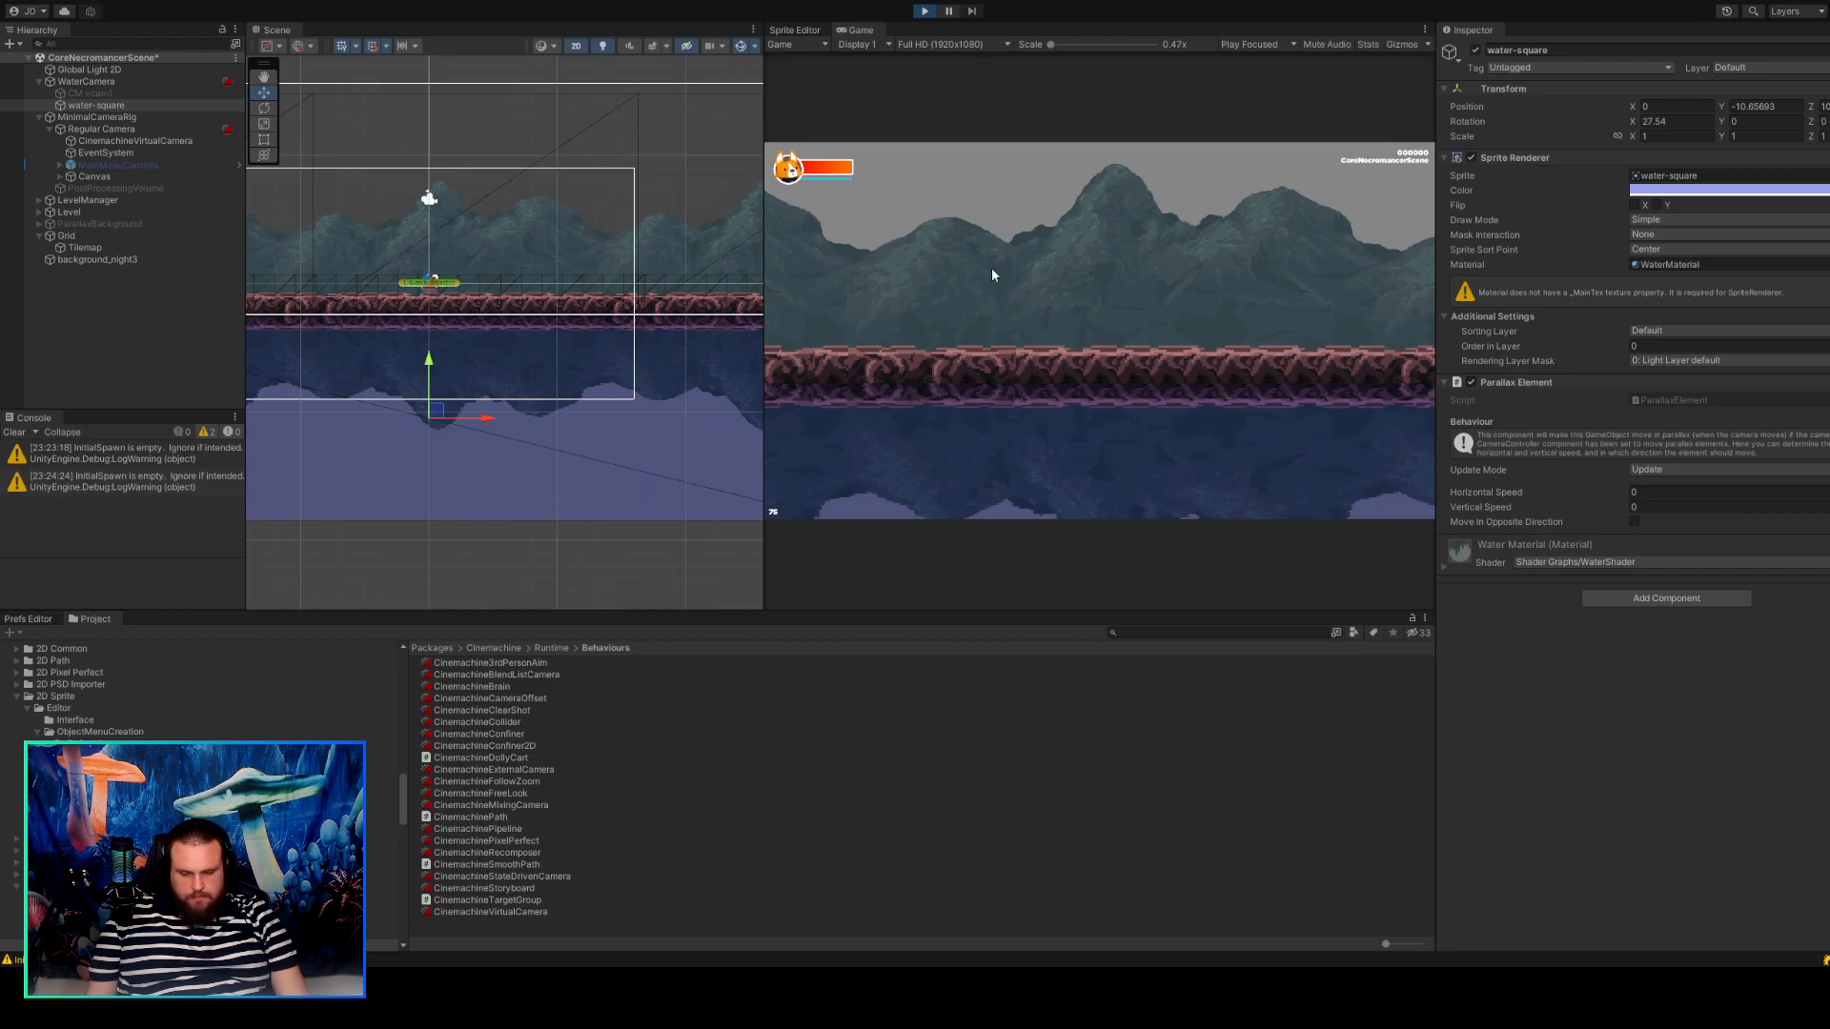
pyautogui.press('d')
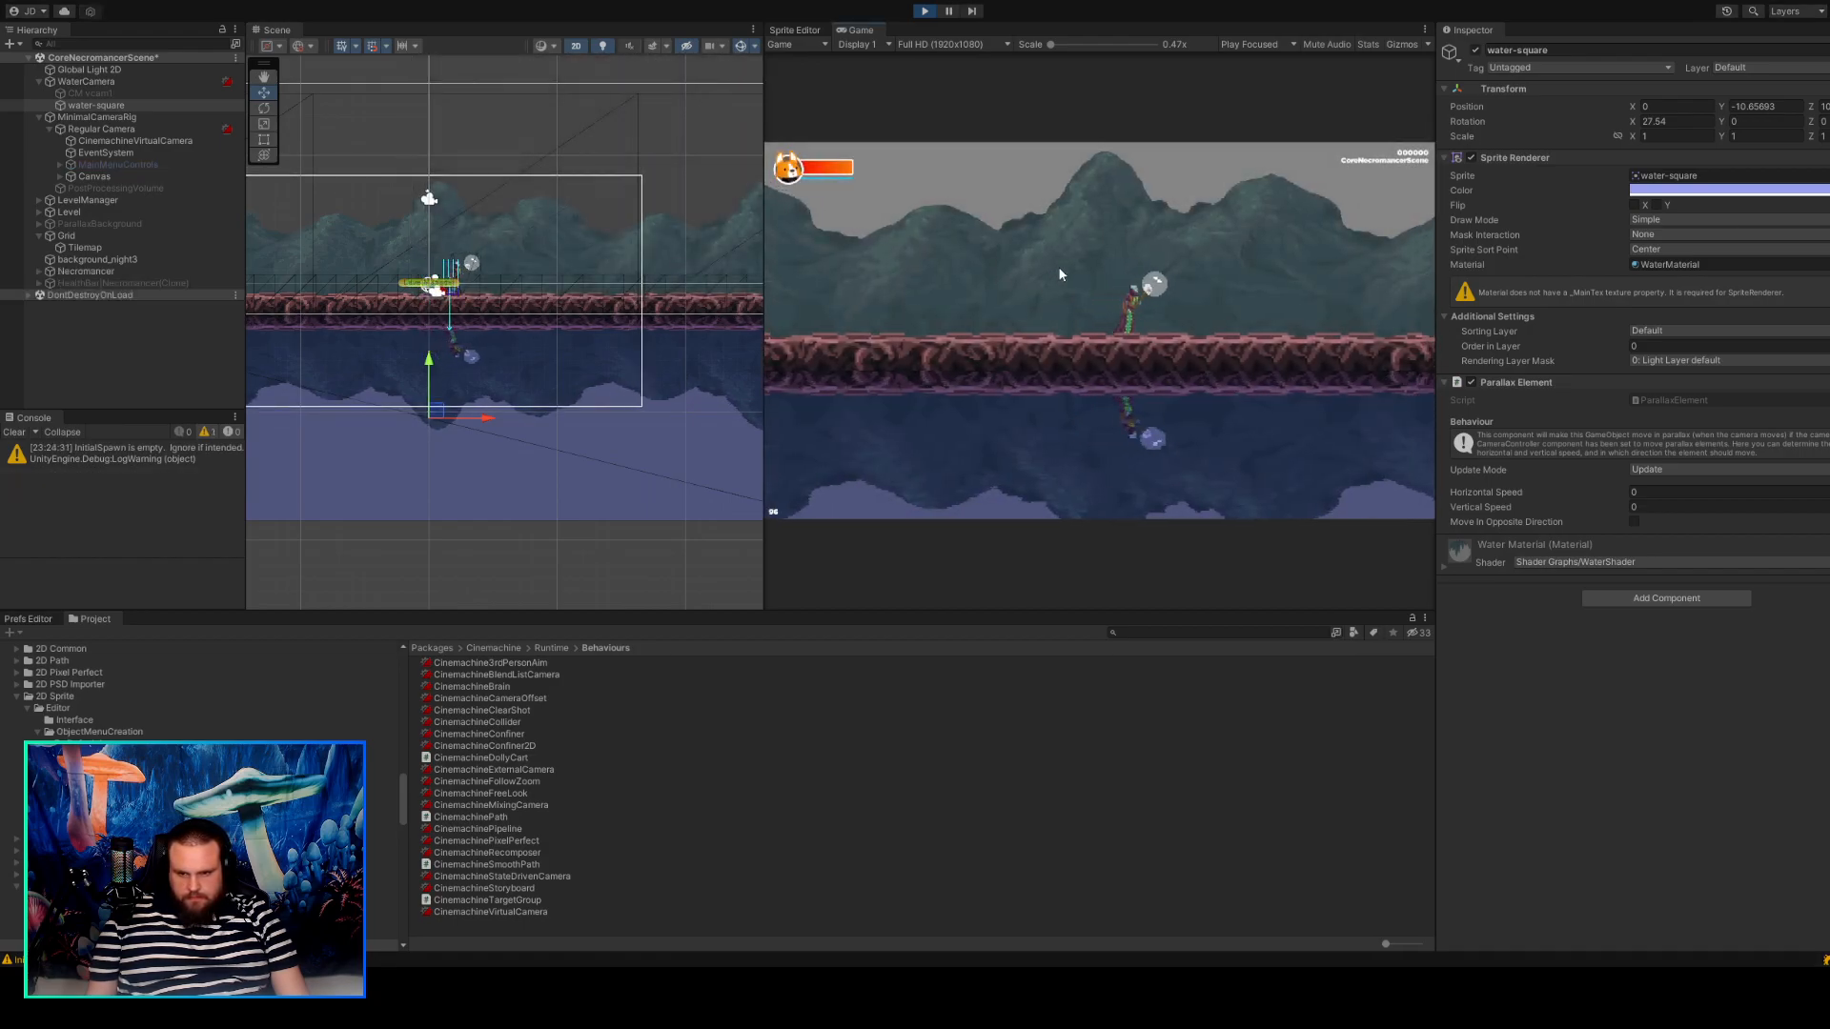
pyautogui.press('a')
pyautogui.press('a')
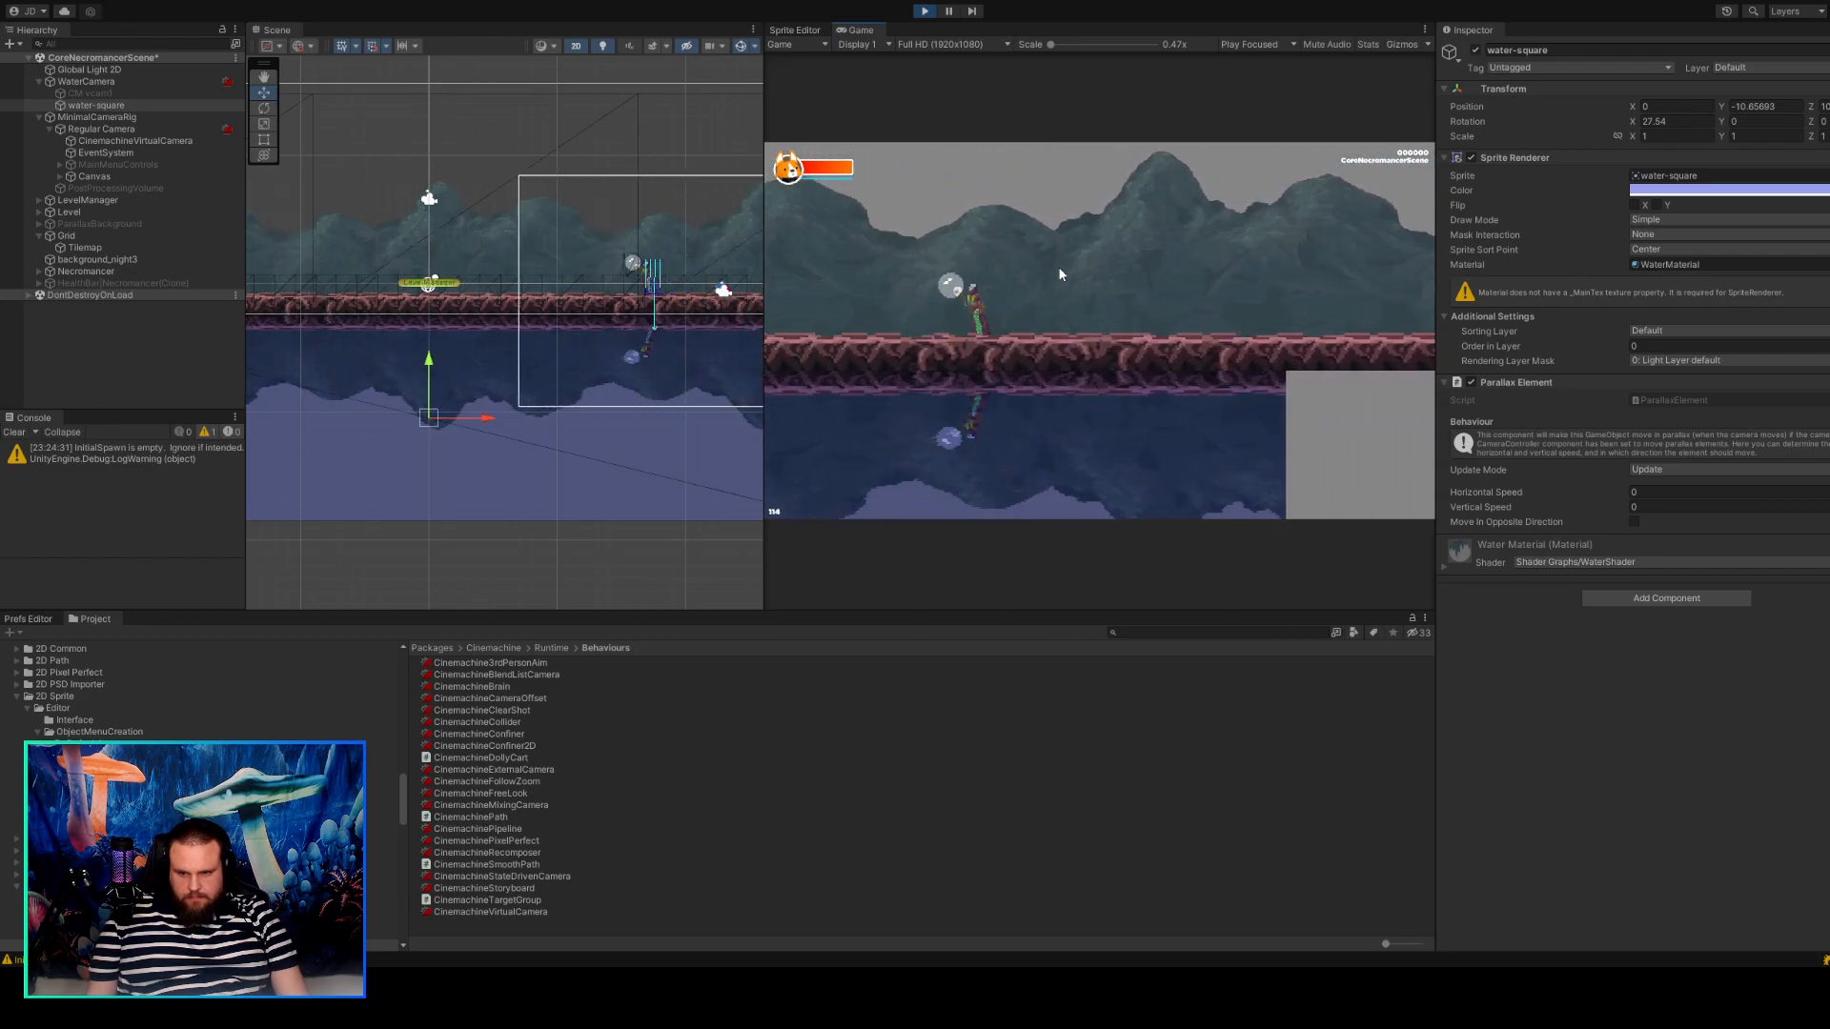
pyautogui.press('a')
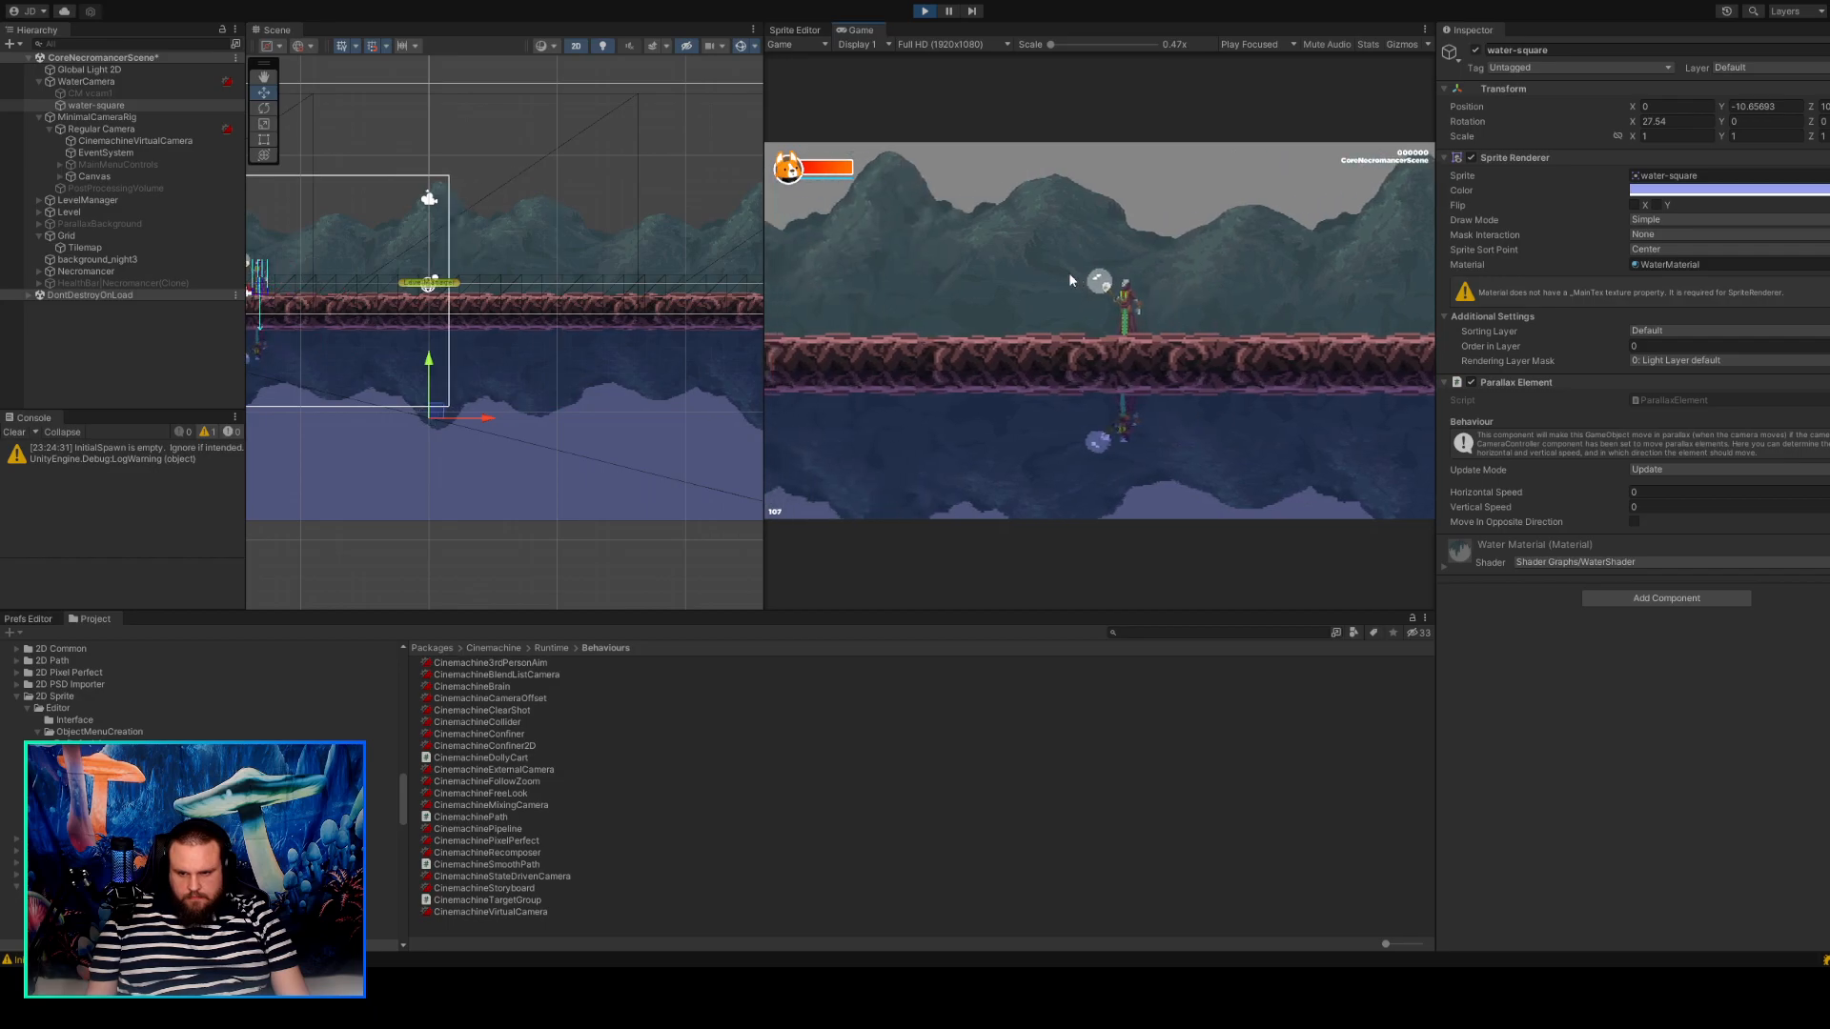
pyautogui.click(923, 12)
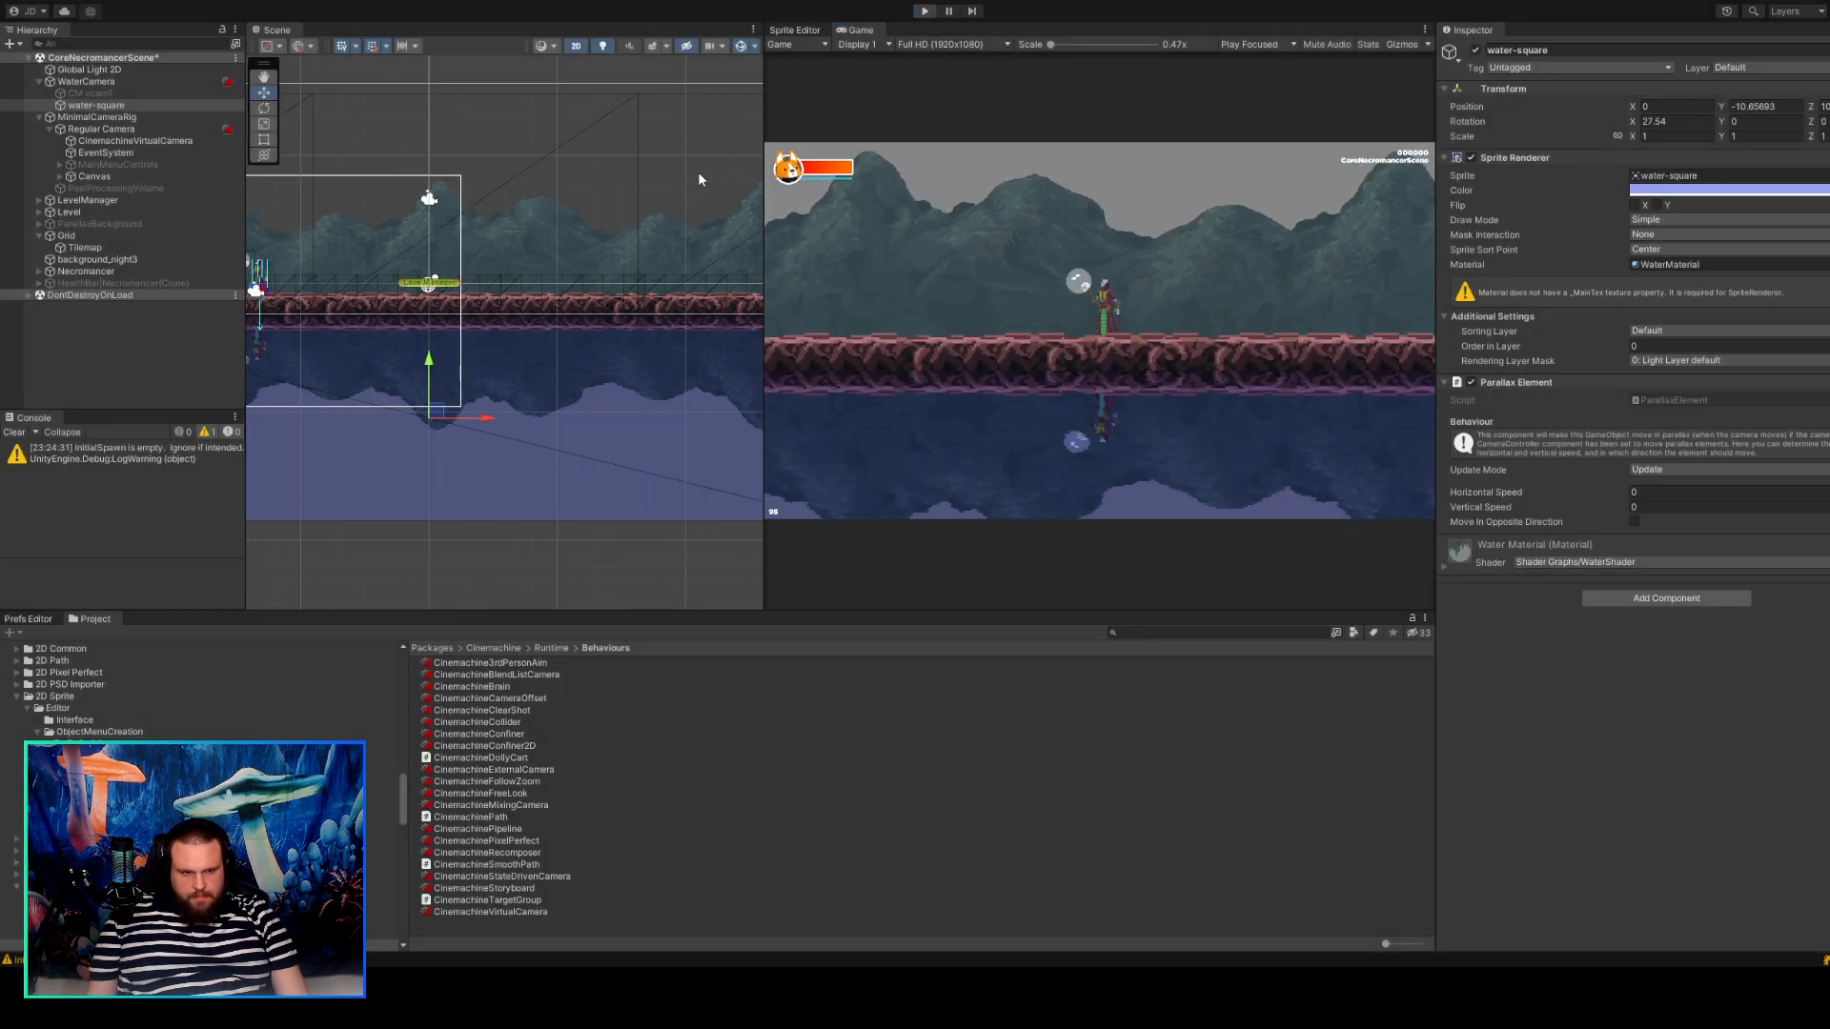
# Select WaterCamera and review its components down to CinemachineBrain and Cinemachine Brain Controller.
pyautogui.click(118, 80)
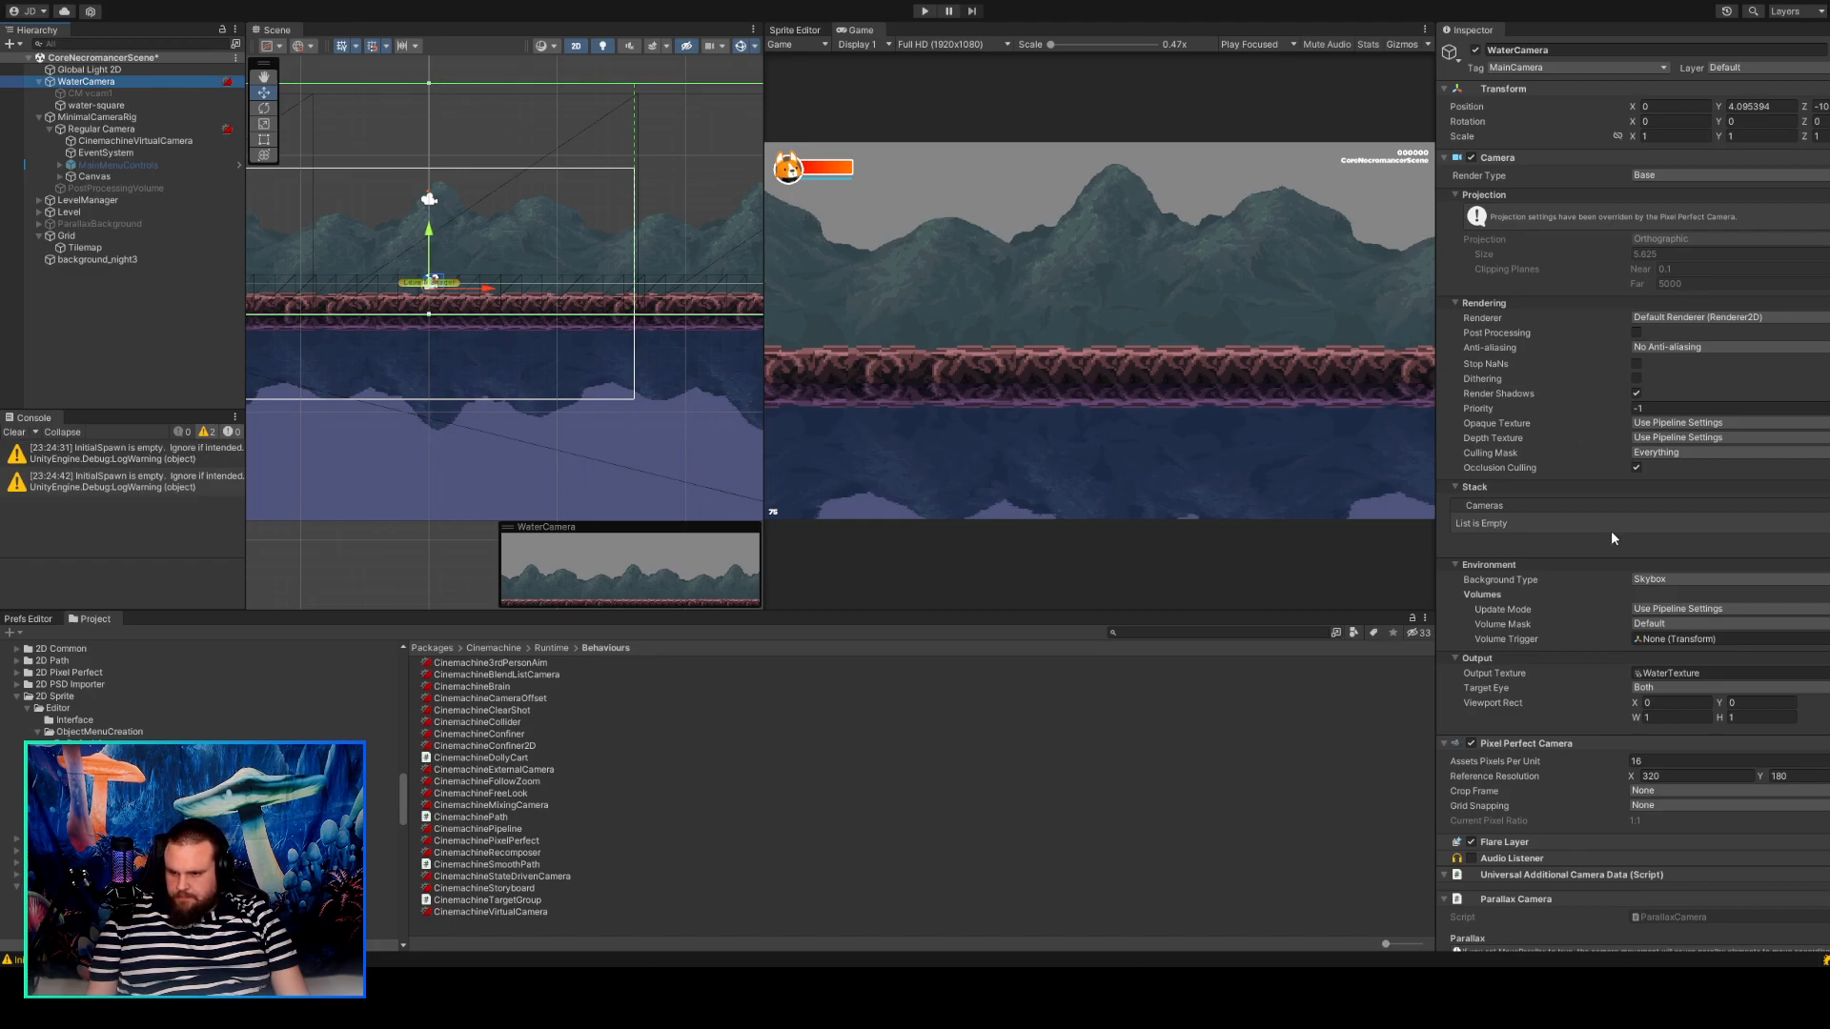
pyautogui.scroll(-6, 1611, 536)
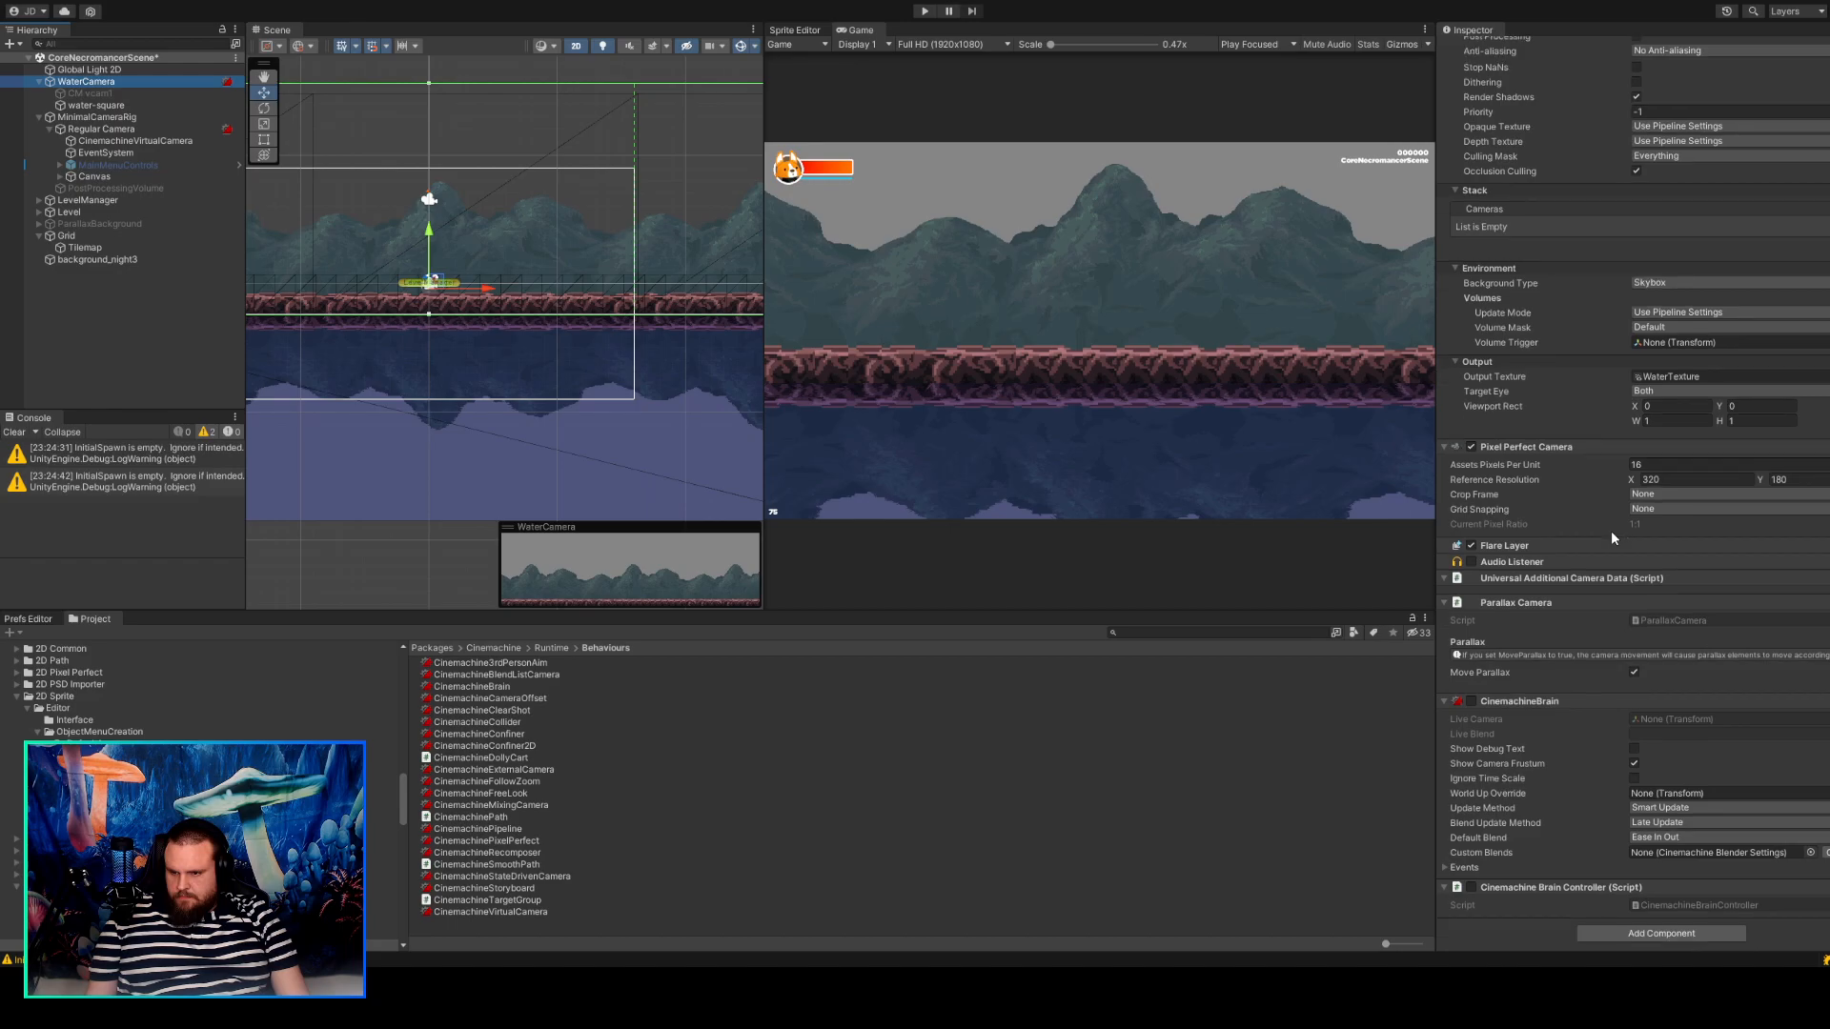
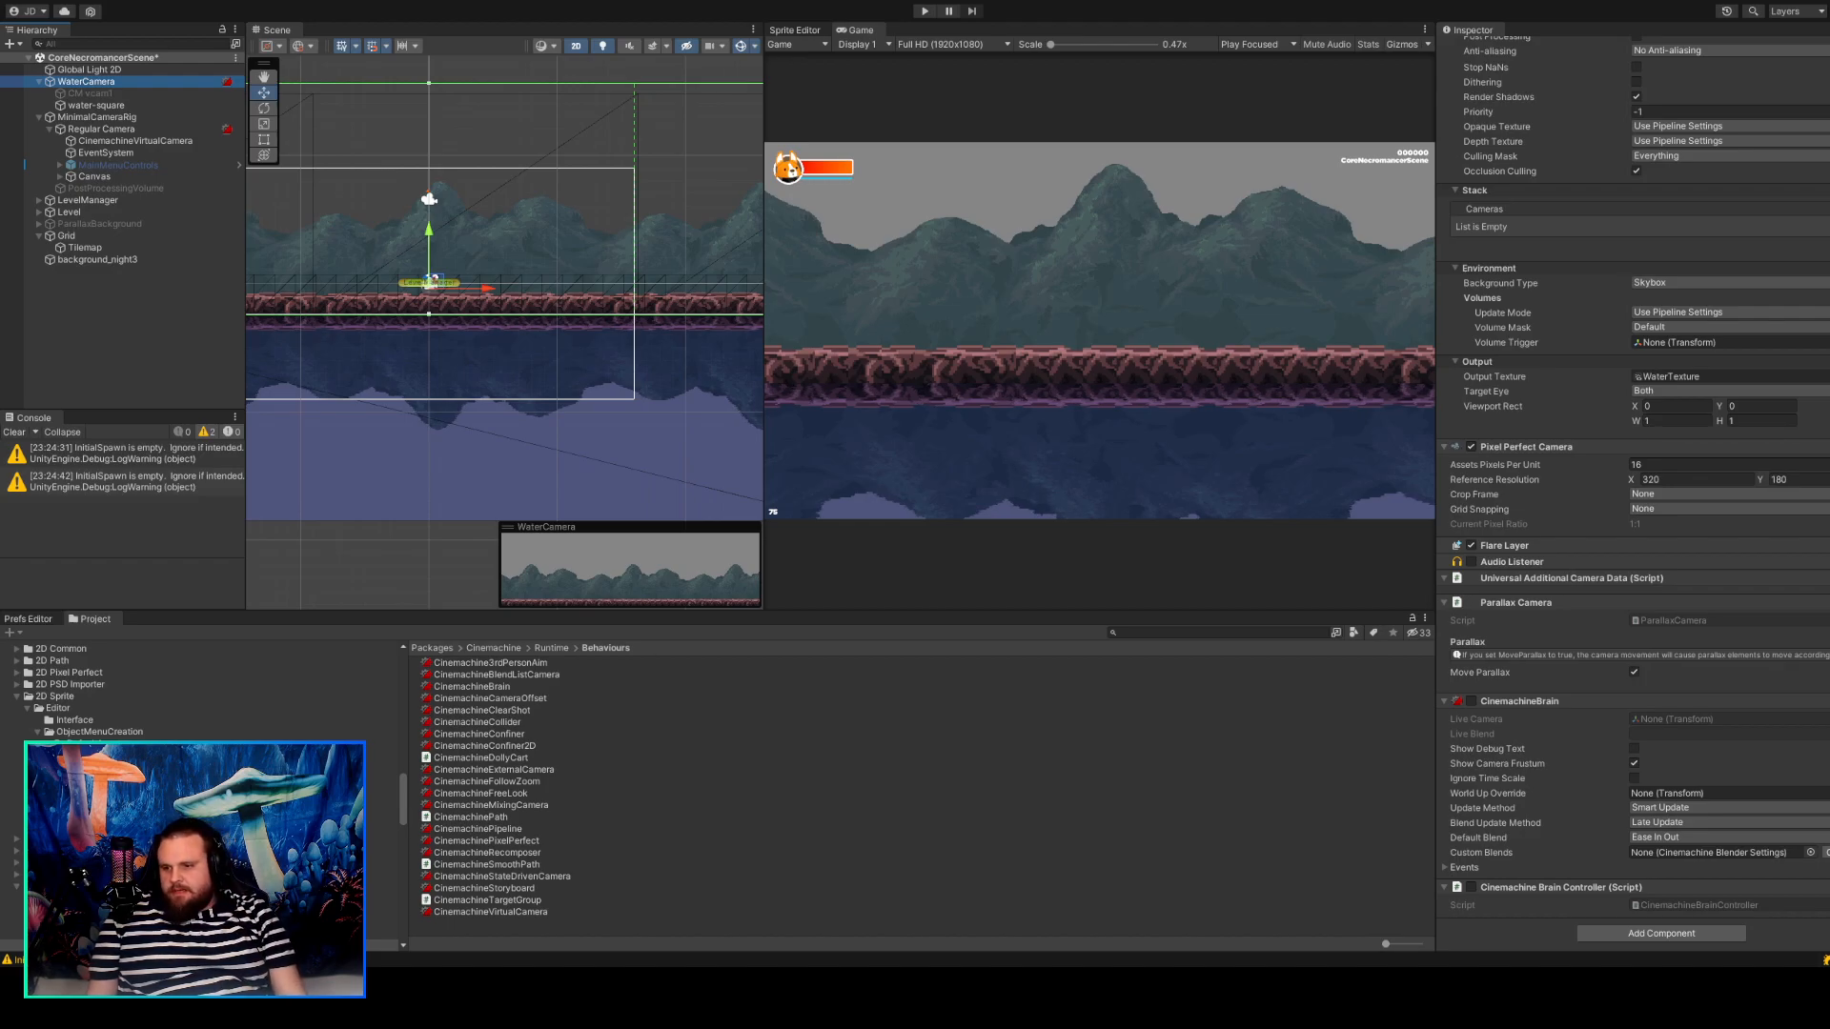
# Enable CinemachineBrain on WaterCamera, and activate CM vcam1 together with its CinemachineVirtualCamera component.
pyautogui.click(1471, 701)
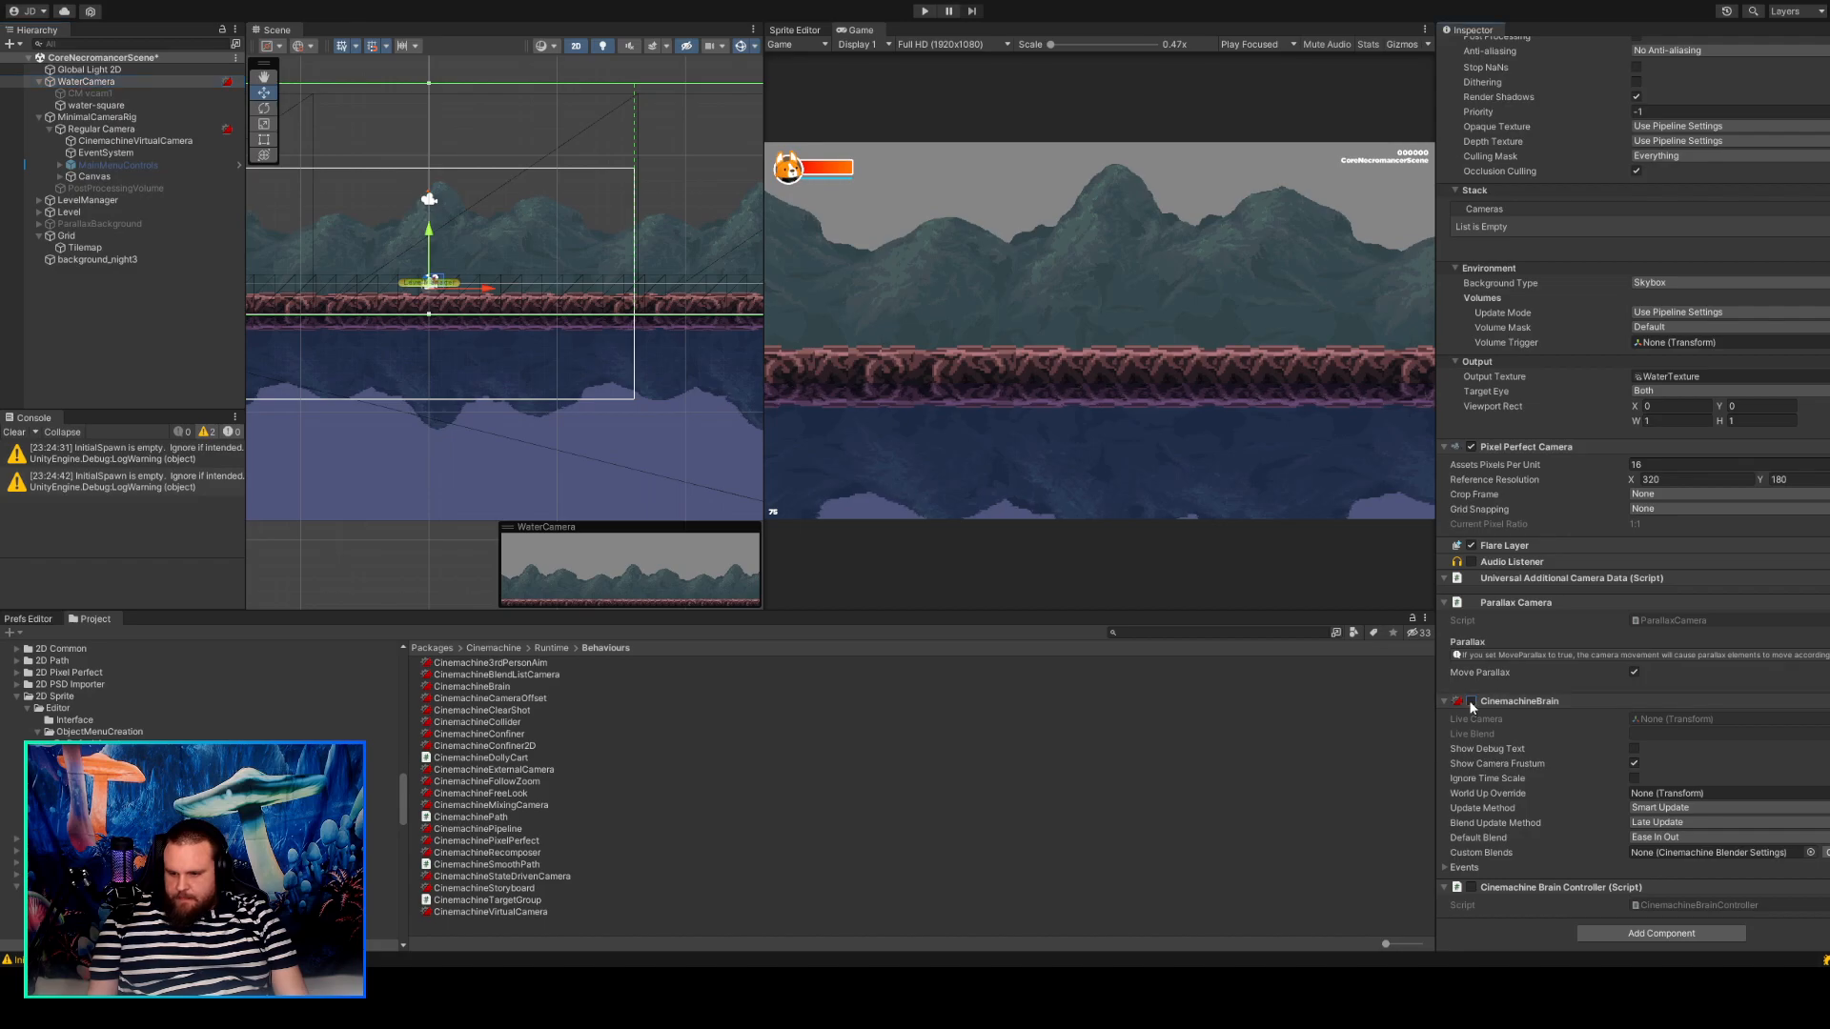
pyautogui.click(1690, 905)
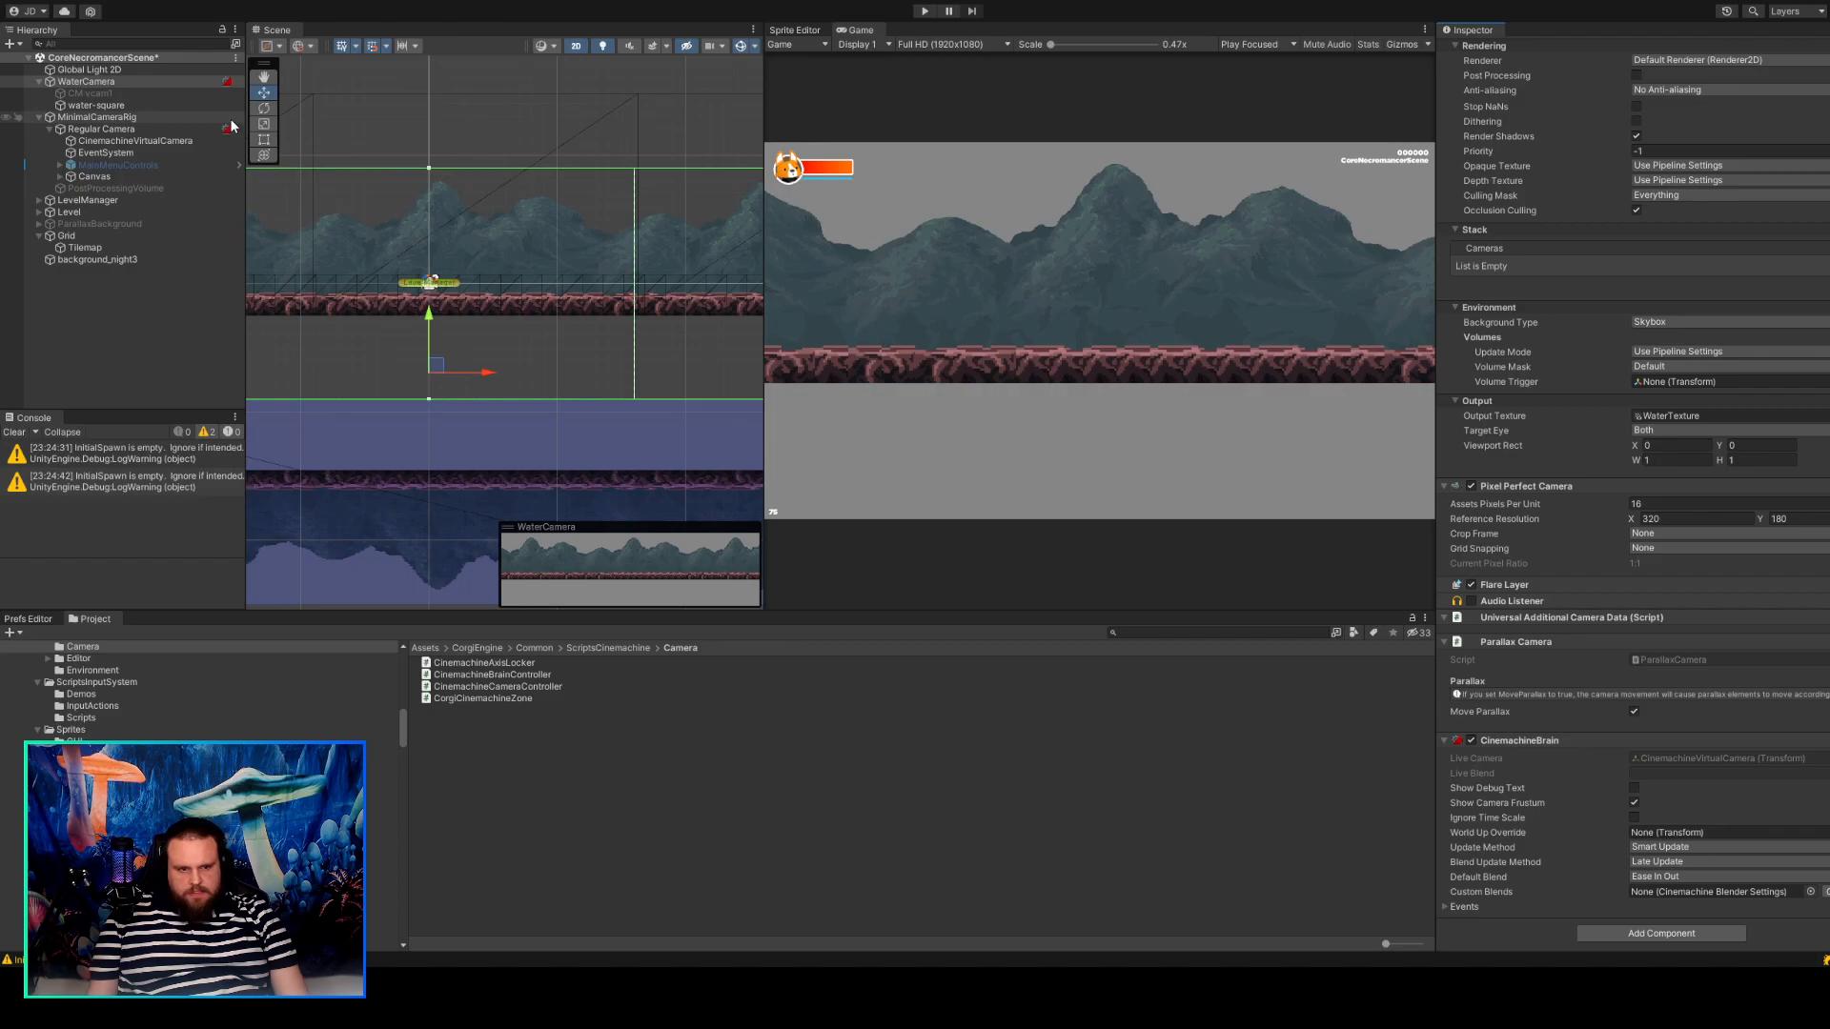
pyautogui.click(145, 93)
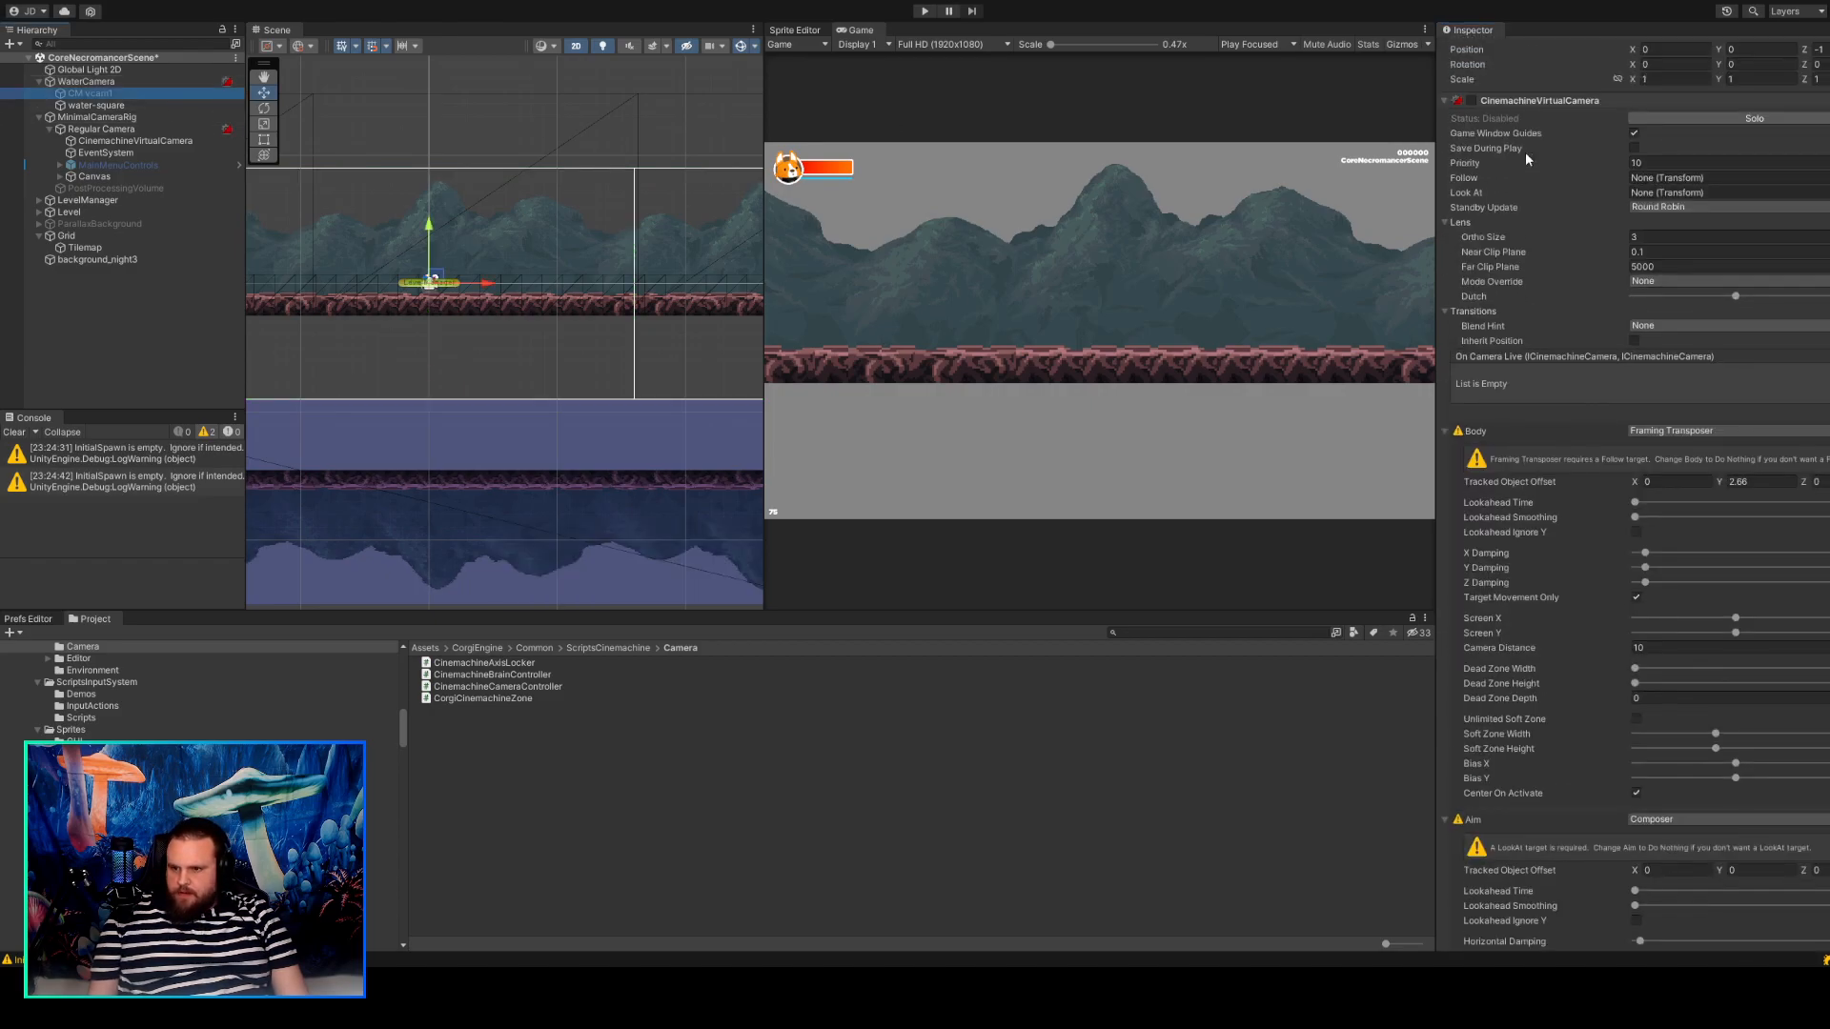
pyautogui.scroll(2, 1525, 152)
pyautogui.click(1467, 60)
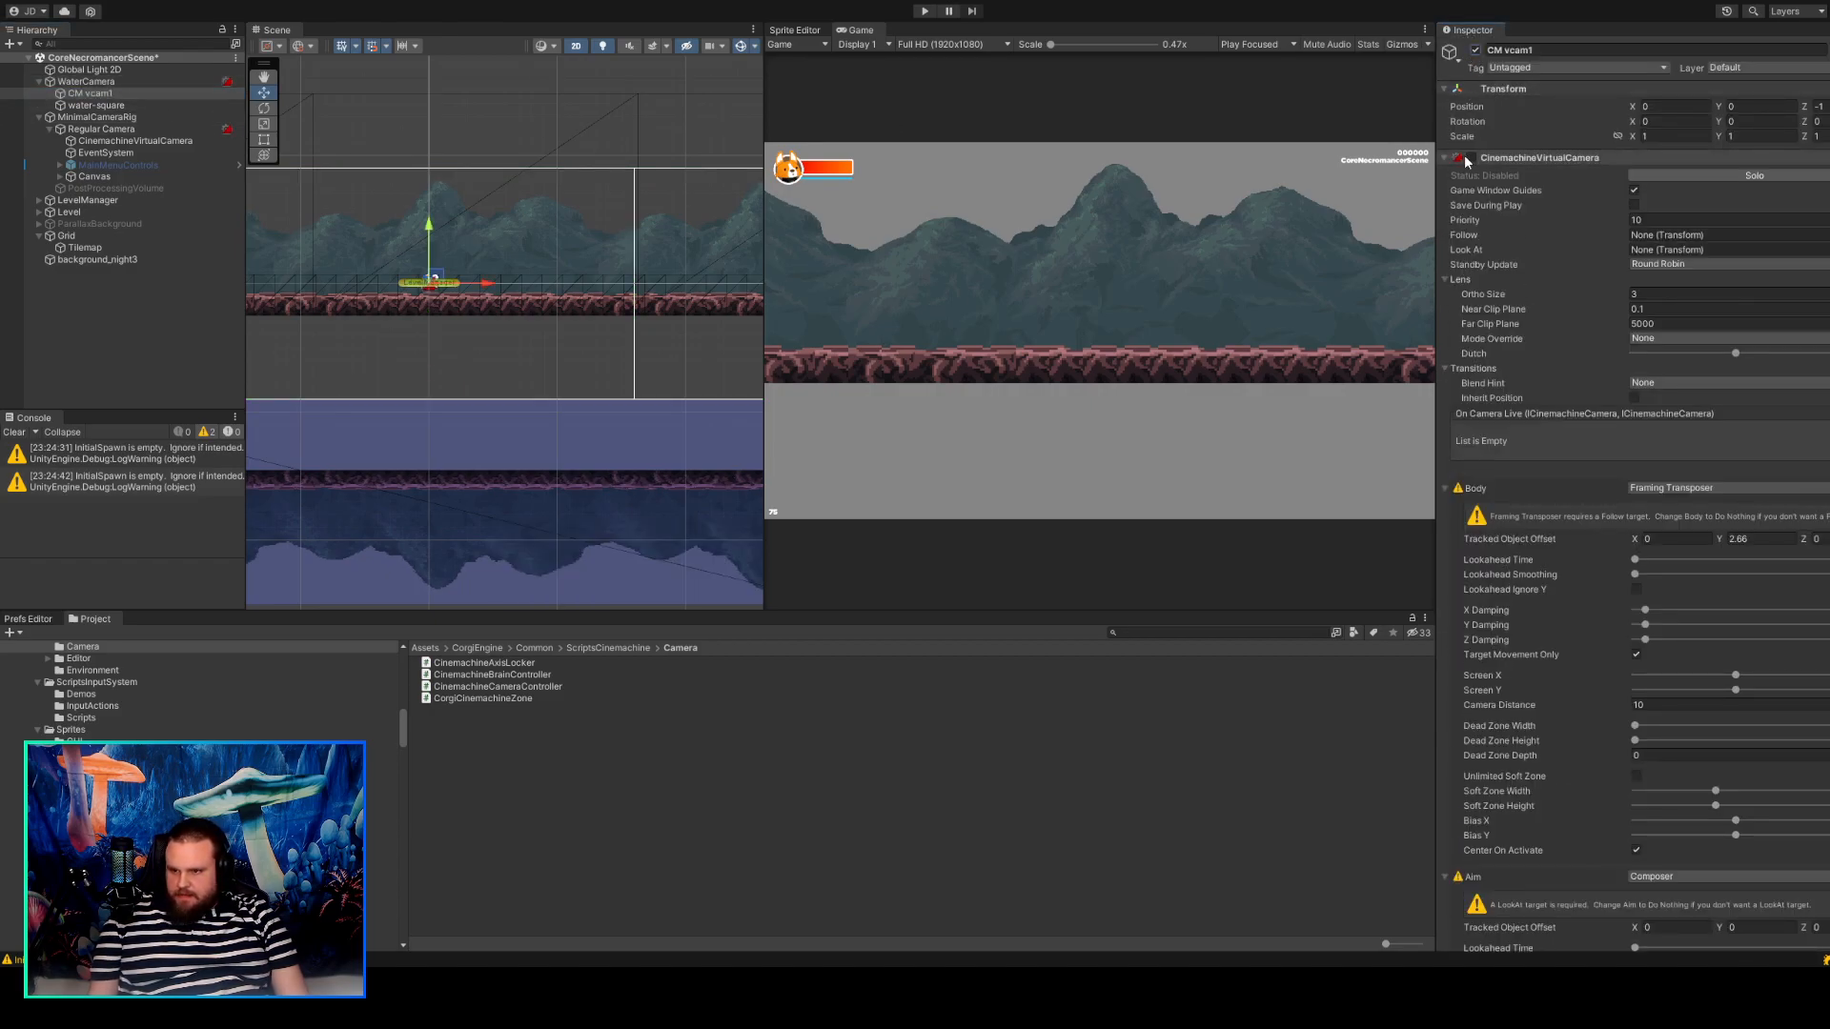
pyautogui.scroll(-20, 1497, 238)
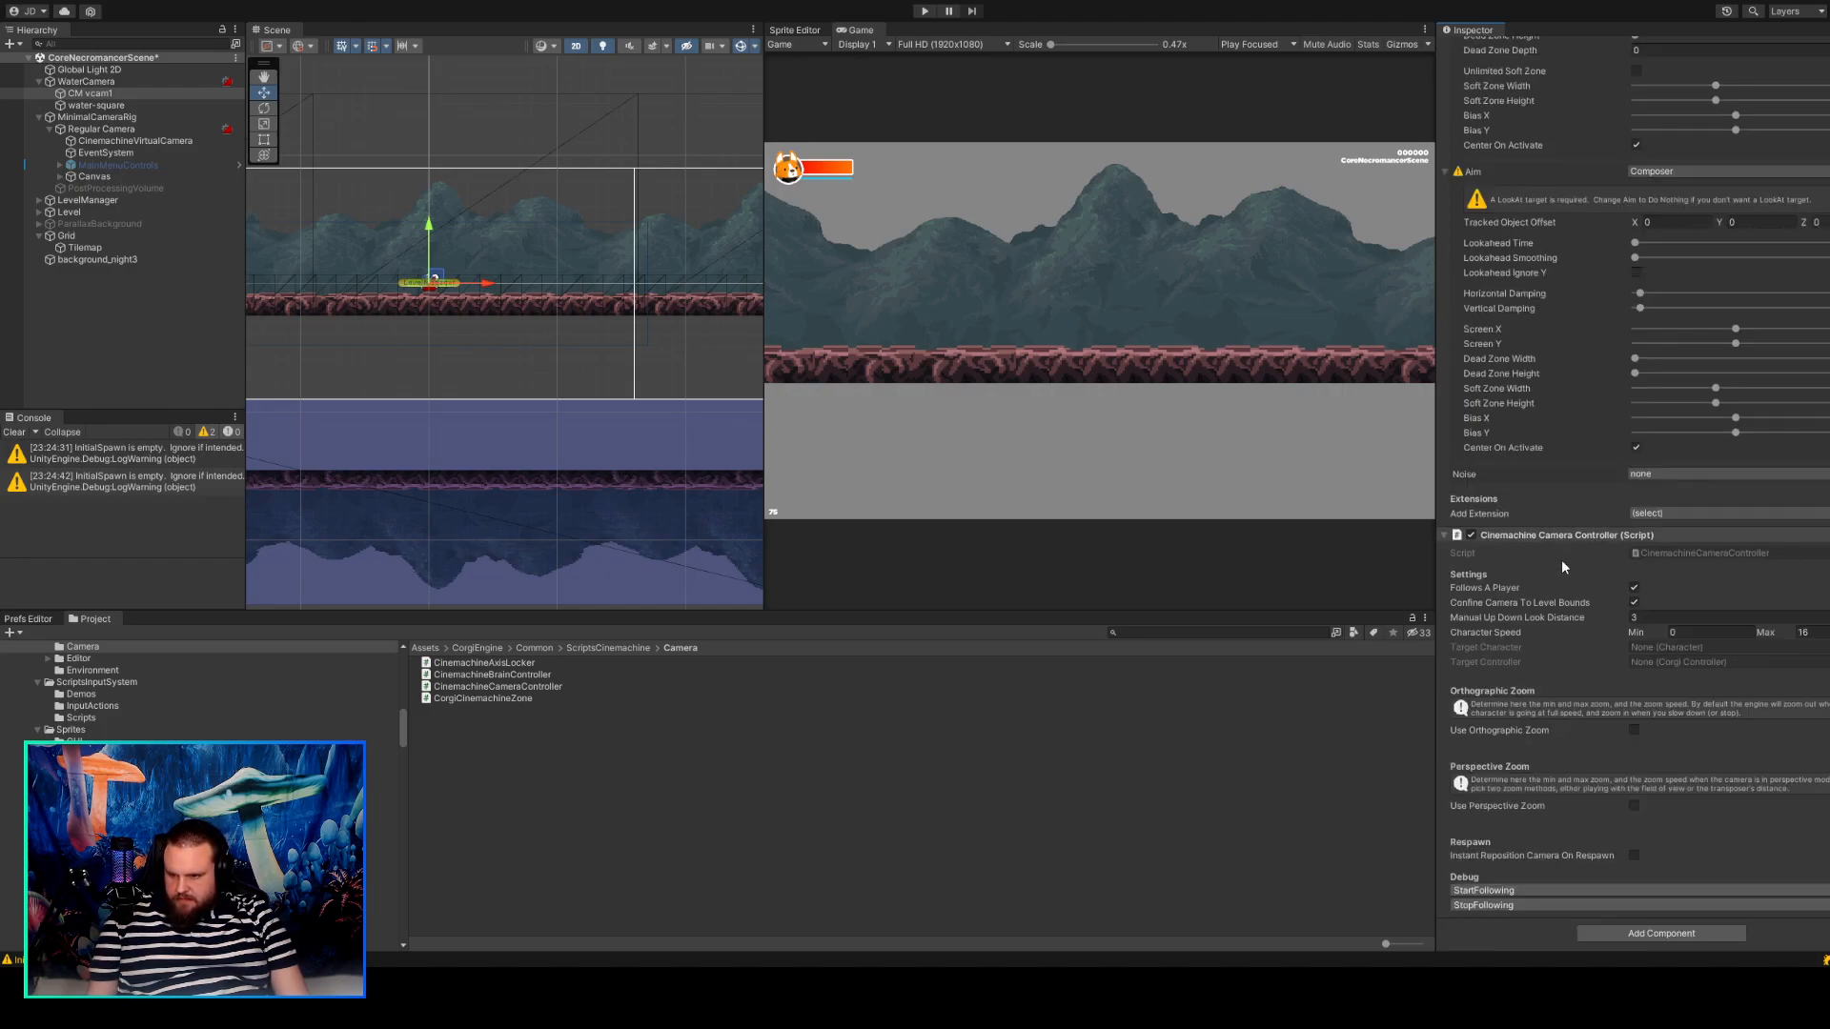
pyautogui.scroll(20, 1561, 559)
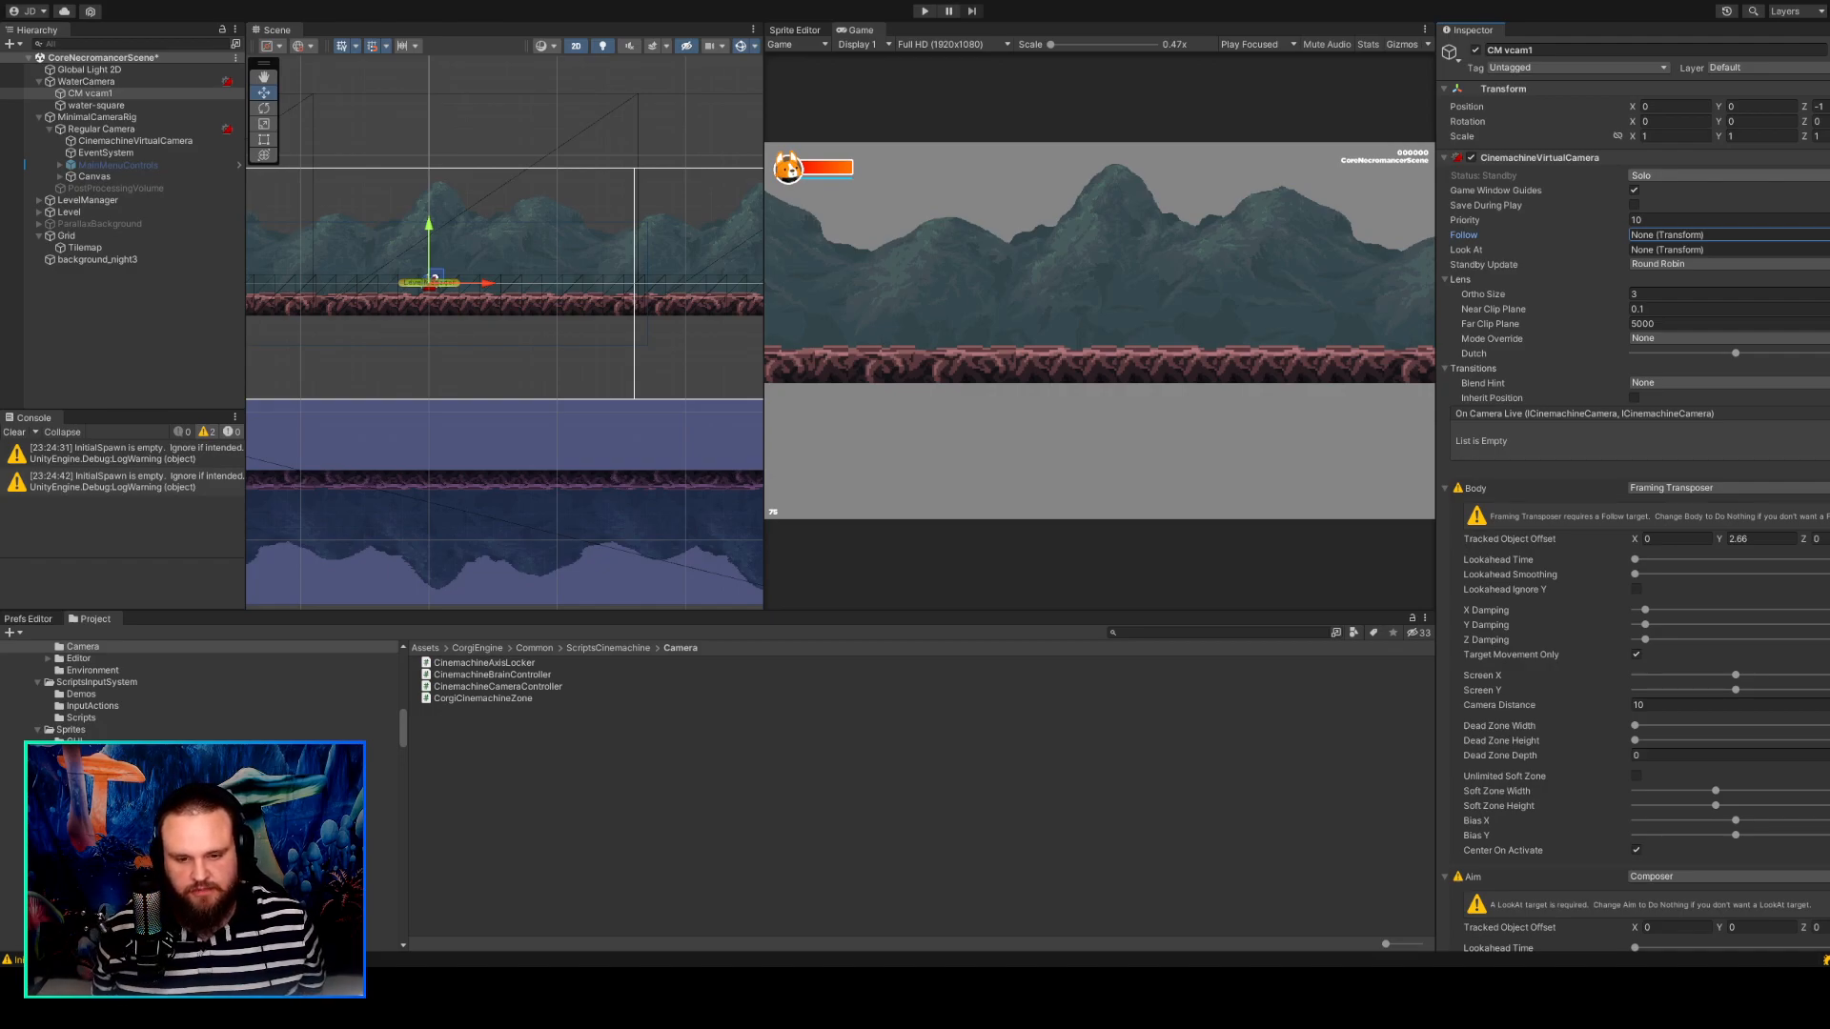
# Set the Follow target of the CinemachineVirtualCamera under Regular Camera to the Regular Camera transform.
pyautogui.click(194, 325)
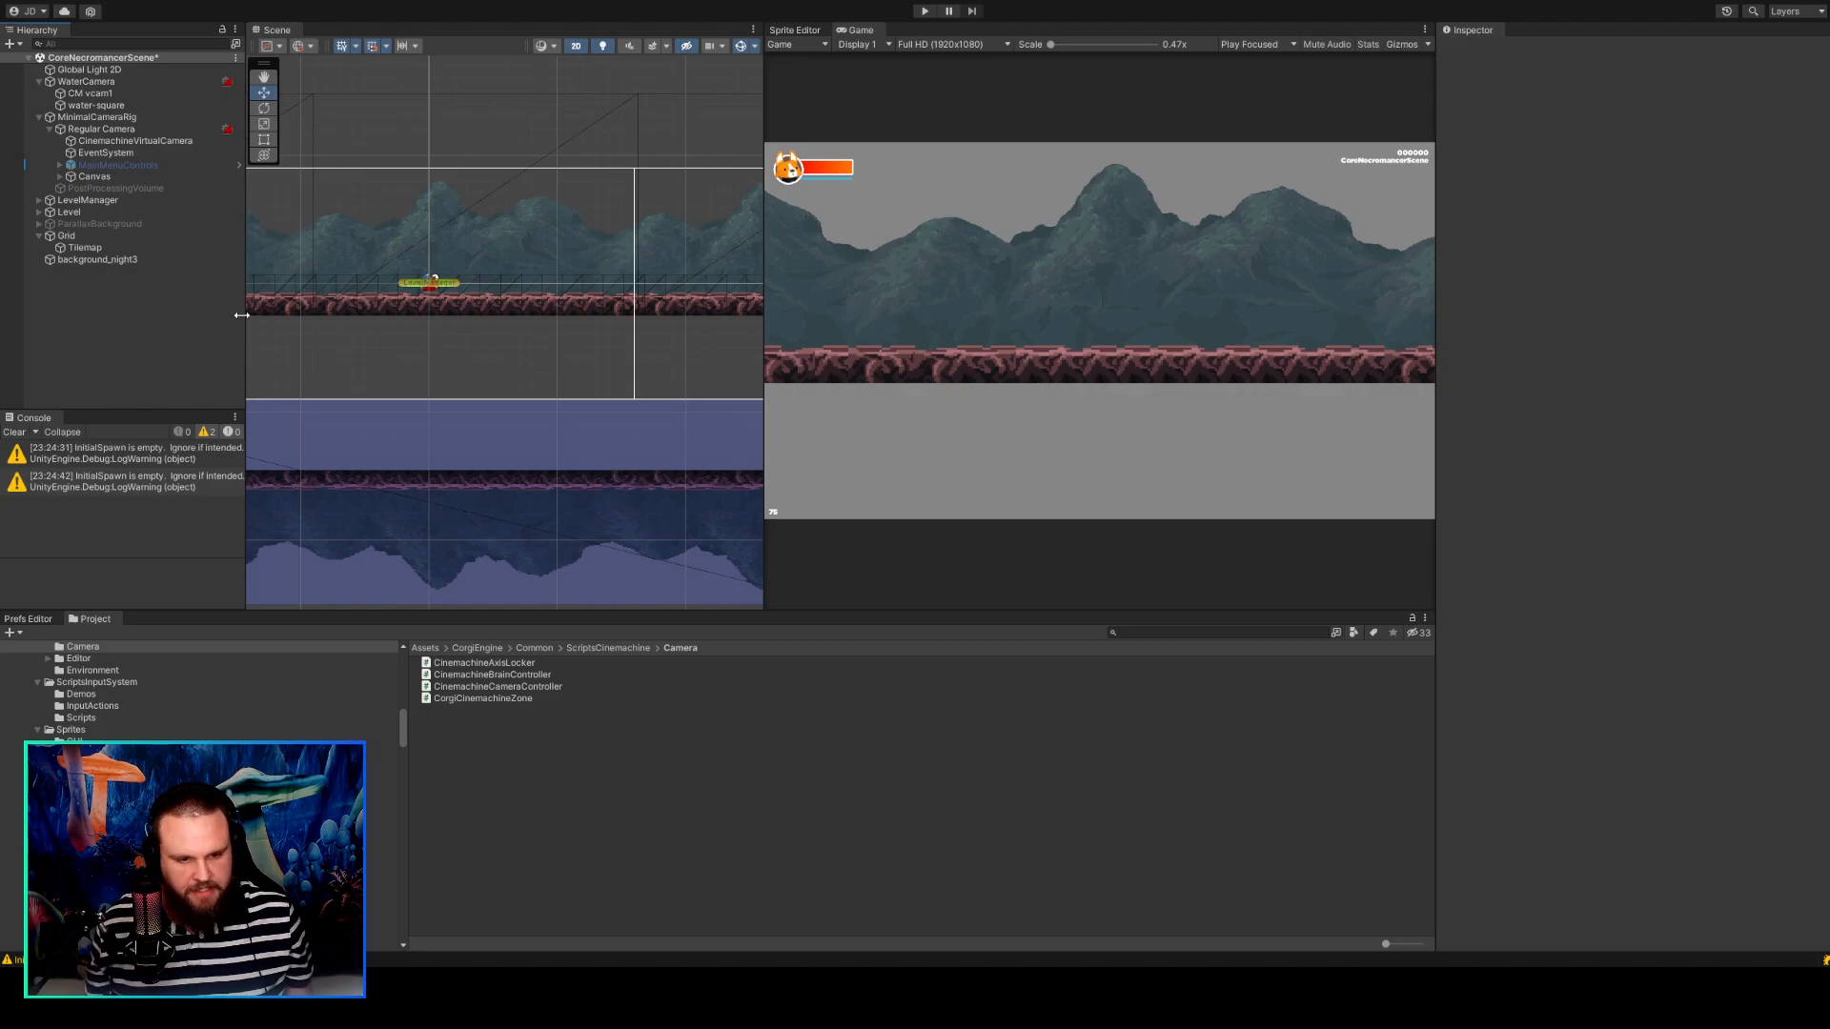
pyautogui.click(141, 141)
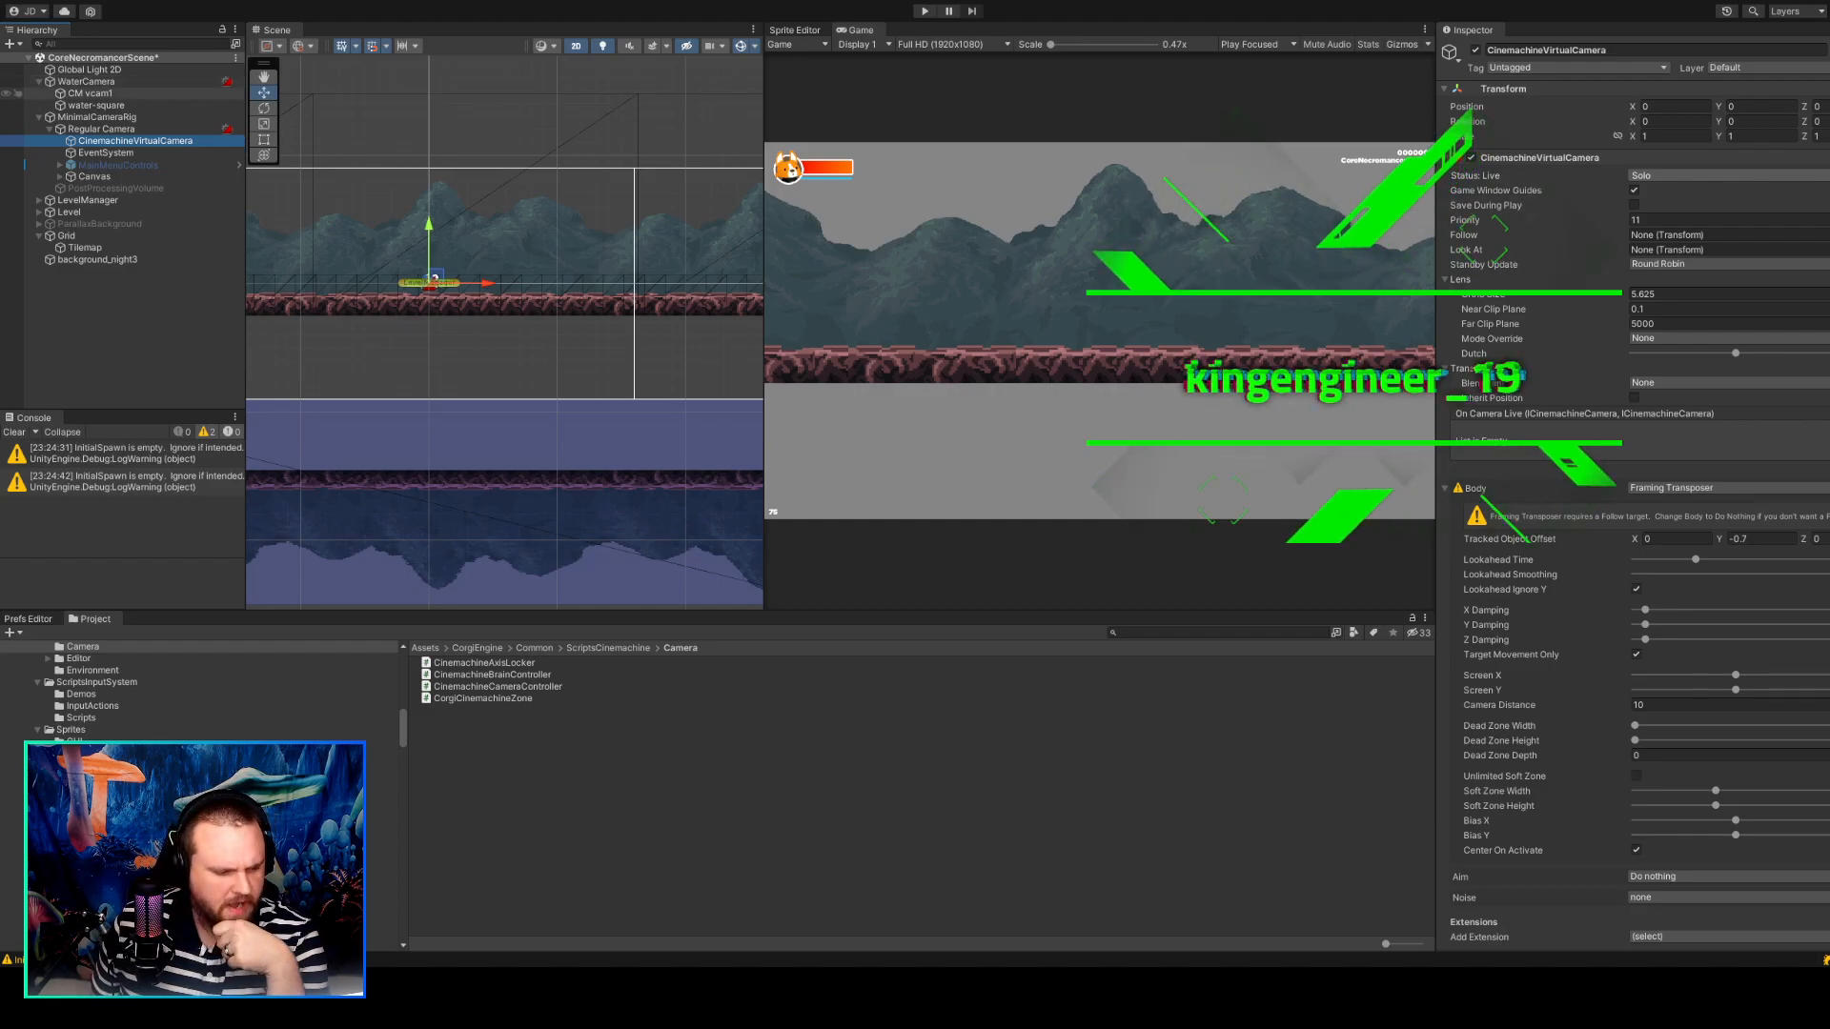
pyautogui.moveTo(825, 613); pyautogui.dragTo(825, 688)
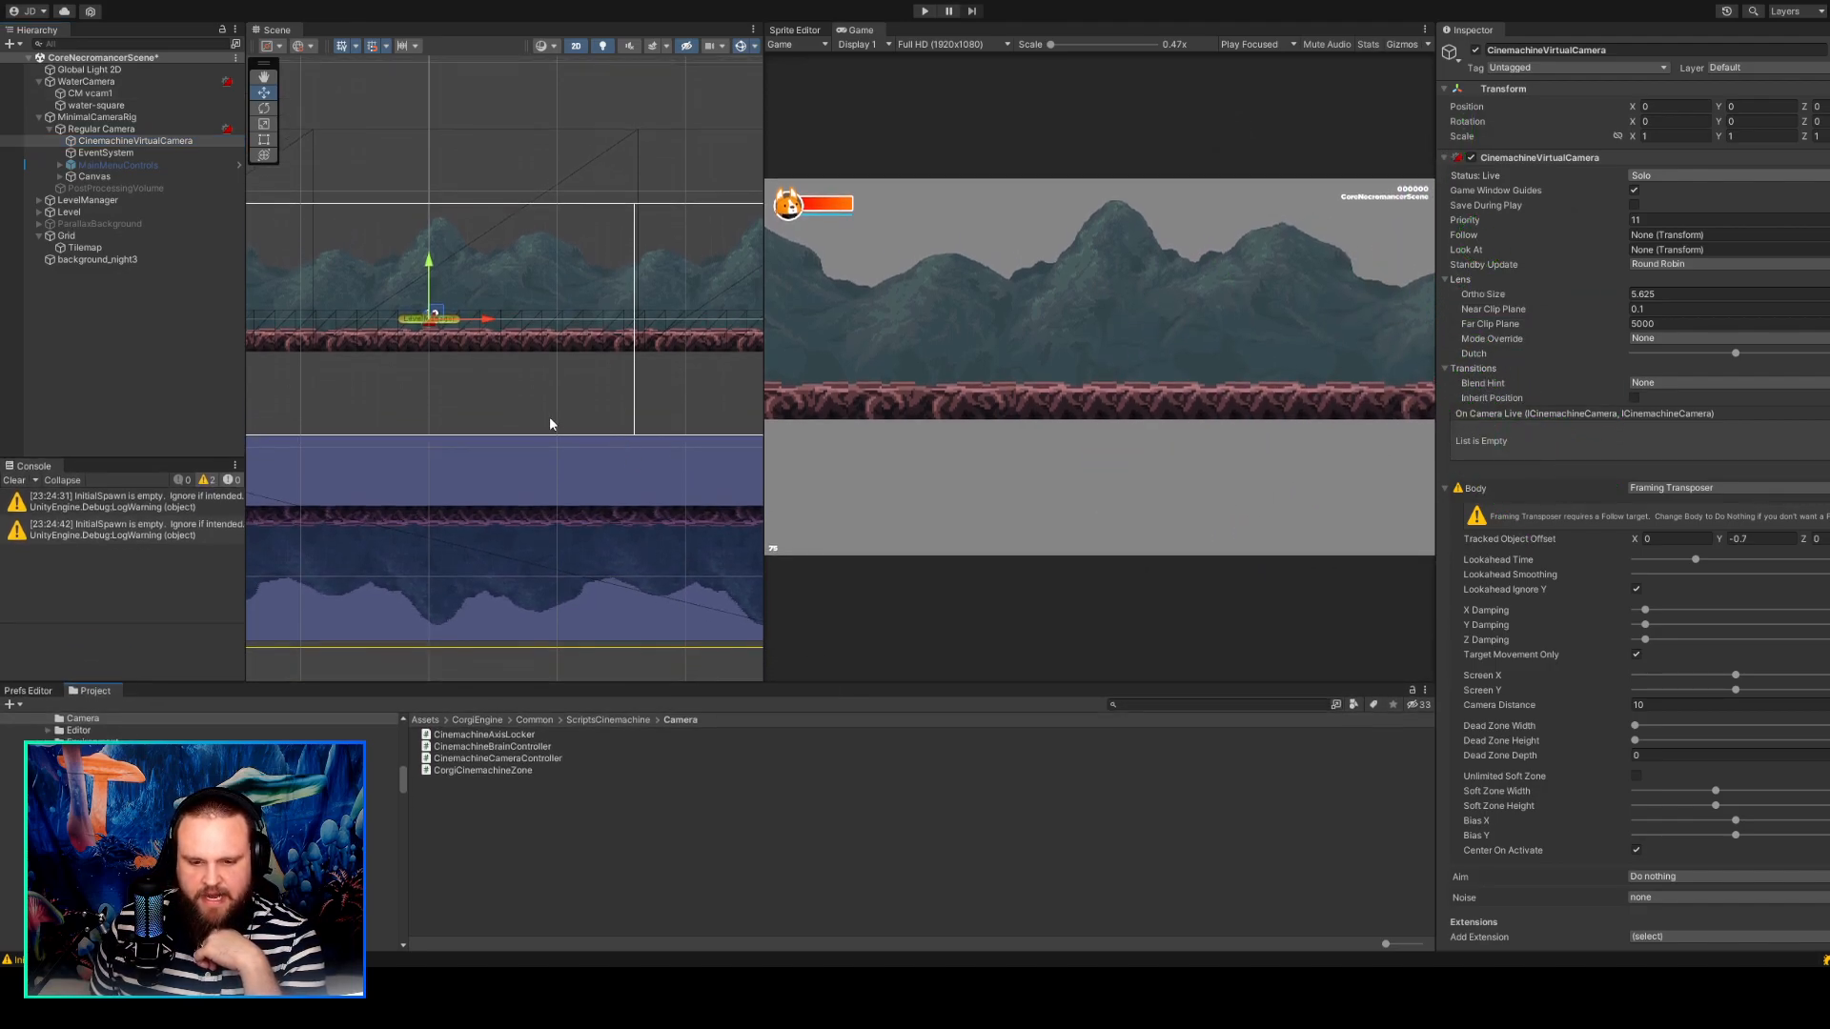
pyautogui.scroll(-5, 535, 410)
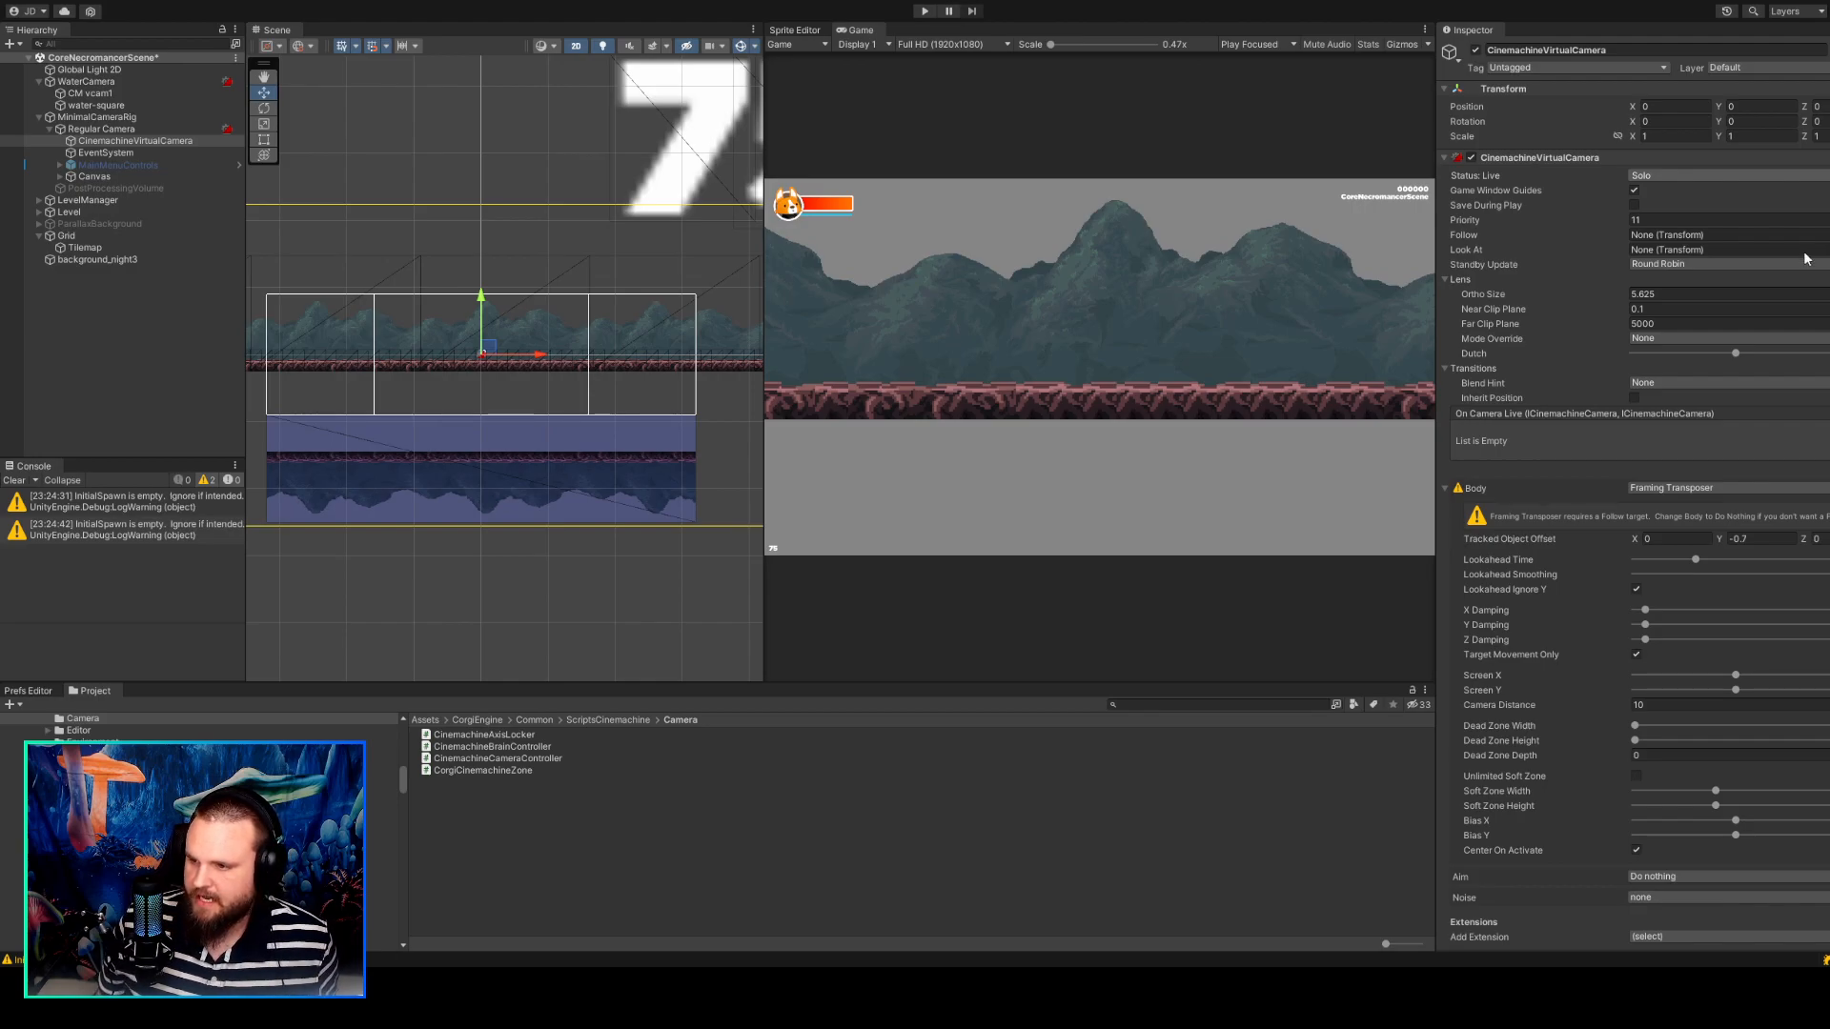
pyautogui.hotkey('ctrl', 'z')
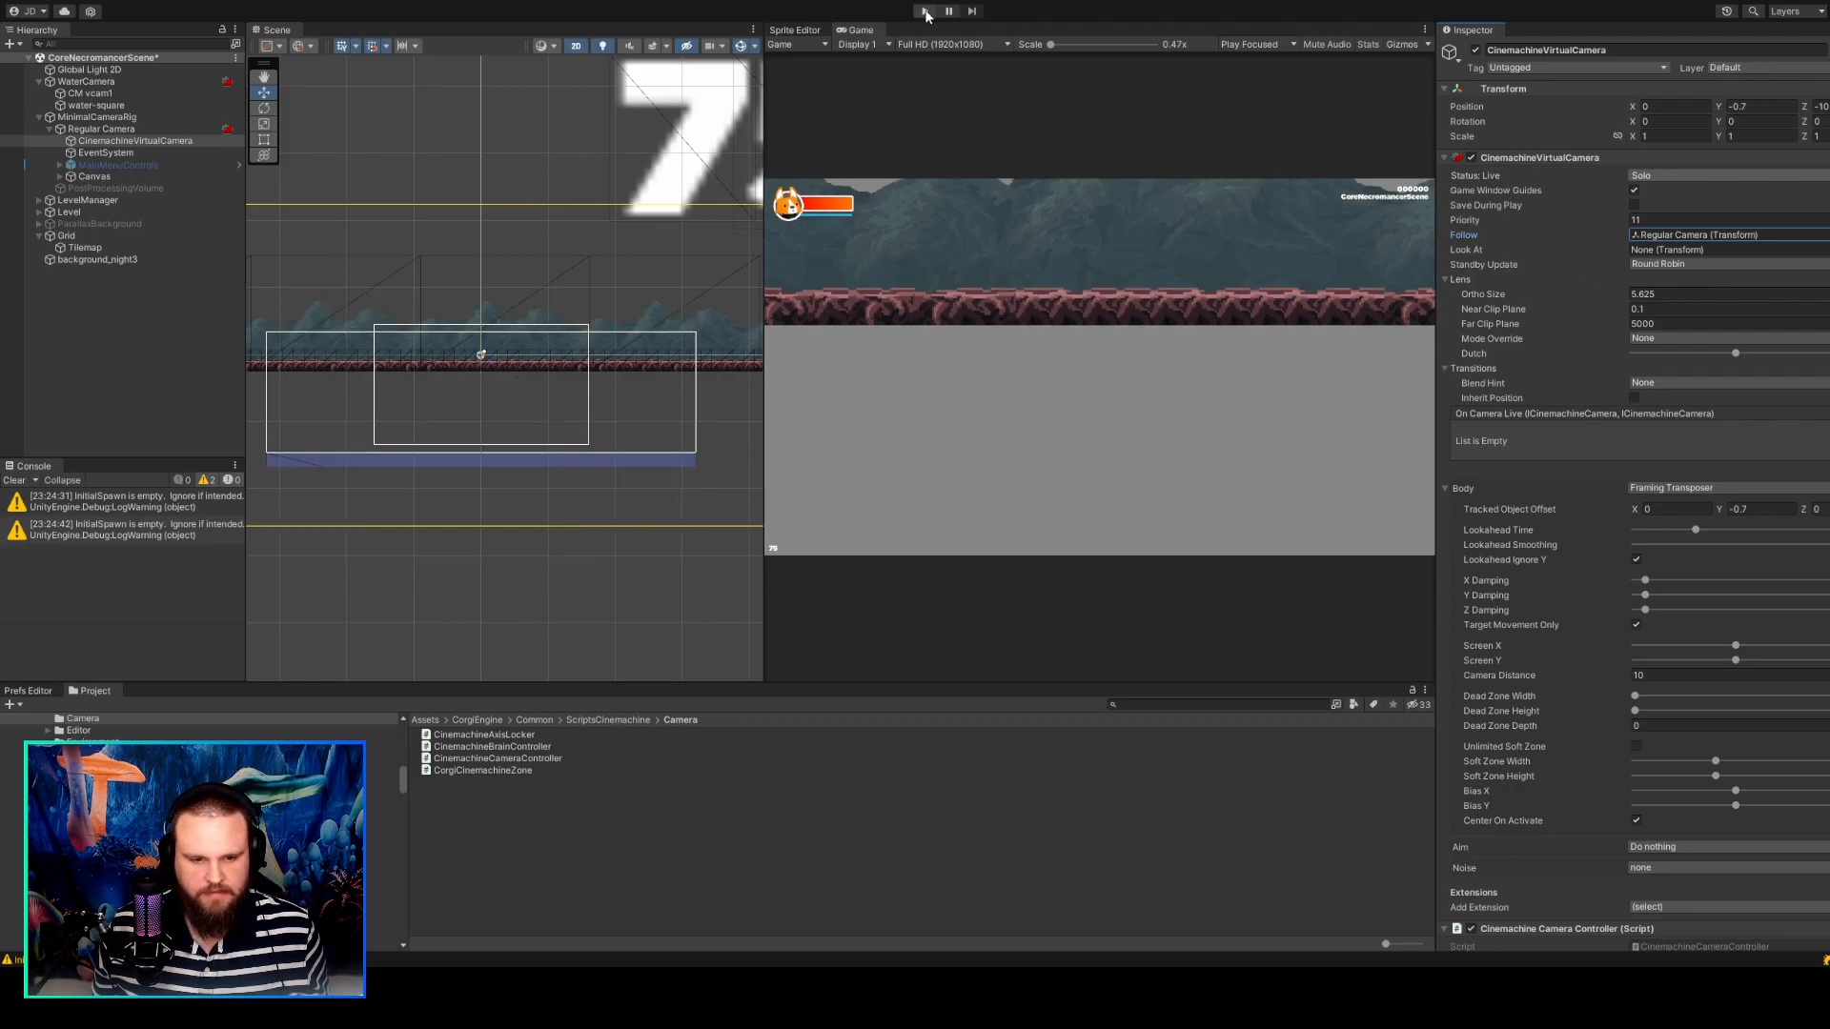
# Run the scene and walk the character to check how the water reflection follows.
pyautogui.click(925, 15)
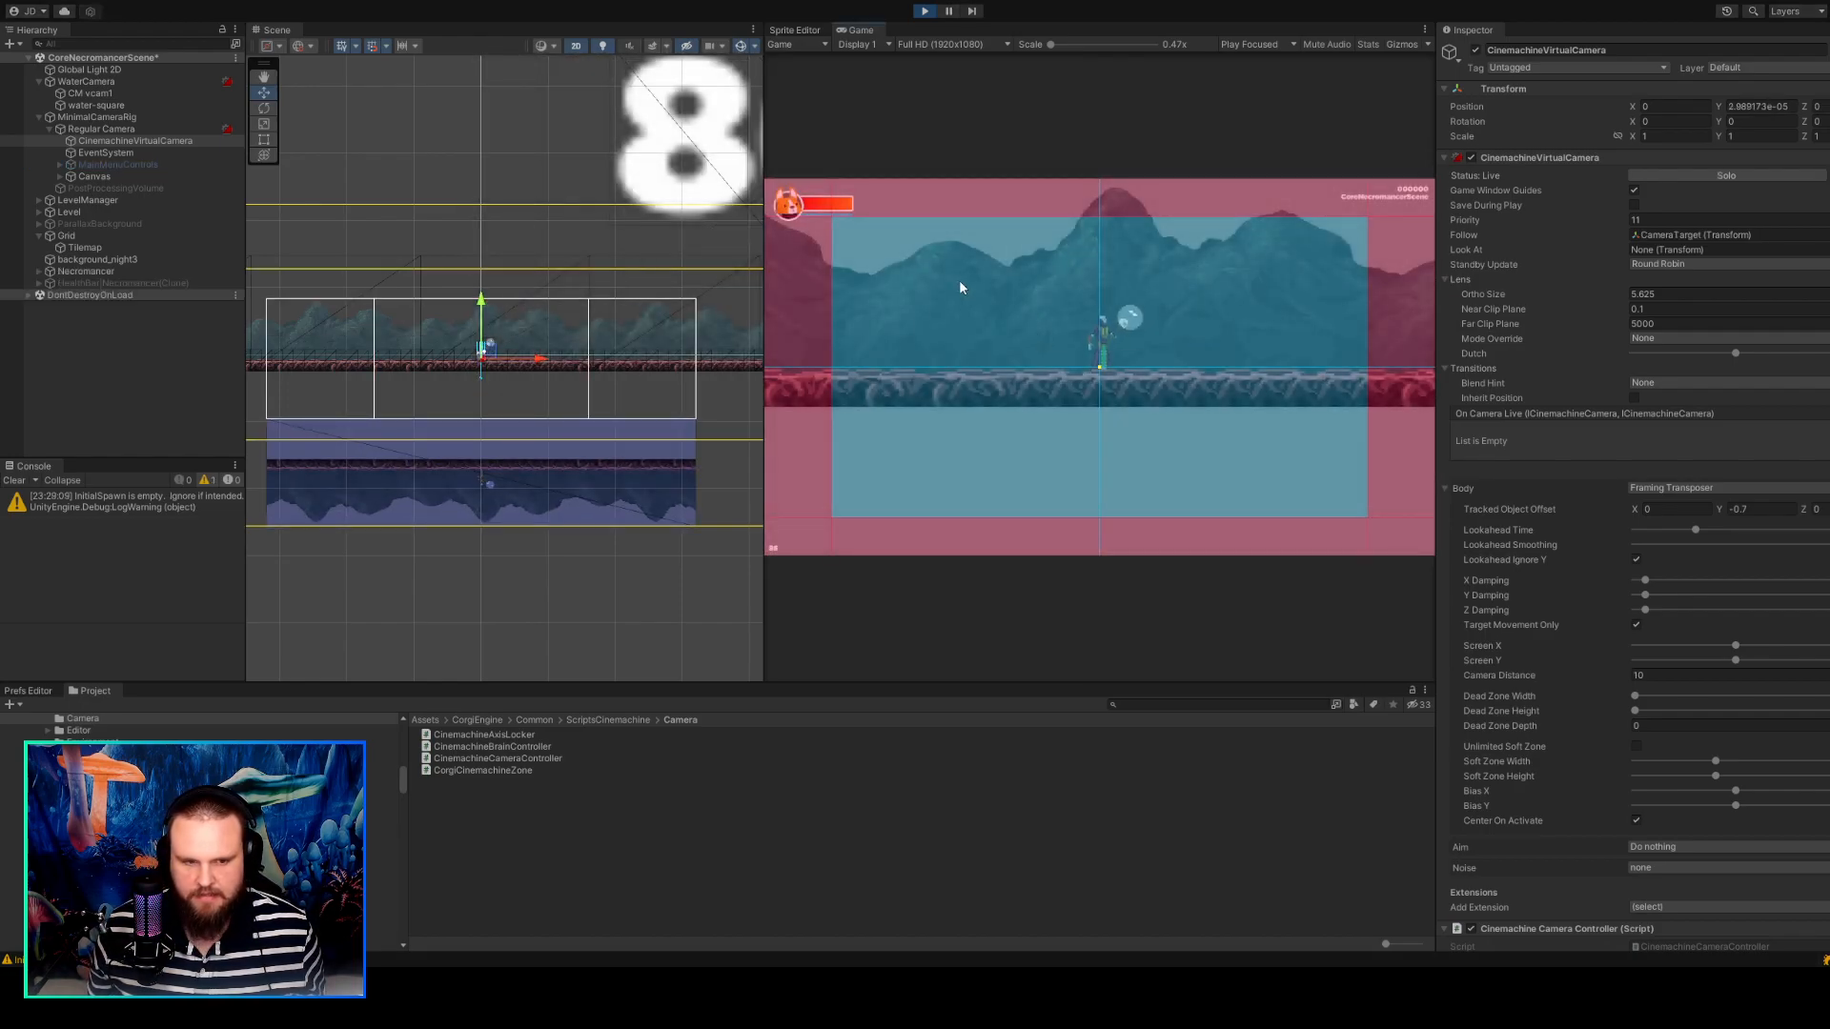
pyautogui.click(84, 120)
pyautogui.click(476, 242)
pyautogui.click(880, 307)
pyautogui.press('d')
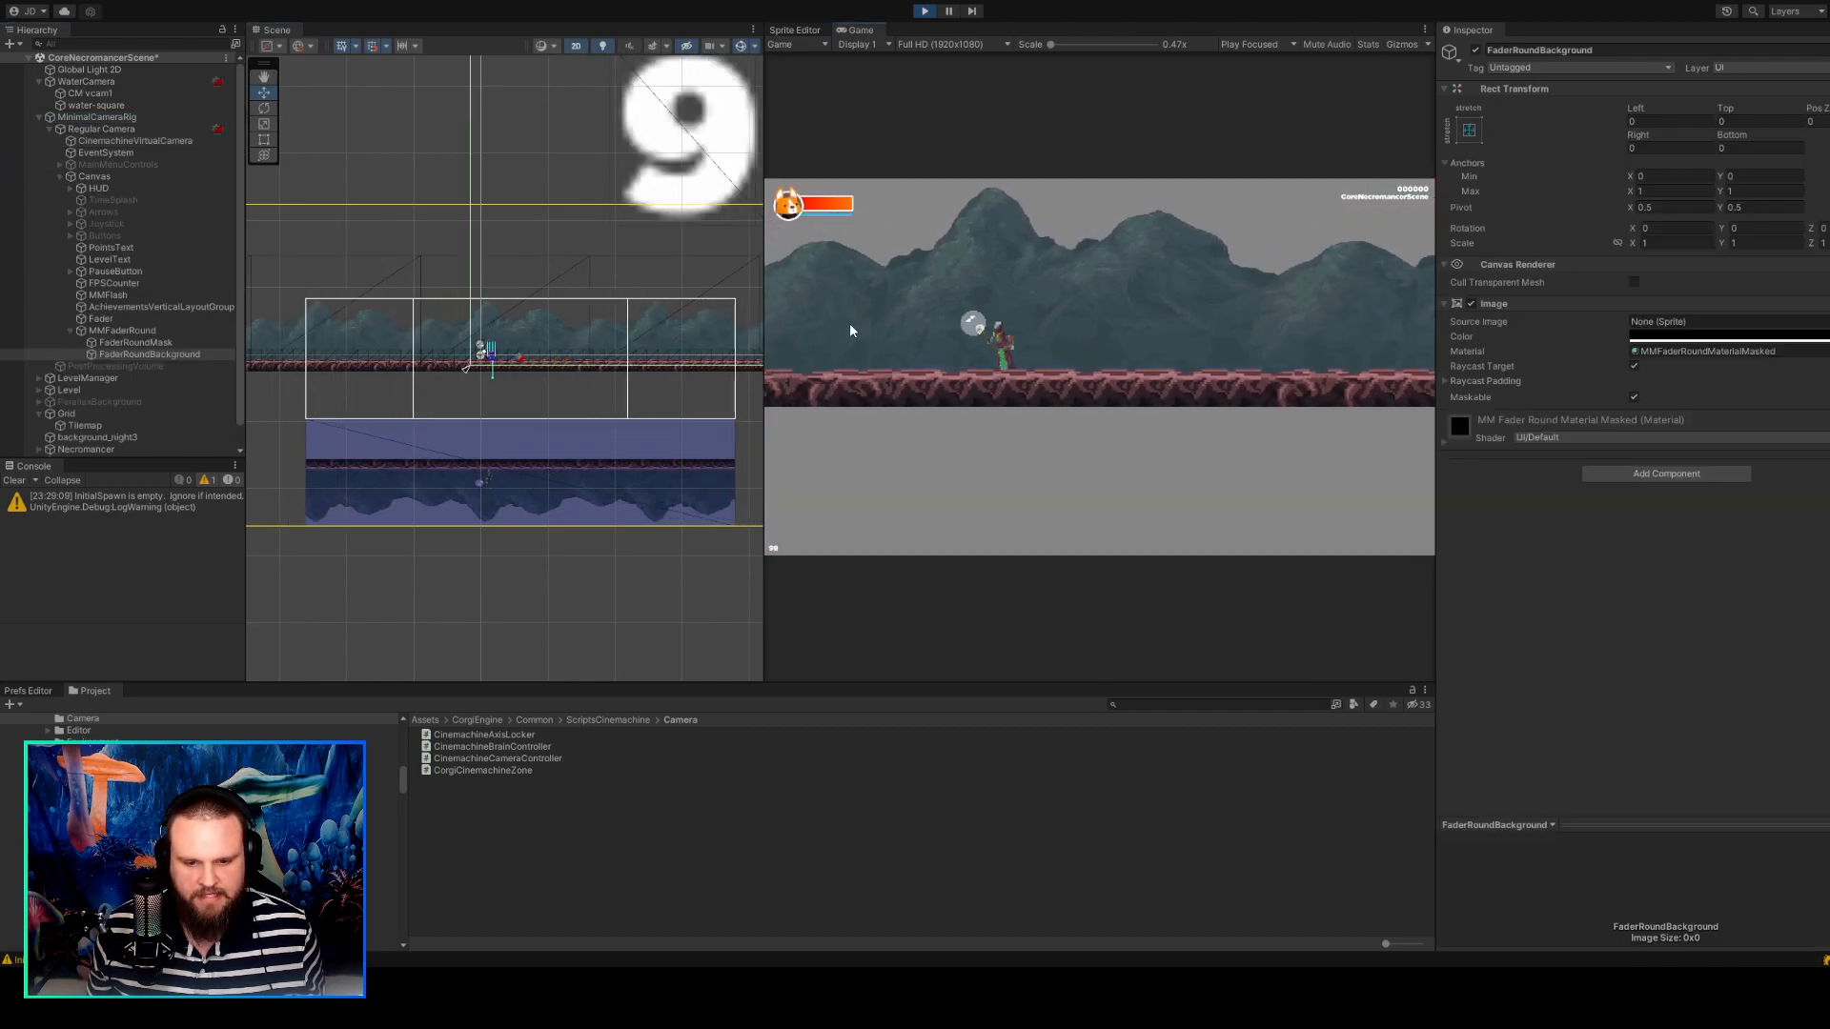
# Widen the Scene view and compare the positions of water-square, the camera frames and the platform during play.
pyautogui.moveTo(764, 410); pyautogui.dragTo(1324, 410)
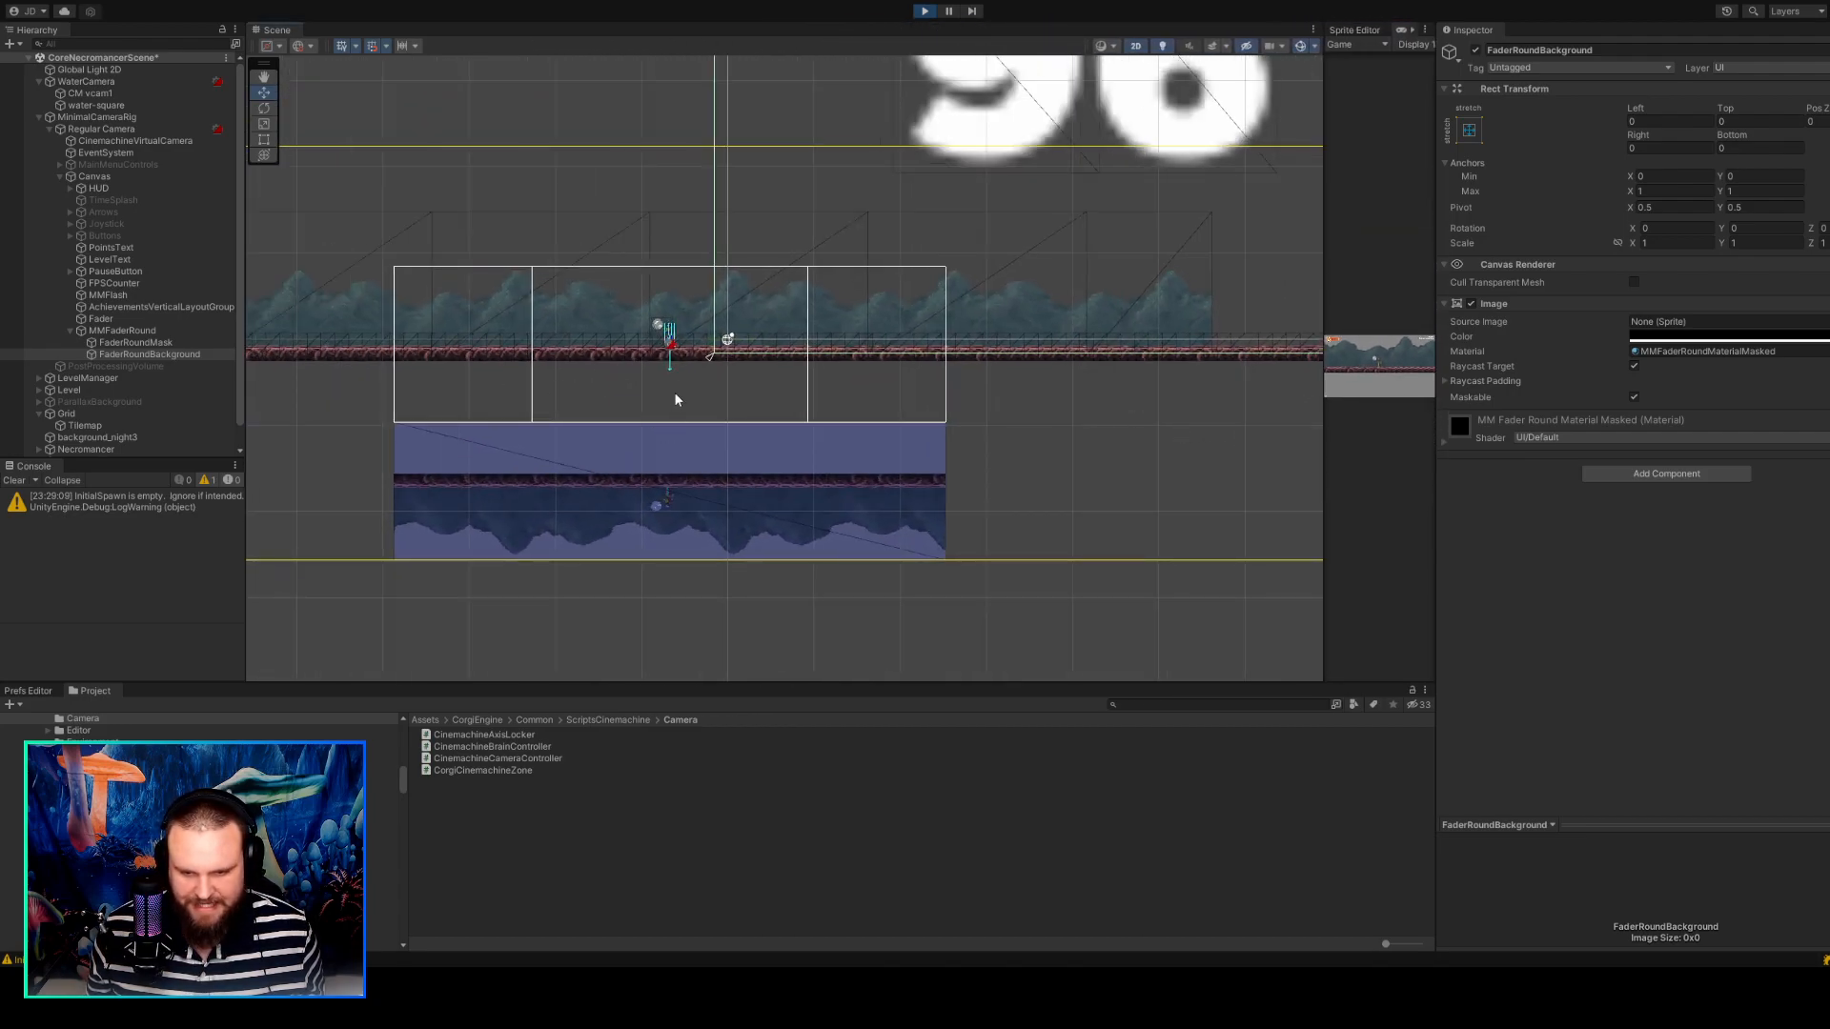
pyautogui.click(1021, 448)
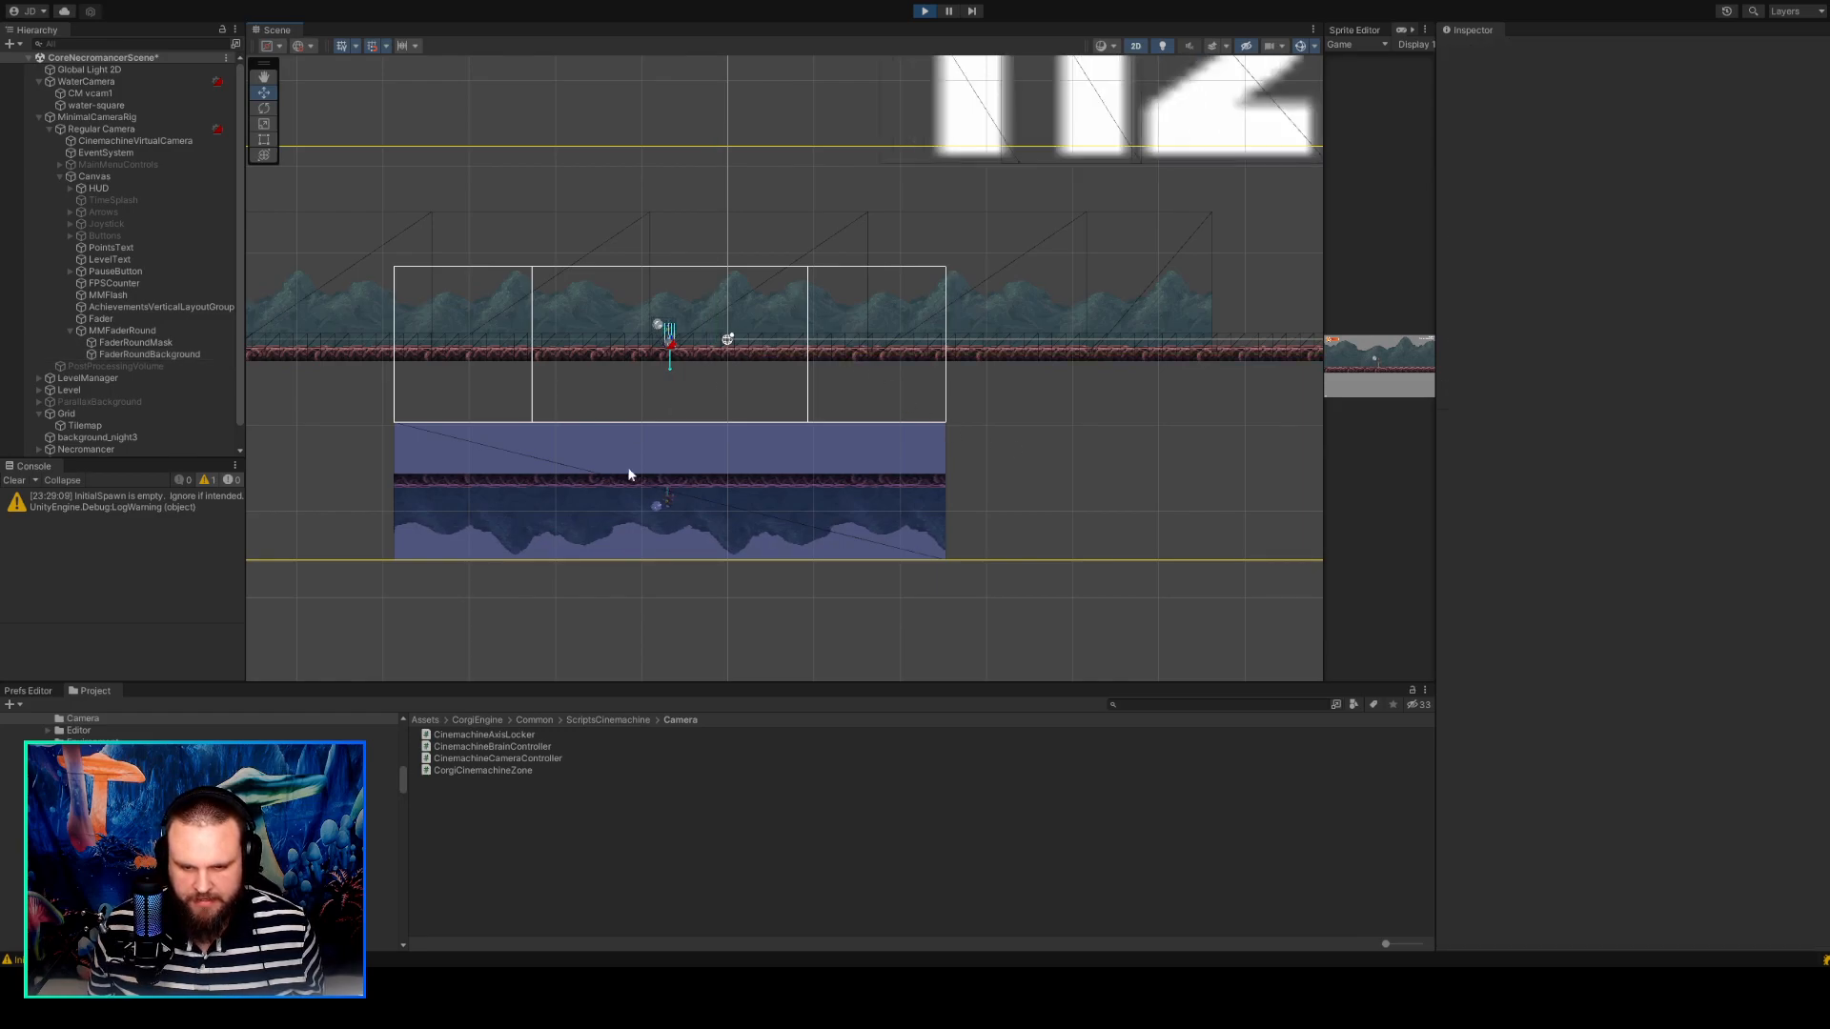
pyautogui.click(764, 204)
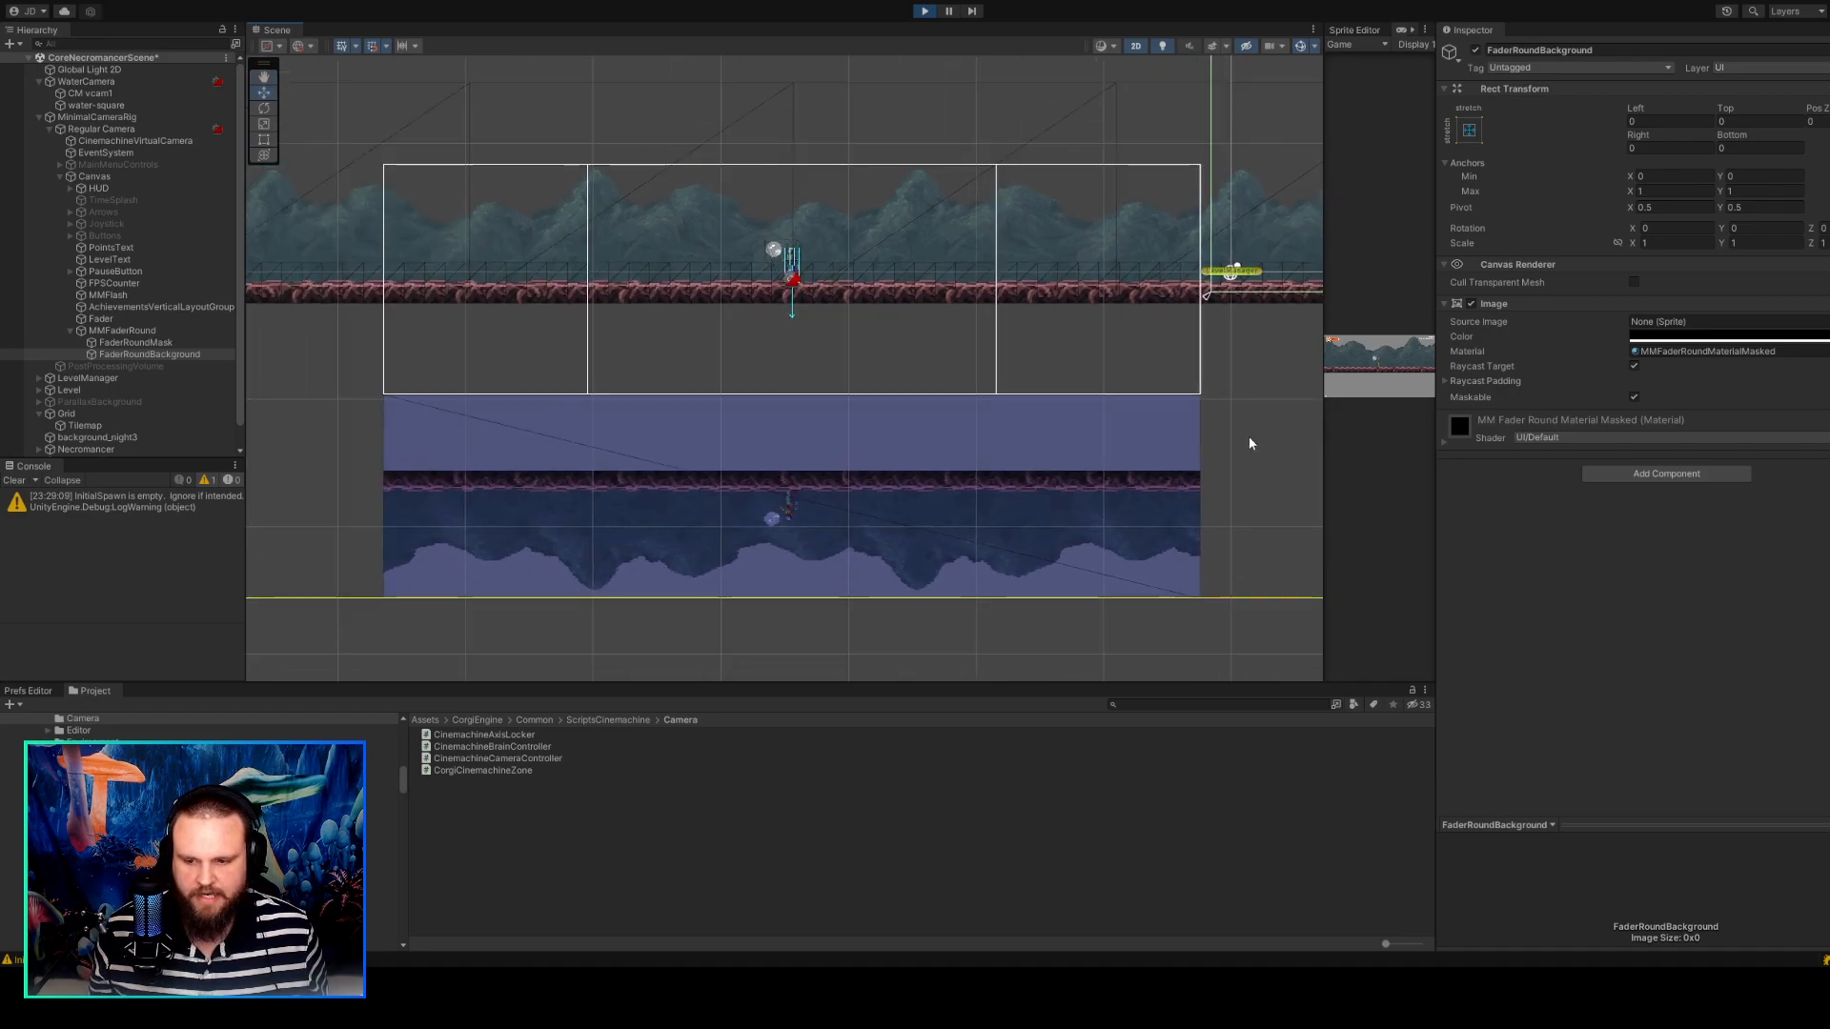
pyautogui.moveTo(1250, 439); pyautogui.dragTo(1302, 446, button='middle')
pyautogui.click(1258, 421)
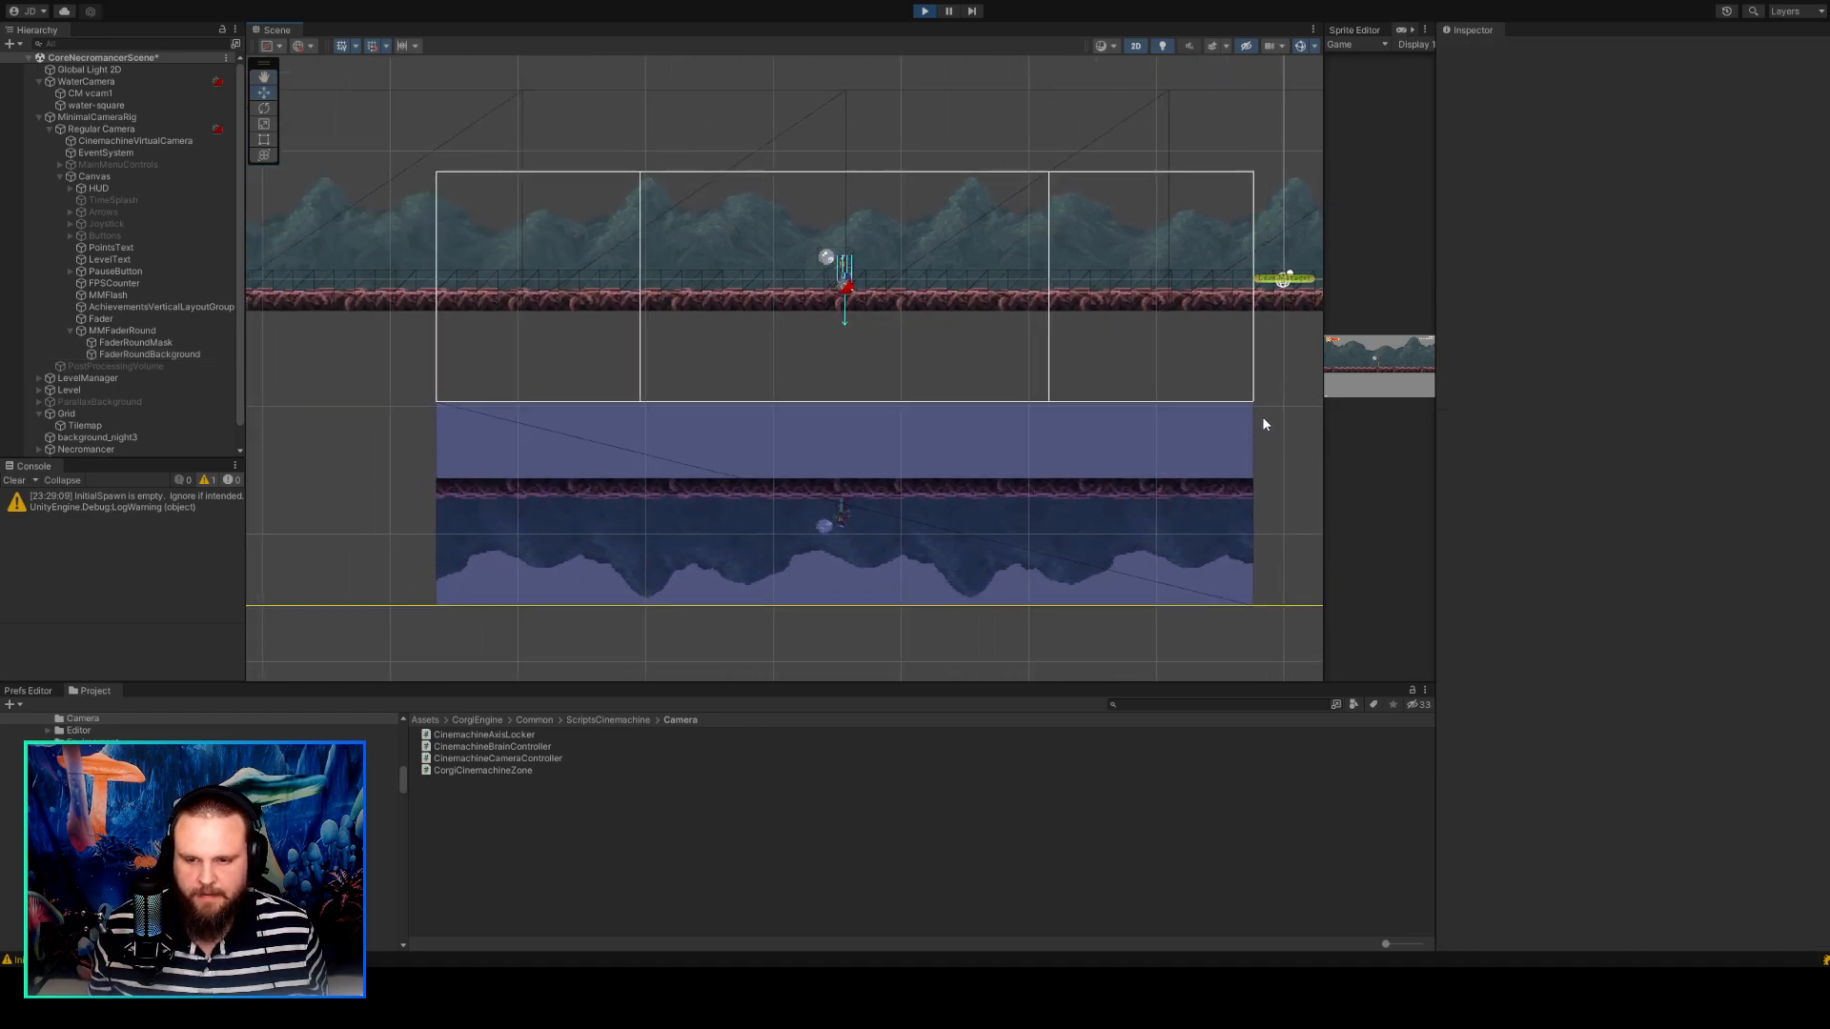
pyautogui.scroll(-10, 1260, 418)
pyautogui.scroll(-10, 1108, 450)
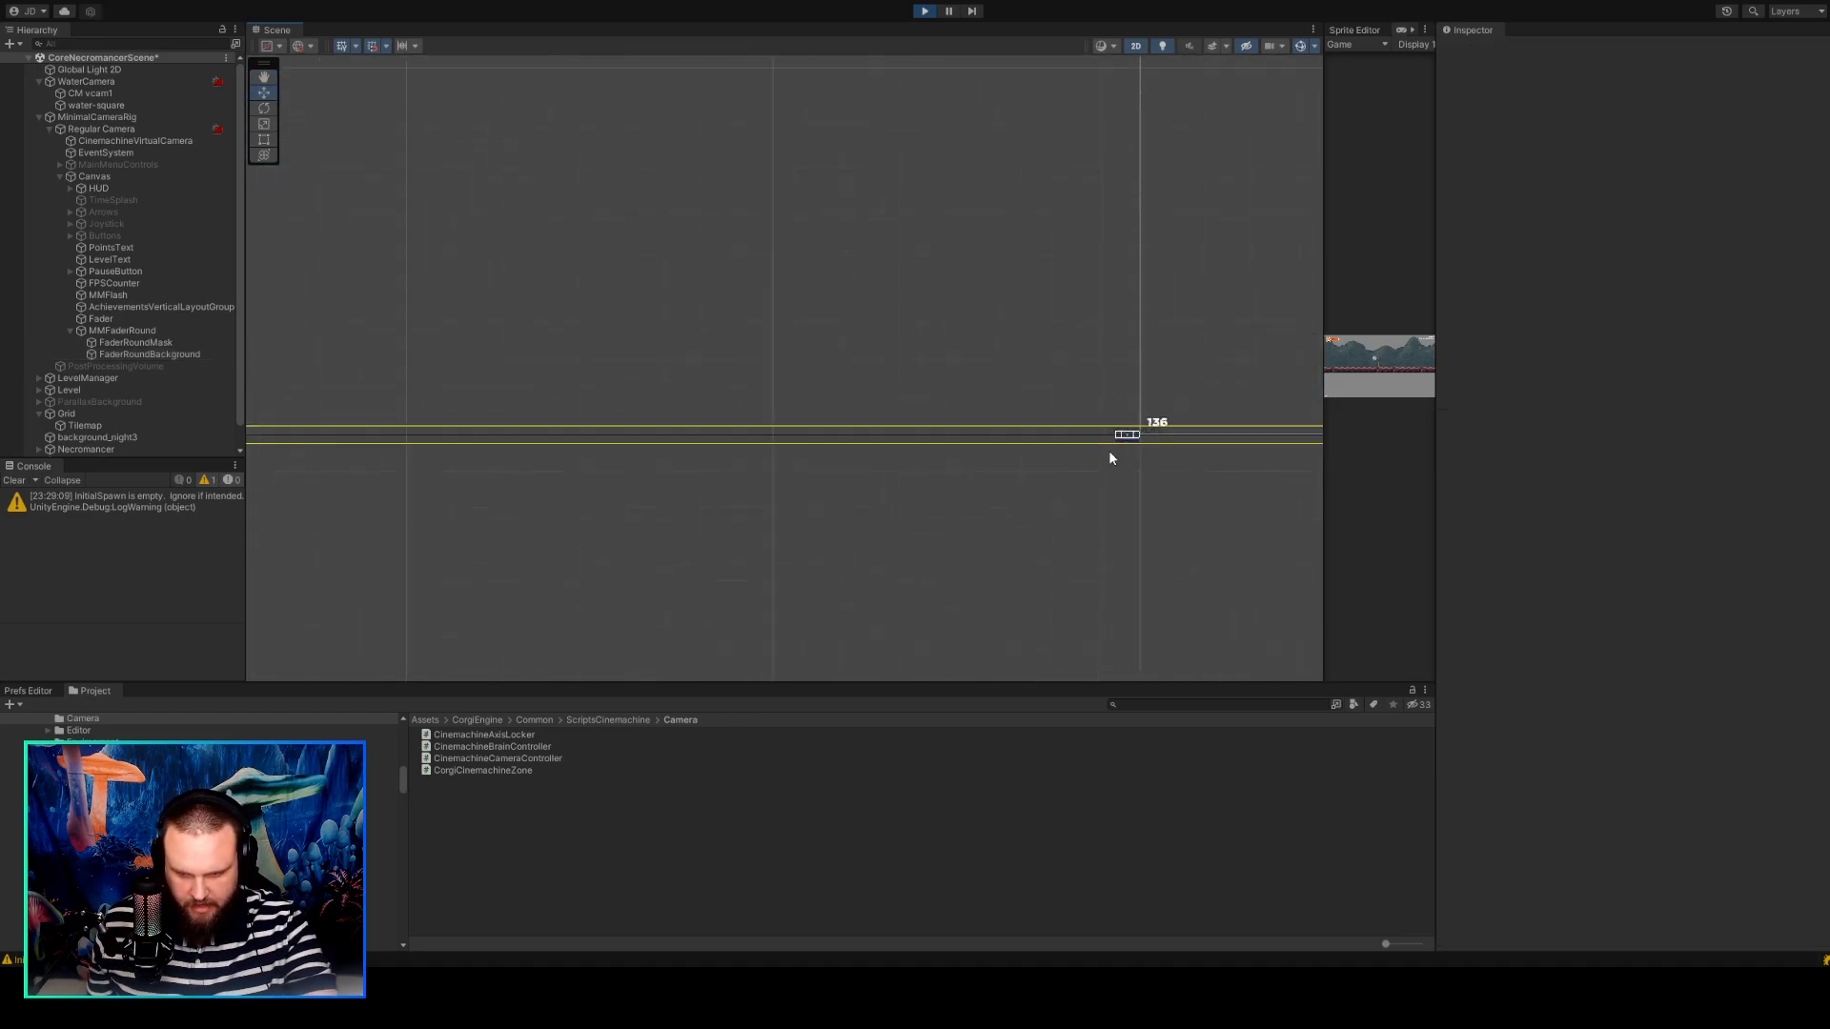
pyautogui.moveTo(1111, 454); pyautogui.dragTo(772, 398, button='middle')
pyautogui.scroll(4, 768, 397)
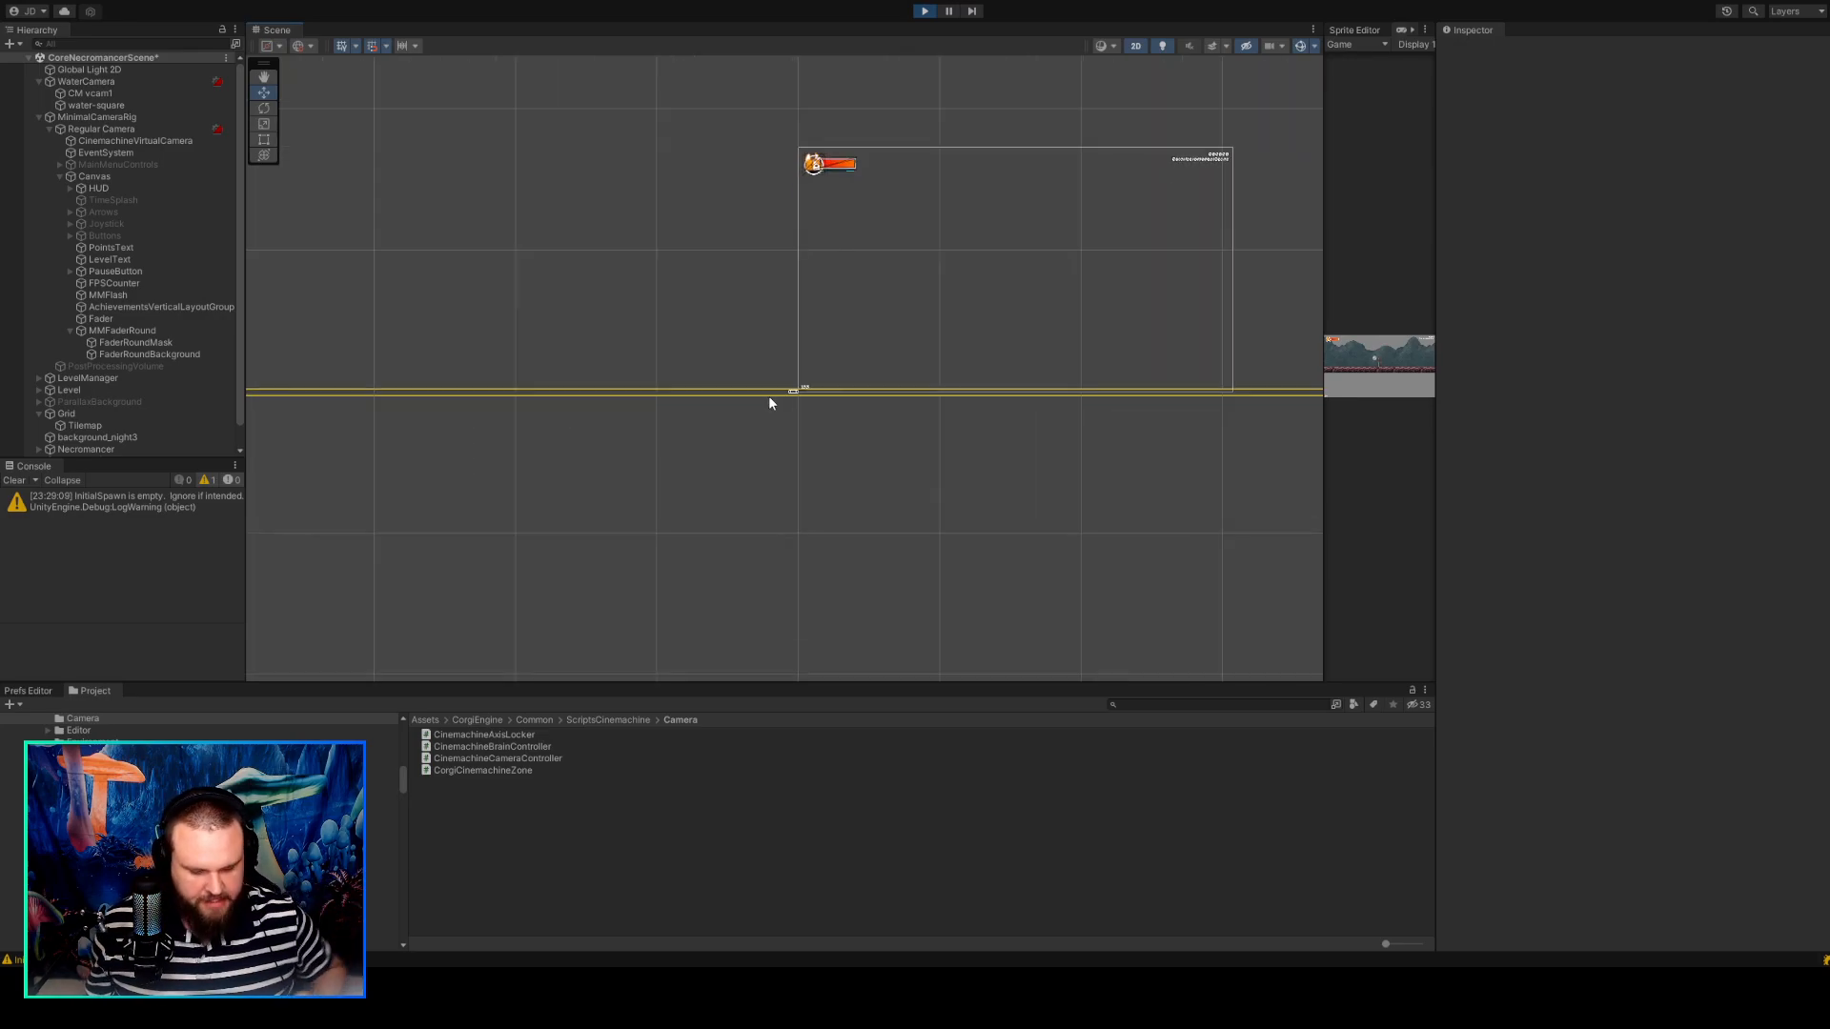
pyautogui.scroll(8, 770, 402)
pyautogui.scroll(12, 822, 425)
pyautogui.moveTo(829, 353); pyautogui.dragTo(768, 480, button='middle')
pyautogui.scroll(4, 784, 414)
pyautogui.scroll(10, 753, 325)
pyautogui.scroll(3, 753, 325)
pyautogui.moveTo(826, 382); pyautogui.dragTo(725, 313, button='middle')
pyautogui.scroll(-2, 703, 306)
pyautogui.scroll(-1, 733, 296)
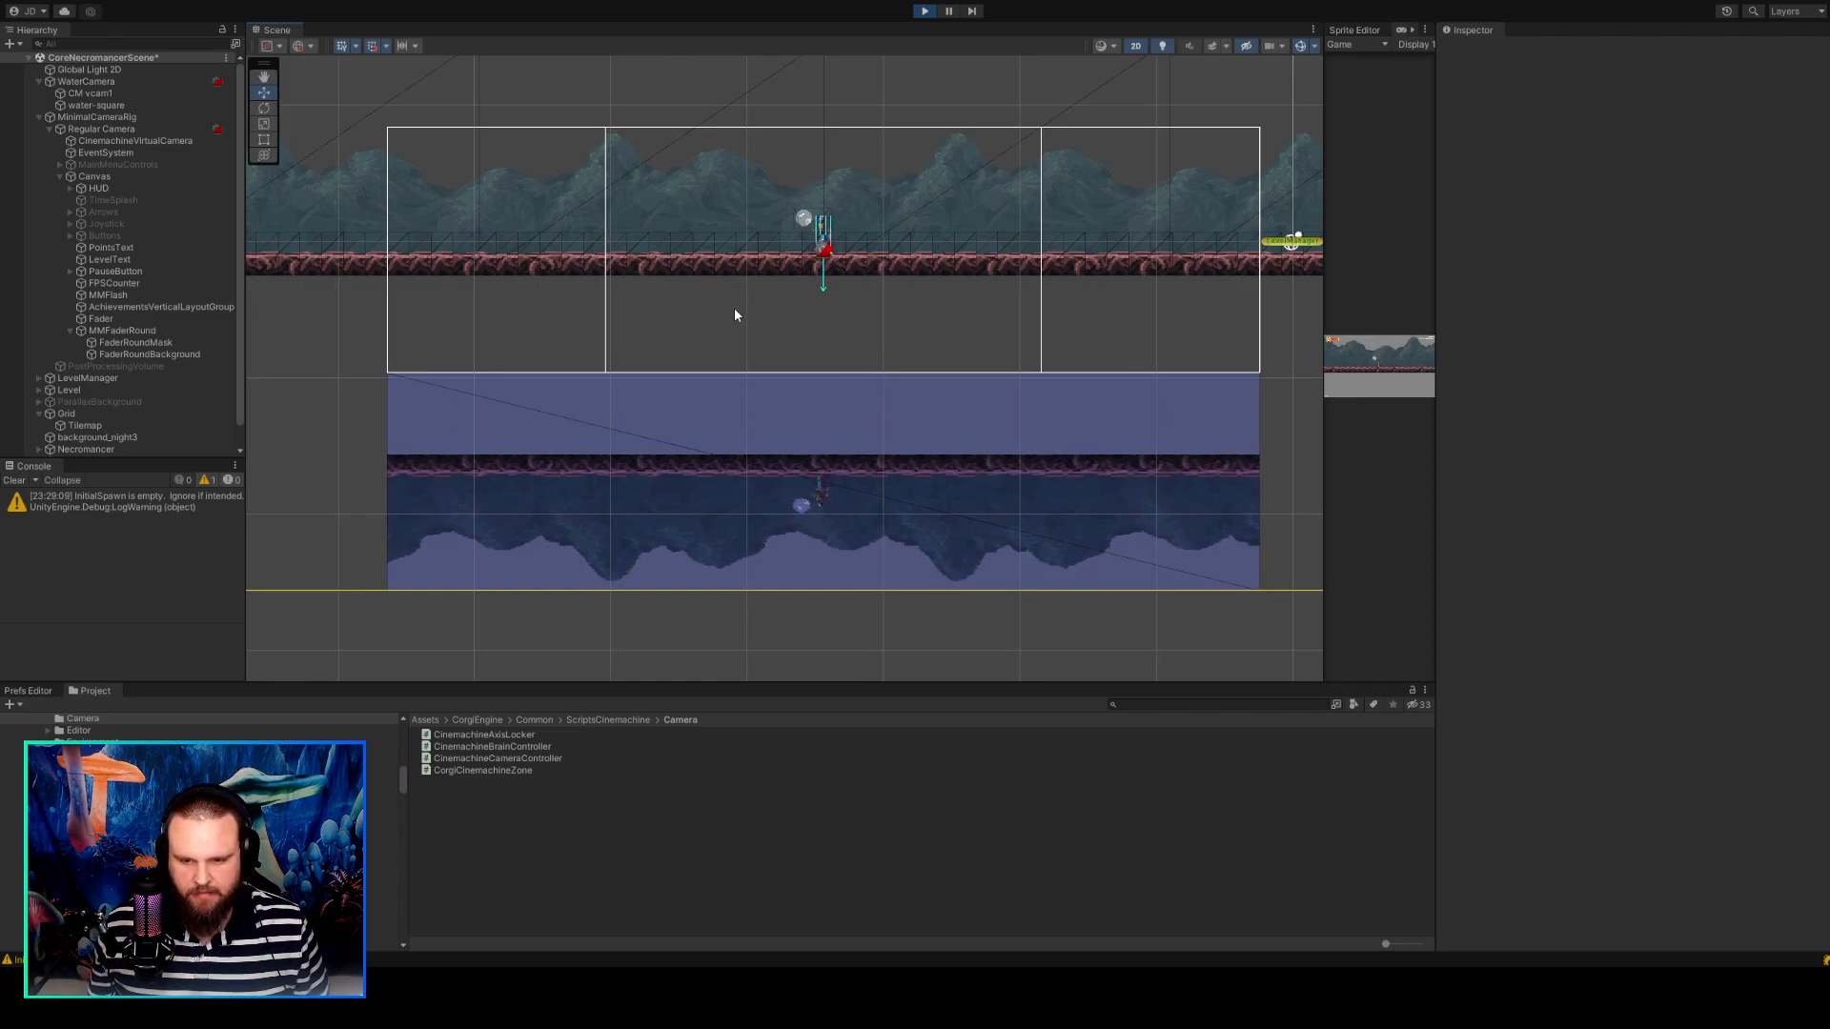
# Examine the gap between the platform and the water surface, and the placement of the character's mirrored image.
pyautogui.scroll(-1, 735, 310)
pyautogui.scroll(1, 743, 370)
pyautogui.scroll(2, 746, 364)
pyautogui.scroll(-4, 747, 361)
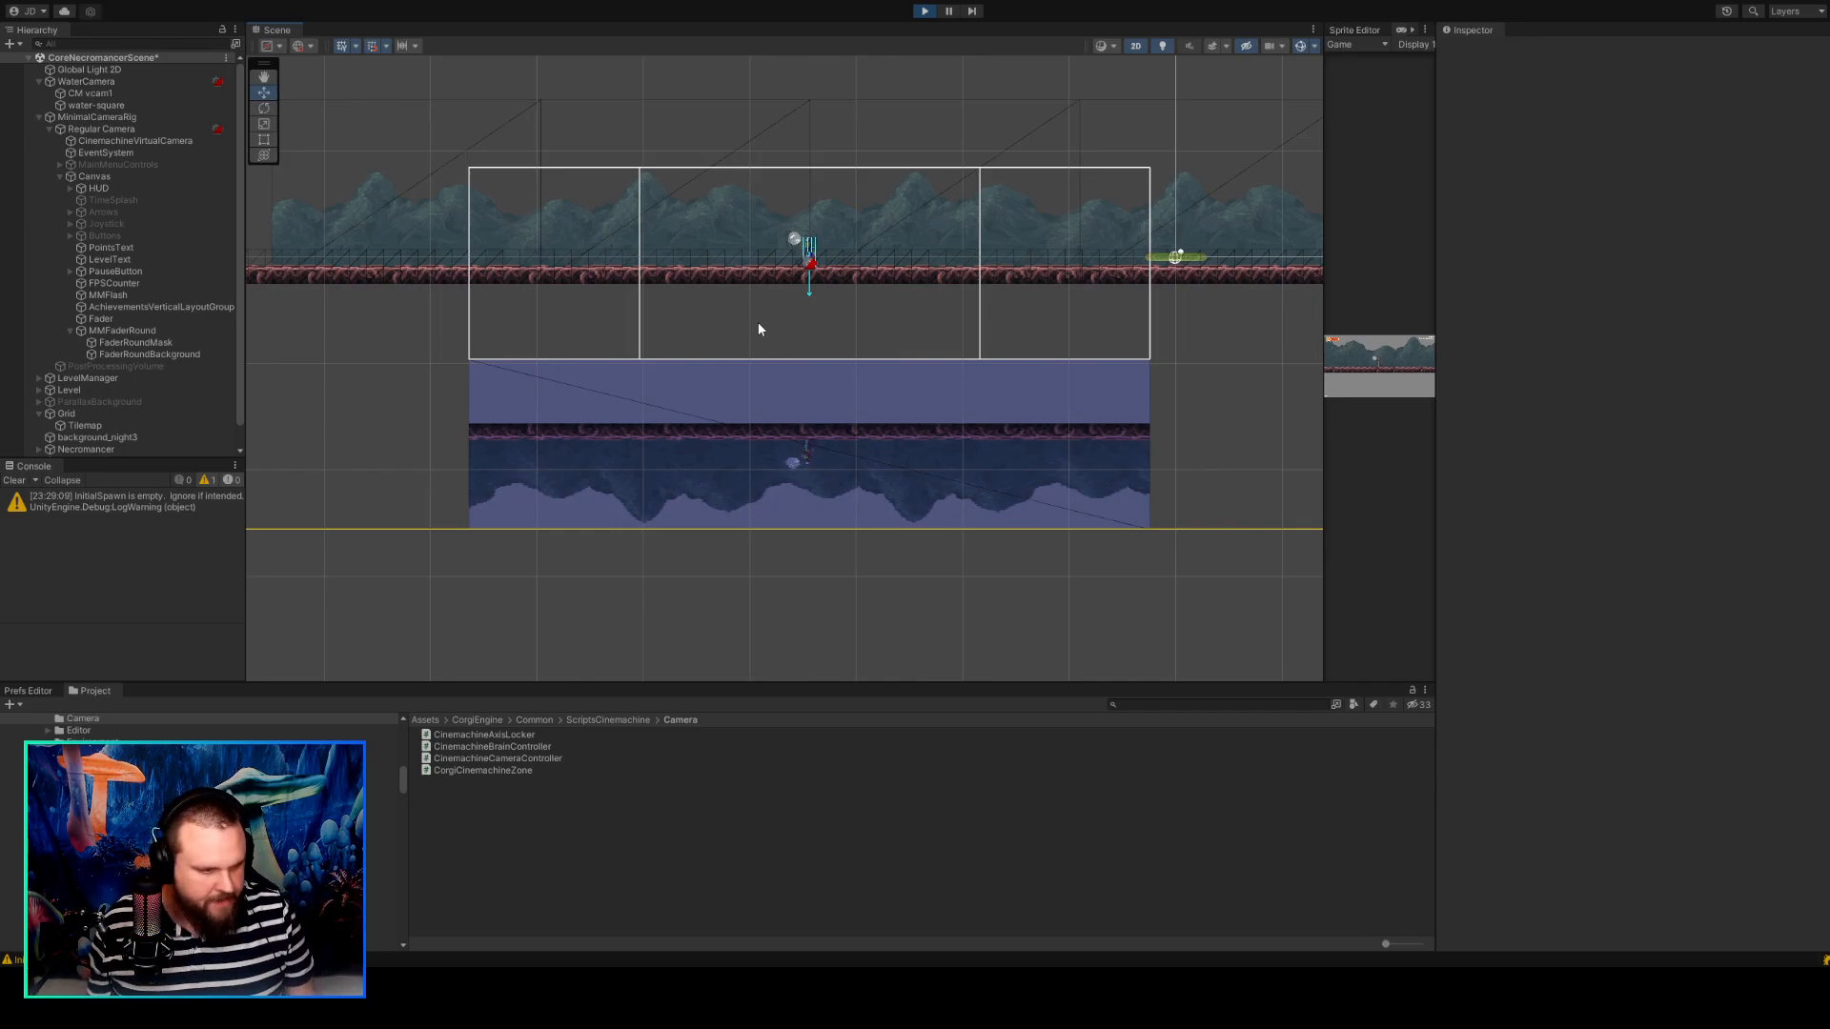
pyautogui.scroll(-3, 770, 267)
pyautogui.scroll(6, 812, 322)
pyautogui.scroll(-2, 812, 322)
pyautogui.moveTo(812, 322)
pyautogui.mouseDown(button='middle')
pyautogui.moveTo(744, 398)
pyautogui.moveTo(780, 319)
pyautogui.mouseUp(button='middle')
pyautogui.scroll(4, 744, 404)
pyautogui.scroll(-1, 782, 324)
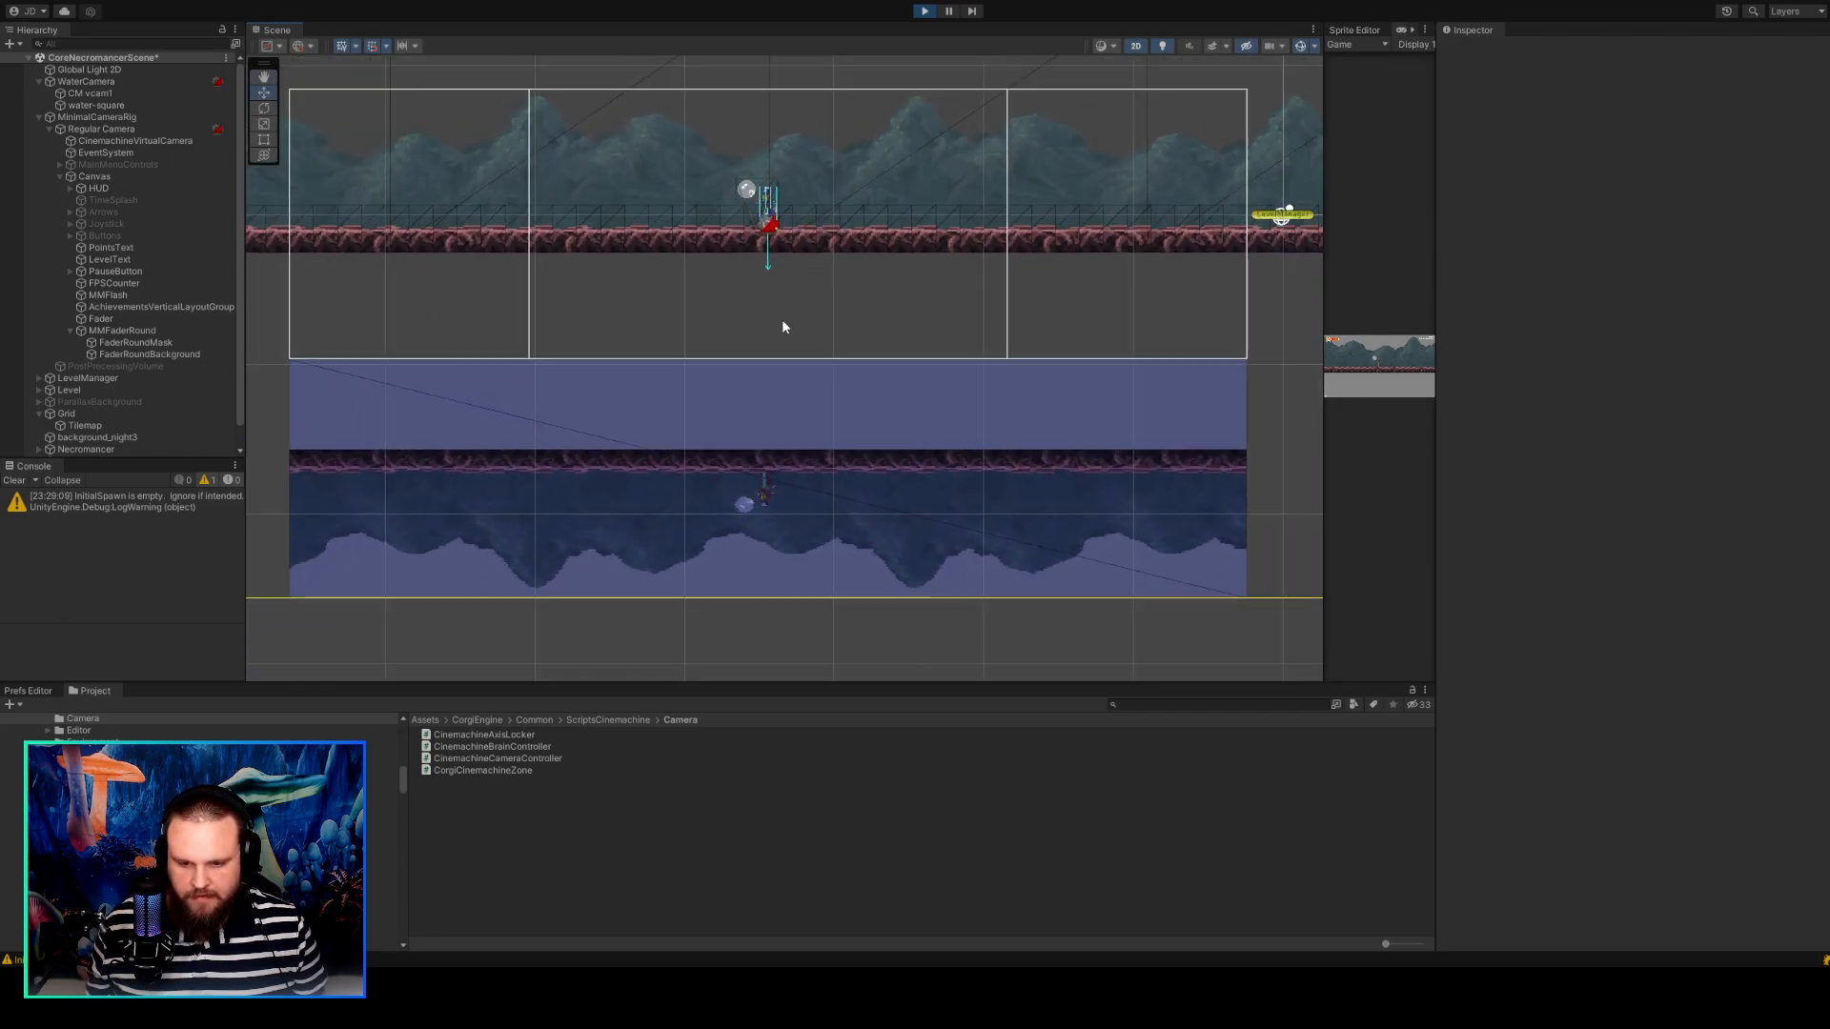
pyautogui.scroll(-3, 773, 460)
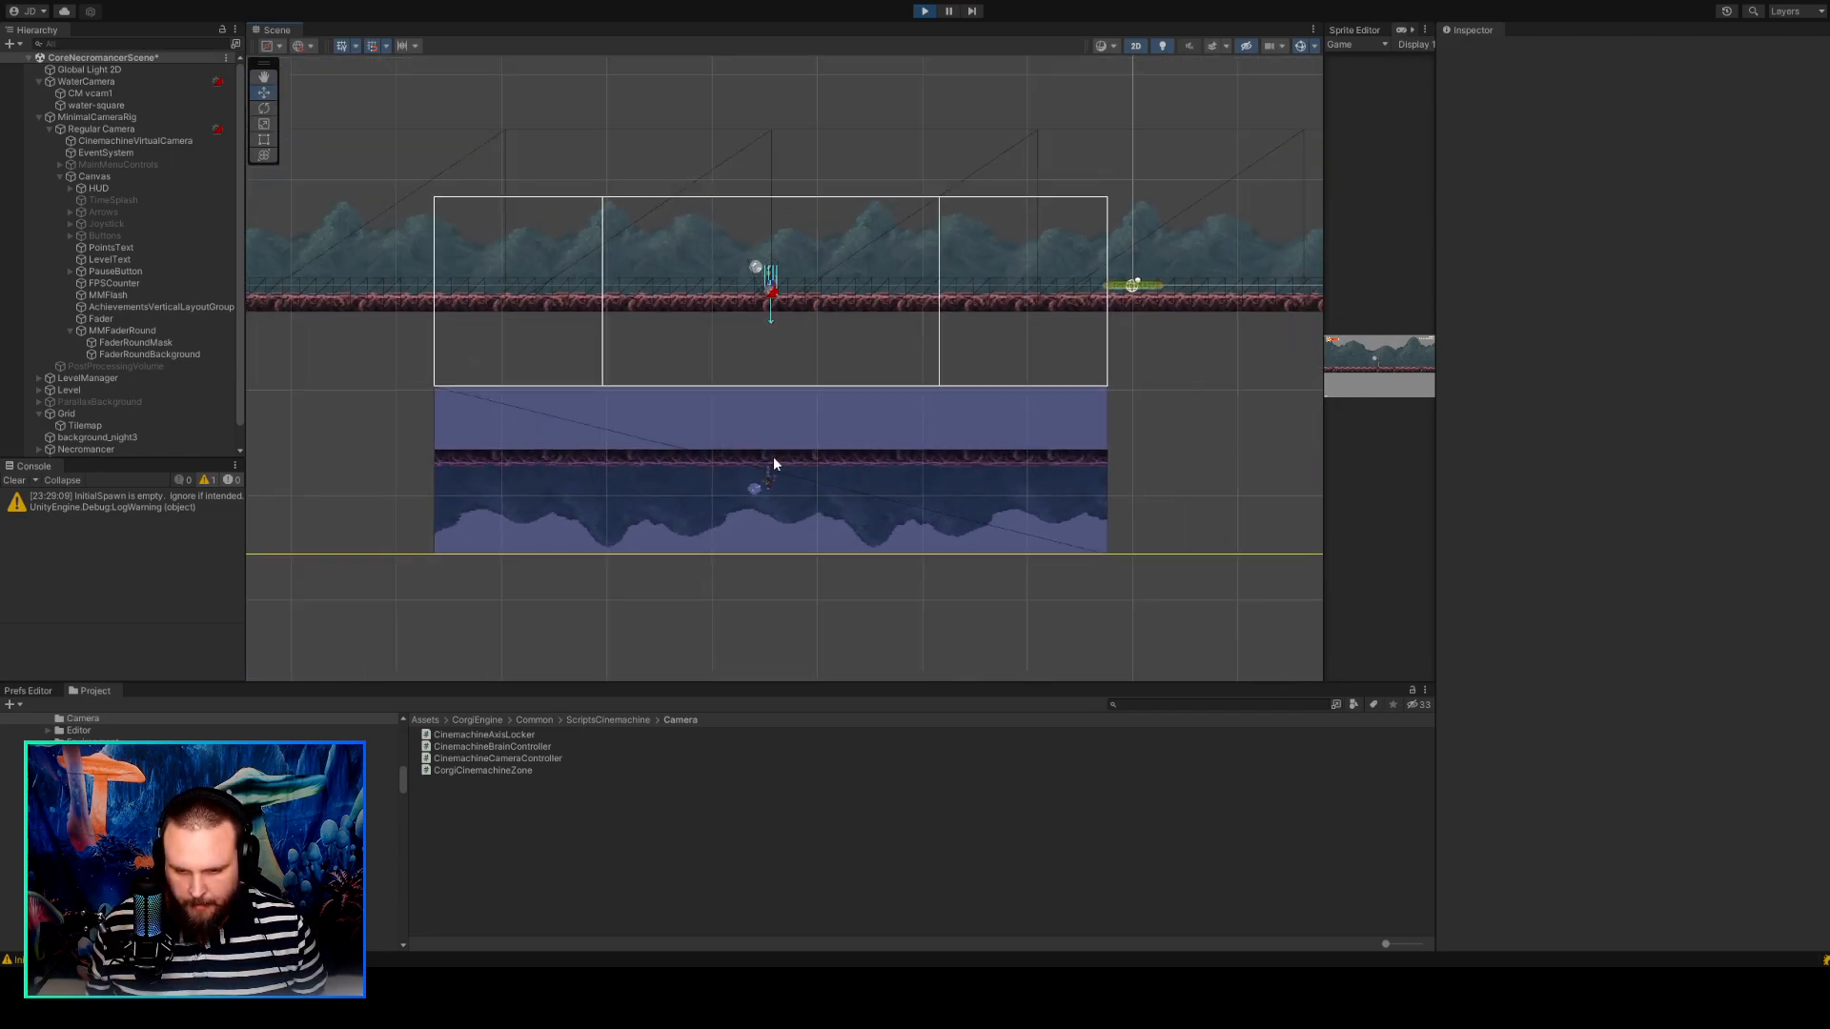
pyautogui.scroll(-1, 774, 464)
pyautogui.scroll(-1, 817, 434)
pyautogui.moveTo(1080, 393); pyautogui.dragTo(1115, 437, button='middle')
pyautogui.scroll(2, 1046, 436)
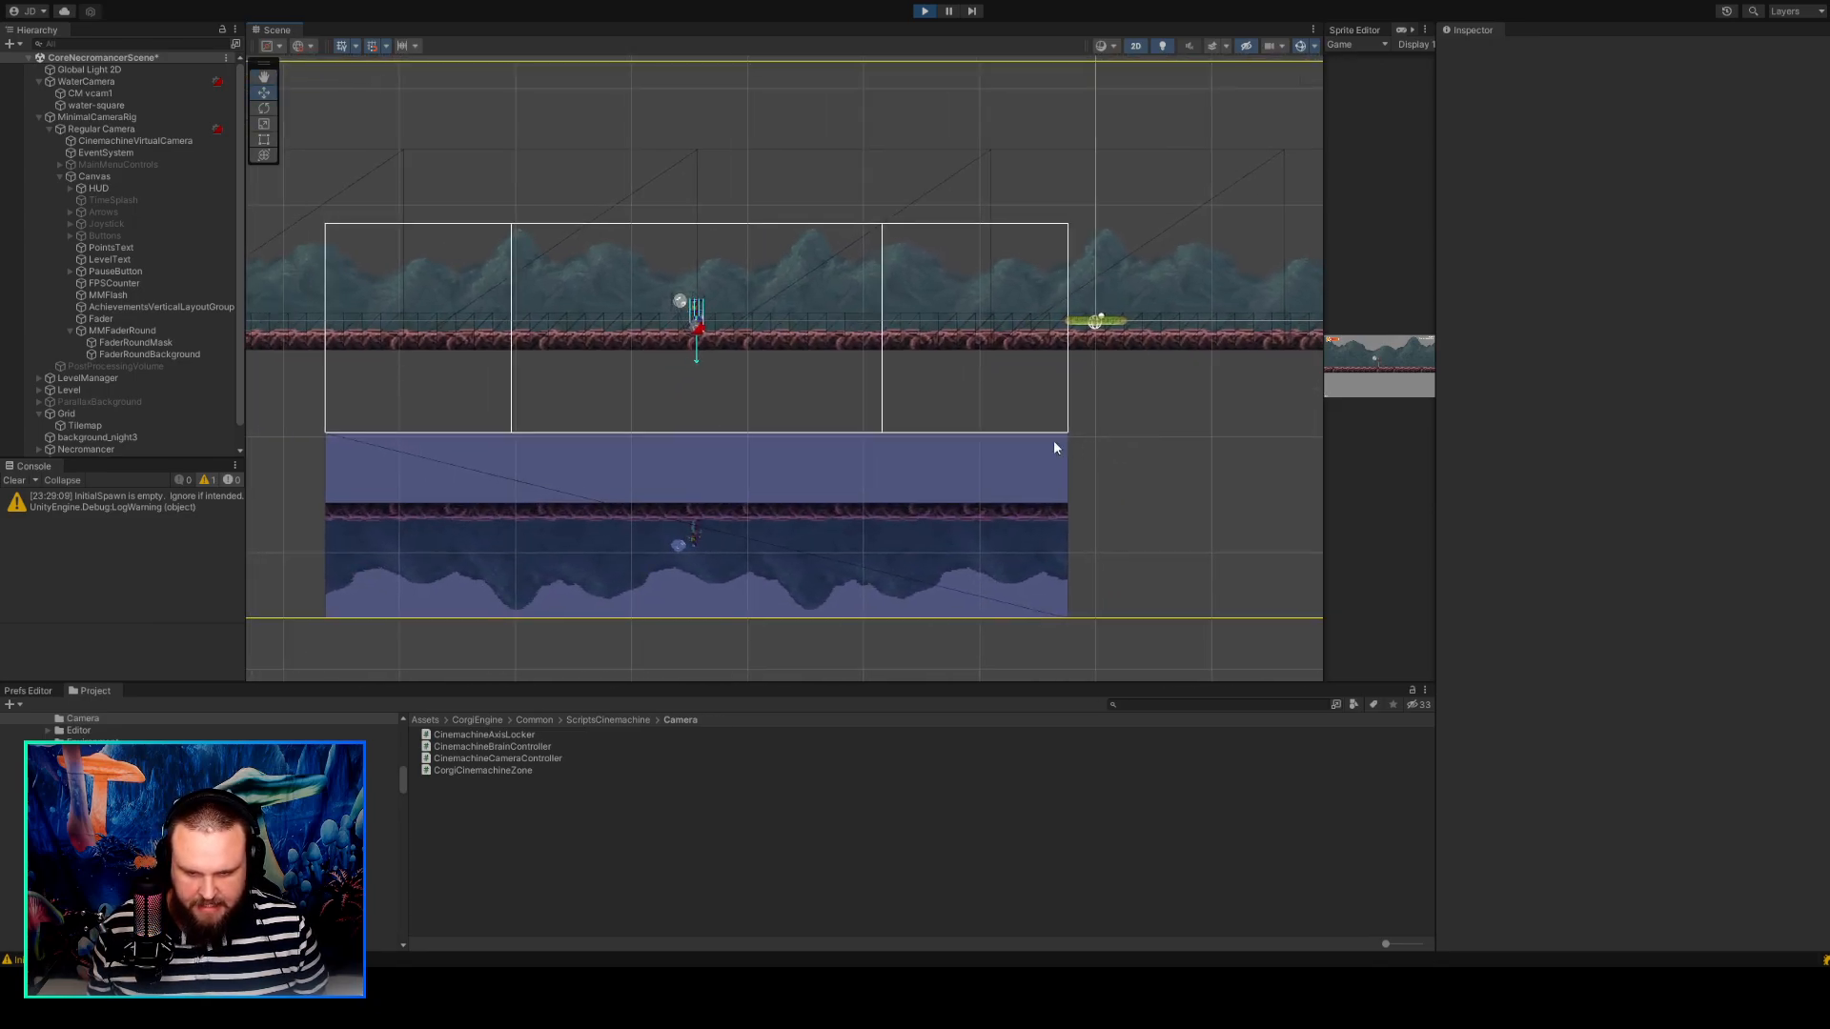
# Walk the character past the edge of the mountain background and examine how the water reflection tracks it.
pyautogui.click(1387, 454)
pyautogui.press('a')
pyautogui.moveTo(1115, 467); pyautogui.dragTo(1388, 466, button='middle')
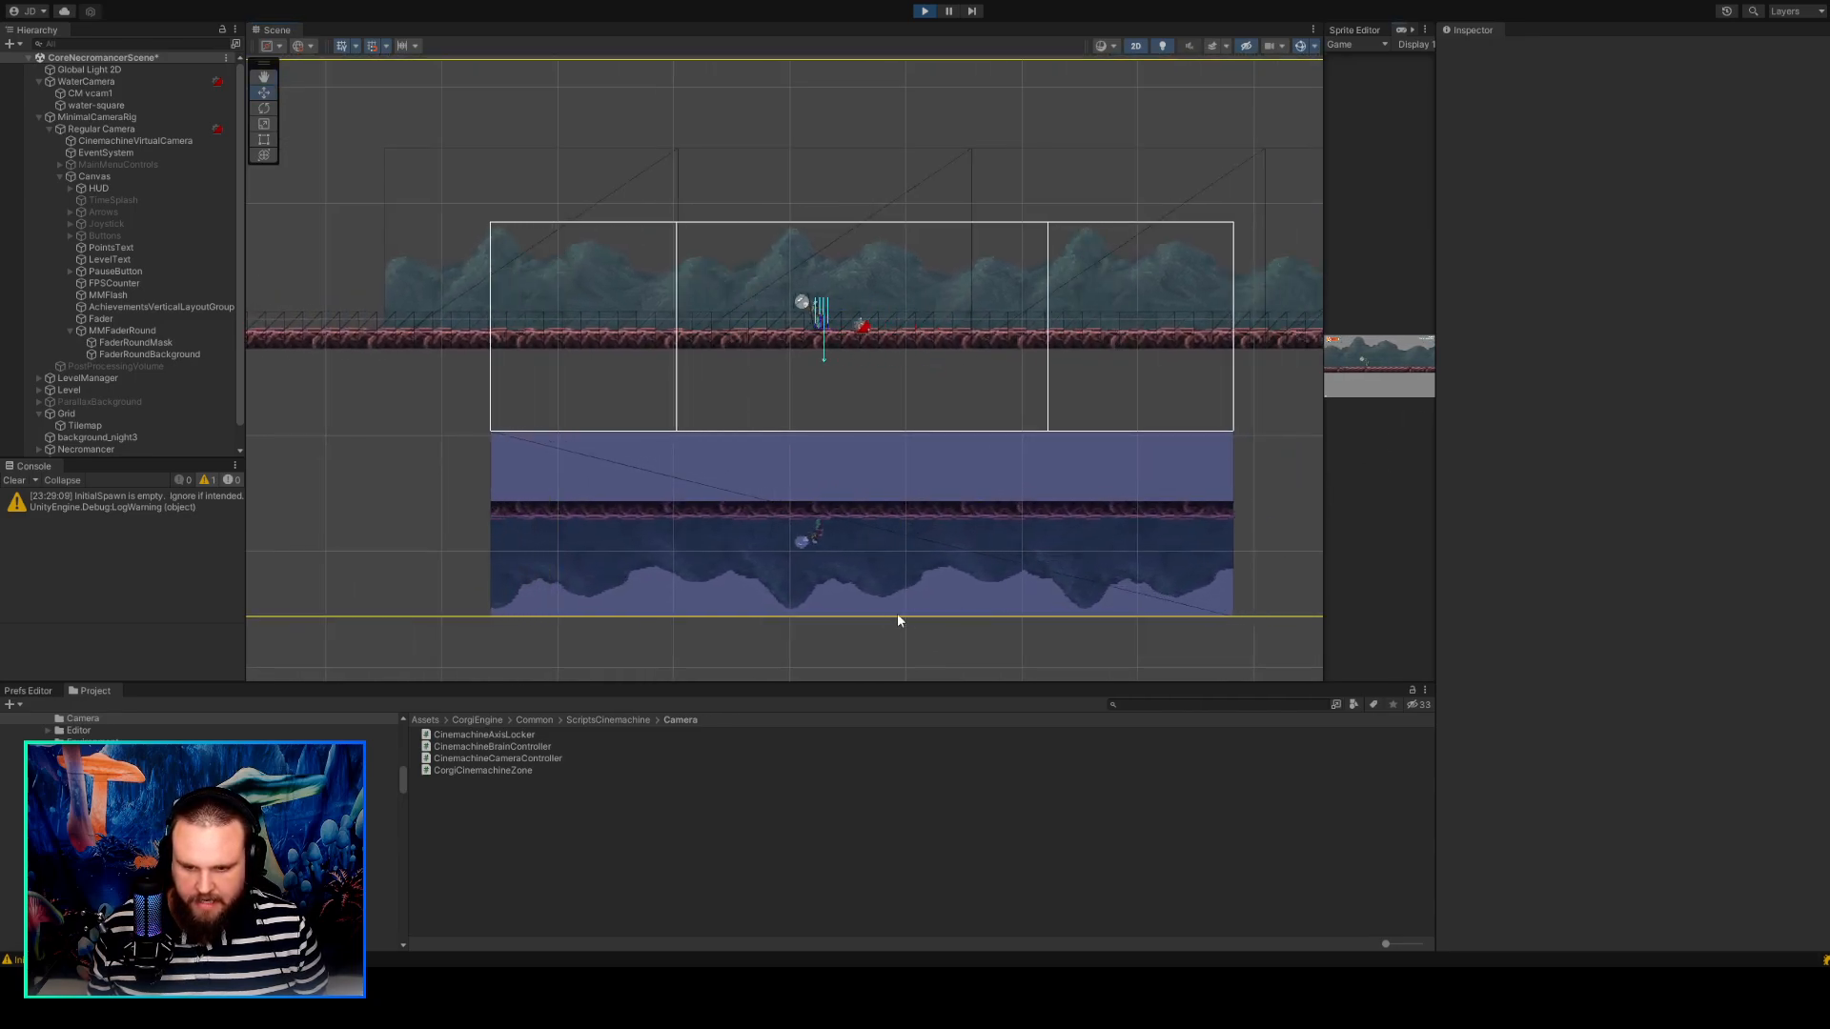
pyautogui.scroll(-4, 810, 649)
pyautogui.scroll(-2, 724, 660)
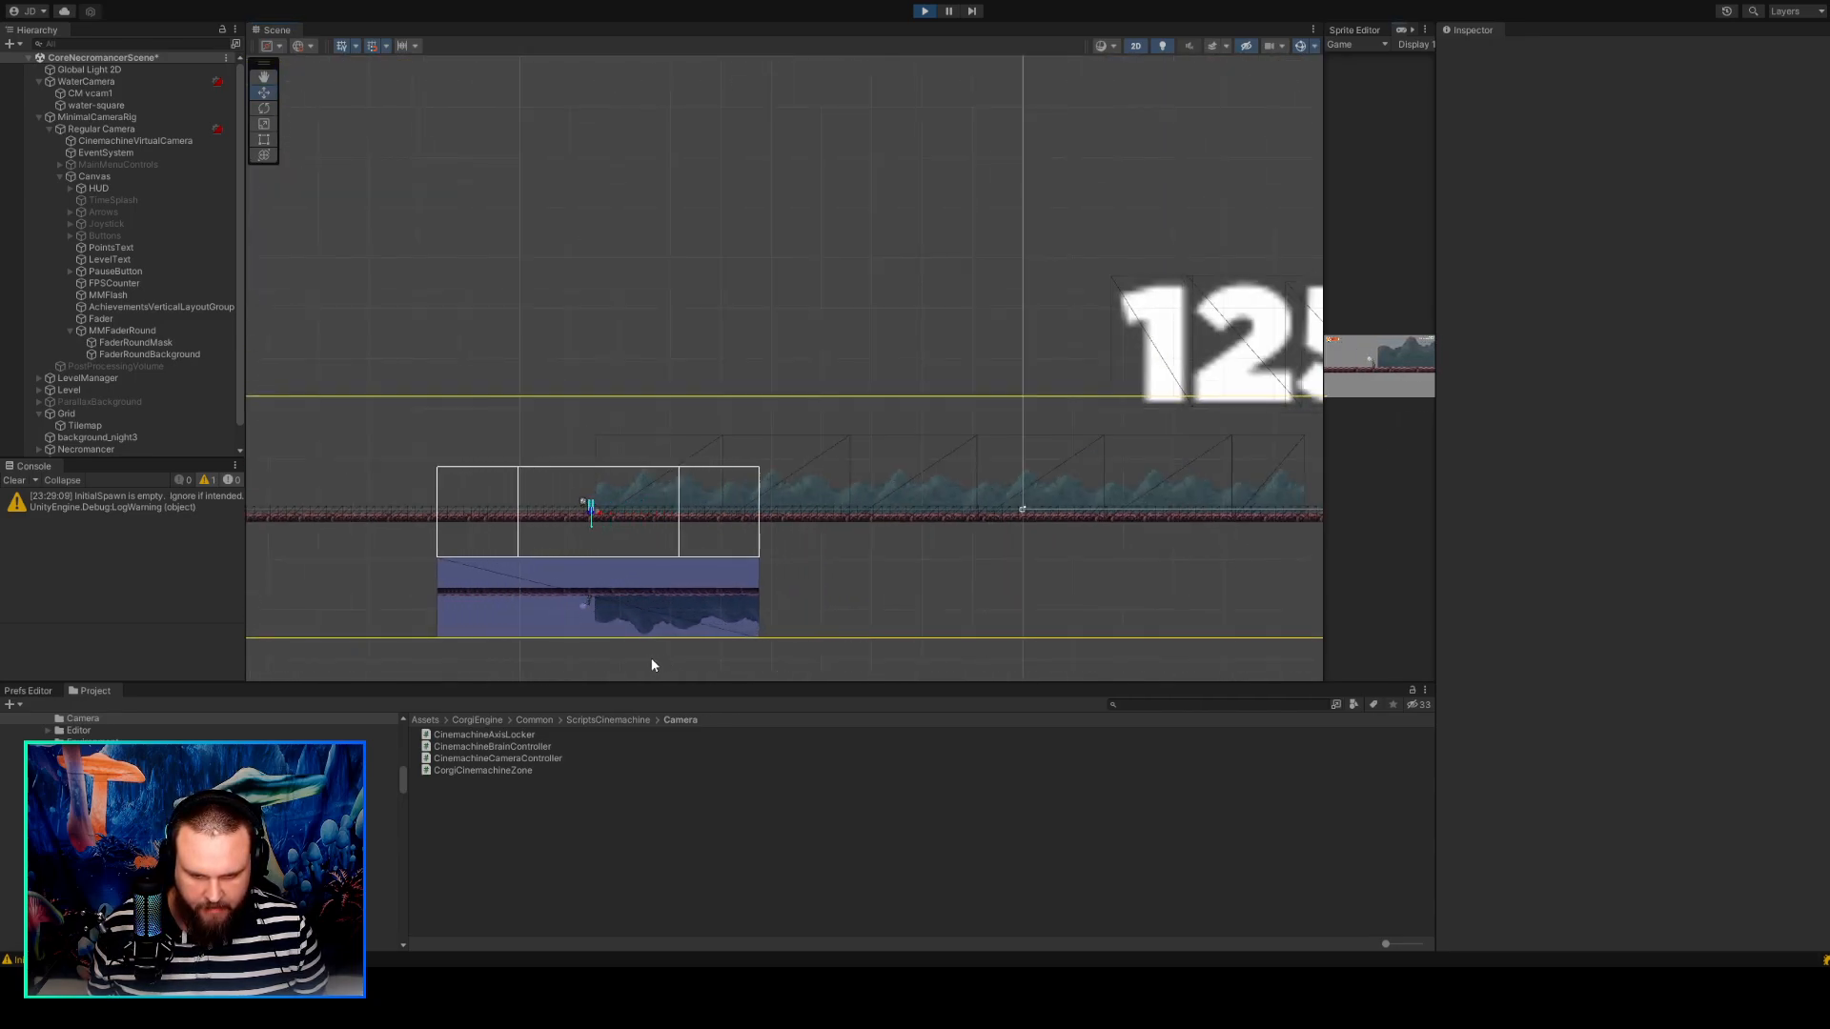
pyautogui.scroll(1, 394, 635)
pyautogui.moveTo(393, 637); pyautogui.dragTo(688, 523, button='middle')
pyautogui.scroll(5, 688, 524)
pyautogui.scroll(4, 688, 523)
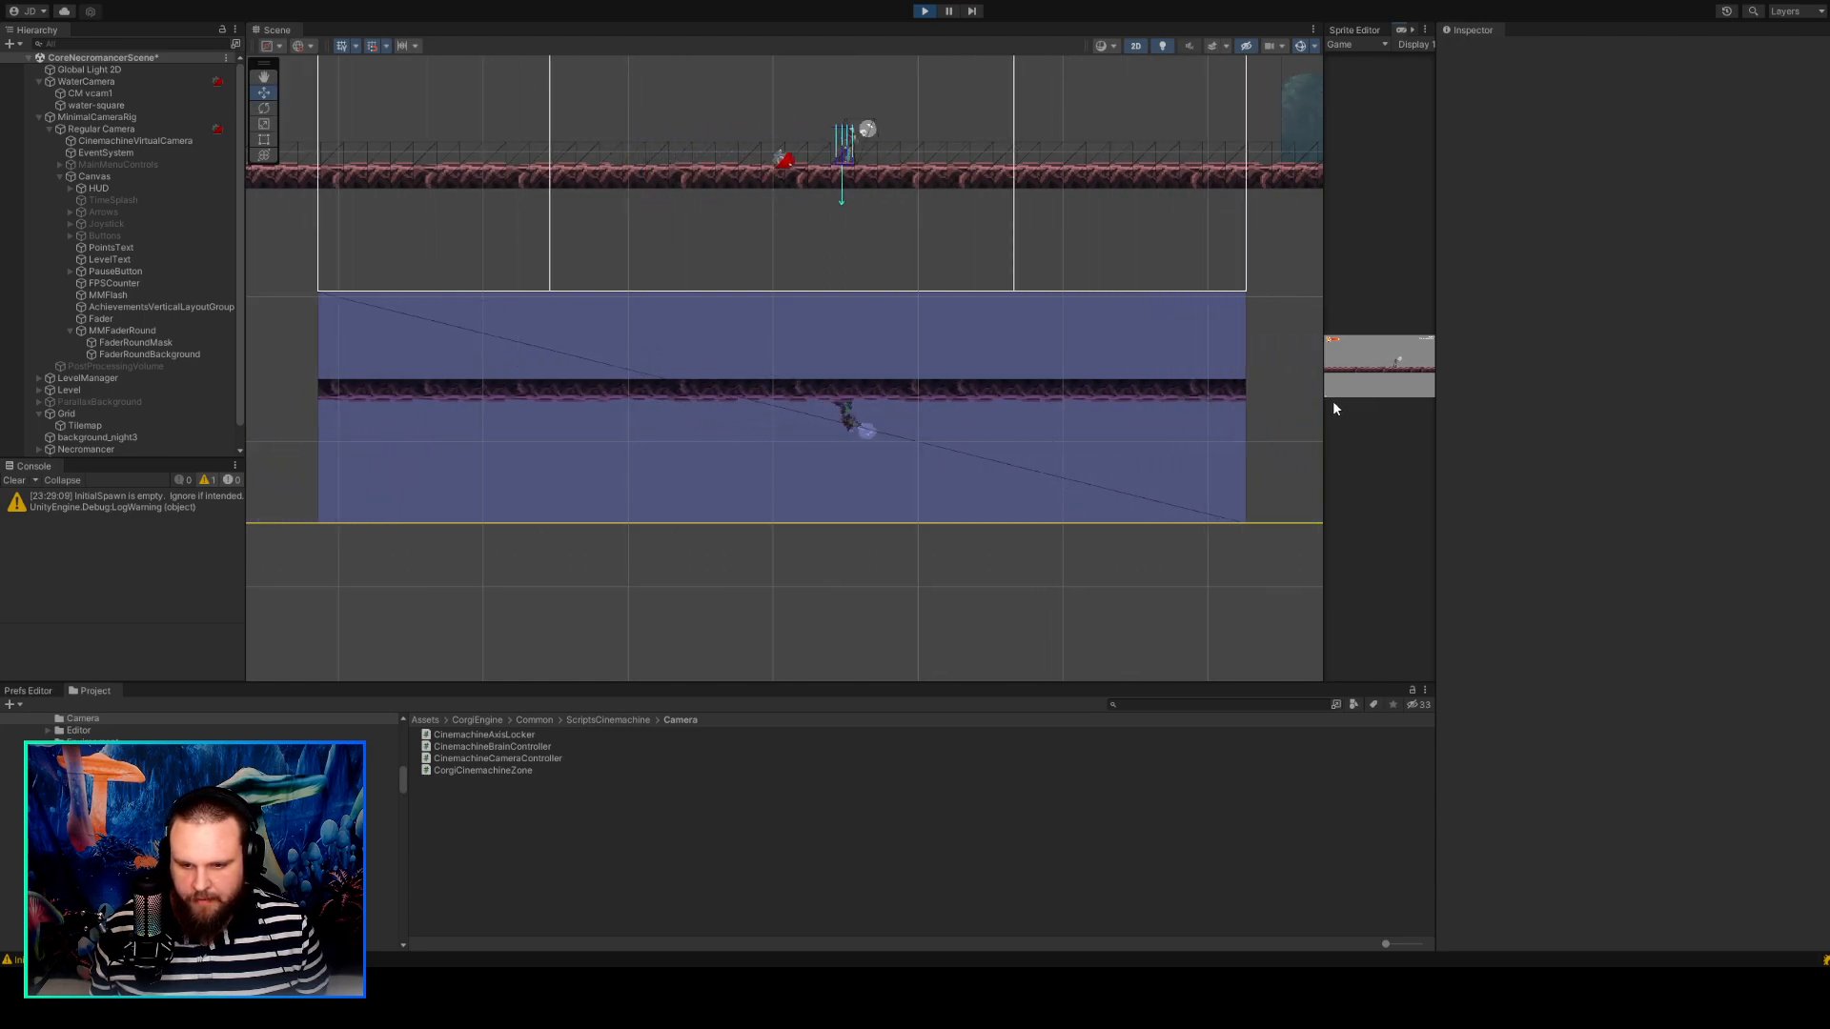
pyautogui.scroll(-3, 1031, 356)
pyautogui.scroll(2, 1032, 353)
pyautogui.moveTo(1032, 353); pyautogui.dragTo(878, 477, button='middle')
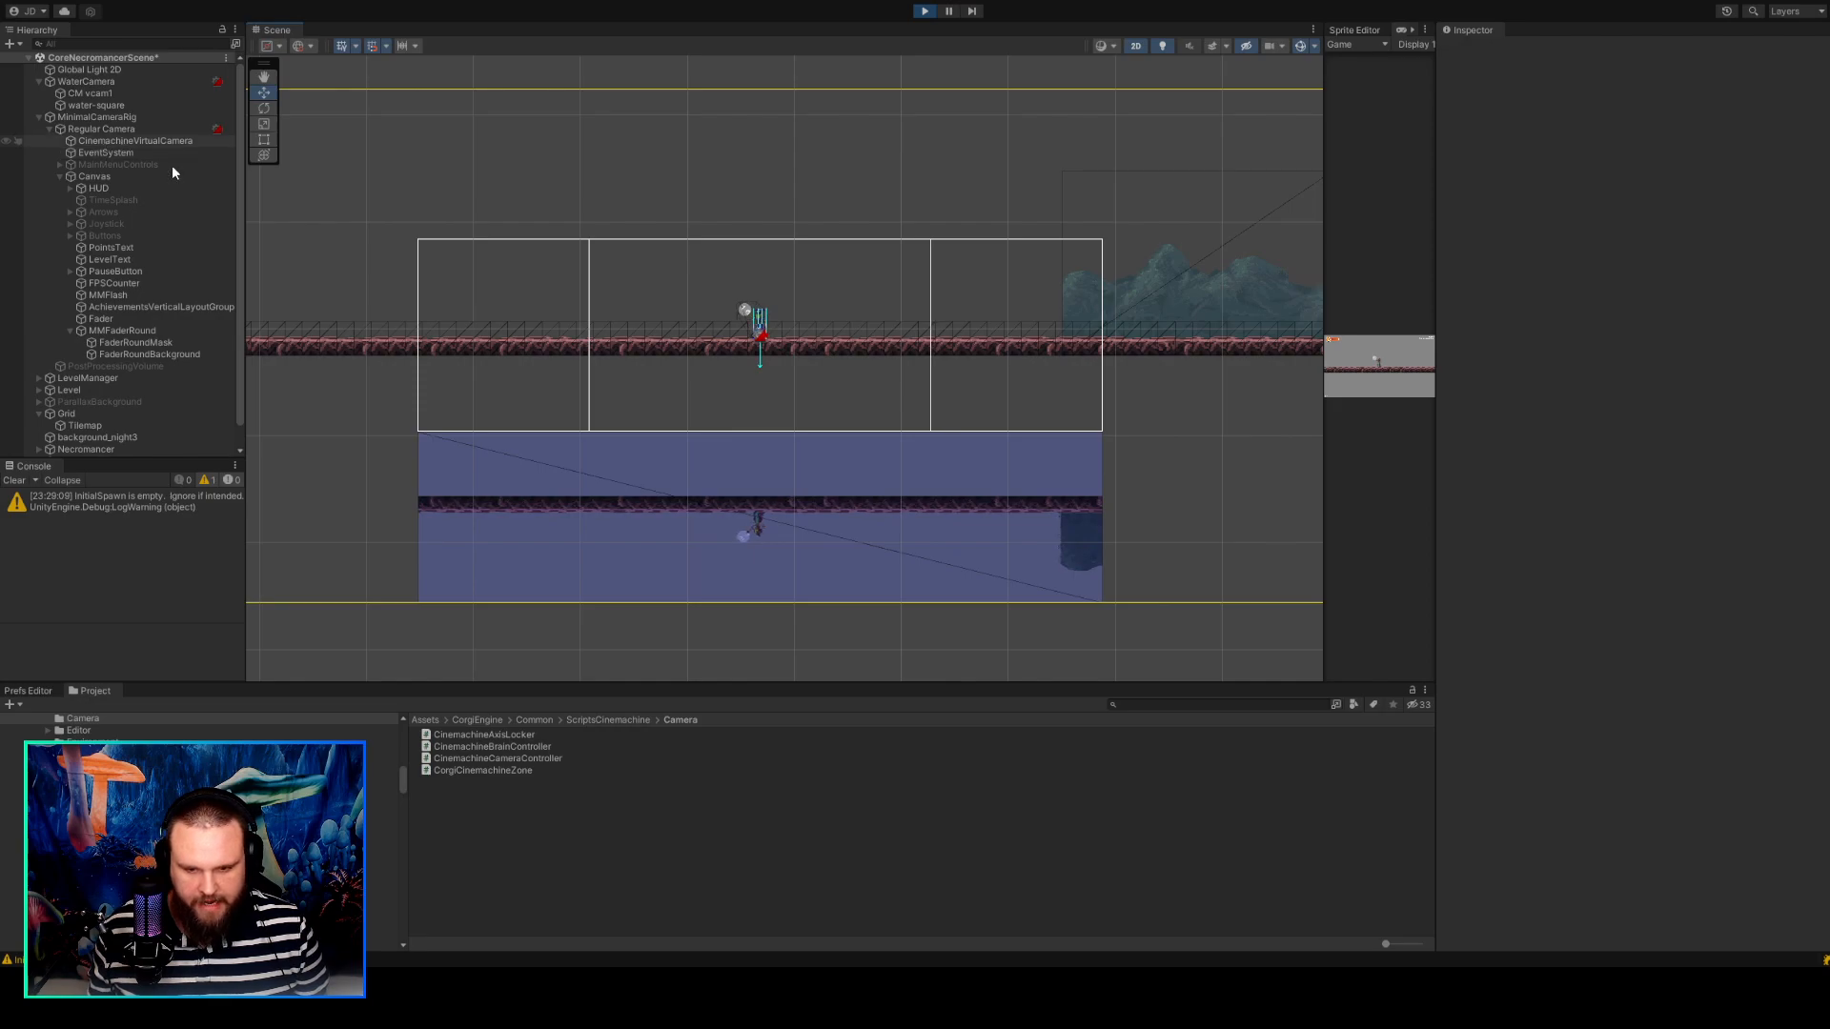
pyautogui.scroll(3, 681, 410)
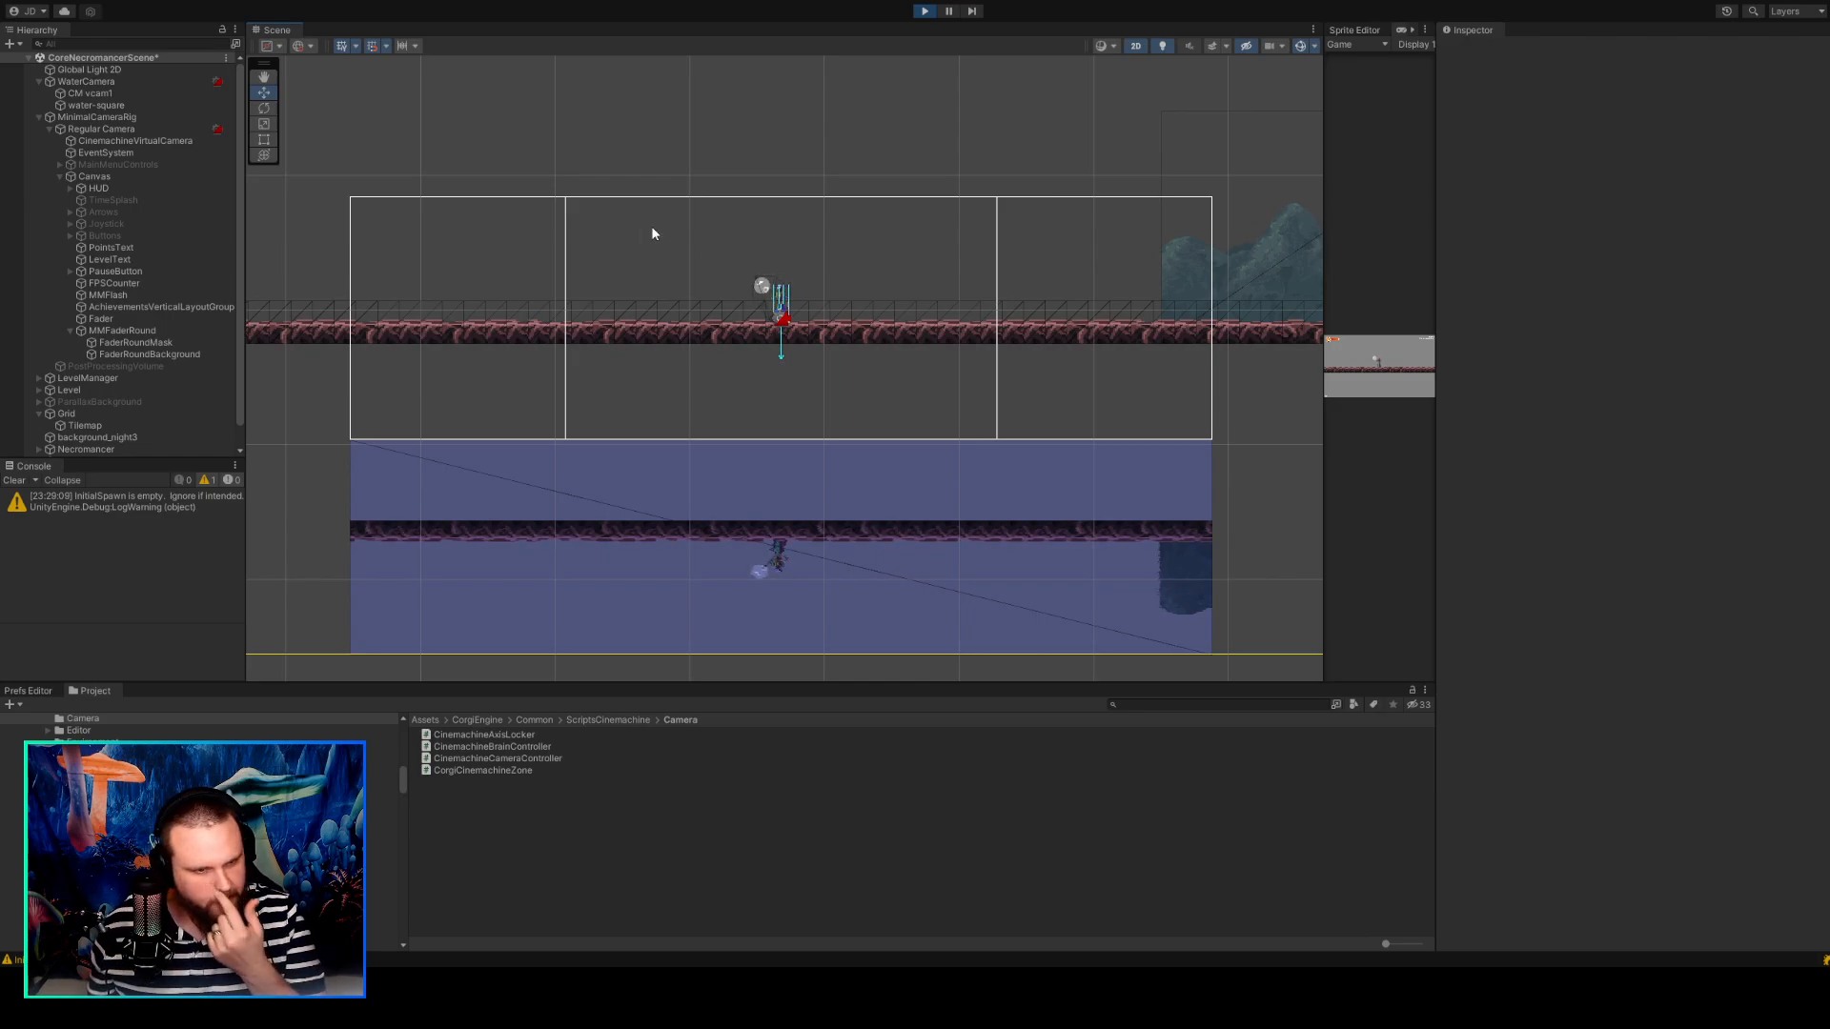
# Select CM vcam1 and review its virtual camera settings and its frame around the character.
pyautogui.click(91, 94)
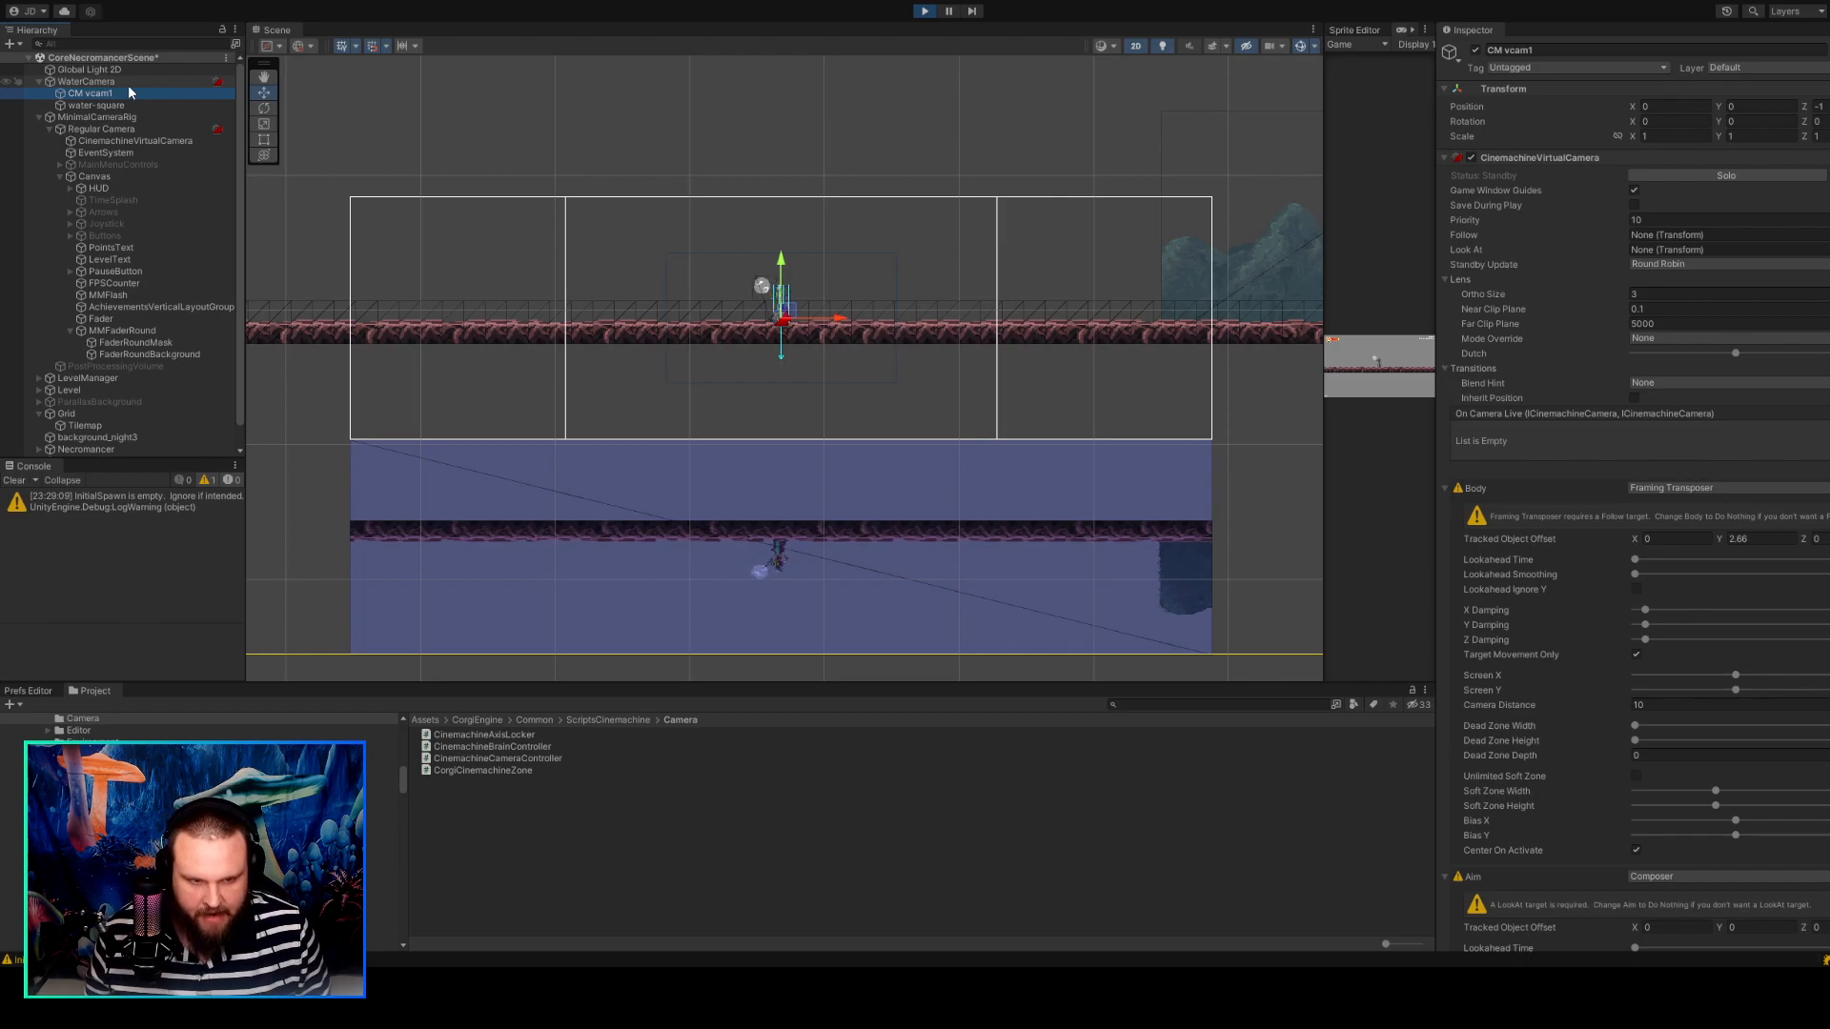
pyautogui.press('F2')
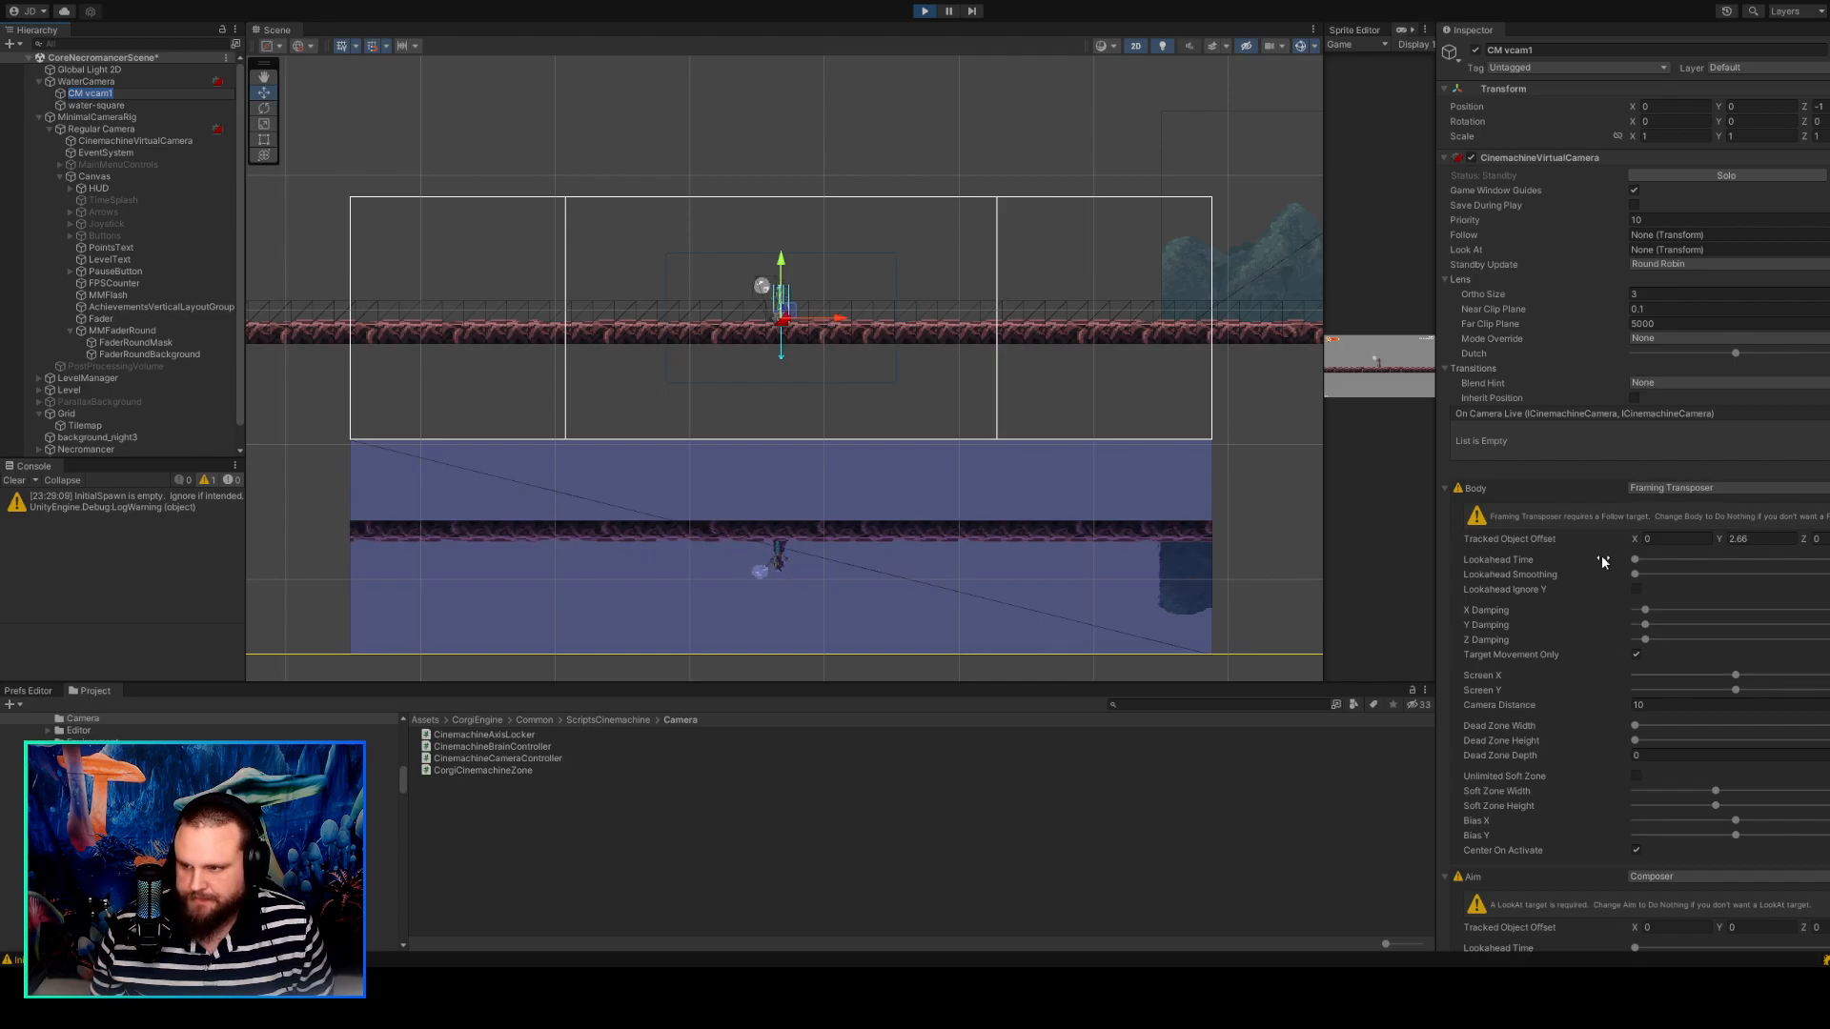
pyautogui.scroll(-5, 1605, 548)
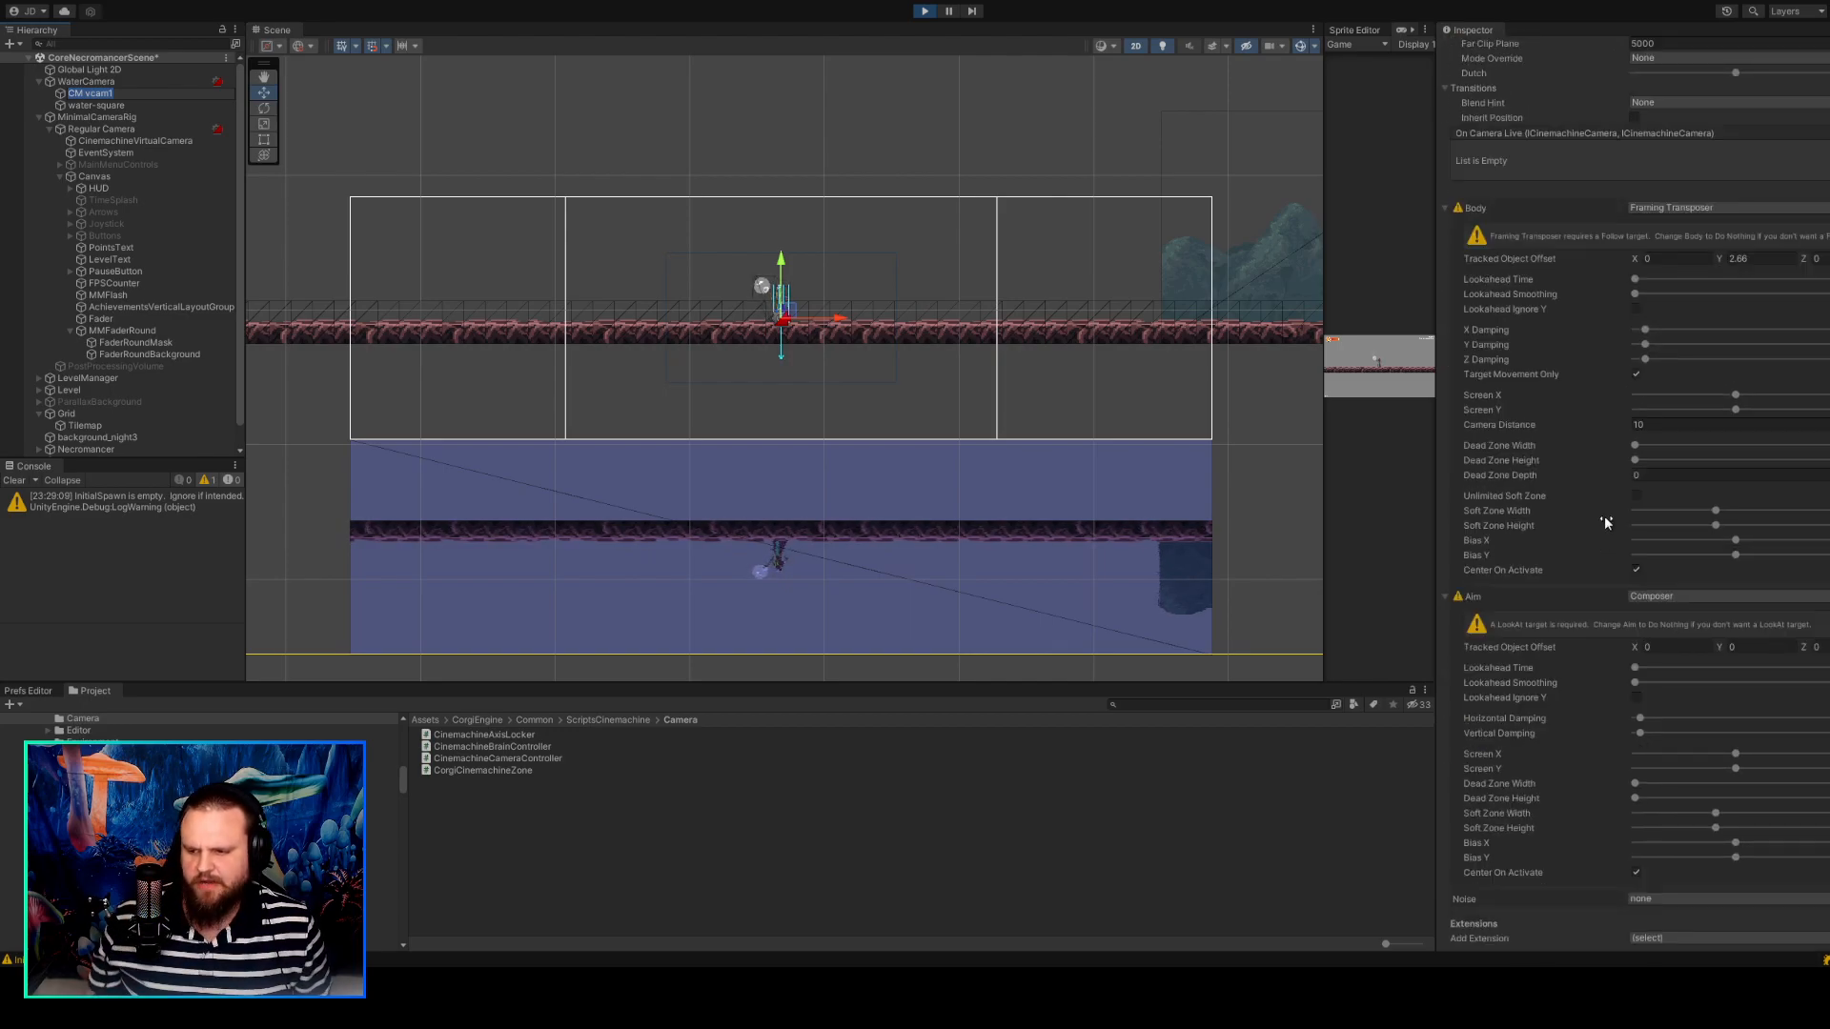
pyautogui.scroll(5, 1599, 515)
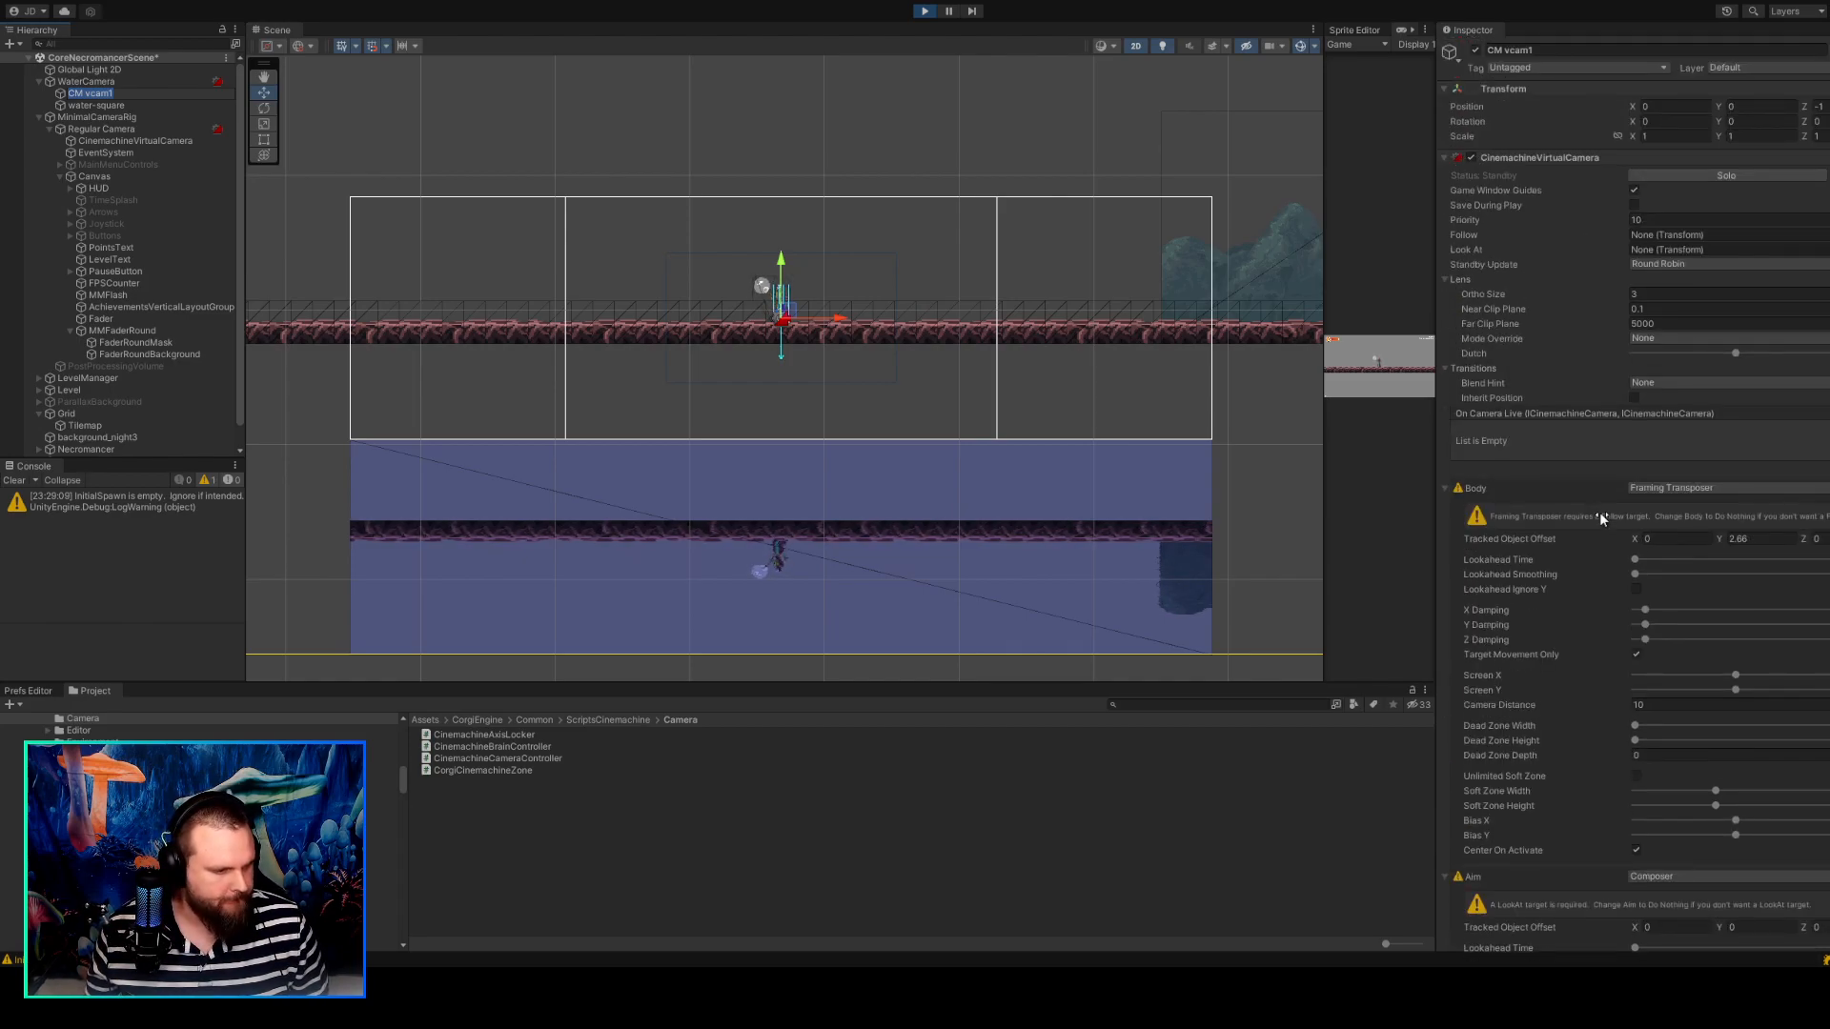
pyautogui.scroll(-1, 1255, 434)
pyautogui.scroll(2, 1254, 437)
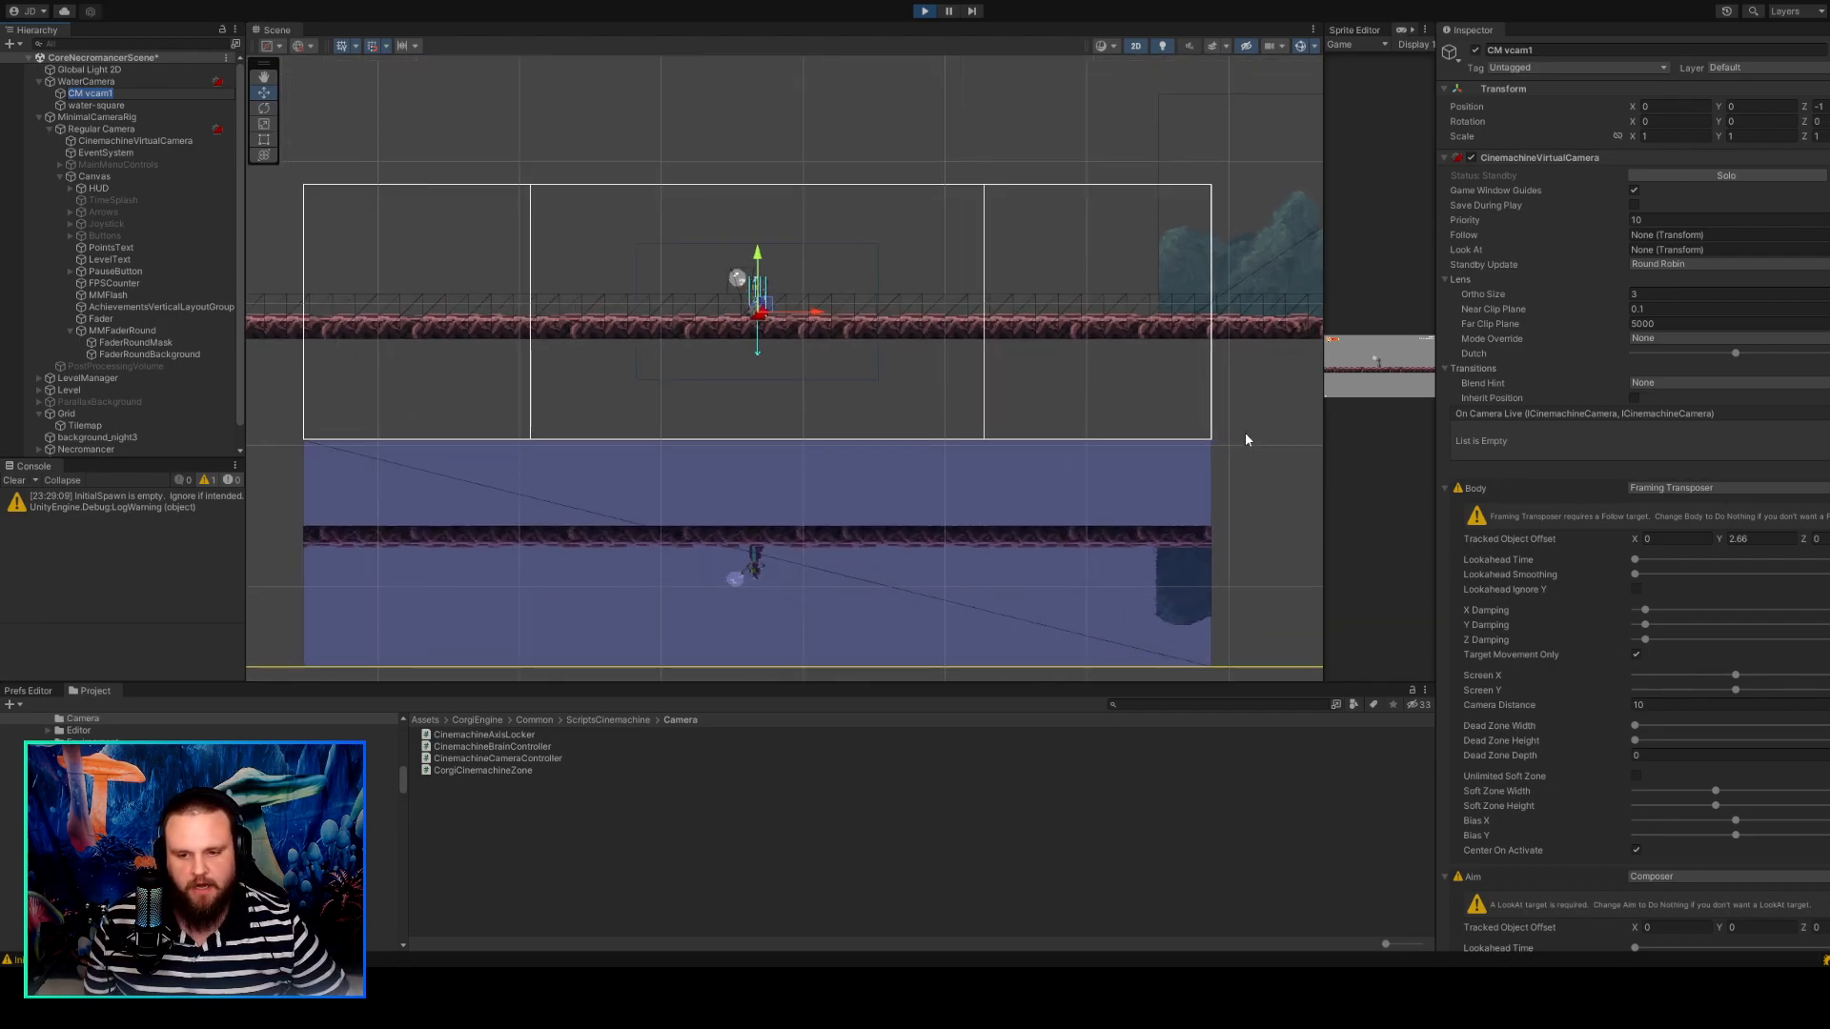
pyautogui.moveTo(1244, 433); pyautogui.dragTo(1299, 424, button='middle')
pyautogui.scroll(3, 1256, 448)
pyautogui.scroll(-1, 1318, 416)
pyautogui.scroll(-2, 1278, 426)
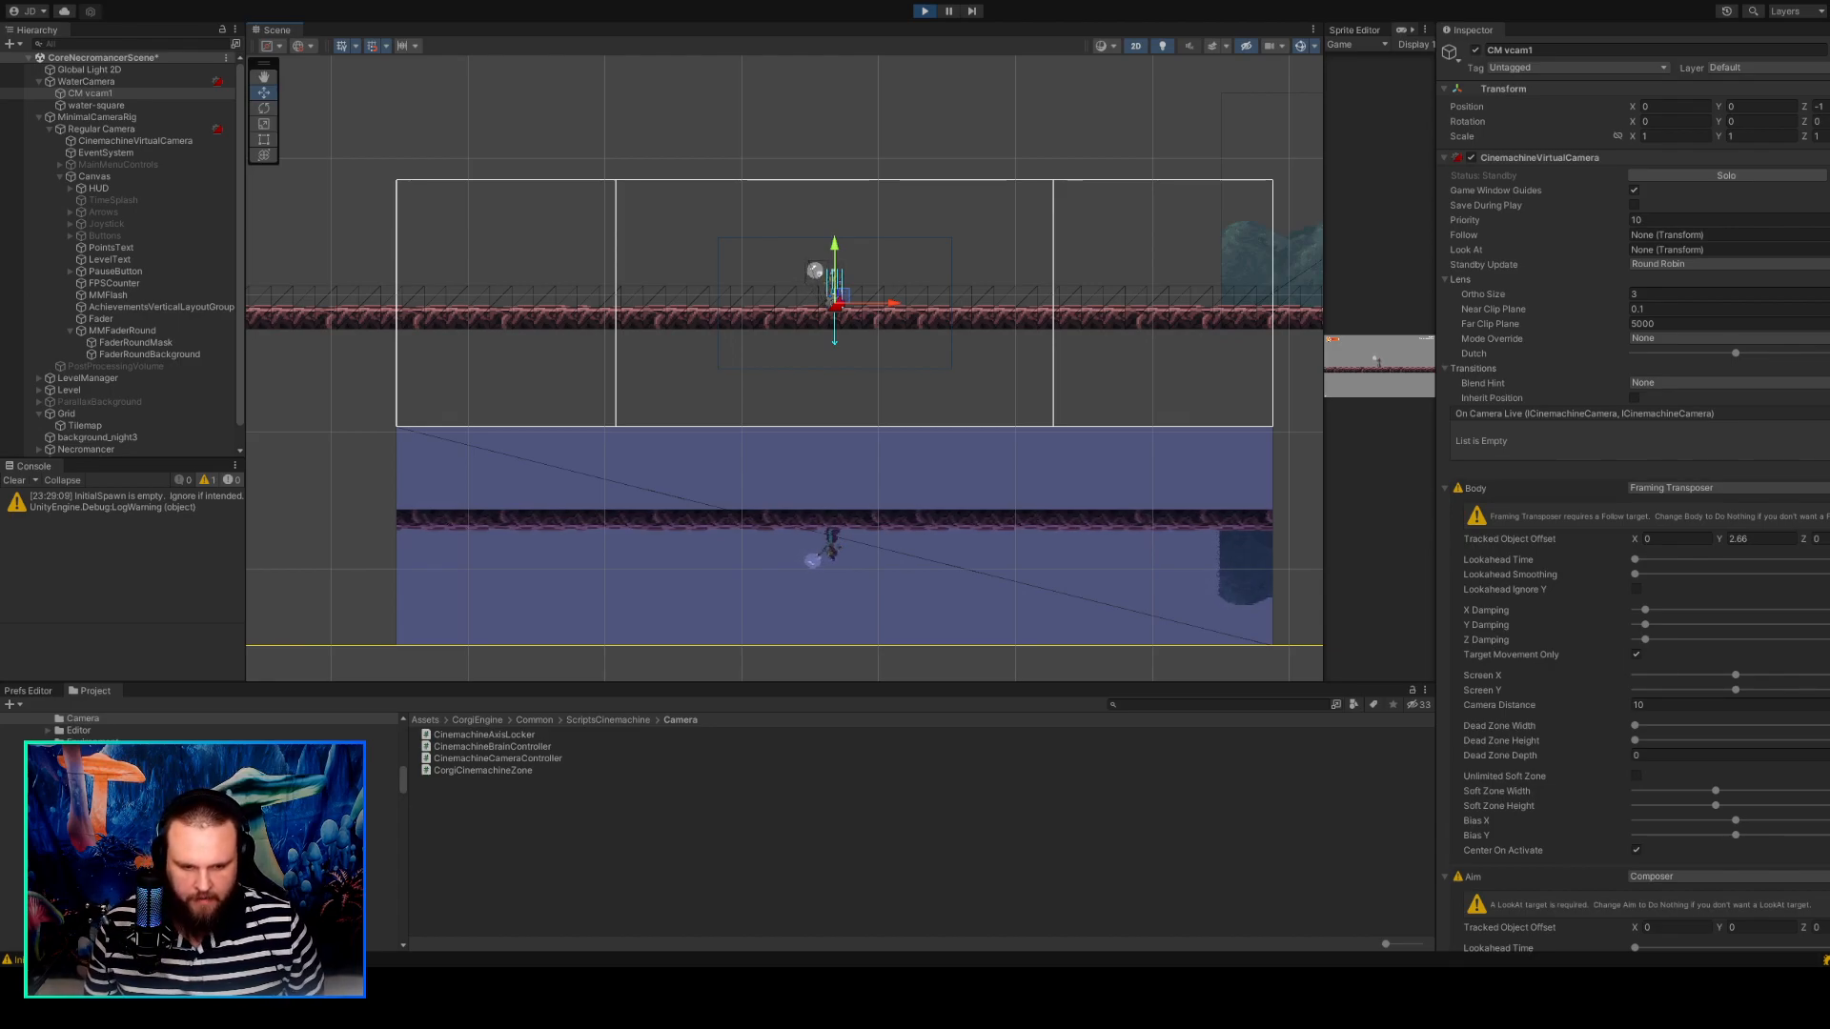
# Examine CM vcam1's camera frame against the platform, the water area and the character's mirrored image.
pyautogui.moveTo(477, 556); pyautogui.dragTo(417, 543, button='middle')
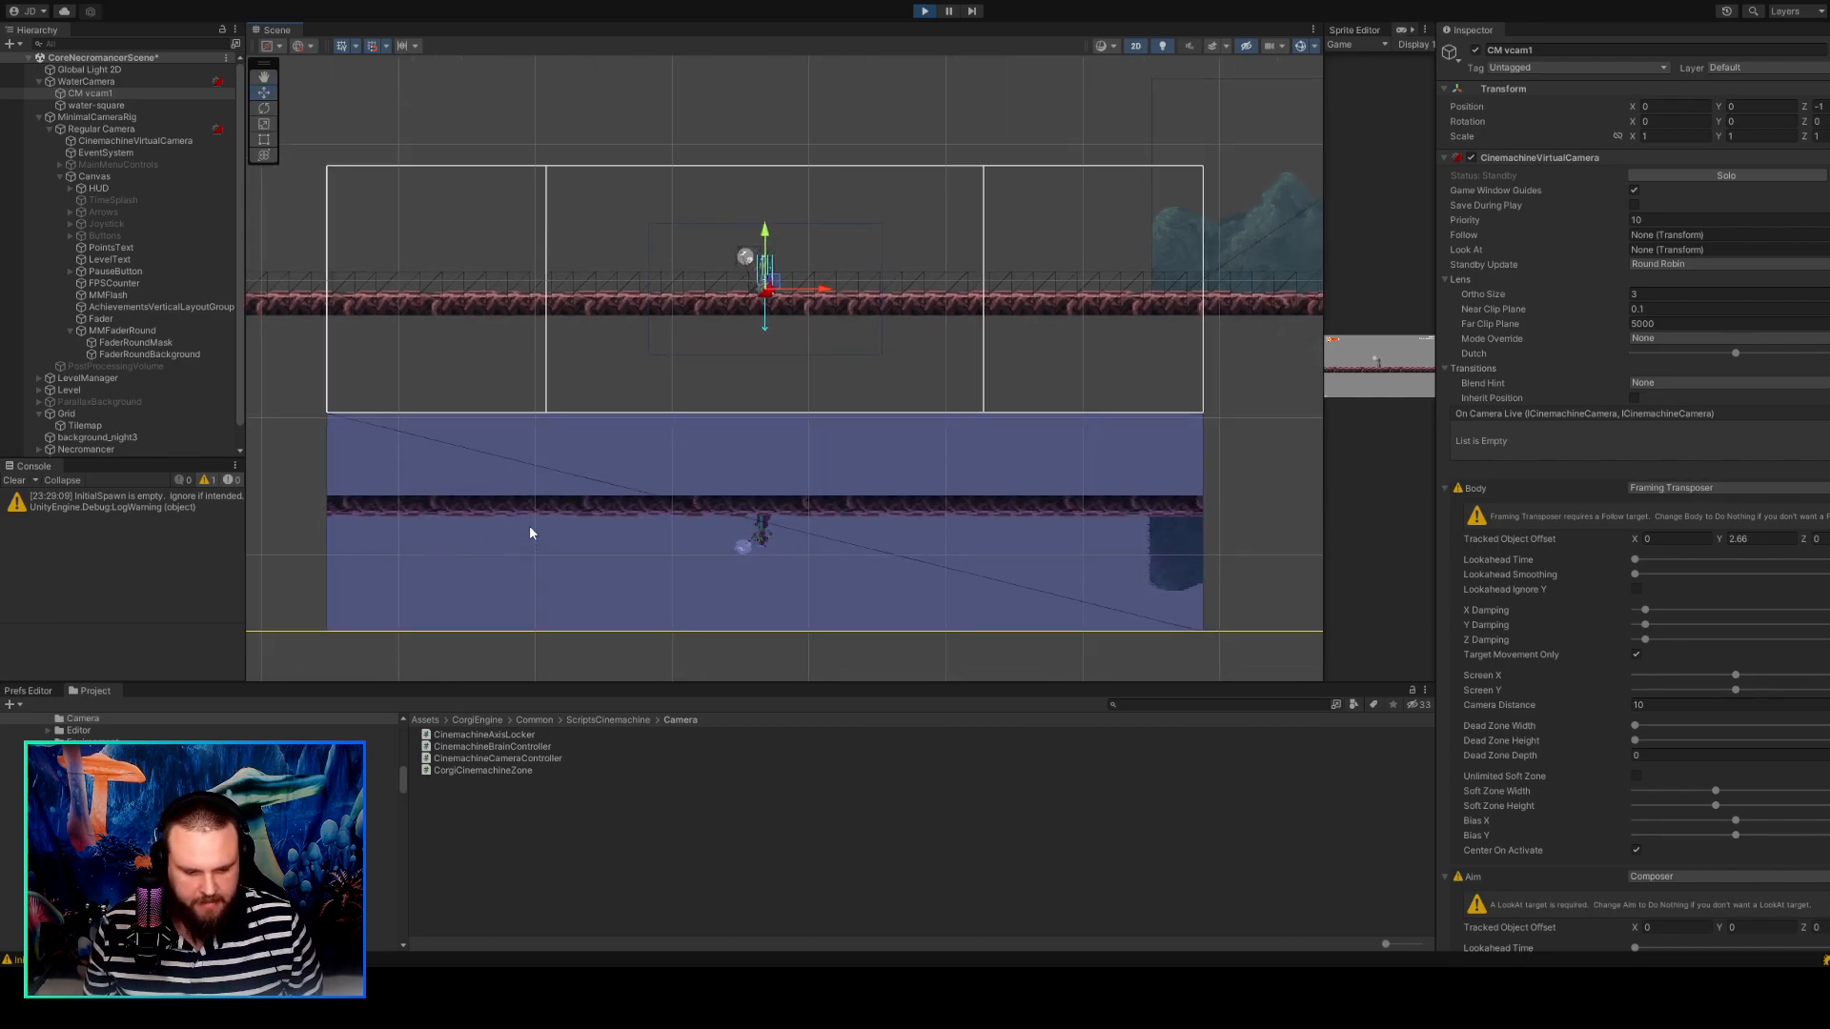
pyautogui.moveTo(560, 495)
pyautogui.mouseDown(button='middle')
pyautogui.moveTo(555, 524)
pyautogui.moveTo(563, 496)
pyautogui.mouseUp(button='middle')
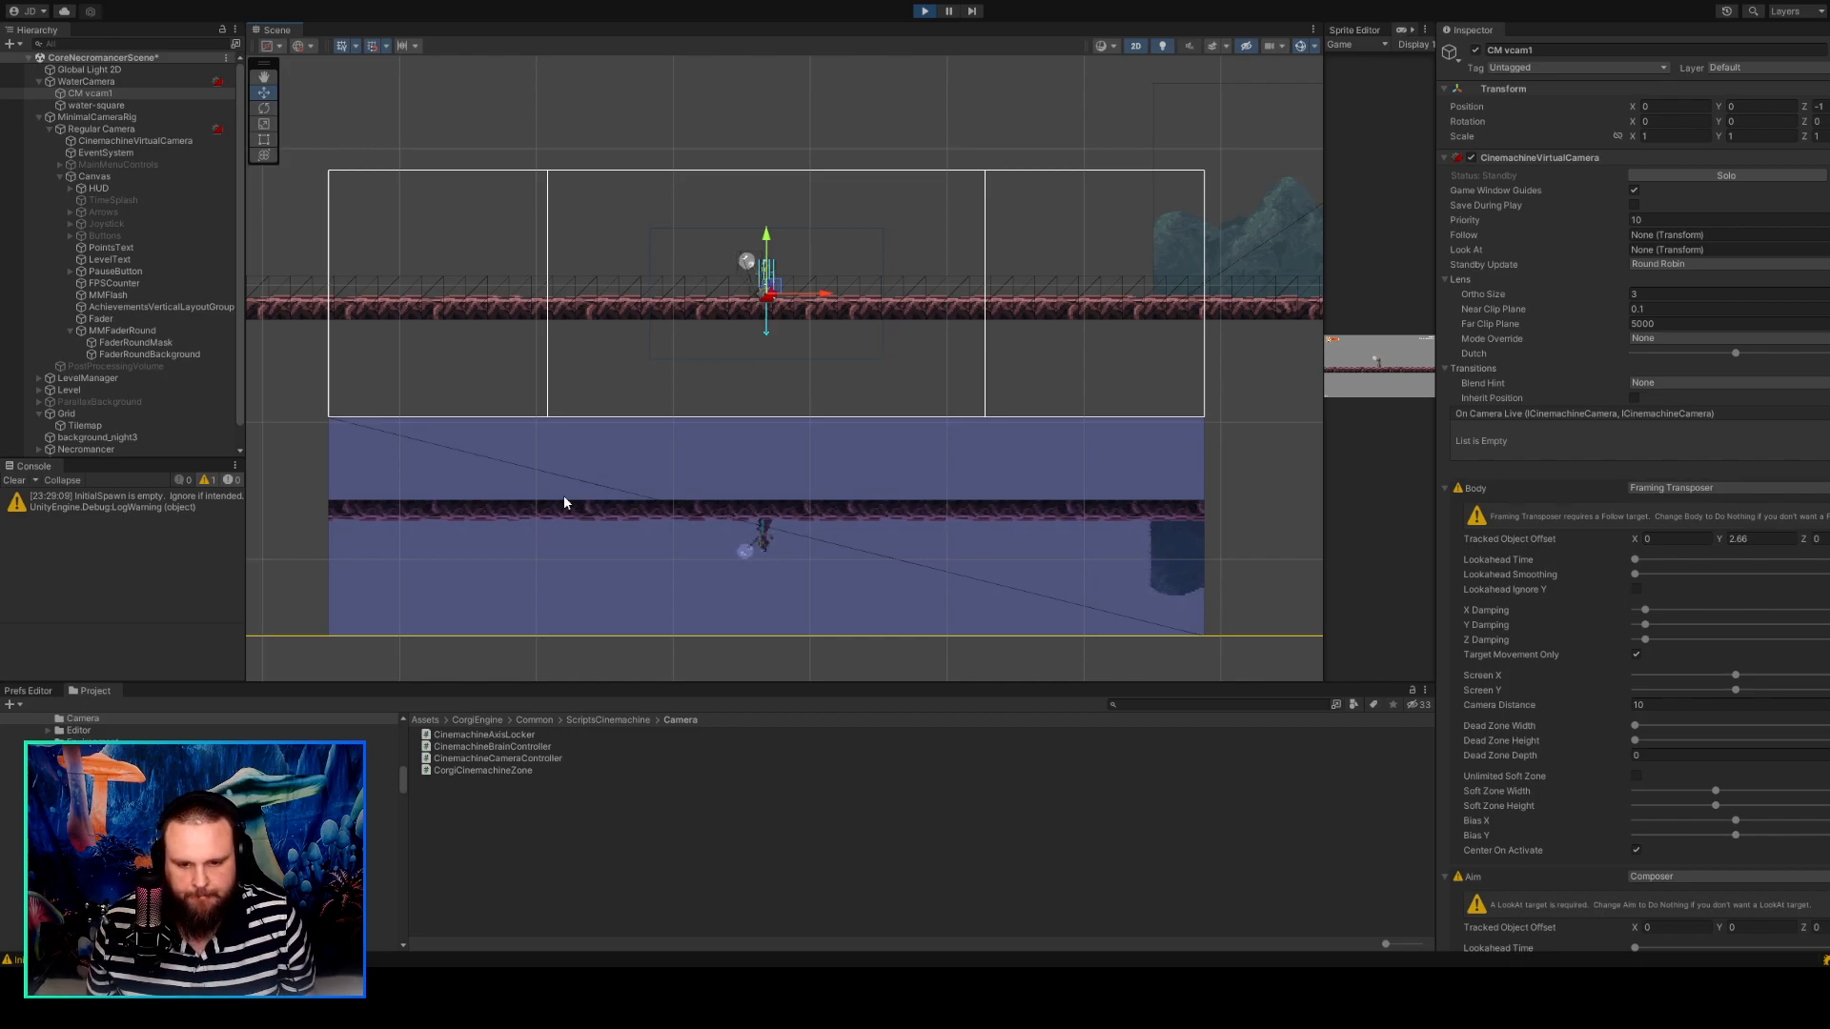
pyautogui.scroll(-1, 584, 388)
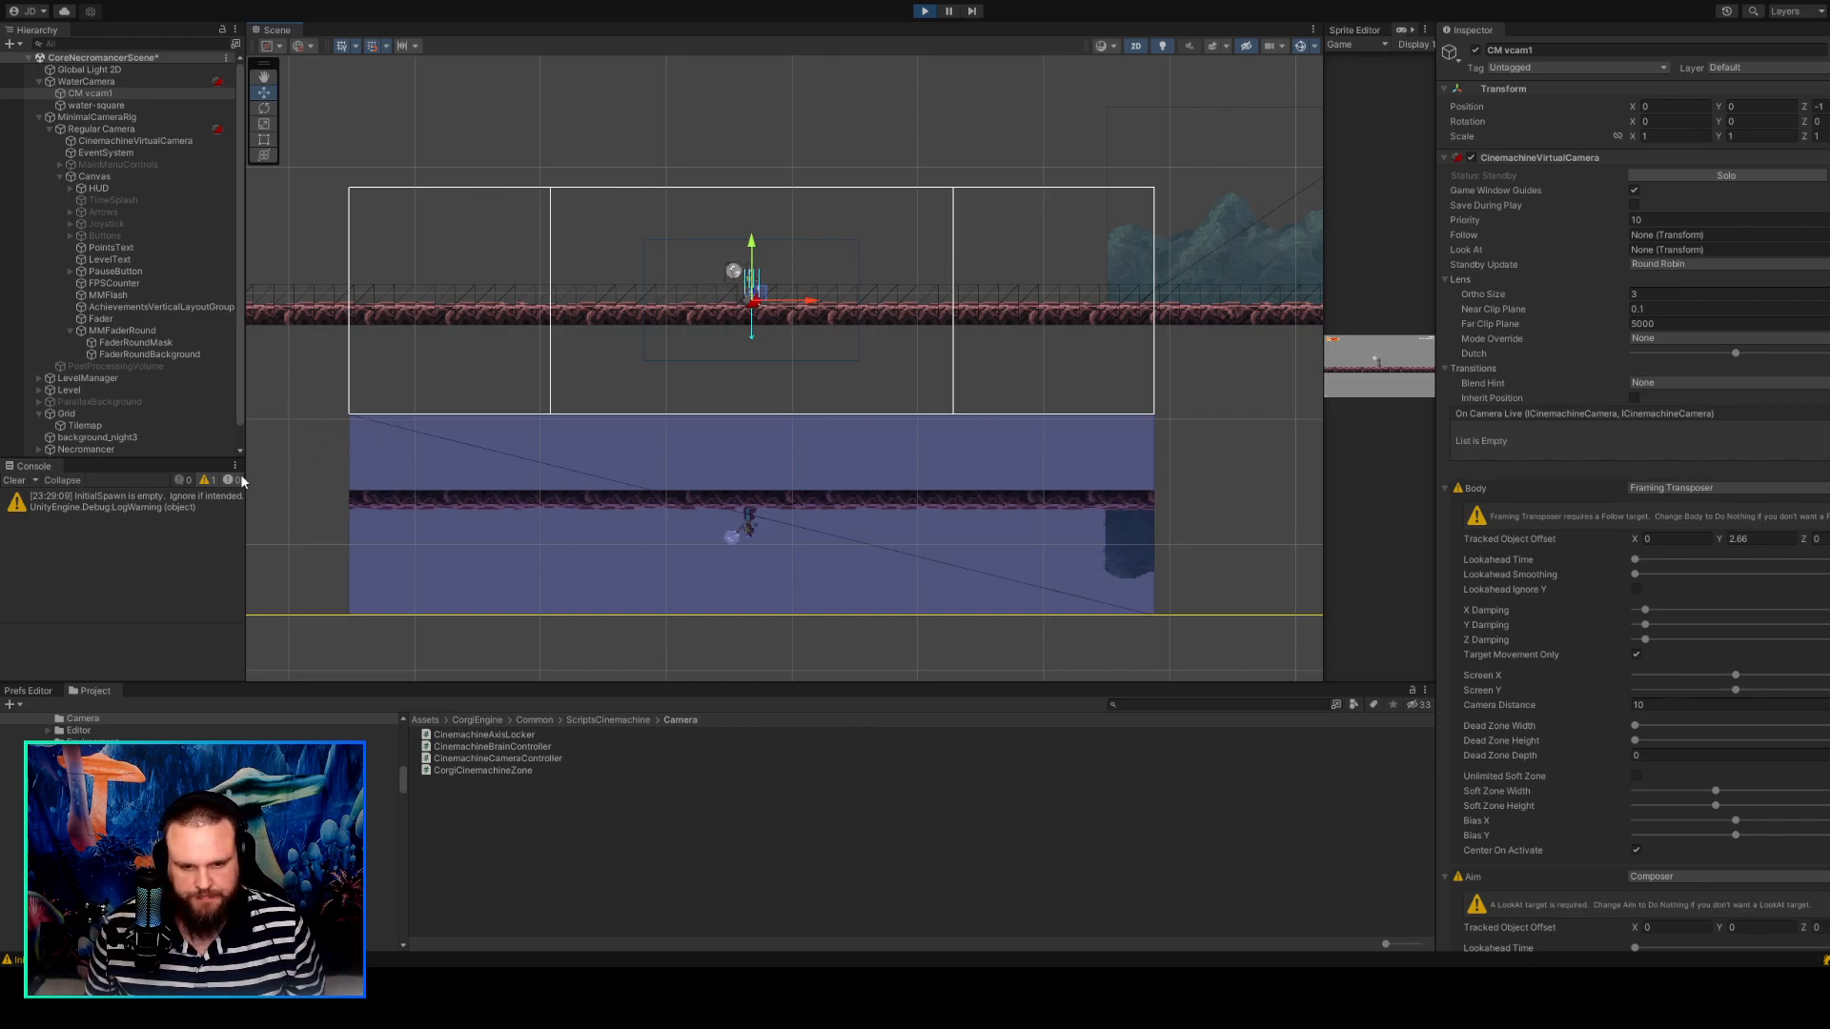
pyautogui.scroll(-1, 429, 482)
pyautogui.scroll(1, 428, 485)
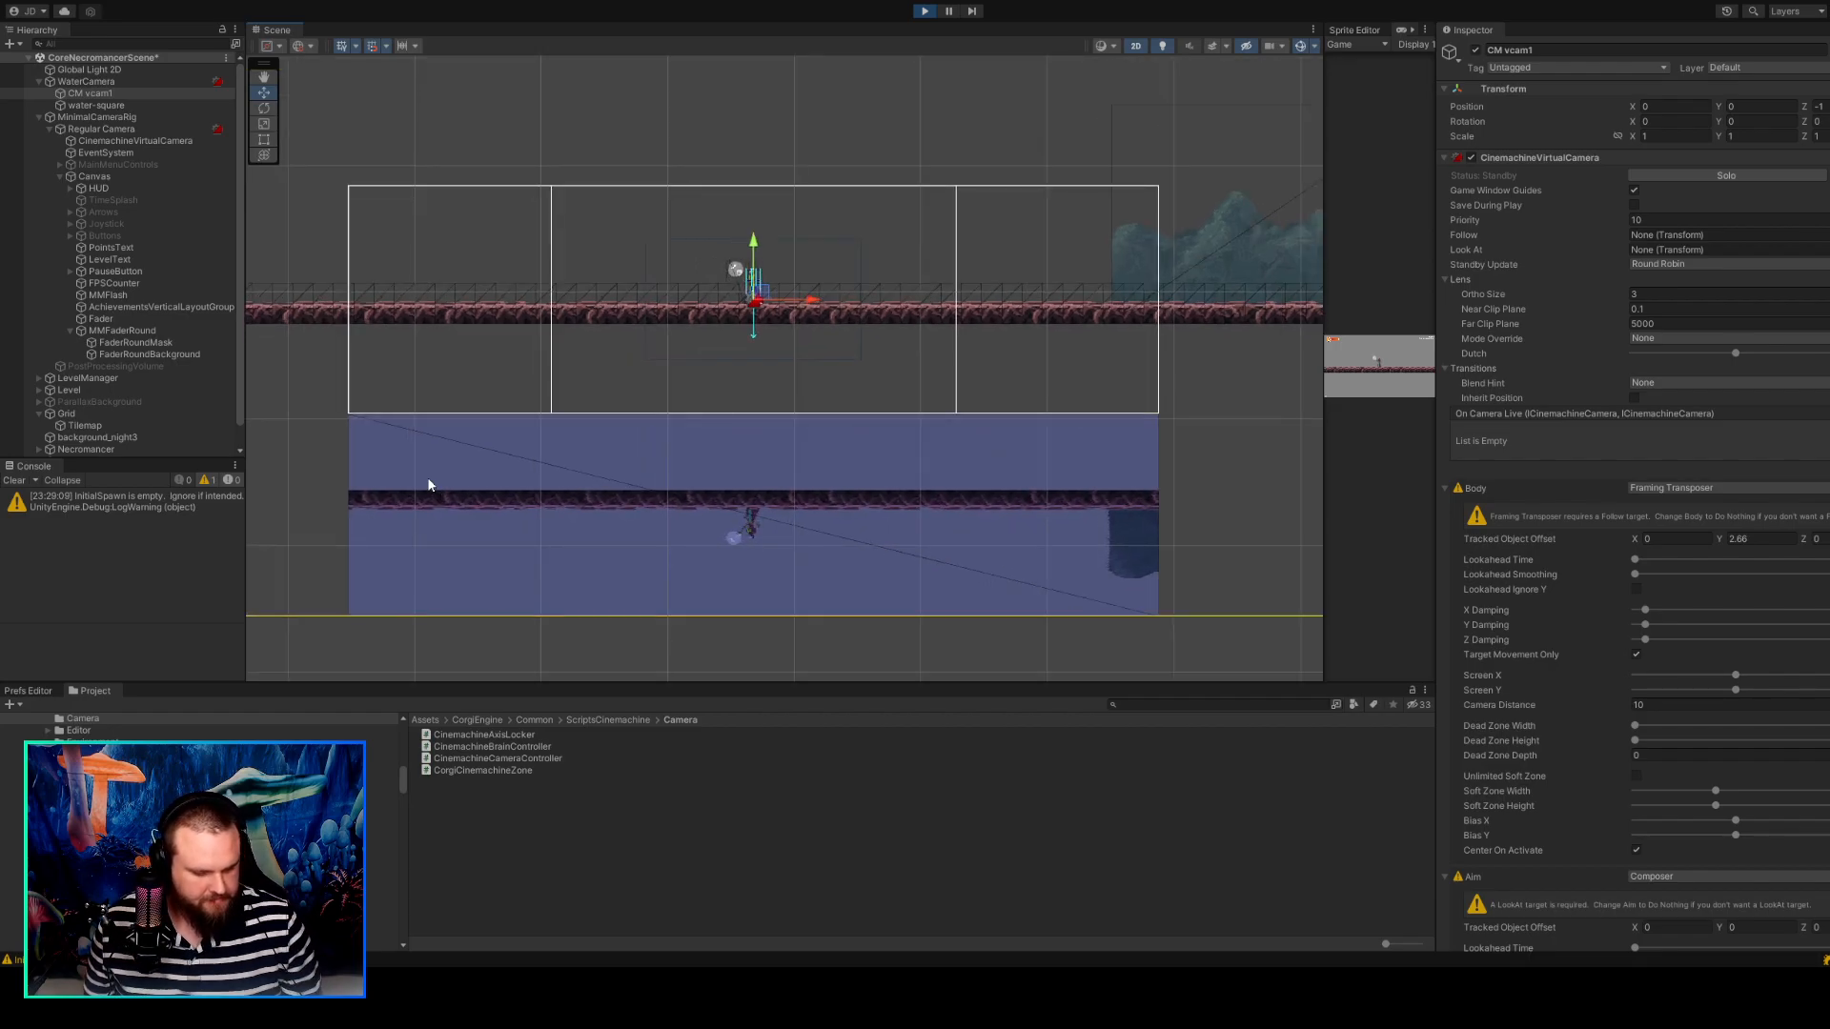
pyautogui.scroll(2, 686, 417)
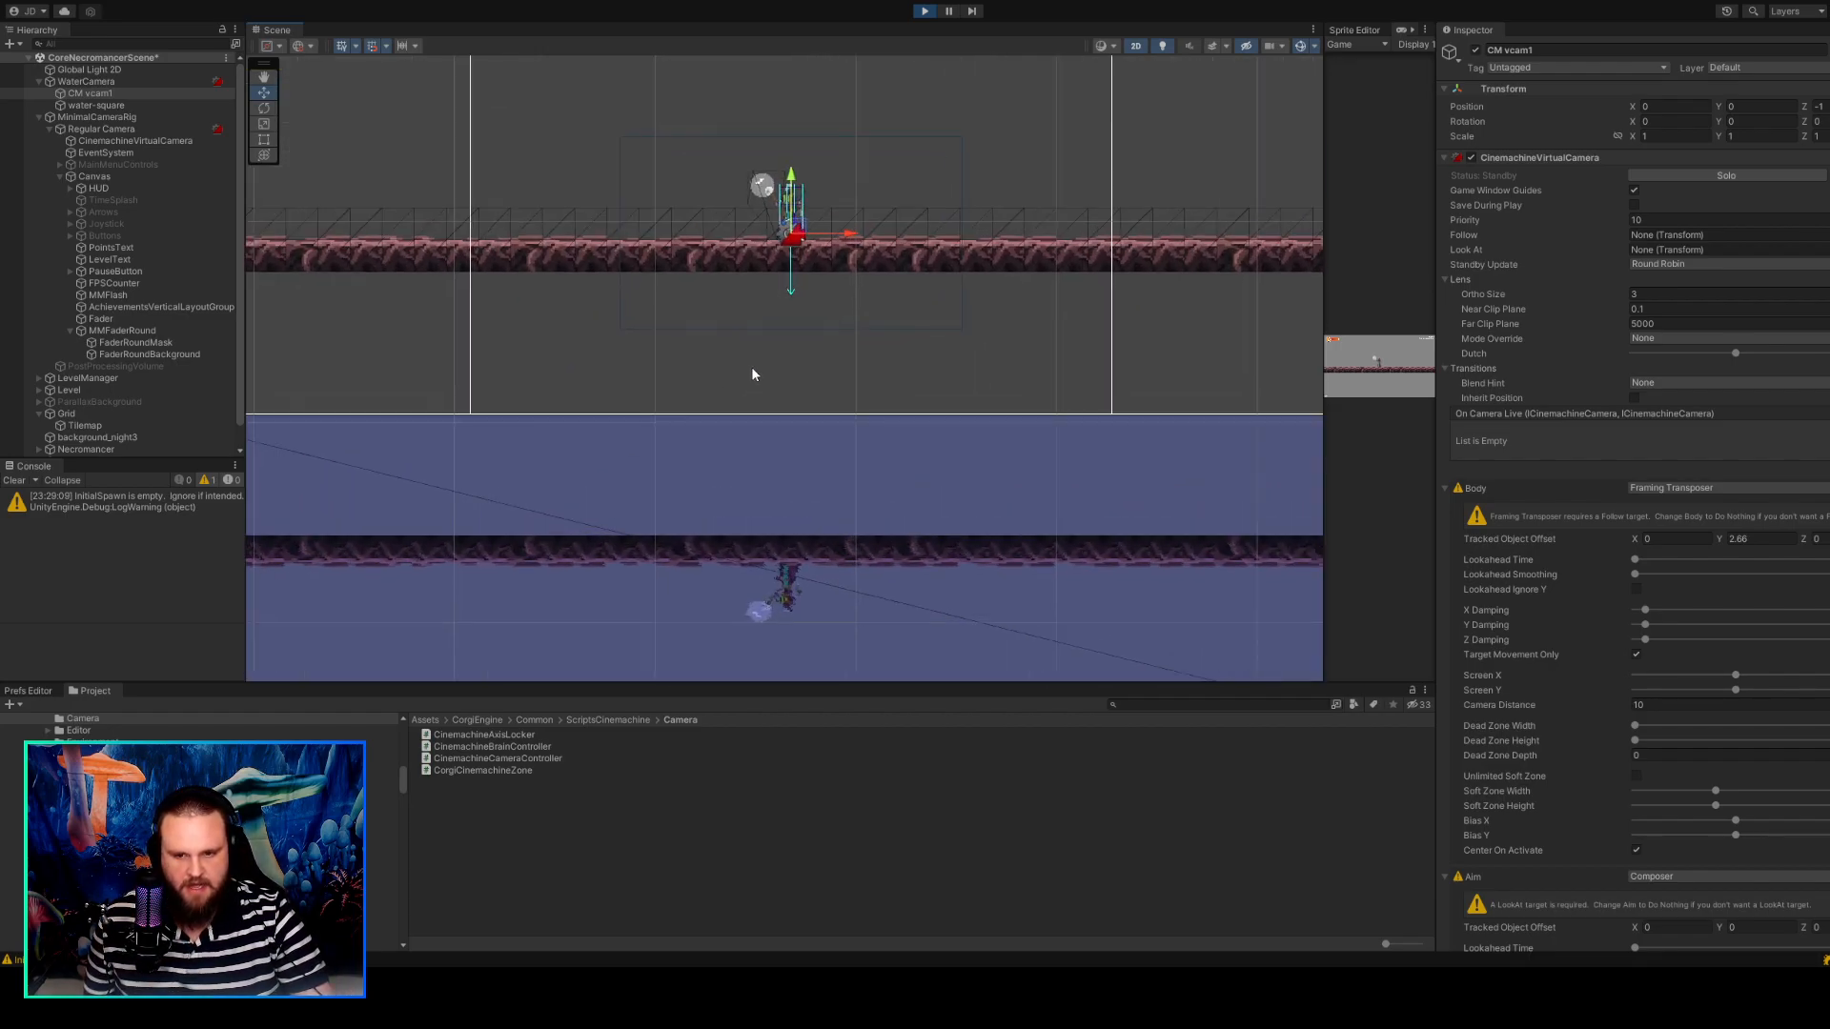
pyautogui.scroll(-4, 753, 372)
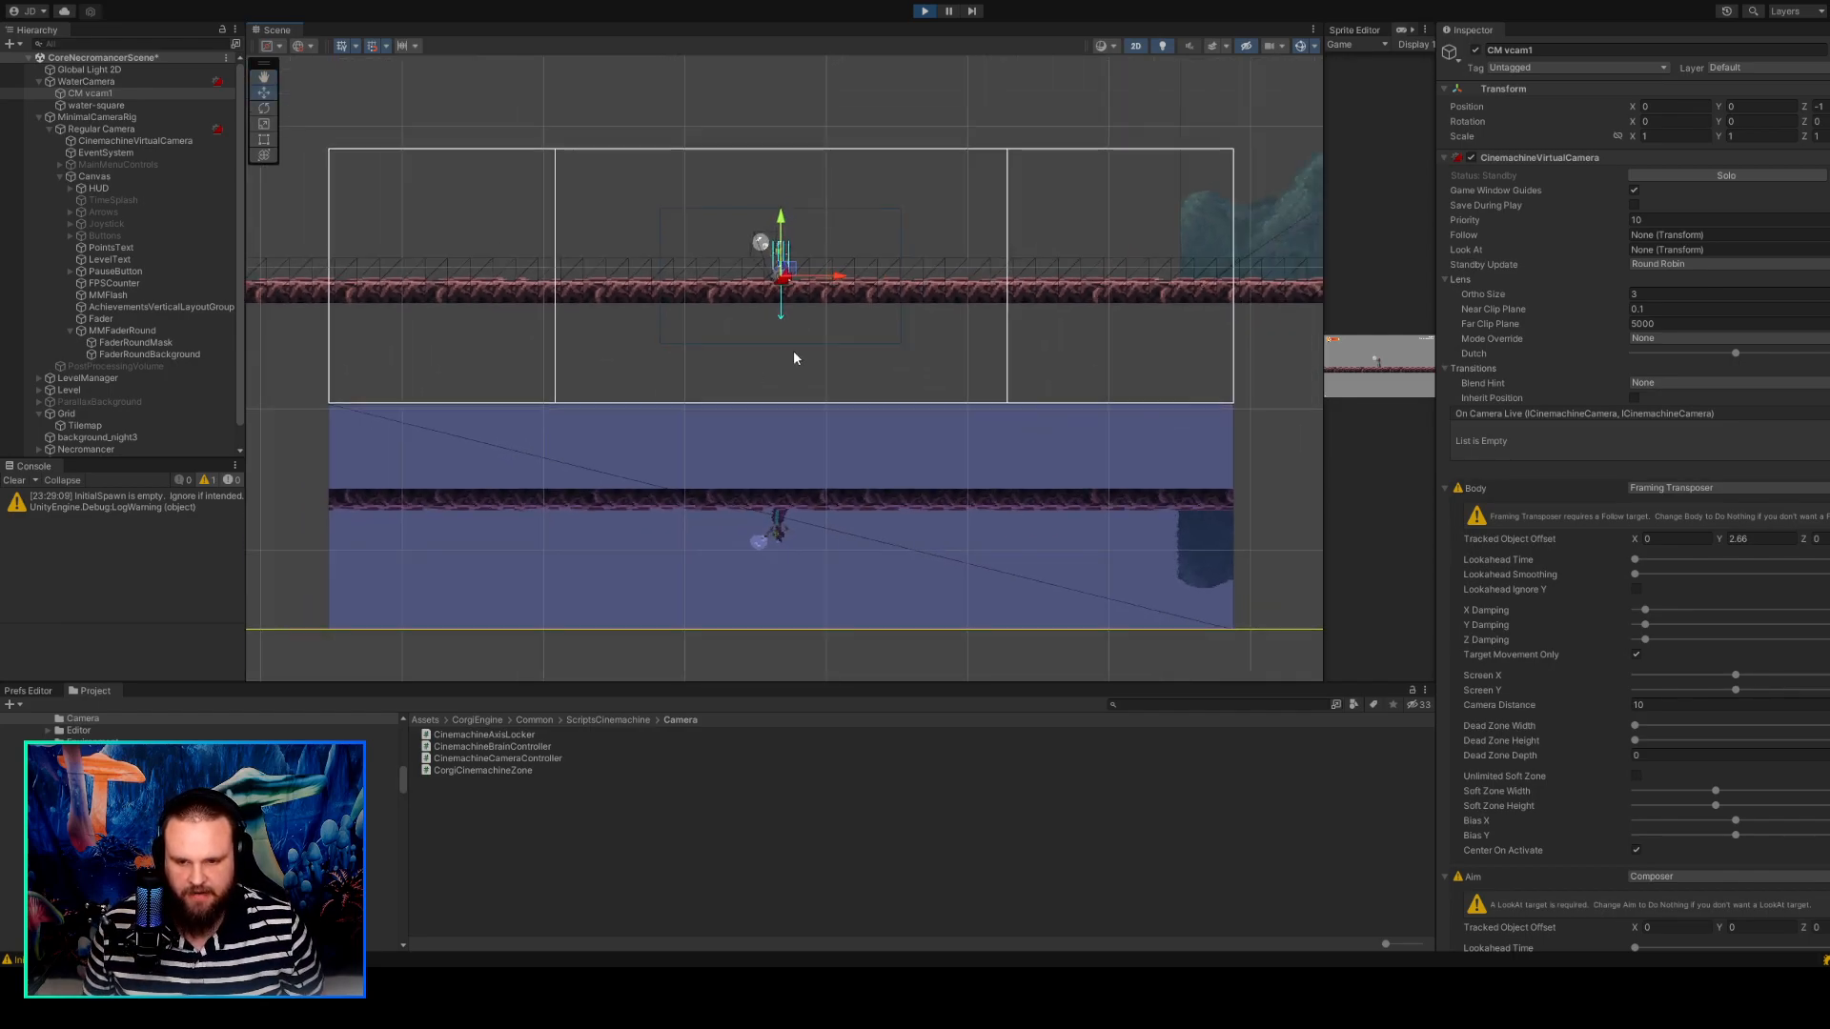
# Select water-square and examine how its surface lines up with the lower edge of the camera frame and the platform.
pyautogui.click(870, 461)
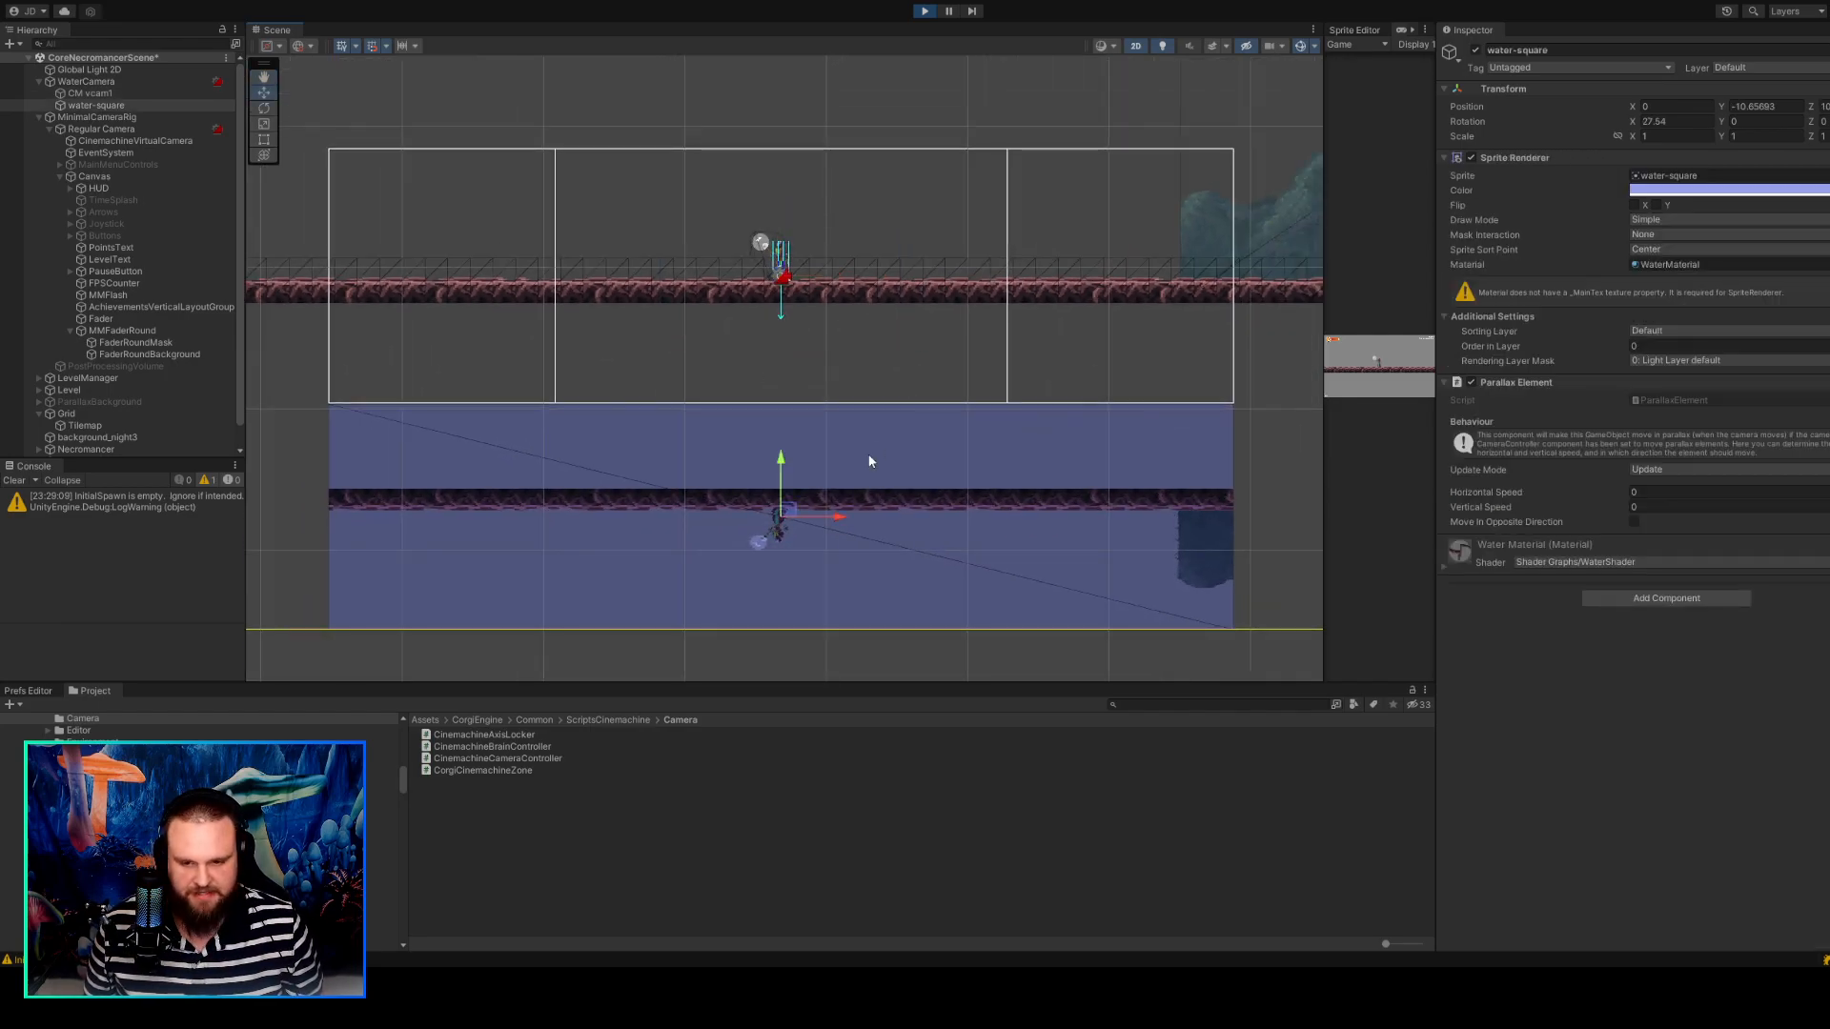
pyautogui.scroll(3, 798, 323)
pyautogui.scroll(-2, 730, 357)
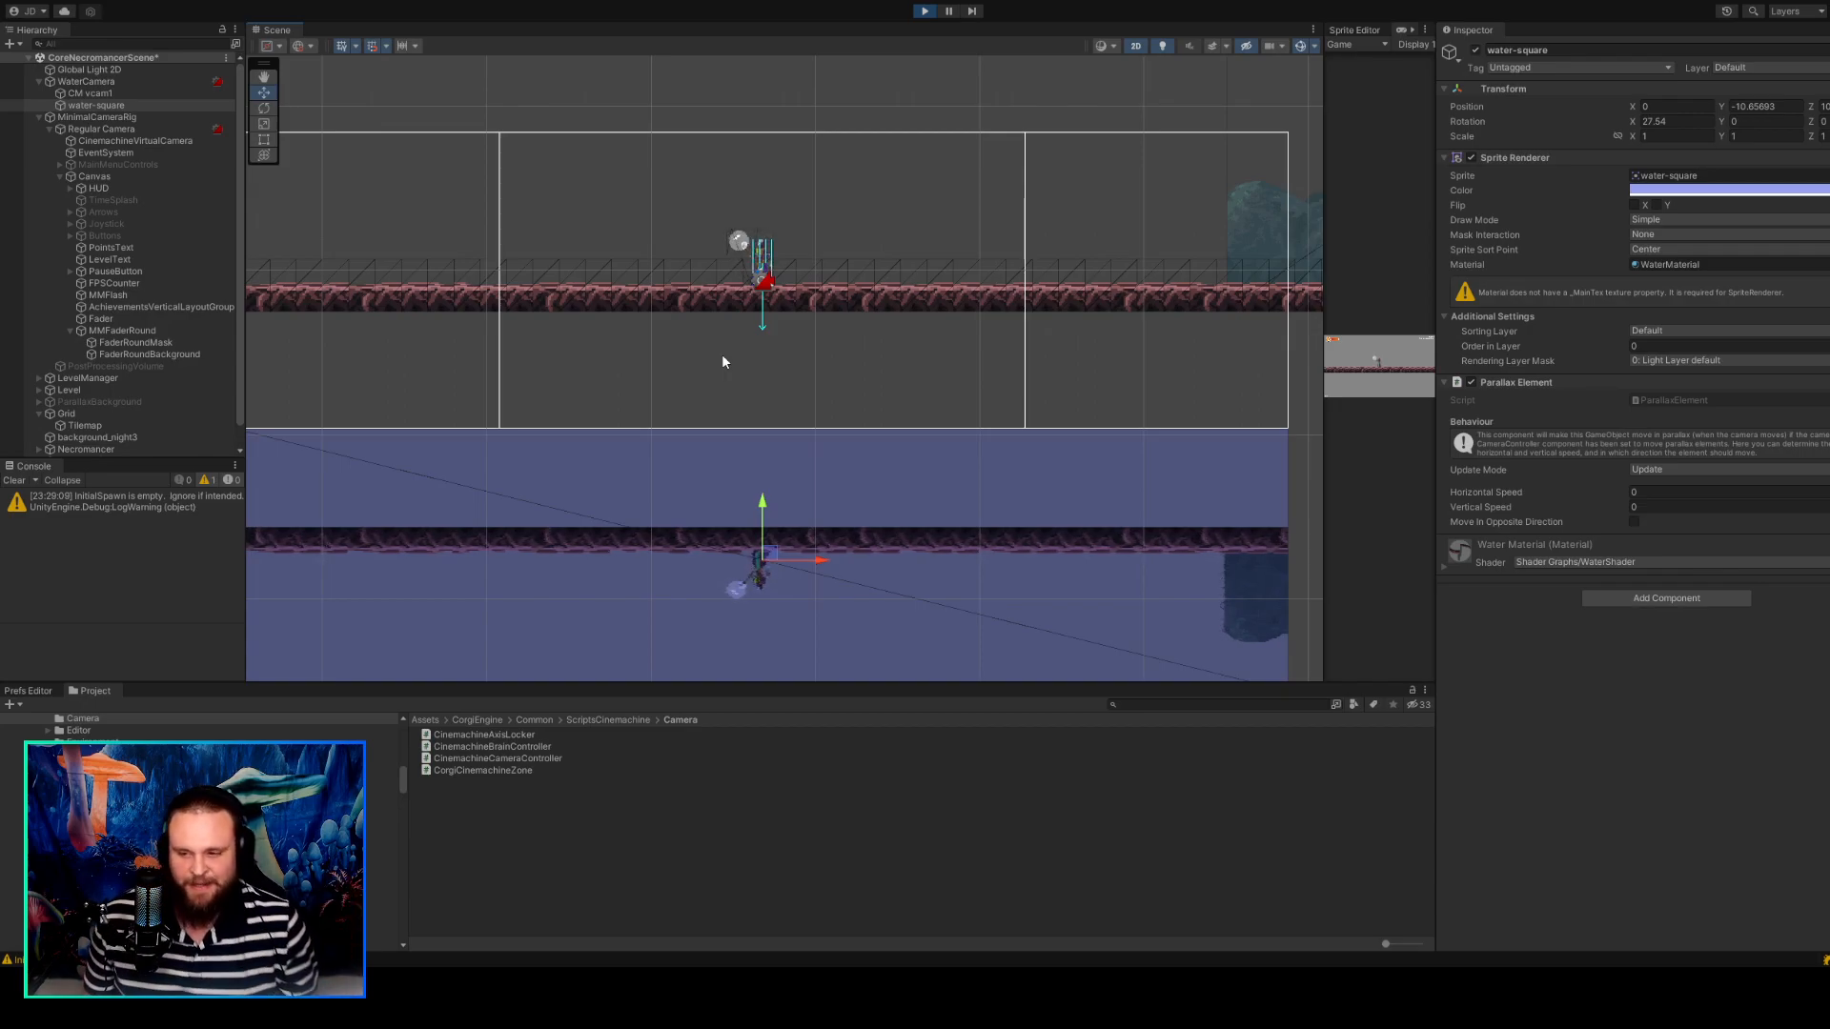
pyautogui.scroll(1, 614, 389)
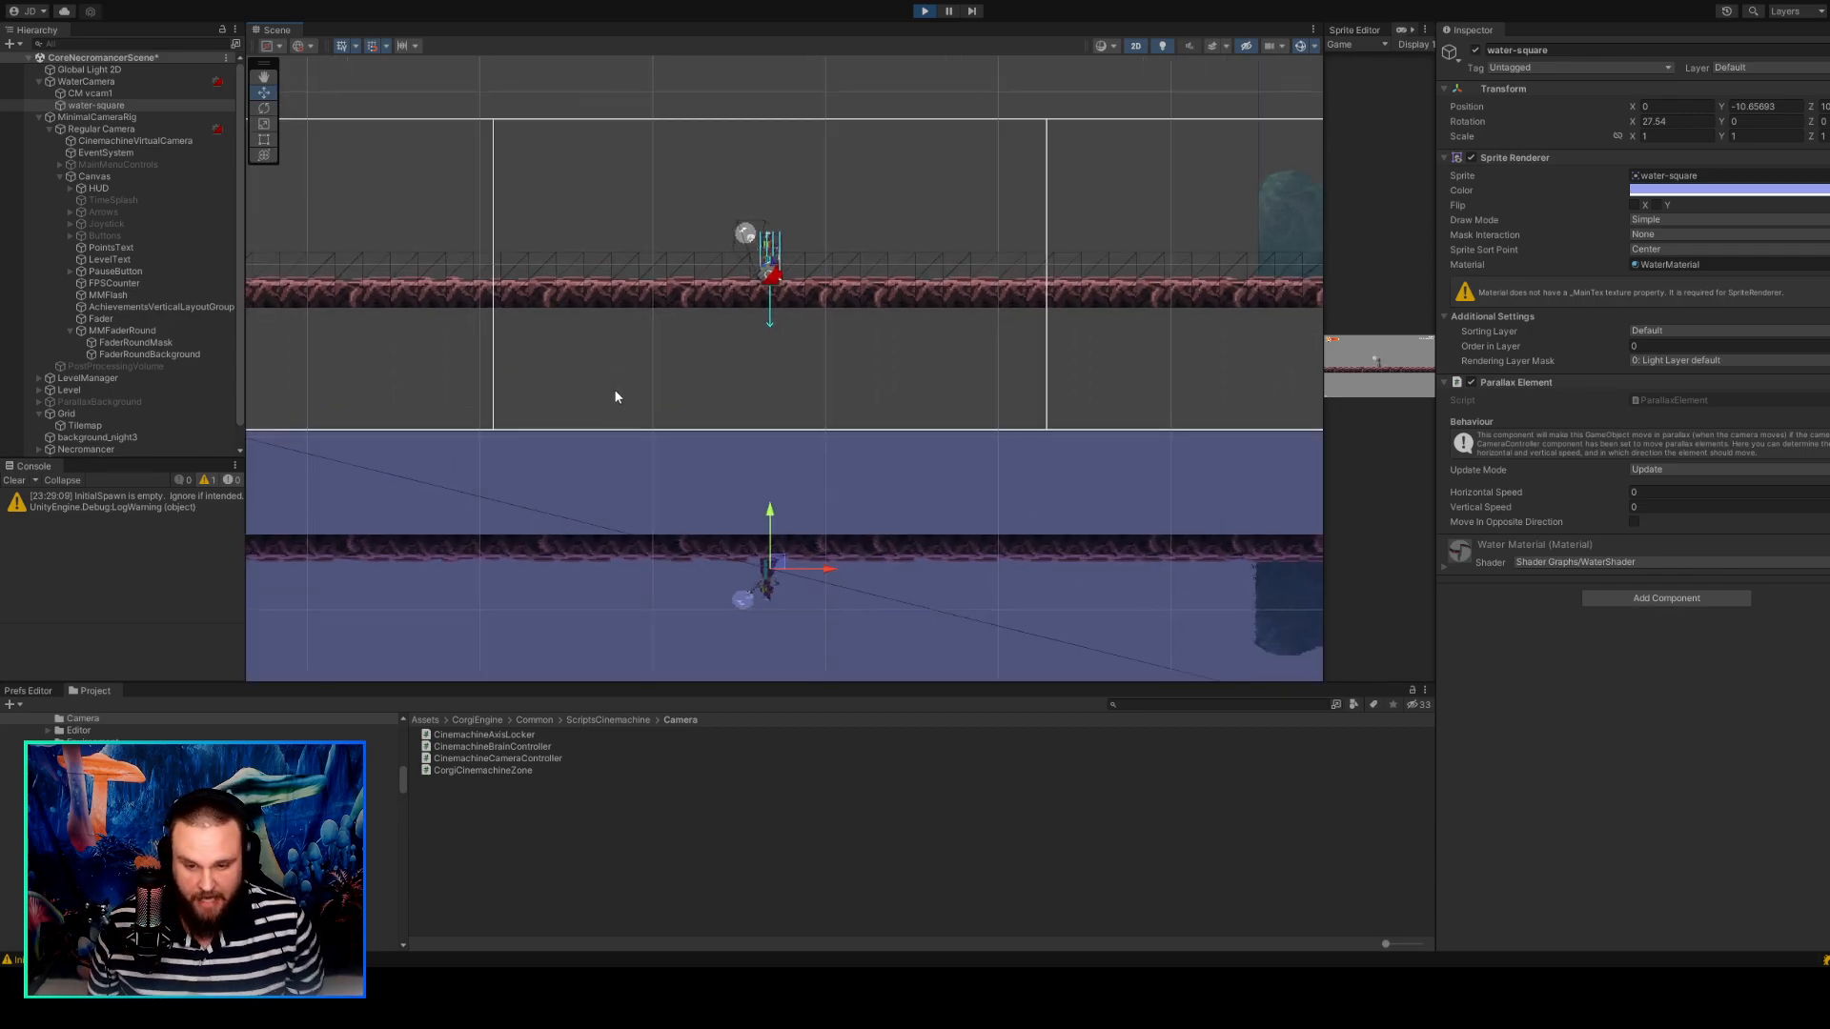
pyautogui.scroll(-1, 616, 396)
pyautogui.scroll(-1, 616, 396)
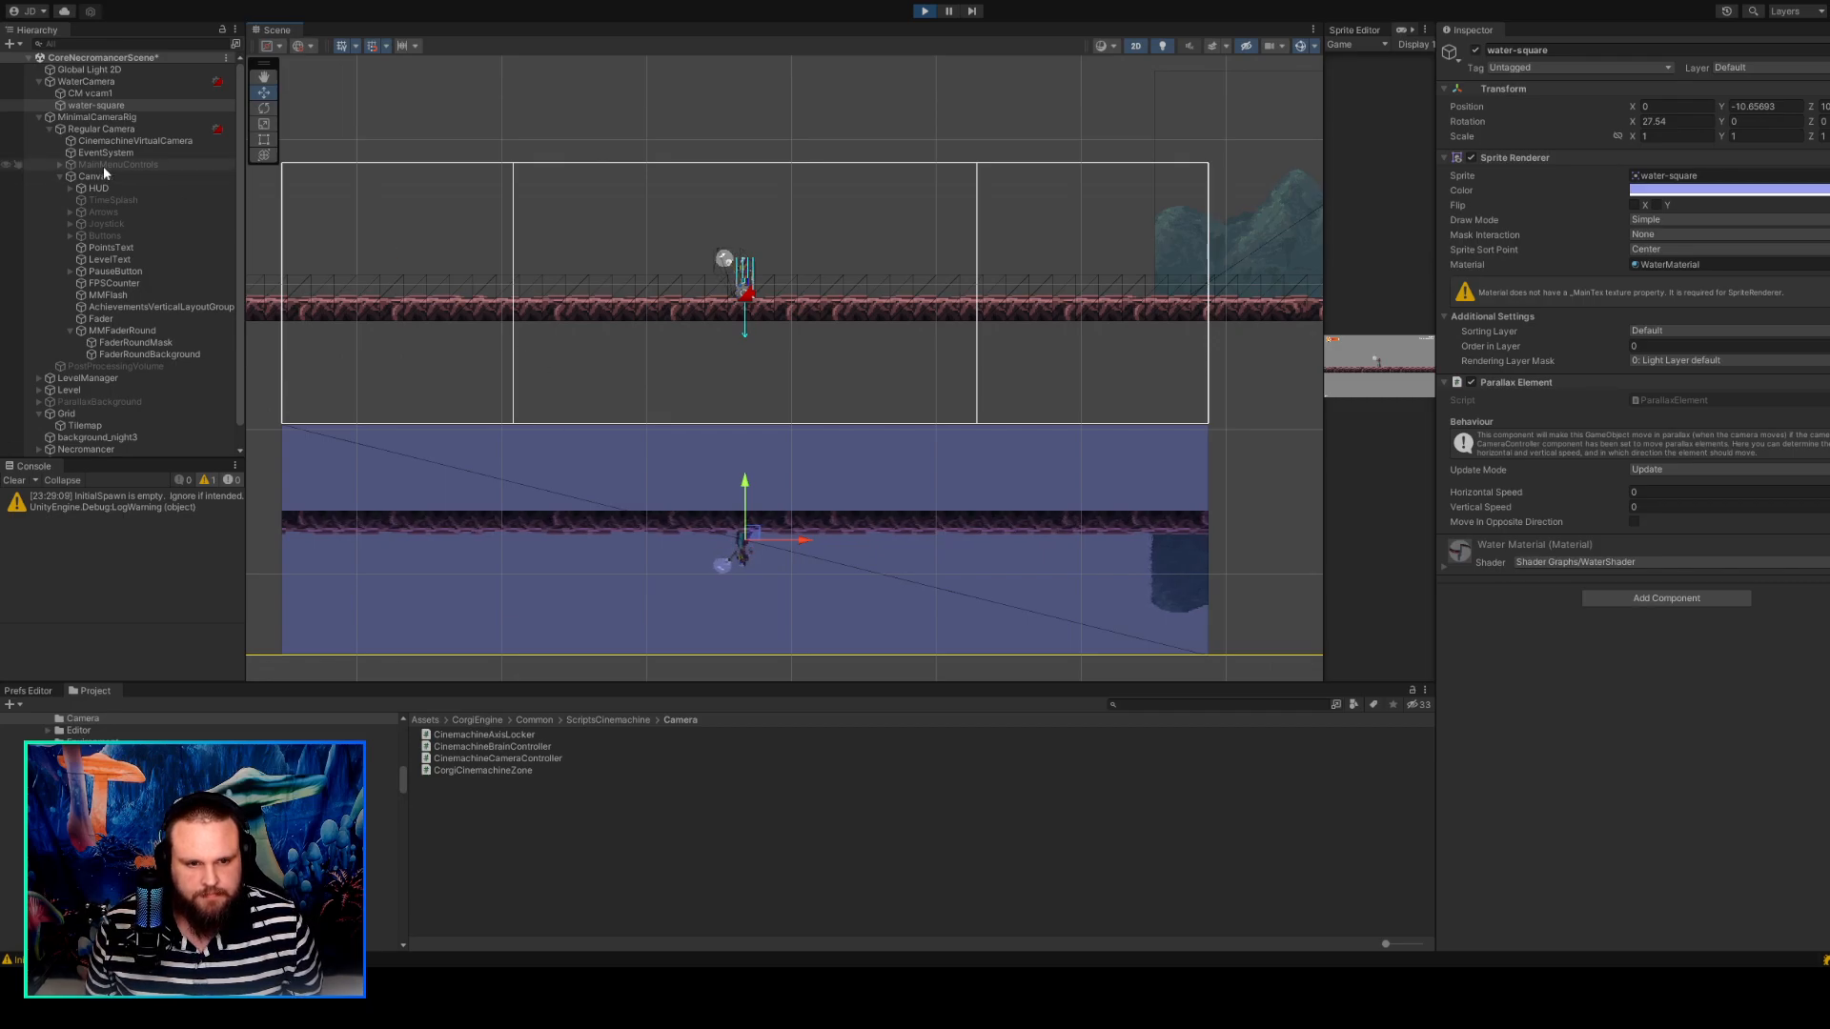
pyautogui.scroll(1, 518, 422)
pyautogui.scroll(7, 517, 423)
pyautogui.moveTo(748, 433); pyautogui.dragTo(591, 568, button='middle')
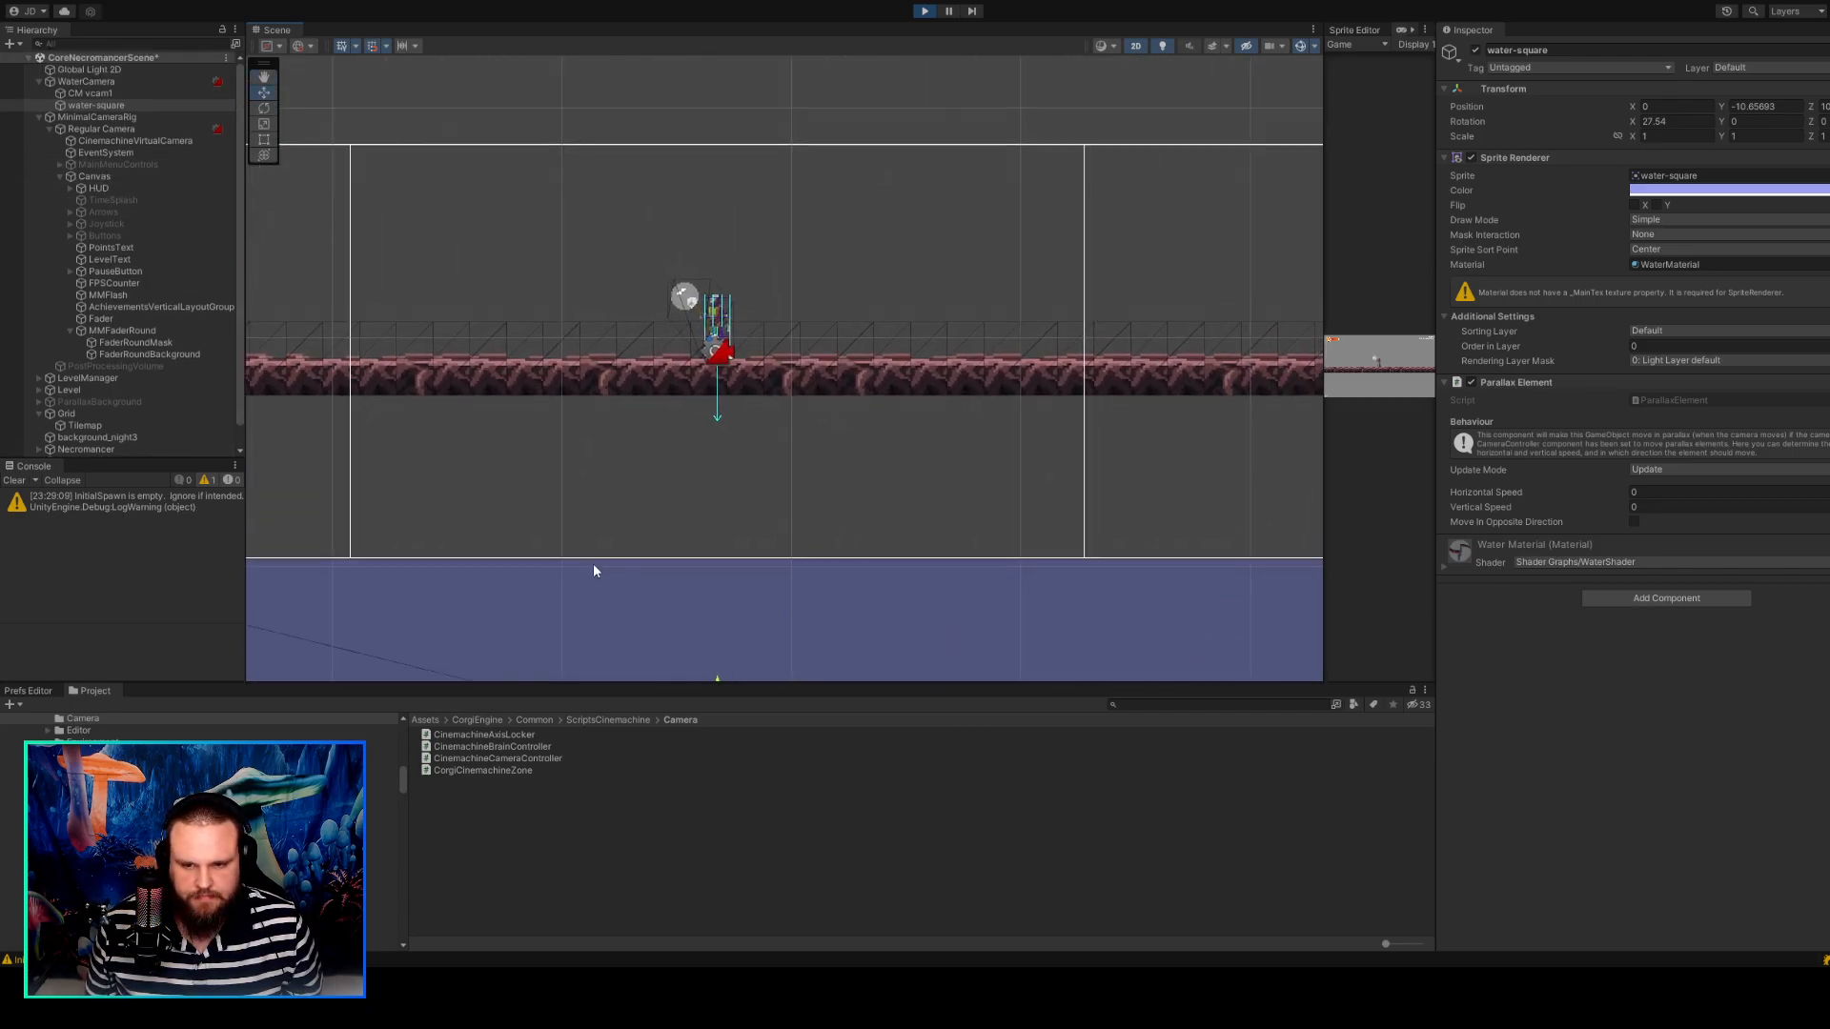
pyautogui.scroll(-5, 654, 460)
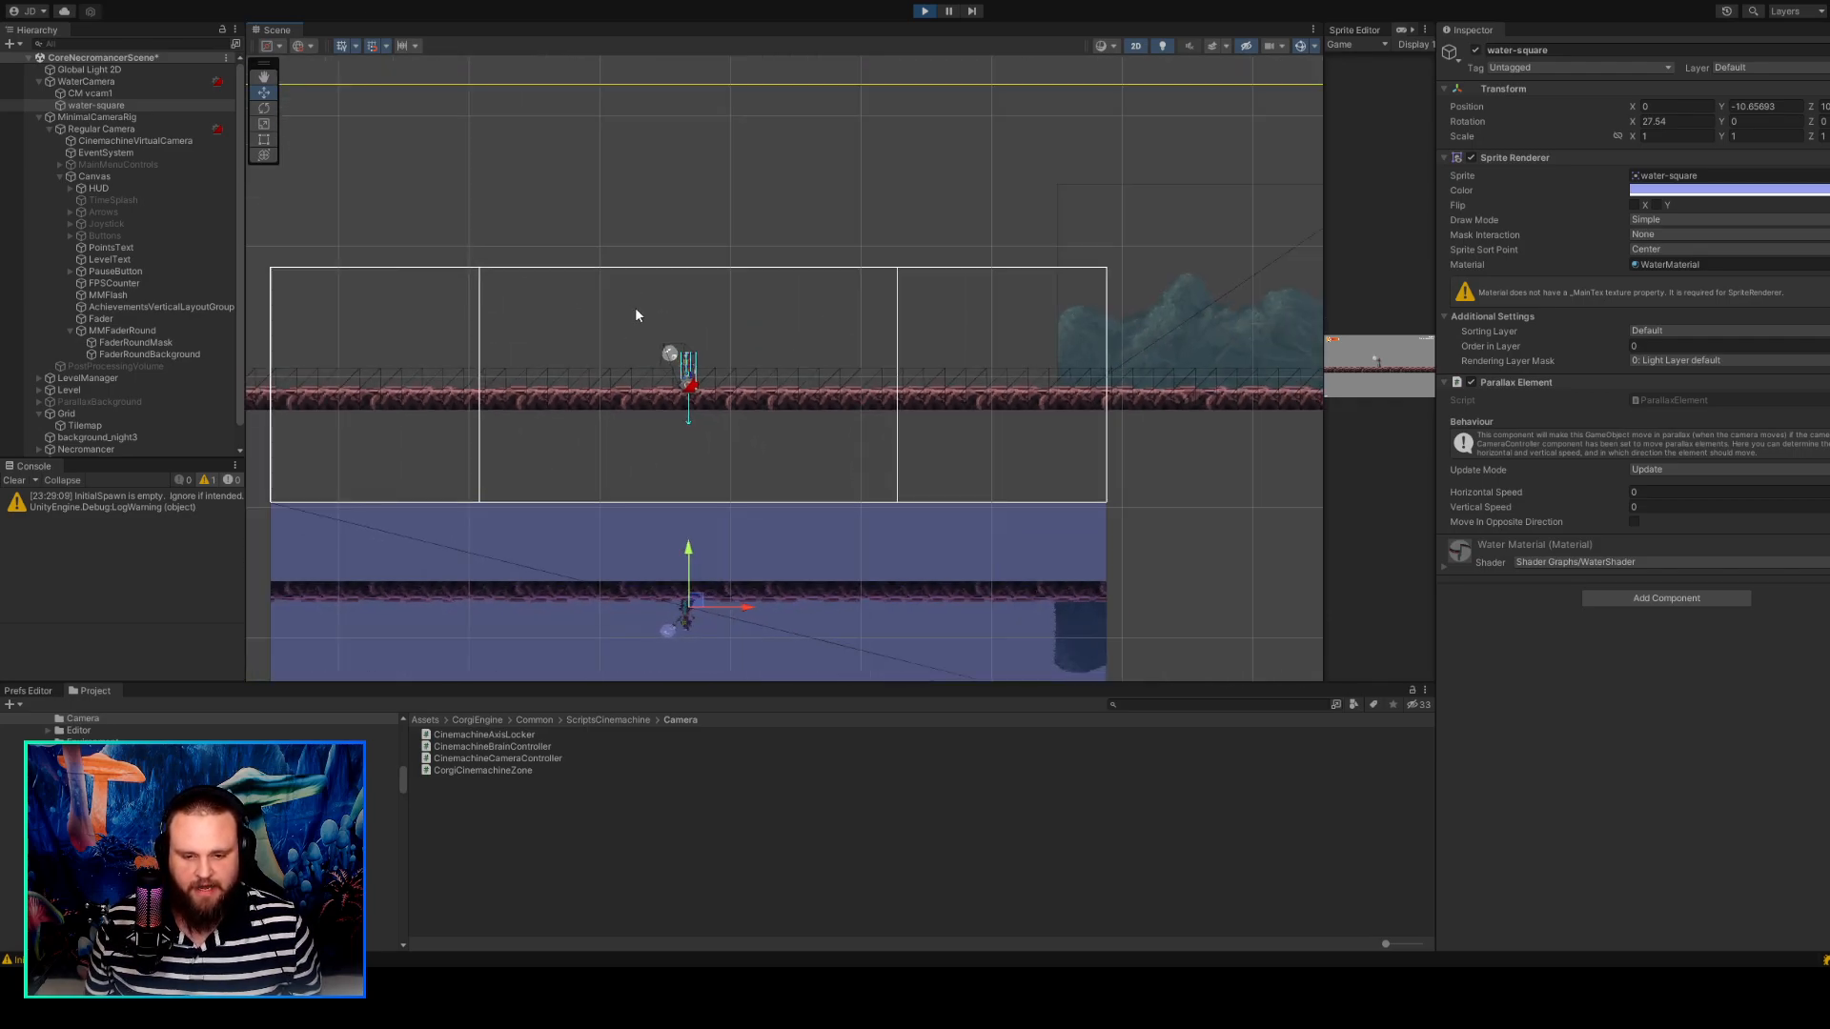
pyautogui.moveTo(637, 314); pyautogui.dragTo(674, 209, button='middle')
pyautogui.scroll(3, 735, 276)
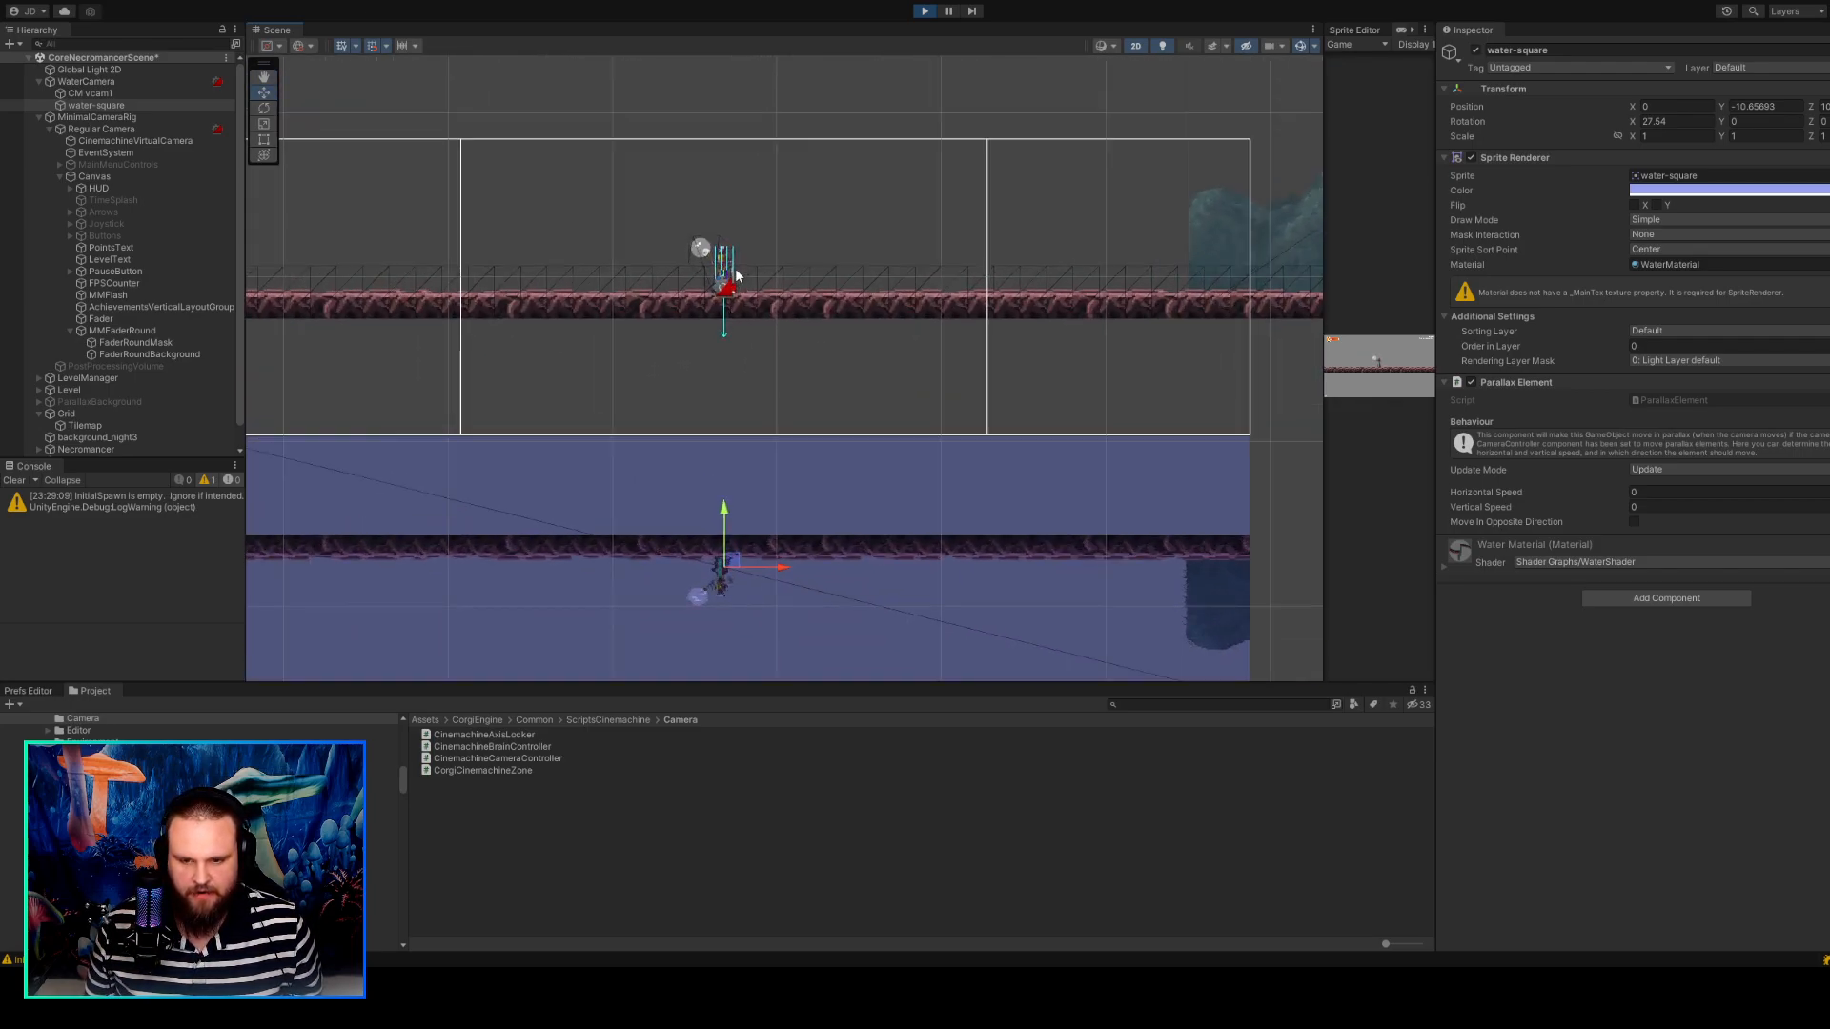
# Inspect the character up close on the platform and compare its position with the whole camera frame and the level bounds.
pyautogui.scroll(15, 709, 243)
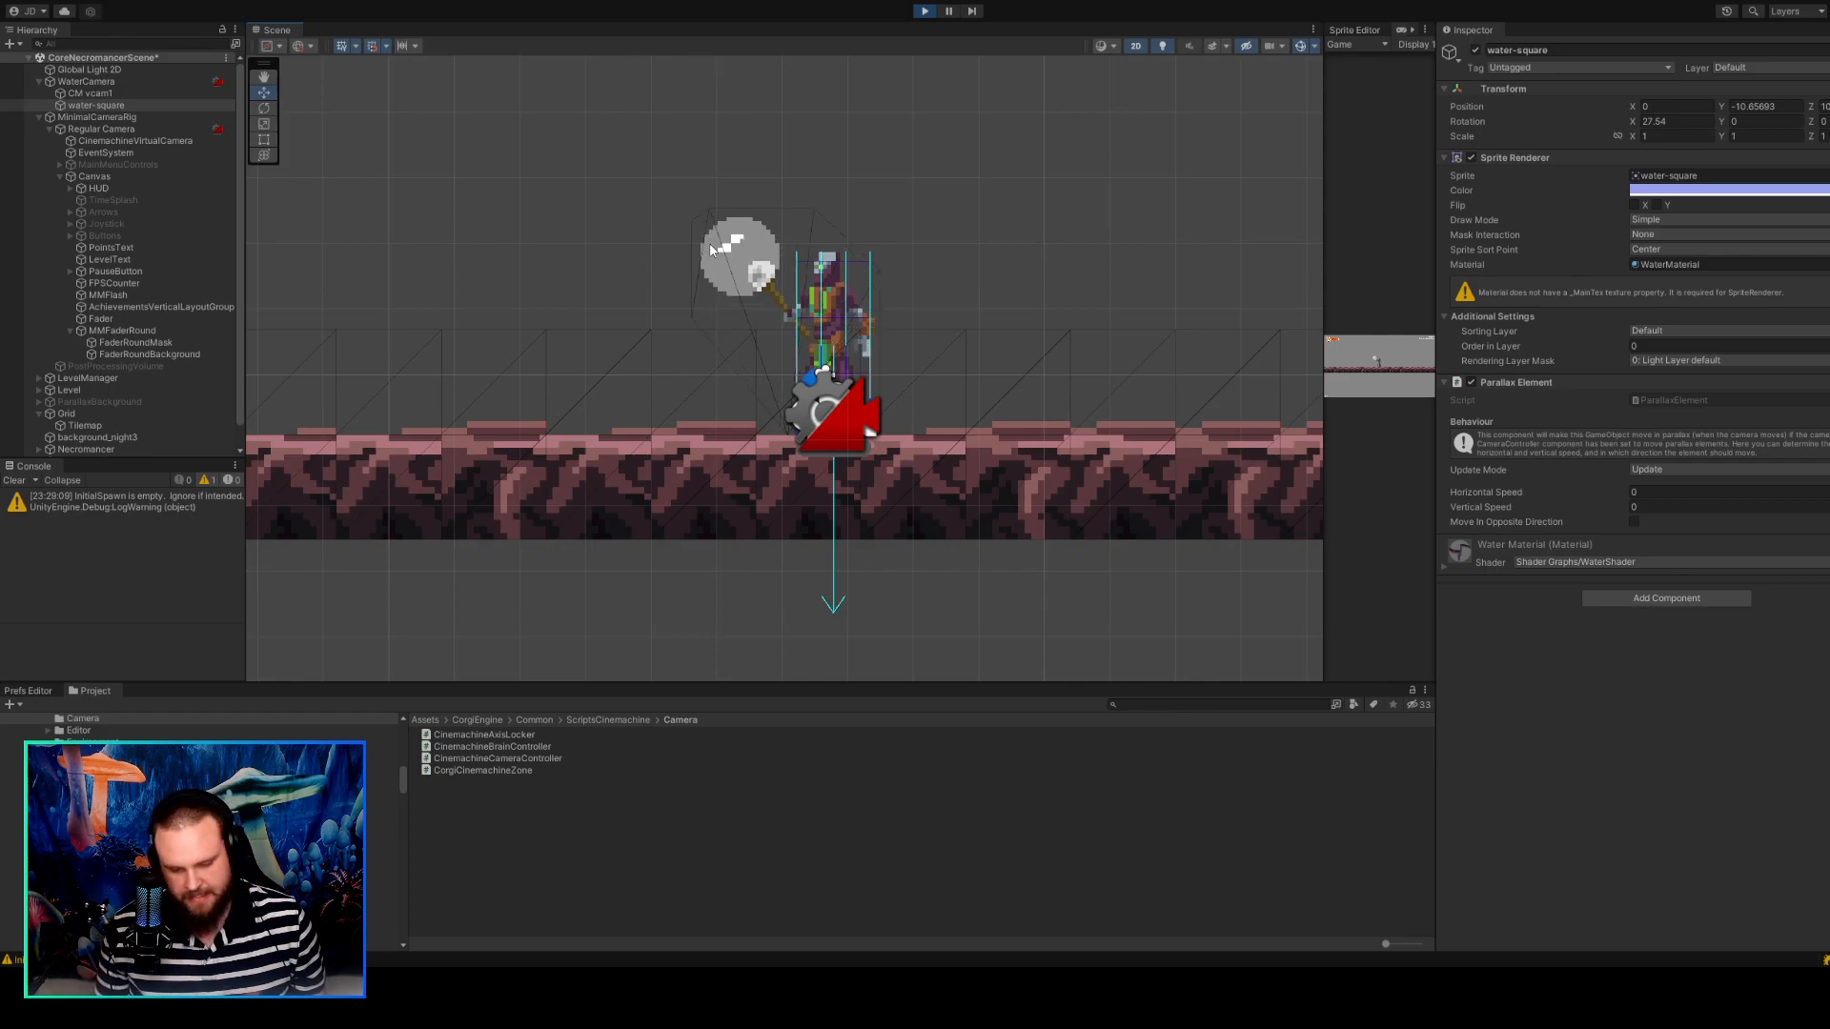
pyautogui.scroll(-4, 718, 191)
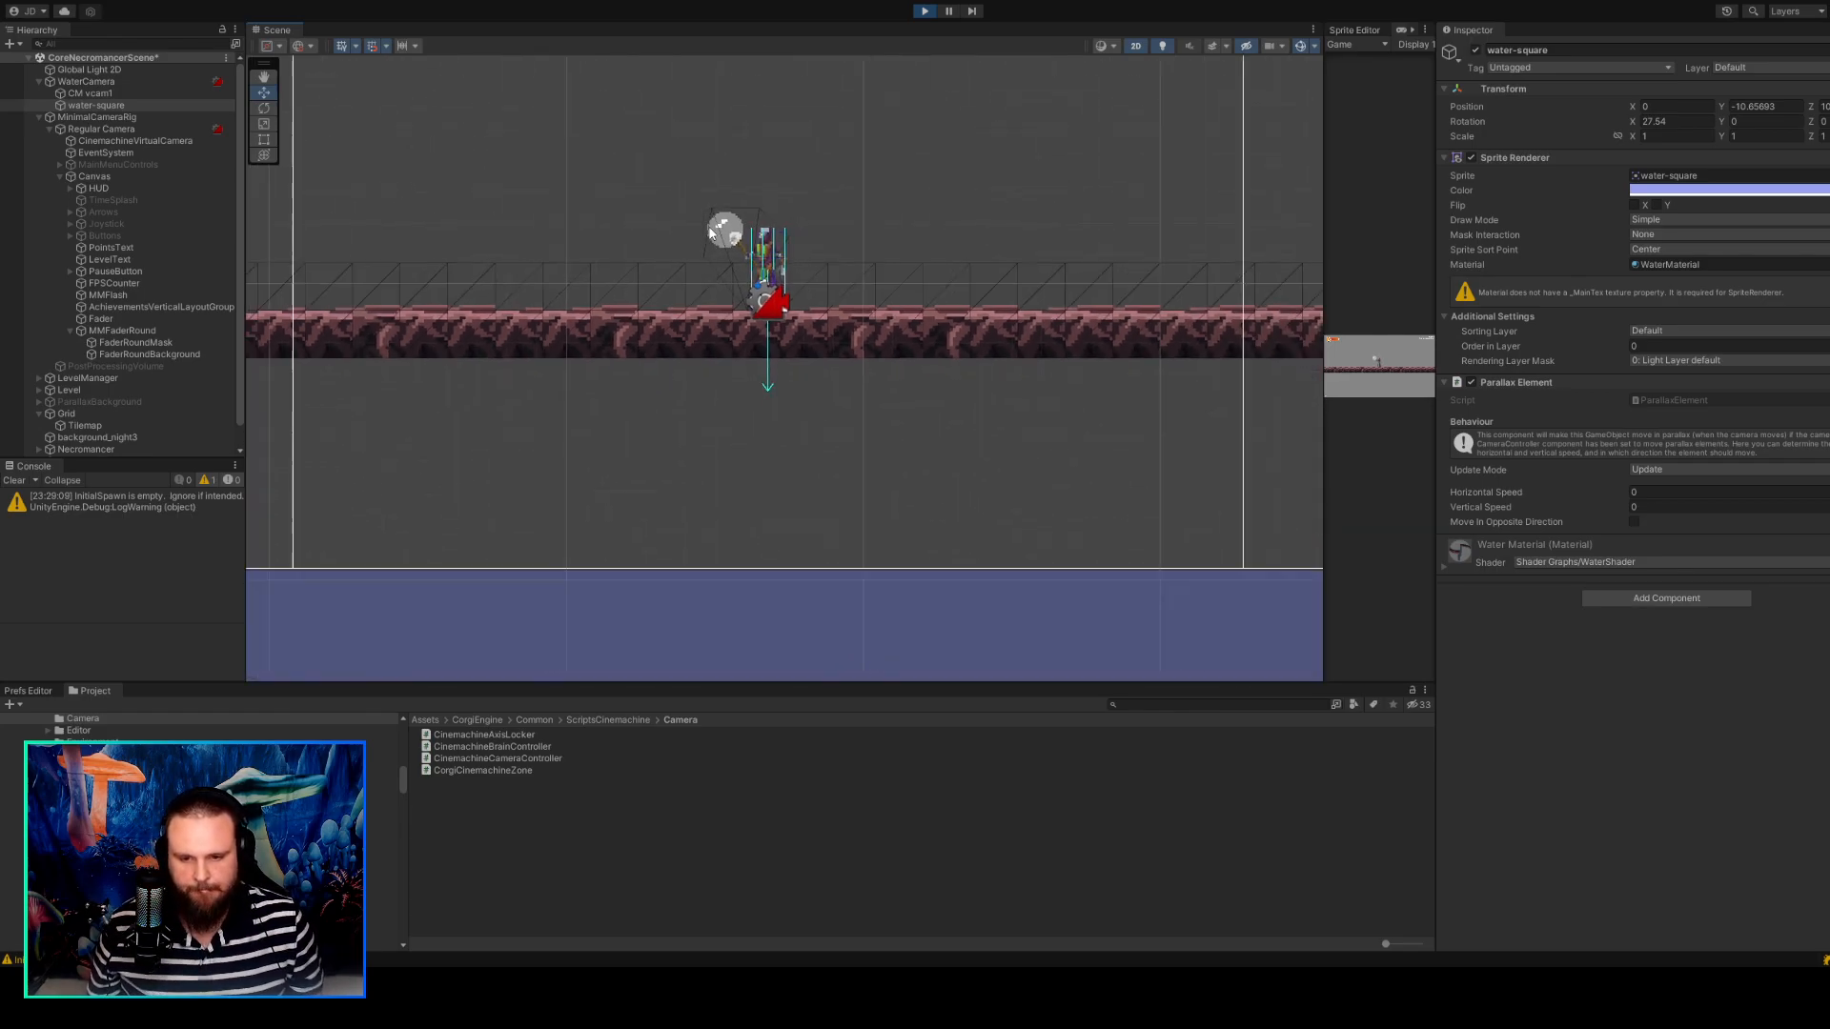
pyautogui.scroll(-6, 711, 233)
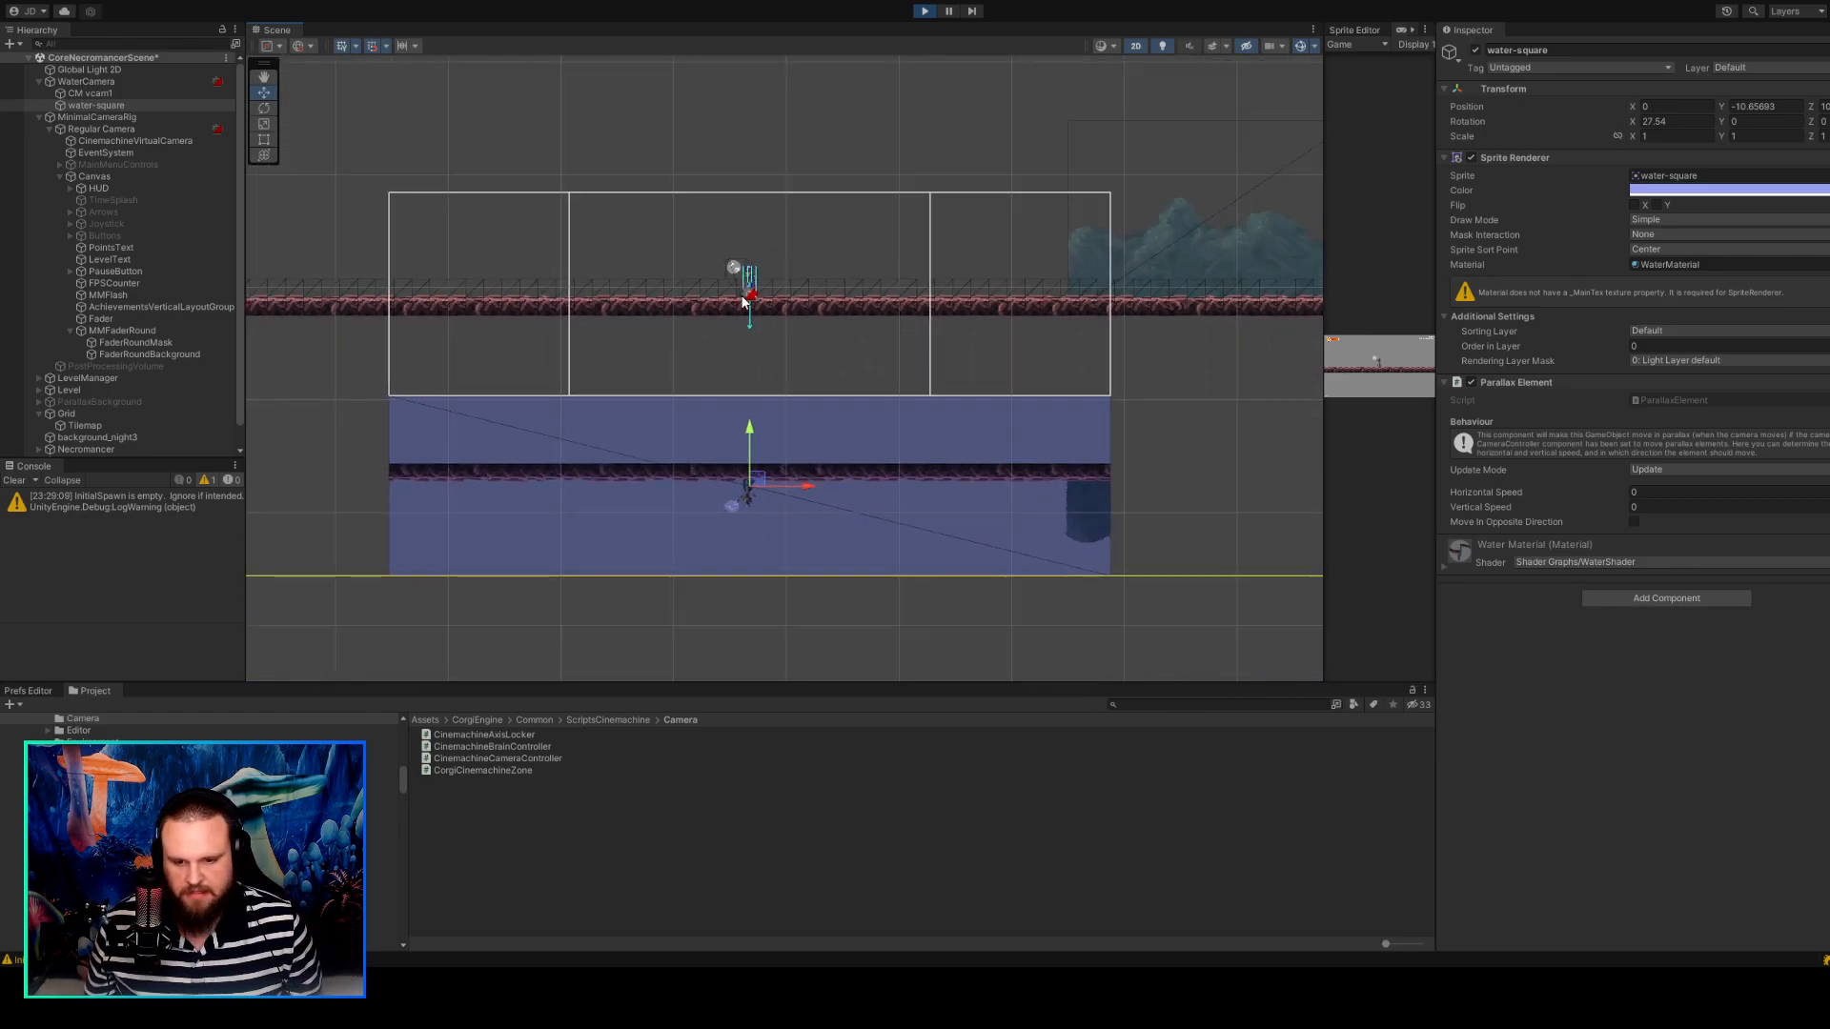
pyautogui.moveTo(797, 155); pyautogui.dragTo(744, 229, button='middle')
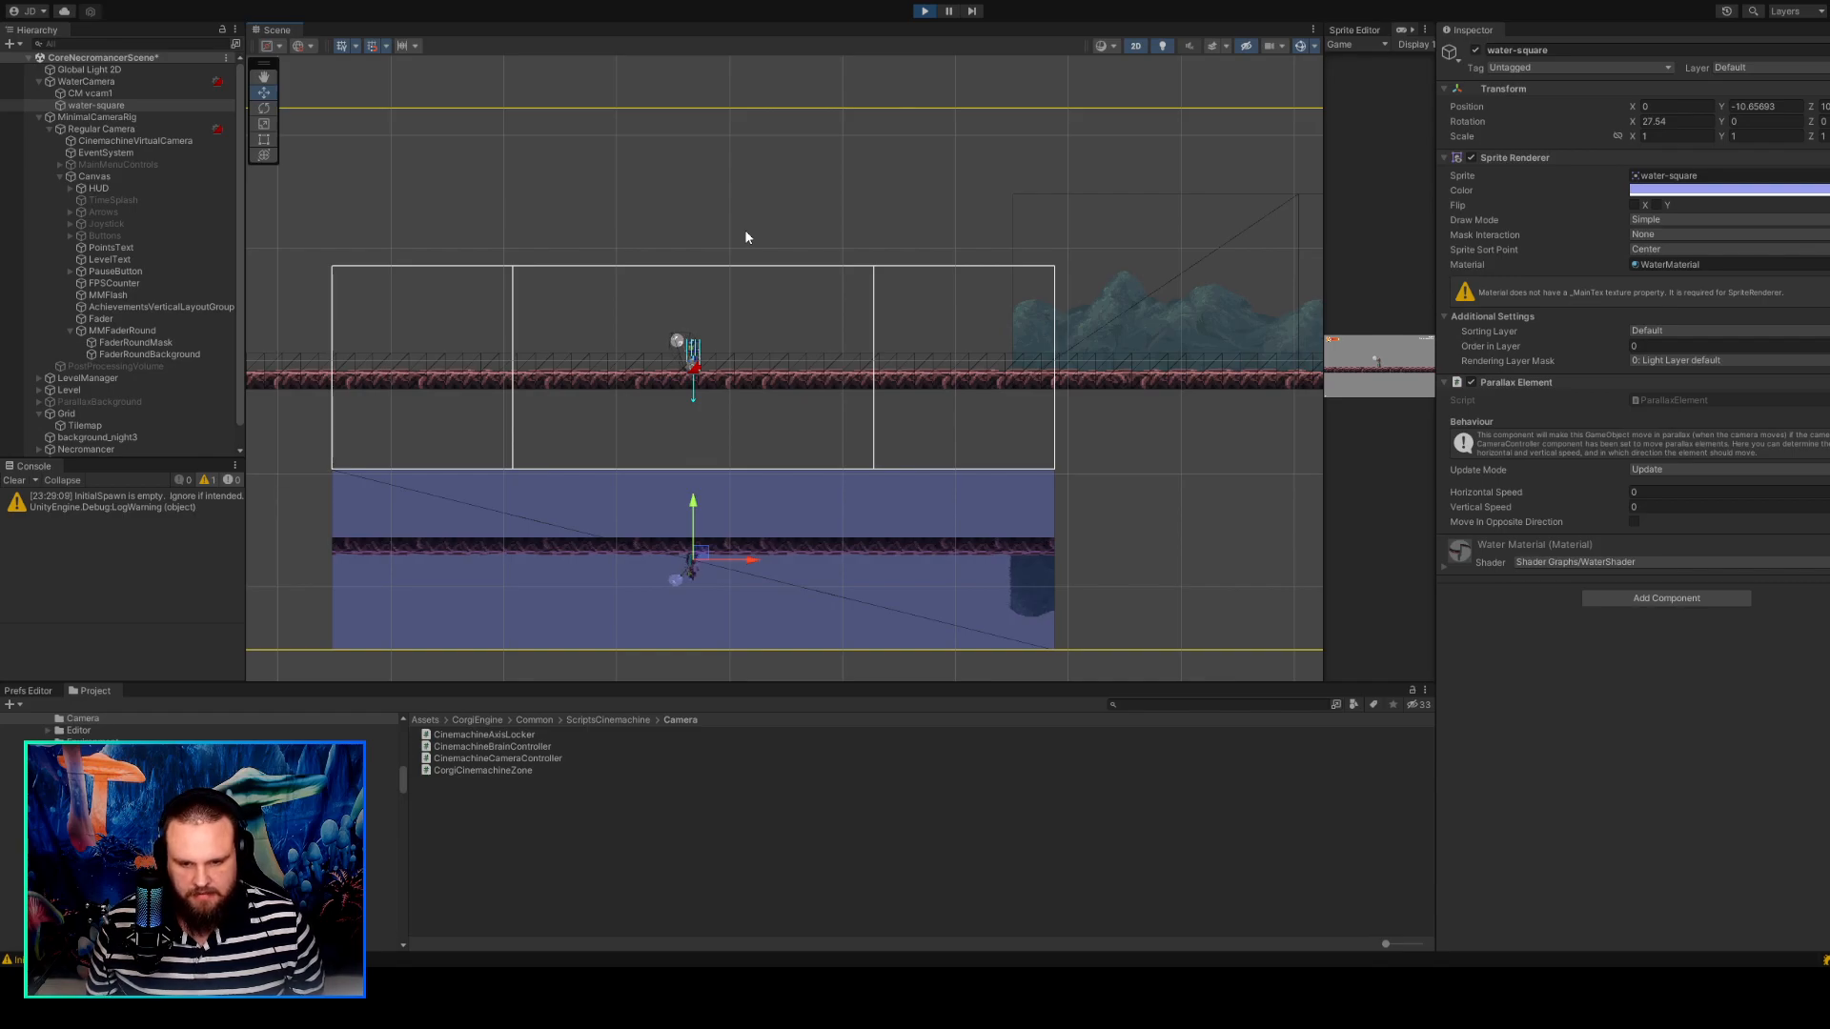
pyautogui.scroll(2, 745, 236)
pyautogui.scroll(-2, 746, 237)
pyautogui.scroll(2, 746, 237)
pyautogui.scroll(-1, 745, 231)
pyautogui.moveTo(745, 230); pyautogui.dragTo(817, 227, button='middle')
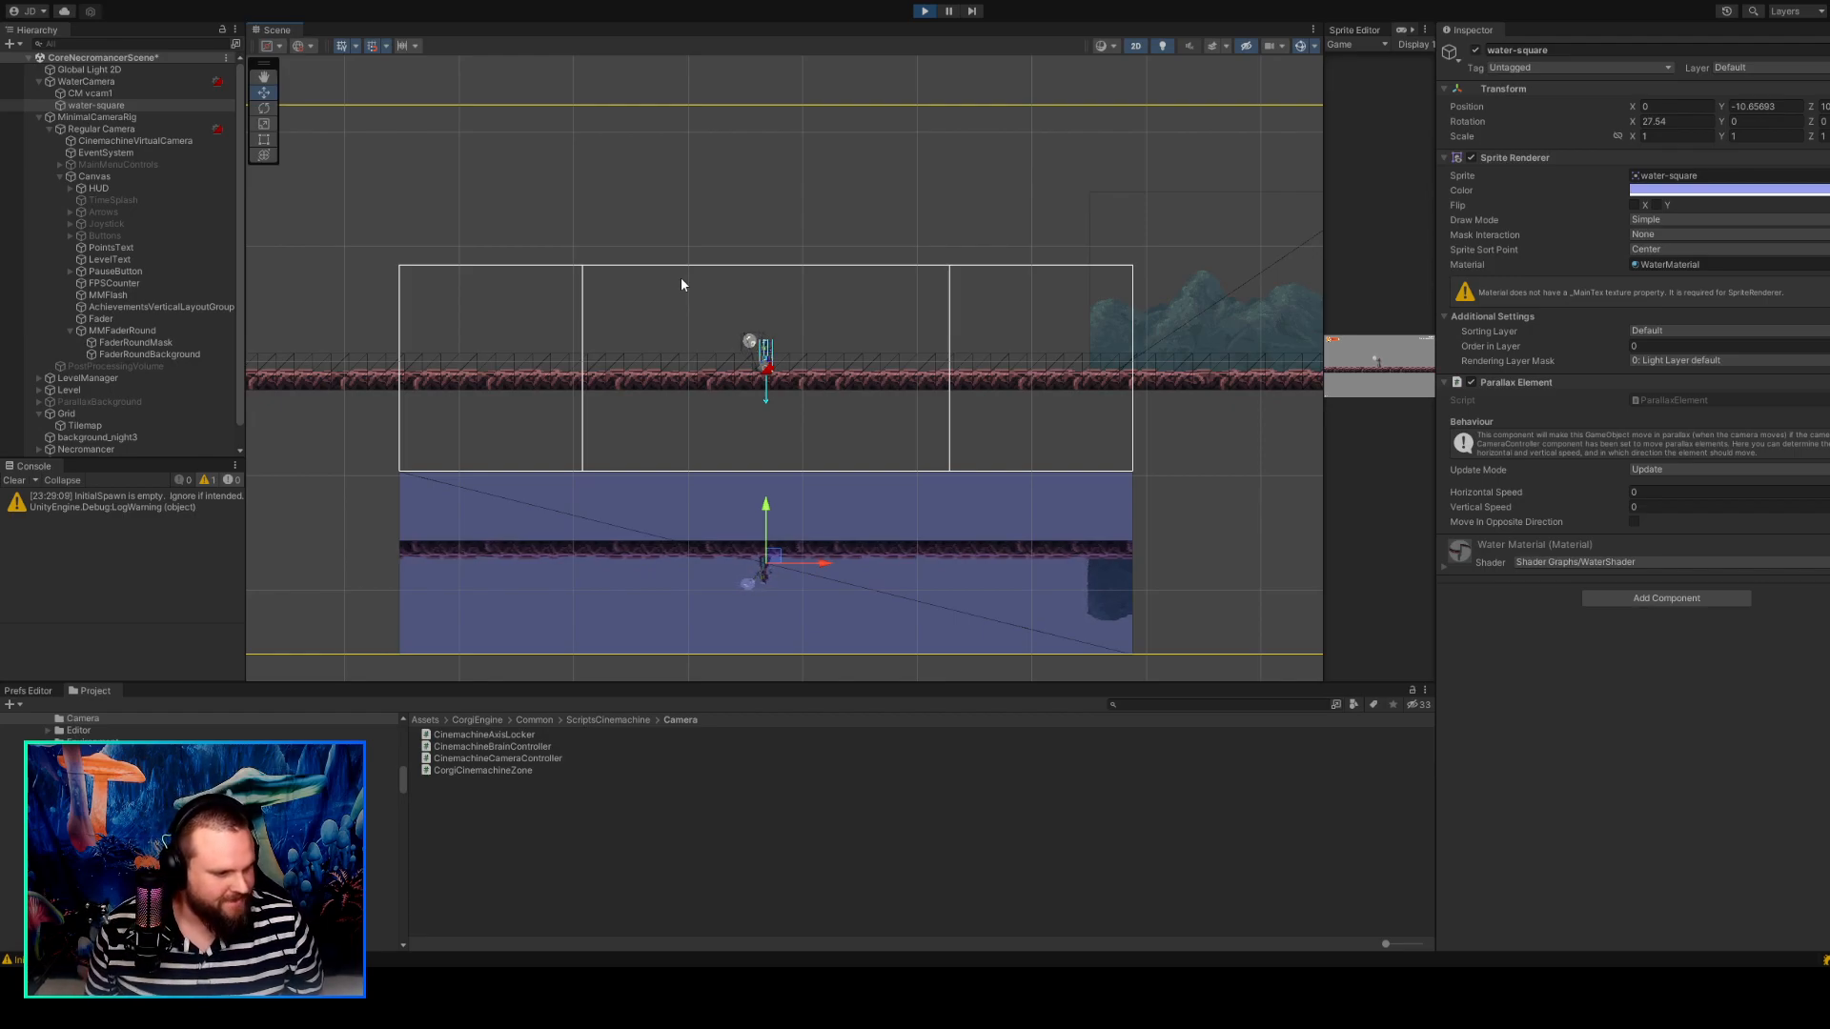
pyautogui.scroll(1, 614, 288)
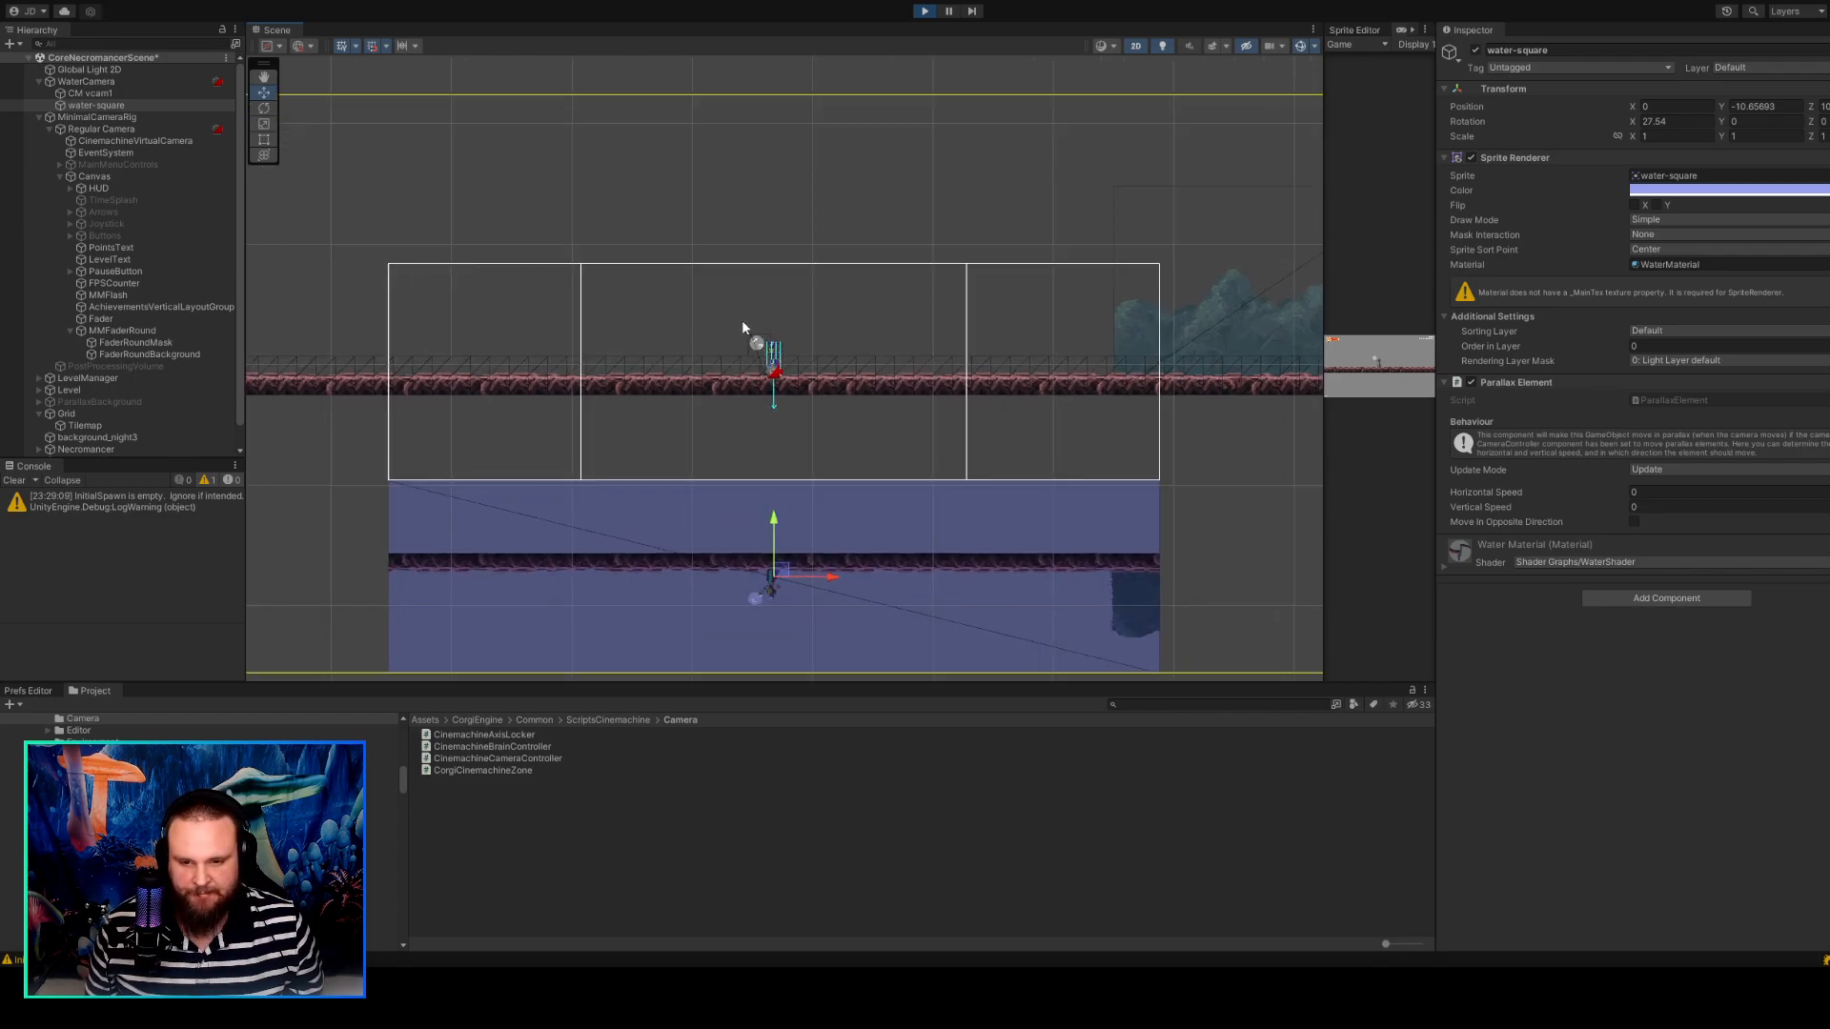
pyautogui.scroll(1, 764, 324)
pyautogui.moveTo(825, 368); pyautogui.dragTo(810, 314, button='middle')
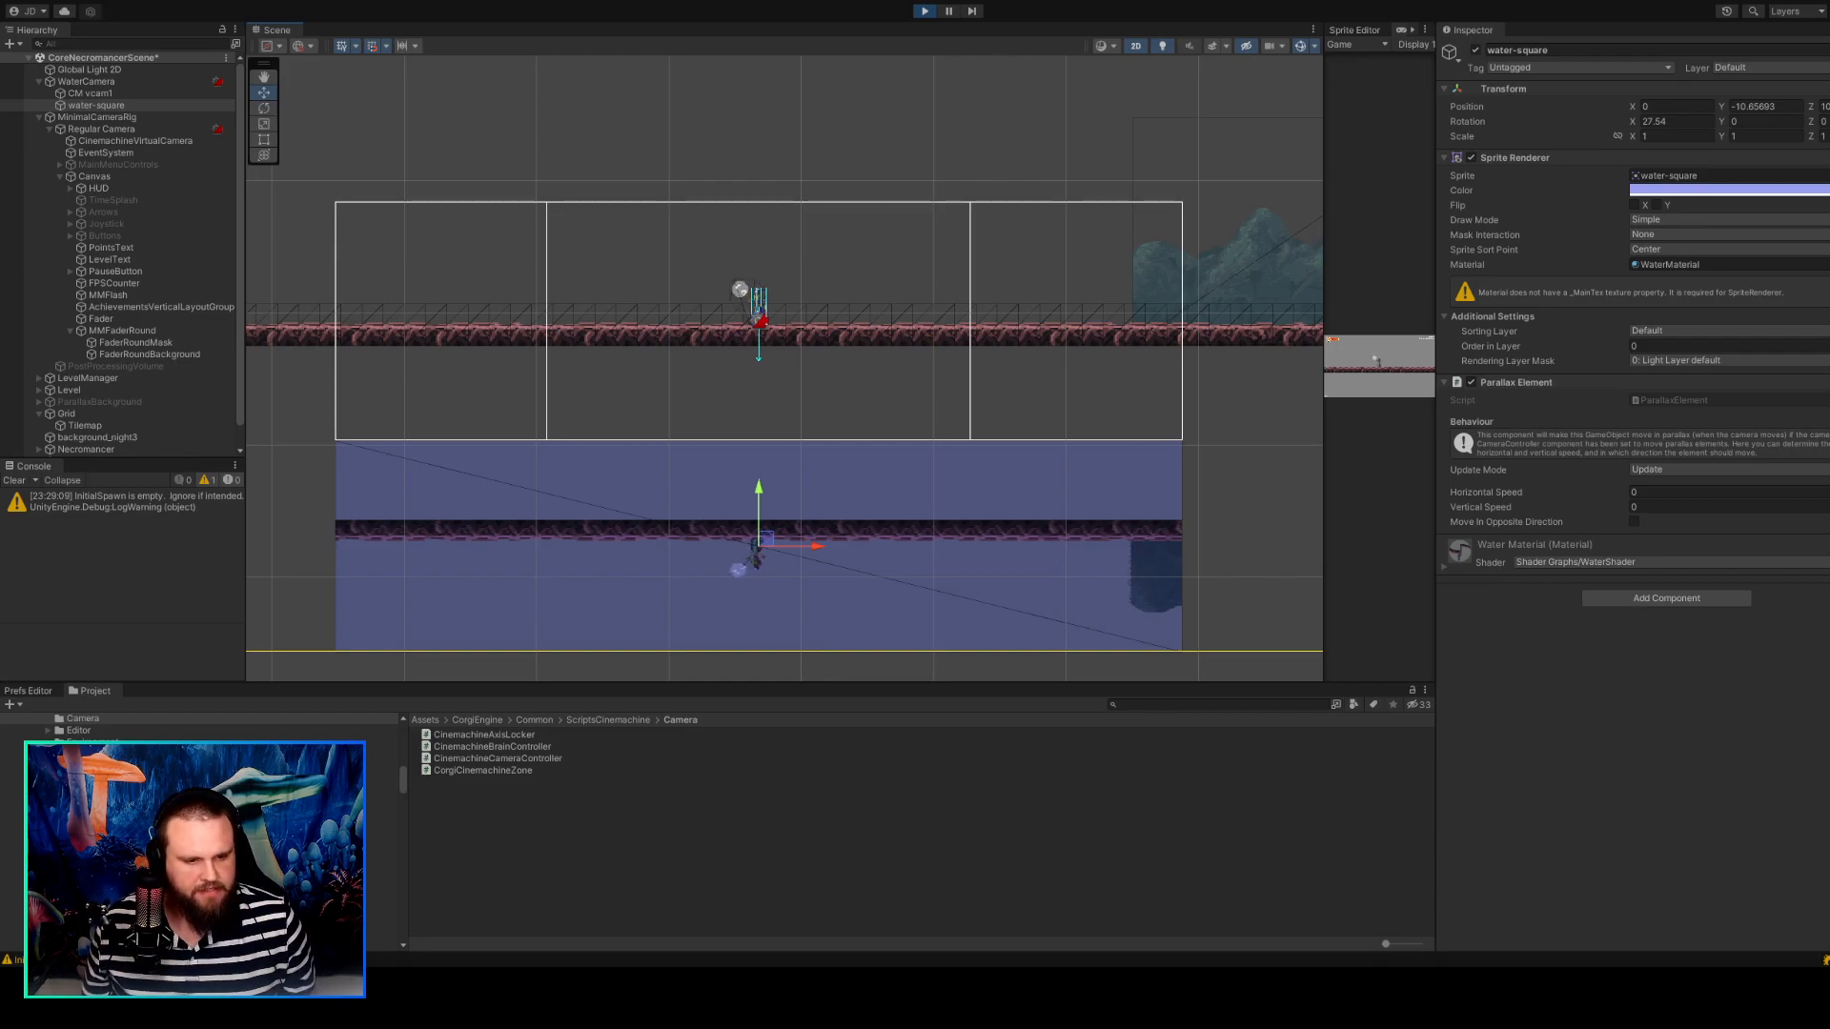
# Compare the component settings of water-square and CM vcam1, including the virtual camera's Follow target.
pyautogui.click(499, 715)
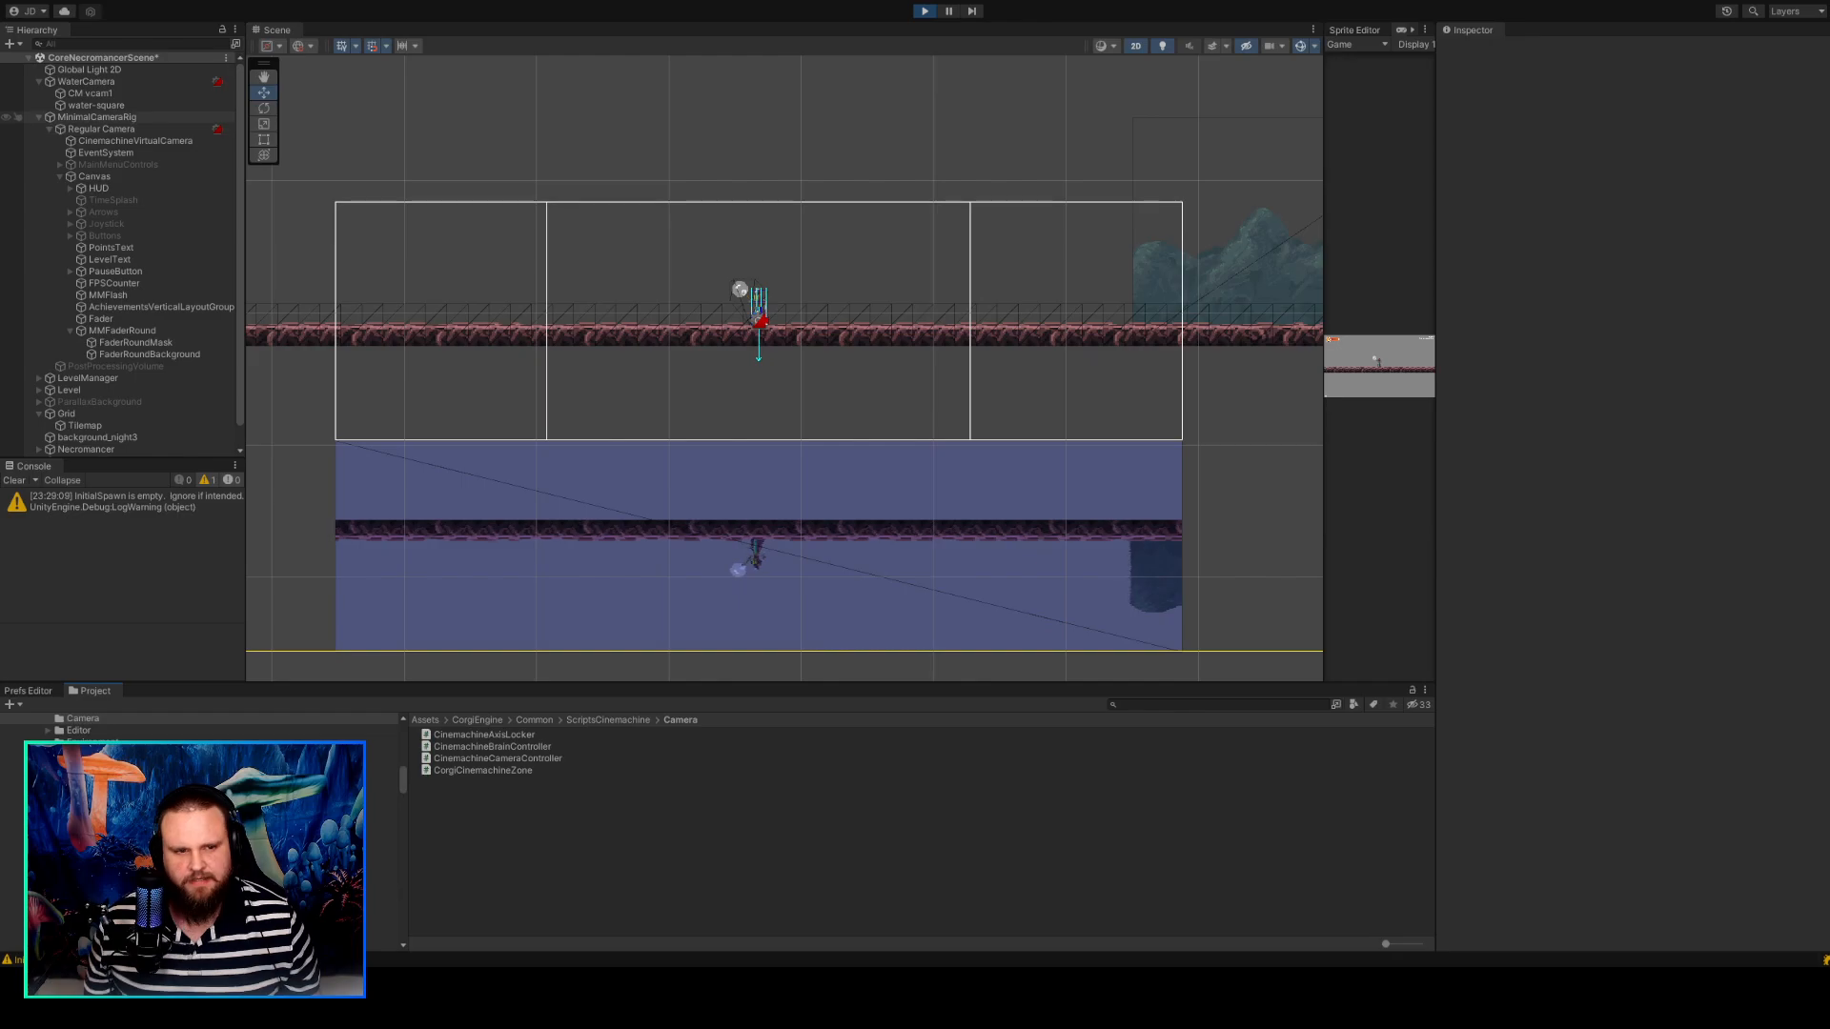
pyautogui.click(91, 93)
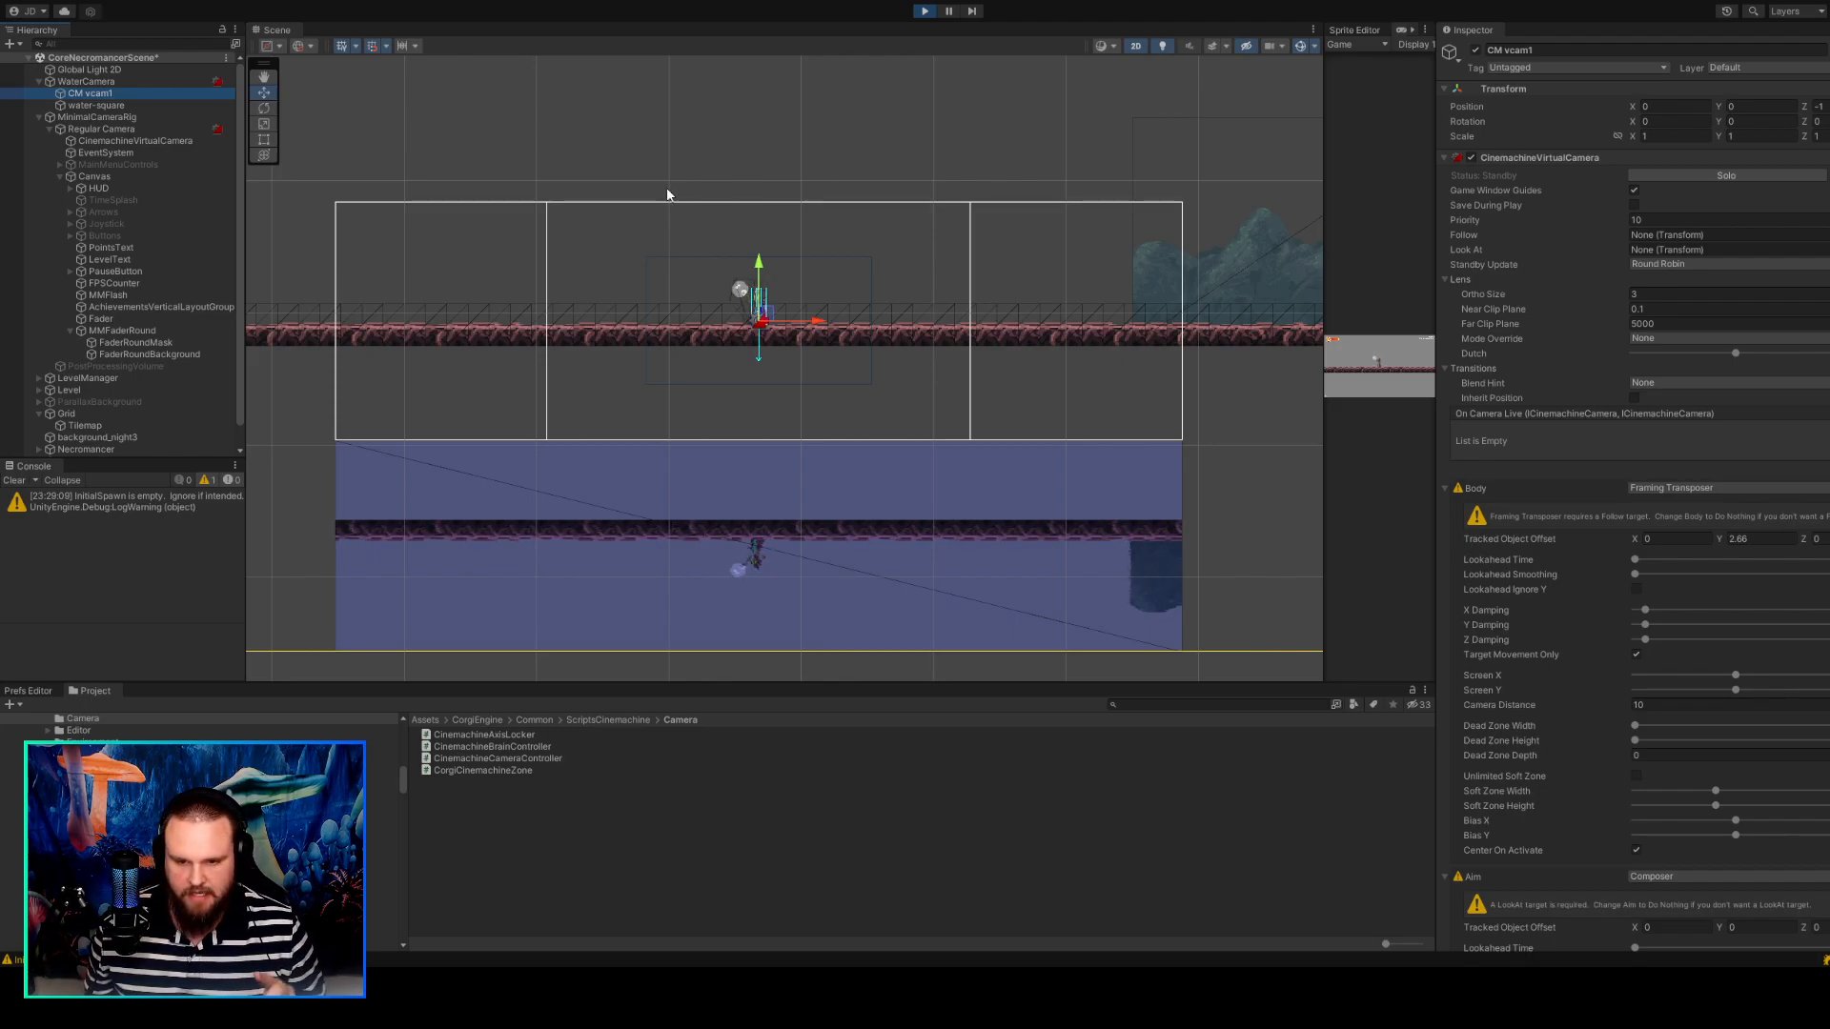
pyautogui.click(738, 156)
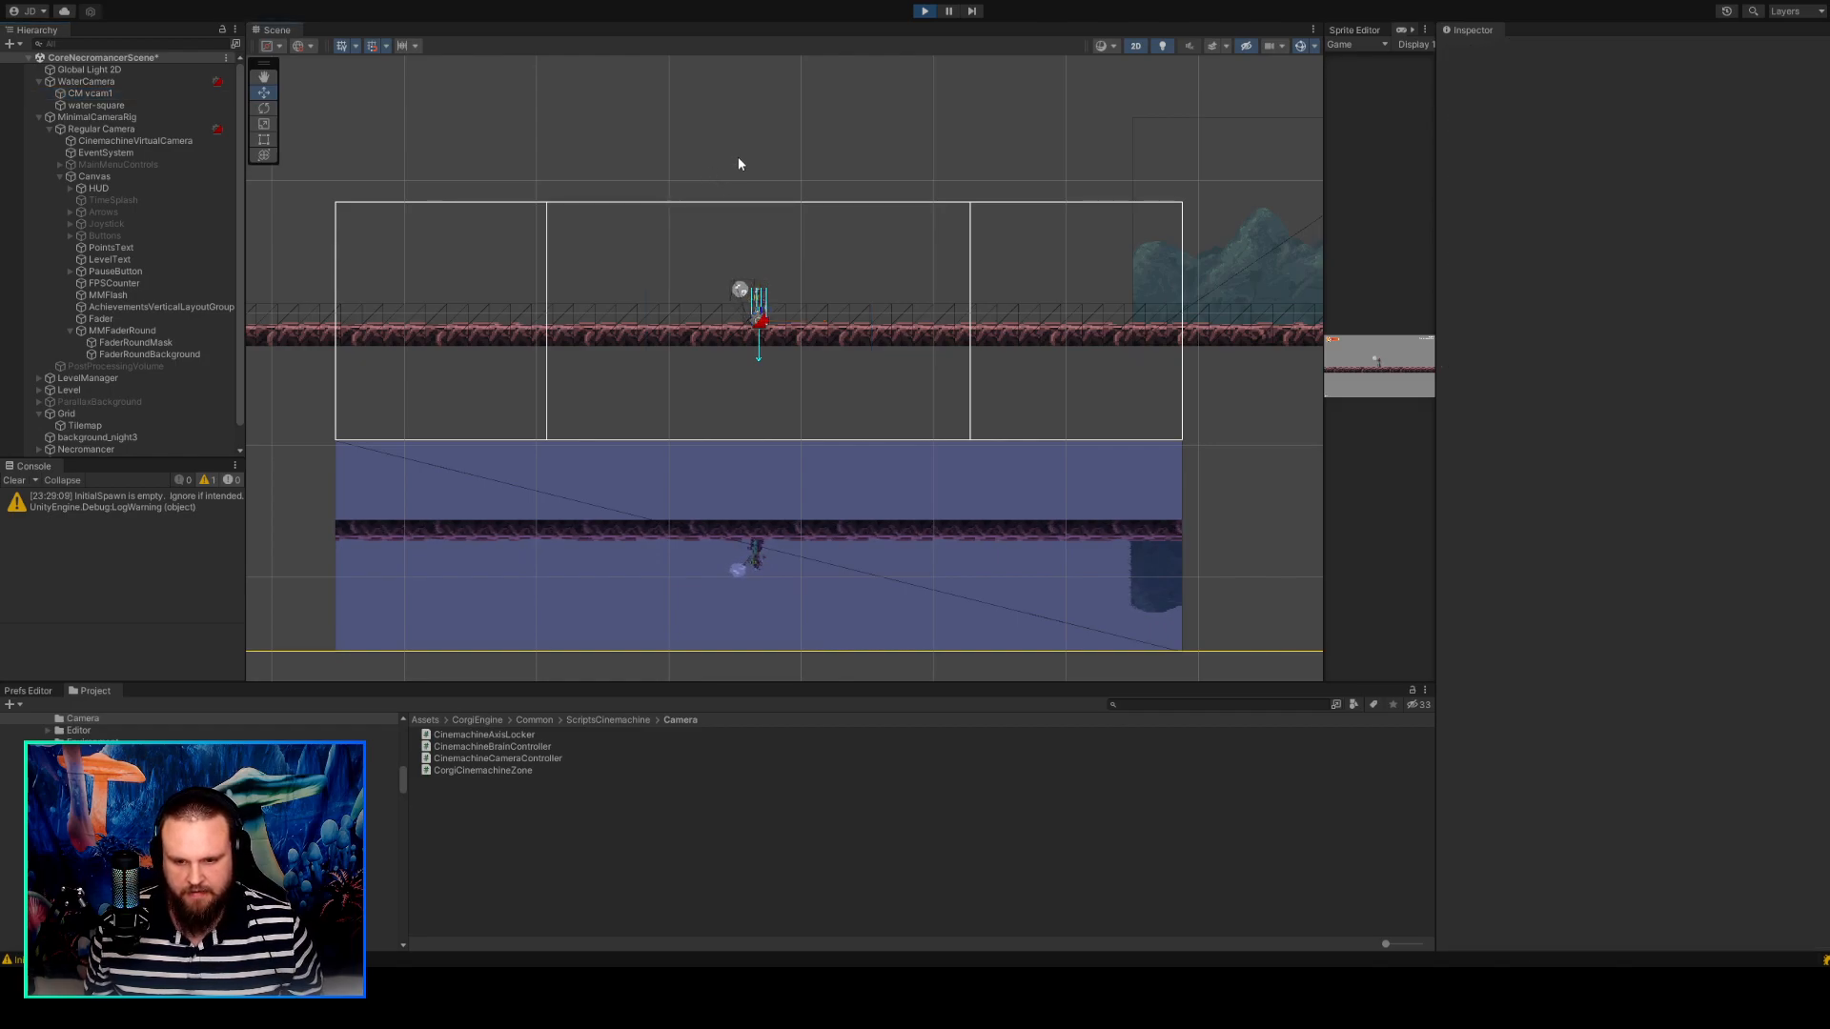
pyautogui.click(951, 456)
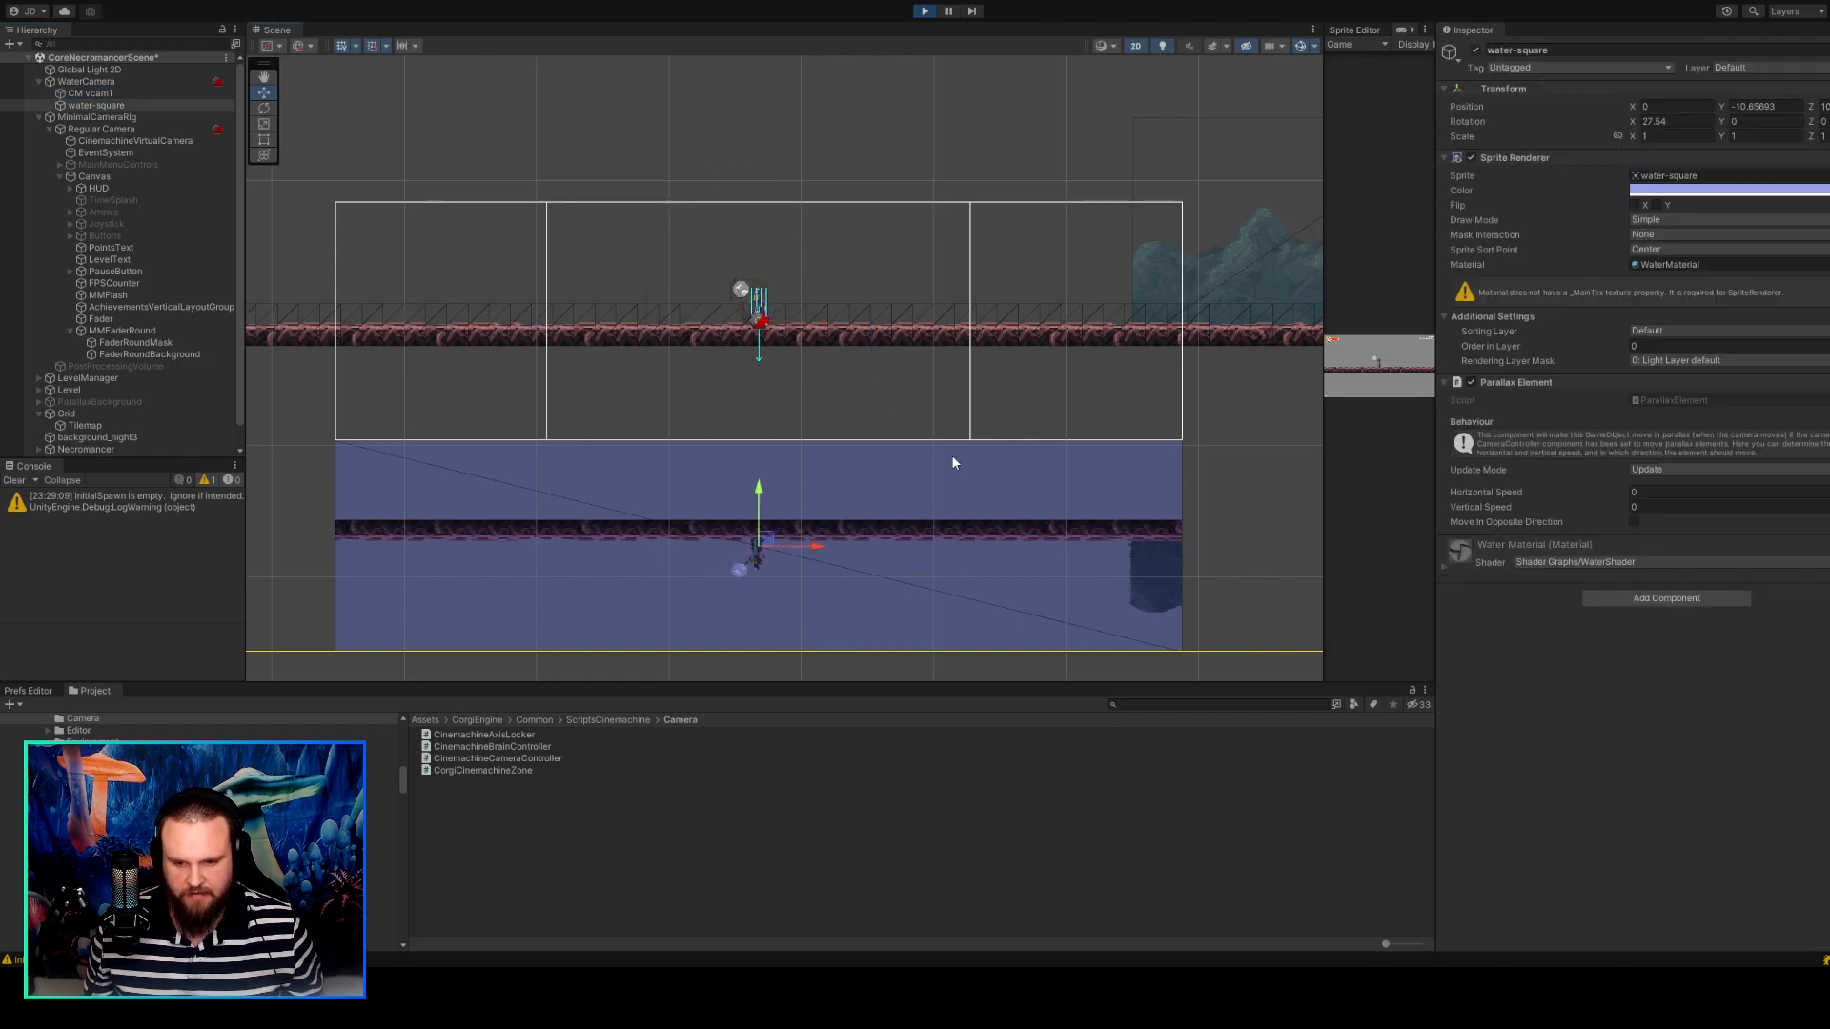
pyautogui.click(118, 95)
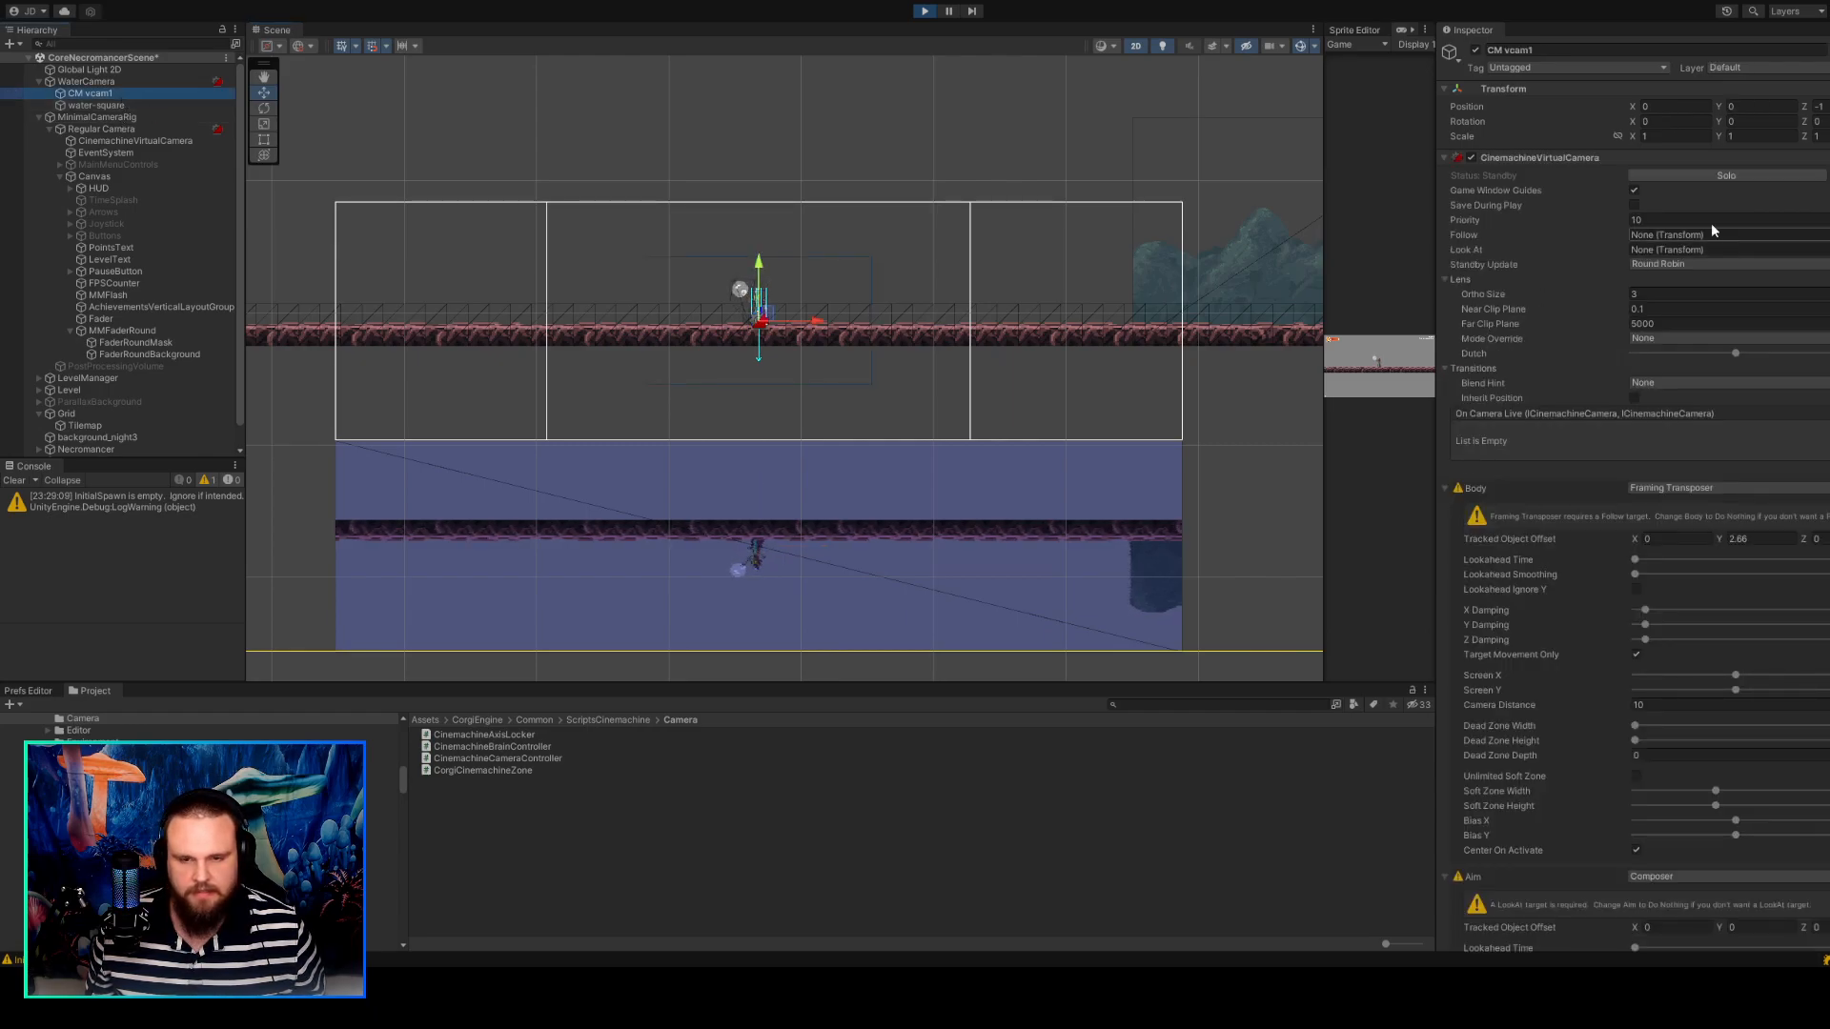
# Stop play mode and set CM vcam1's Follow target to Regular Camera.
pyautogui.click(923, 13)
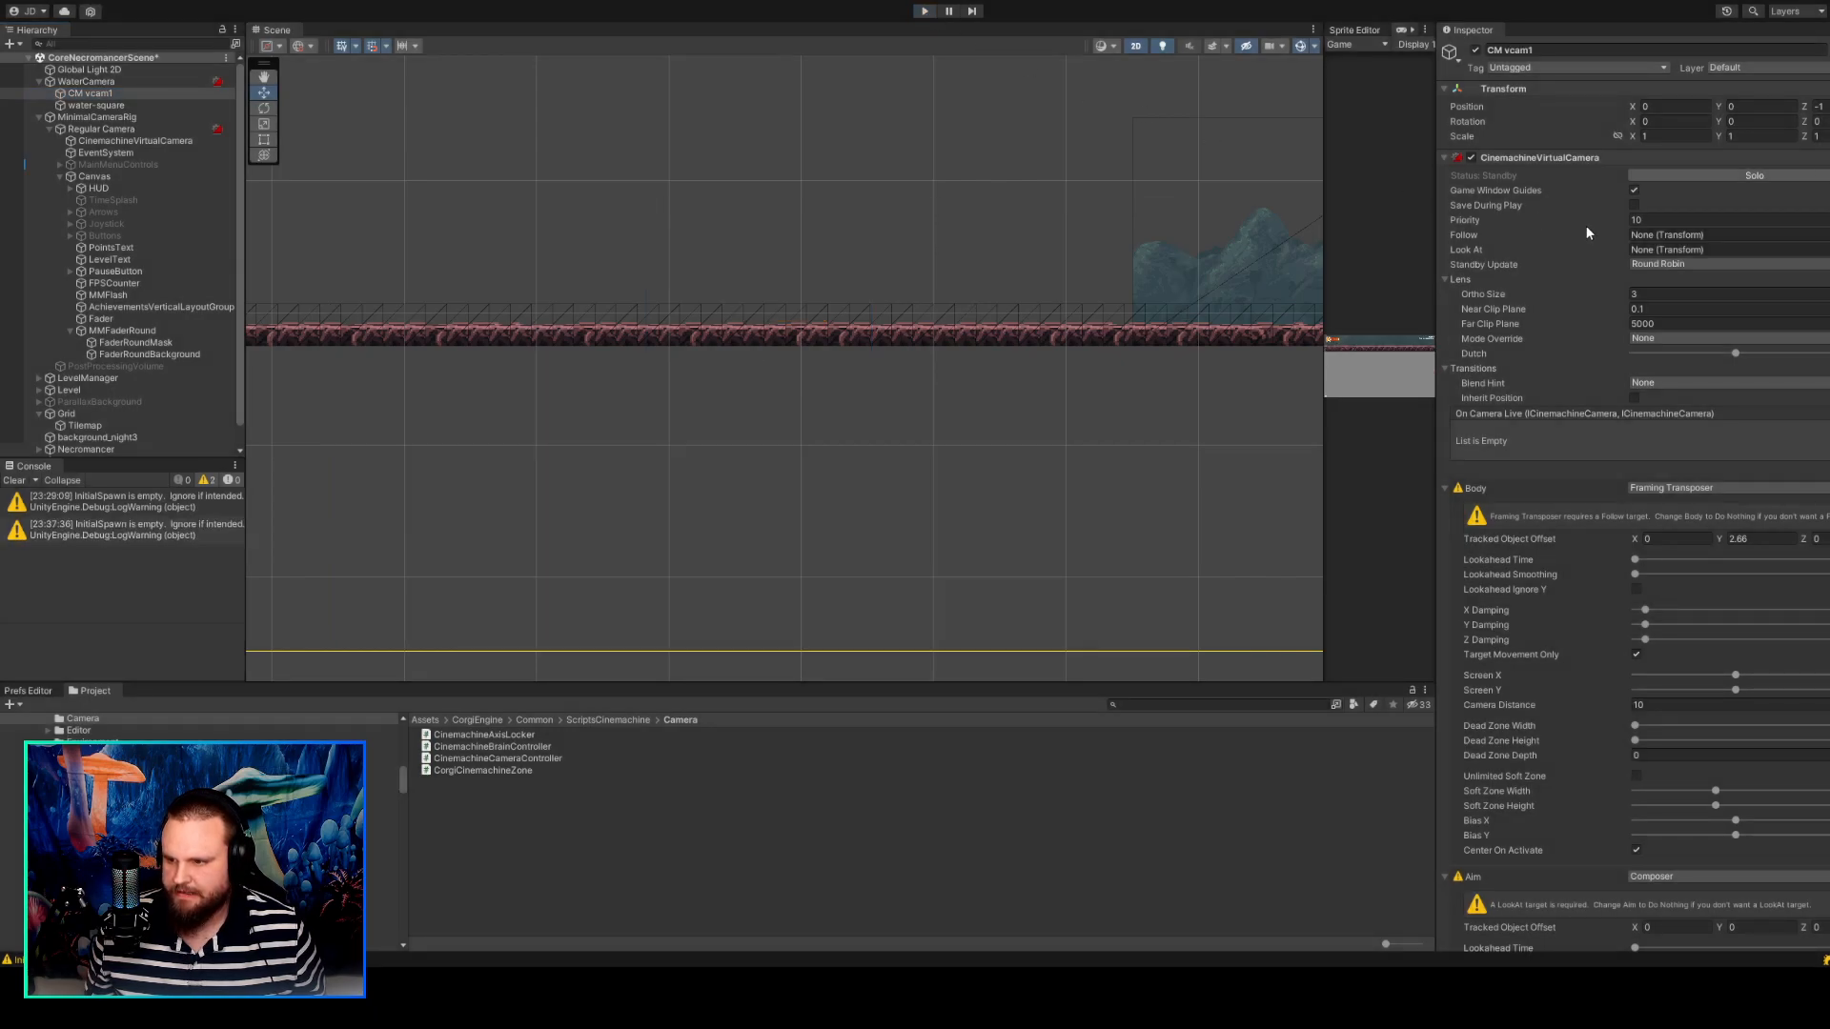
pyautogui.click(1723, 236)
pyautogui.scroll(-5, 1774, 396)
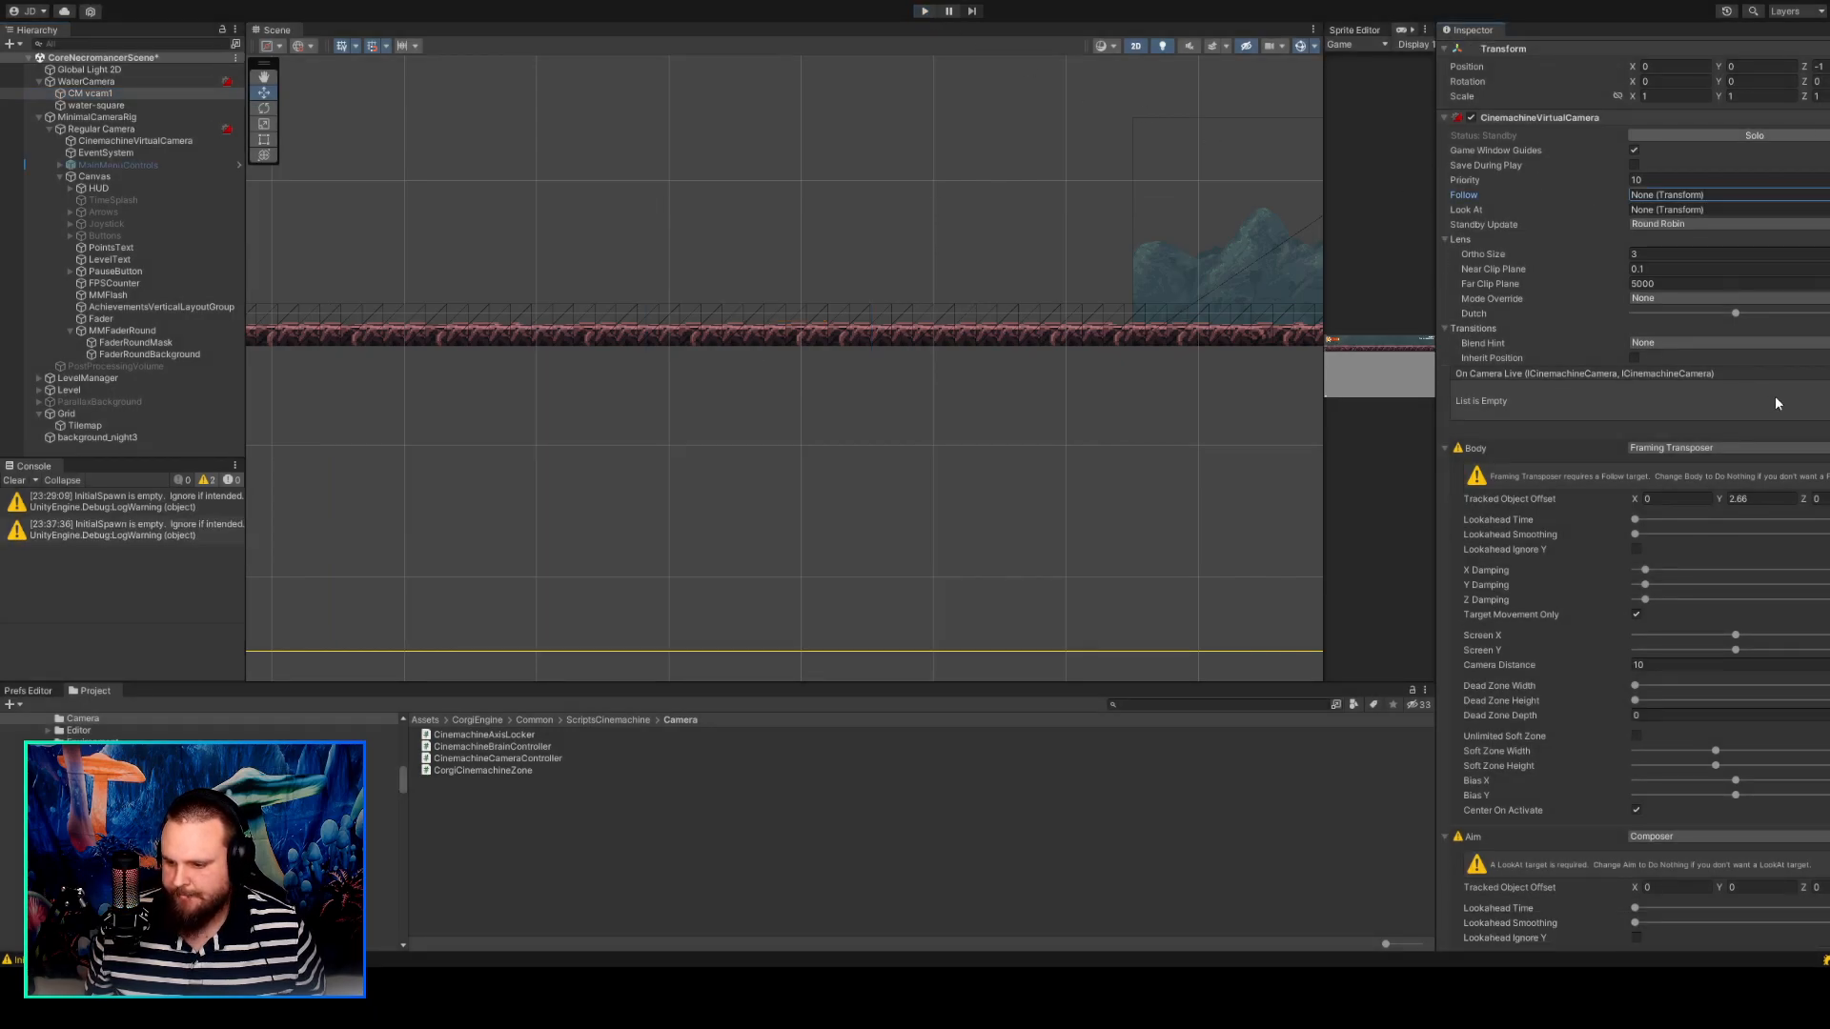
pyautogui.scroll(5, 1775, 396)
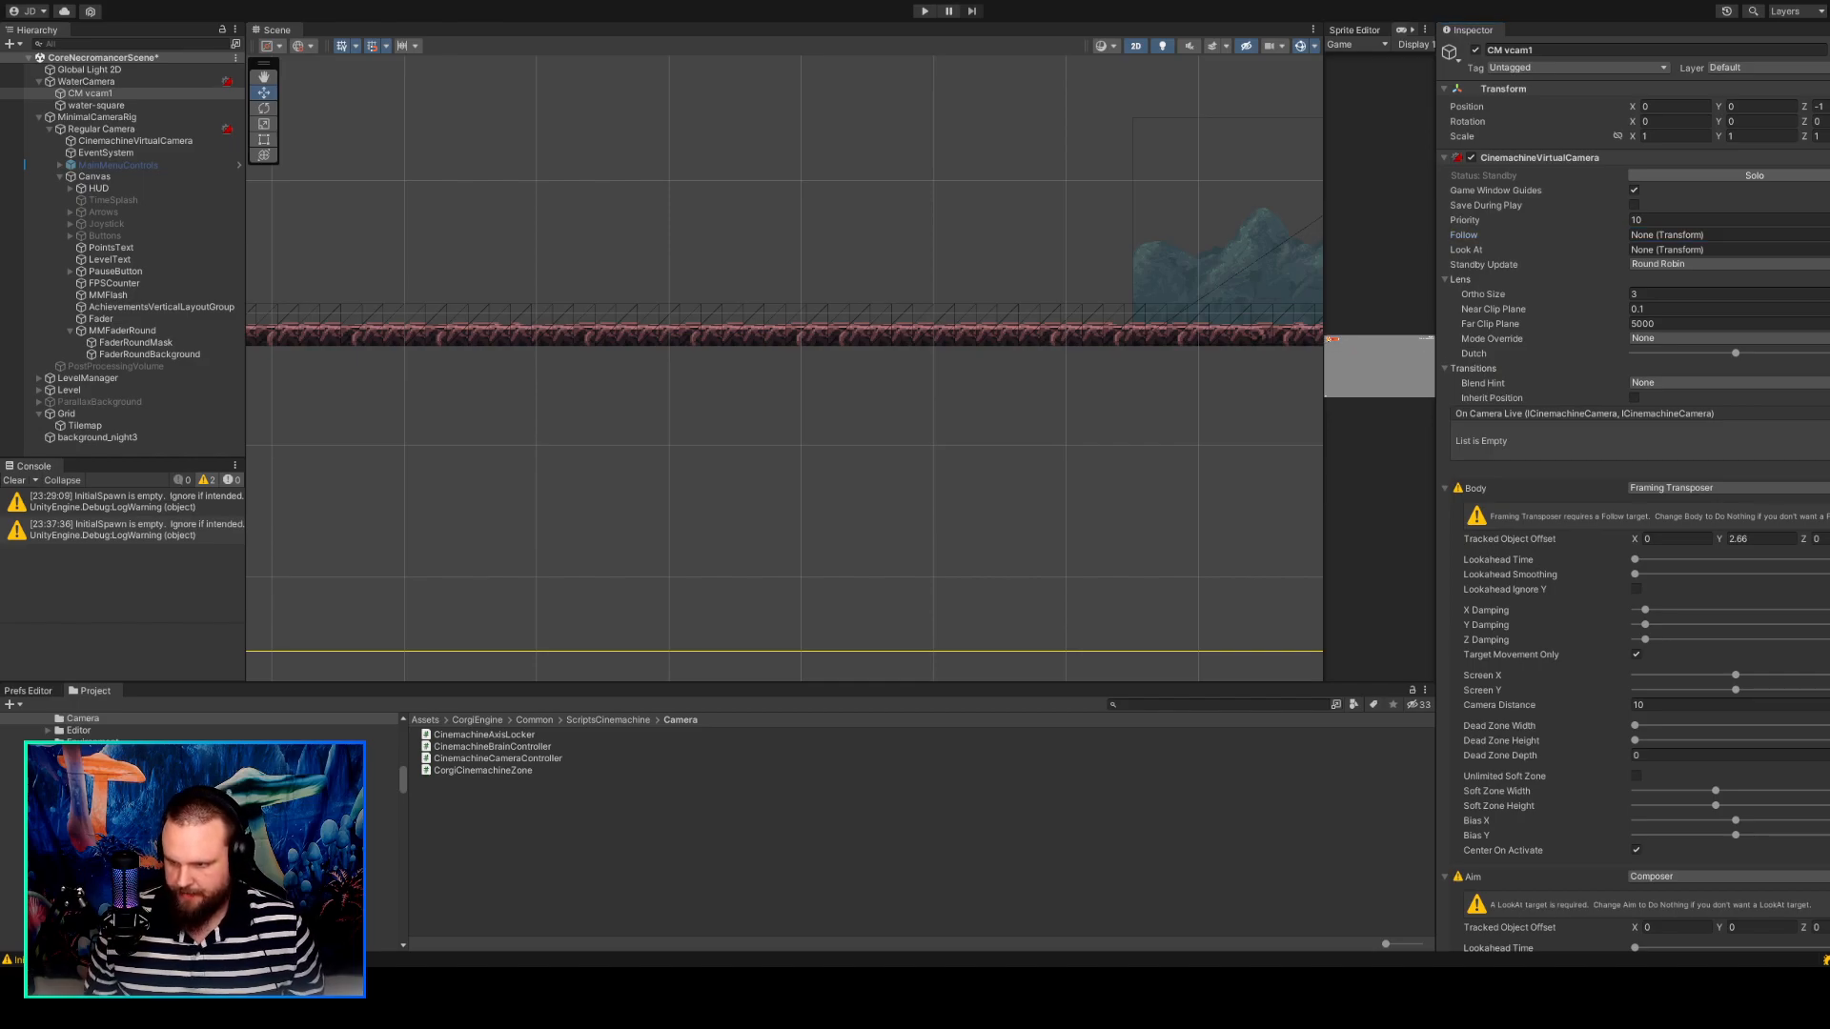
pyautogui.doubleClick(1662, 283)
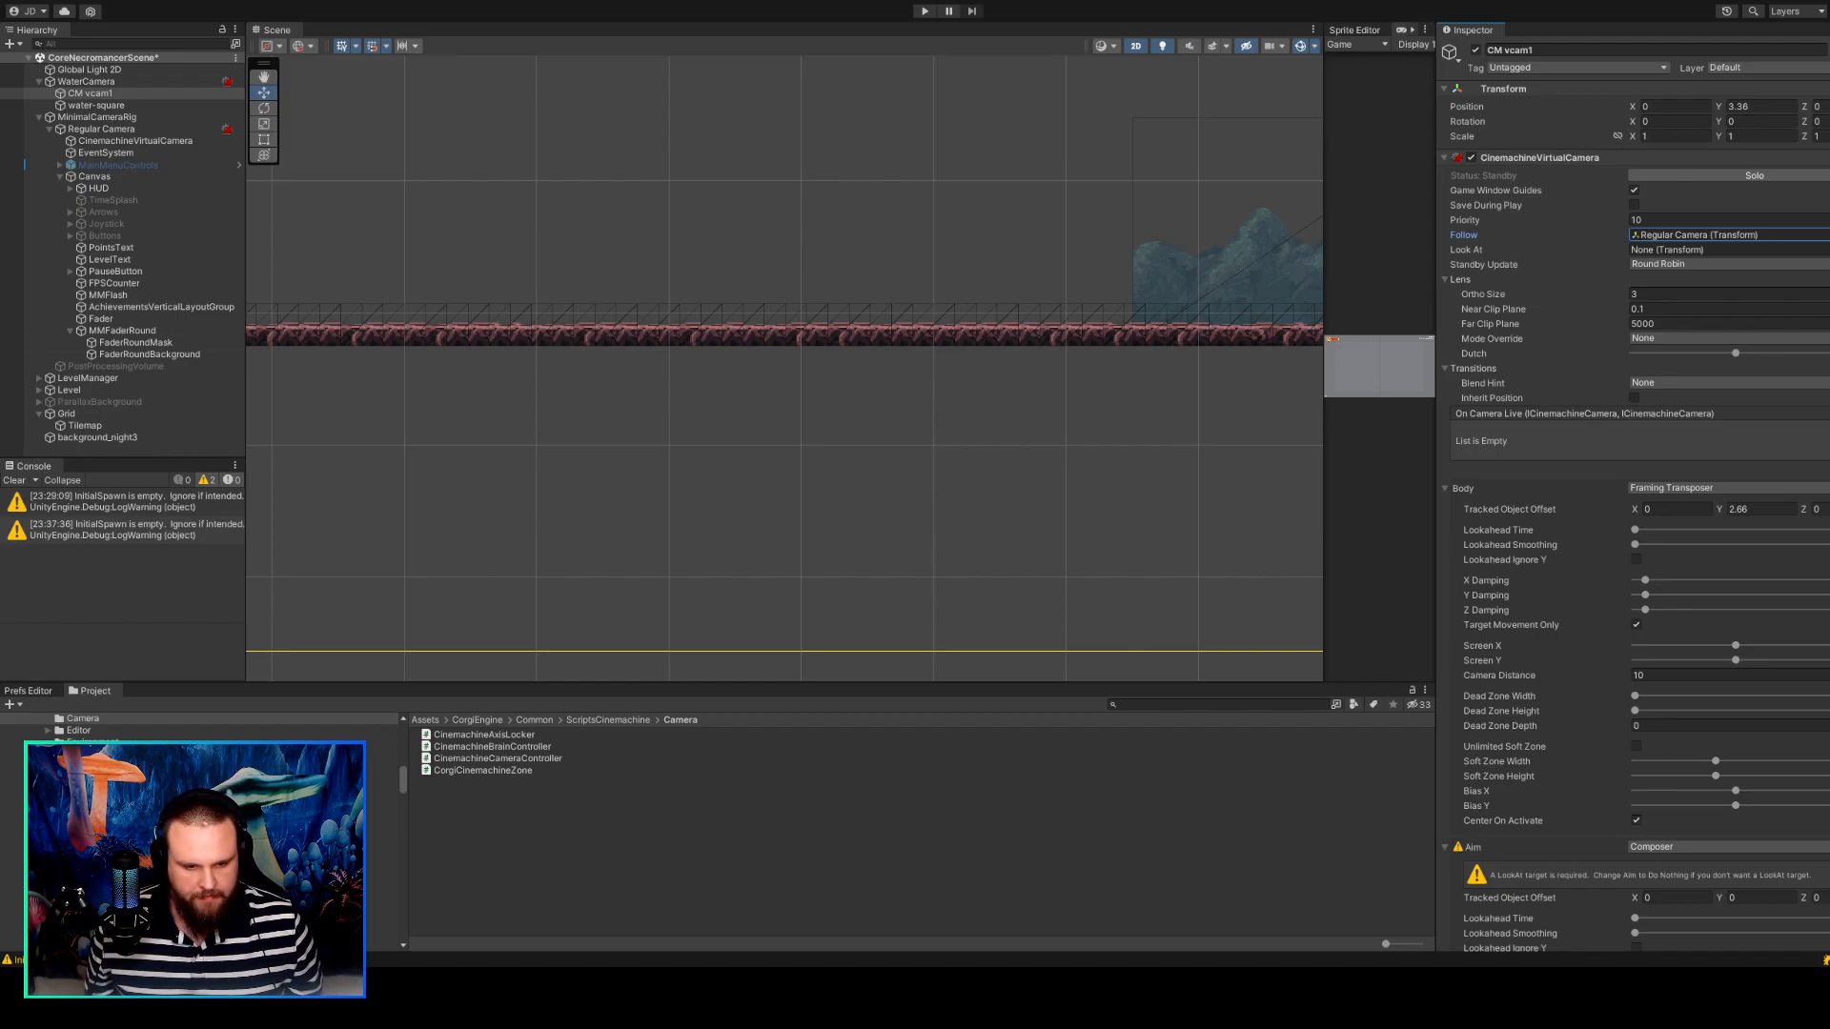
# Reselect CM vcam1 and frame it in the Scene view to check its placement in the level.
pyautogui.click(467, 301)
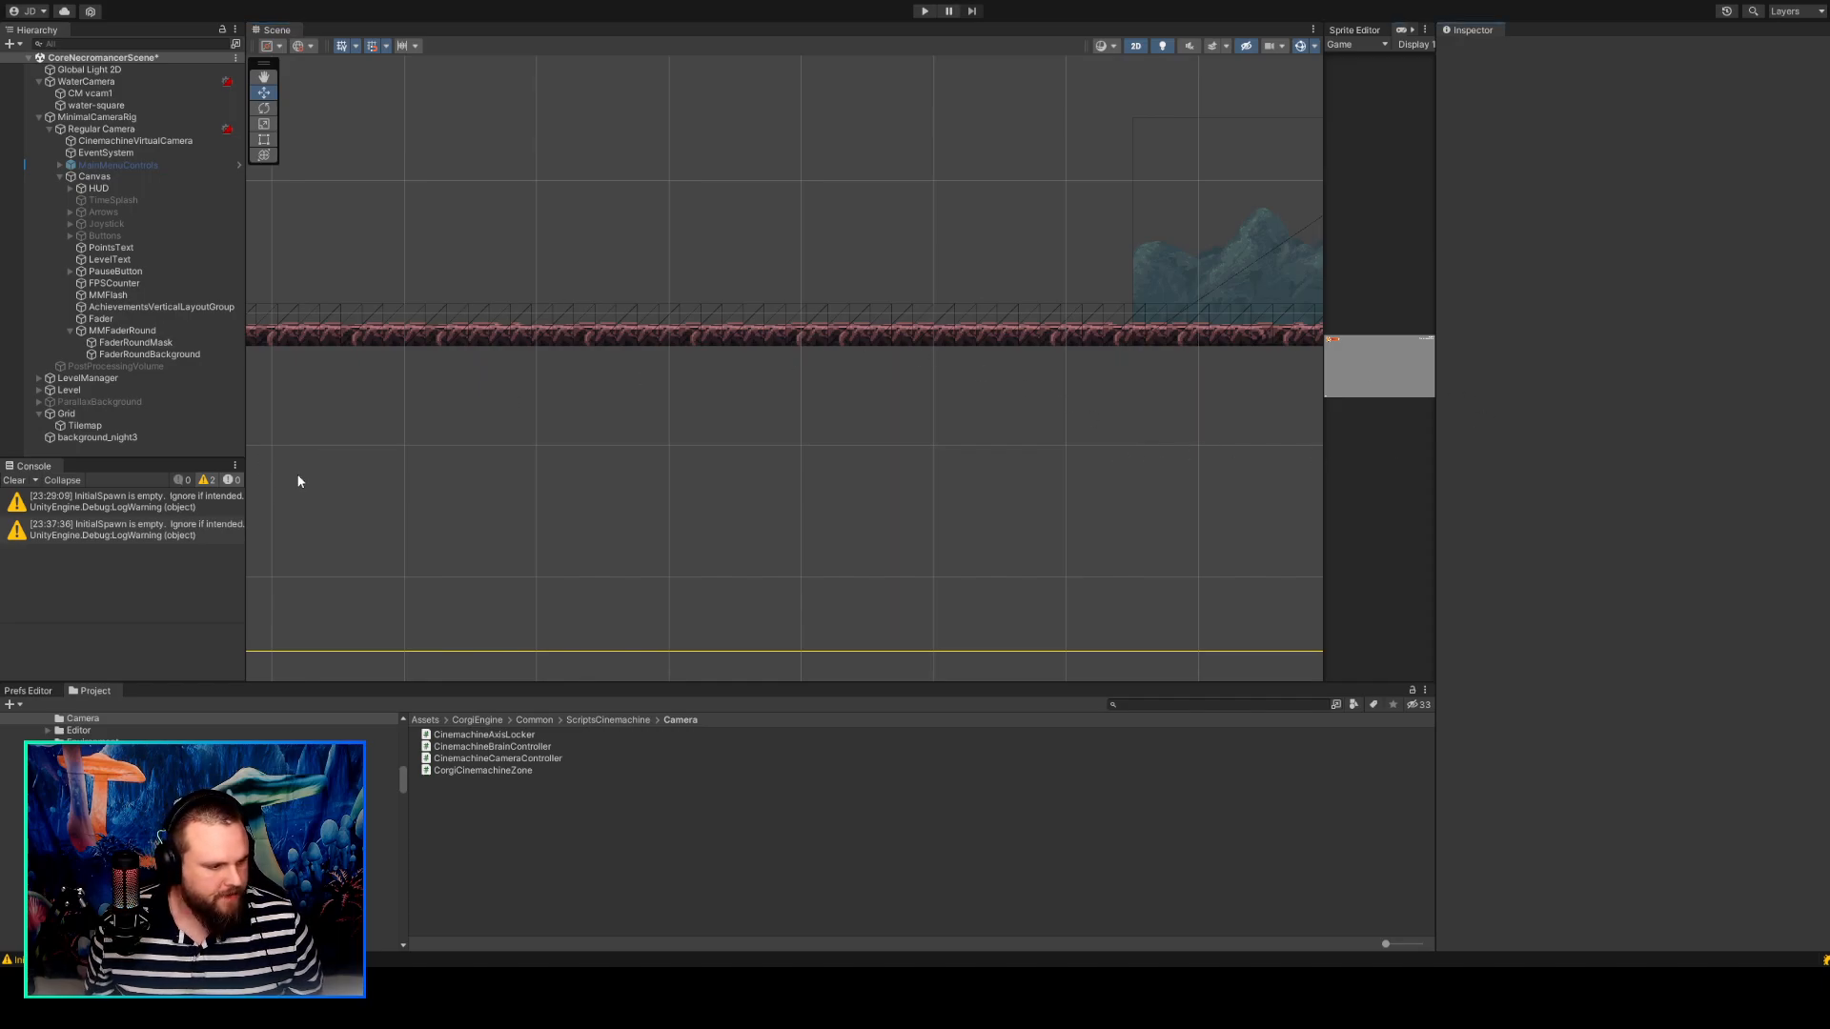
pyautogui.click(112, 94)
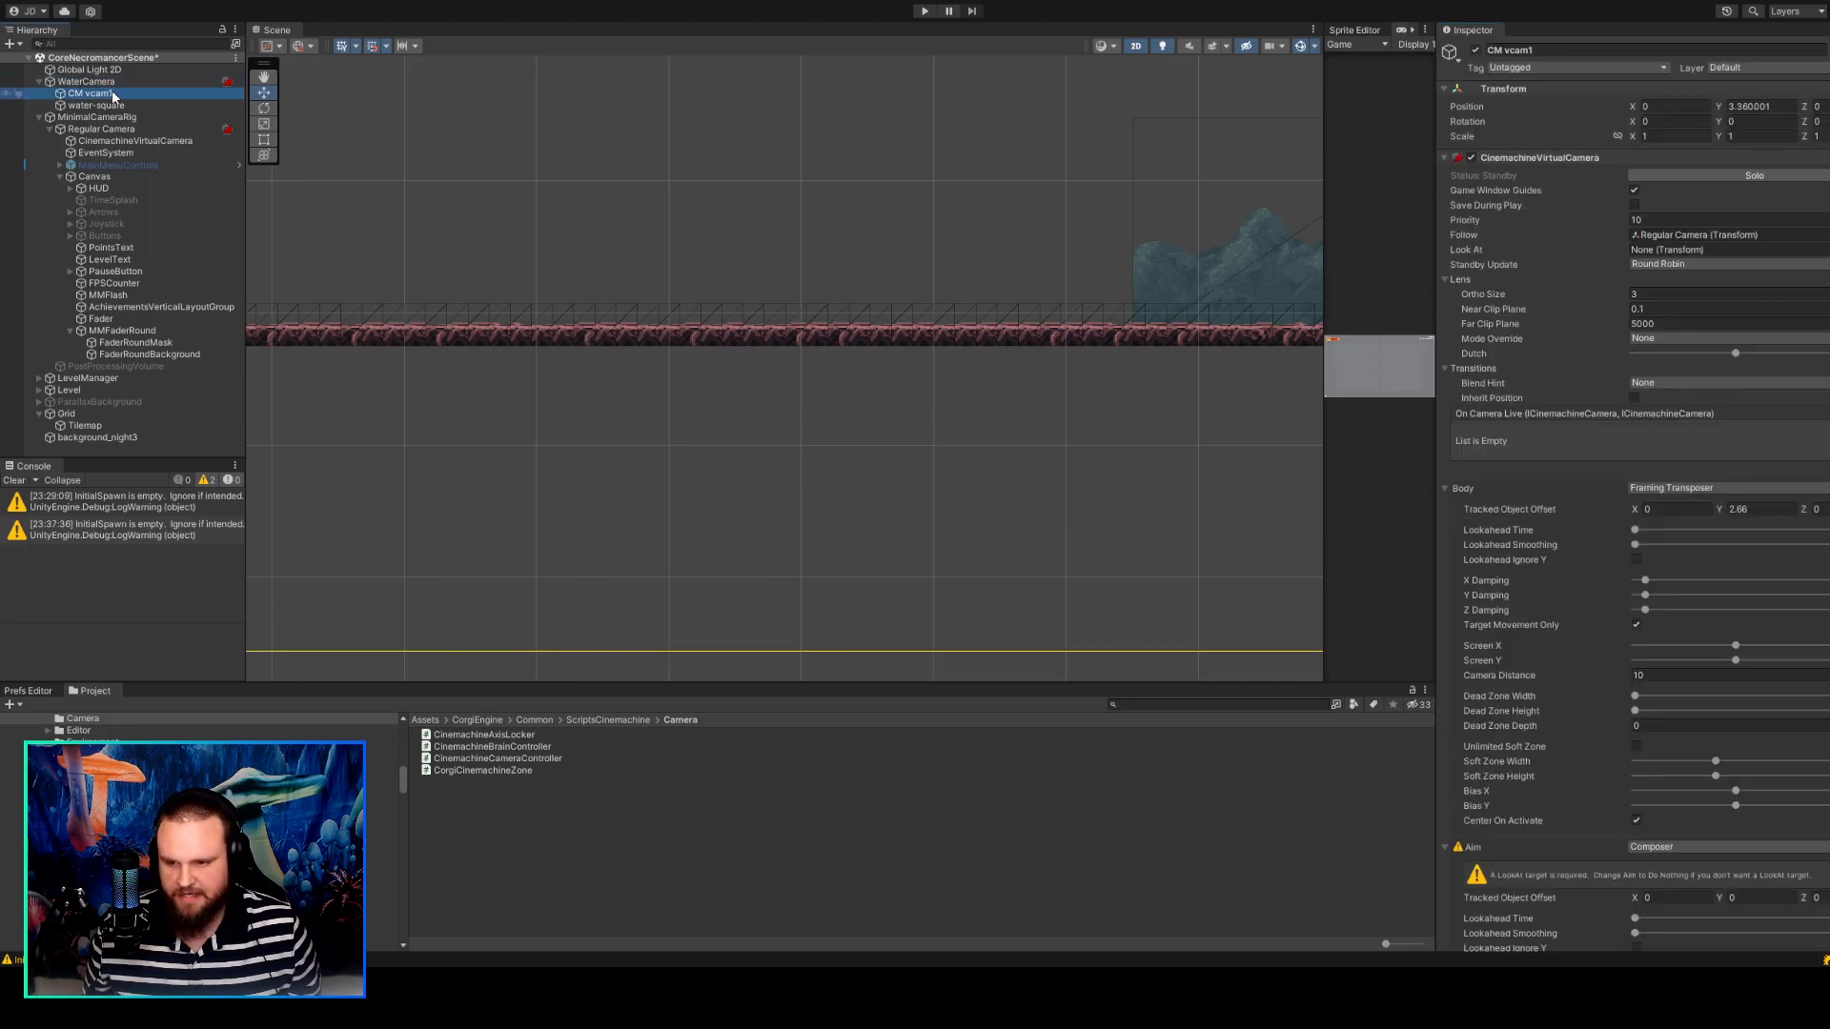
pyautogui.scroll(-5, 944, 340)
pyautogui.moveTo(1017, 359); pyautogui.dragTo(779, 373, button='middle')
pyautogui.press('f')
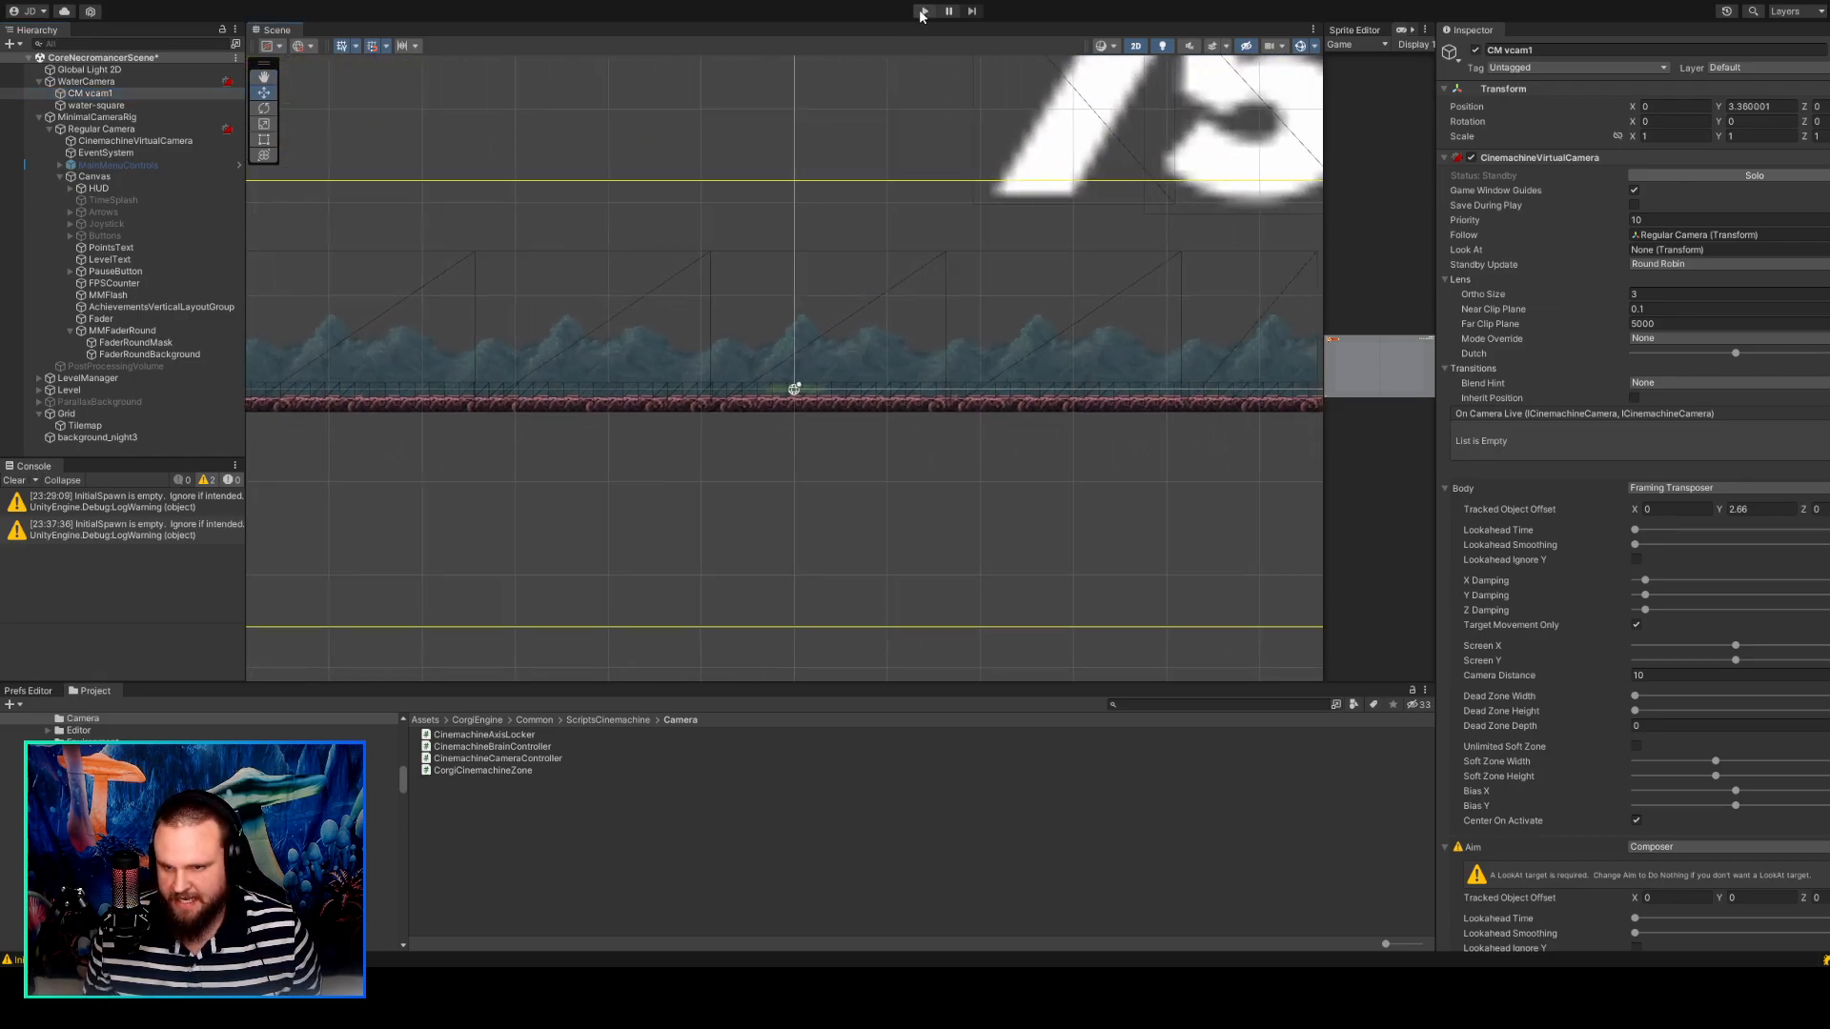
# Play the scene with the Game view enlarged beside the Scene view, stop it and reselect CM vcam1.
pyautogui.click(923, 12)
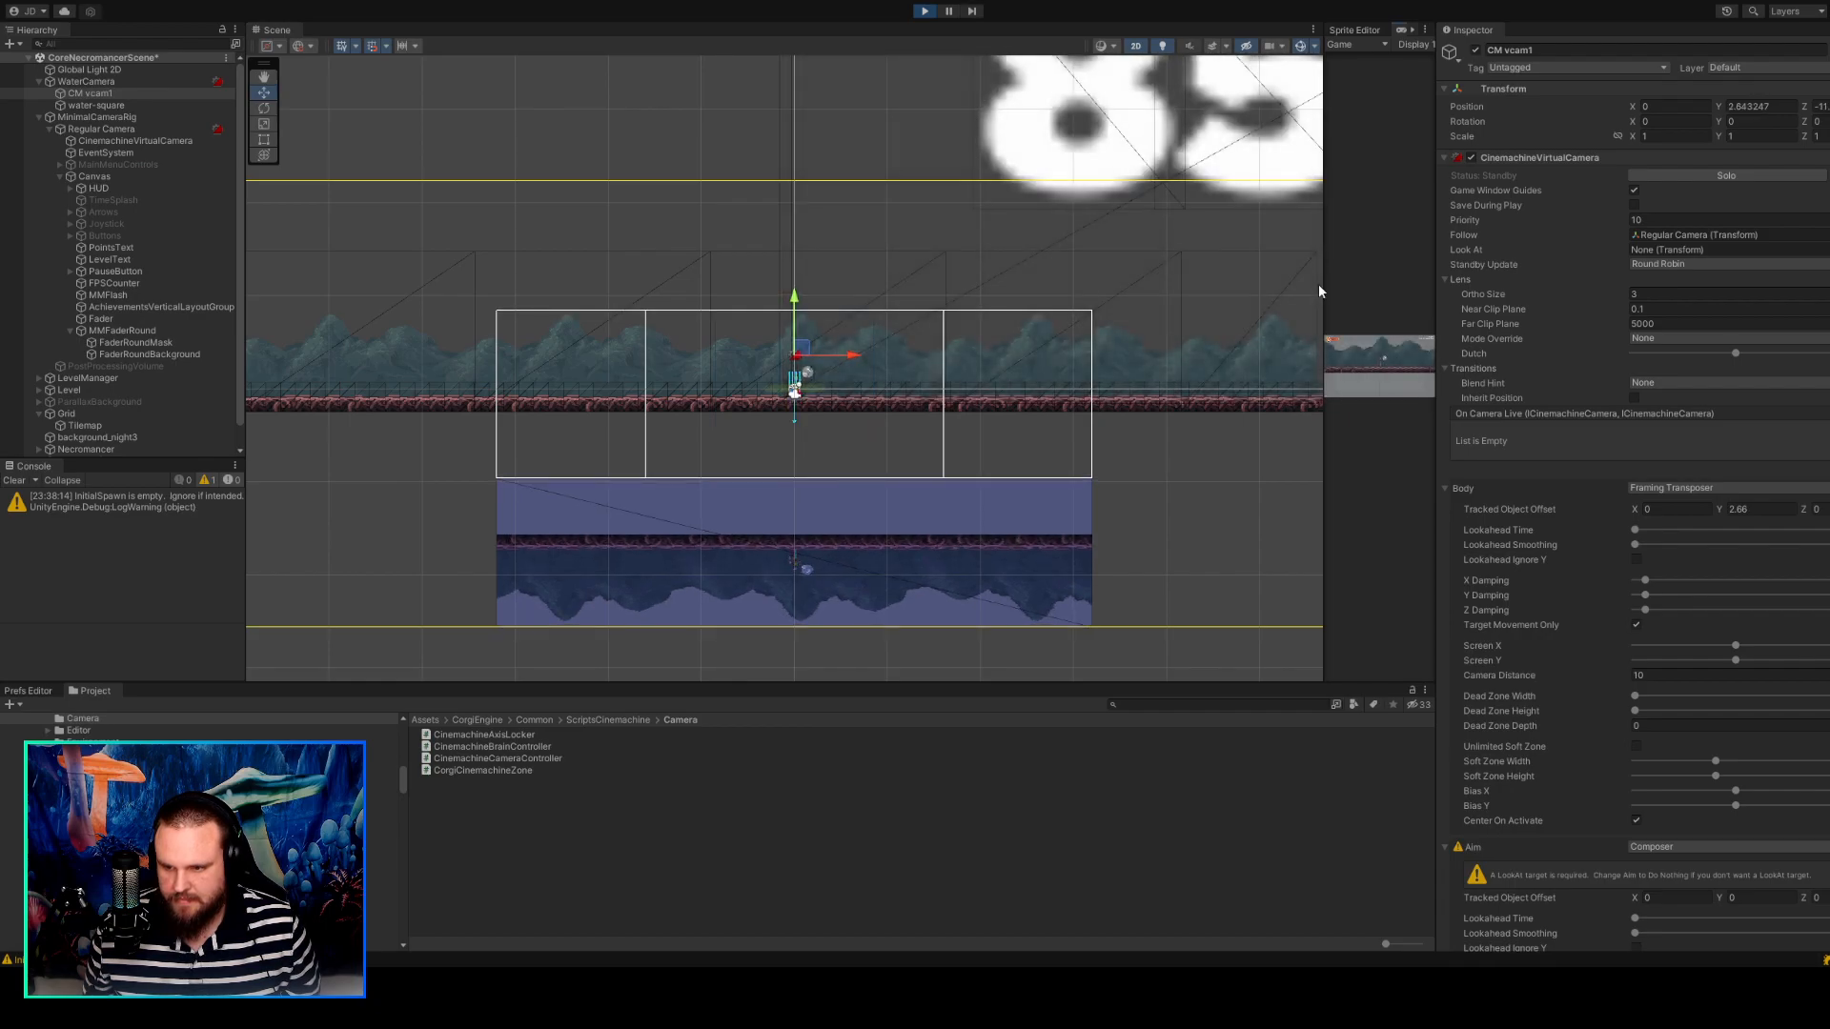
pyautogui.click(1319, 286)
pyautogui.moveTo(1323, 283); pyautogui.dragTo(827, 200)
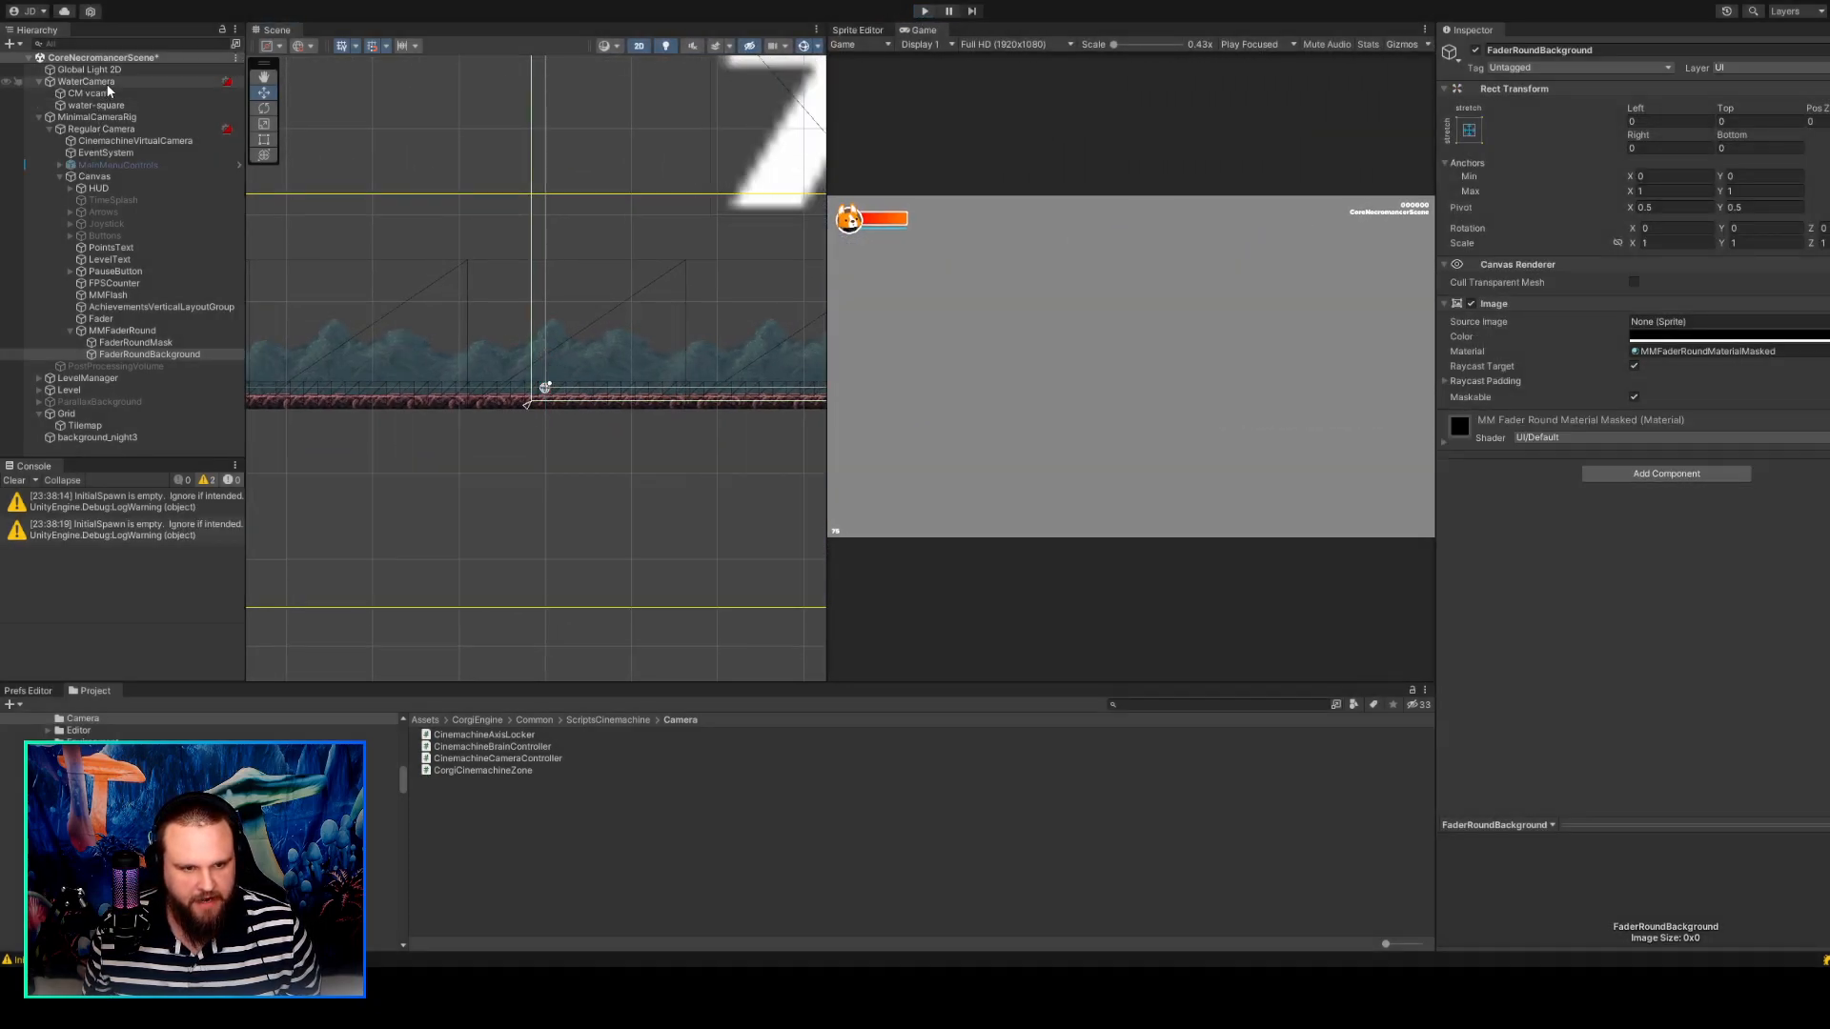
pyautogui.click(109, 92)
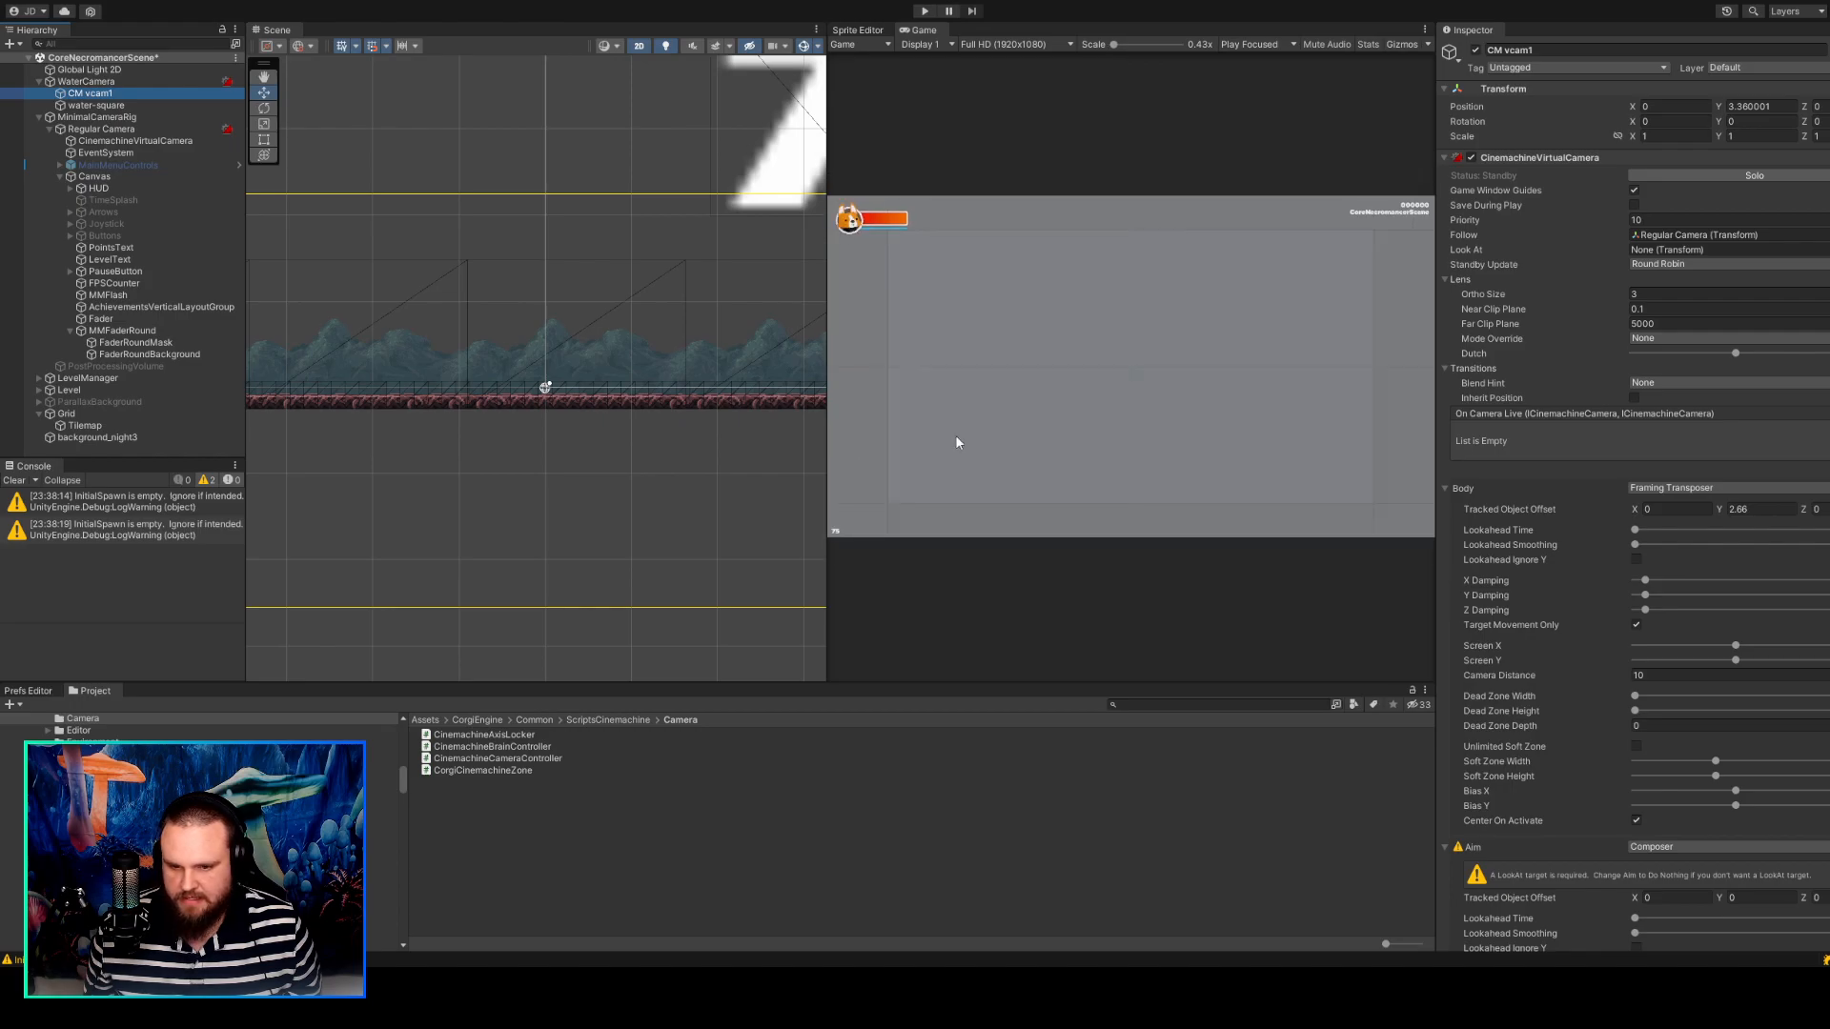
# Inspect CinemachineVirtualCamera and Regular Camera, framing Regular Camera in the Scene view to check its position relative to the level.
pyautogui.click(113, 142)
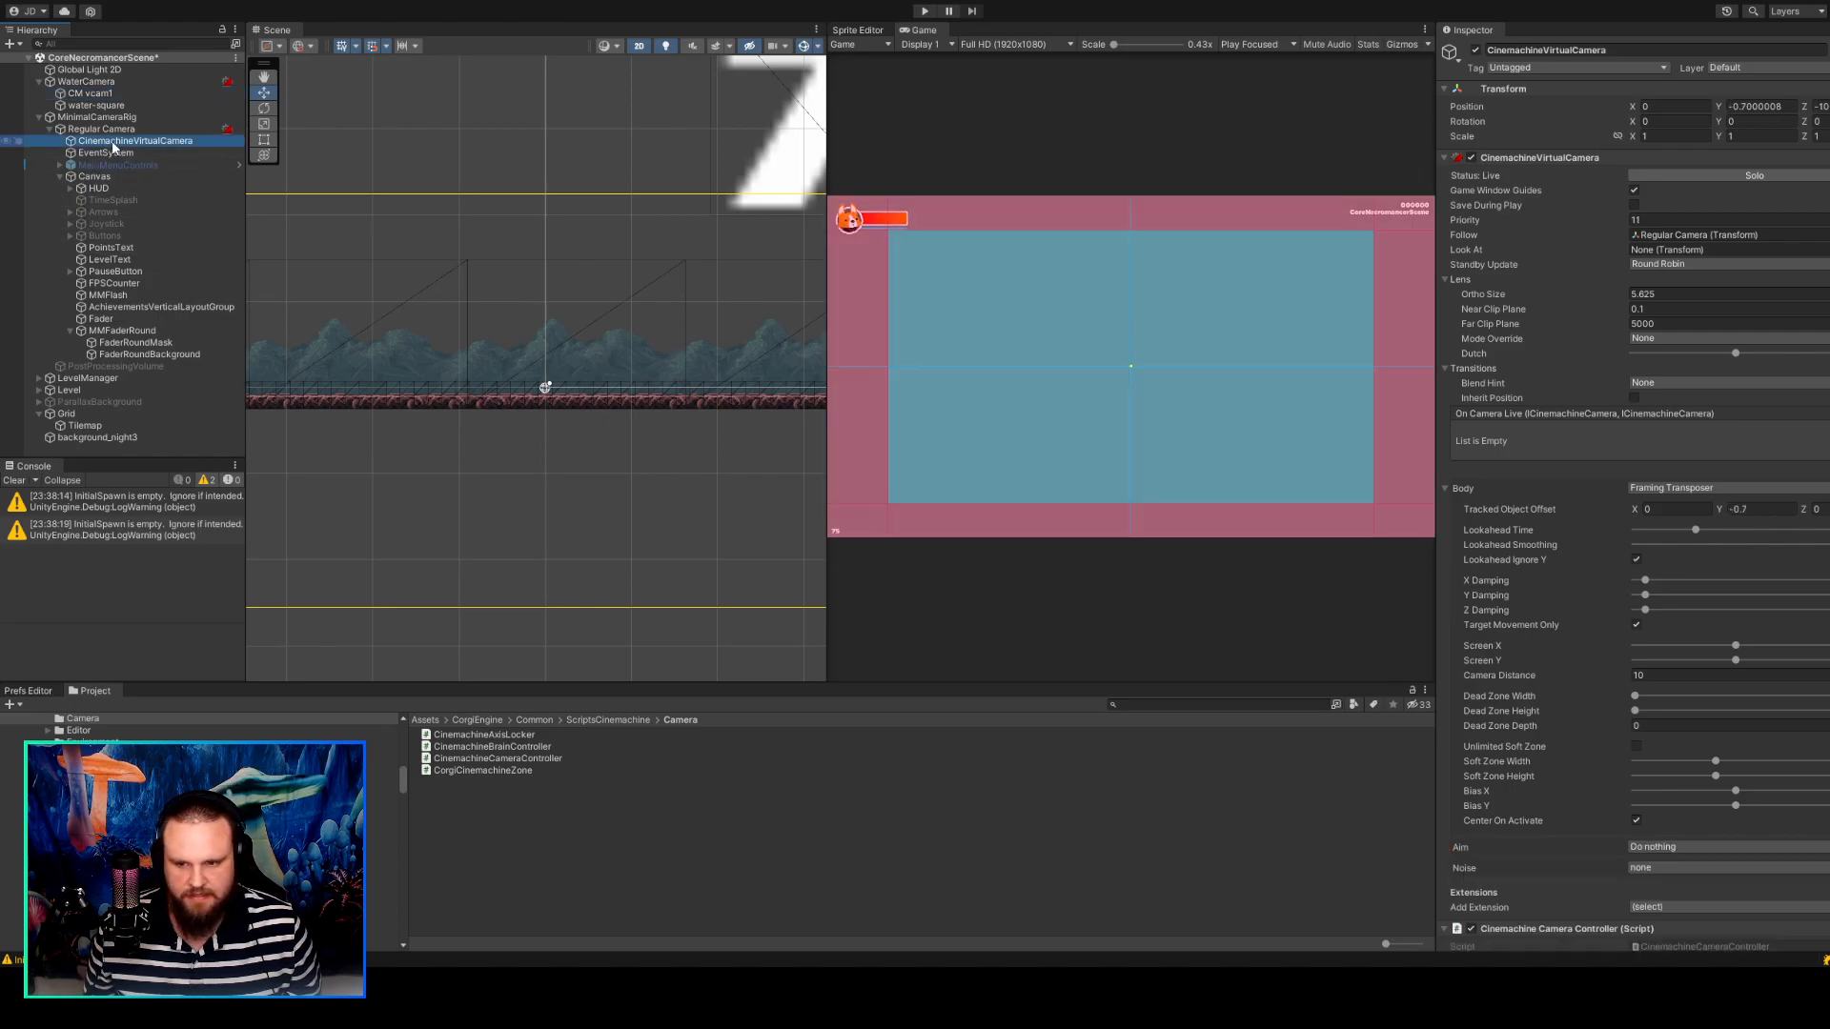
pyautogui.click(101, 129)
pyautogui.press('f')
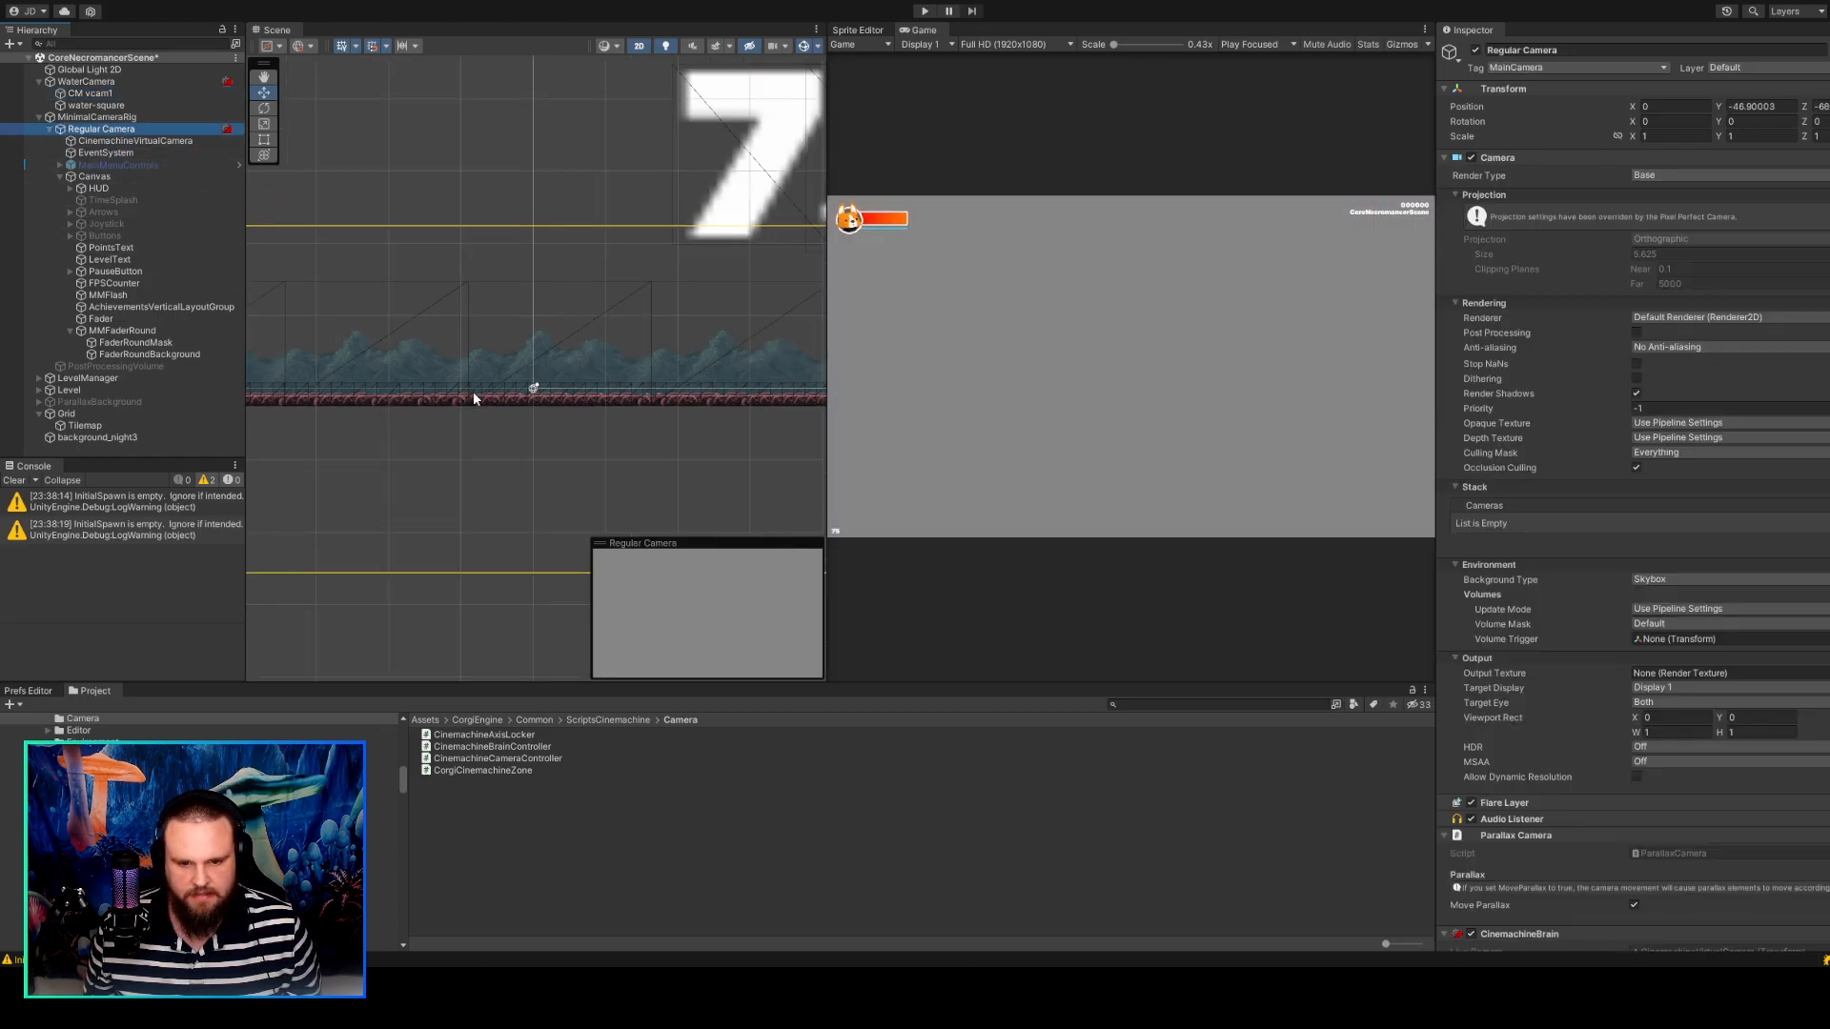
pyautogui.scroll(-5, 475, 392)
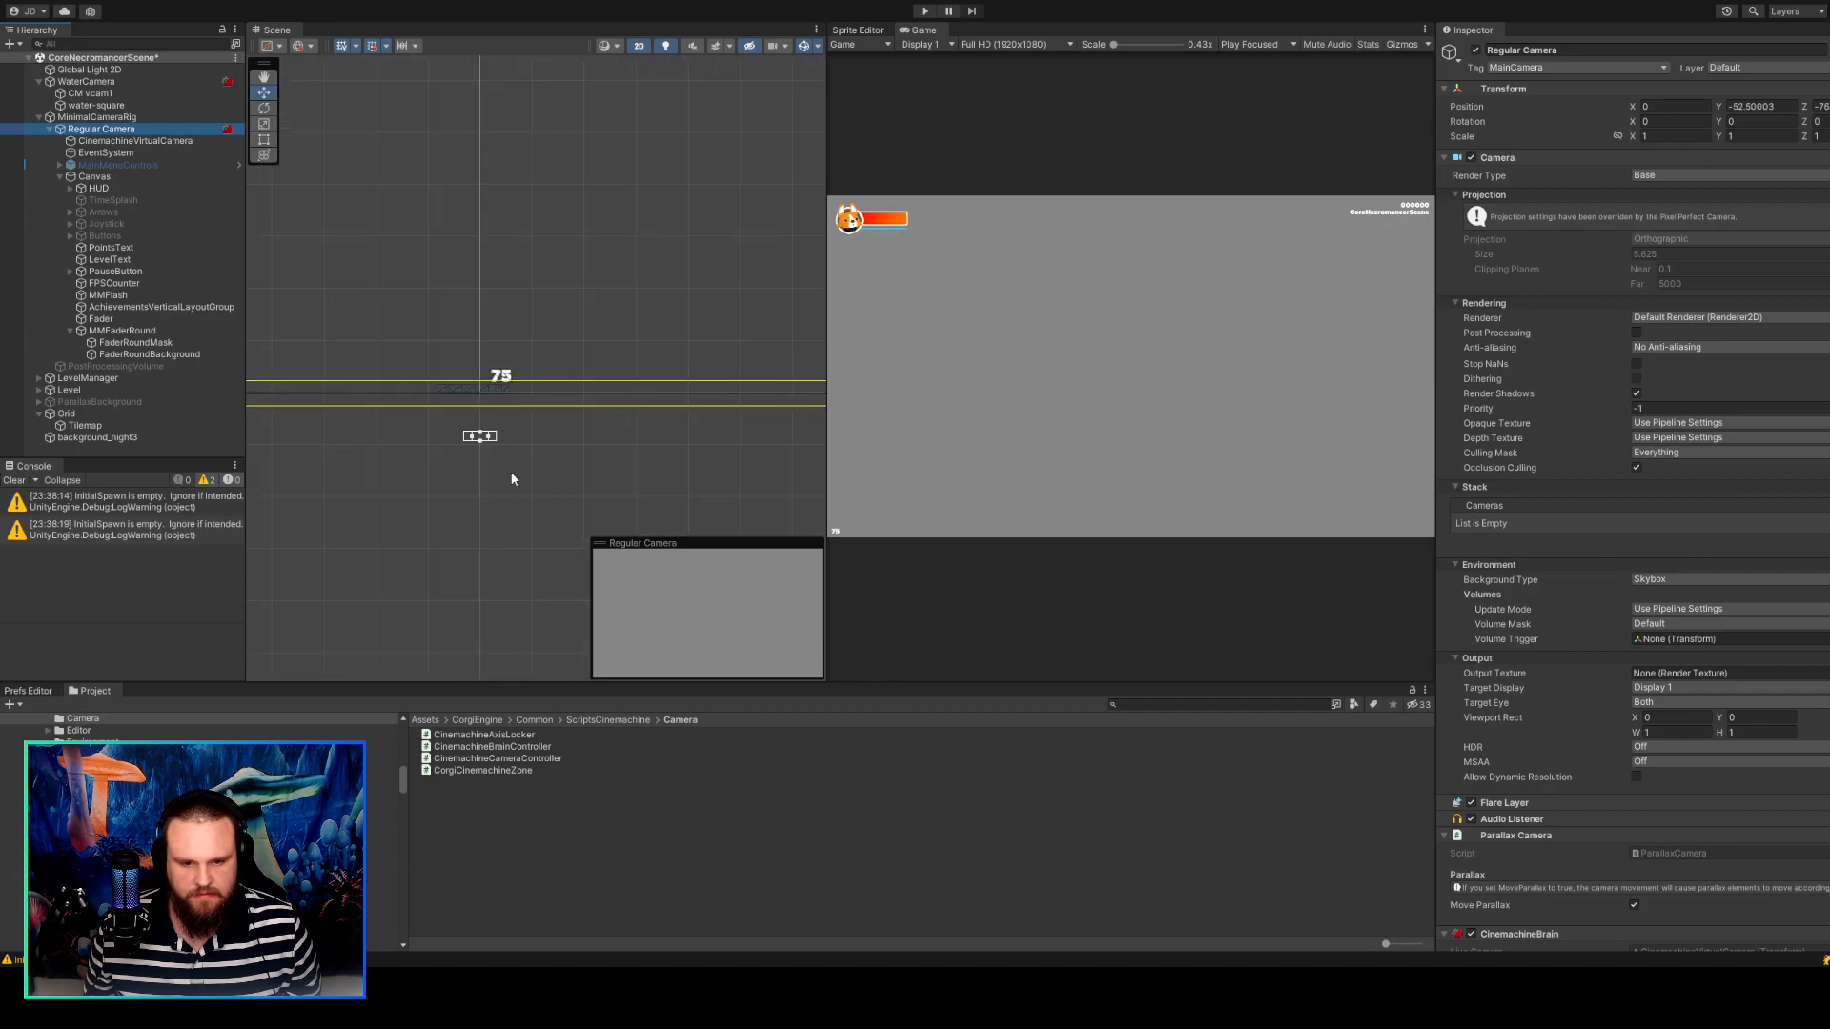
pyautogui.click(488, 483)
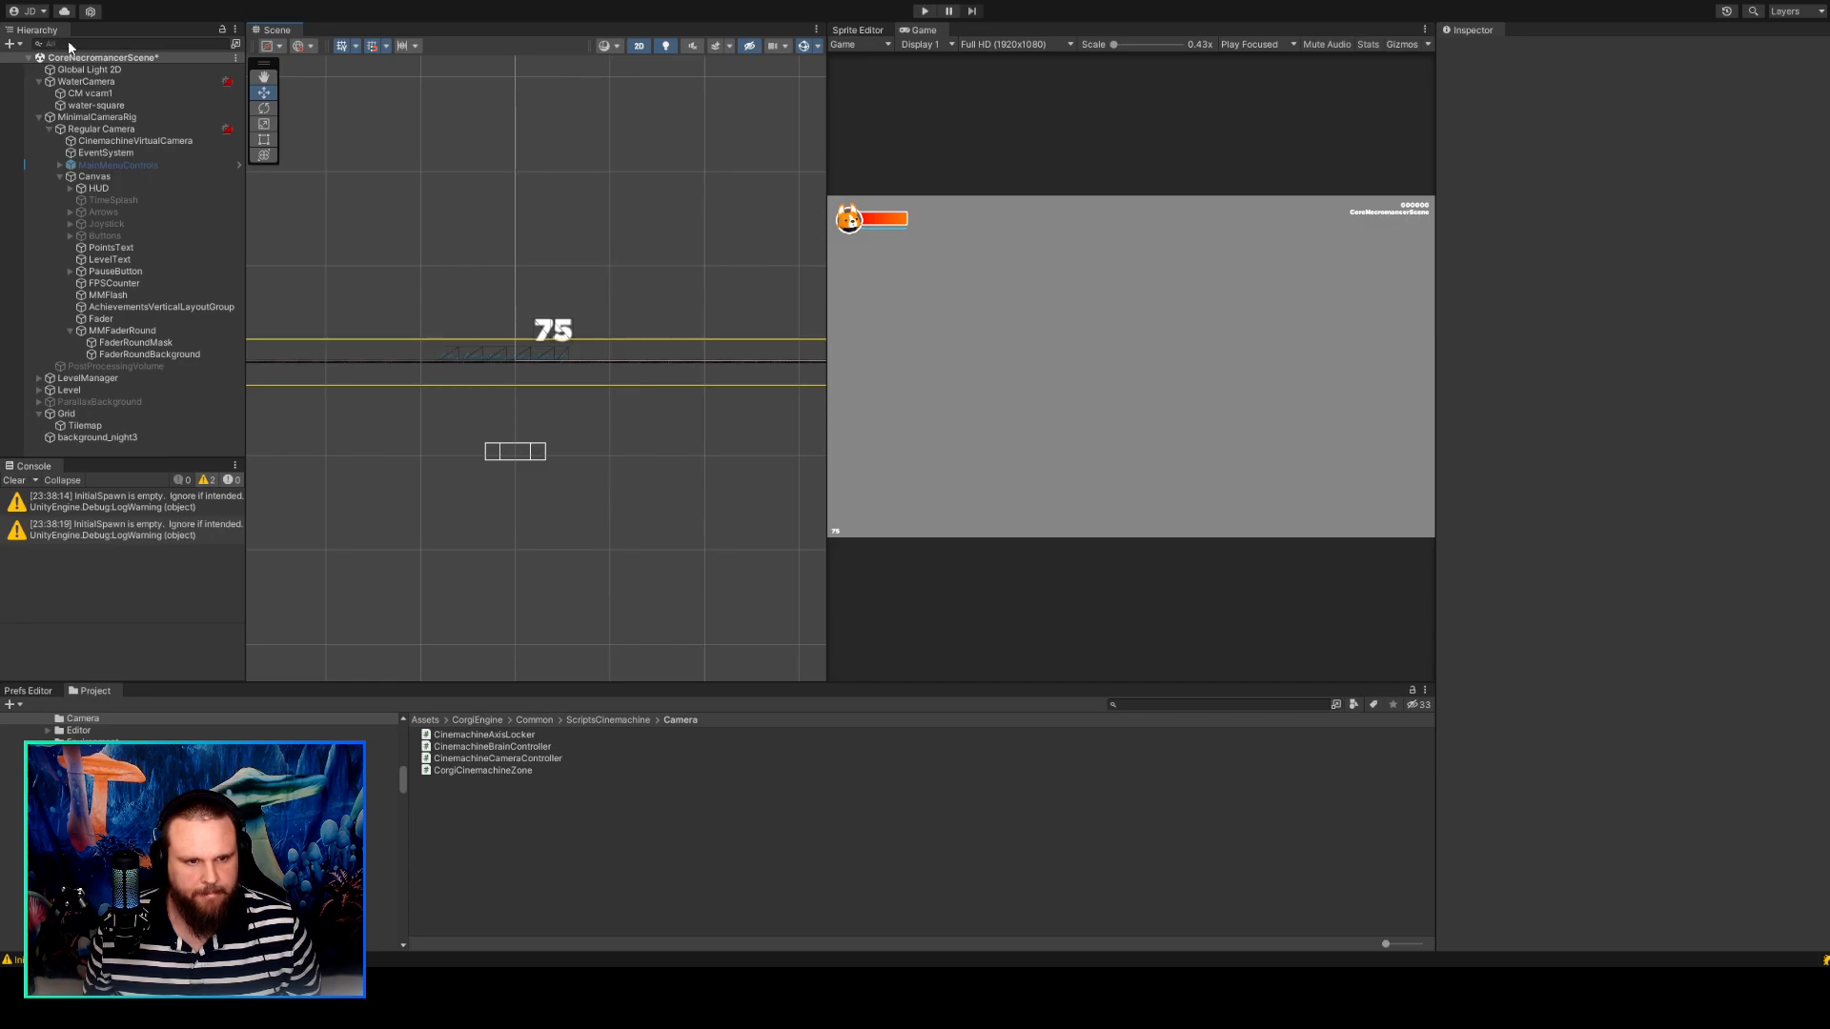
# Undo the deselection of Regular Camera and review its components, including CinemachineBrain and Pixel Perfect Camera.
pyautogui.click(481, 116)
pyautogui.hotkey('ctrl', 'z')
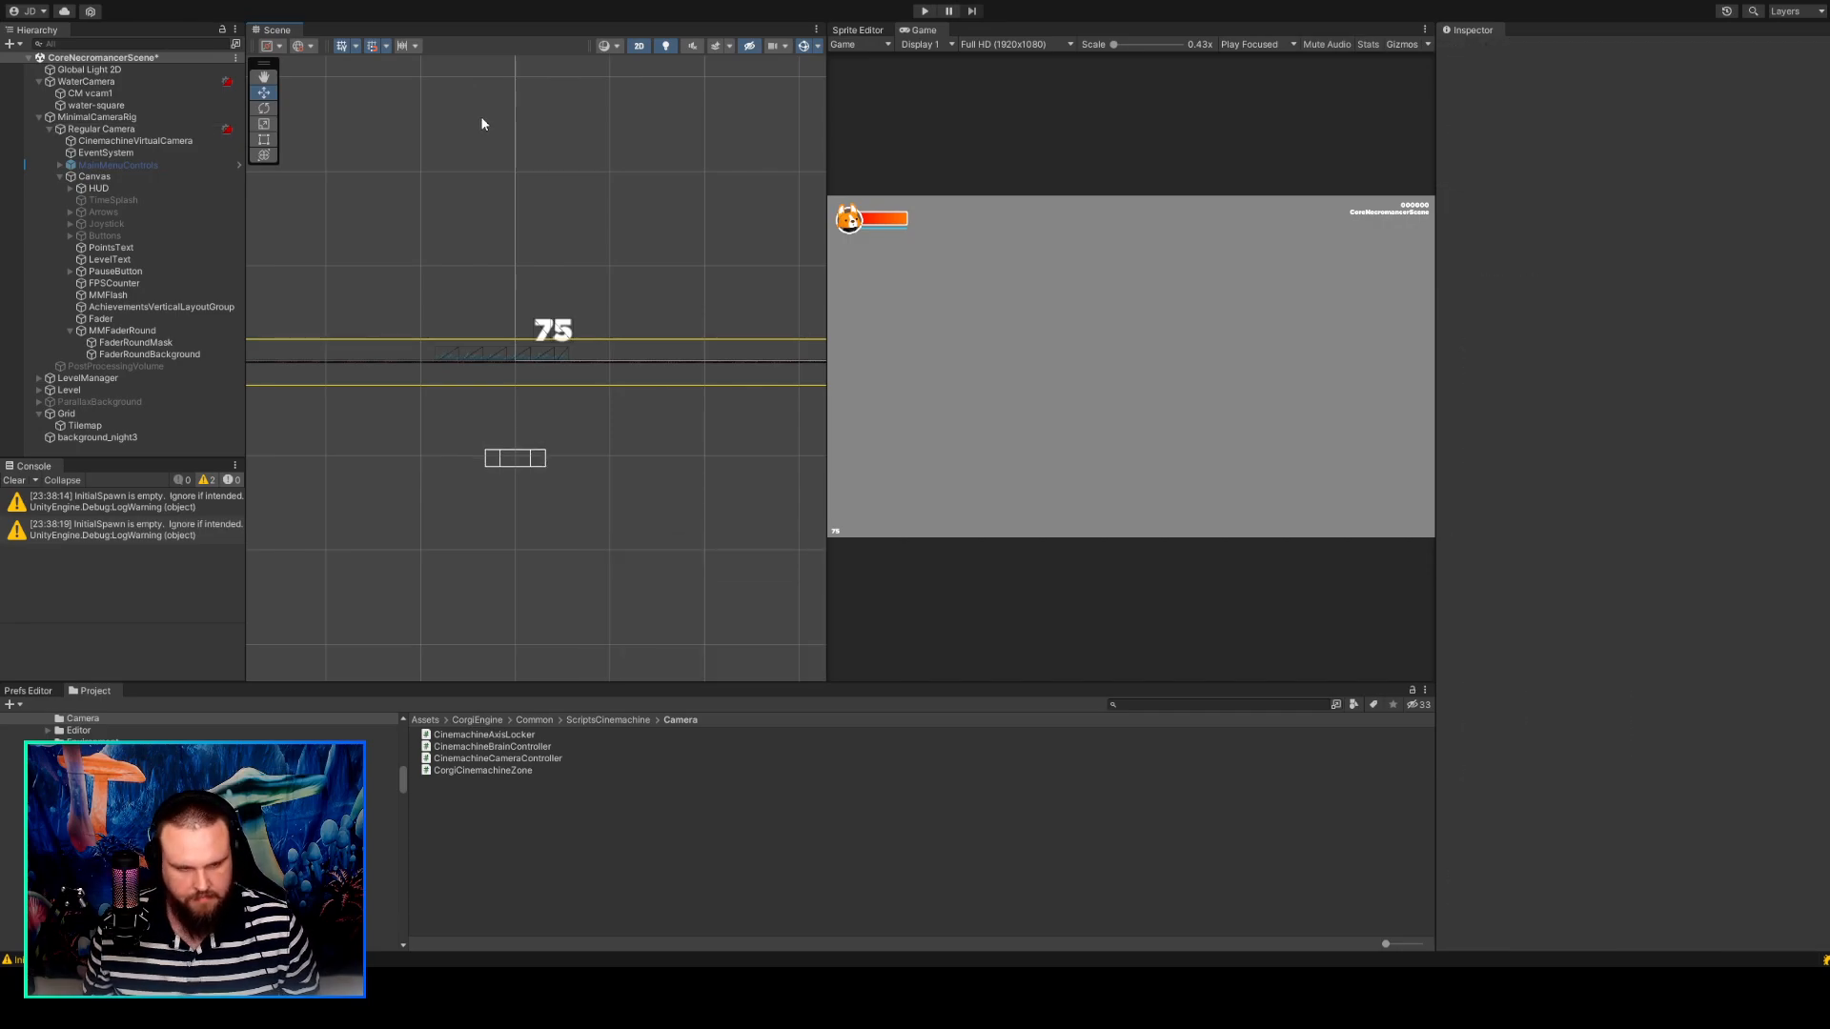
pyautogui.hotkey('ctrl', 'z')
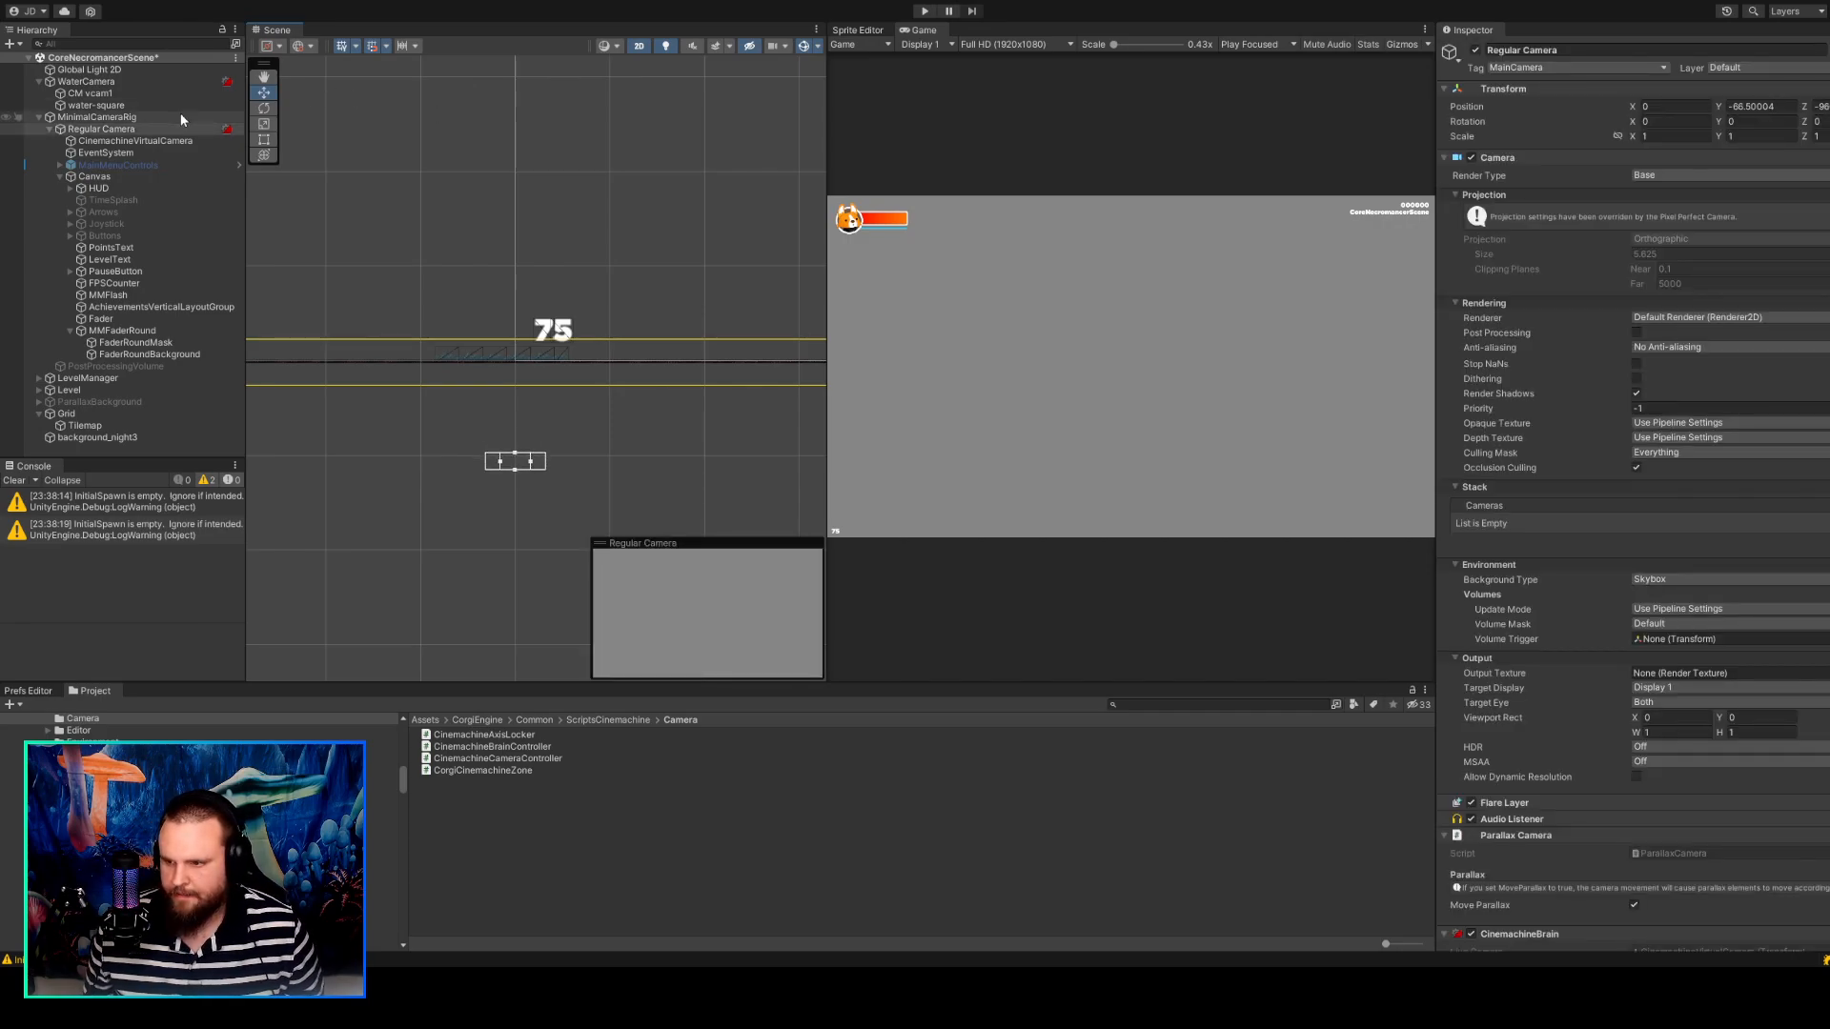
pyautogui.scroll(-12, 1580, 327)
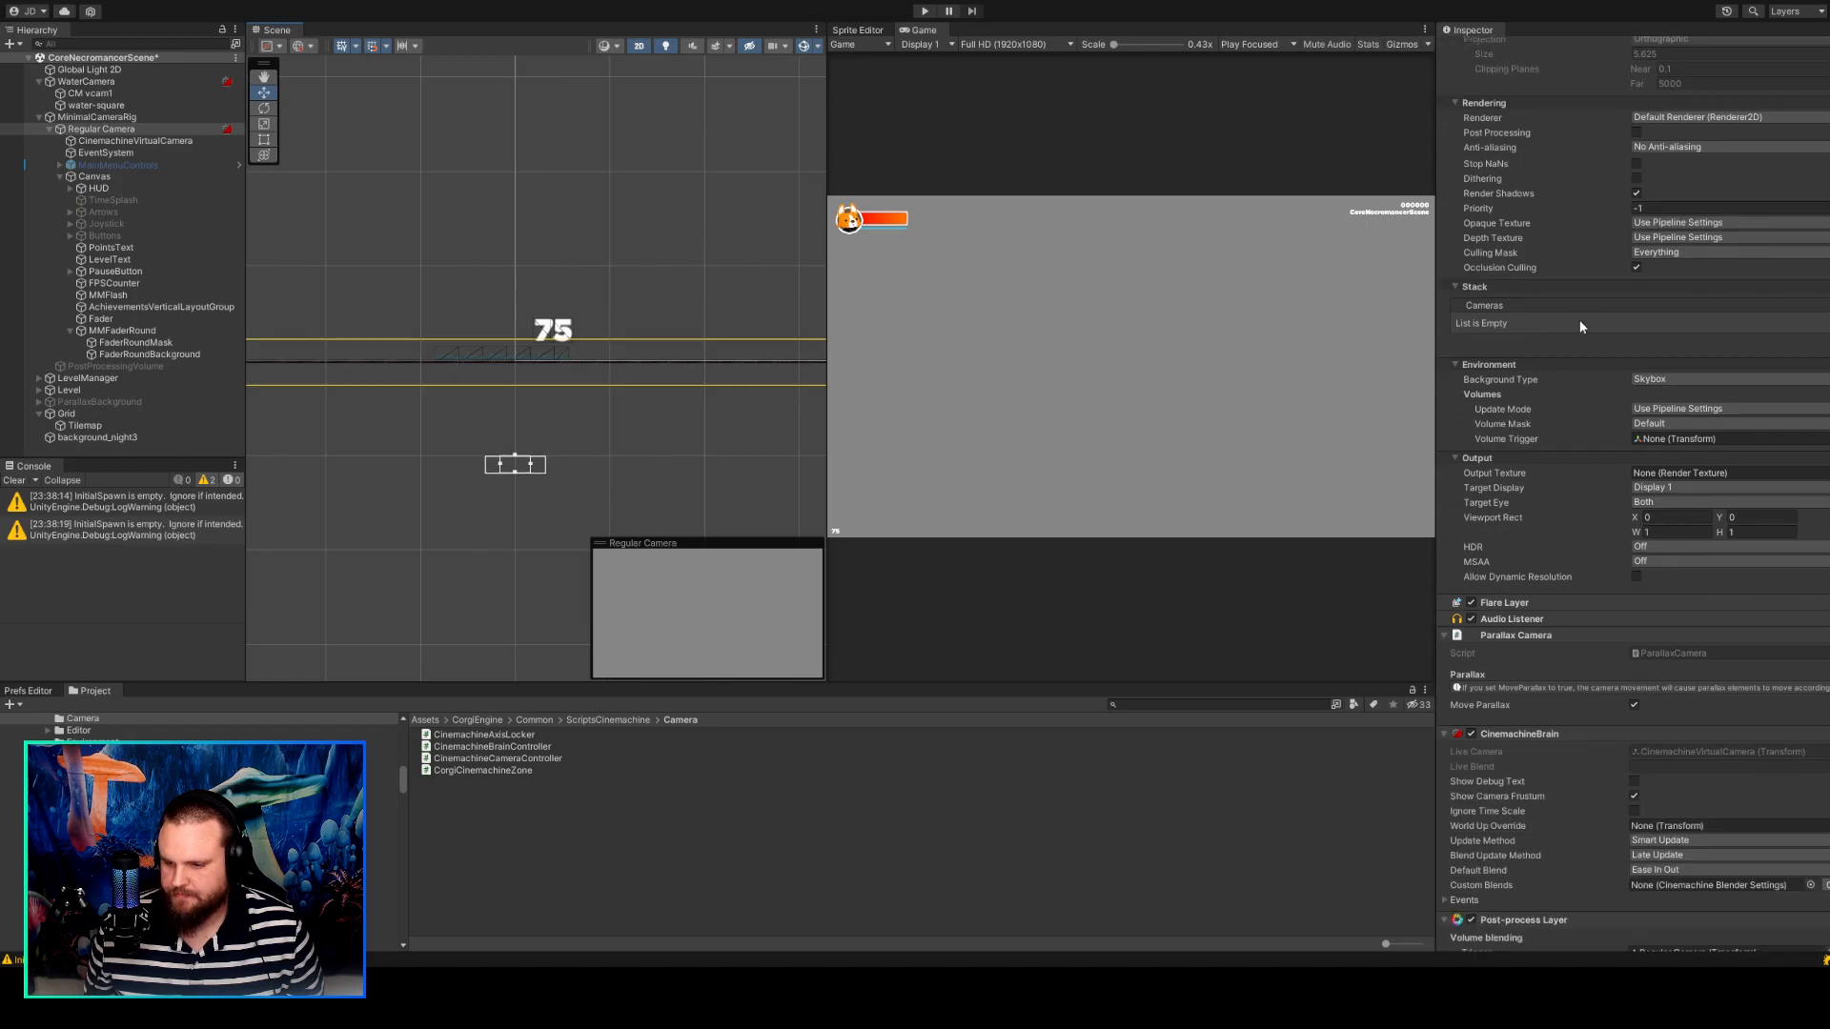
pyautogui.scroll(-5, 1580, 327)
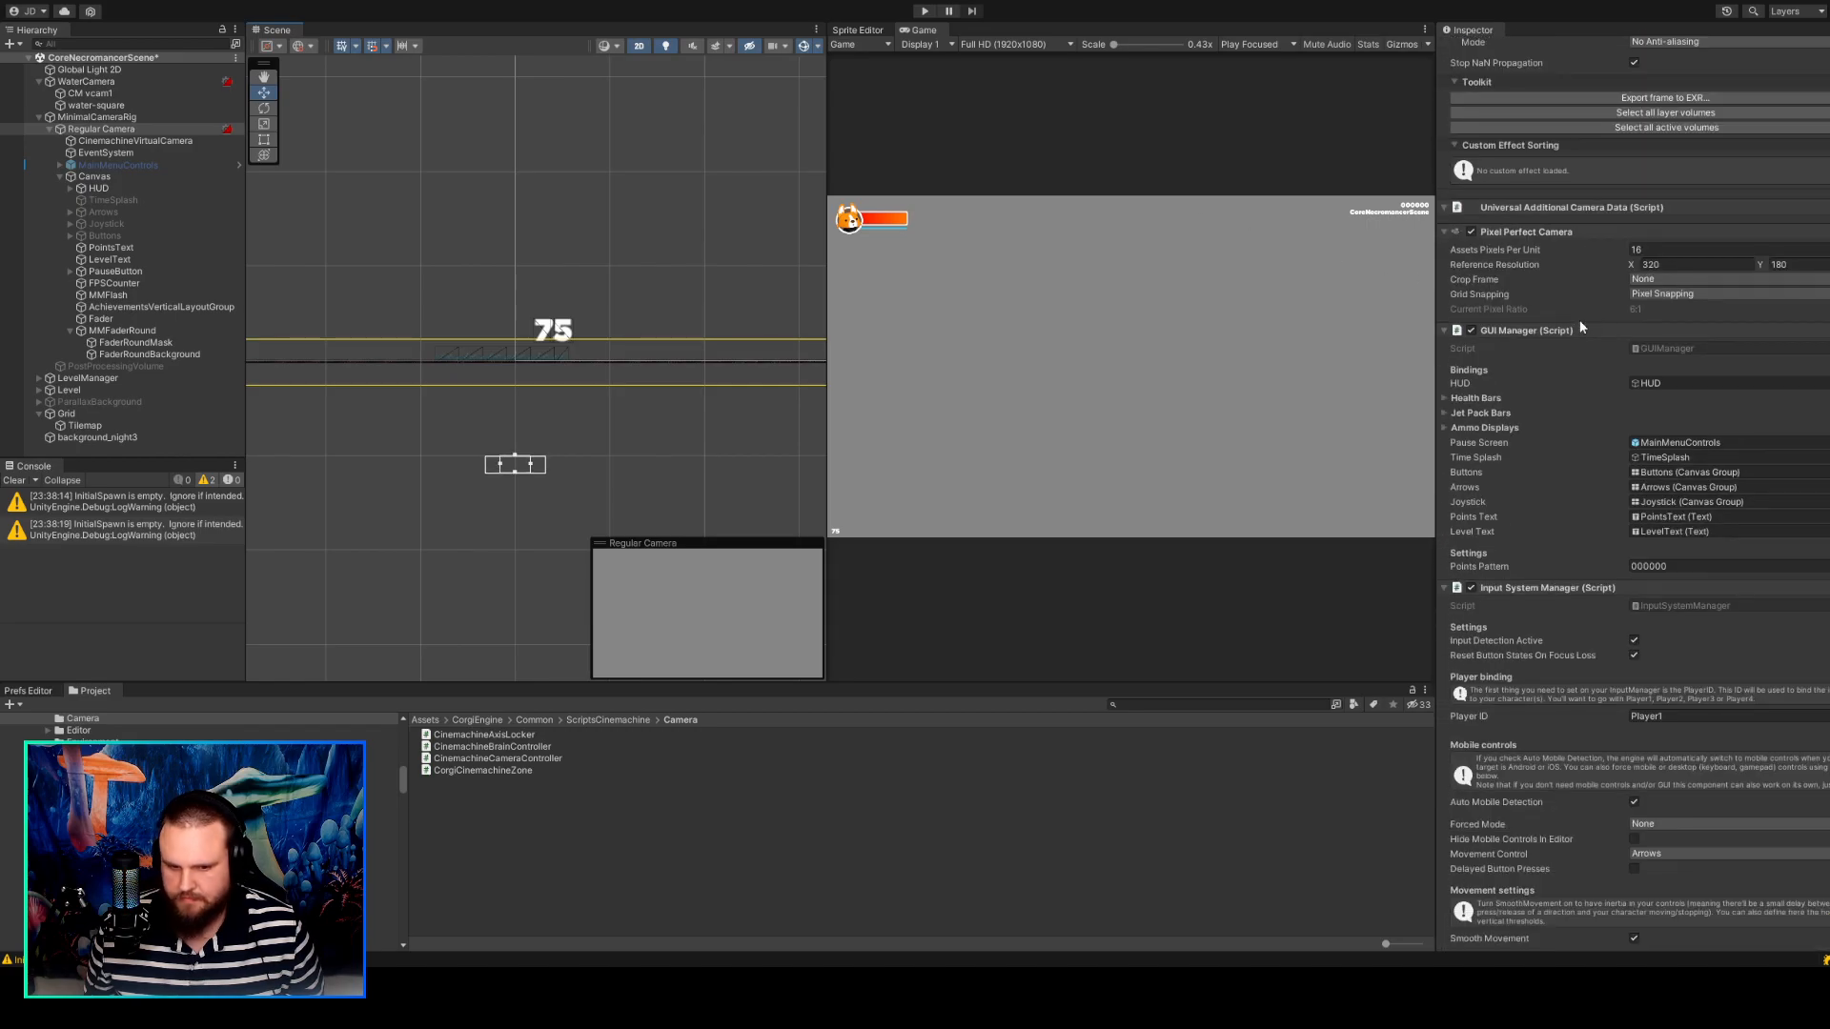
# Compare the component settings of CM vcam1, WaterCamera and Regular Camera to find what drives the camera movement.
pyautogui.click(83, 95)
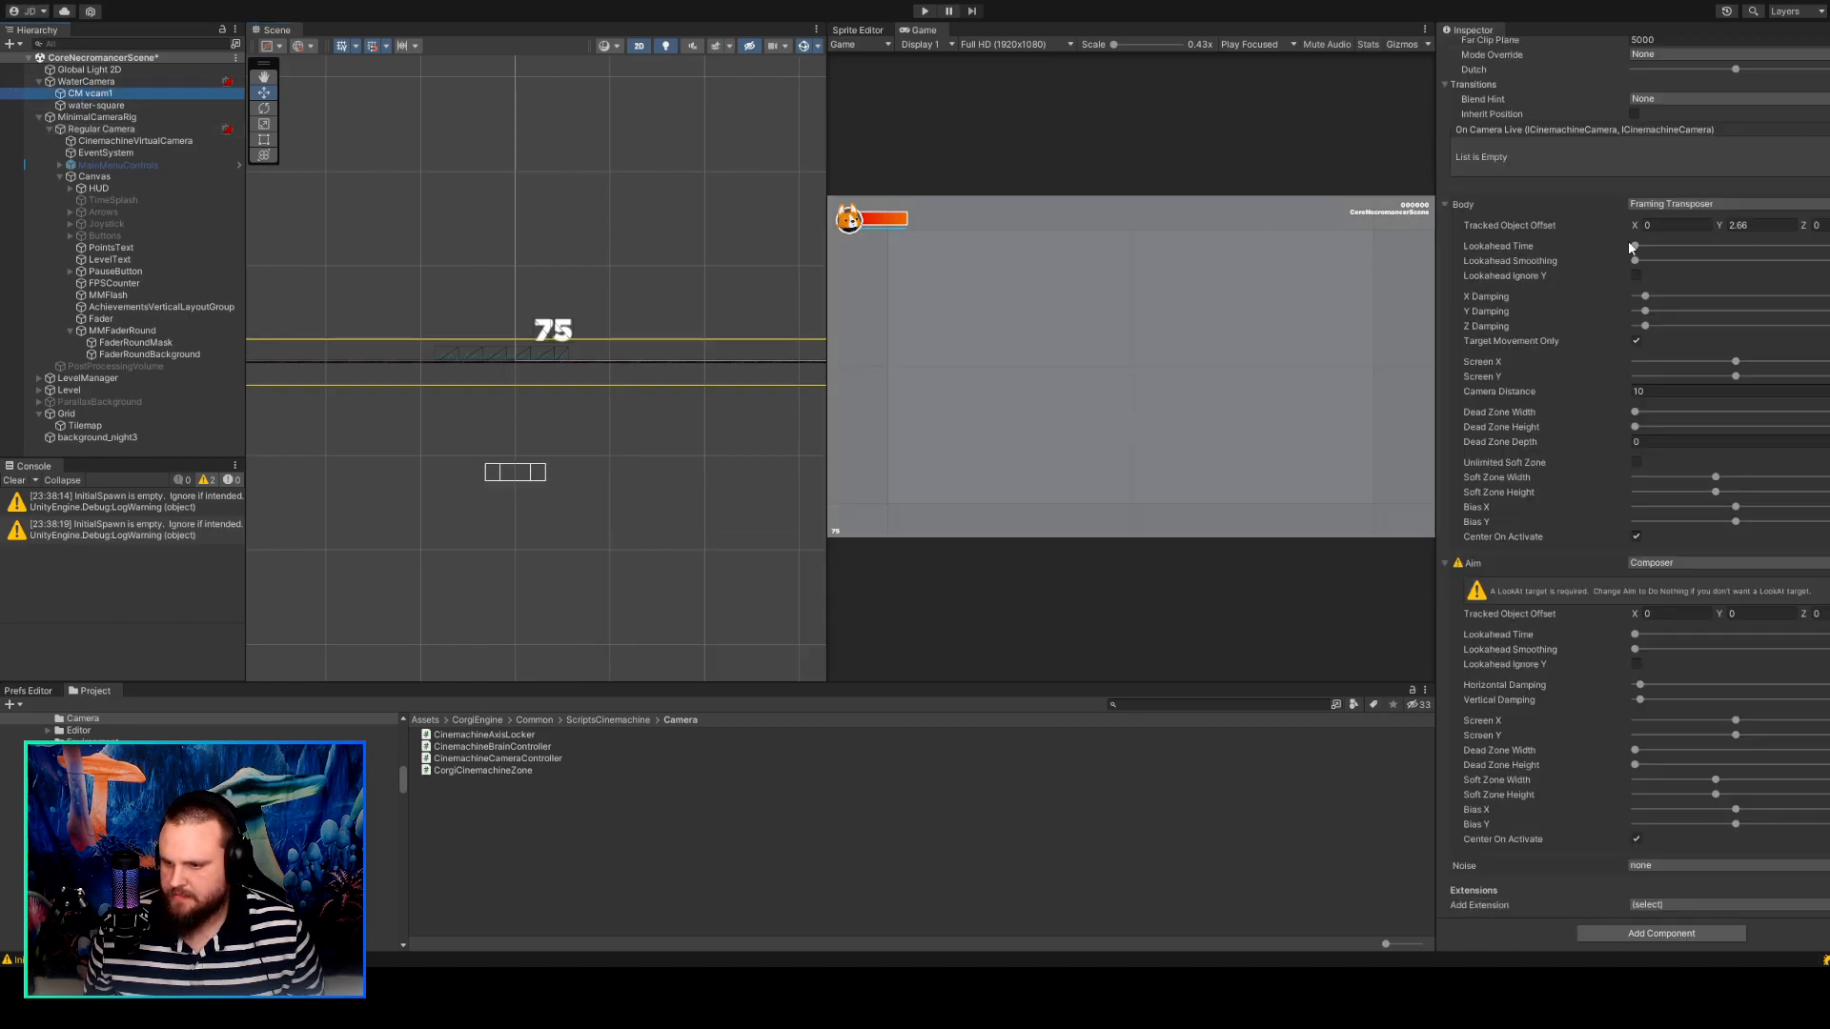
pyautogui.scroll(3, 1596, 331)
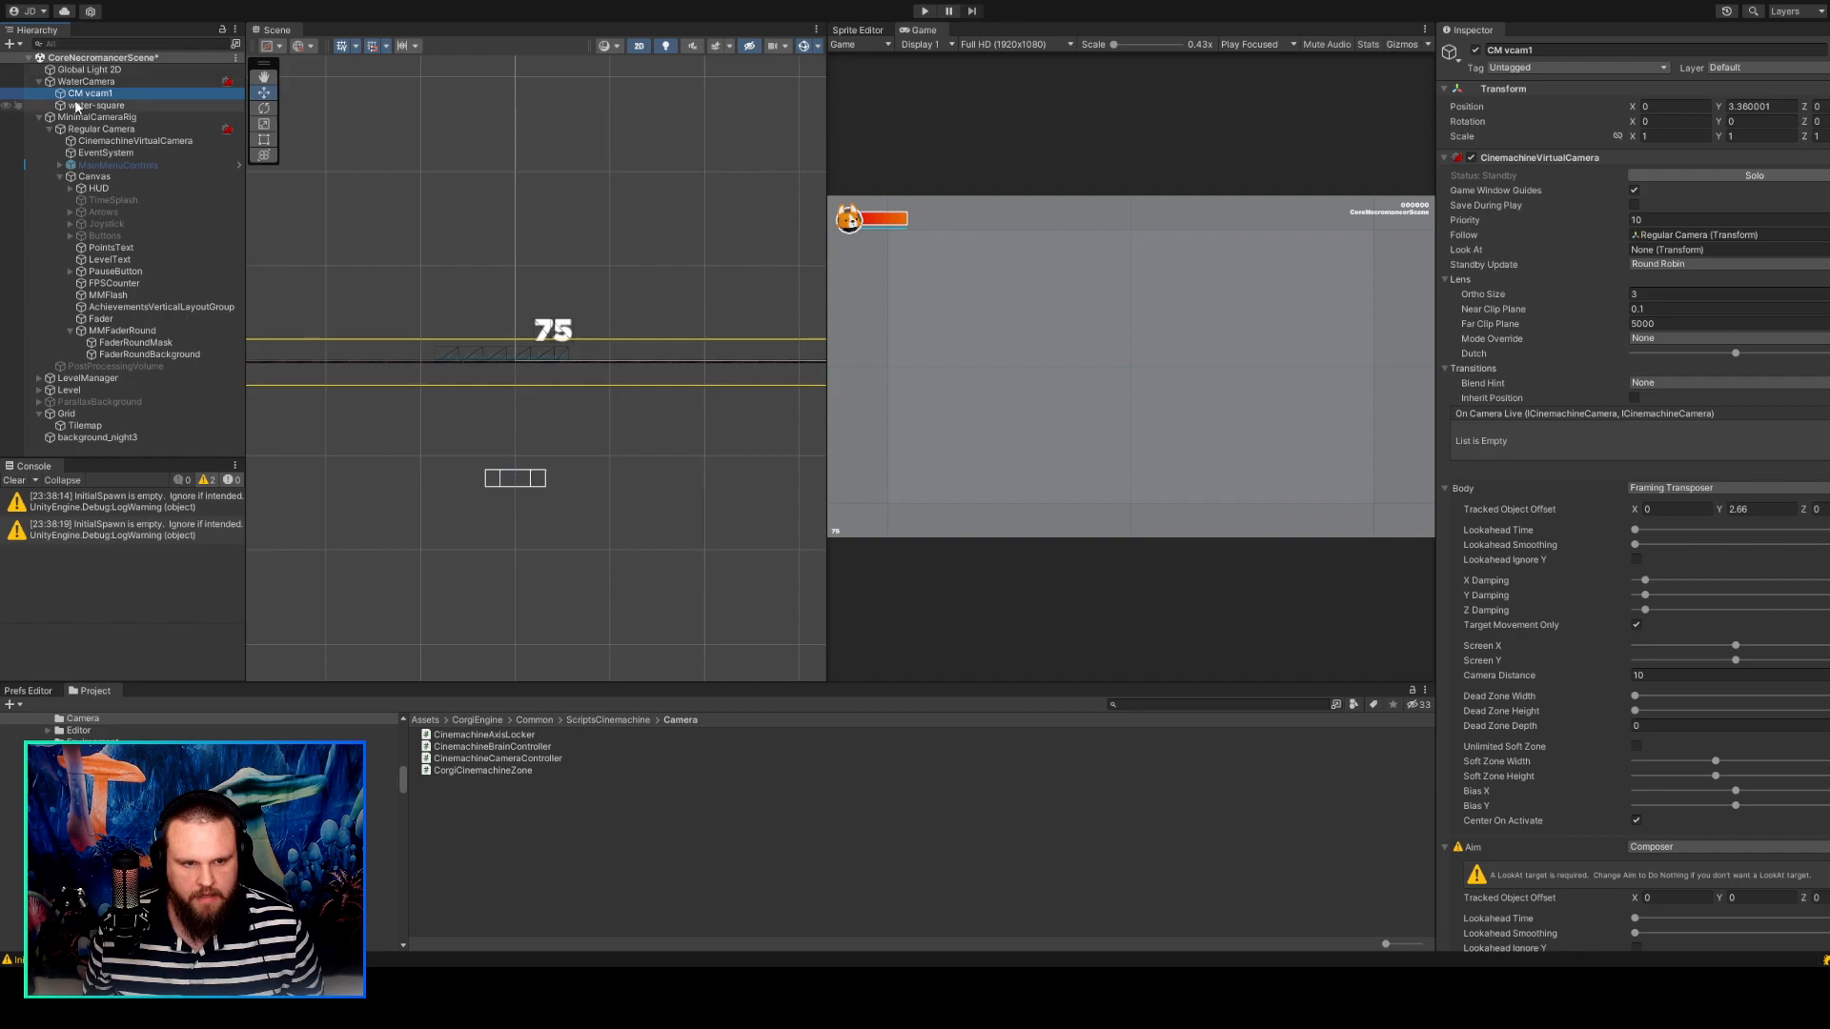
pyautogui.click(114, 82)
pyautogui.scroll(-5, 1677, 532)
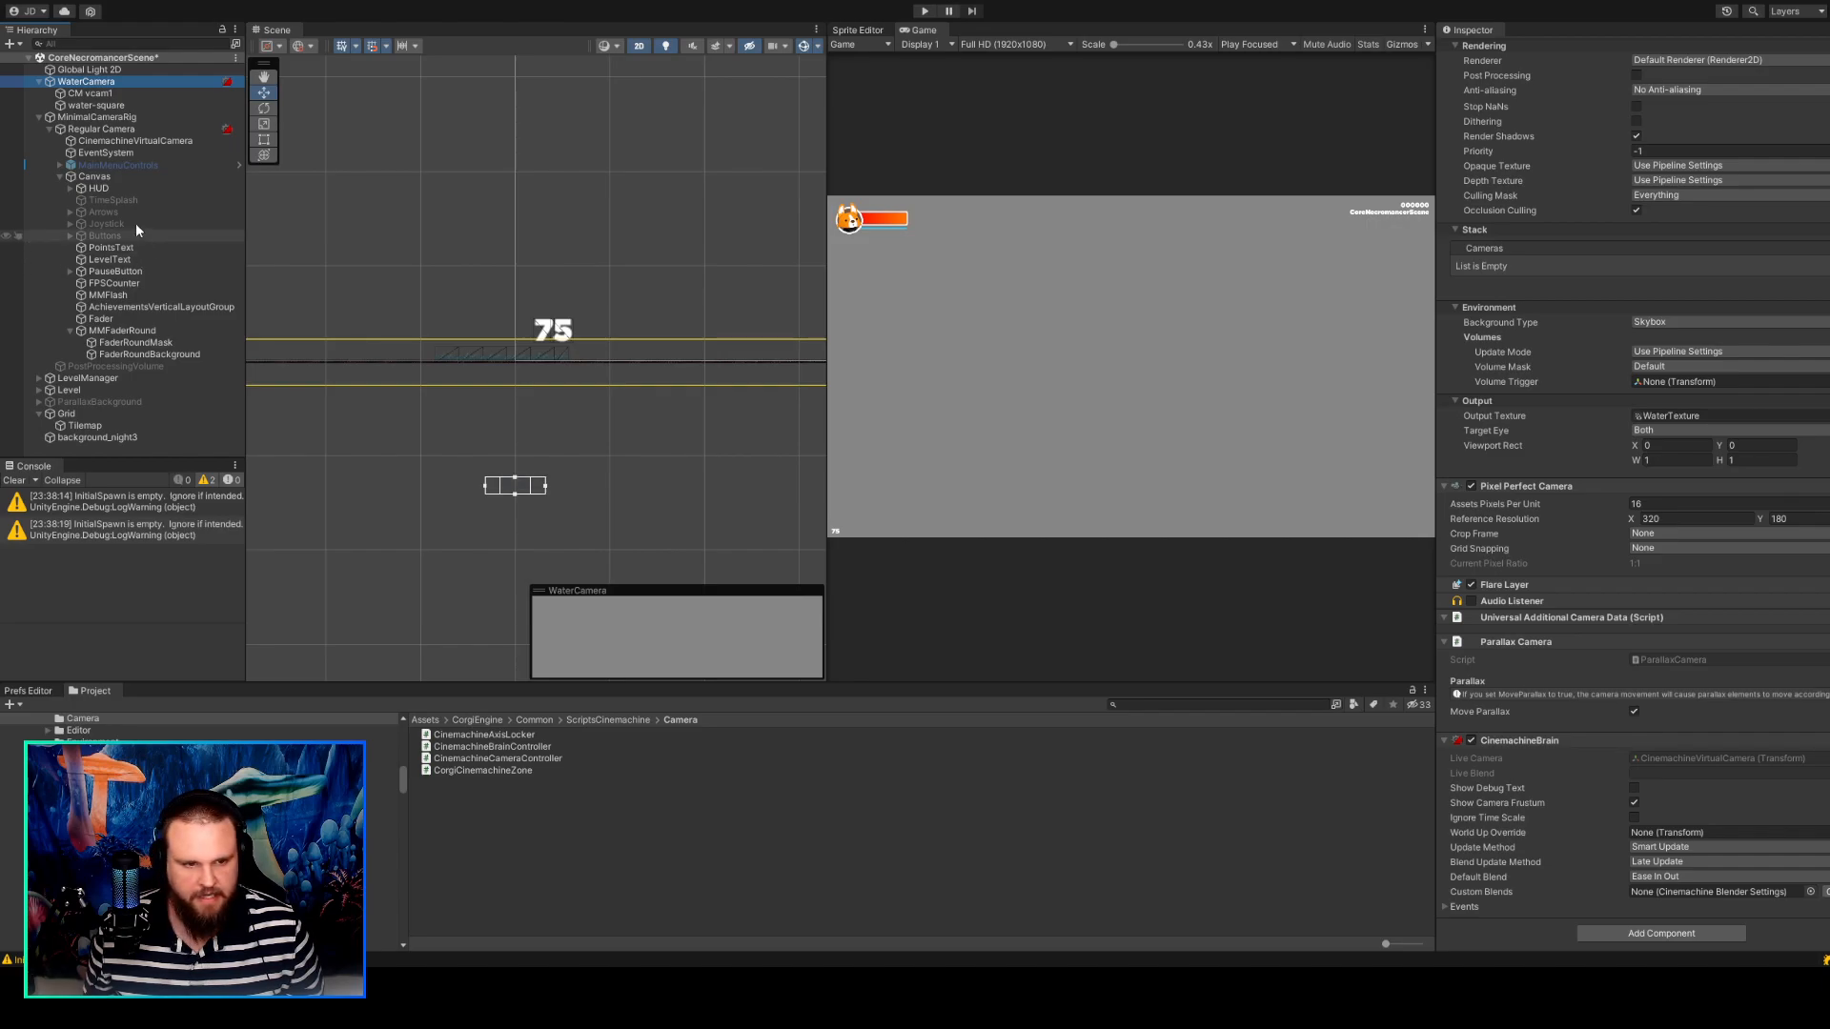
pyautogui.click(133, 93)
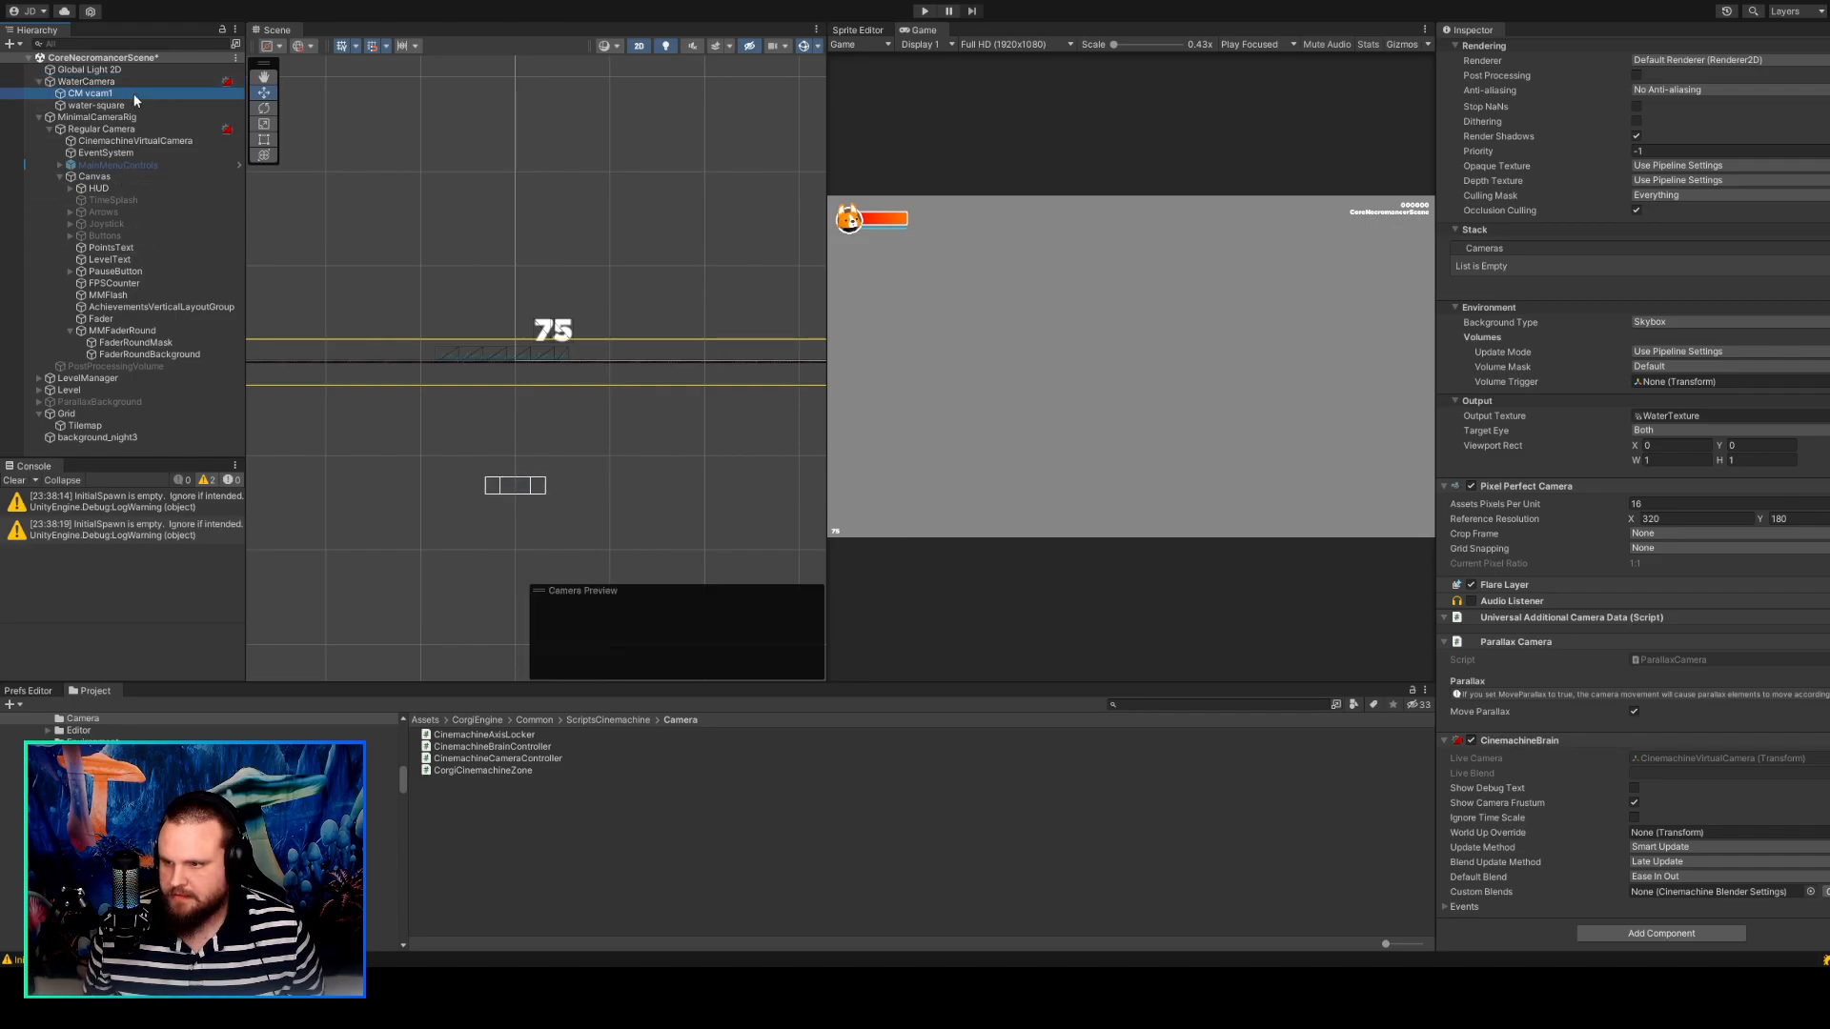
pyautogui.scroll(3, 1609, 486)
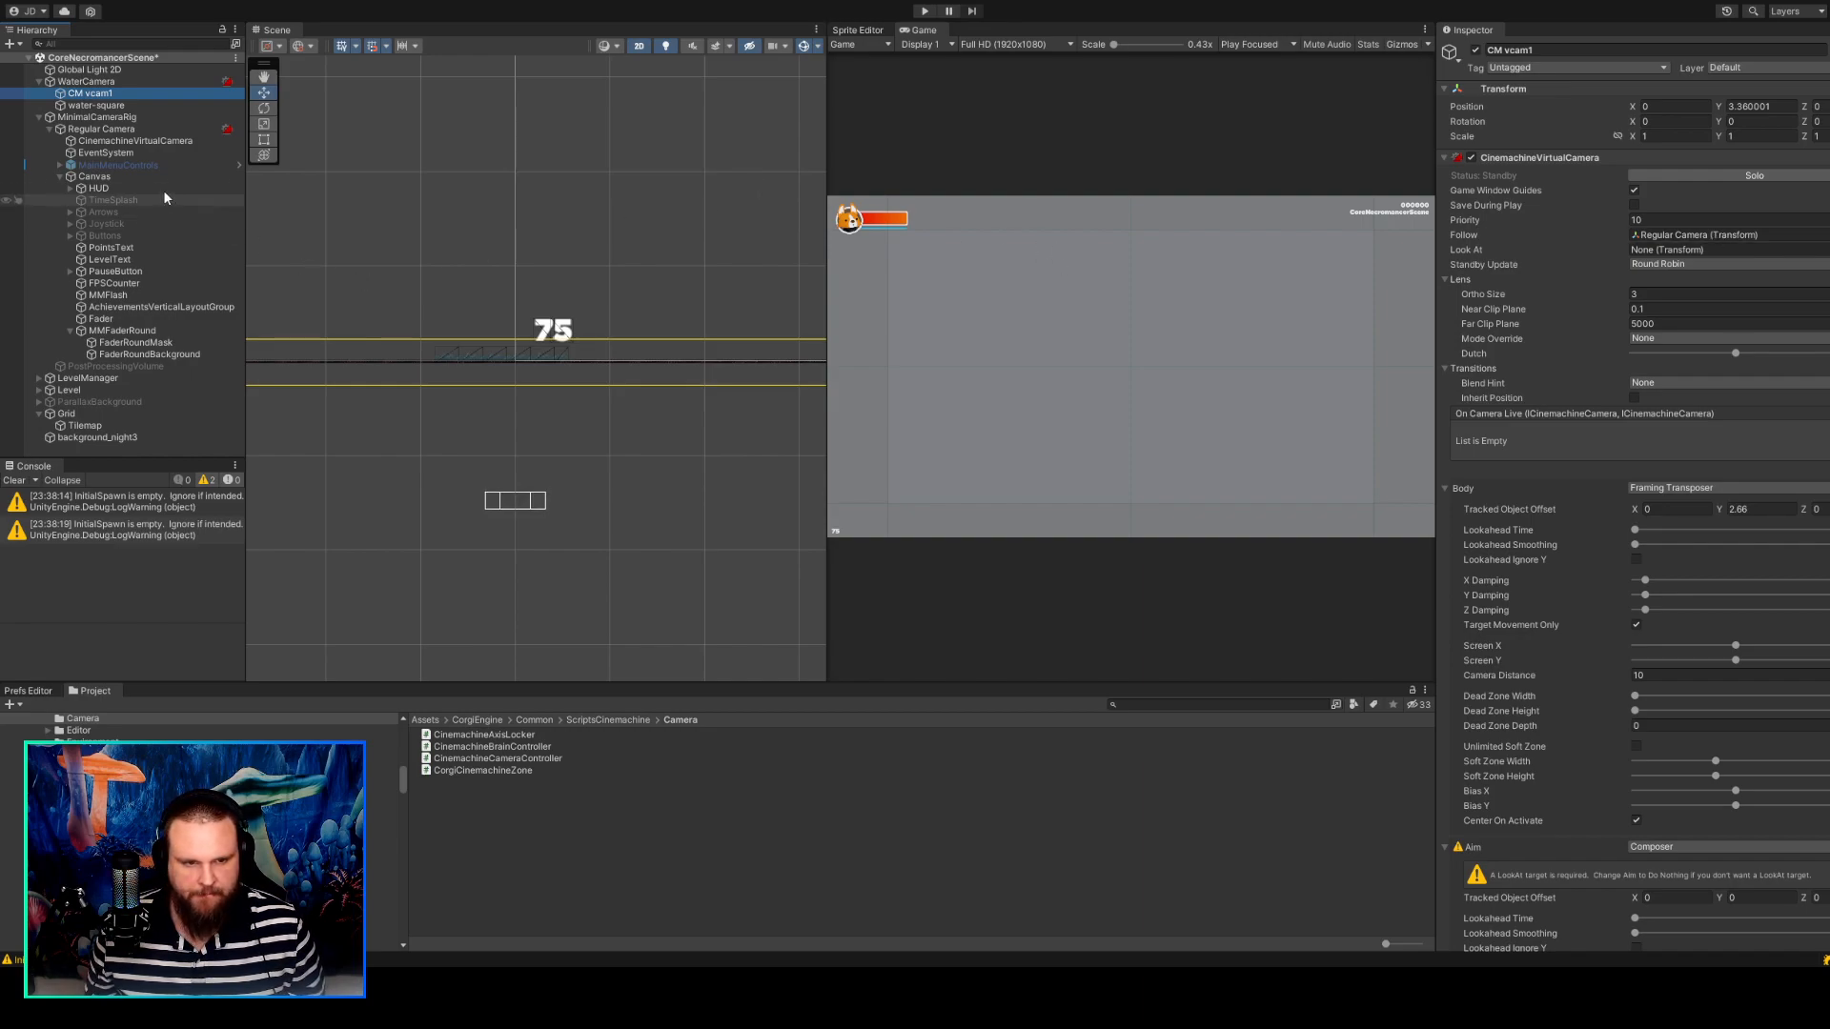
pyautogui.click(143, 130)
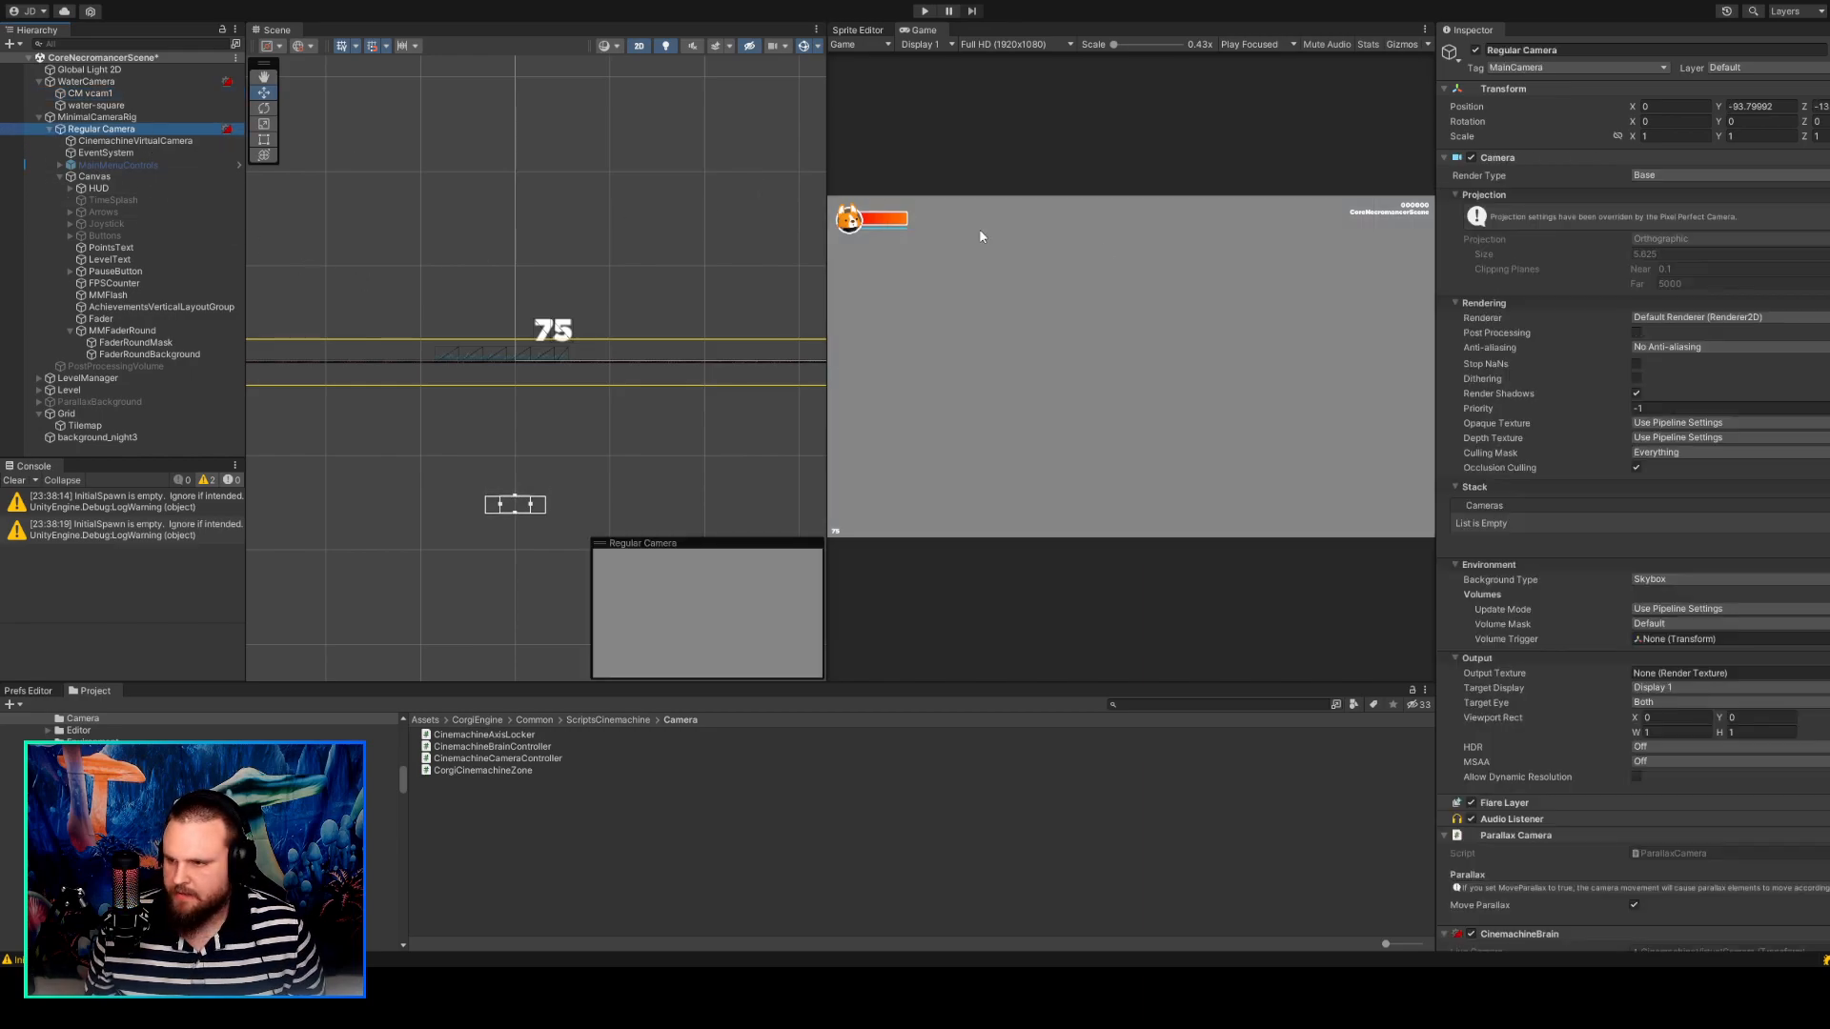
pyautogui.scroll(-8, 1558, 413)
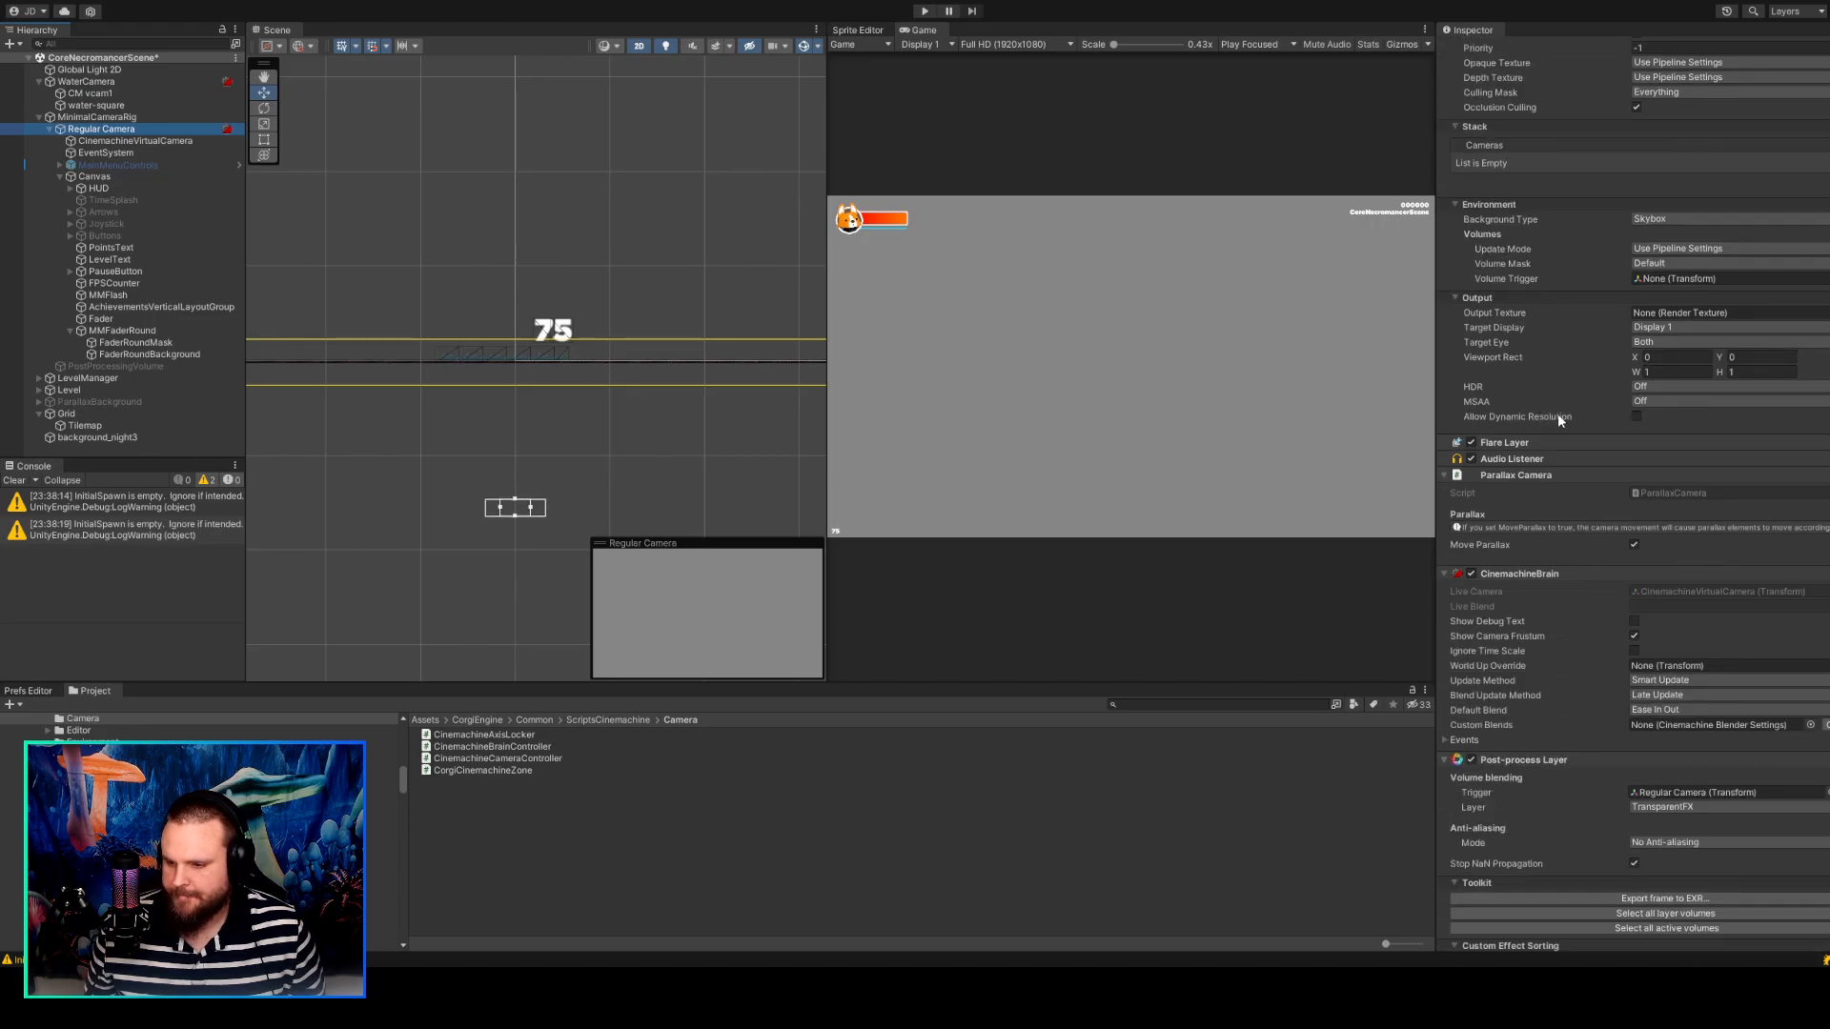
# Clear the Follow target of the CinemachineVirtualCamera under Regular Camera.
pyautogui.click(173, 141)
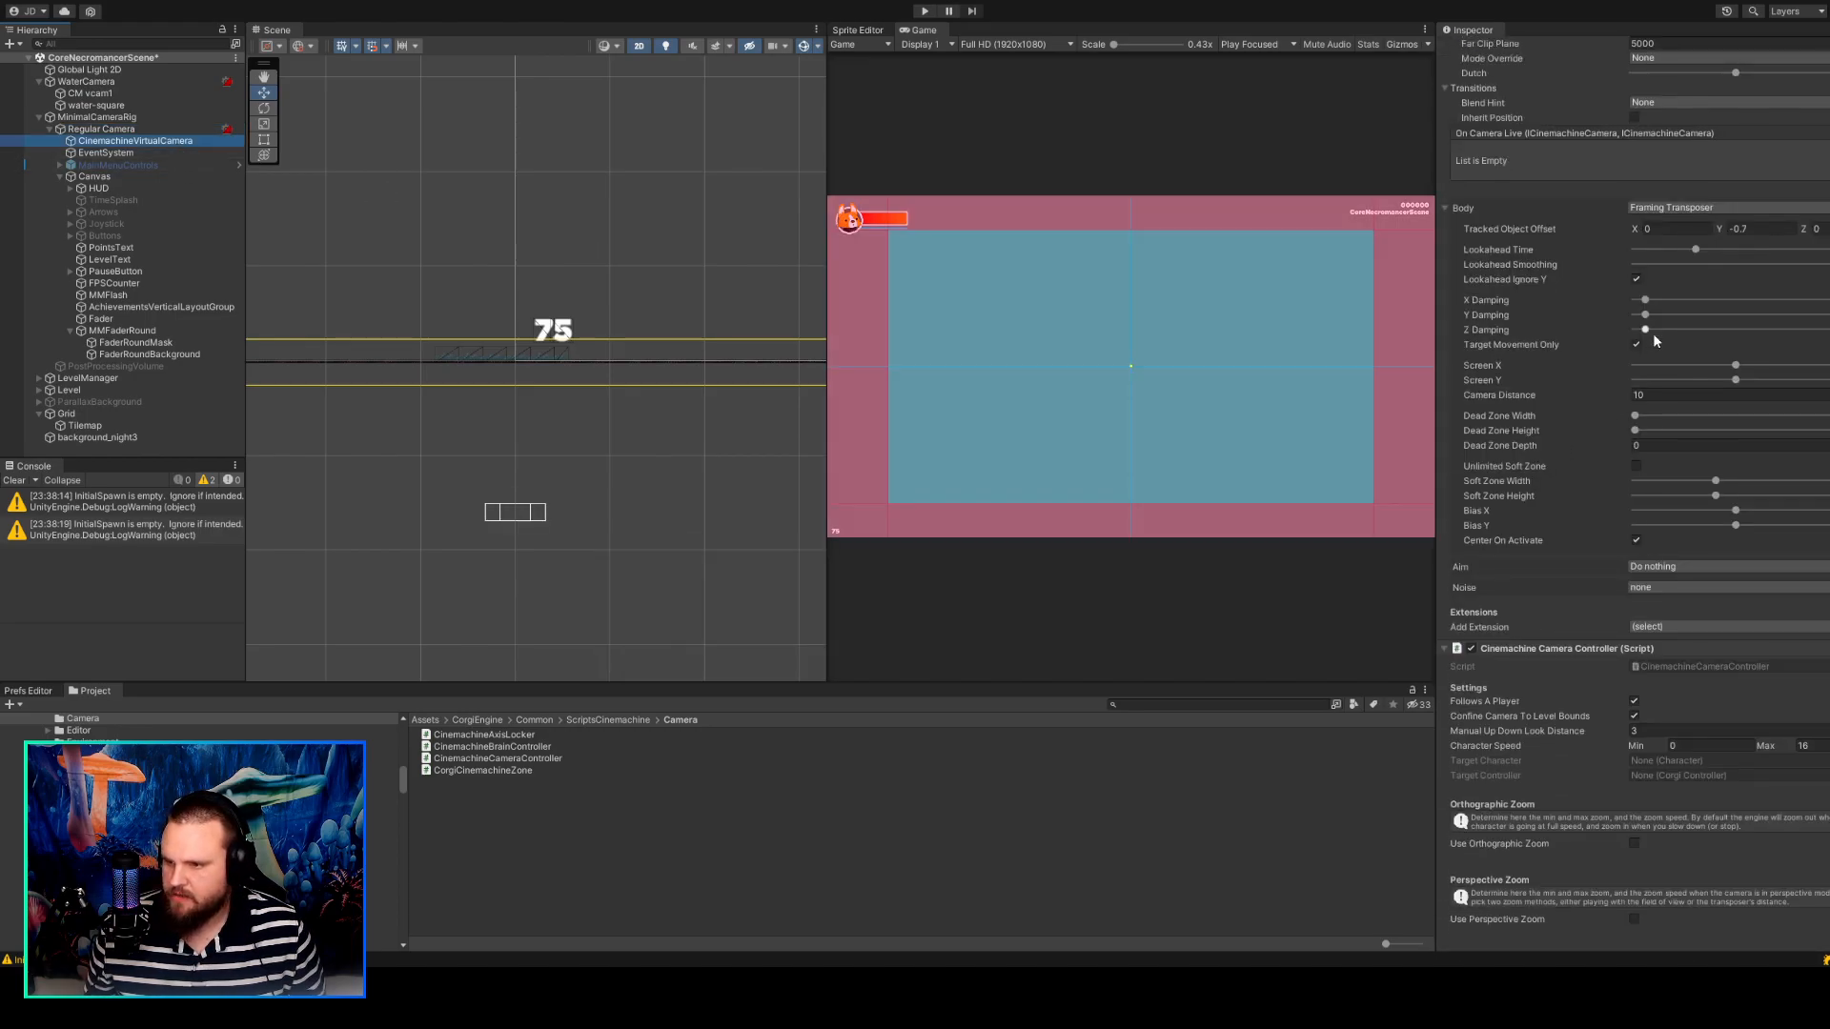
pyautogui.scroll(3, 1653, 333)
pyautogui.click(1691, 236)
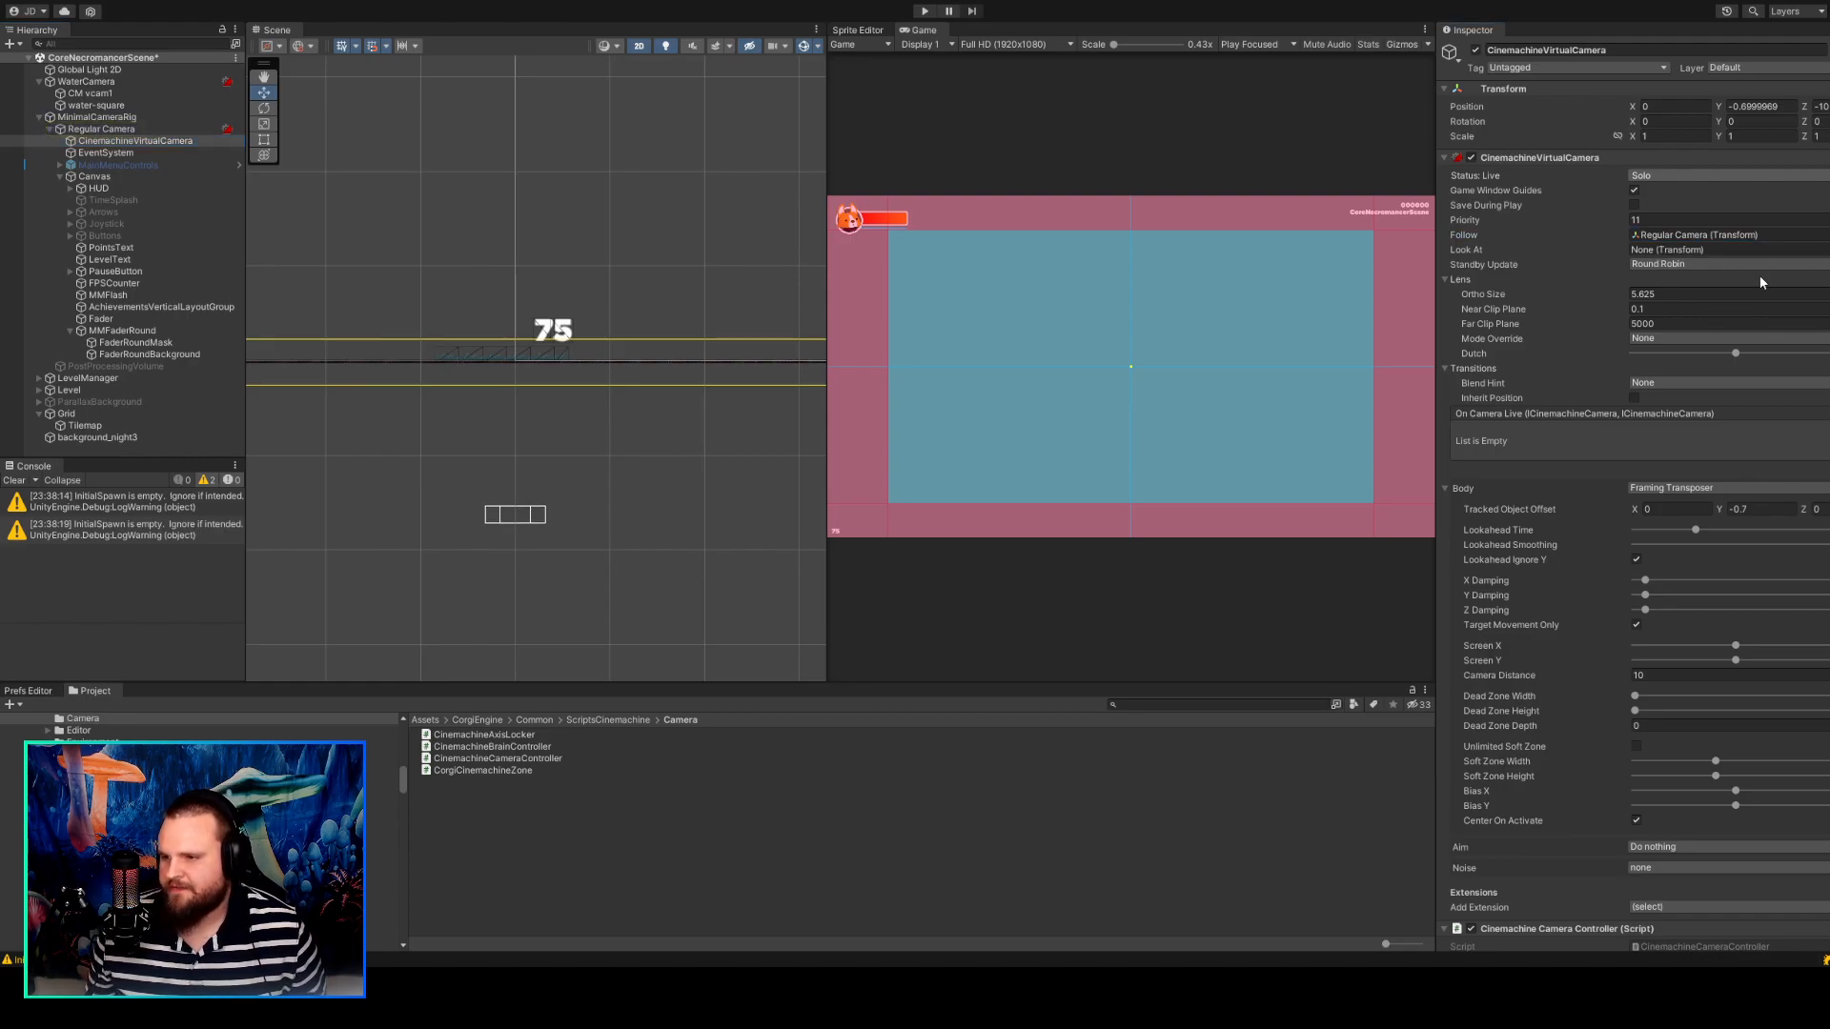
pyautogui.press('Delete')
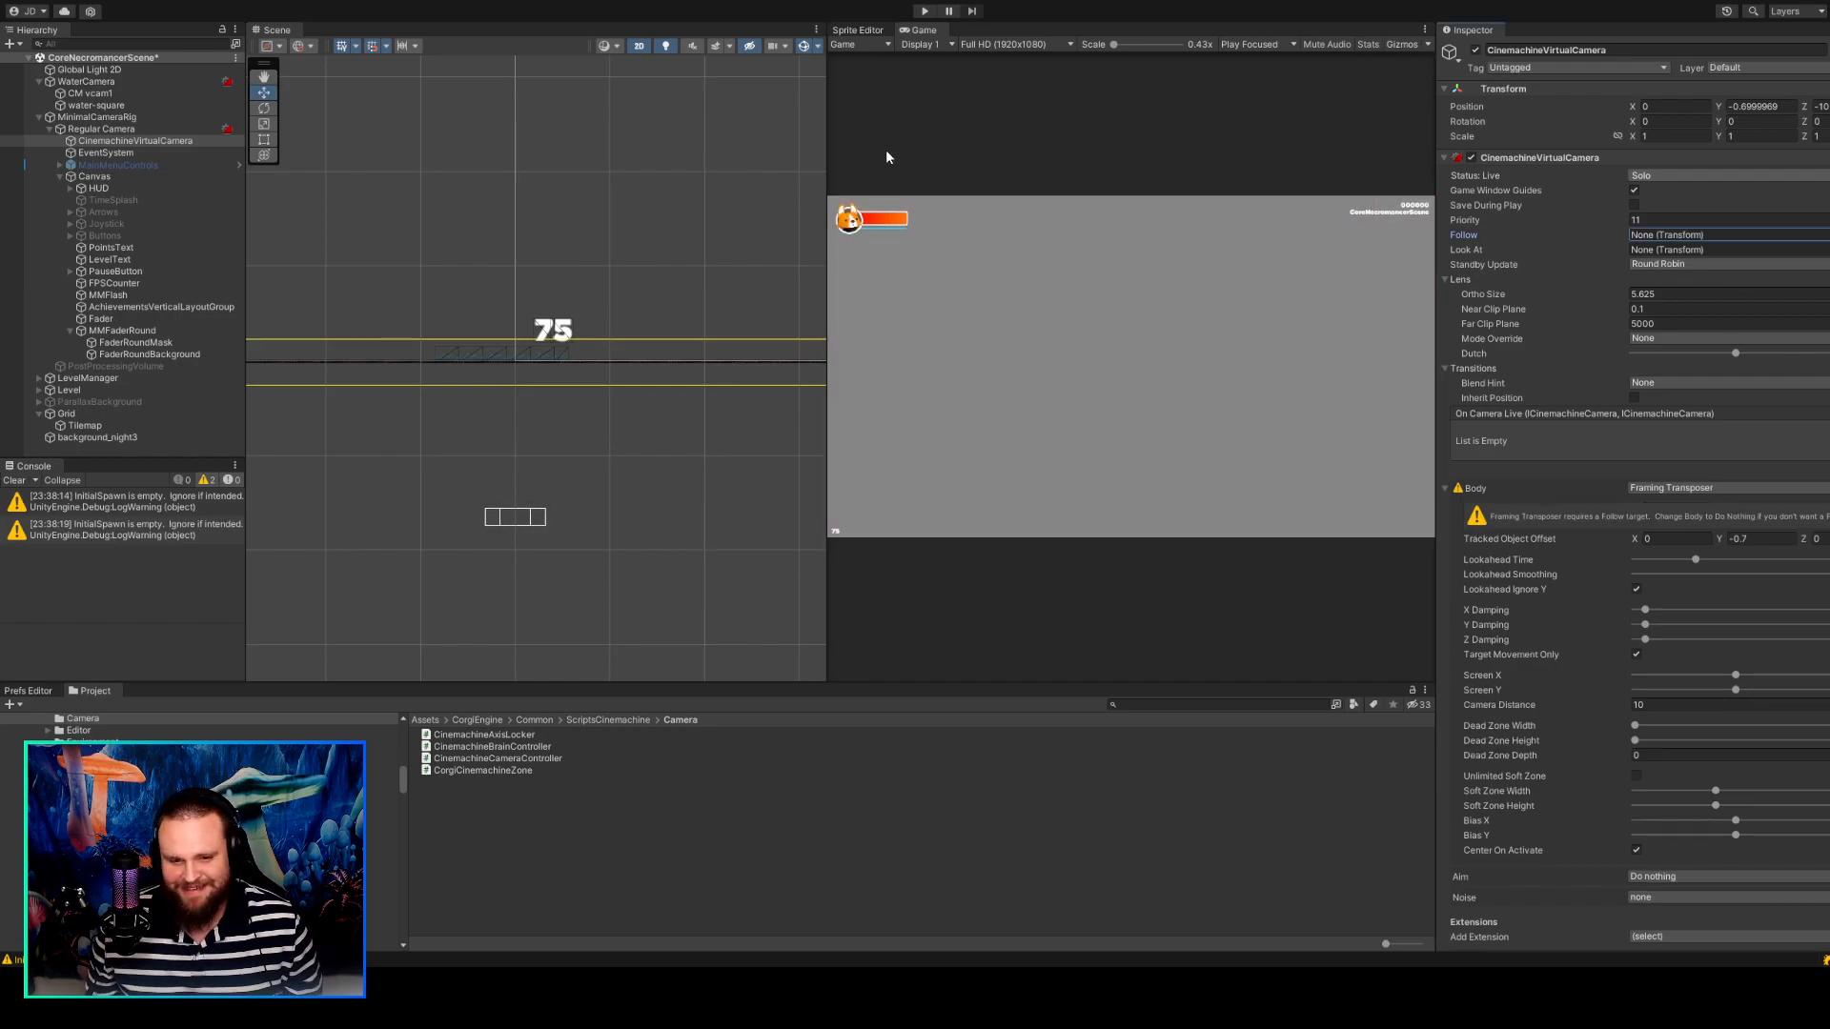
# Play the scene and walk the character right to check the water reflection's tracking in the Scene view.
pyautogui.click(925, 11)
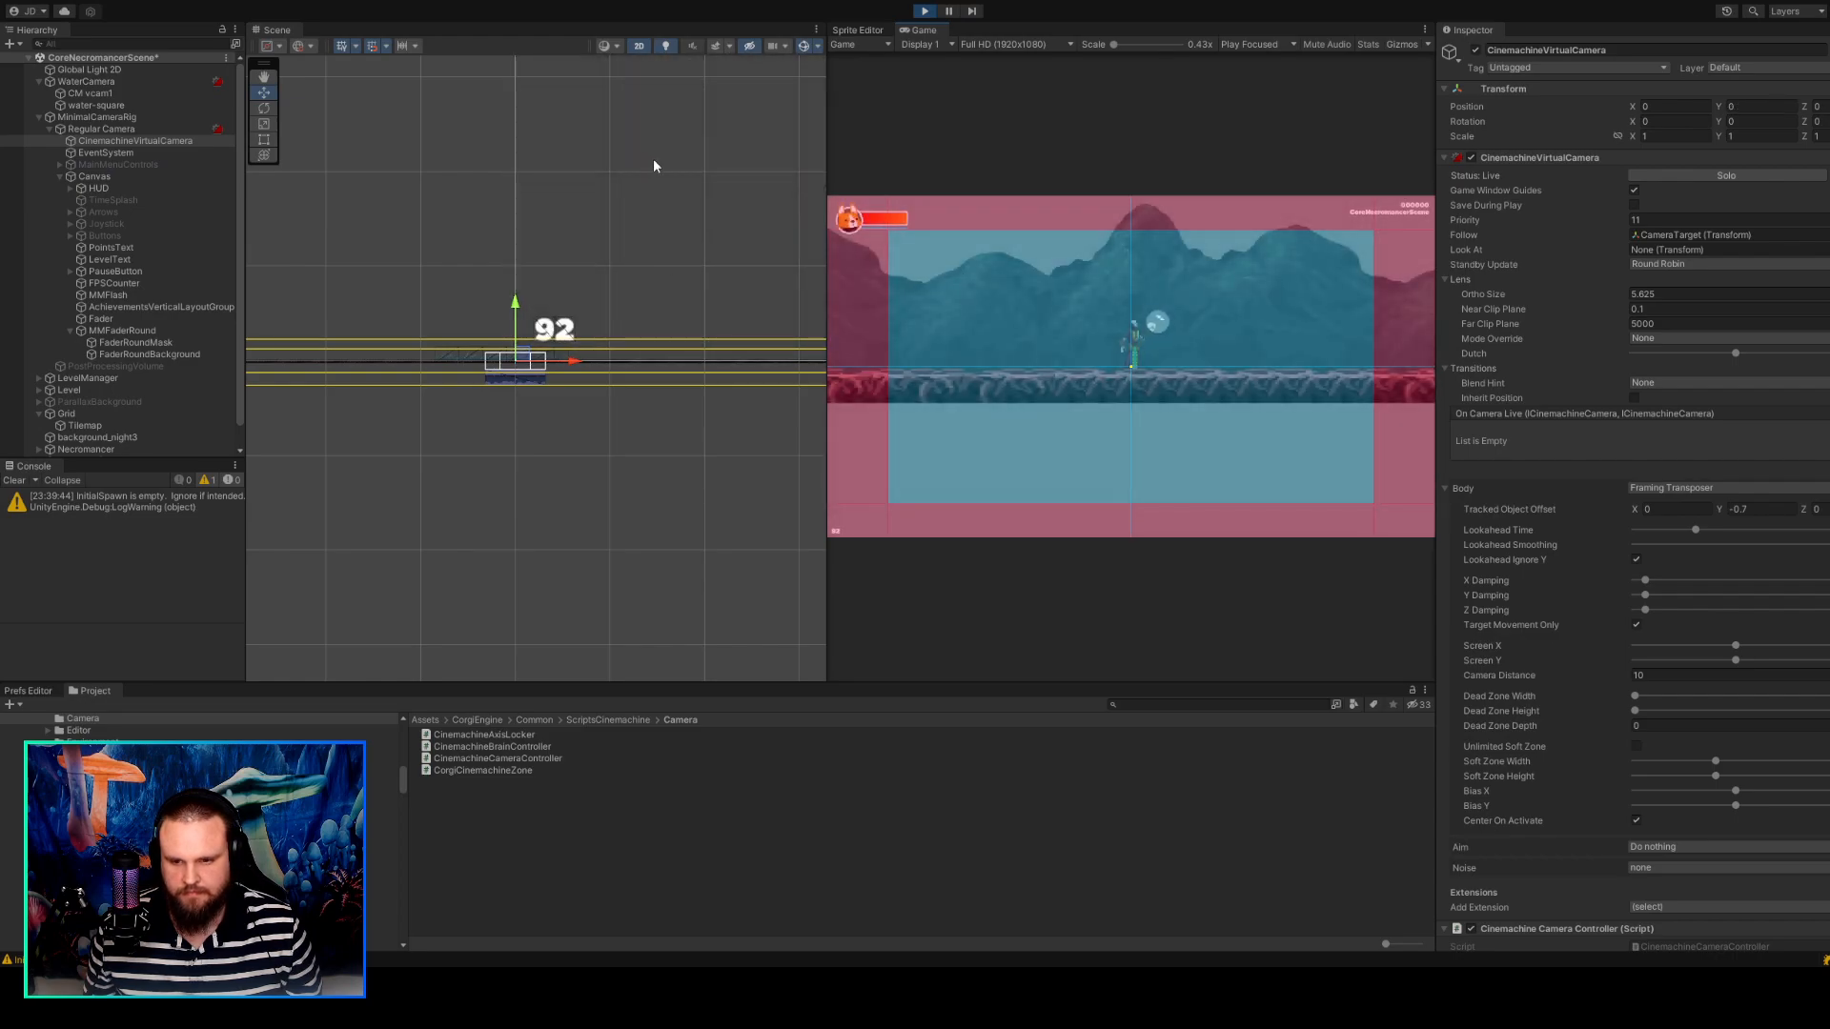
pyautogui.click(132, 116)
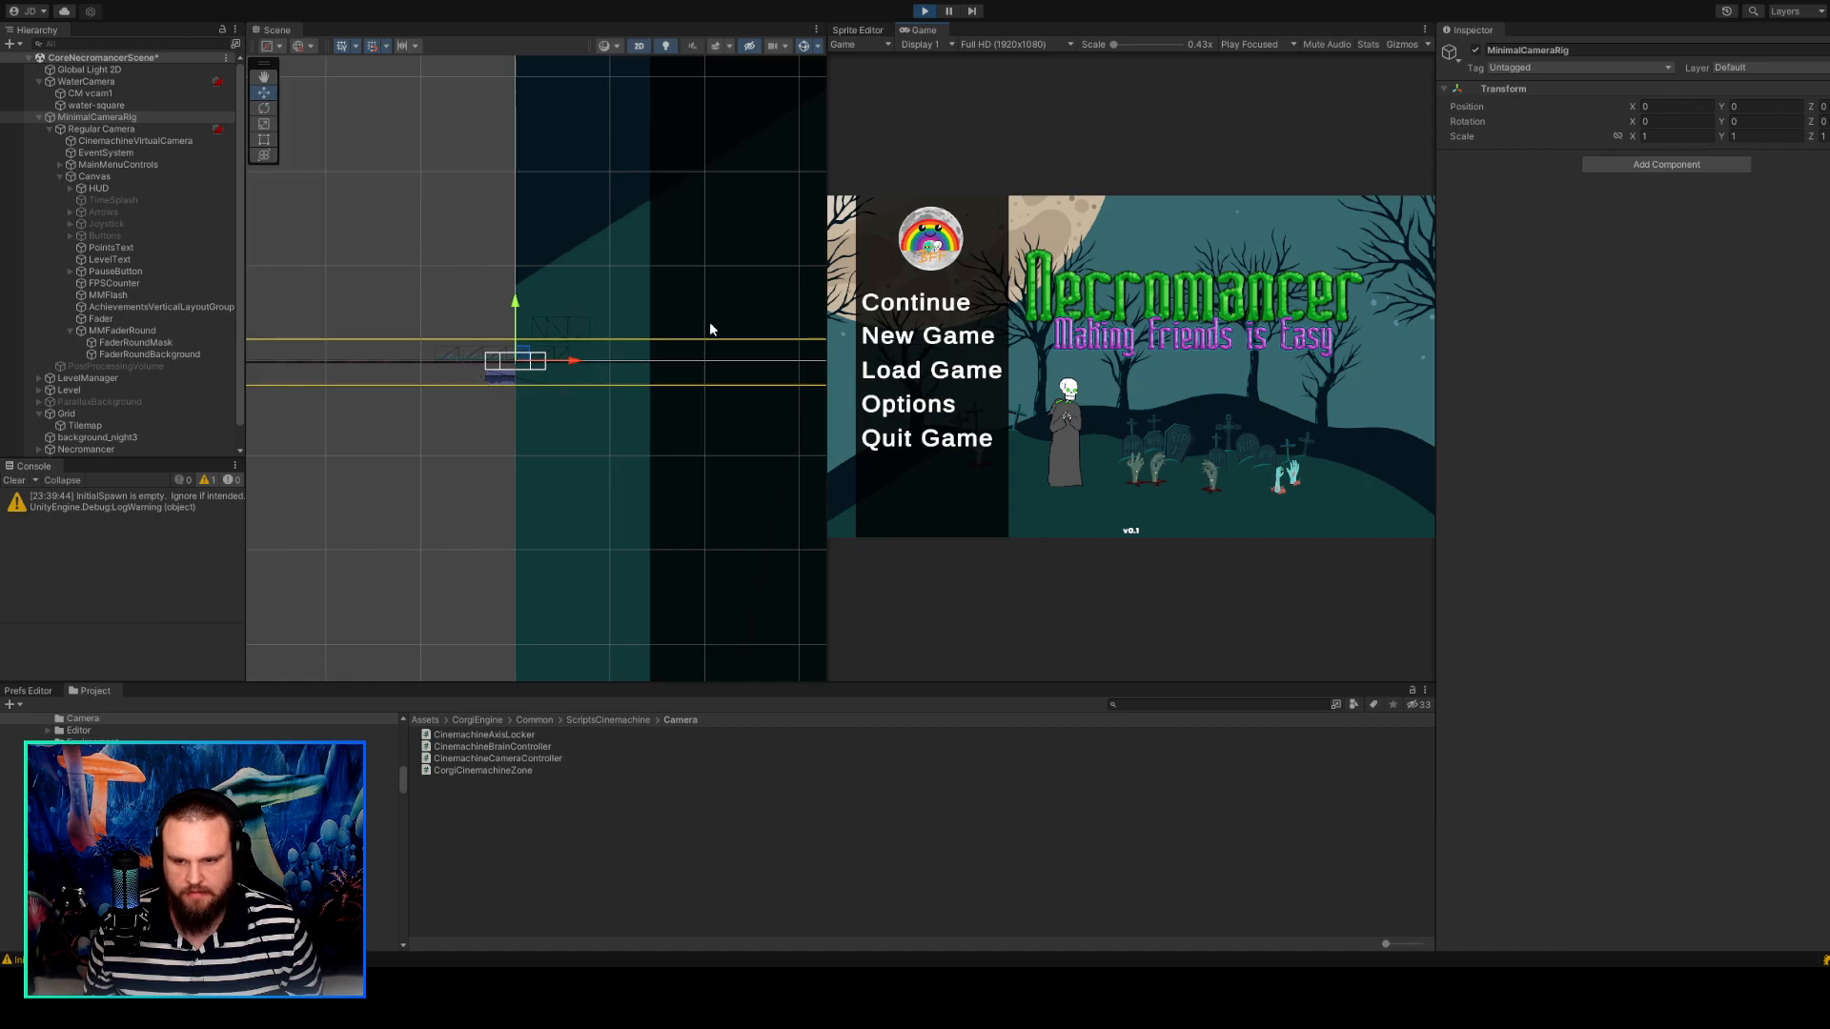
pyautogui.click(1115, 416)
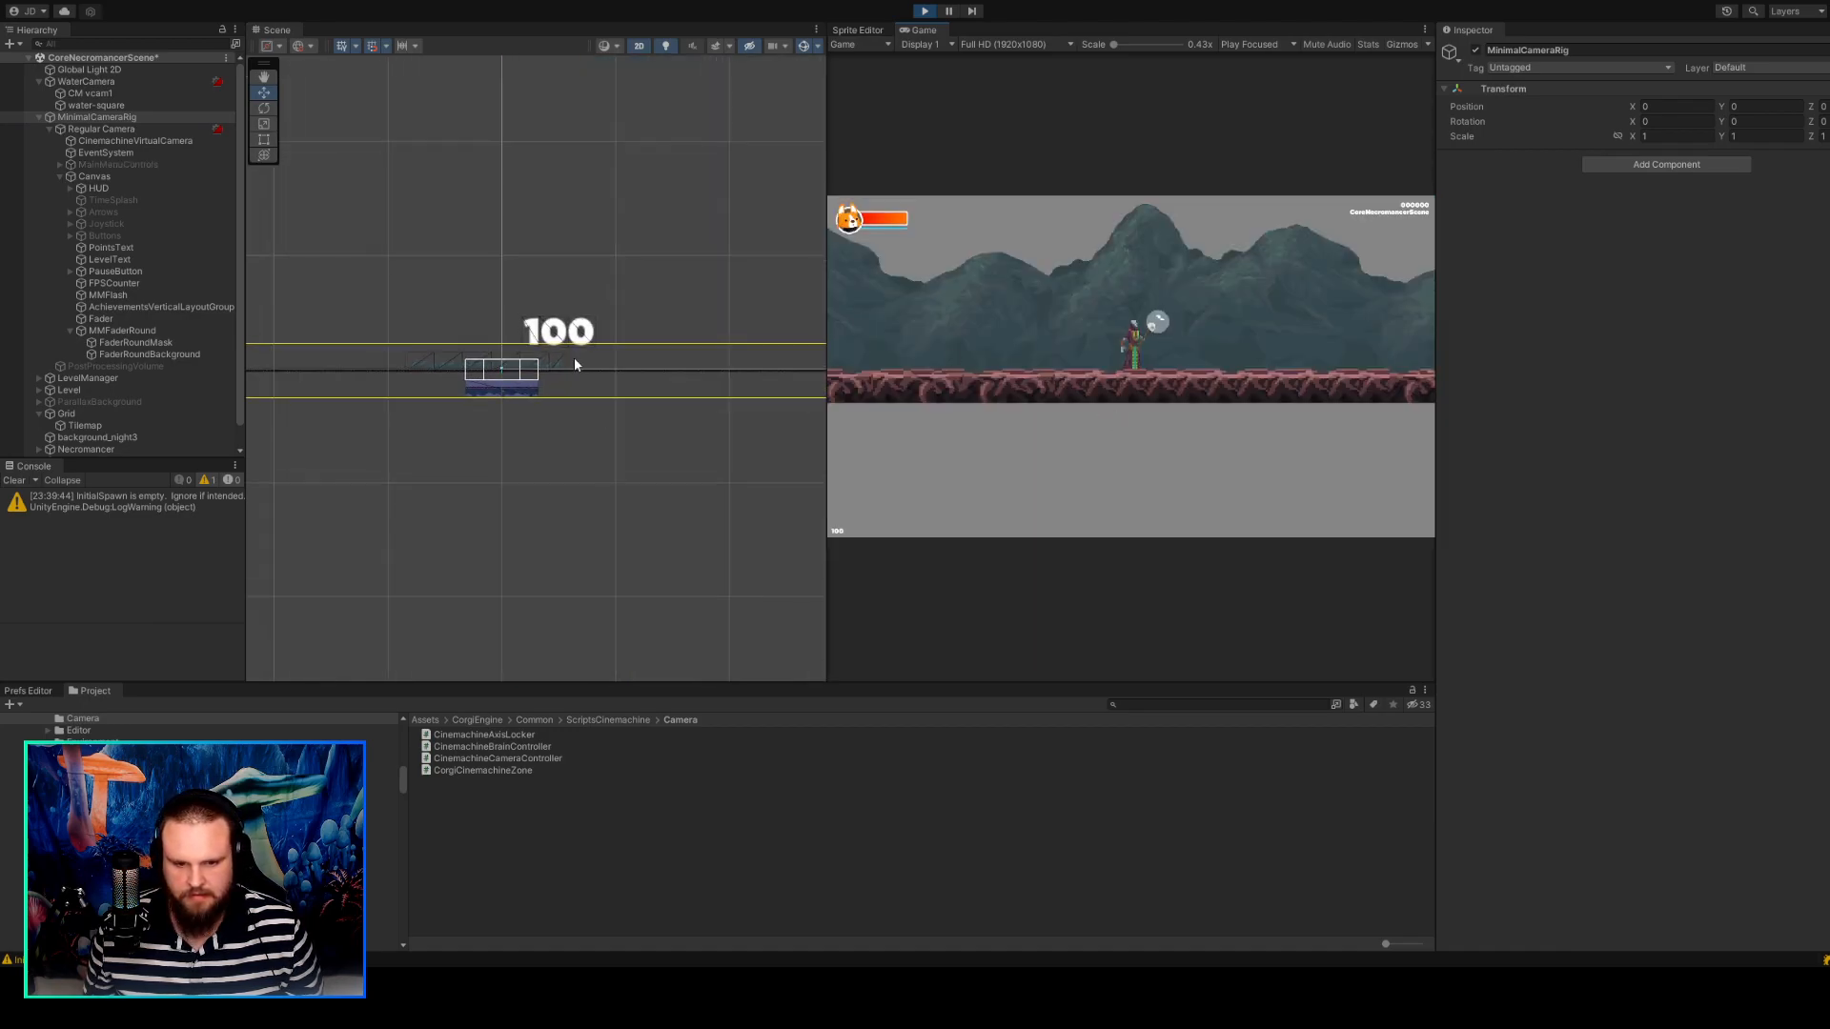
pyautogui.scroll(6, 511, 389)
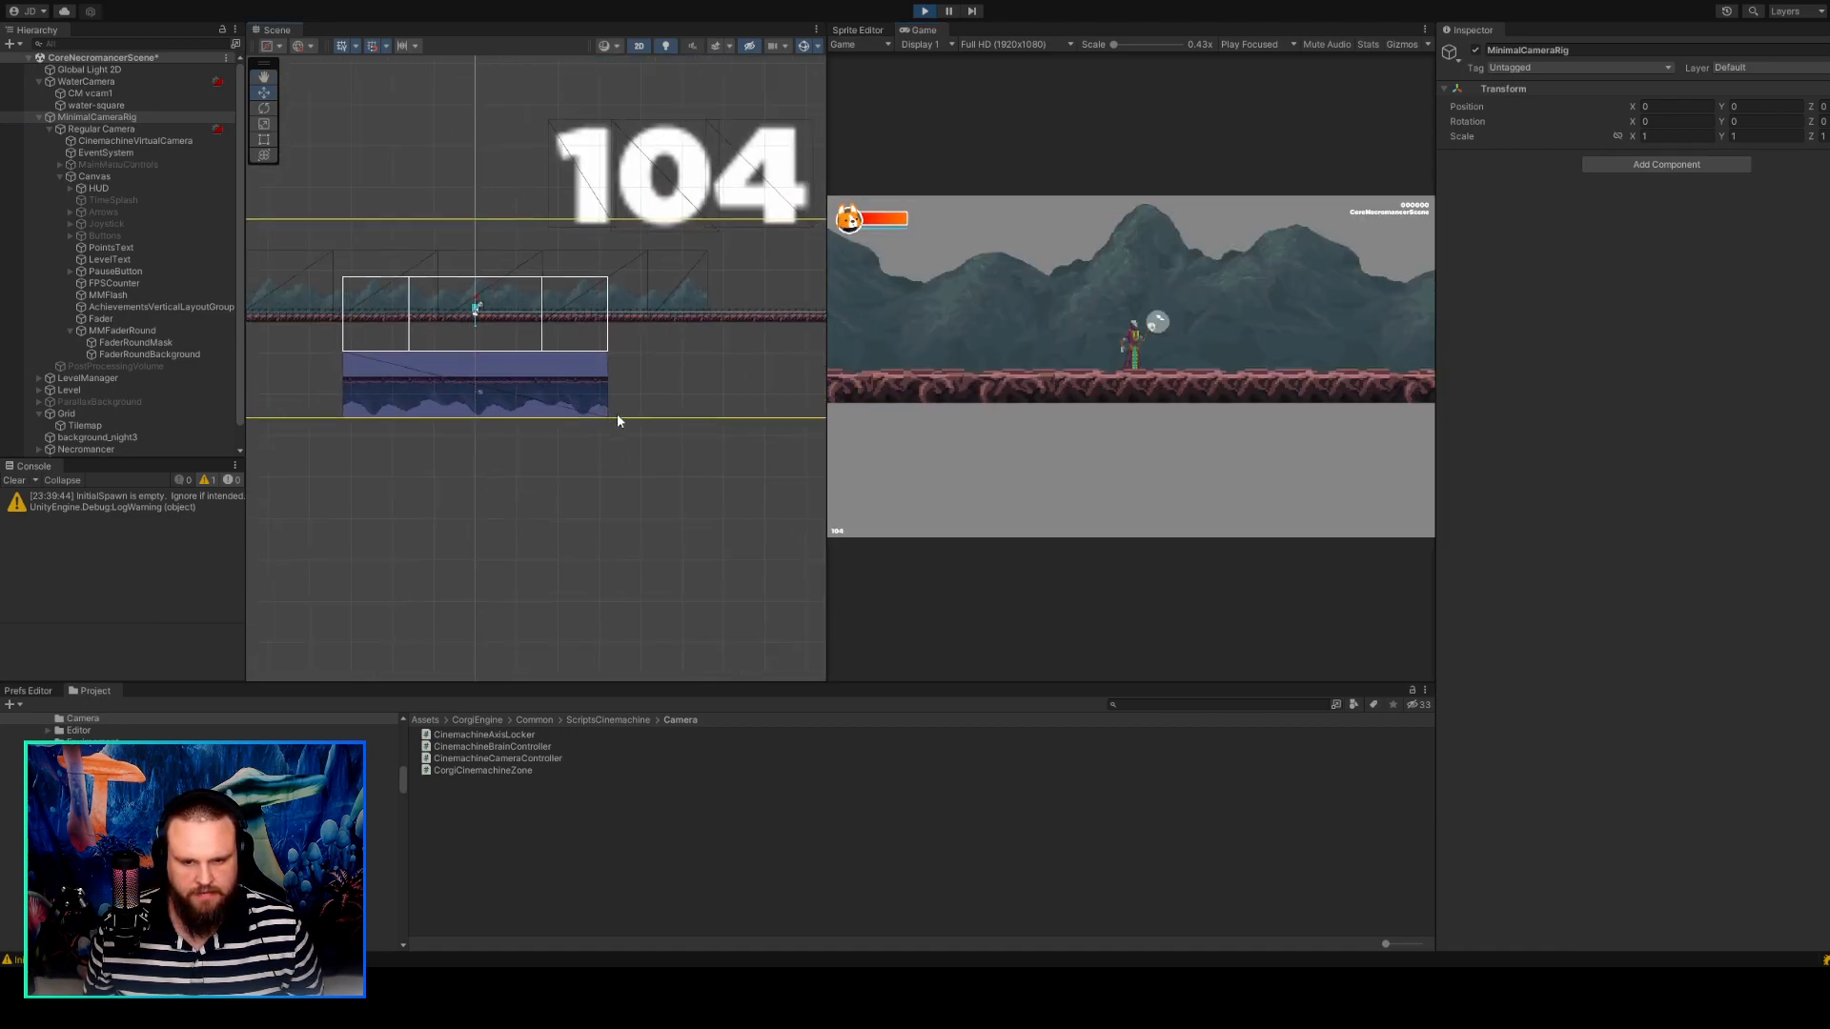
pyautogui.click(987, 369)
pyautogui.press('d')
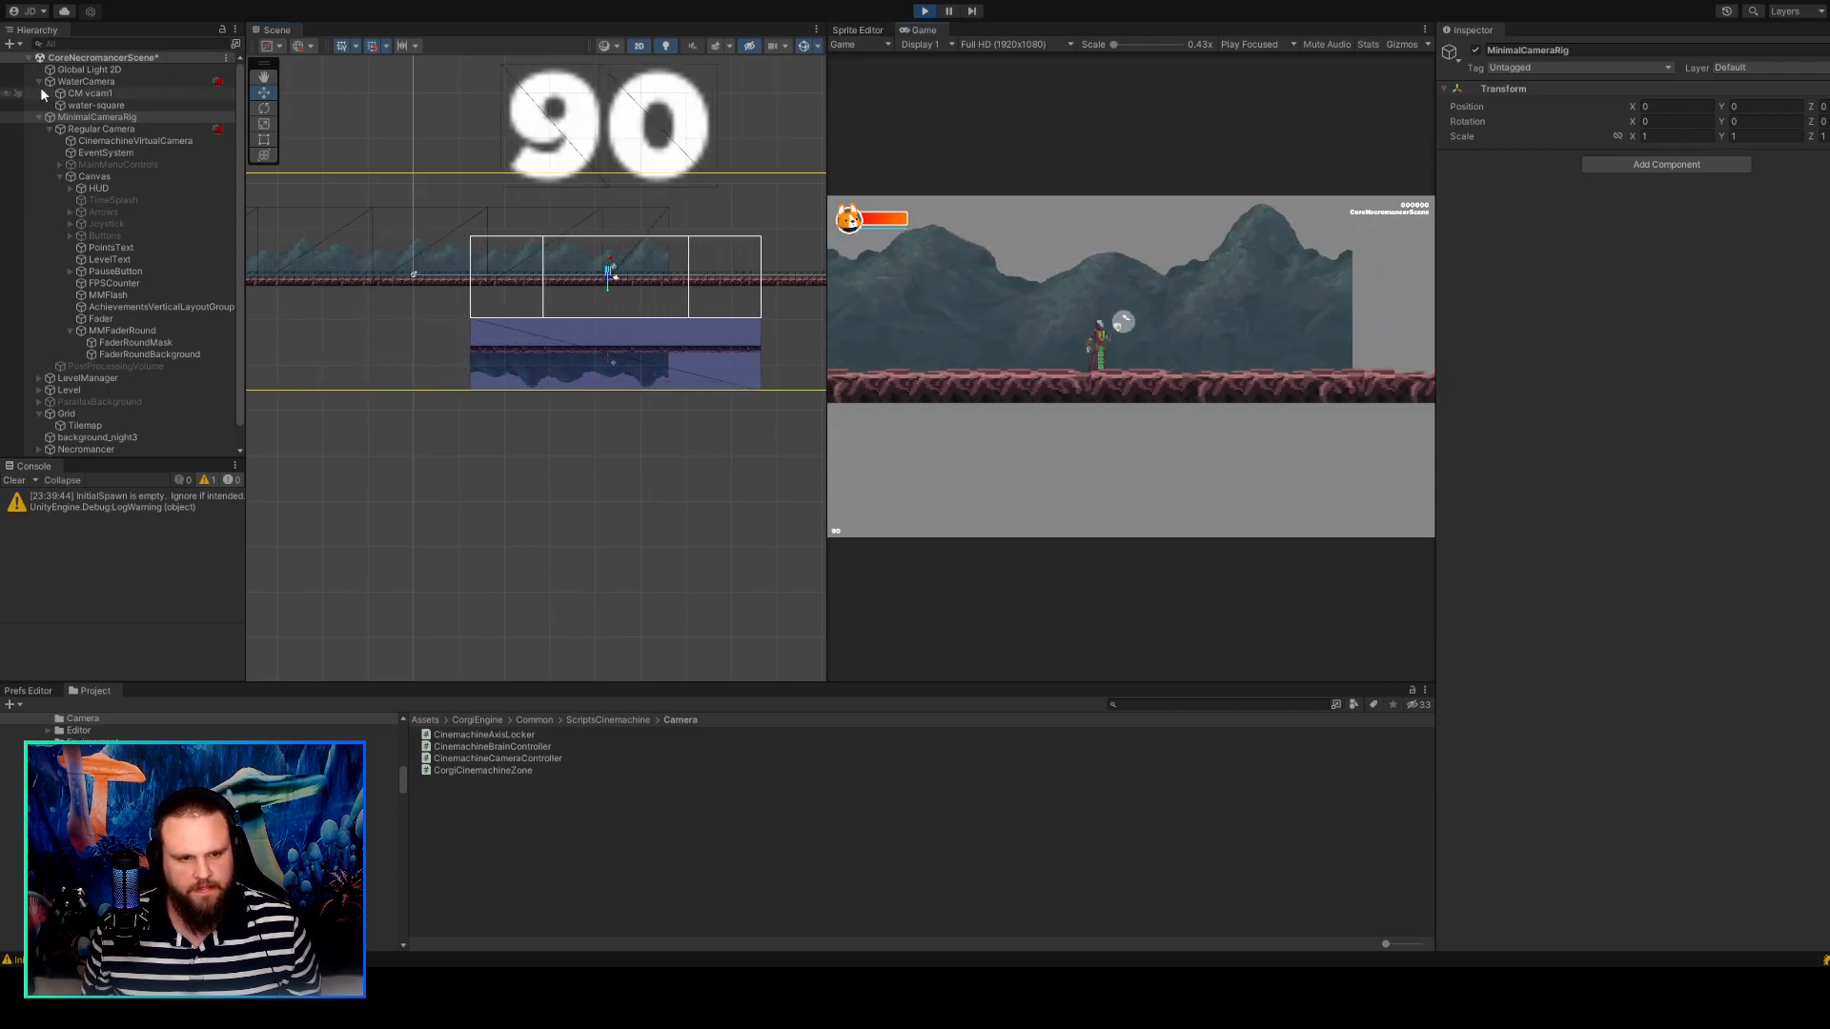
# Select CM vcam1 during play, walk the character left and shift the camera's tracked object offset X to about 0.31.
pyautogui.click(91, 94)
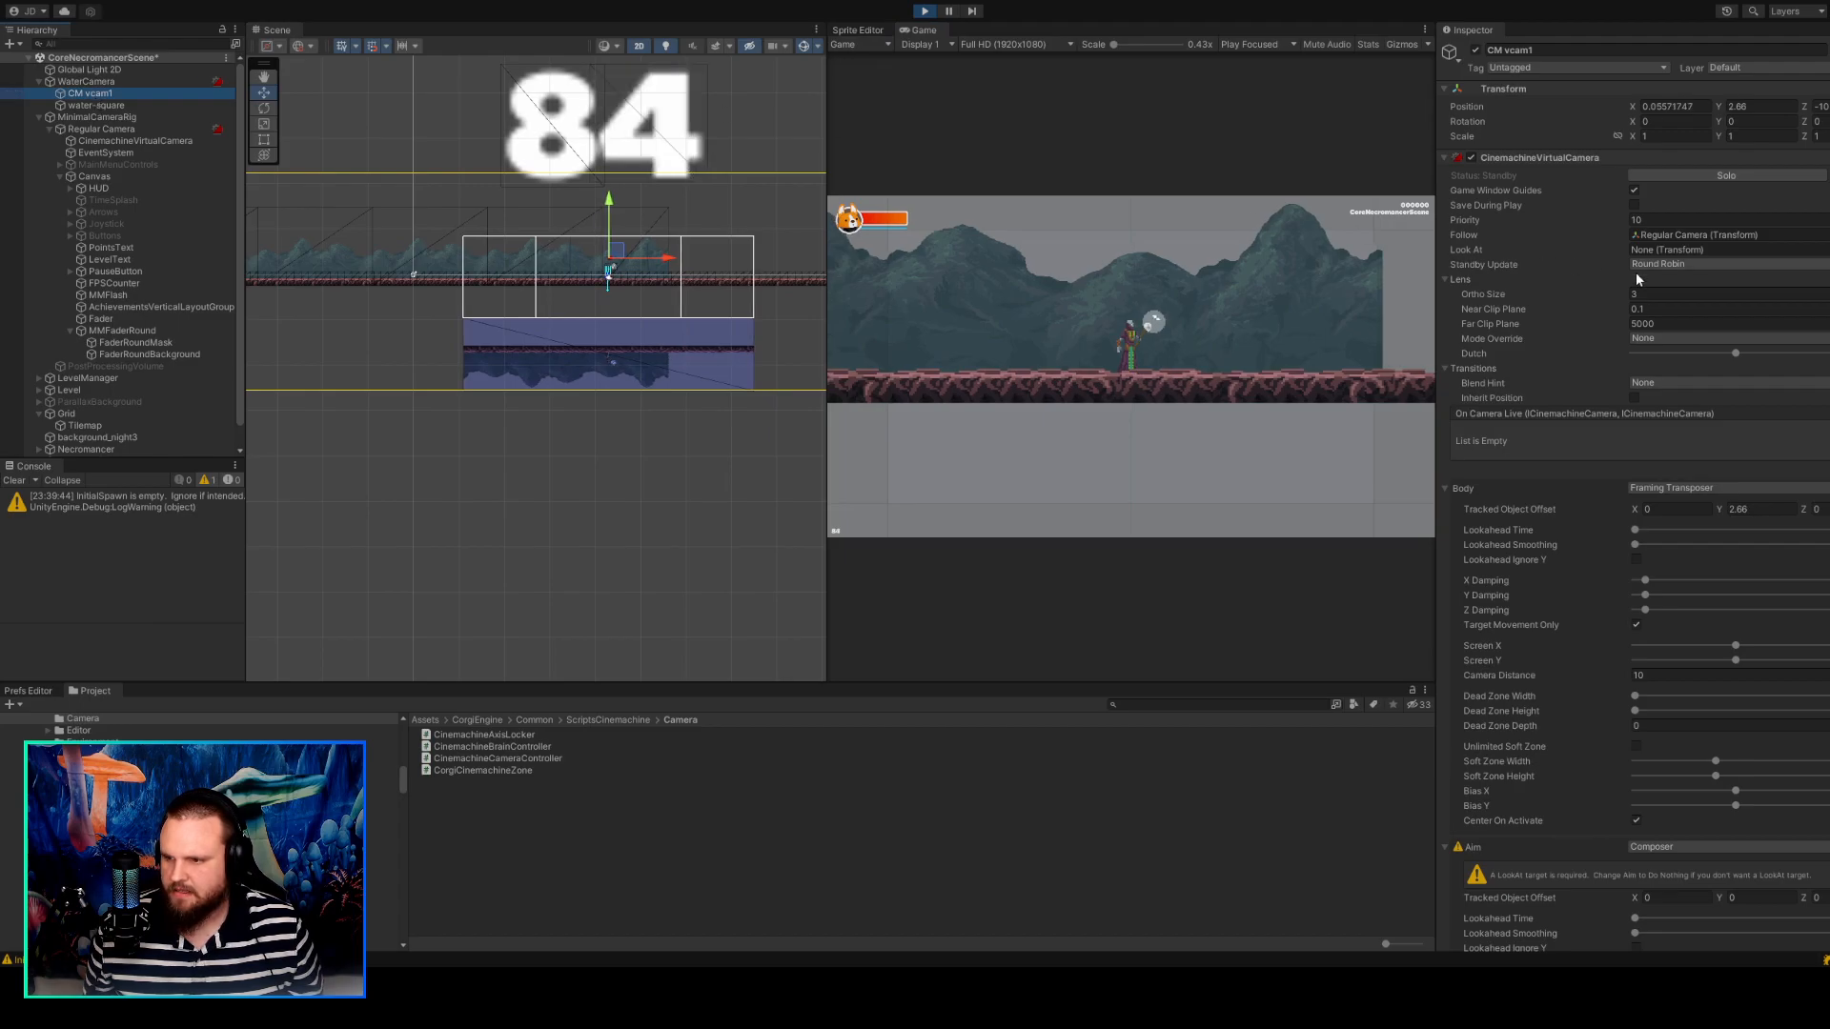
pyautogui.click(1122, 347)
pyautogui.press('a')
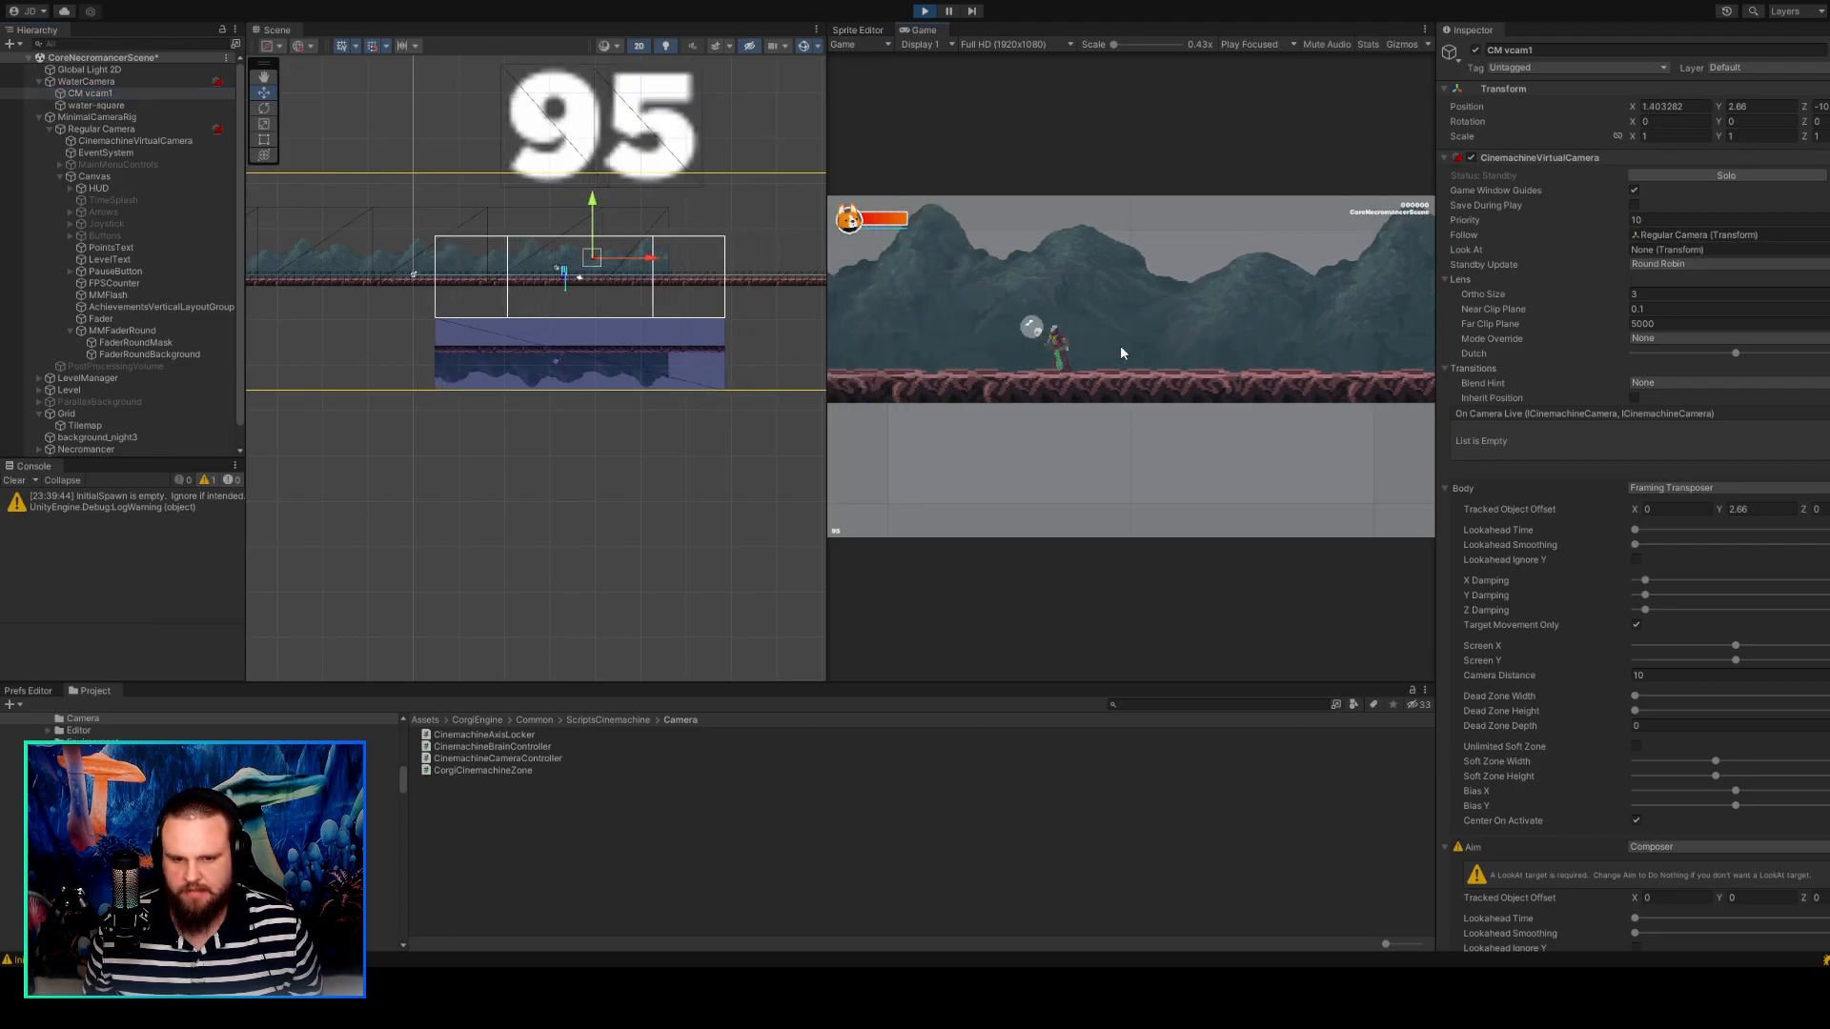
pyautogui.scroll(3, 681, 289)
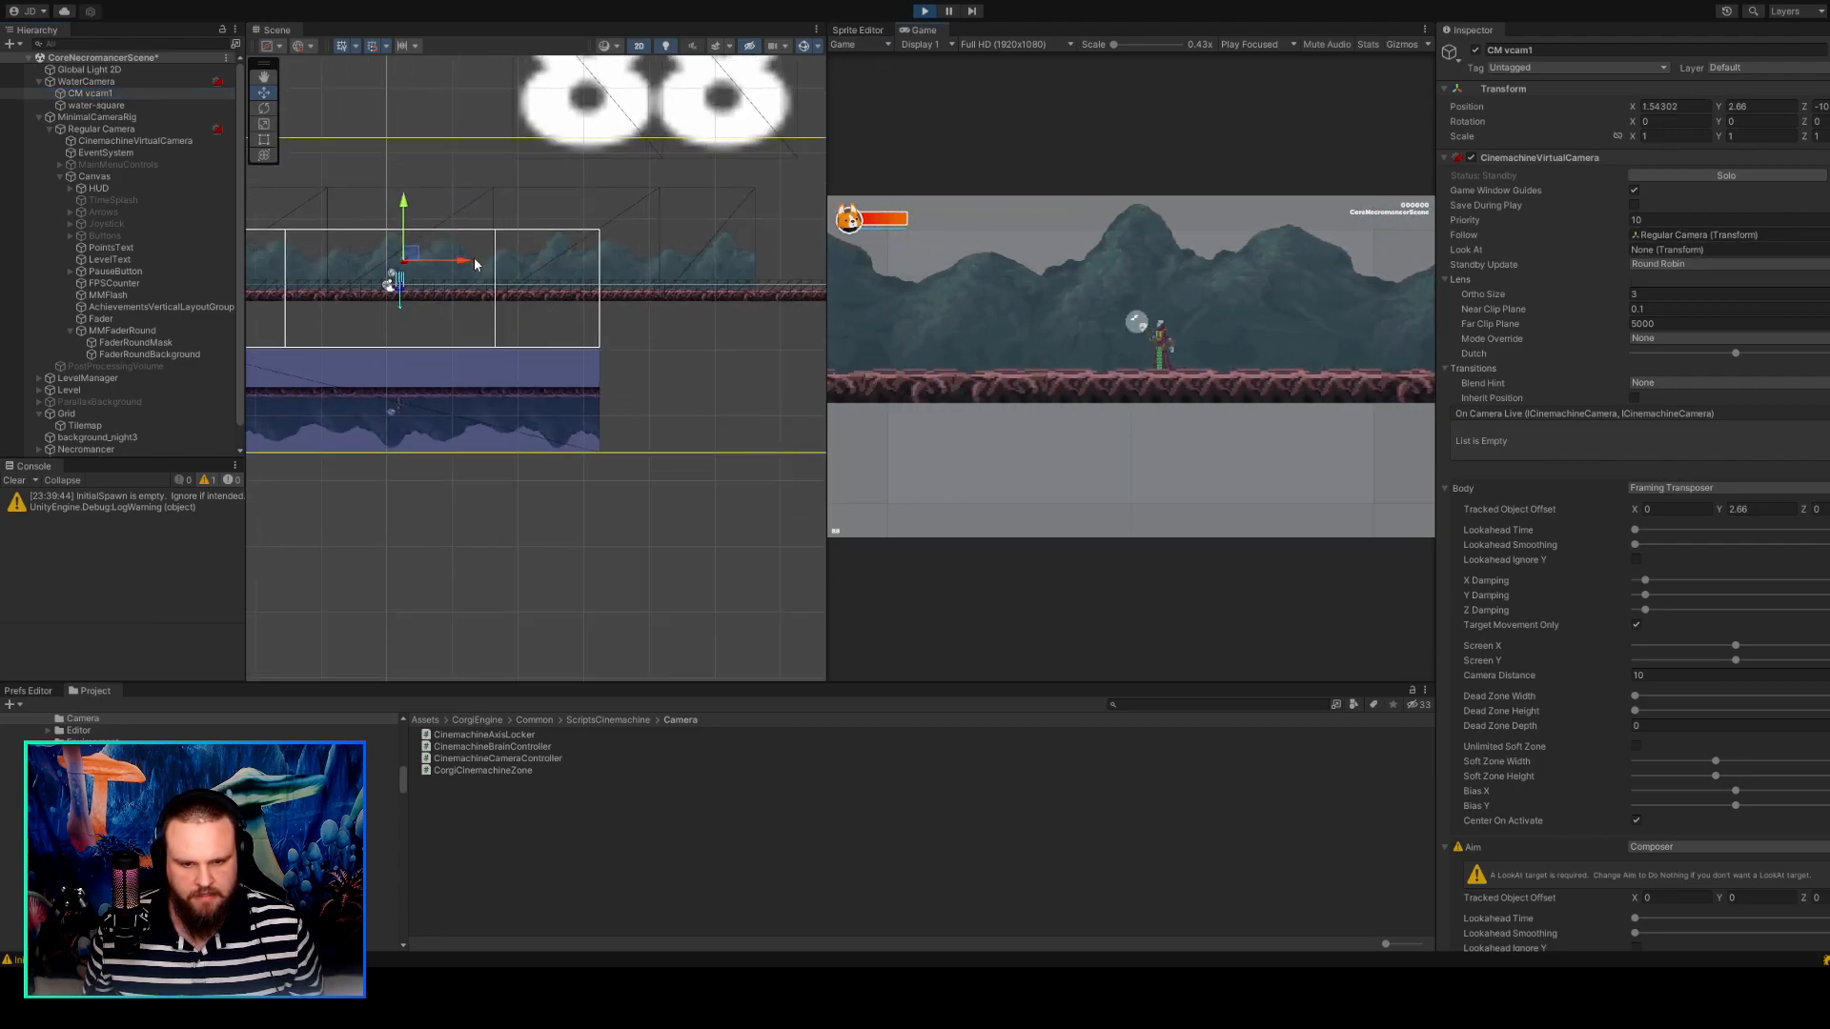
pyautogui.scroll(3, 608, 343)
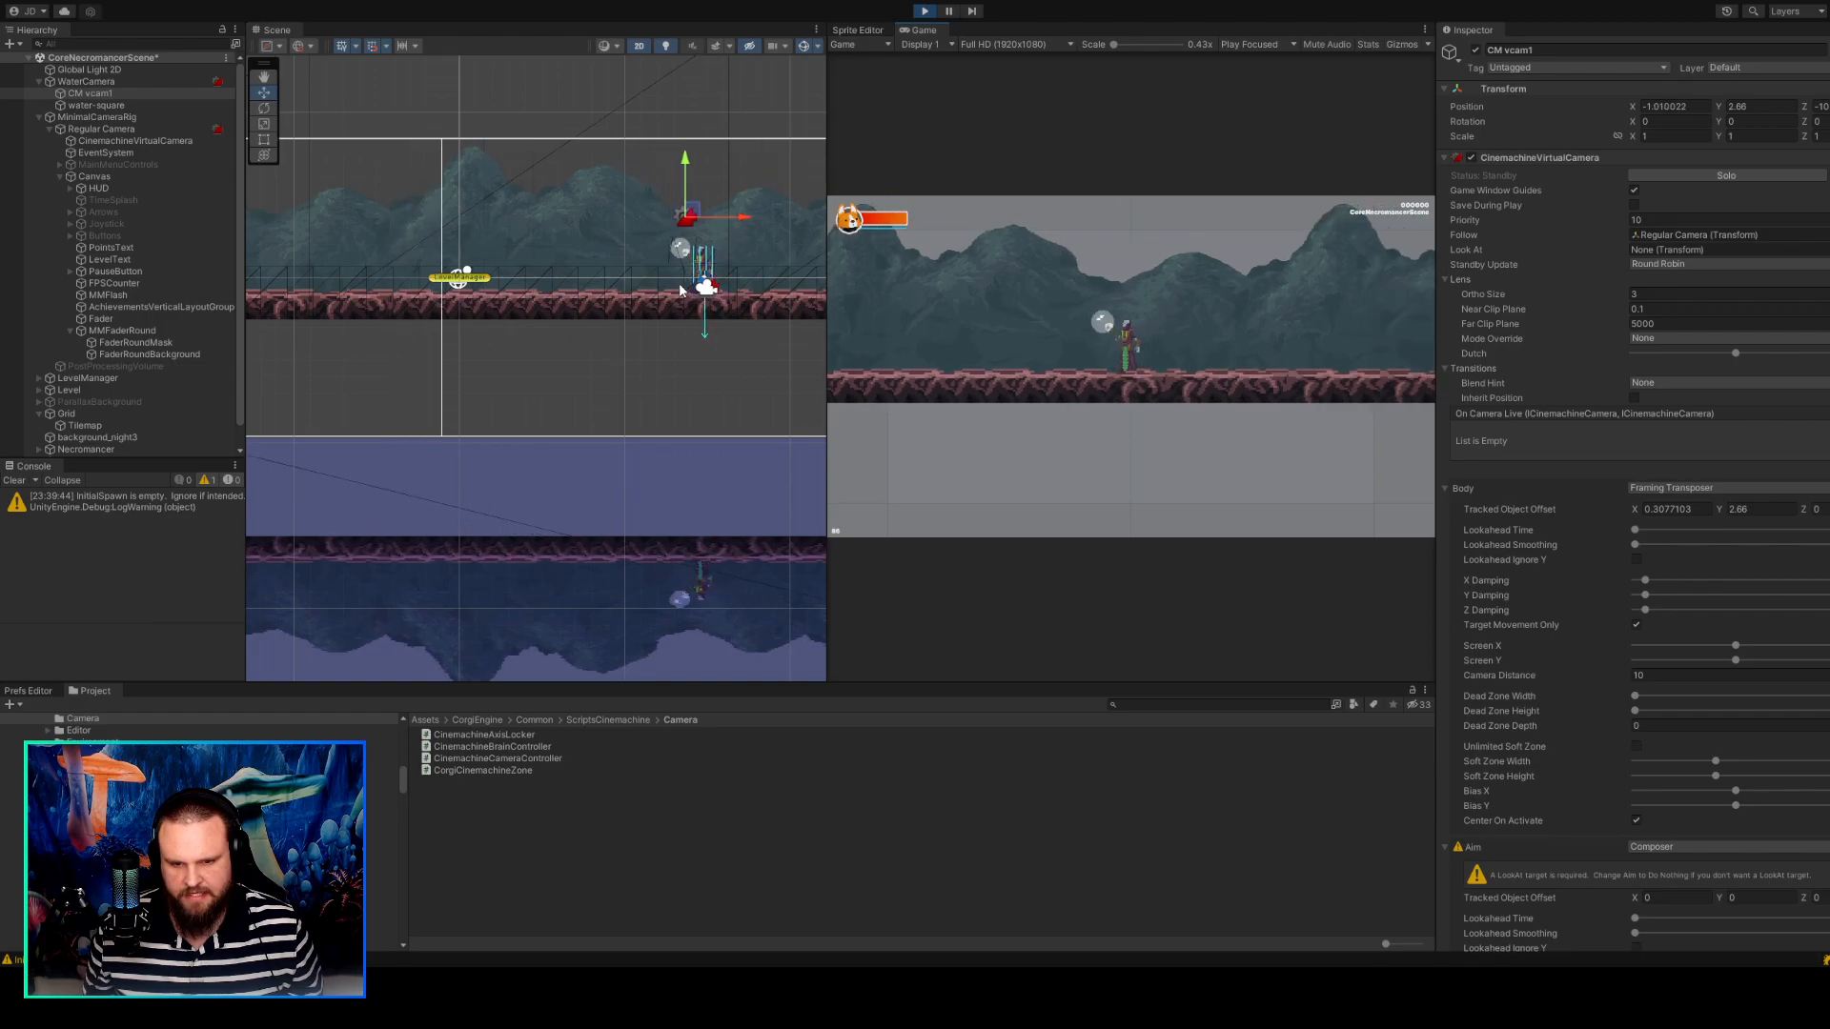
# Walk the character back and forth to compare the water reflection's position with the player above it.
pyautogui.press('d')
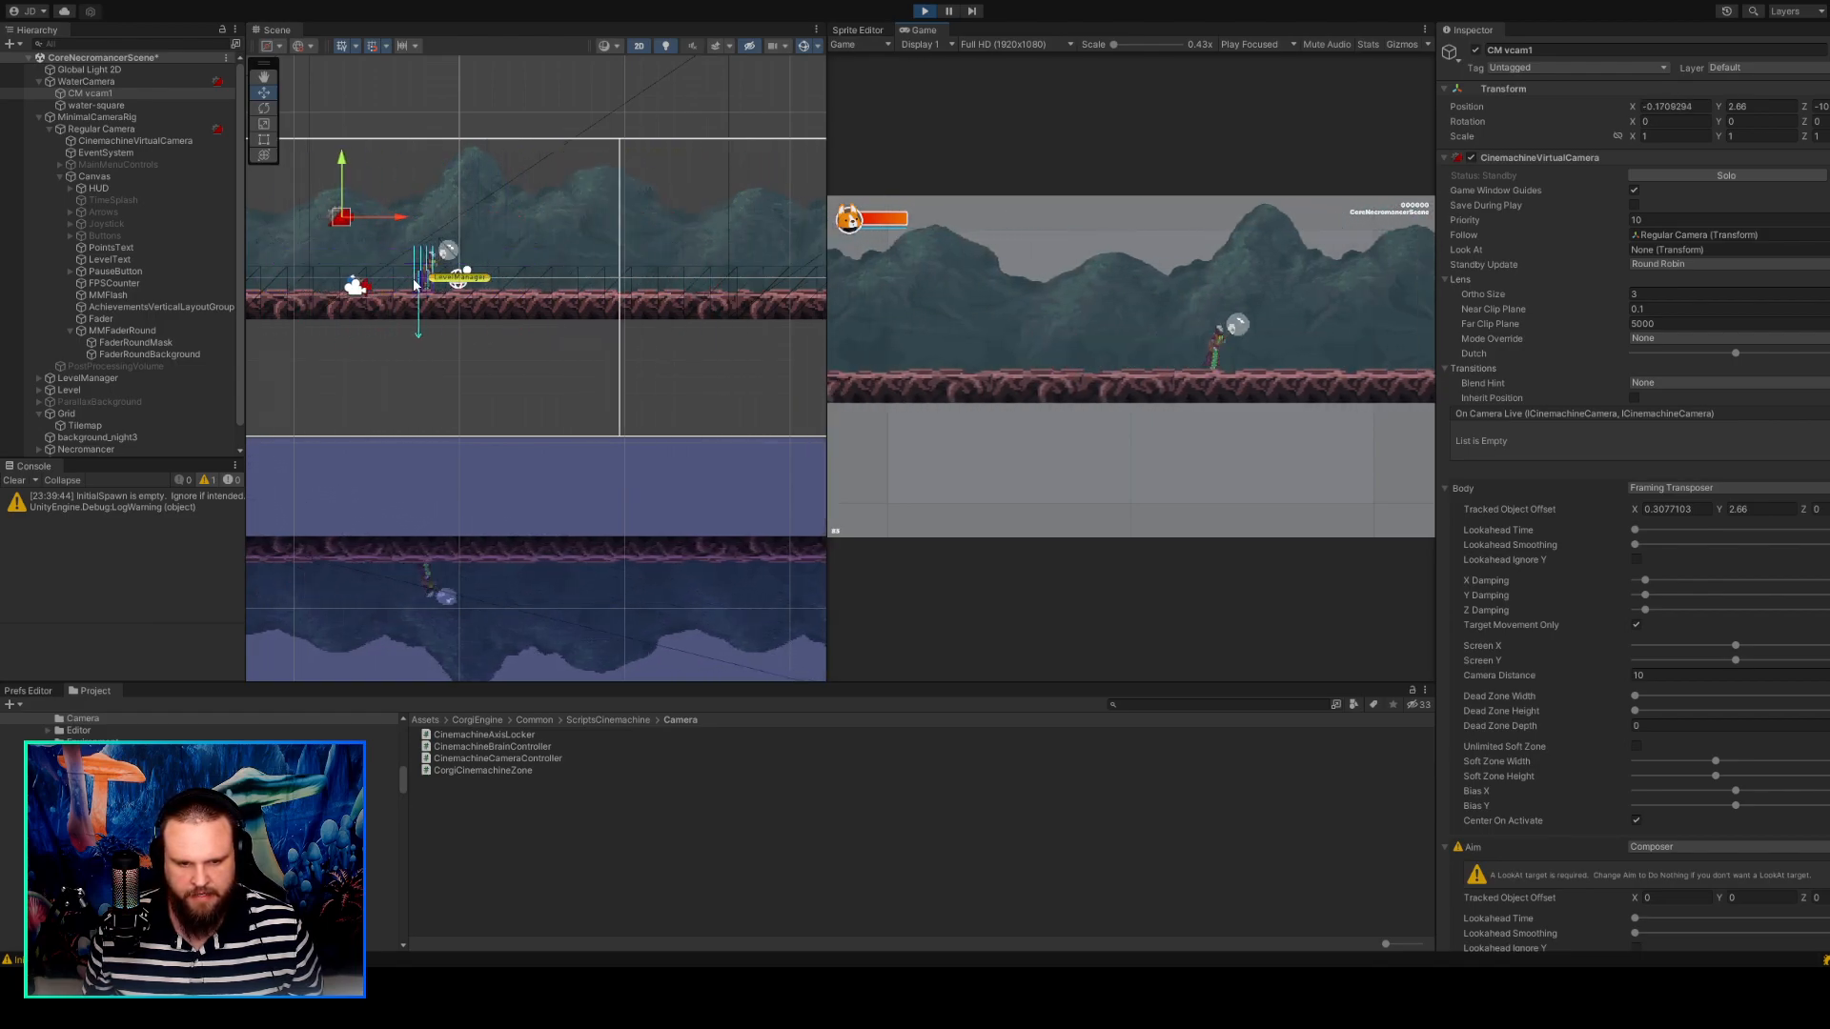
pyautogui.press('a')
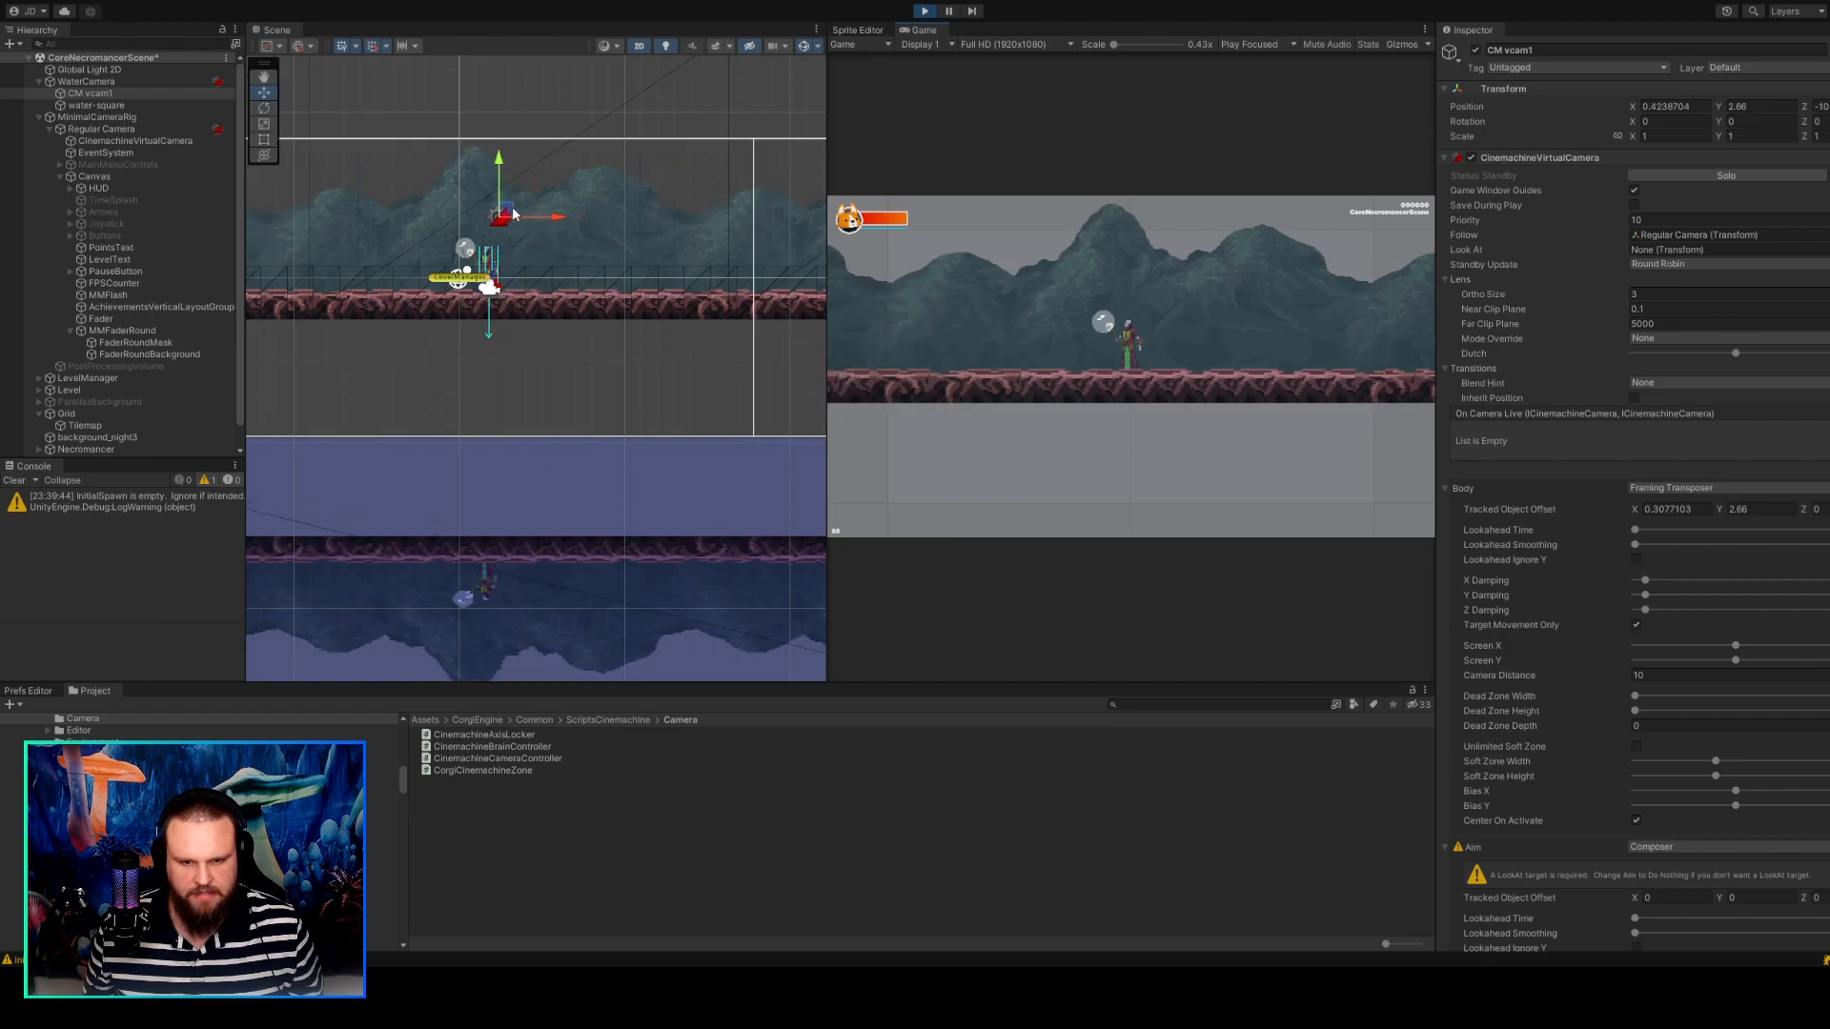
pyautogui.press('d')
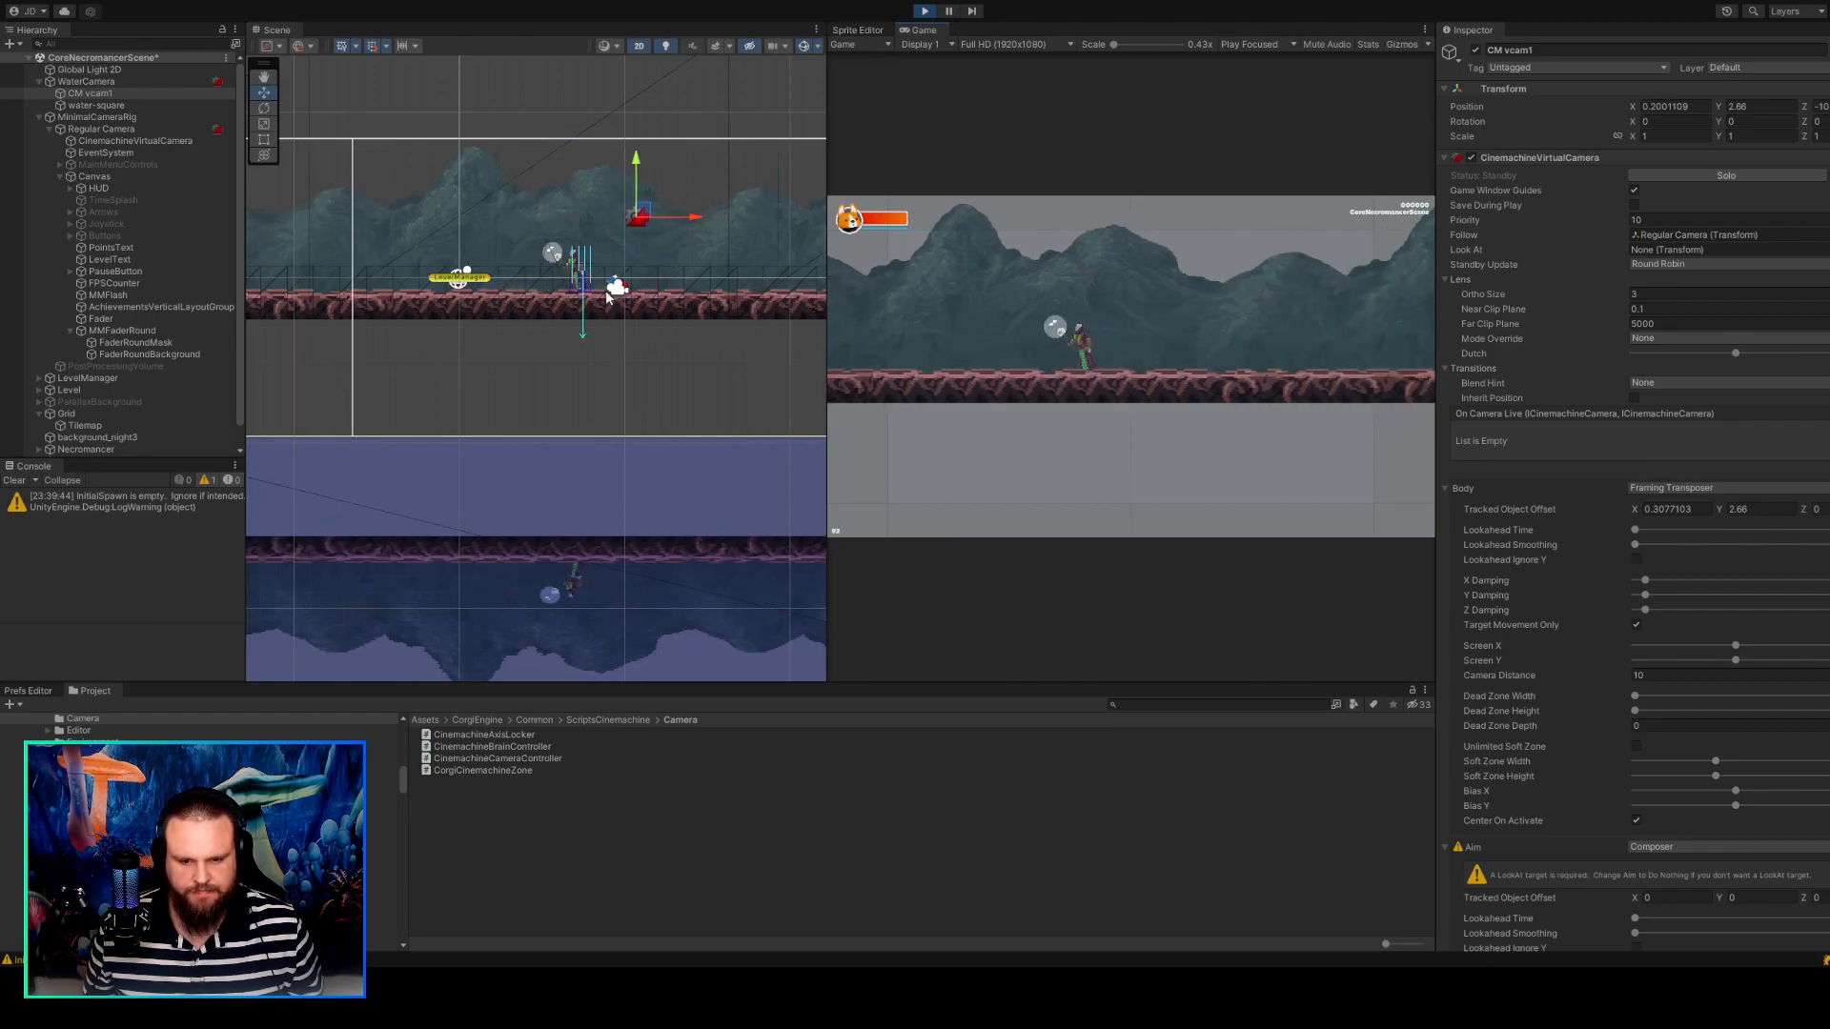
pyautogui.press('d')
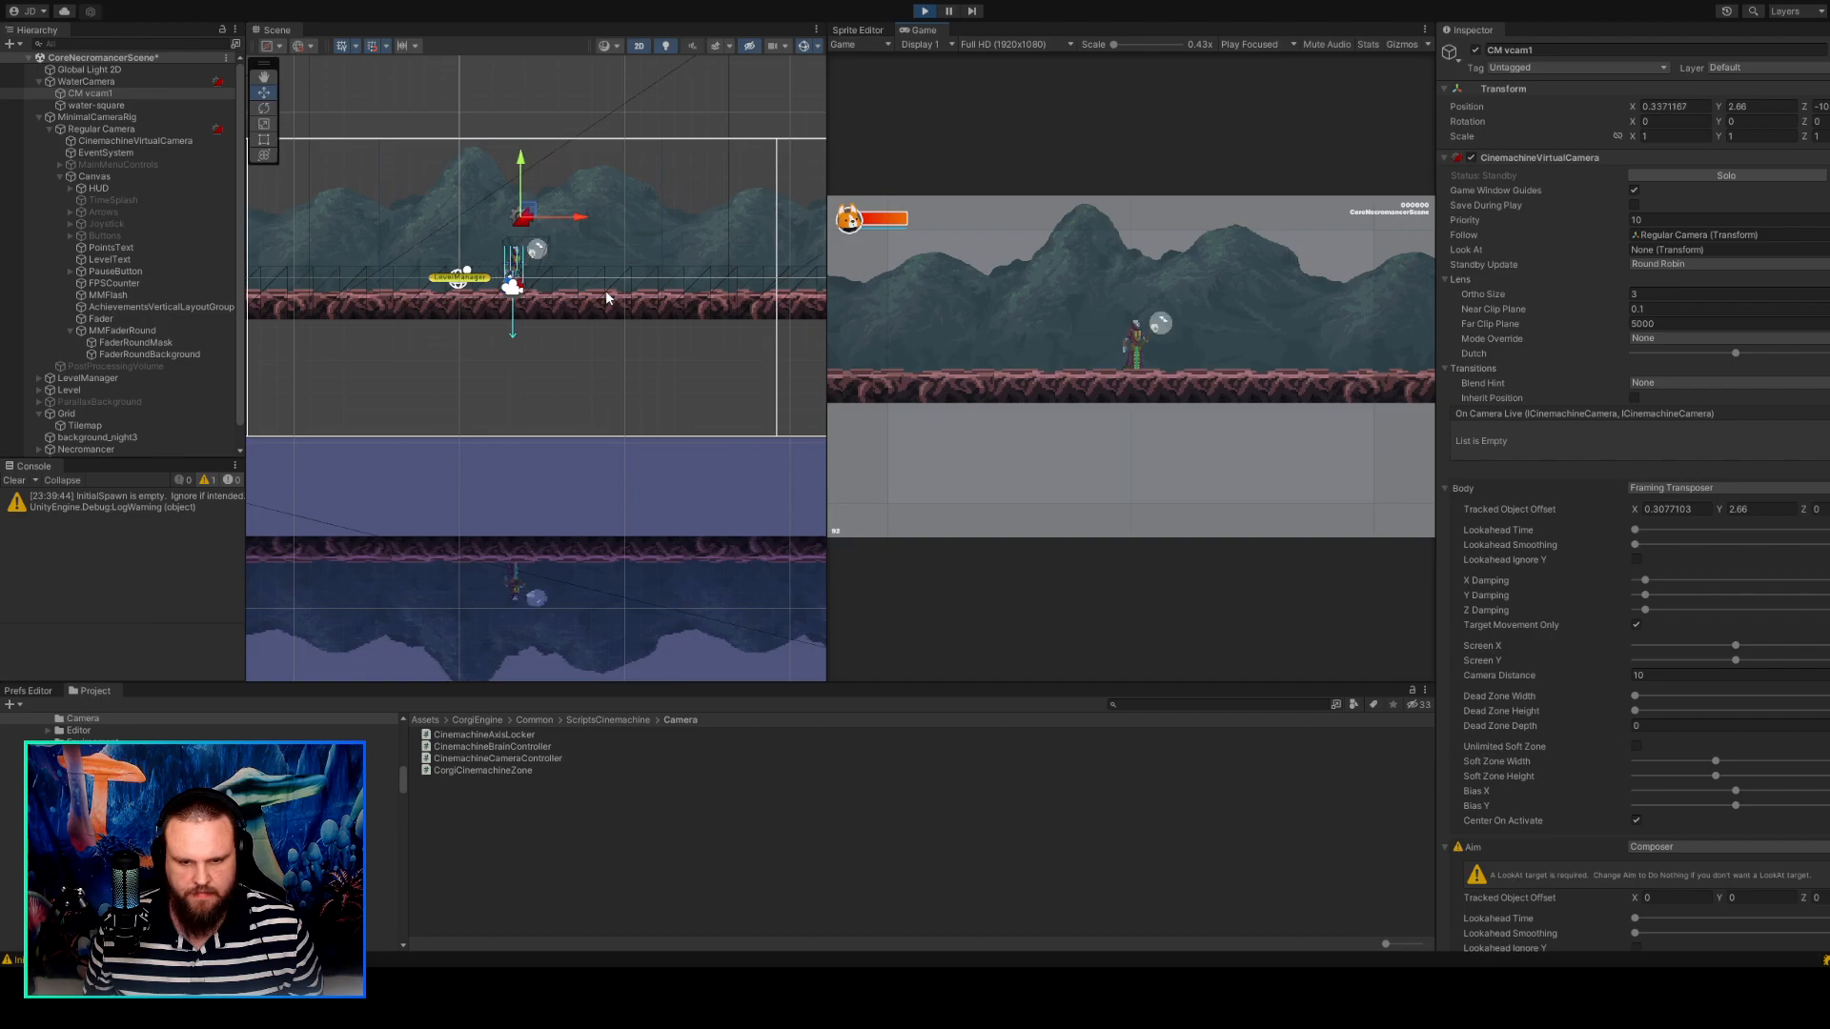
pyautogui.press('a')
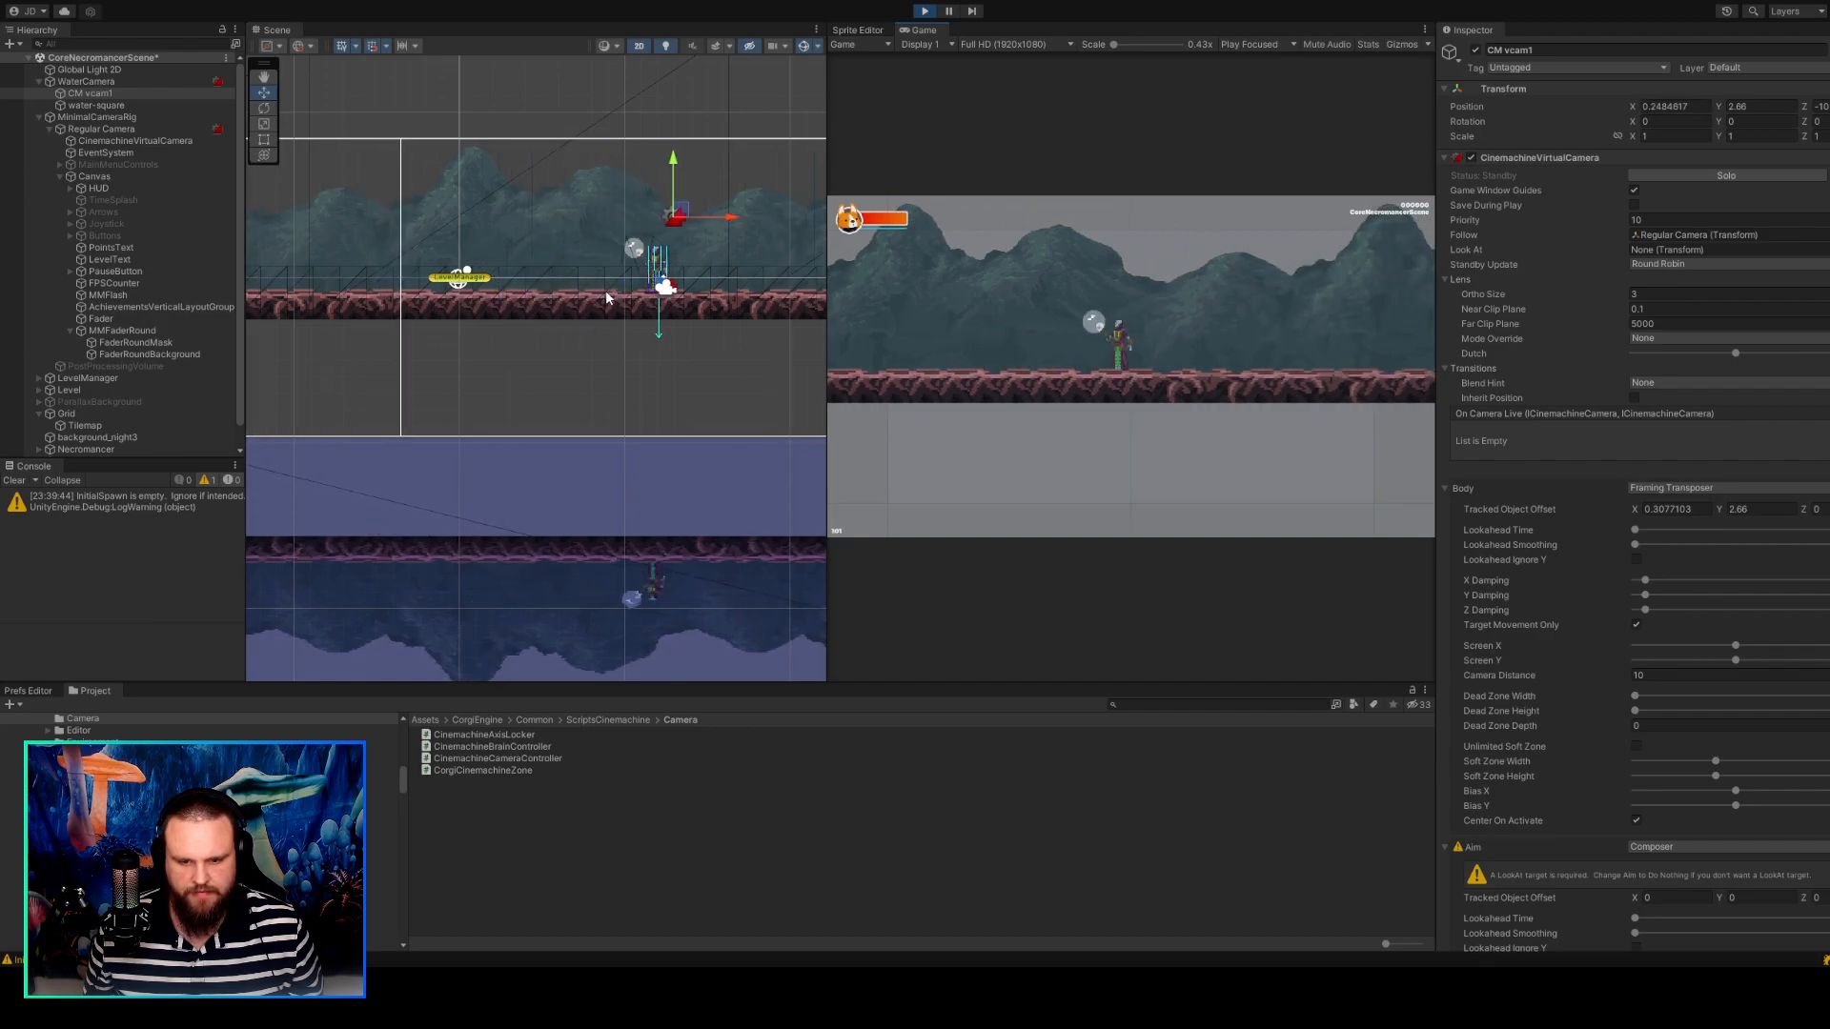
pyautogui.press('a')
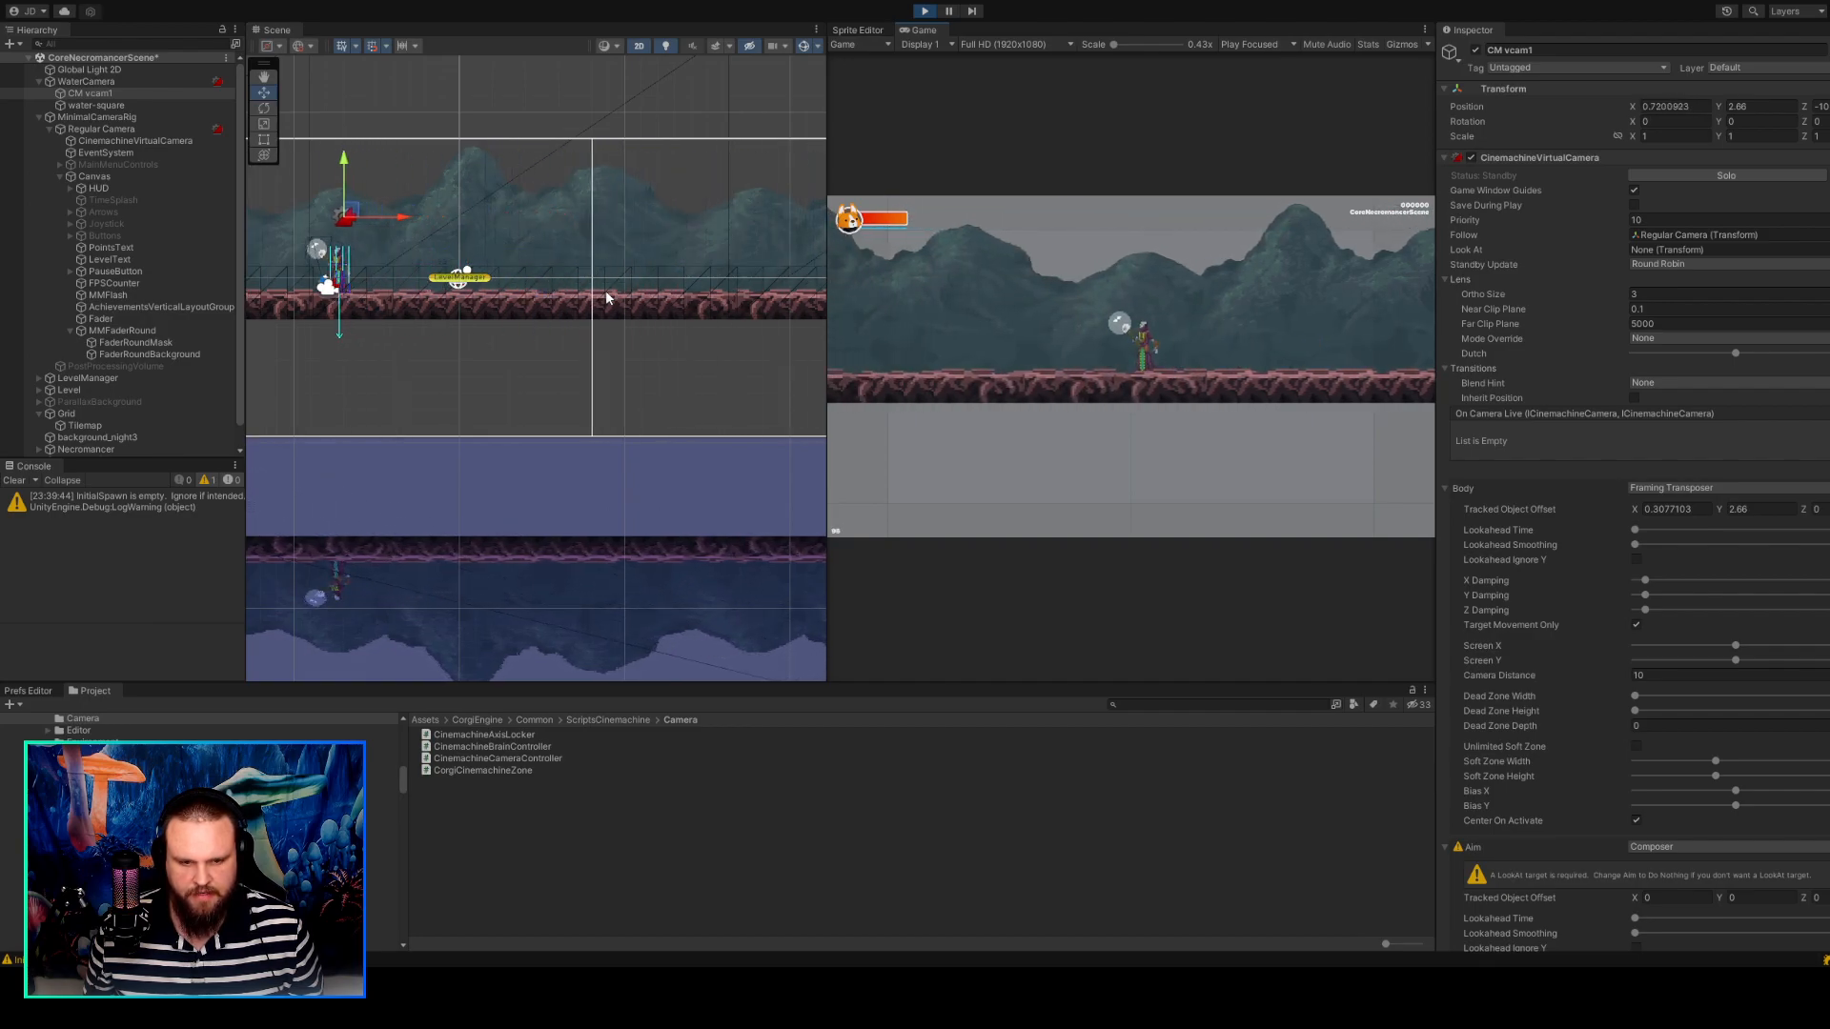
pyautogui.press('d')
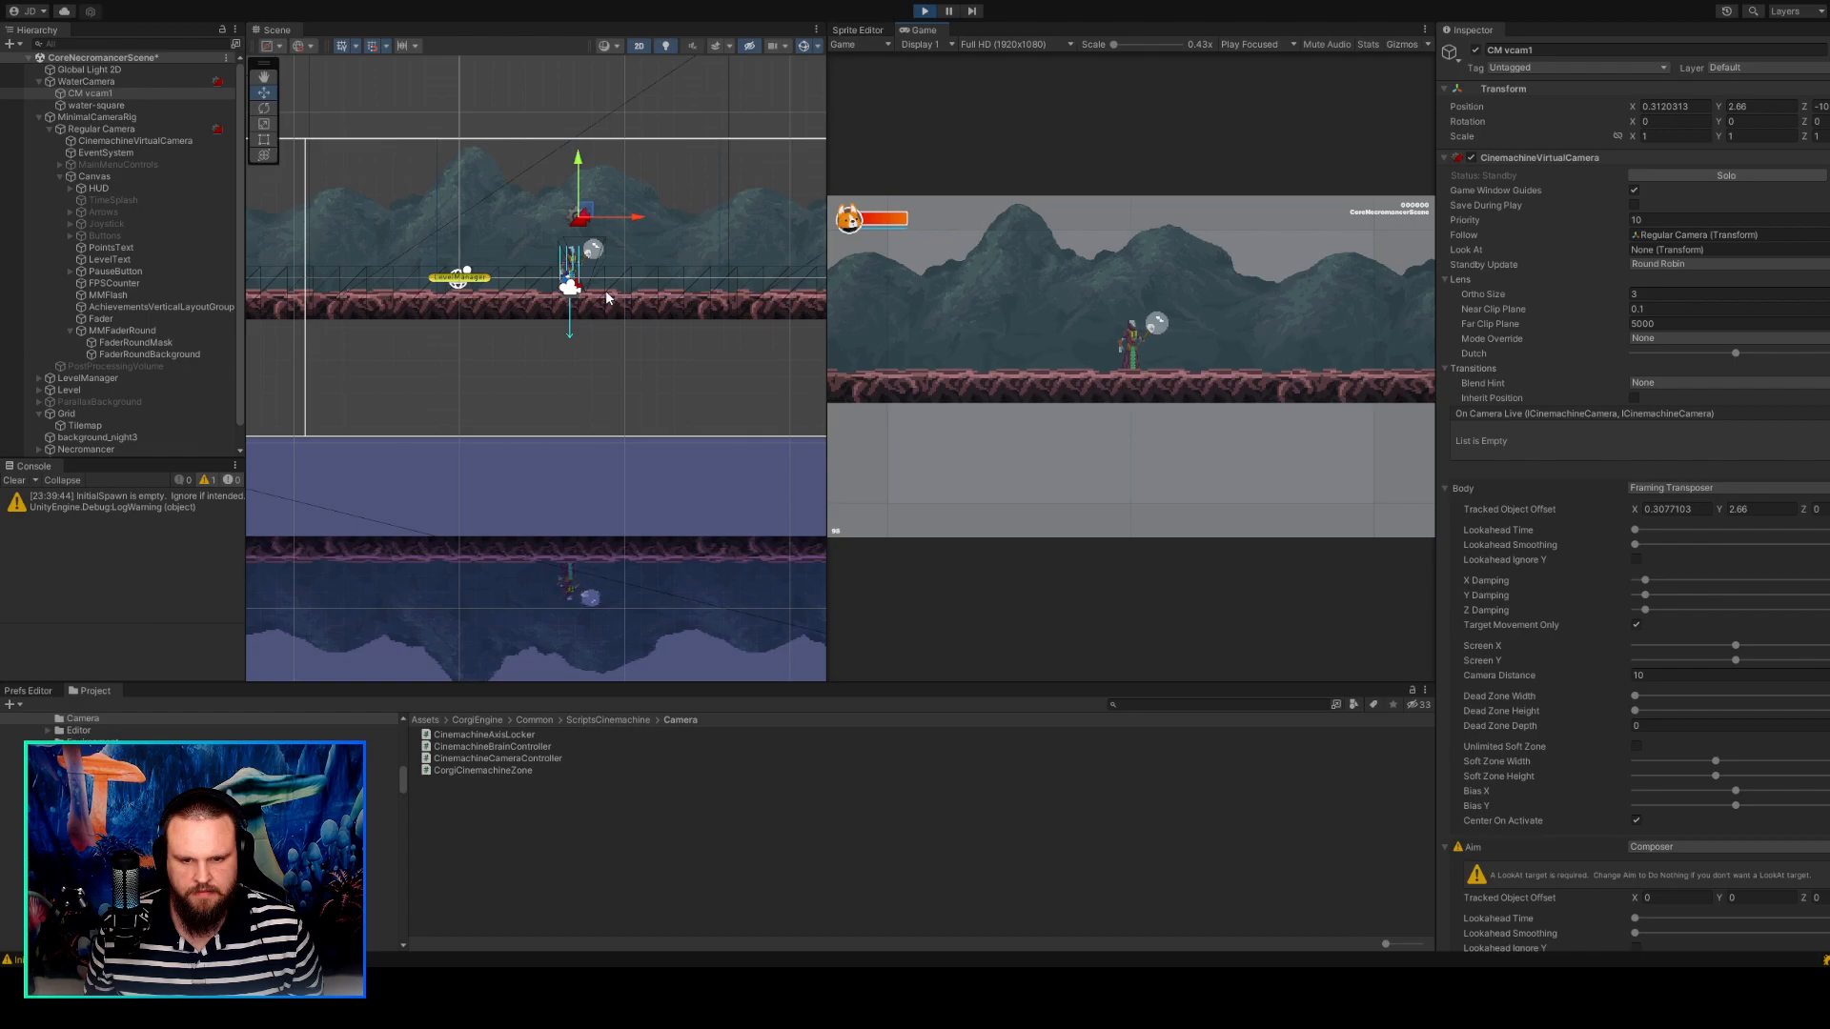
pyautogui.press('d')
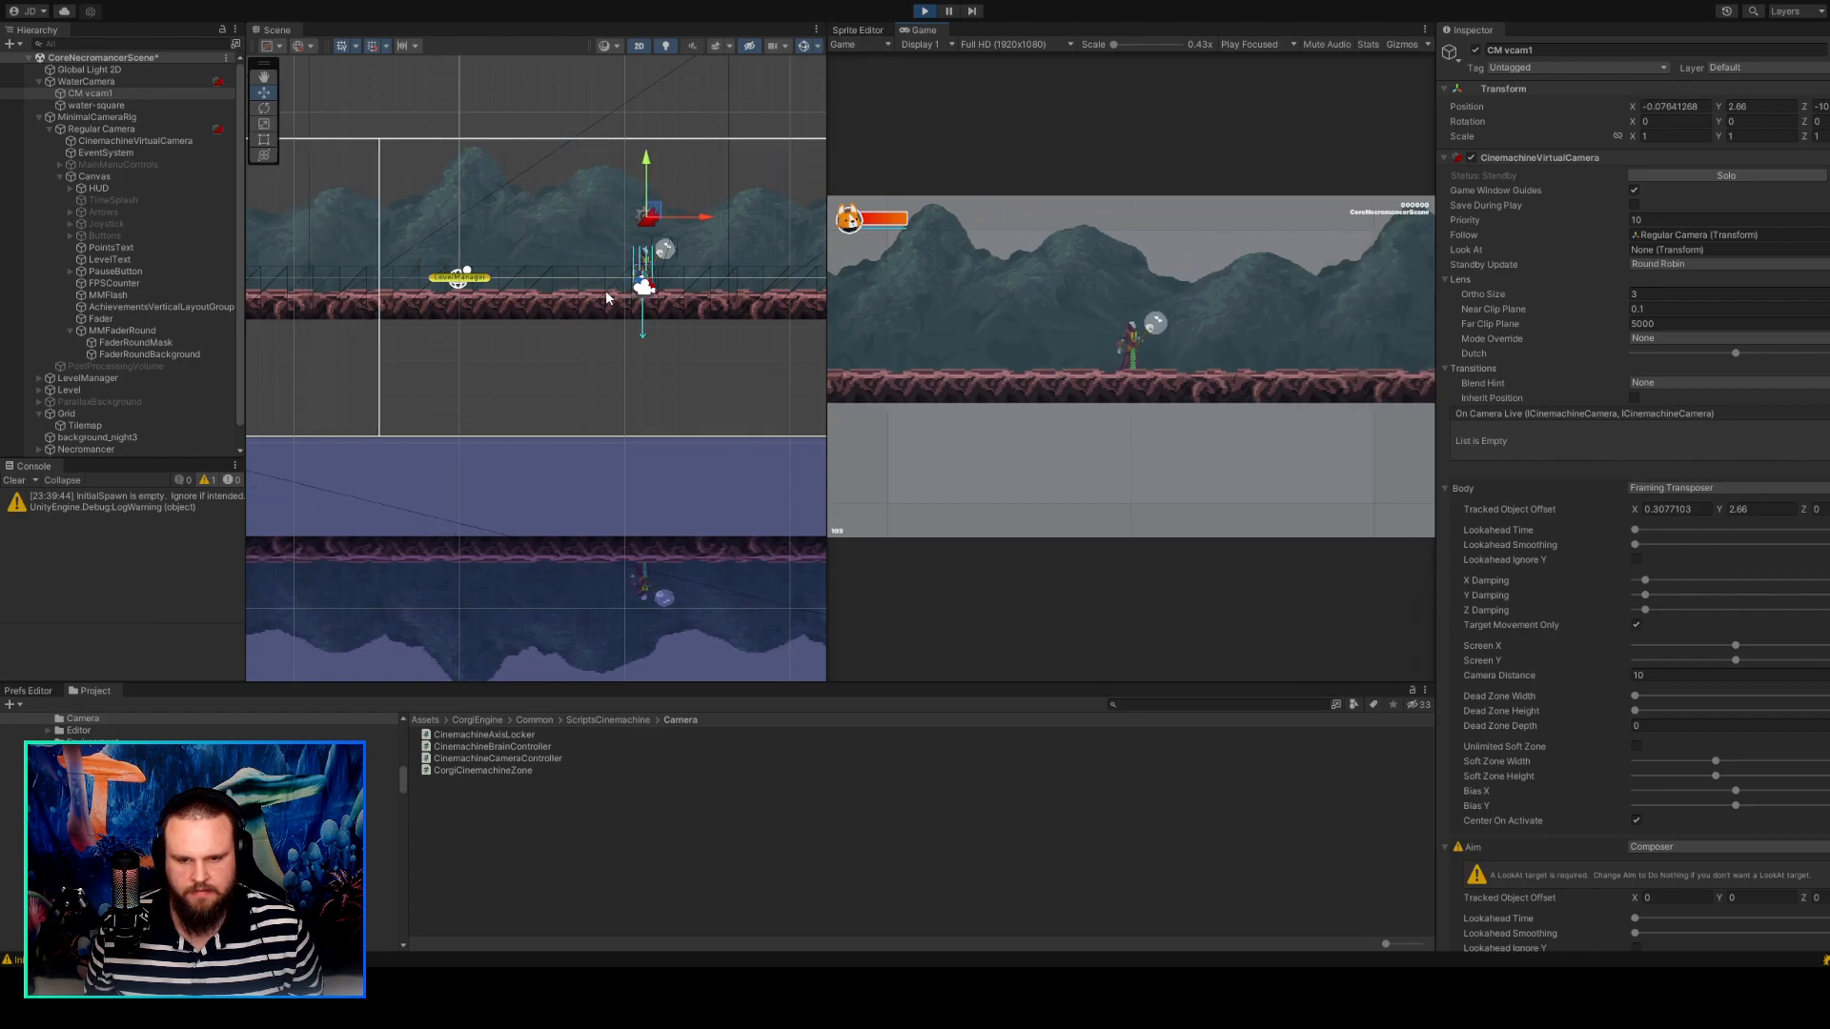
# Walk the character left and right, preview the Game view at 4x3 (800x600), and return it to Full HD.
pyautogui.press('a')
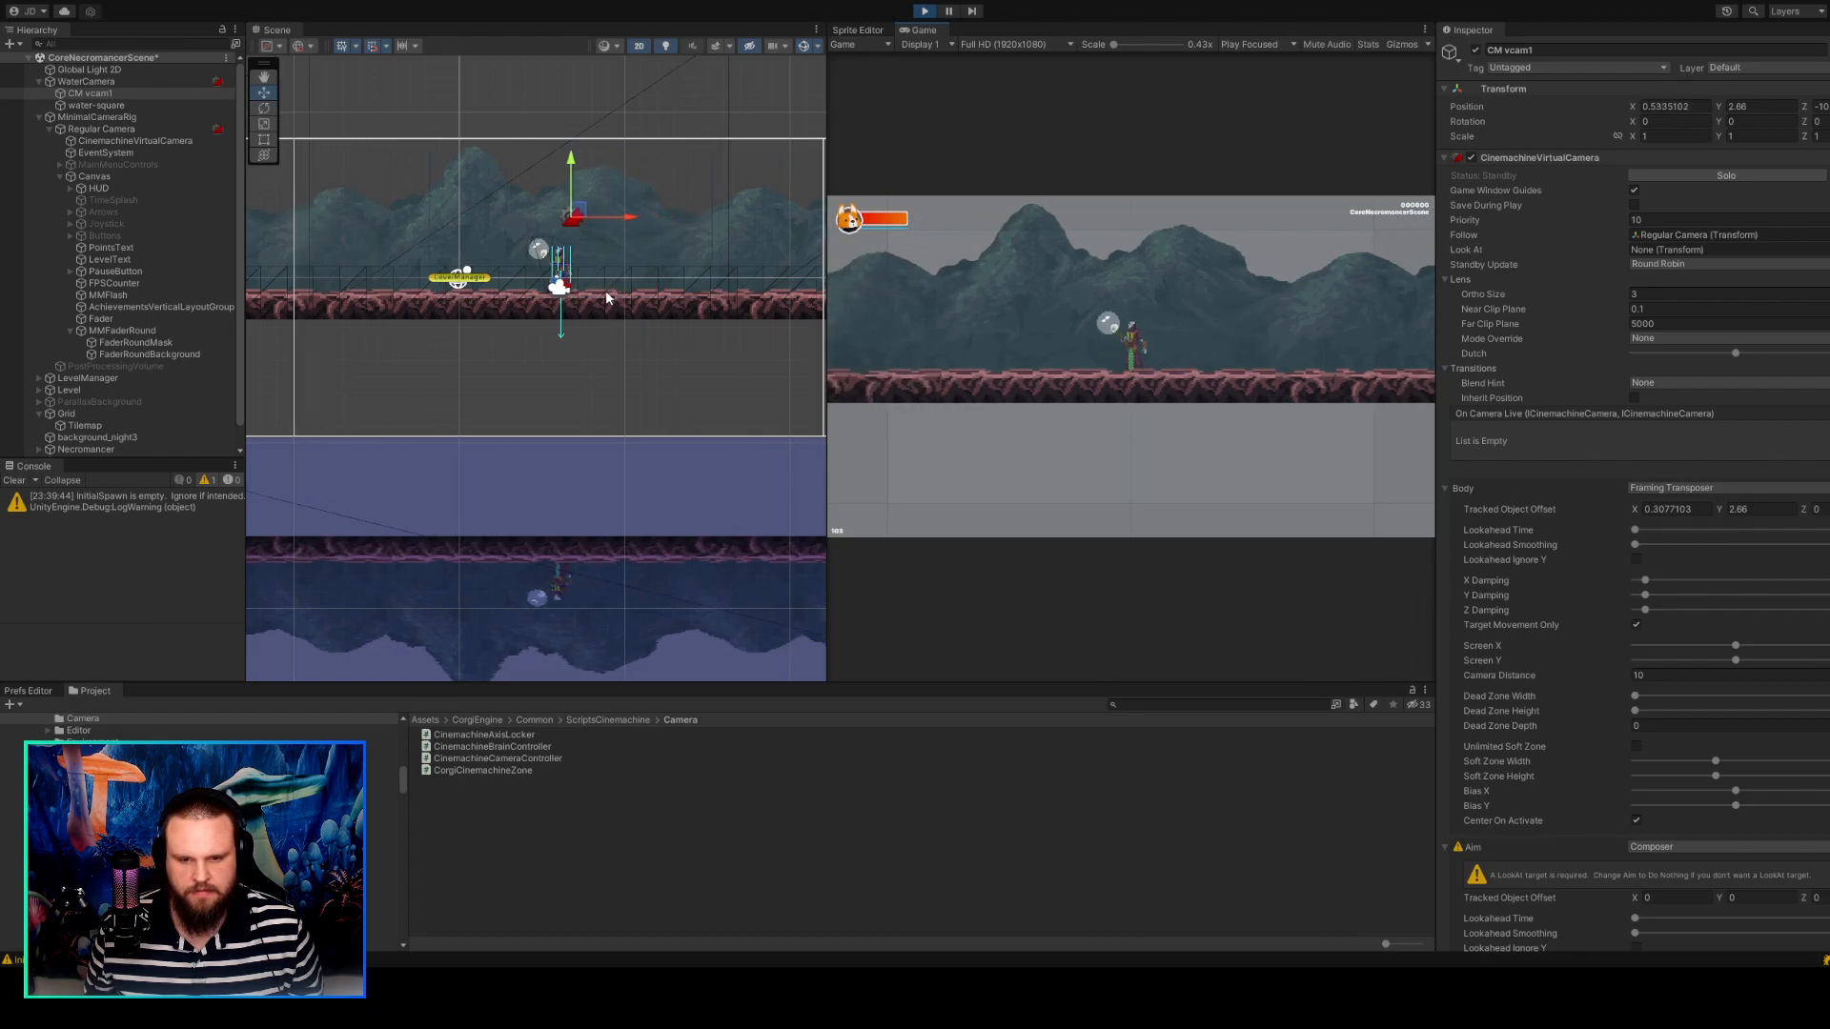
pyautogui.press('d')
pyautogui.press('a')
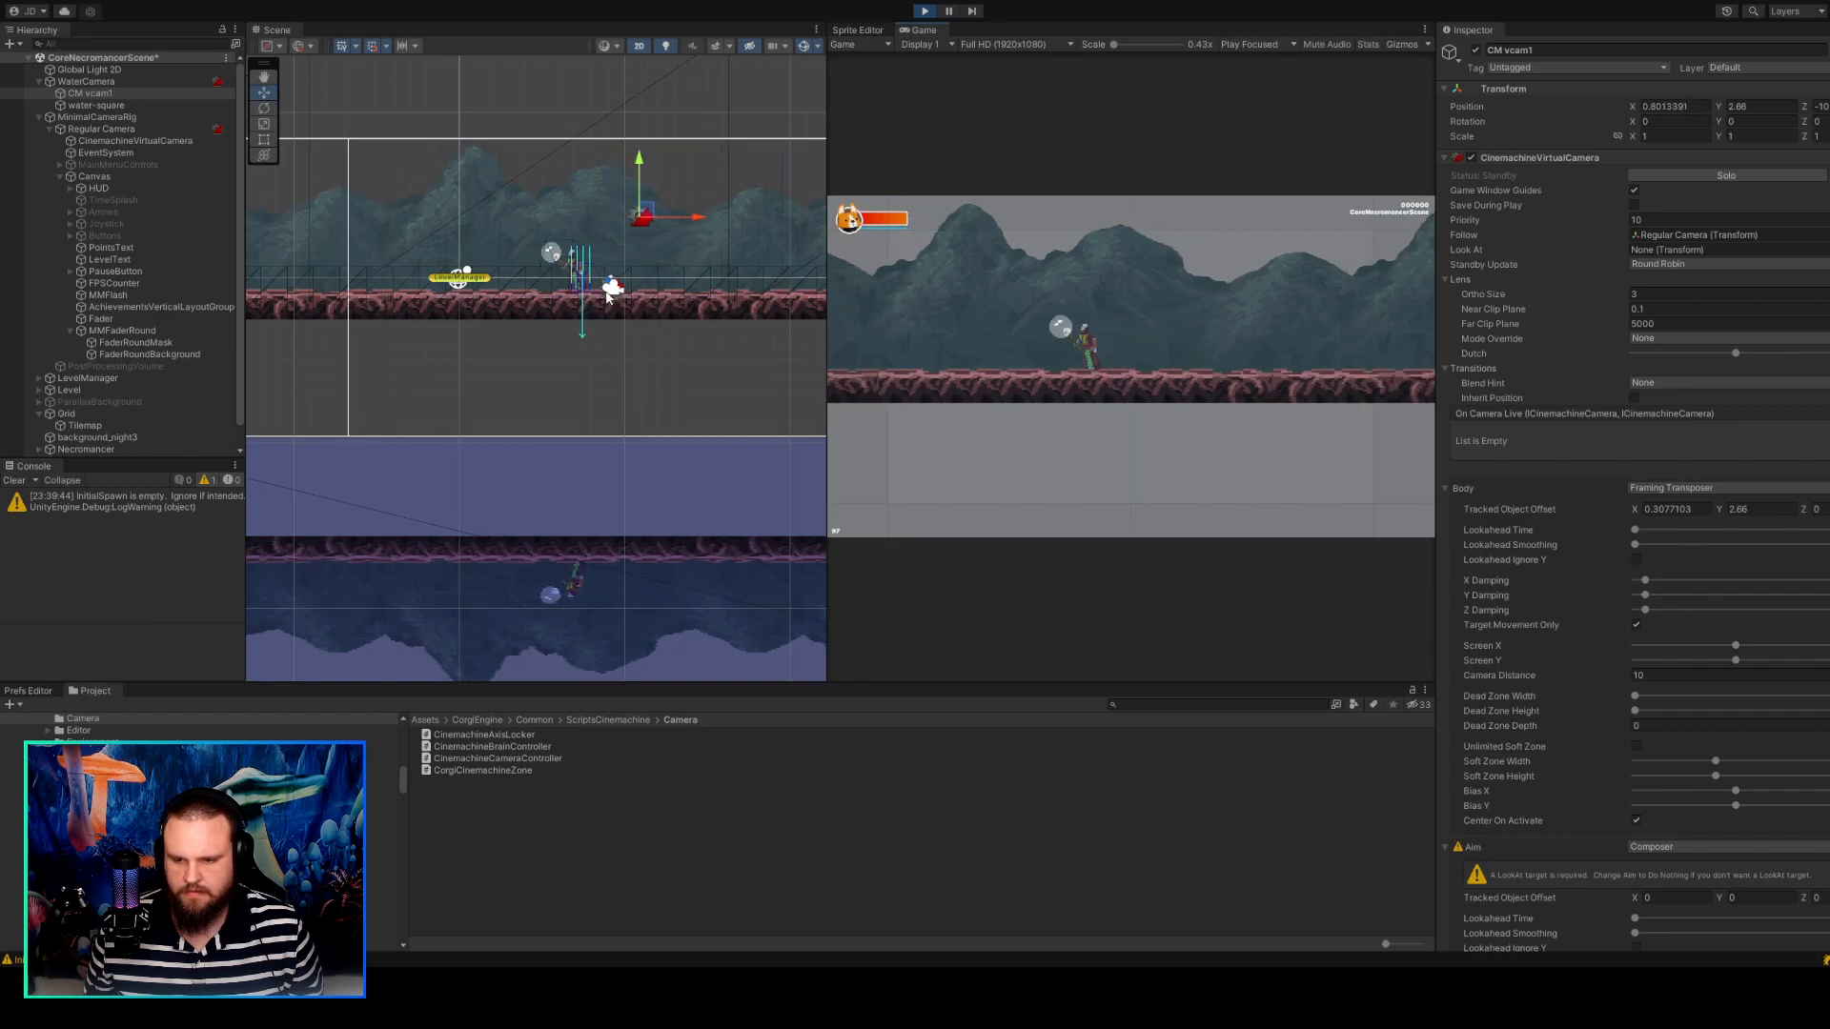
pyautogui.click(992, 44)
pyautogui.click(993, 219)
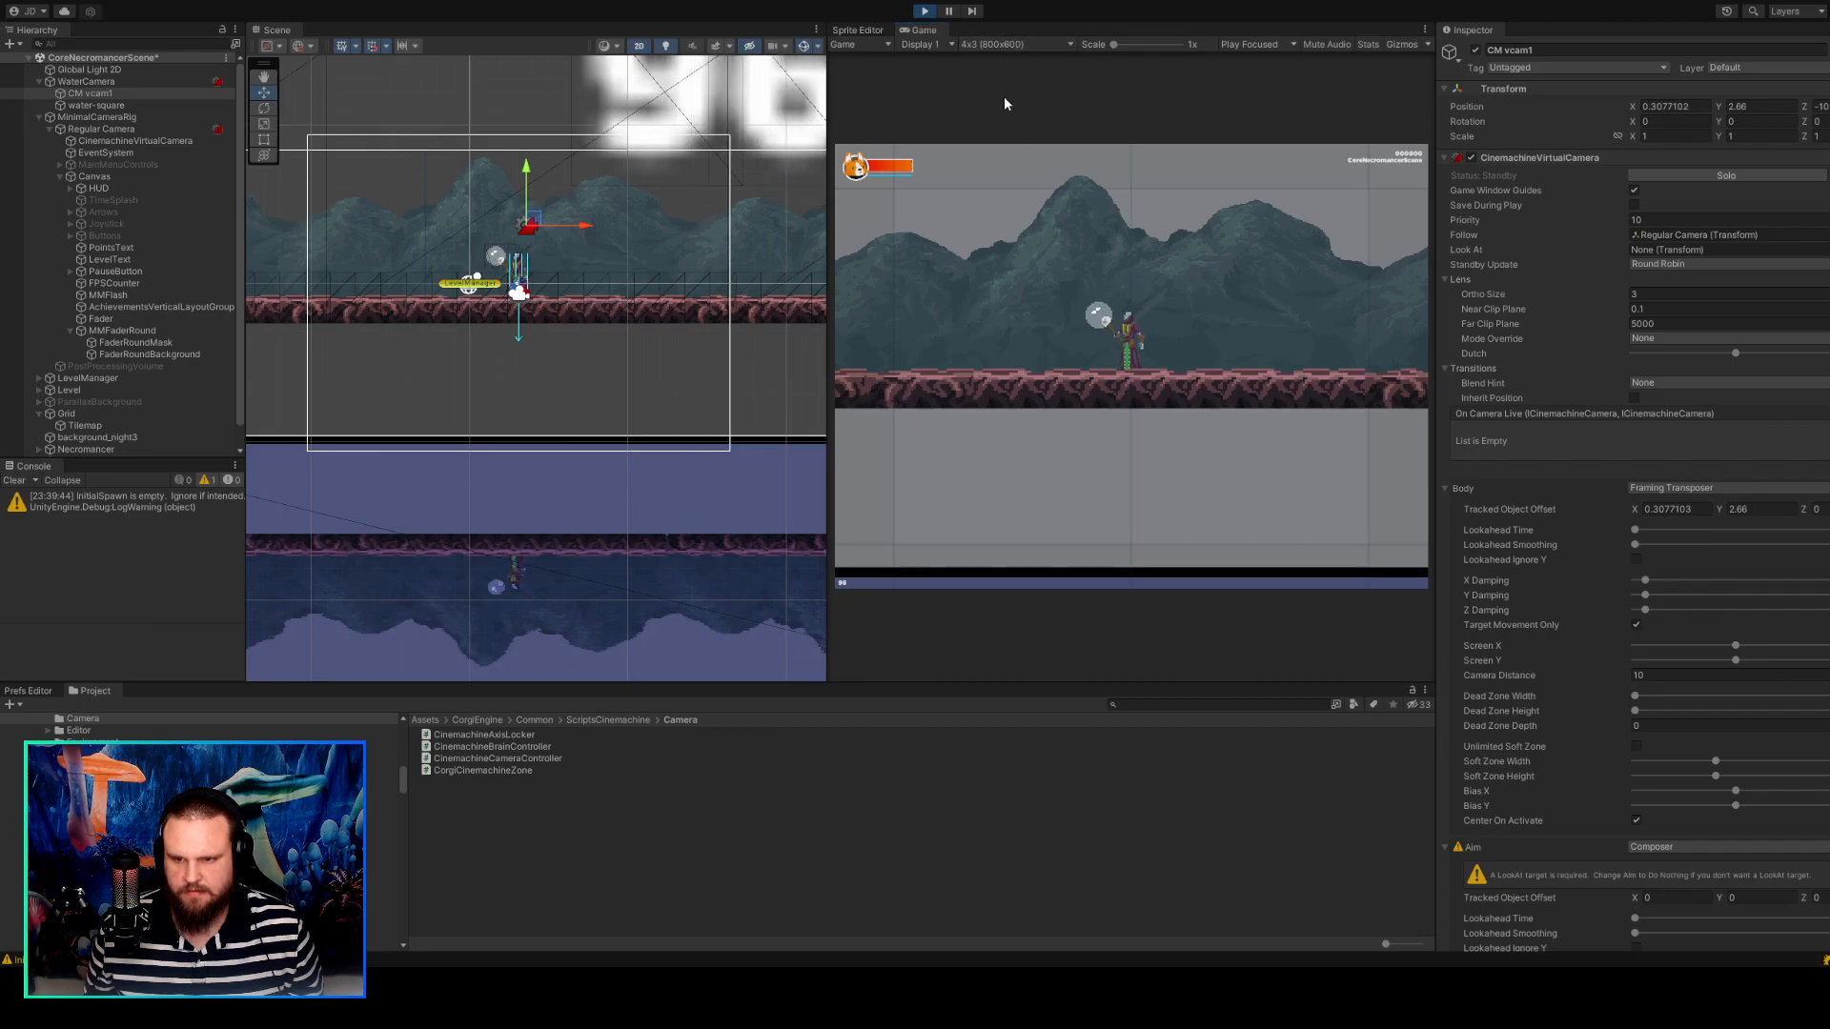
pyautogui.click(1003, 133)
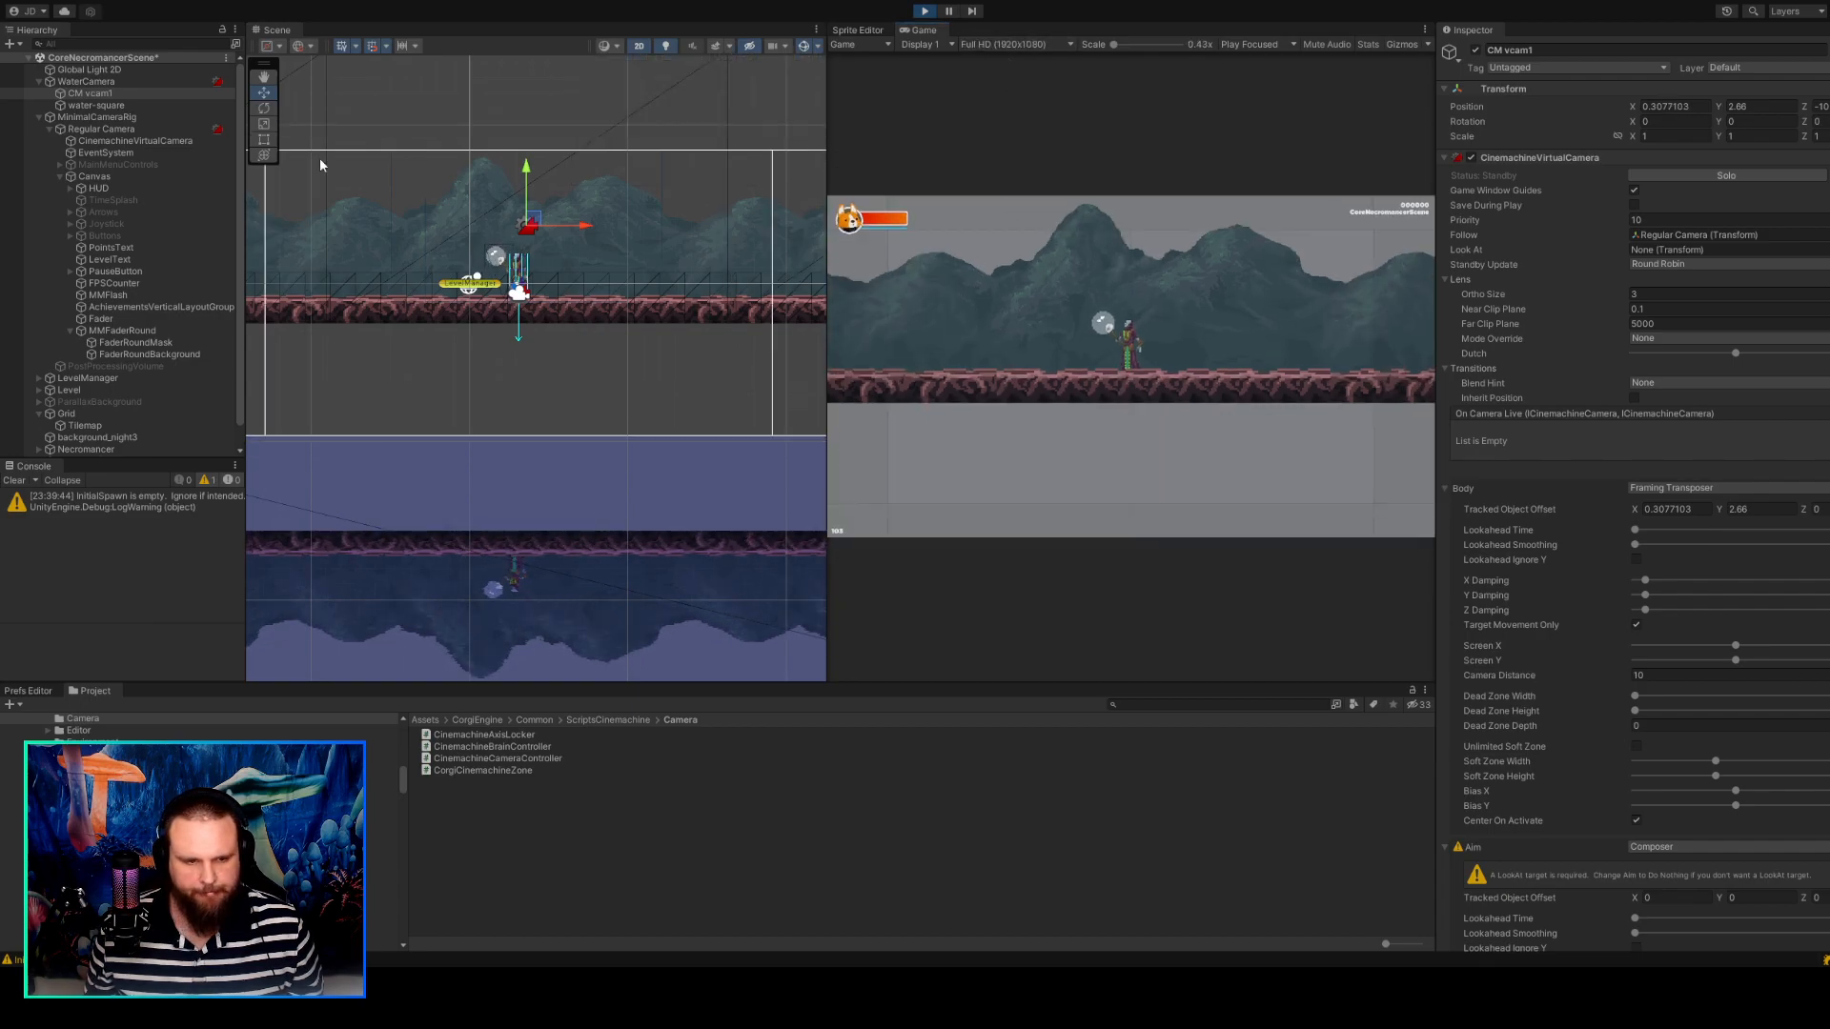
# Solo CM vcam1 on and off twice to check its framing, with the Scene view zoomed out around the platform.
pyautogui.click(113, 95)
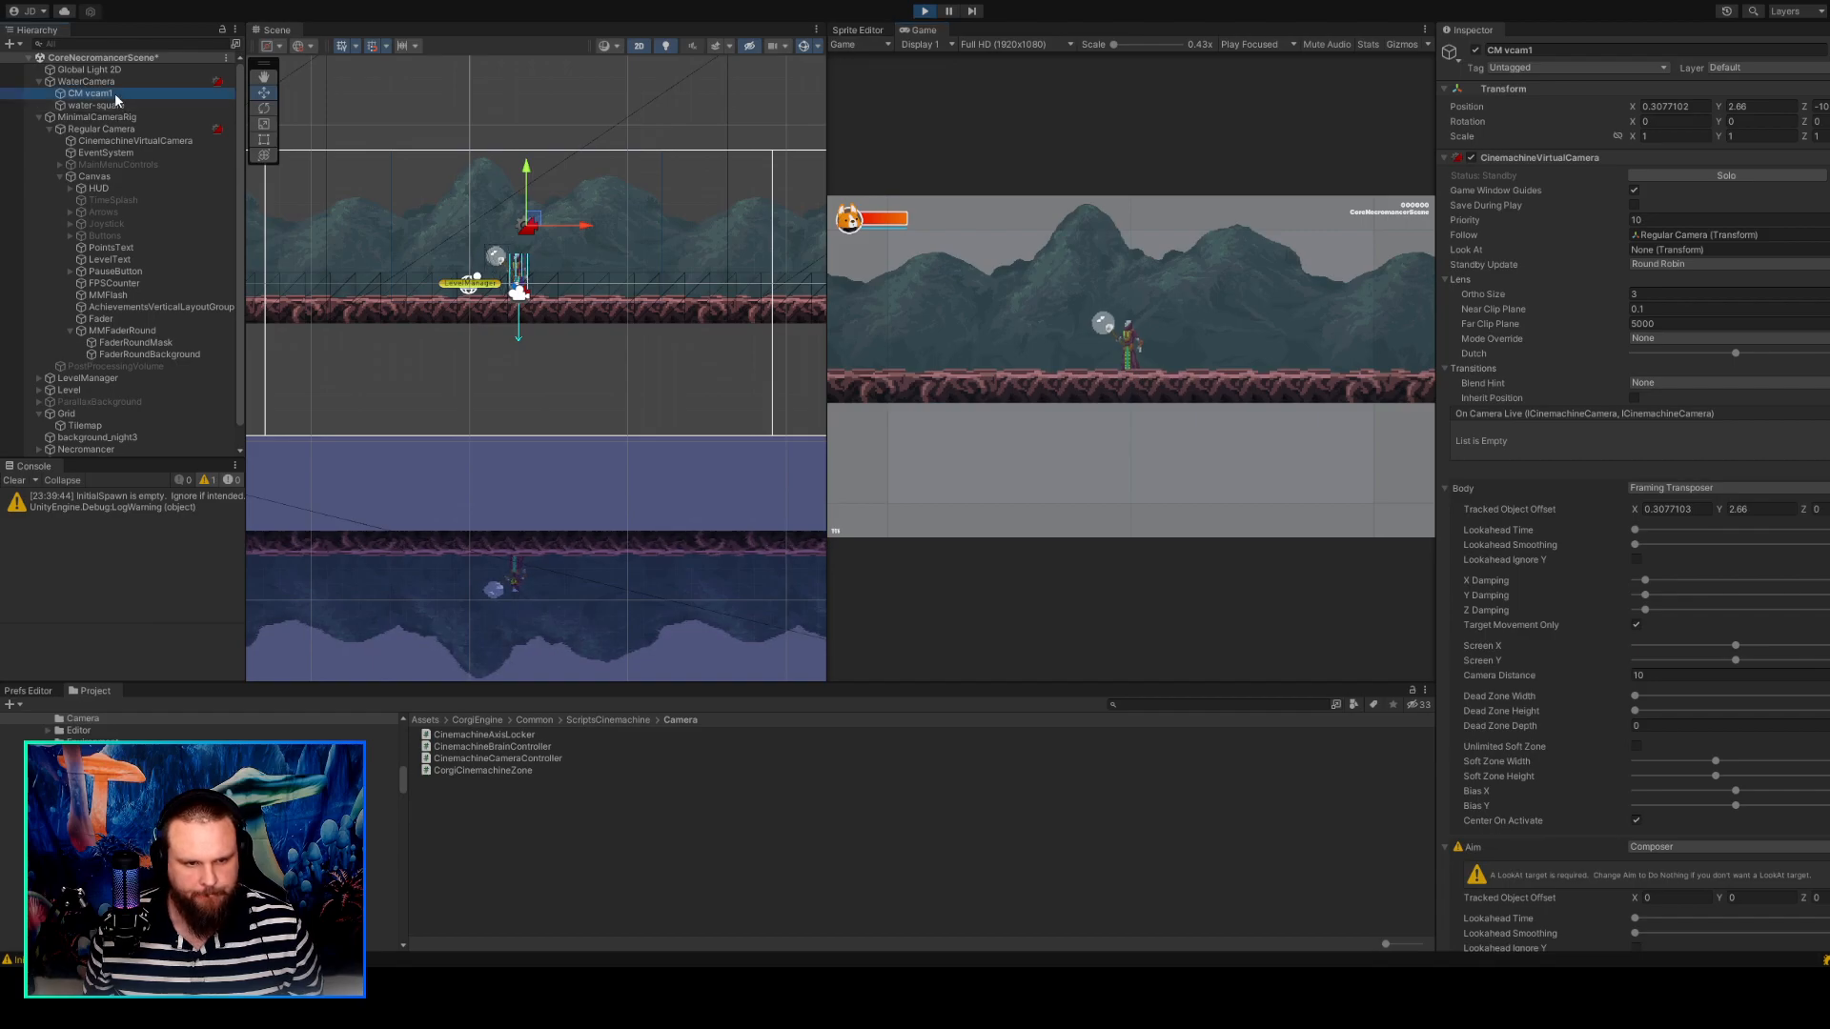
pyautogui.click(1730, 175)
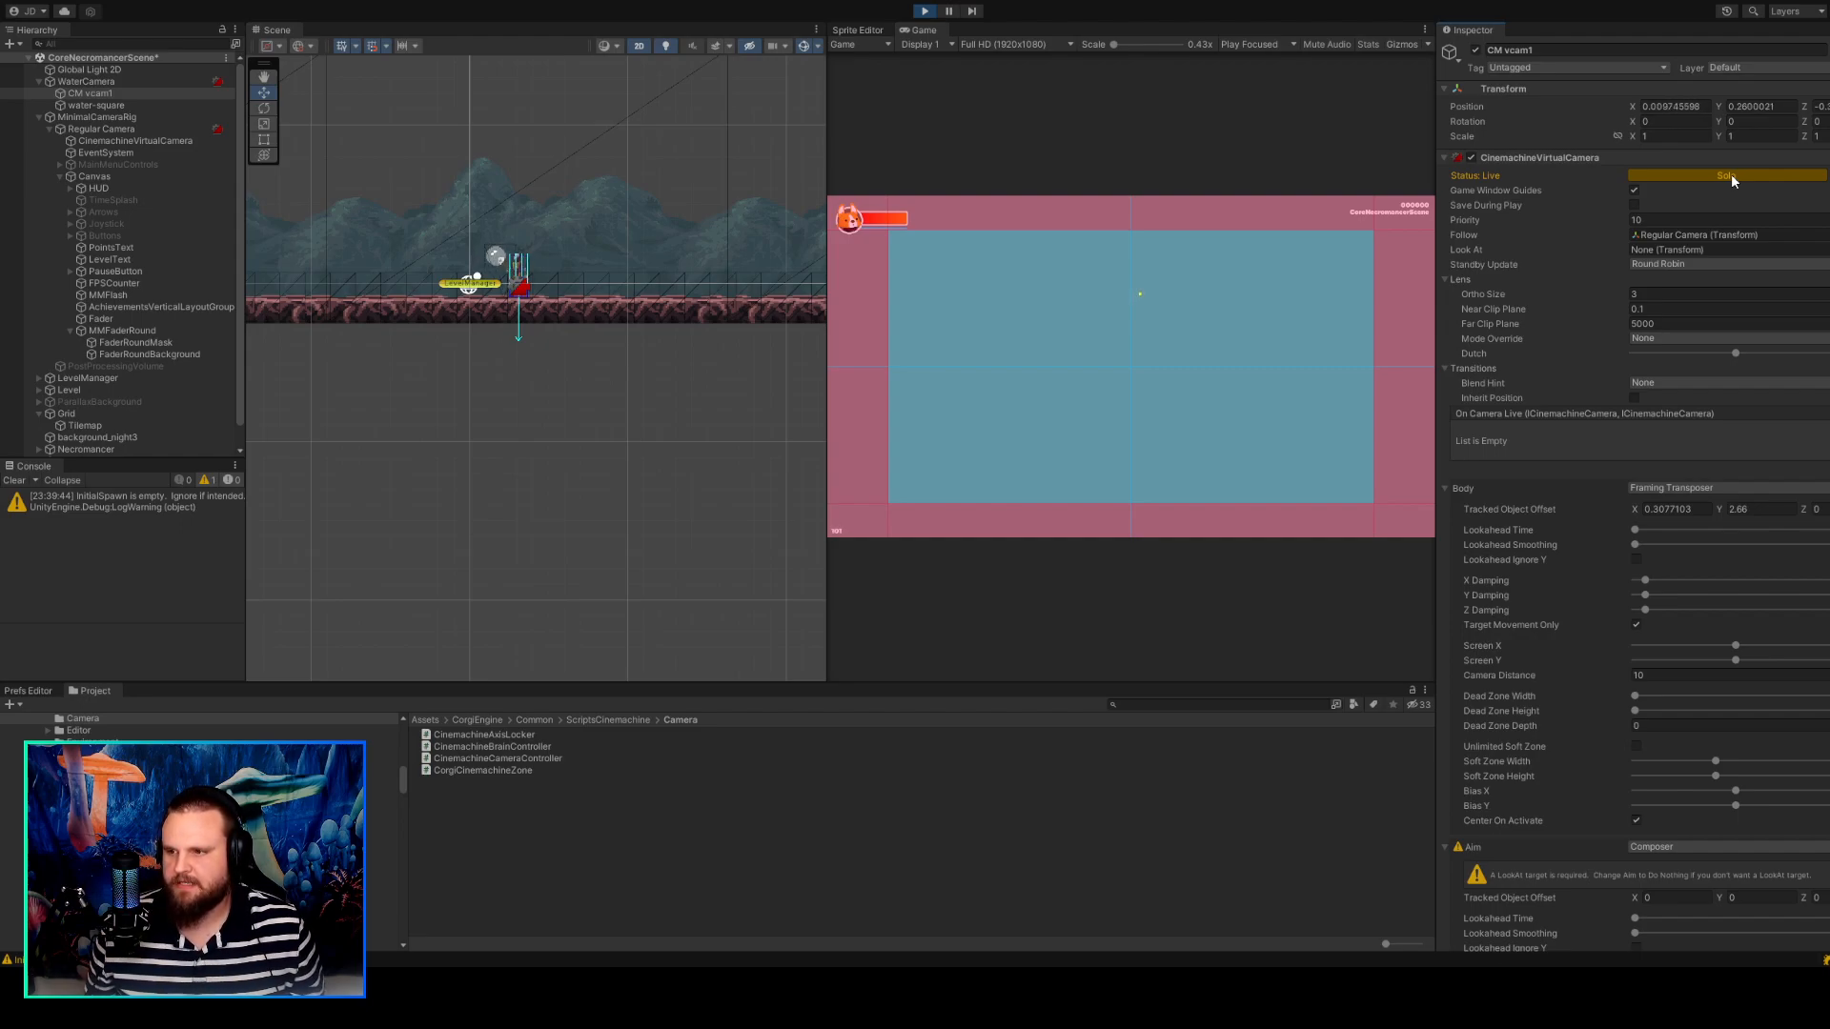
pyautogui.scroll(-2, 734, 284)
pyautogui.scroll(-5, 734, 284)
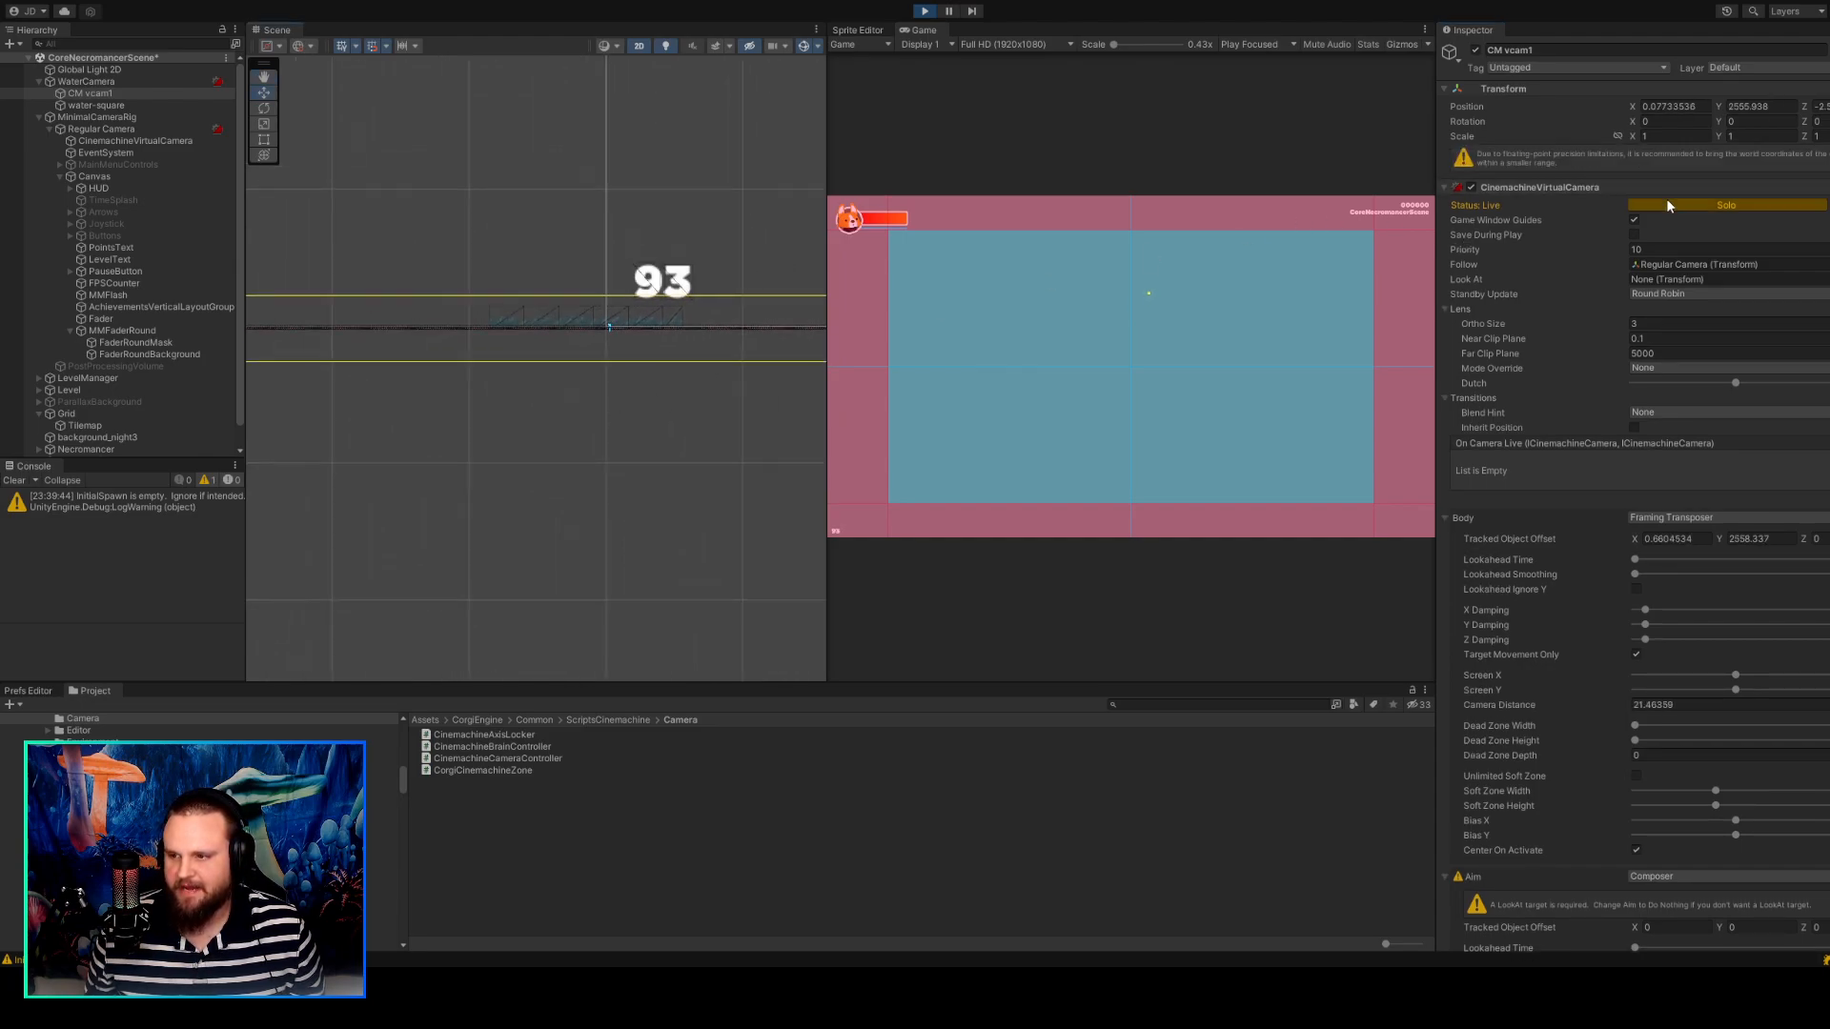
pyautogui.click(1668, 203)
pyautogui.scroll(3, 781, 318)
pyautogui.scroll(5, 656, 299)
pyautogui.moveTo(466, 271); pyautogui.dragTo(559, 277, button='middle')
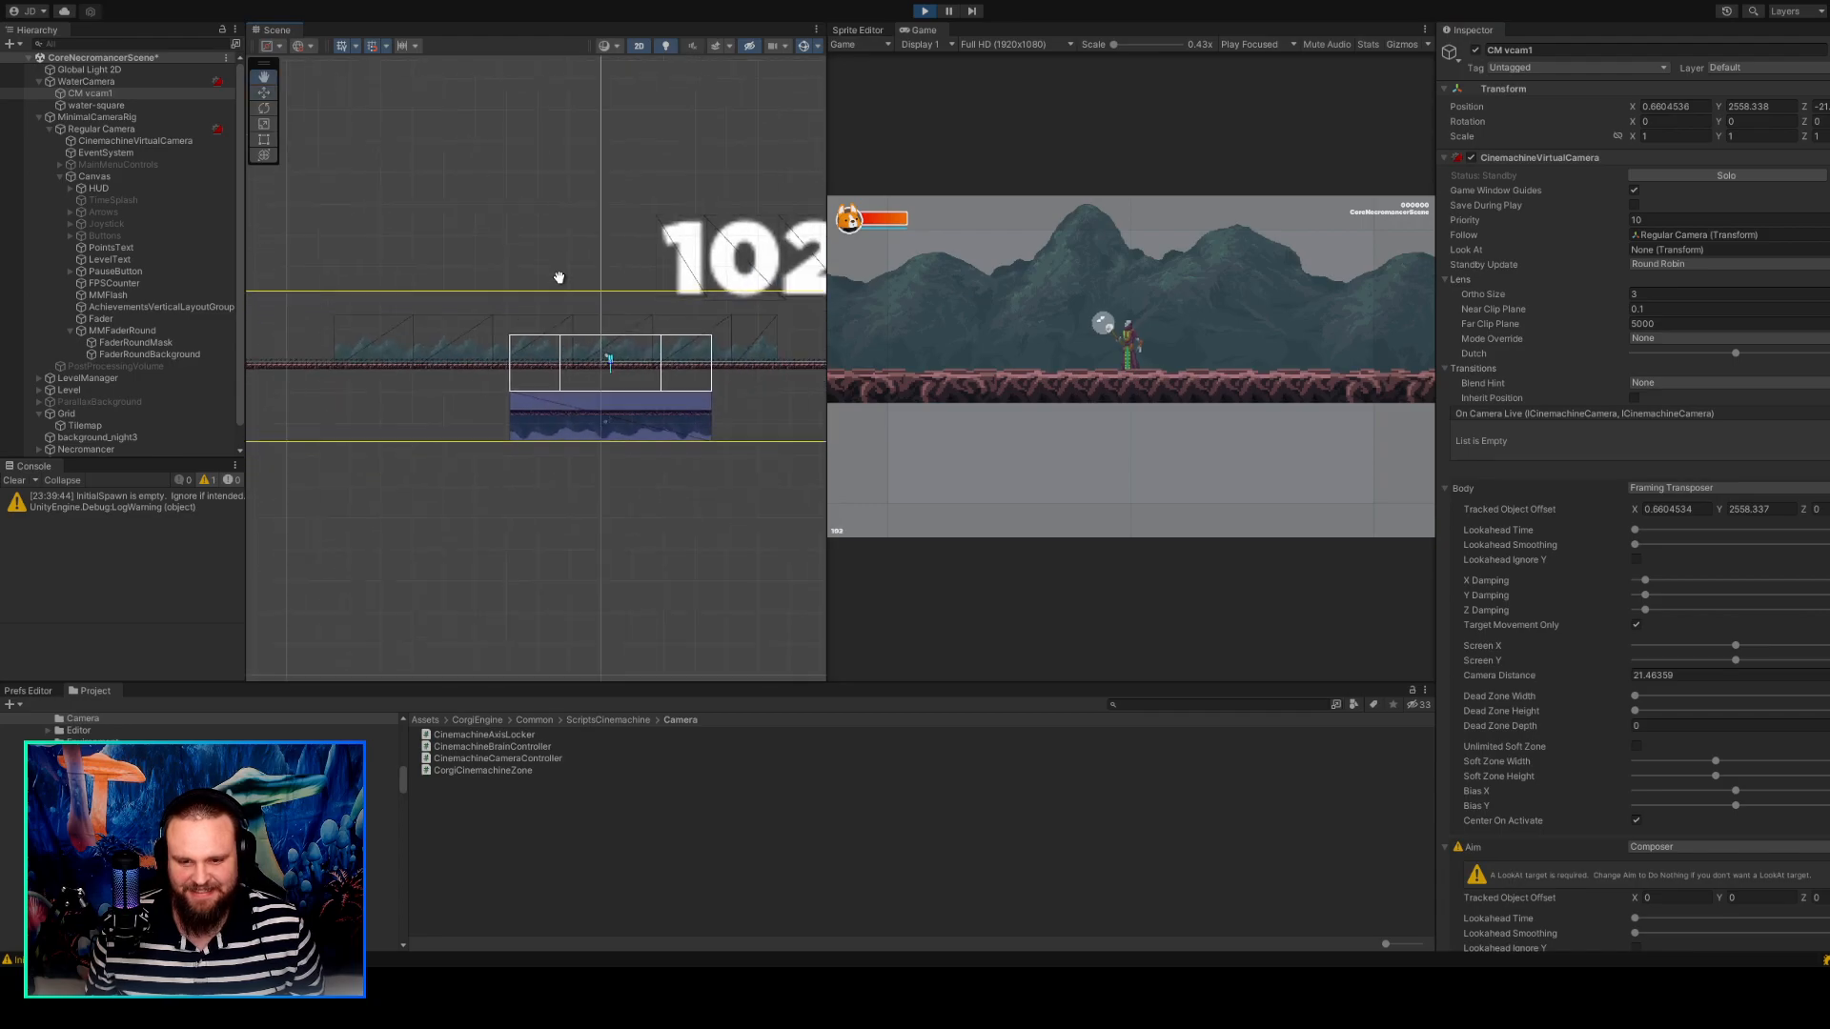
pyautogui.click(1725, 175)
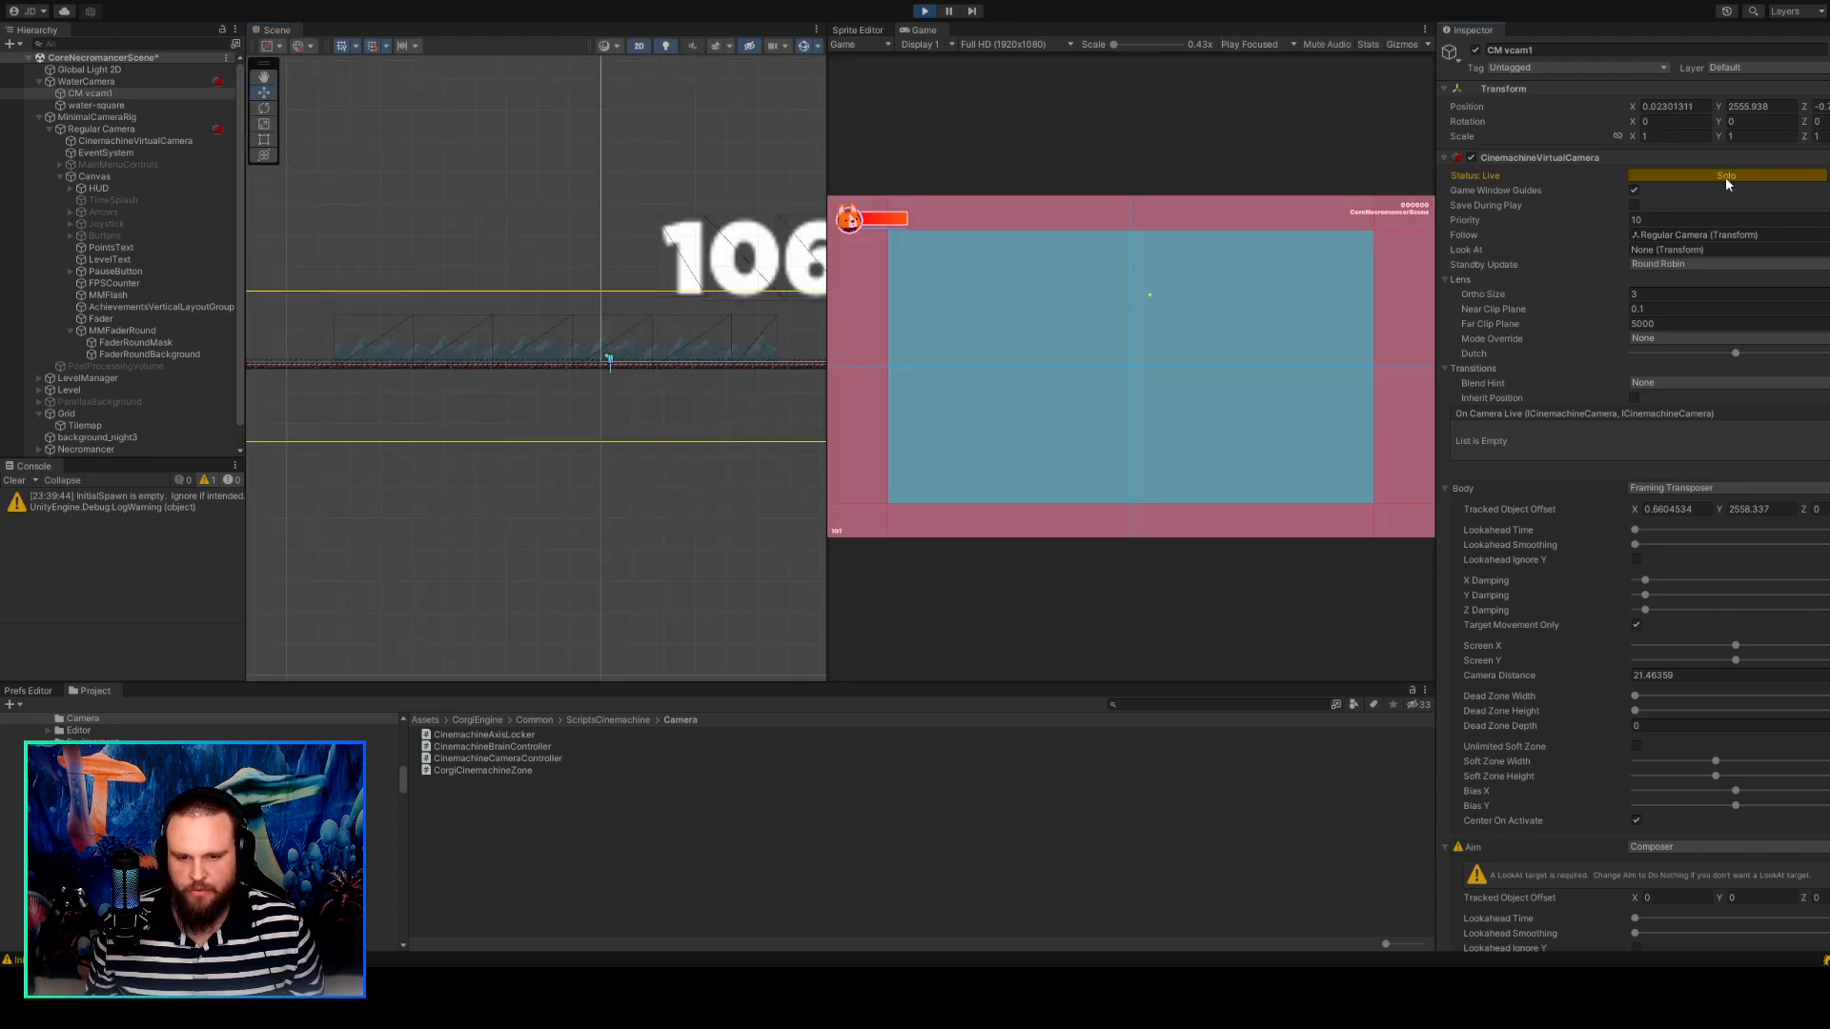
pyautogui.click(1725, 186)
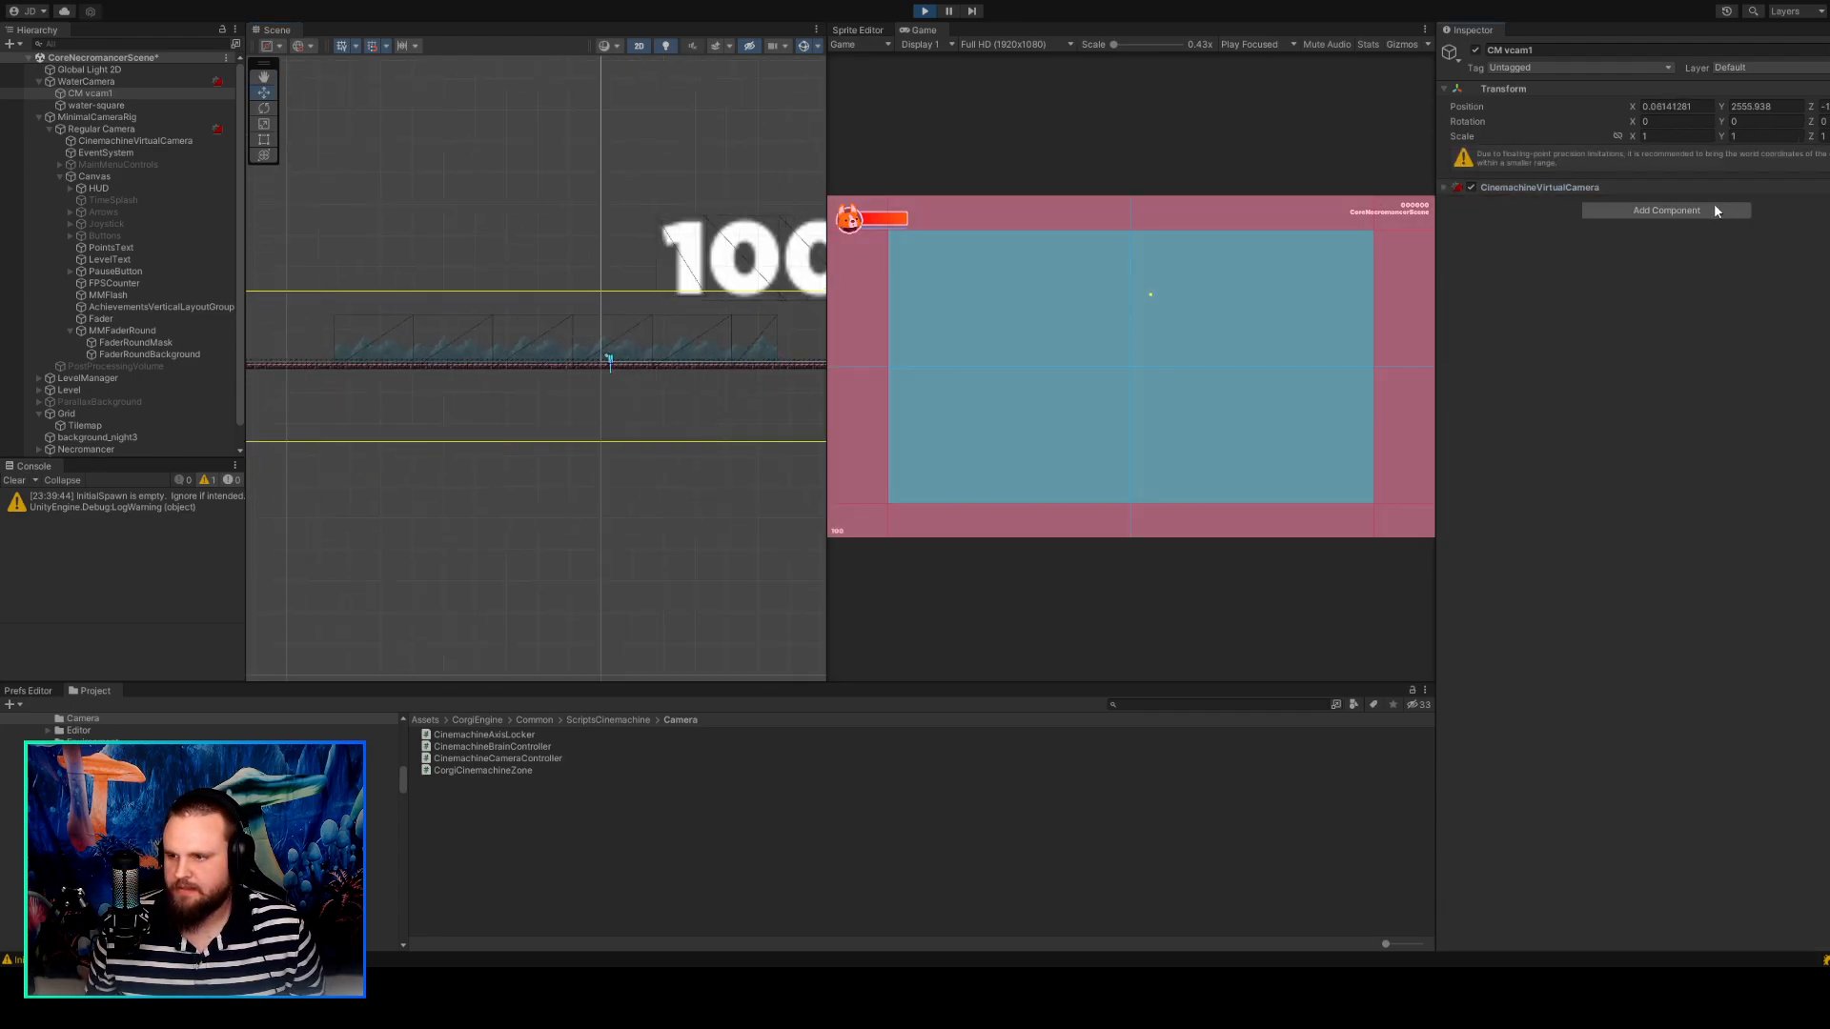
pyautogui.click(1450, 189)
pyautogui.click(1700, 204)
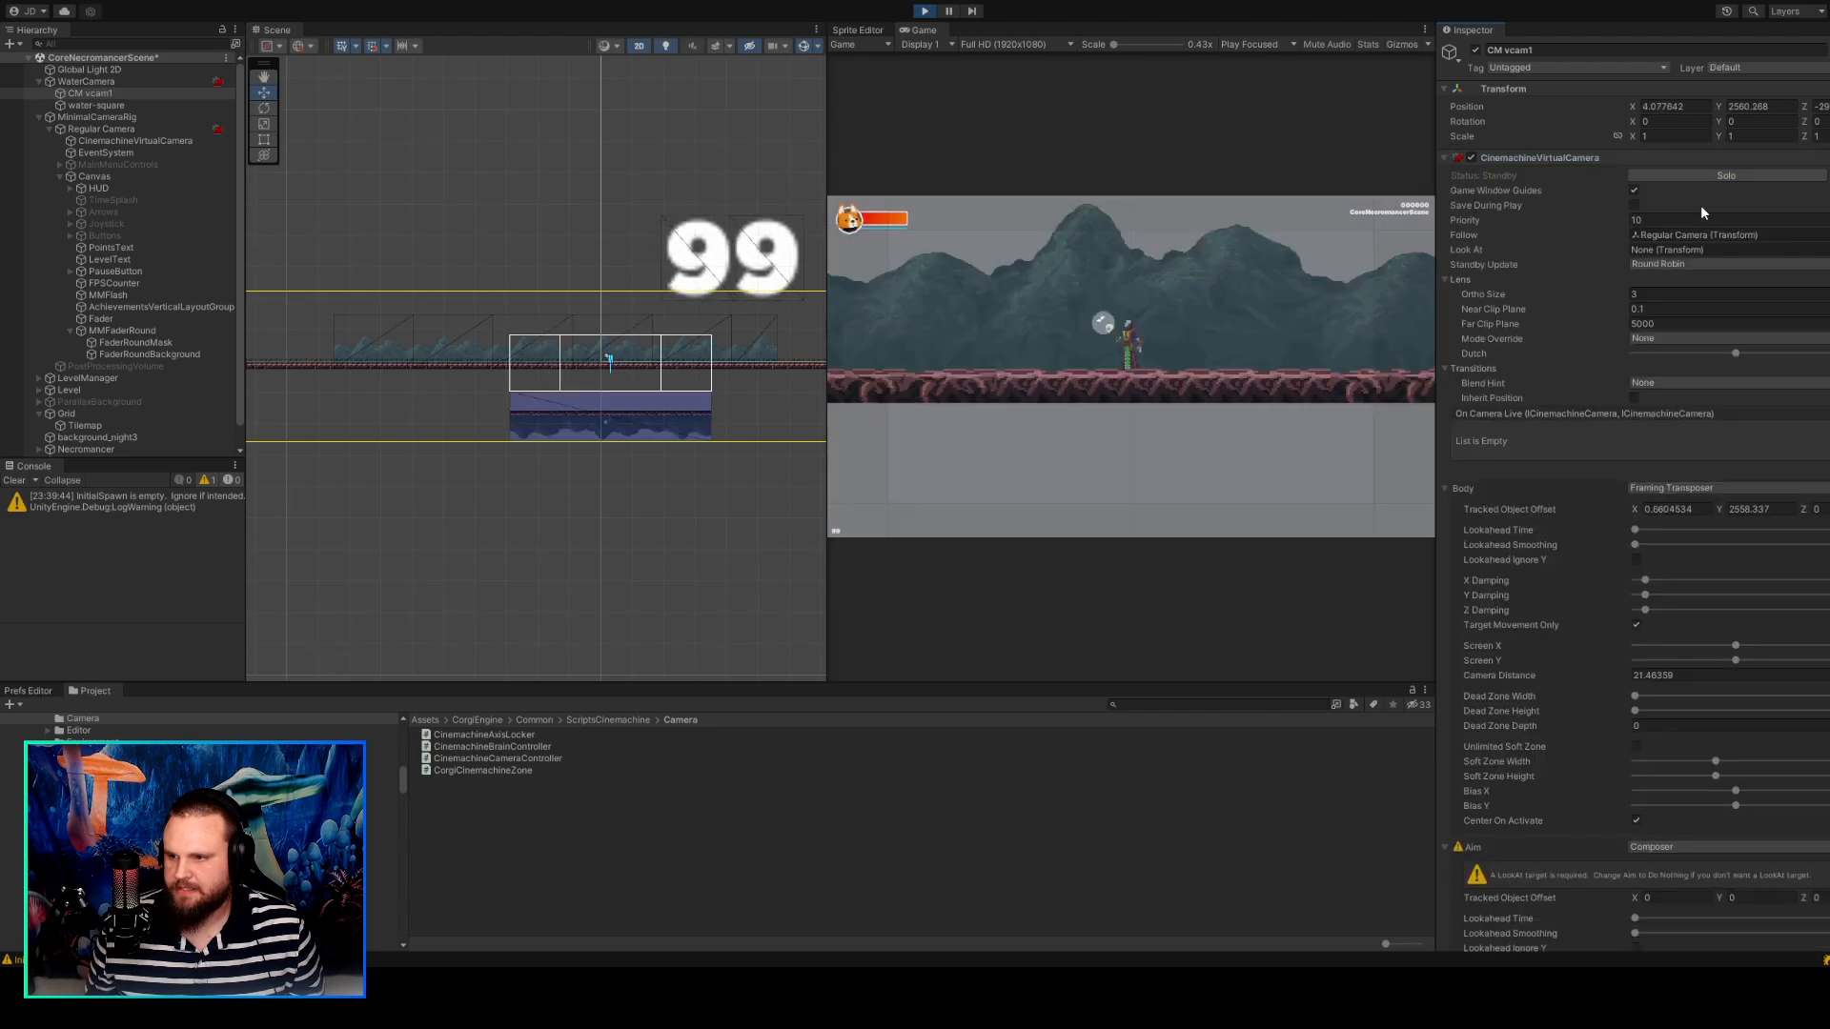
# Set CM vcam1's tracked object offset Y to 3 during play.
pyautogui.click(1747, 106)
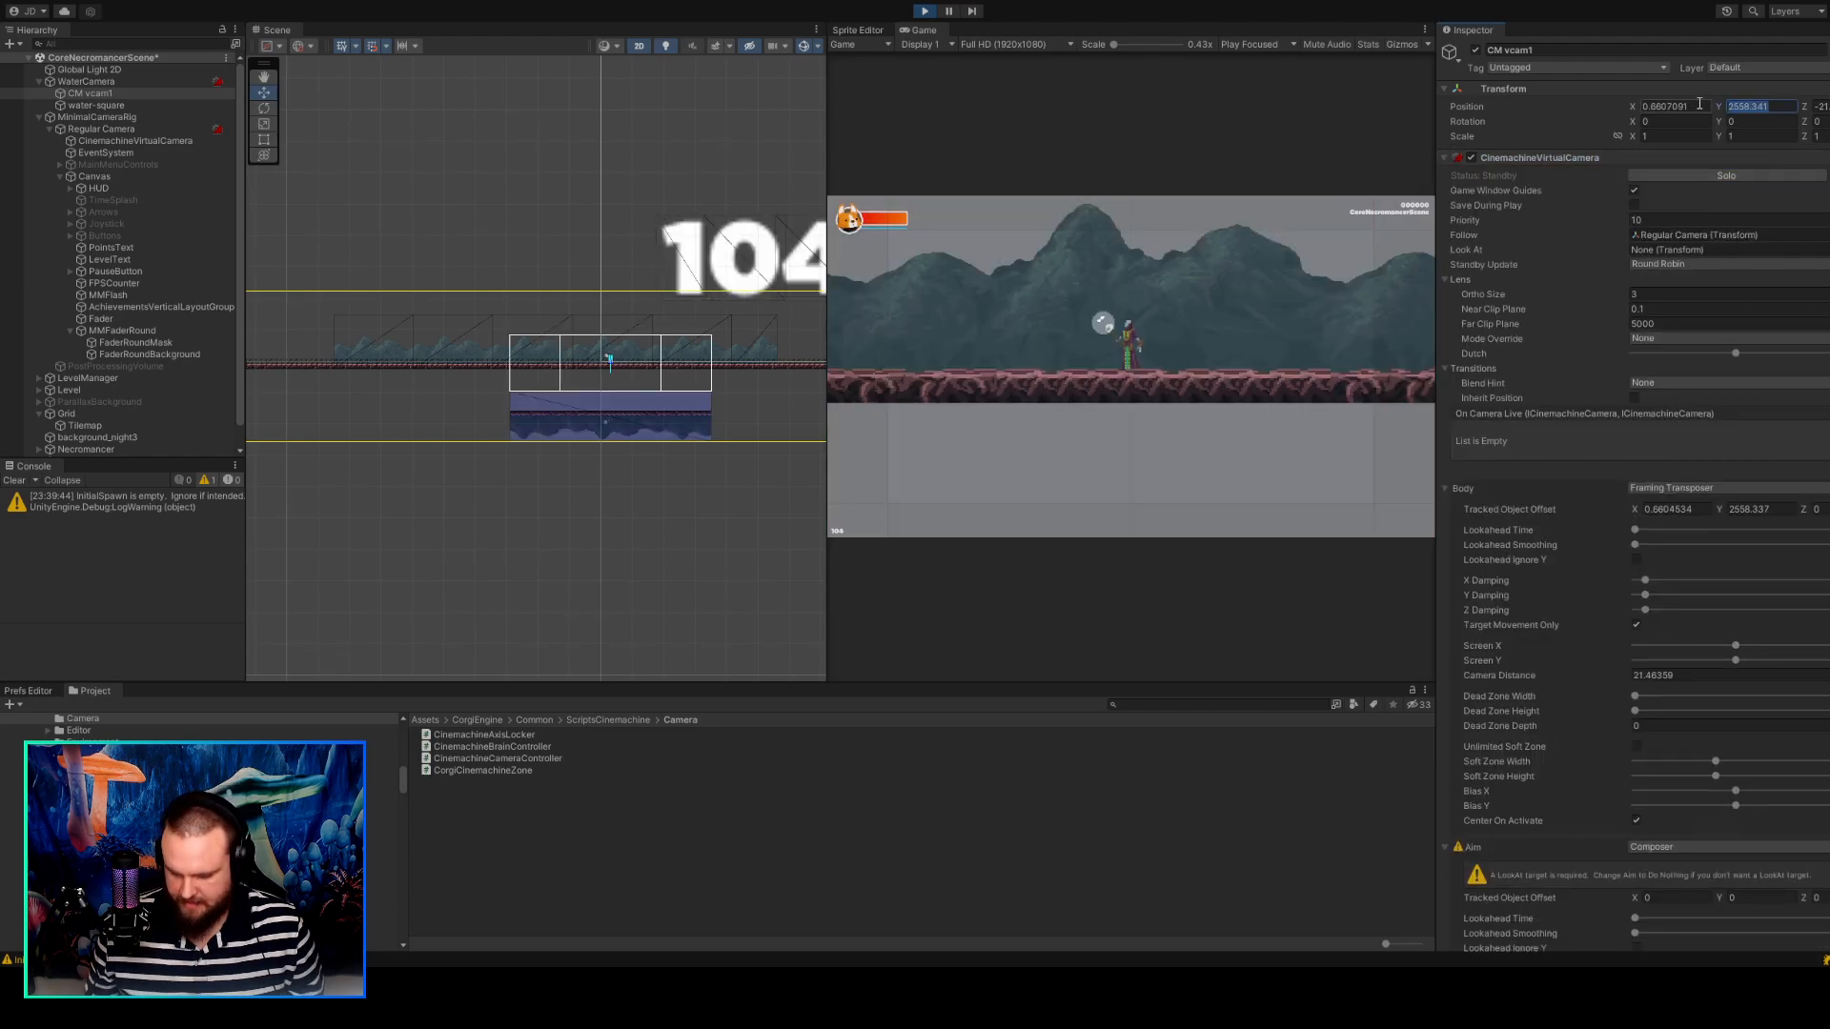
pyautogui.moveTo(1720, 107); pyautogui.dragTo(1549, 104)
pyautogui.scroll(-3, 1673, 286)
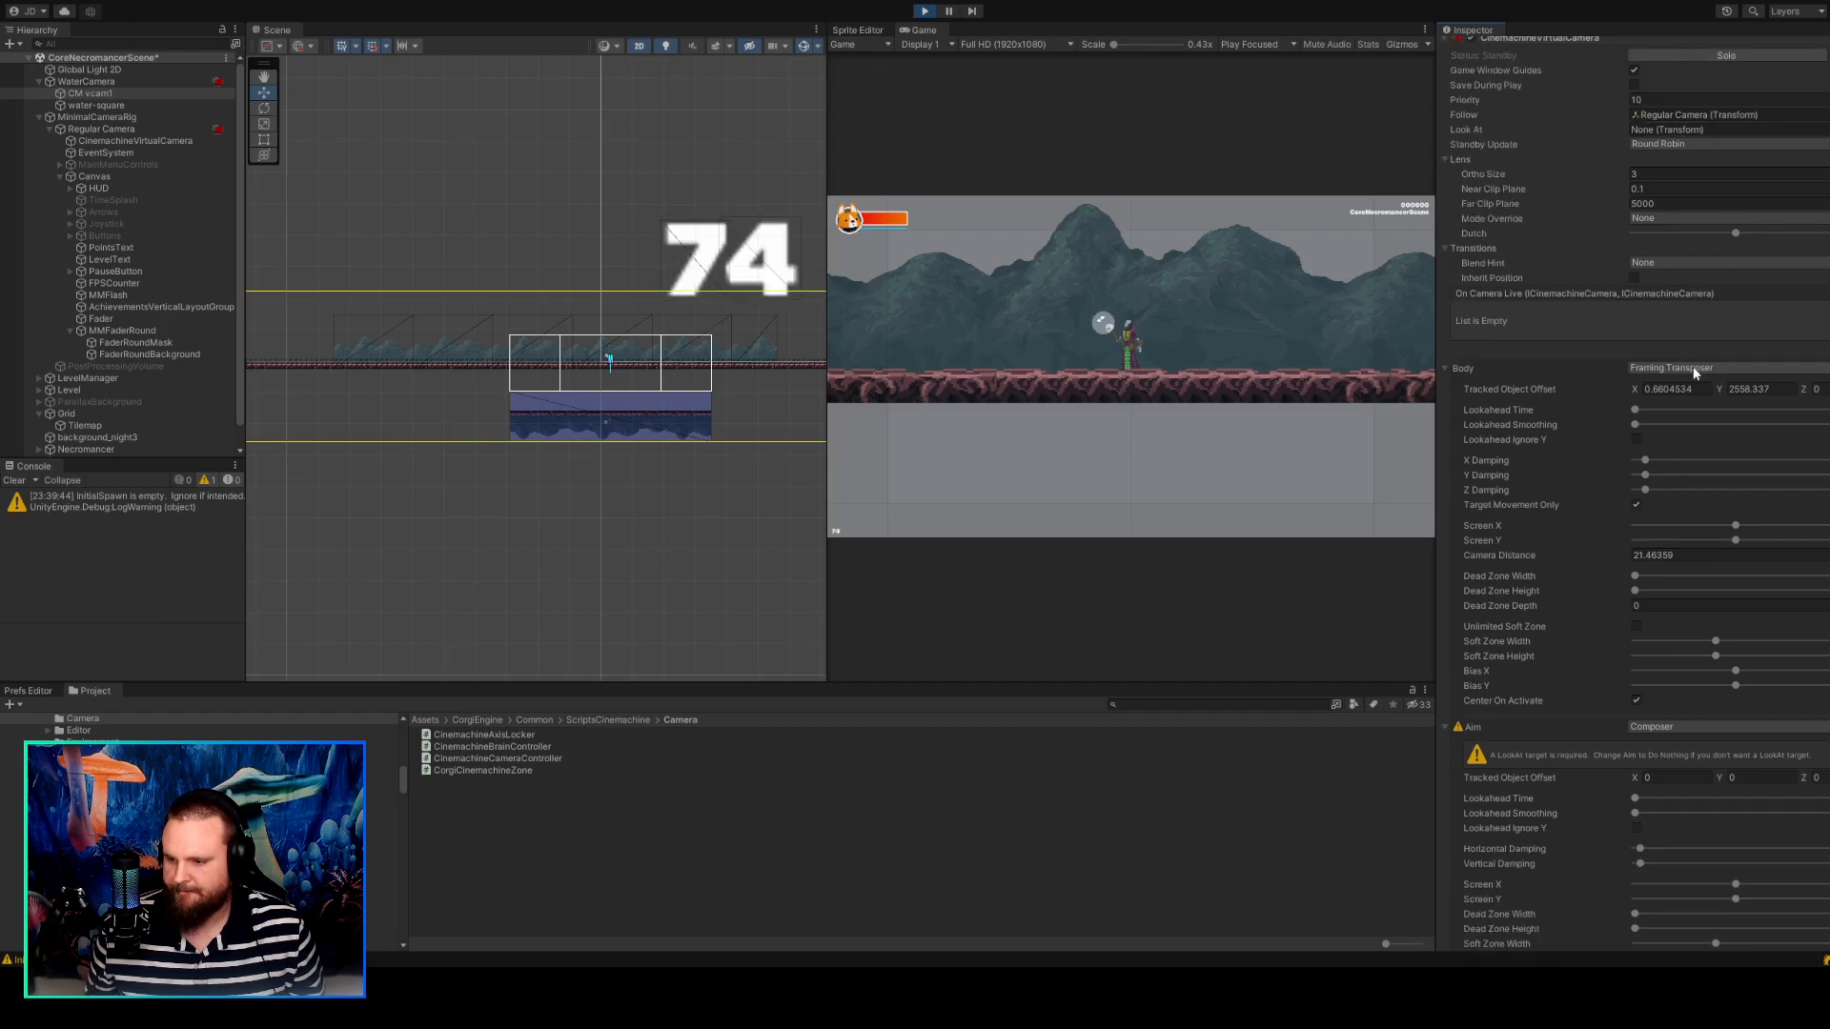
pyautogui.scroll(-3, 1759, 467)
pyautogui.moveTo(1719, 261); pyautogui.dragTo(1443, 244)
pyautogui.write('3')
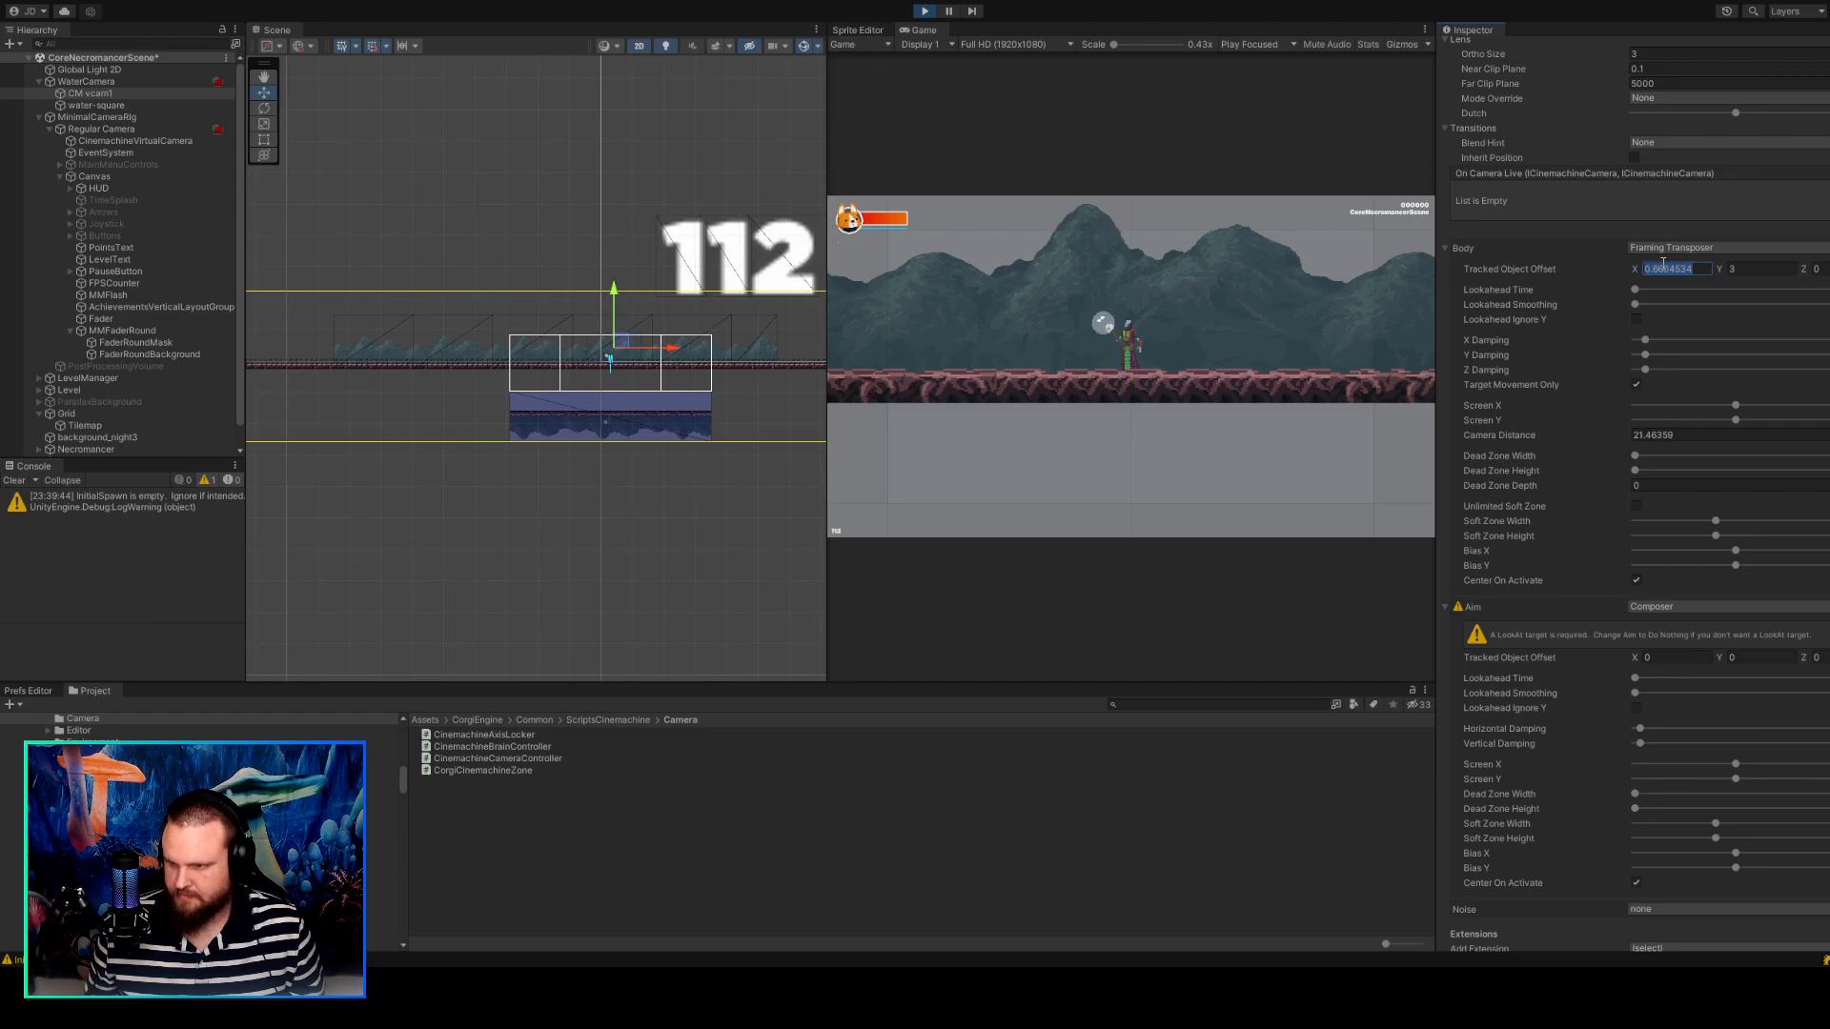
pyautogui.scroll(5, 1683, 274)
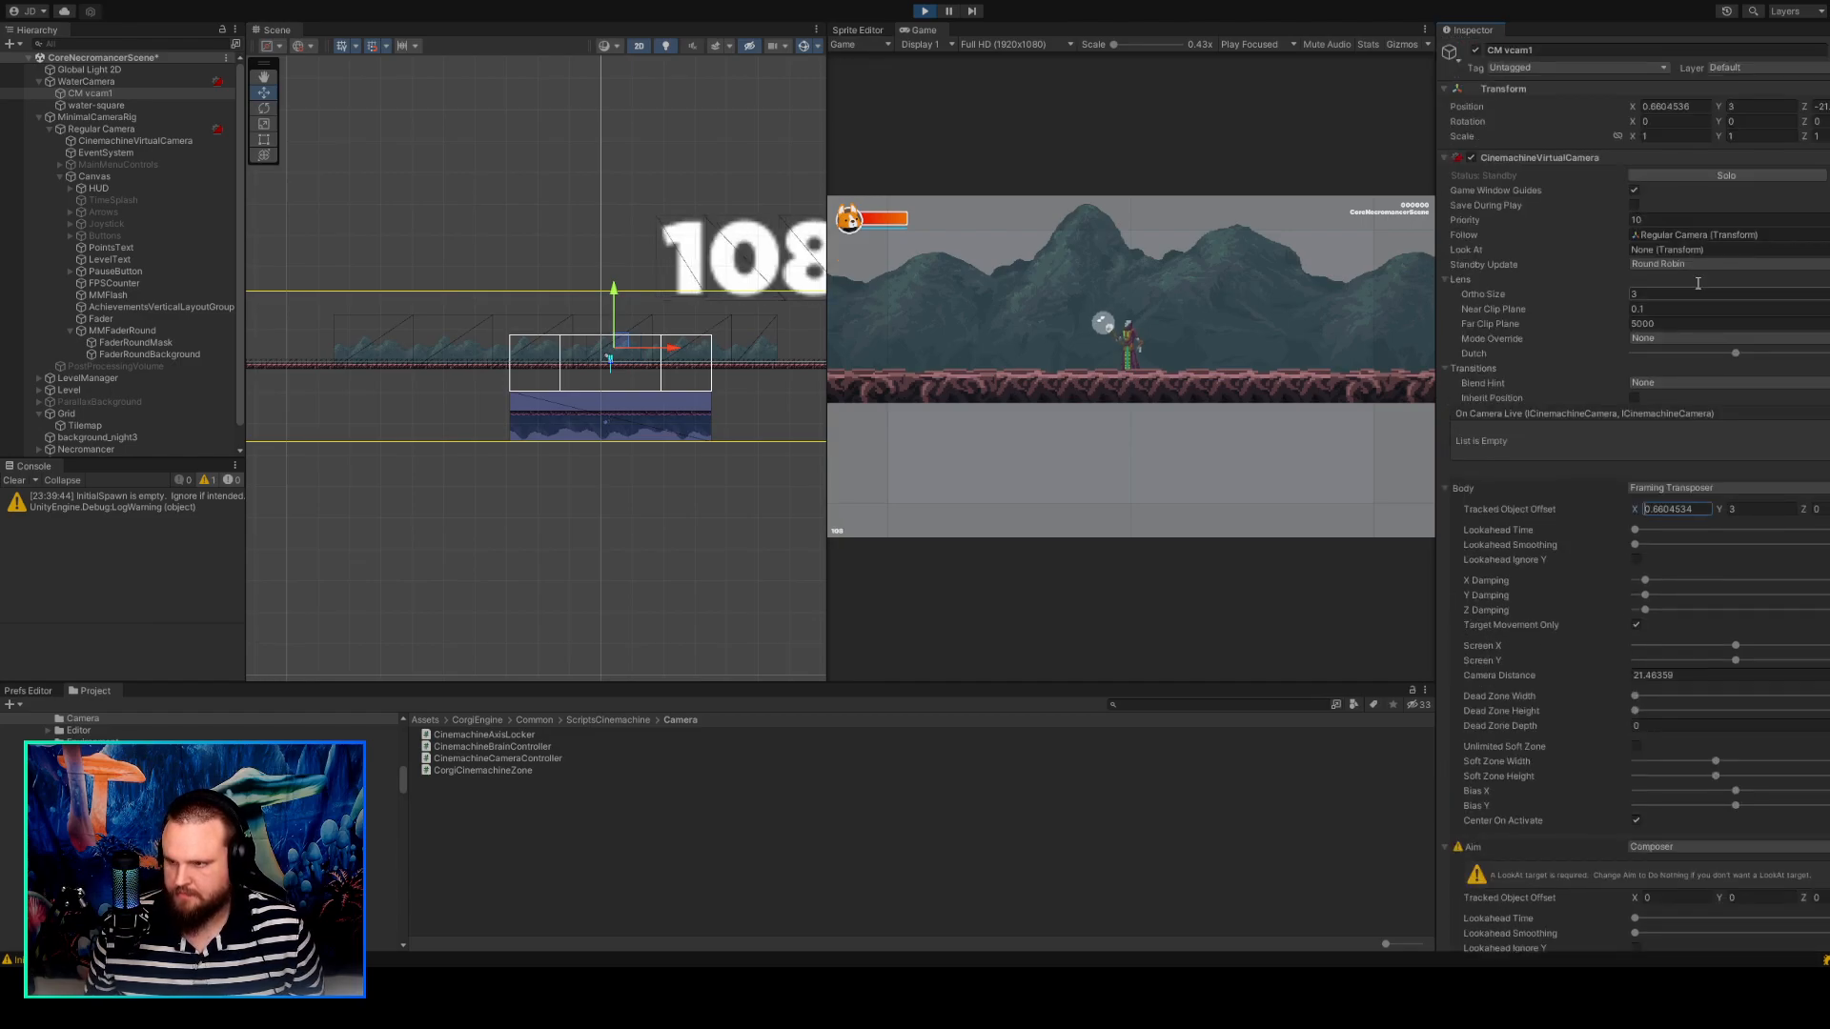
# Locate the object CM vcam1 follows in the scene and briefly solo the camera to recheck its framing.
pyautogui.click(1699, 232)
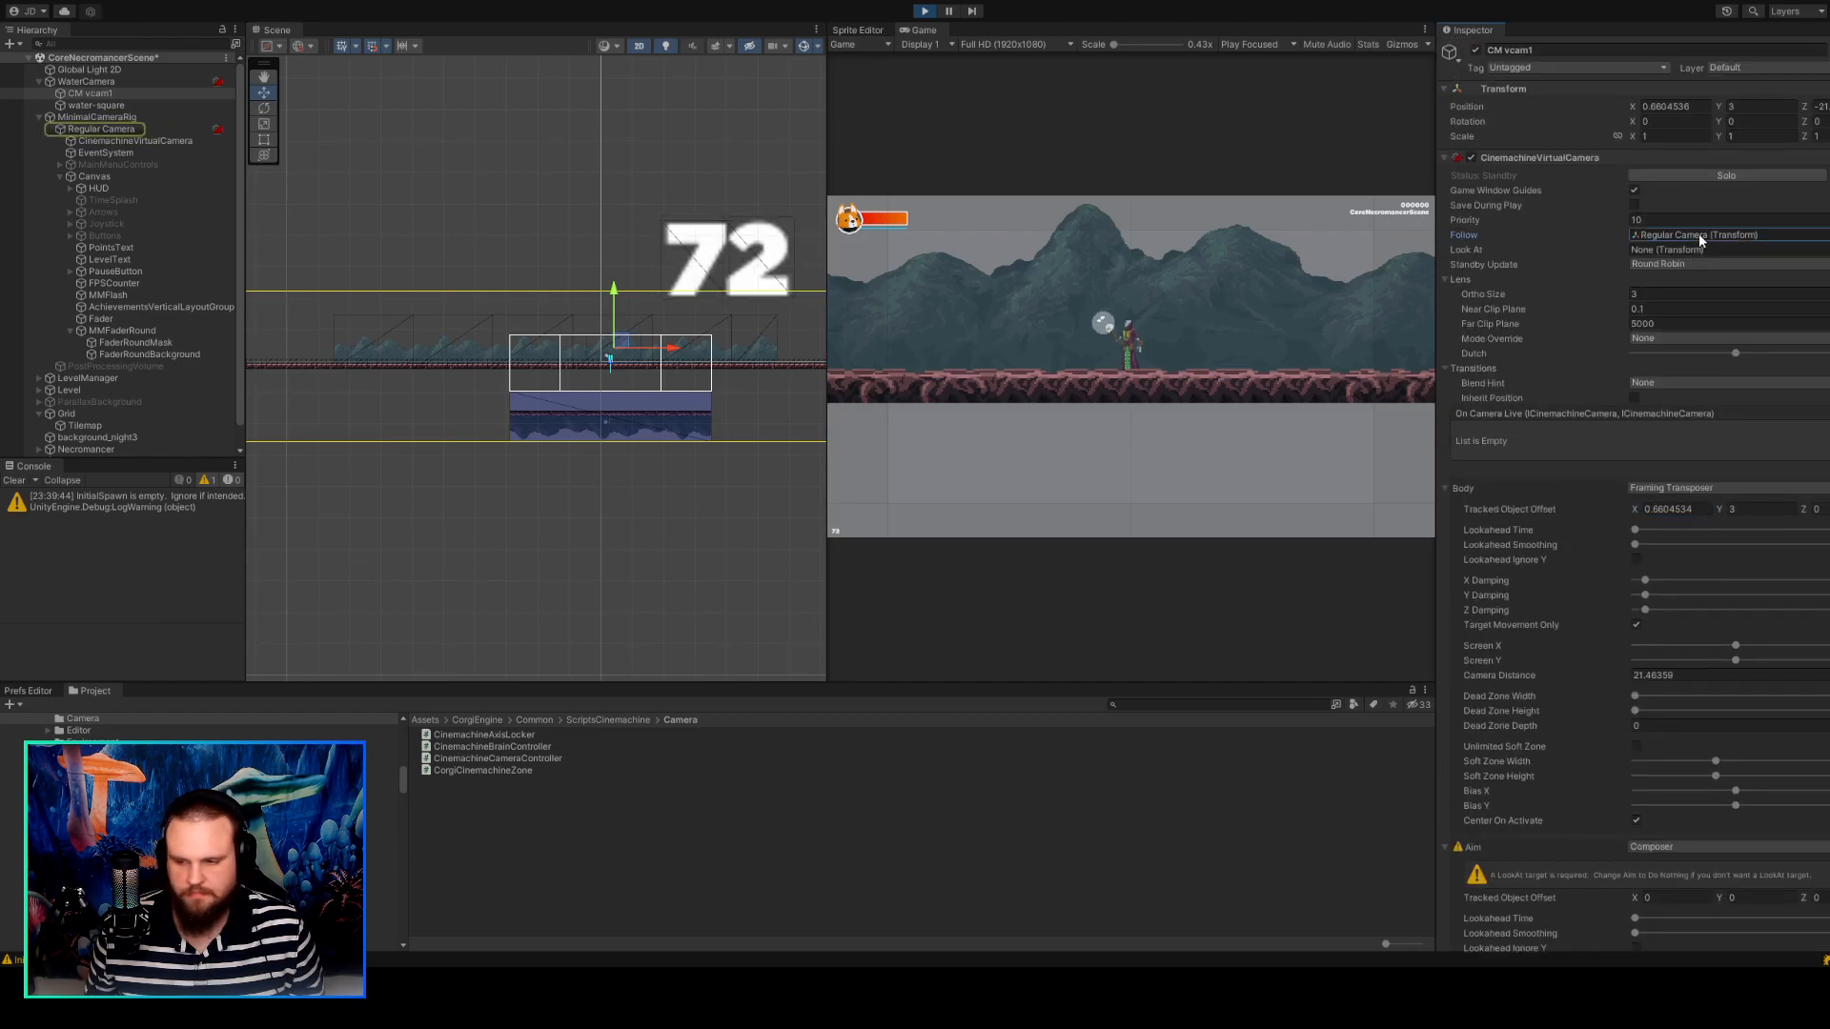
pyautogui.scroll(-2, 1668, 387)
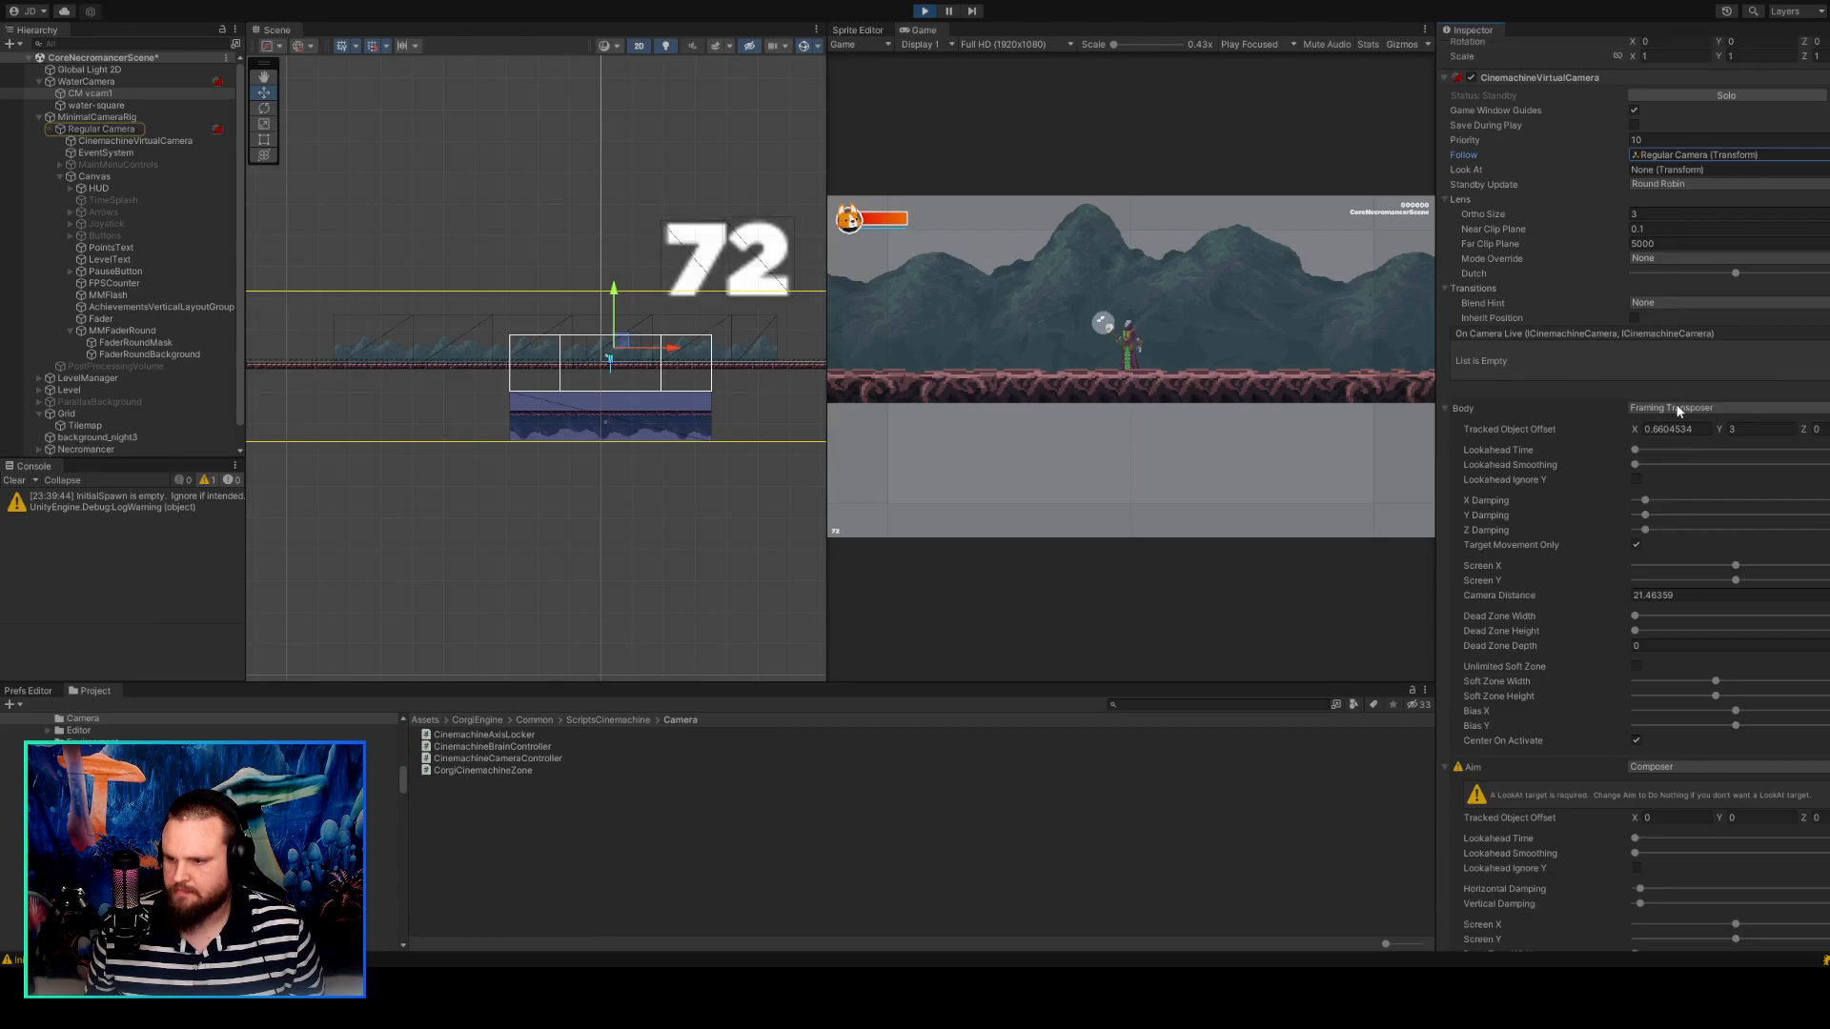
pyautogui.scroll(2, 1651, 106)
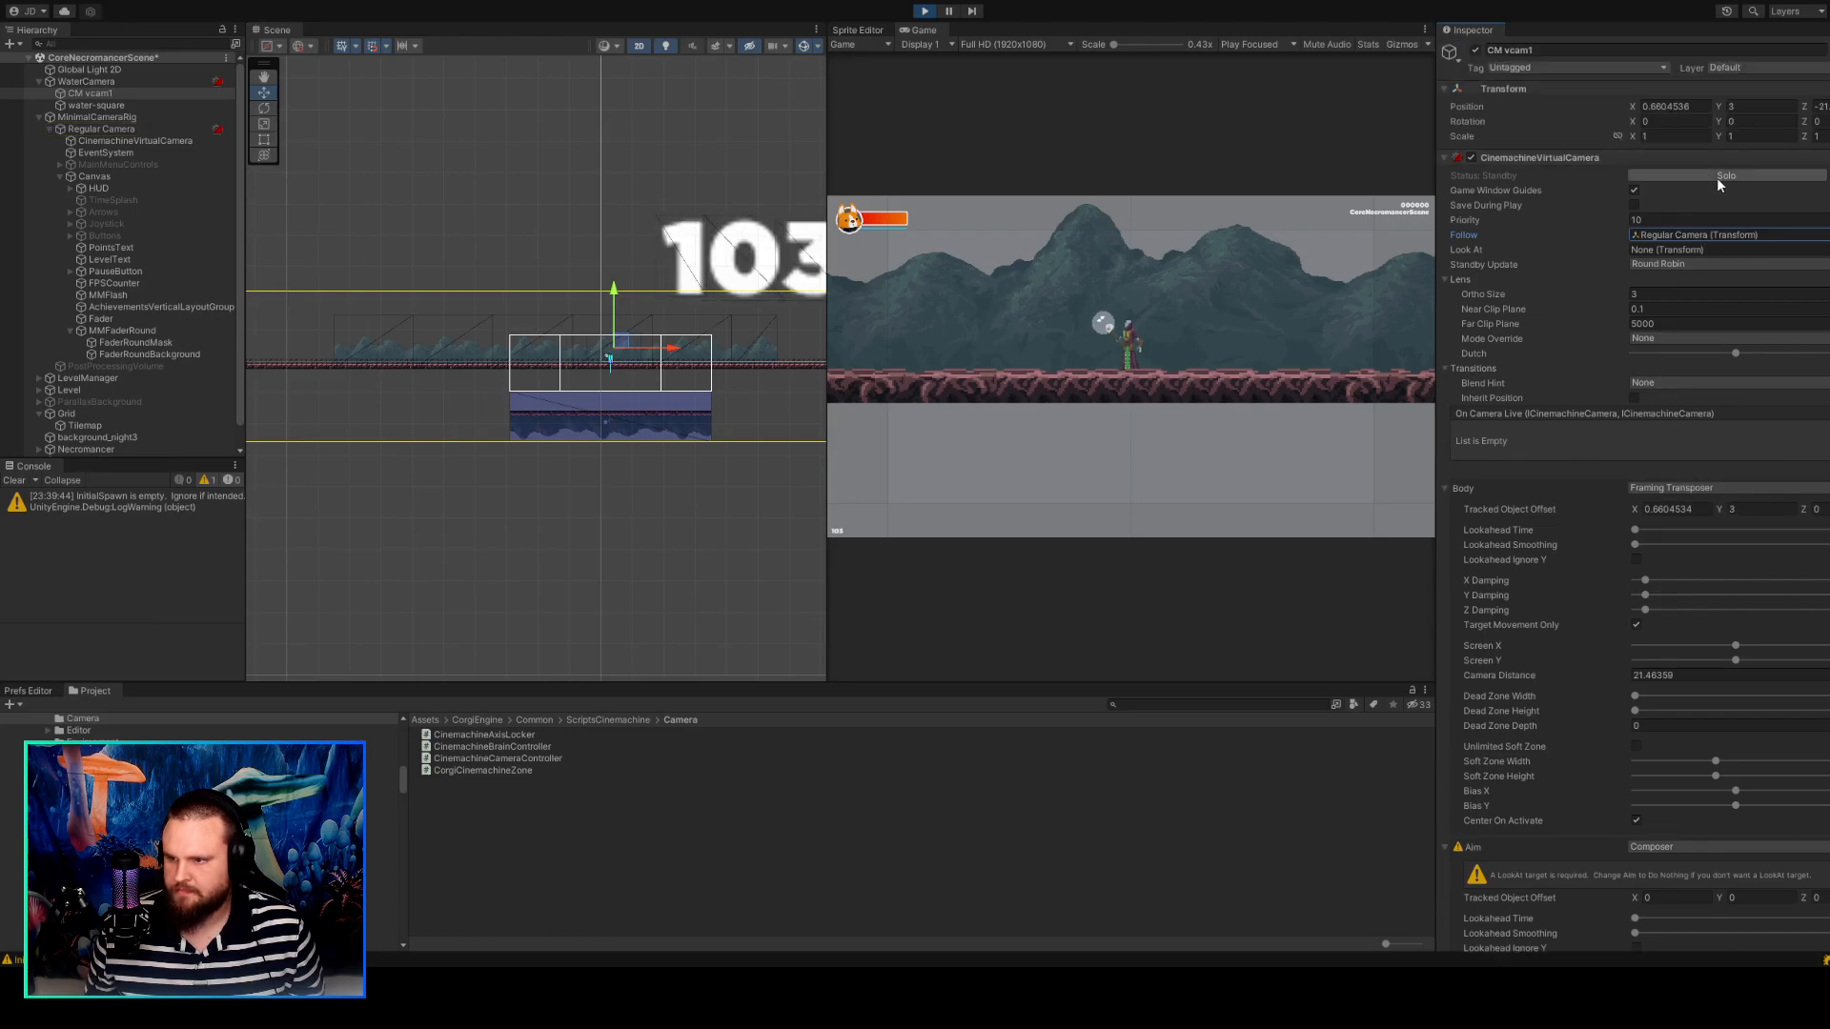
pyautogui.click(1717, 178)
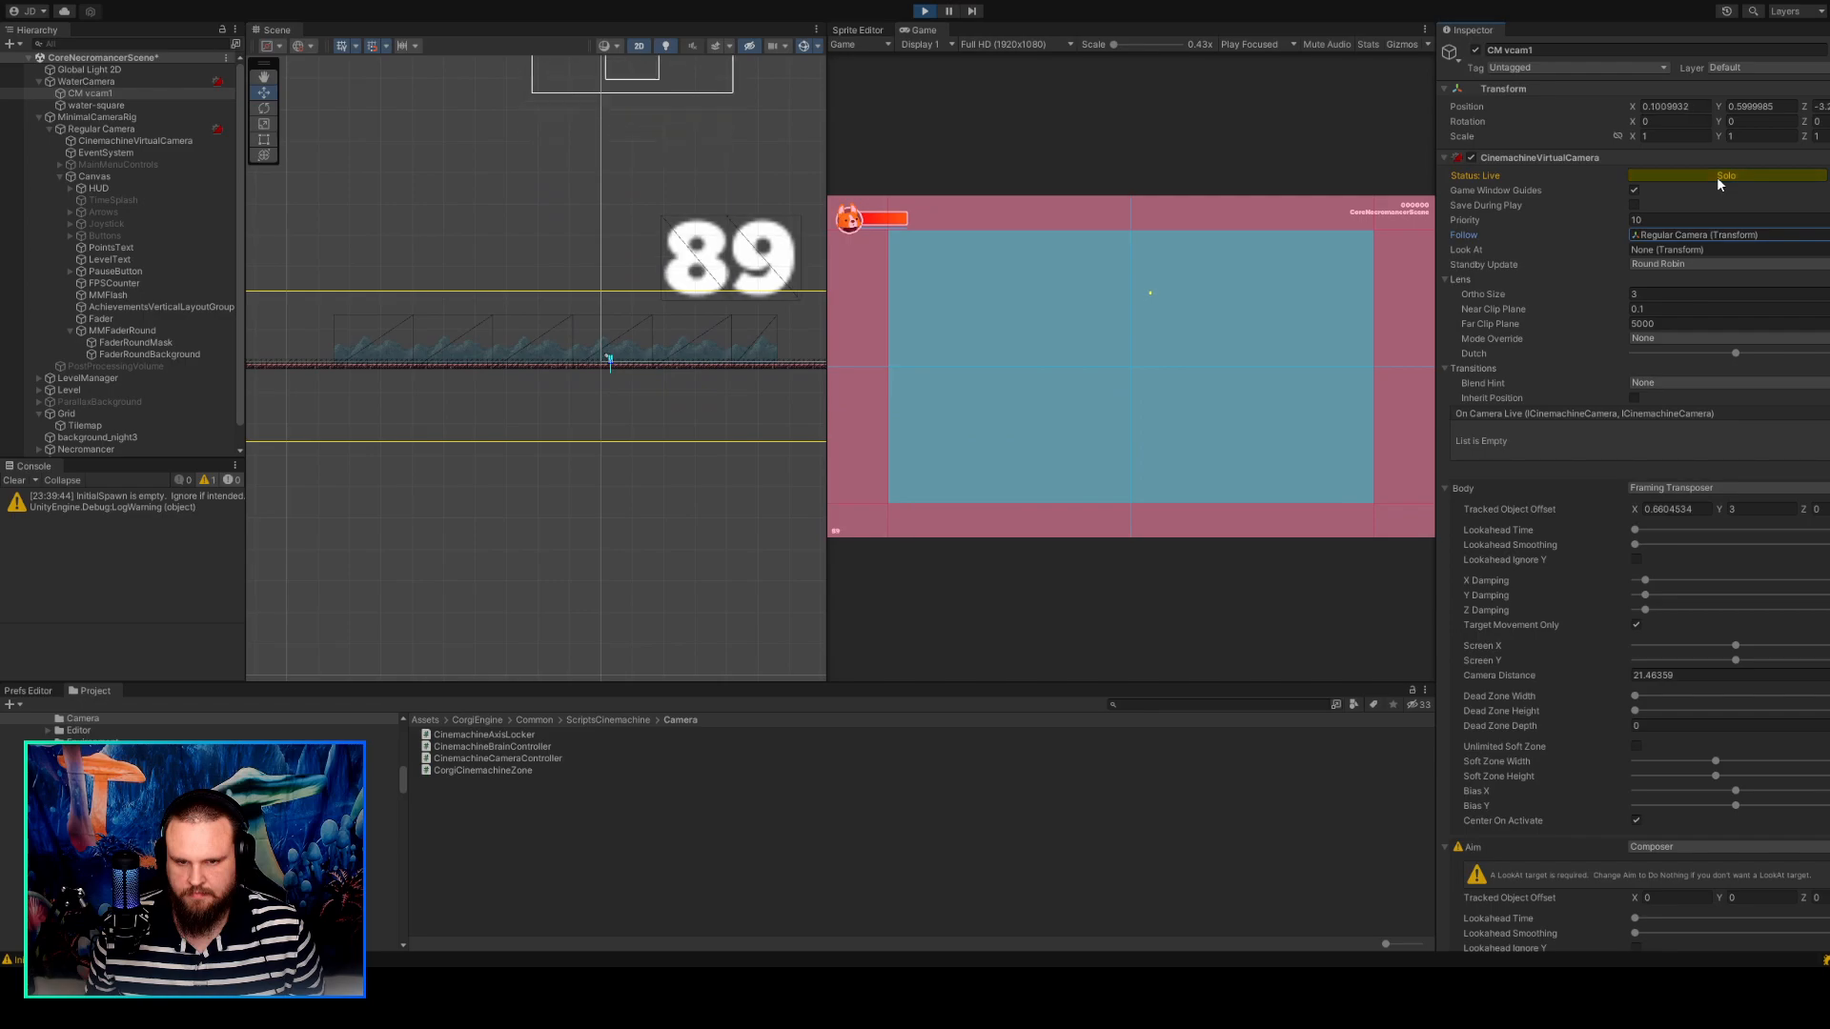
pyautogui.click(1717, 175)
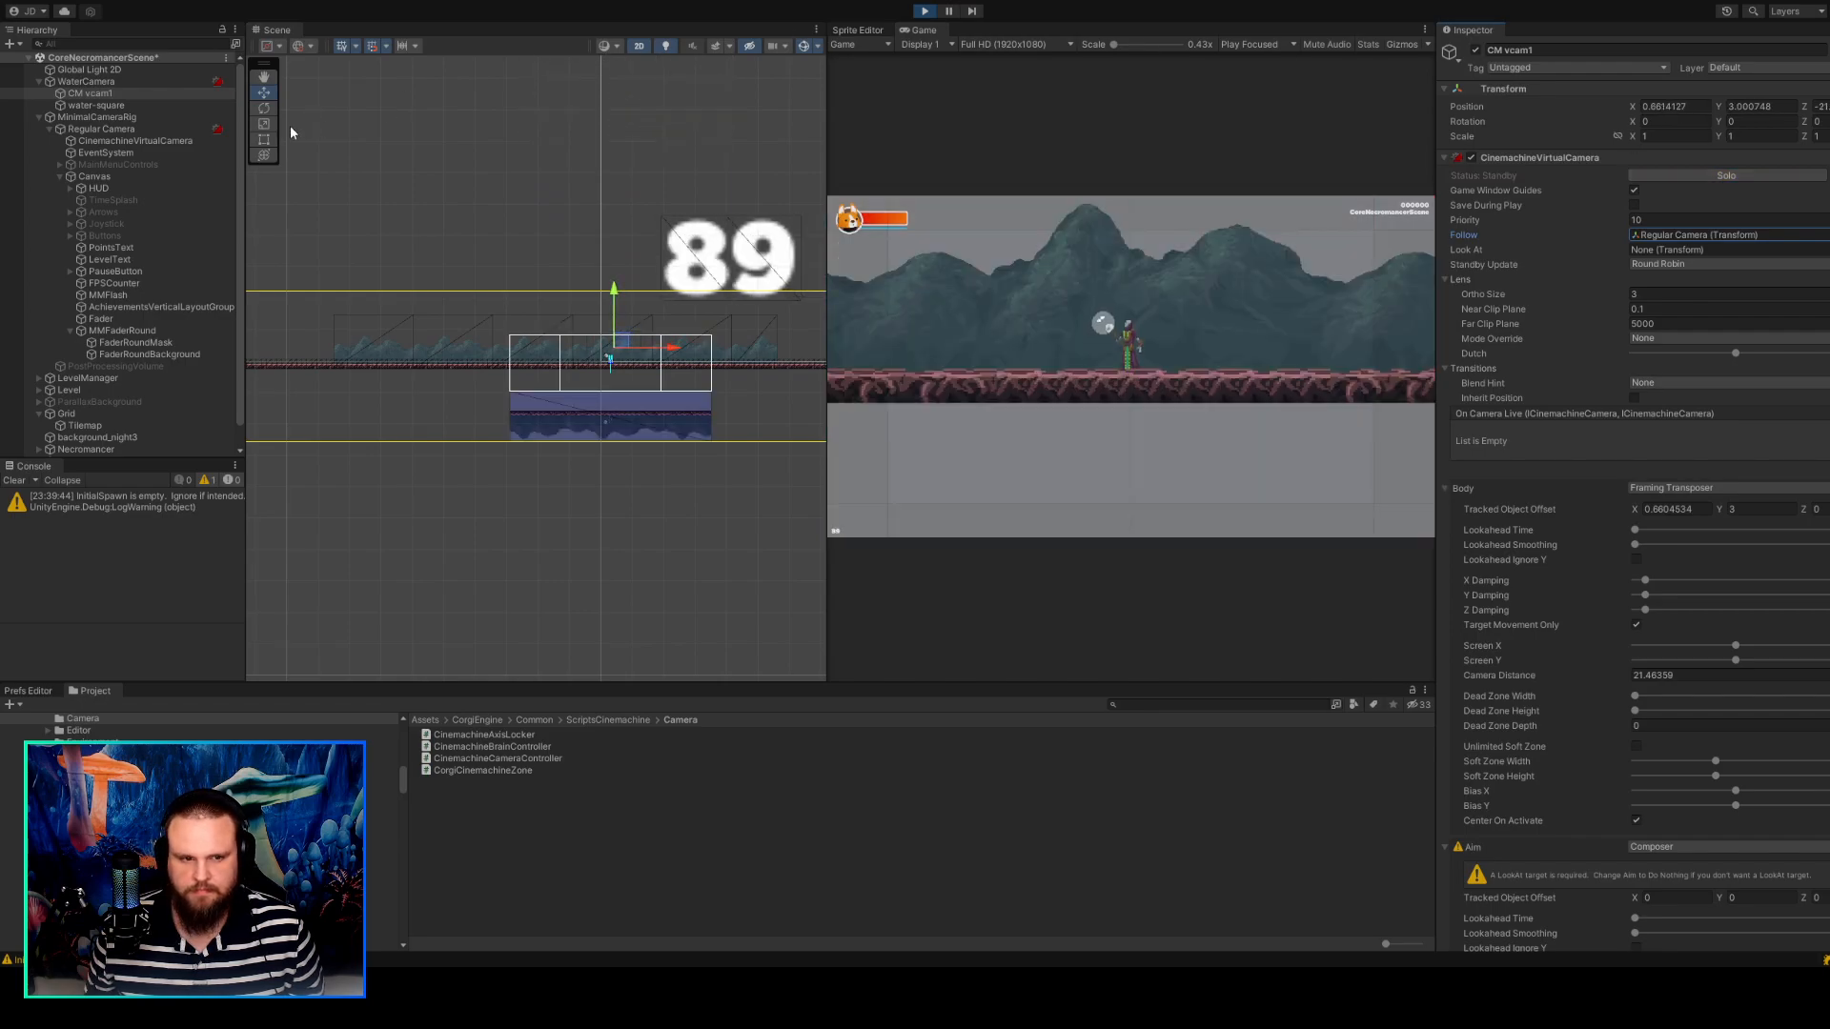
# Inspect Regular Camera and its CinemachineVirtualCamera, return to CM vcam1 and solo it briefly for comparison.
pyautogui.click(189, 127)
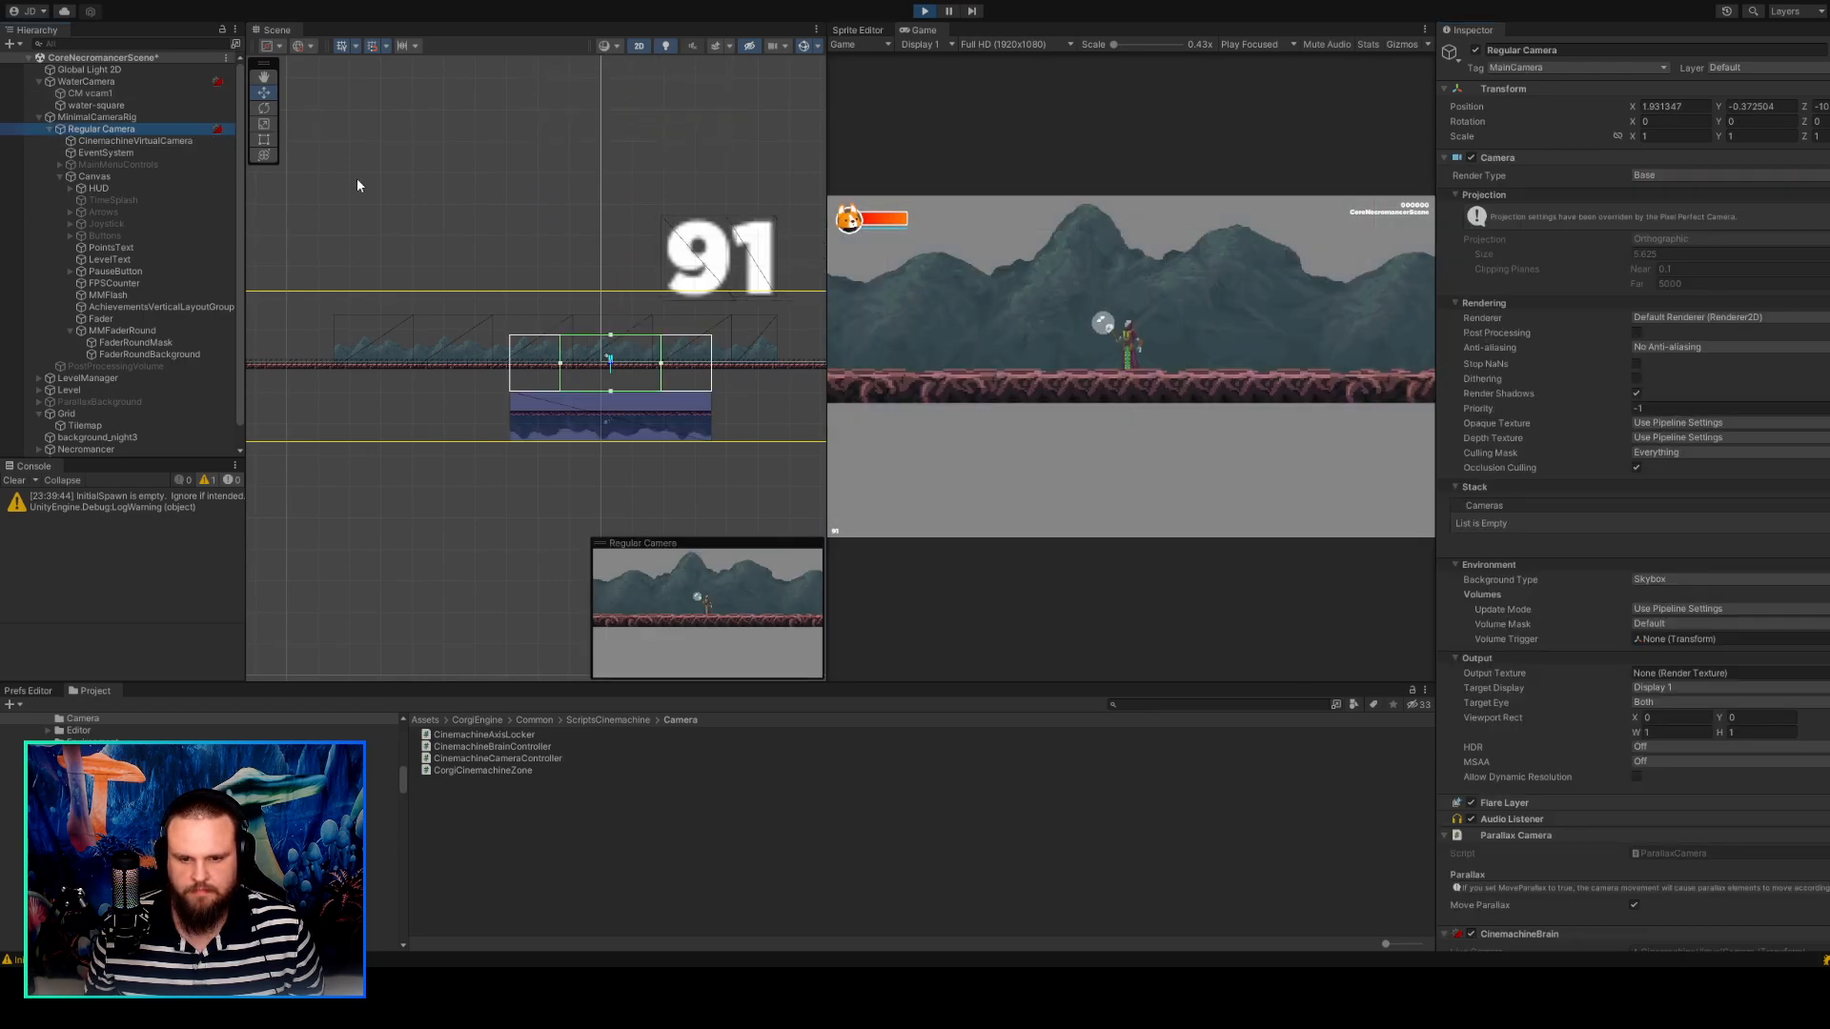
pyautogui.click(133, 141)
pyautogui.click(131, 130)
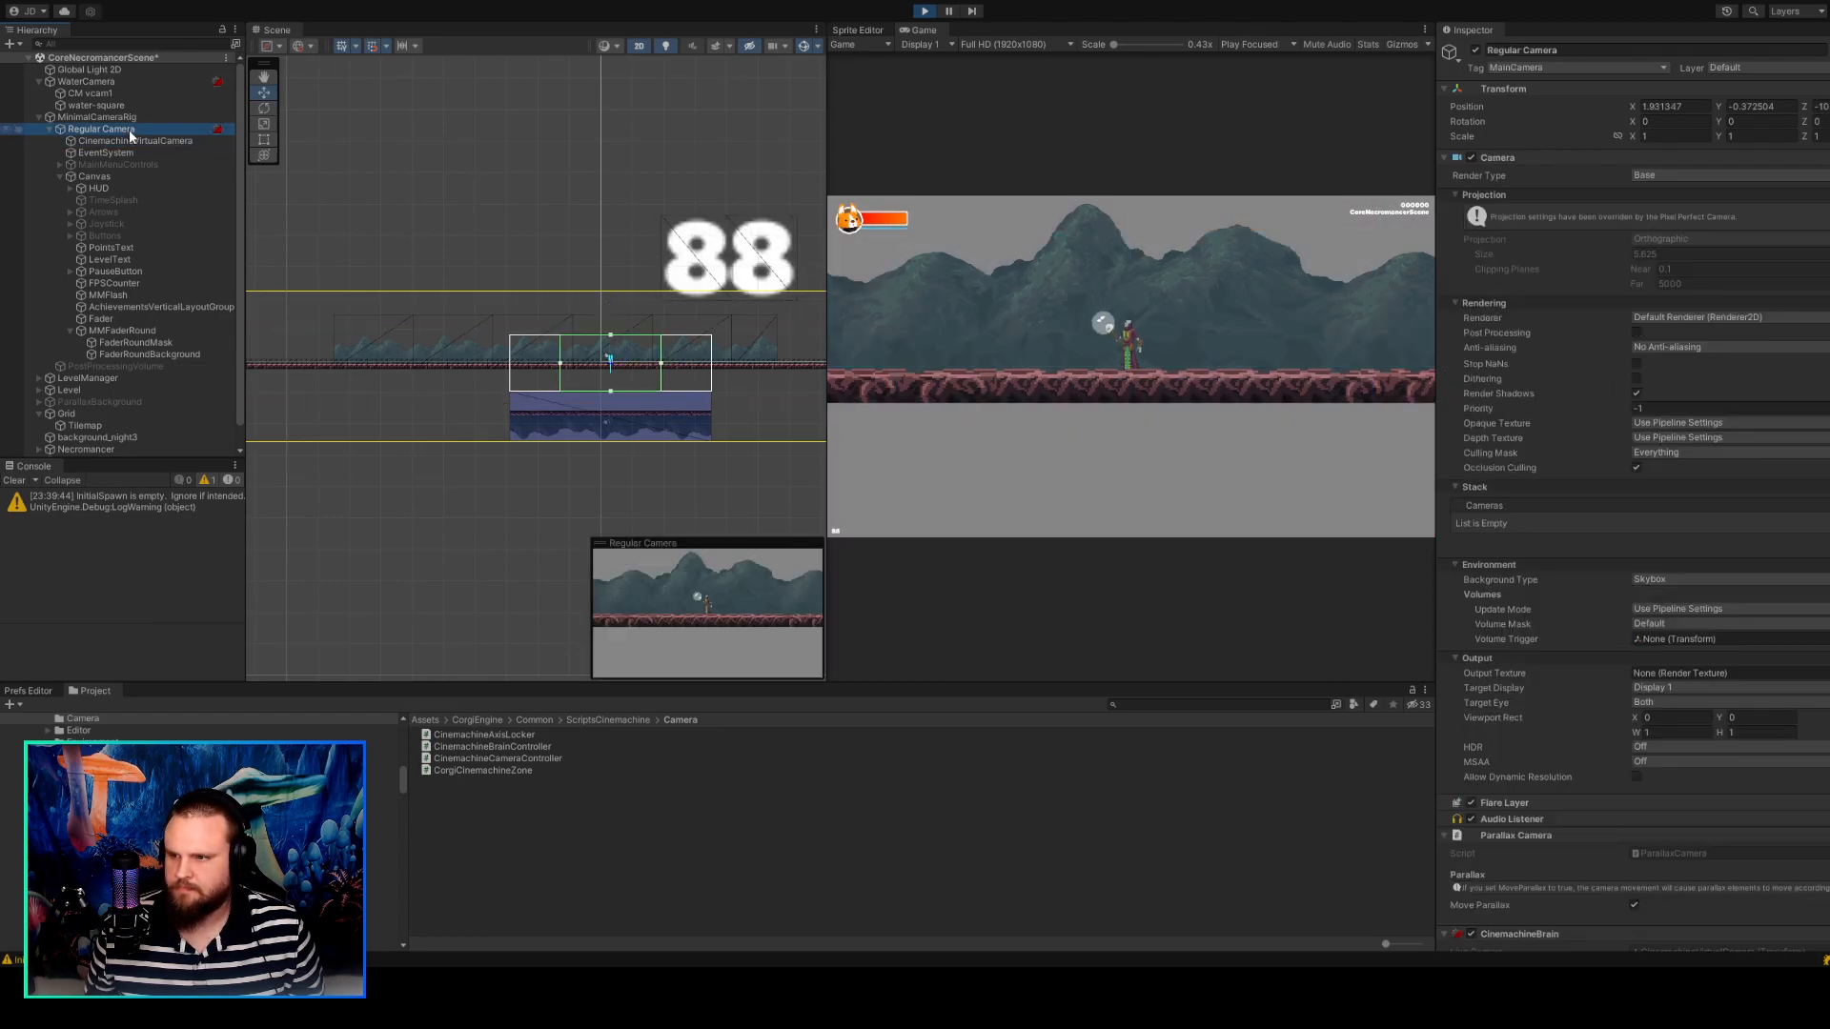
pyautogui.click(130, 82)
pyautogui.click(123, 92)
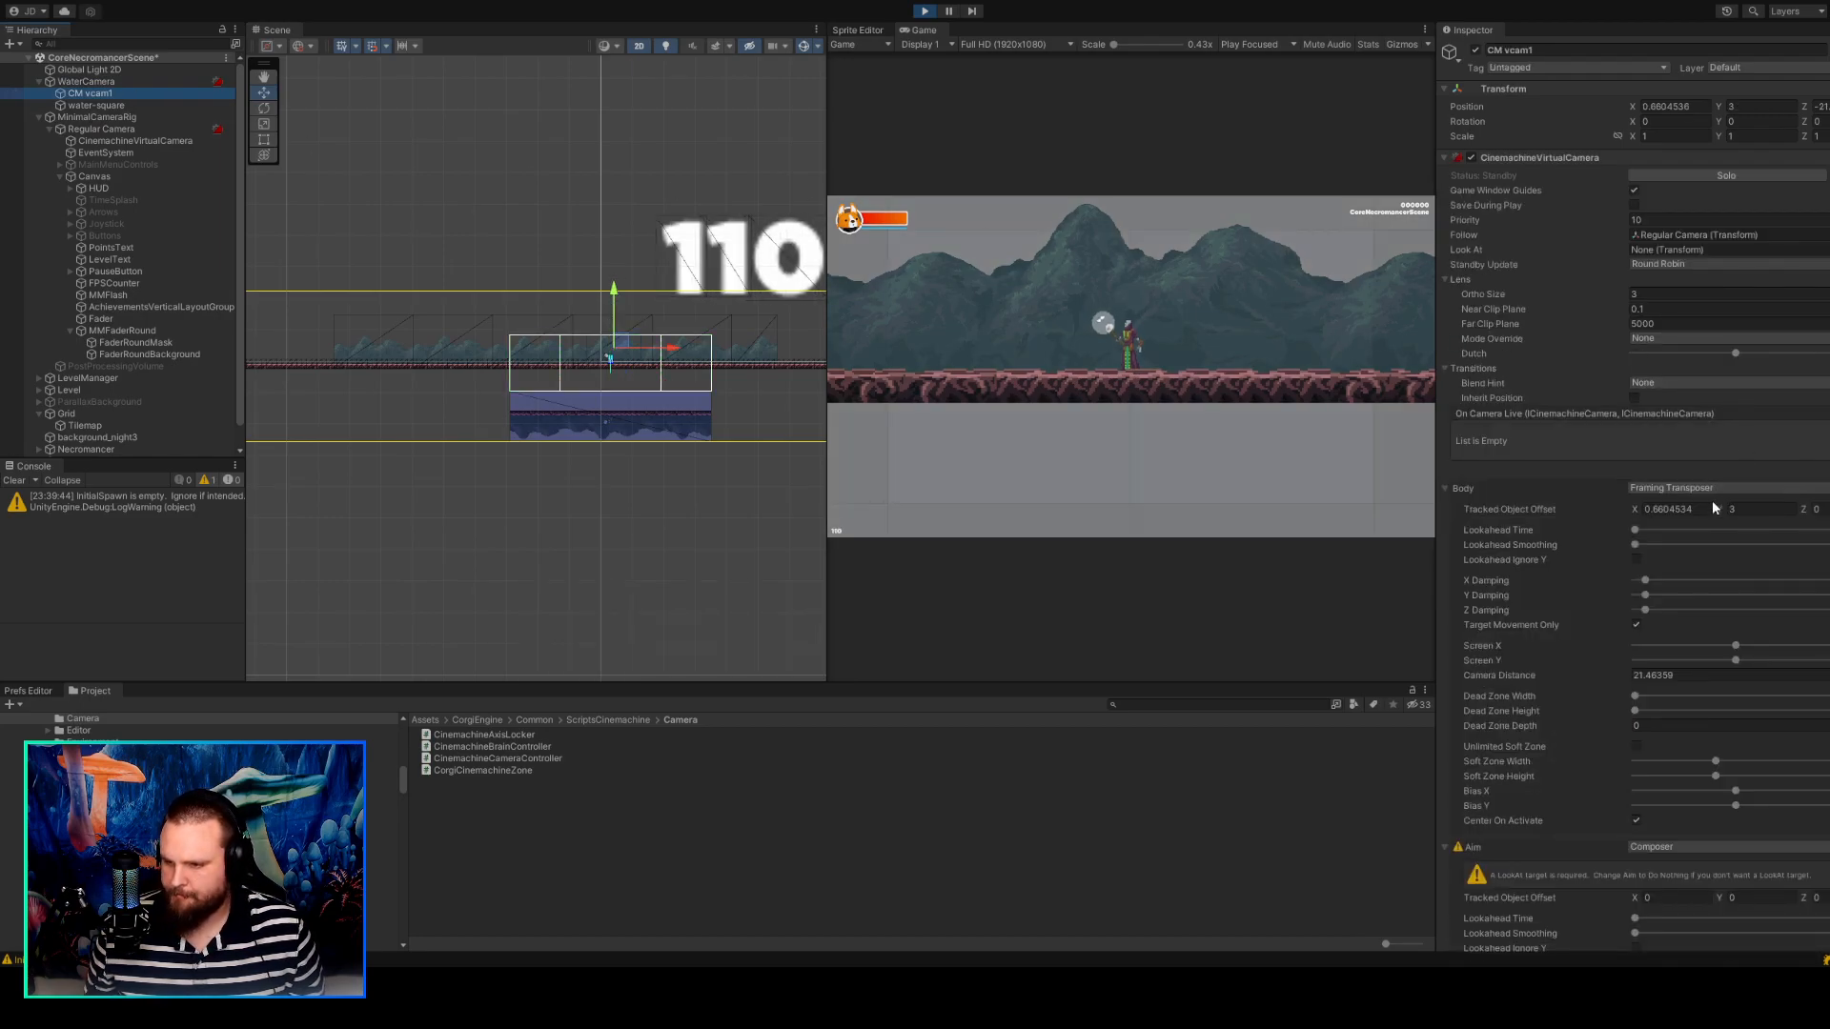
pyautogui.click(1714, 176)
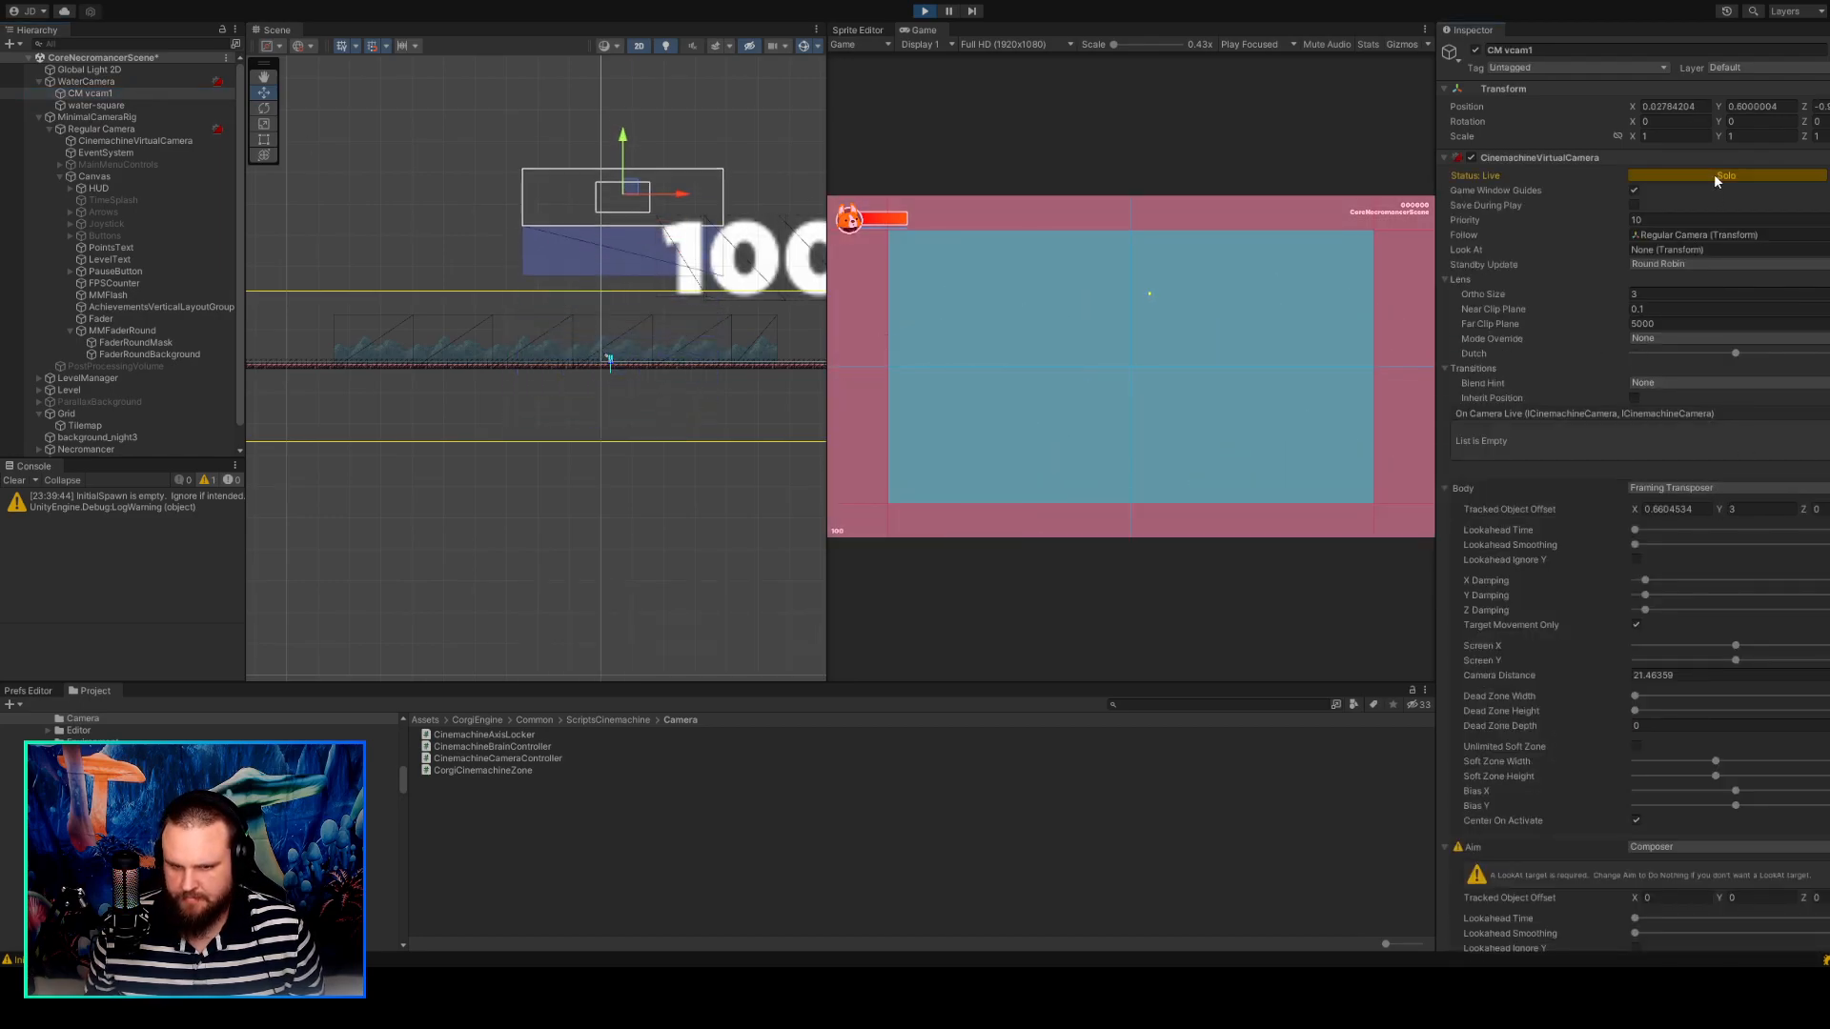
pyautogui.click(1713, 176)
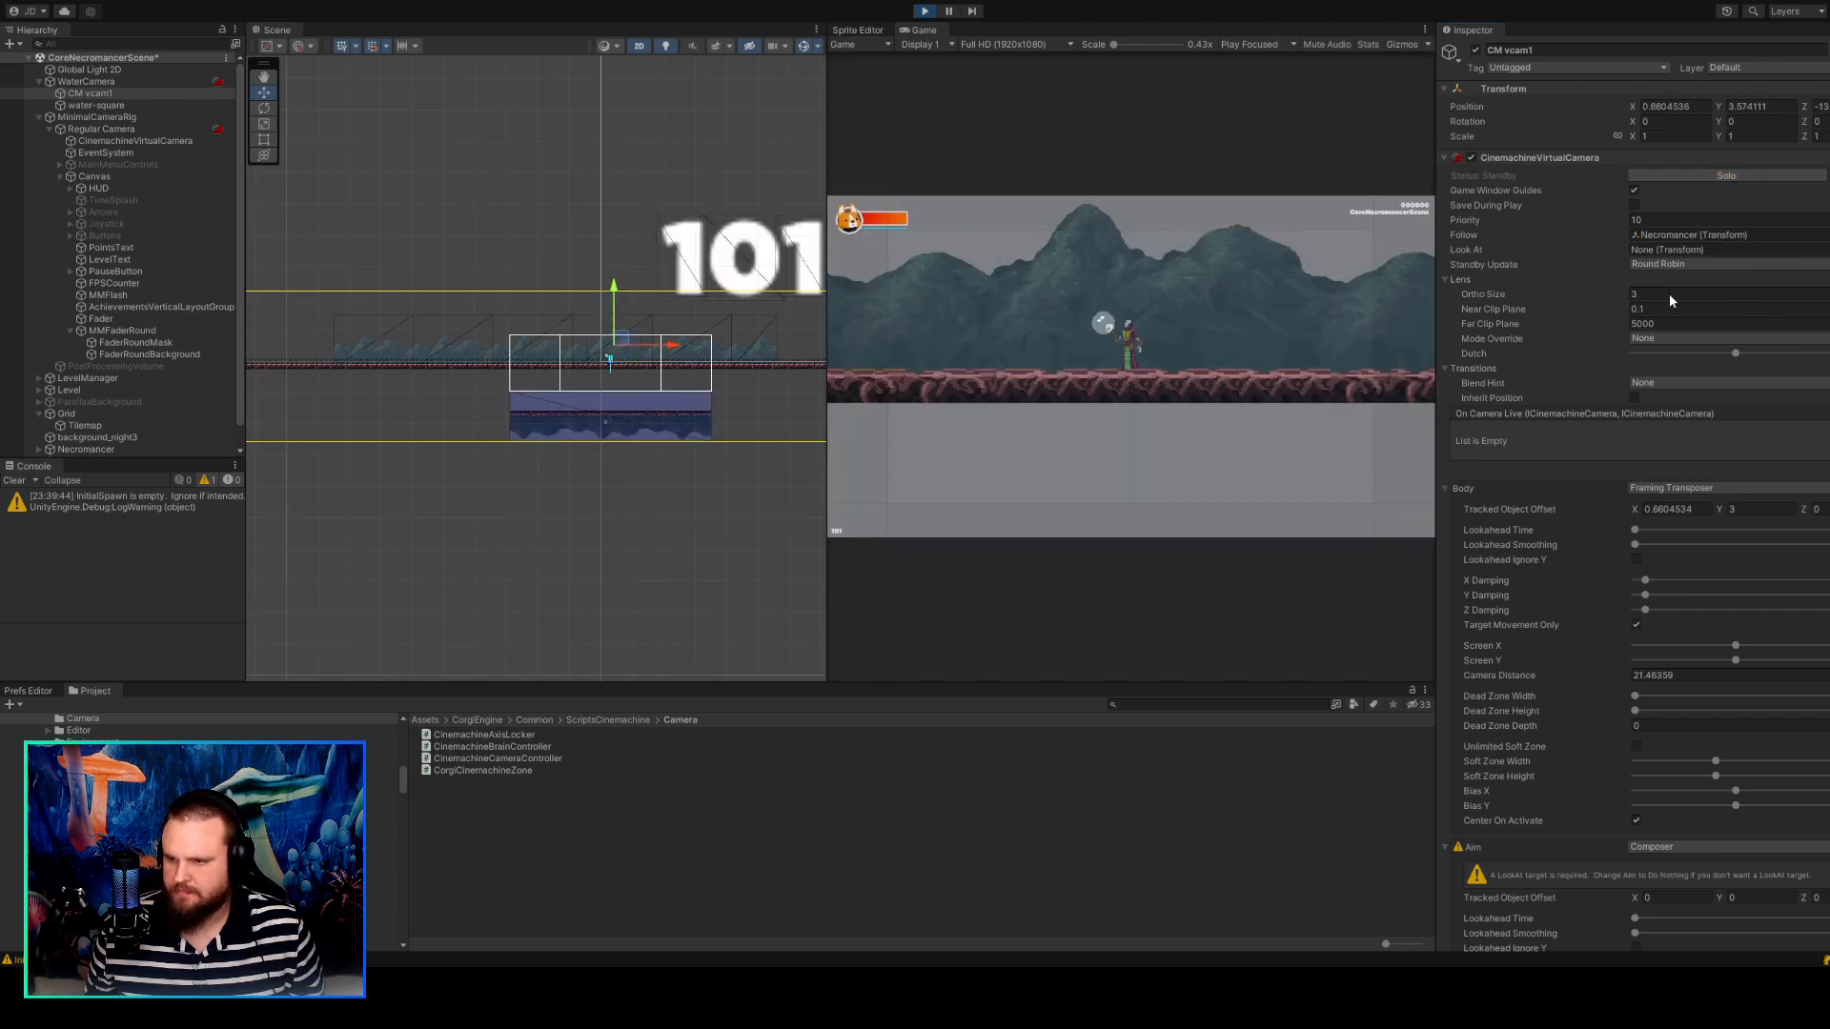
# Try Necromancer as CM vcam1's Follow target during play, toggle Solo to test the framing and review the Body settings.
pyautogui.click(1742, 173)
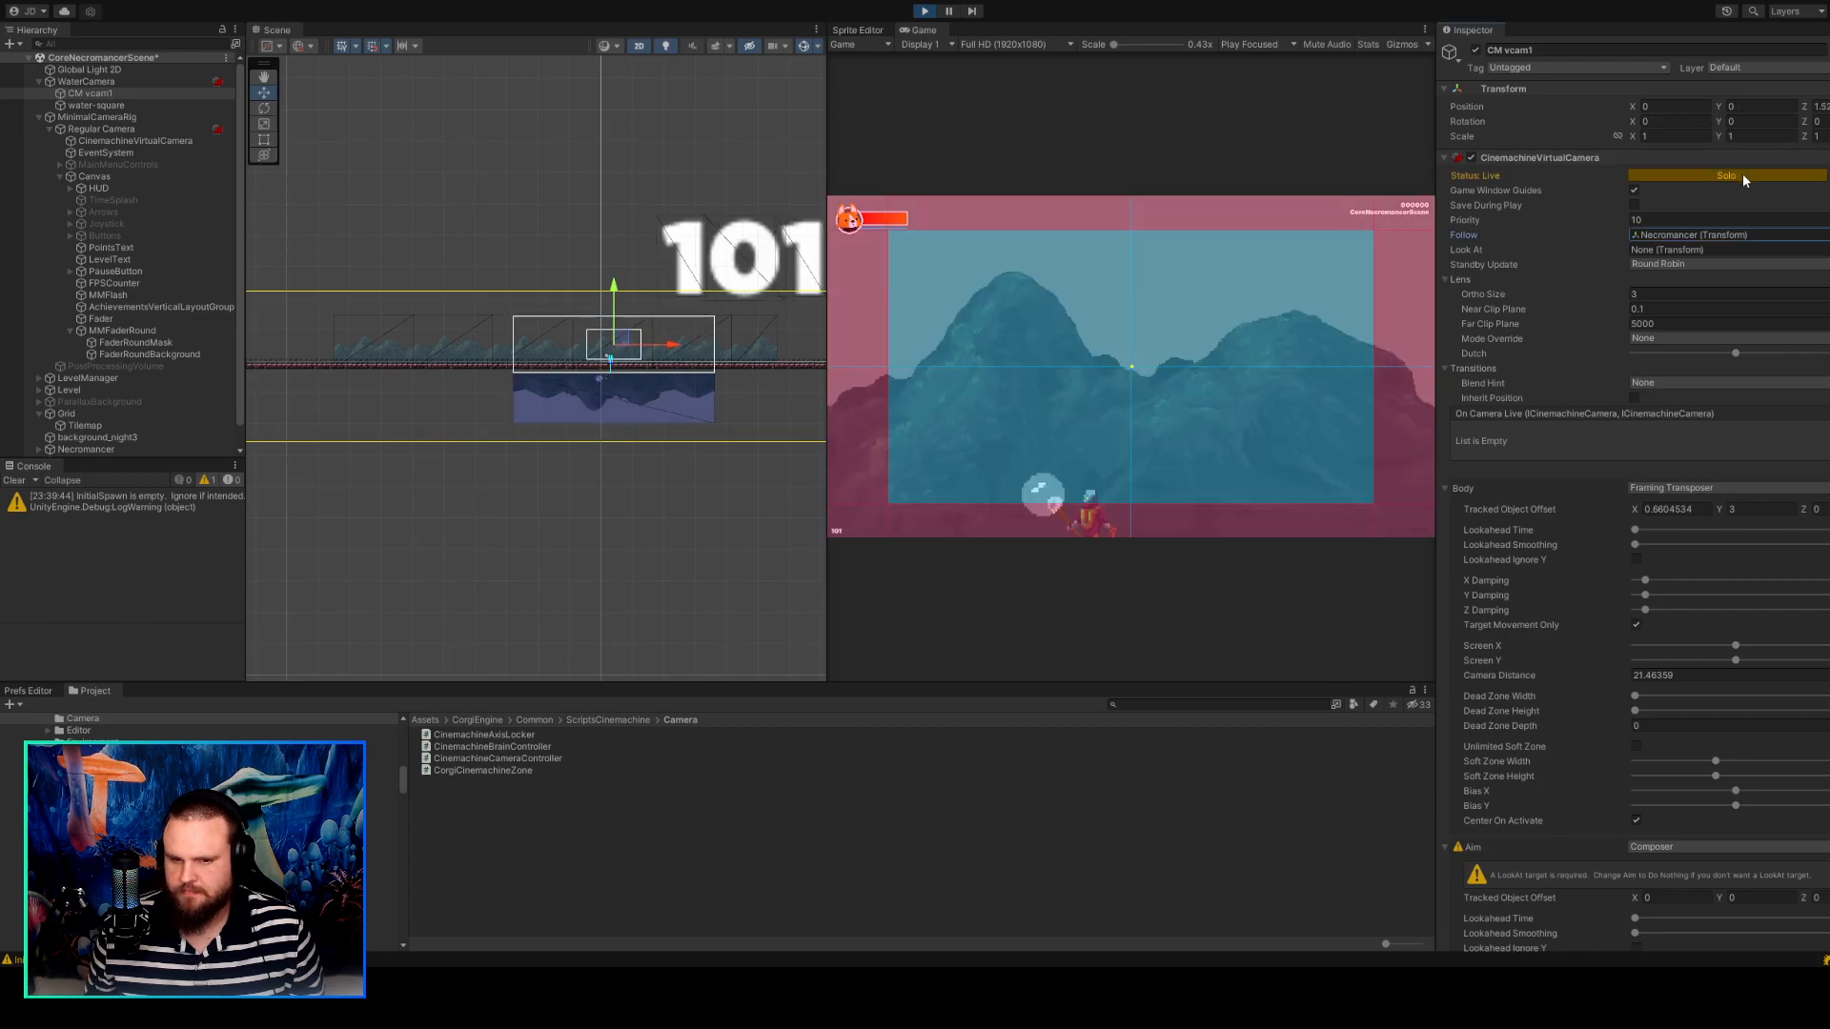
pyautogui.click(1742, 174)
pyautogui.click(1742, 174)
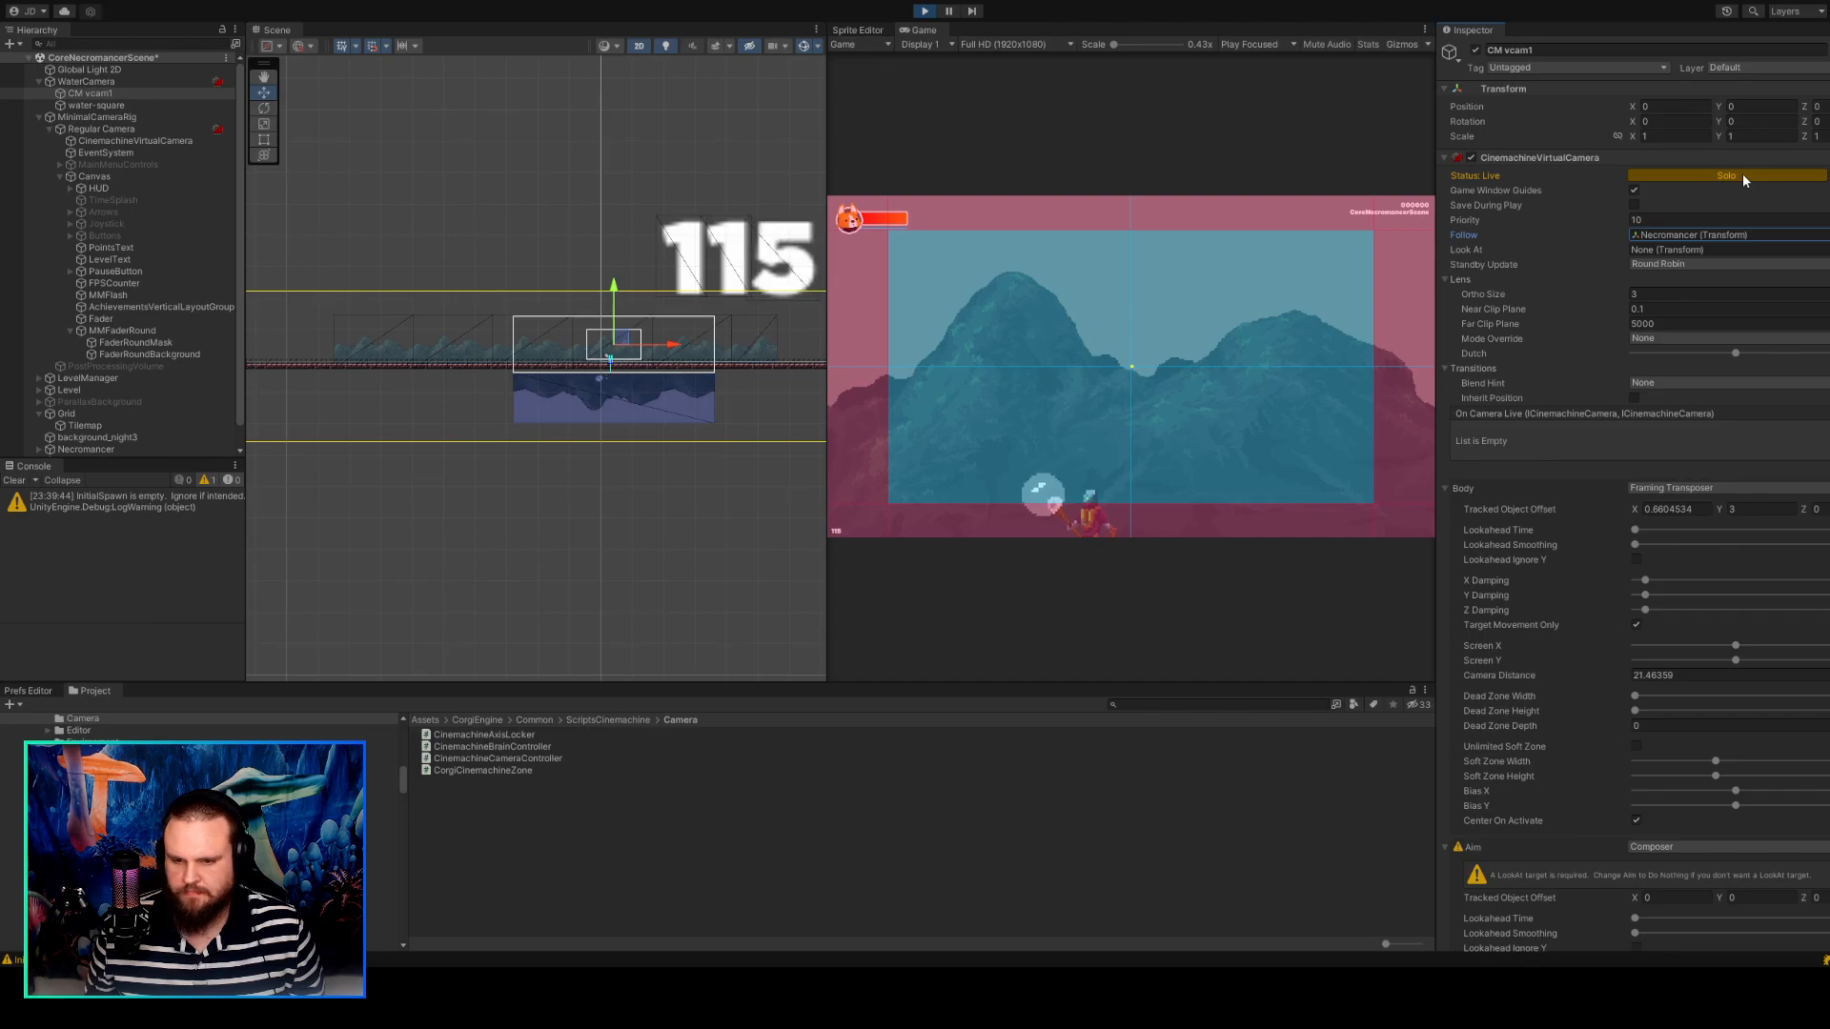
pyautogui.click(1742, 174)
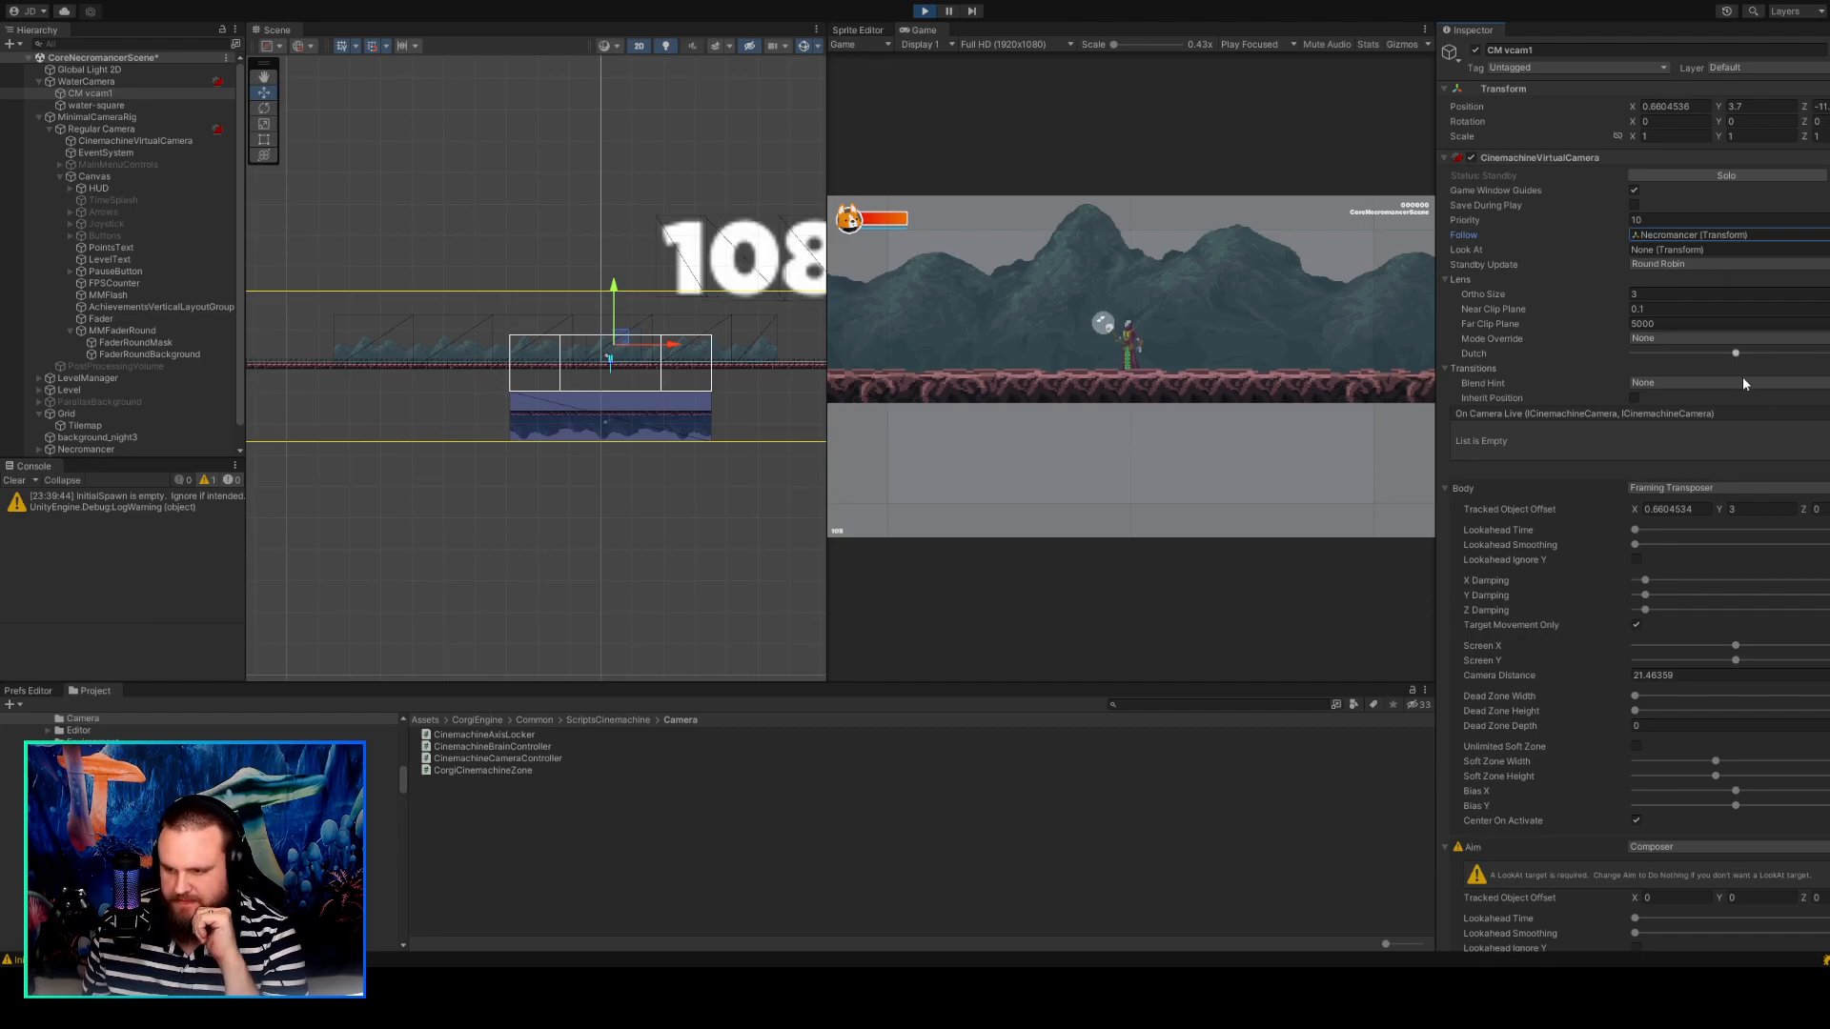
pyautogui.scroll(-5, 1736, 363)
pyautogui.scroll(5, 1727, 379)
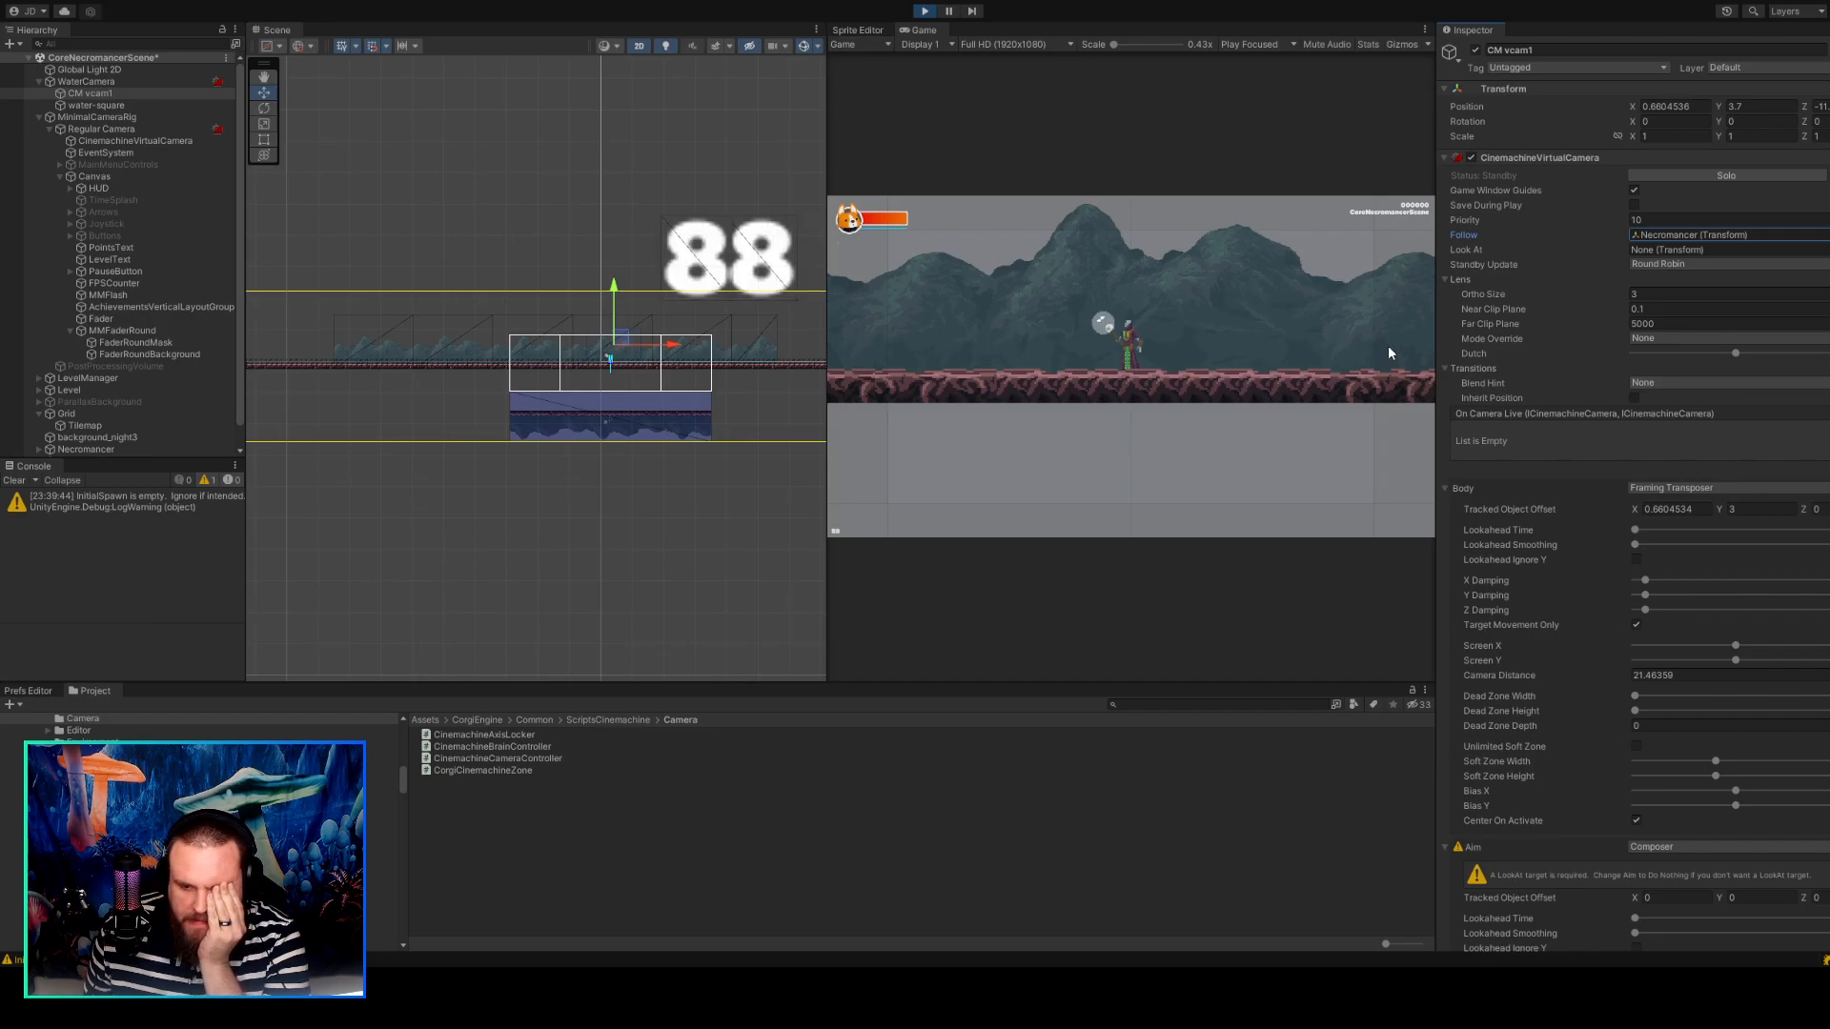
pyautogui.scroll(-5, 1674, 450)
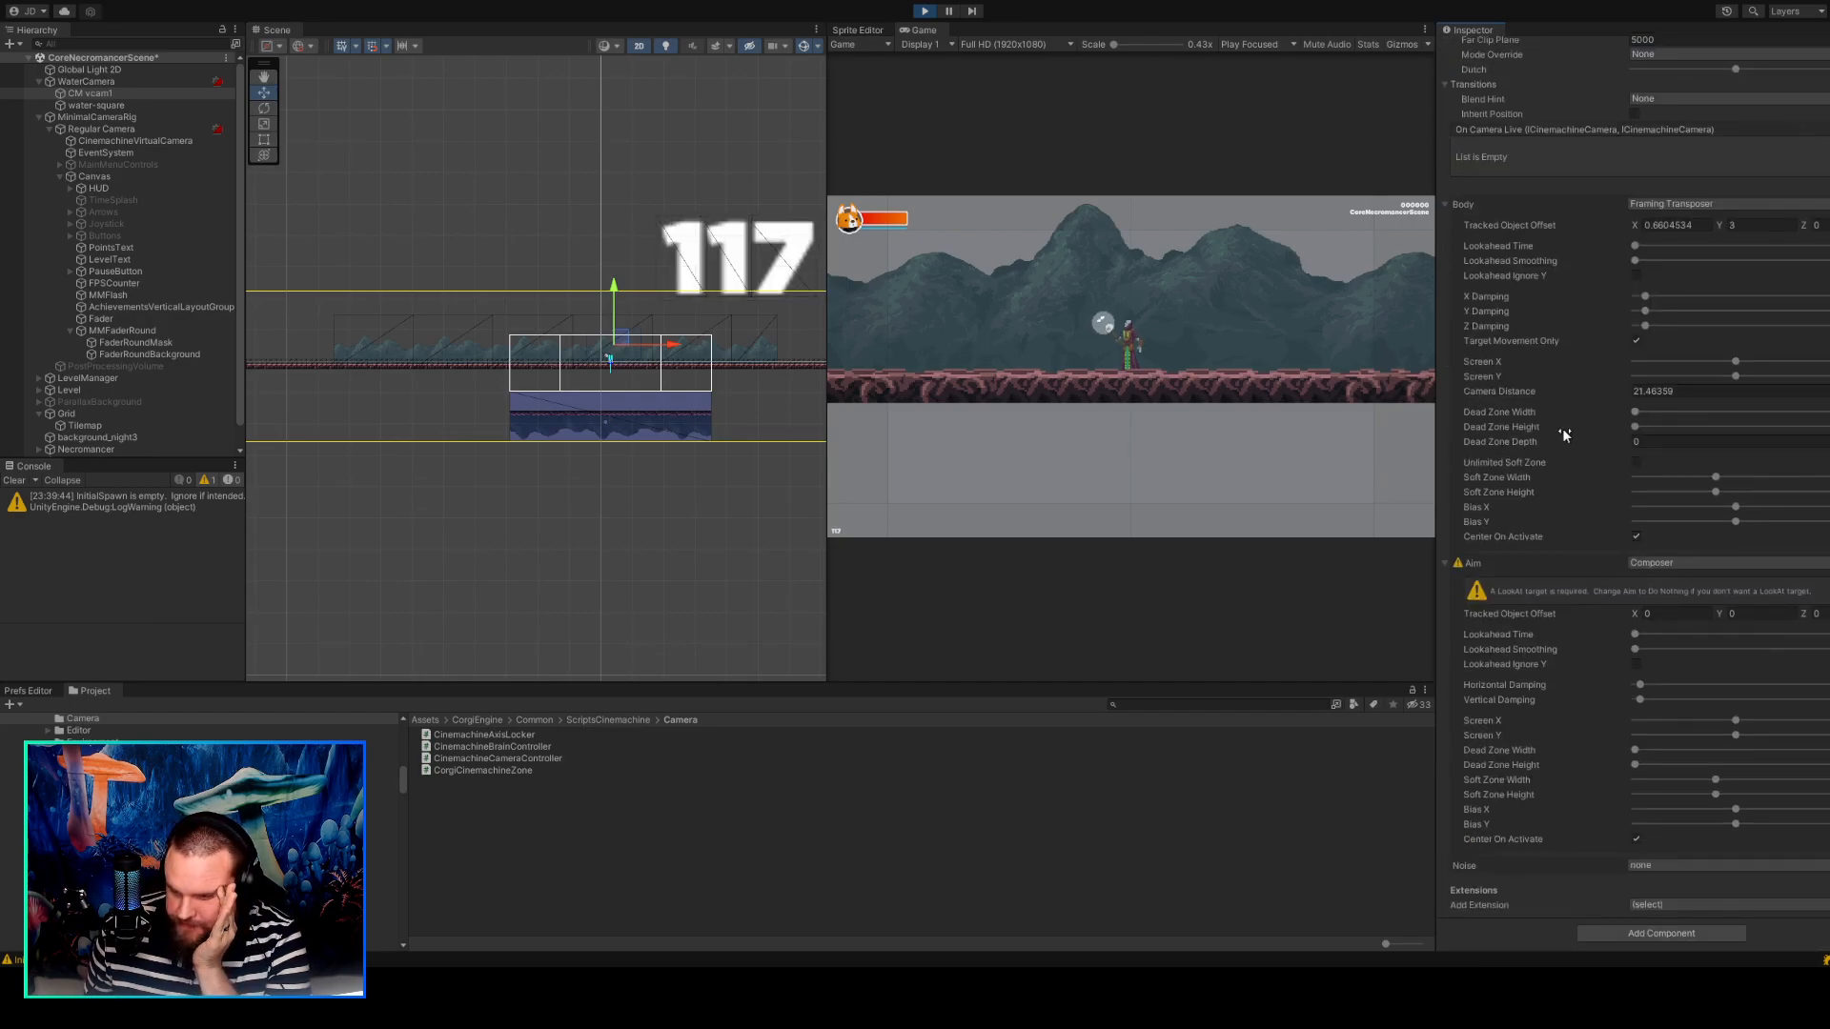
pyautogui.scroll(3, 1563, 434)
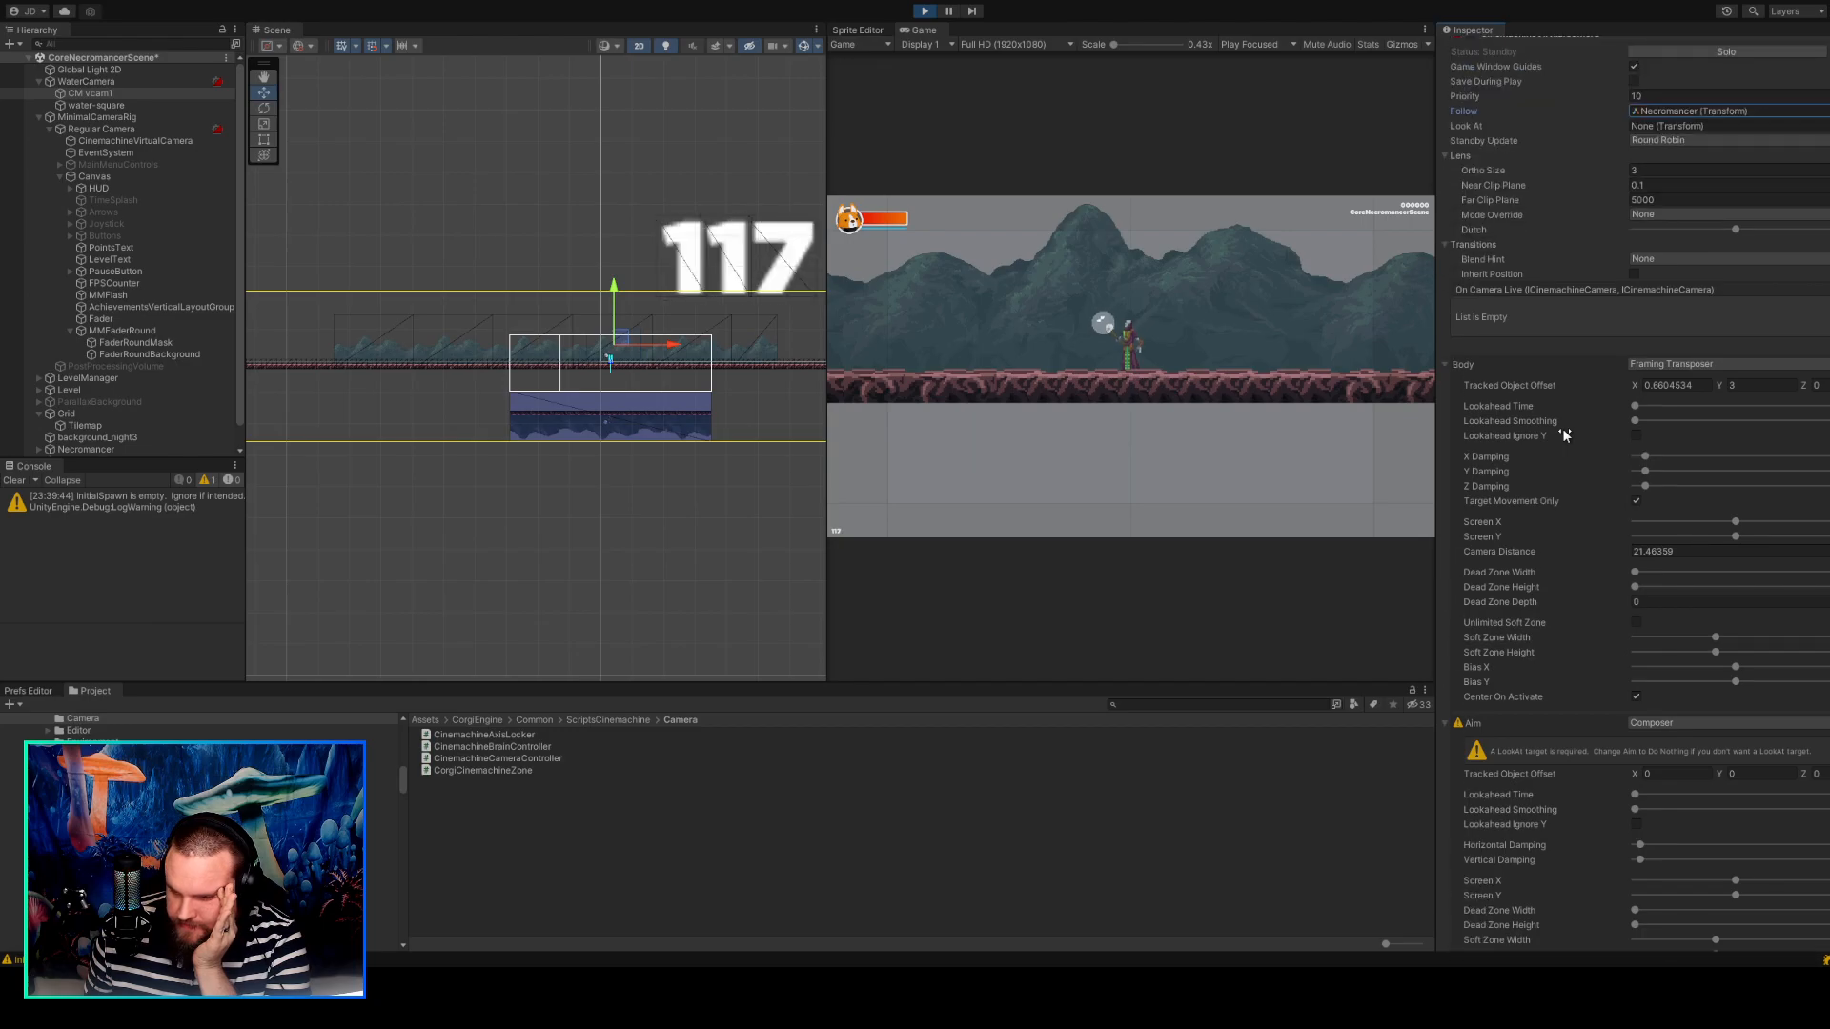
pyautogui.scroll(3, 1564, 433)
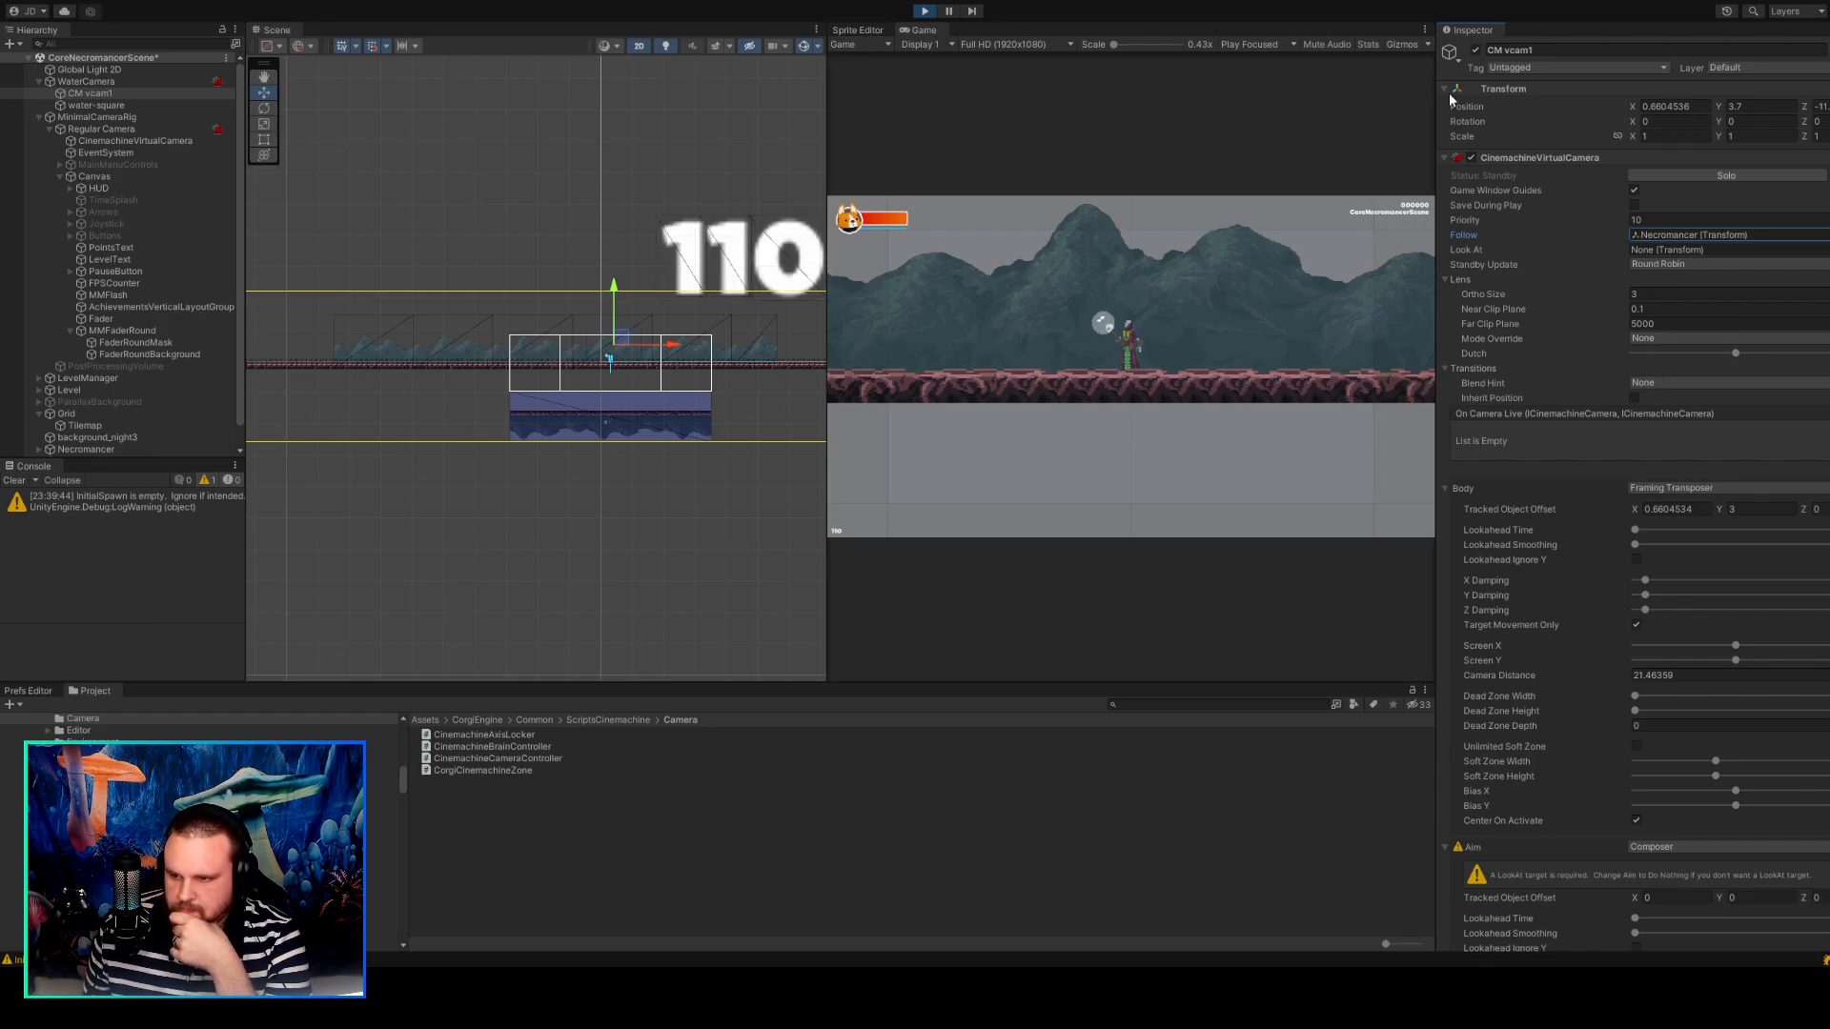
# Stop playing the scene and select Regular Camera to inspect its position away from the platform.
pyautogui.click(927, 13)
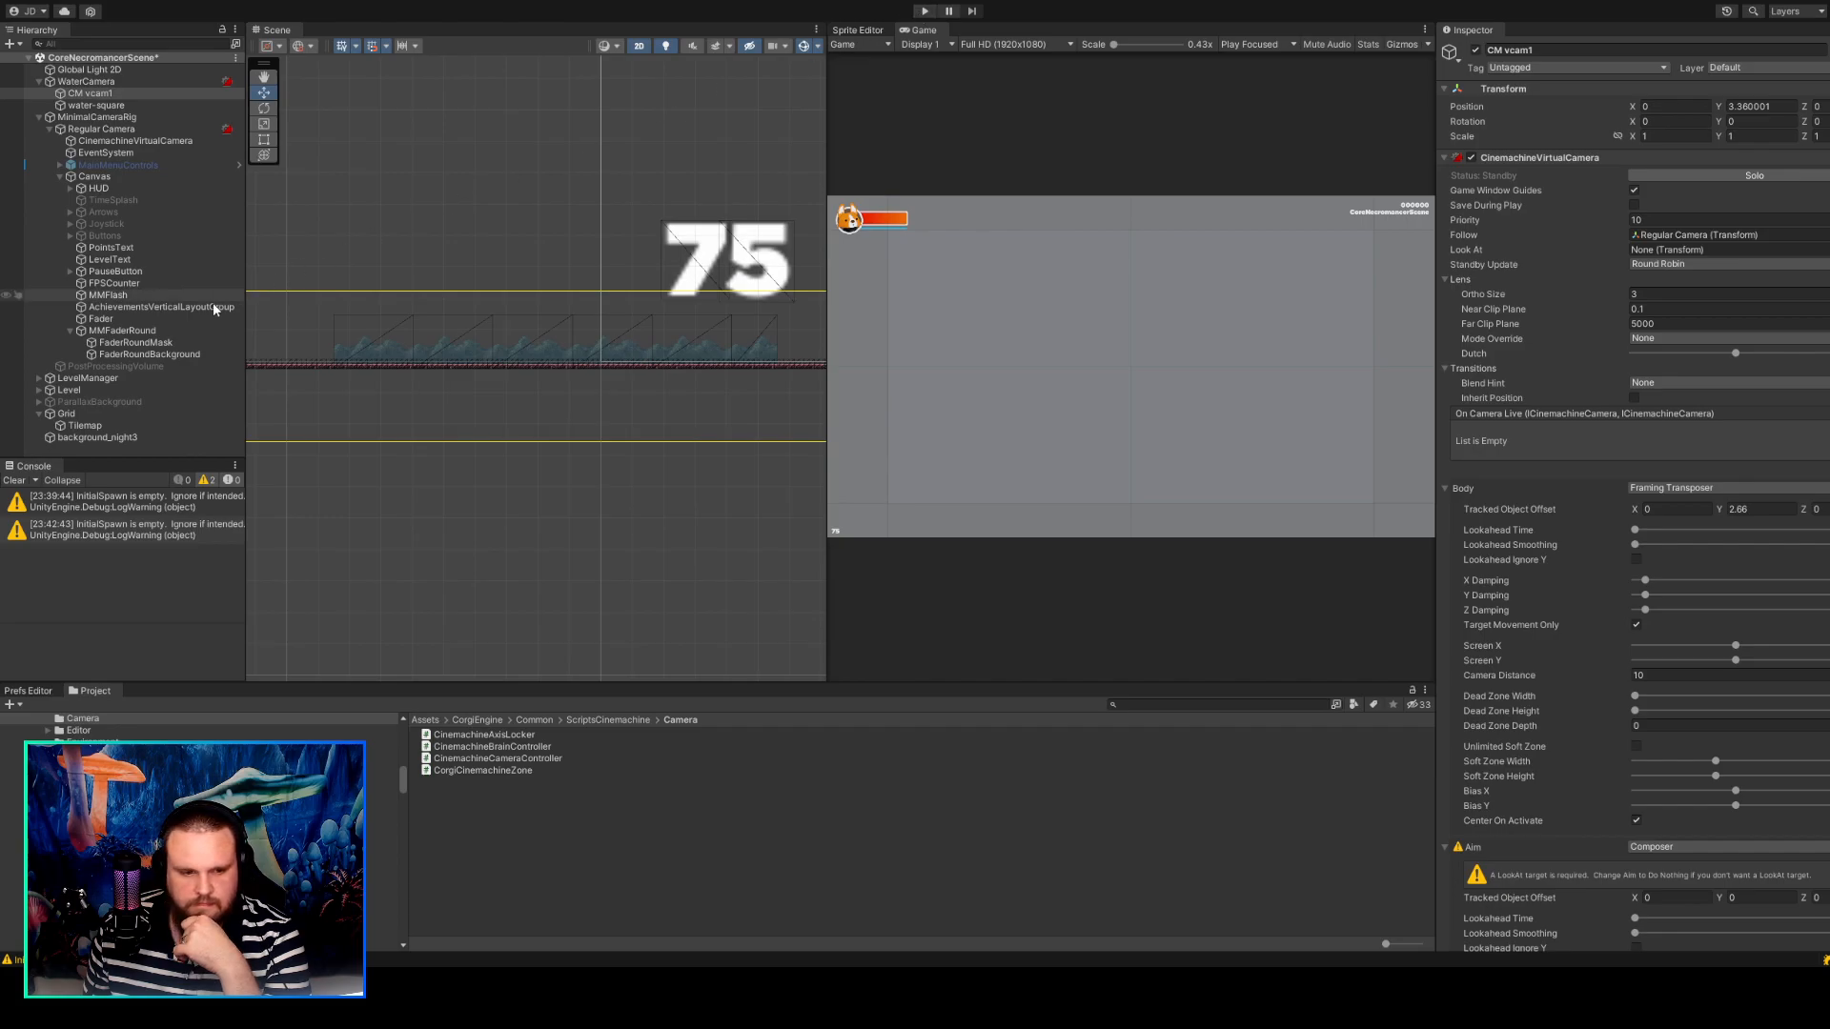
pyautogui.scroll(-3, 507, 367)
pyautogui.scroll(-2, 508, 371)
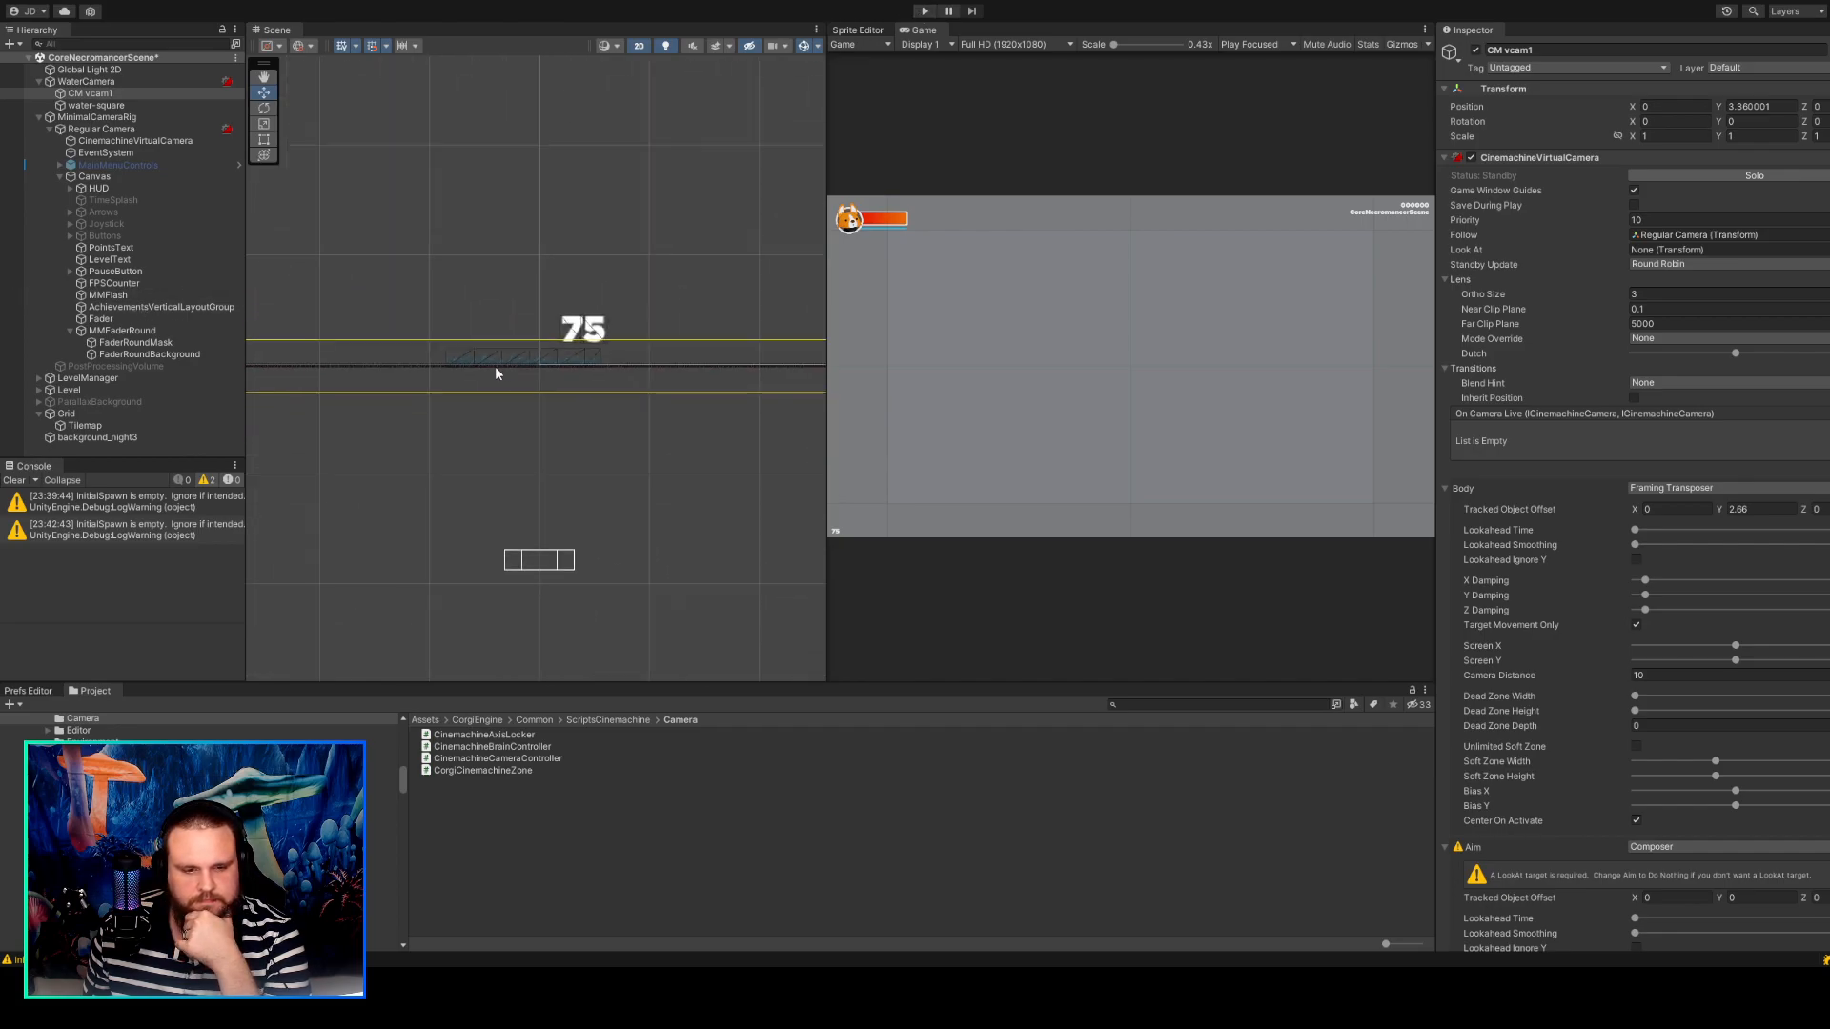
pyautogui.click(97, 131)
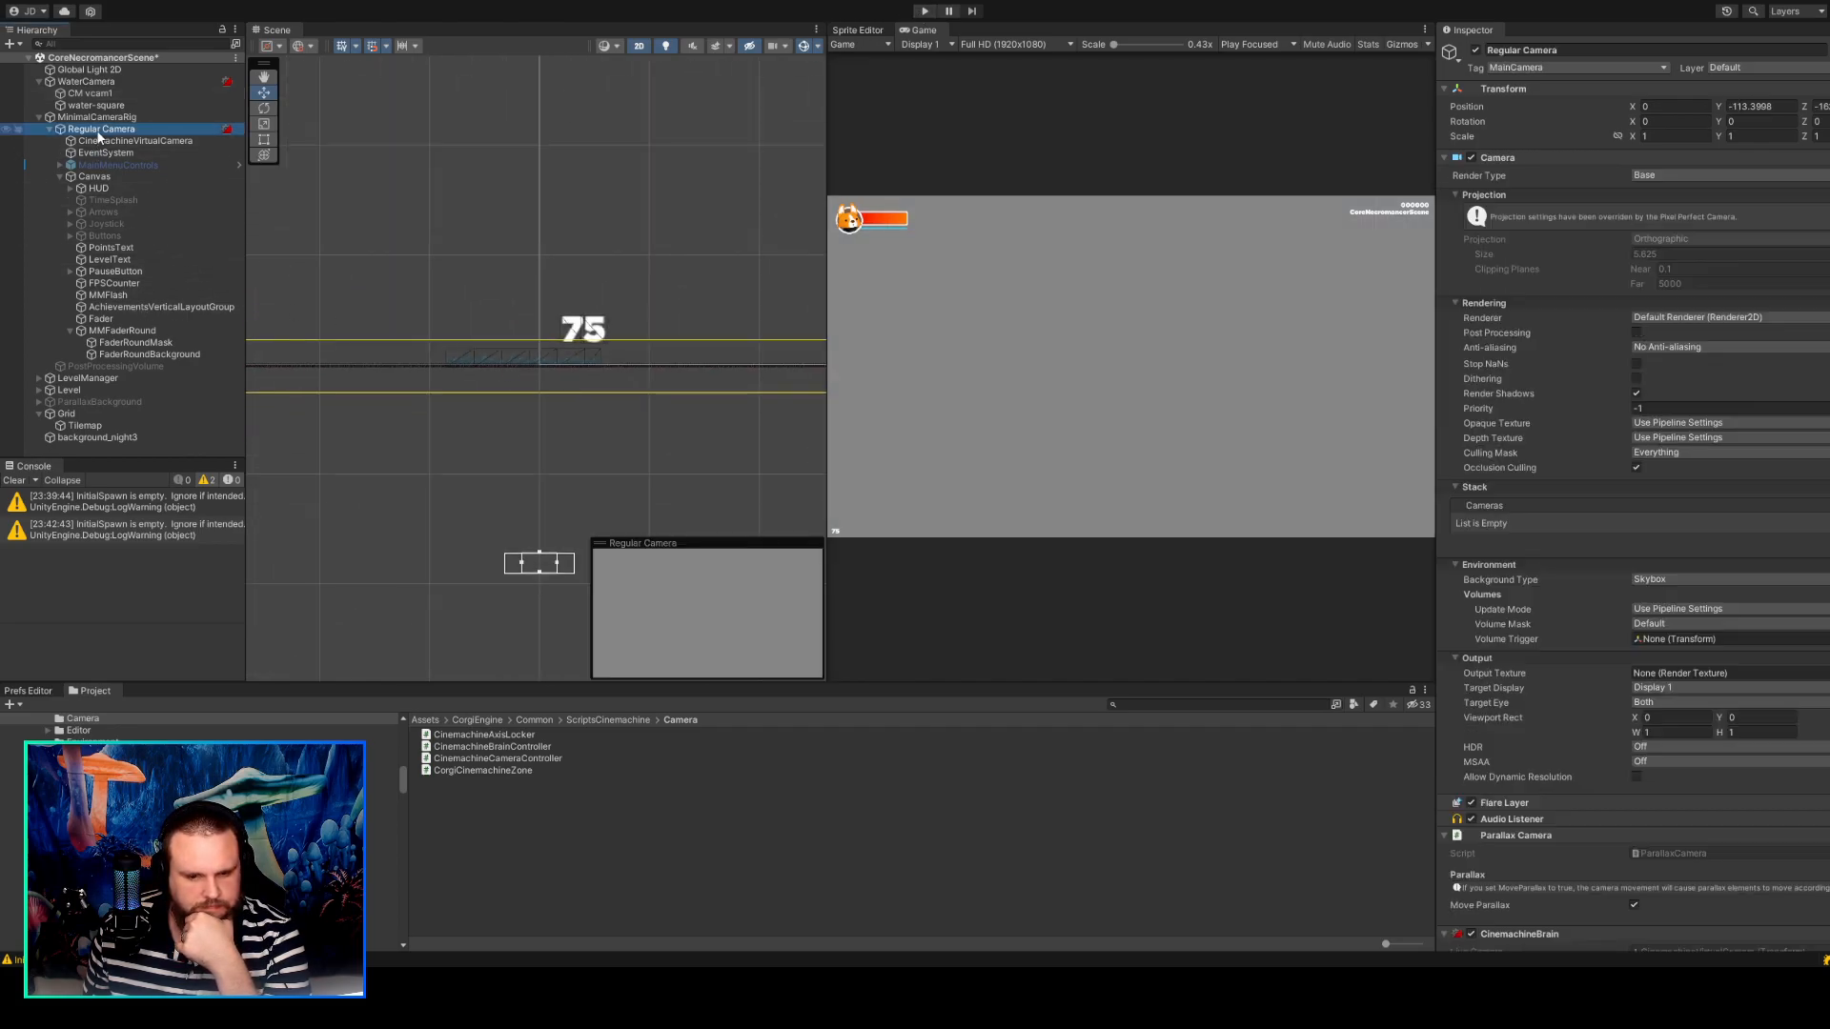
# Inspect the CinemachineVirtualCamera under Regular Camera for its Follow target and Framing Transposer settings.
pyautogui.click(539, 566)
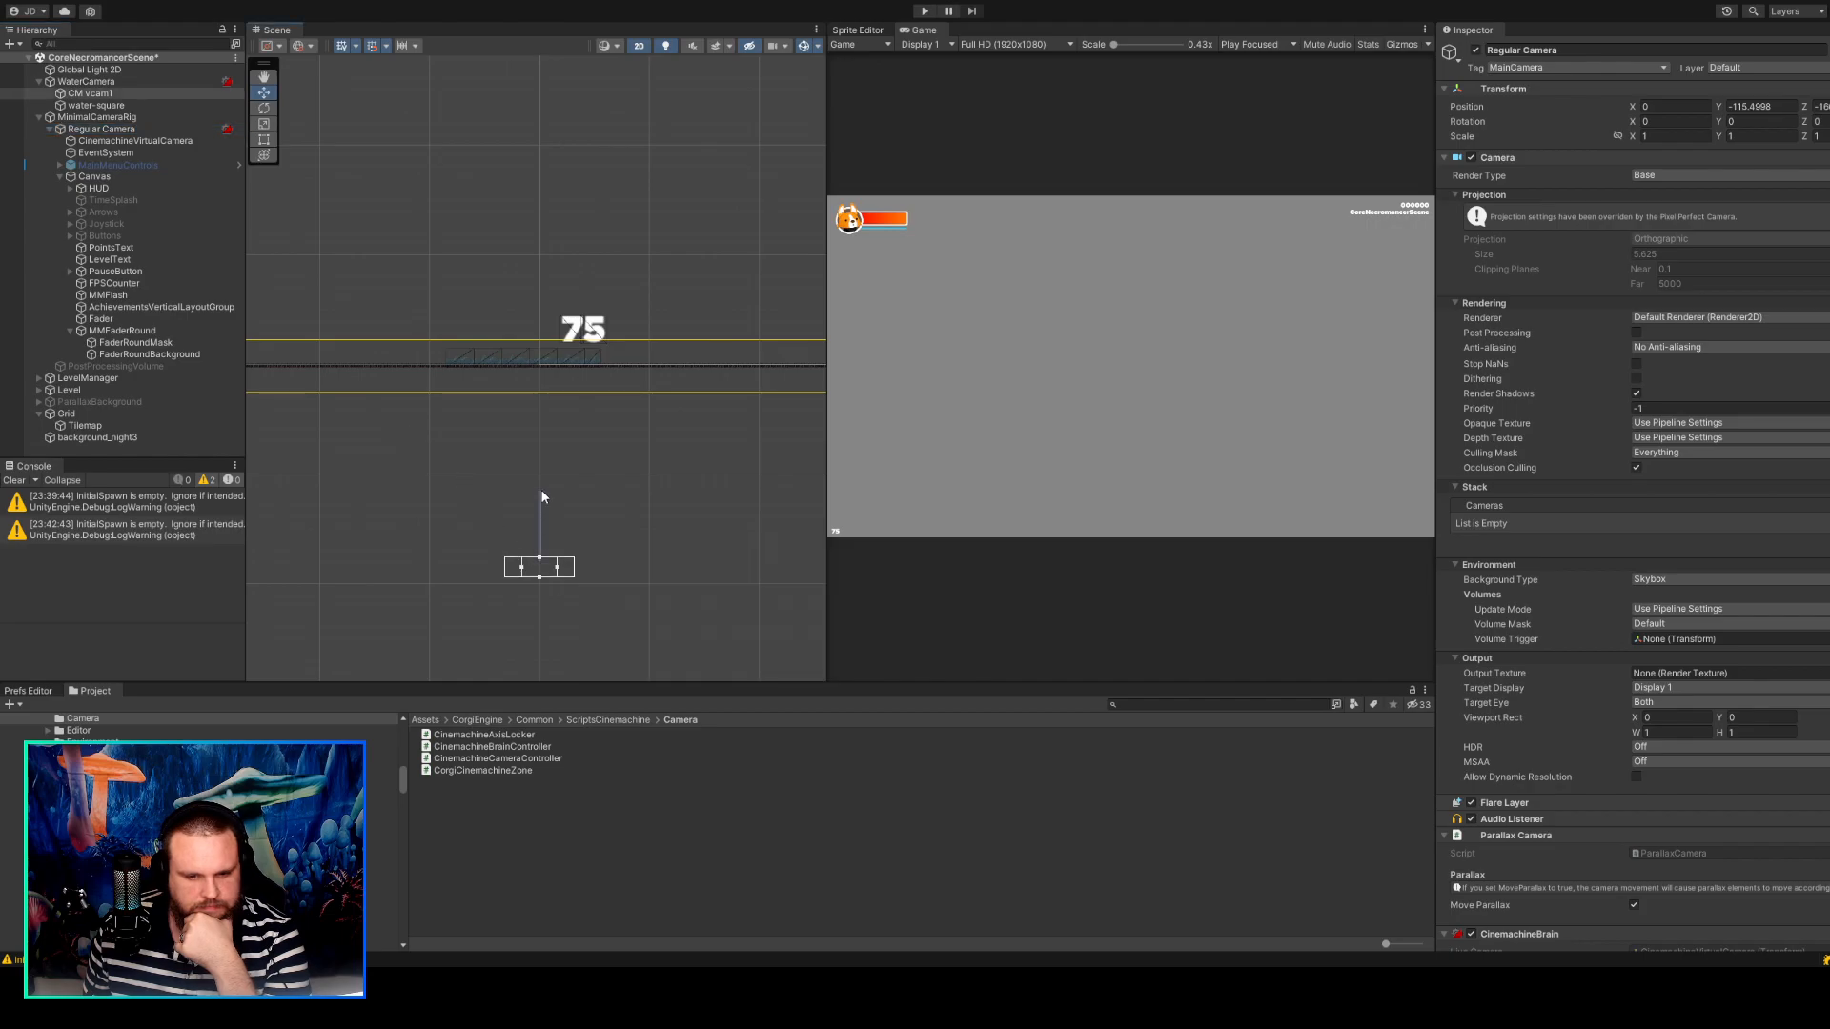
pyautogui.click(122, 130)
pyautogui.click(126, 141)
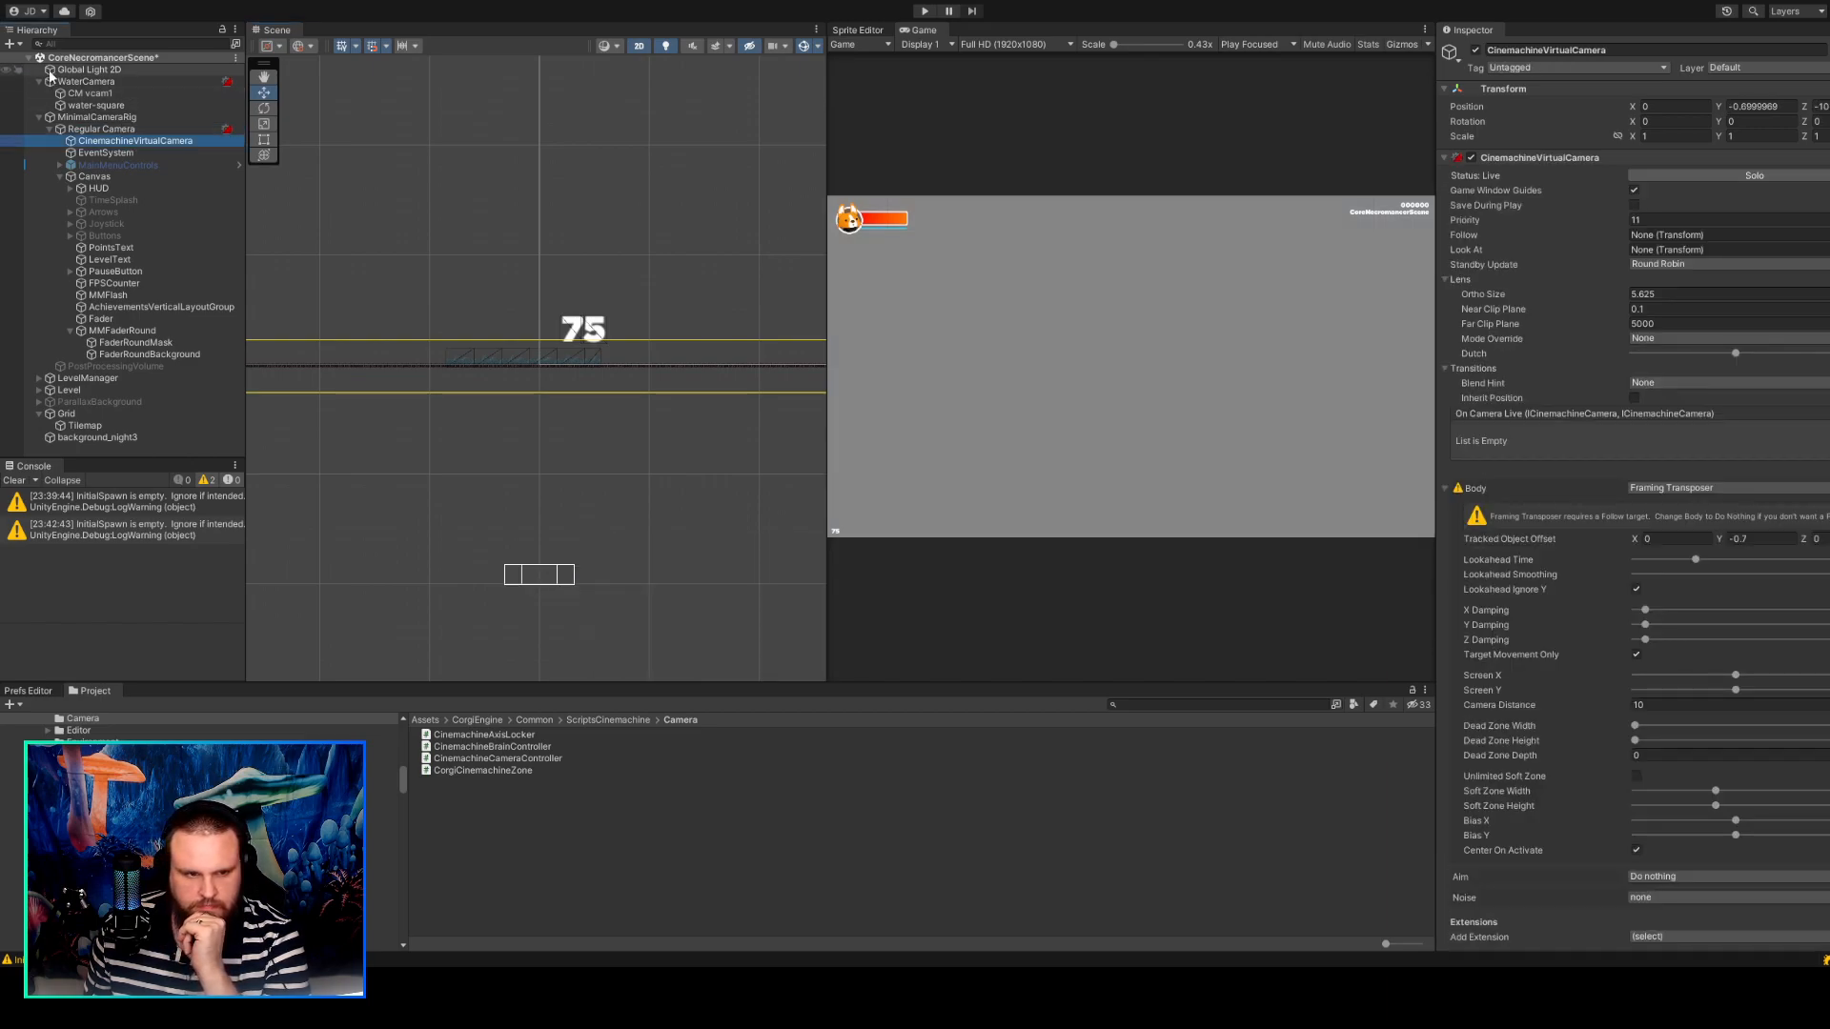
pyautogui.click(372, 205)
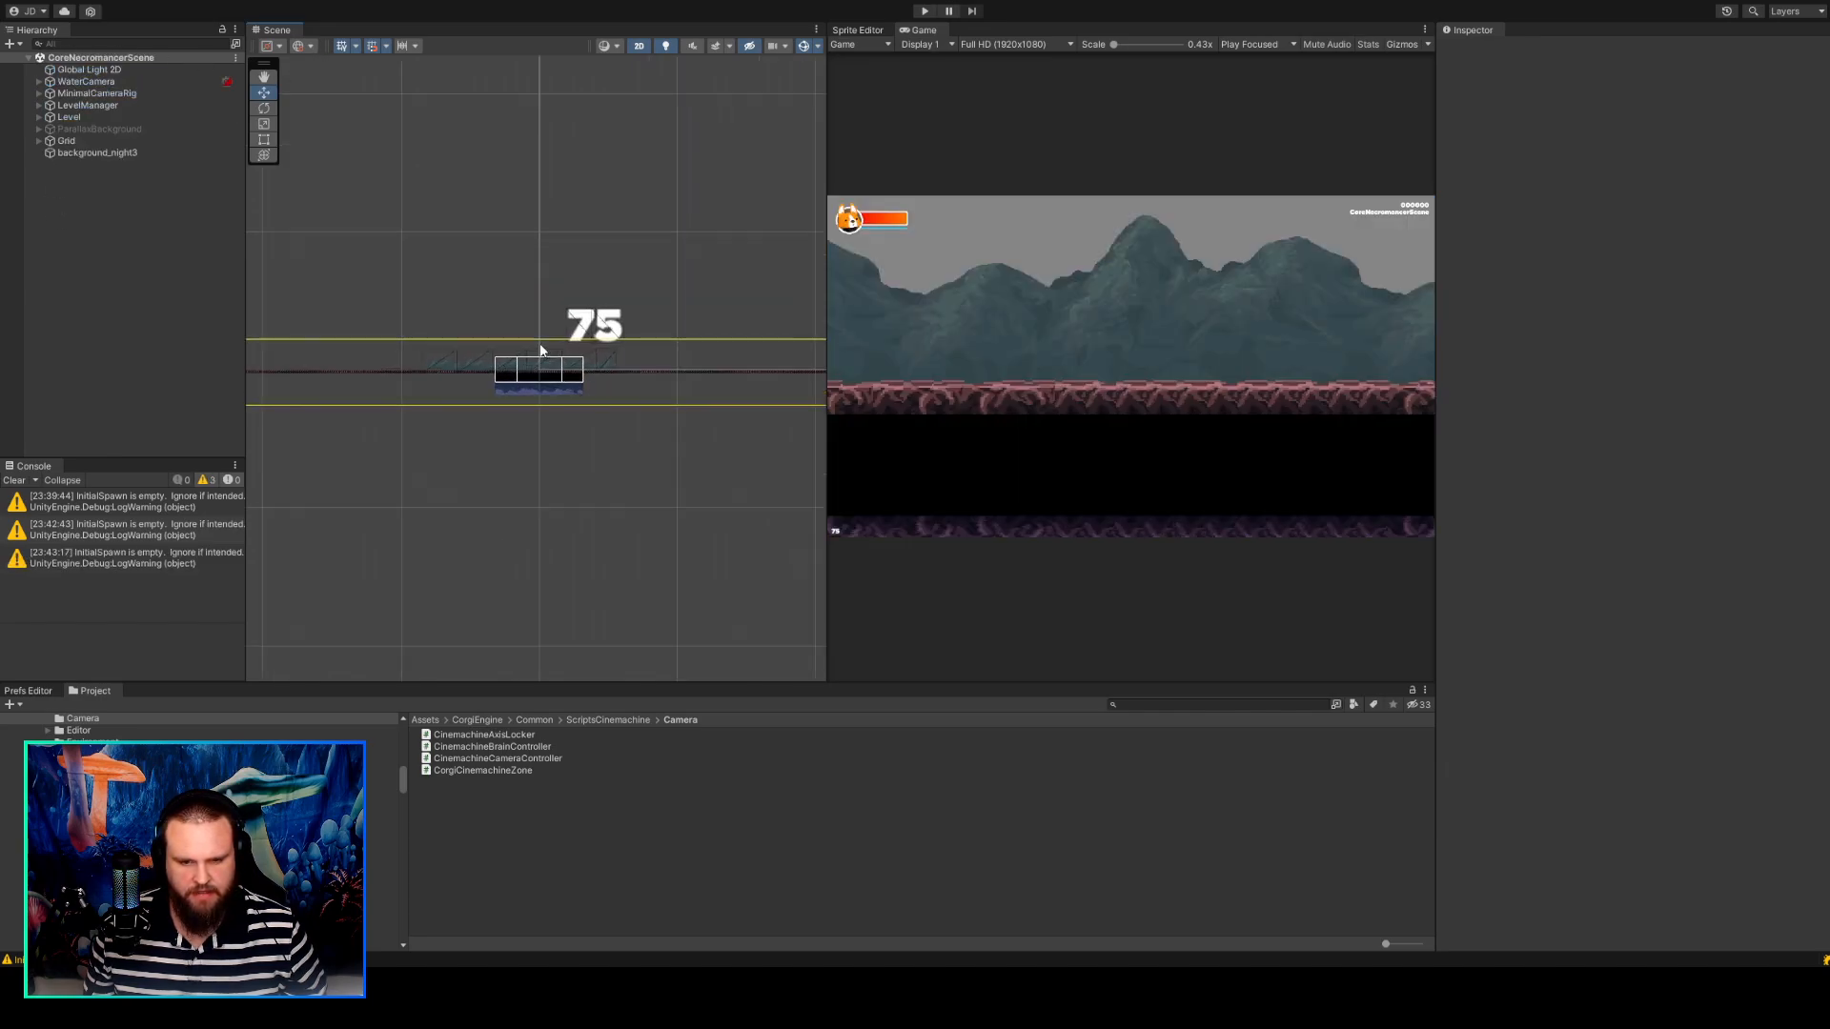
# Inspect Regular Camera inside MinimalCameraRig and compare its frame with the platform and water in the scene.
pyautogui.scroll(2, 539, 347)
pyautogui.click(91, 82)
pyautogui.click(100, 94)
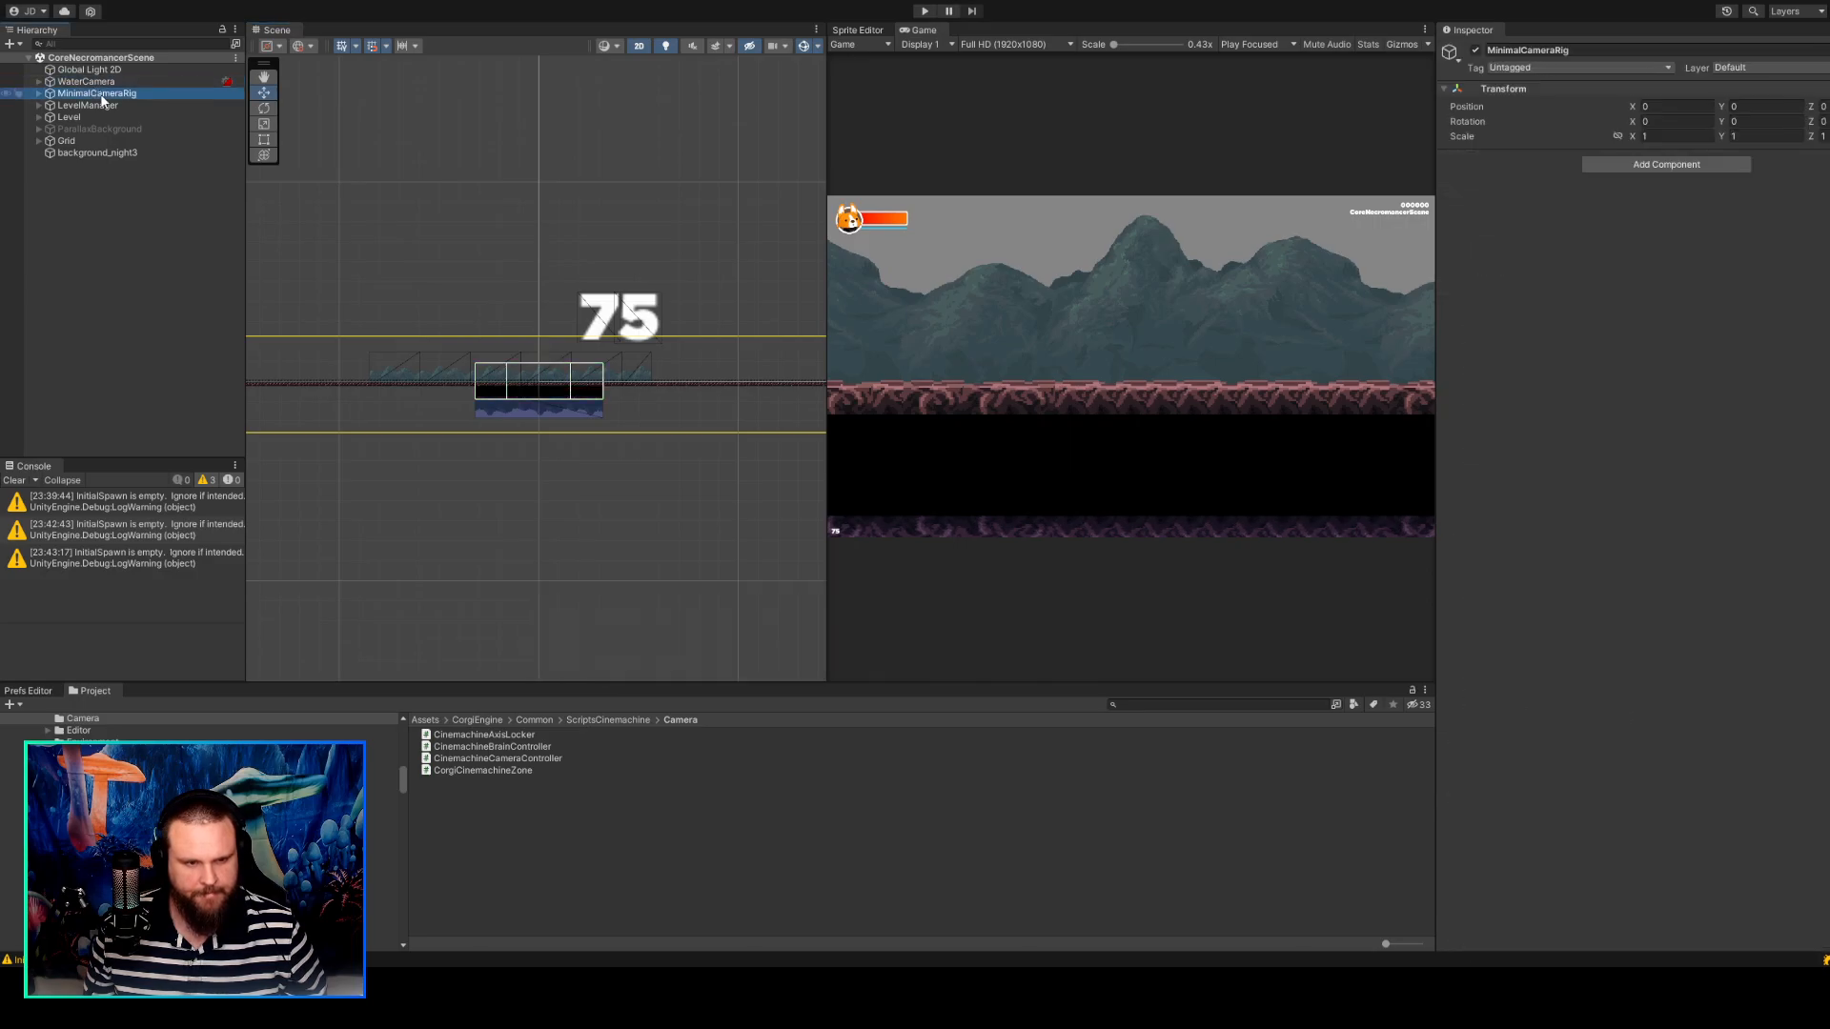
pyautogui.click(38, 93)
pyautogui.click(76, 104)
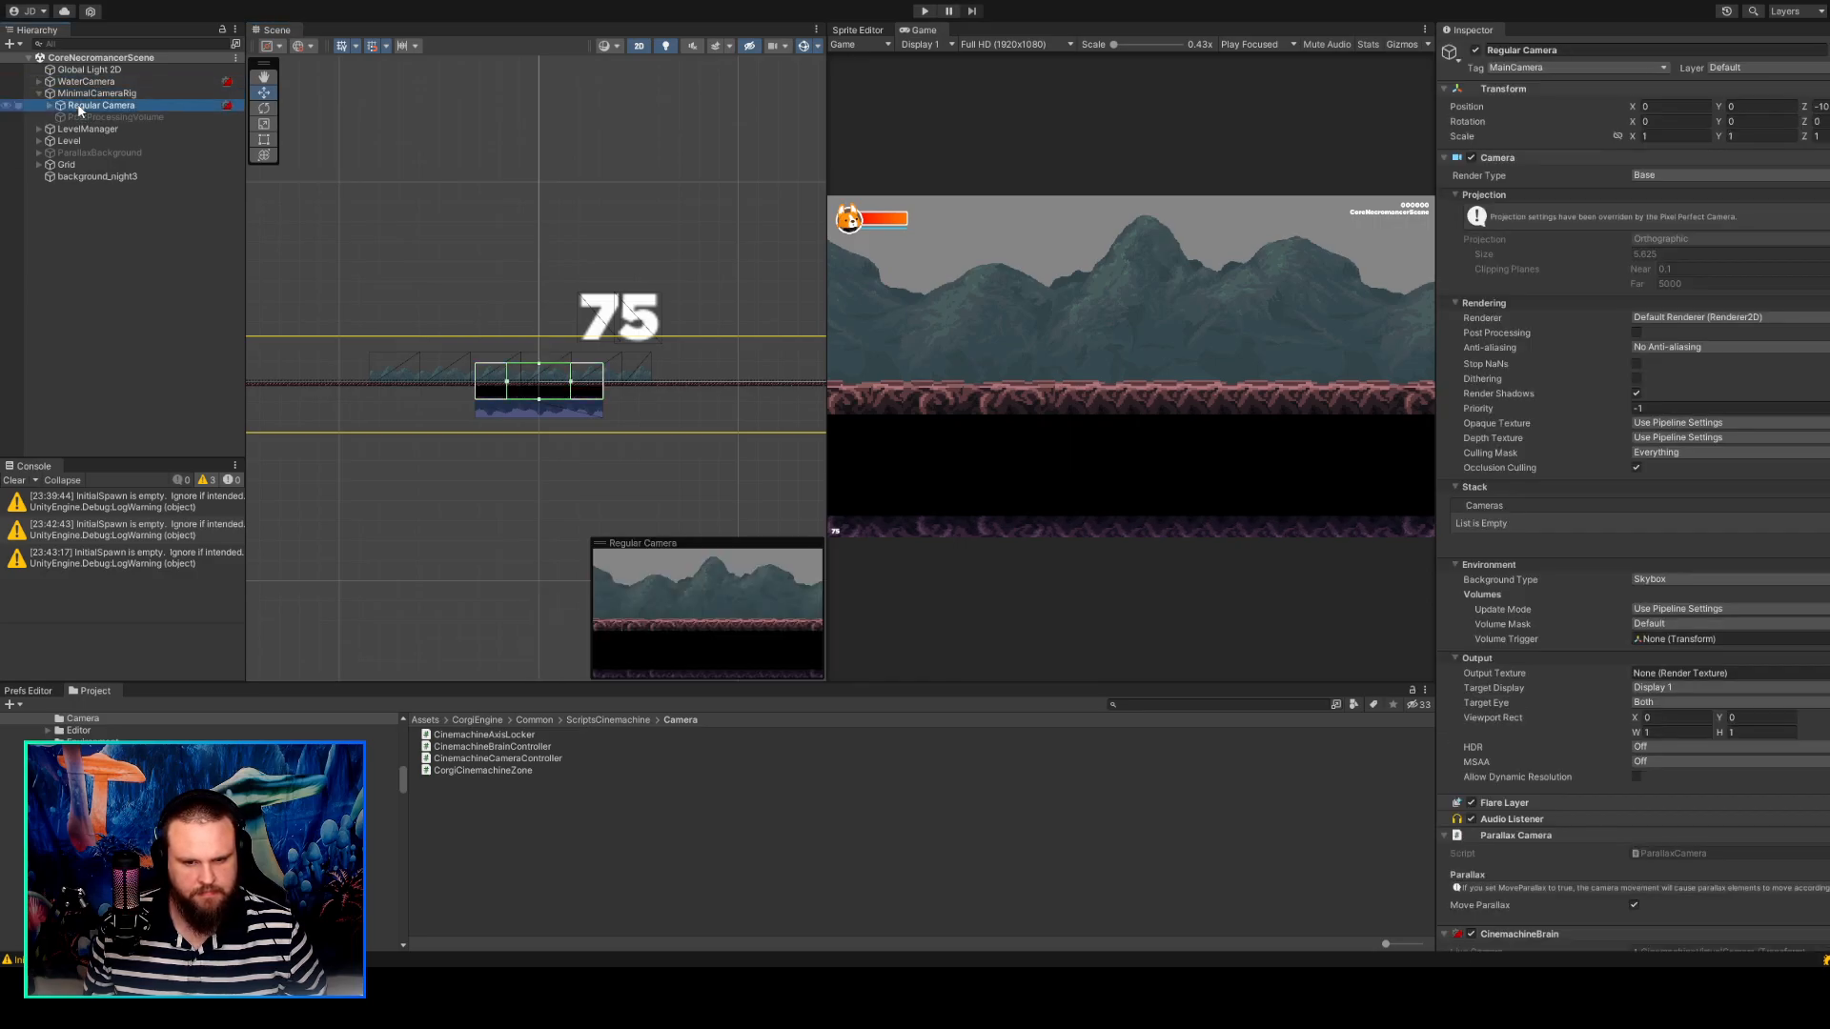
pyautogui.scroll(5, 492, 362)
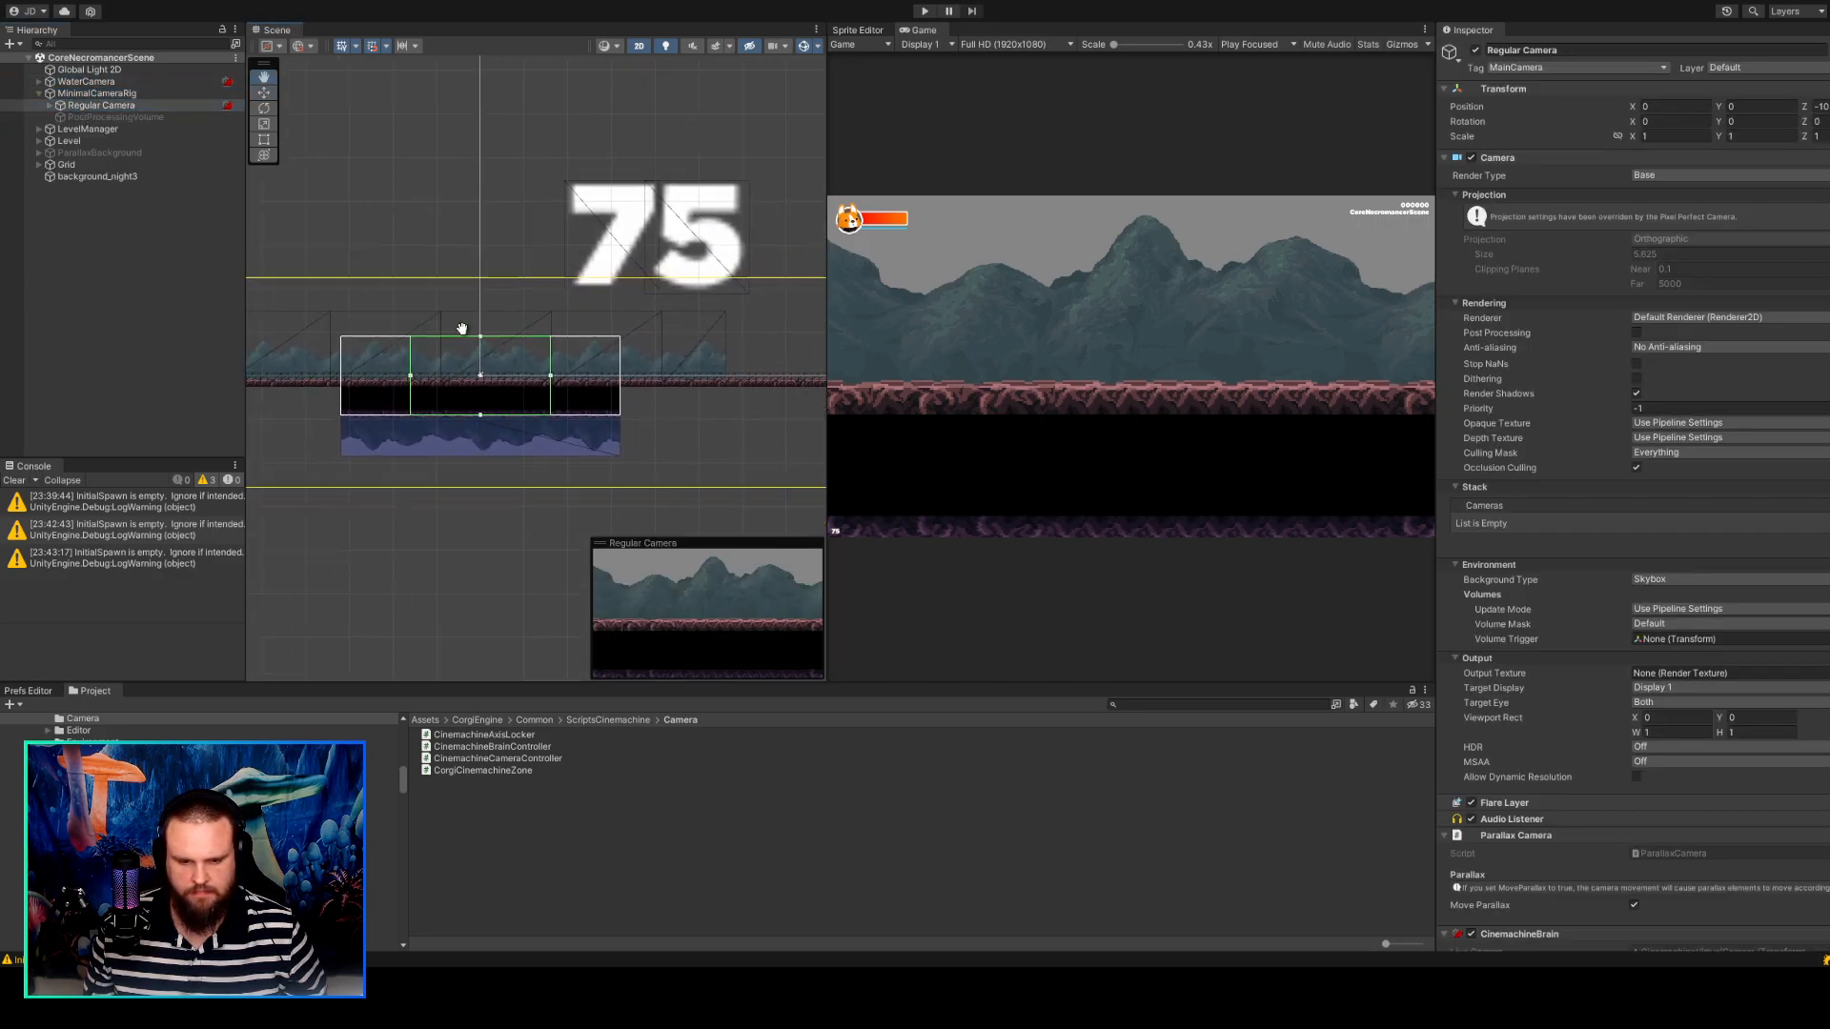
pyautogui.scroll(3, 439, 375)
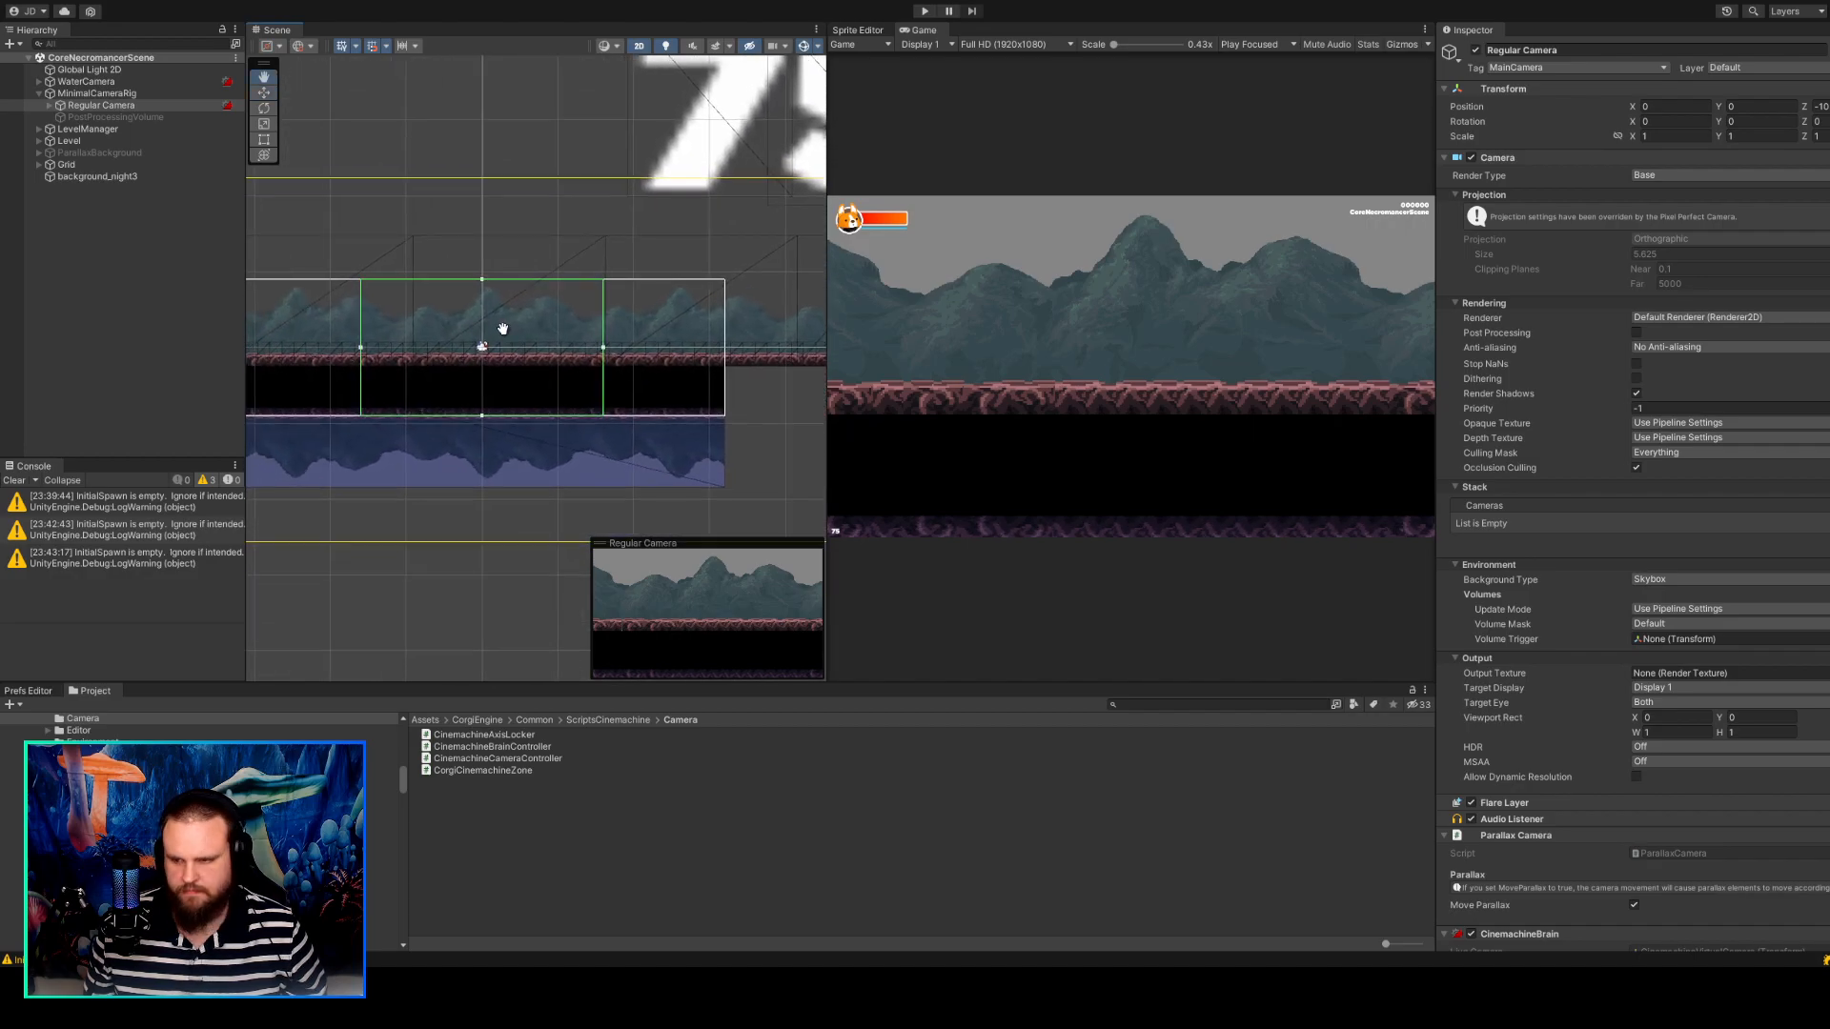
# Inspect CM vcam1 under WaterCamera, including its CinemachineVirtualCamera settings and attached Cinemachine Camera Controller script.
pyautogui.click(132, 85)
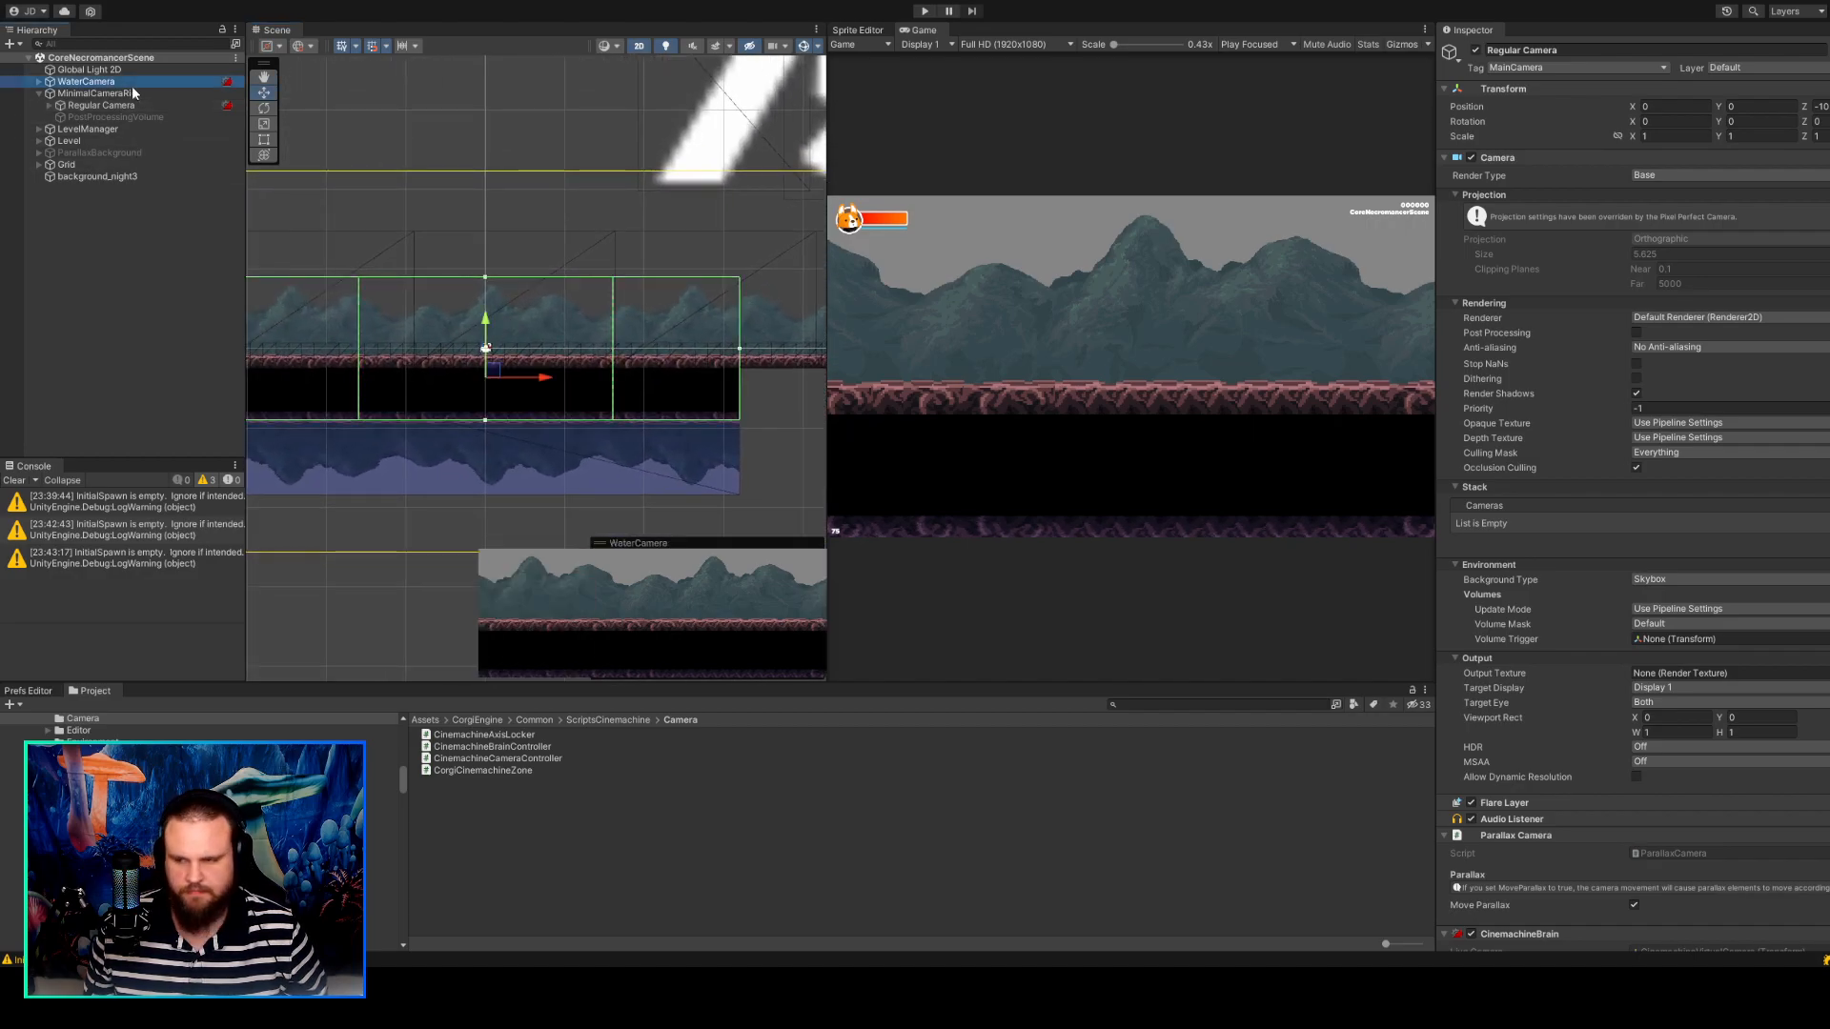
pyautogui.click(39, 82)
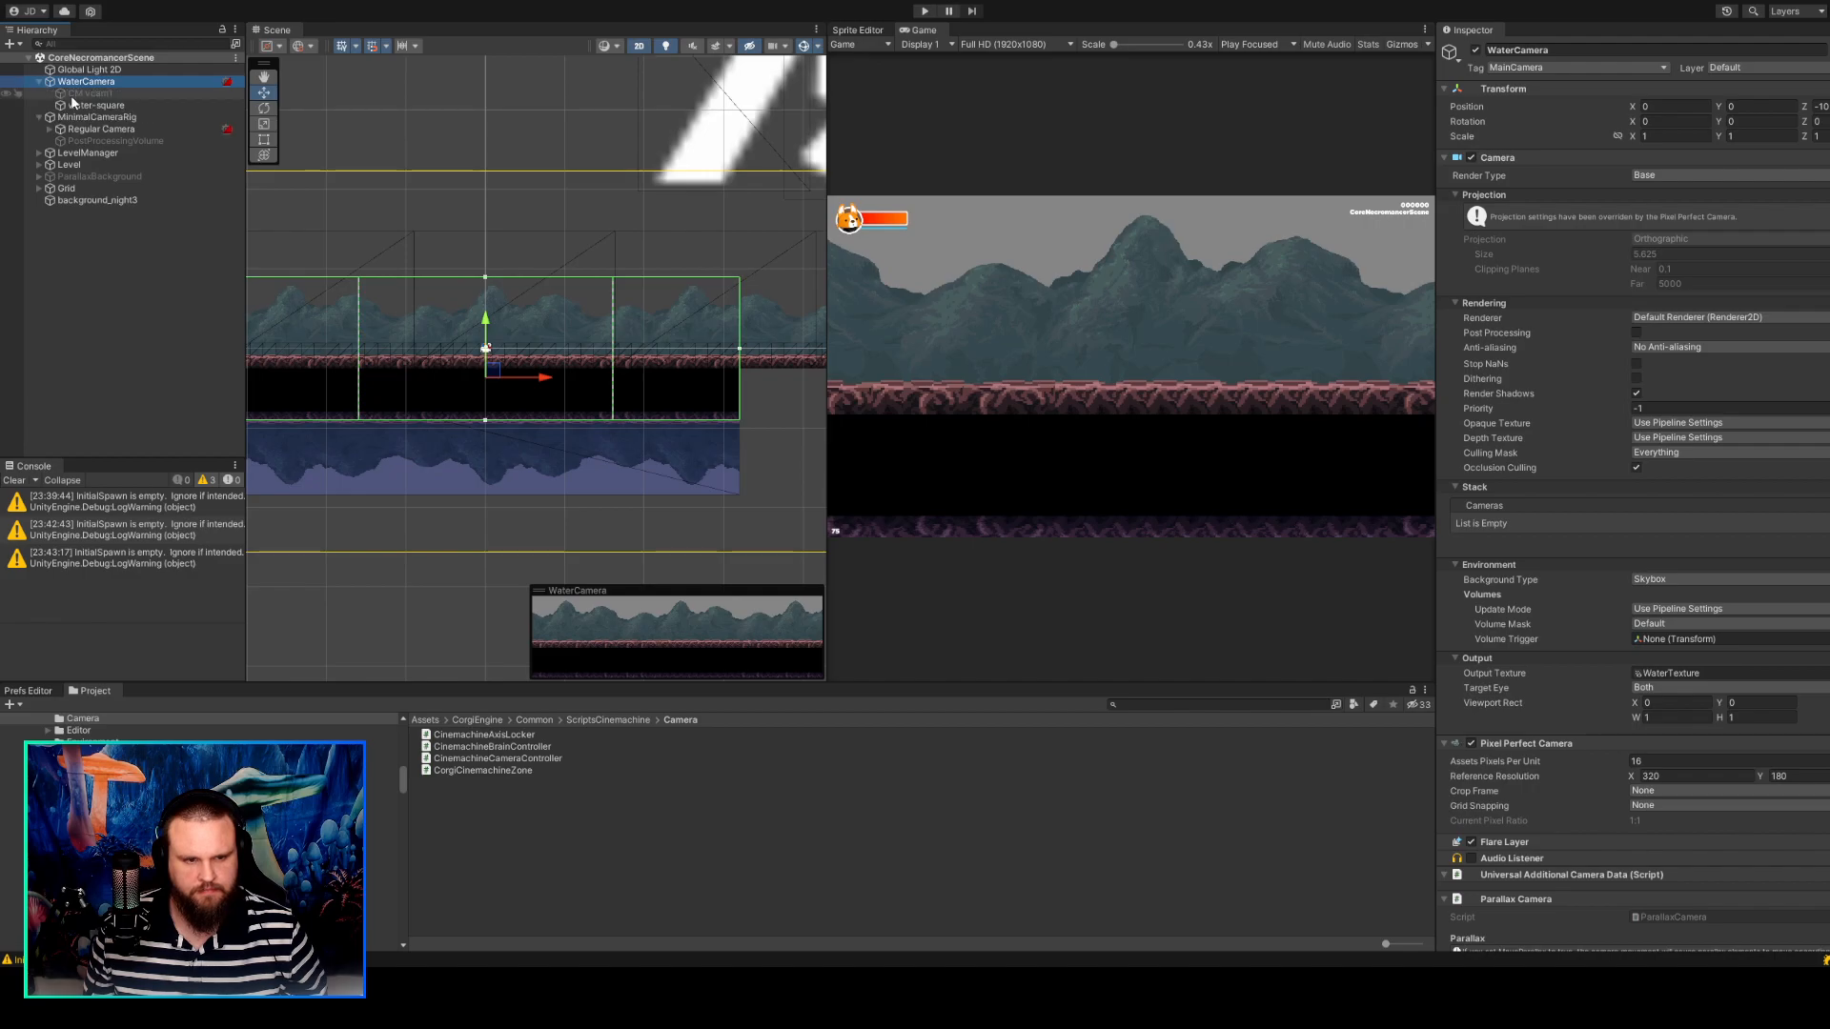
pyautogui.click(86, 93)
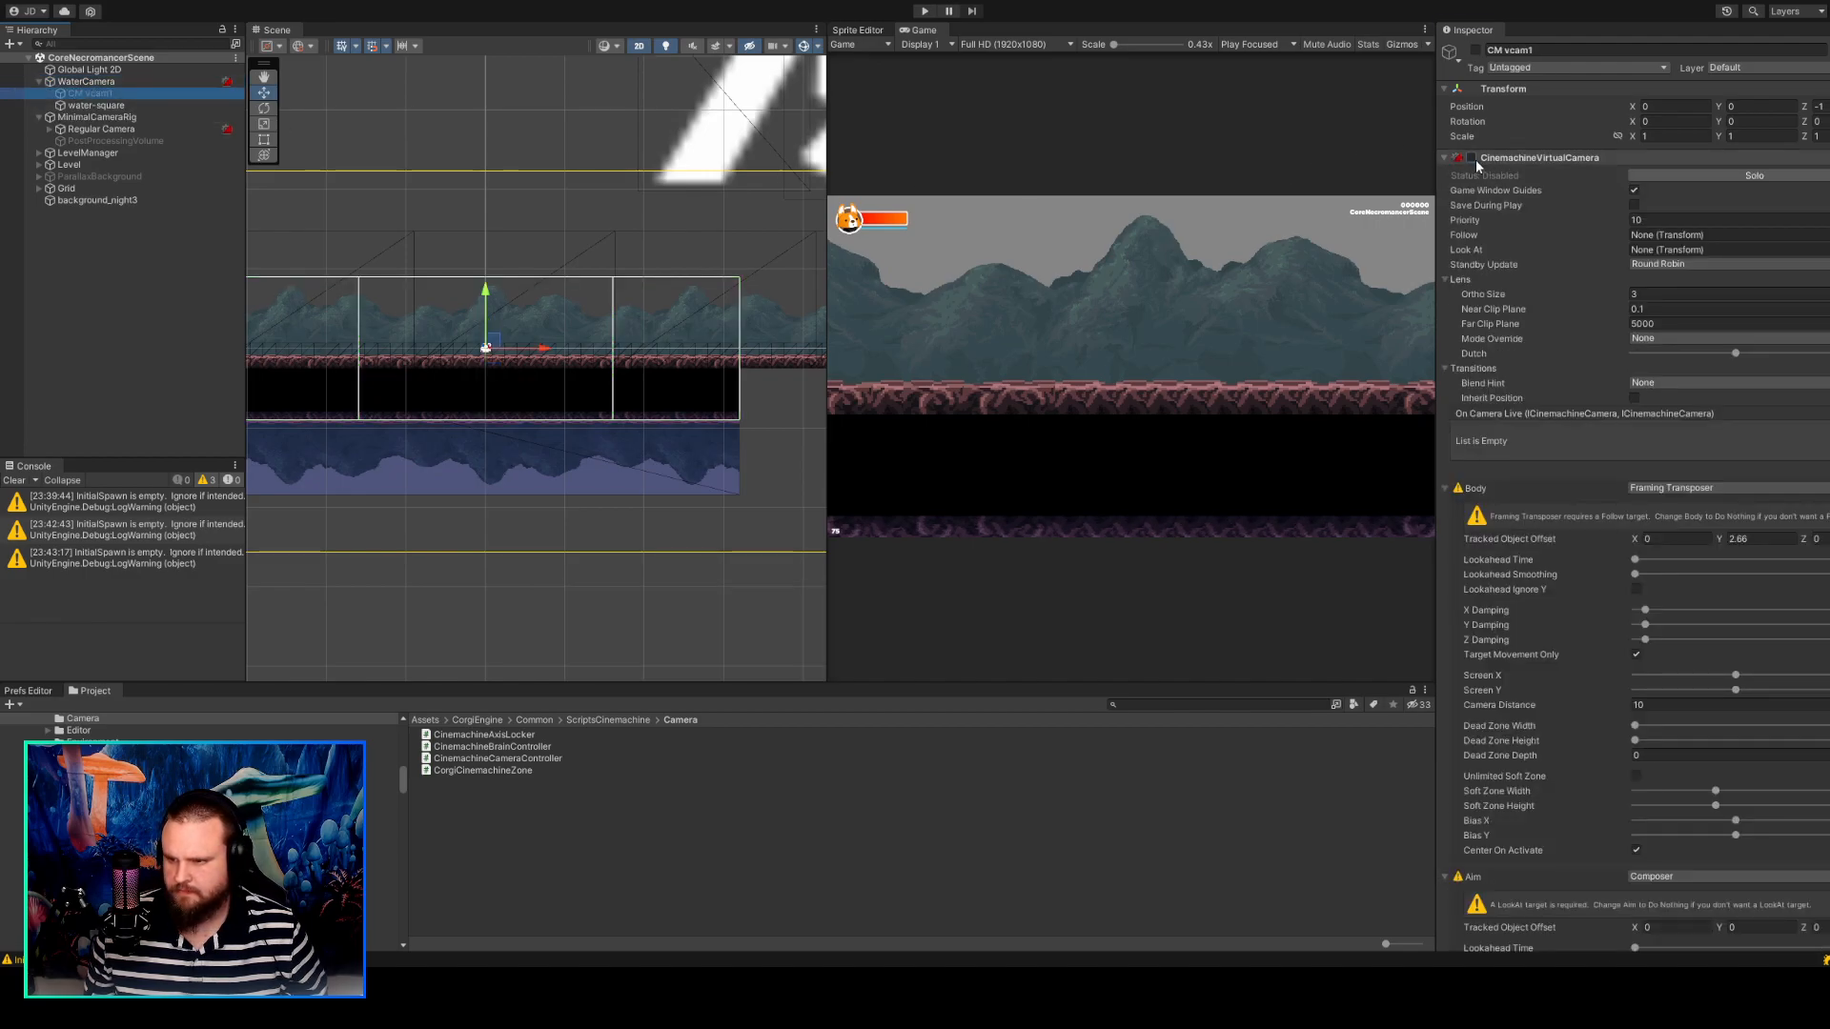
pyautogui.scroll(-15, 1577, 461)
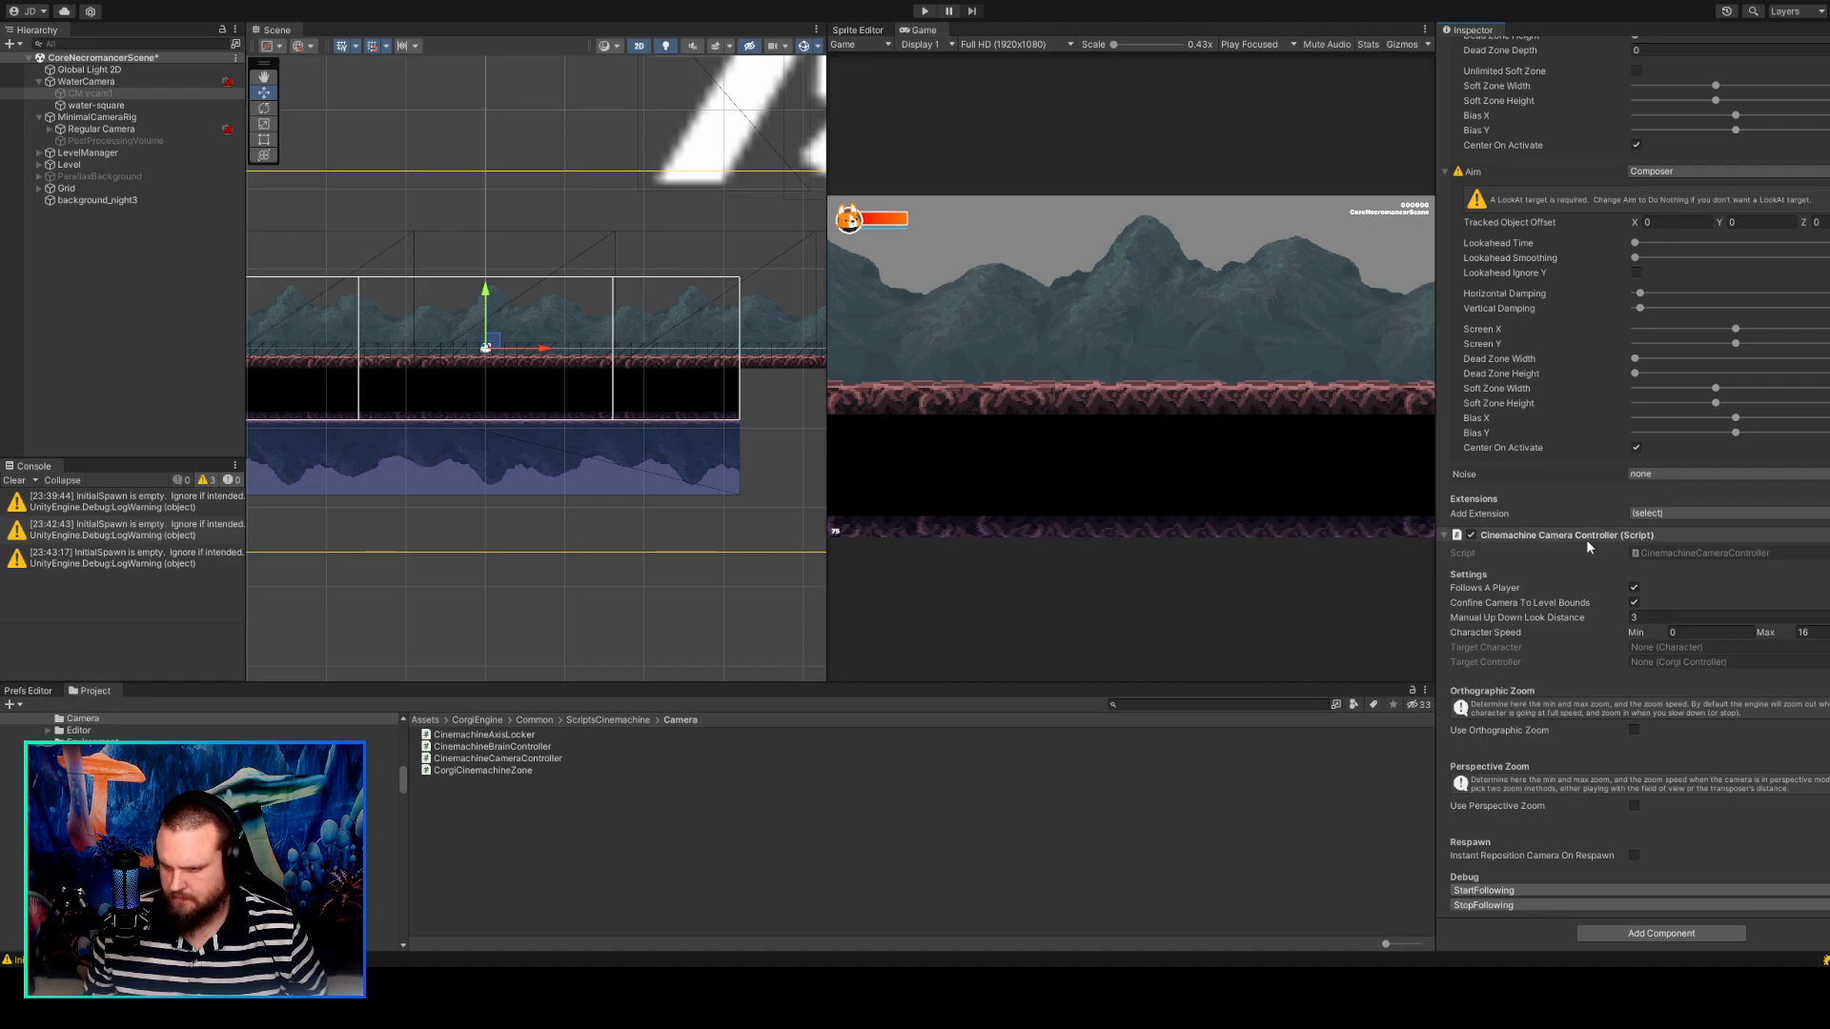
pyautogui.click(1675, 550)
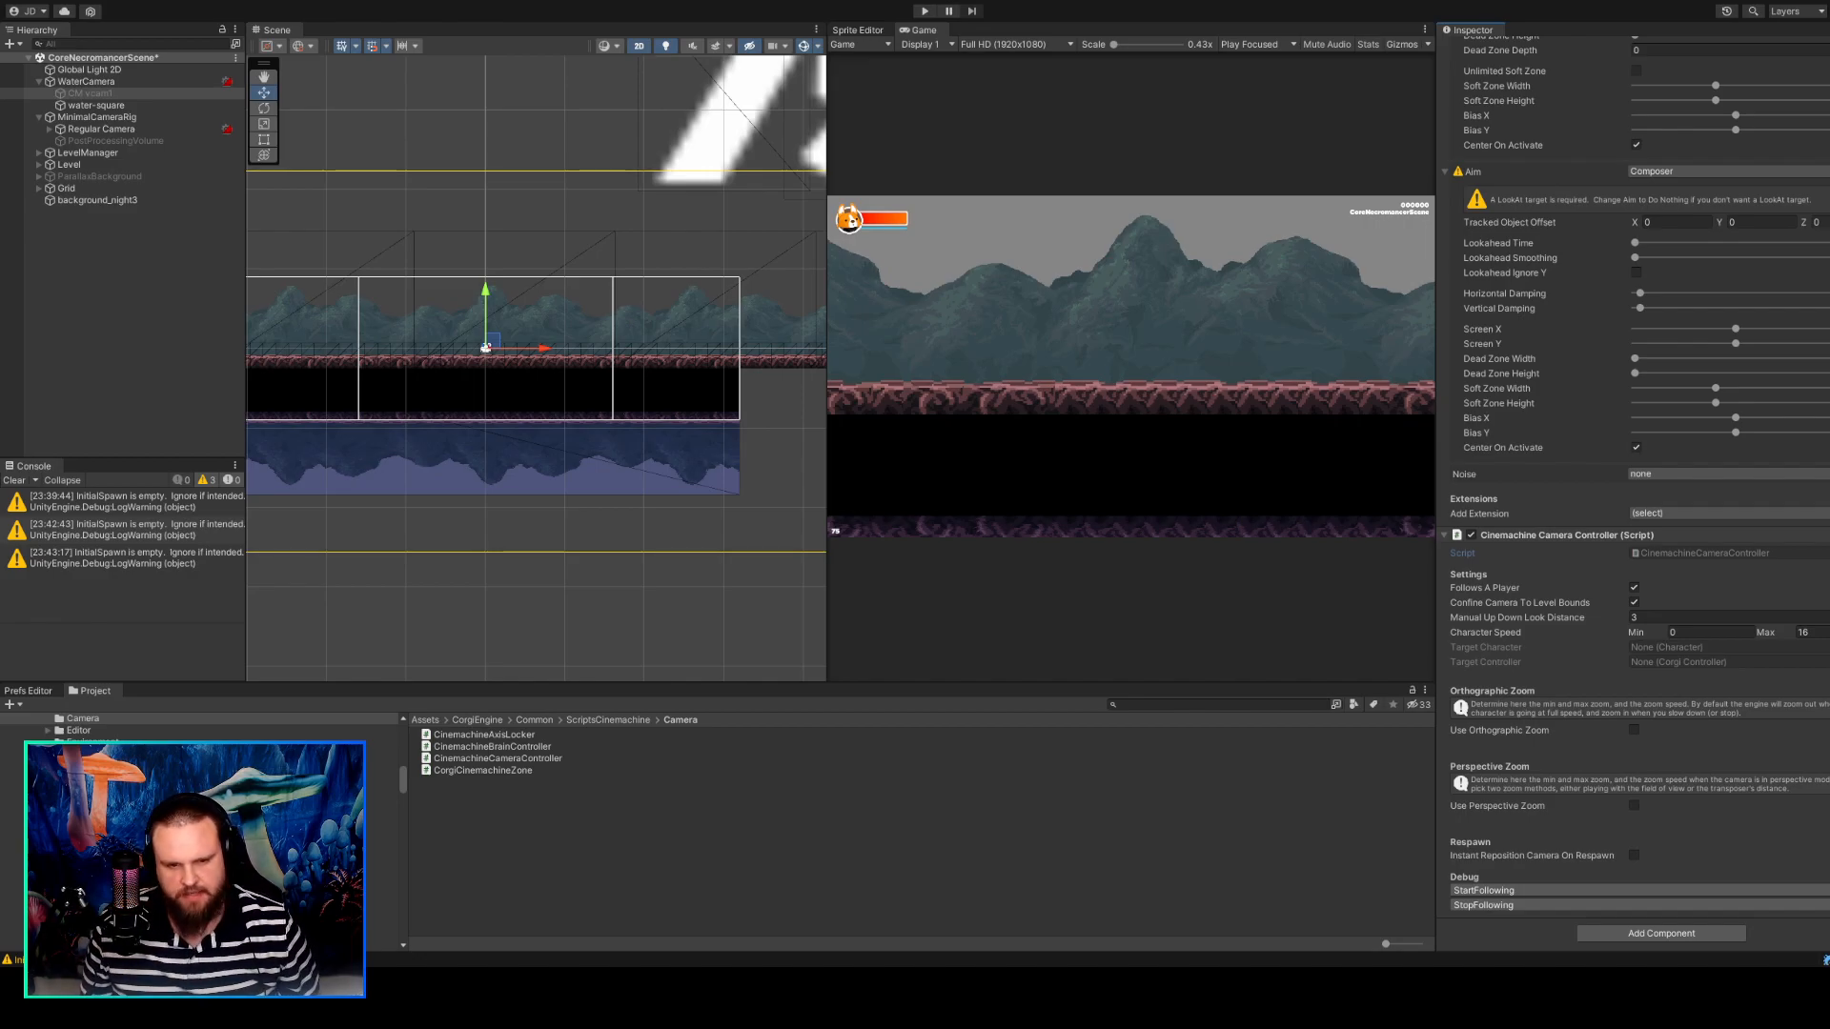
# Play the scene with the debugger attached and review the code around the RenderGrid breakpoint in MMTilemapGenerator.cs.
pyautogui.click(927, 12)
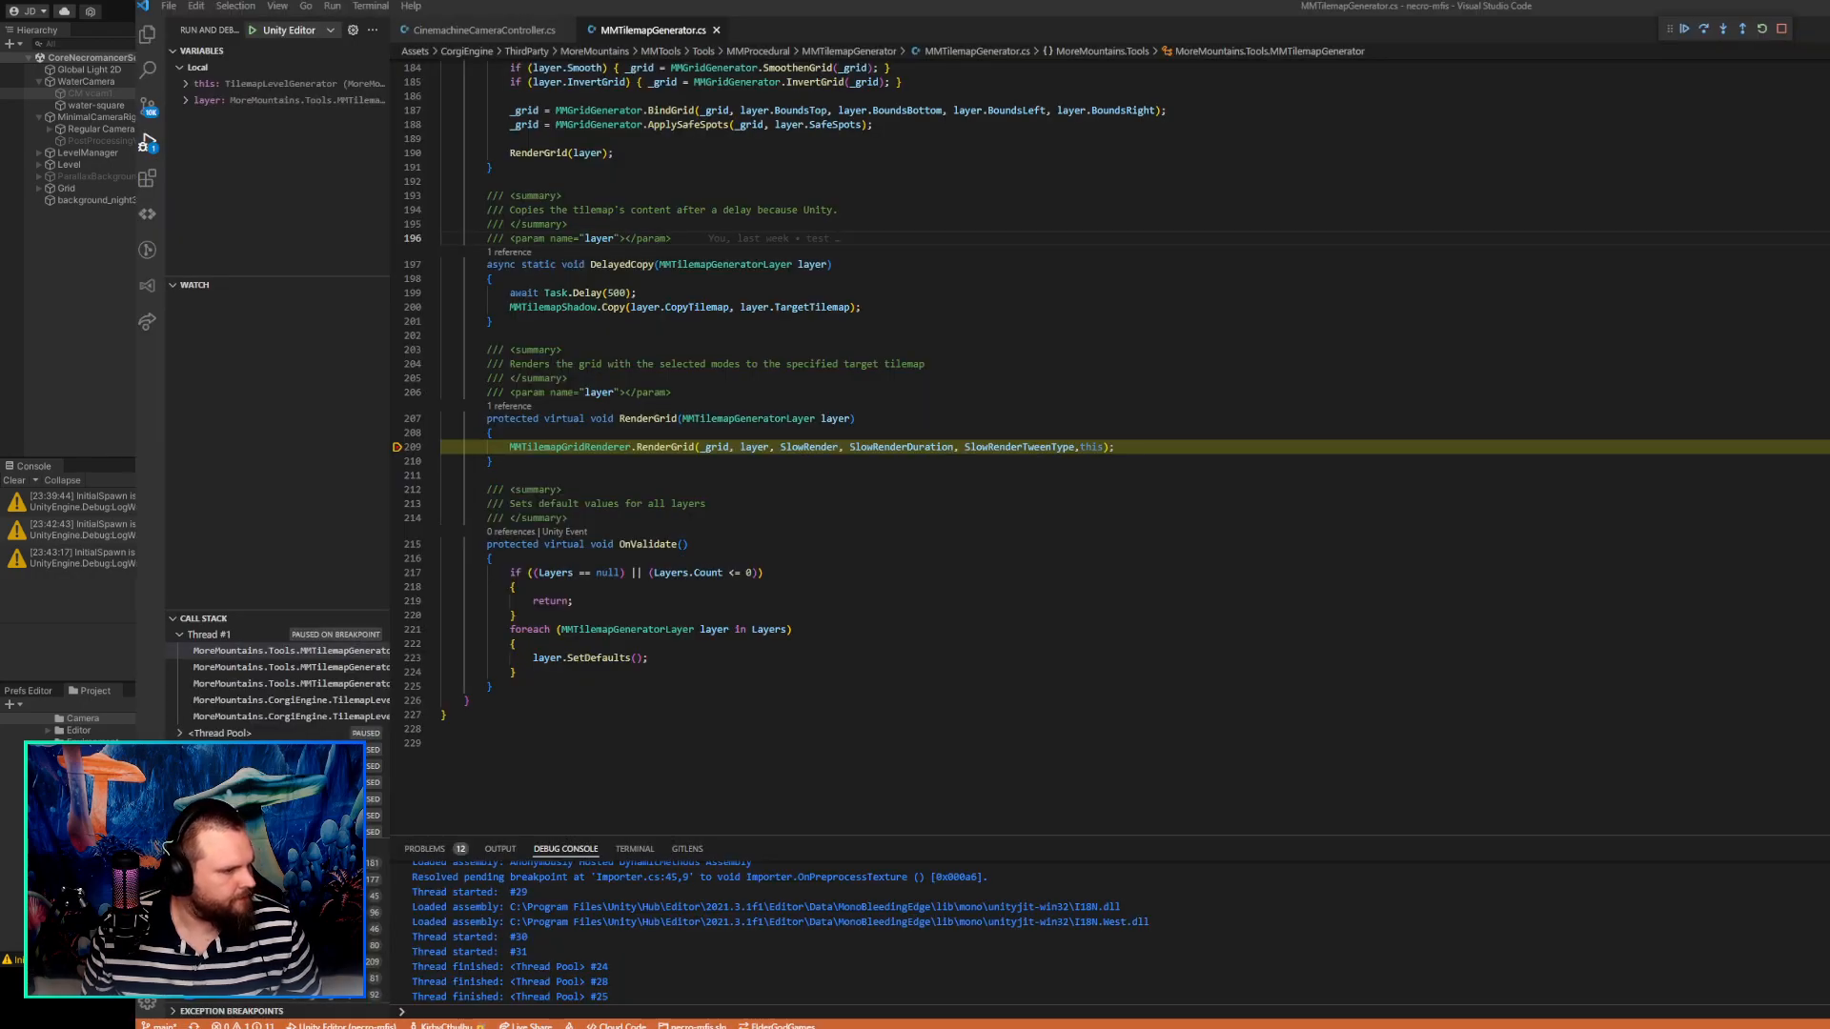
pyautogui.click(620, 446)
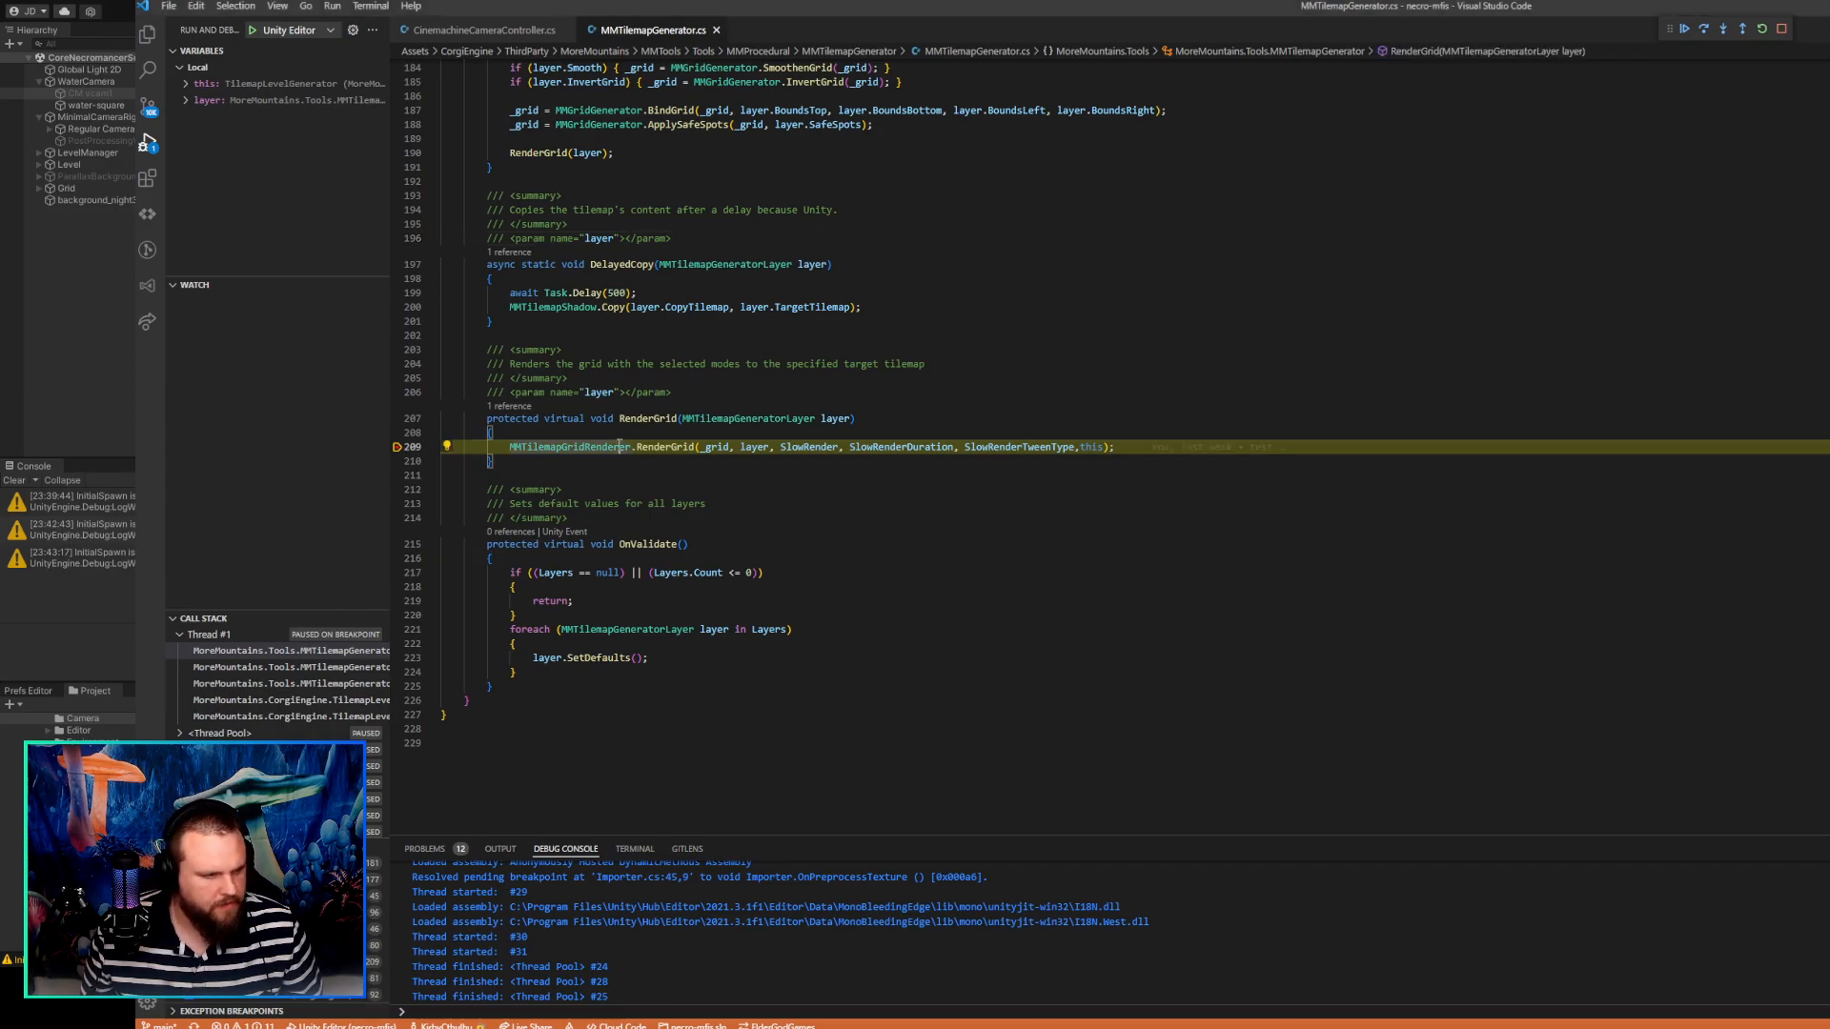
pyautogui.scroll(1, 696, 472)
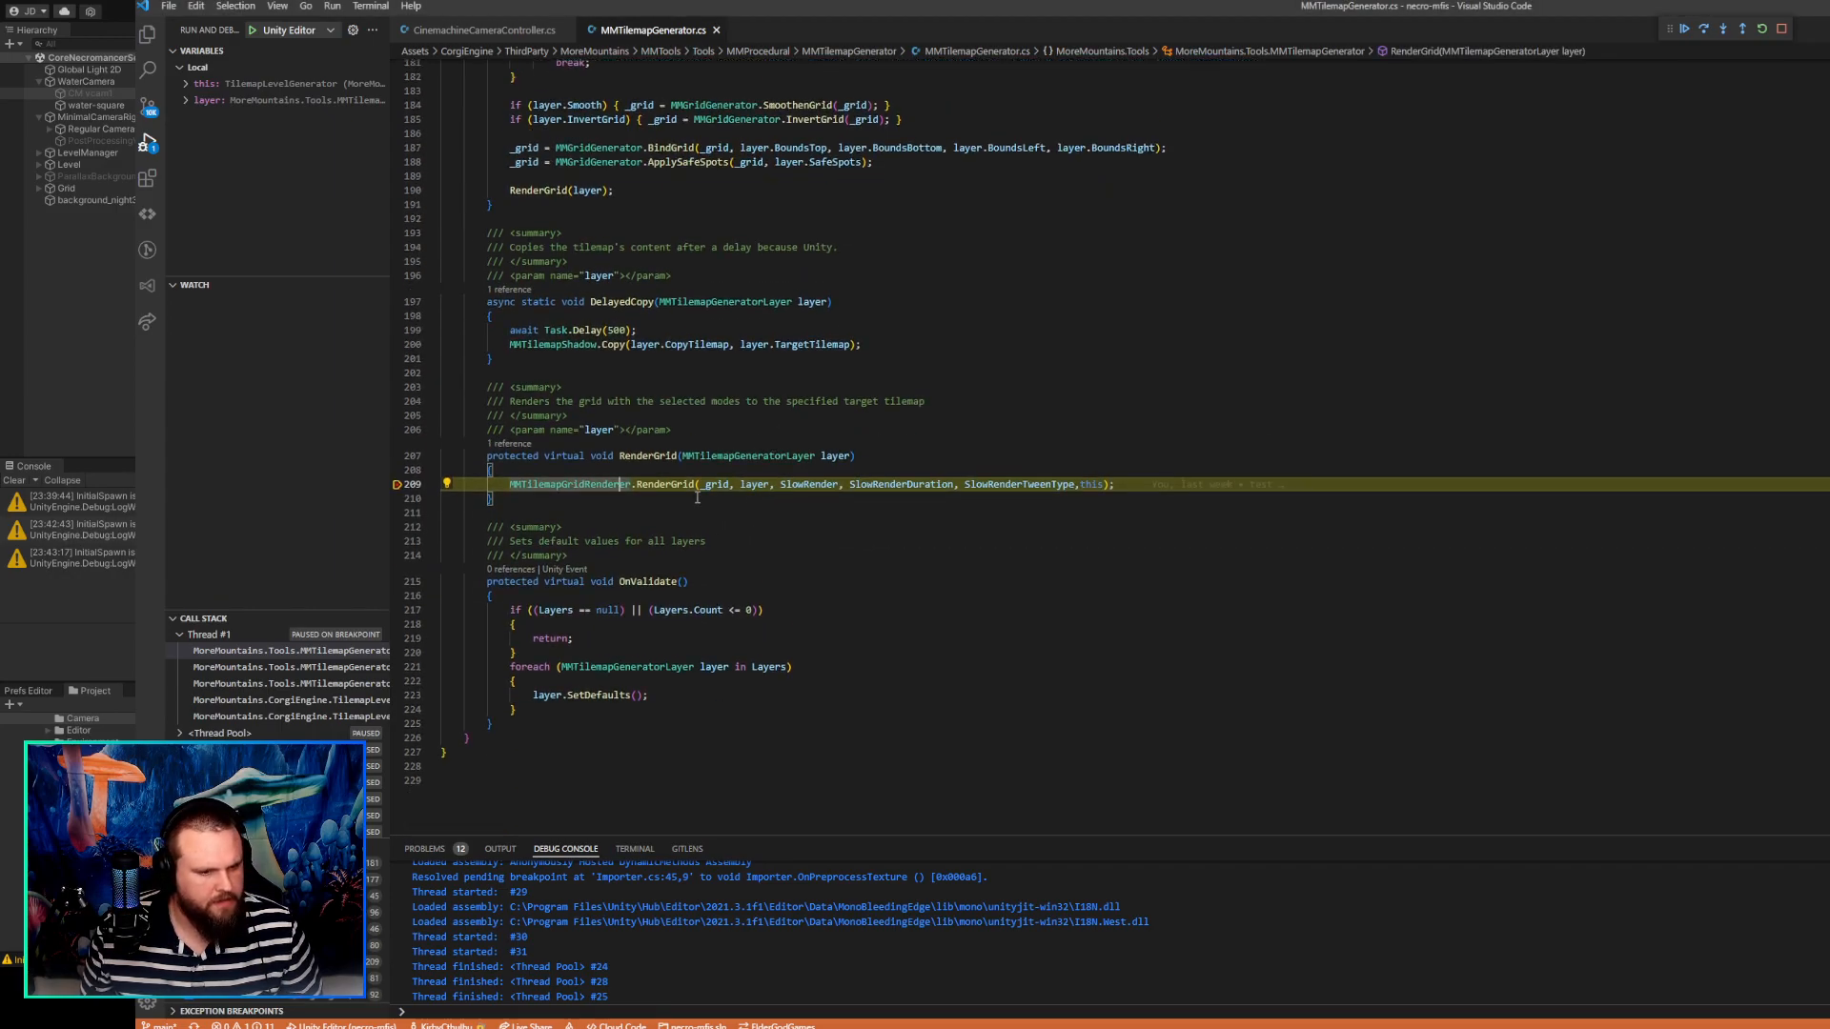
pyautogui.scroll(3, 696, 498)
pyautogui.scroll(-4, 696, 498)
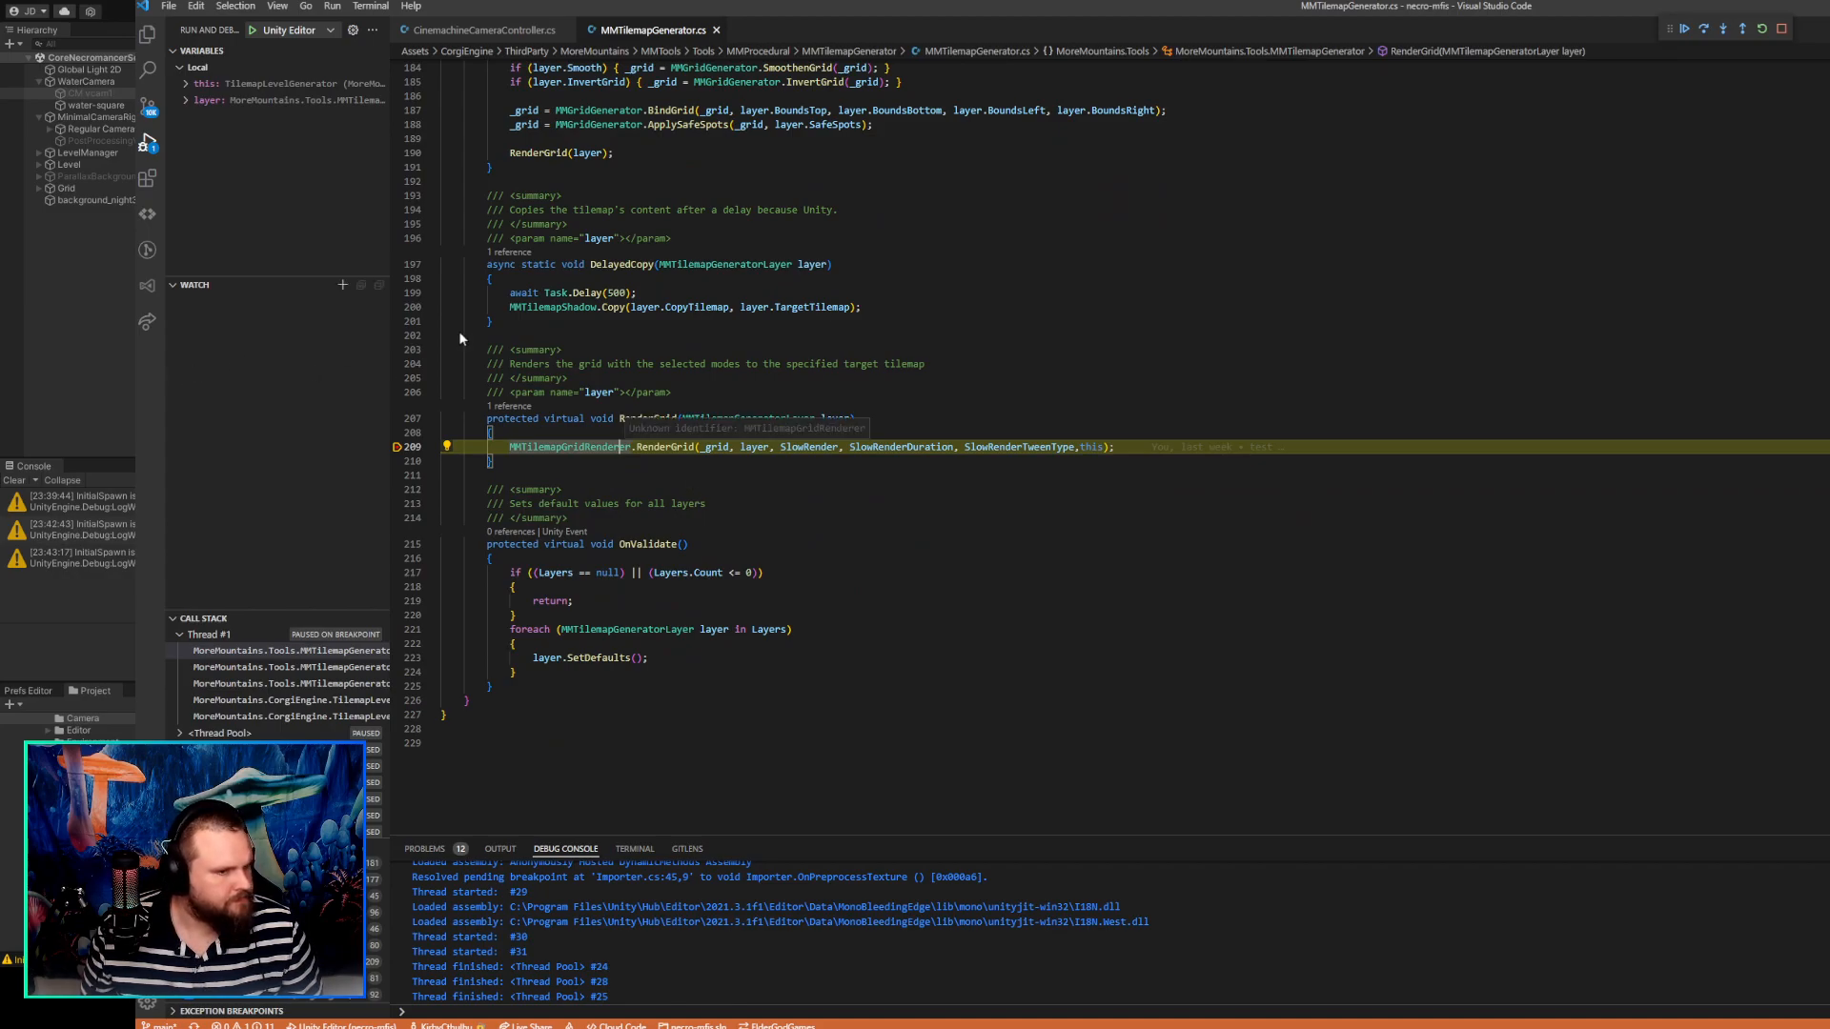
# Reposition the Visual Studio Code window to show the paused MMTilemapGenerator.cs code and debug controls in full.
pyautogui.doubleClick(927, 4)
pyautogui.scroll(2, 696, 384)
pyautogui.scroll(-2, 697, 384)
pyautogui.rightClick(697, 384)
pyautogui.scroll(-2, 706, 419)
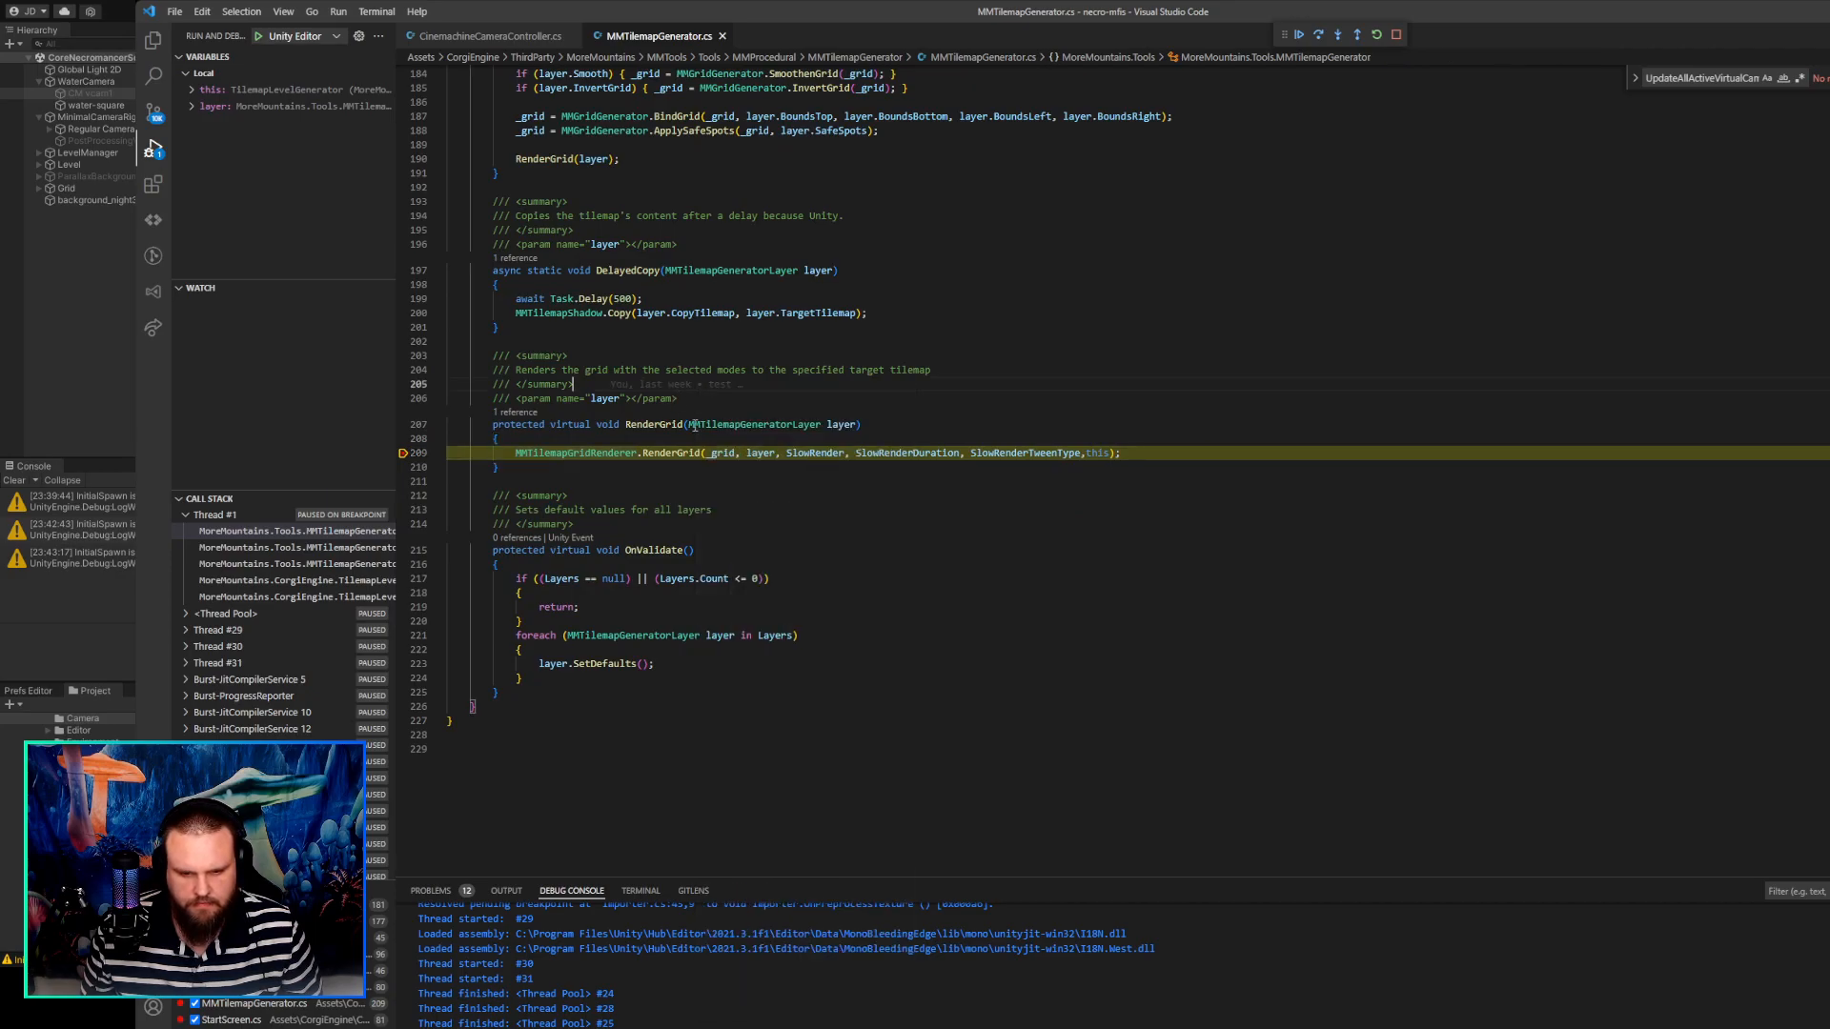
pyautogui.rightClick(712, 444)
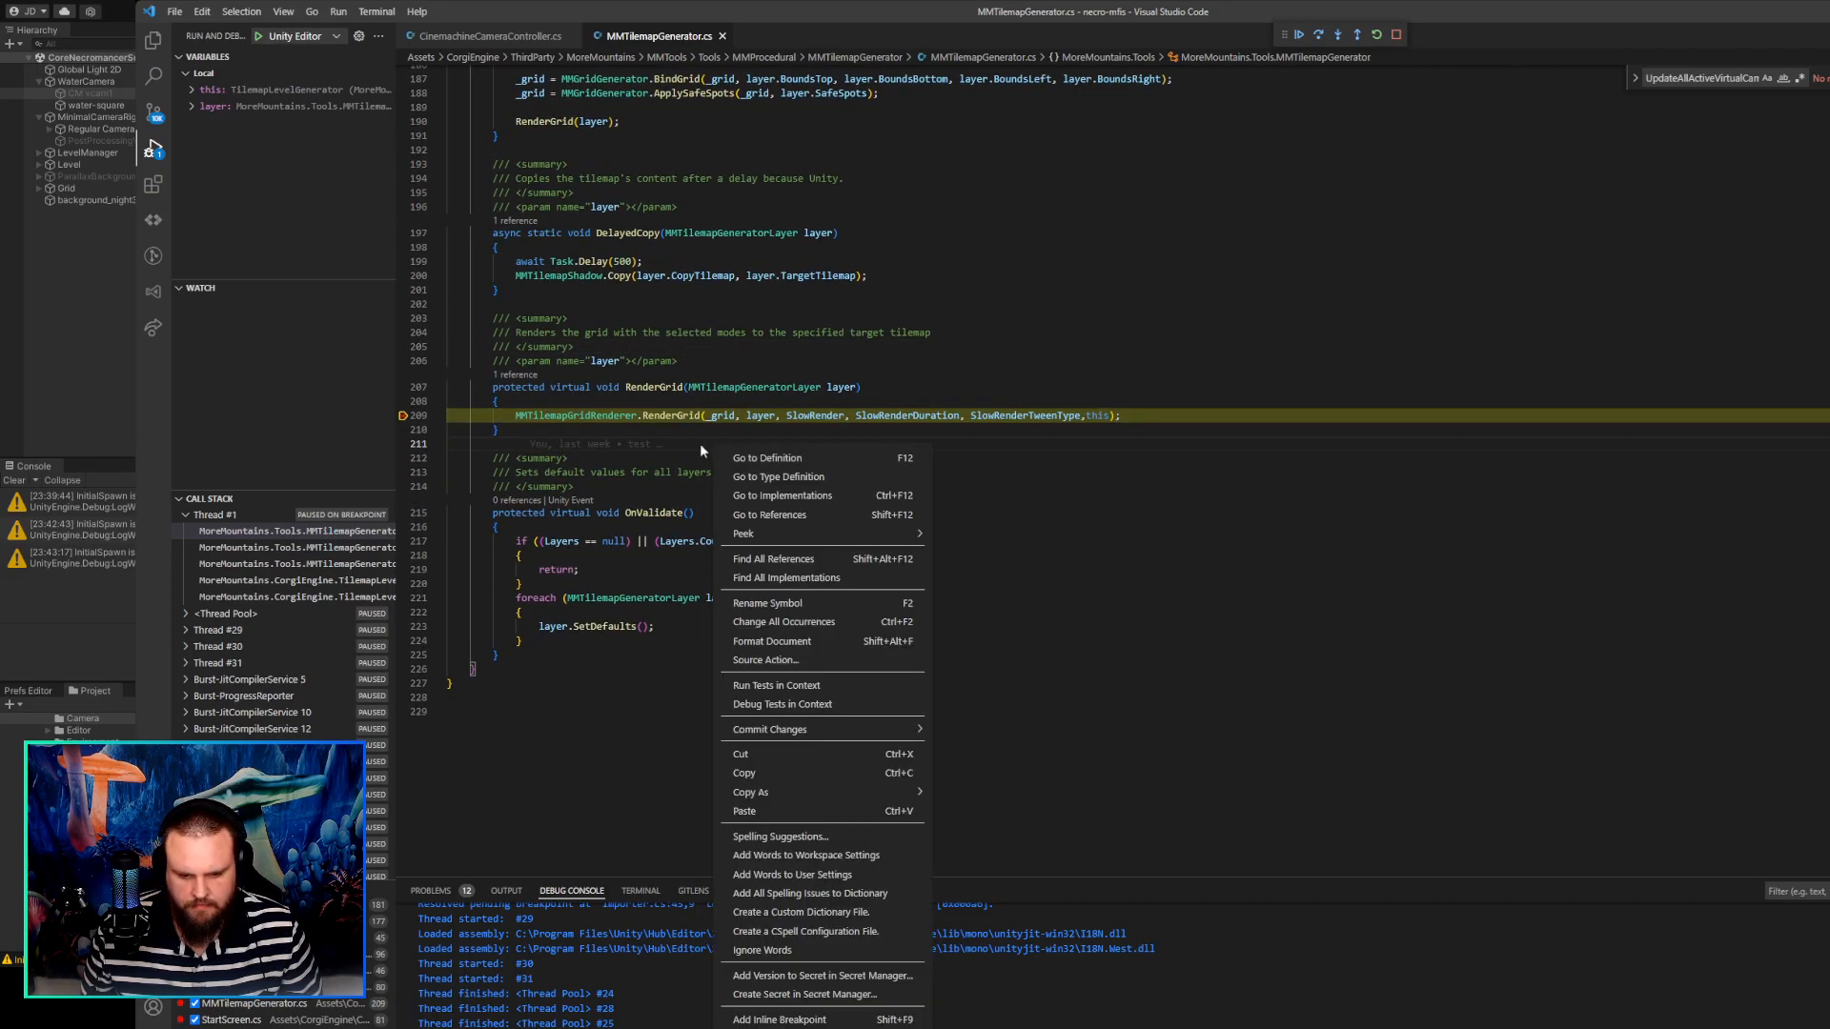
pyautogui.click(651, 460)
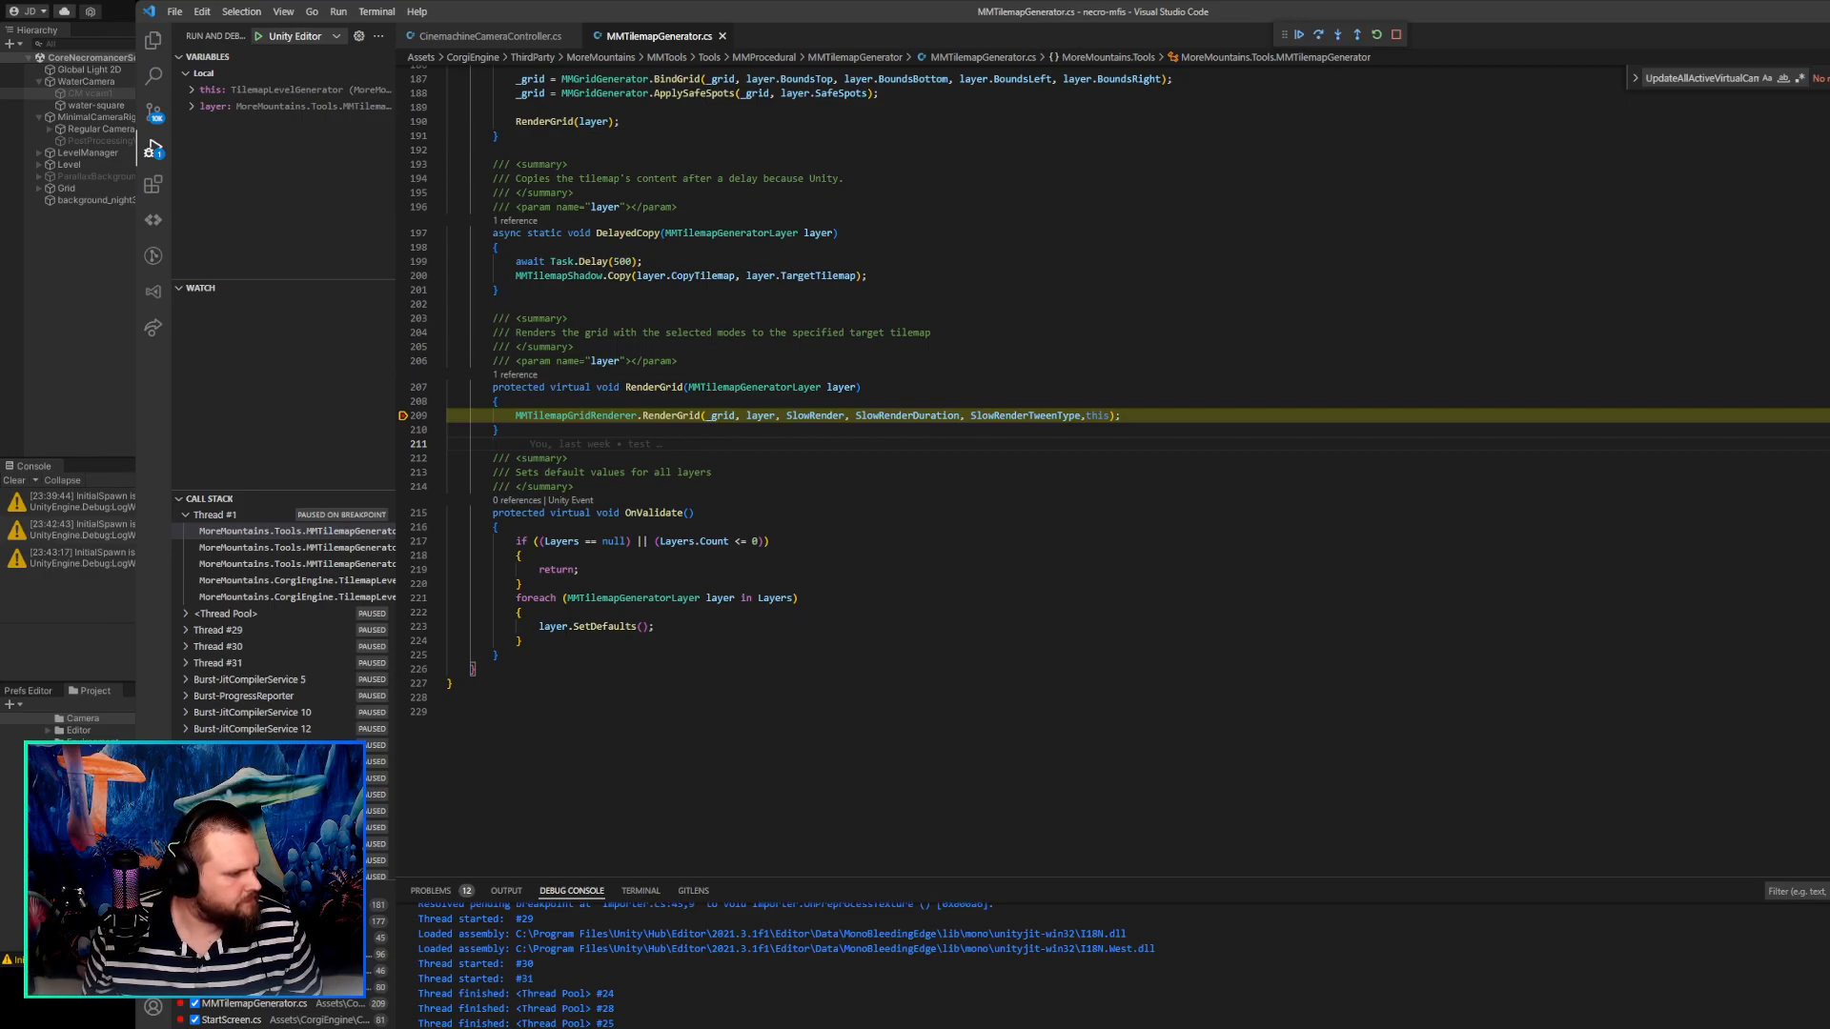
pyautogui.moveTo(1093, 12); pyautogui.dragTo(678, 8)
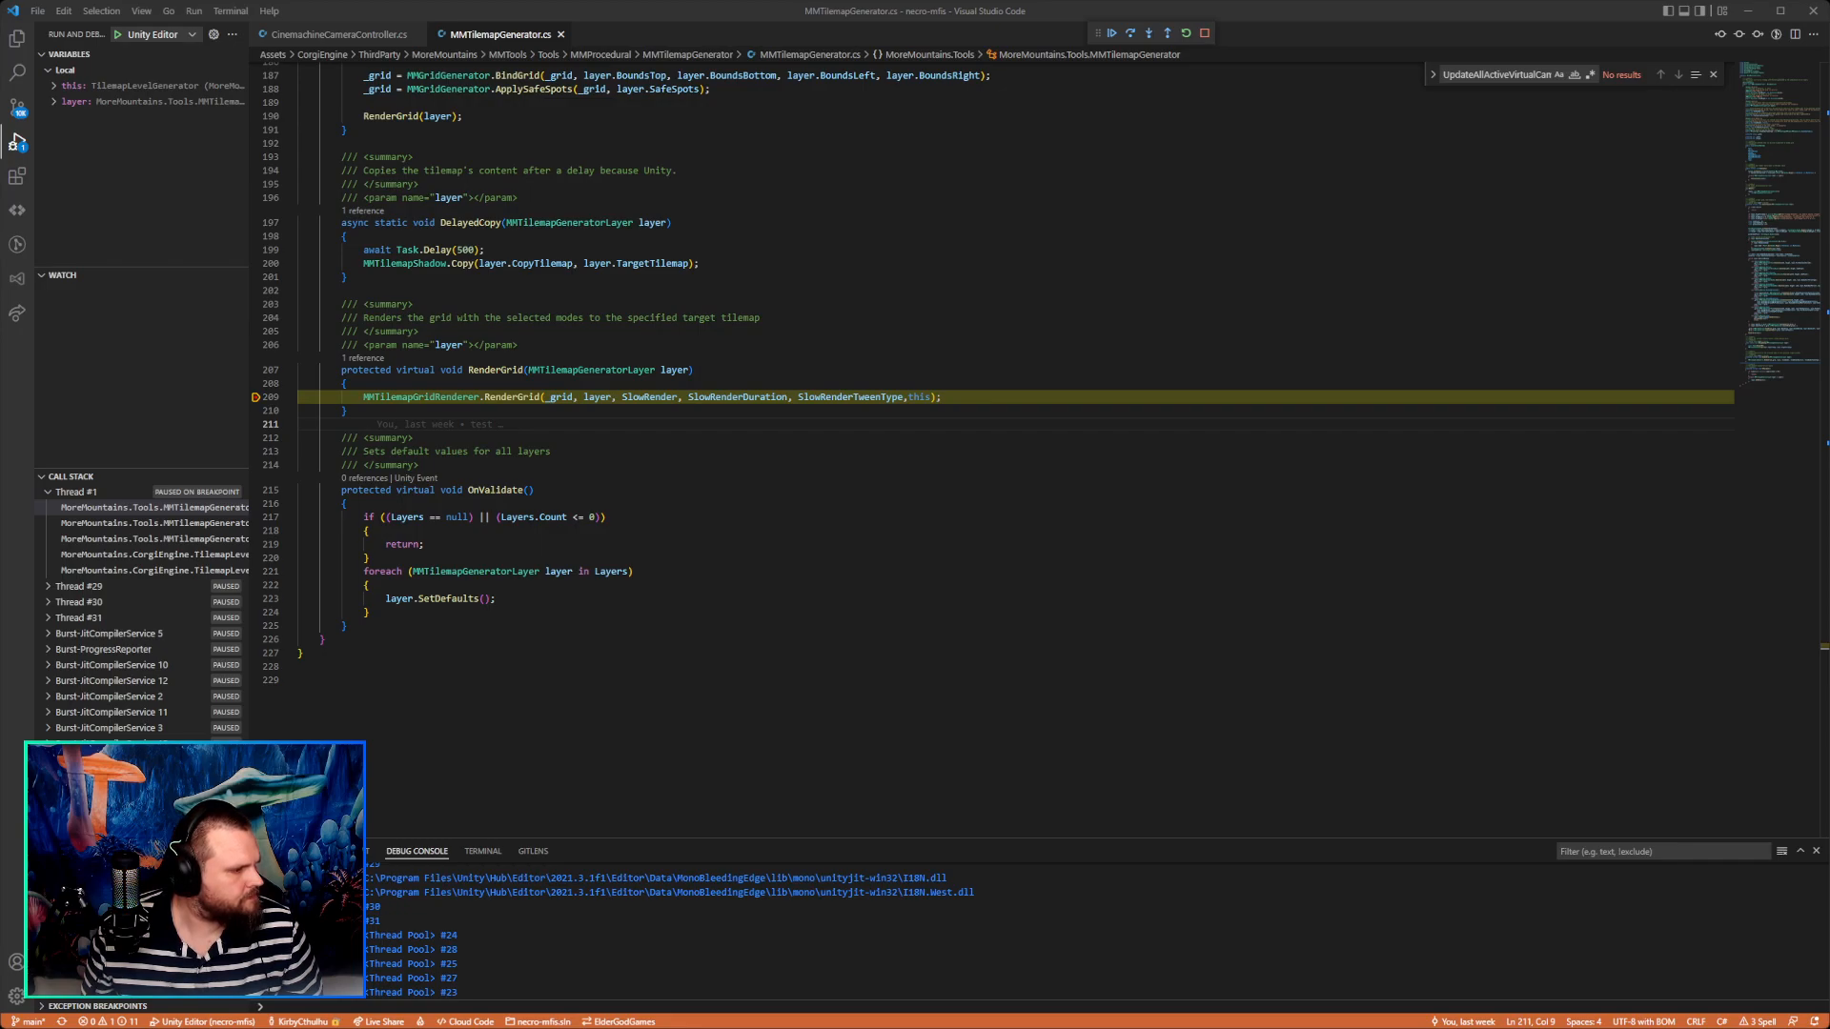
pyautogui.hotkey('alt', 'Tab')
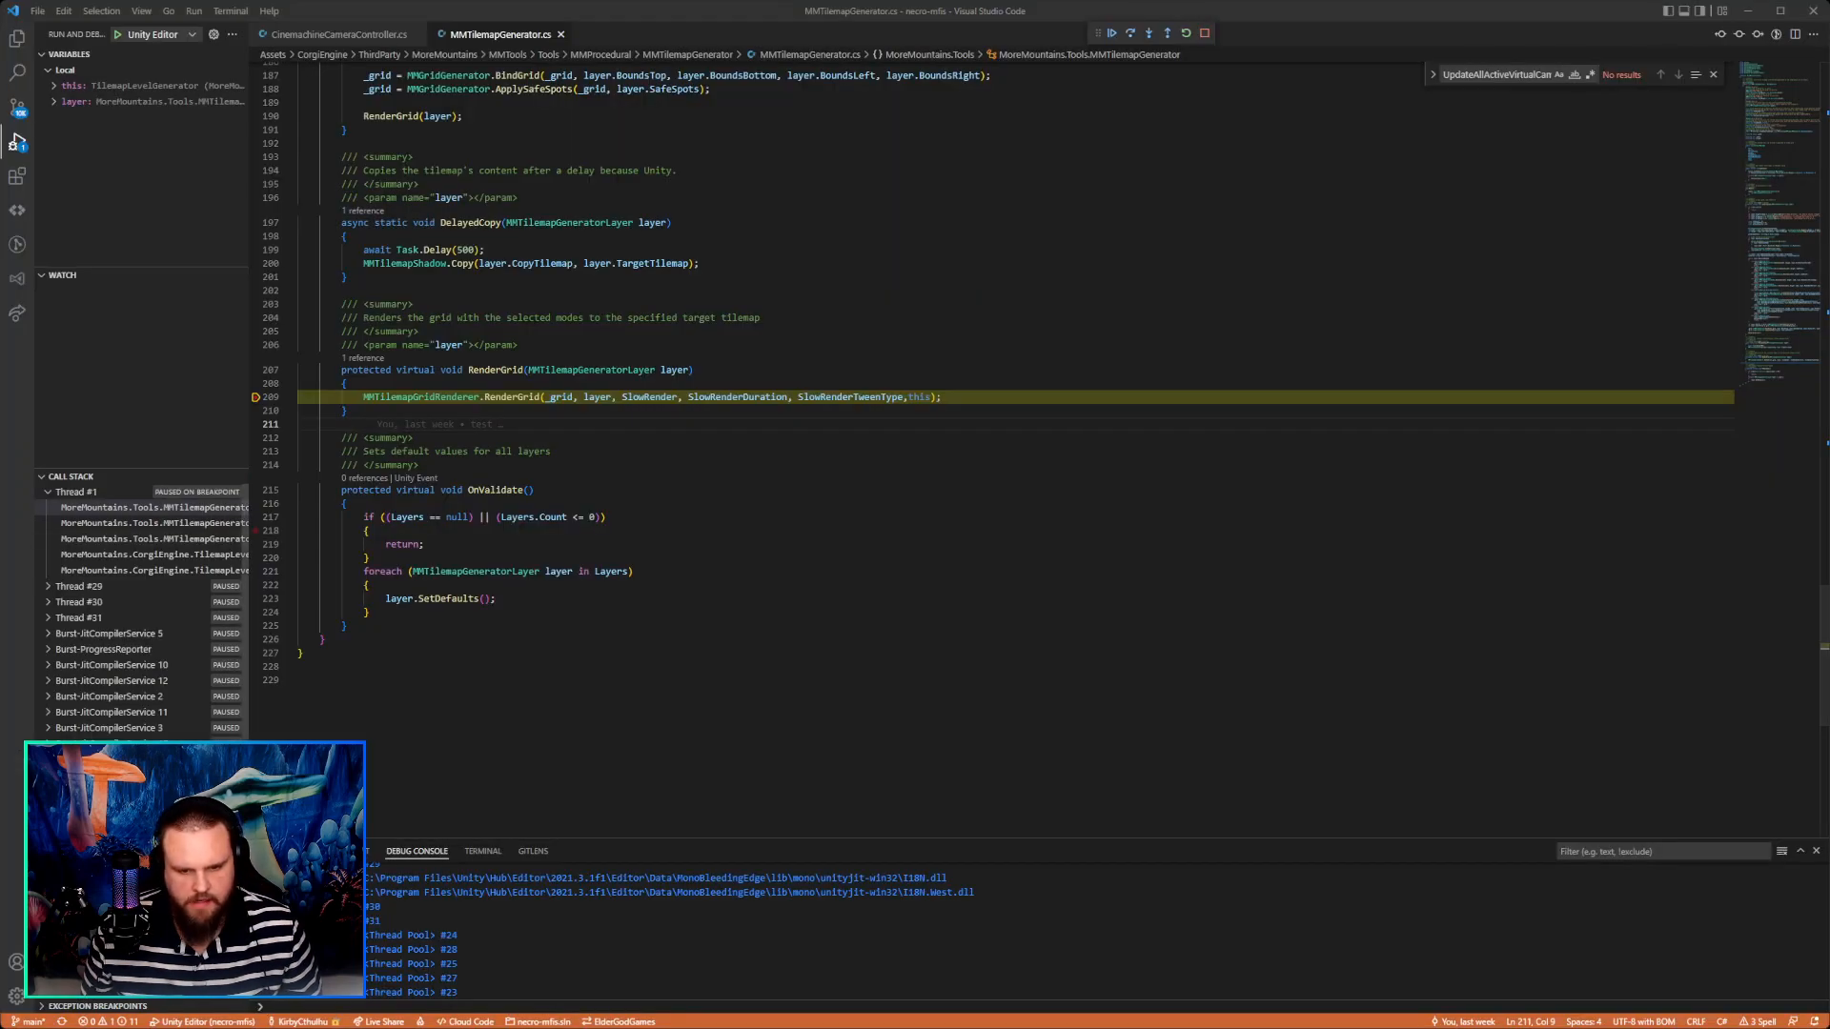
# Review the RenderGrid method once more and continue execution past its breakpoint.
pyautogui.click(633, 413)
pyautogui.scroll(2, 638, 469)
pyautogui.scroll(-2, 571, 438)
pyautogui.scroll(1, 488, 397)
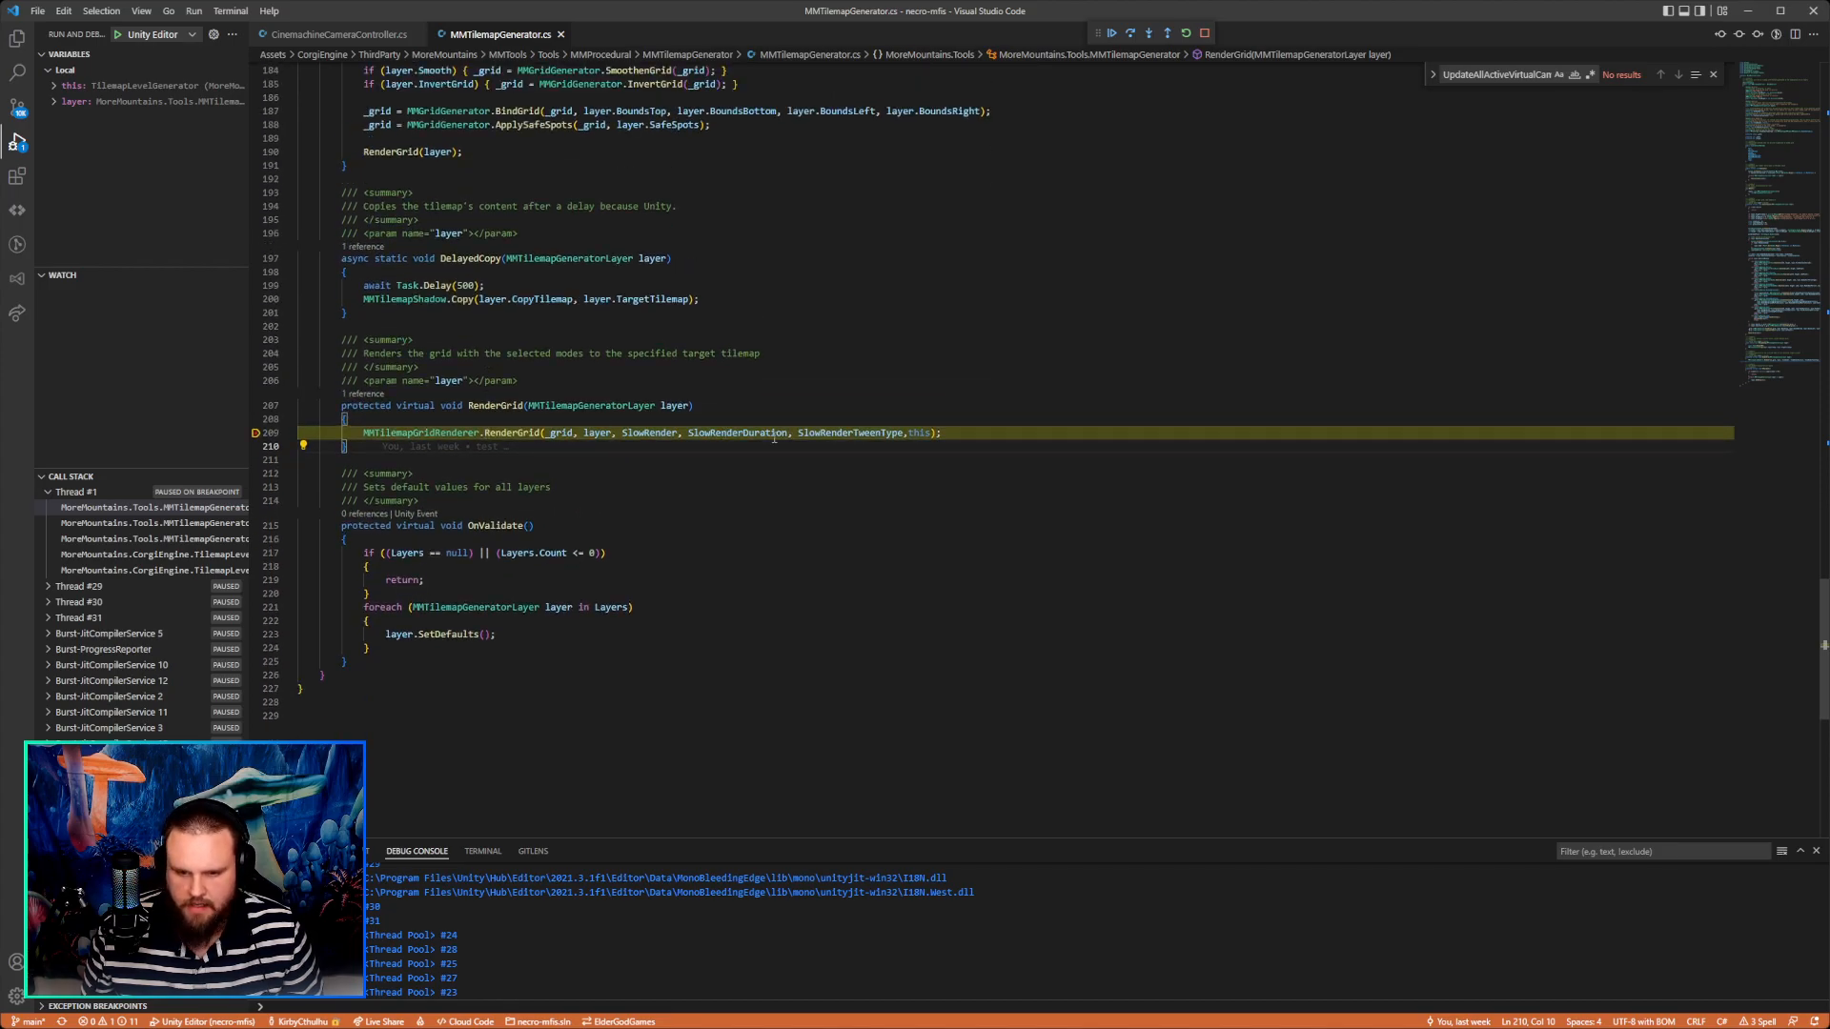
pyautogui.click(720, 370)
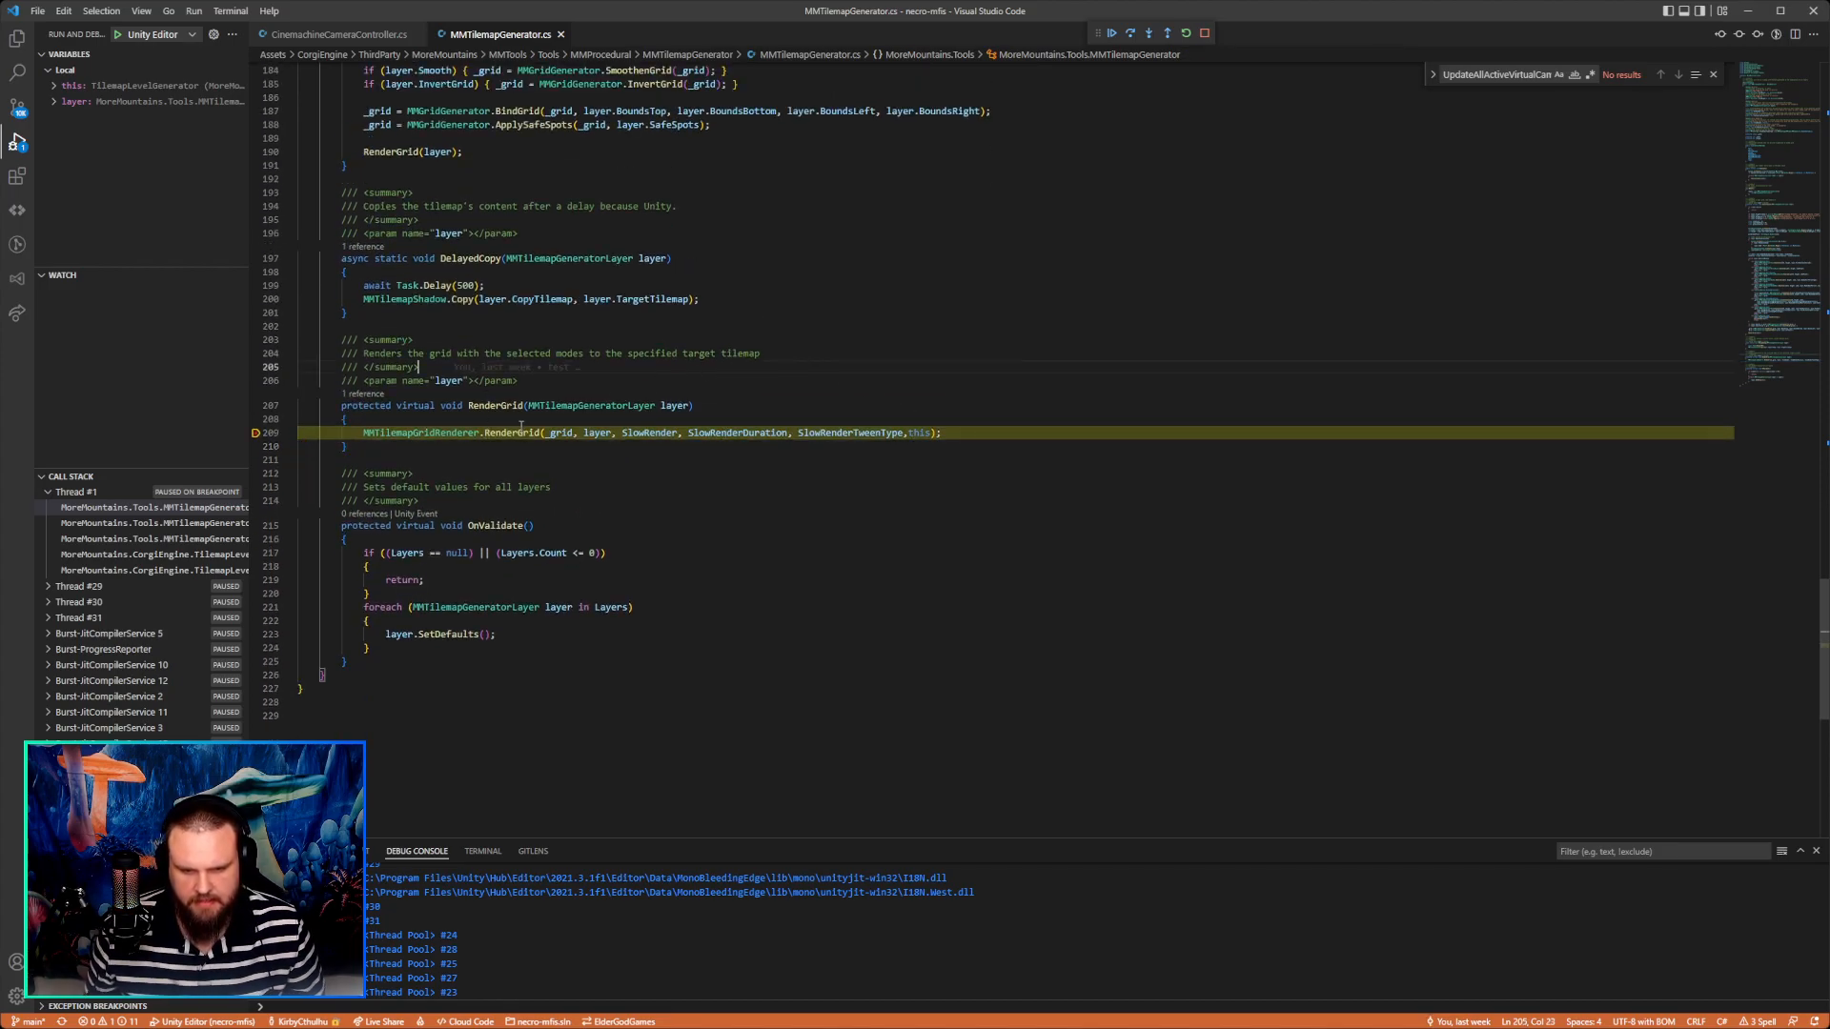
pyautogui.click(583, 325)
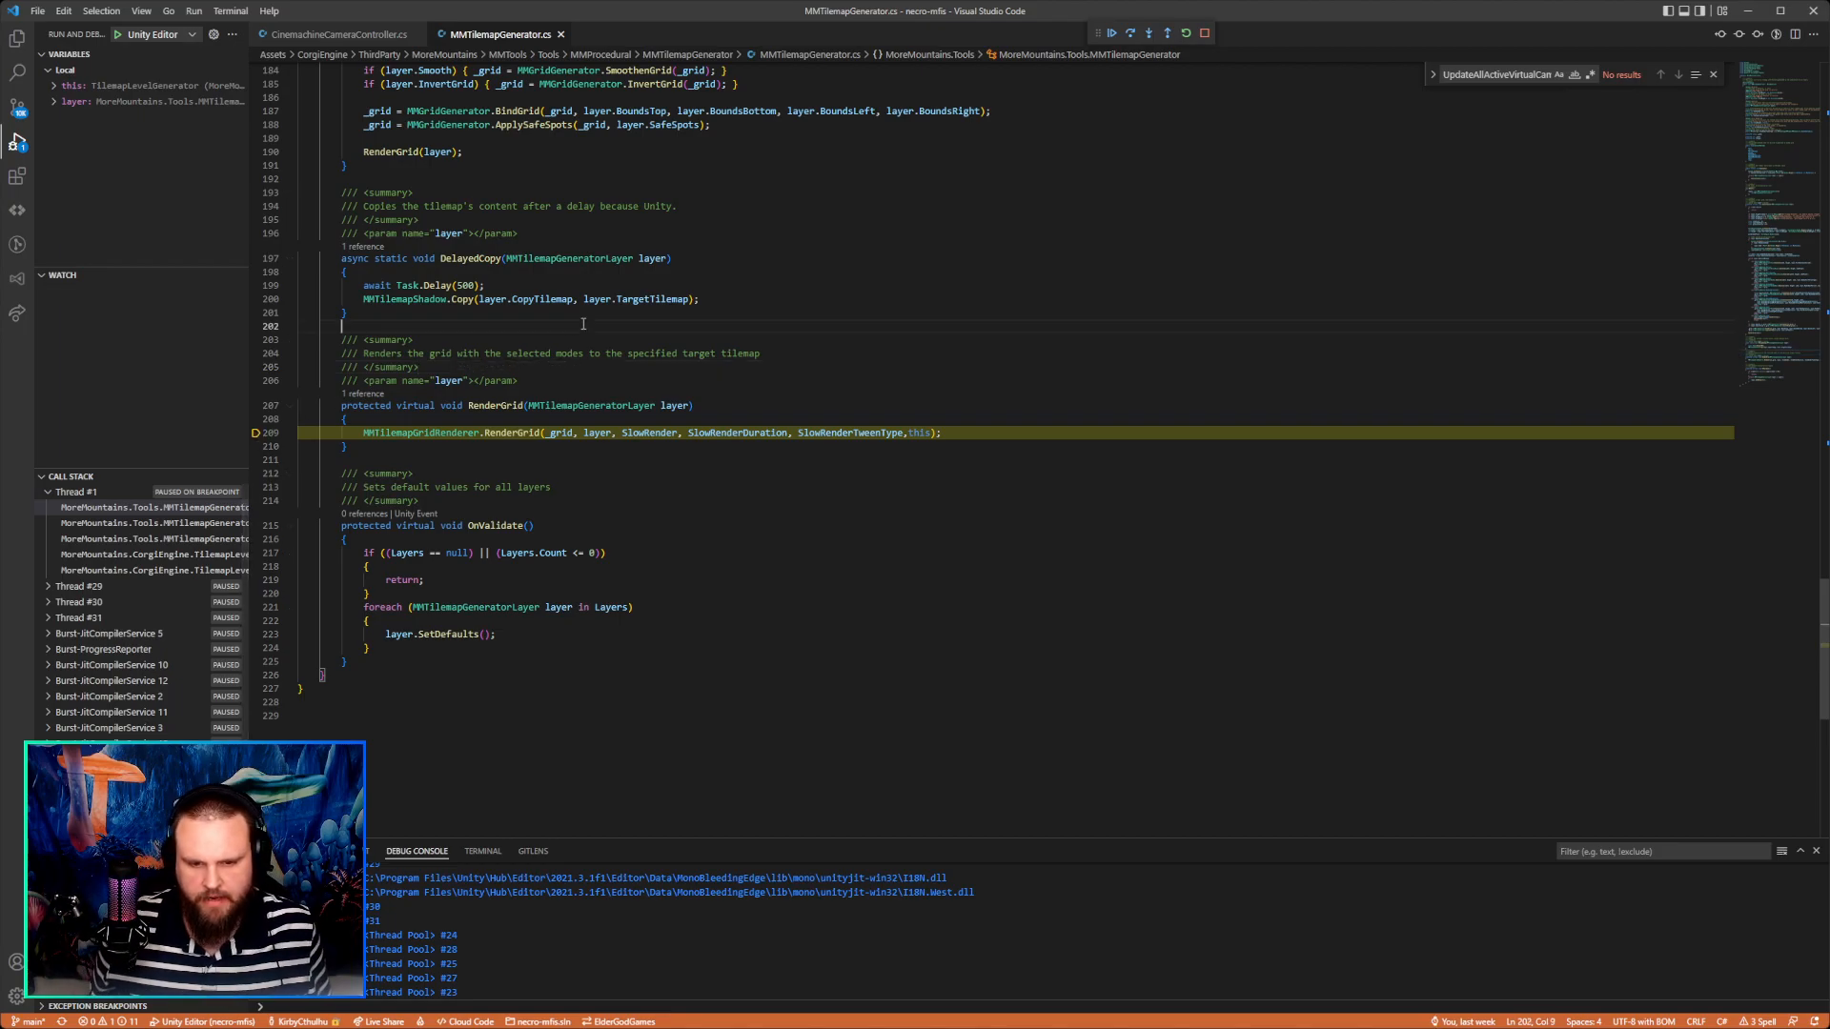
pyautogui.click(1111, 32)
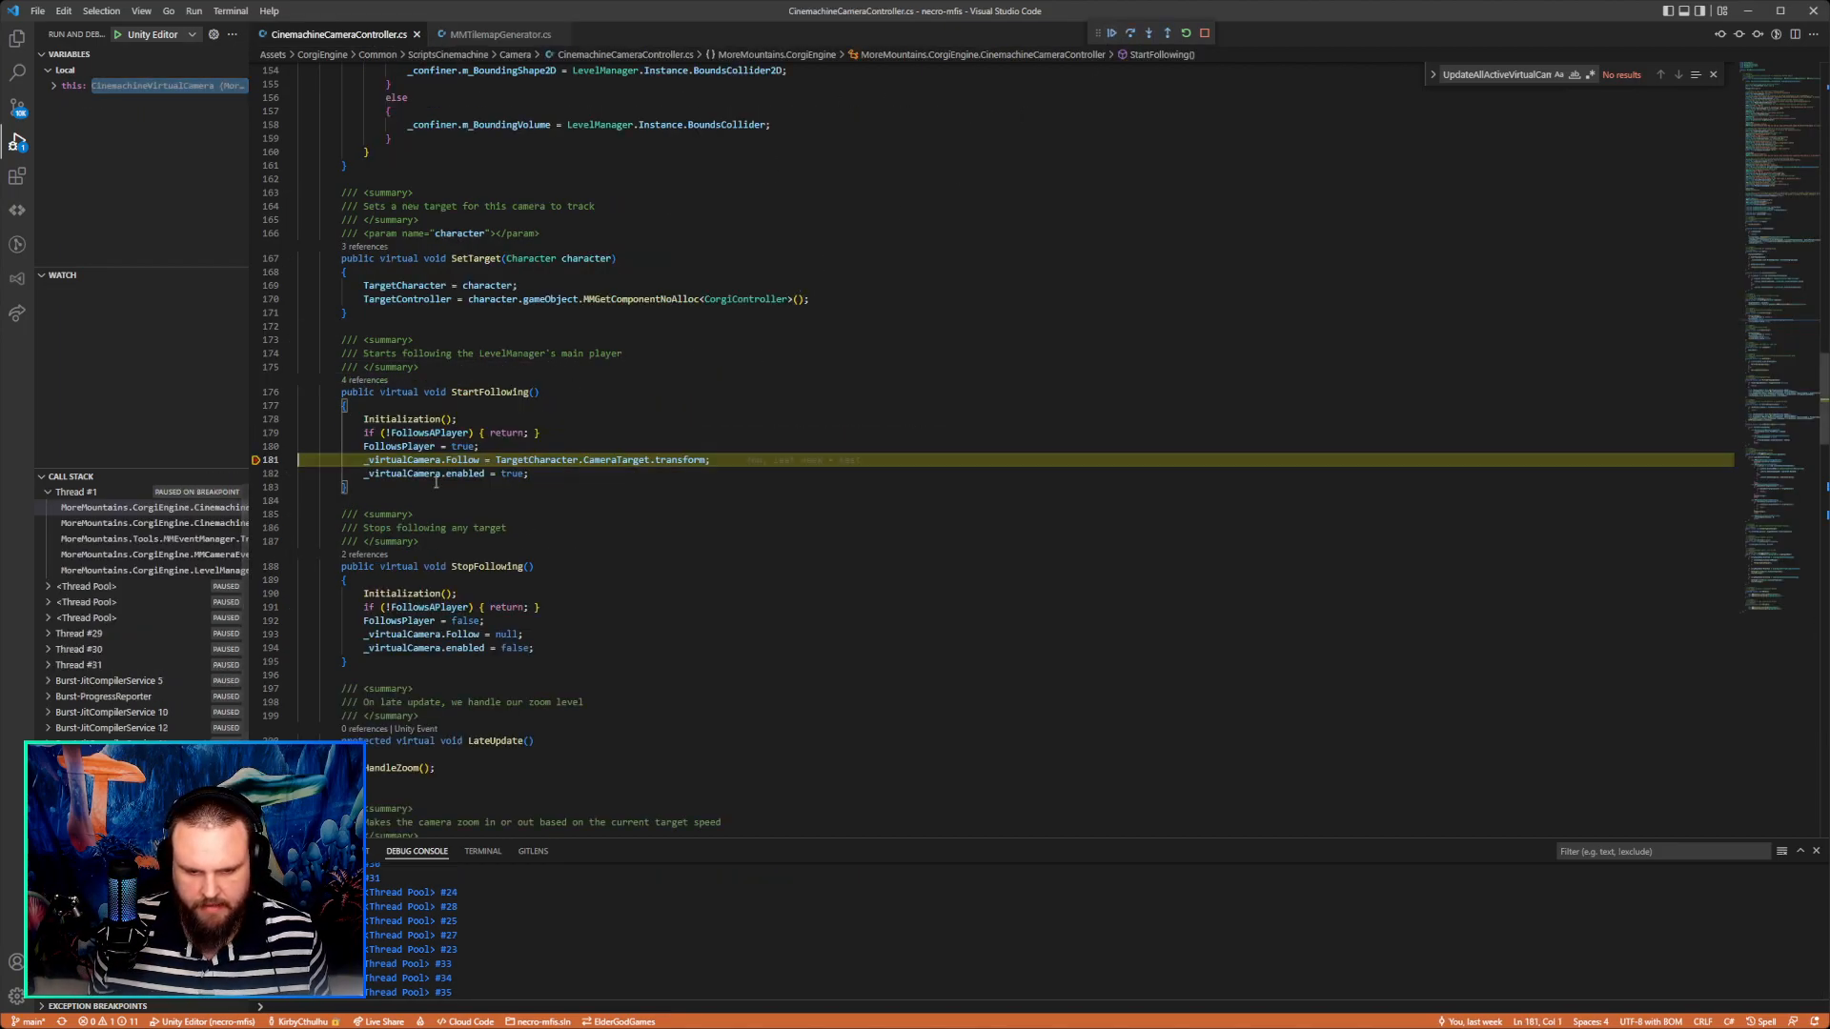
# Examine the runtime value of TargetCharacter.CameraTarget.transform in StartFollowing, expanding its gameObject members.
pyautogui.click(676, 459)
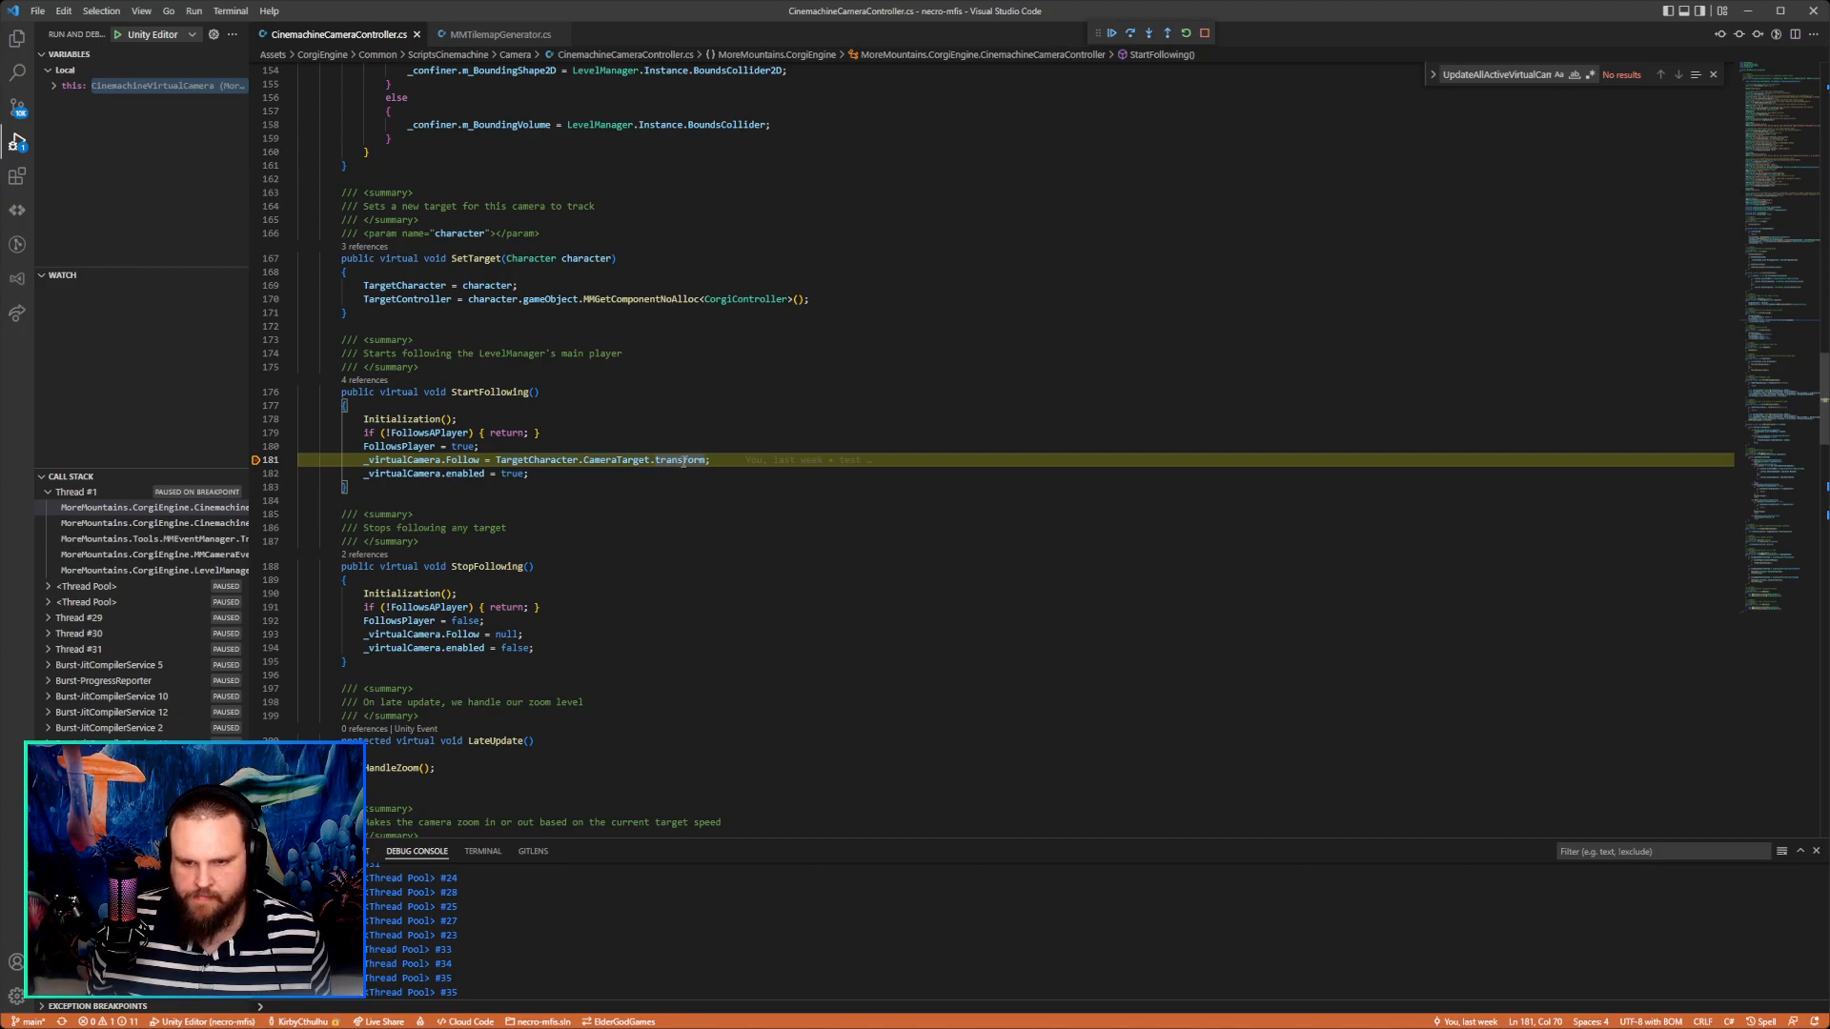
pyautogui.moveTo(682, 461)
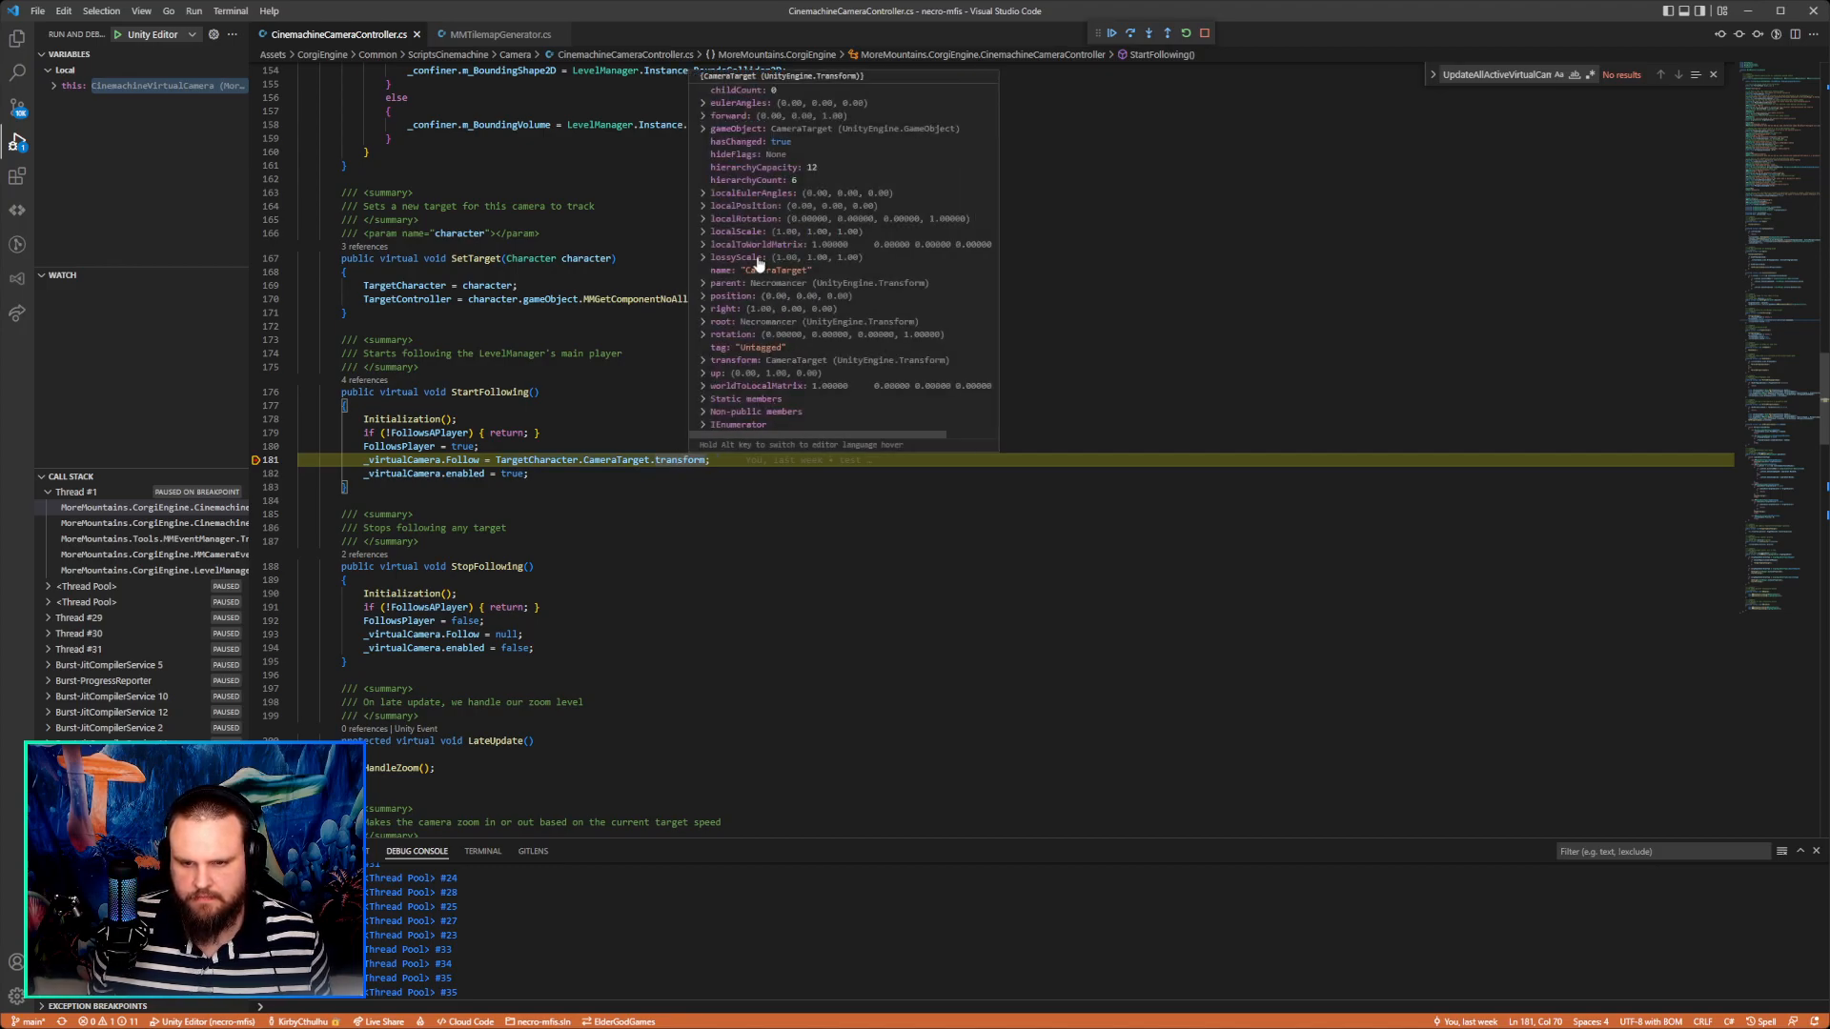
pyautogui.click(708, 129)
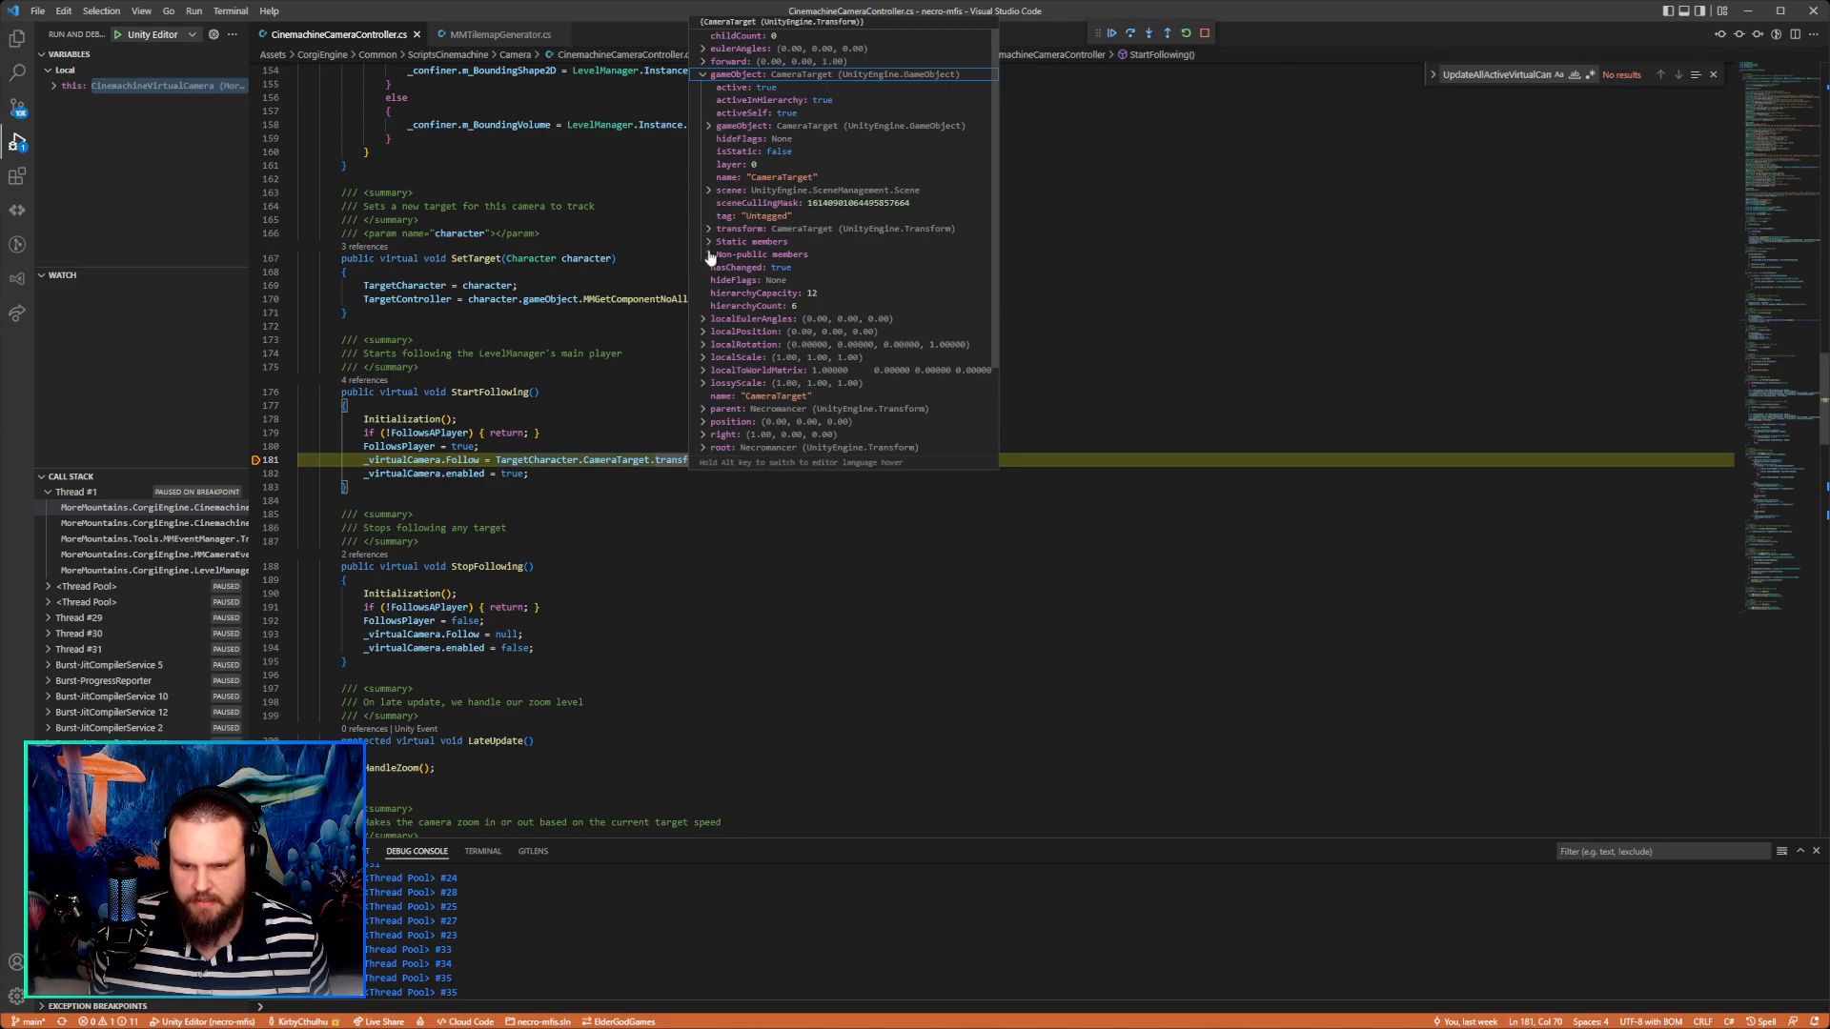
pyautogui.scroll(-1, 752, 318)
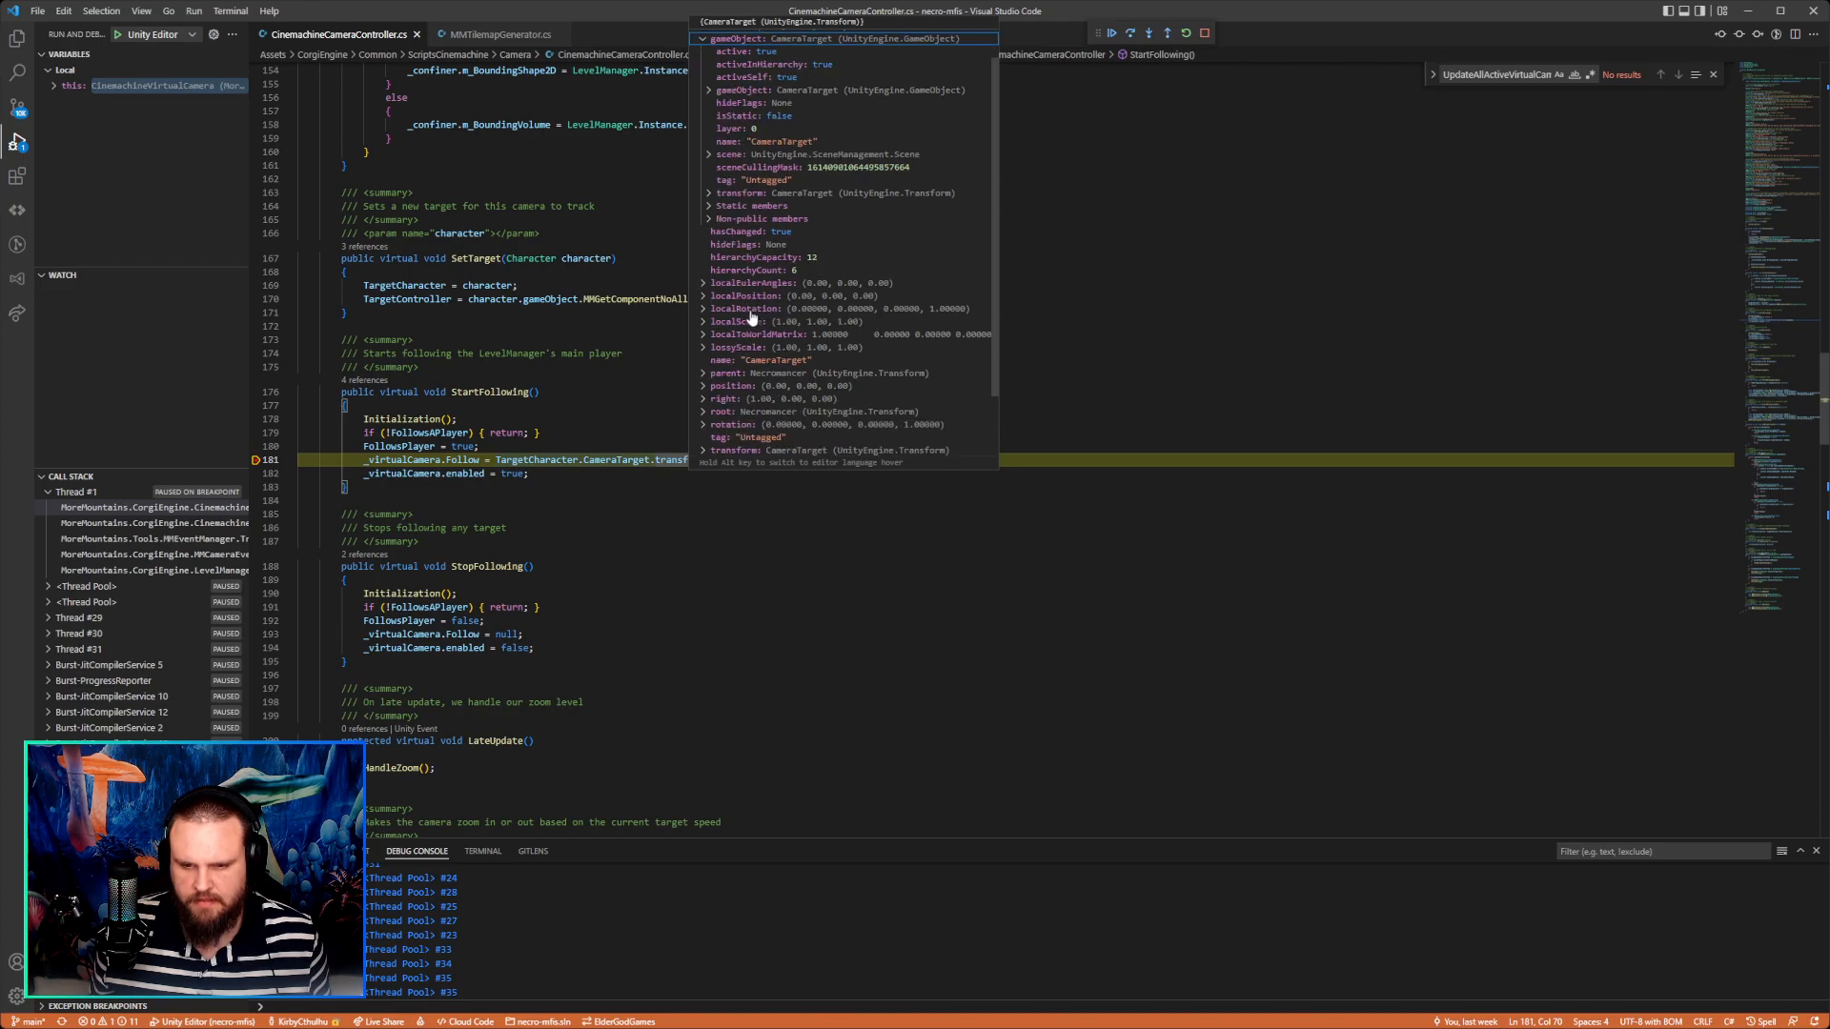
pyautogui.scroll(-2, 752, 318)
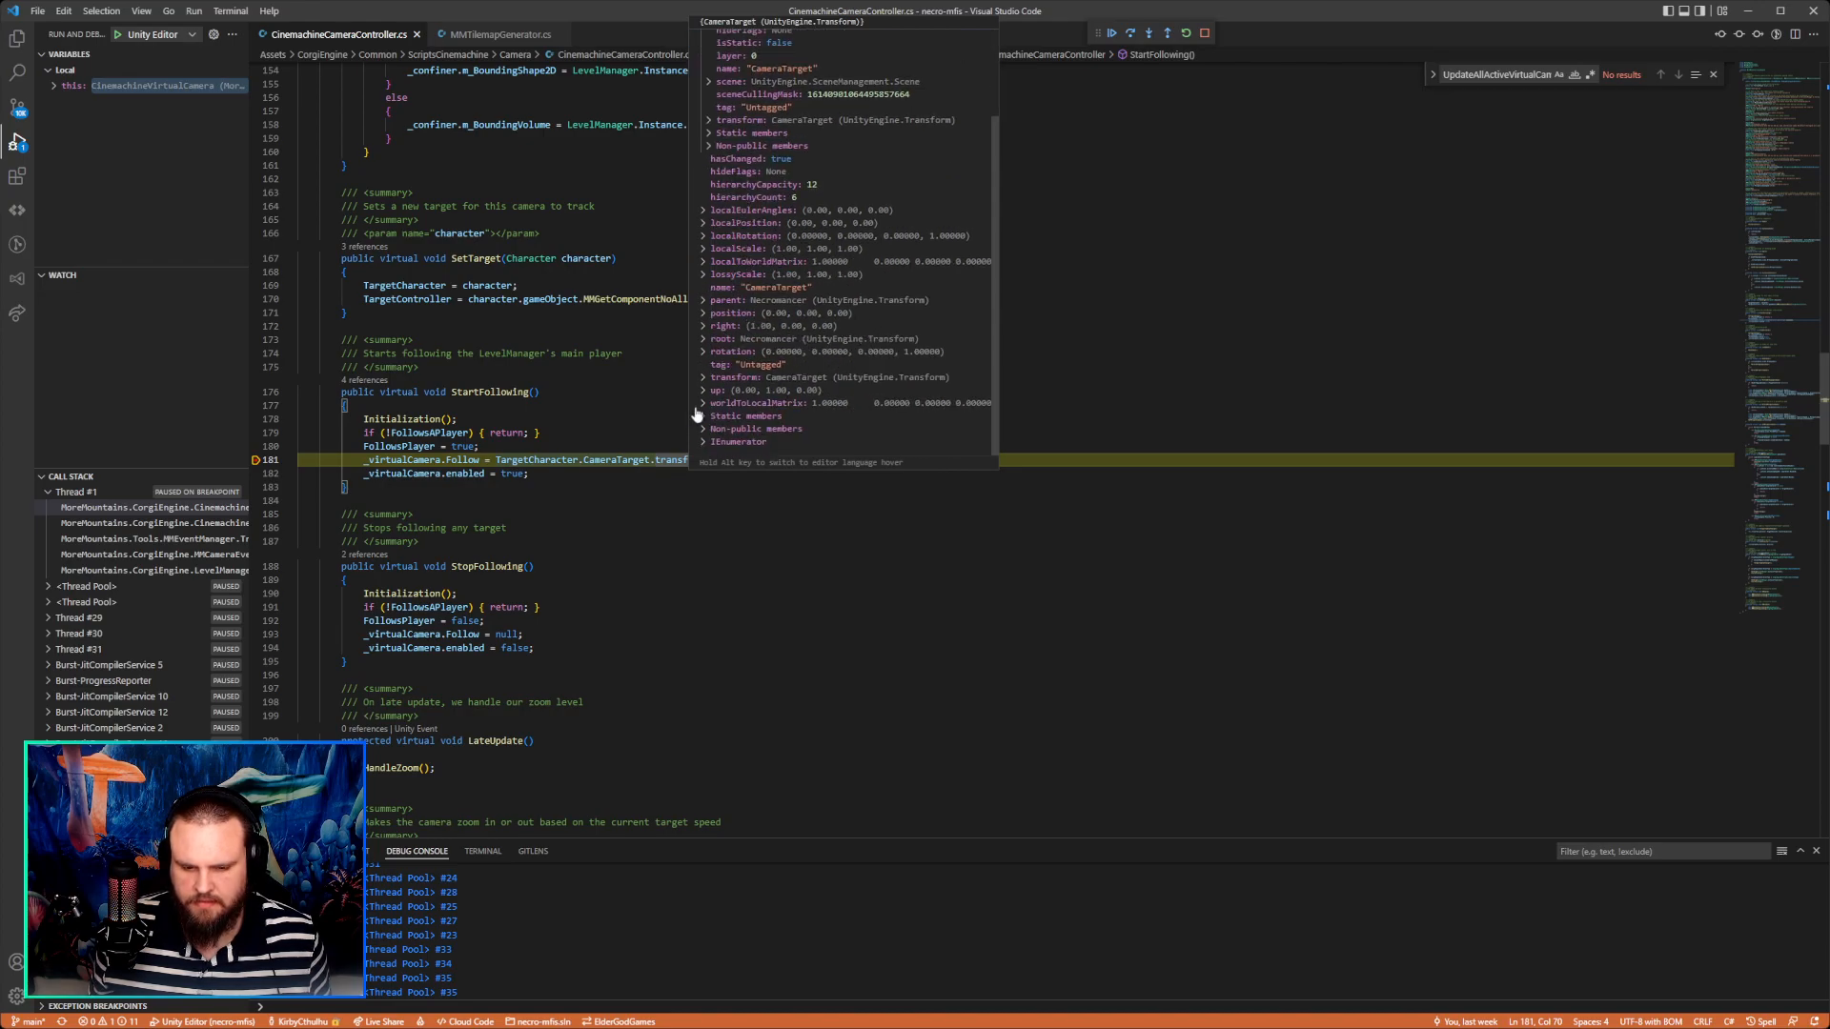
# Check the runtime values of CameraTarget and _virtualCamera.Follow on the paused assignment in StartFollowing.
pyautogui.click(545, 459)
pyautogui.moveTo(608, 462)
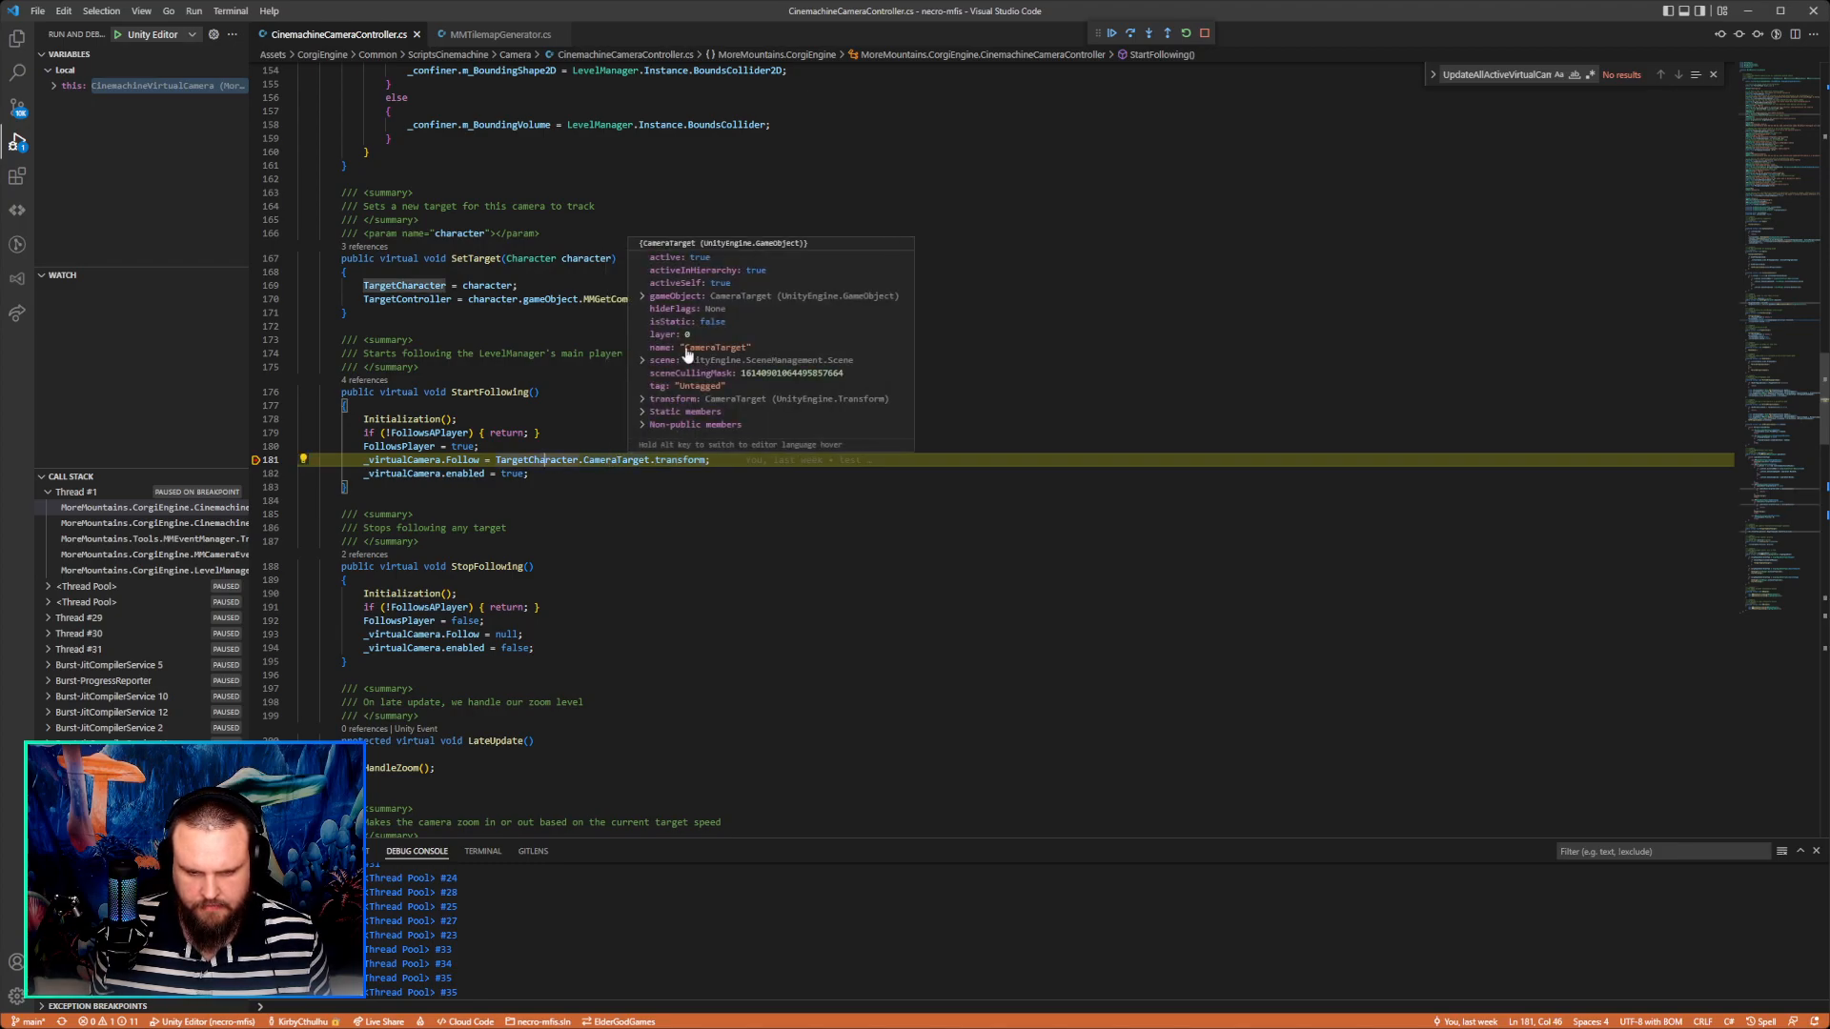
pyautogui.click(423, 460)
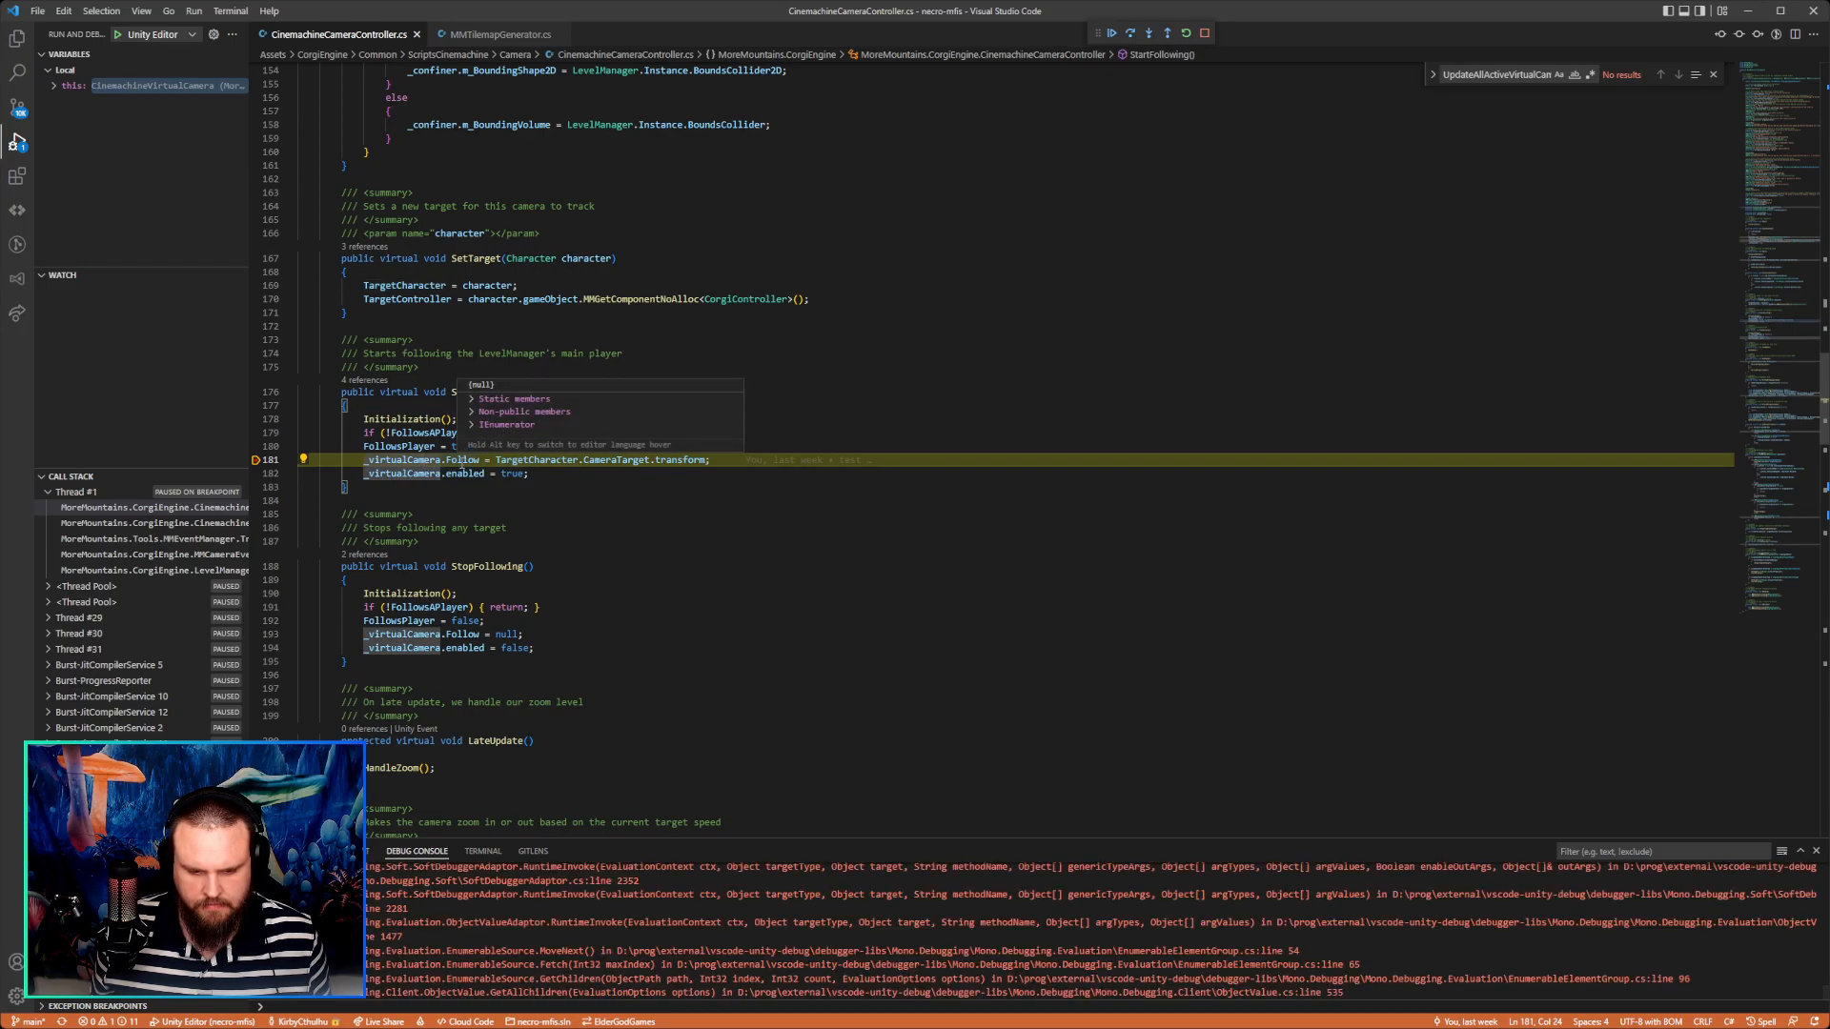
pyautogui.click(463, 461)
pyautogui.scroll(-3, 762, 572)
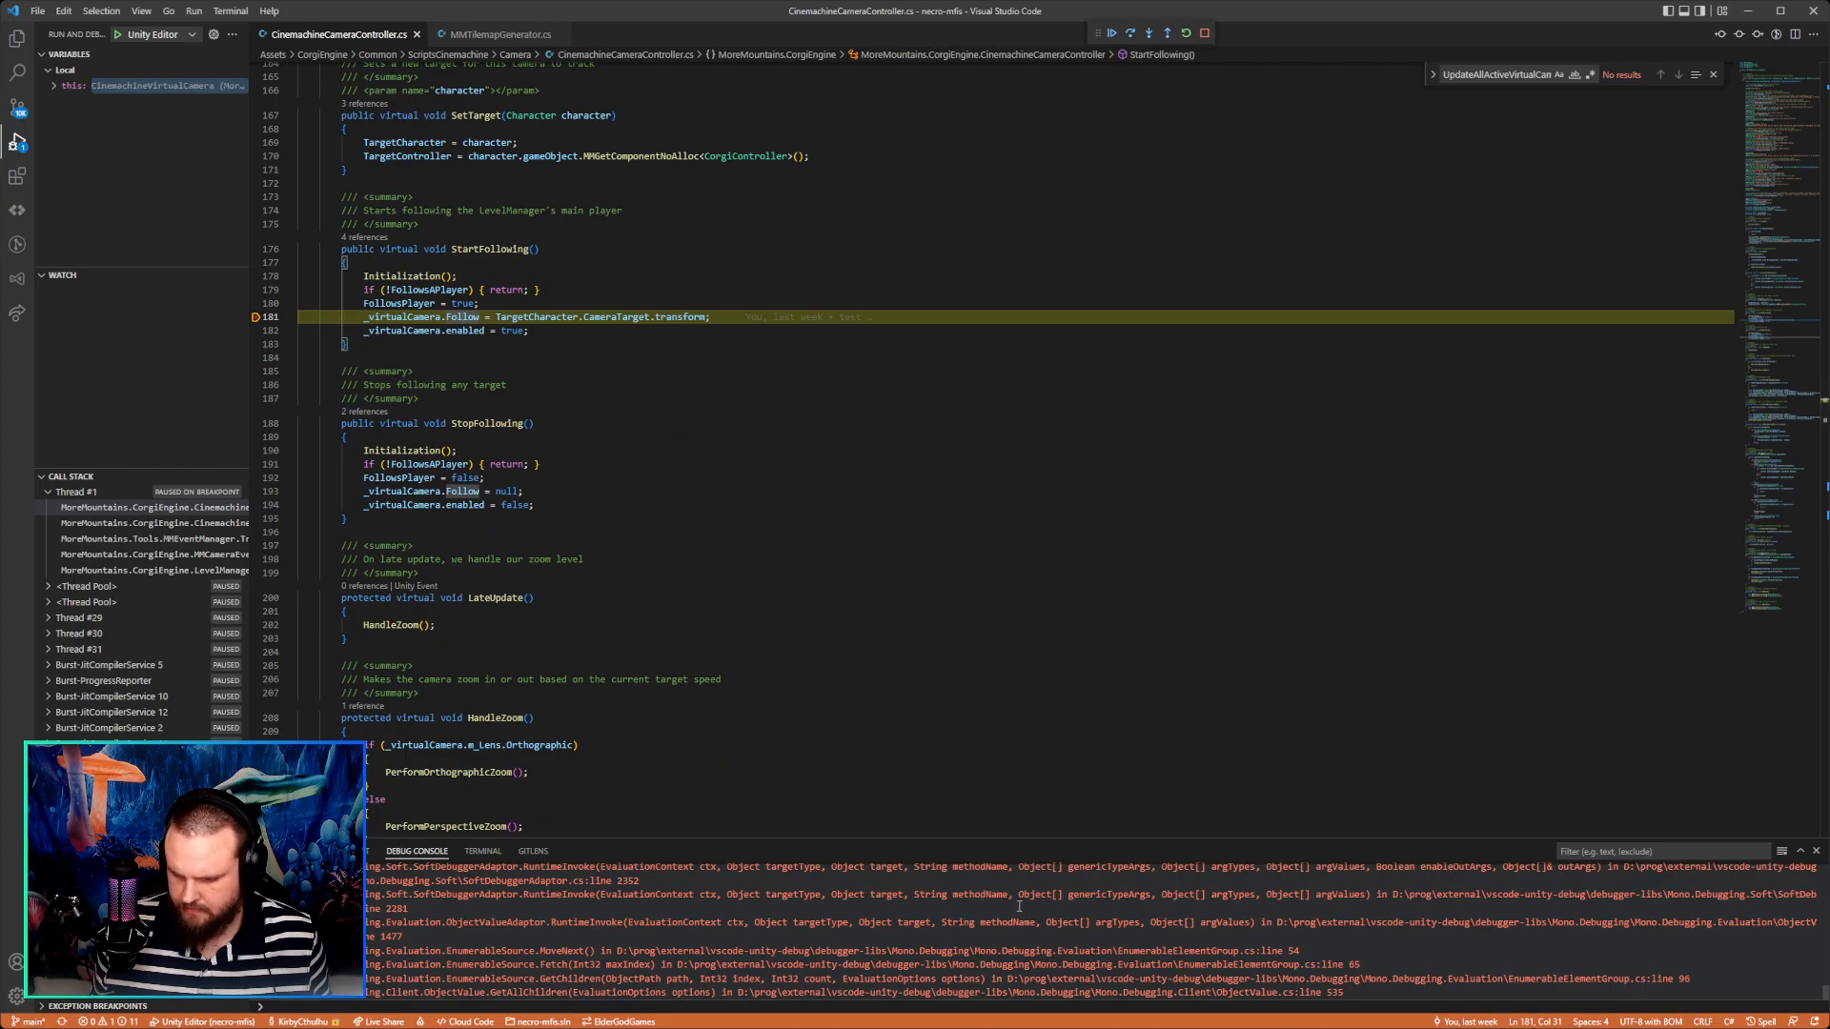
# Enlarge the debug console to read the evaluation error, and examine the _virtualCamera.enabled line in StartFollowing.
pyautogui.moveTo(1061, 840); pyautogui.dragTo(1049, 677)
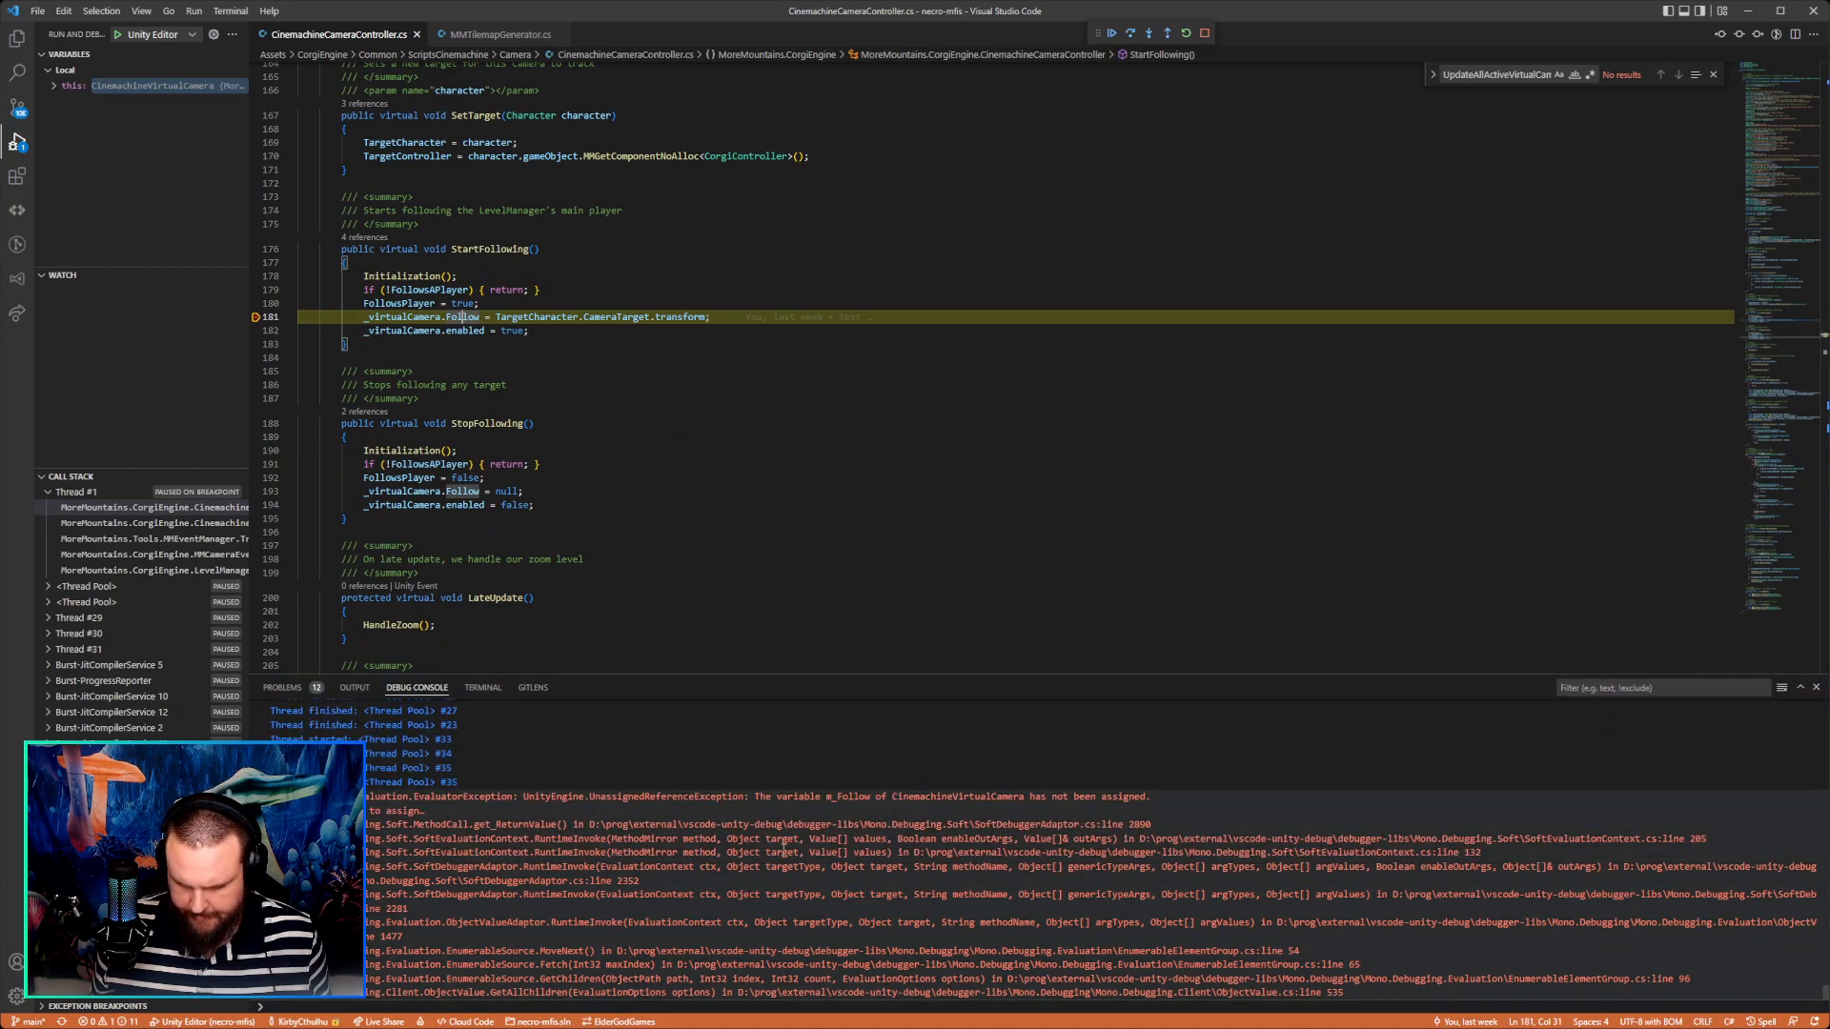
pyautogui.moveTo(812, 491); pyautogui.dragTo(810, 482)
pyautogui.scroll(3, 810, 484)
pyautogui.scroll(-3, 560, 415)
pyautogui.scroll(3, 581, 459)
pyautogui.click(475, 473)
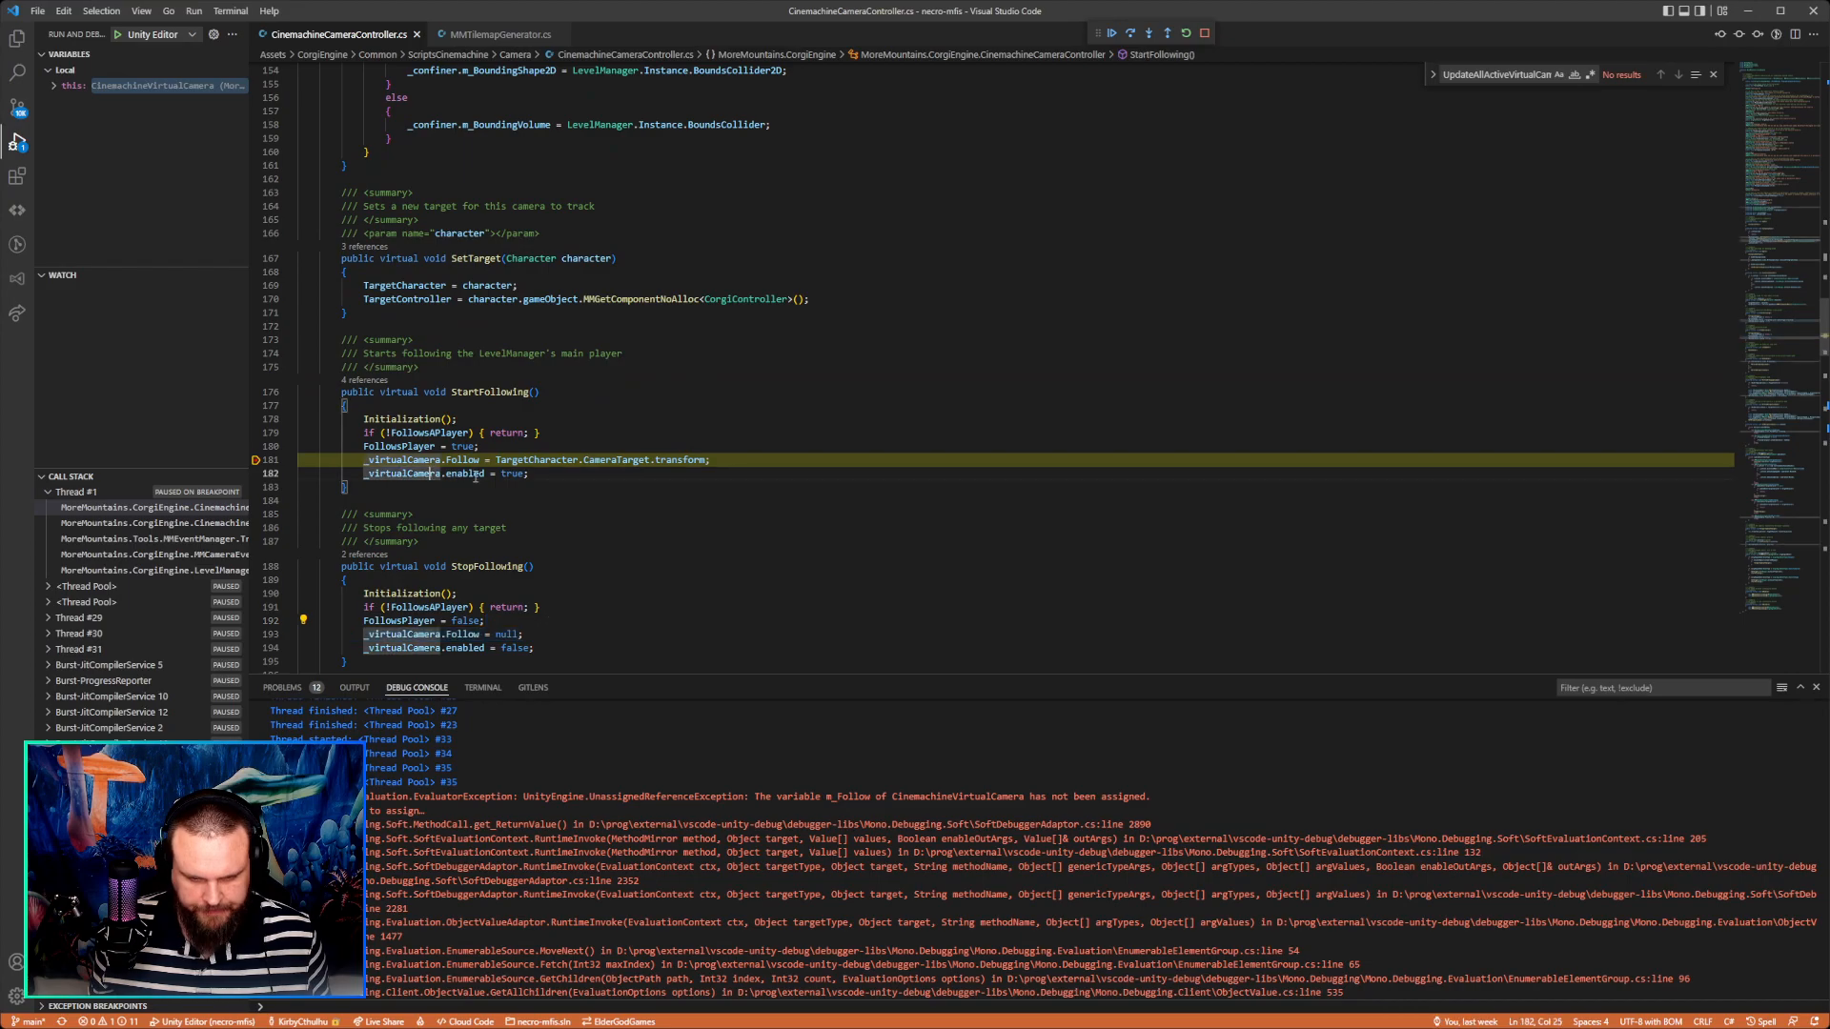
# Go to the definition of Initialization from StartFollowing and examine its _virtualCamera, _confiner, _currentZoom and _framingTransposer assignments.
pyautogui.moveTo(412, 433)
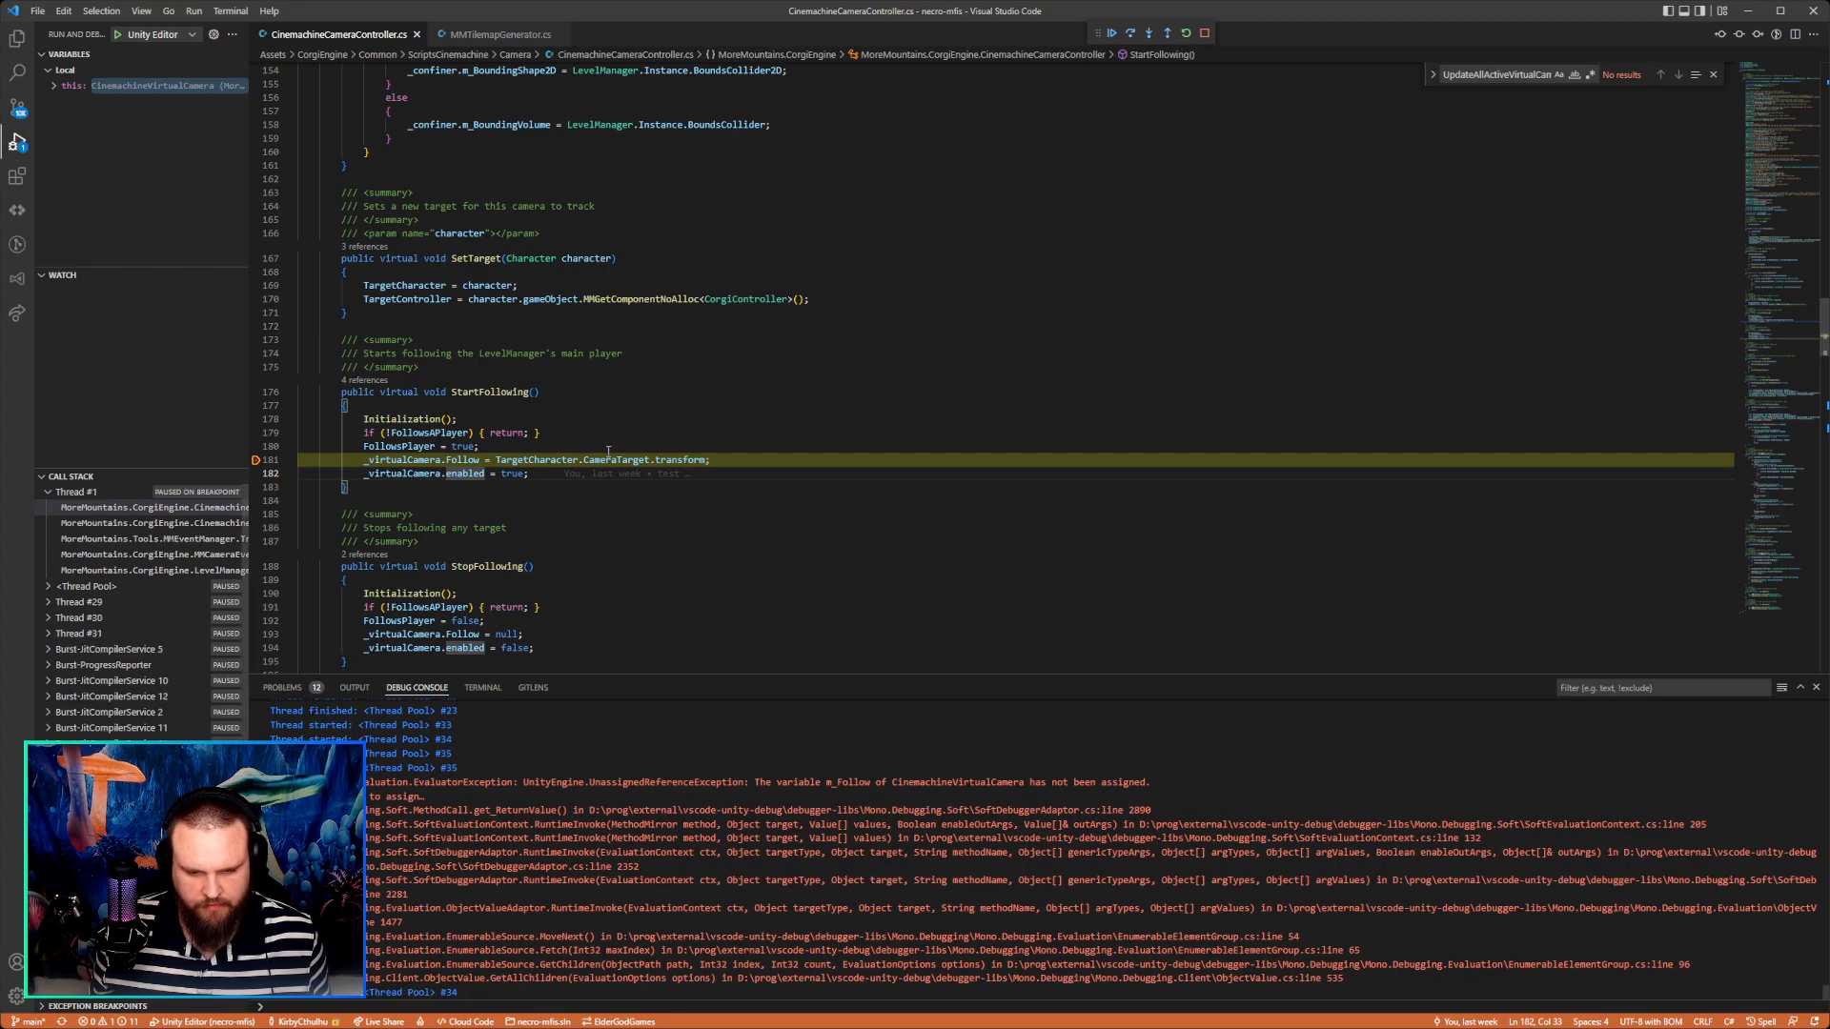
pyautogui.click(429, 419)
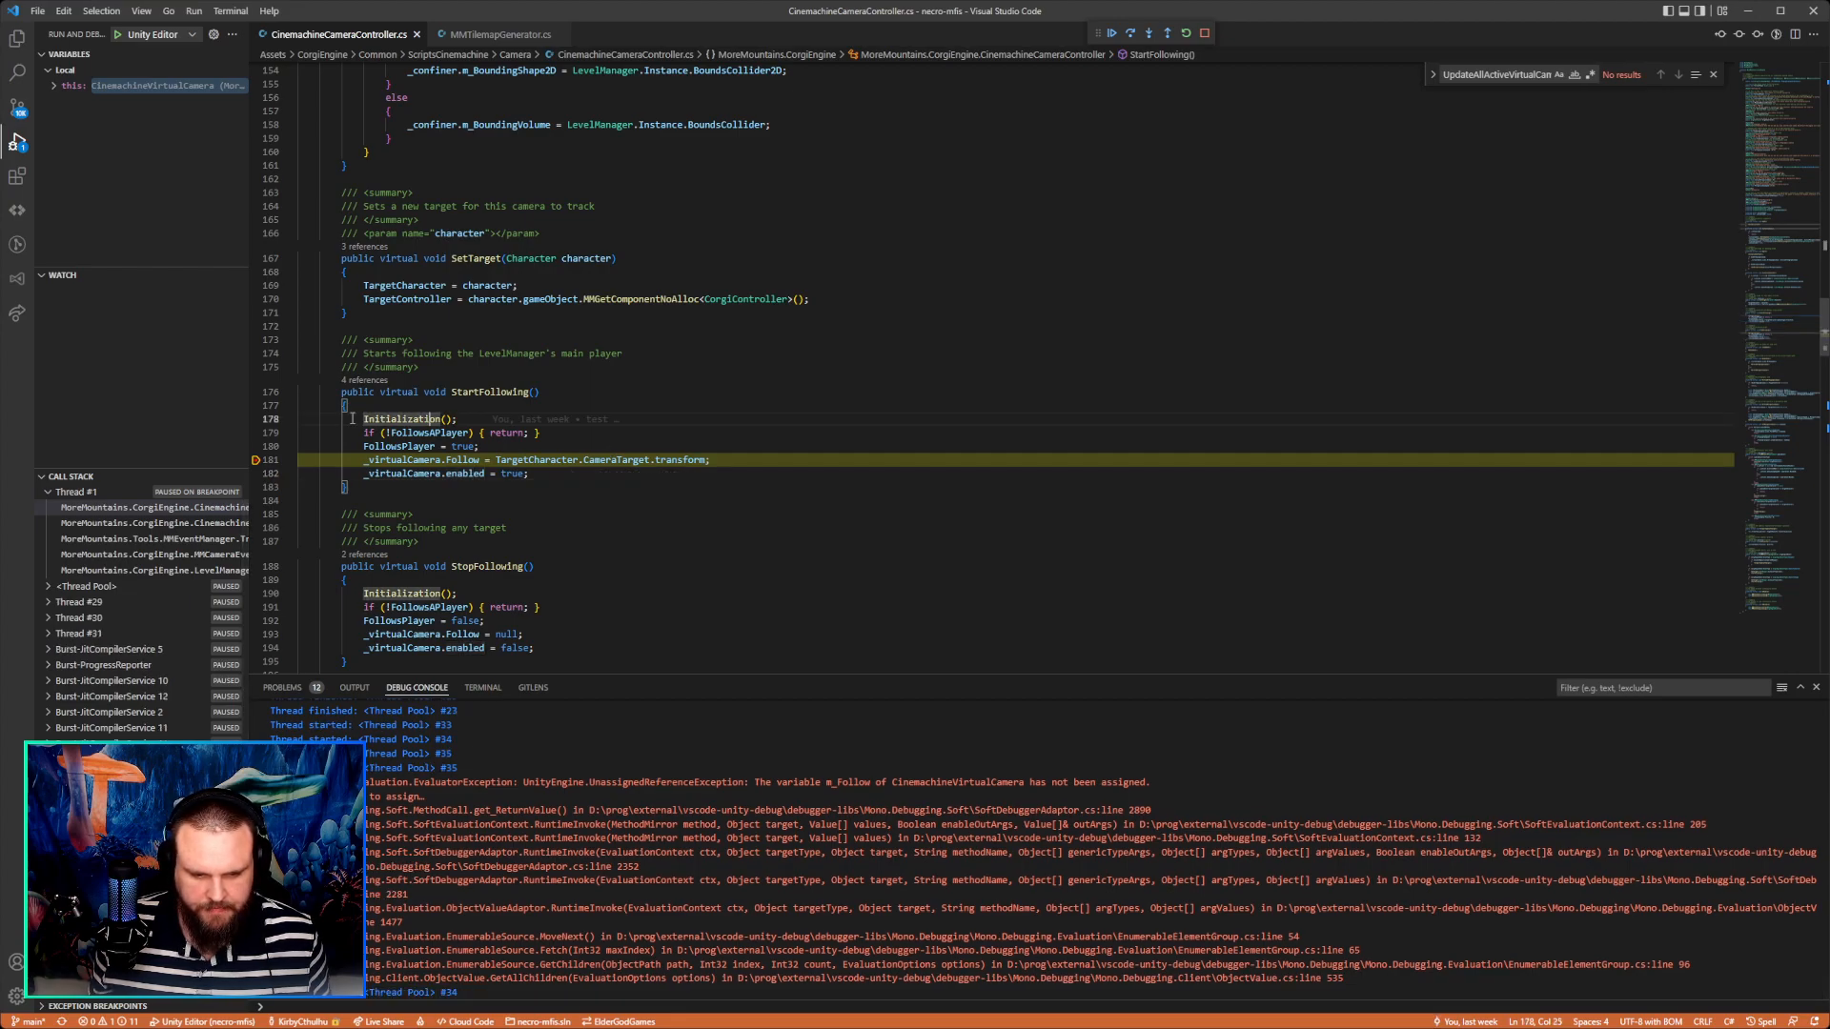
pyautogui.scroll(-2, 516, 537)
pyautogui.scroll(3, 552, 540)
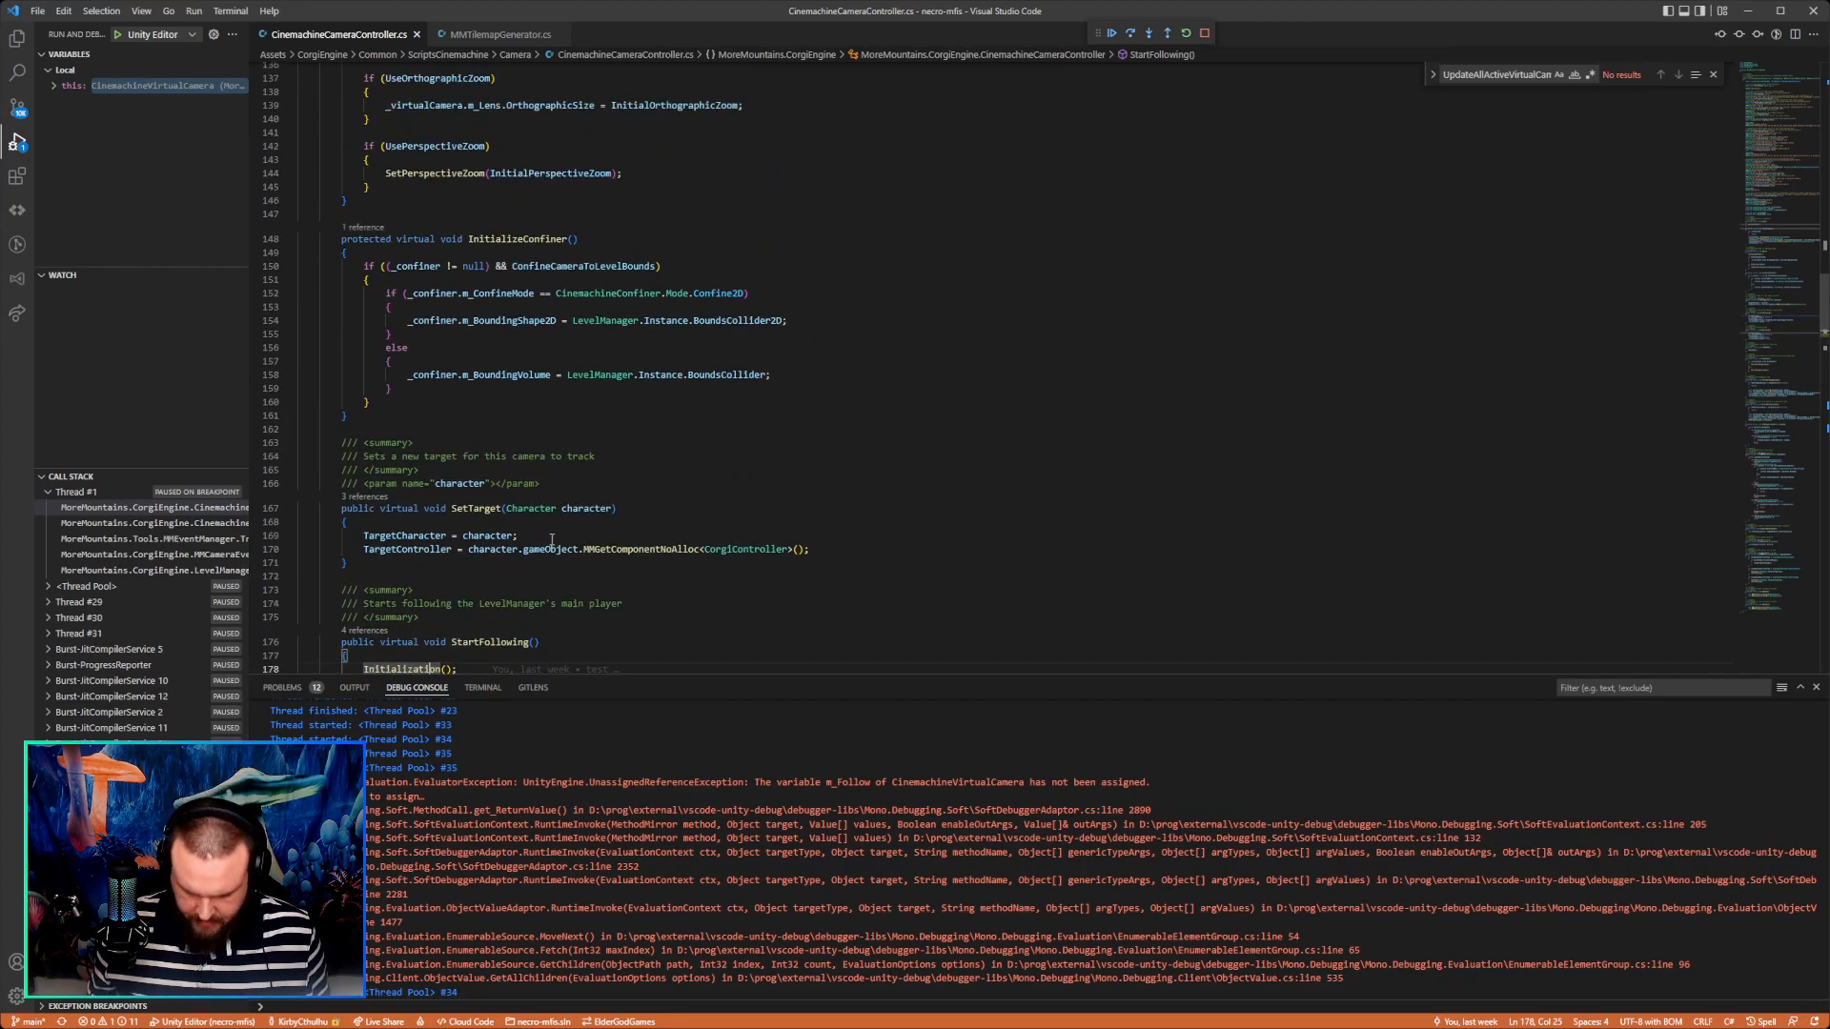
pyautogui.press('F12')
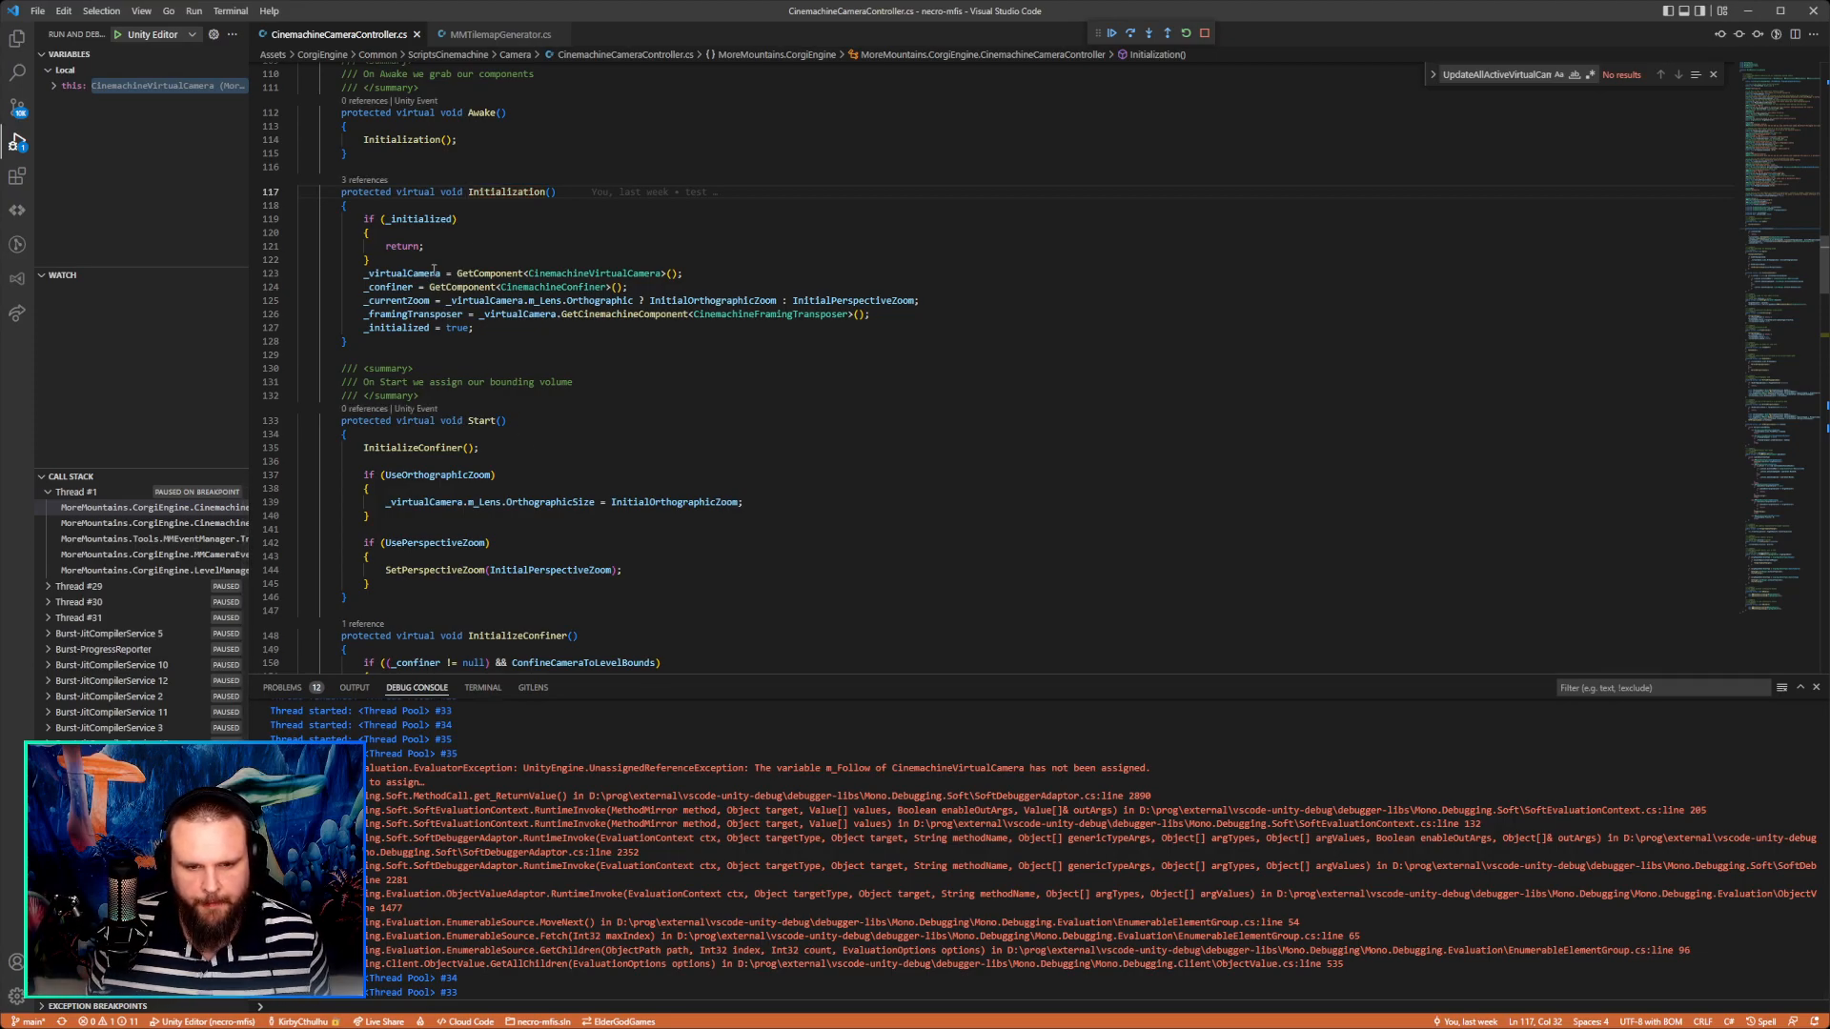
pyautogui.moveTo(442, 259); pyautogui.dragTo(579, 301)
pyautogui.click(572, 273)
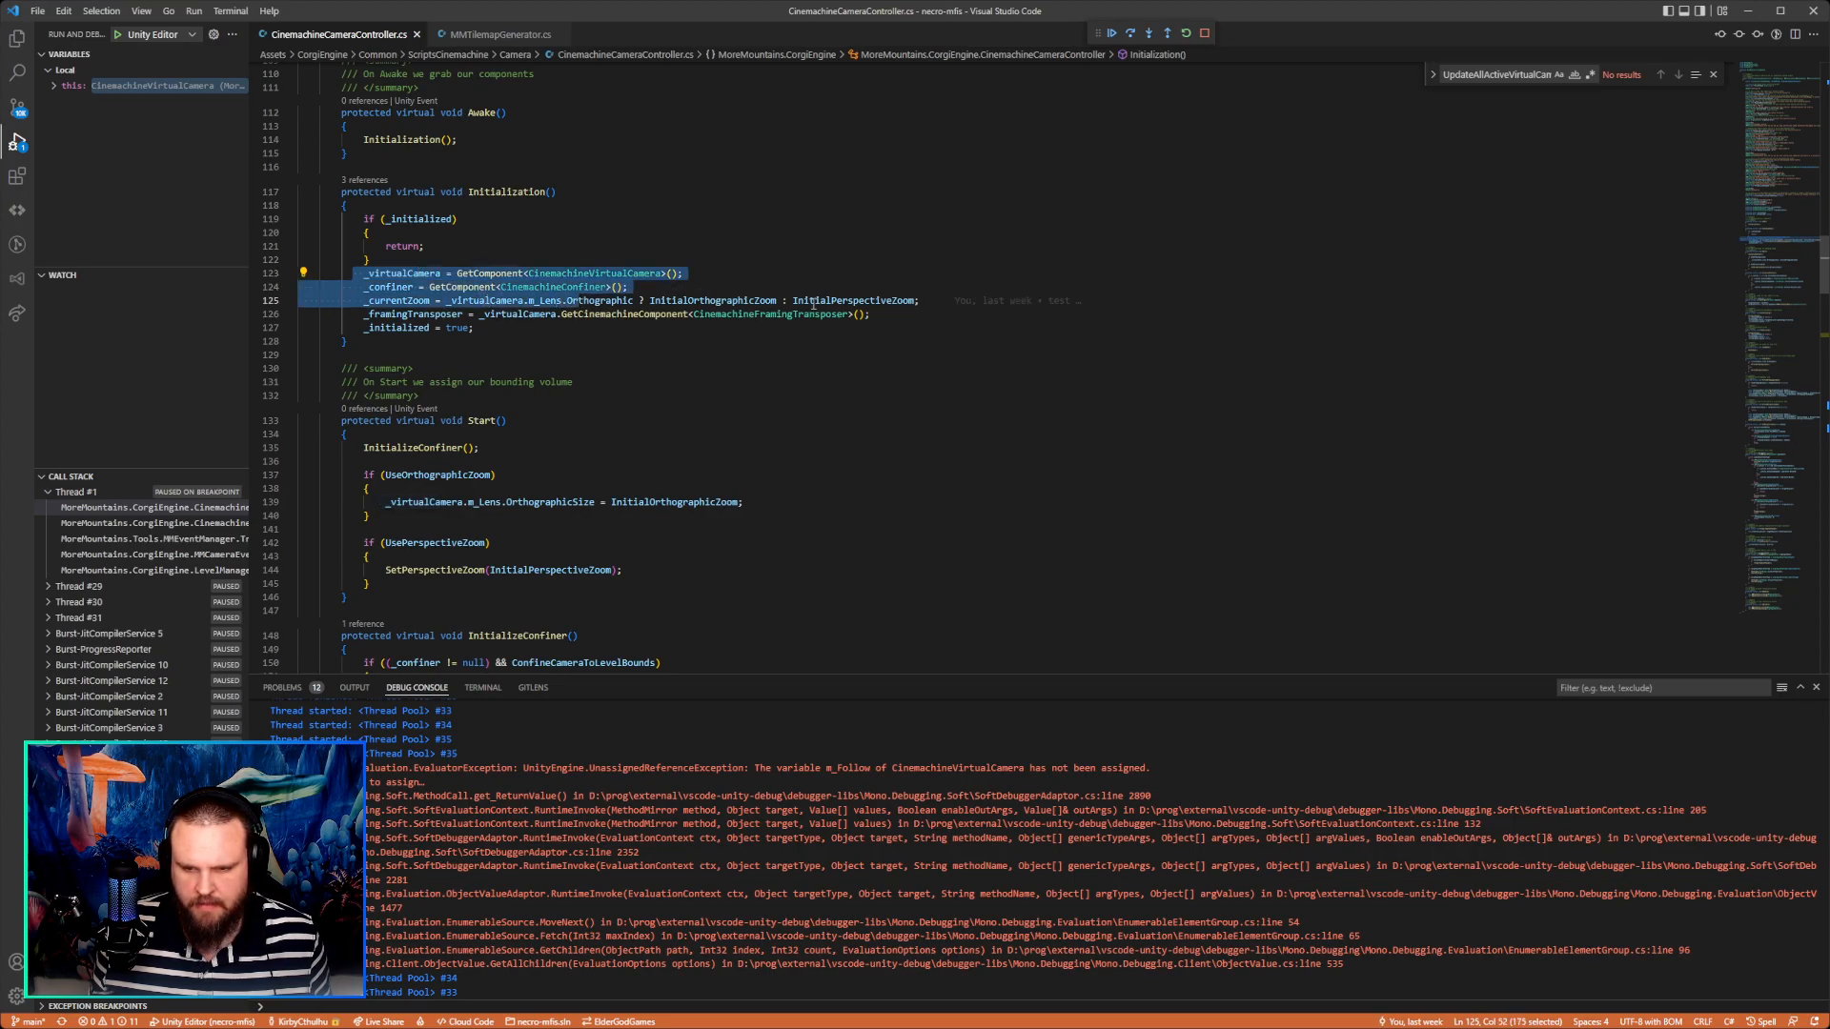
pyautogui.doubleClick(437, 313)
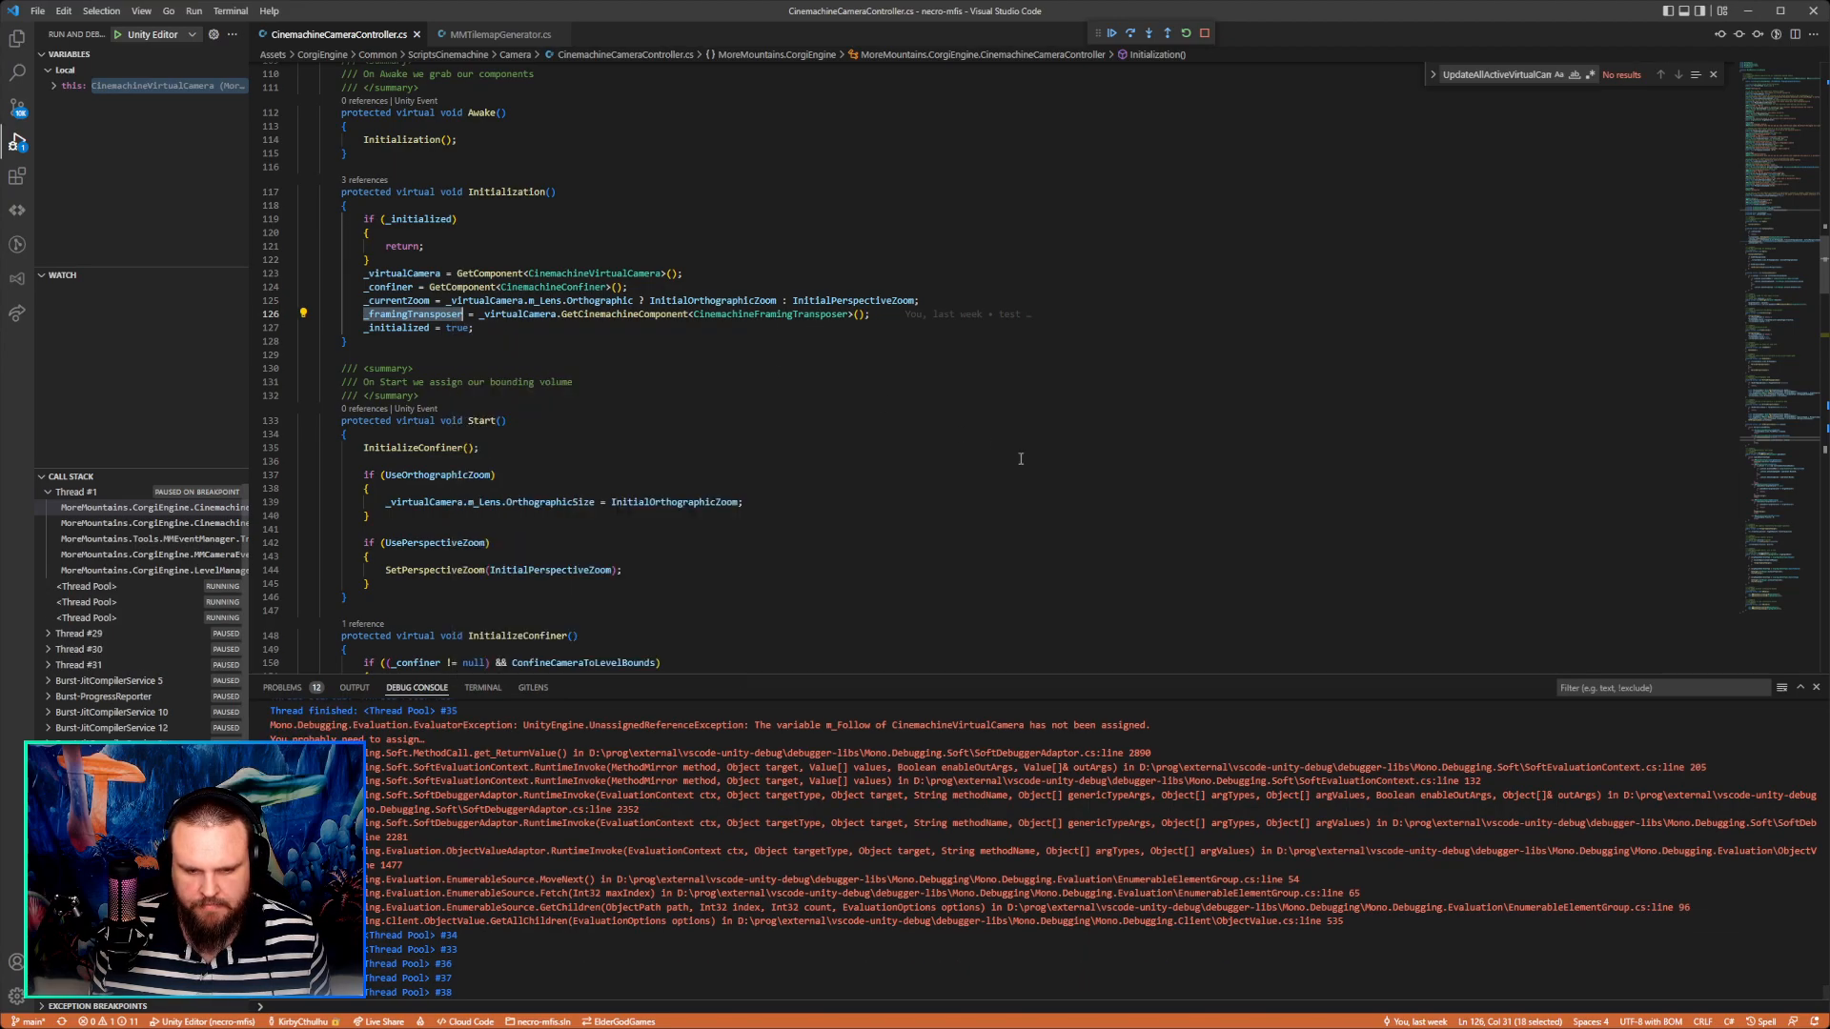
# Search the file for StartFollowing and review the MMCameraEventTypes.StartFollowing case inside OnMMEvent.
pyautogui.scroll(-2, 969, 455)
pyautogui.scroll(-10, 968, 455)
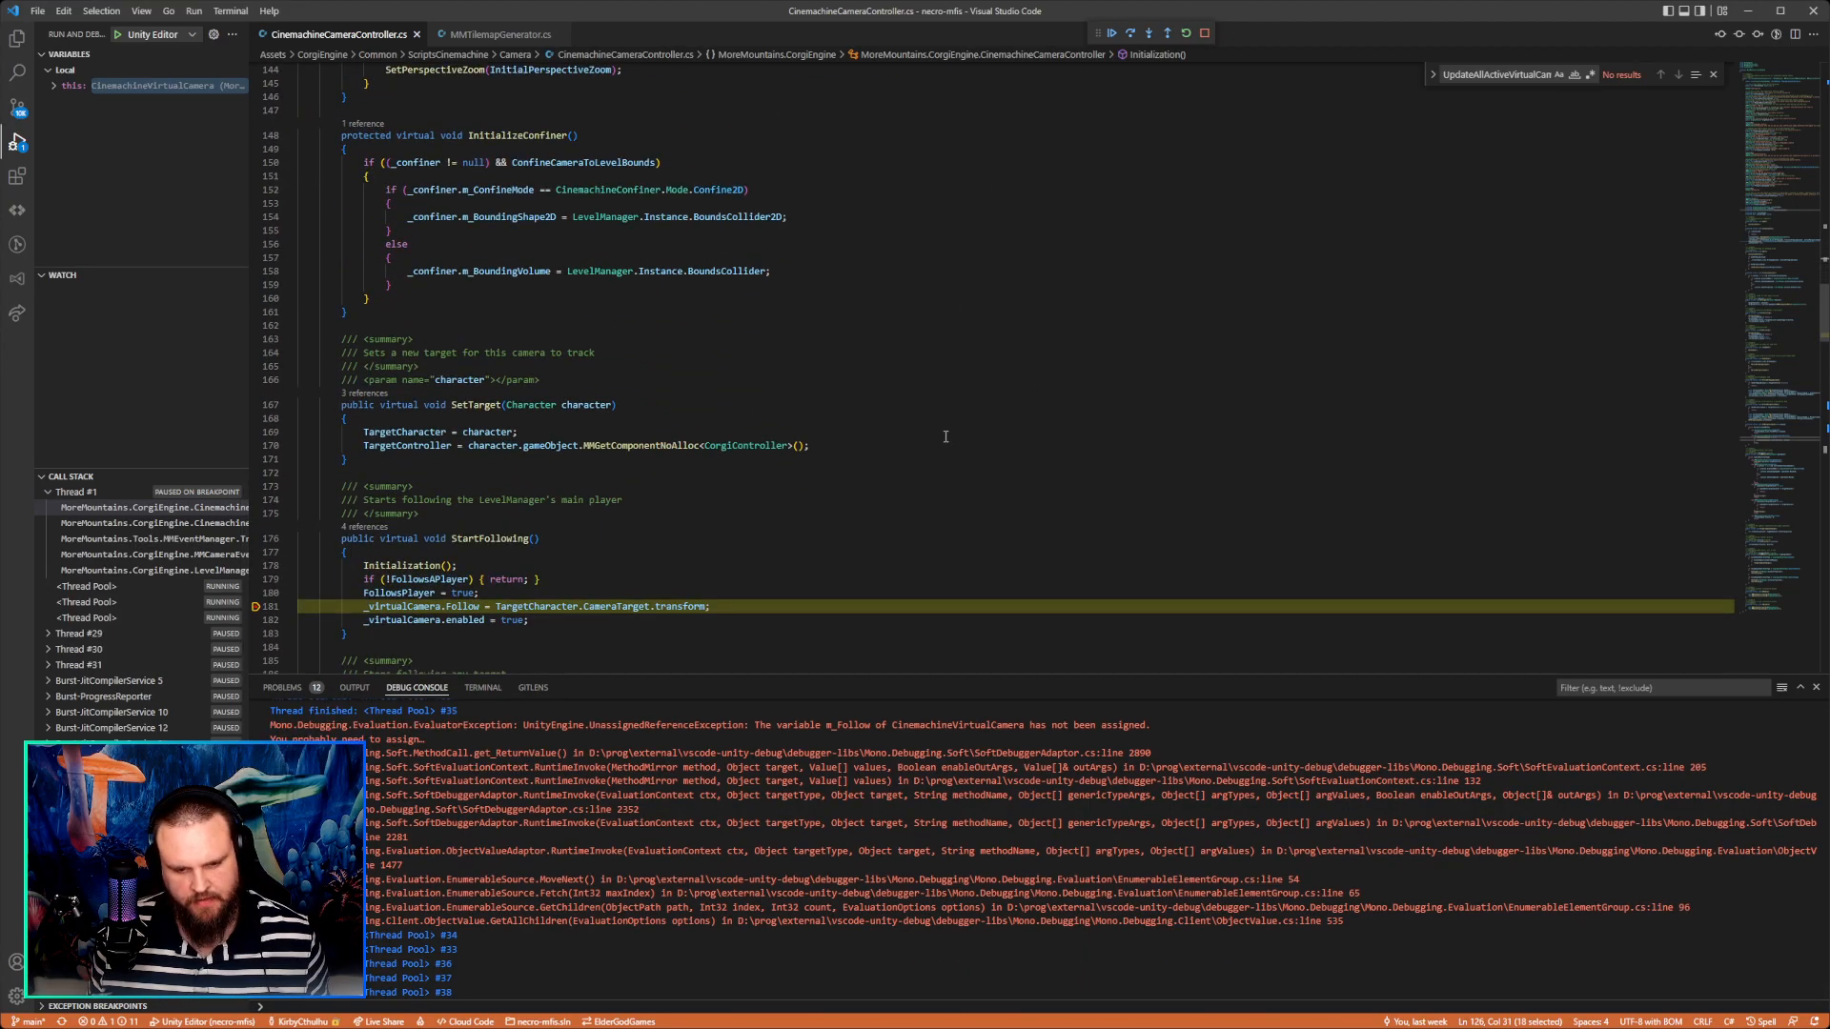
pyautogui.scroll(-4, 946, 436)
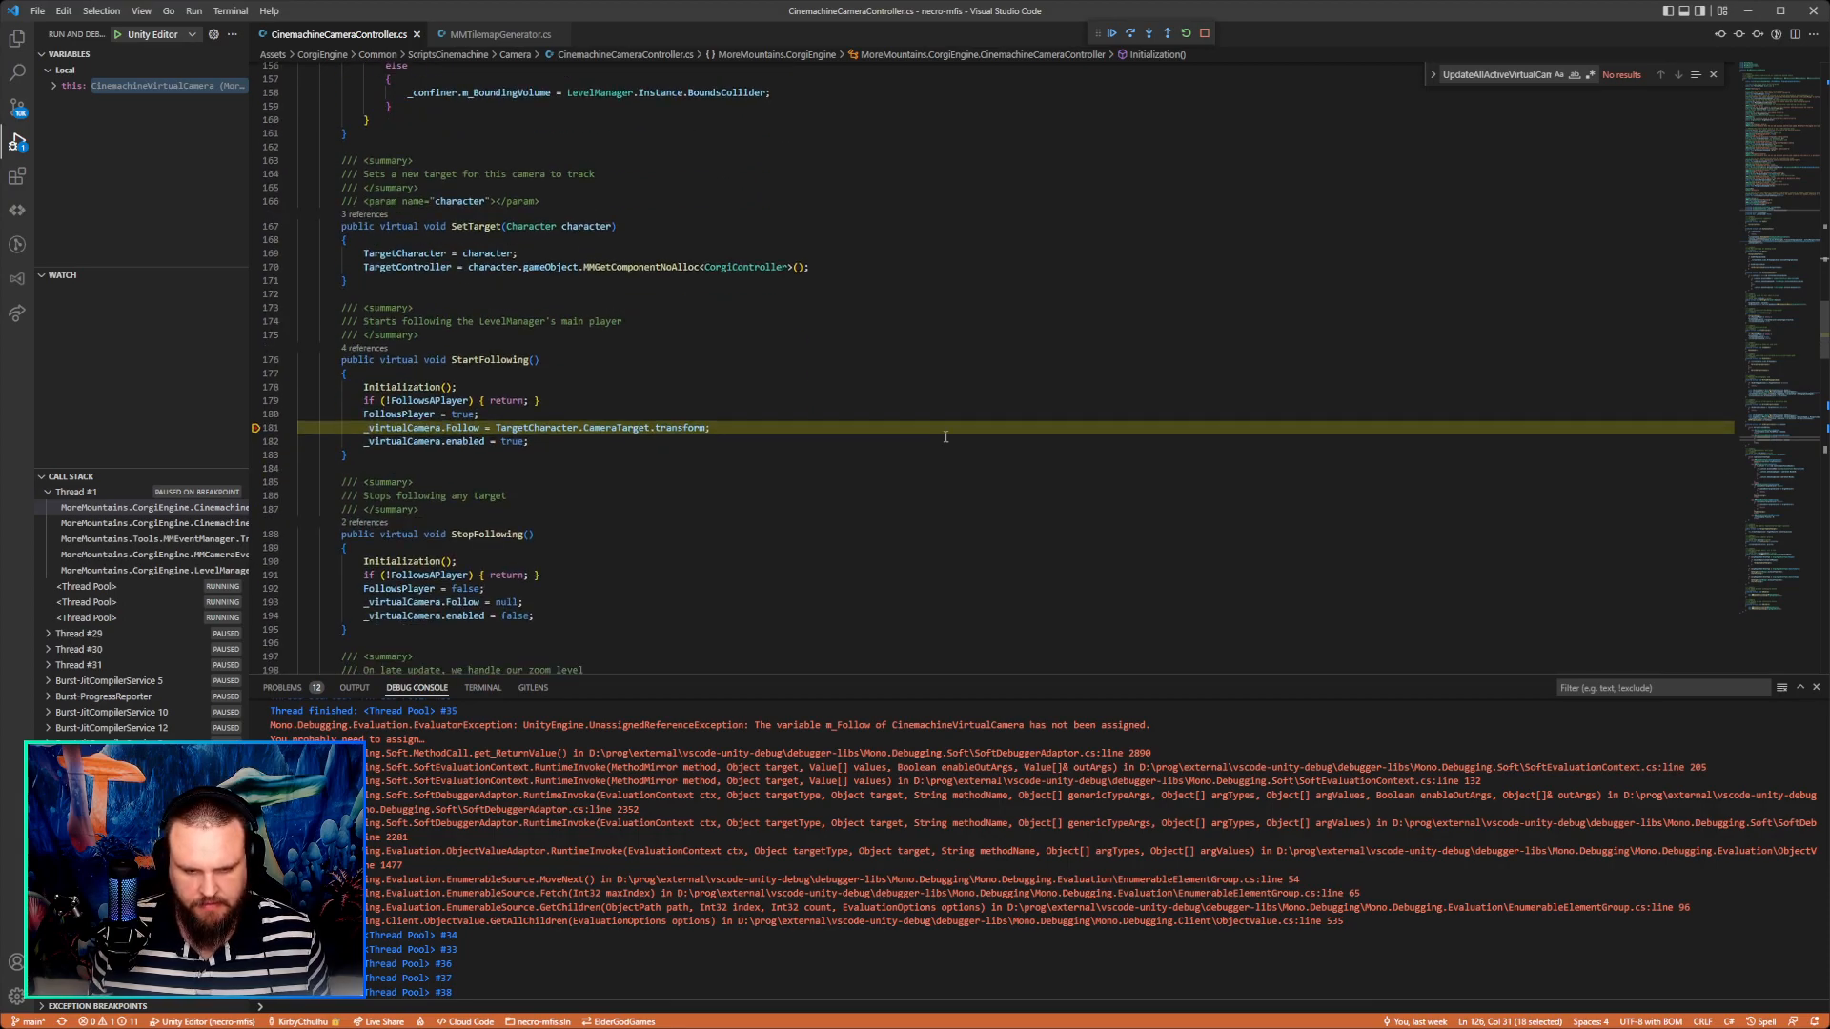
pyautogui.doubleClick(477, 359)
pyautogui.hotkey('ctrl', 'f')
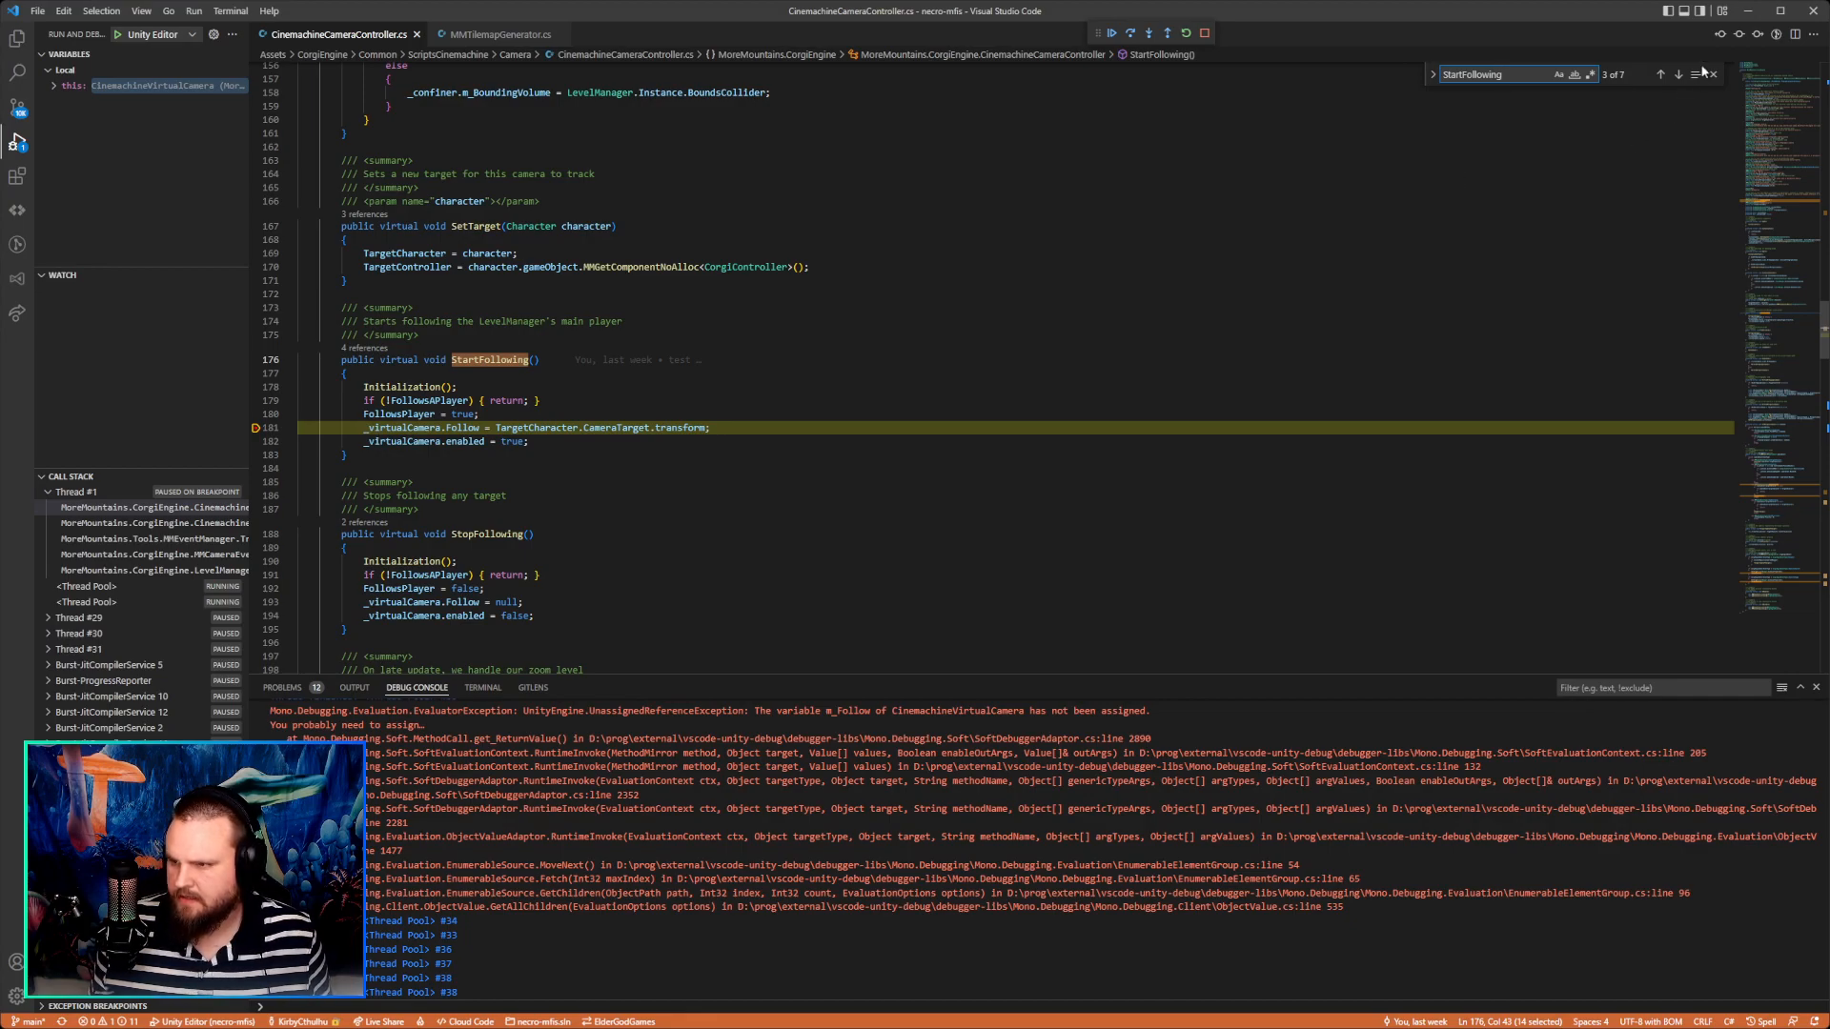
pyautogui.click(1678, 74)
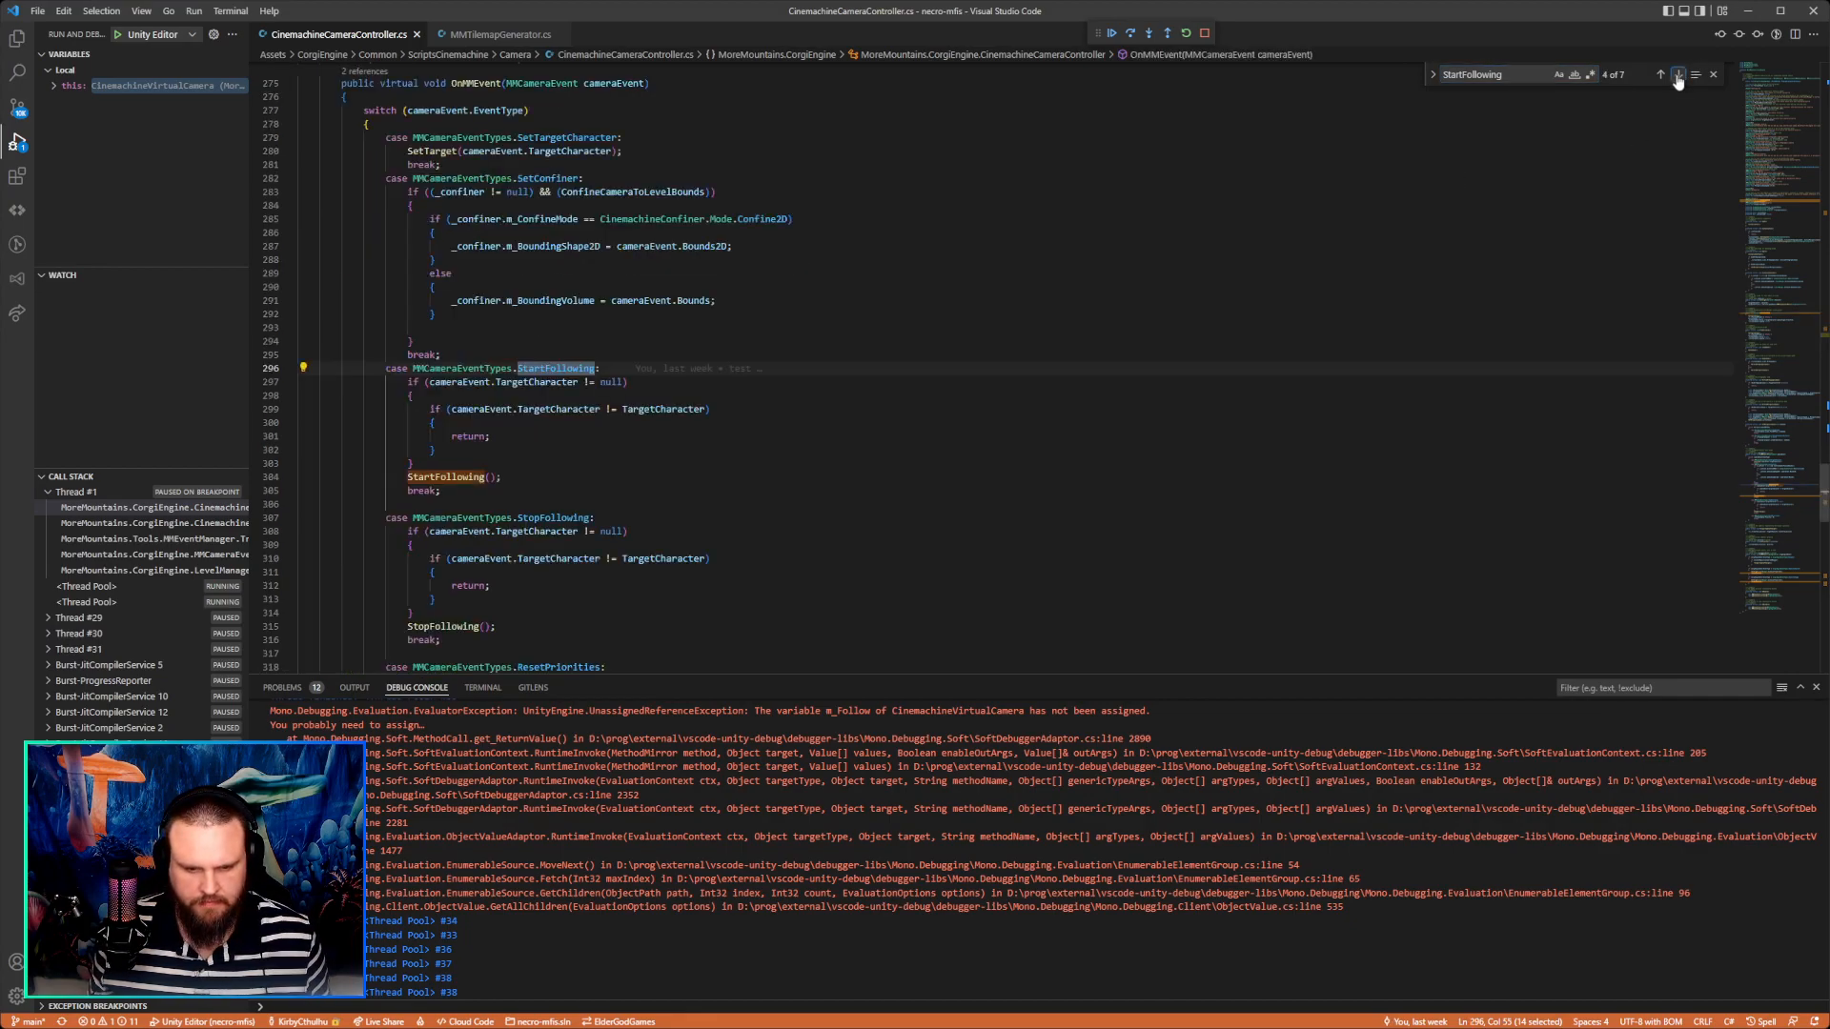
pyautogui.scroll(2, 741, 278)
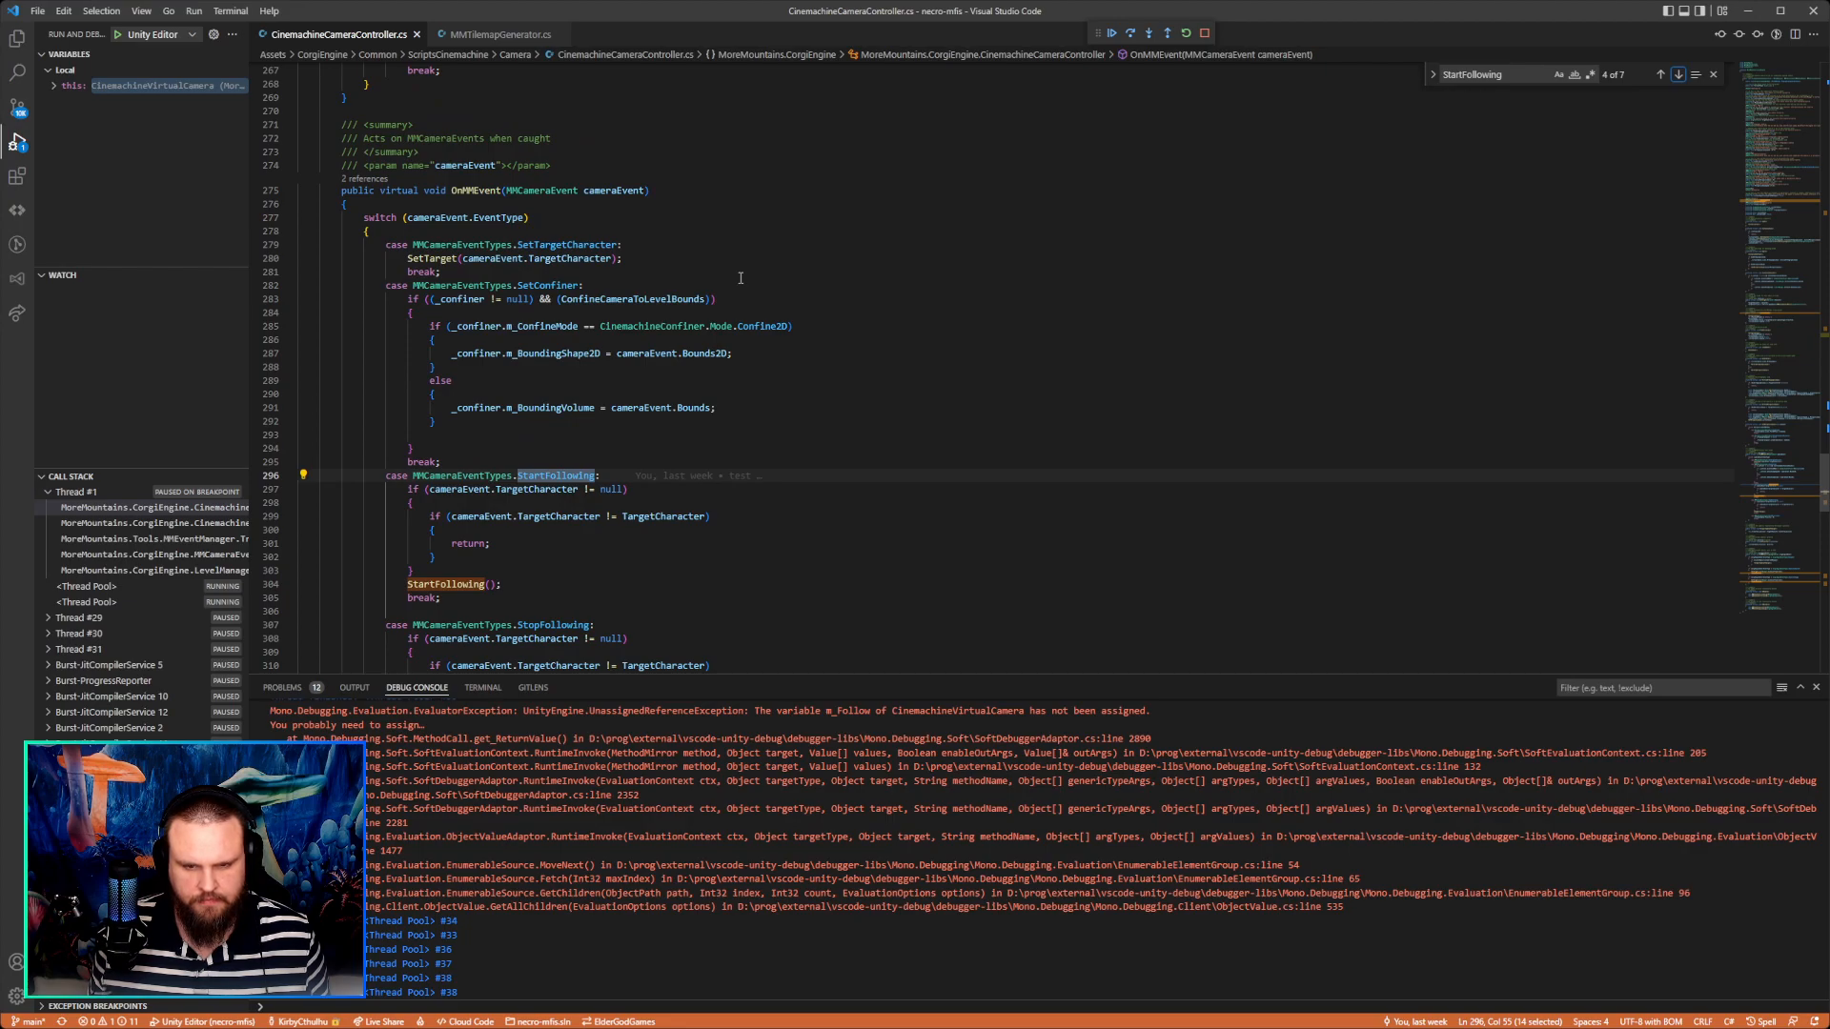
pyautogui.scroll(-3, 741, 279)
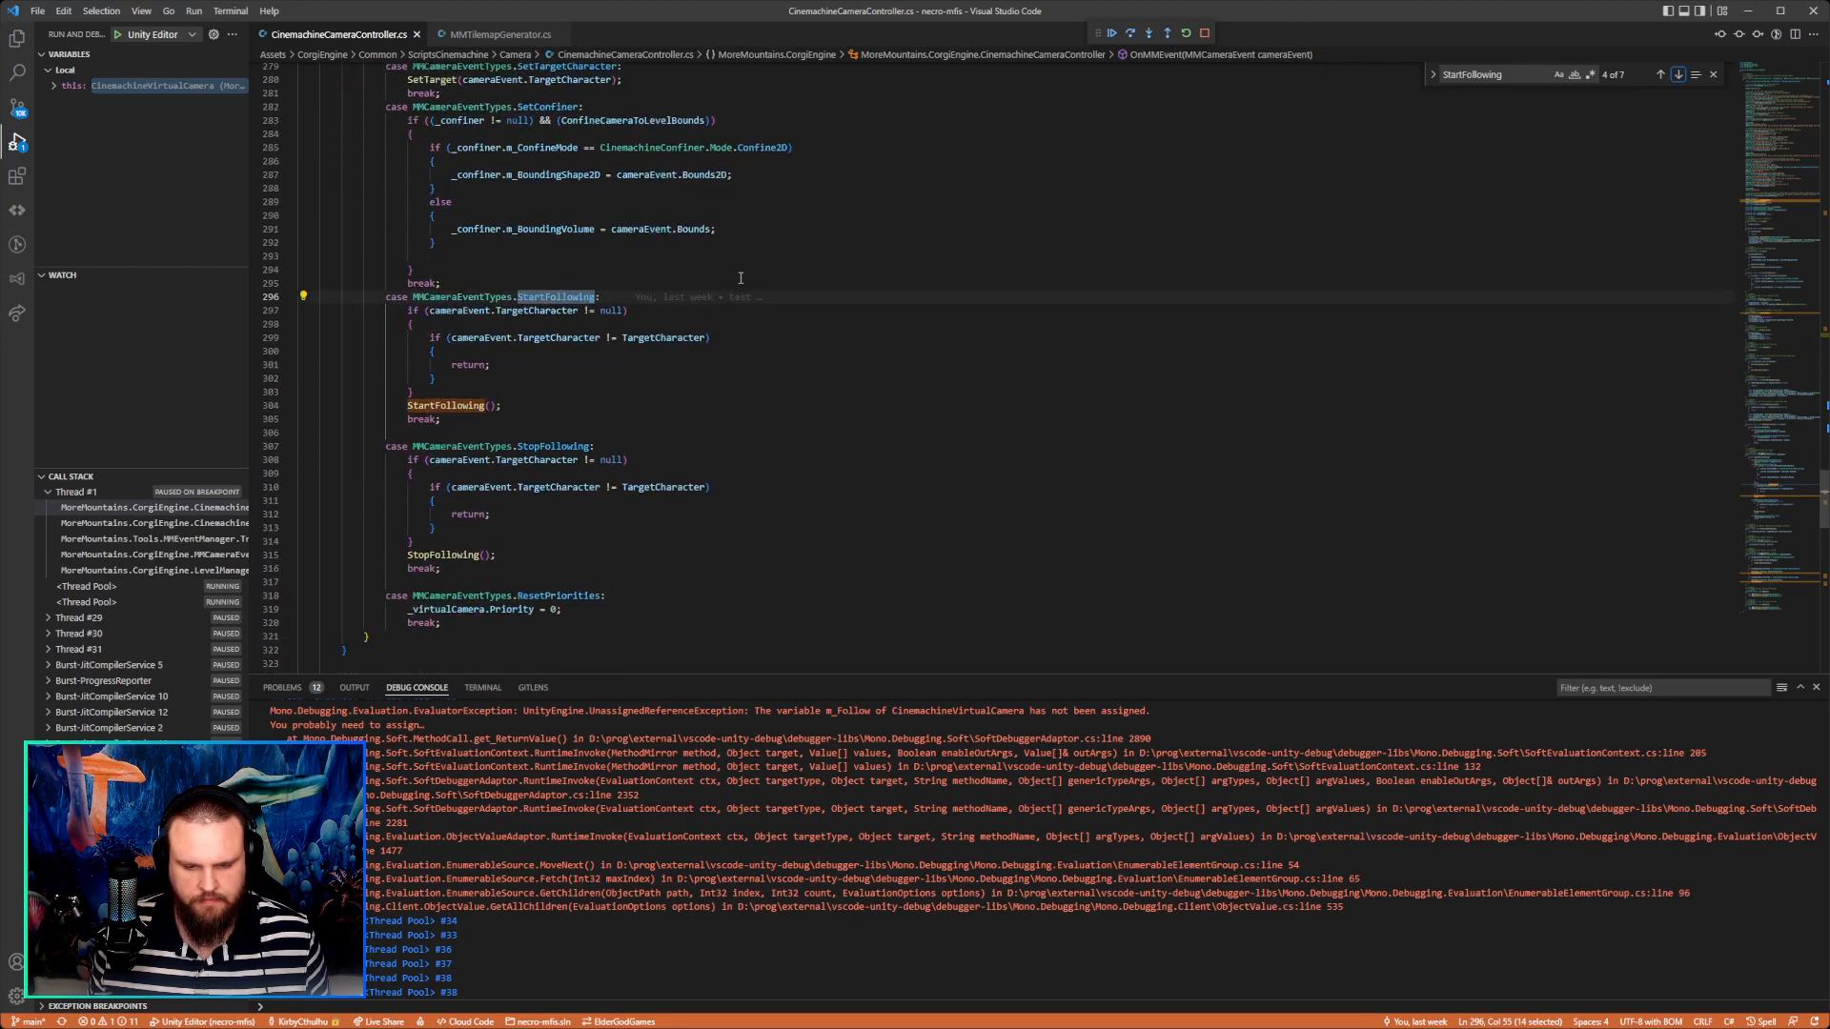
# Set a breakpoint on the TargetCharacter comparison at line 299 in the StartFollowing case and continue execution.
pyautogui.click(253, 339)
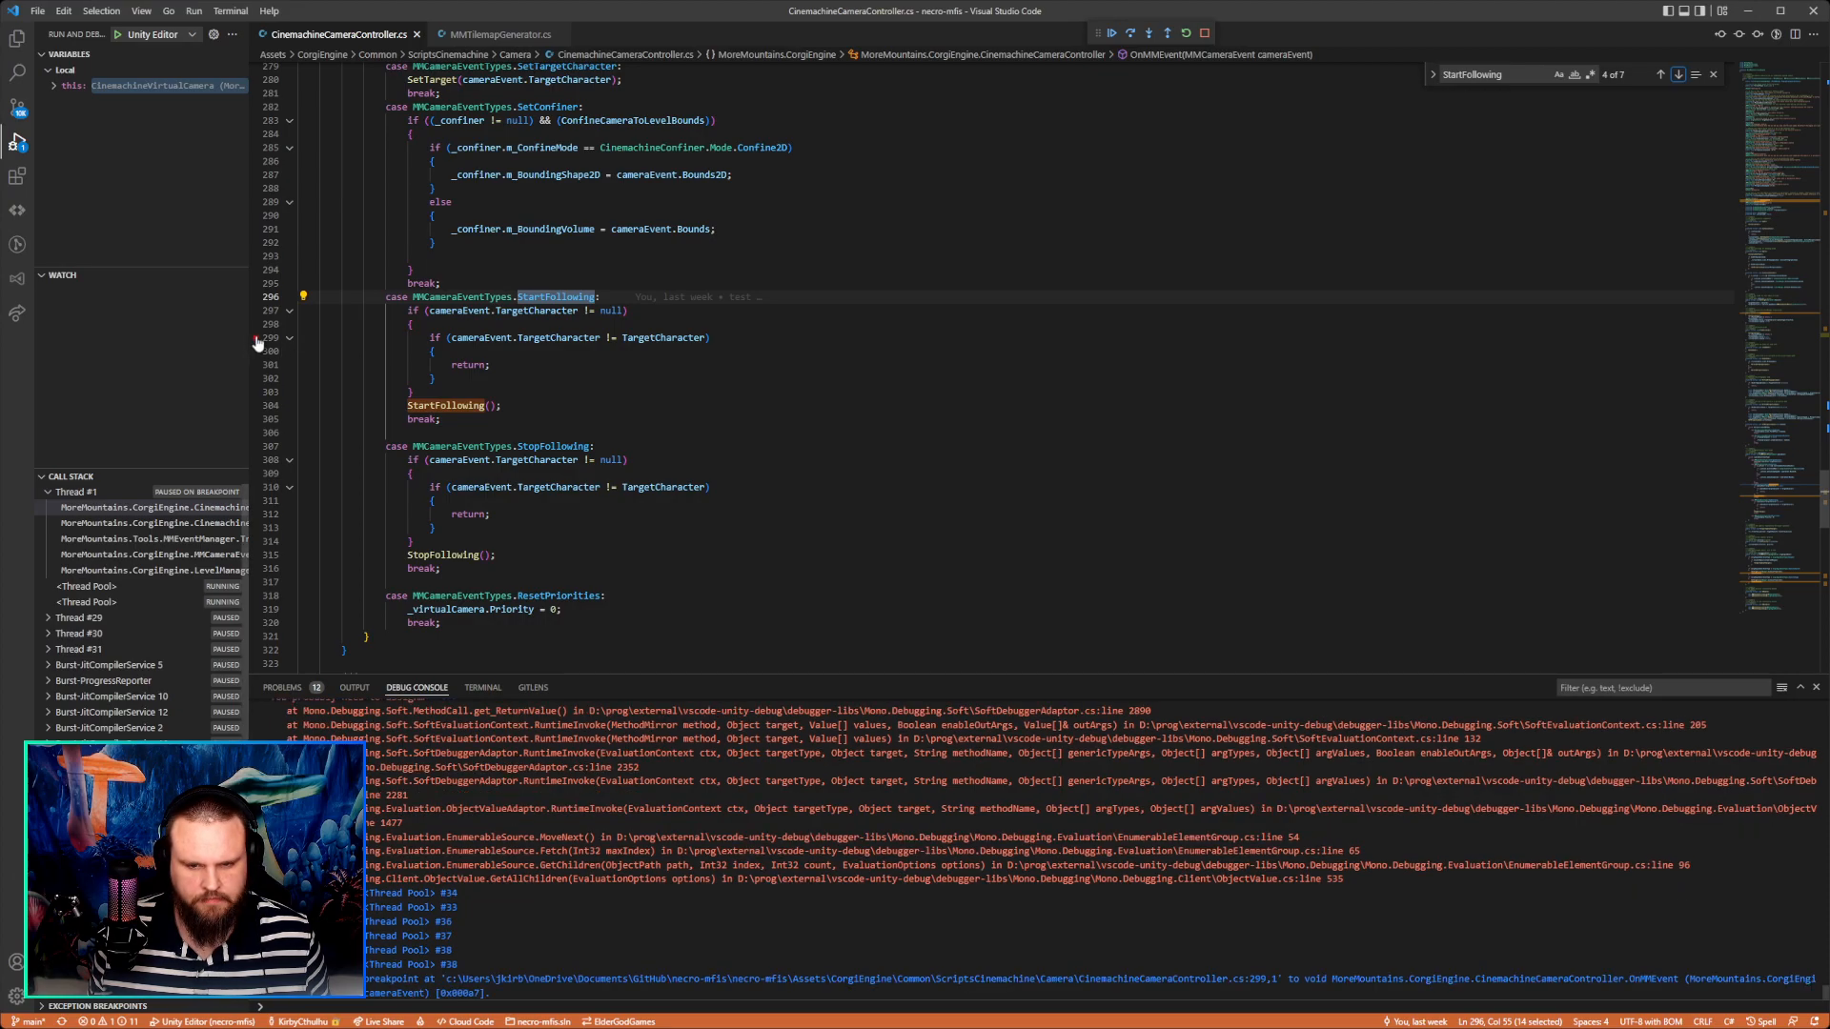
pyautogui.click(1113, 36)
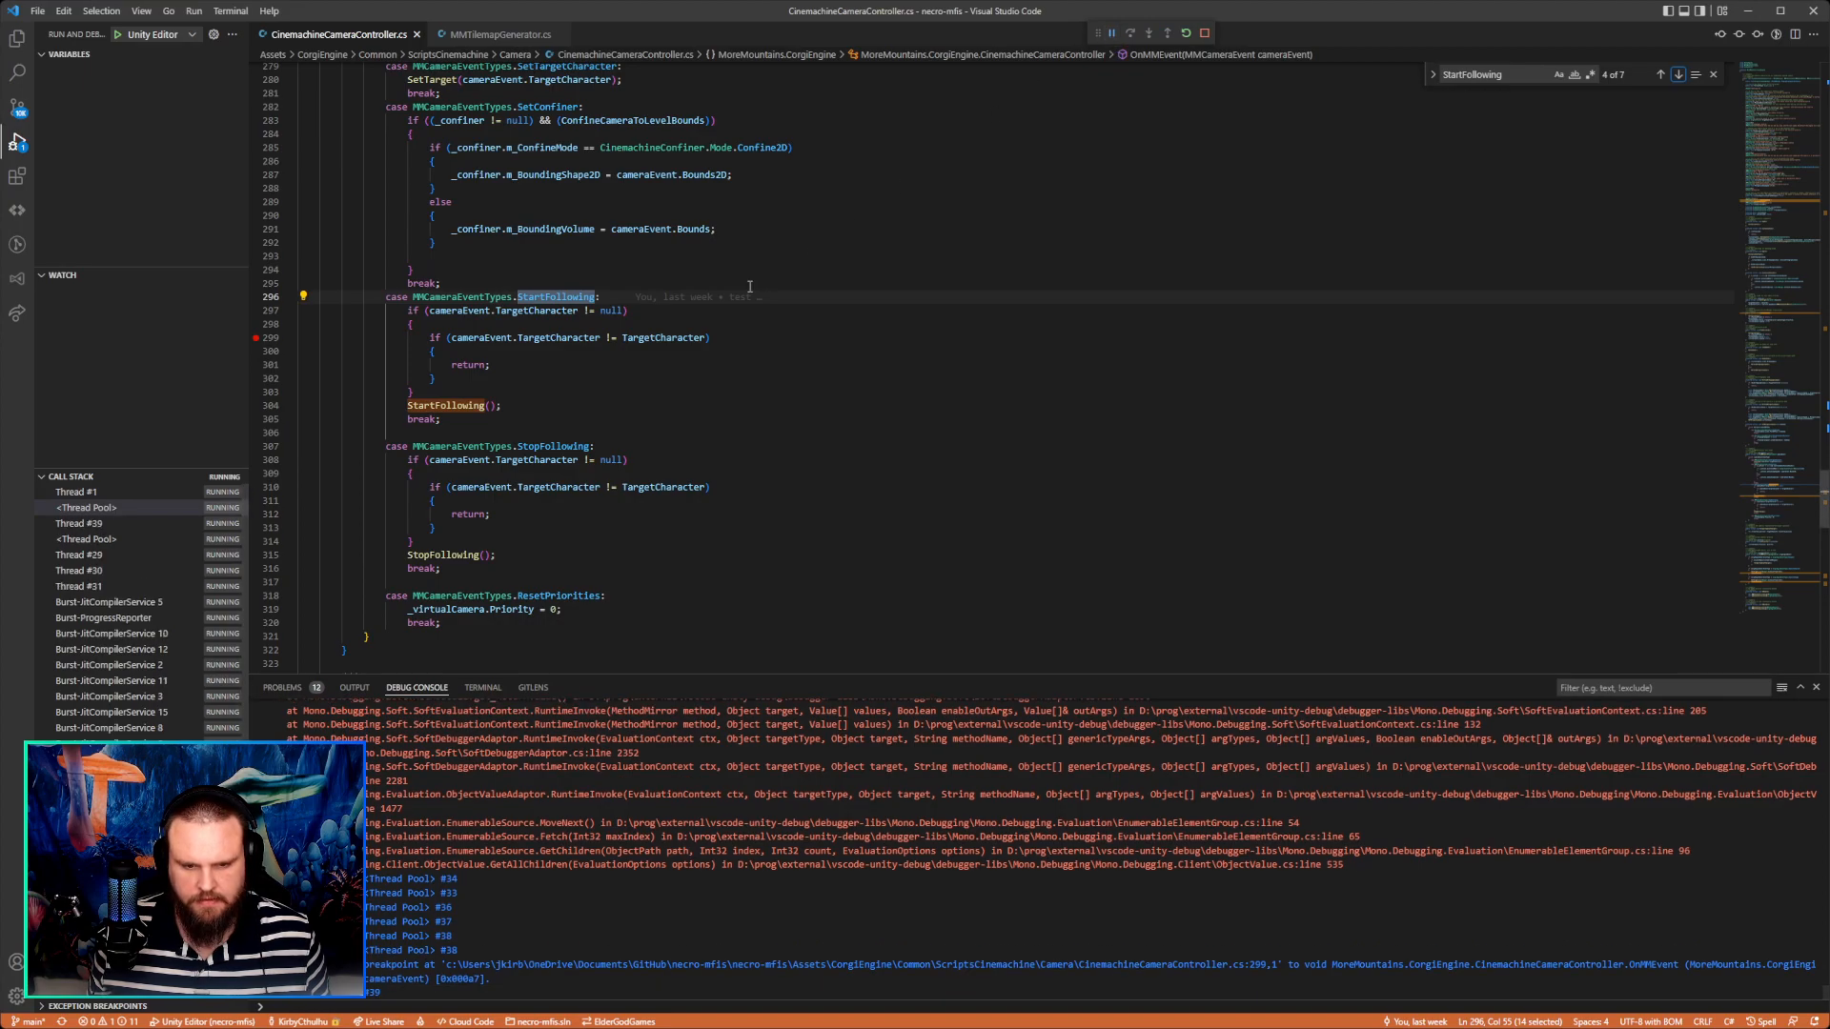
# Switch to the Unity editor and run the character back and forth to check how the water reflection follows.
pyautogui.hotkey('alt', 'Tab')
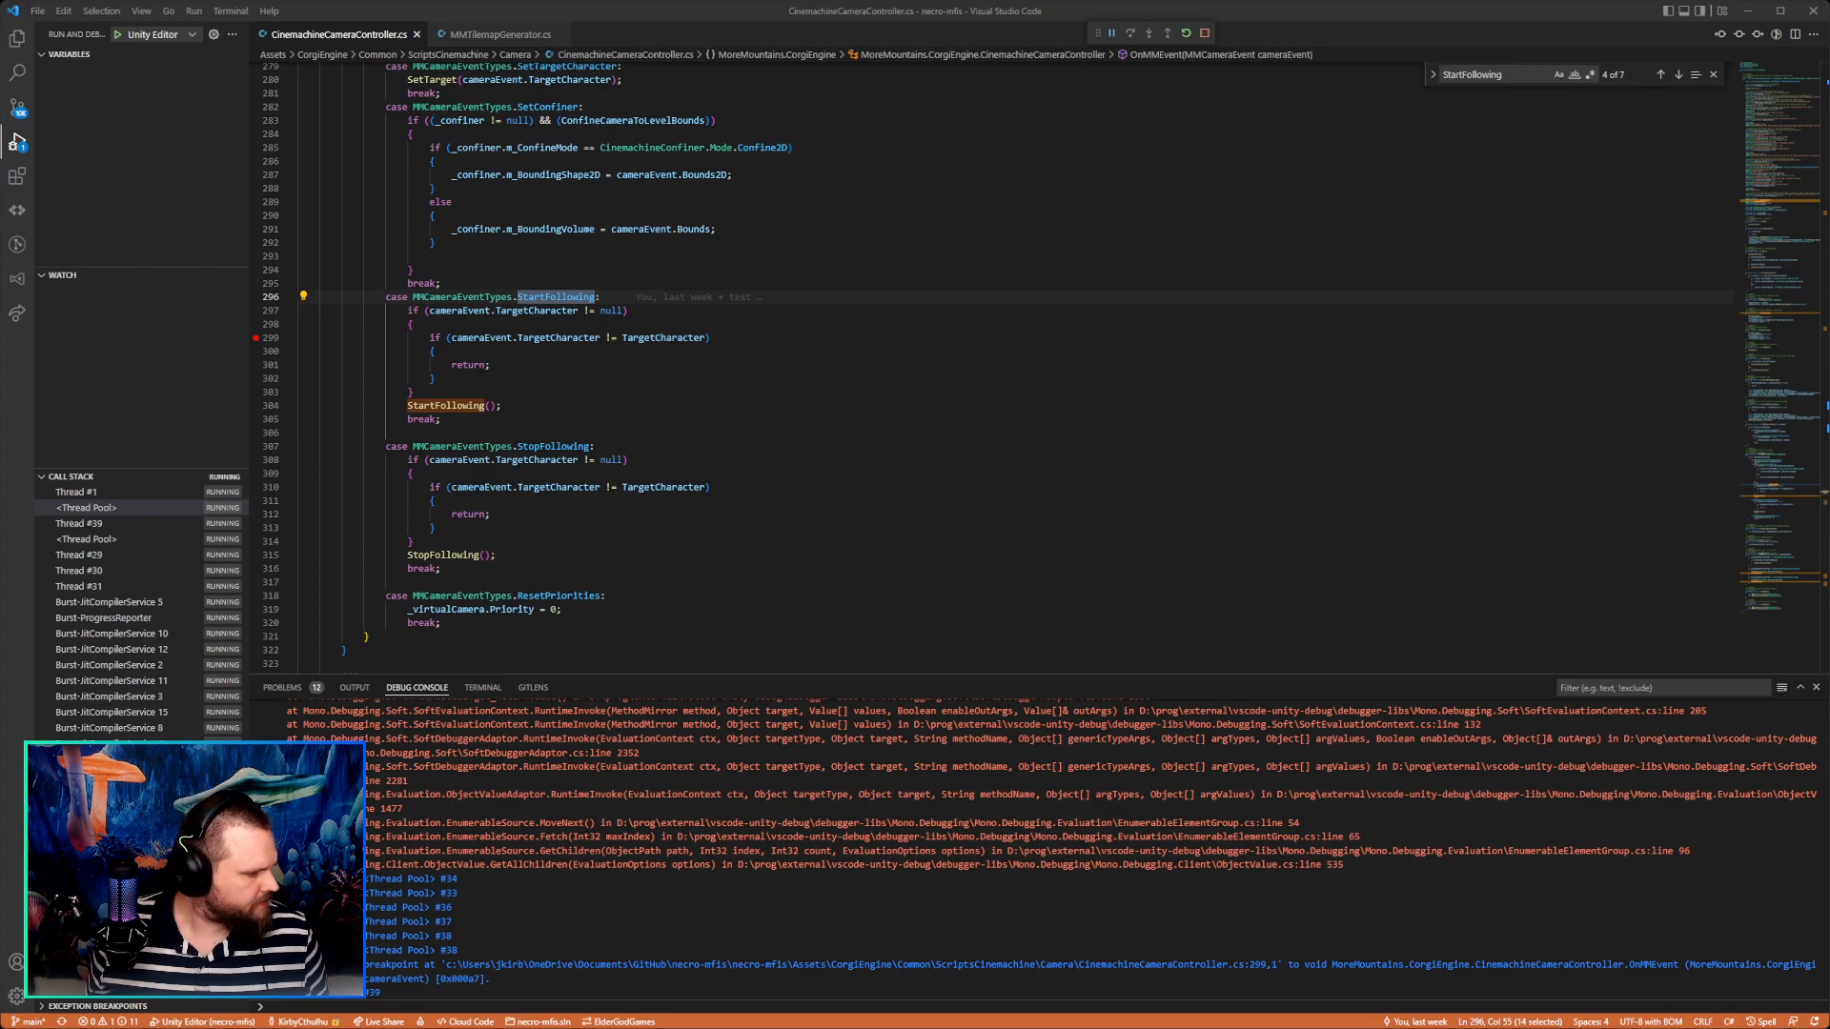
pyautogui.hotkey('alt', 'Tab')
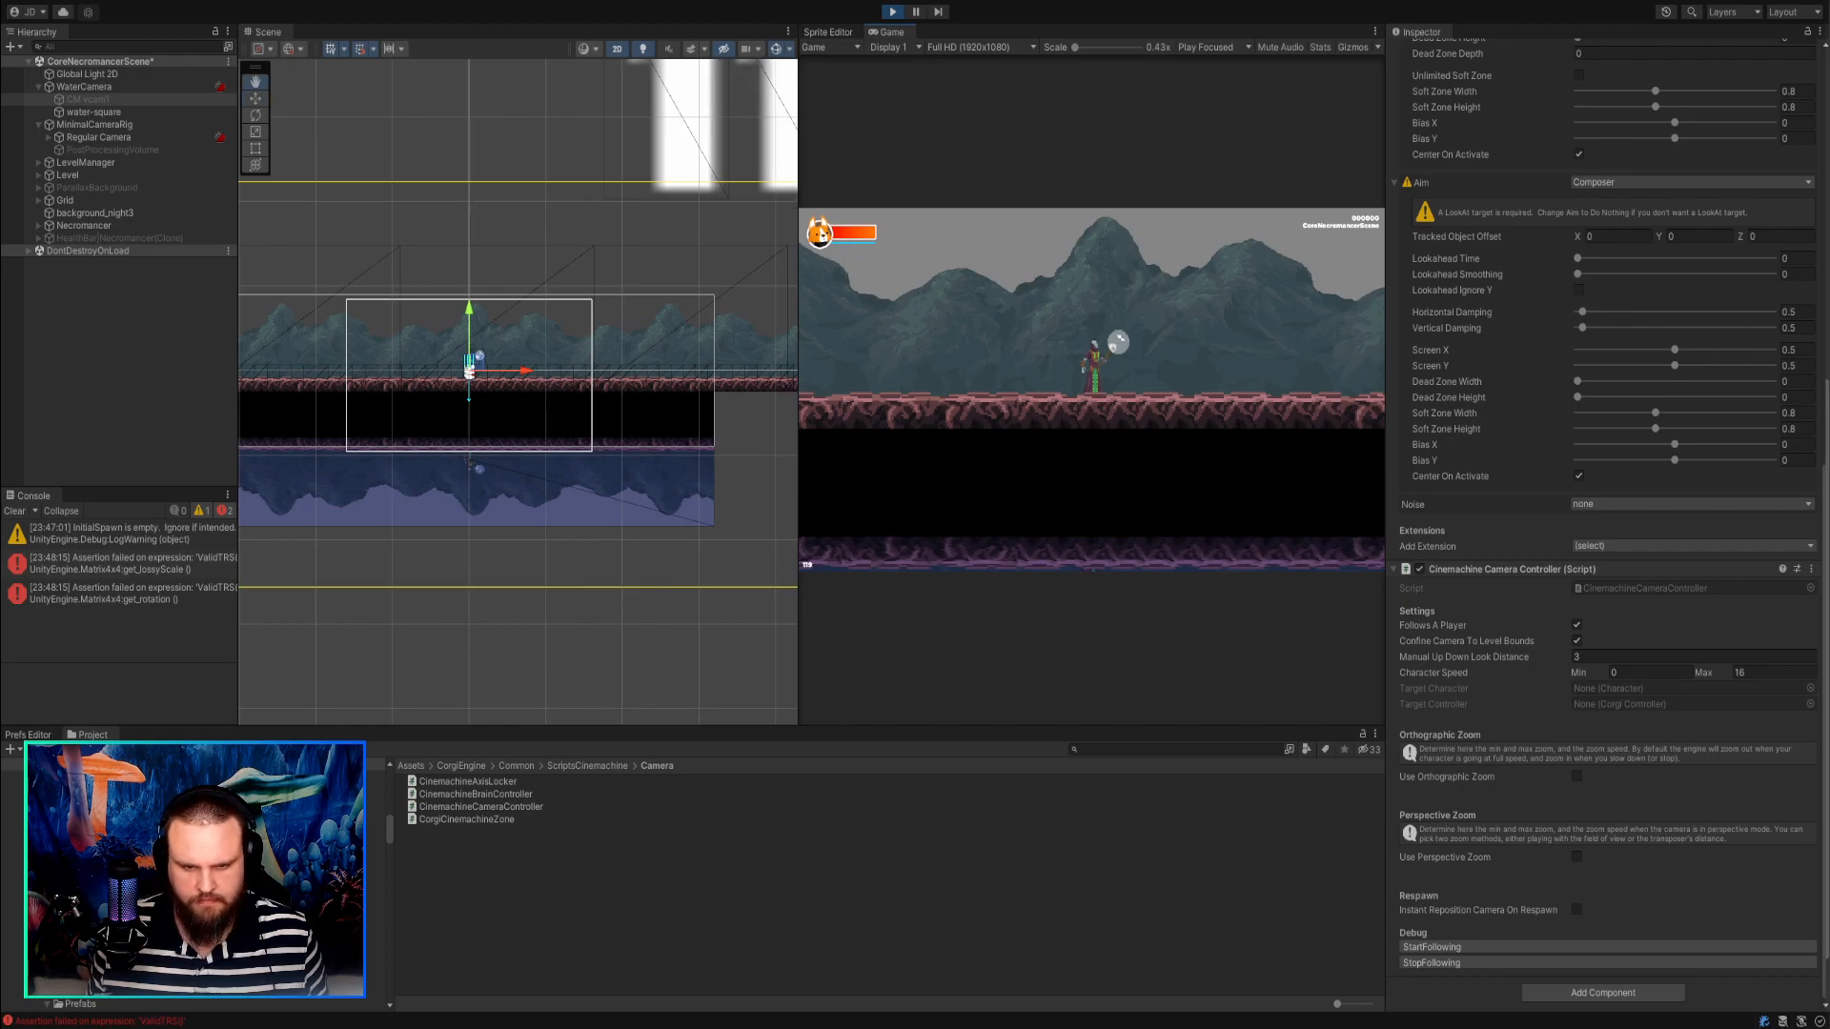
pyautogui.press('d')
pyautogui.press('a')
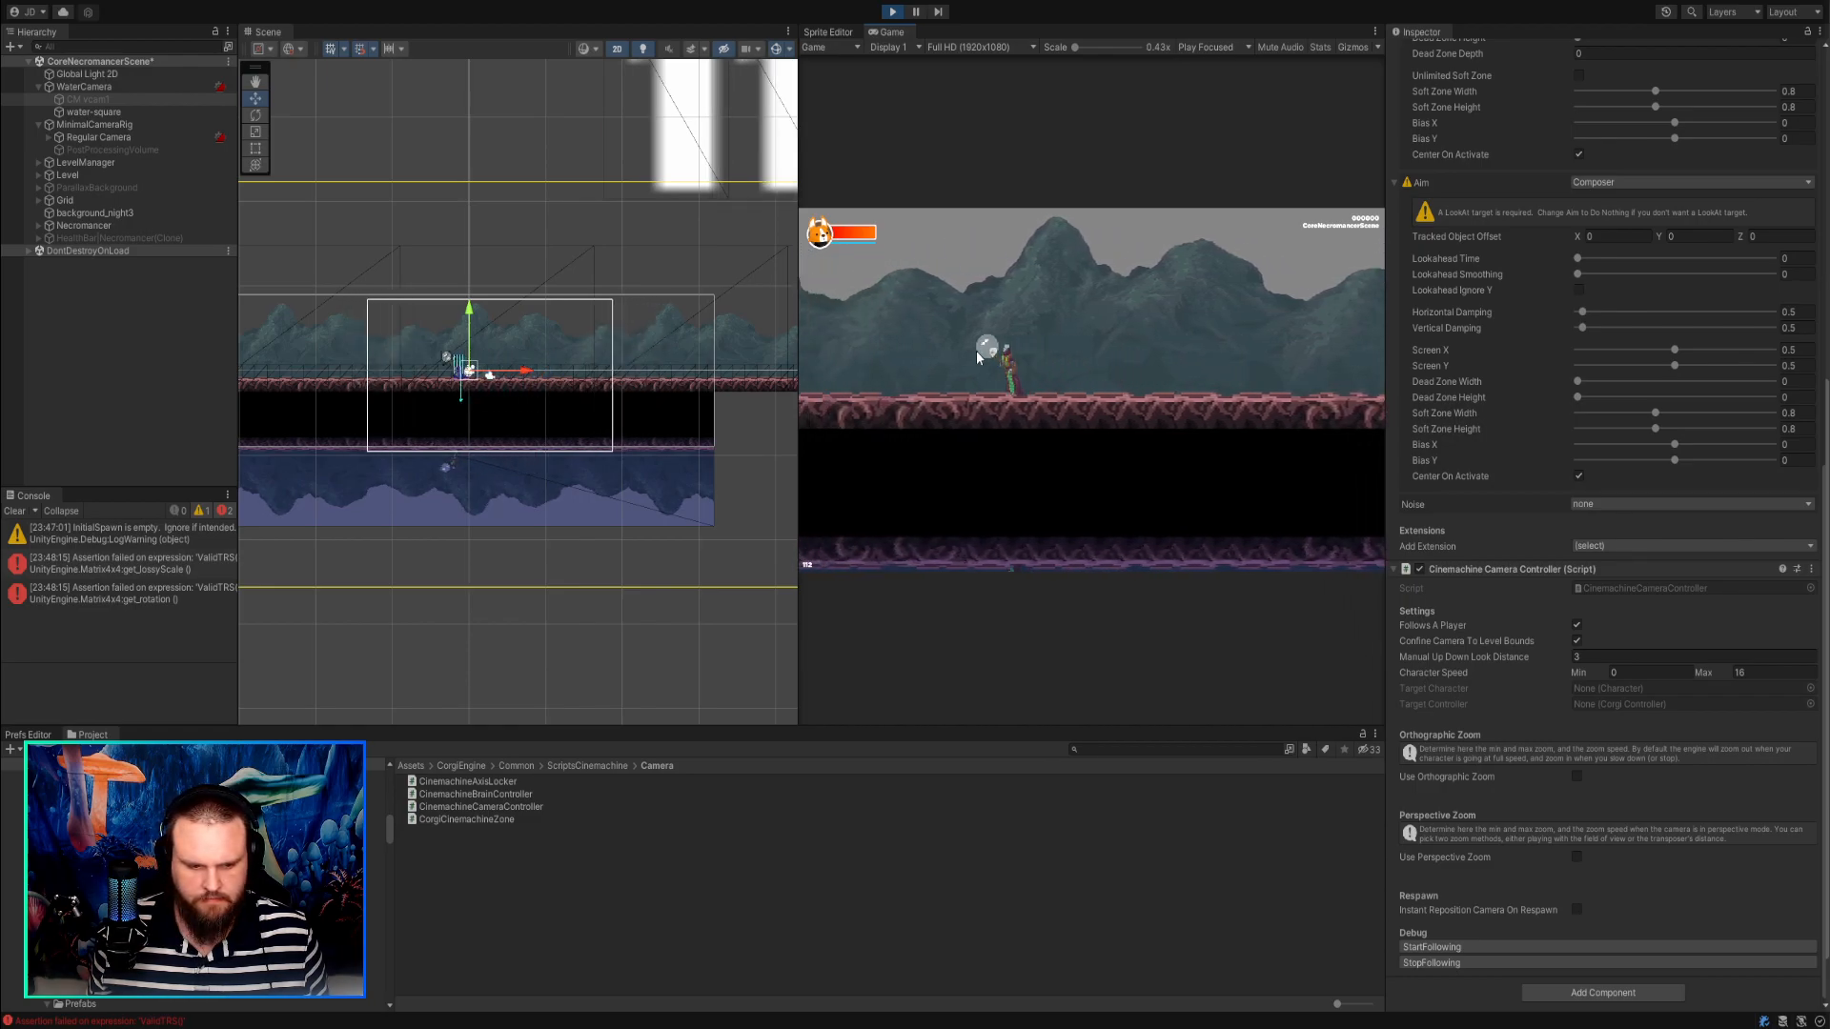
pyautogui.press('d')
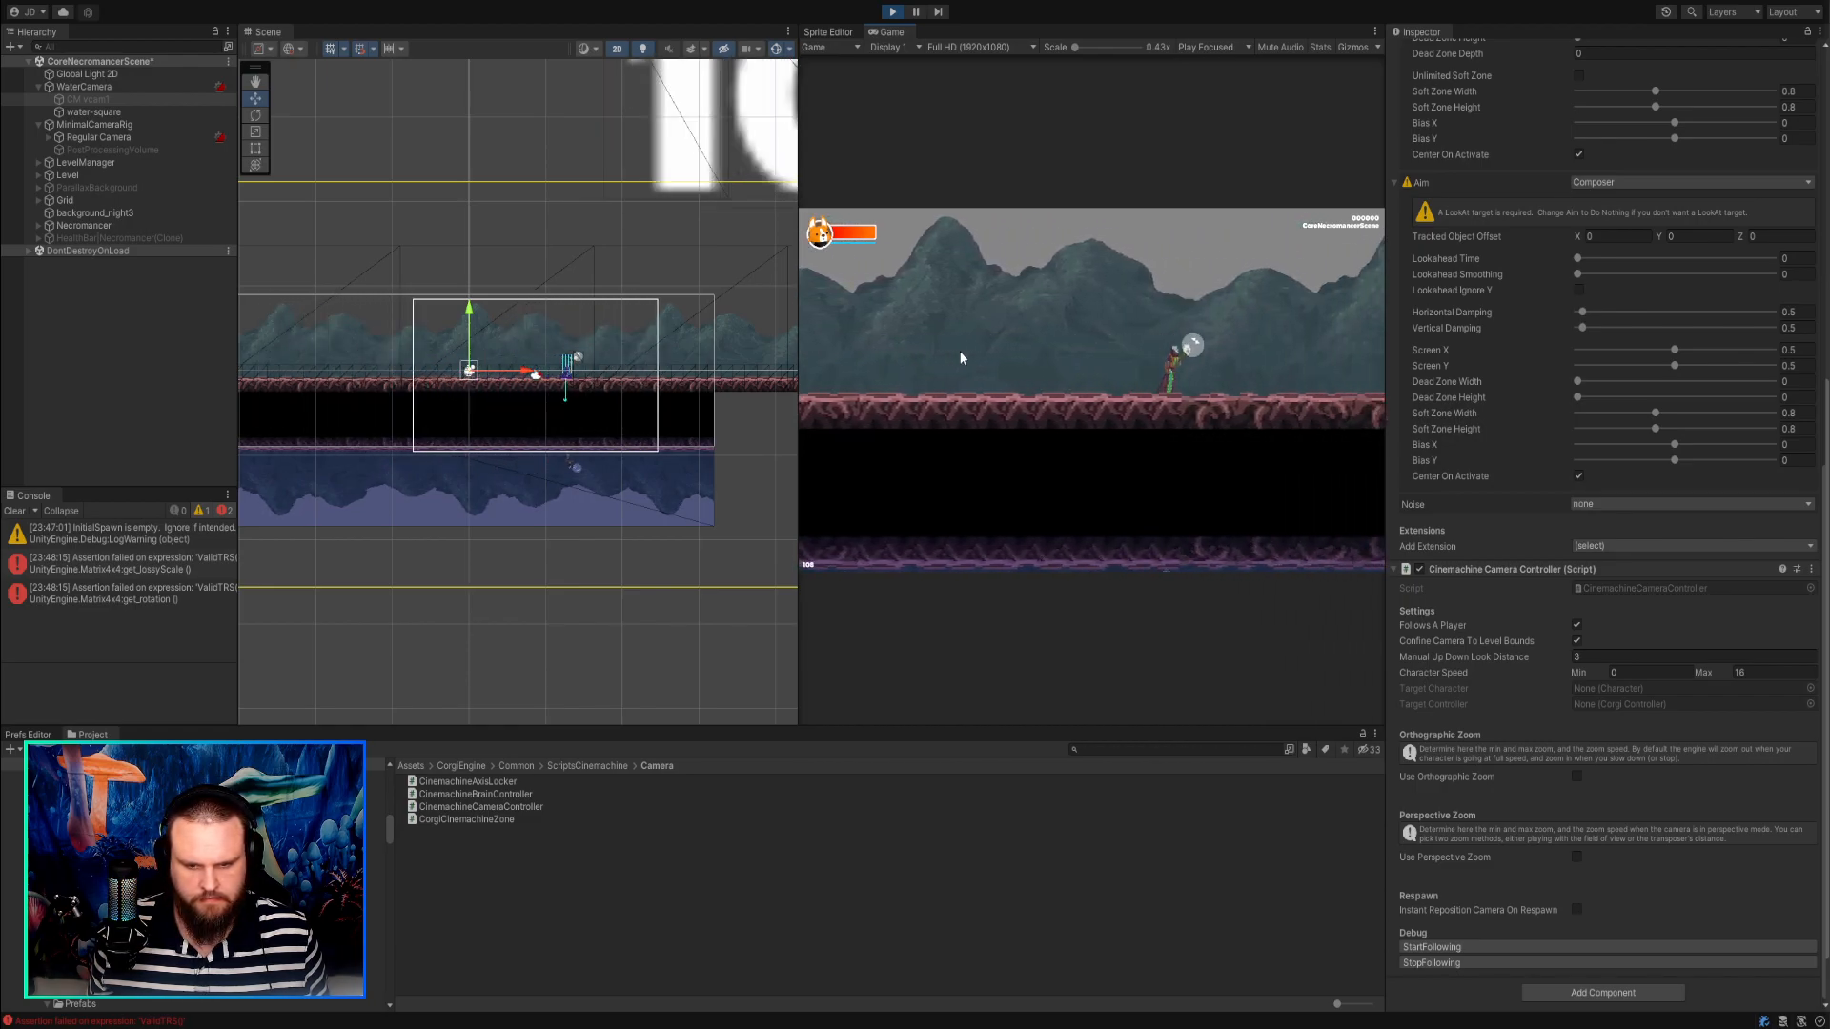
pyautogui.press('a')
pyautogui.press('d')
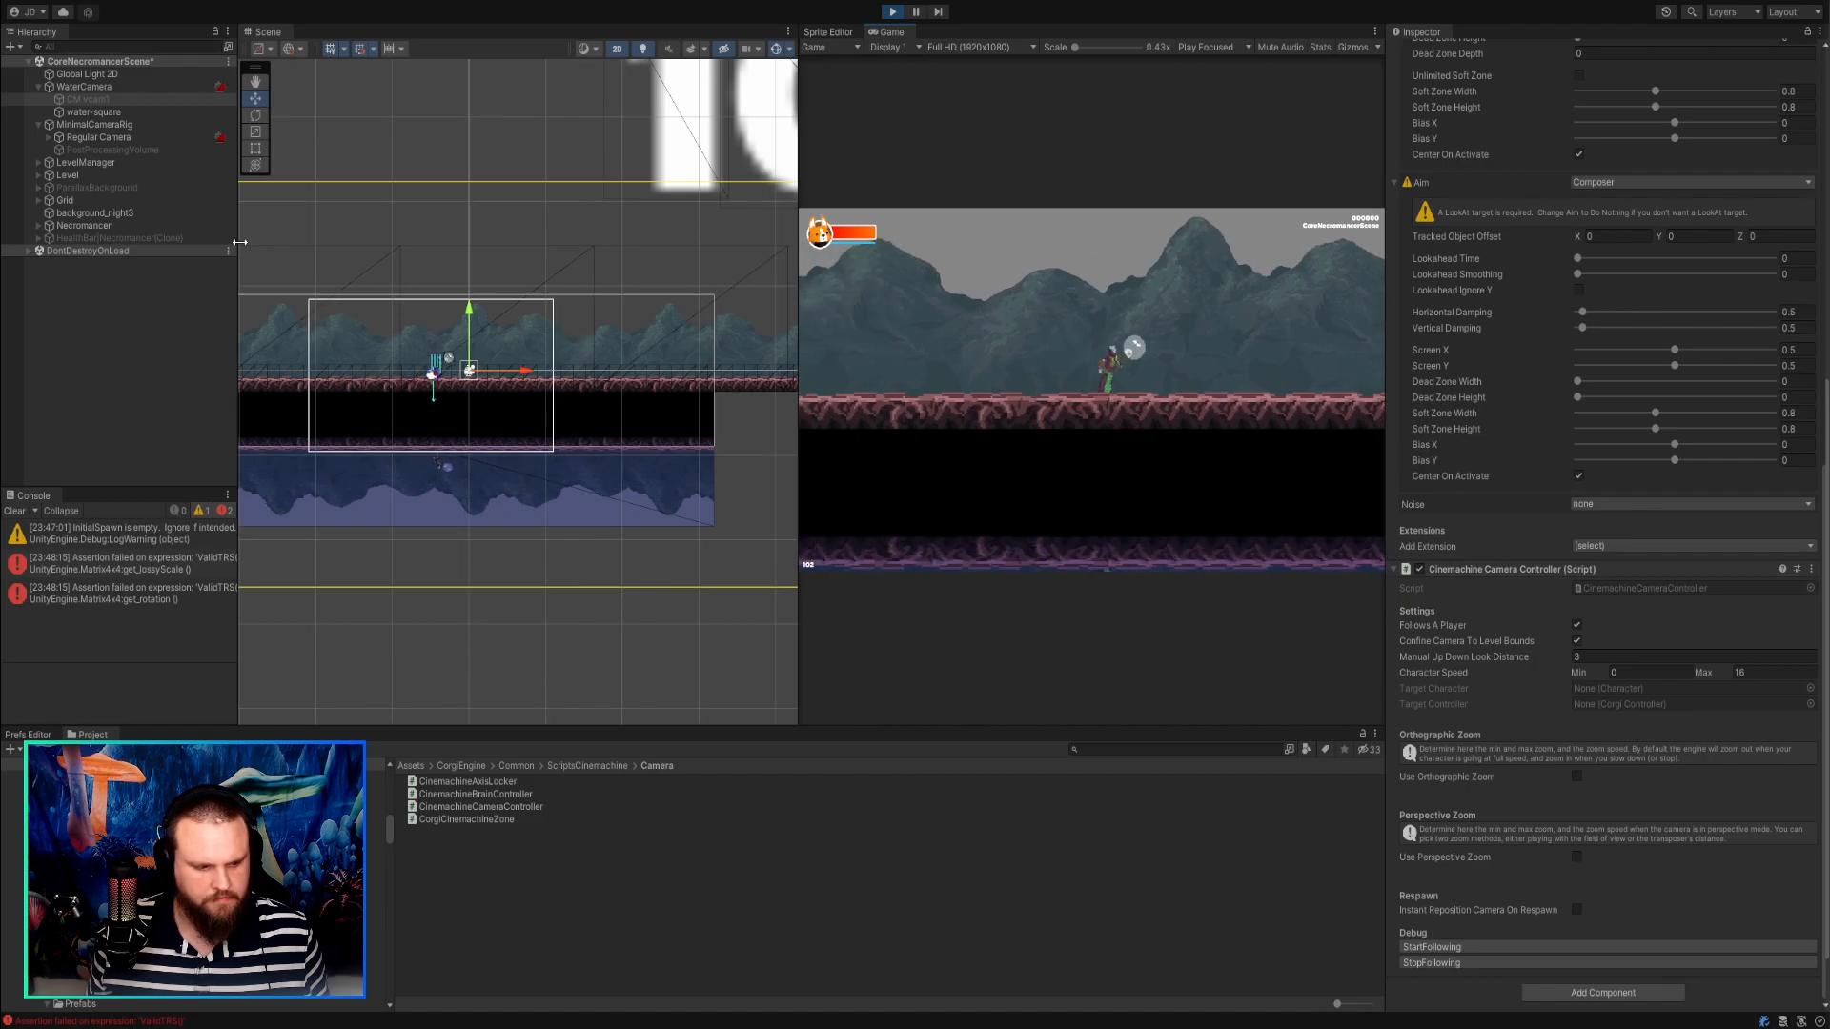
pyautogui.press('d')
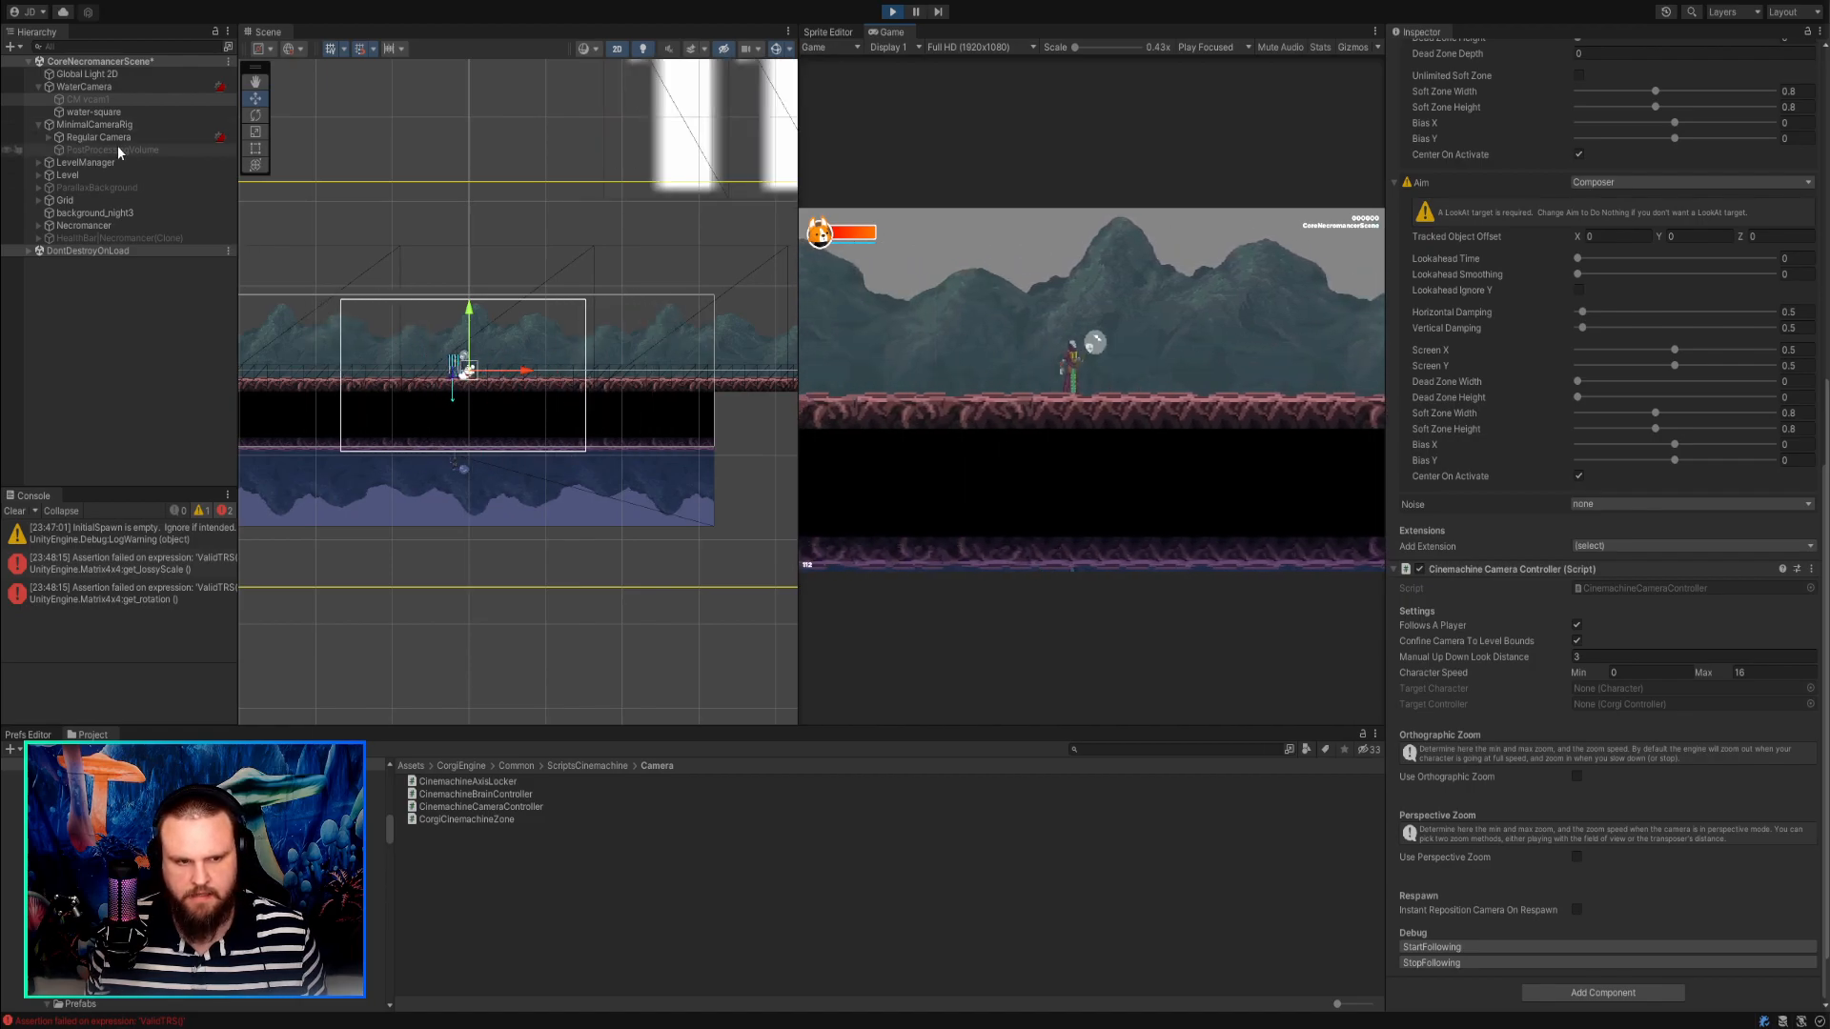
# Activate the CM vcam1 object under WaterCamera while the game is running.
pyautogui.click(111, 101)
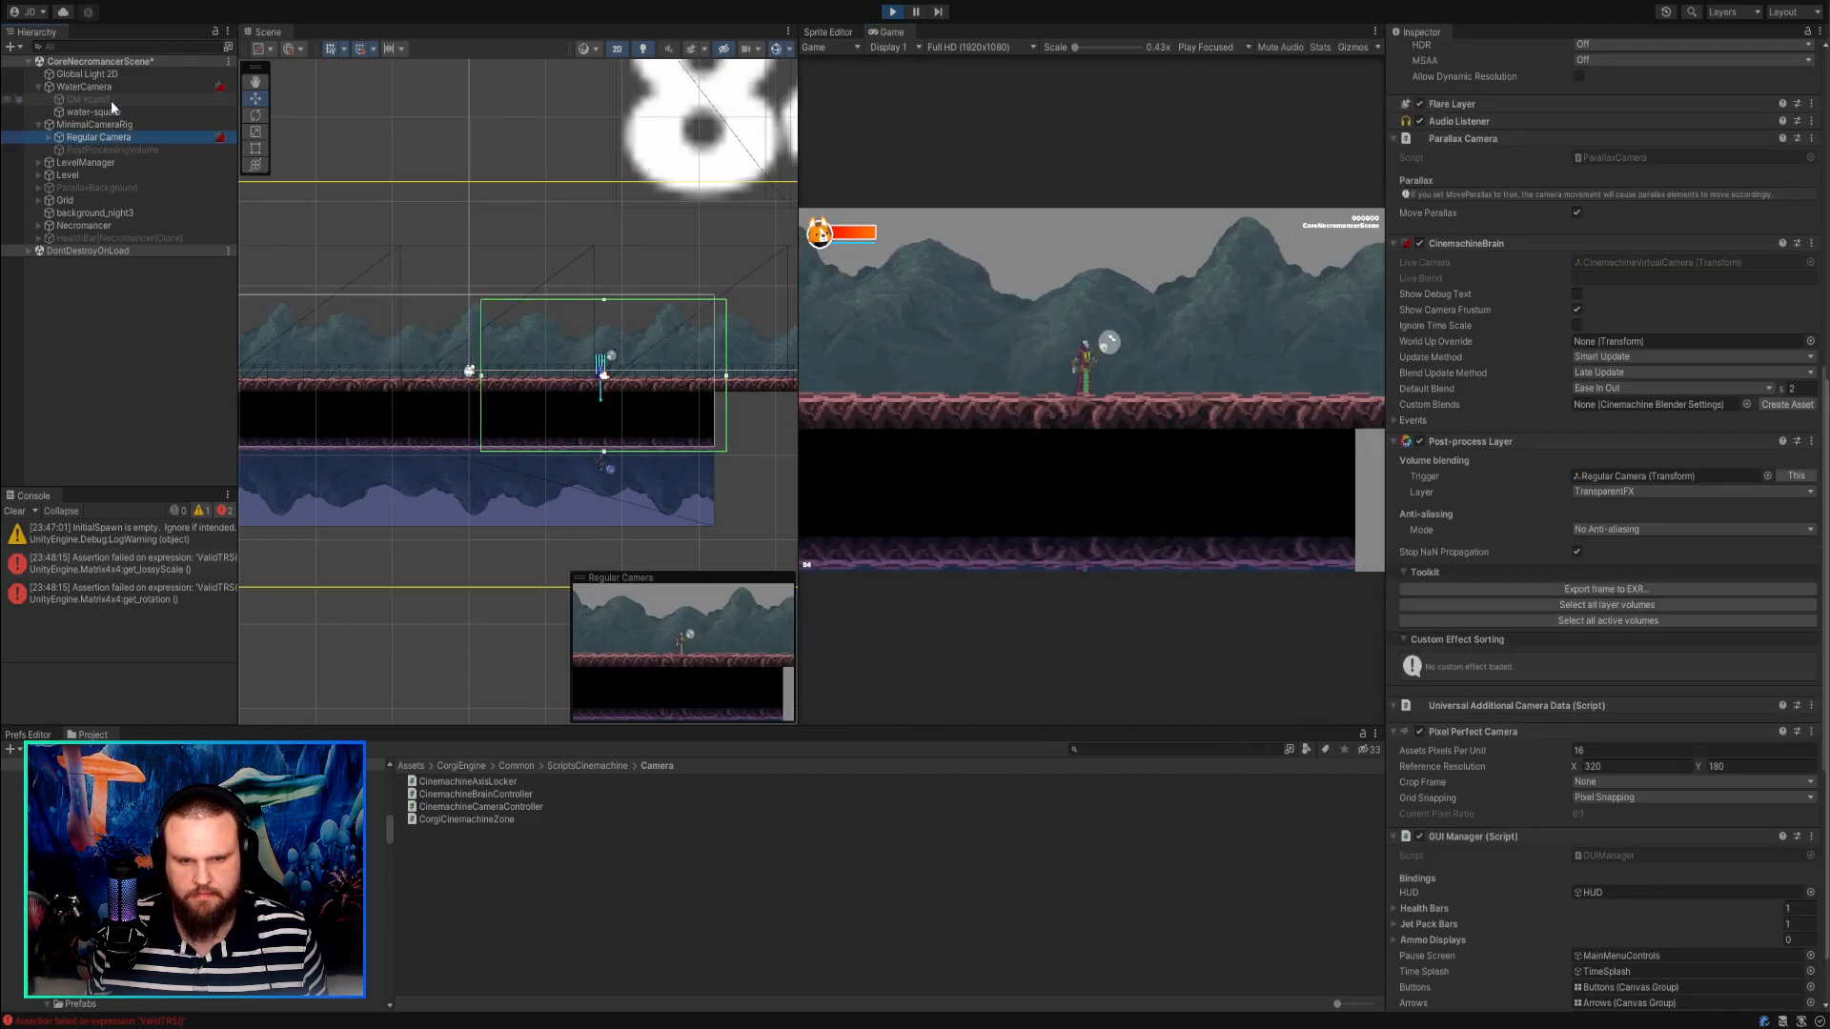
pyautogui.scroll(10, 1474, 470)
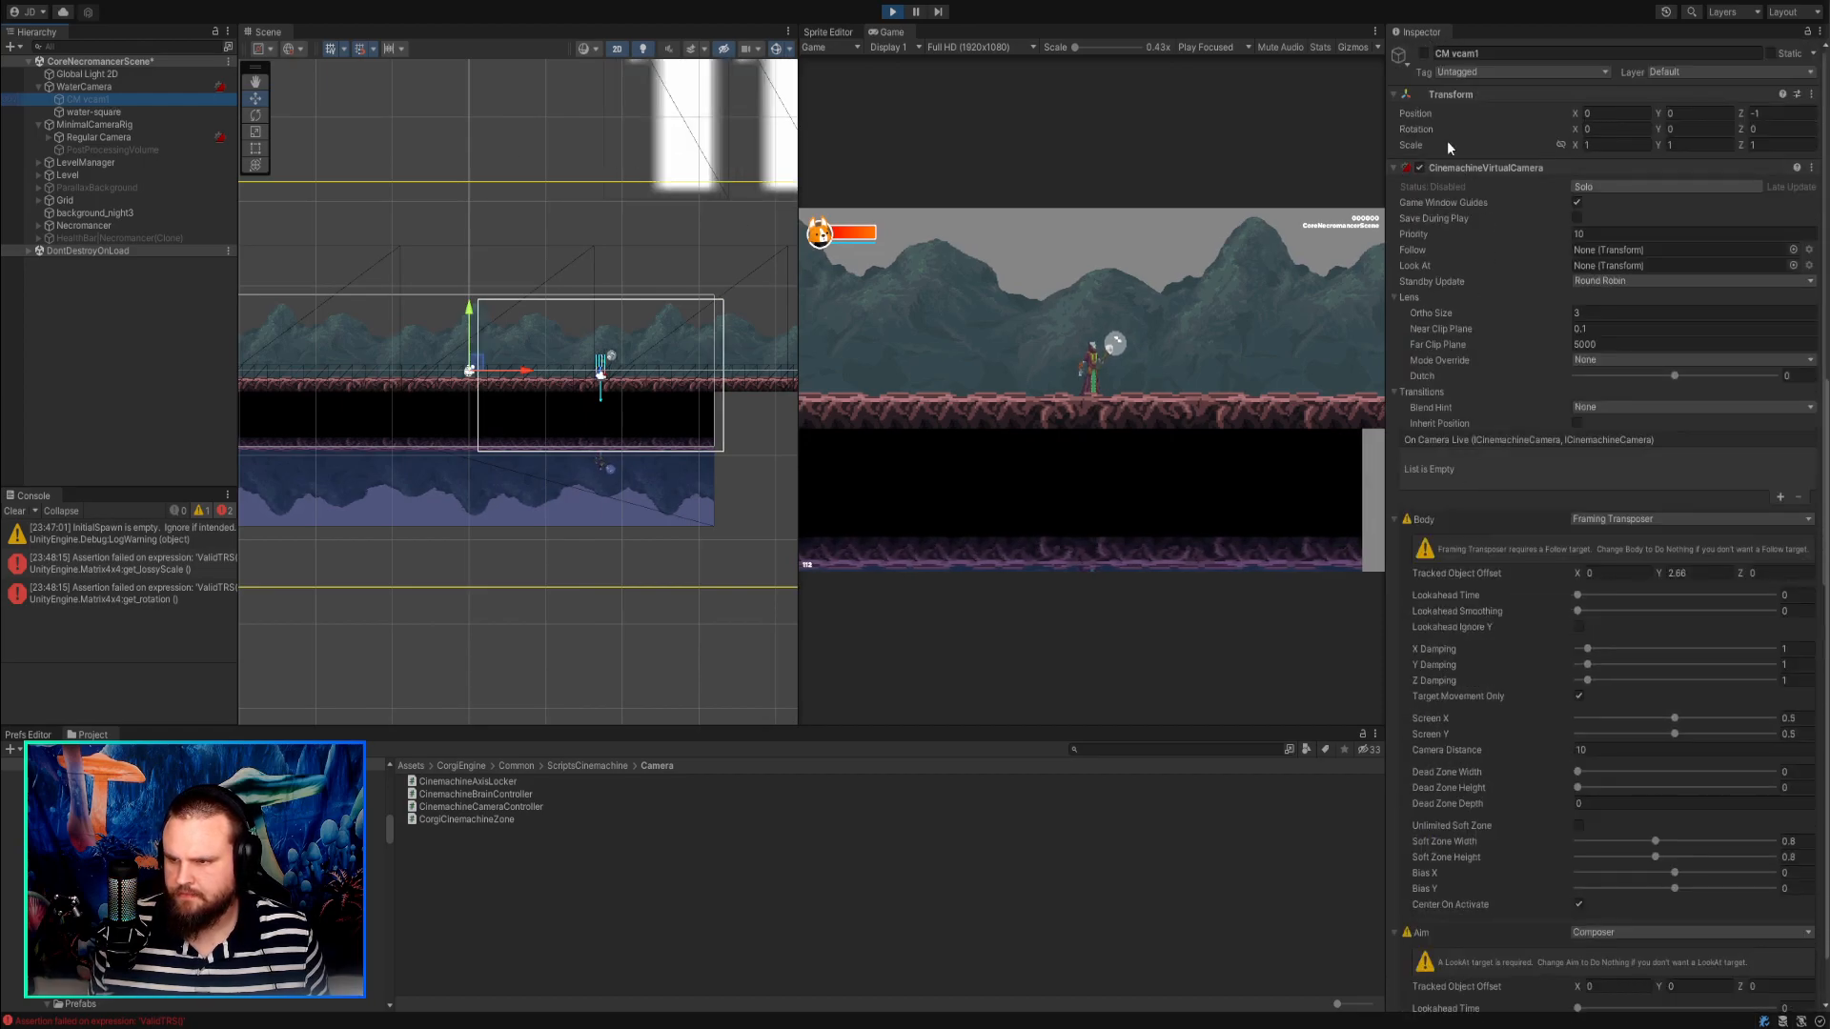
pyautogui.click(1424, 54)
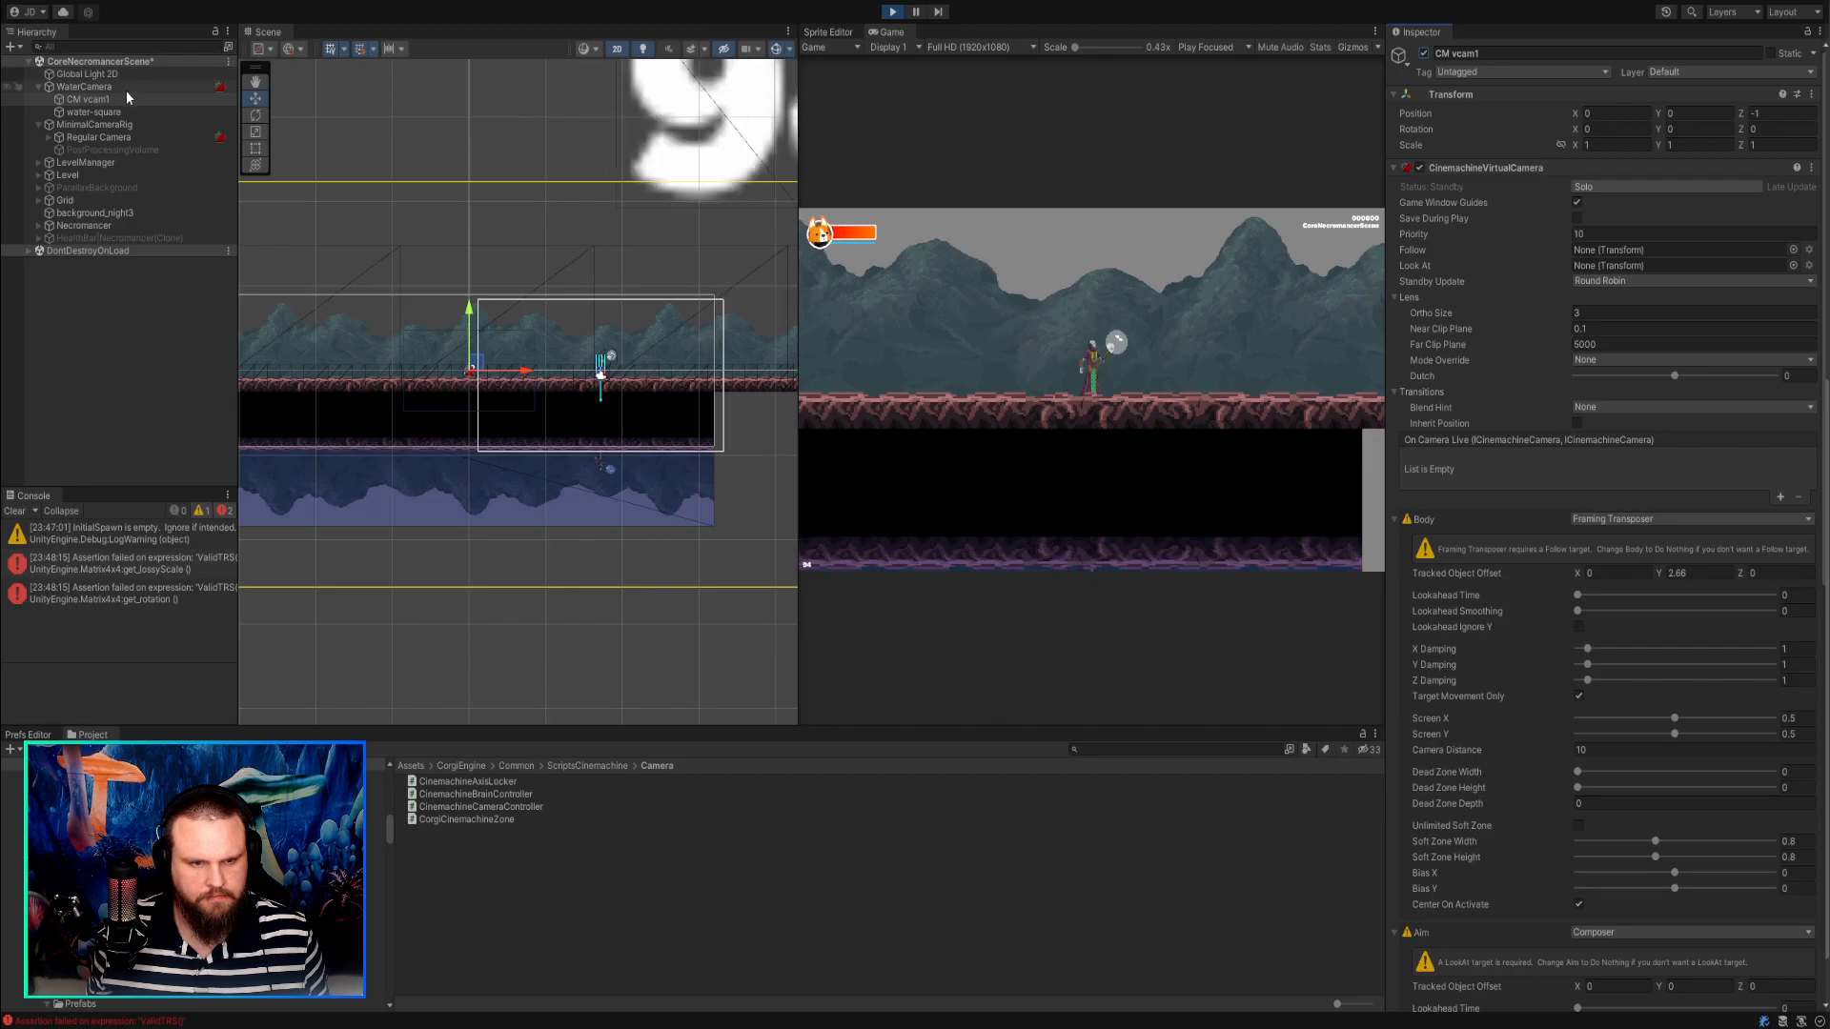
# Enable the CinemachineBrain component on WaterCamera and locate the script of its Cinemachine Brain Controller.
pyautogui.click(90, 87)
pyautogui.scroll(-10, 1477, 192)
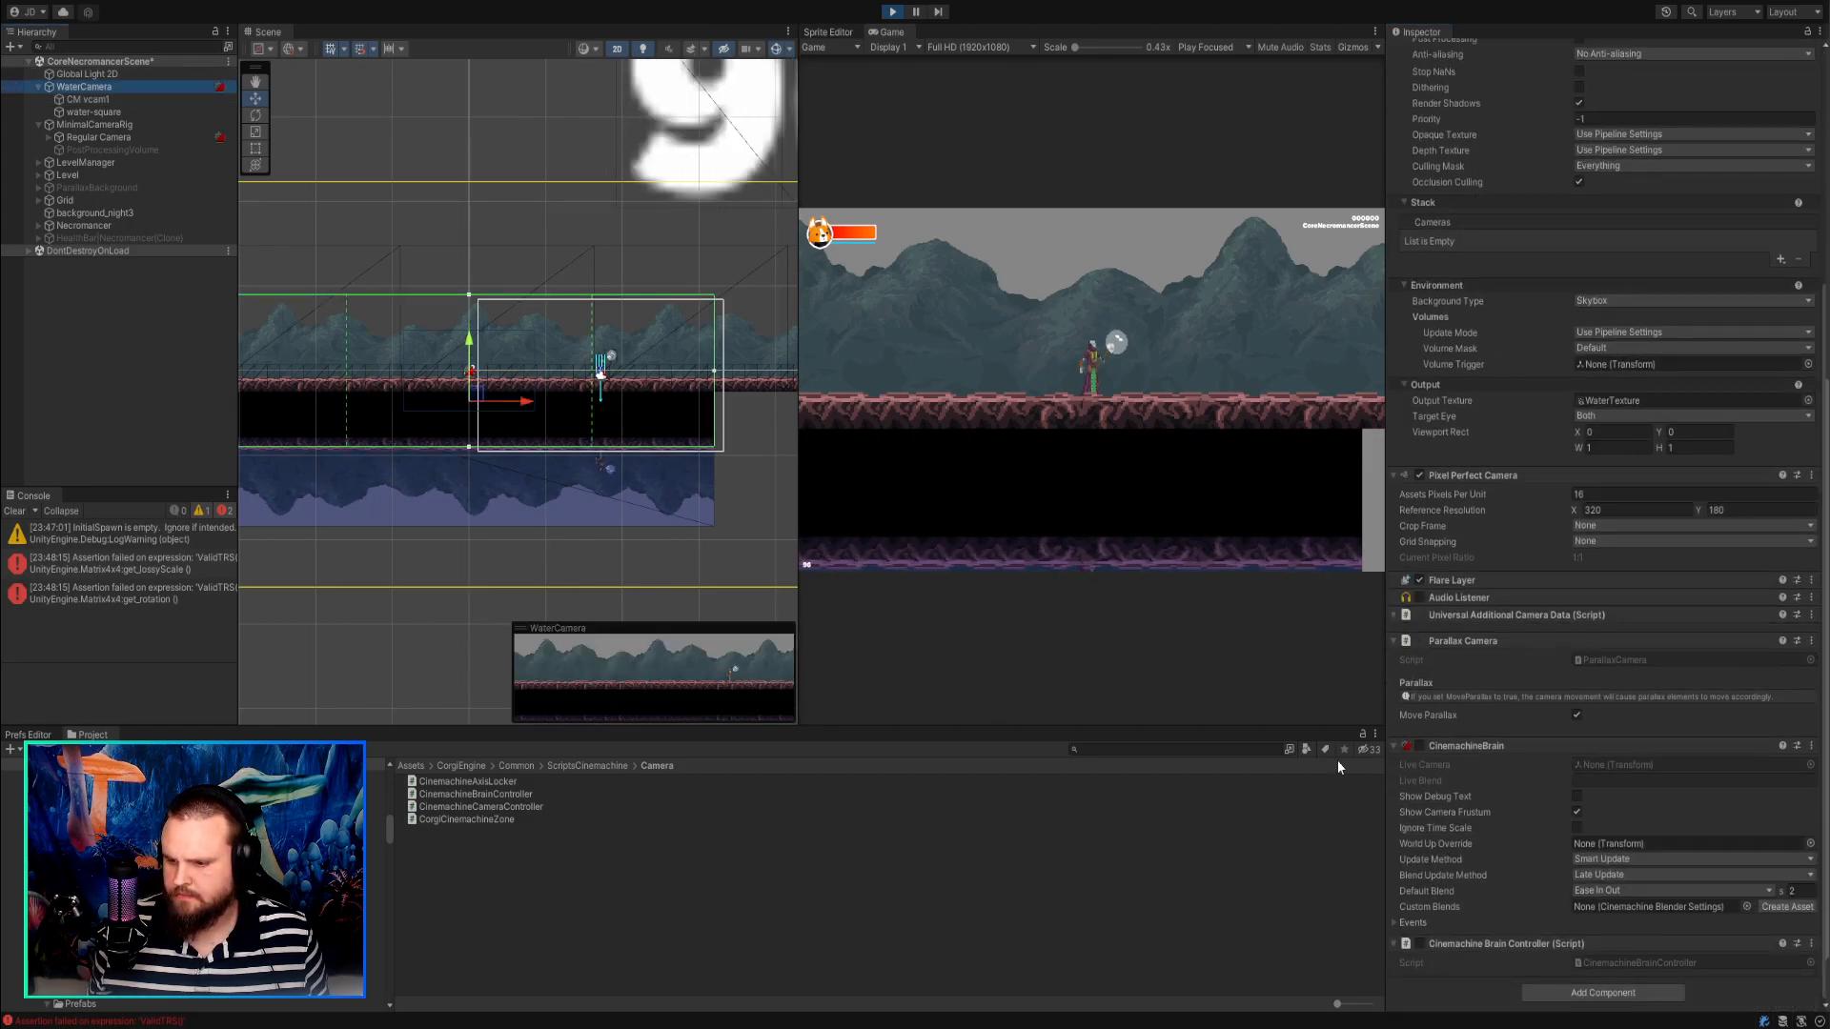
pyautogui.click(1420, 745)
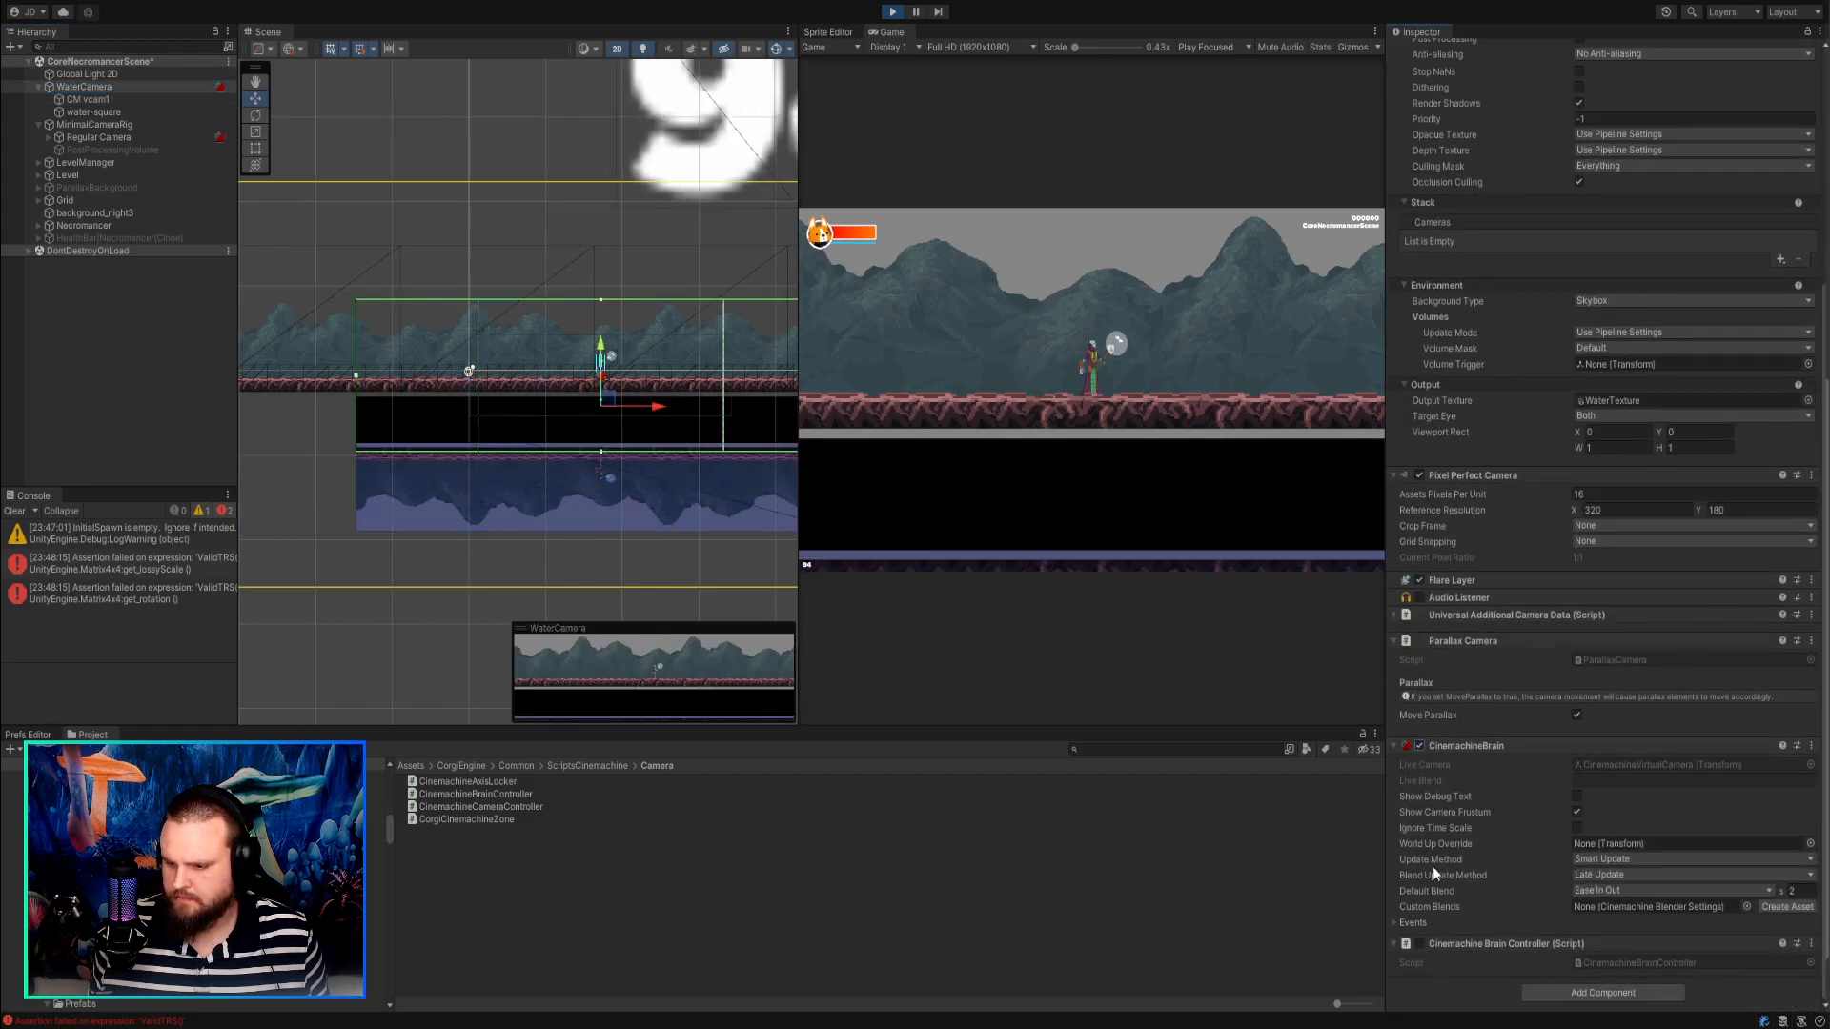
pyautogui.click(1616, 960)
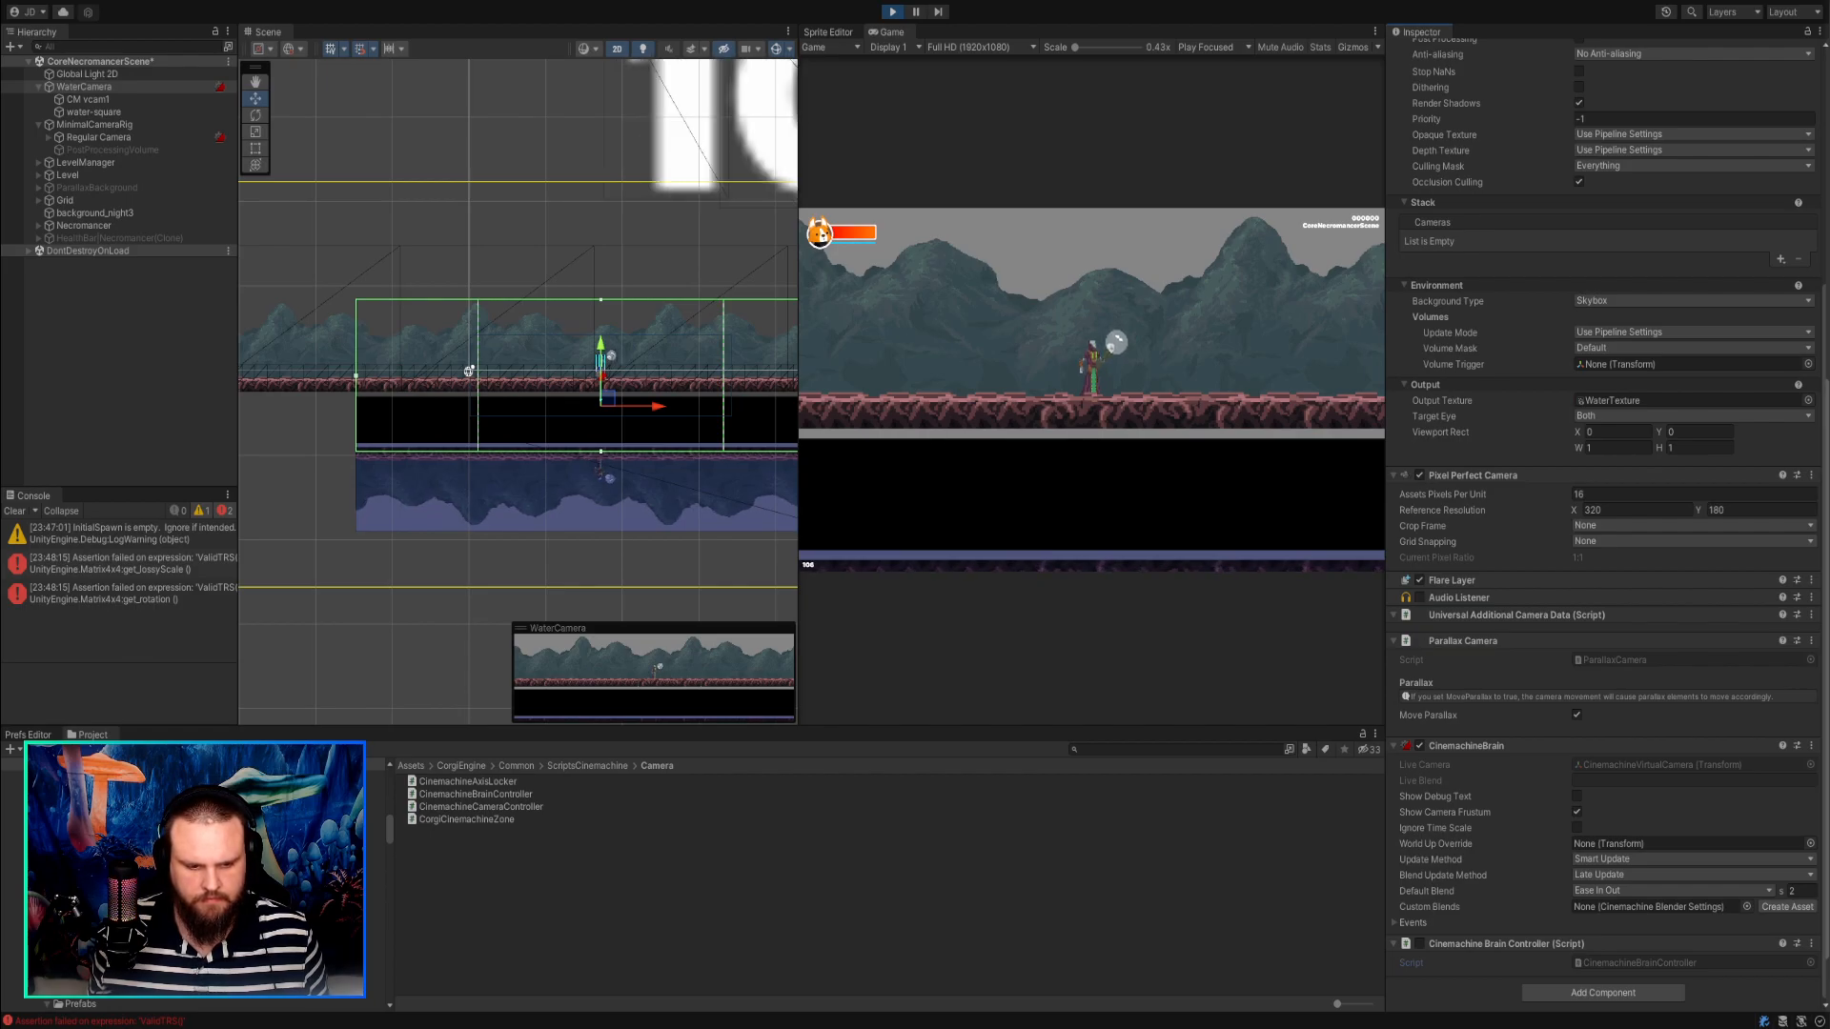
# Run the character back and forth to test the water camera's tracking, and stop play mode.
pyautogui.click(961, 375)
pyautogui.press('d')
pyautogui.press('a')
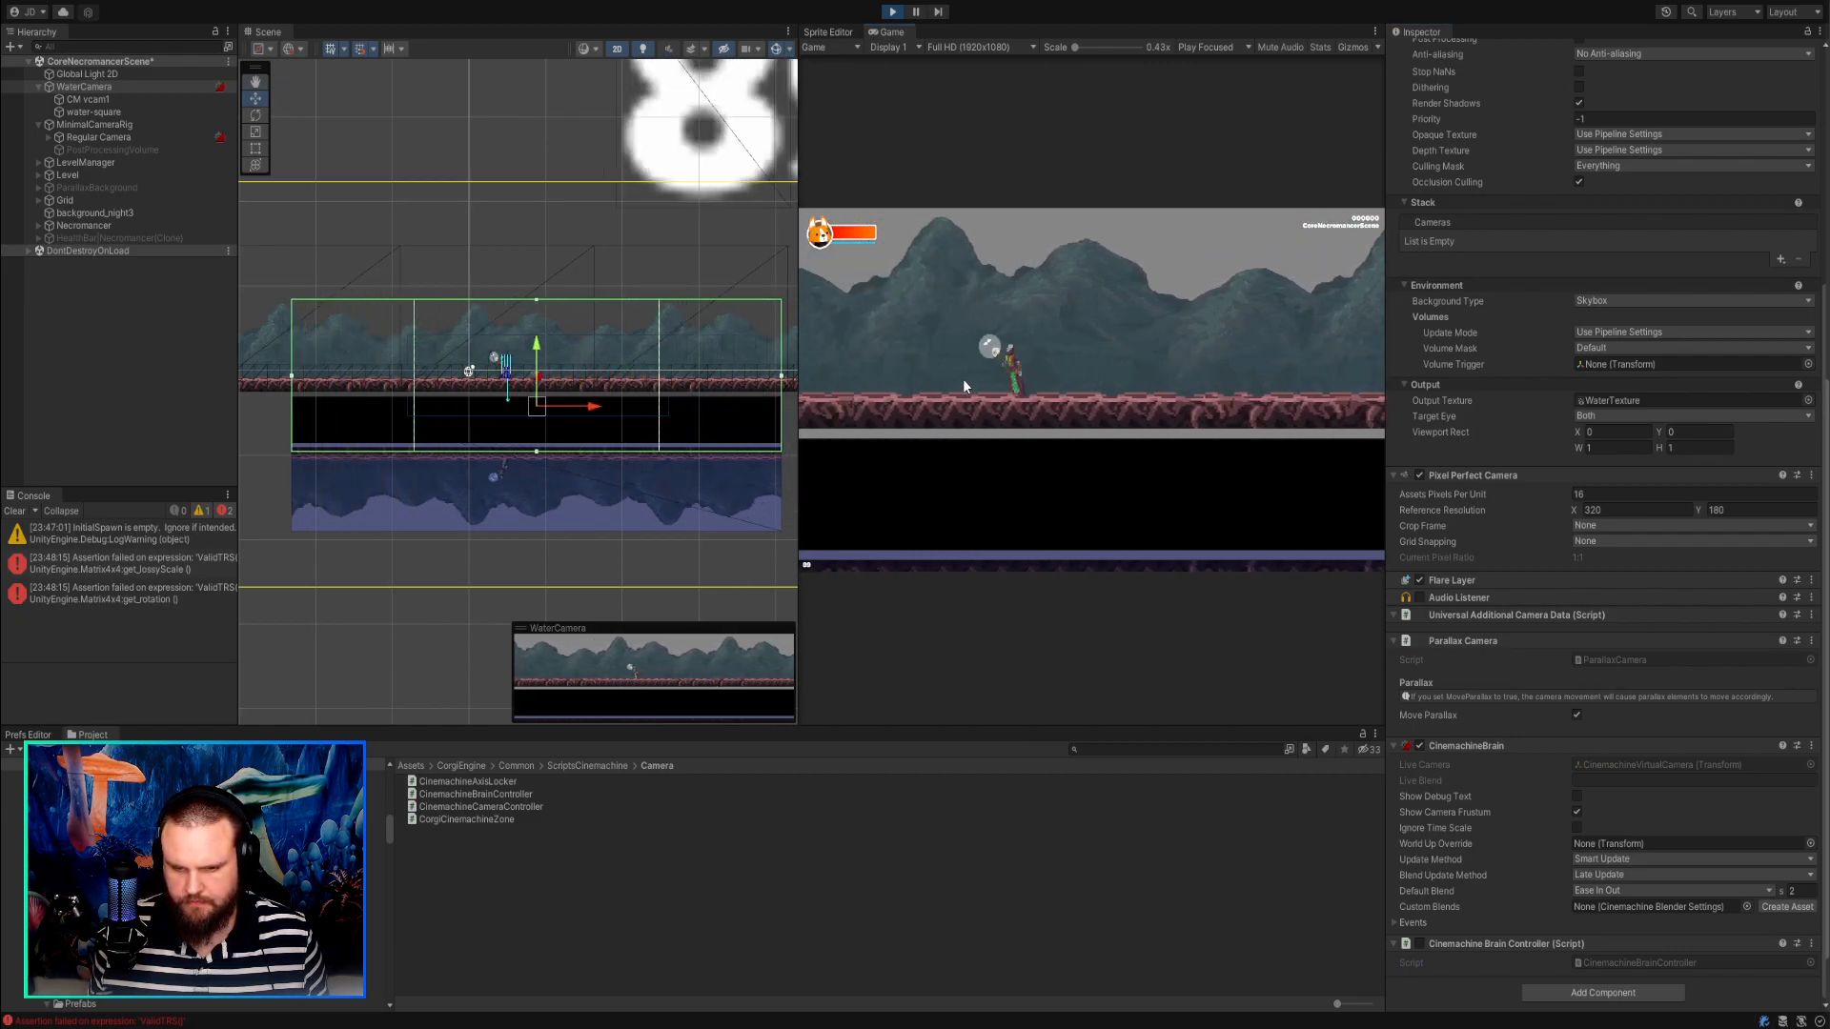
pyautogui.press('d')
pyautogui.press('a')
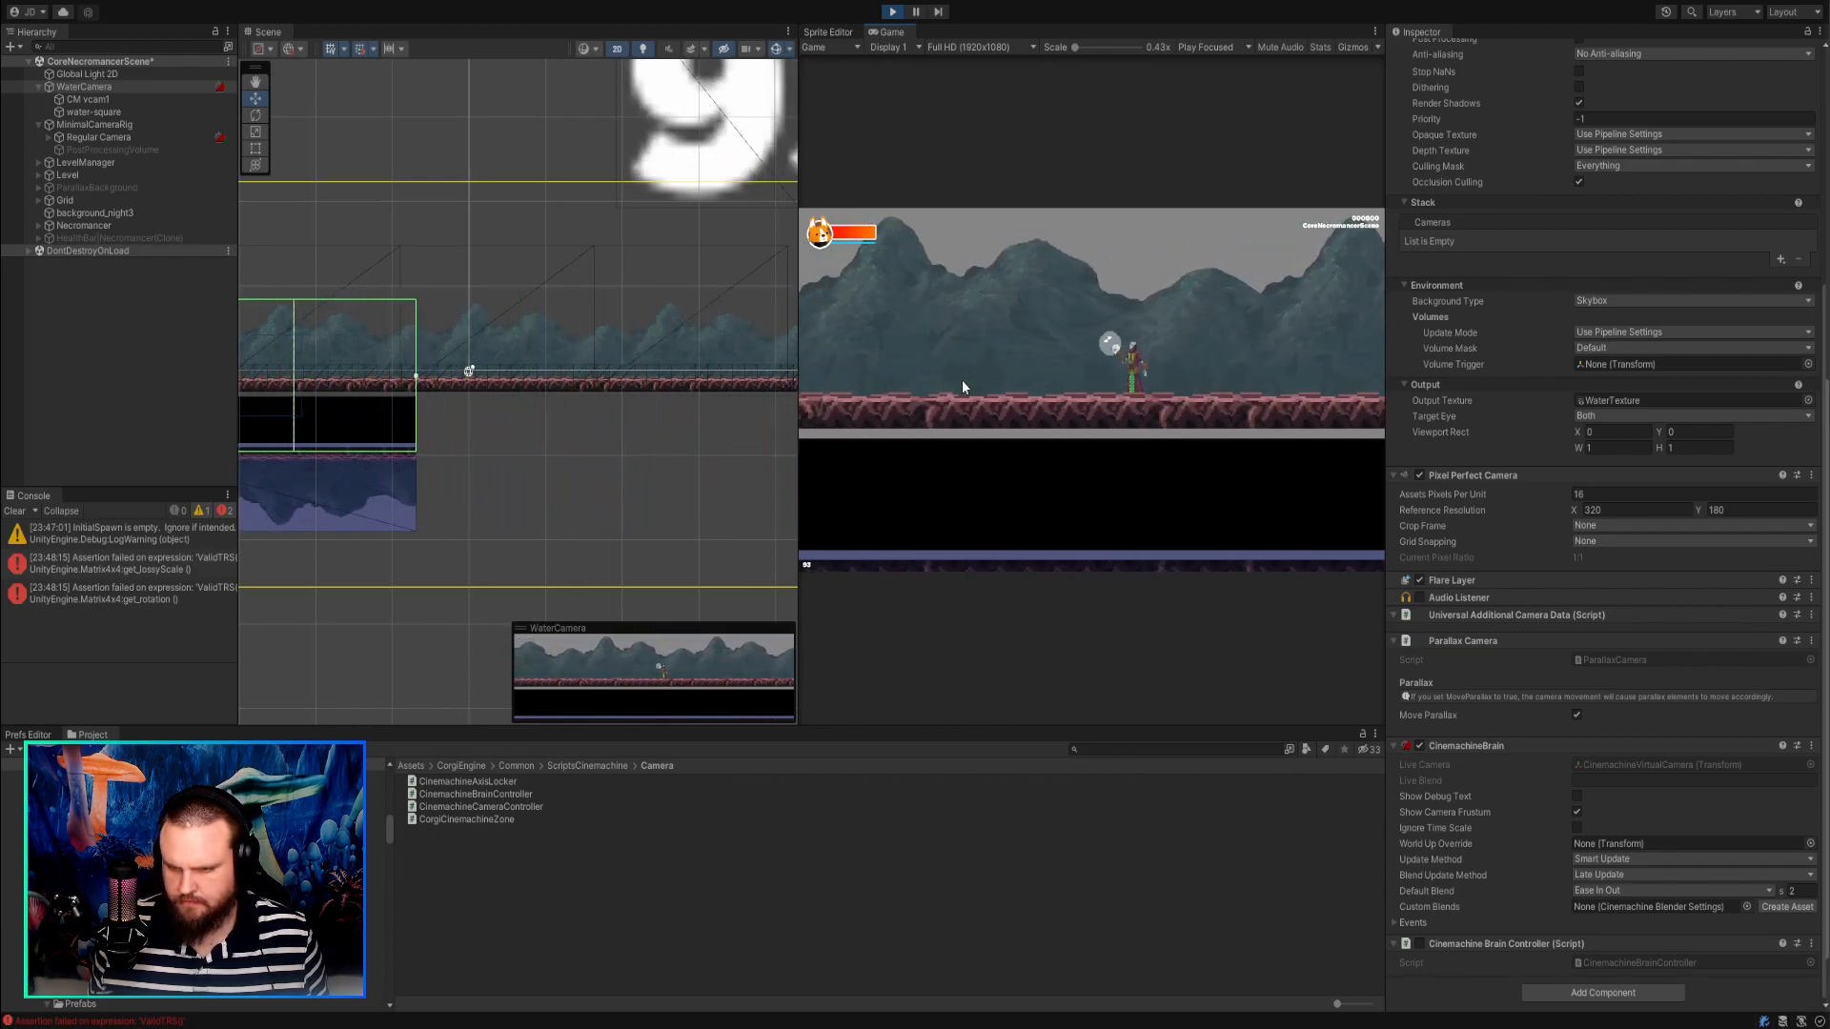
pyautogui.press('d')
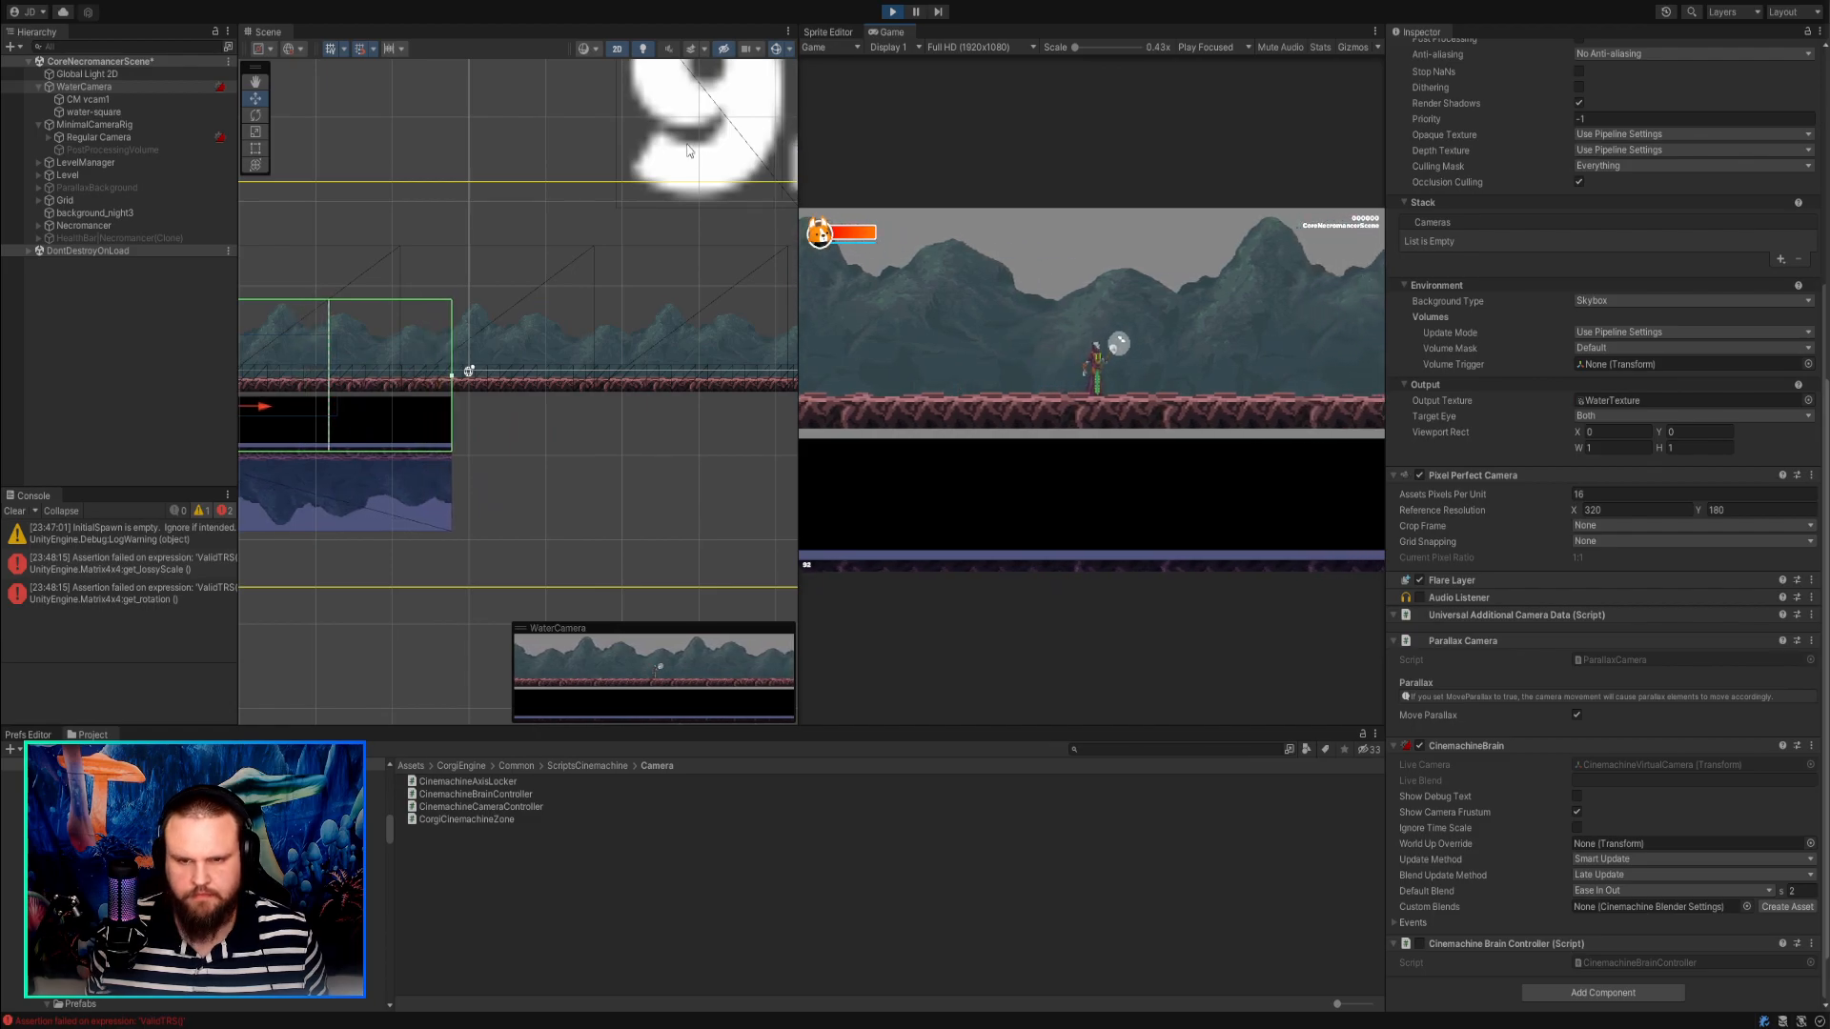
pyautogui.click(892, 12)
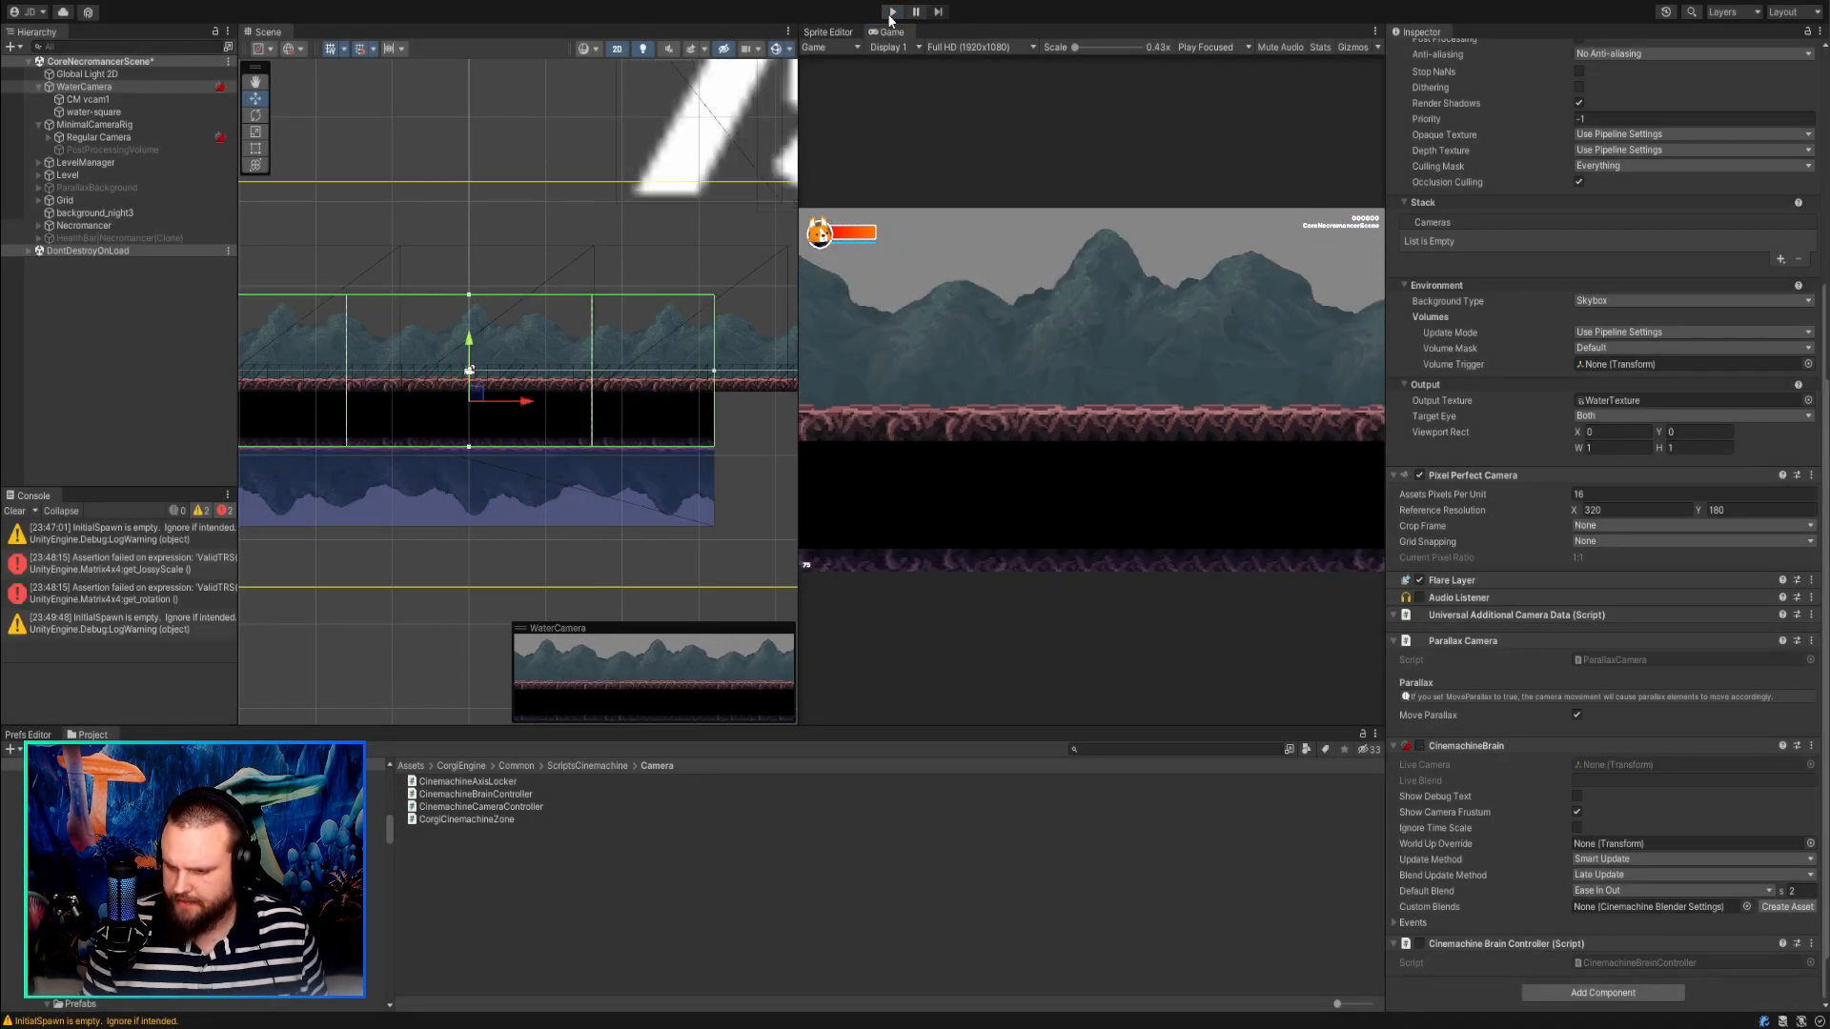
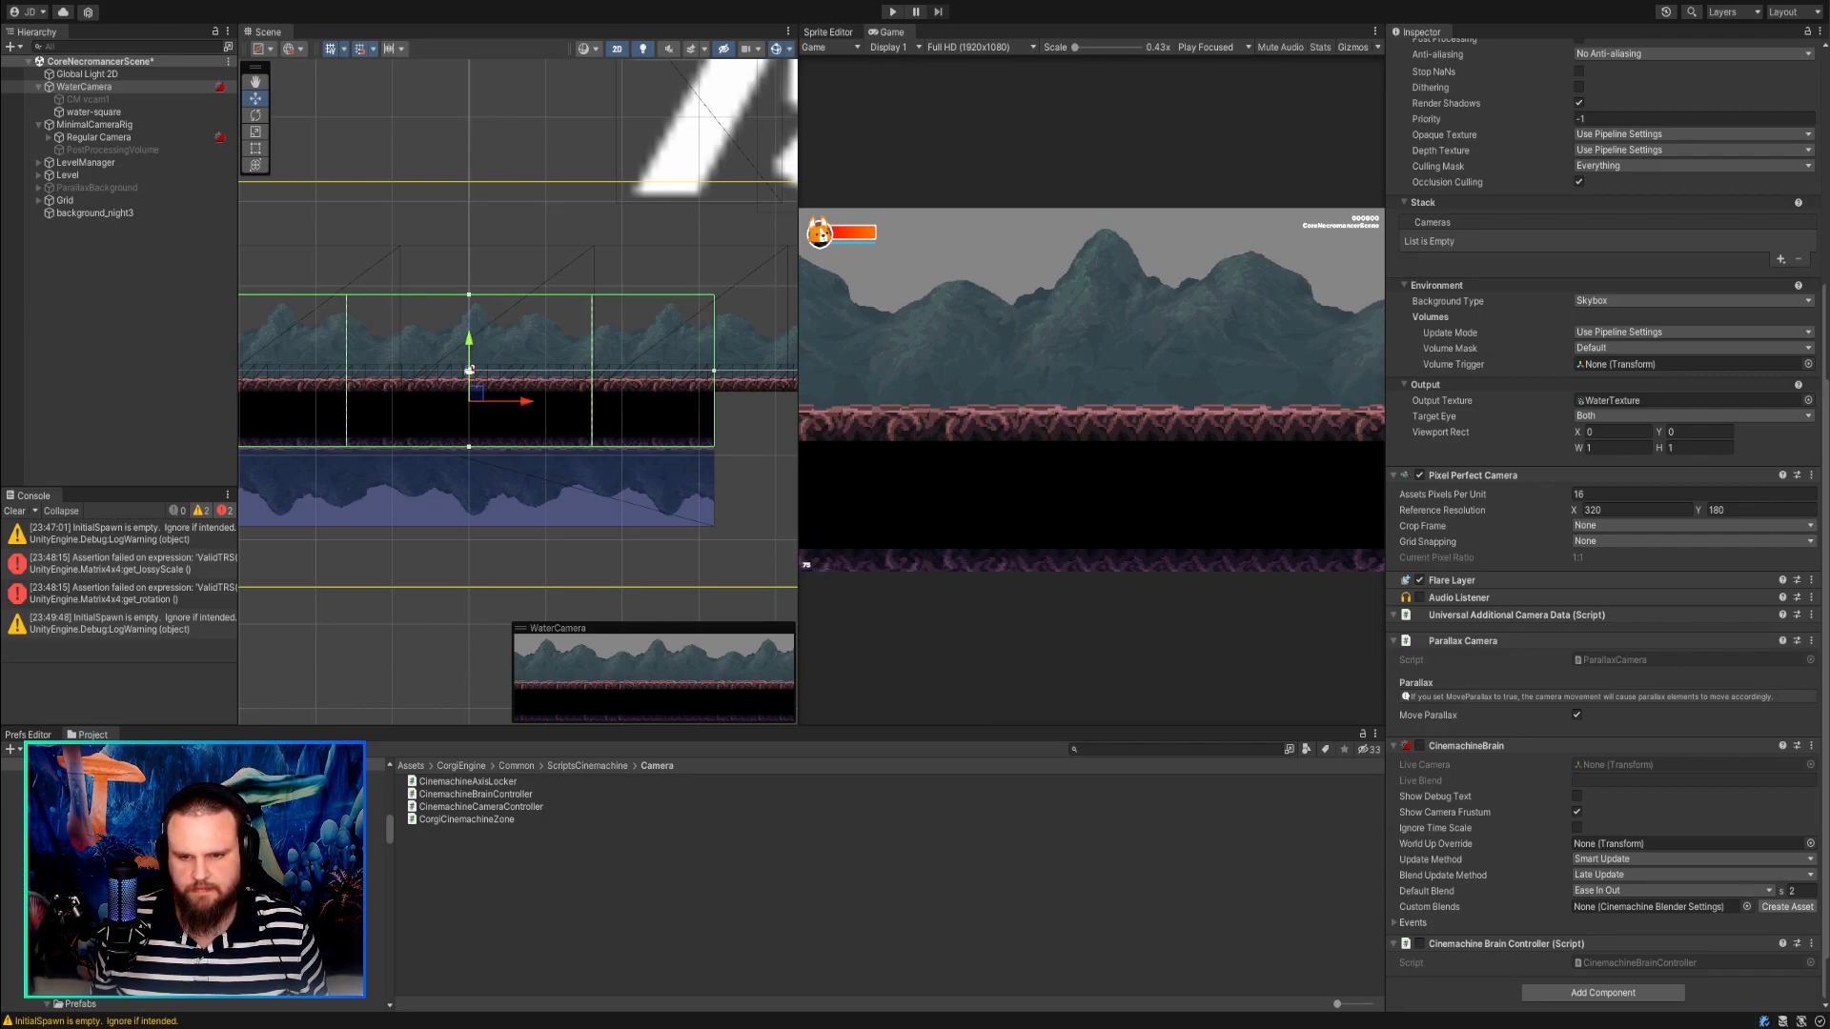
# Enable the CM vcam1 object under WaterCamera and review its virtual camera and camera controller settings.
pyautogui.scroll(1, 562, 296)
pyautogui.scroll(-2, 563, 296)
pyautogui.scroll(5, 1565, 390)
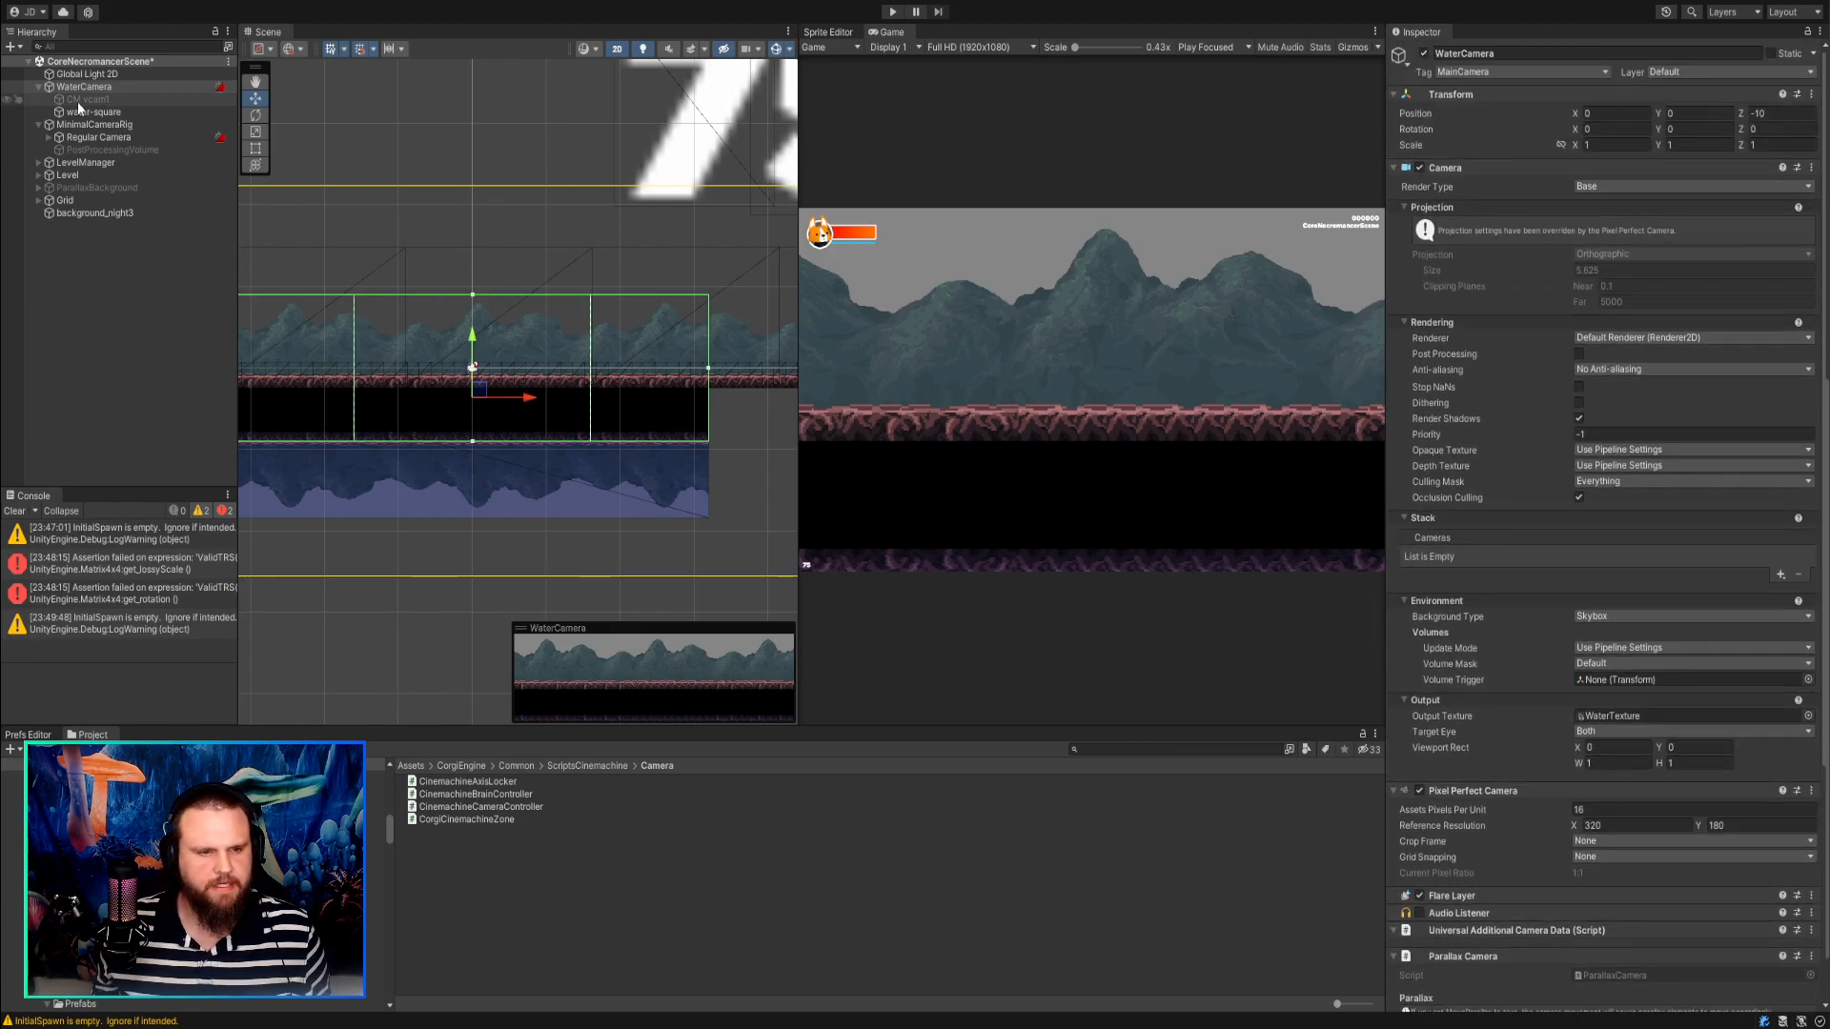
pyautogui.click(148, 102)
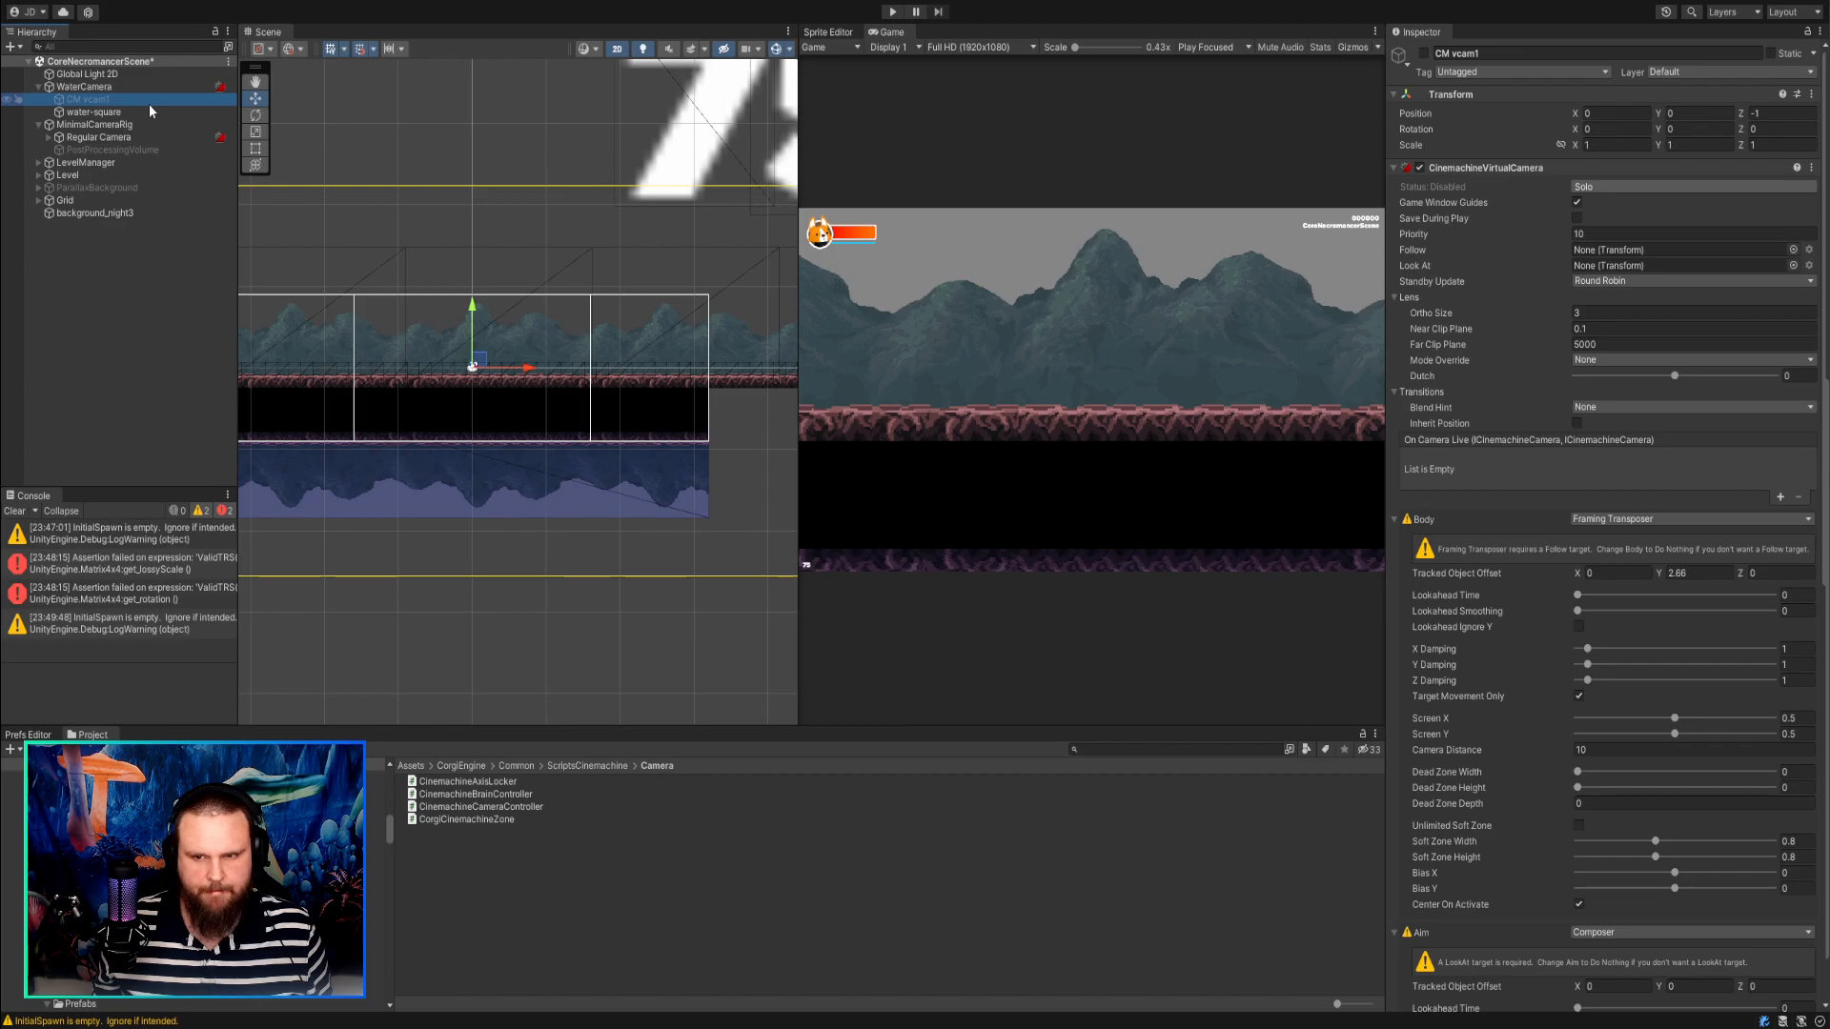
pyautogui.click(1426, 58)
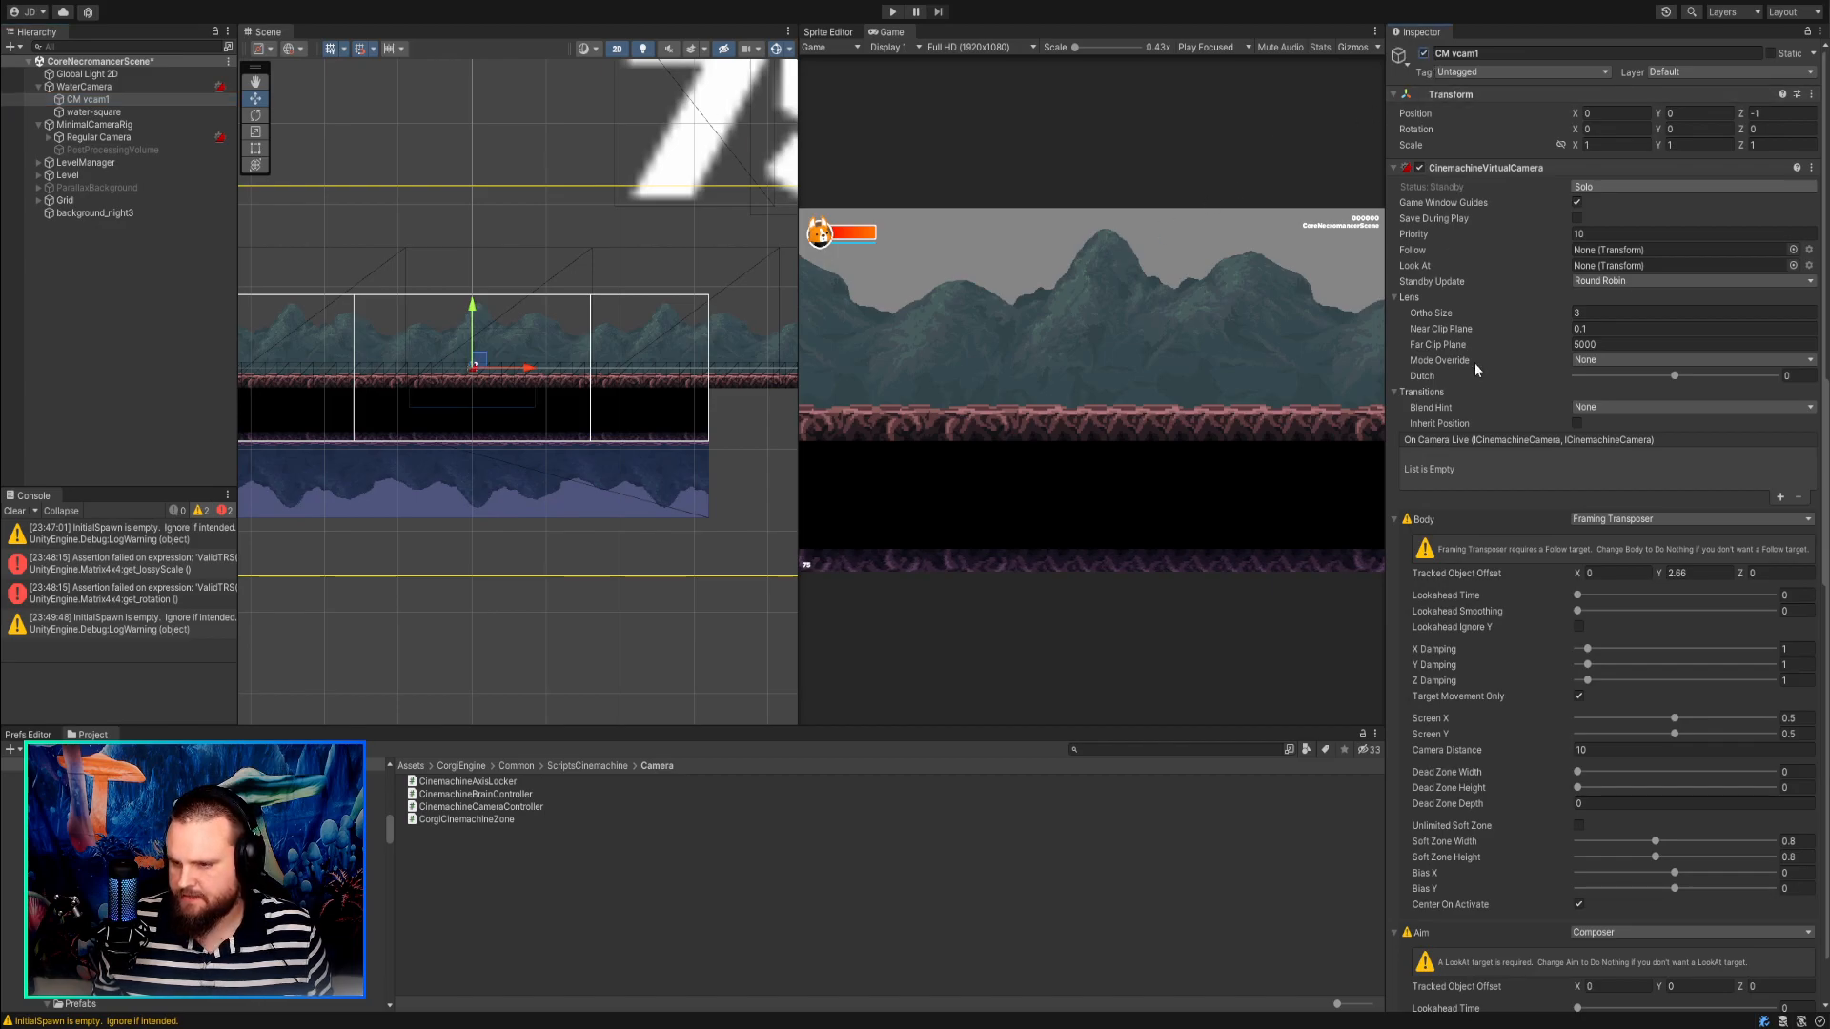
pyautogui.scroll(-12, 1471, 346)
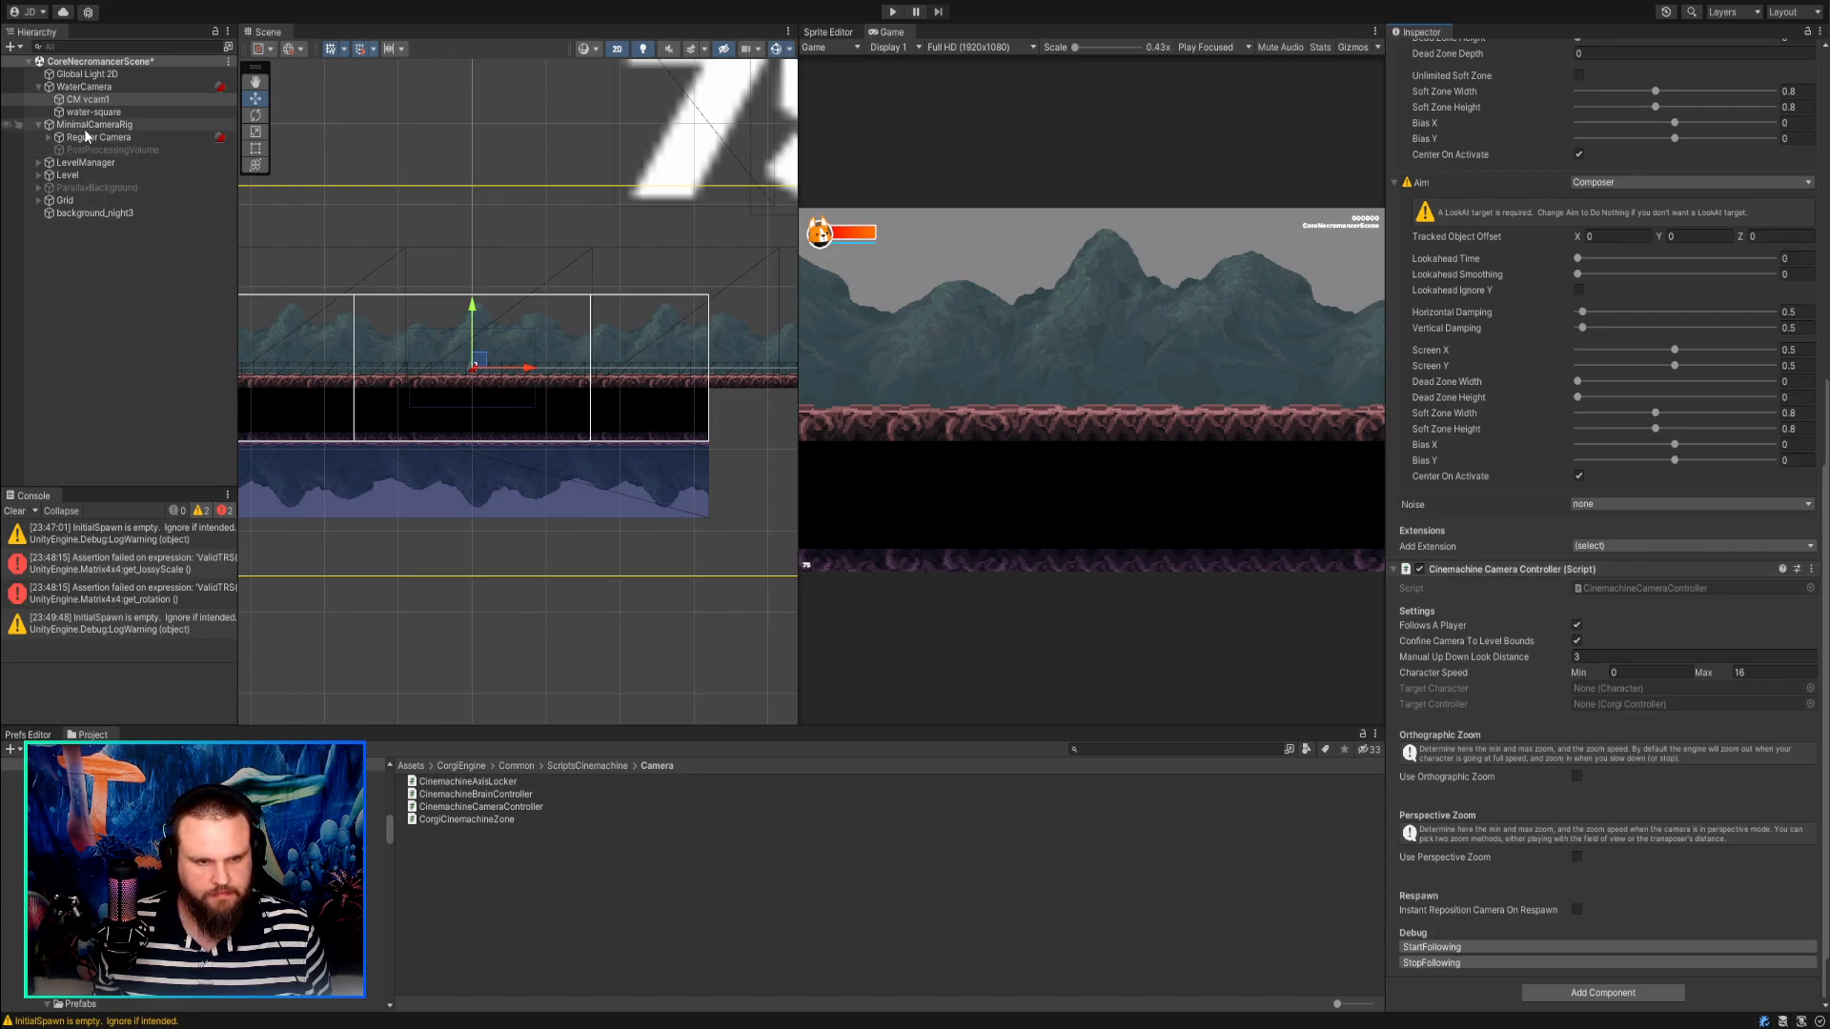
pyautogui.click(92, 102)
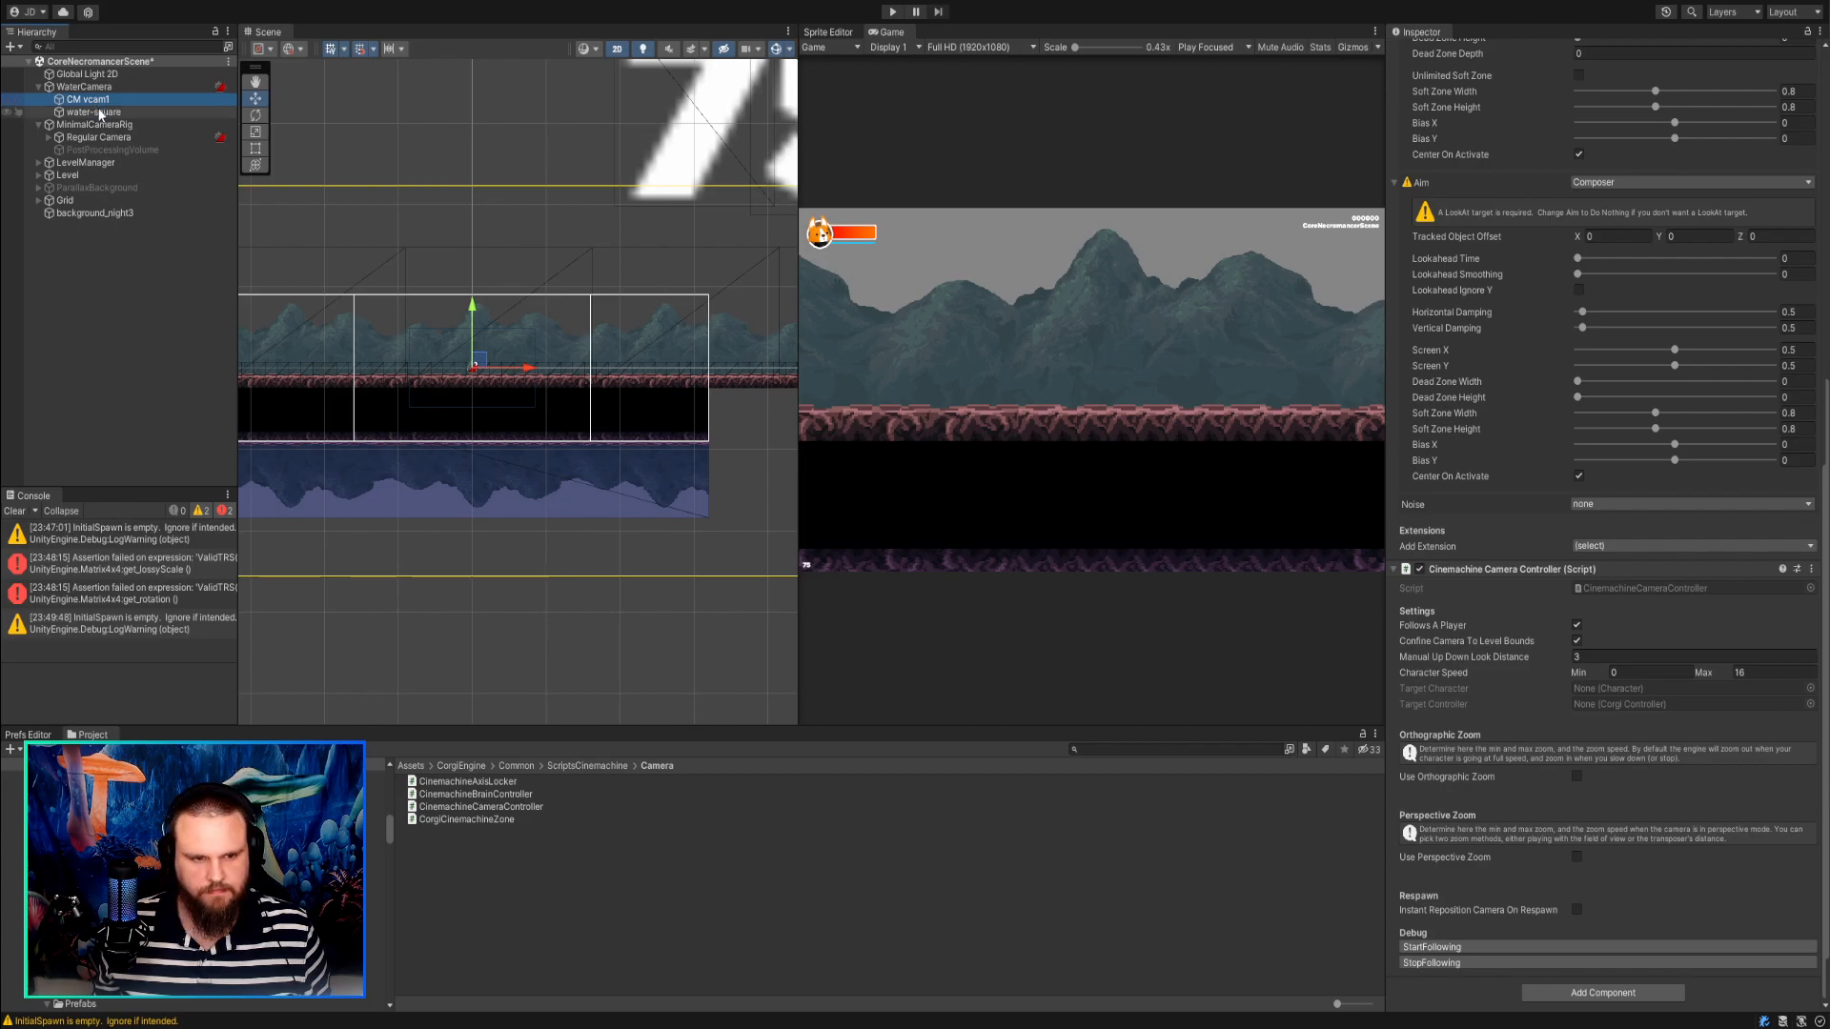
pyautogui.click(95, 87)
pyautogui.scroll(5, 1577, 502)
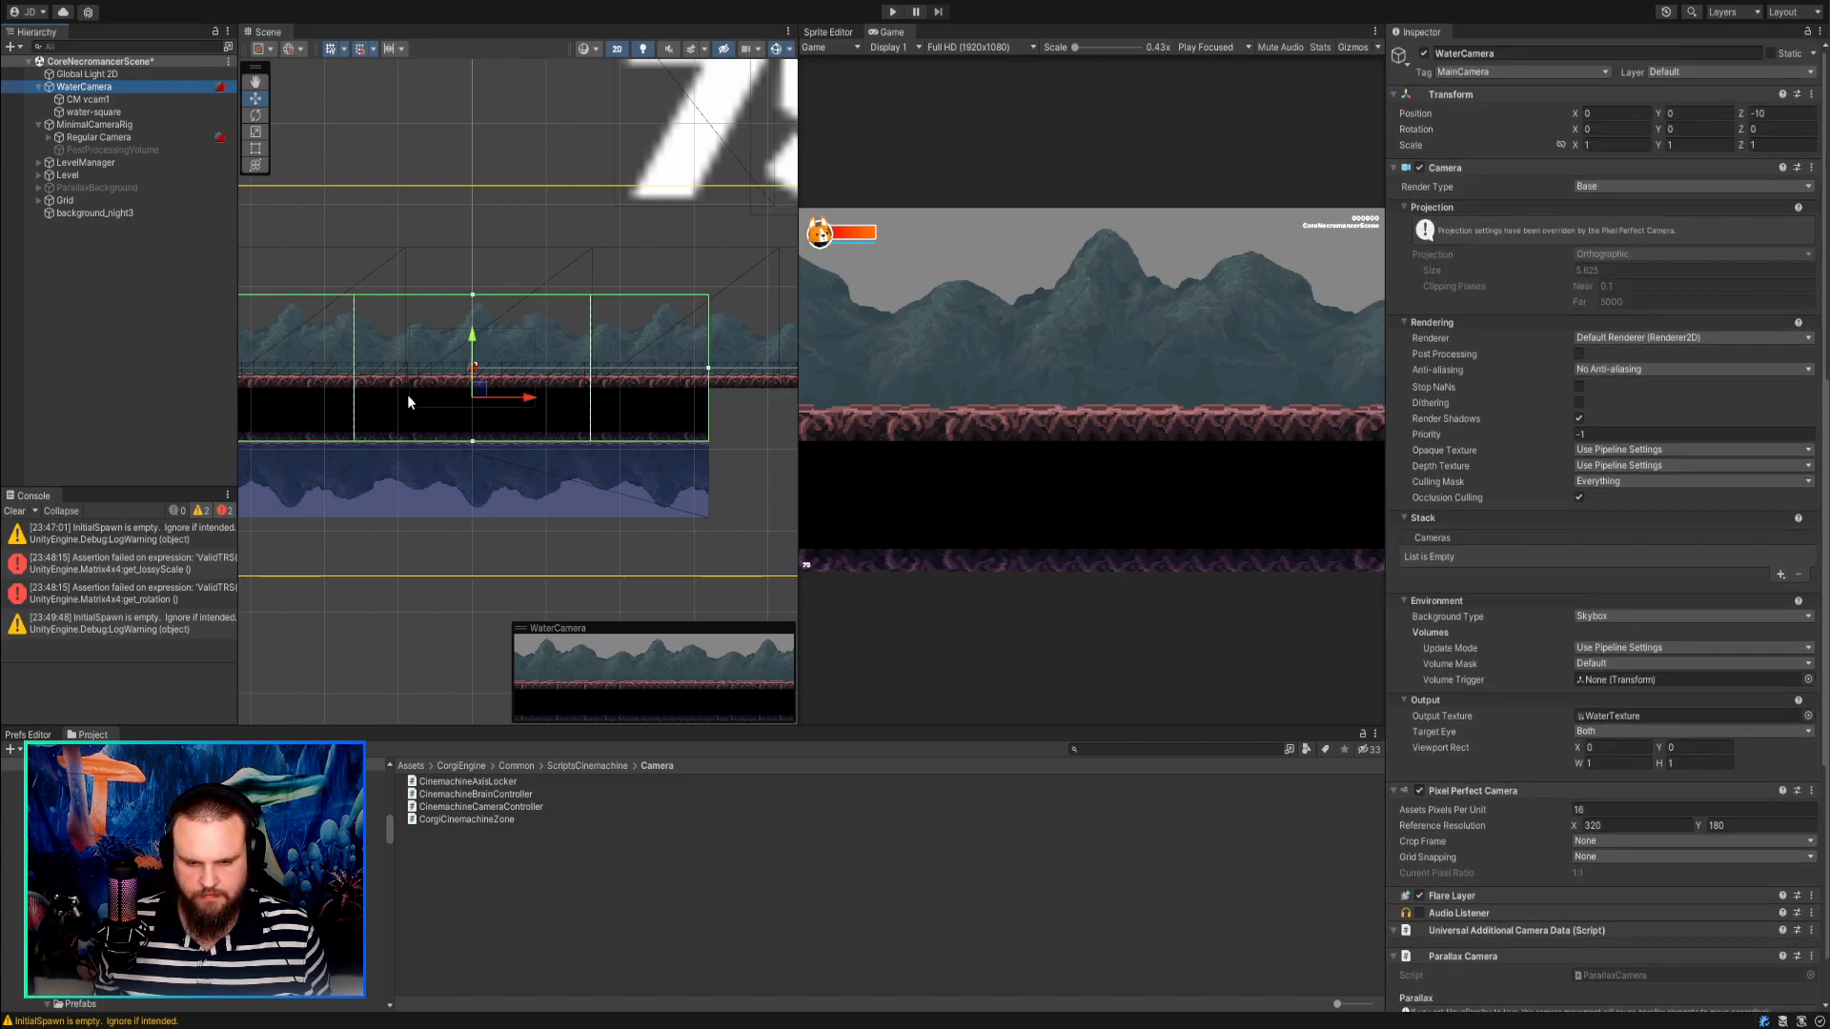
# Try shifting CM vcam1 along the Y axis, then reset its Y position to 0.
pyautogui.click(93, 100)
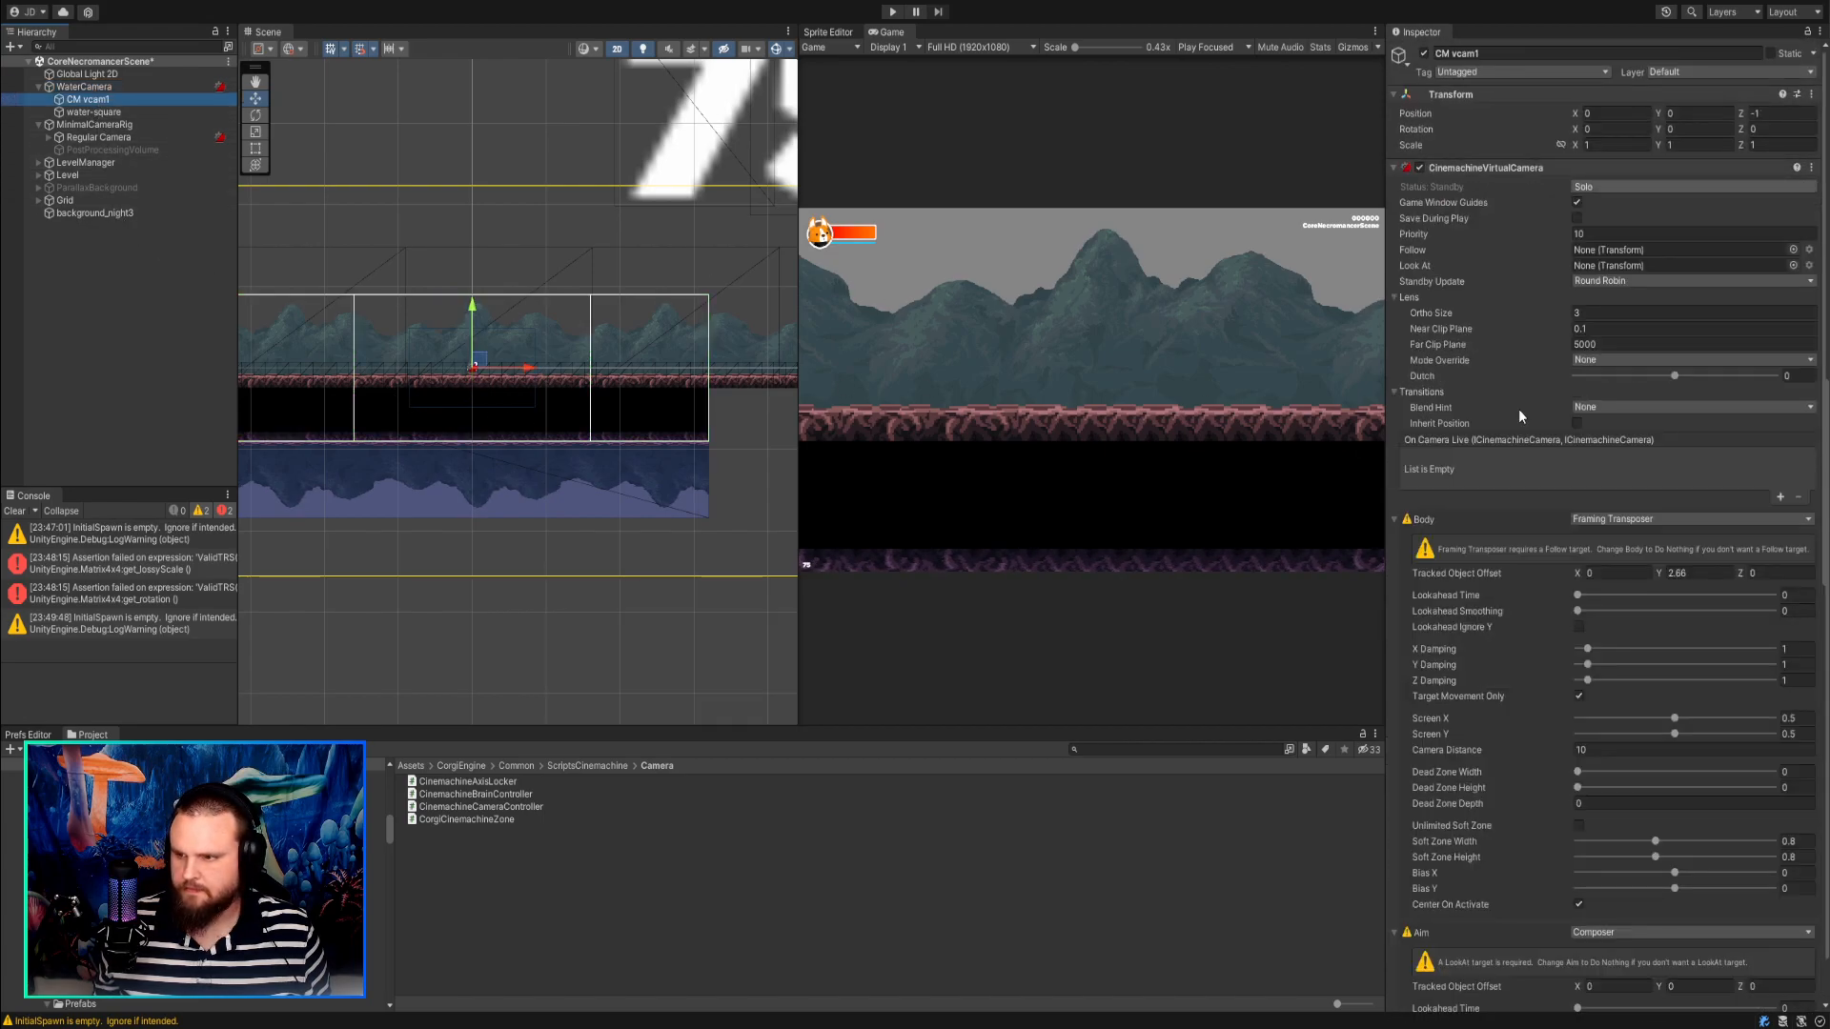
pyautogui.moveTo(1656, 114); pyautogui.dragTo(1829, 121)
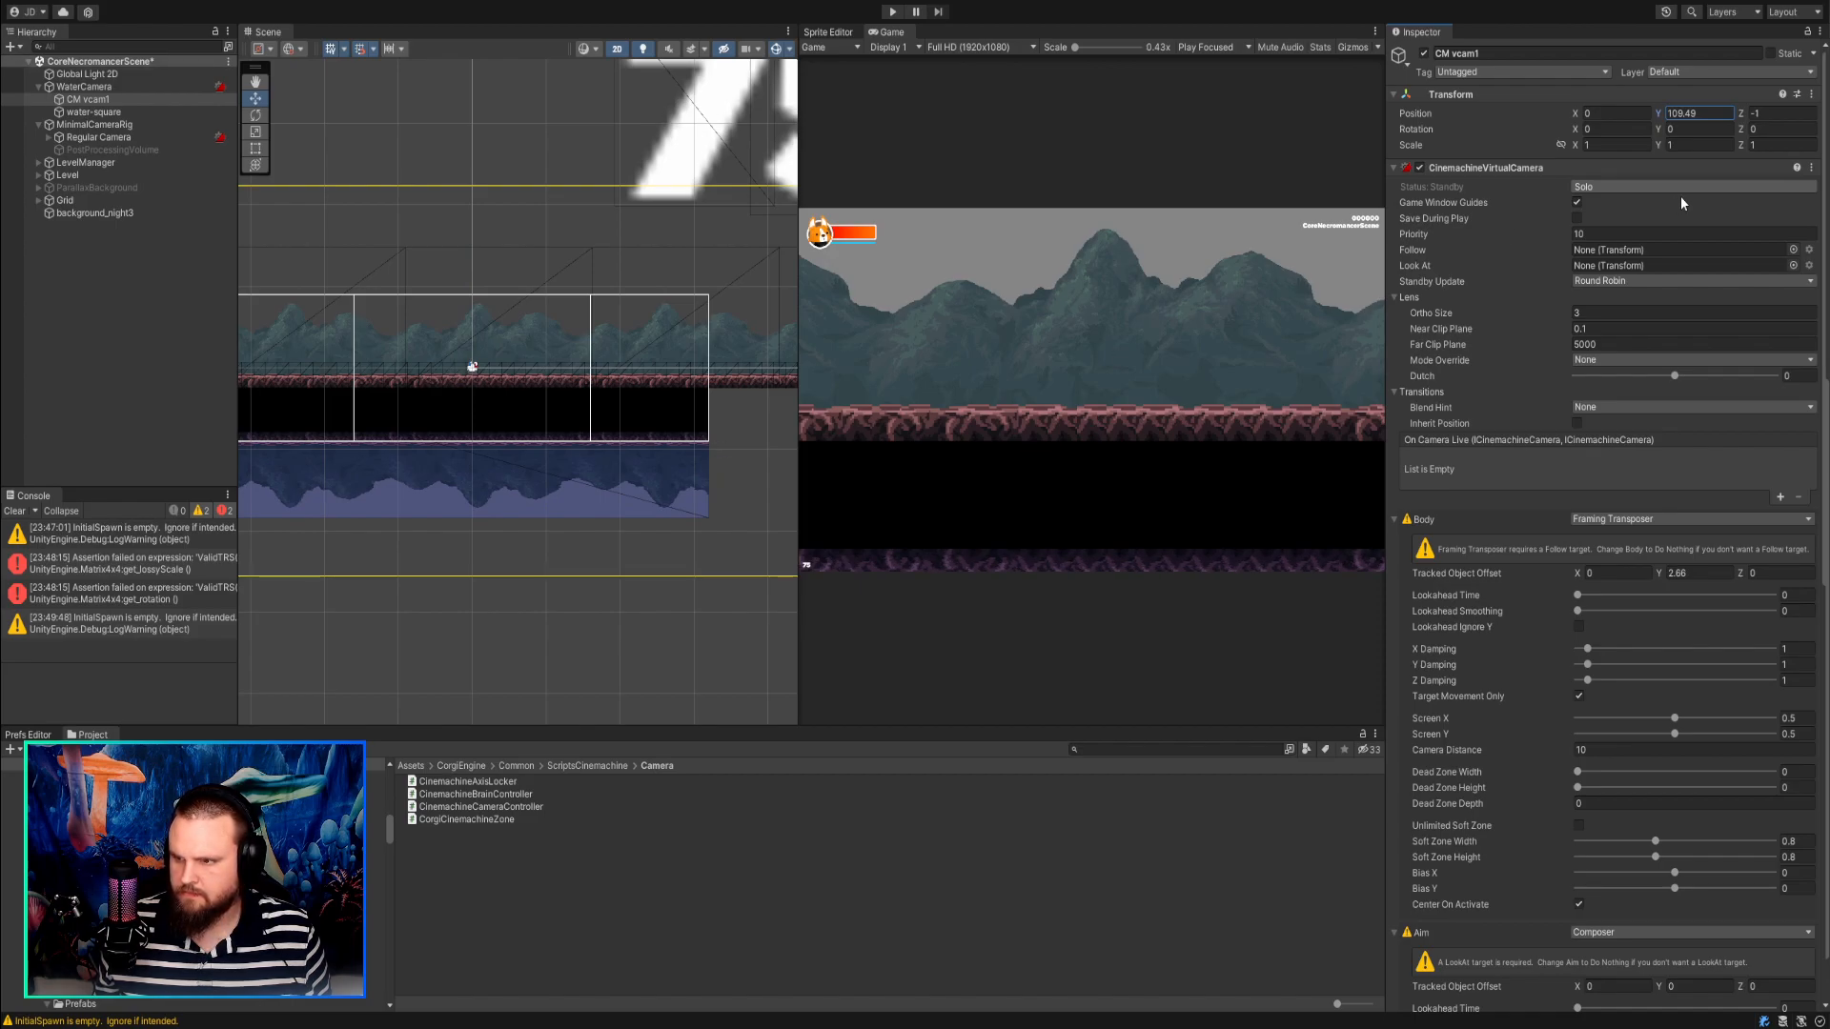
pyautogui.moveTo(1632, 112); pyautogui.dragTo(398, 162)
pyautogui.click(1655, 113)
pyautogui.press('Left')
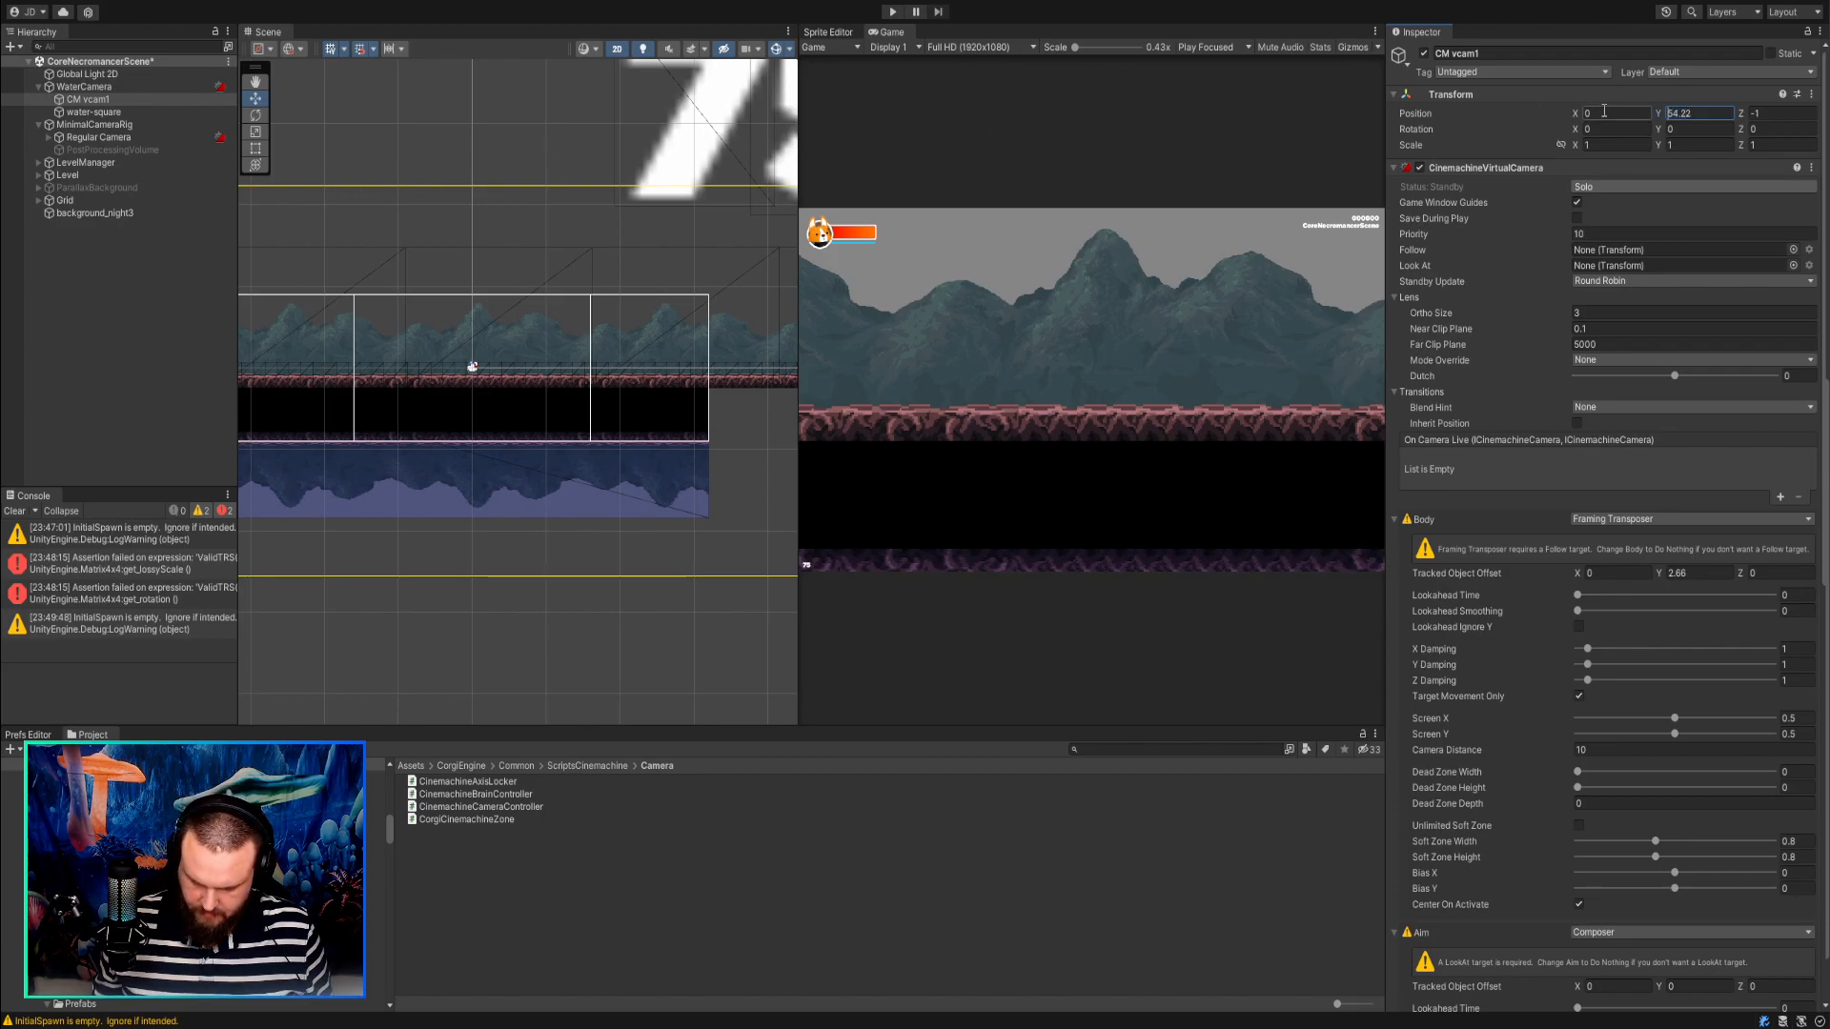
pyautogui.press('Delete')
pyautogui.press('Delete')
pyautogui.press('Delete')
pyautogui.press('Delete')
pyautogui.press('Delete')
pyautogui.write('0')
pyautogui.press('Tab')
# Raise CM vcam1's Y position to 2.7 and test the camera height in Play mode.
pyautogui.moveTo(1658, 115)
pyautogui.mouseDown()
pyautogui.moveTo(1614, 113)
pyautogui.moveTo(1663, 116)
pyautogui.mouseUp()
pyautogui.click(893, 12)
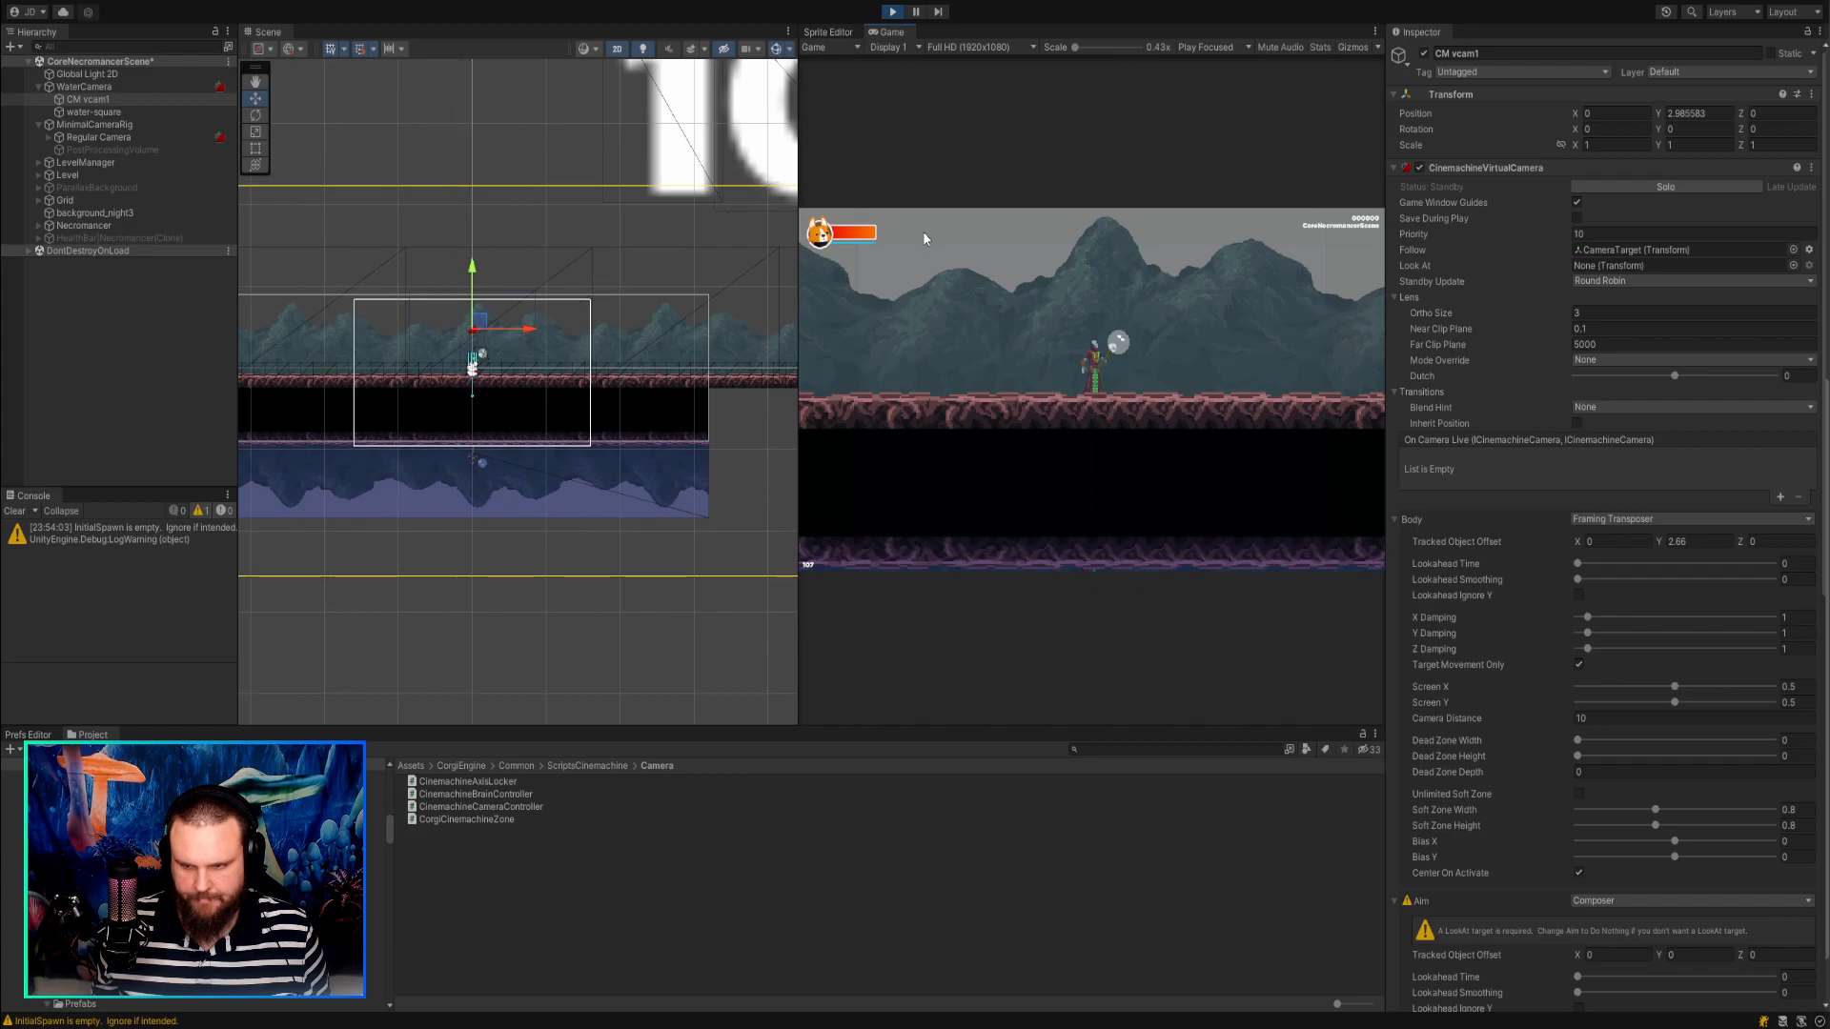
pyautogui.click(1695, 113)
pyautogui.write('3.29')
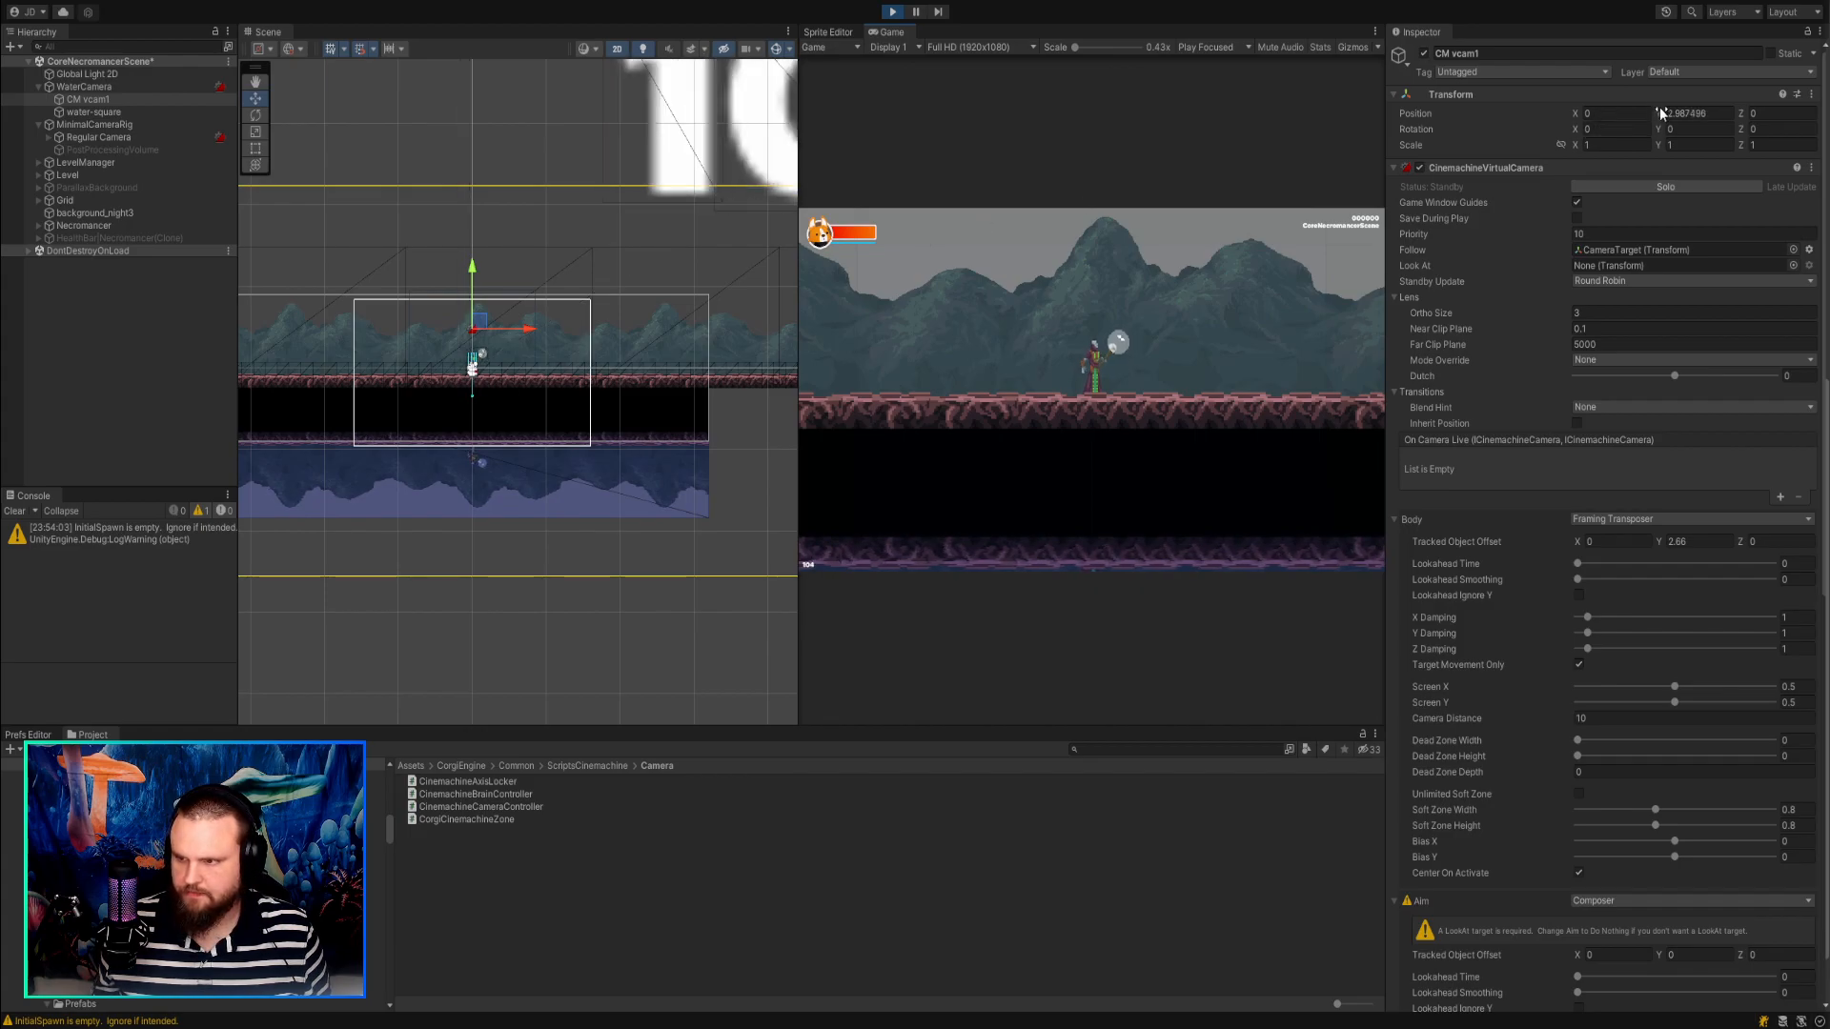
pyautogui.moveTo(1695, 117); pyautogui.dragTo(1826, 124)
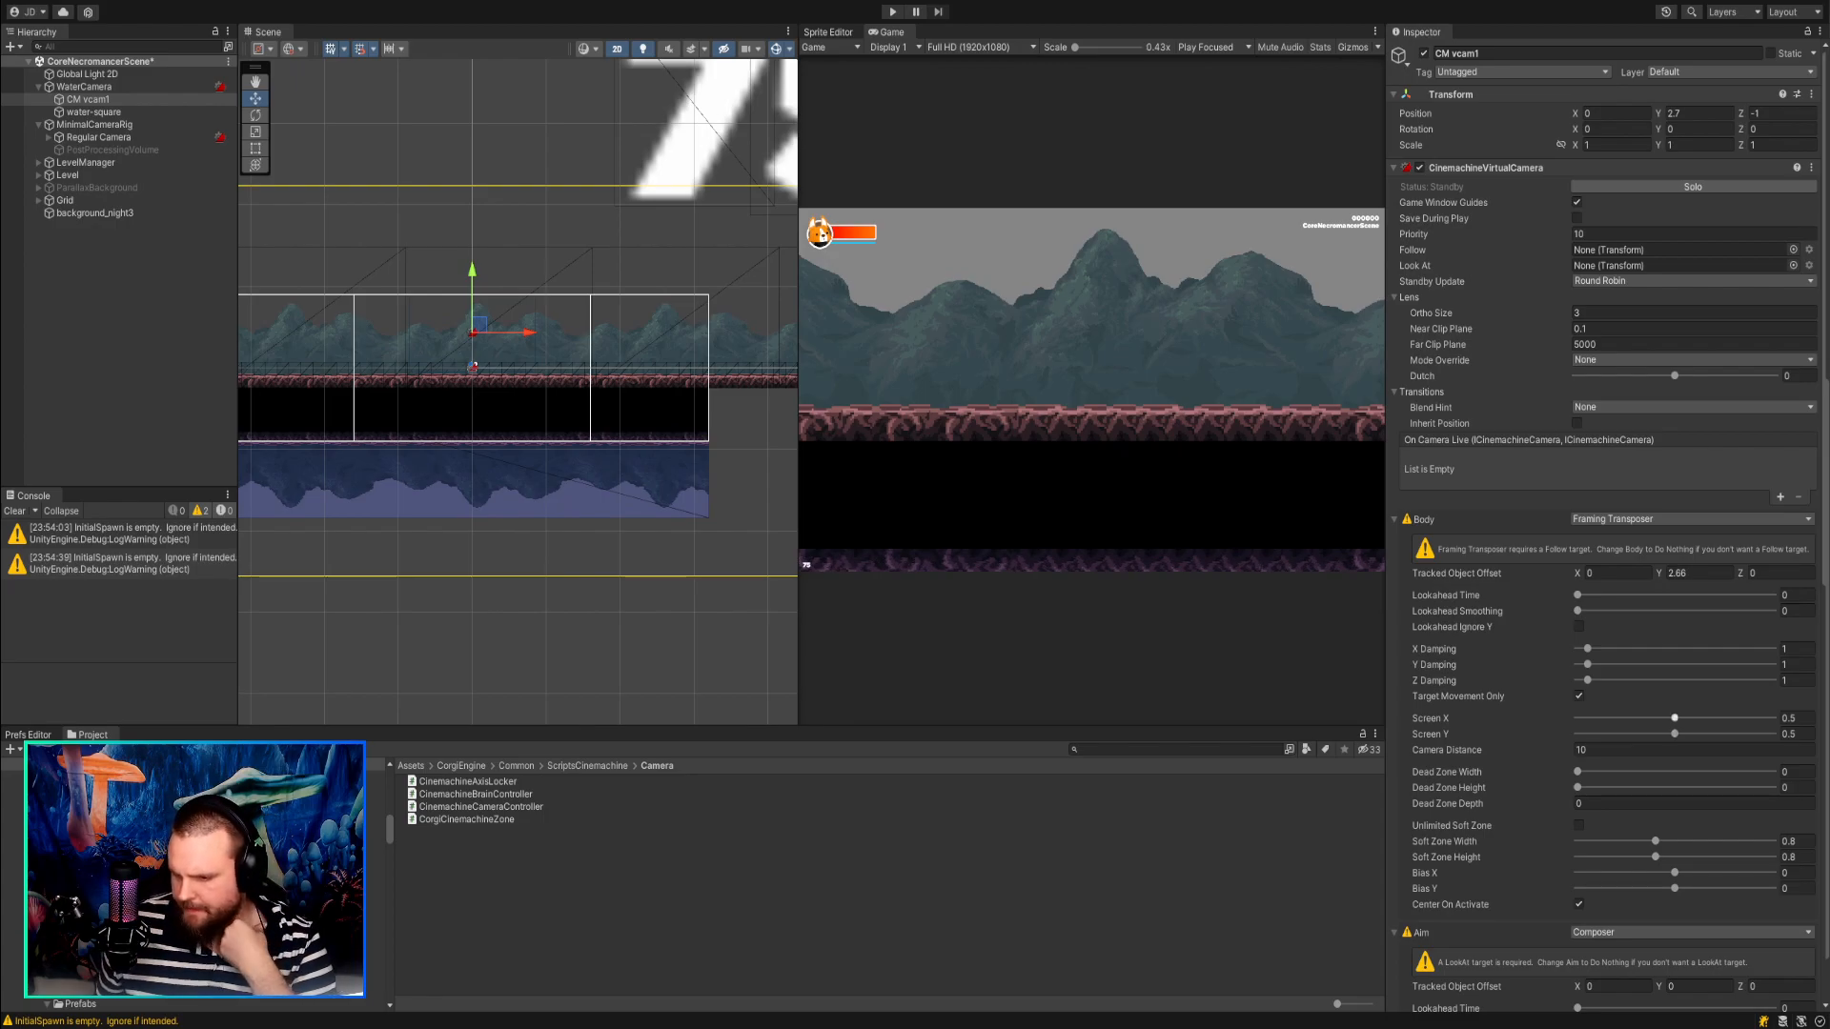
# Try turning off Center On Activate in the Body settings of CM vcam1 and test the scene in Play mode.
pyautogui.scroll(-4, 1601, 524)
pyautogui.scroll(-2, 1602, 524)
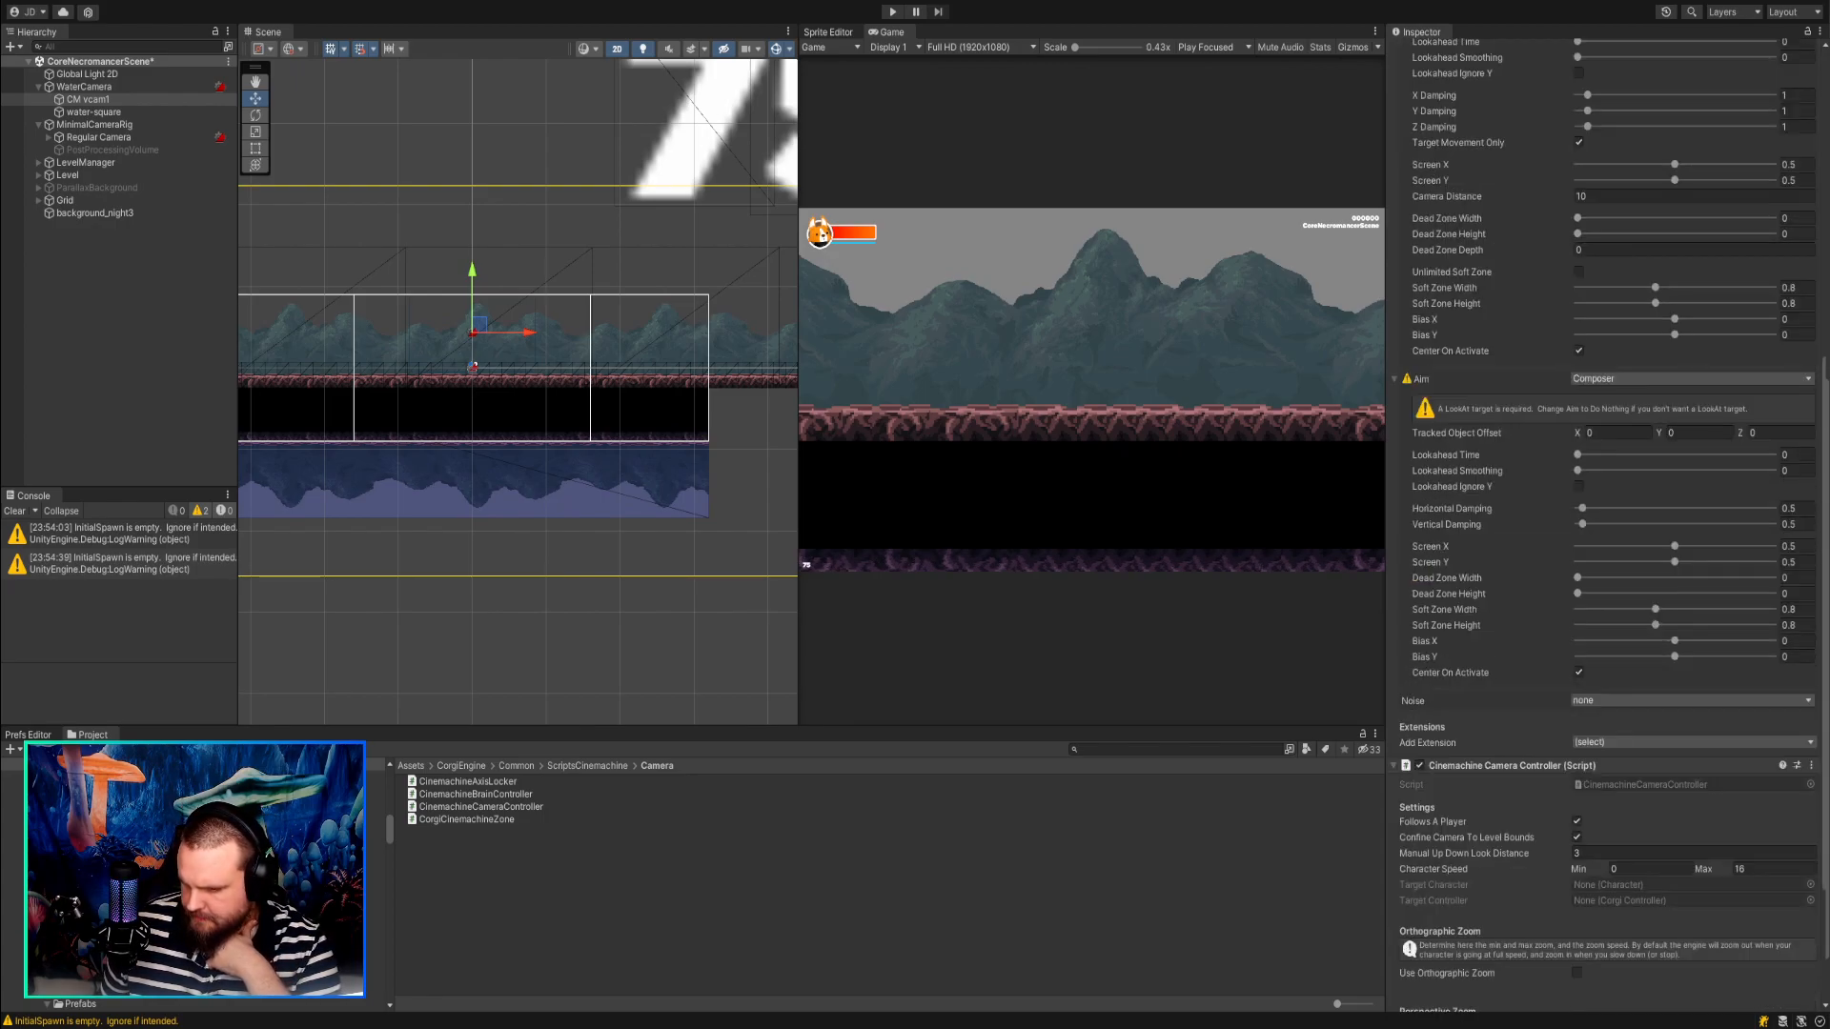
pyautogui.scroll(-2, 1607, 524)
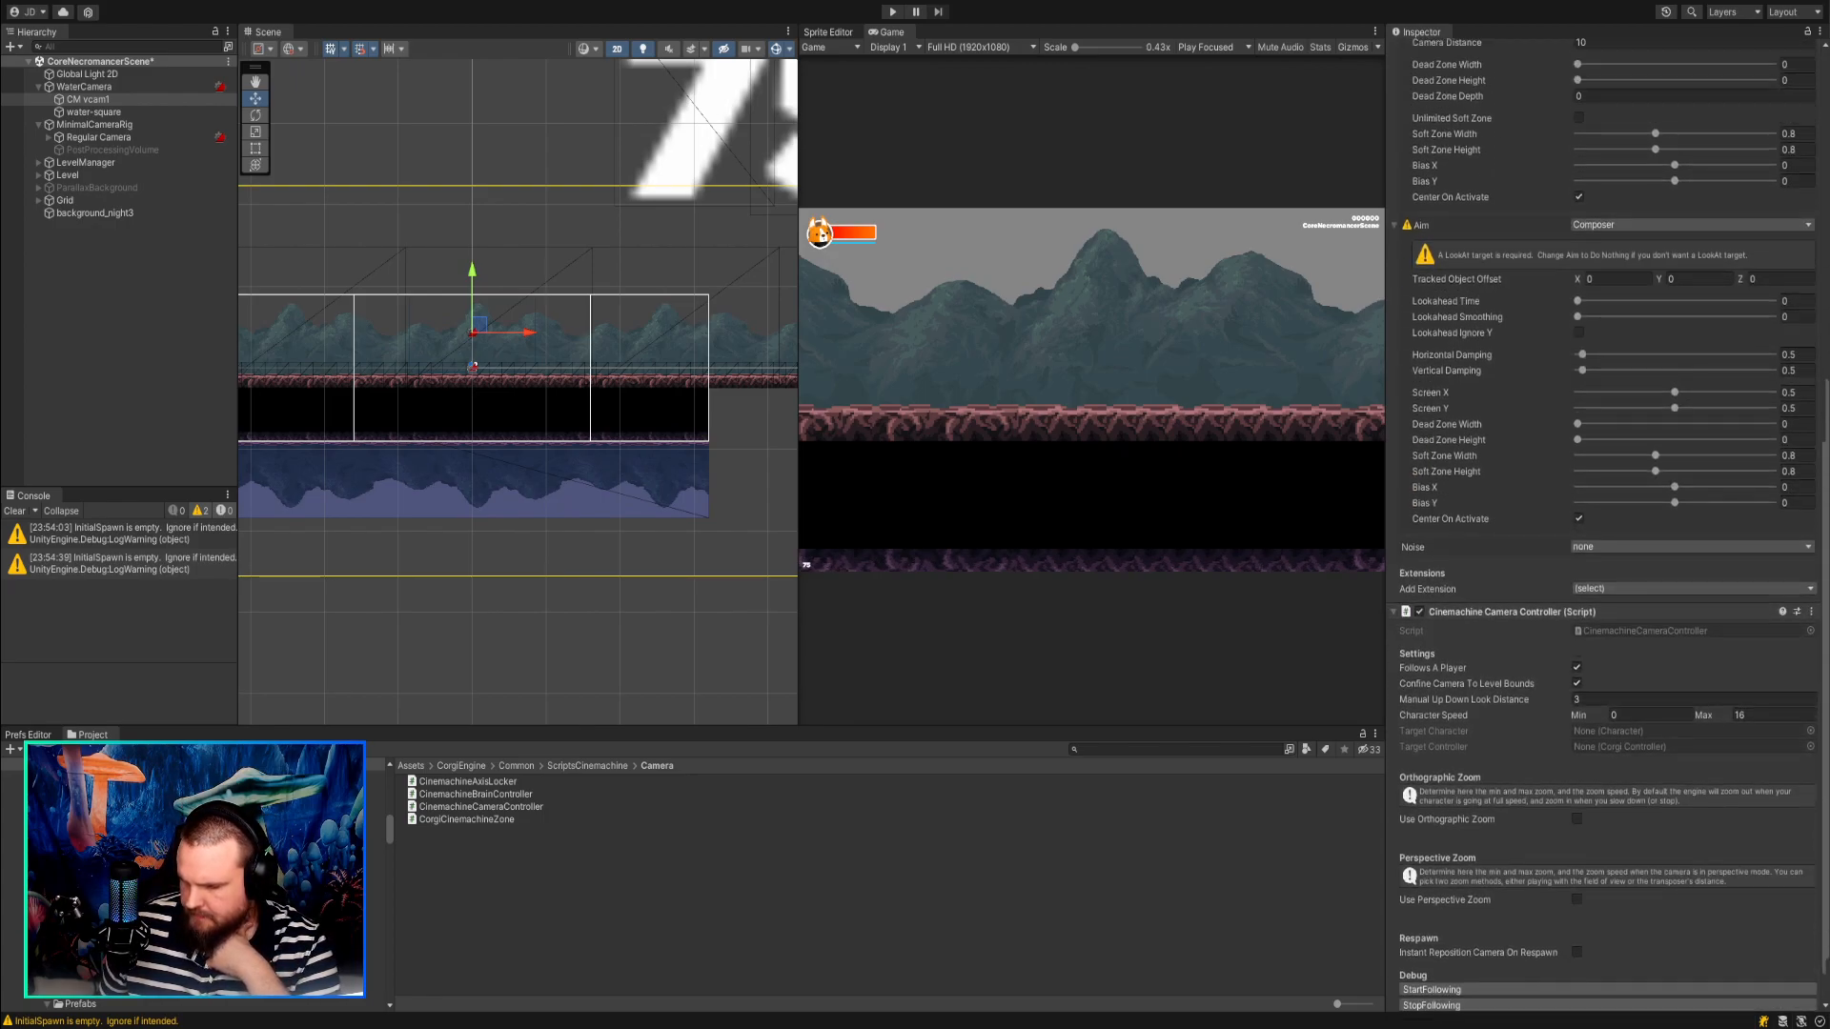
pyautogui.scroll(8, 1607, 524)
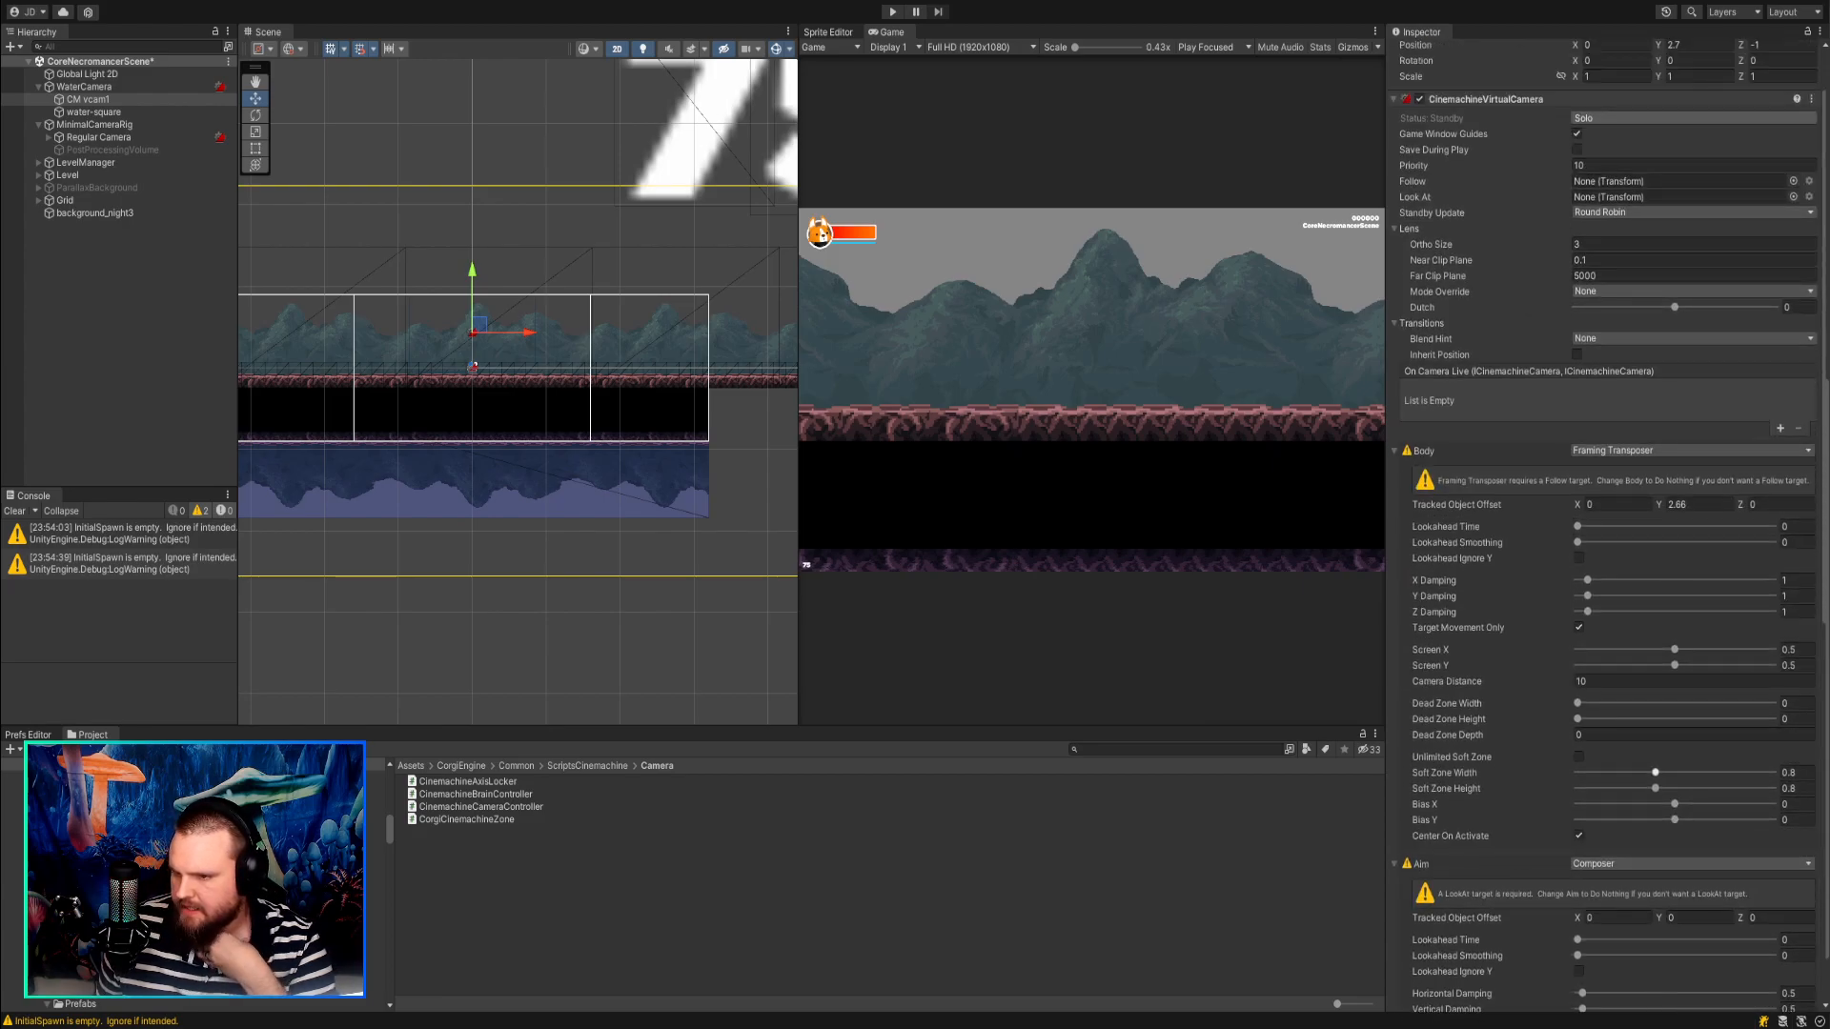
pyautogui.scroll(1, 1607, 524)
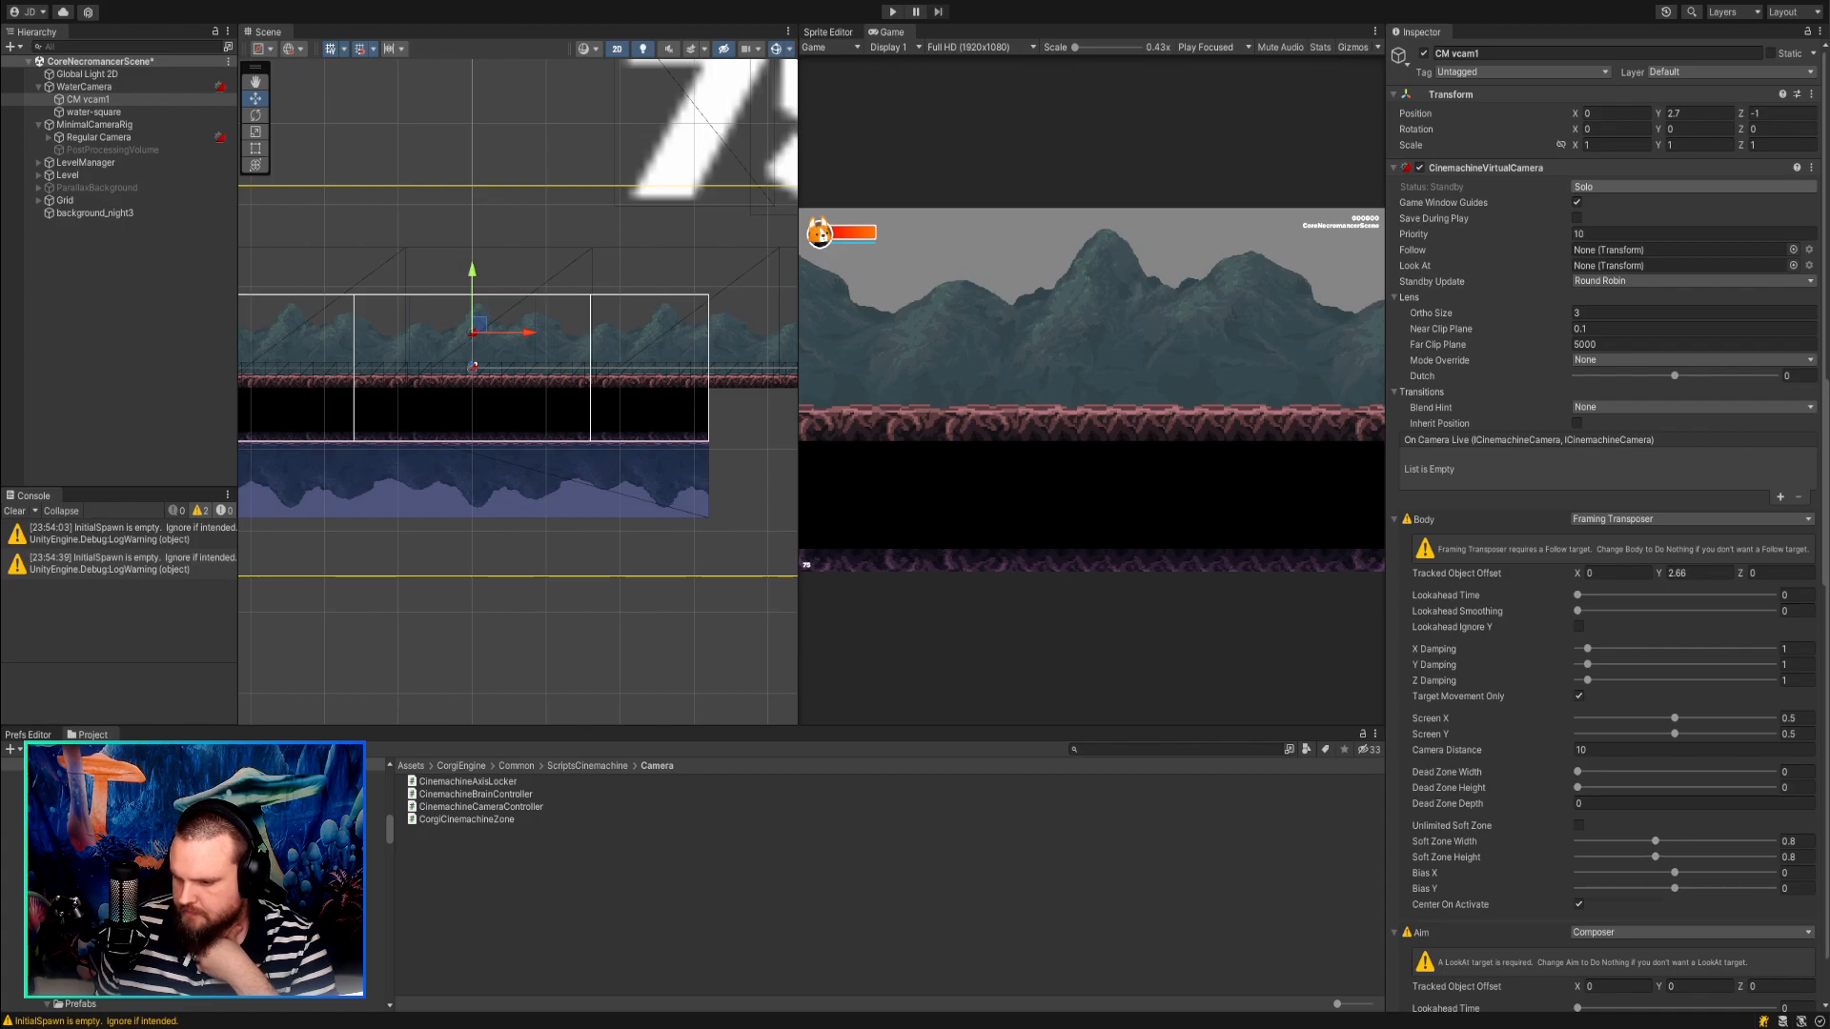
pyautogui.click(1578, 905)
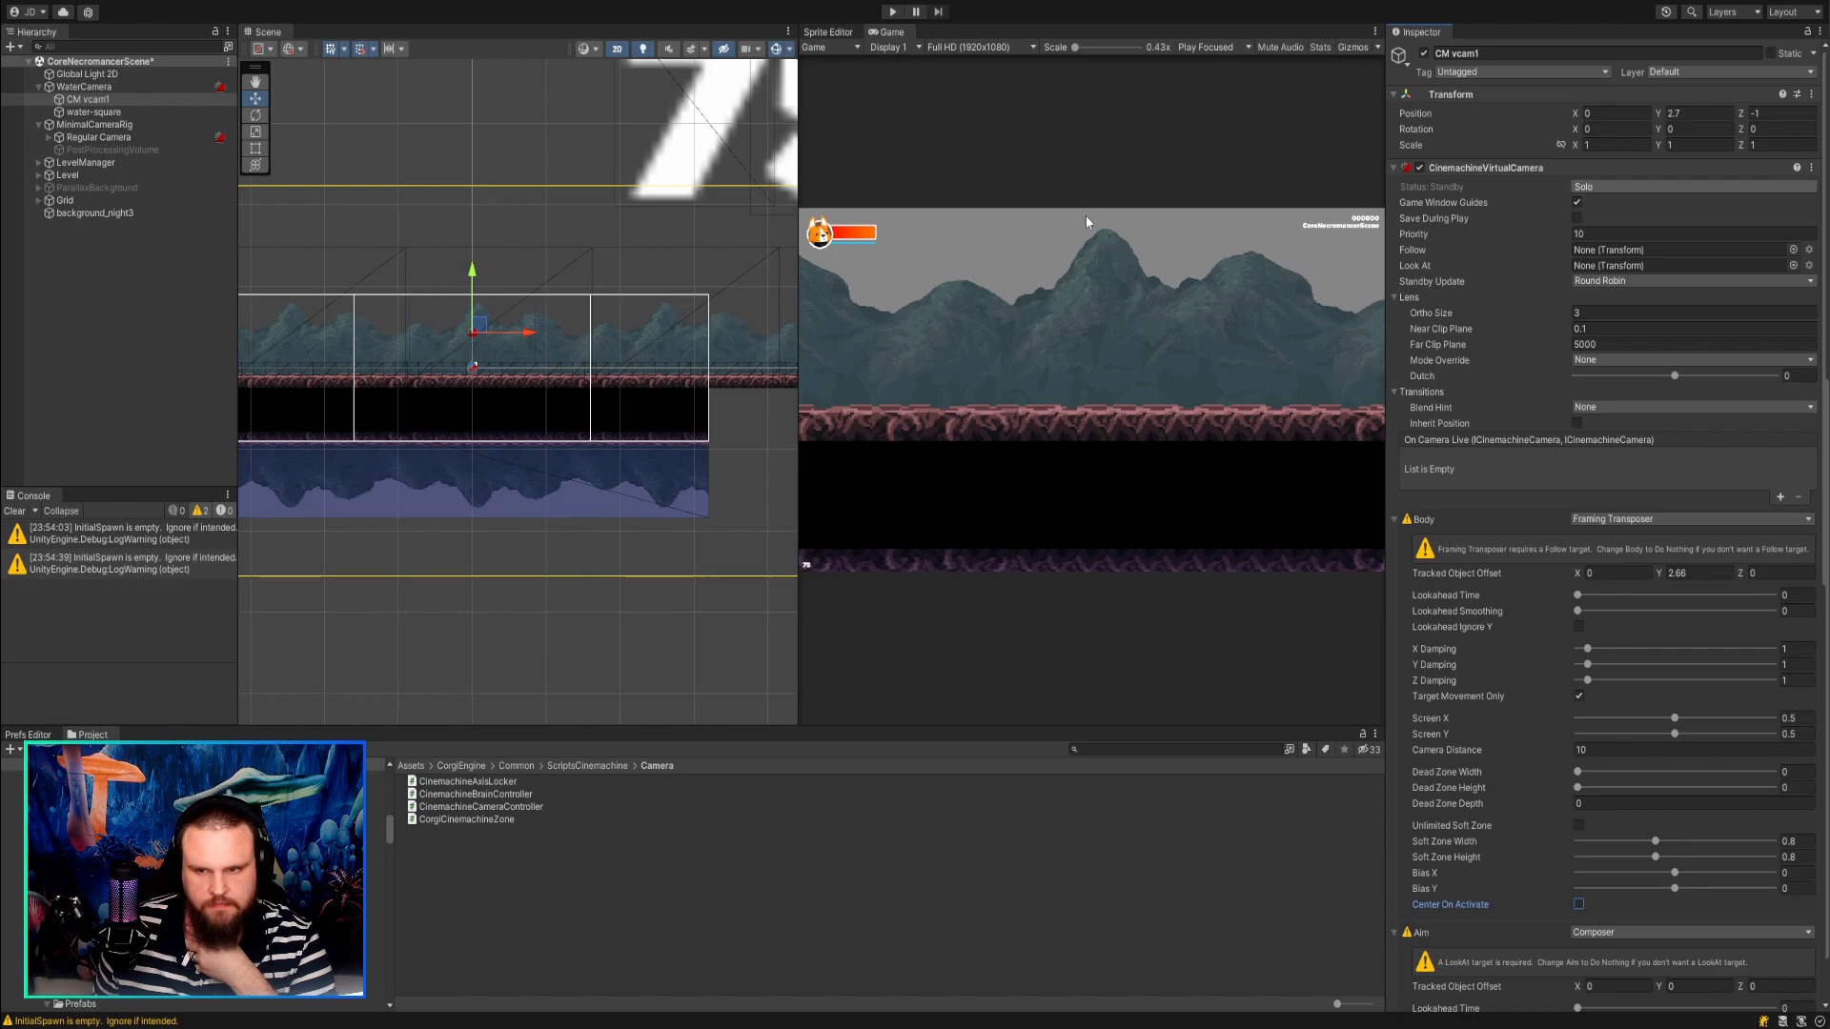
pyautogui.click(893, 11)
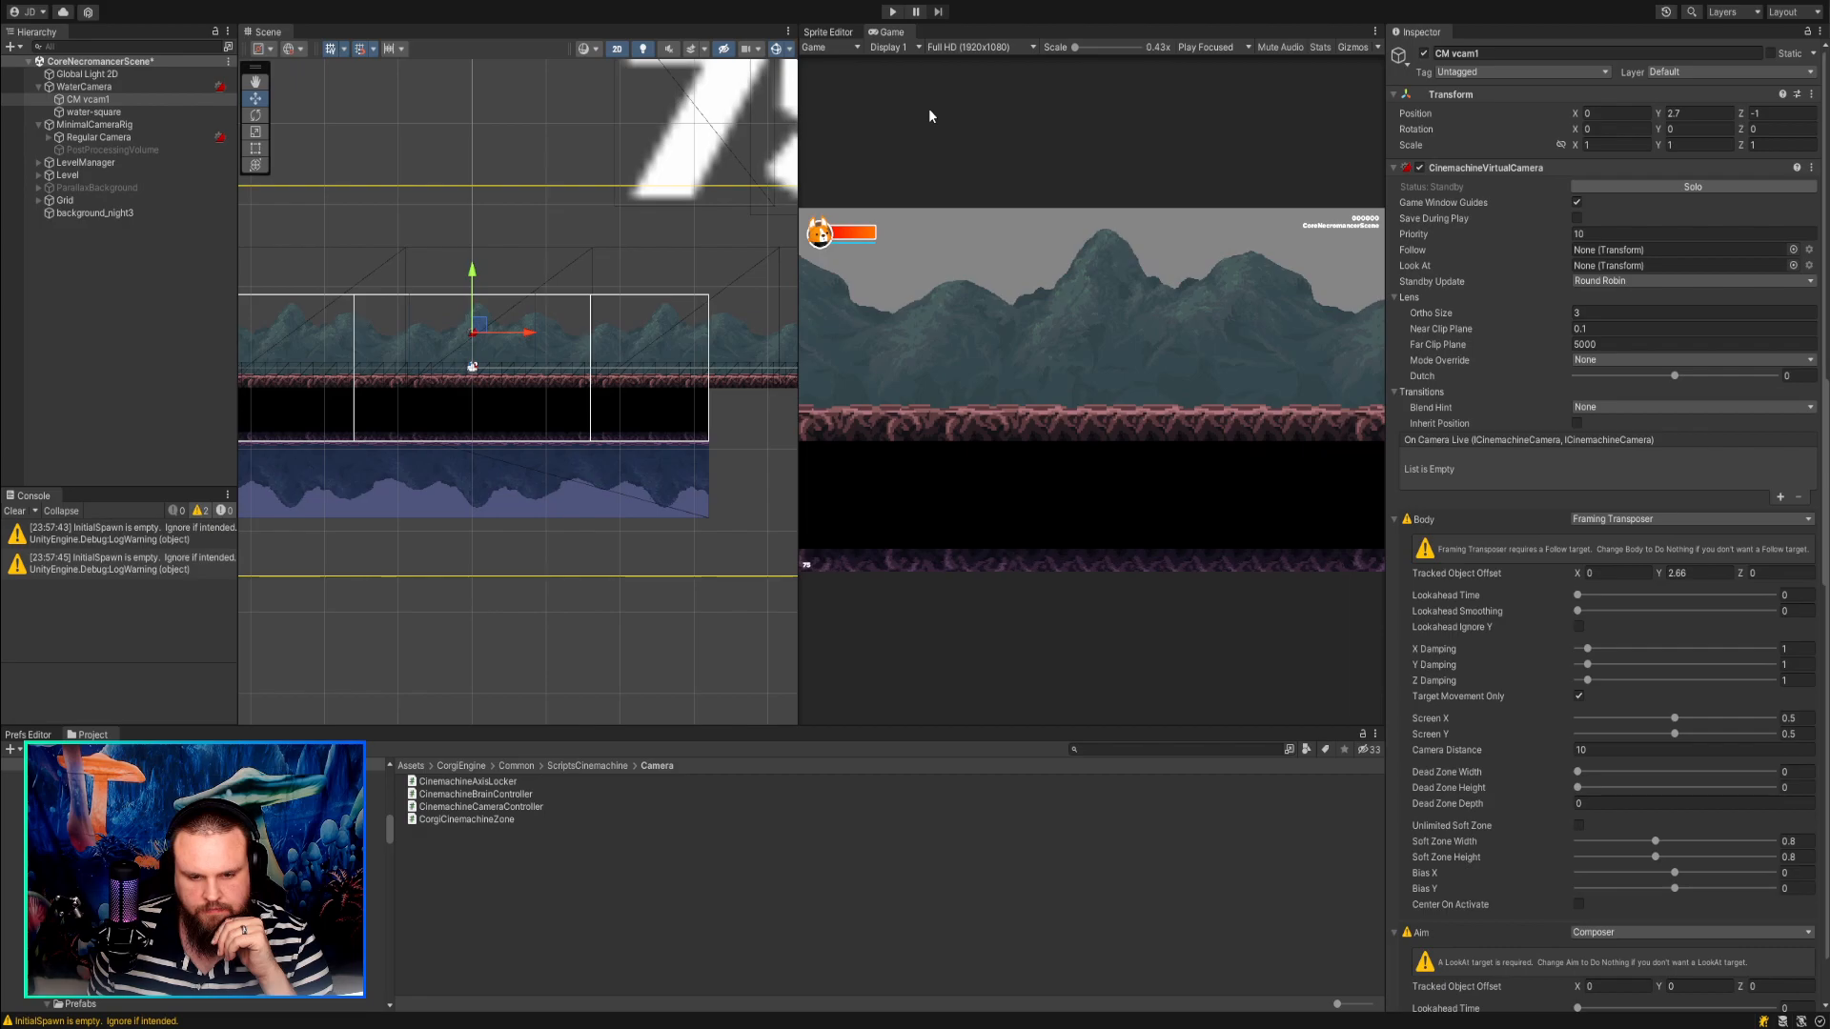
# Set the Body's Tracked Object Offset Y to 4.25 on CM vcam1 and turn Center On Activate back on.
pyautogui.click(1674, 573)
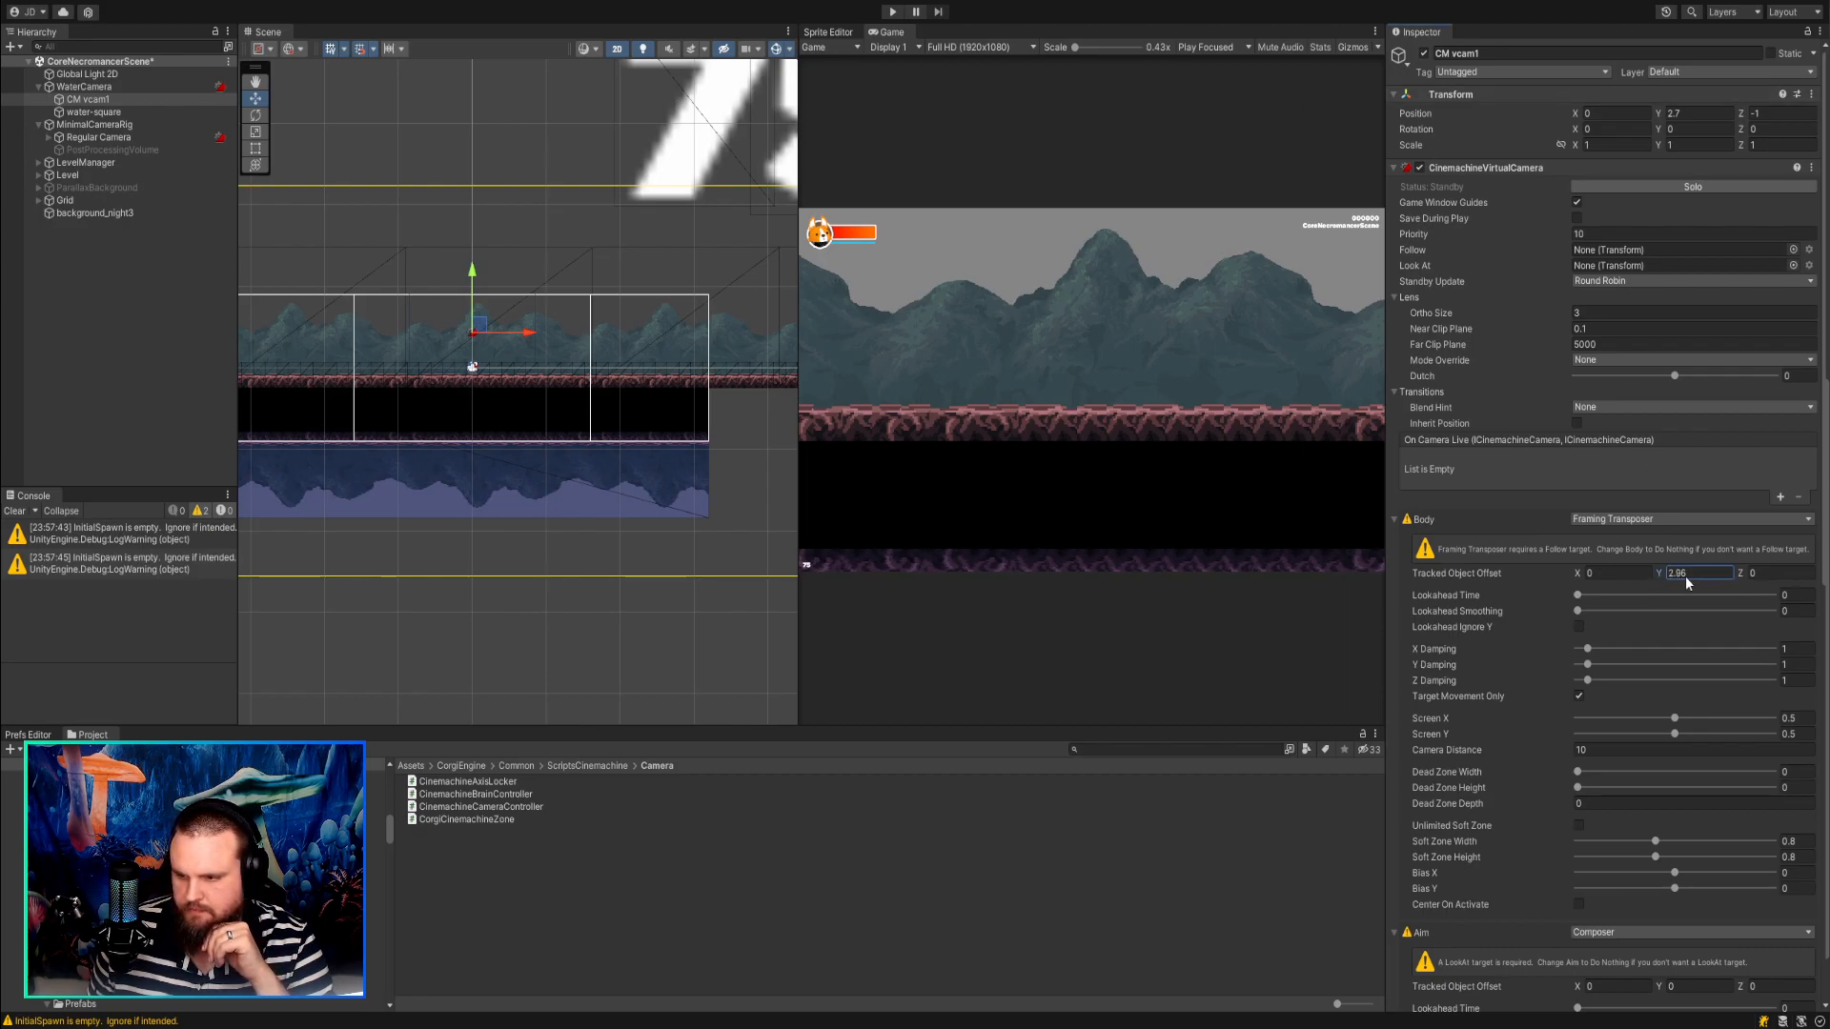
pyautogui.moveTo(1643, 576); pyautogui.dragTo(1702, 579)
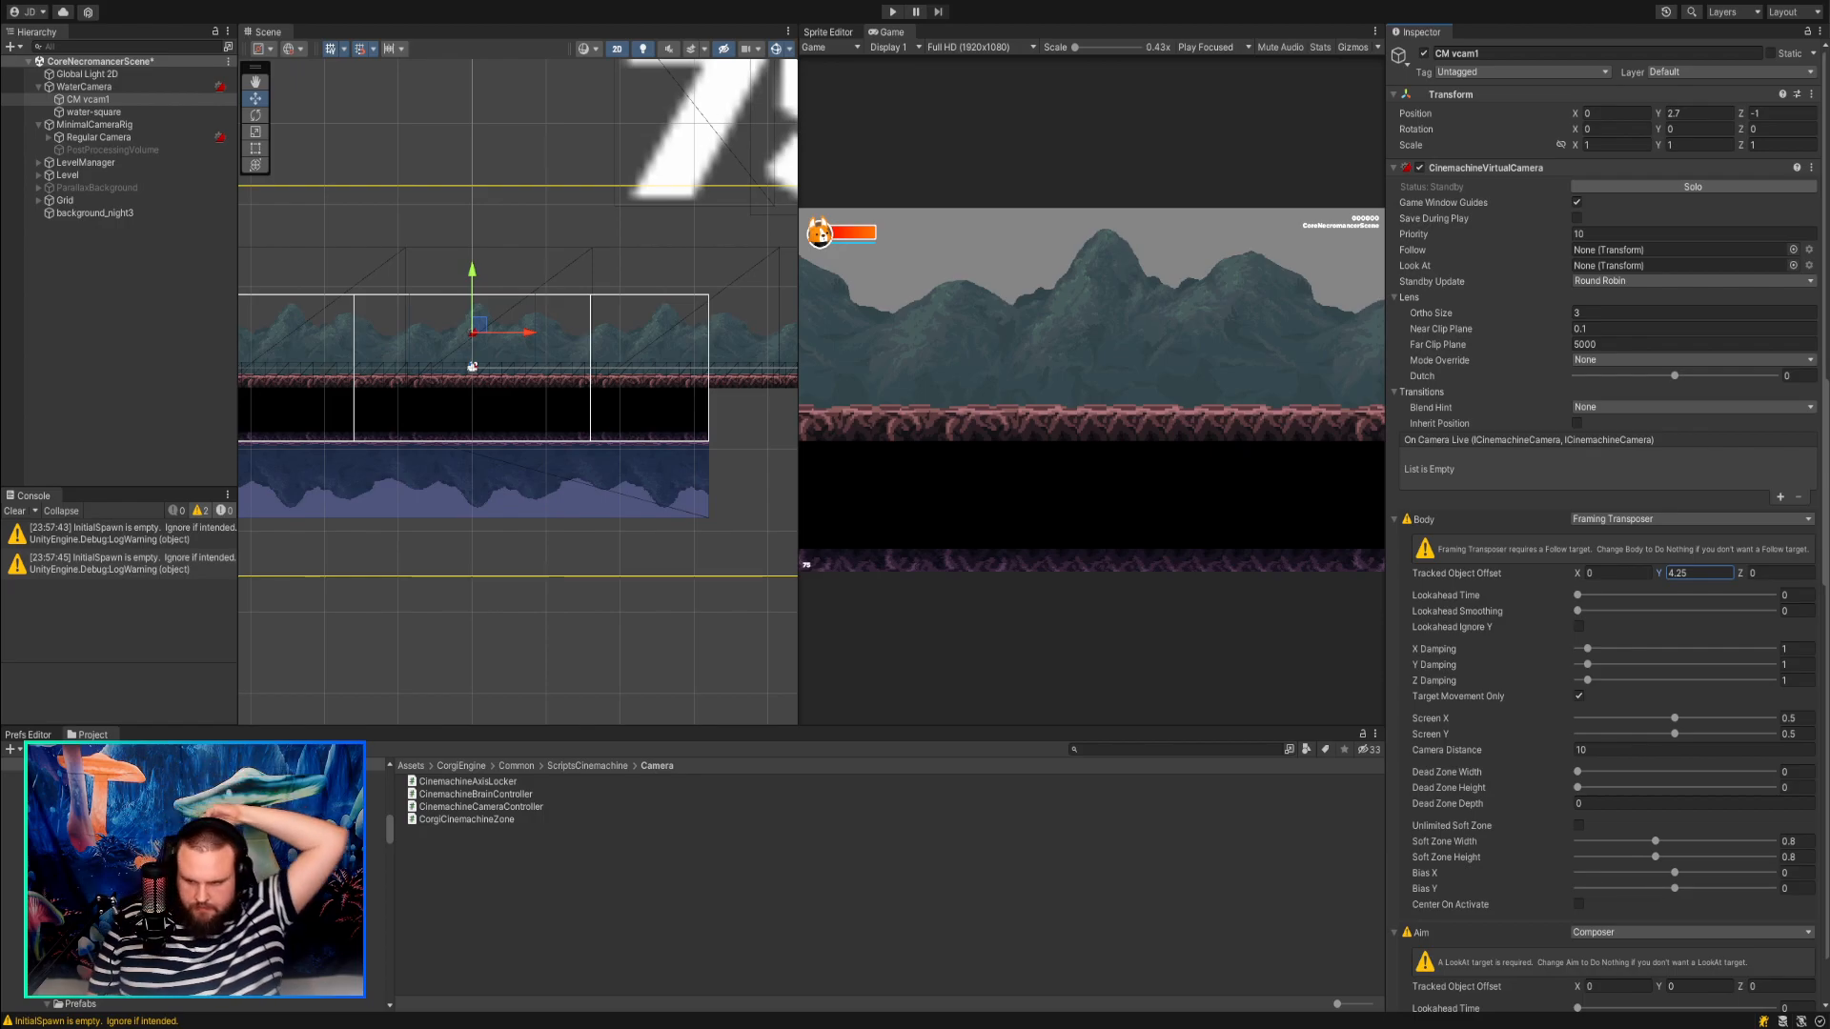
pyautogui.scroll(-15, 1601, 525)
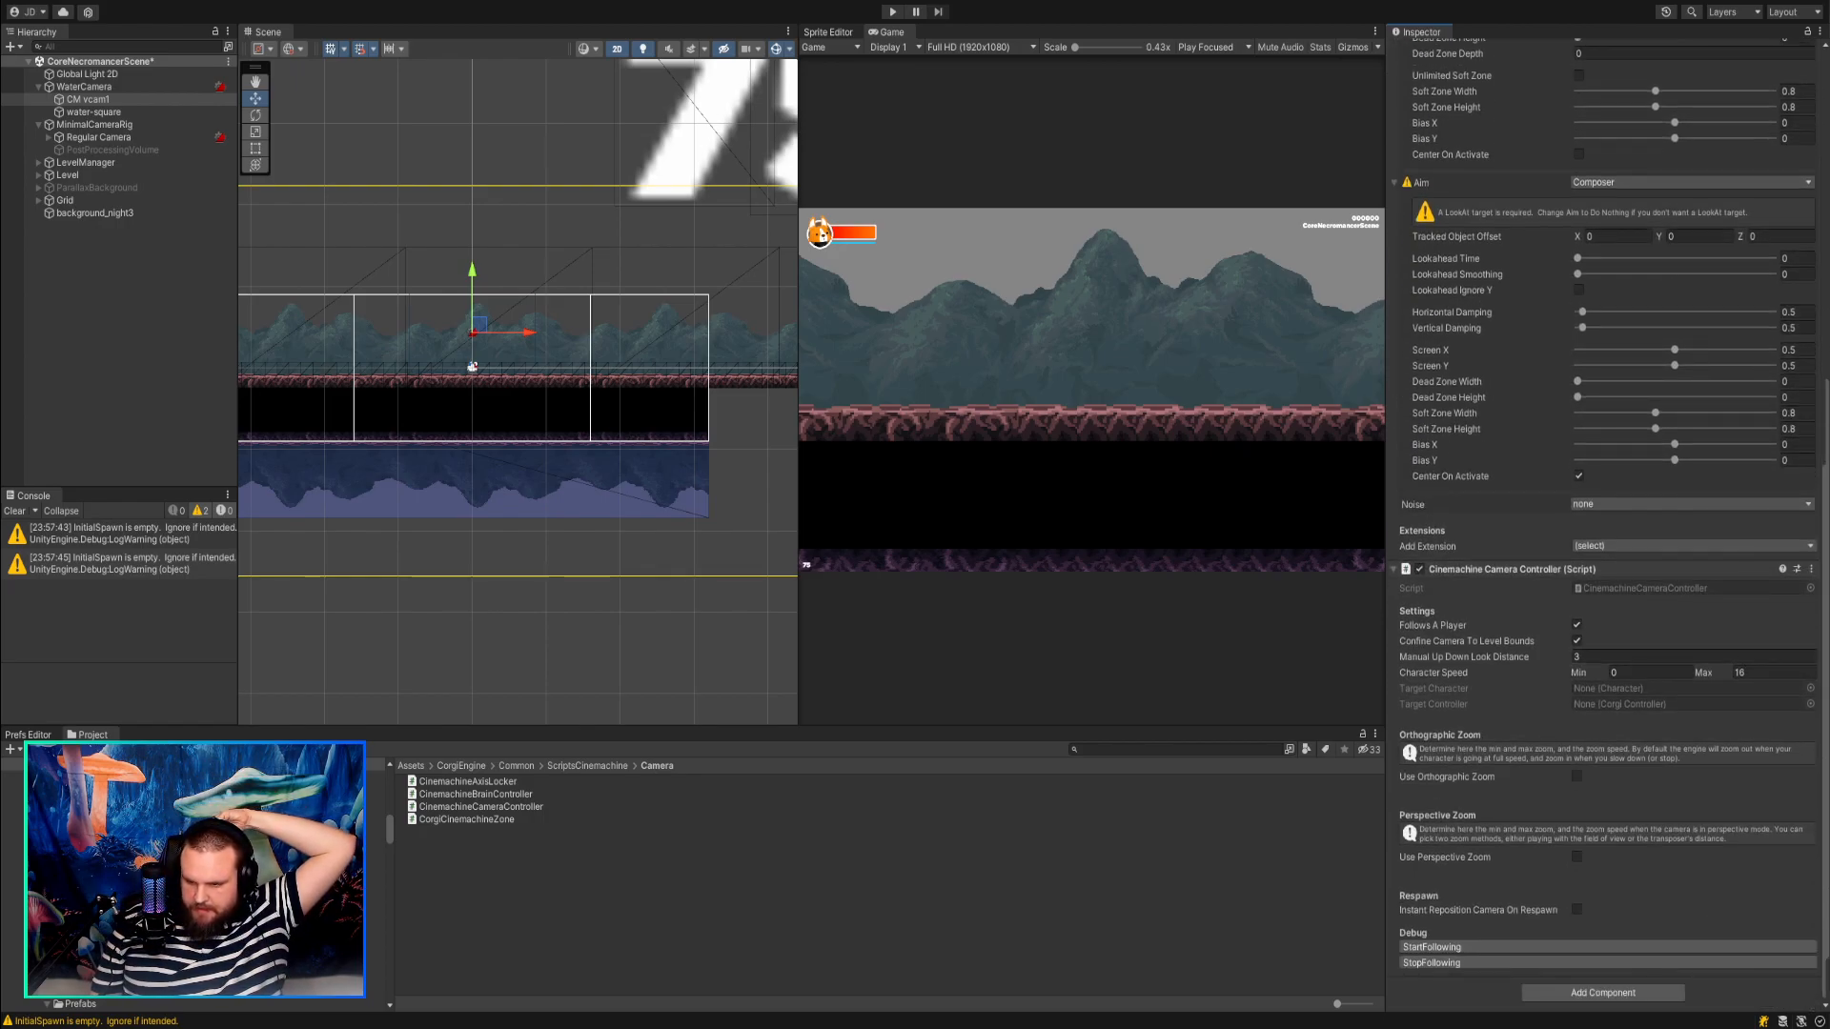
pyautogui.scroll(3, 1608, 525)
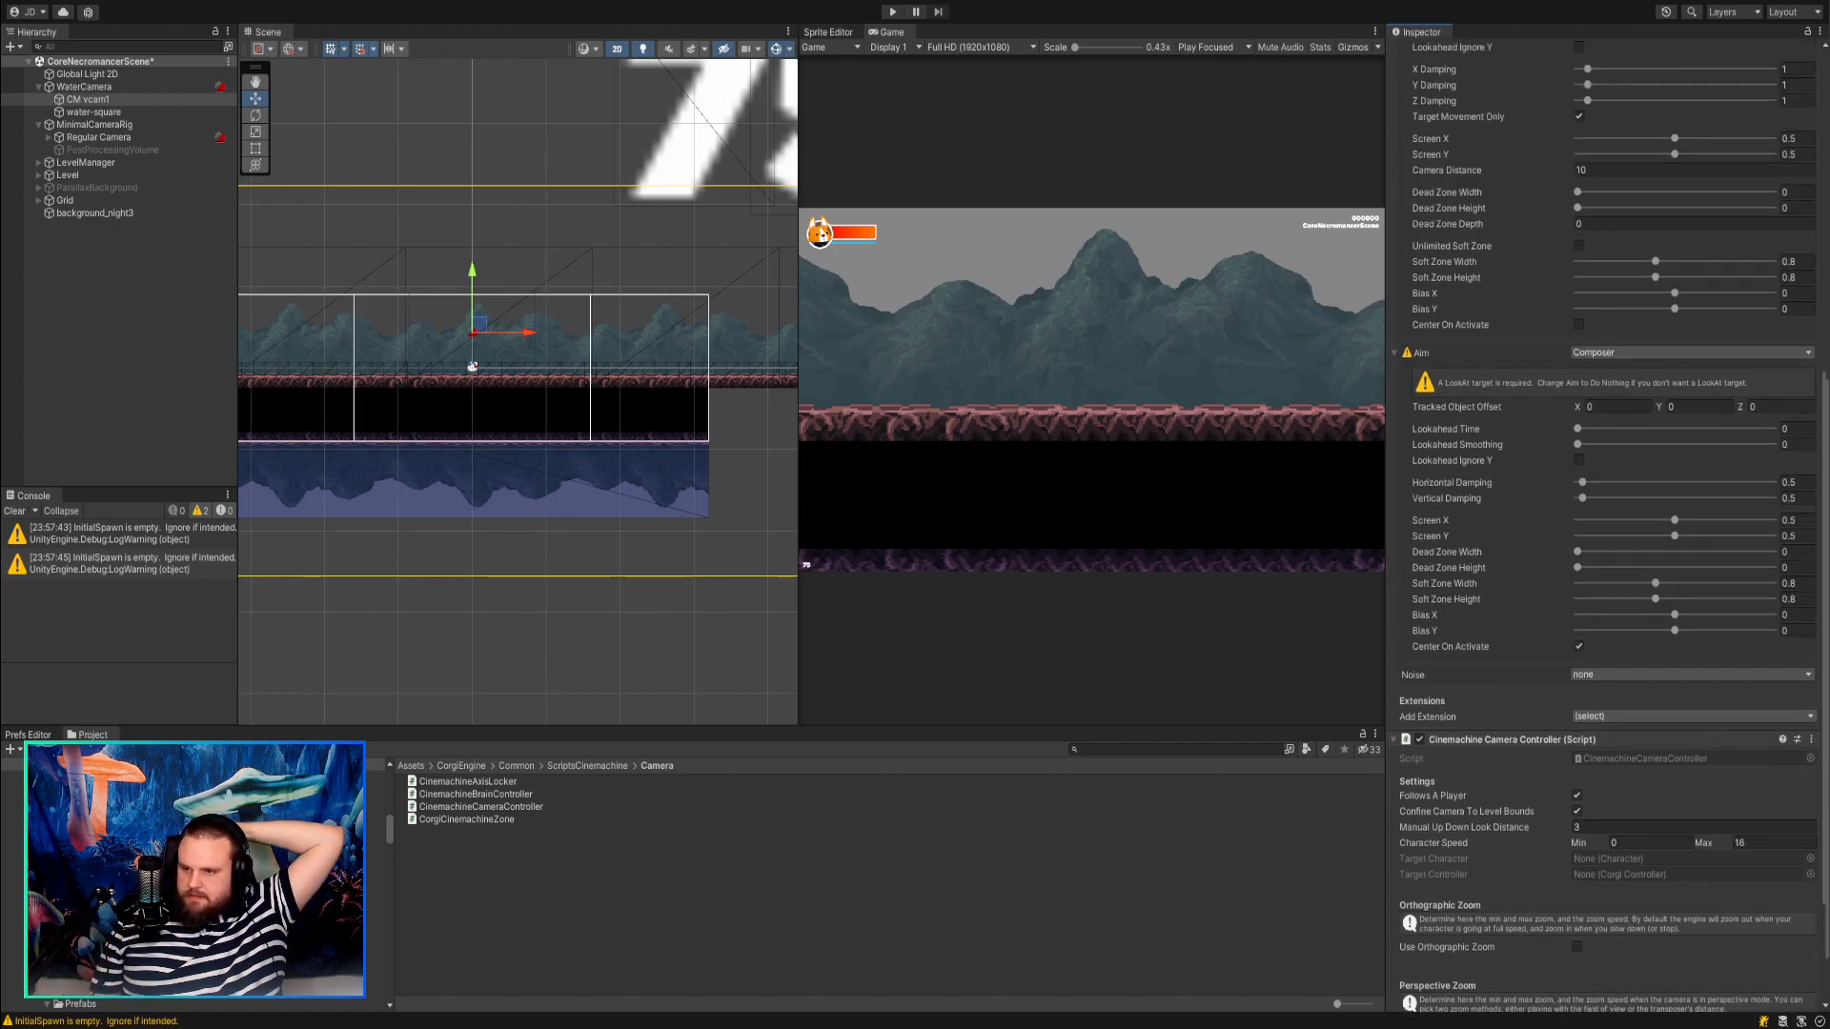
pyautogui.scroll(3, 1608, 525)
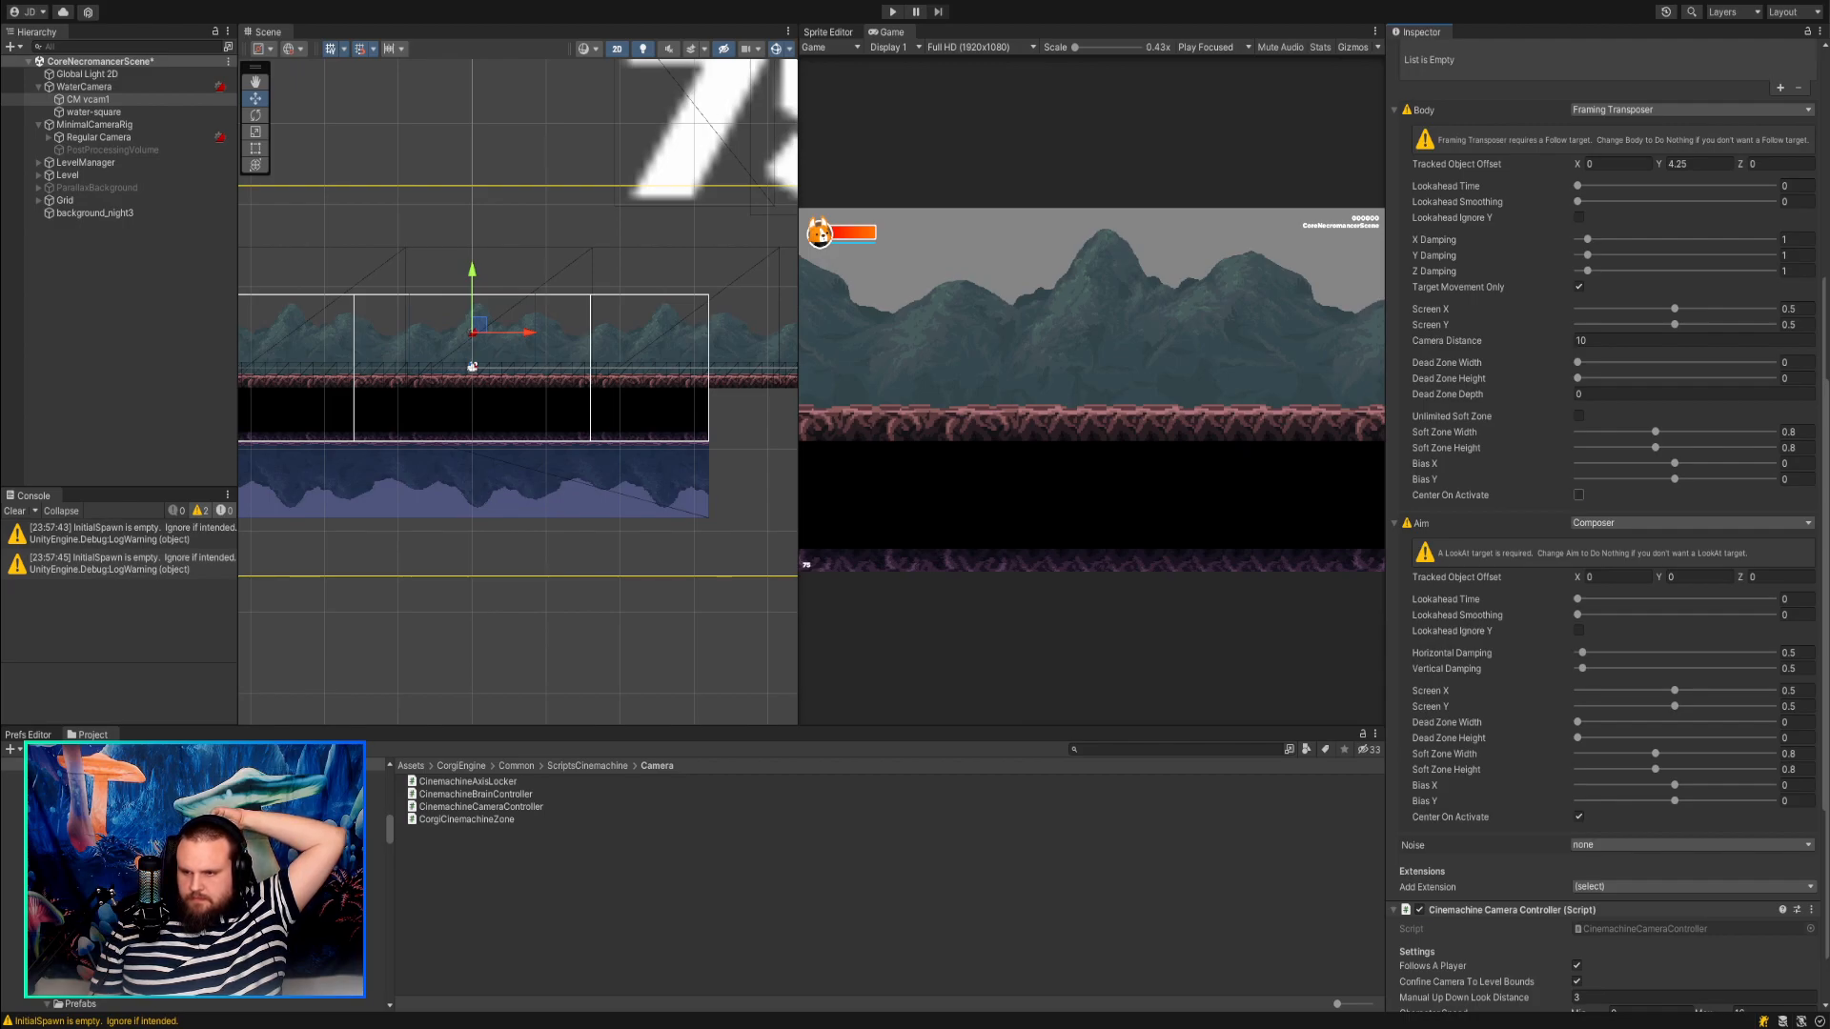
pyautogui.click(1502, 494)
pyautogui.scroll(5, 1502, 490)
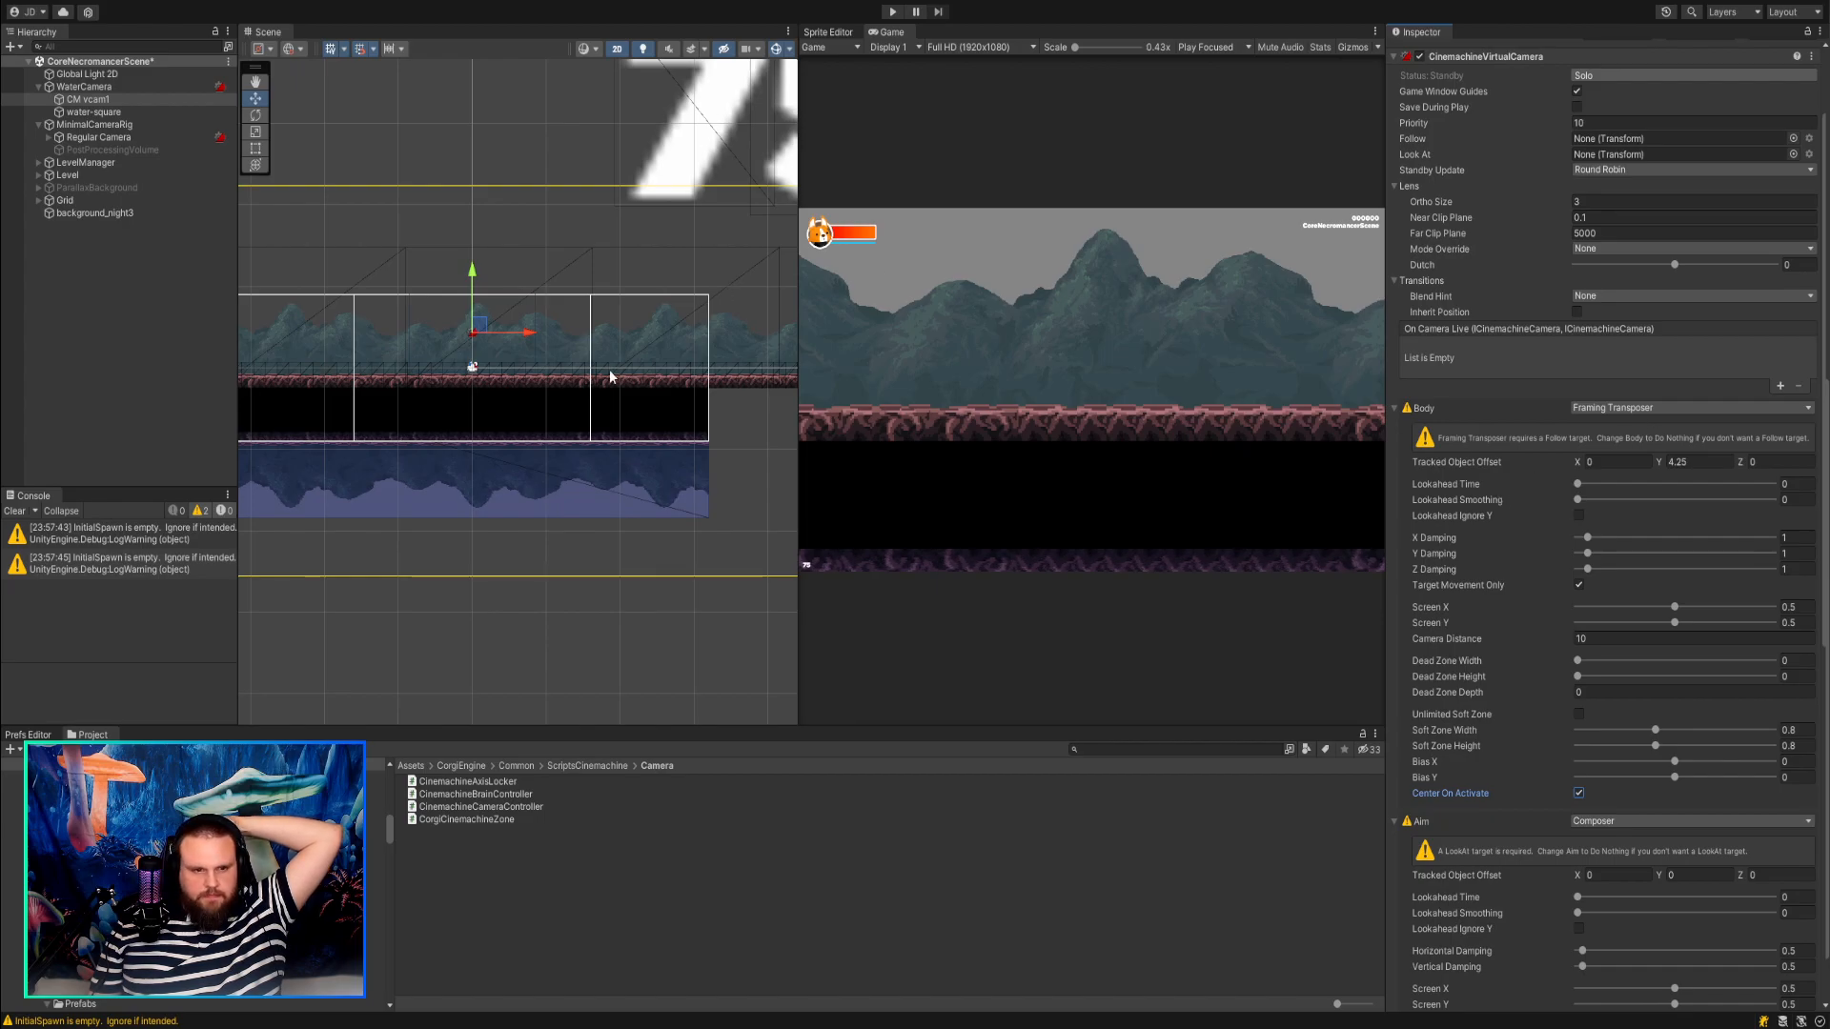
# Examine the Regular Camera's component settings, including its CinemachineBrain and Pixel Perfect Camera.
pyautogui.click(149, 140)
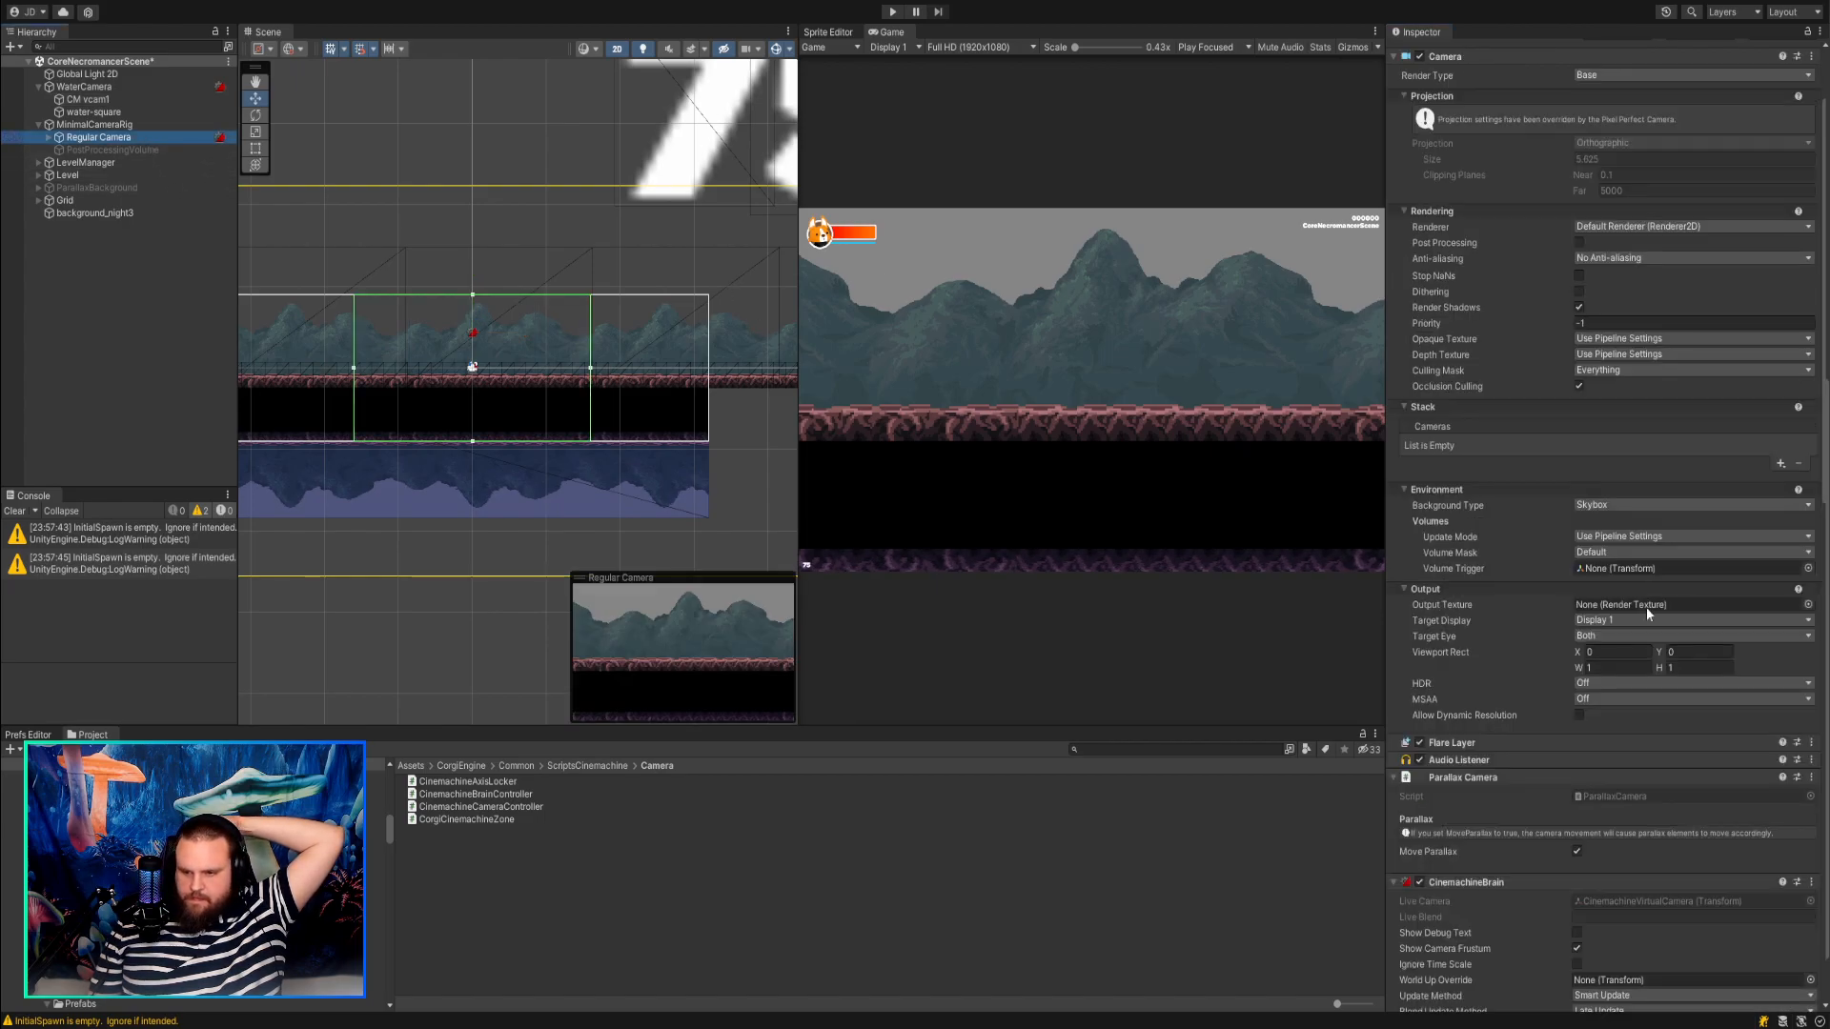
pyautogui.scroll(-15, 1663, 649)
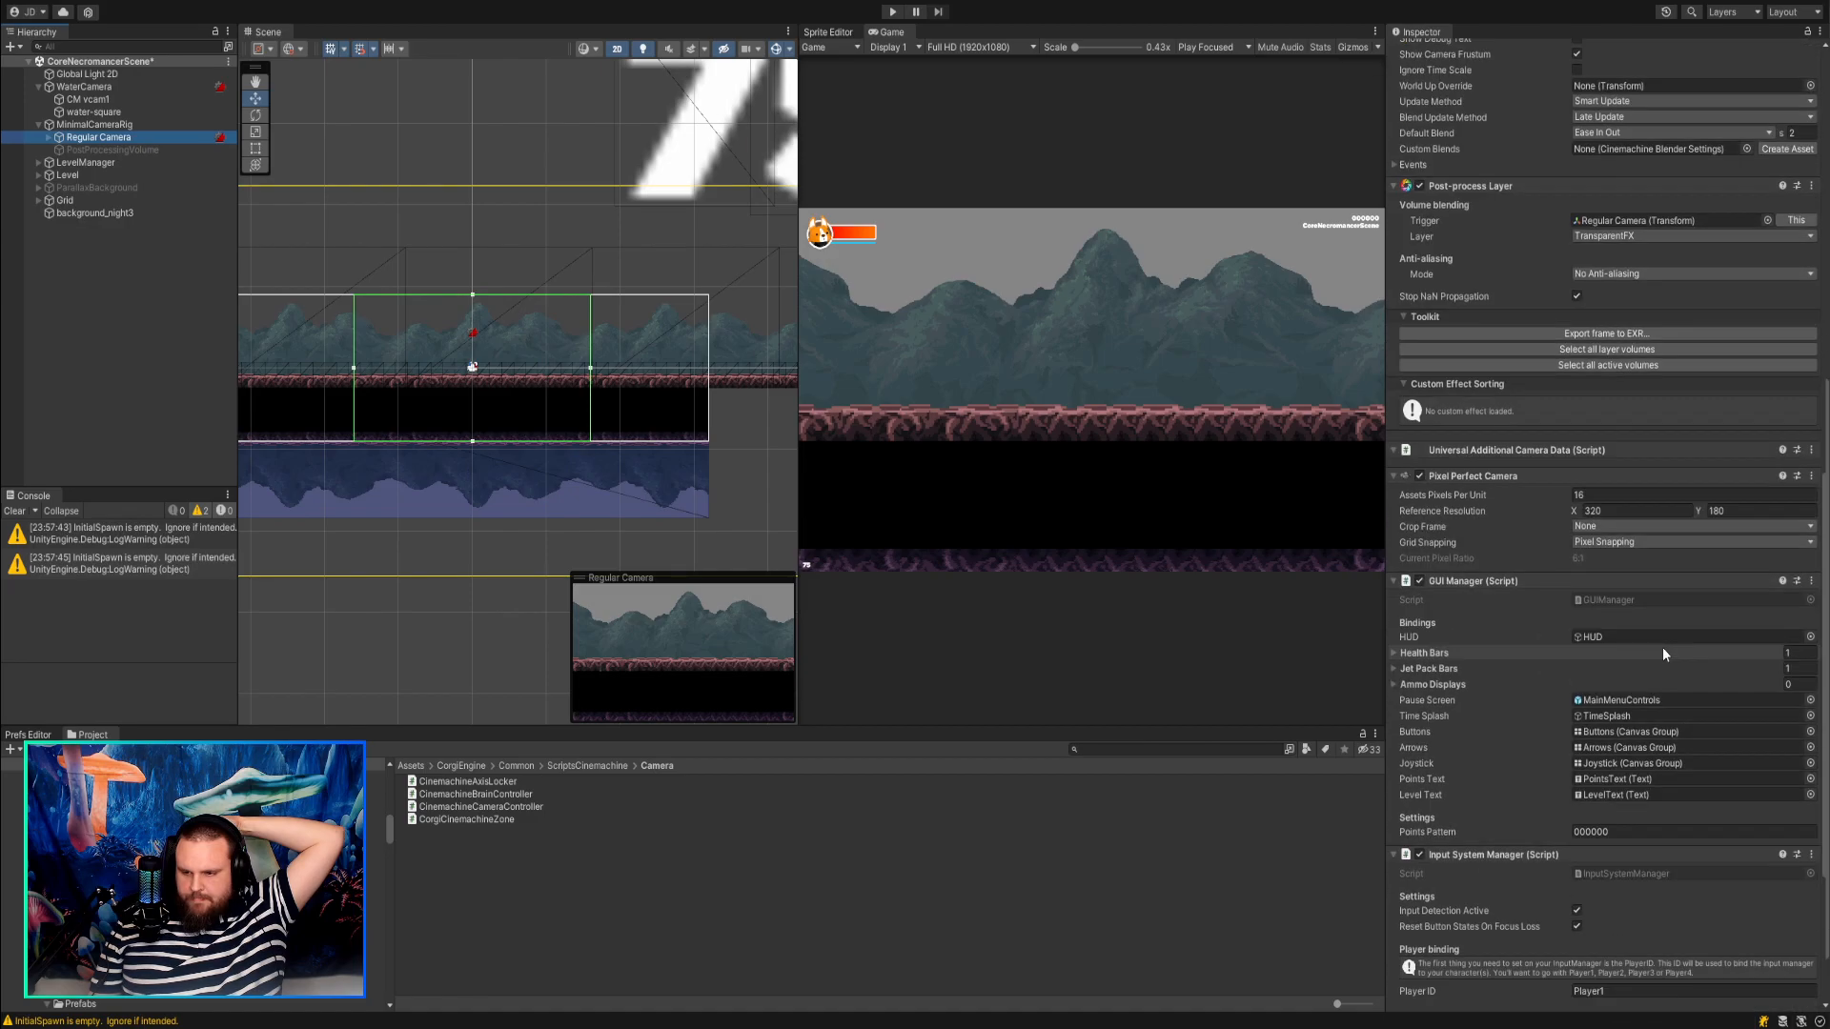
pyautogui.scroll(-10, 1662, 648)
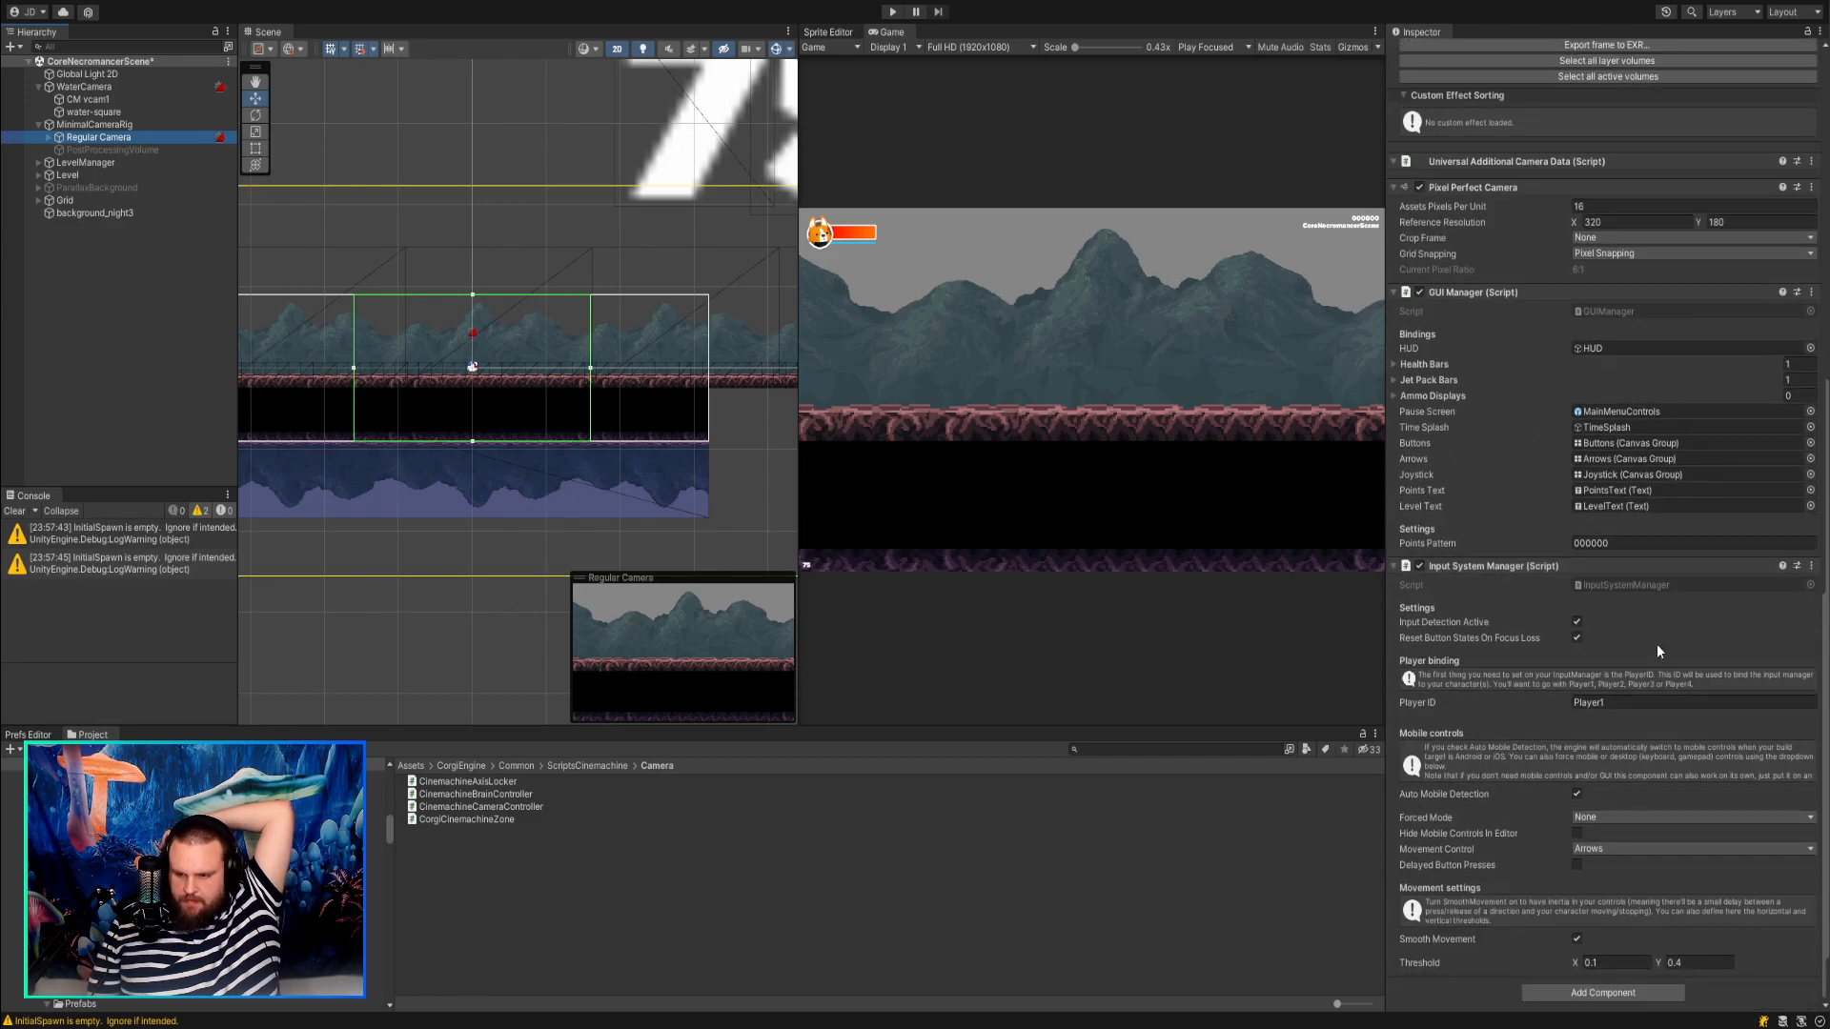
pyautogui.scroll(4, 1546, 695)
pyautogui.scroll(3, 1546, 695)
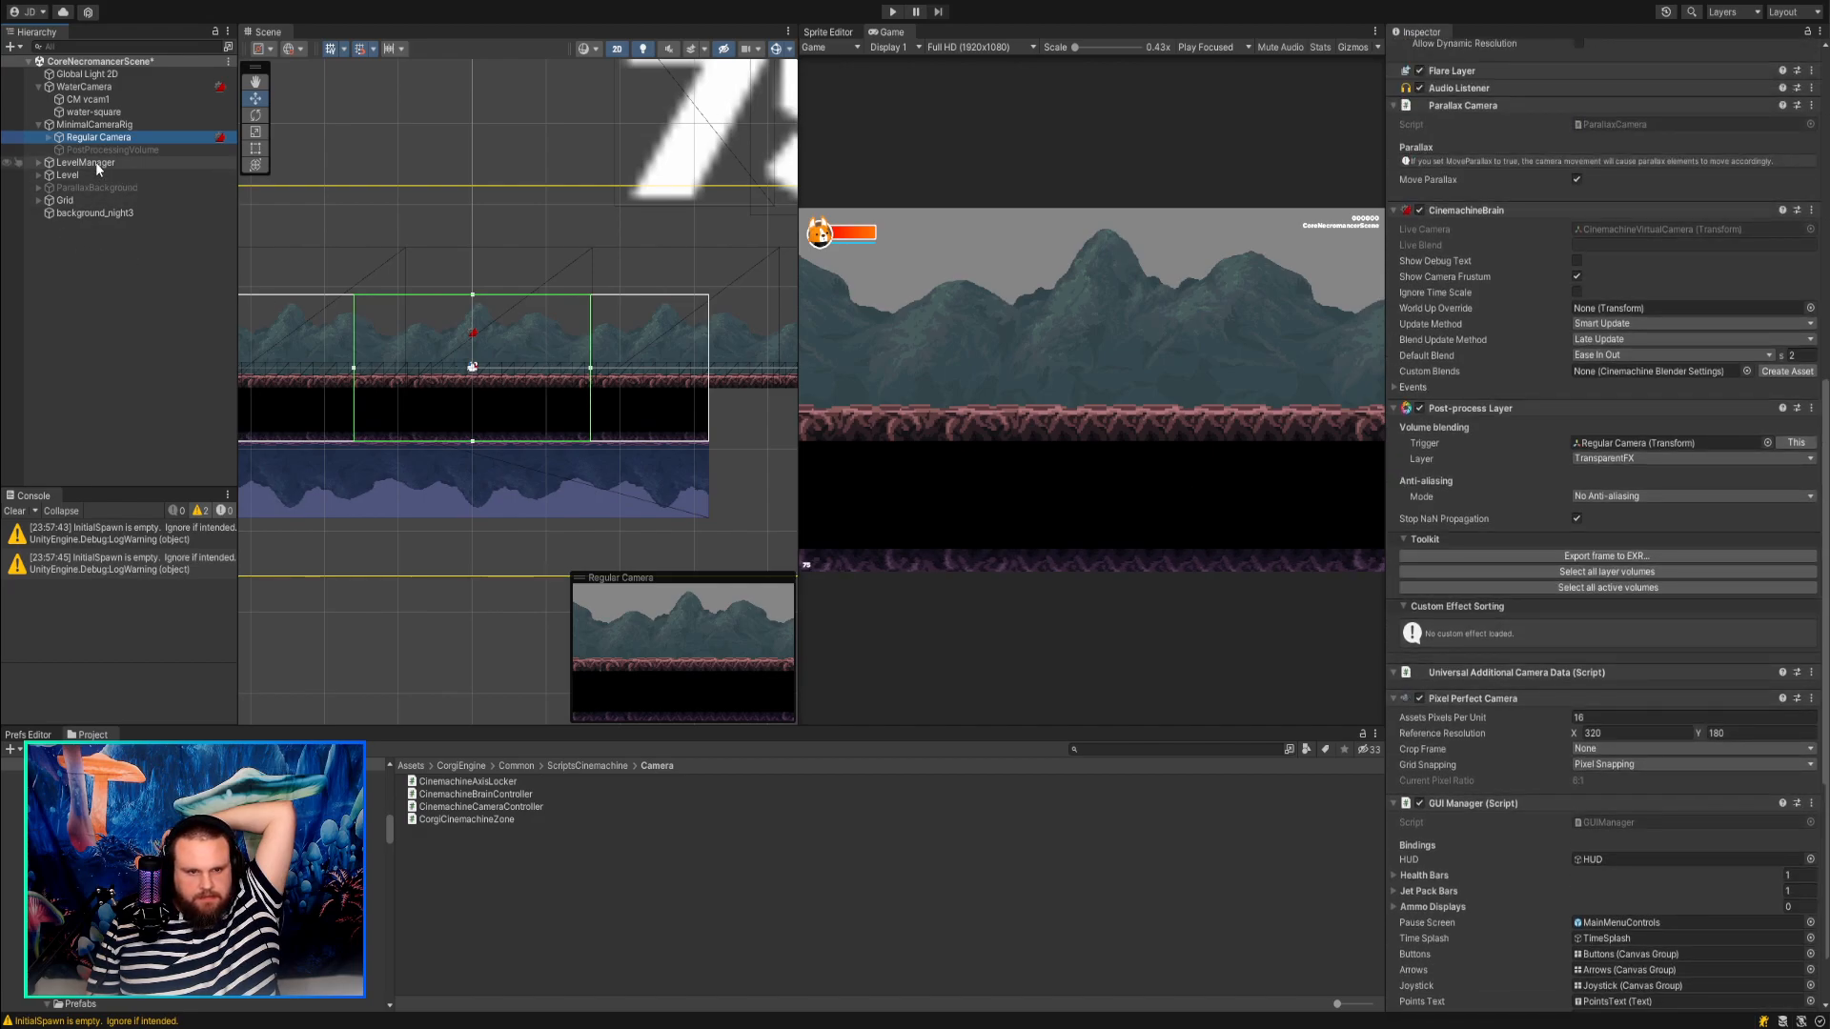
# Examine the settings of the CinemachineVirtualCamera under Regular Camera, including its Body, Blend Hint and Standby Update options.
pyautogui.click(49, 137)
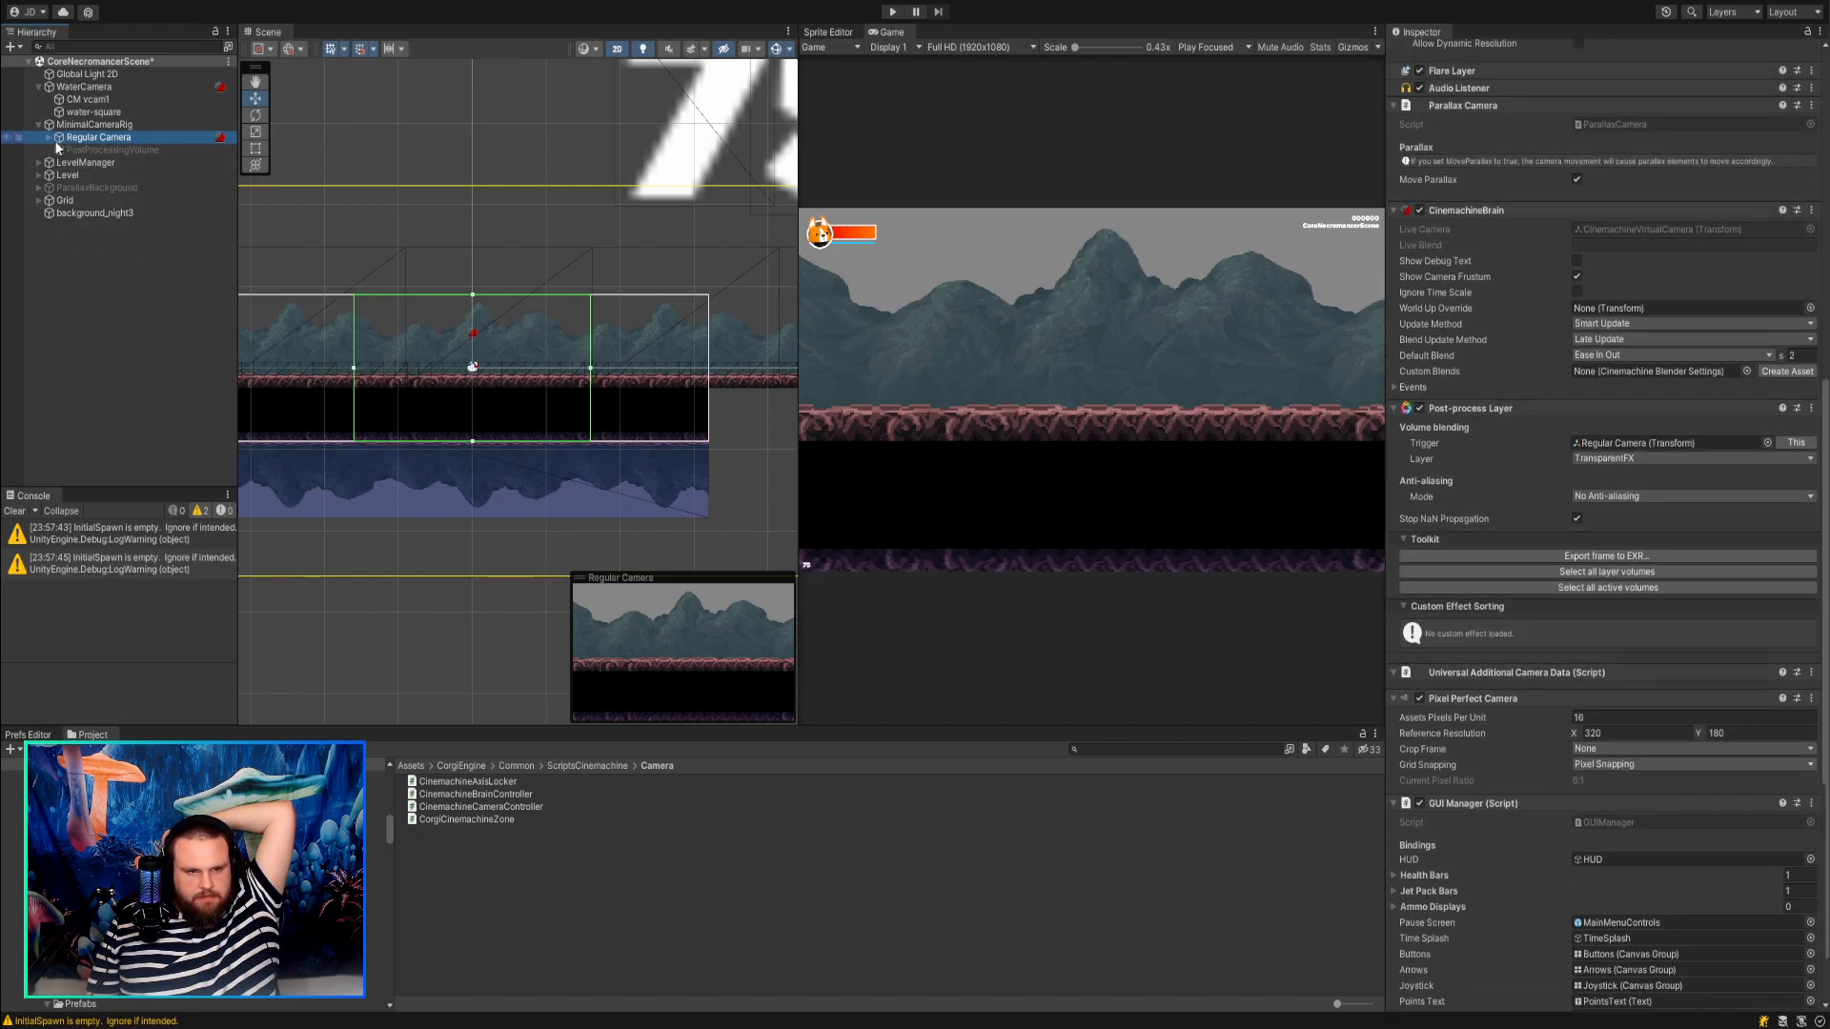
pyautogui.click(104, 149)
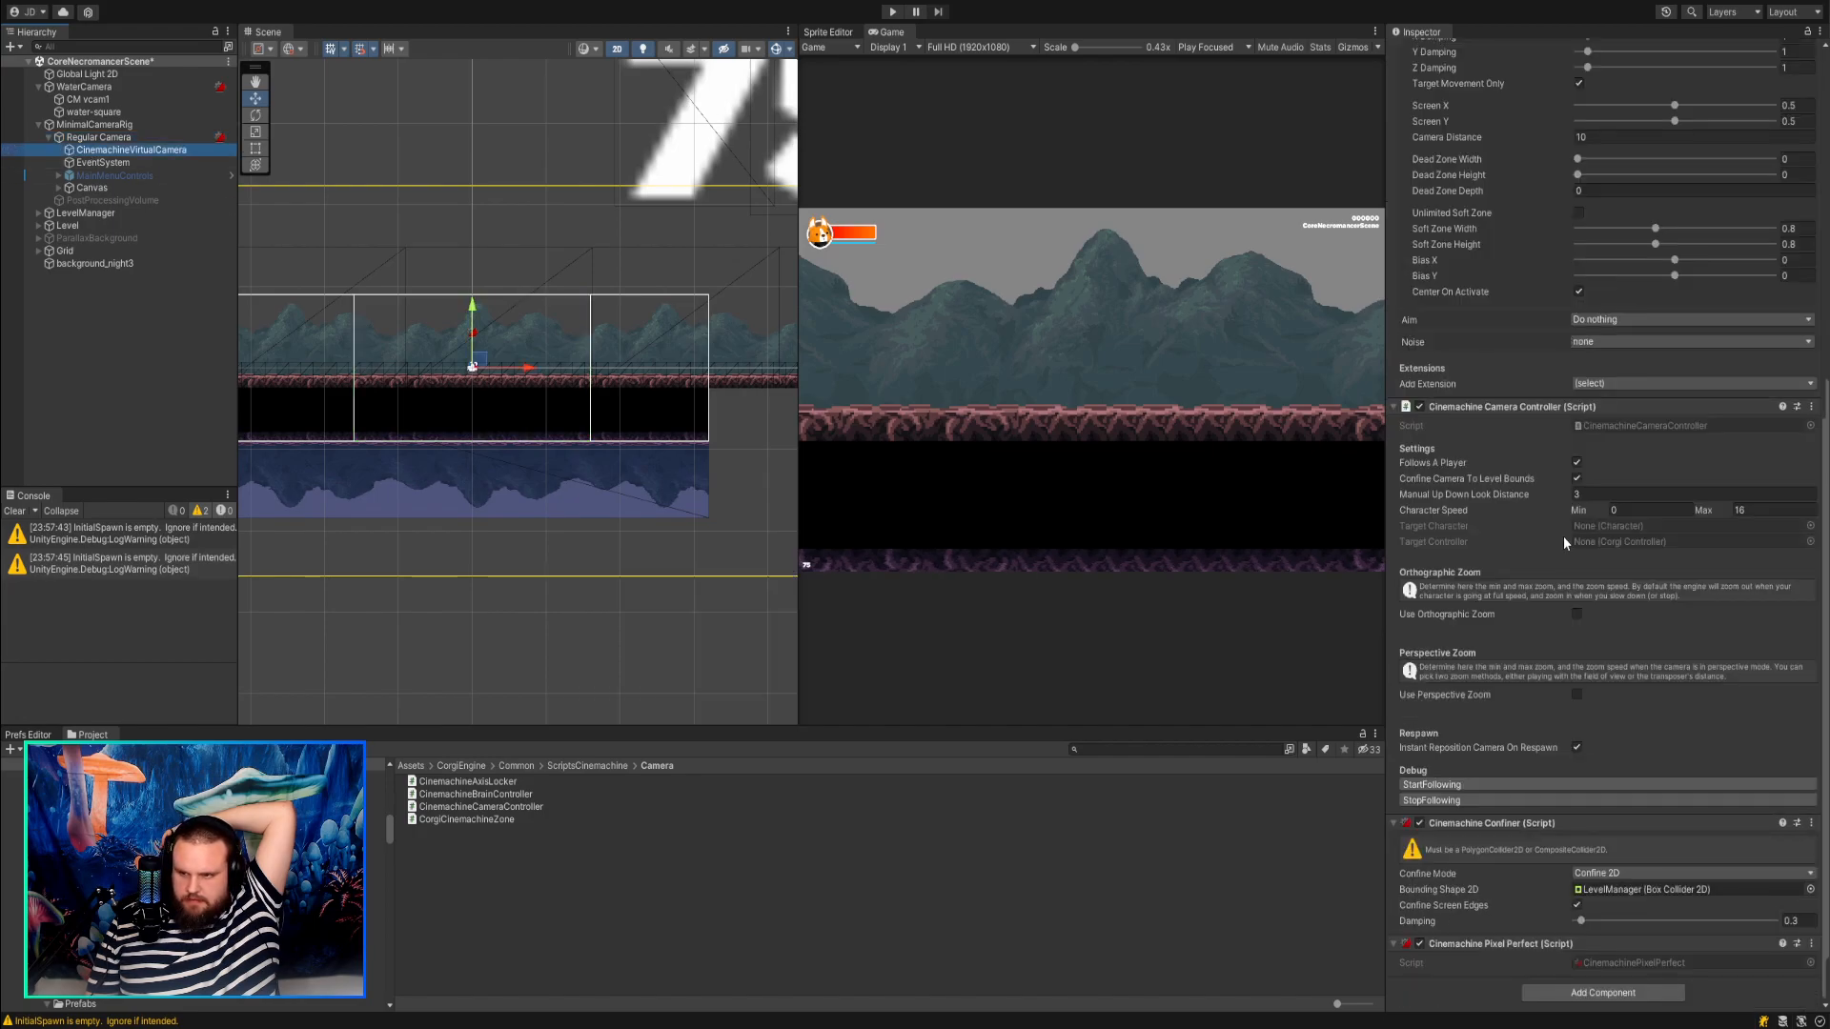
pyautogui.scroll(5, 1565, 542)
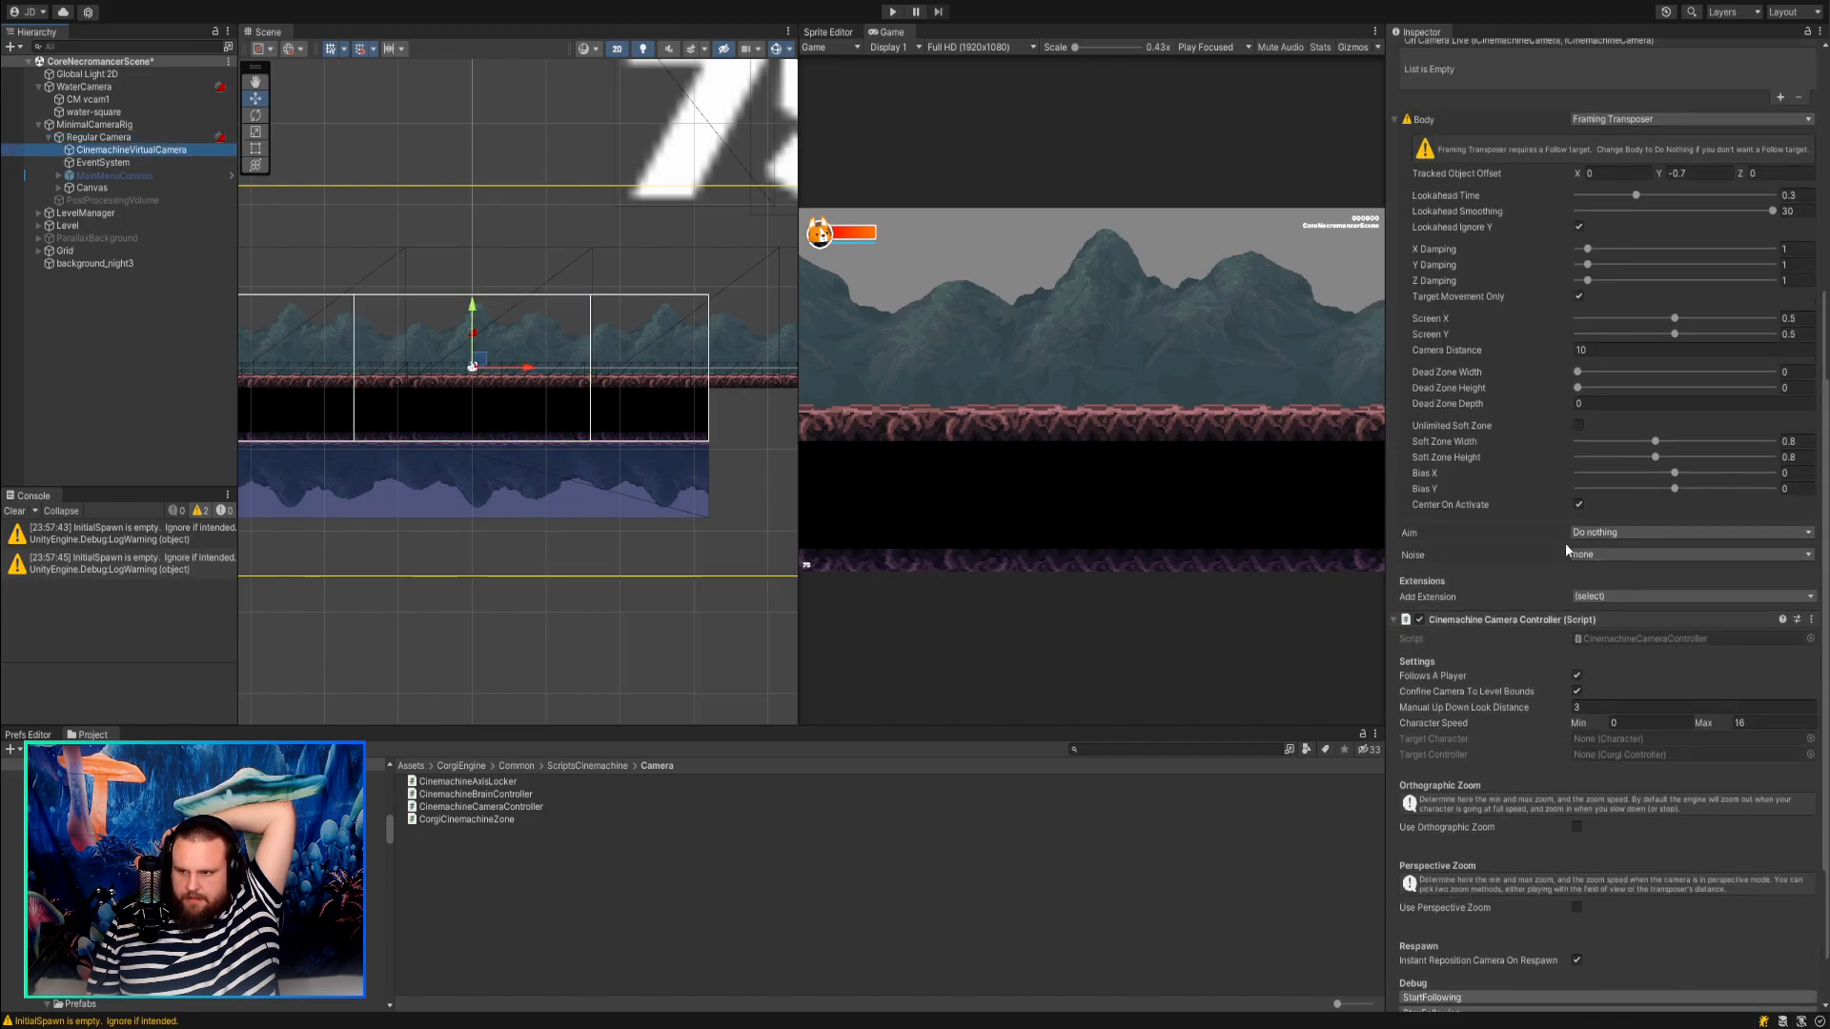
pyautogui.scroll(2, 1453, 494)
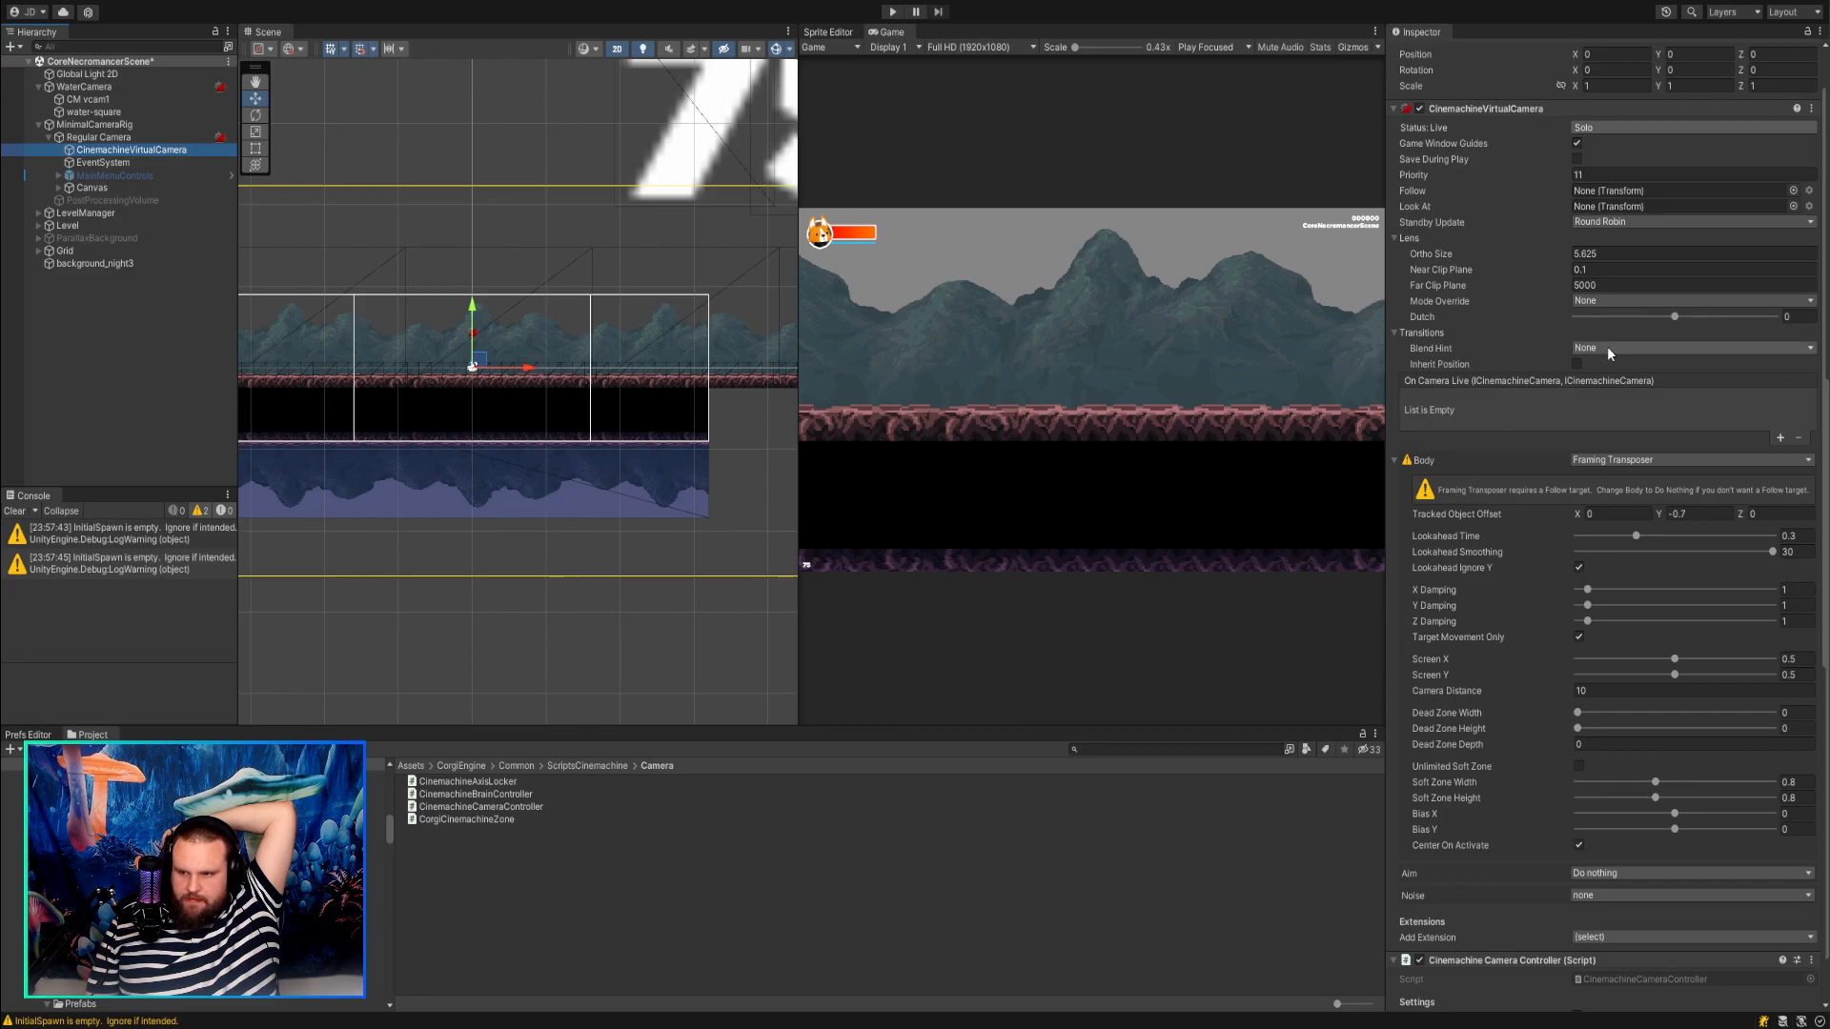
pyautogui.click(1466, 343)
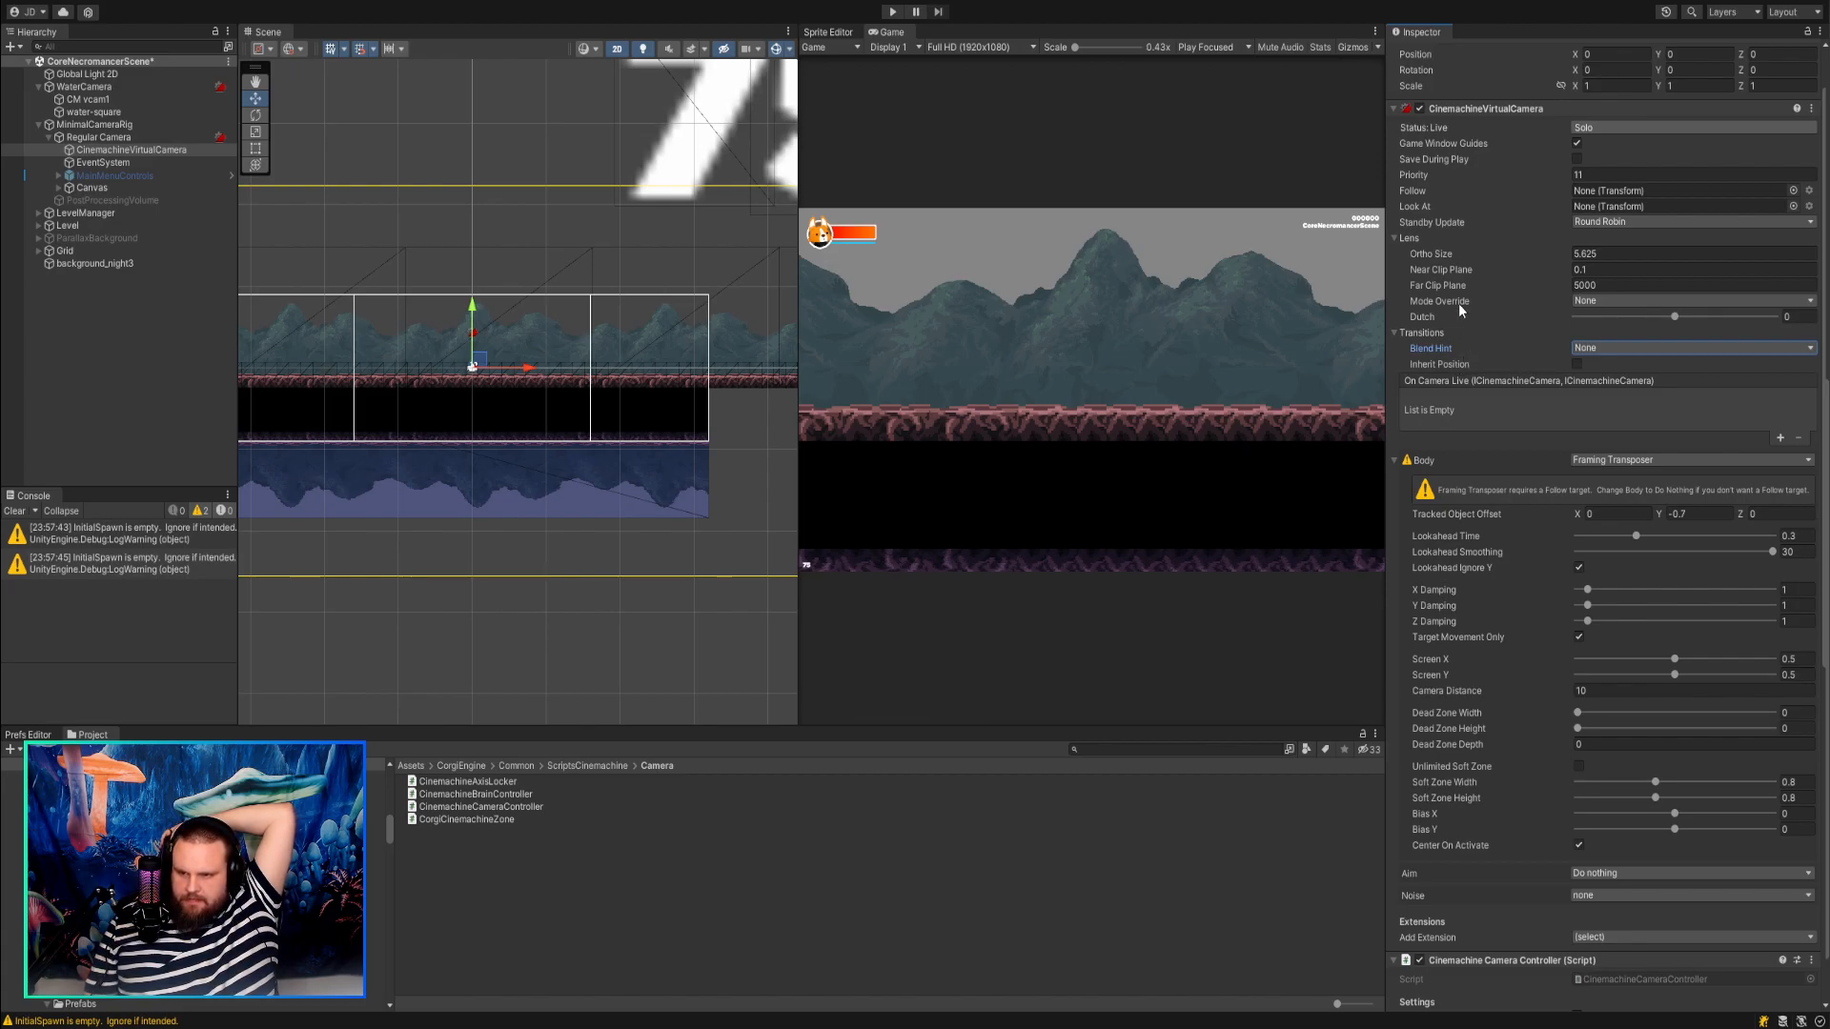
pyautogui.scroll(2, 1458, 305)
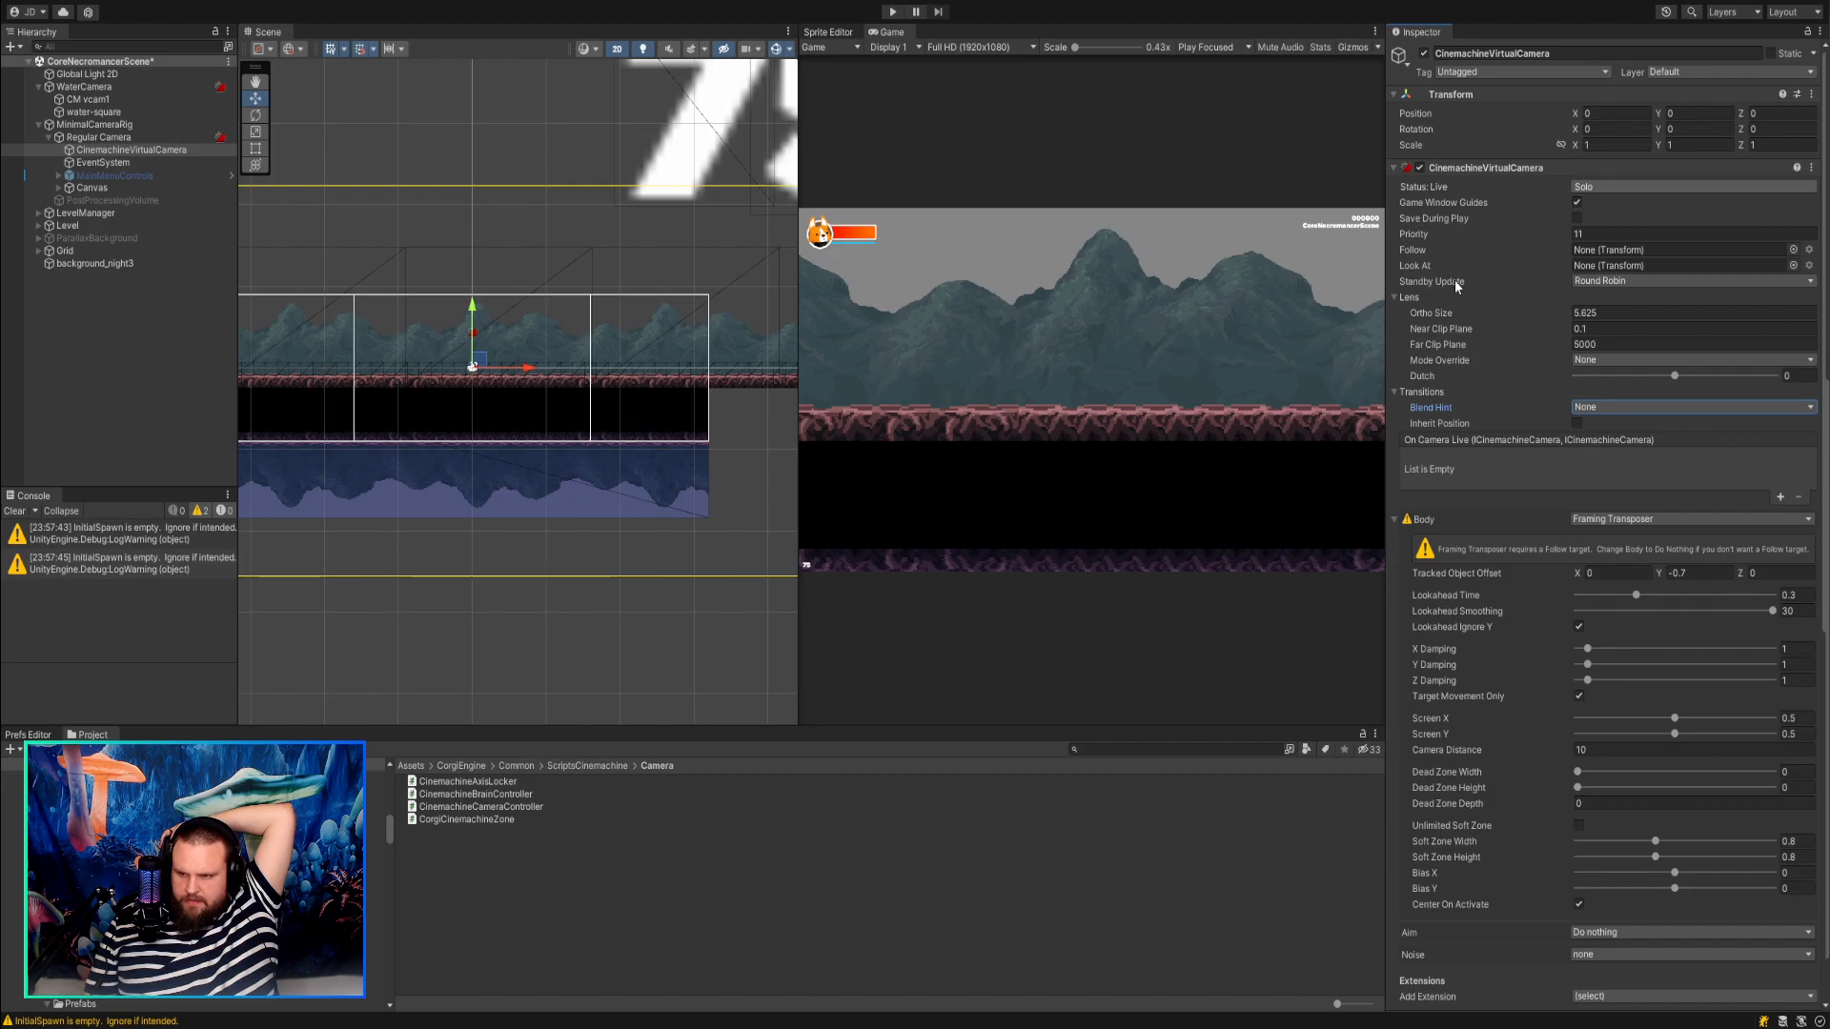
pyautogui.click(1599, 281)
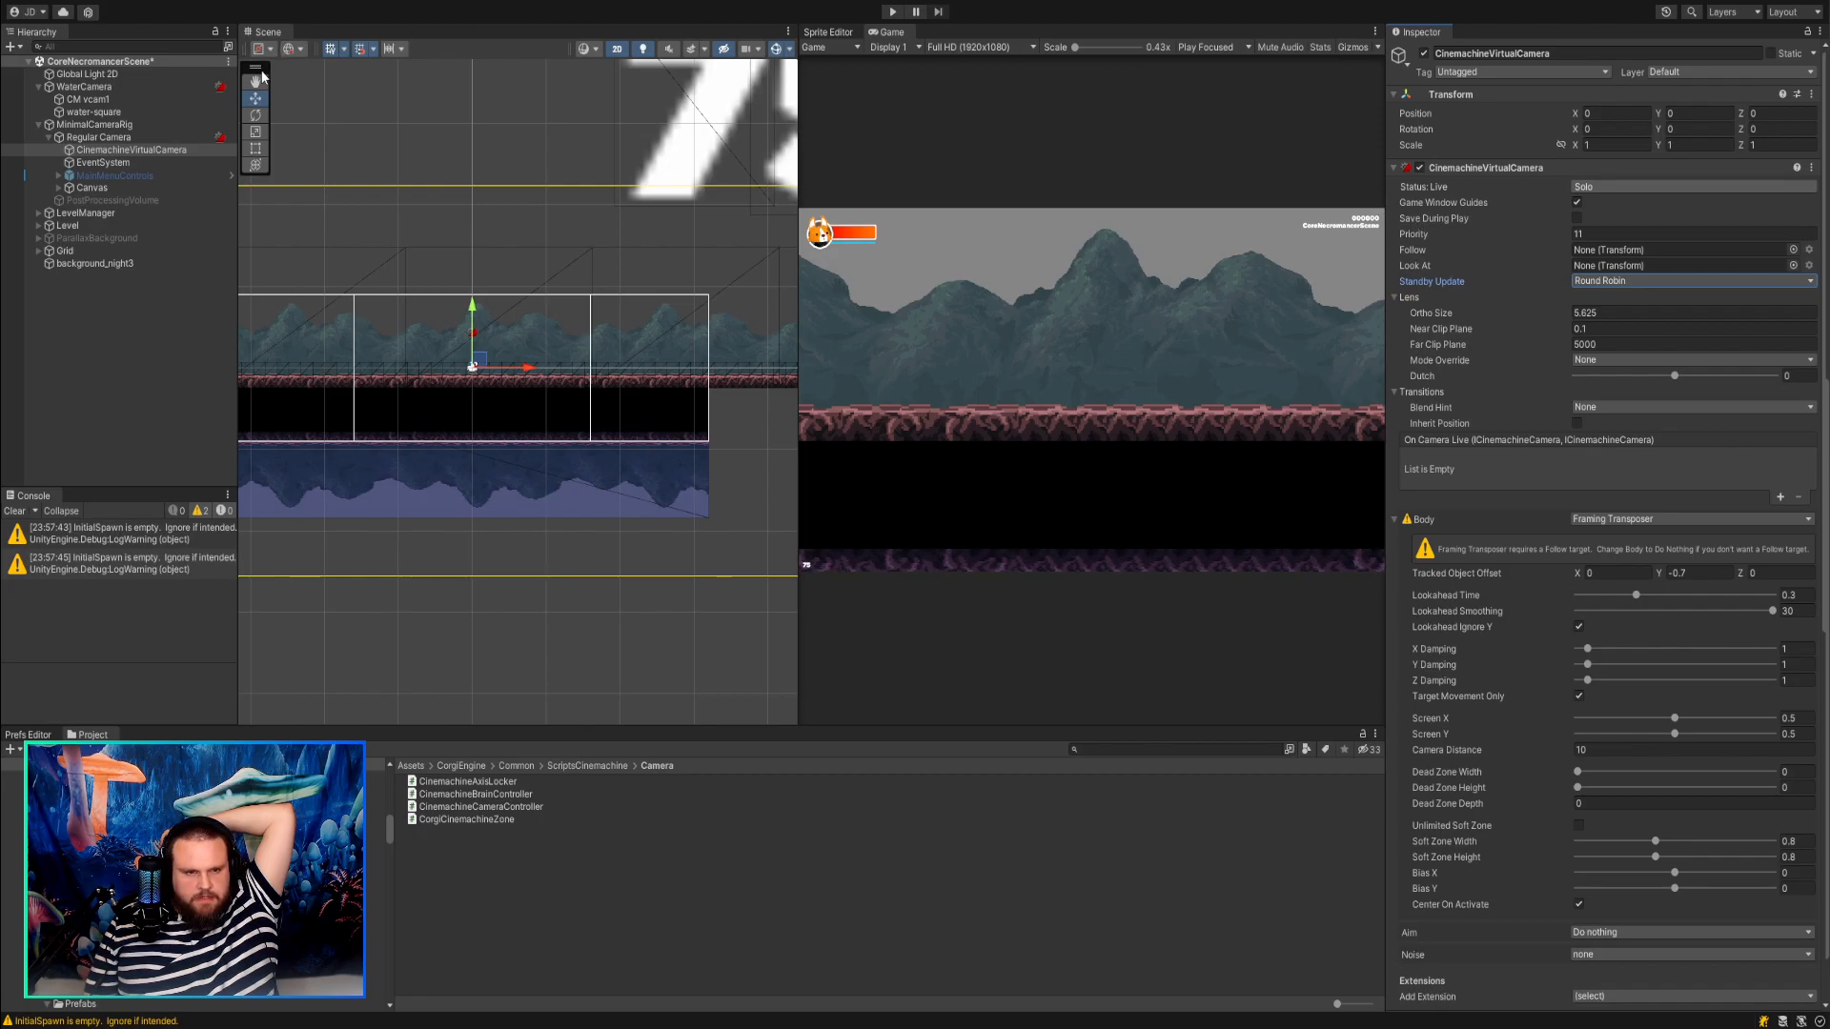
# Set Standby Update to Always on CM vcam1 and run the scene in Play mode.
pyautogui.click(98, 138)
pyautogui.click(120, 101)
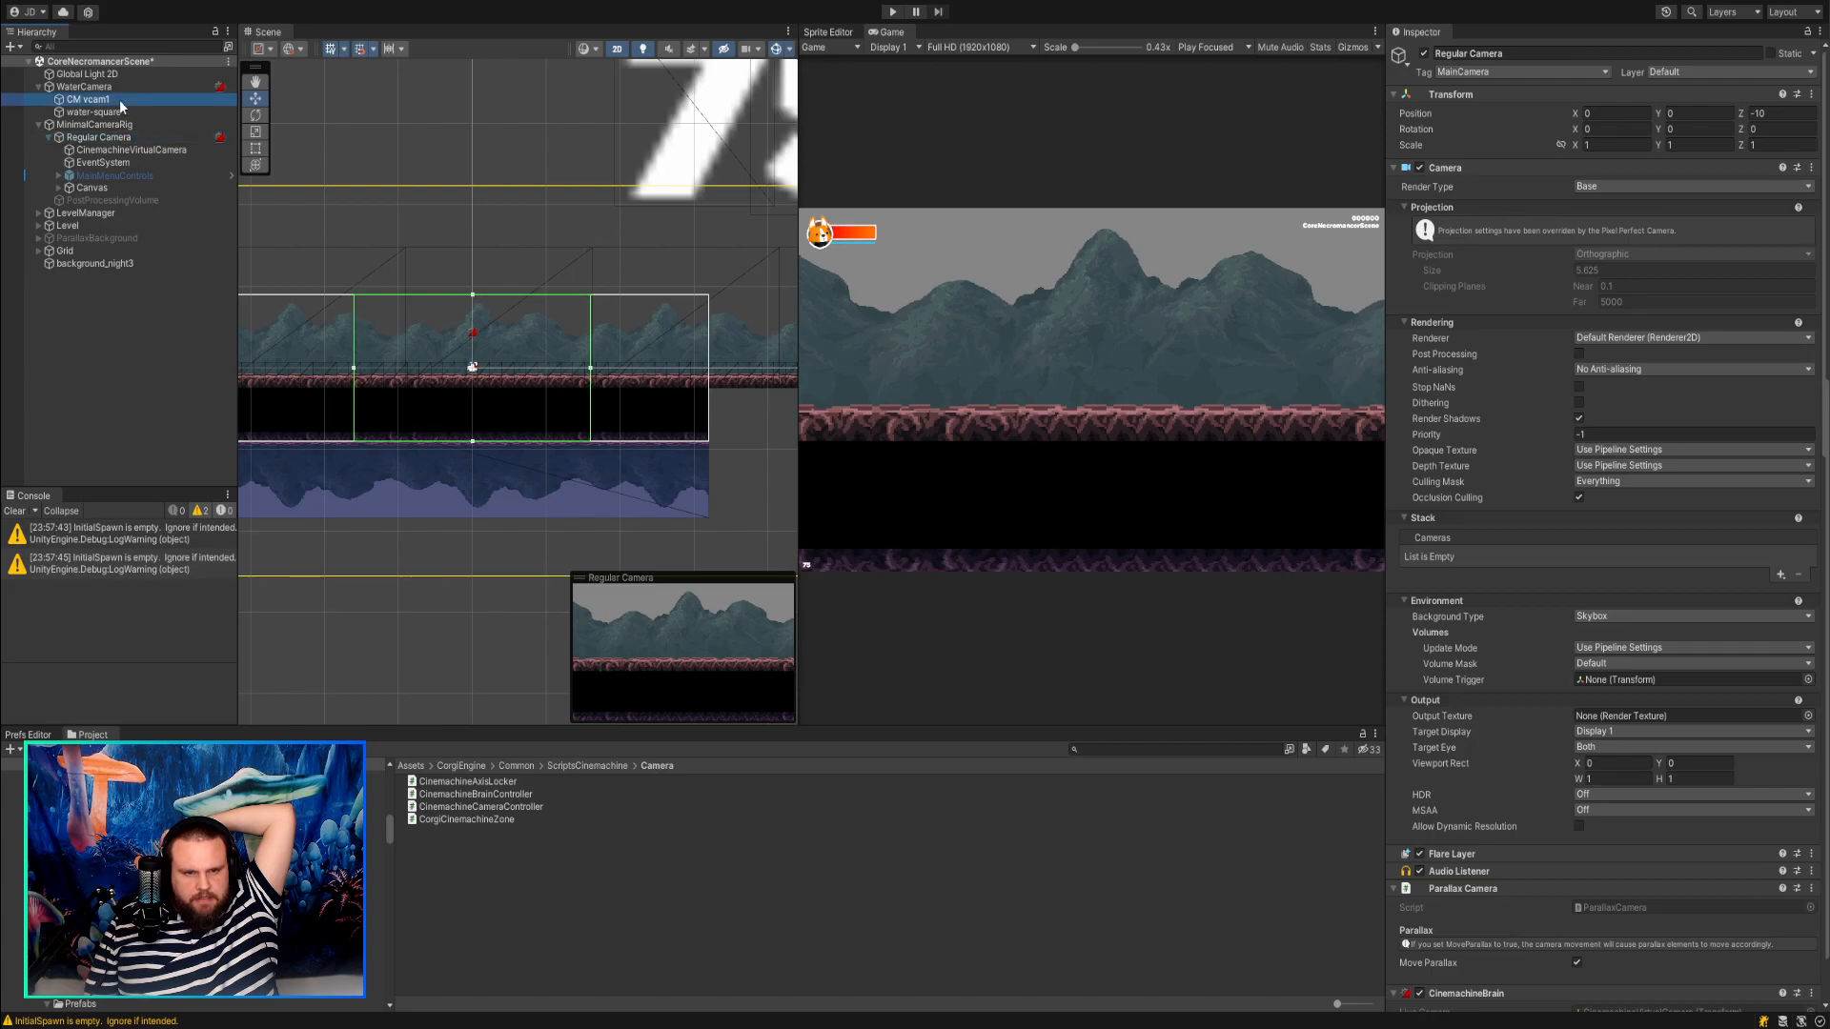
pyautogui.click(1603, 280)
pyautogui.click(1605, 308)
pyautogui.click(893, 12)
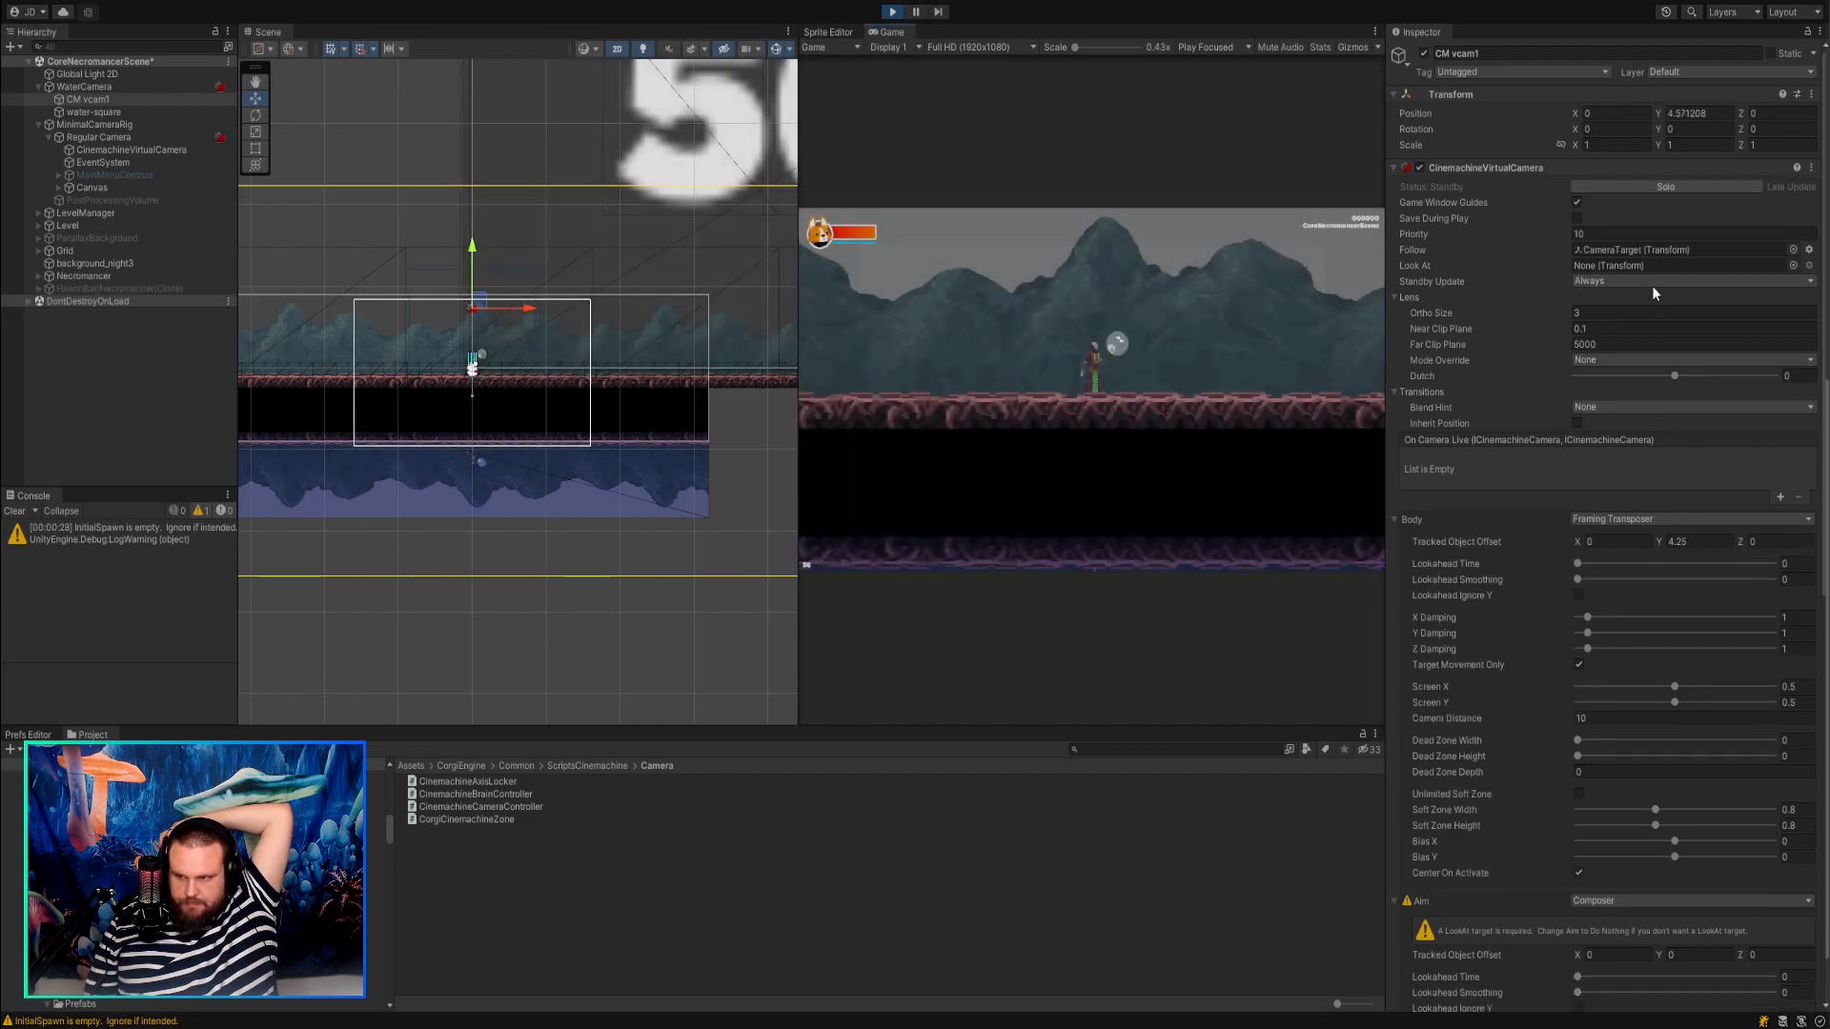
# Preview CM vcam1 with Solo during Play mode and try a Tracked Object Offset Y of 3.4.
pyautogui.click(1667, 192)
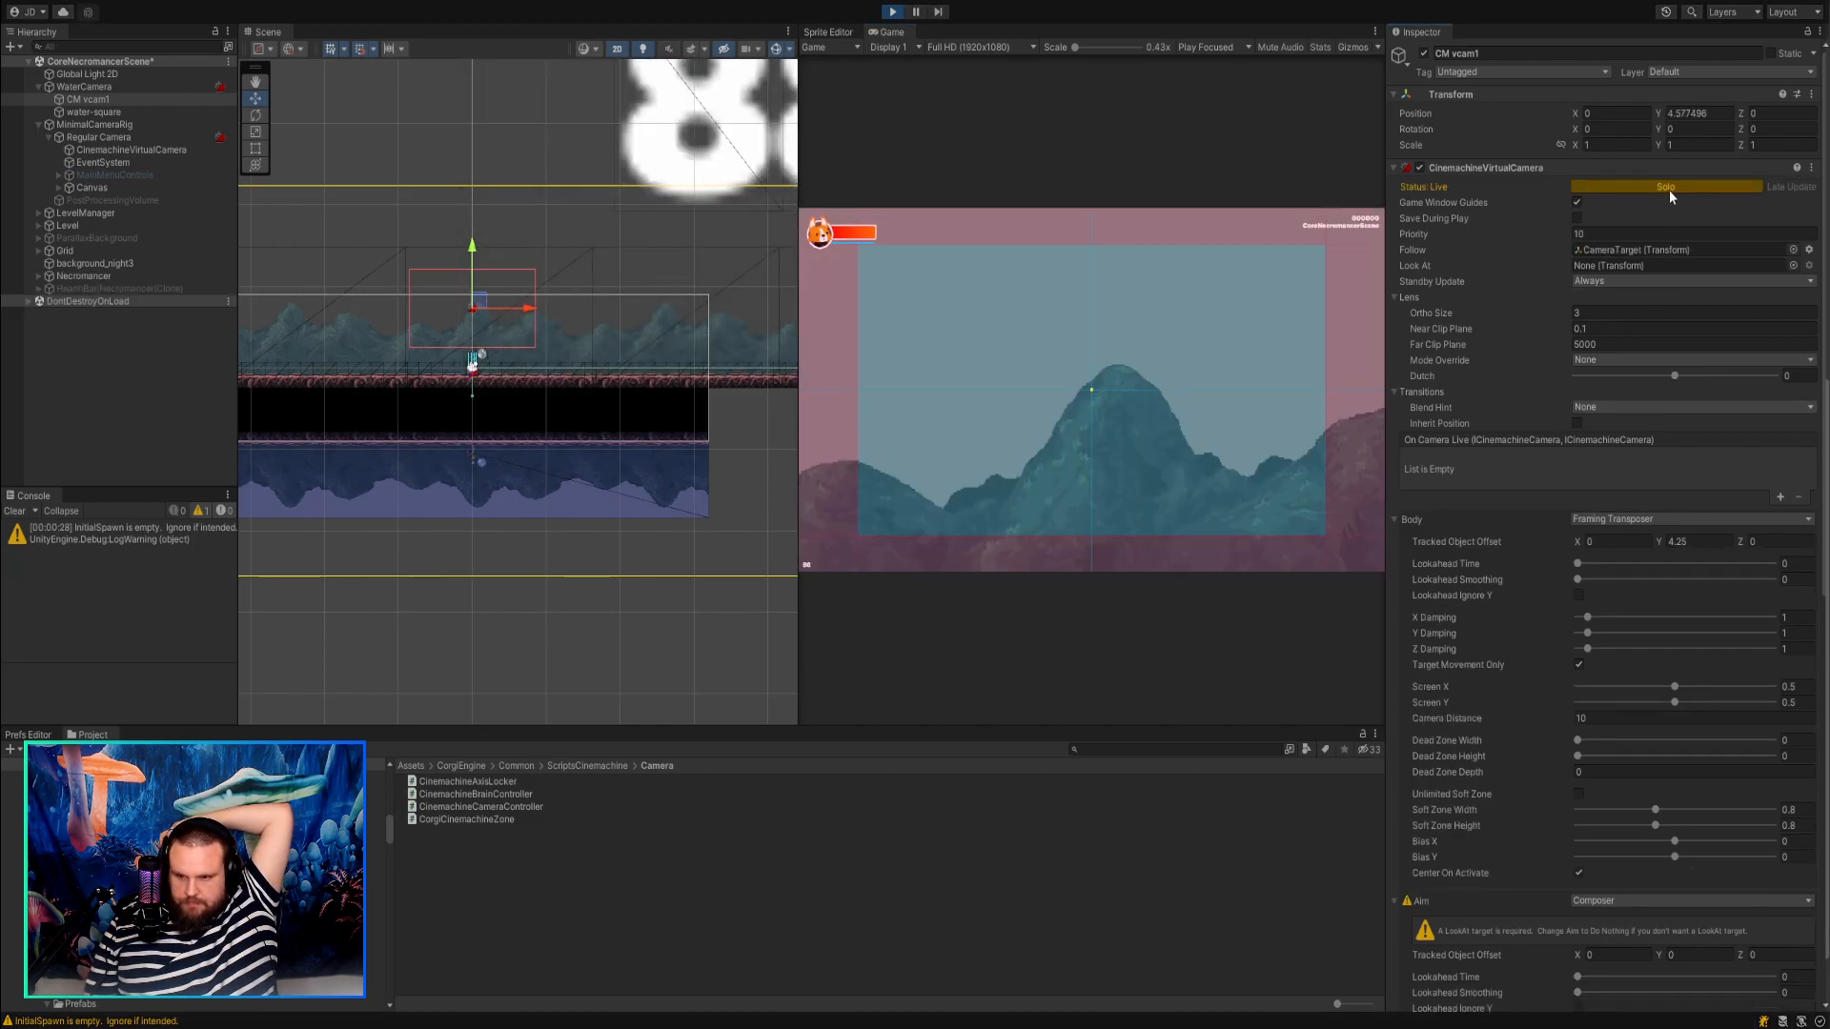
pyautogui.click(1668, 191)
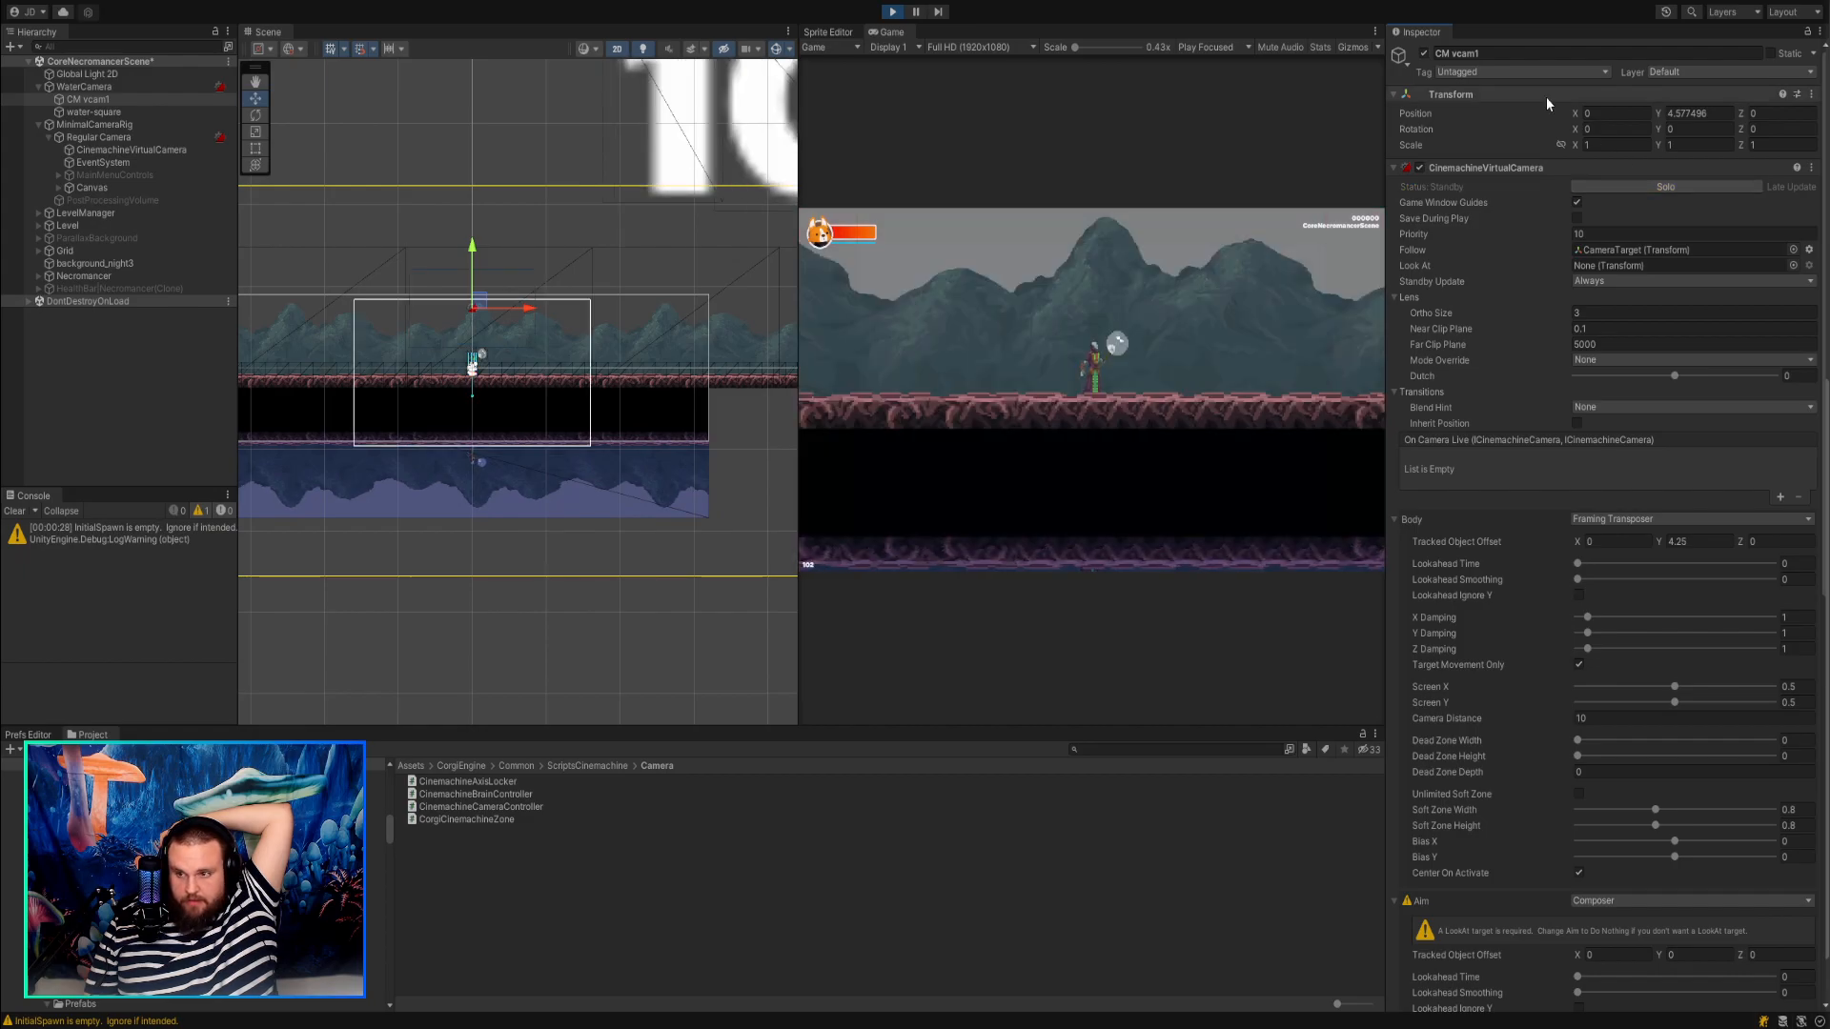
pyautogui.click(1634, 184)
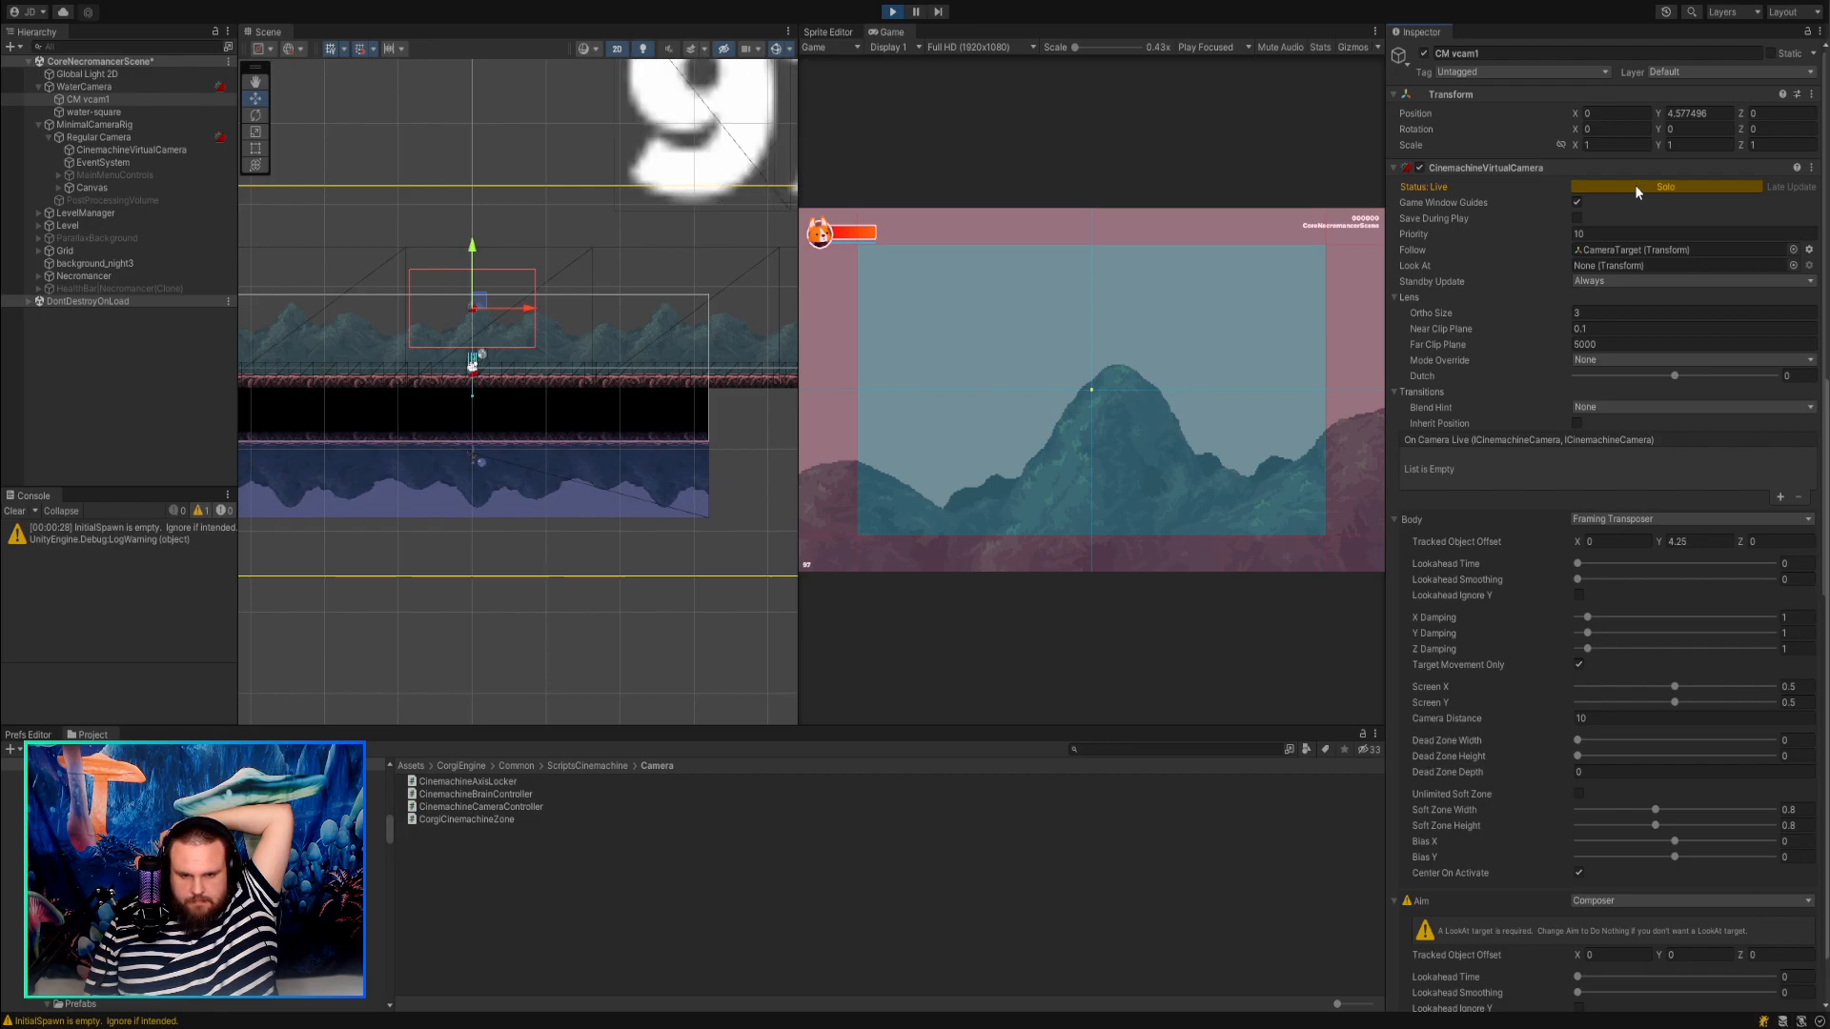
pyautogui.click(1634, 185)
pyautogui.click(1633, 187)
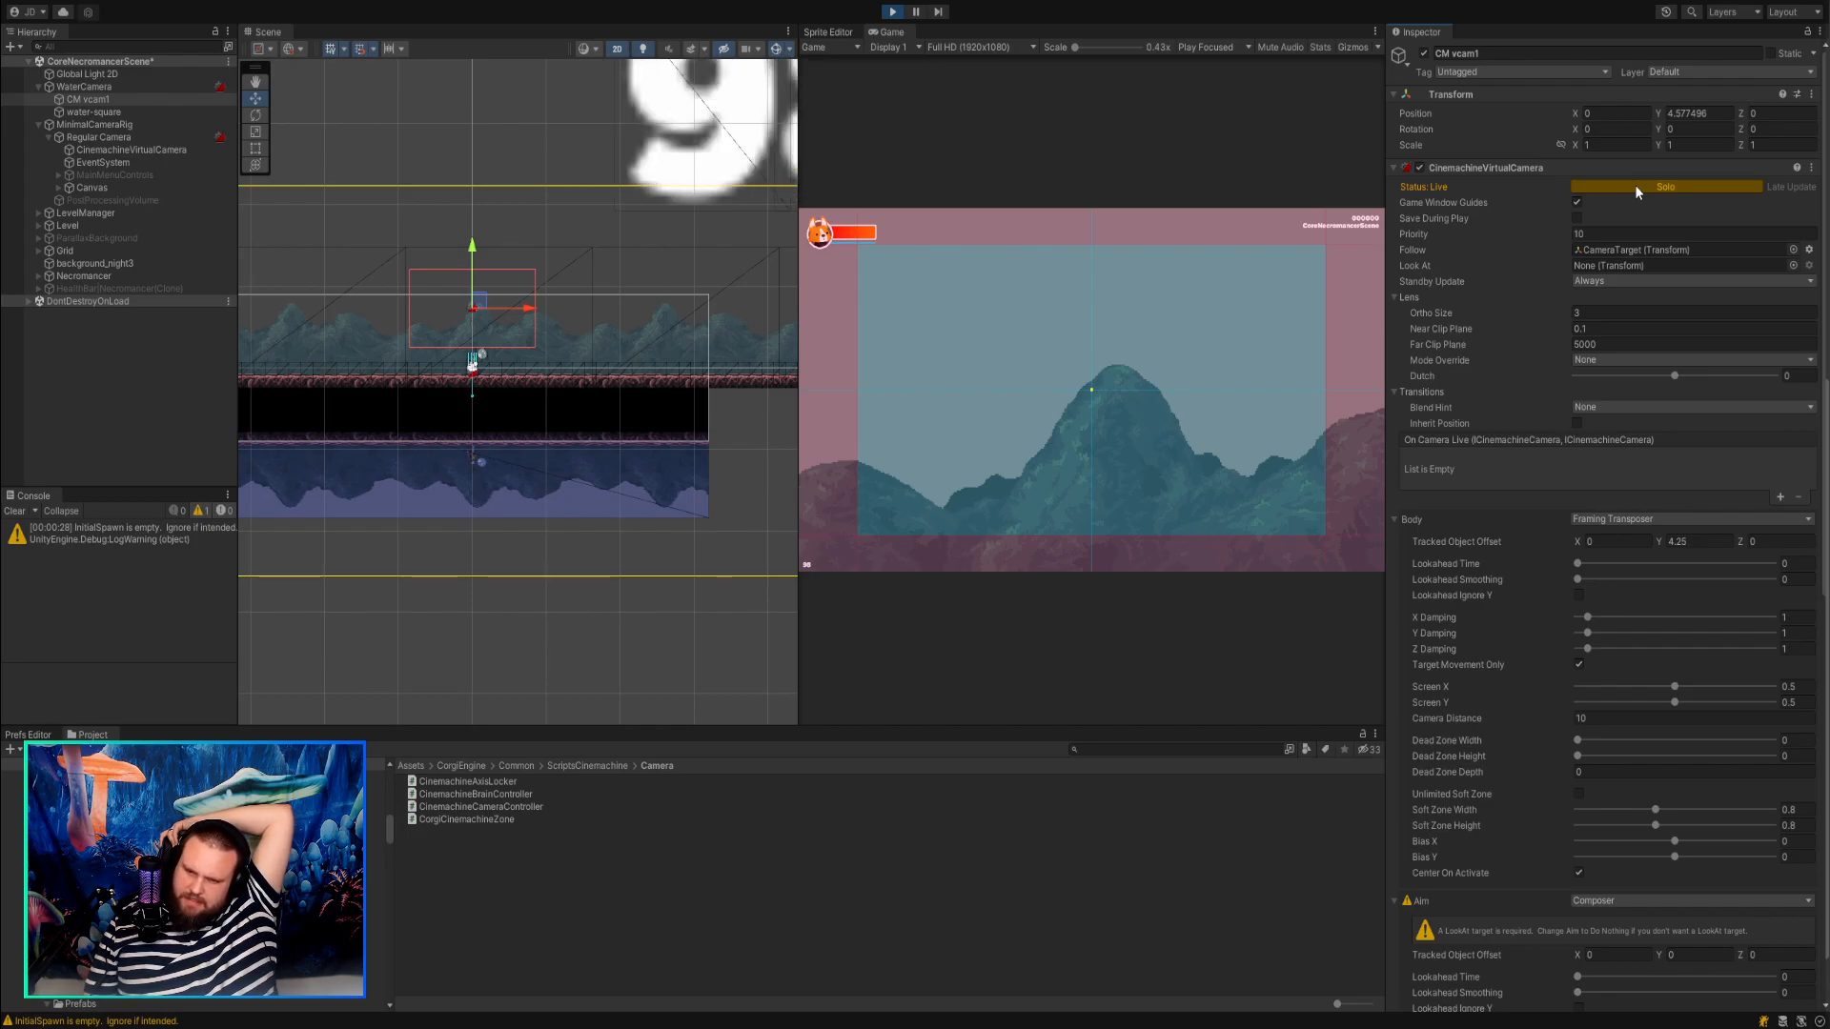
pyautogui.moveTo(1659, 540)
pyautogui.mouseDown()
pyautogui.moveTo(1715, 541)
pyautogui.moveTo(1548, 522)
pyautogui.moveTo(1641, 538)
pyautogui.mouseUp()
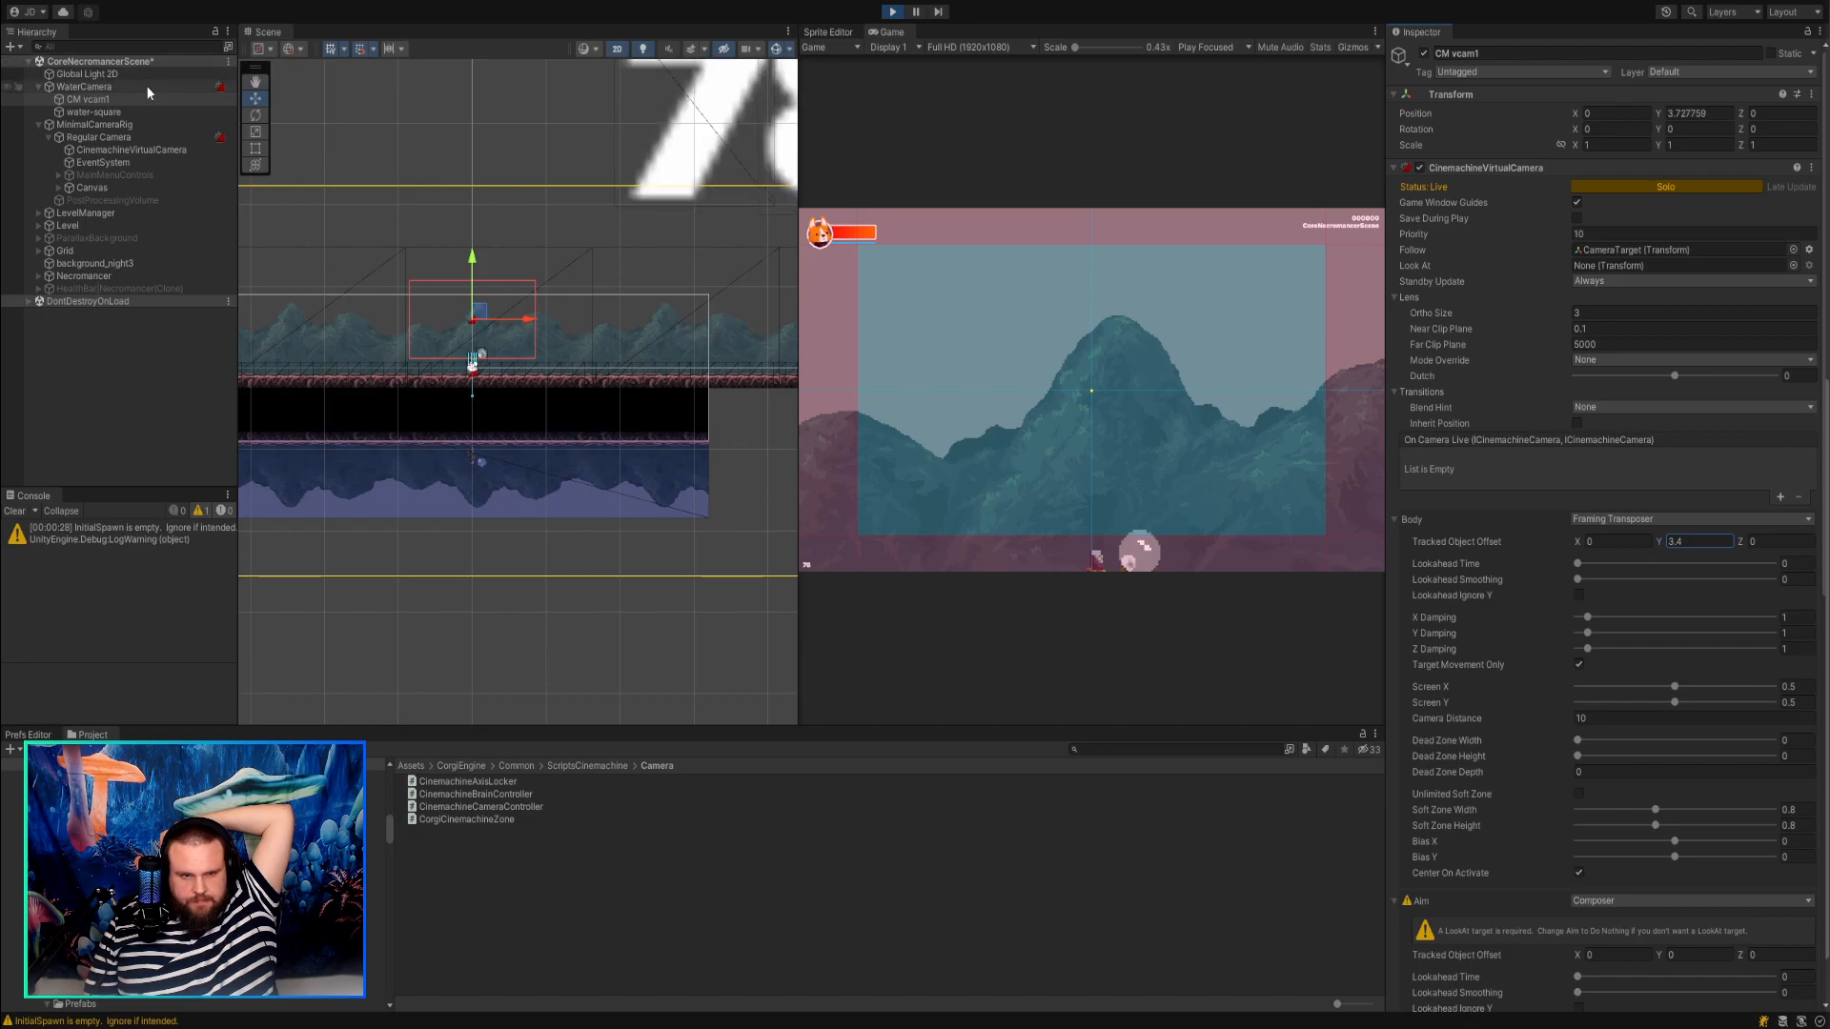
# Try enabling the CinemachineBrain and Cinemachine Brain Controller on WaterCamera during Play mode, and stop the test.
pyautogui.click(83, 86)
pyautogui.scroll(-8, 1472, 471)
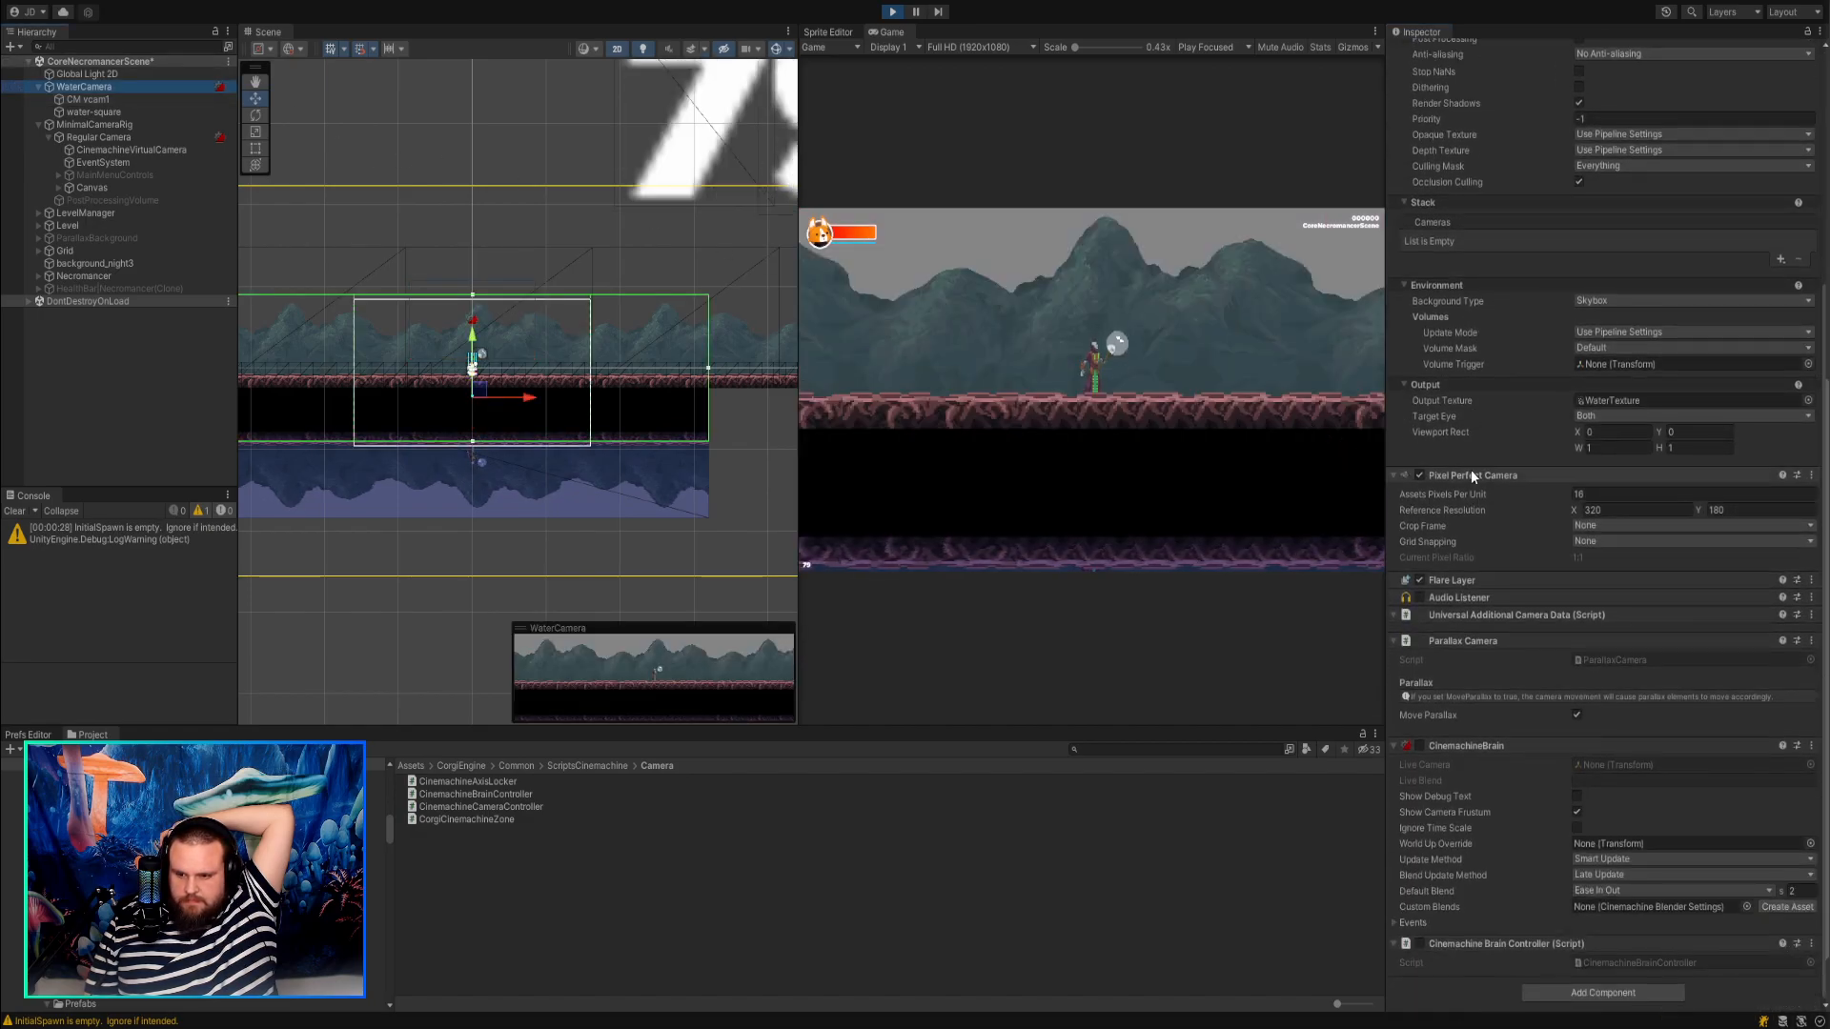
pyautogui.click(1419, 746)
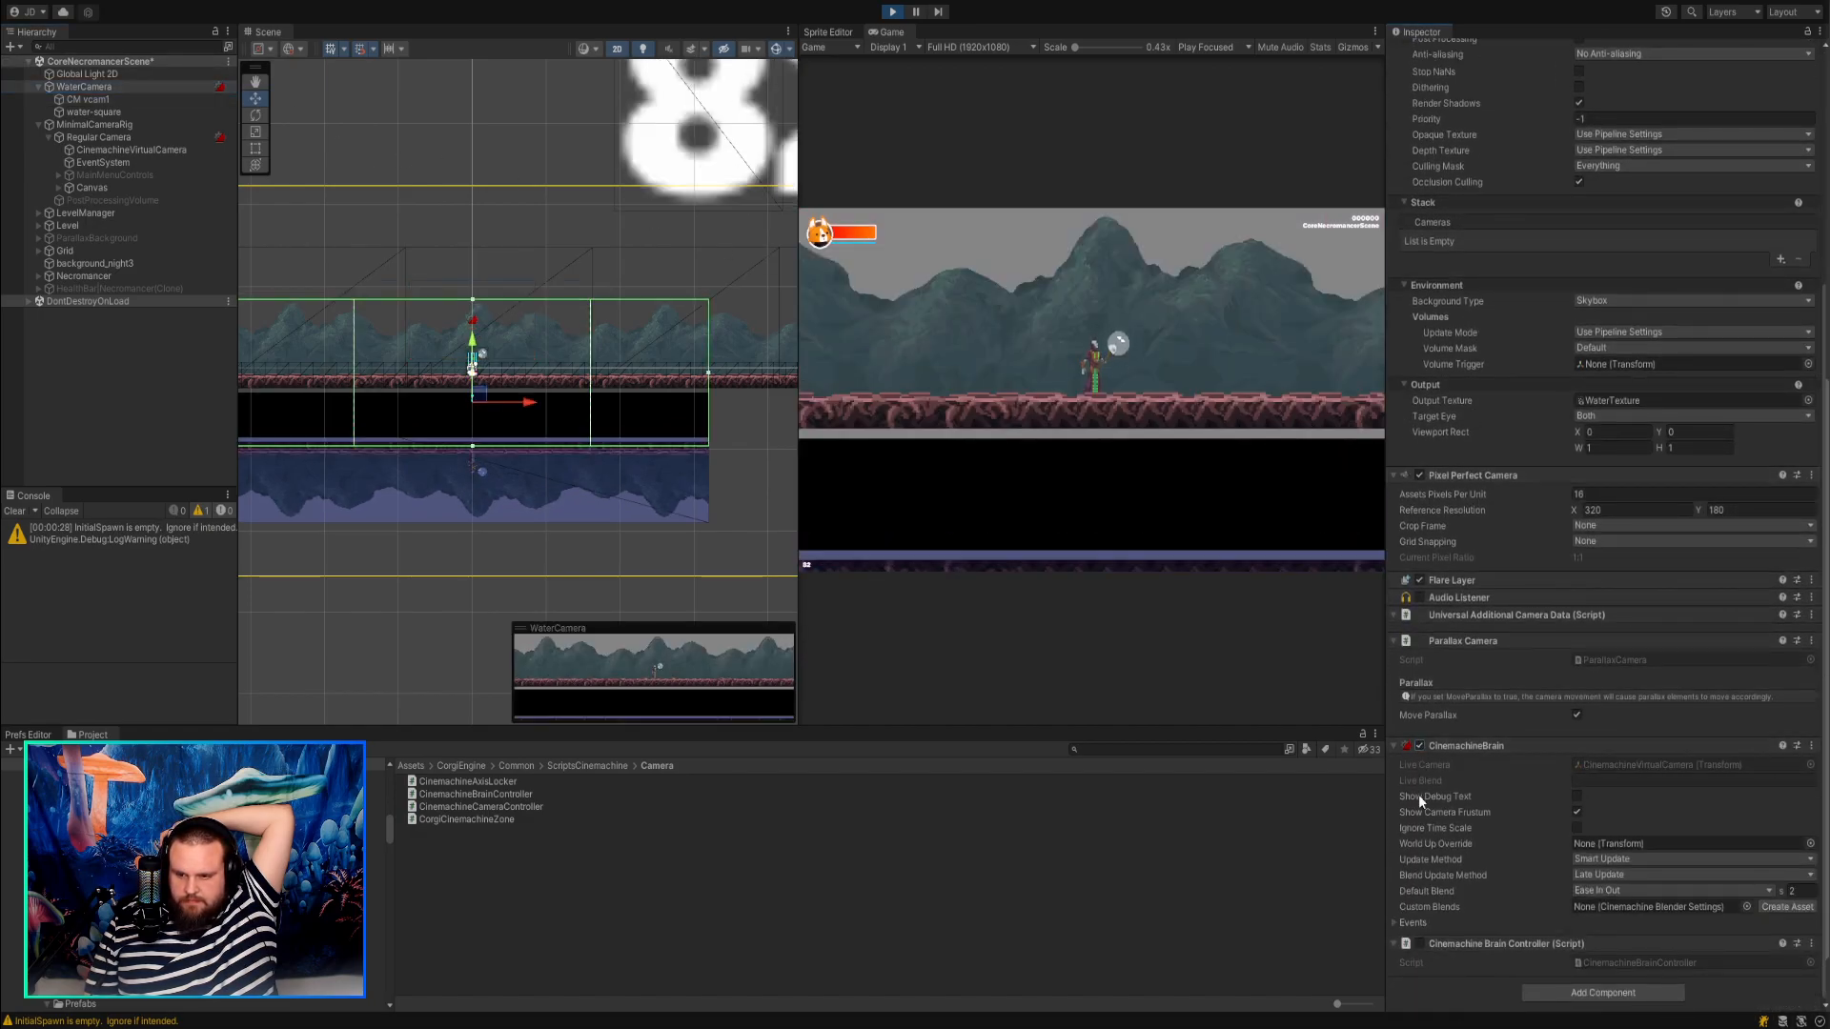
pyautogui.click(1422, 940)
pyautogui.scroll(7, 1508, 445)
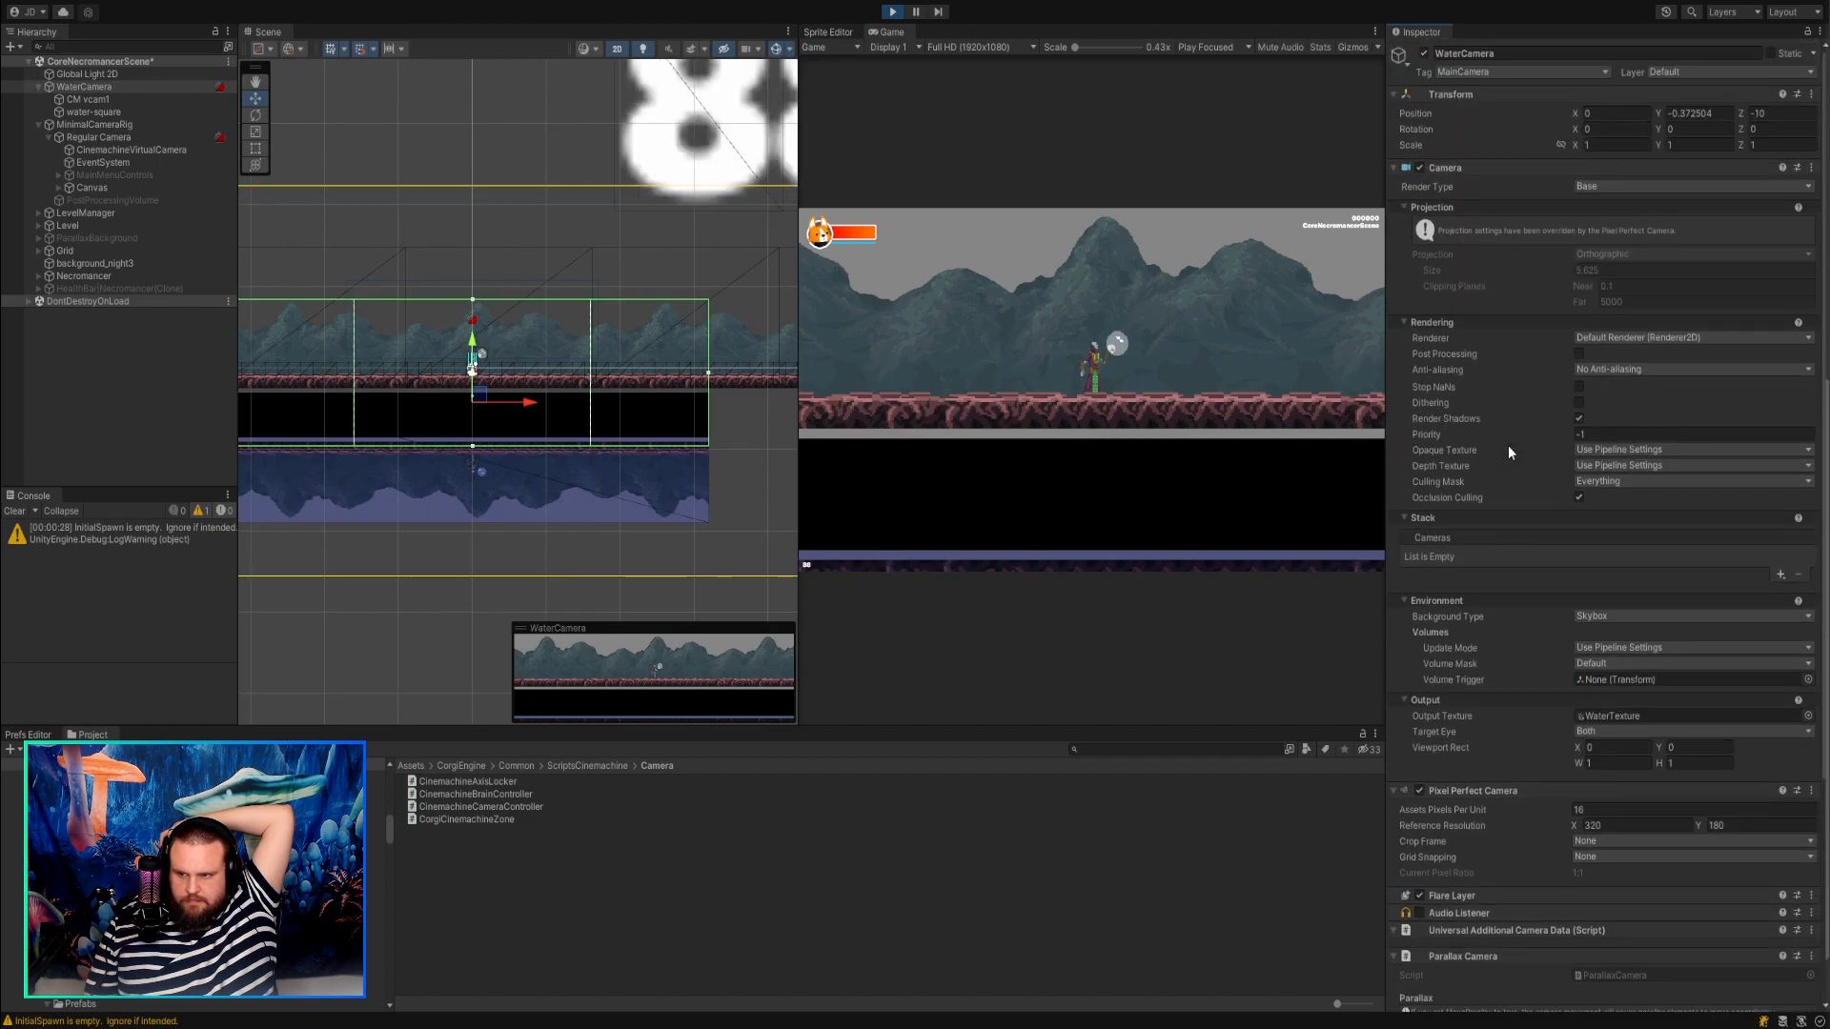
pyautogui.click(892, 12)
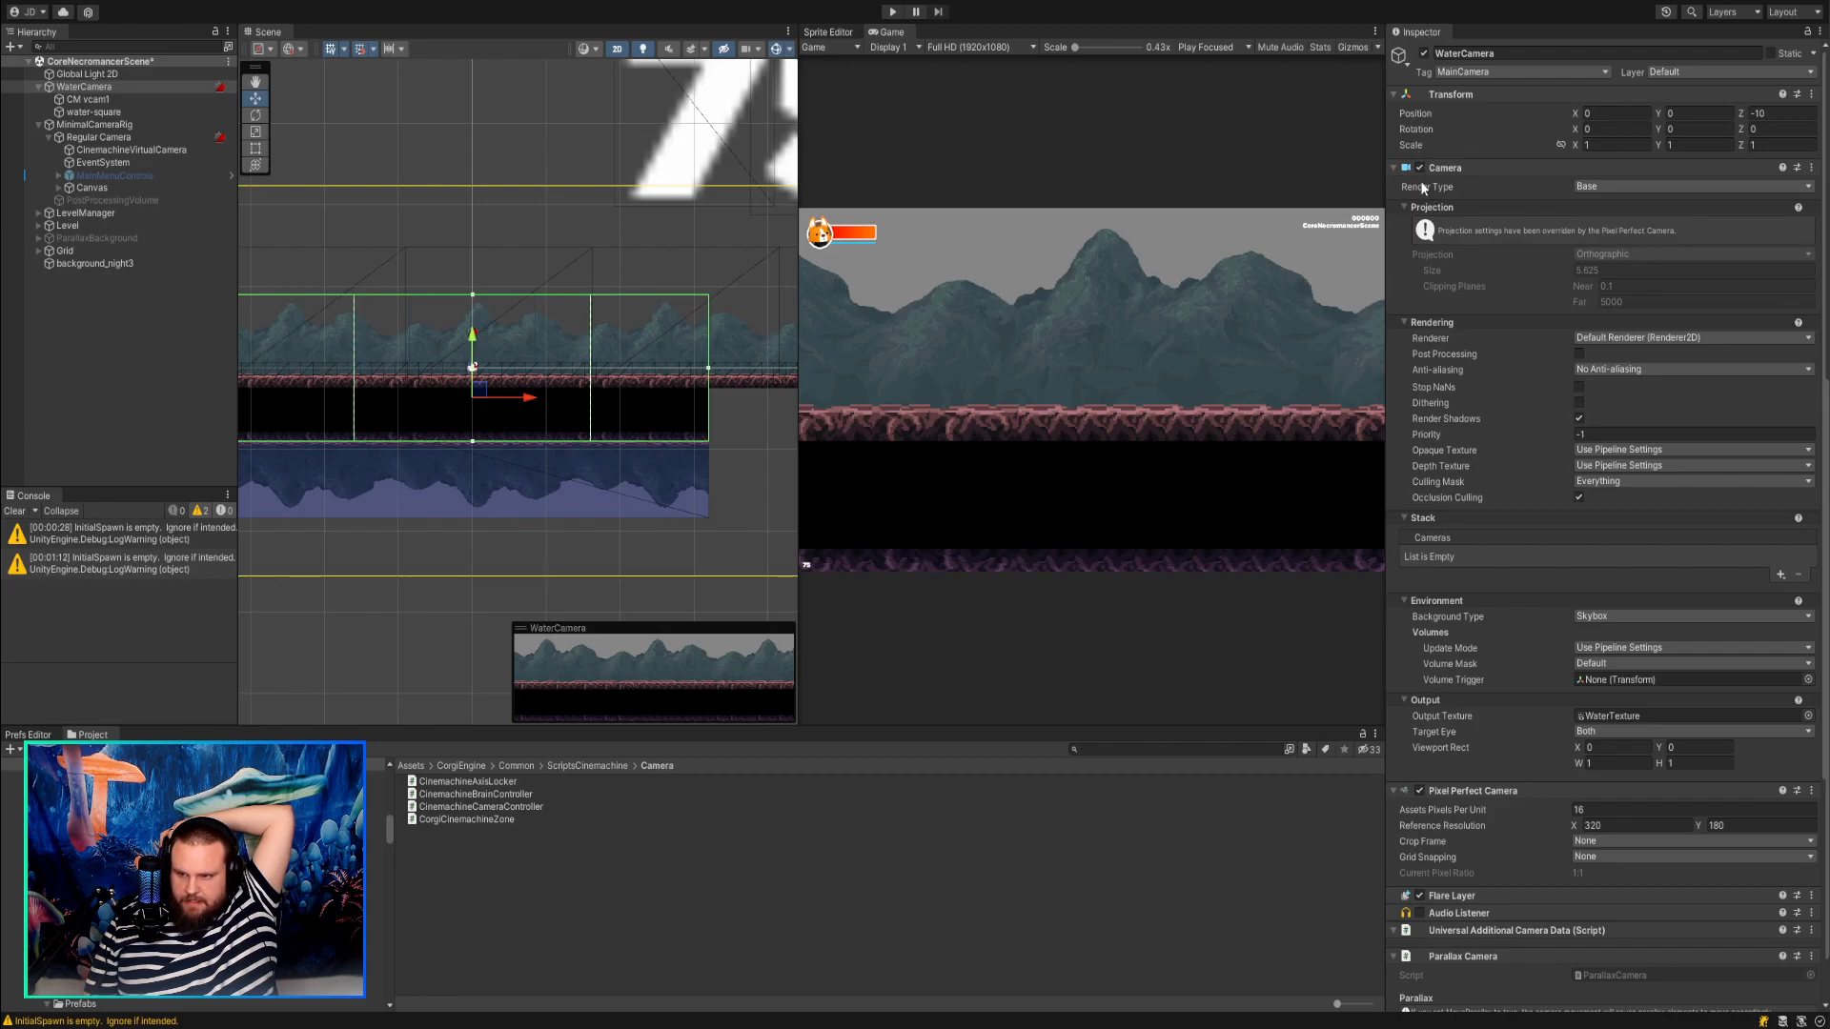
# Enable the CinemachineBrain and Cinemachine Brain Controller components on WaterCamera in edit mode and save the scene.
pyautogui.scroll(-3, 1475, 415)
pyautogui.click(1419, 785)
pyautogui.click(1420, 951)
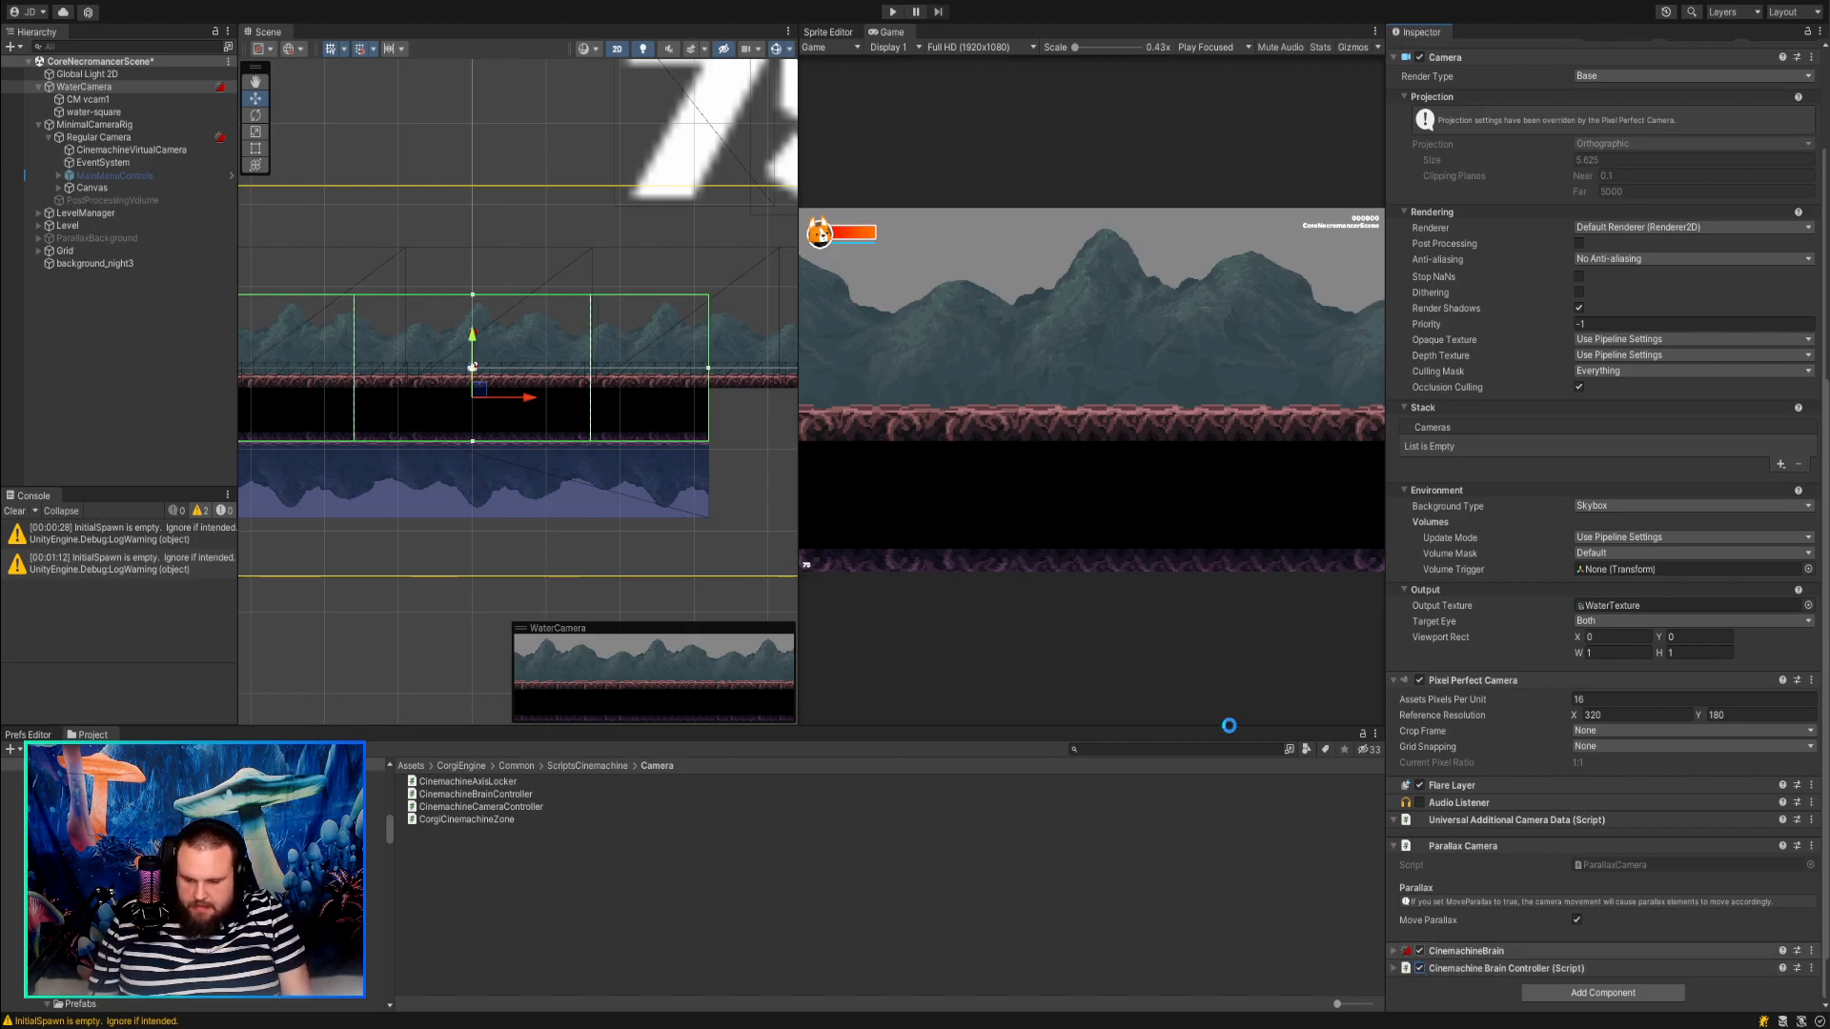
# Run the scene in Play mode and try a Tracked Object Offset Y of 3.25 on CM vcam1.
pyautogui.click(88, 99)
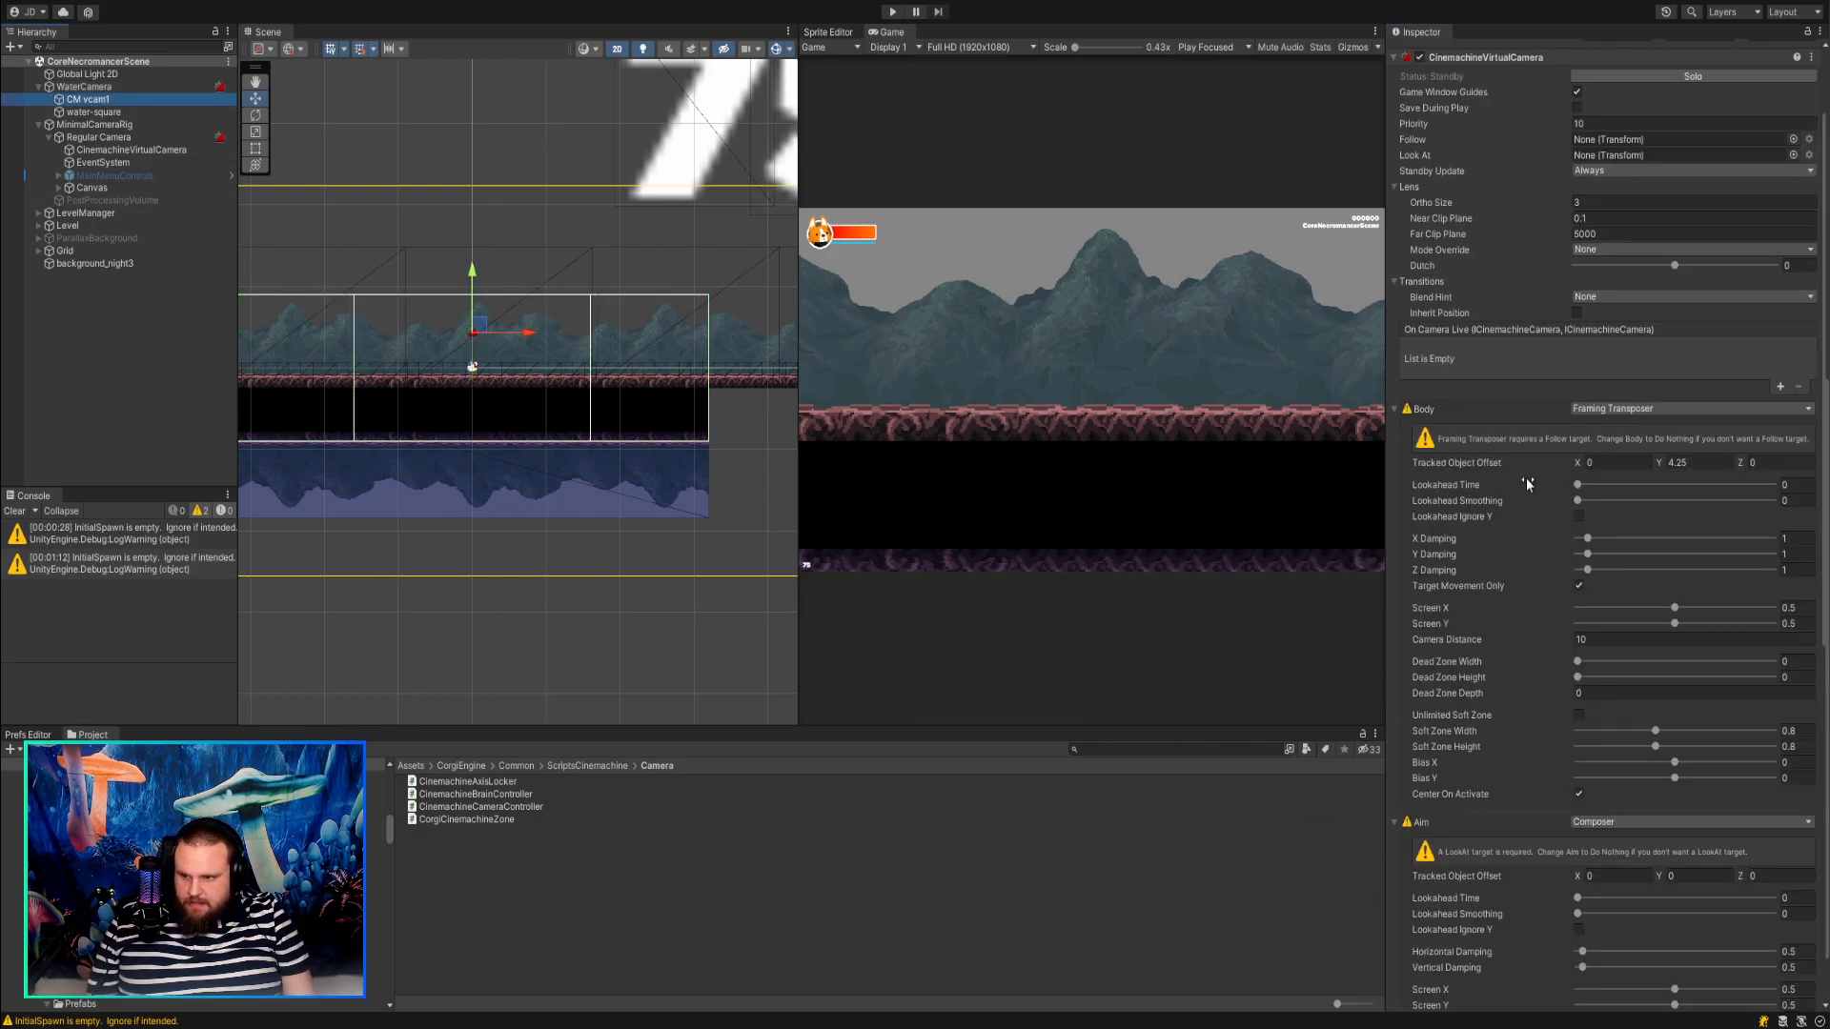
pyautogui.scroll(3, 1525, 484)
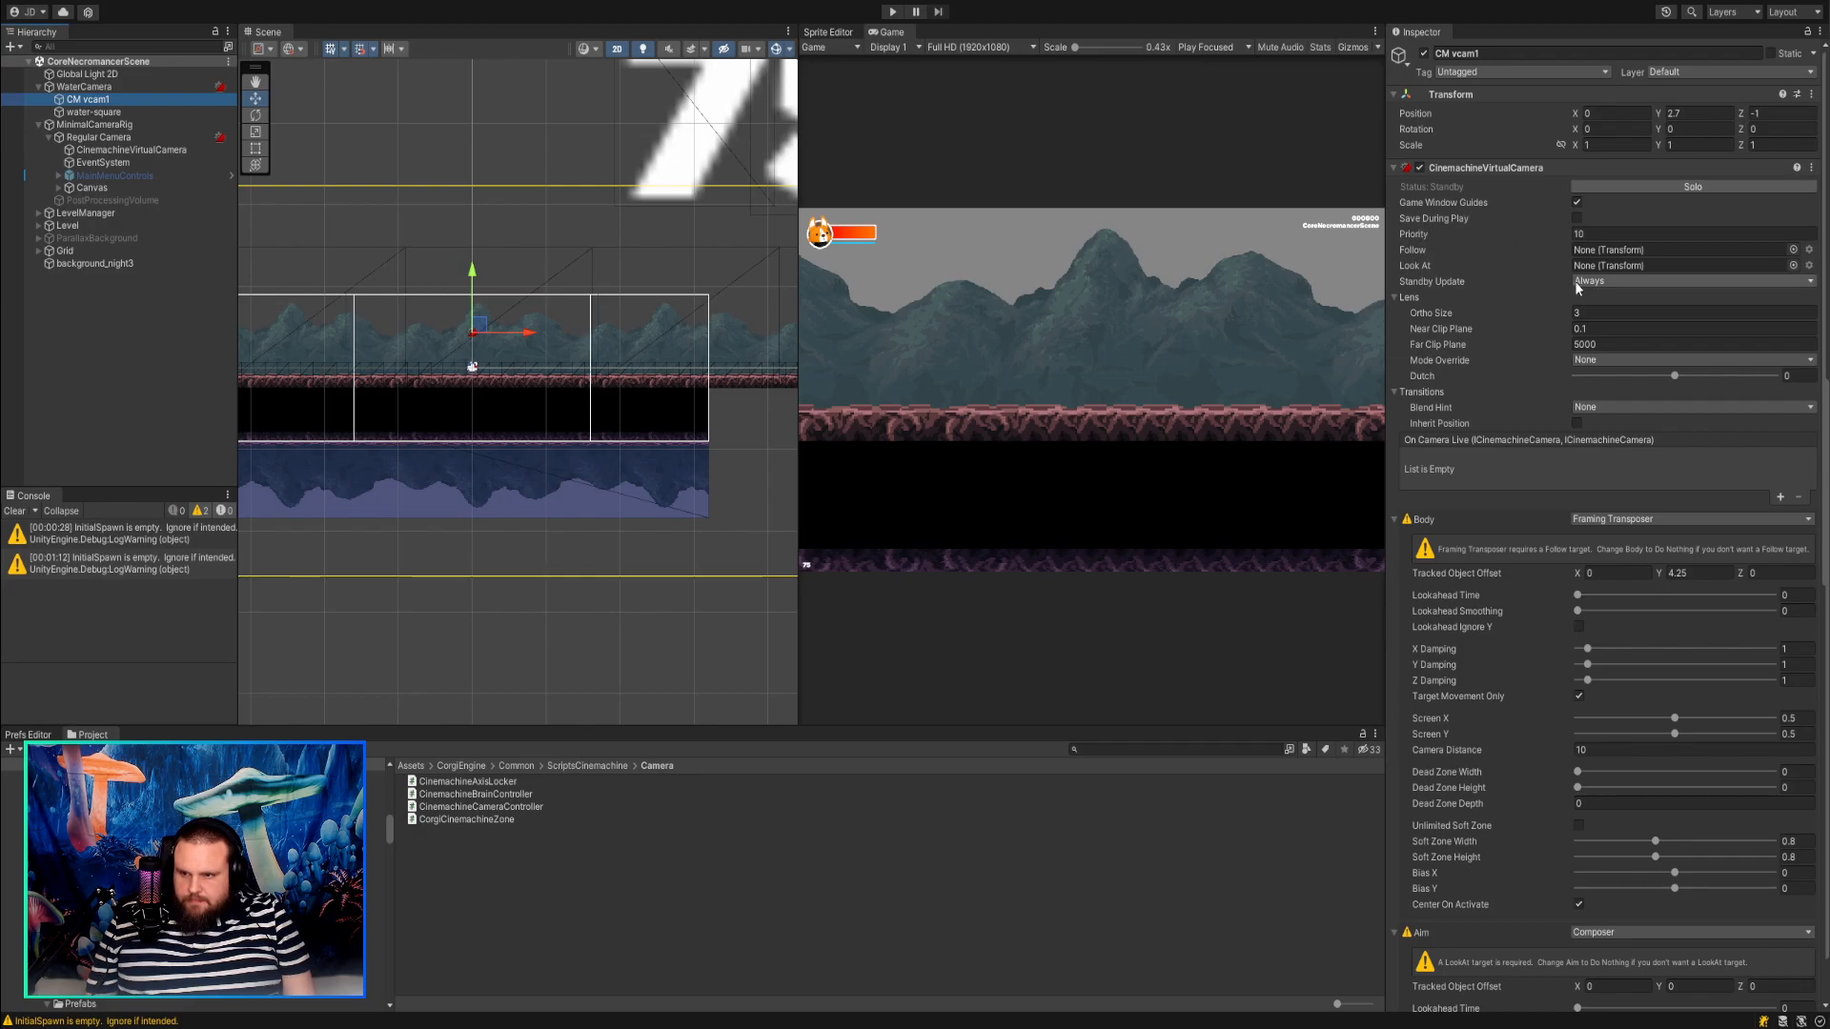
pyautogui.click(892, 11)
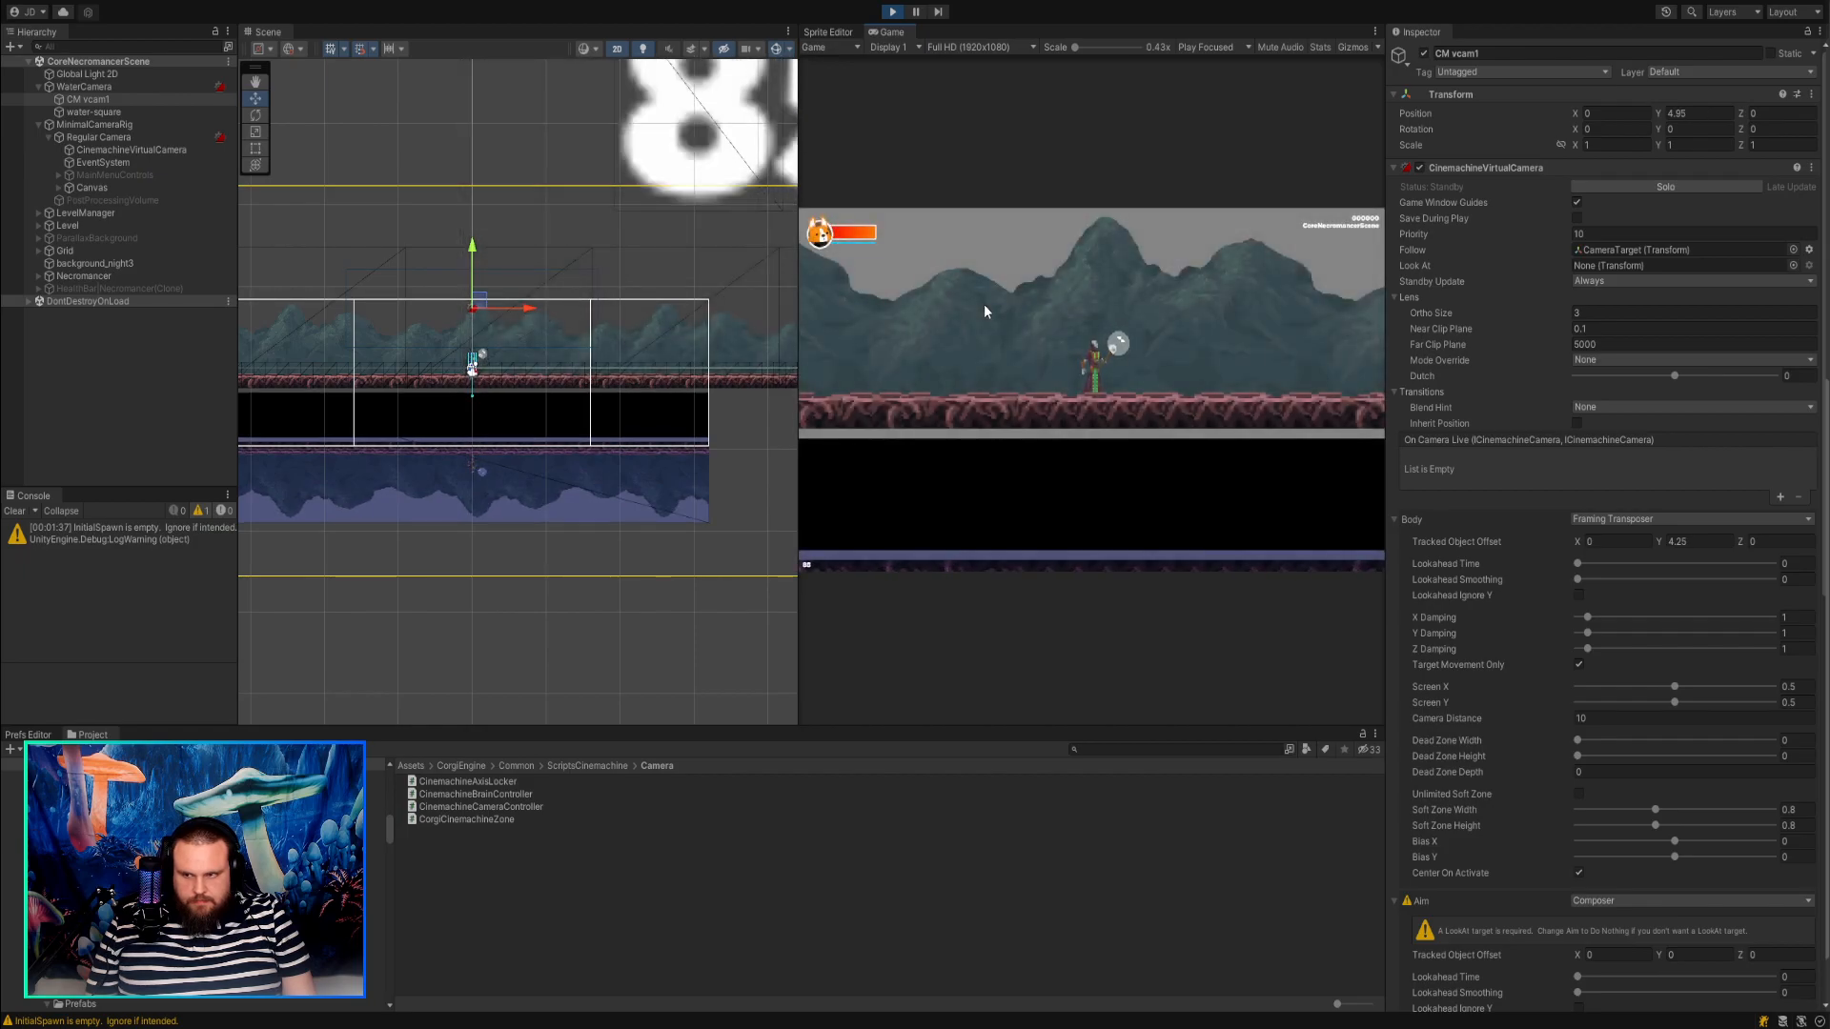
pyautogui.click(1720, 539)
pyautogui.write('5.2')
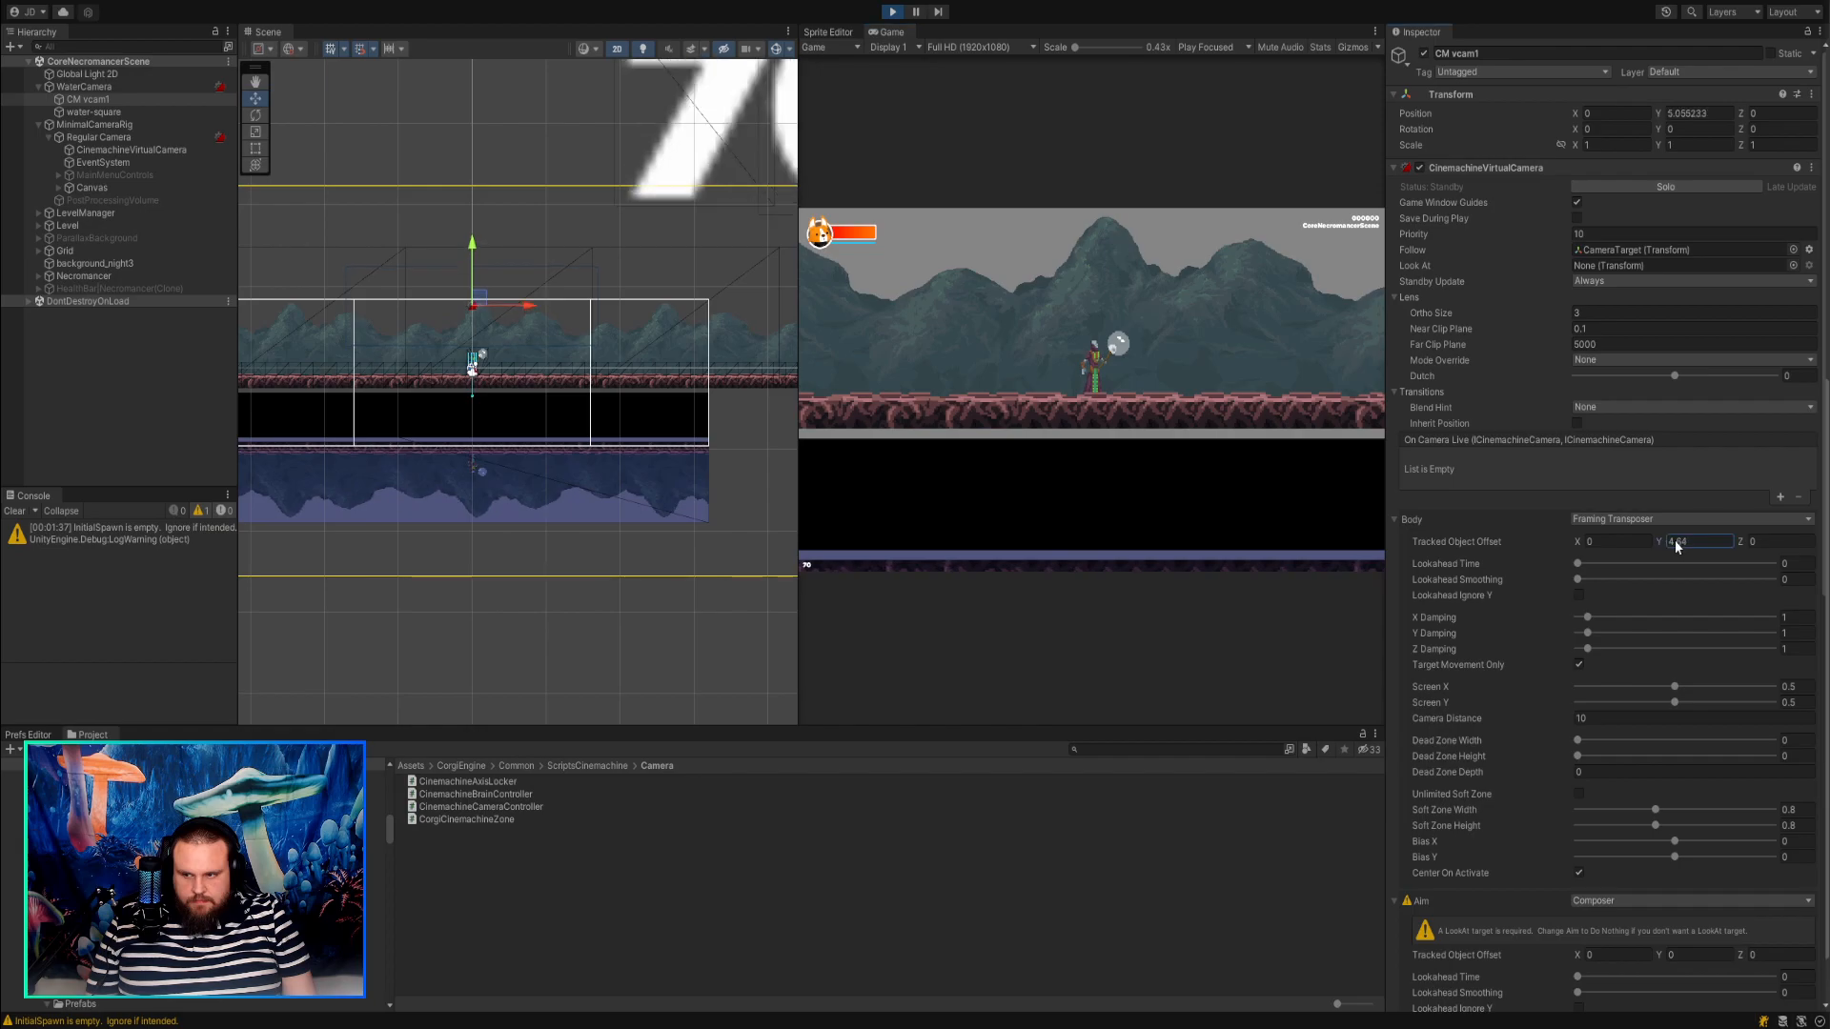
pyautogui.moveTo(1689, 541); pyautogui.dragTo(1632, 540)
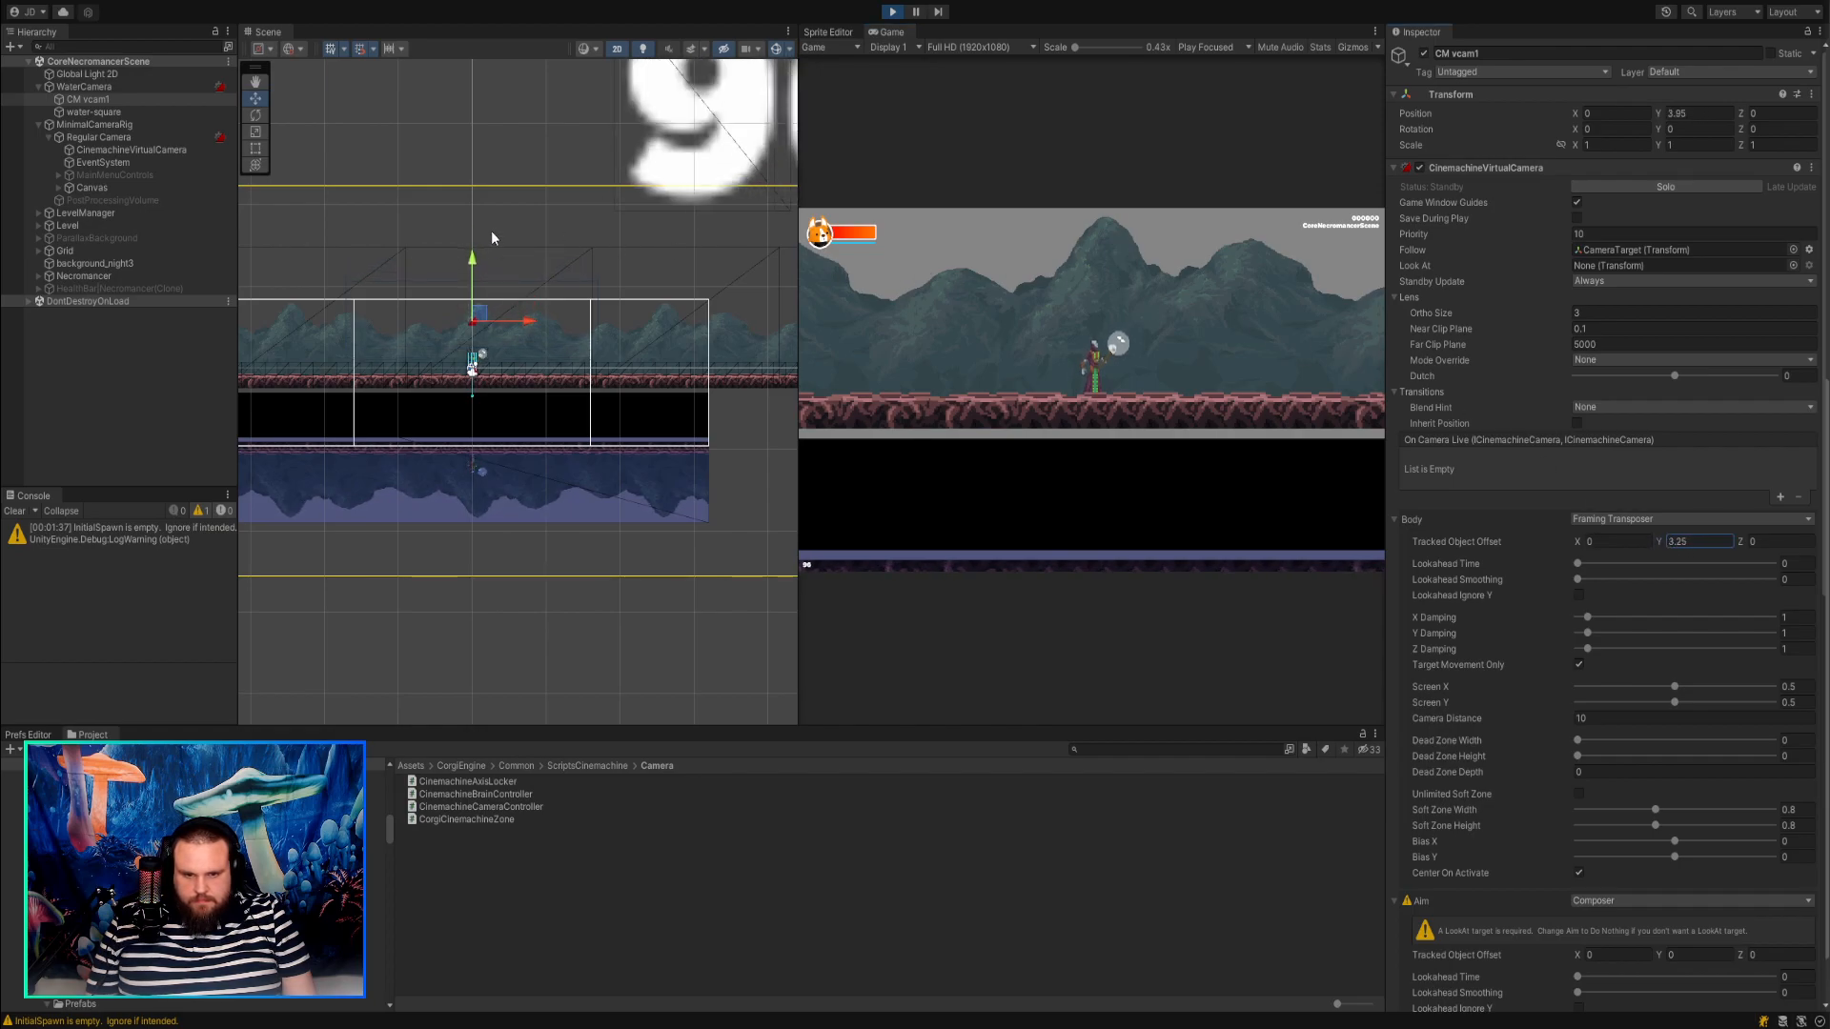
# Walk the player back and forth in Play mode to check how the cameras and the water reflection follow.
pyautogui.scroll(-2, 490, 230)
pyautogui.scroll(1, 490, 231)
pyautogui.scroll(4, 491, 231)
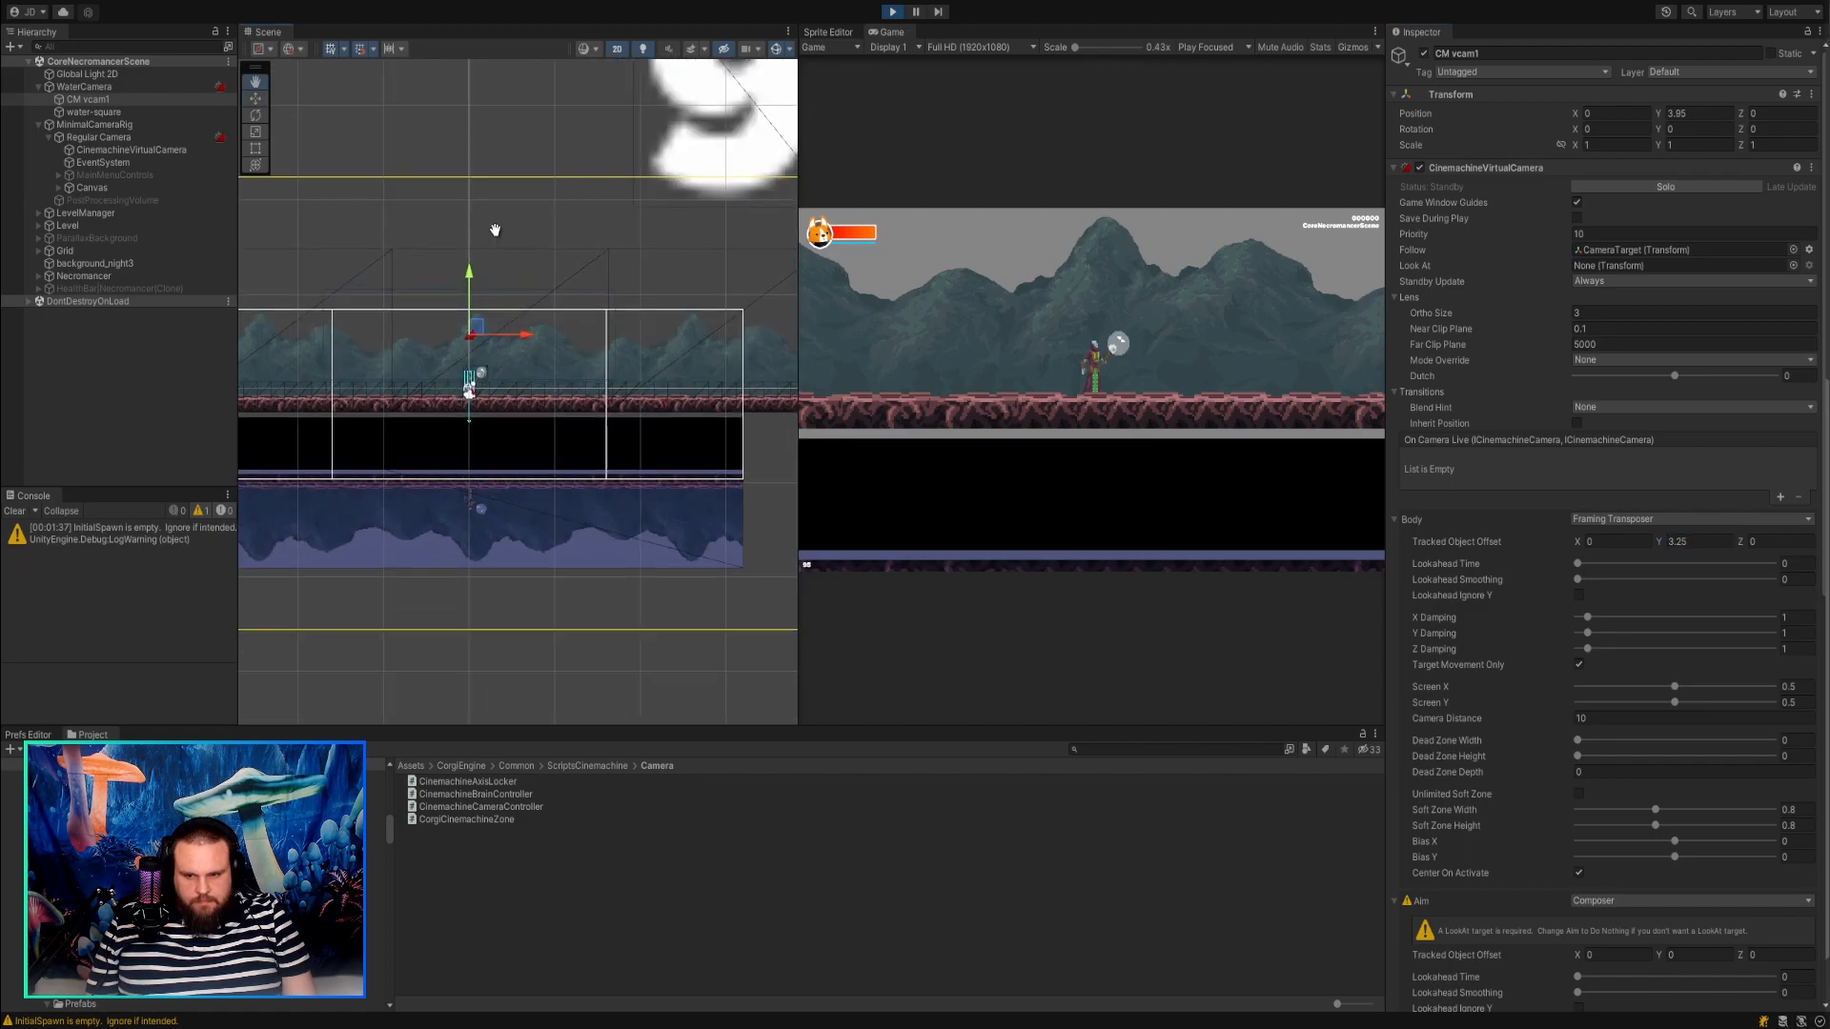
pyautogui.moveTo(492, 231); pyautogui.dragTo(626, 225, button='middle')
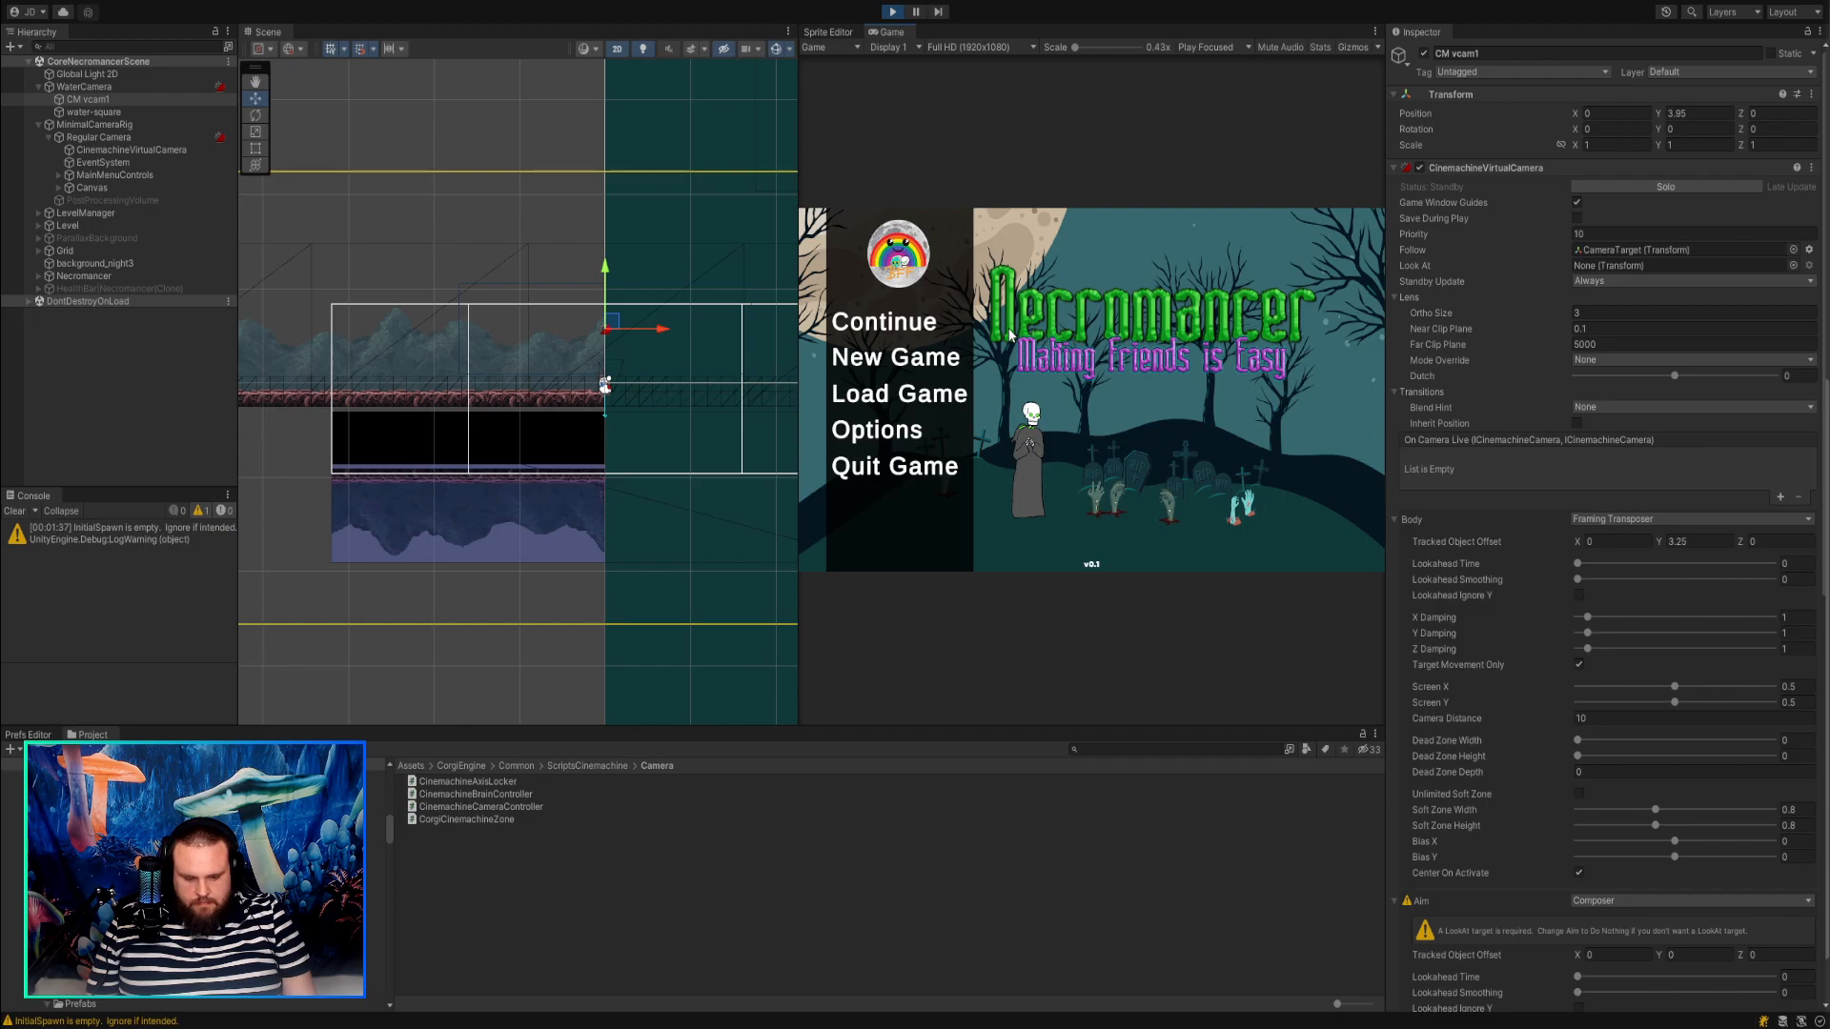
pyautogui.press('Escape')
pyautogui.press('d')
pyautogui.press('a')
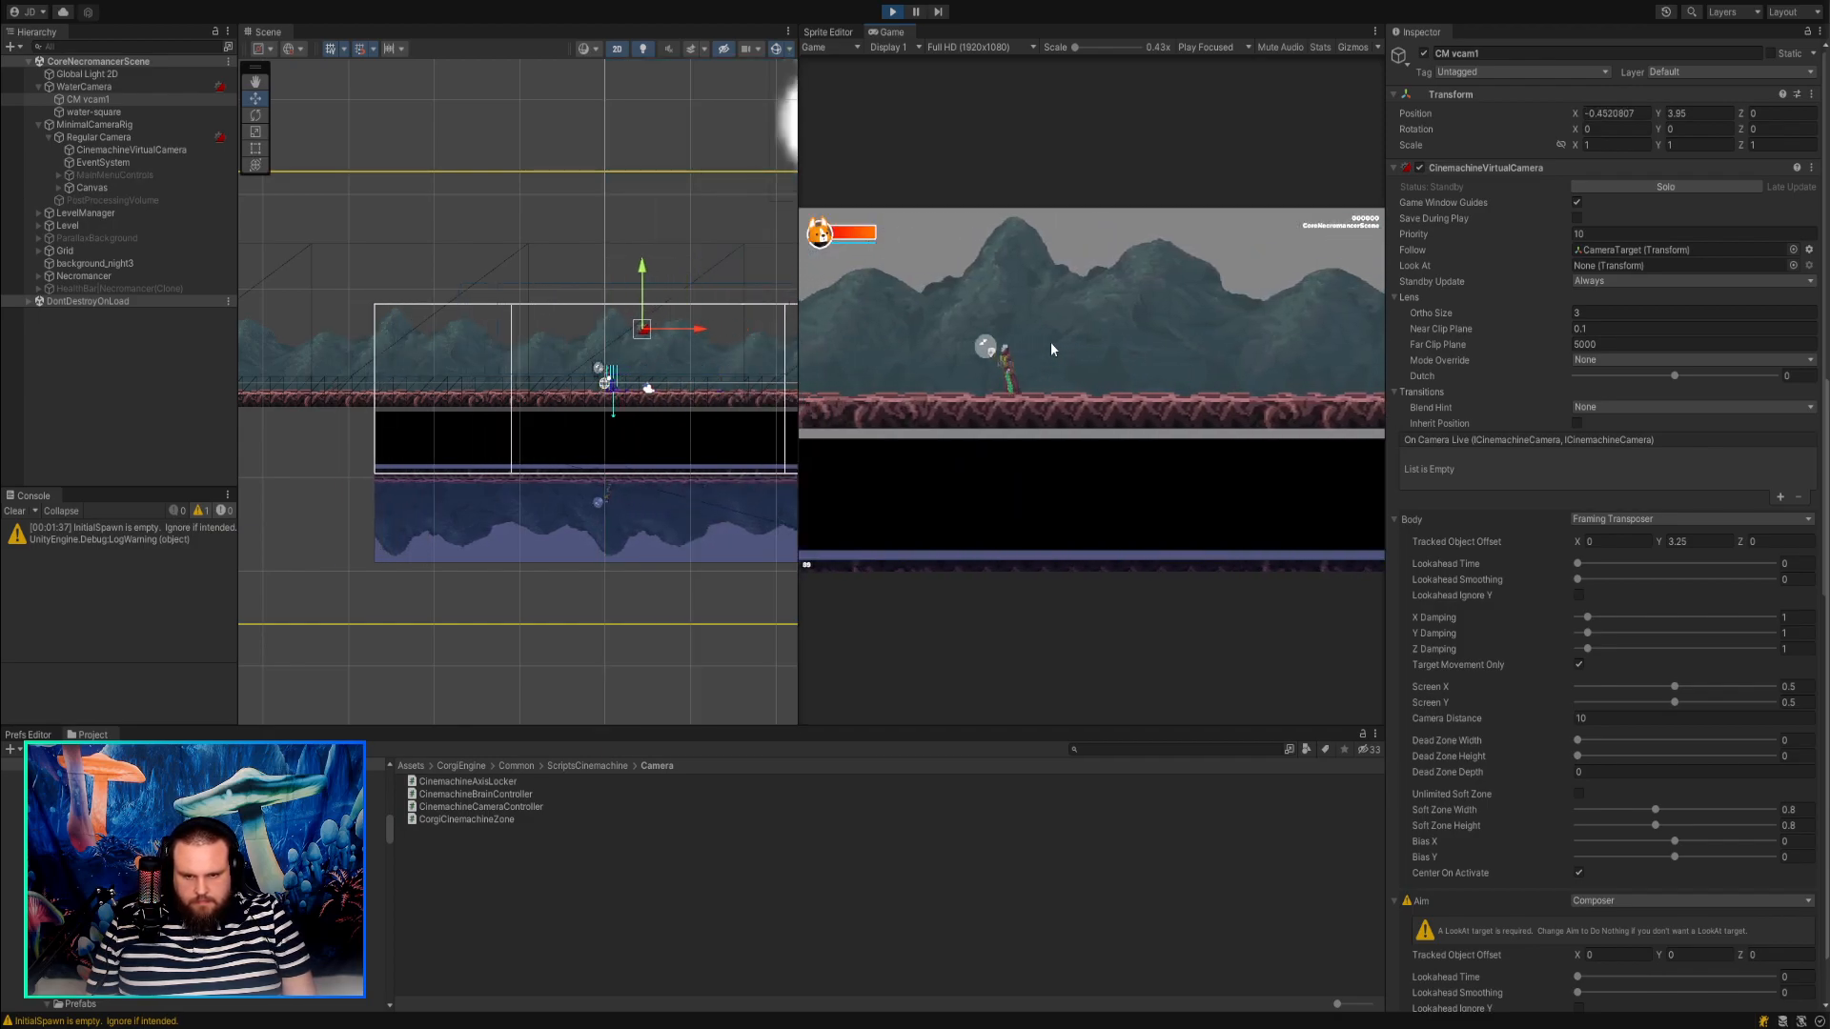
pyautogui.press('d')
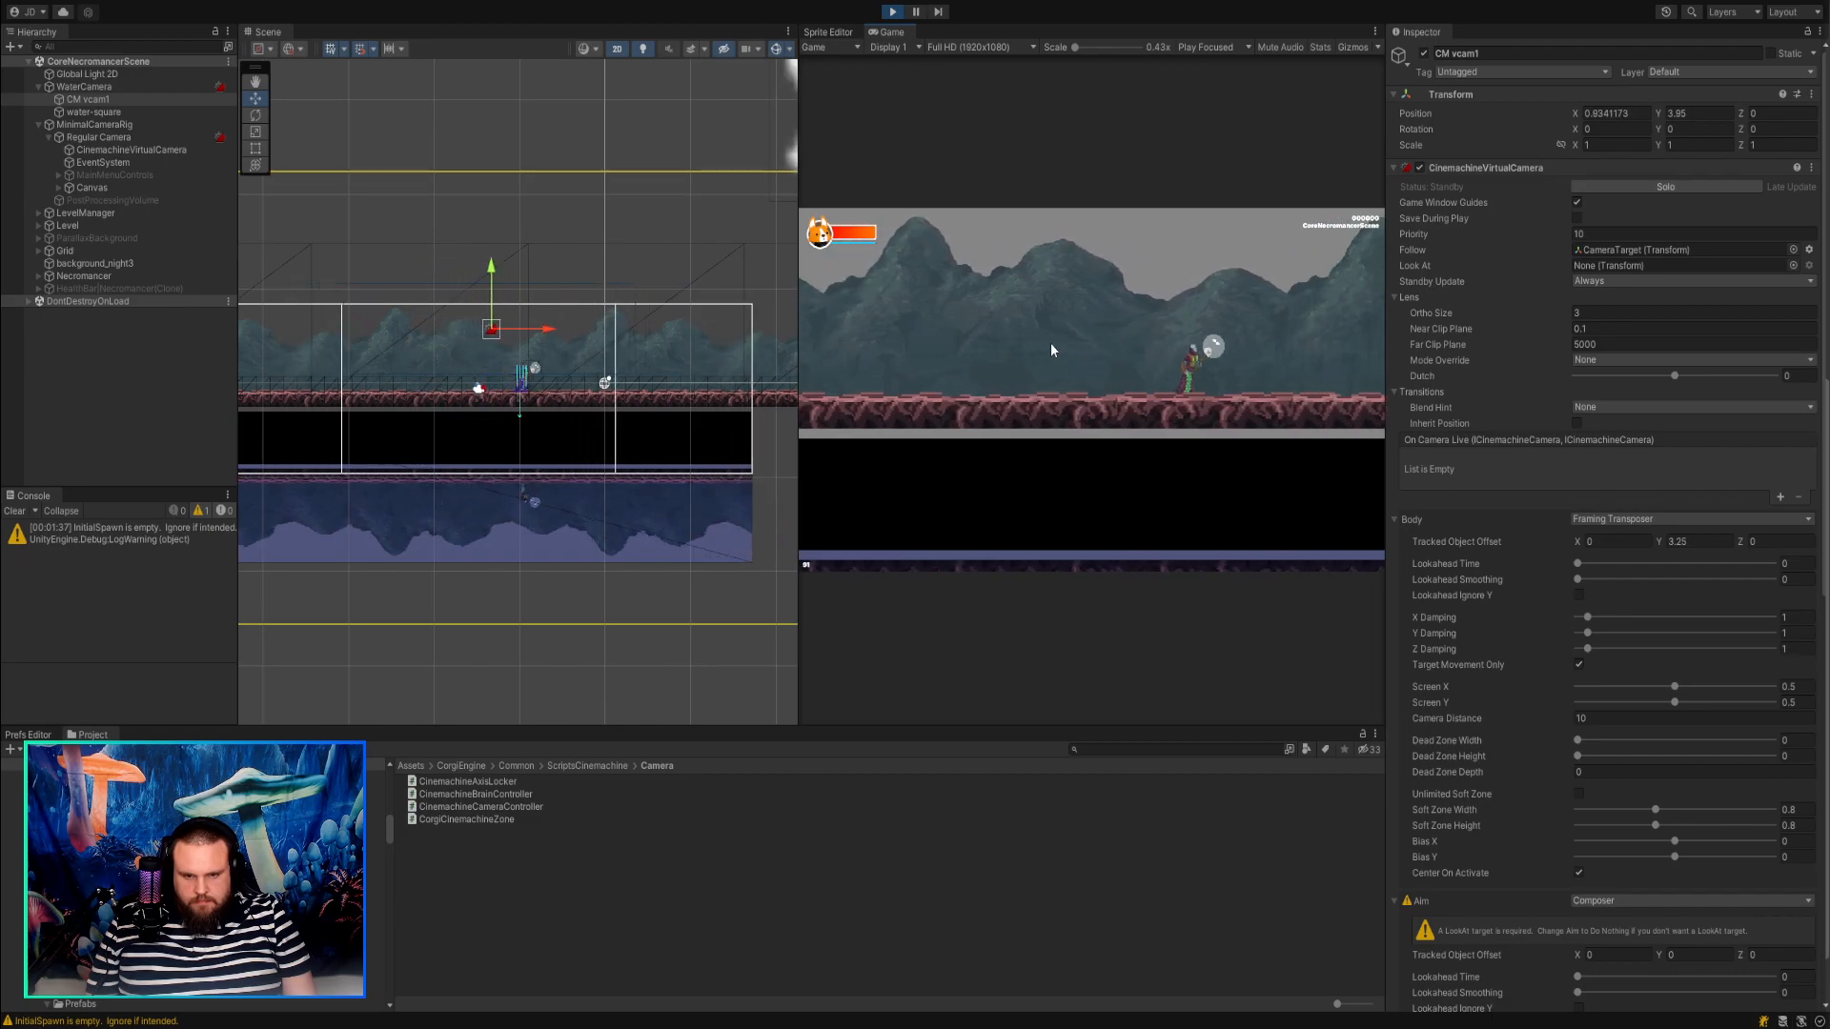
pyautogui.press('a')
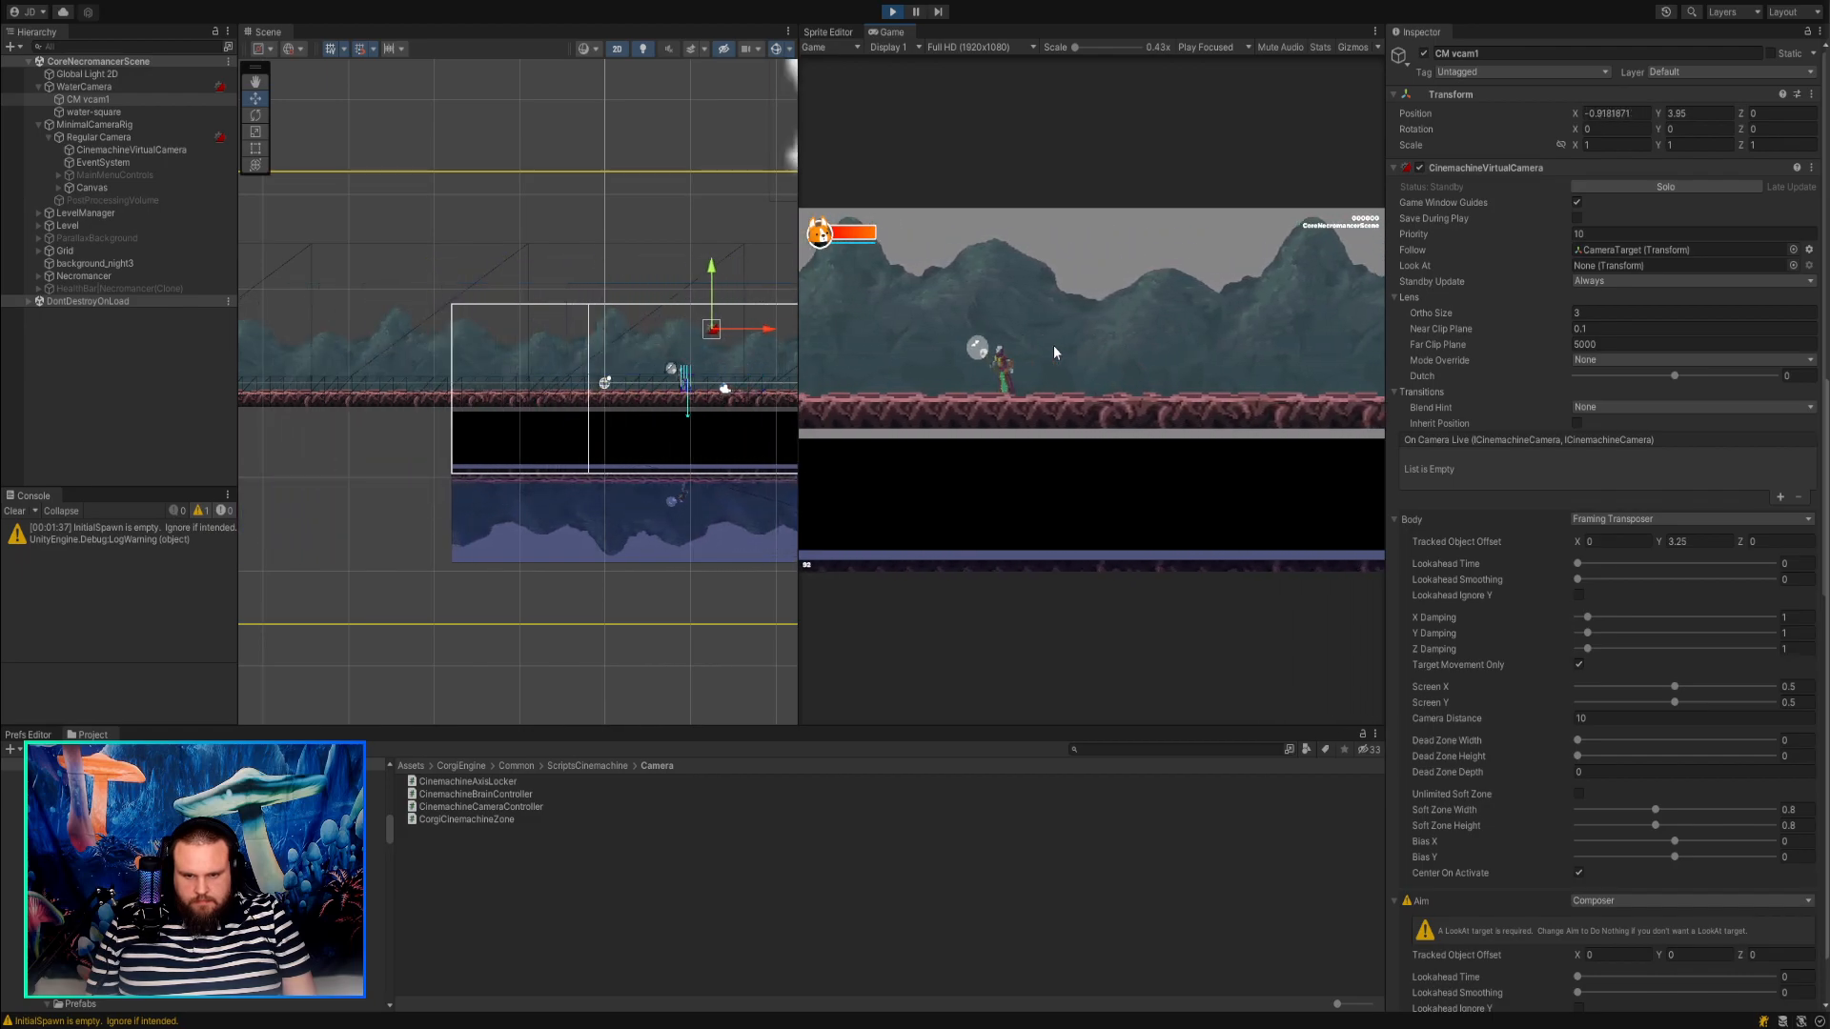
pyautogui.press('d')
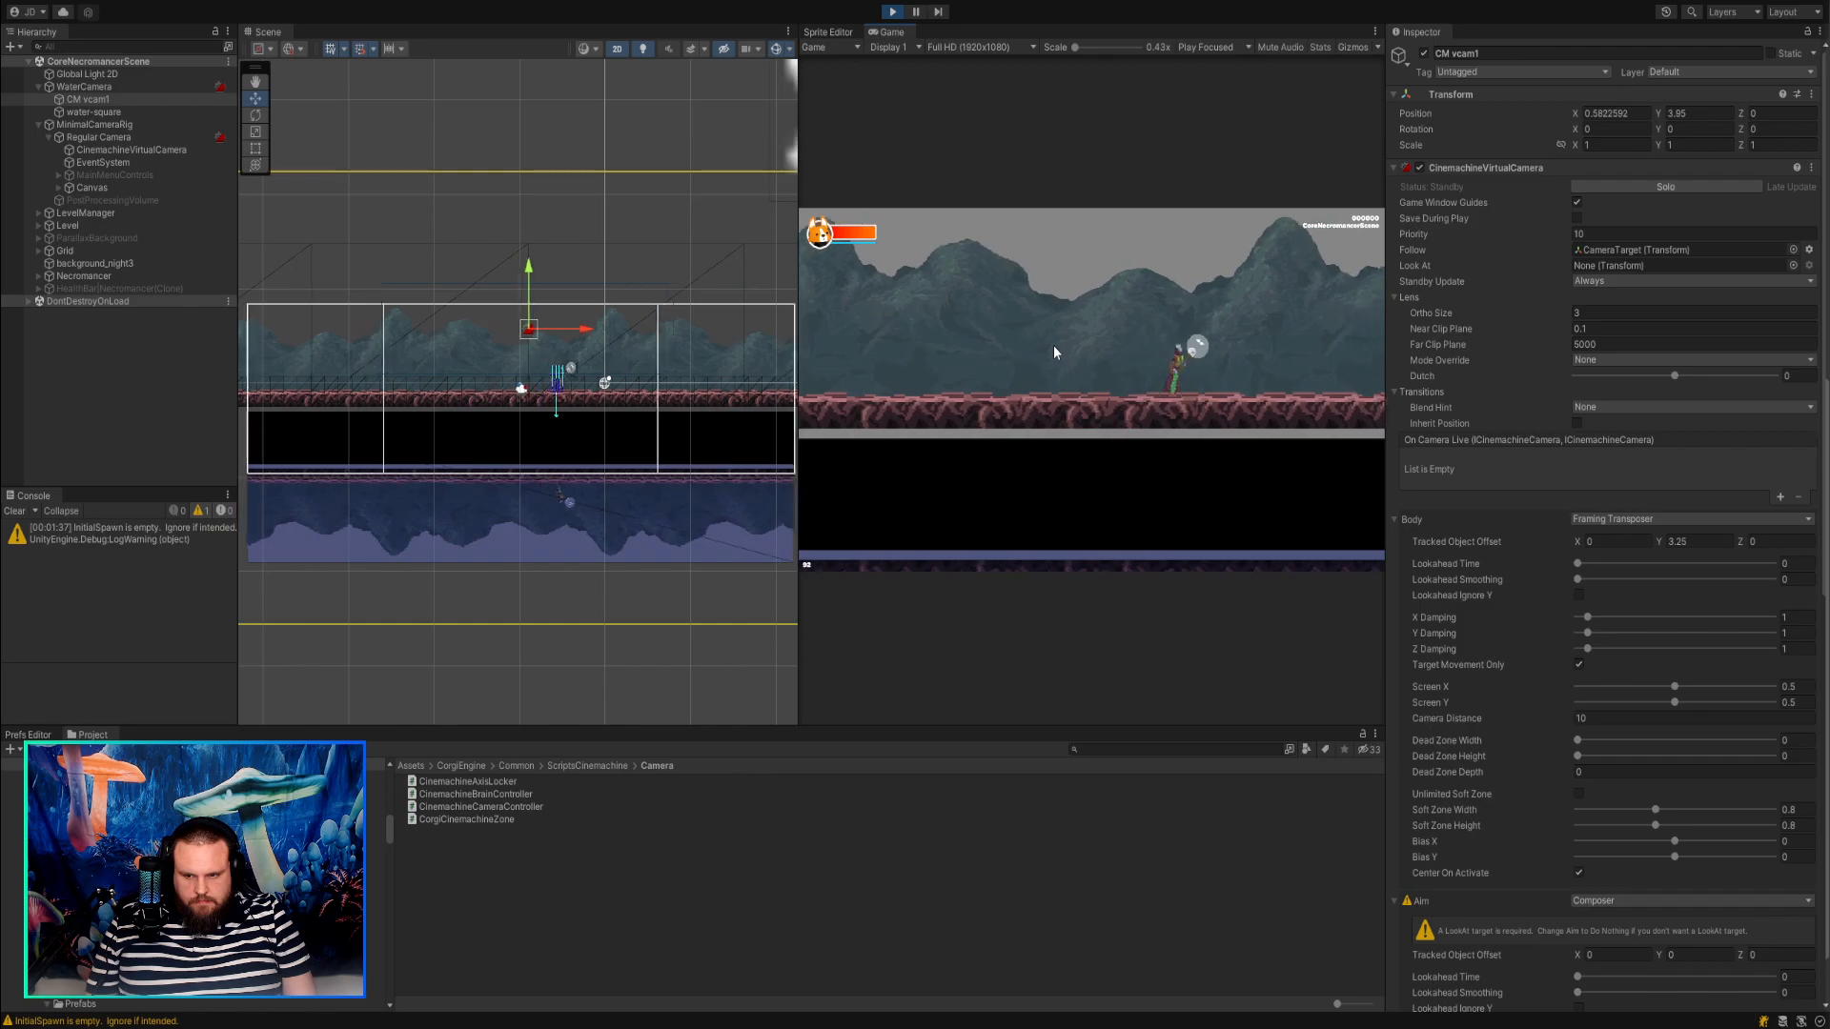
pyautogui.press('a')
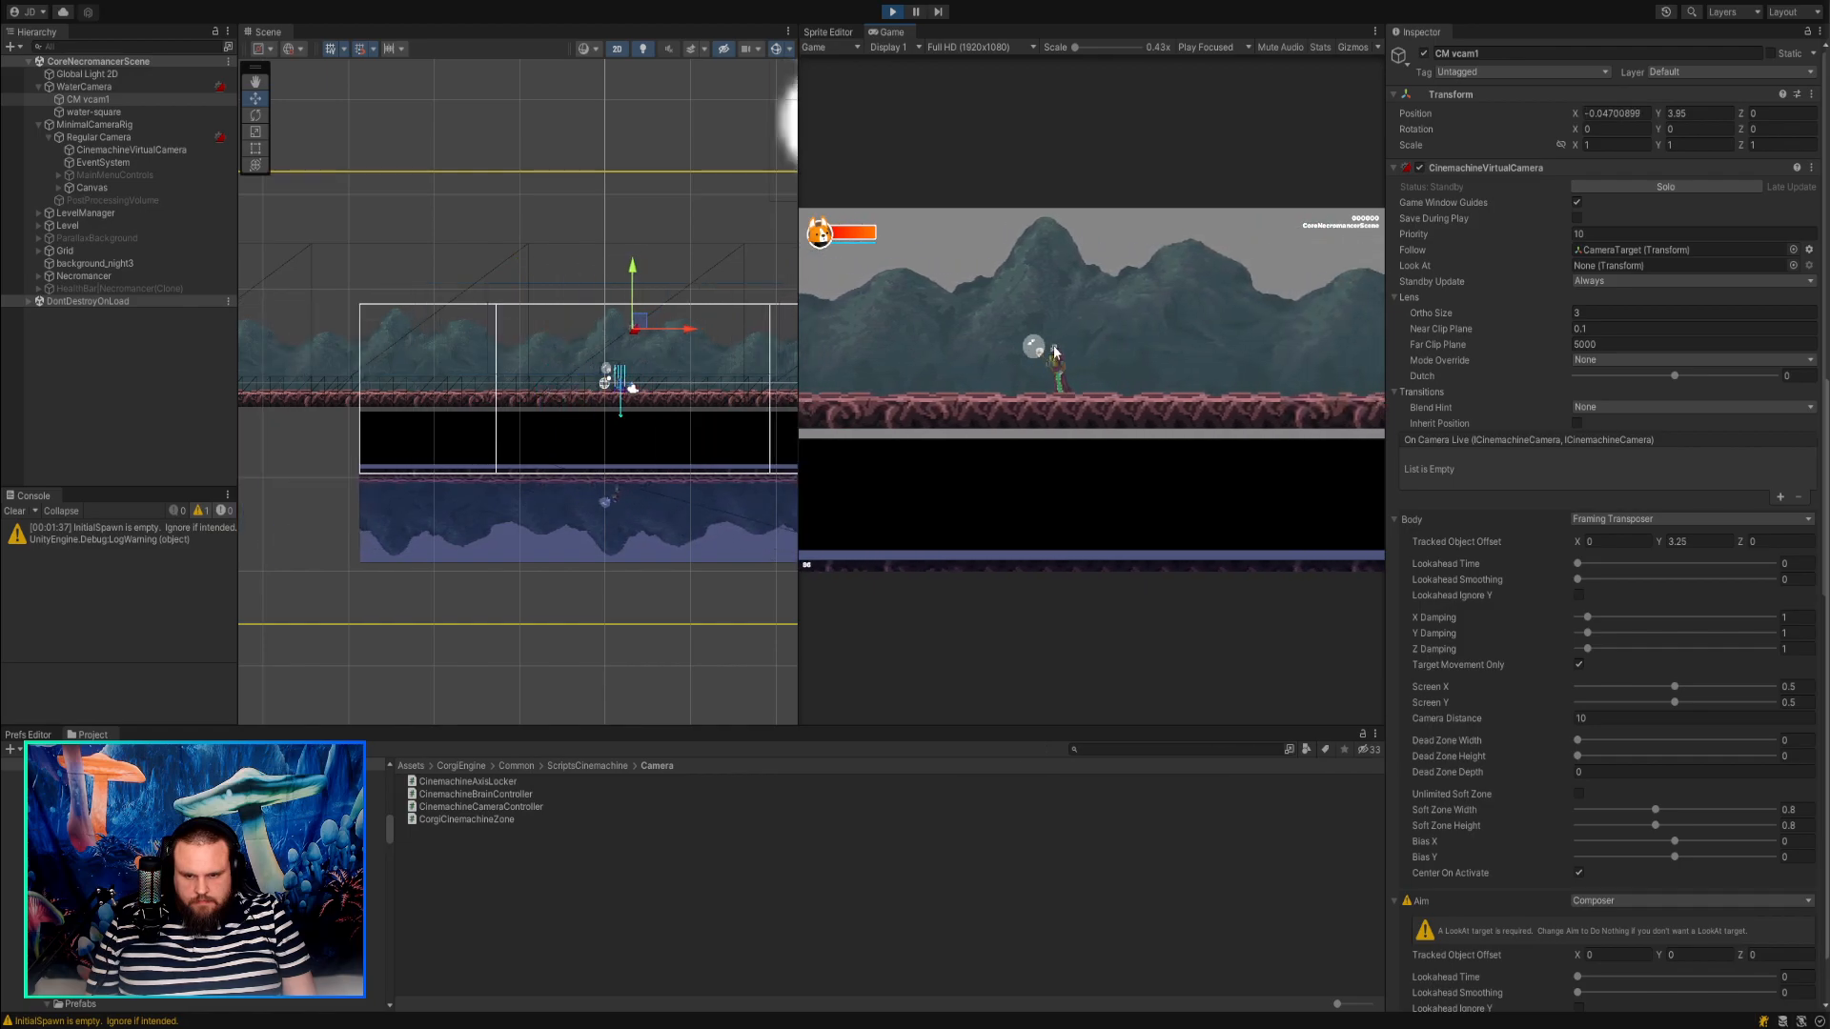
pyautogui.press('d')
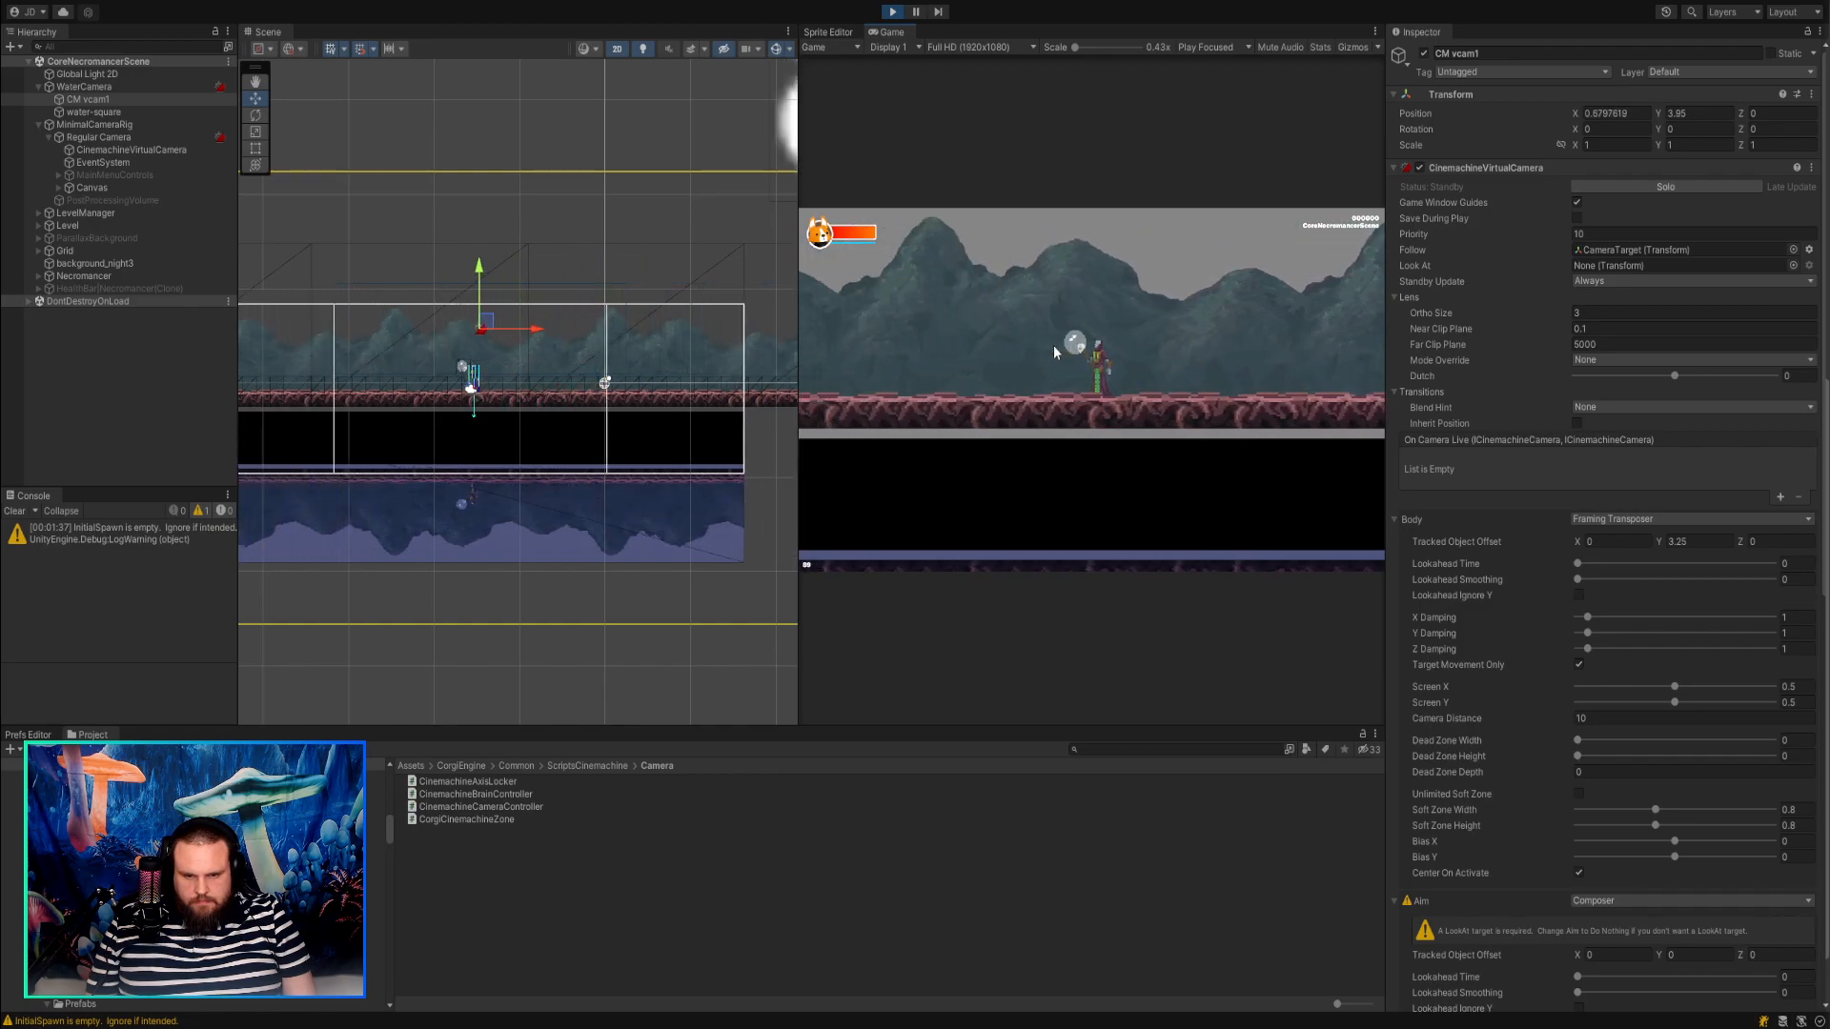
pyautogui.press('a')
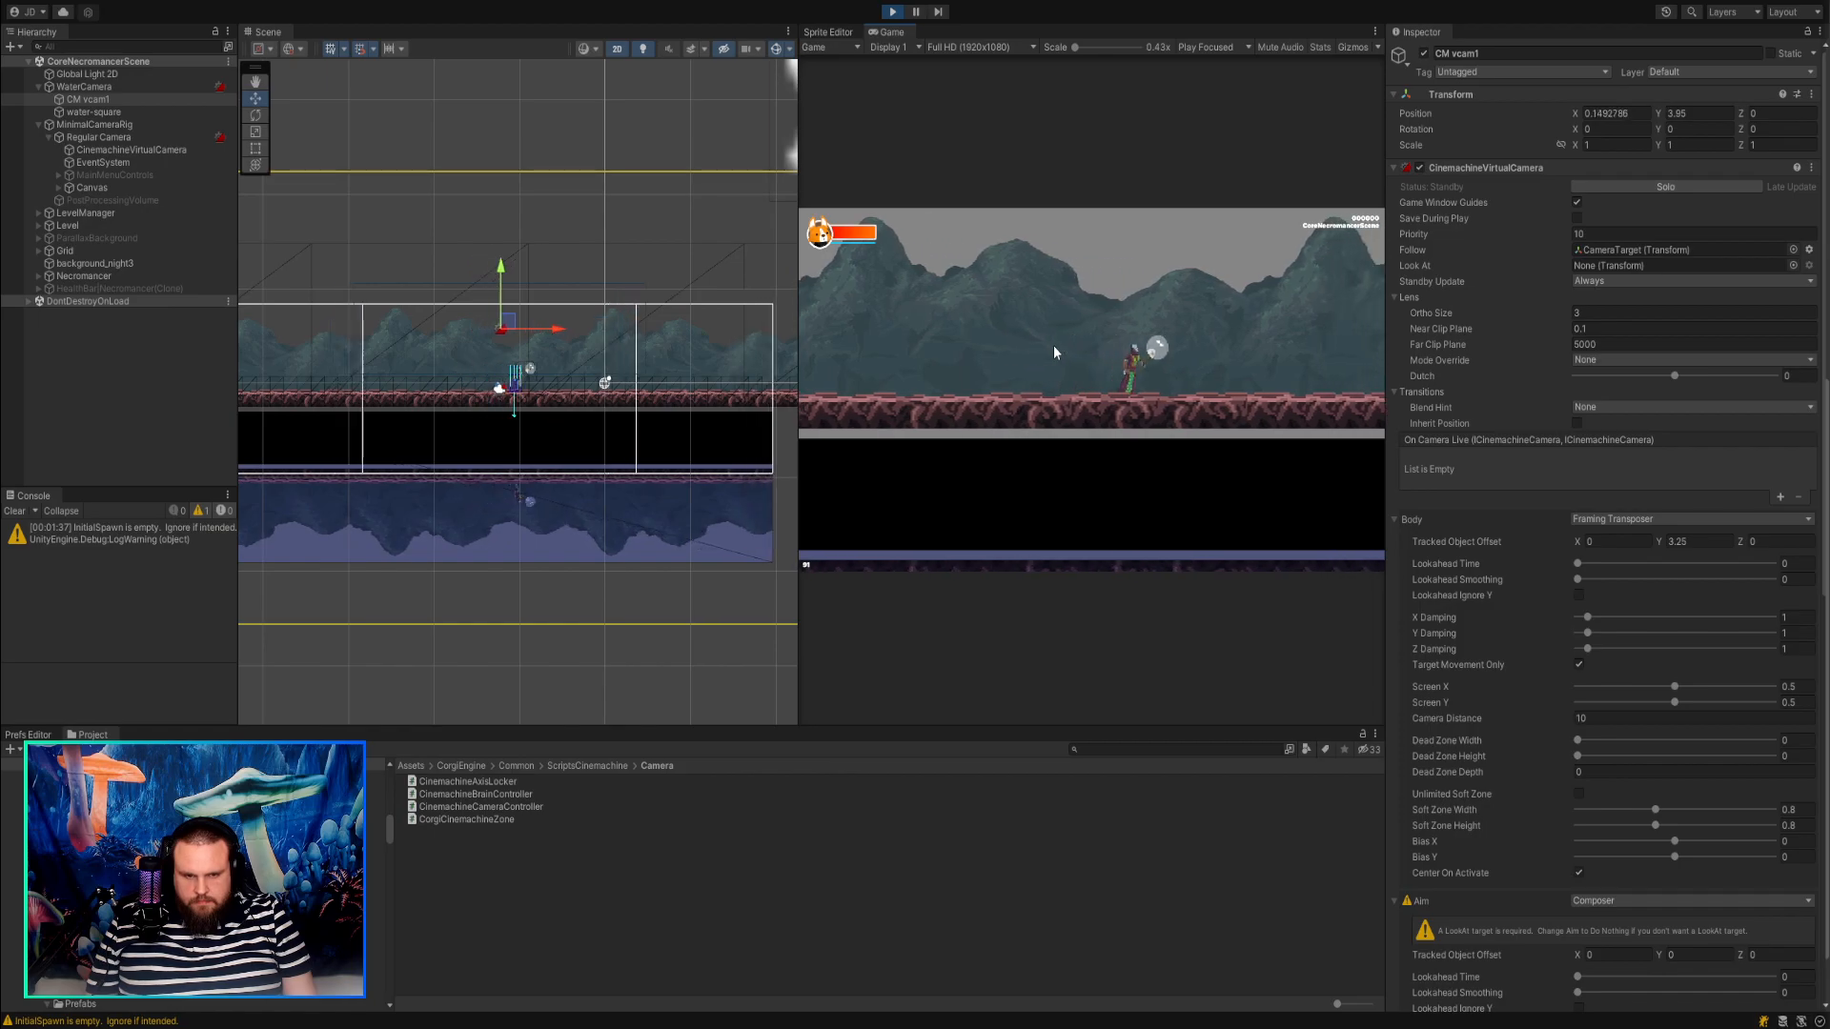
# Solo CM vcam1 and move it in the Scene view to a Tracked Object Offset of about X -1.04, Y 0.15.
pyautogui.click(93, 87)
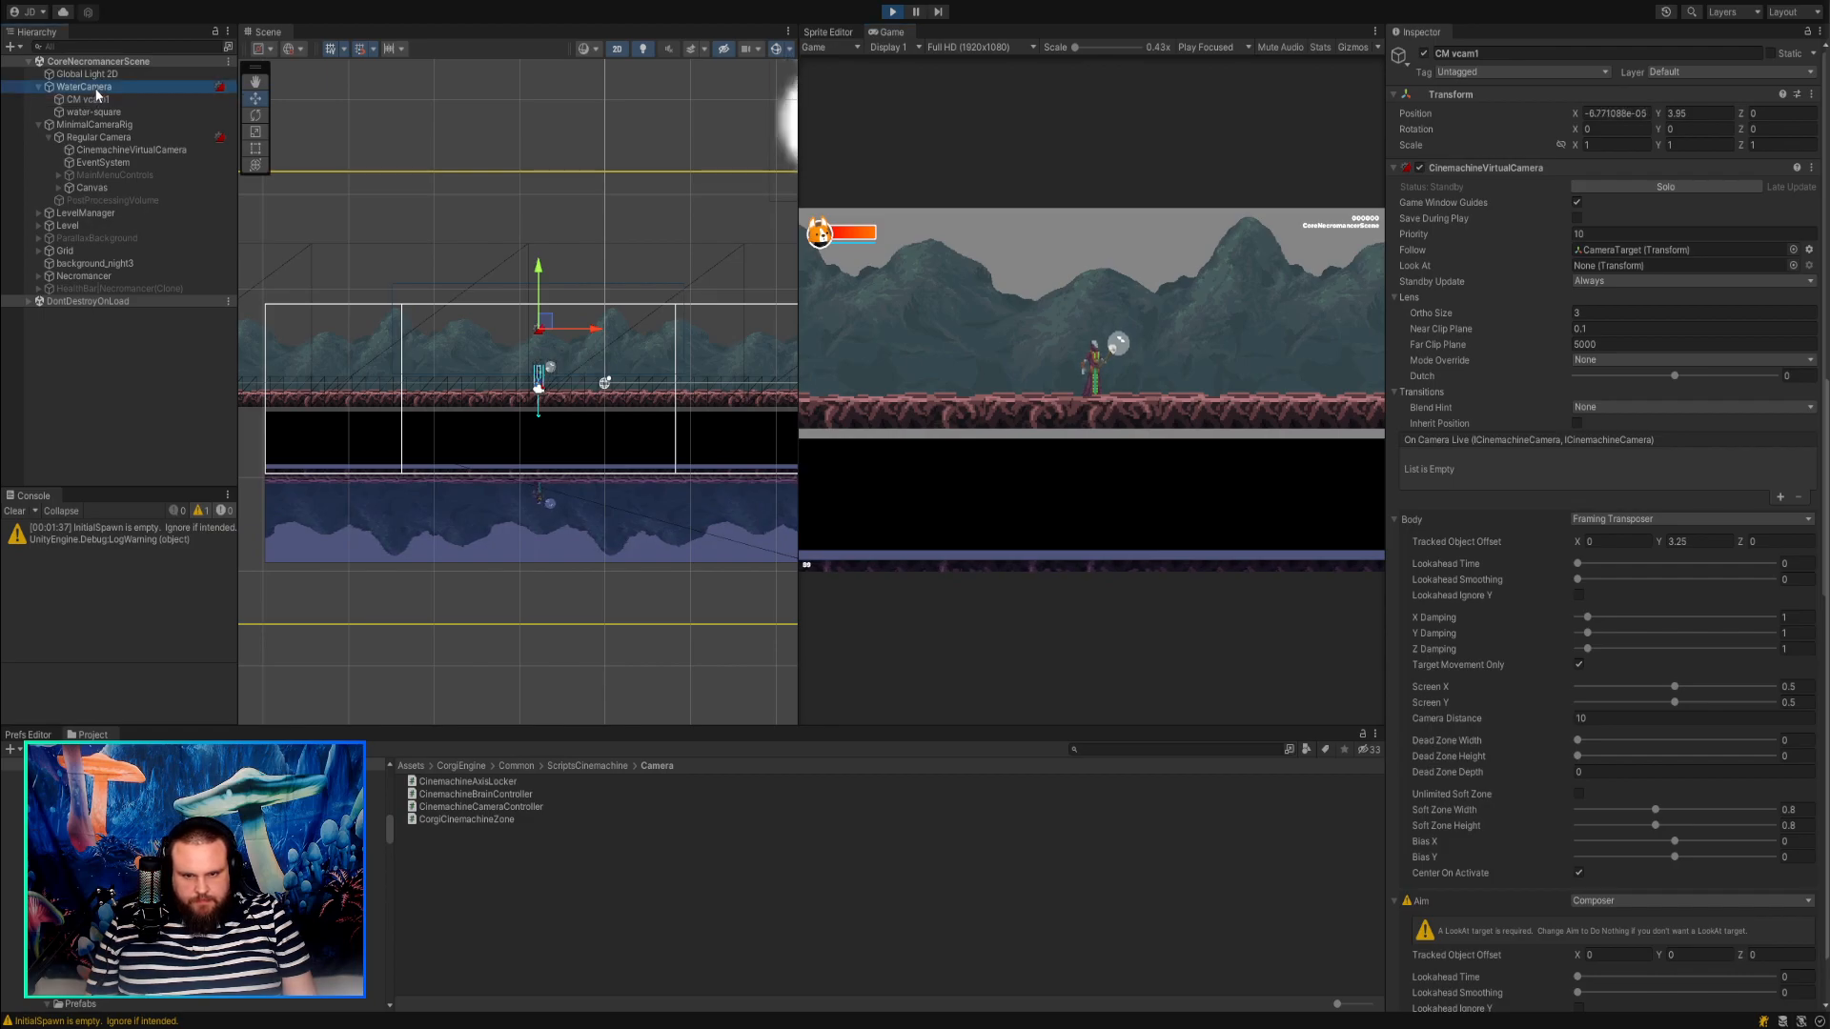
pyautogui.click(539, 374)
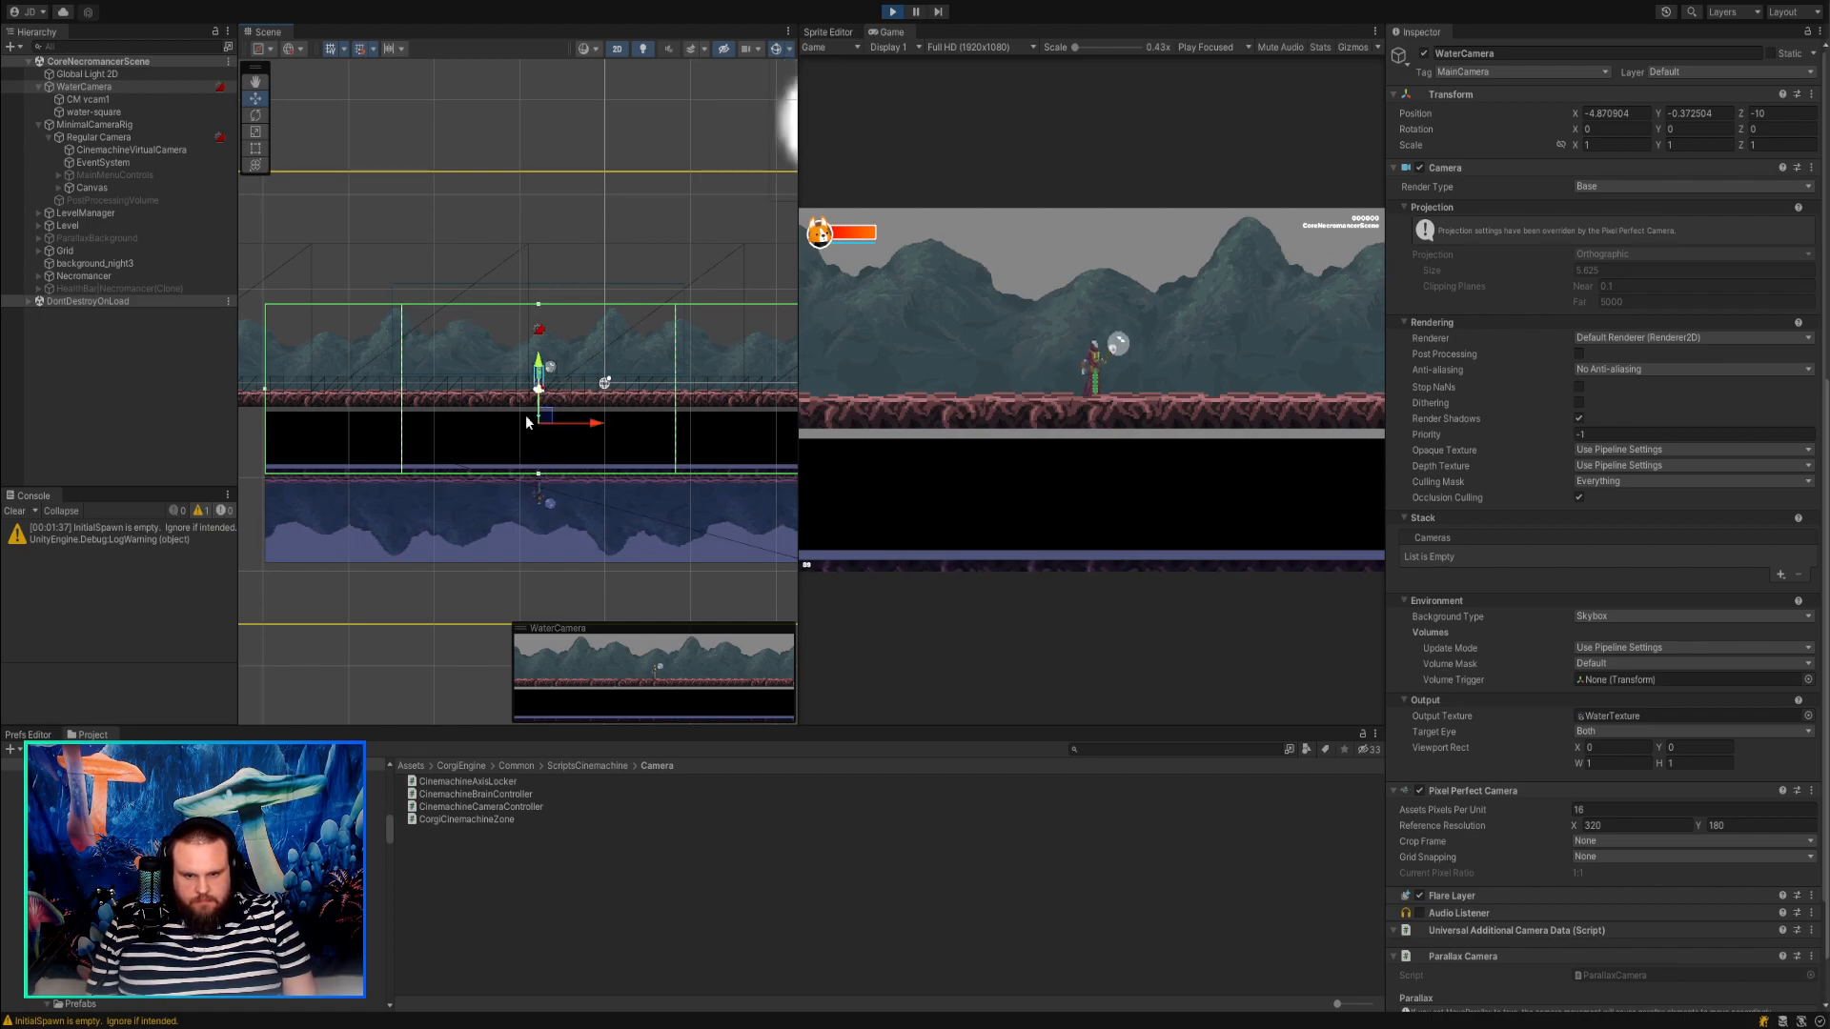
pyautogui.click(93, 96)
pyautogui.moveTo(541, 388); pyautogui.dragTo(554, 321)
pyautogui.moveTo(555, 303); pyautogui.dragTo(539, 322)
pyautogui.click(151, 101)
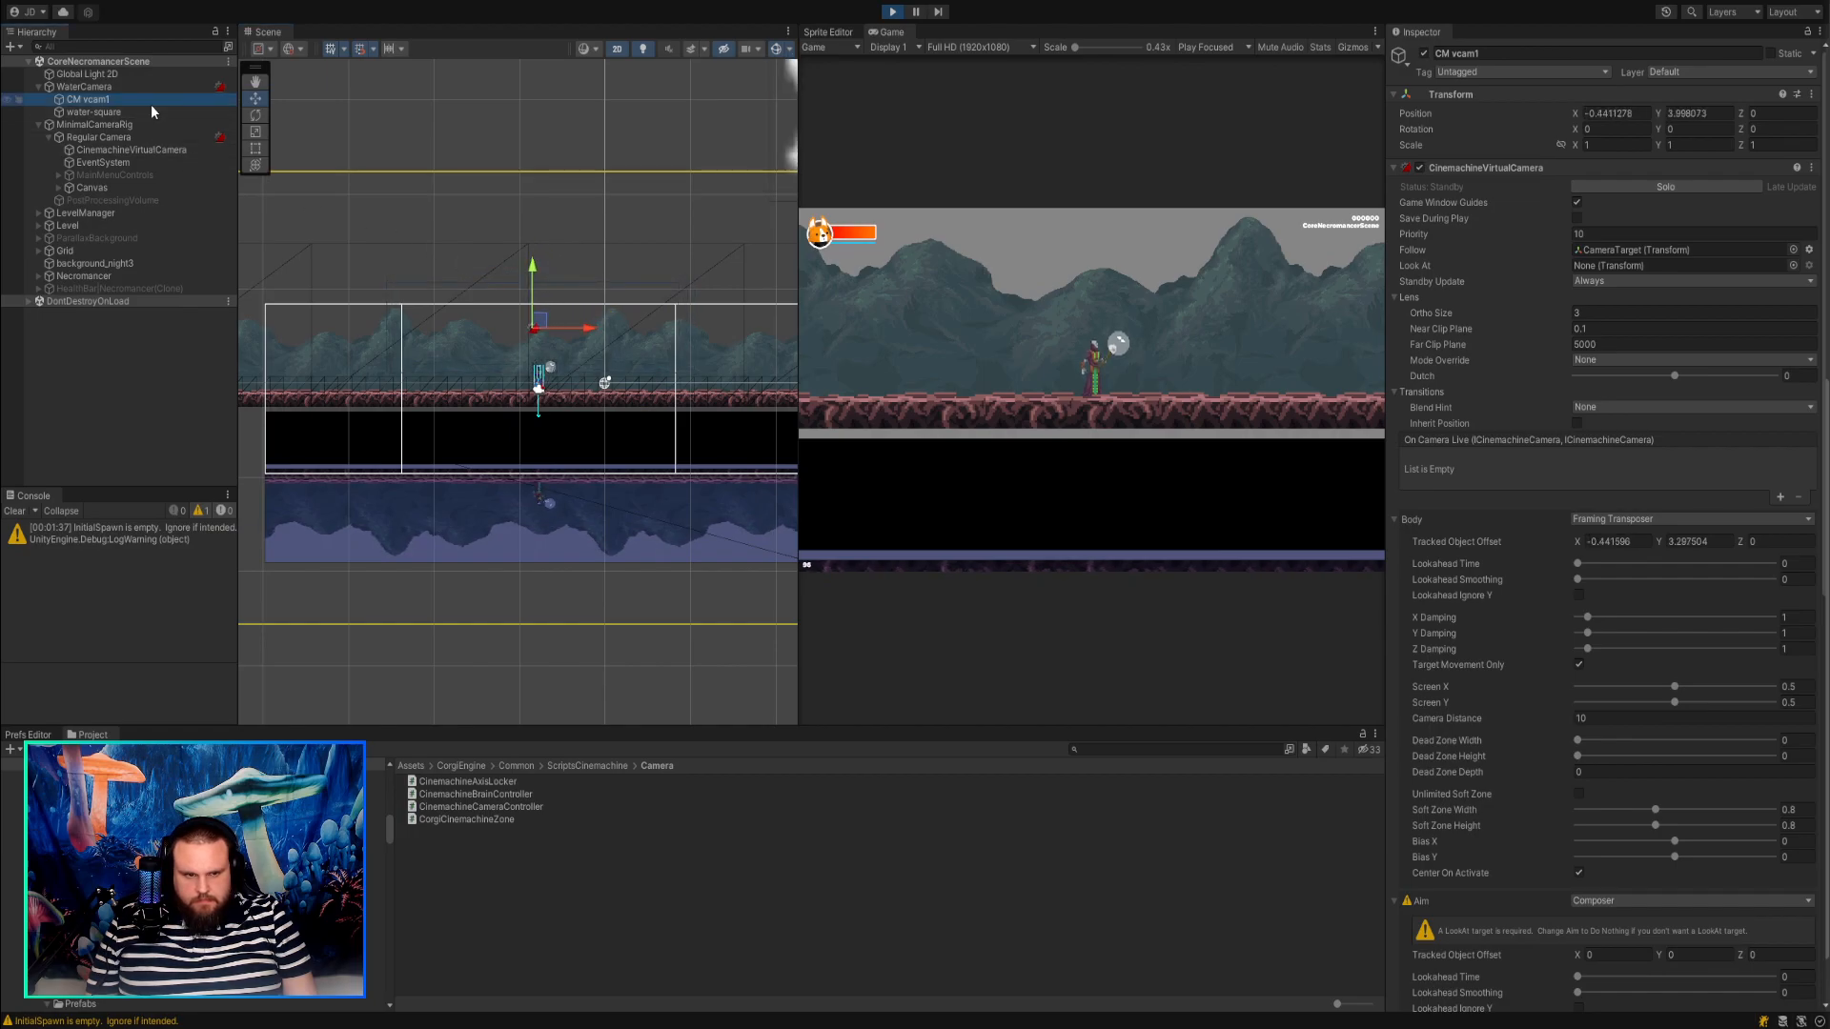
pyautogui.click(1638, 185)
pyautogui.moveTo(541, 326)
pyautogui.mouseDown()
pyautogui.moveTo(532, 346)
pyautogui.moveTo(556, 290)
pyautogui.moveTo(544, 318)
pyautogui.mouseUp()
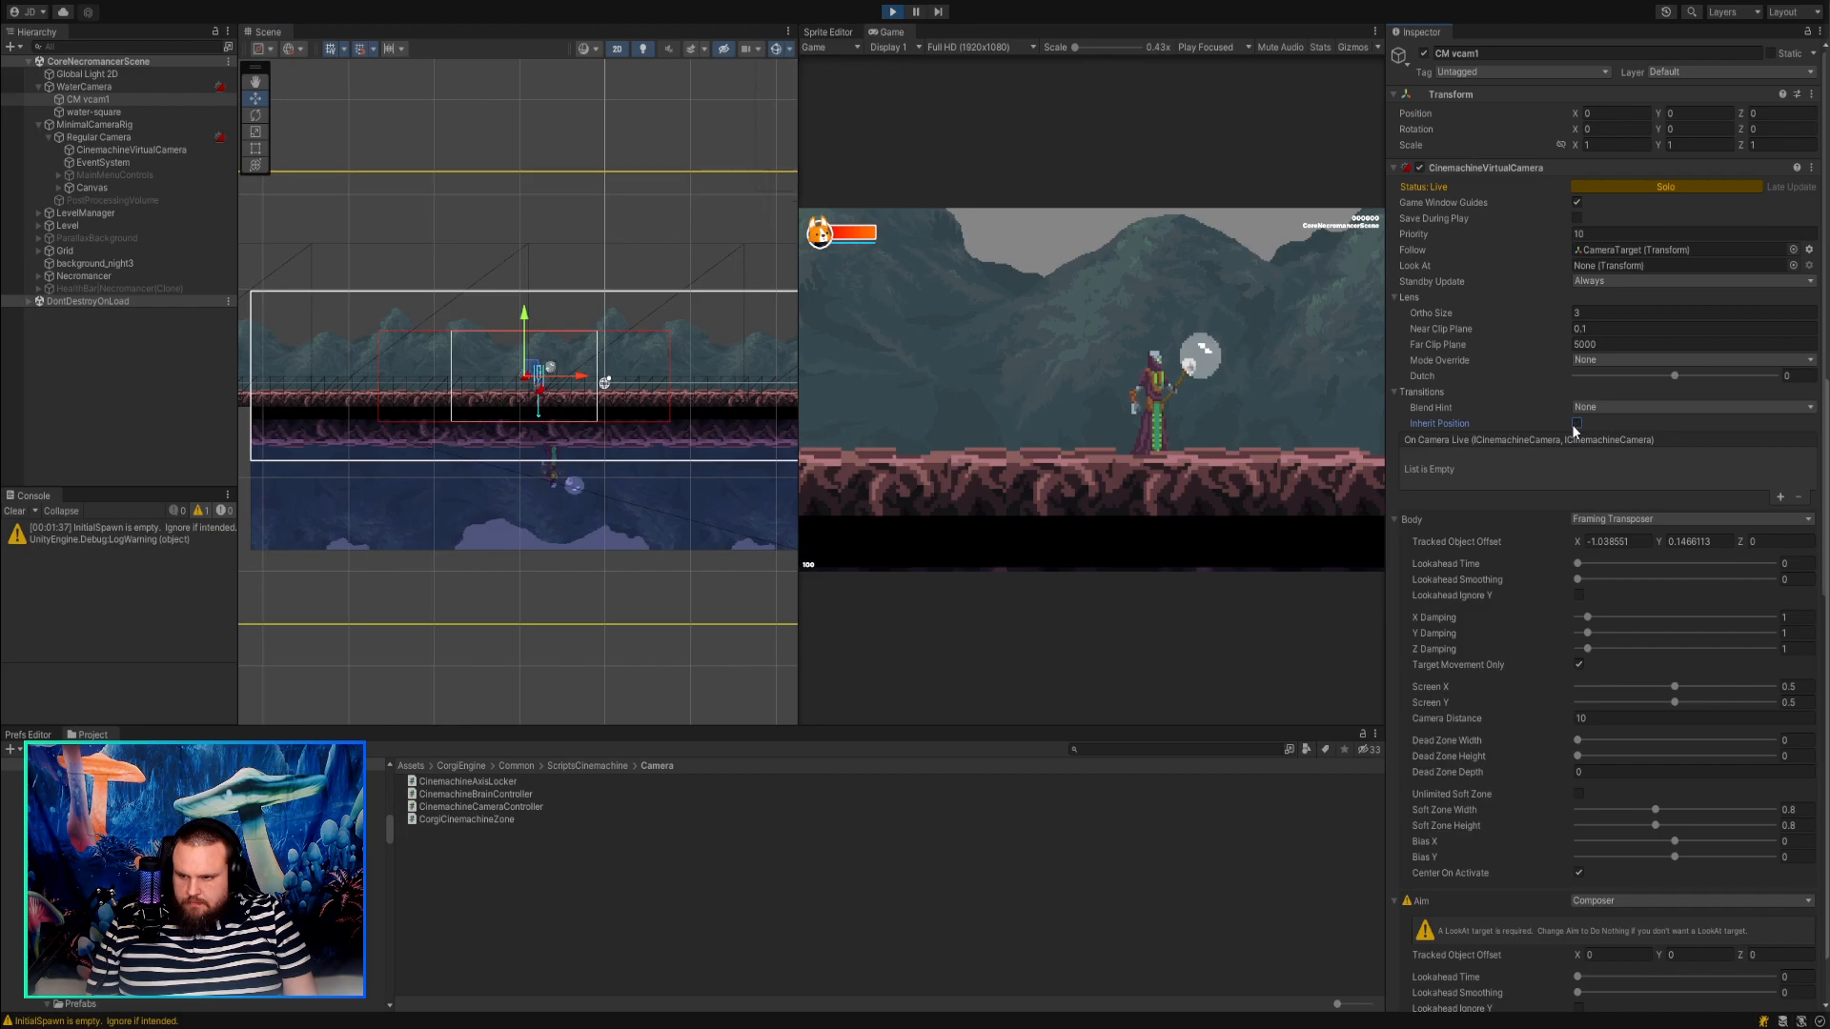
# Try the Blend Hint Screen Space Aim When Targets Differ on CM vcam1 and return it to None.
pyautogui.click(1615, 473)
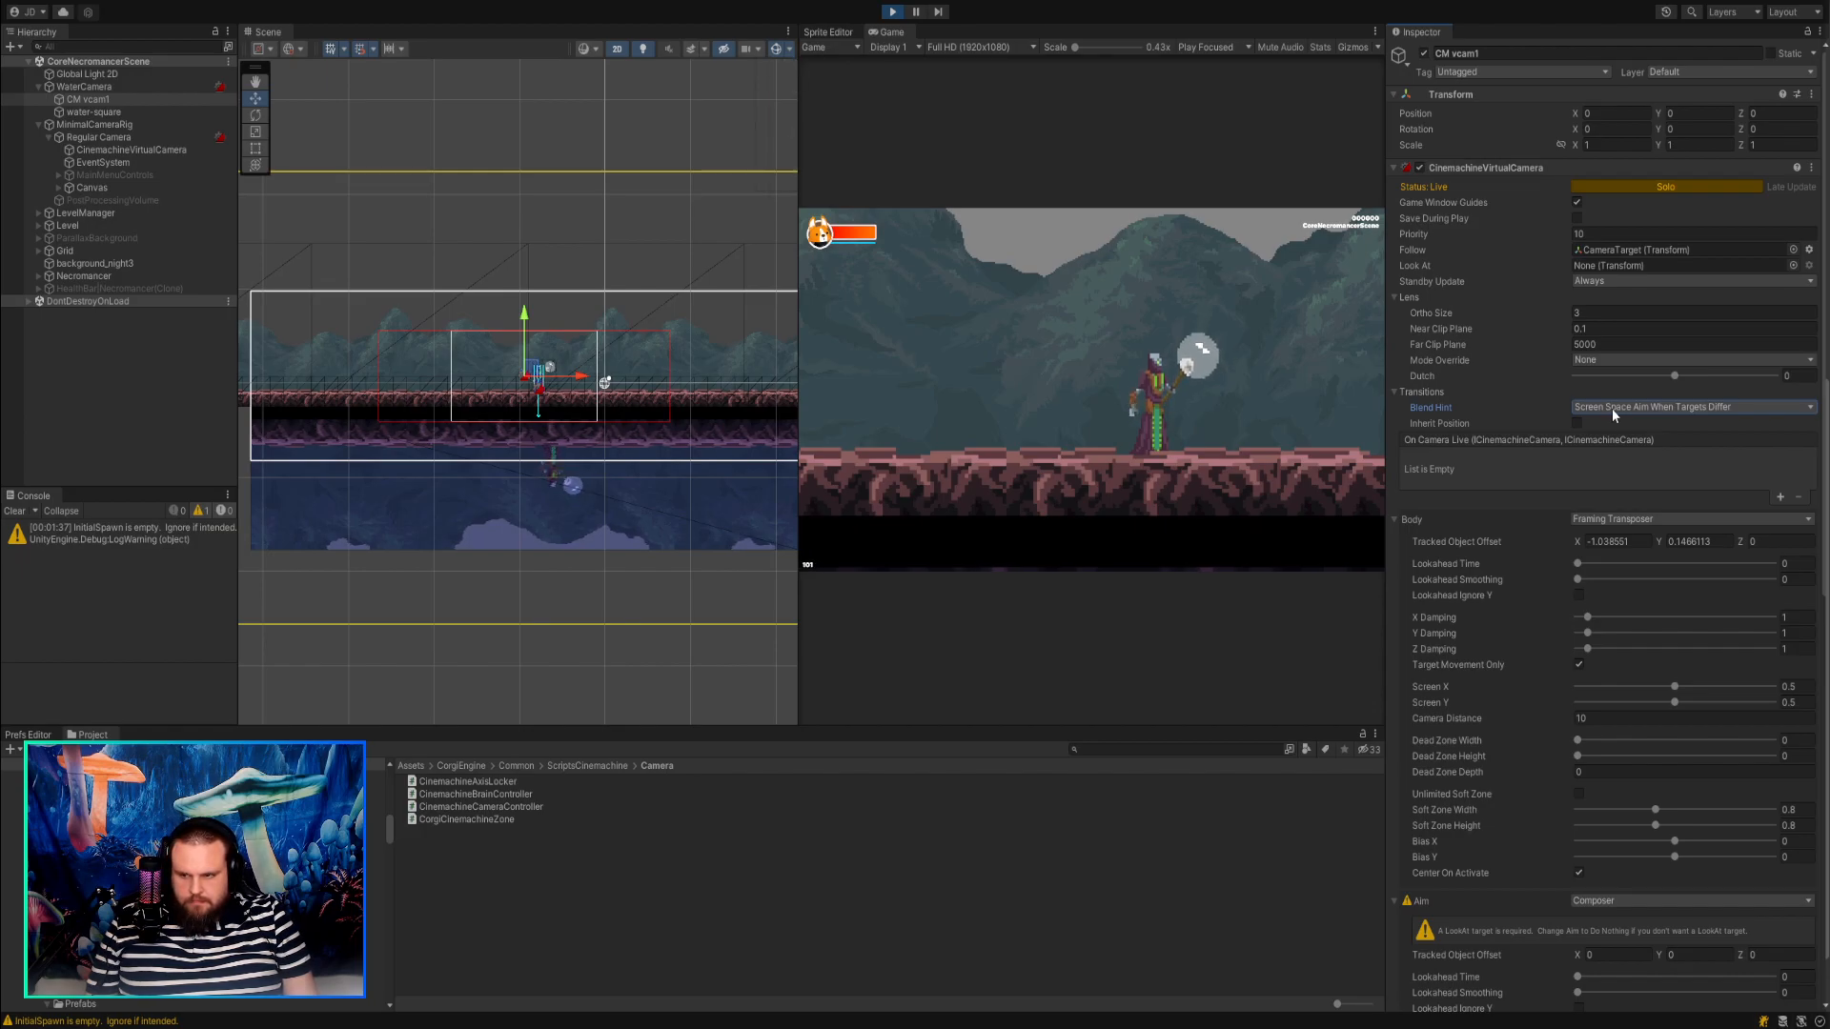
pyautogui.click(1615, 429)
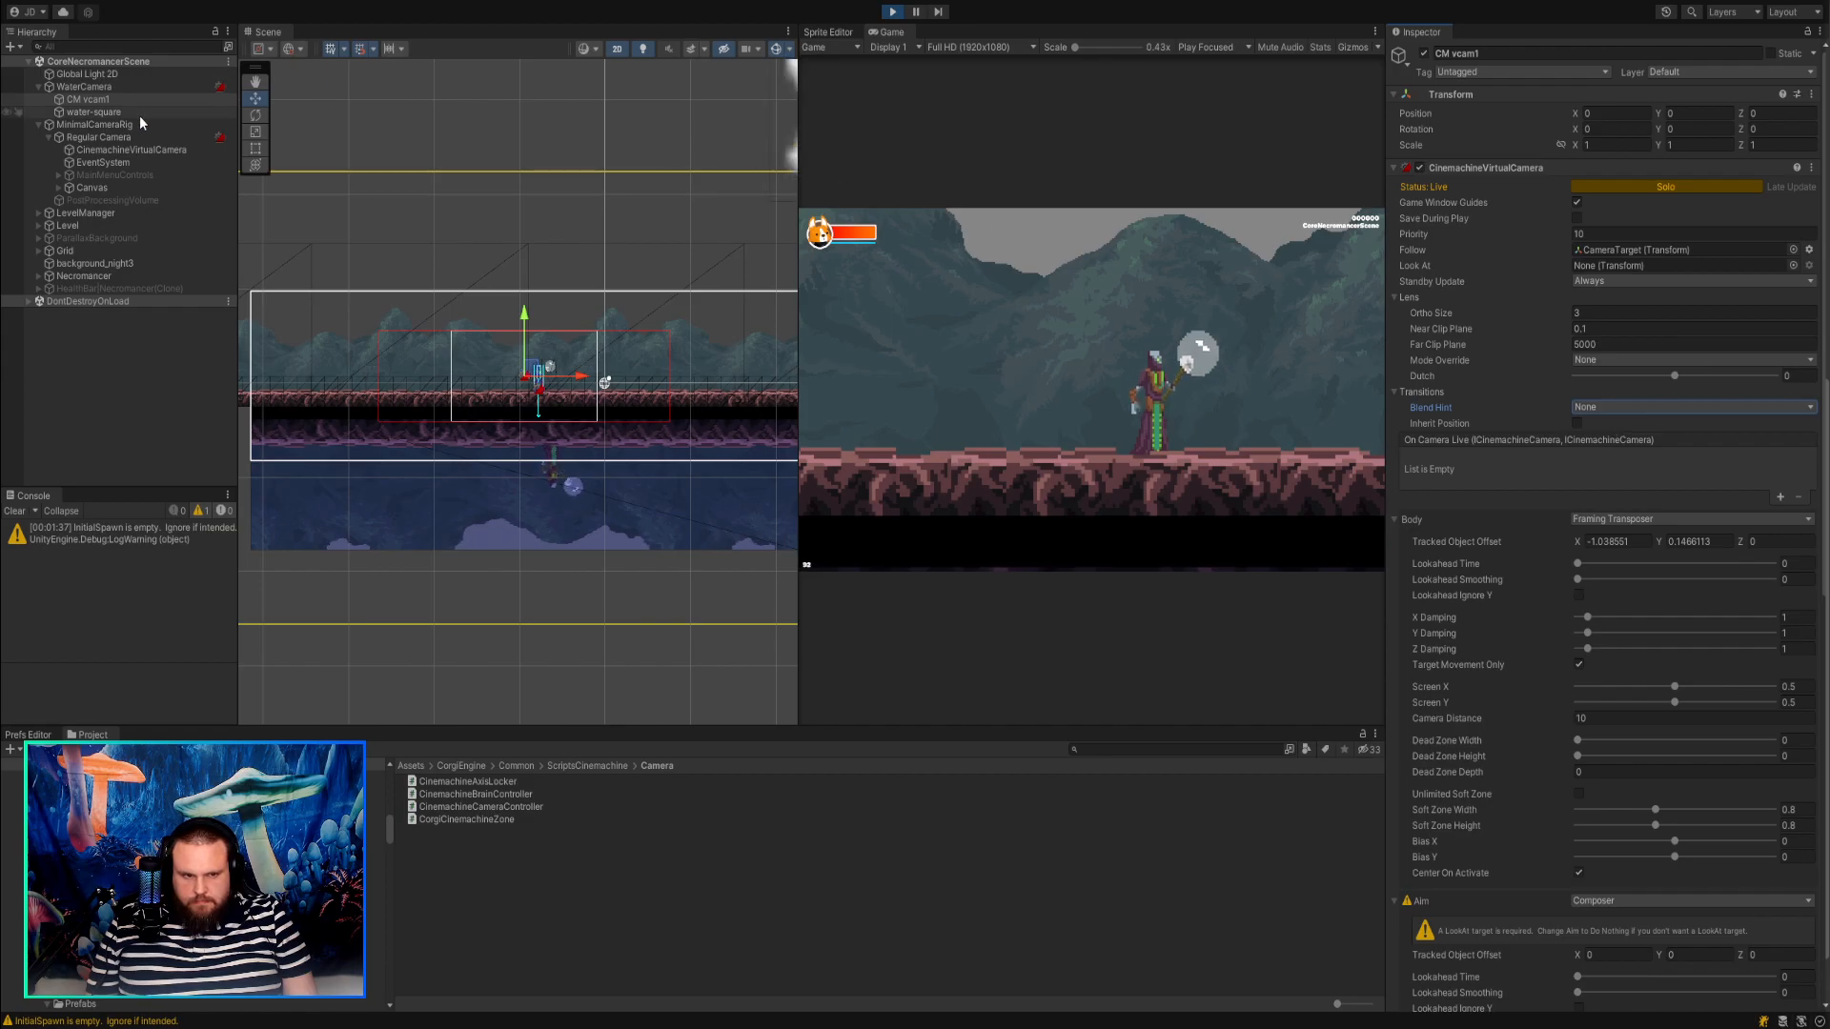
# Compare the Transform and camera settings of Regular Camera and WaterCamera during Play mode.
pyautogui.click(99, 137)
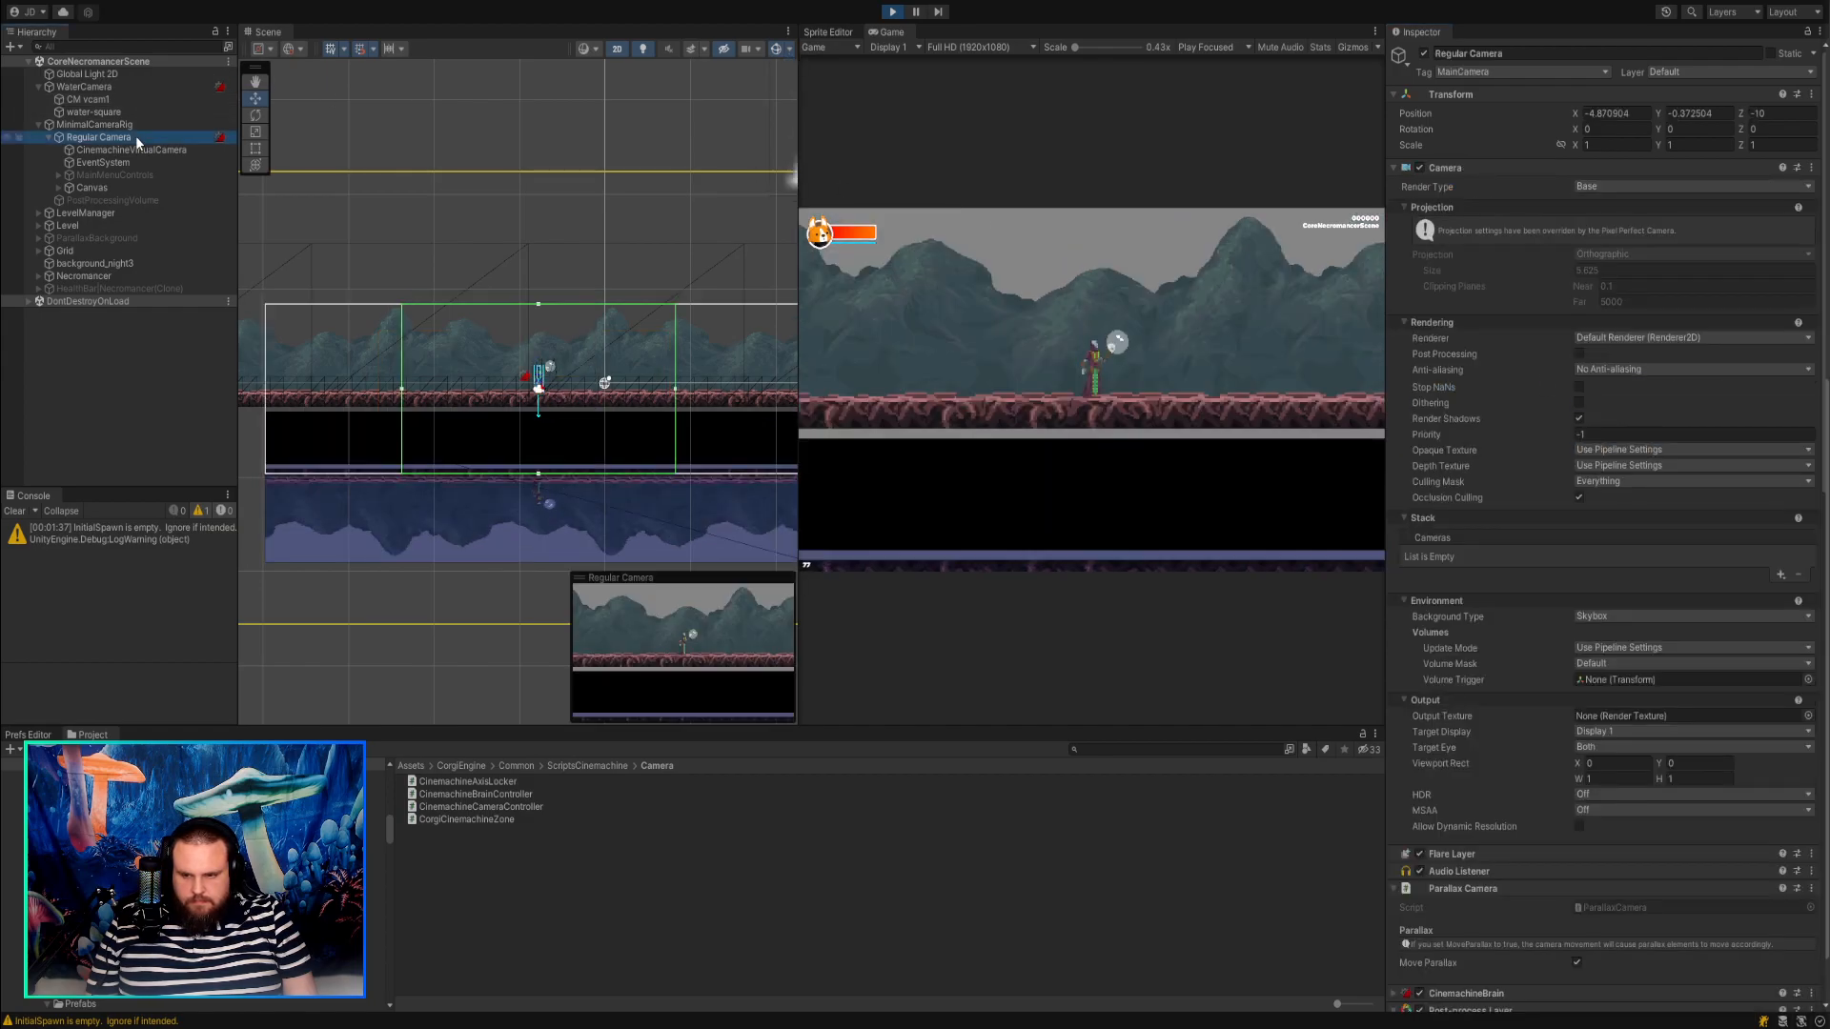
pyautogui.click(101, 89)
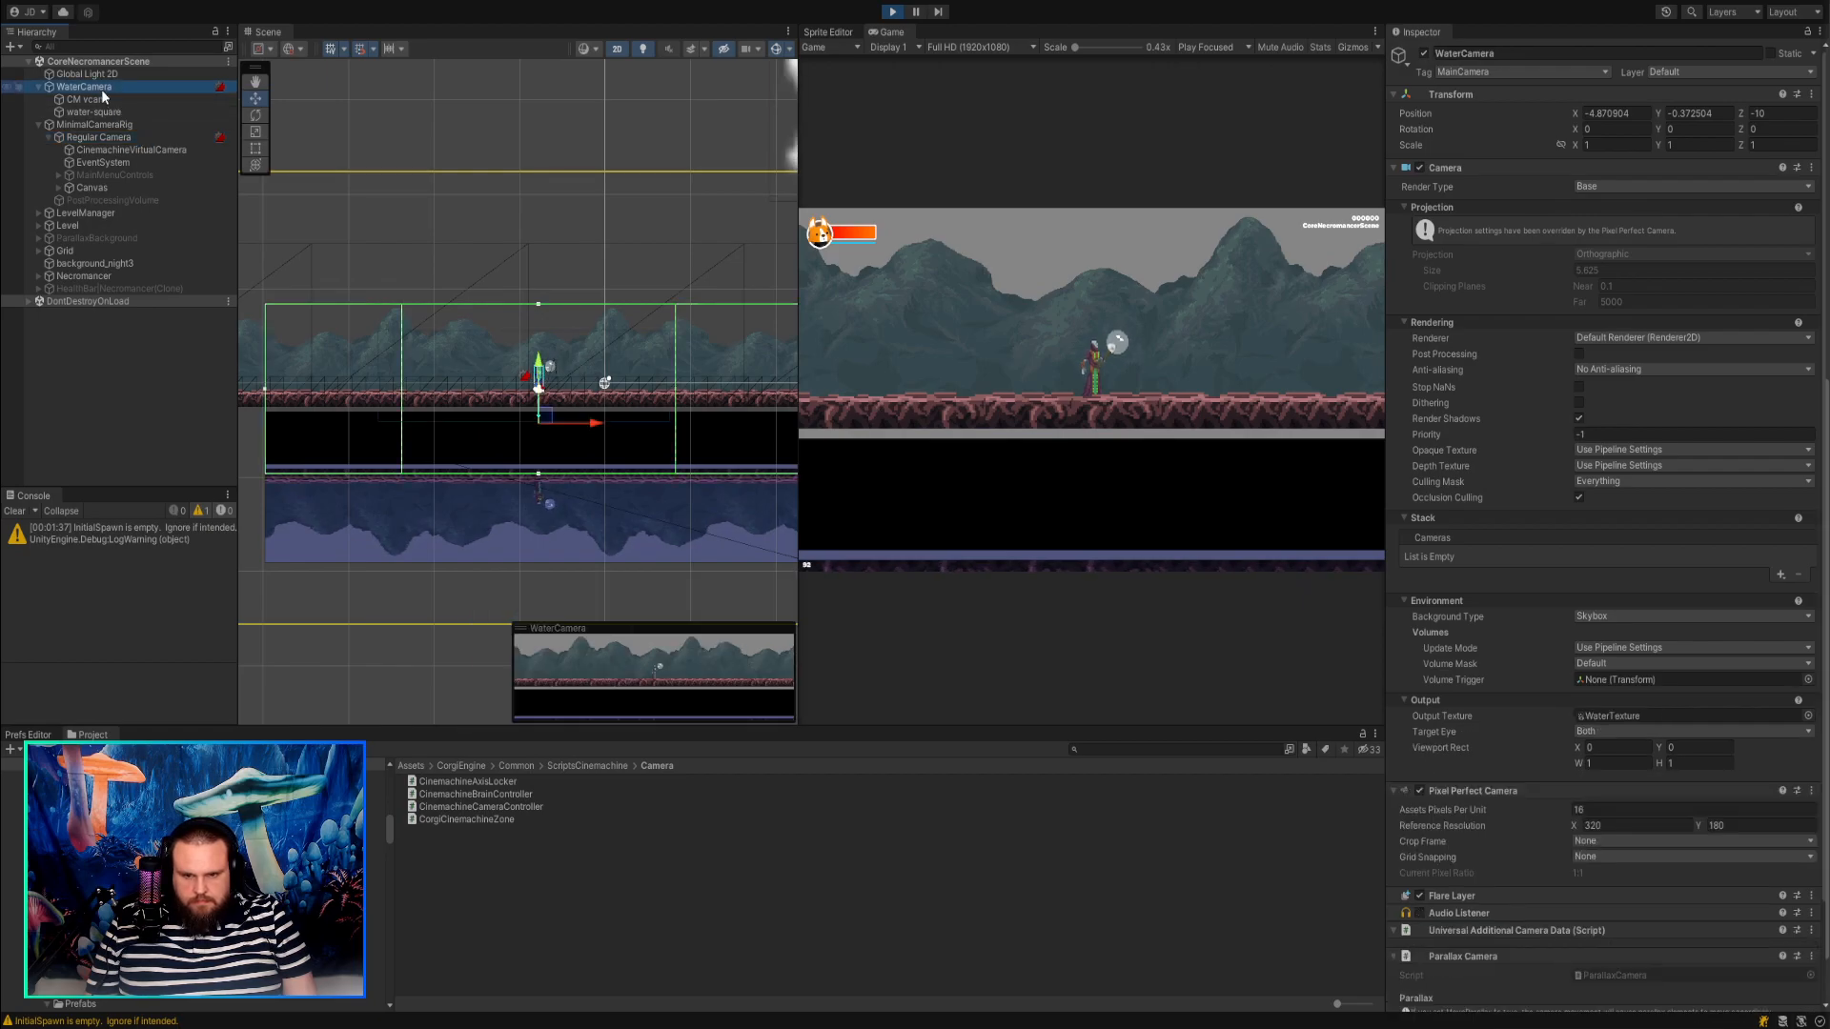
pyautogui.click(106, 136)
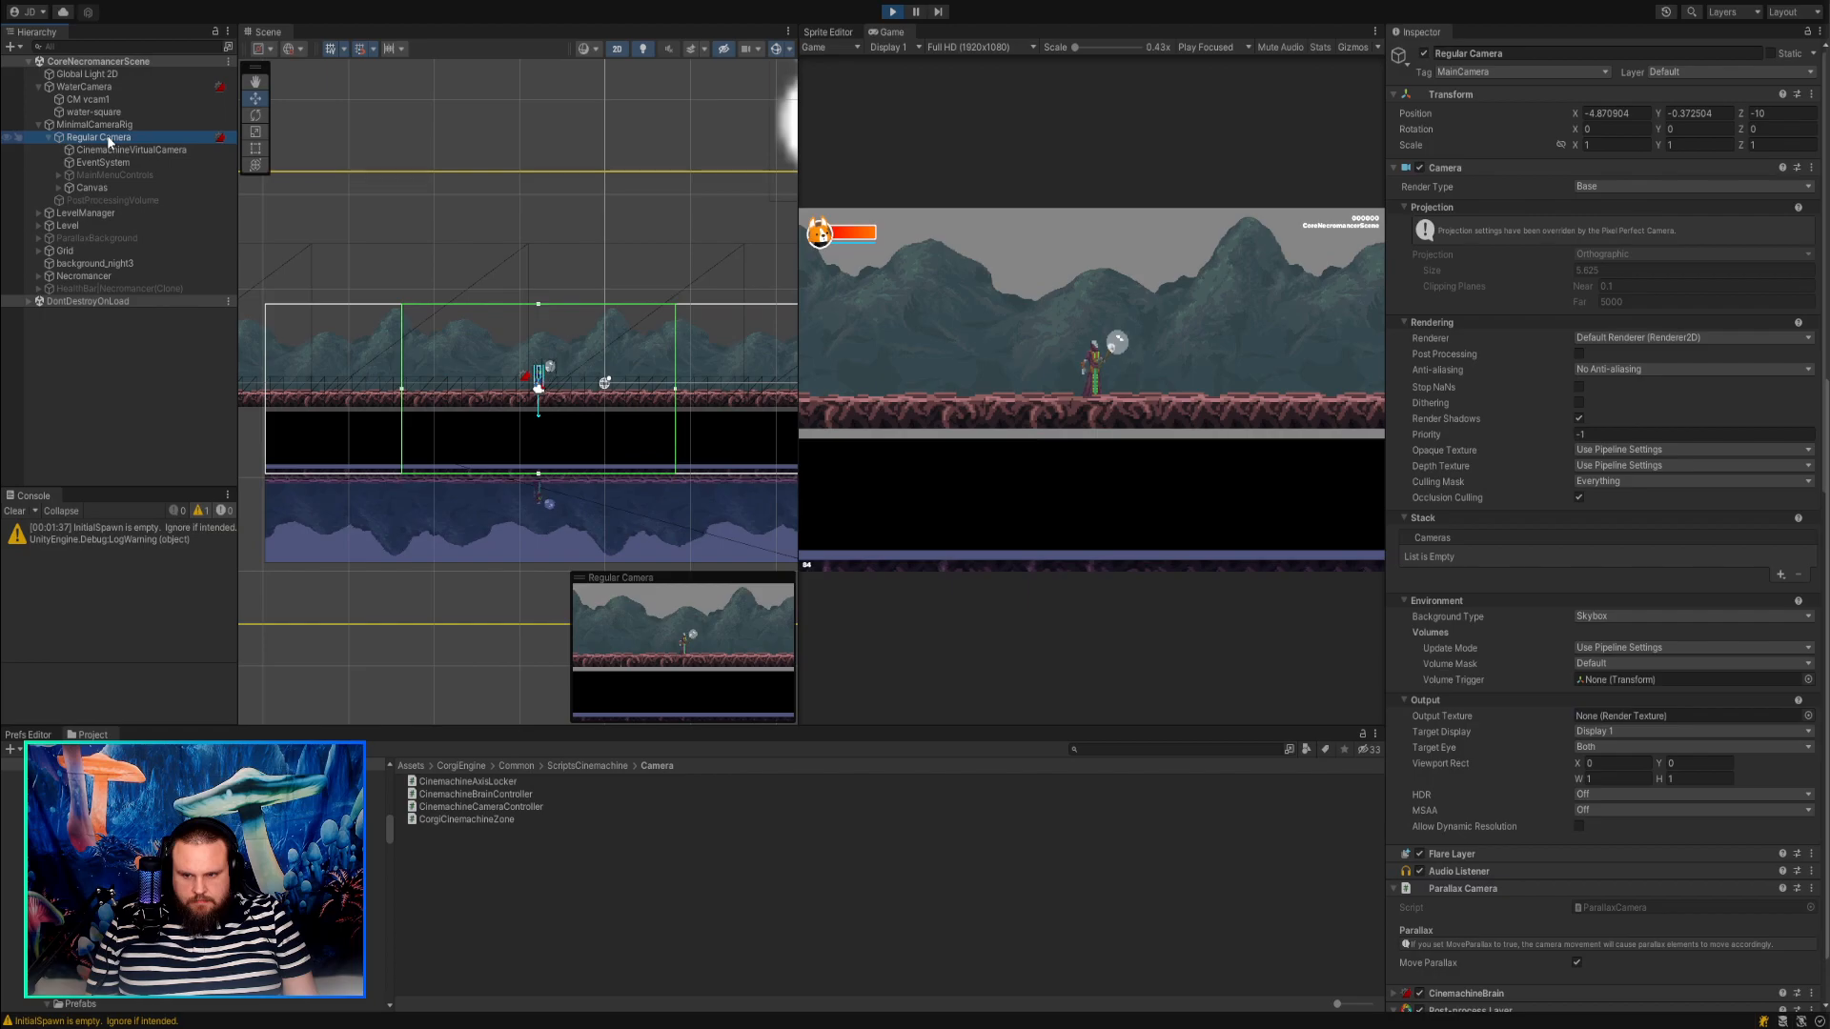
# Compare the camera settings of CM vcam1 with those of Regular Camera in the Inspector during Play mode.
pyautogui.click(112, 101)
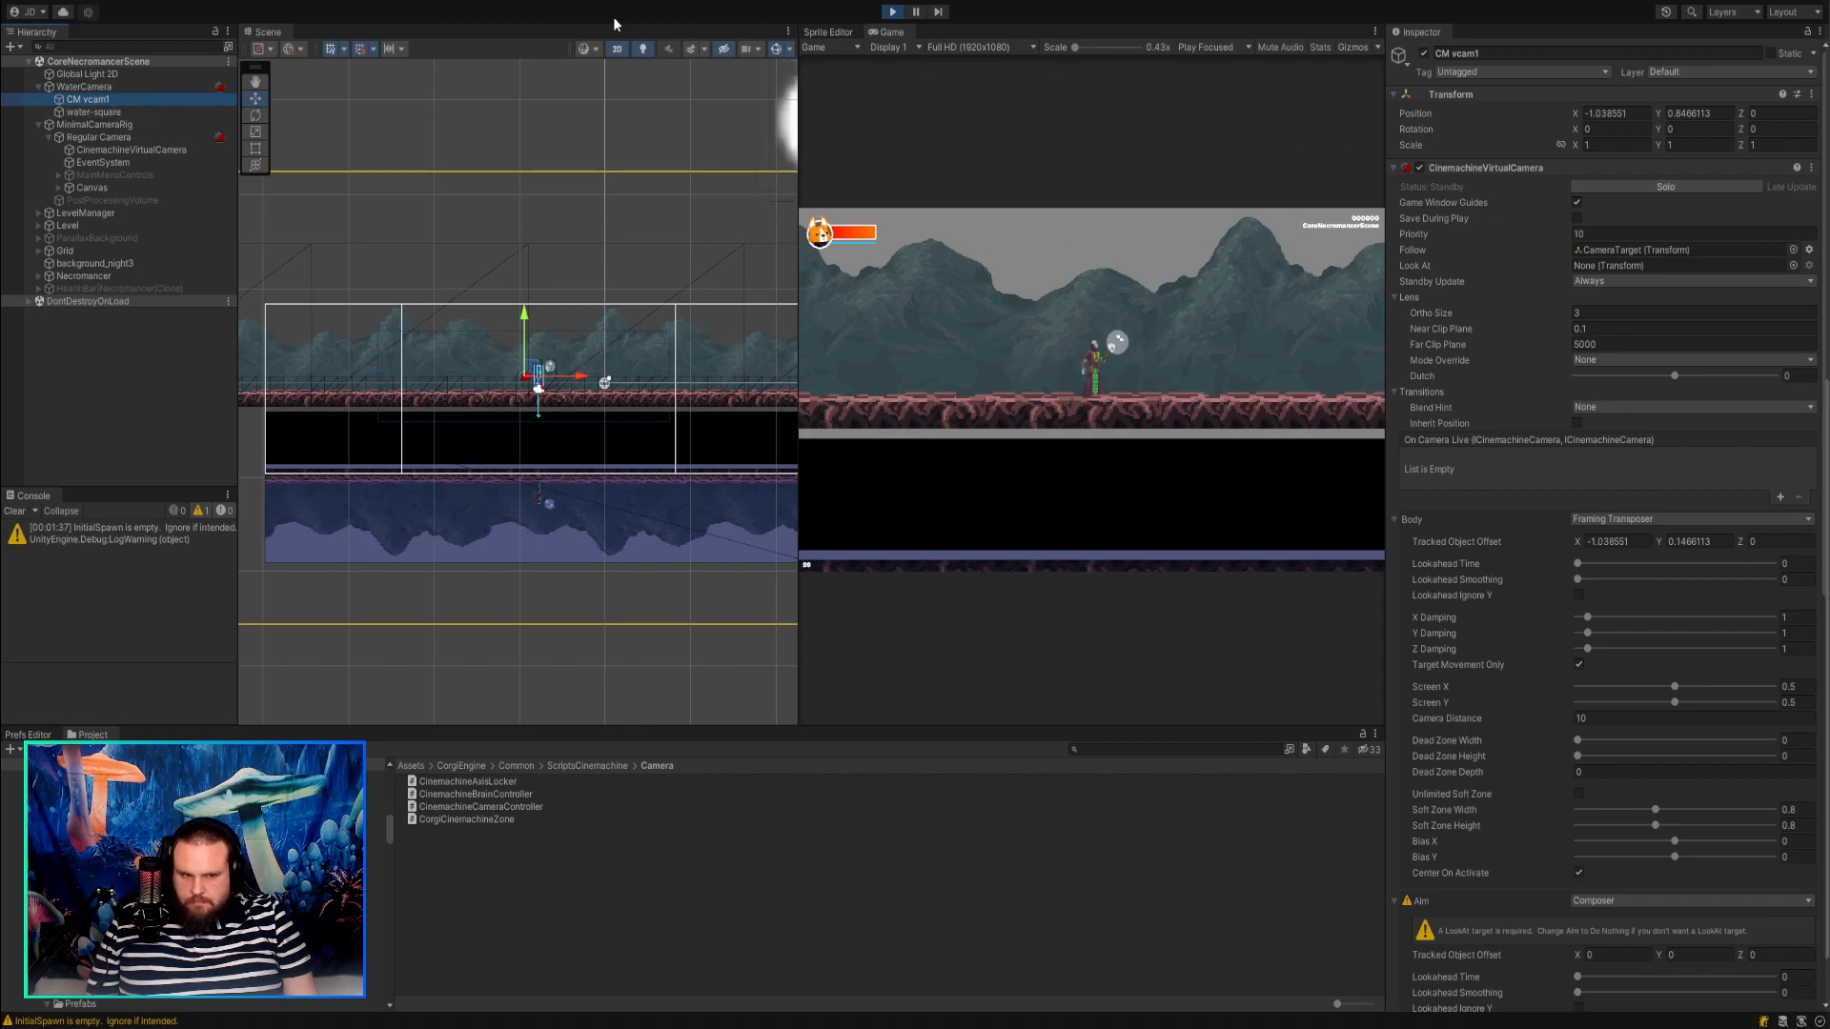
pyautogui.click(99, 137)
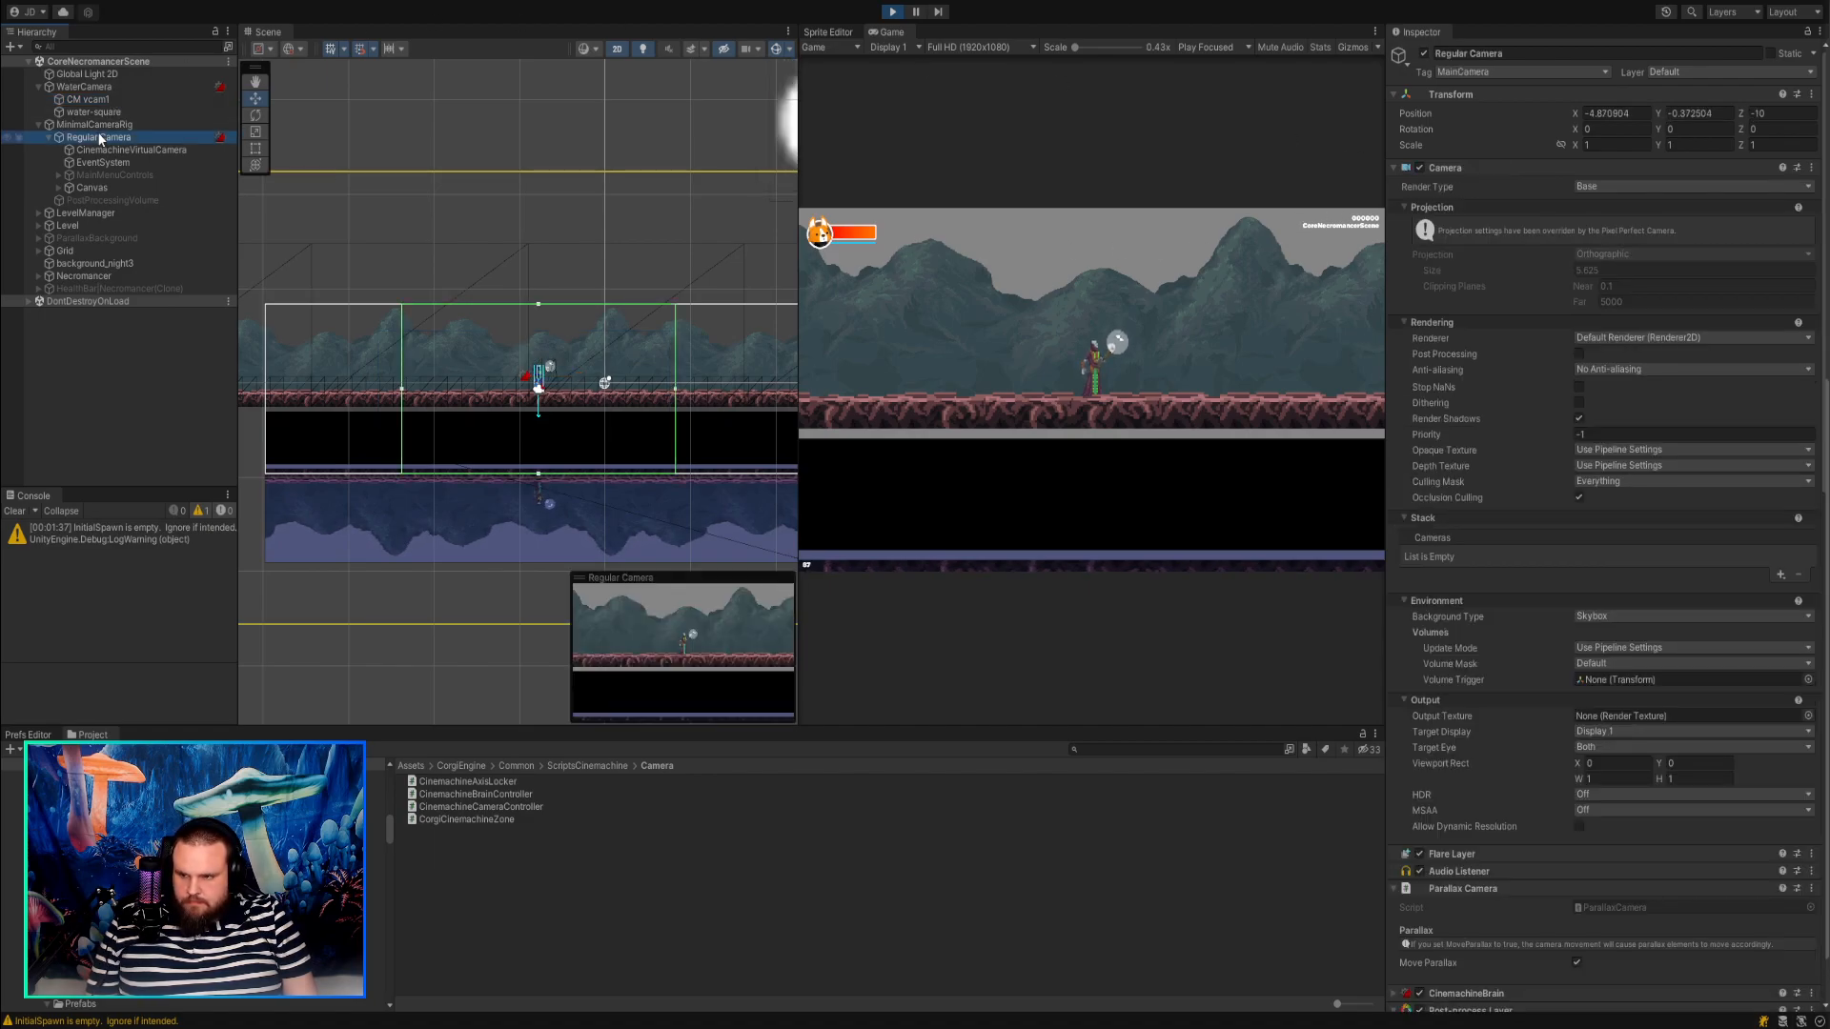
pyautogui.click(102, 126)
pyautogui.click(105, 141)
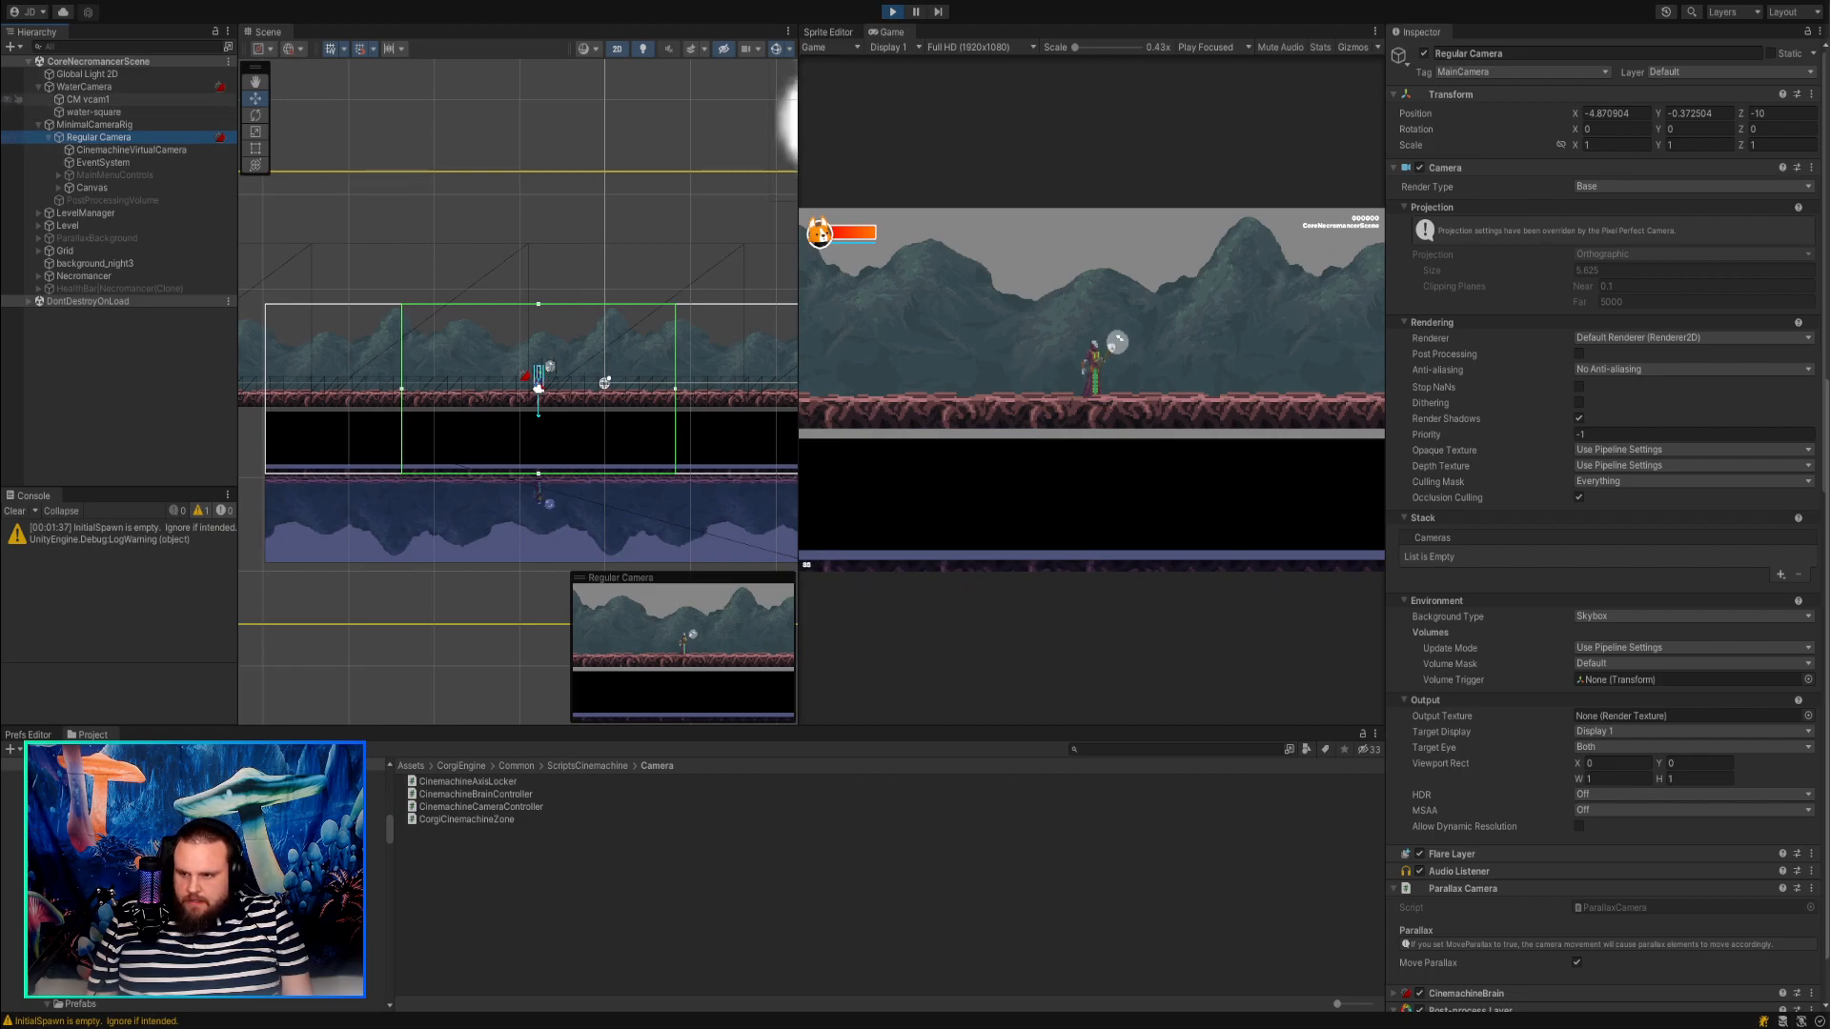
pyautogui.click(93, 100)
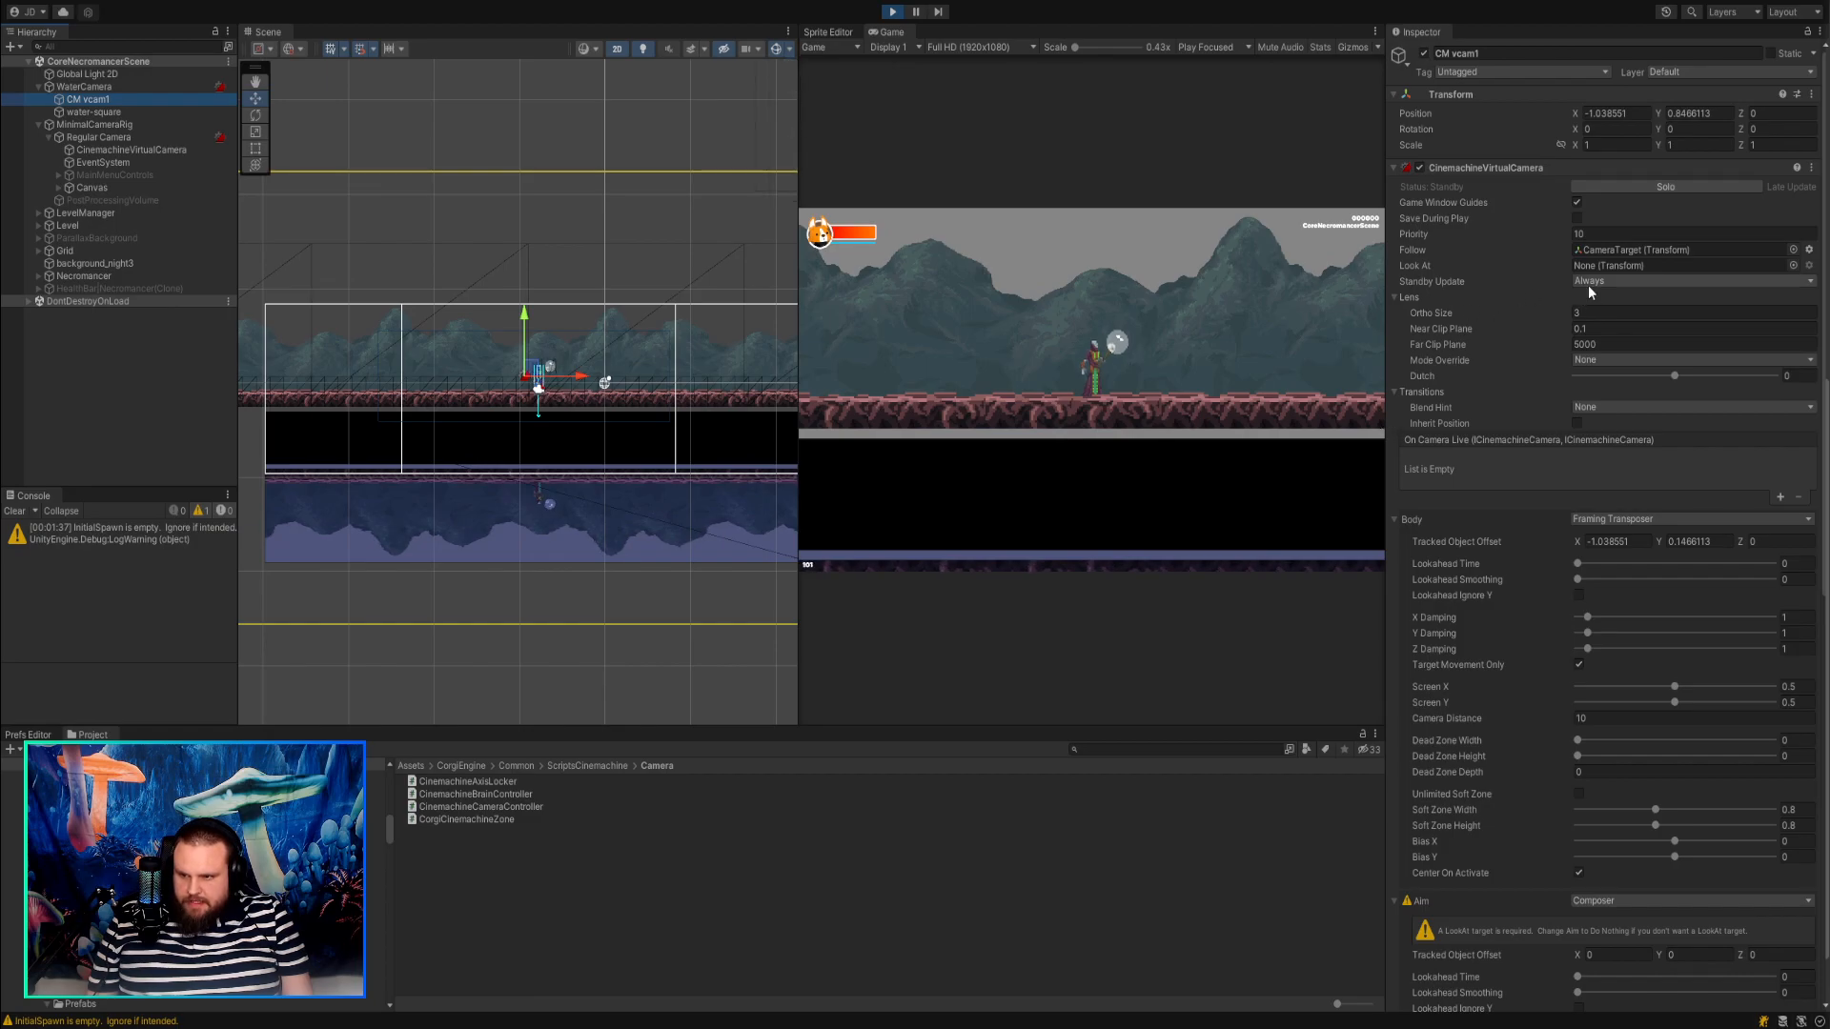
# Walk the player back and forth in the running game to check how the camera view and reflection follow.
pyautogui.click(734, 268)
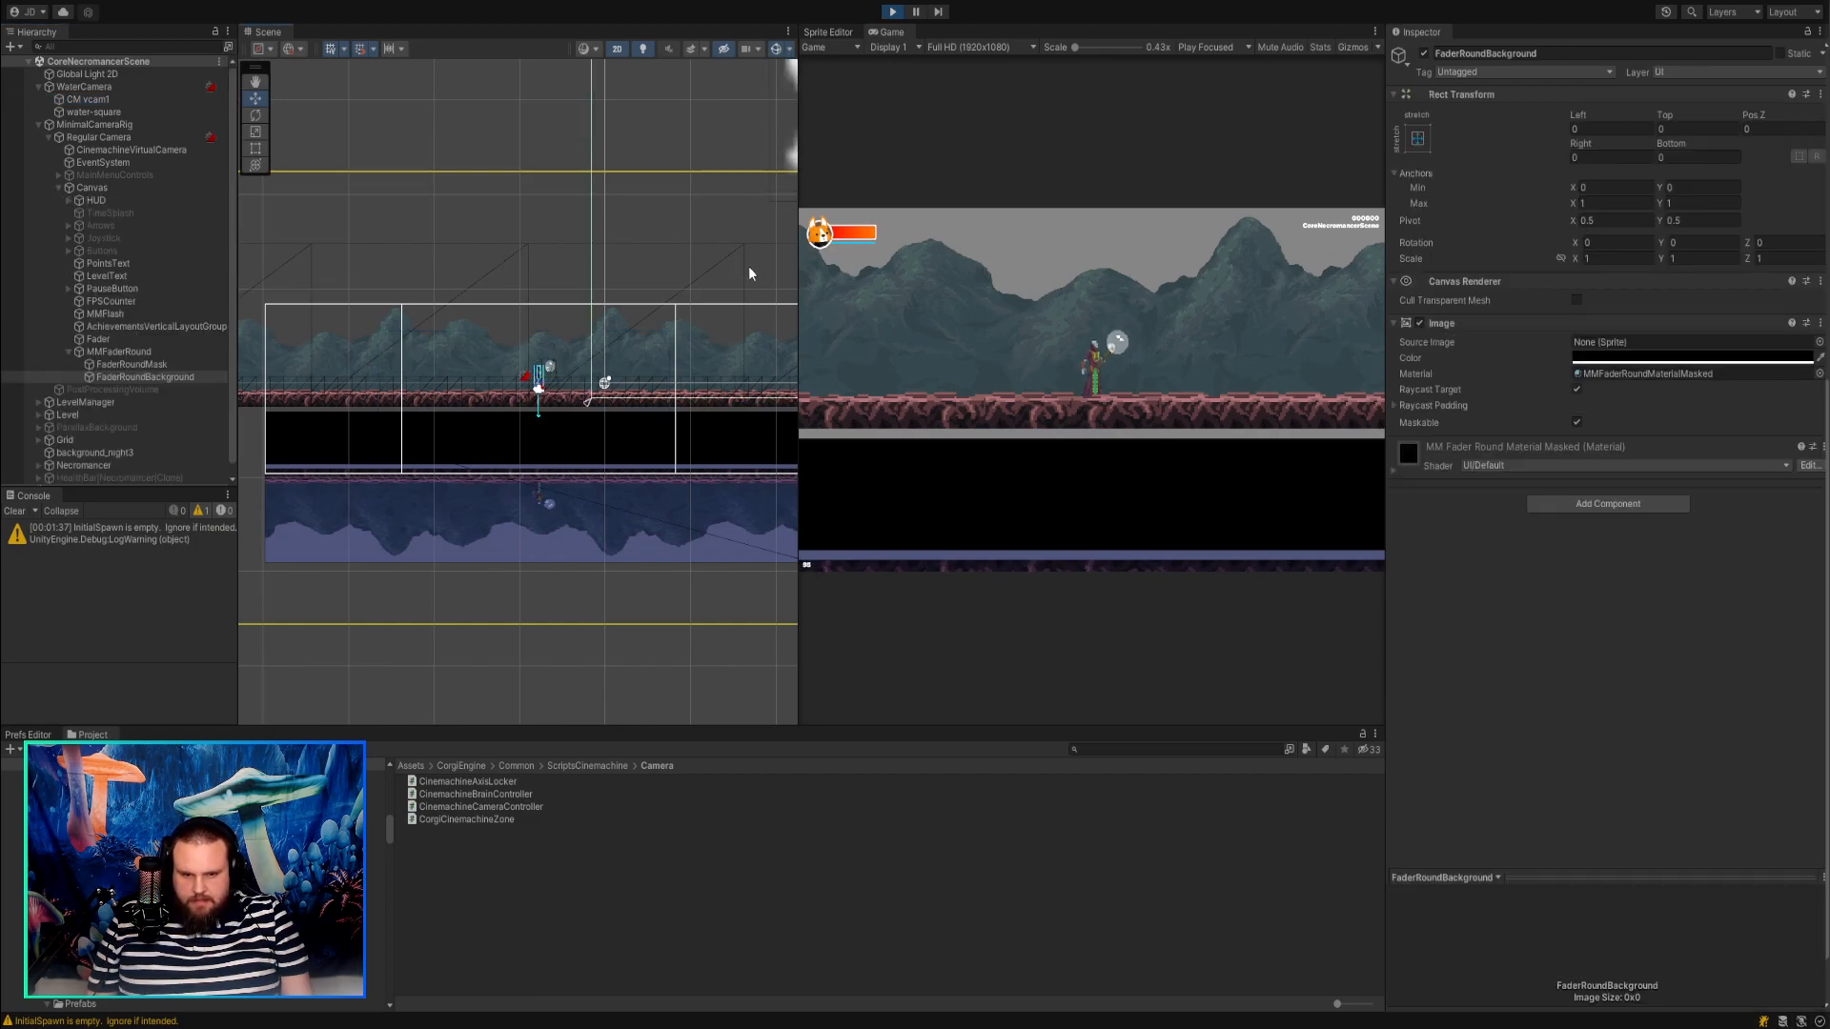
pyautogui.press('a')
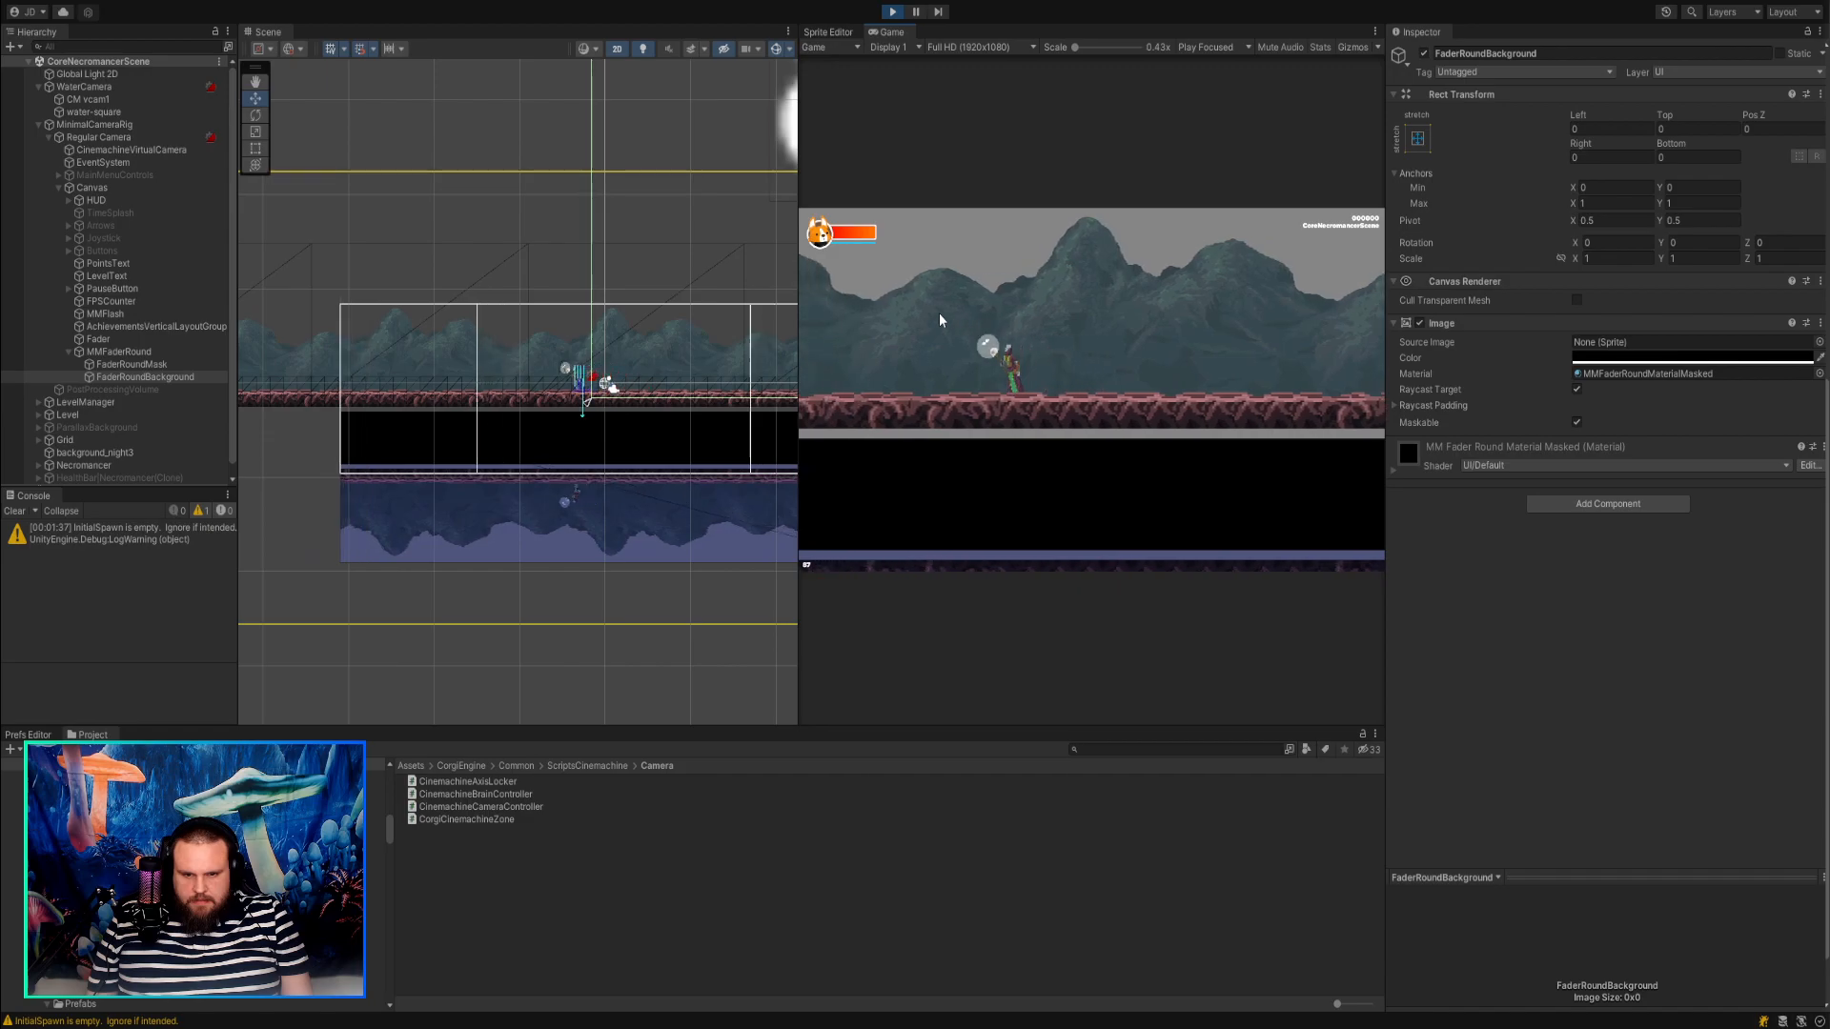
pyautogui.press('d')
pyautogui.press('a')
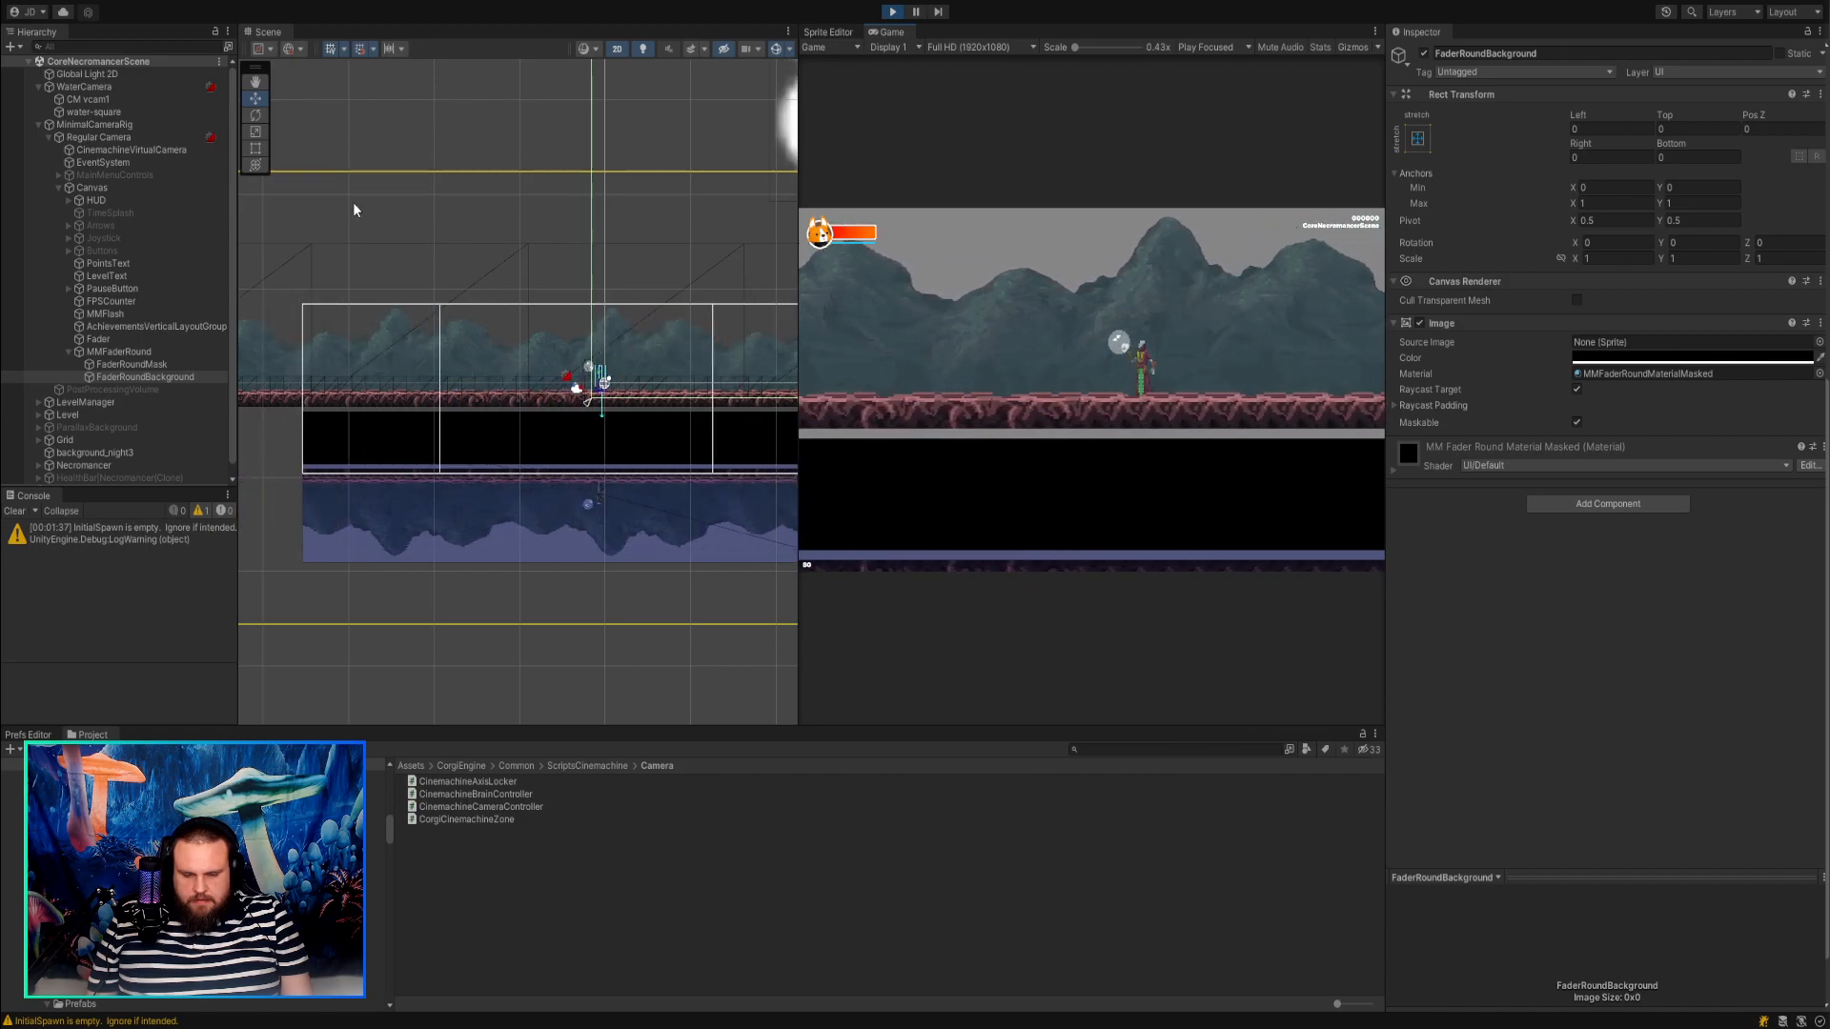
pyautogui.press('d')
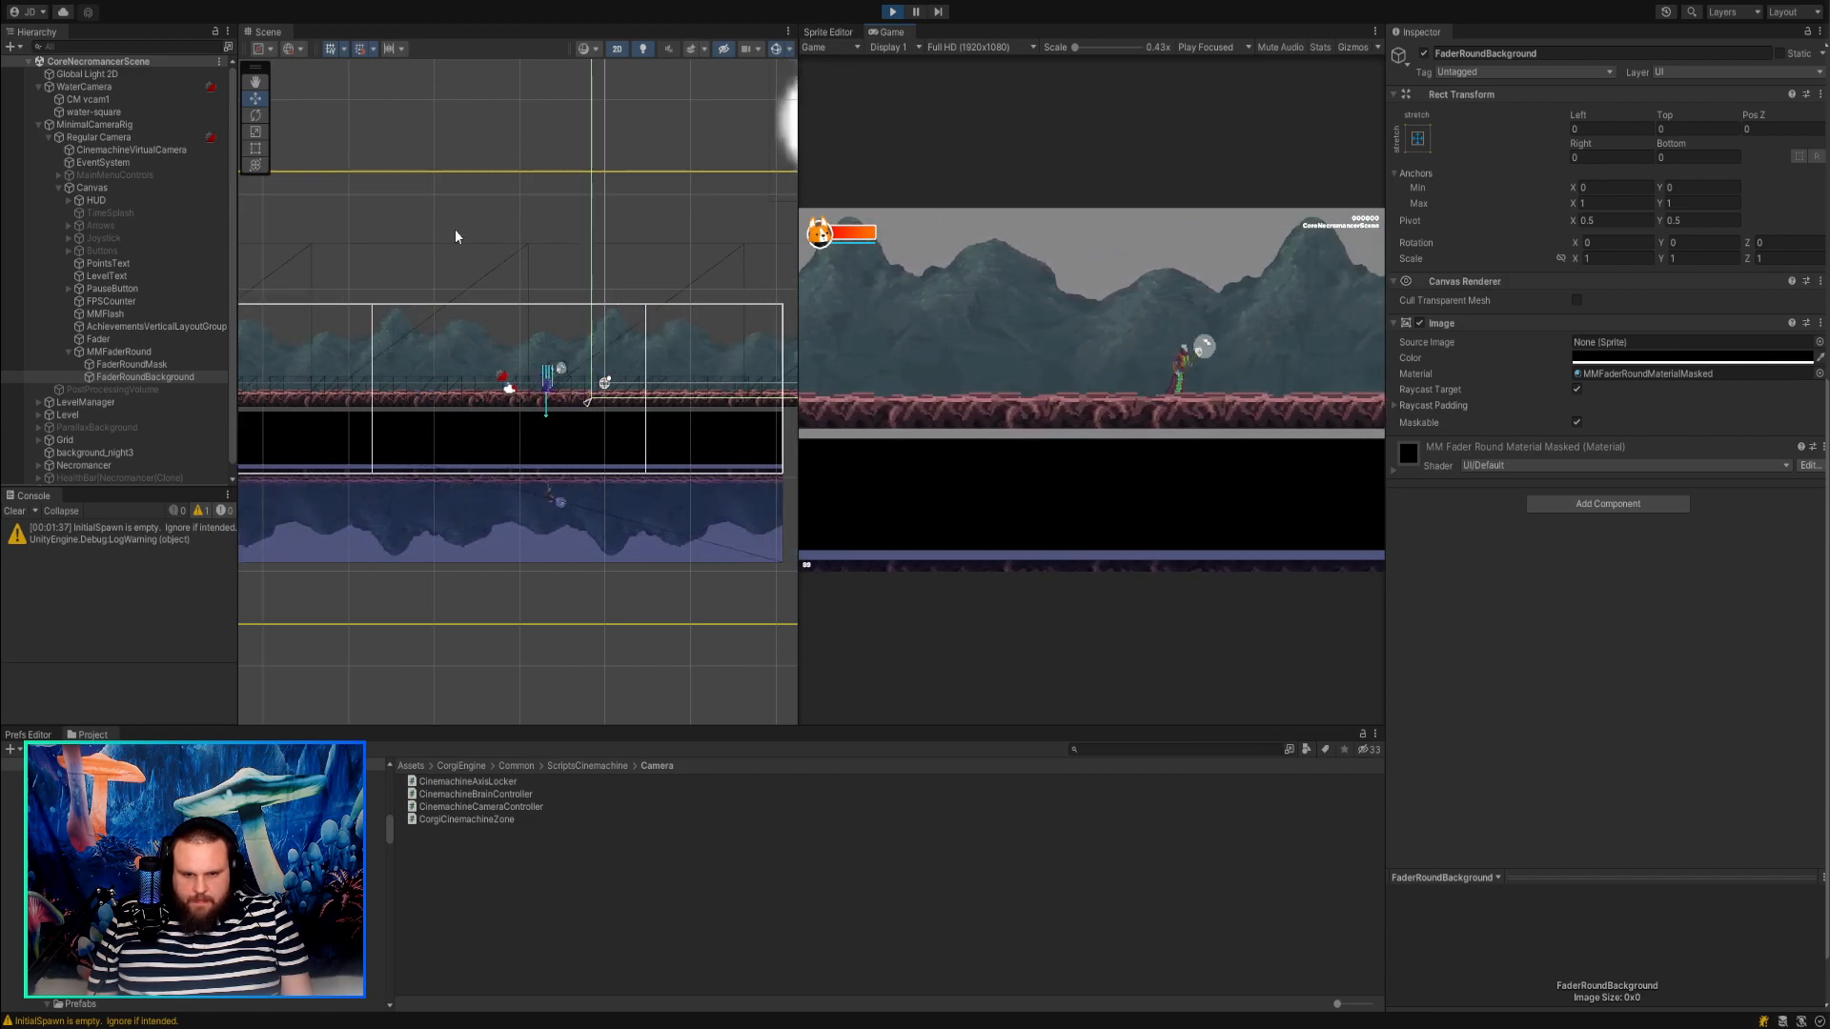
pyautogui.press('a')
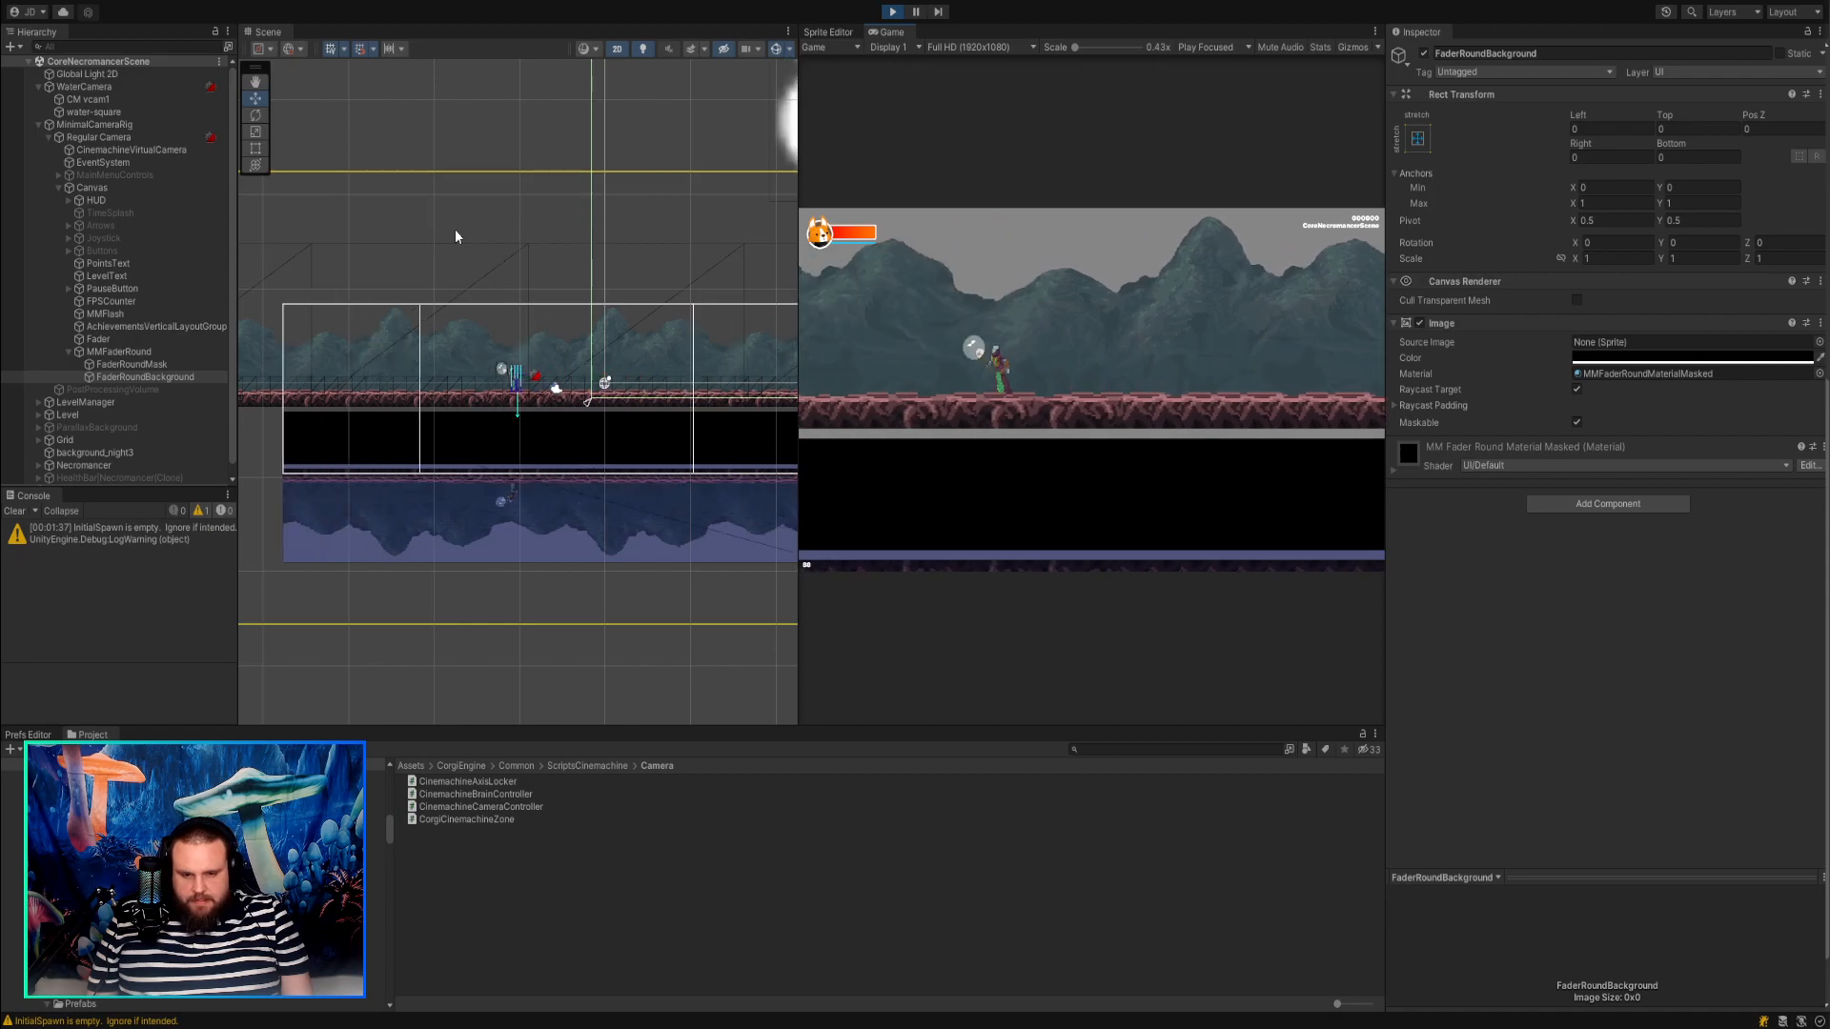
# Try a Tracked Object Offset Y of 1.46 on Regular Camera's CinemachineVirtualCamera, and stop Play mode.
pyautogui.click(111, 138)
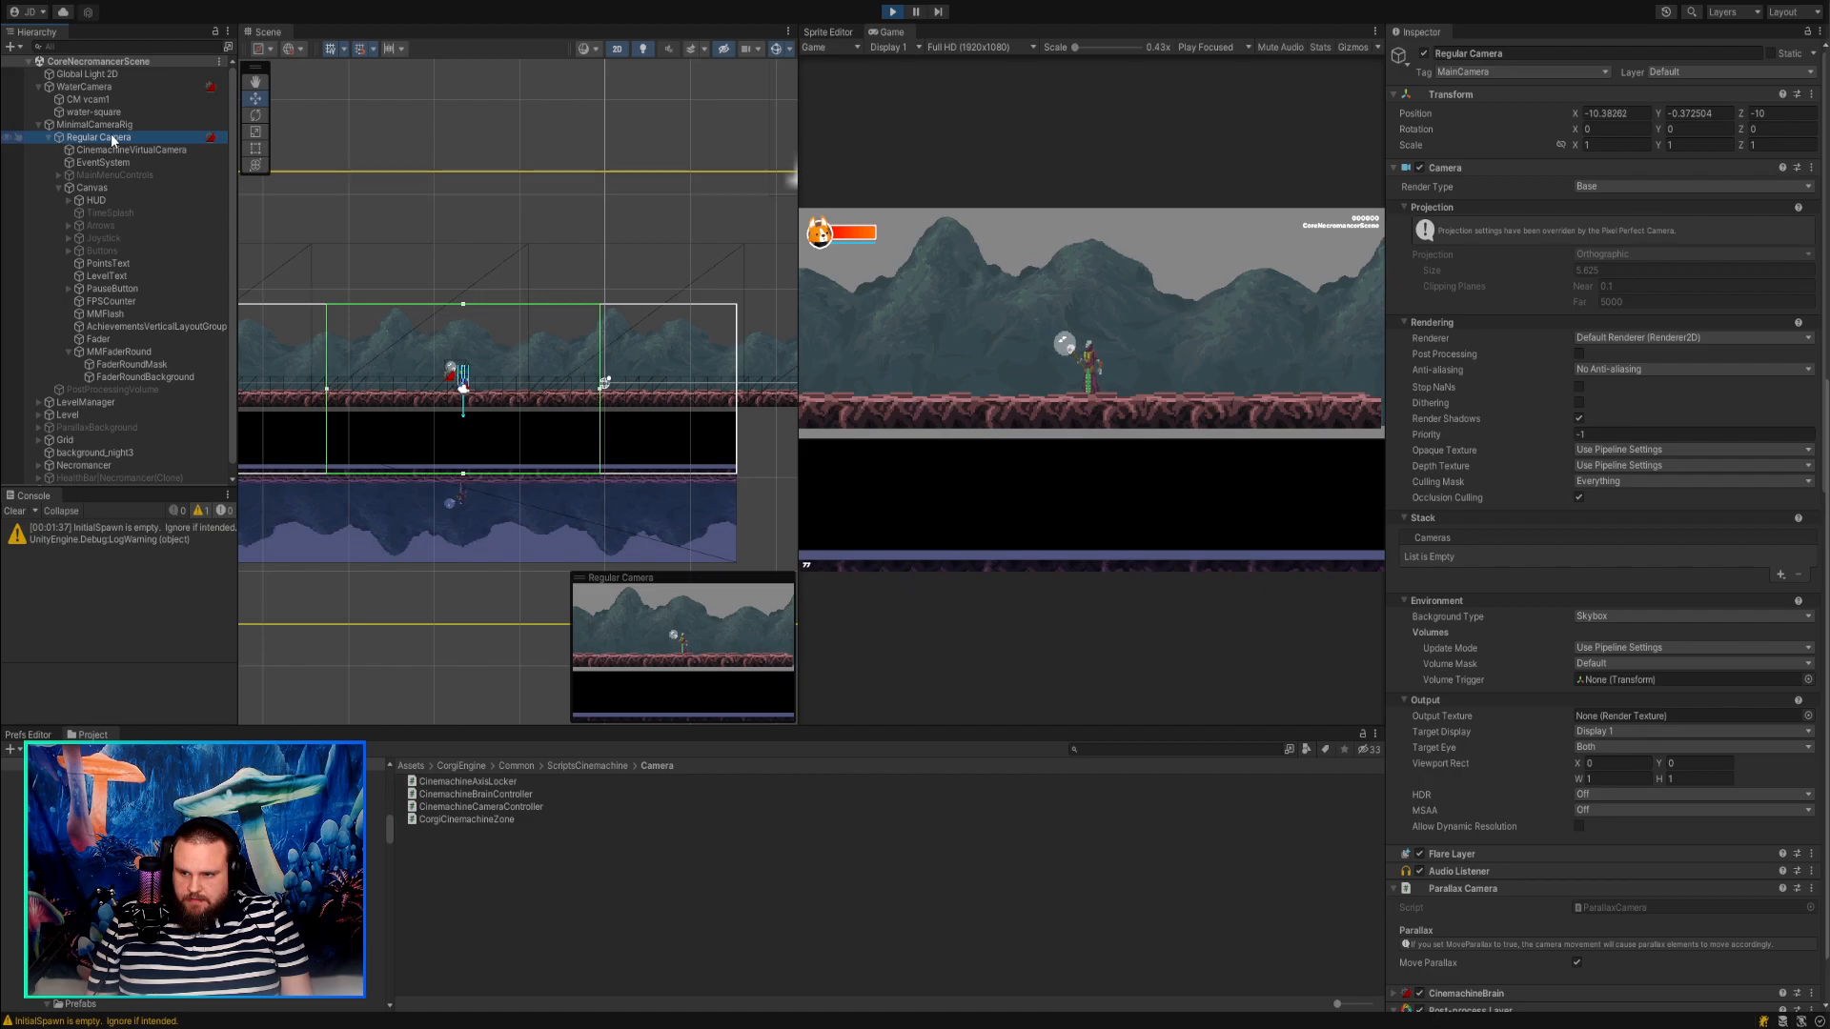
pyautogui.click(120, 151)
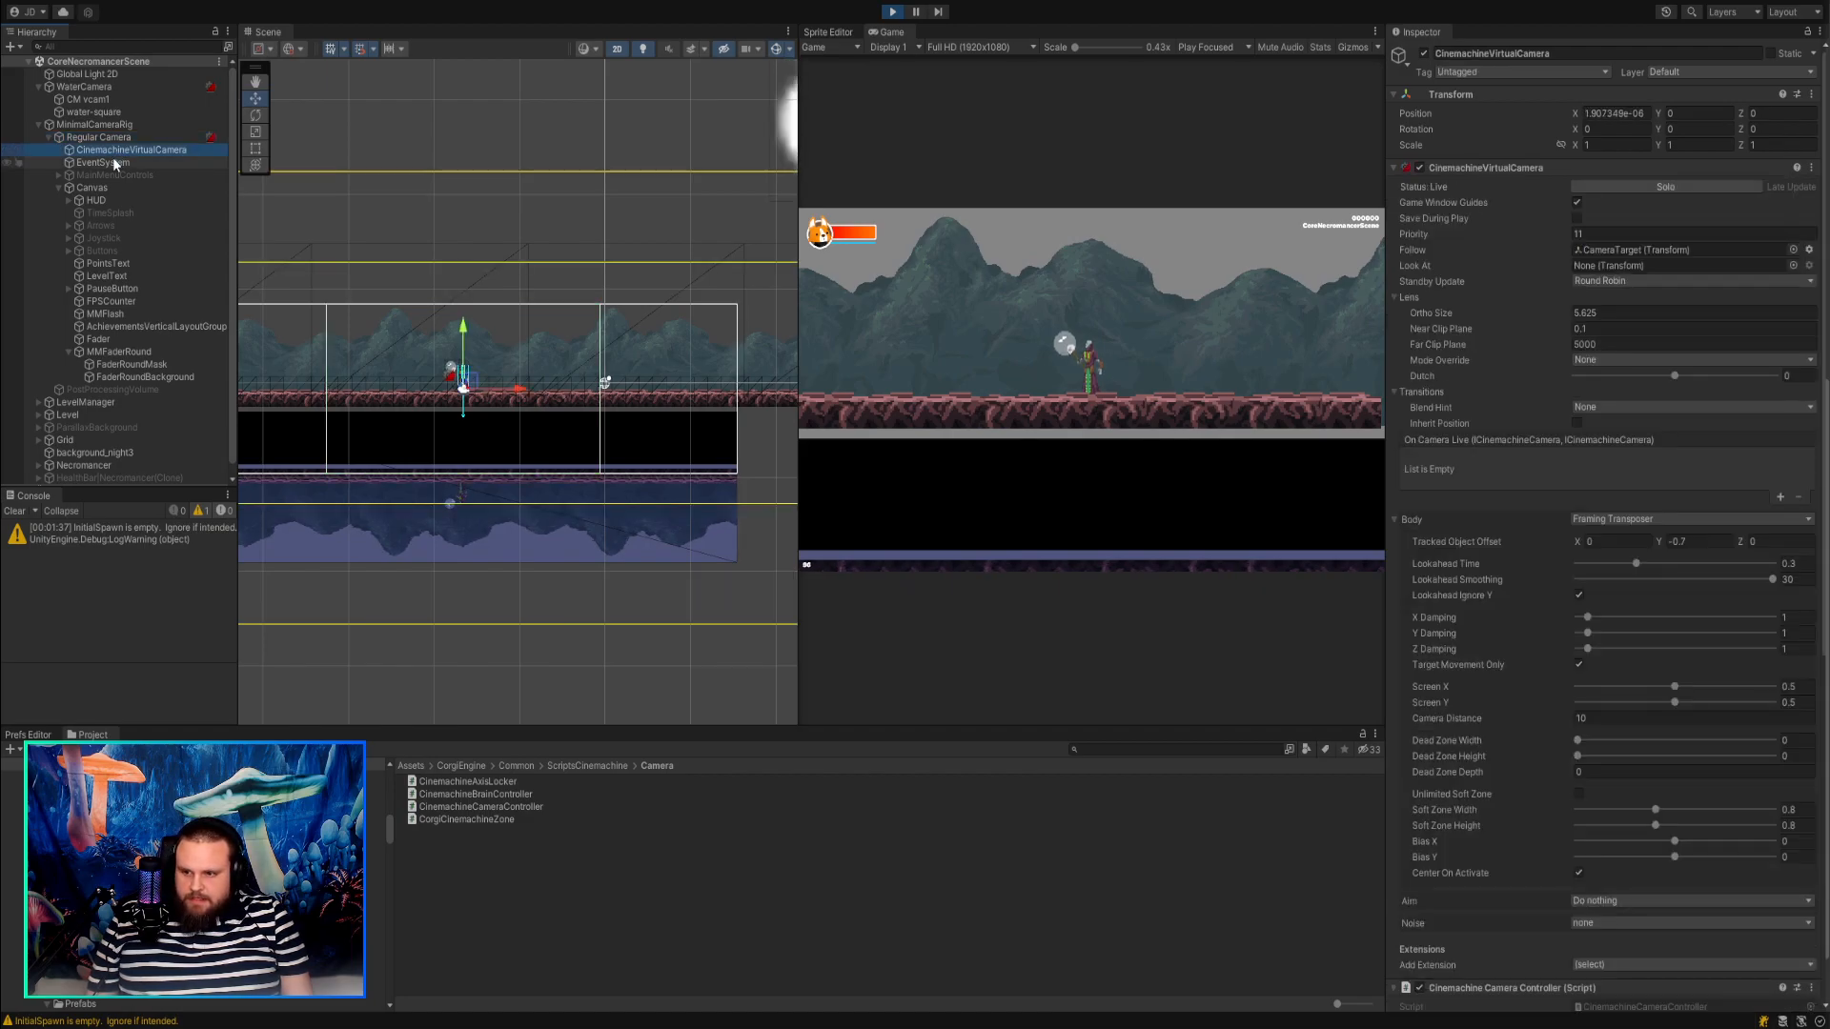
pyautogui.moveTo(1659, 539); pyautogui.dragTo(1687, 540)
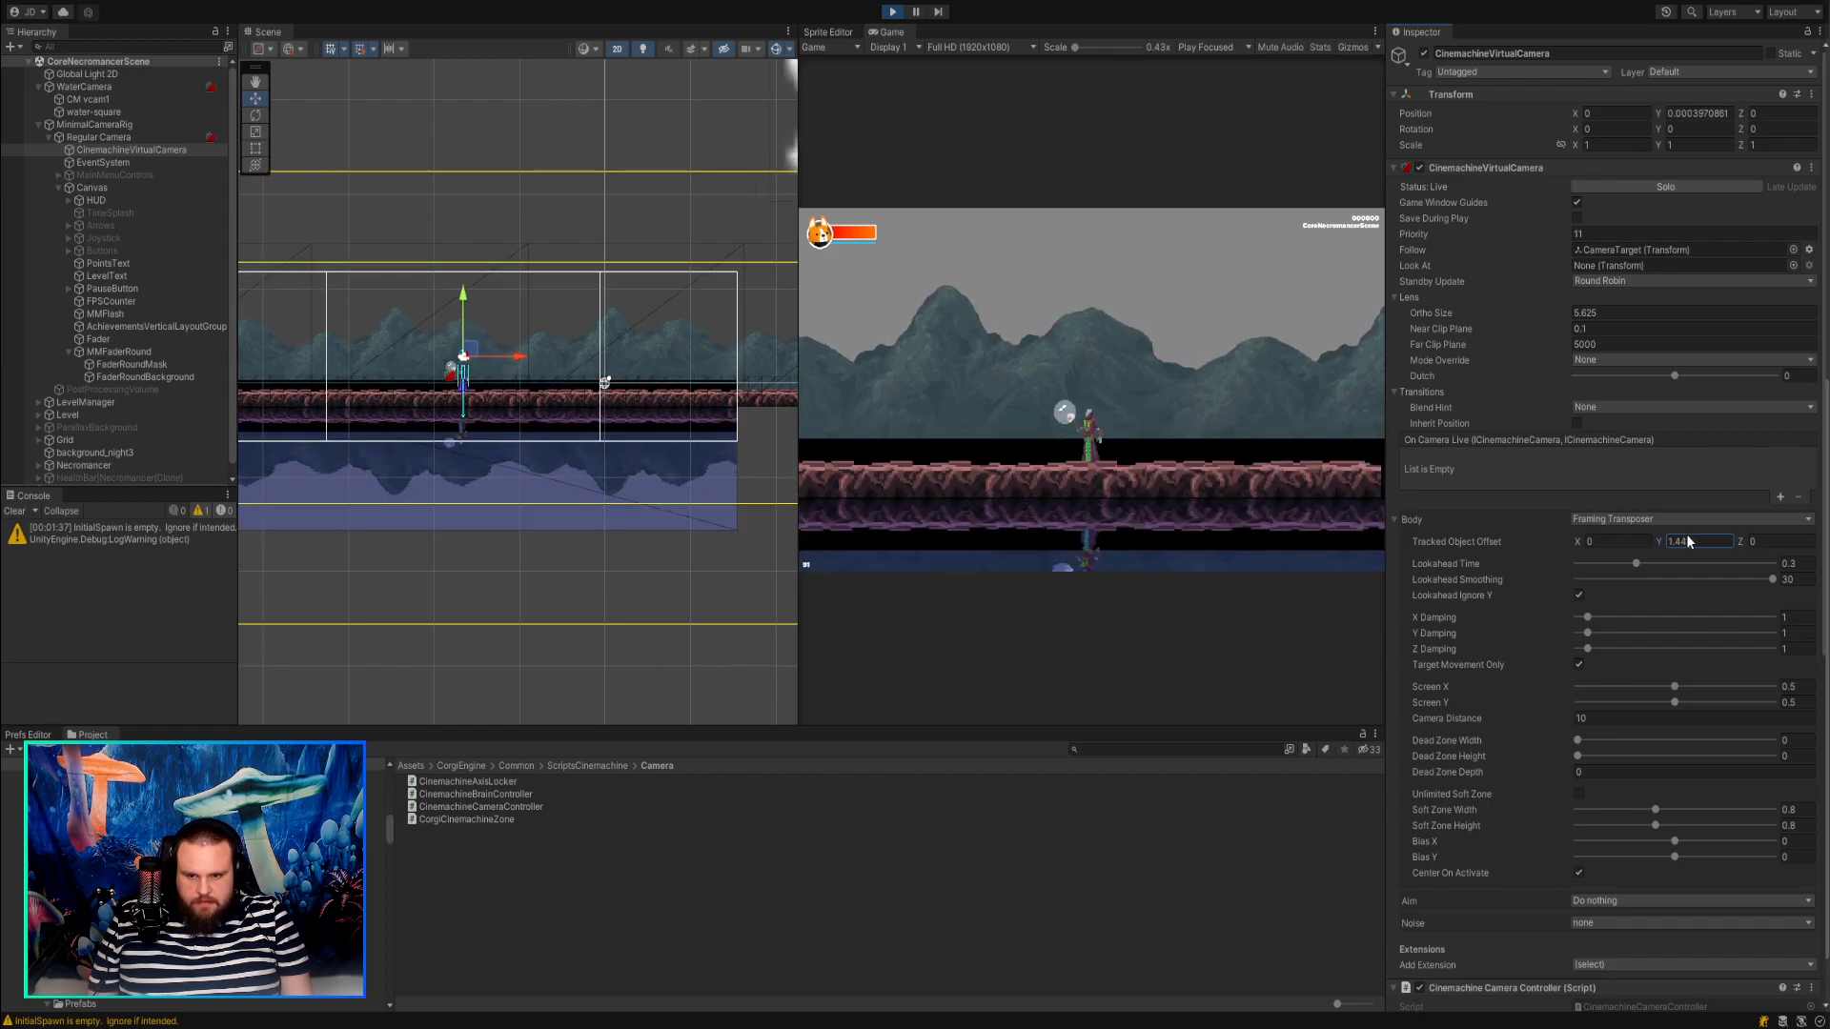
pyautogui.moveTo(1687, 537)
pyautogui.mouseDown()
pyautogui.moveTo(1662, 528)
pyautogui.moveTo(1685, 528)
pyautogui.mouseUp()
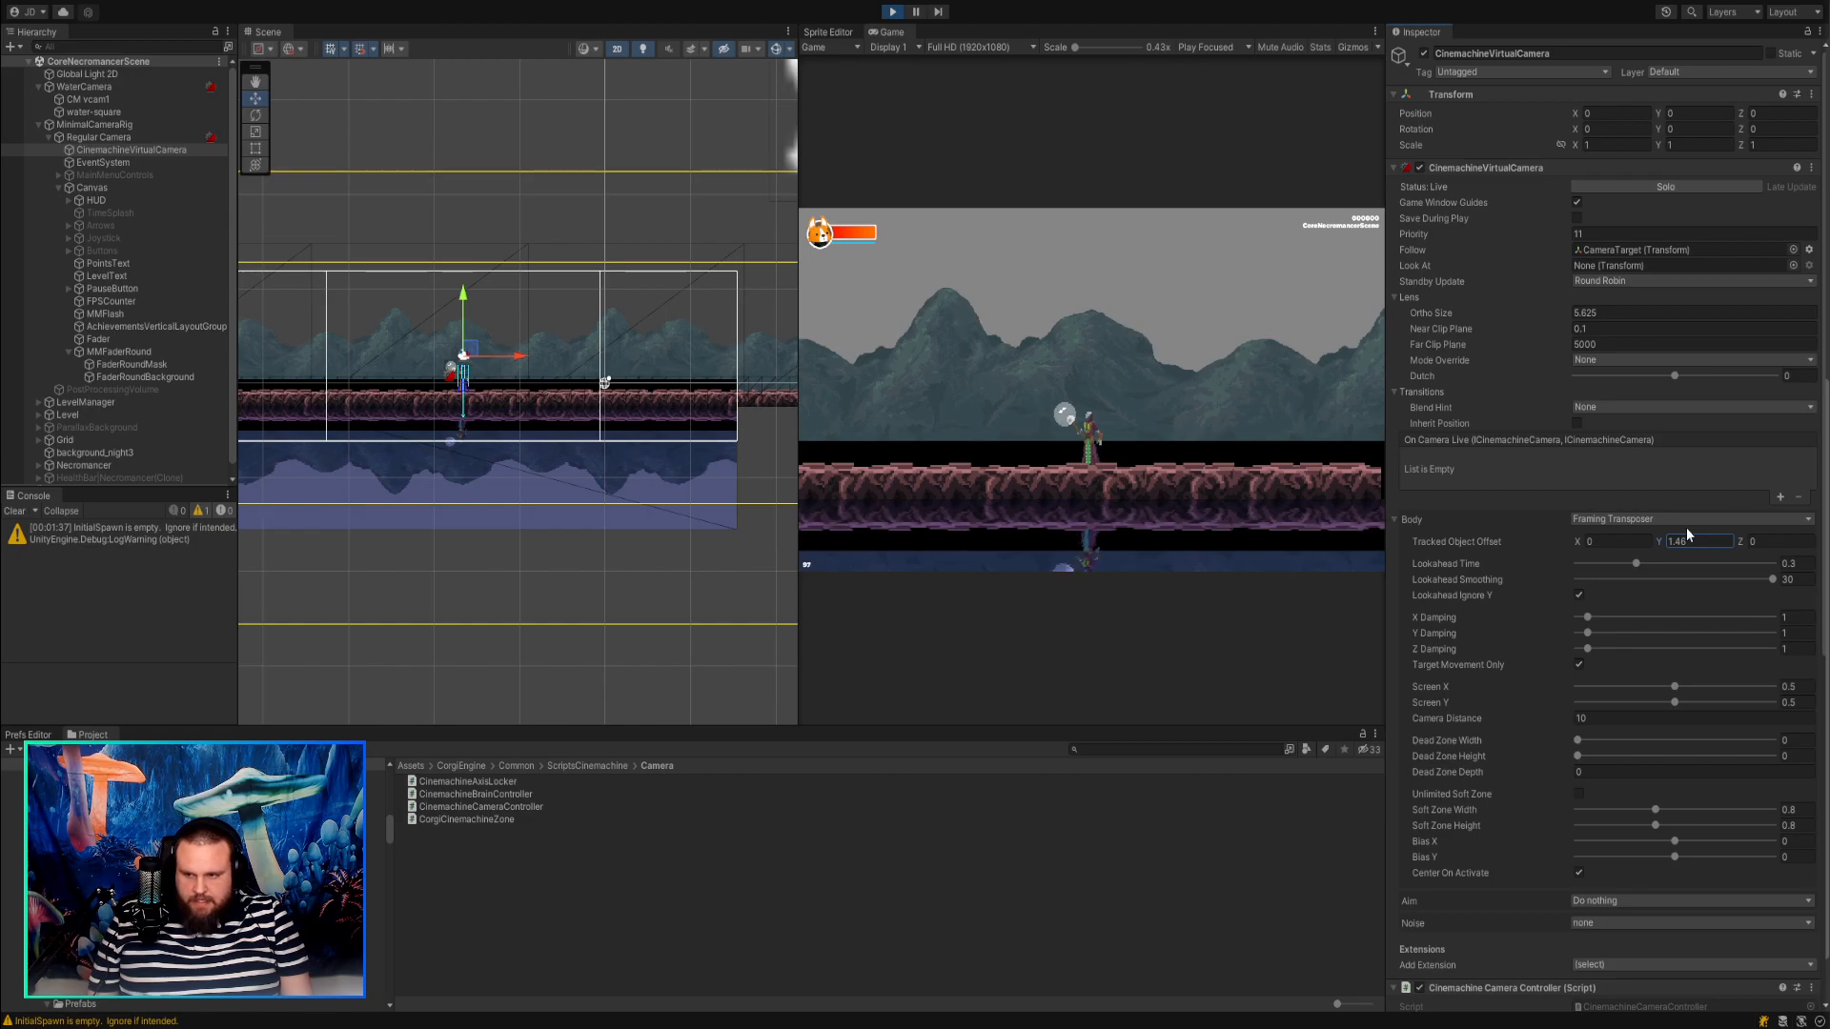
pyautogui.moveTo(1689, 539); pyautogui.dragTo(1663, 537)
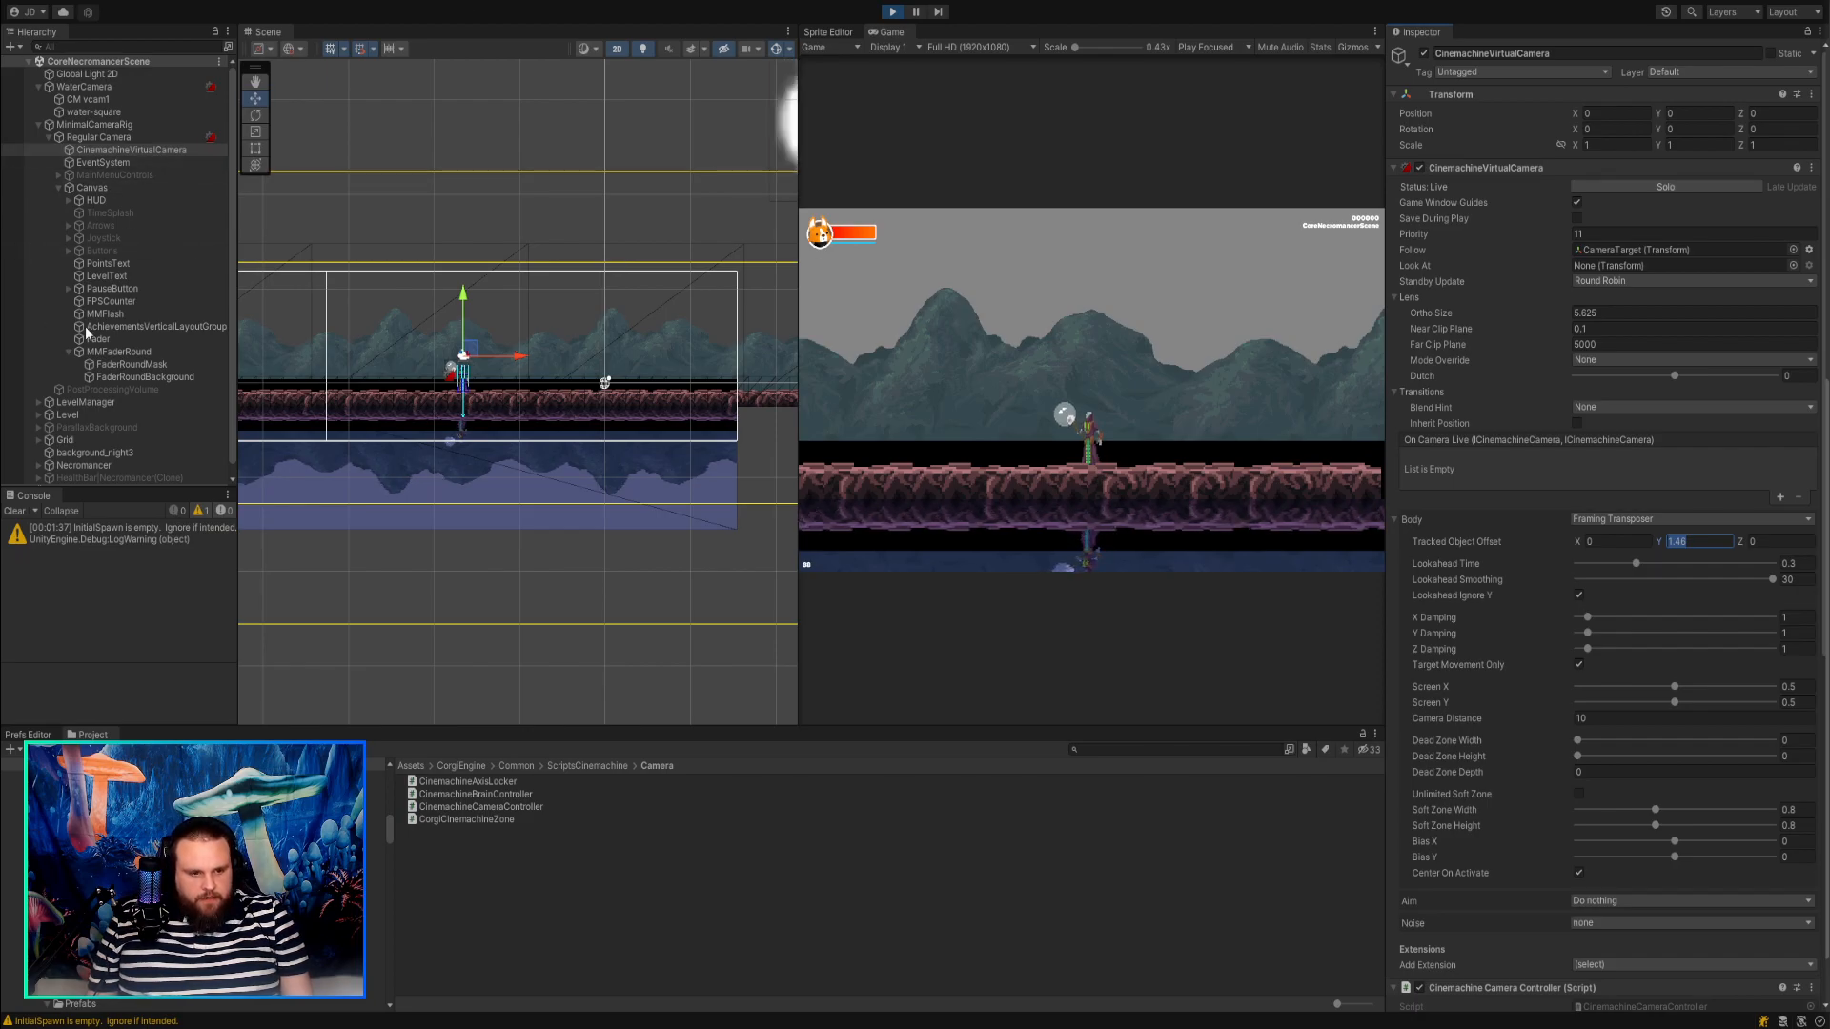
pyautogui.click(922, 188)
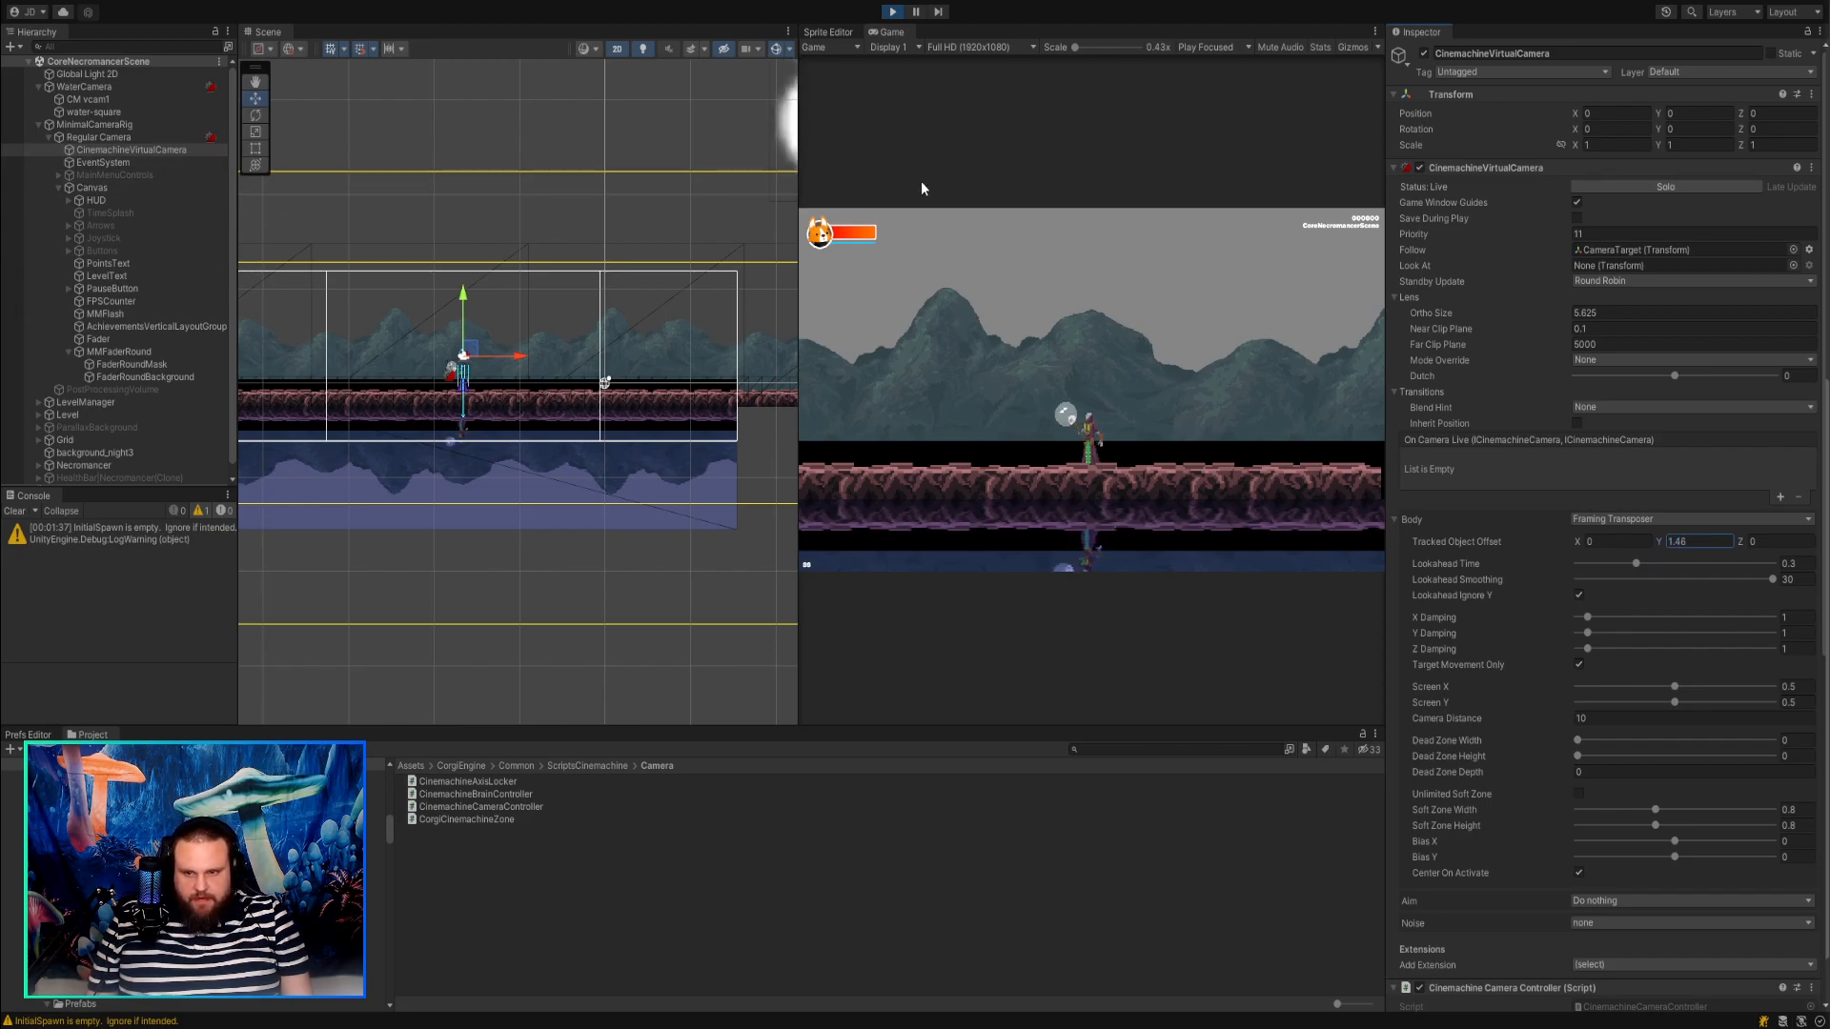
pyautogui.click(894, 12)
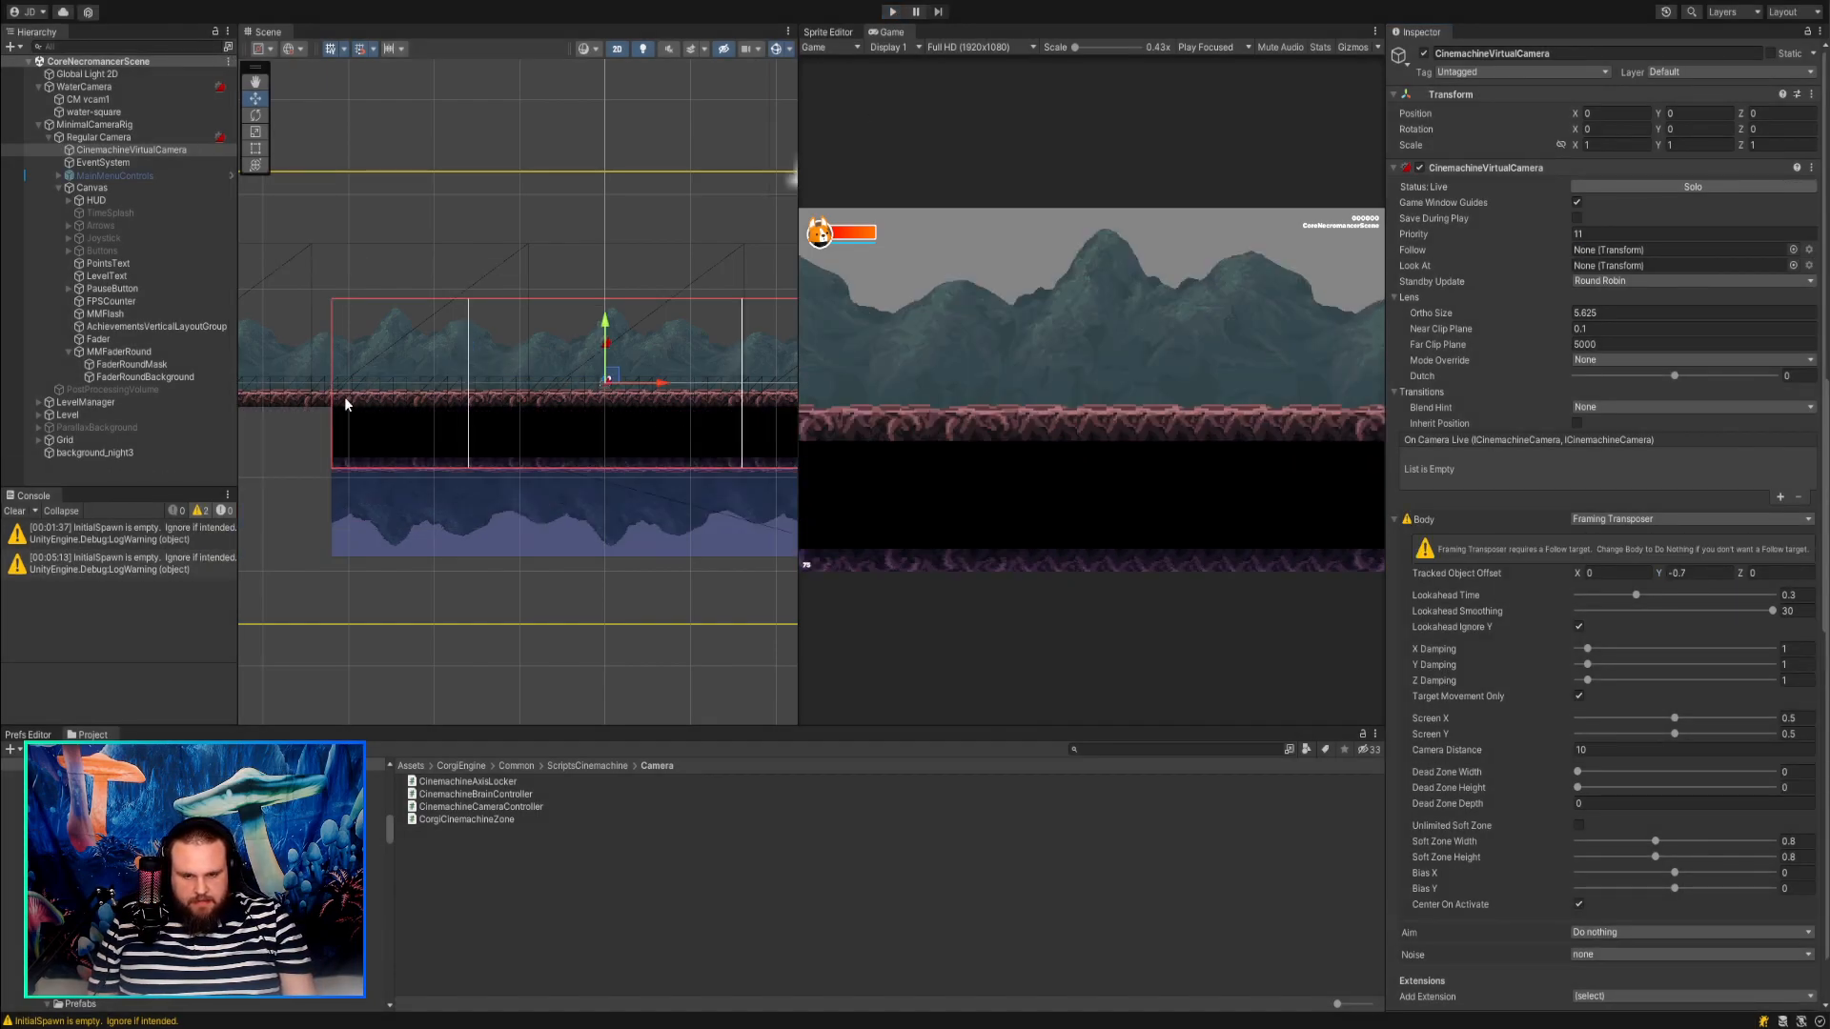
# Try moving the water-square sprite in the Scene view outside Play mode and undo the move.
pyautogui.click(93, 112)
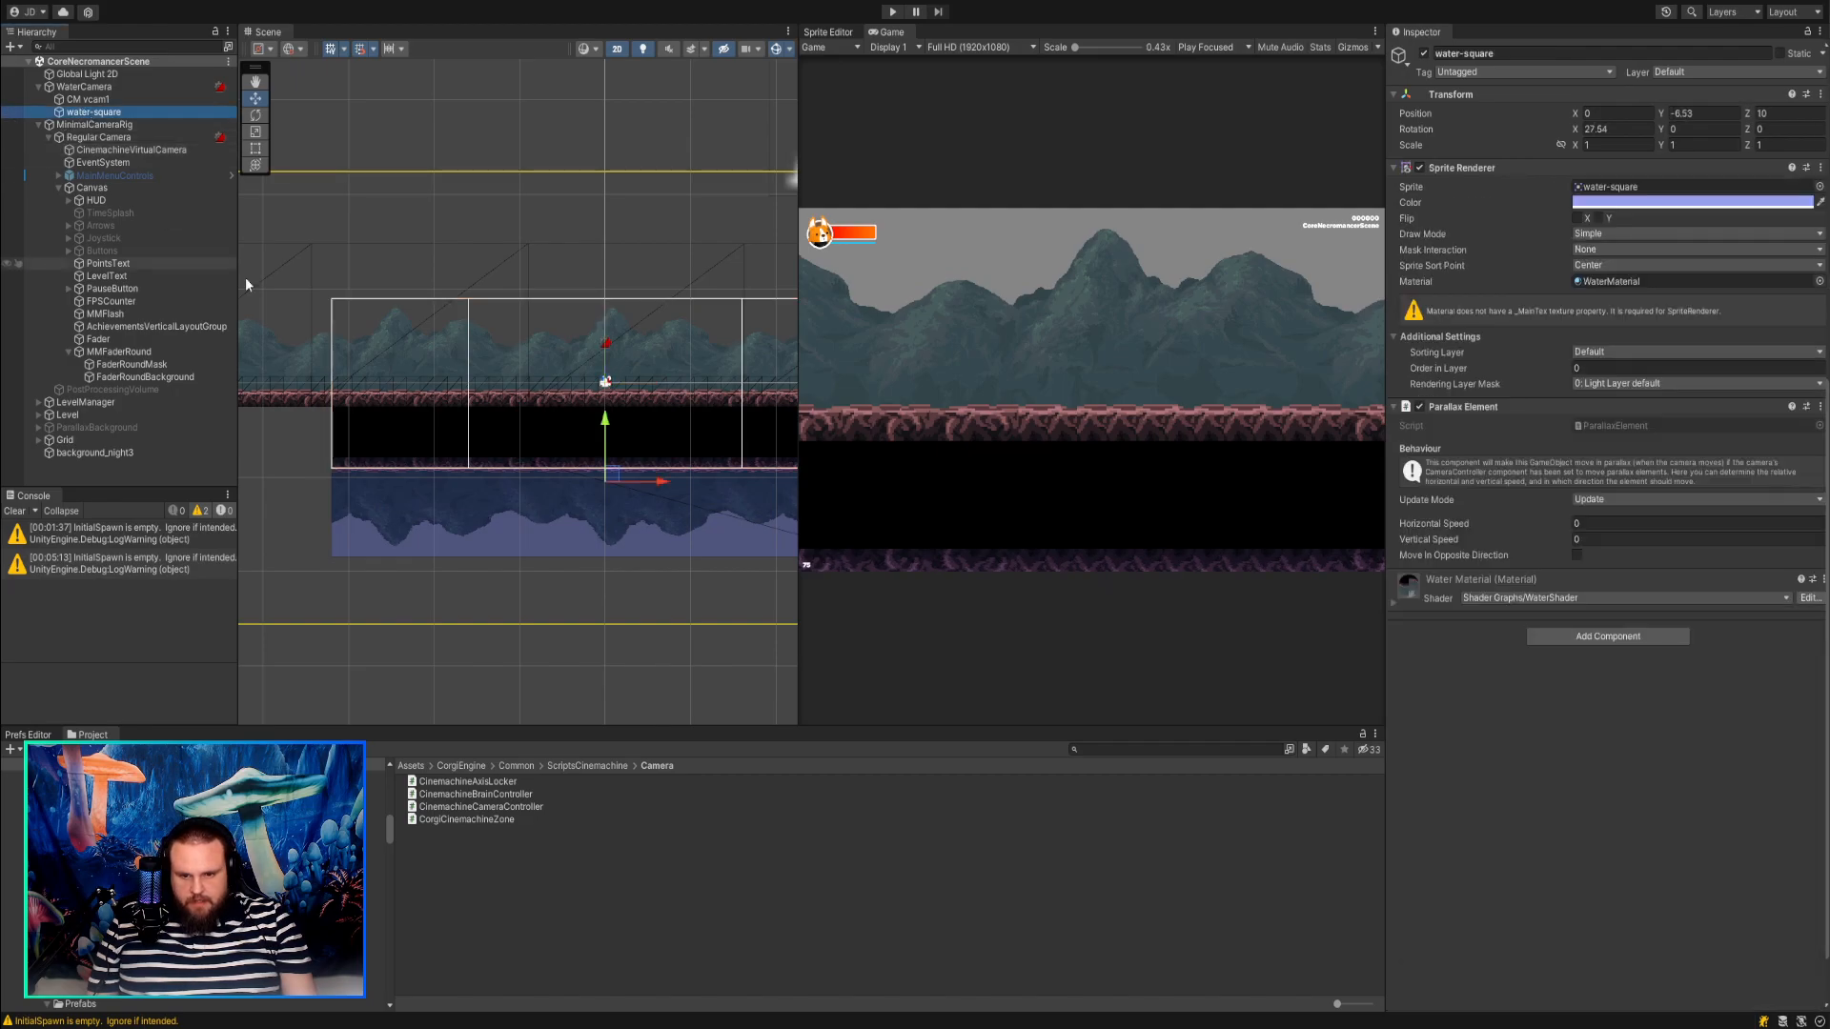
pyautogui.moveTo(596, 486)
pyautogui.mouseDown()
pyautogui.moveTo(615, 480)
pyautogui.moveTo(616, 517)
pyautogui.moveTo(613, 469)
pyautogui.moveTo(611, 538)
pyautogui.moveTo(610, 480)
pyautogui.mouseUp()
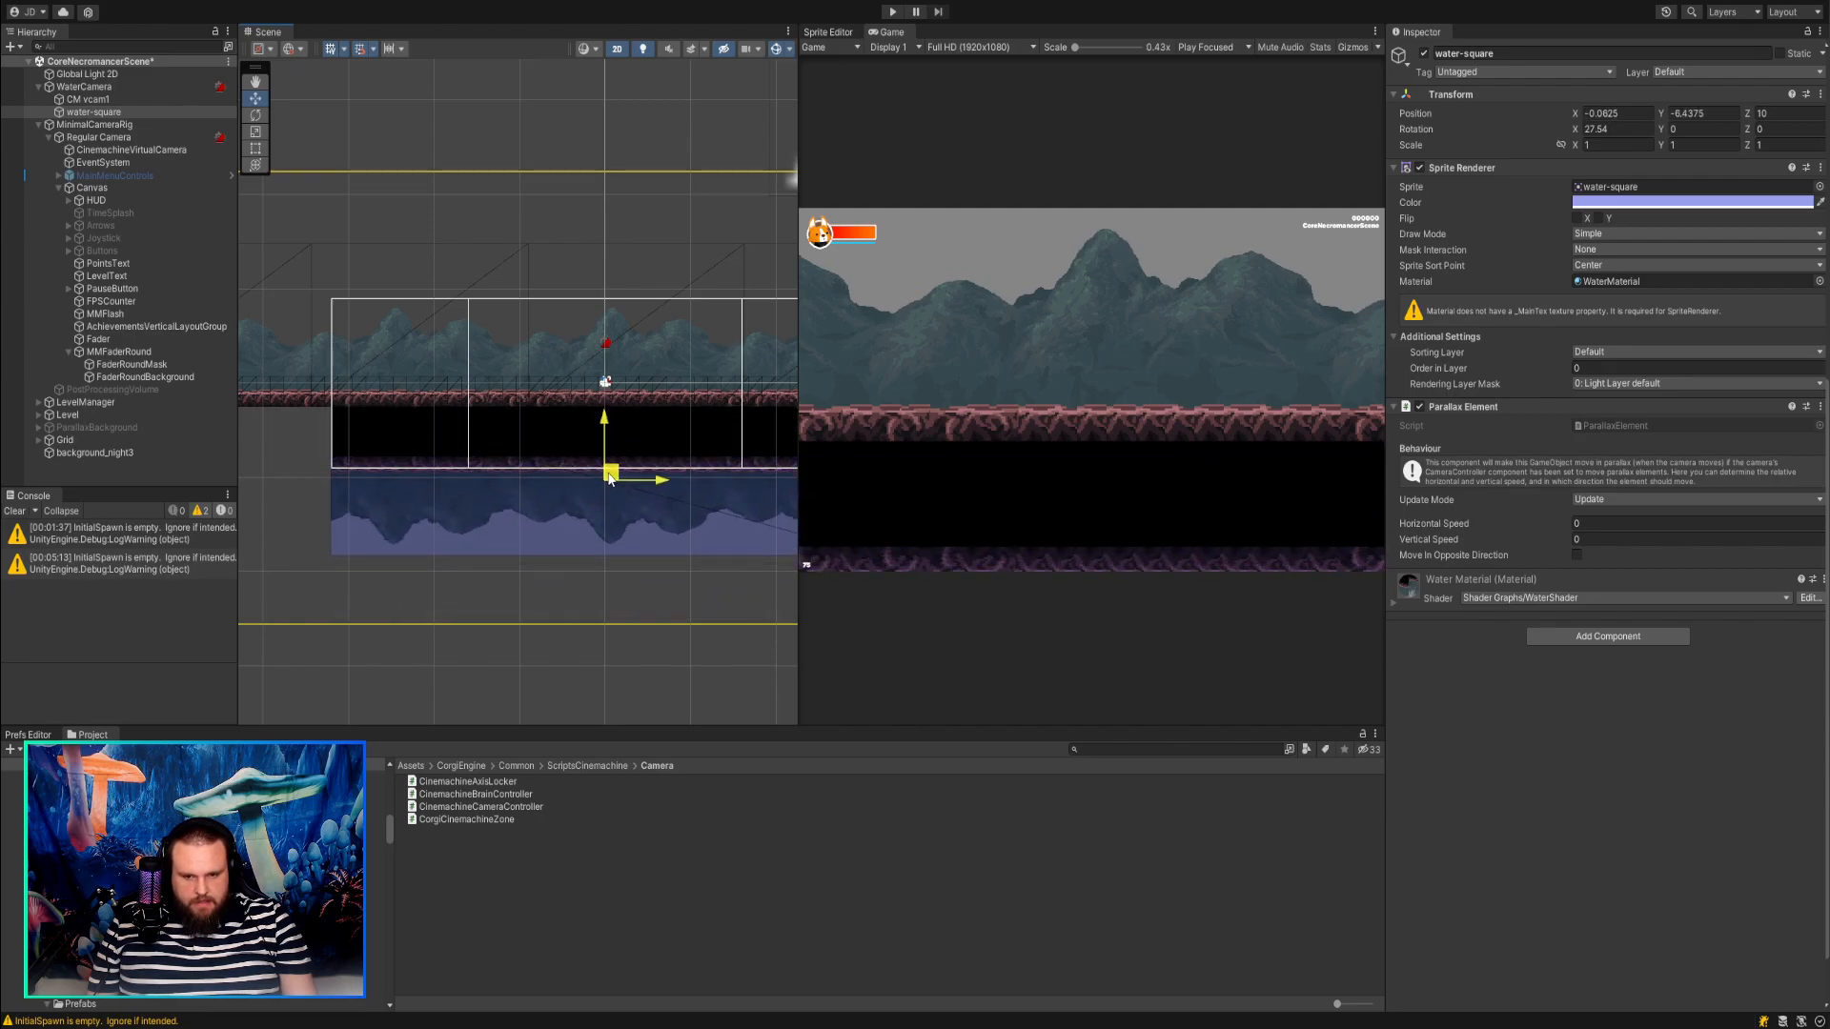
pyautogui.moveTo(611, 480); pyautogui.dragTo(602, 557)
pyautogui.hotkey('ctrl', 'z')
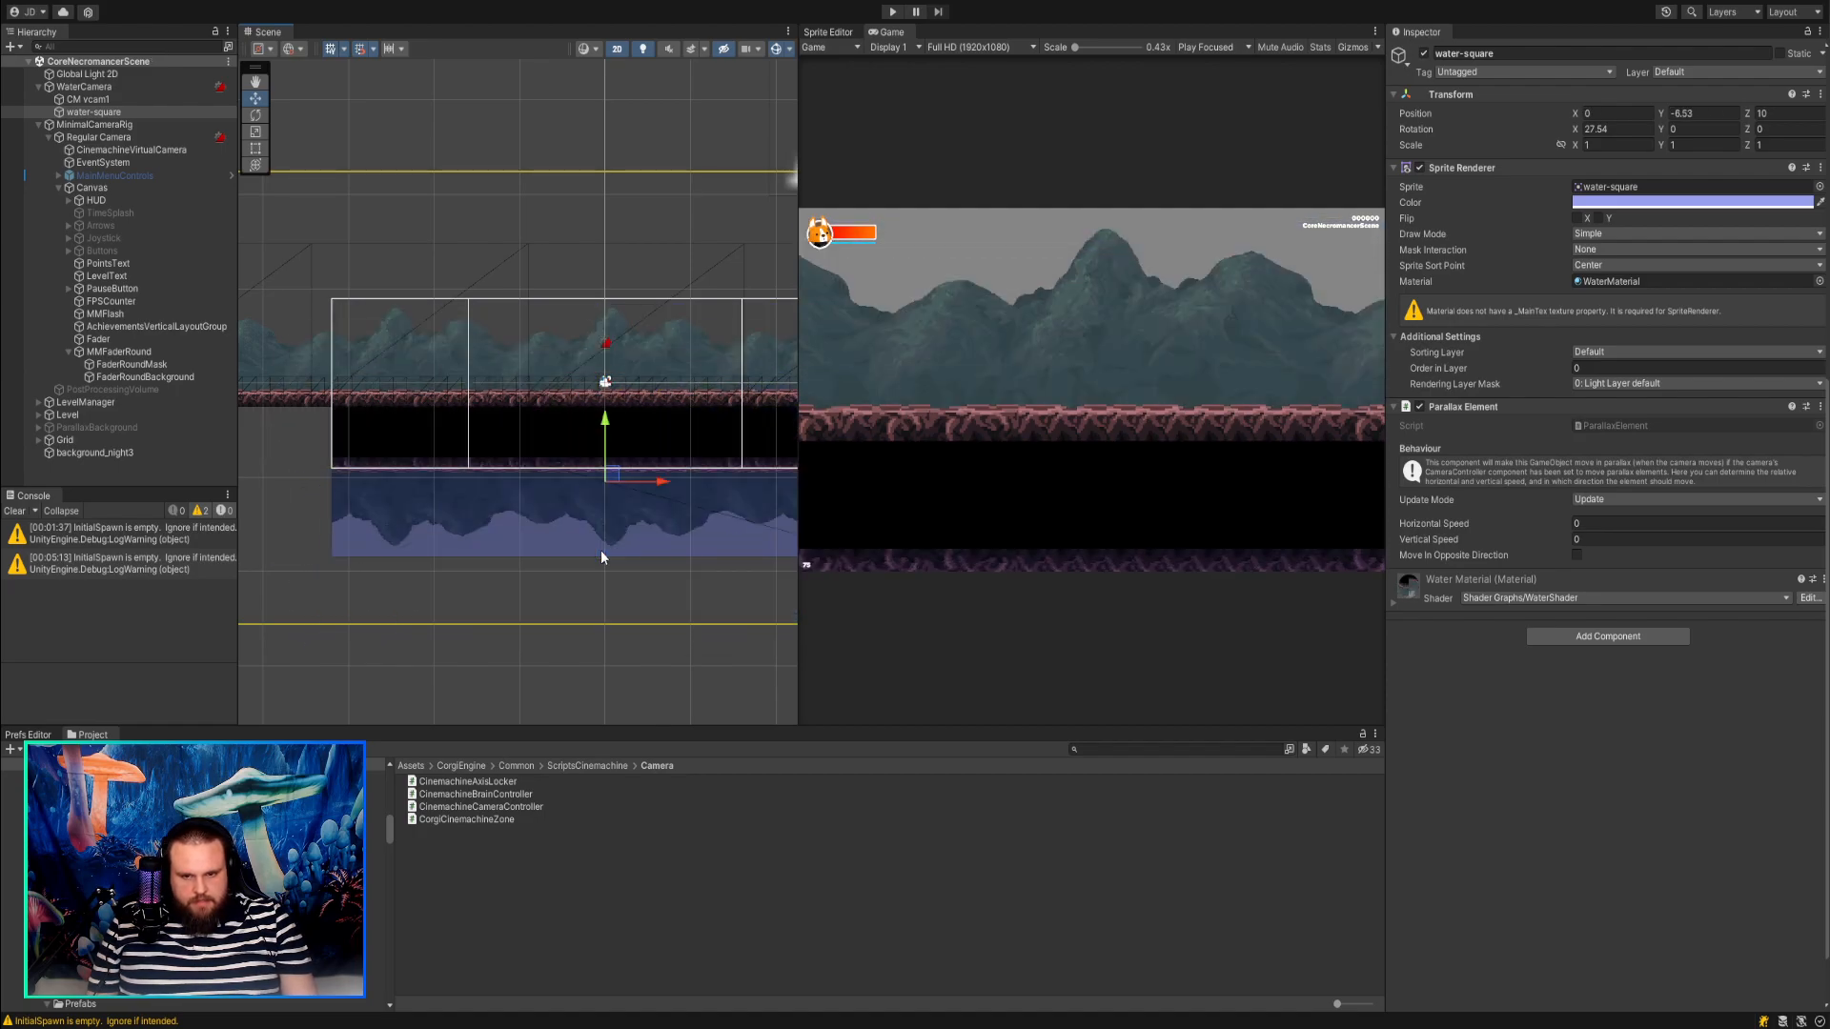
# Start Play mode and raise water-square in the Scene view to a Y position of about -6.2.
pyautogui.click(892, 12)
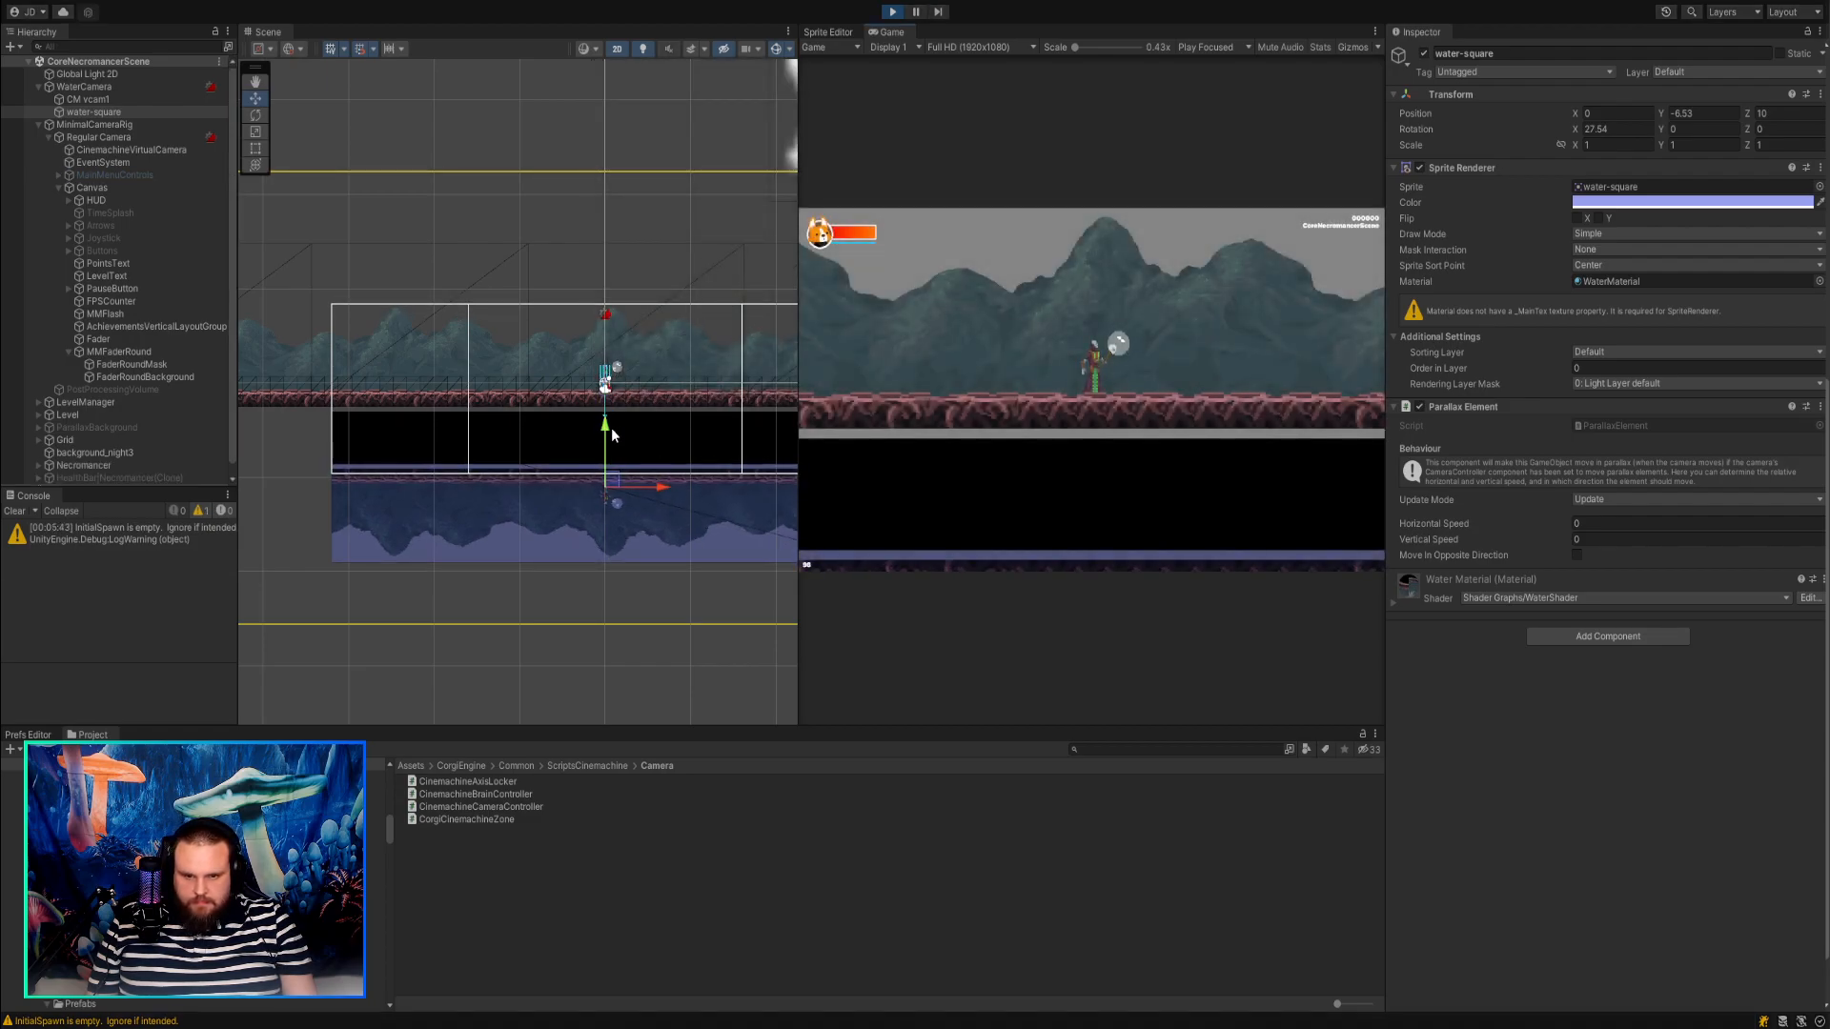
pyautogui.moveTo(613, 488); pyautogui.dragTo(613, 482)
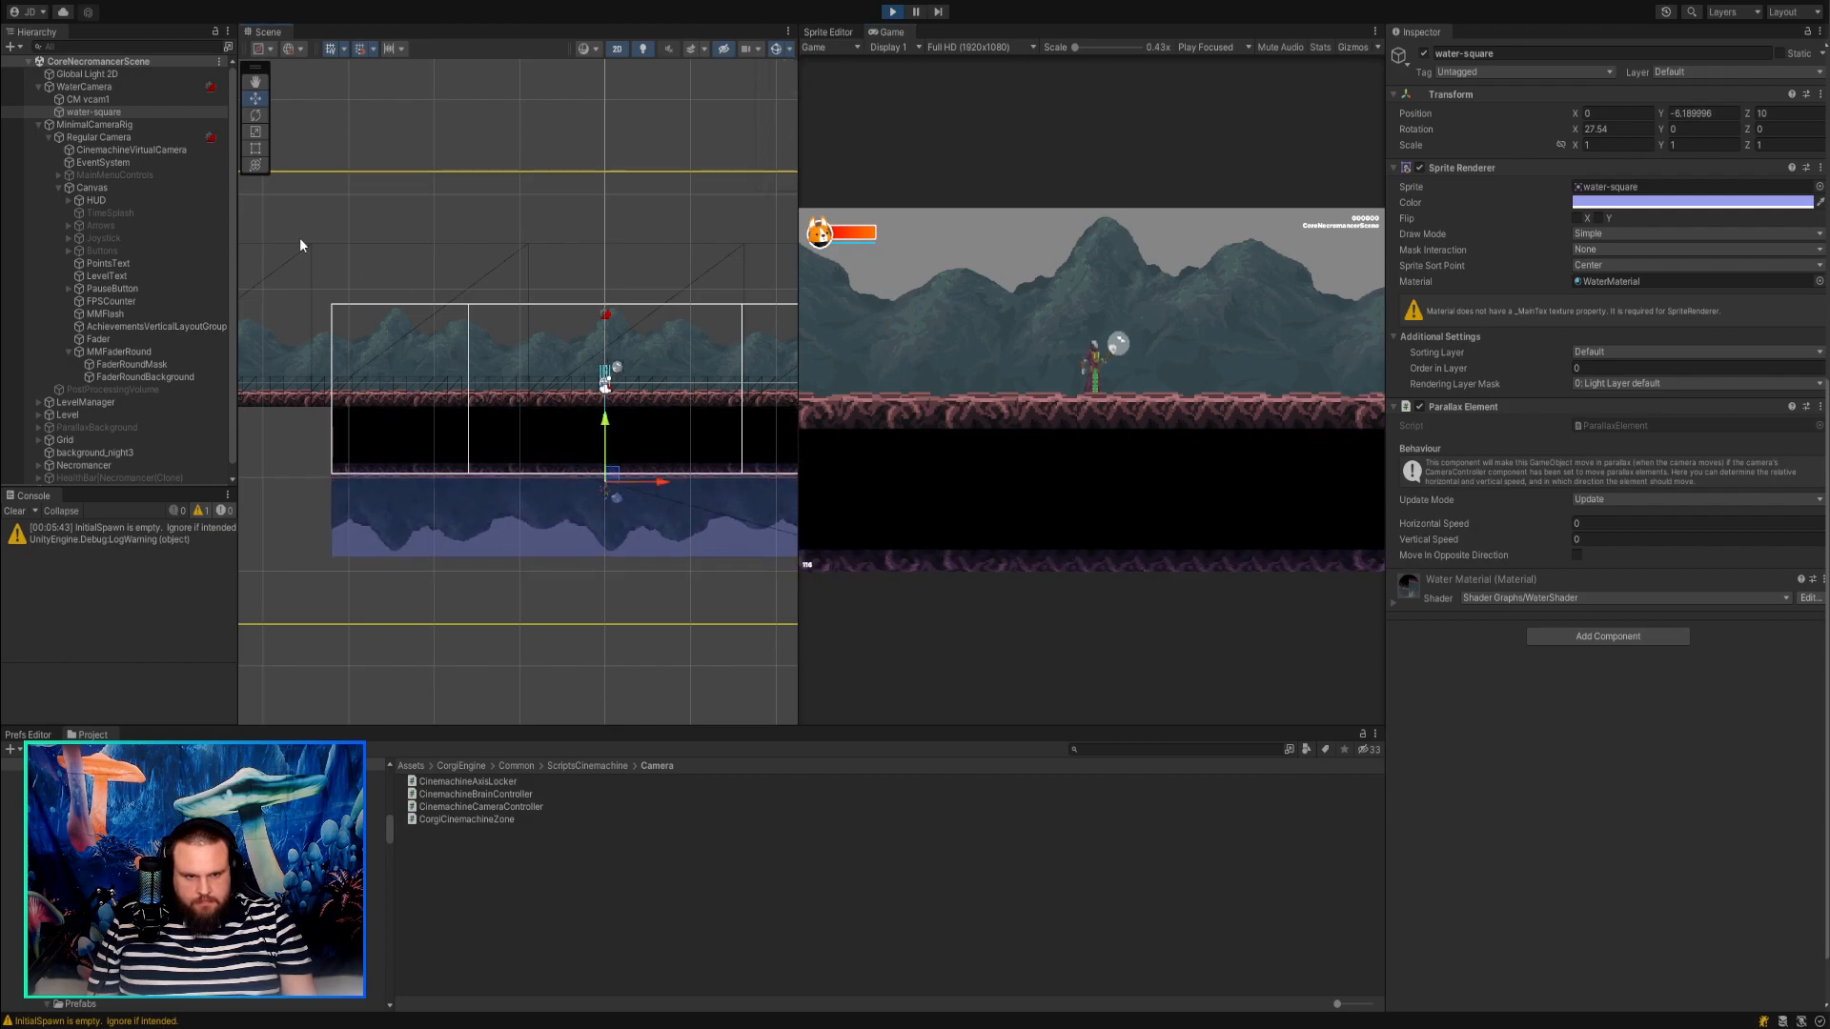
# Try a Tracked Object Offset Y of 3.04 on CM vcam1 and undo the change.
pyautogui.click(88, 99)
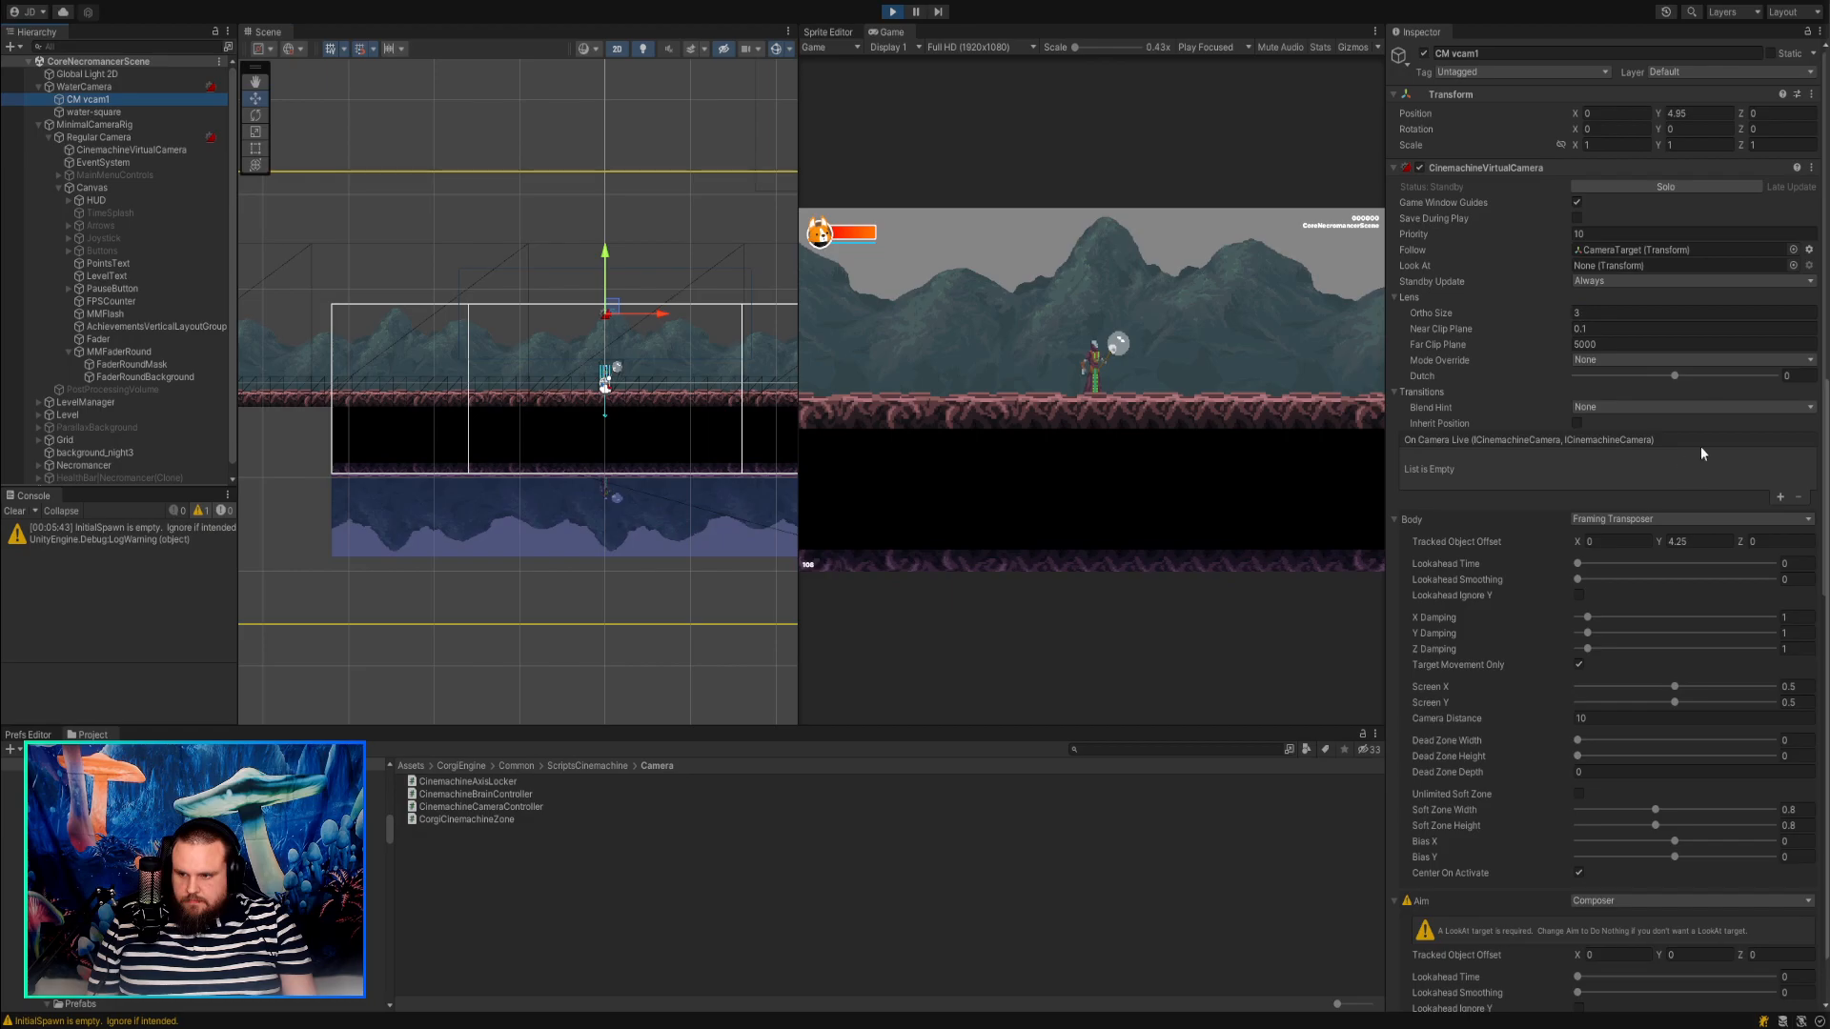
pyautogui.moveTo(1658, 541)
pyautogui.mouseDown()
pyautogui.moveTo(1685, 540)
pyautogui.moveTo(1634, 541)
pyautogui.mouseUp()
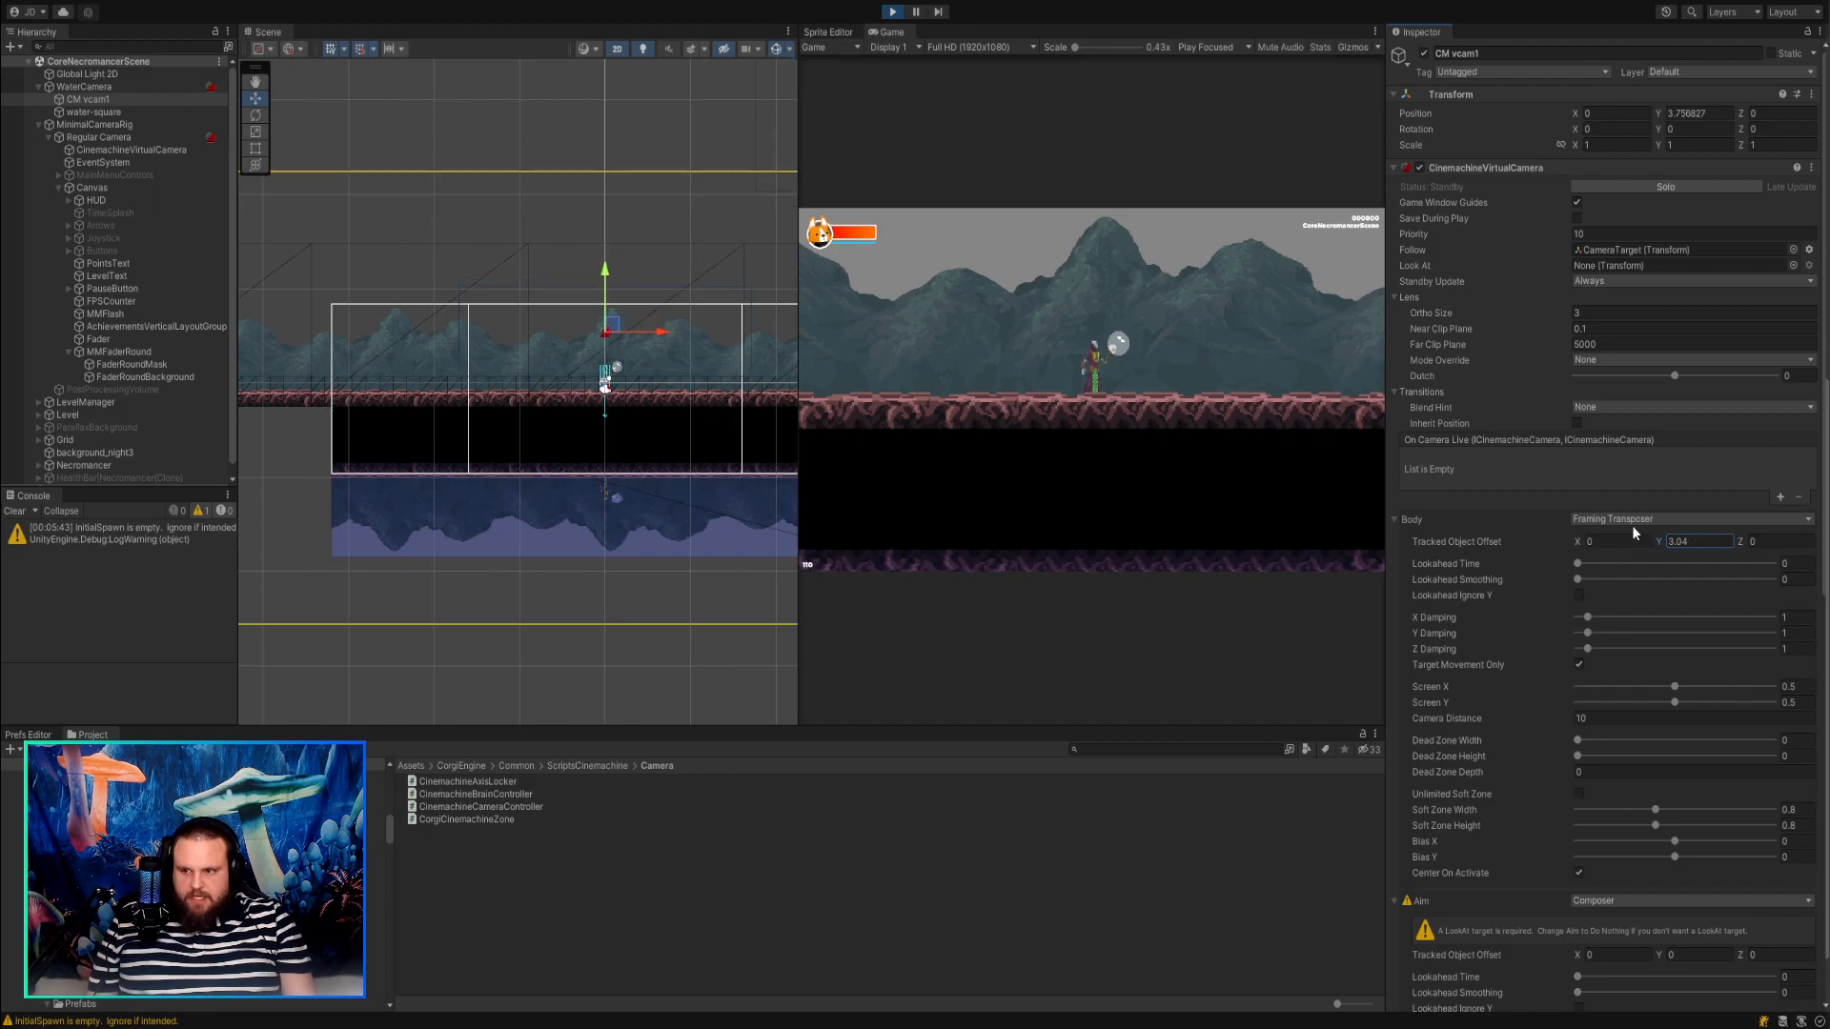
pyautogui.hotkey('ctrl', 'z')
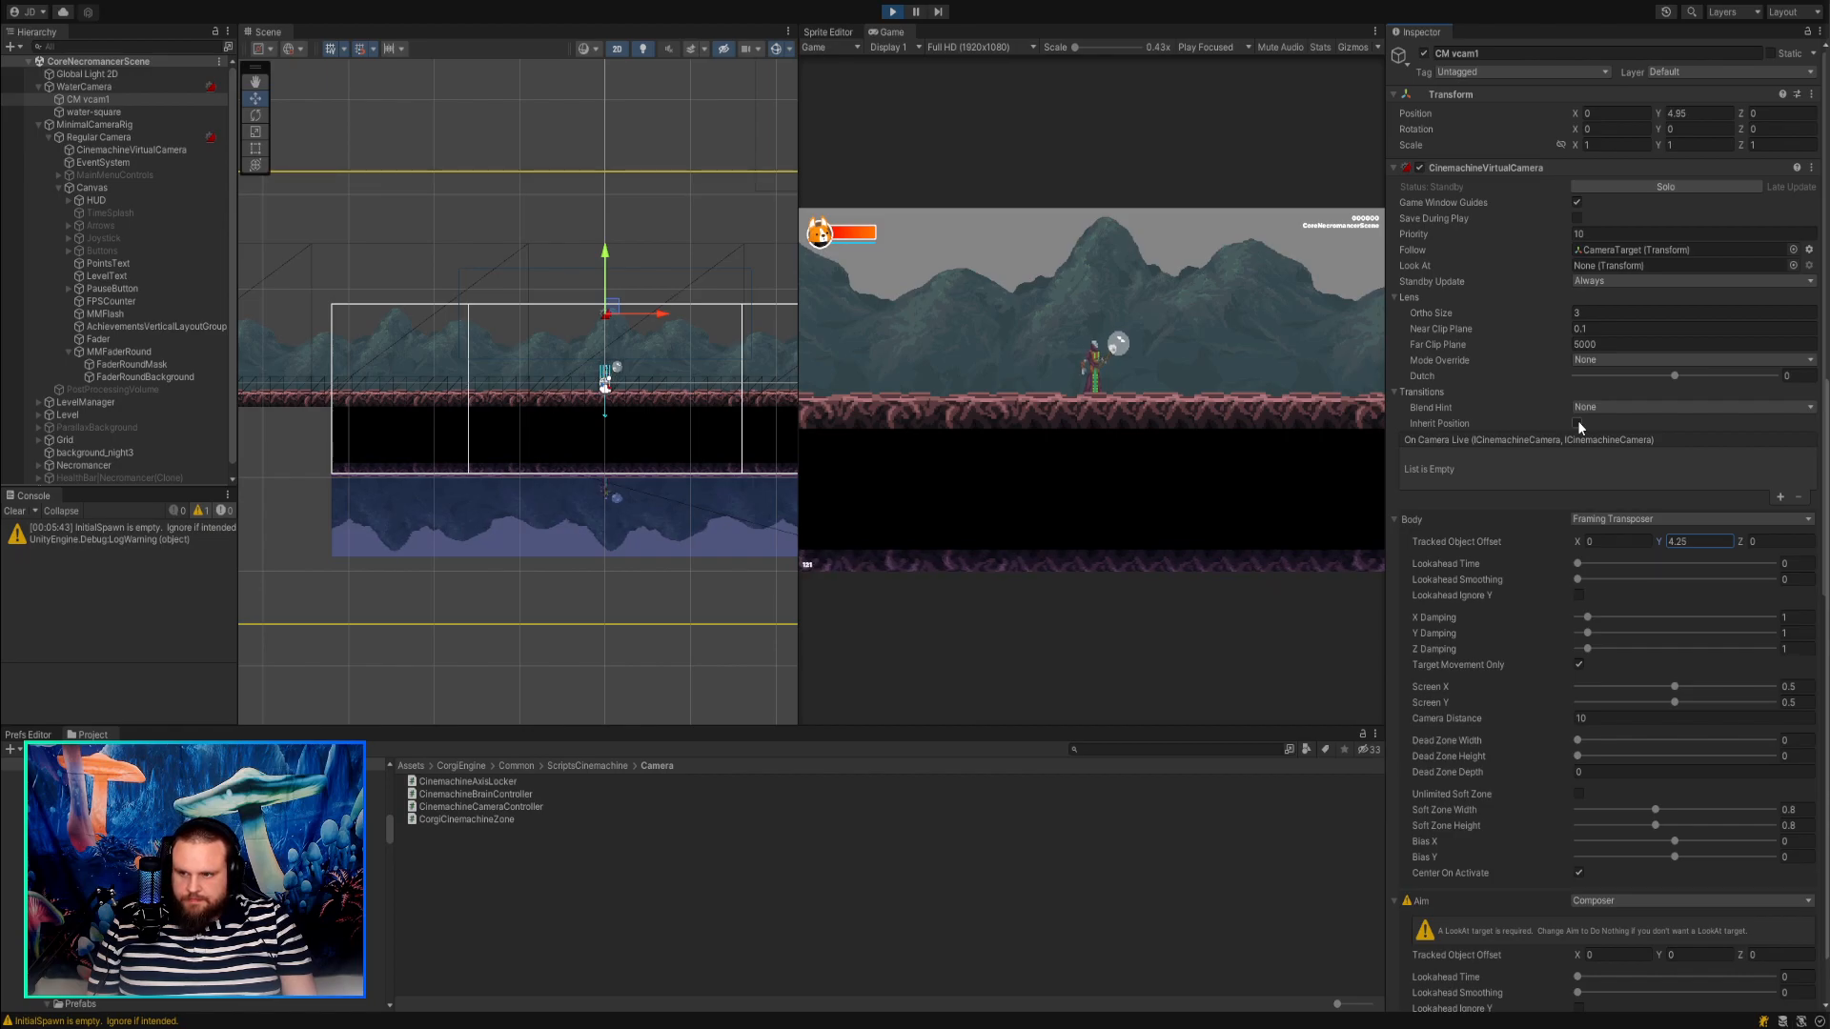
# Set Standby Update to Always on the CinemachineVirtualCamera under Regular Camera.
pyautogui.click(174, 152)
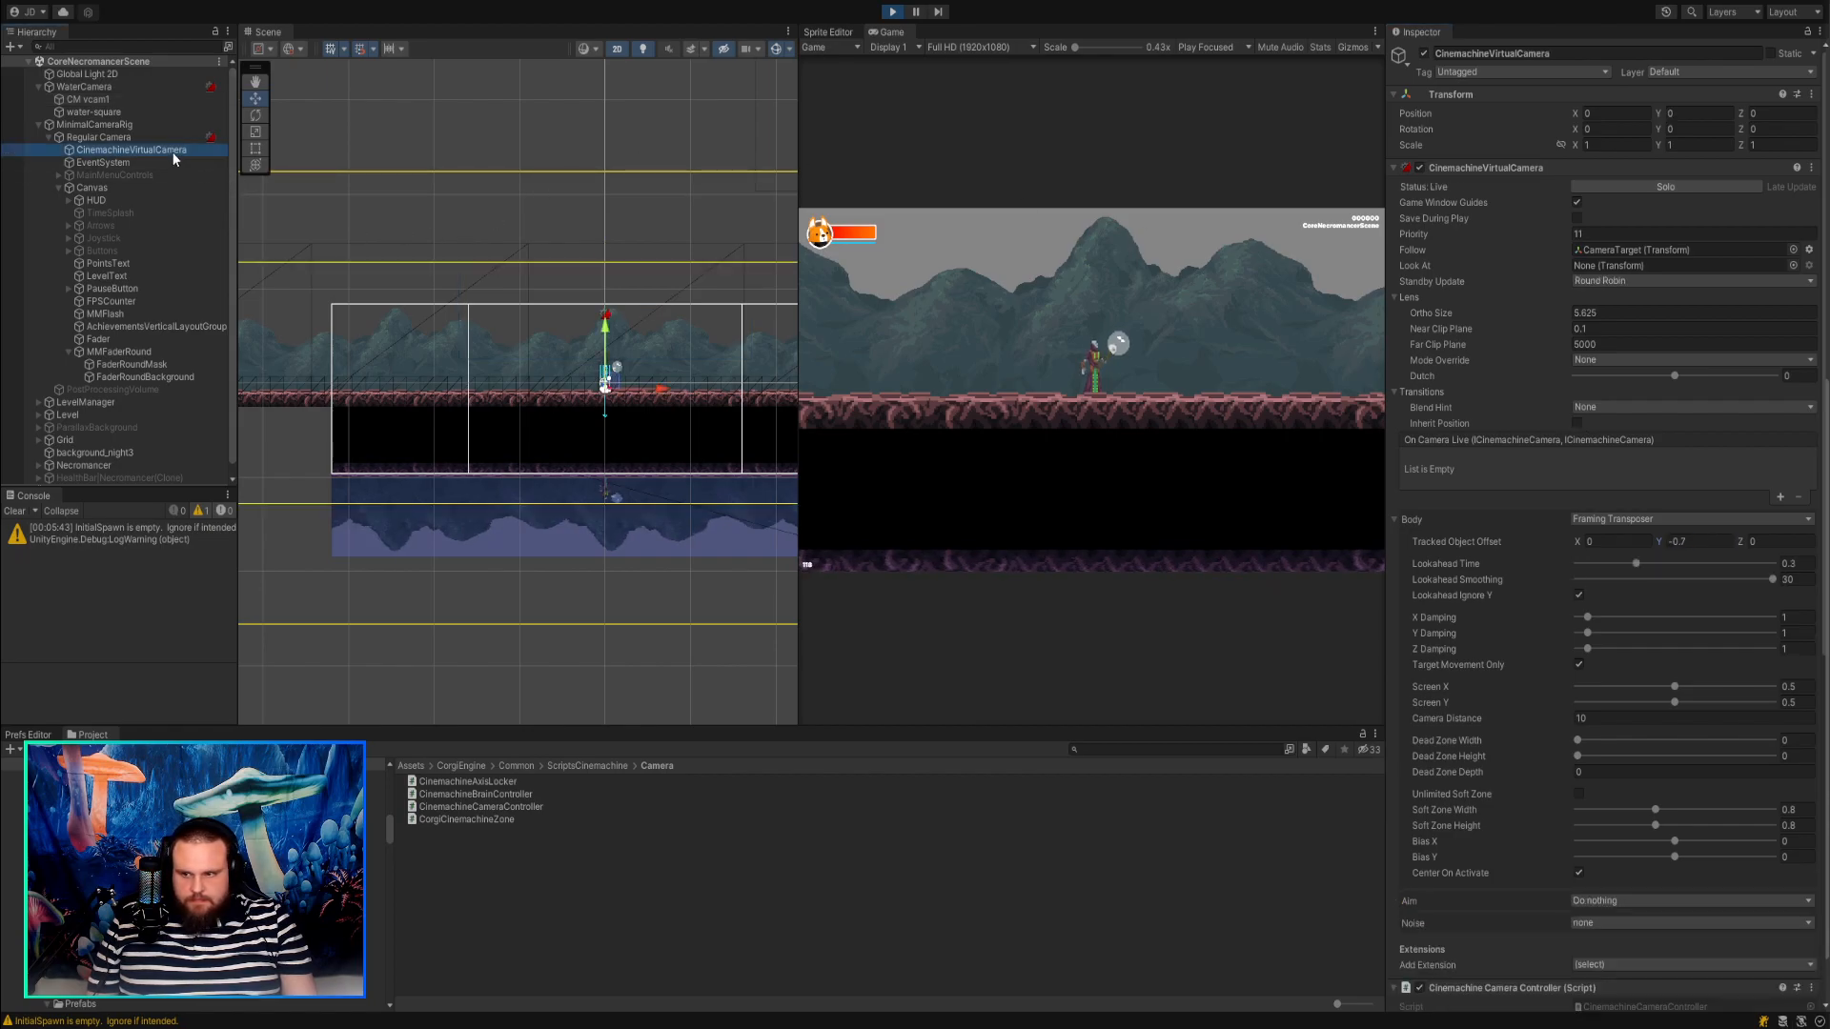
pyautogui.click(1614, 310)
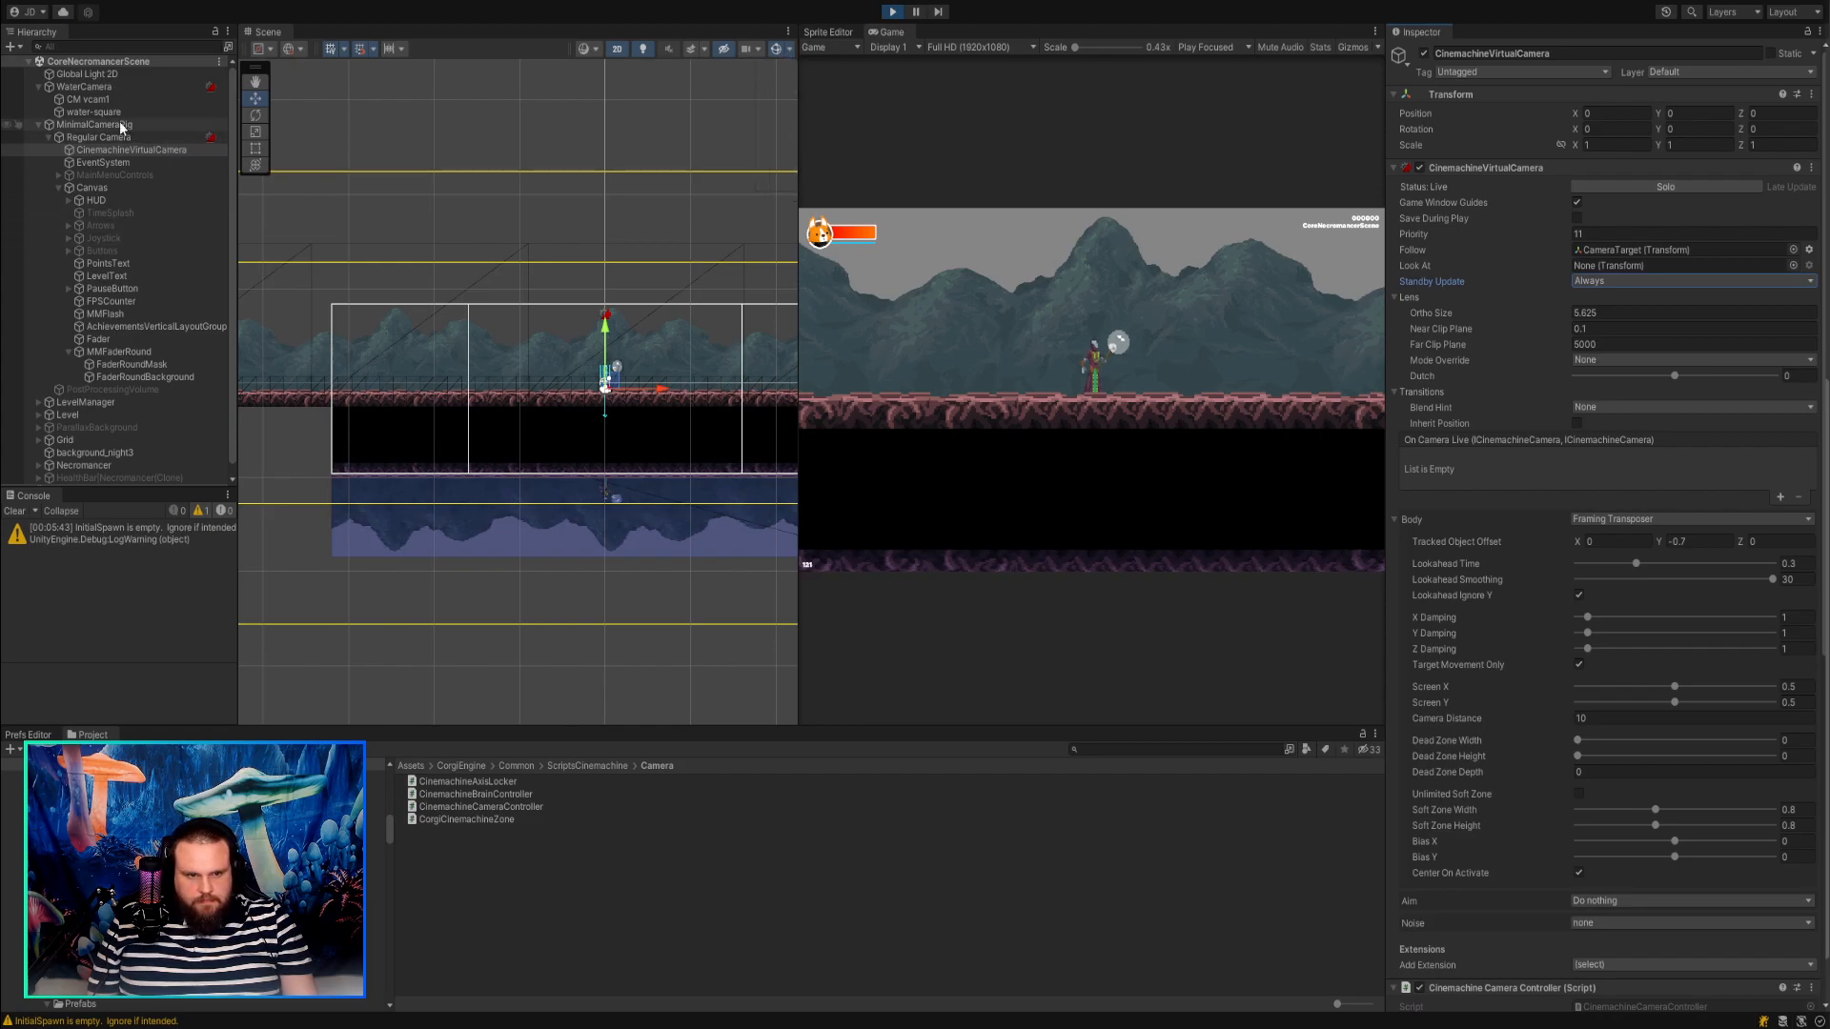
# Try a Tracked Object Offset Y of -0.08 with Inherit Position enabled on CM vcam1.
pyautogui.click(94, 88)
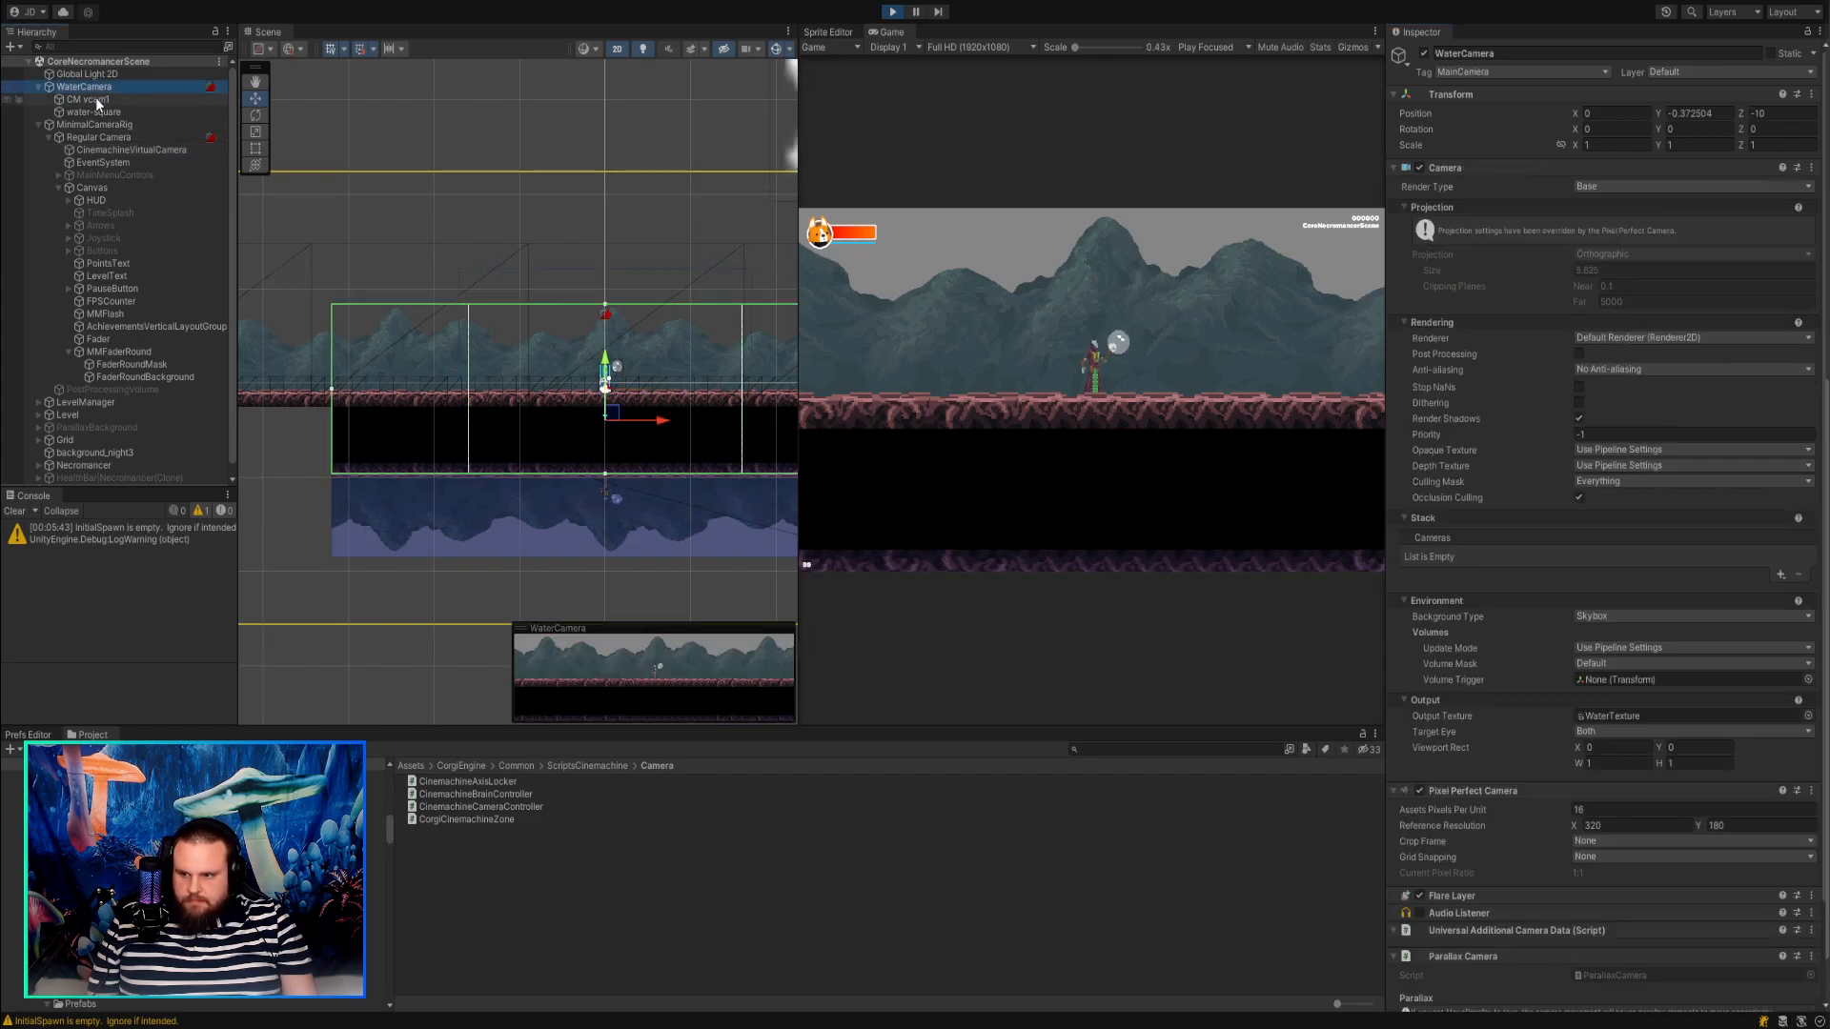
pyautogui.click(96, 99)
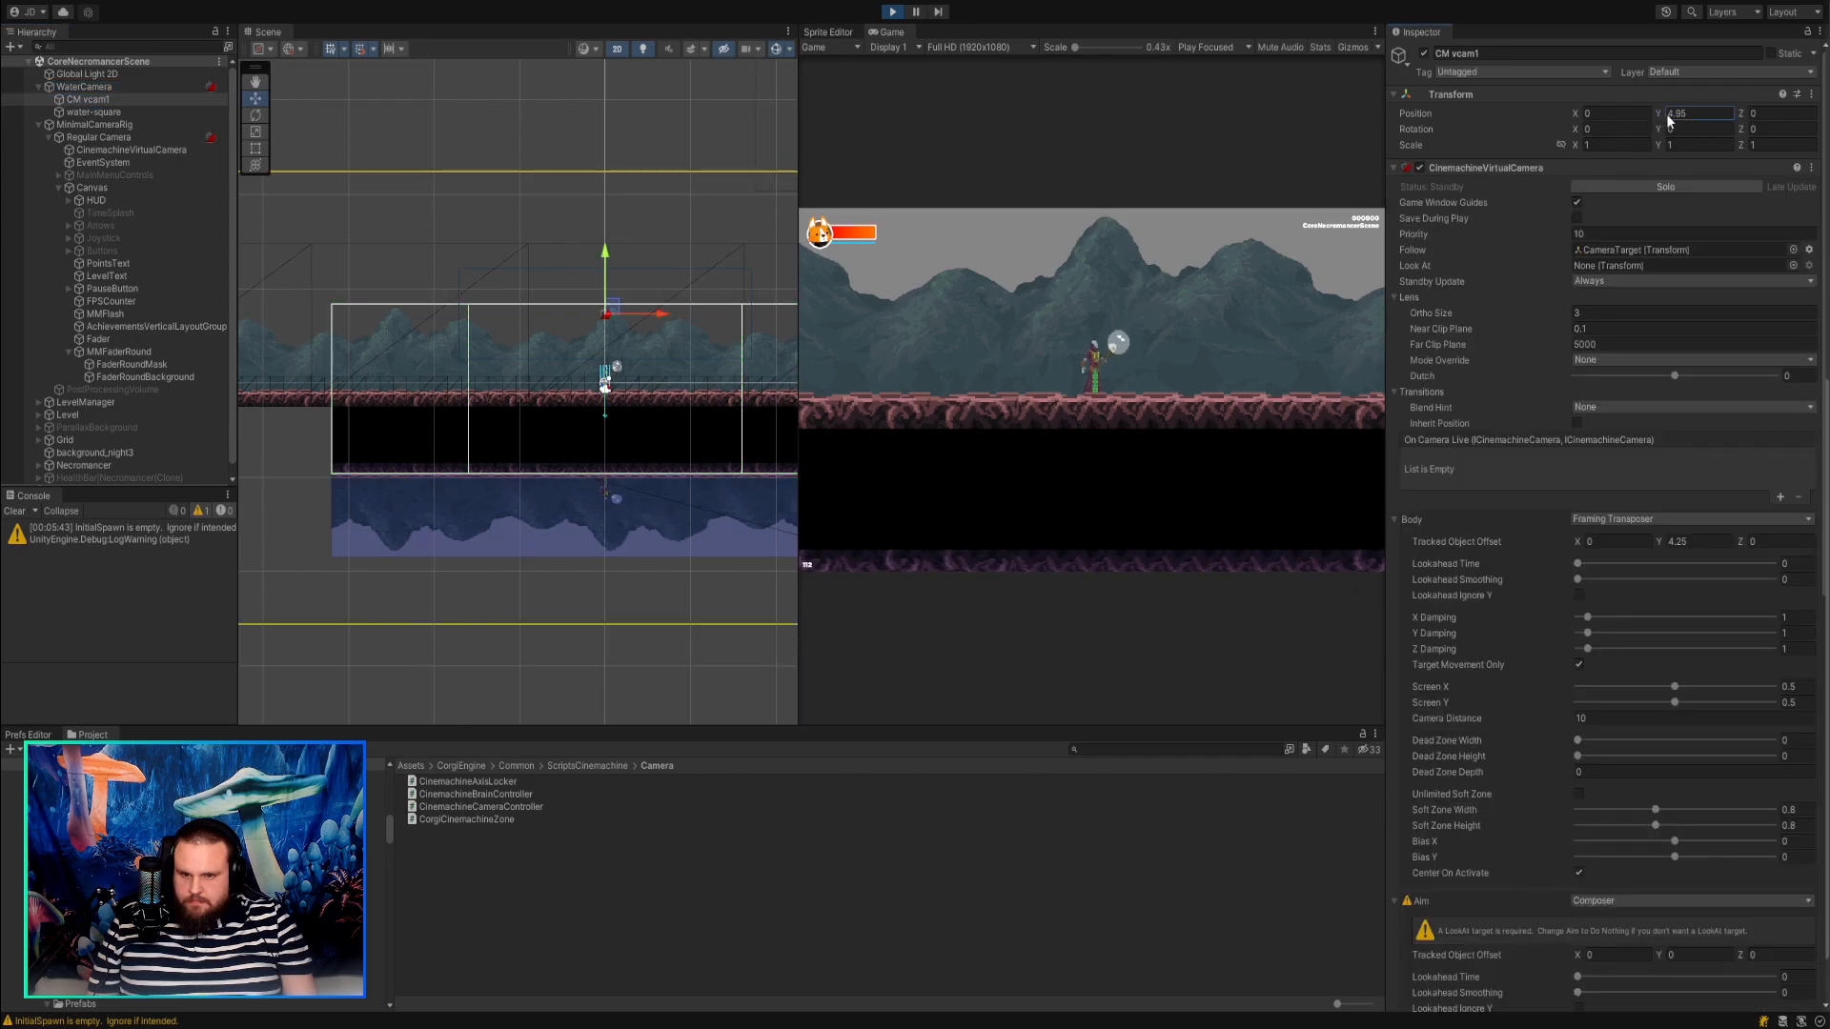
pyautogui.moveTo(1658, 538); pyautogui.dragTo(1581, 444)
pyautogui.click(1576, 424)
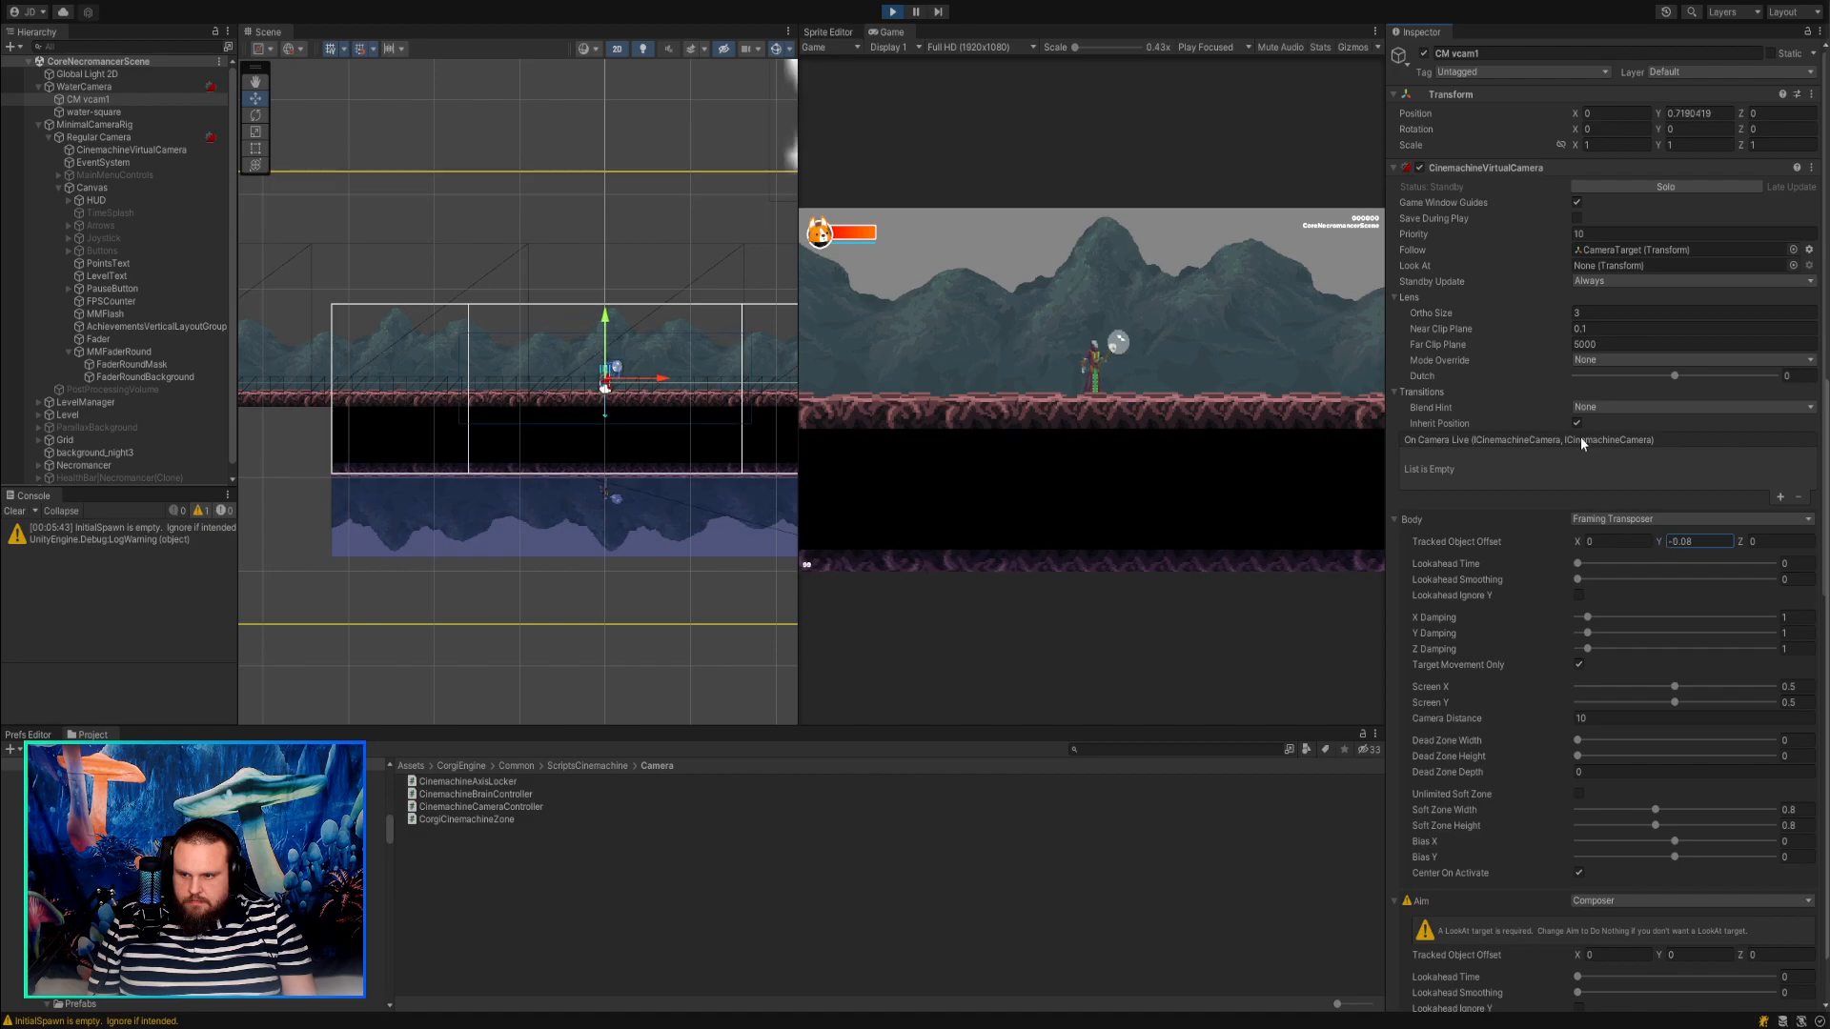
# Try a Tracked Object Offset Y of -2.02 and Blend Hint Screen Space Aim When Targets Differ on CM vcam1, returning the hint to None.
pyautogui.click(1614, 481)
pyautogui.moveTo(1657, 537); pyautogui.dragTo(1617, 401)
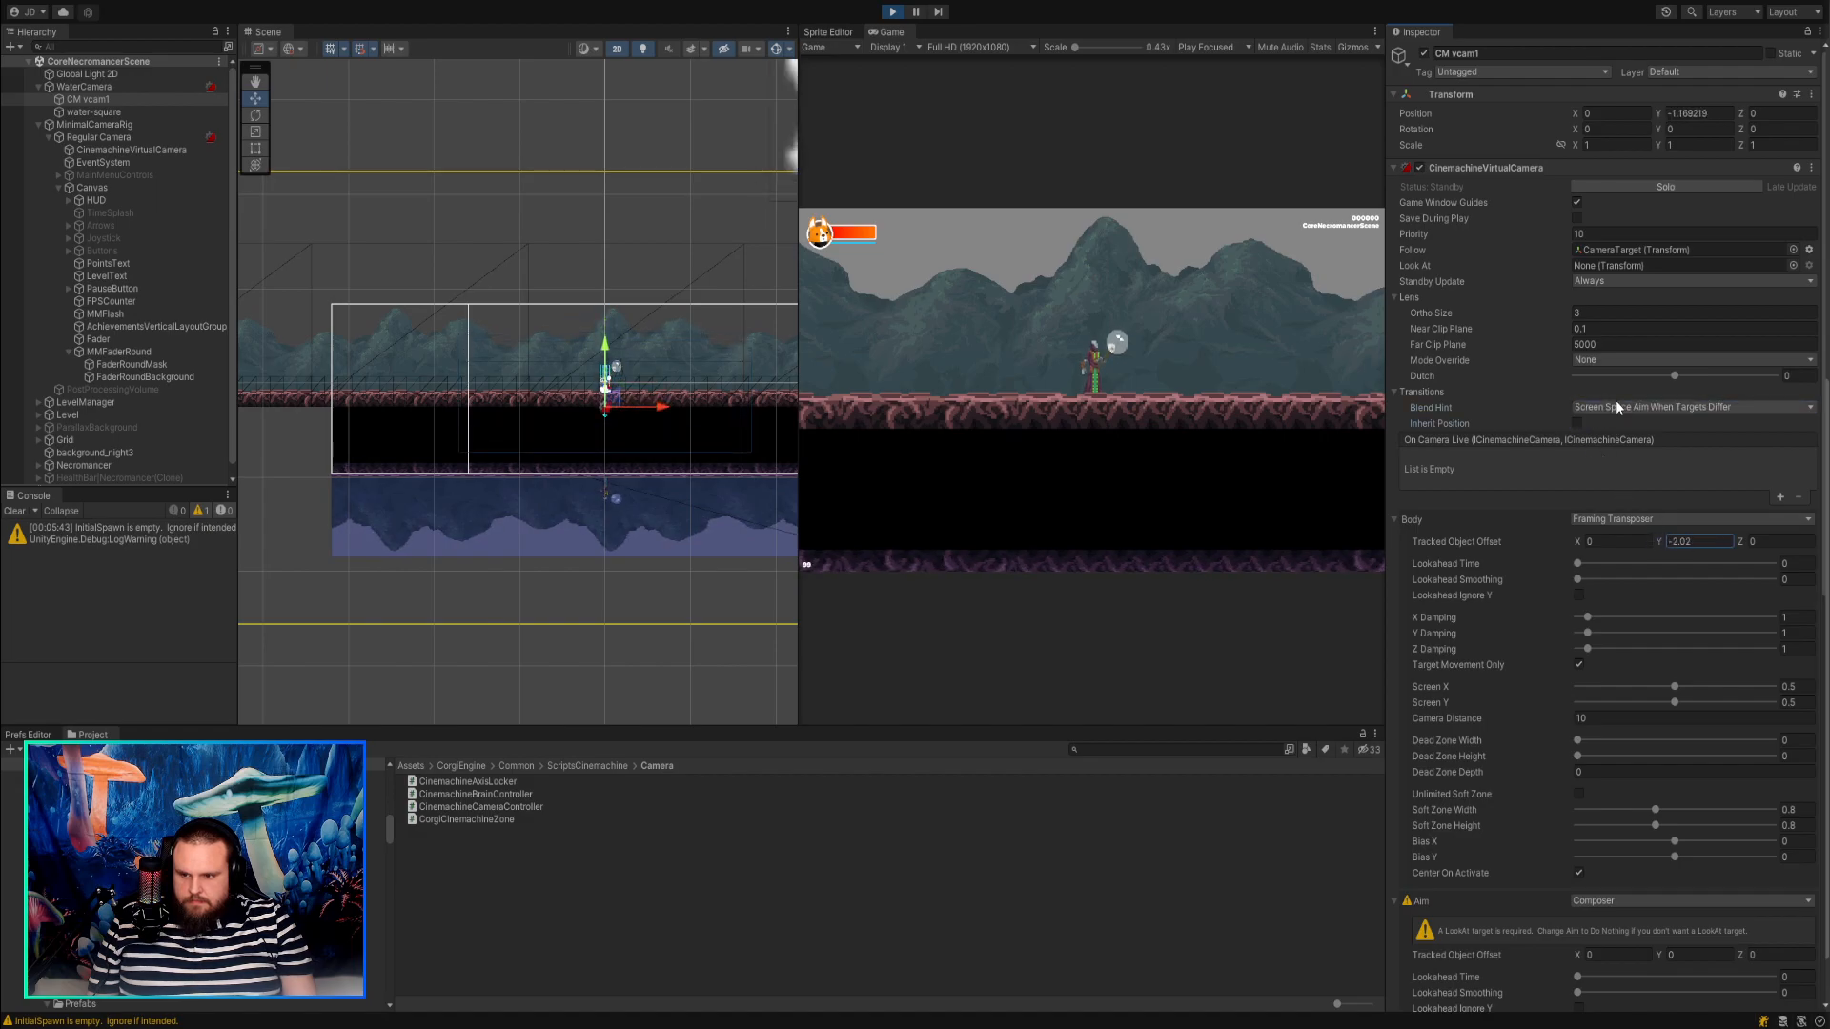
pyautogui.click(1619, 427)
# Solo CM vcam1 and set its Tracked Object Offset Y to 0.34.
pyautogui.click(1624, 185)
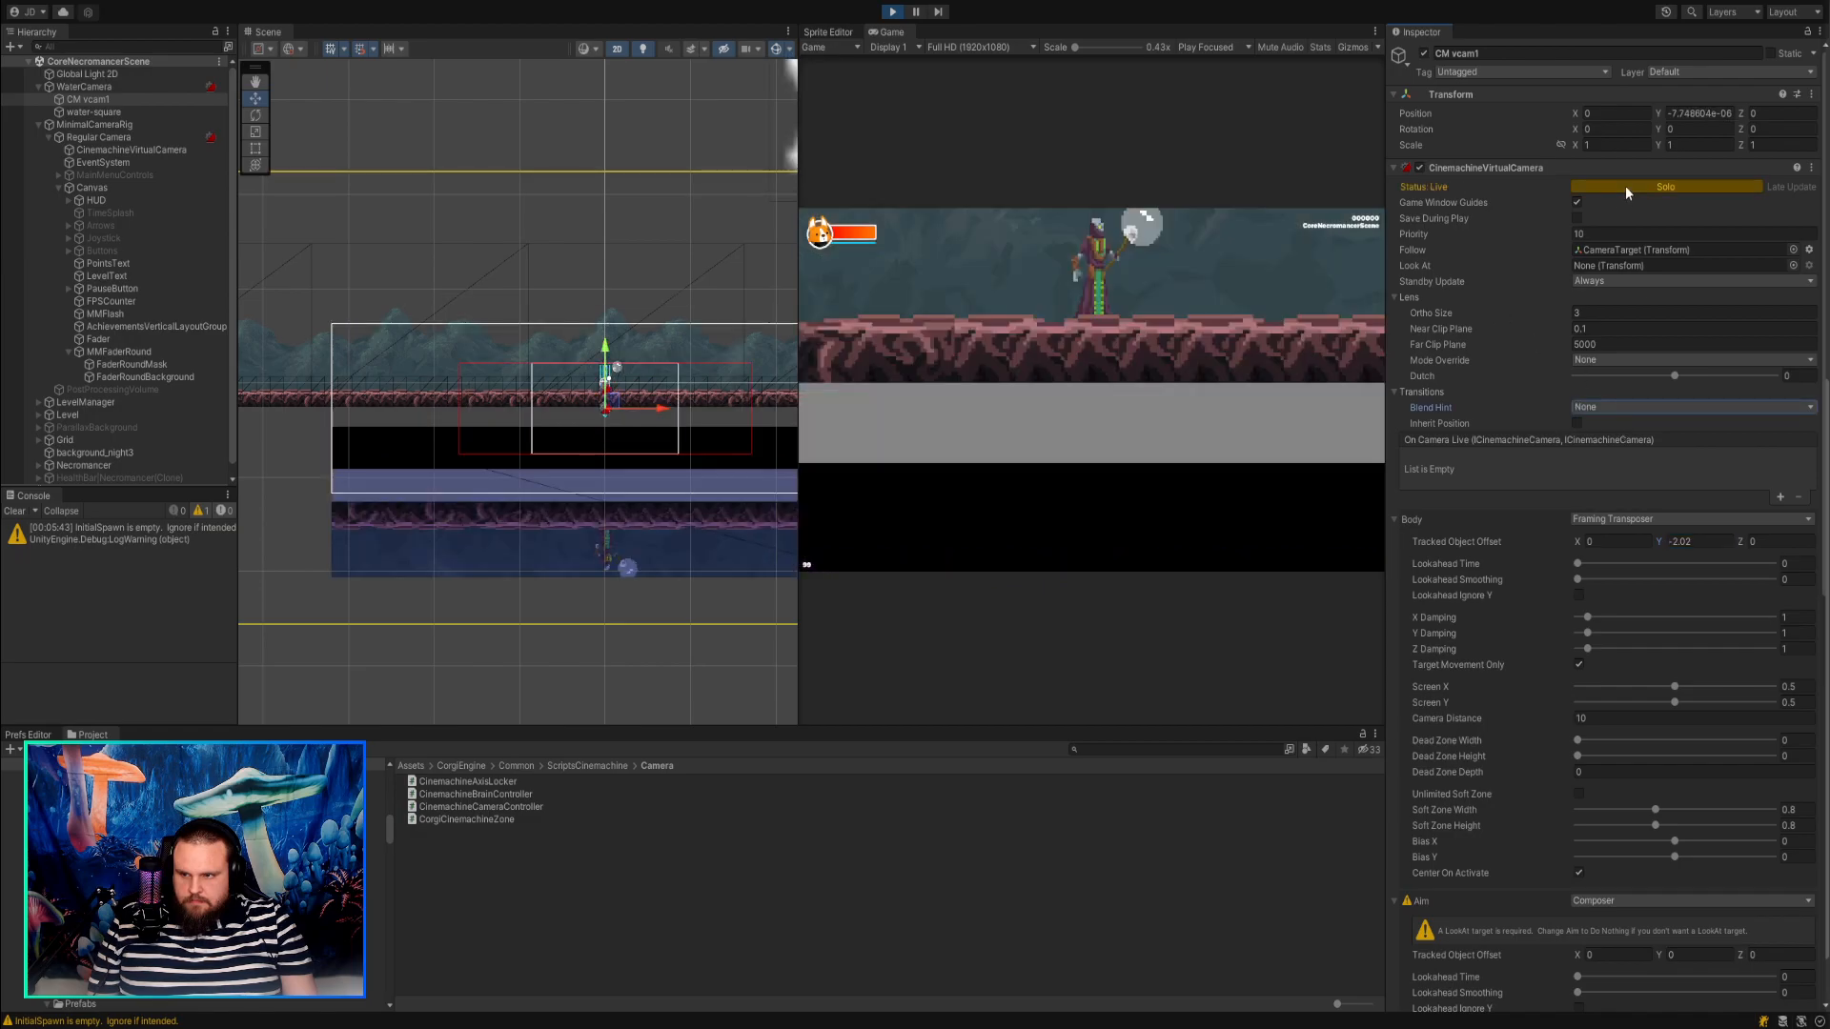
pyautogui.moveTo(1660, 550); pyautogui.dragTo(1720, 551)
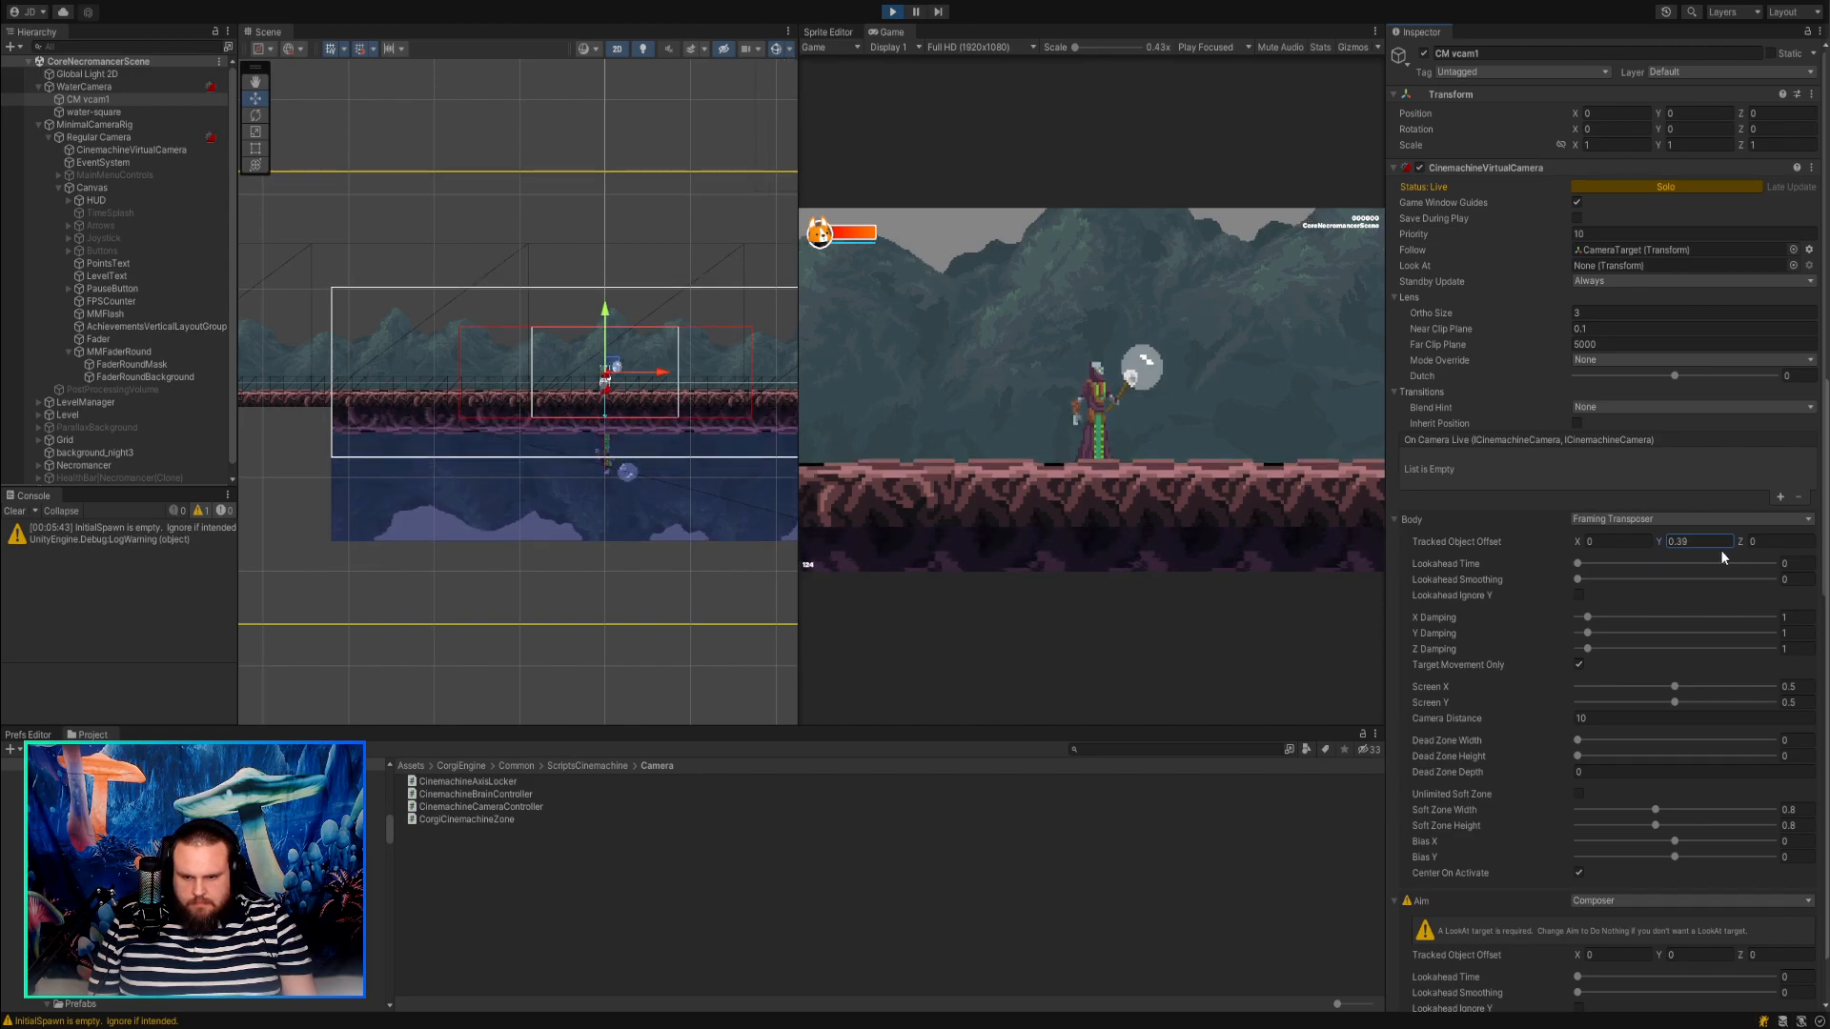
pyautogui.moveTo(1719, 550)
pyautogui.mouseDown()
pyautogui.moveTo(1685, 546)
pyautogui.moveTo(1759, 558)
pyautogui.moveTo(1720, 552)
pyautogui.mouseUp()
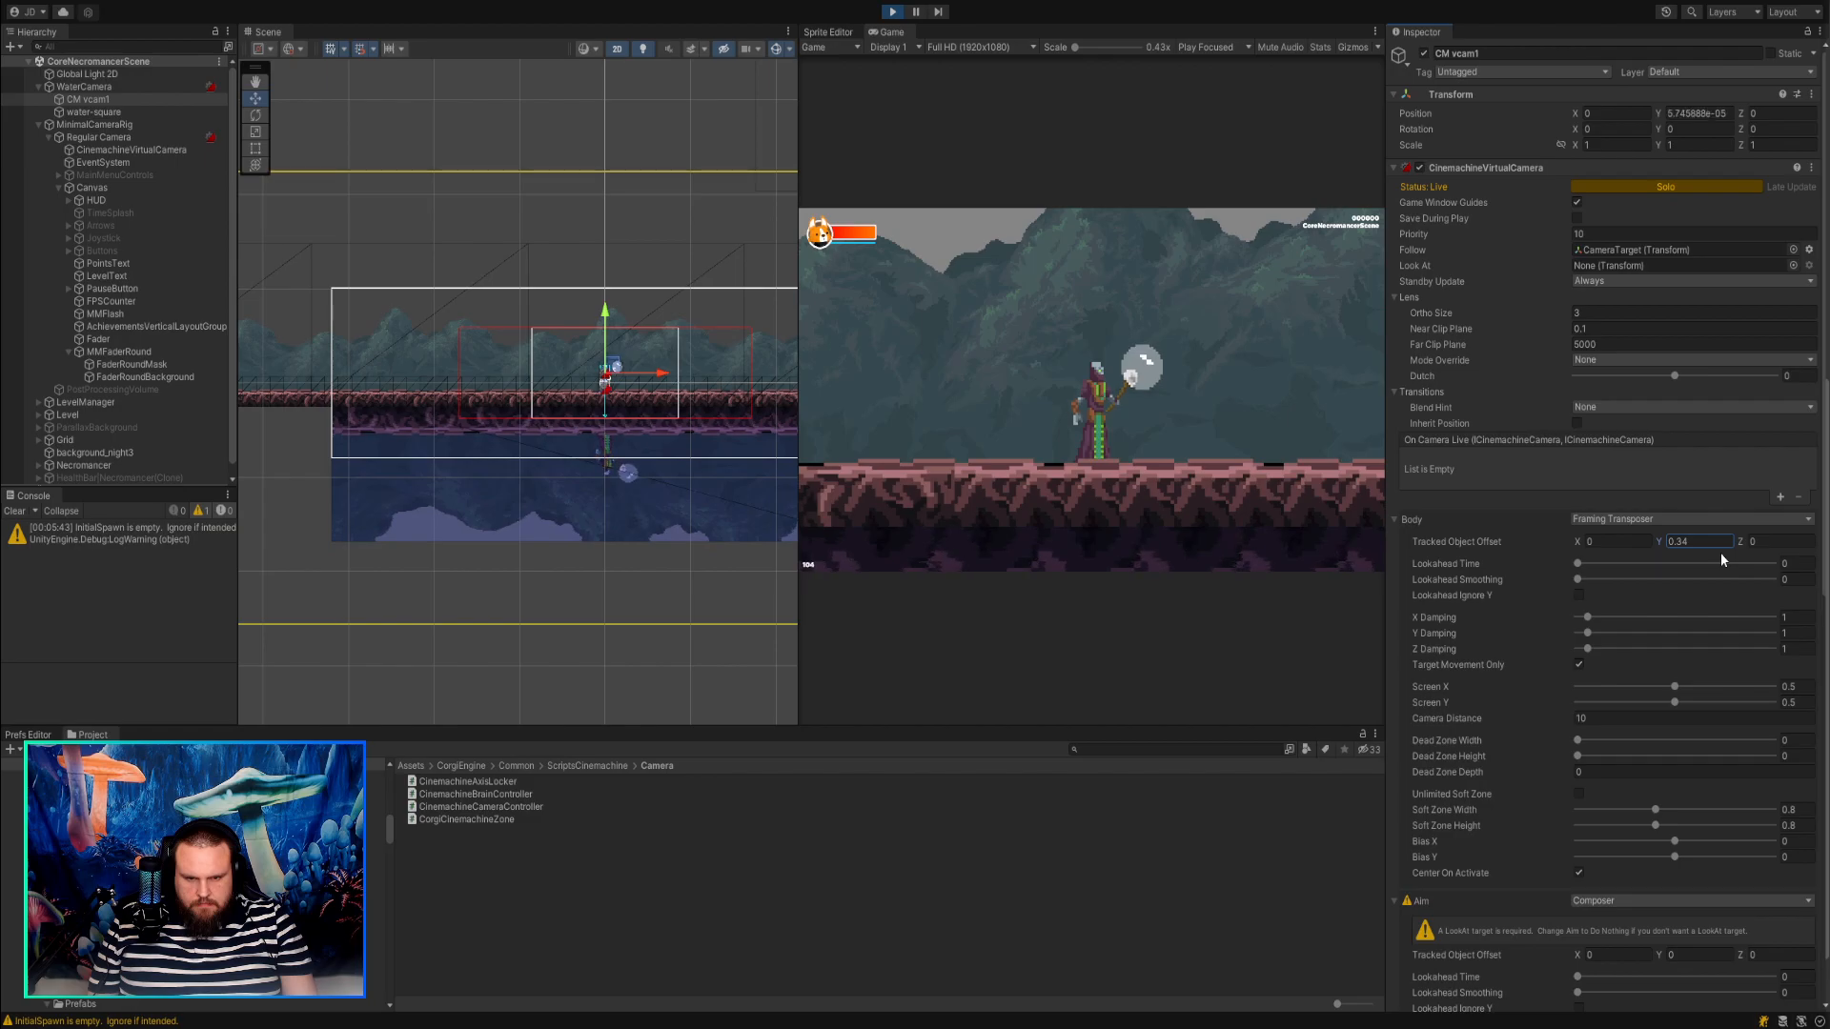
# Examine the water reflection and camera frame around the player in the Scene view, and turn off Solo on CM vcam1.
pyautogui.scroll(-4, 707, 502)
pyautogui.moveTo(694, 550); pyautogui.dragTo(568, 549, button='middle')
pyautogui.scroll(5, 572, 453)
pyautogui.moveTo(563, 443); pyautogui.dragTo(688, 446, button='middle')
pyautogui.scroll(-3, 696, 506)
pyautogui.scroll(-3, 693, 452)
pyautogui.scroll(-2, 694, 452)
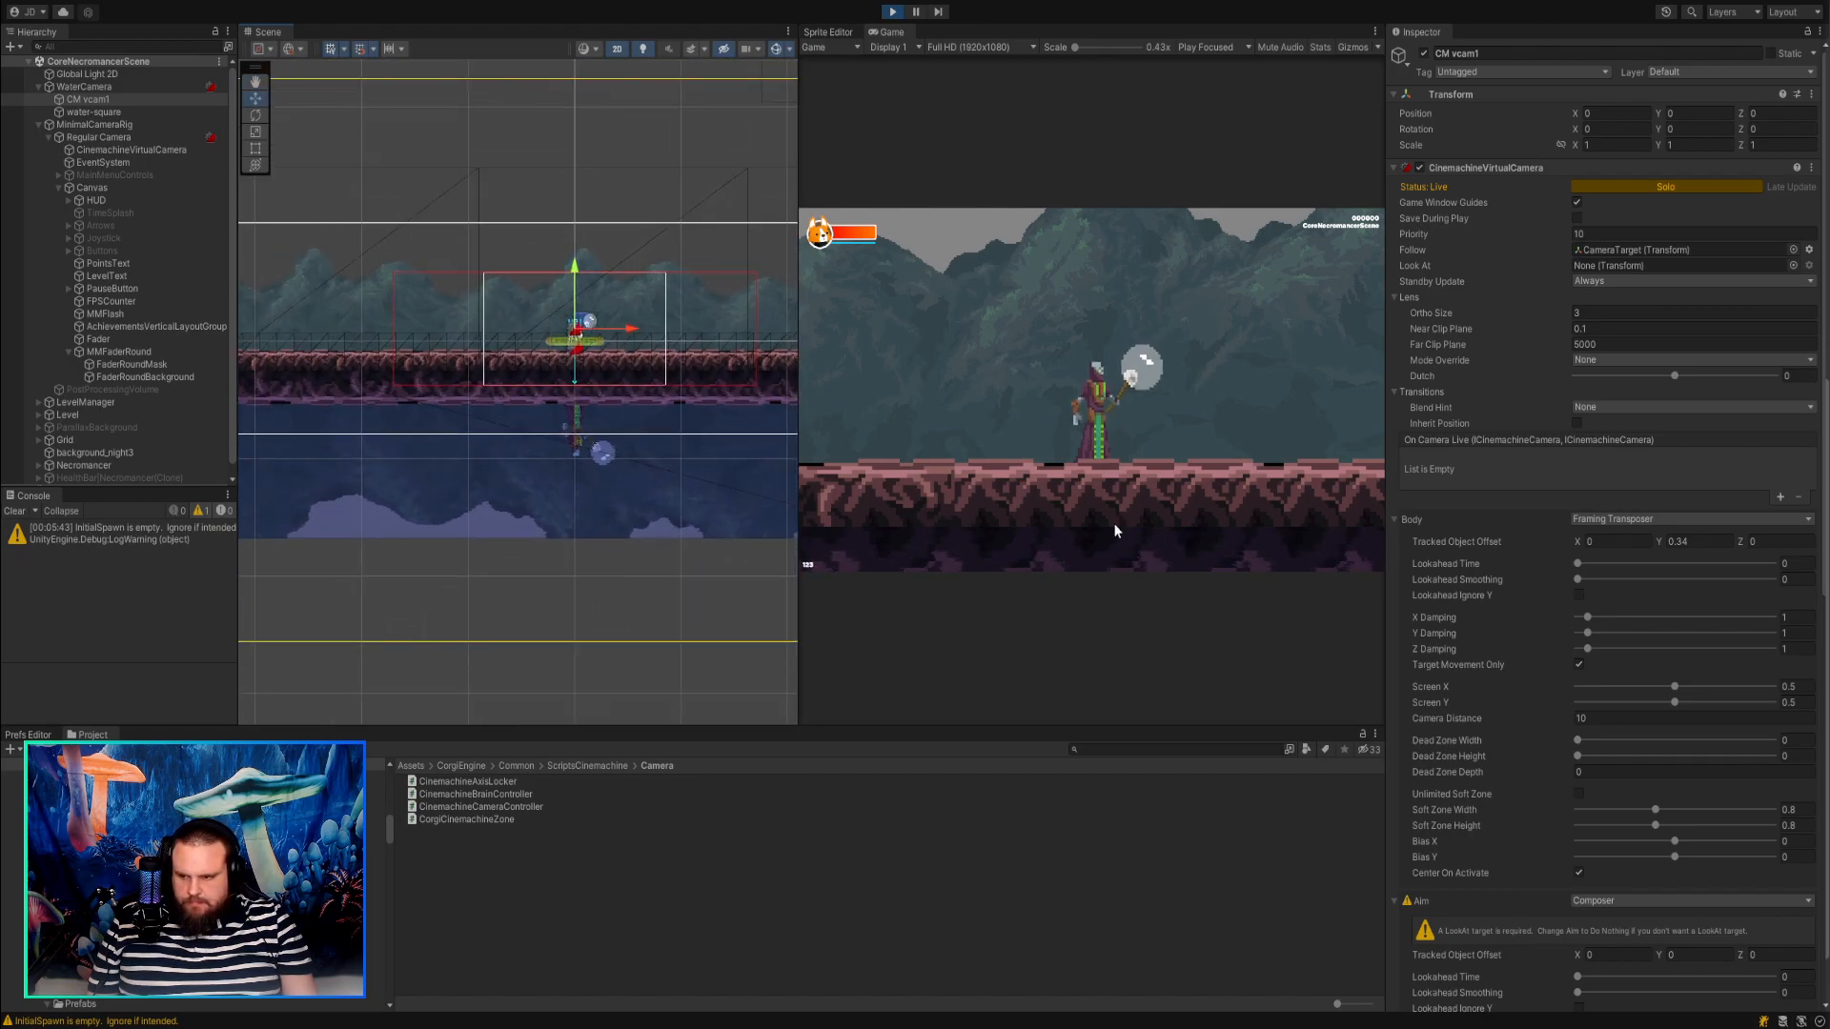
pyautogui.click(1639, 190)
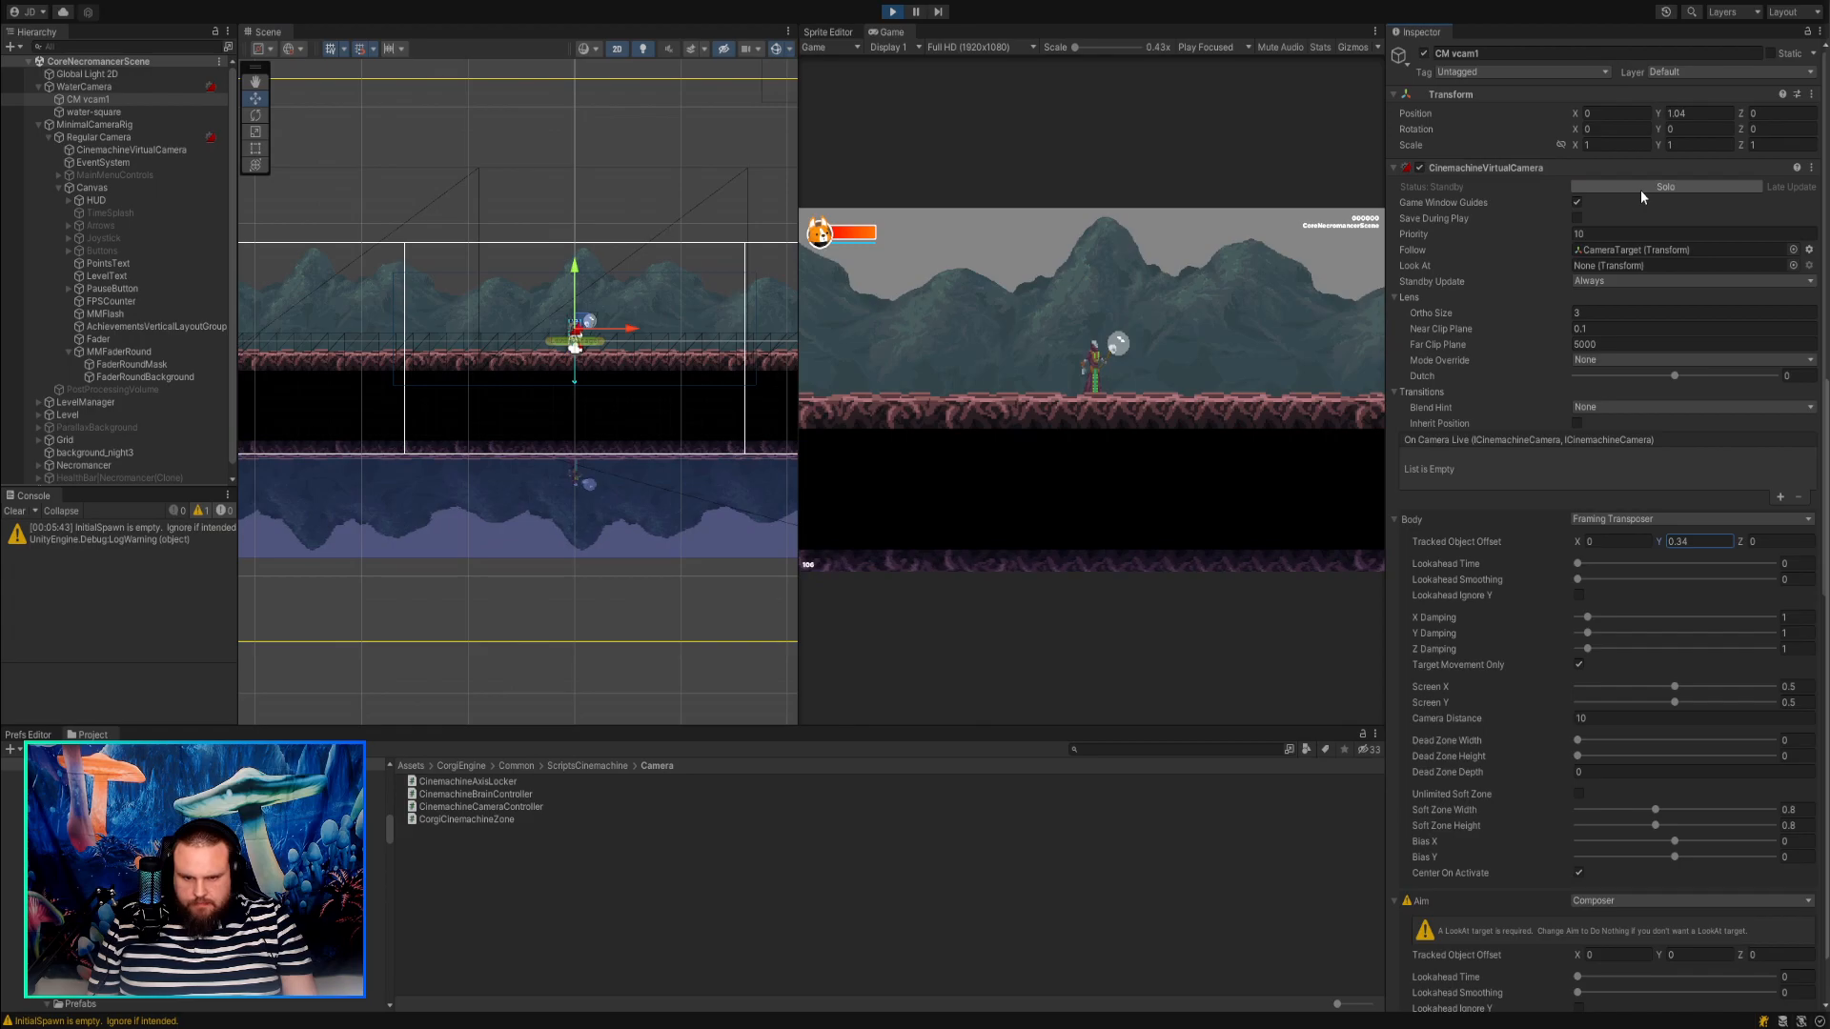
# Set CM vcam1's Tracked Object Offset Y to -1.37 and move water-square up to about Y -2.44.
pyautogui.moveTo(1659, 541); pyautogui.dragTo(1634, 543)
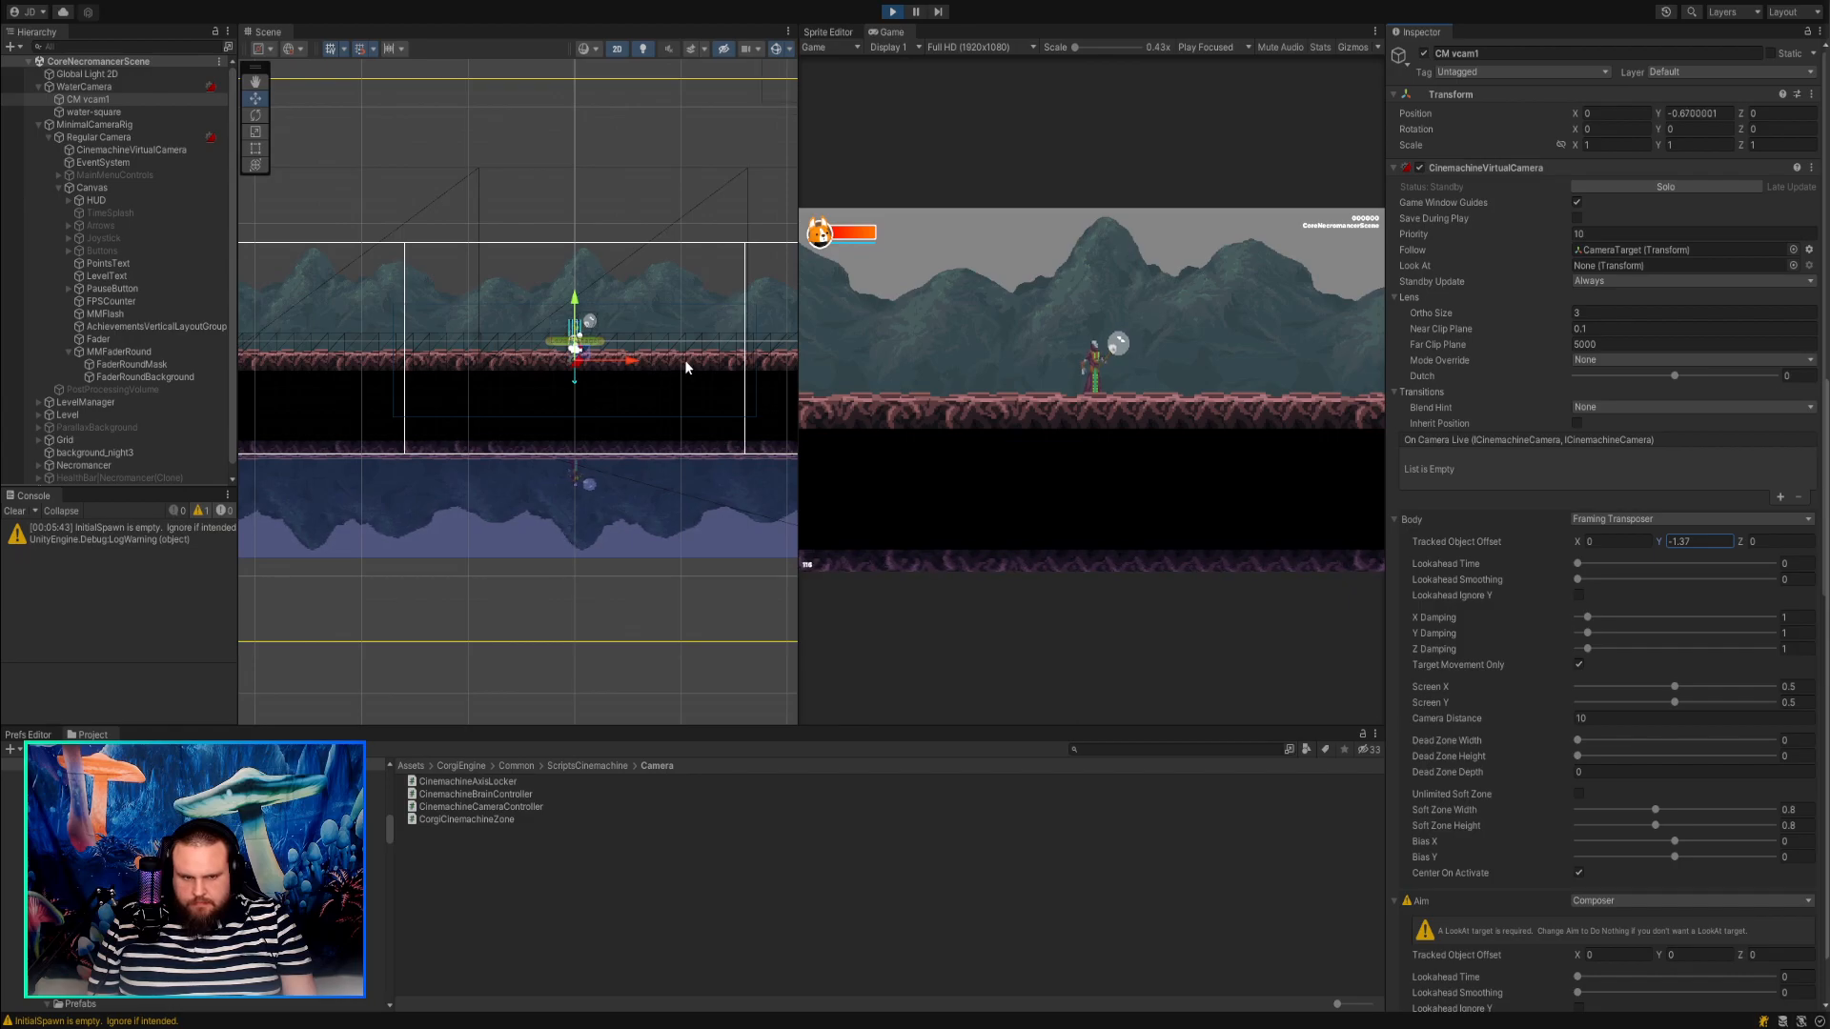
pyautogui.click(93, 112)
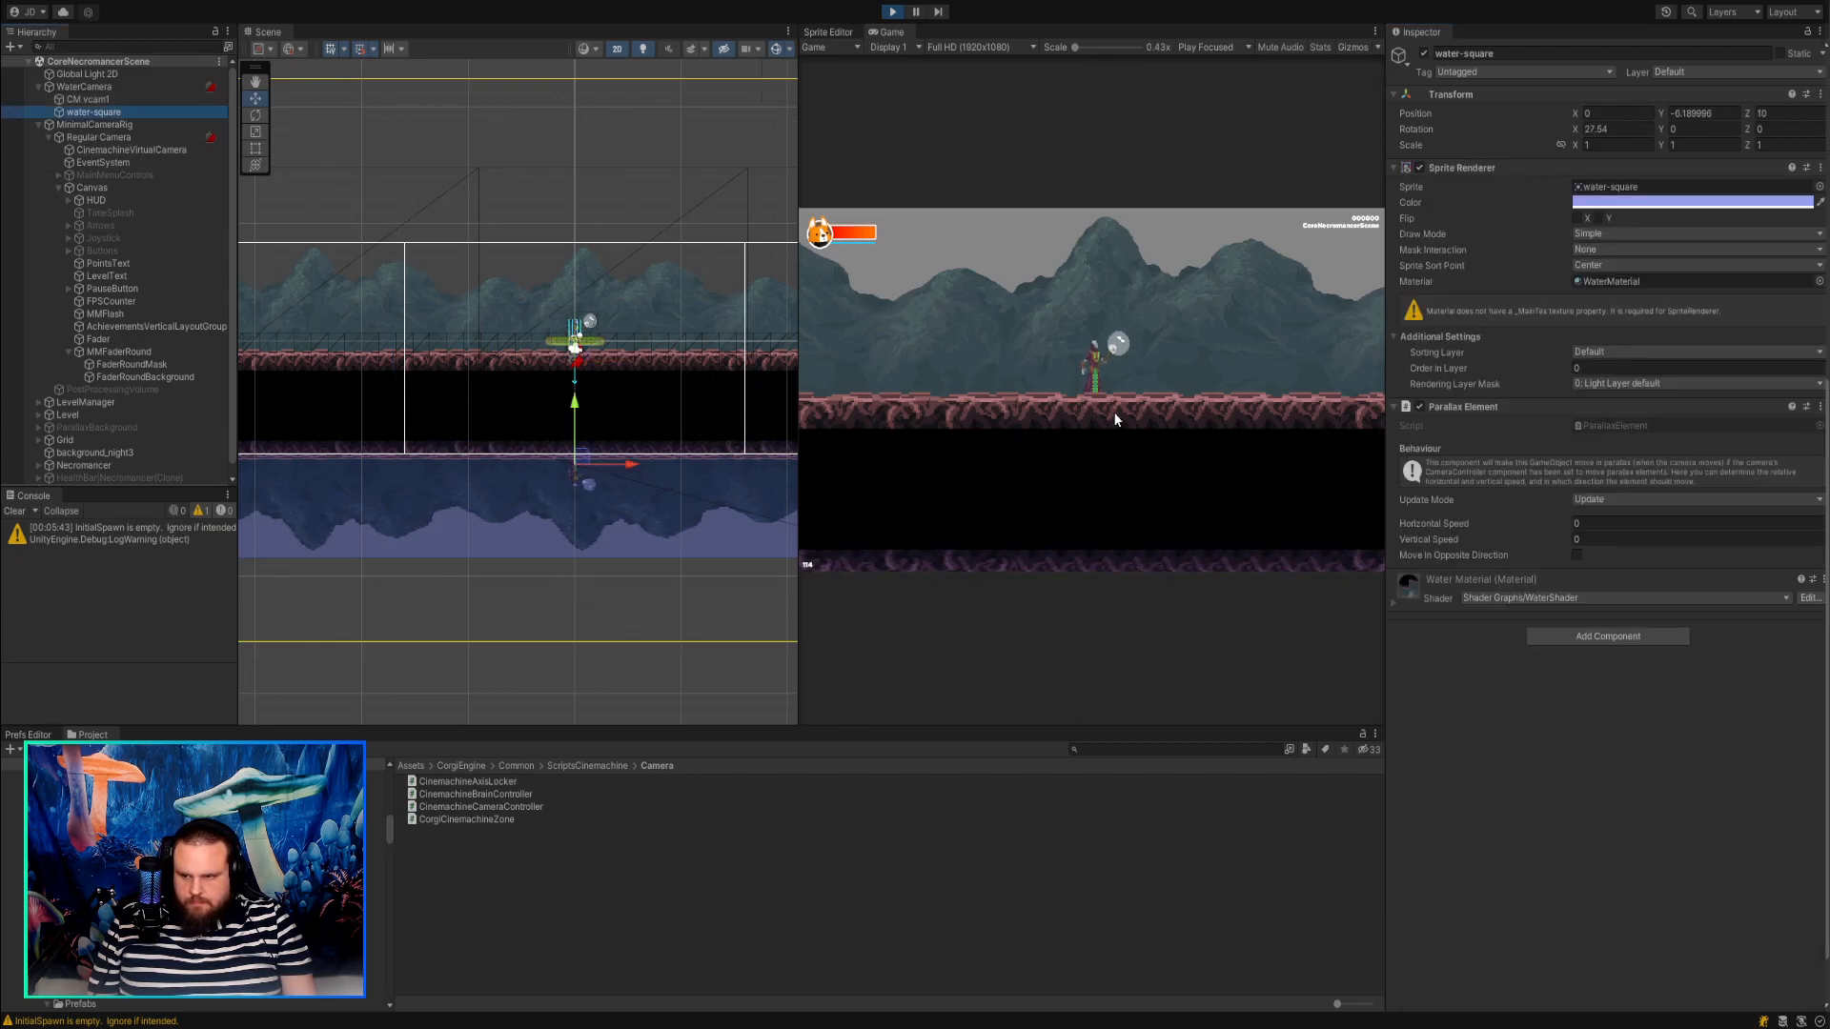
pyautogui.moveTo(602, 487); pyautogui.dragTo(589, 392)
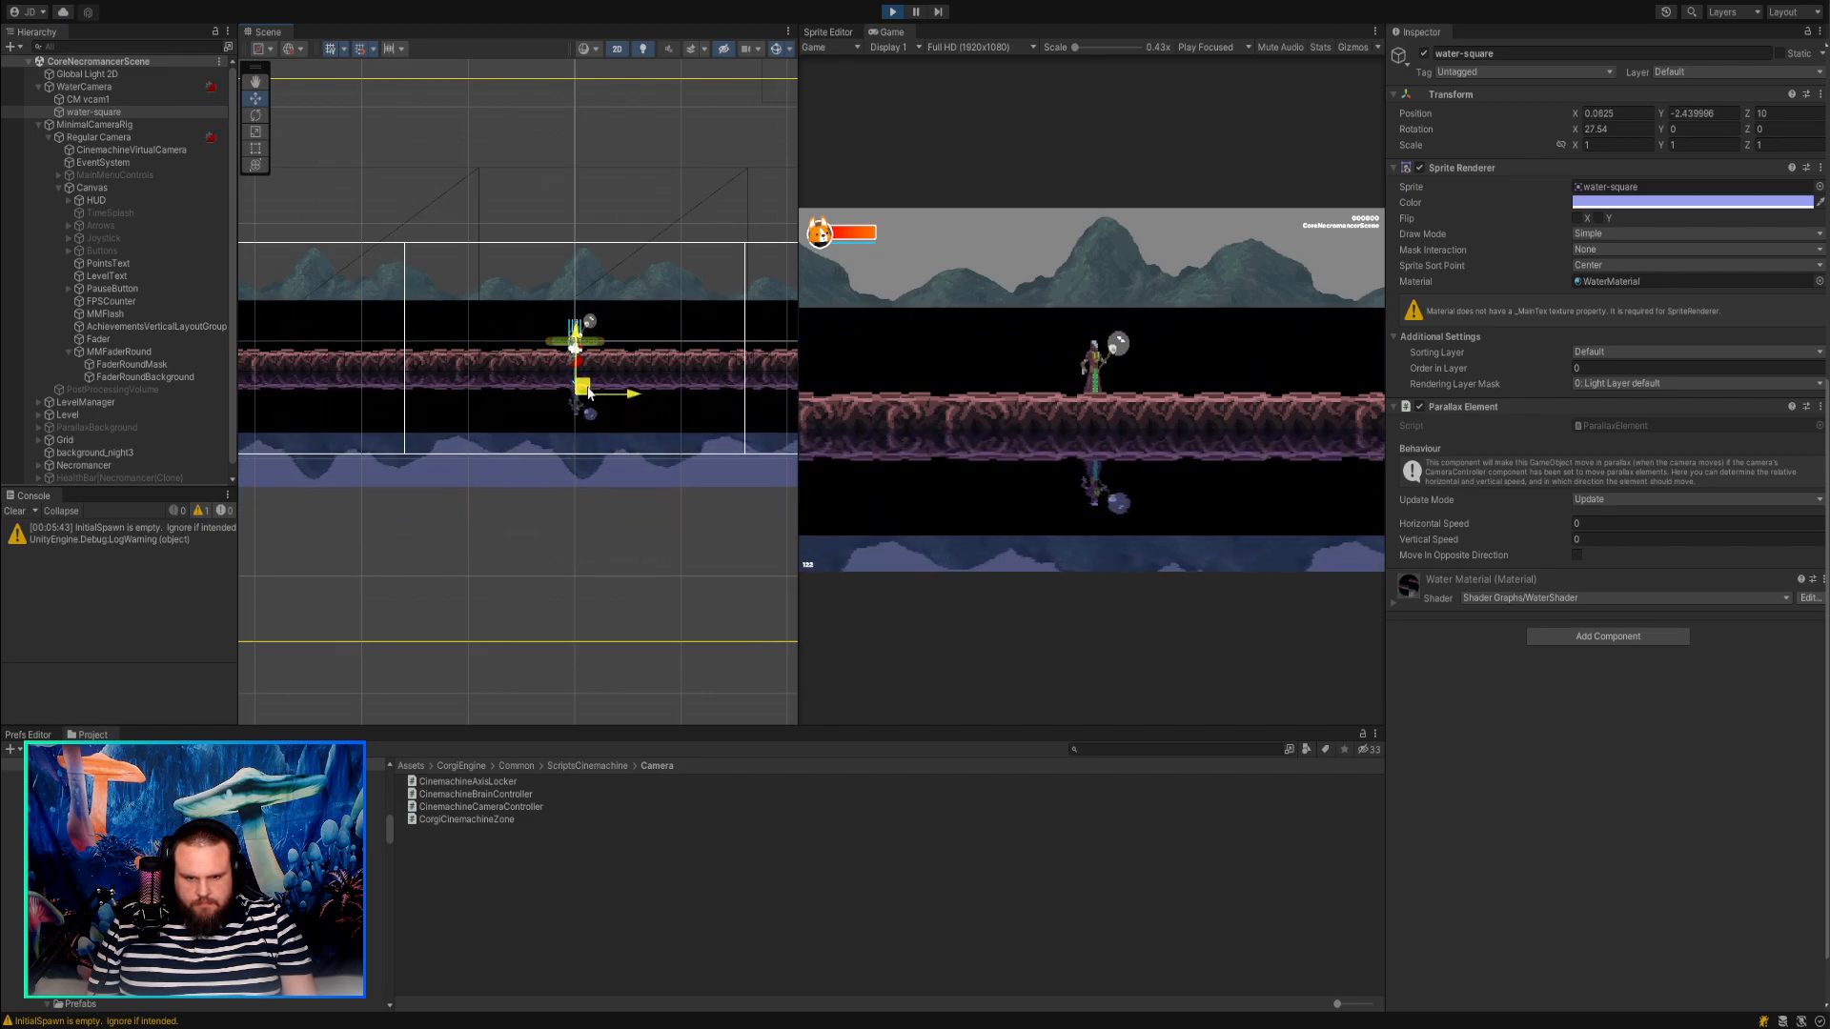
# Set CM vcam1's Tracked Object Offset Y to -0.91 and its Standby Update to Round Robin.
pyautogui.click(72, 99)
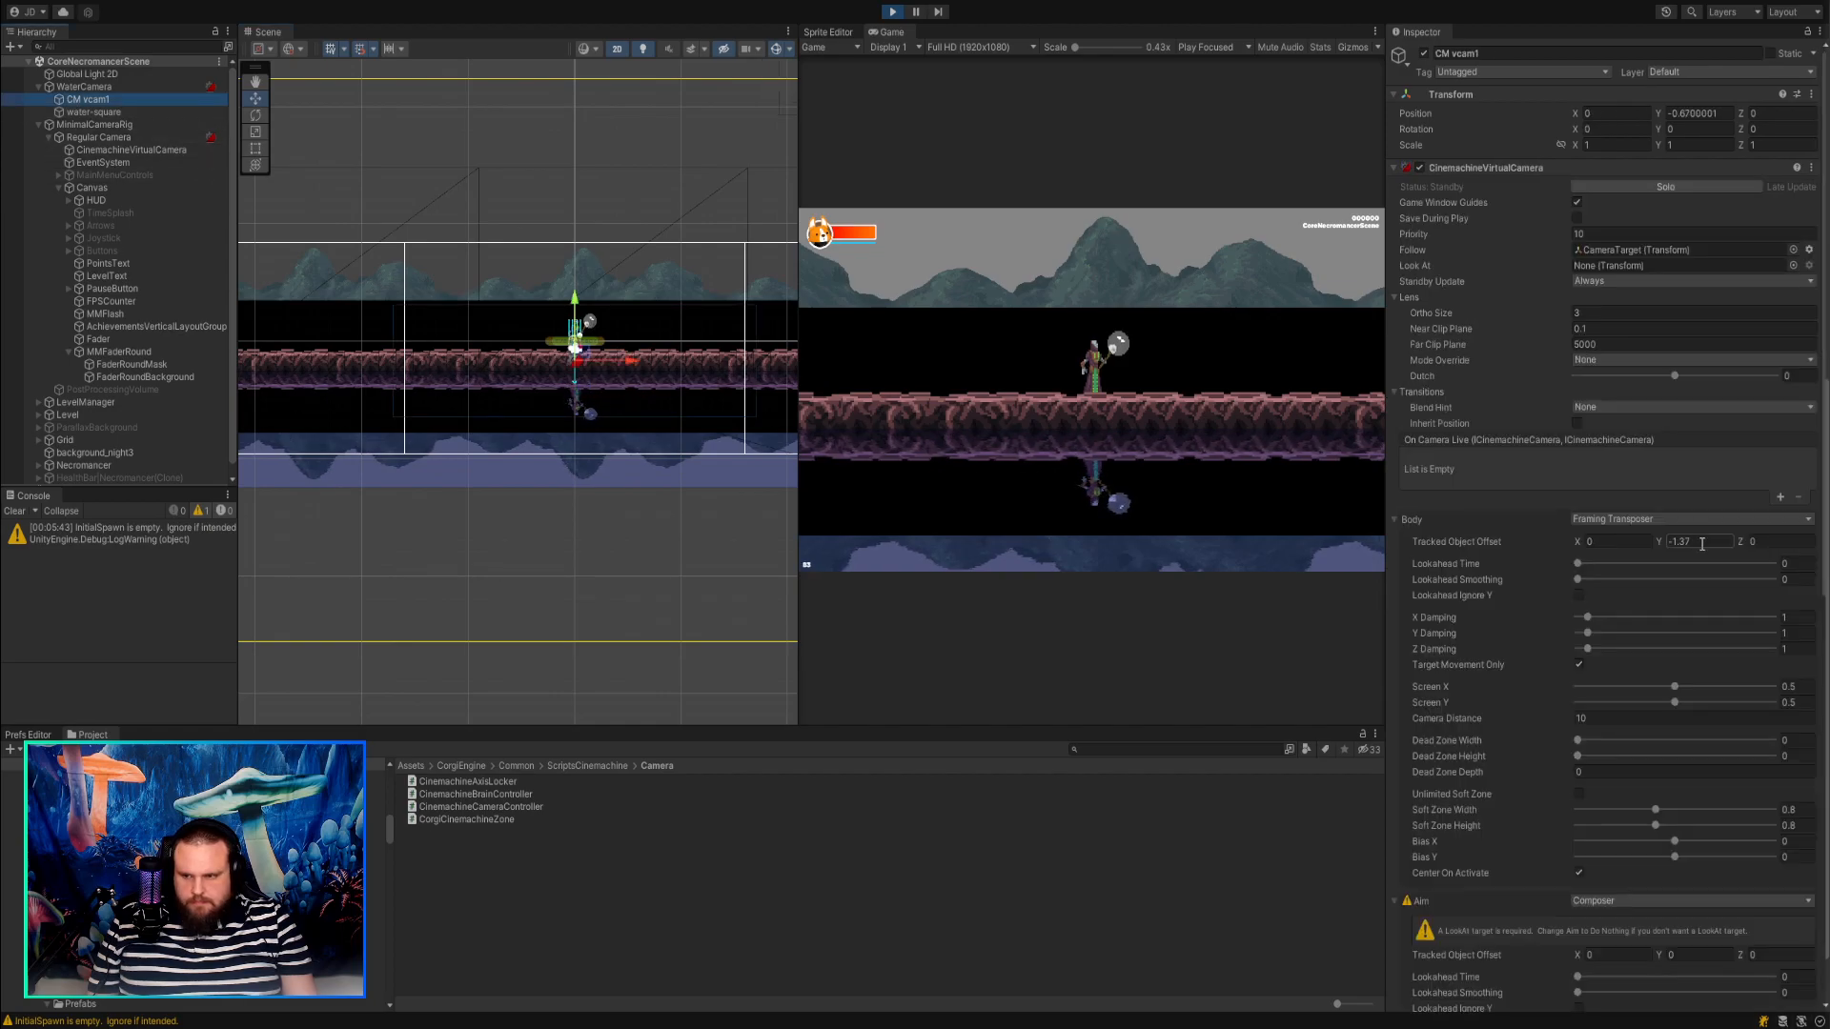
pyautogui.moveTo(1649, 543)
pyautogui.mouseDown()
pyautogui.moveTo(1532, 534)
pyautogui.moveTo(1664, 541)
pyautogui.moveTo(1650, 521)
pyautogui.mouseUp()
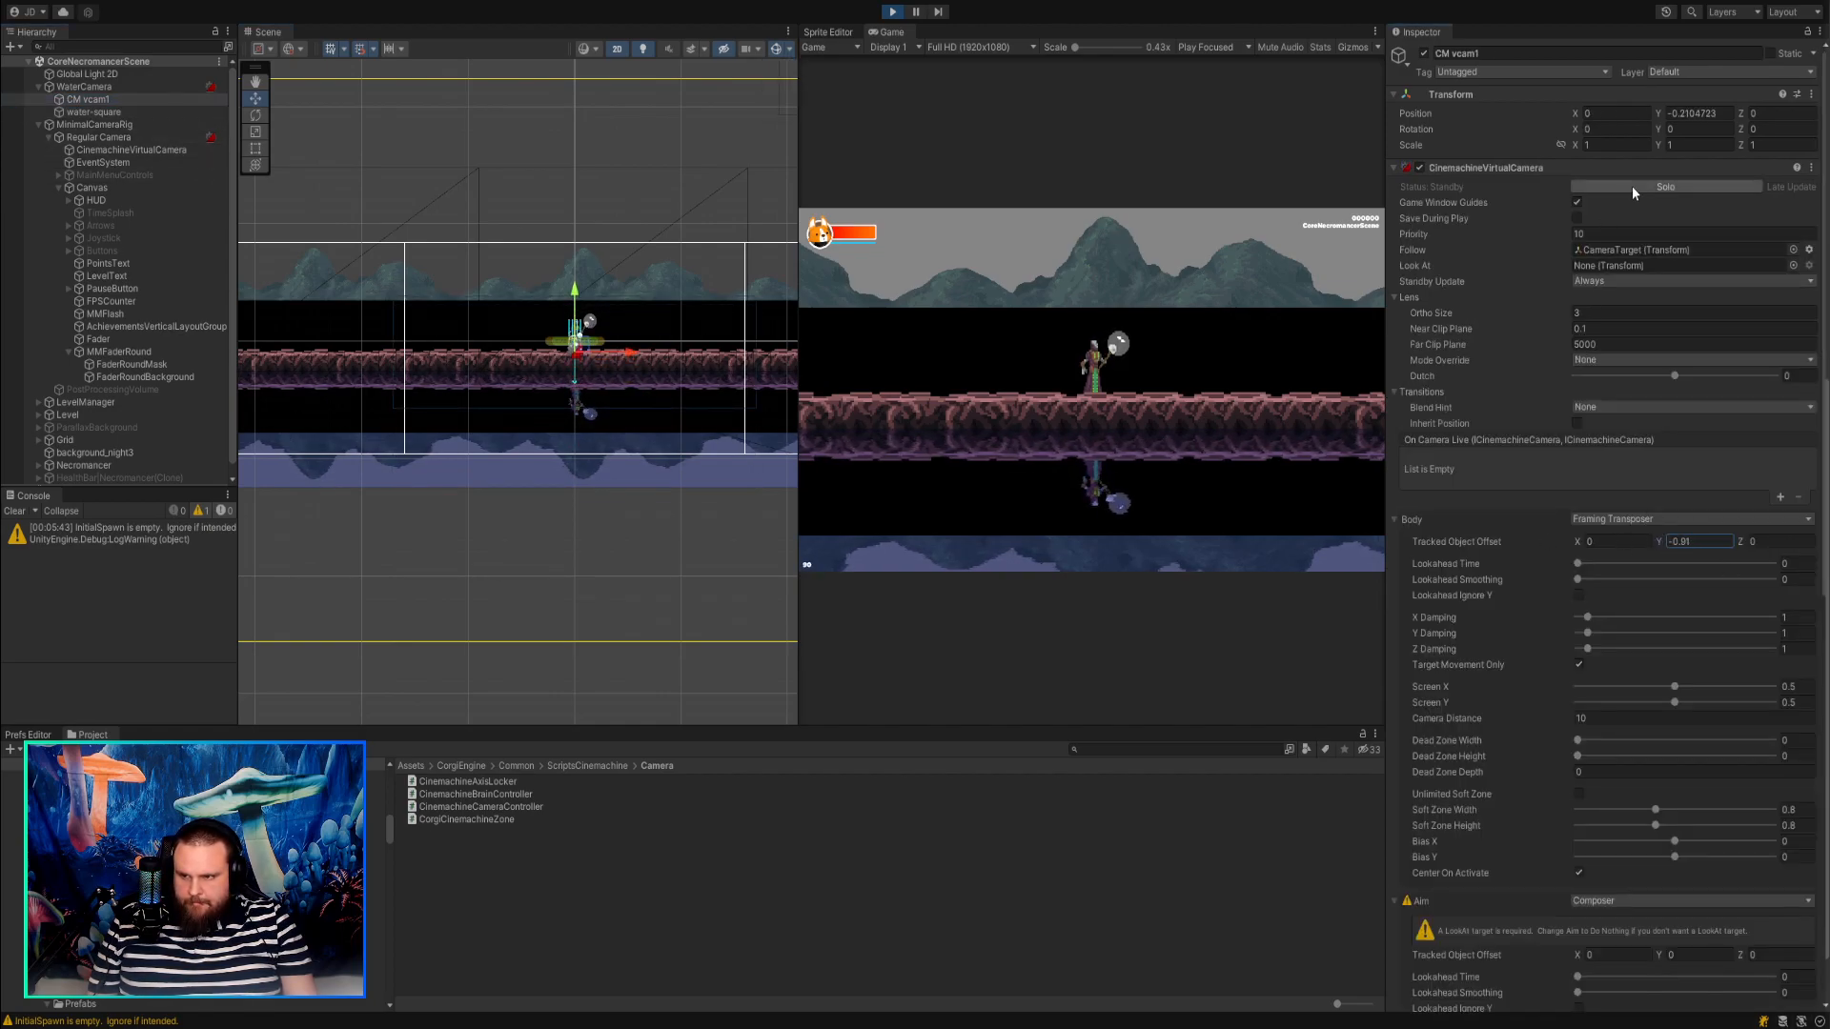
pyautogui.click(1577, 283)
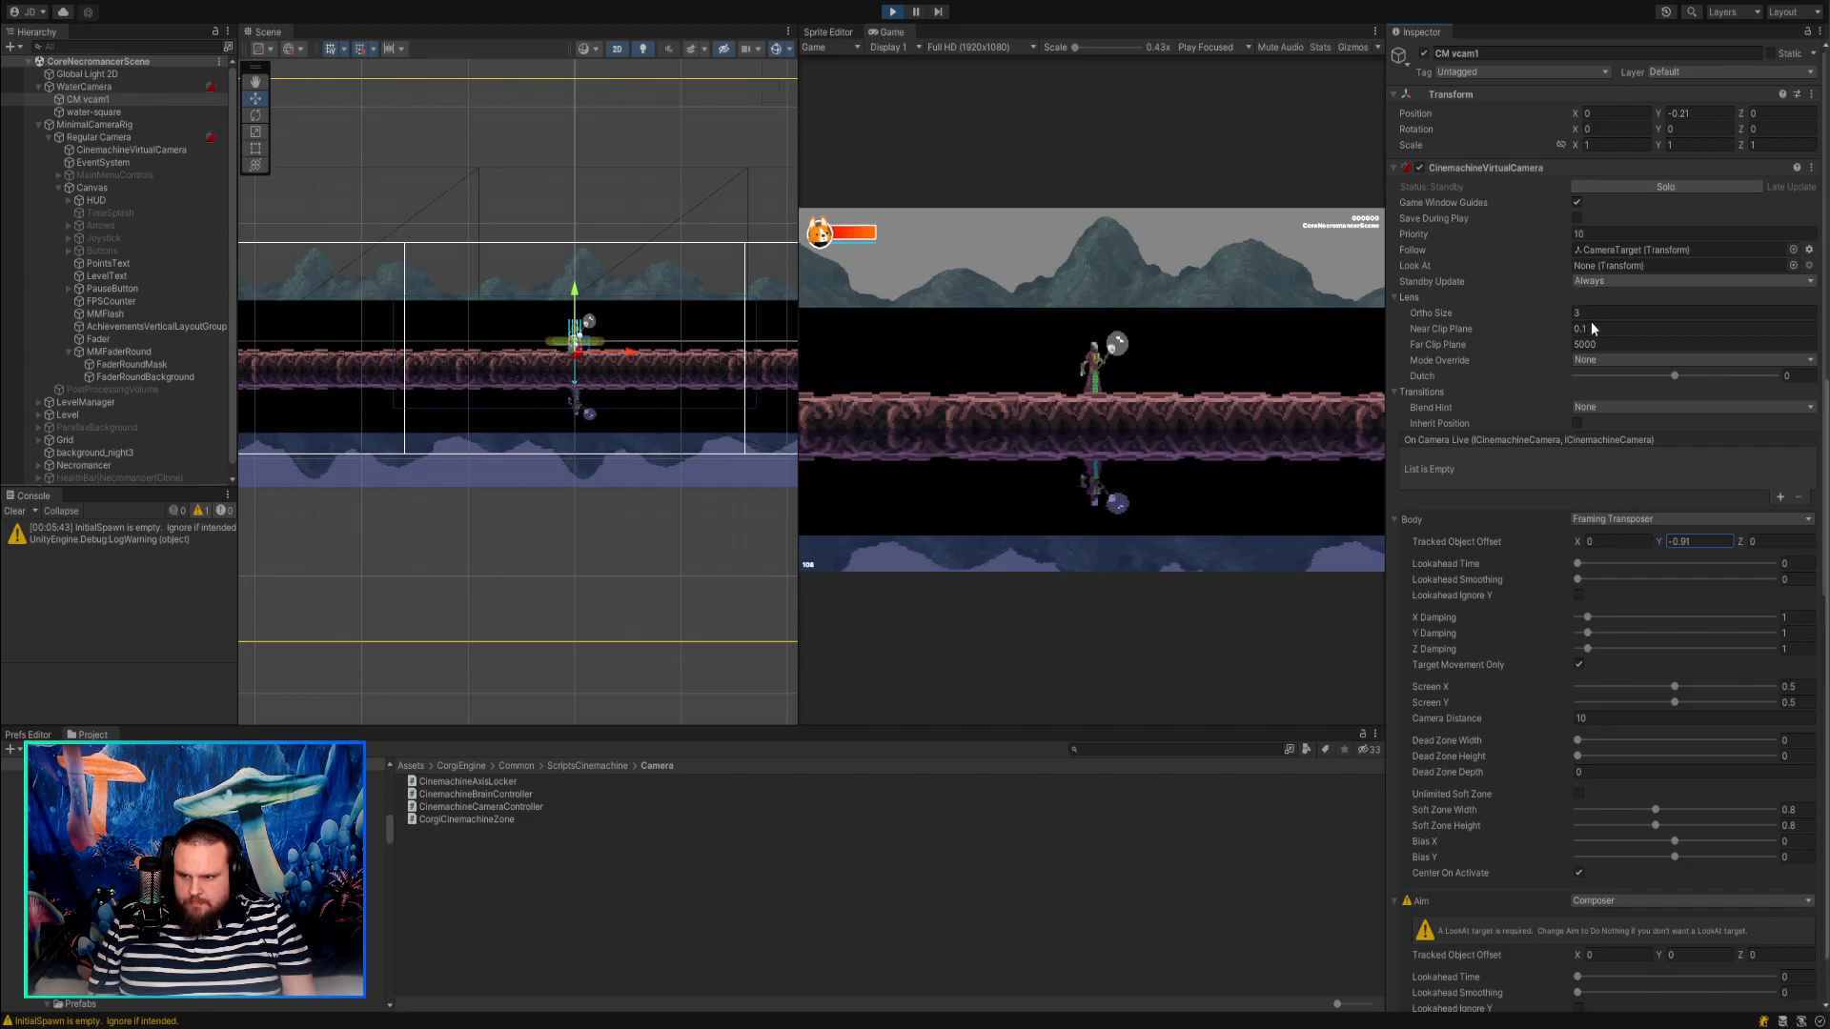
pyautogui.click(1601, 328)
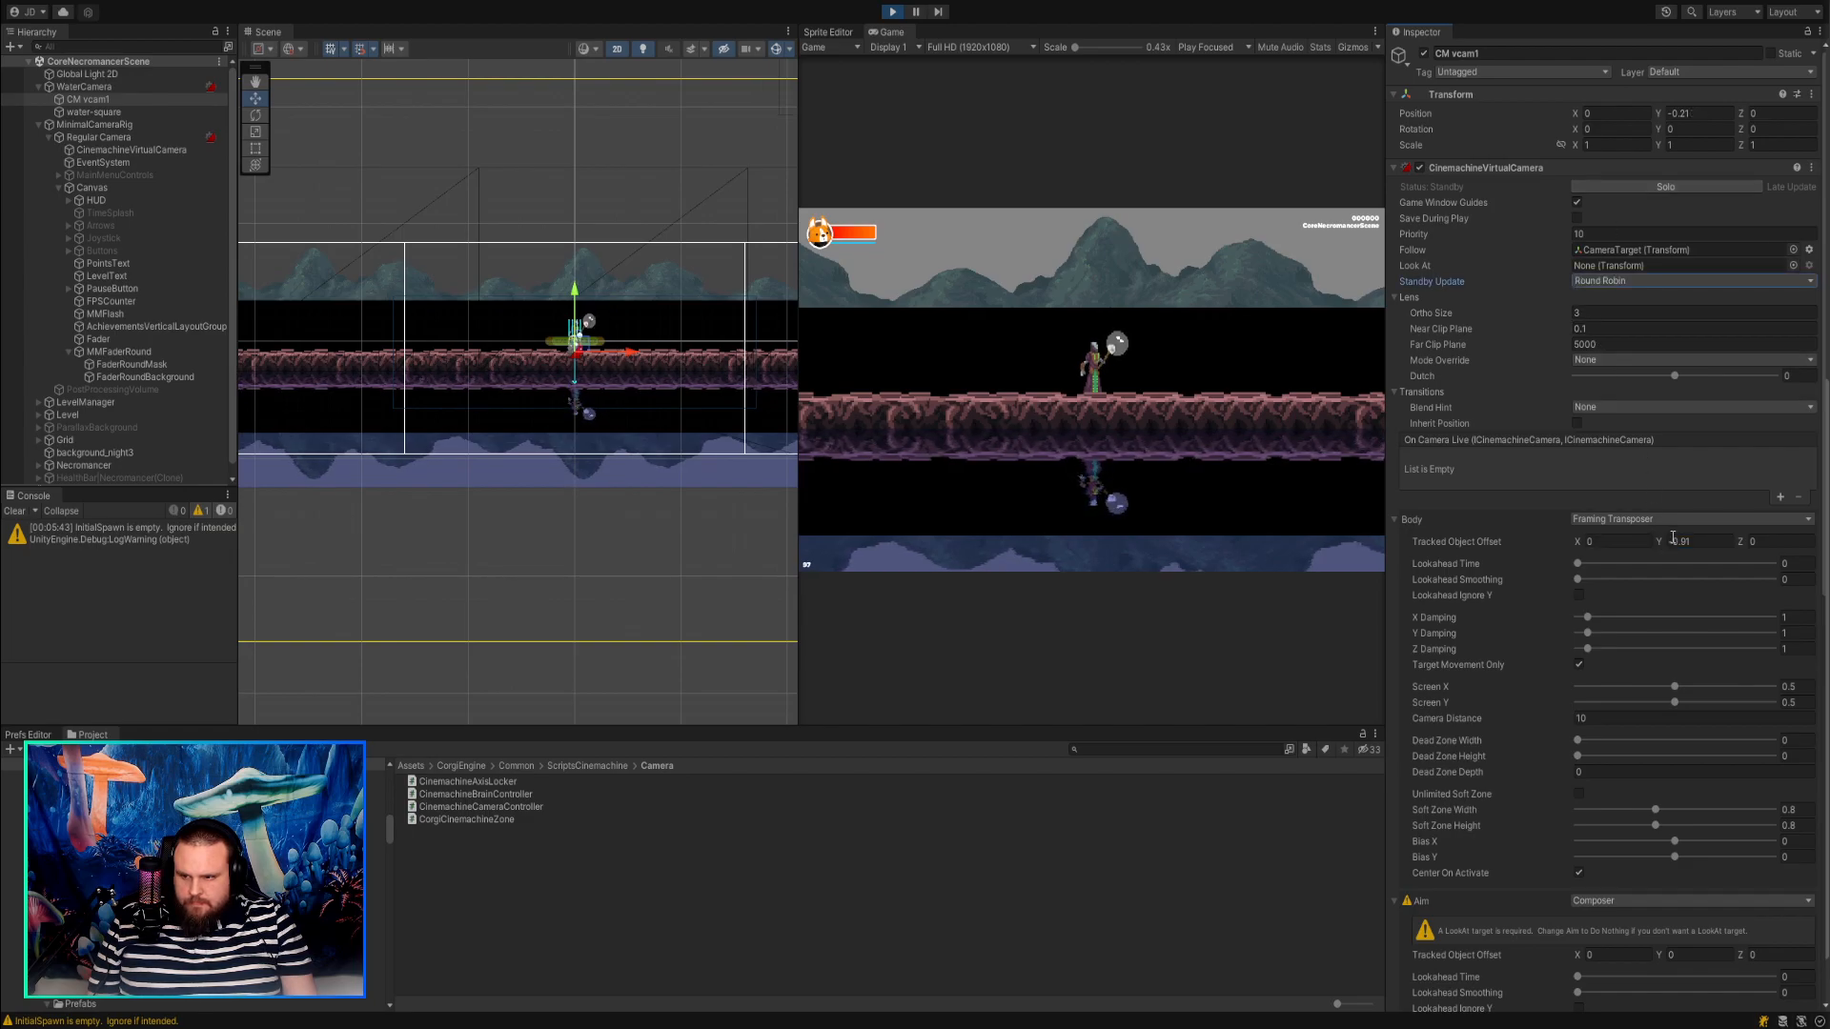
# Try a Tracked Object Offset Y of -2.23 on CM vcam1 while switching Center On Activate off and back on.
pyautogui.moveTo(1661, 542)
pyautogui.mouseDown()
pyautogui.moveTo(1685, 542)
pyautogui.moveTo(1649, 530)
pyautogui.moveTo(1690, 545)
pyautogui.moveTo(1652, 547)
pyautogui.mouseUp()
pyautogui.click(1578, 872)
pyautogui.click(1579, 872)
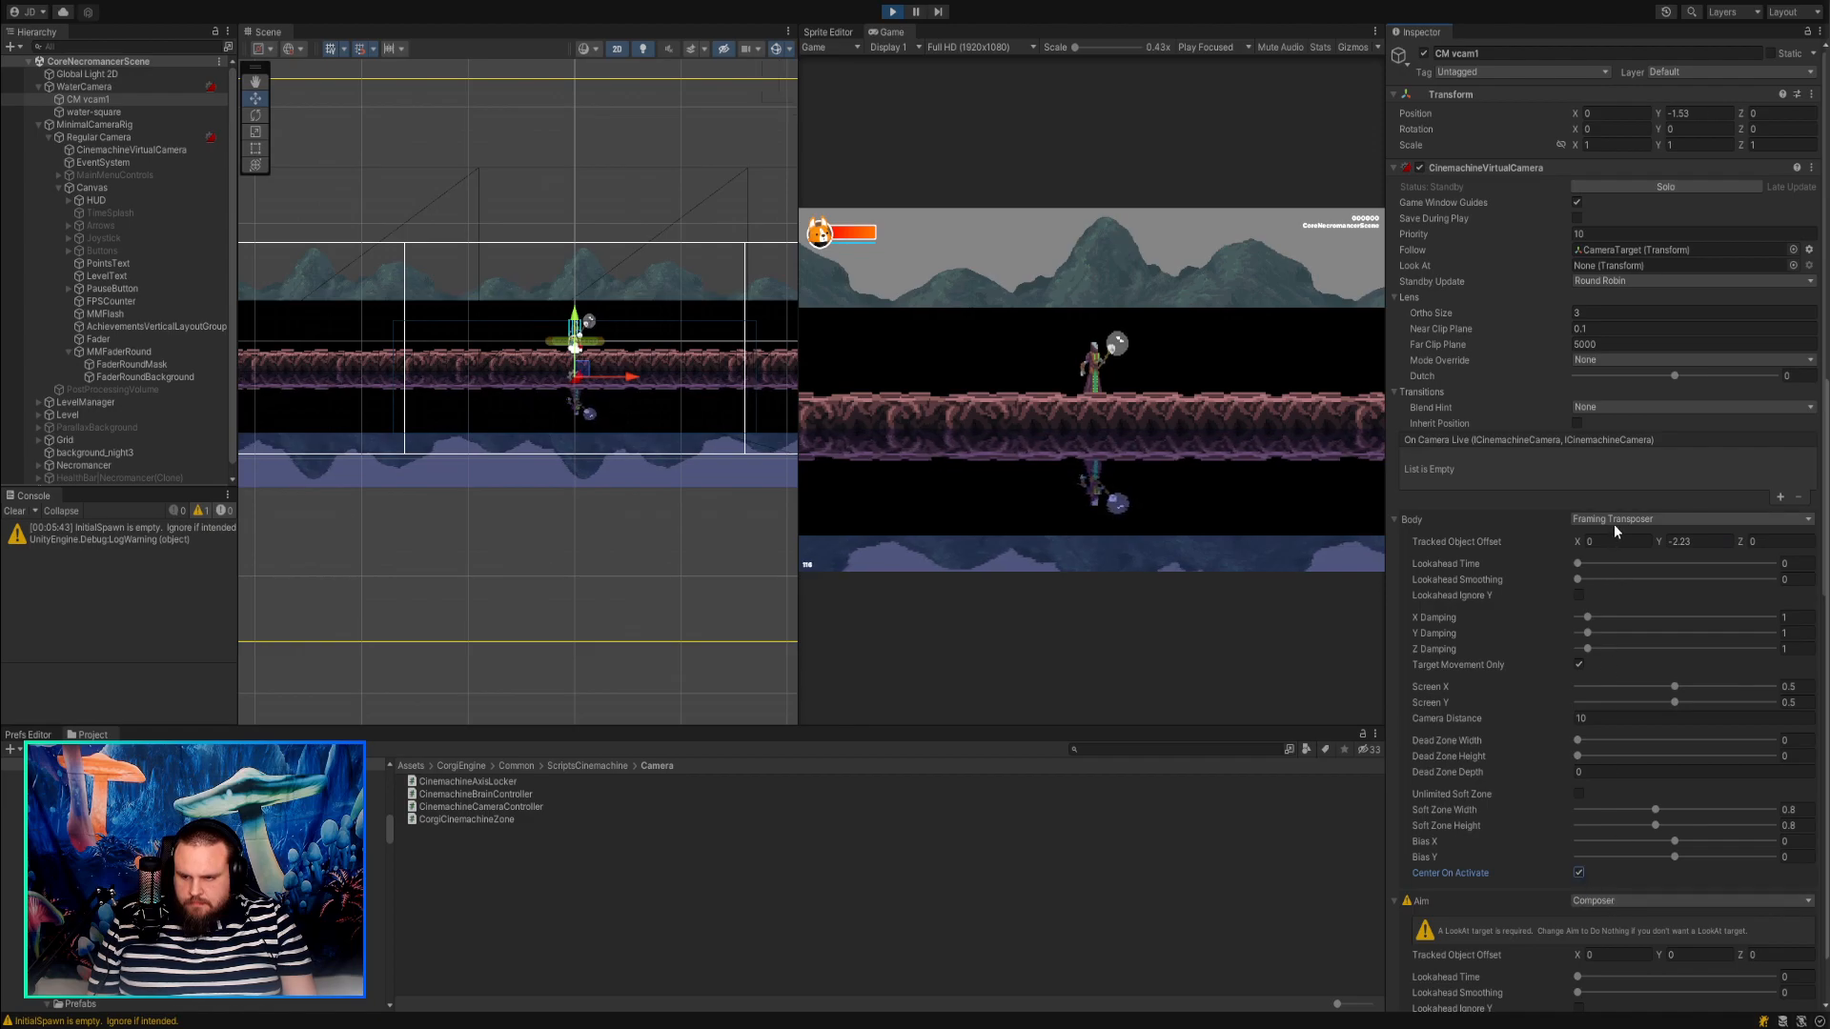
# Set CM vcam1's Tracked Object Offset Y to -1.36, testing it with Target Movement Only briefly off and Solo briefly on.
pyautogui.scroll(-2, 1614, 530)
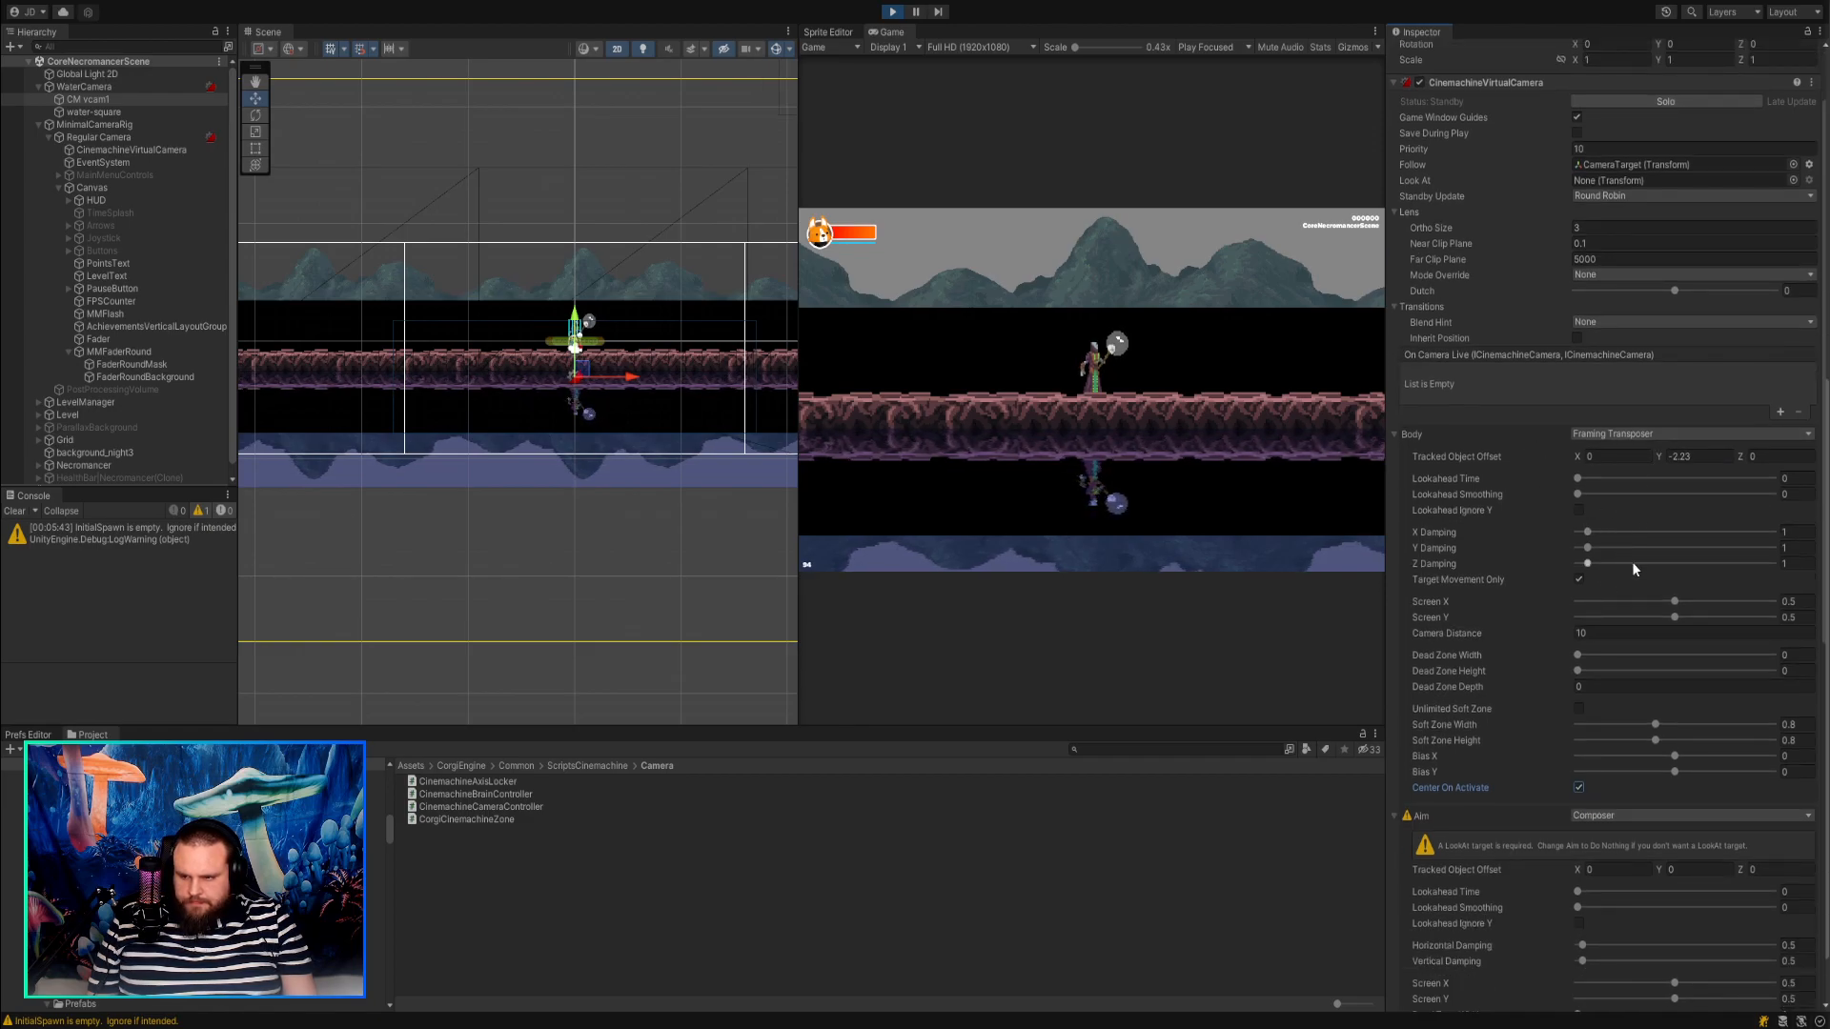
pyautogui.click(1578, 581)
pyautogui.moveTo(1659, 458); pyautogui.dragTo(1674, 458)
pyautogui.click(1576, 580)
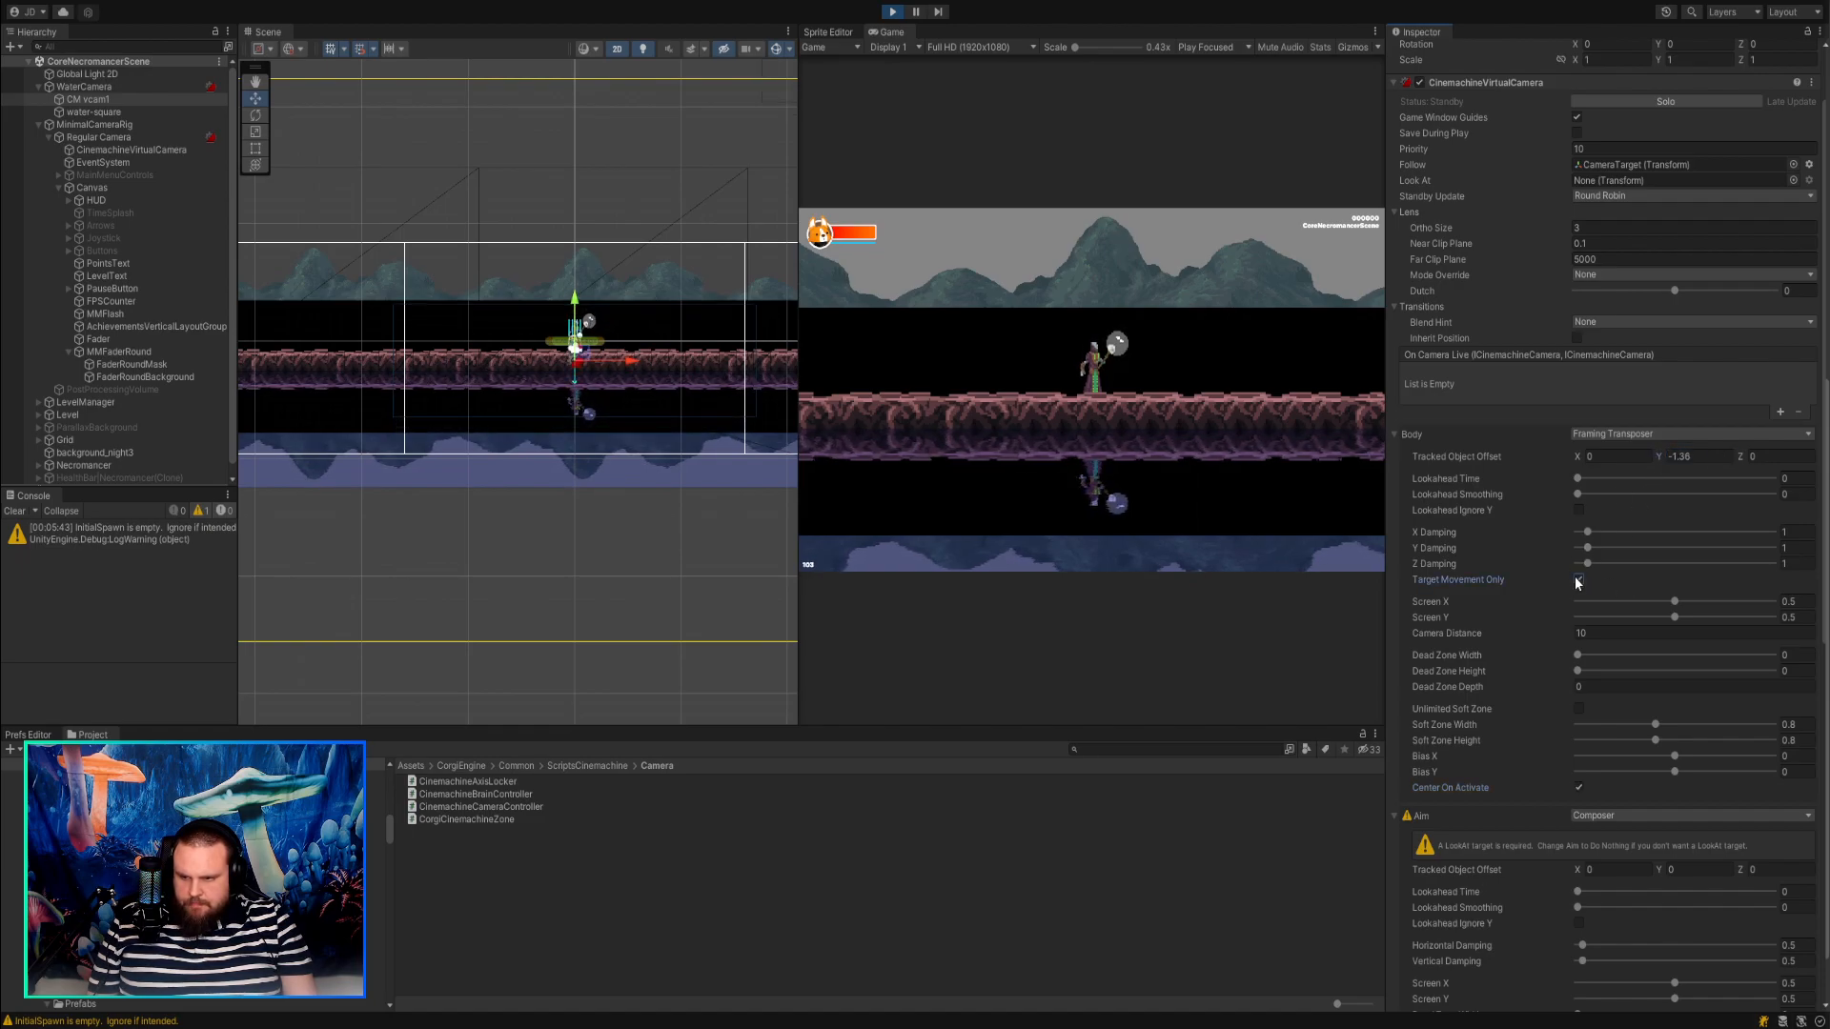
pyautogui.scroll(2, 1645, 535)
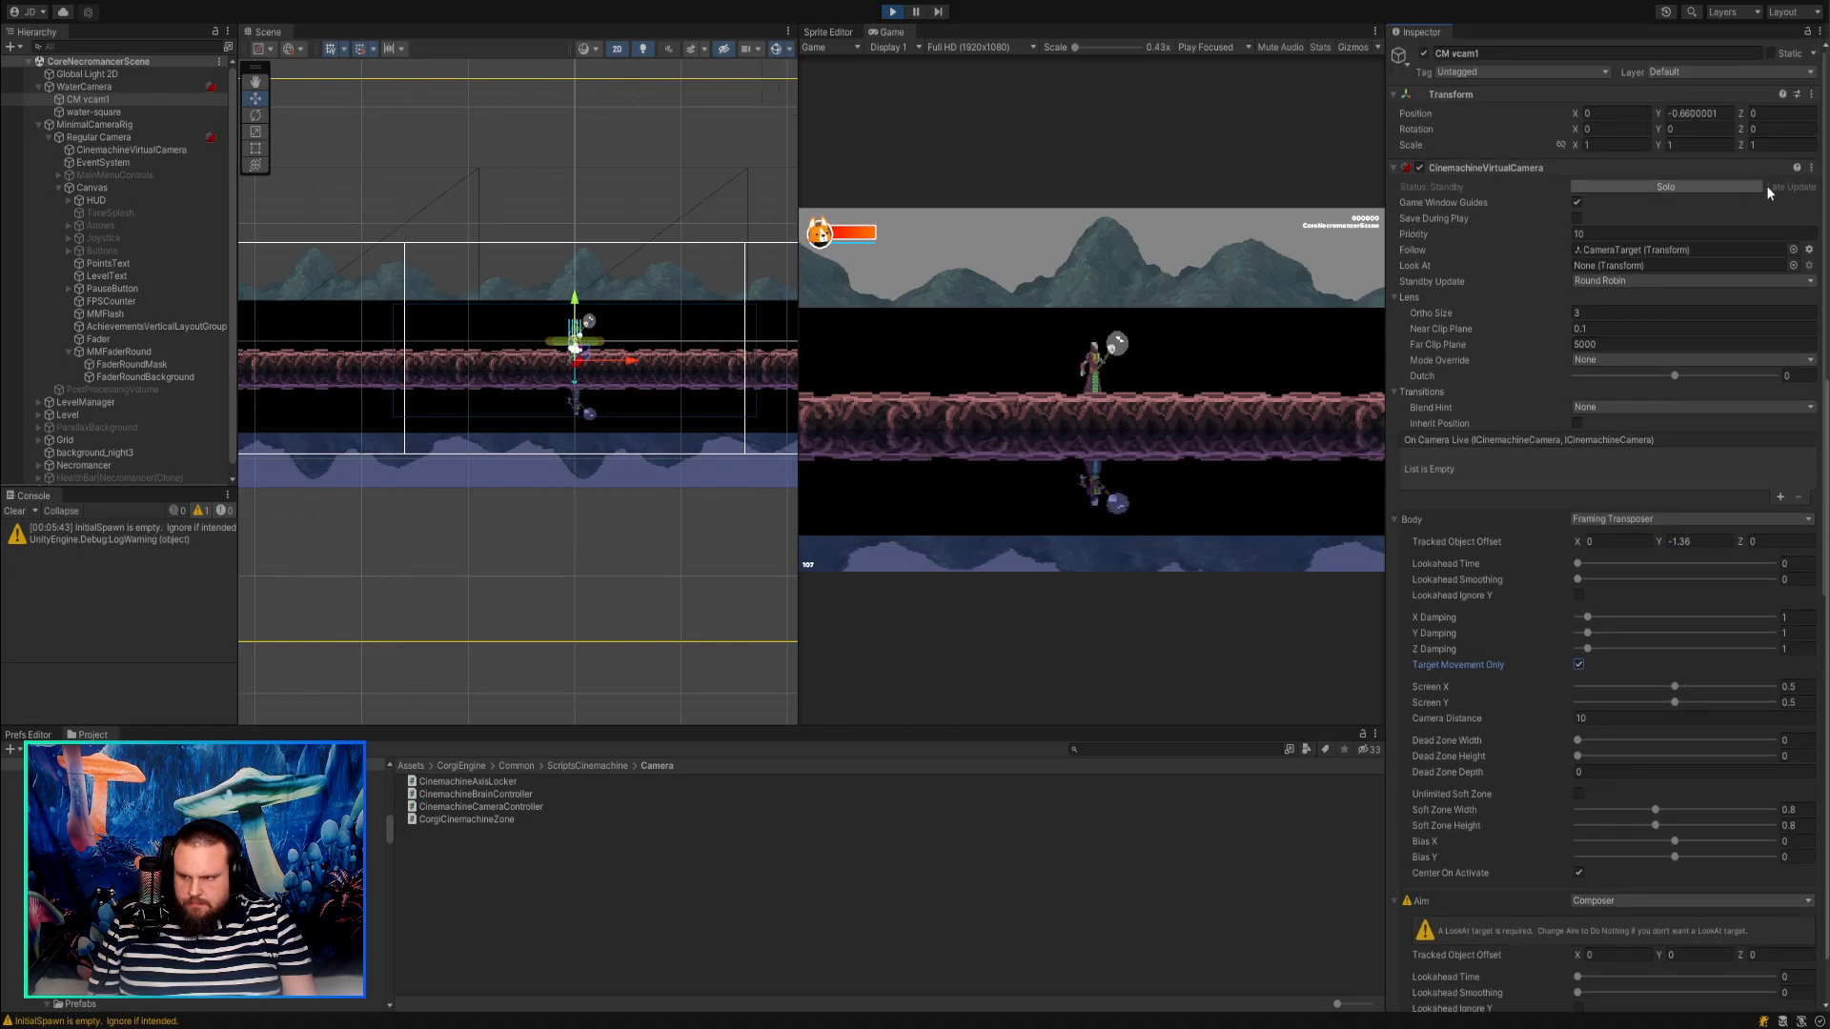
pyautogui.click(1731, 185)
pyautogui.click(1731, 184)
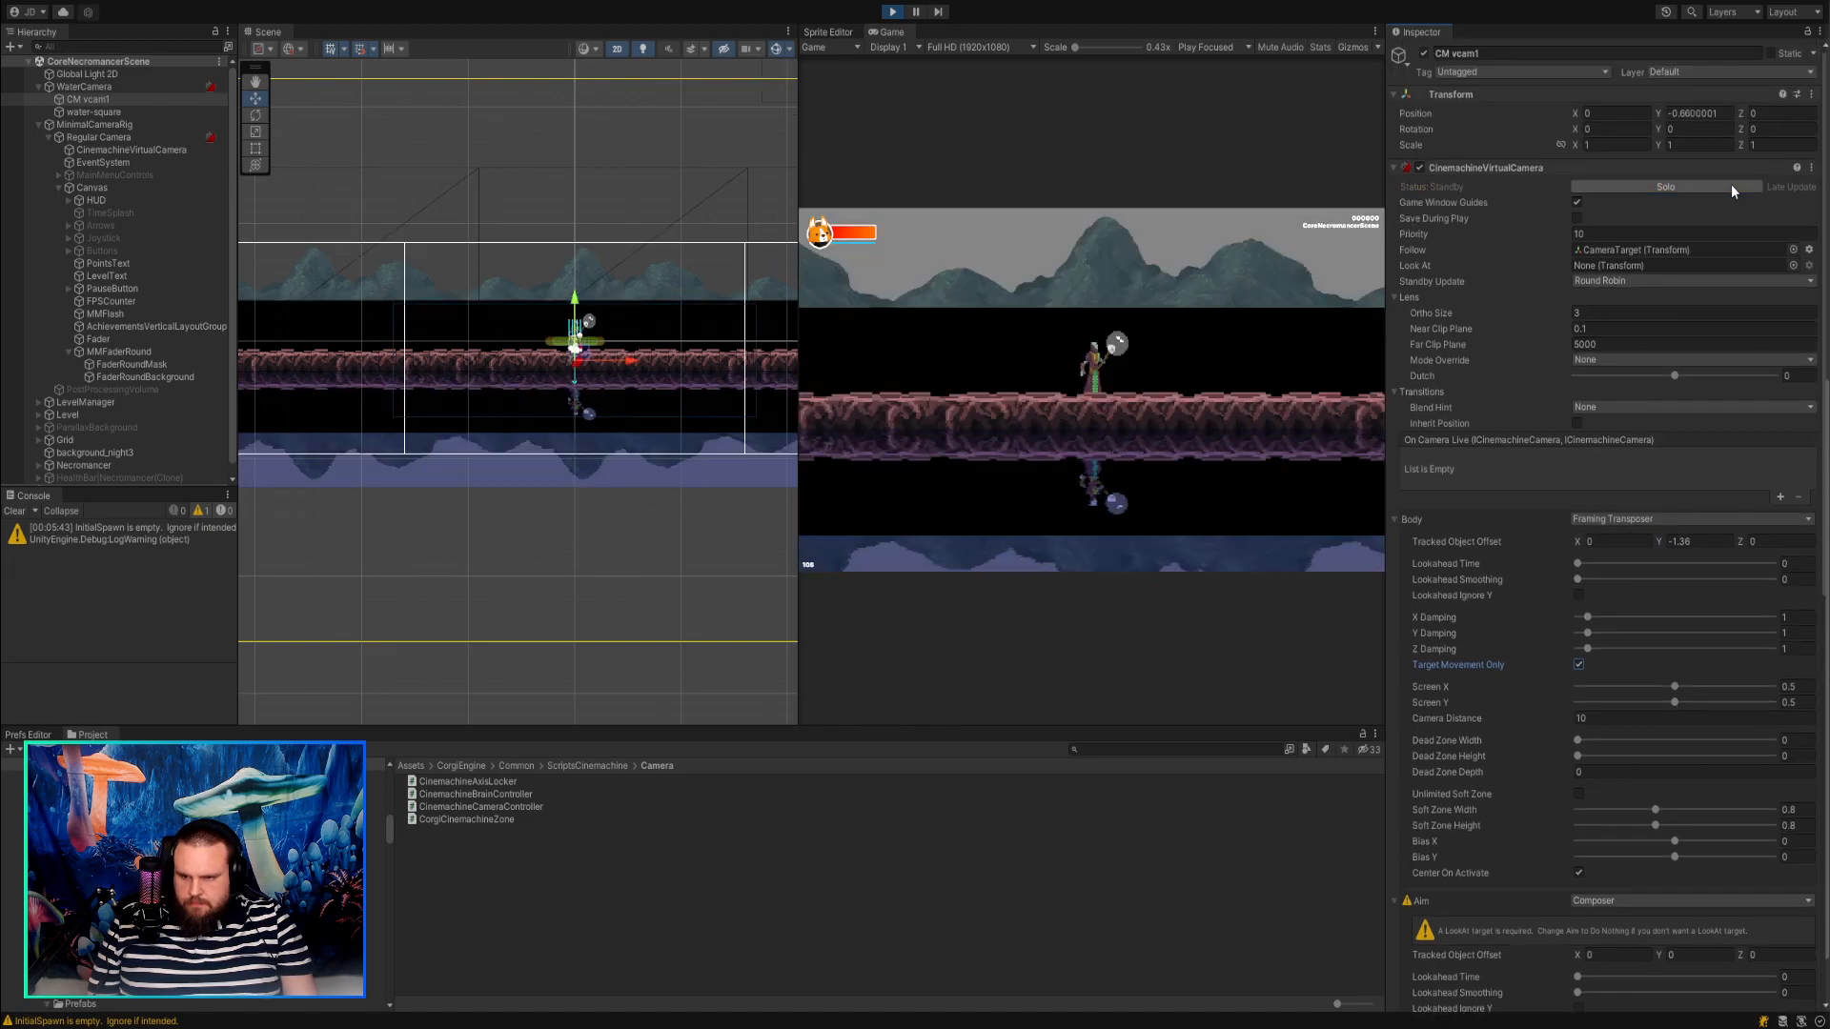
# Try a Tracked Object Offset Y of -7.48 on the Regular Camera's CinemachineVirtualCamera, then restore it to -0.7.
pyautogui.click(173, 141)
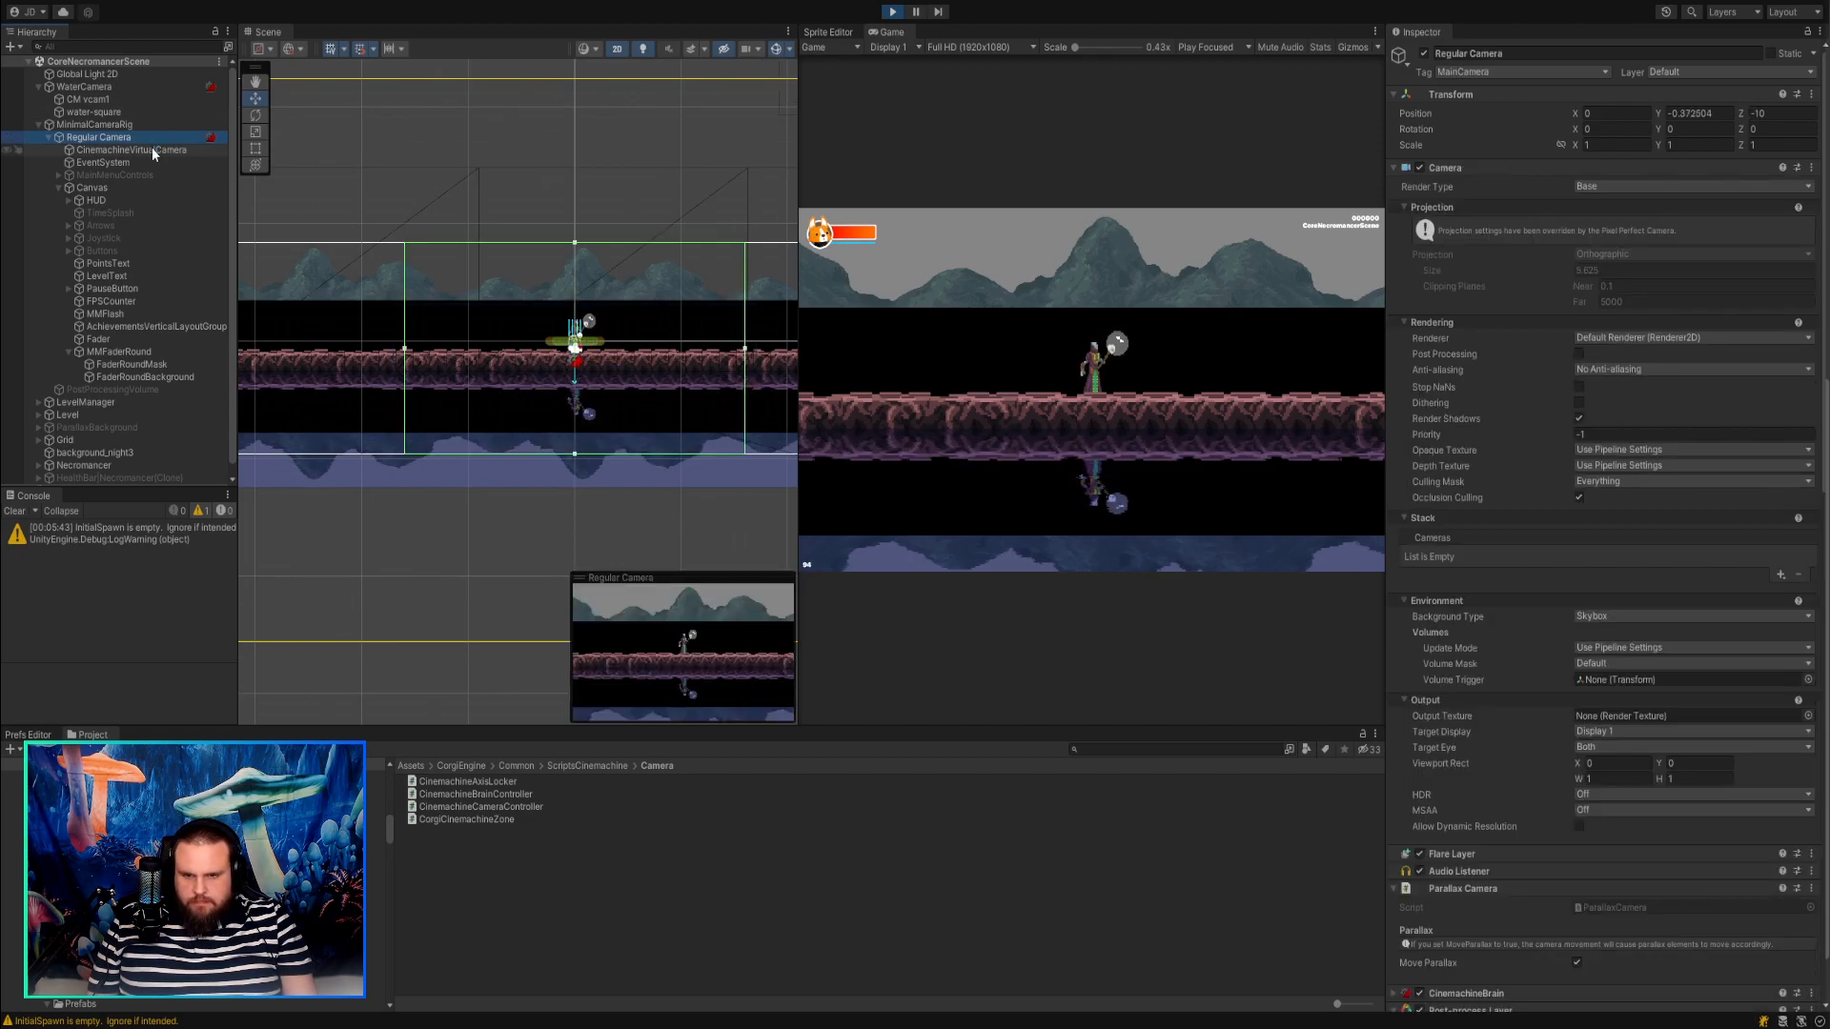
pyautogui.click(153, 151)
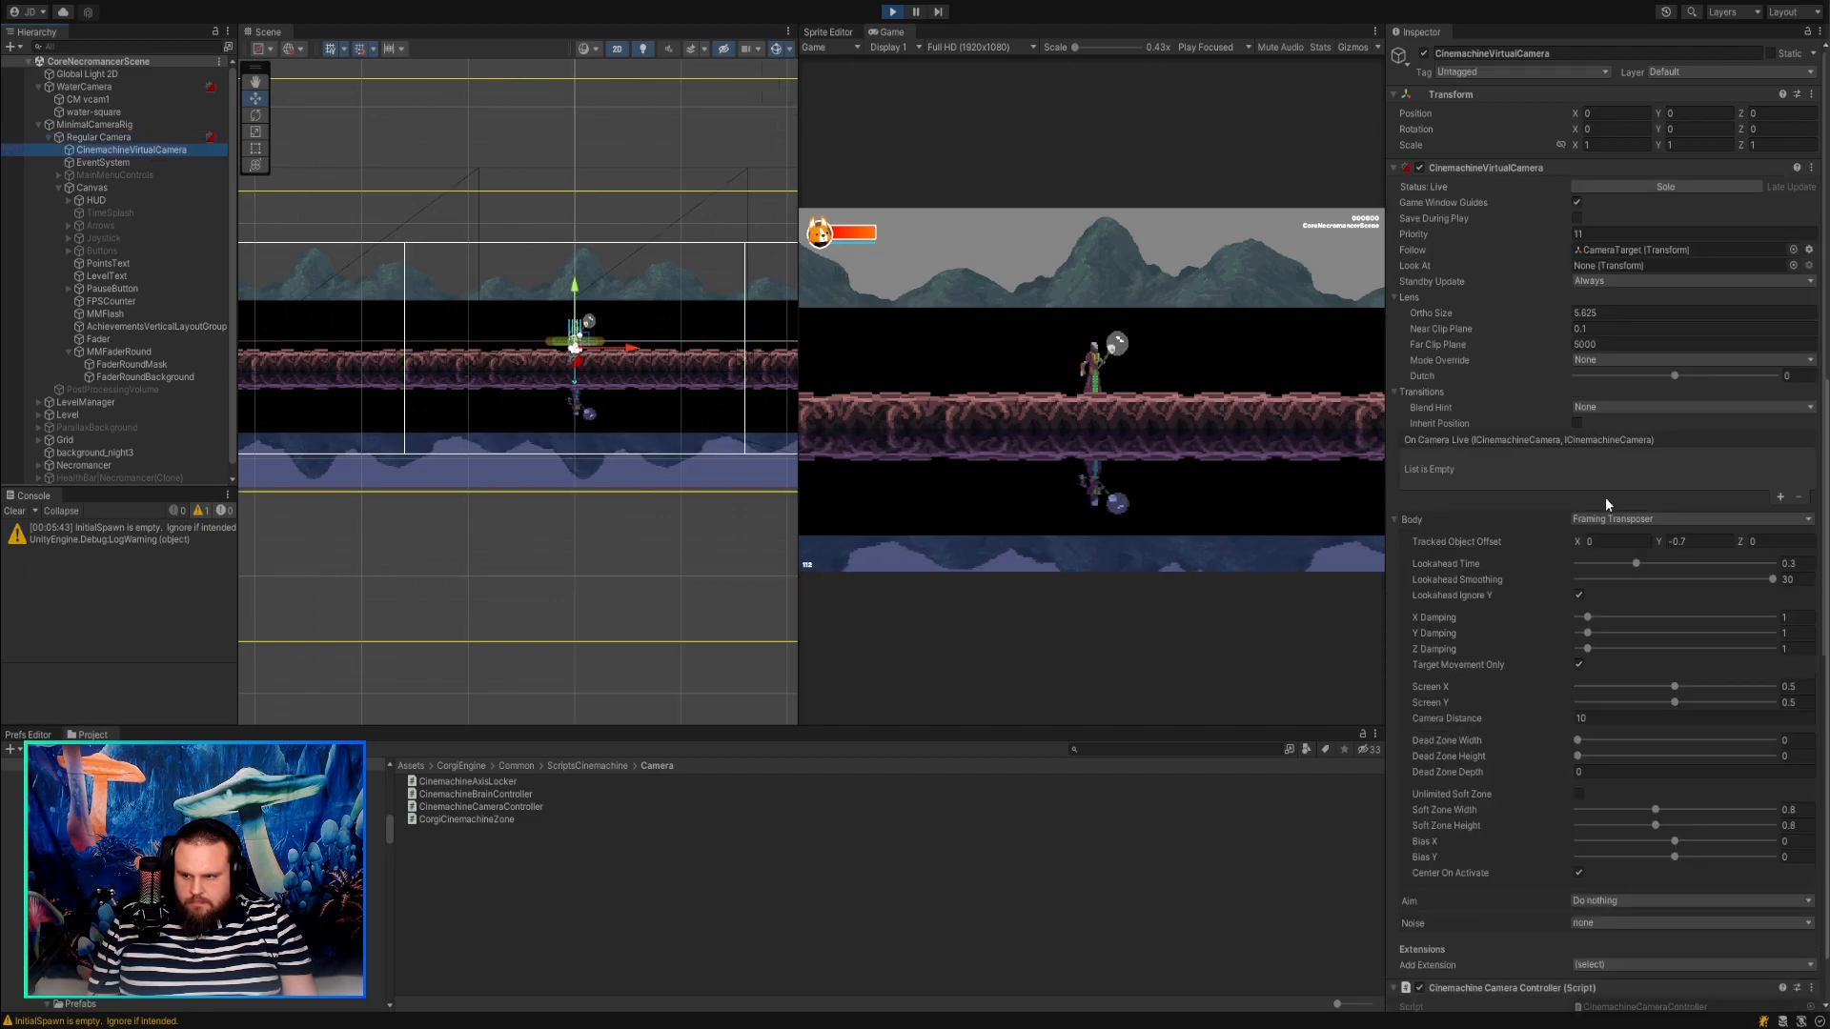
pyautogui.moveTo(1655, 535); pyautogui.dragTo(1568, 496)
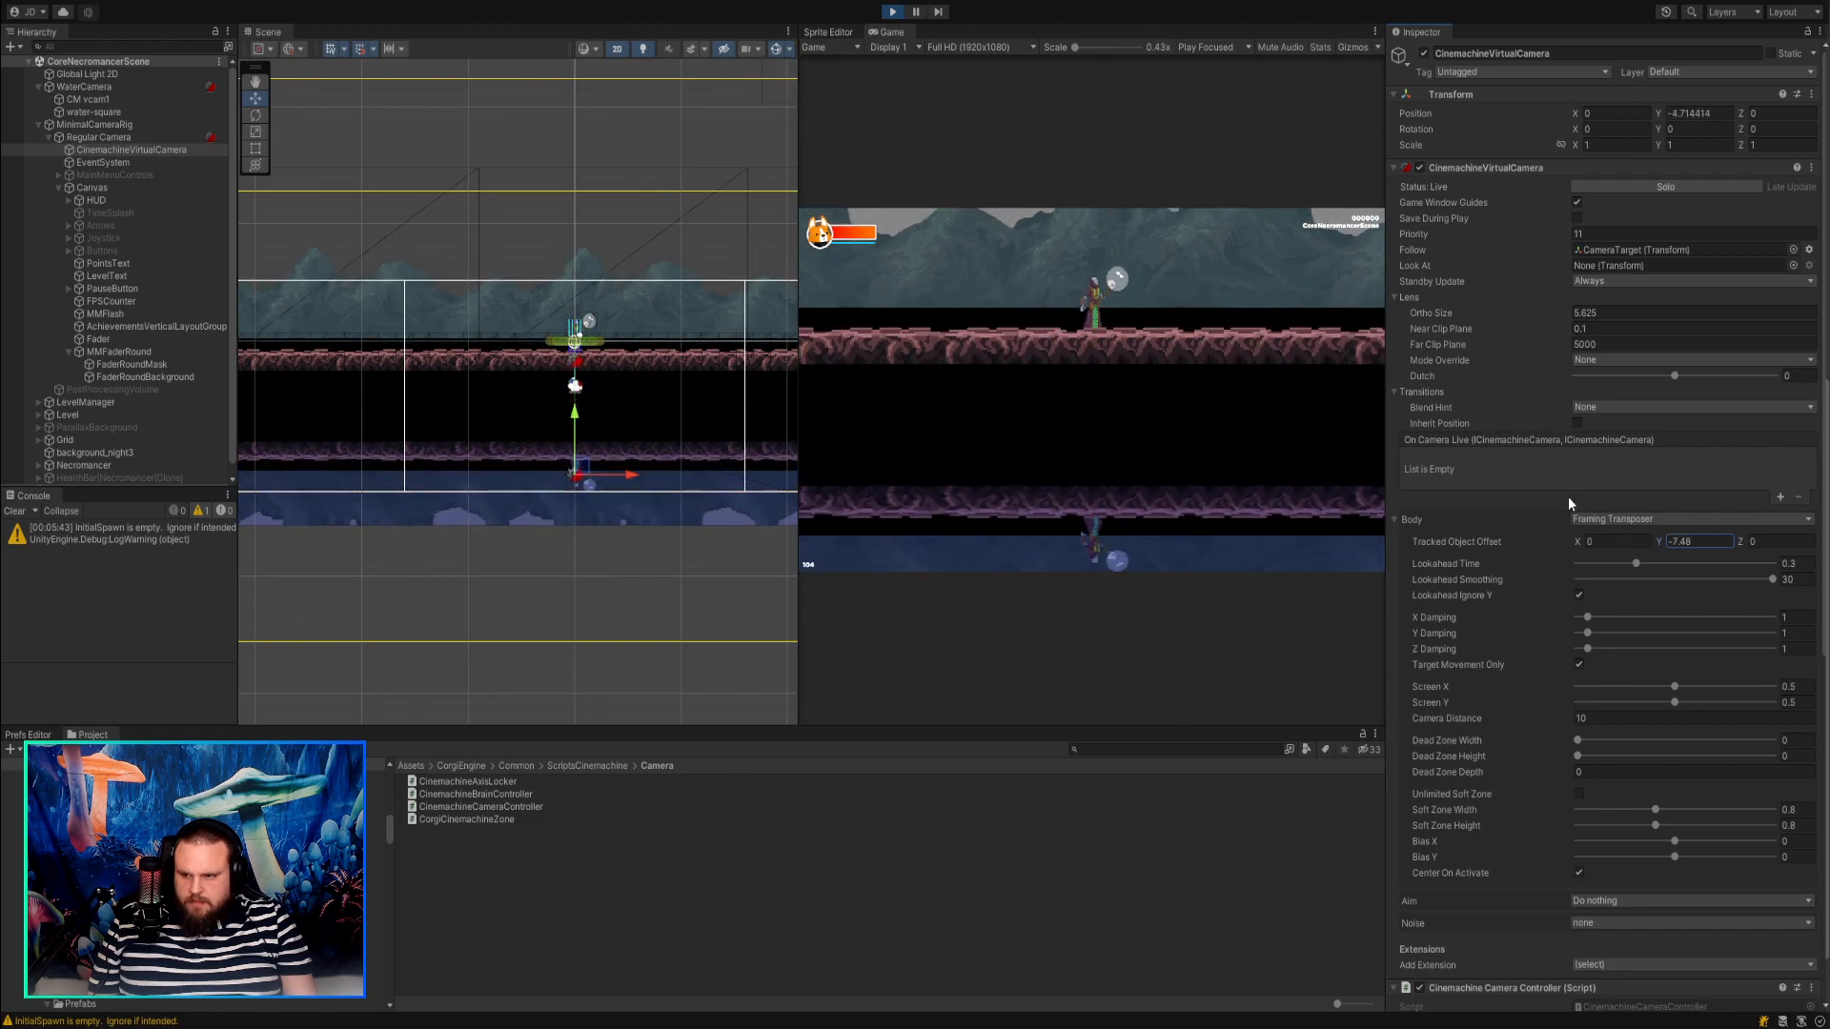
pyautogui.write('-0.7')
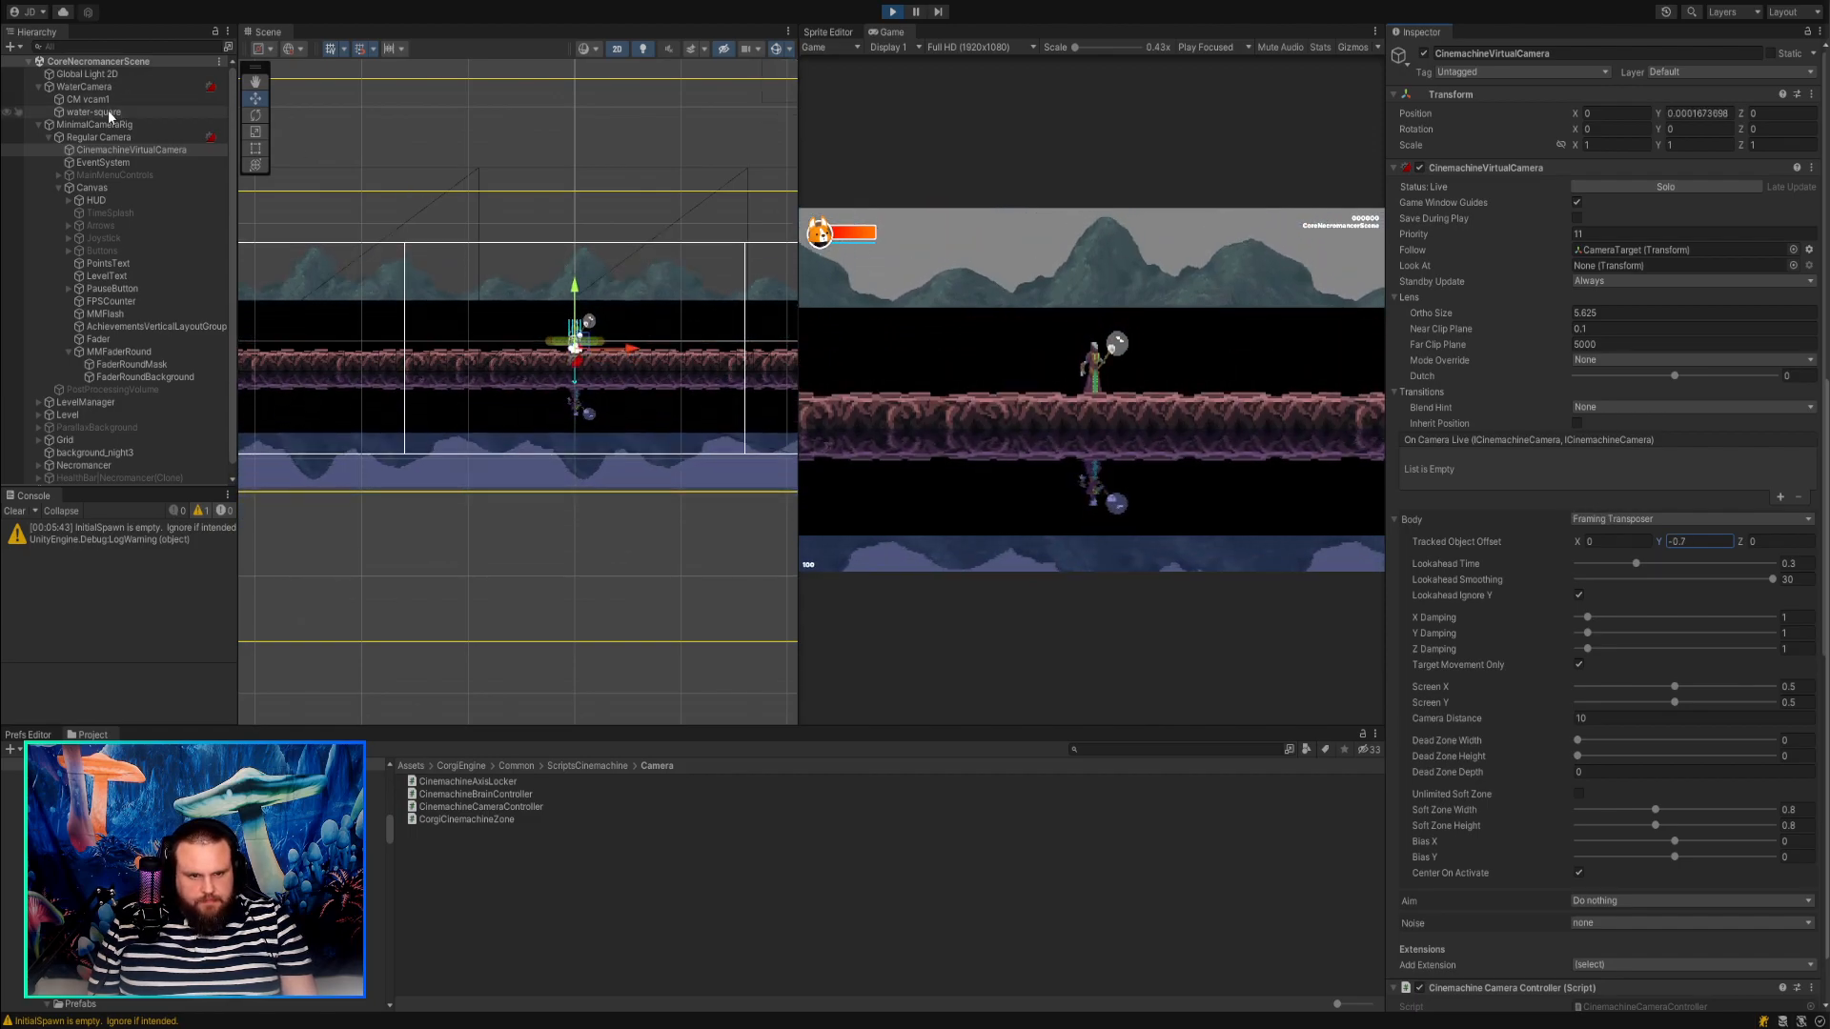
# Inspect WaterCamera's position while walking the player both ways in the running game to check that the reflection follows.
pyautogui.click(105, 87)
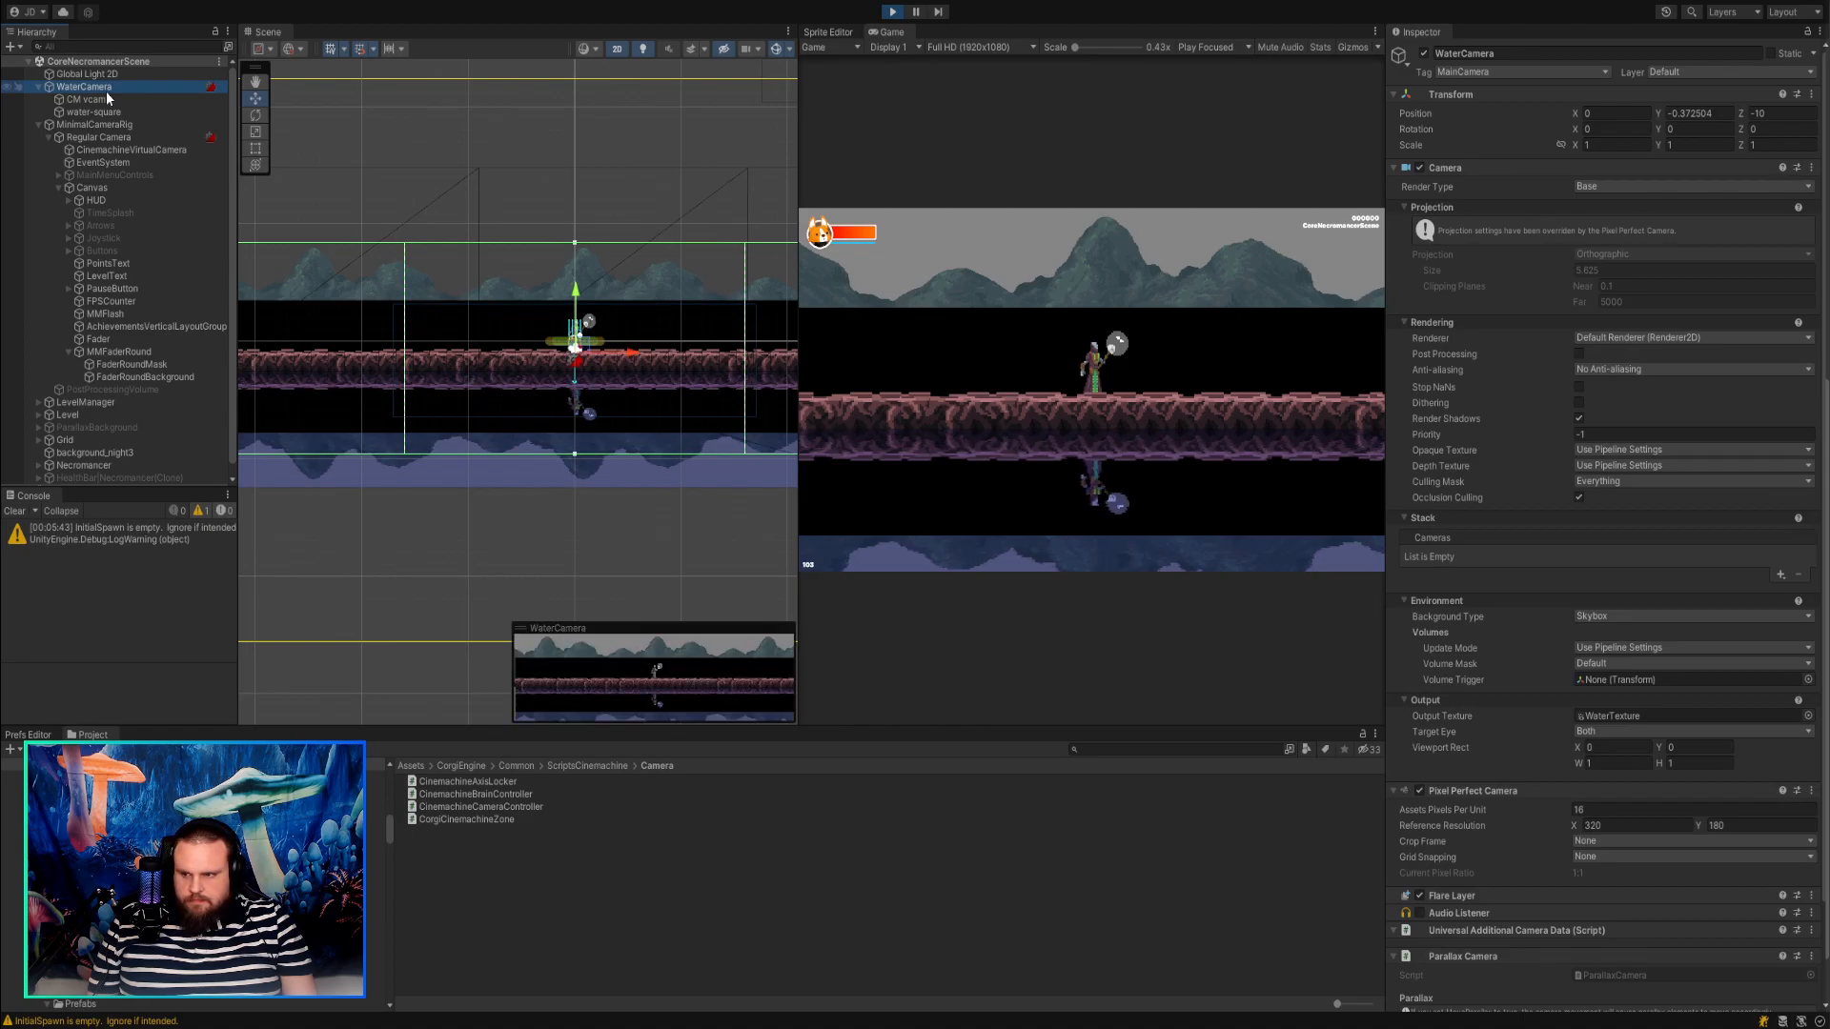
pyautogui.click(1670, 116)
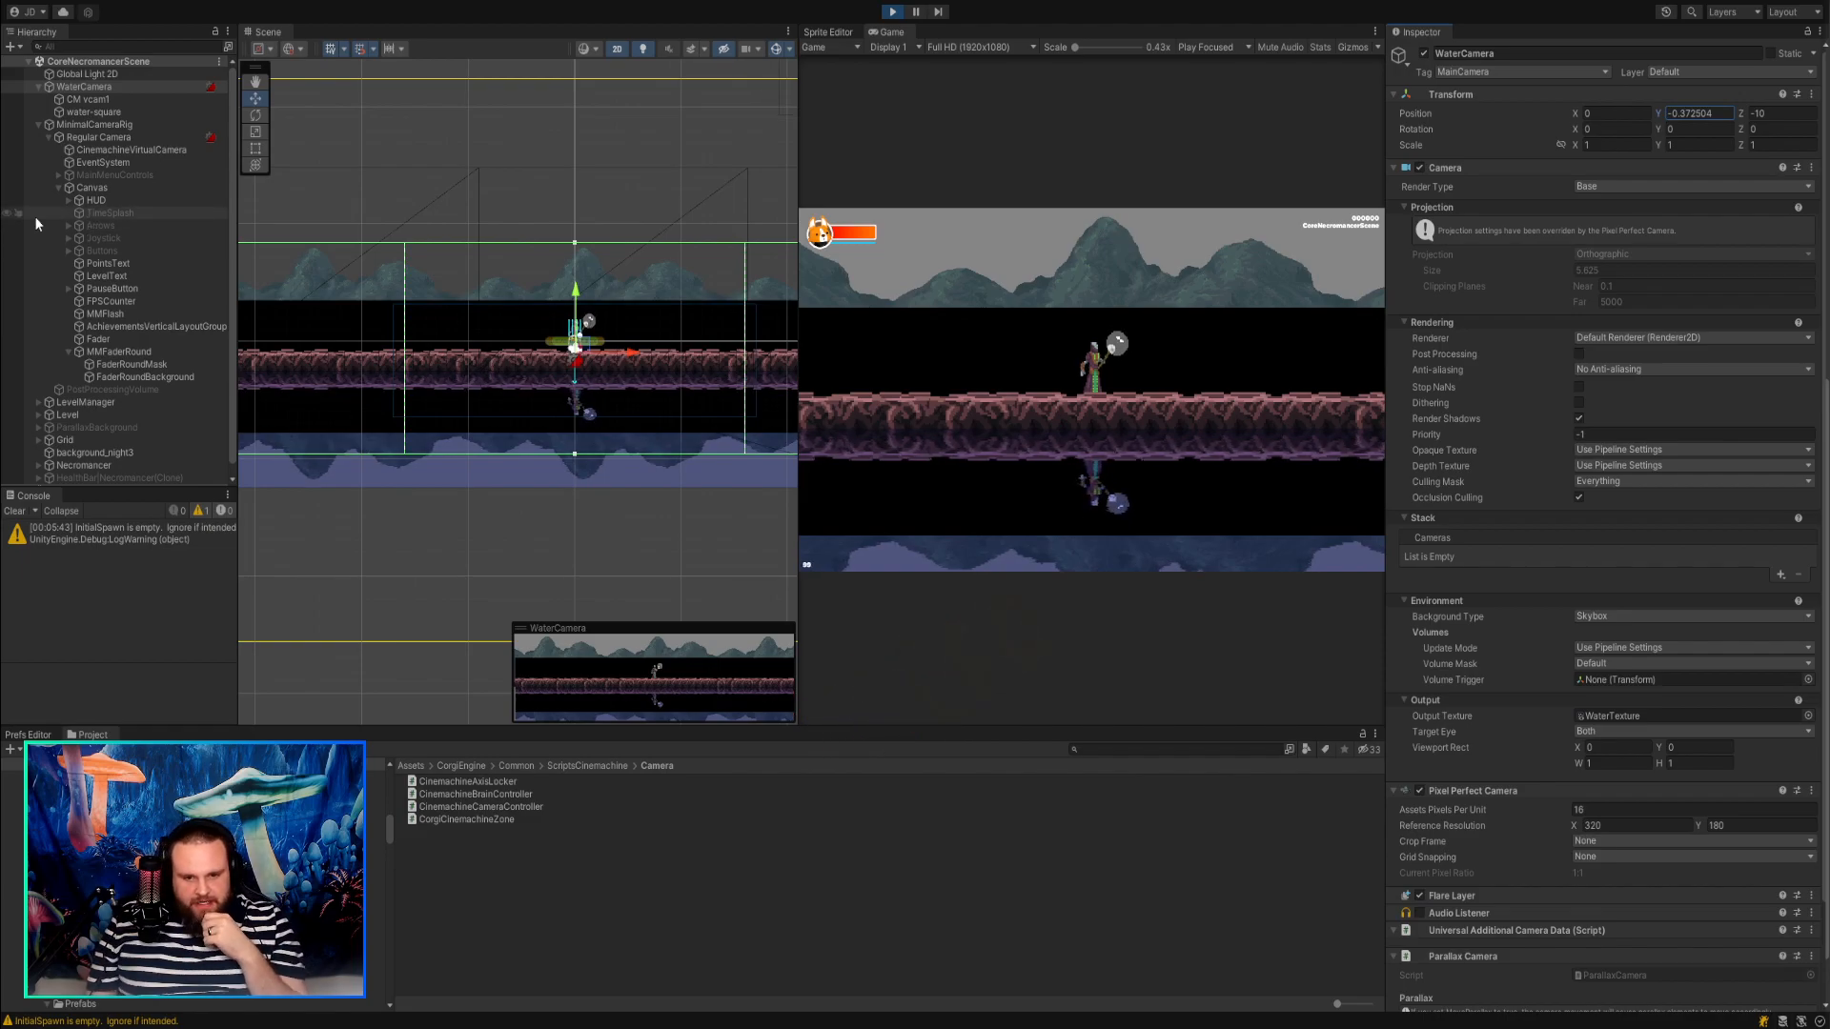
pyautogui.click(976, 329)
pyautogui.press('Escape')
pyautogui.press('Escape')
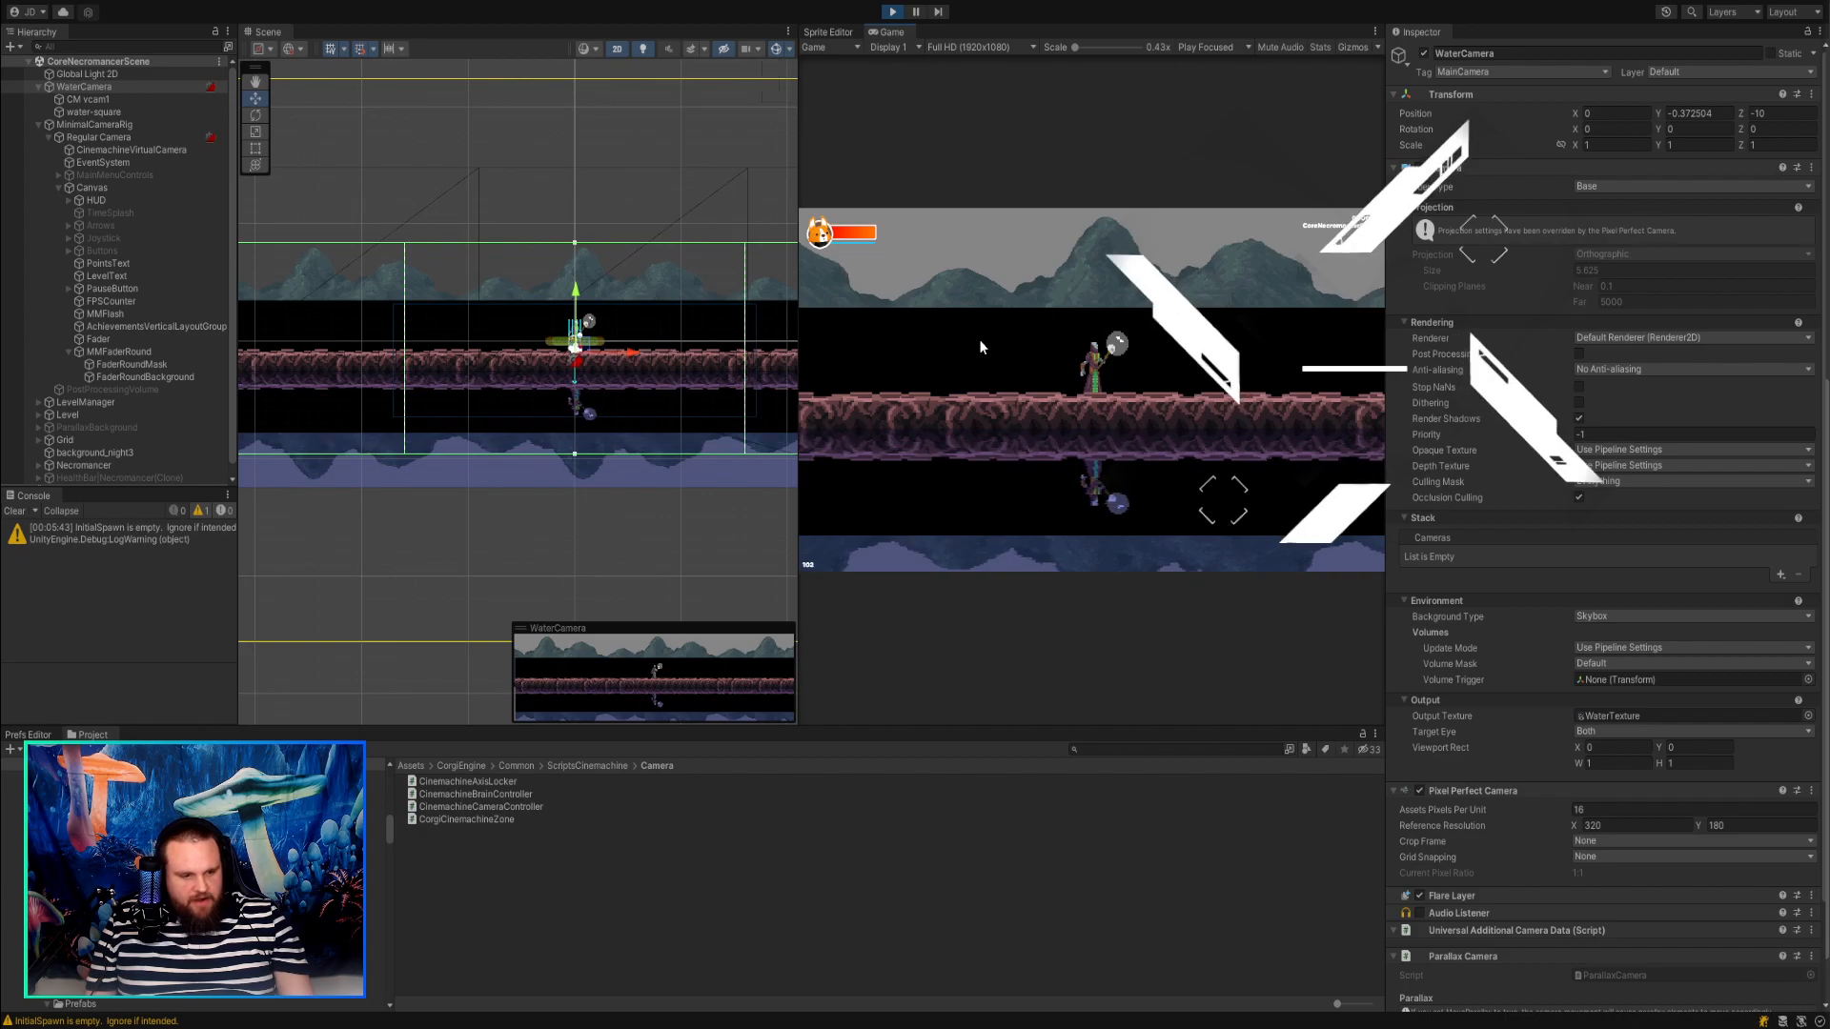
pyautogui.press('d')
pyautogui.press('d')
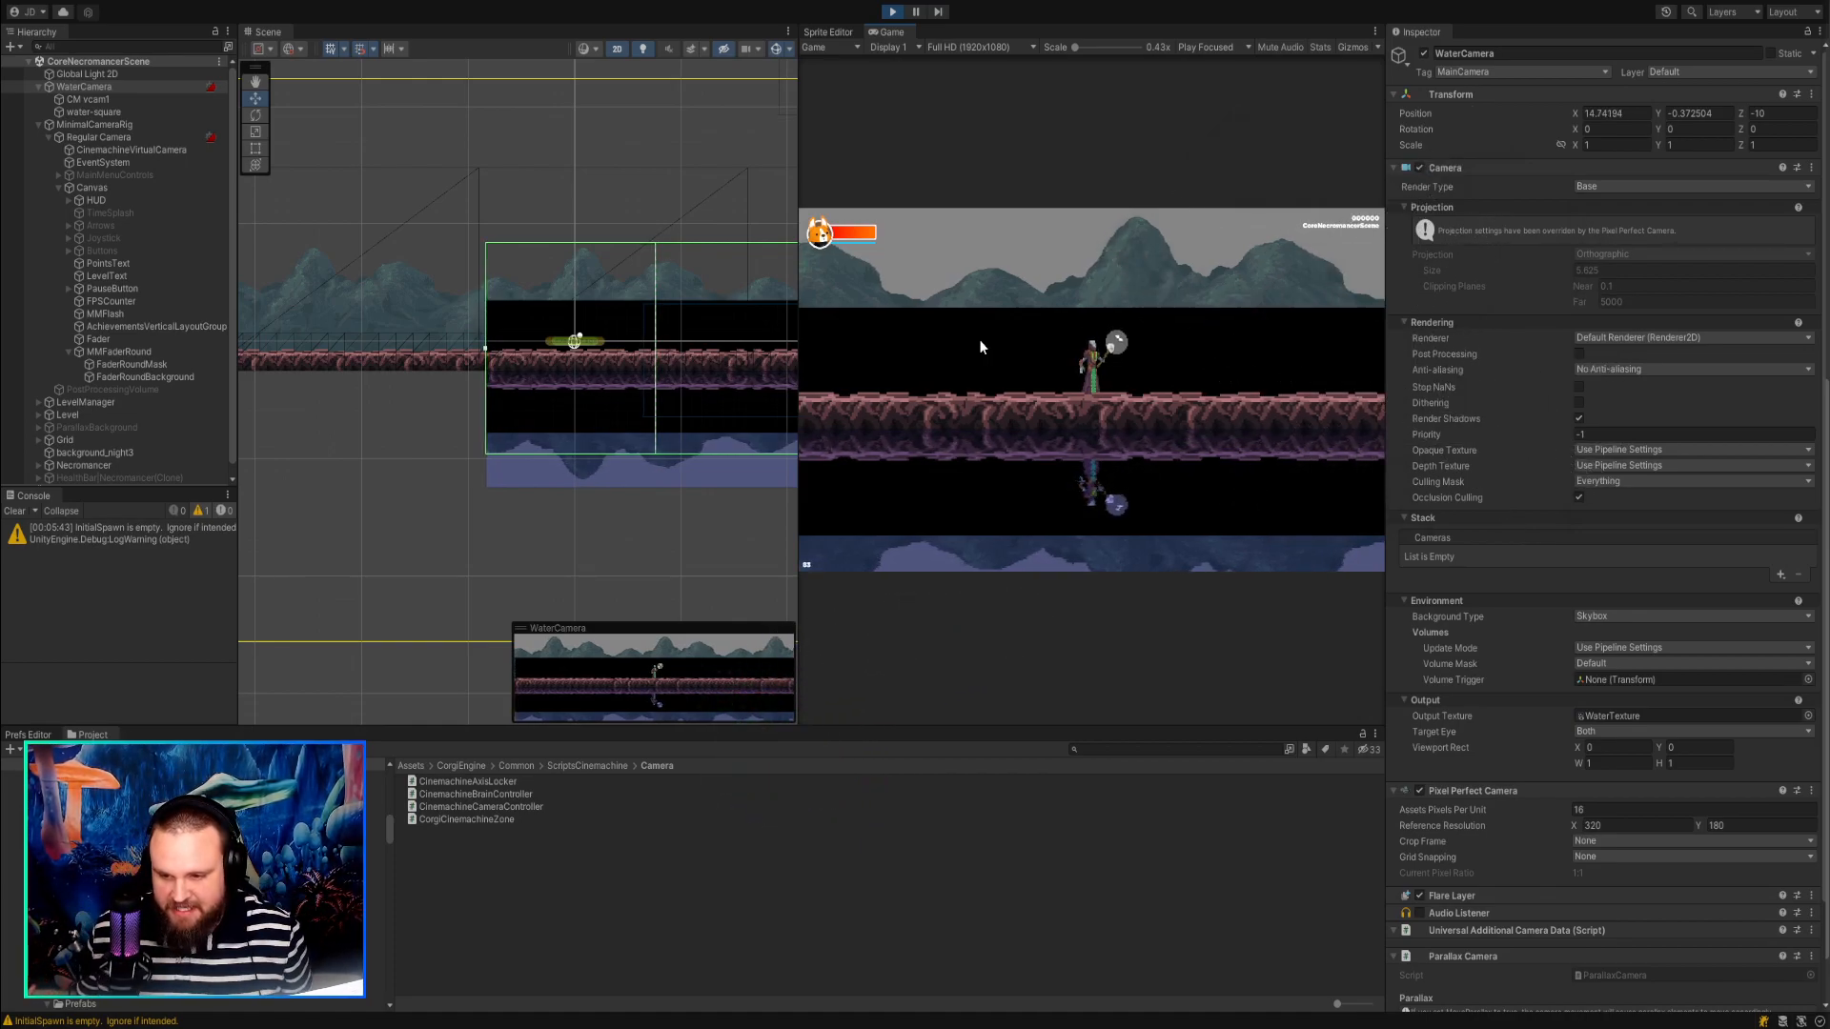
pyautogui.press('Left')
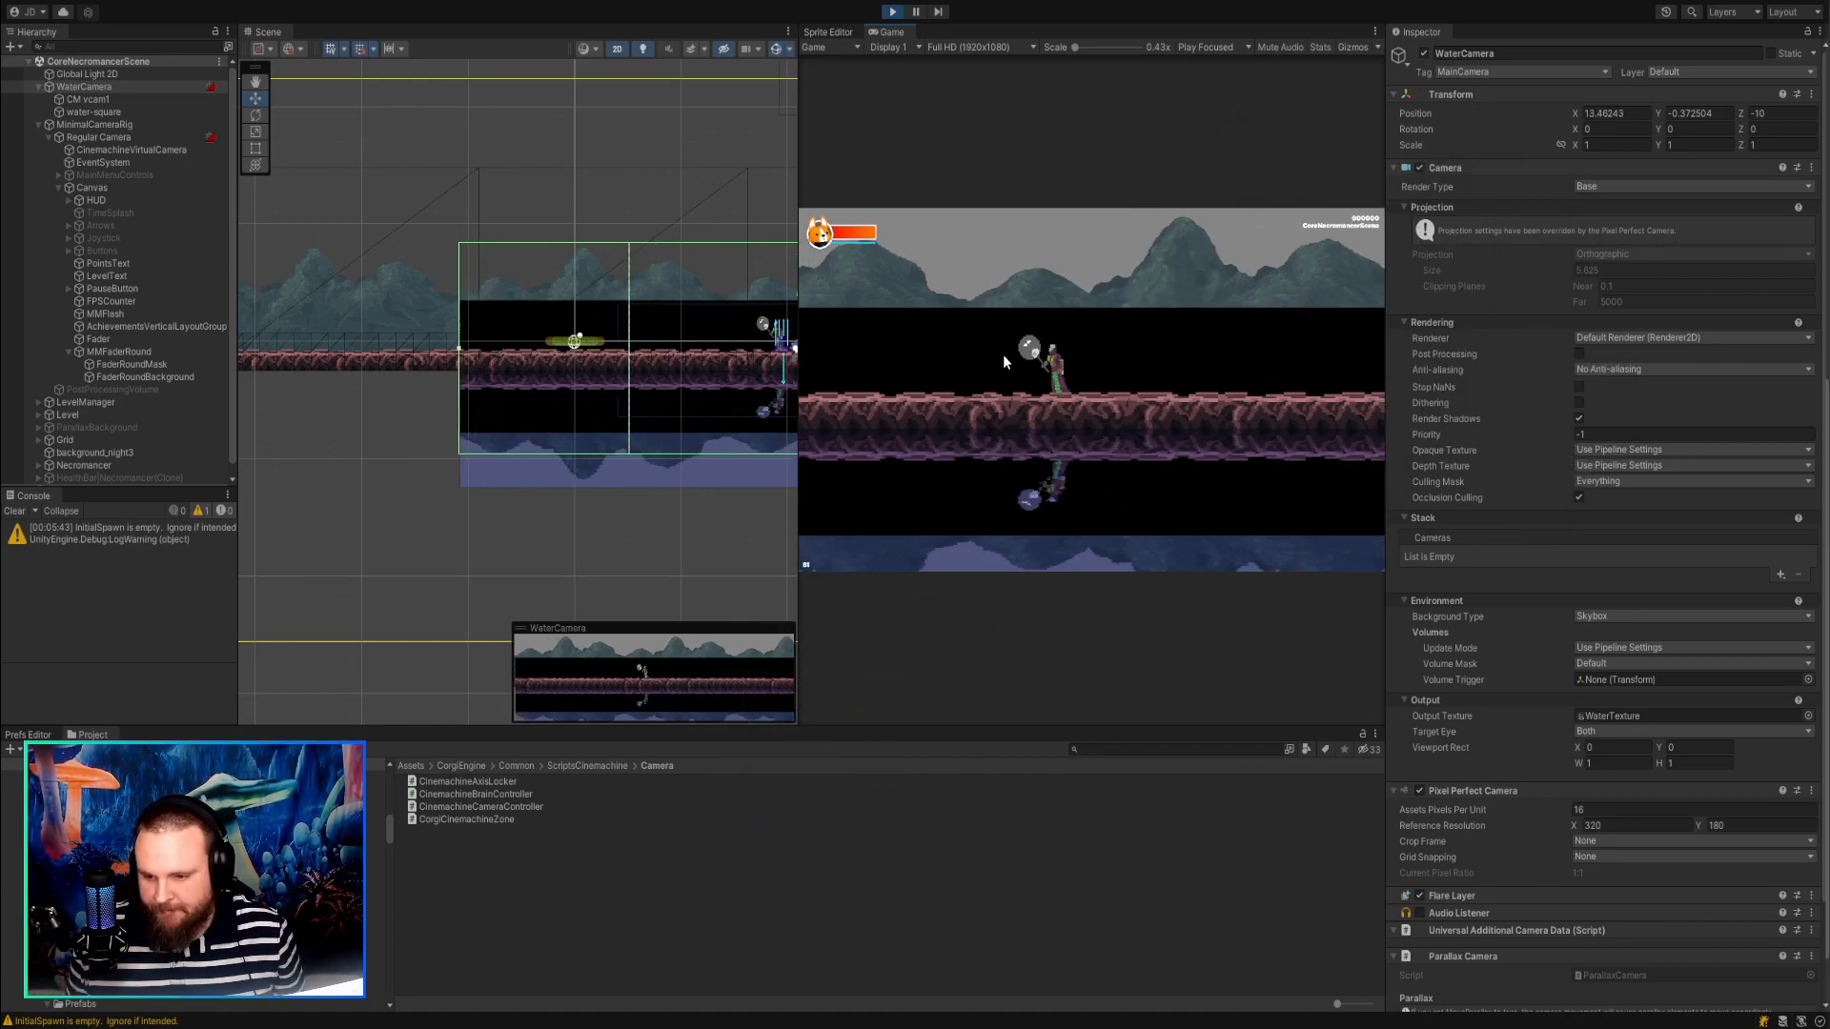
pyautogui.press('Right')
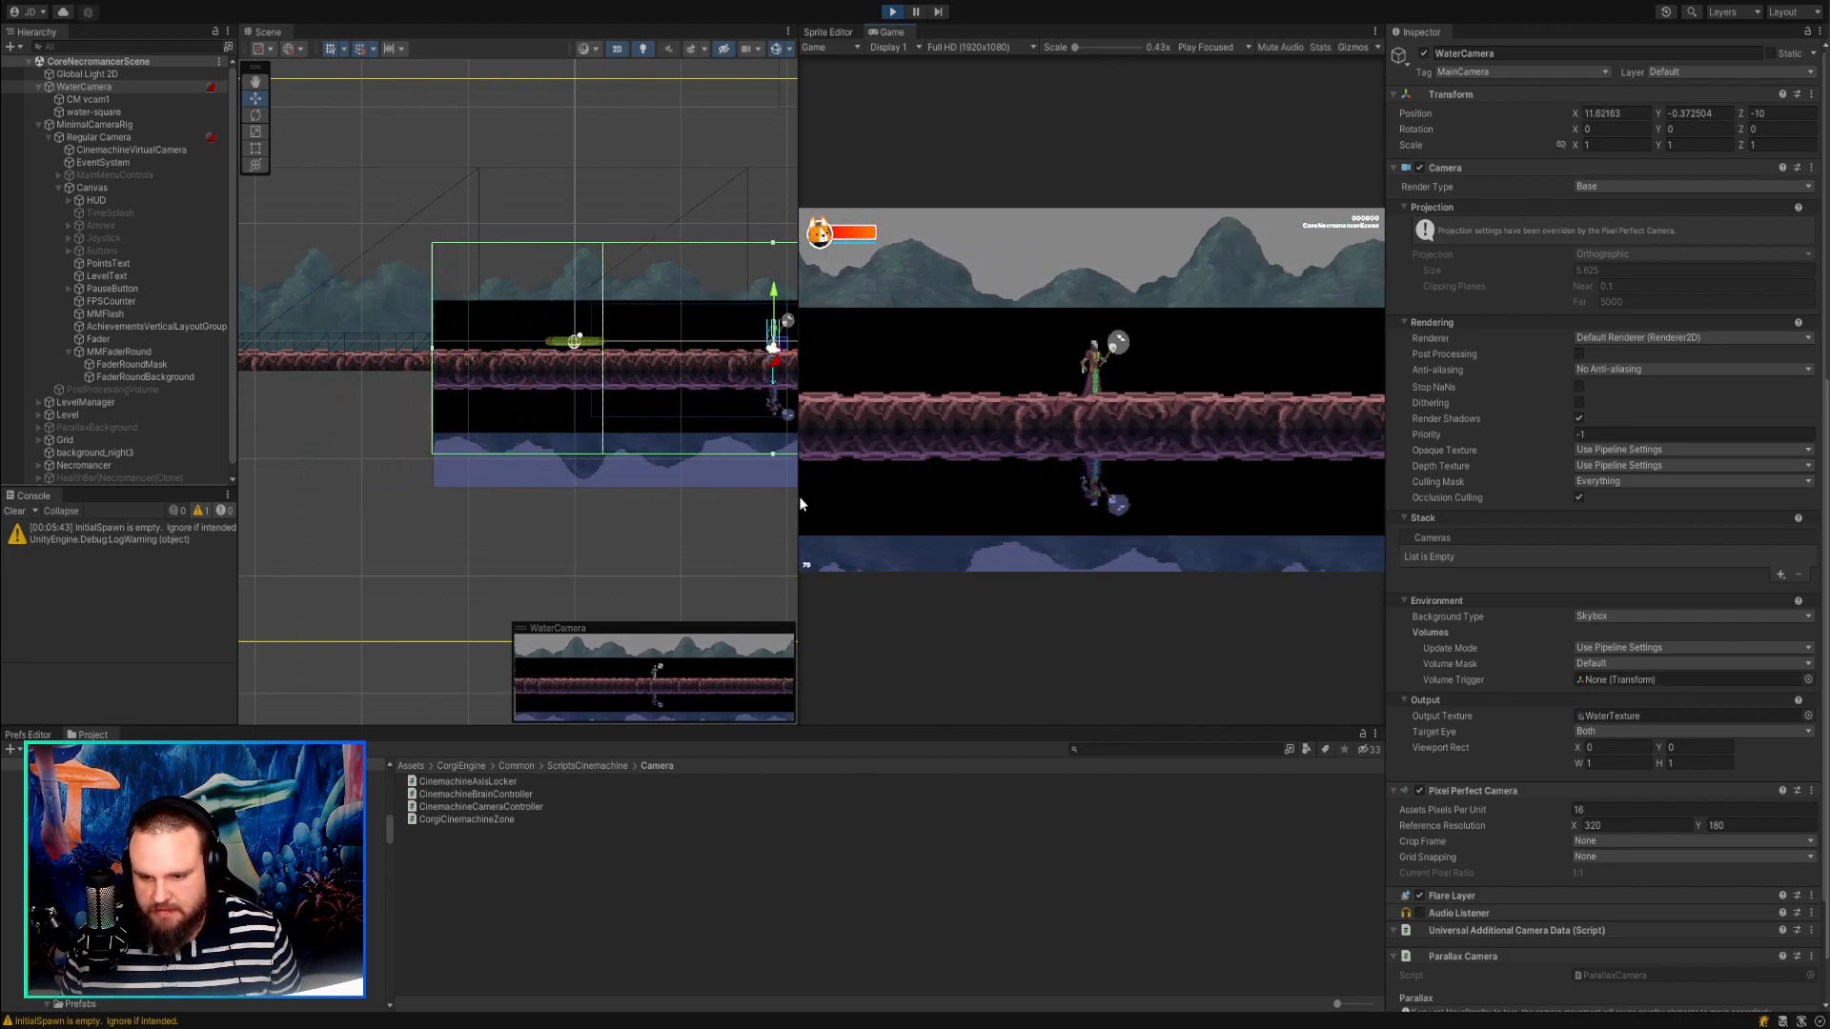
# Enlarge the Game view and walk the player back and forth to examine the water reflection up to the background's end.
pyautogui.moveTo(800, 496); pyautogui.dragTo(578, 490)
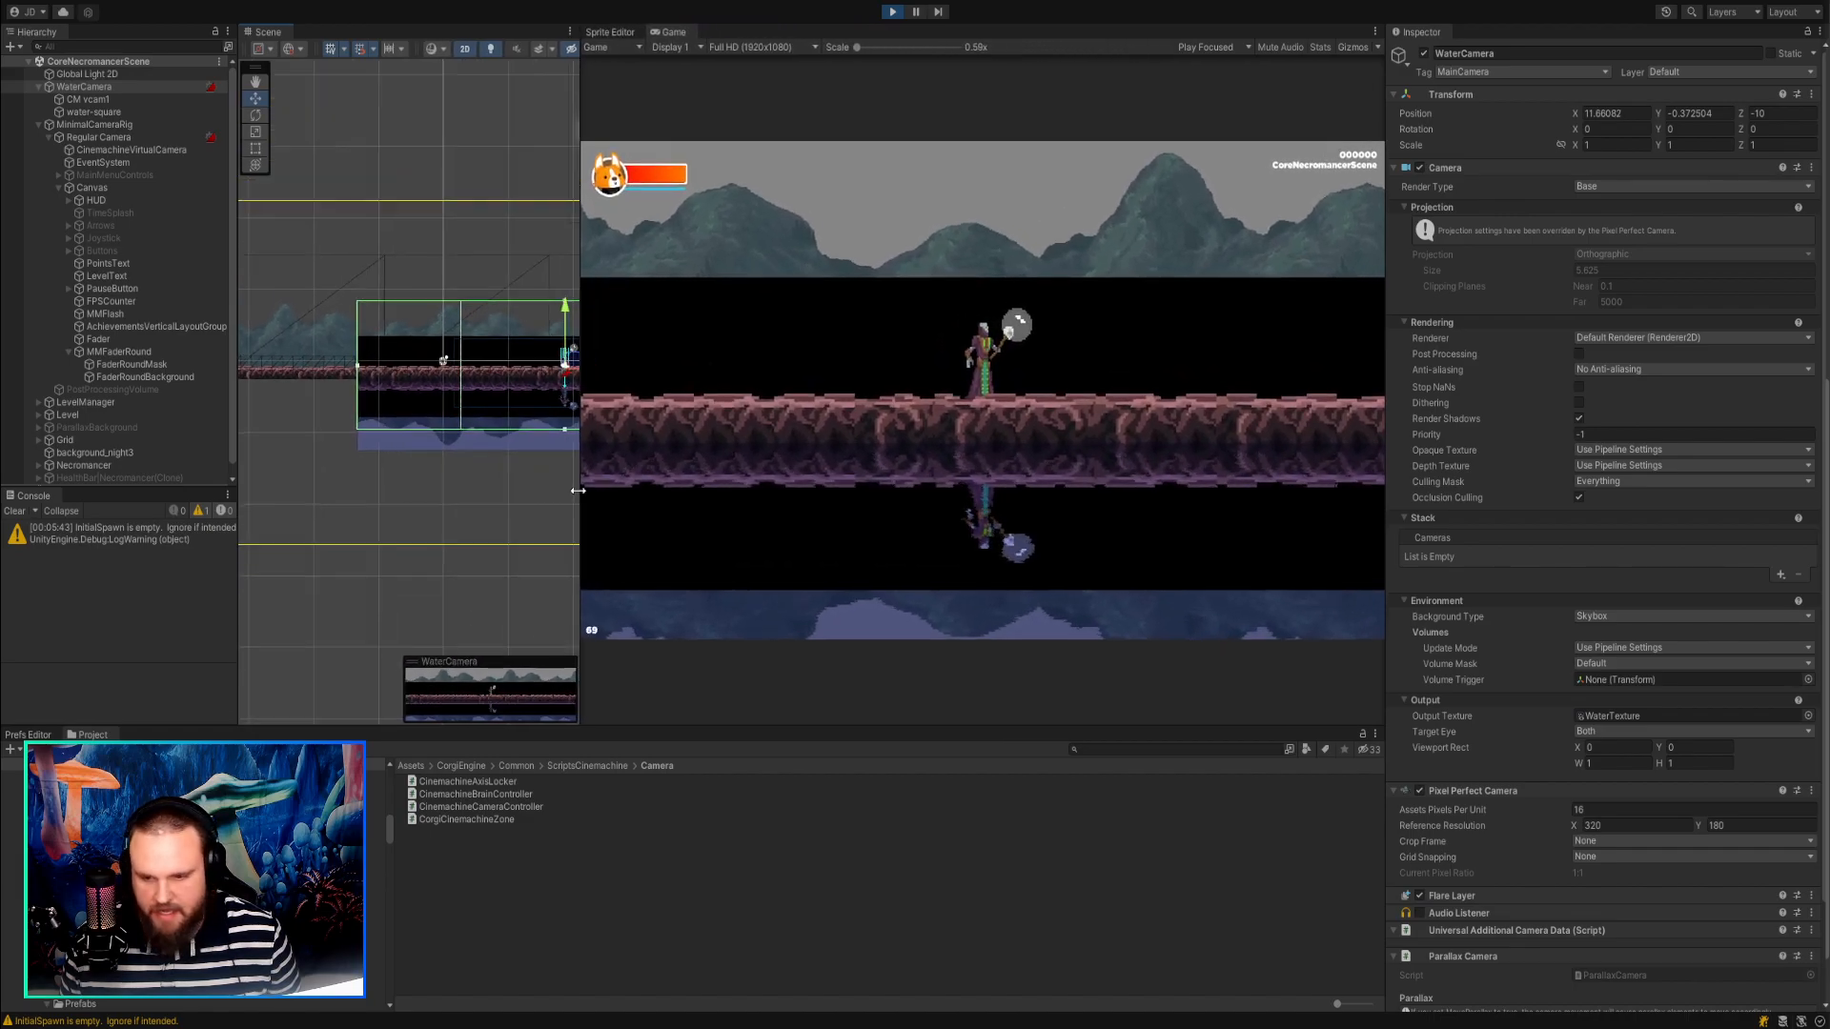
pyautogui.press('Left')
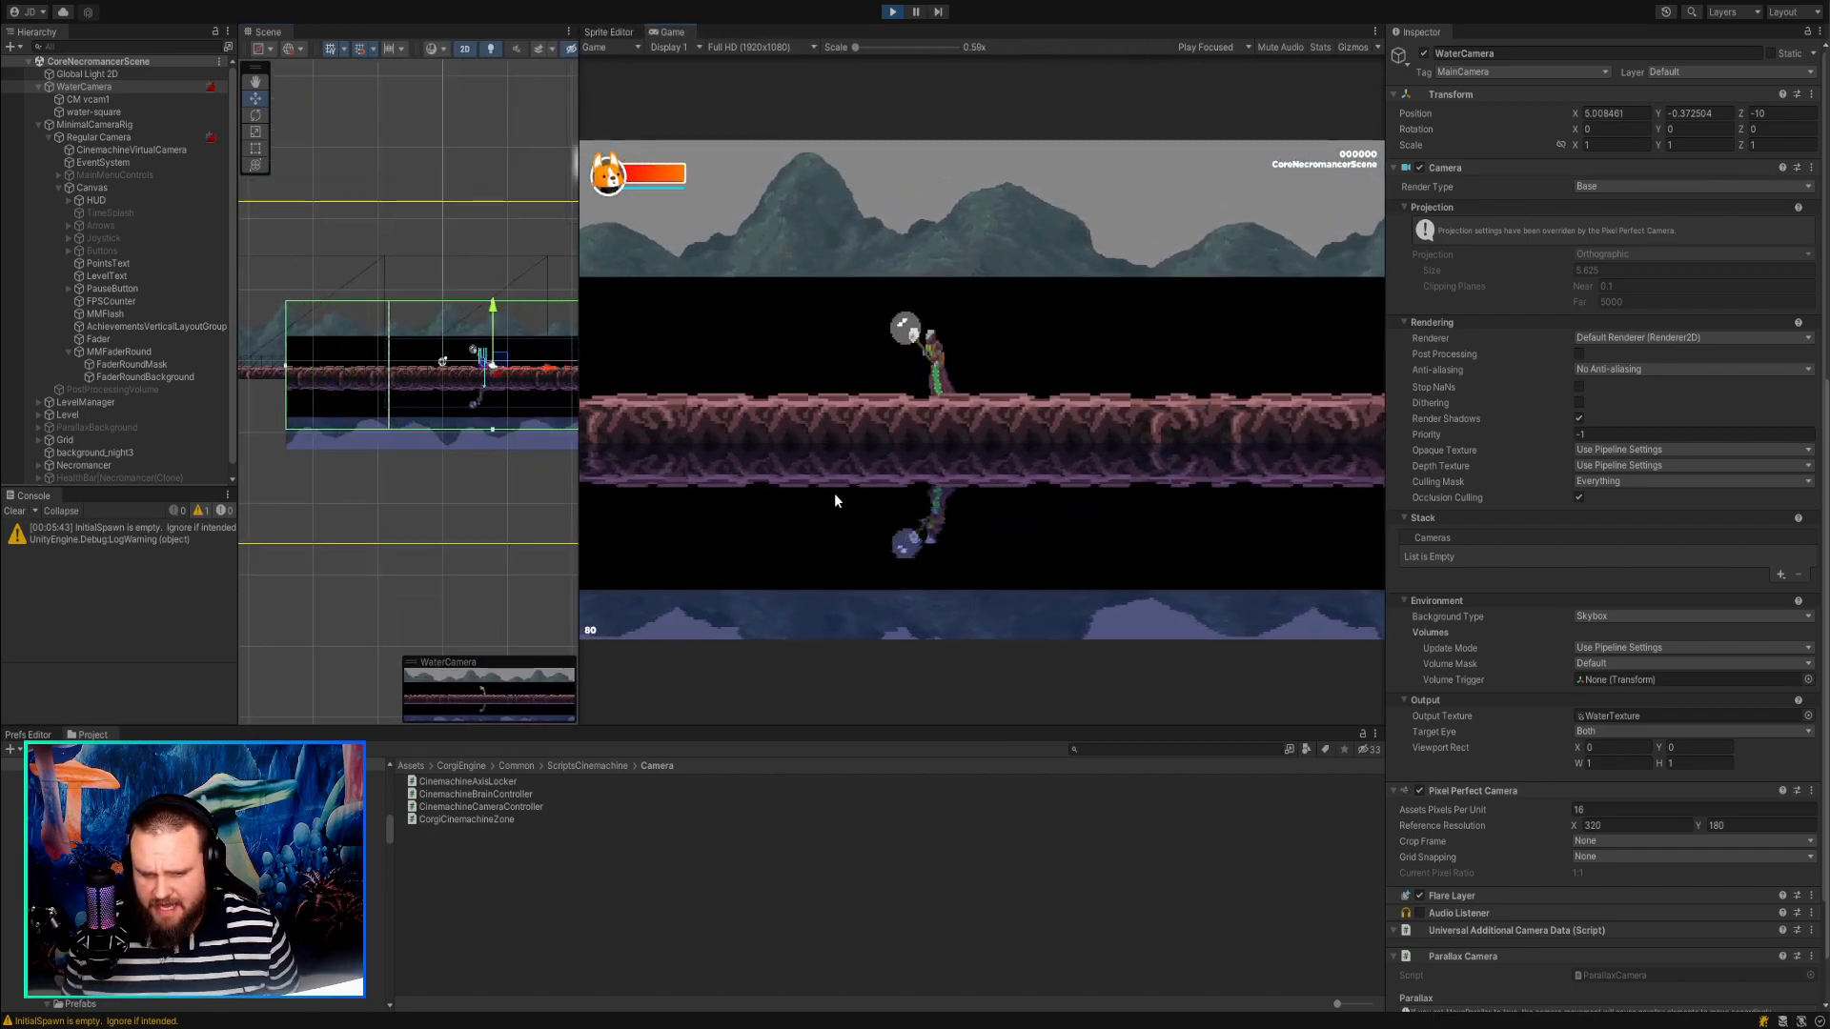
pyautogui.press('Right')
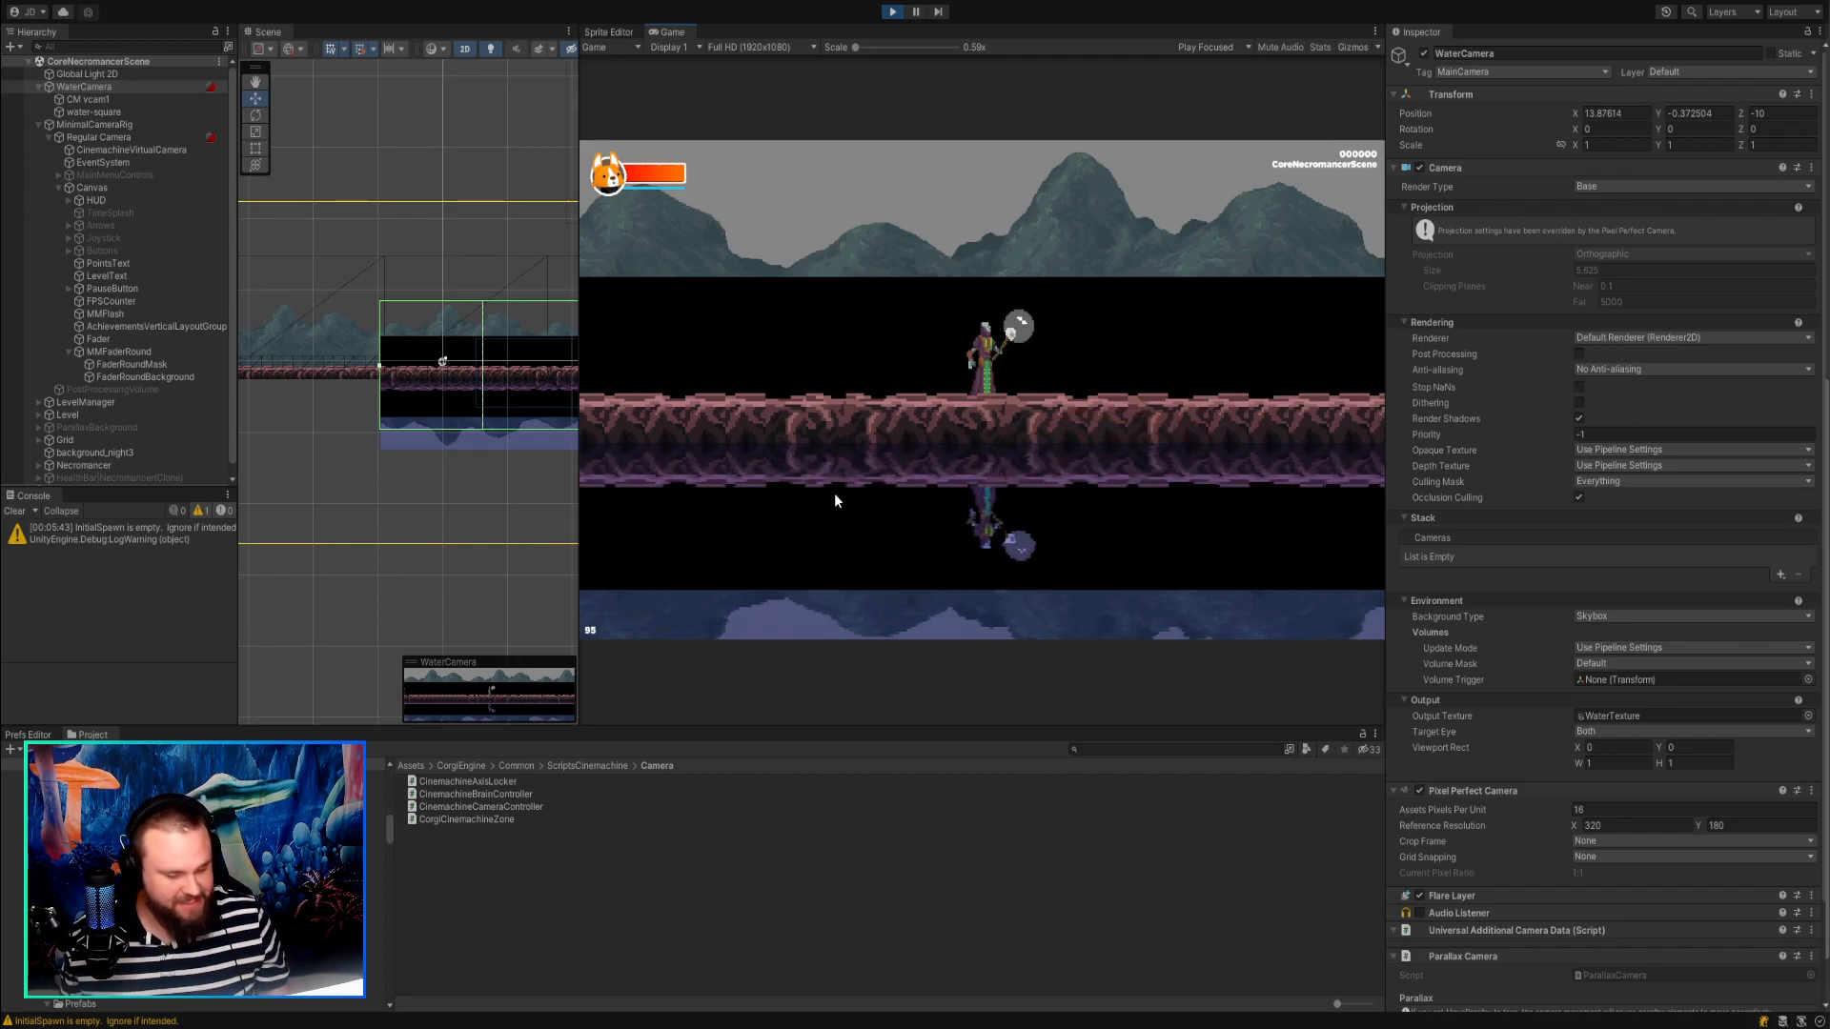
pyautogui.press('Right')
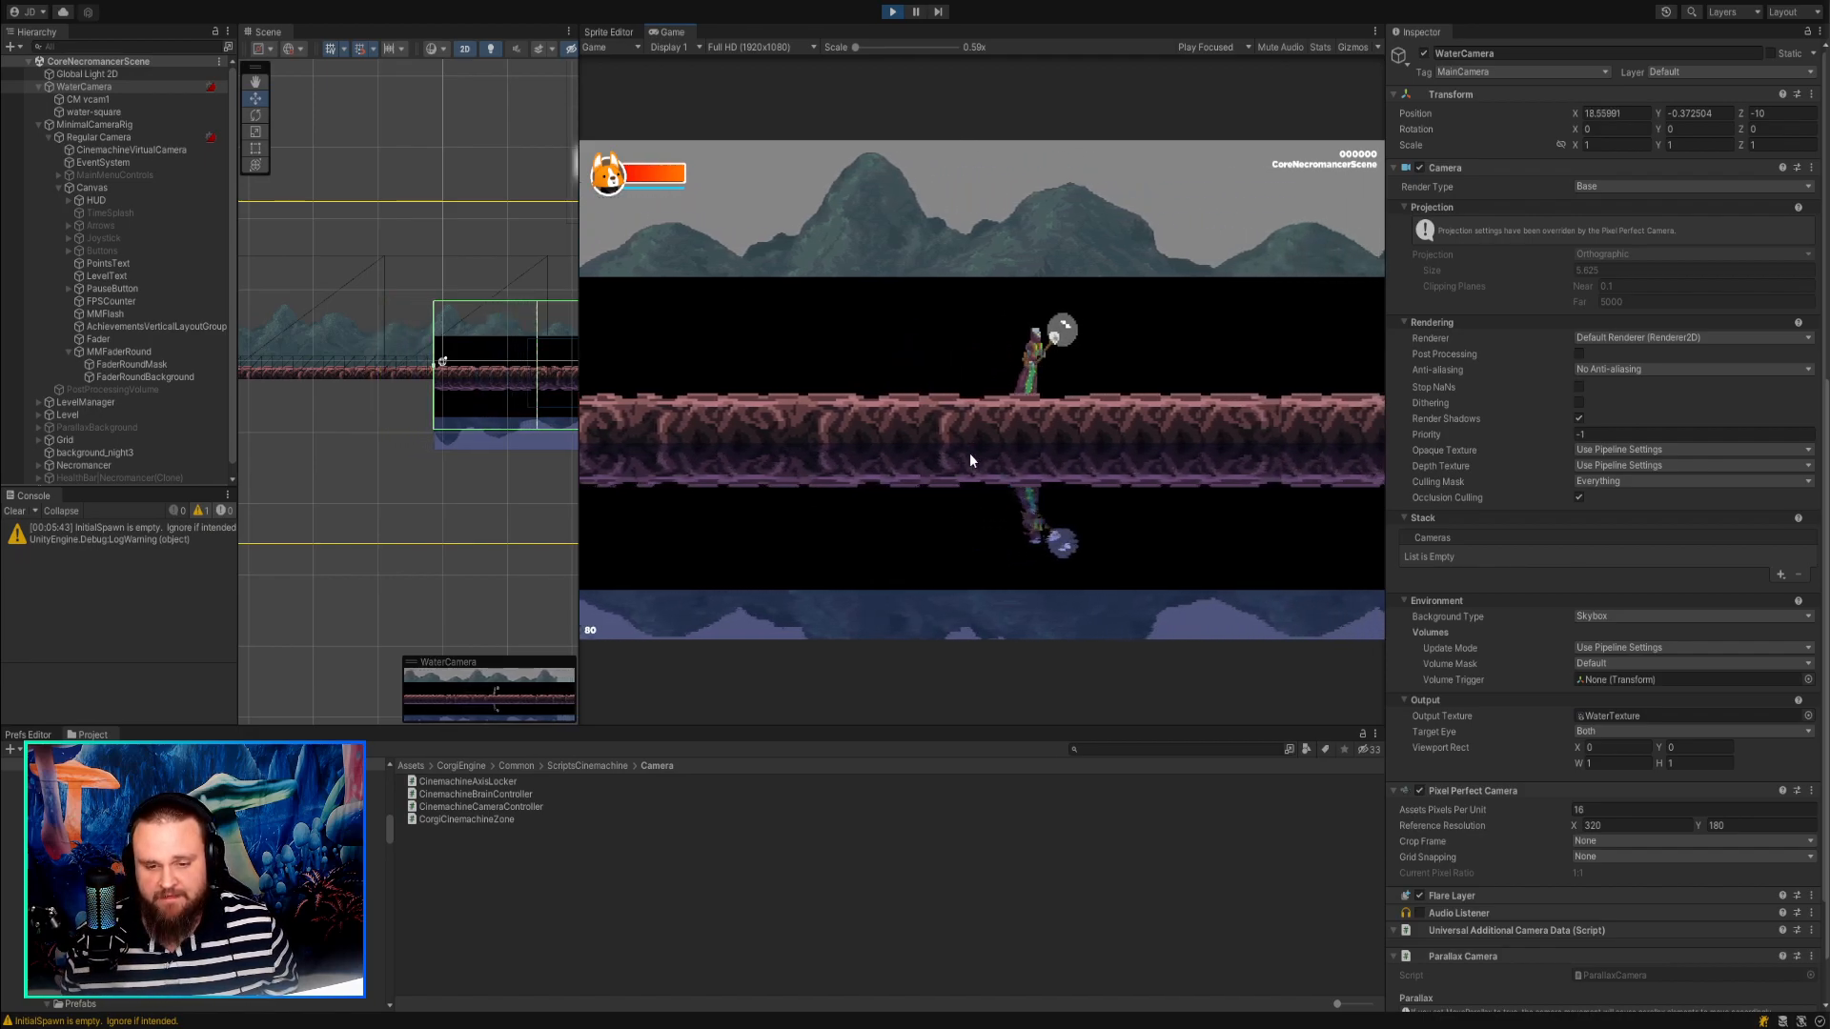
pyautogui.press('Left')
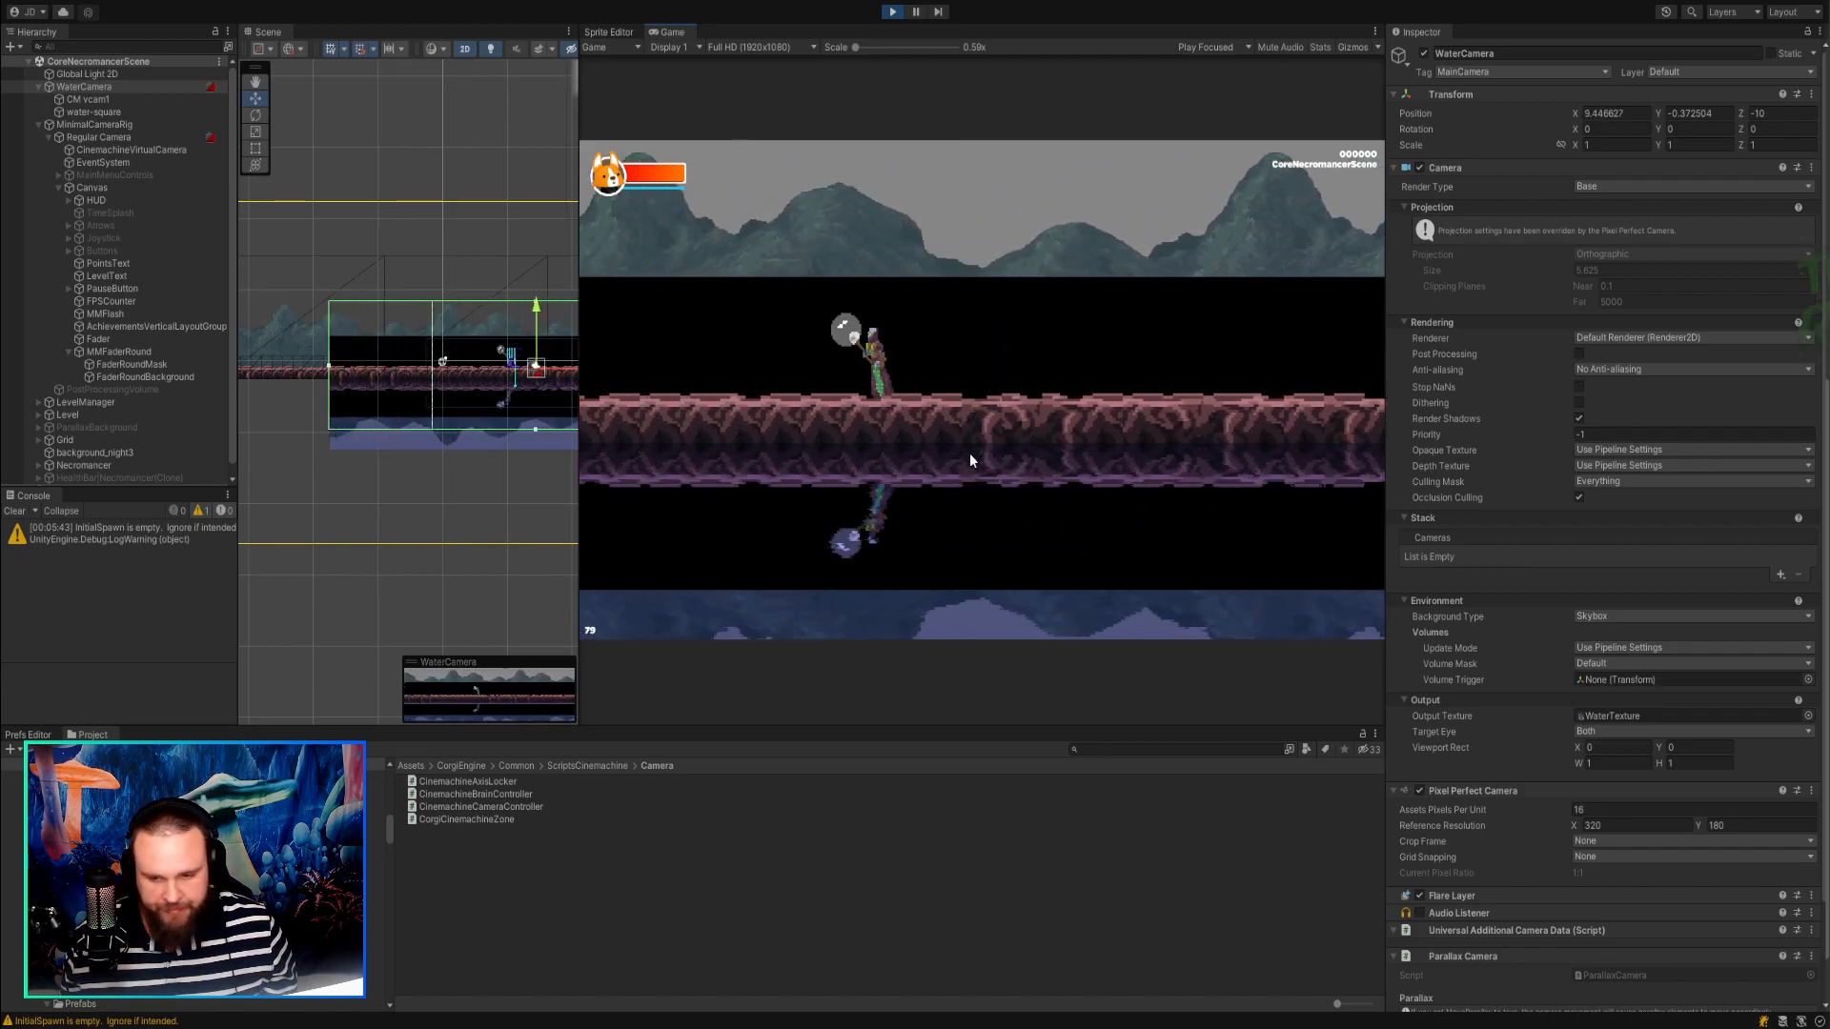
pyautogui.press('Right')
pyautogui.press('Right')
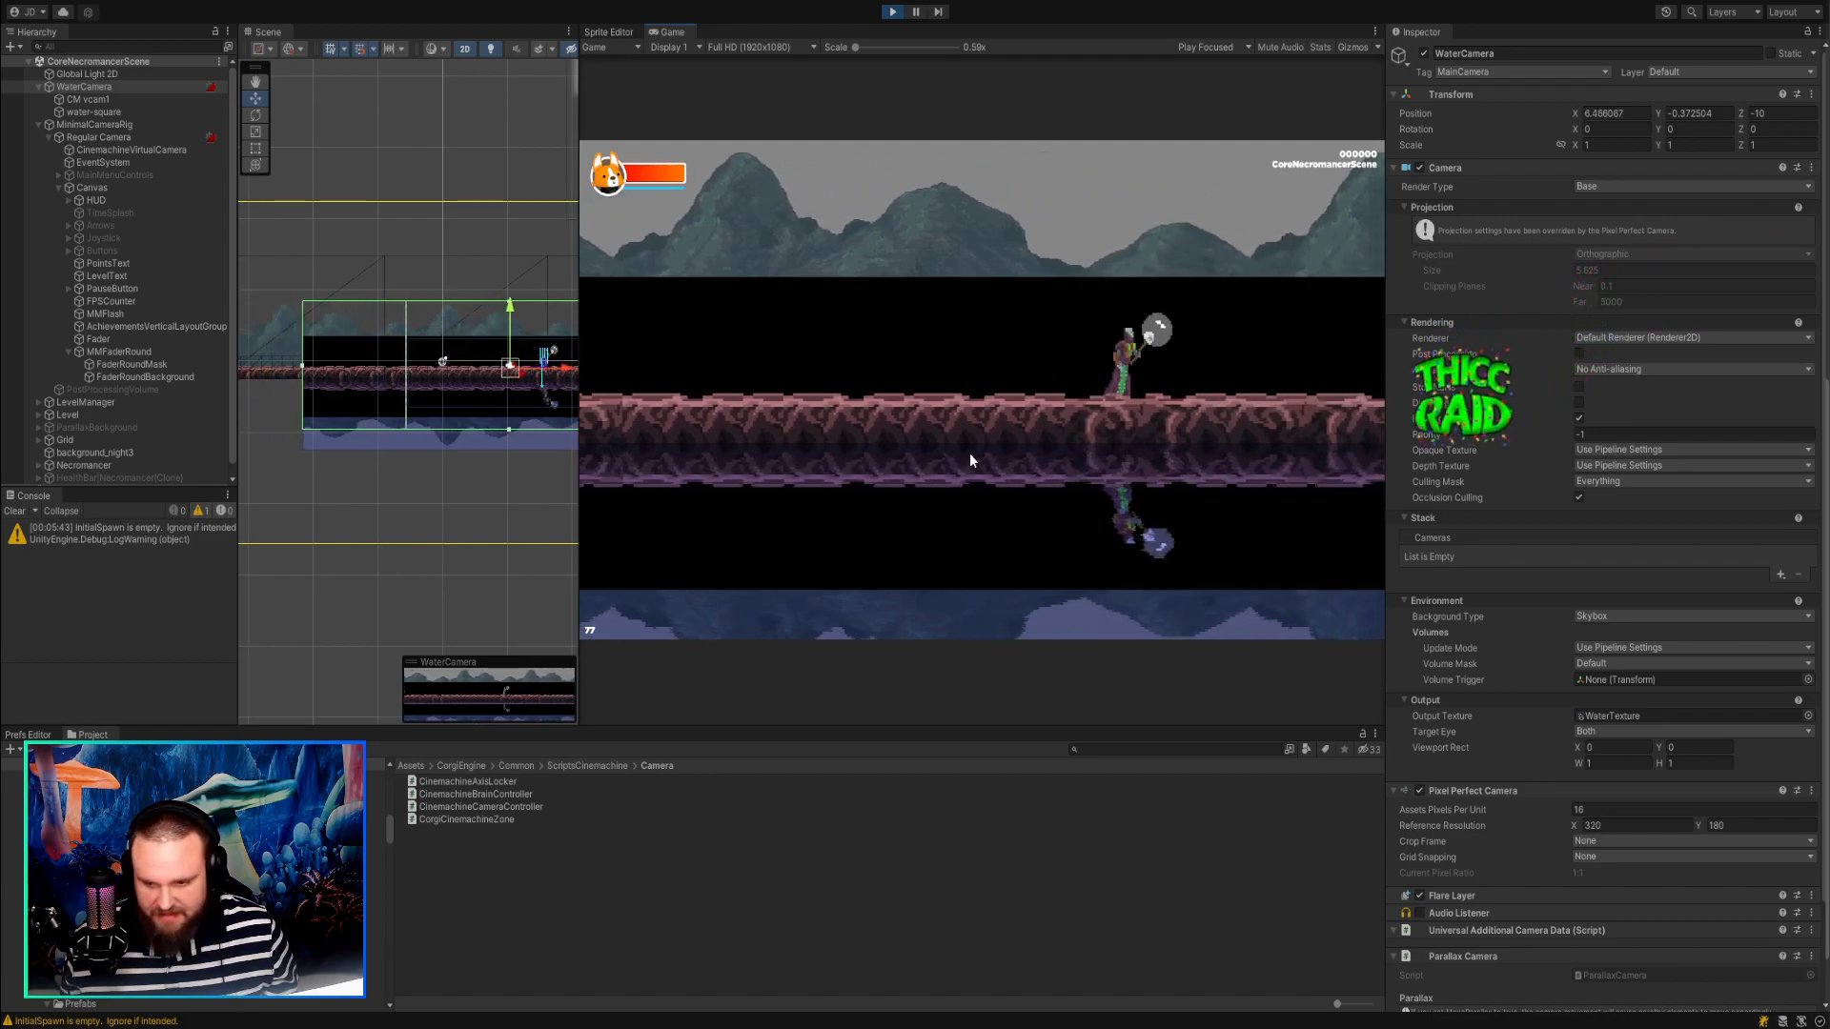
pyautogui.press('Right')
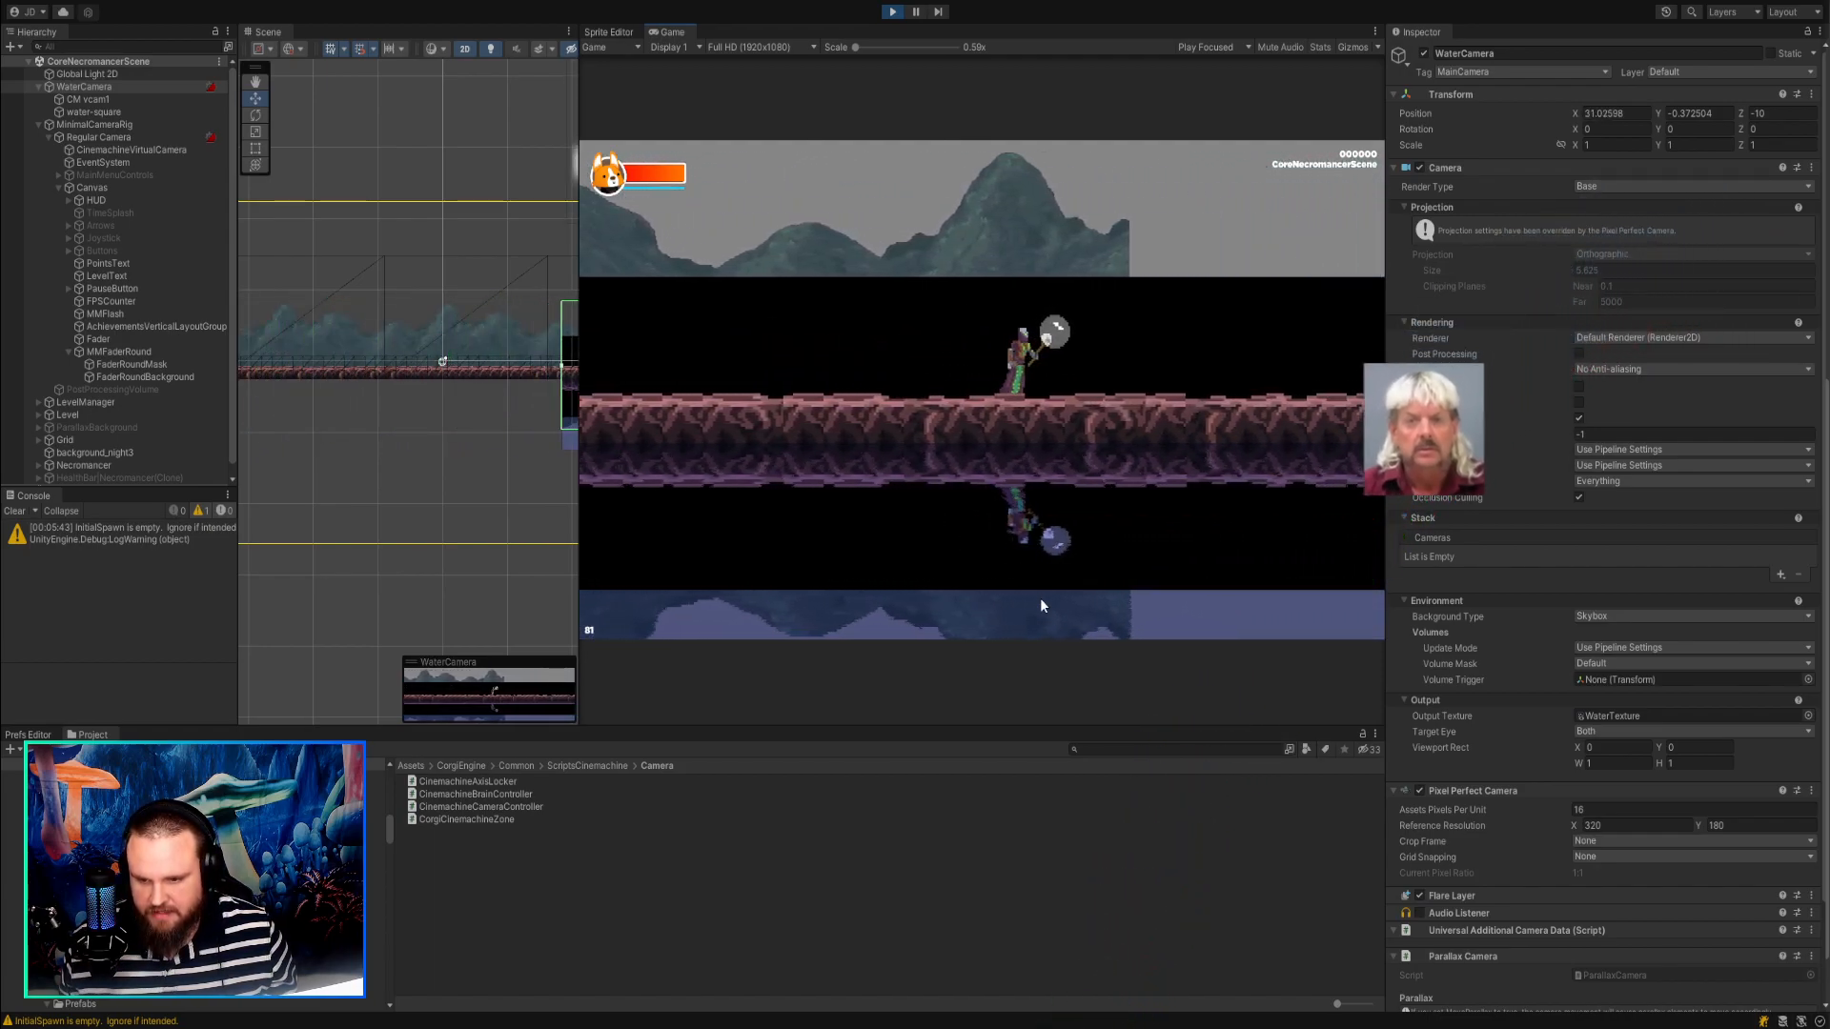
pyautogui.press('Left')
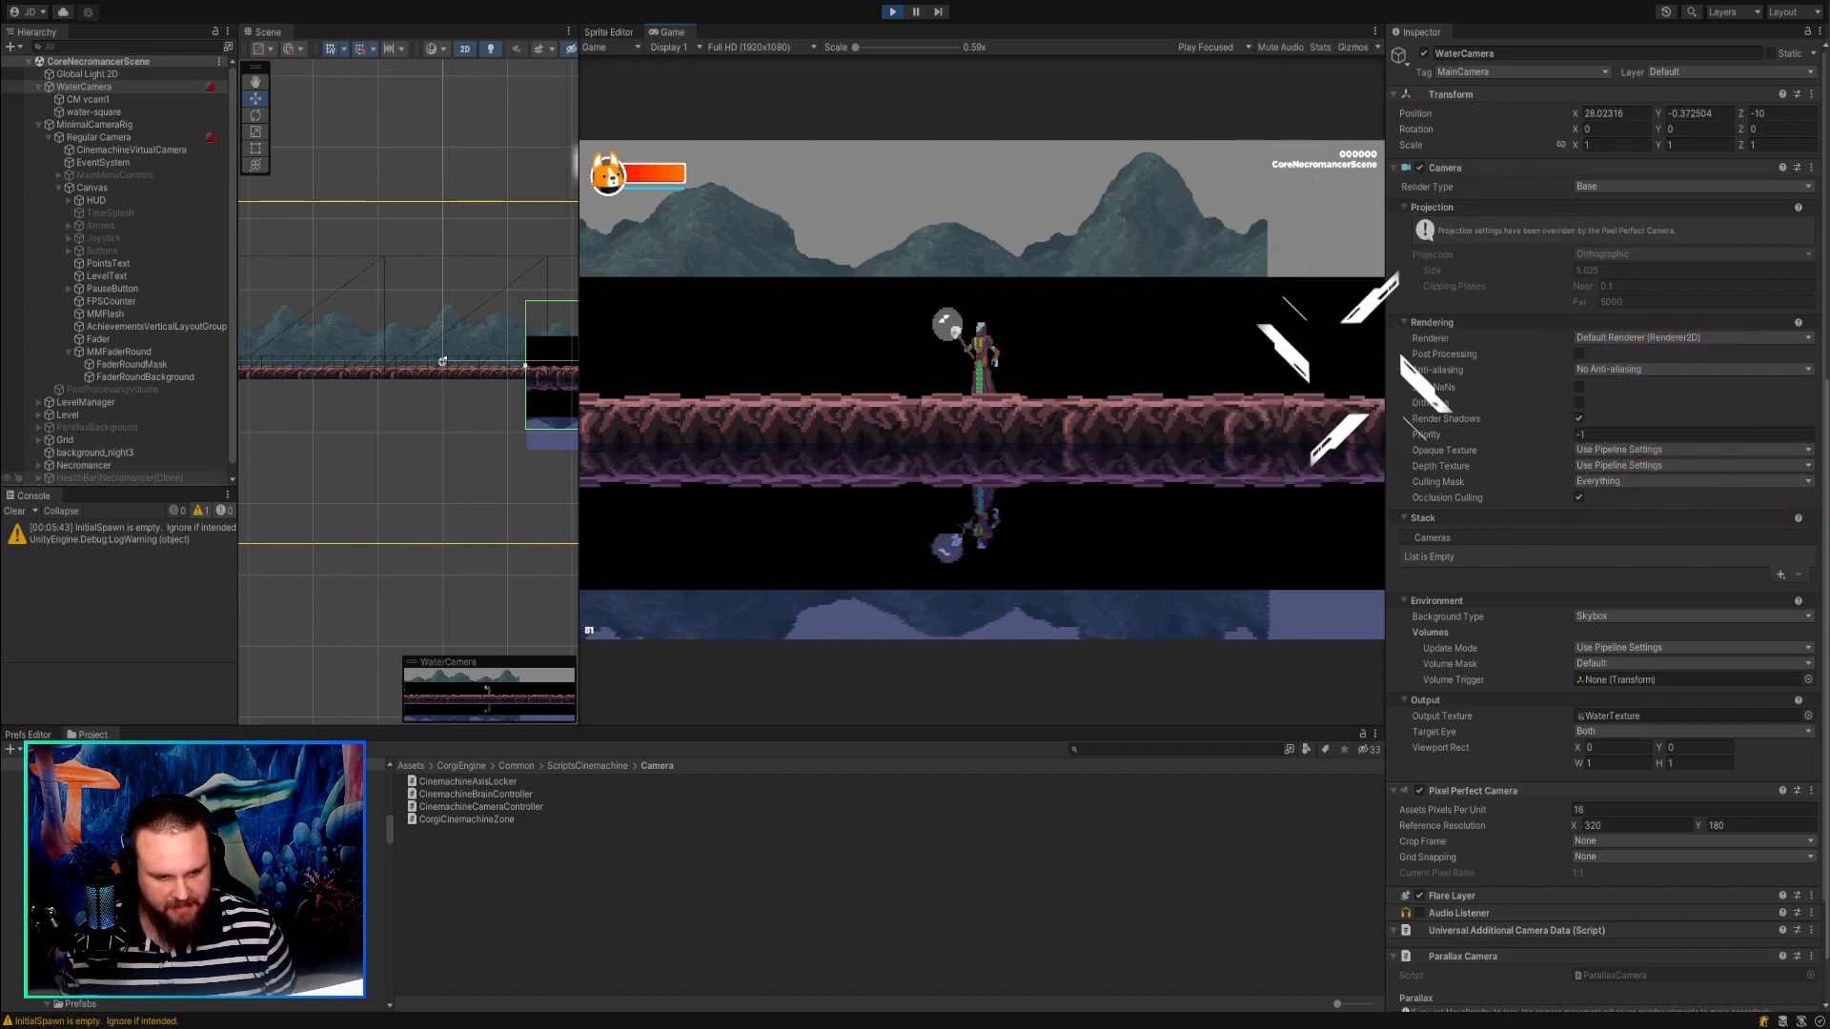
# Enlarge the Hierarchy and compare the lens and body settings of CinemachineVirtualCamera with those of CM vcam1.
pyautogui.moveTo(135, 488); pyautogui.dragTo(131, 564)
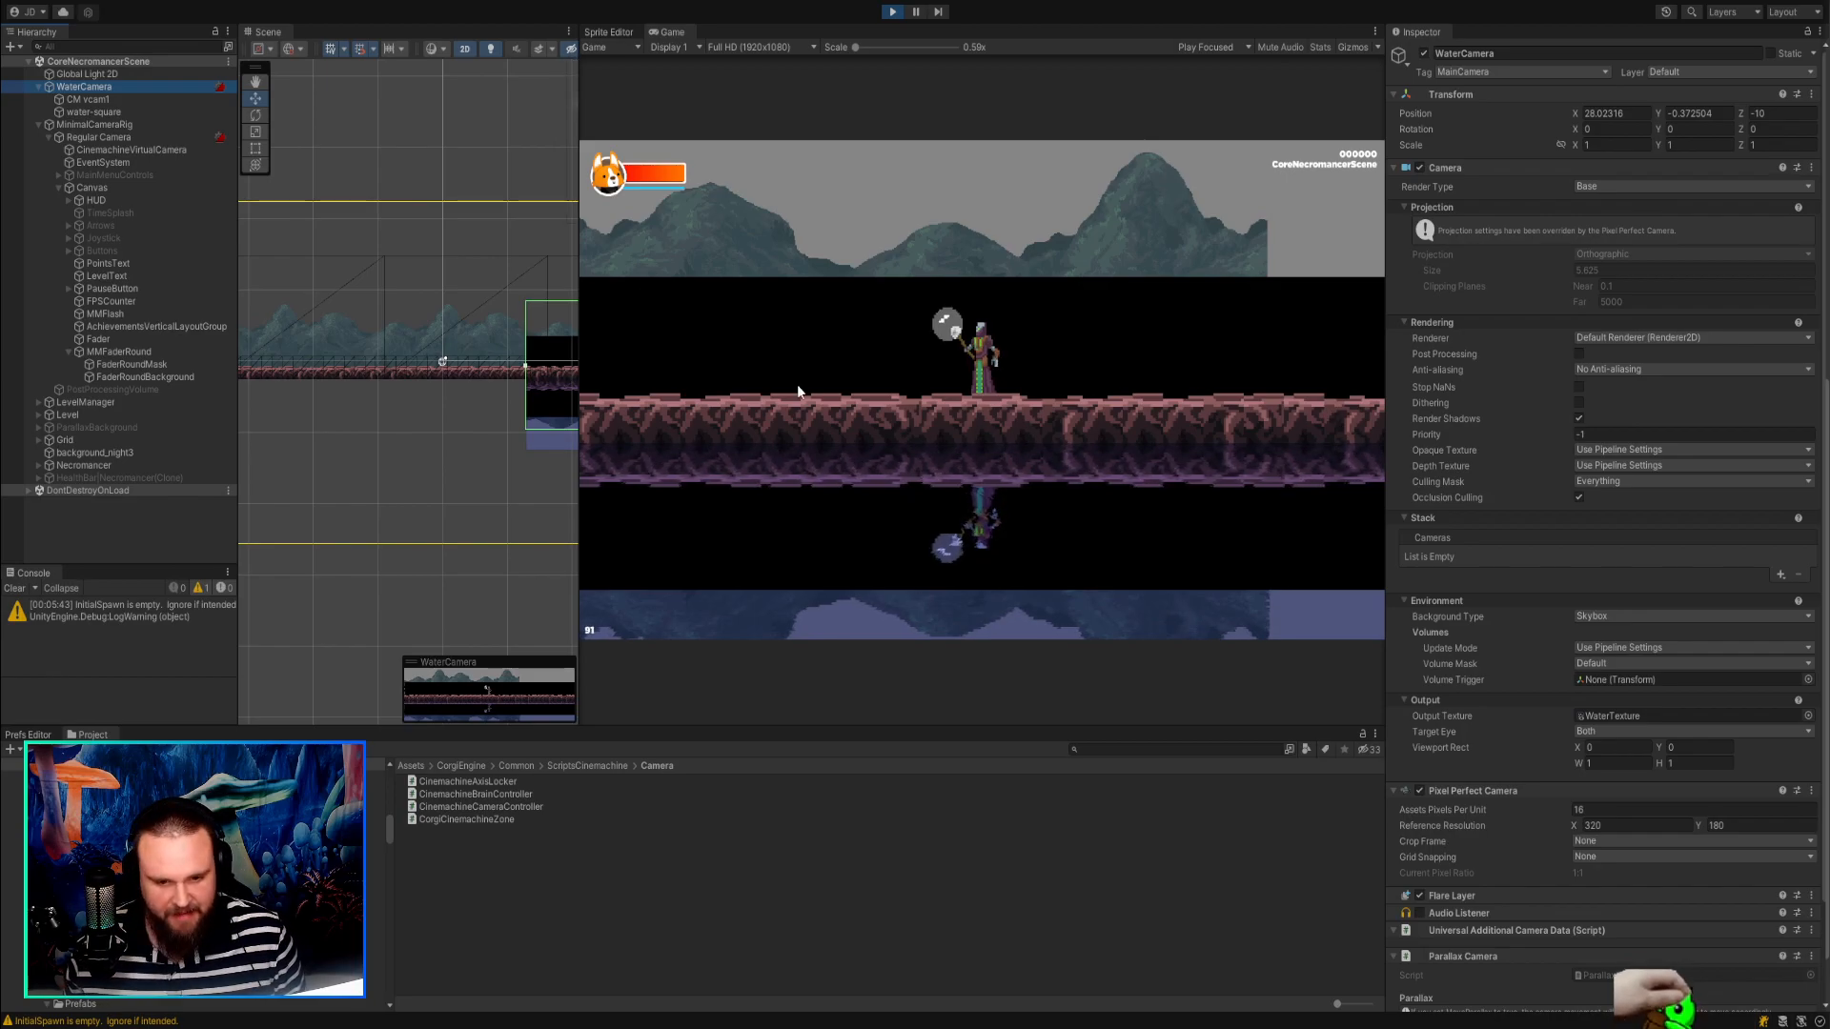
pyautogui.click(135, 140)
pyautogui.click(140, 149)
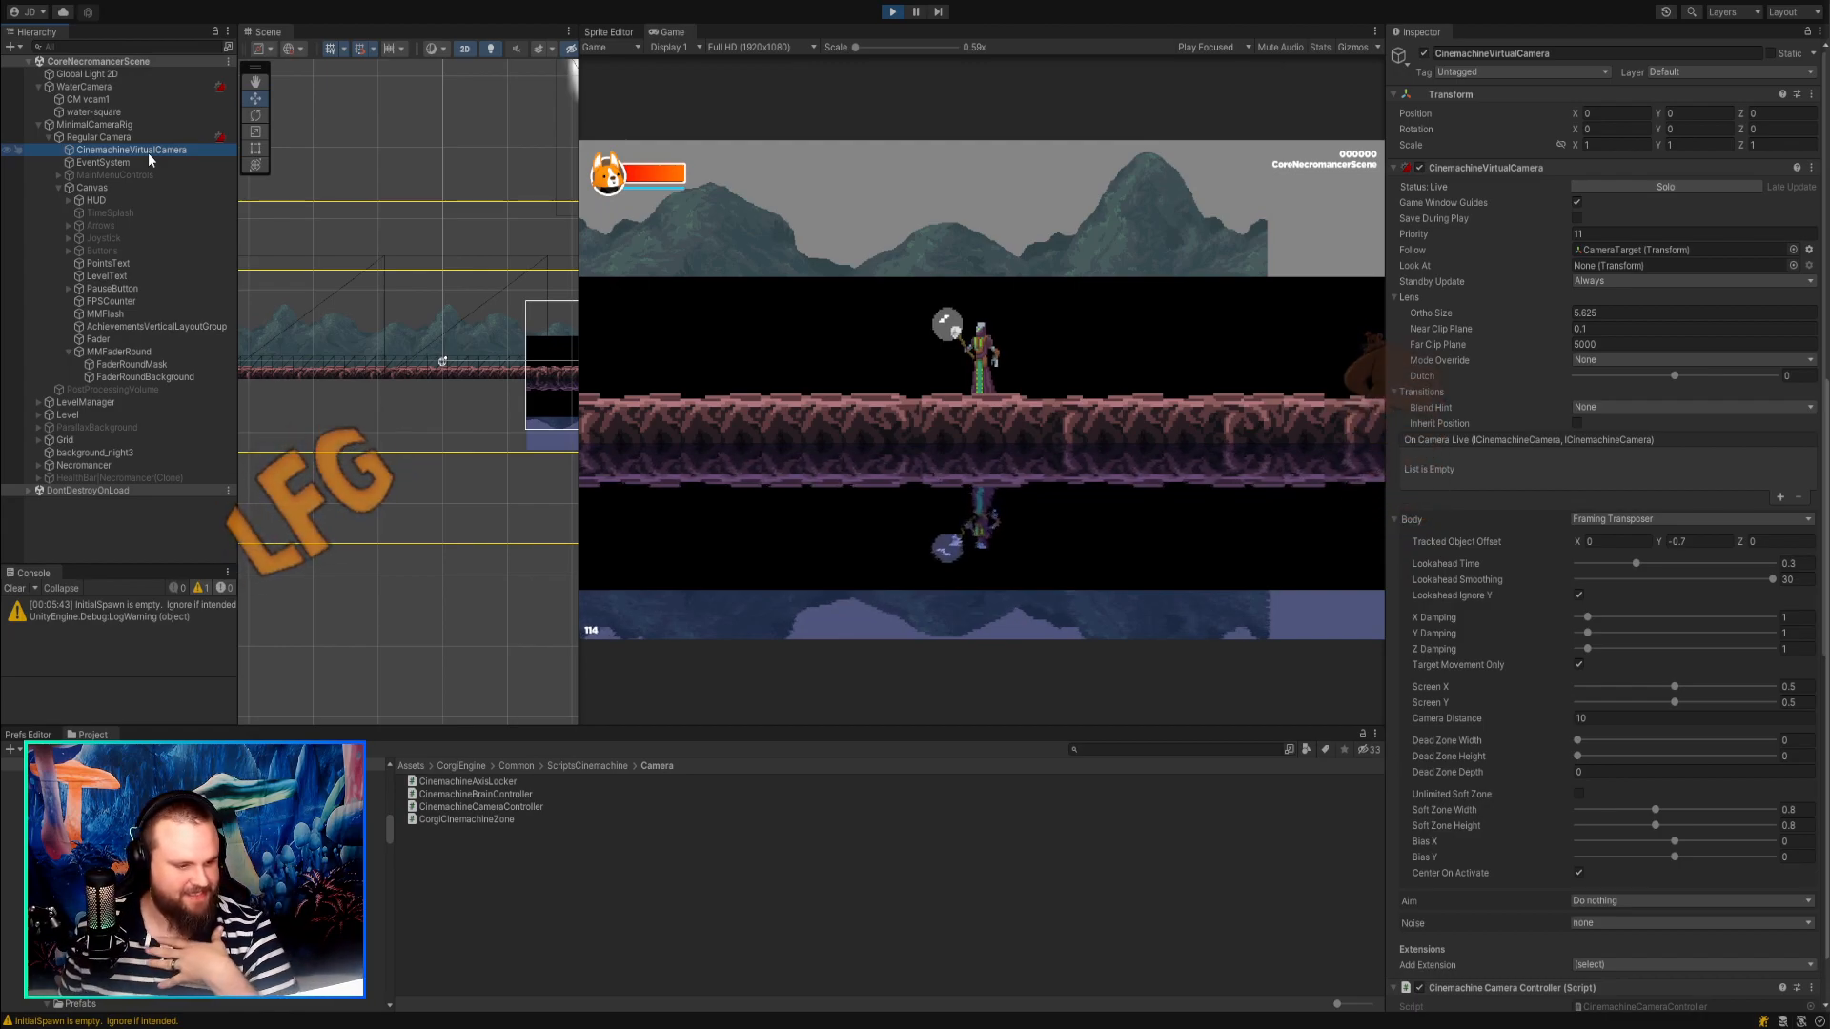
pyautogui.click(107, 100)
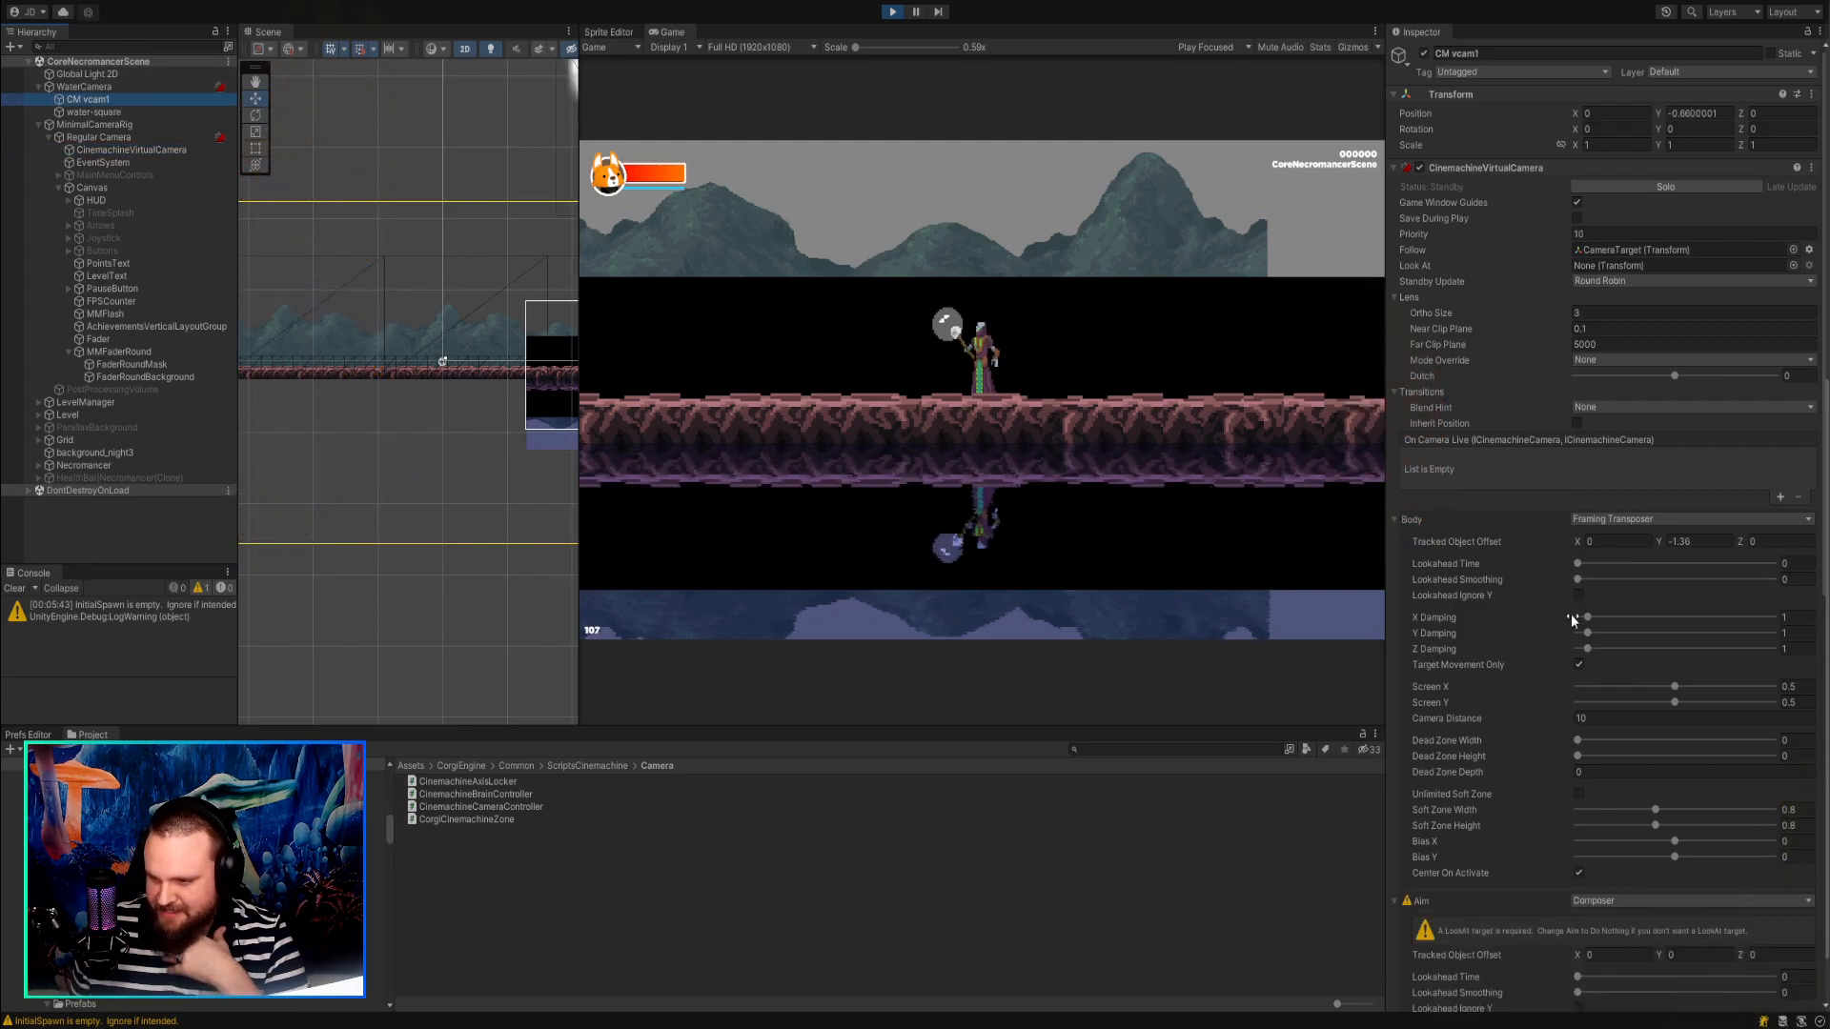
pyautogui.moveTo(1659, 542); pyautogui.dragTo(1666, 546)
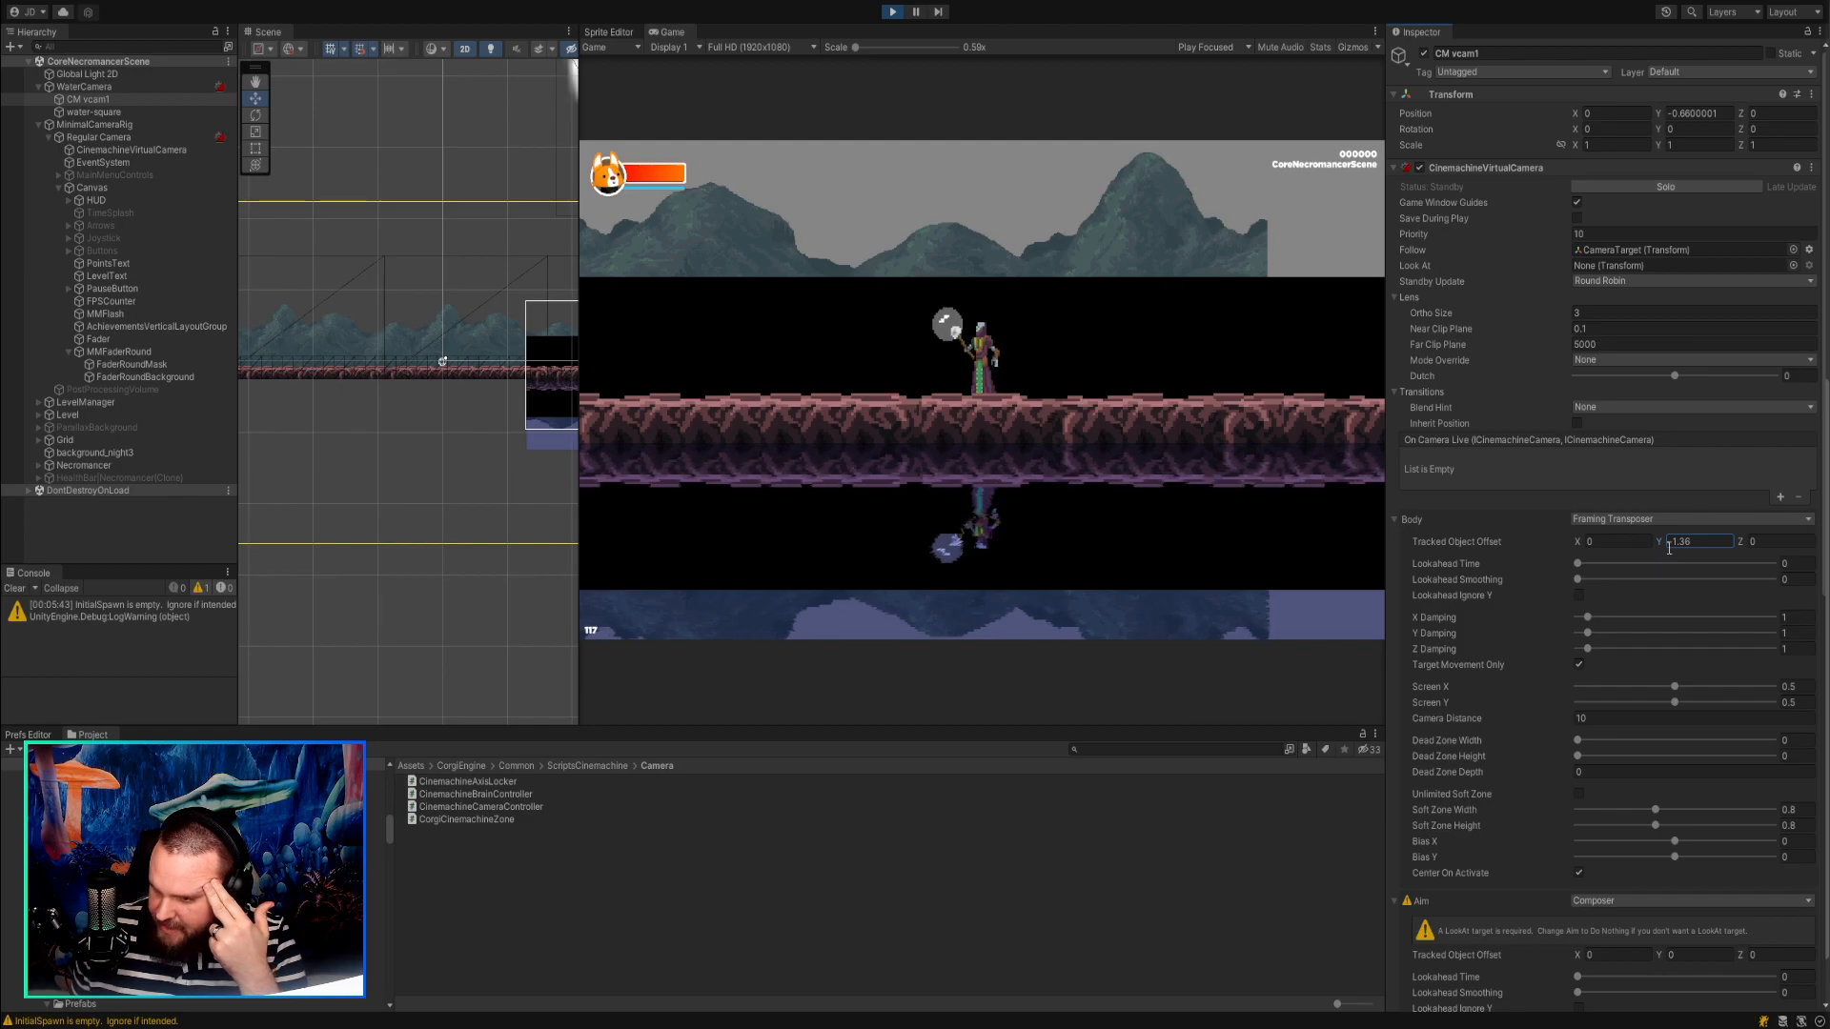
pyautogui.click(1610, 358)
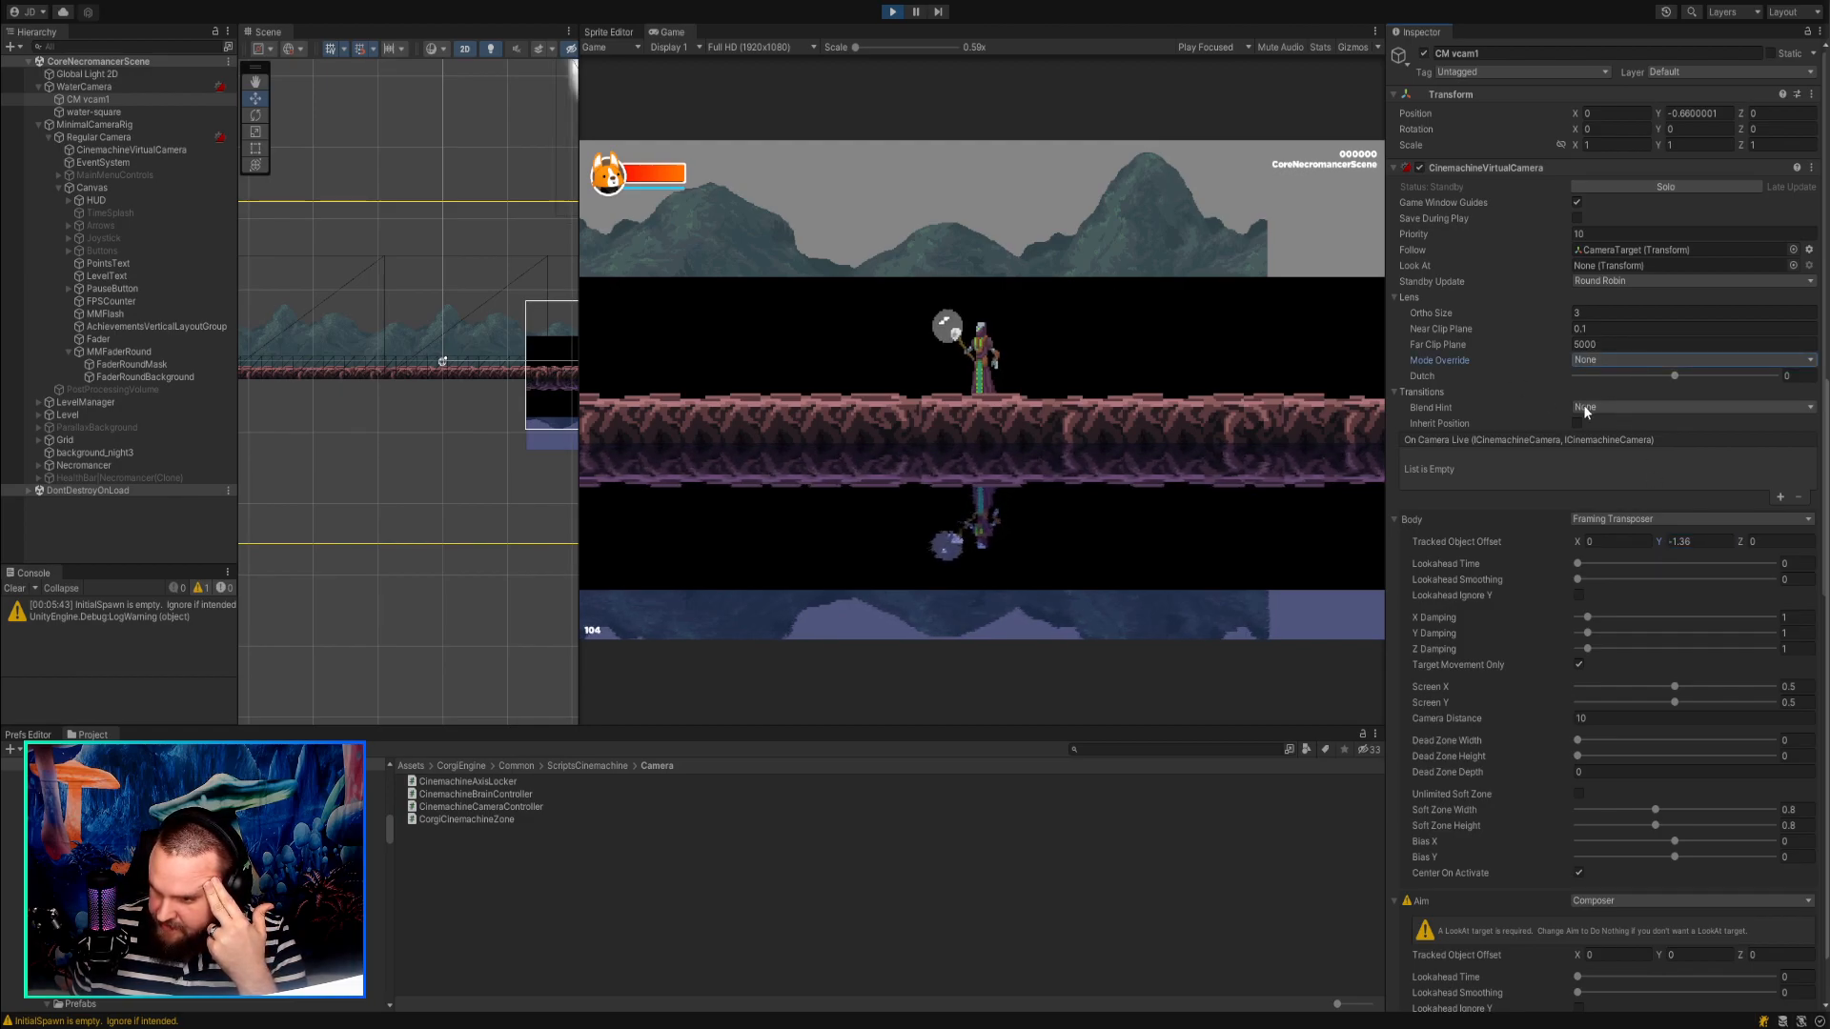
# Review CM vcam1's transition, body and aim settings and its Cinemachine Camera Controller options.
pyautogui.click(1576, 423)
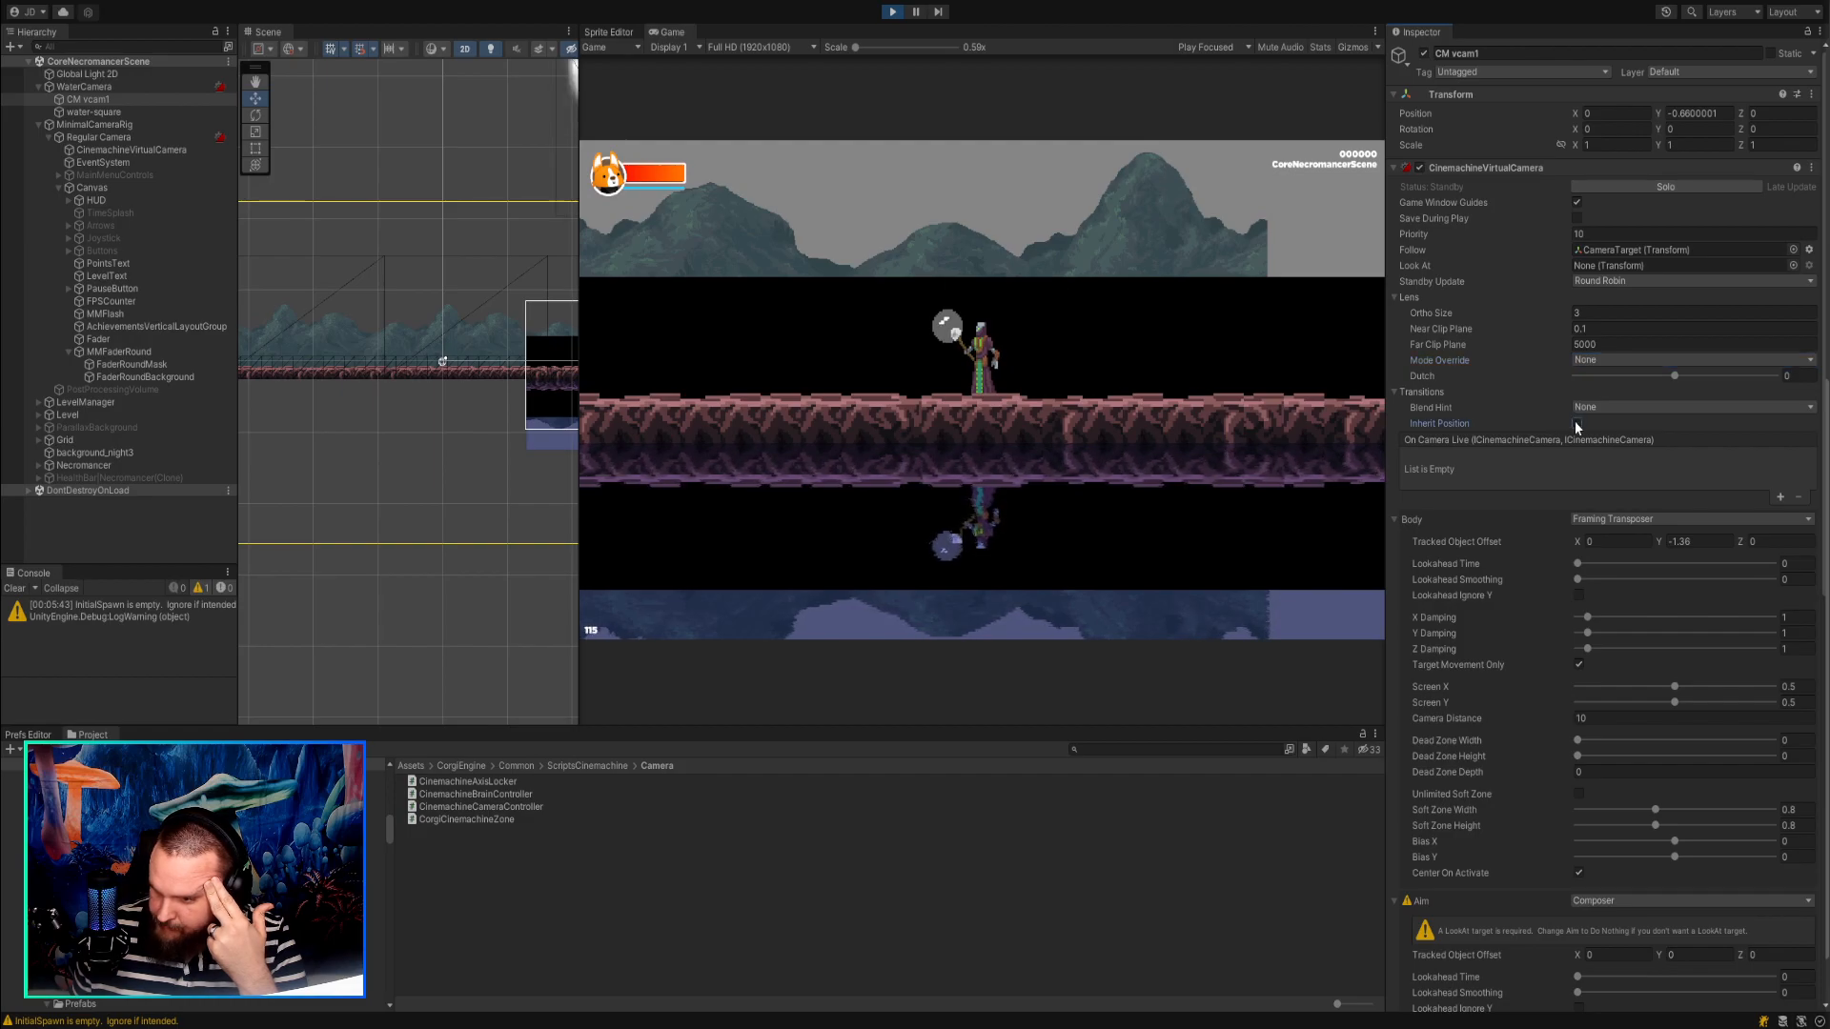
pyautogui.scroll(-2, 1620, 615)
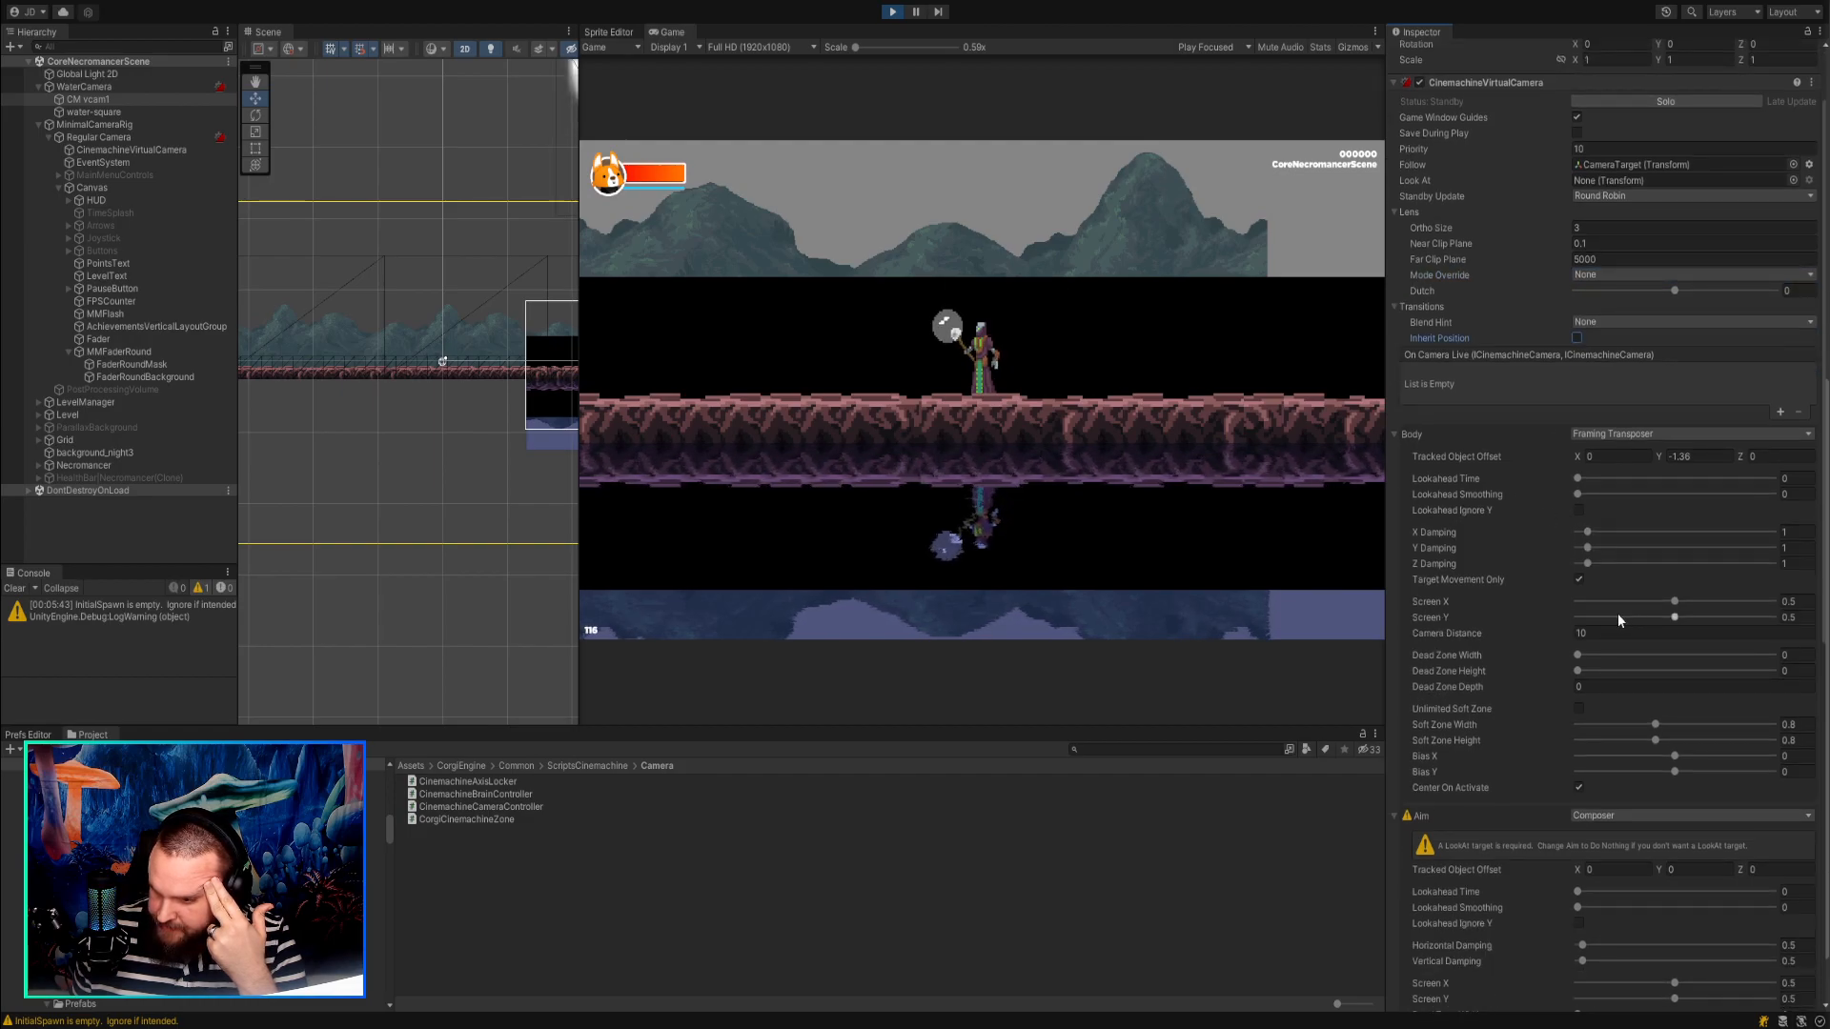
pyautogui.scroll(-5, 1620, 610)
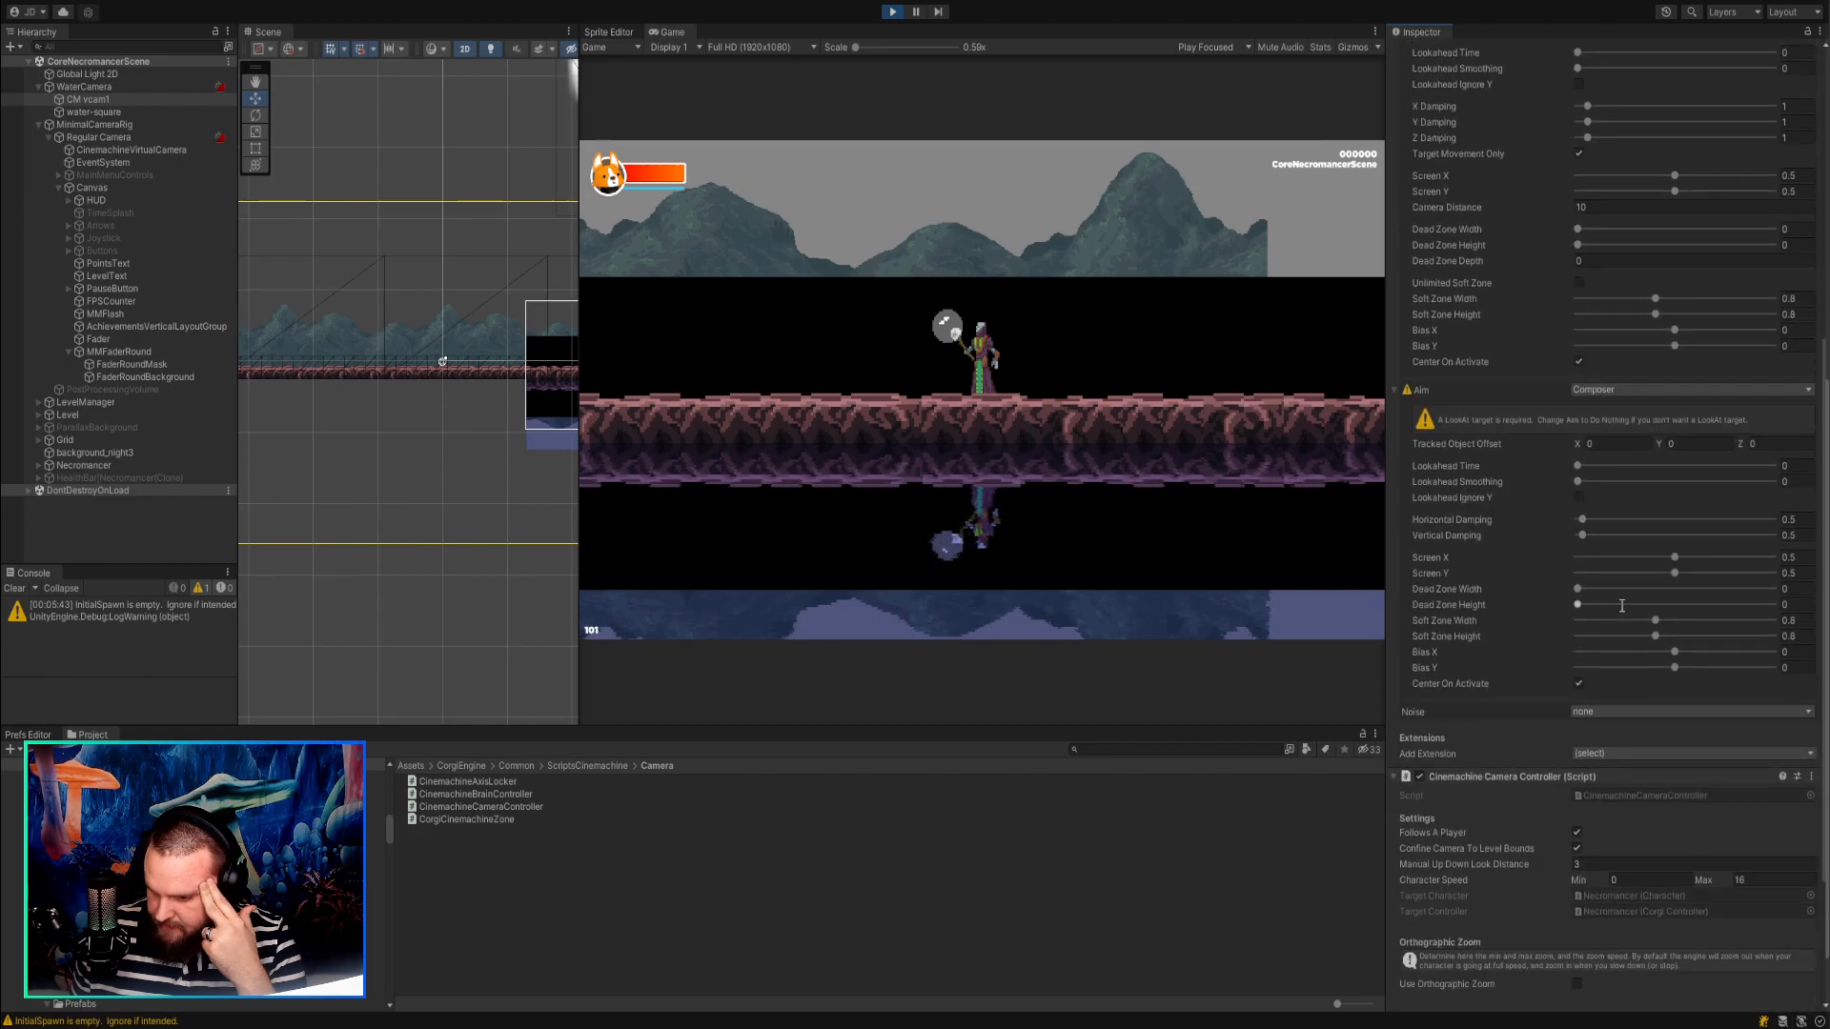
pyautogui.scroll(-1, 1621, 605)
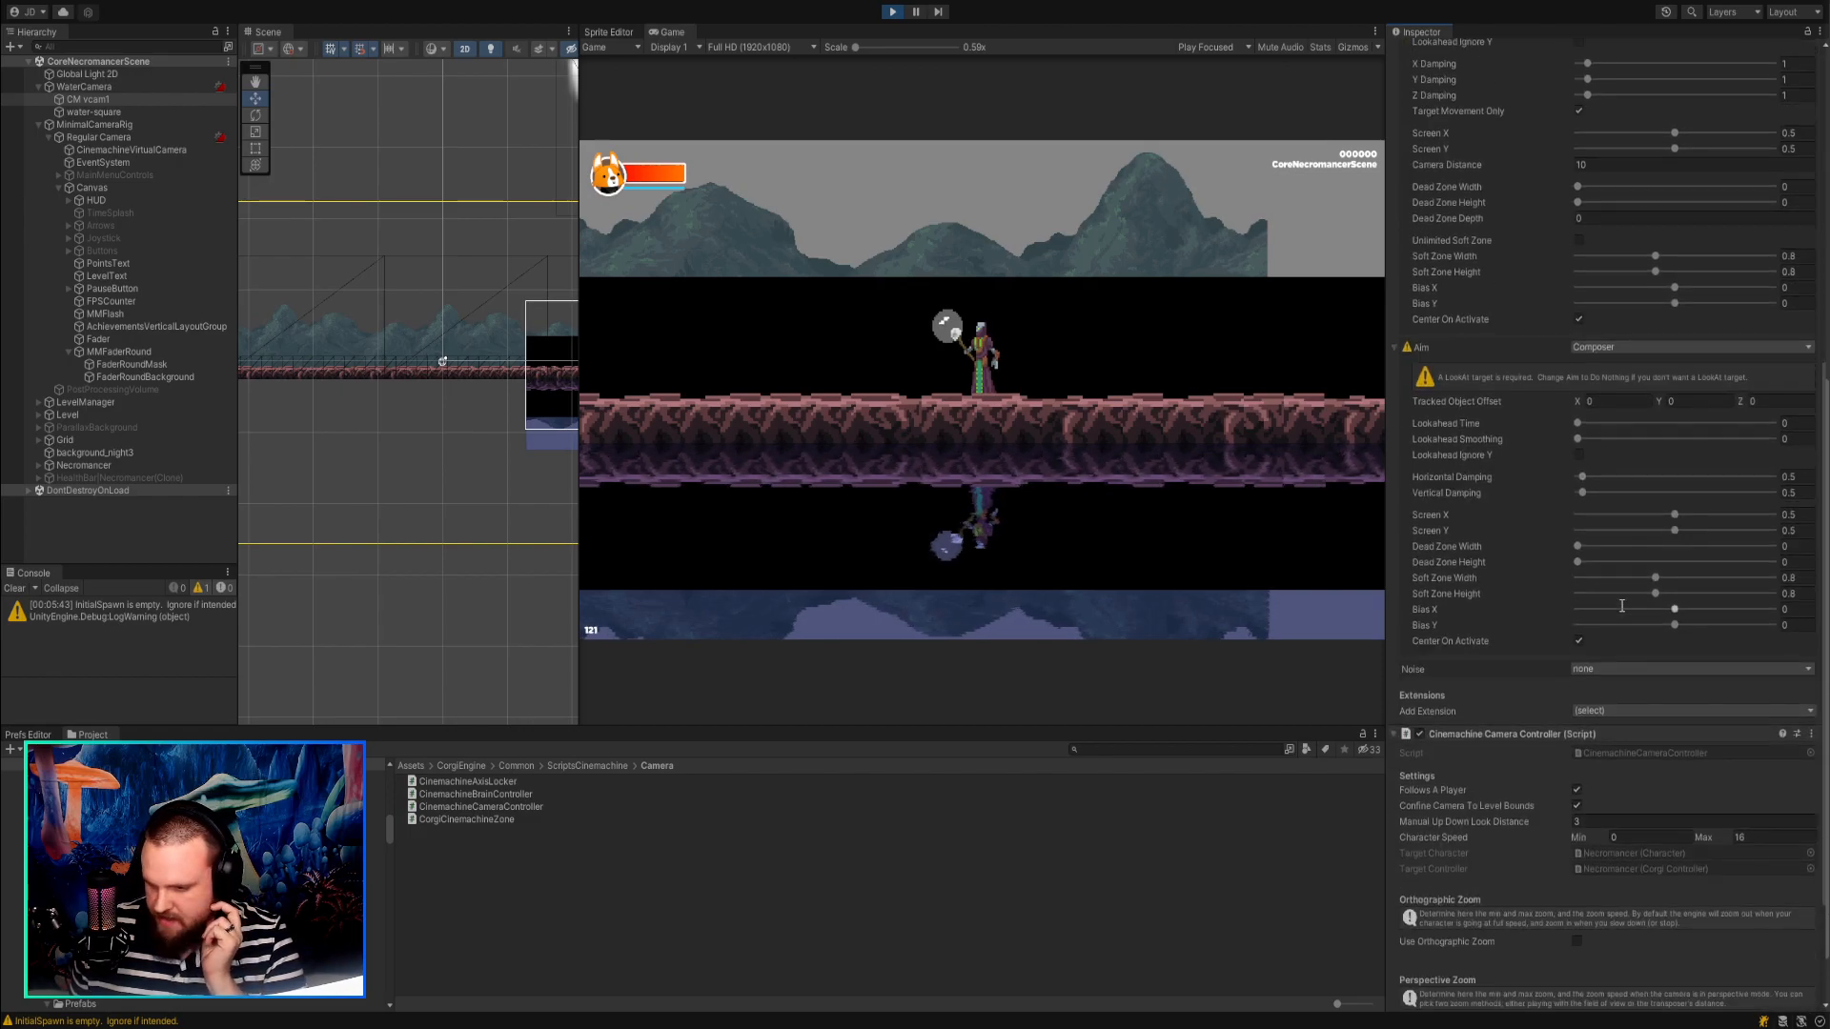
pyautogui.scroll(-4, 1621, 609)
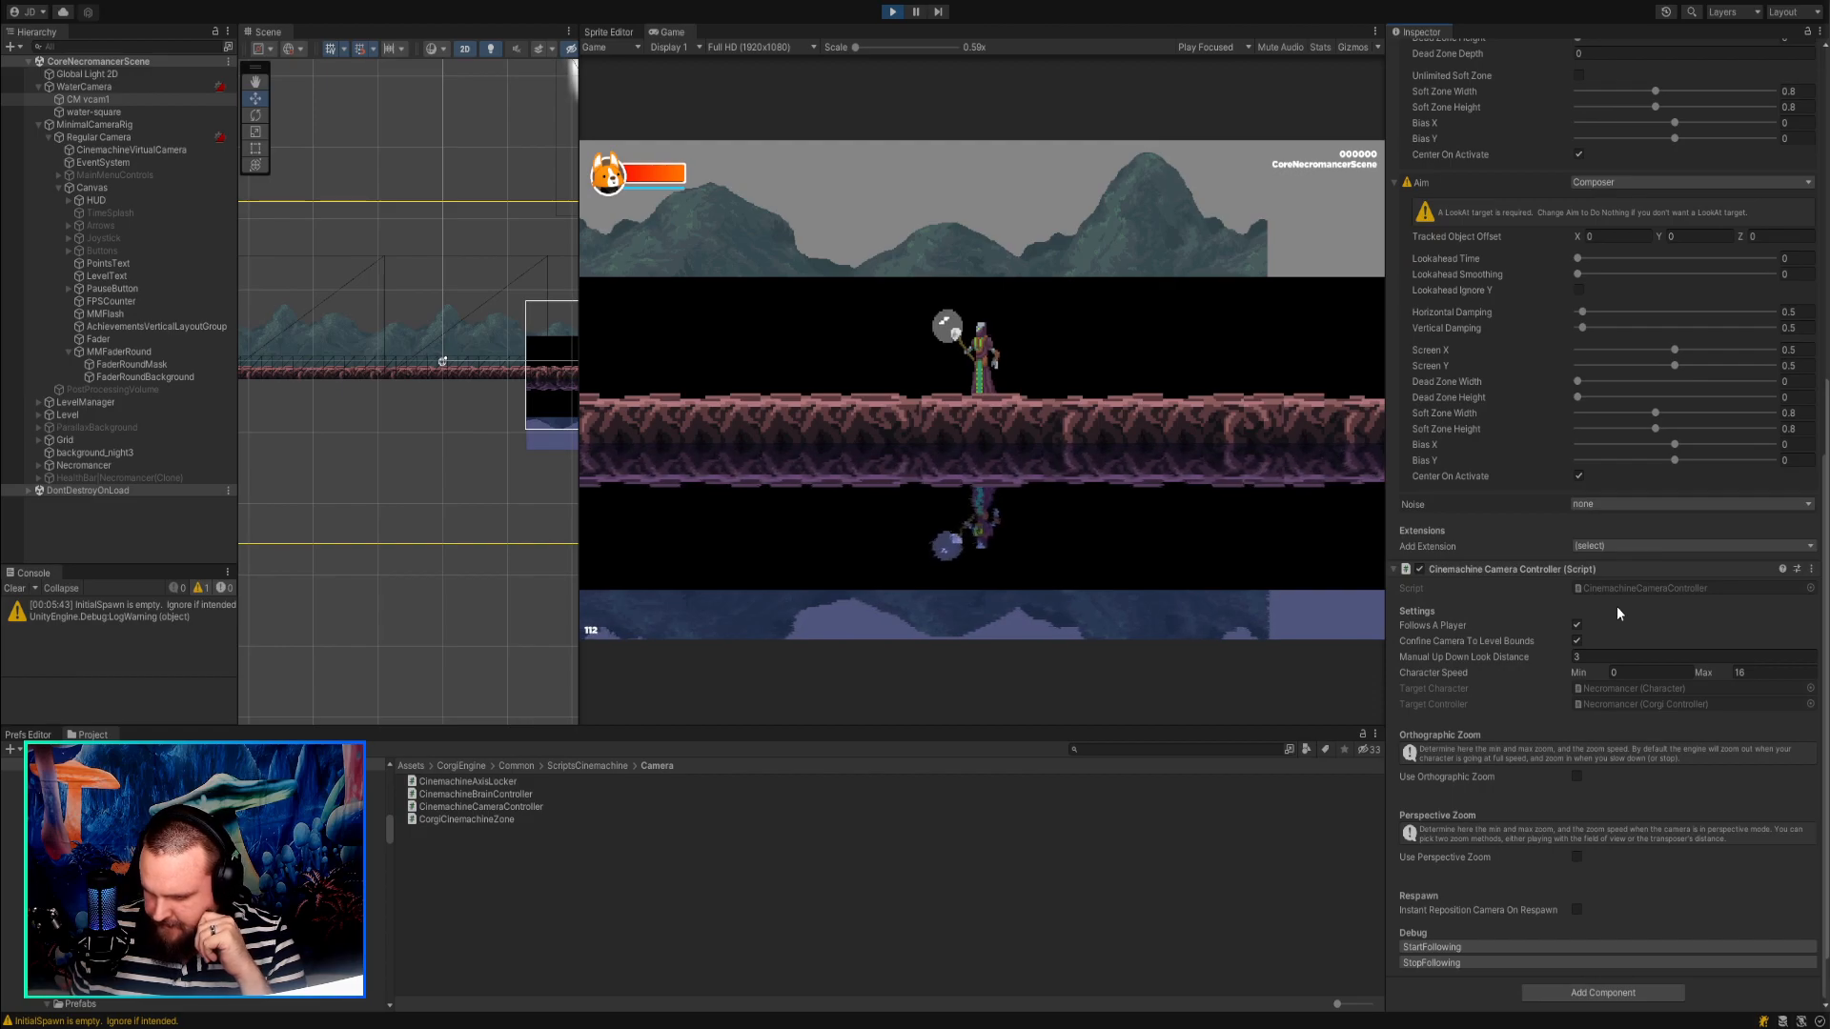
pyautogui.scroll(1, 1617, 613)
pyautogui.scroll(16, 1617, 607)
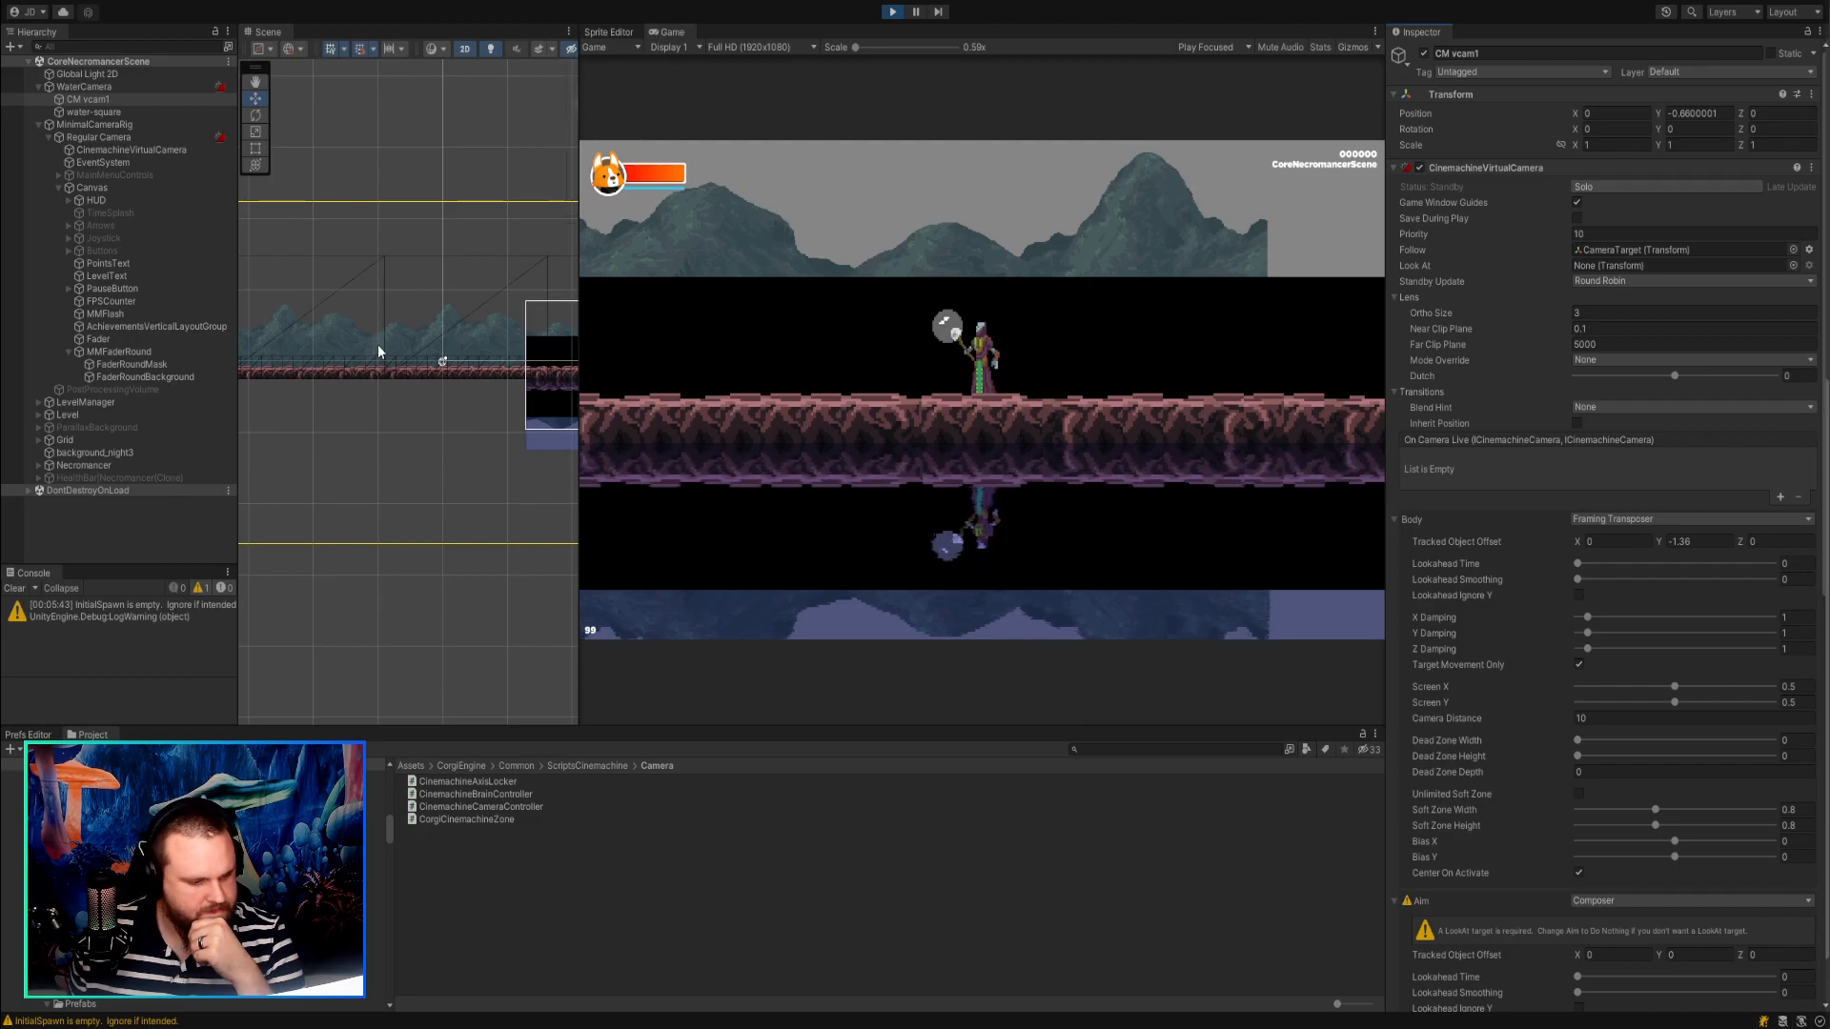
# Stop Play mode and set CM vcam1's body Tracked Object Offset Y to 3.28.
pyautogui.click(105, 87)
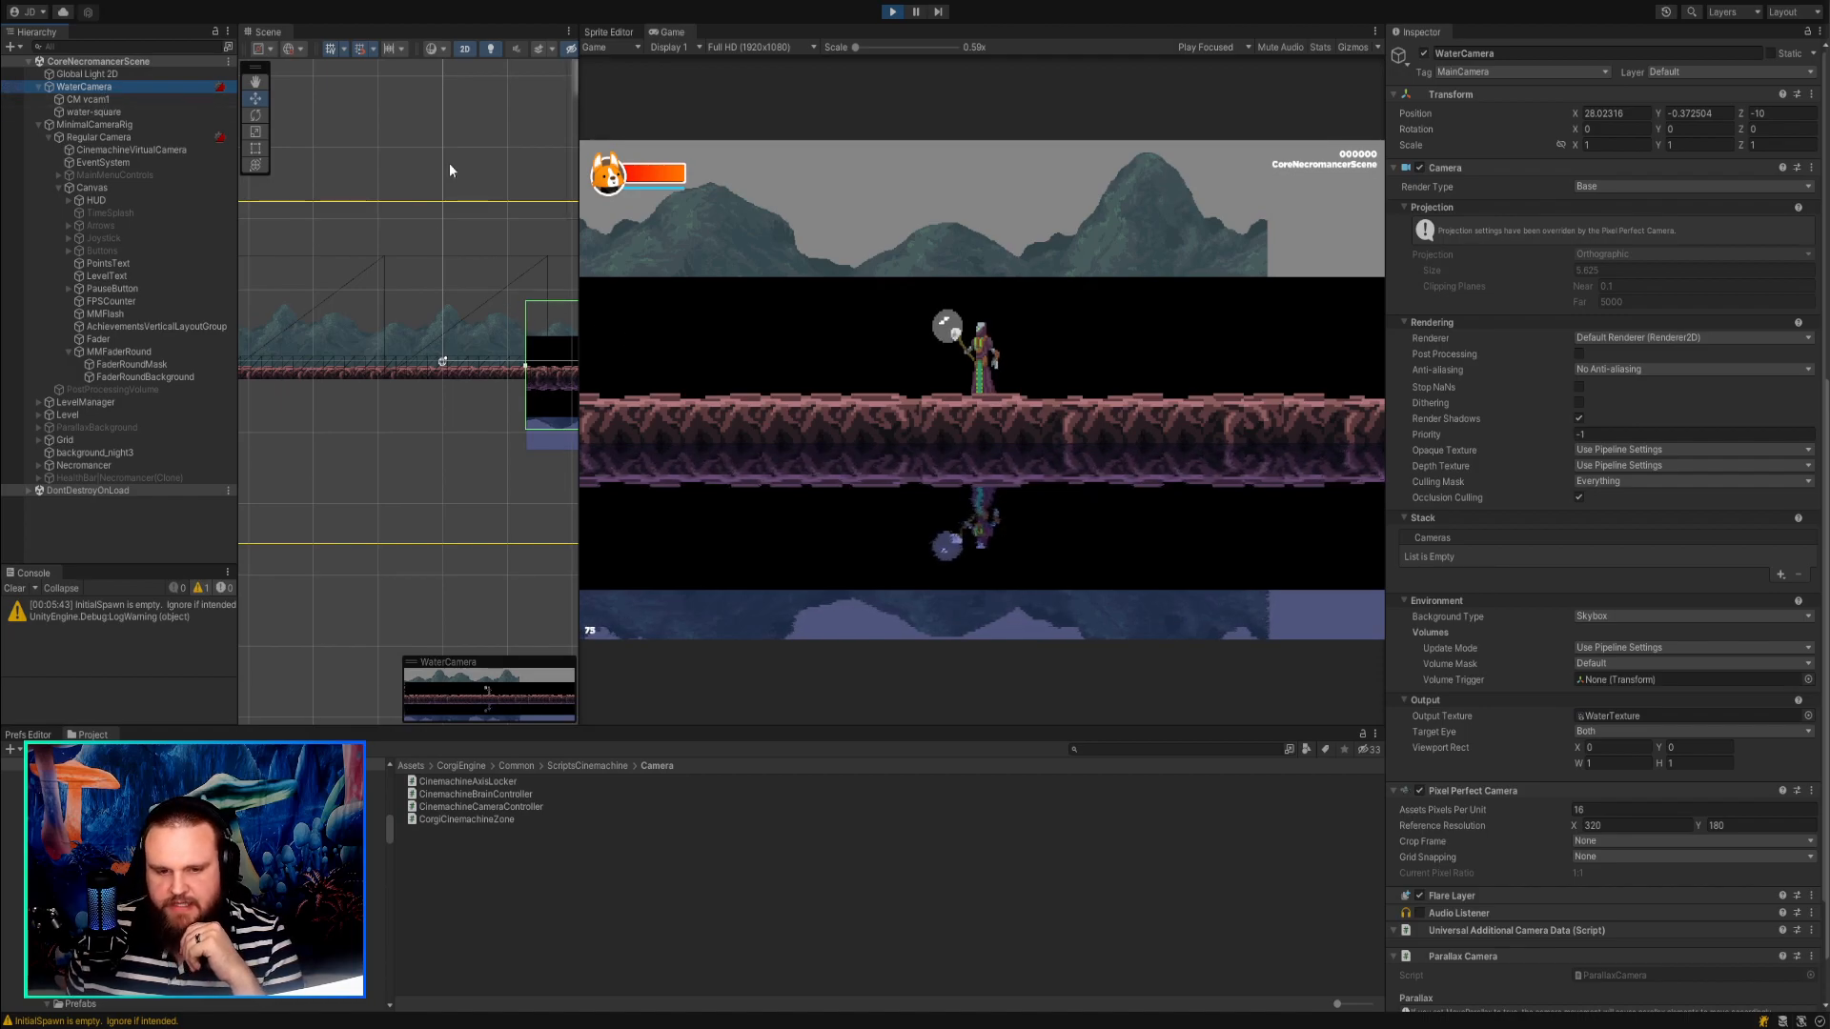
pyautogui.click(891, 12)
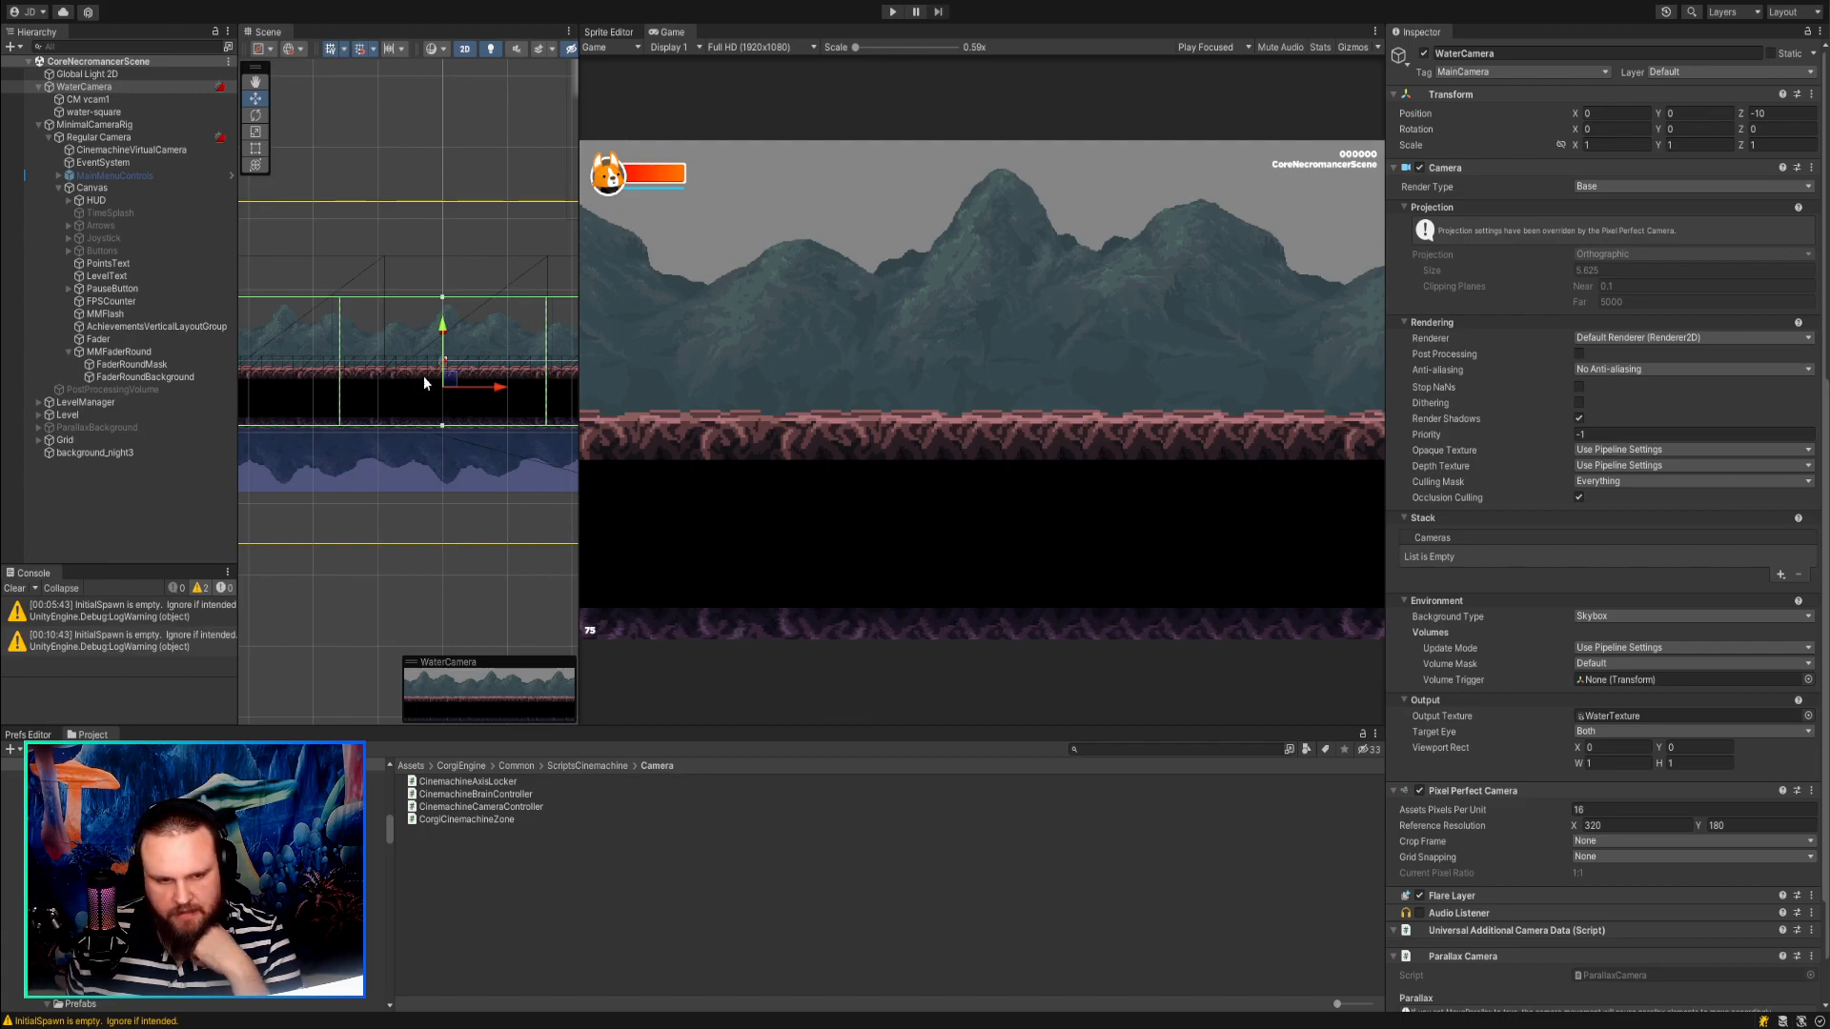
pyautogui.click(107, 99)
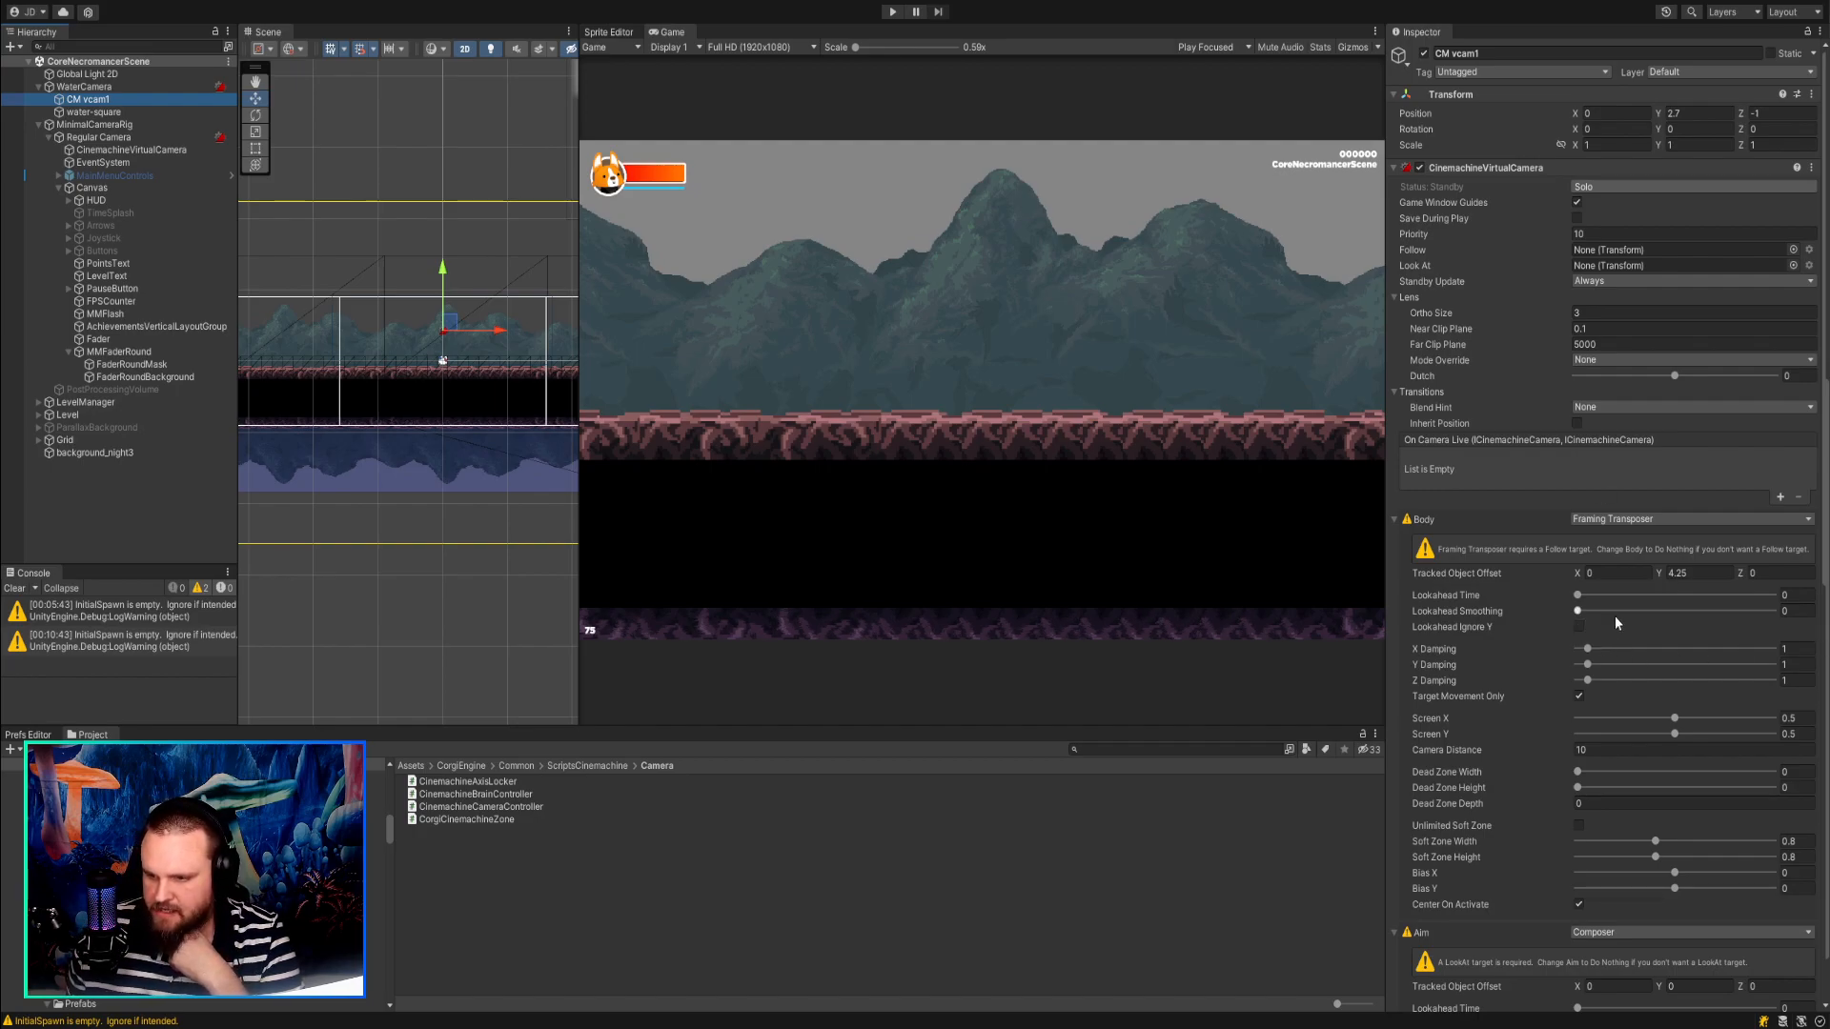
pyautogui.moveTo(1662, 570); pyautogui.dragTo(1704, 574)
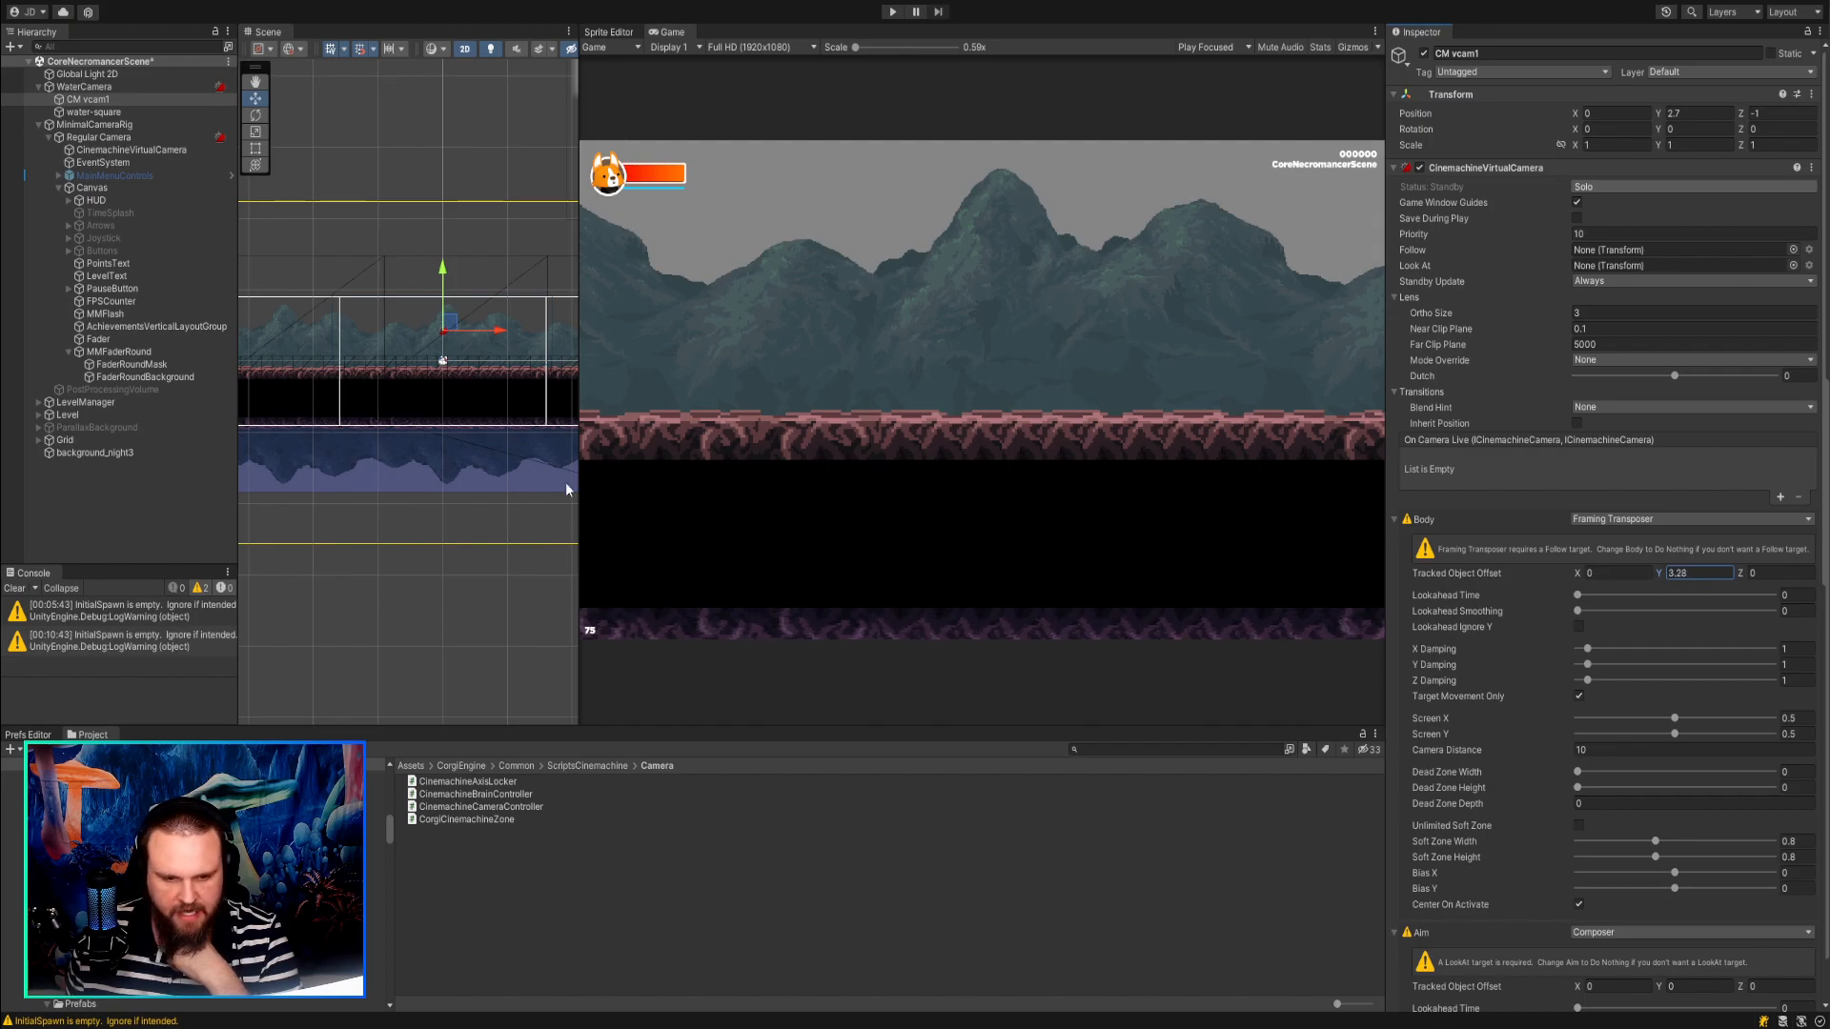
# Compare the settings of the Regular Camera's CinemachineVirtualCamera with those of CM vcam1.
pyautogui.click(143, 150)
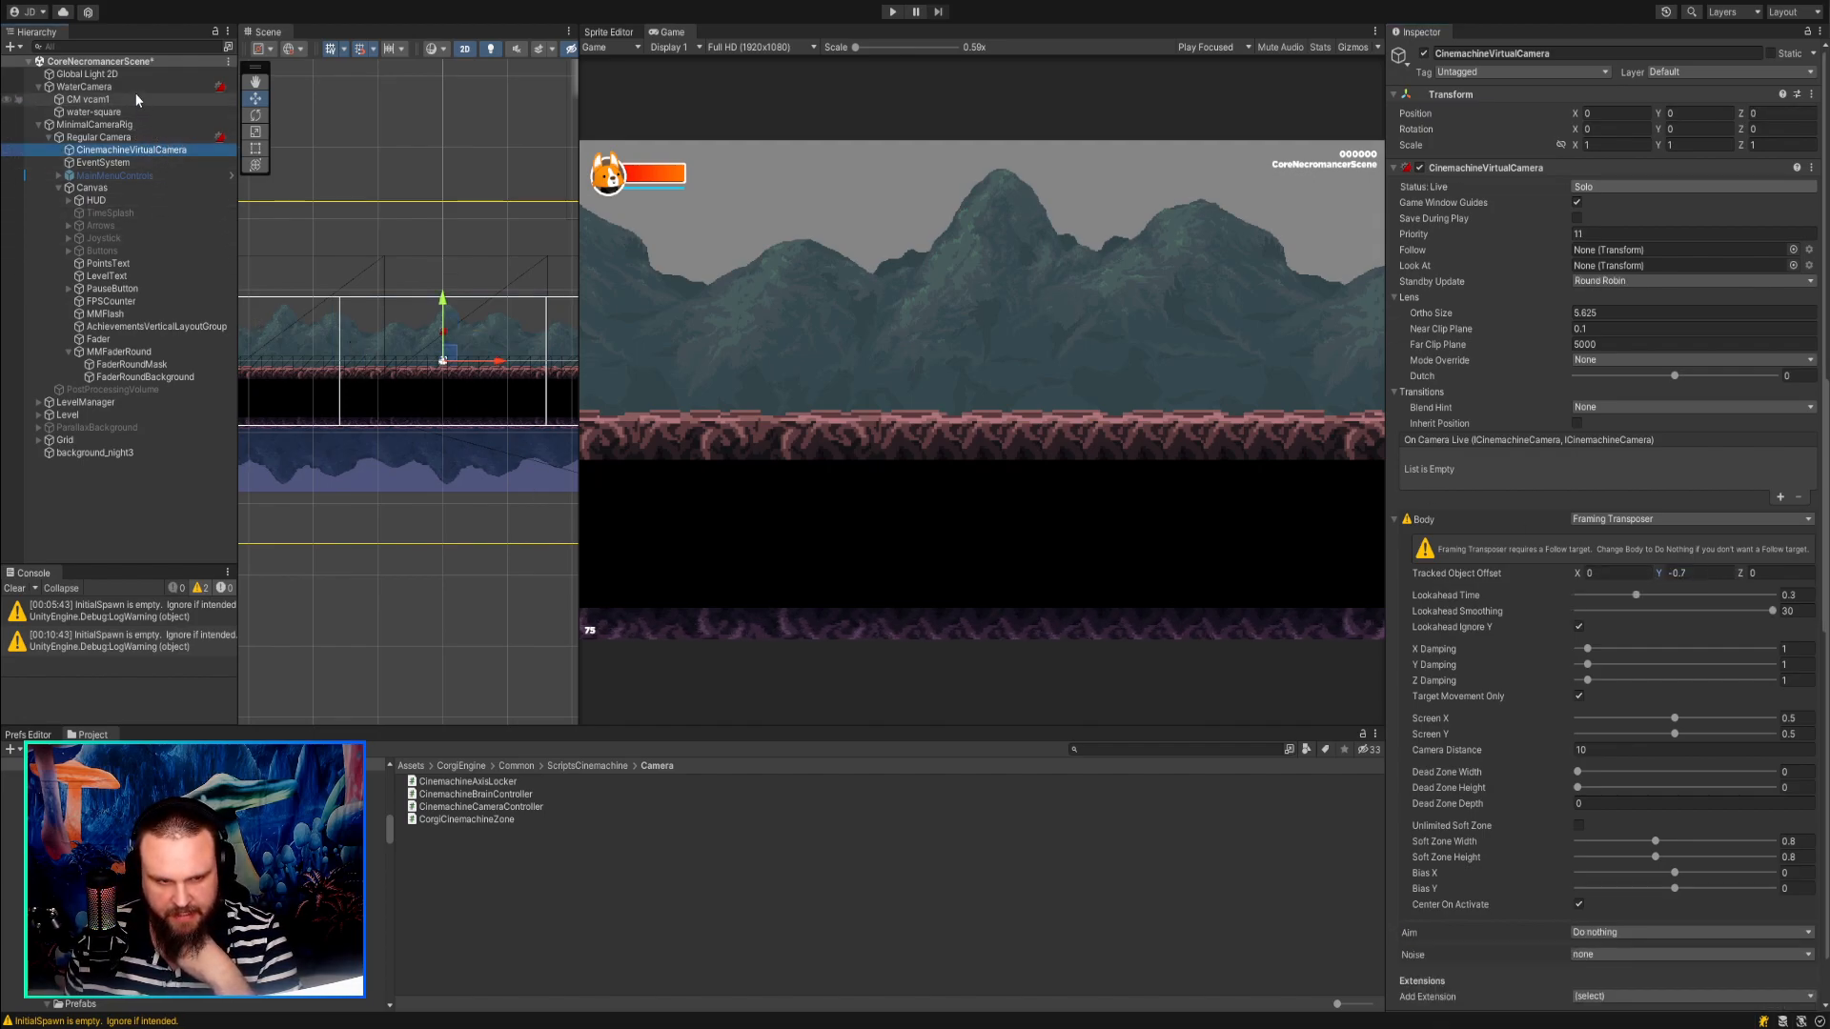
pyautogui.click(132, 89)
pyautogui.click(114, 150)
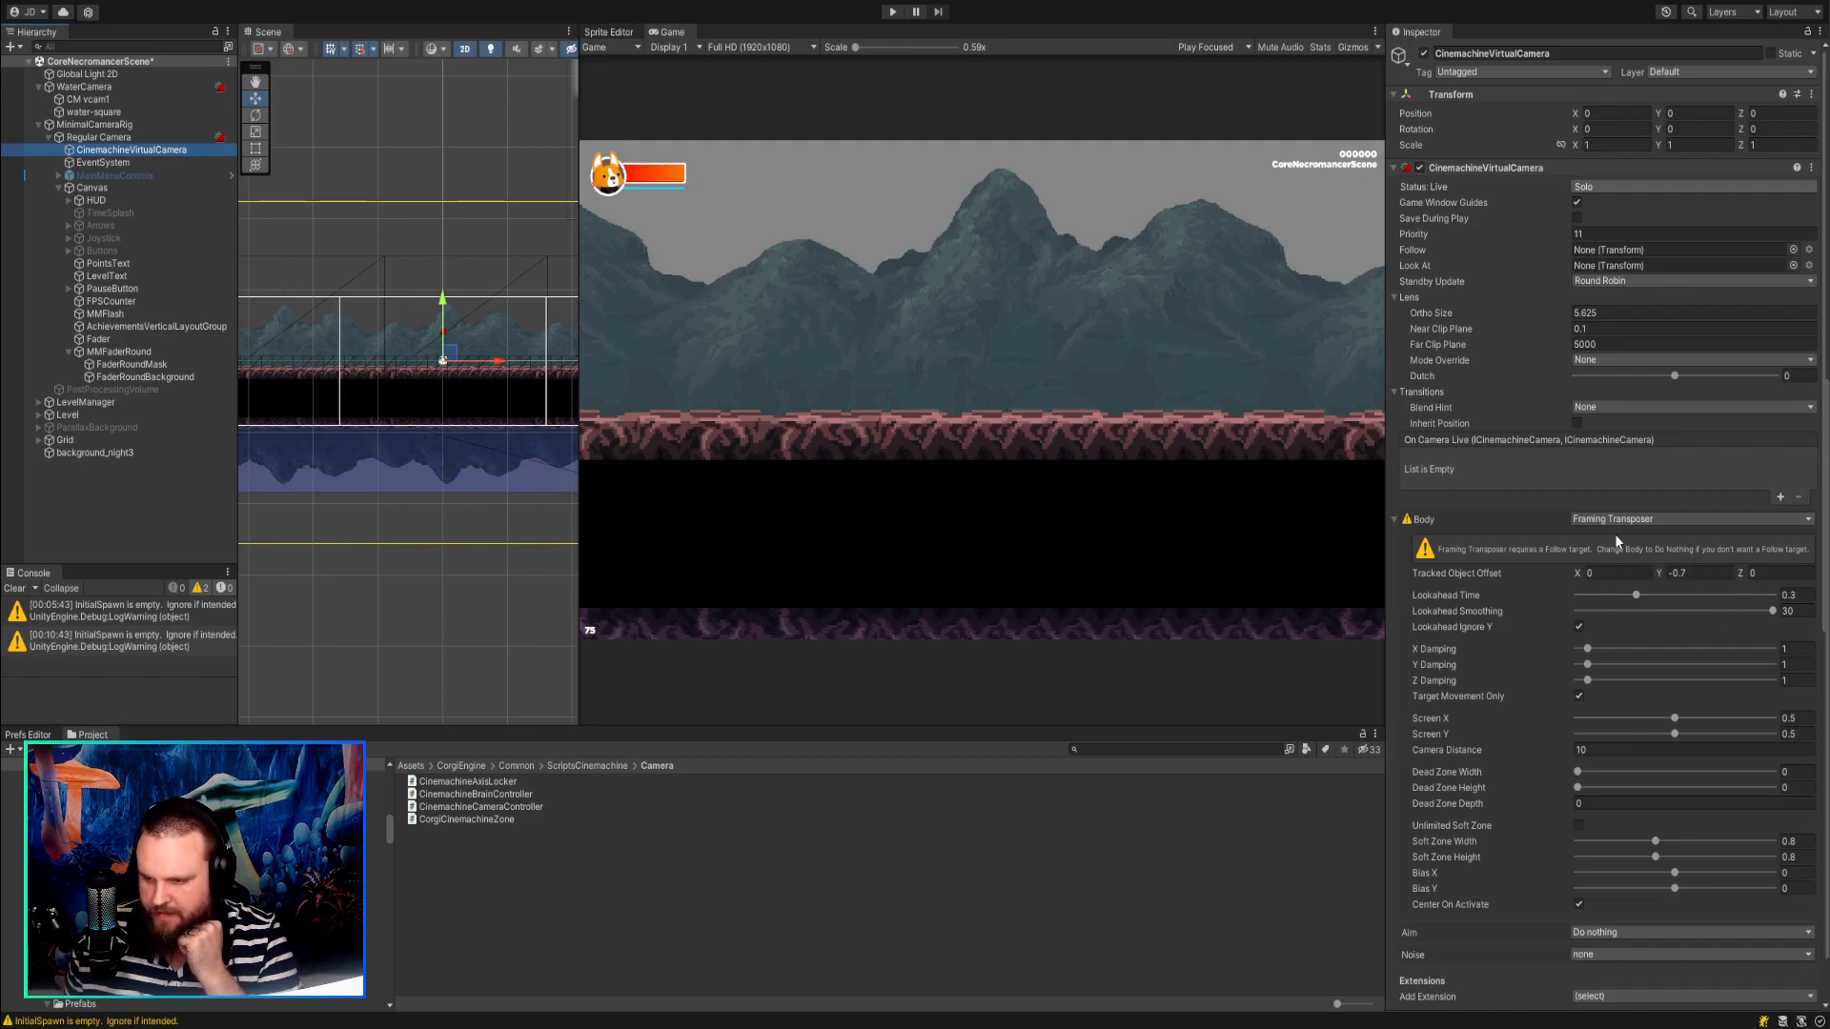
pyautogui.click(130, 100)
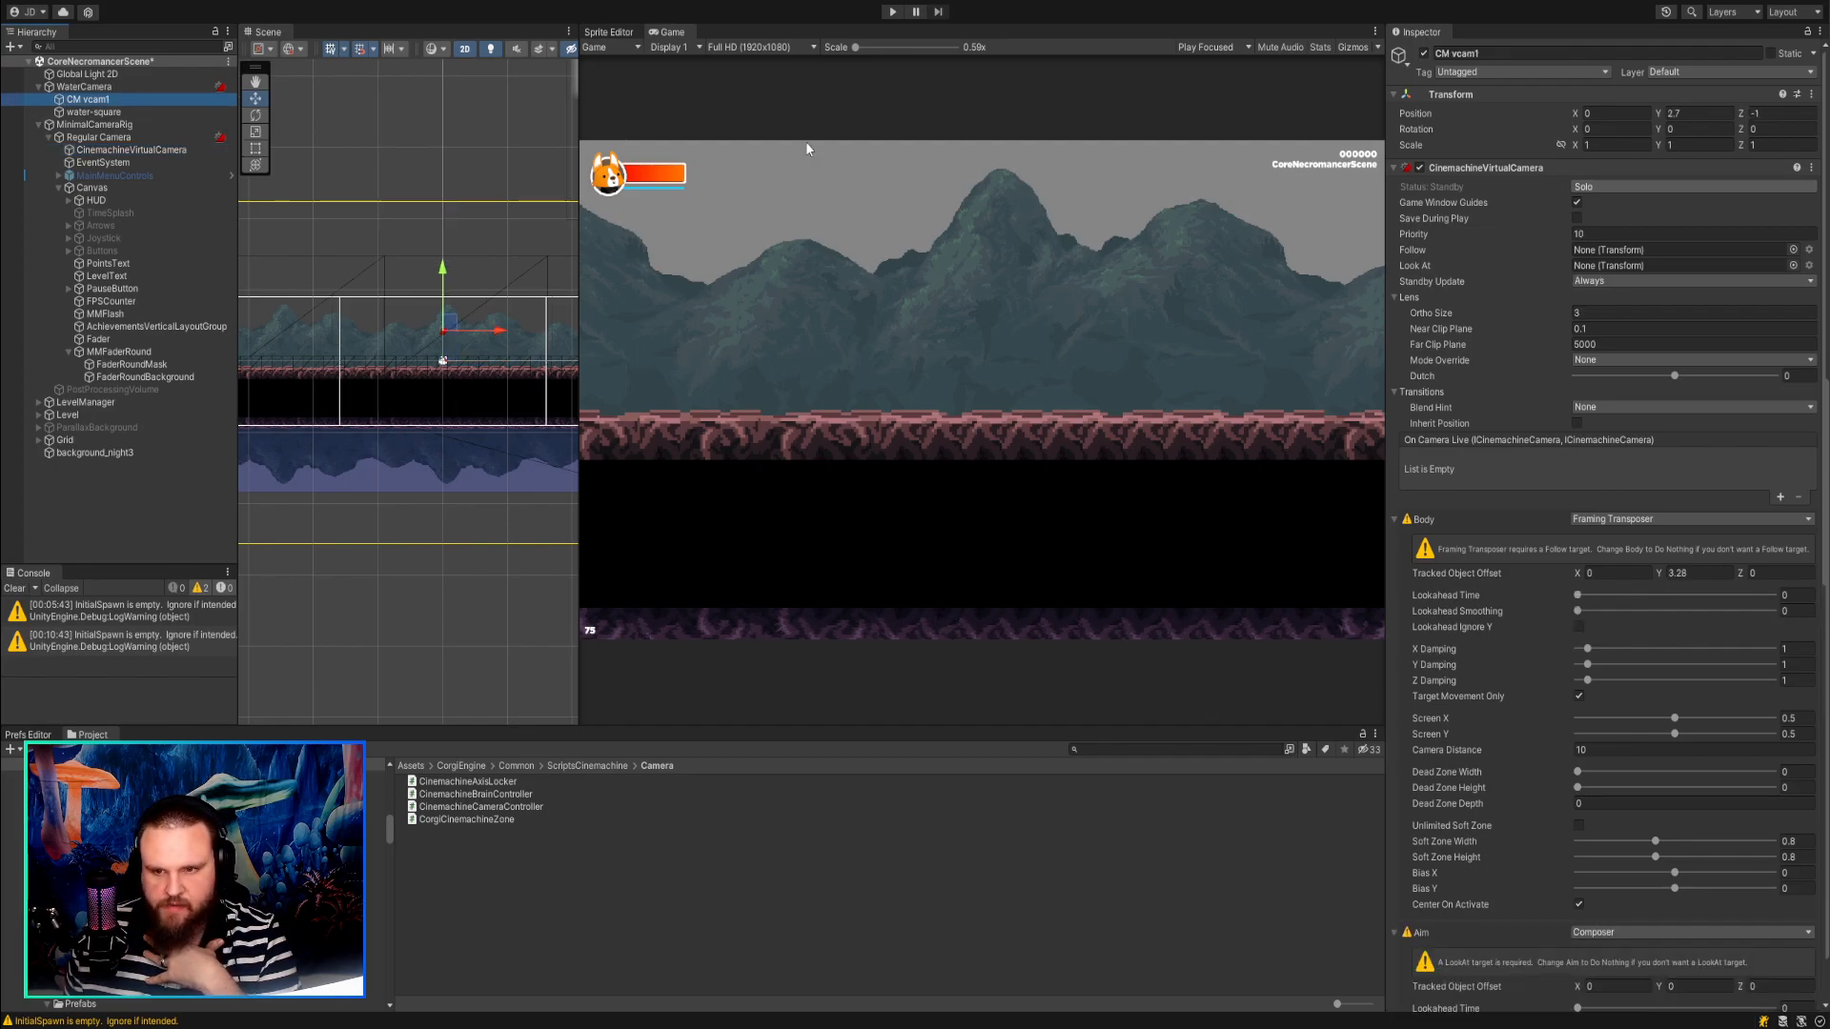
# Run the game and, with CM vcam1 temporarily soloed, set its body Tracked Object Offset Y to 0.51.
pyautogui.click(892, 12)
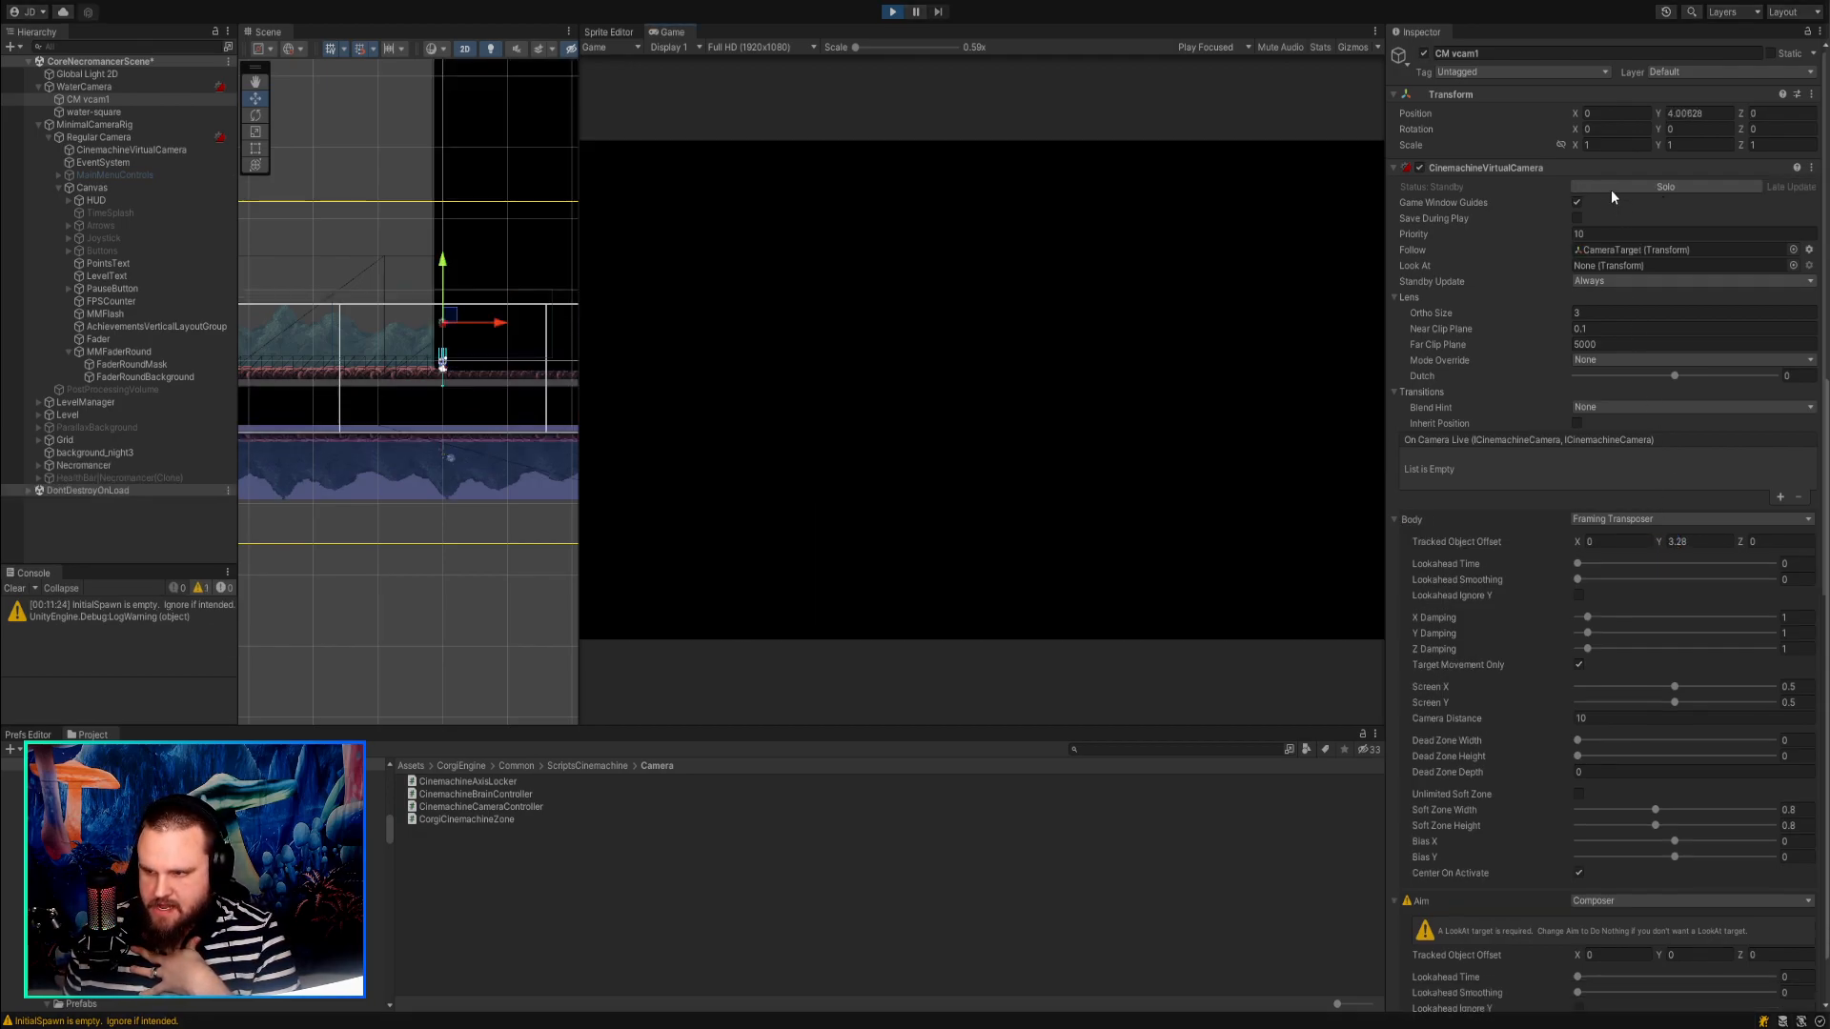
pyautogui.click(1612, 190)
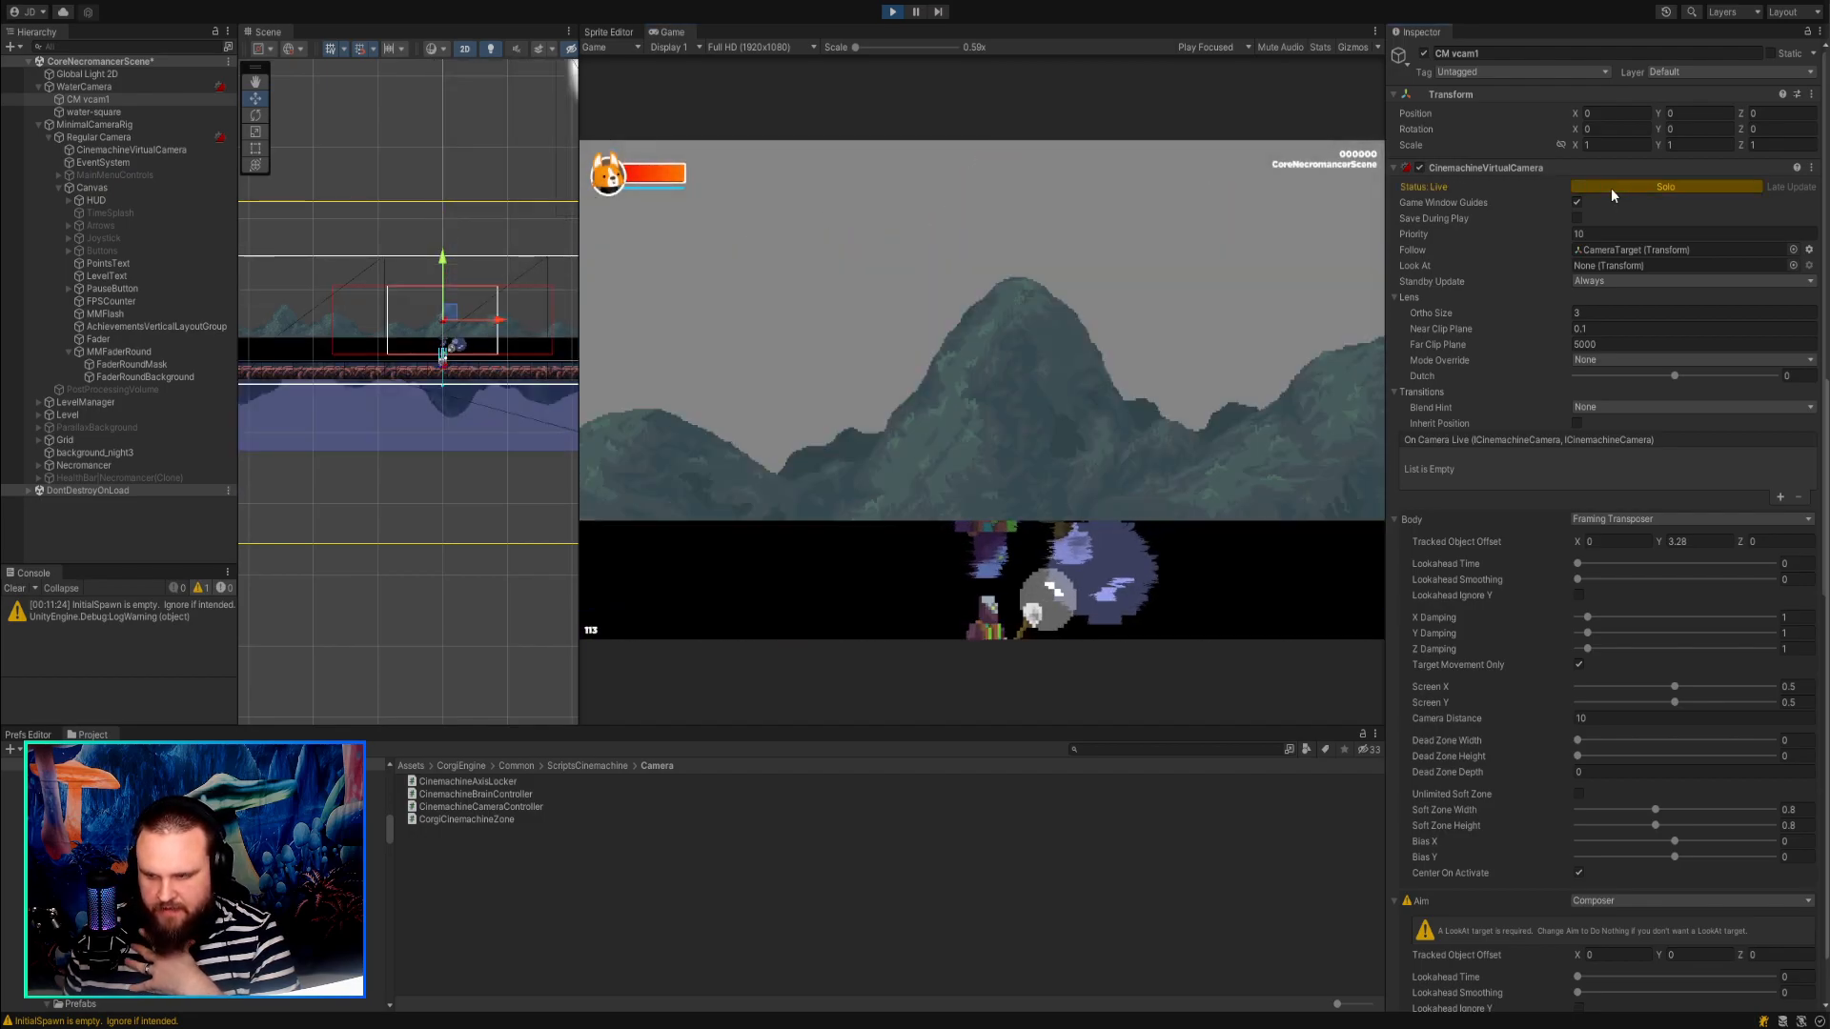
pyautogui.moveTo(1658, 536); pyautogui.dragTo(1598, 530)
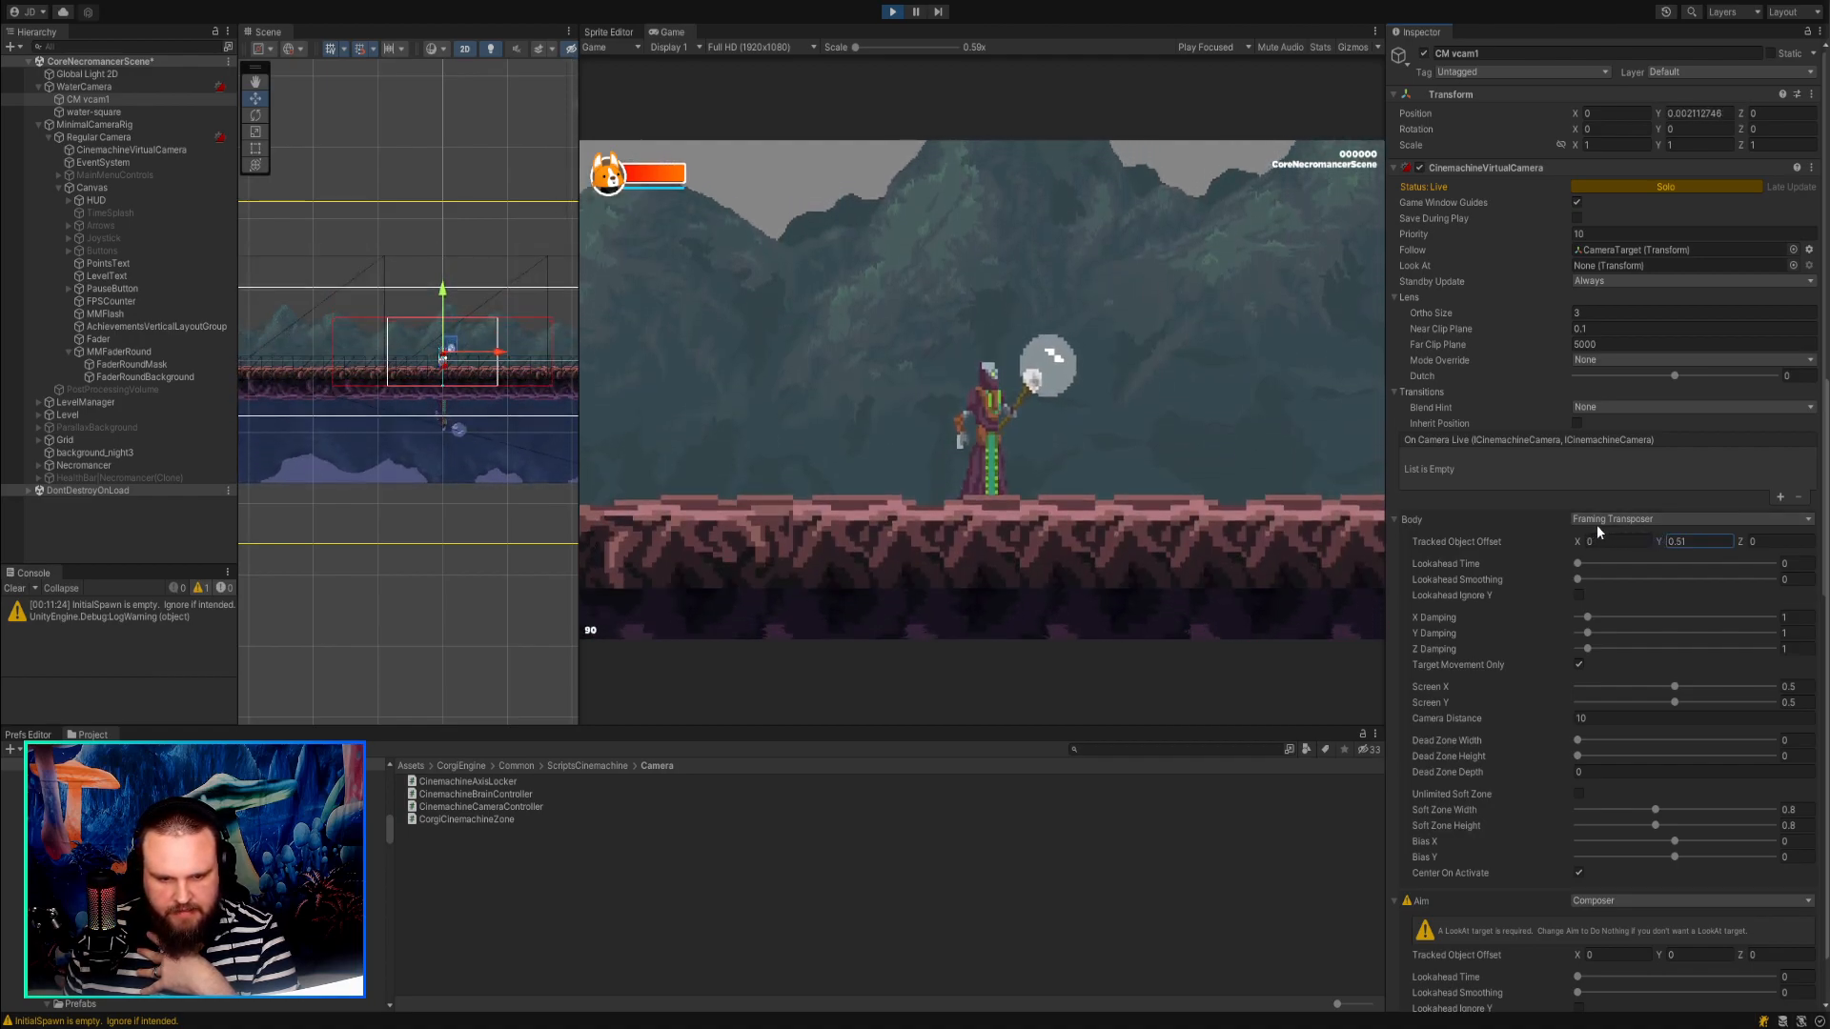
pyautogui.click(1645, 187)
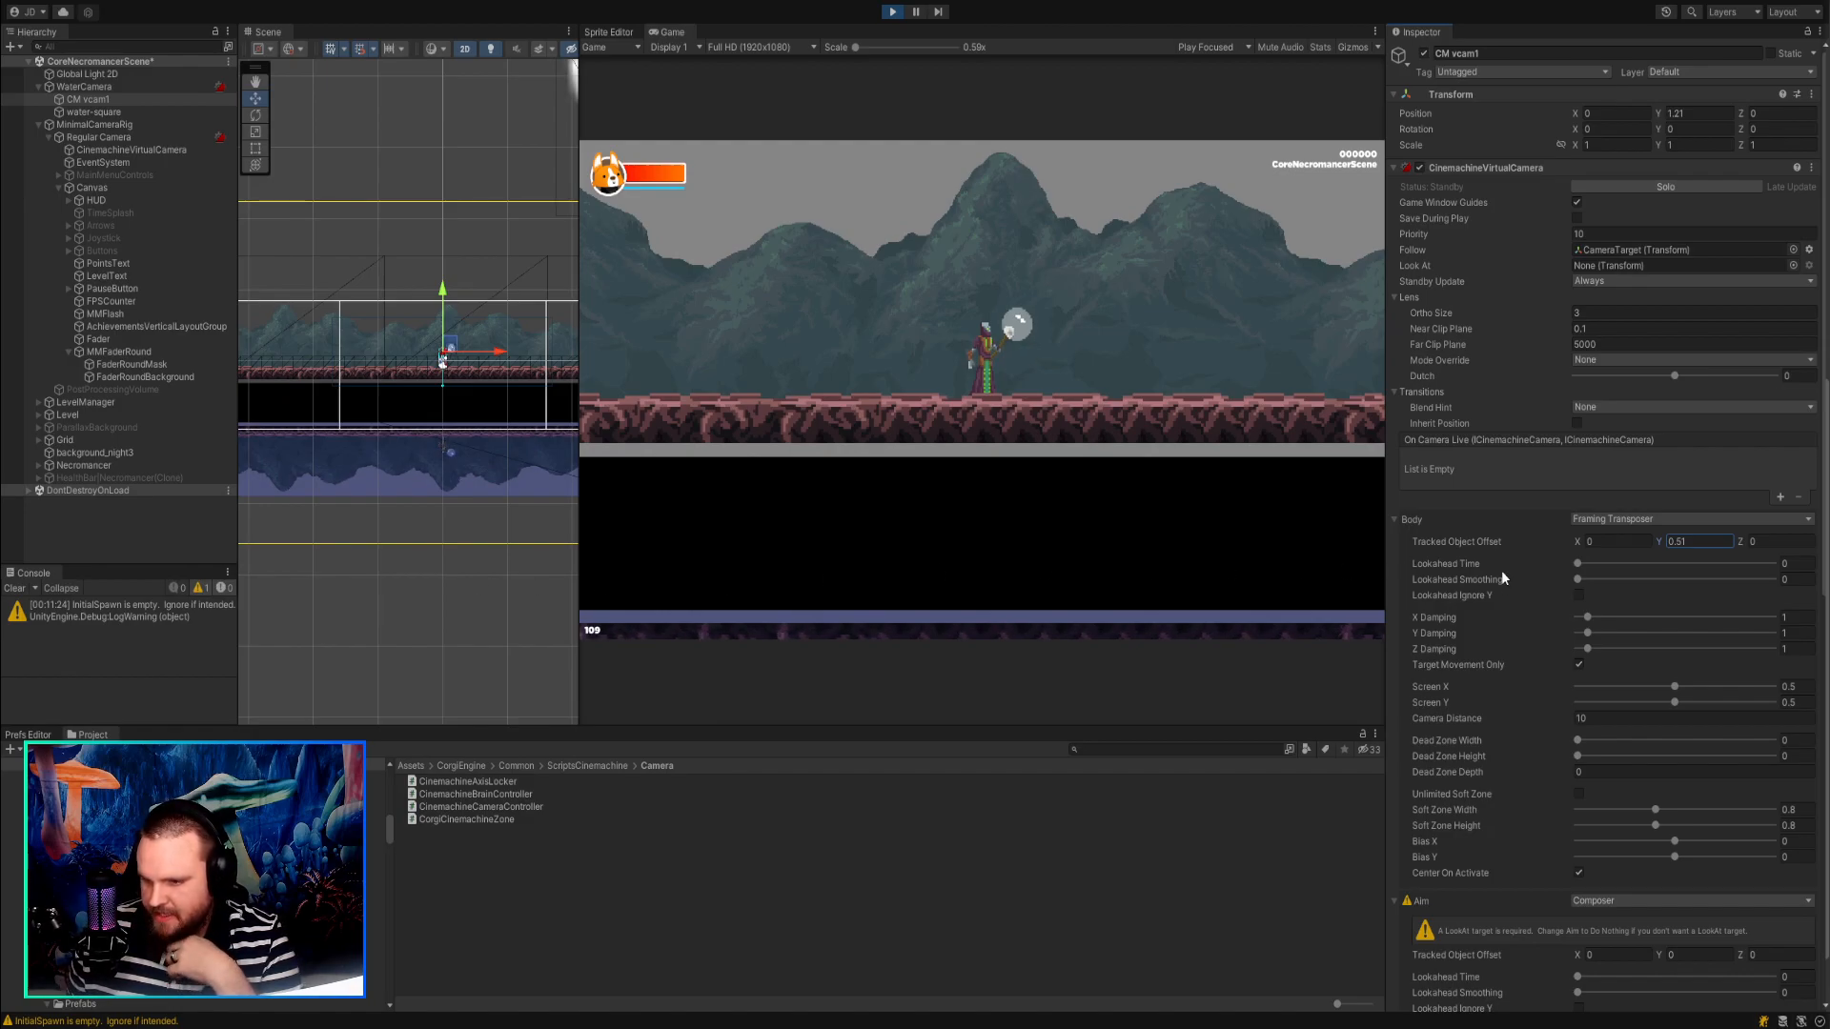
# Try a Tracked Object Offset Y of 0.67 and a Standby Update of Never on CM vcam1, then restore Always.
pyautogui.moveTo(1654, 541); pyautogui.dragTo(1712, 568)
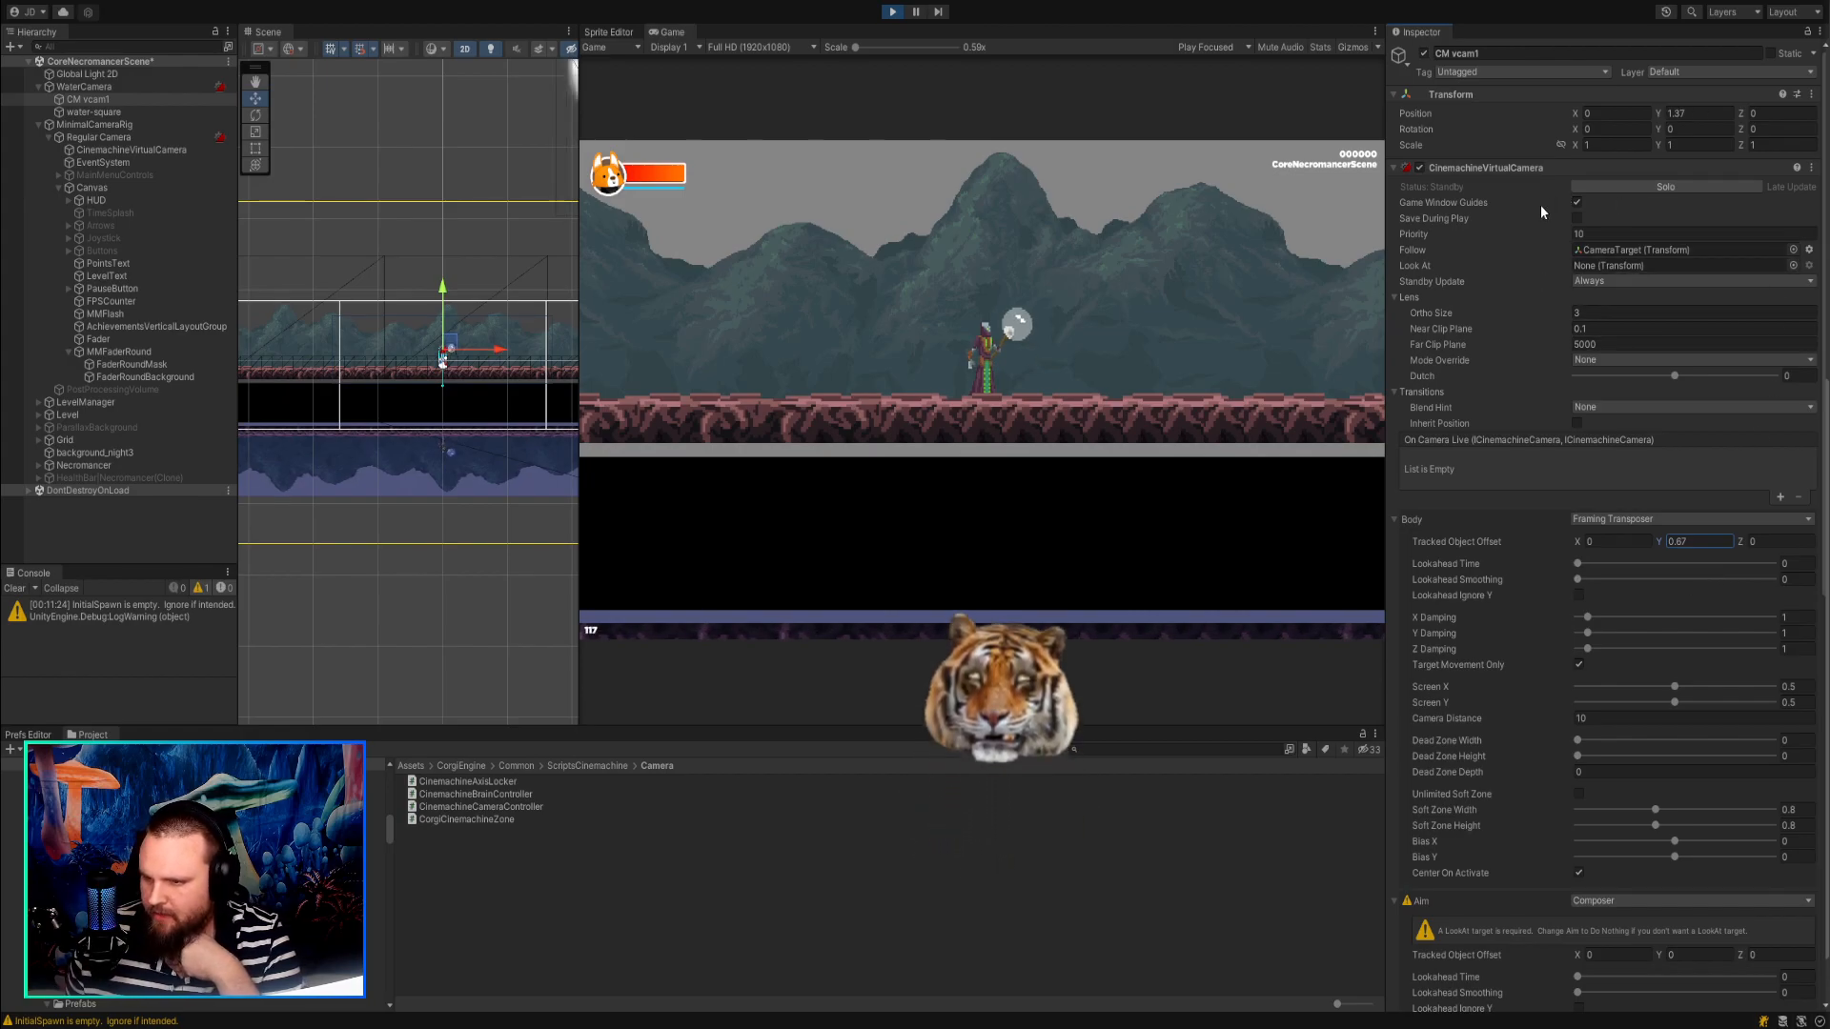
pyautogui.click(1592, 250)
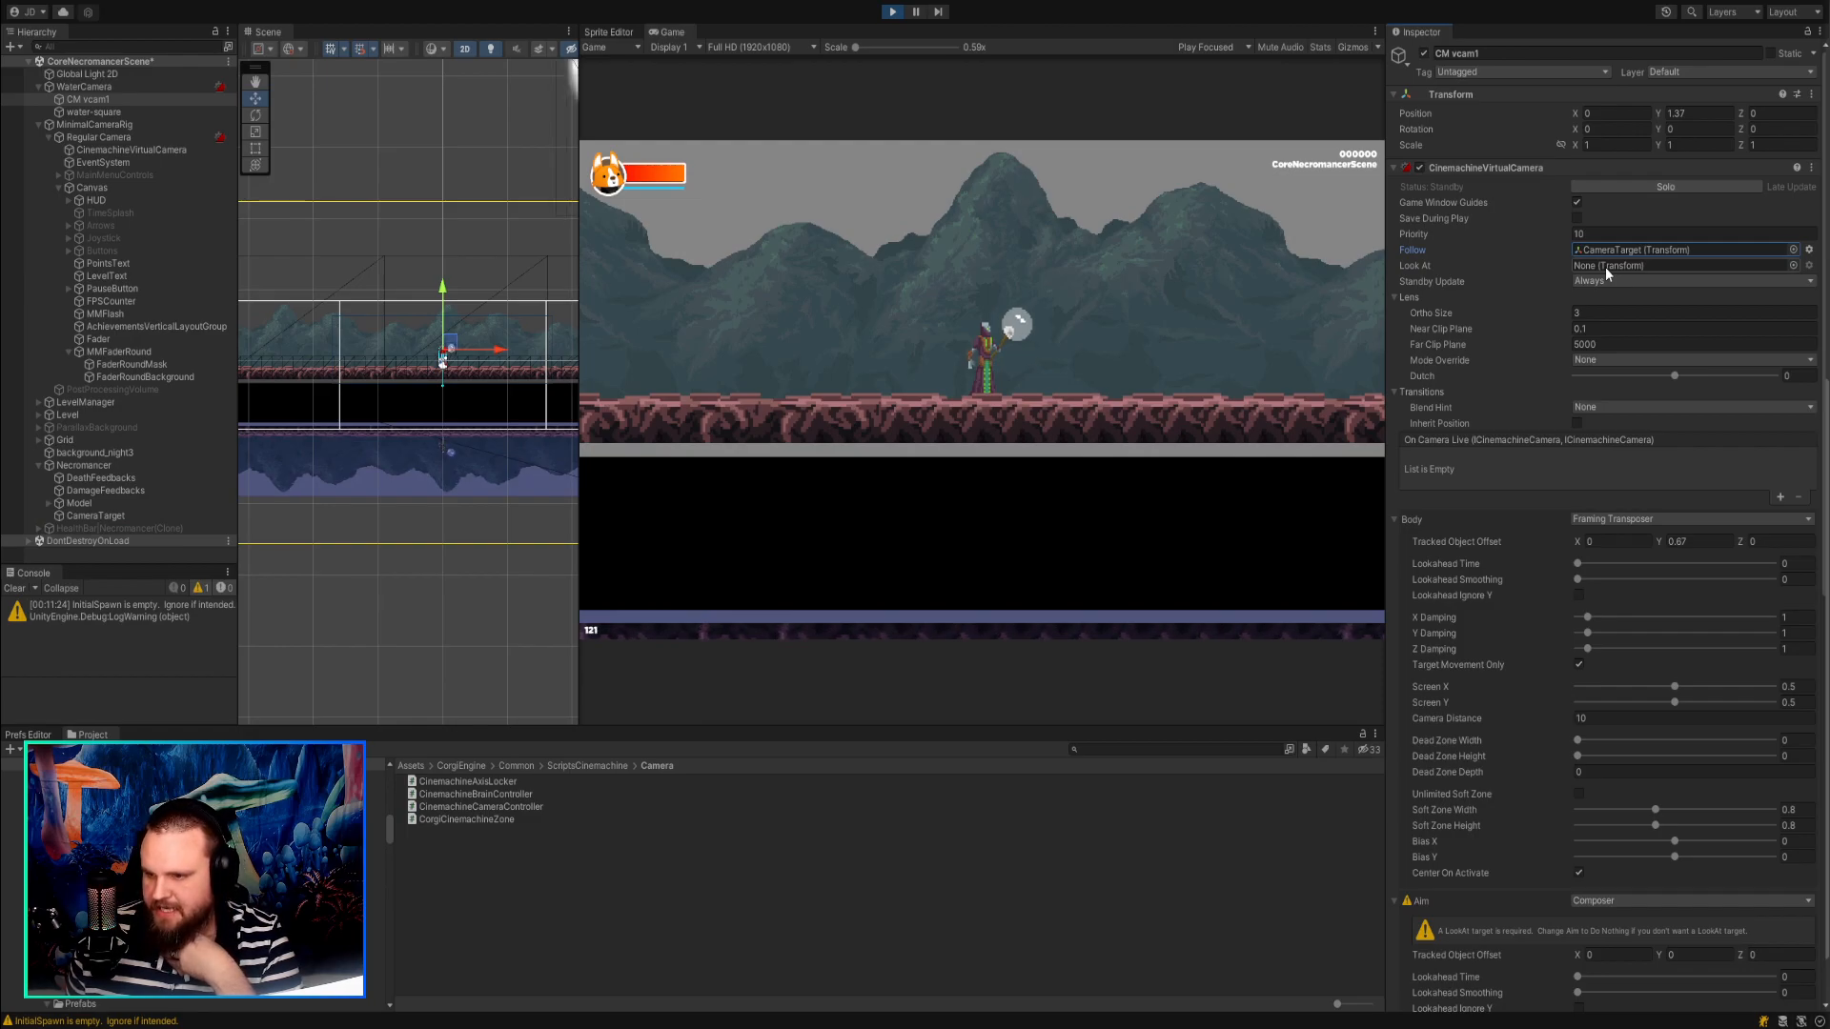
pyautogui.click(1609, 292)
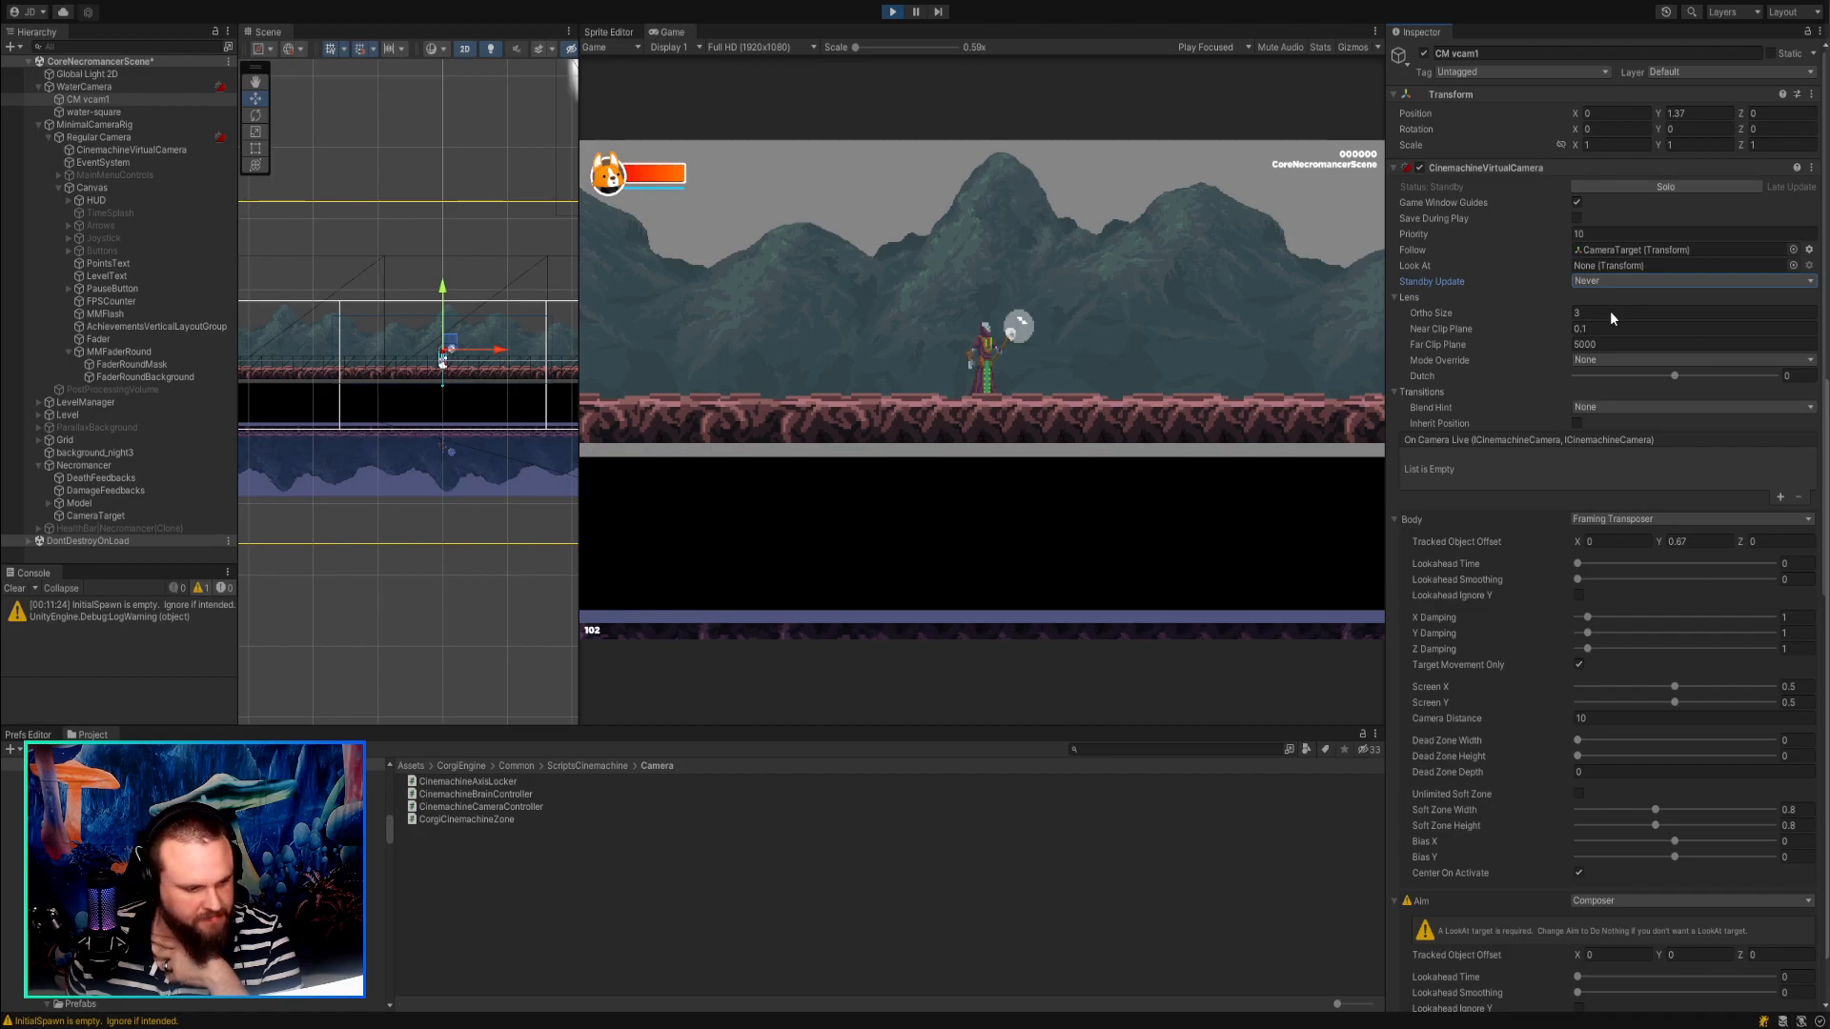
pyautogui.click(1611, 313)
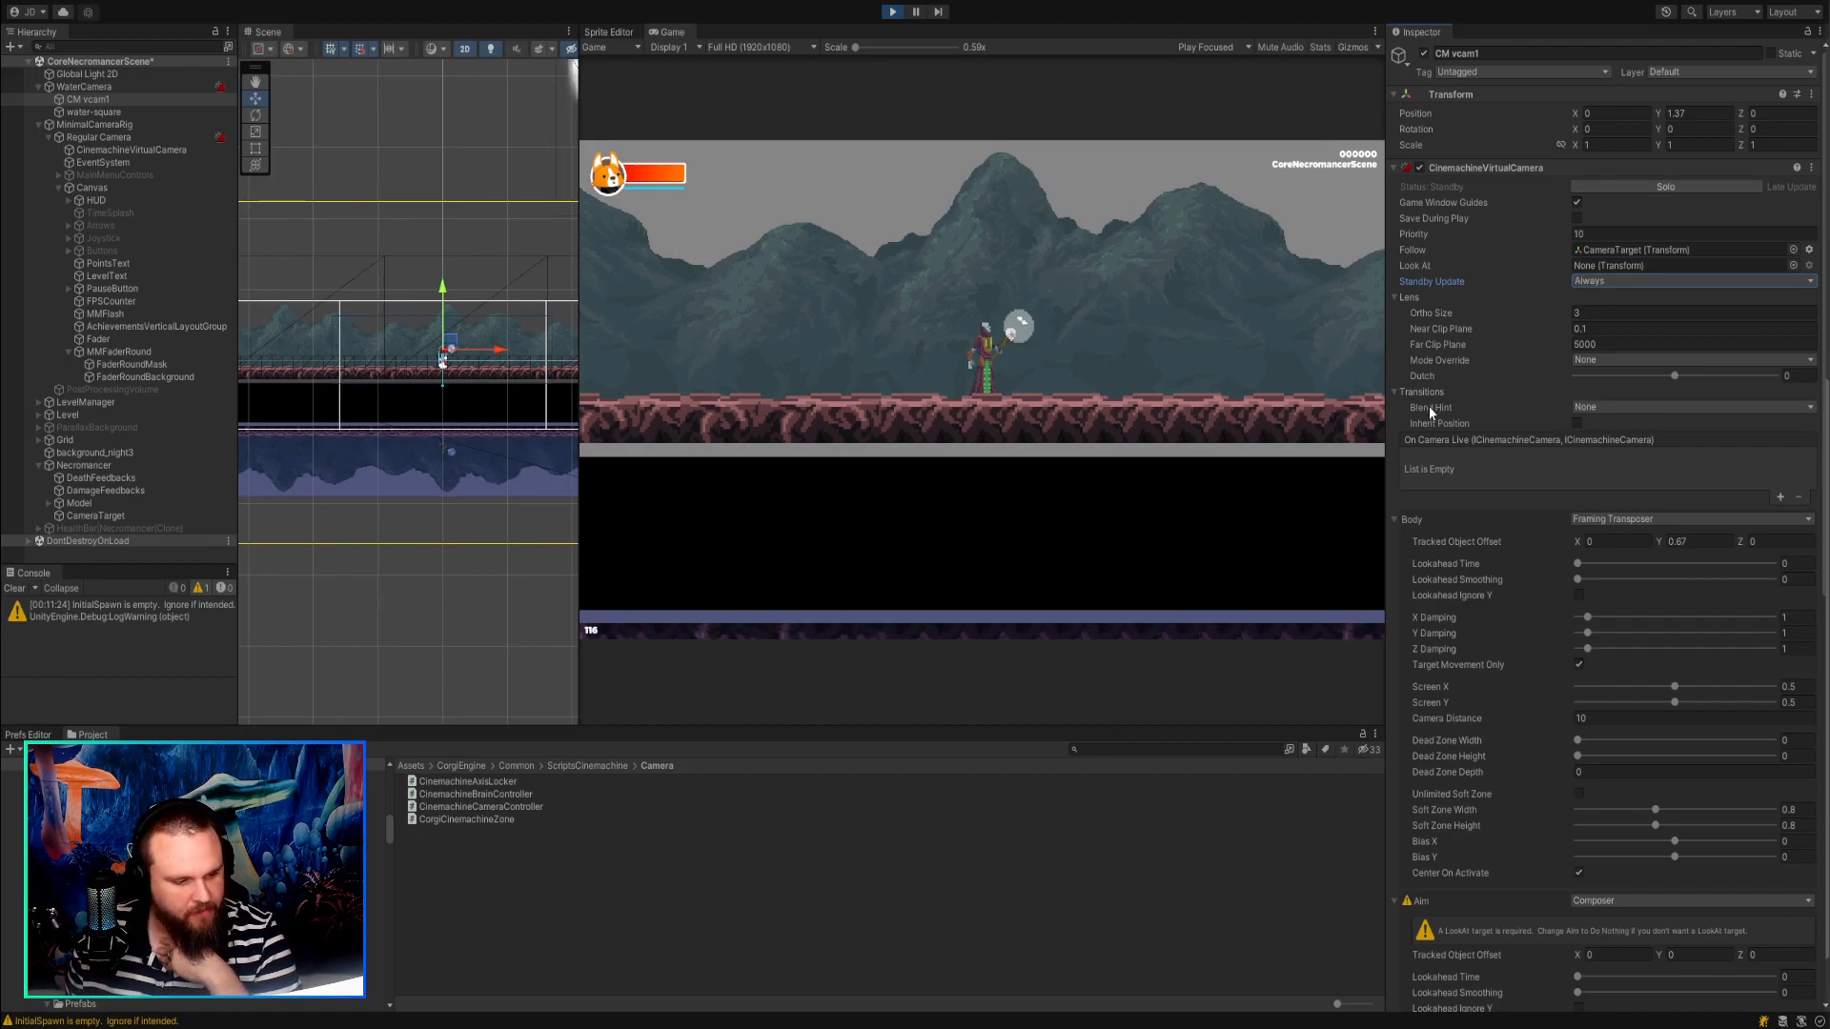
# Adjust CM vcam1's body Tracked Object Offset Y to 0.69.
pyautogui.click(1679, 542)
pyautogui.write('1.1')
pyautogui.moveTo(1679, 539); pyautogui.dragTo(1661, 524)
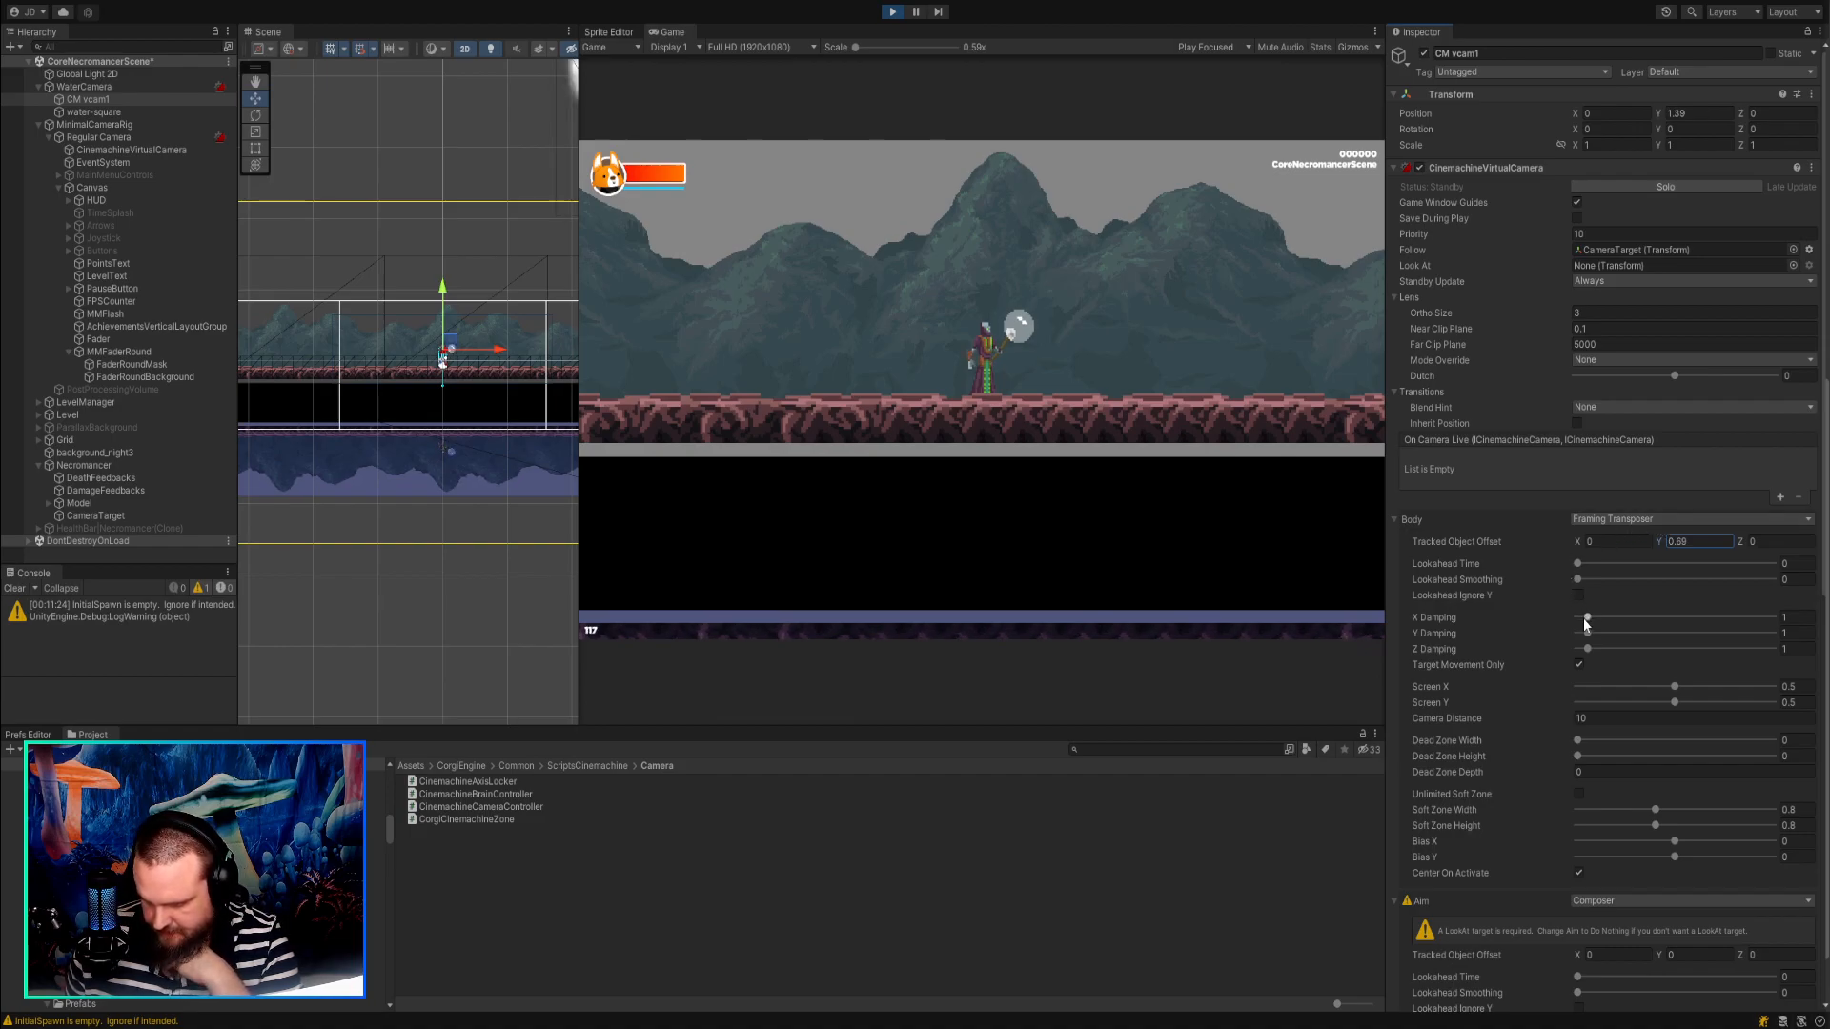
# Set CM vcam1's Aim to Do nothing and its body Tracked Object Offset Y to 0.33.
pyautogui.scroll(-3, 1586, 625)
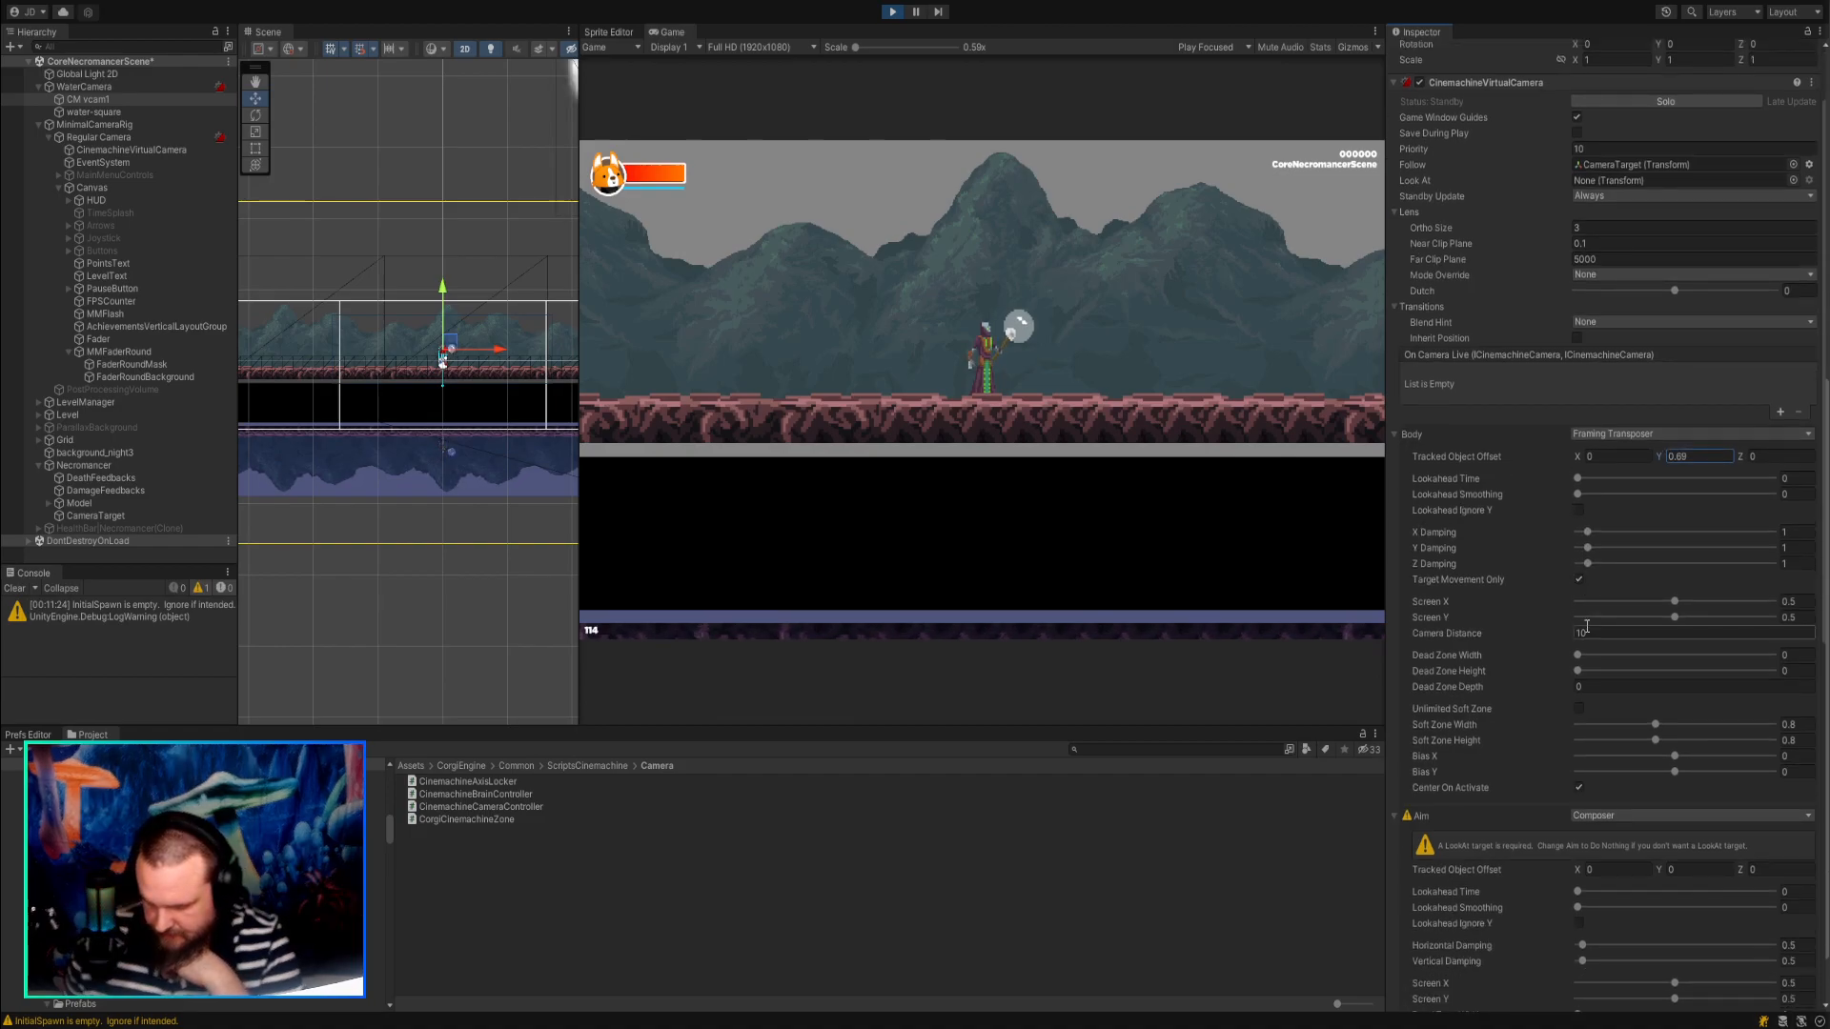
pyautogui.scroll(-5, 1587, 627)
pyautogui.scroll(-4, 1592, 627)
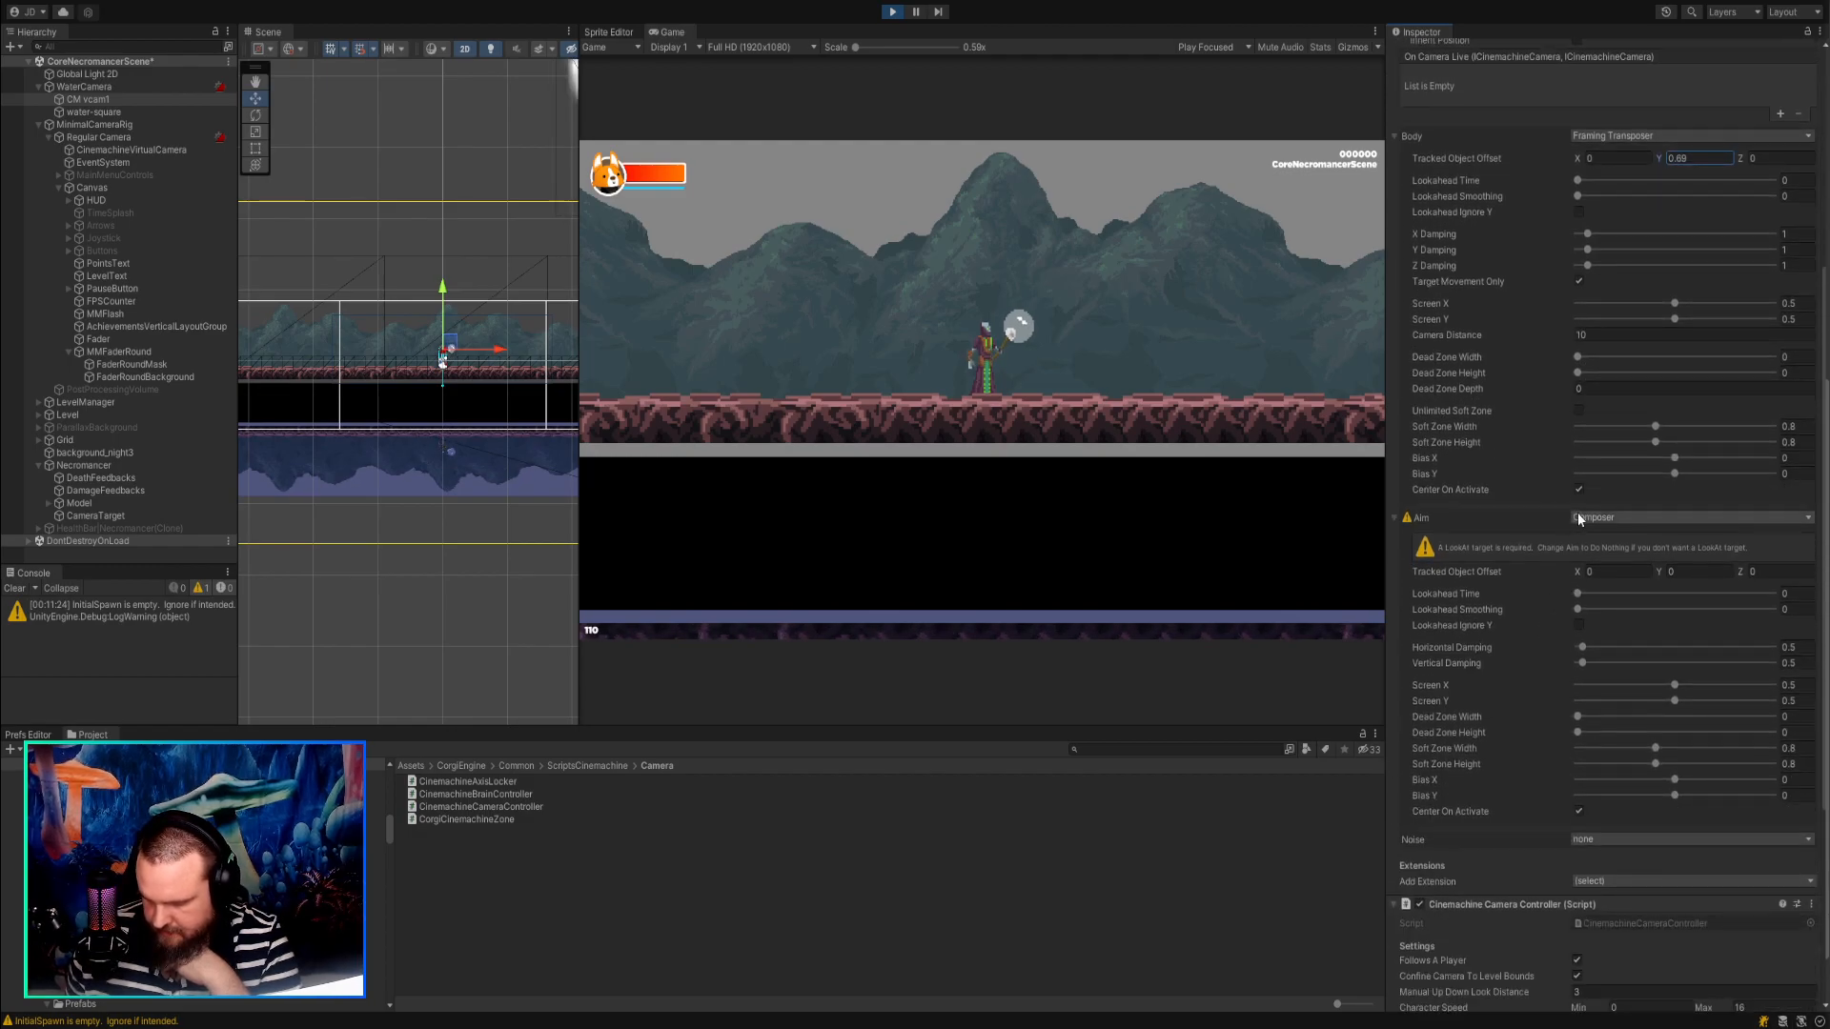
pyautogui.click(1582, 519)
pyautogui.click(1590, 533)
pyautogui.scroll(9, 1676, 495)
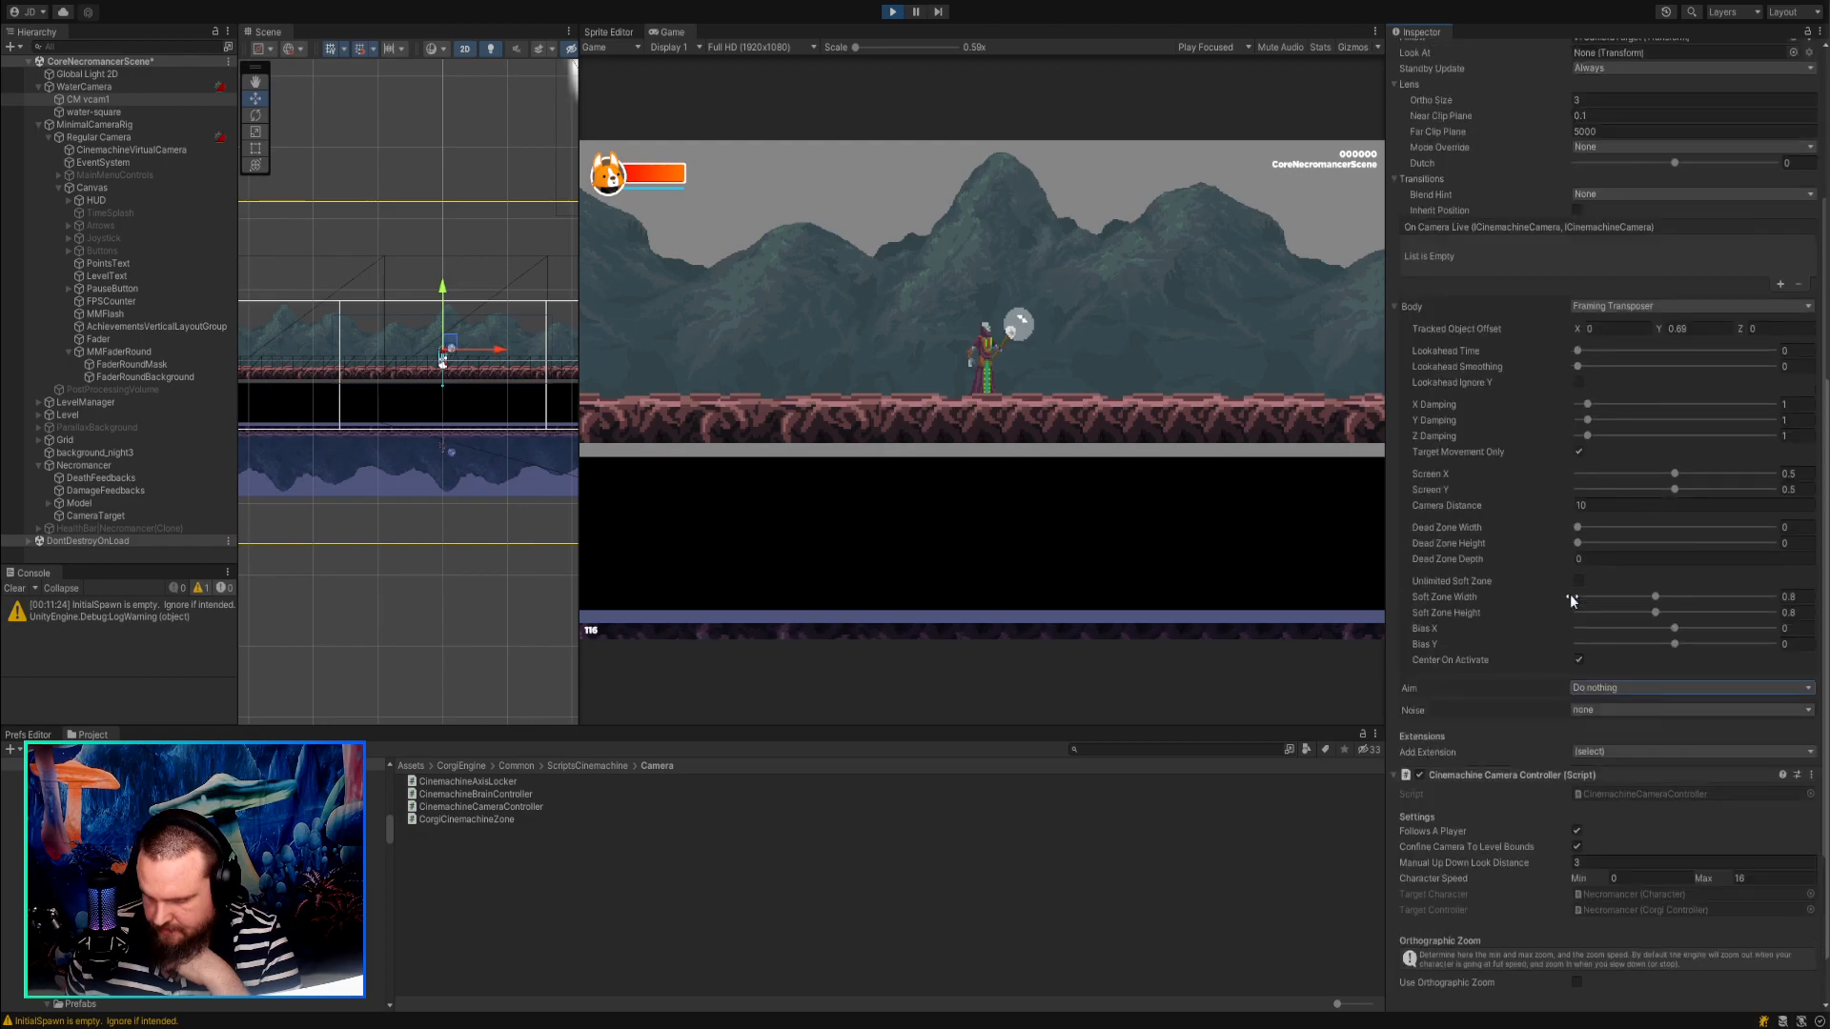
pyautogui.click(1679, 456)
pyautogui.write('0.33')
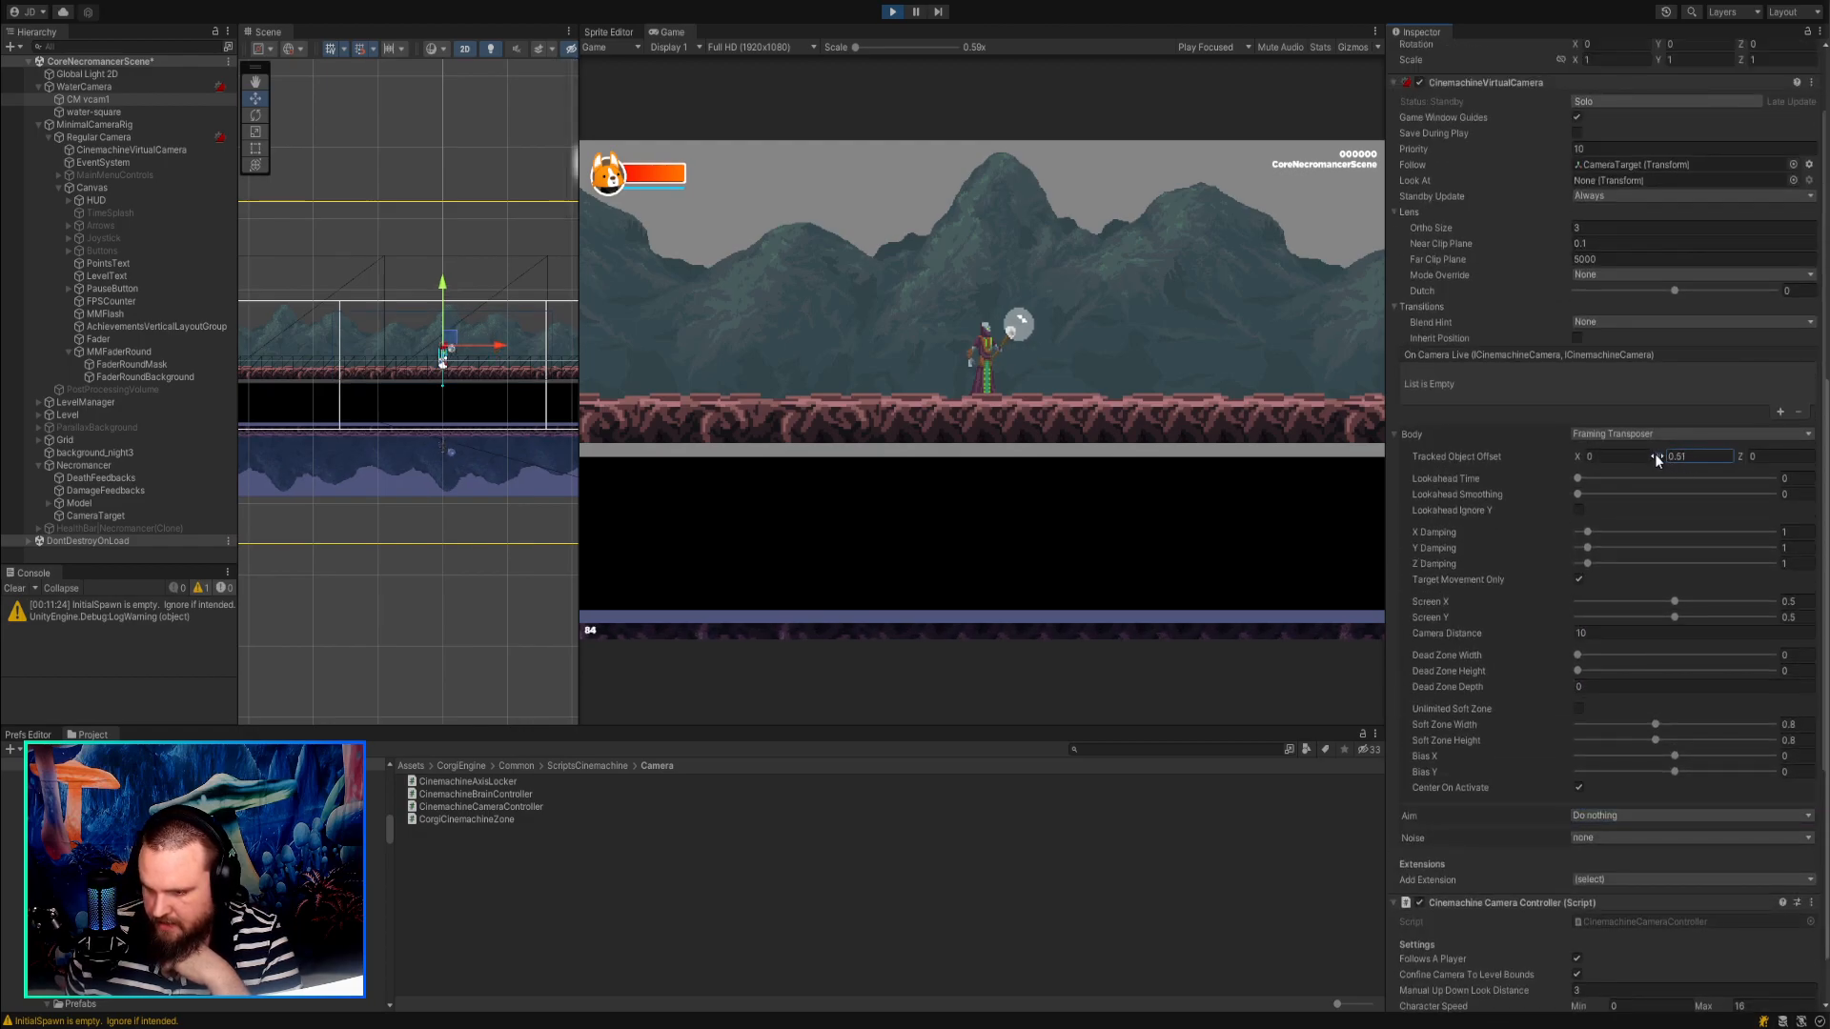
# Switch CM vcam1's Aim back to Composer and set the aim's Tracked Object Offset Y to -0.27.
pyautogui.click(1623, 849)
pyautogui.scroll(-4, 1610, 743)
pyautogui.moveTo(1658, 699)
pyautogui.mouseDown()
pyautogui.moveTo(1680, 697)
pyautogui.moveTo(1656, 699)
pyautogui.mouseUp()
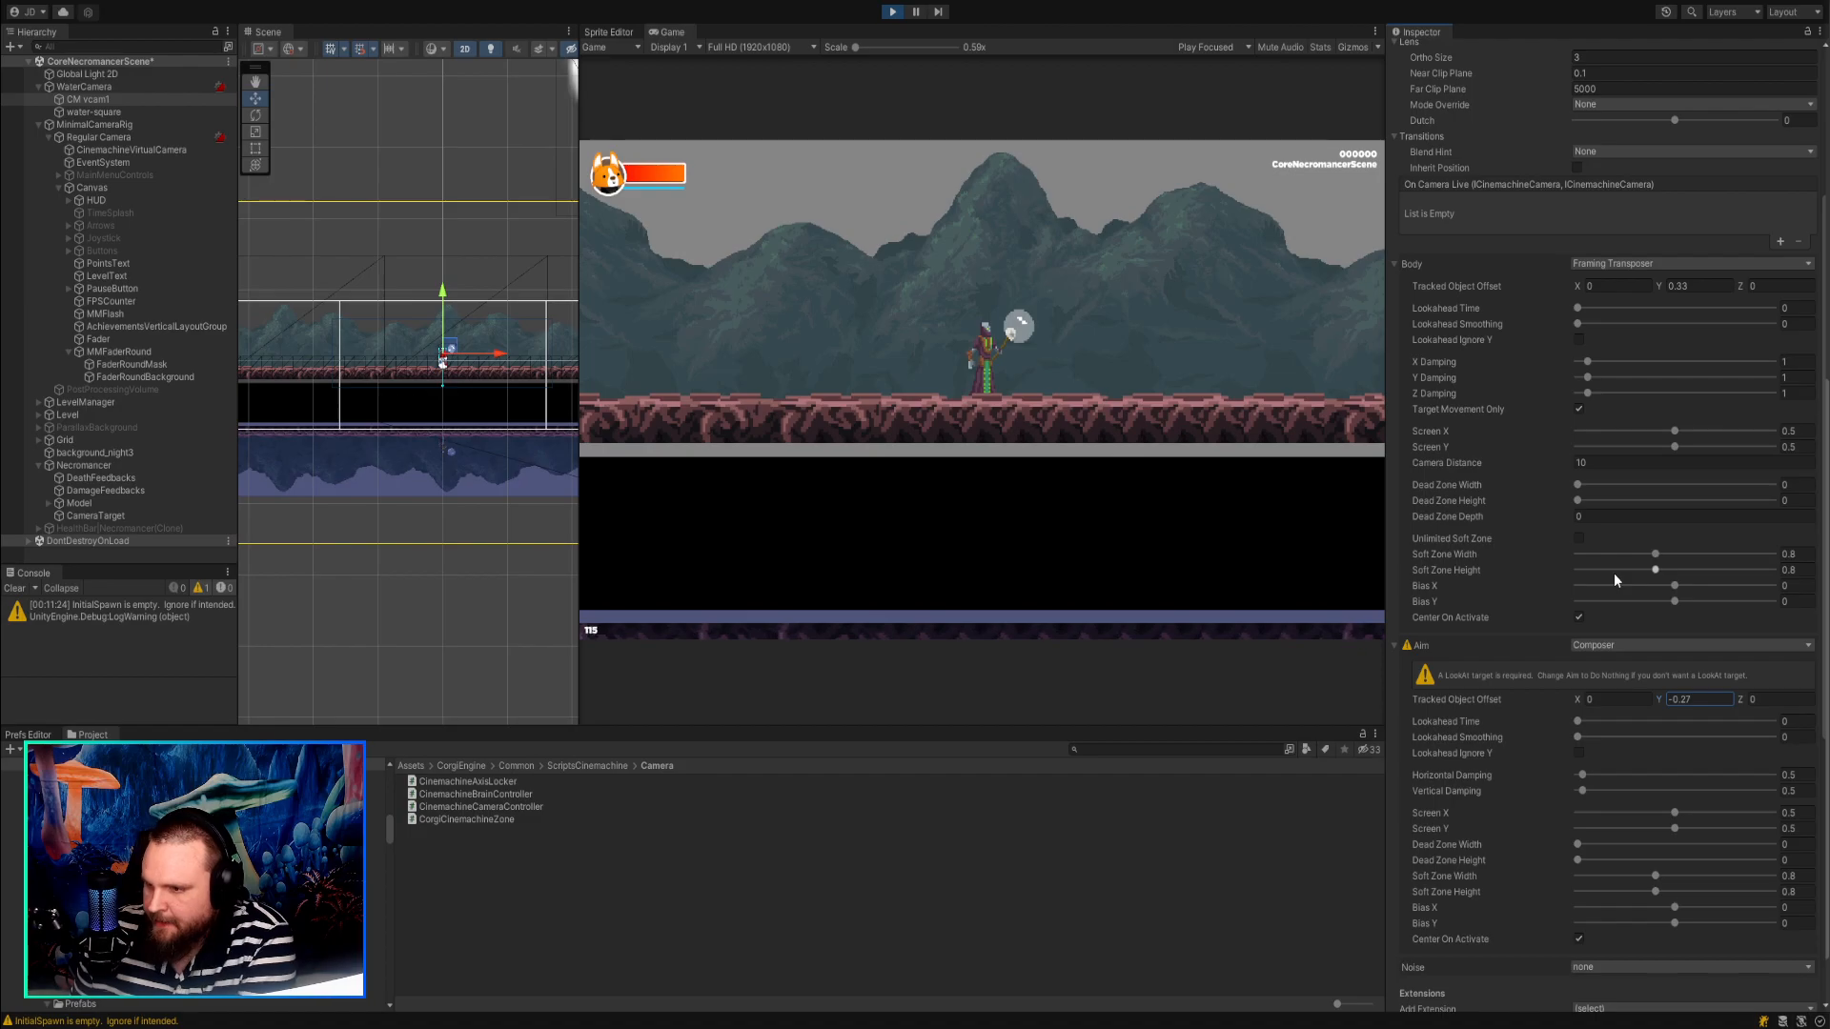
pyautogui.scroll(3, 1614, 577)
pyautogui.scroll(2, 1611, 575)
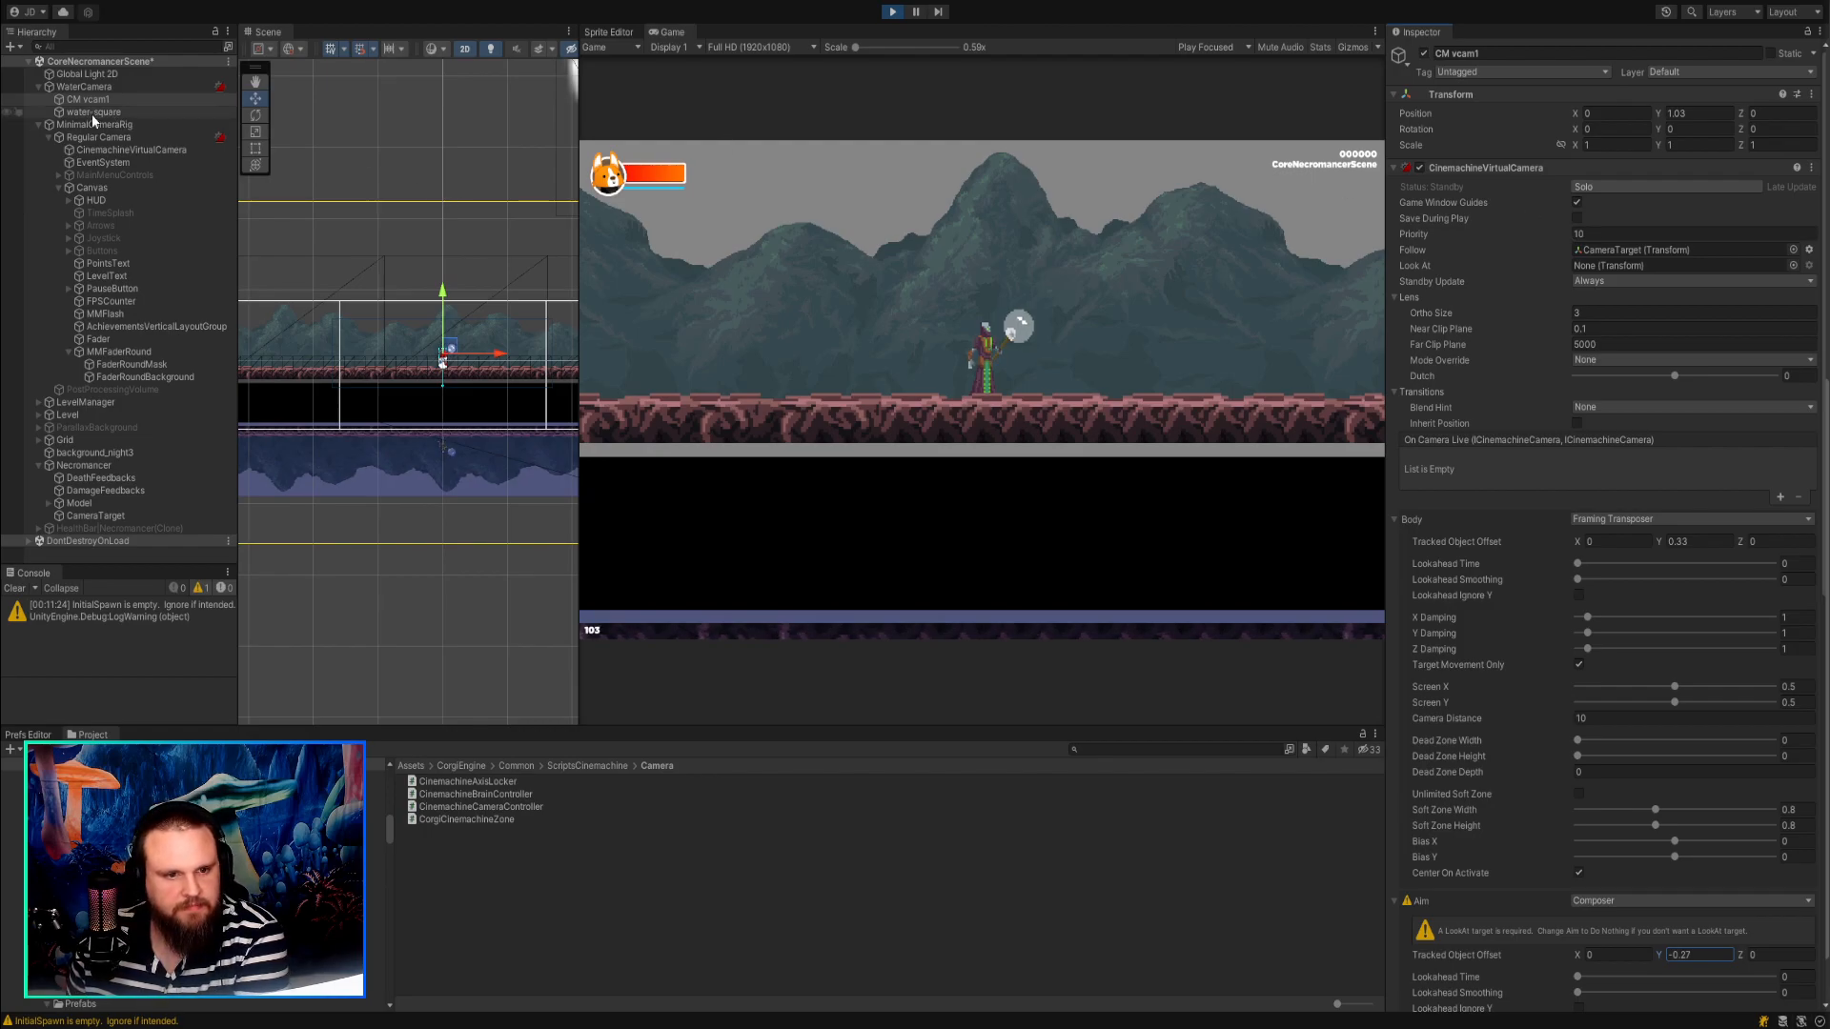
# Compare the component settings of WaterCamera, CM vcam1 and Regular Camera.
pyautogui.click(99, 89)
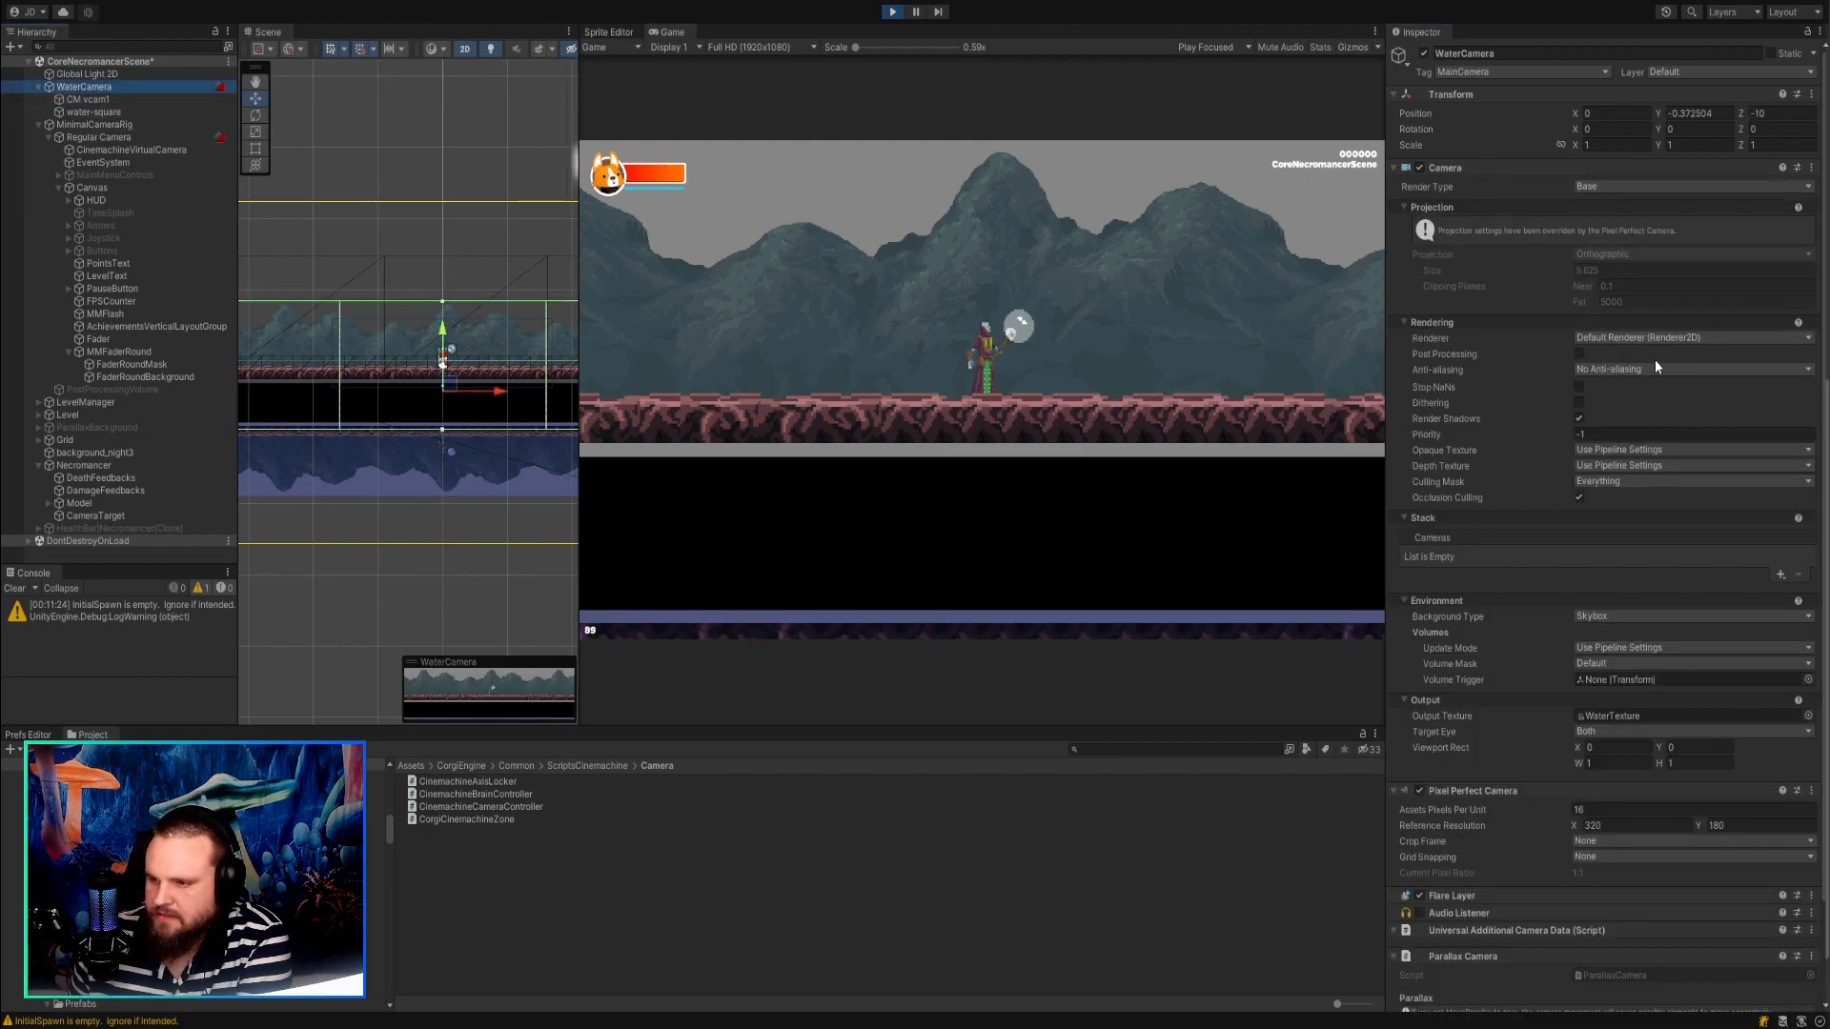
pyautogui.scroll(-3, 1656, 371)
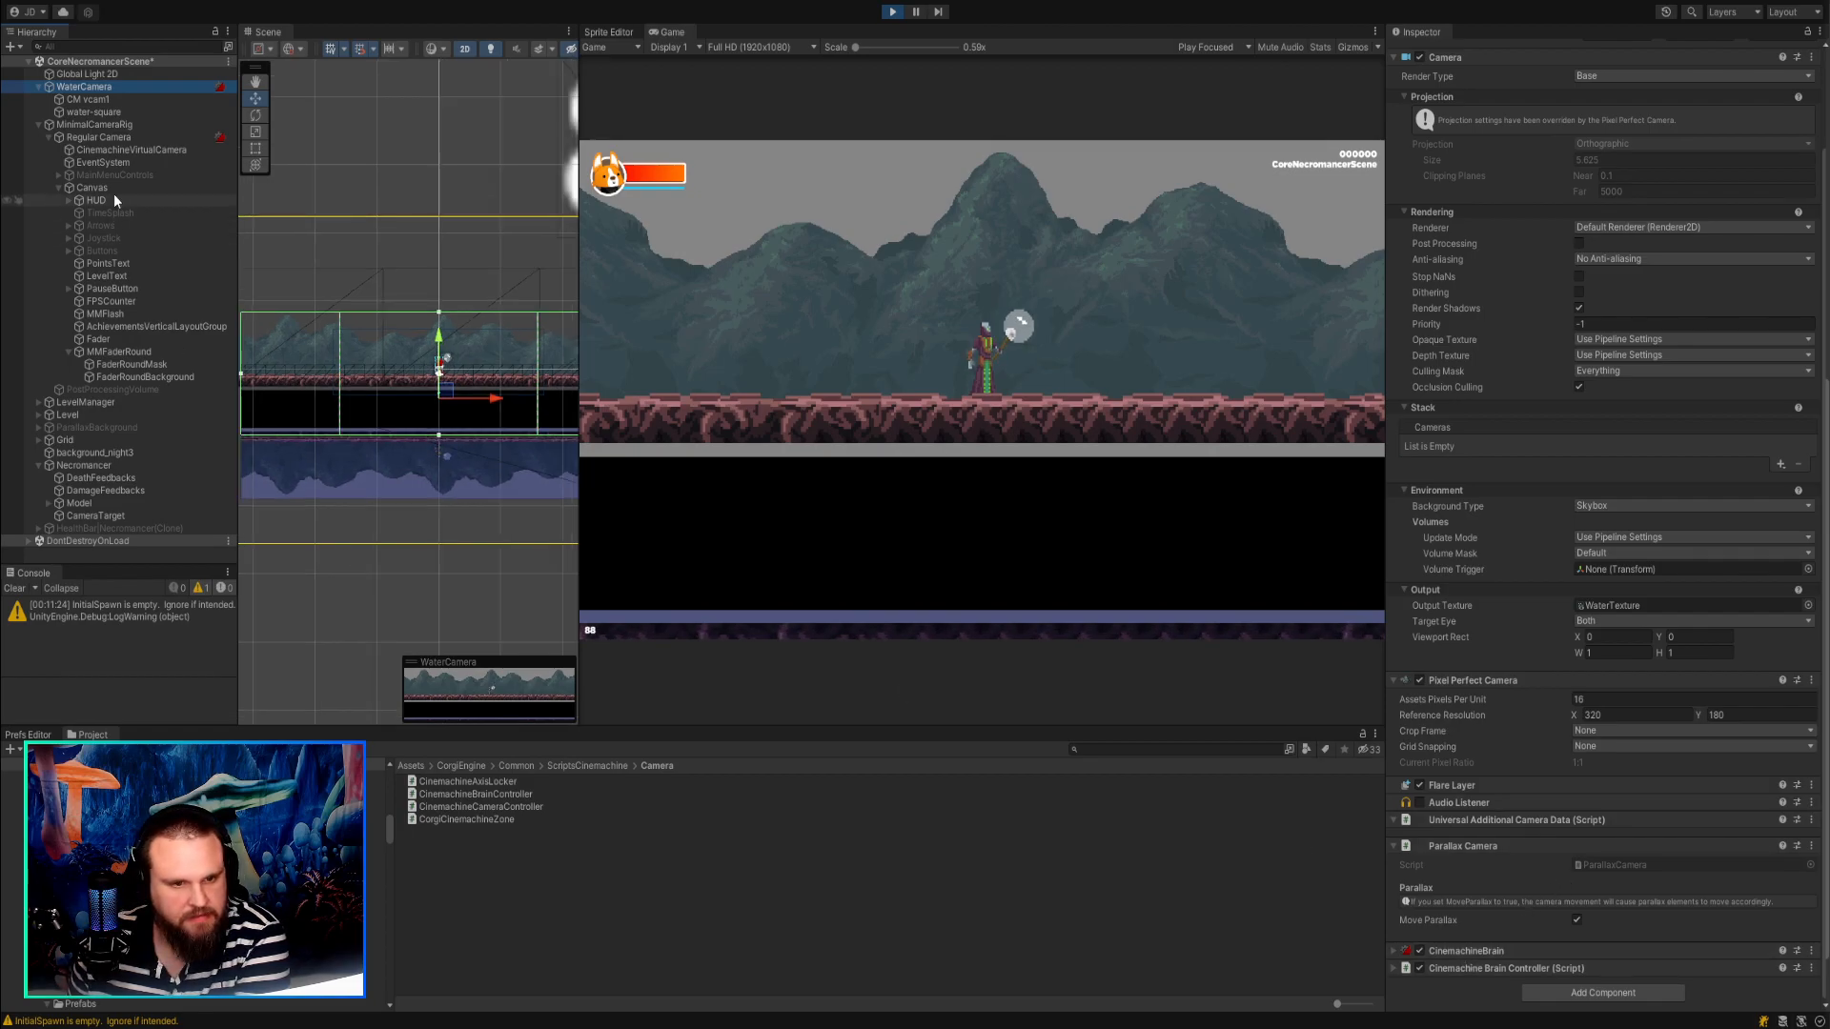
pyautogui.click(106, 101)
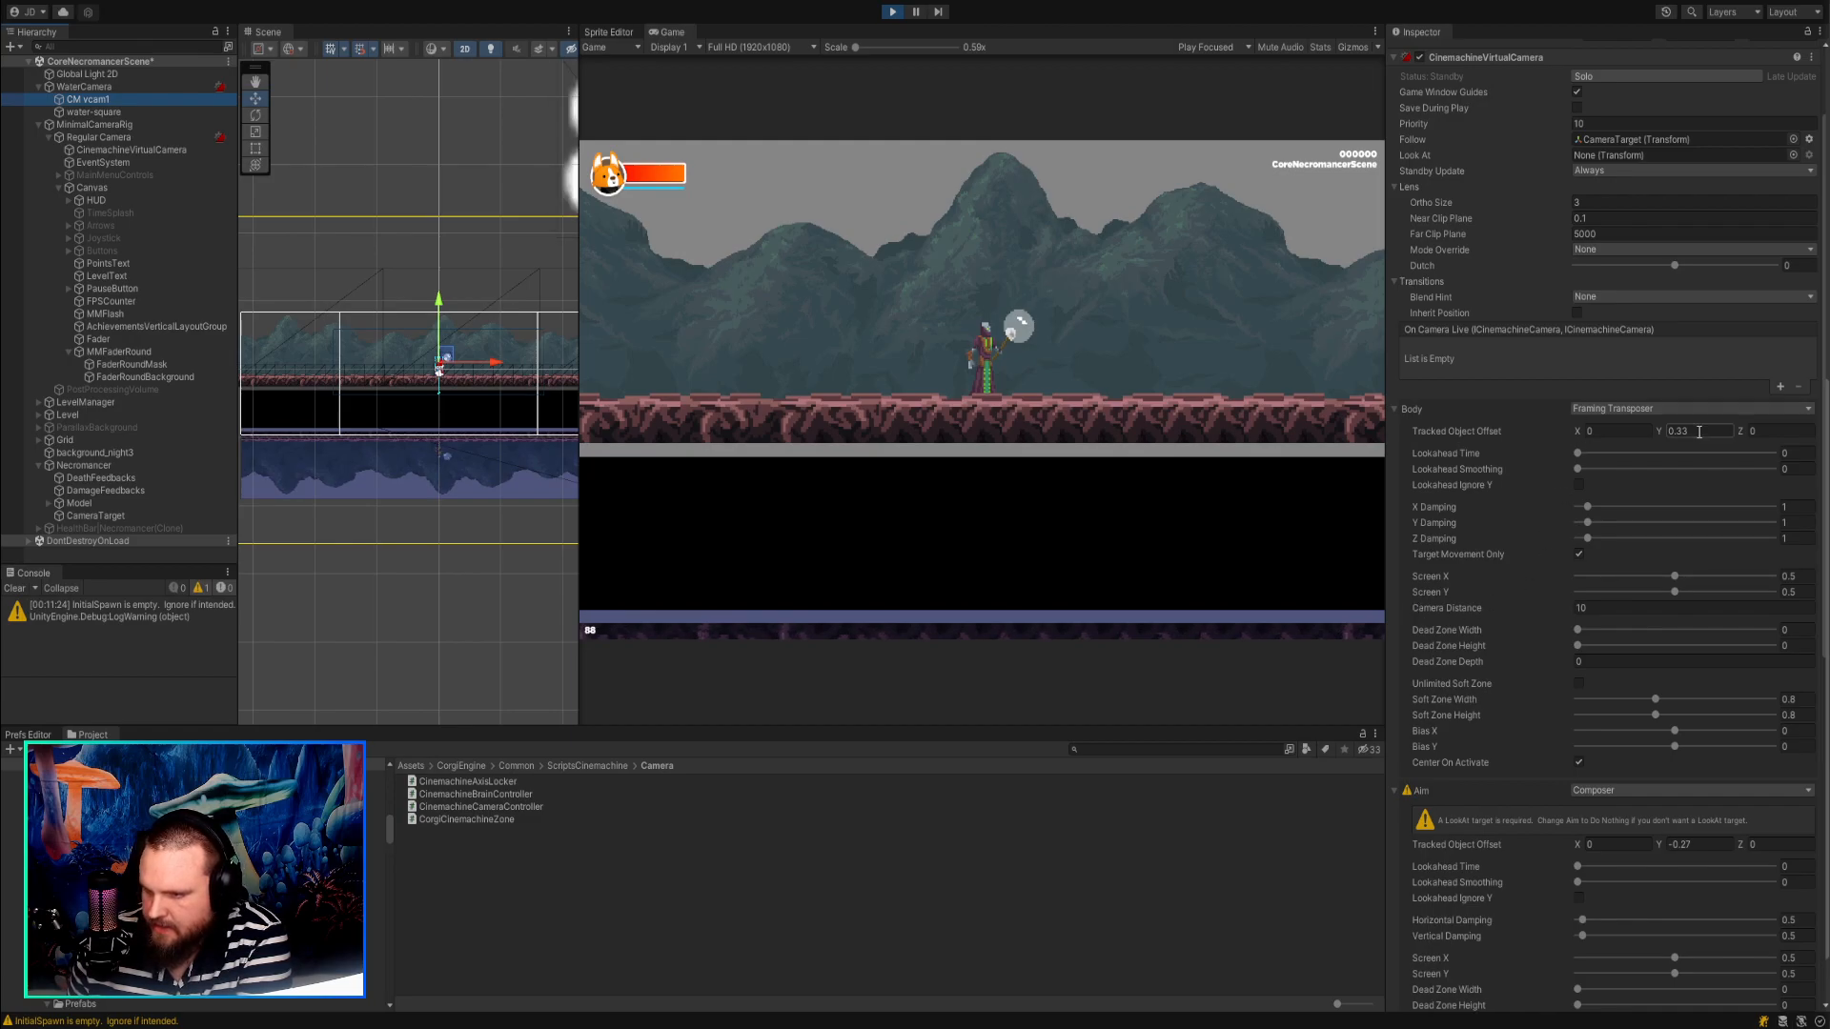
pyautogui.click(136, 138)
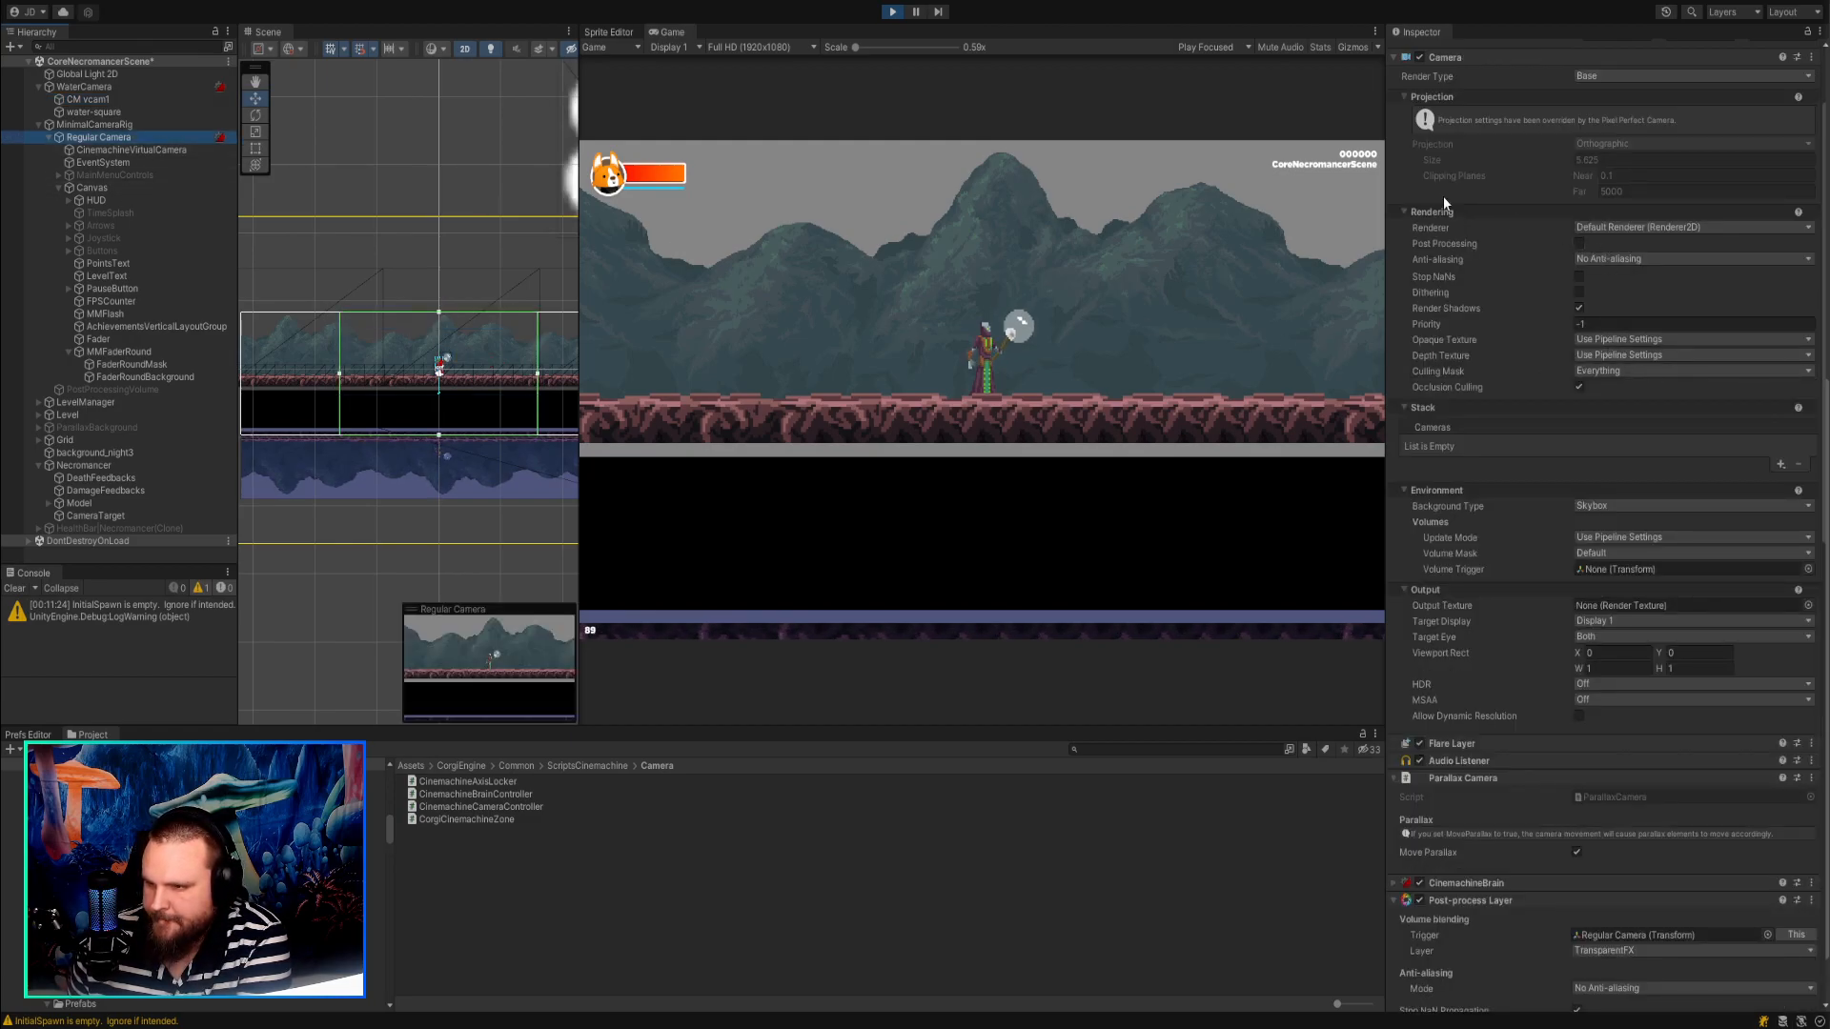
# Set the Regular Camera's CinemachineVirtualCamera to Standby Update Always and its body Tracked Object Offset Y to -0.33.
pyautogui.click(170, 153)
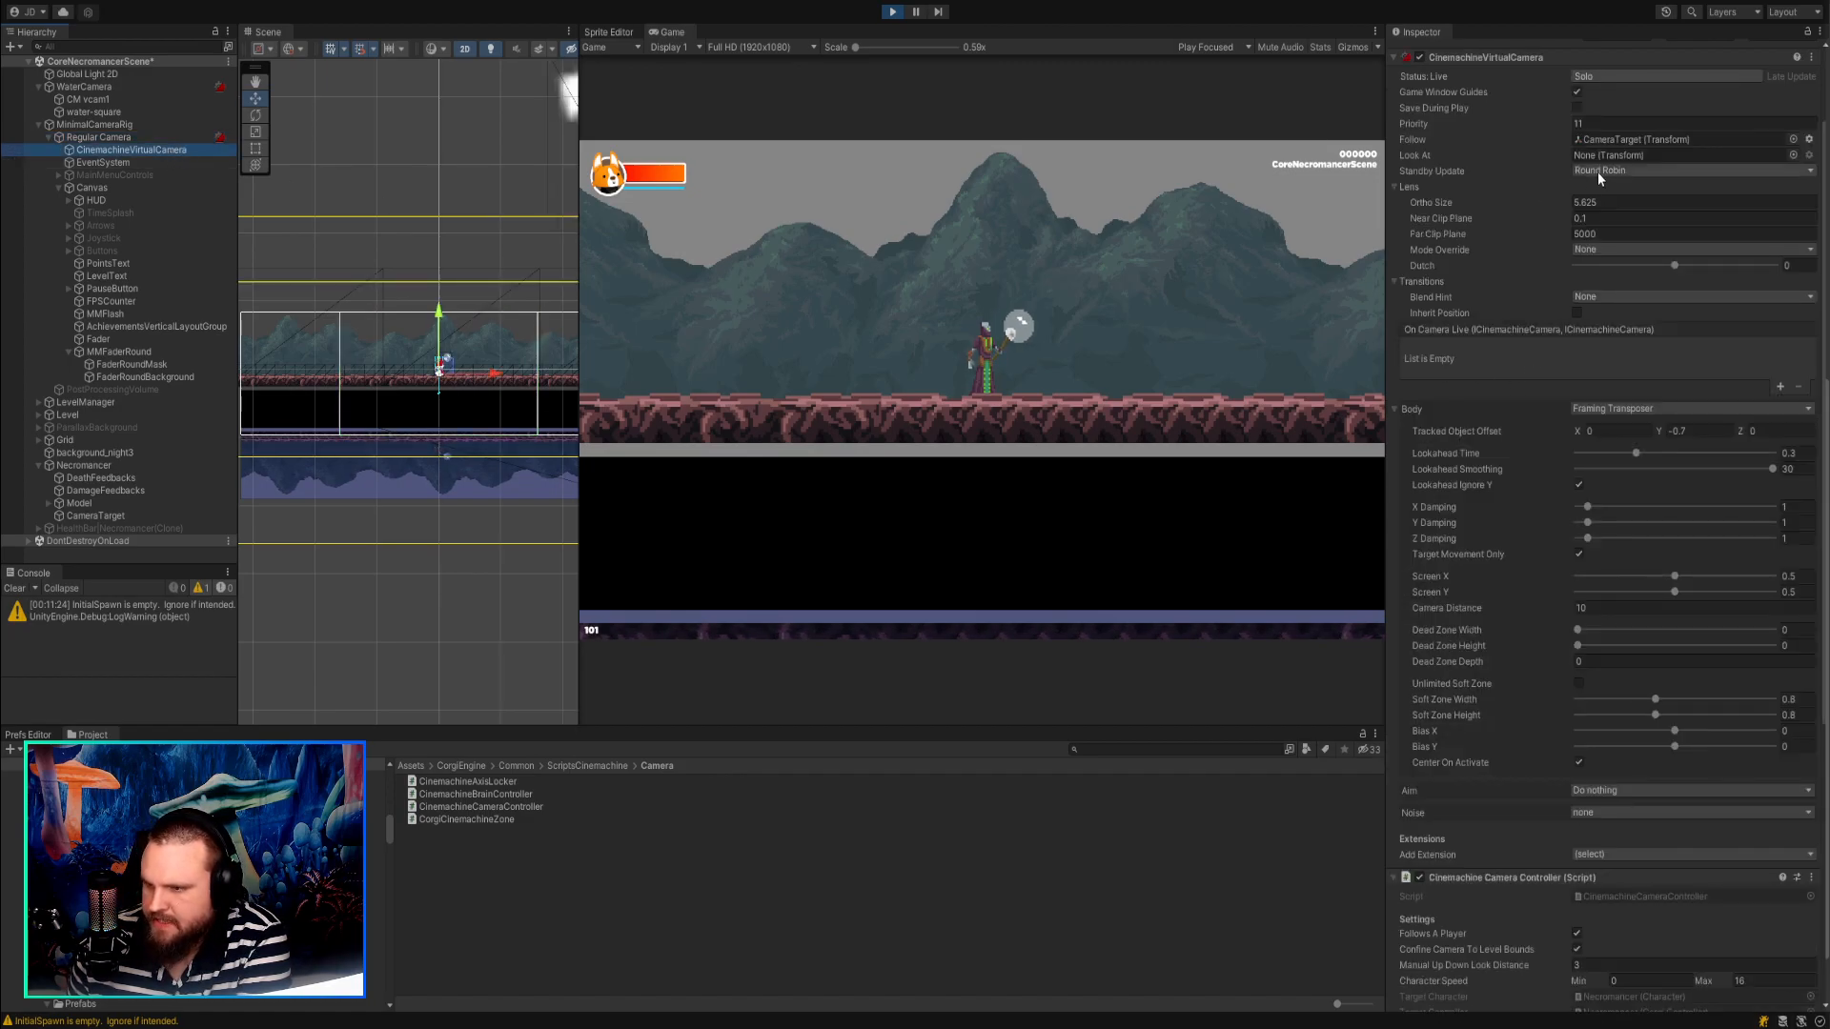
pyautogui.click(1609, 200)
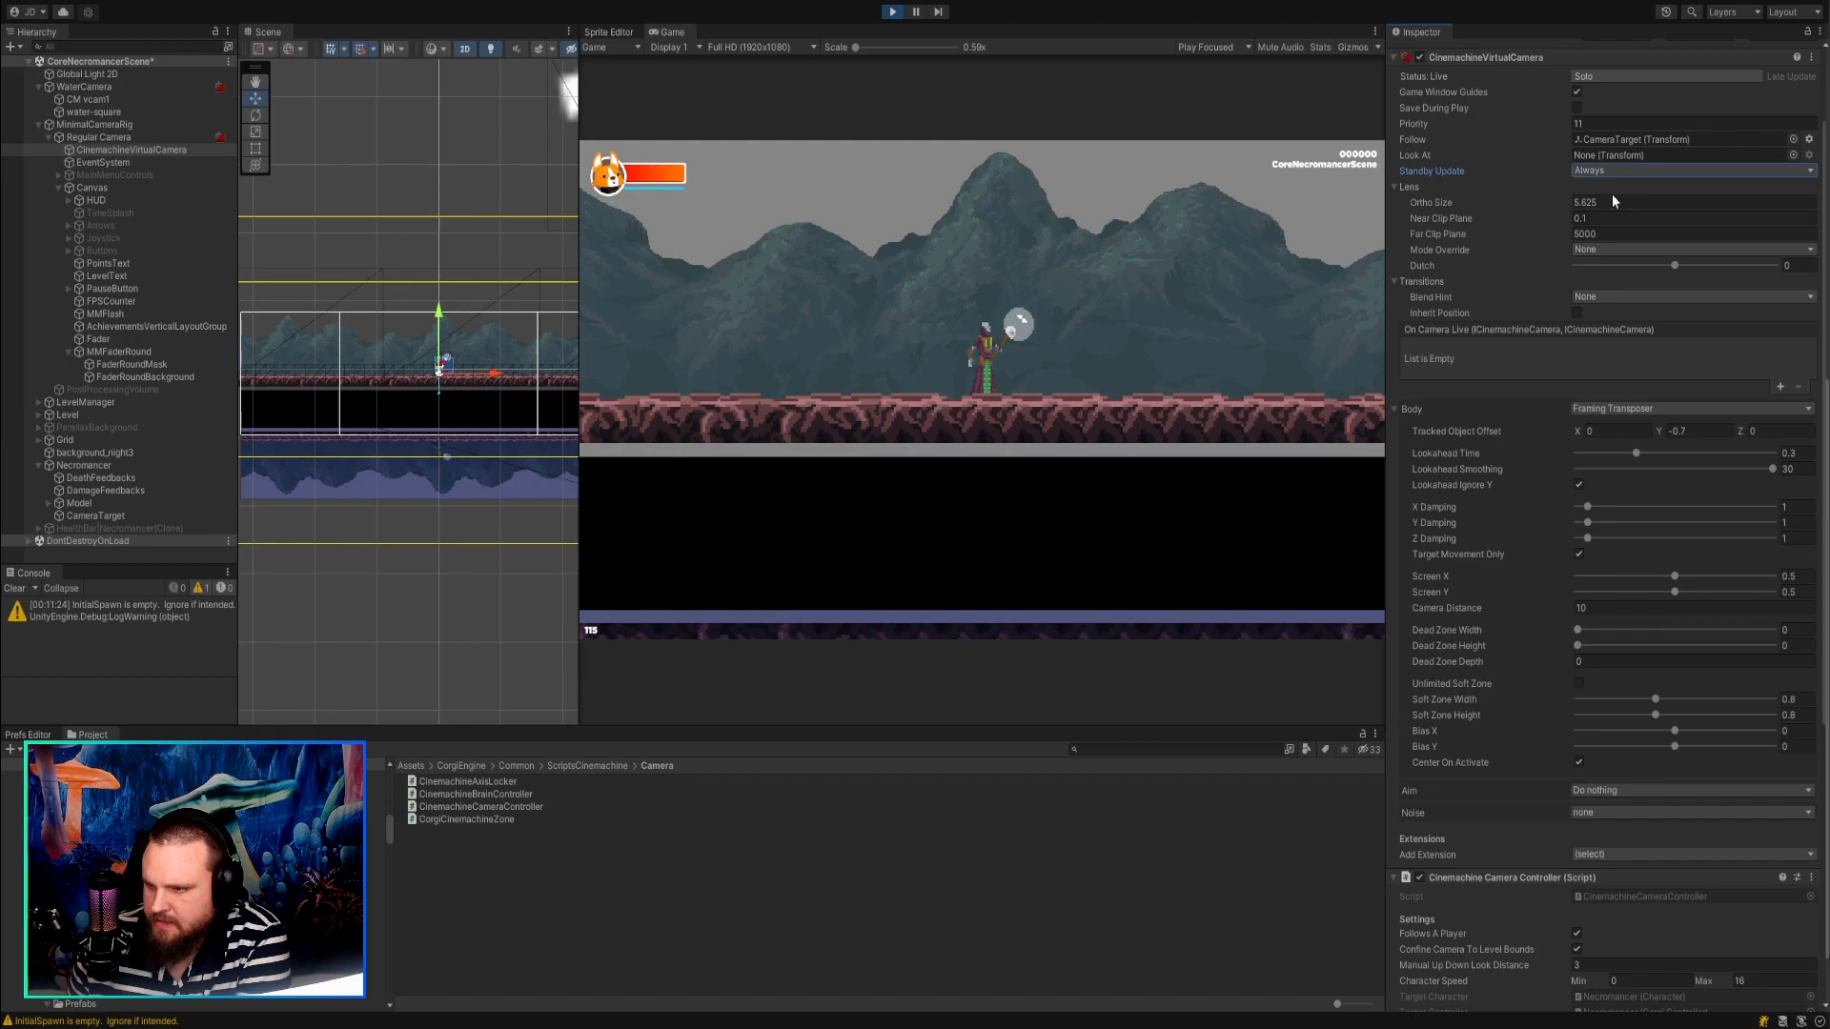
pyautogui.moveTo(1658, 429)
pyautogui.mouseDown()
pyautogui.moveTo(1712, 428)
pyautogui.moveTo(1667, 426)
pyautogui.mouseUp()
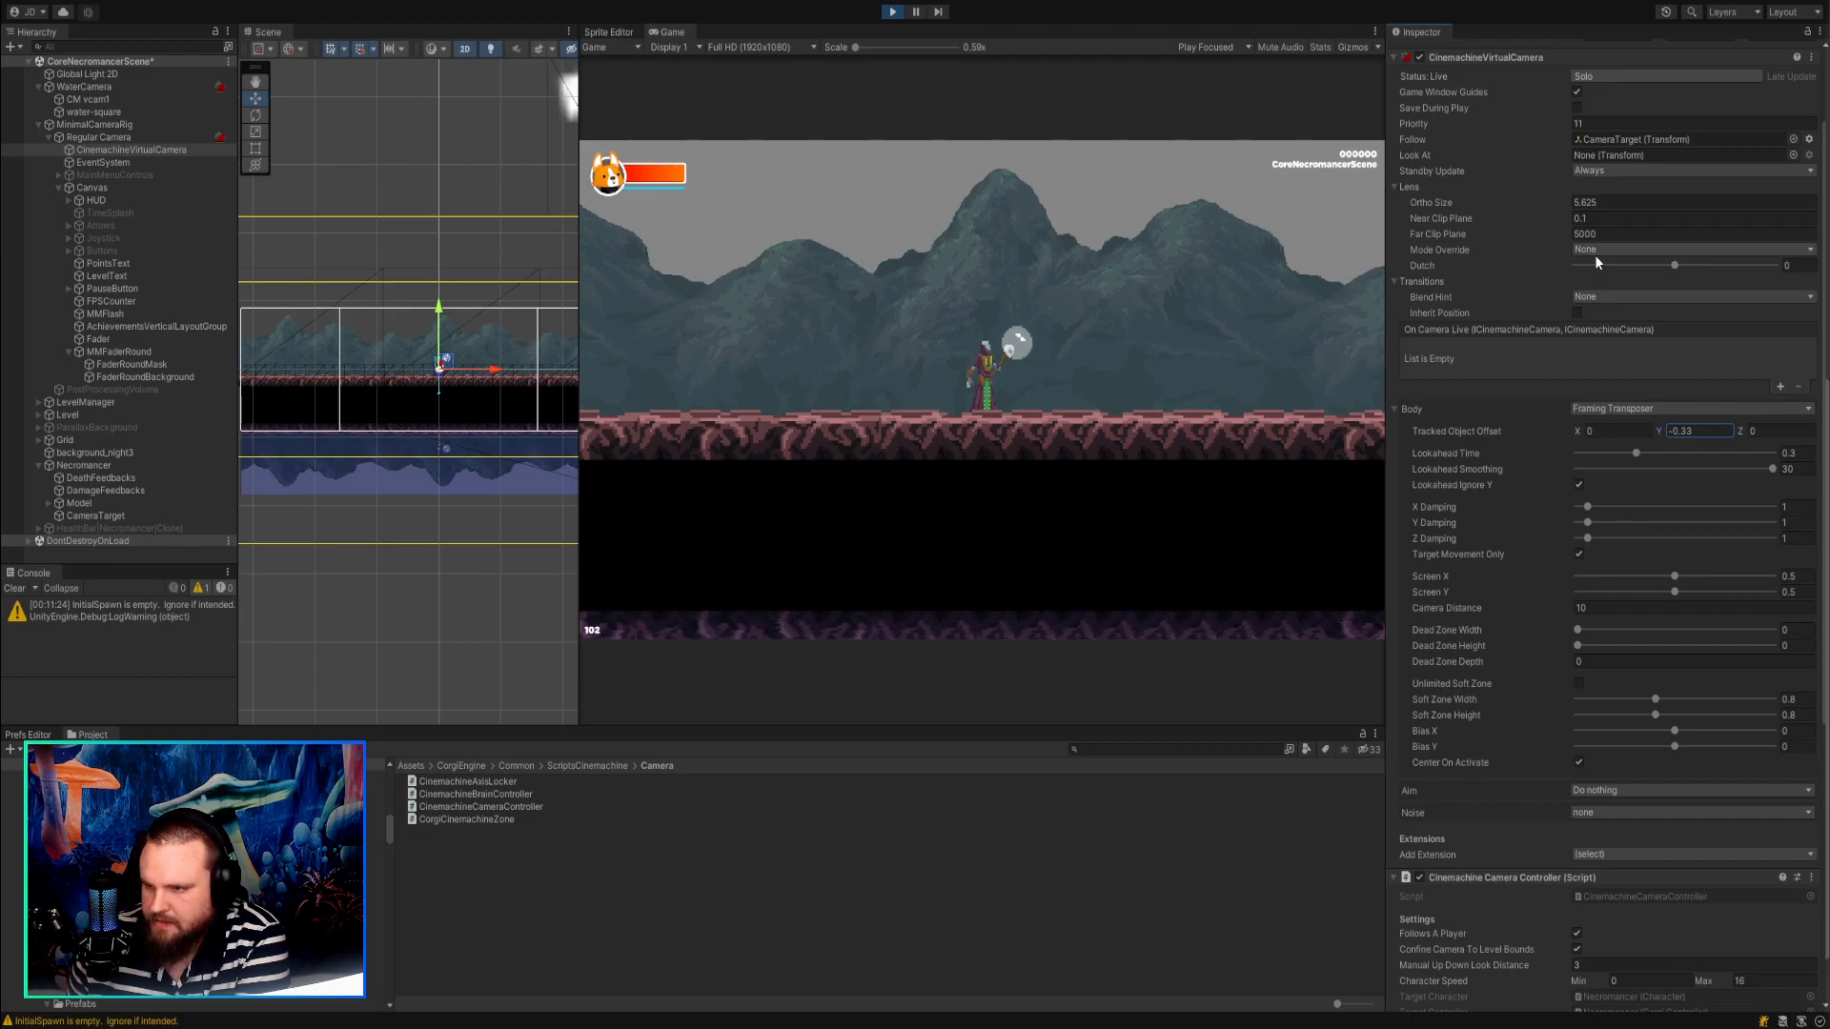
pyautogui.click(1503, 235)
pyautogui.click(1484, 202)
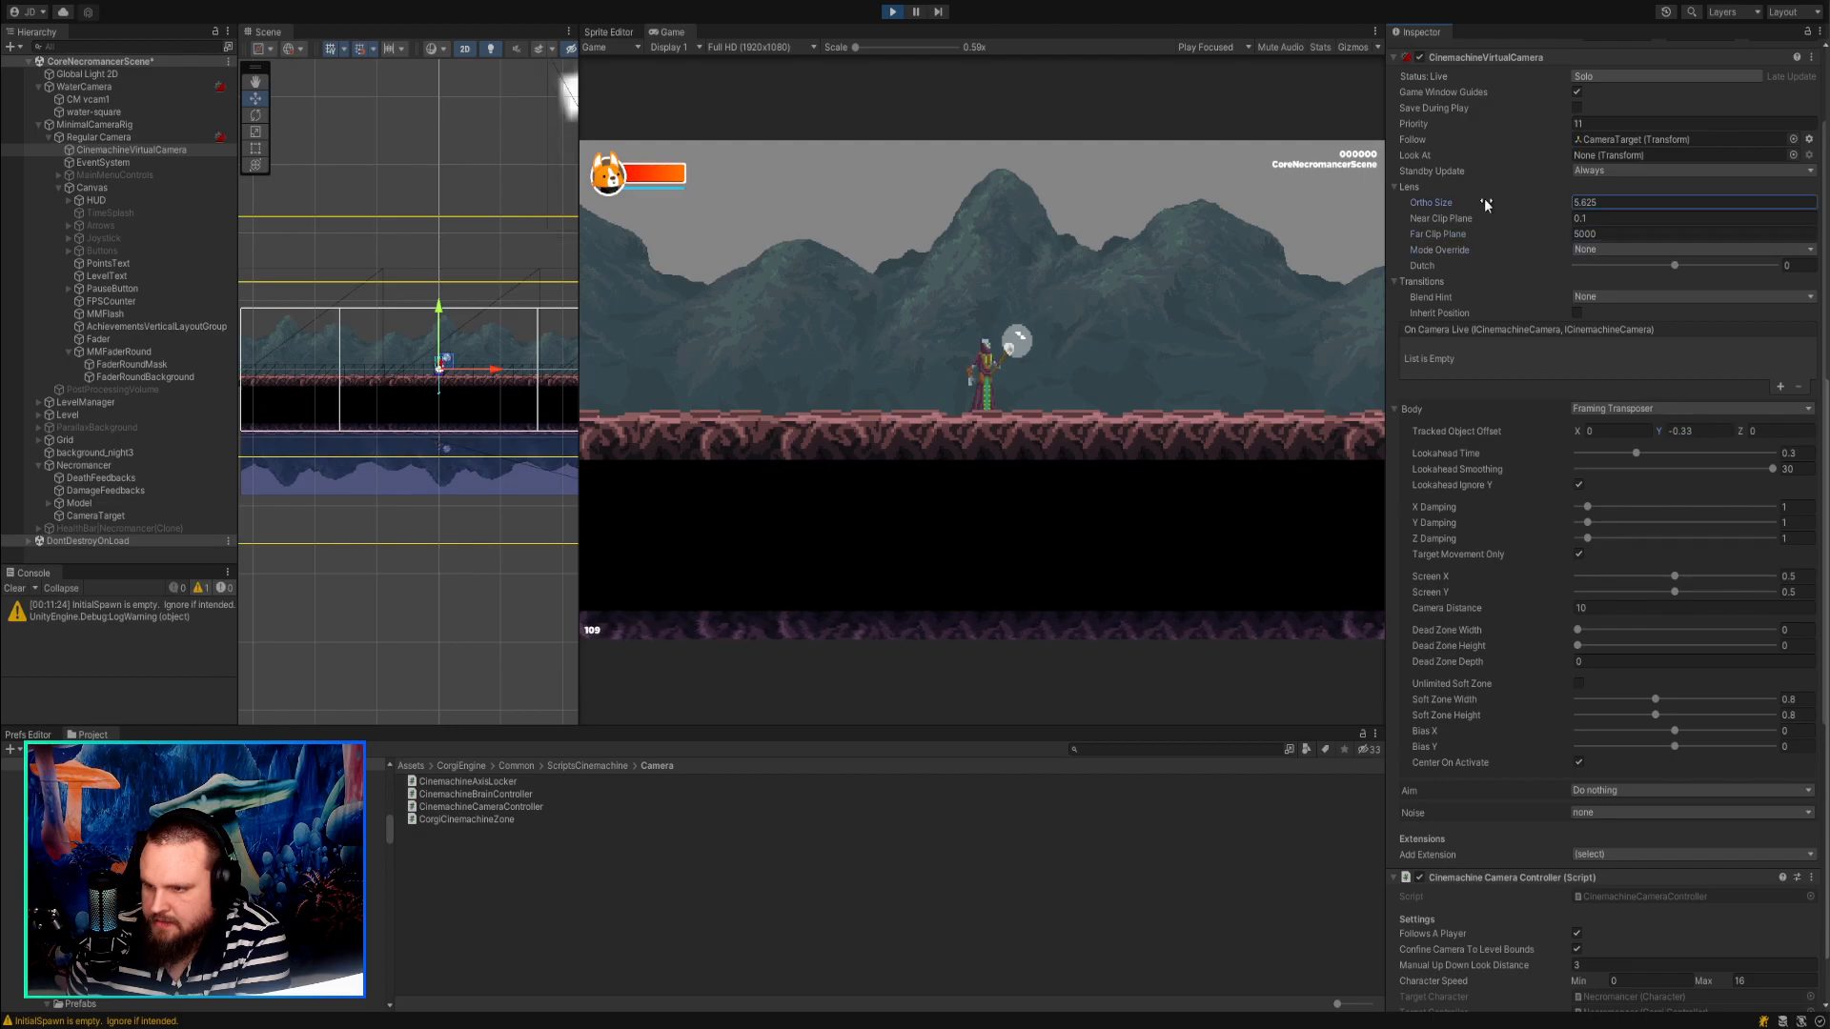
pyautogui.click(1510, 171)
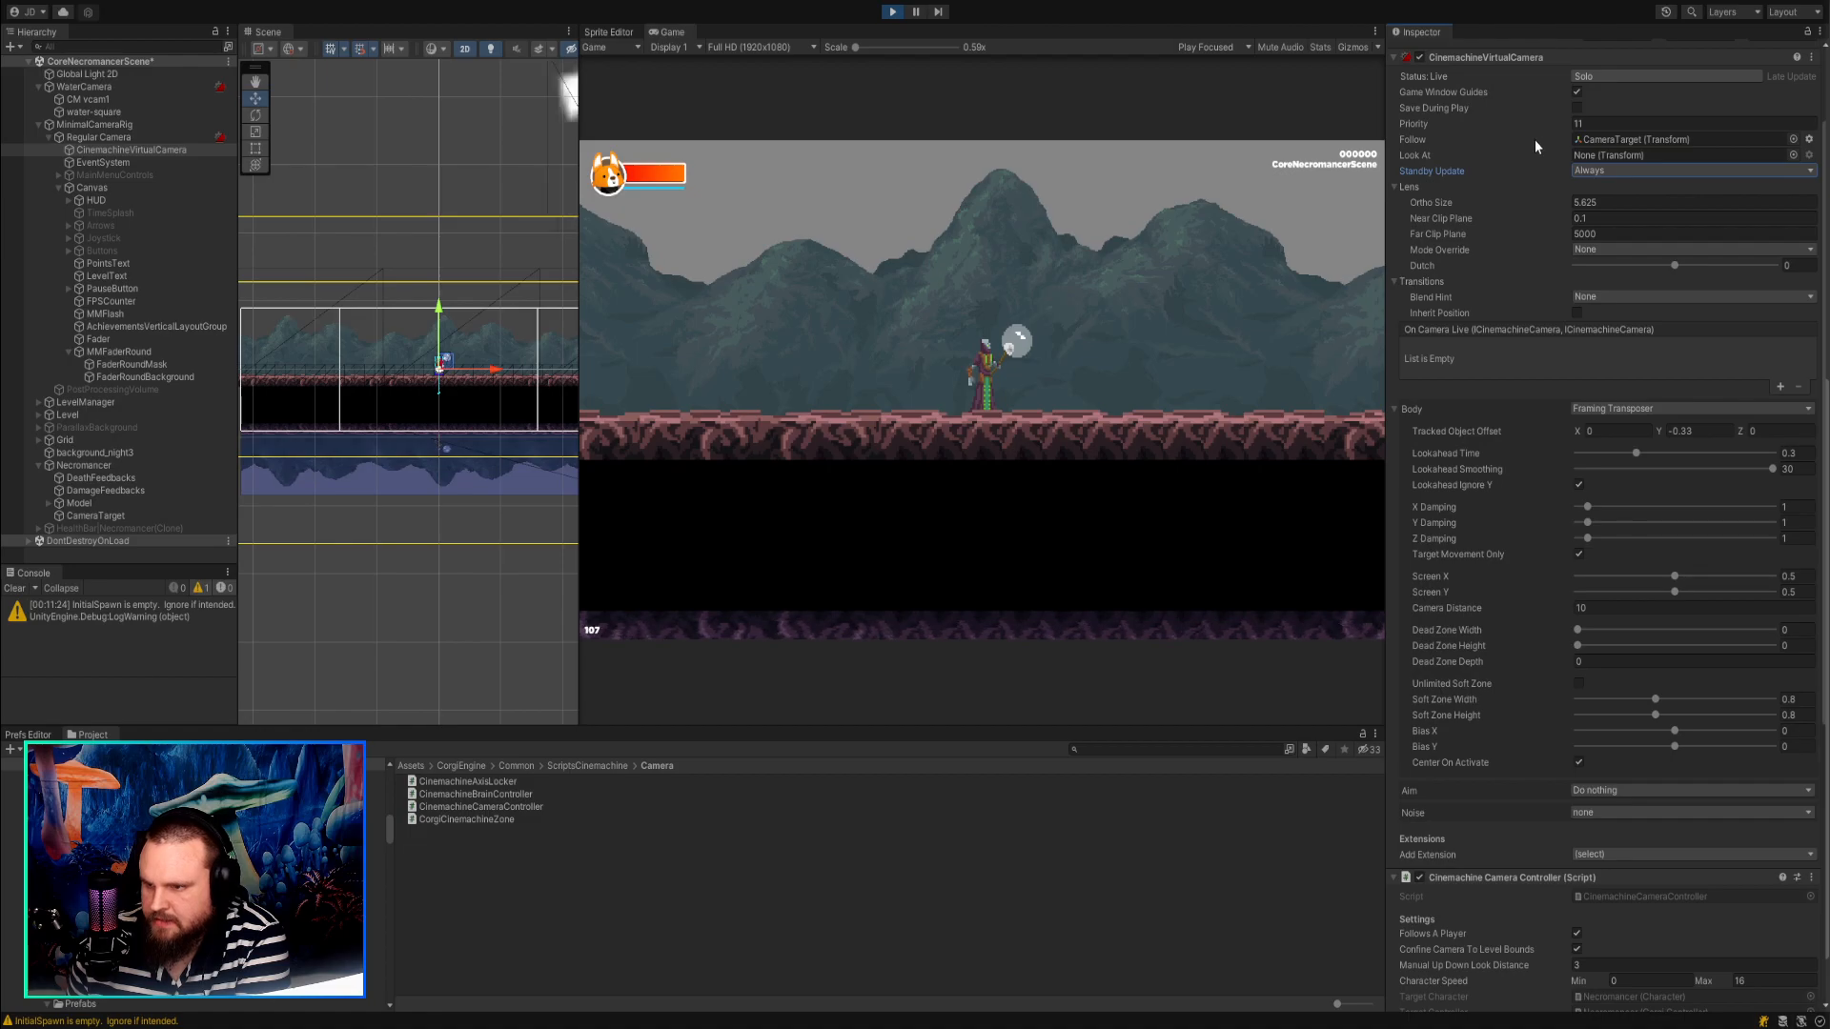
pyautogui.scroll(2, 1535, 139)
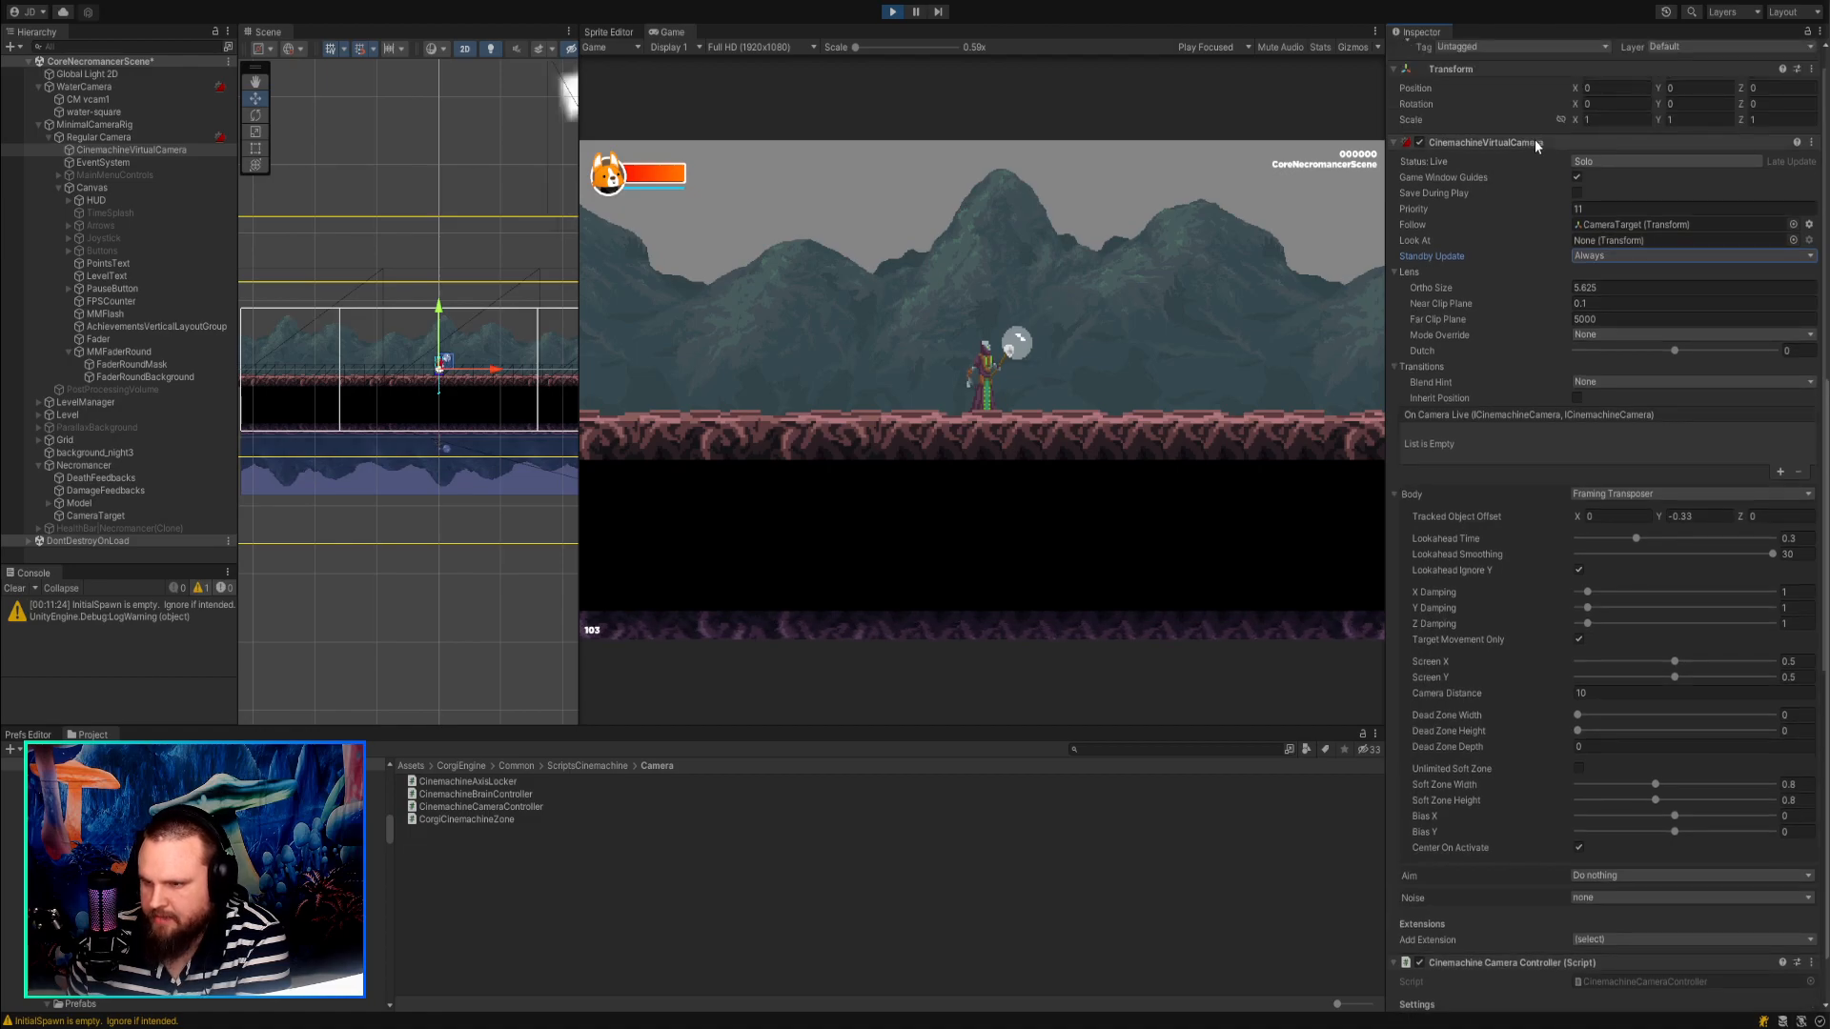
# Set CM vcam1's body Tracked Object Offset Y to 0.41 and add the CinemachineCameraOffset extension to it.
pyautogui.click(89, 101)
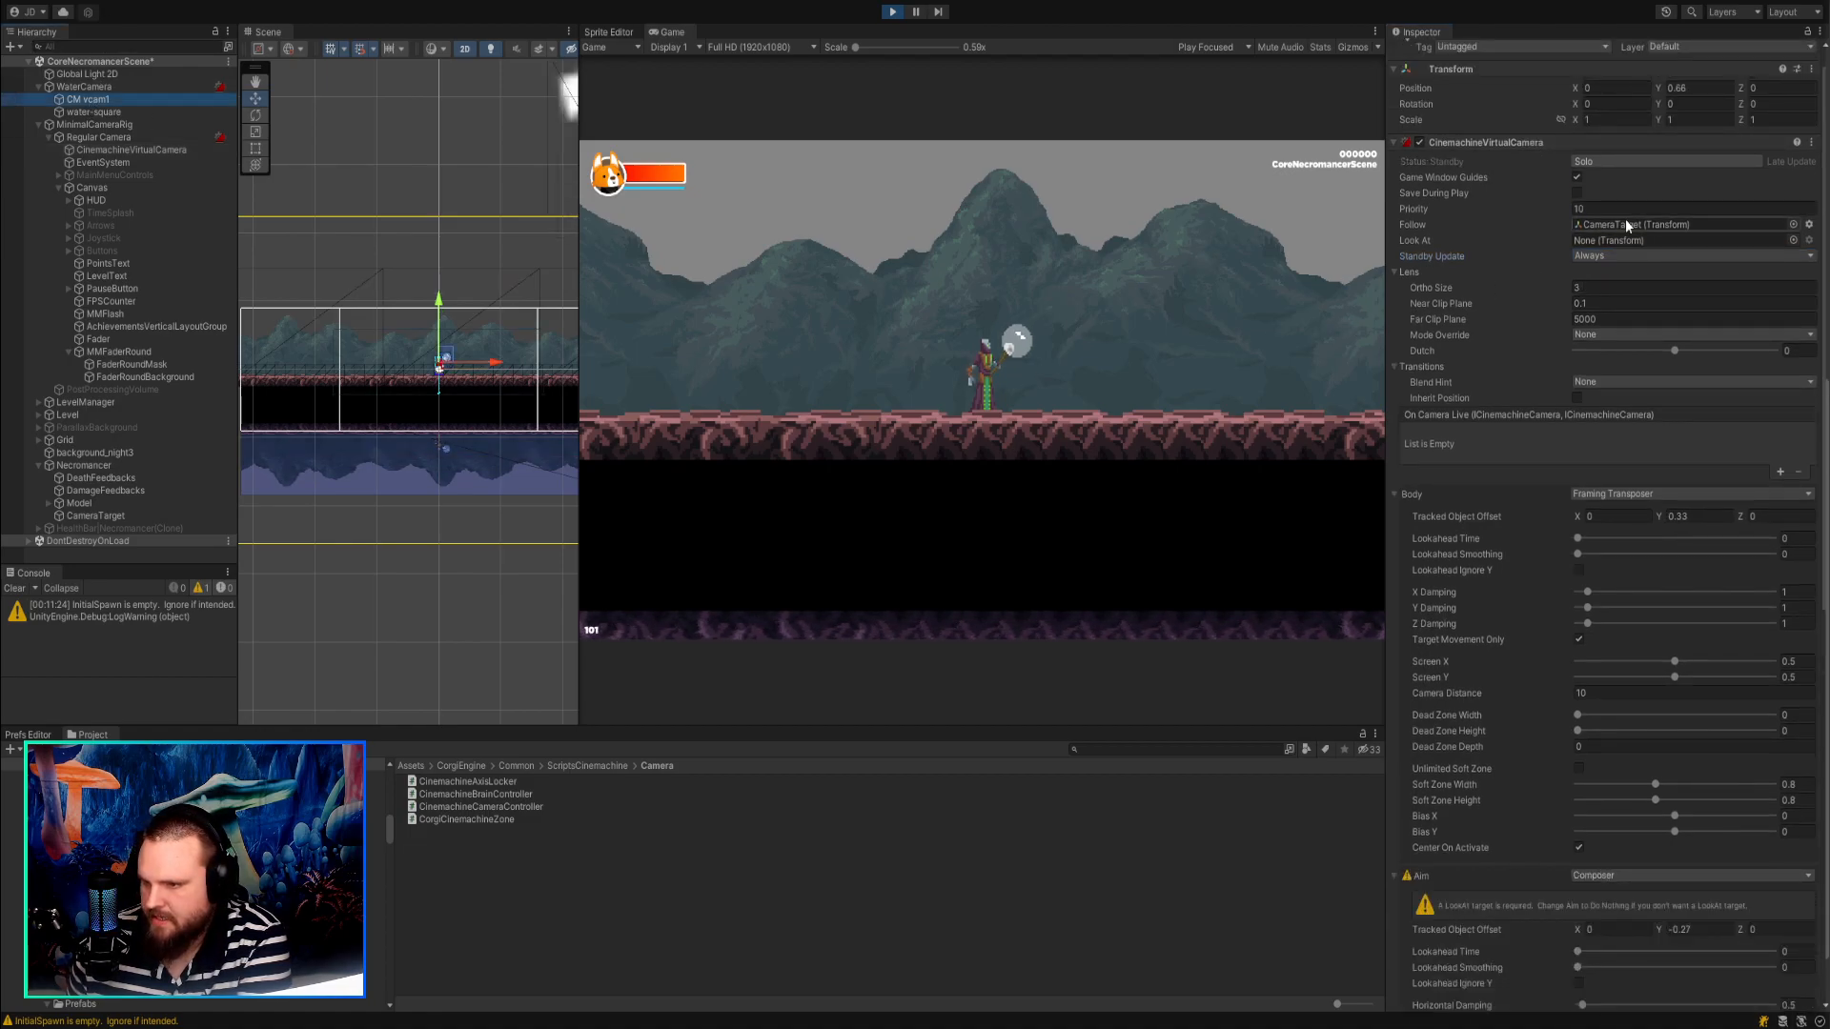
pyautogui.moveTo(1658, 516)
pyautogui.mouseDown()
pyautogui.moveTo(1695, 521)
pyautogui.moveTo(1616, 512)
pyautogui.moveTo(1706, 518)
pyautogui.moveTo(1598, 501)
pyautogui.moveTo(1666, 507)
pyautogui.mouseUp()
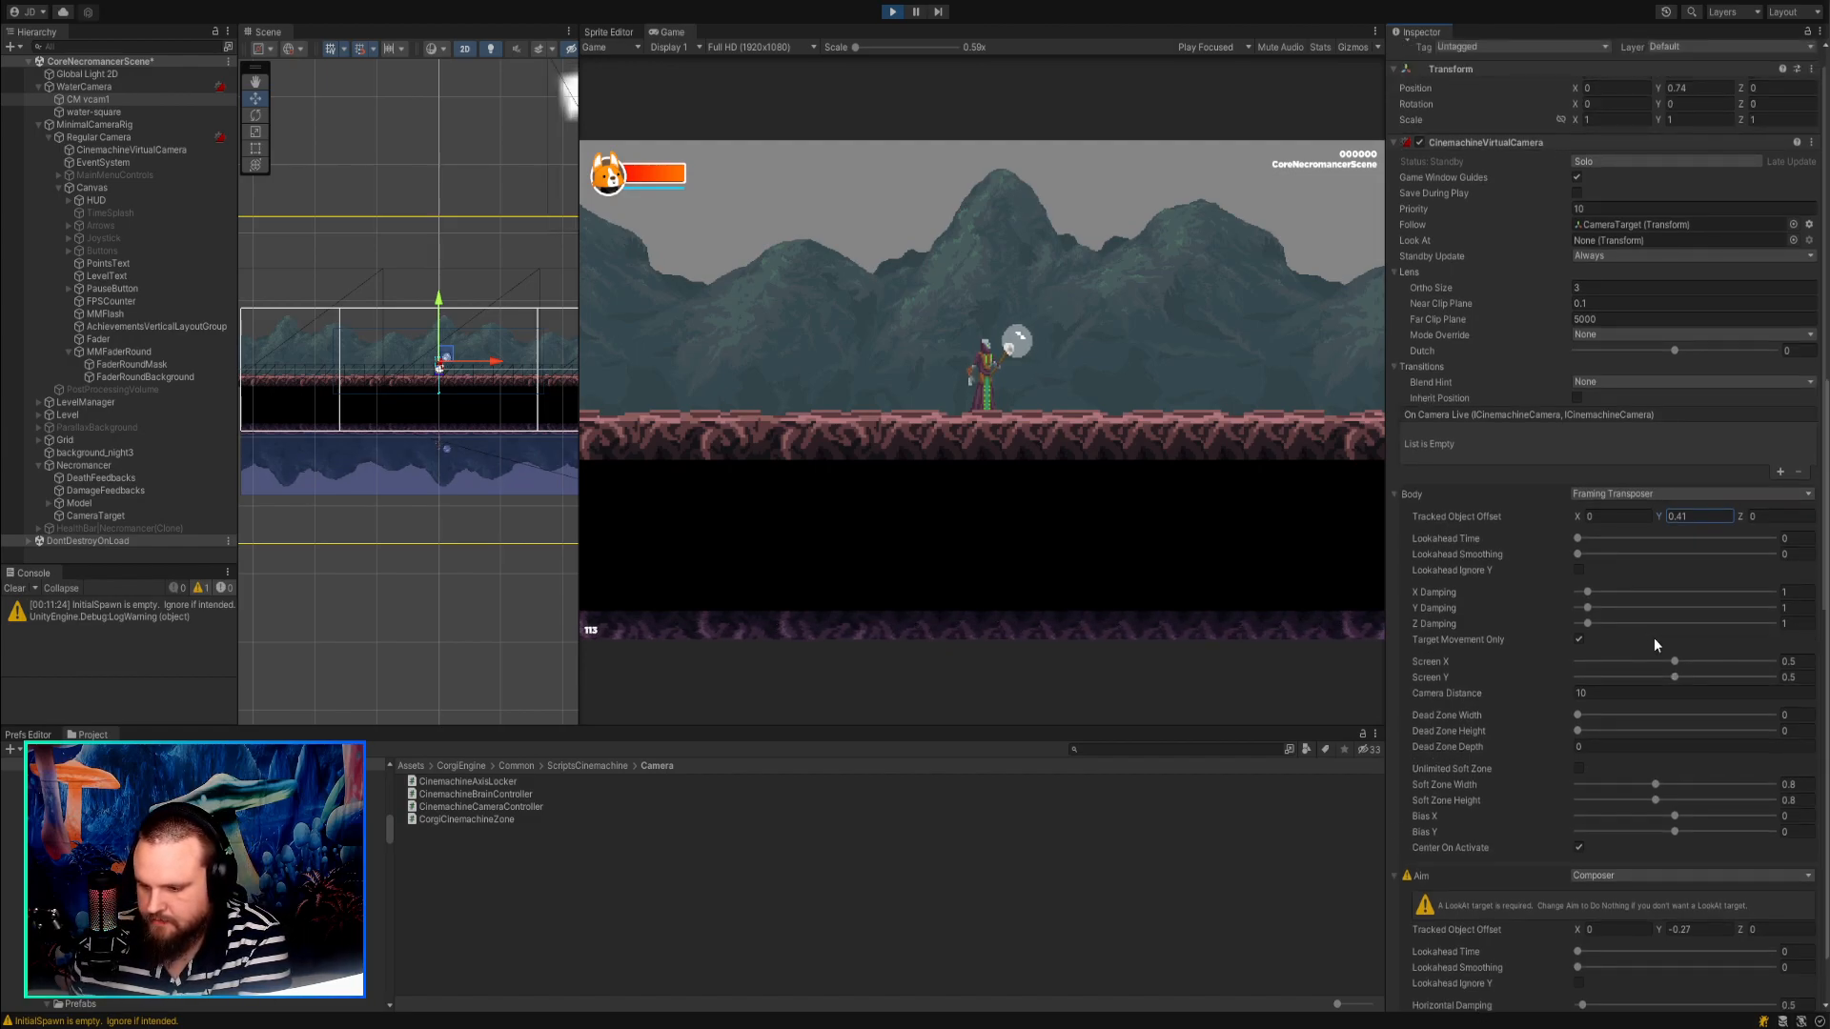
pyautogui.scroll(-10, 1655, 638)
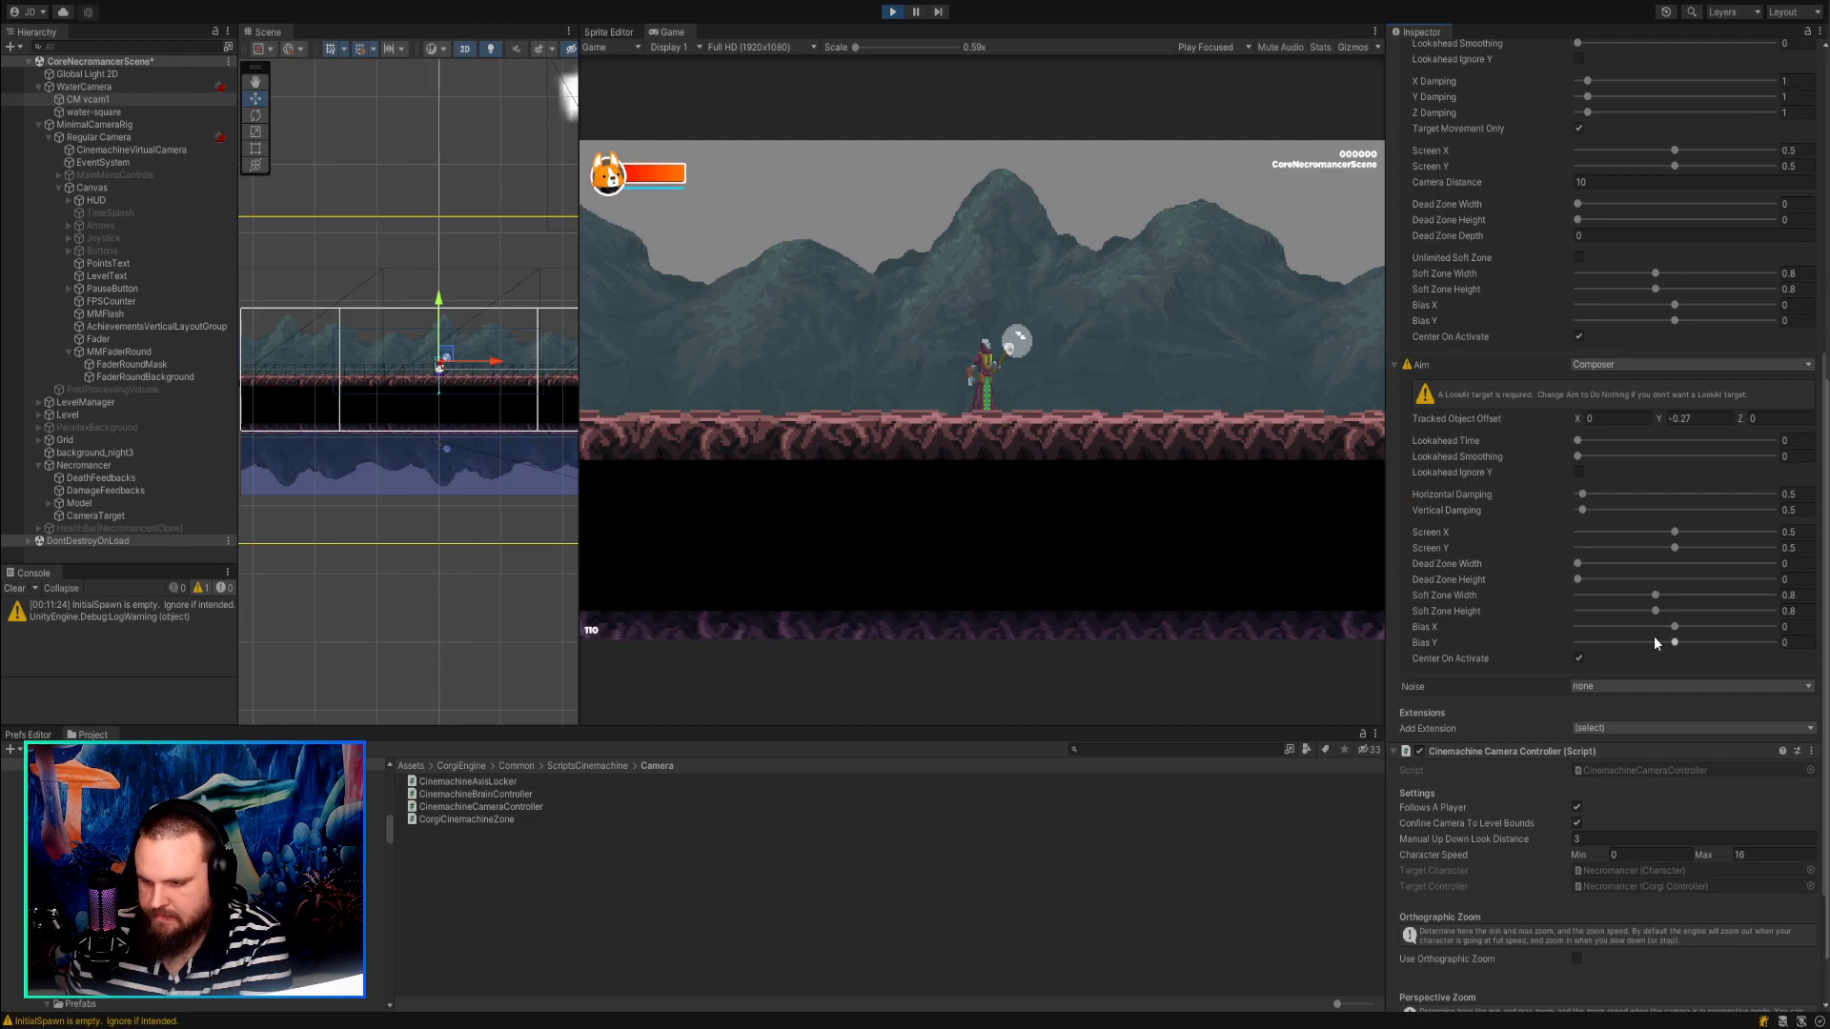
pyautogui.scroll(-3, 1652, 634)
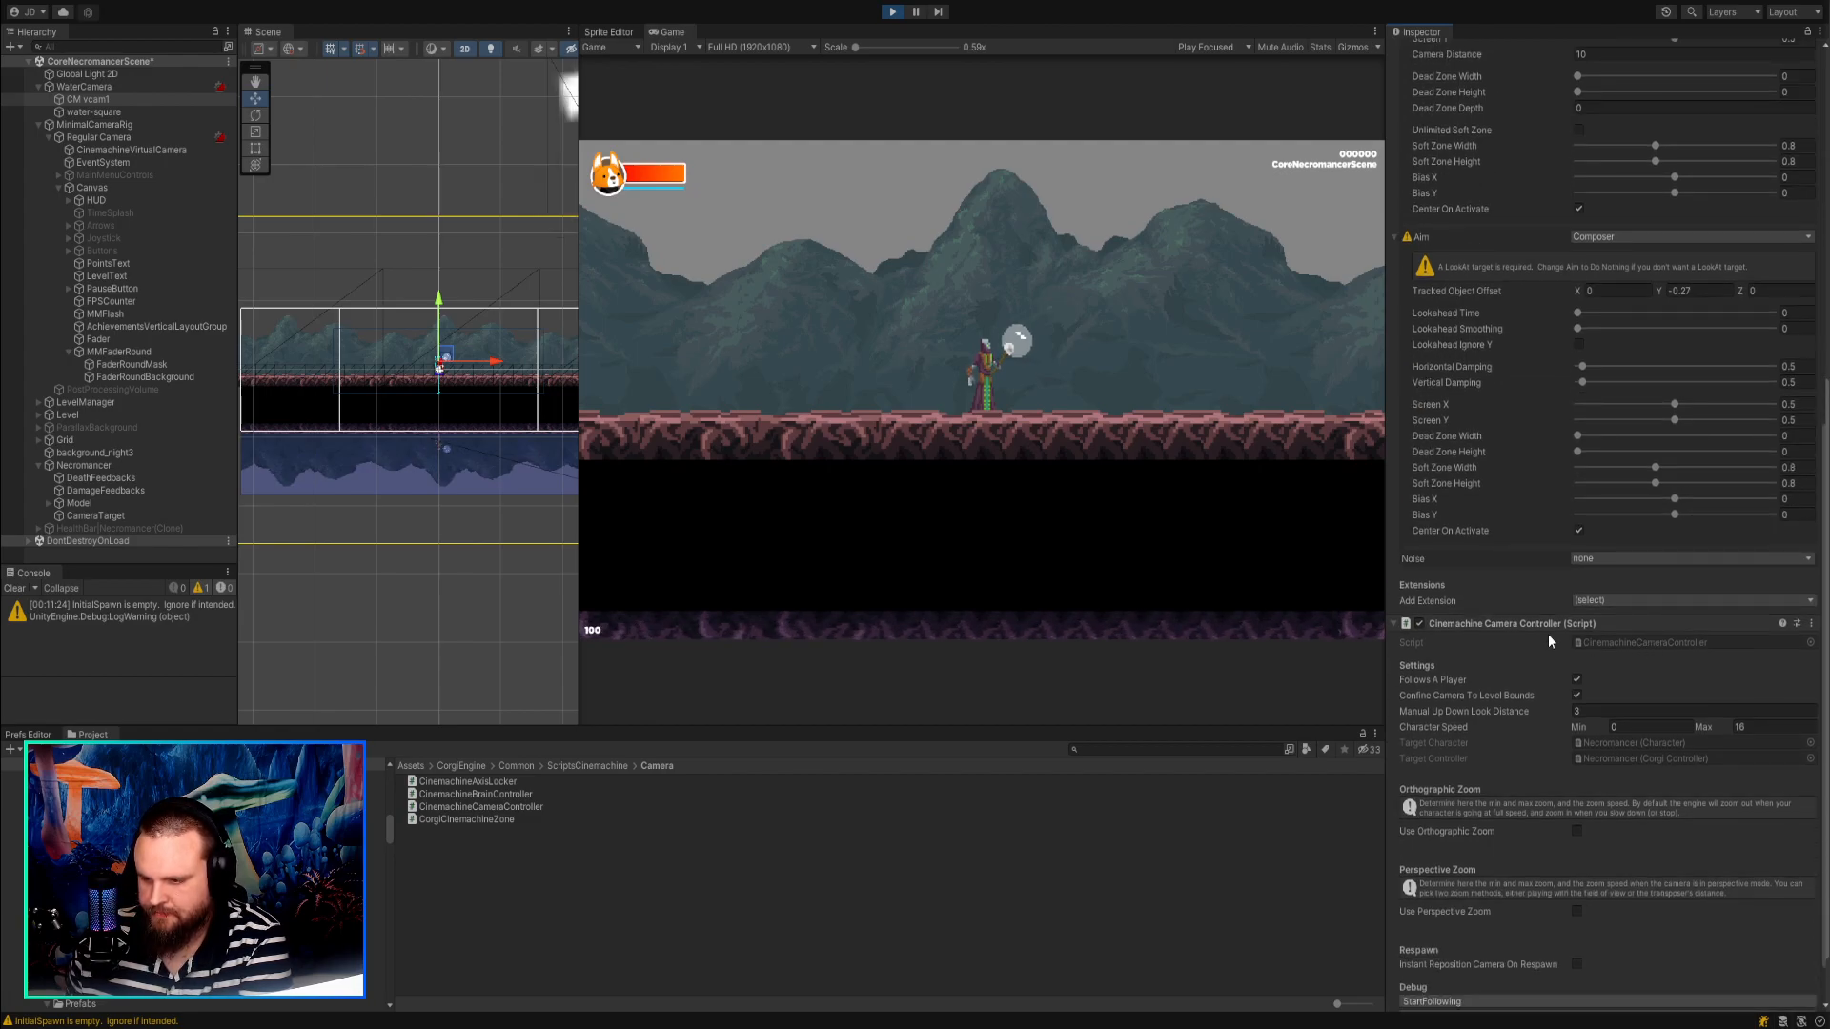
pyautogui.click(1421, 622)
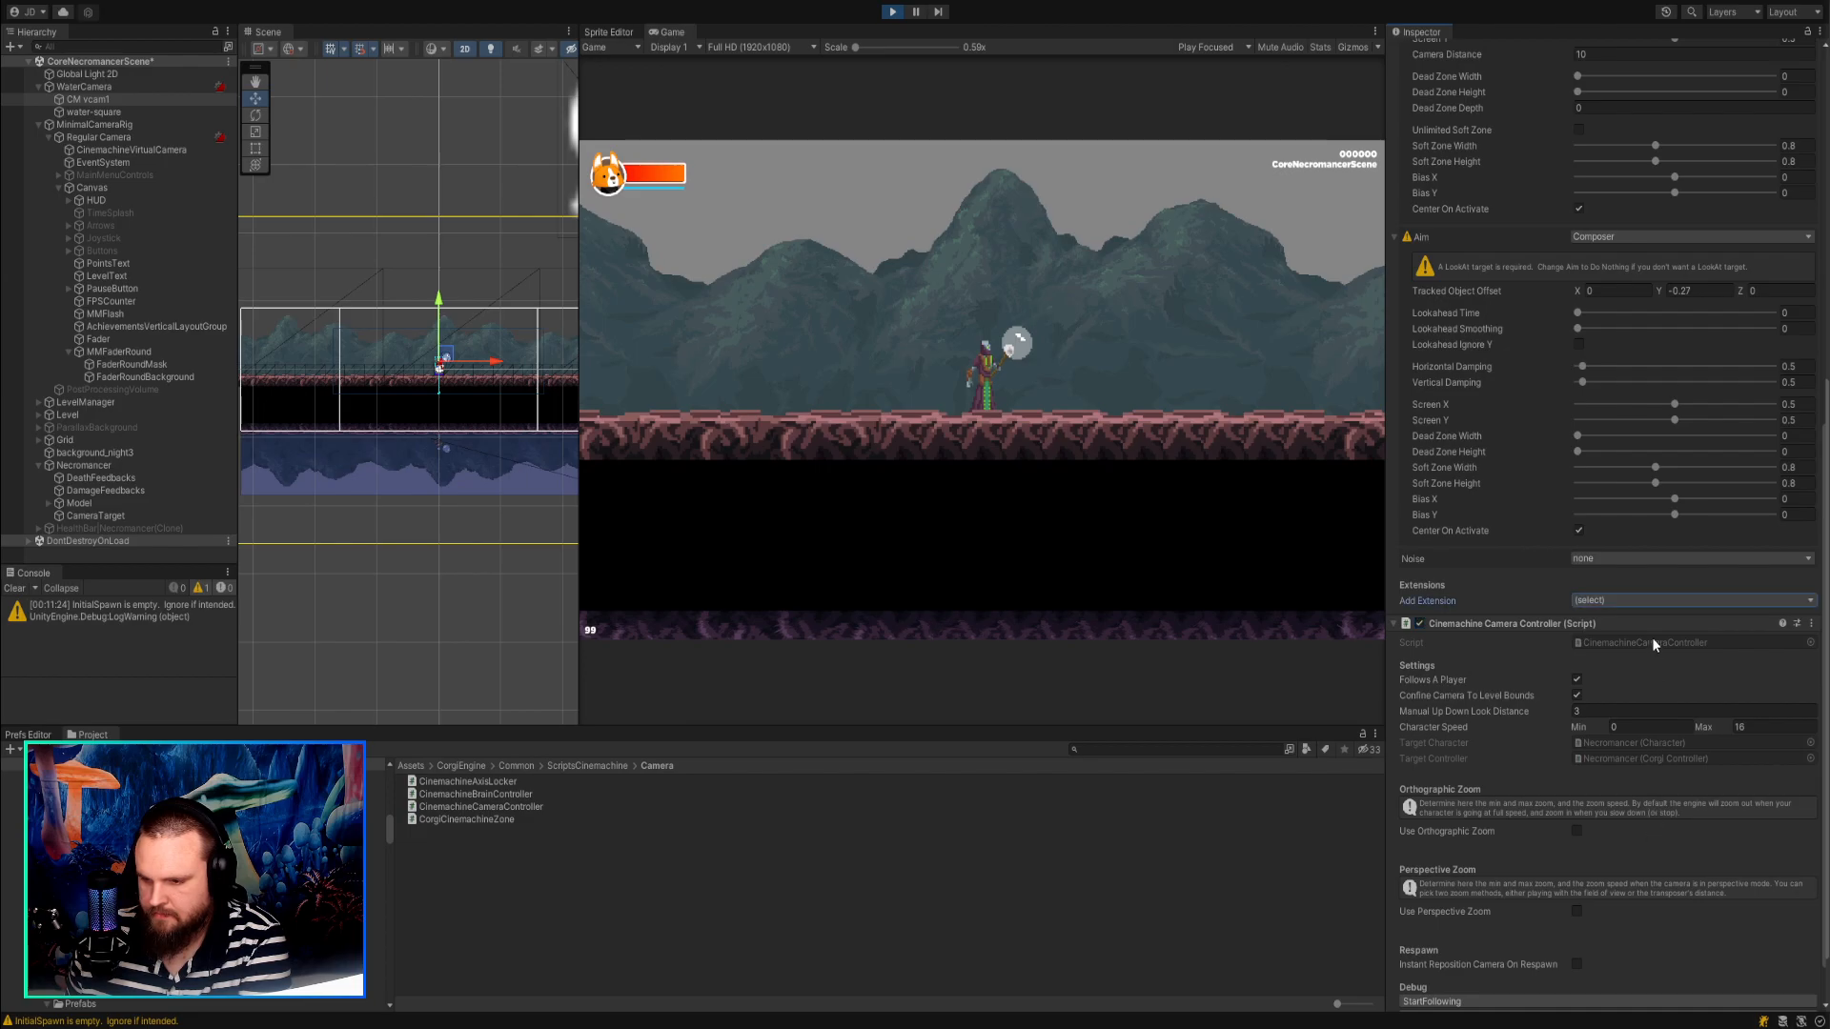
pyautogui.scroll(-5, 1657, 637)
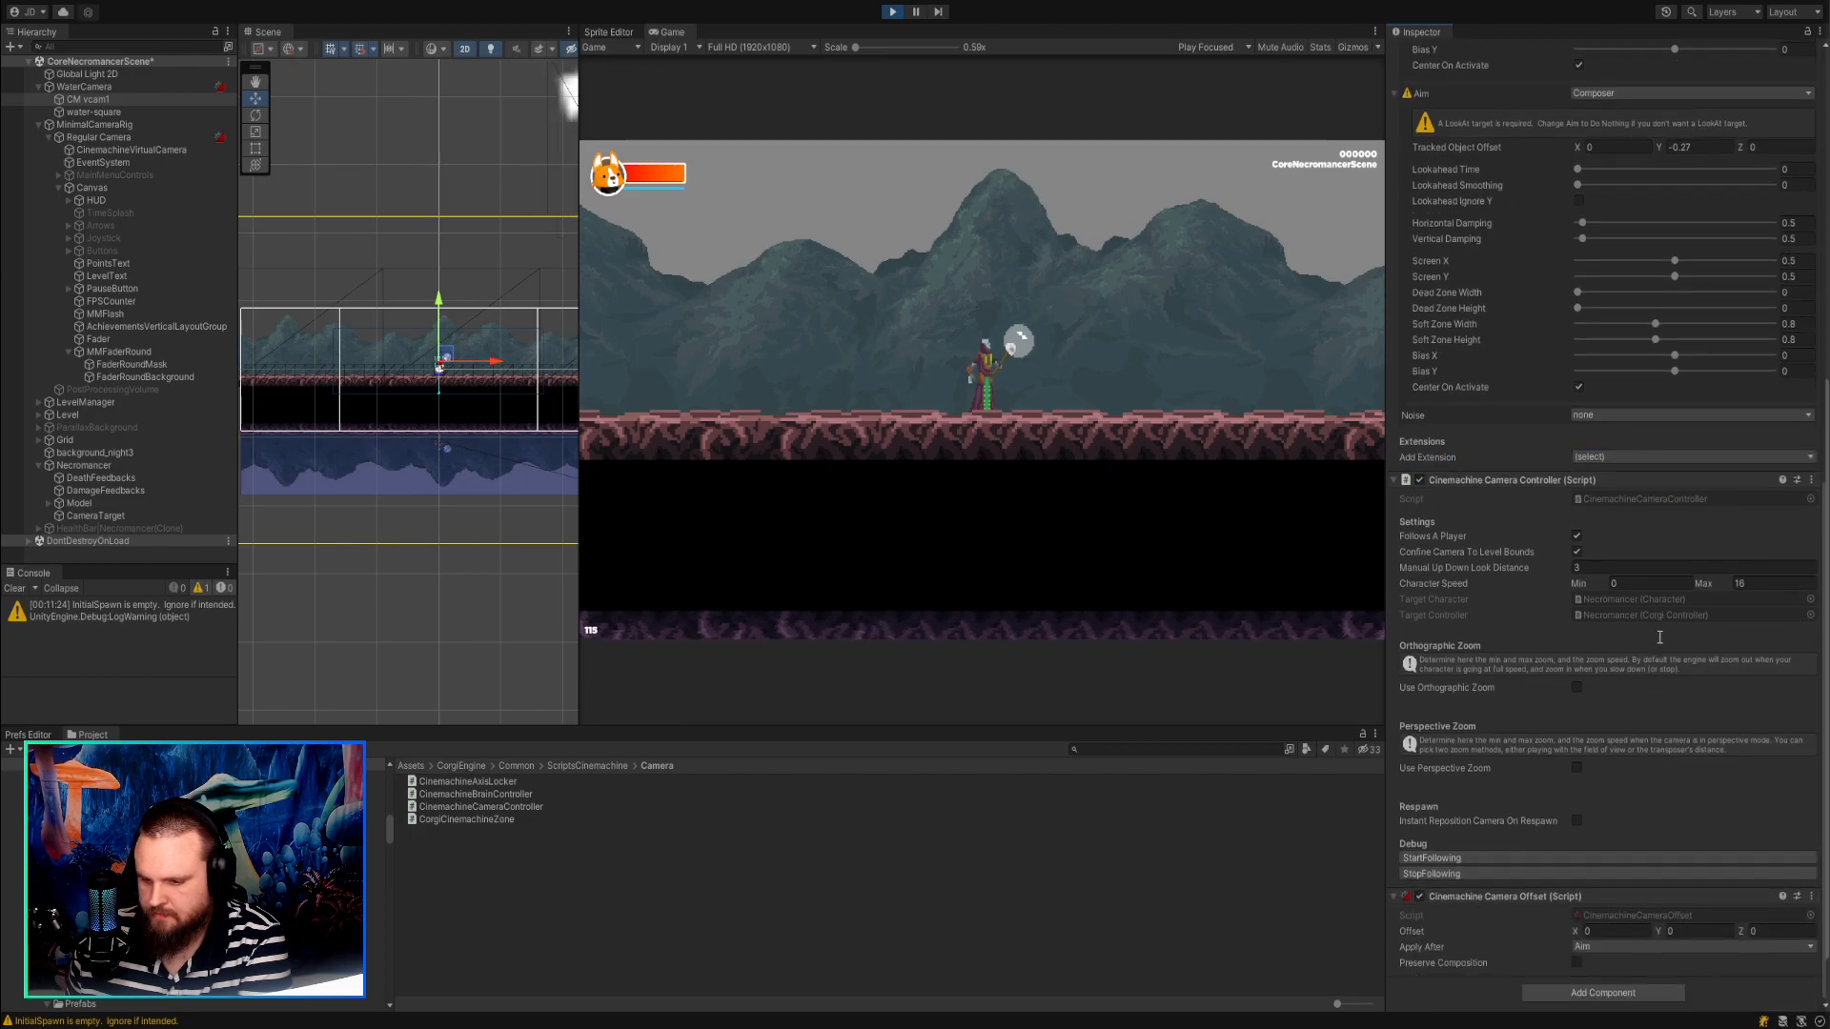
# Configure CM vcam1's Camera Offset to apply after Body with Preserve Composition enabled and Offset Y 1.07.
pyautogui.click(1612, 961)
pyautogui.click(1579, 962)
pyautogui.click(1666, 930)
pyautogui.write('0.5')
pyautogui.moveTo(1677, 929)
pyautogui.mouseDown()
pyautogui.moveTo(1662, 927)
pyautogui.moveTo(1685, 922)
pyautogui.mouseUp()
# Solo CM vcam1 while setting its Camera Offset Y to 0.14, and turn Solo back off.
pyautogui.scroll(10, 1531, 574)
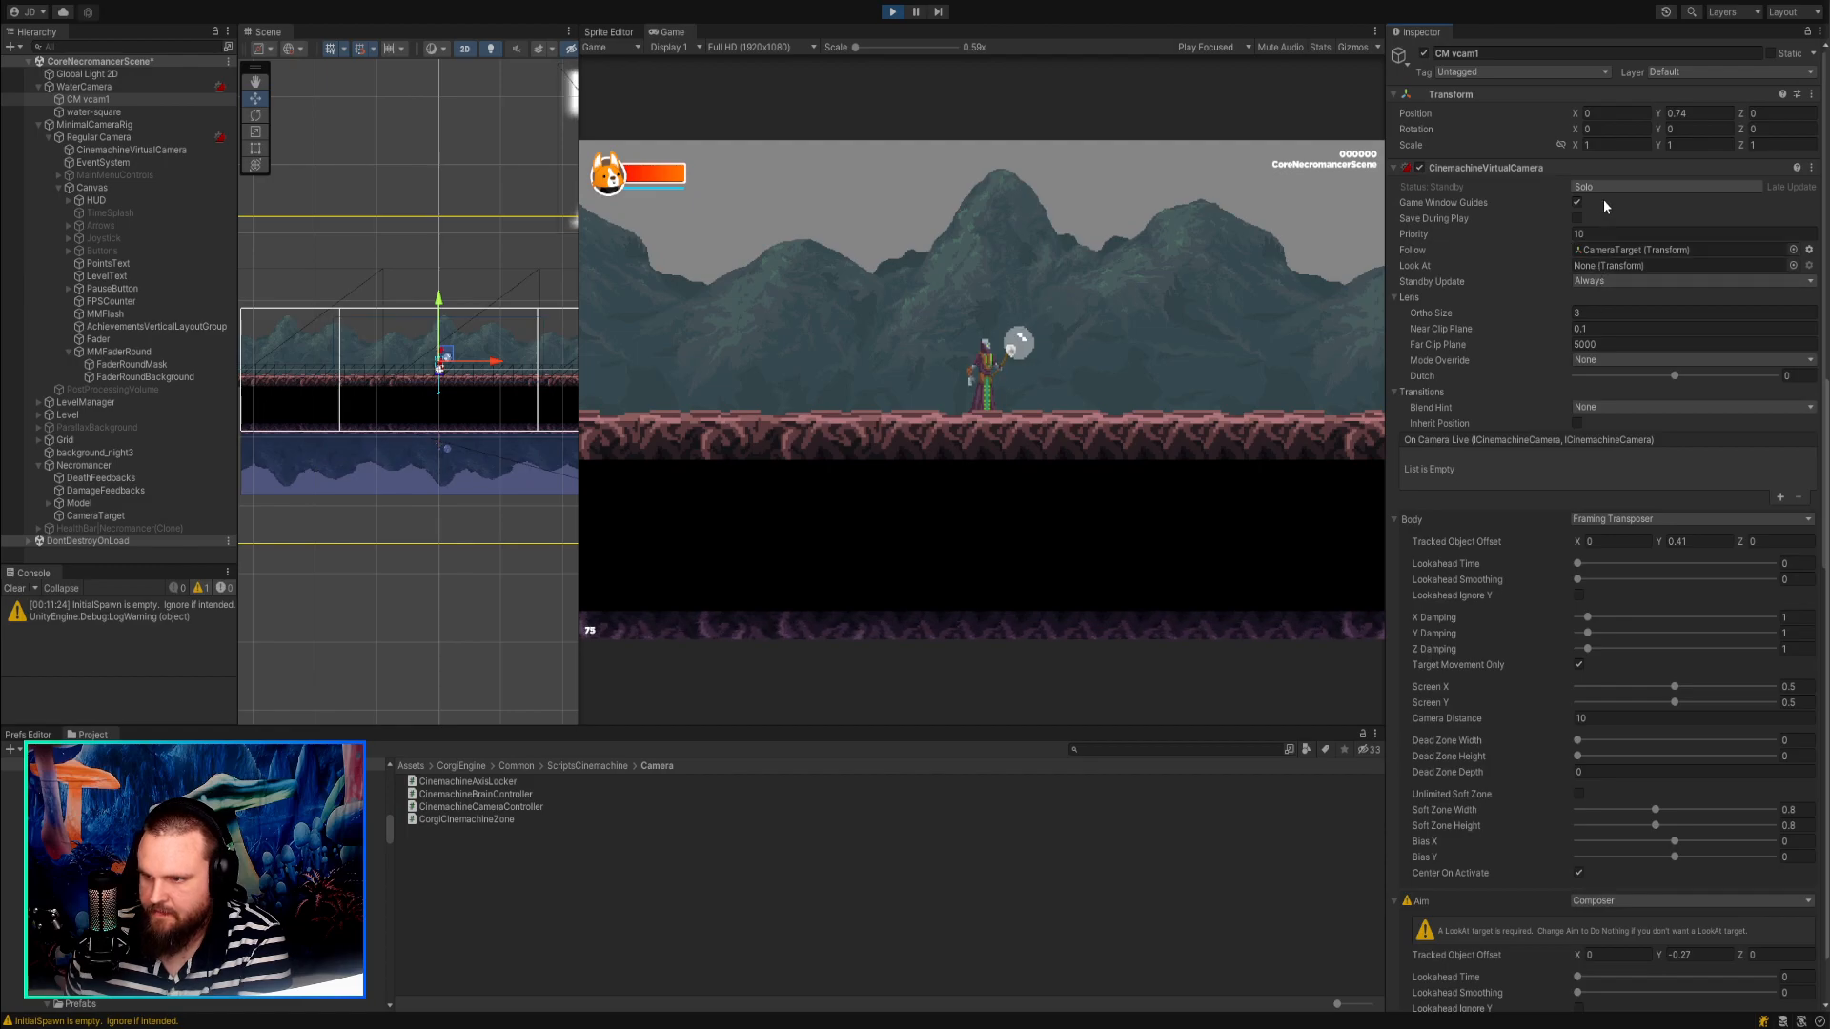
pyautogui.click(1604, 191)
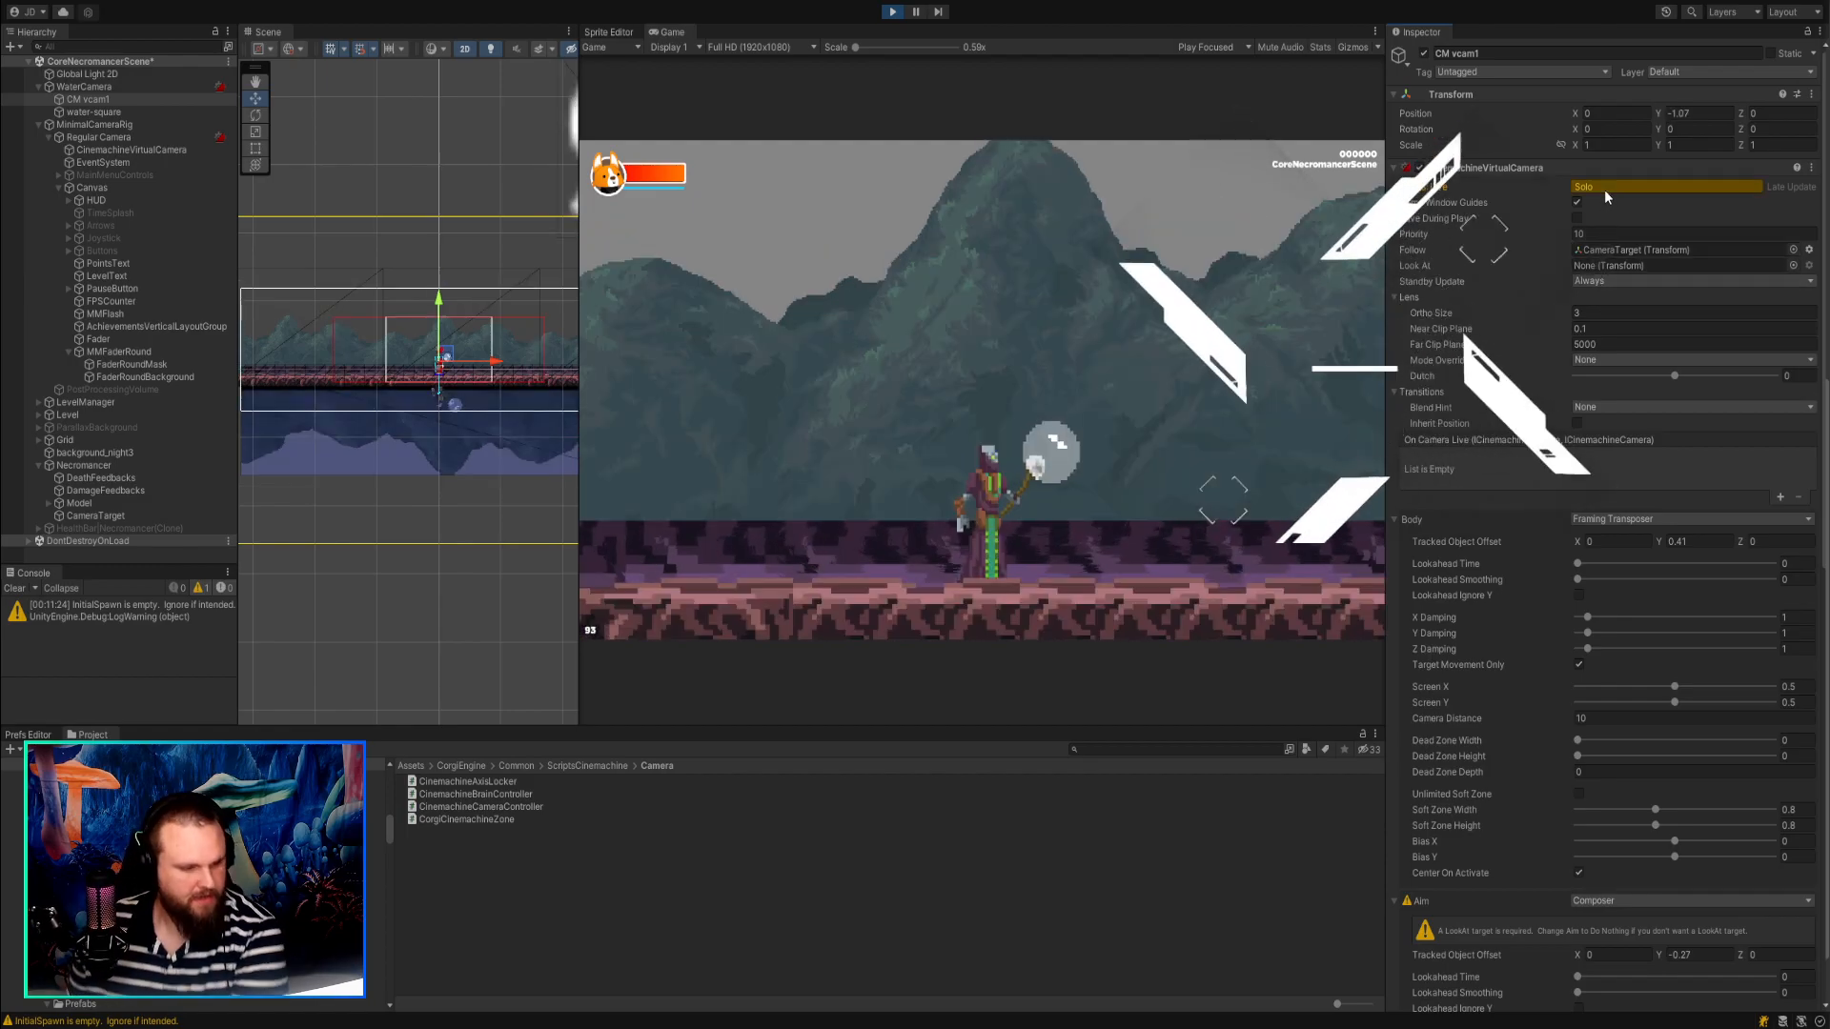
pyautogui.scroll(-10, 1604, 191)
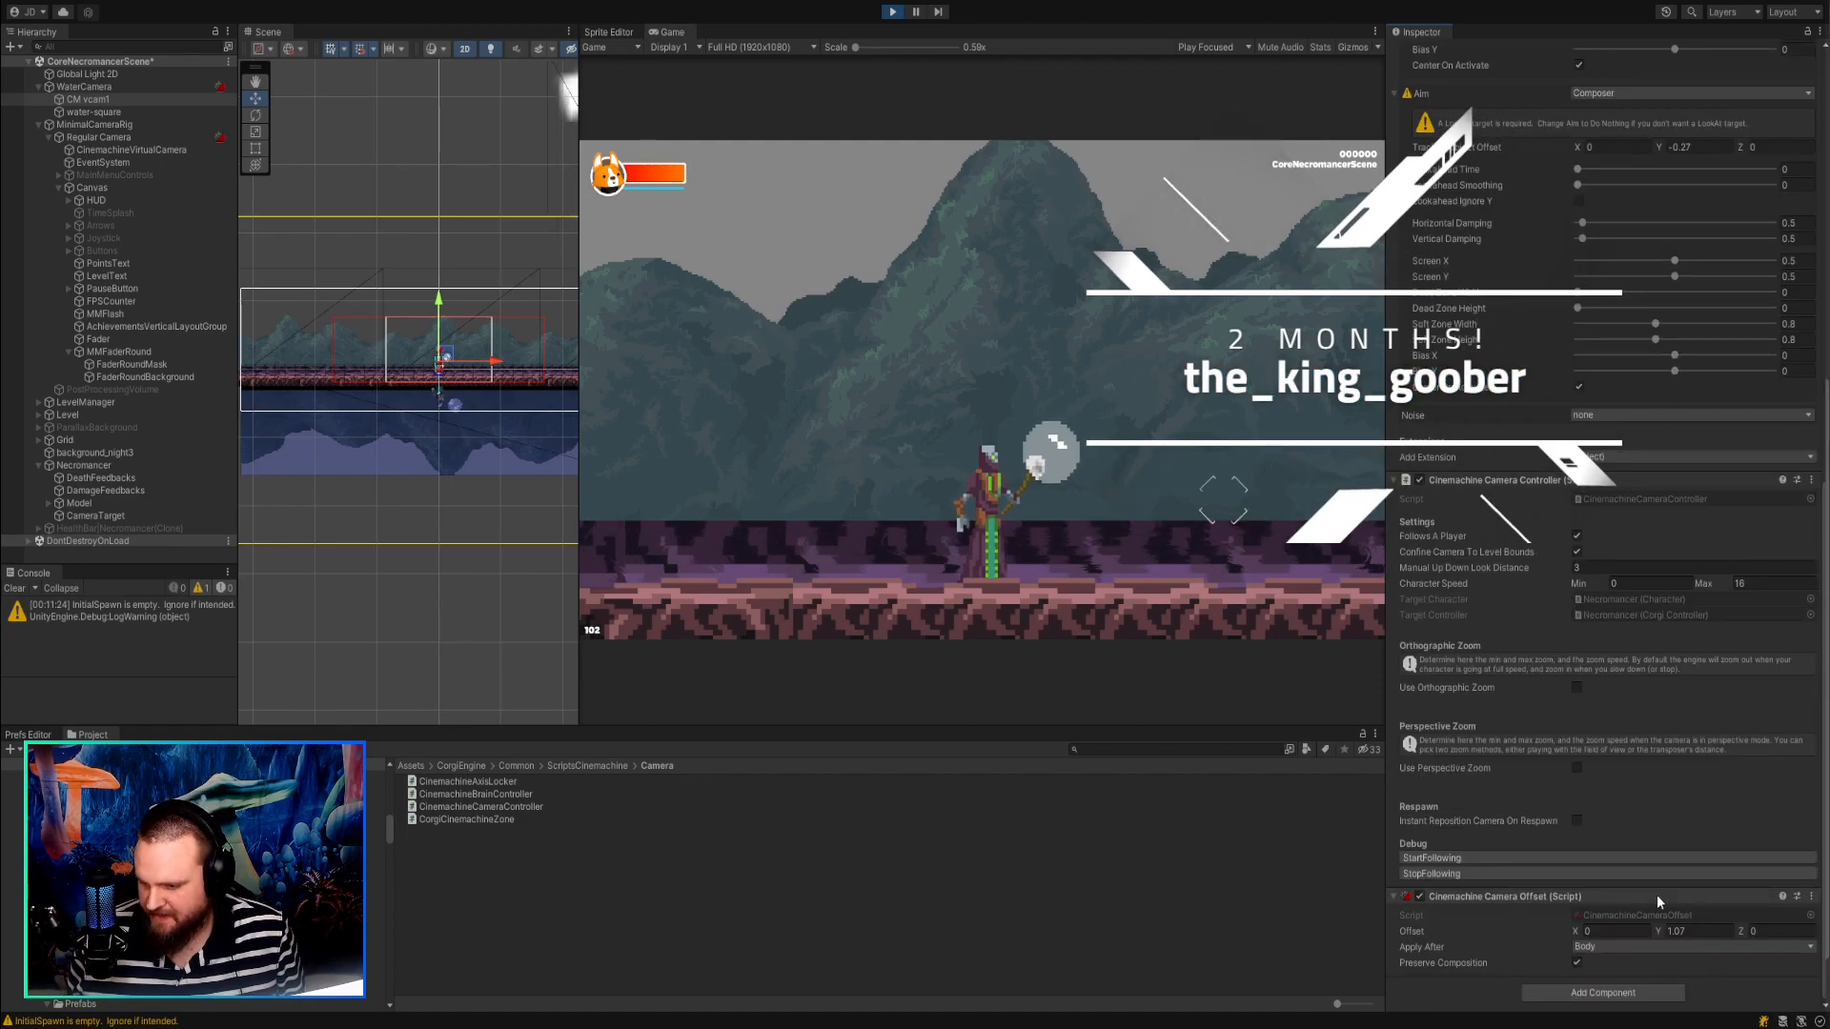
pyautogui.click(1677, 931)
pyautogui.write('4')
pyautogui.moveTo(1666, 934)
pyautogui.mouseDown()
pyautogui.moveTo(1575, 915)
pyautogui.moveTo(1641, 912)
pyautogui.mouseUp()
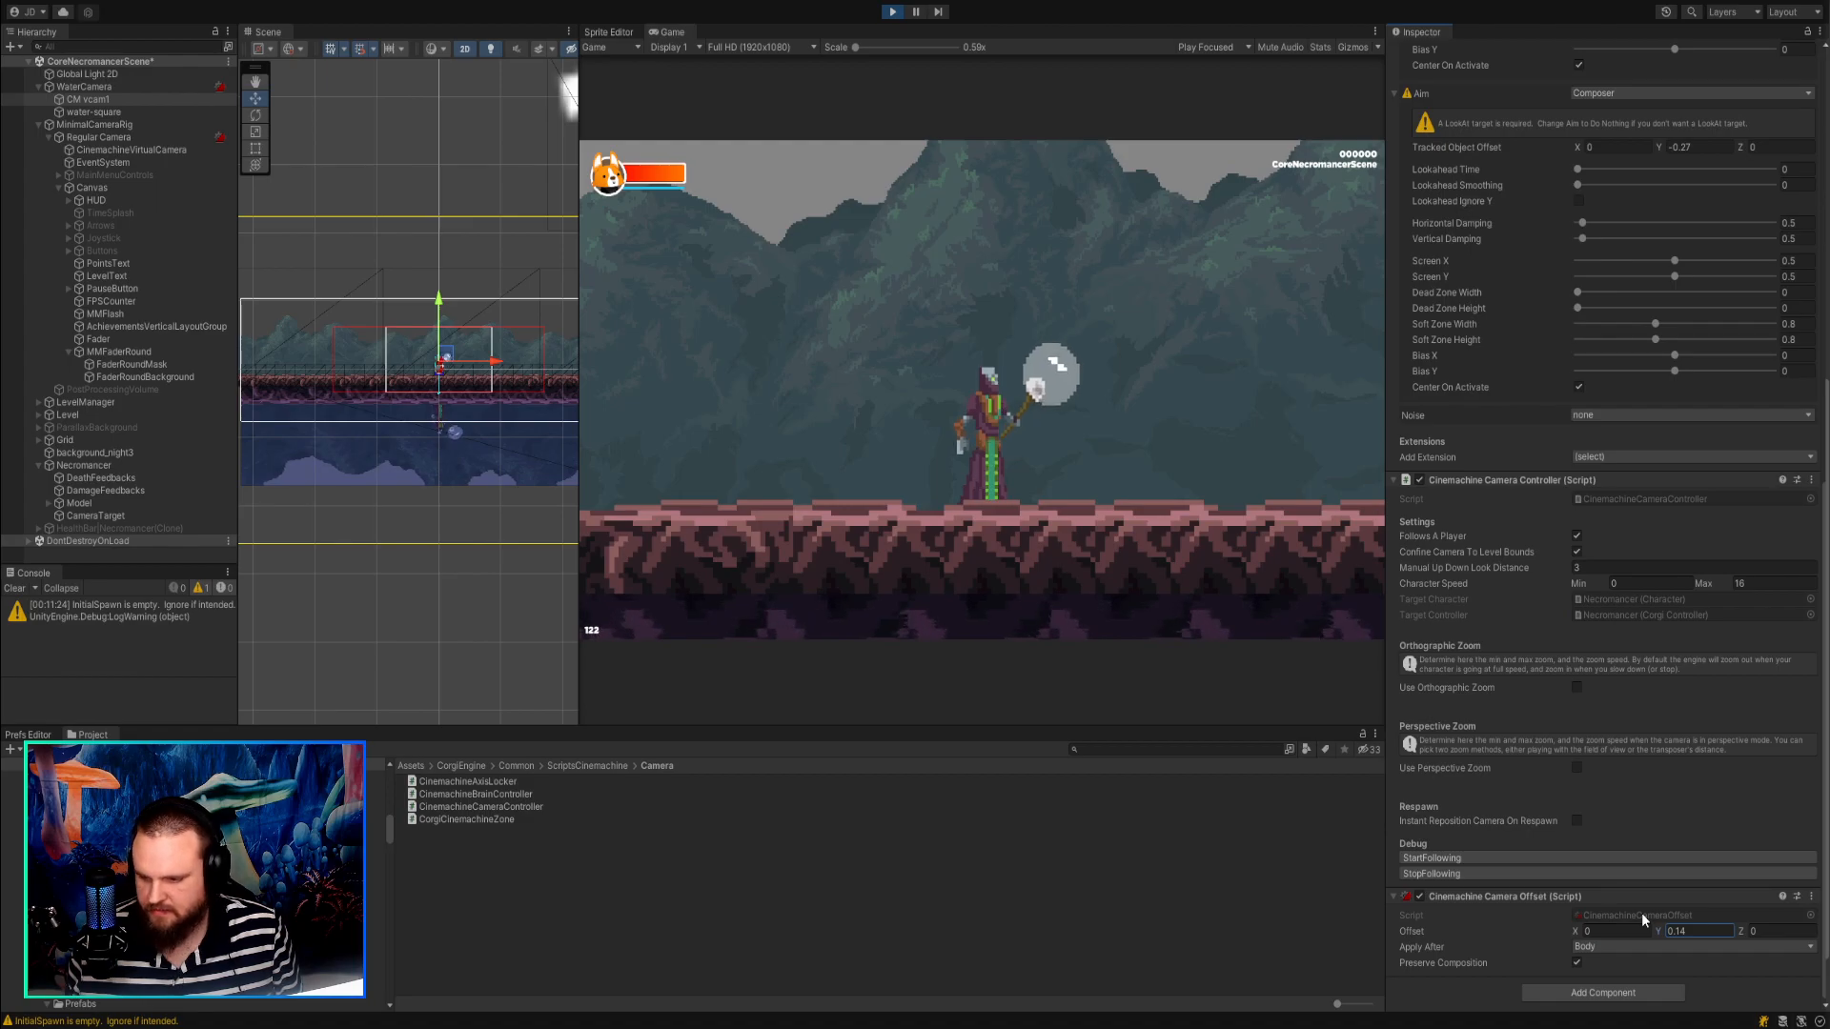
pyautogui.scroll(9, 1597, 562)
pyautogui.scroll(8, 1596, 562)
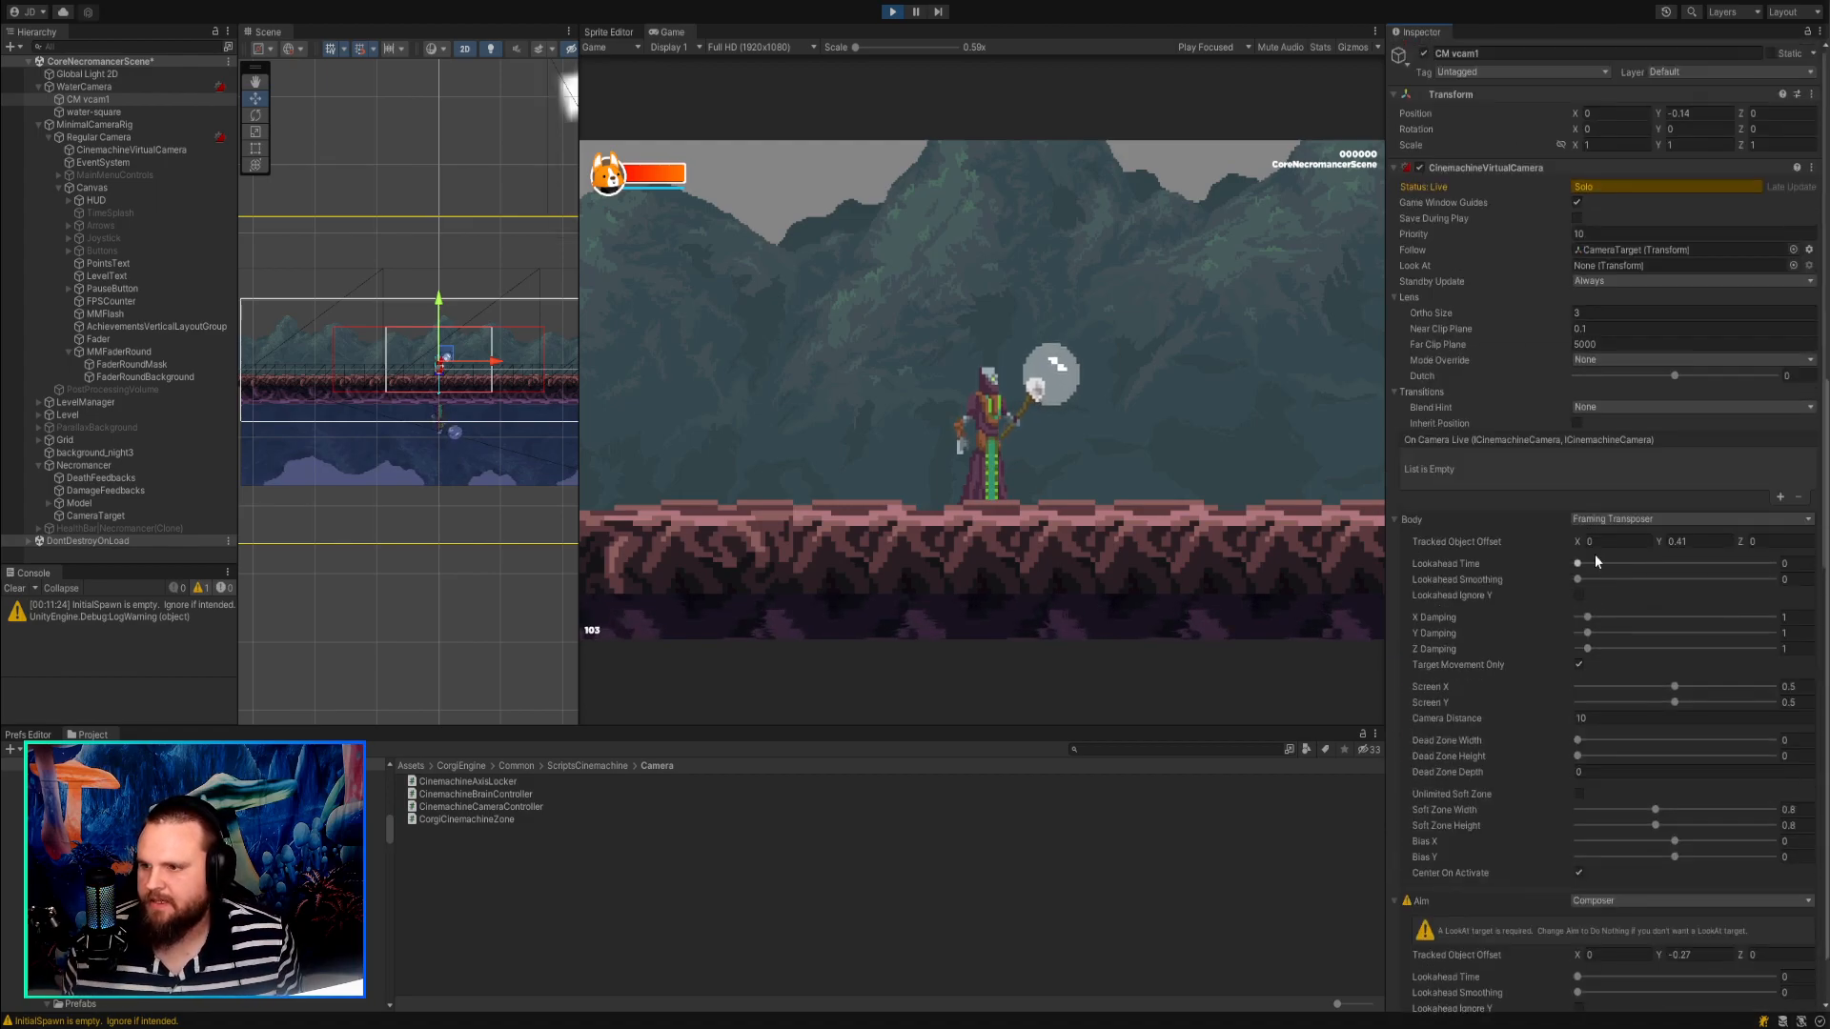
pyautogui.click(1662, 190)
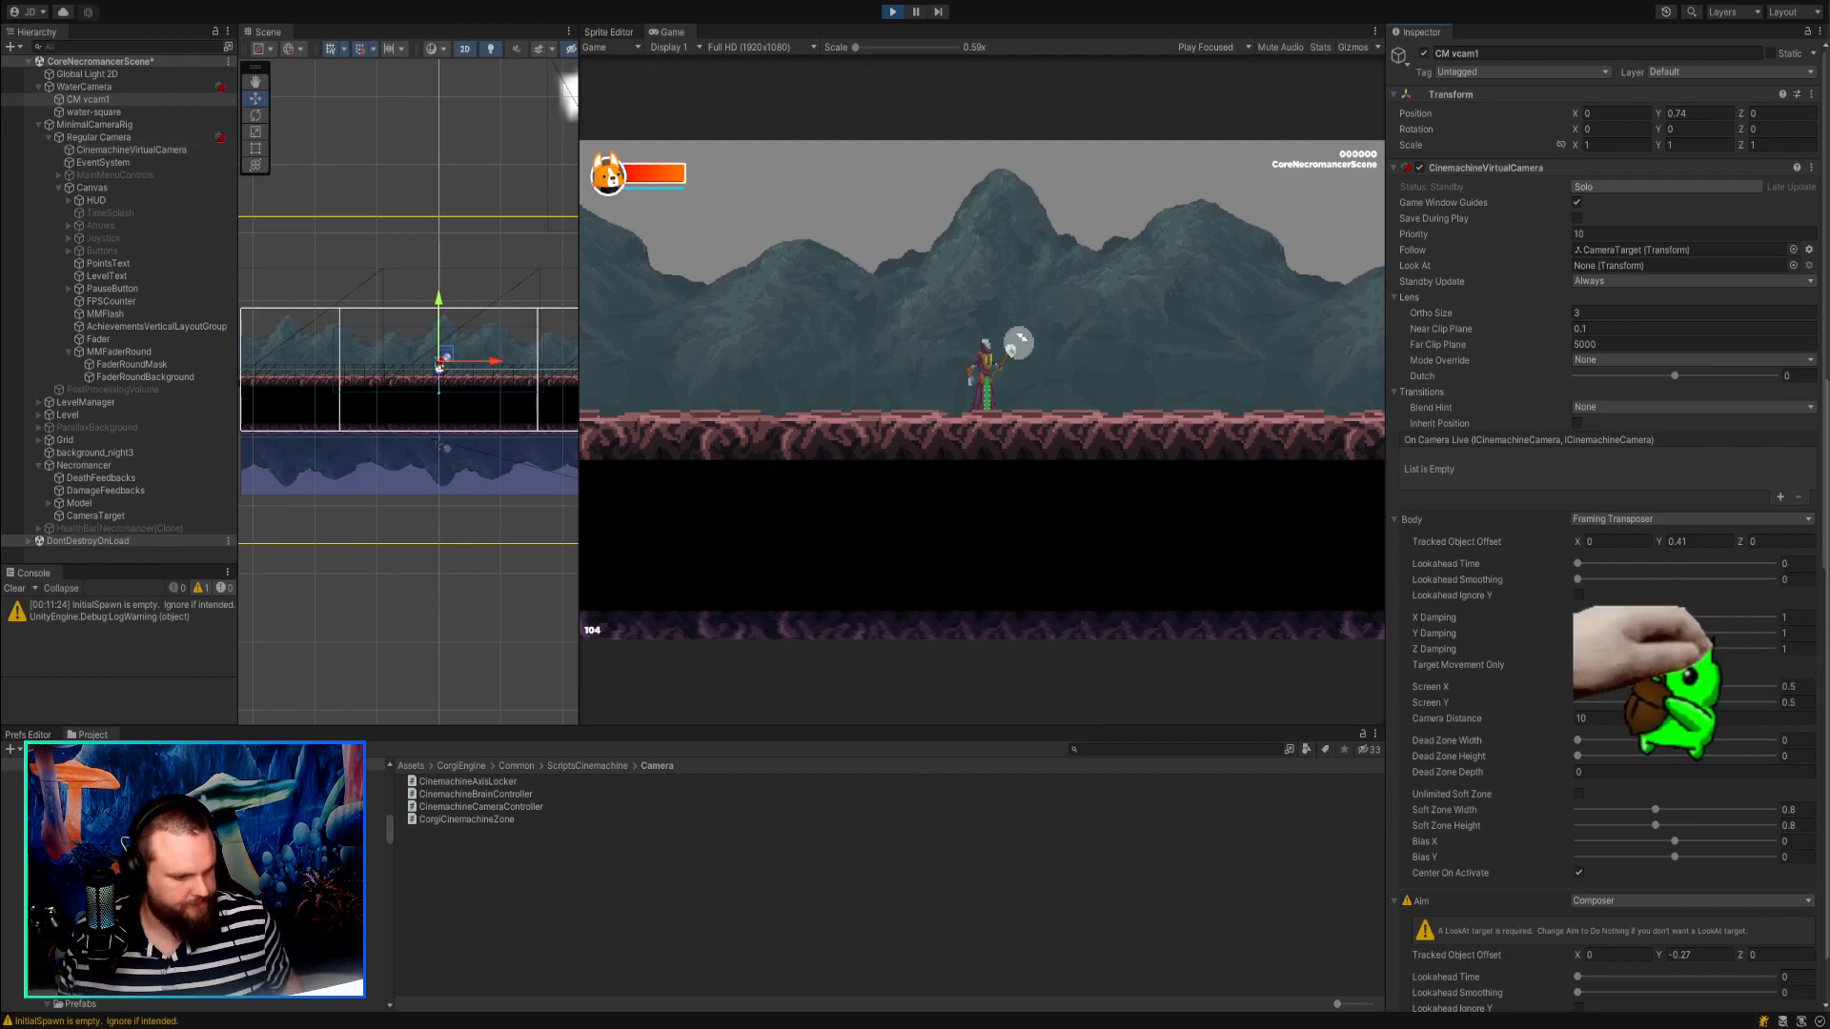
# Move the player left and right in the running game to check the reflection, and stop play mode.
pyautogui.press('q')
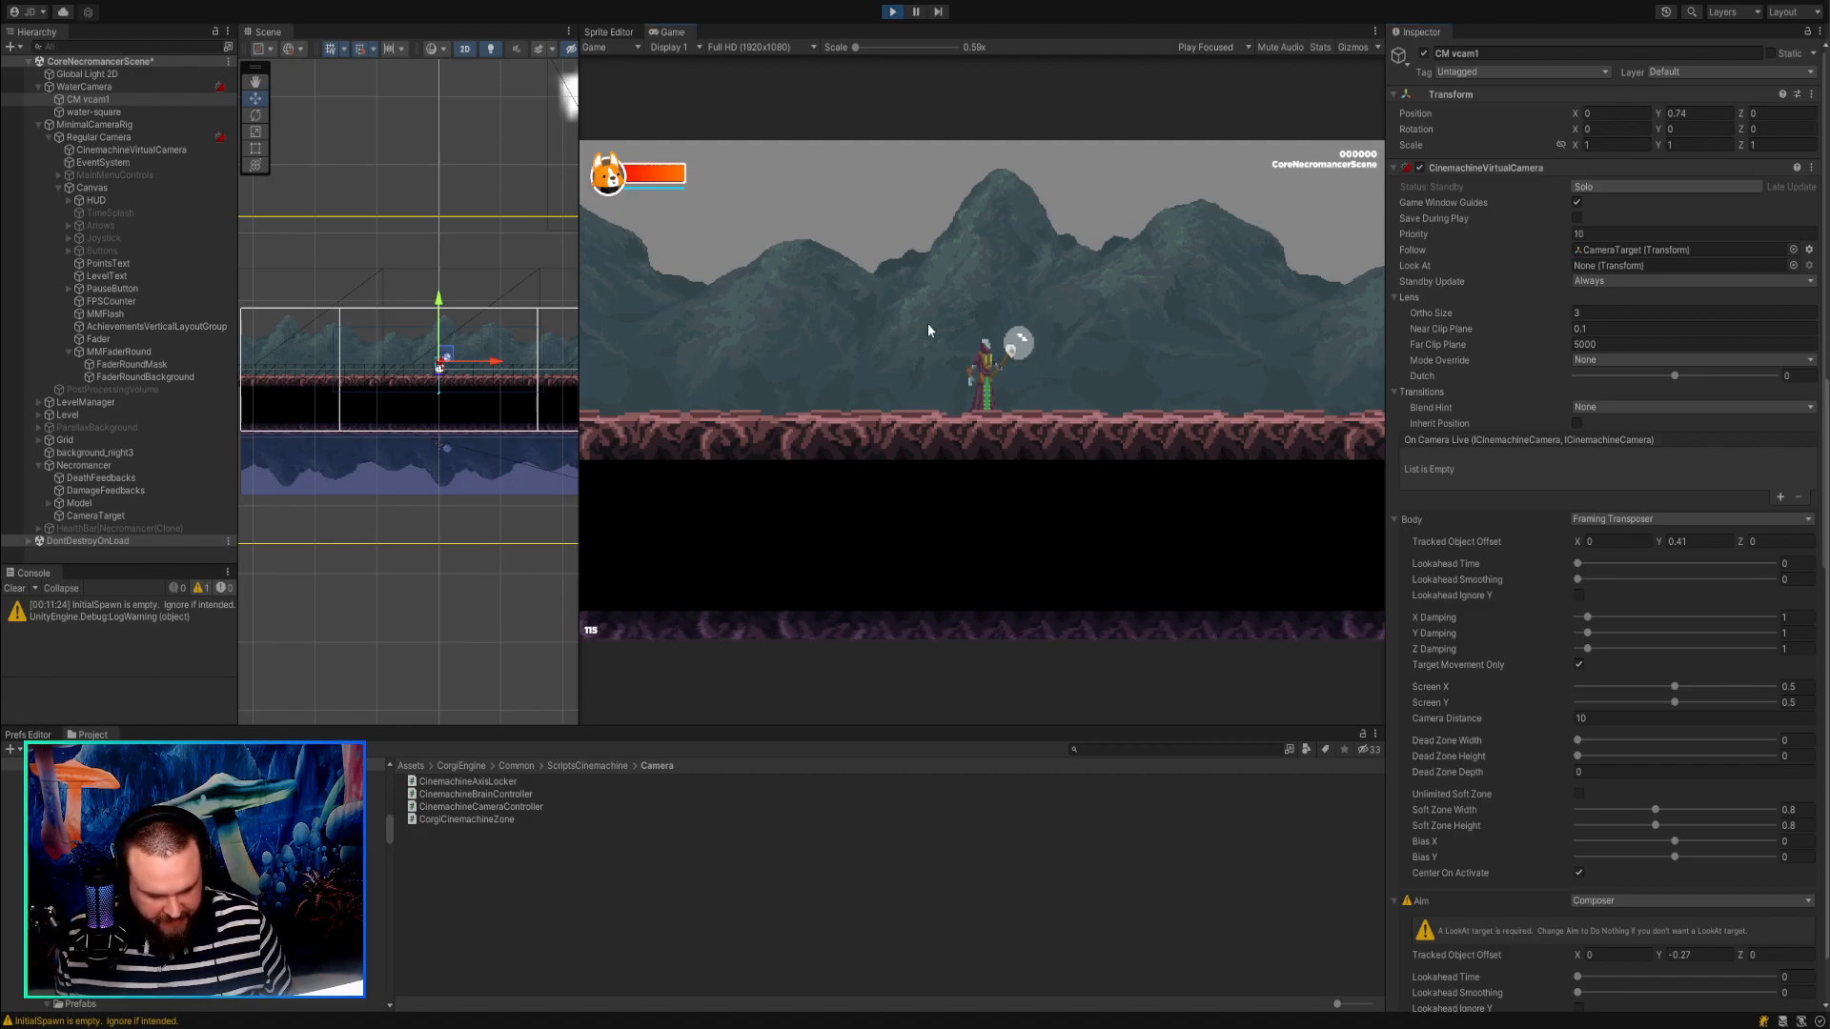
pyautogui.press('Right')
pyautogui.press('Left')
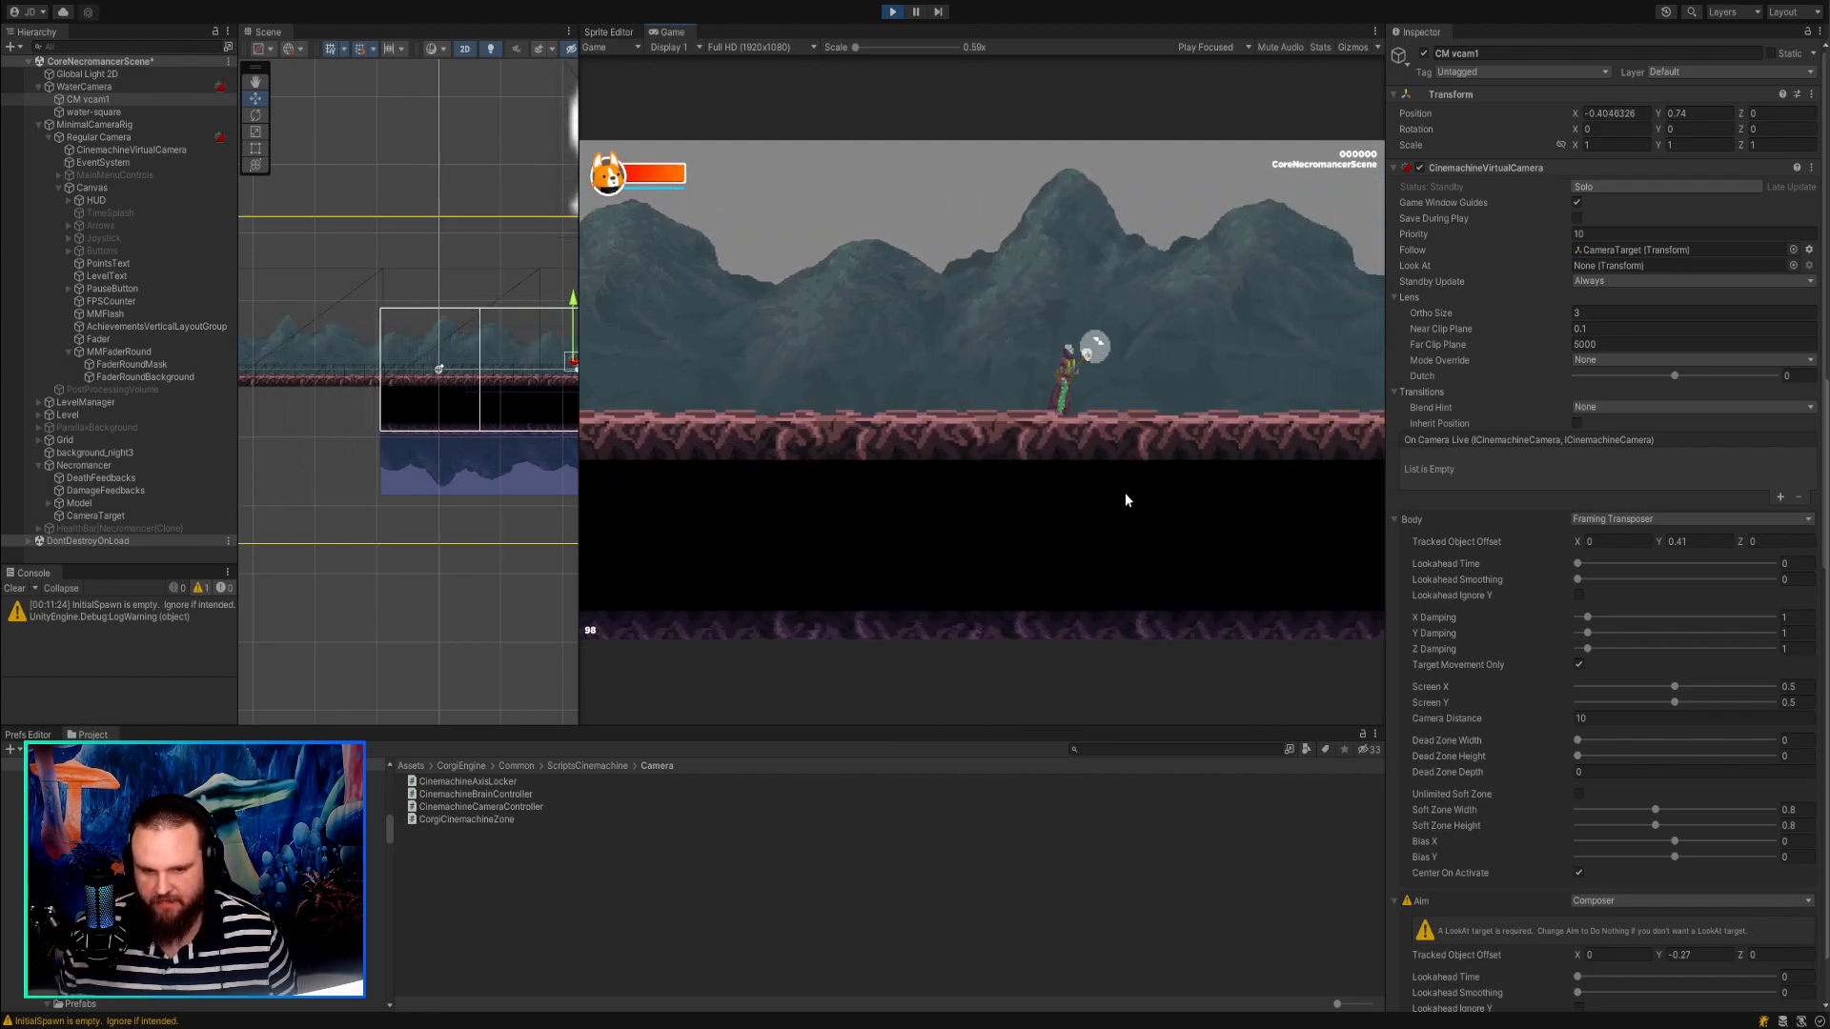
pyautogui.press('Right')
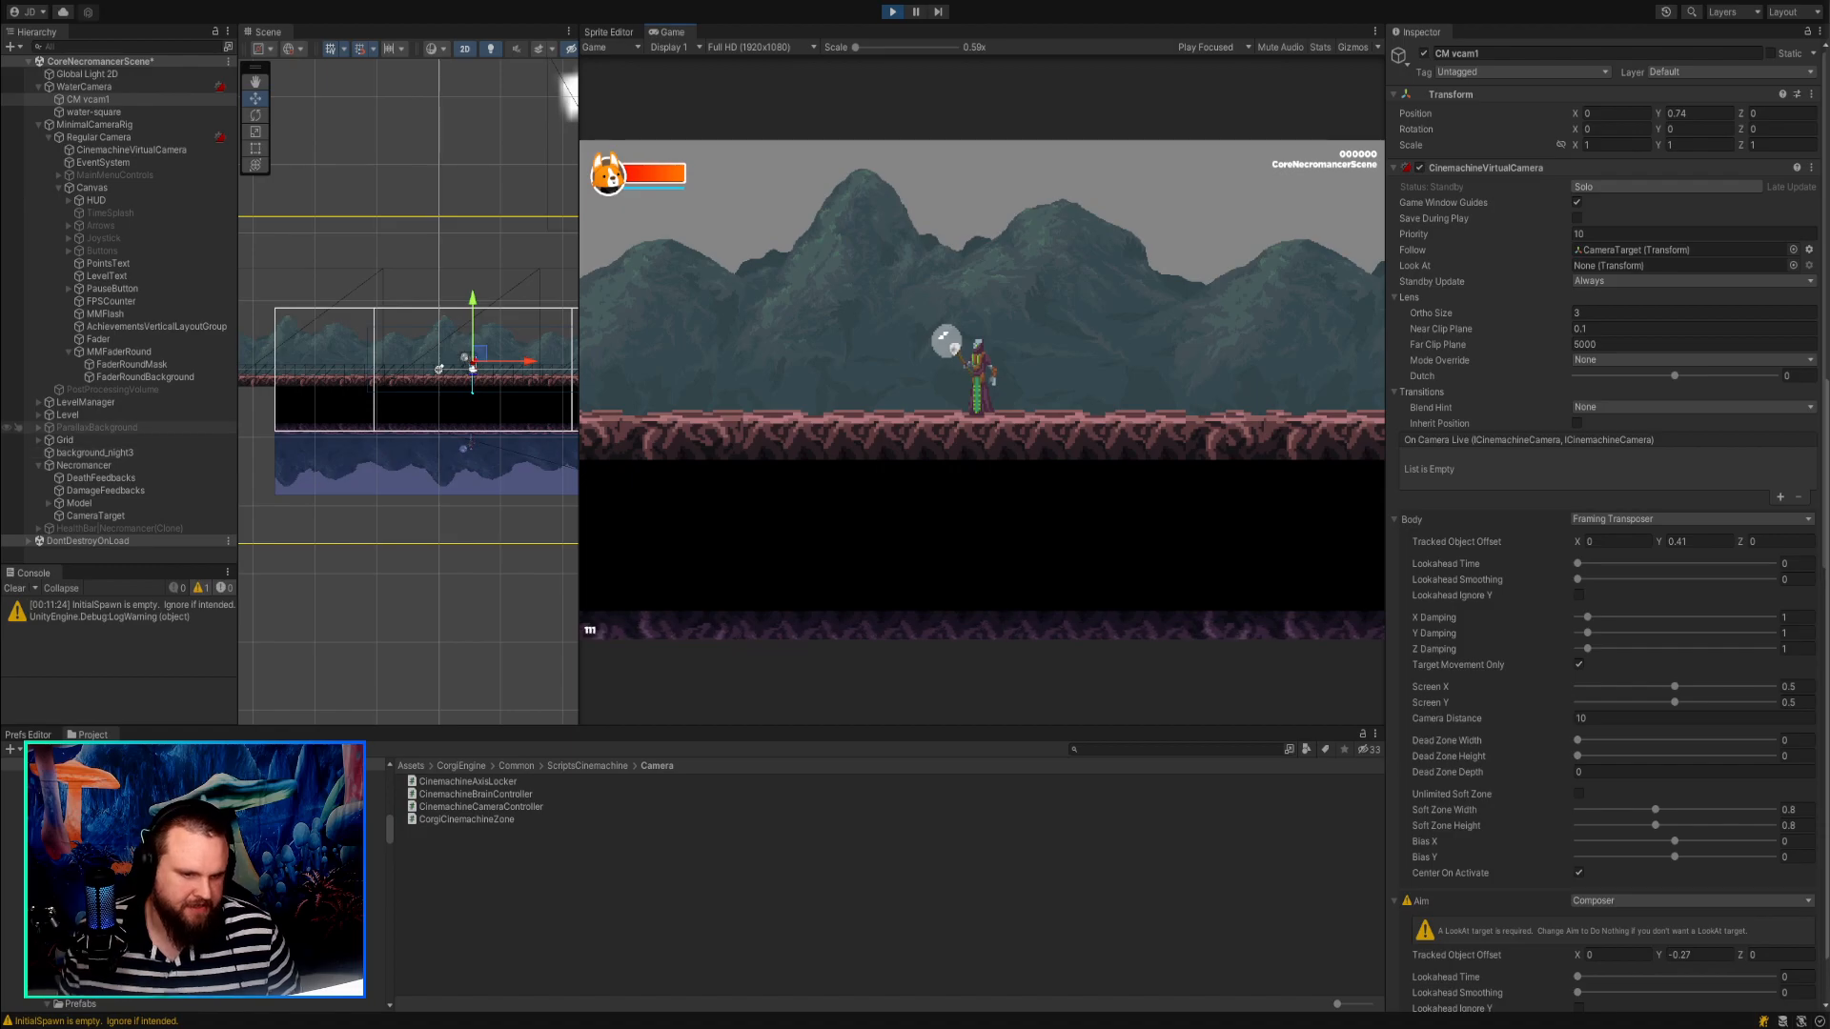
pyautogui.click(97, 427)
pyautogui.click(892, 12)
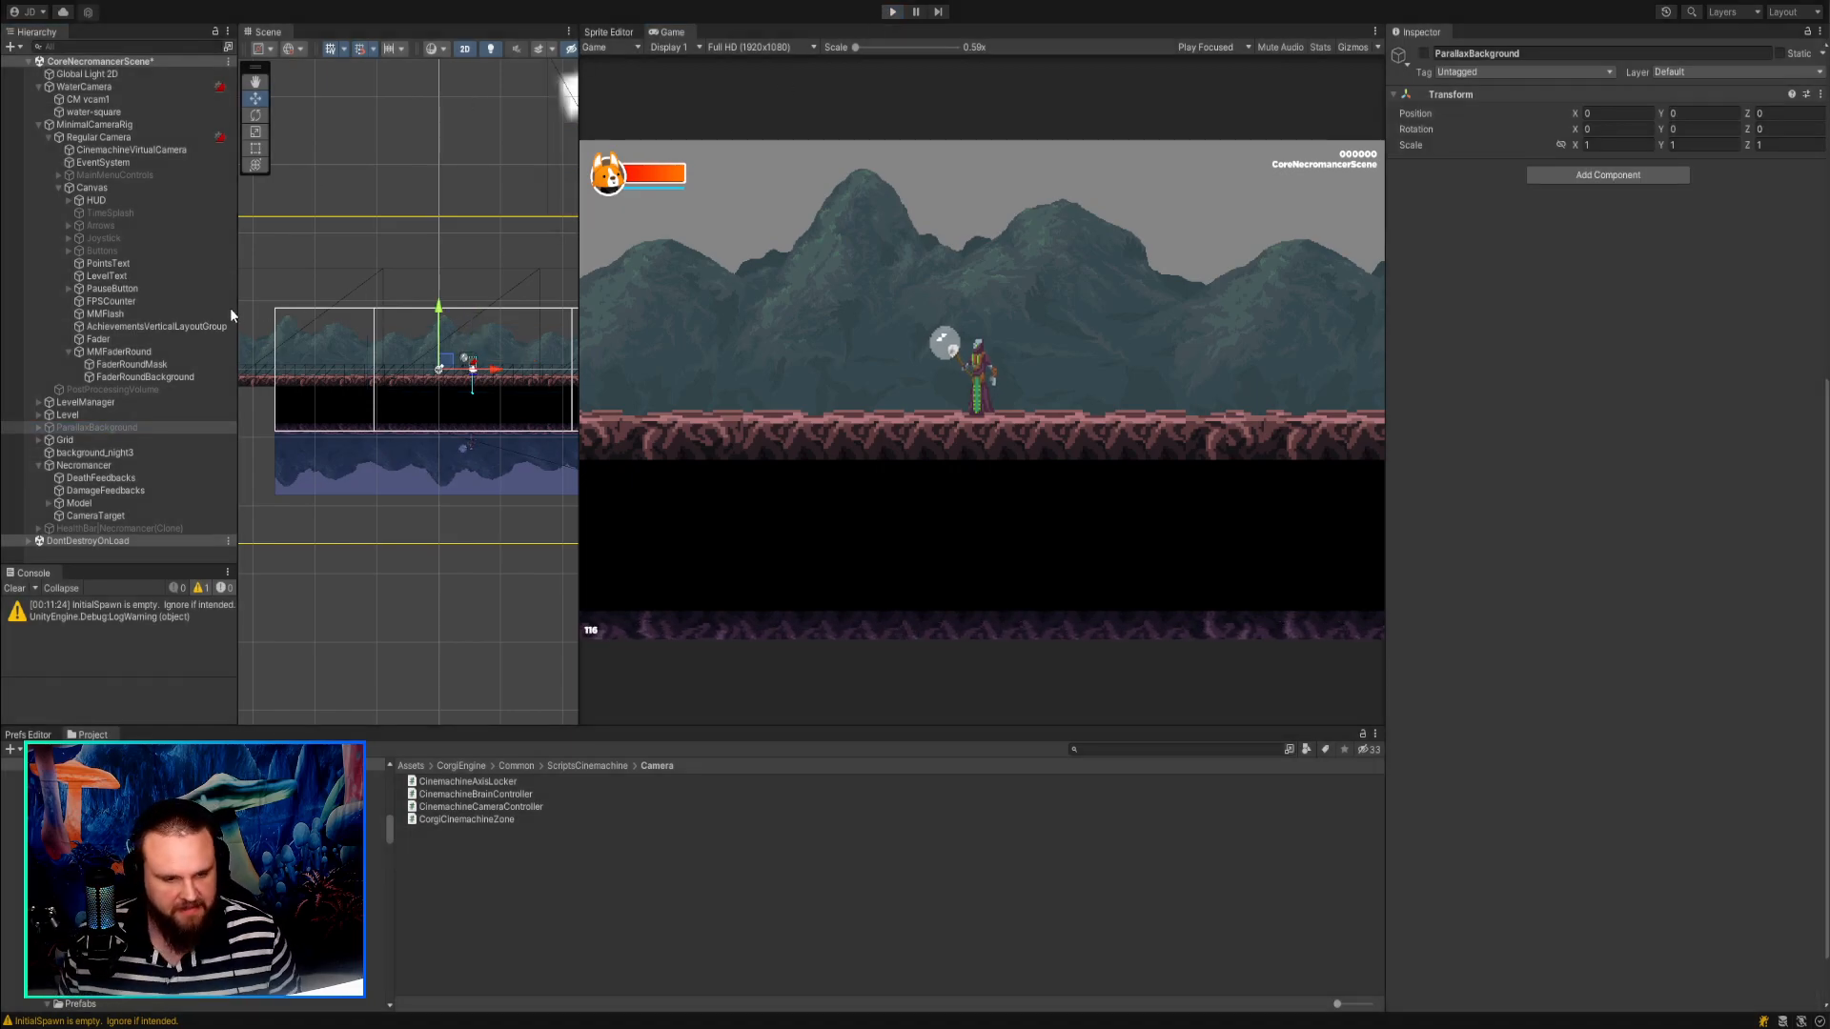
# Try adding a new Cinemachine virtual camera under WaterCamera and undo its creation.
pyautogui.click(106, 88)
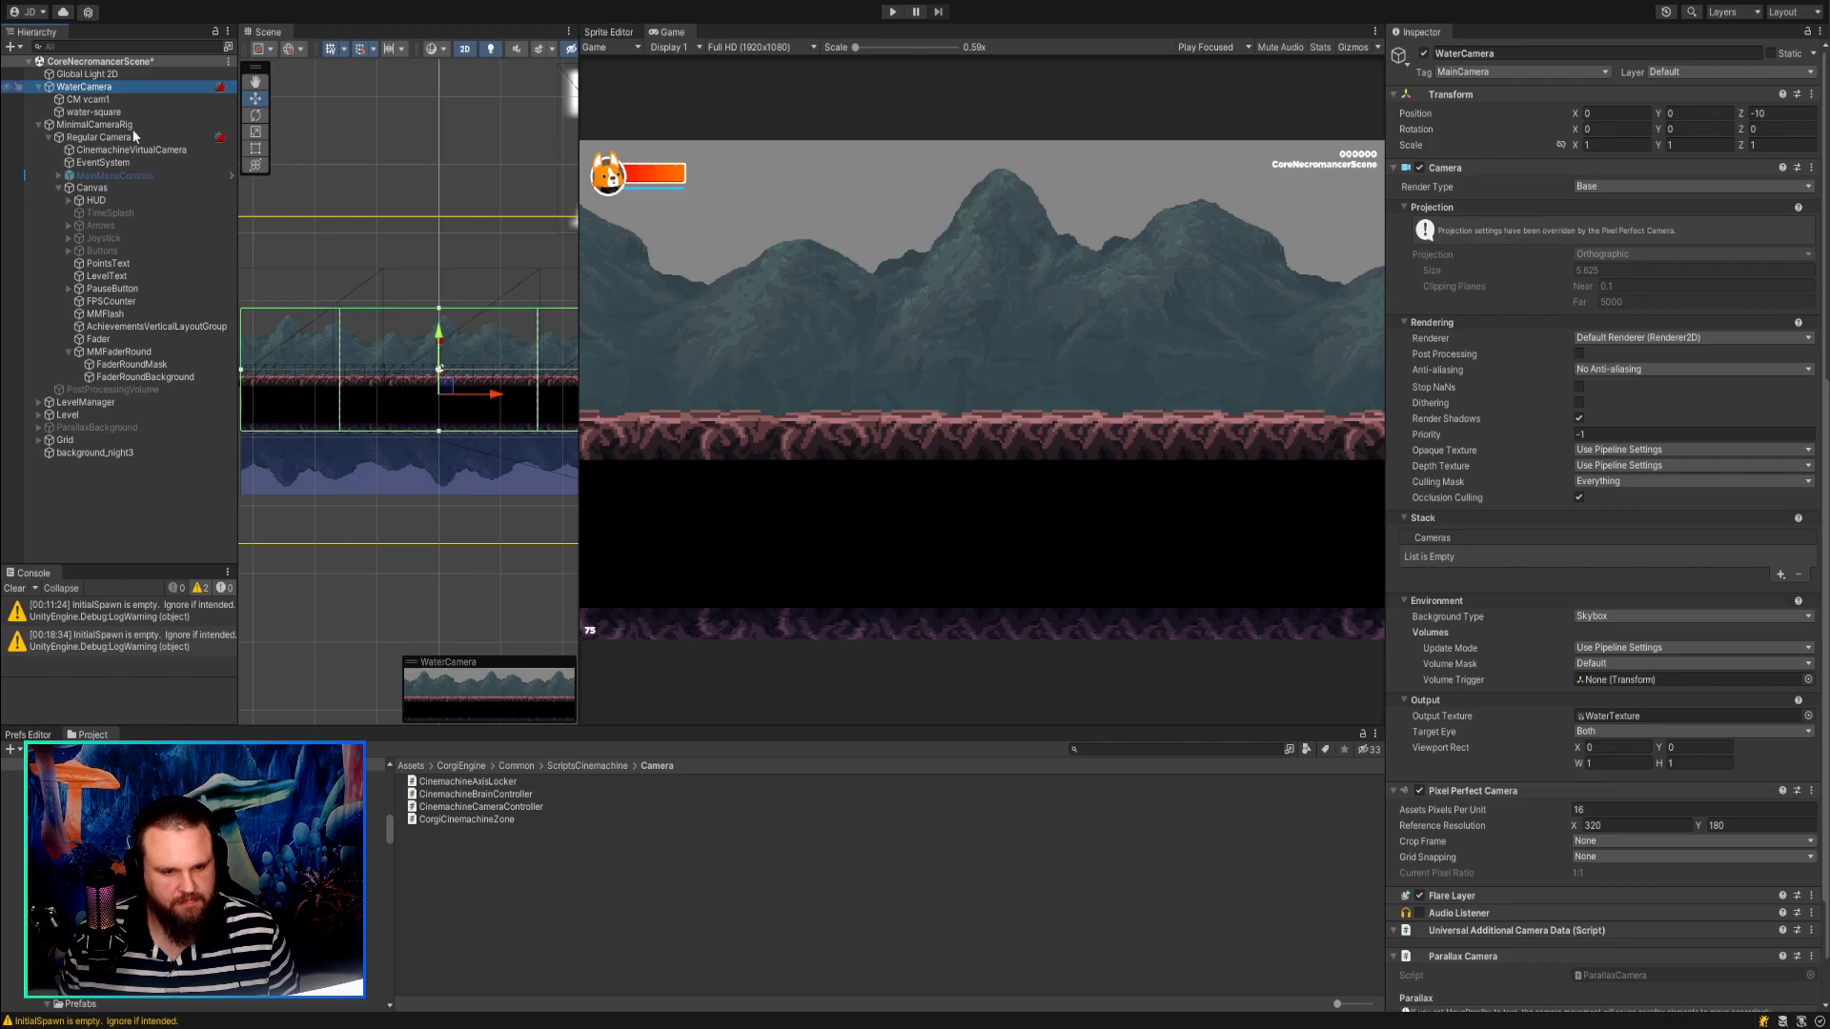
pyautogui.click(341, 649)
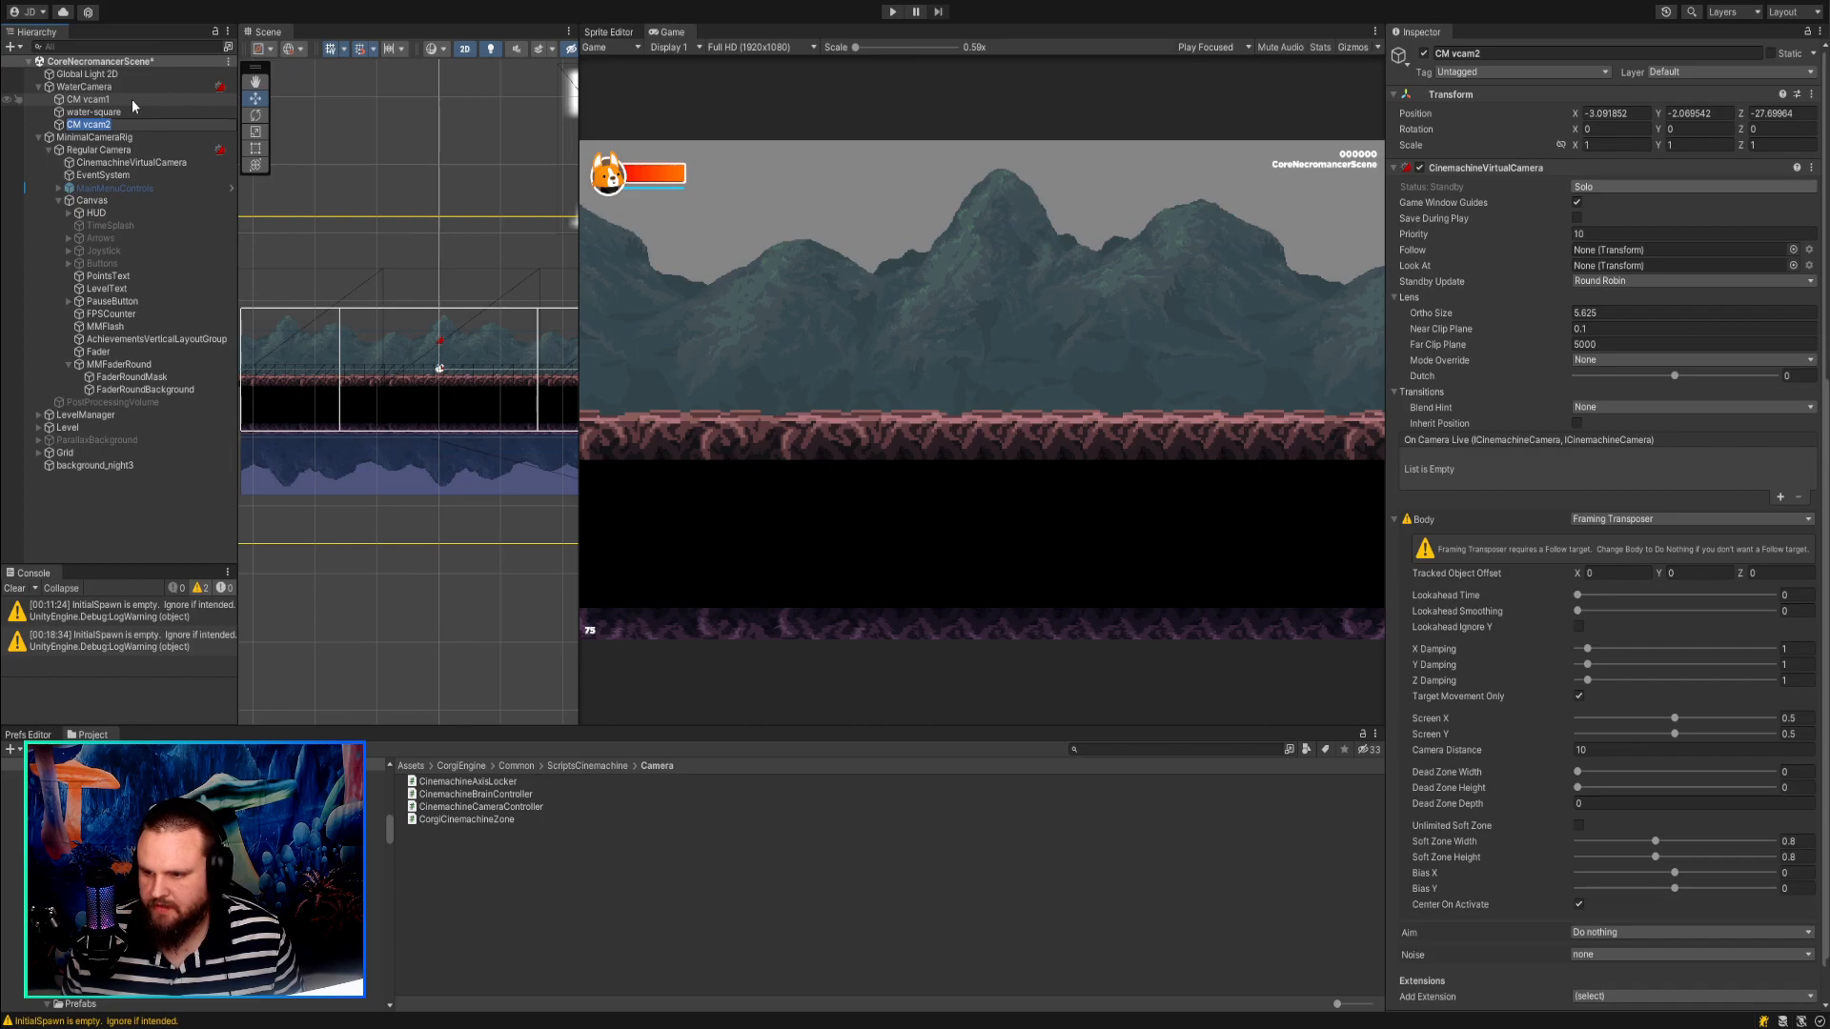
pyautogui.scroll(-2, 1426, 763)
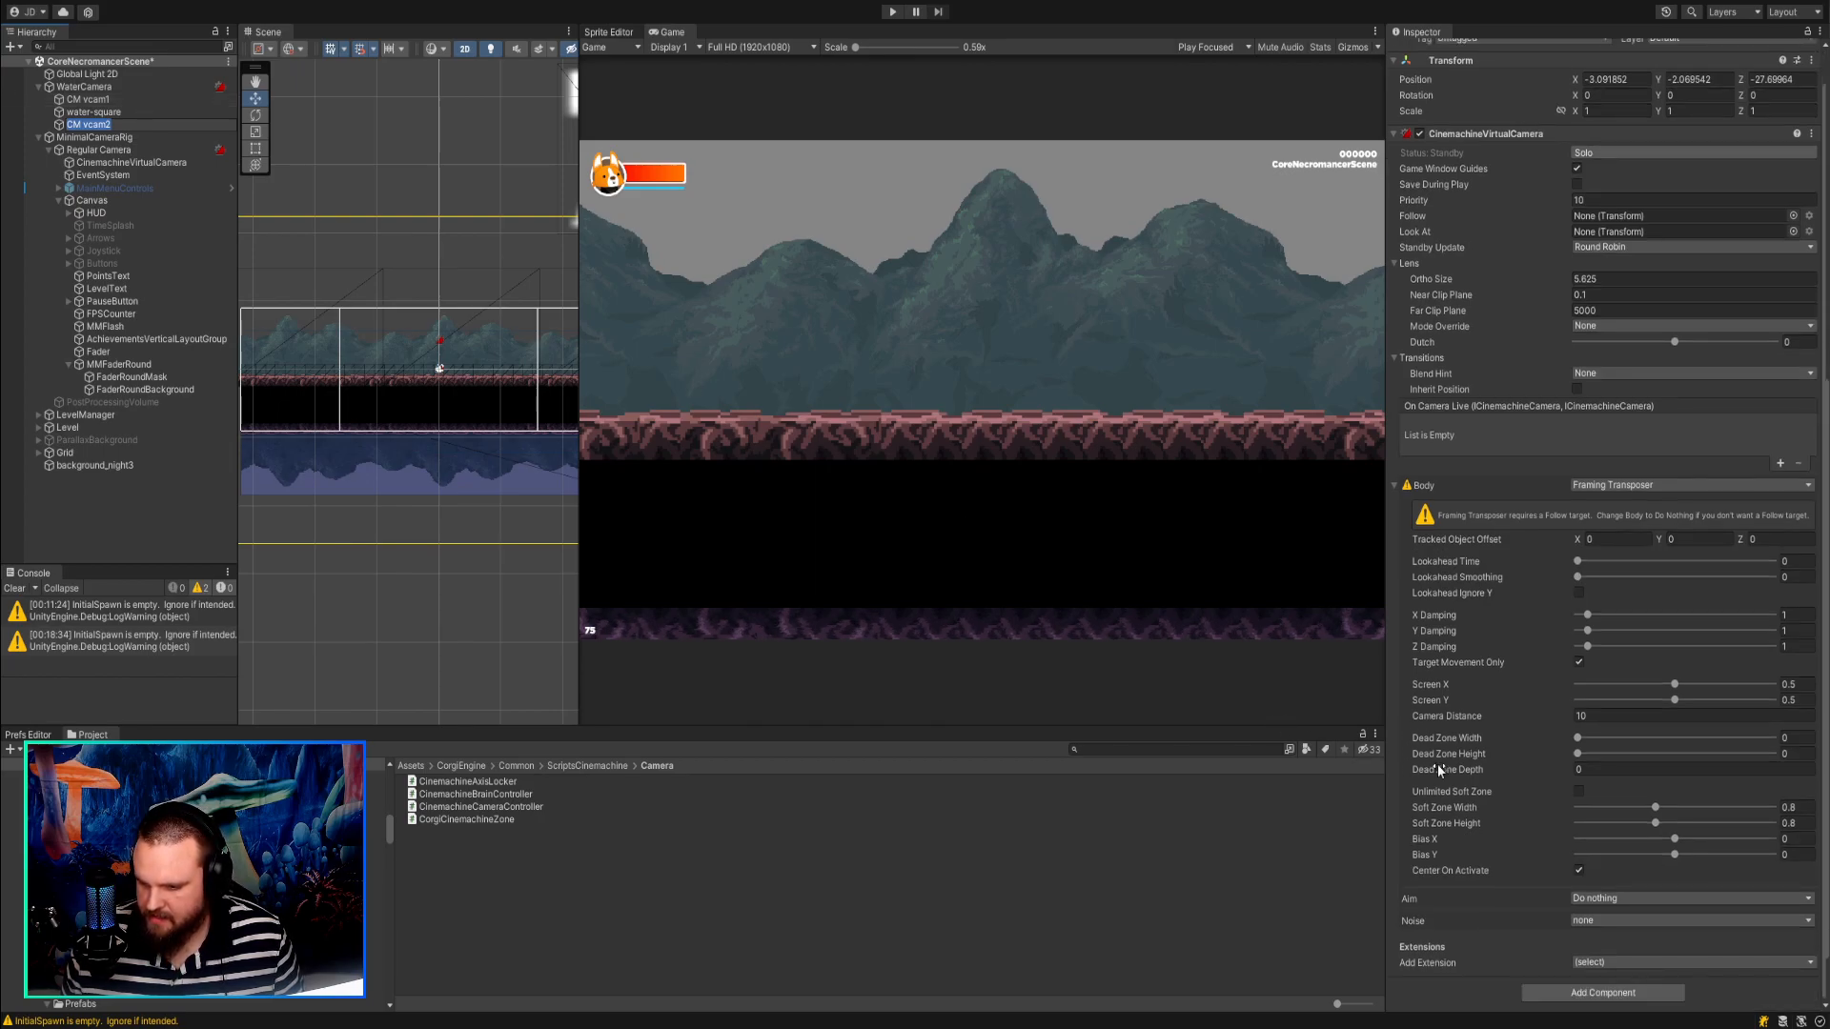
pyautogui.scroll(2, 1438, 763)
pyautogui.hotkey('ctrl', 'z')
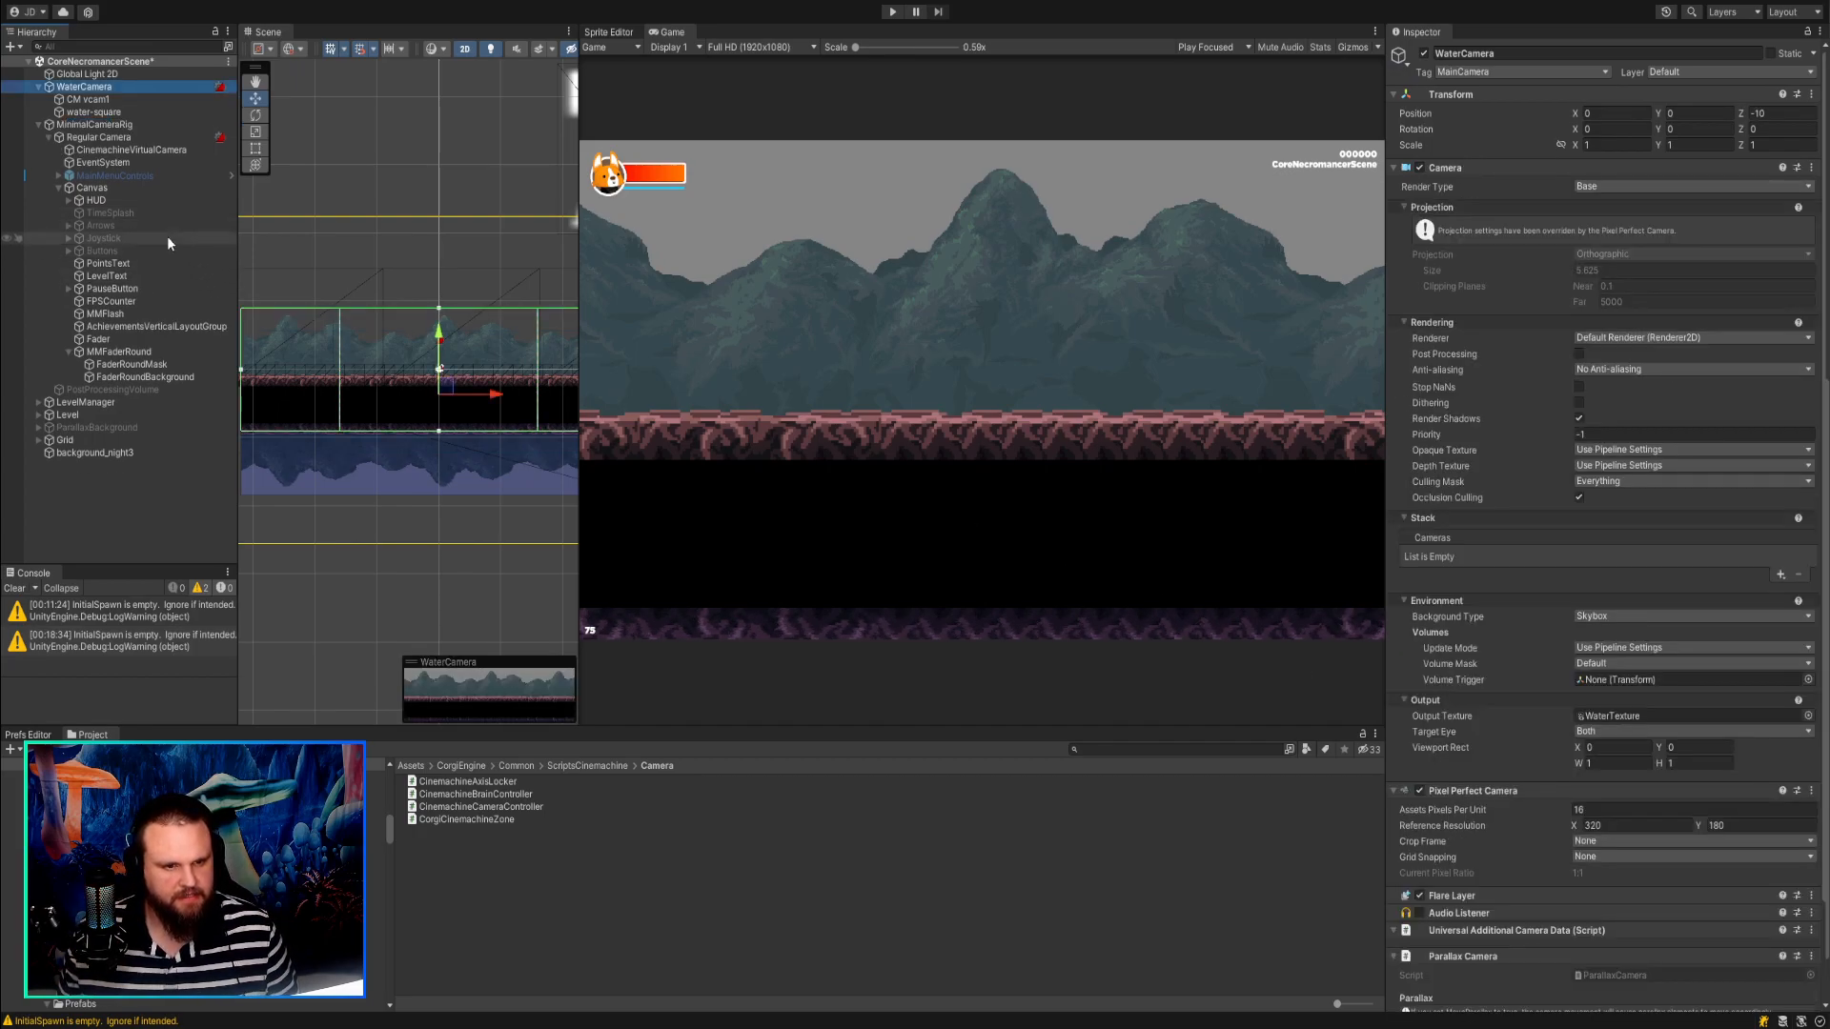
# Create a new Cinemachine virtual camera at the scene root and set its Body to Transposer.
pyautogui.click(64, 76)
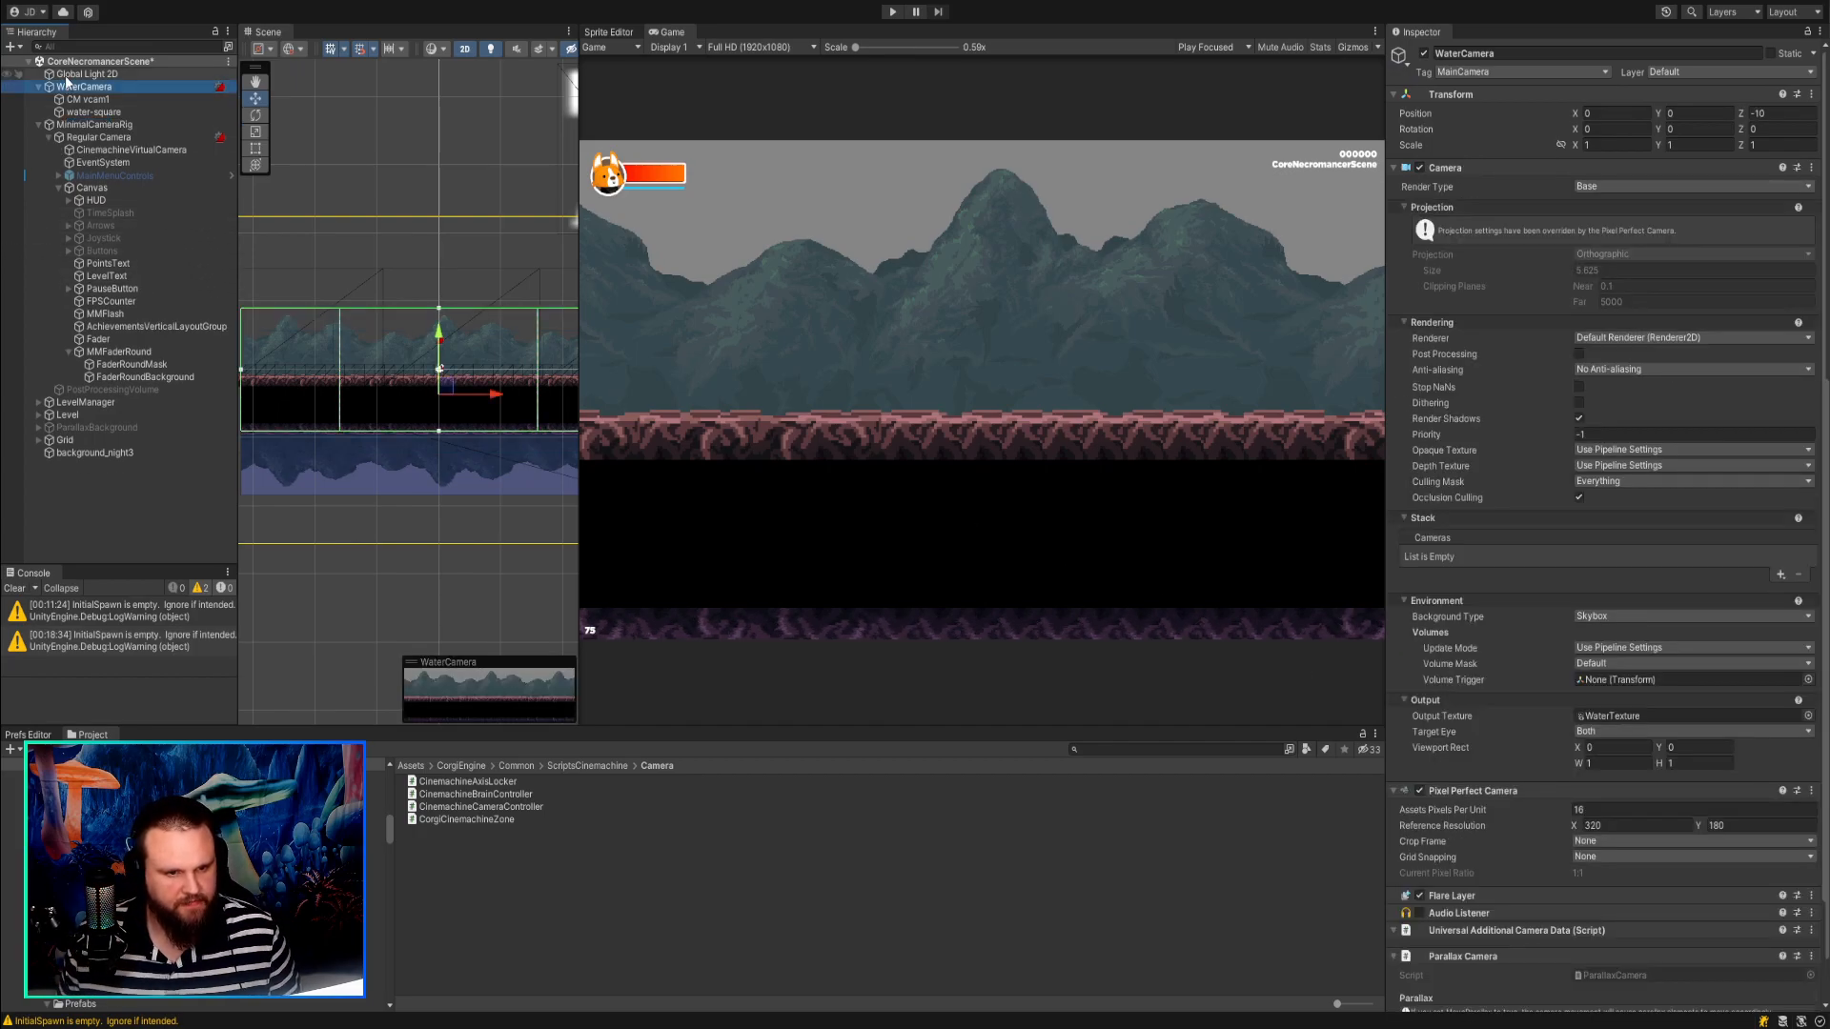
pyautogui.click(51, 493)
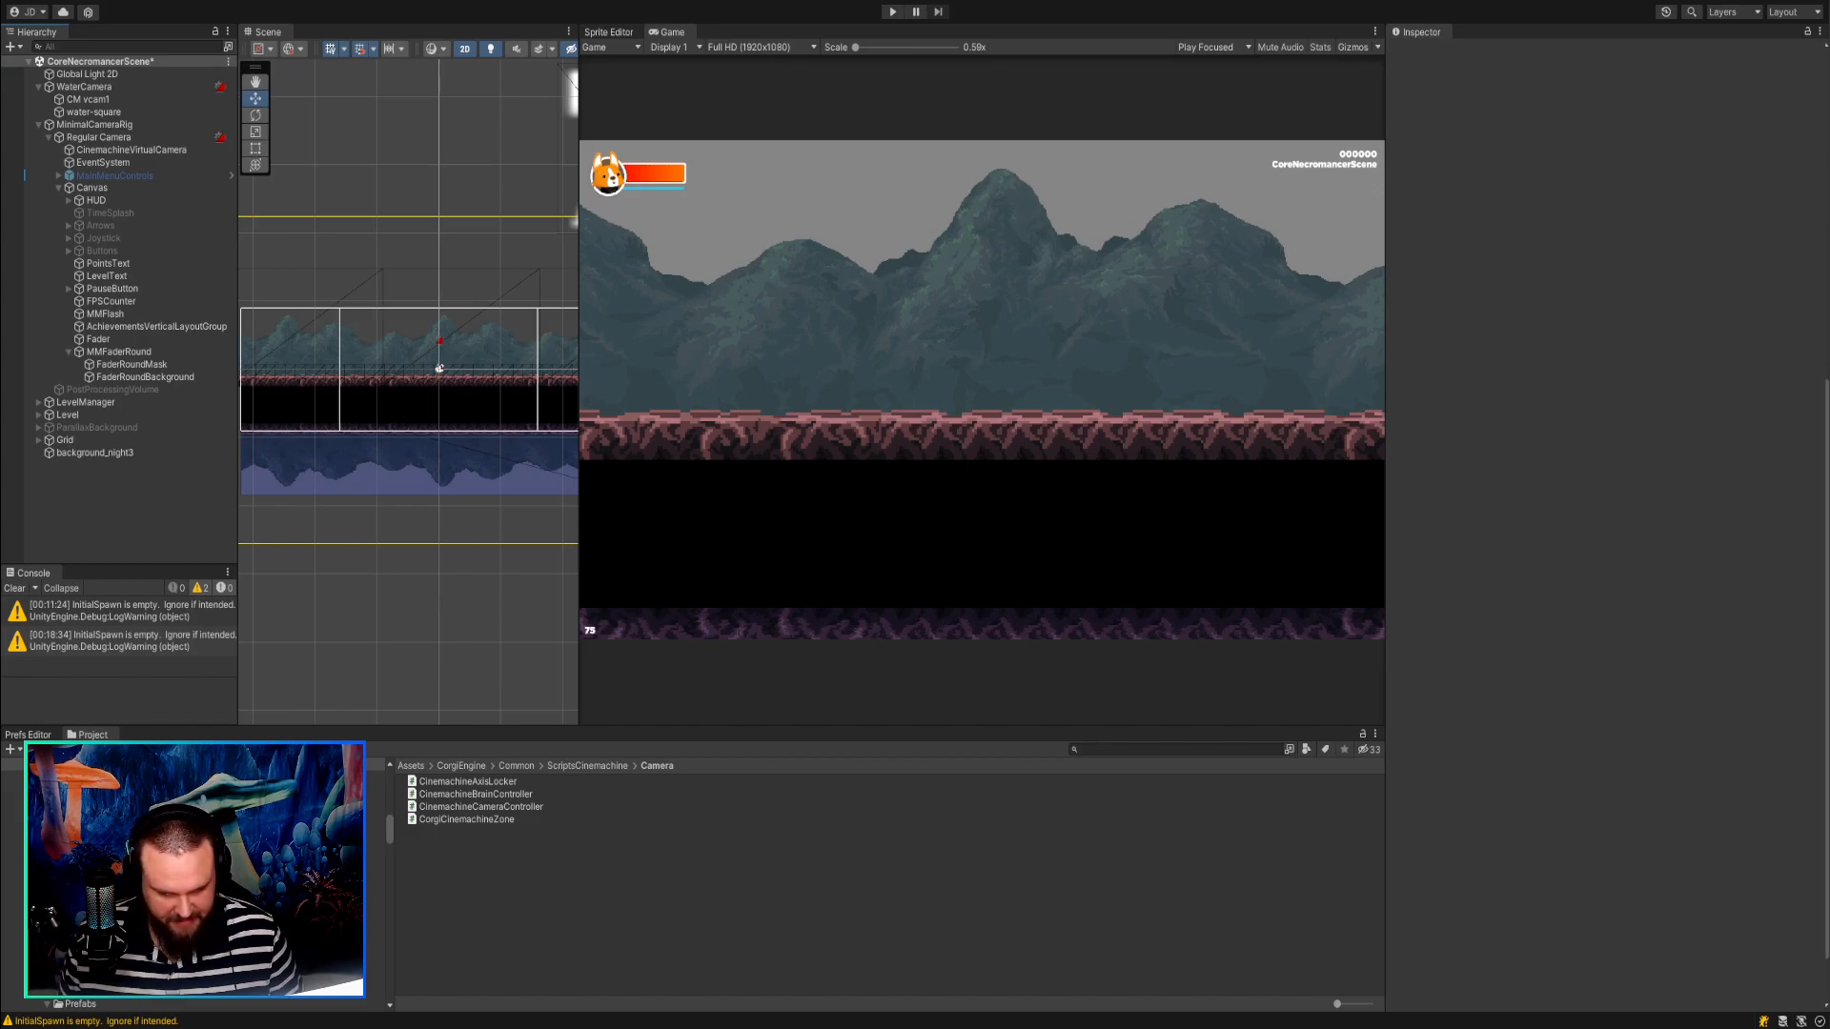
pyautogui.click(283, 1025)
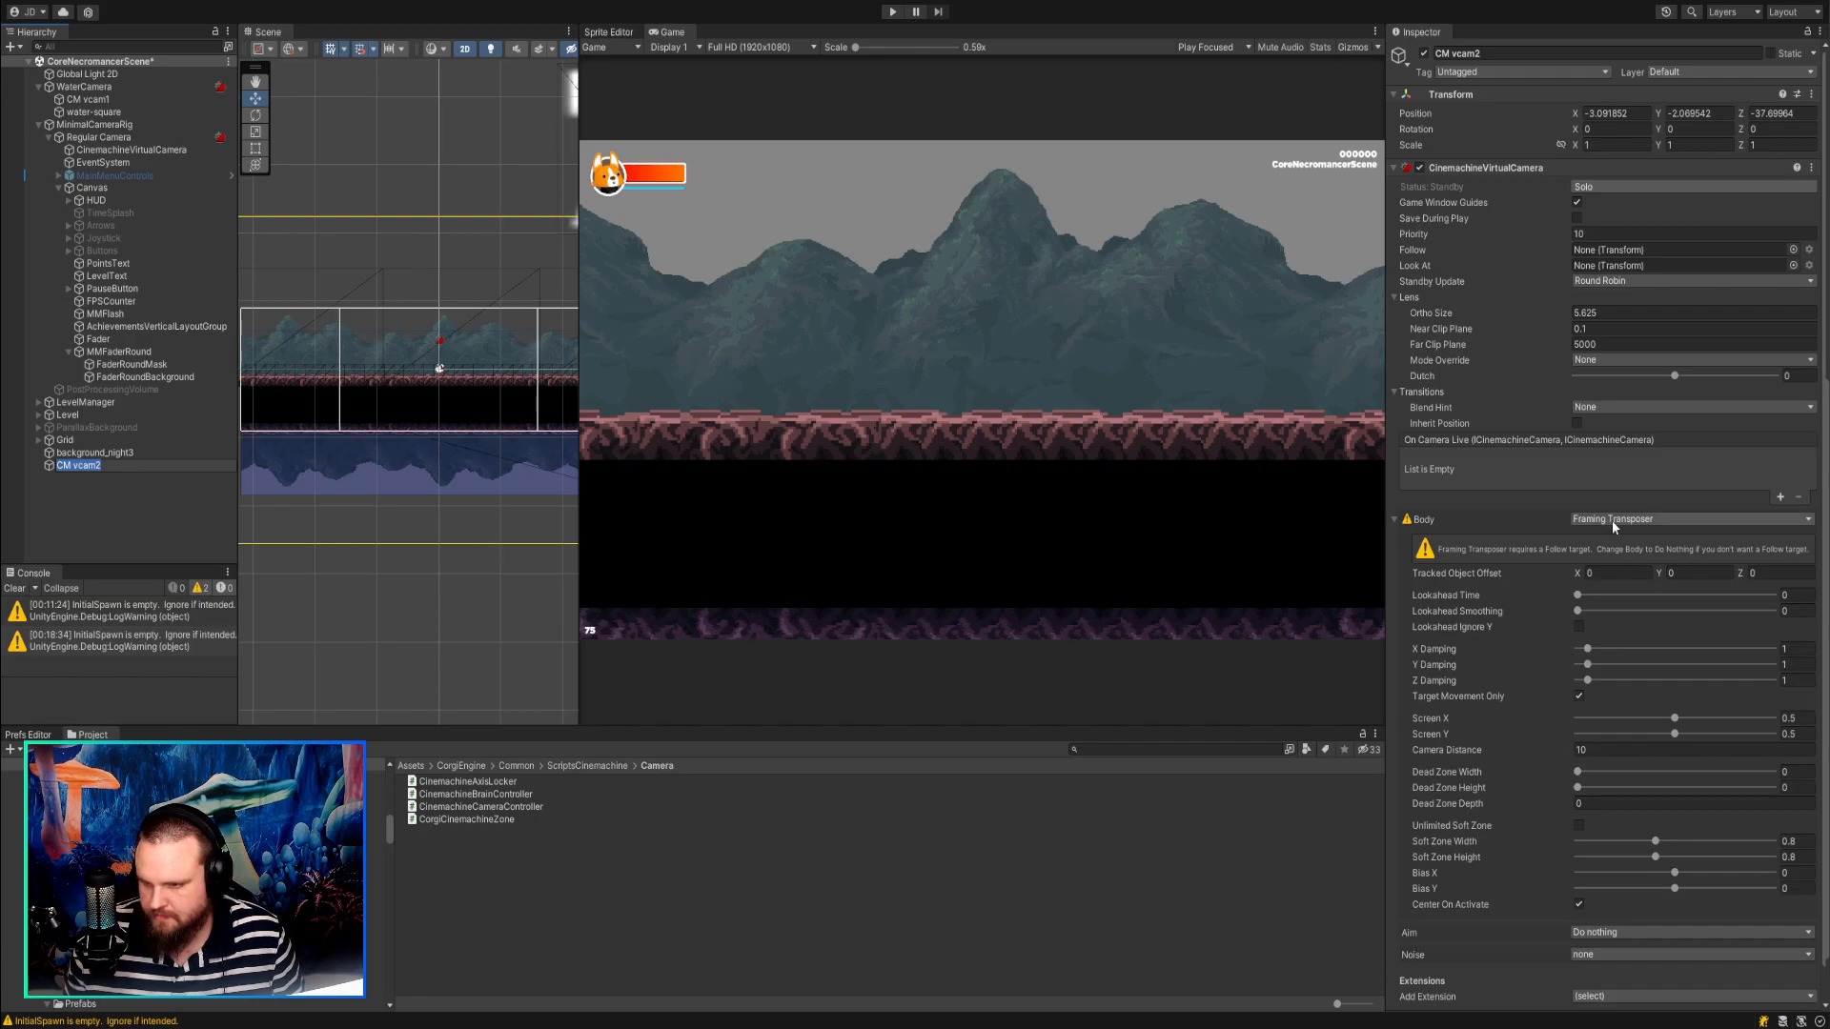
pyautogui.click(1619, 640)
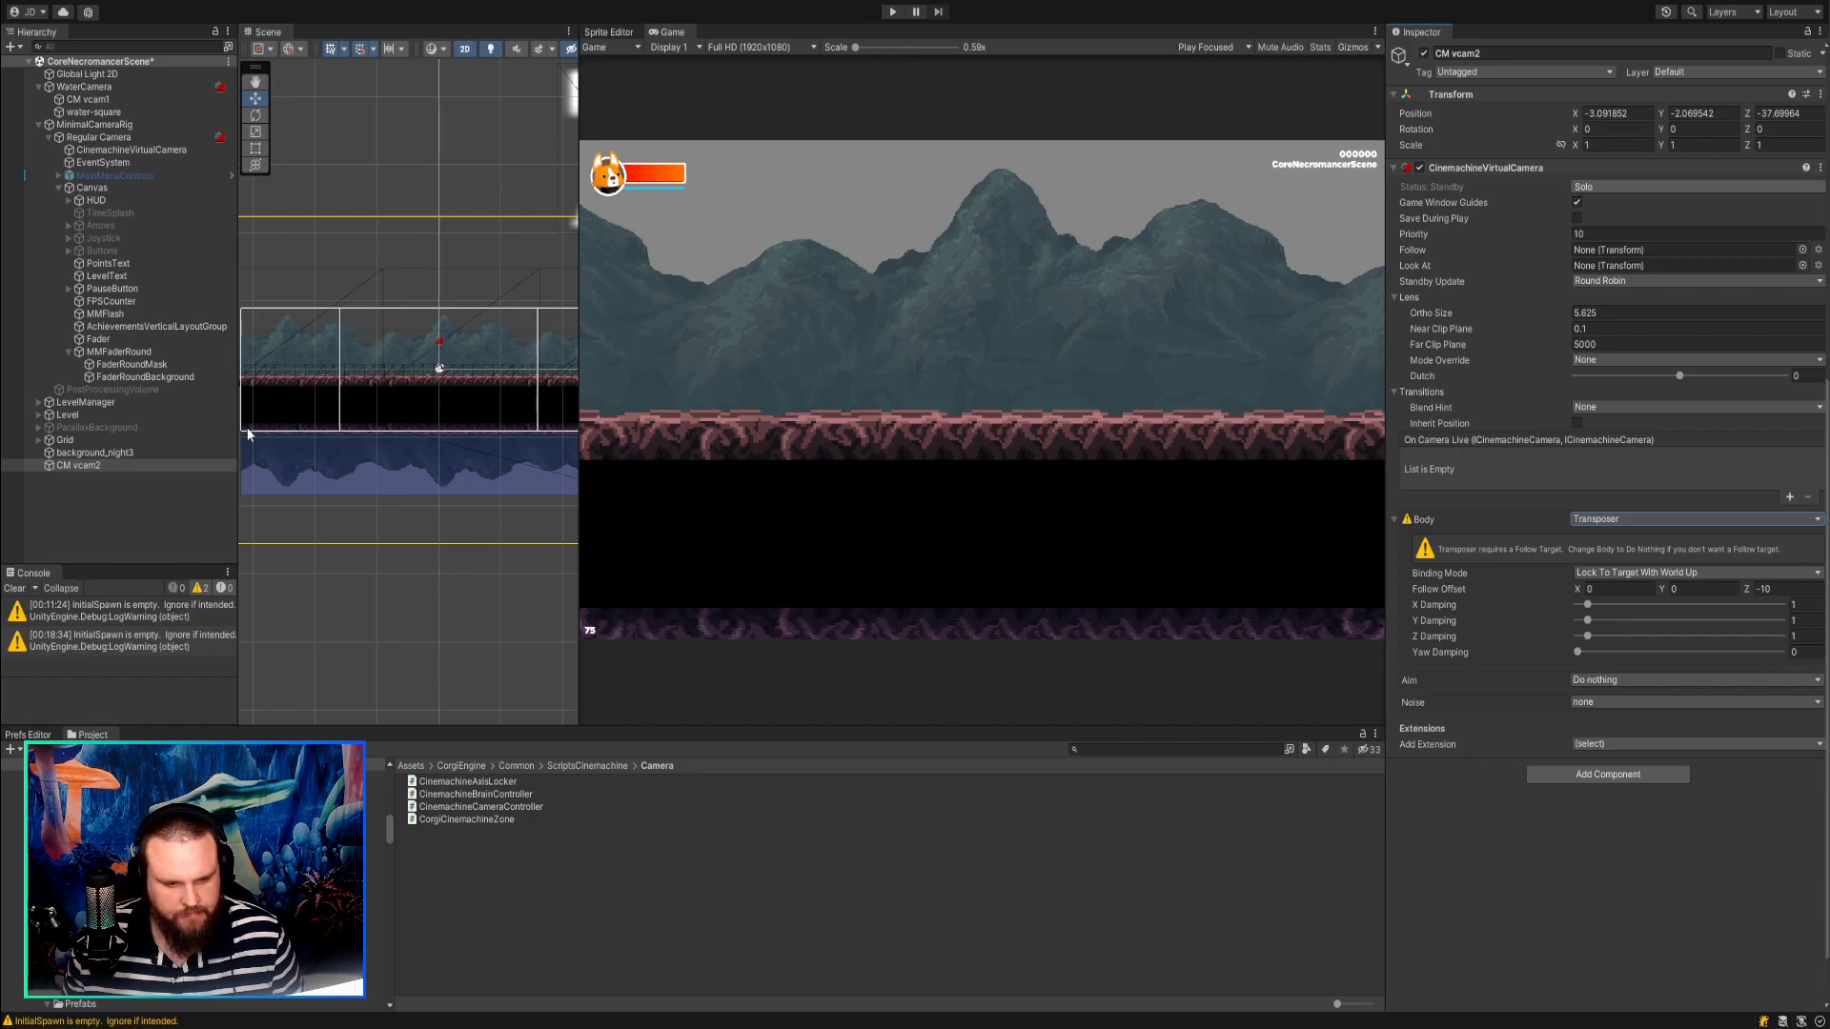
# Delete the newly added virtual camera from the scene root.
pyautogui.click(128, 417)
pyautogui.click(106, 463)
pyautogui.press('Delete')
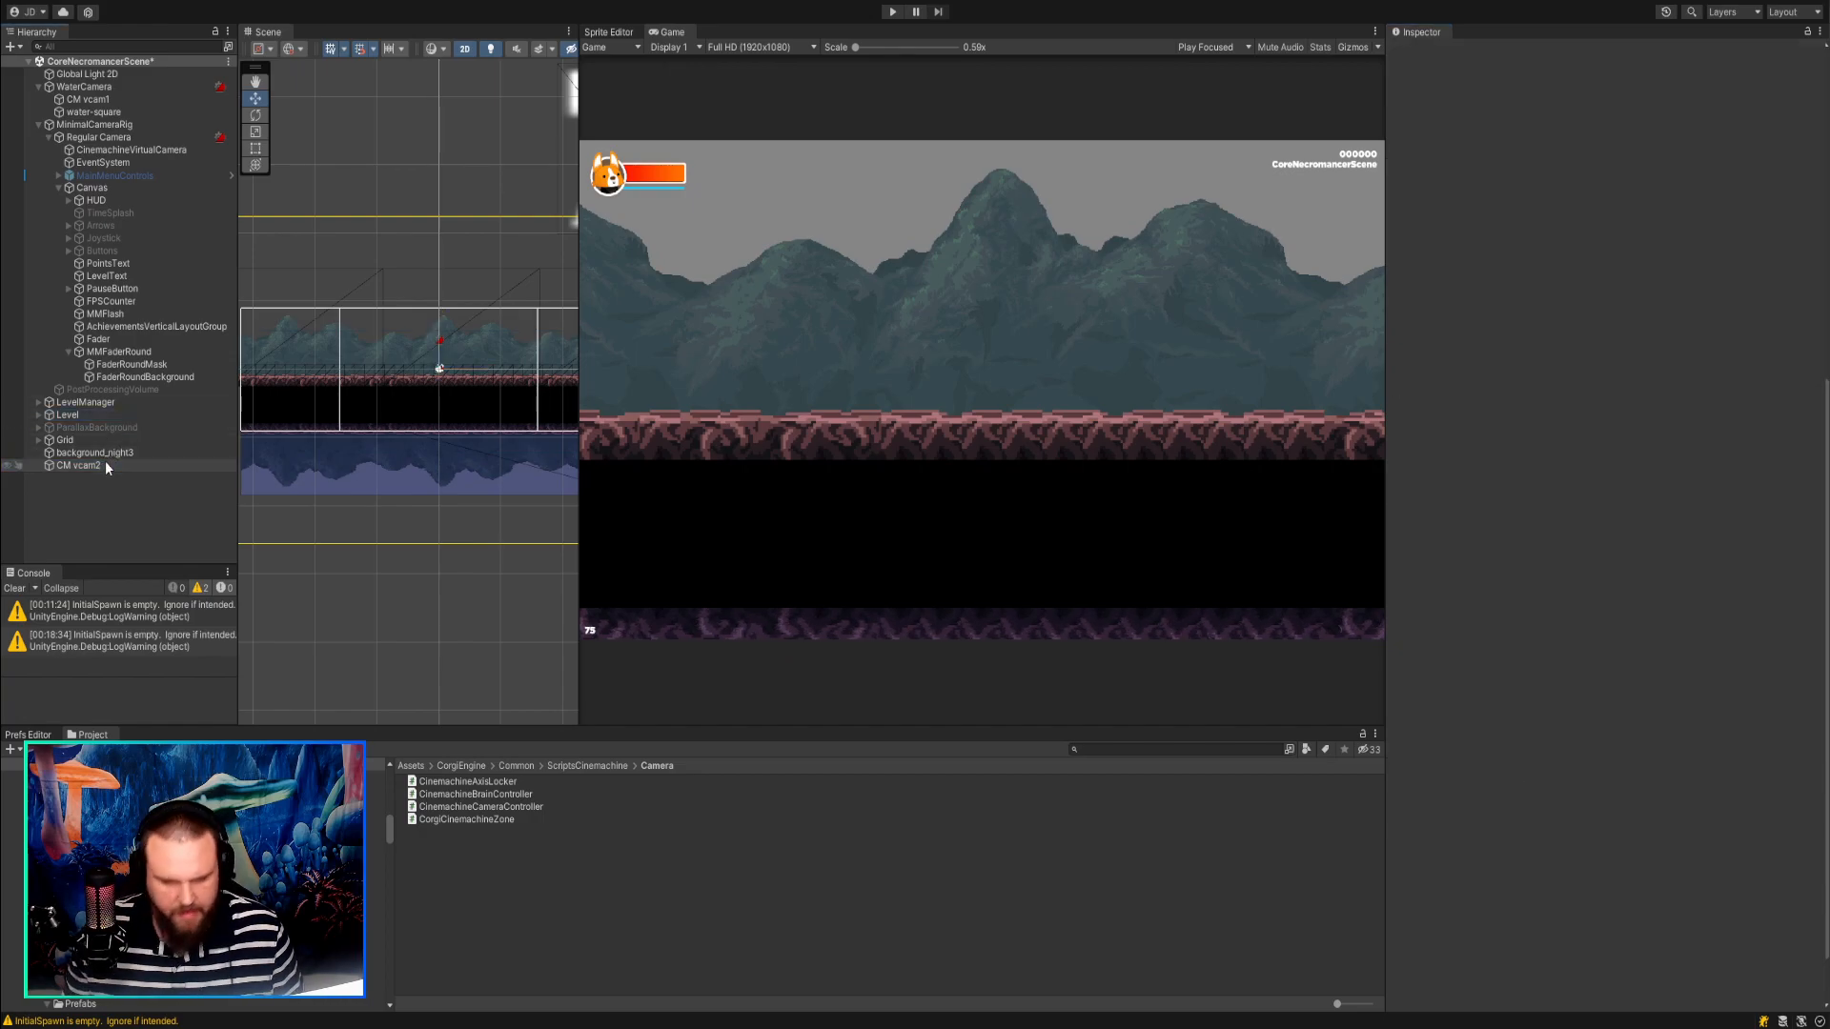
# Change CM vcam1's Body to Transposer and set its Follow Offset Y to 1.81.
pyautogui.click(88, 99)
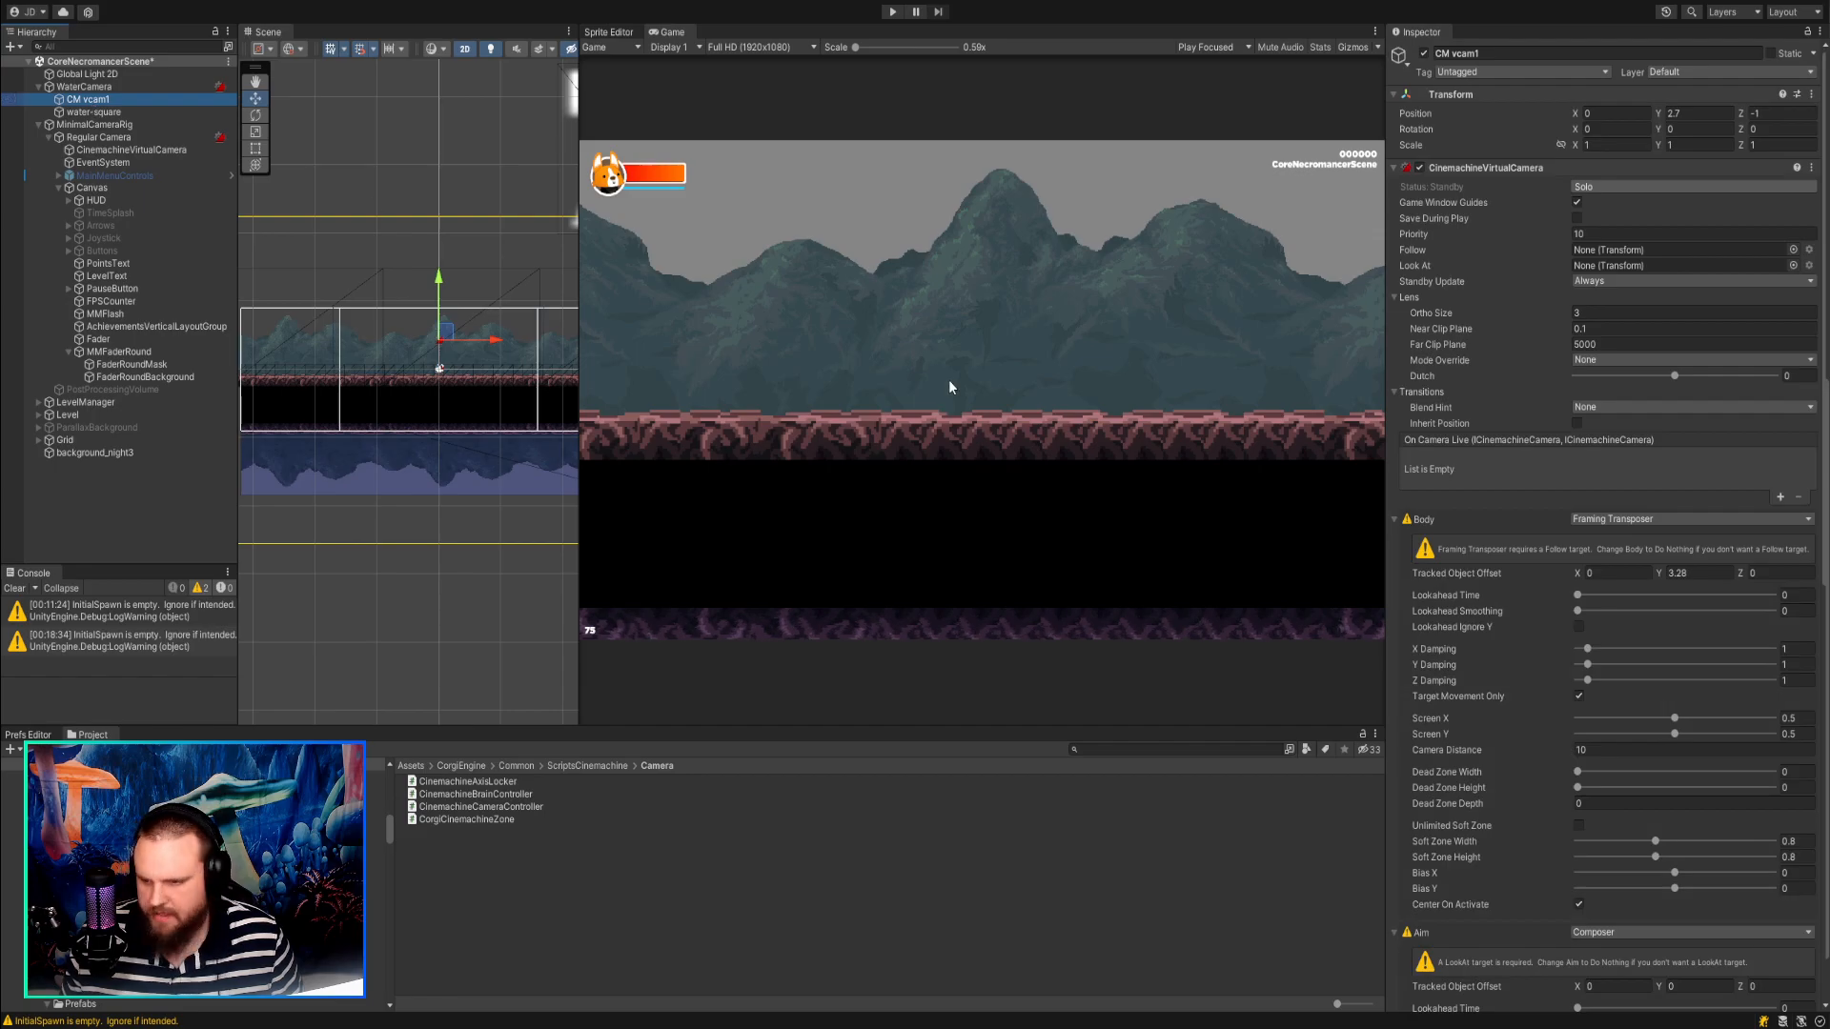
pyautogui.click(1631, 521)
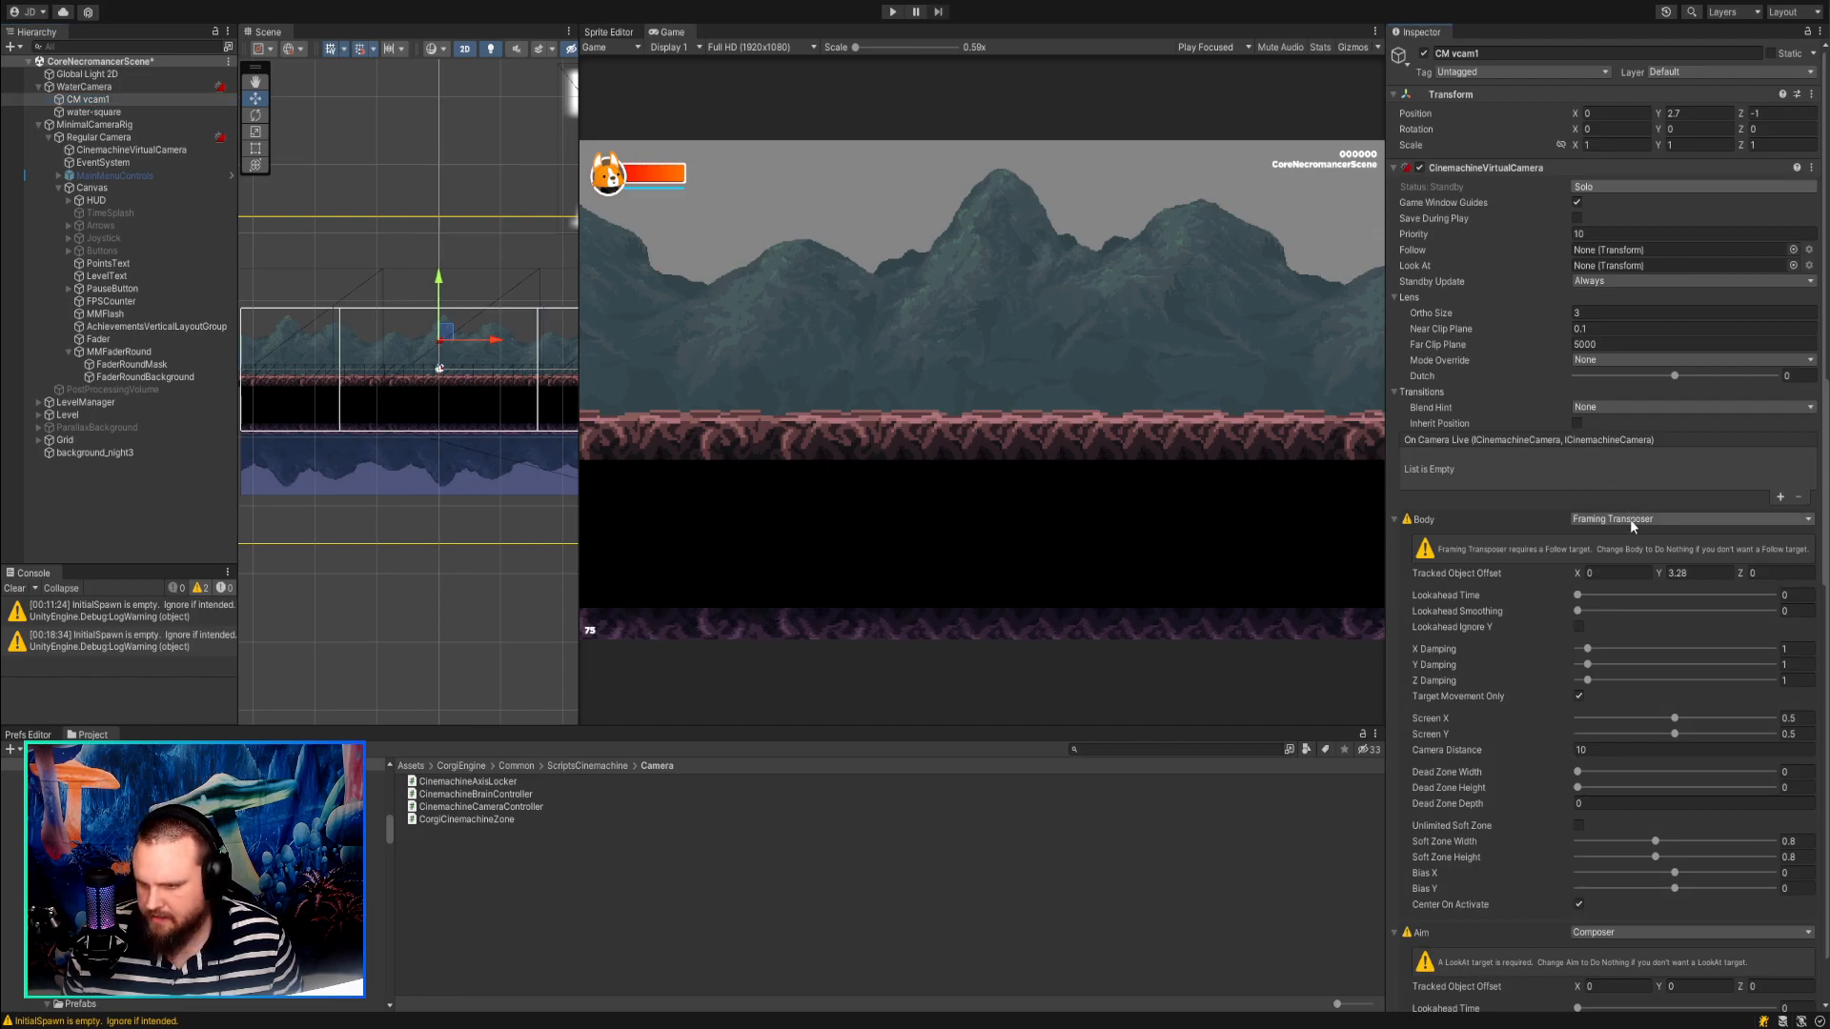
pyautogui.click(1617, 635)
pyautogui.moveTo(1660, 589); pyautogui.dragTo(1715, 589)
# In play mode, solo CM vcam1 and set its aim's Tracked Object Offset Y to 4.15.
pyautogui.click(892, 11)
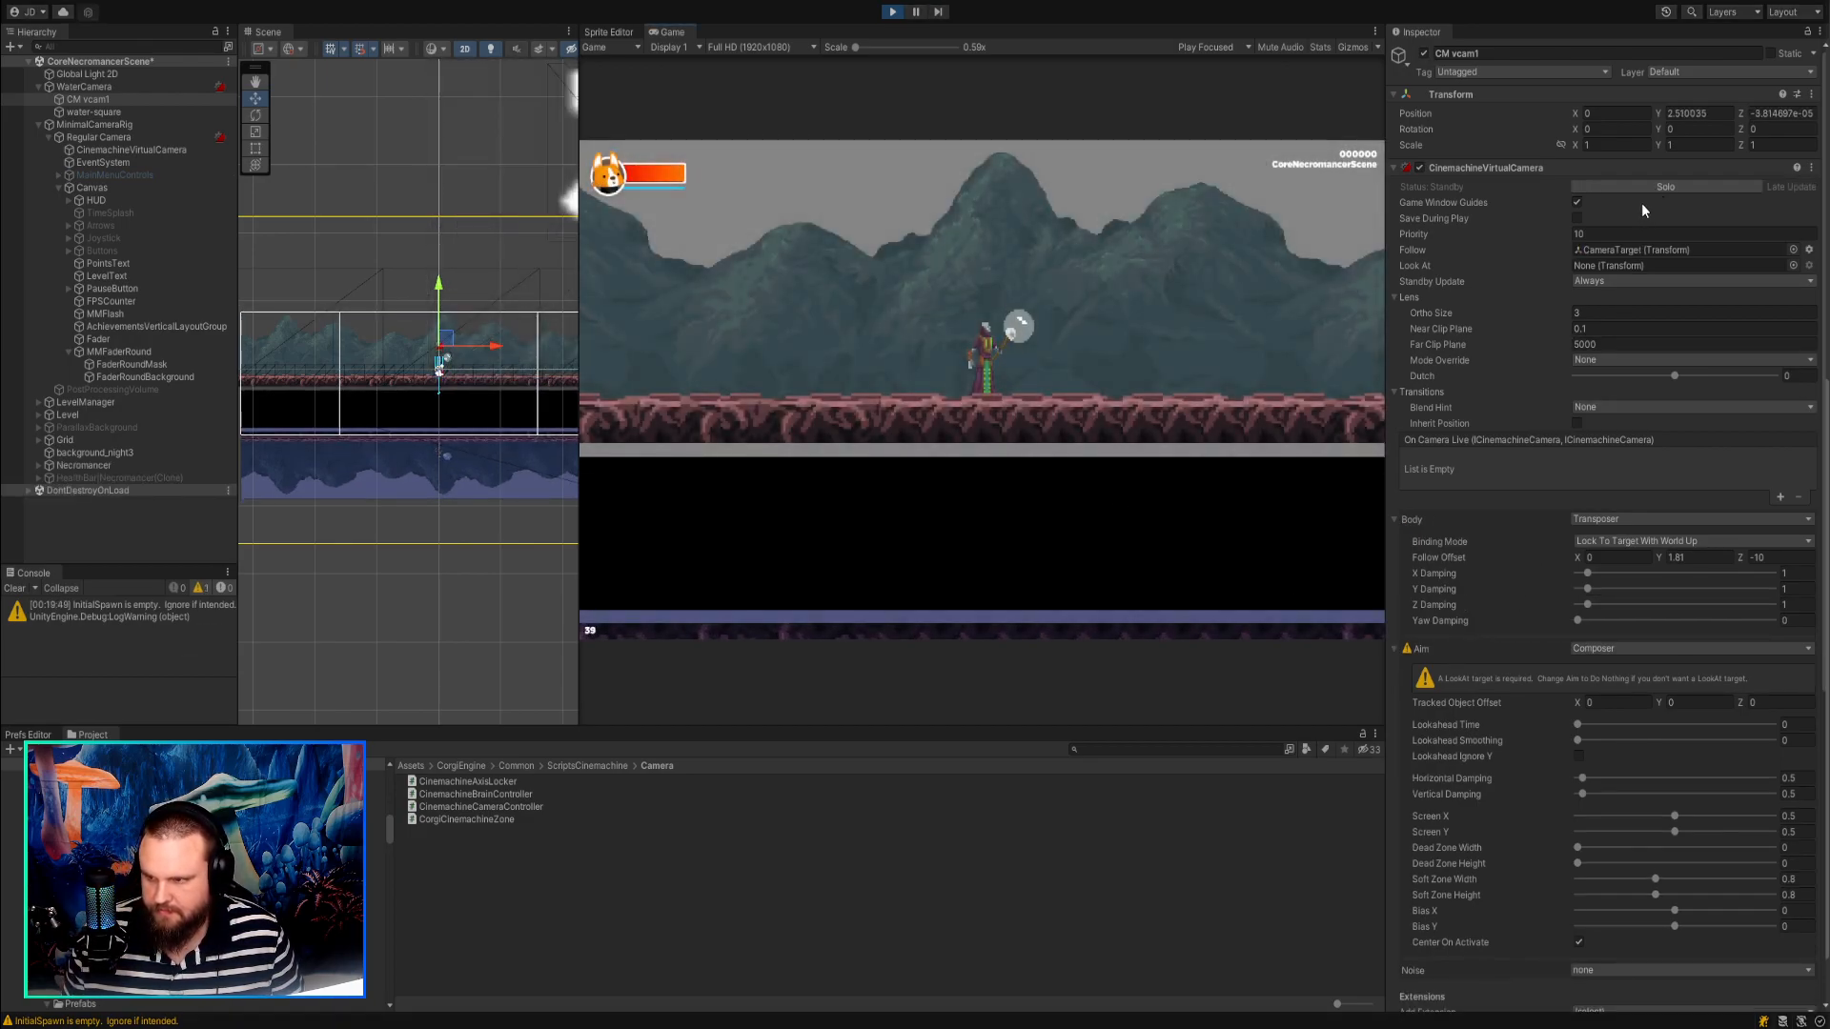
pyautogui.click(1670, 703)
pyautogui.write('1.54')
pyautogui.click(1605, 186)
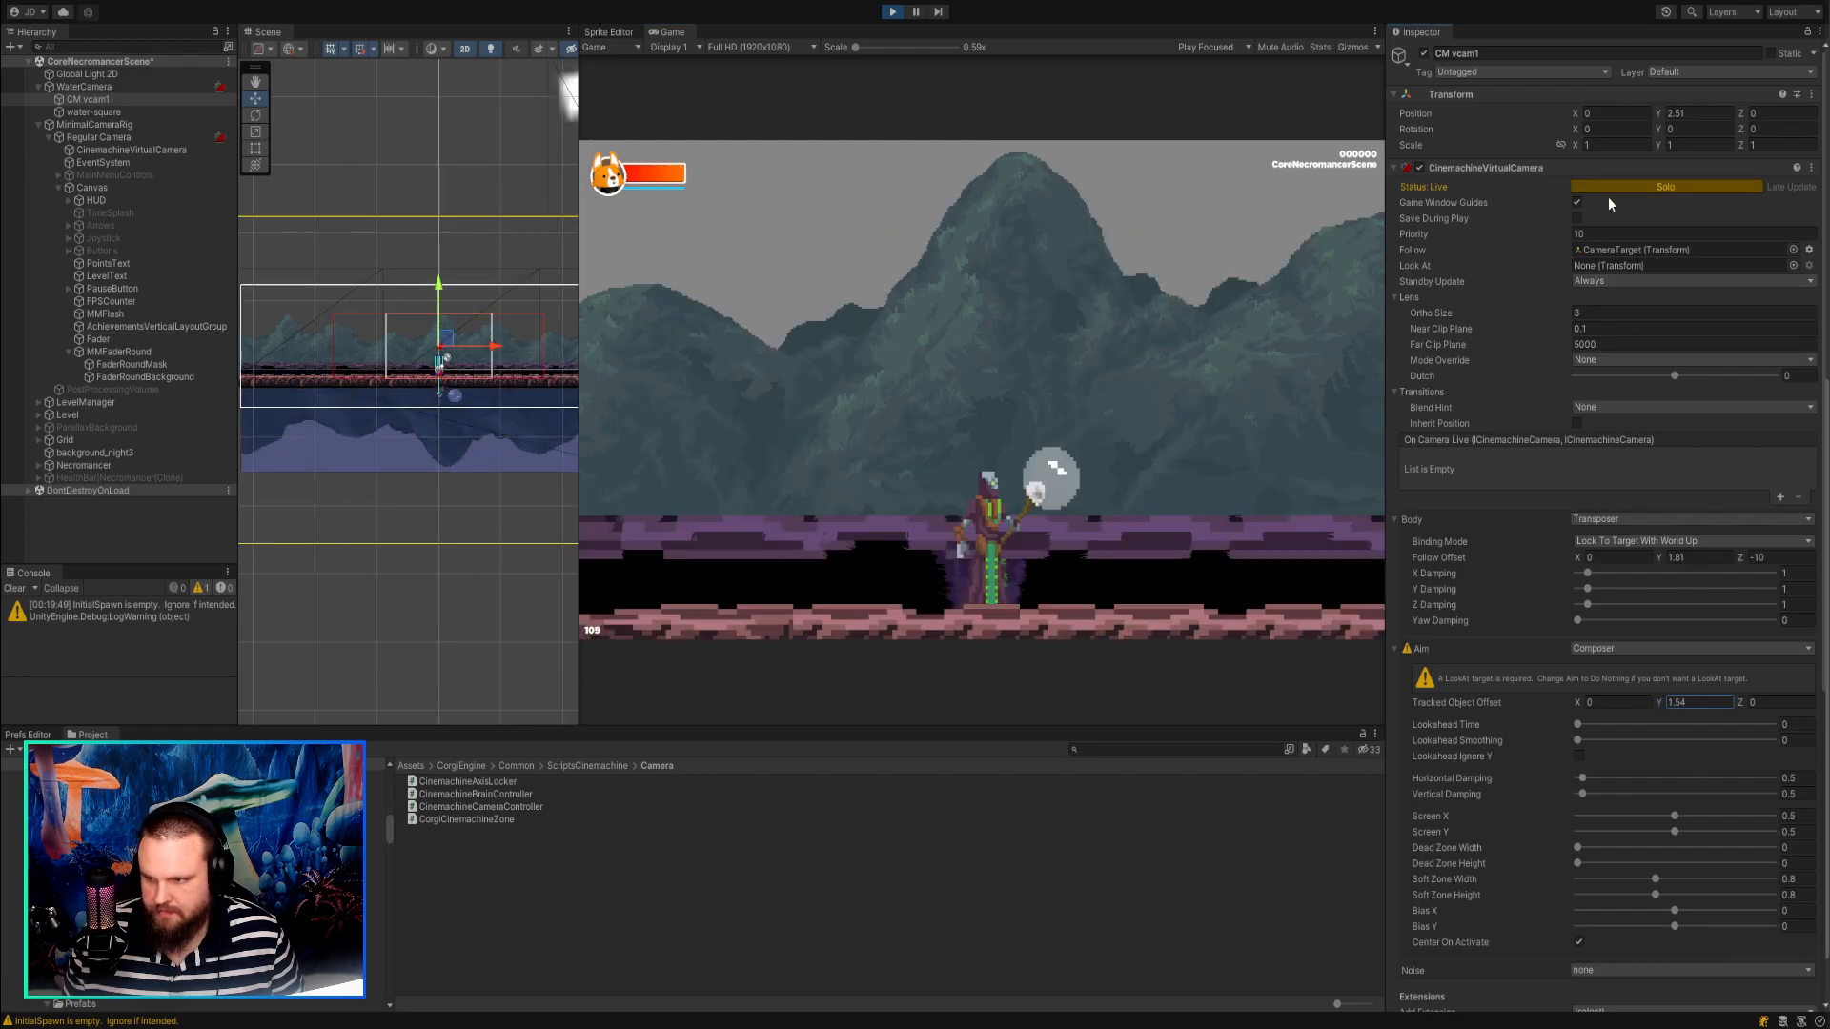
pyautogui.moveTo(1660, 702); pyautogui.dragTo(1717, 712)
# Set CM vcam1's Follow Offset to X 0.13 and Y 3.85 while the game is running.
pyautogui.scroll(-10, 1689, 716)
pyautogui.scroll(-2, 1689, 717)
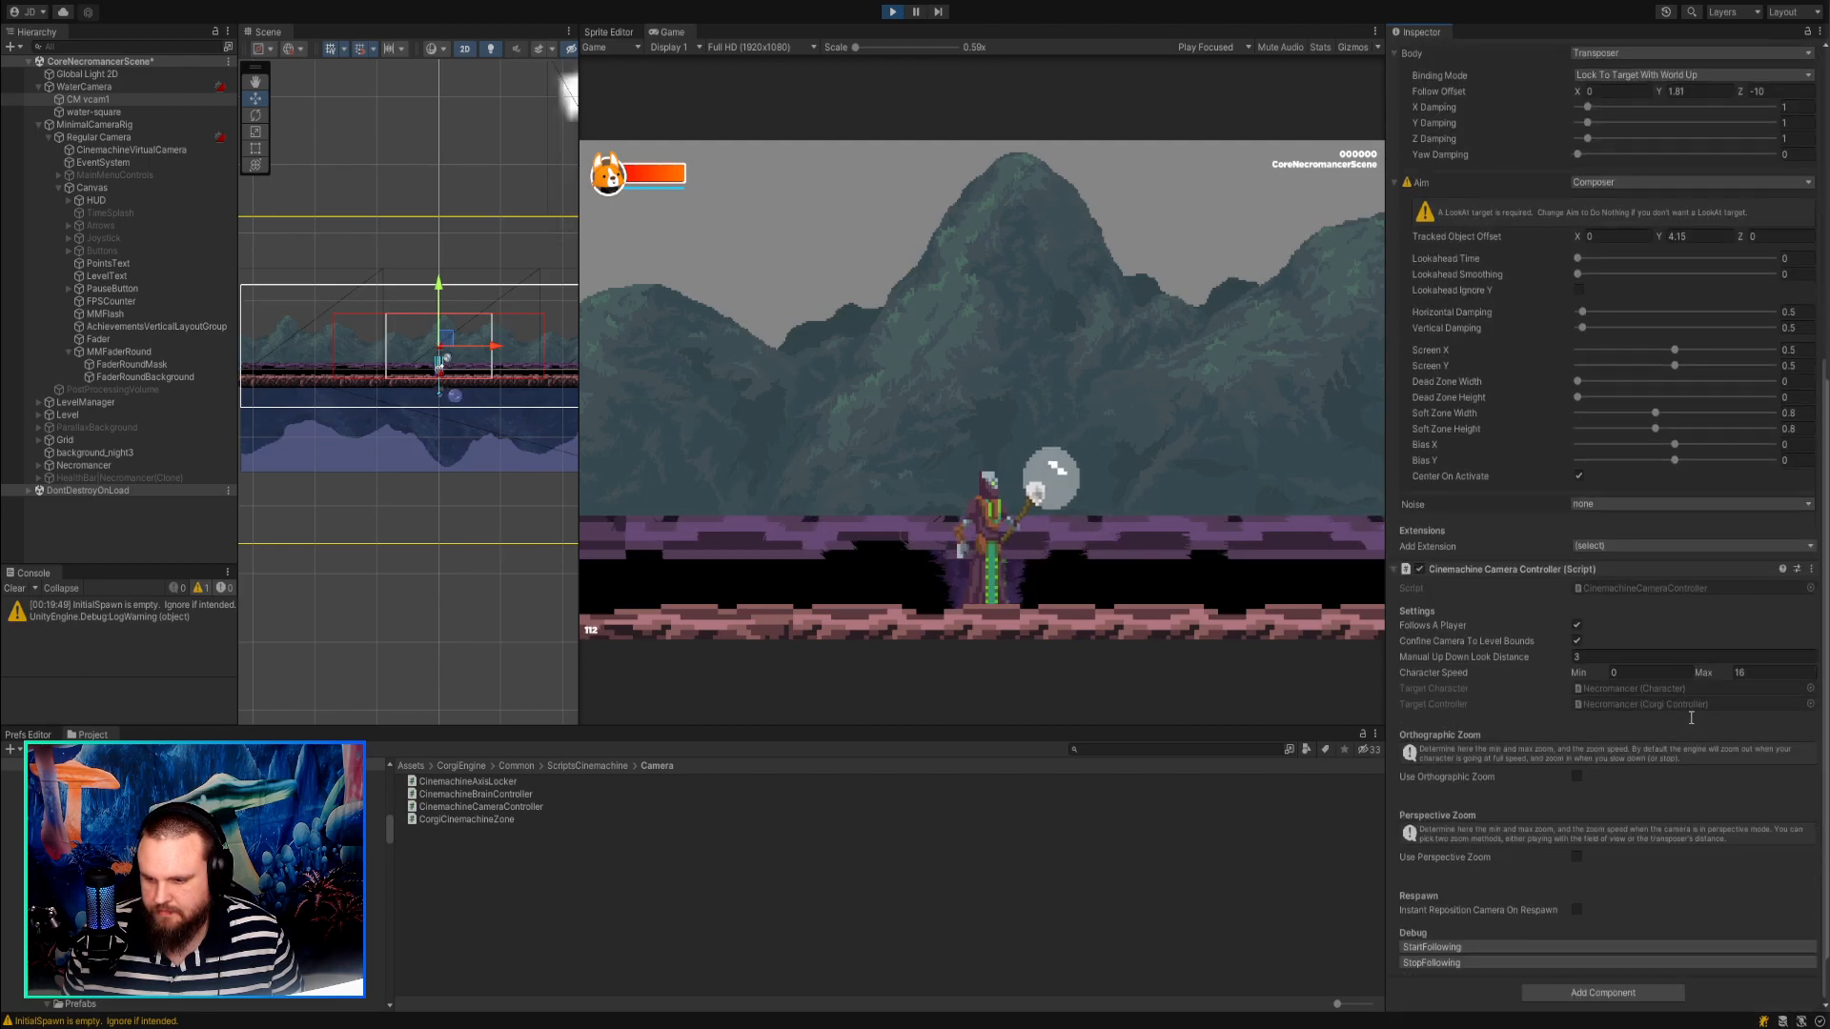
pyautogui.scroll(12, 1657, 751)
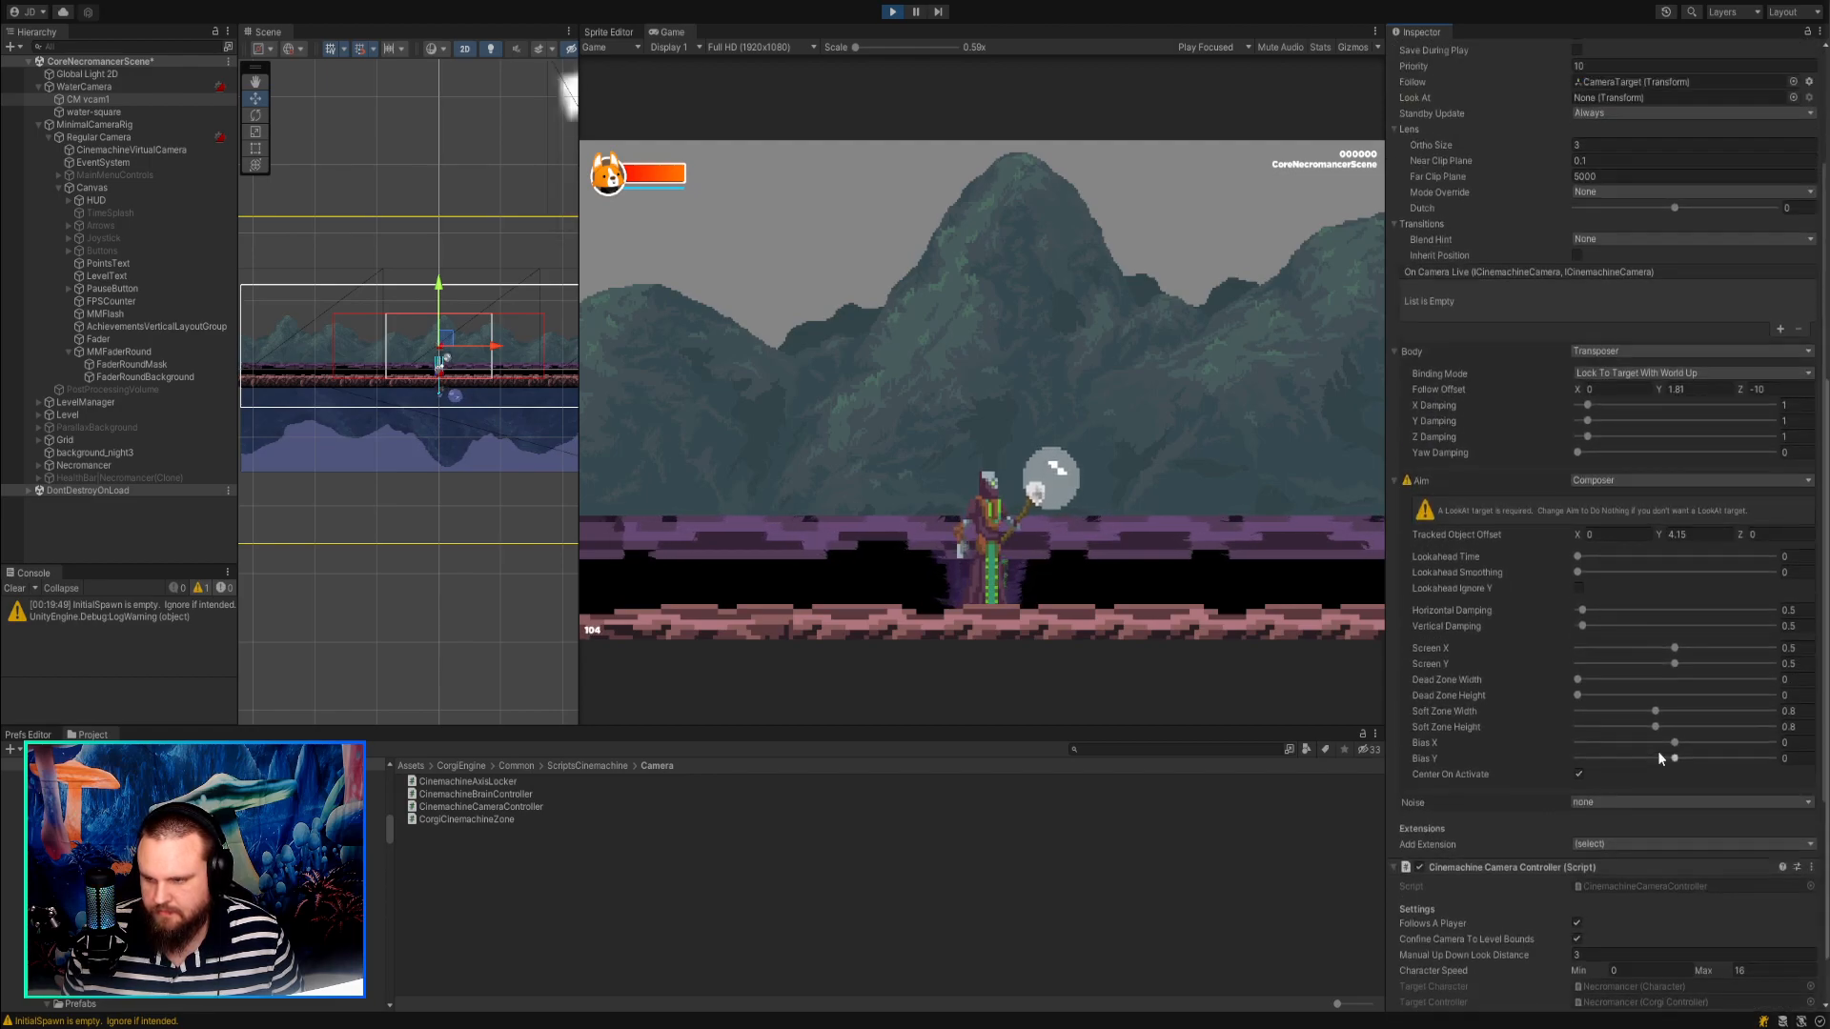
pyautogui.moveTo(1579, 557); pyautogui.dragTo(1585, 559)
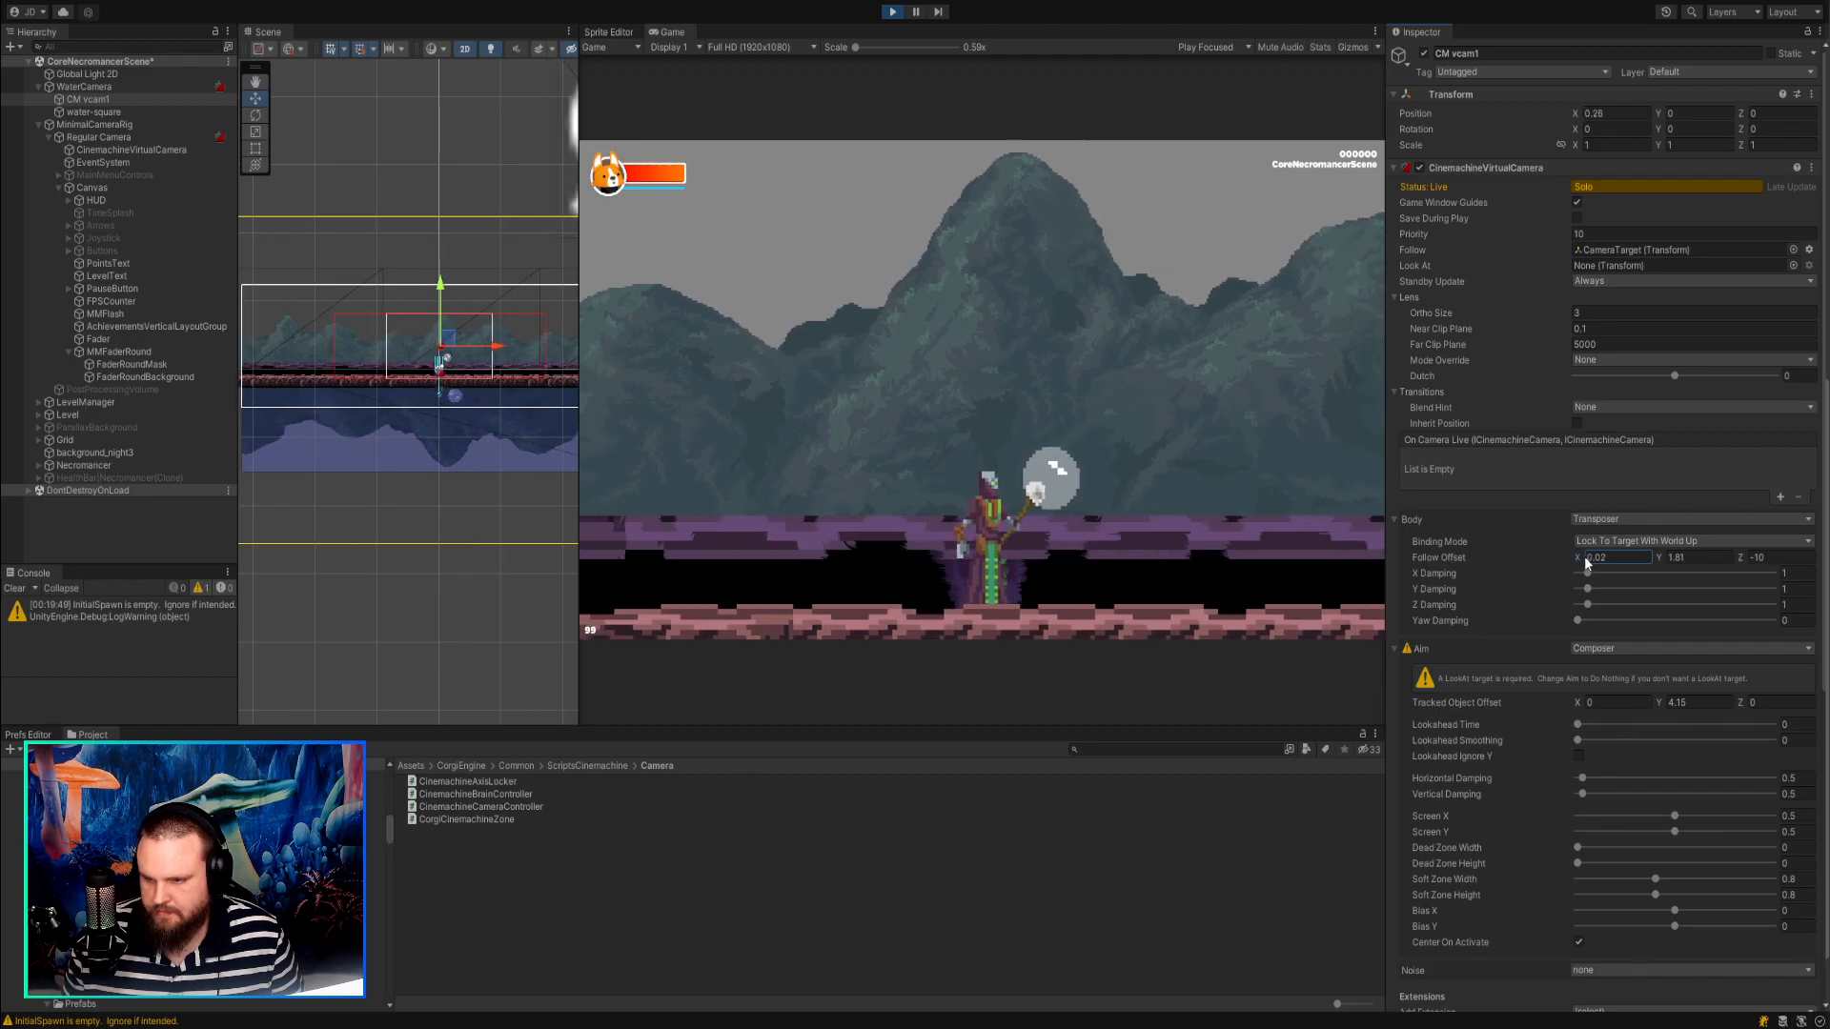
pyautogui.click(1667, 562)
pyautogui.write('-1.85')
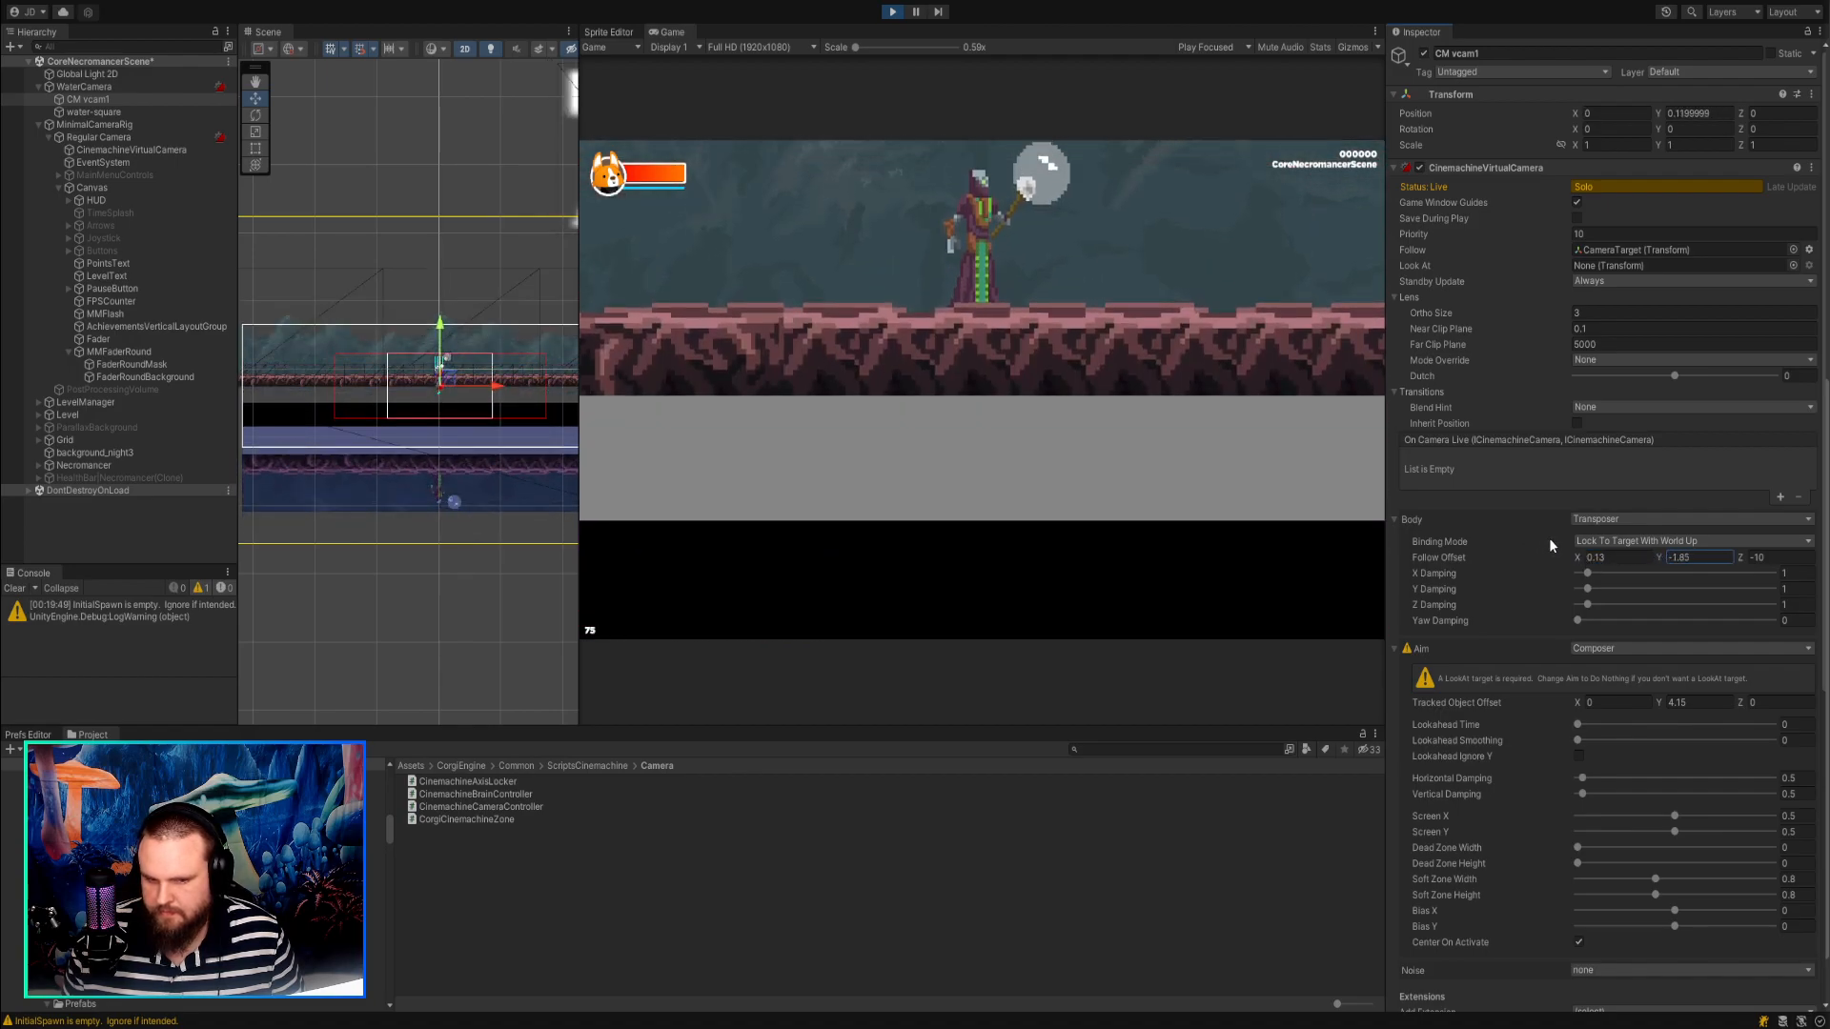
pyautogui.moveTo(1550, 539); pyautogui.dragTo(1690, 549)
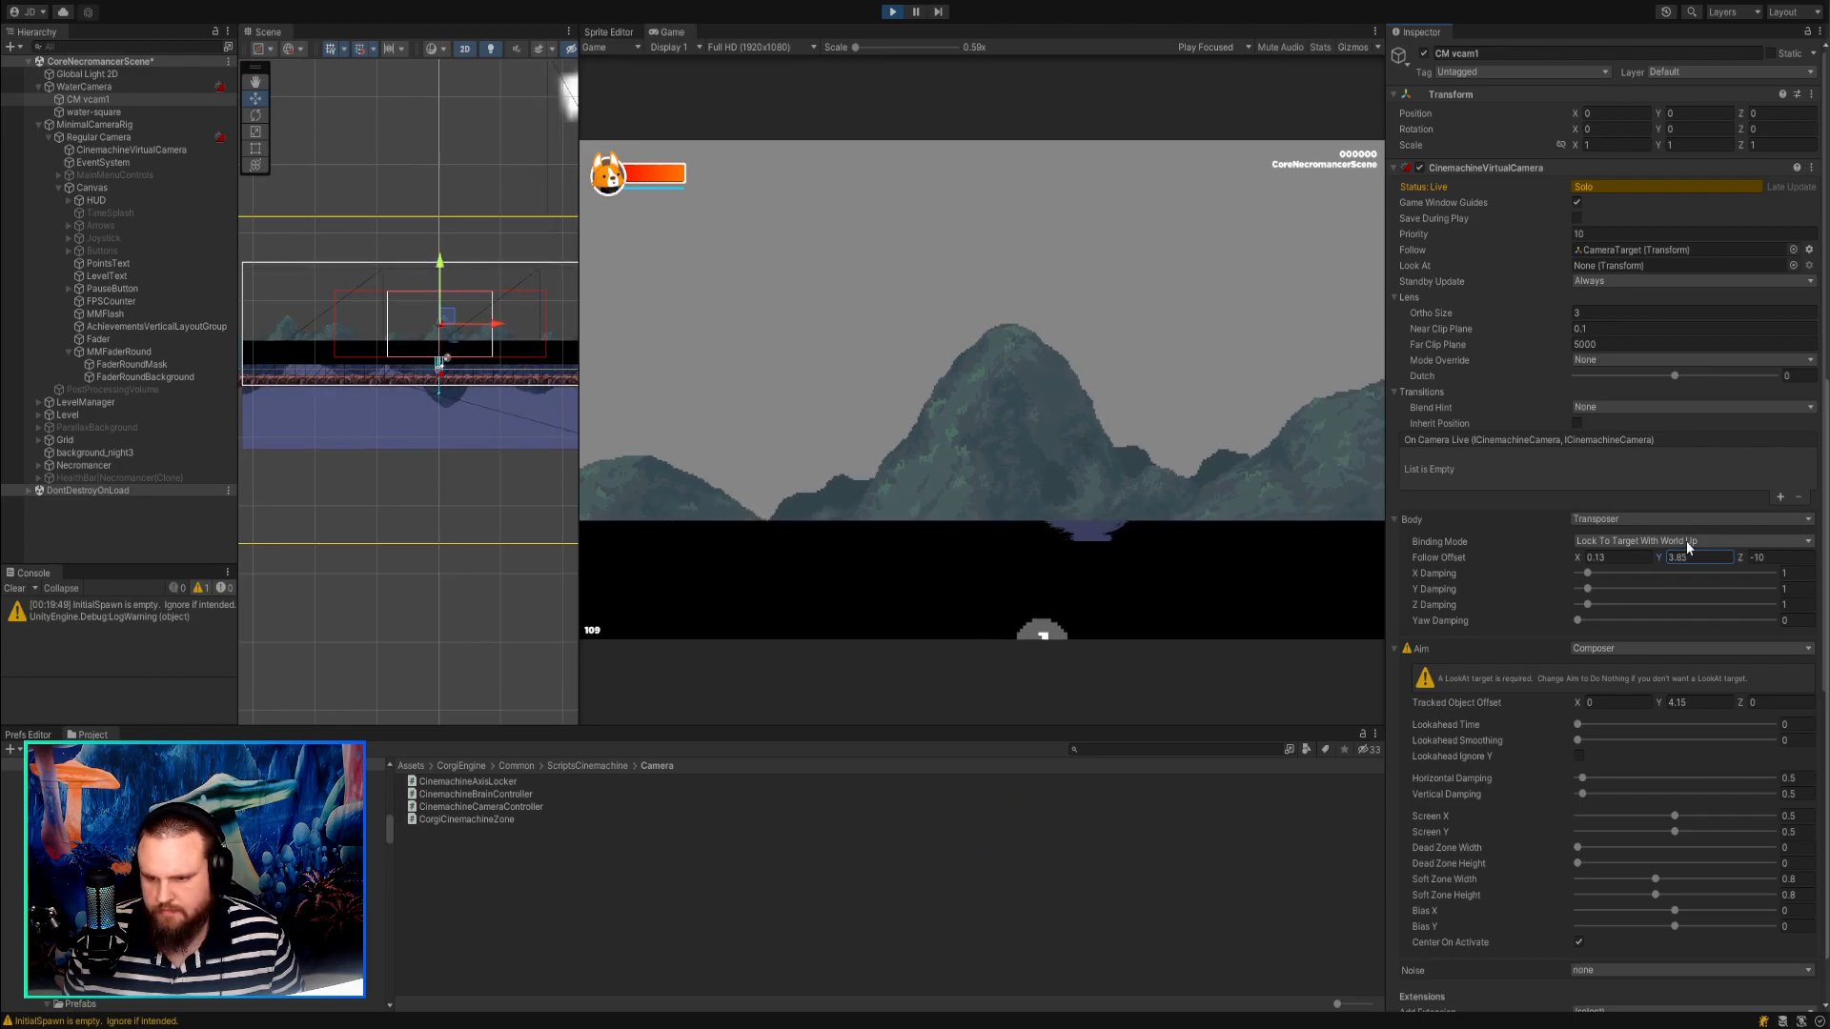
# Try to move the water-square object downward in the scene.
pyautogui.click(95, 112)
pyautogui.moveTo(439, 379); pyautogui.dragTo(443, 434)
# Solo CM vcam1 and release it again to compare its framing with the regular camera view.
pyautogui.click(90, 99)
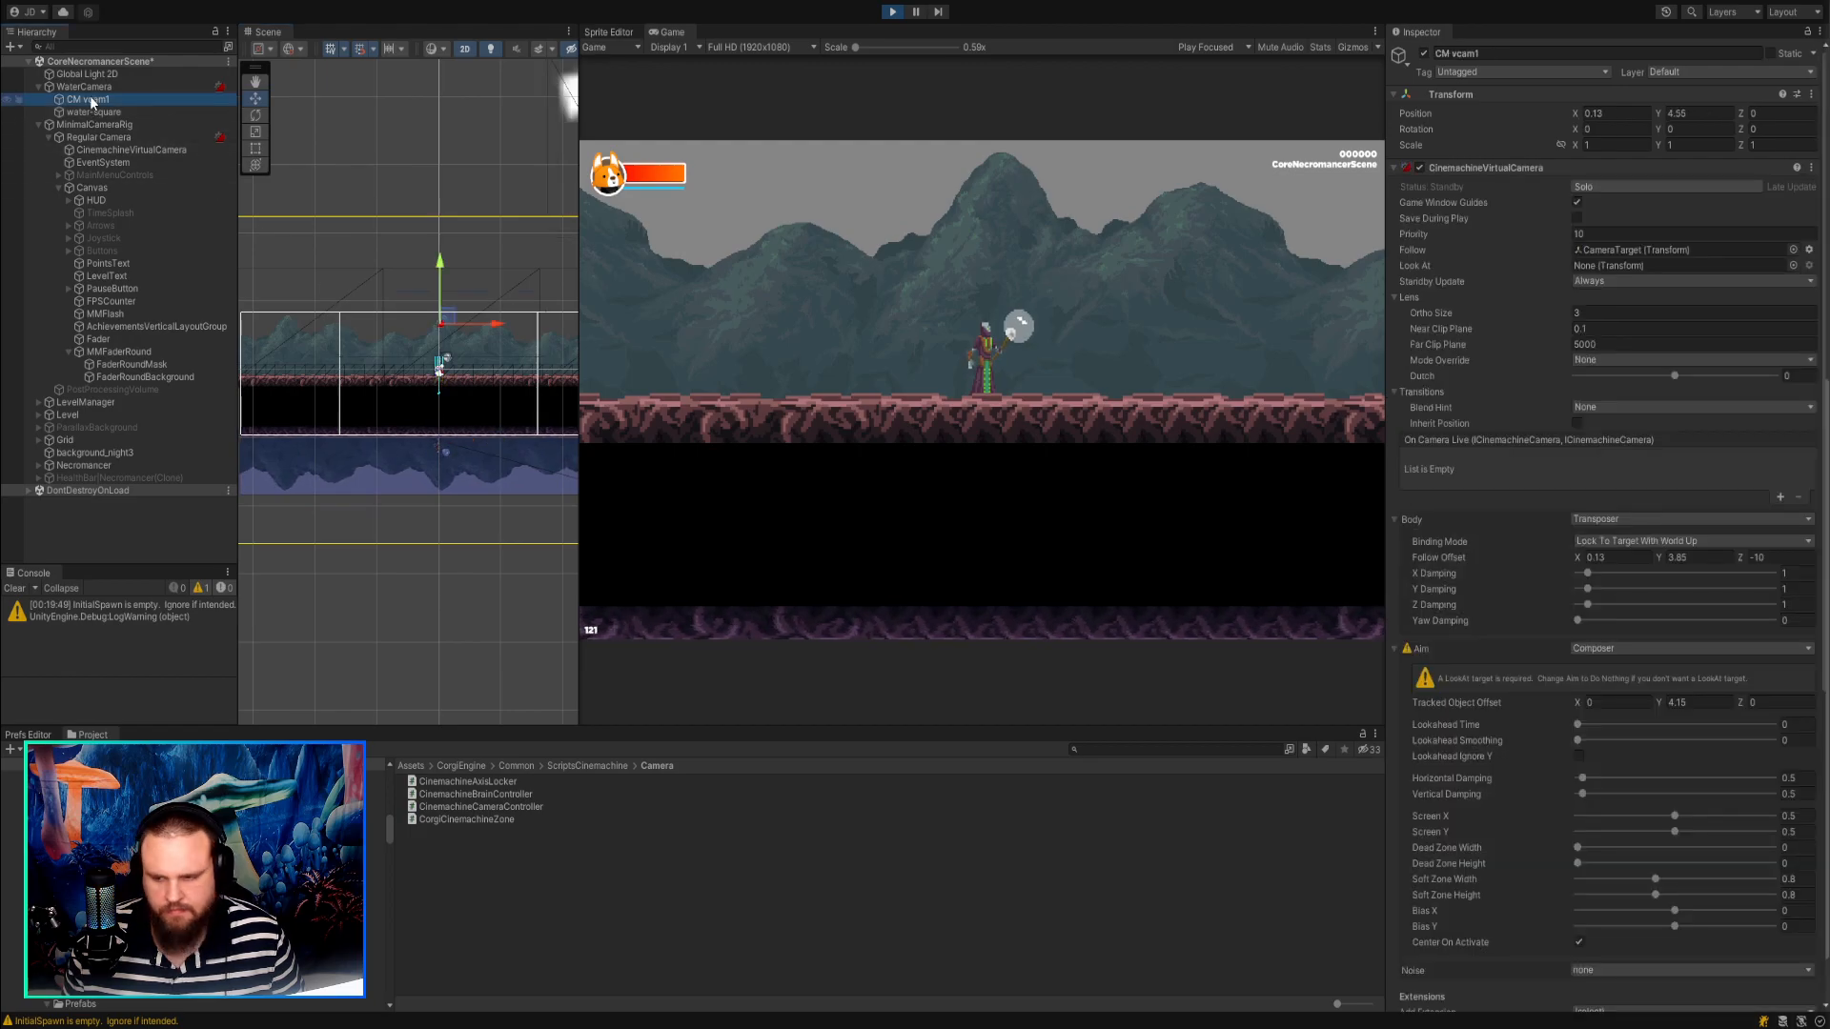
pyautogui.click(1654, 697)
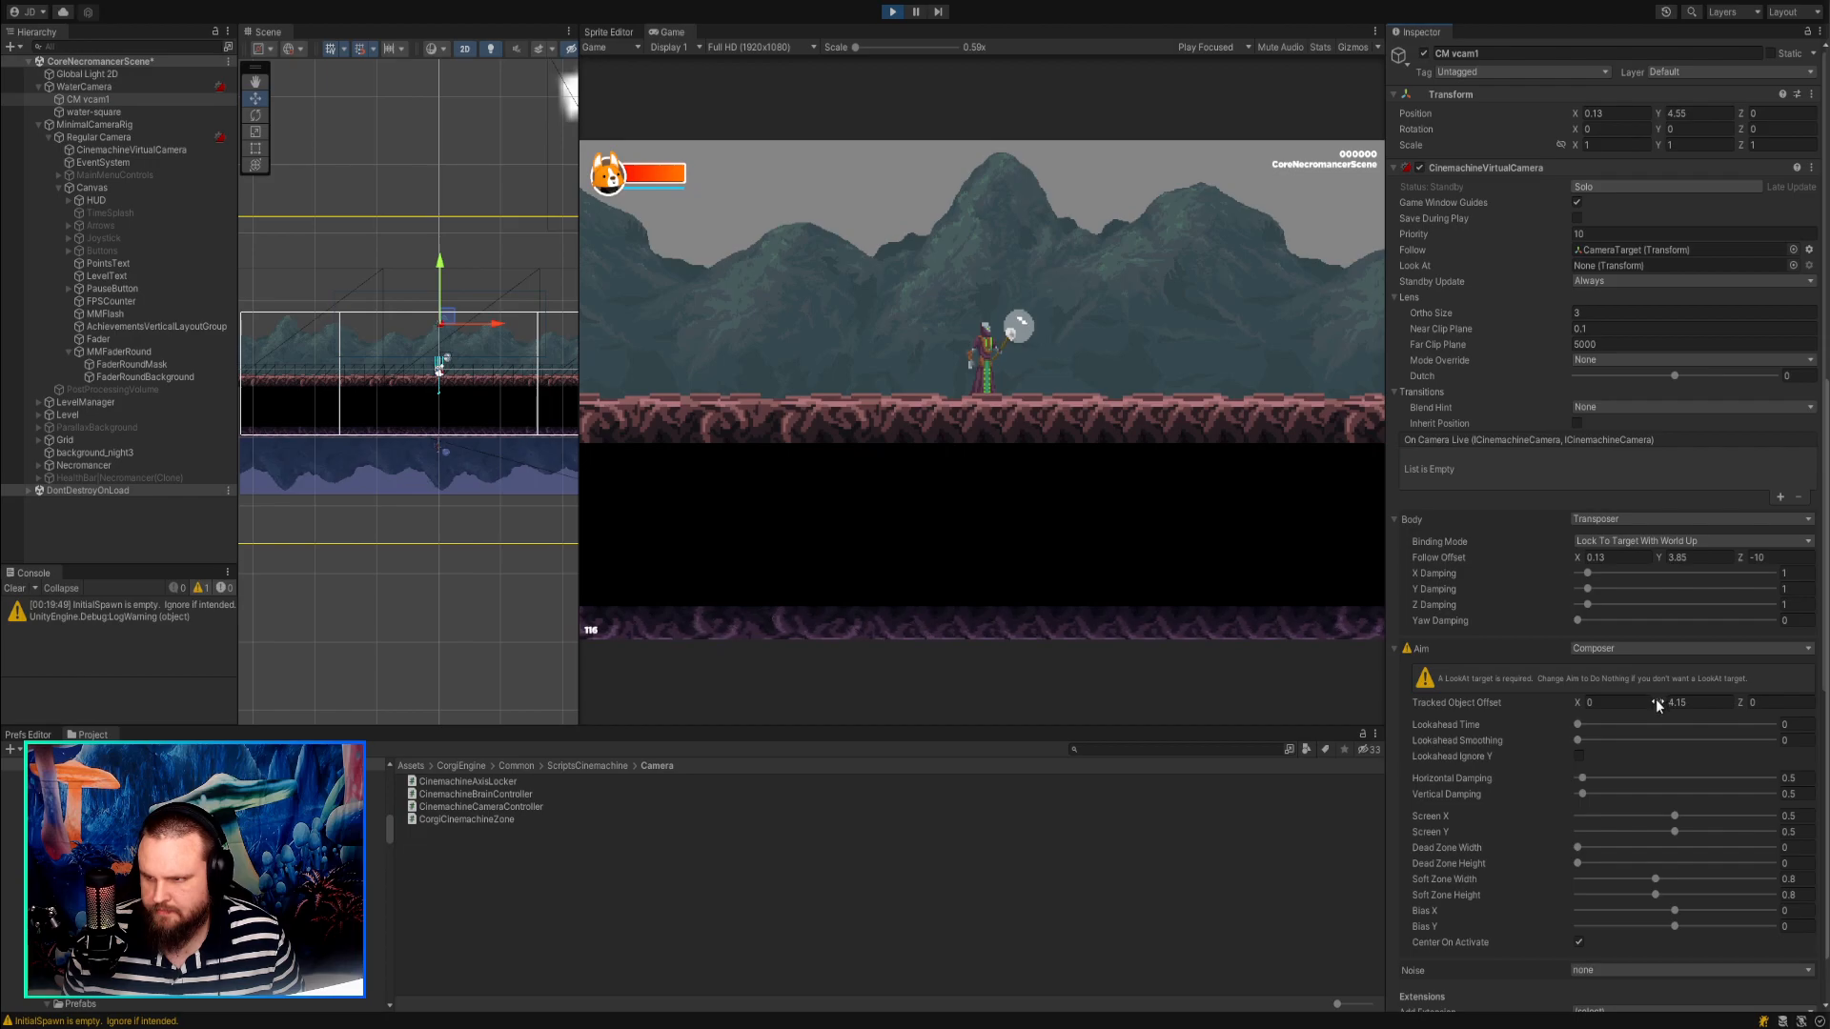
pyautogui.click(1577, 188)
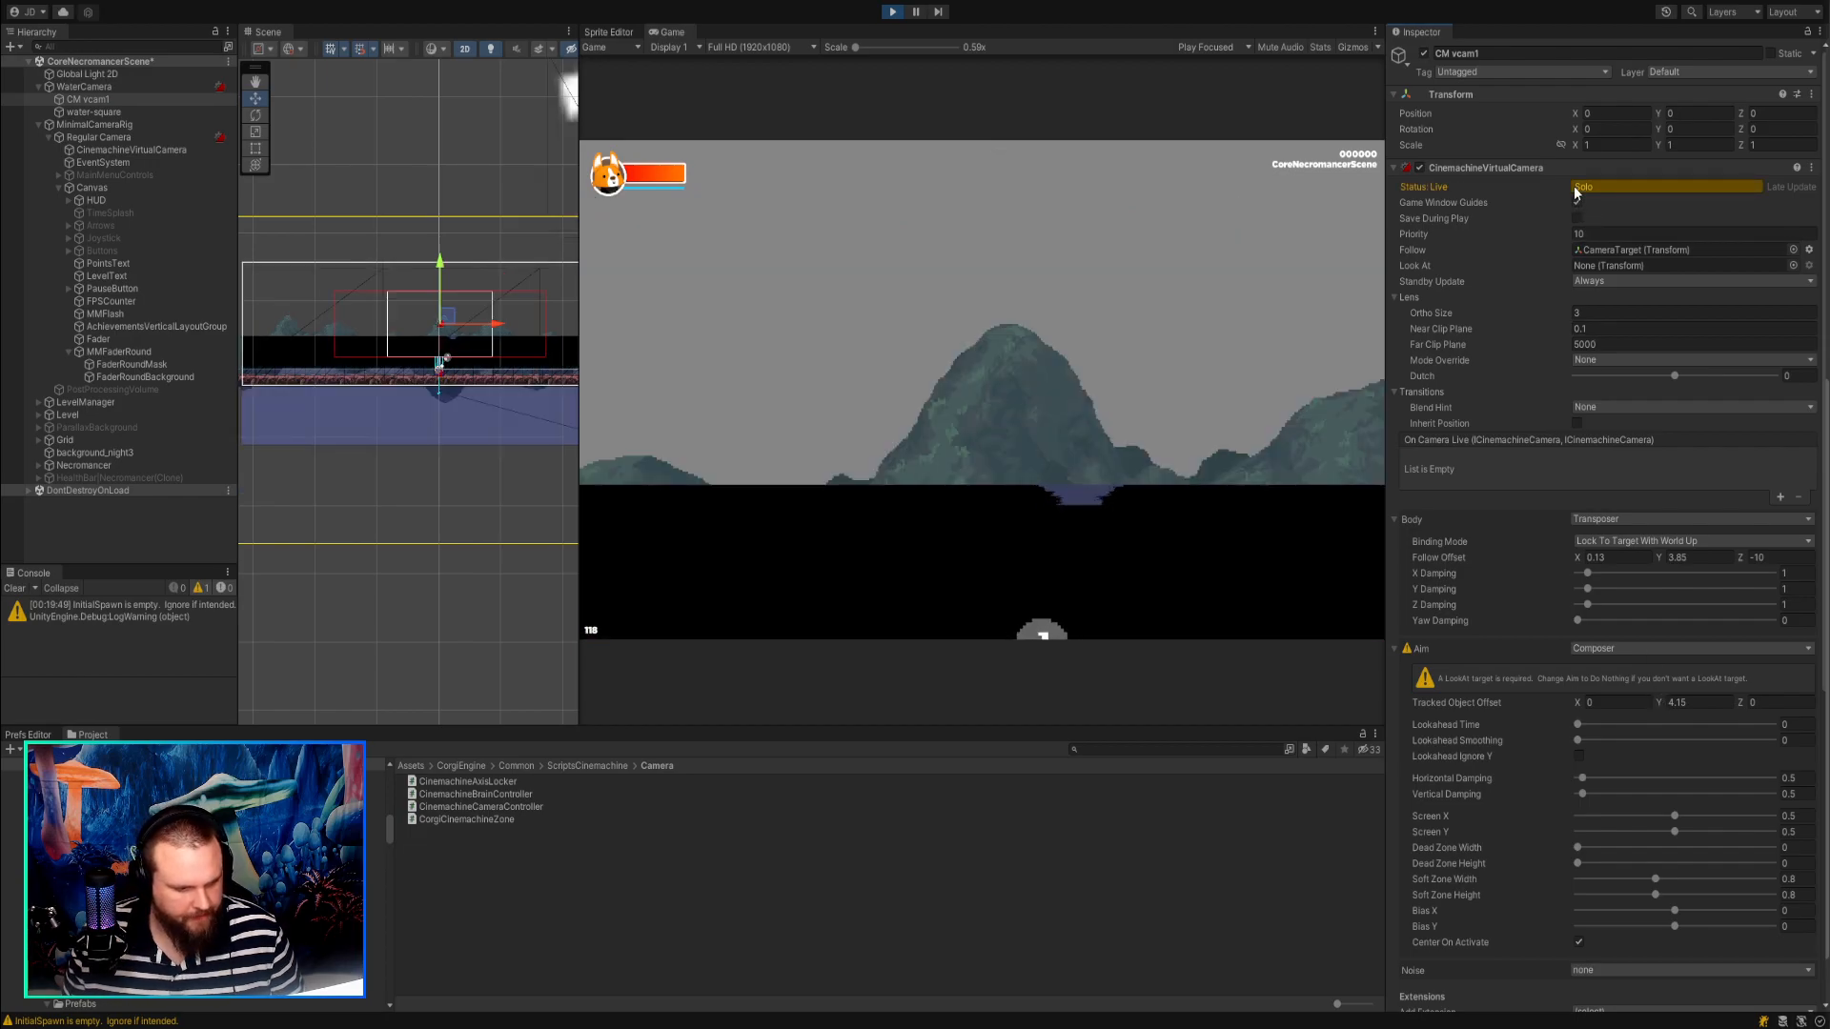
pyautogui.click(1578, 187)
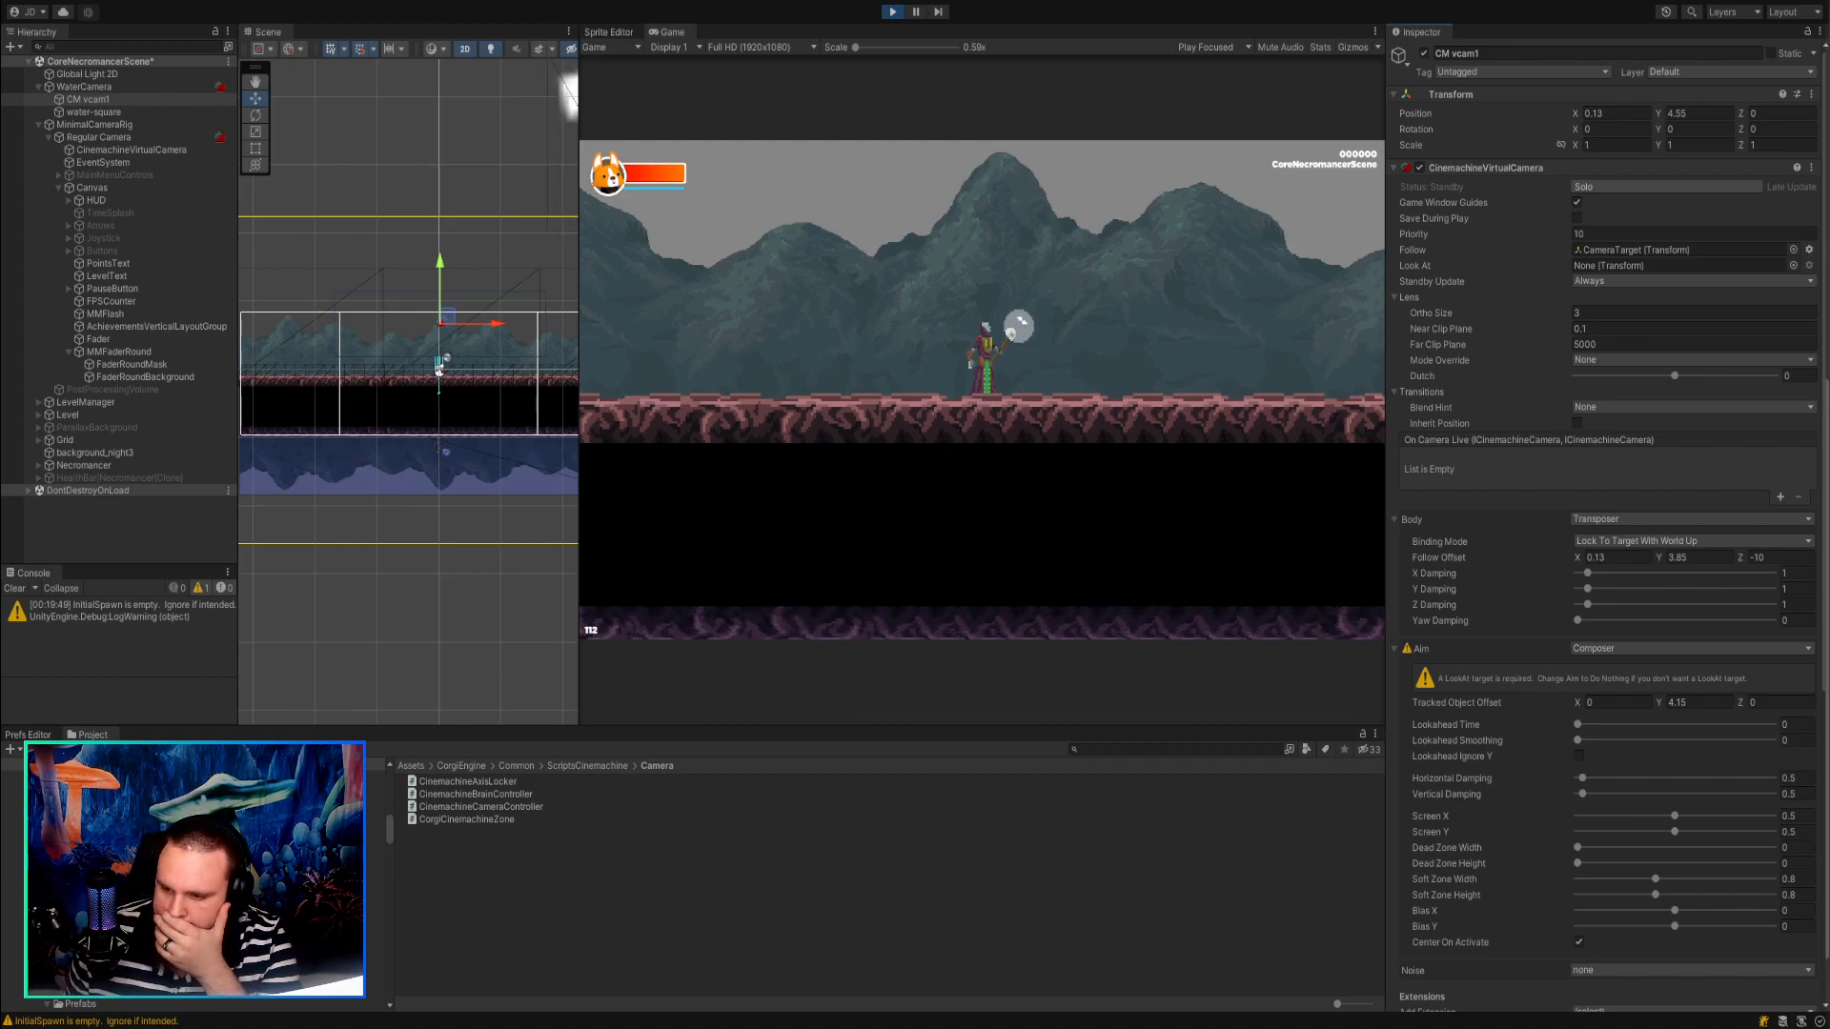
# Try the World Space and Lock To Target binding modes on CM vcam1, returning to Lock To Target With World Up.
pyautogui.click(1639, 541)
pyautogui.click(1627, 624)
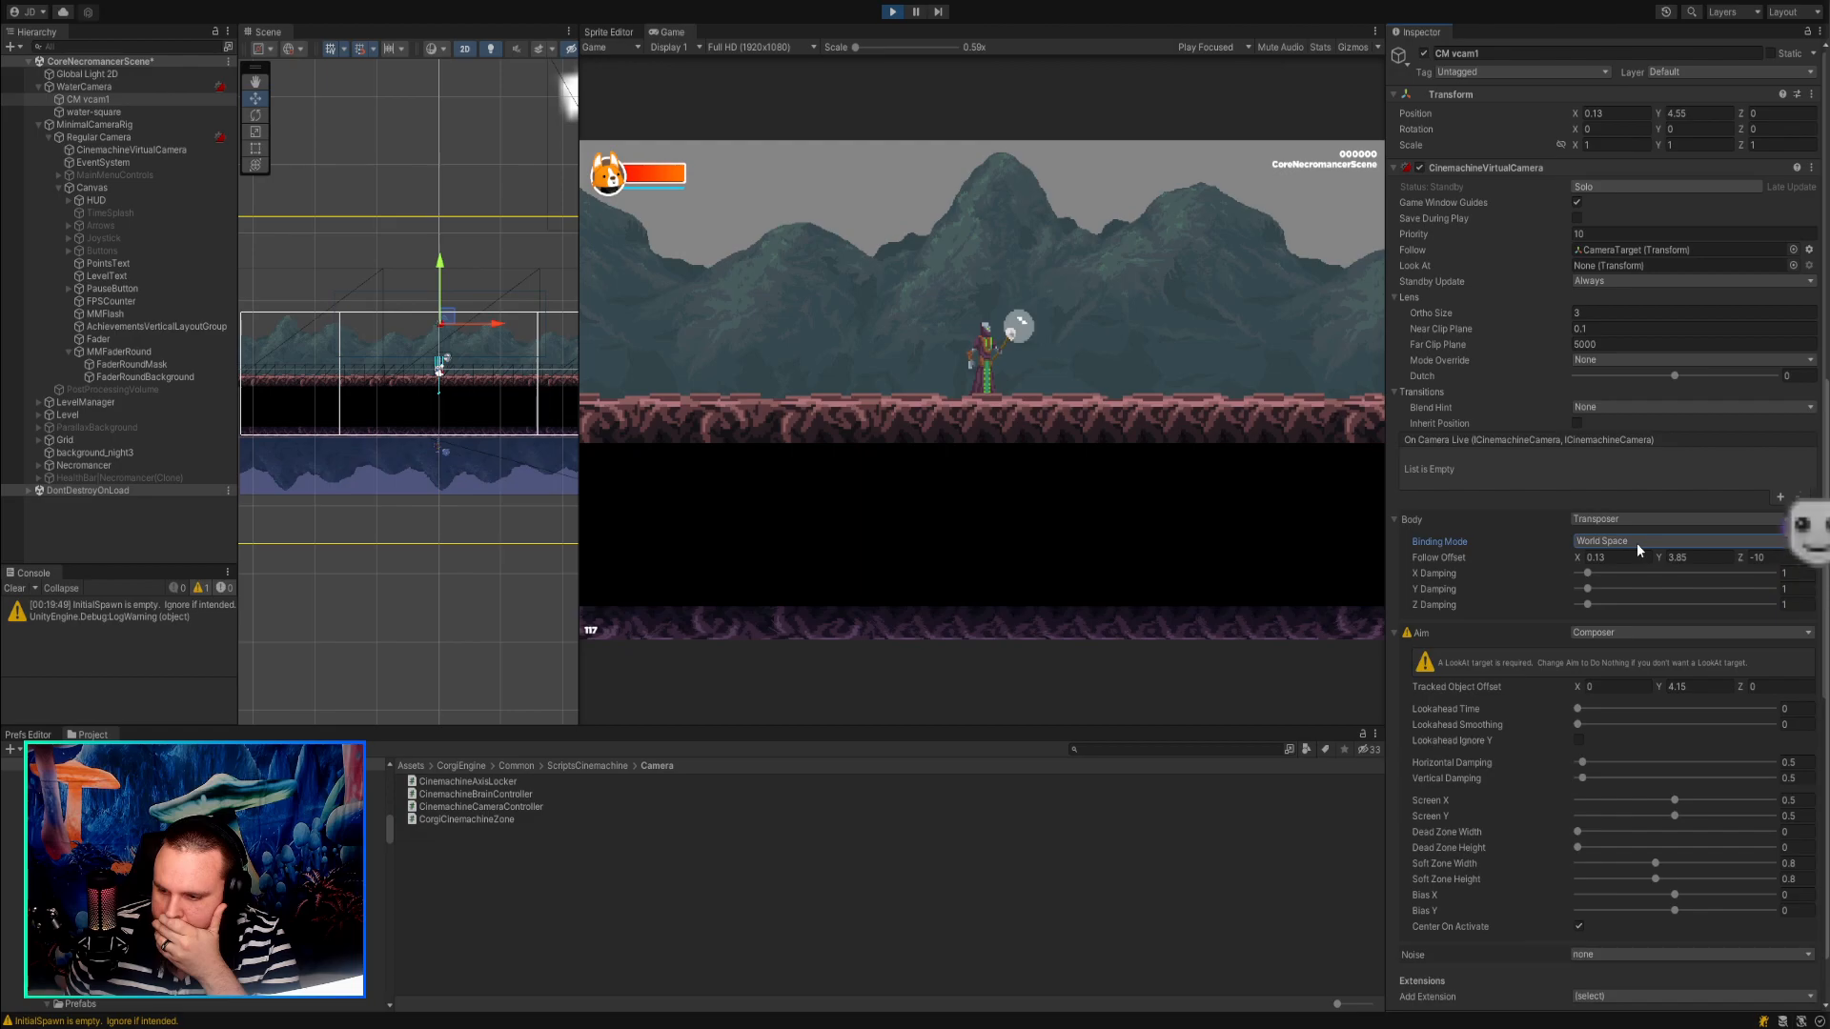
pyautogui.click(1638, 603)
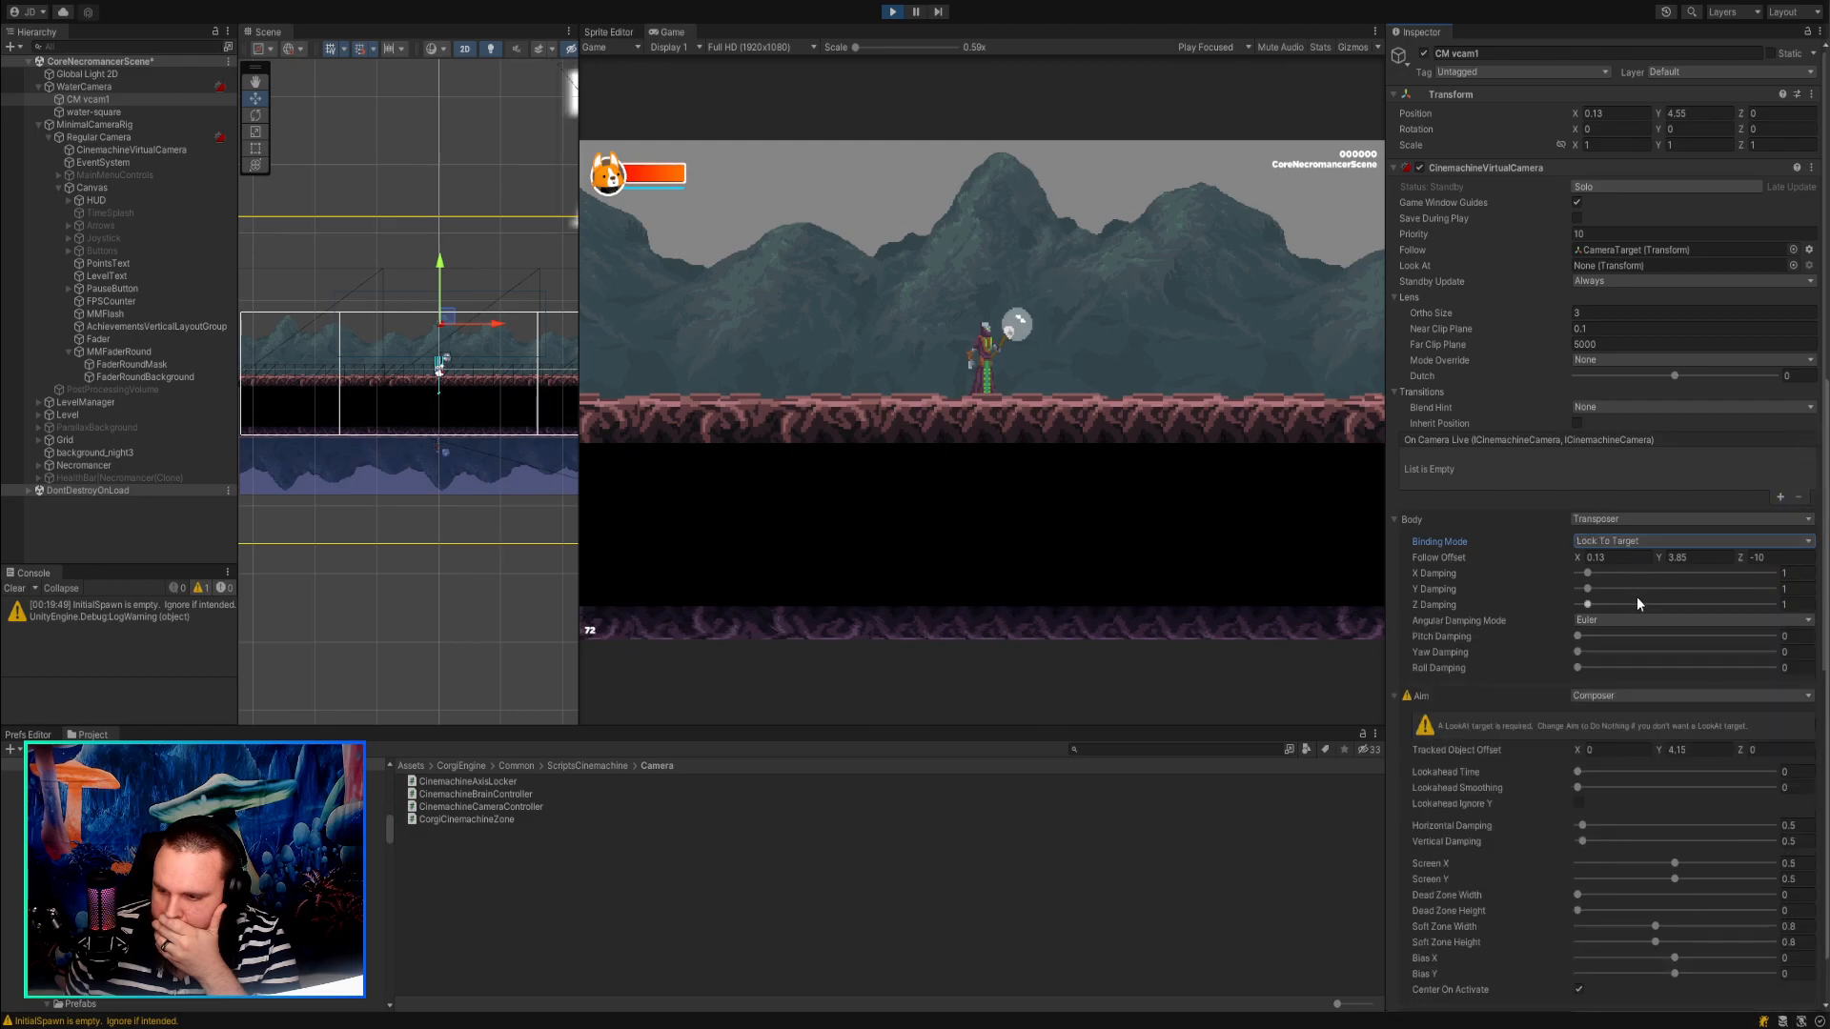
pyautogui.click(1642, 540)
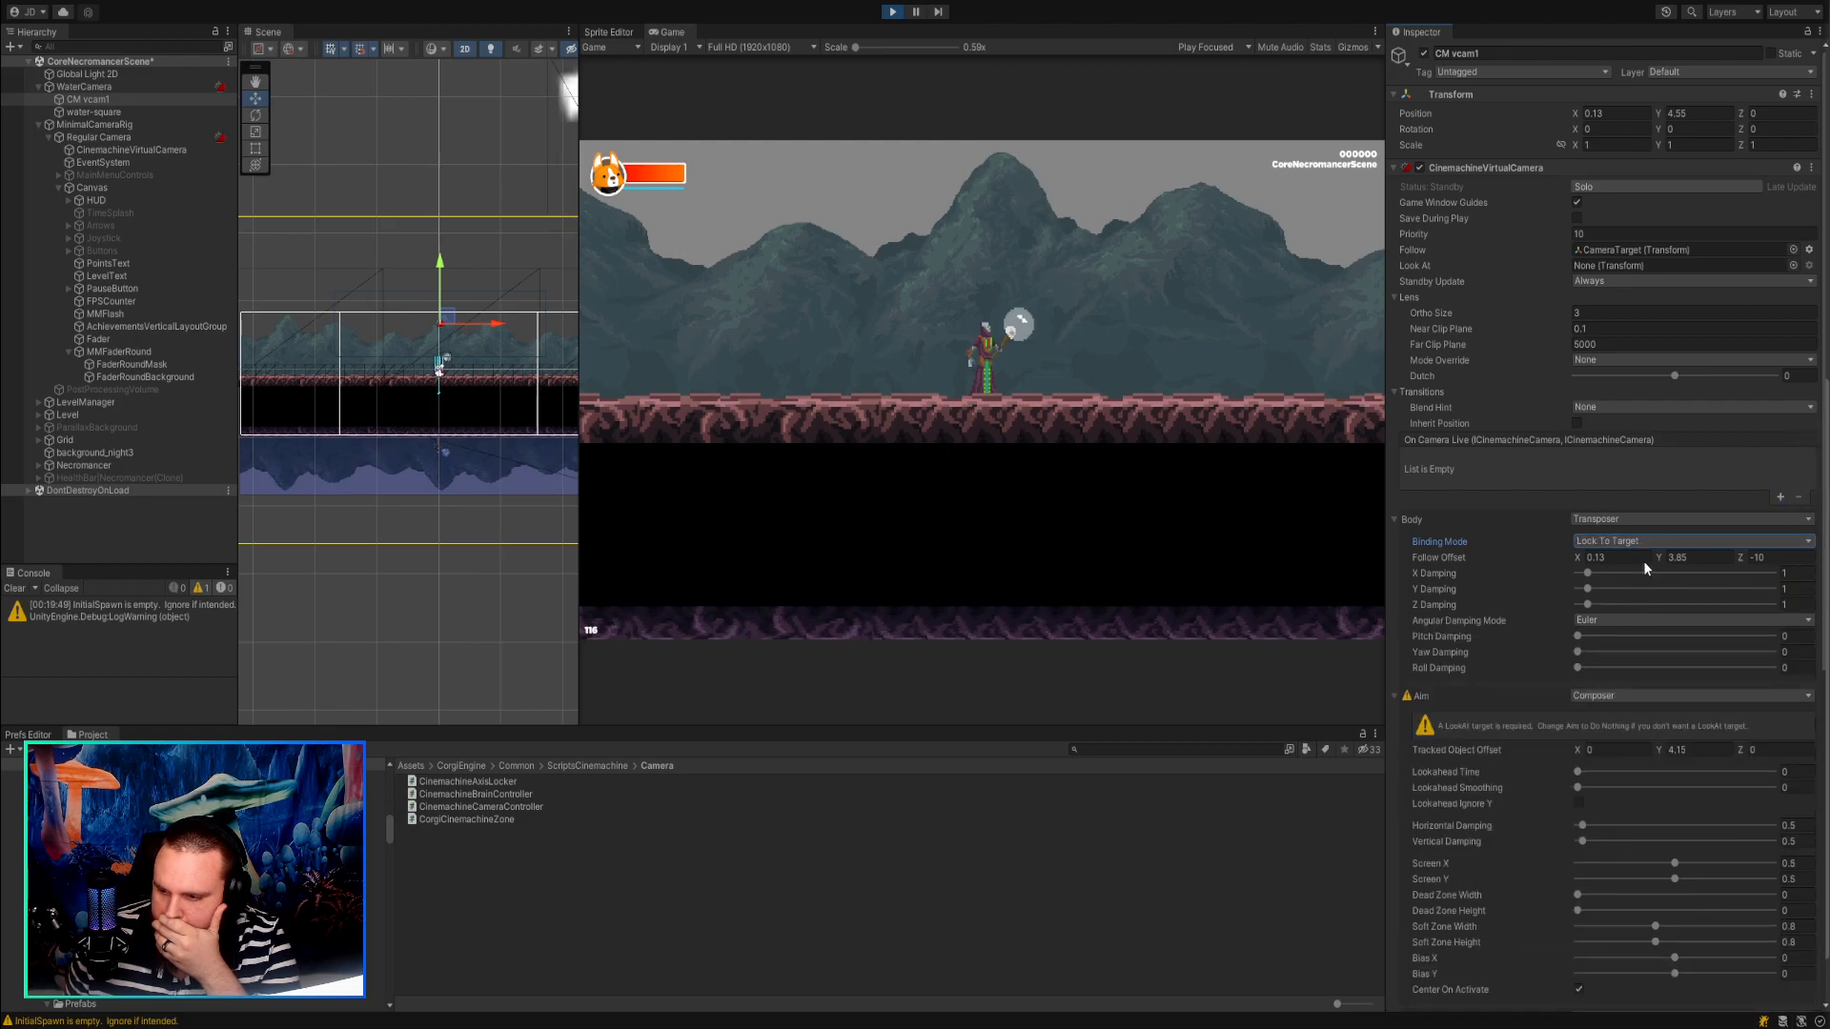
pyautogui.click(1643, 560)
pyautogui.click(1654, 541)
pyautogui.click(1655, 576)
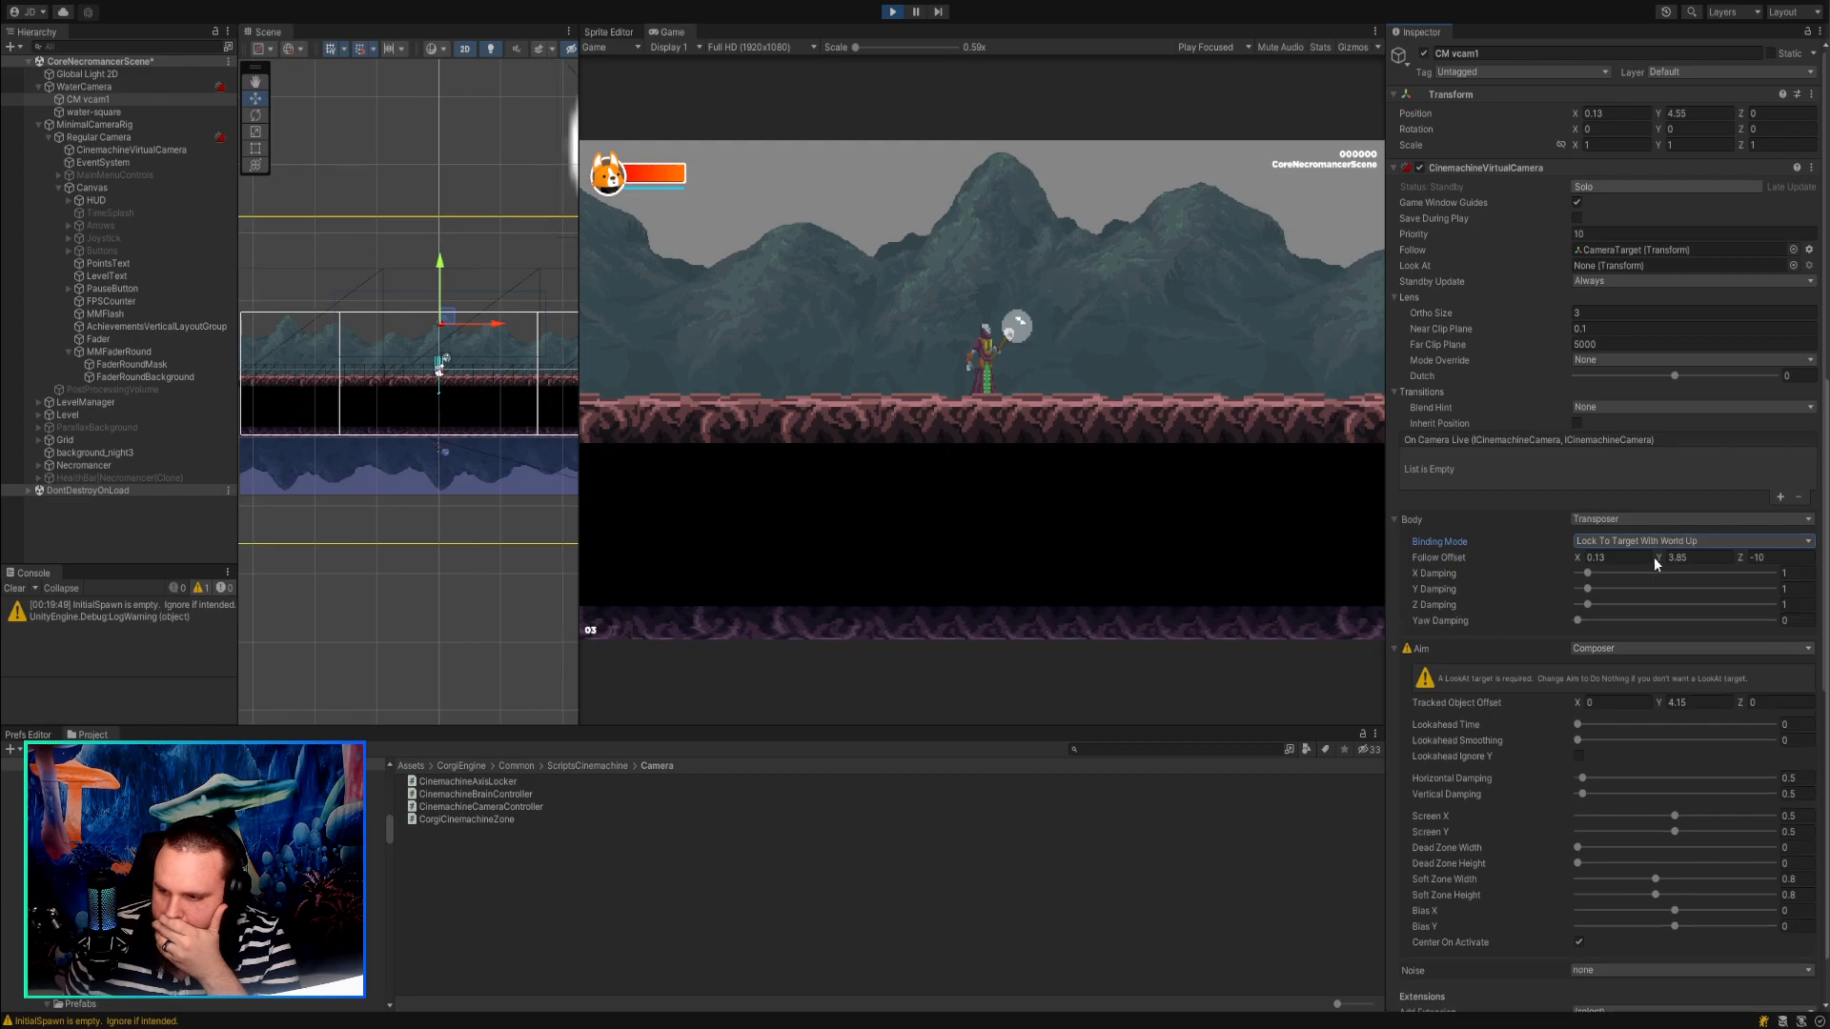
# Exit play mode, change CM vcam1's Body to Framing Transposer and set its Tracked Object Offset Y to 3.17.
pyautogui.click(893, 12)
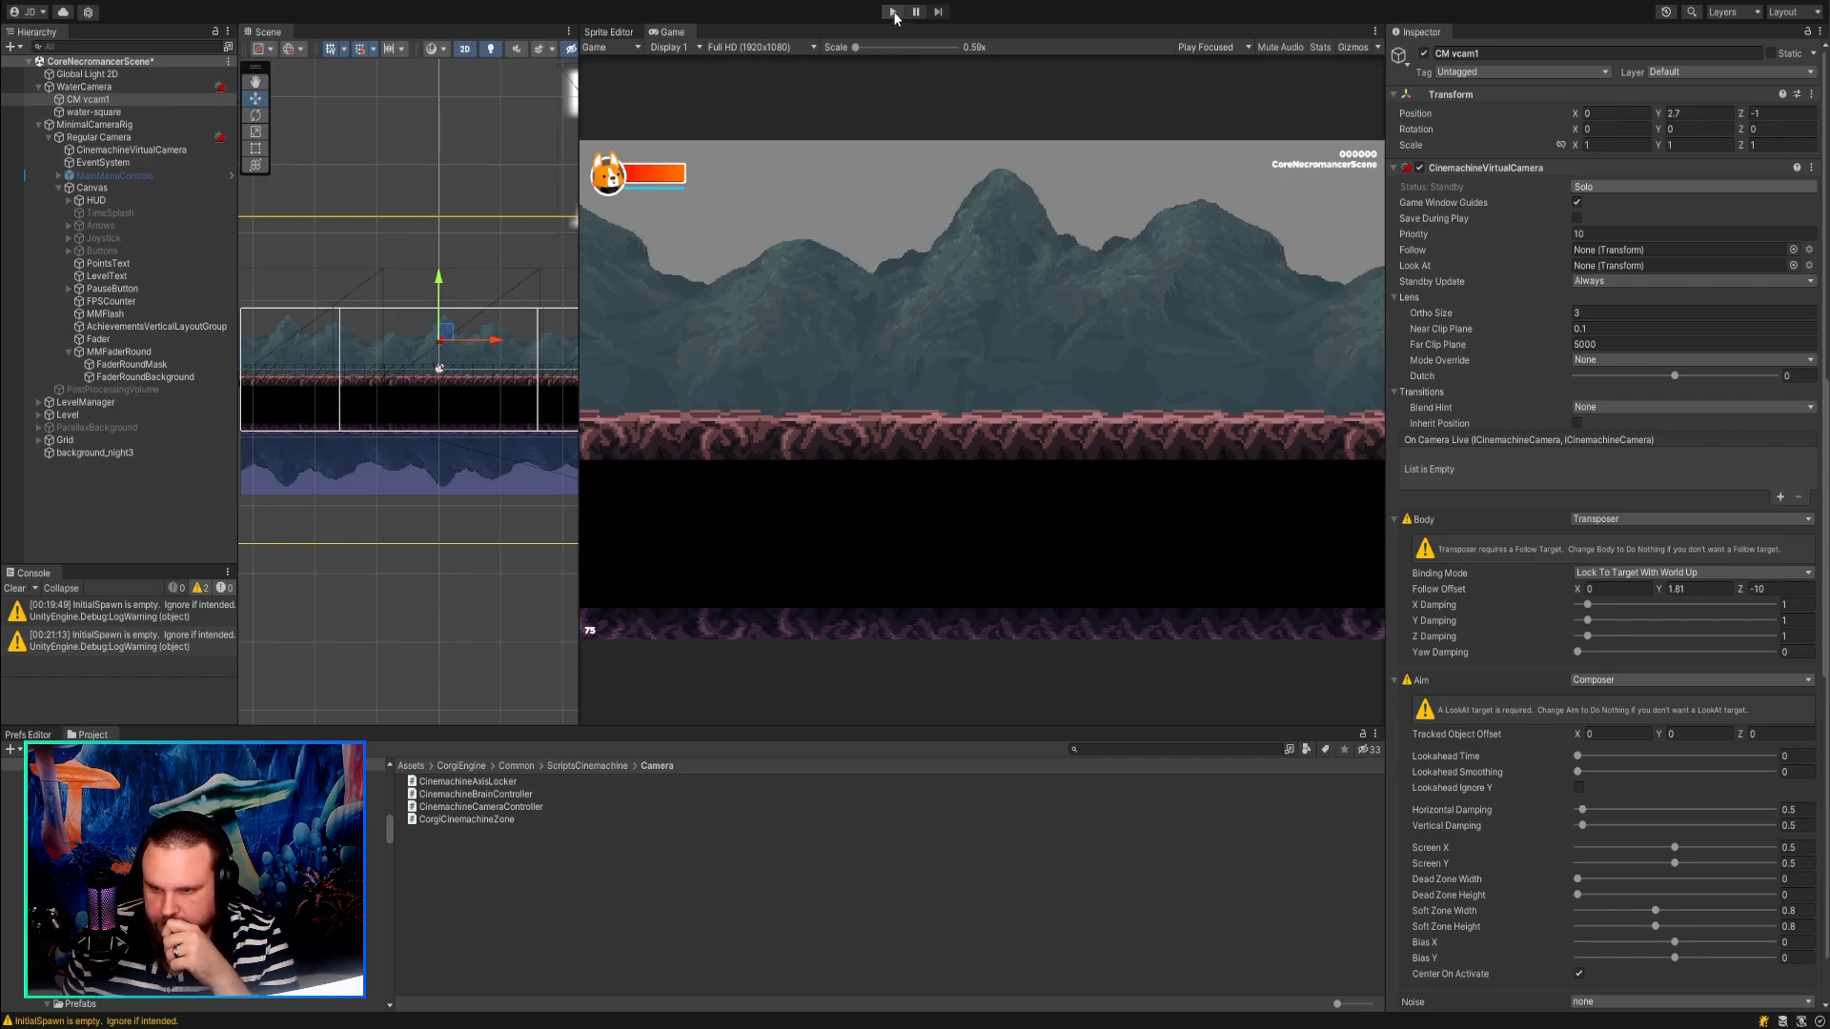
pyautogui.click(1622, 570)
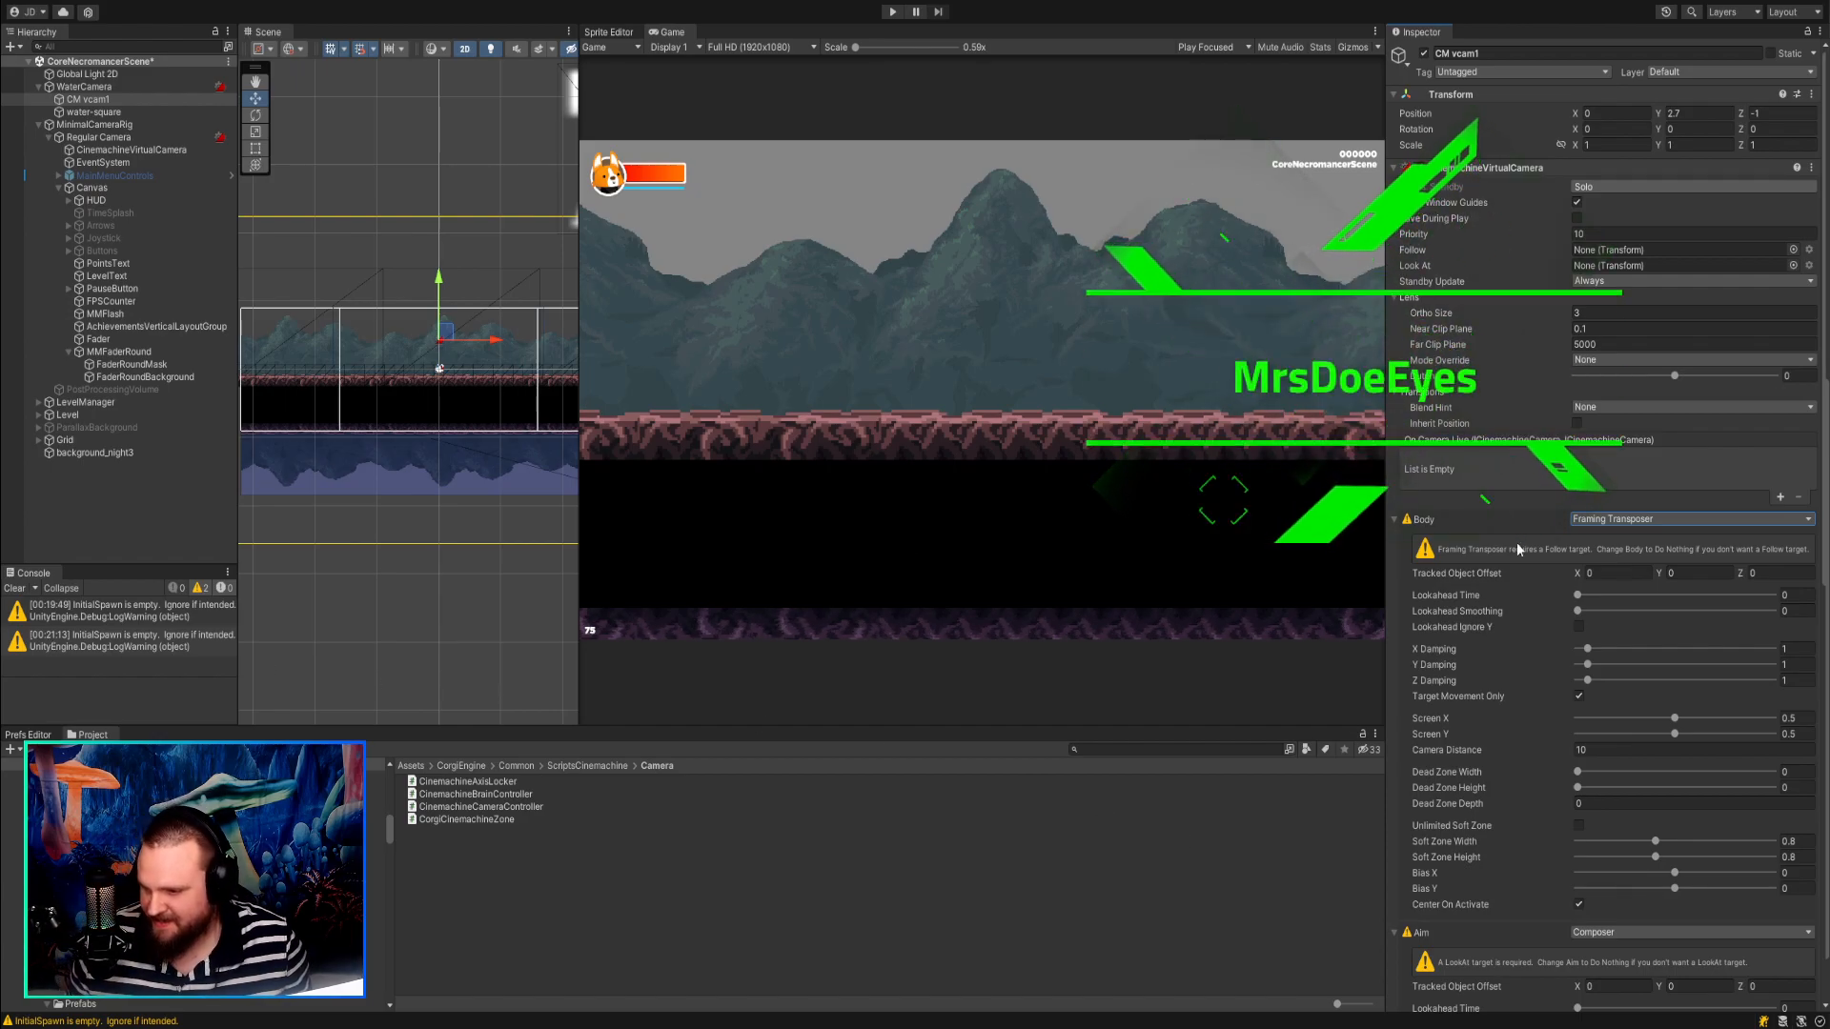
pyautogui.moveTo(1659, 574); pyautogui.dragTo(1725, 575)
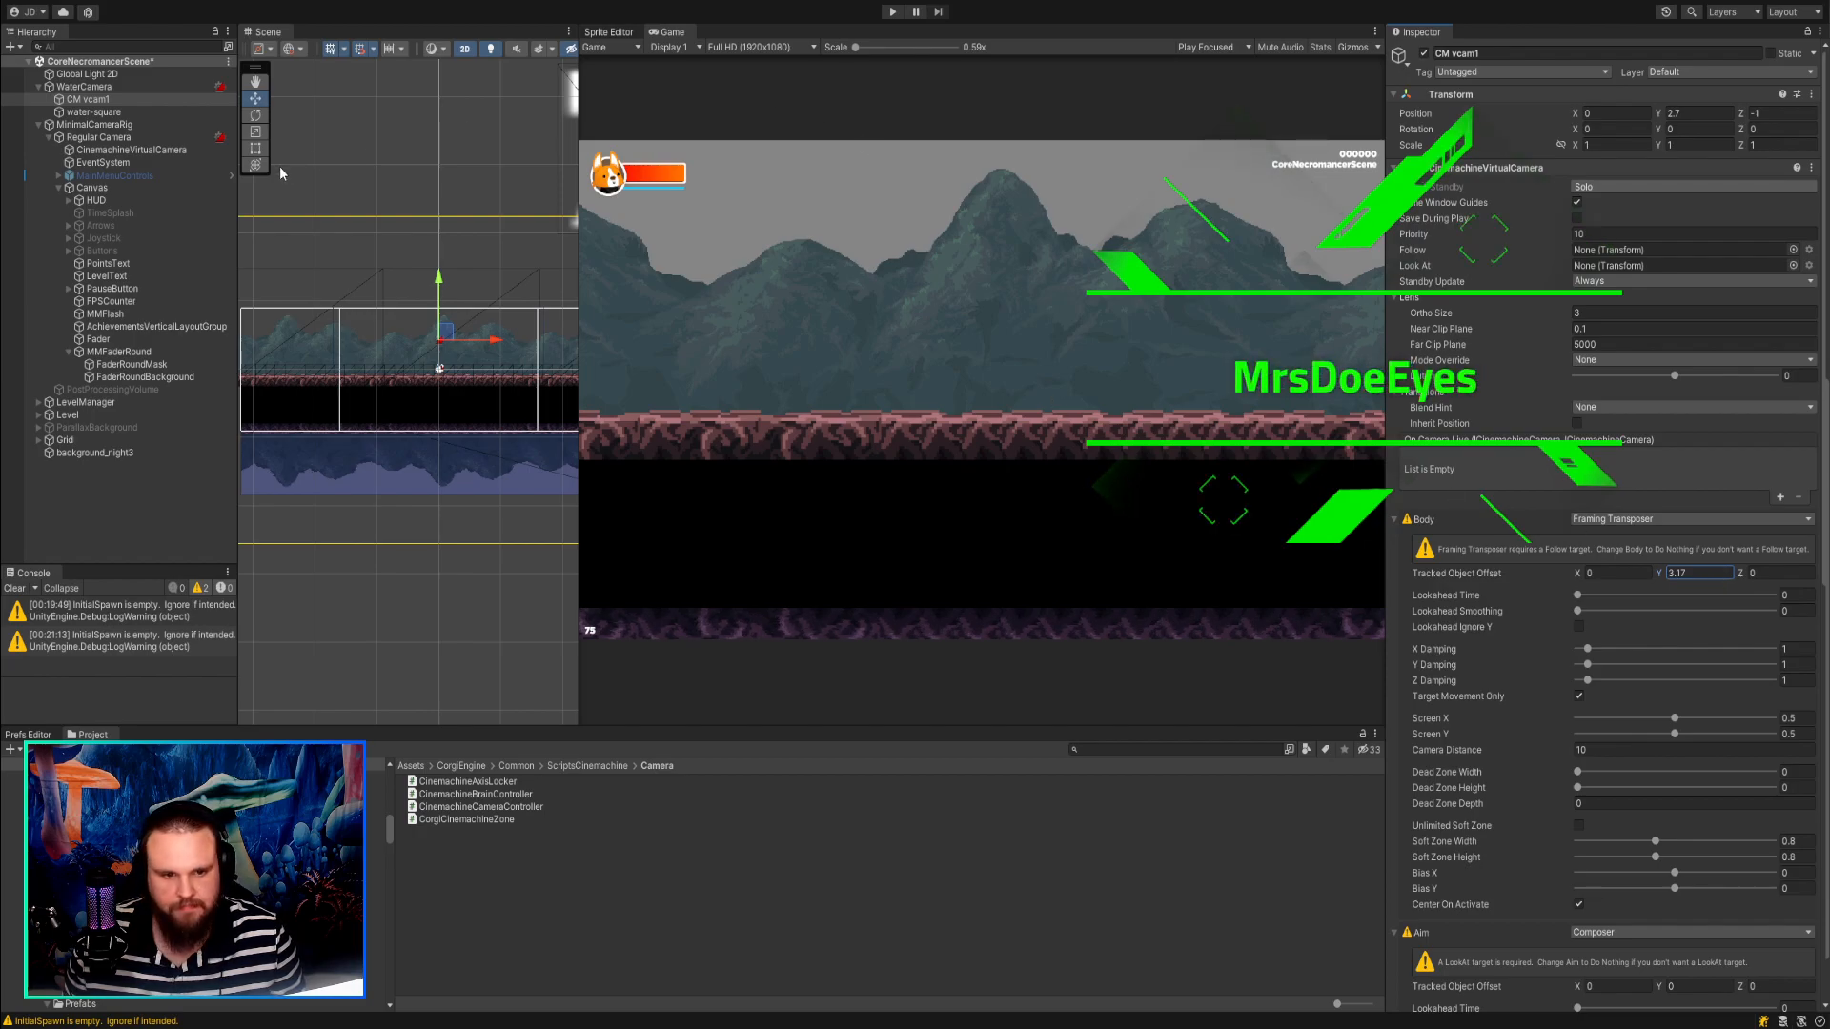
# Examine the WaterCamera's components, from its camera settings to its Cinemachine brain.
pyautogui.click(120, 89)
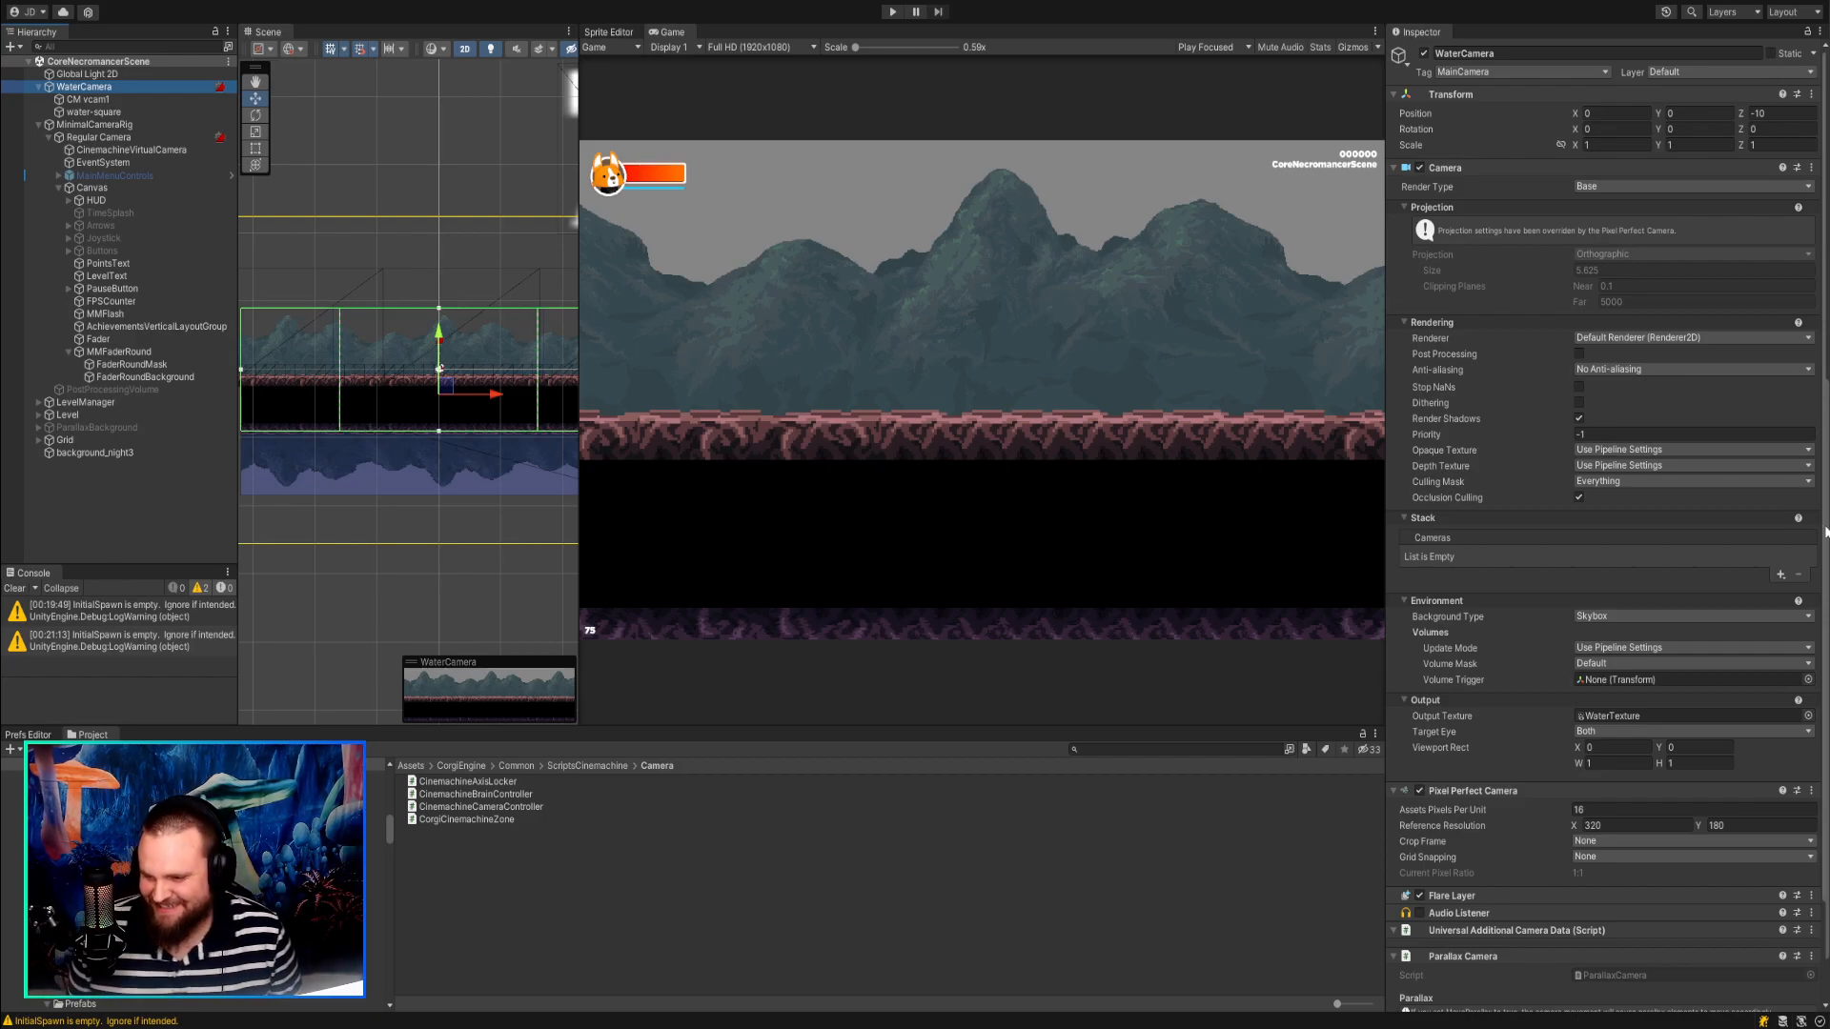
pyautogui.scroll(-3, 1595, 584)
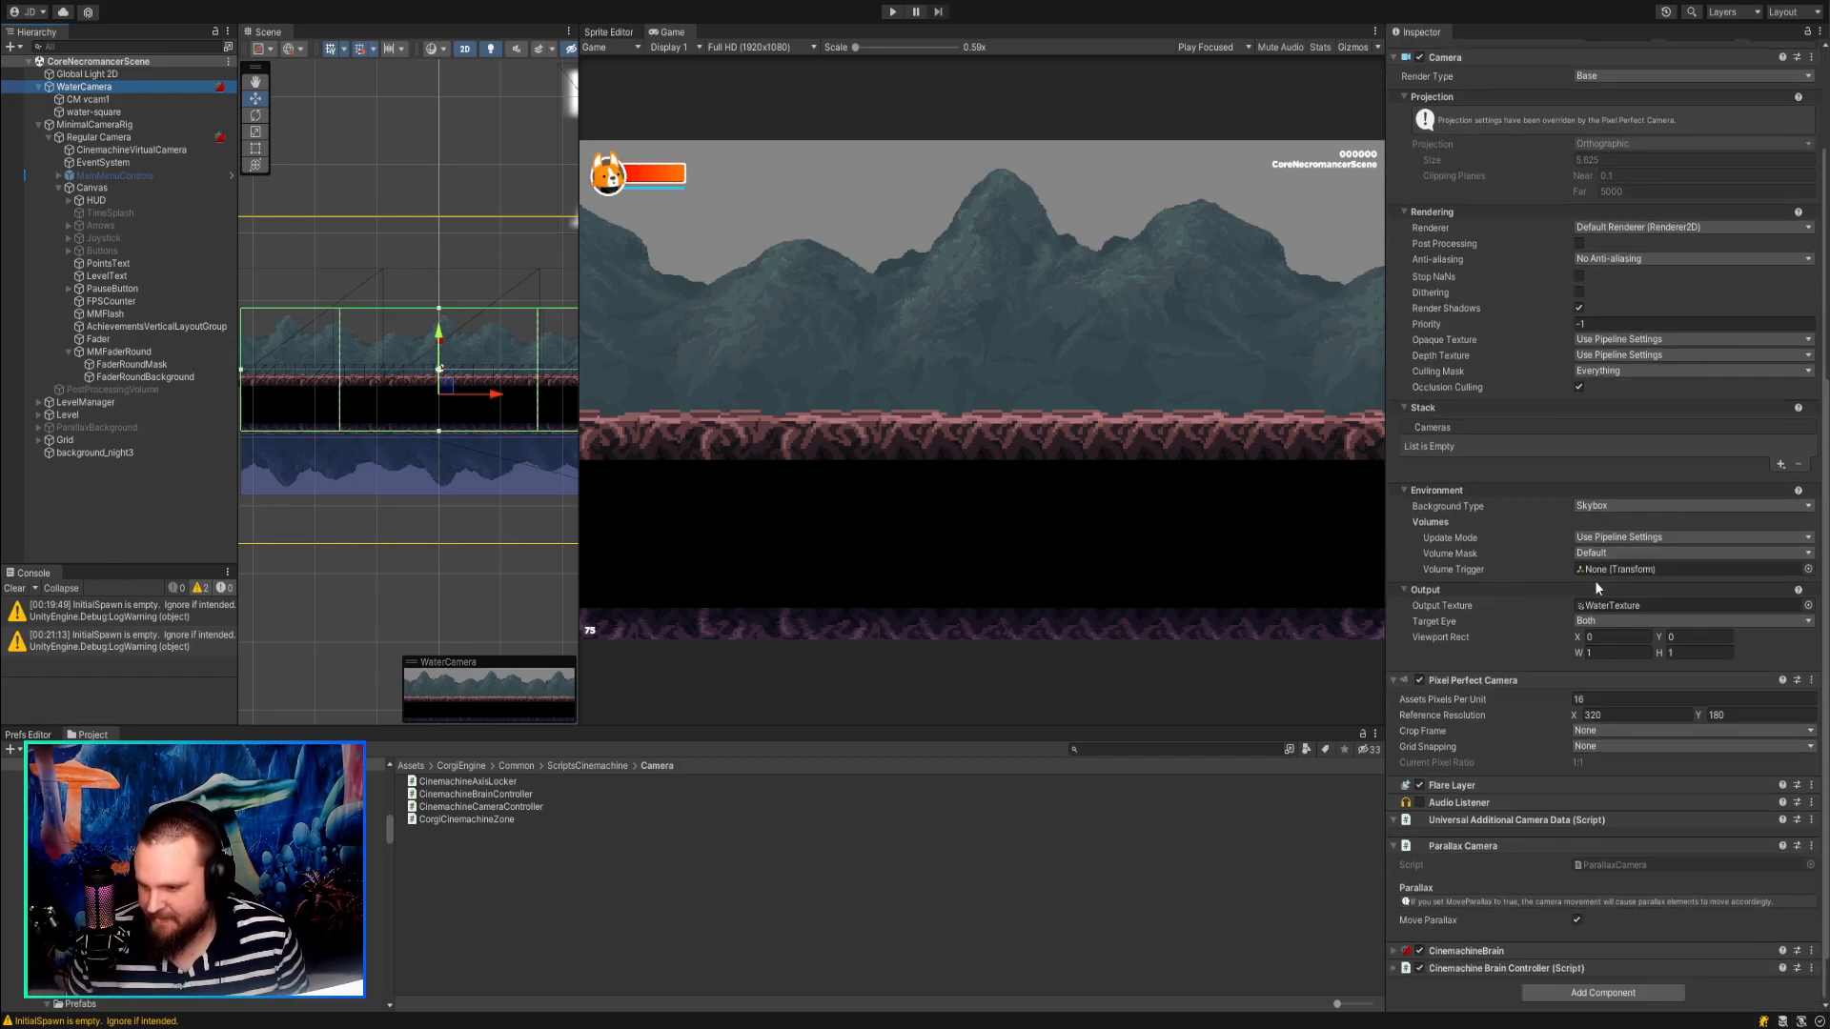